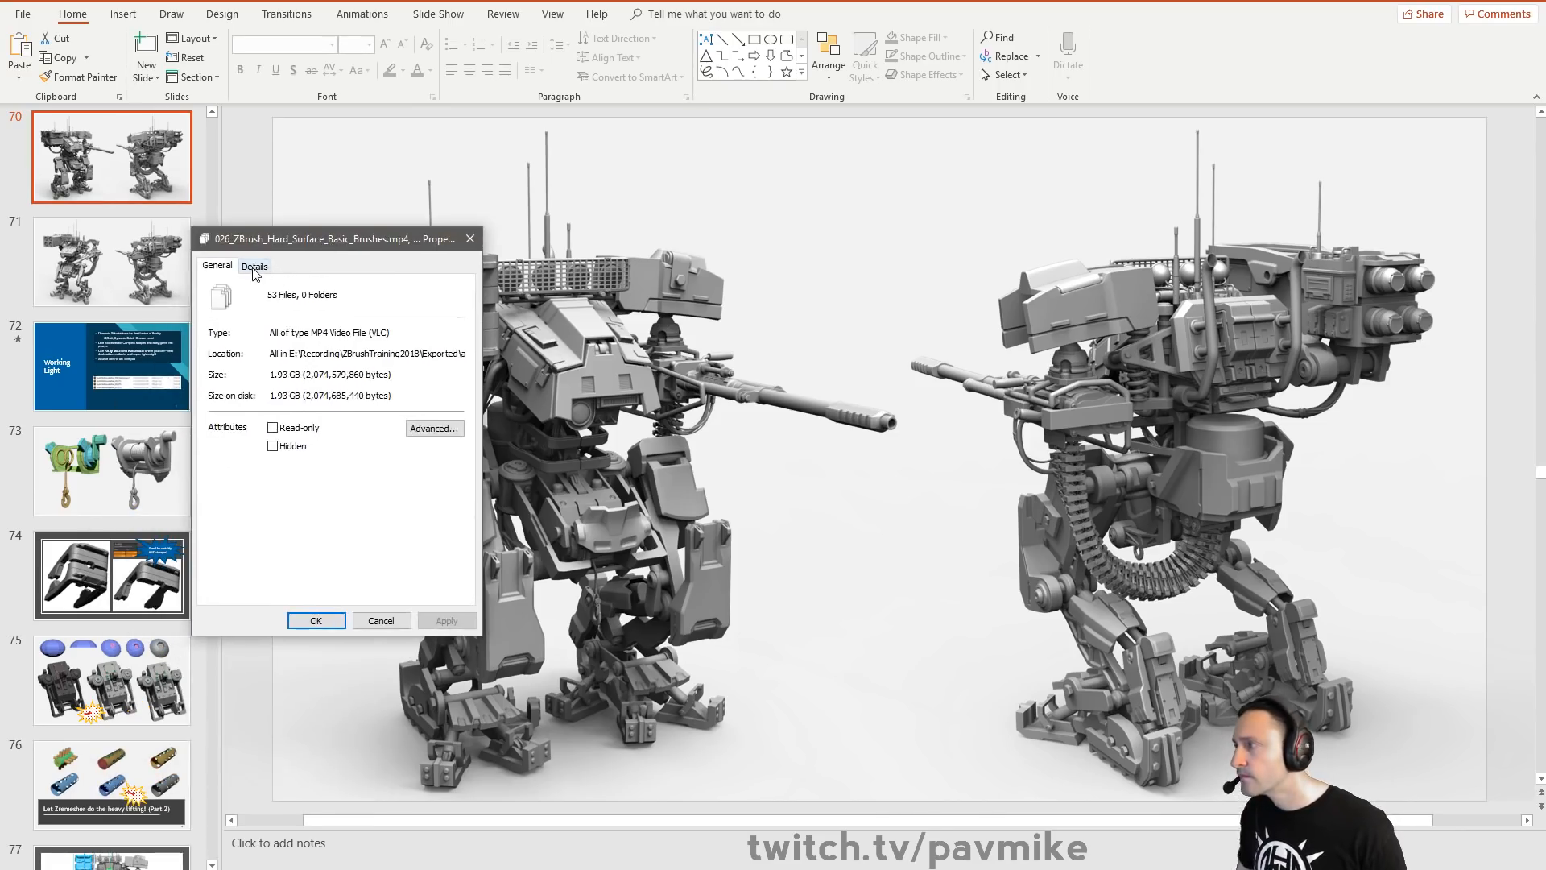
Check the total length of the selected ZBrush training videos in their file properties
click(252, 266)
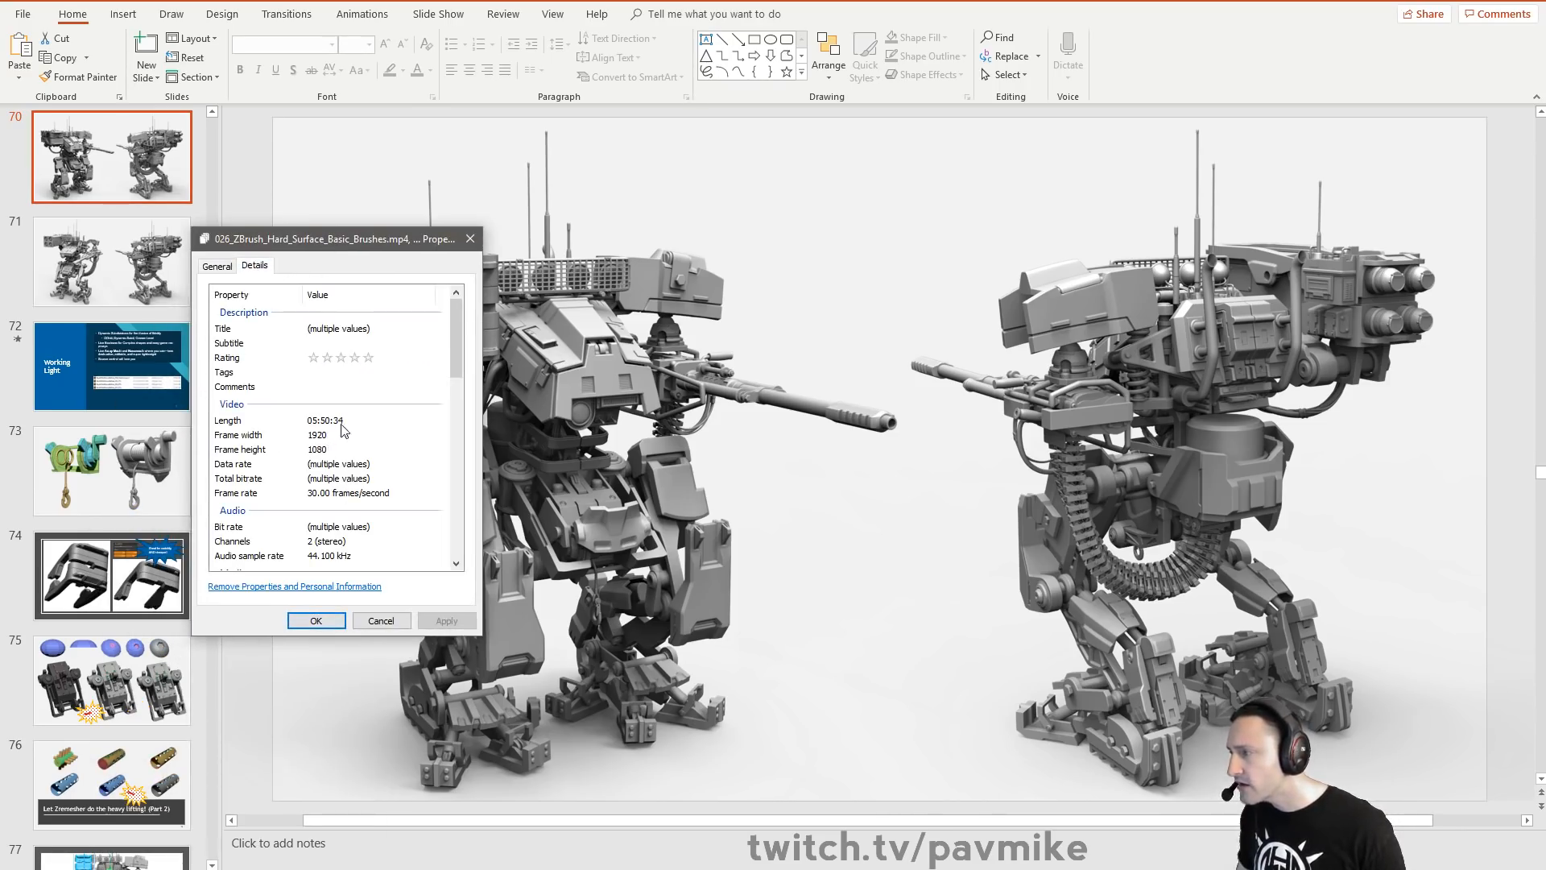
drag(356, 240, 0, 240)
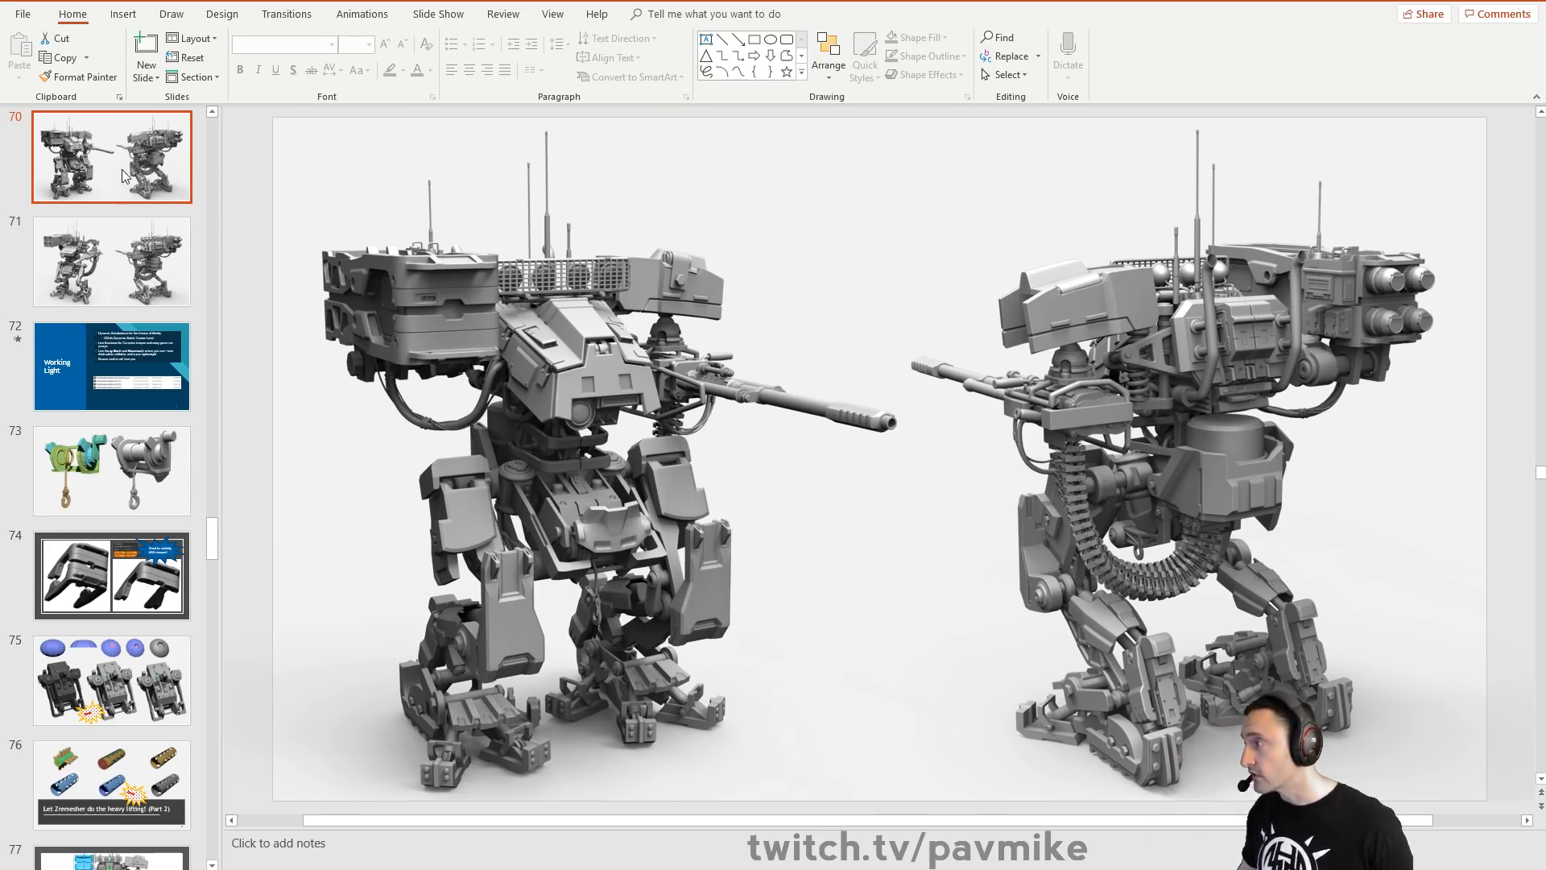
Go back through the slide deck to view the working file and decimated proxy slide 63 and the character slide 64
scroll(125, 176, up, 7)
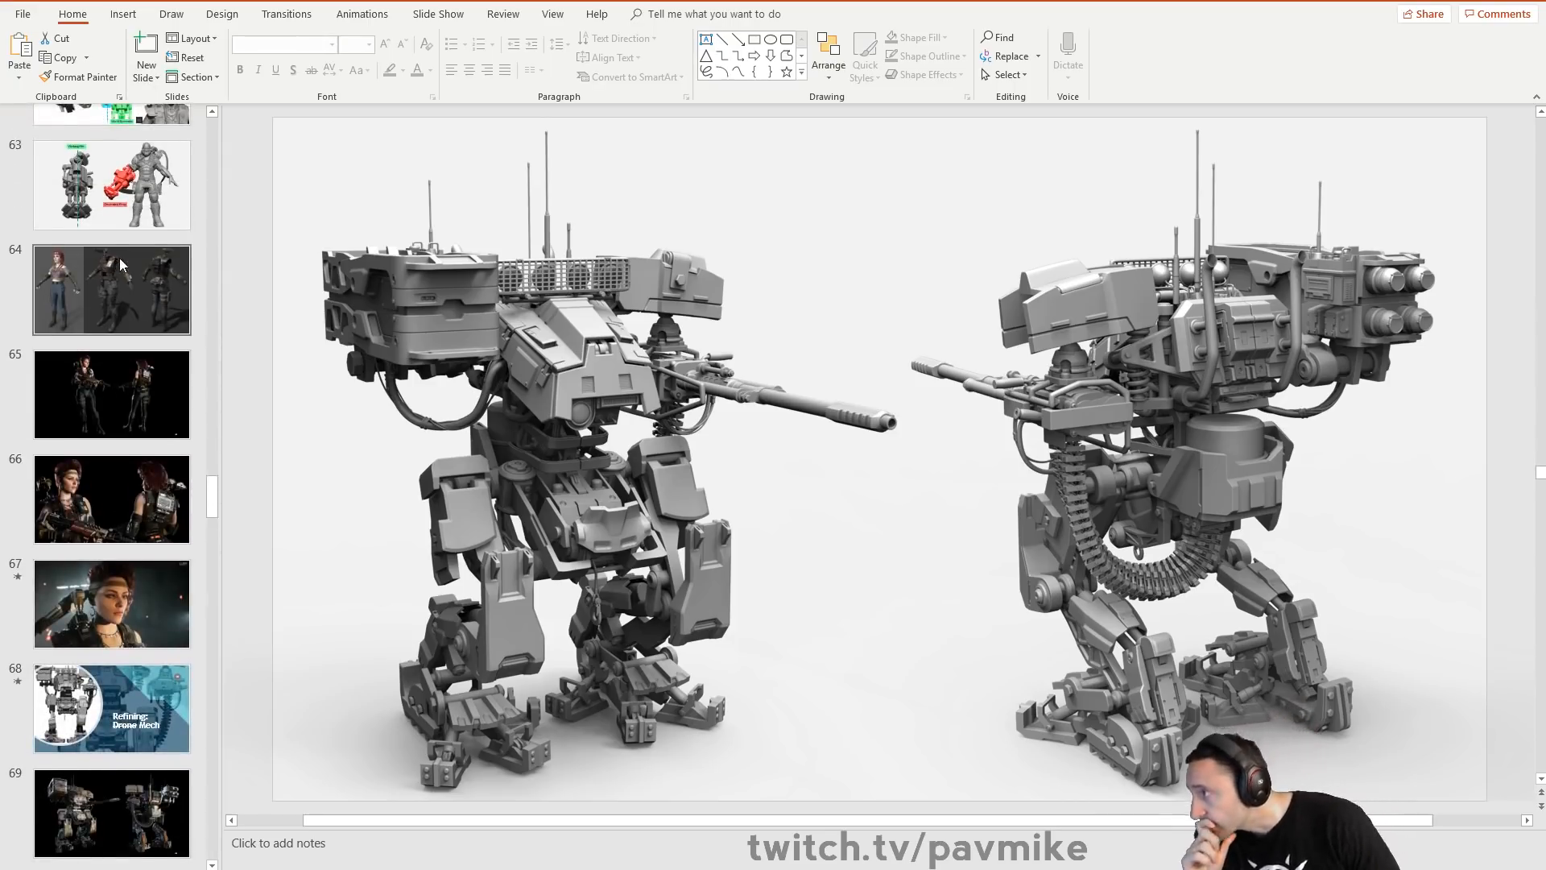
scroll(120, 263, up, 1)
scroll(121, 264, up, 1)
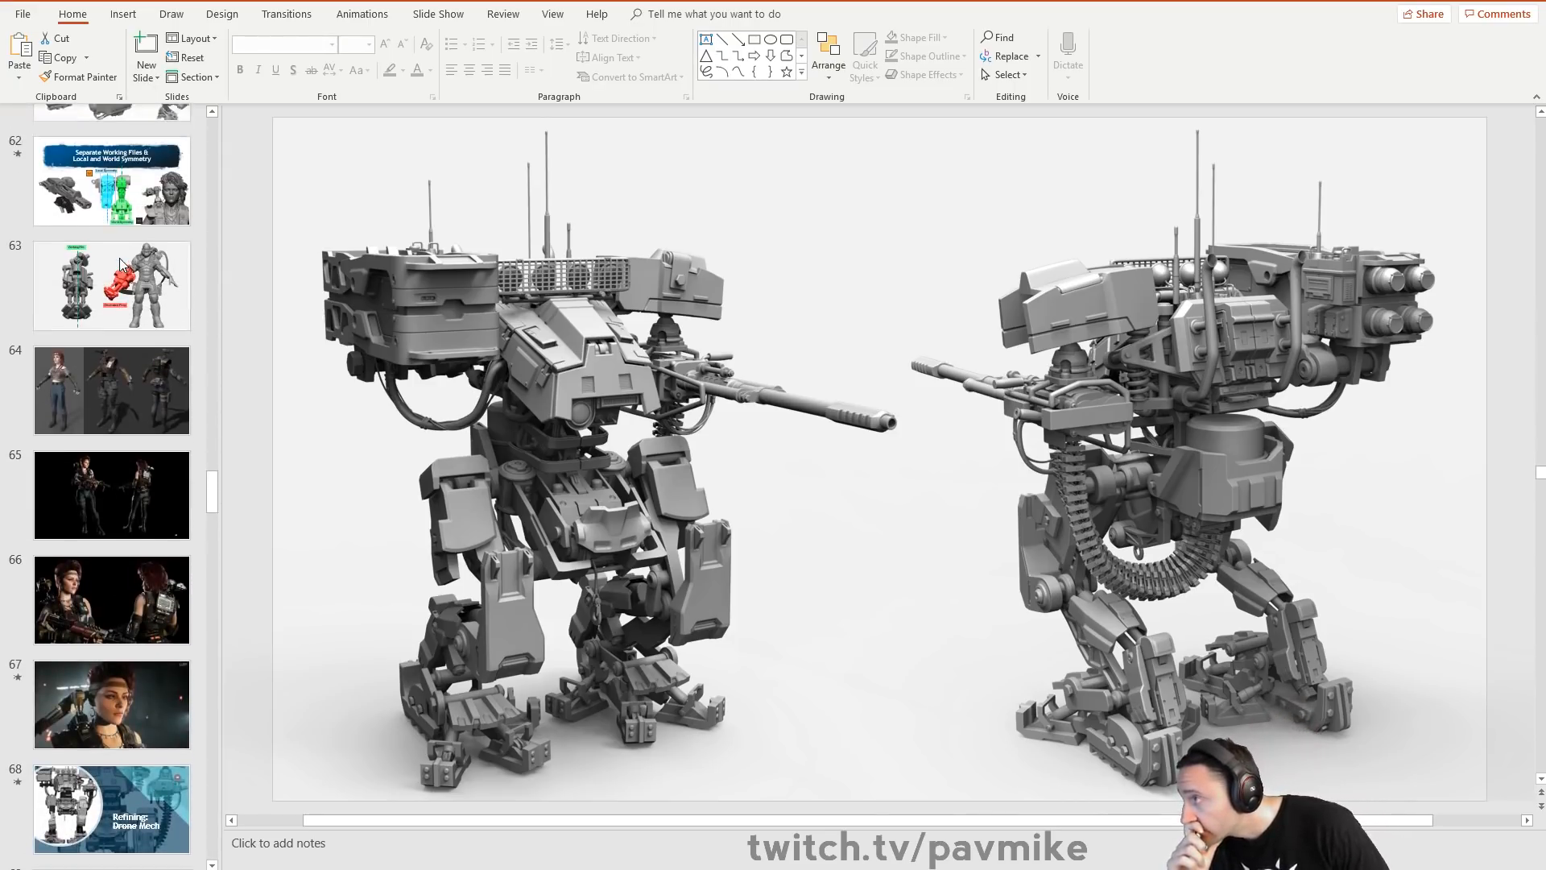
scroll(133, 306, down, 1)
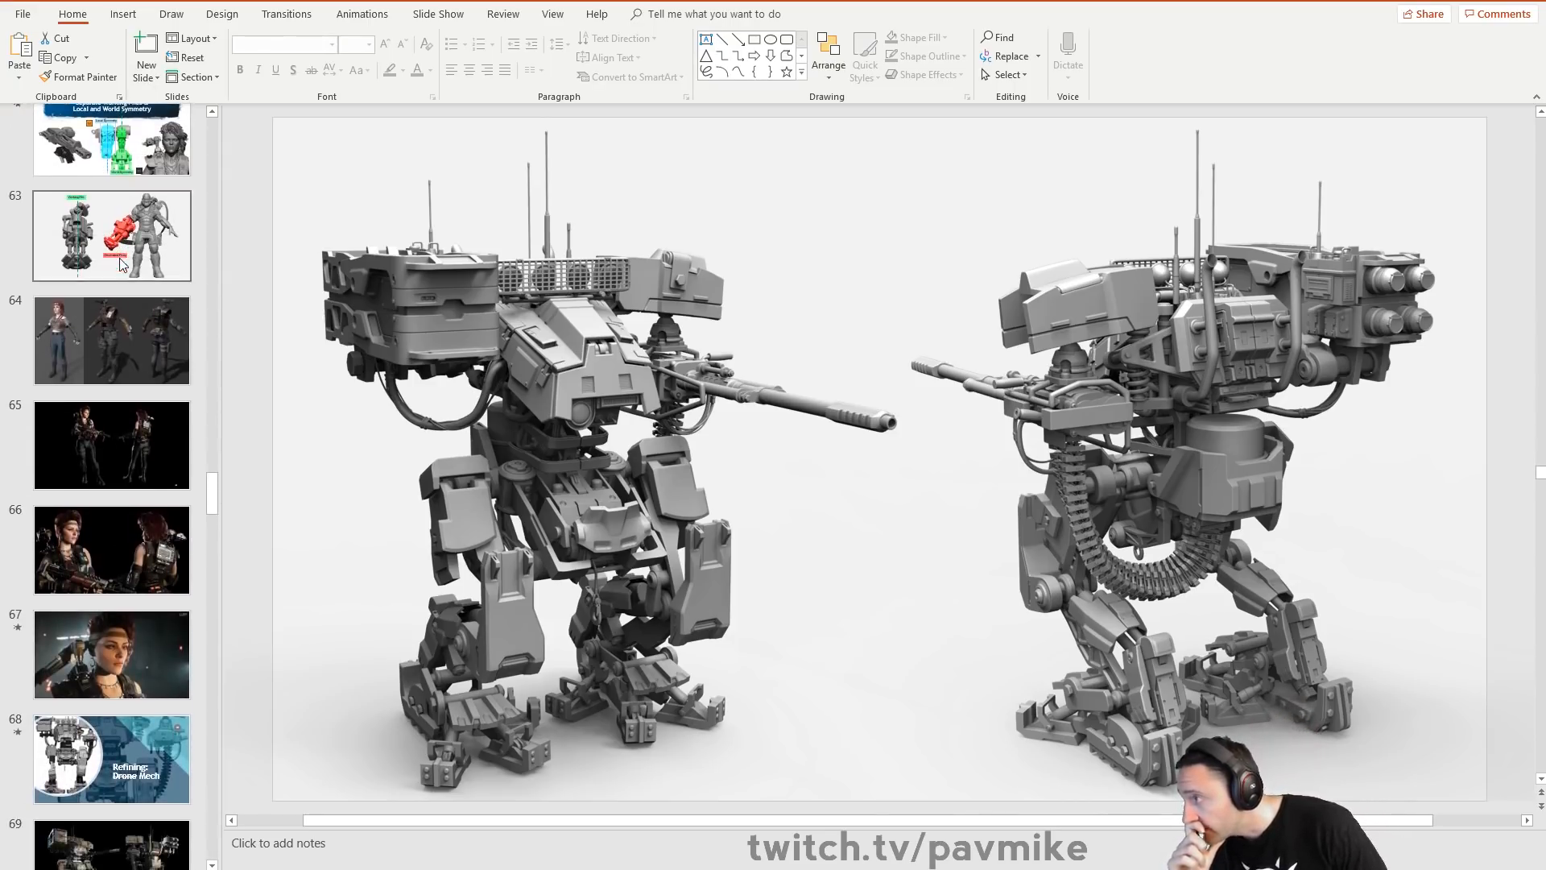
scroll(145, 302, up, 1)
click(143, 308)
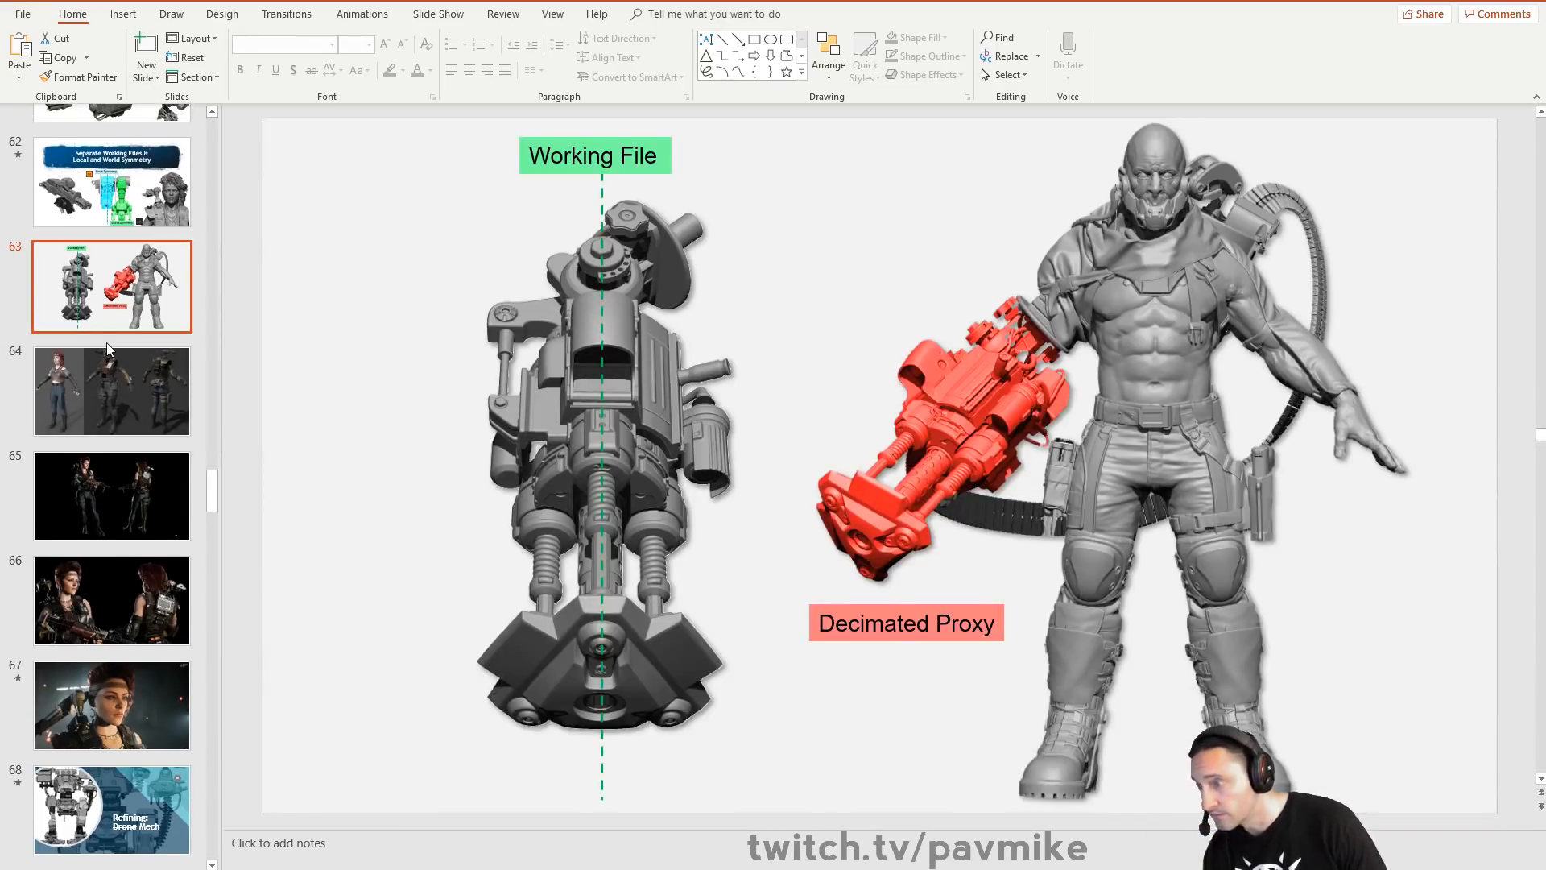
click(138, 393)
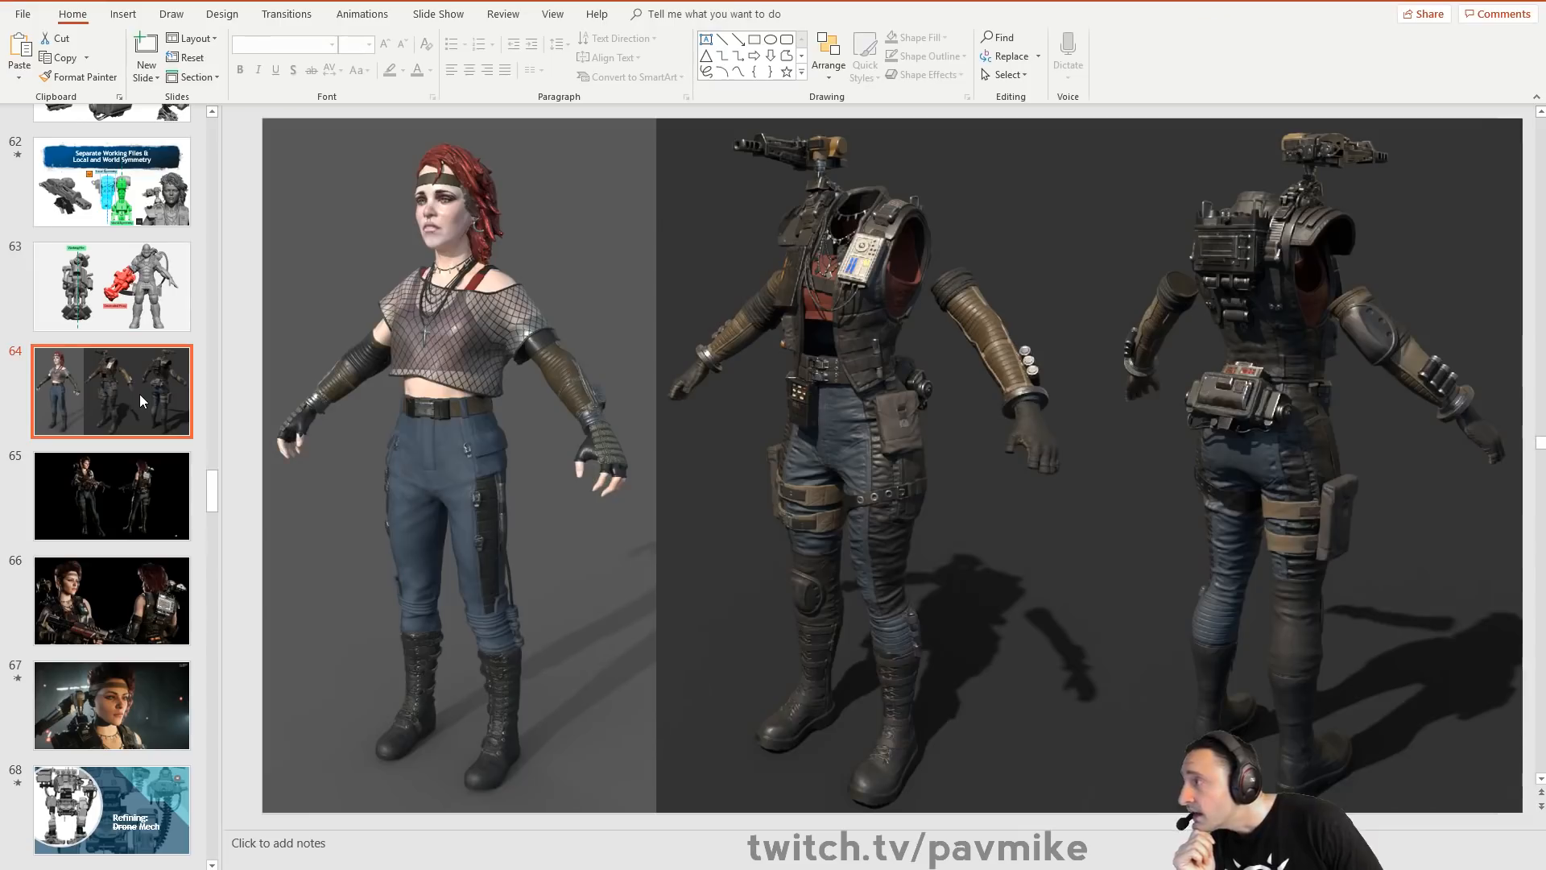
Review the character renders on slide 65 and the symmetry slides 62 and 63, ending on slide 64
scroll(139, 394, down, 1)
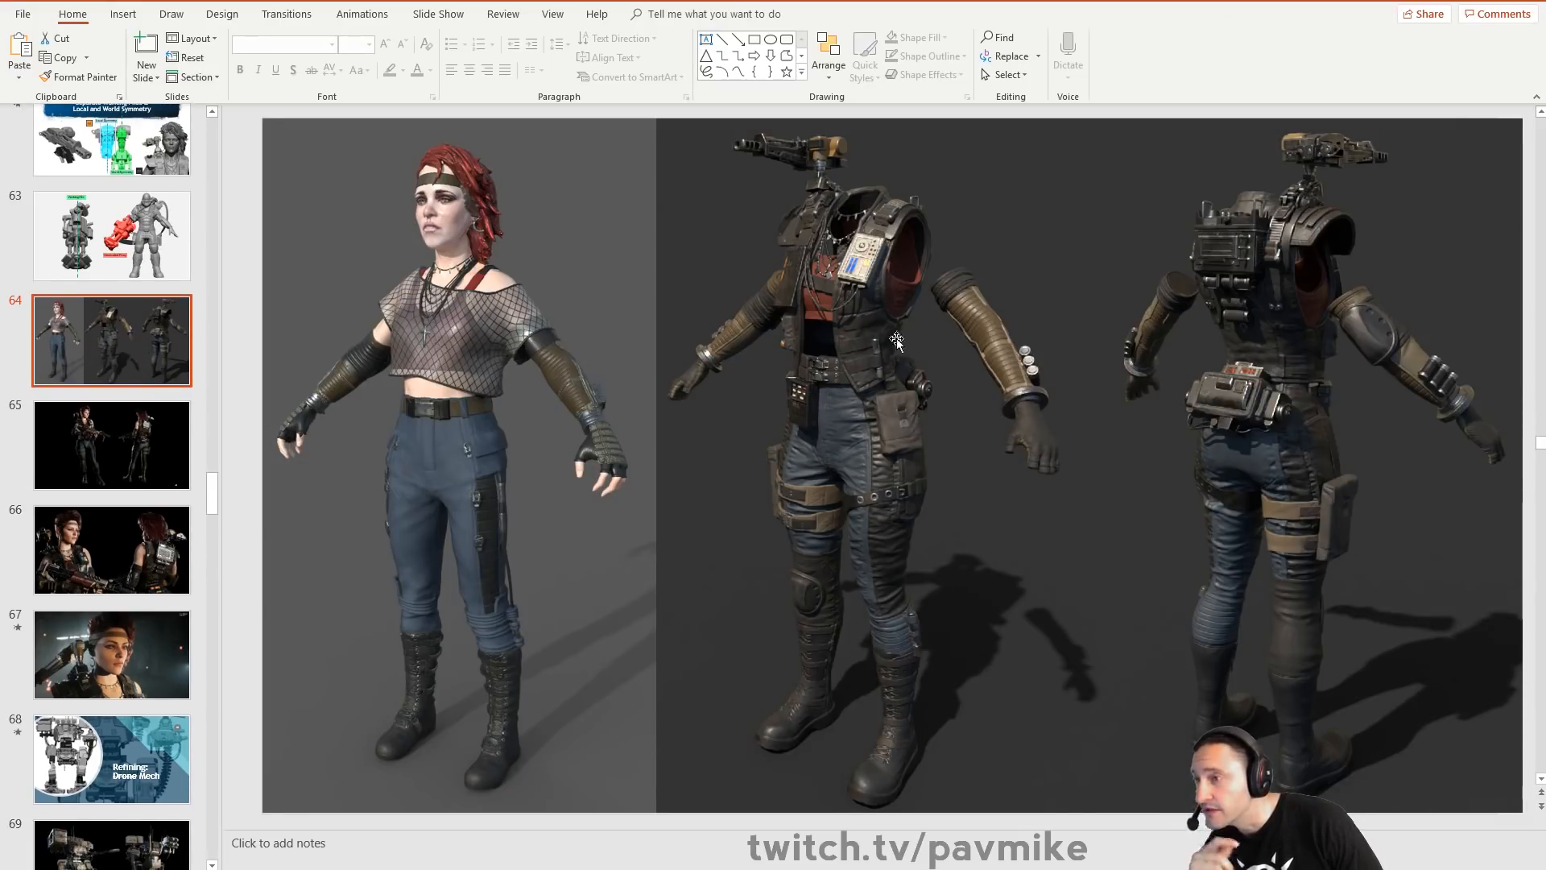
click(158, 464)
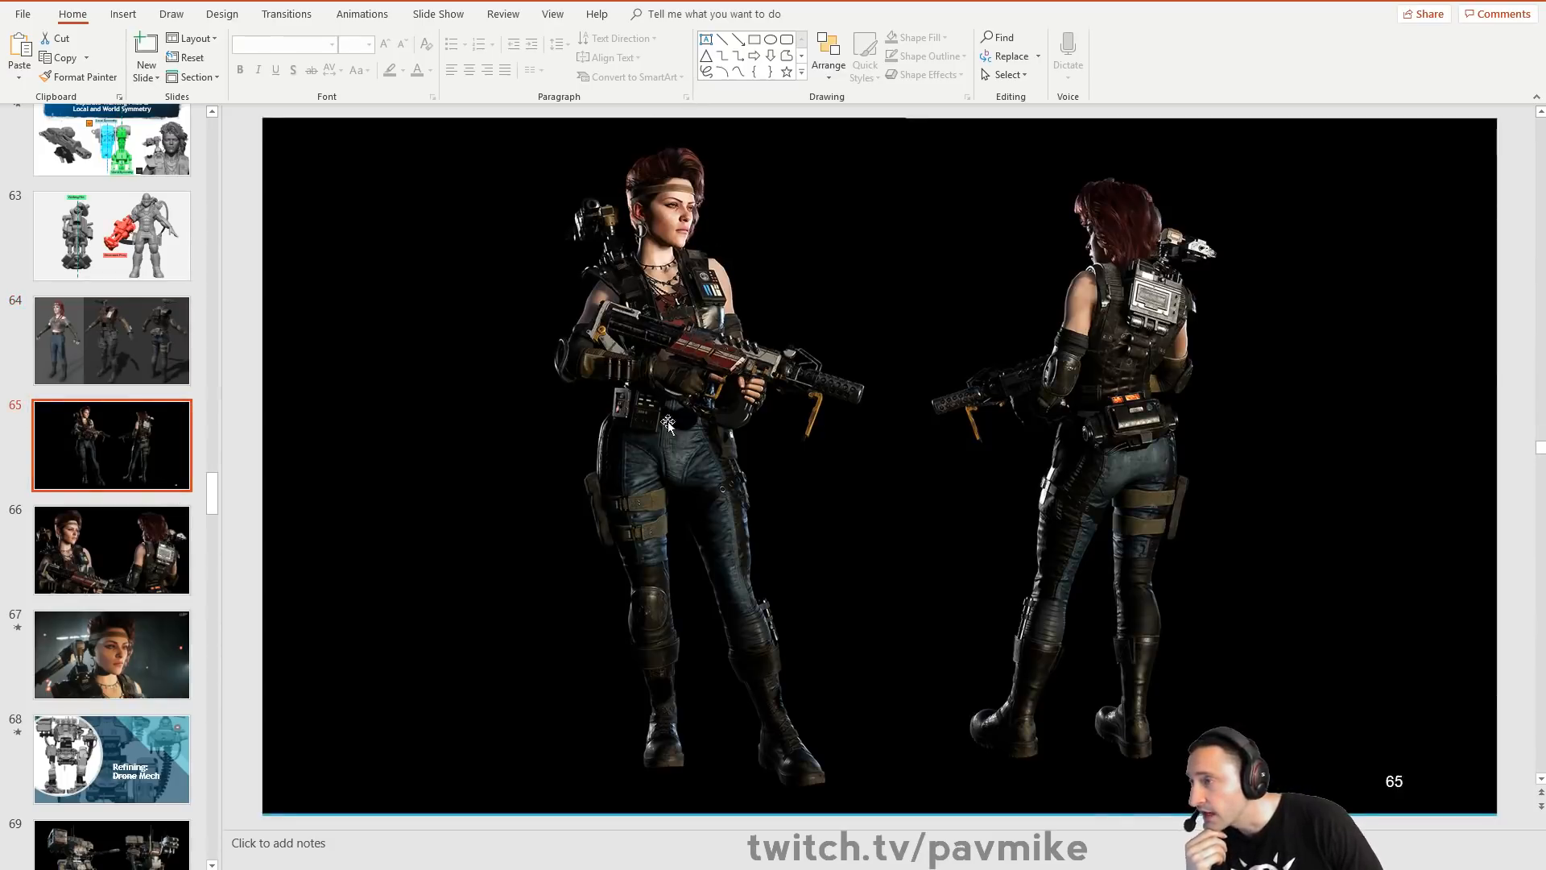
click(72, 244)
click(89, 145)
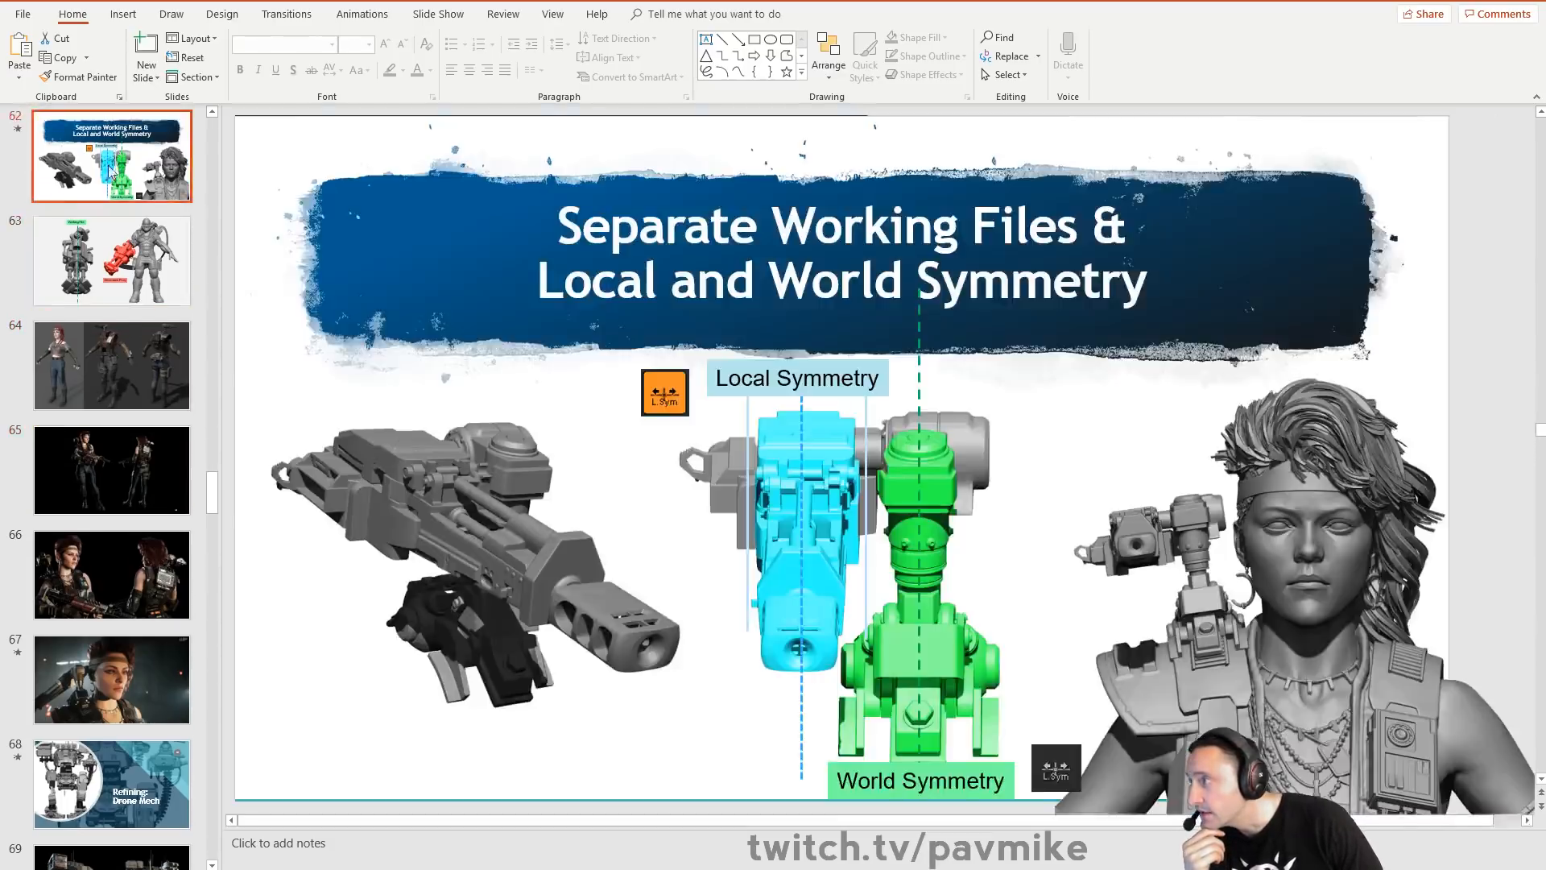
click(96, 258)
click(103, 347)
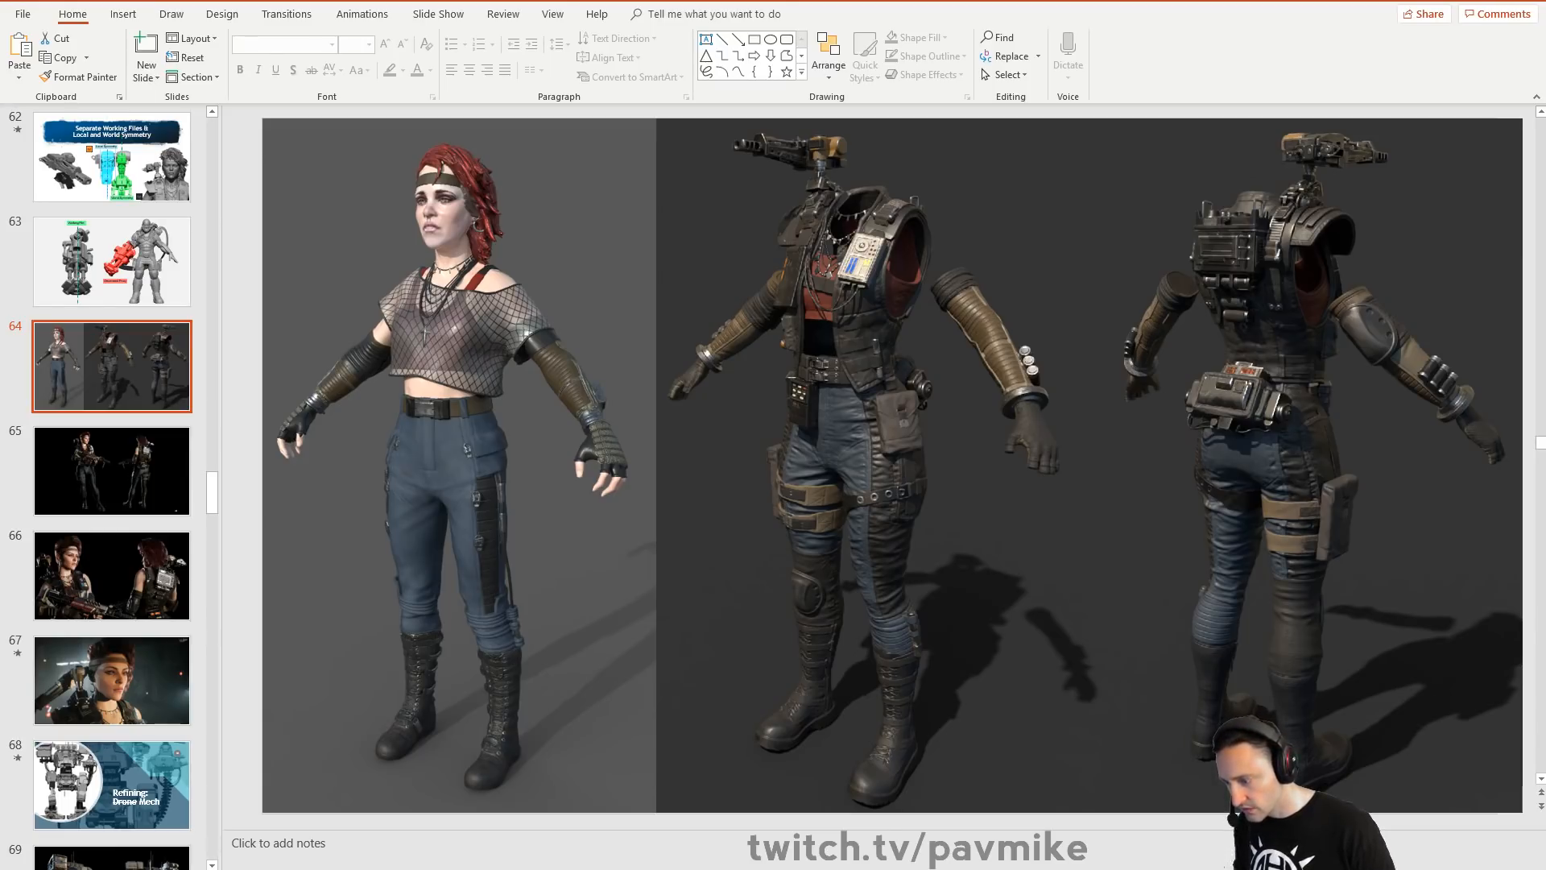
Switch to the Chrome browser and search the YouTube channel's videos for "pouch"
drag(1215, 868, 1039, 21)
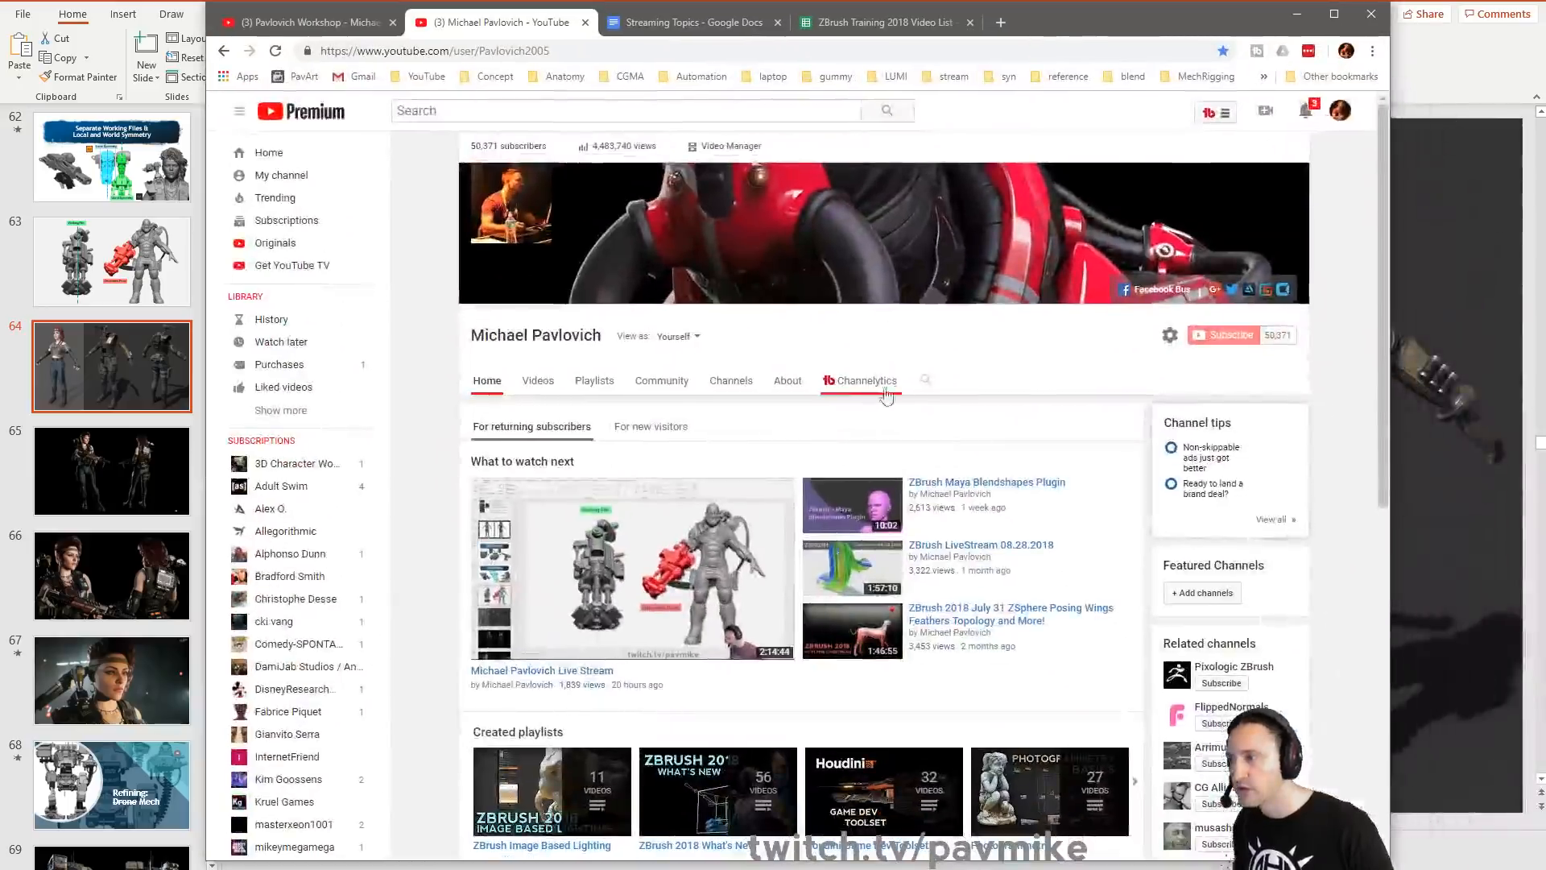
click(919, 380)
click(919, 383)
text(pouch)
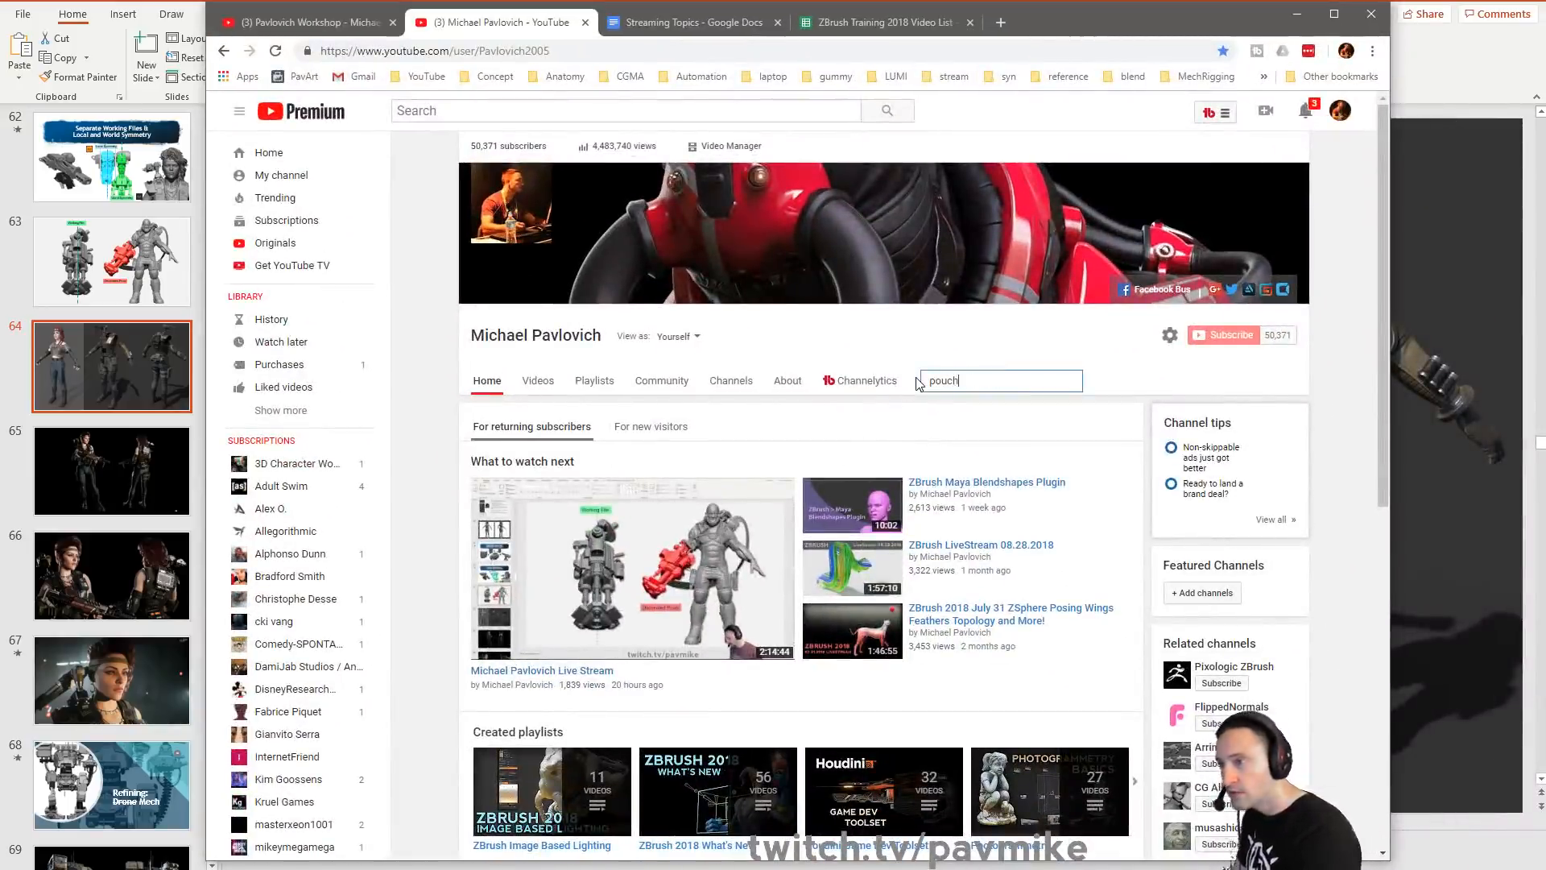
key(Return)
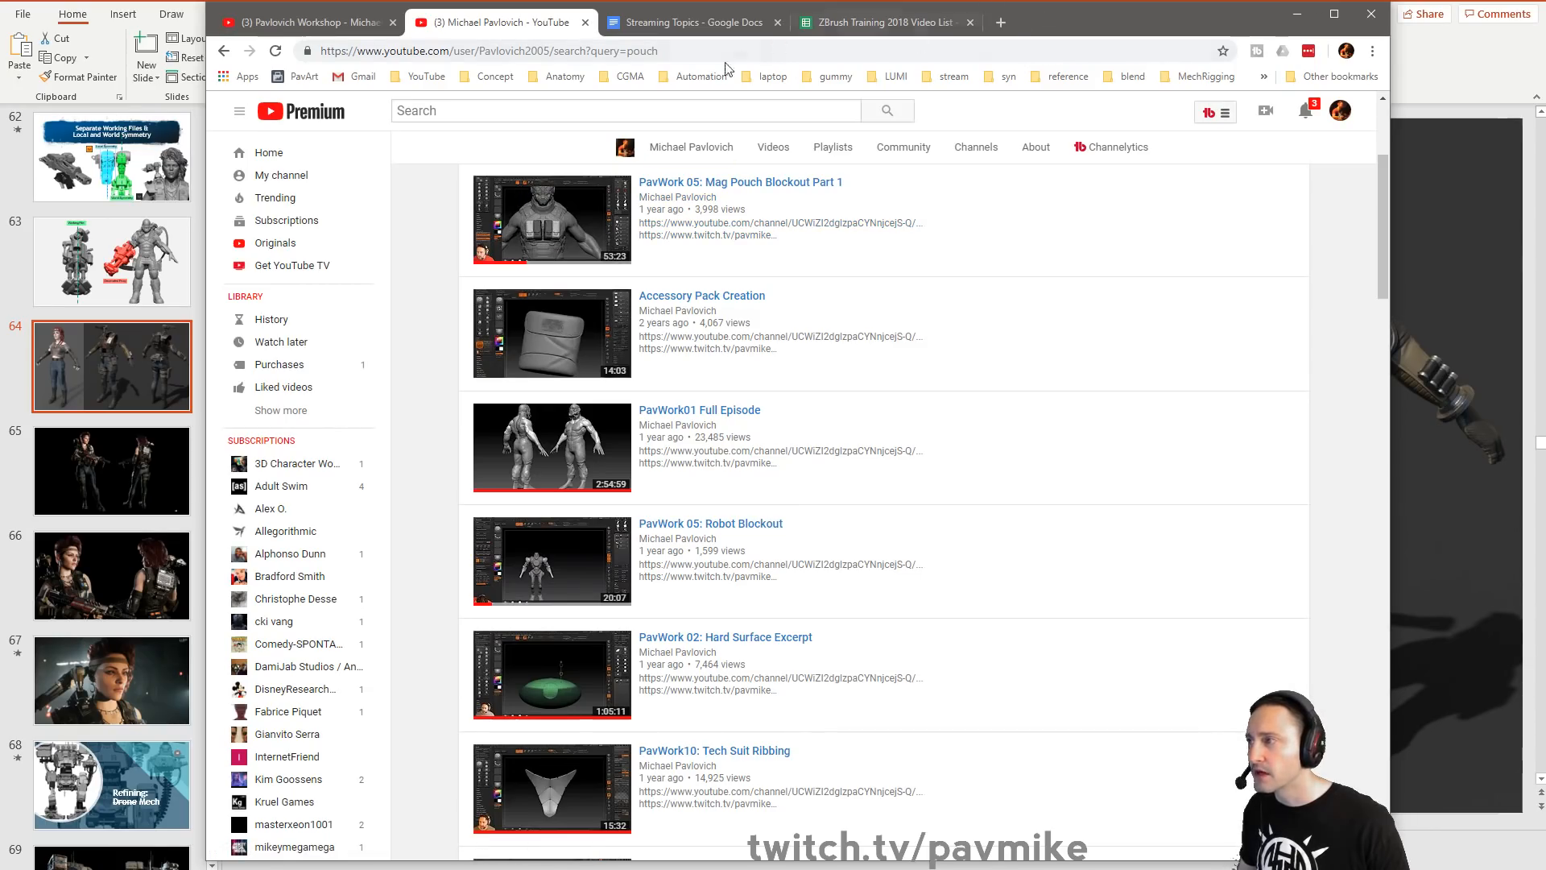
Open ArtStation in a new browser tab and bring up the Boot ZBrush Tutorial artwork from the own portfolio
click(1001, 22)
text(artstation.com)
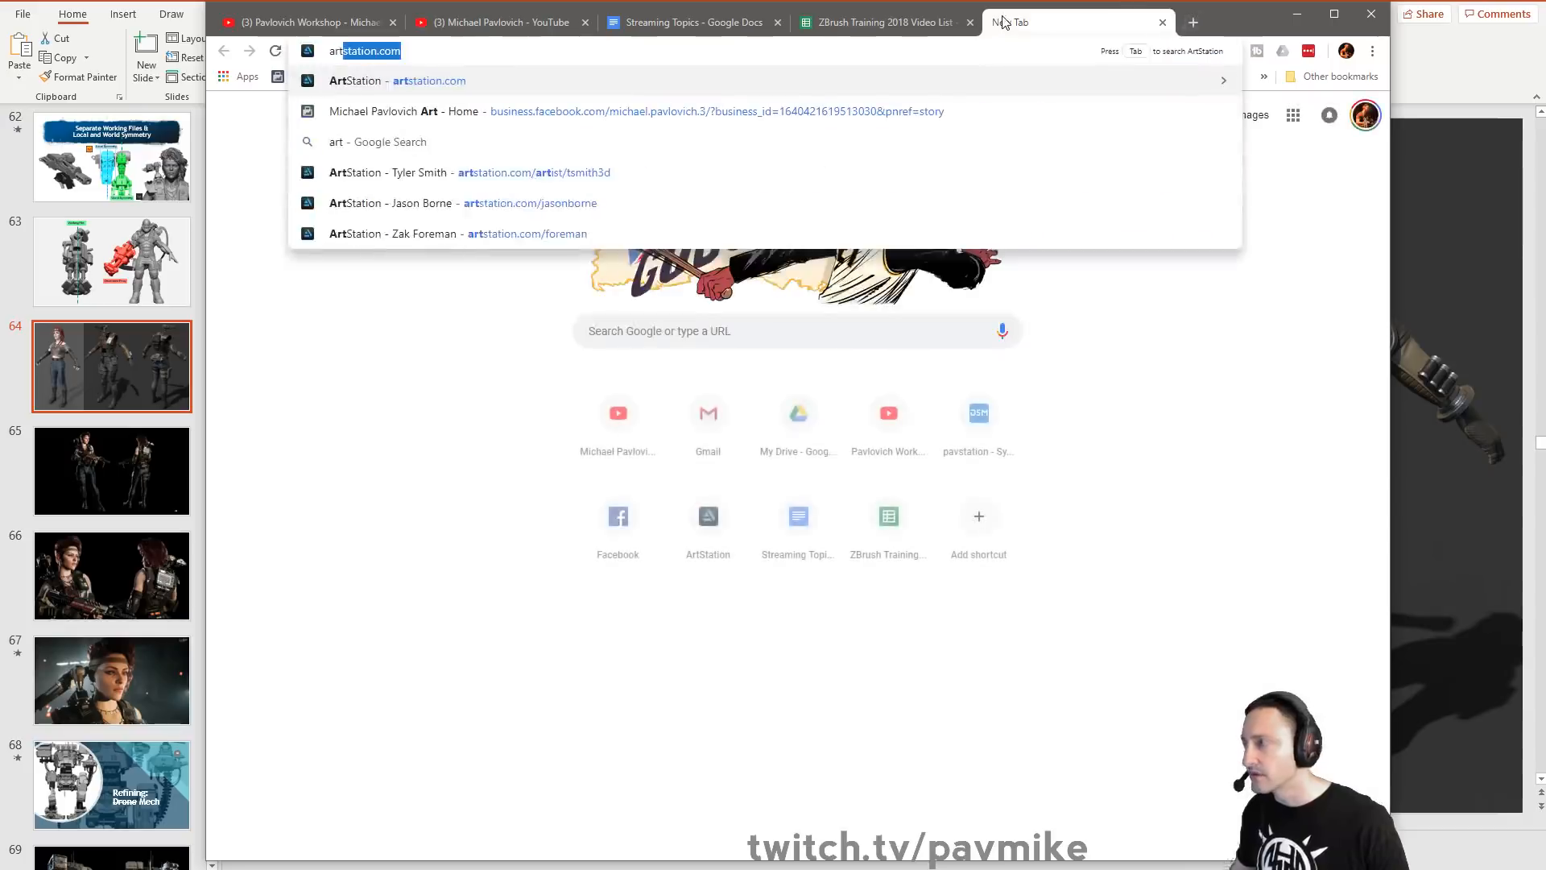
key(Return)
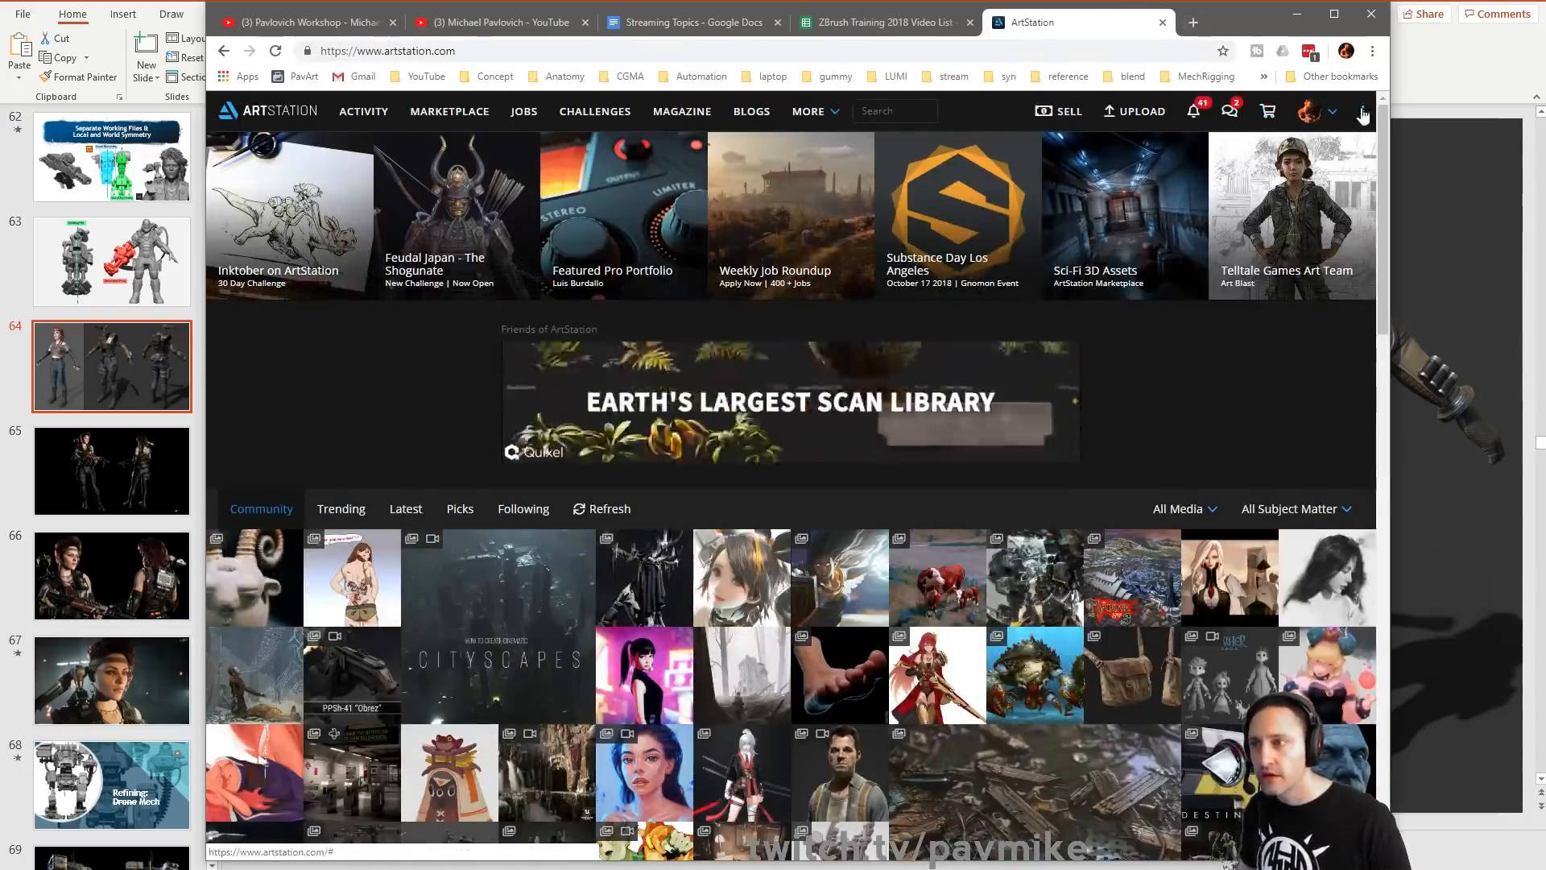
click(1328, 122)
click(1299, 171)
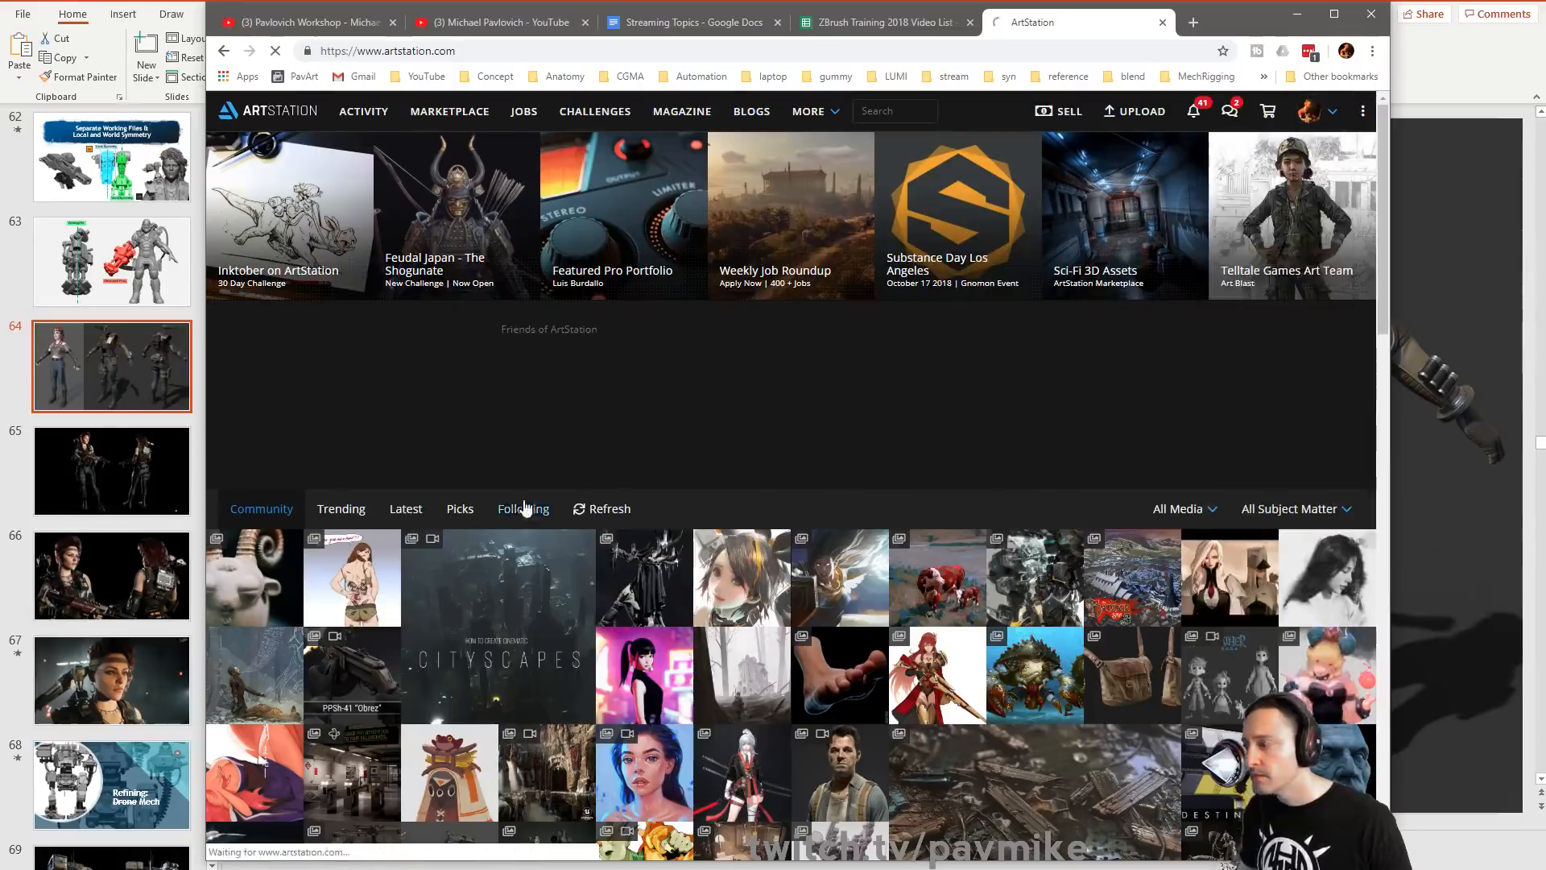
scroll(454, 481, down, 2)
scroll(453, 480, down, 5)
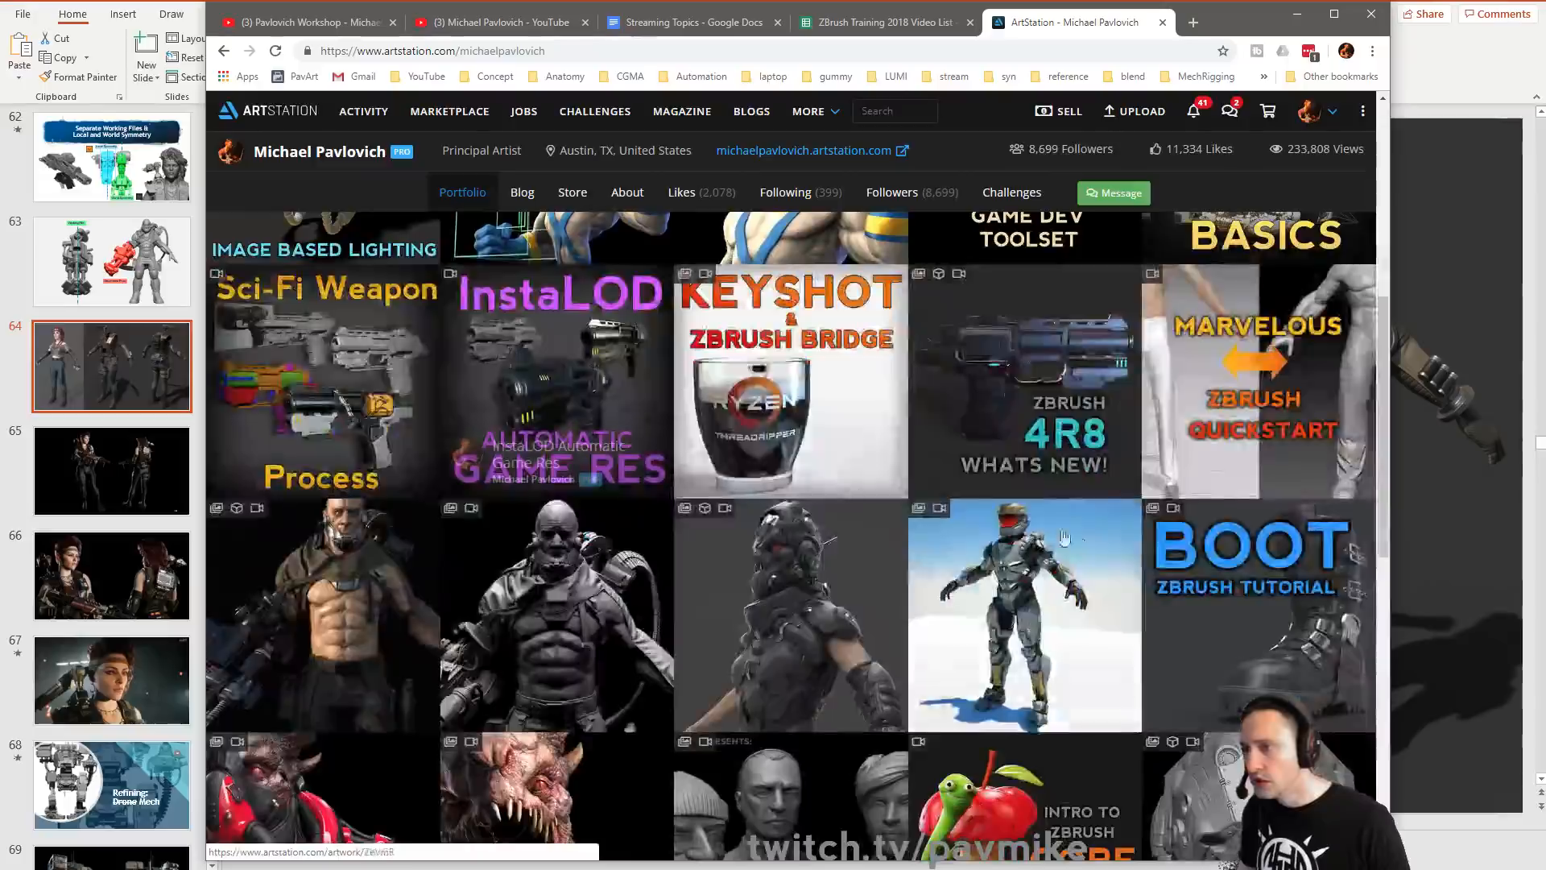
click(1200, 562)
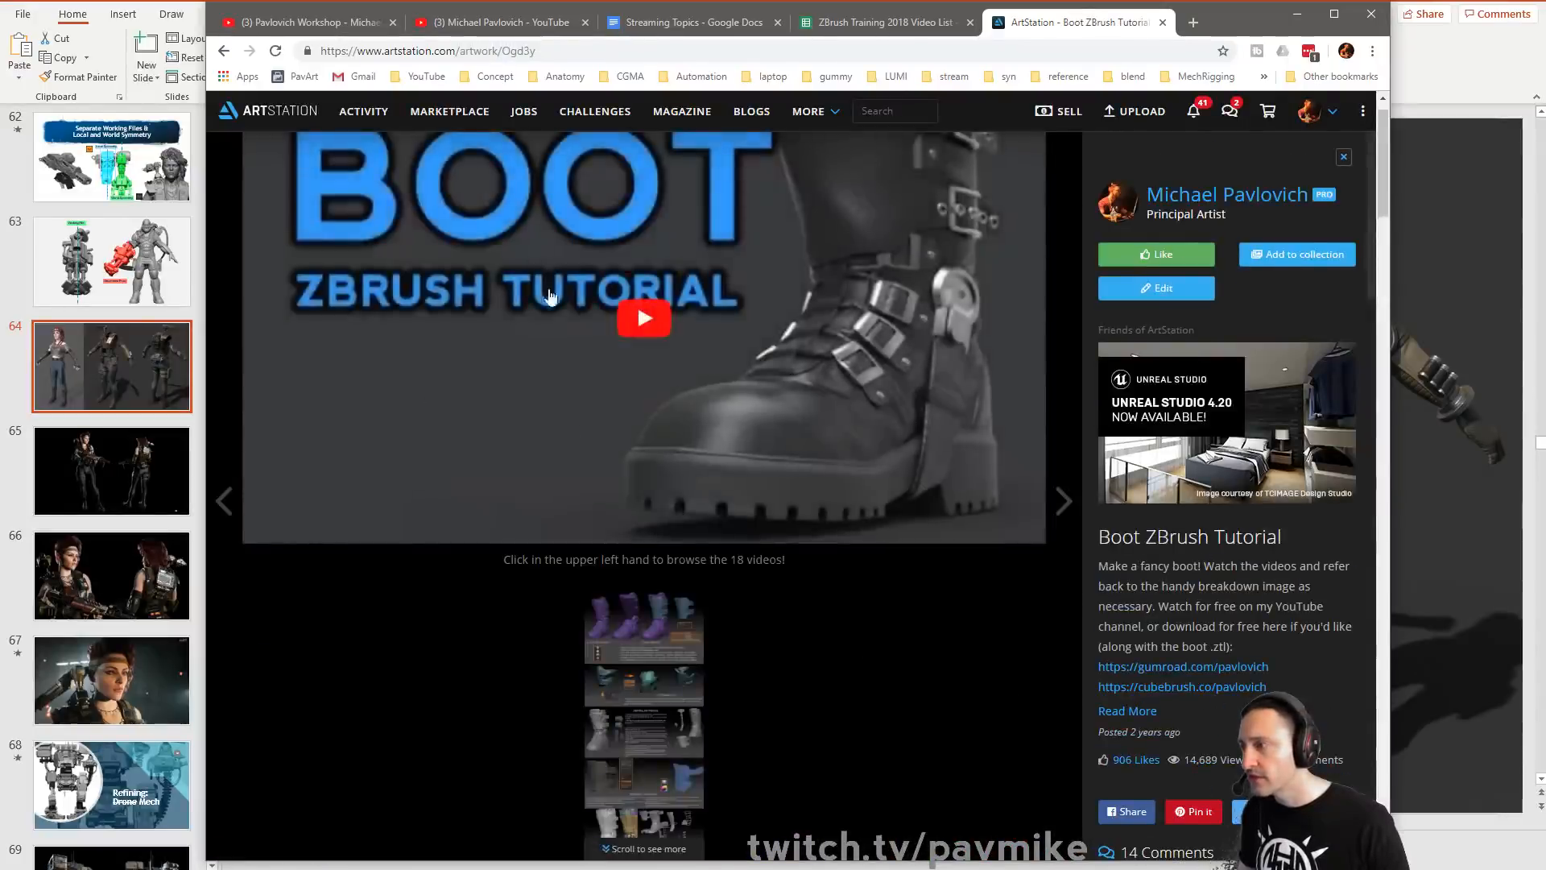
Examine the boot tutorial's video playlist and breakdown images, and minimize the browser
scroll(538, 322, down, 5)
scroll(518, 392, up, 5)
click(268, 157)
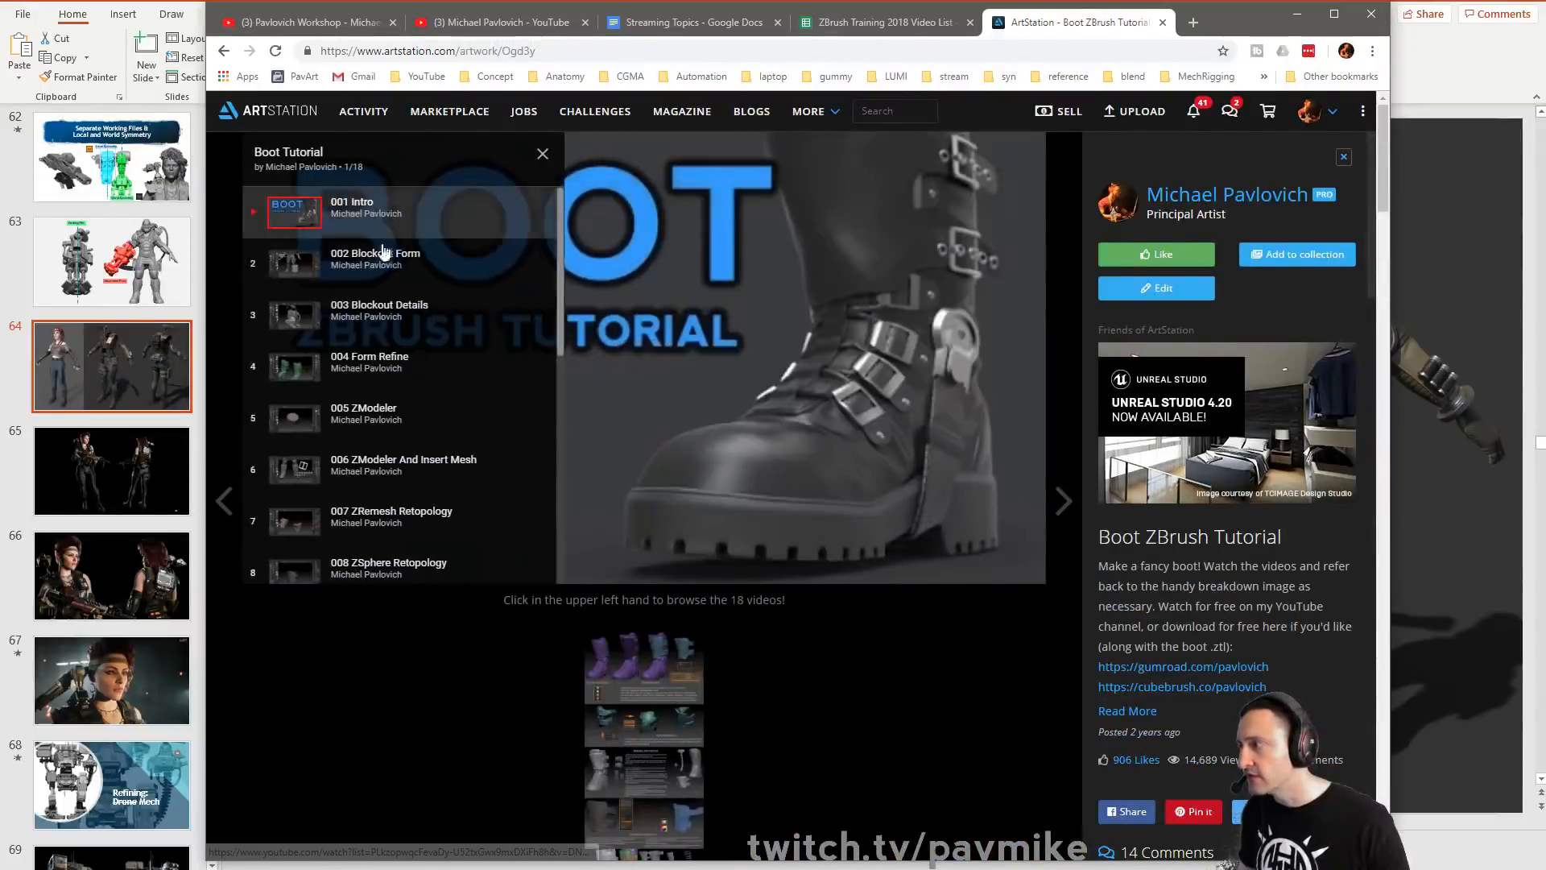
scroll(545, 659, down, 4)
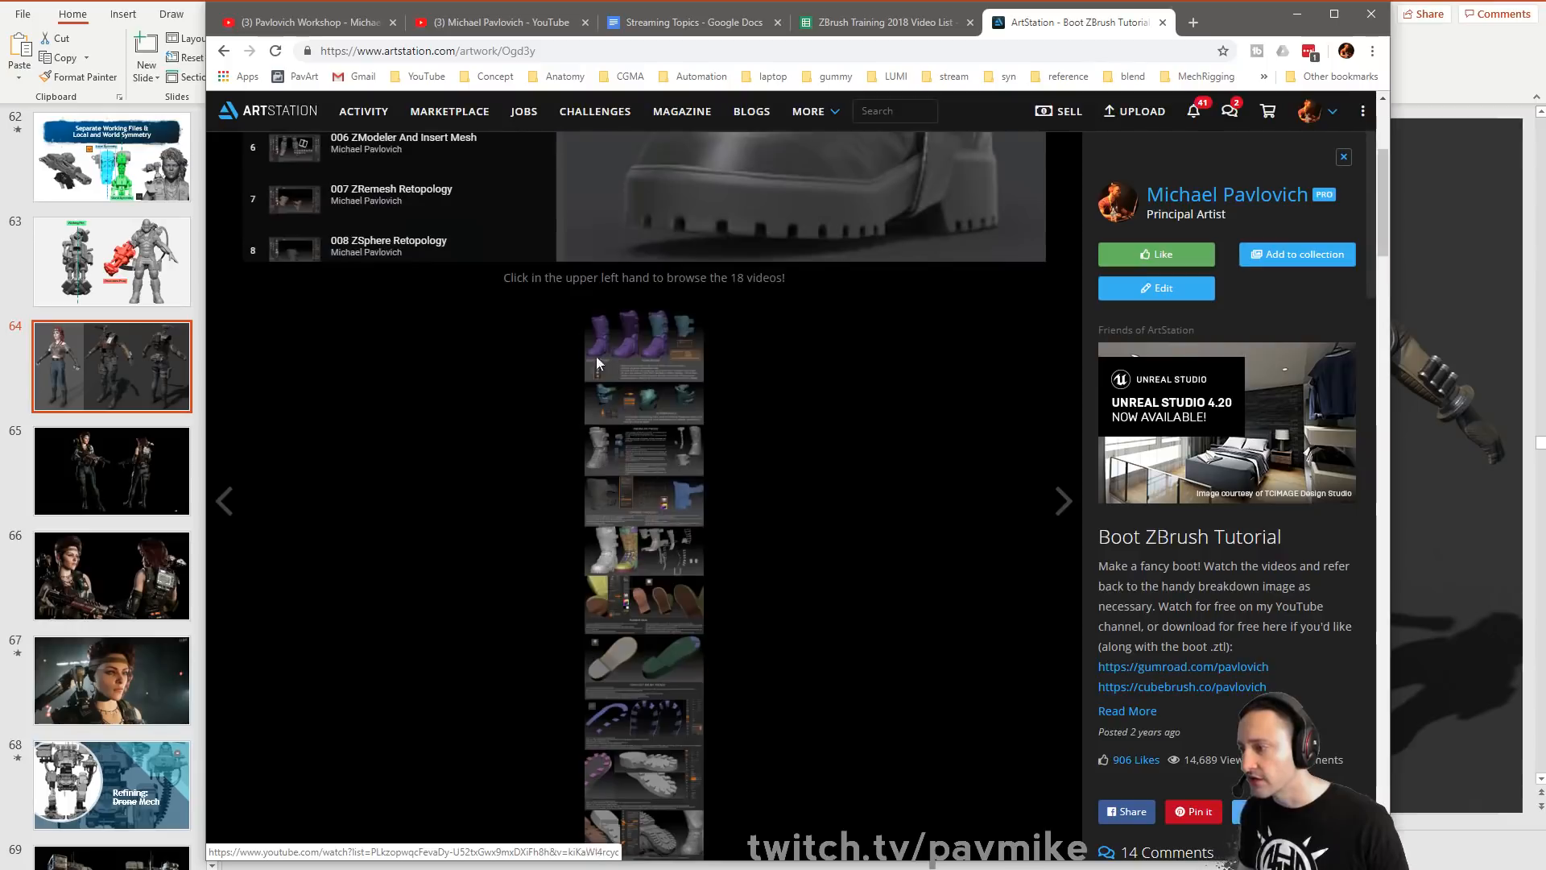
scroll(631, 514, down, 5)
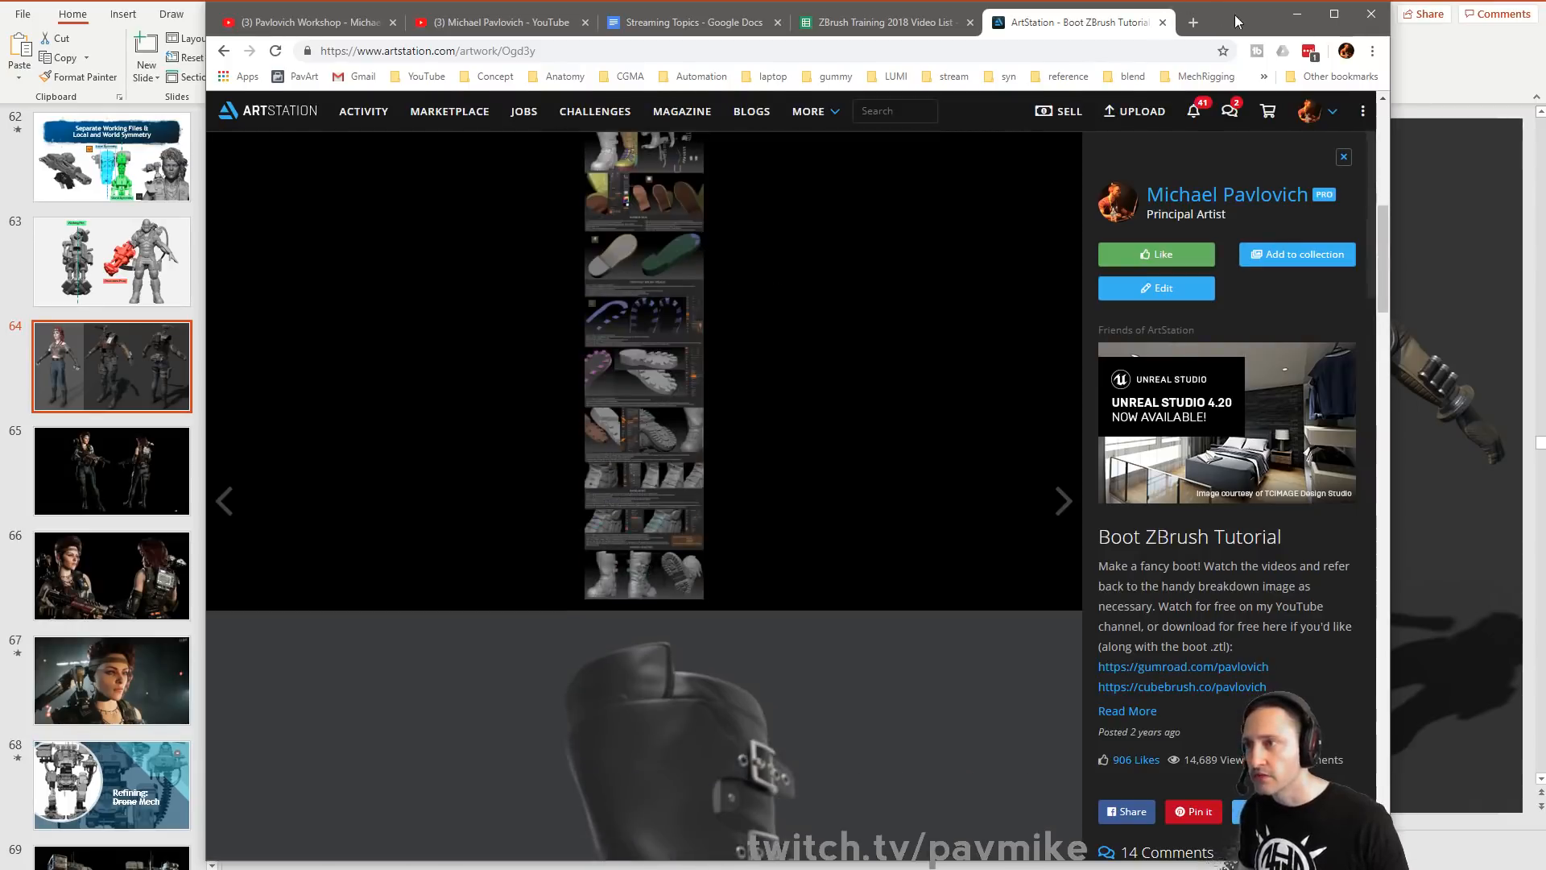
click(1296, 14)
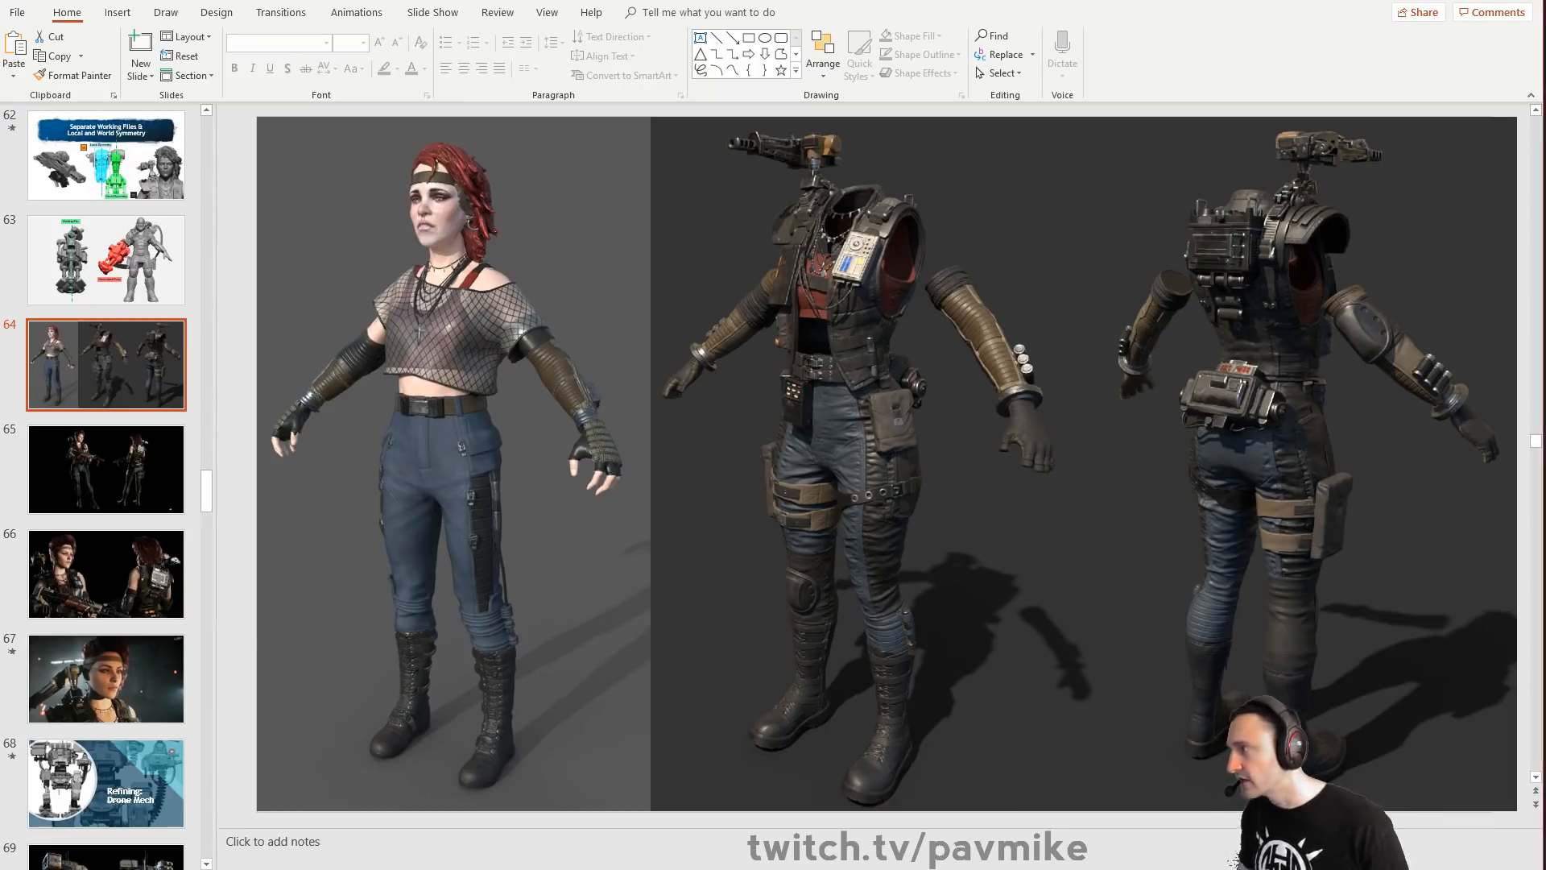
Switch to ZBrush, load ReconV2_007_Bake.ZTL from the streaming > Summit > Characters folder and enable Edit mode
key(alt+Tab)
click(1441, 35)
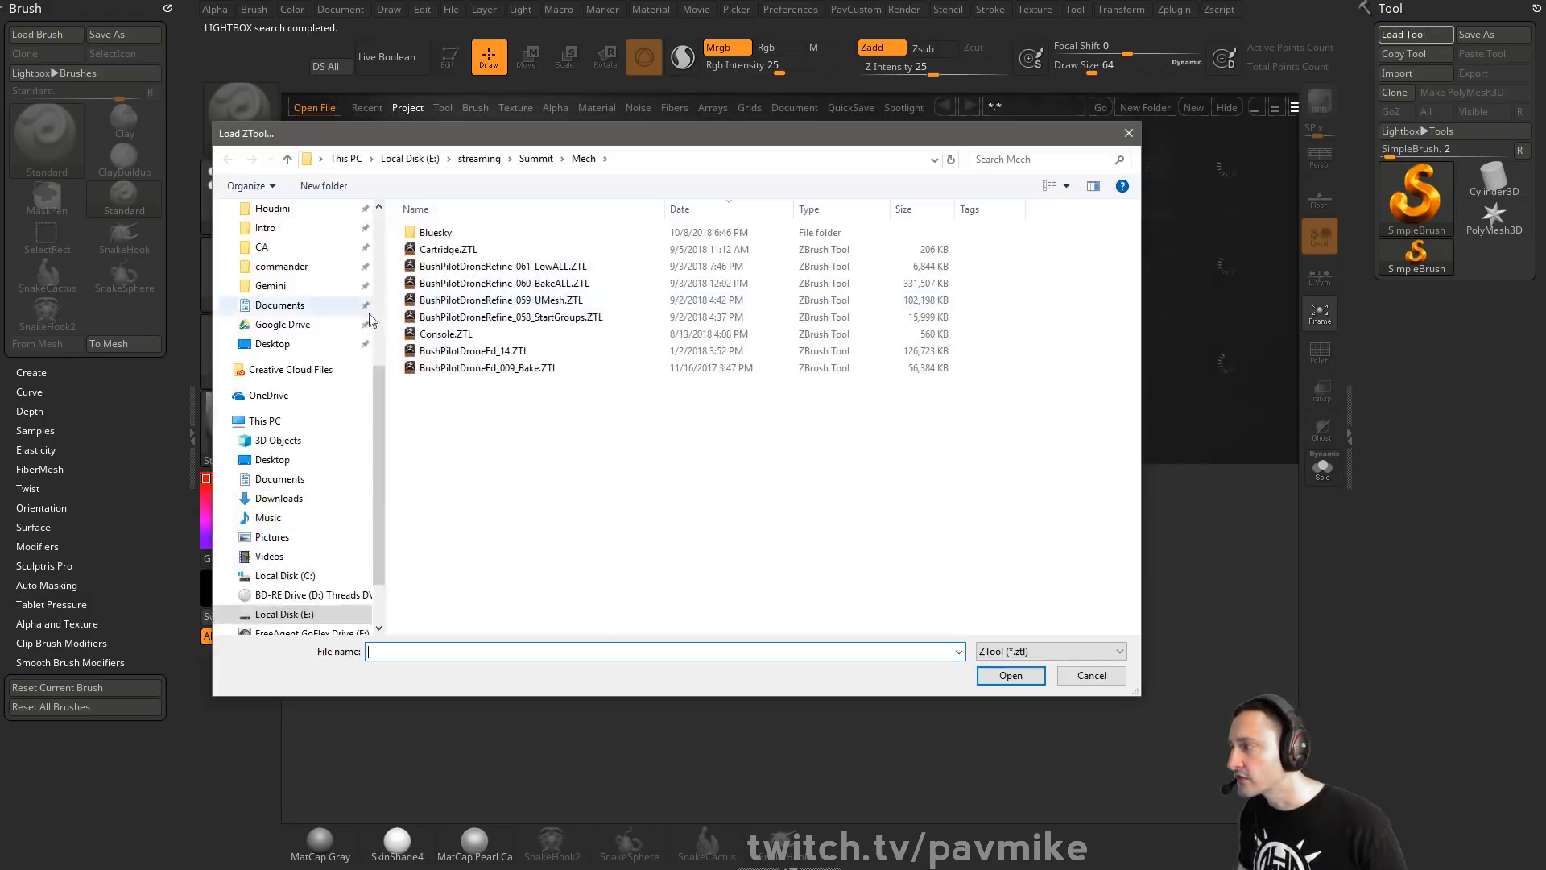
scroll(369, 320, up, 4)
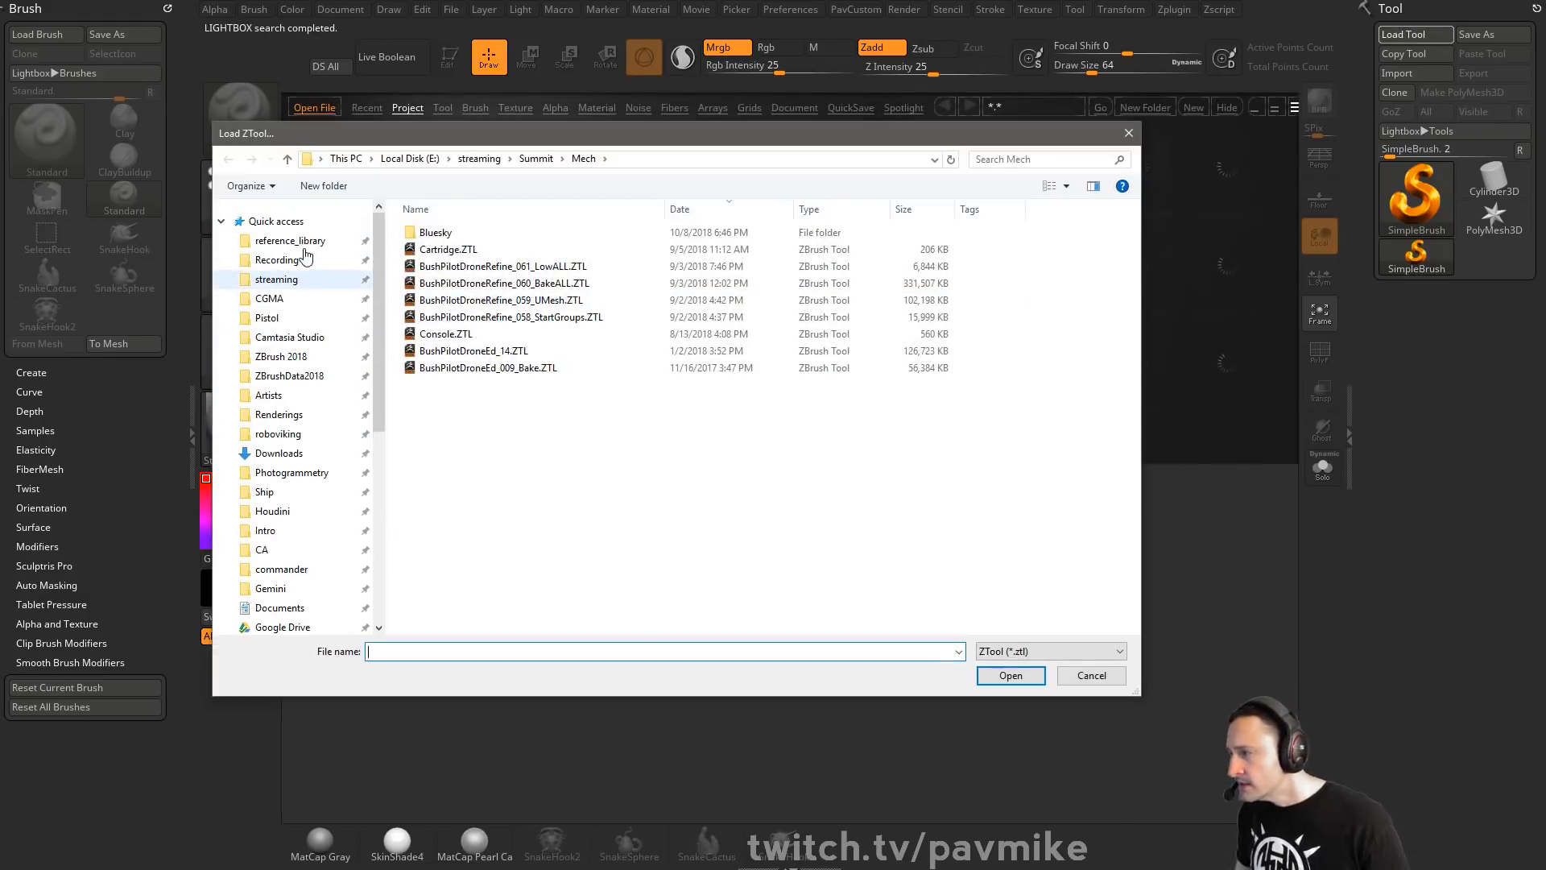
click(294, 279)
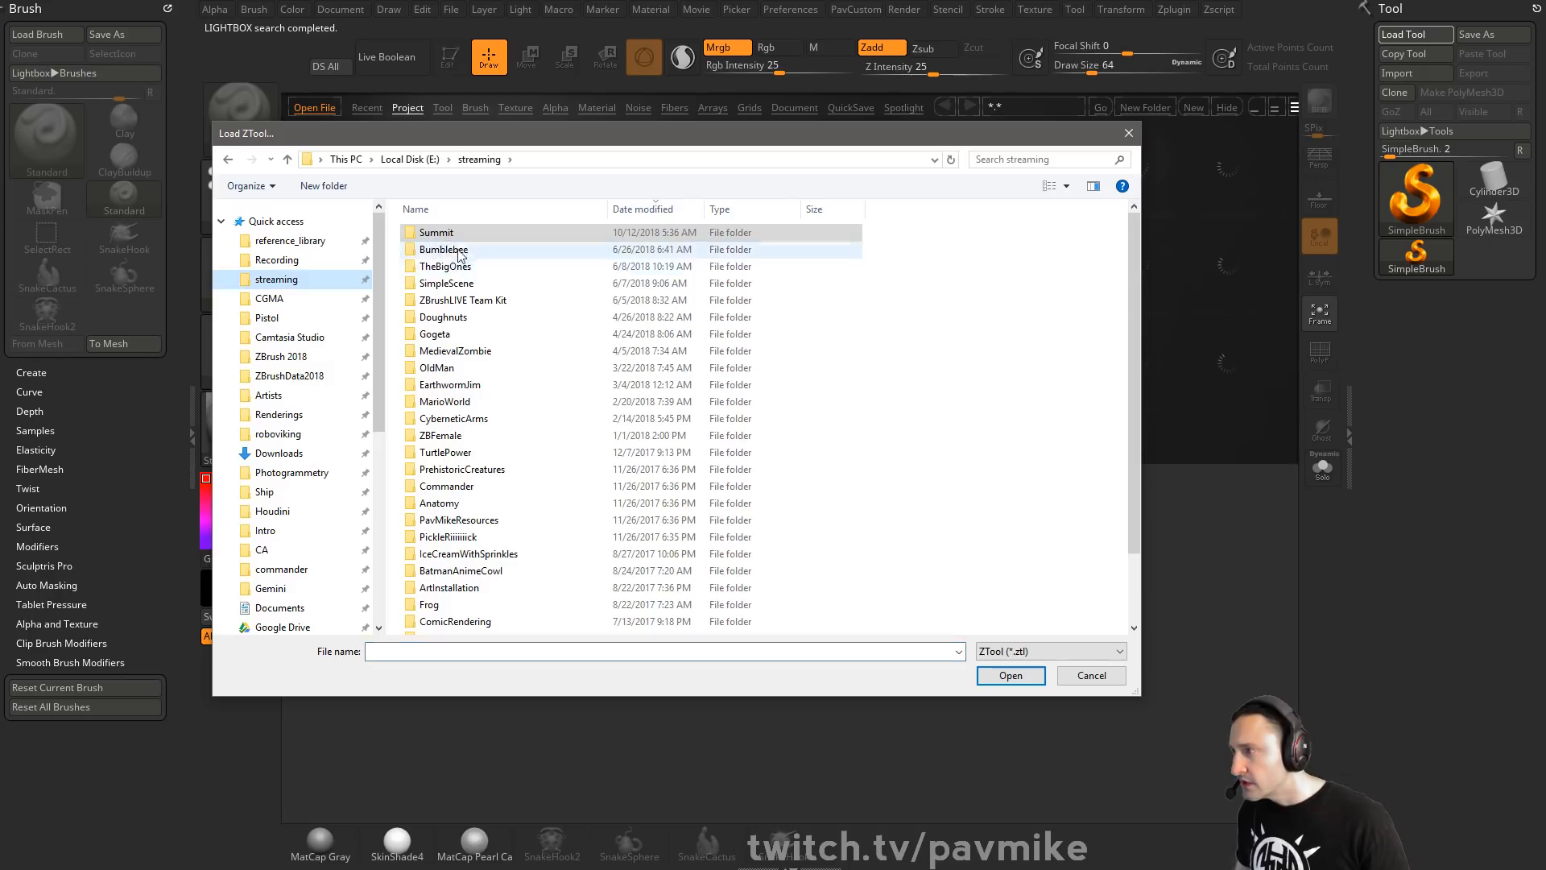
double_click(439, 233)
double_click(445, 256)
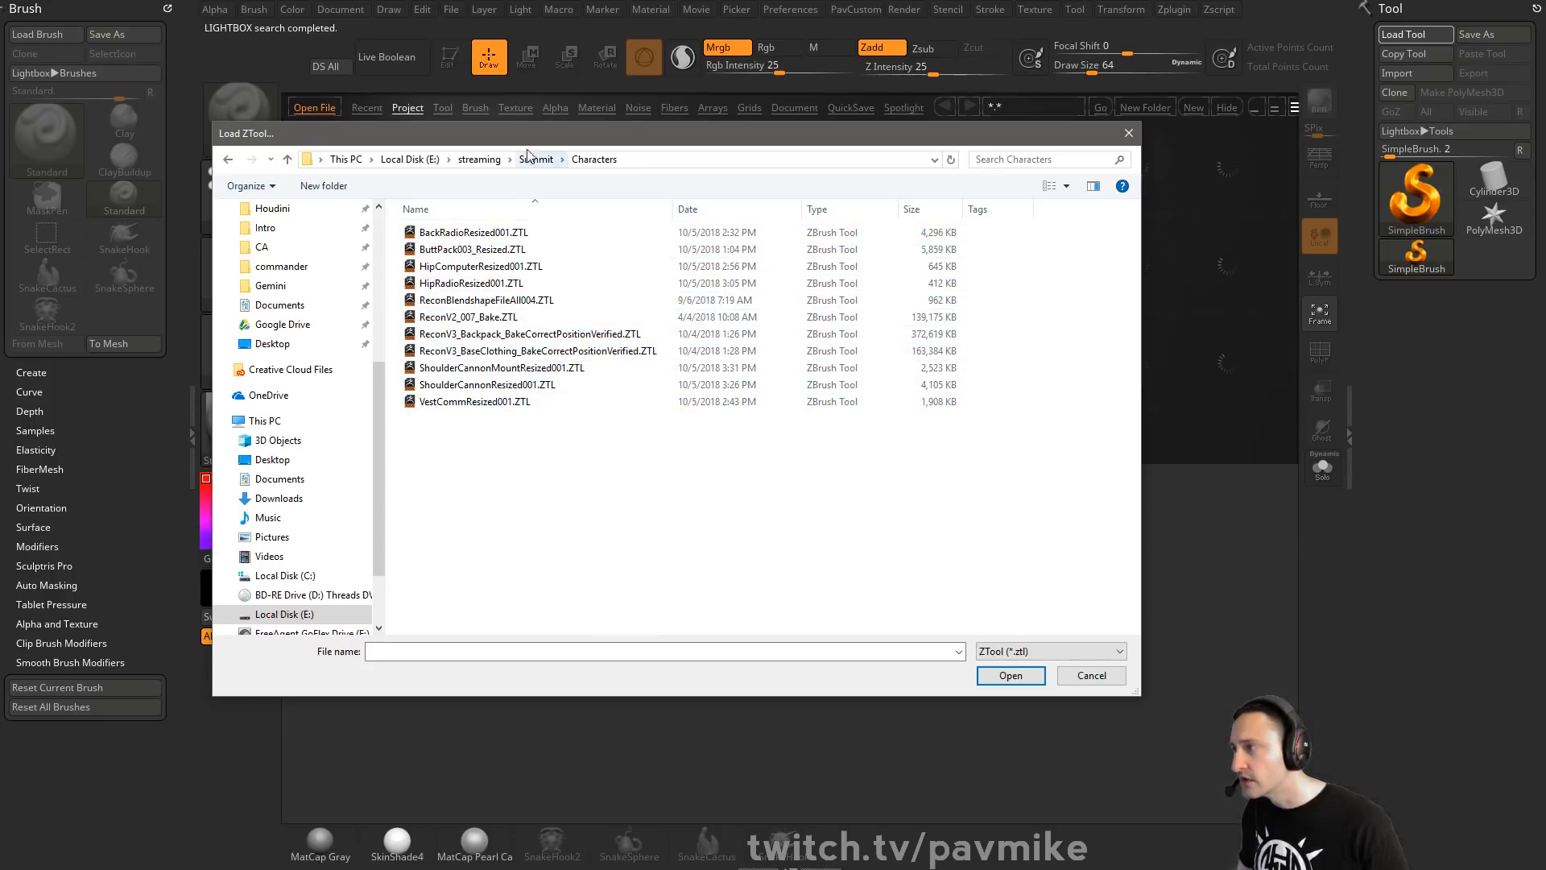
key(Escape)
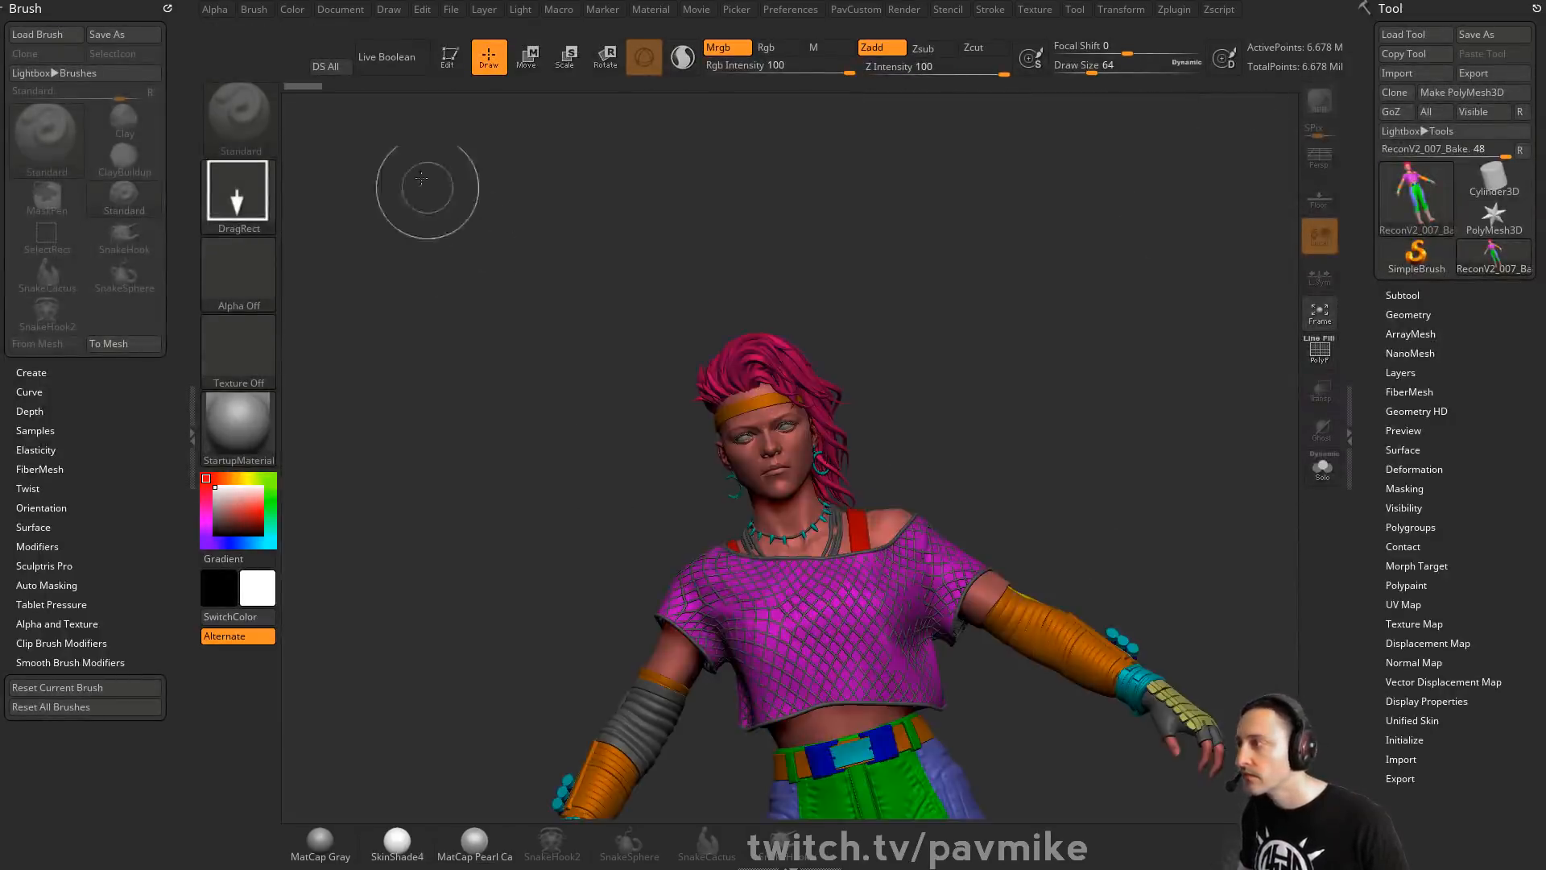
click(448, 63)
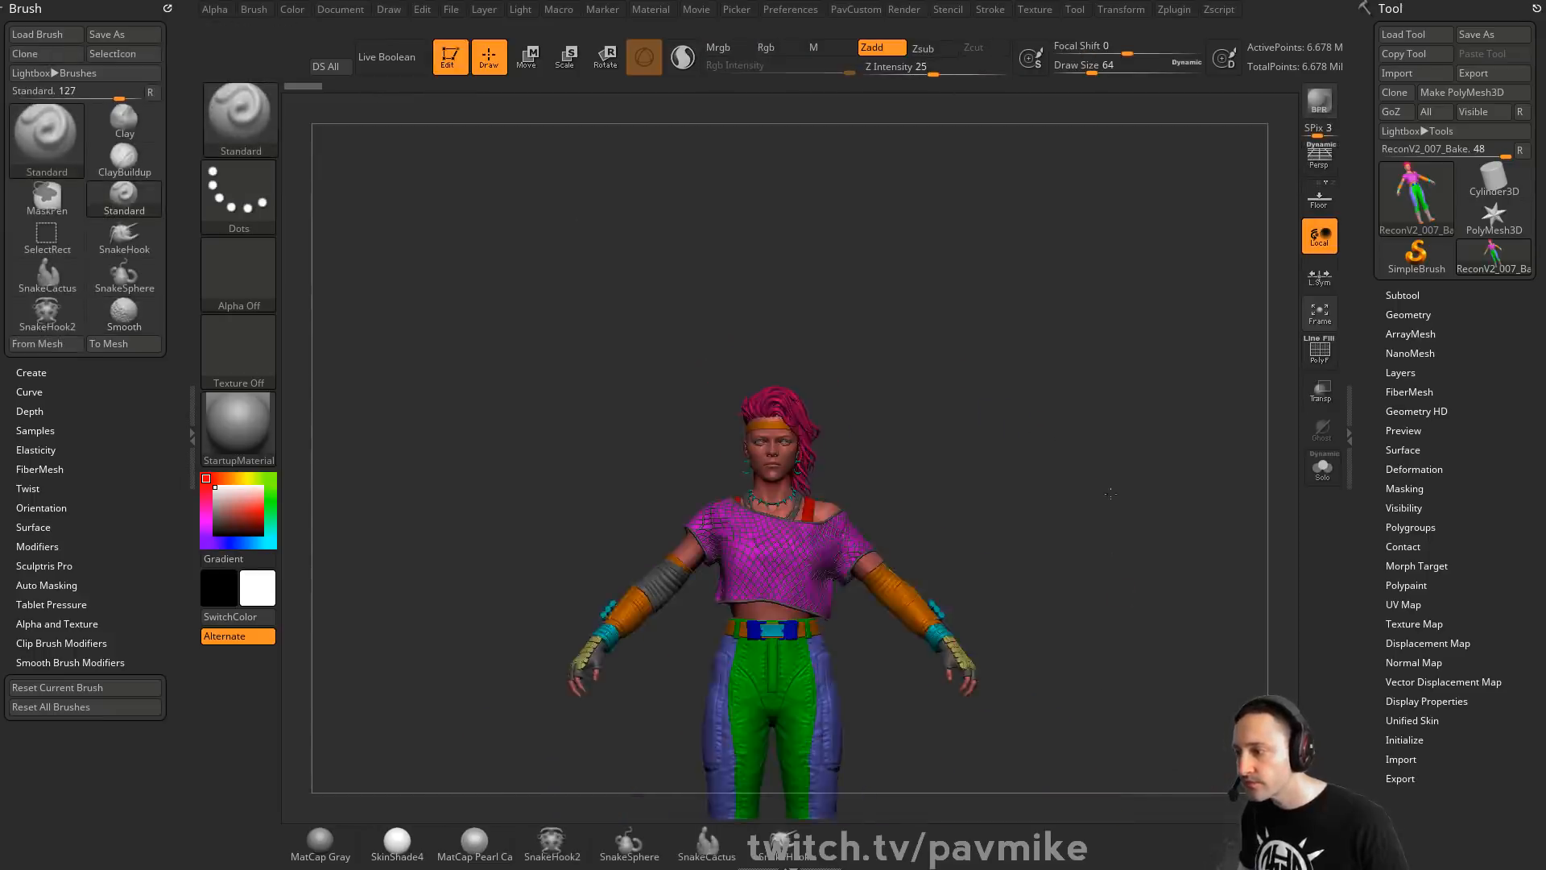
Orbit around the loaded character and set the brush draw size to 59
drag(1080, 319, 1160, 410)
key(s)
click(1031, 275)
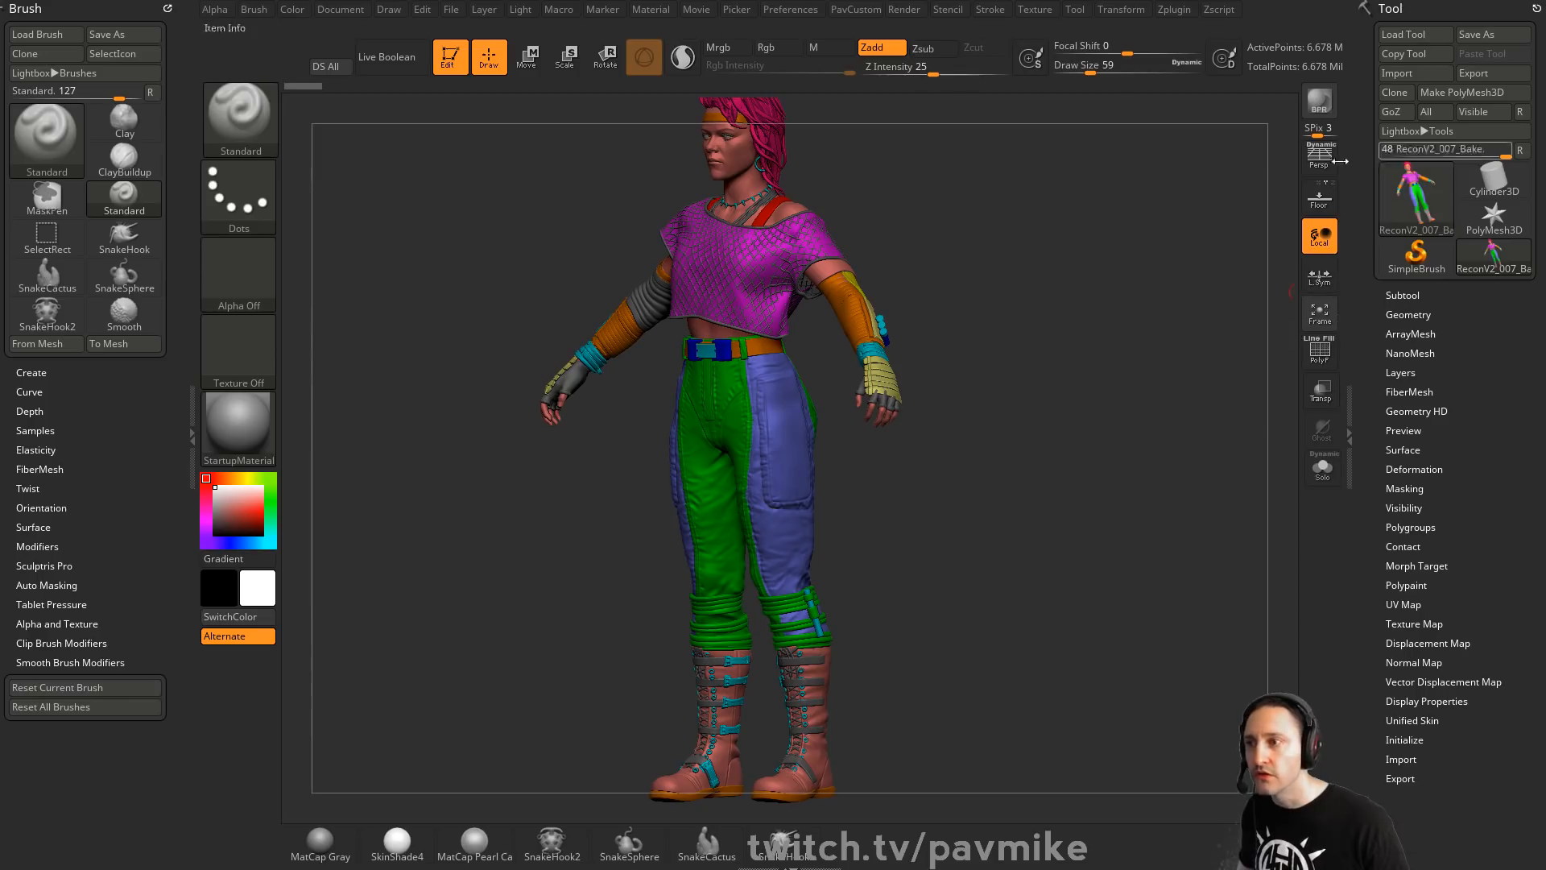
Delete all subtools of the ReconV2_007_Bake tool, accepting the warning for the rest of the session
click(1401, 295)
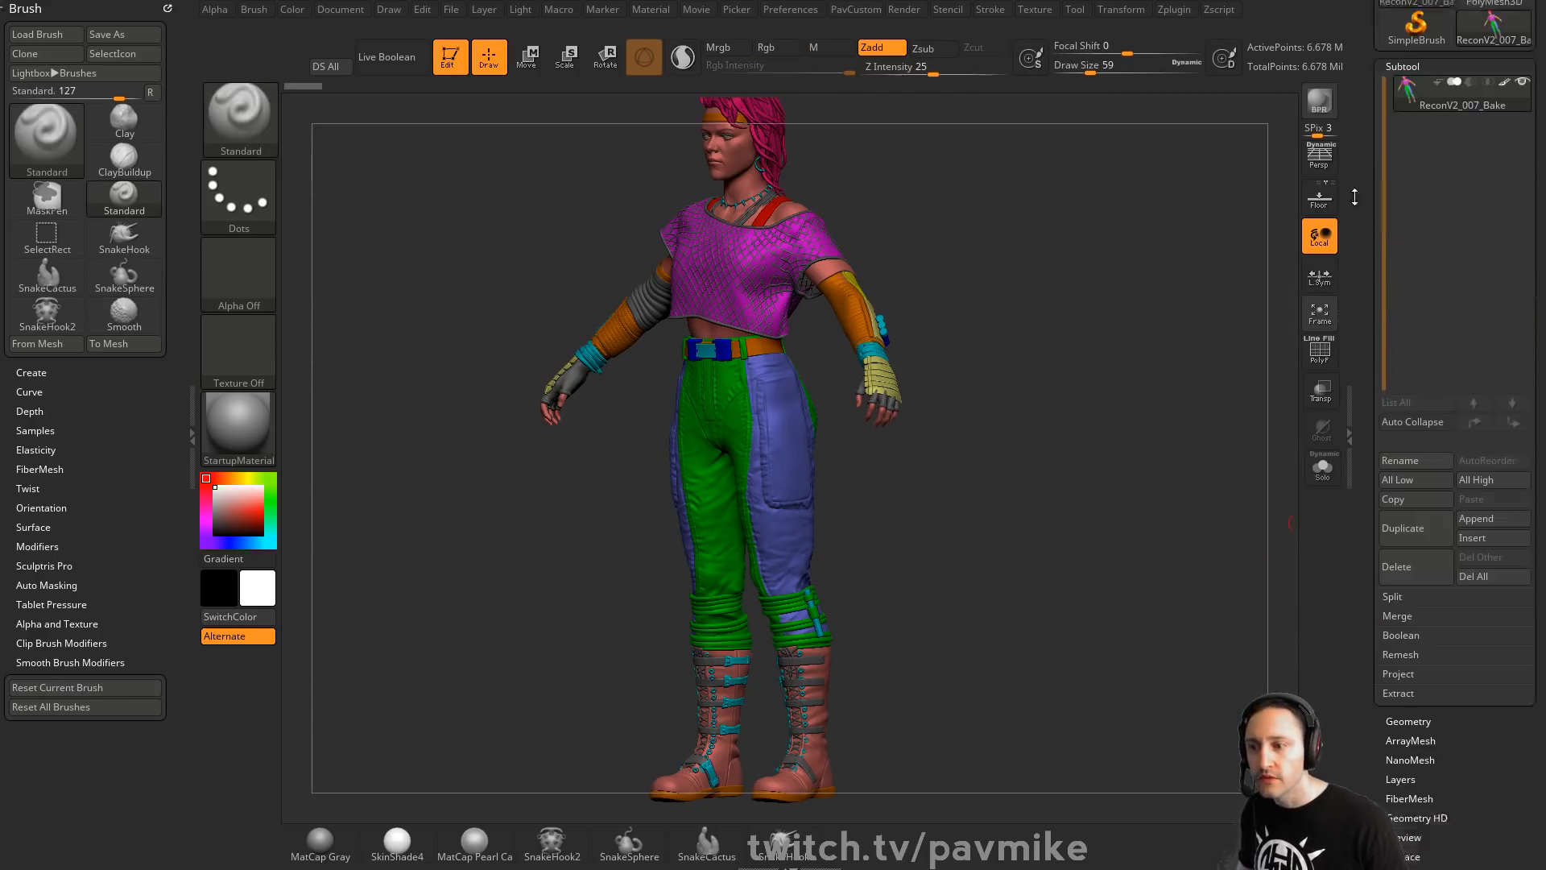
click(1480, 574)
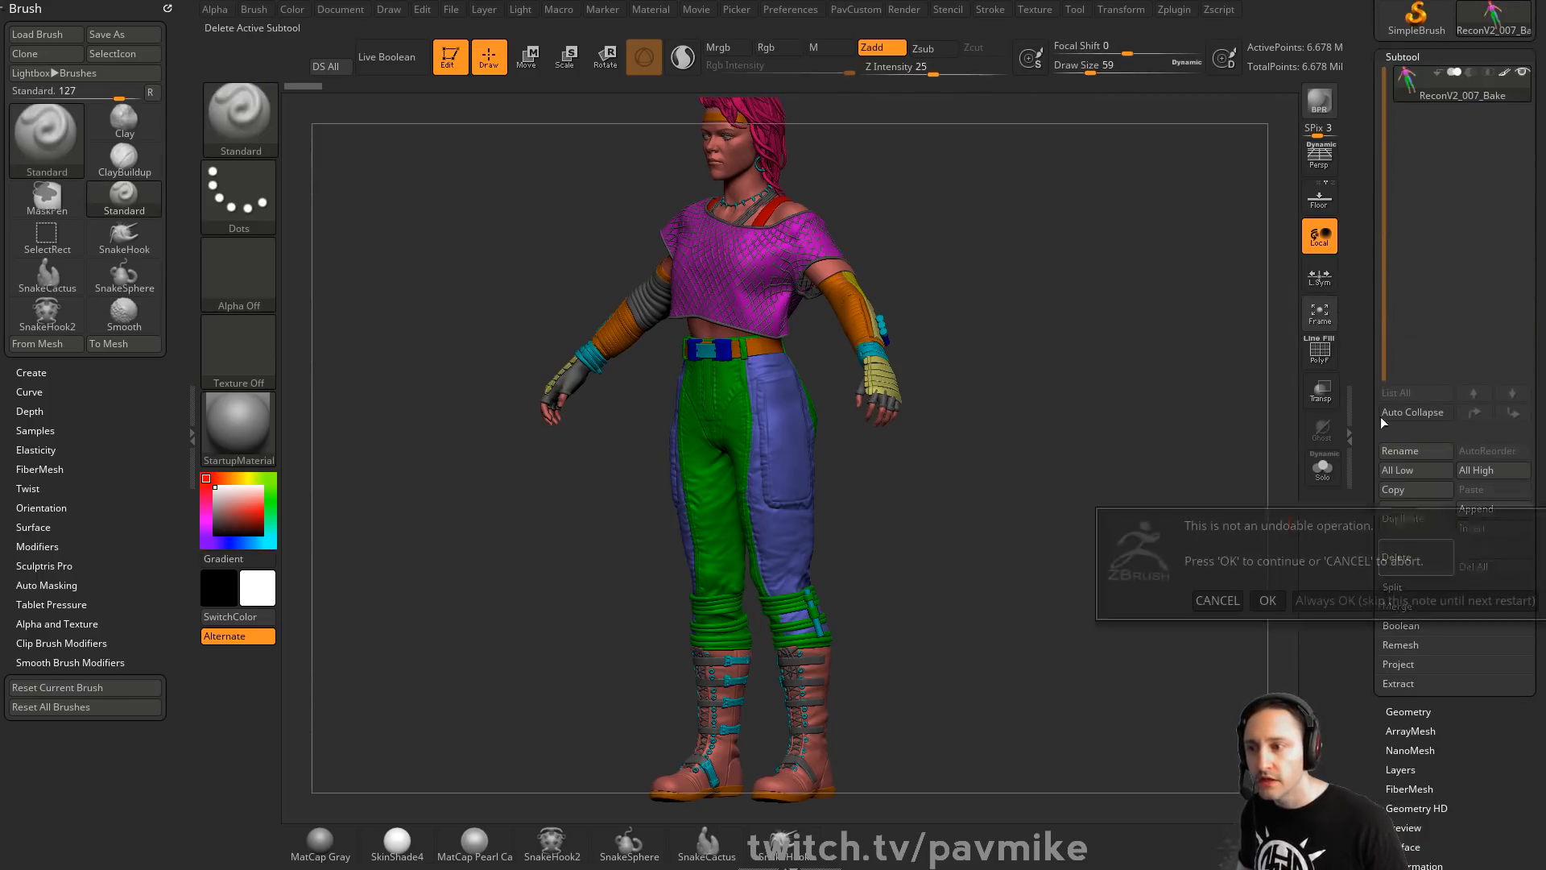
click(1369, 601)
drag(1362, 341, 1393, 699)
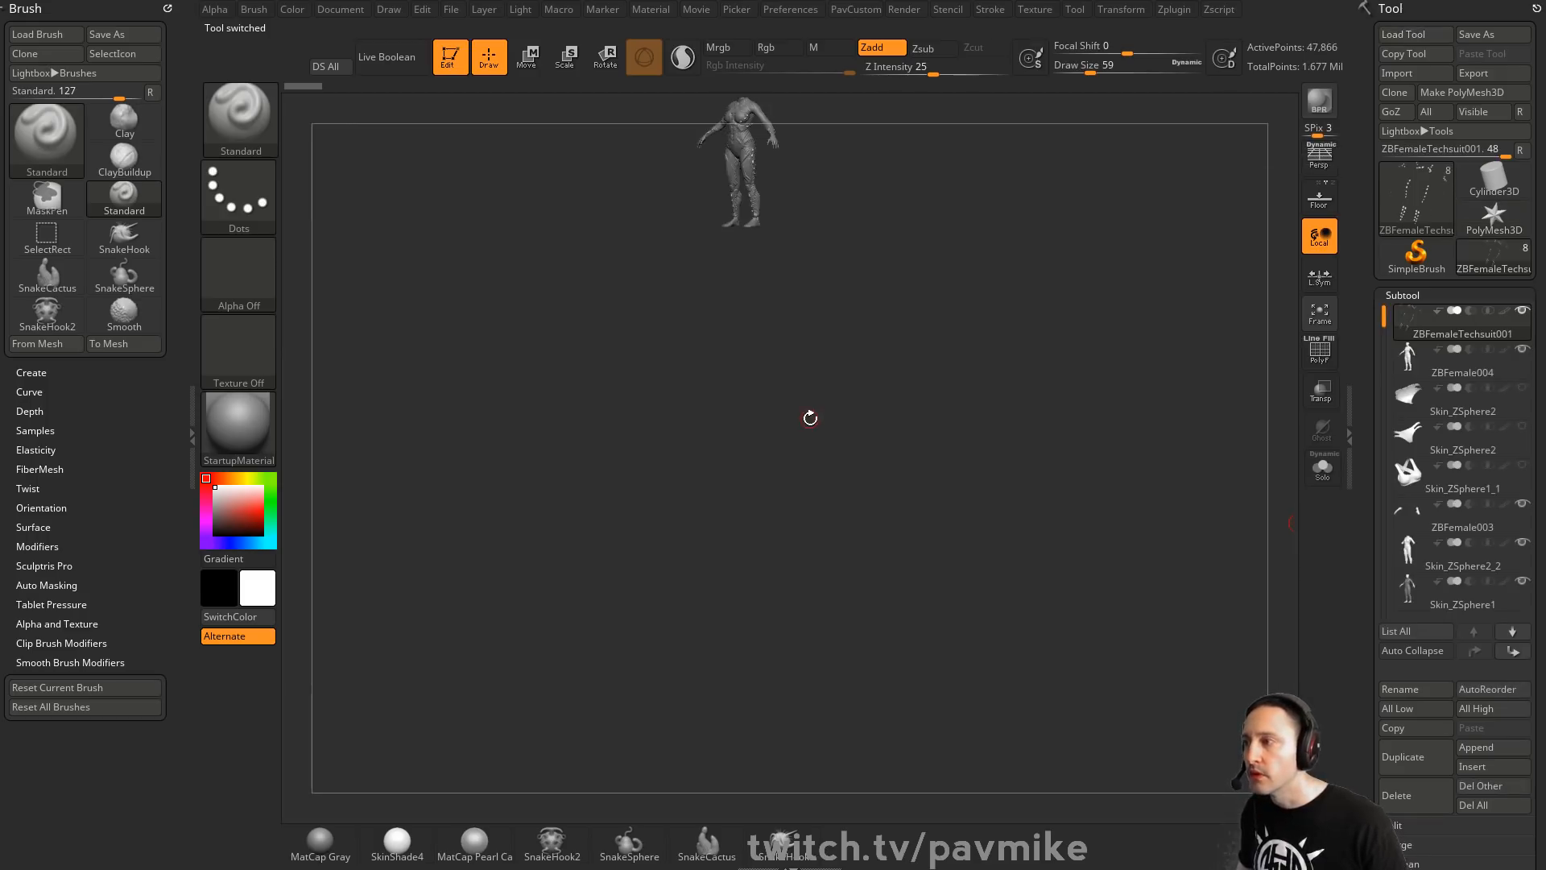
Select the ZBFemale004 body subtool, isolate it with Solo and set the brush draw size to 33
alt+drag(852, 310, 791, 510)
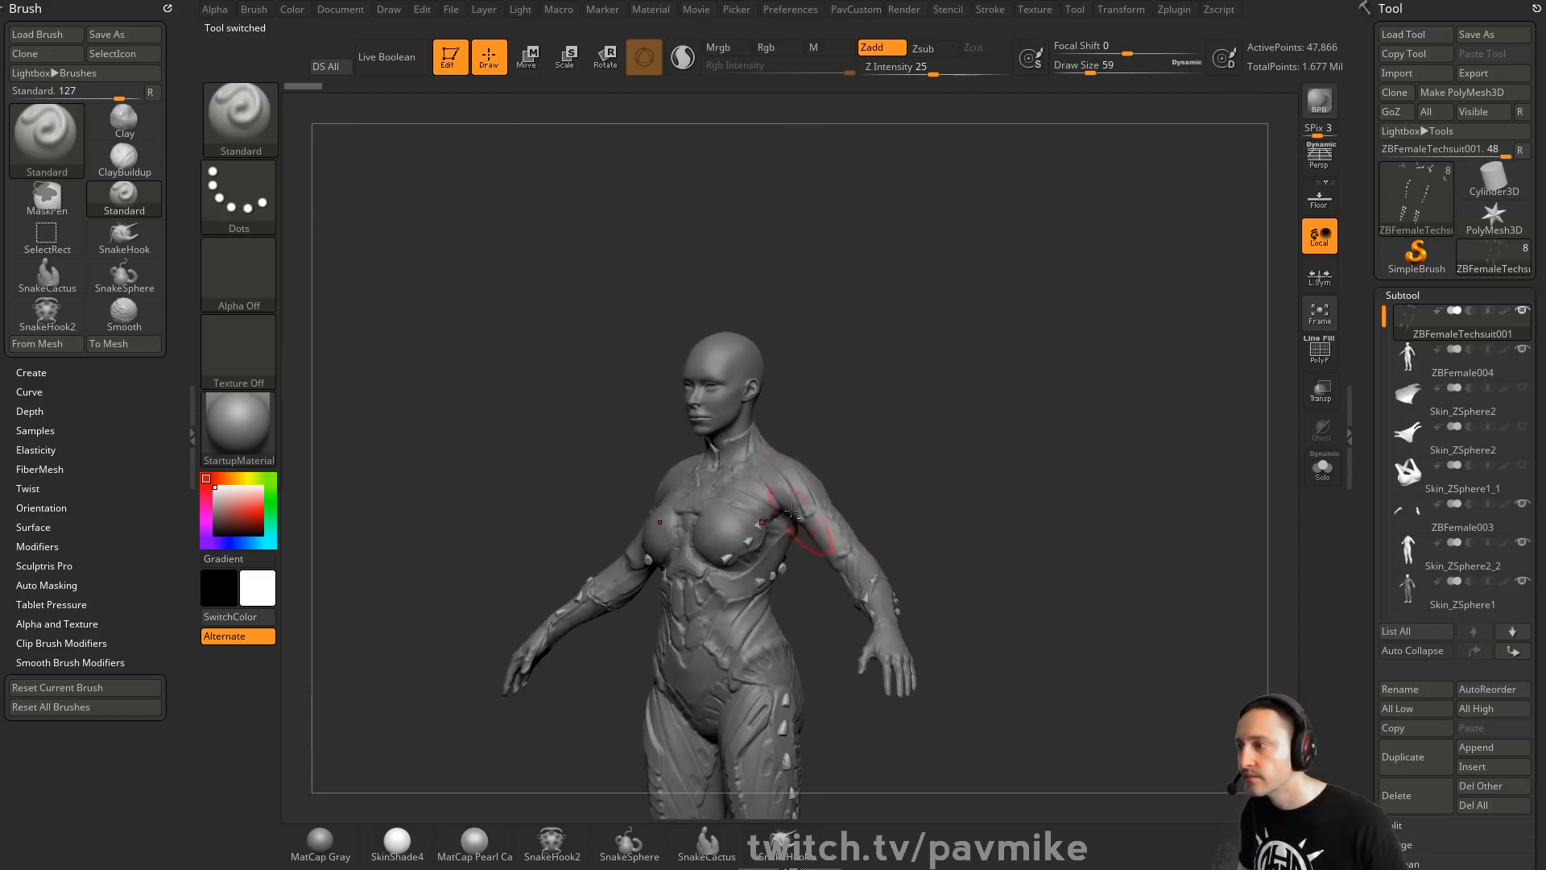
alt+click(750, 396)
click(1325, 473)
key(s)
drag(1070, 414, 1062, 414)
alt+drag(1124, 477, 1092, 263)
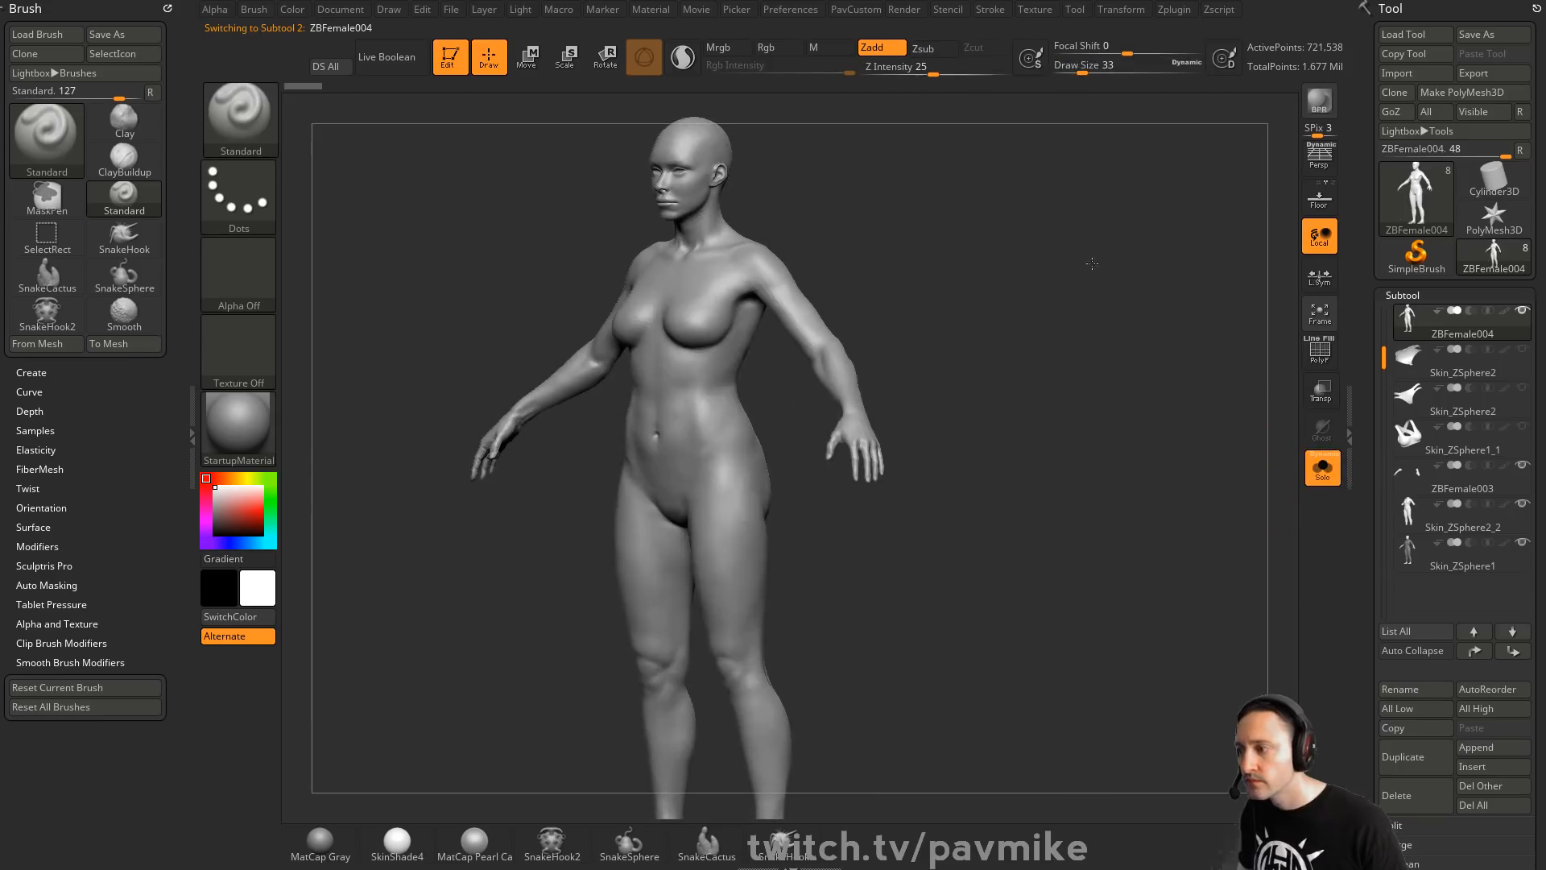
Delete all other subtools so that only the ZBFemale004 body is kept
click(1479, 803)
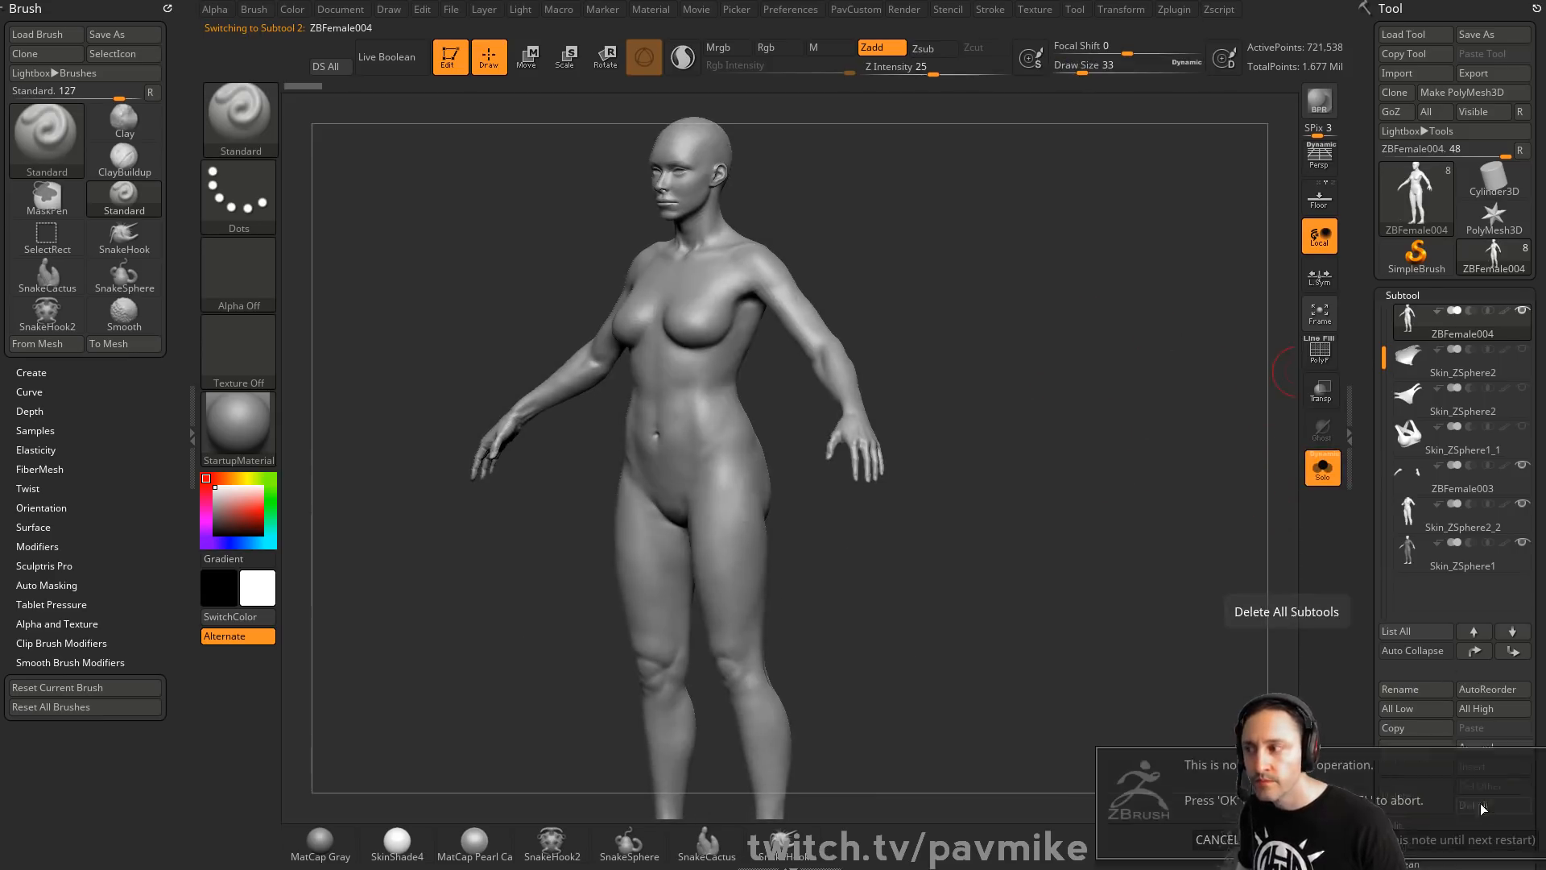
click(1215, 839)
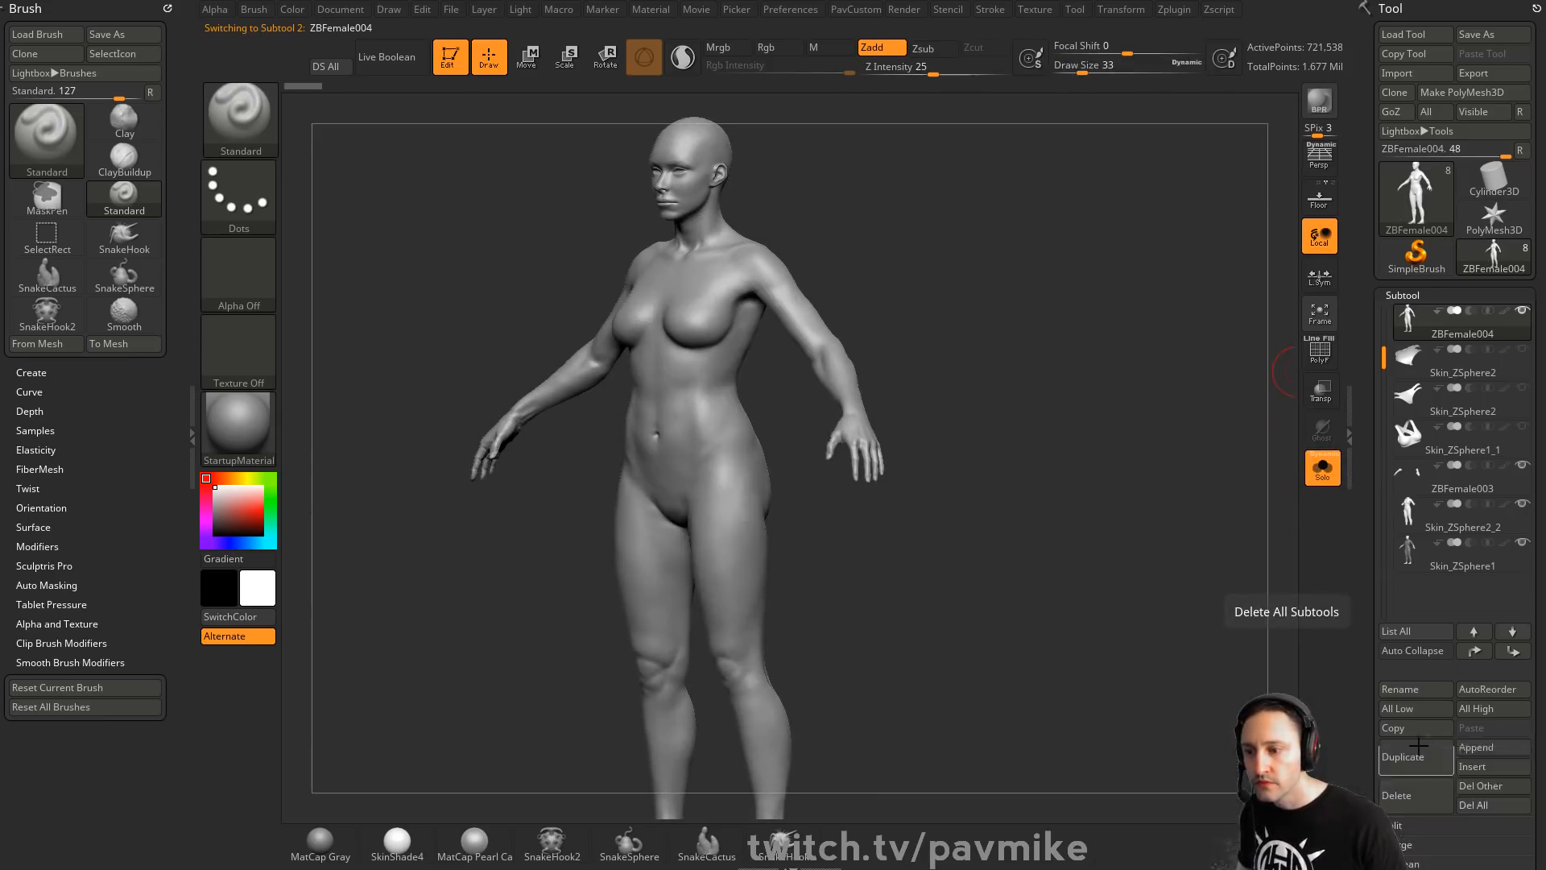
click(1475, 789)
click(1464, 826)
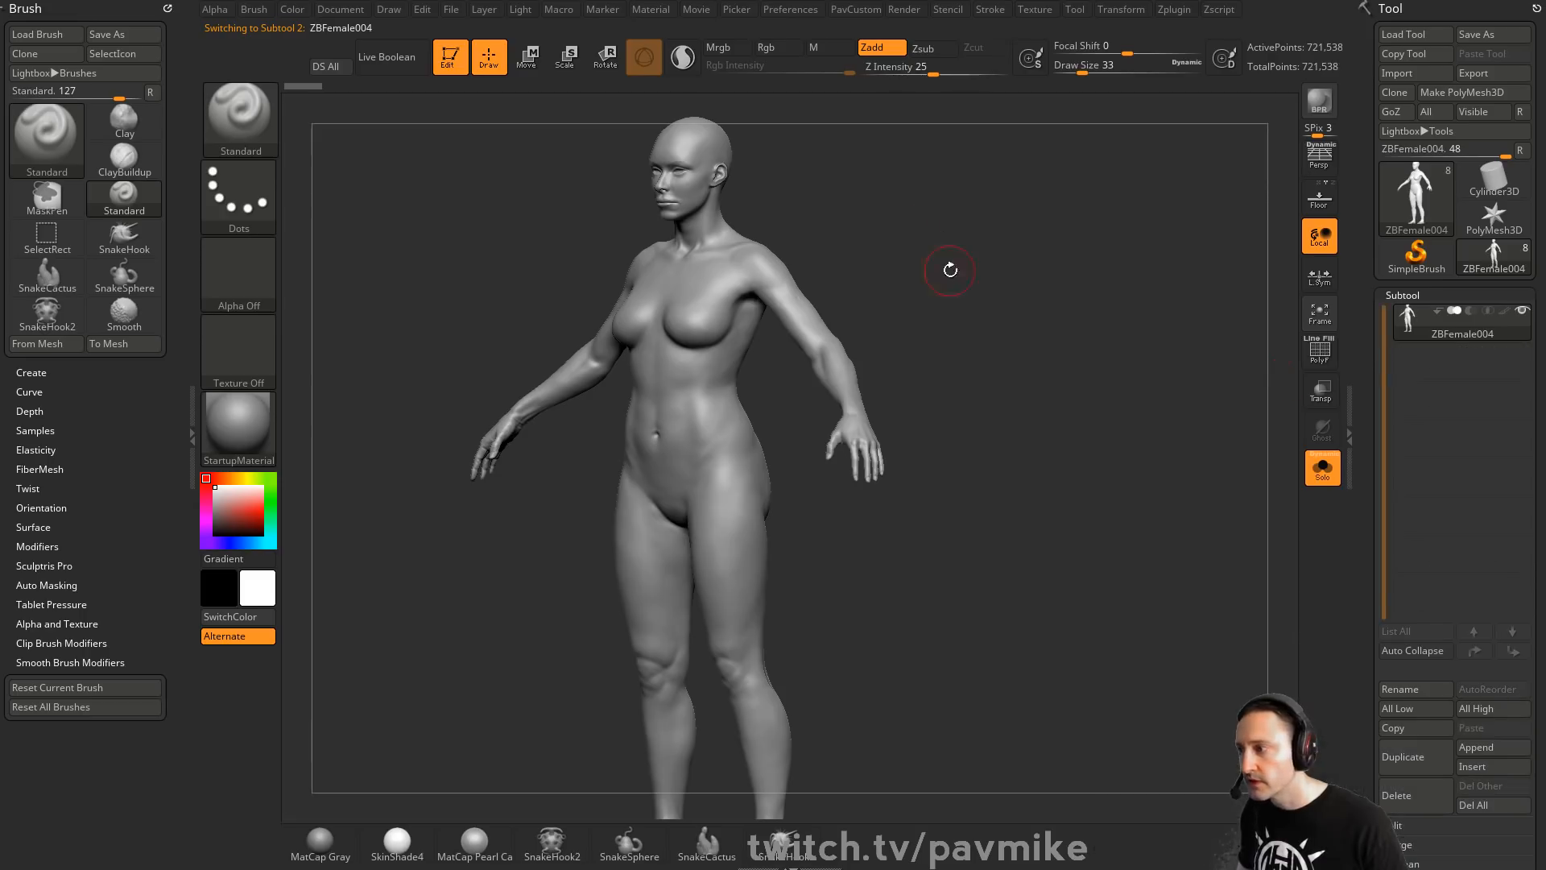
Set the brush draw size to 17, face the body frontally and assign MaskLasso as the masking brush
key(s)
mouse_move(950, 269)
mouse_down()
mouse_move(997, 270)
mouse_move(1106, 375)
mouse_up()
key(f)
key(s)
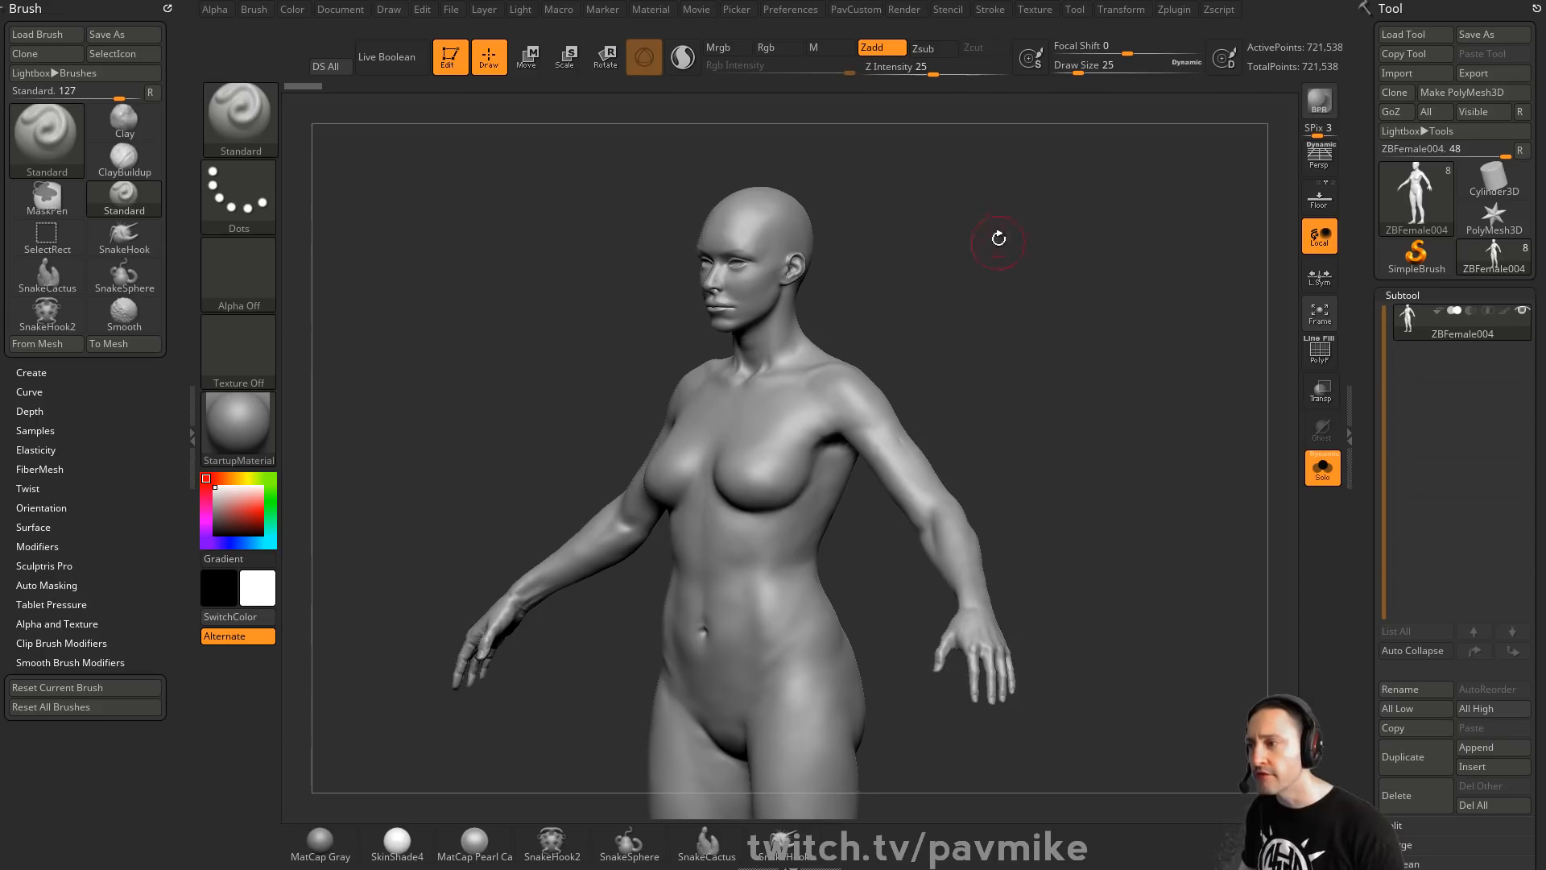
drag(998, 238, 1011, 321)
key(s)
ctrl+click(240, 119)
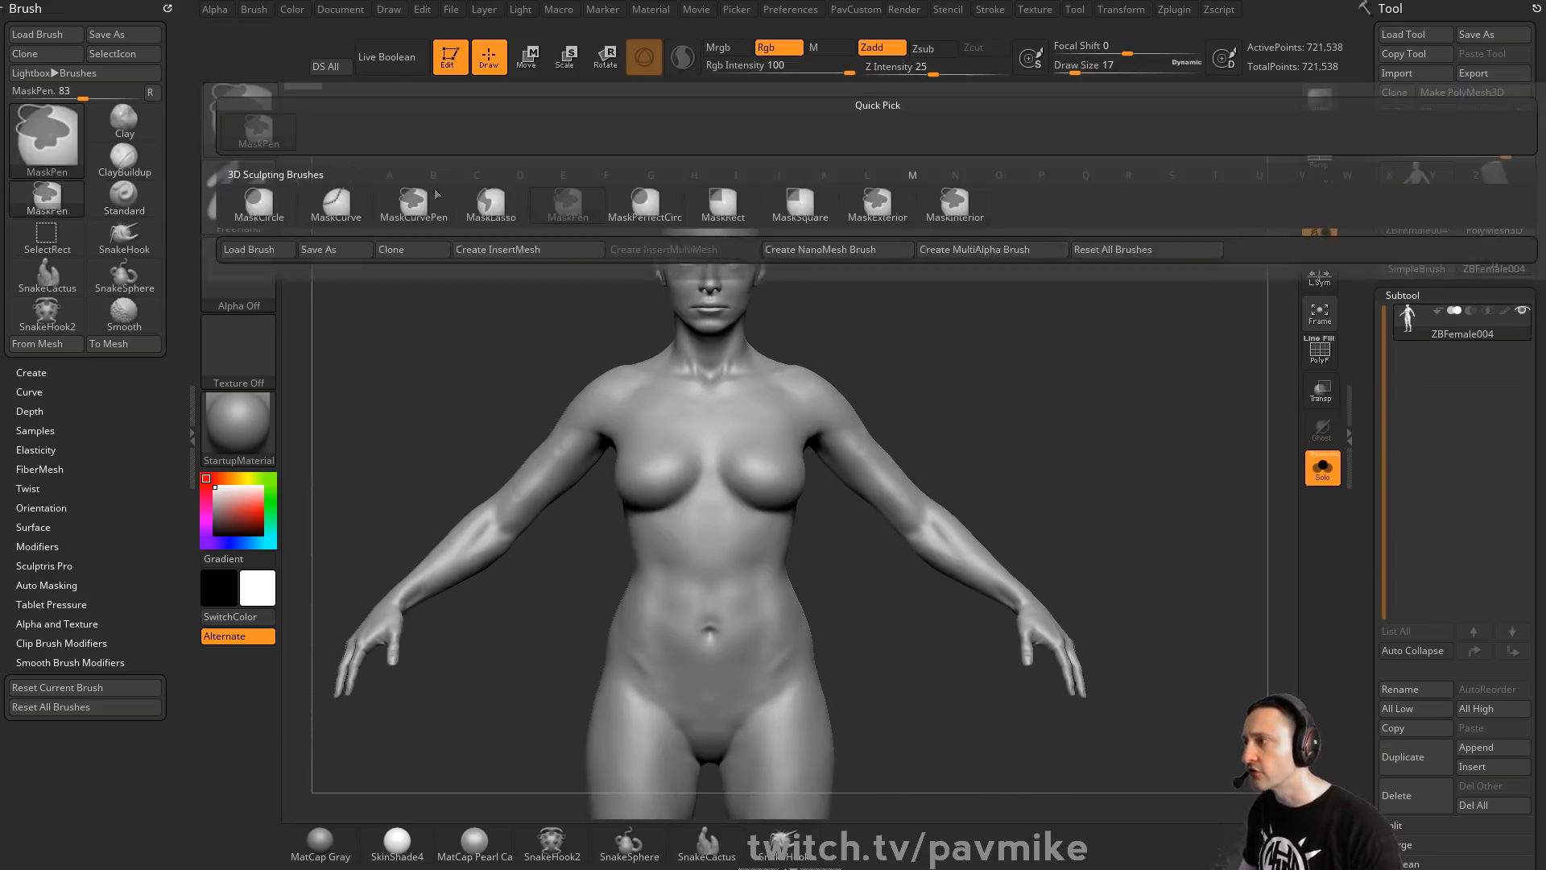
ctrl+click(507, 201)
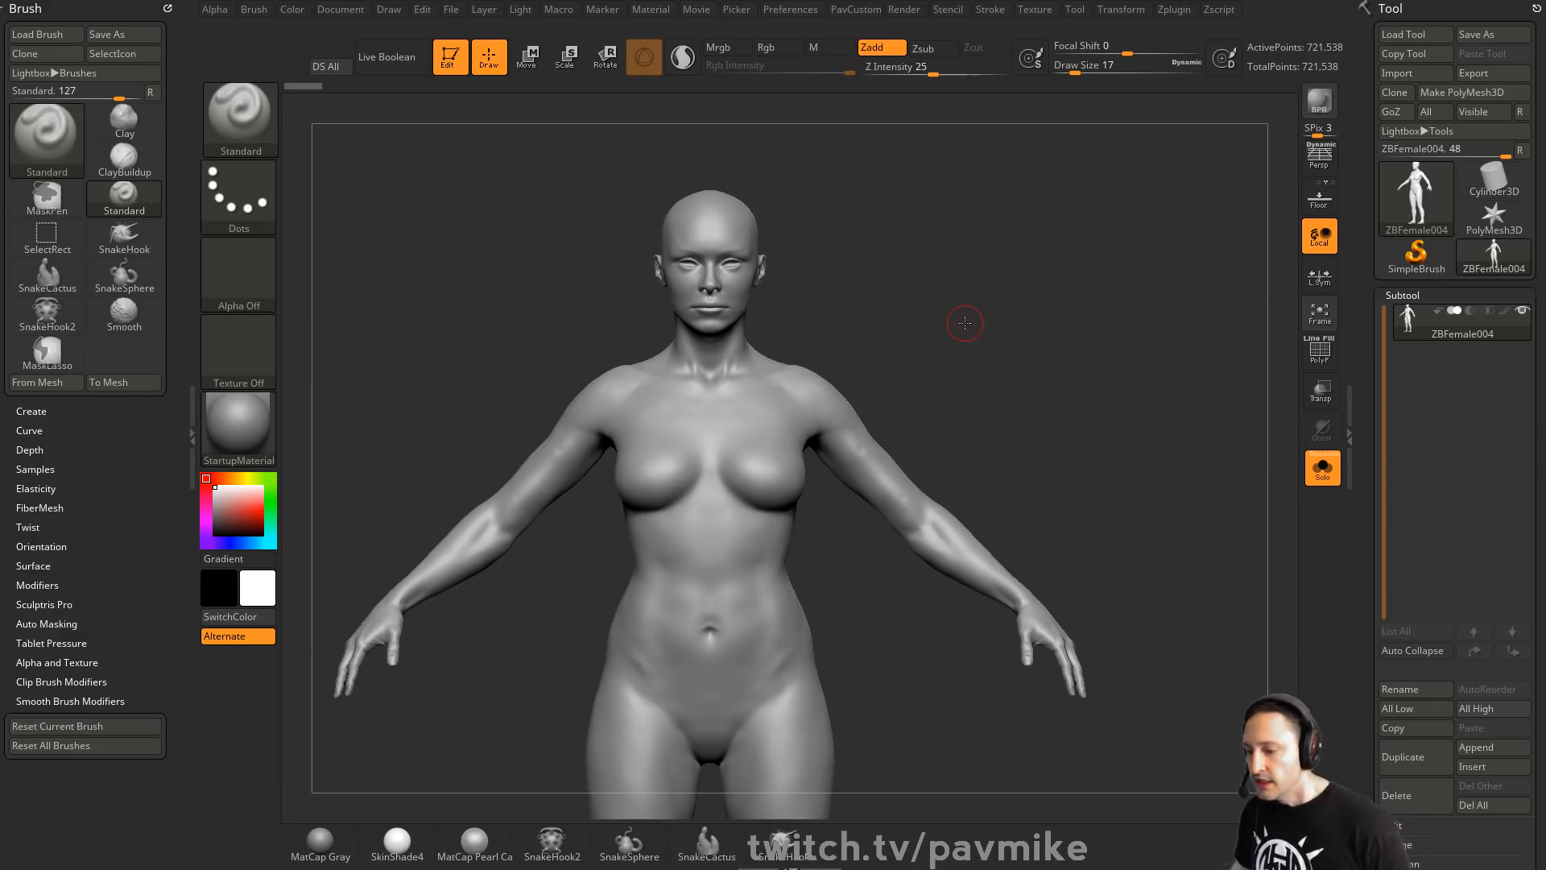
Set the draw size to 22 and lasso-mask a symmetric open vest shape on the torso, leaving the centre strip unmasked
mouse_move(1018, 341)
mouse_down()
mouse_move(1051, 336)
mouse_move(1016, 333)
mouse_move(1055, 312)
mouse_move(1045, 343)
mouse_up()
key(s)
key(ctrl)
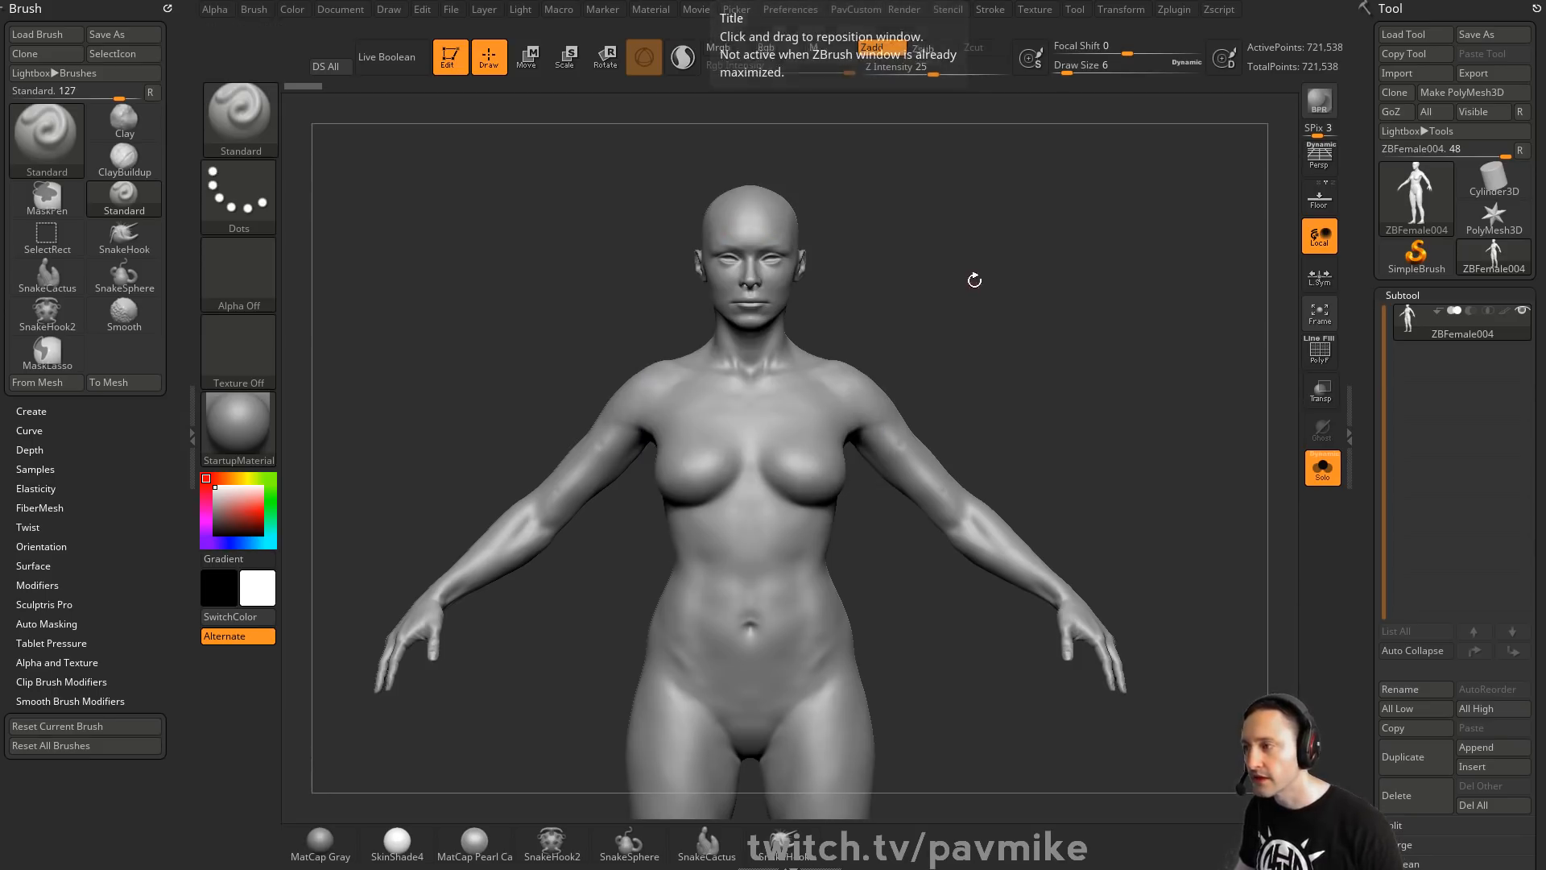
mouse_move(973, 276)
mouse_down()
mouse_move(843, 318)
mouse_move(1031, 306)
mouse_up()
key(ctrl)
key(s)
drag(1025, 306, 939, 319)
key(ctrl)
mouse_move(618, 326)
ctrl+mouse_down()
mouse_move(609, 549)
mouse_move(644, 557)
mouse_move(697, 508)
mouse_move(692, 379)
mouse_move(669, 302)
mouse_move(628, 297)
ctrl+mouse_up()
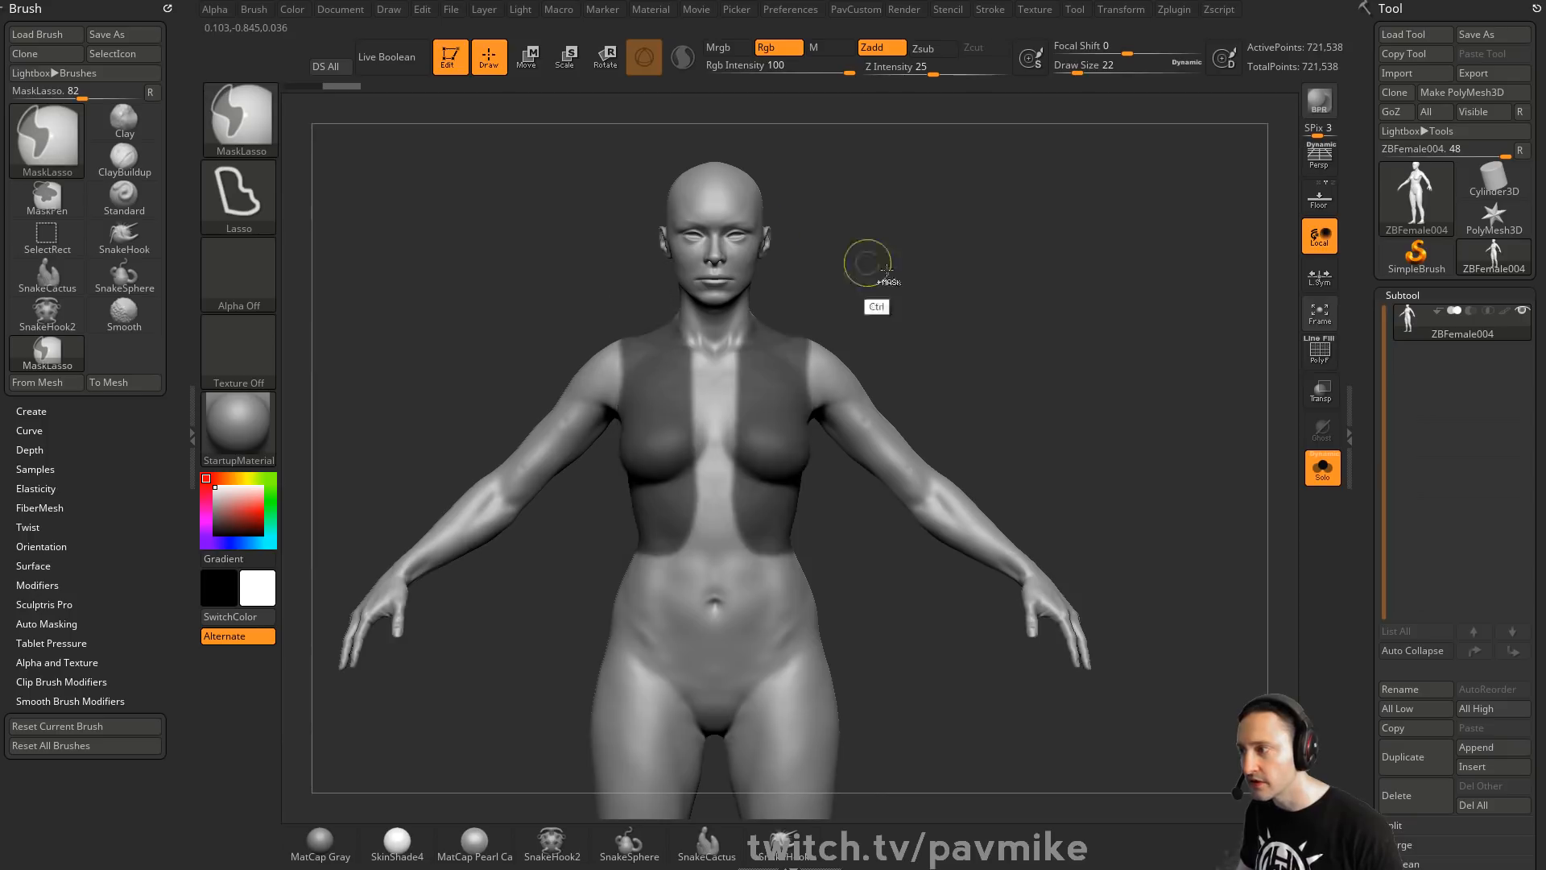
Change the masking brush to MaskPen and mask the open strip along the neck base and spine, using draw size 13
drag(1053, 269, 580, 260)
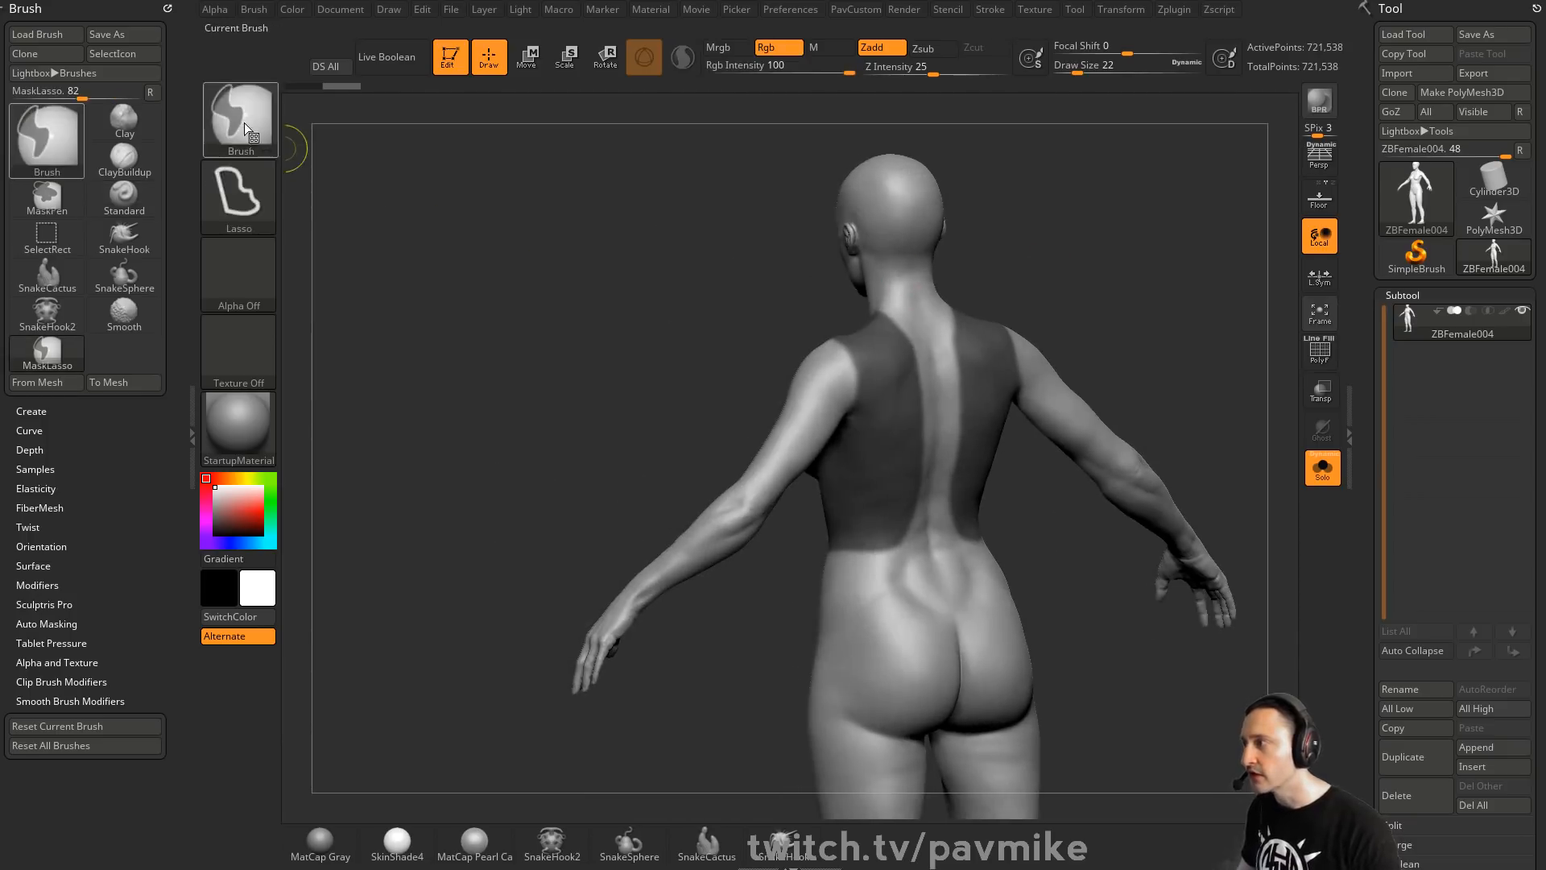
ctrl+click(253, 131)
ctrl+click(335, 130)
key(s)
alt+drag(1115, 241, 1032, 312)
drag(1034, 314, 1054, 354)
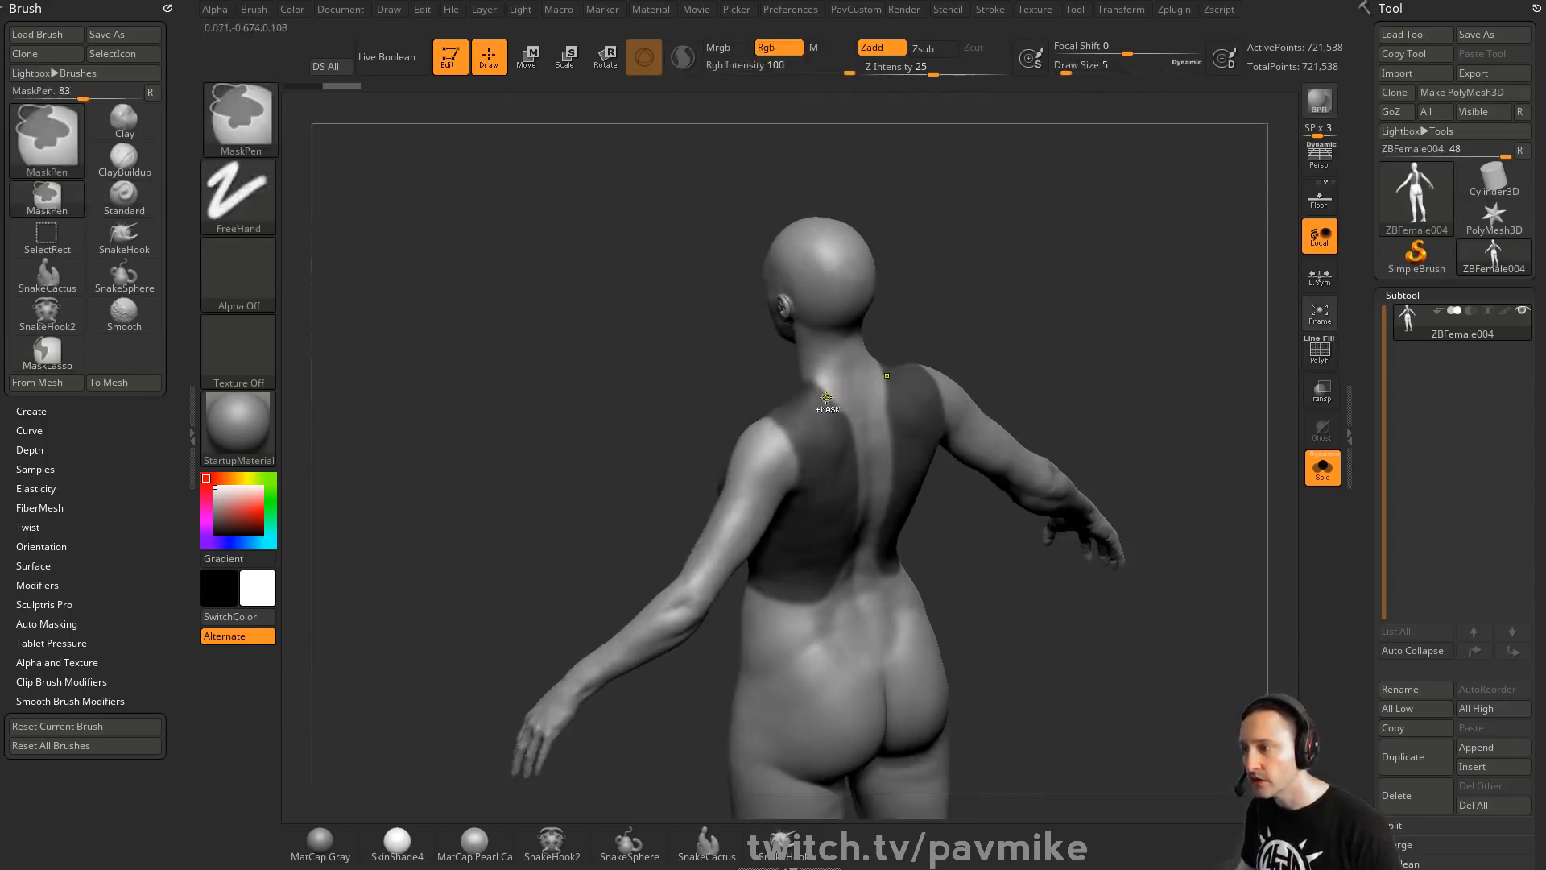
mouse_move(816, 382)
ctrl+mouse_down()
mouse_move(852, 371)
mouse_move(839, 378)
mouse_move(878, 393)
mouse_move(875, 474)
ctrl+mouse_up()
key(s)
drag(1016, 520, 938, 459)
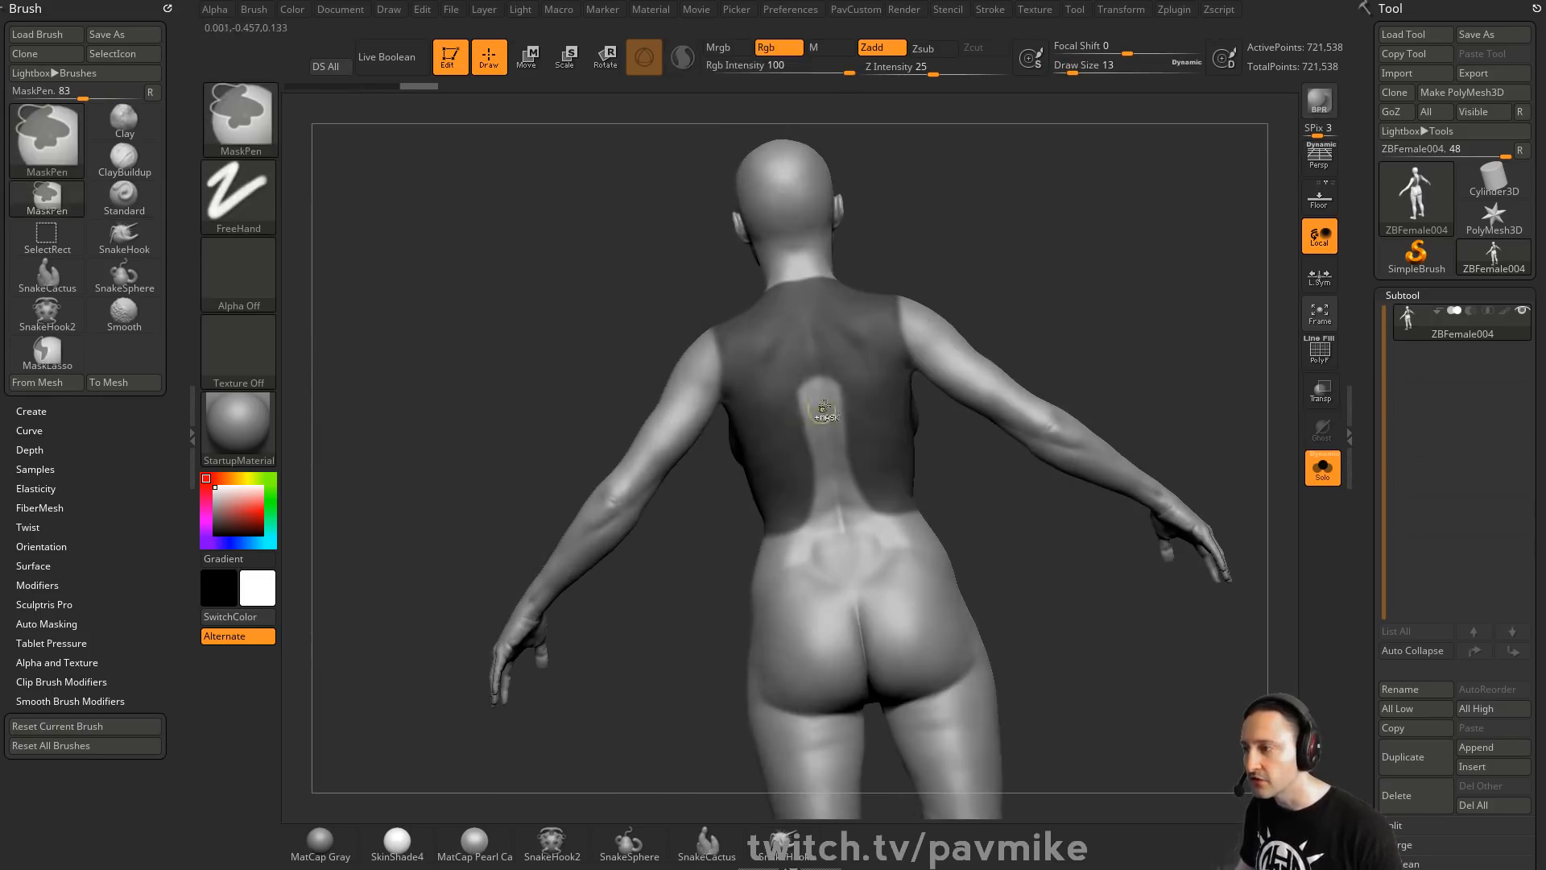
mouse_move(821, 408)
ctrl+mouse_down()
mouse_move(839, 388)
mouse_move(847, 487)
mouse_move(906, 522)
ctrl+mouse_up()
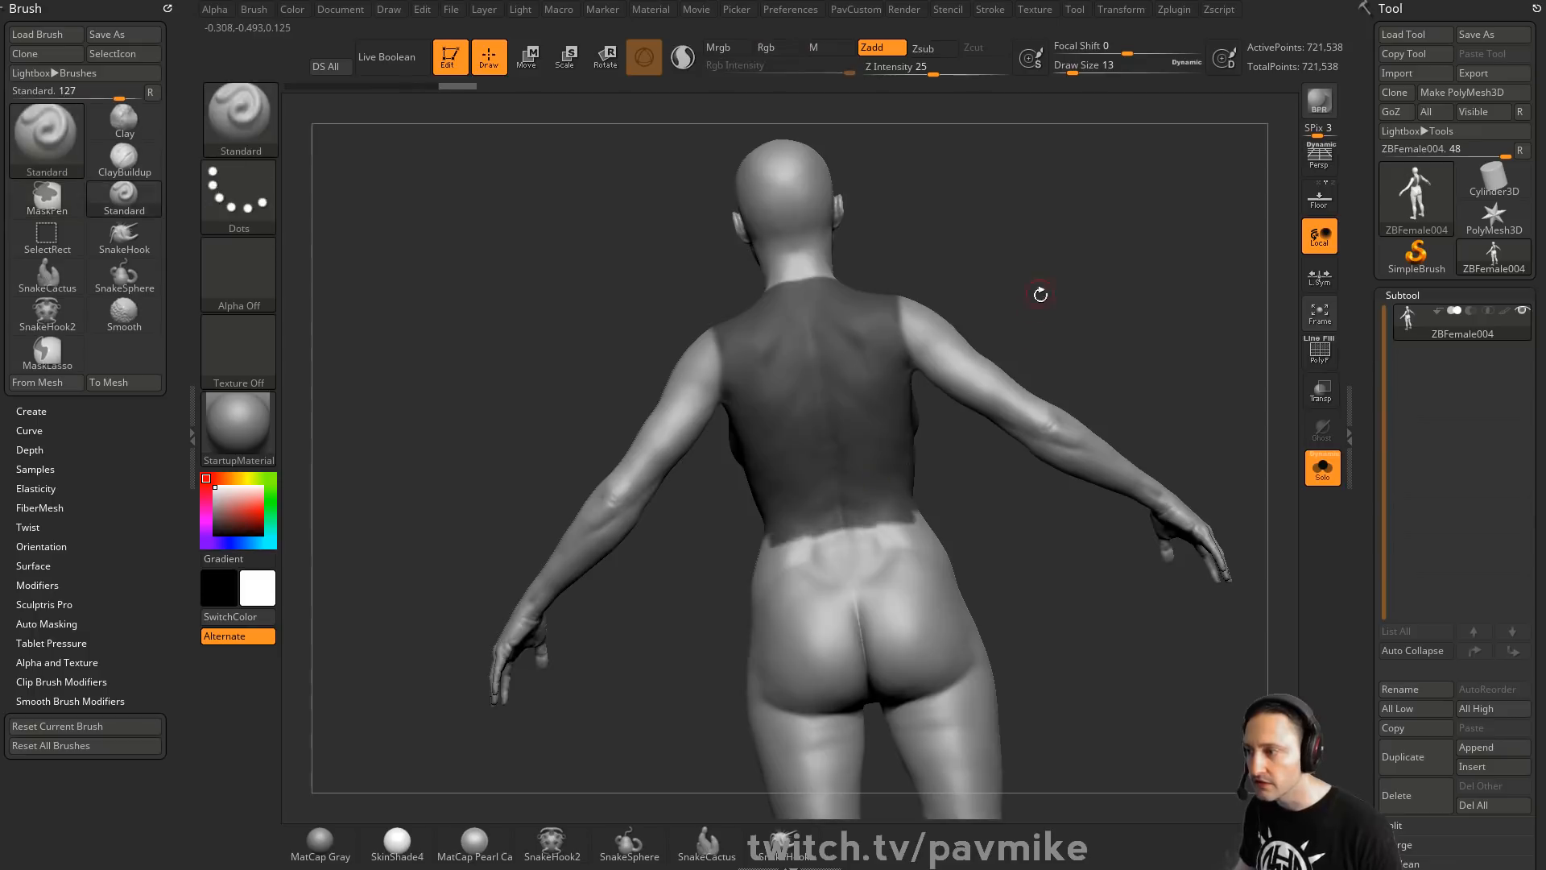
Set the draw size to 11 and paint the mask along the vest's lower edge across the back
mouse_move(1039, 293)
mouse_down()
mouse_move(1170, 288)
mouse_move(1121, 229)
mouse_up()
key(s)
mouse_move(769, 488)
mouse_down()
mouse_move(737, 505)
mouse_move(757, 531)
mouse_move(902, 499)
mouse_up()
drag(970, 491, 838, 487)
ctrl+drag(749, 522, 868, 488)
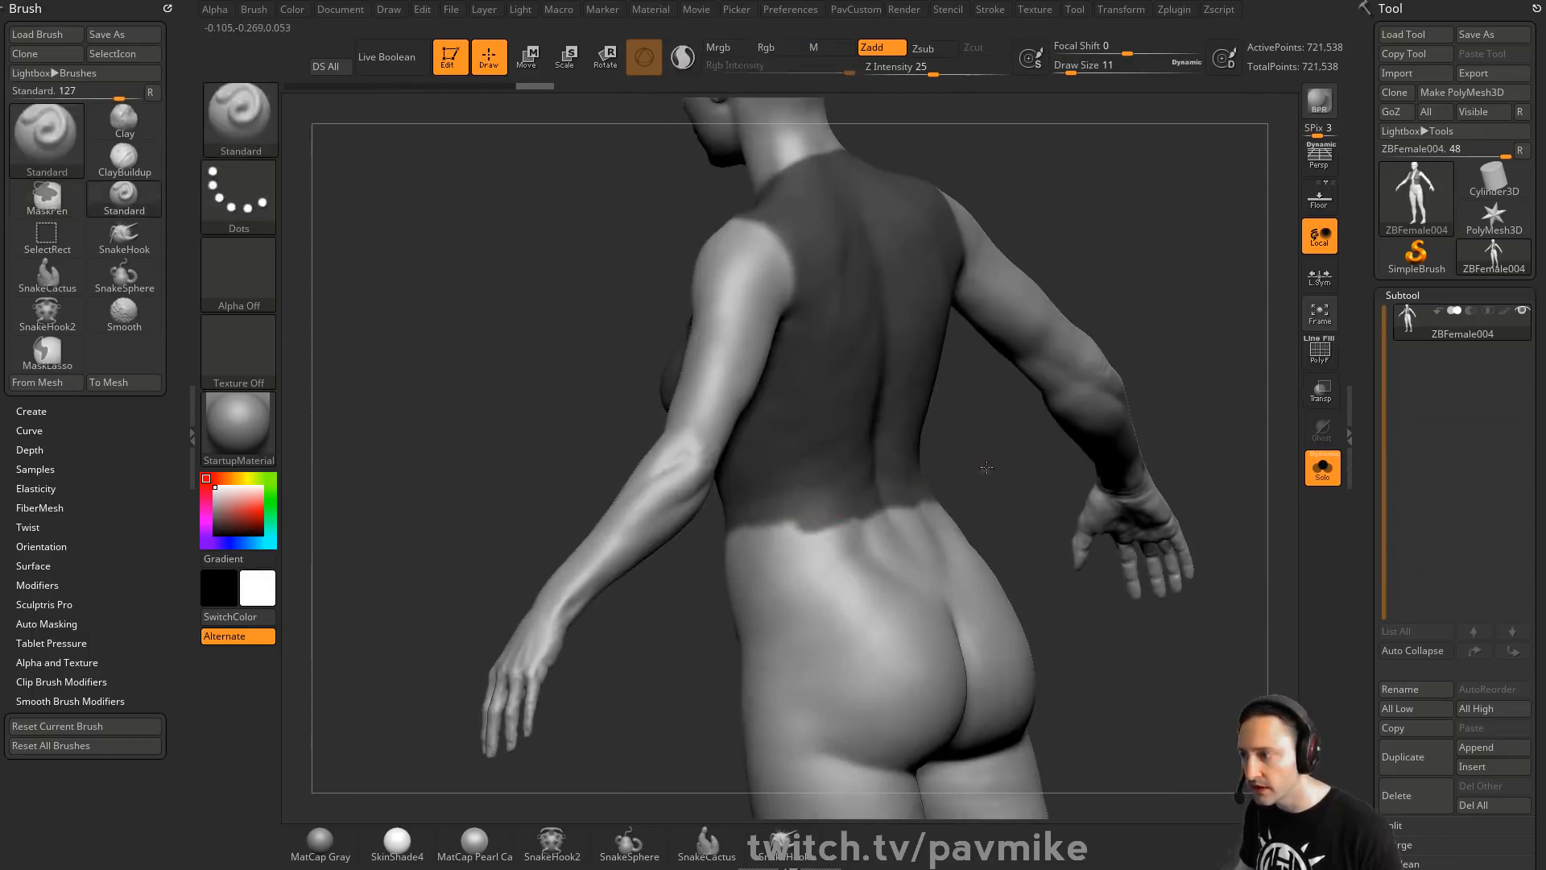
drag(983, 469, 987, 503)
ctrl+alt+drag(747, 549, 885, 516)
ctrl+alt+drag(745, 548, 884, 513)
shift+drag(1032, 472, 1156, 419)
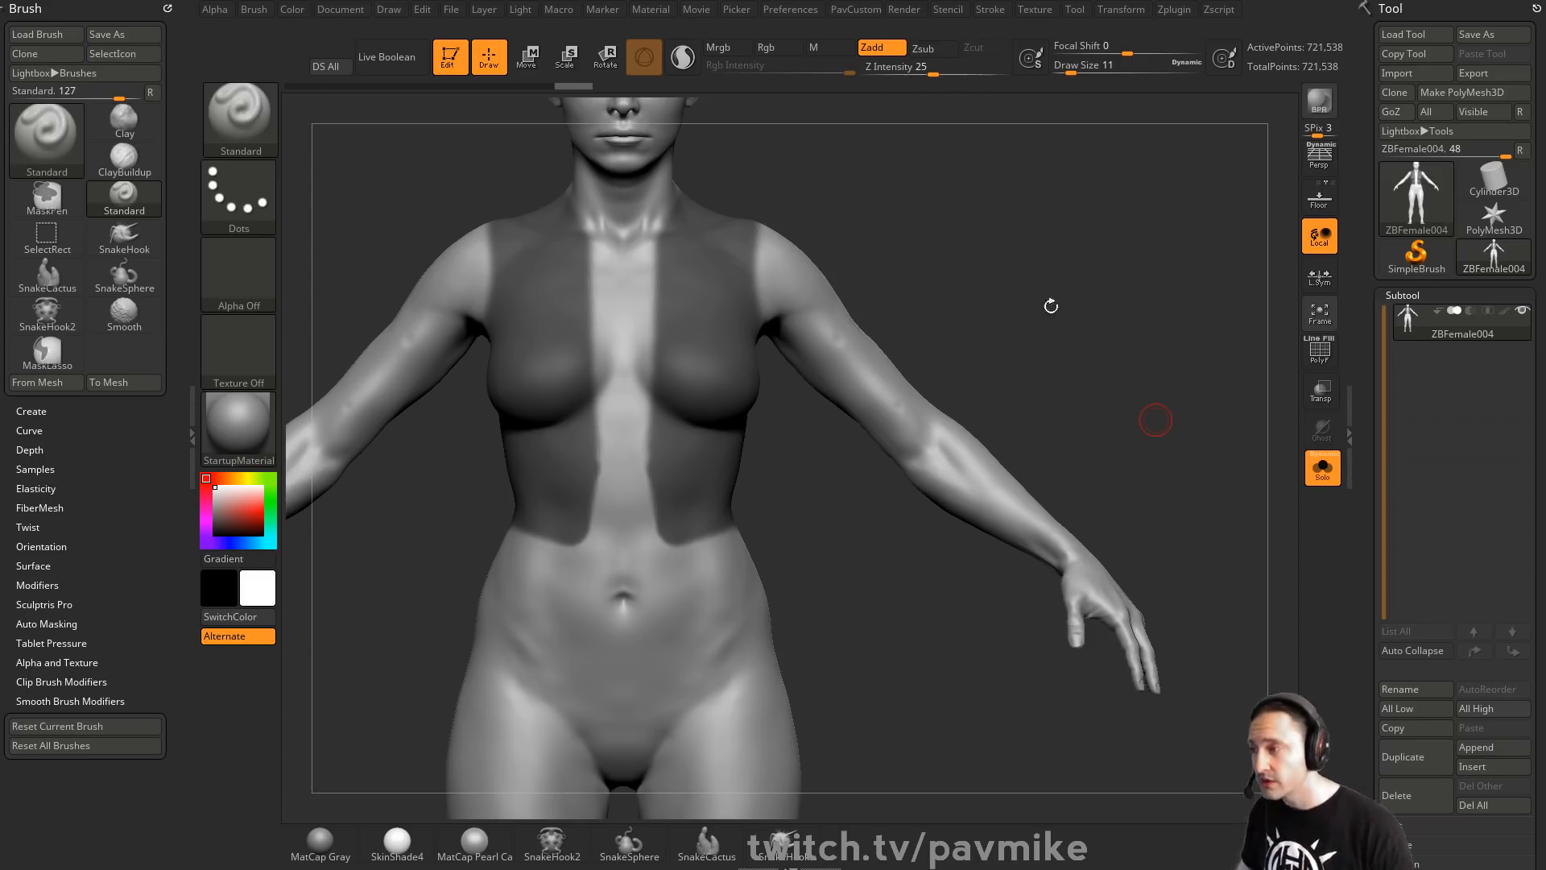
Set the draw size to 8 and square off the mask at the lower front corners of the vest opening
alt+drag(1054, 269, 1092, 313)
key(s)
click(689, 480)
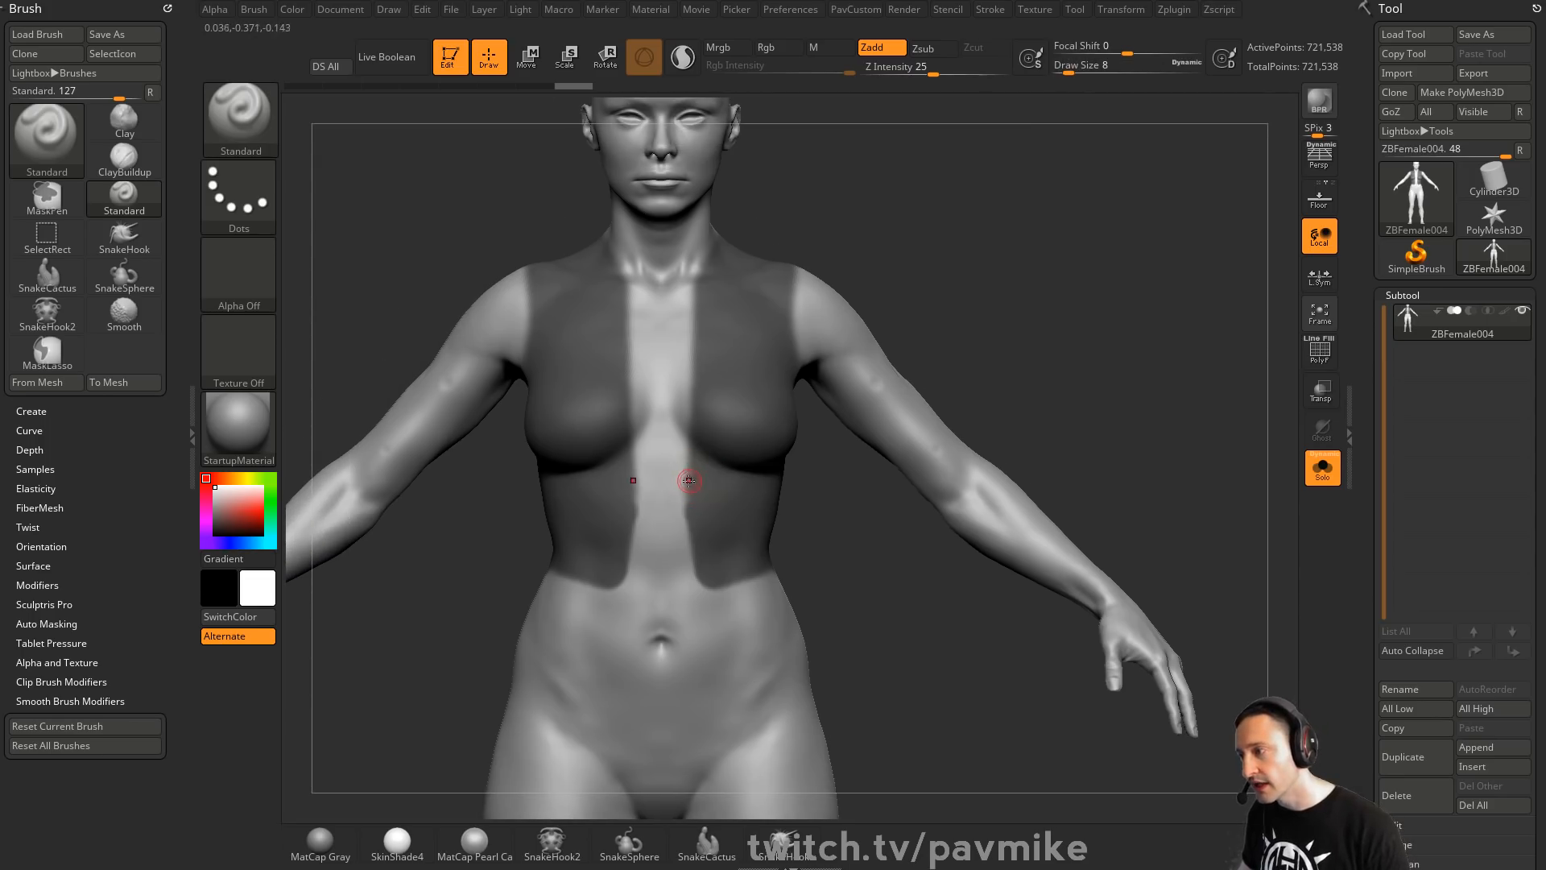
key(ctrl)
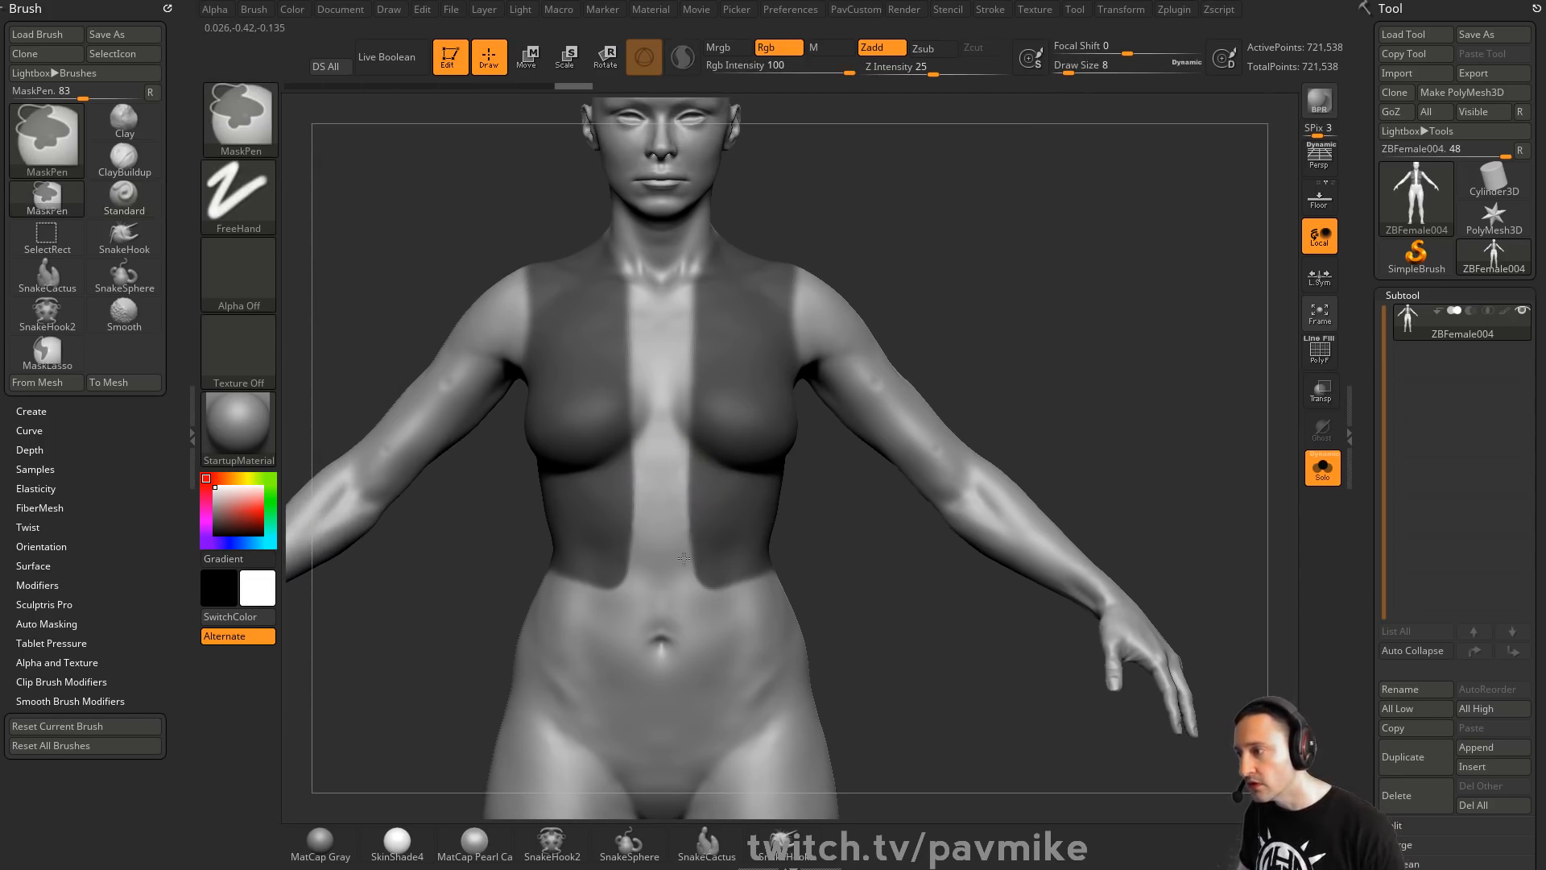
mouse_move(683, 558)
ctrl+alt+mouse_down()
mouse_move(707, 589)
mouse_move(697, 600)
ctrl+alt+mouse_up()
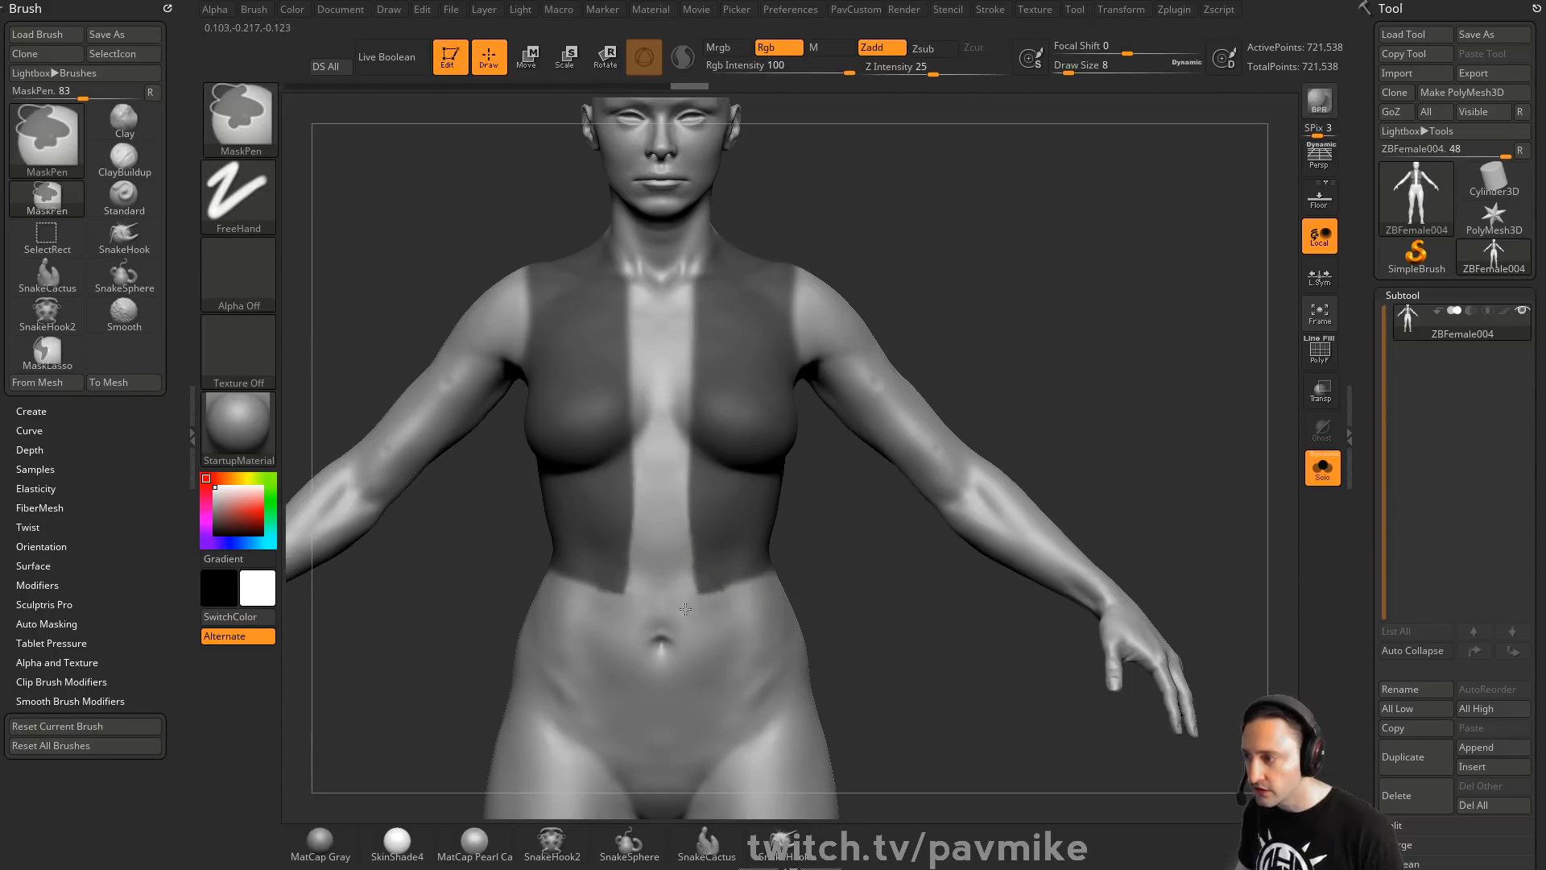
Erase the mask under the arms and around the shoulders to shape clean armholes for the vest
mouse_move(1095, 338)
mouse_down()
mouse_move(1055, 331)
mouse_move(1132, 235)
mouse_move(1091, 277)
mouse_up()
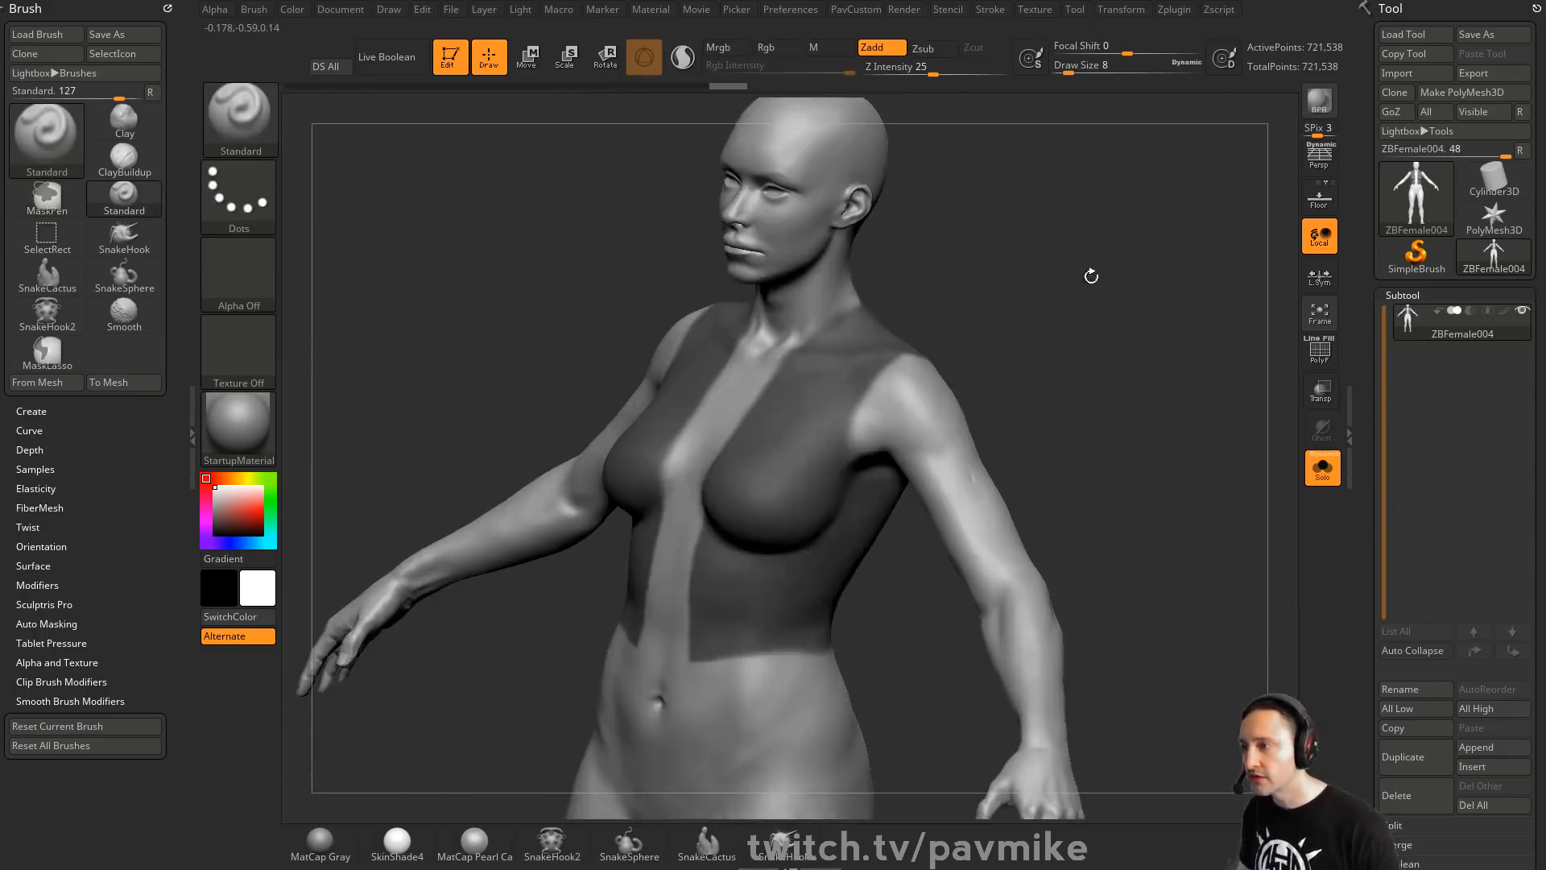
mouse_move(1070, 345)
mouse_down()
mouse_move(1133, 322)
mouse_move(1095, 305)
mouse_move(1120, 292)
mouse_up()
mouse_move(771, 347)
ctrl+mouse_down()
mouse_move(779, 327)
mouse_move(805, 370)
ctrl+mouse_up()
drag(1045, 330, 998, 256)
drag(1046, 362, 1030, 310)
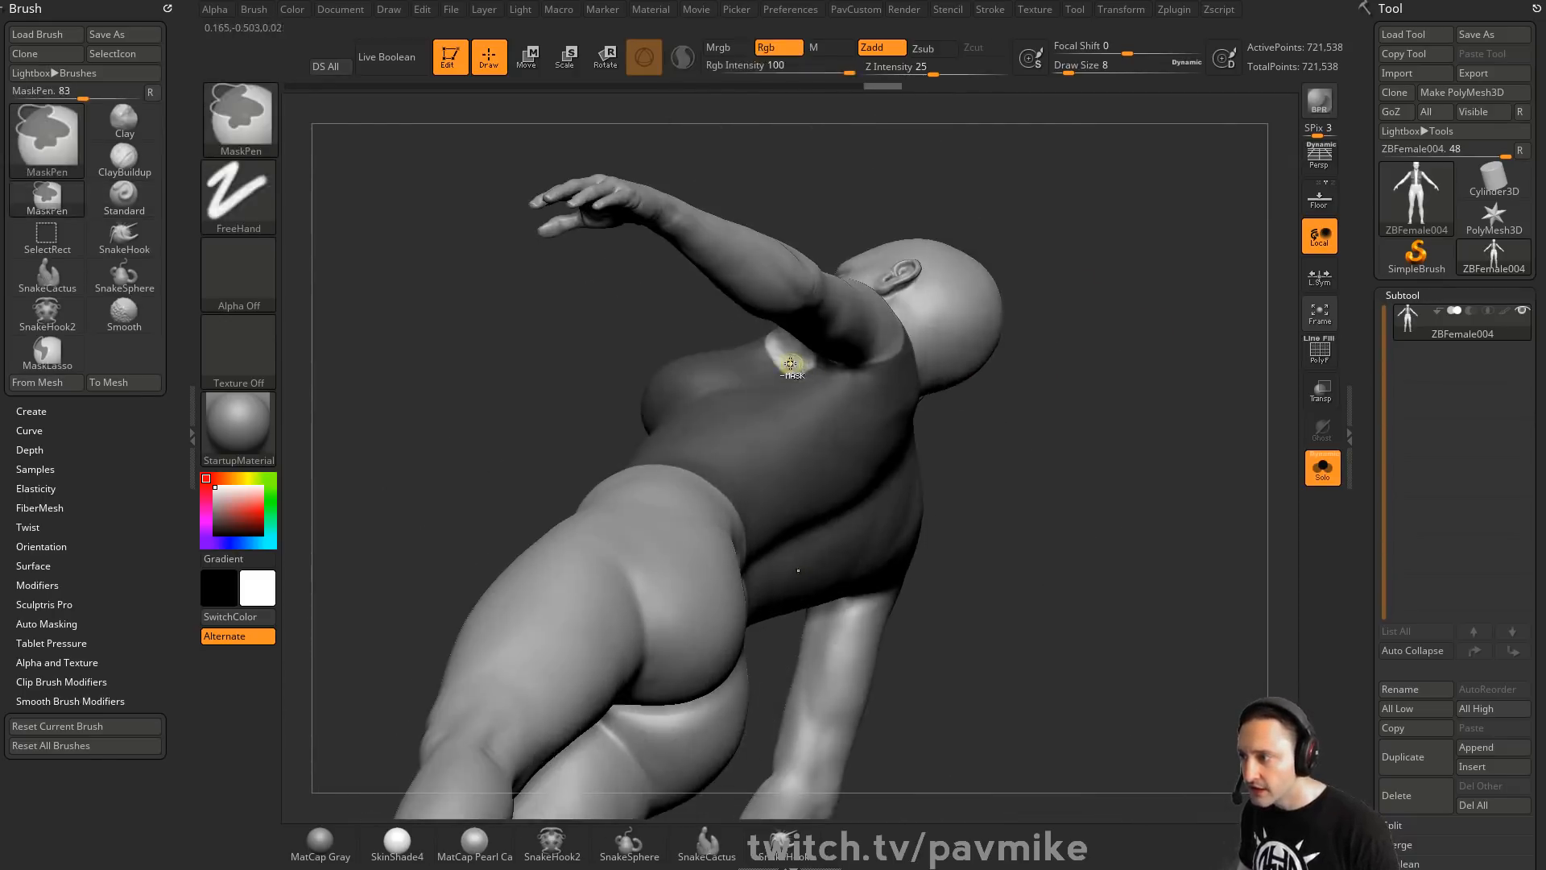
ctrl+alt+drag(820, 361, 834, 359)
drag(1046, 358, 1095, 338)
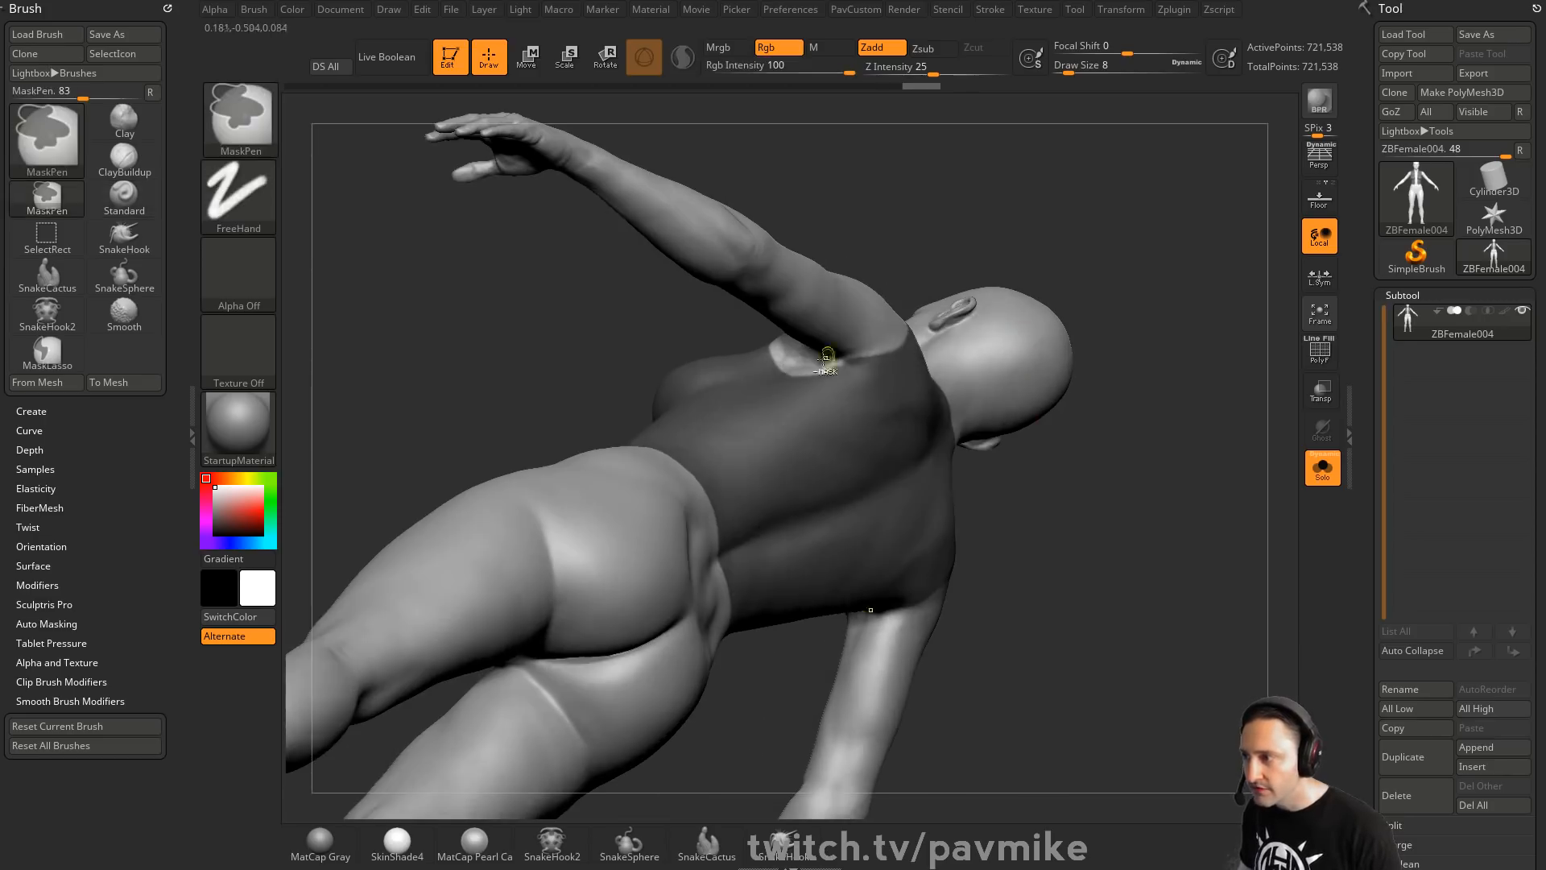
ctrl+alt+drag(806, 372, 881, 346)
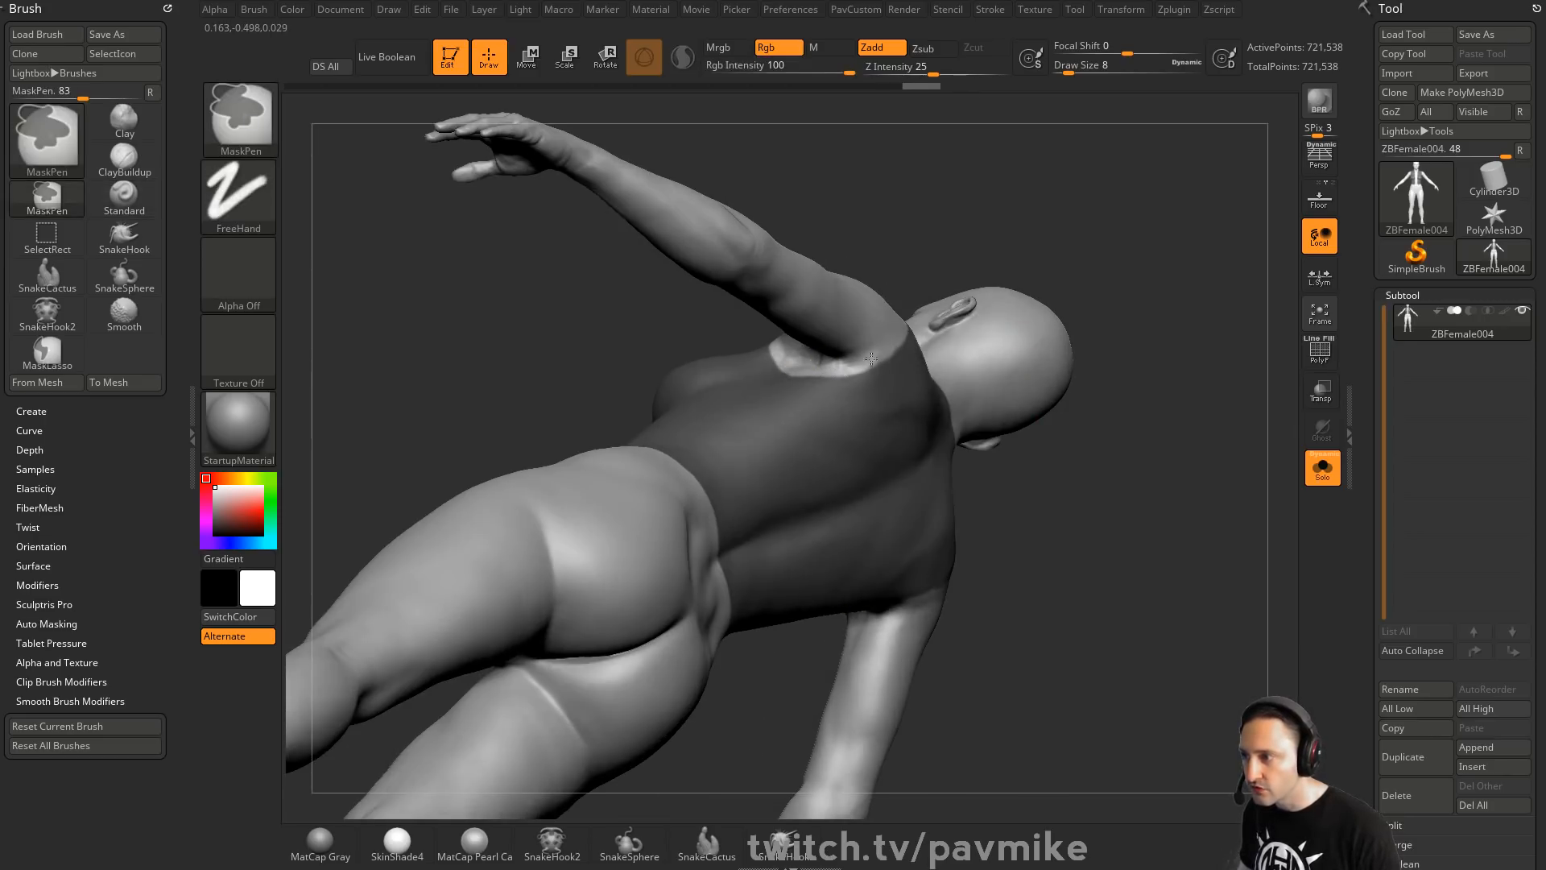
right_drag(890, 345, 907, 304)
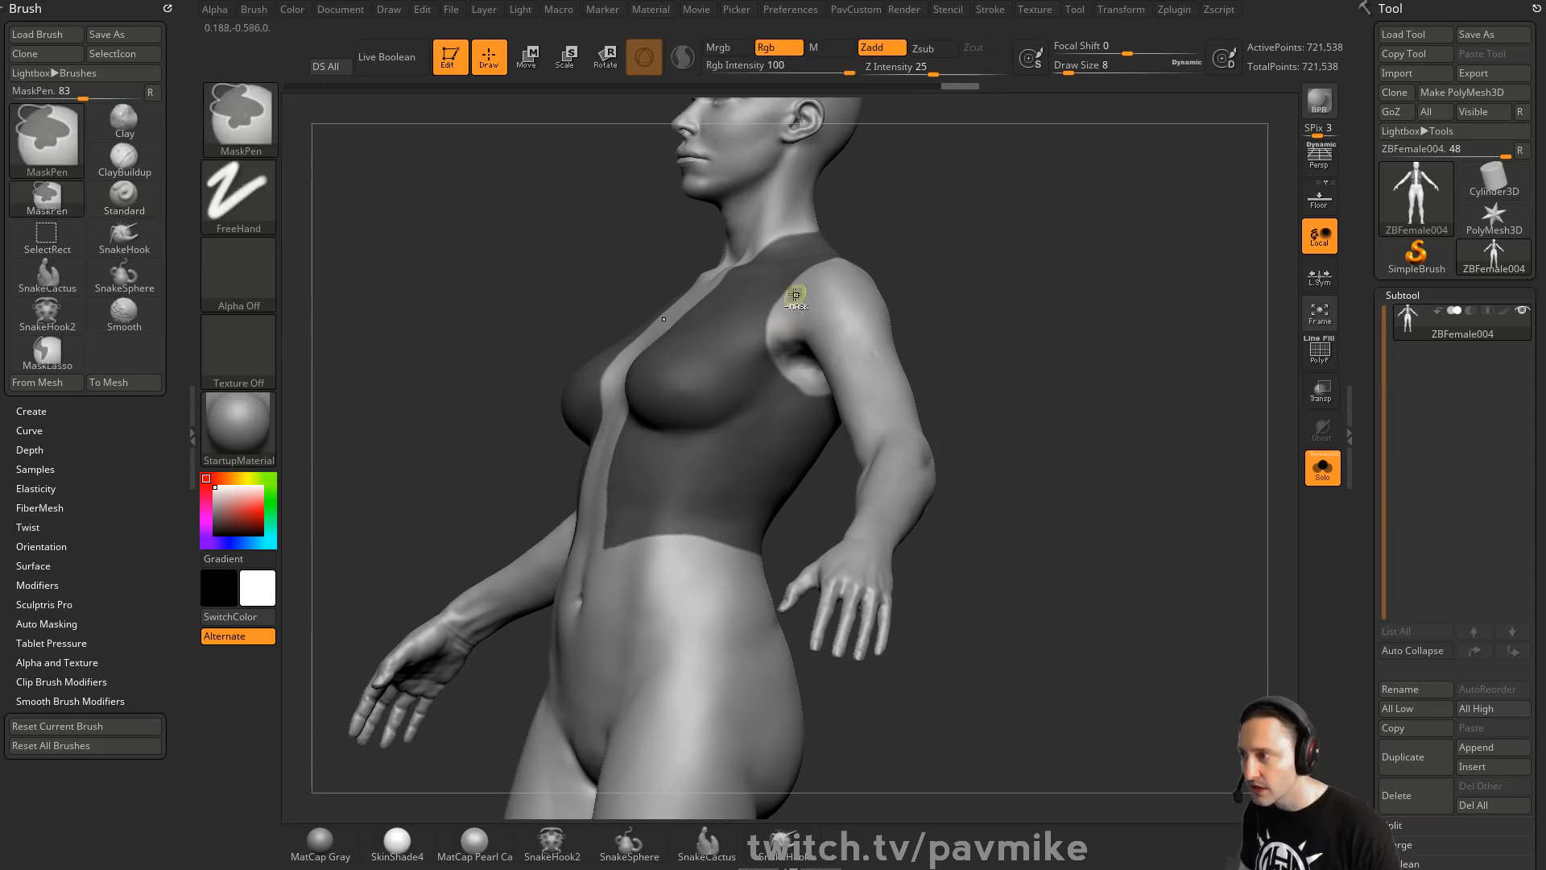
right_drag(818, 390, 779, 374)
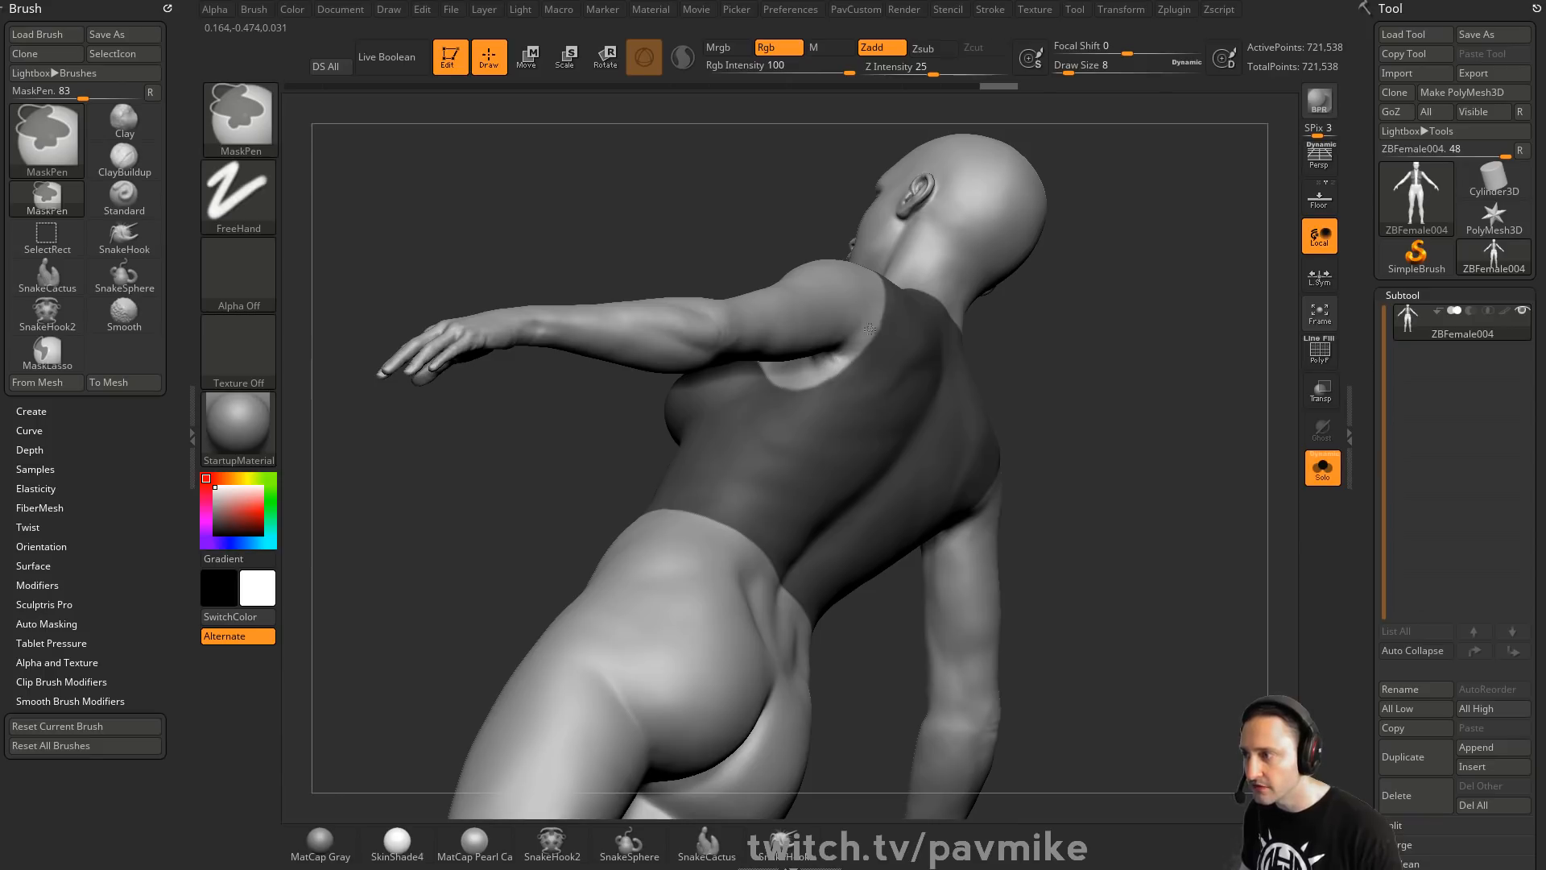
right_drag(869, 329, 919, 312)
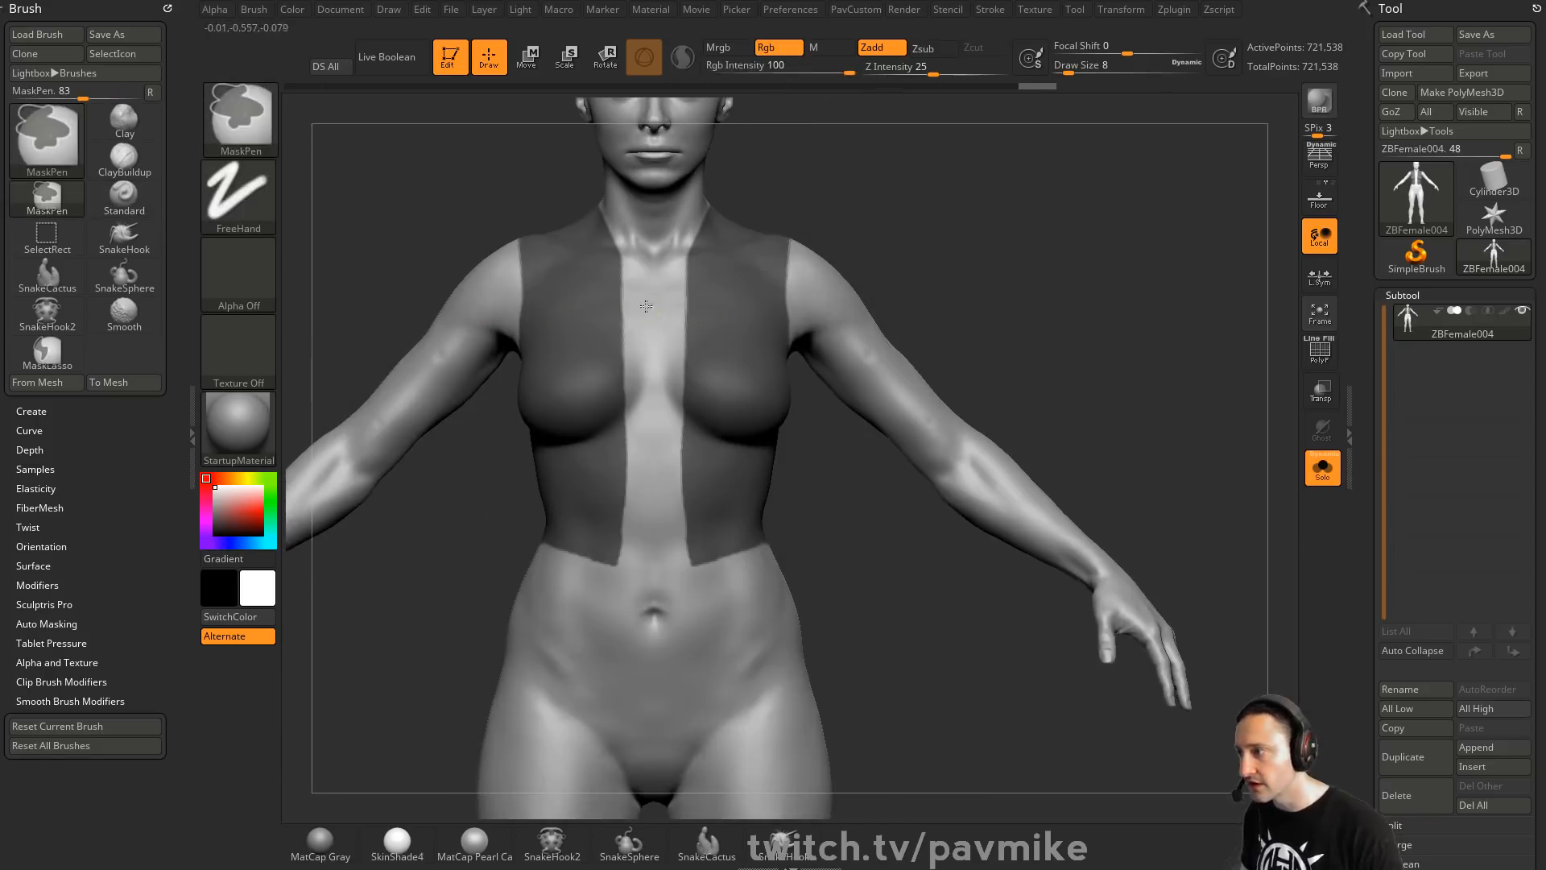
right_drag(645, 306, 1130, 315)
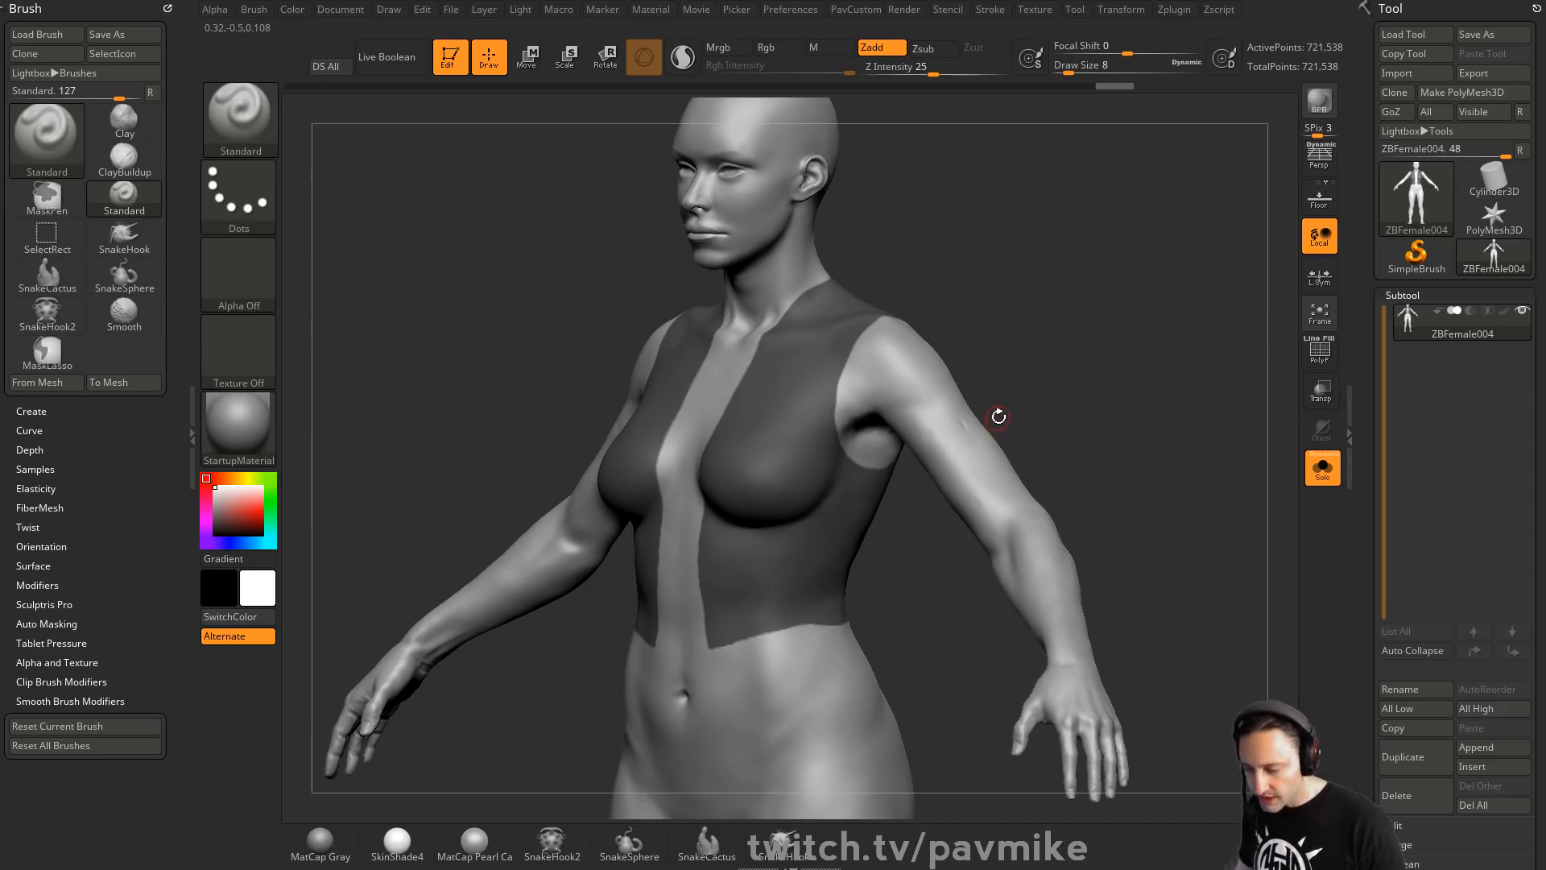
Set the brush draw size to 9 and duplicate the masked ZBFemale004 body subtool
key(s)
mouse_move(1011, 276)
shift+right_down()
mouse_move(1061, 289)
mouse_move(880, 283)
shift+right_up()
key(s)
key(s)
click(871, 287)
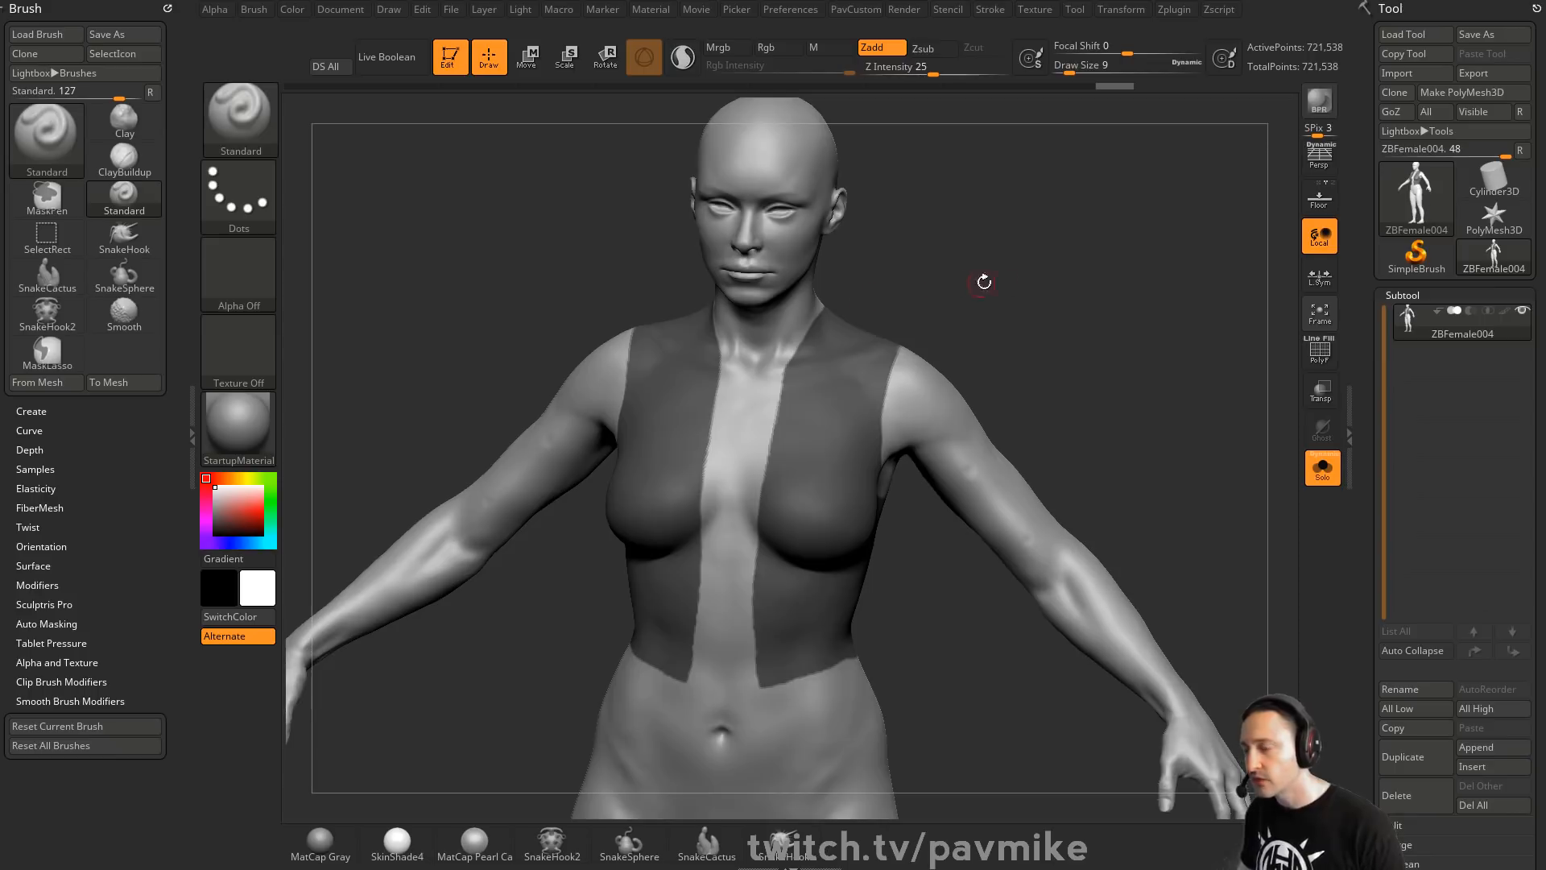
ctrl+right_drag(1109, 345, 1163, 452)
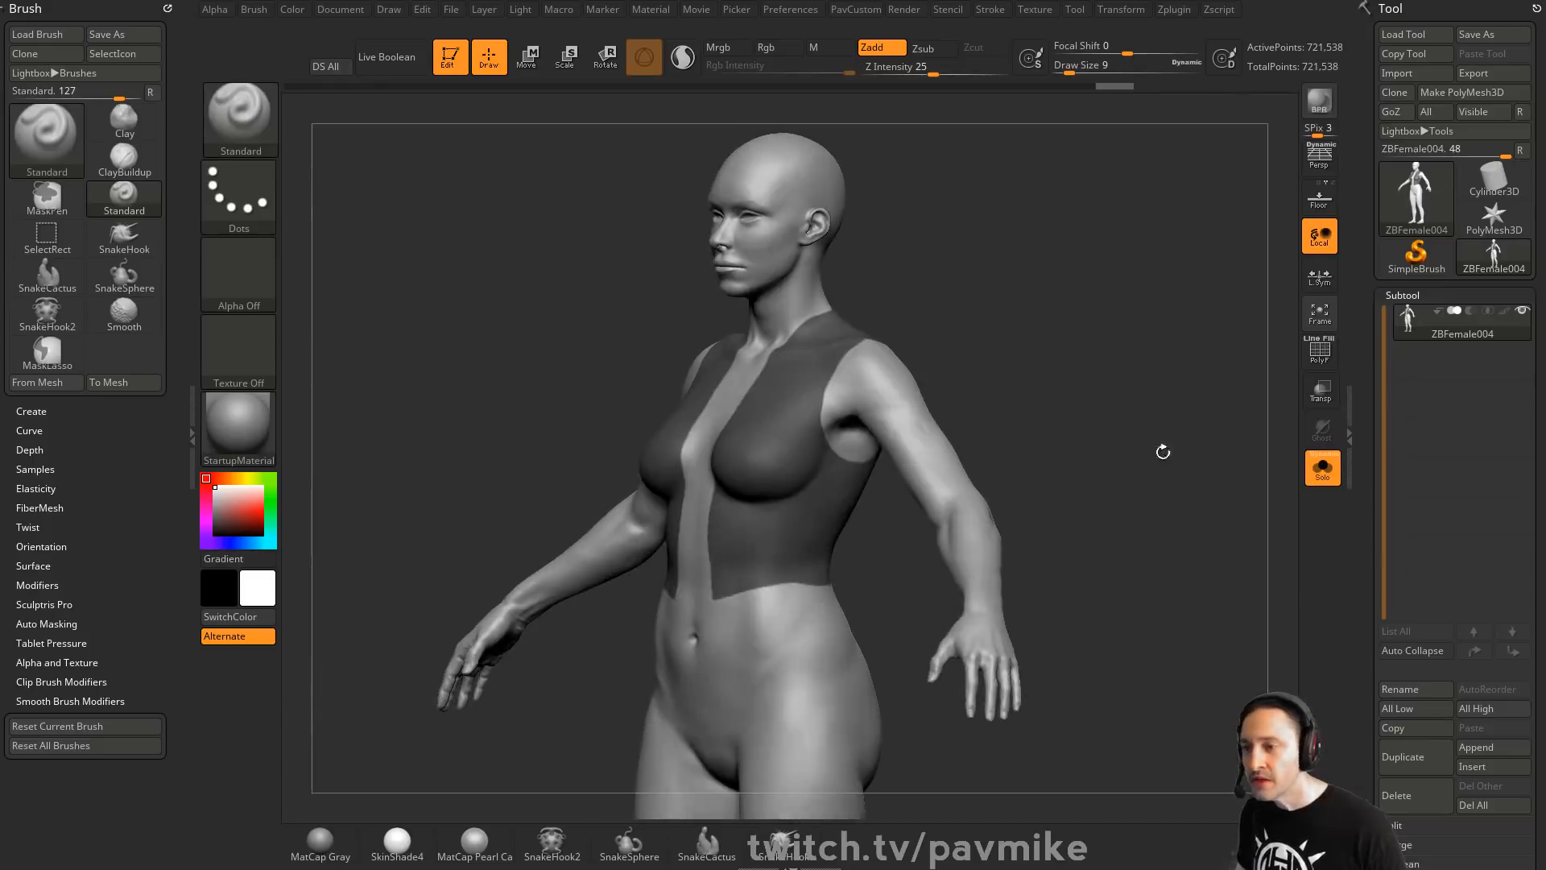
click(1415, 756)
shift+right_drag(1084, 341, 1114, 342)
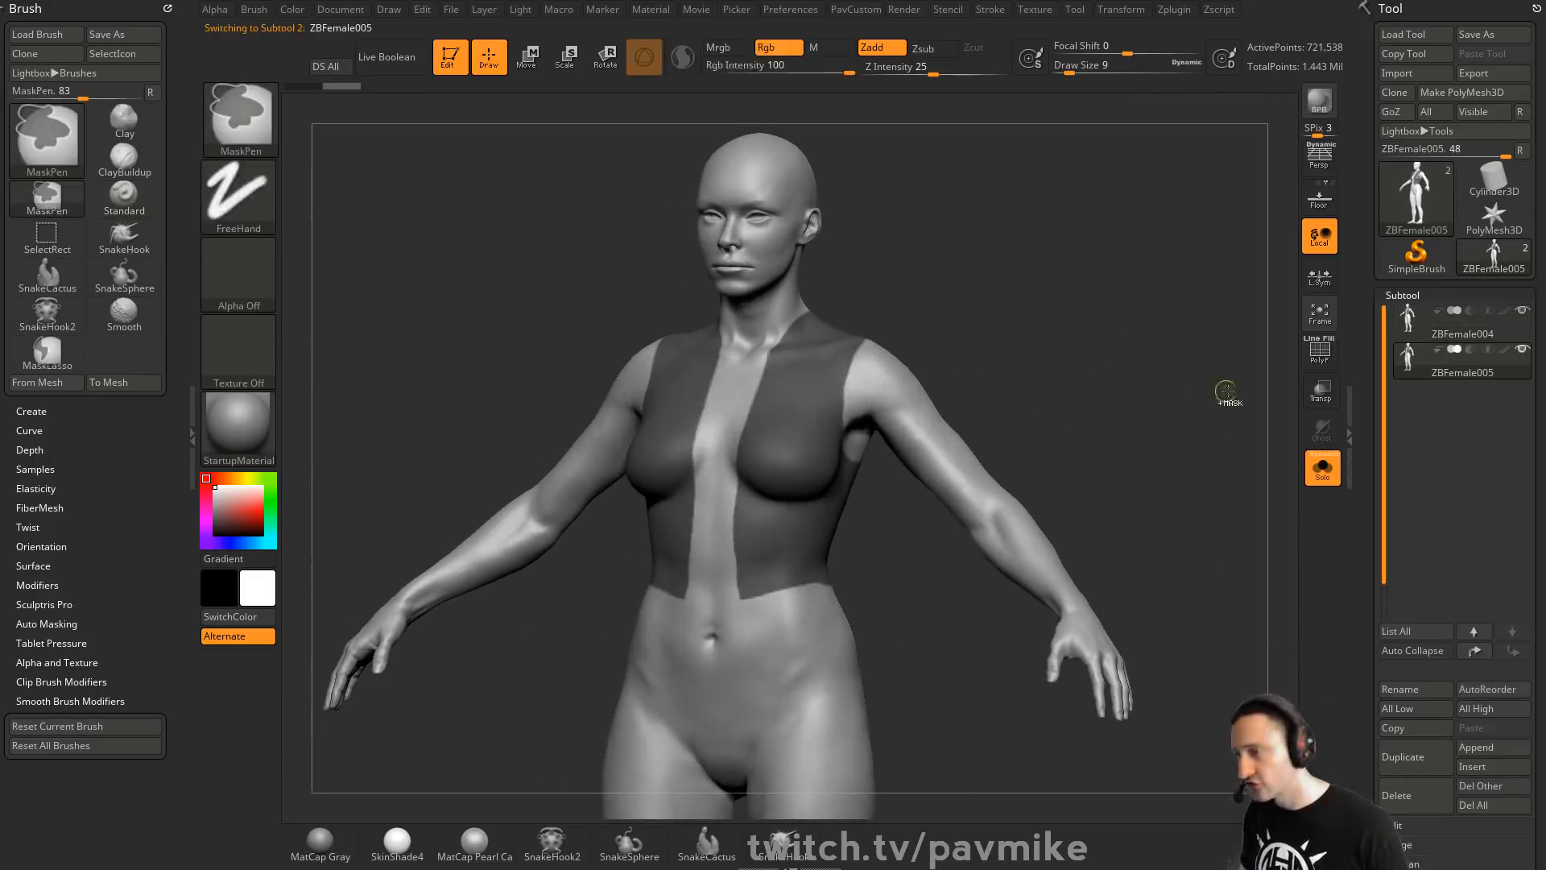
Turn on PolyFrame display and delete the lower subdivision levels of the duplicated body
key(shift+f)
ctrl+right_drag(1042, 200, 874, 260)
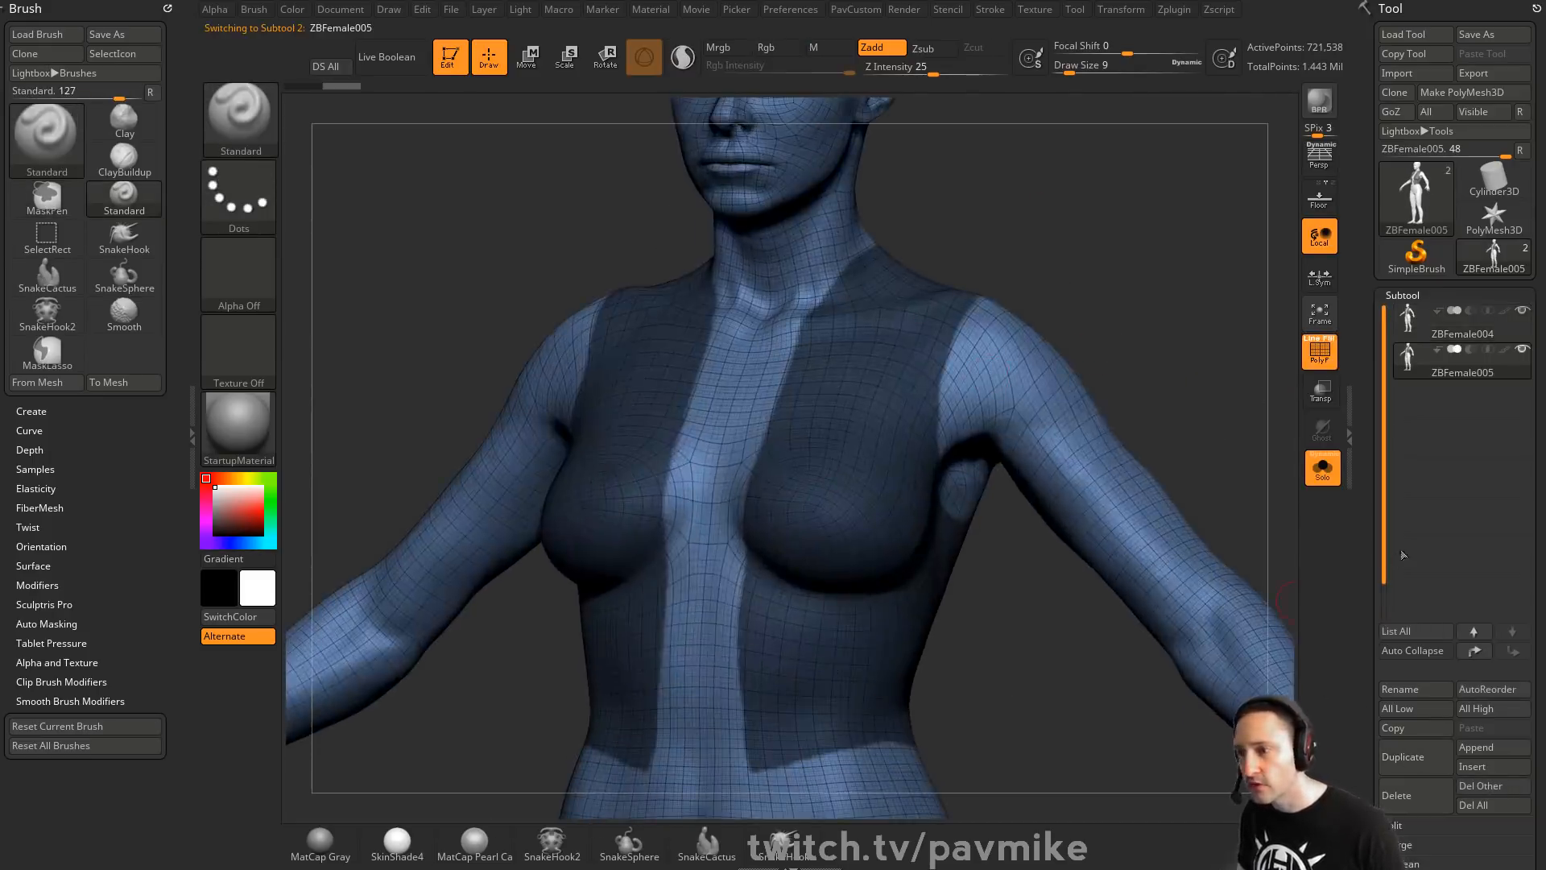
drag(1375, 563, 1343, 385)
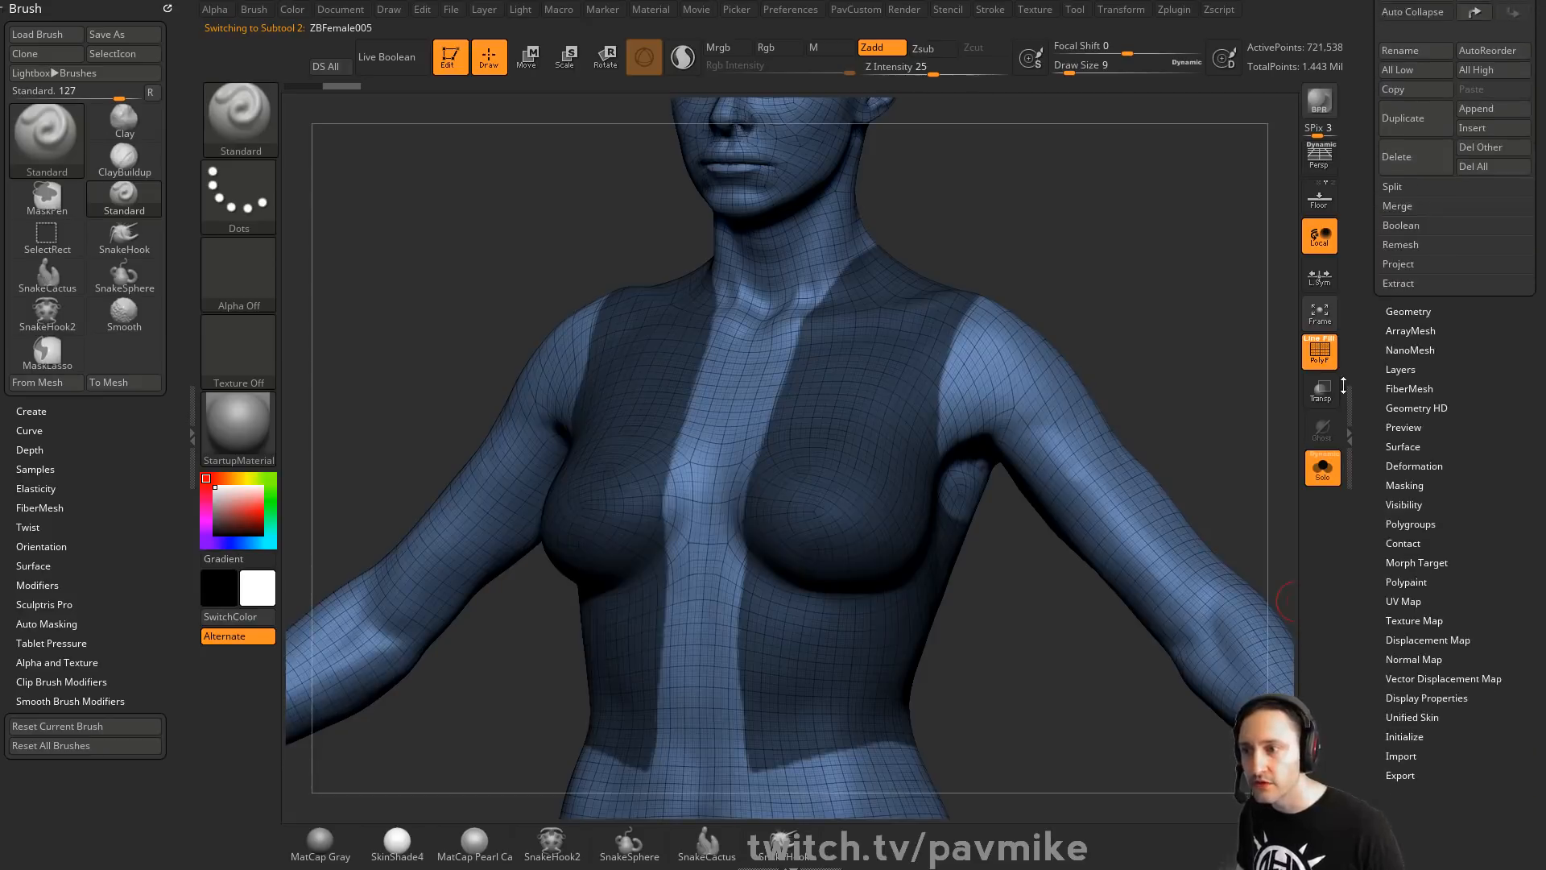
click(1391, 312)
click(1417, 367)
drag(1402, 522, 1402, 203)
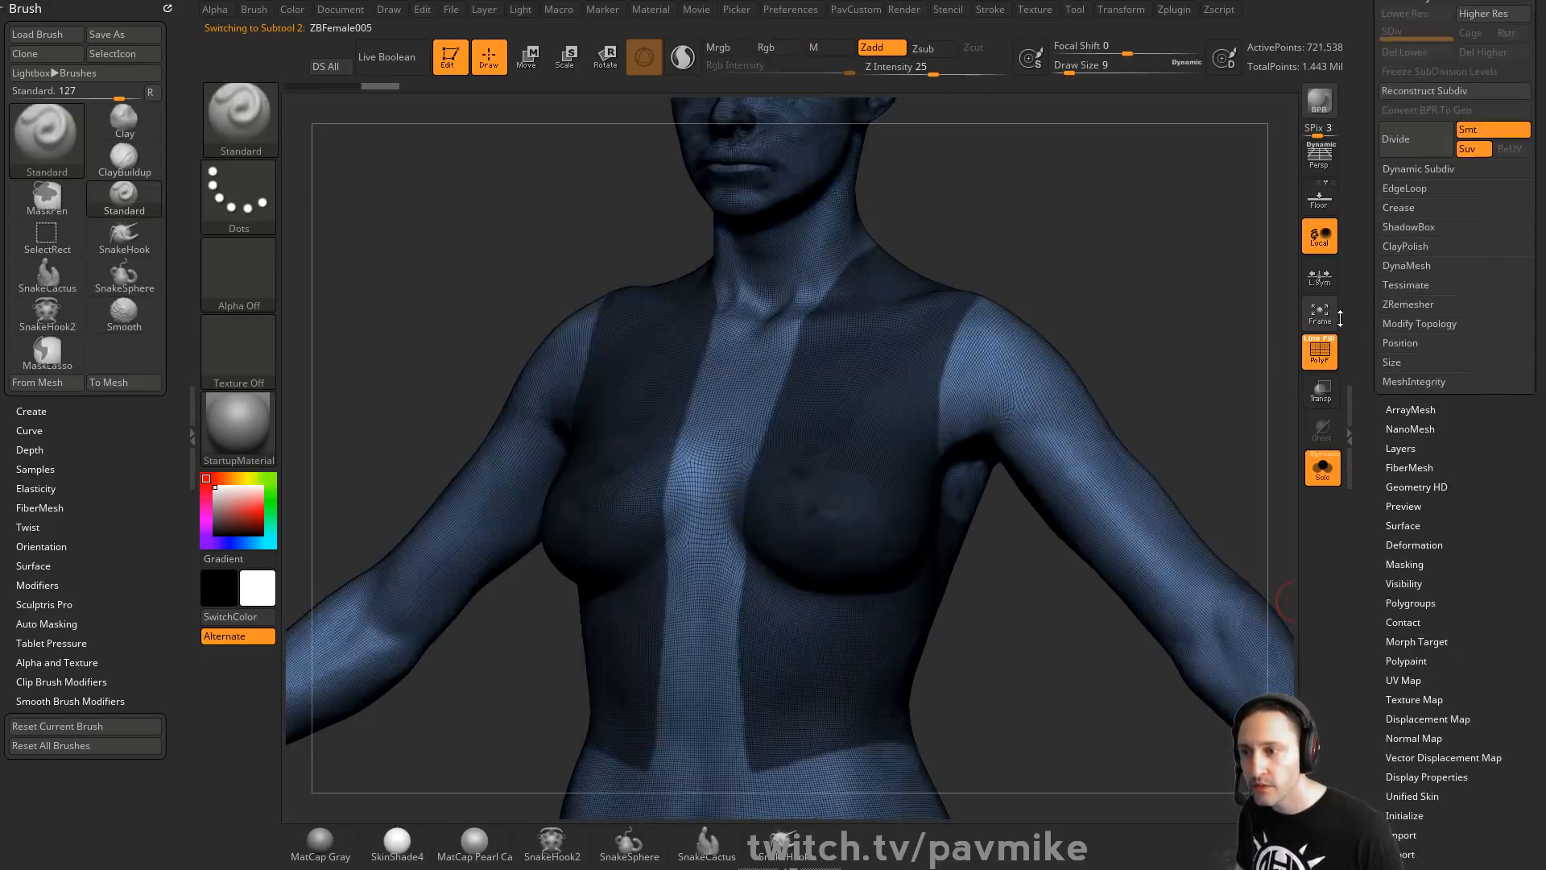
Apply Edgeloop Masked Border to the duplicated body and isolate the resulting vest polygroup
key(shift)
click(1405, 183)
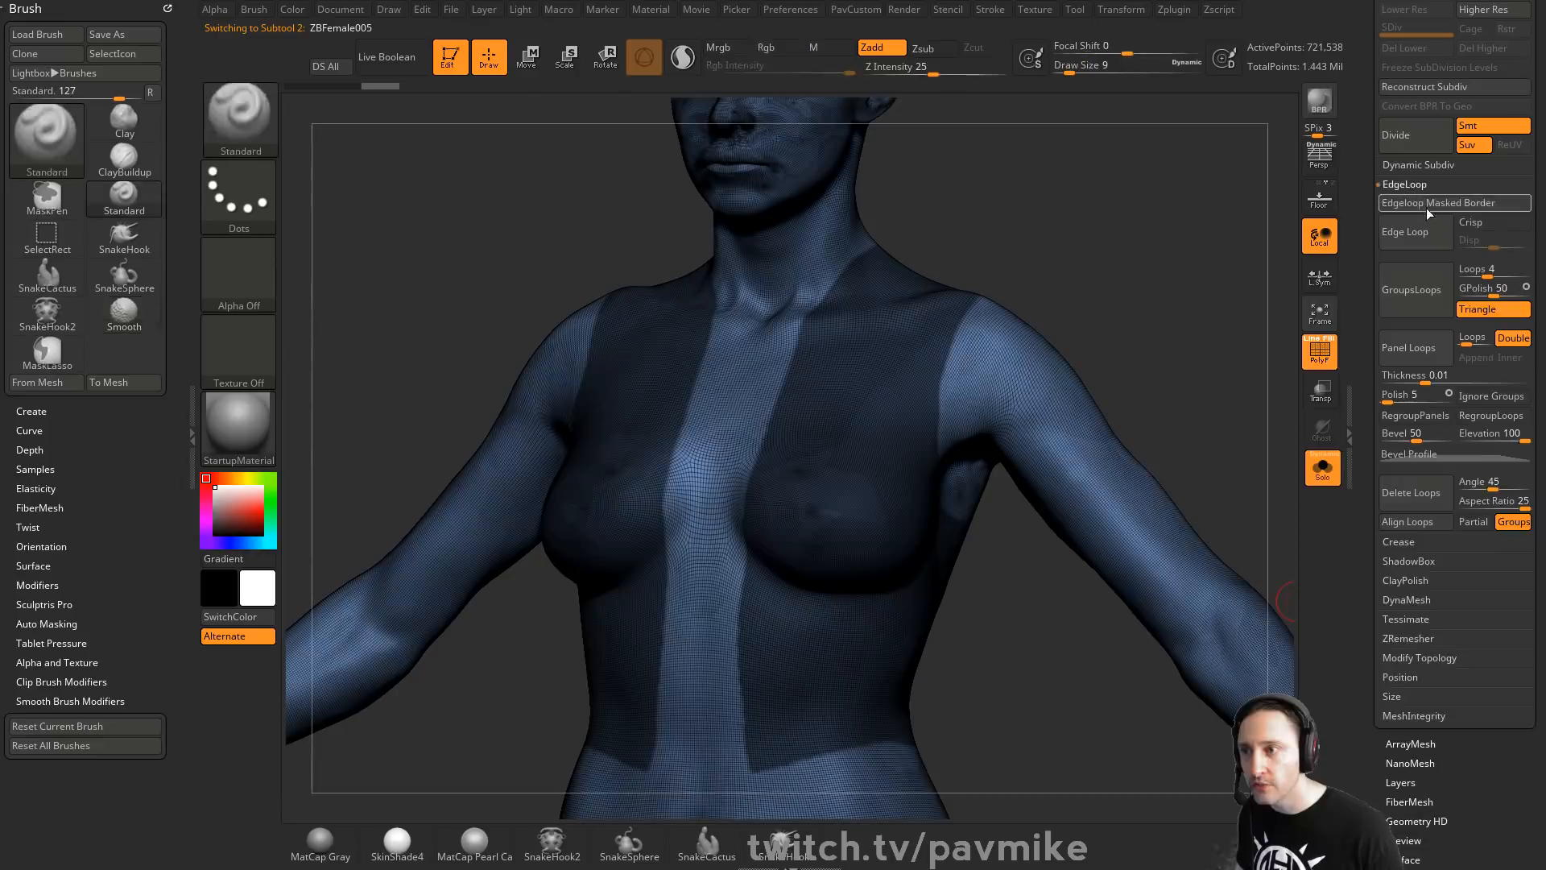
click(1427, 208)
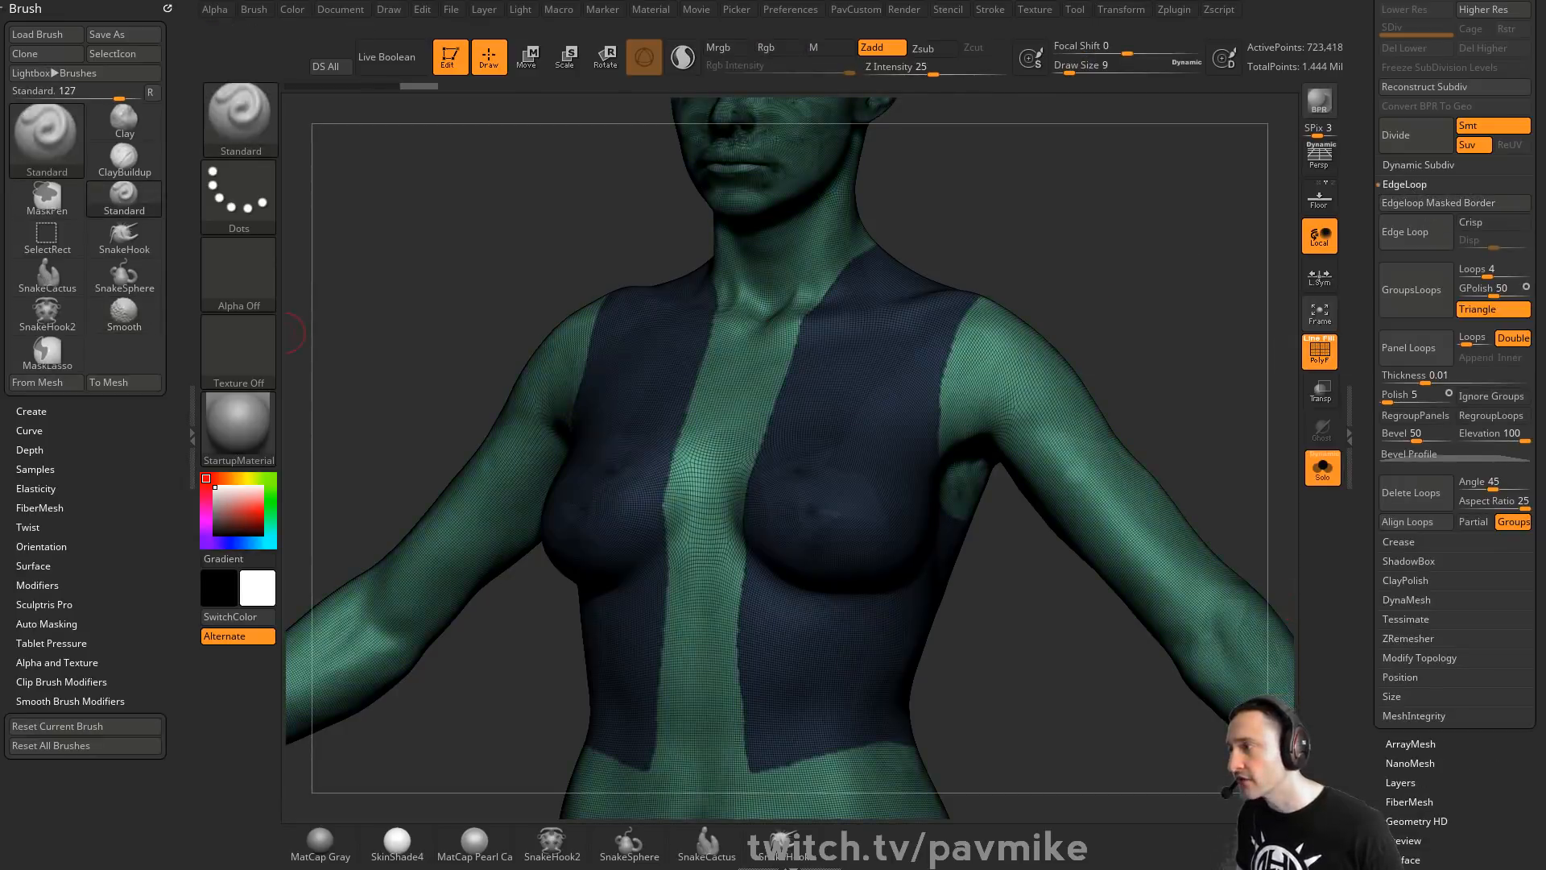
ctrl+drag(1072, 219, 1092, 241)
ctrl+shift+click(894, 329)
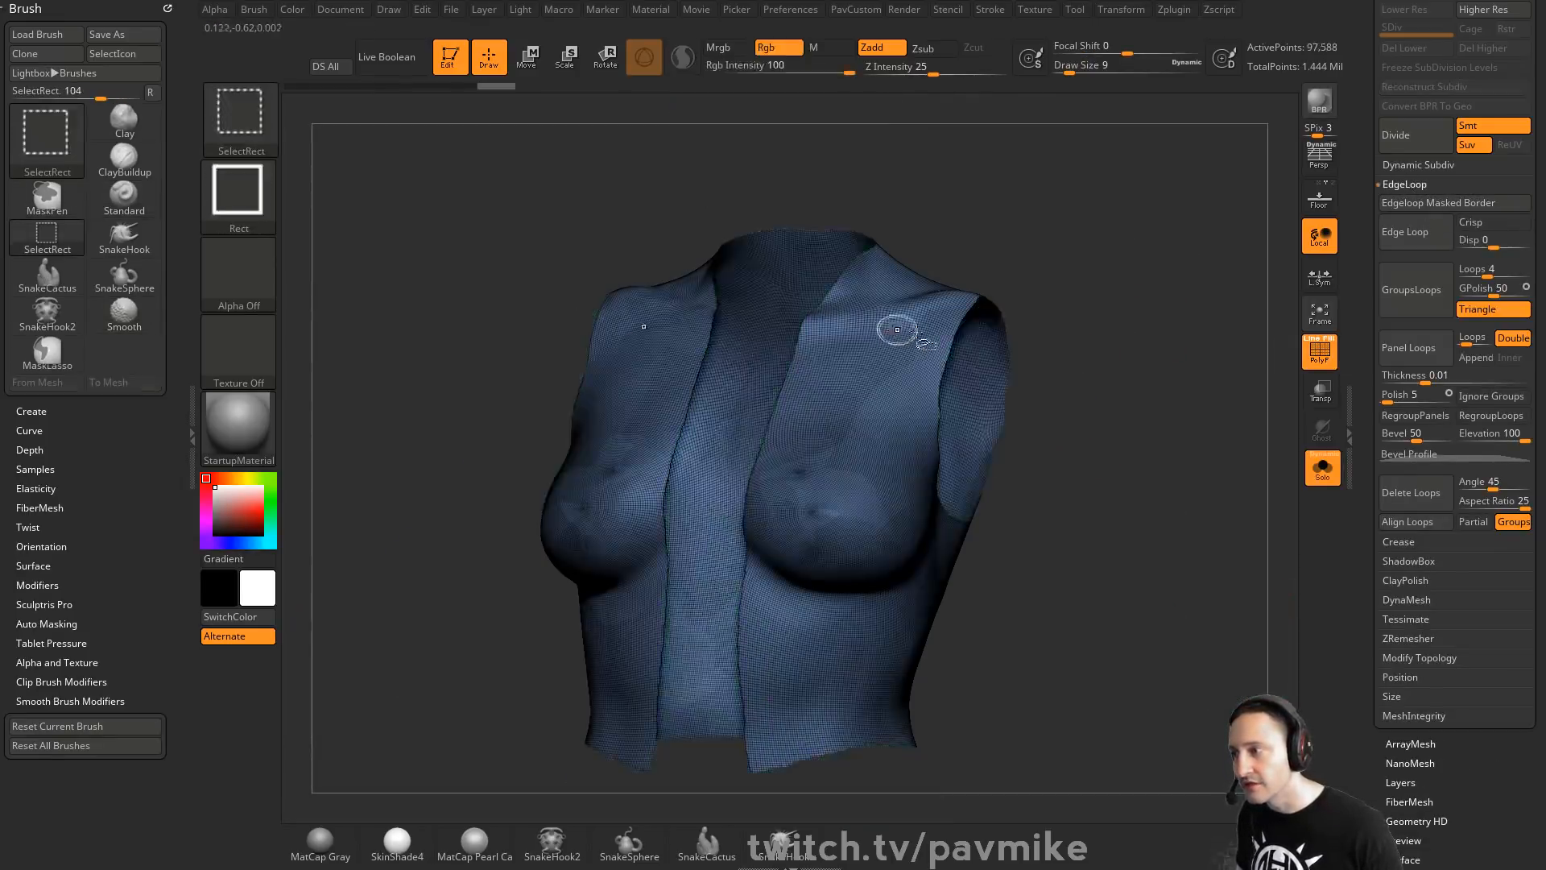
drag(1050, 298, 1090, 265)
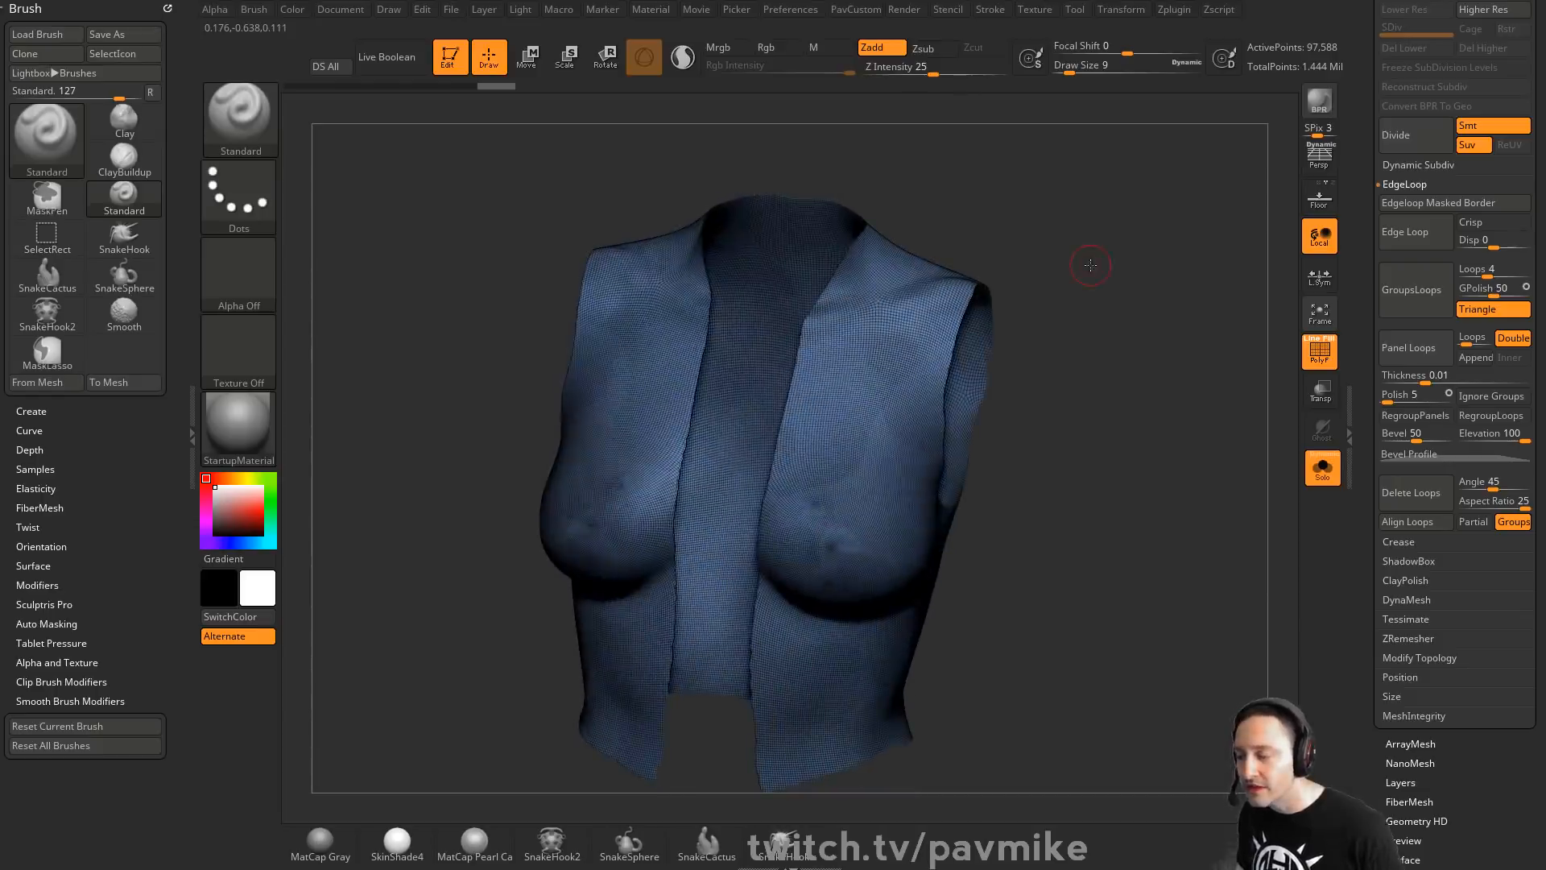
Delete the hidden body geometry of the duplicated subtool, keeping only the vest mesh
key(2)
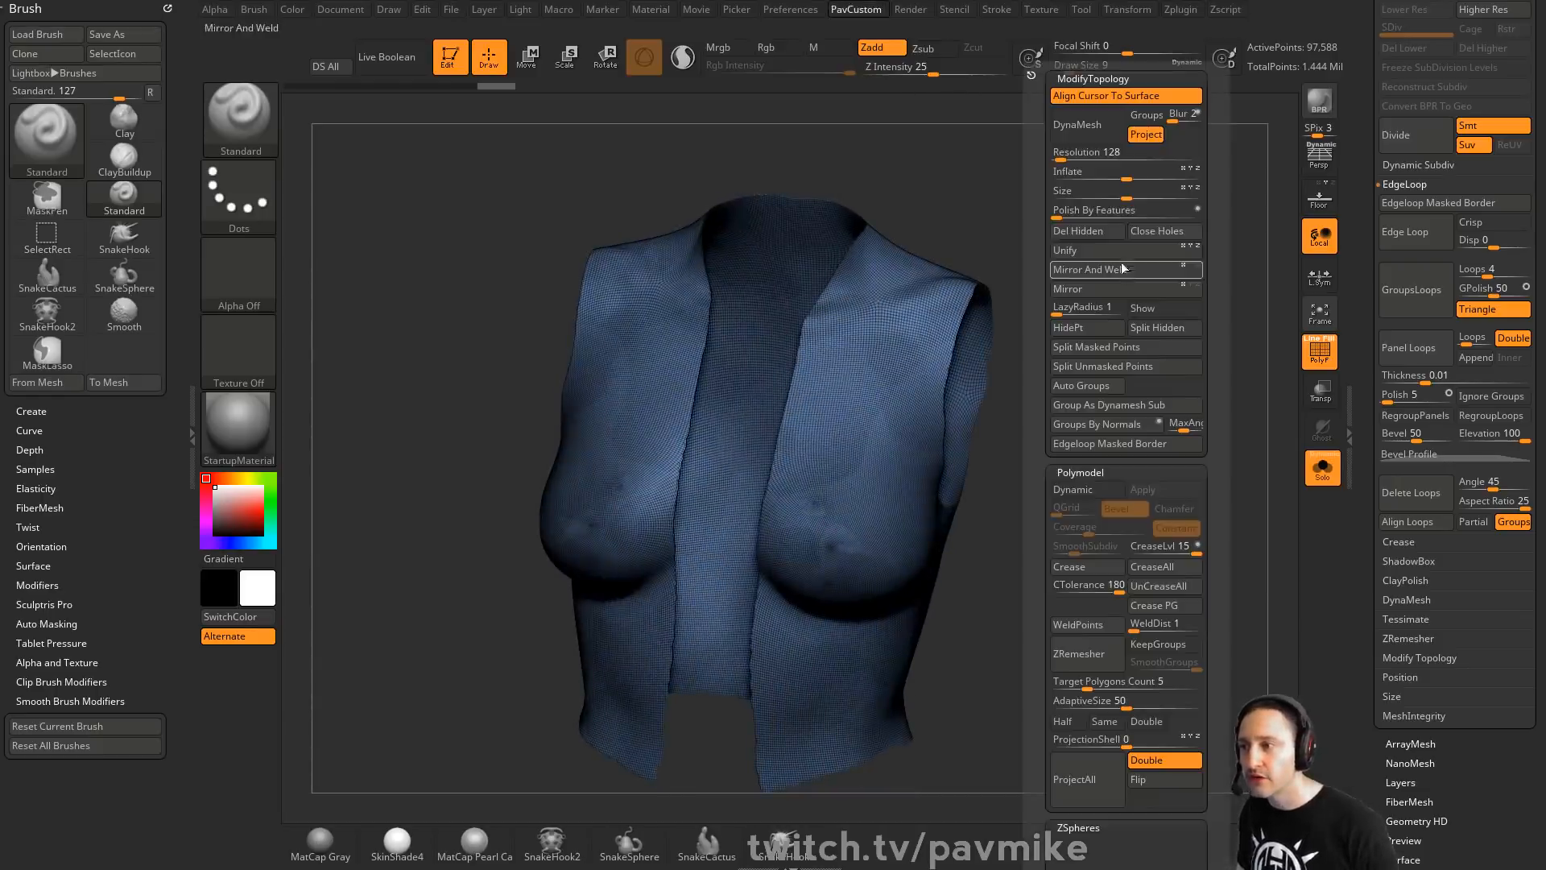
click(1092, 230)
drag(1141, 365, 773, 489)
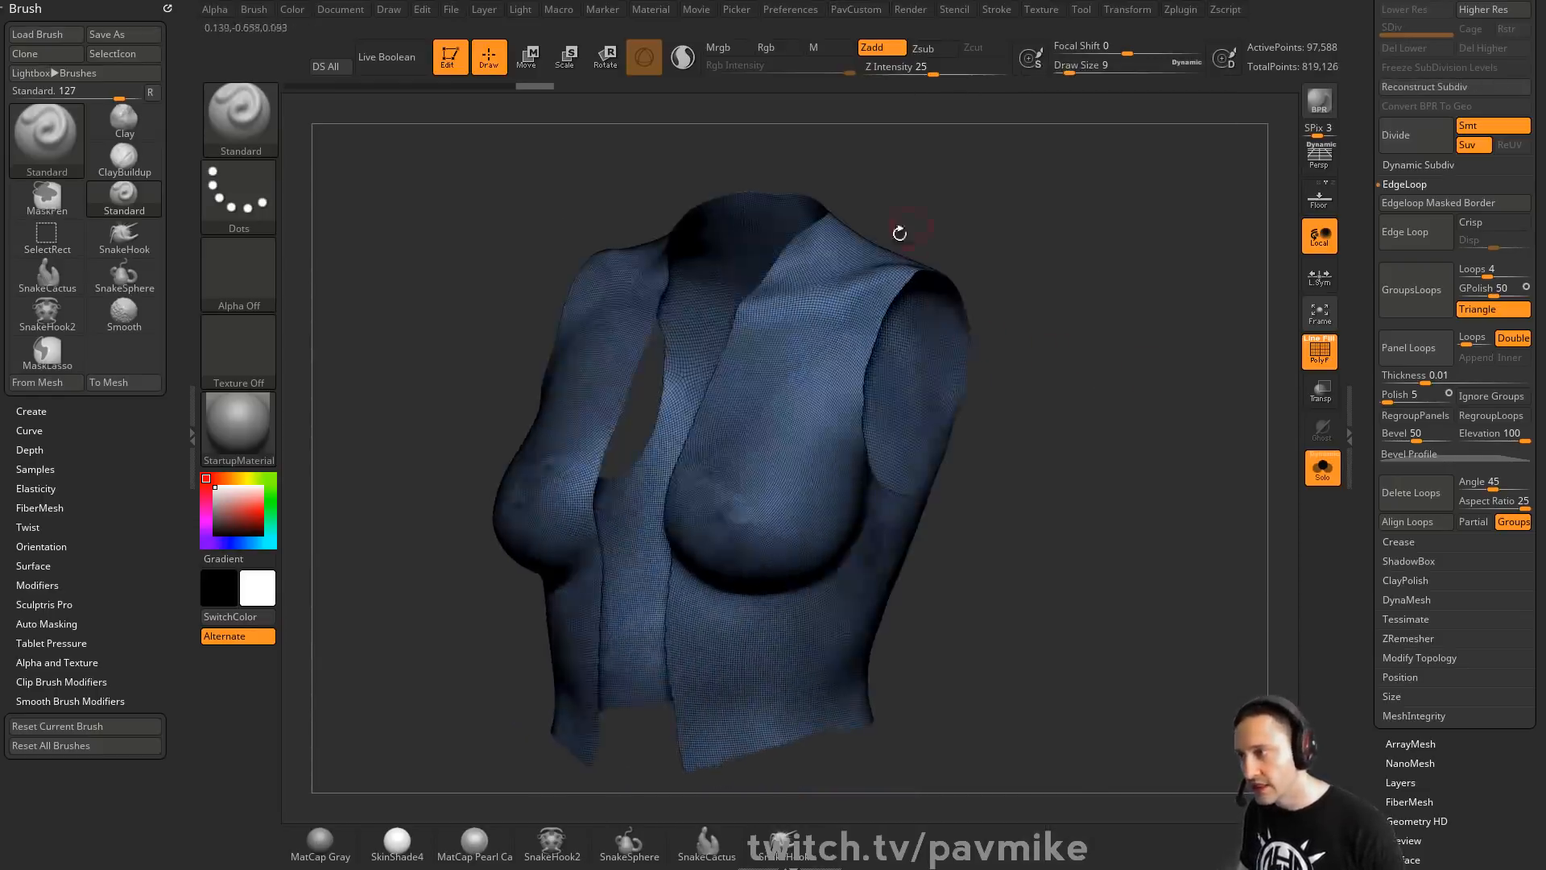
Try to polish the vest's ragged edges by masking its borders and applying Polish By Features
drag(1369, 472, 1397, 330)
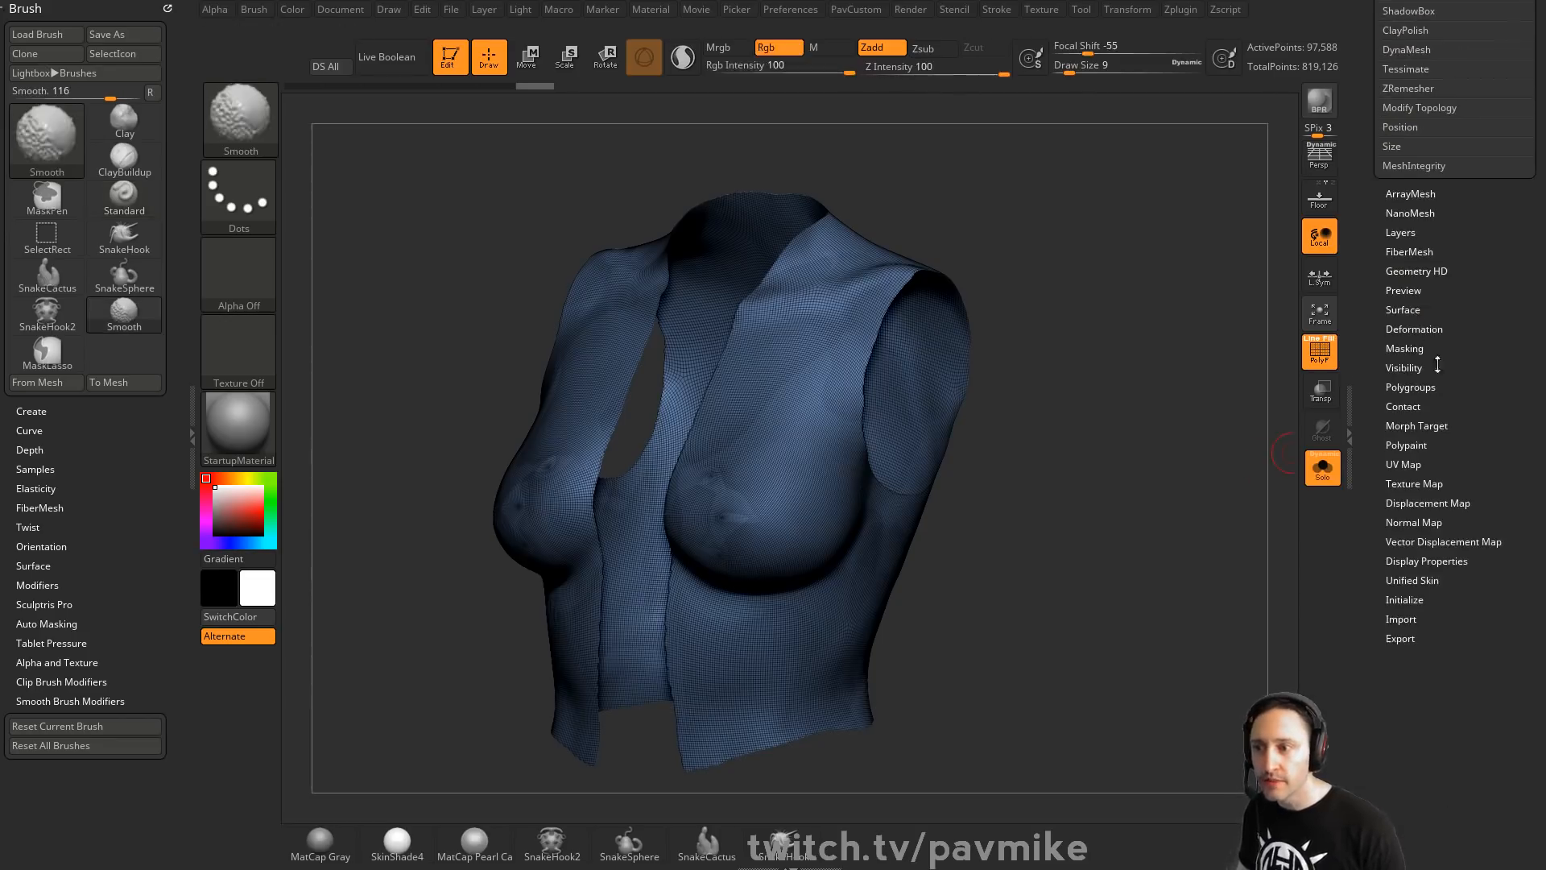
shift+click(1433, 351)
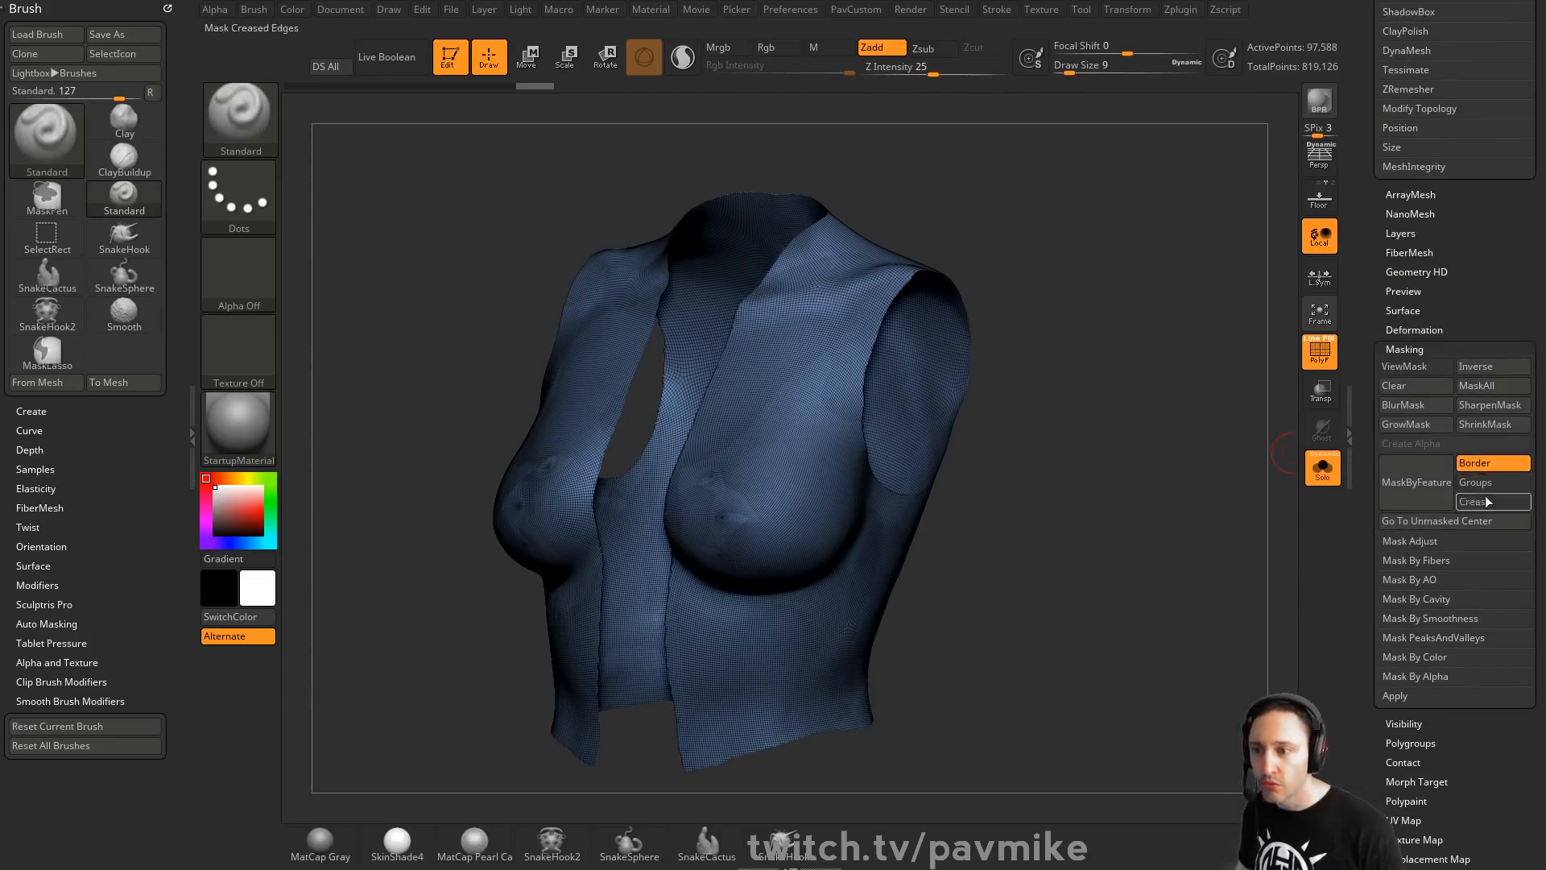
click(1416, 423)
ctrl+click(1083, 372)
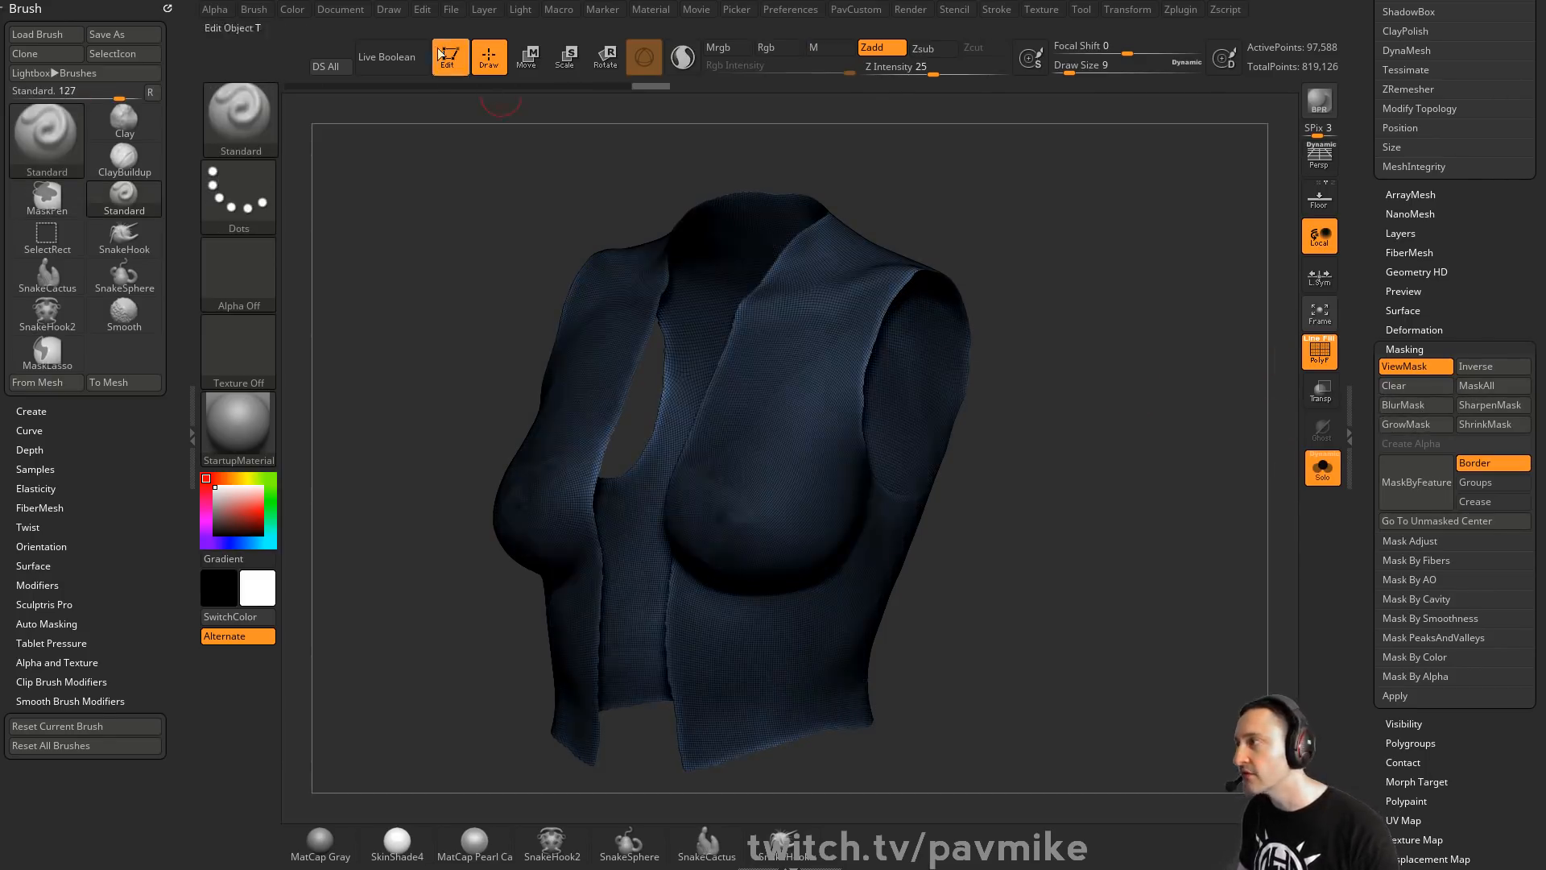
key(p)
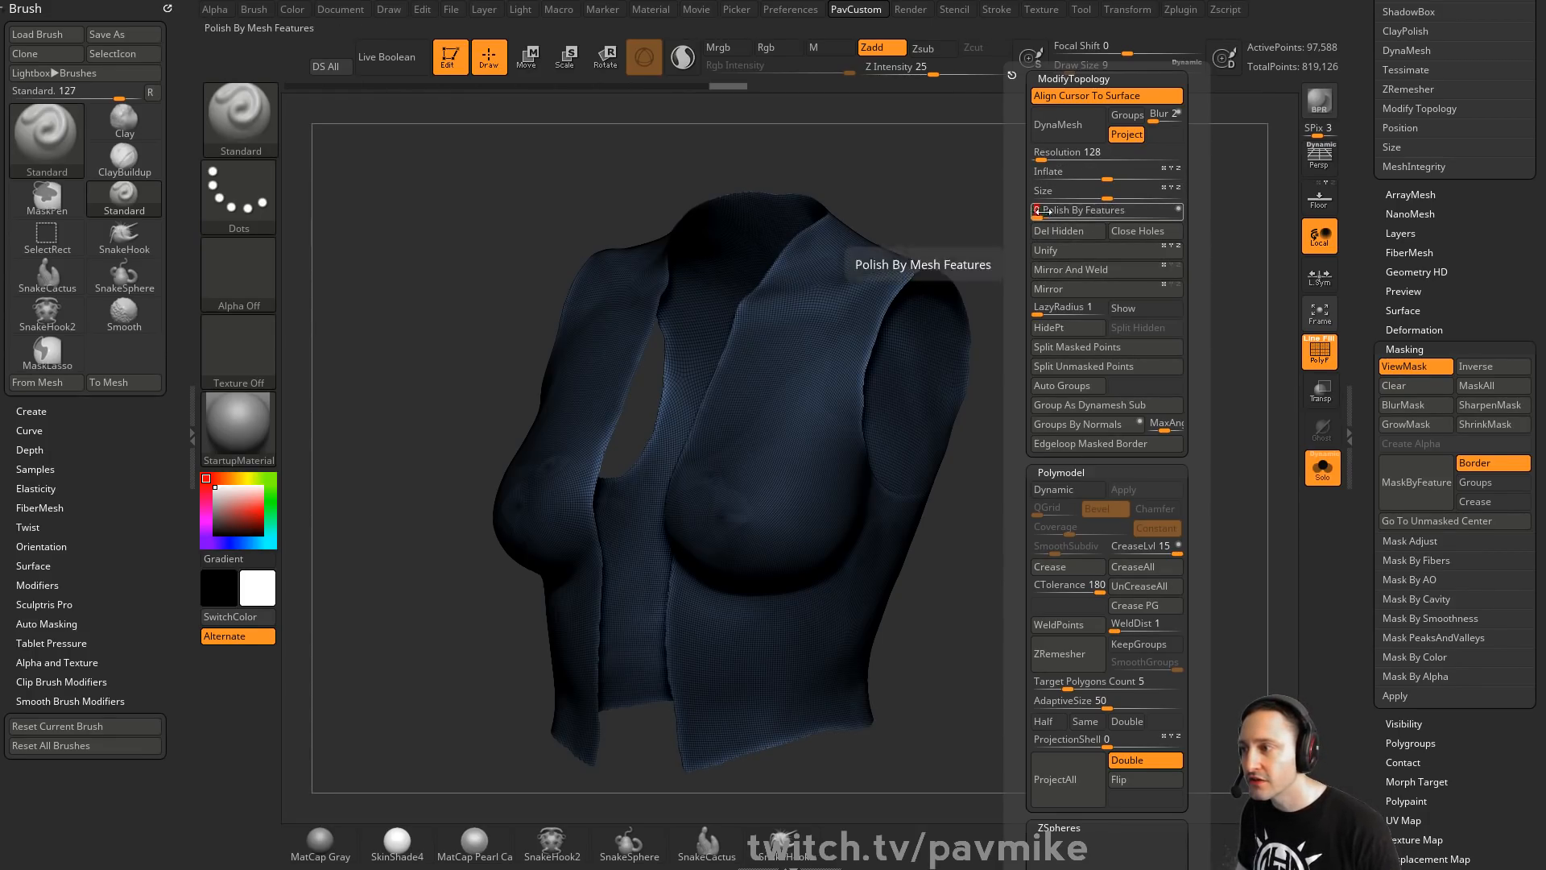
ctrl+drag(1087, 305, 1108, 406)
mouse_move(1131, 479)
alt+mouse_down()
mouse_move(1056, 385)
mouse_move(1132, 404)
mouse_move(1122, 413)
alt+mouse_up()
alt+drag(1140, 373, 1139, 337)
Undo the vest extraction until the duplicated body is whole again with its subdivision levels and vest mask
drag(1364, 275, 1384, 679)
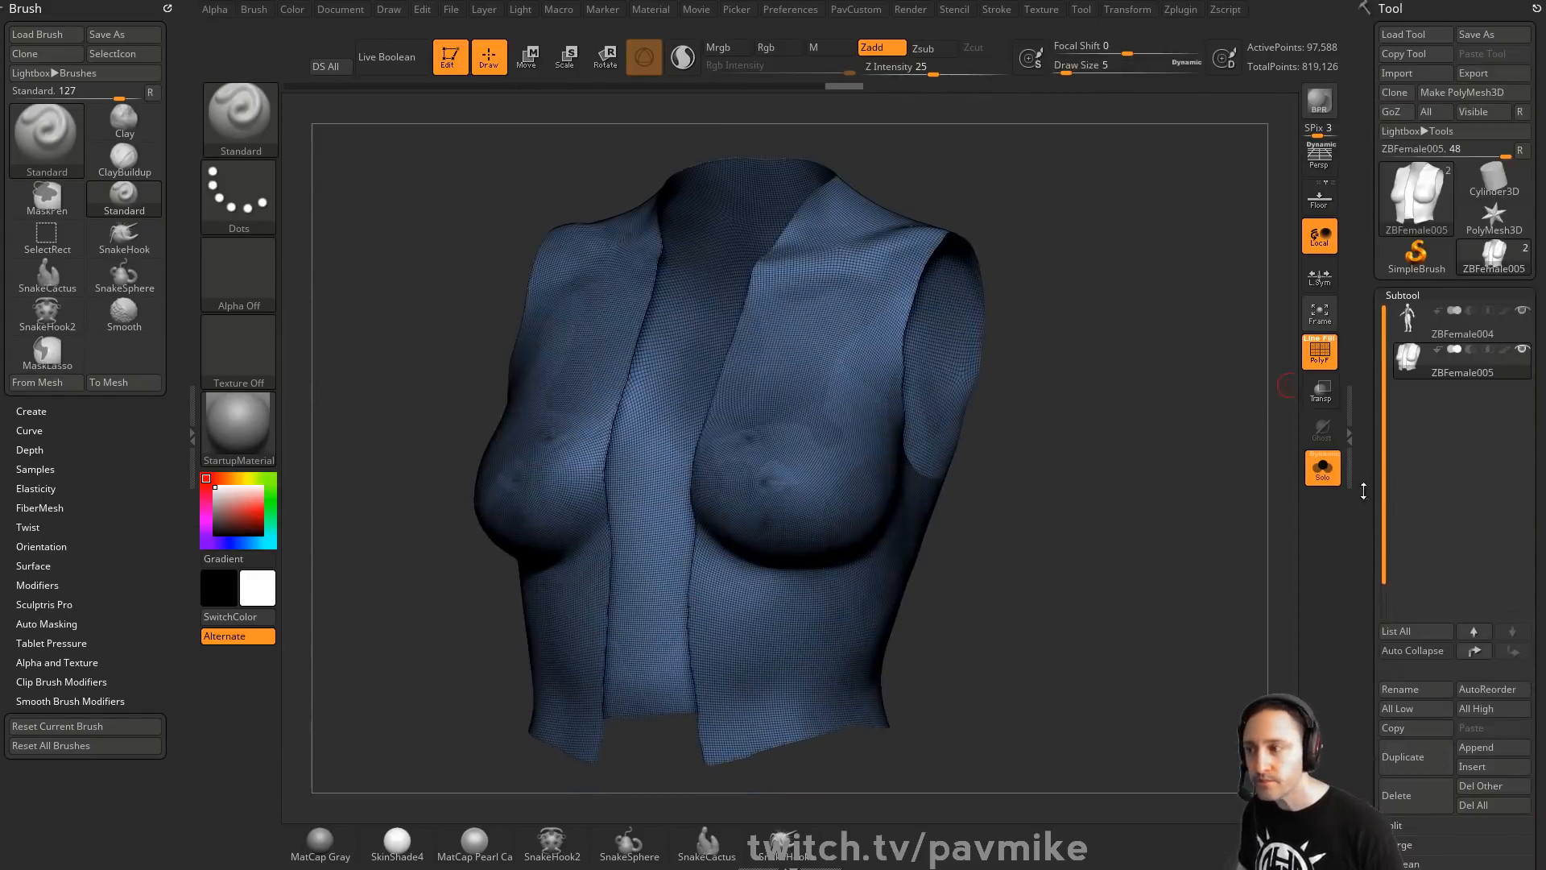
drag(1135, 455, 1139, 425)
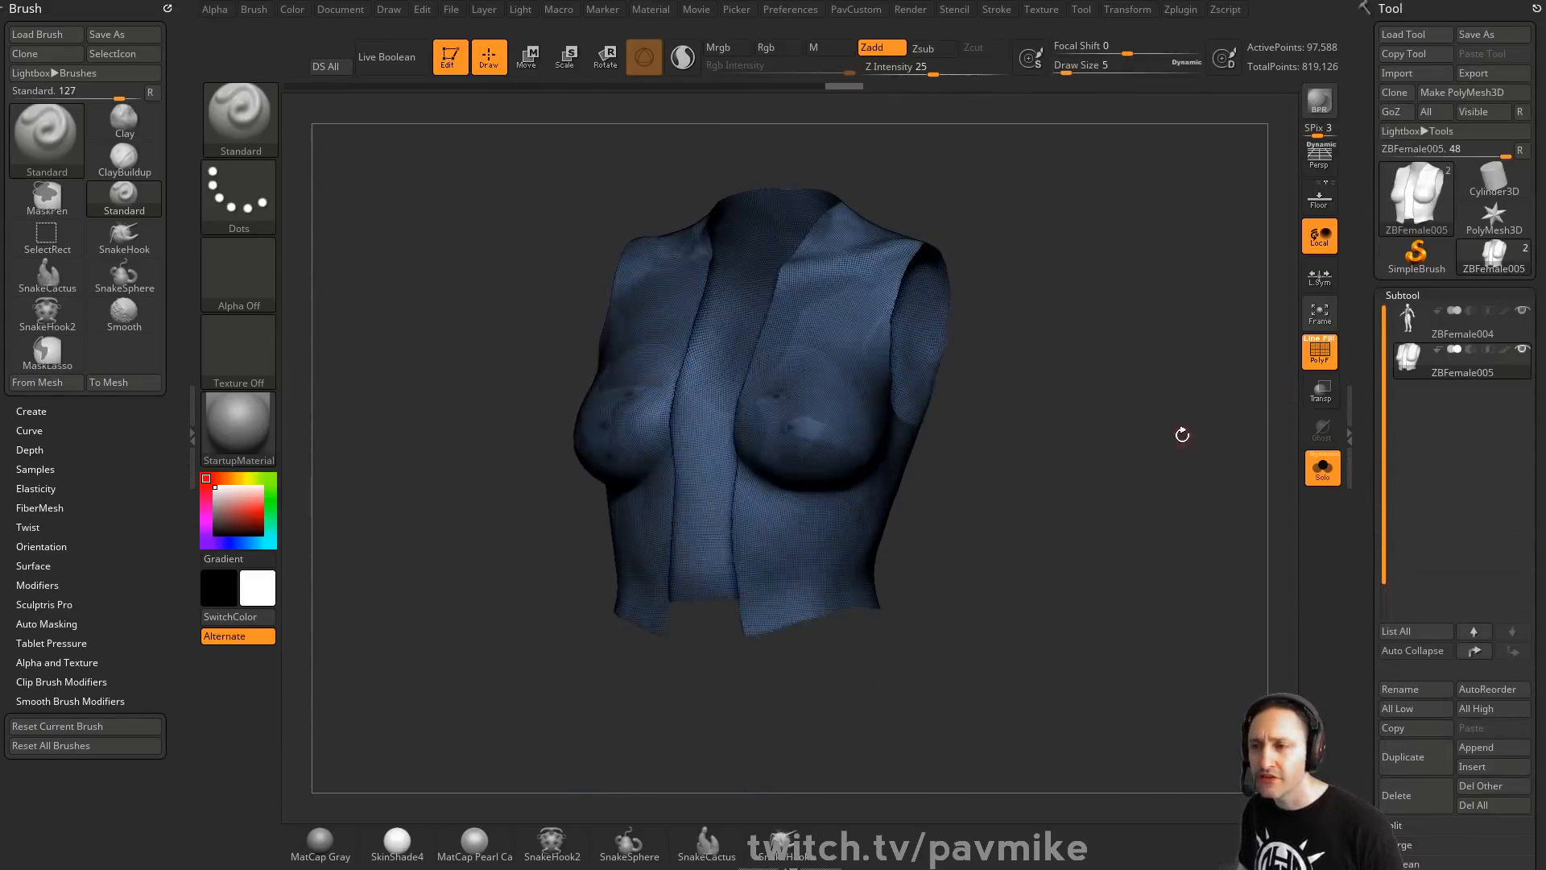
ctrl+click(1186, 434)
ctrl+click(1212, 439)
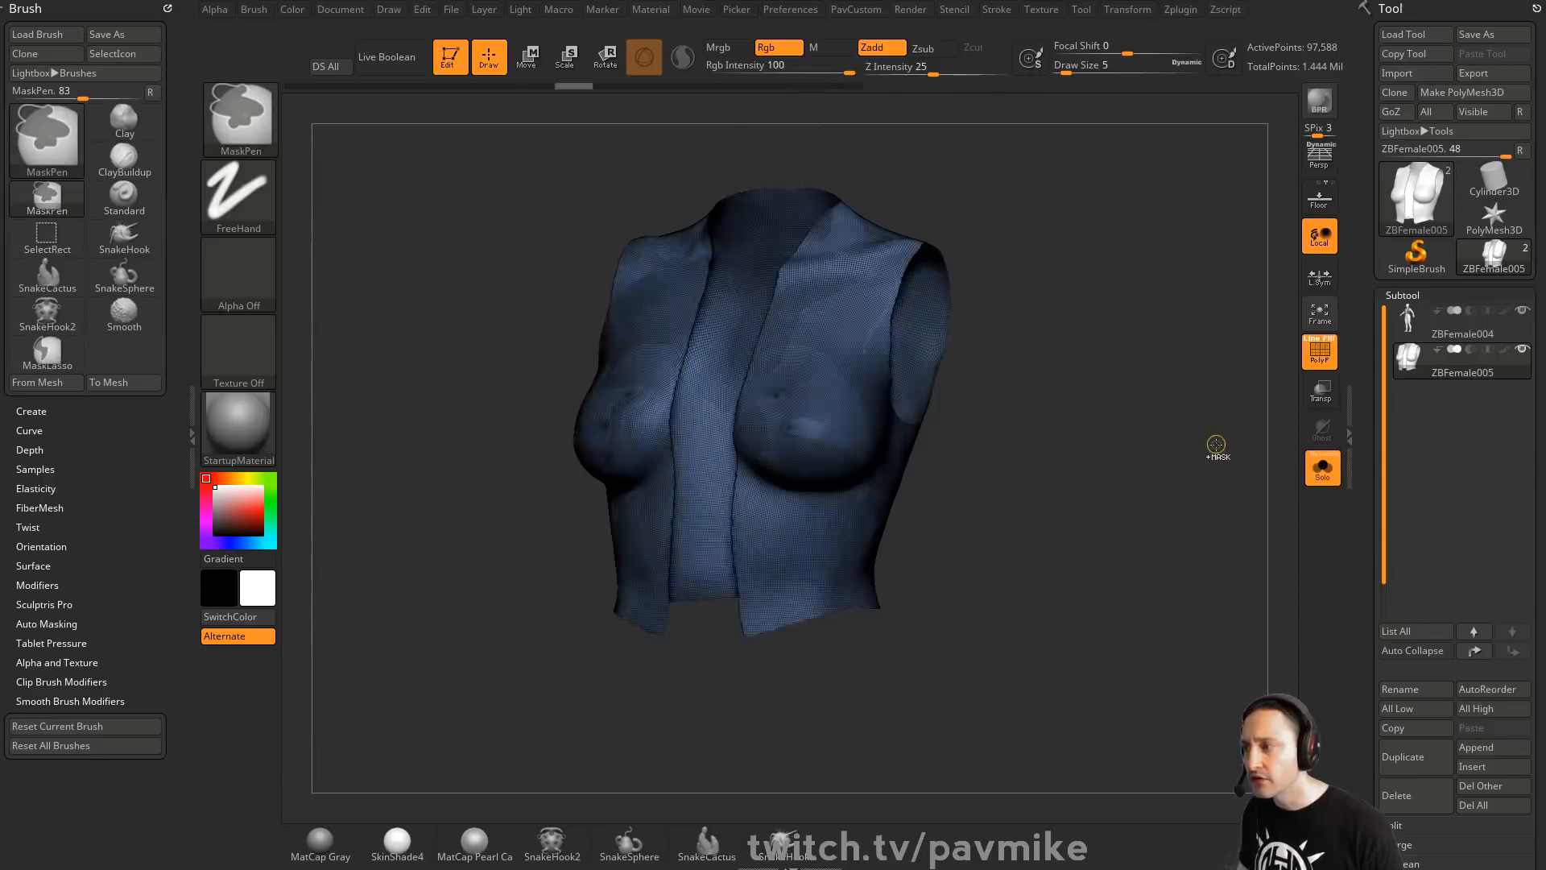
key(ctrl+z)
key(ctrl+z)
key(ctrl+z)
key(ctrl+z)
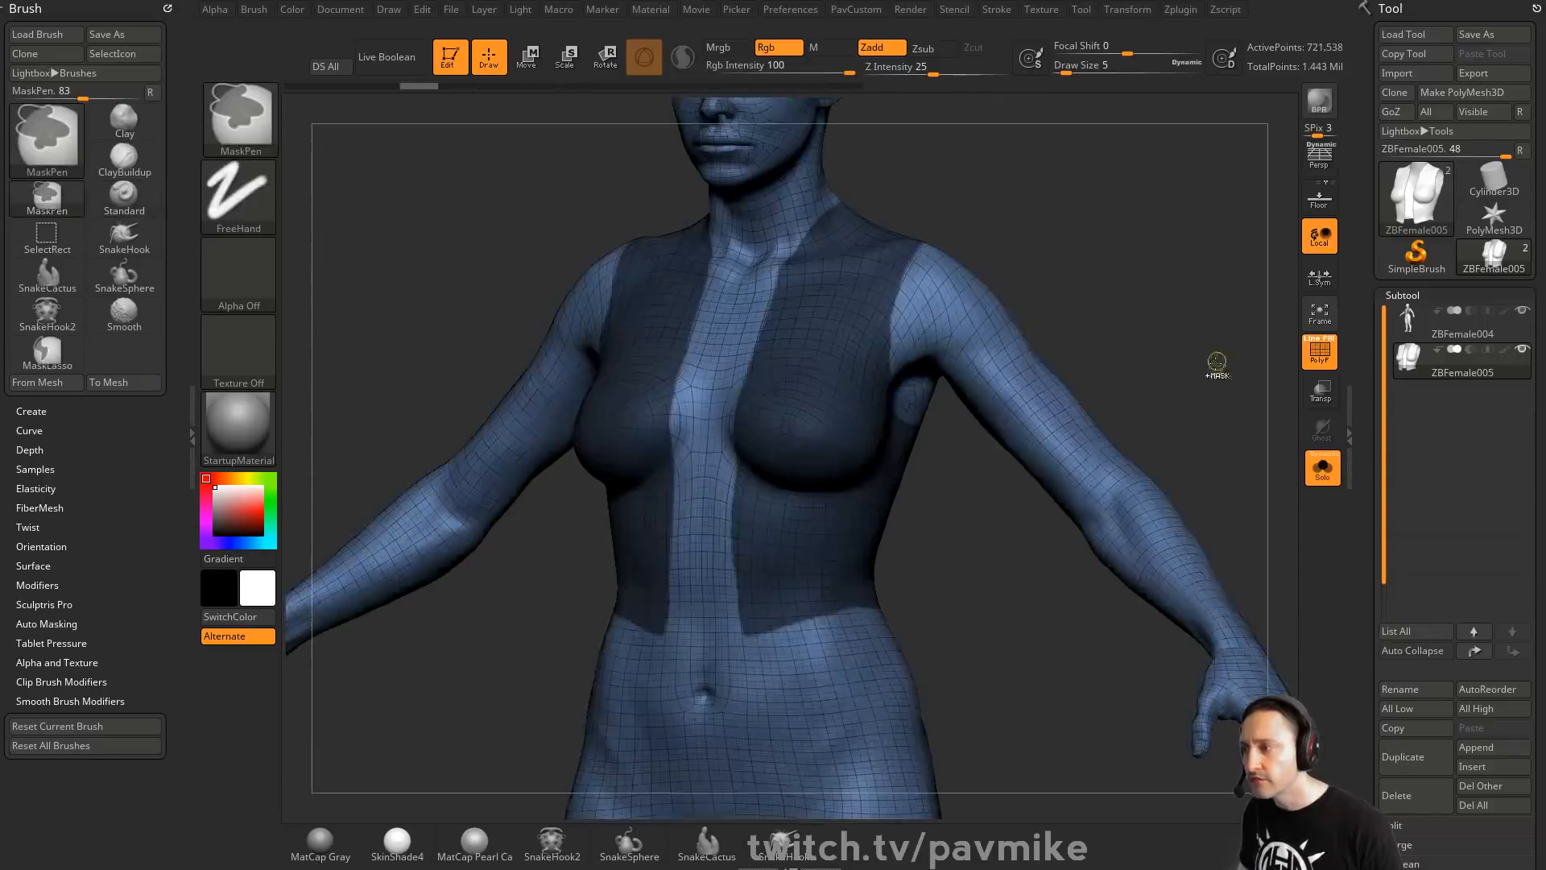
key(ctrl+z)
key(ctrl+z)
key(ctrl+shift+z)
Invert the vest mask on the duplicated body and choose the Clay brush with a draw size of 27
drag(1194, 379, 999, 276)
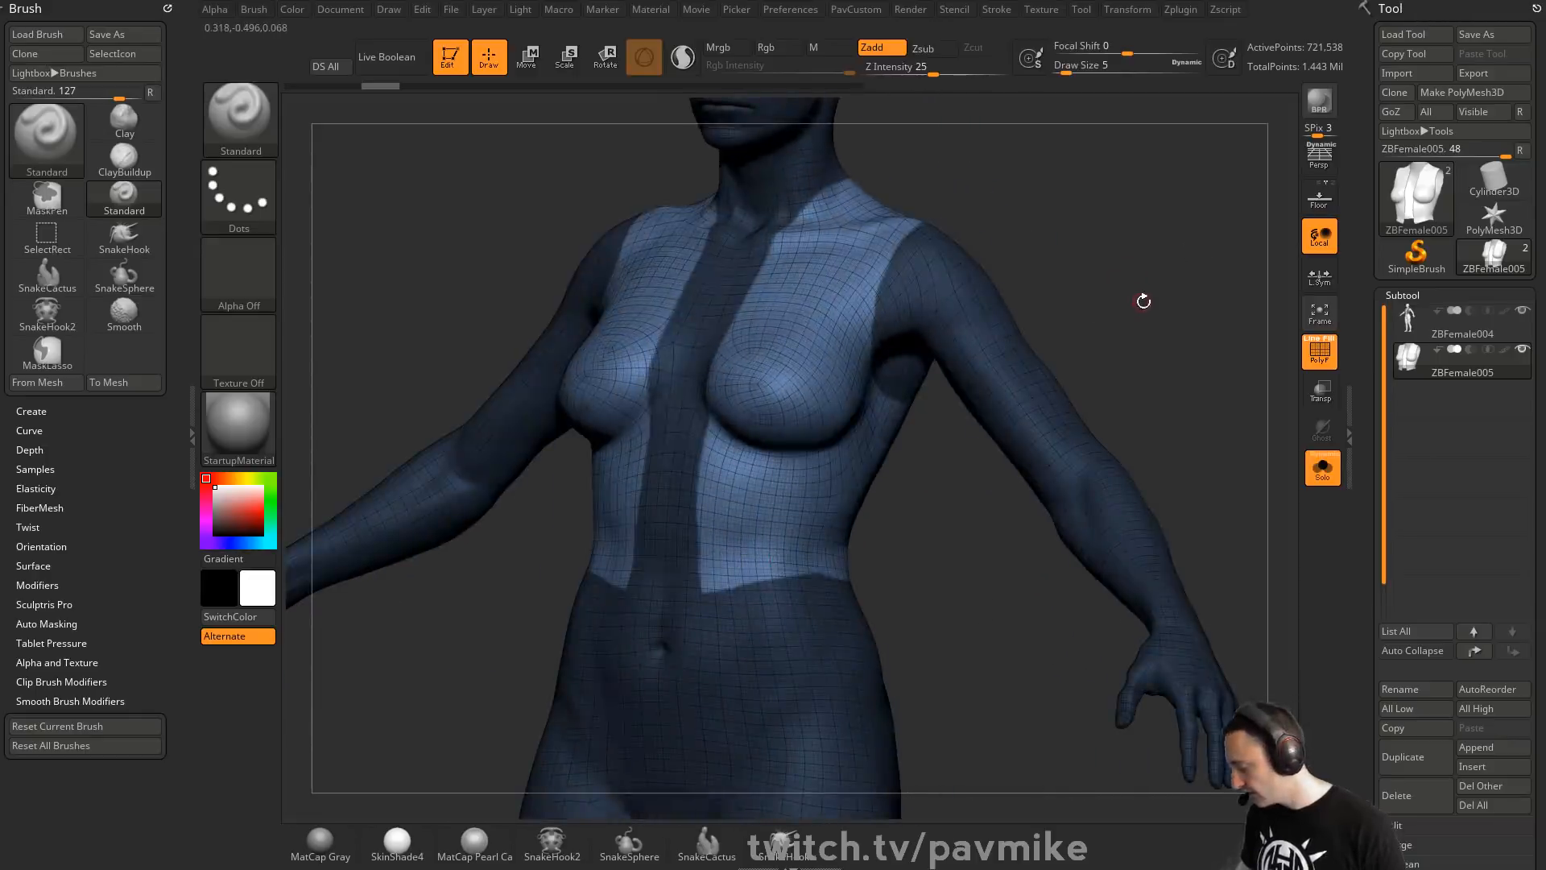
key(b)
key(c)
key(l)
drag(1183, 273, 1201, 248)
key(s)
mouse_move(786, 460)
mouse_down()
mouse_move(801, 459)
mouse_move(736, 402)
mouse_move(724, 423)
mouse_move(797, 439)
mouse_up()
Smooth away the anatomical detail on both breasts of the duplicated body within the unmasked vest area
drag(737, 426, 817, 447)
mouse_move(1006, 402)
mouse_down()
mouse_move(1159, 393)
mouse_move(958, 354)
mouse_up()
drag(764, 378, 781, 438)
mouse_move(761, 375)
mouse_down()
mouse_move(768, 410)
mouse_move(817, 451)
mouse_up()
drag(958, 378, 926, 386)
drag(715, 430, 754, 391)
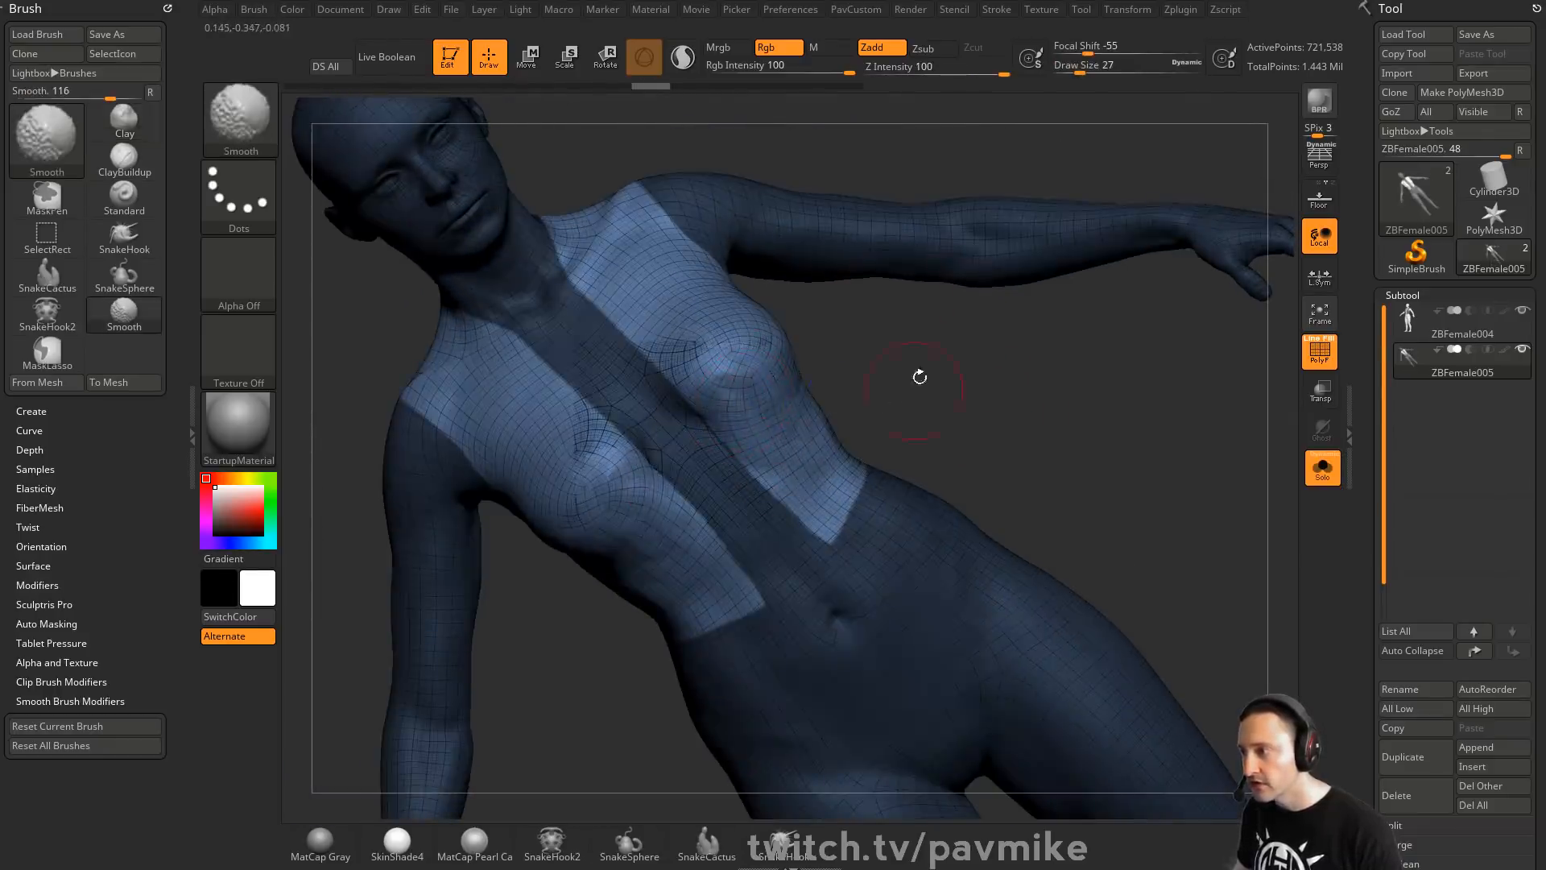
Assign SmoothStronger as the smoothing brush and soften the chest surface further
drag(919, 377, 886, 354)
key(b)
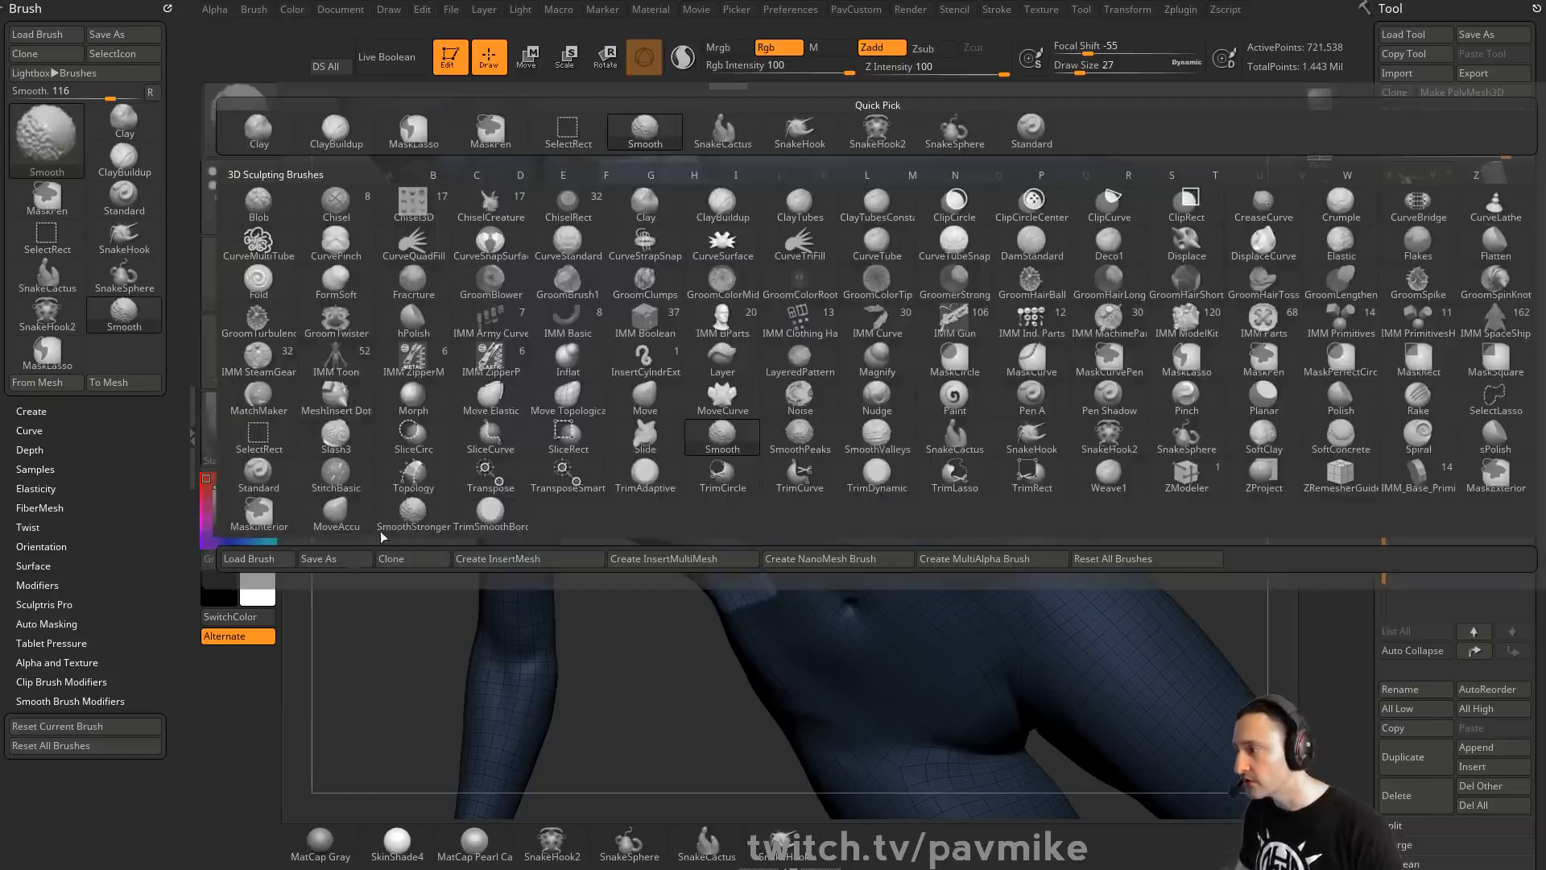
click(407, 515)
drag(1138, 355, 697, 433)
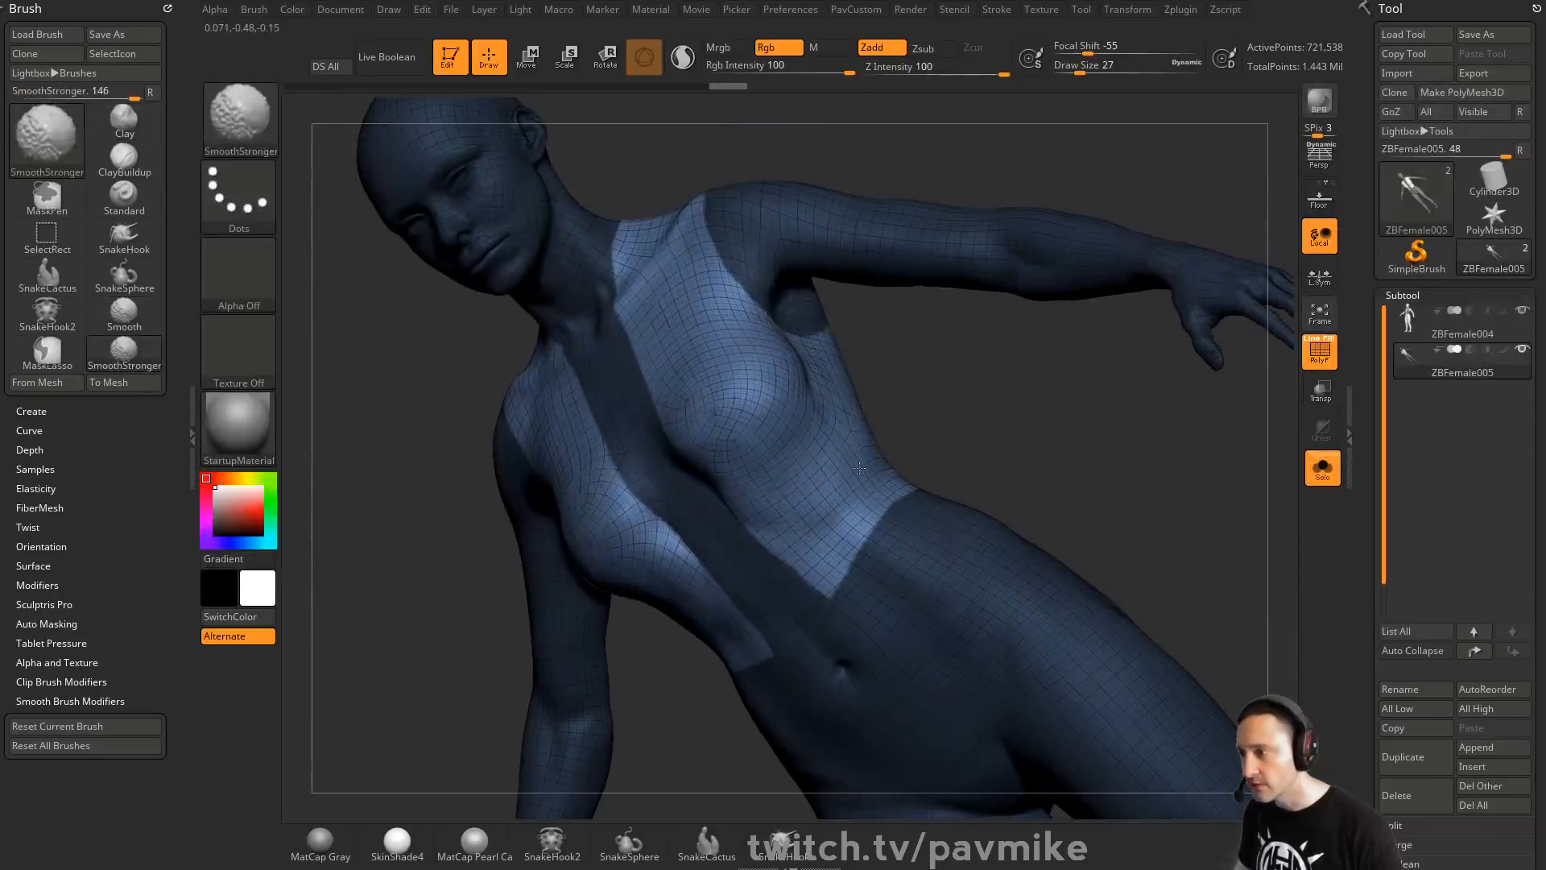
Reselect the Clay brush and smooth the spine and shoulder blade forms on the back of the vest area
key(b)
key(c)
key(l)
drag(1036, 401, 1135, 300)
key(shift)
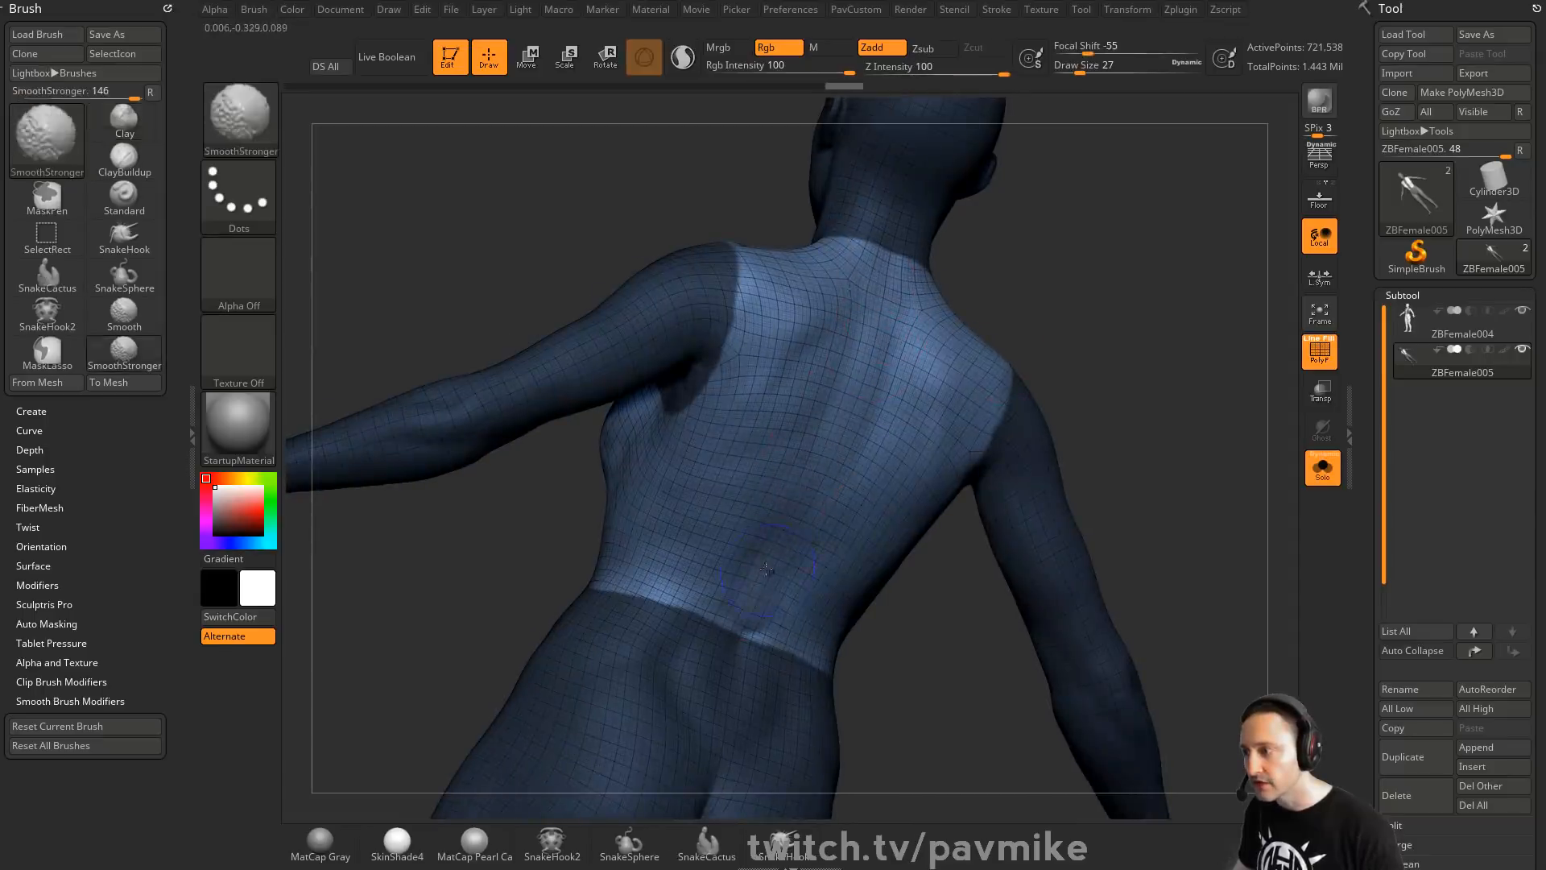
right_drag(829, 306, 819, 336)
mouse_move(799, 463)
mouse_down()
mouse_move(761, 475)
mouse_move(794, 474)
mouse_up()
Reduce the draw size to 17 and refine the breast shapes from the front and side
mouse_move(1083, 266)
mouse_down()
mouse_move(1207, 293)
mouse_move(1078, 201)
mouse_up()
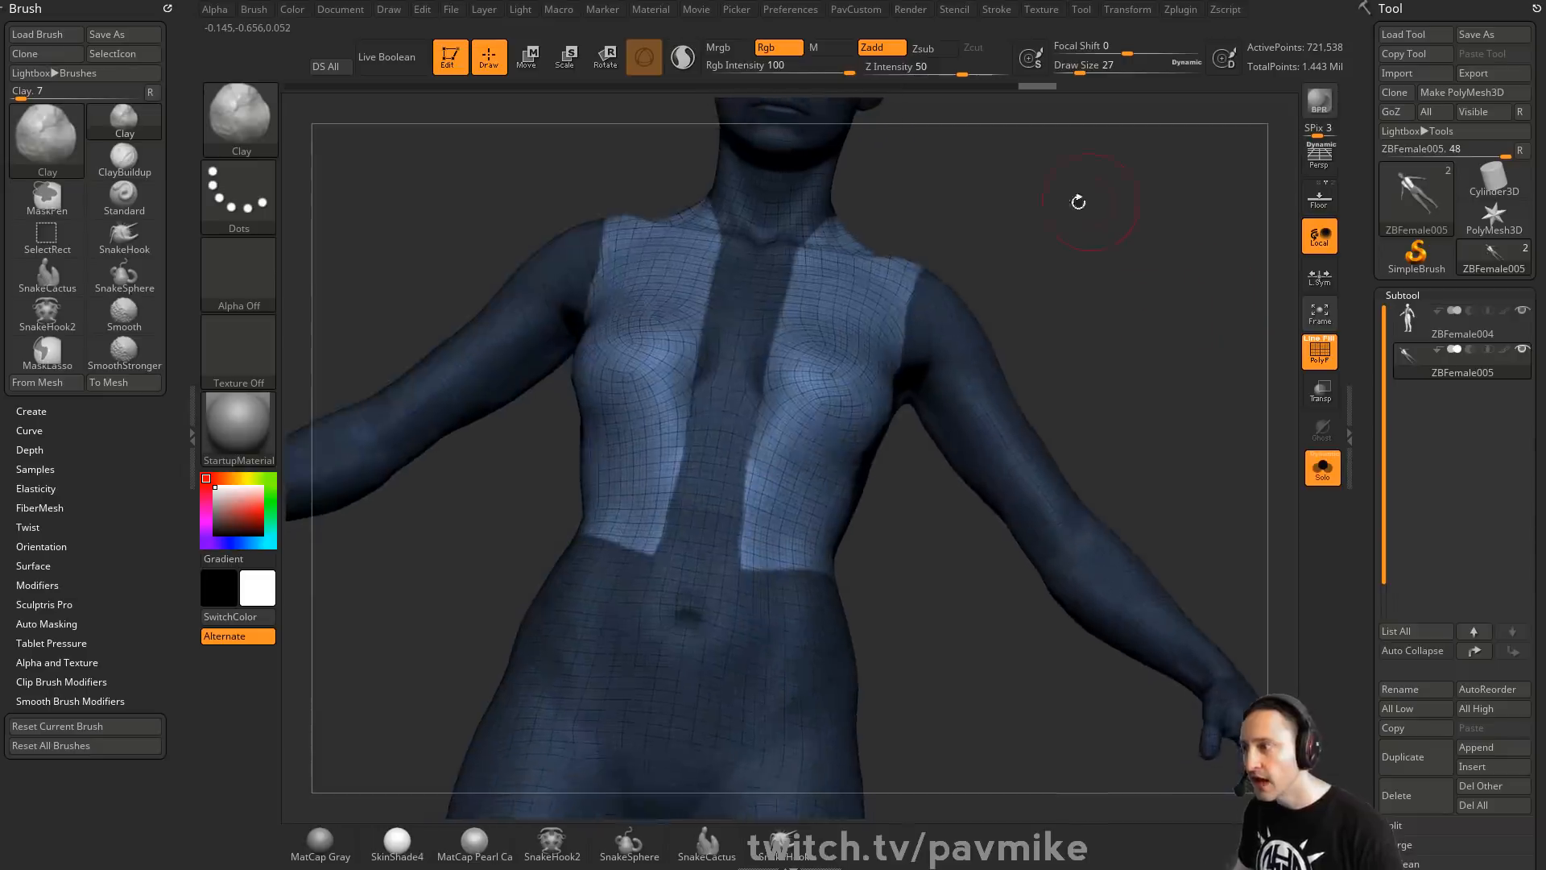
mouse_move(811, 427)
right_down()
mouse_move(814, 451)
mouse_move(814, 424)
right_up()
key([)
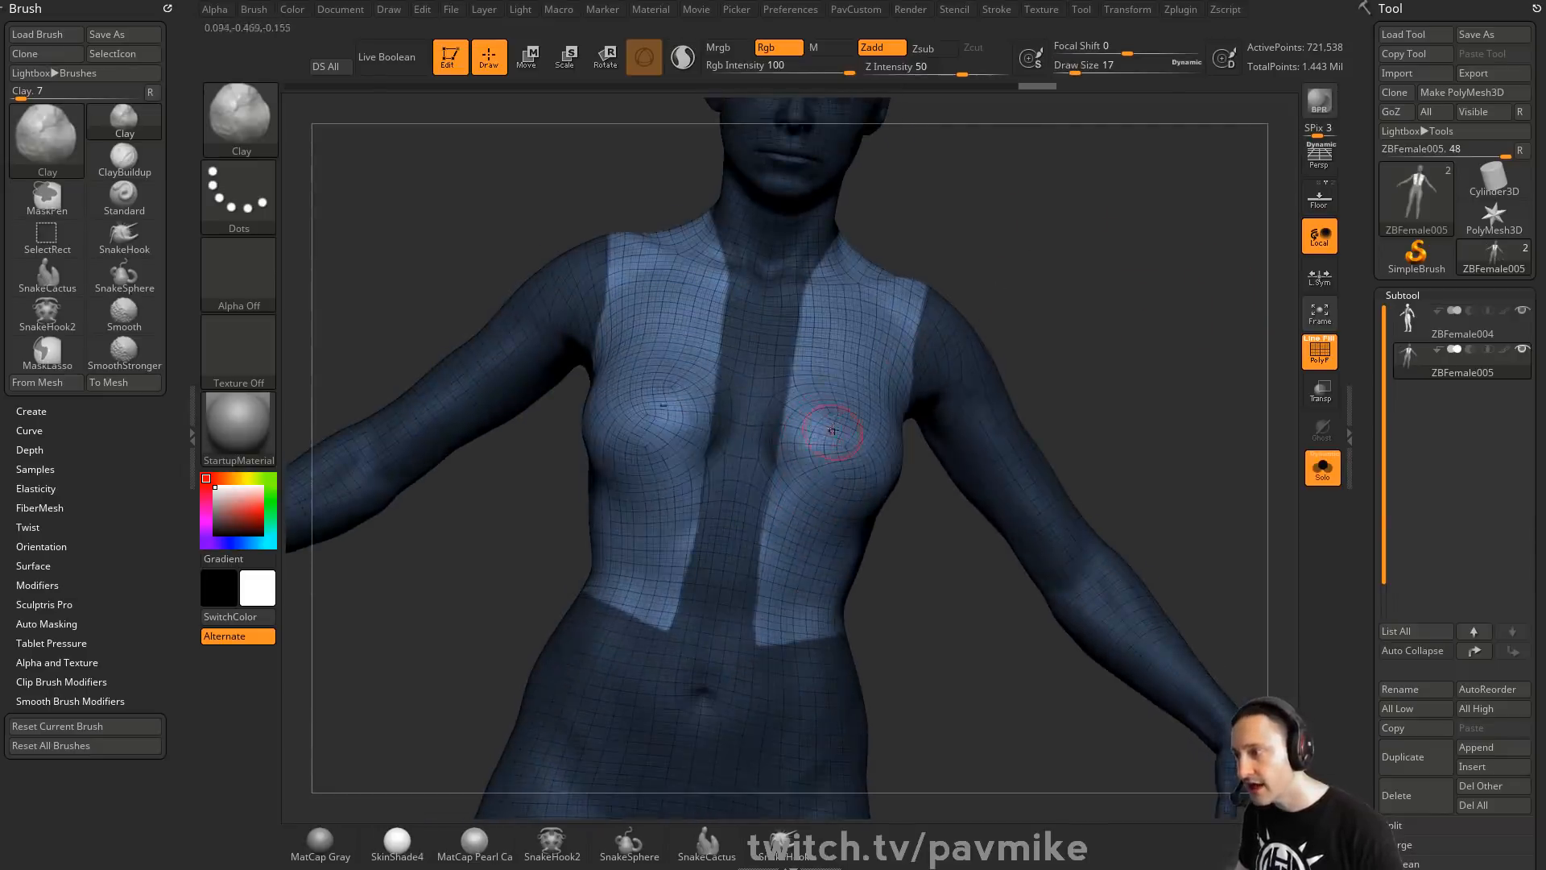
drag(1173, 328, 1231, 306)
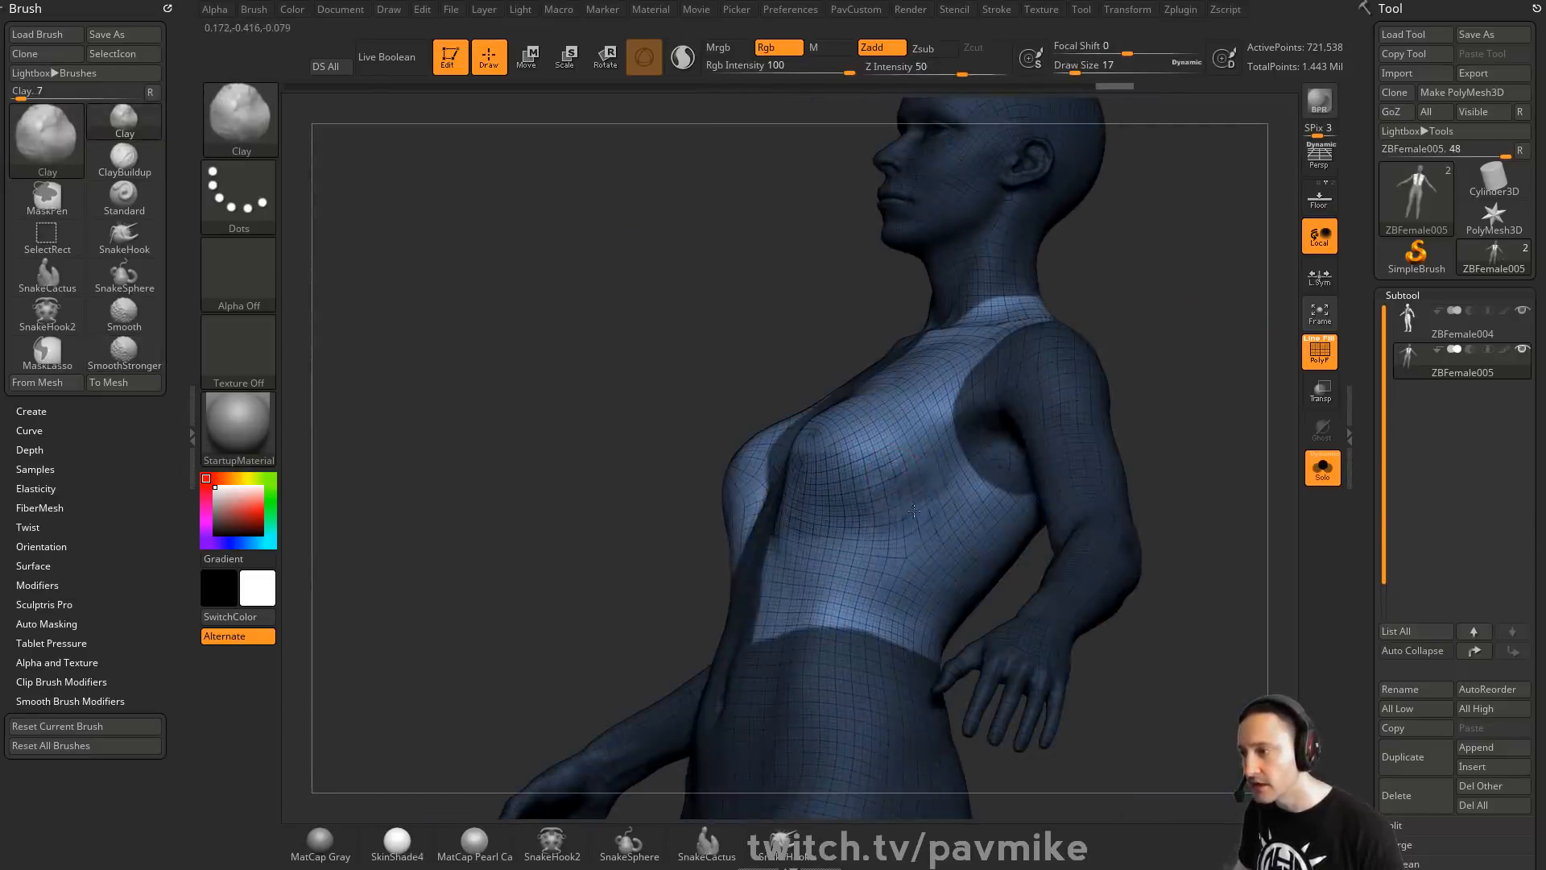
key(shift)
shift+drag(1169, 348, 1230, 326)
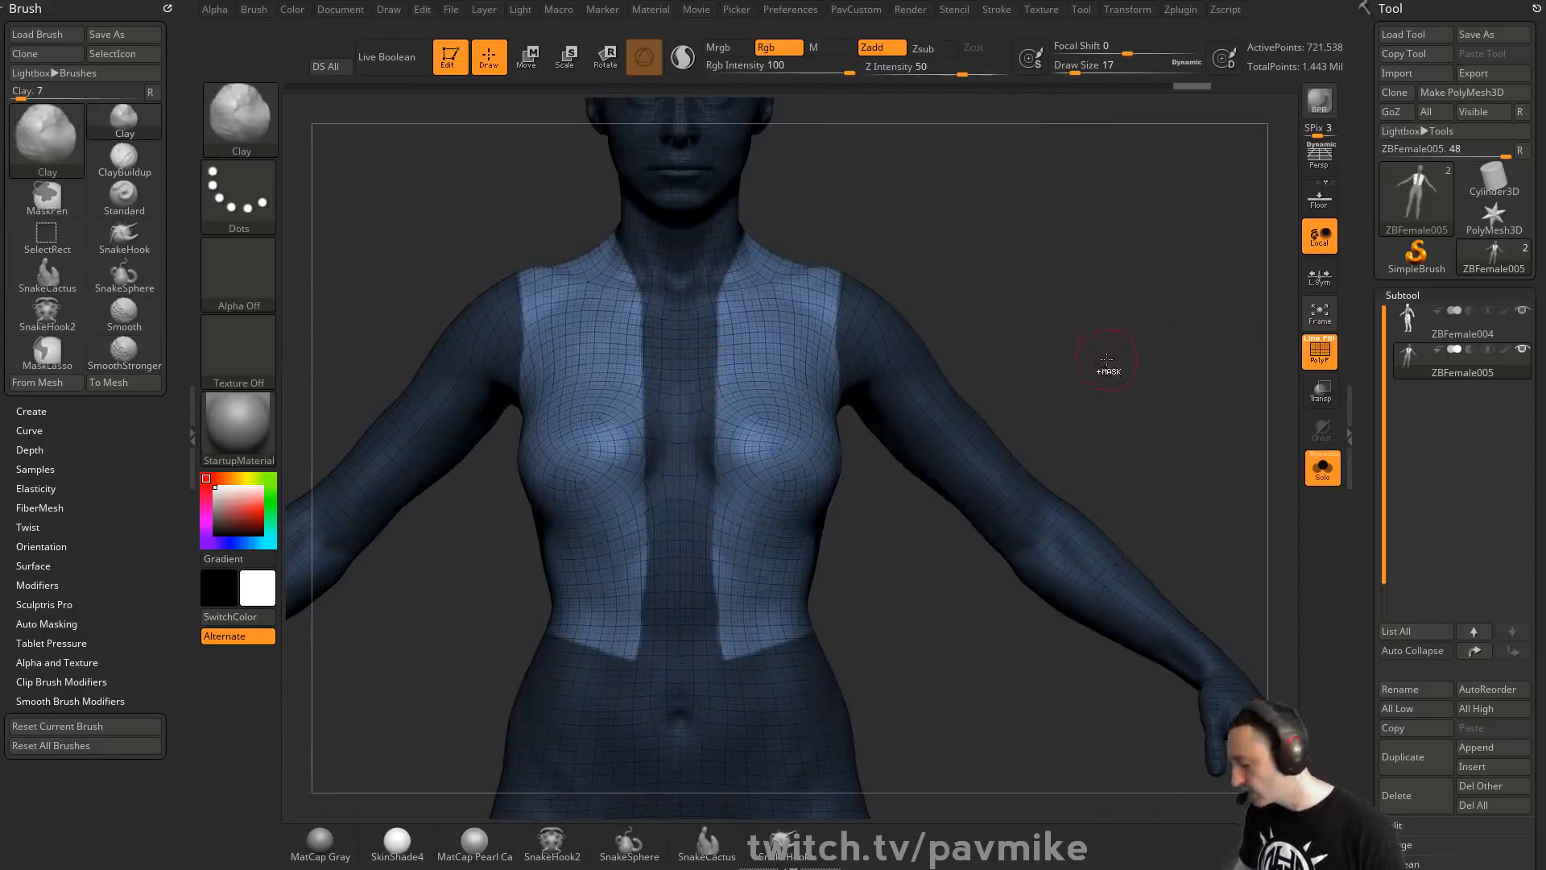
Invert the mask so the vest area is masked again and delete the duplicated body's lower subdivision levels
ctrl+click(1163, 366)
drag(1362, 447, 1359, 318)
drag(1414, 599, 1413, 421)
click(1352, 154)
drag(1359, 153, 1367, 314)
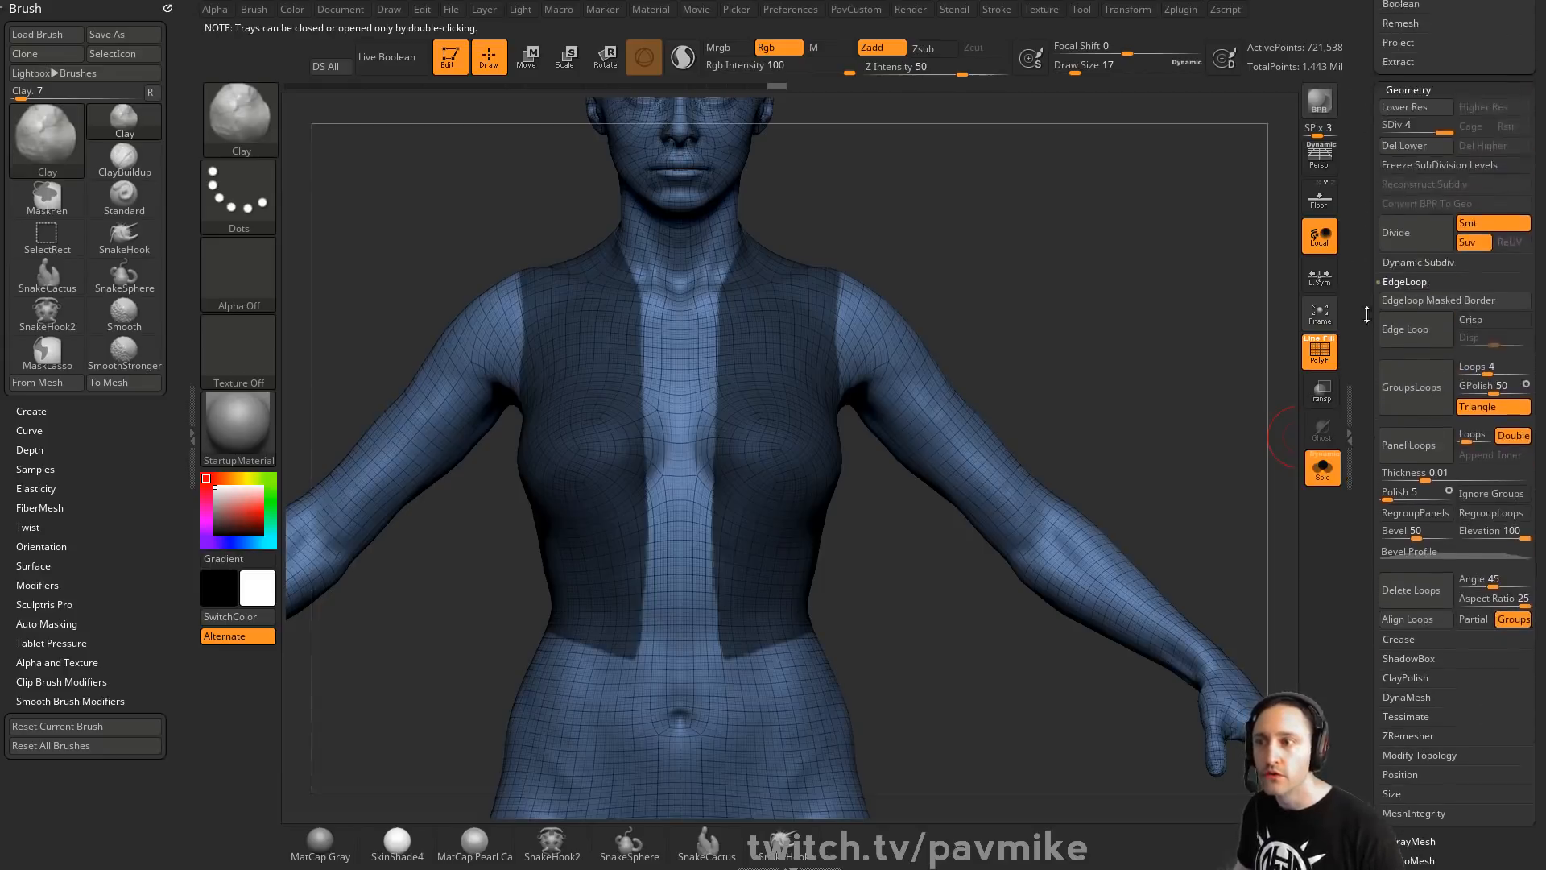
click(1414, 148)
drag(1359, 155, 1367, 16)
drag(1382, 604, 1377, 500)
Apply Edgeloop Masked Border to the smoothed body to give the masked vest its own polygroup
key(shift)
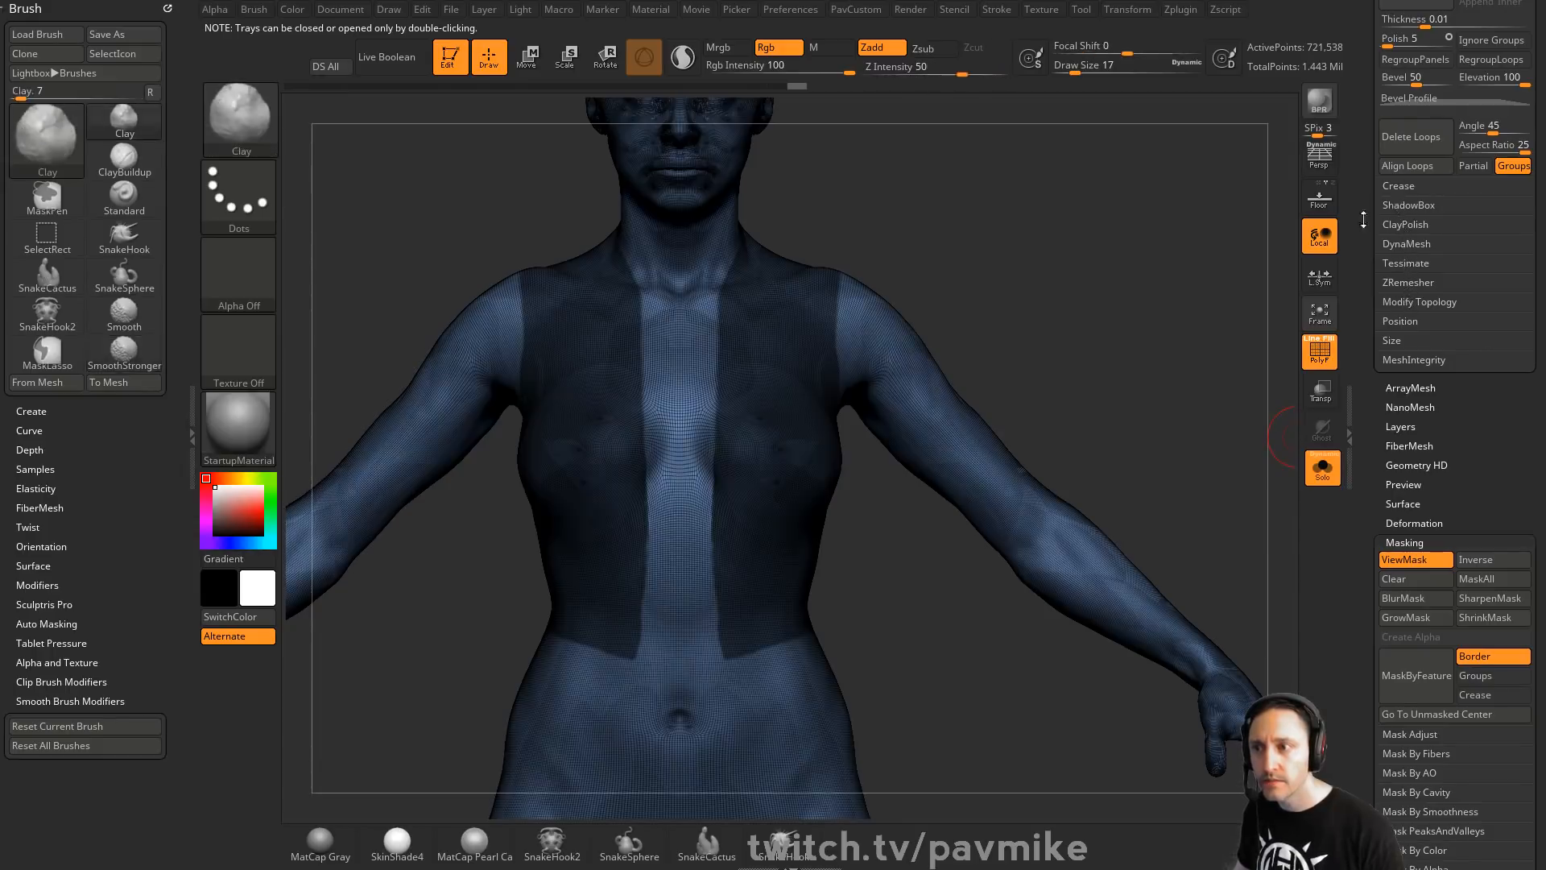
drag(1400, 201, 1359, 353)
click(1427, 187)
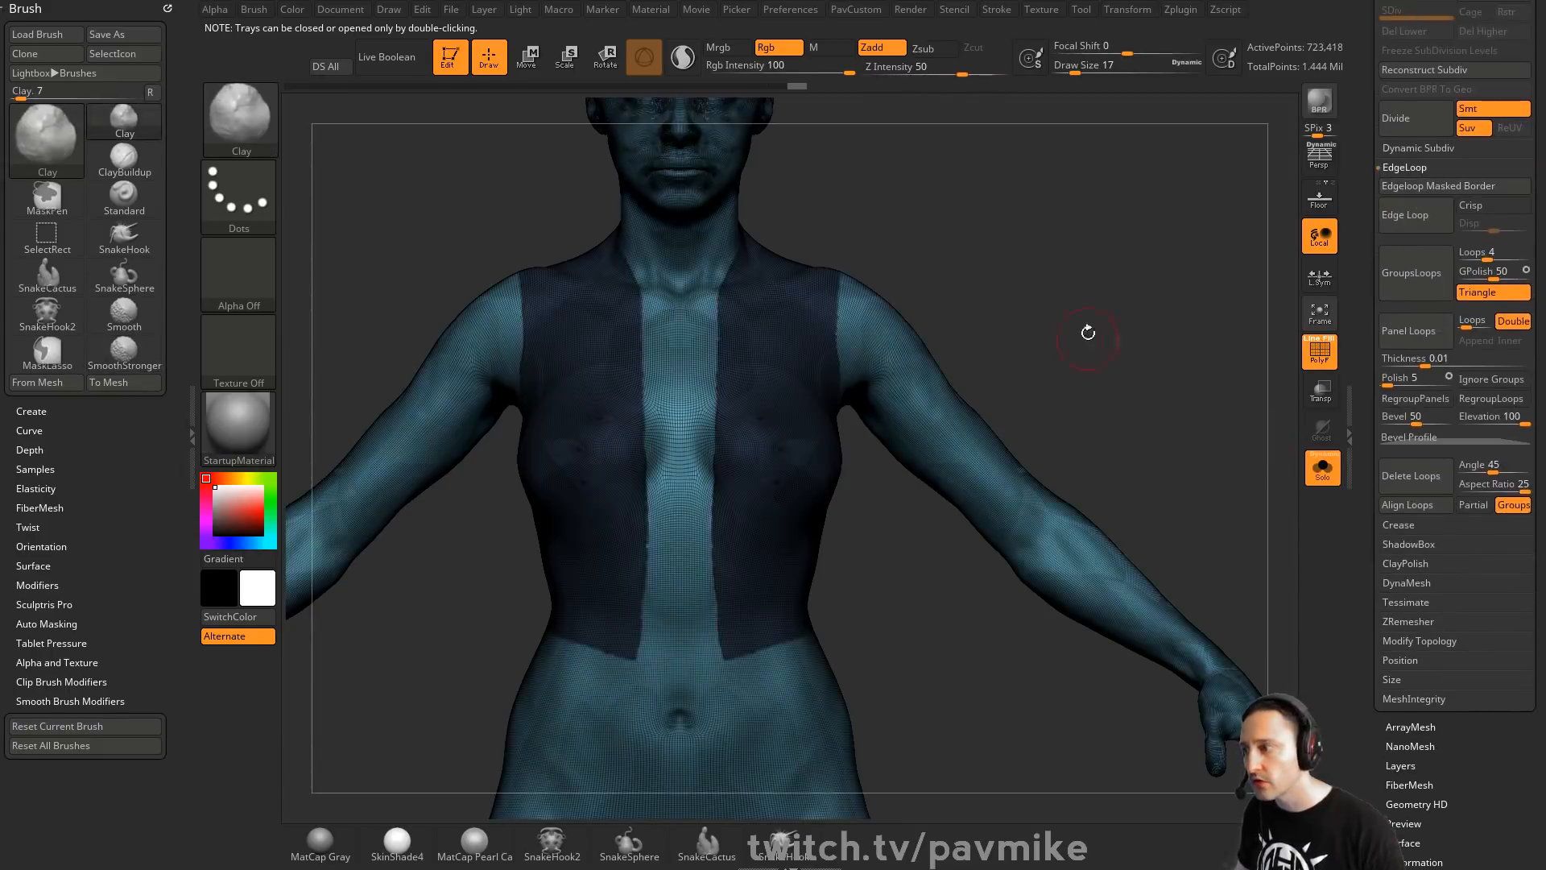
Isolate the vest polygroup and delete the hidden rest of the smoothed body
ctrl+drag(1151, 292, 1102, 377)
ctrl+shift+click(798, 356)
key(2)
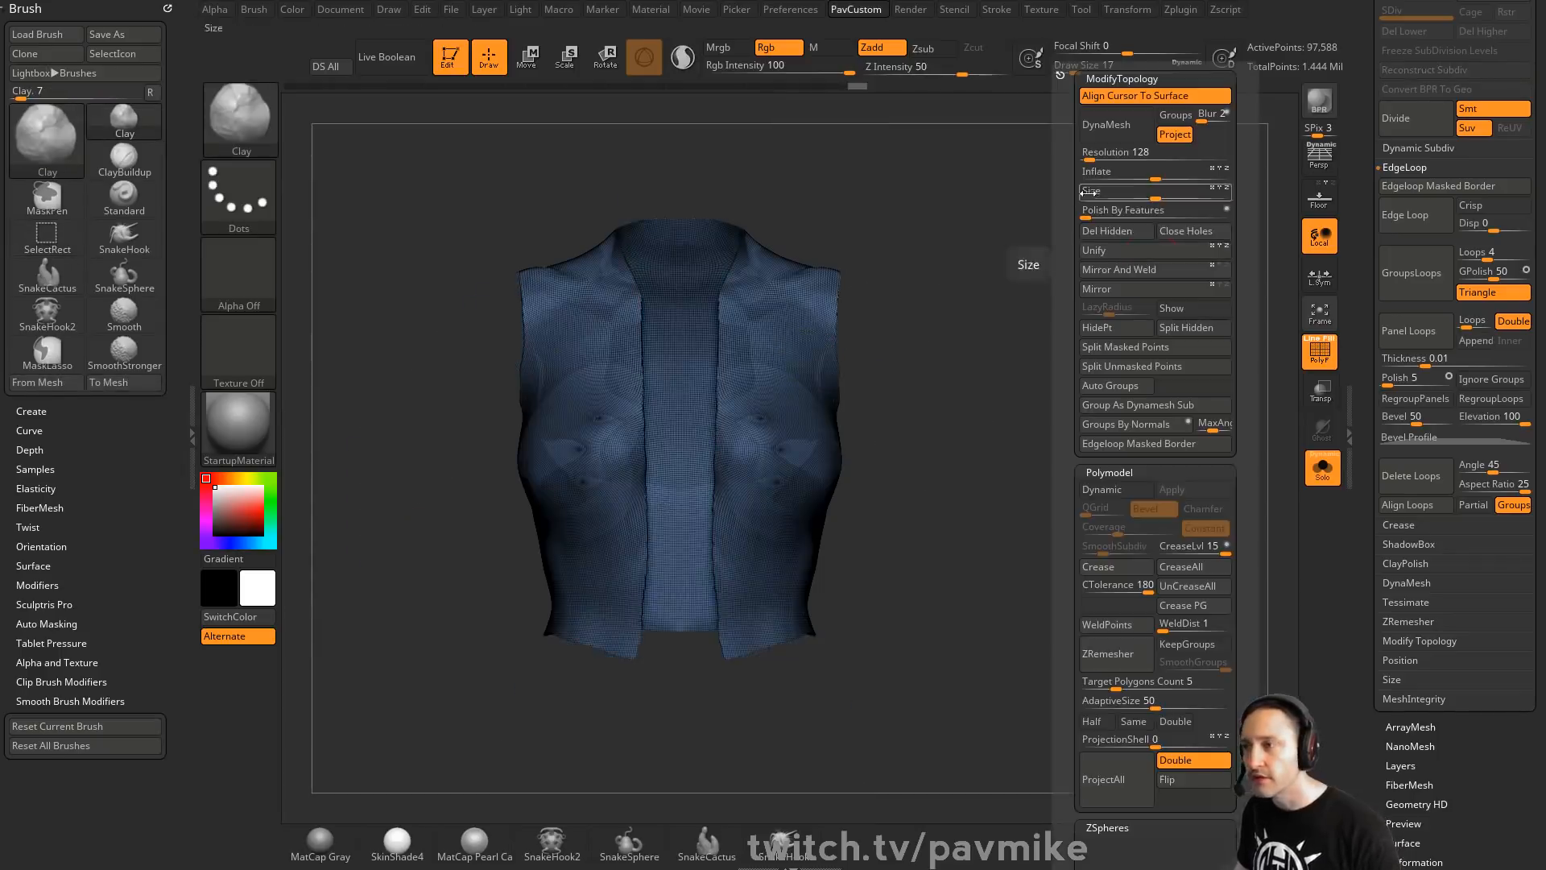
click(1109, 232)
Remesh the vest with ZRemesher using the Half option and an AdaptiveSize of 0
key(2)
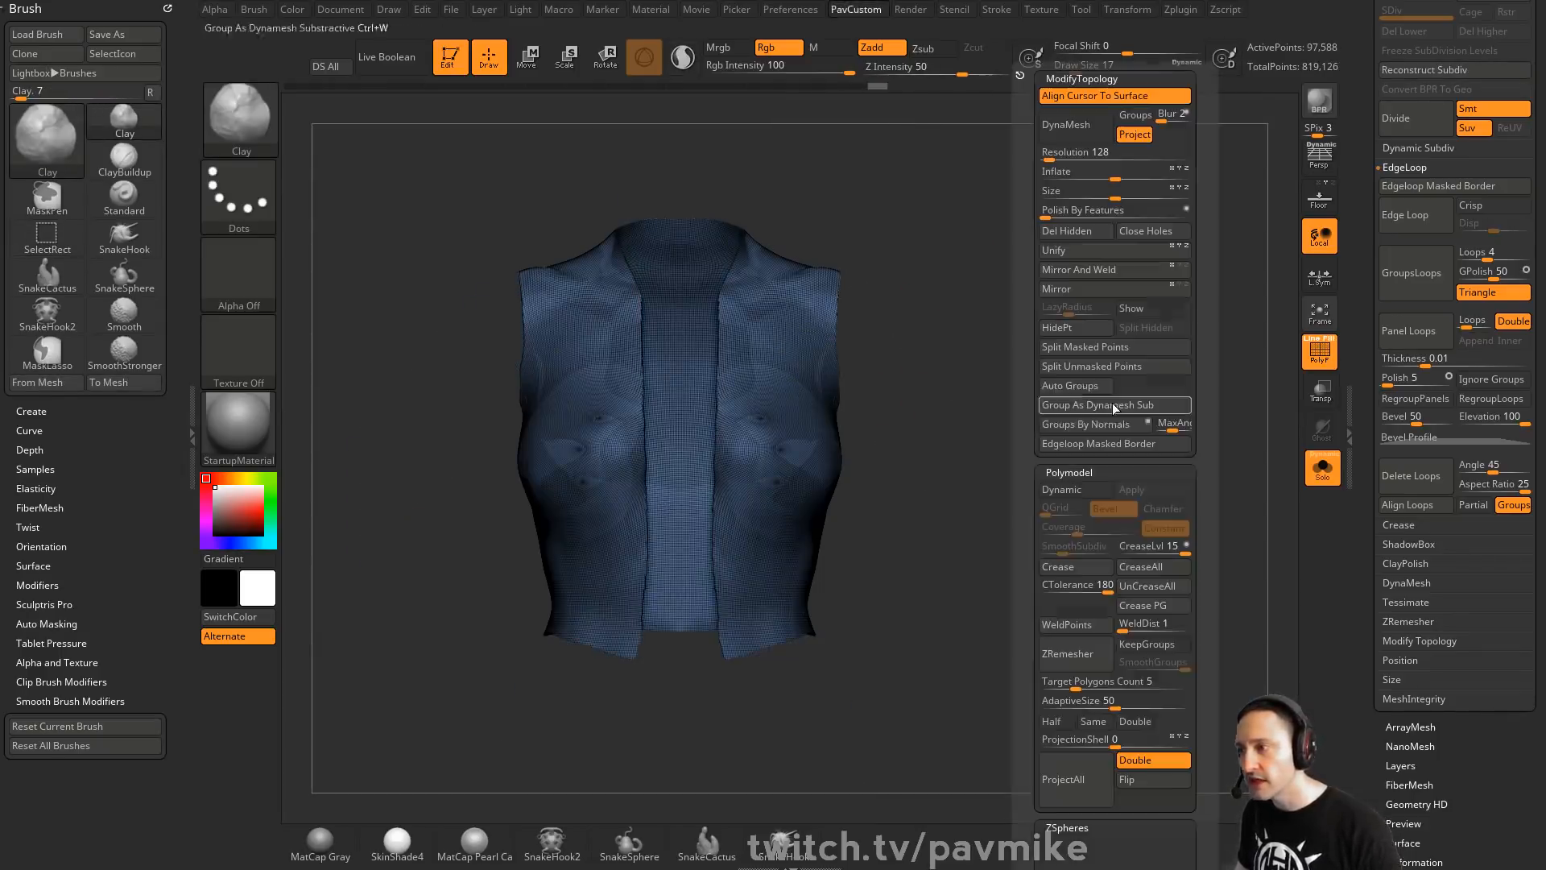
click(1066, 723)
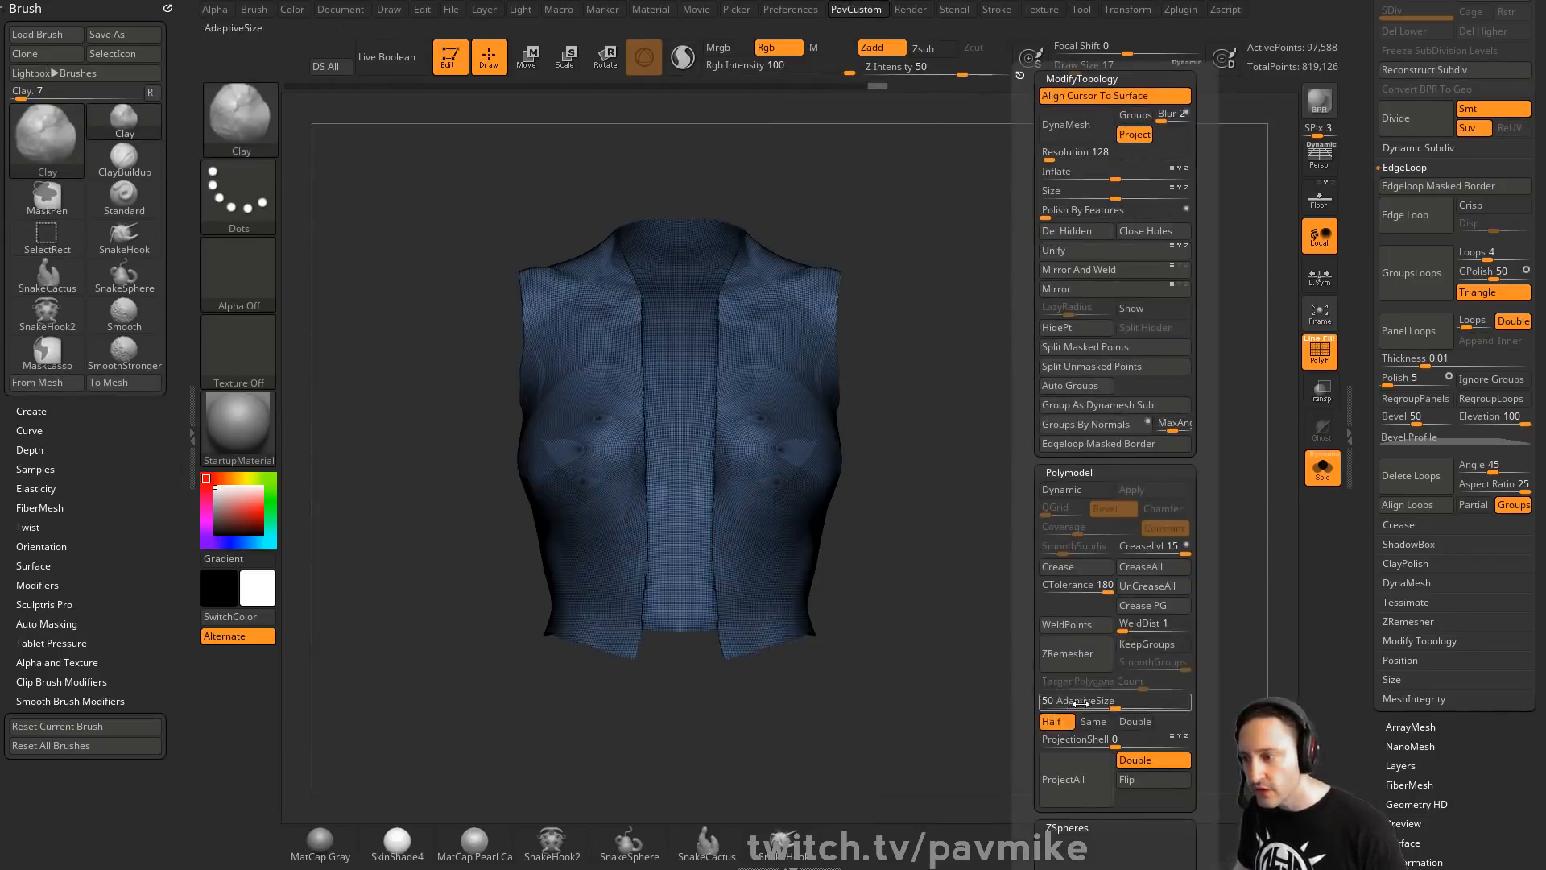
drag(1079, 702, 1013, 716)
key(2)
click(1057, 656)
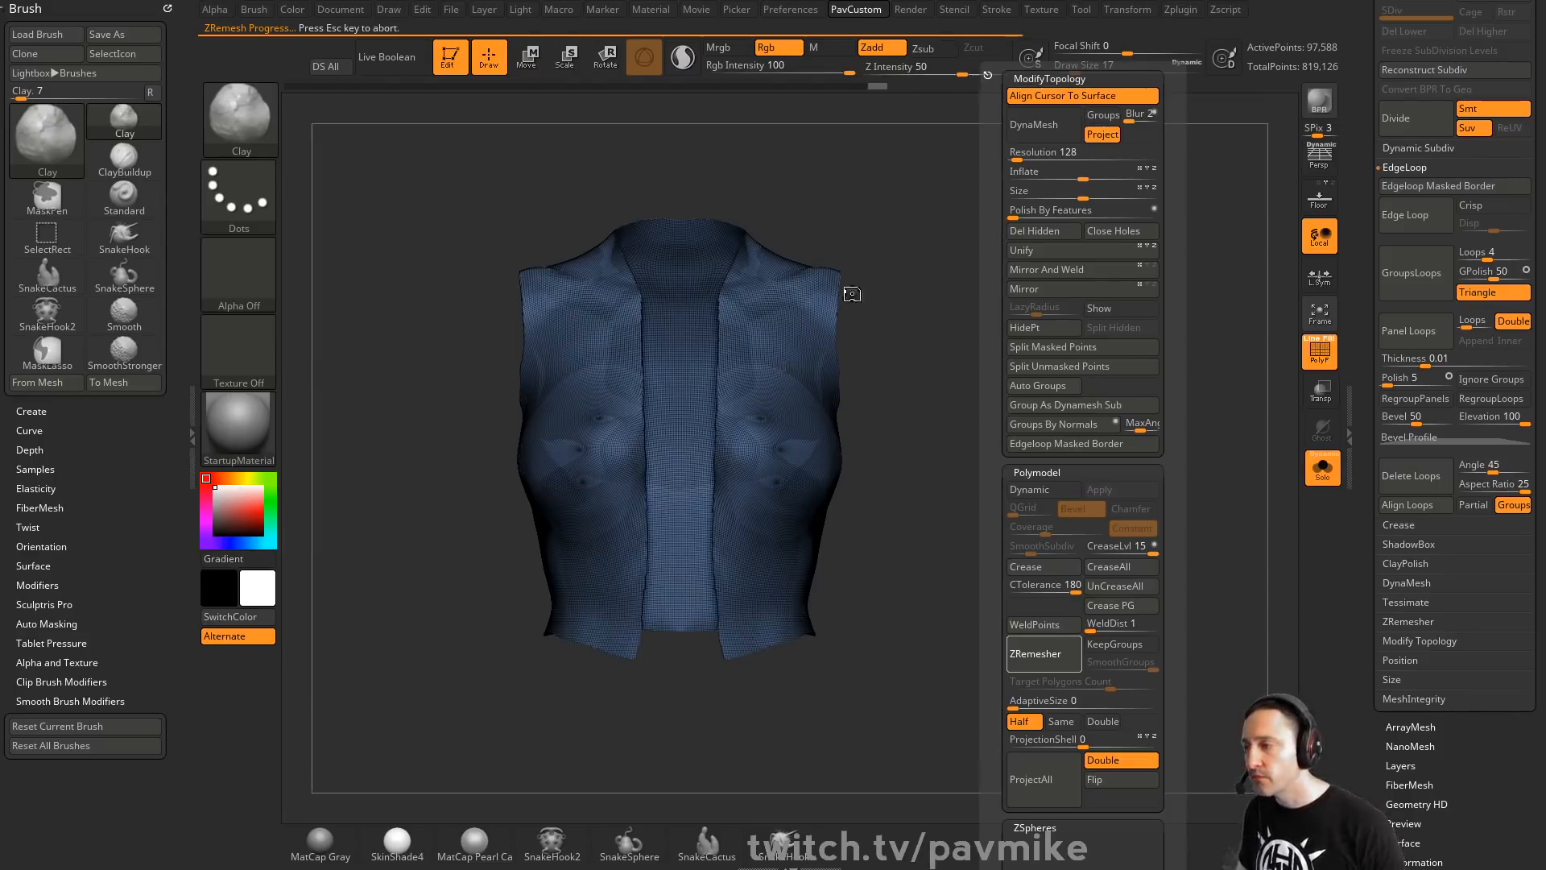
drag(990, 338, 1033, 355)
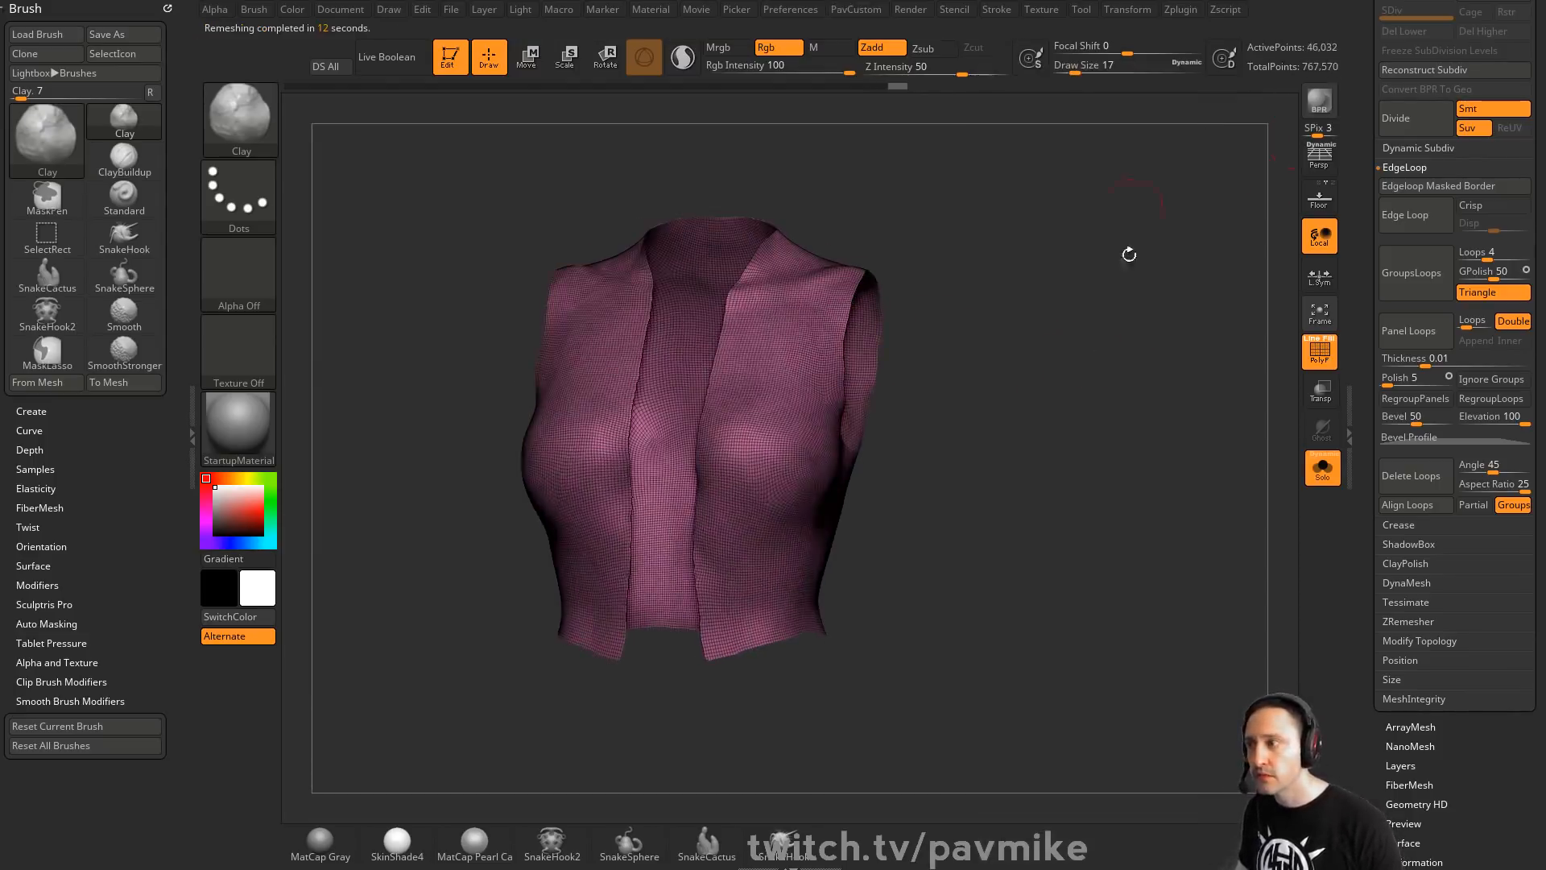
Rerun ZRemesher repeatedly at Half to reduce the vest to a coarse quad mesh
key(2)
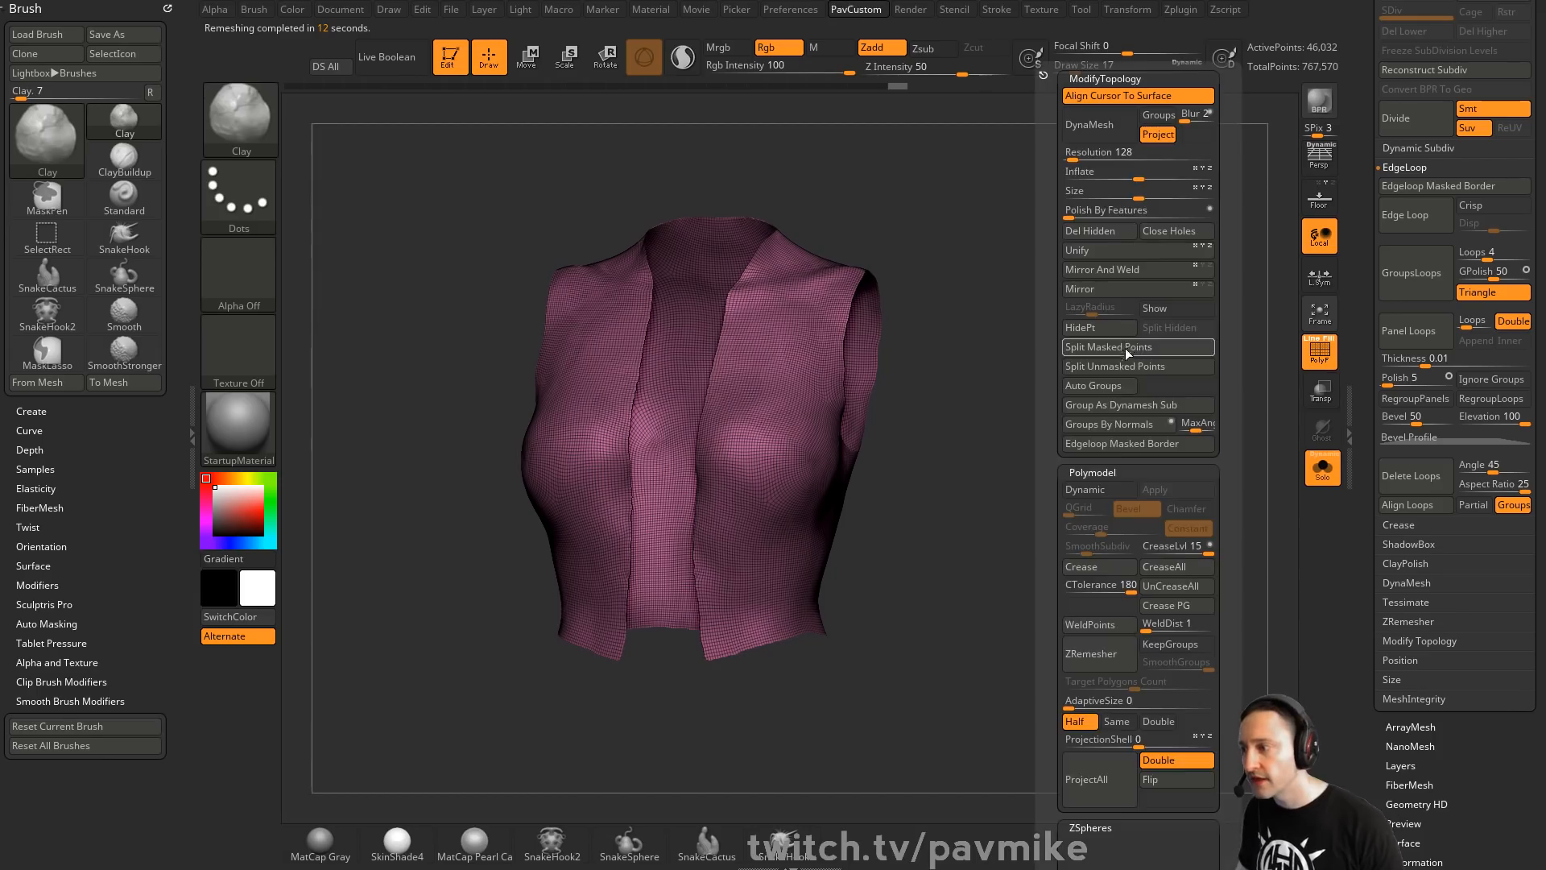
click(1111, 661)
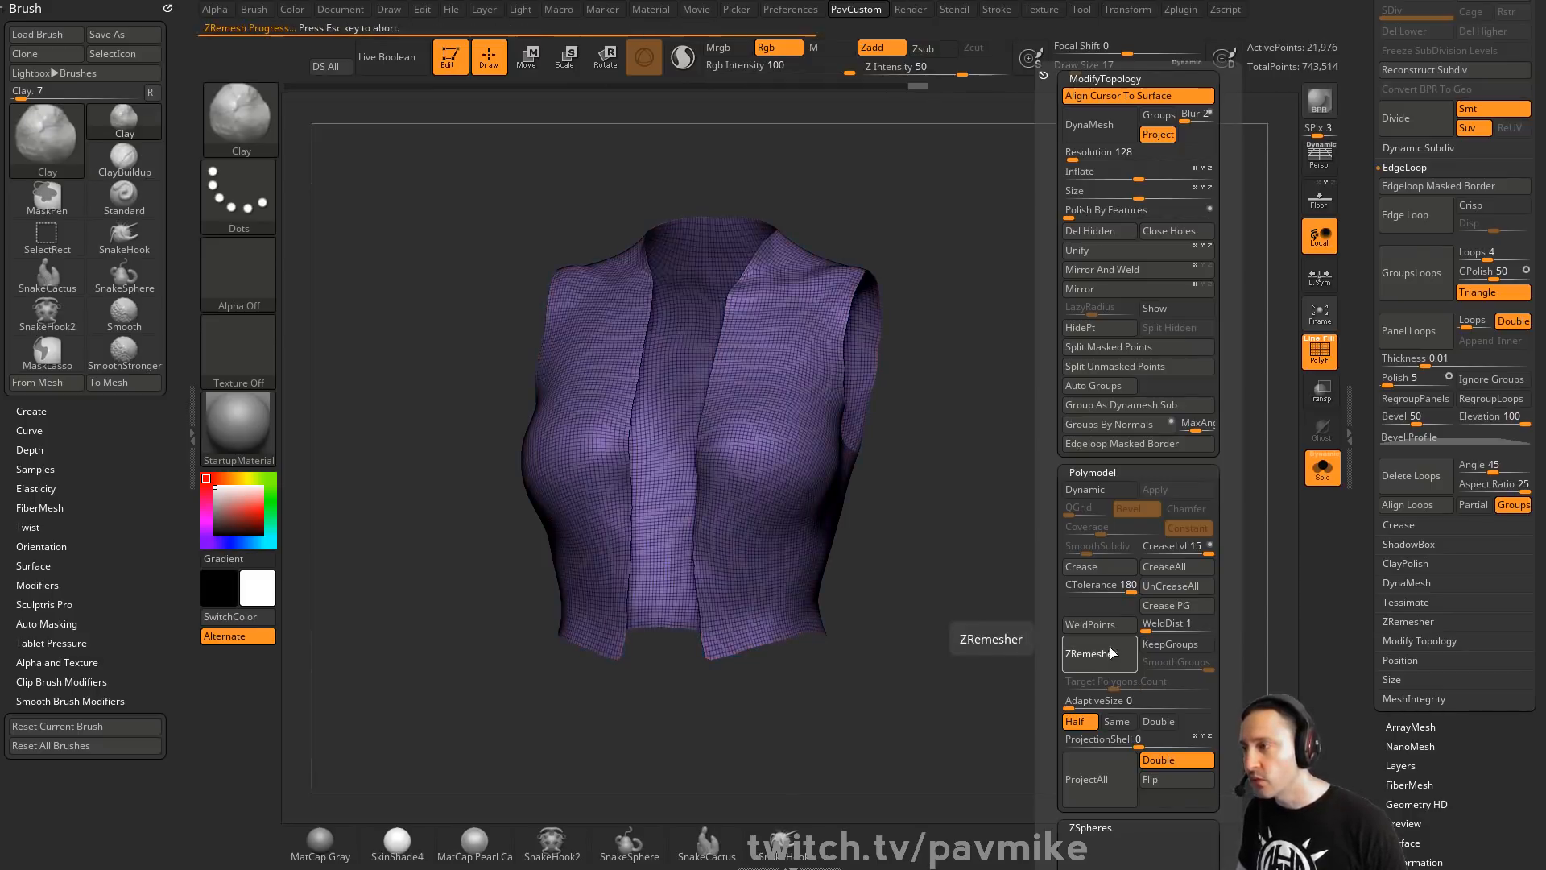
click(1110, 652)
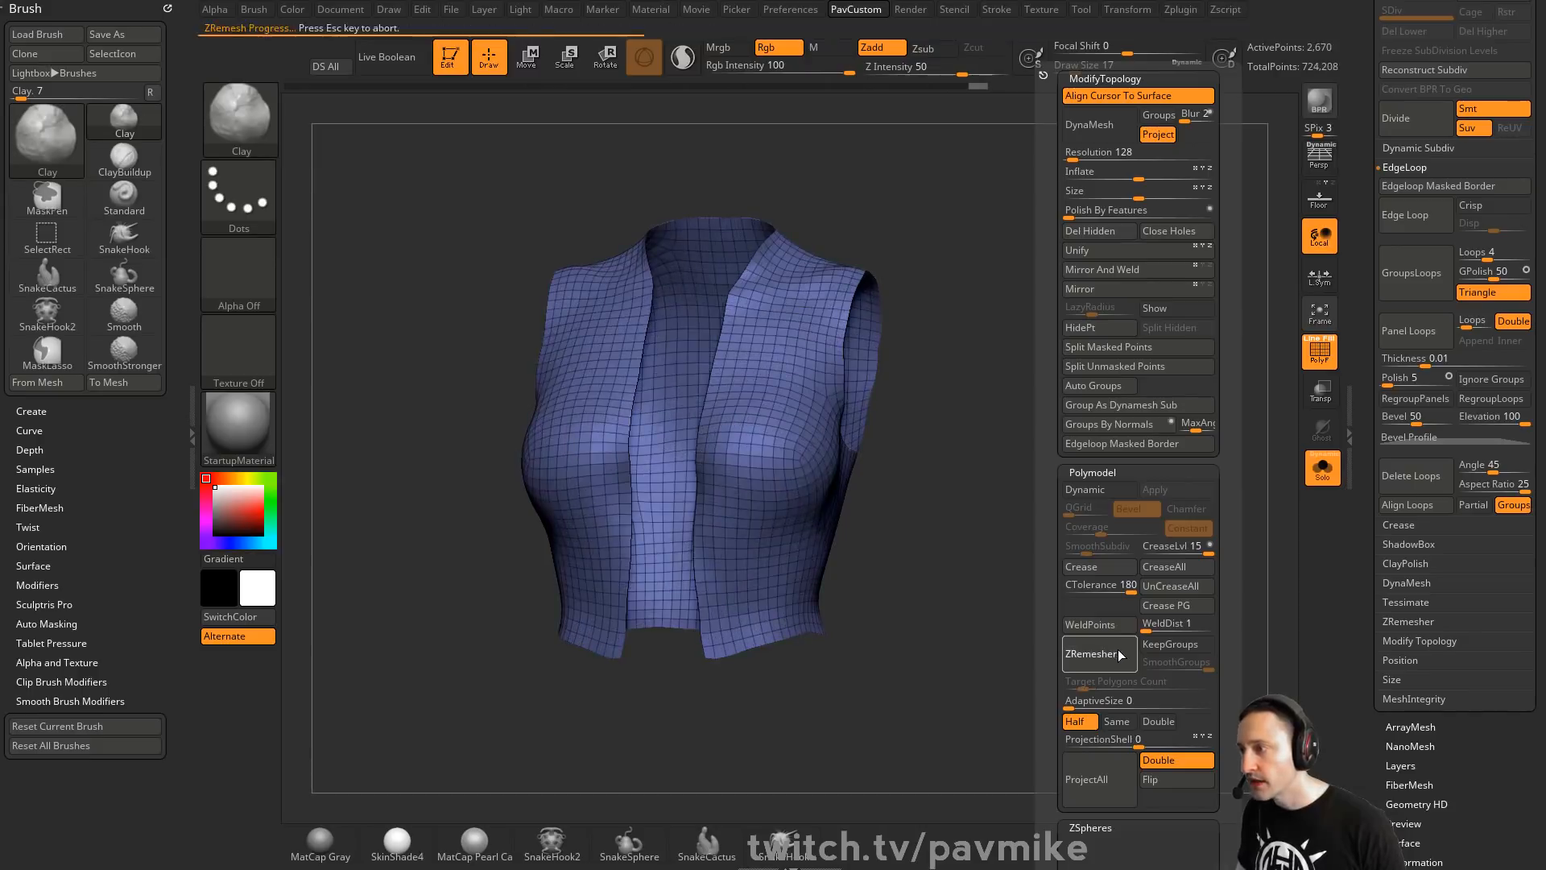
Switch to the Move brush with a draw size of 16 and adjust the vest's front opening edge
mouse_move(970, 362)
mouse_down()
mouse_move(1046, 430)
mouse_move(924, 483)
mouse_up()
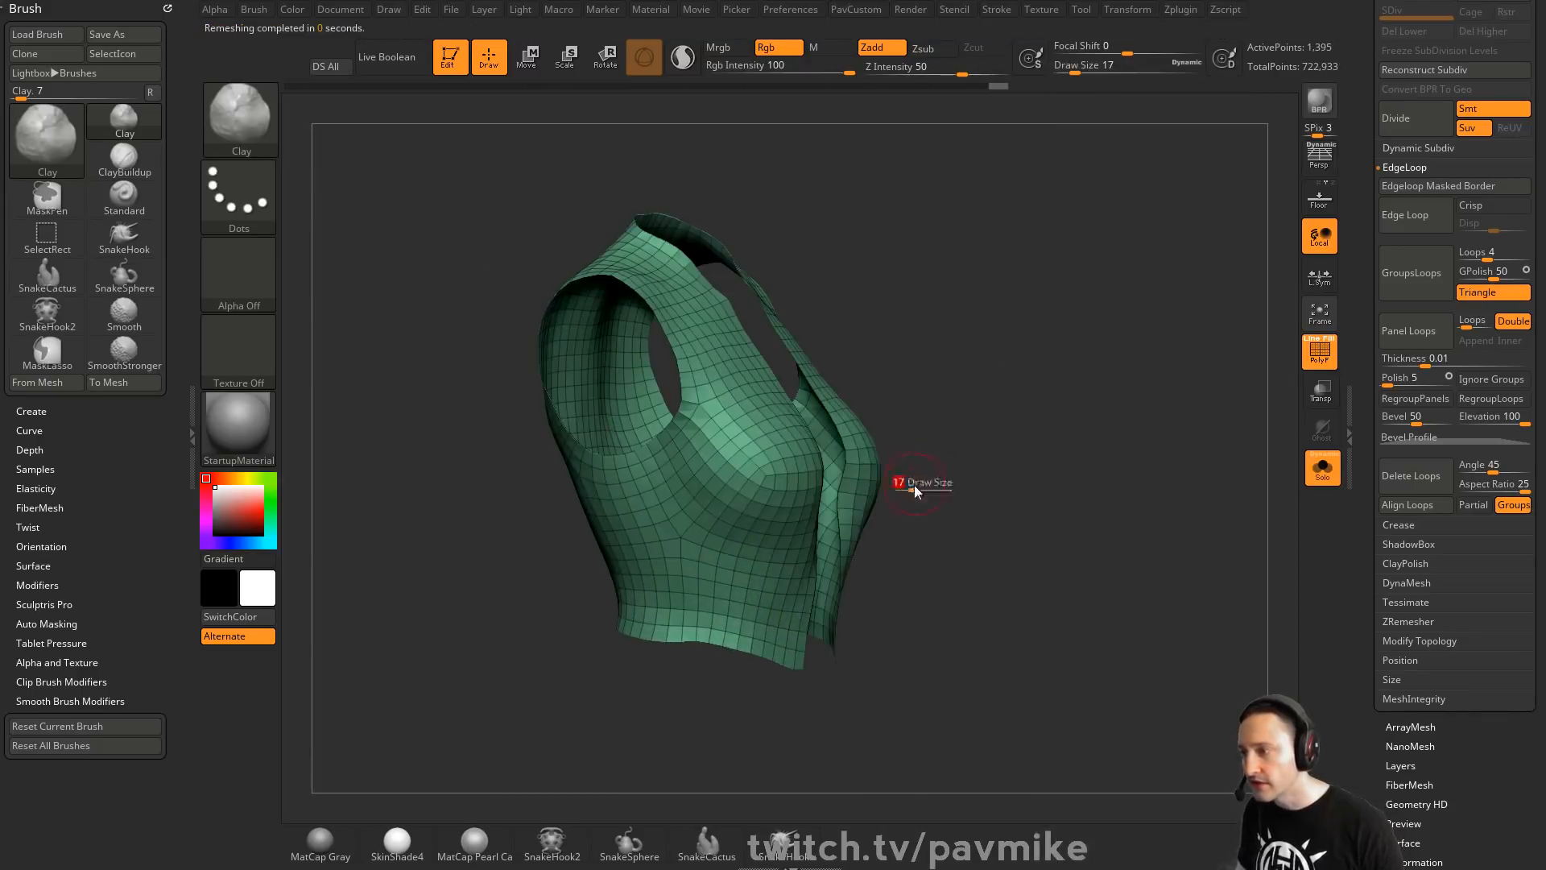
key(b)
key(m)
key(v)
key(s)
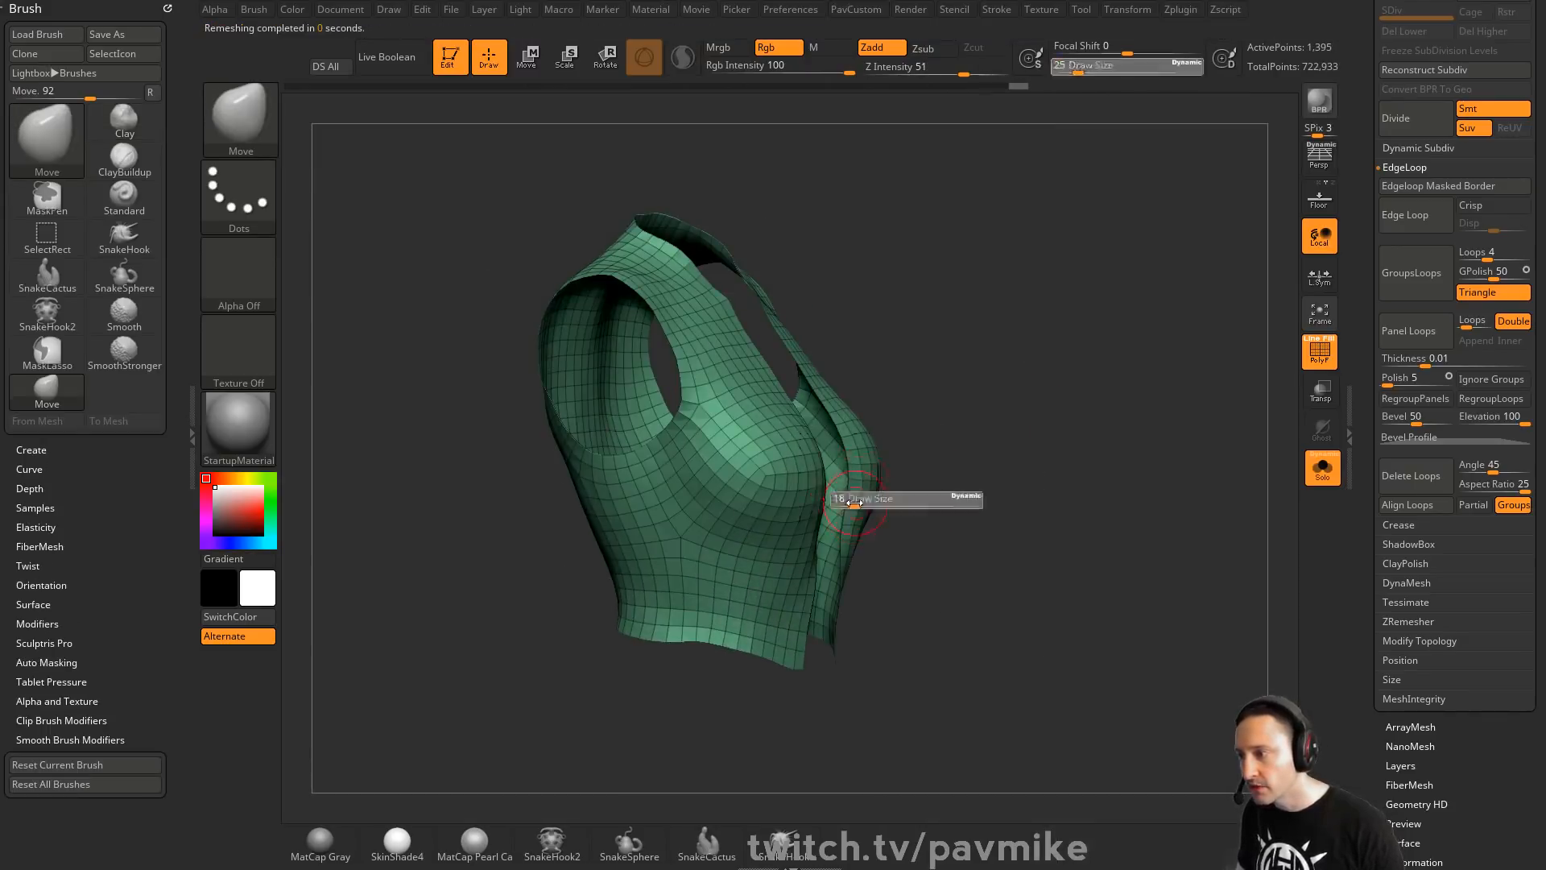
click(843, 502)
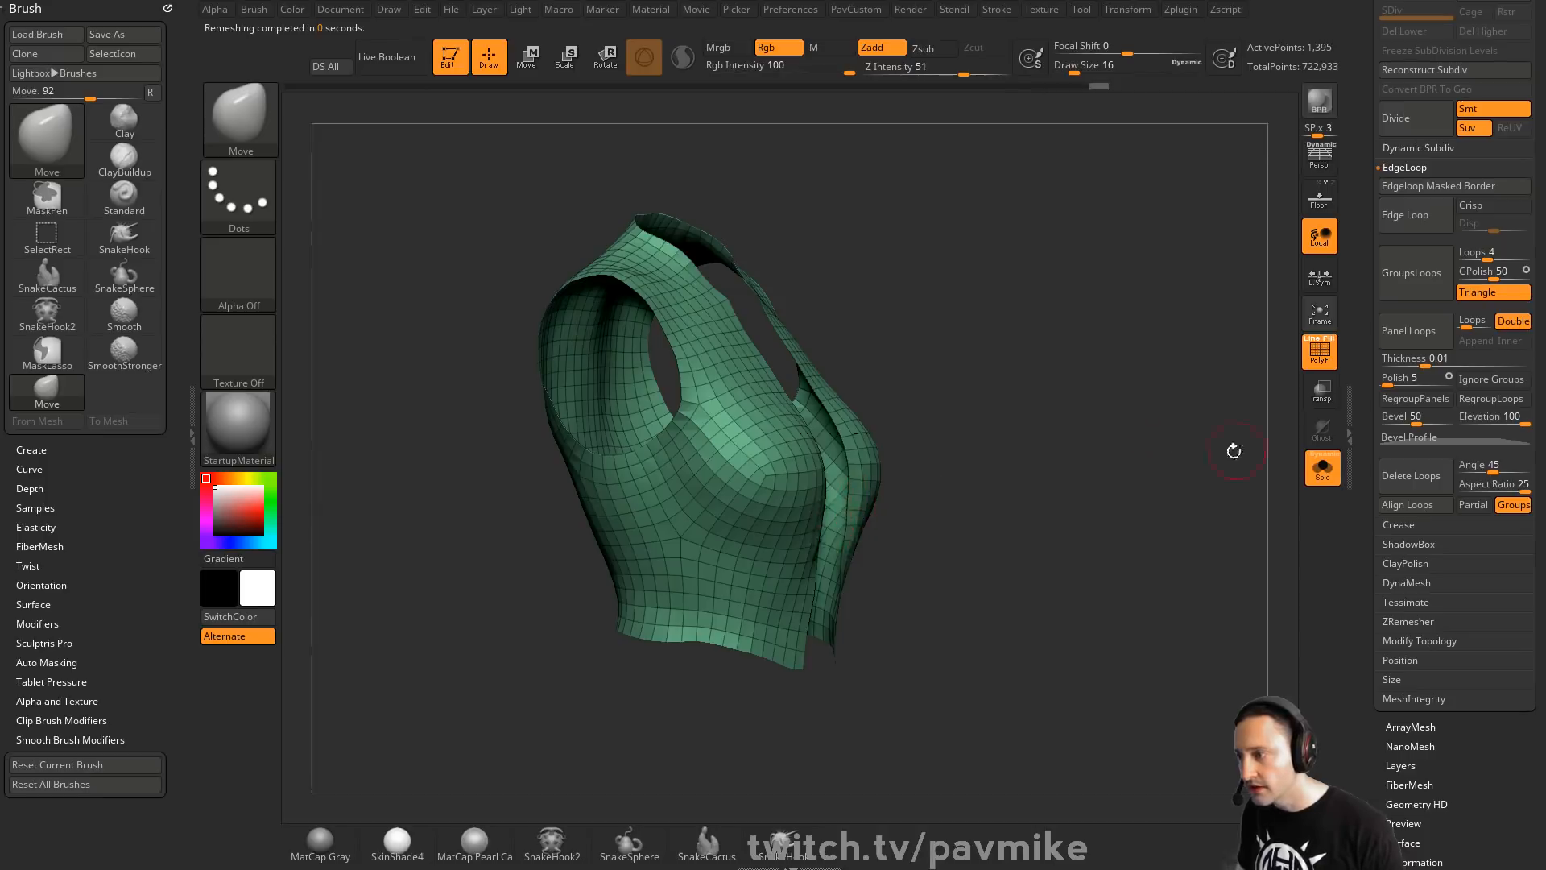
Set the Move brush's draw size to 25 and reshape the lower front hem of the vest
mouse_move(1233, 451)
mouse_down()
mouse_move(1094, 451)
mouse_move(1128, 453)
mouse_up()
key(s)
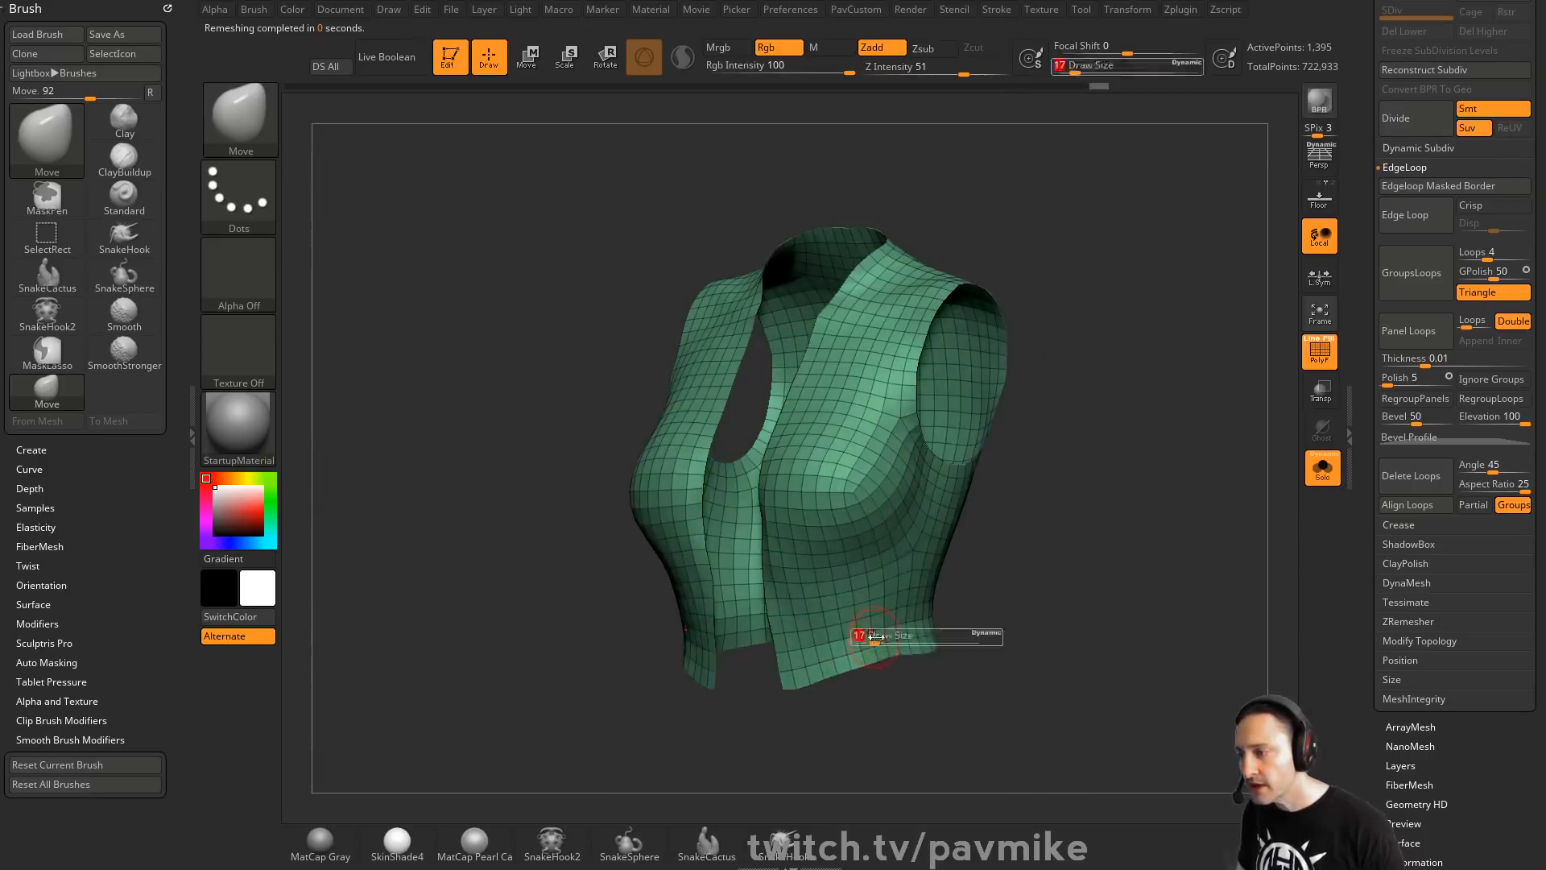
drag(876, 636, 857, 668)
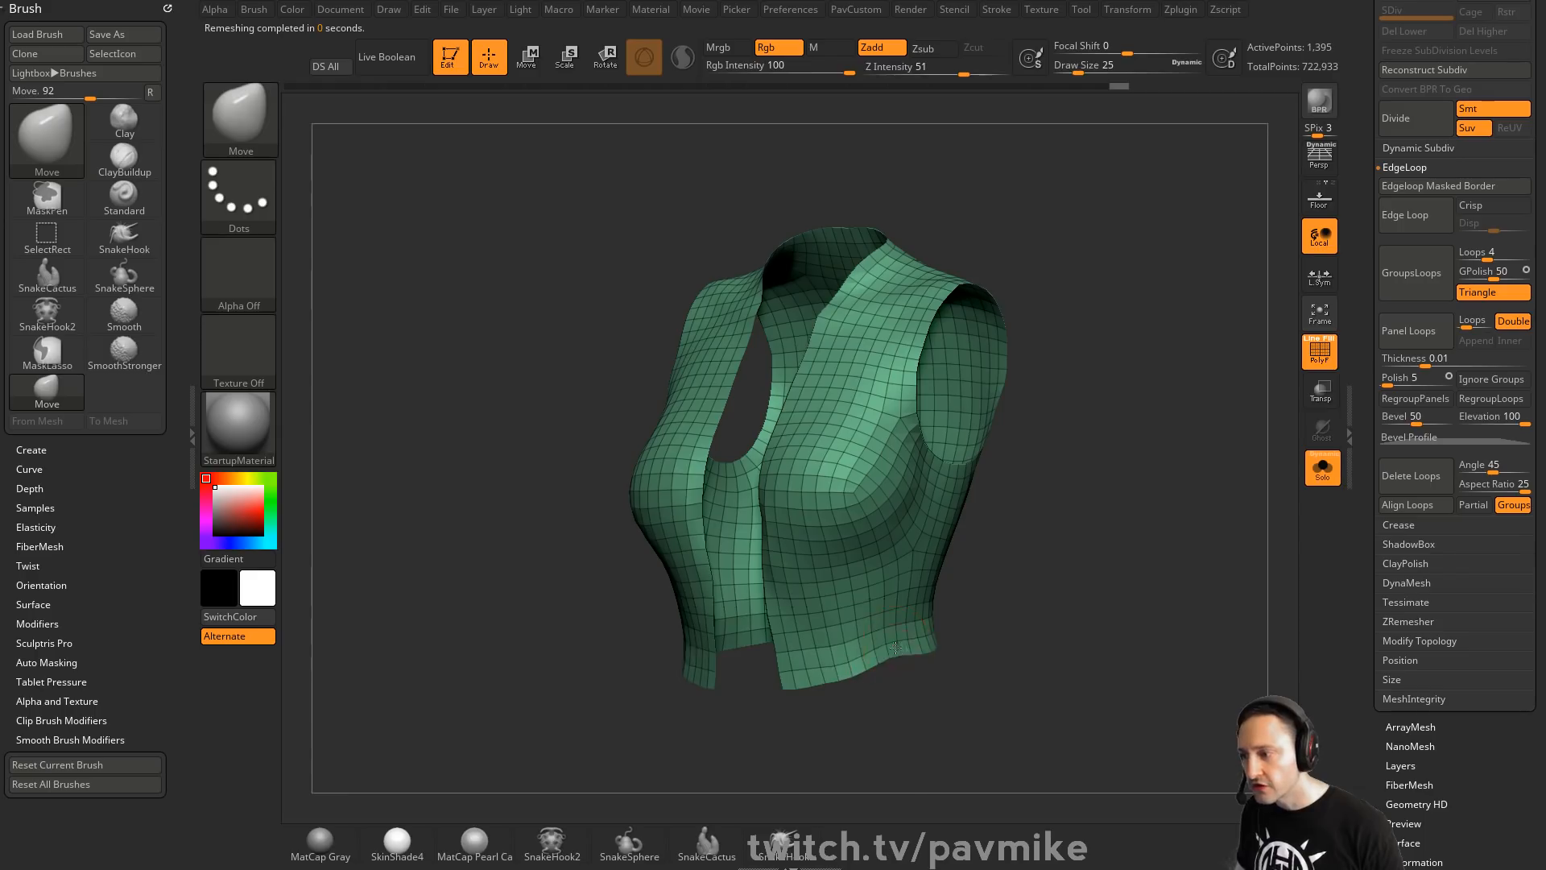
Pull the vest's hem upward near its side with the Move brush
right_drag(888, 658, 912, 615)
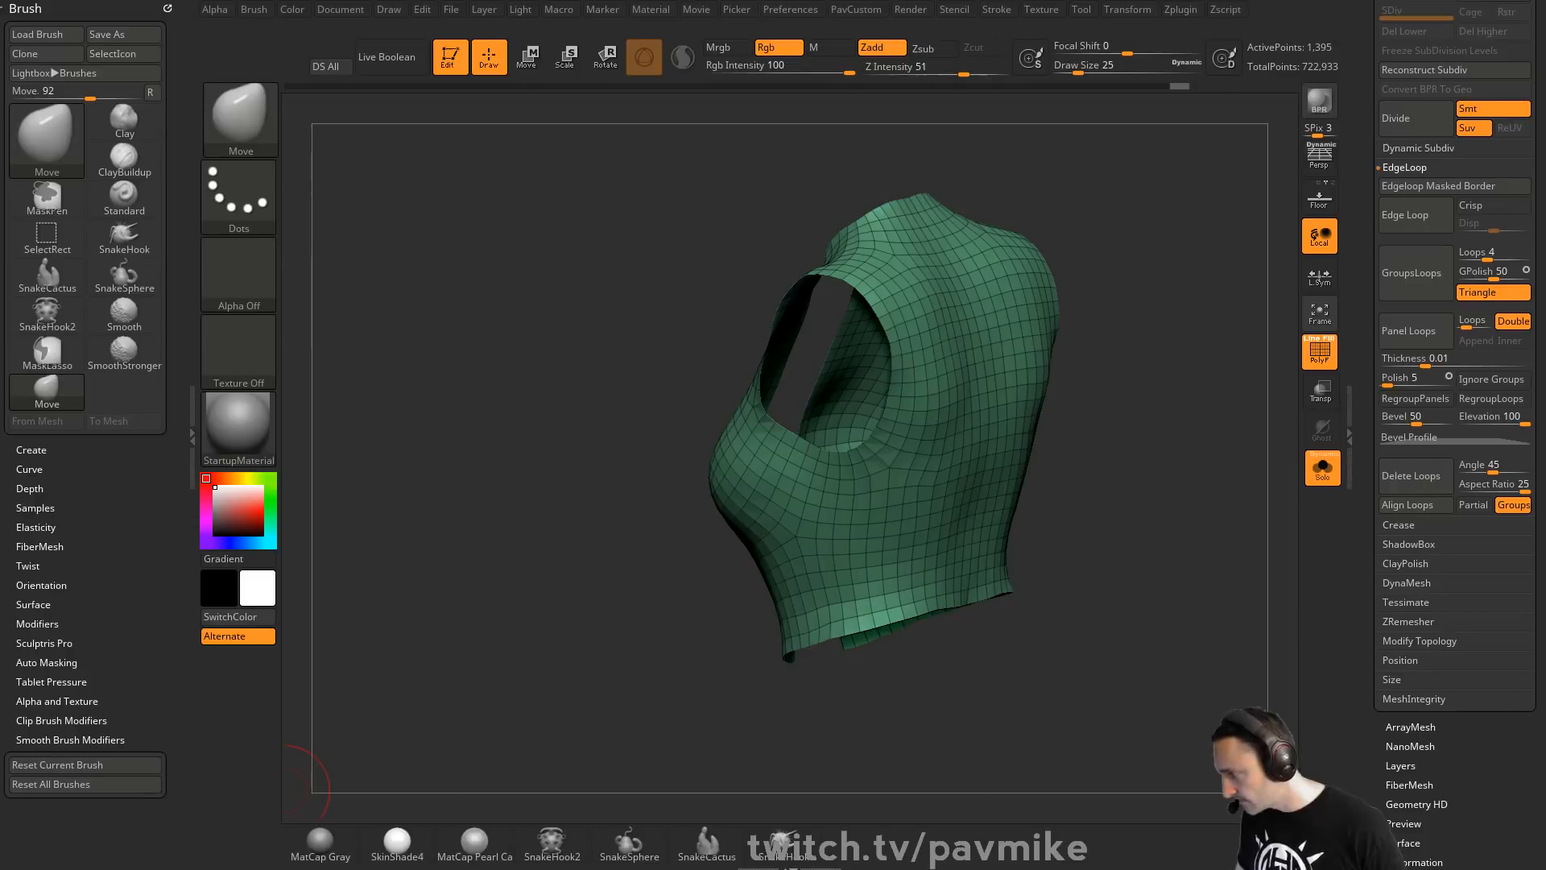
Switch to the browser and look over the Pixologic ZBrush workshop playlist and the instructor's YouTube channel for related training videos
drag(1545, 4, 1280, 24)
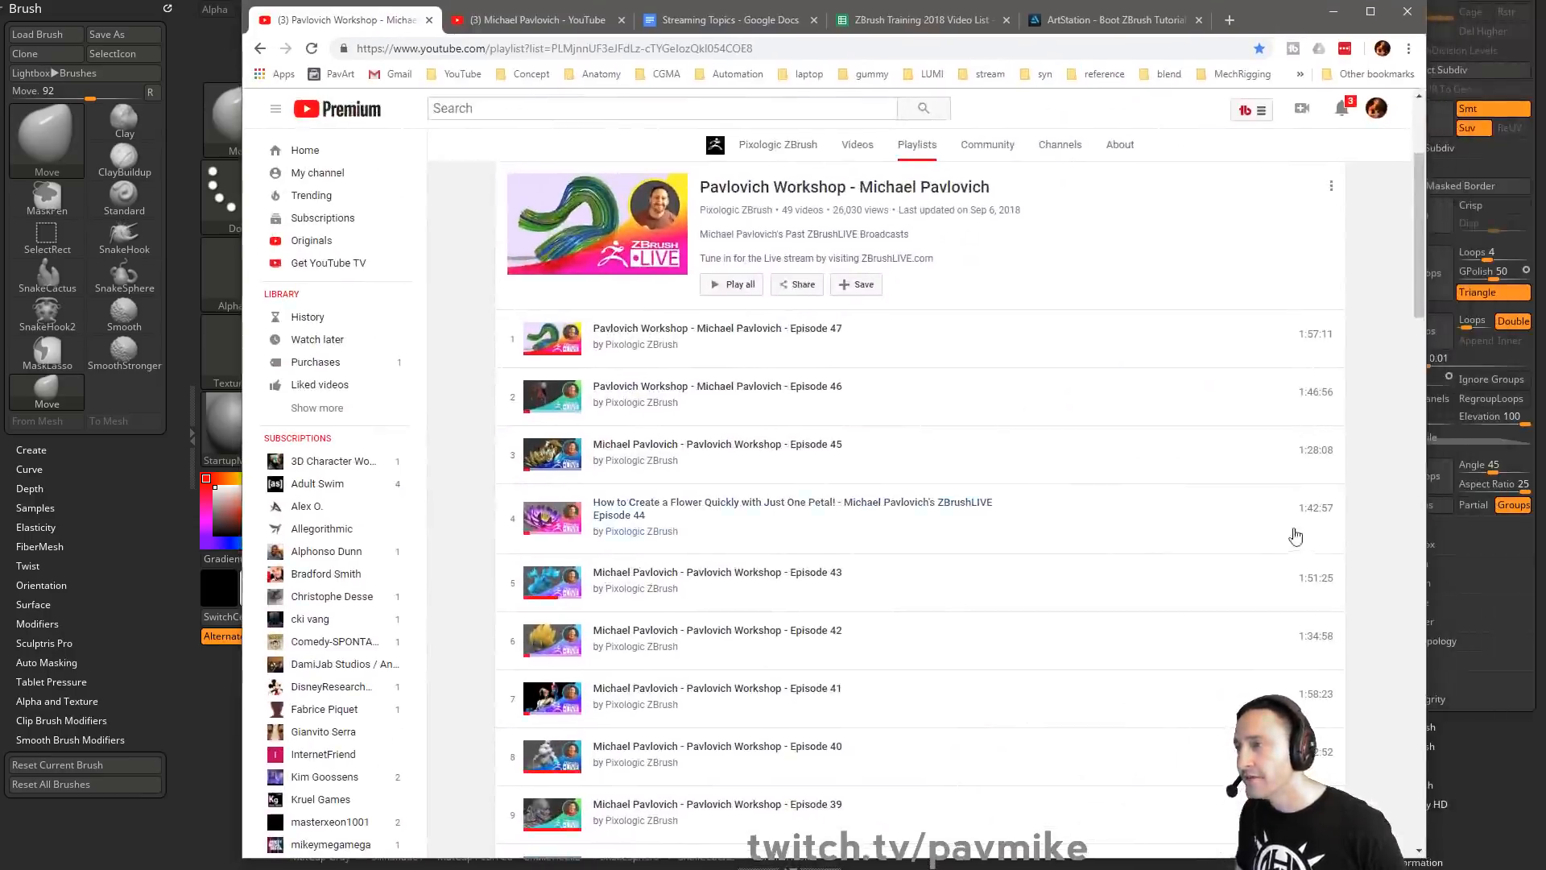
scroll(837, 339, up, 3)
click(793, 46)
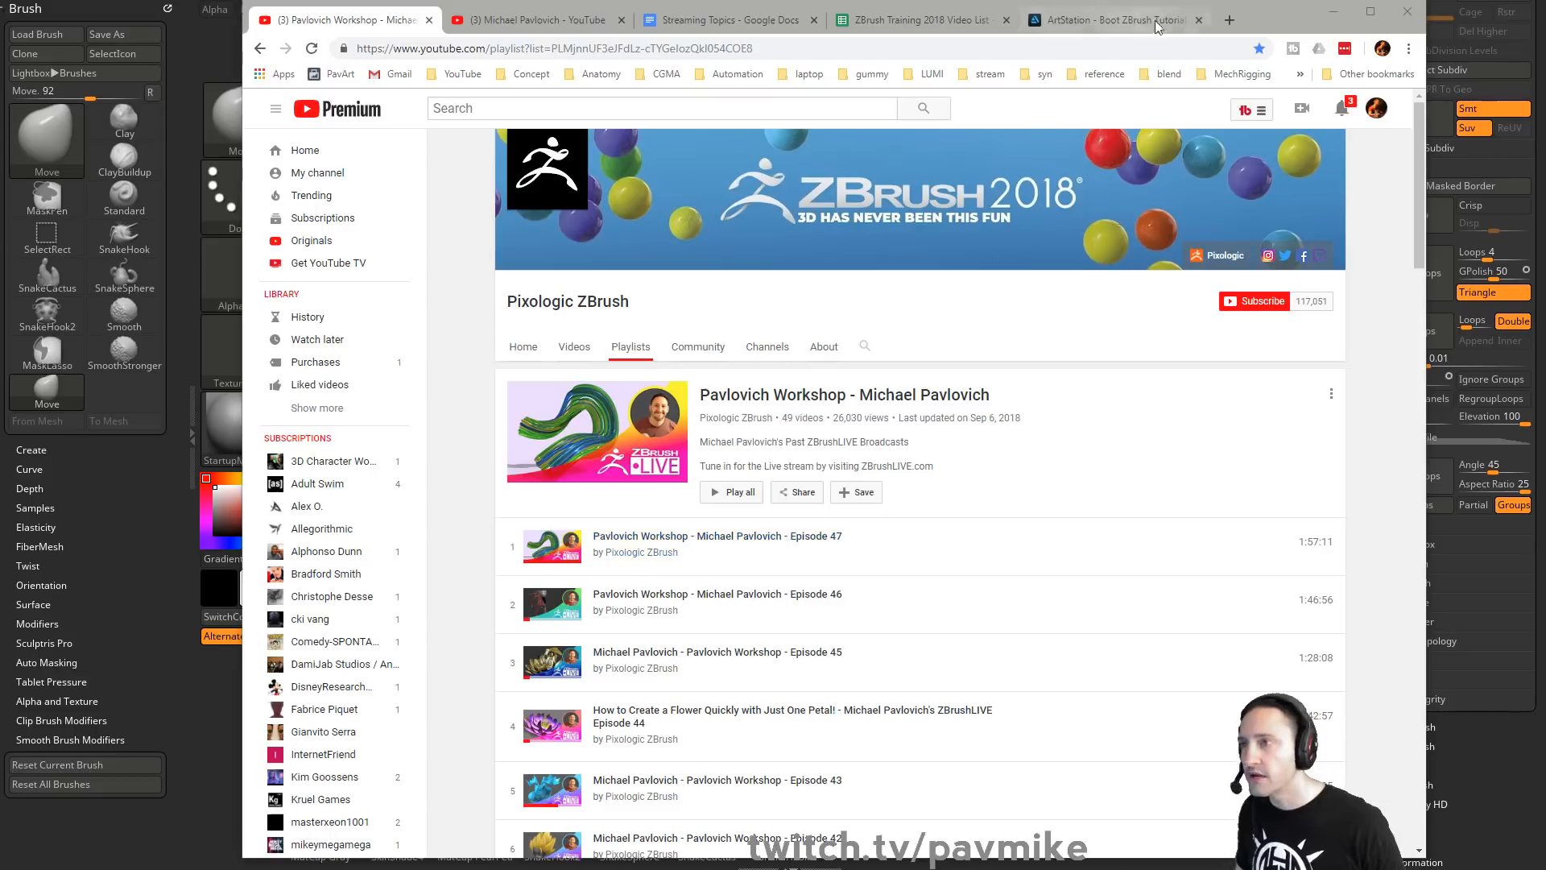
click(1333, 11)
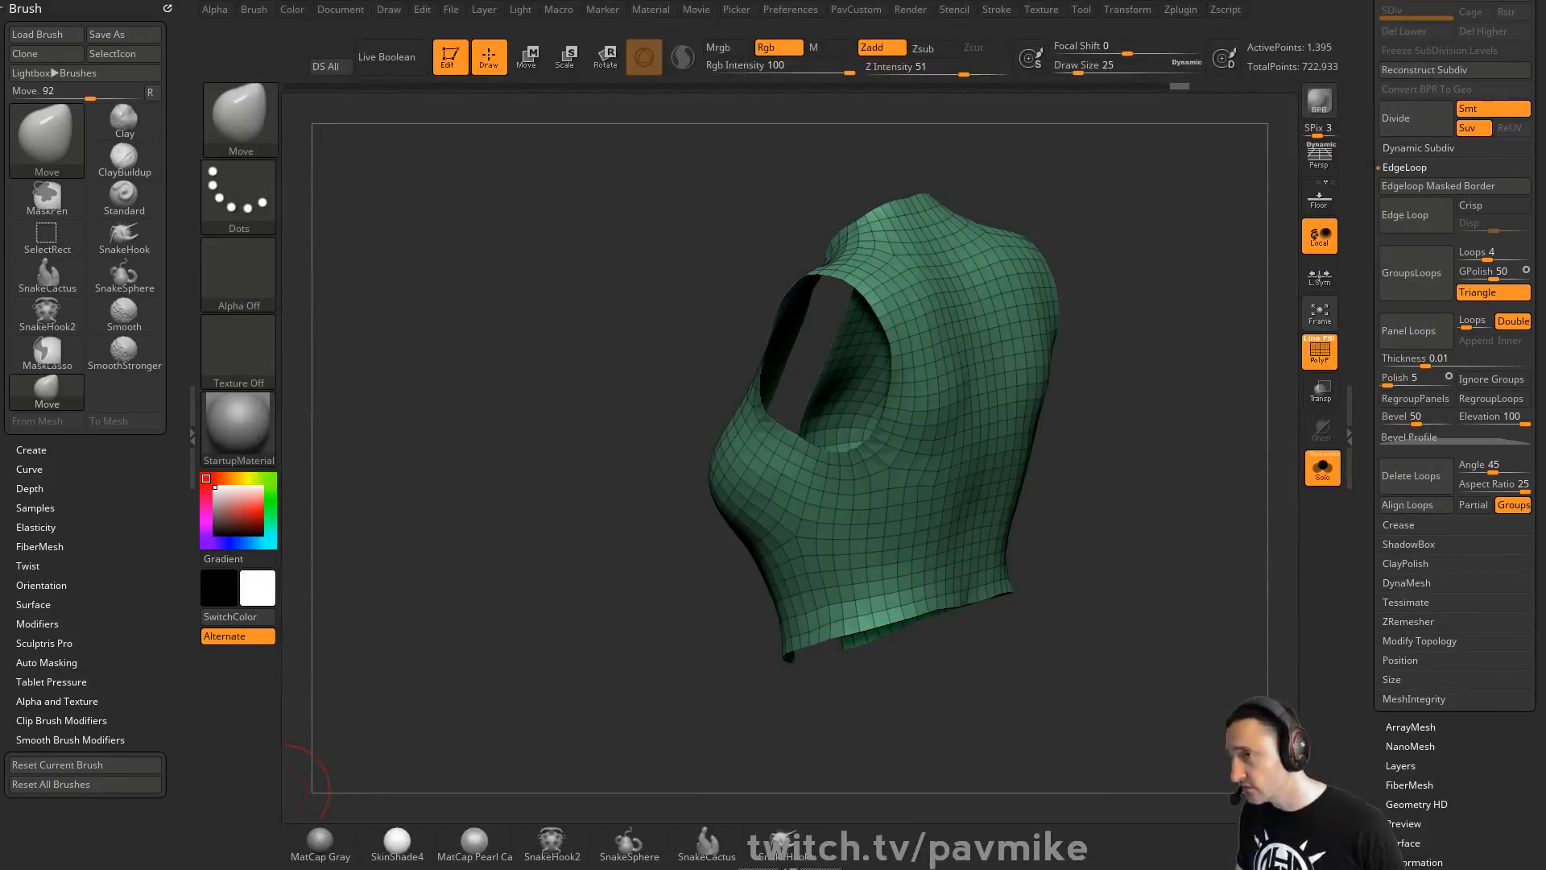
key(alt+Tab)
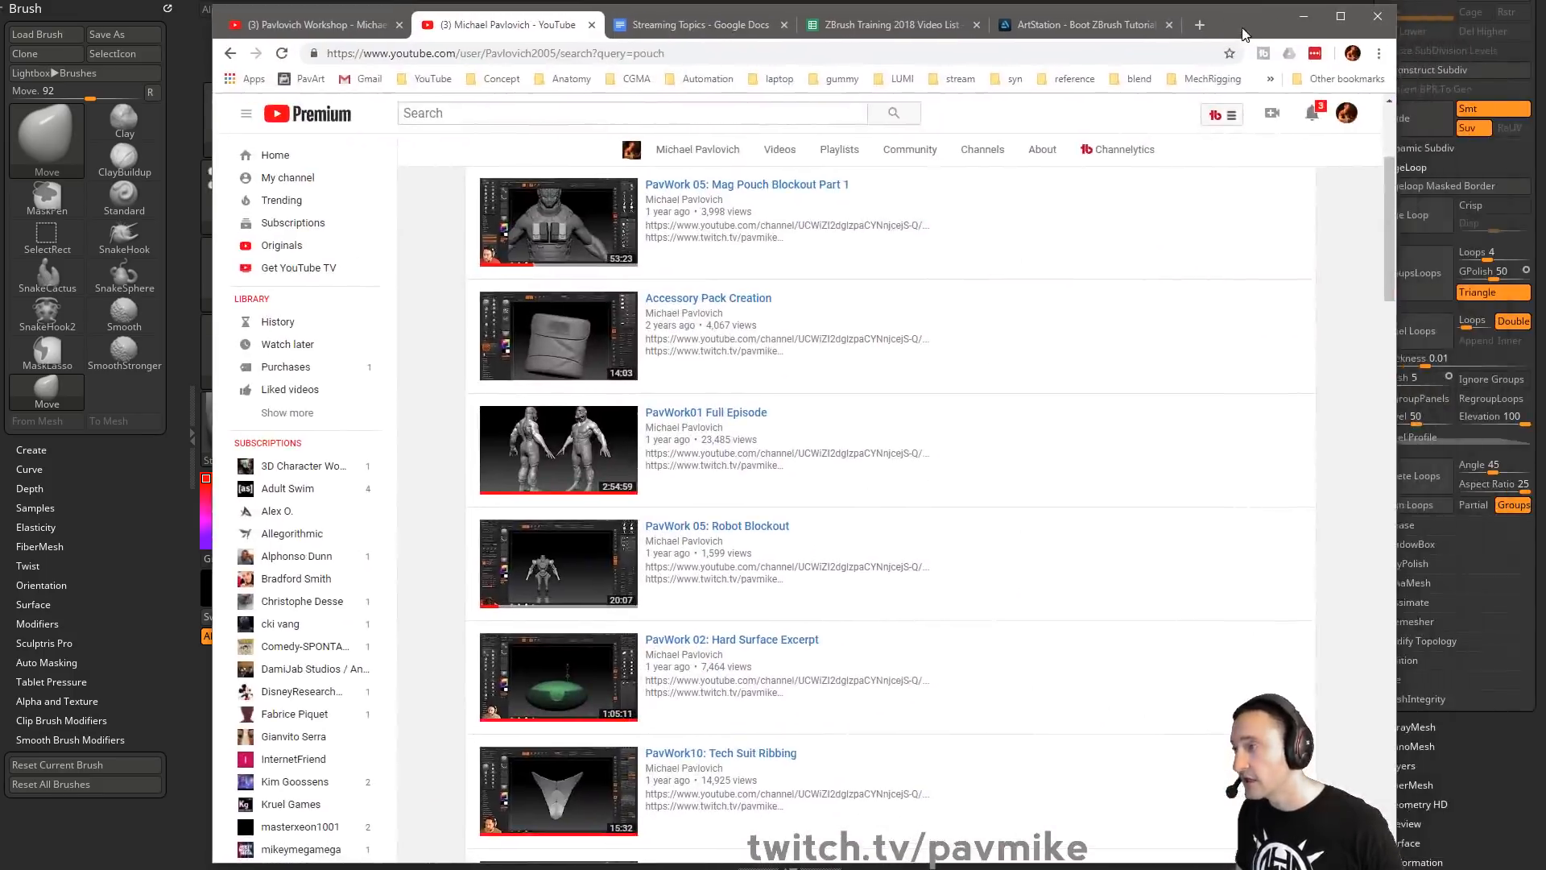
click(698, 150)
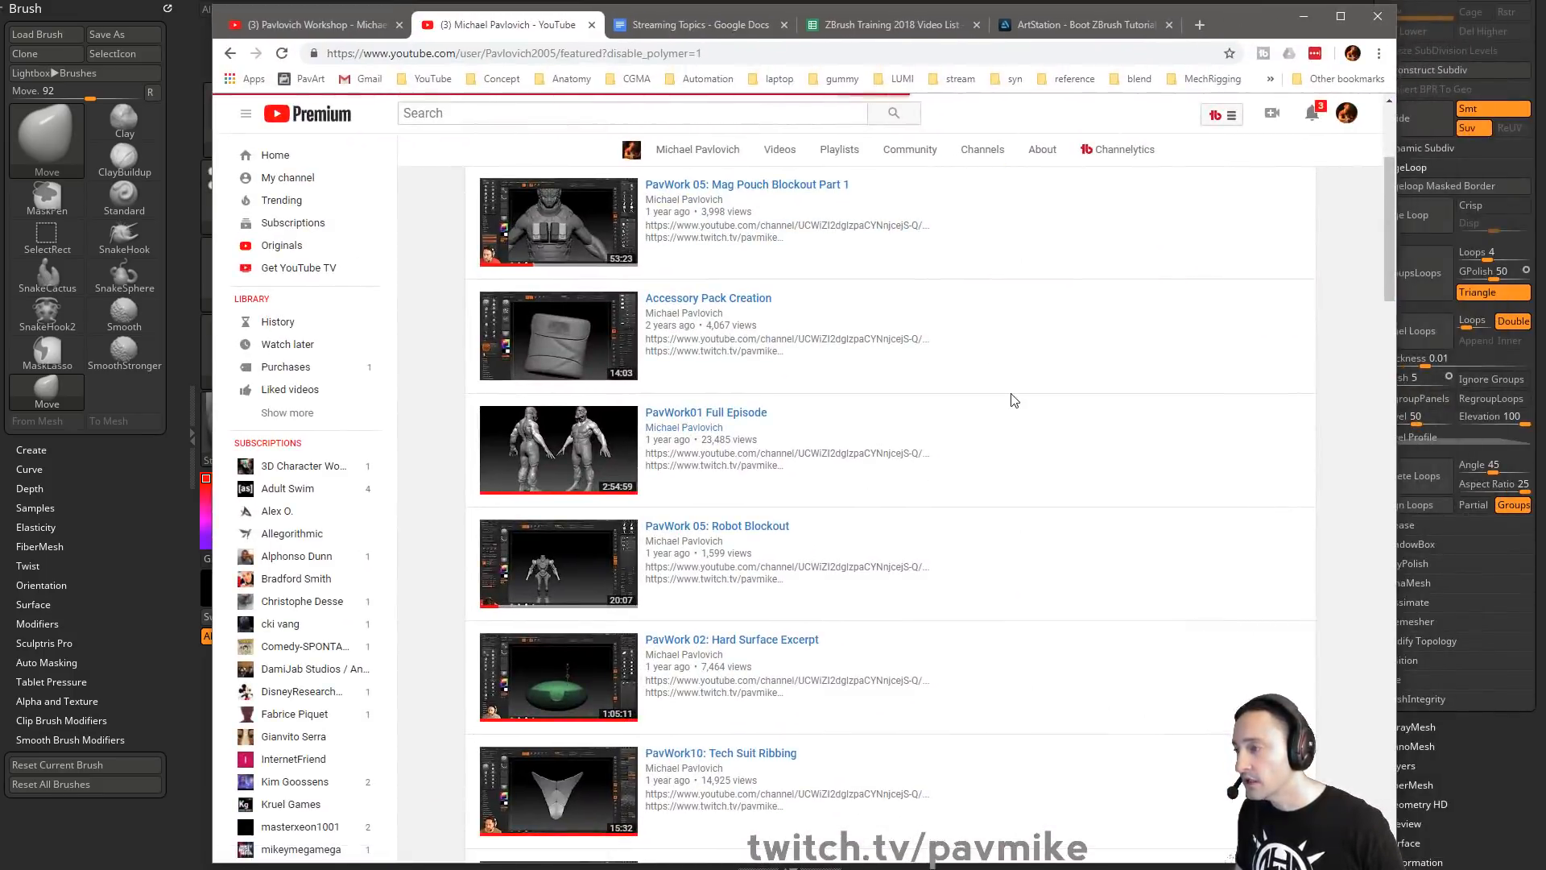
scroll(457, 418, down, 4)
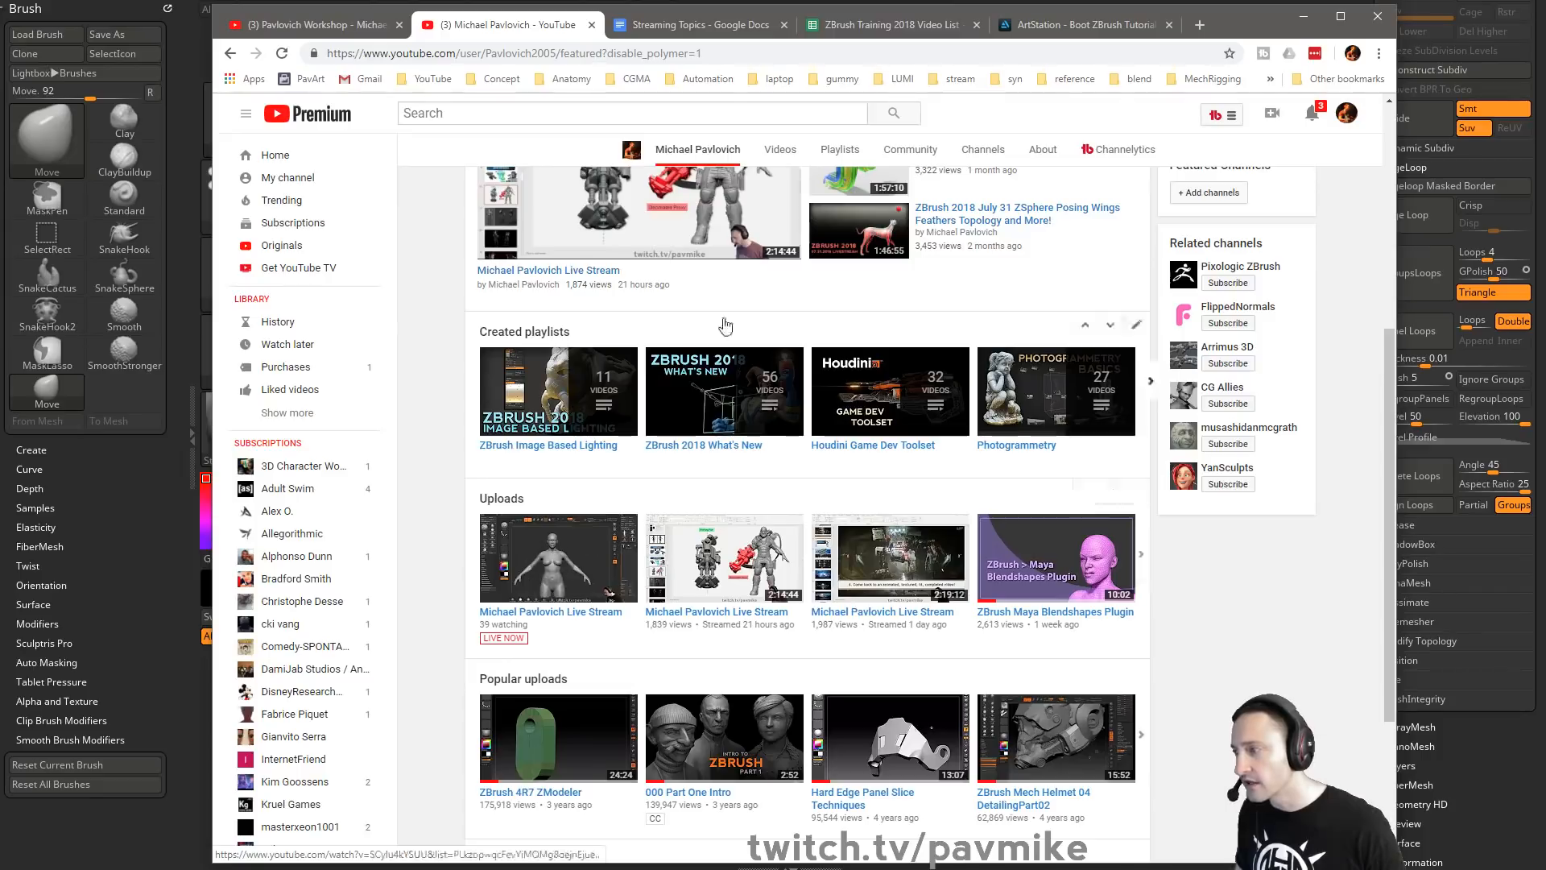
click(1304, 16)
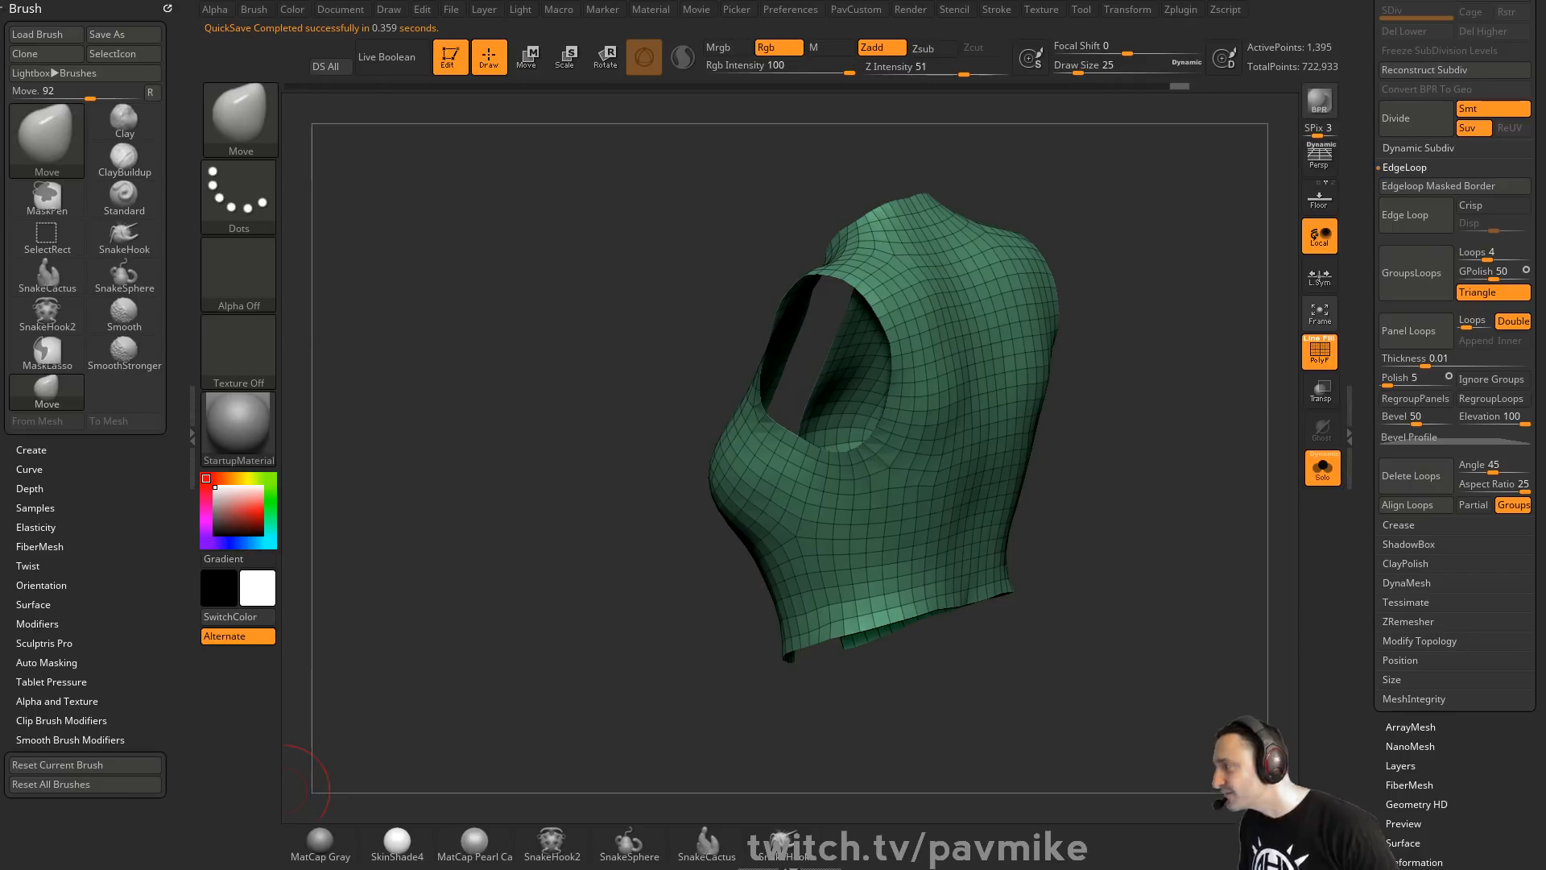
Set the Move brush's draw size to 20
drag(1156, 210, 1100, 364)
key(s)
key(s)
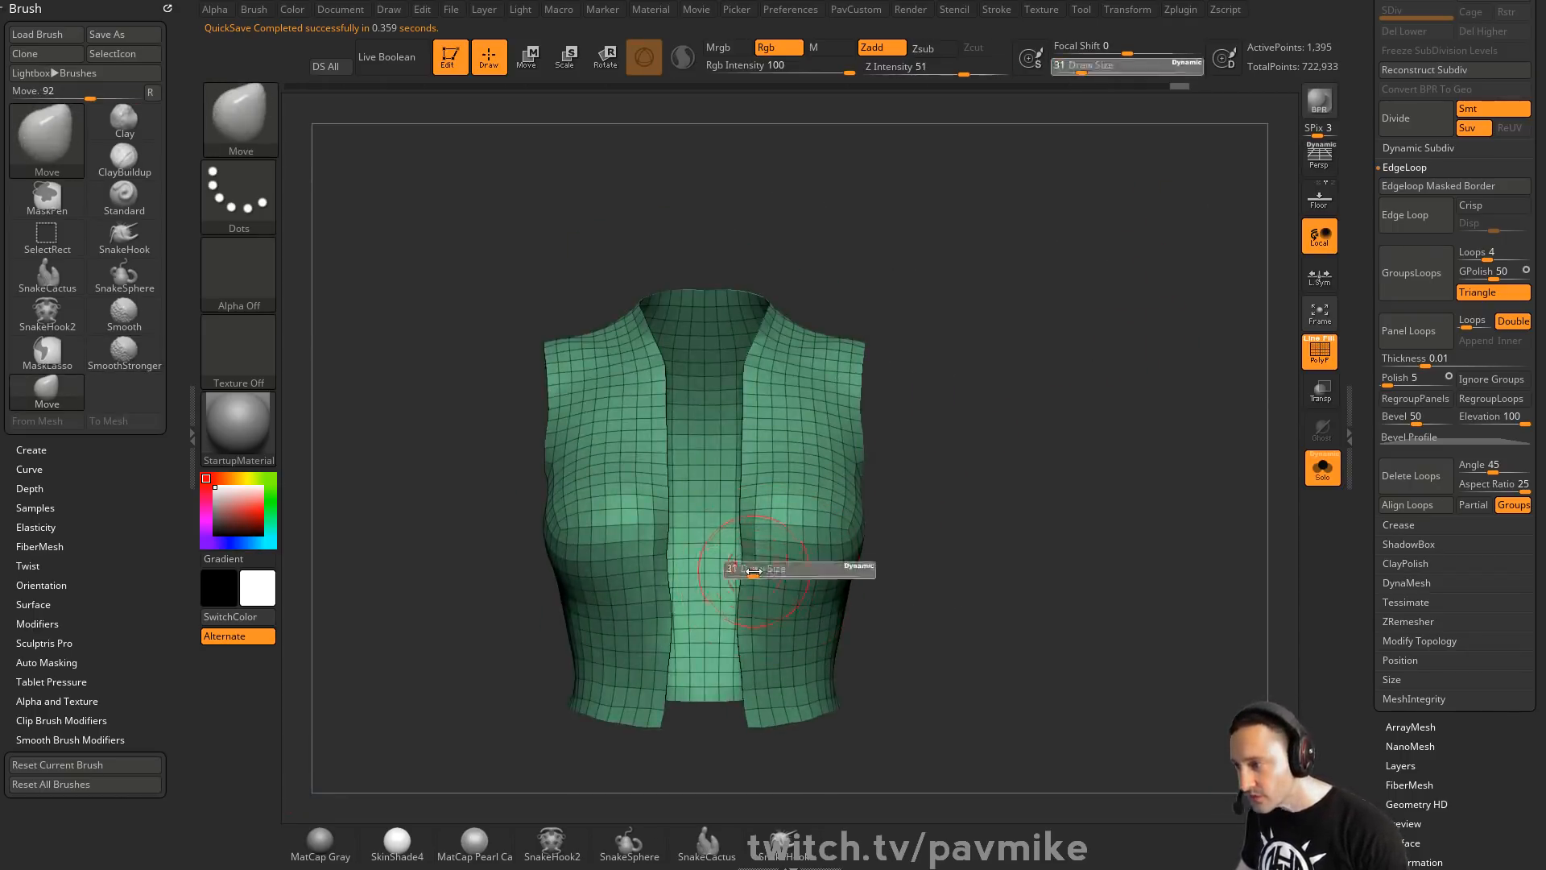
click(746, 567)
drag(1035, 490, 1181, 255)
mouse_move(1100, 440)
mouse_down()
mouse_move(1108, 462)
mouse_move(1106, 449)
mouse_up()
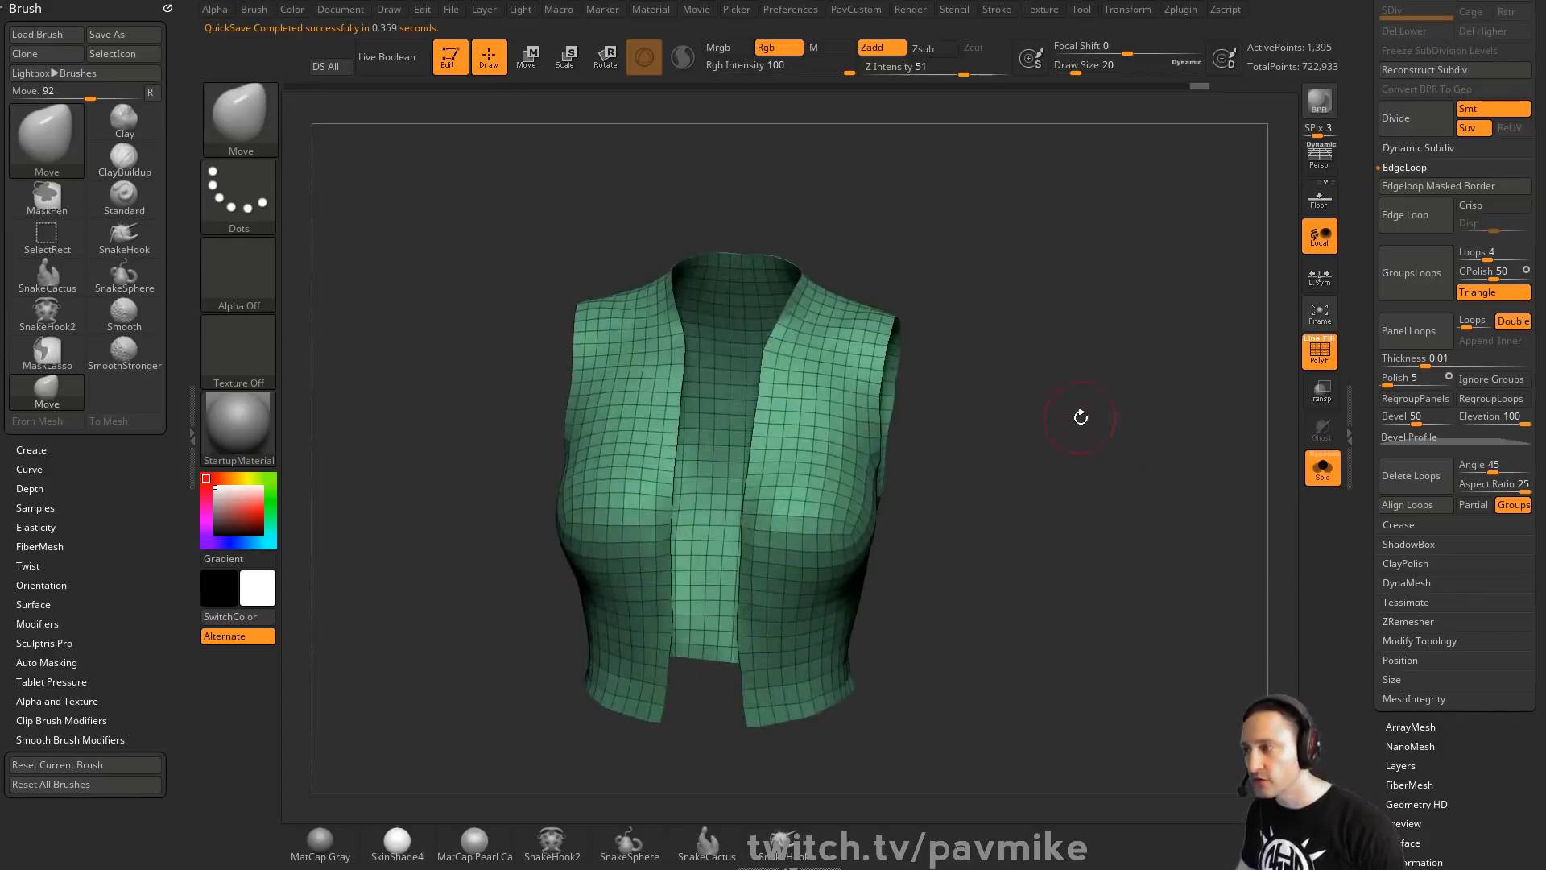
alt+drag(1090, 375, 1083, 367)
Switch to the ZModeler brush and set its polygon action to QMesh with Polygroup All as the target
key(b)
key(z)
key(m)
key(space)
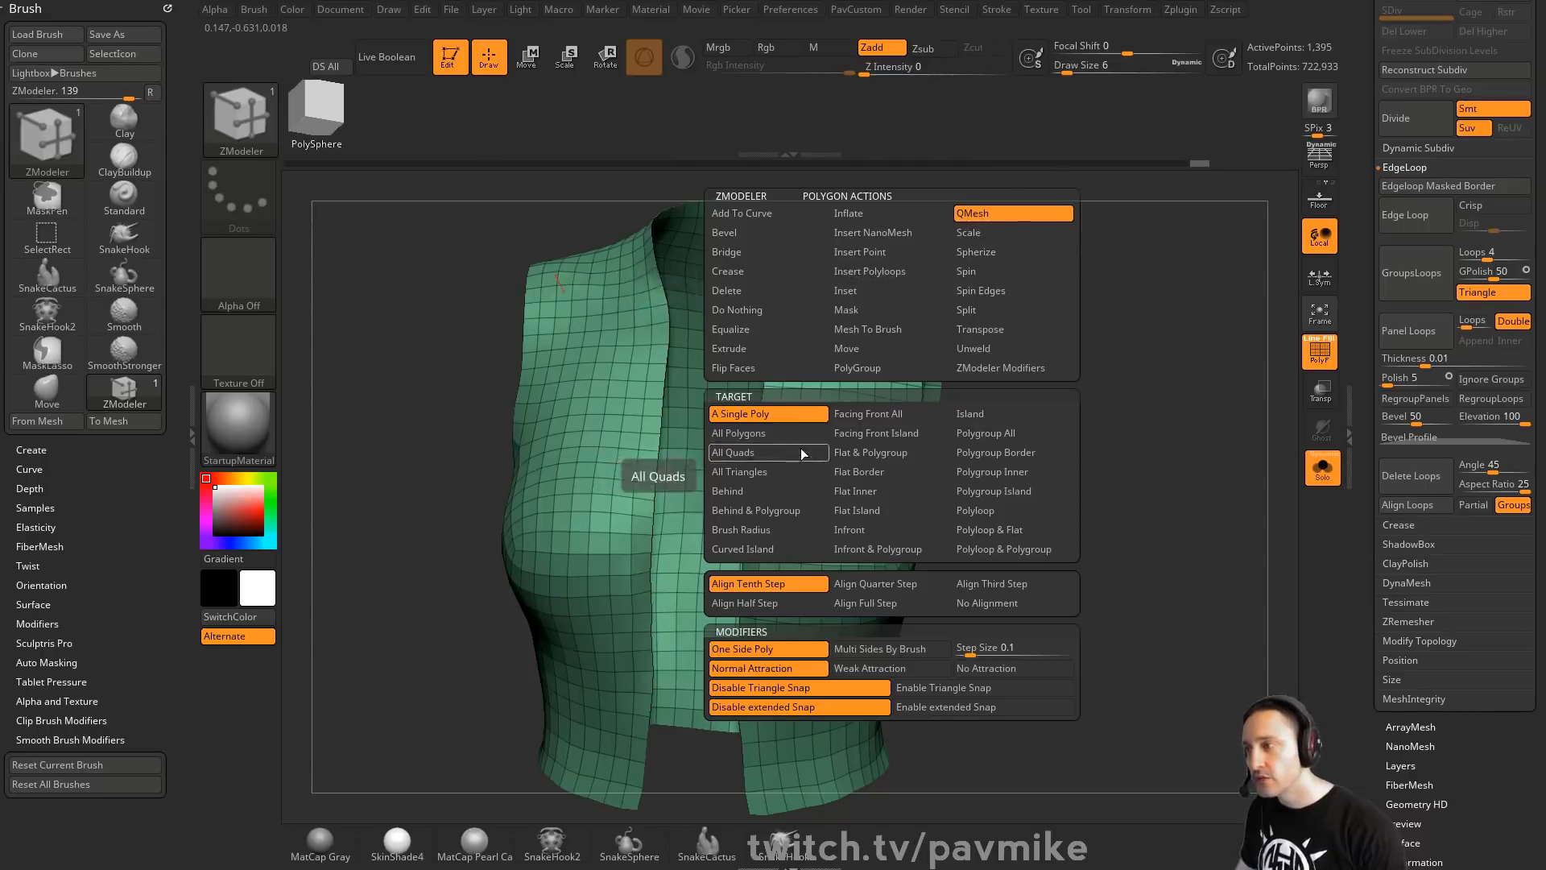
drag(1159, 370, 1065, 360)
drag(665, 556, 954, 375)
key(space)
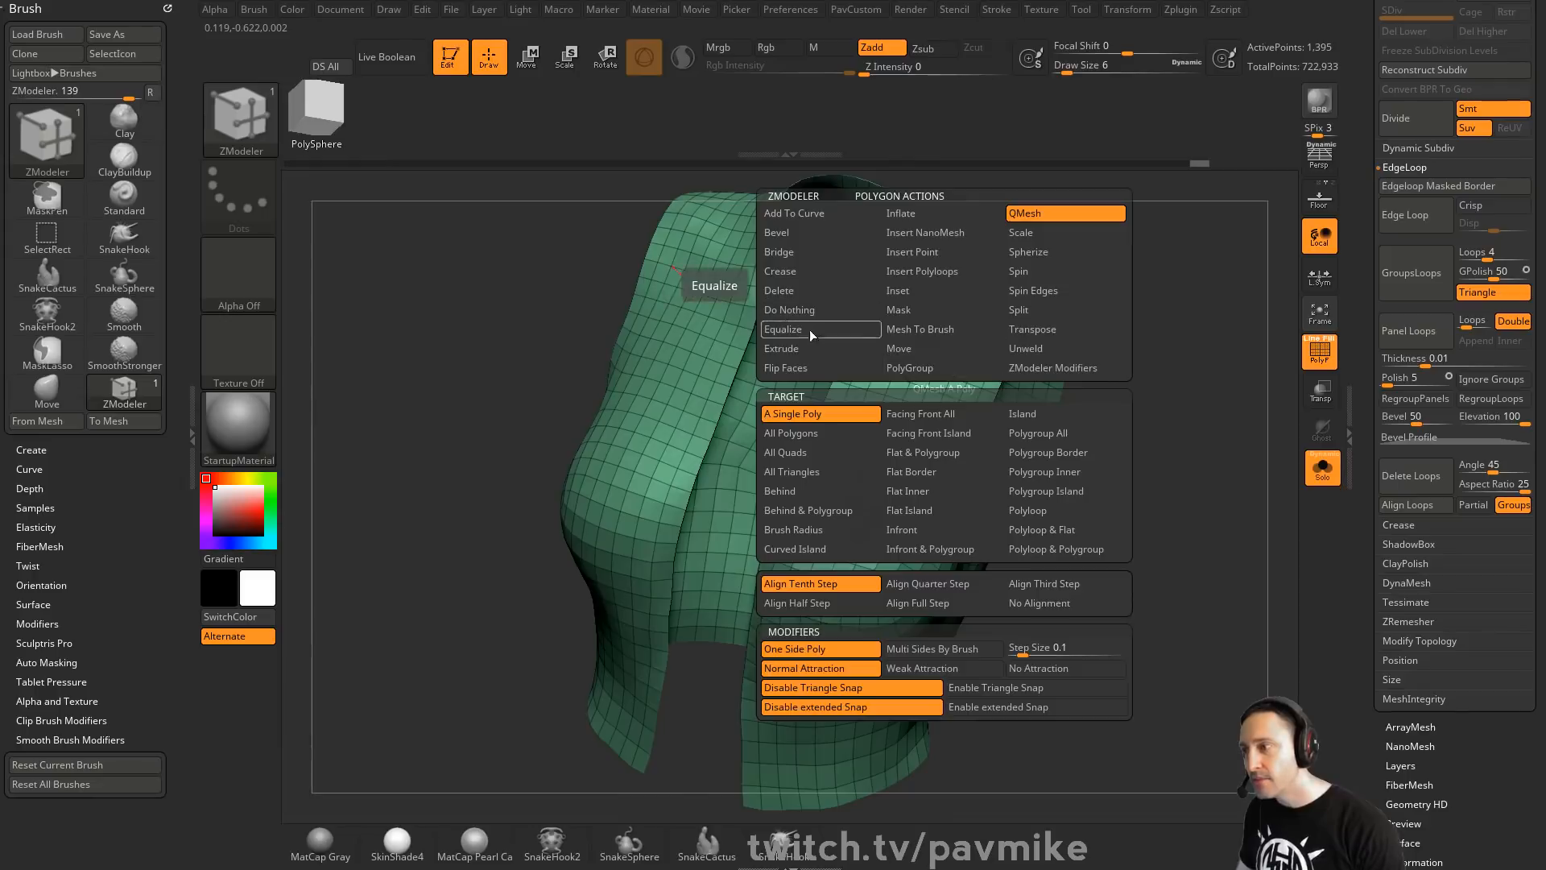
click(1031, 435)
Extrude the whole vest surface outward with QMesh to give it thickness, undoing the first attempt
right_drag(725, 402, 874, 369)
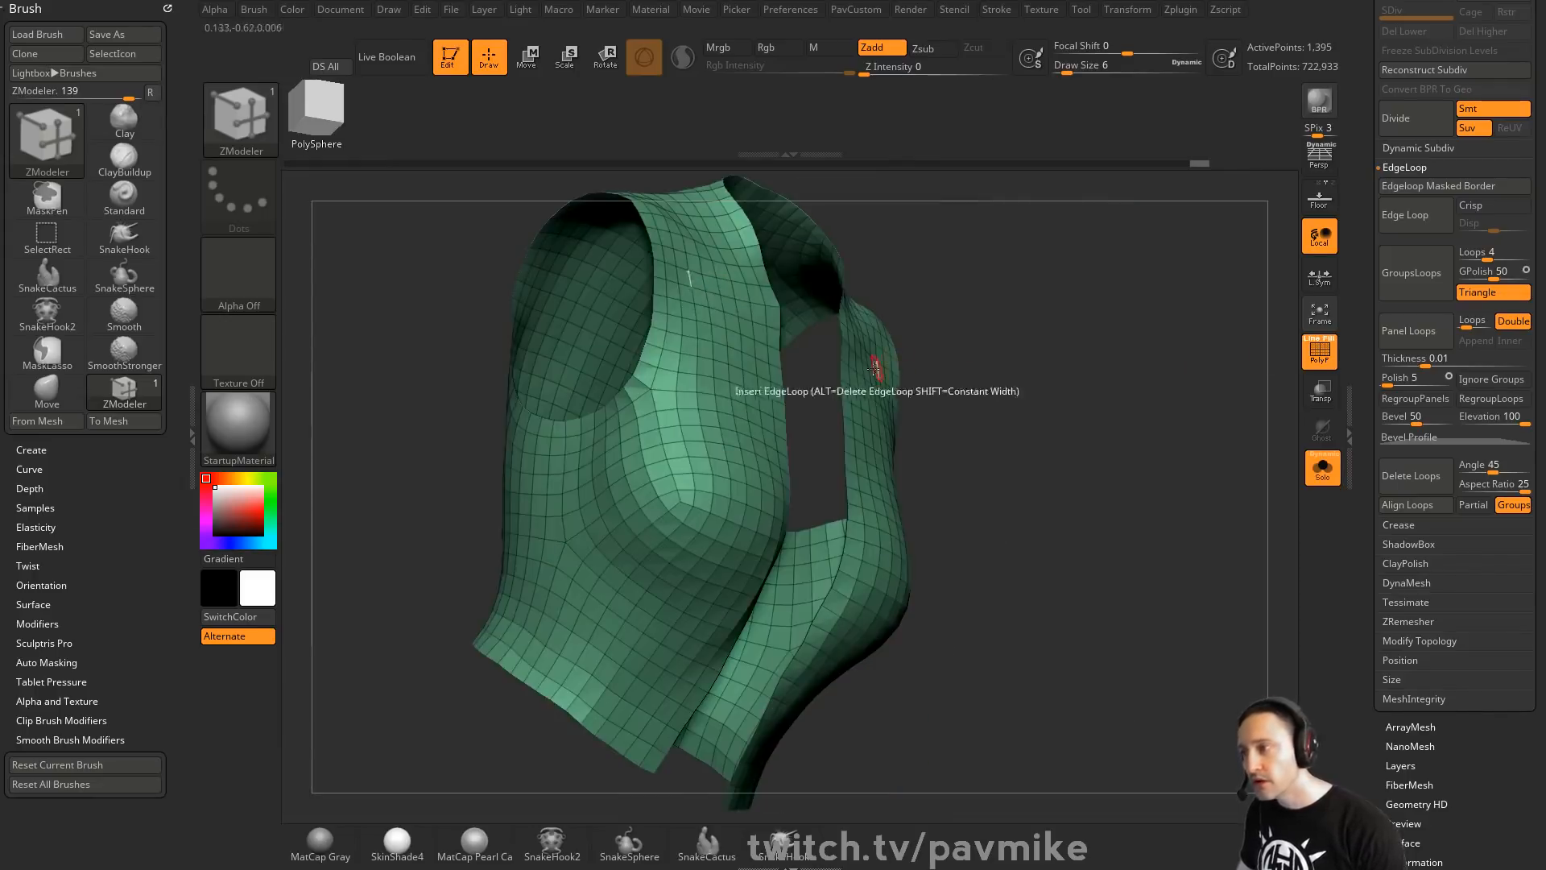
drag(851, 378, 890, 357)
key(ctrl+z)
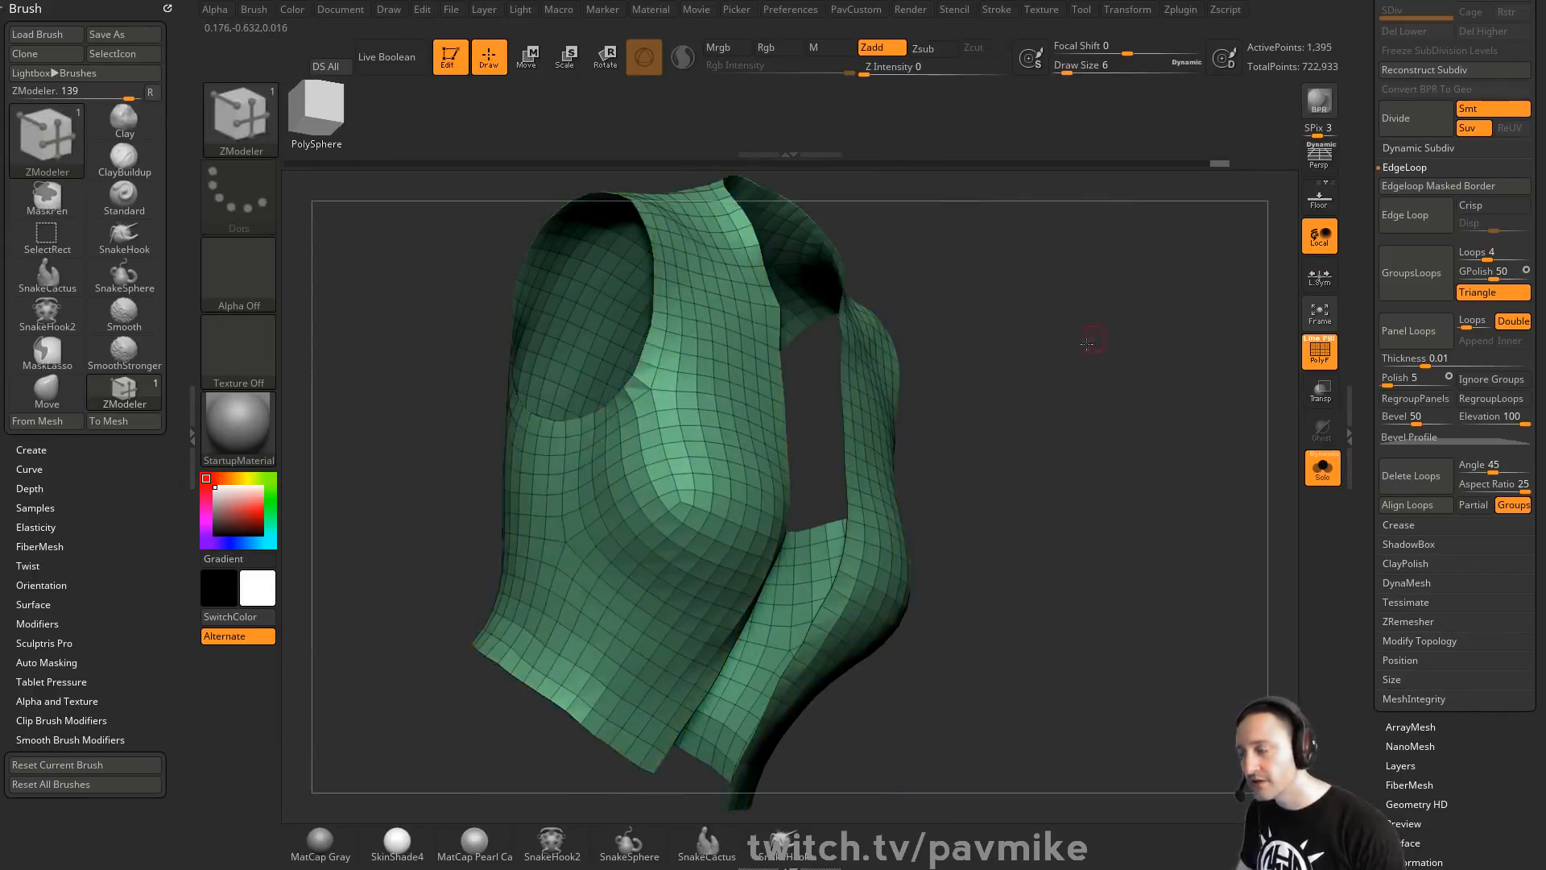
ctrl+right_drag(1090, 343, 1022, 403)
drag(819, 412, 870, 390)
right_drag(970, 392, 1008, 389)
drag(1043, 391, 1027, 430)
Check the thickened vest against the body by leaving solo view, then isolate the vest again
click(1324, 475)
ctrl+right_drag(1124, 391, 1144, 338)
drag(1143, 339, 1084, 370)
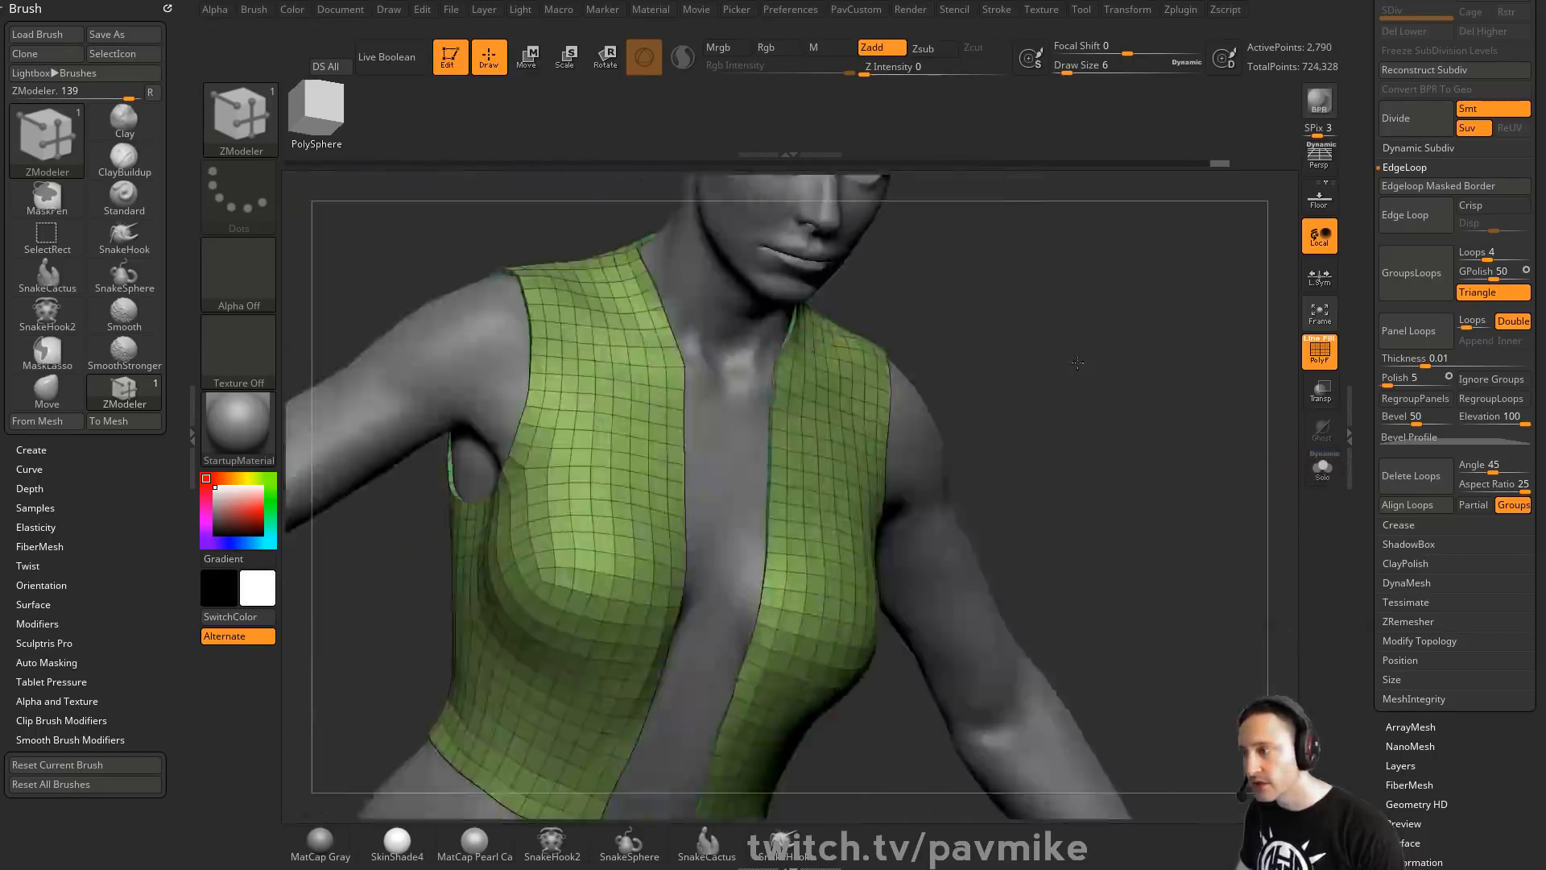
ctrl+right_drag(1084, 370, 1047, 427)
drag(1047, 427, 1127, 430)
click(1323, 475)
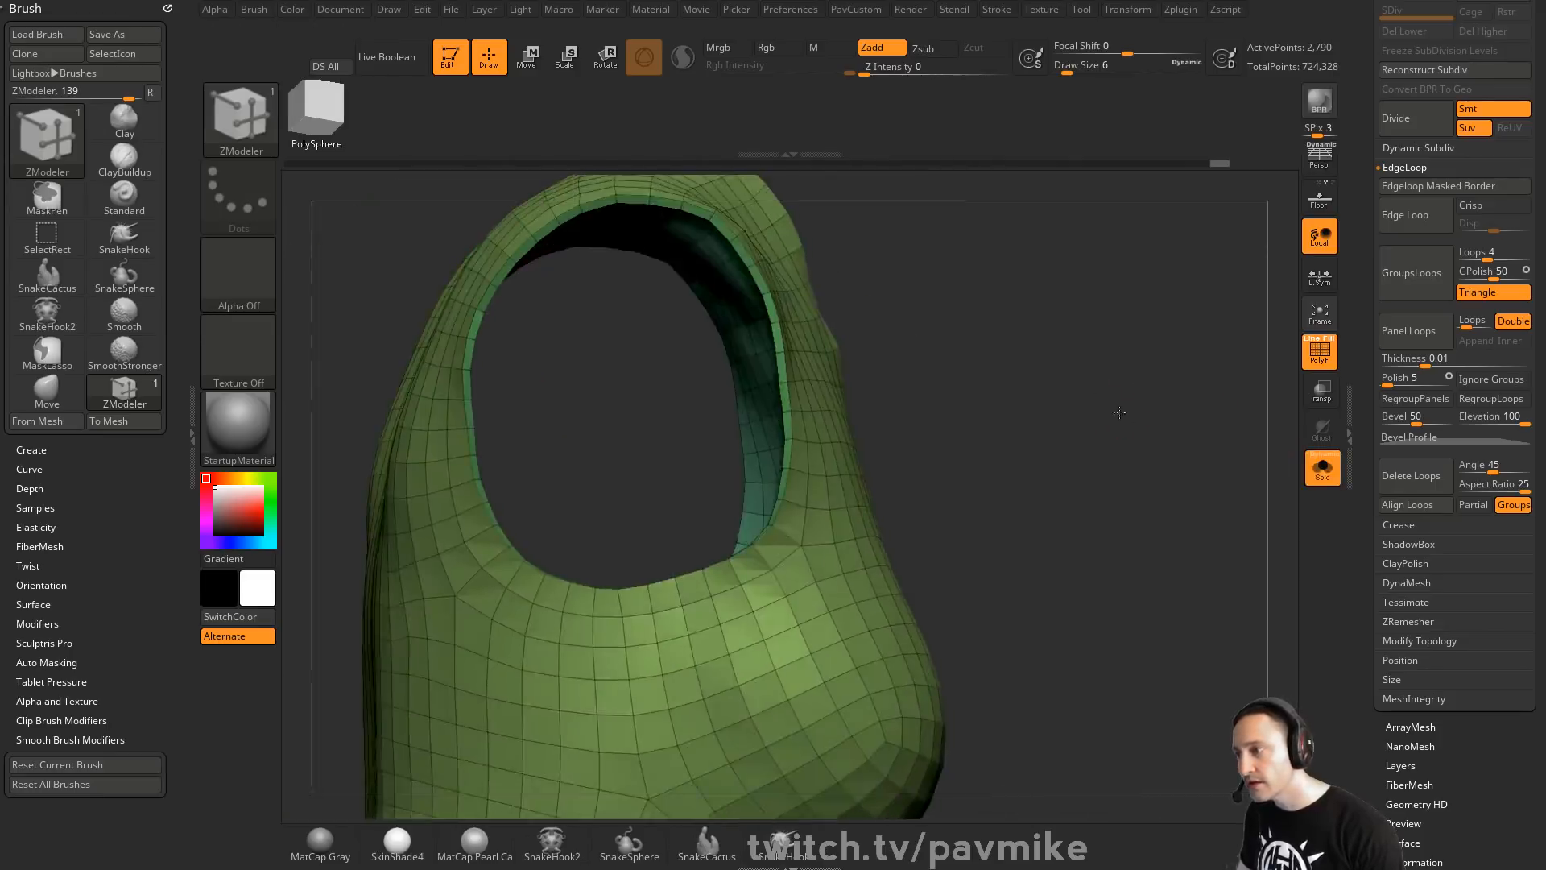
Try the ZModeler polygon action on the vest's inner polygroup through the armhole, then undo it
click(803, 393)
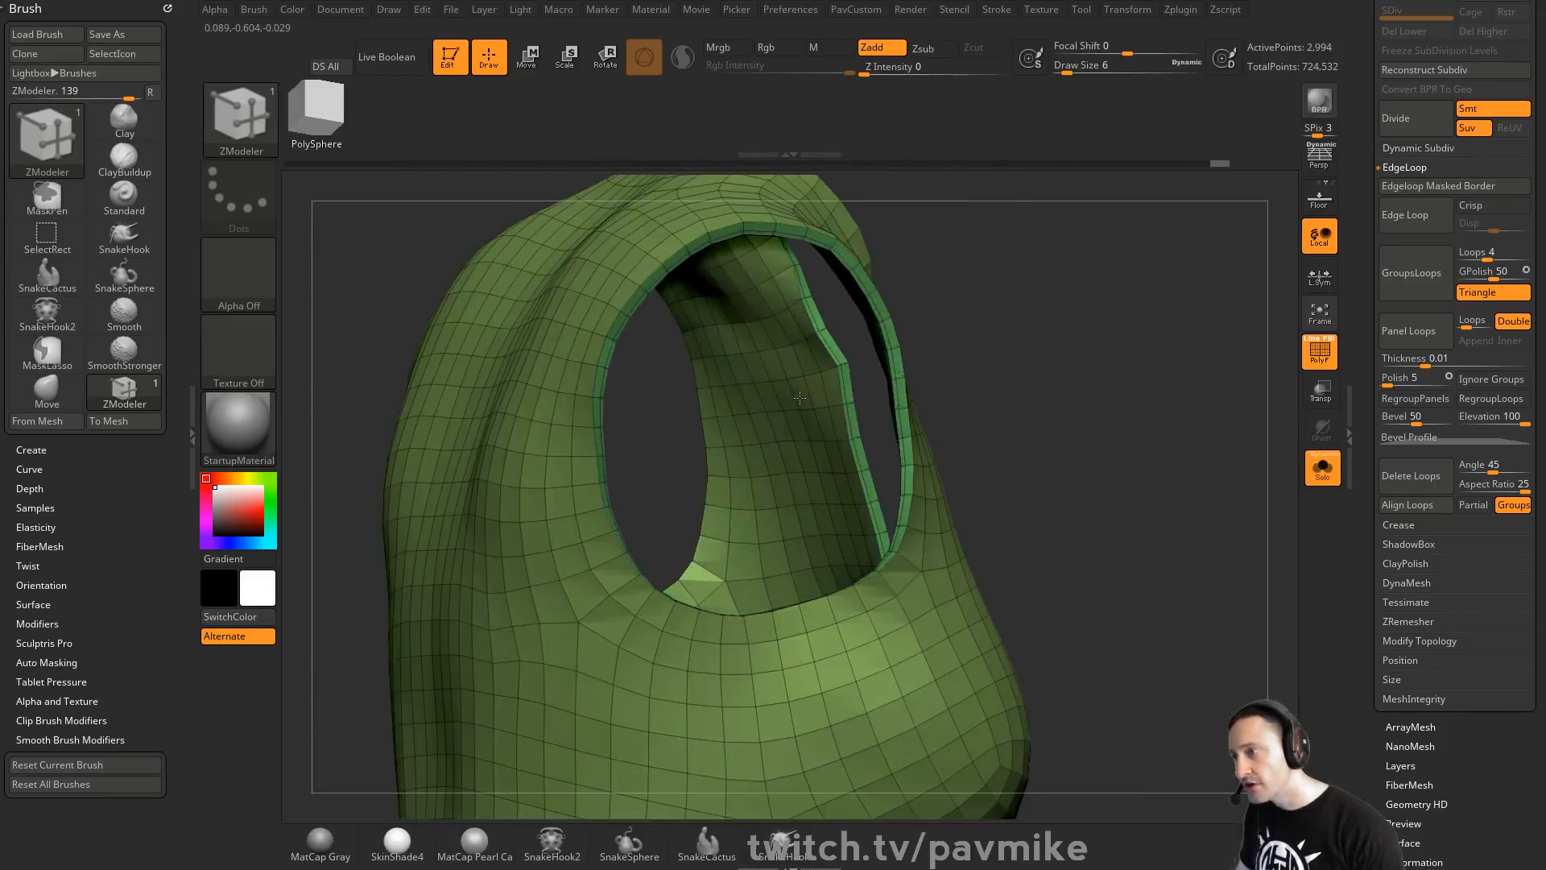
key(ctrl+z)
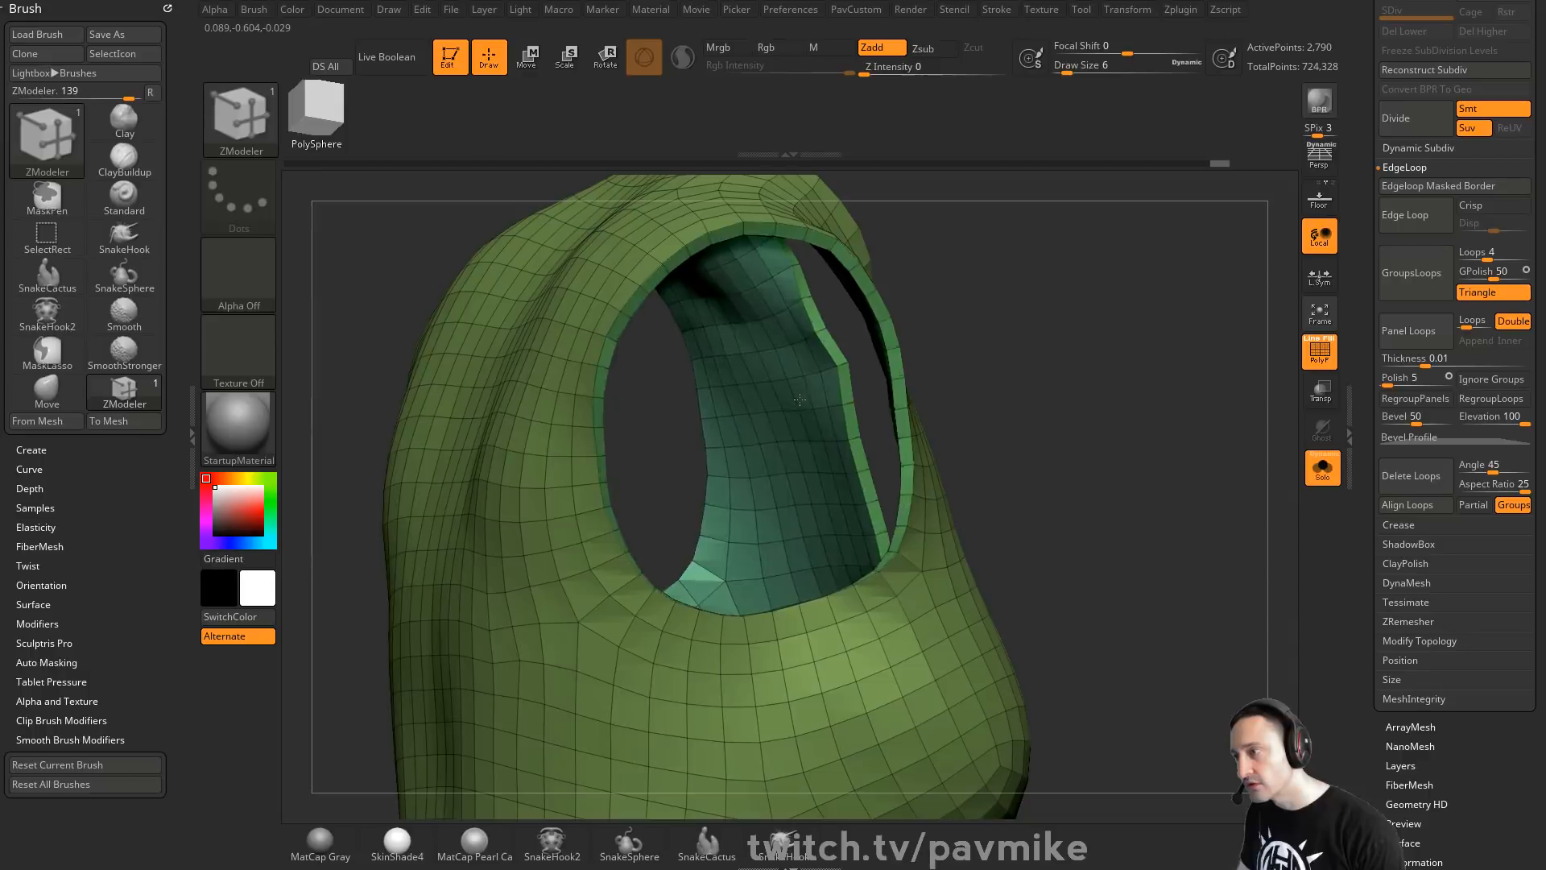
drag(1152, 351, 1063, 395)
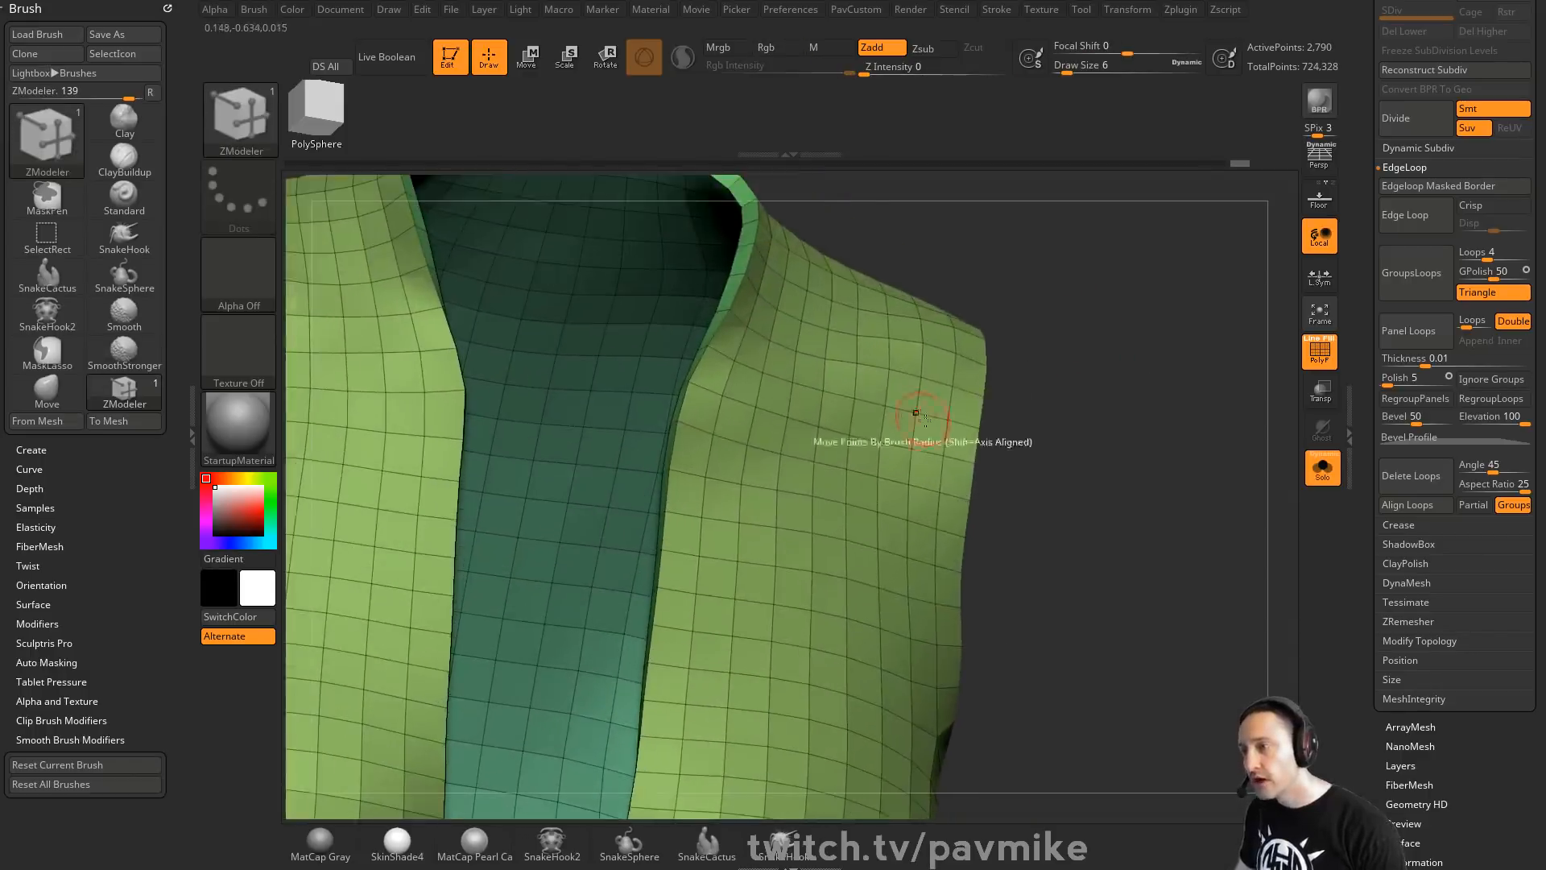
Set QMesh to target A Single Poly and extrude a block from the vest's shoulder, then widen it with an adjacent polygon
key(space)
click(1009, 212)
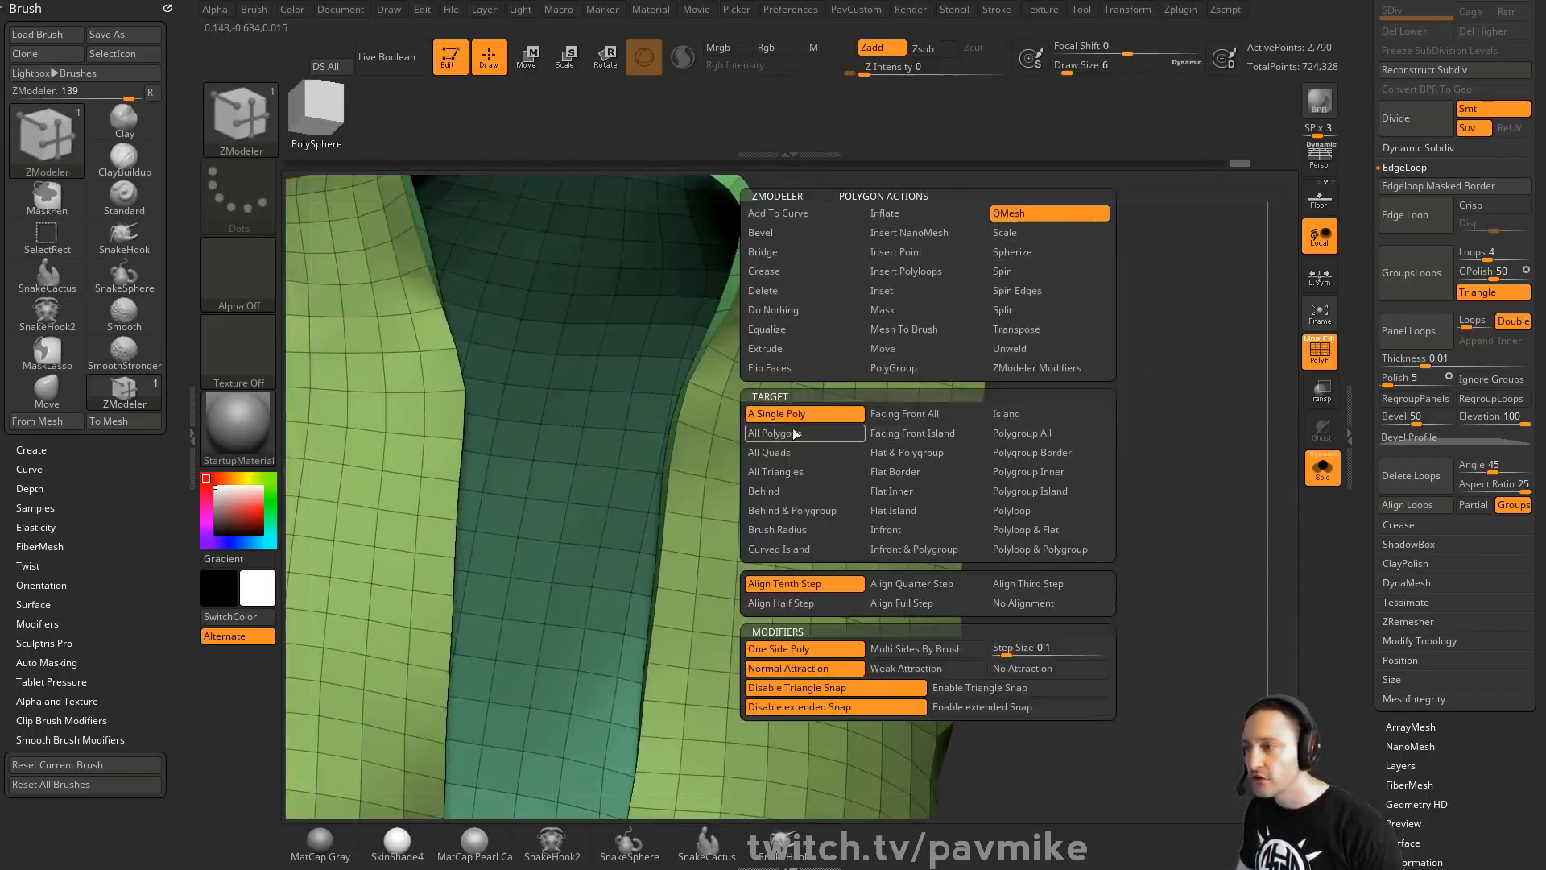
drag(1167, 422, 1095, 491)
drag(967, 454, 926, 385)
drag(1131, 336, 1120, 343)
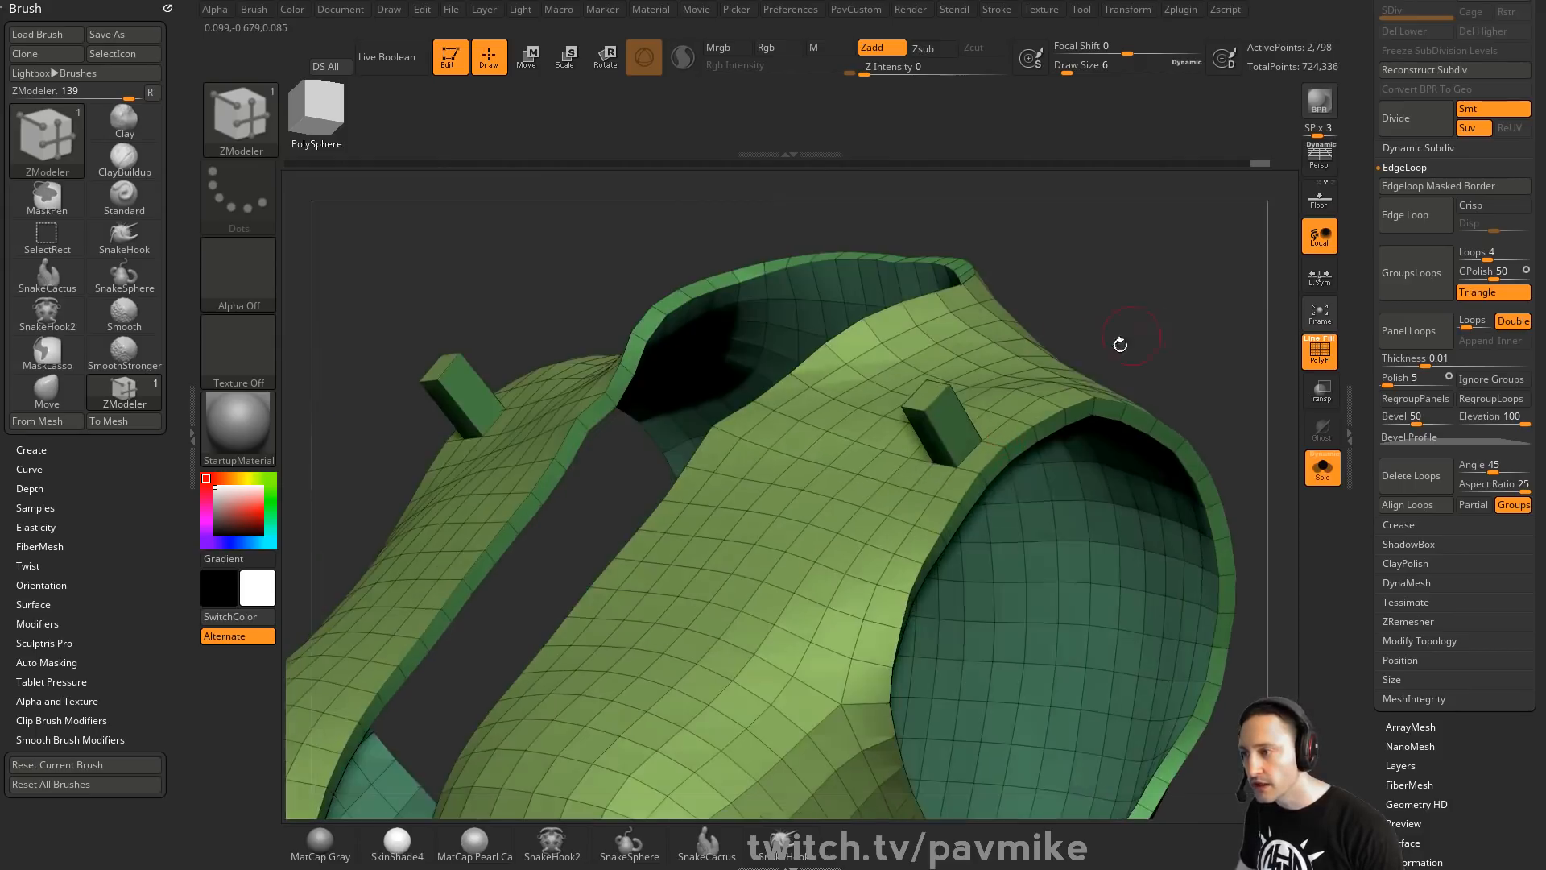
drag(931, 475, 900, 374)
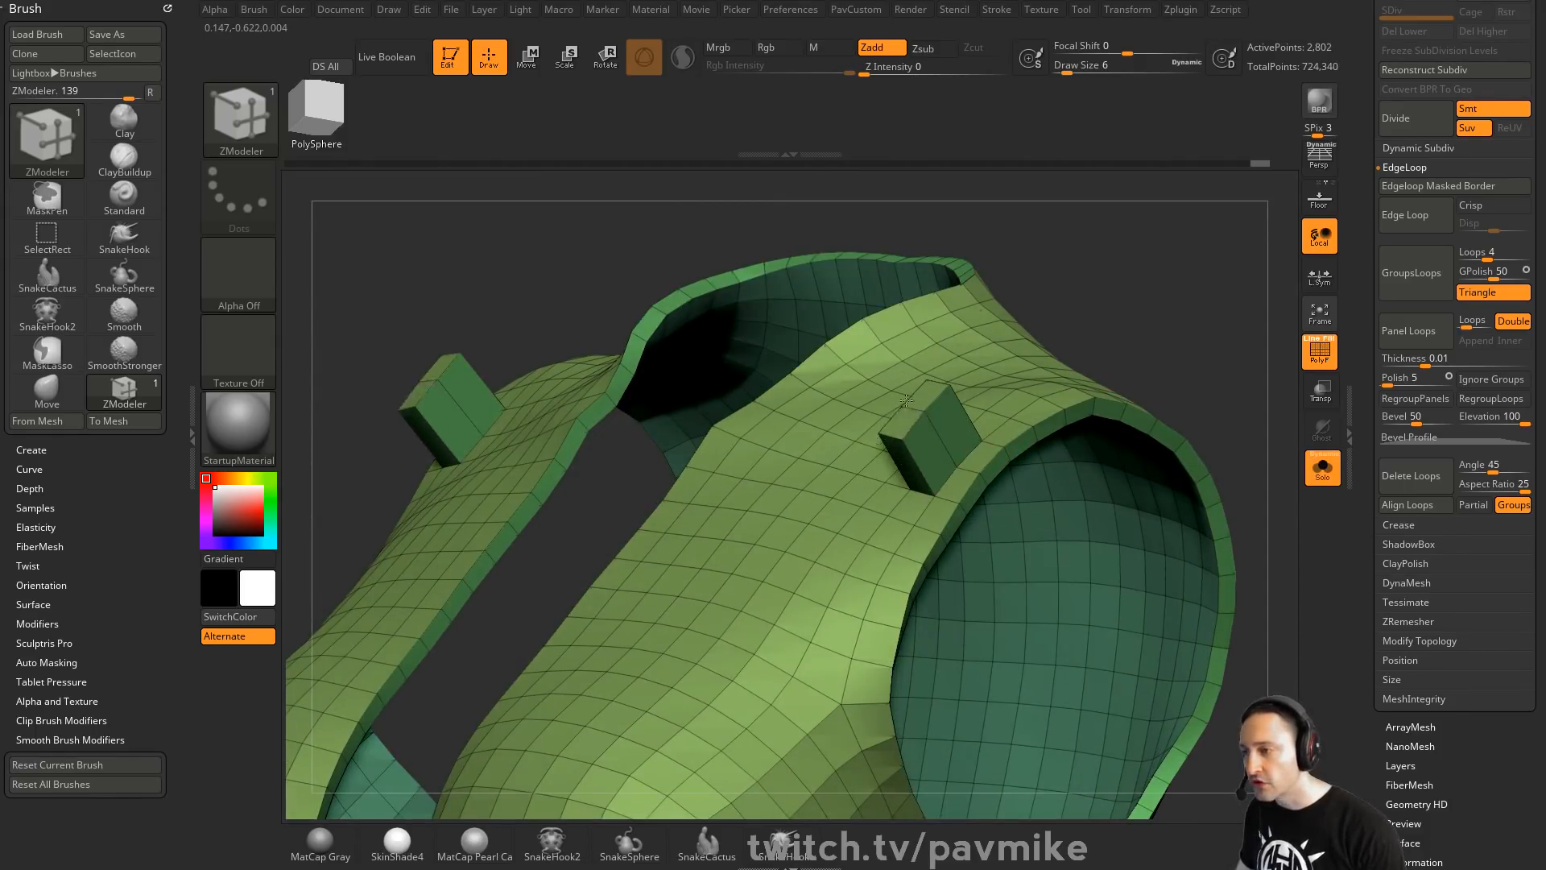
Push the extruded shoulder blocks back into the vest with QMesh to remove them
drag(952, 426, 926, 418)
drag(1108, 262, 1215, 335)
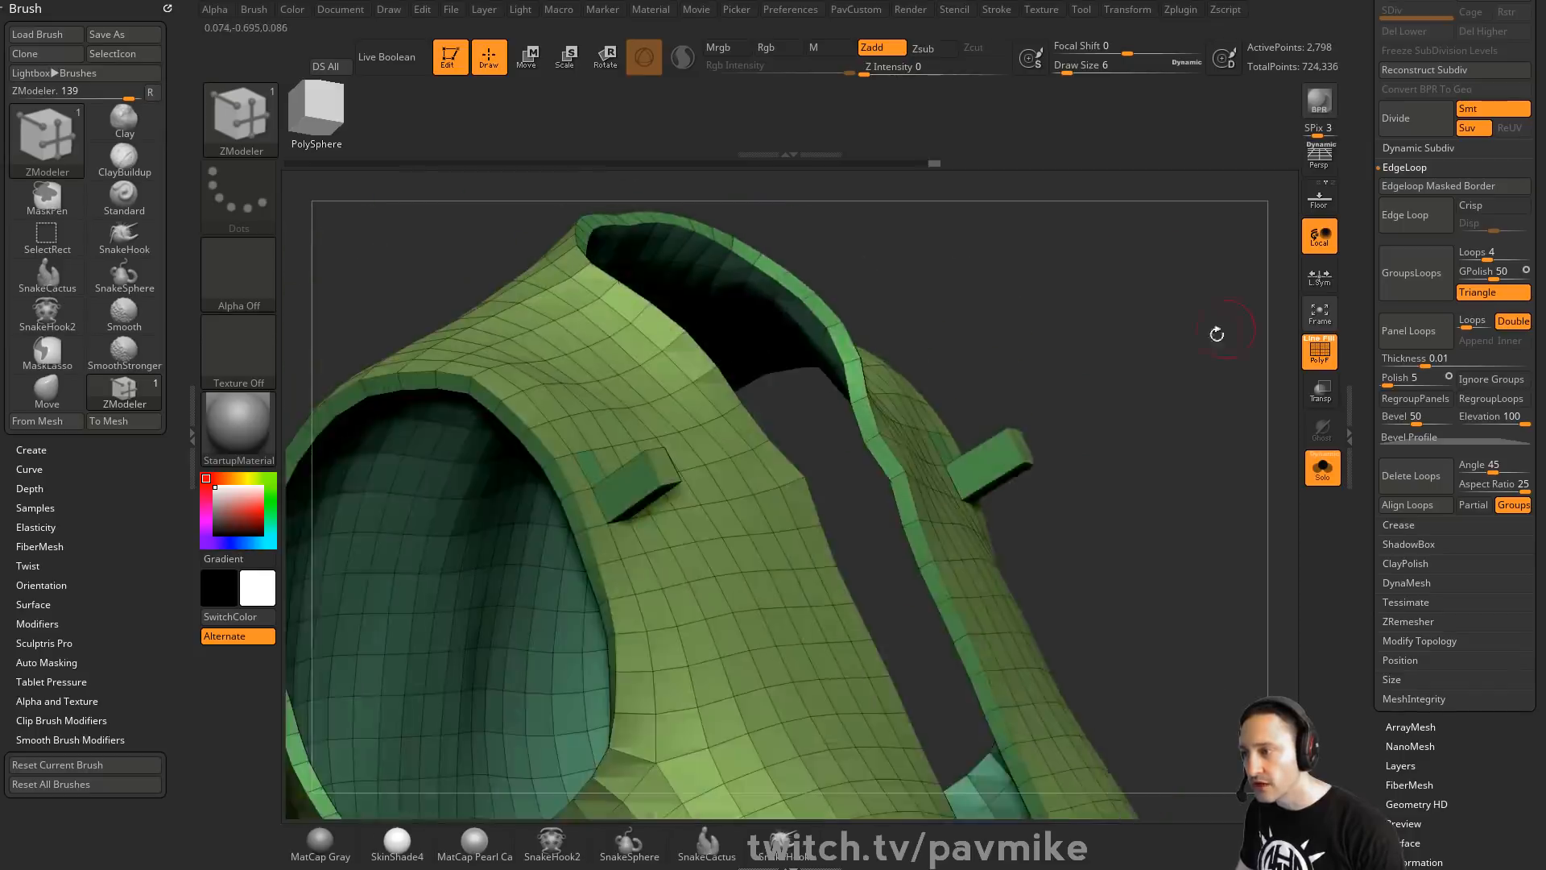
drag(998, 477, 1041, 447)
mouse_move(1216, 404)
mouse_down()
mouse_move(1132, 404)
mouse_move(1183, 348)
mouse_up()
key(ctrl)
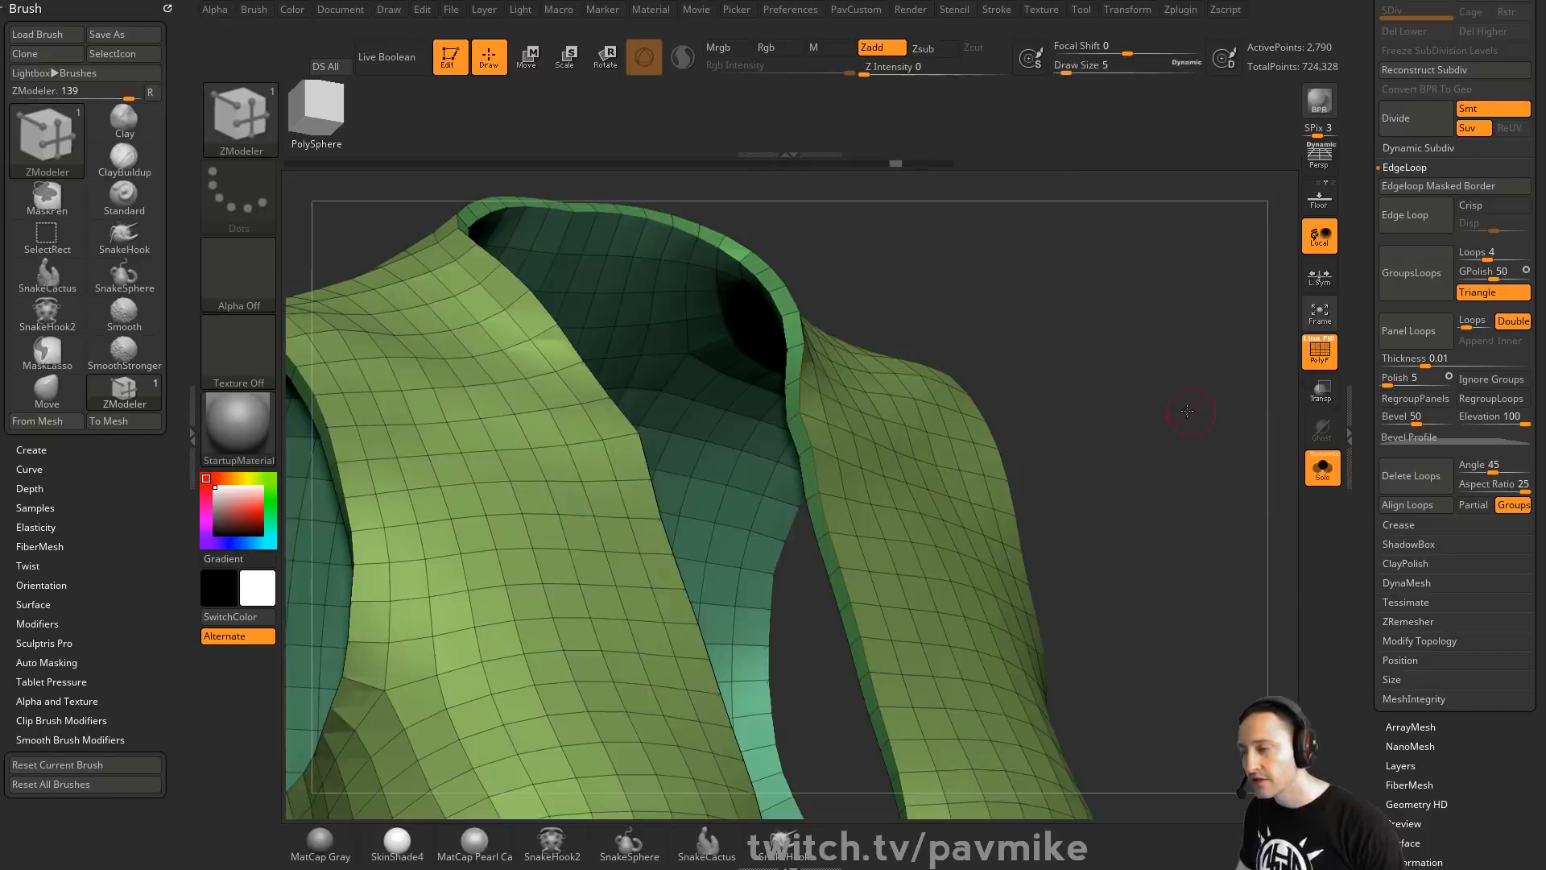
mouse_move(1173, 390)
mouse_down()
mouse_move(1154, 374)
mouse_move(1159, 404)
mouse_move(1154, 371)
mouse_move(1102, 384)
mouse_up()
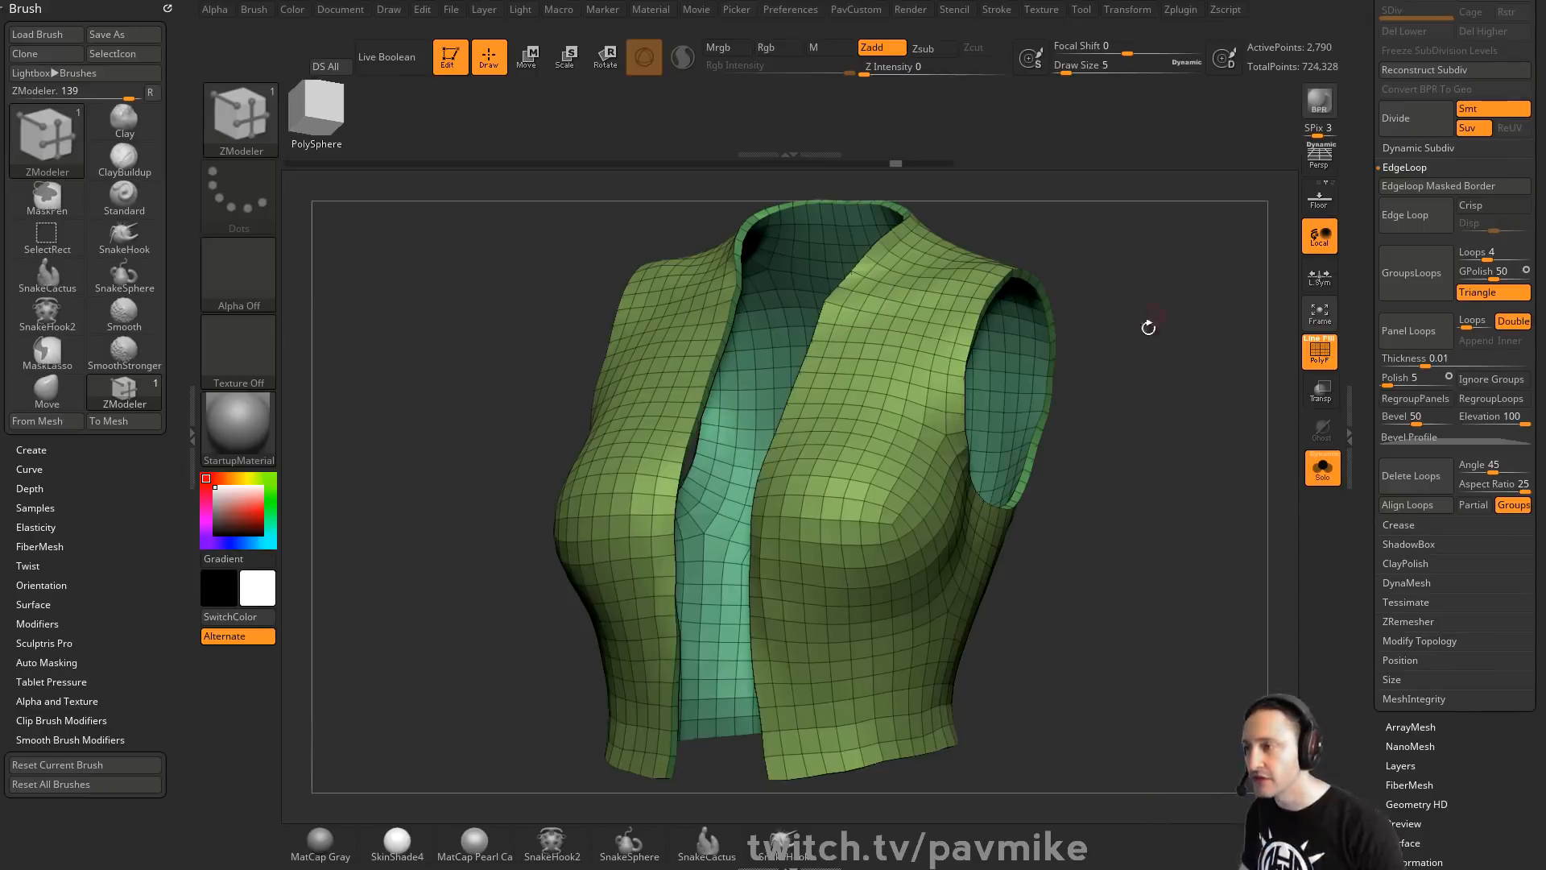
Set the draw size to 1 and inset the vest's outer polygroup using Inset, Polygroup All and Inset Region
shift+drag(1148, 327, 1075, 383)
key(s)
click(1143, 354)
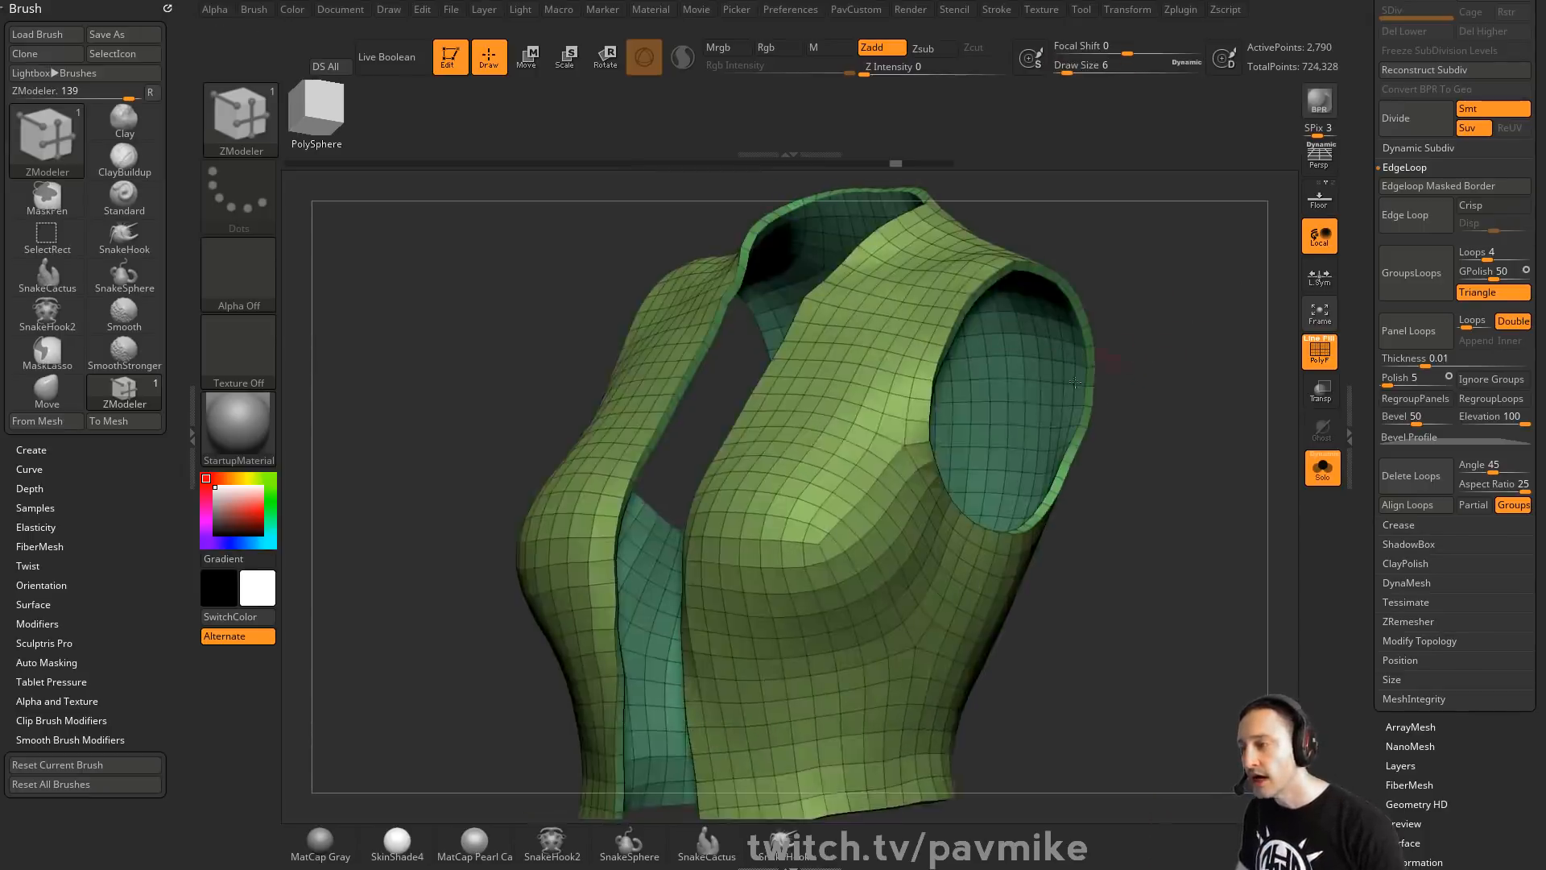
alt+drag(1233, 331, 1191, 346)
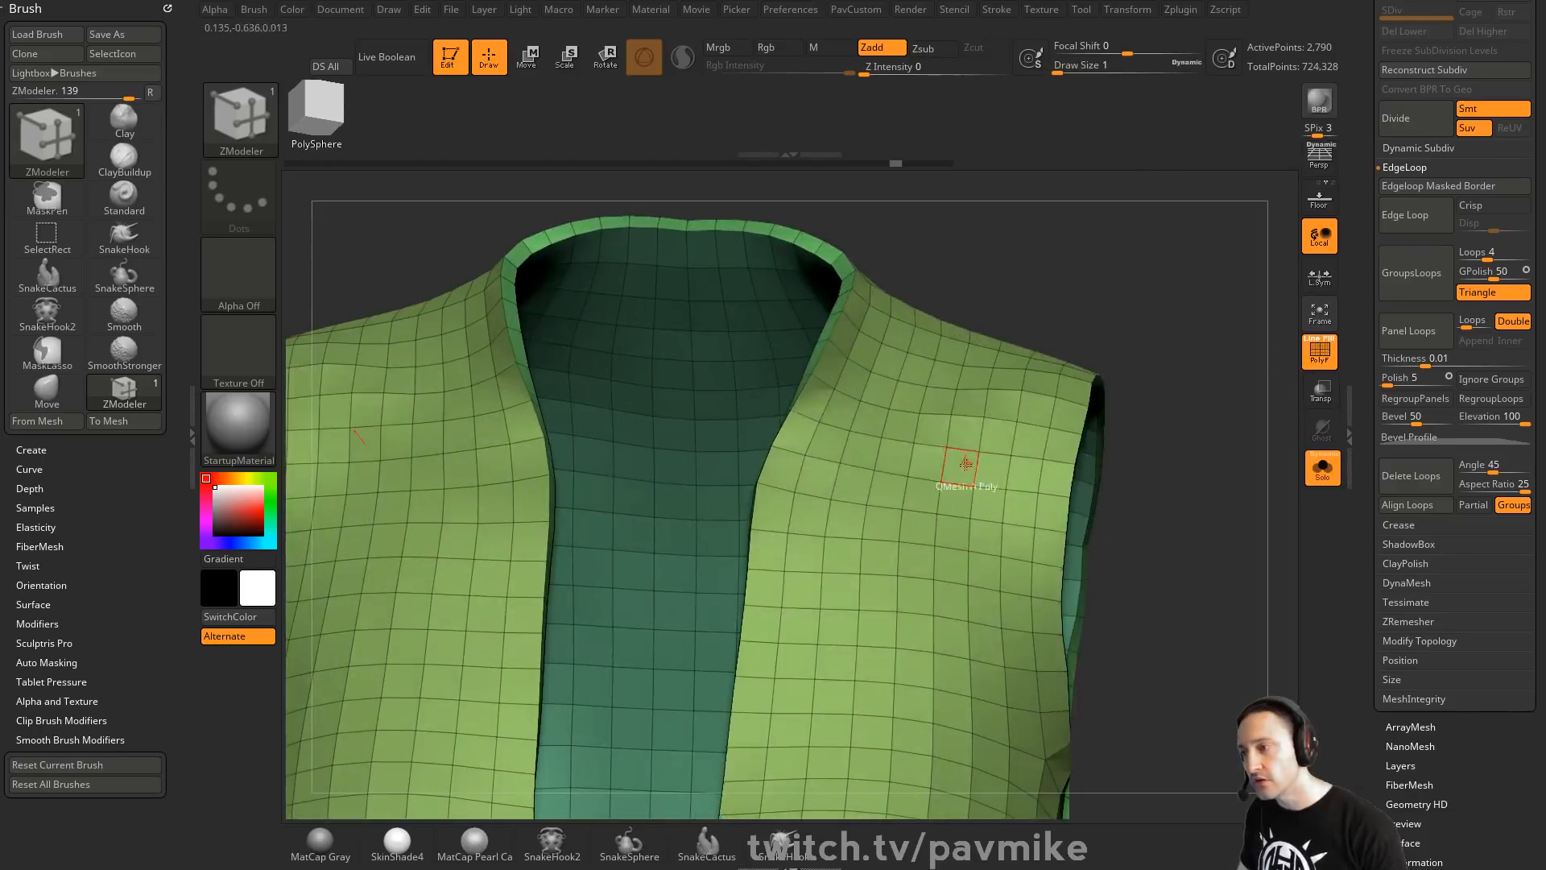
key(space)
click(942, 292)
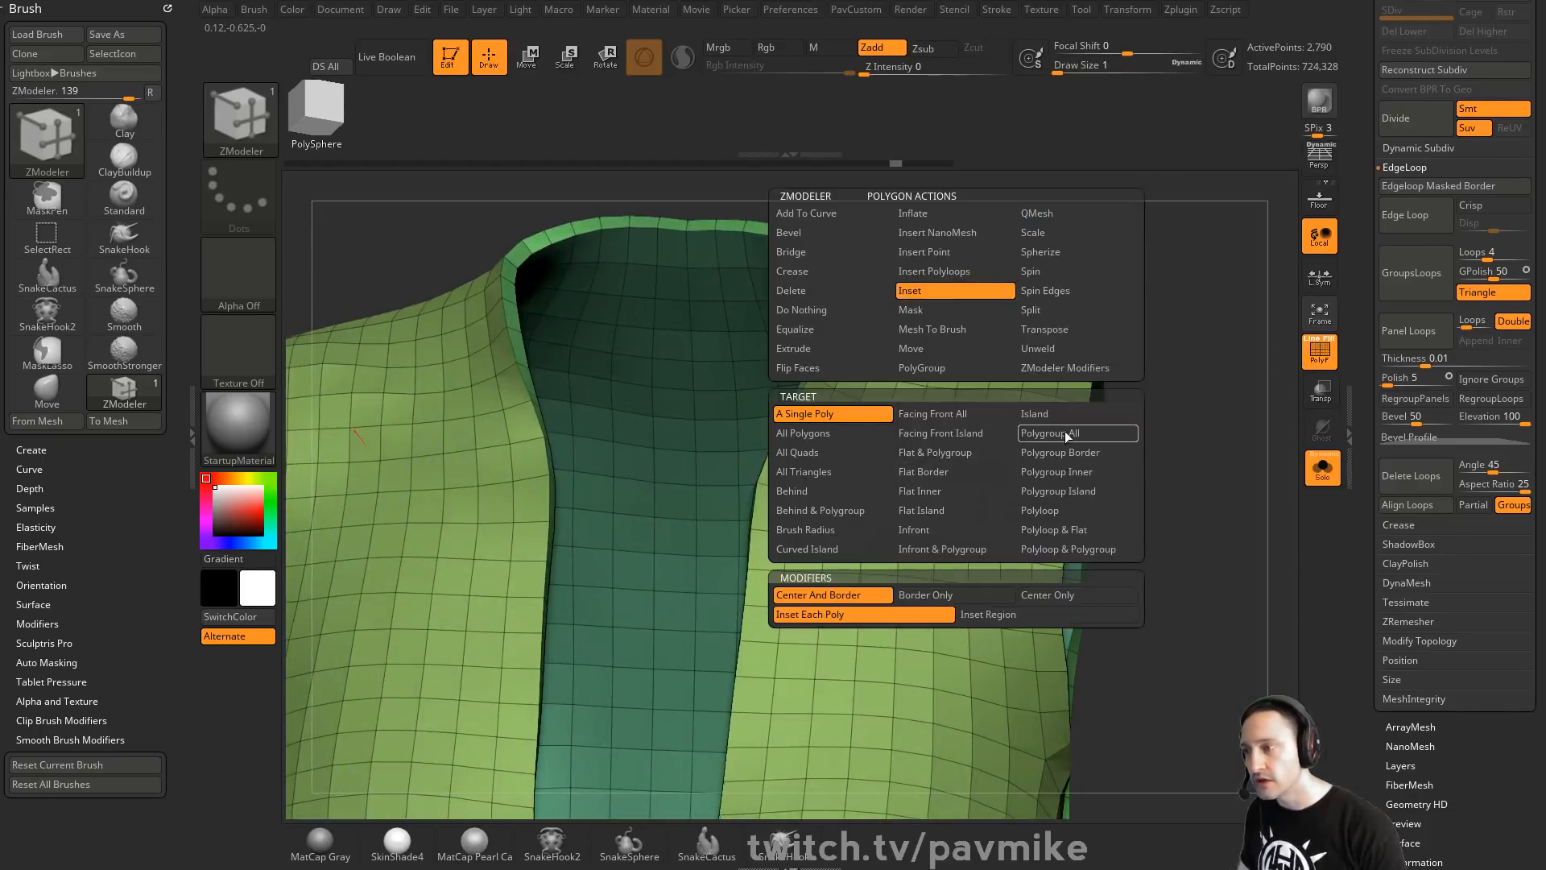
click(989, 616)
click(958, 415)
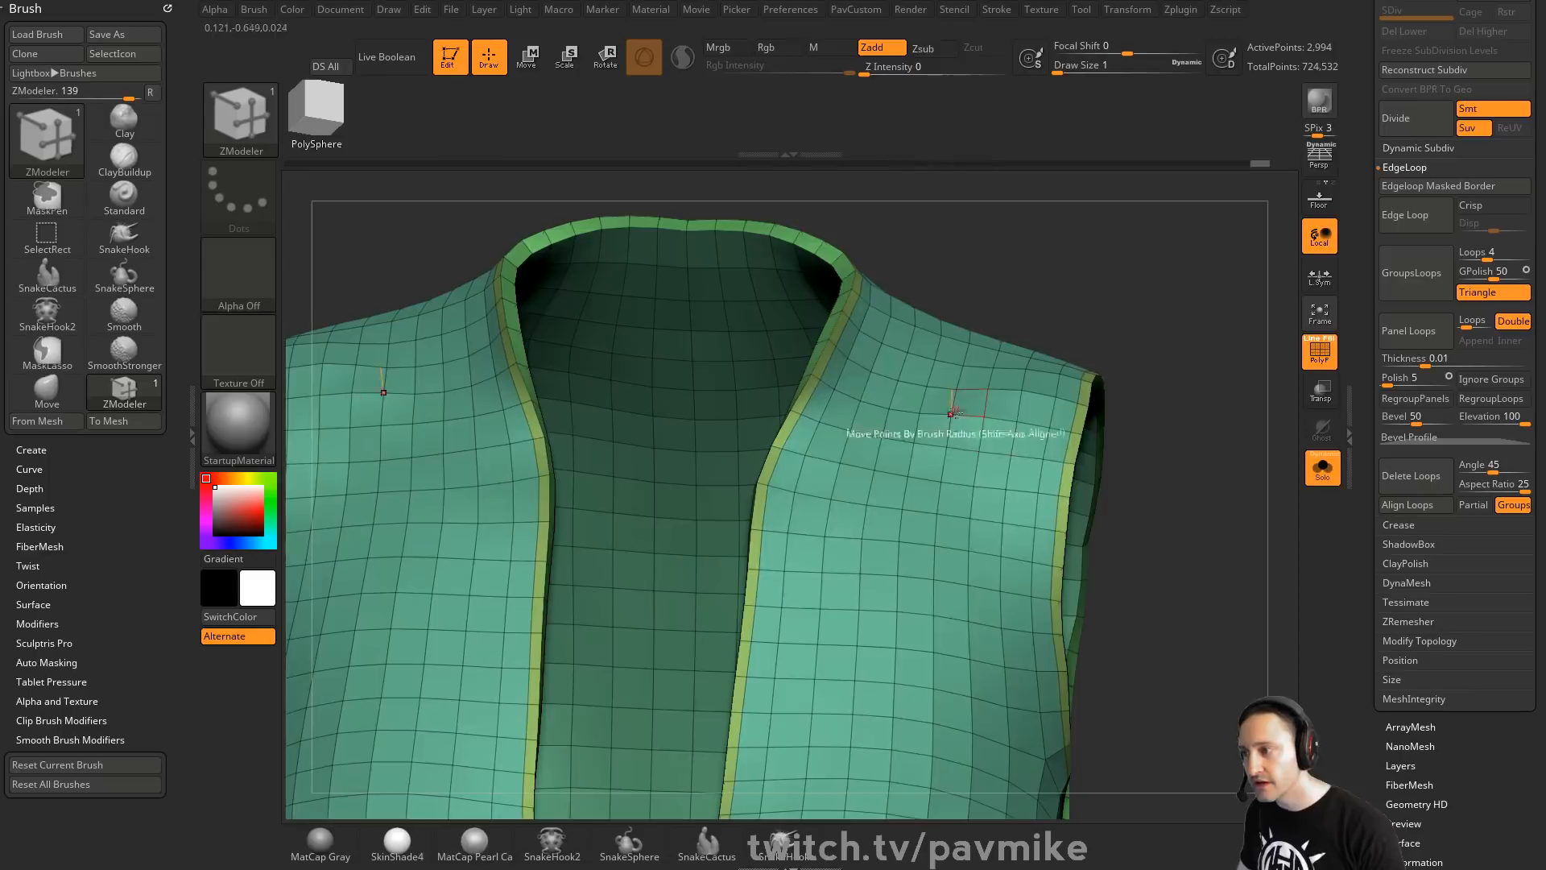
Extrude the vest's inset outer polygroup with QMesh and Polygroup All to form a stepped trim along the edges
key(space)
click(1070, 213)
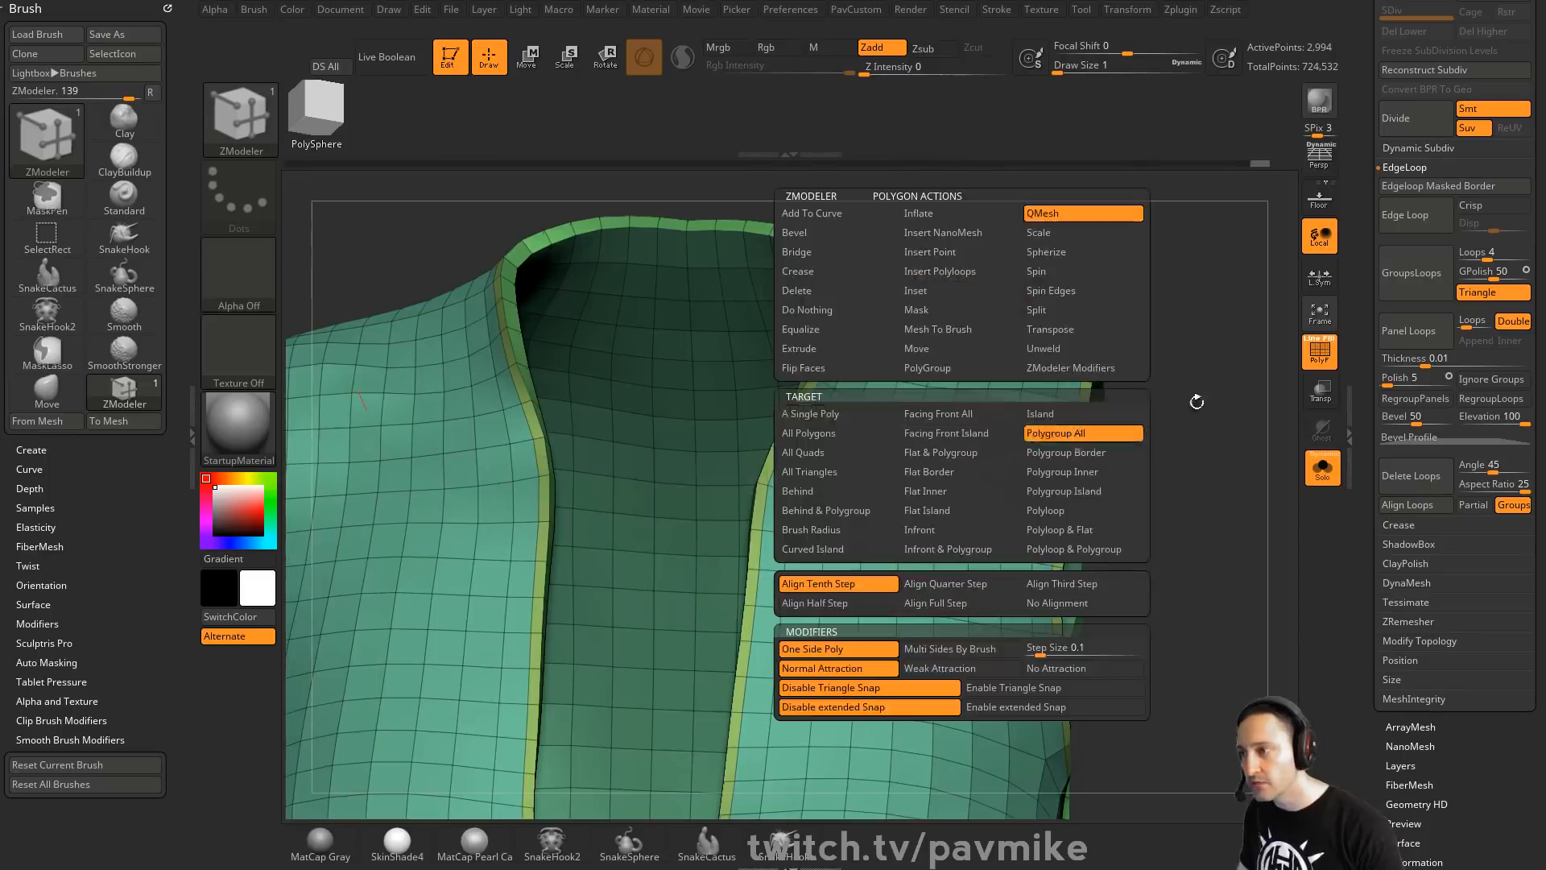
drag(1196, 402, 1115, 410)
drag(969, 422, 988, 393)
alt+drag(1143, 331, 896, 391)
mouse_move(1188, 429)
mouse_down()
mouse_move(1159, 403)
mouse_move(1210, 474)
mouse_move(1204, 395)
mouse_move(1180, 392)
mouse_move(1198, 392)
mouse_up()
Hide the vest's polyframe and set the crease tolerance to 54
click(1318, 351)
key(2)
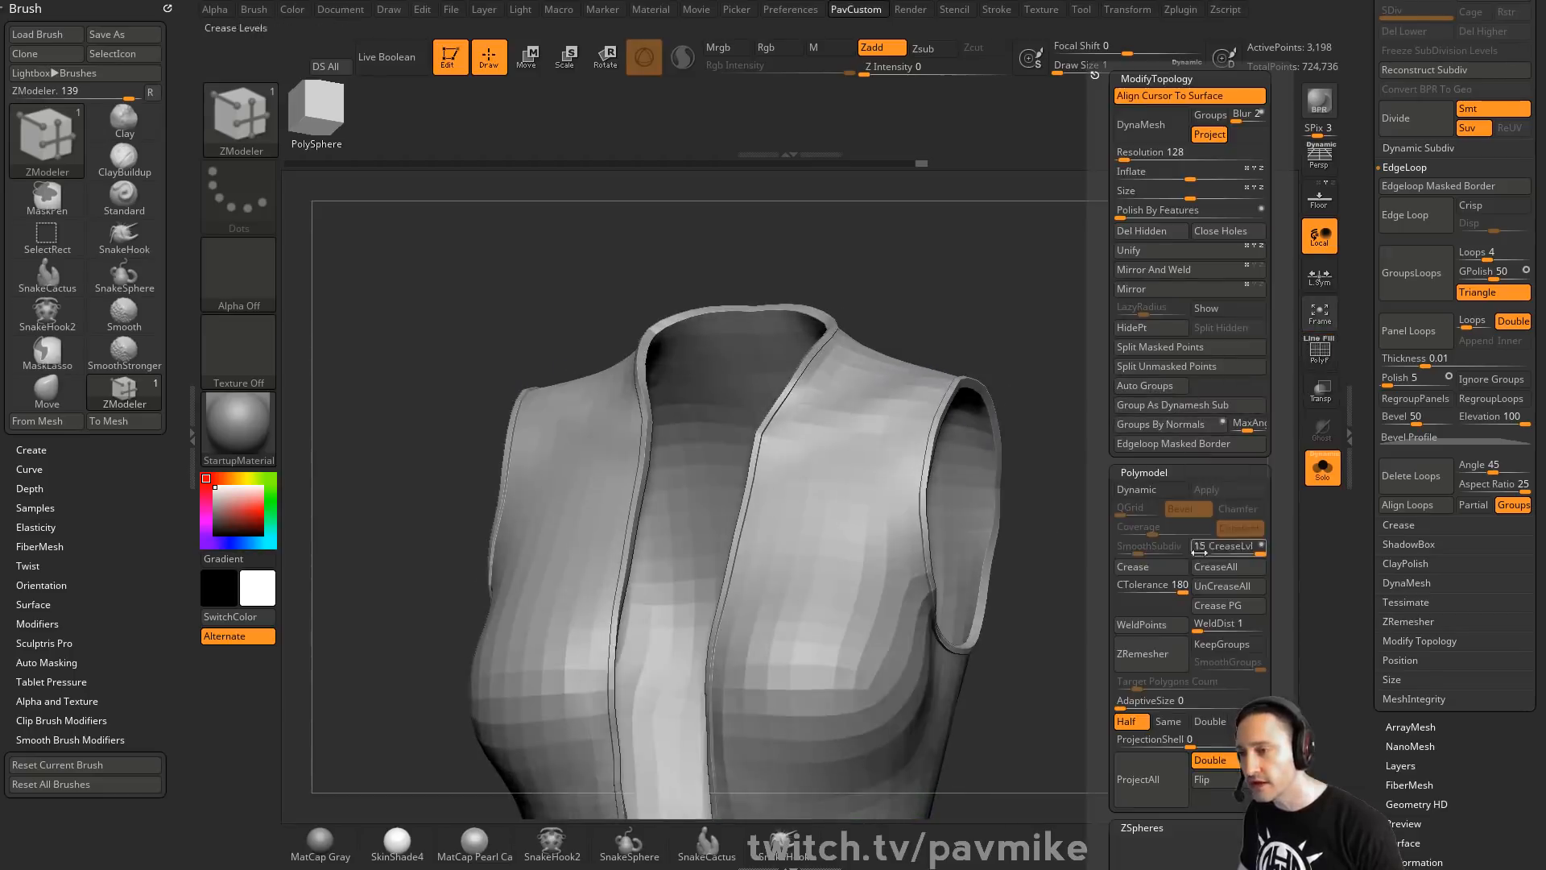
drag(1176, 578, 1148, 580)
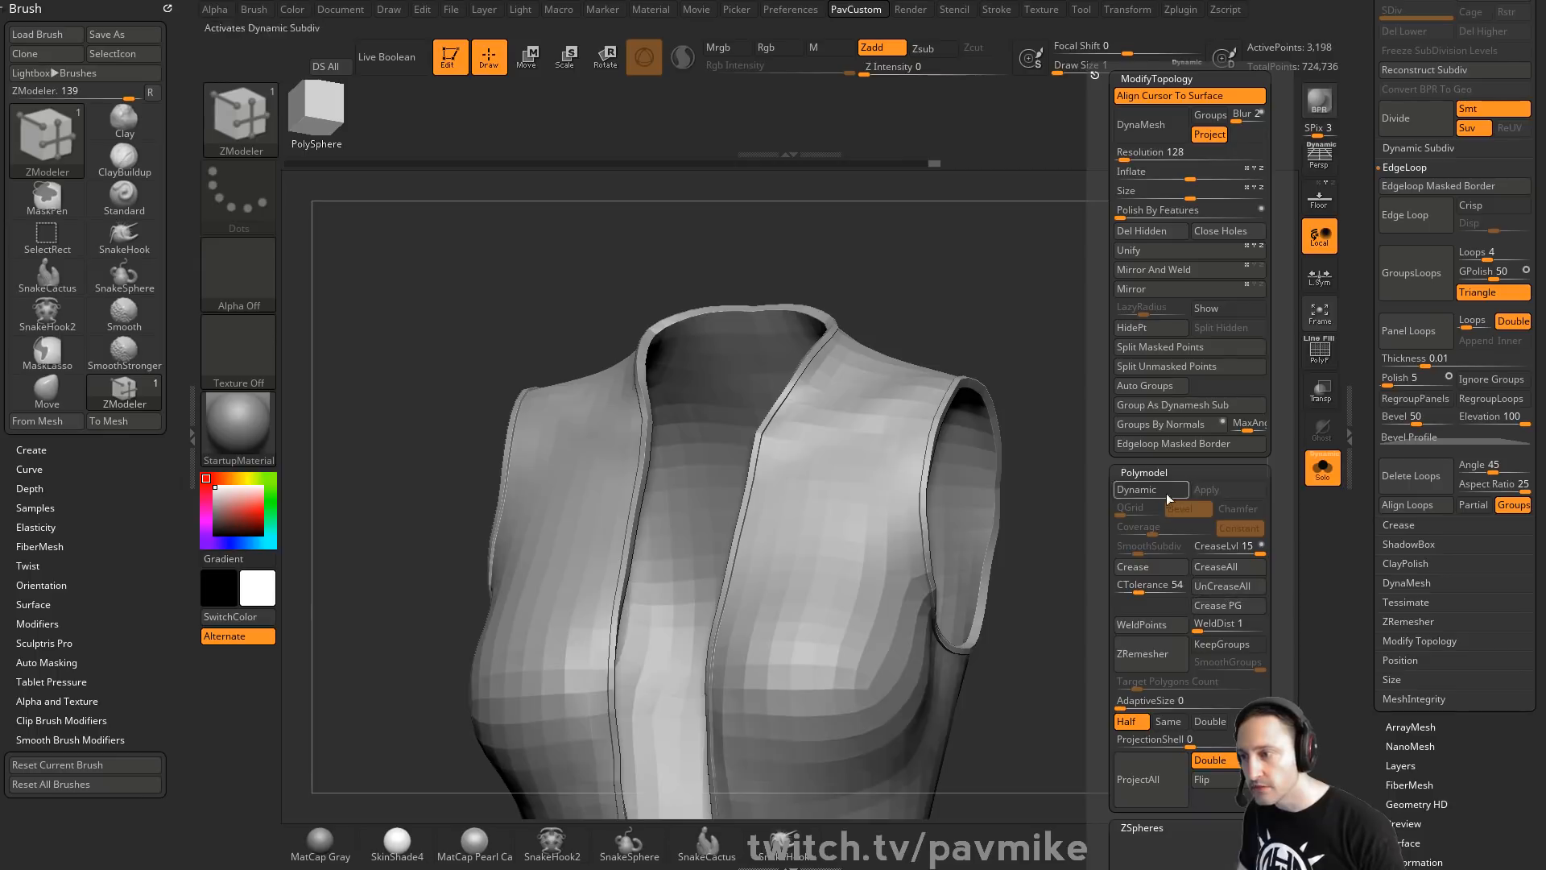
Enable dynamic subdivision on the vest and preview it with CreaseLvl 2 and SmoothSubdiv 4
click(1166, 492)
drag(1208, 554, 1204, 554)
drag(1139, 552, 1151, 553)
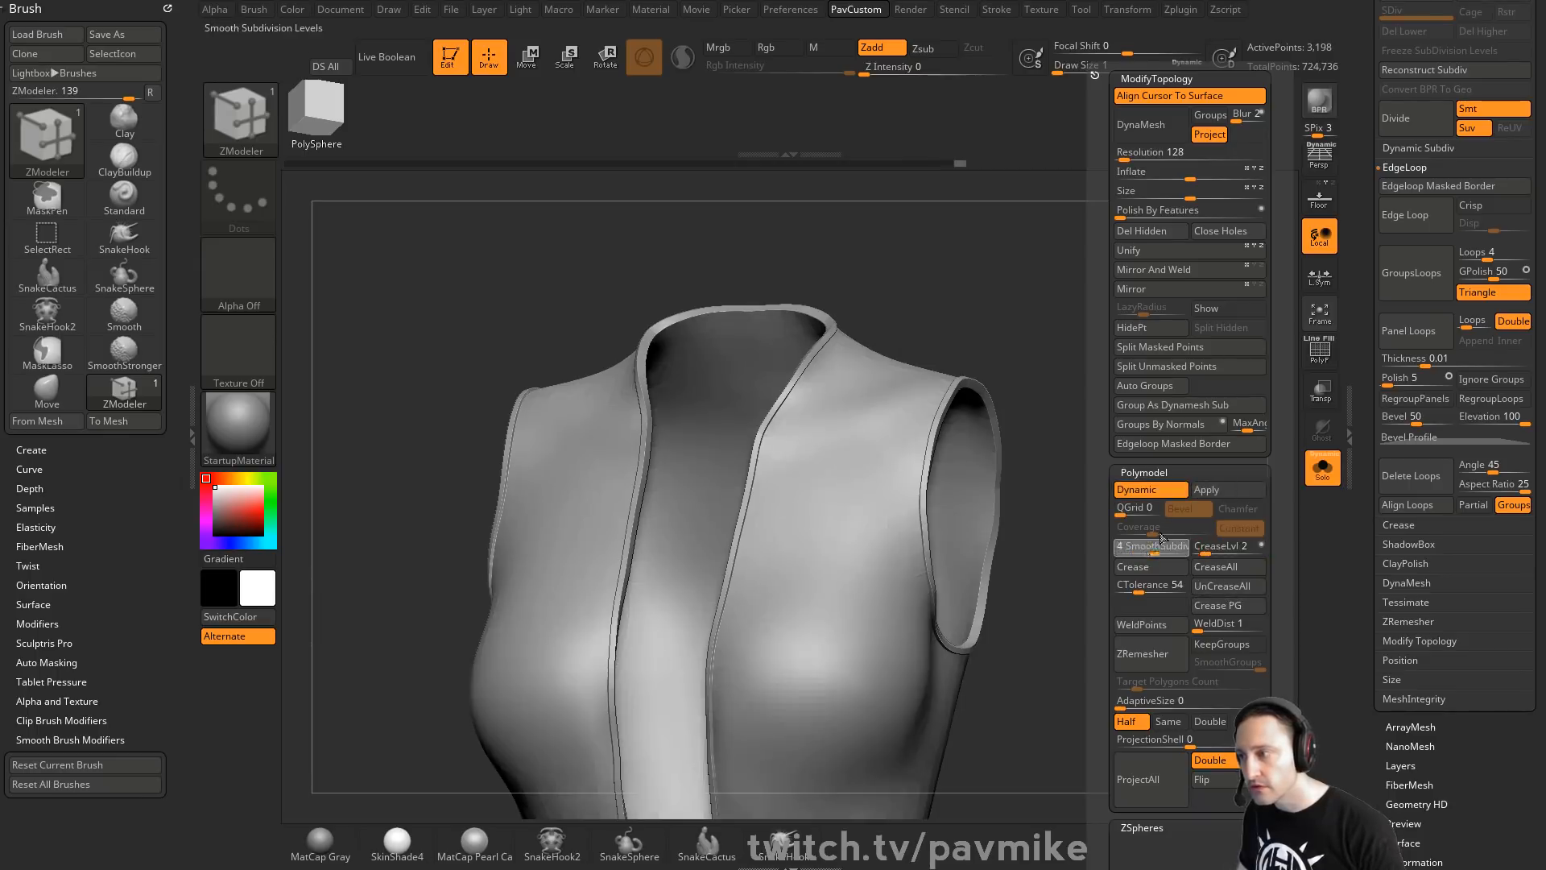
drag(1138, 345, 1170, 404)
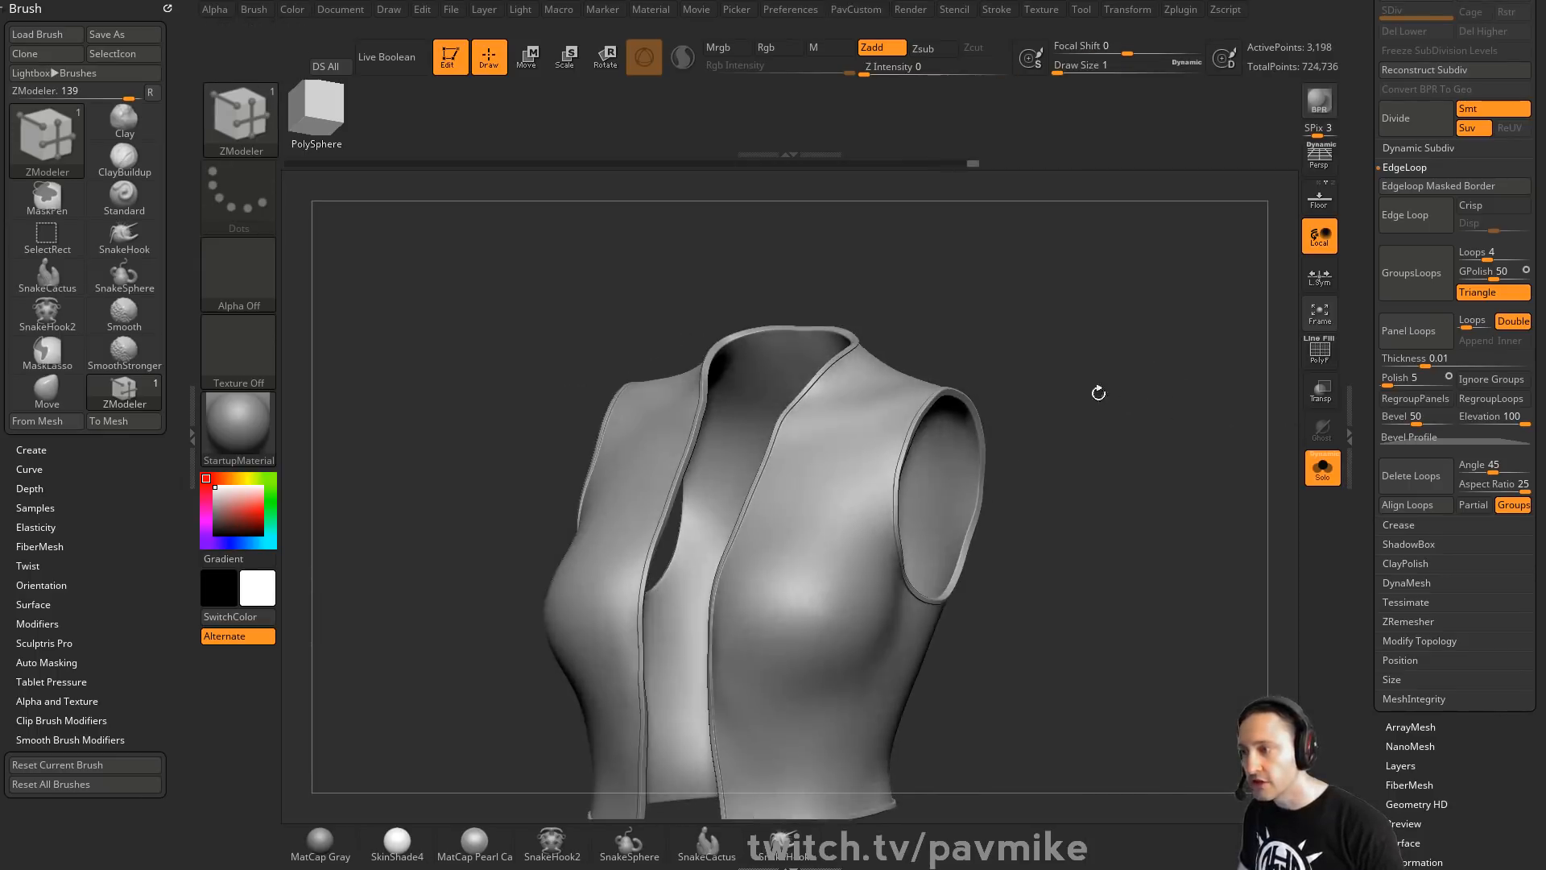
key(ctrl)
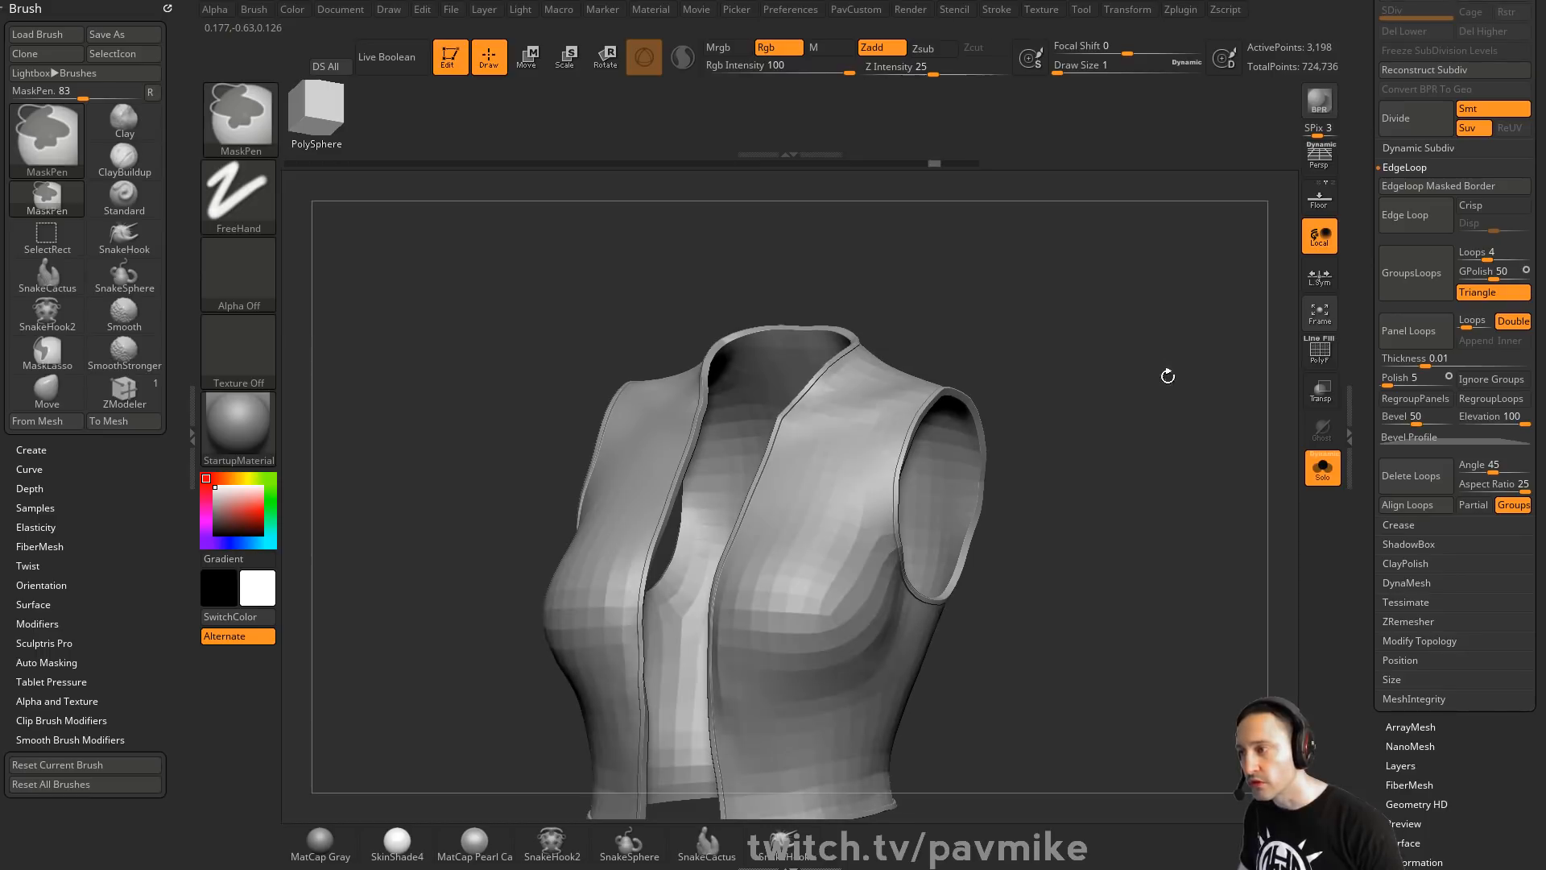
Undo the vest's trim extrusion and inset, show the polyframe, and inset the outer polygroup again at draw size 5
mouse_move(1168, 376)
shift+mouse_down()
mouse_move(1198, 375)
mouse_move(1142, 394)
mouse_move(1160, 389)
mouse_move(1158, 365)
shift+mouse_up()
click(1319, 351)
key(s)
click(1111, 385)
key(ctrl+z)
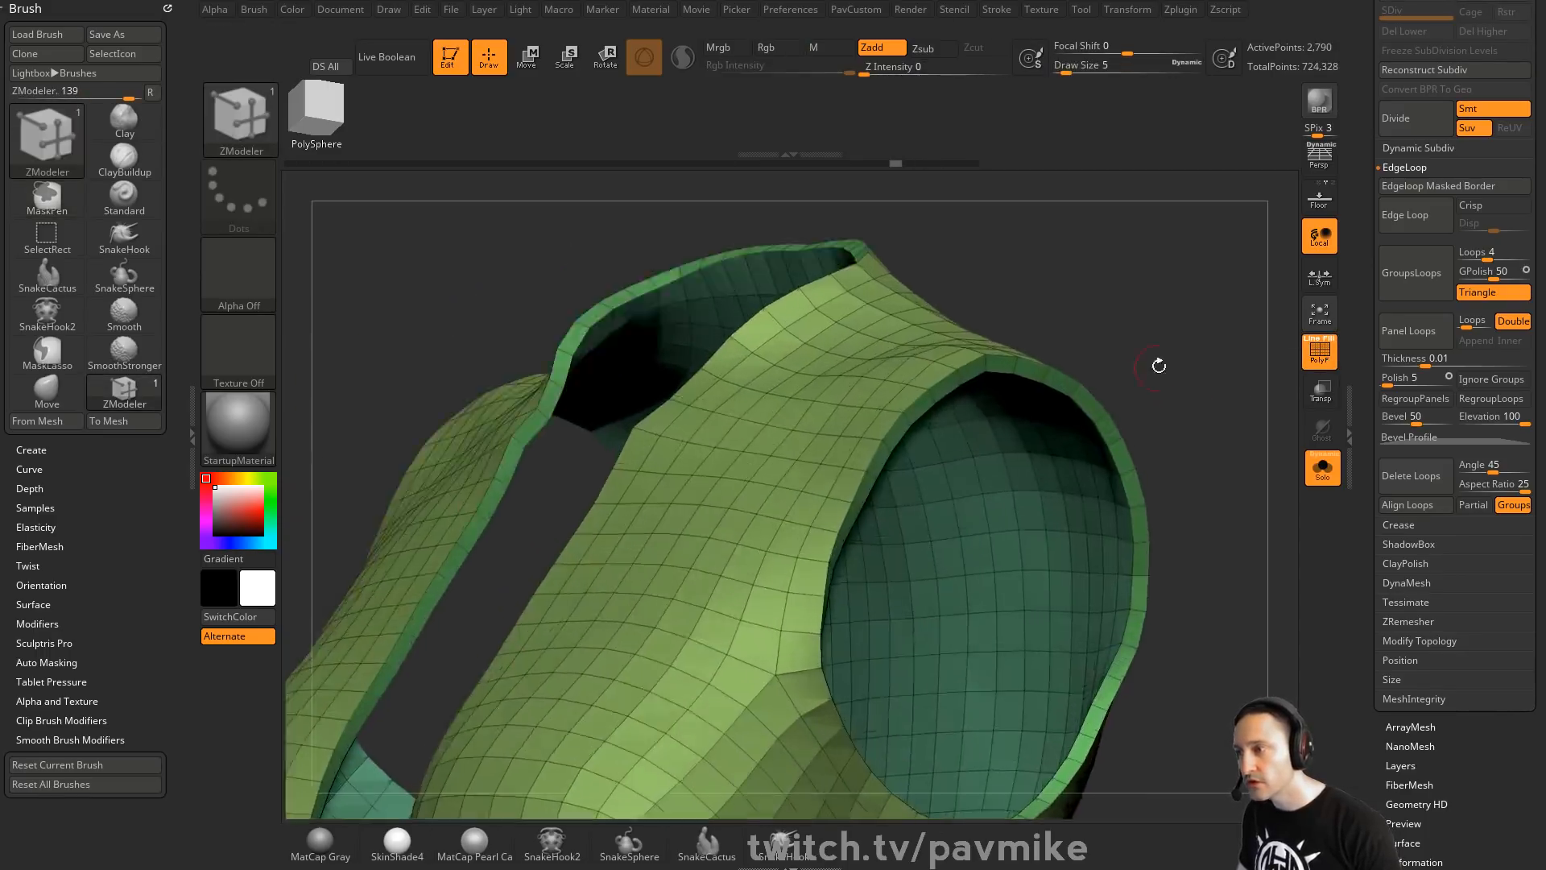
key(space)
drag(1150, 423, 1051, 390)
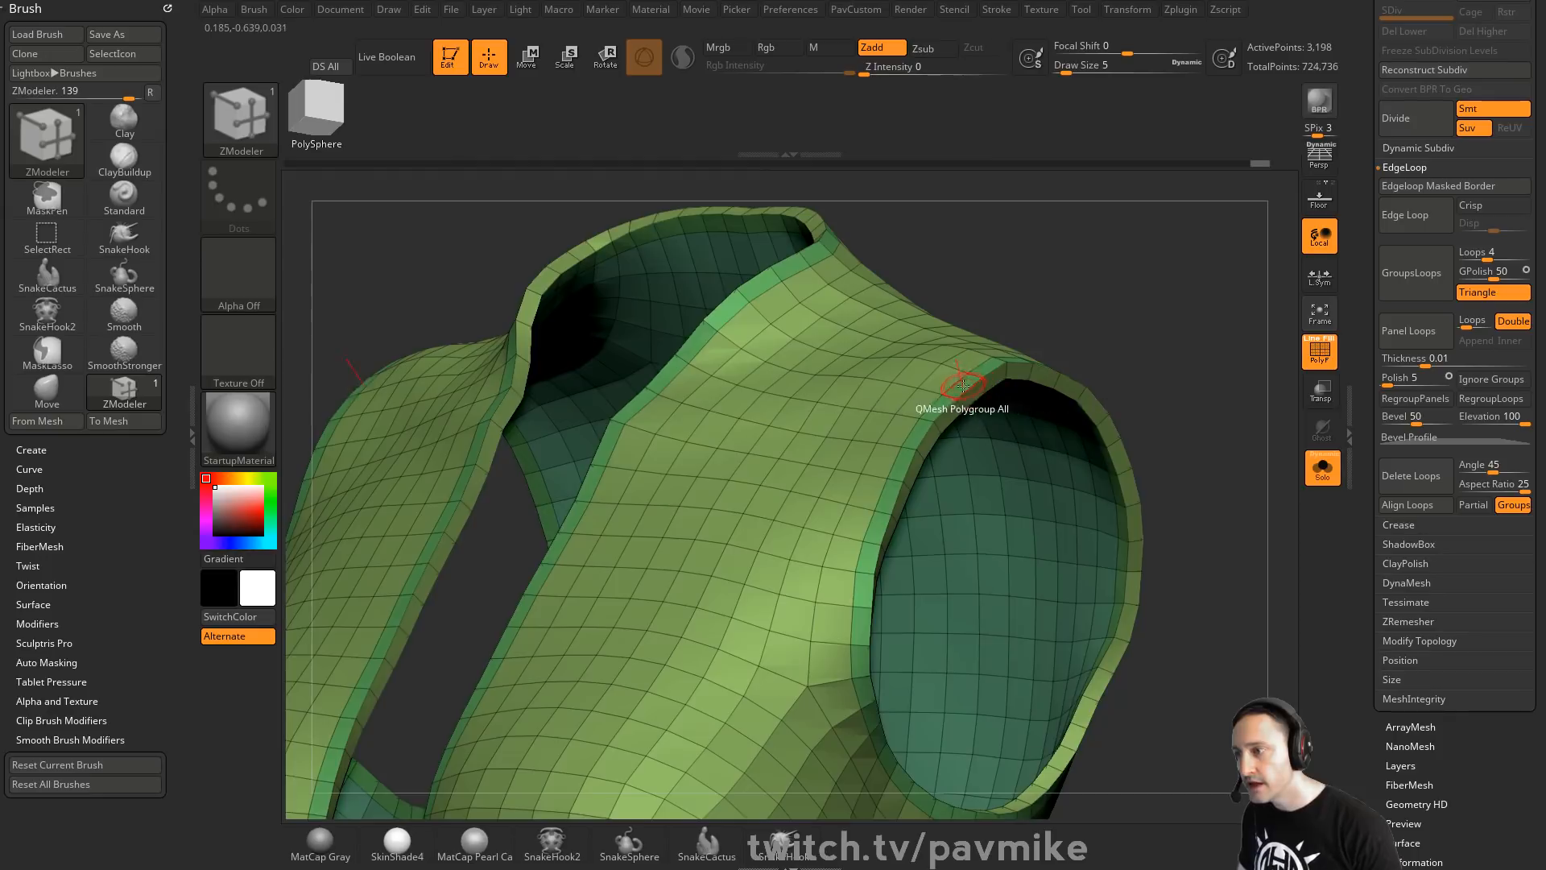
Extrude the trim around the vest's armholes and front edges using QMesh with the Polygroup Island target
click(963, 387)
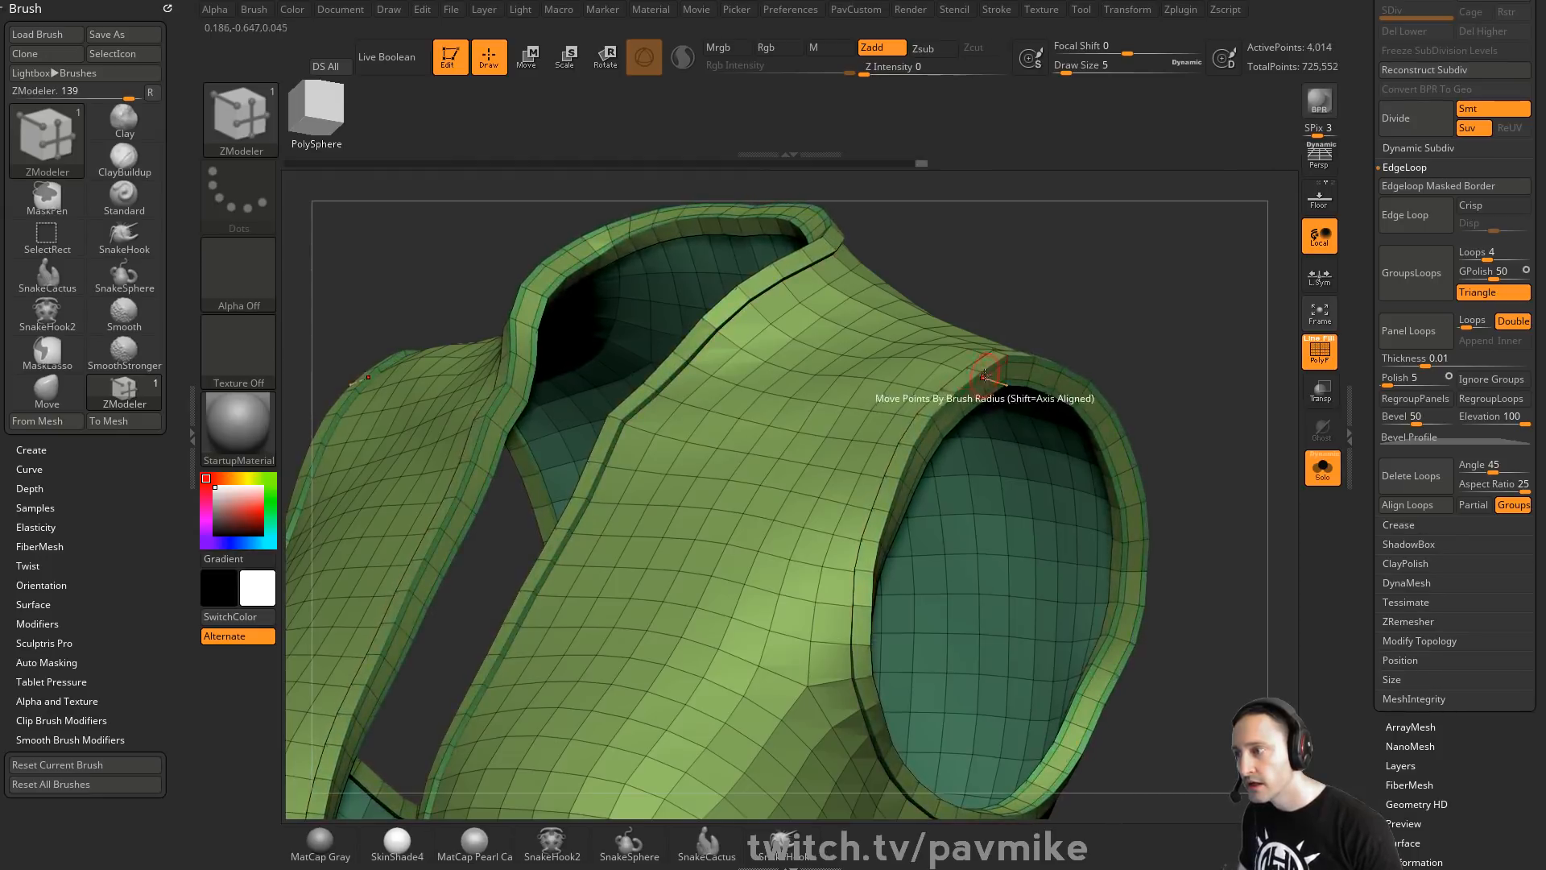
key(ctrl+z)
key(space)
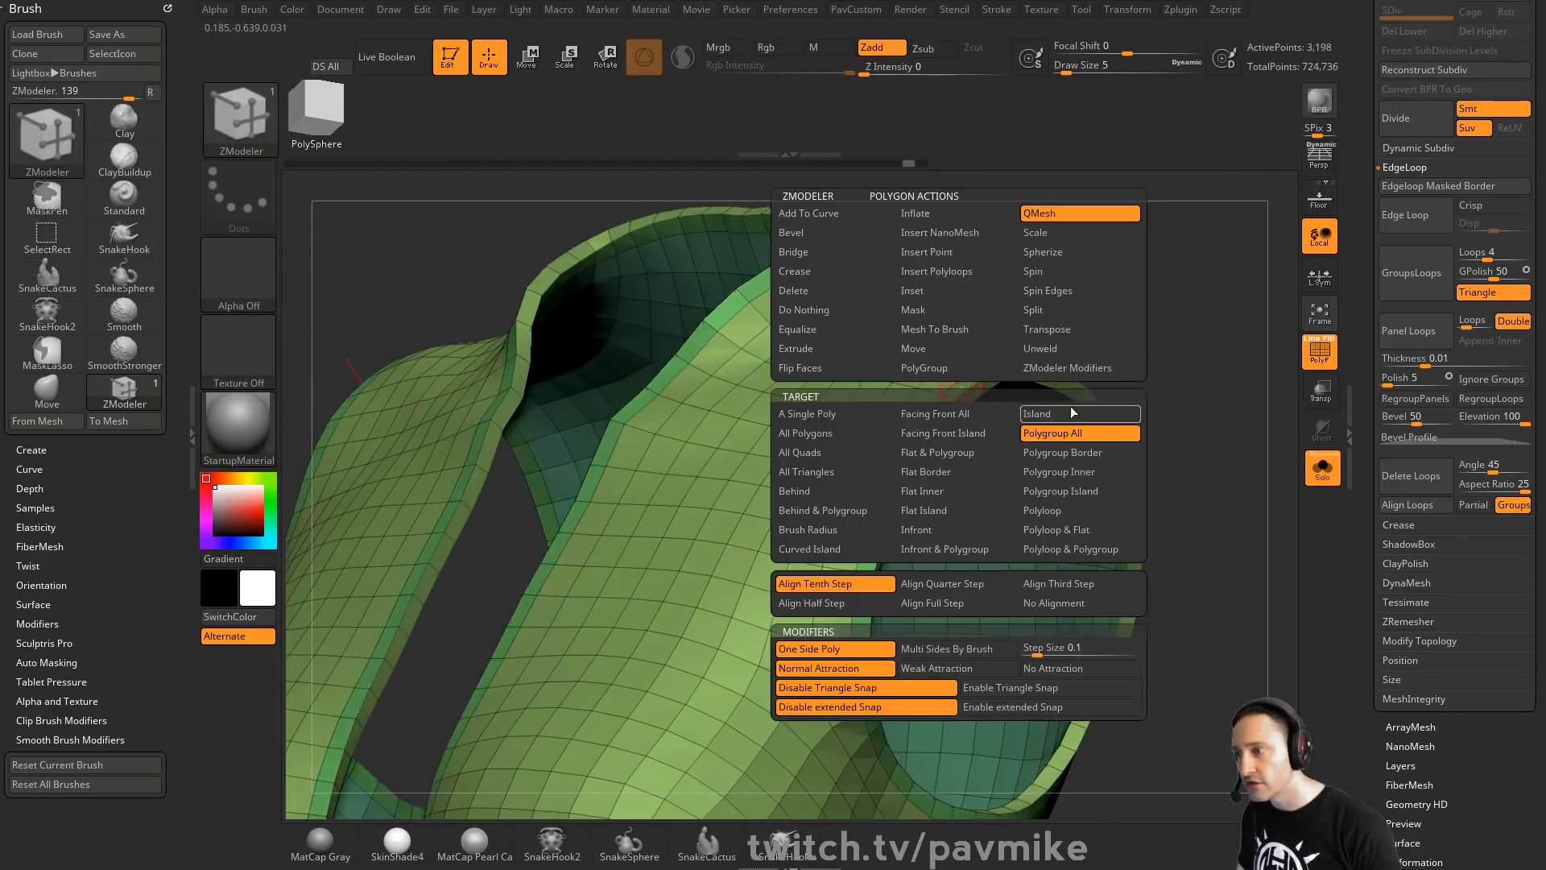
click(1051, 471)
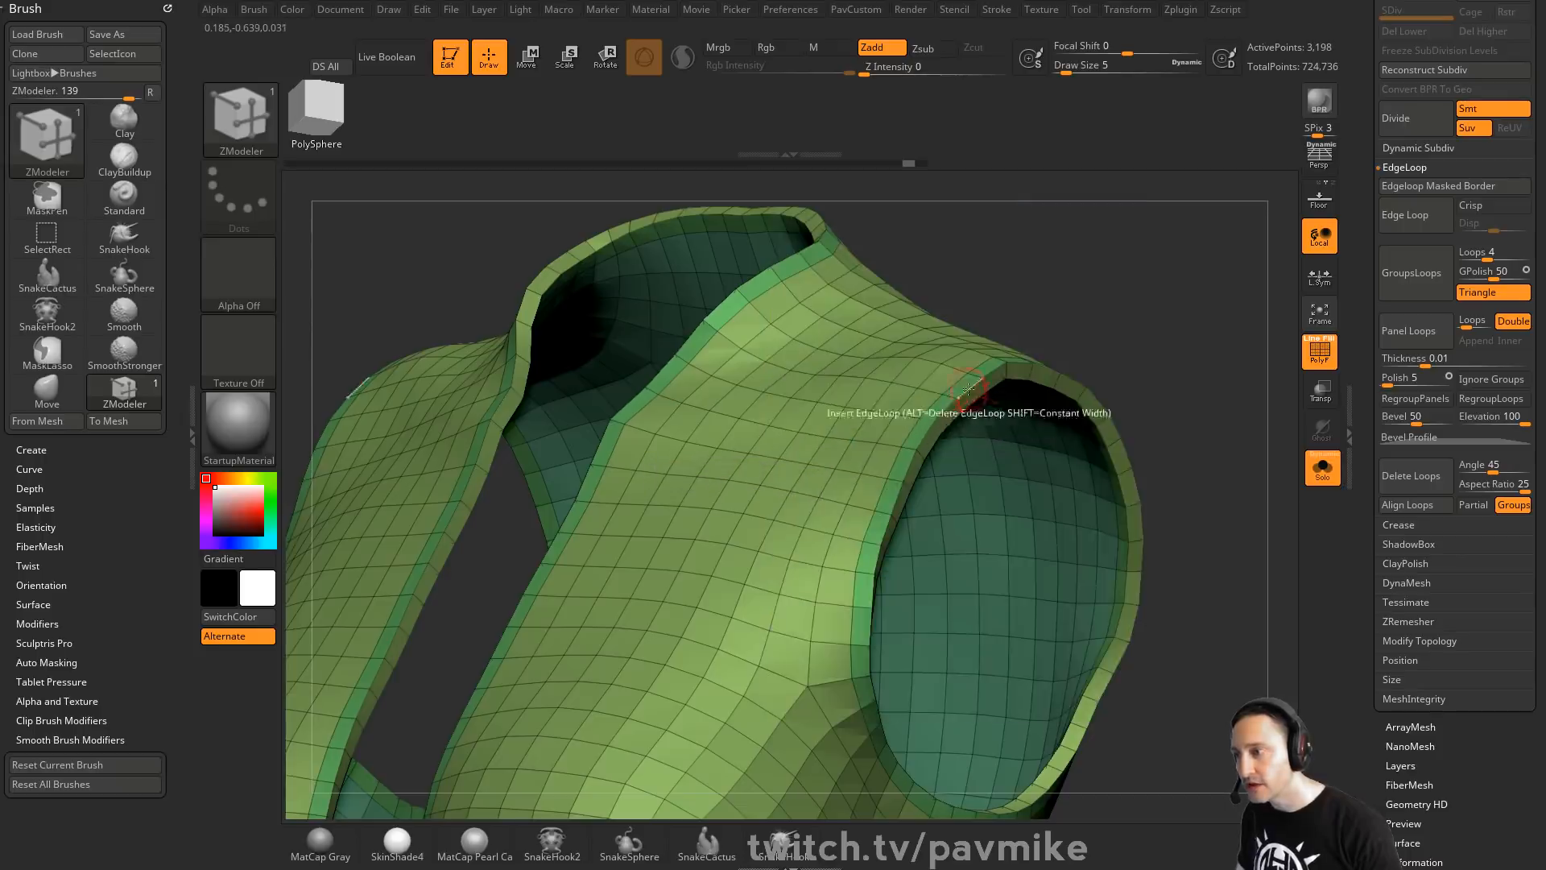
click(957, 375)
drag(1063, 291, 1155, 318)
click(703, 317)
drag(1151, 419, 1080, 443)
right_drag(1079, 443, 1125, 394)
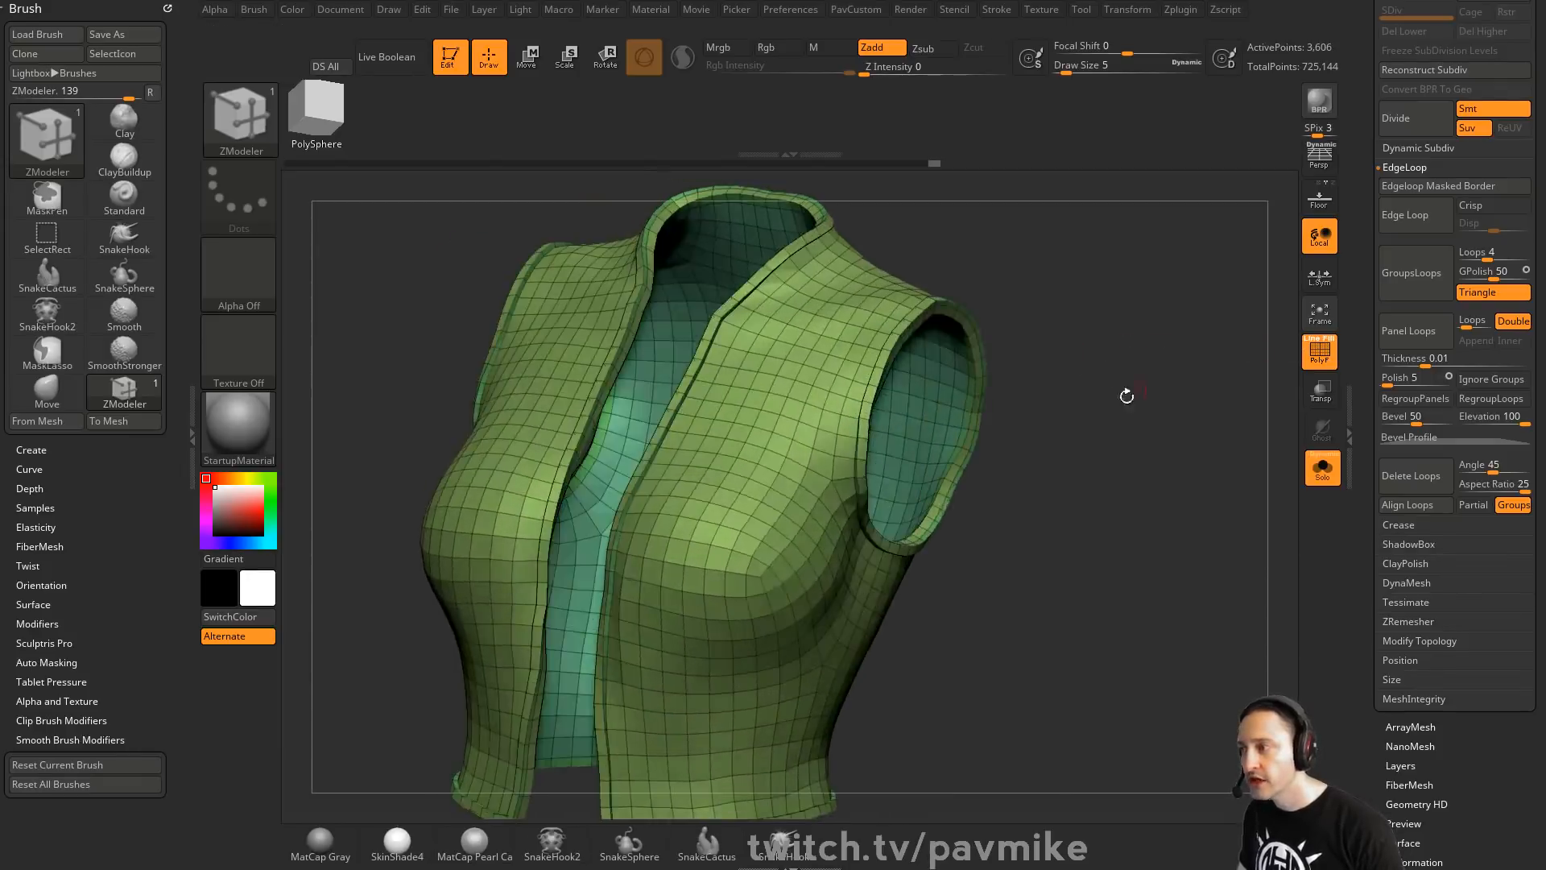
Crease the vest's hard edges, hide the polyframe, and preview the trim with dynamic subdivision before turning it off
key(space)
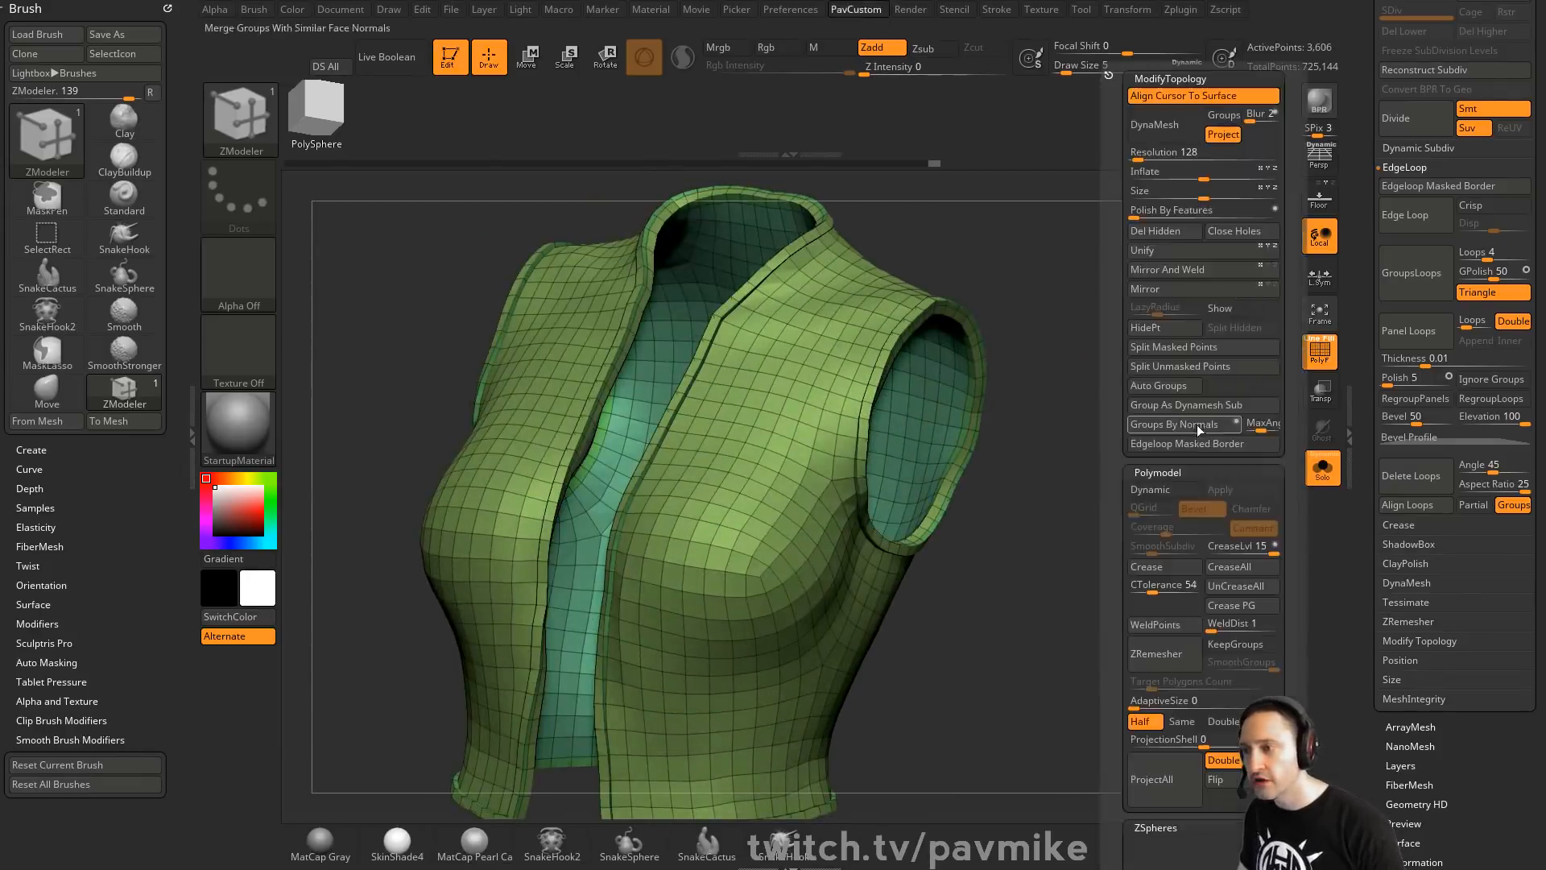
click(1146, 566)
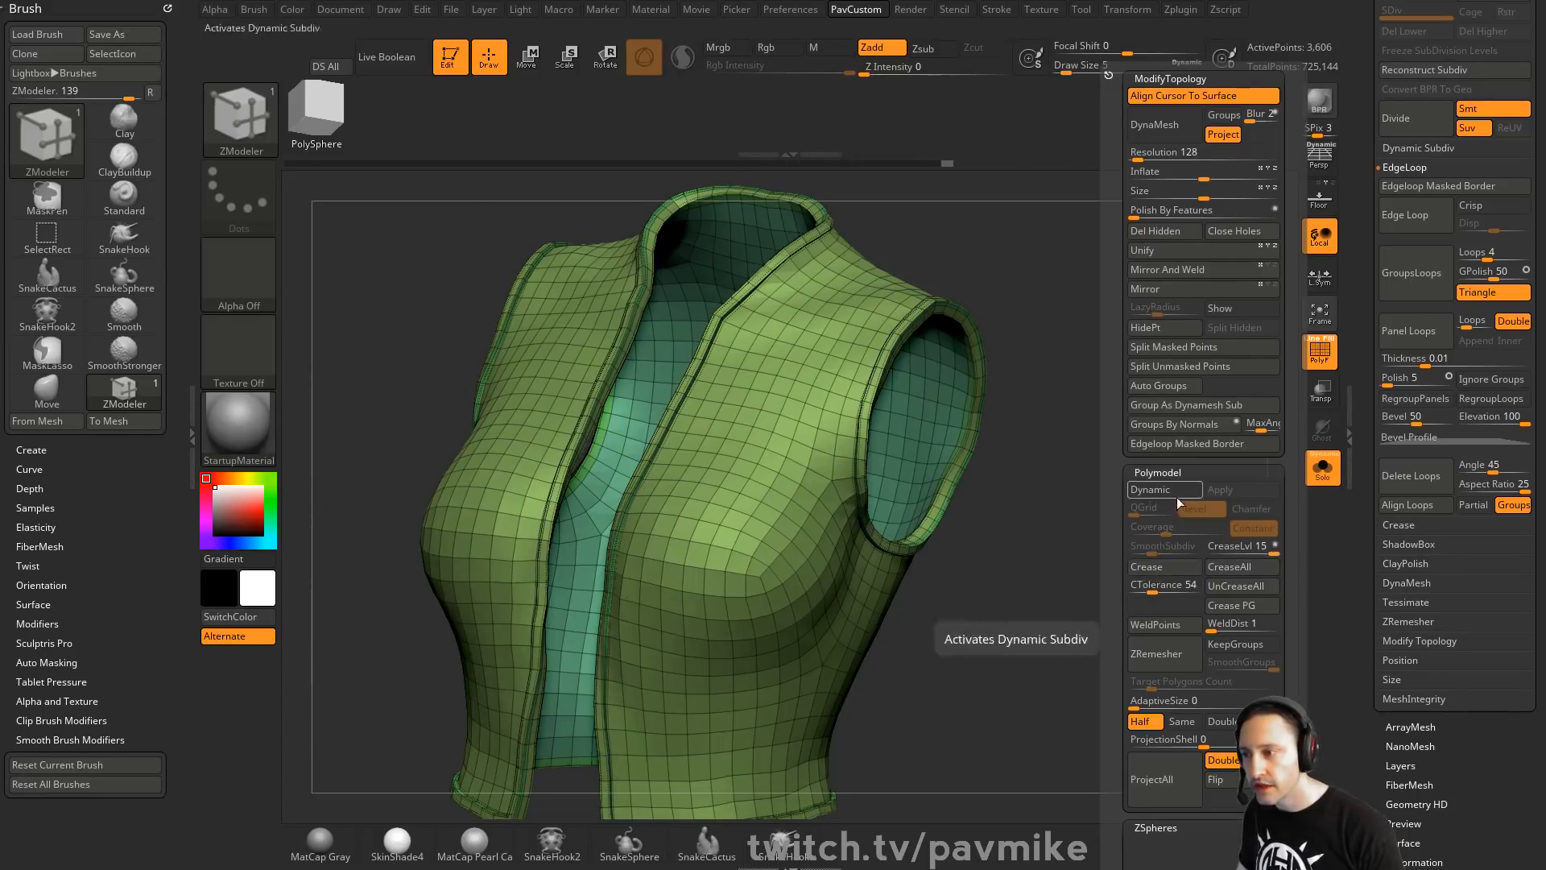
click(1149, 489)
key(shift+f)
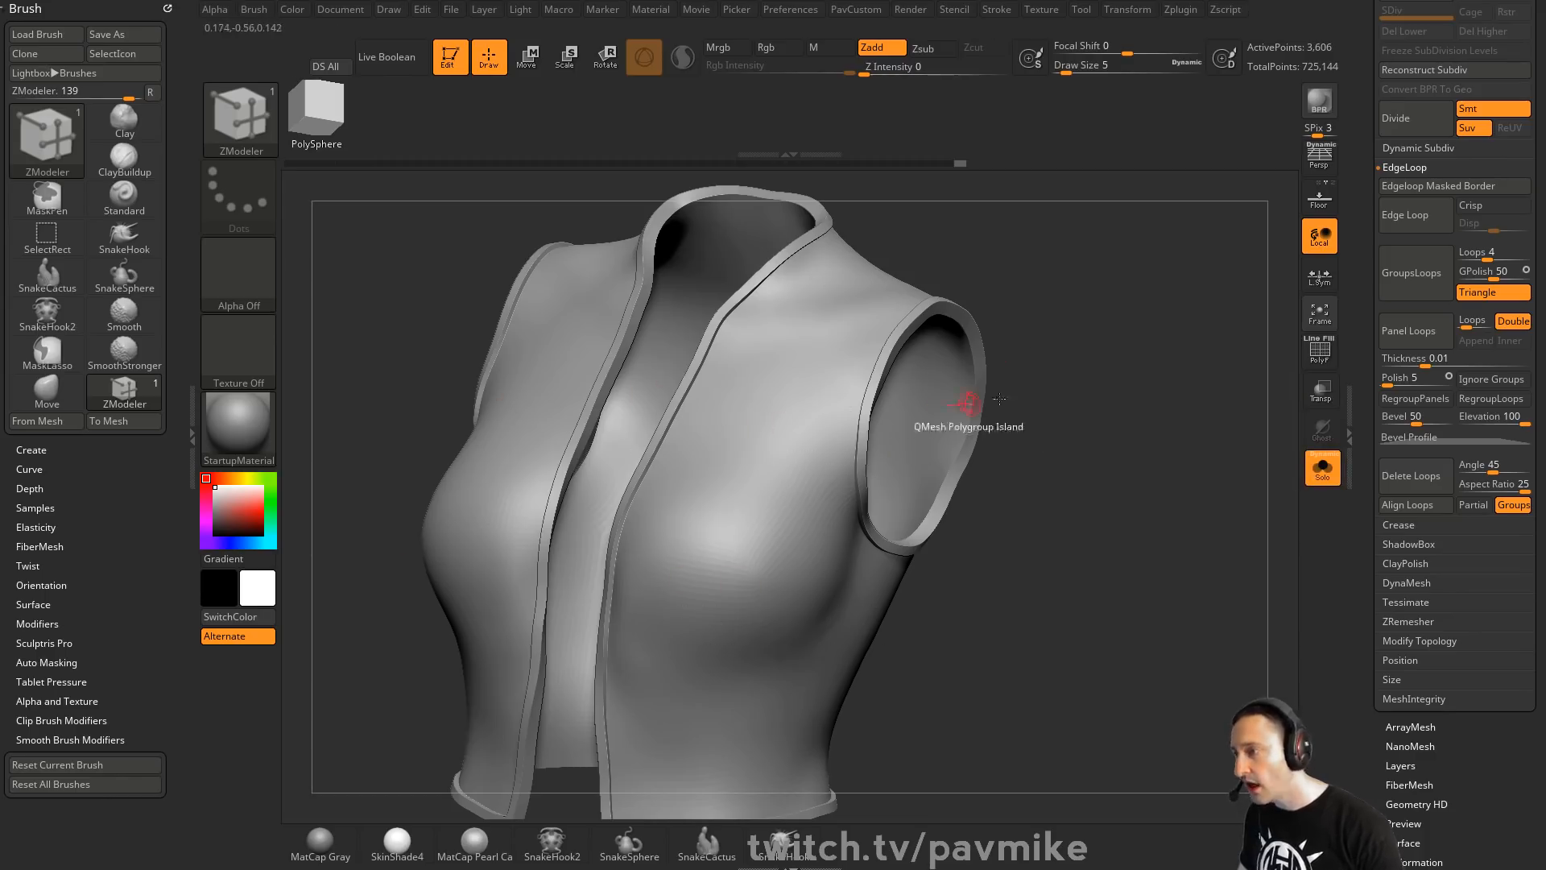
key(shift+d)
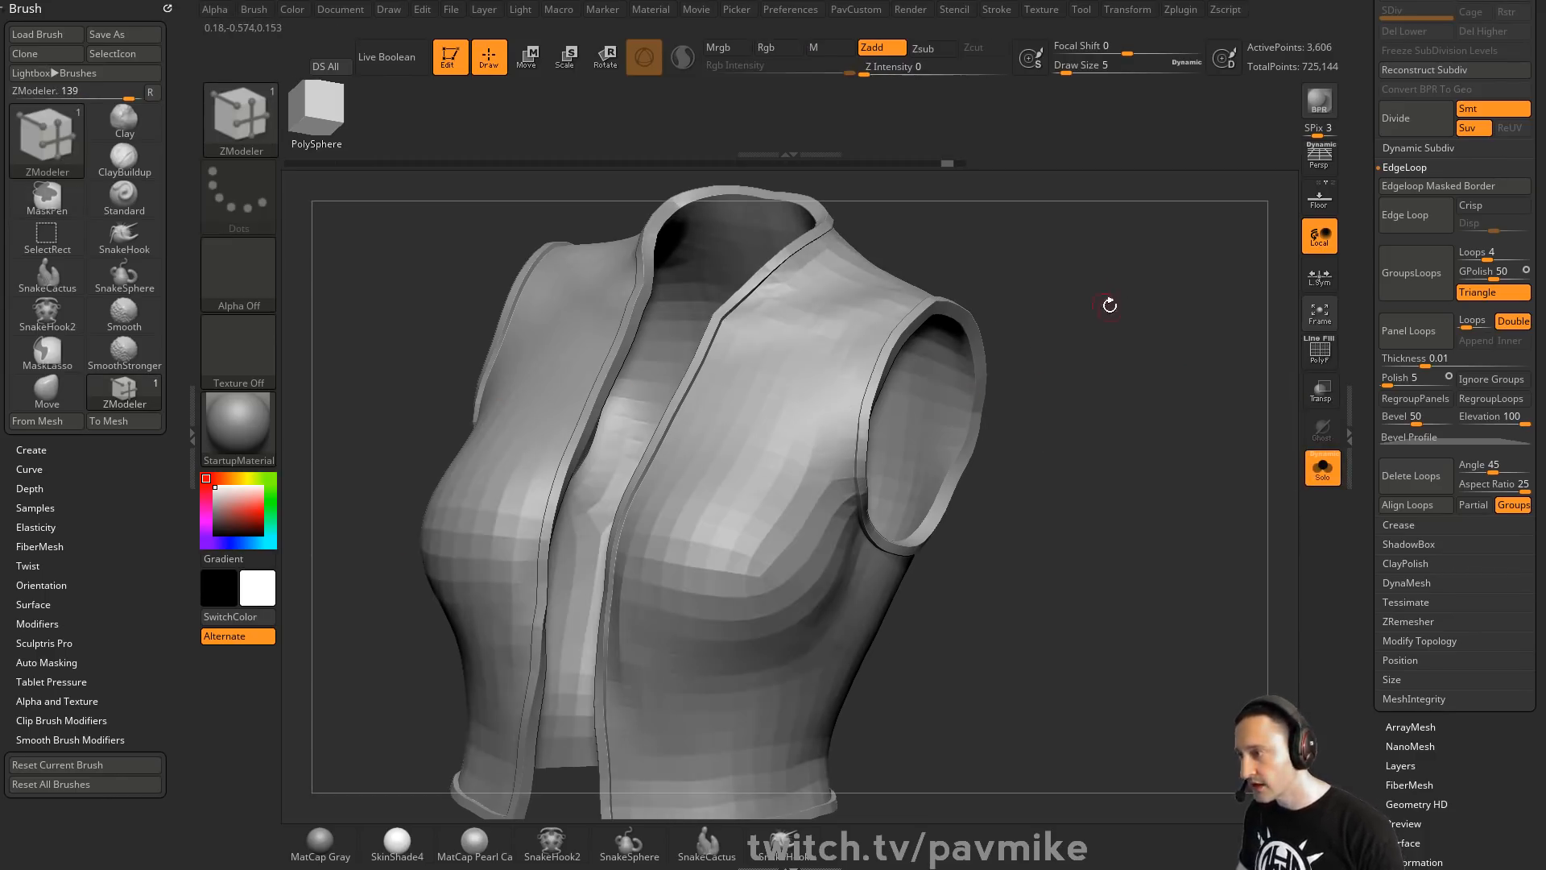
Set the draw size to 18 and divide the vest to subdivision level 2
key(s)
drag(1147, 324, 1170, 355)
key(ctrl+d)
scroll(1366, 323, up, 5)
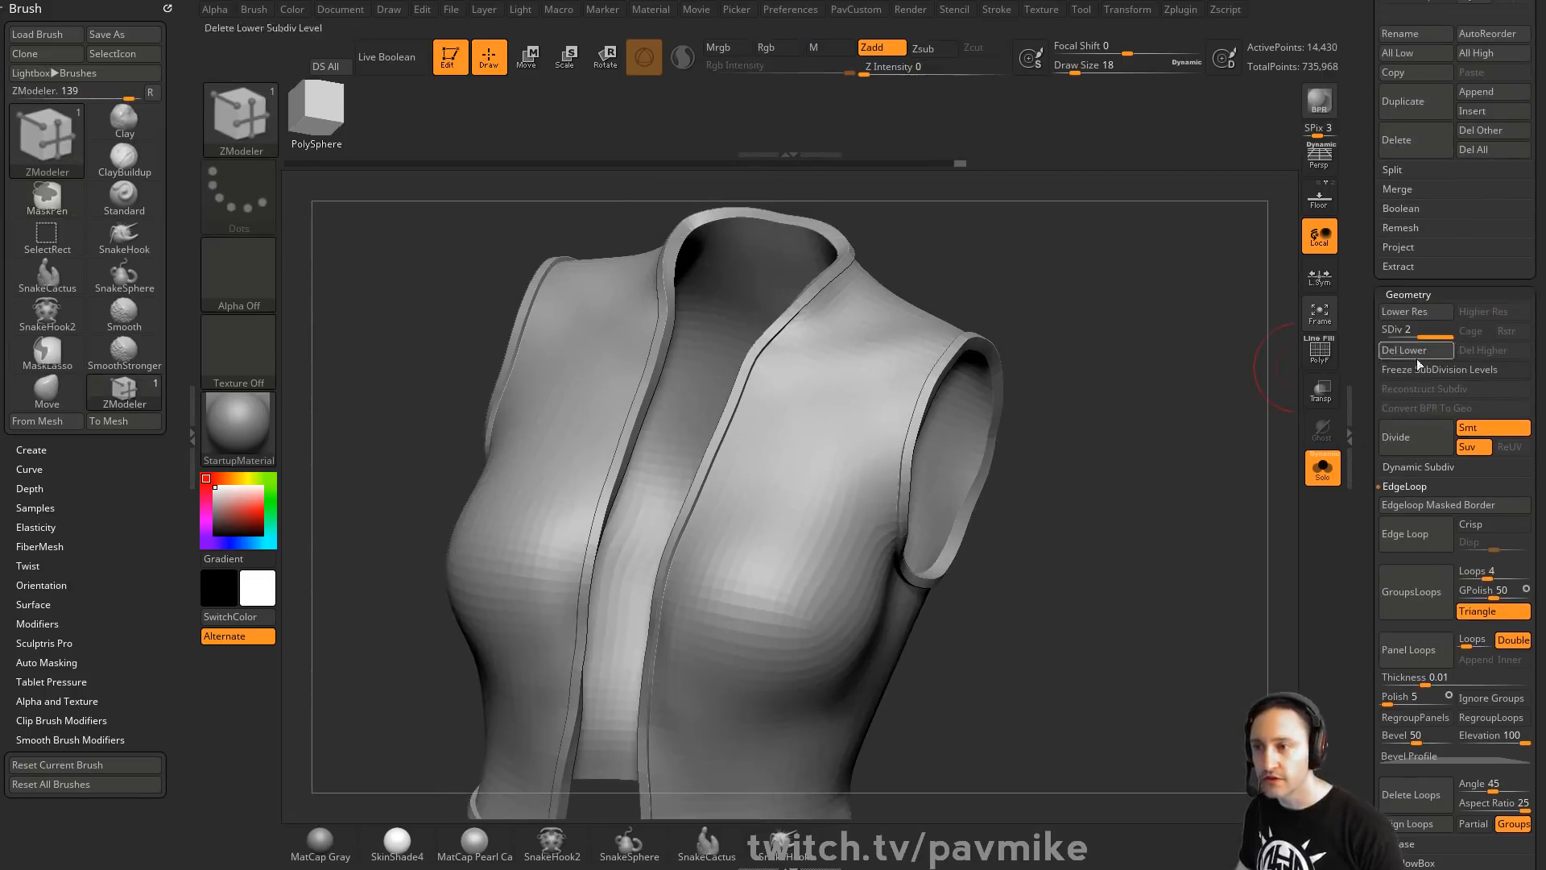
Sculpt diagonal fabric folds on the vest's front and side waist below the bust with the Standard brush at draw size 16
key(b)
key(s)
key(t)
alt+drag(1061, 525, 1065, 383)
drag(1115, 384, 1052, 382)
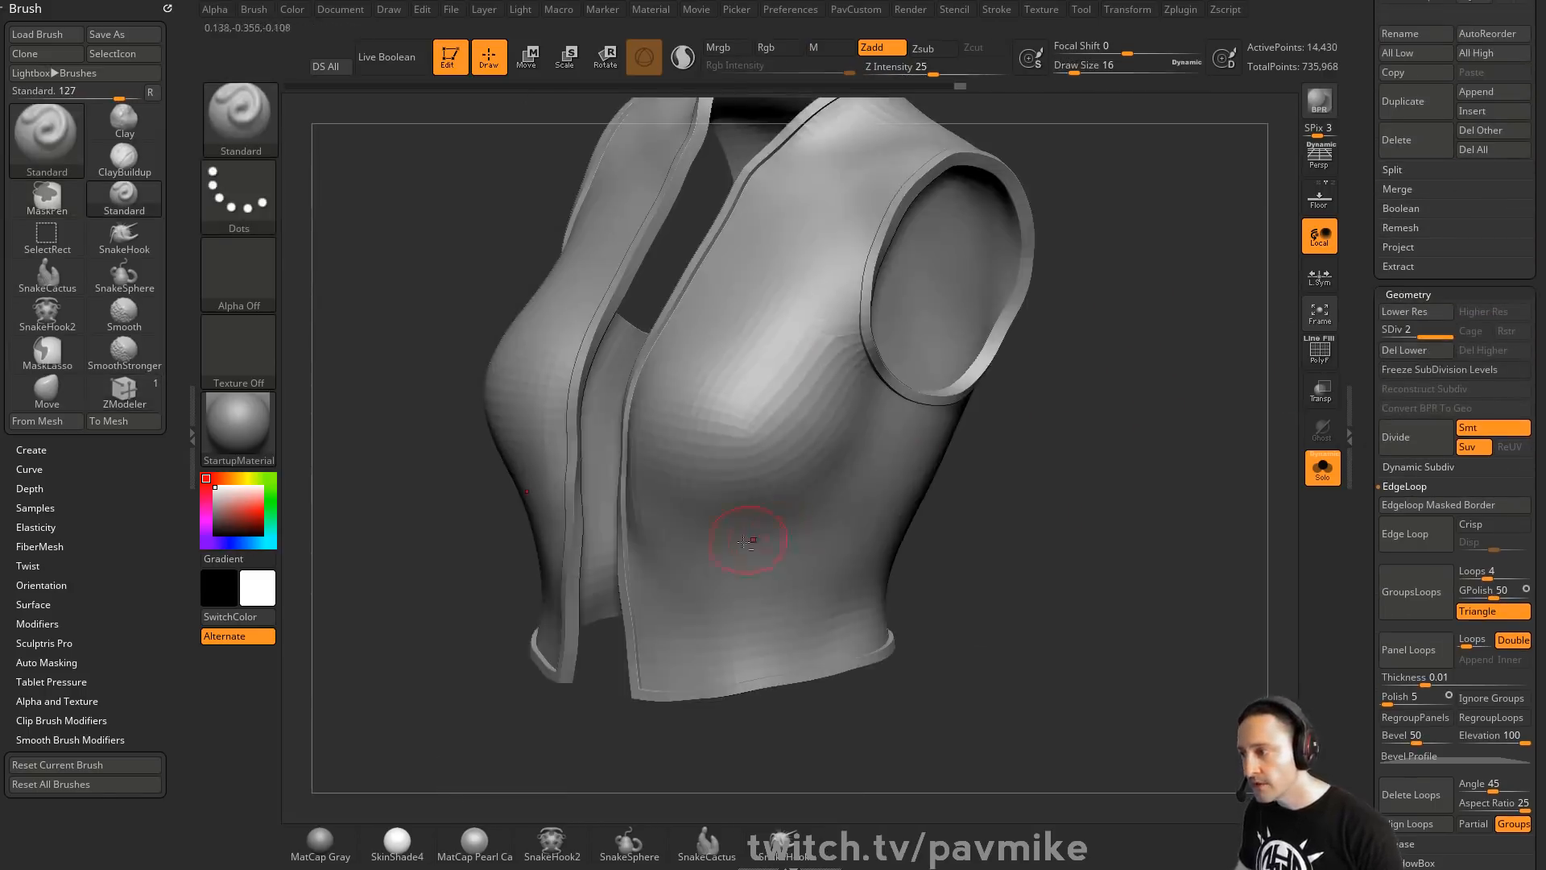
mouse_move(708, 554)
alt+mouse_down()
mouse_move(844, 520)
mouse_move(799, 543)
alt+mouse_up()
mouse_move(692, 591)
mouse_down()
mouse_move(803, 581)
mouse_move(700, 533)
mouse_up()
drag(1079, 451, 886, 516)
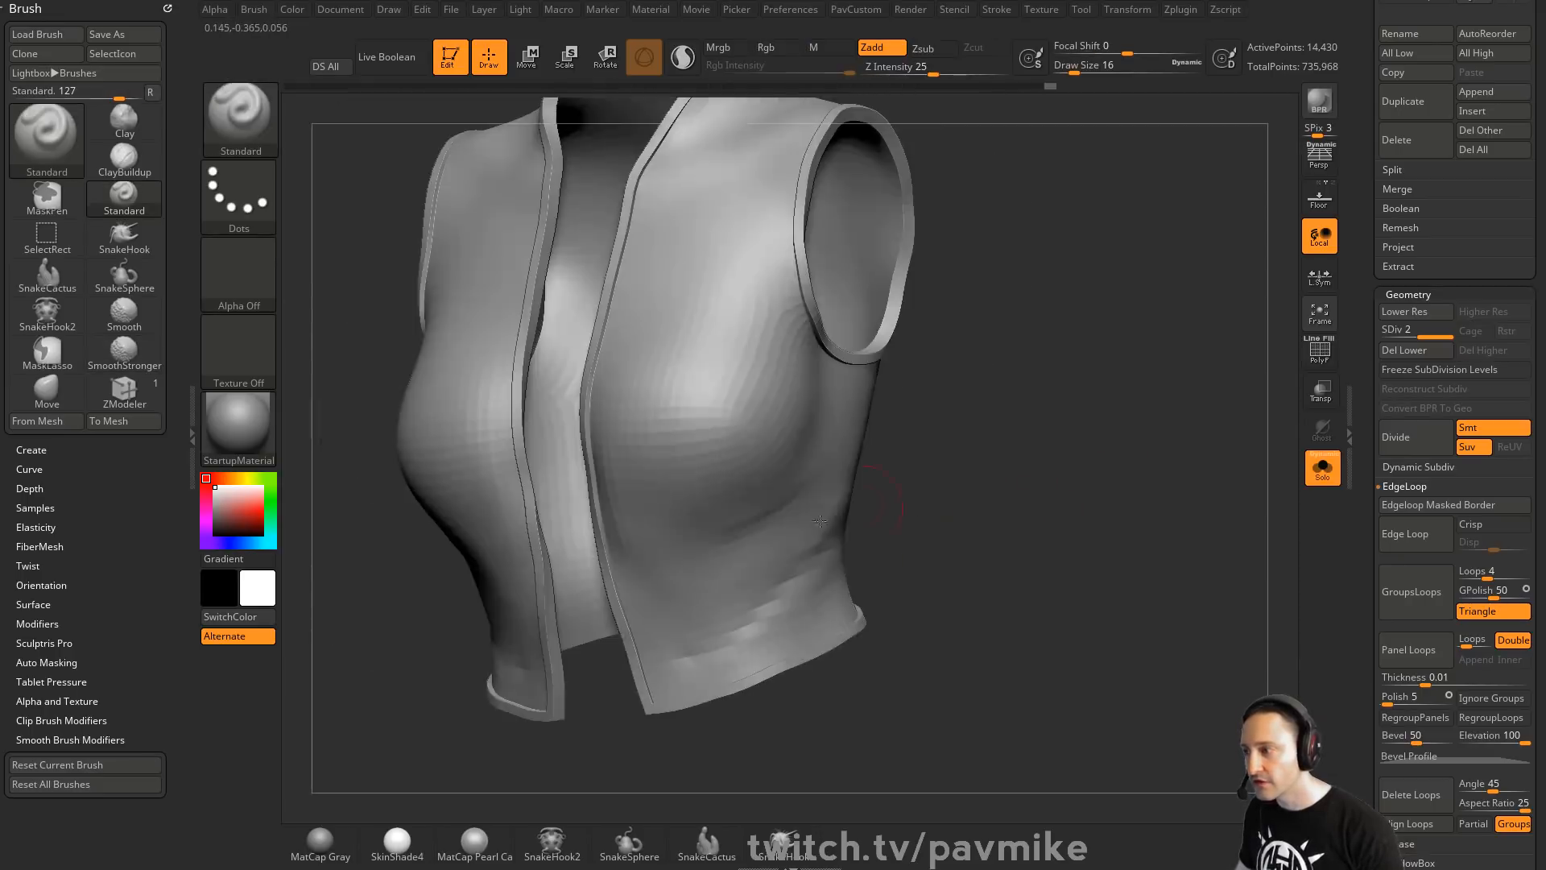
mouse_move(797, 475)
mouse_down()
mouse_move(724, 620)
mouse_move(736, 636)
mouse_move(756, 597)
mouse_up()
key(1)
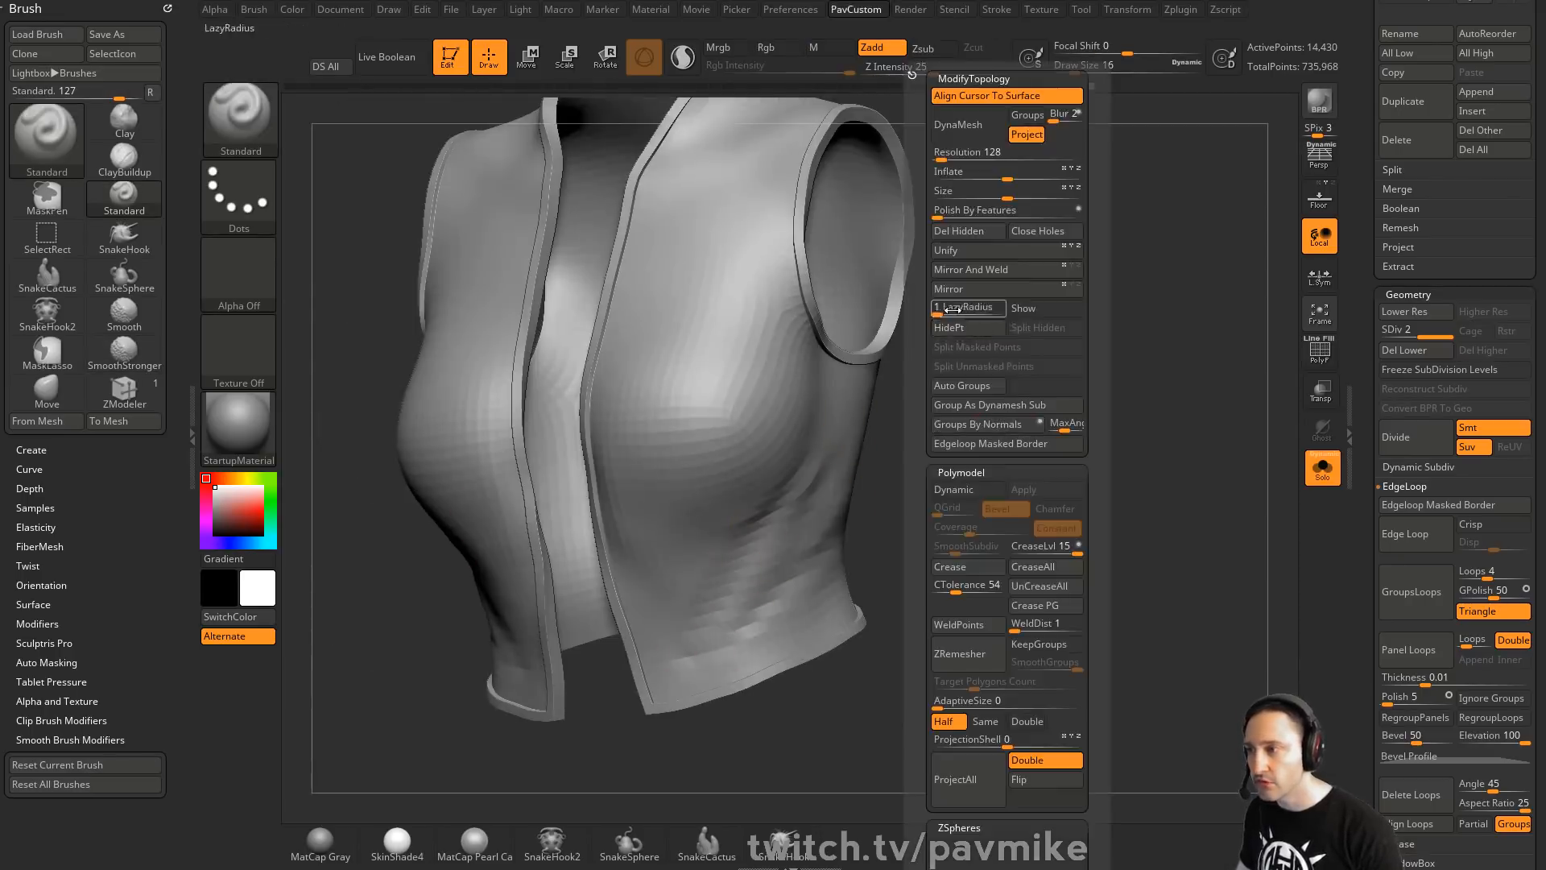
Continue the folds around the vest's side below the armhole and soften them with the SmoothStronger brush
drag(1143, 451, 979, 435)
drag(901, 571, 962, 532)
mouse_move(1161, 440)
mouse_down()
mouse_move(1121, 404)
mouse_move(1192, 411)
mouse_up()
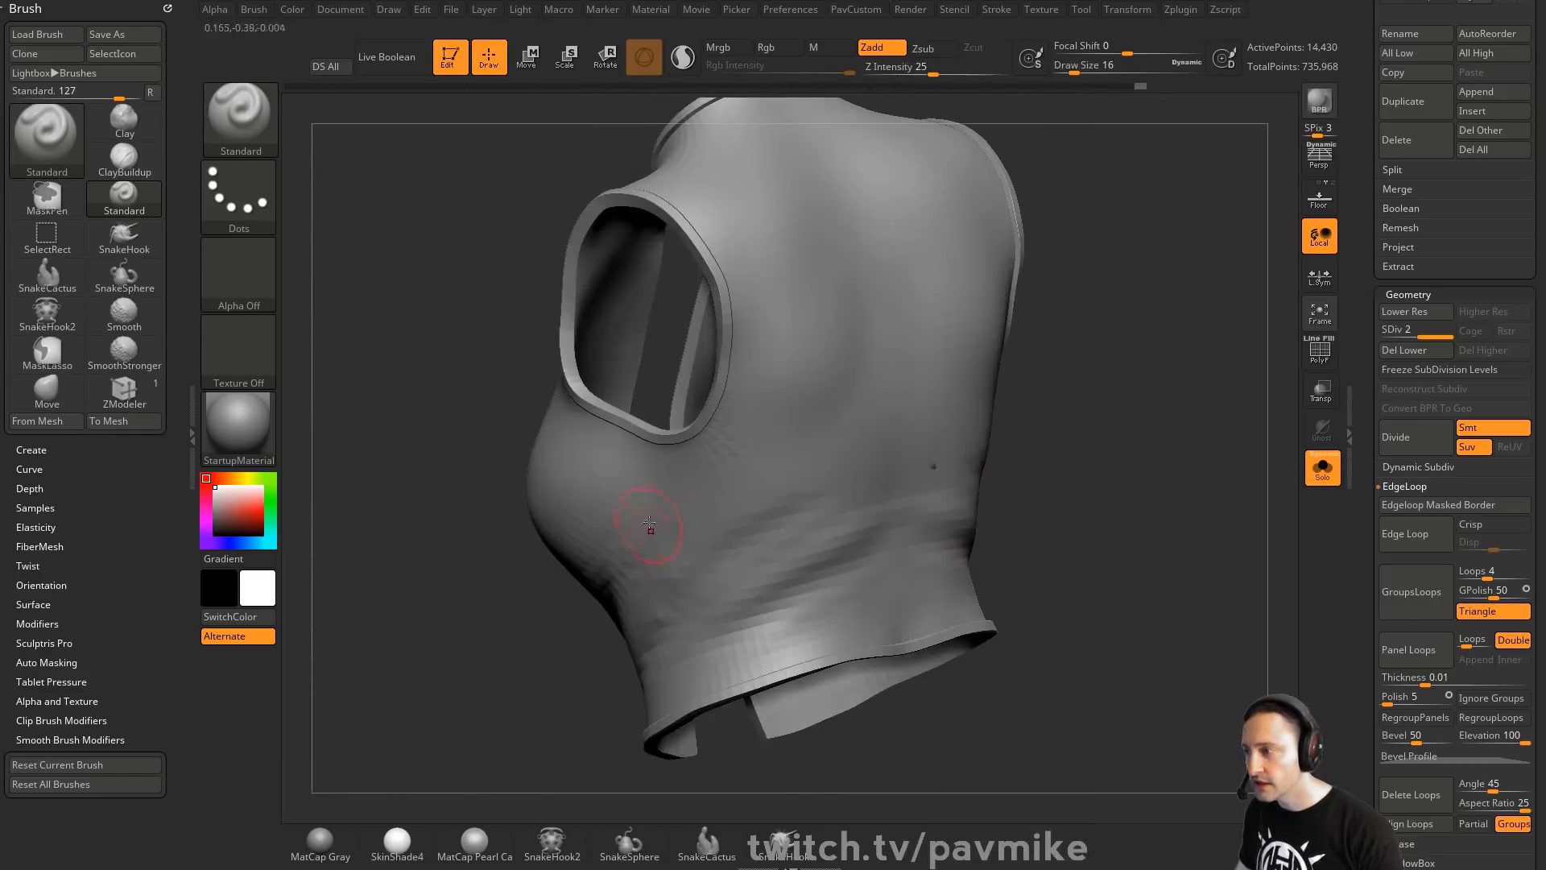
drag(728, 483, 825, 469)
drag(660, 515, 829, 483)
mouse_move(676, 492)
mouse_down()
mouse_move(842, 459)
mouse_move(732, 502)
mouse_up()
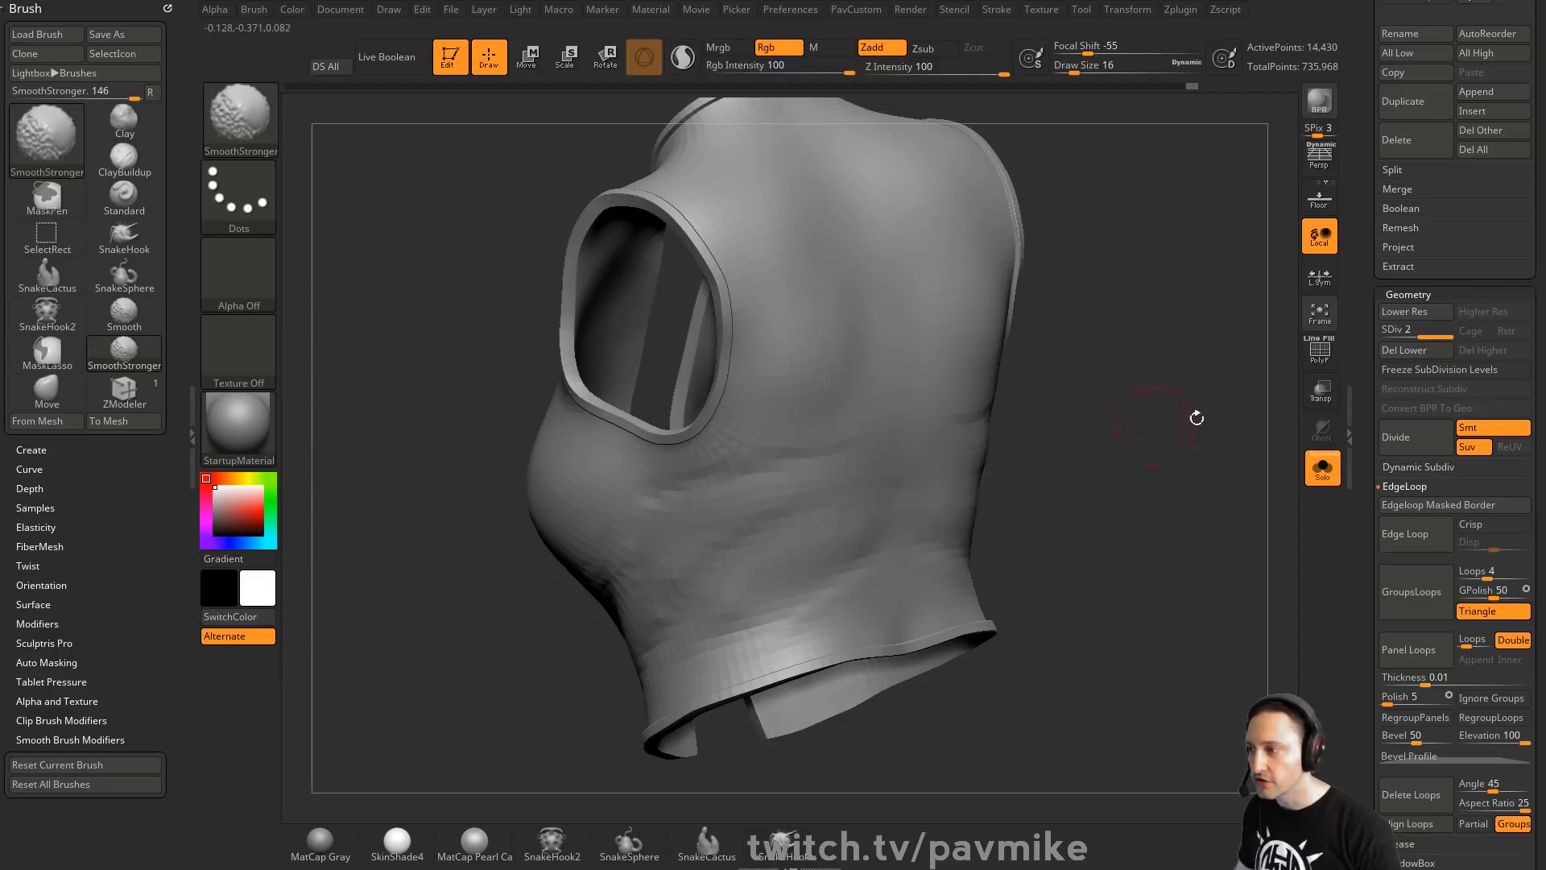
Sculpt long diagonal folds across the vest's lower back with the Standard brush
drag(1194, 418, 825, 505)
drag(742, 610, 992, 465)
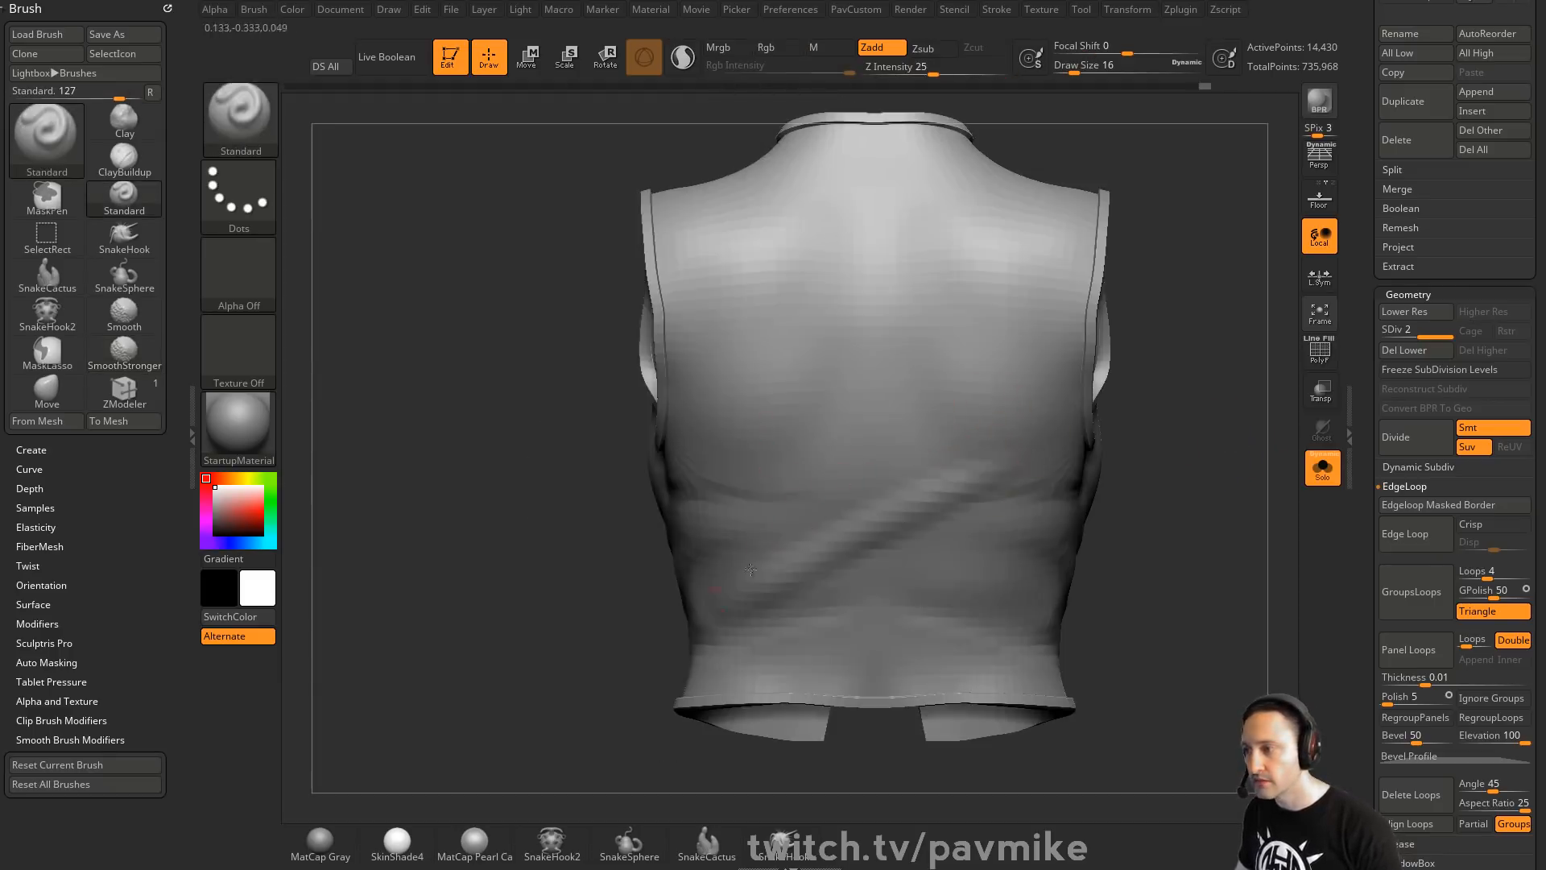
drag(751, 581, 978, 464)
mouse_move(747, 640)
mouse_down()
mouse_move(1006, 563)
mouse_move(1011, 596)
mouse_up()
Inspect the vest's folds from the front and side, and set the Standard brush's draw size to 5
drag(1134, 524, 1001, 476)
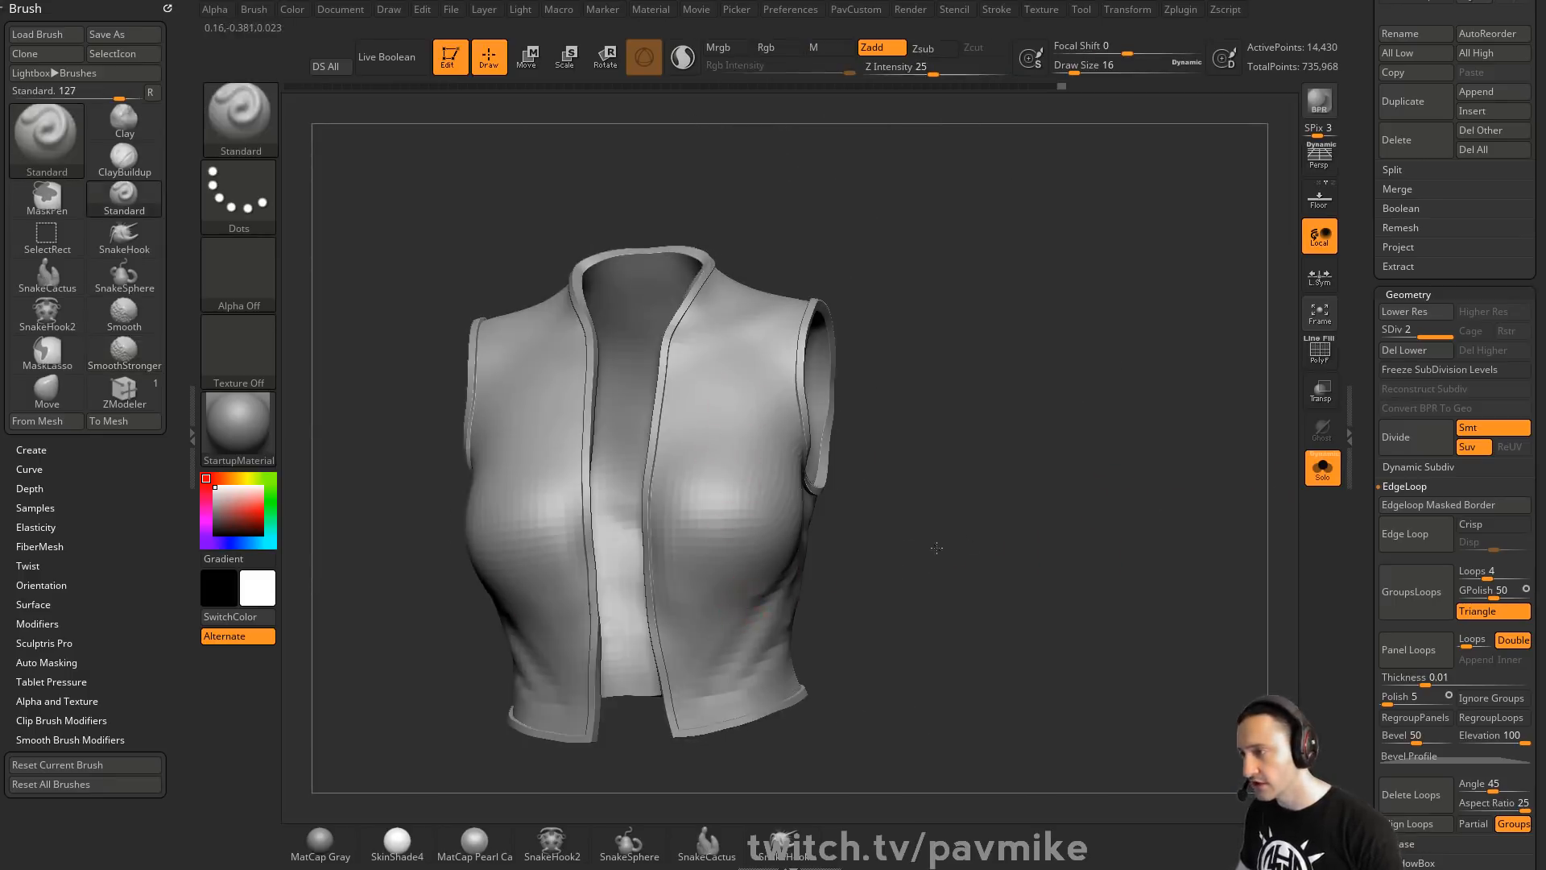
drag(936, 547, 698, 629)
drag(966, 538, 1004, 435)
mouse_move(741, 330)
mouse_down()
mouse_move(773, 346)
mouse_move(739, 348)
mouse_move(1087, 335)
mouse_move(1063, 386)
mouse_move(1151, 410)
mouse_move(1103, 435)
mouse_up()
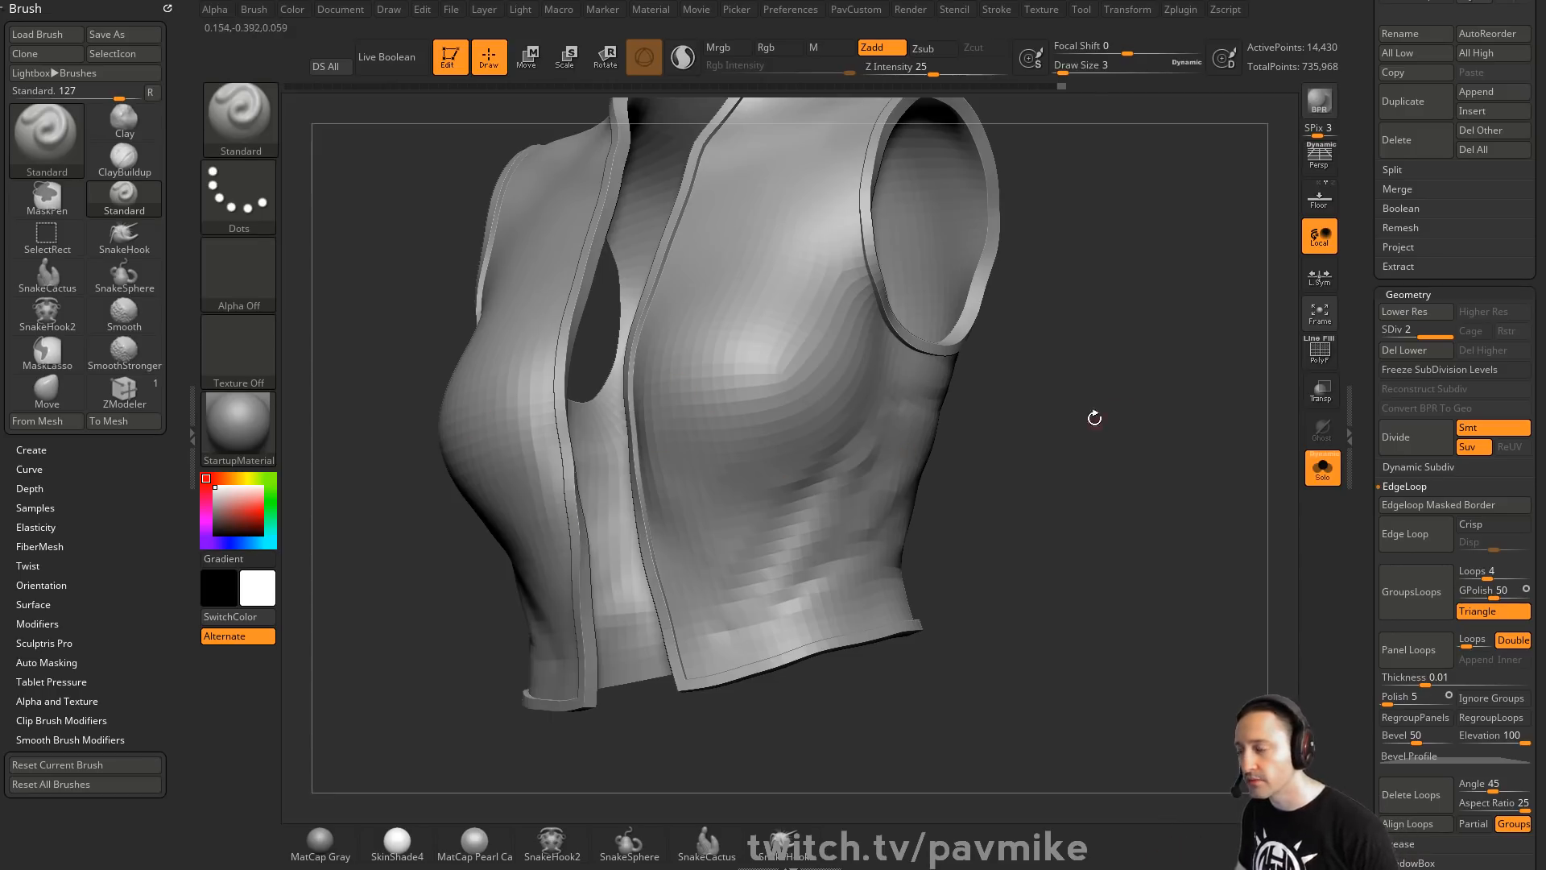
key(s)
click(1097, 415)
alt+drag(1098, 412, 1074, 466)
key(s)
click(1086, 463)
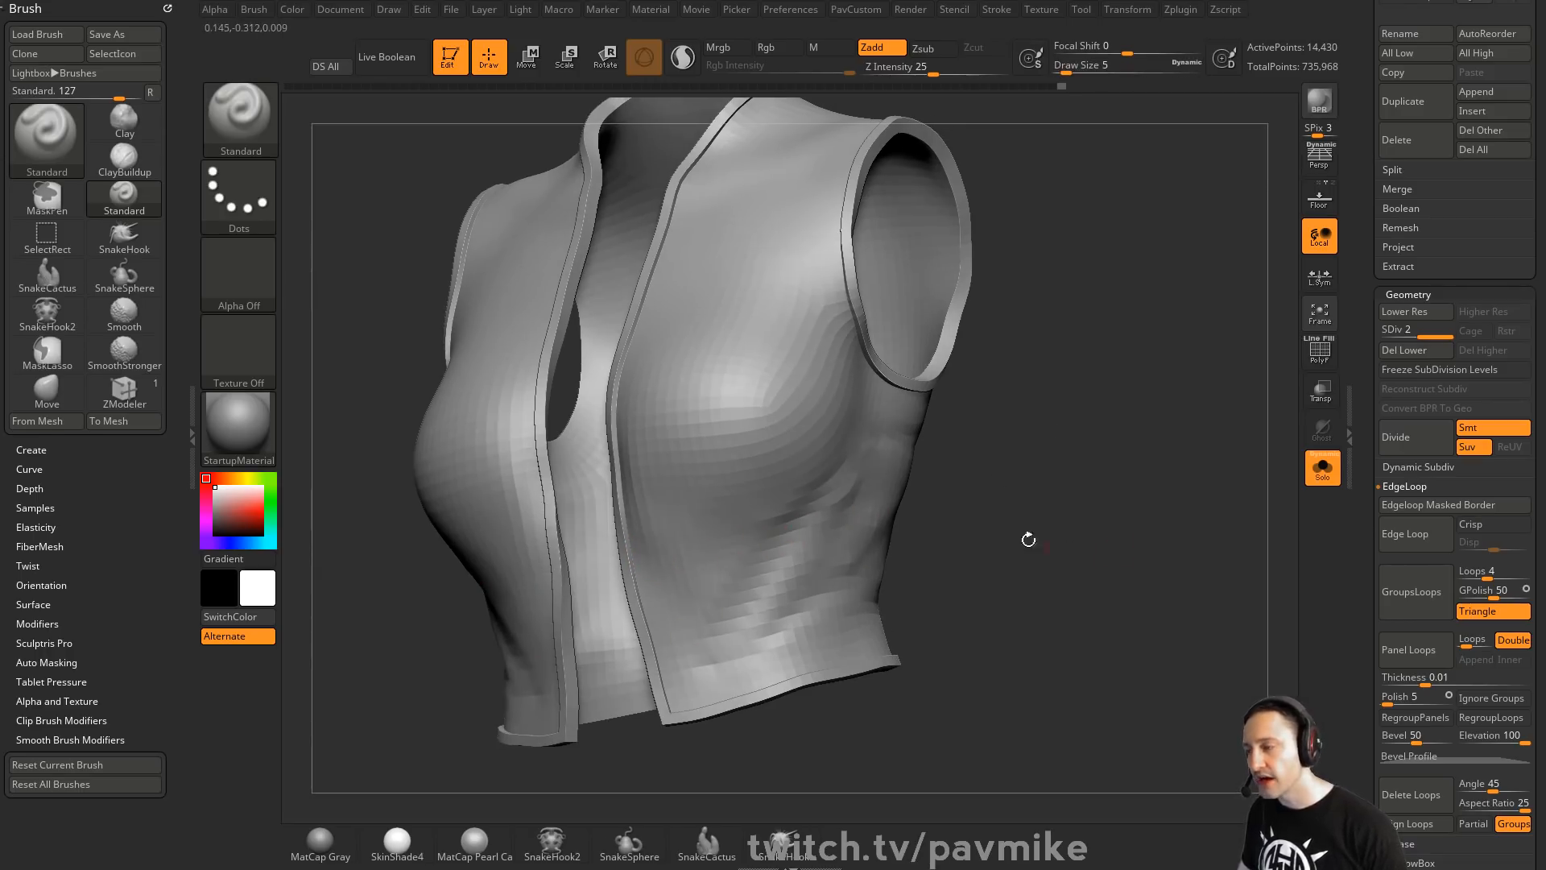
Switch to the Topology brush over the vest's side below the bust
drag(1368, 398, 1356, 718)
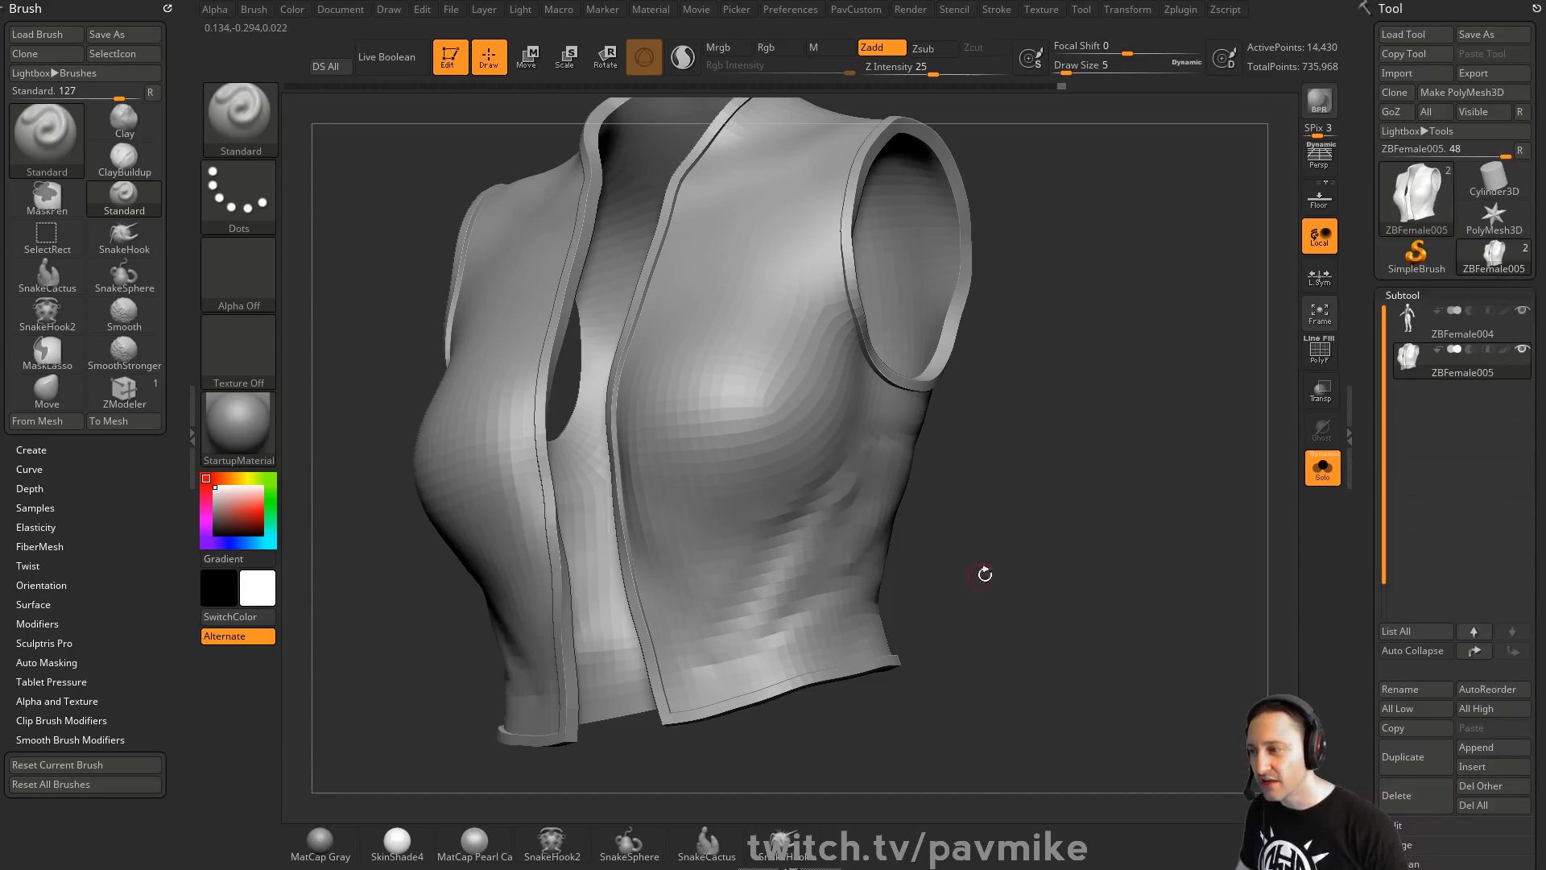
mouse_move(1052, 551)
mouse_down()
mouse_move(1060, 540)
mouse_move(1040, 527)
mouse_up()
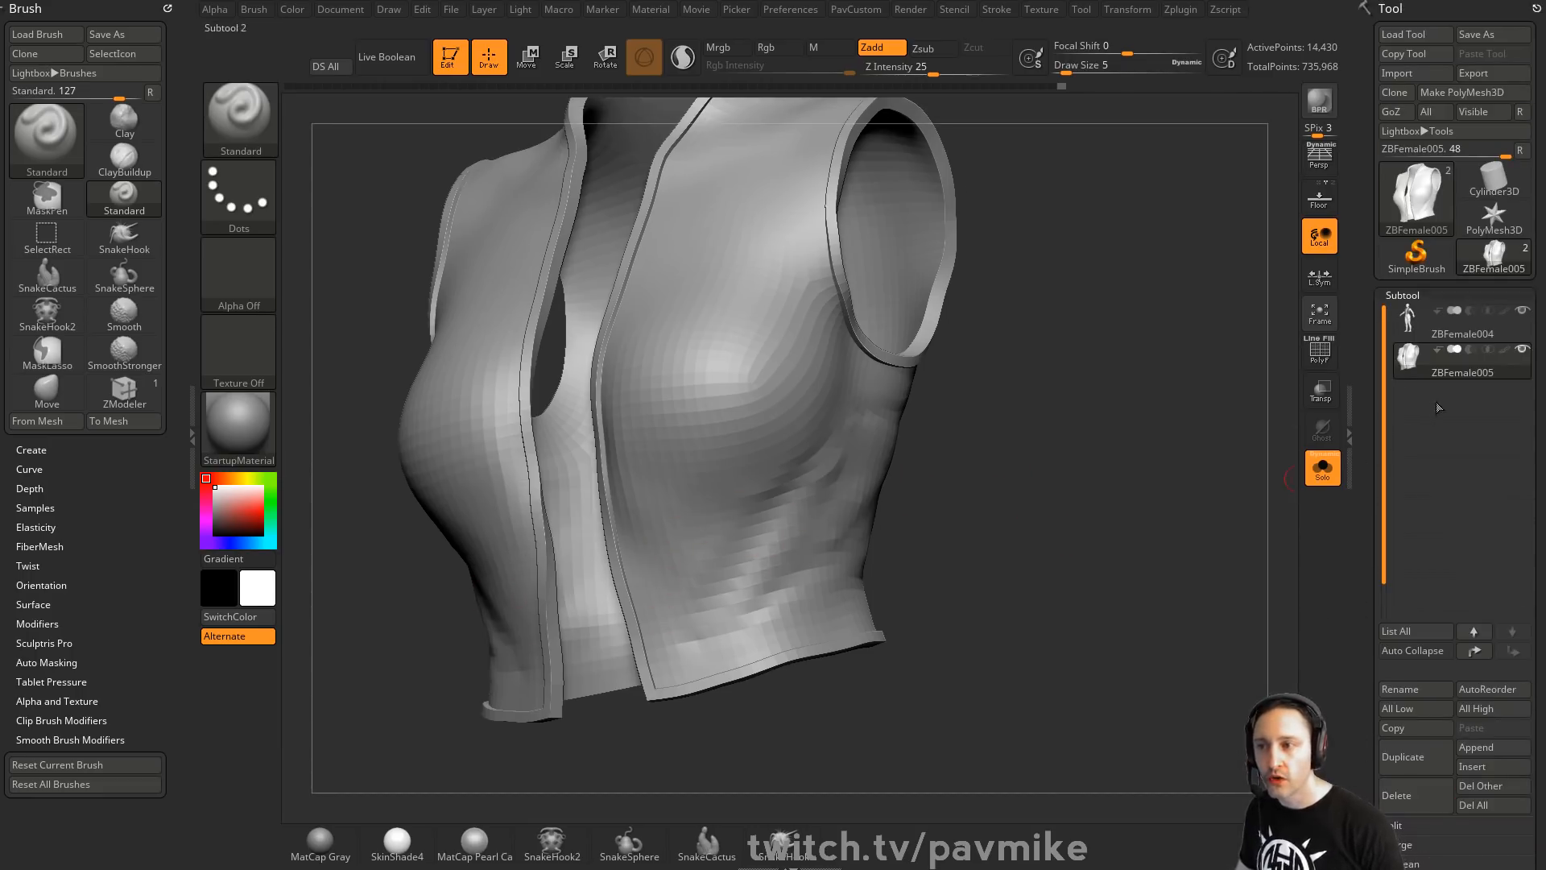
key(b)
key(t)
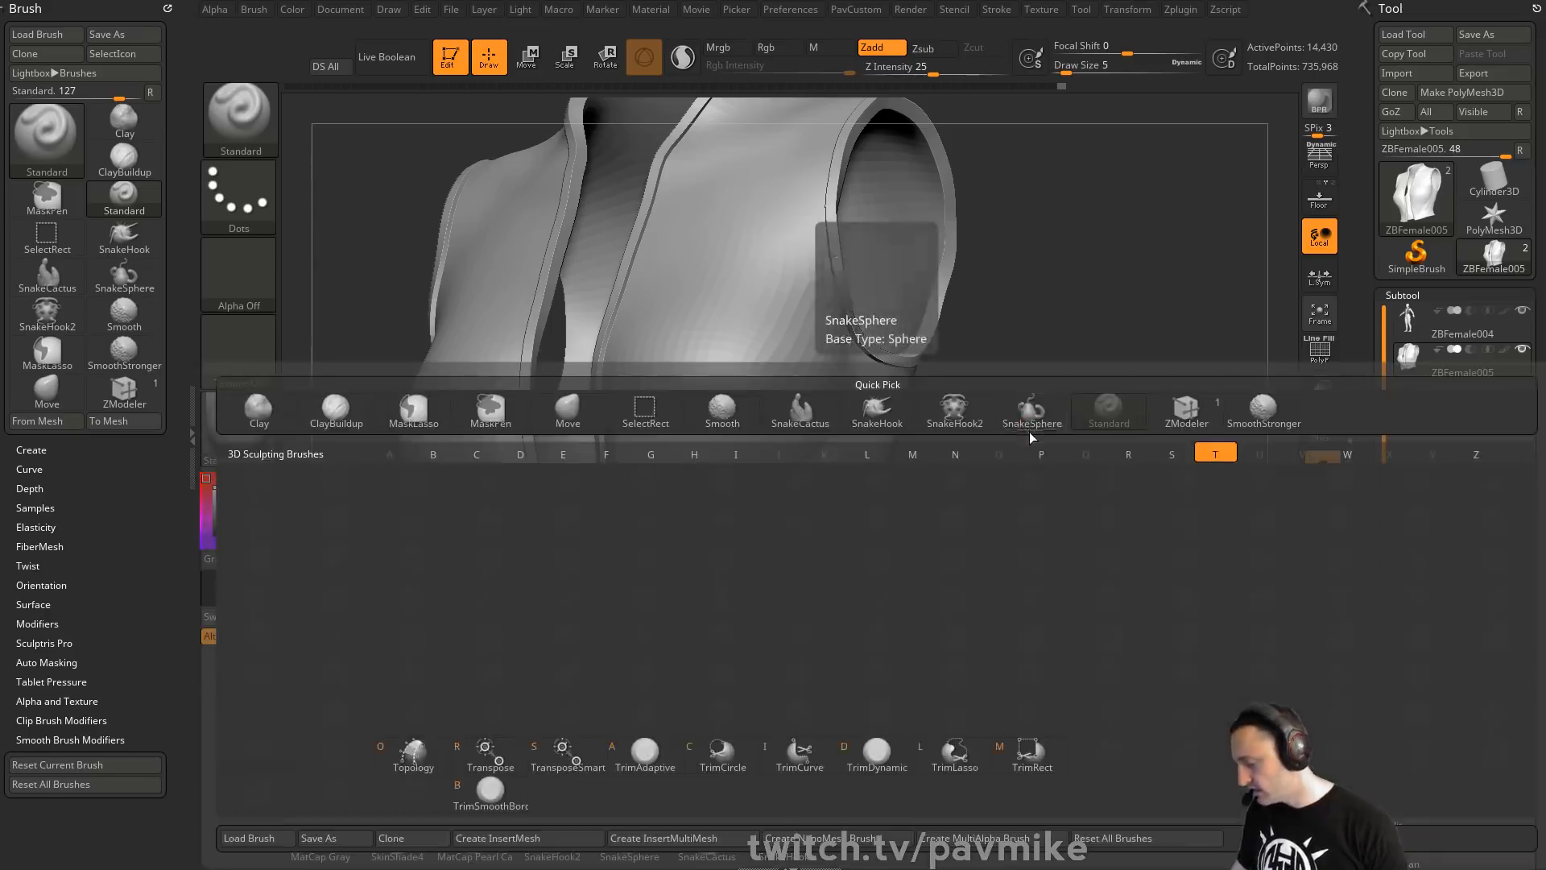
key(o)
drag(756, 492, 868, 475)
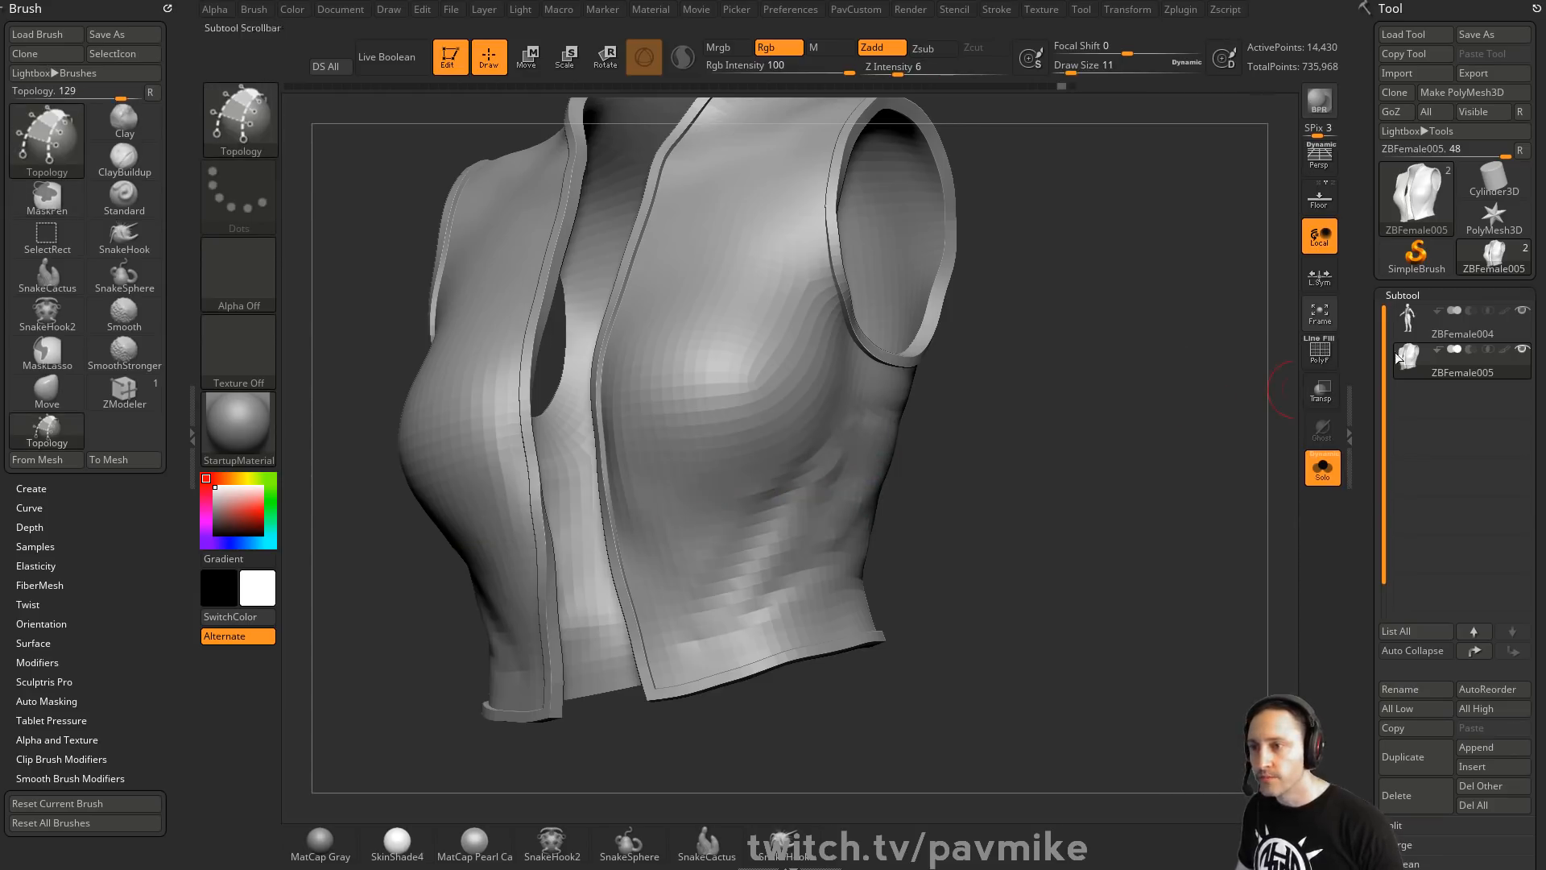
Append a PolyMesh3D star as a new subtool and move it to the top of the subtool list
drag(1361, 428, 1360, 390)
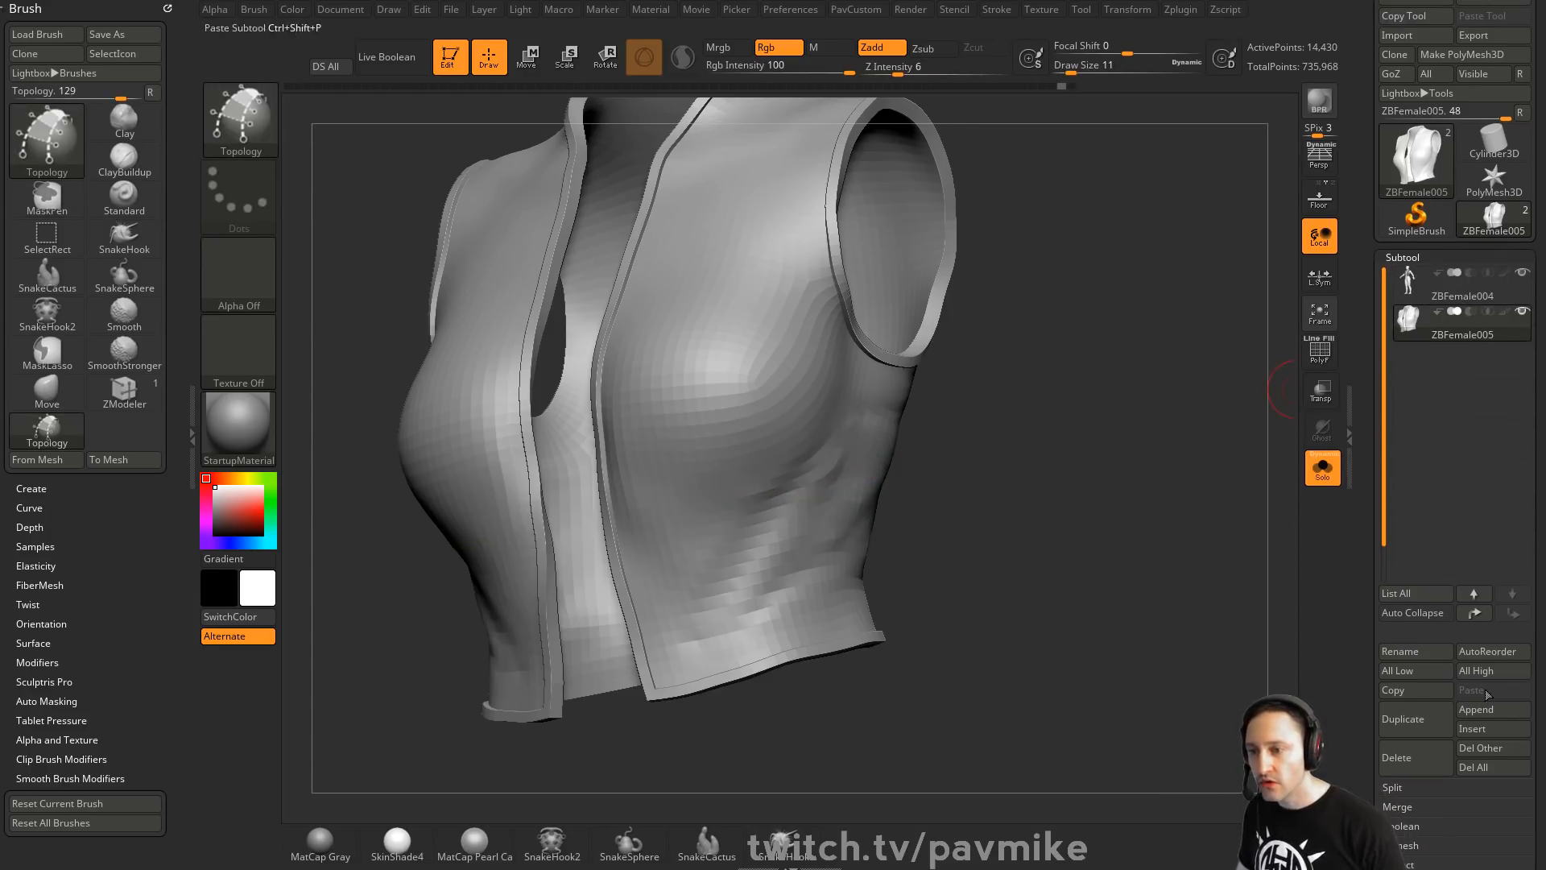
click(1486, 712)
click(1115, 557)
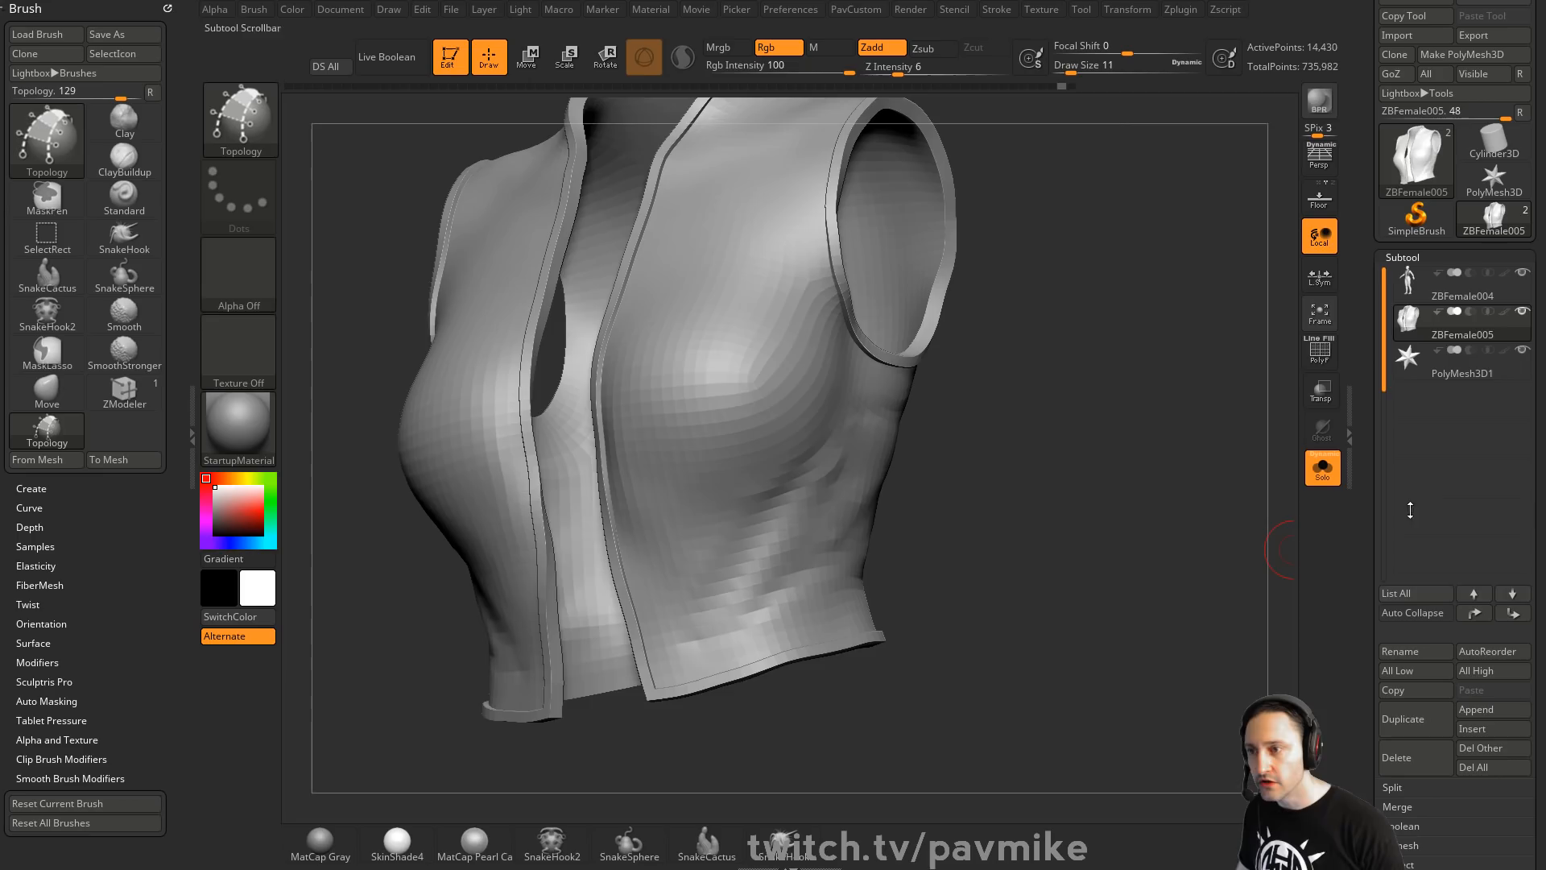
click(1470, 370)
double_click(1474, 613)
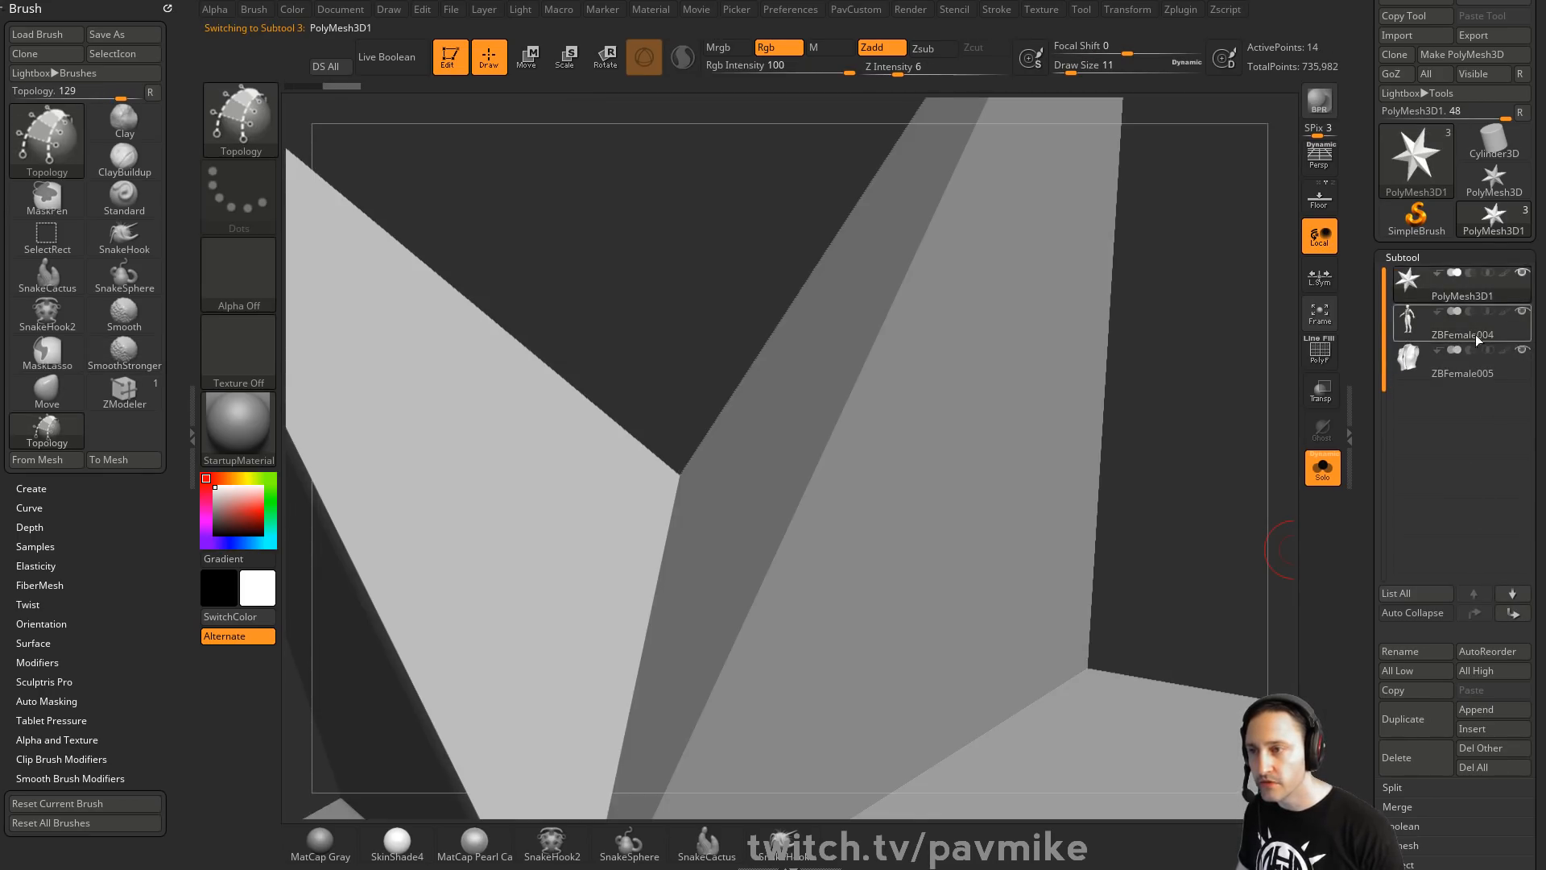
Save the ZTool under the file name tewst in the HighRes folder
scroll(1469, 36, up, 1)
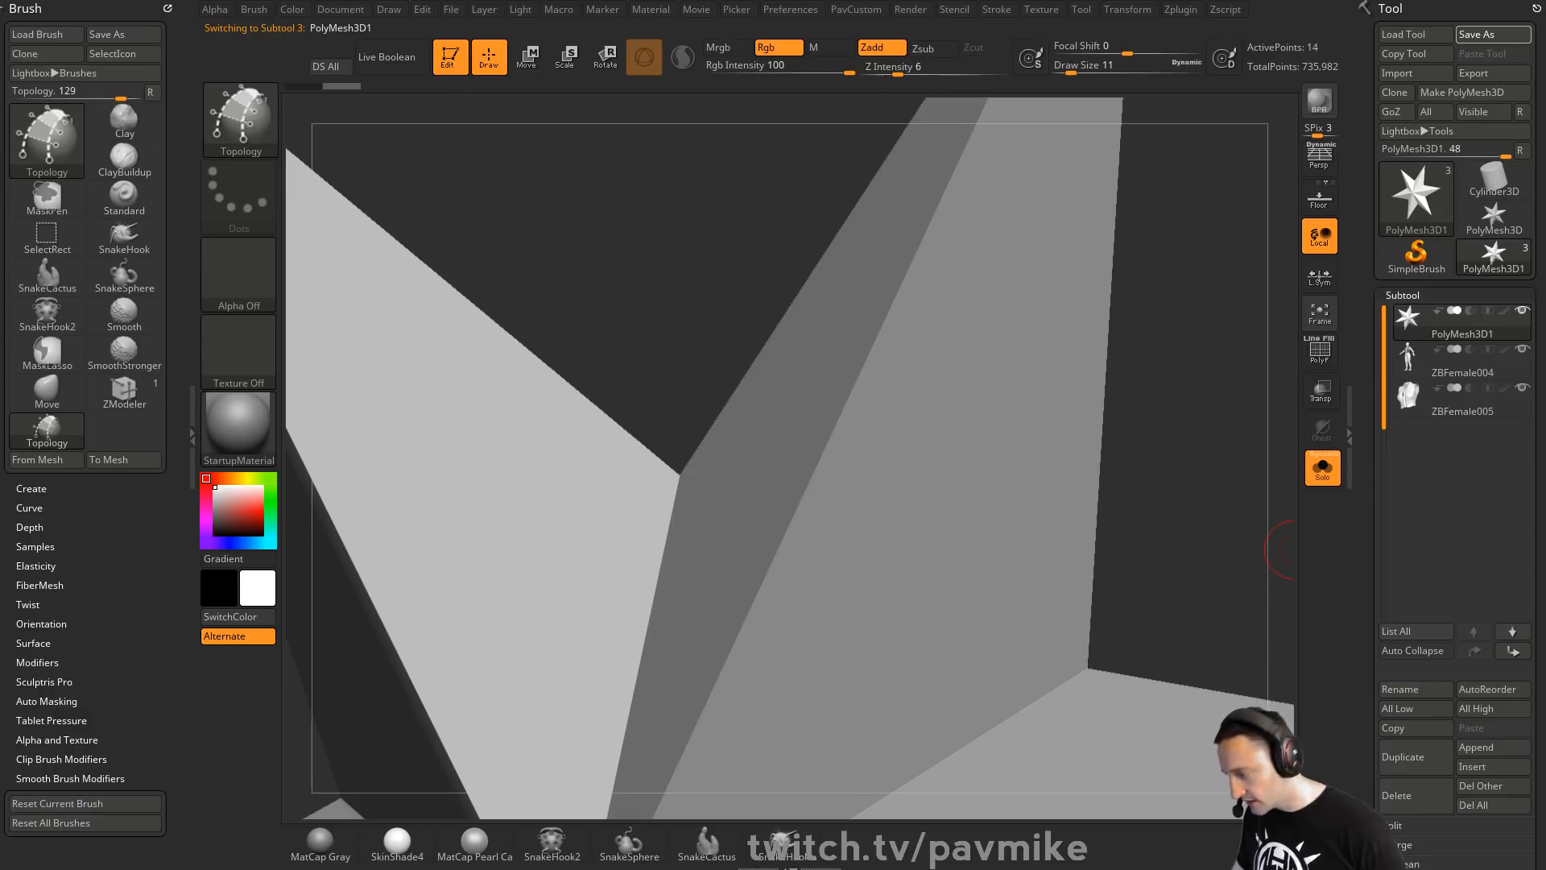
click(1493, 34)
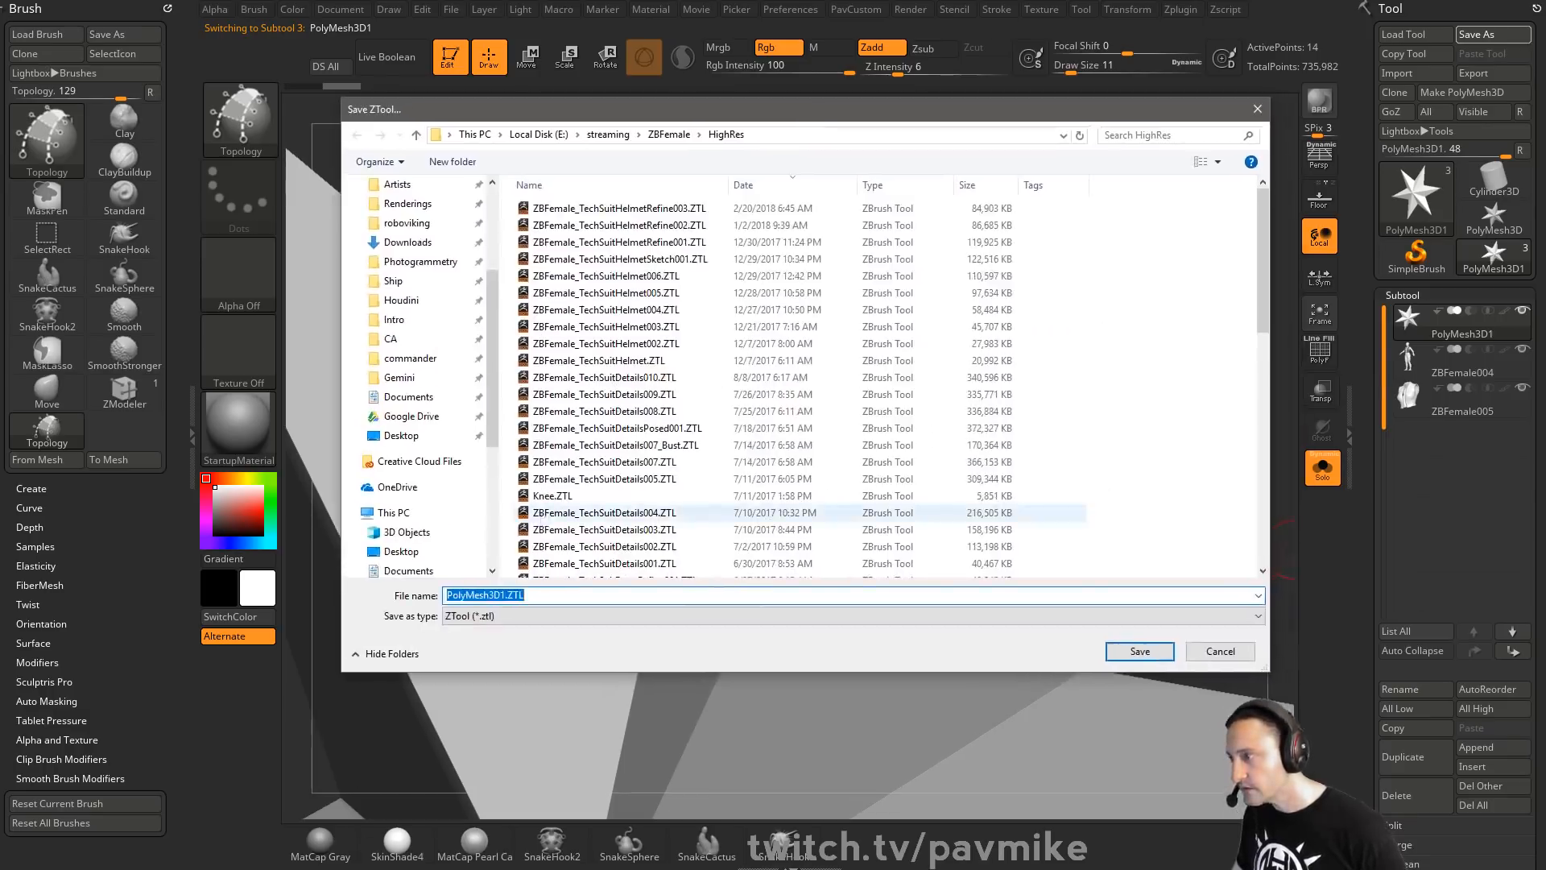
text(tewst)
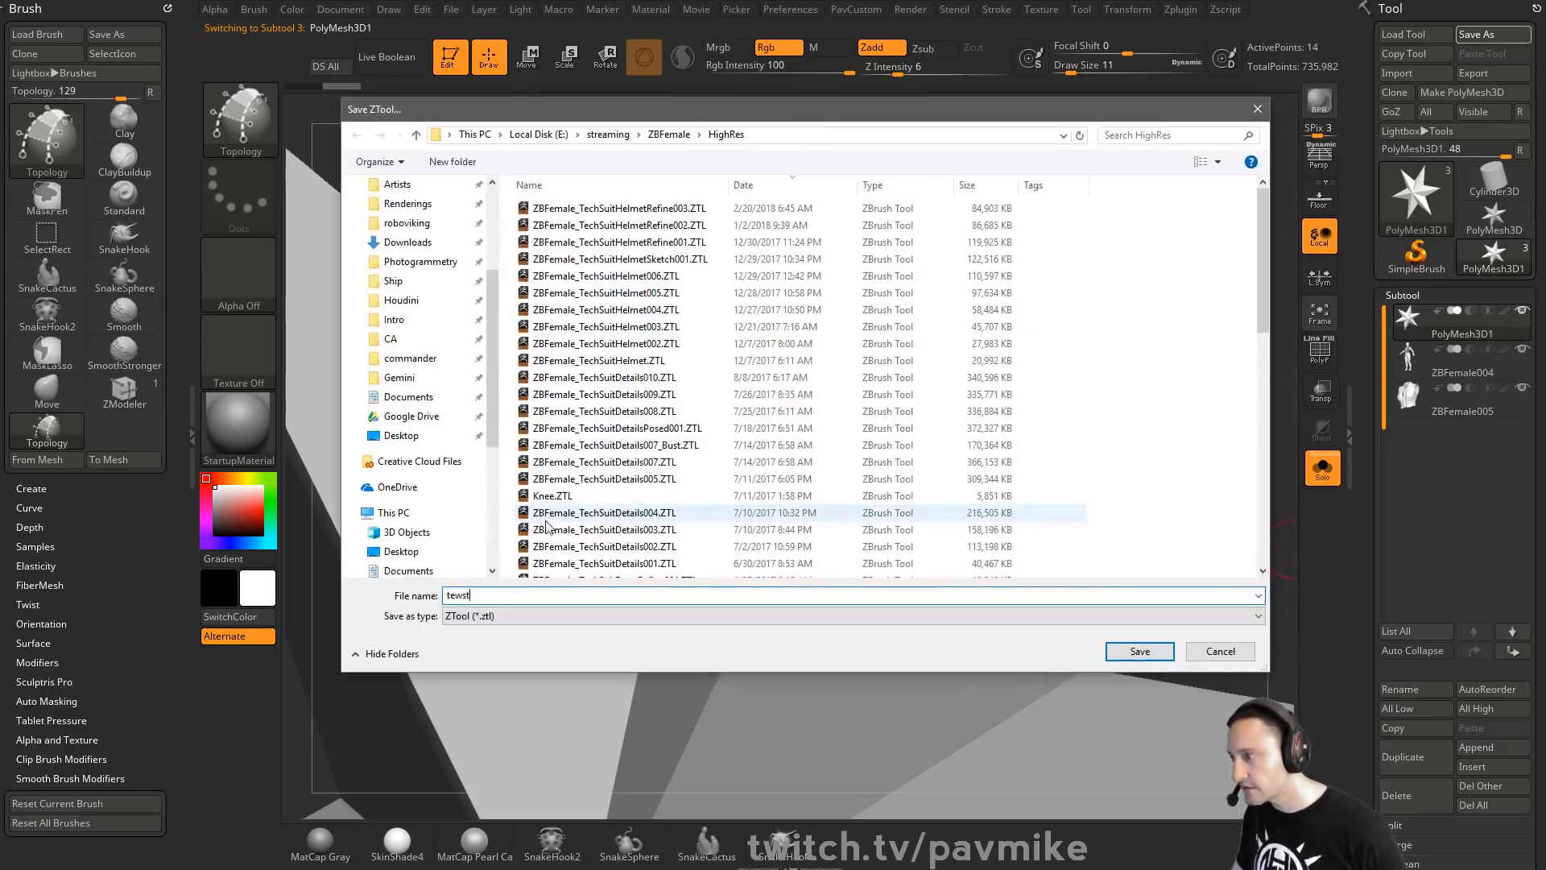
click(1149, 657)
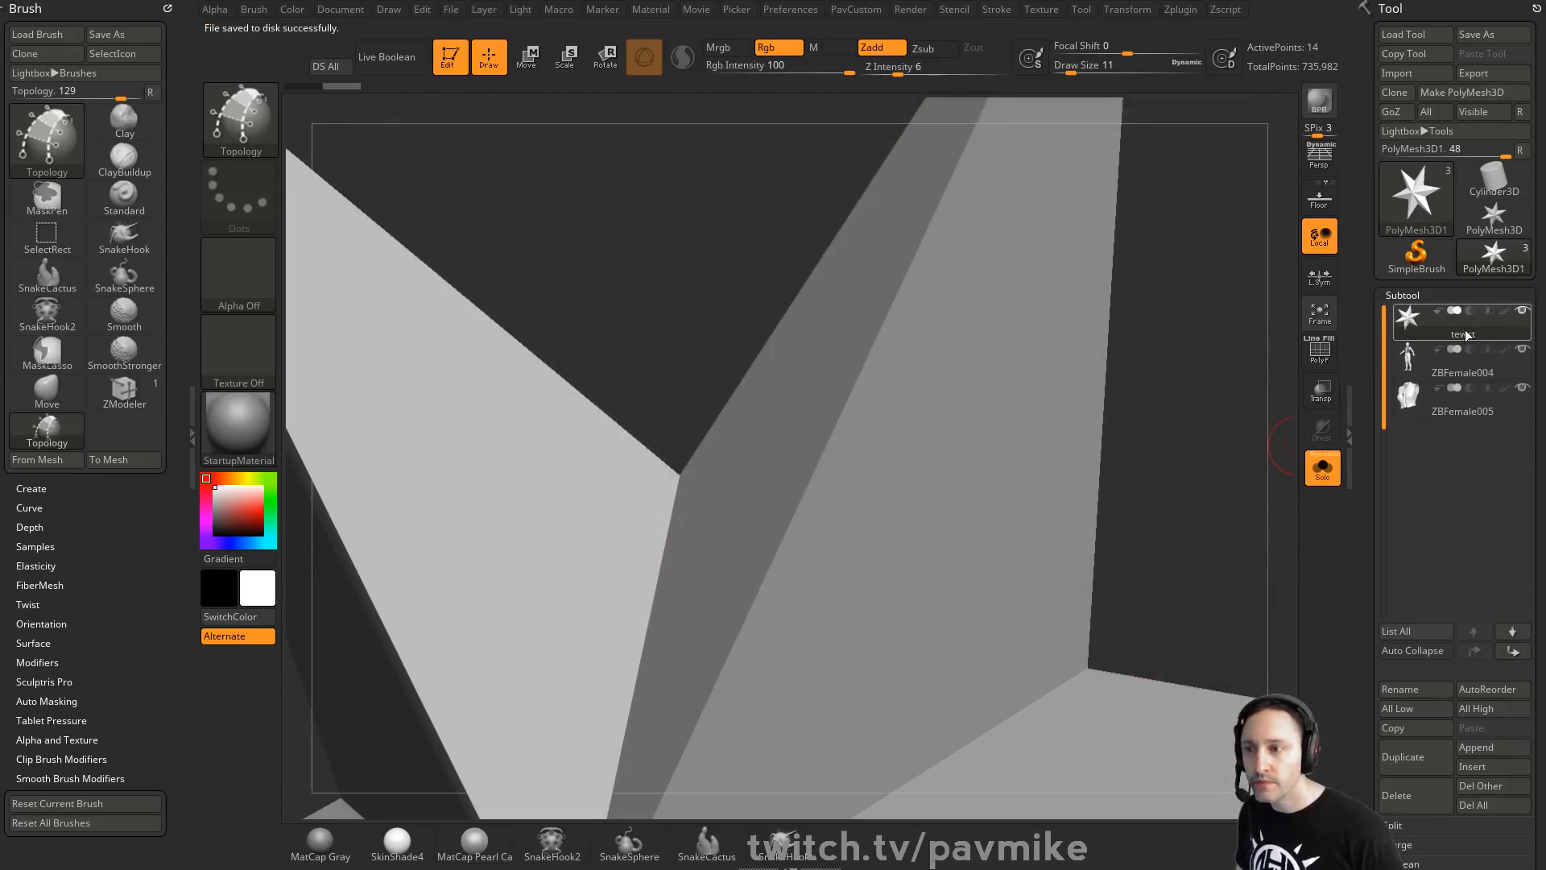
Switch from the vest subtool to the tewst star and turn off Solo to show all subtools together
mouse_move(1425, 342)
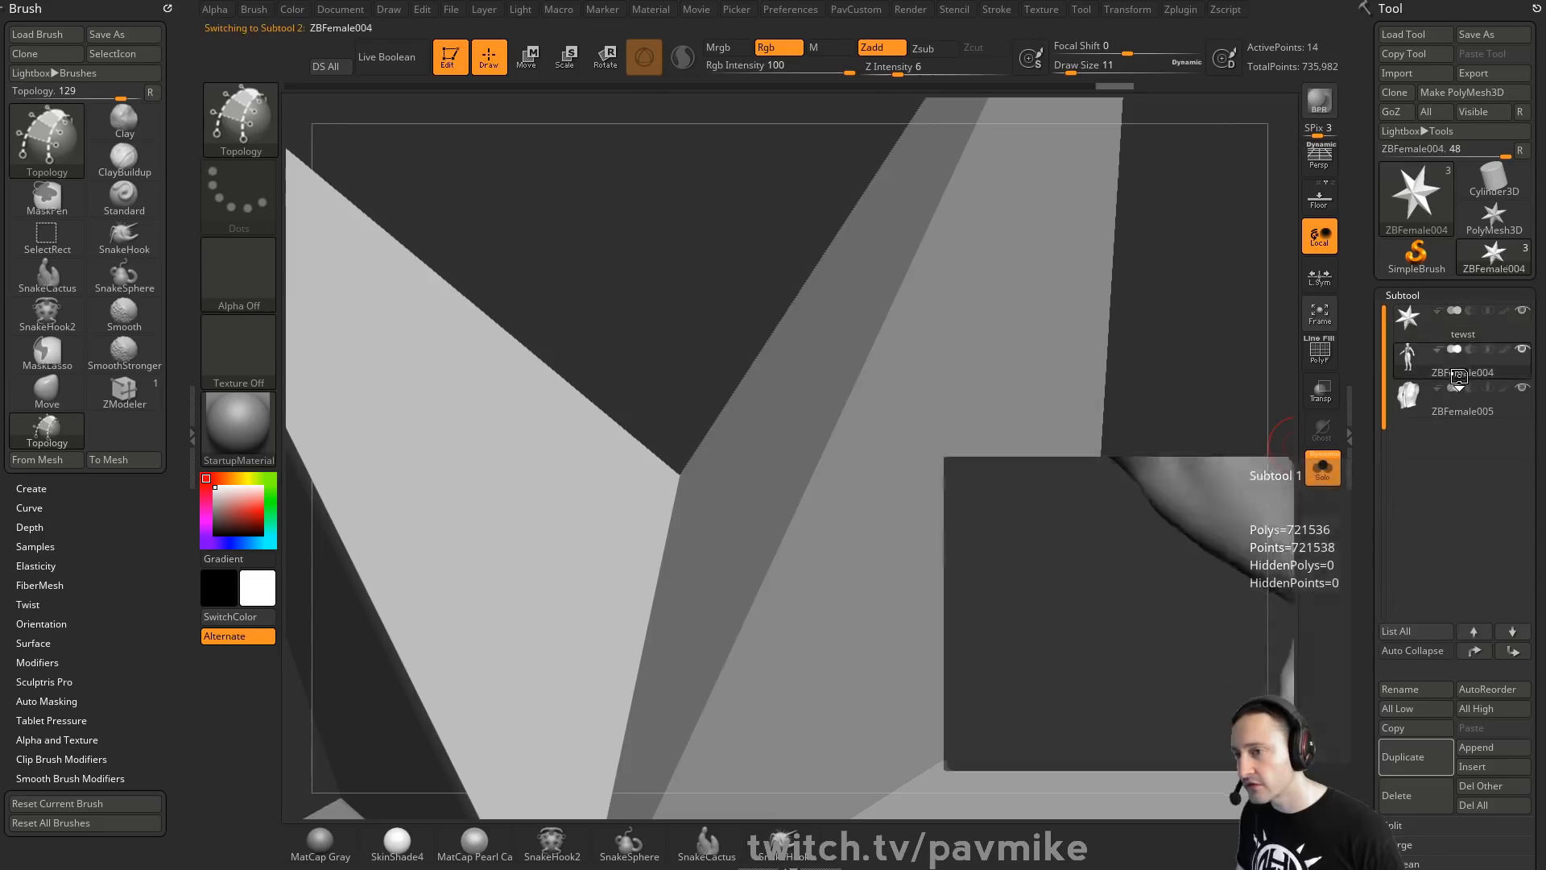
click(1455, 407)
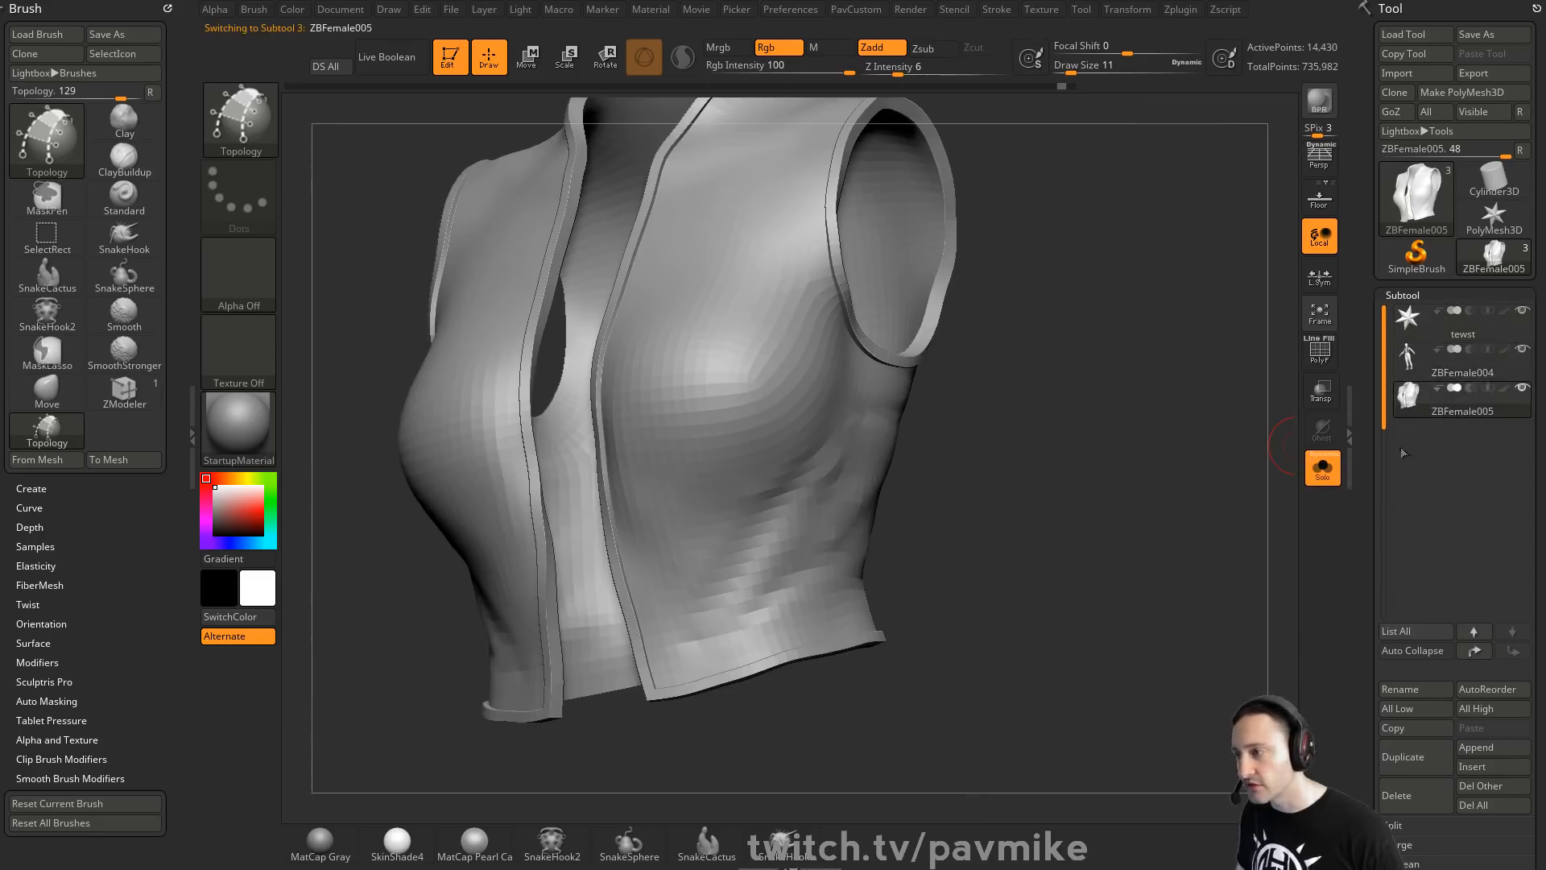
click(1466, 338)
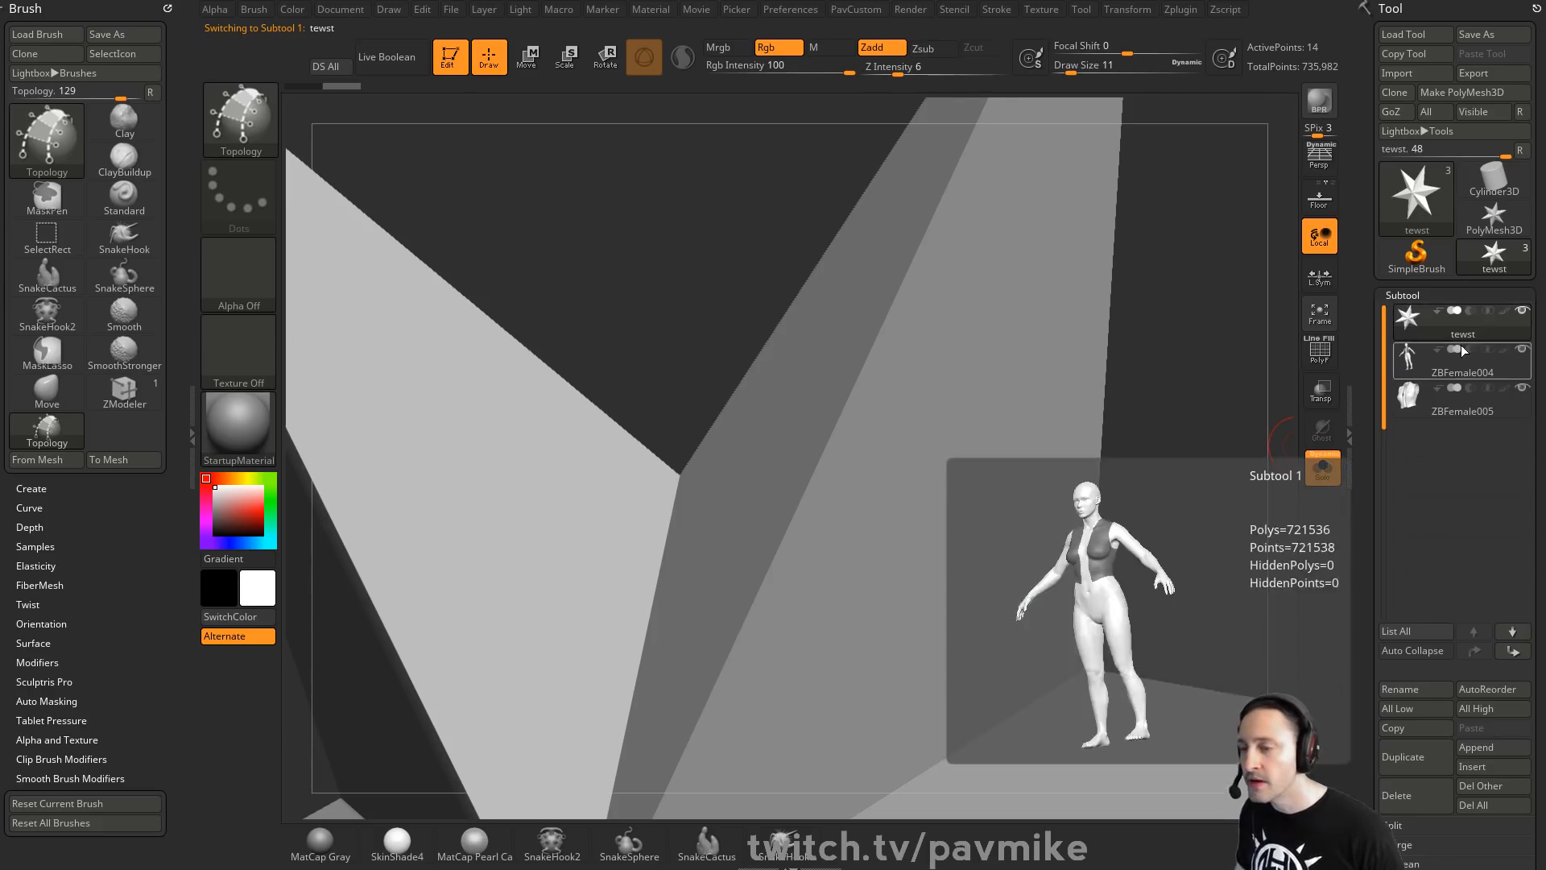
click(1322, 467)
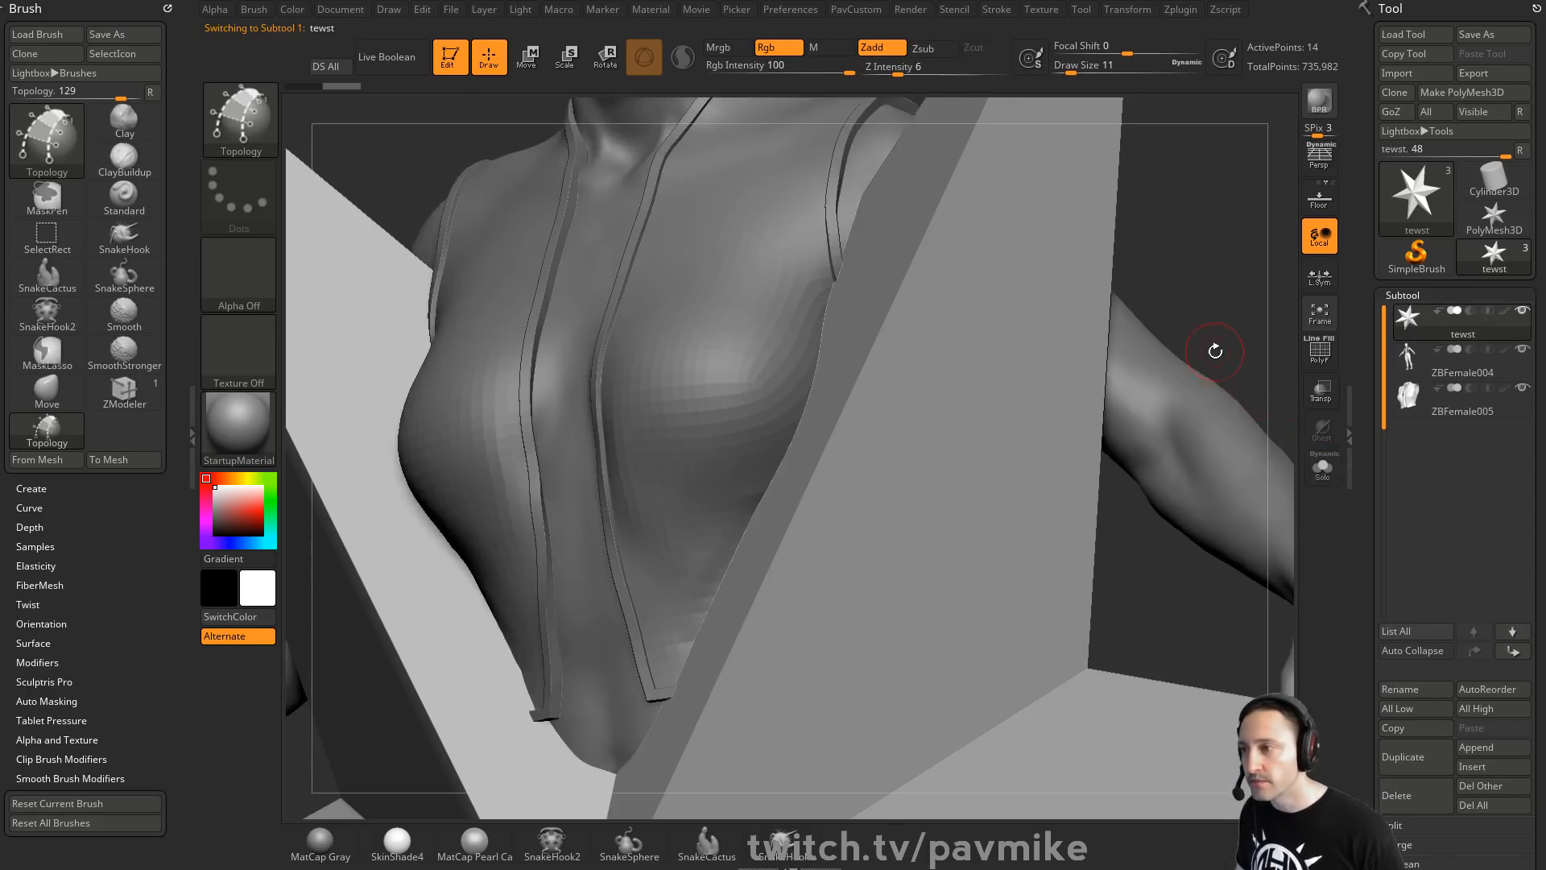
Scale the tewst star down until it fits inside the female figure's body
drag(1220, 322, 1039, 17)
key(e)
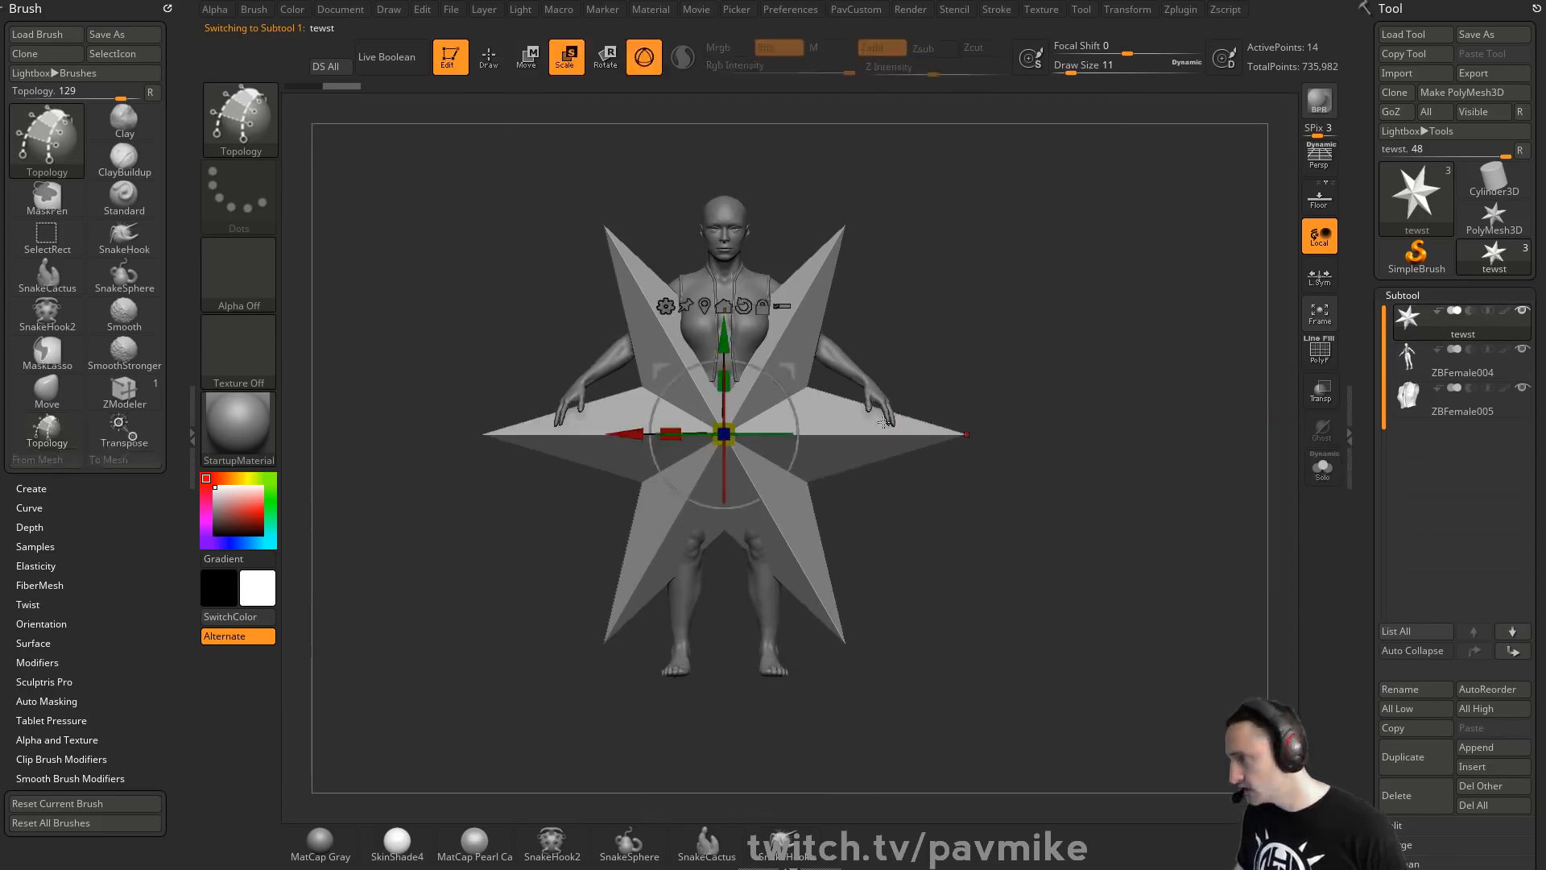
drag(730, 430, 712, 441)
Use transparency to locate the small star and move it up inside the torso, with transparency turned off again
click(1331, 408)
shift+drag(1127, 435, 1017, 541)
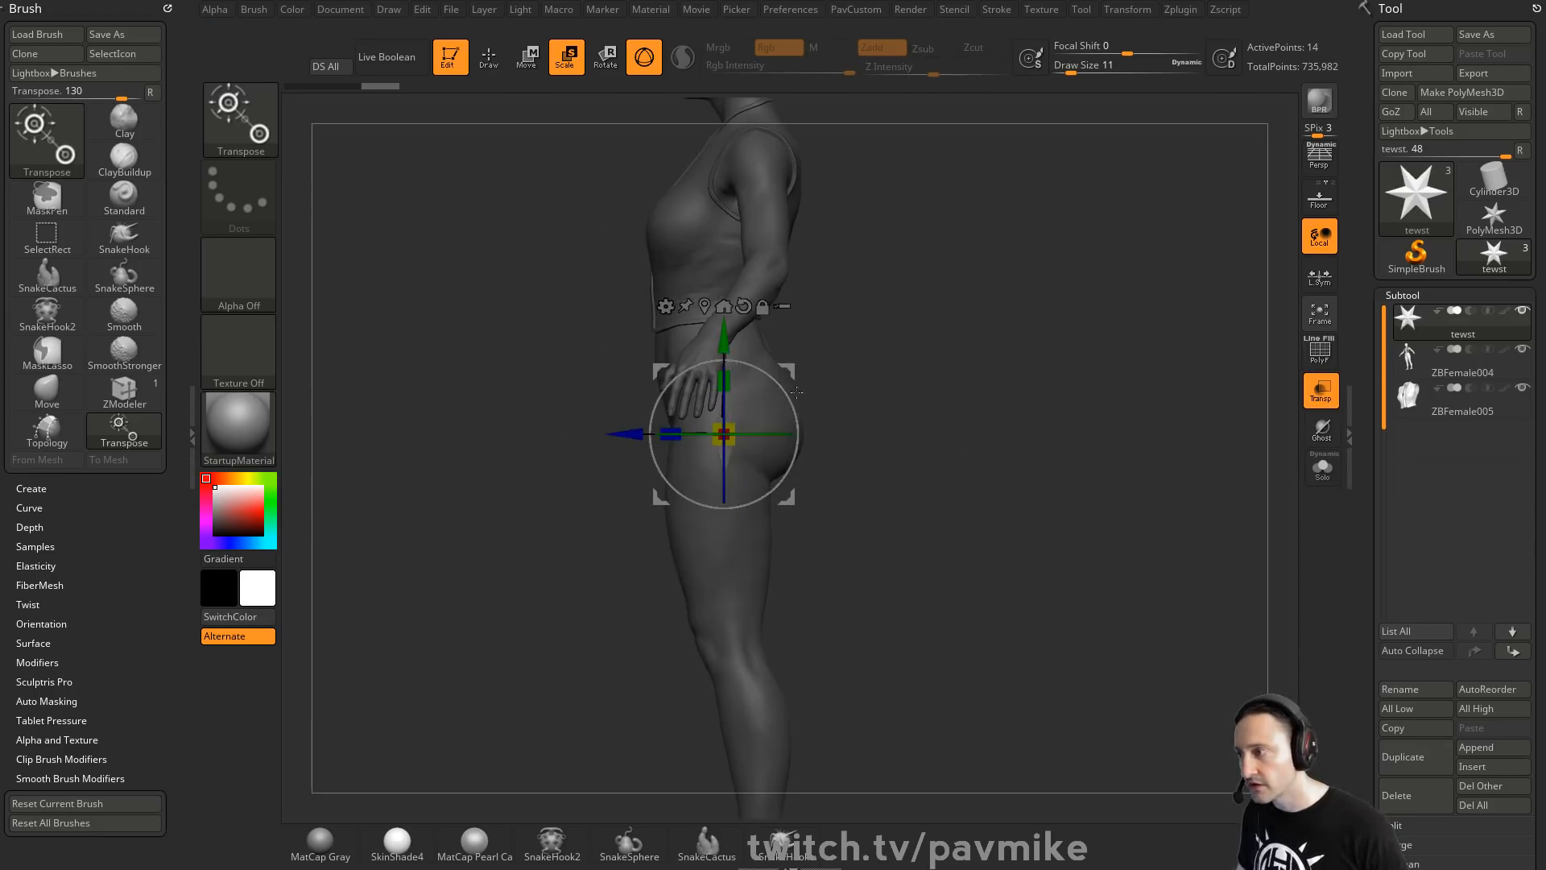
drag(722, 336, 701, 245)
key(q)
mouse_move(1006, 322)
mouse_down()
mouse_move(1097, 290)
mouse_move(1173, 428)
mouse_move(1286, 380)
mouse_up()
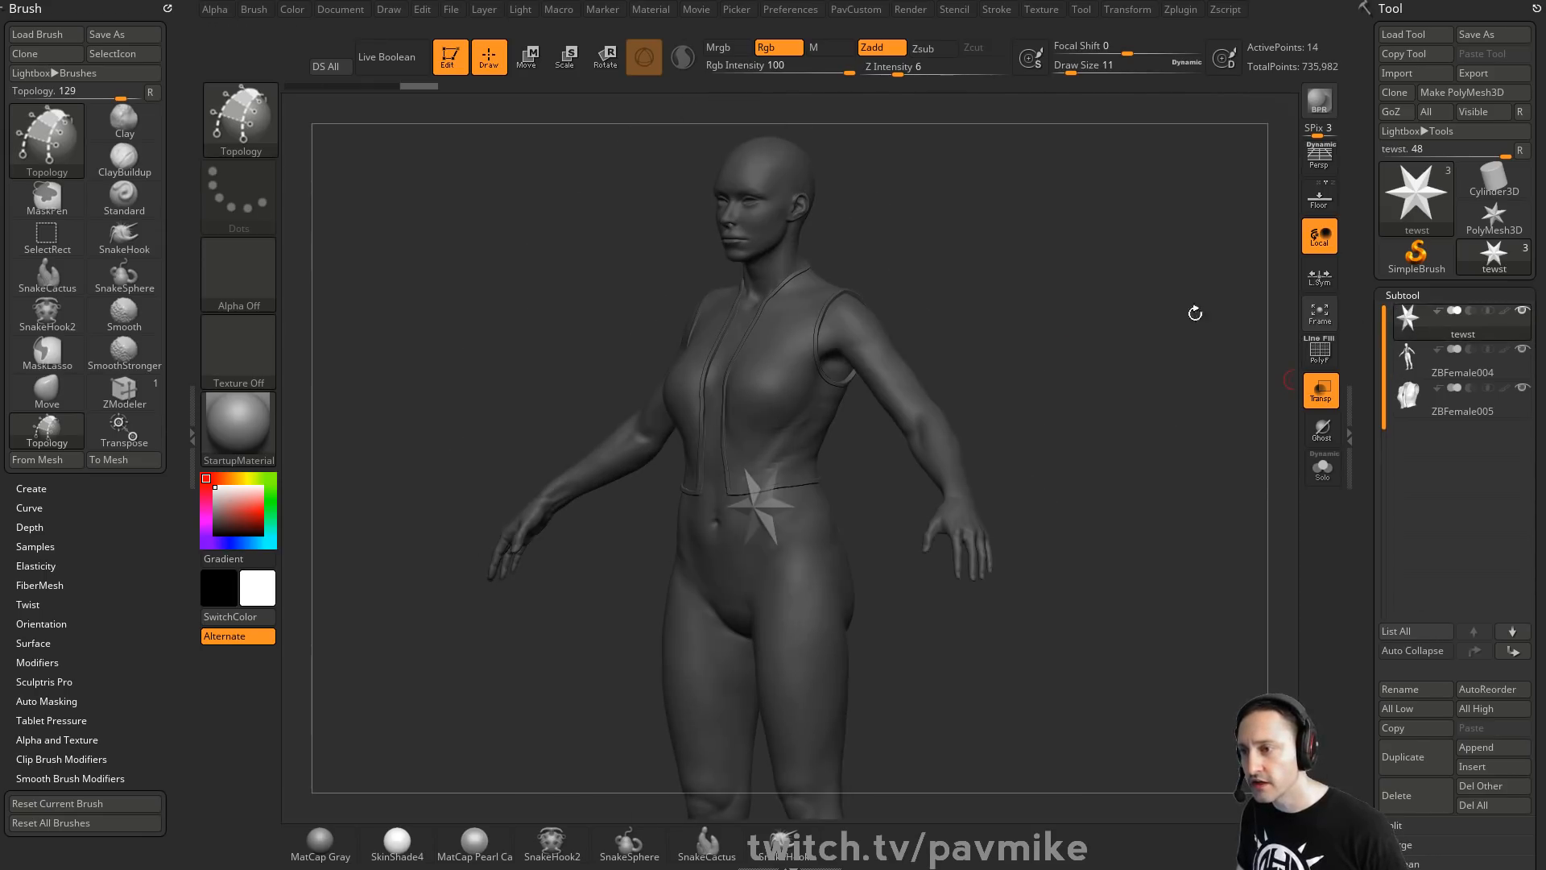
click(1320, 391)
drag(1194, 383, 1144, 399)
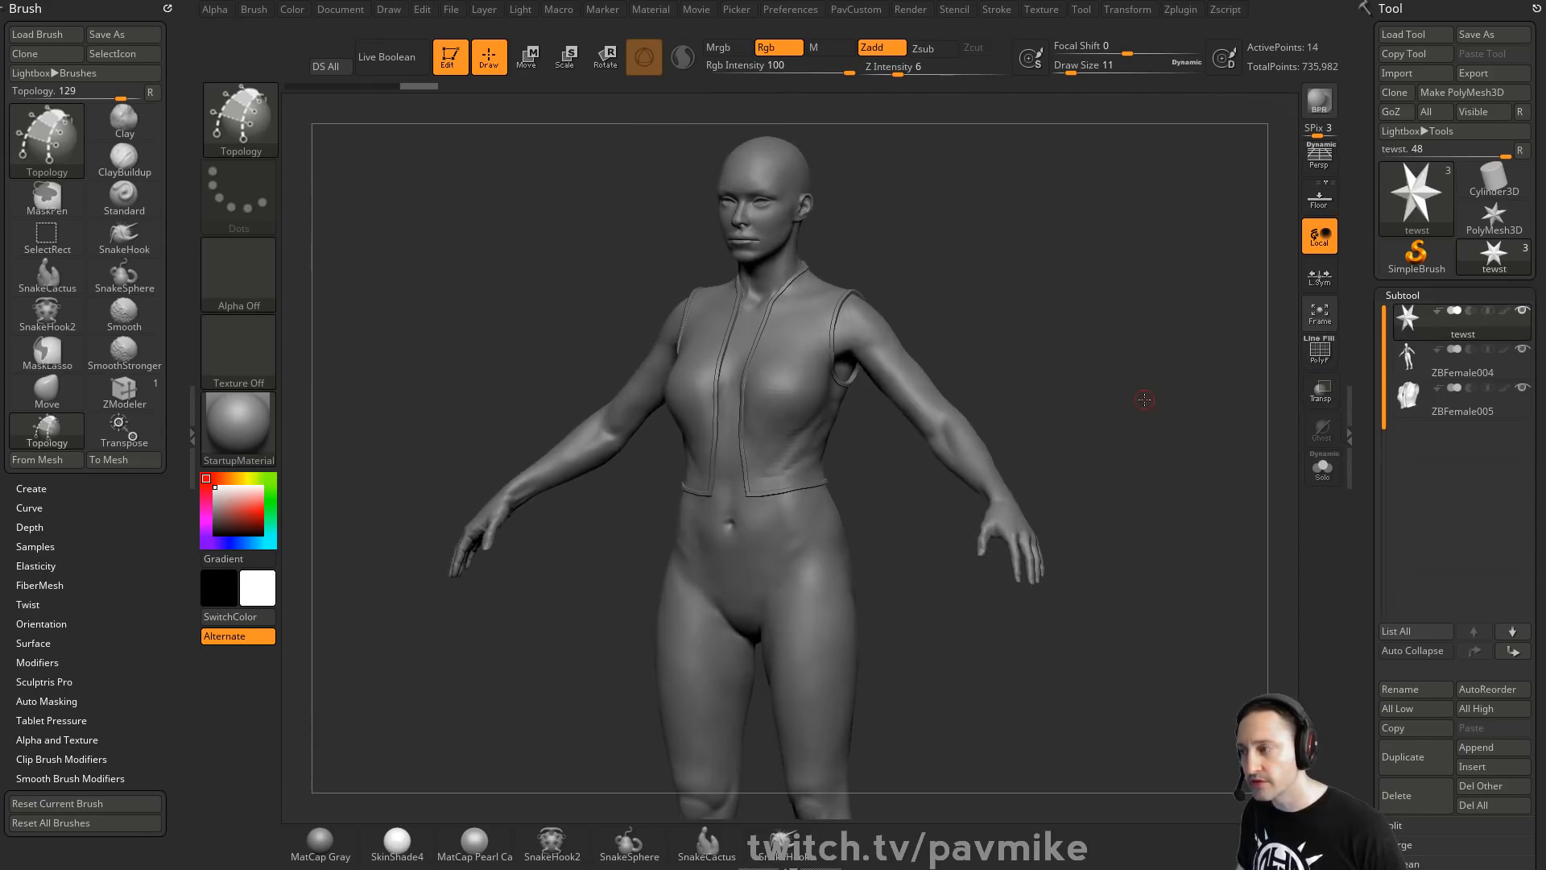
Select the Topology brush and reduce its Draw Size to 6 for drawing on the vest
mouse_move(1089, 264)
alt+mouse_down()
mouse_move(1060, 282)
mouse_move(1106, 291)
mouse_move(1071, 330)
mouse_move(1086, 430)
mouse_move(972, 531)
mouse_move(1001, 563)
alt+mouse_up()
key(b)
key(t)
key(o)
key(s)
drag(739, 484, 729, 455)
key(s)
key(s)
click(716, 435)
Try drawing two topology lines across the front of the chest without symmetry
mouse_move(1159, 113)
alt+mouse_down()
mouse_move(1152, 276)
mouse_move(1188, 285)
mouse_move(1115, 244)
mouse_move(1045, 245)
mouse_move(1073, 222)
mouse_move(1155, 230)
alt+mouse_up()
alt+drag(1157, 326, 1157, 225)
shift+drag(1157, 226, 1172, 230)
drag(613, 290, 876, 290)
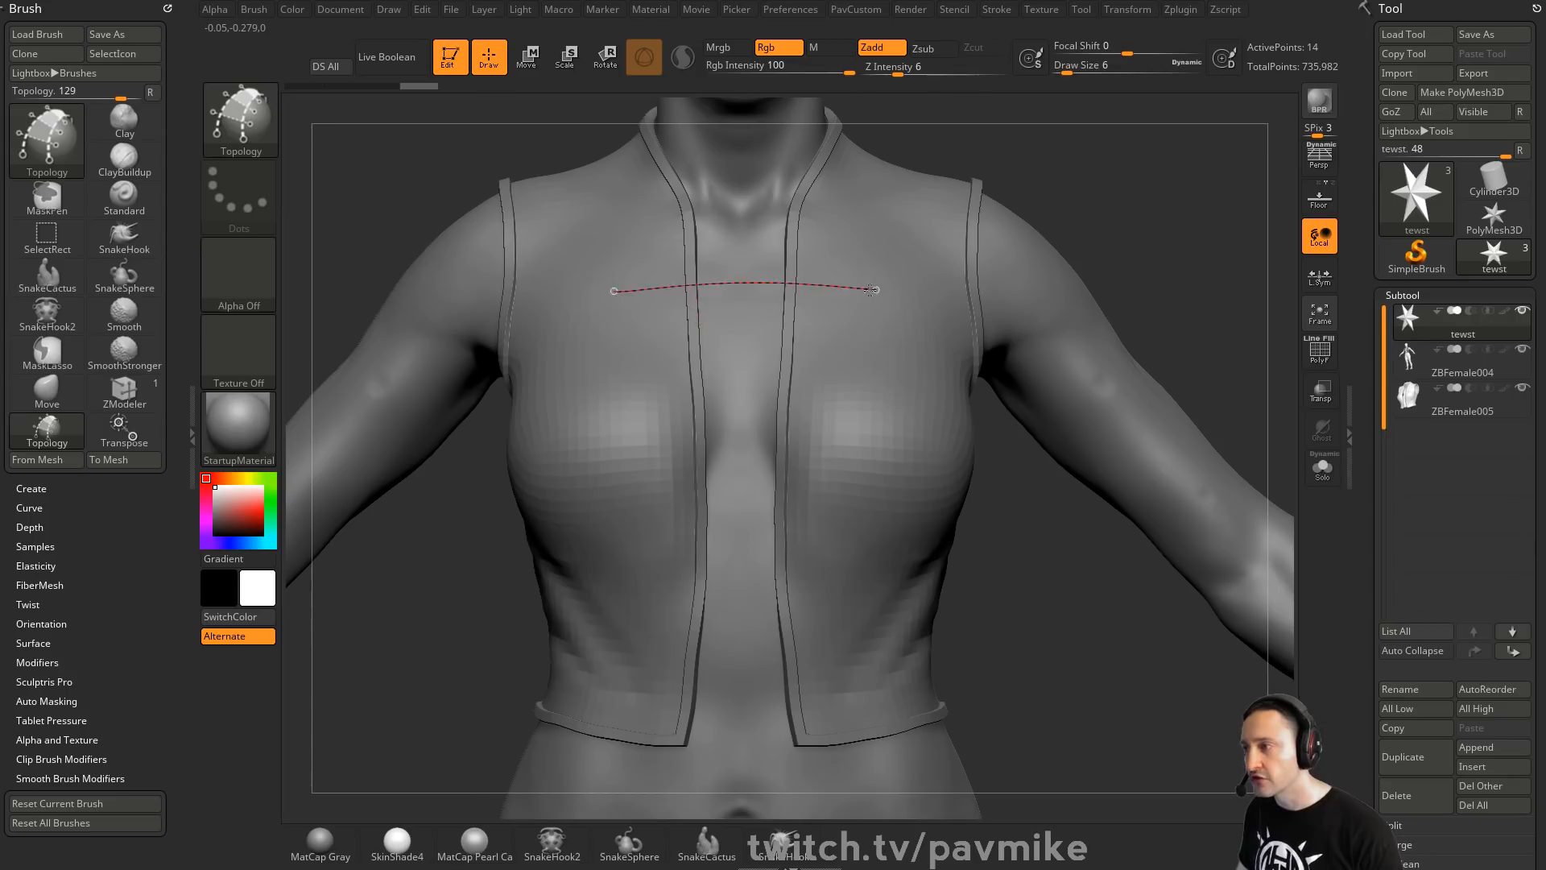
drag(591, 363, 911, 355)
mouse_move(1215, 275)
mouse_down()
mouse_move(1222, 248)
mouse_move(1195, 296)
mouse_up()
key(ctrl+z)
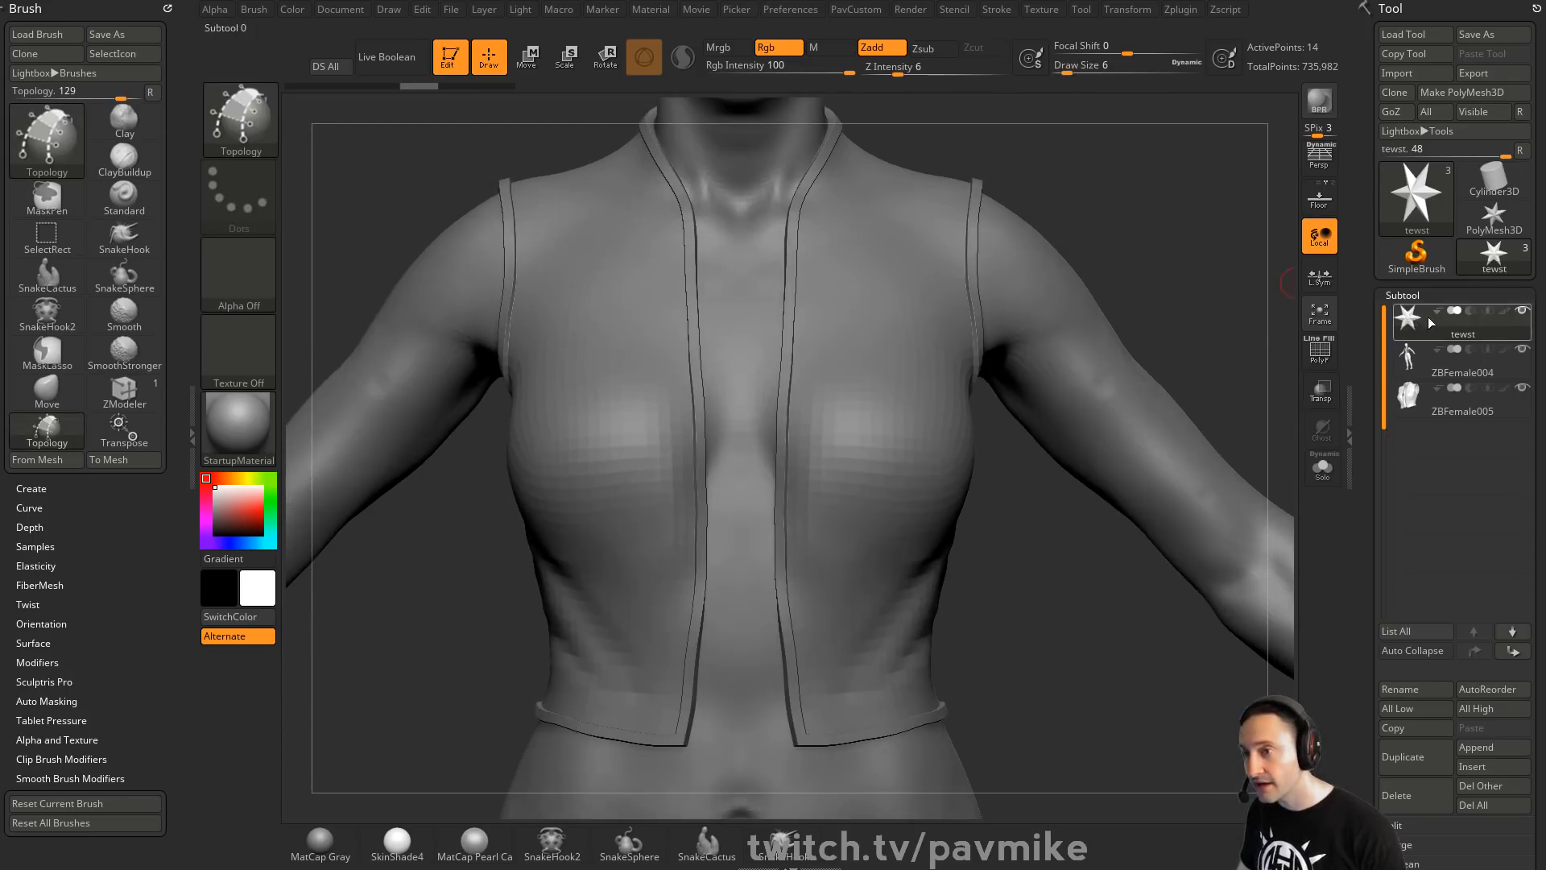
Try a mirrored topology grid on the chest with two horizontal and four vertical strokes, and undo the strokes
click(1326, 397)
click(1327, 397)
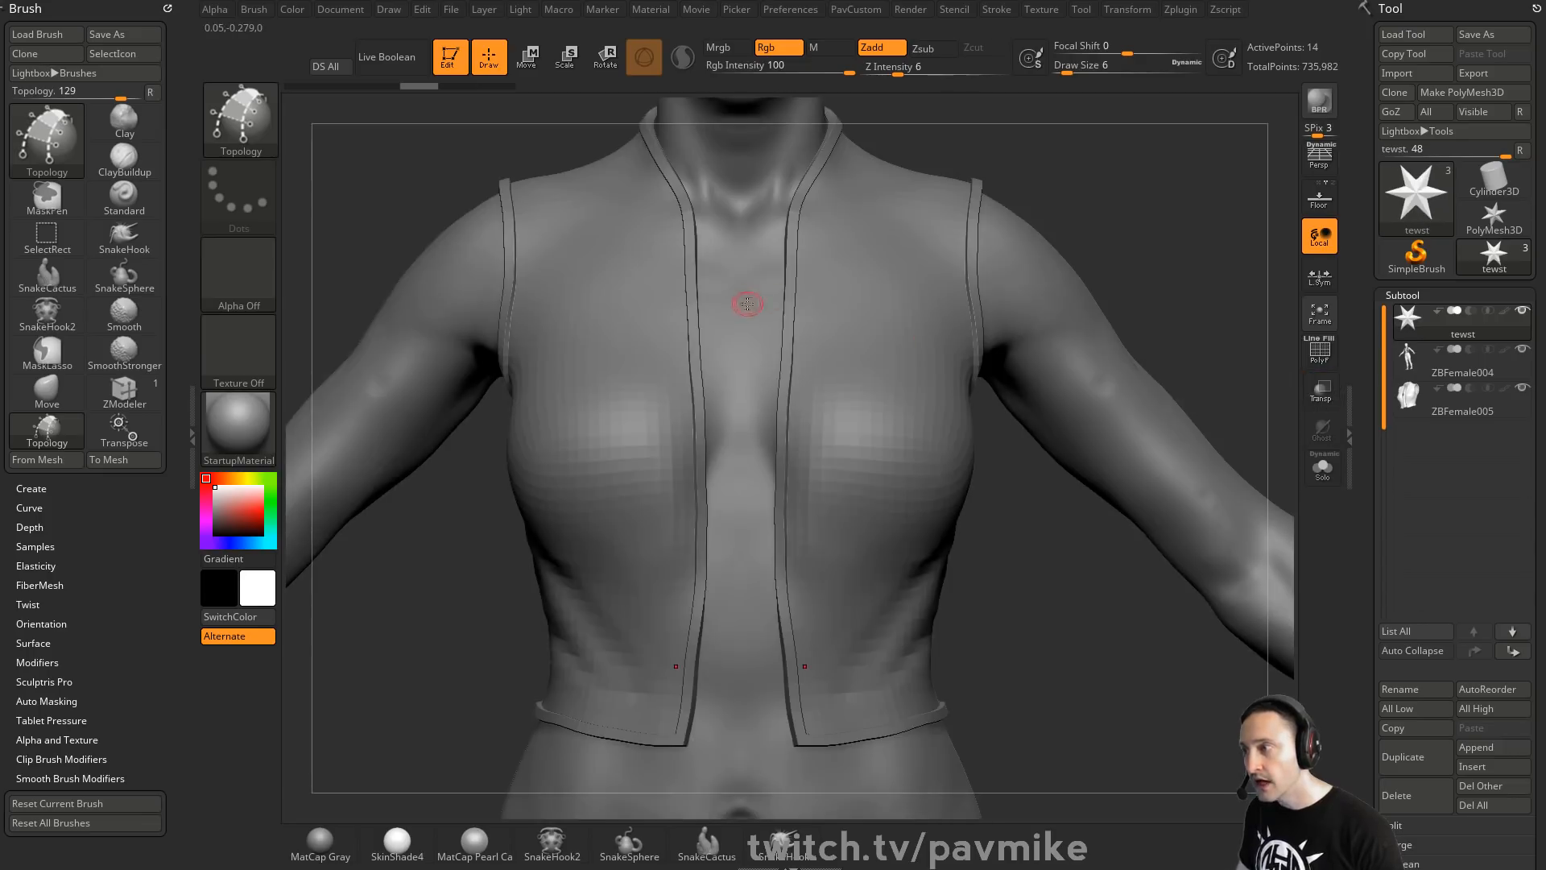
drag(764, 302, 896, 302)
drag(741, 355, 930, 347)
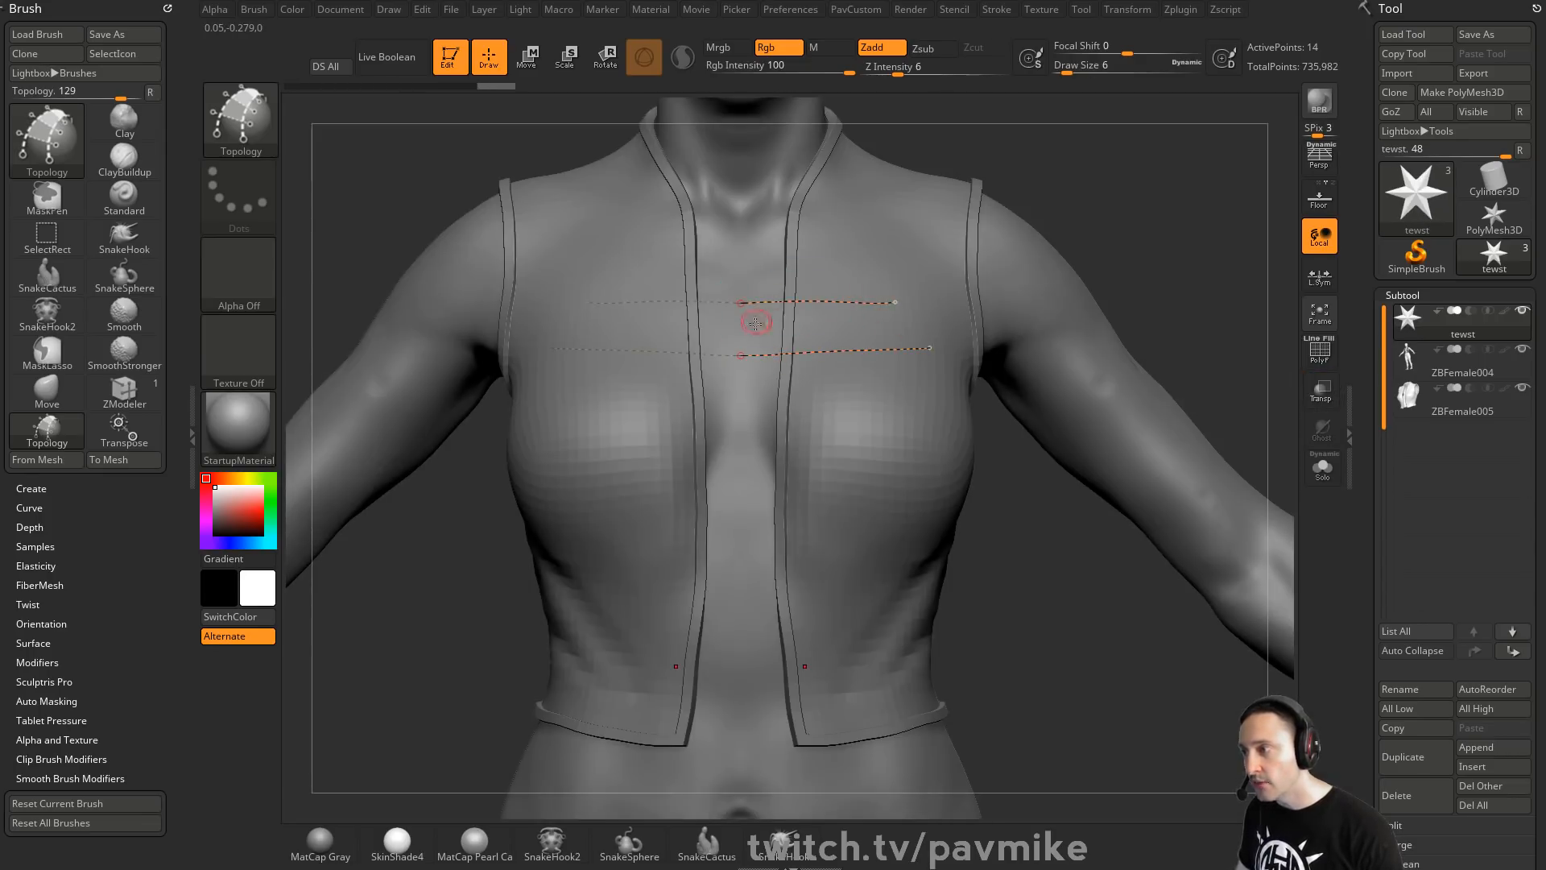
mouse_move(732, 245)
mouse_down()
mouse_move(741, 379)
mouse_move(740, 355)
mouse_up()
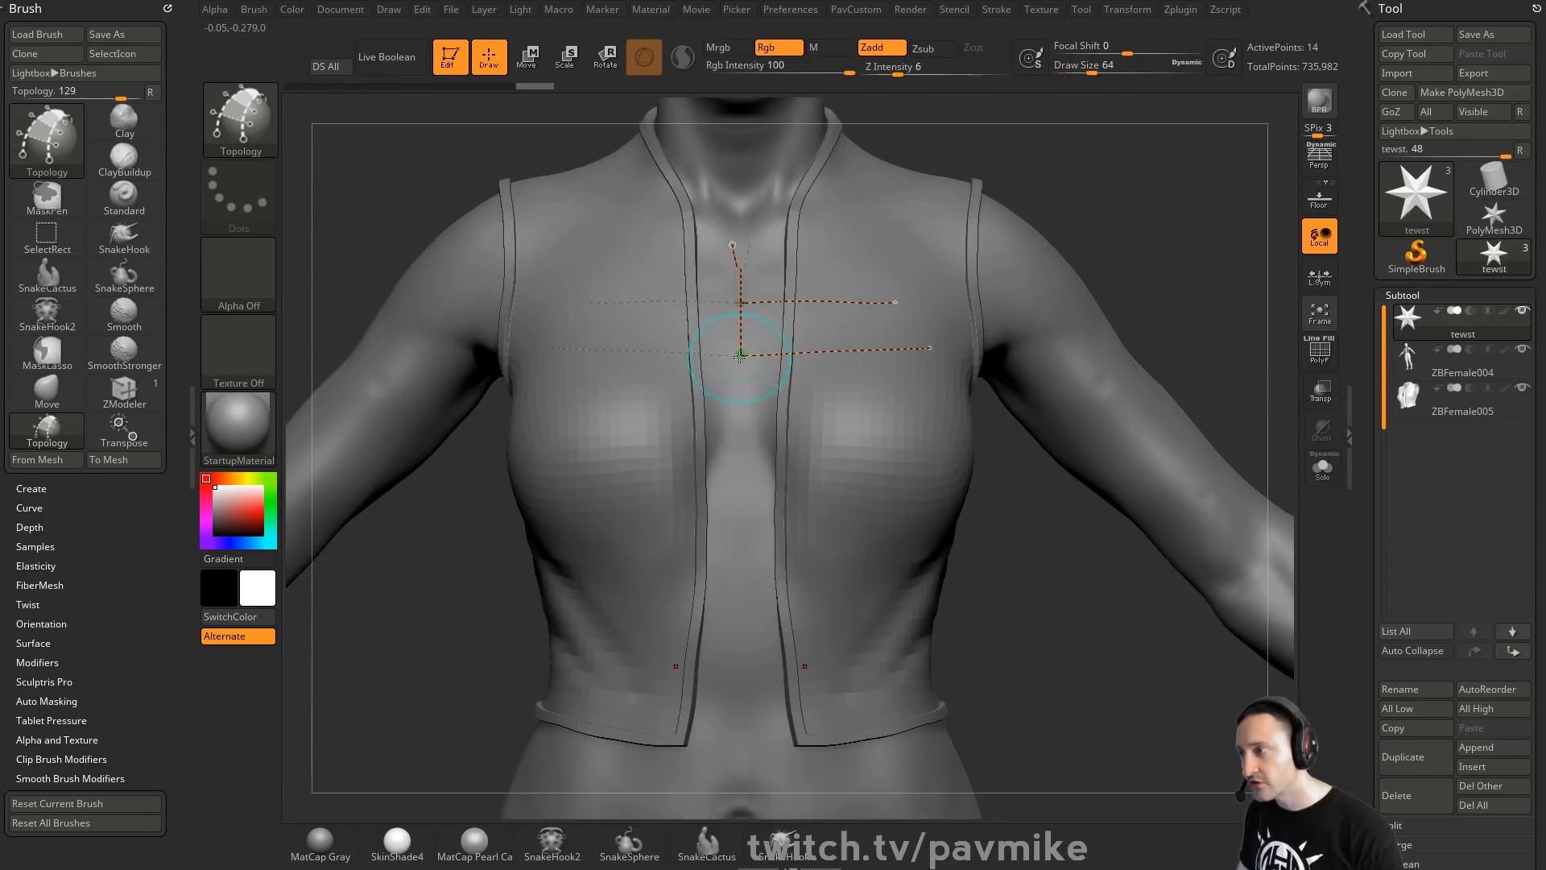
drag(764, 290, 766, 411)
drag(806, 275, 809, 399)
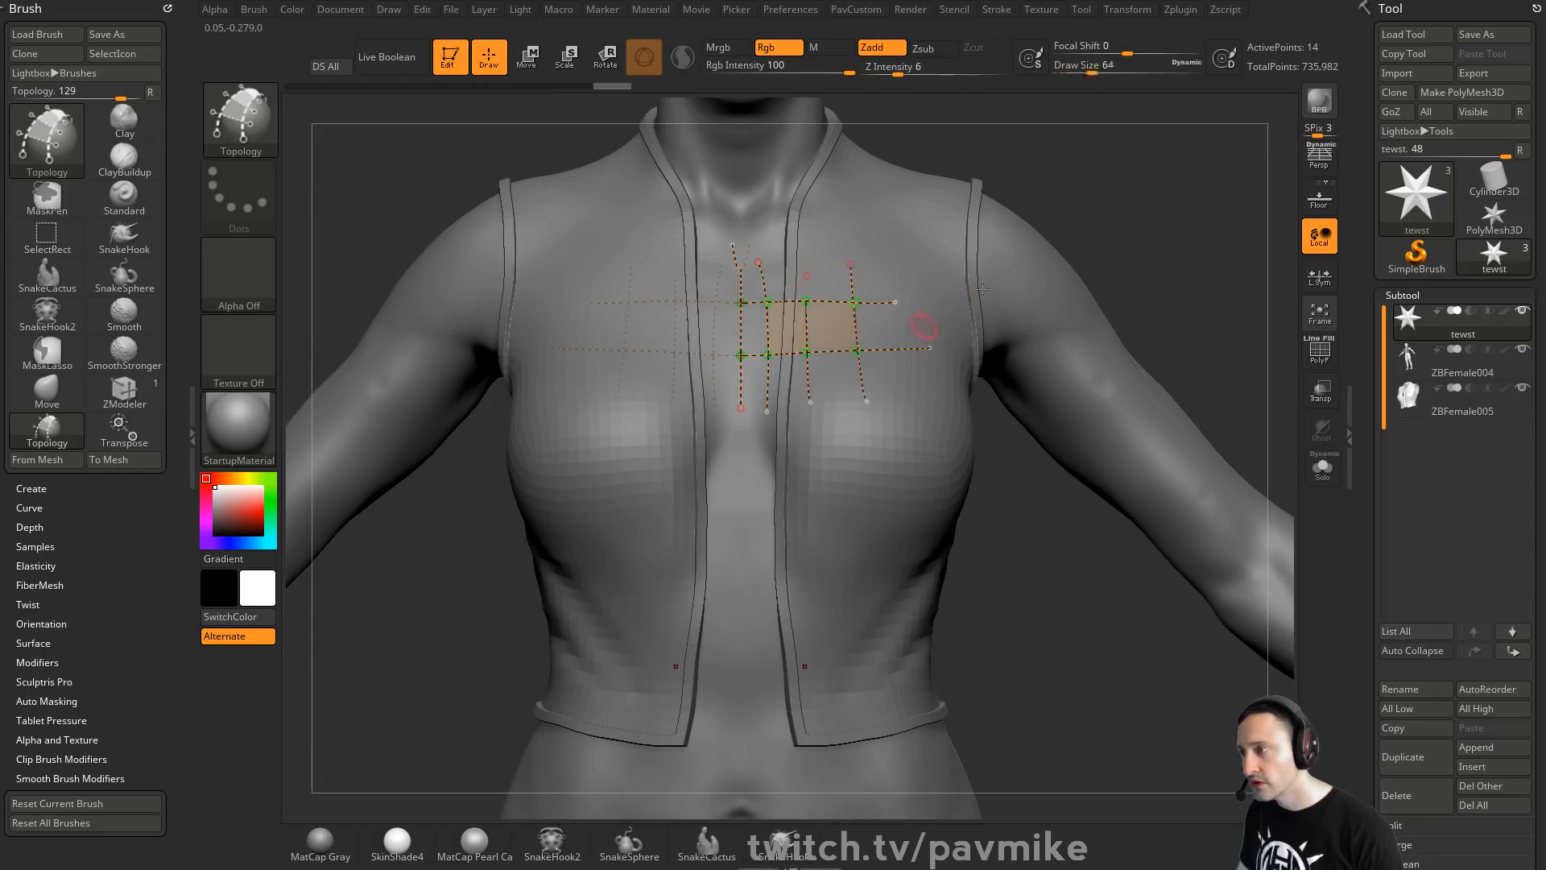
drag(1242, 199, 1211, 242)
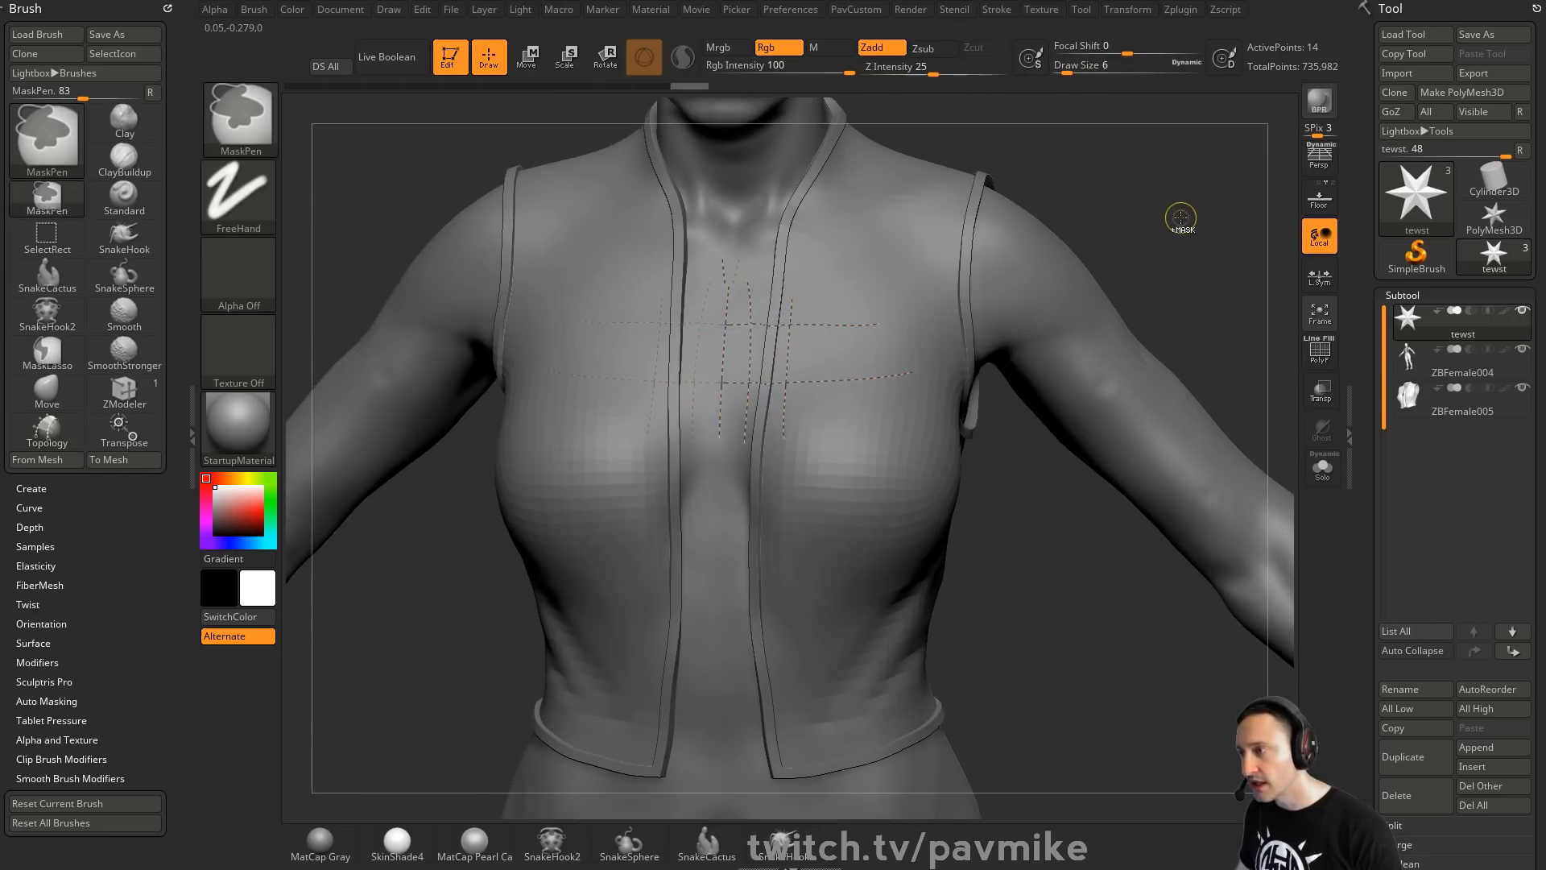
key(ctrl+z)
key(ctrl+z)
key(ctrl+z)
key(ctrl+z)
key(ctrl+z)
key(ctrl+z)
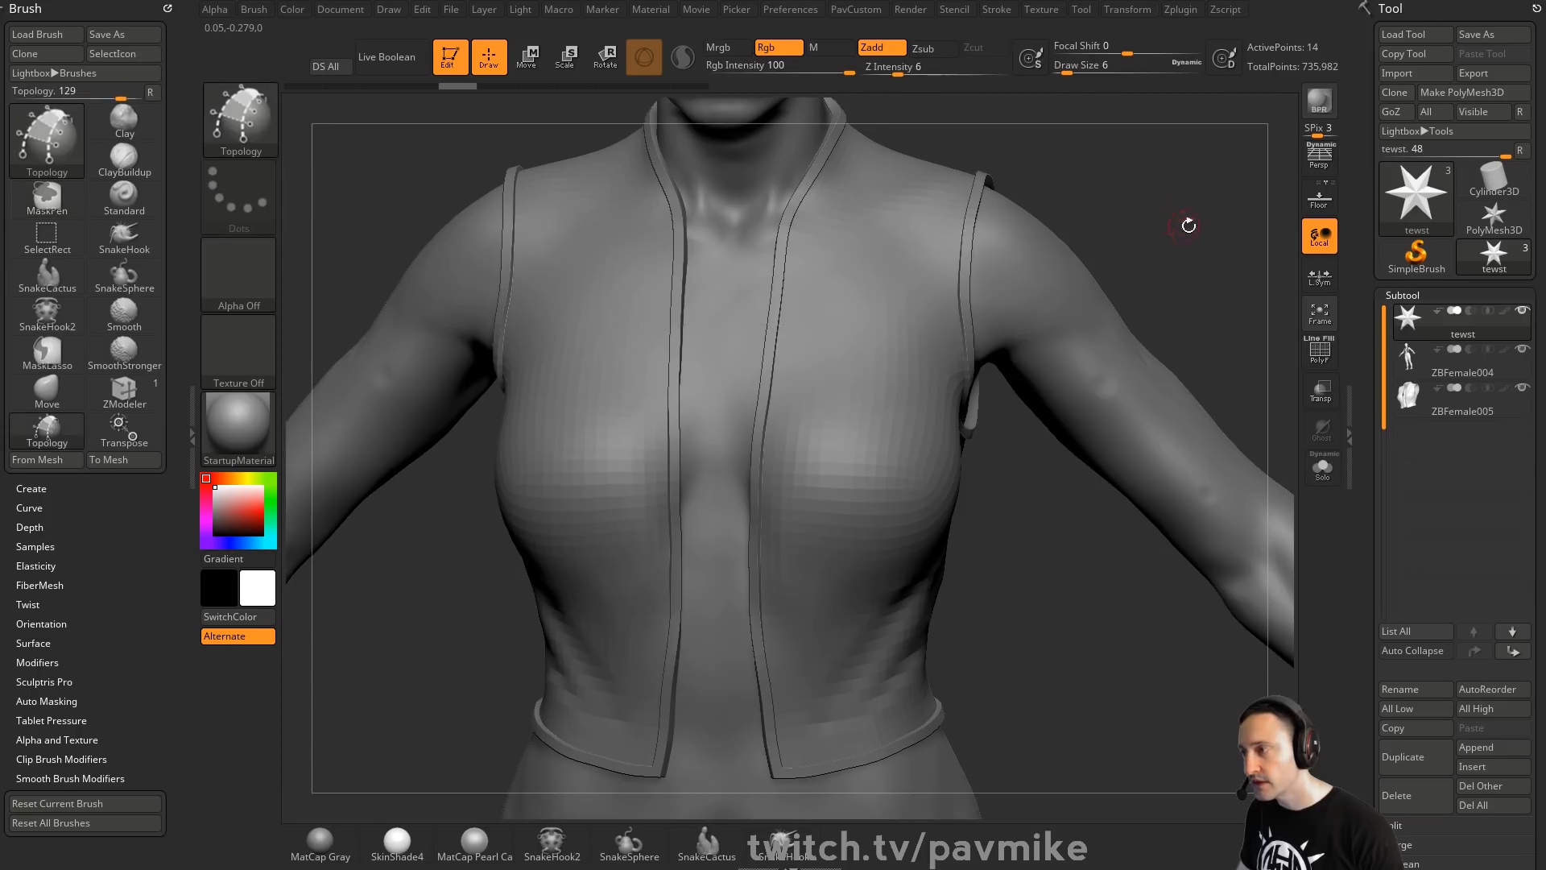
Set the Draw Size to 7 and draw two lines across the chest with five crossing vertical lines to form a strip of faces
shift+drag(1188, 225, 732, 334)
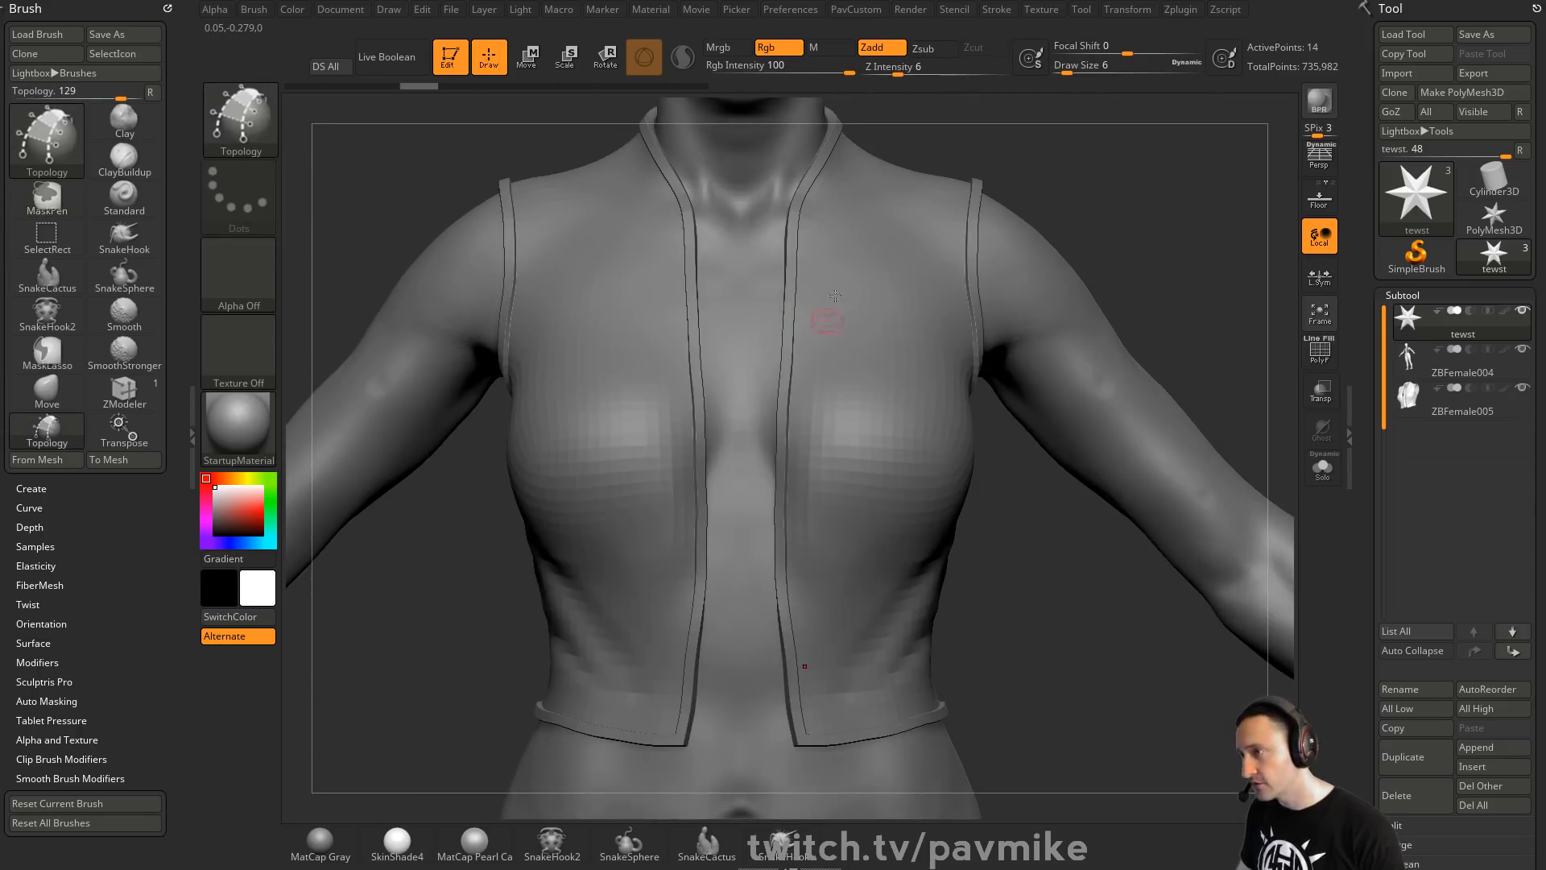
text(s)
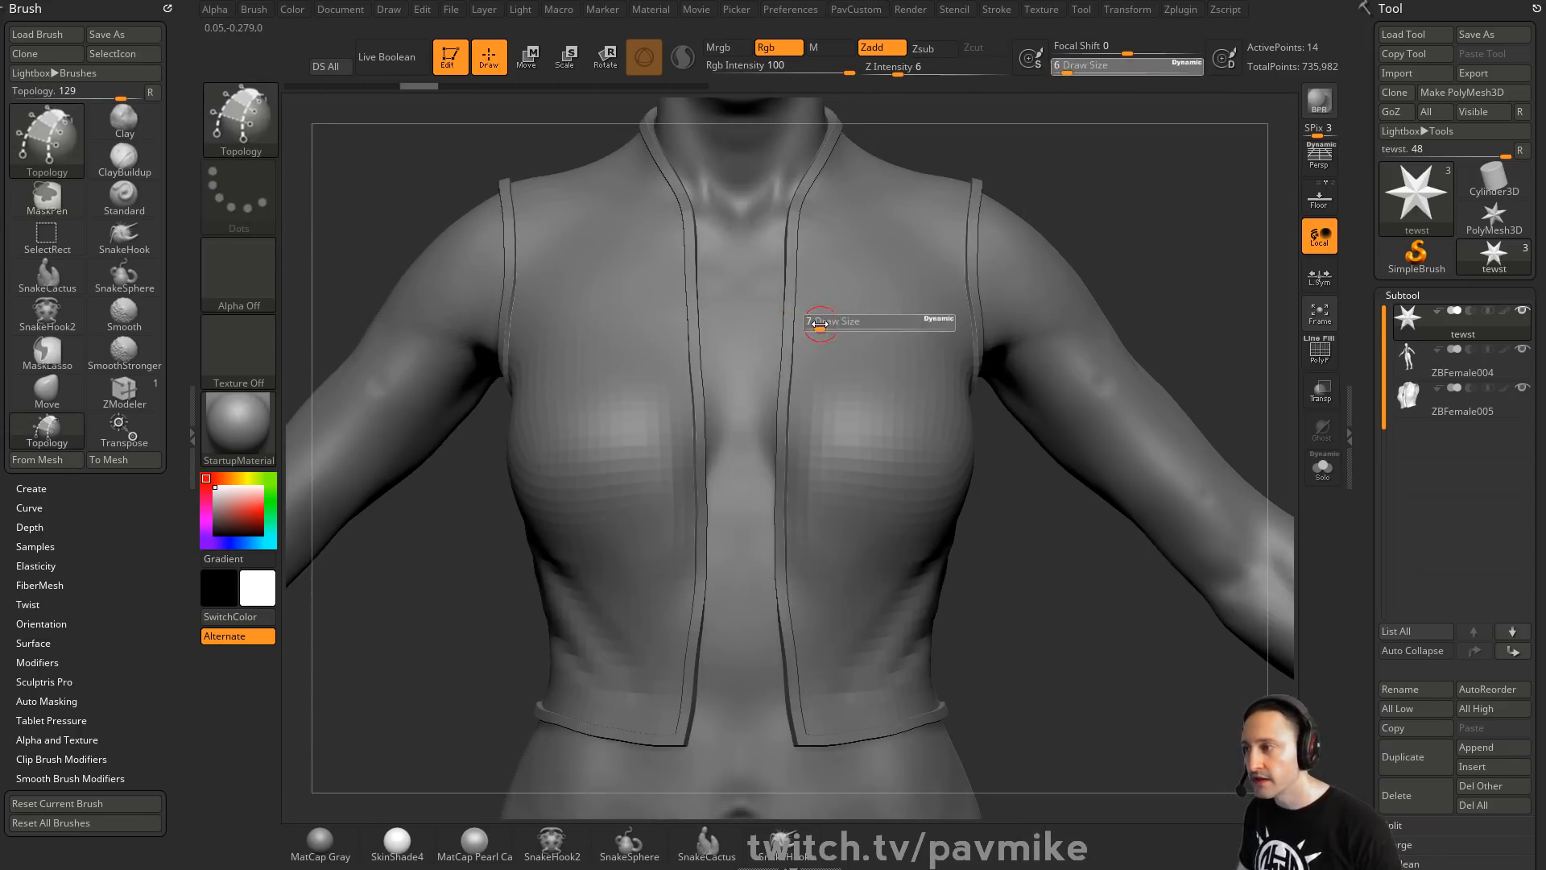
text(7)
key(Return)
drag(615, 288, 937, 274)
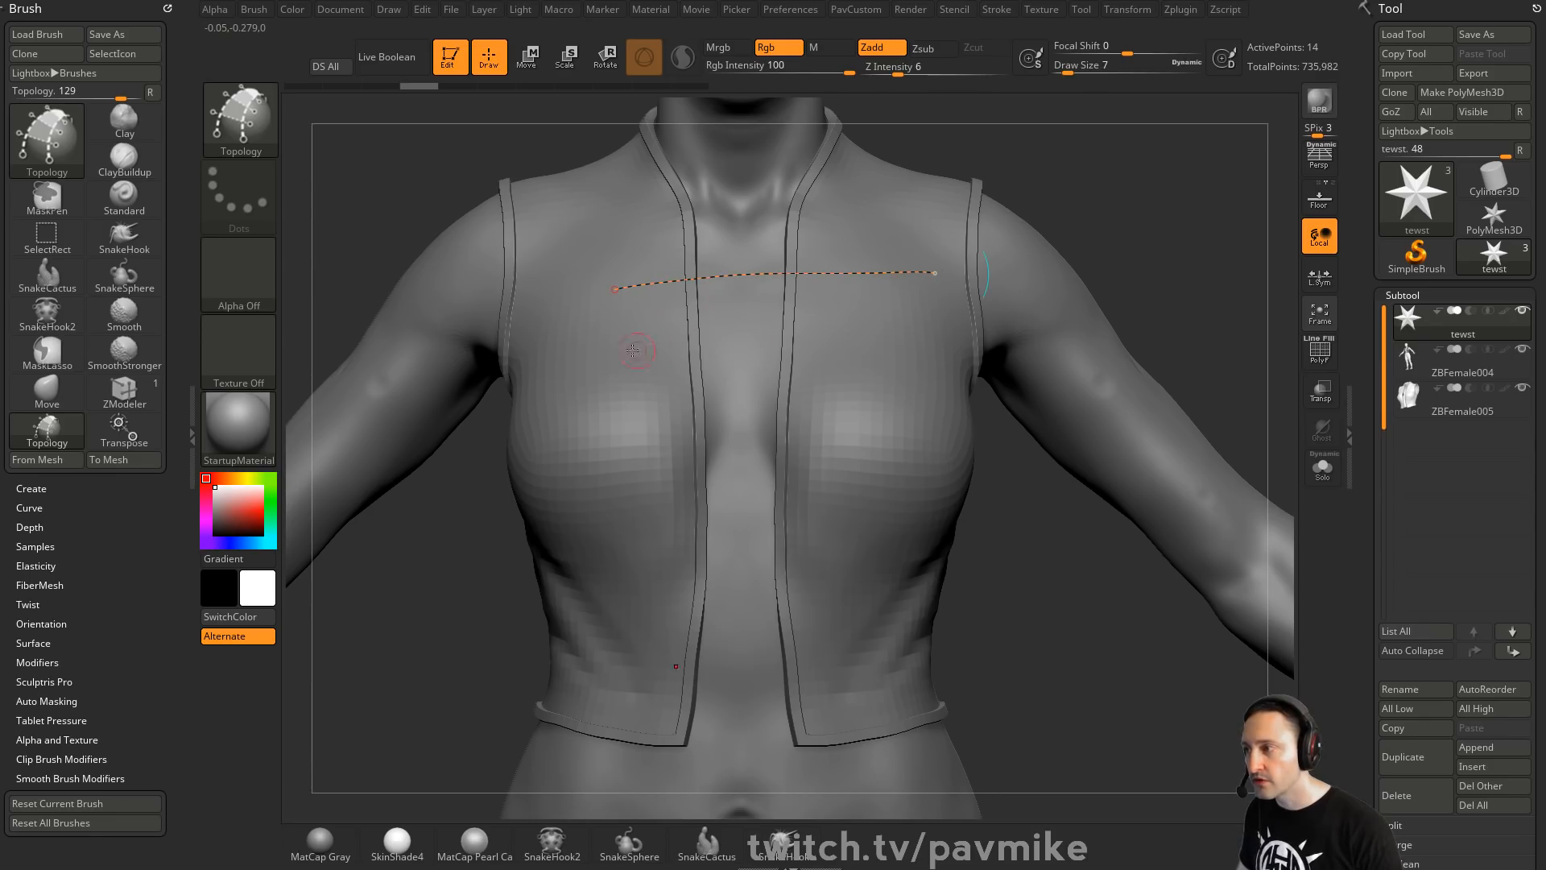
drag(611, 352, 952, 343)
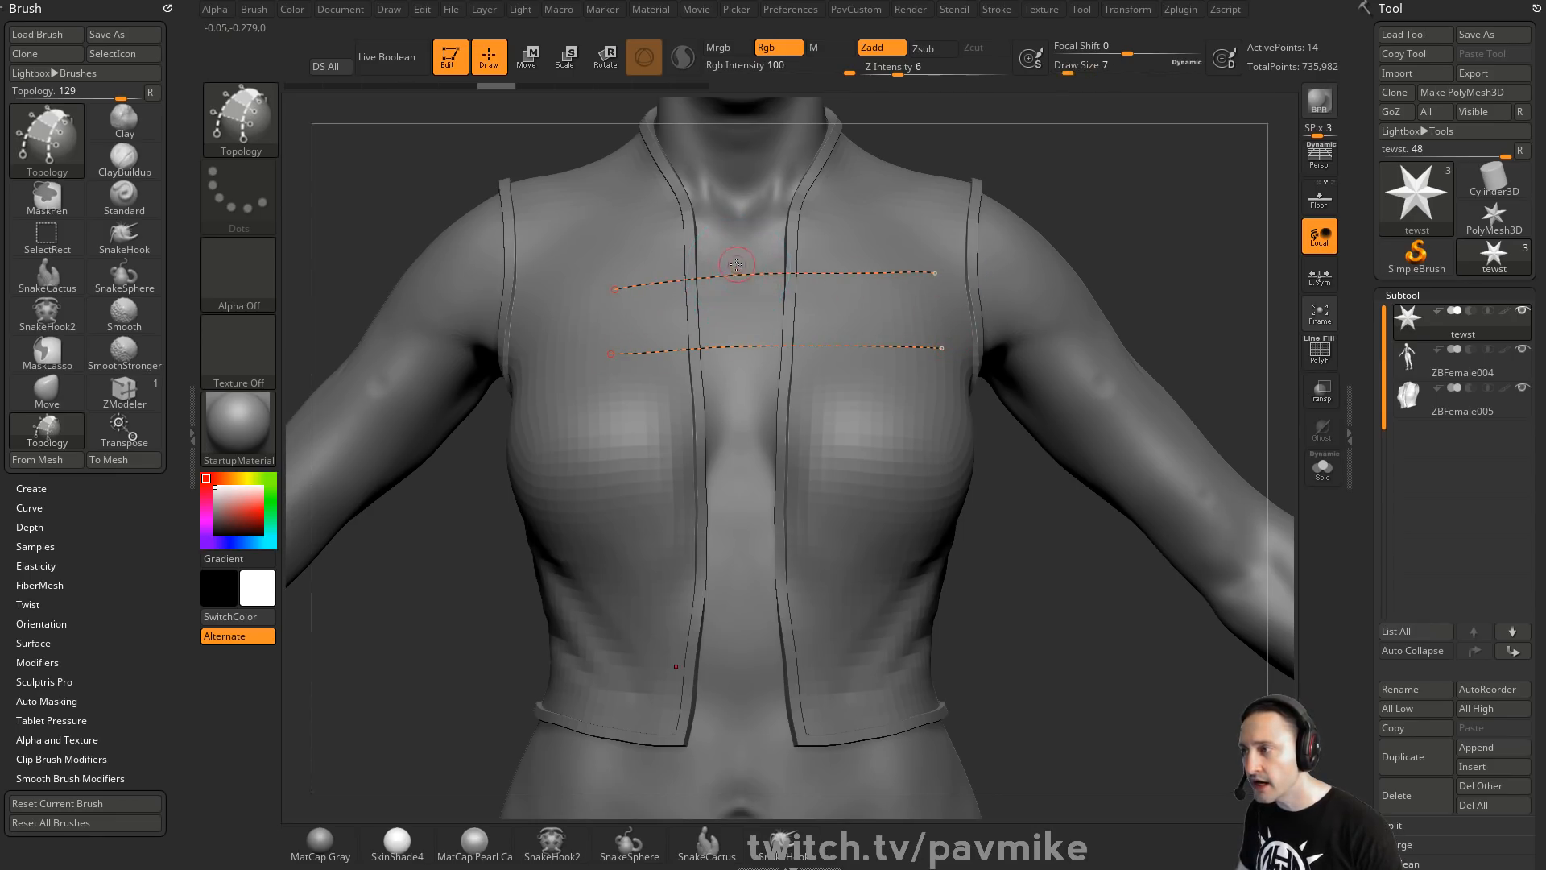
drag(721, 242, 727, 457)
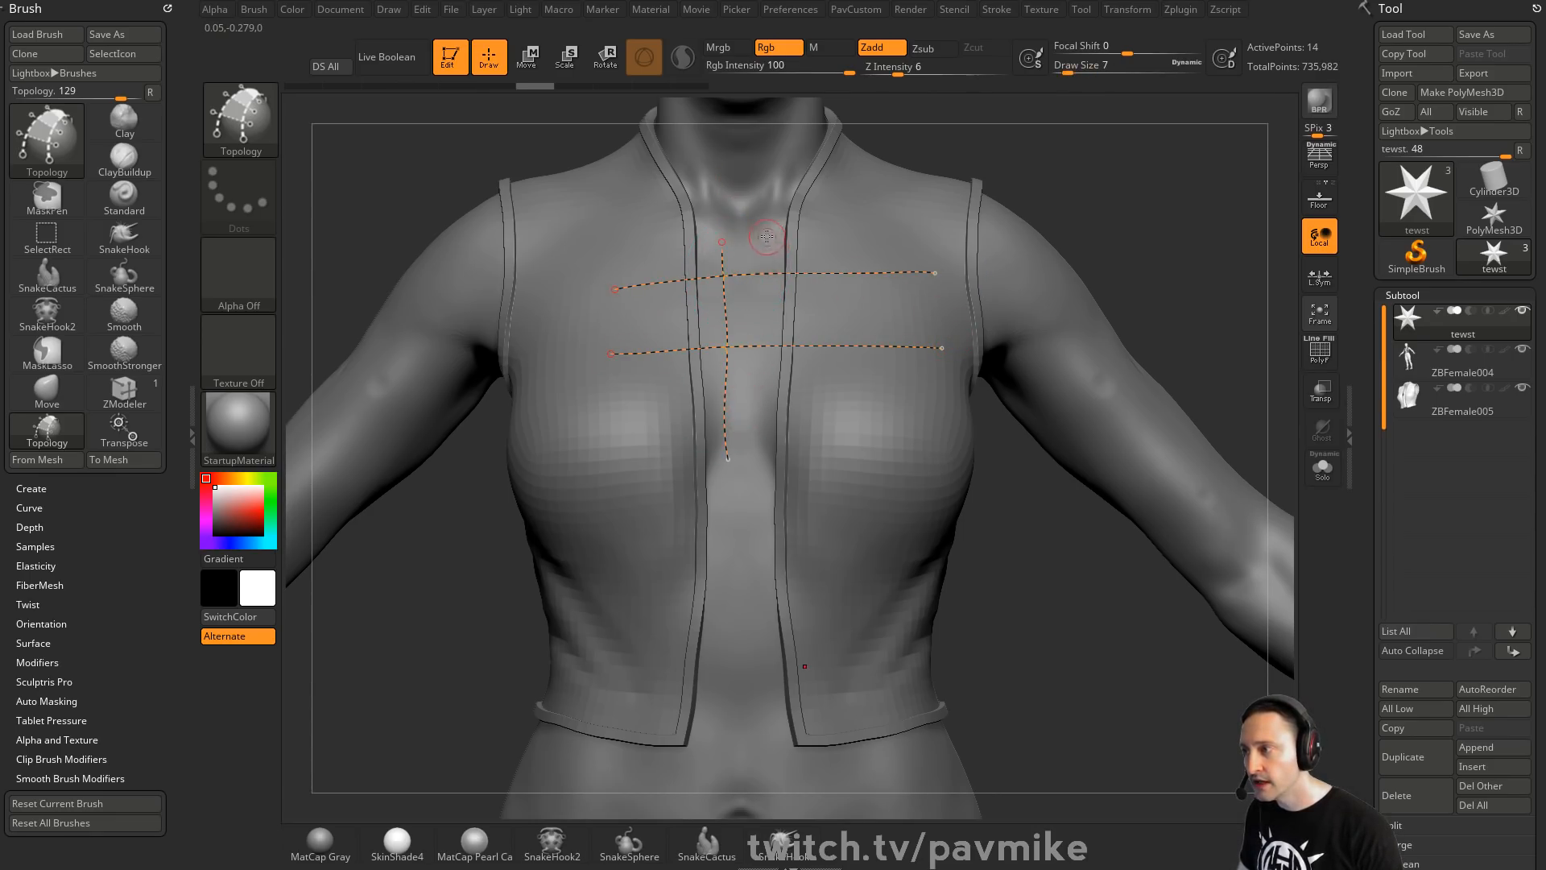
drag(766, 236, 773, 440)
drag(861, 230, 864, 419)
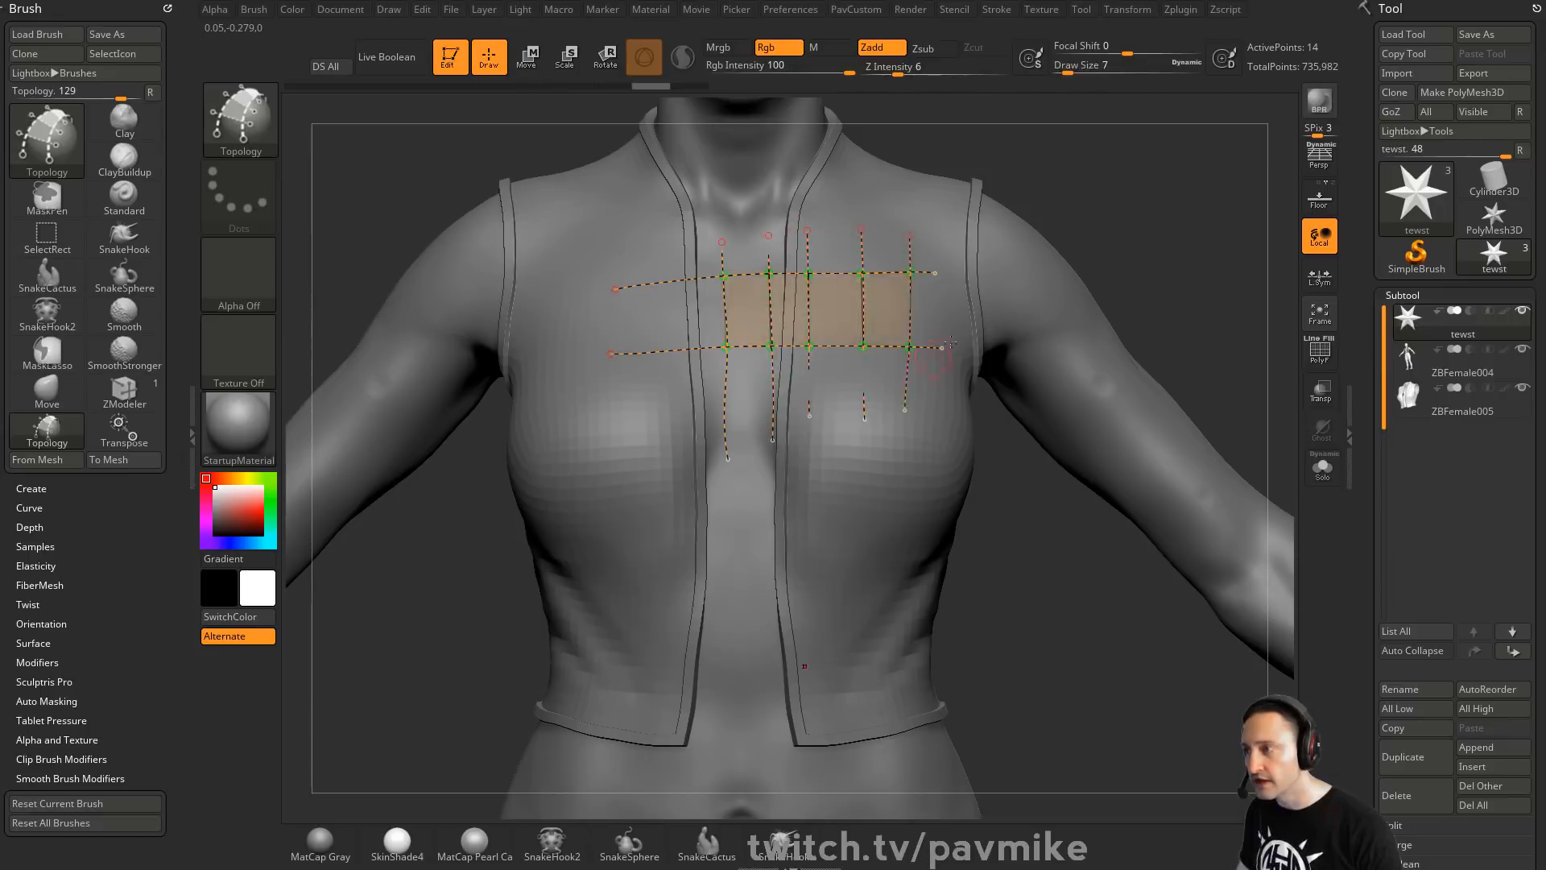
Trim the loose line ends around the chest's topology grid, leaving only the closed faces
drag(1198, 199, 1167, 215)
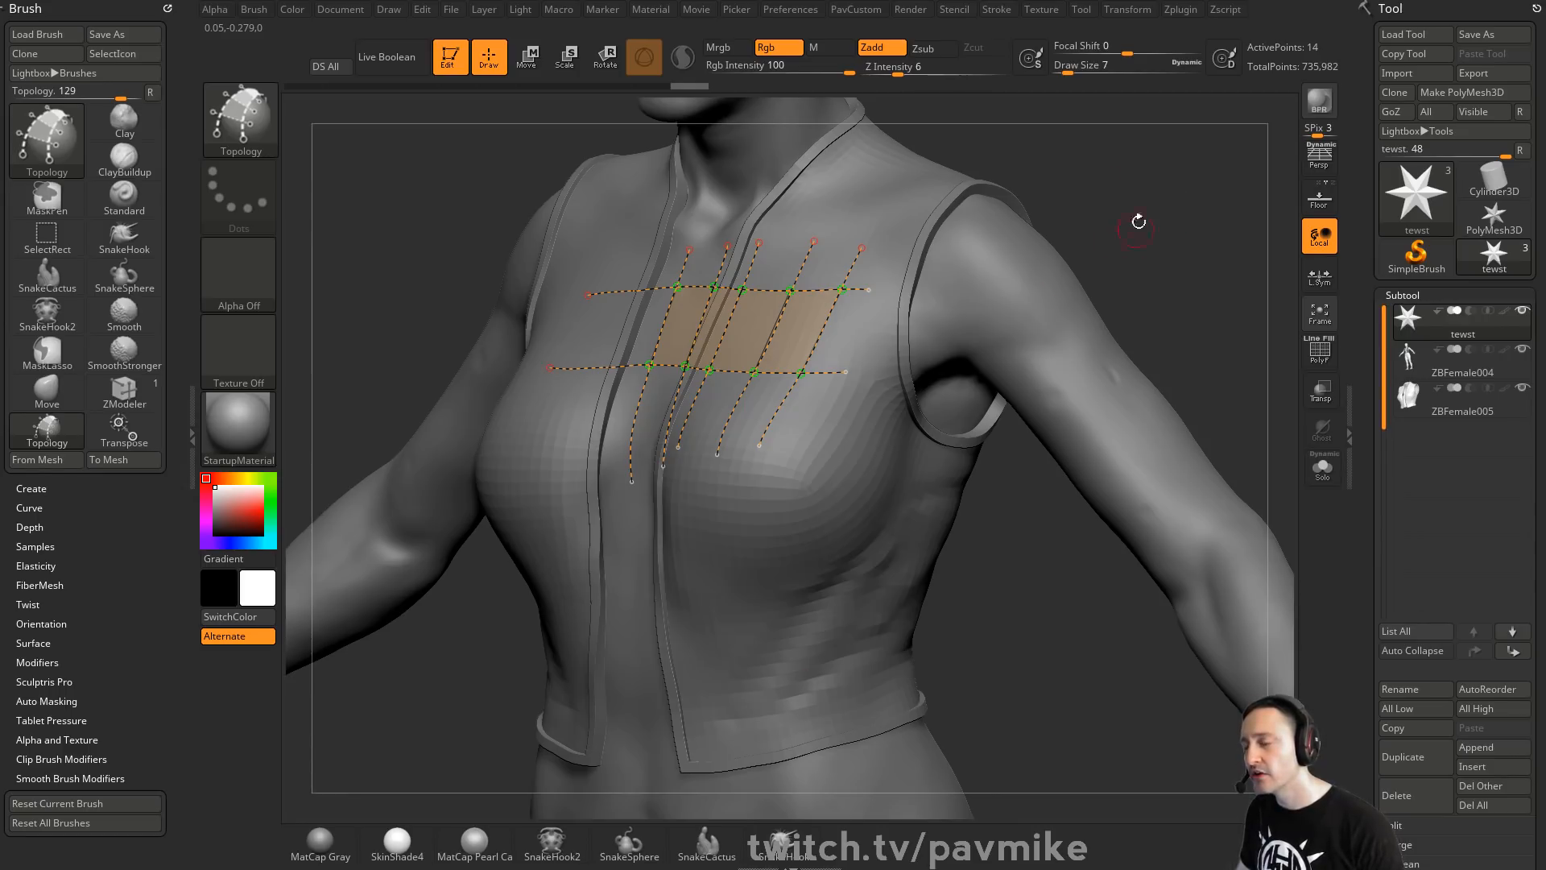
drag(1139, 221, 1147, 197)
key(s)
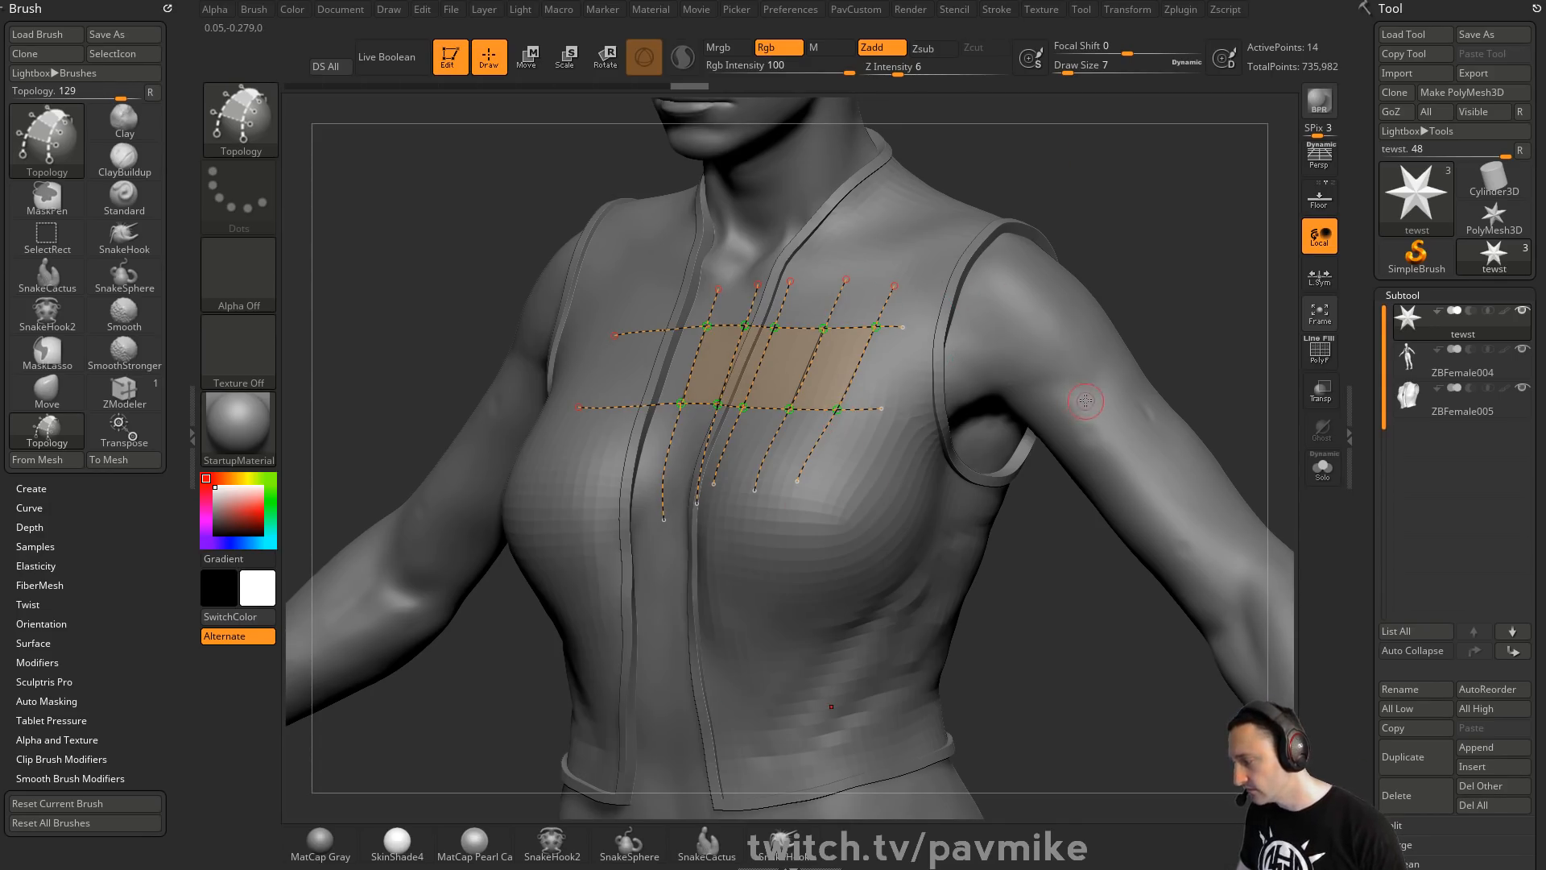
drag(1190, 237, 922, 291)
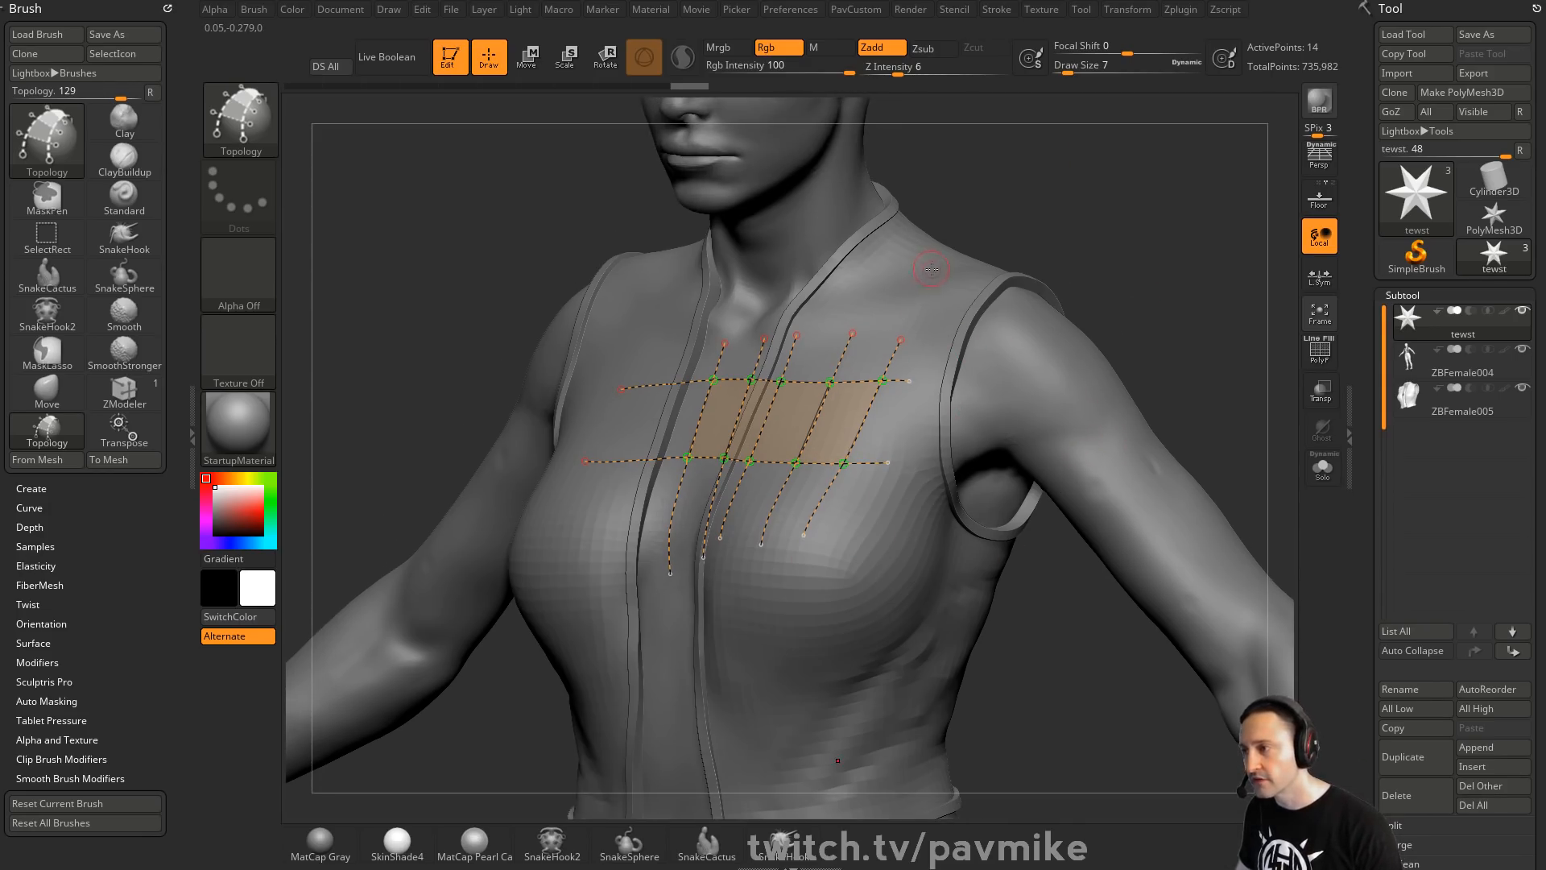
click(932, 269)
drag(1156, 244, 1087, 288)
key(ctrl+z)
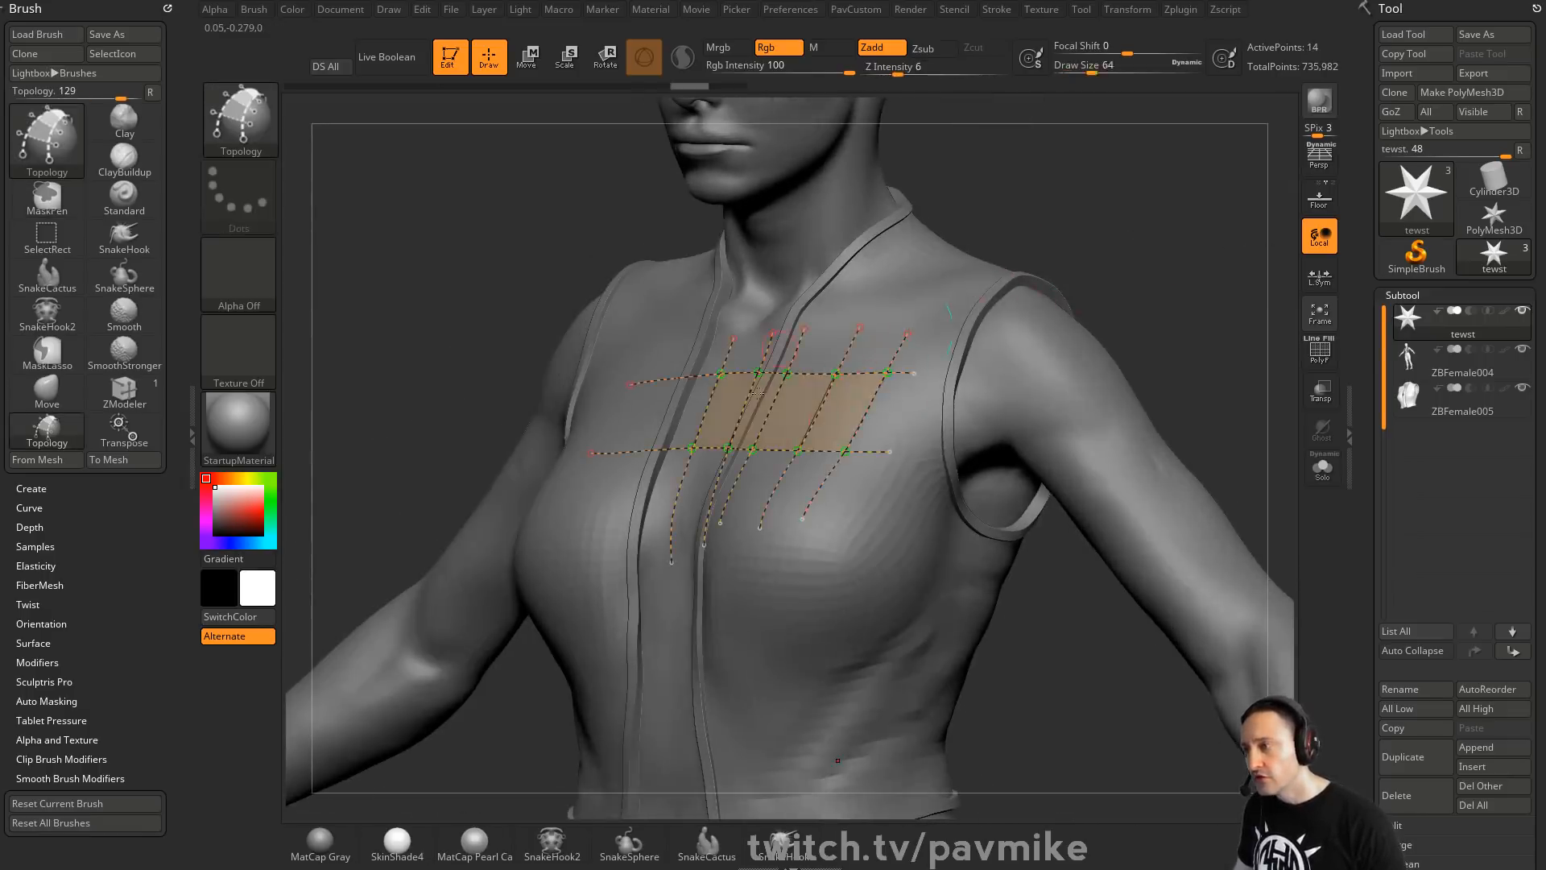
click(1068, 71)
drag(1106, 228, 1184, 242)
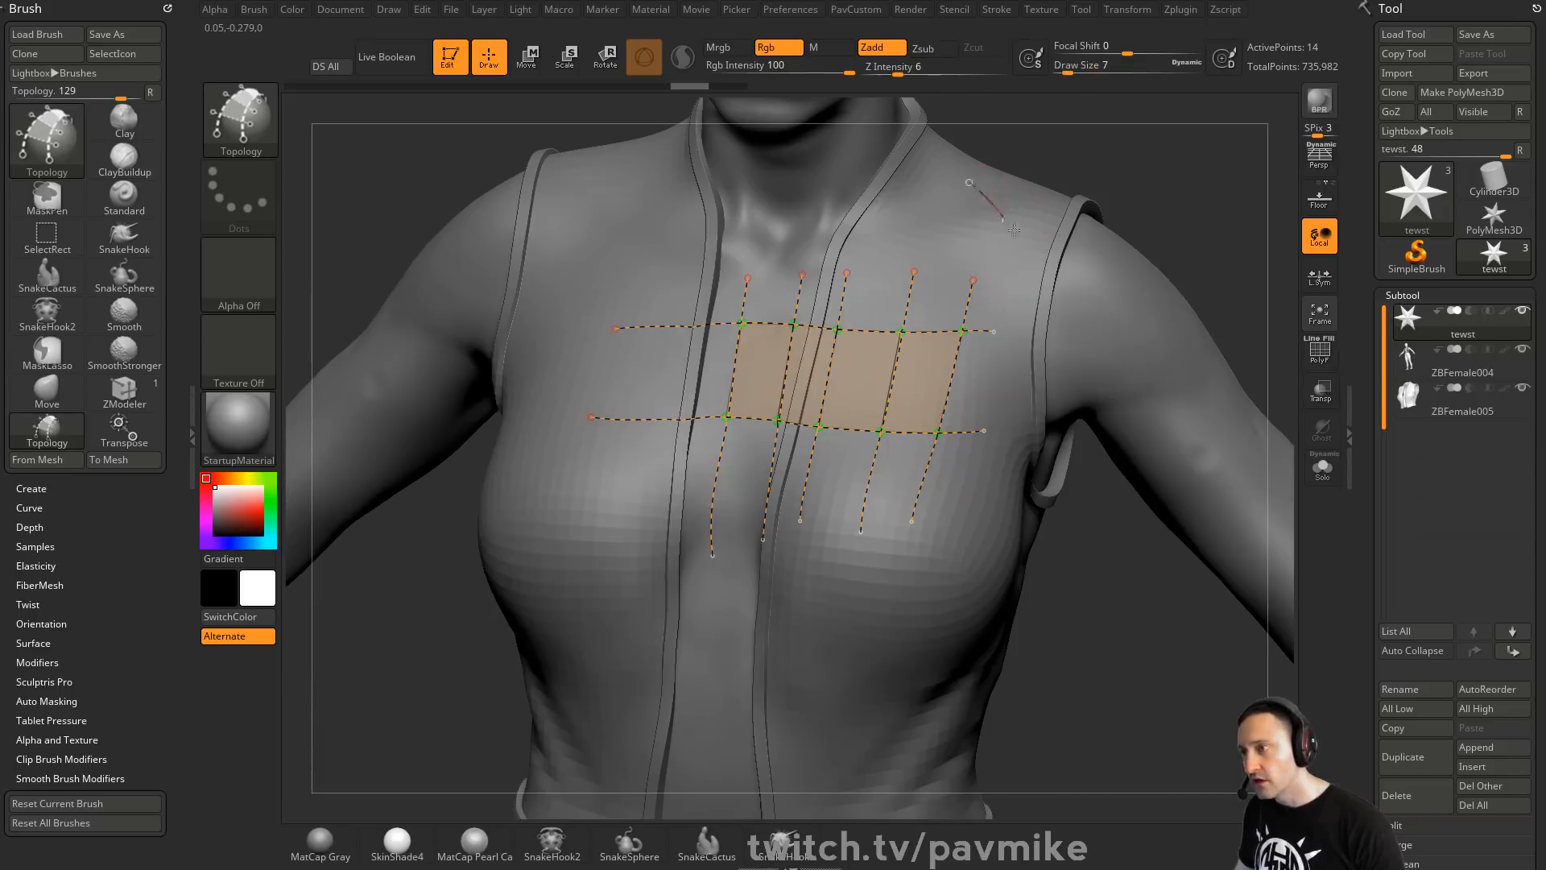
alt+drag(1014, 230, 1023, 241)
drag(1242, 231, 1256, 240)
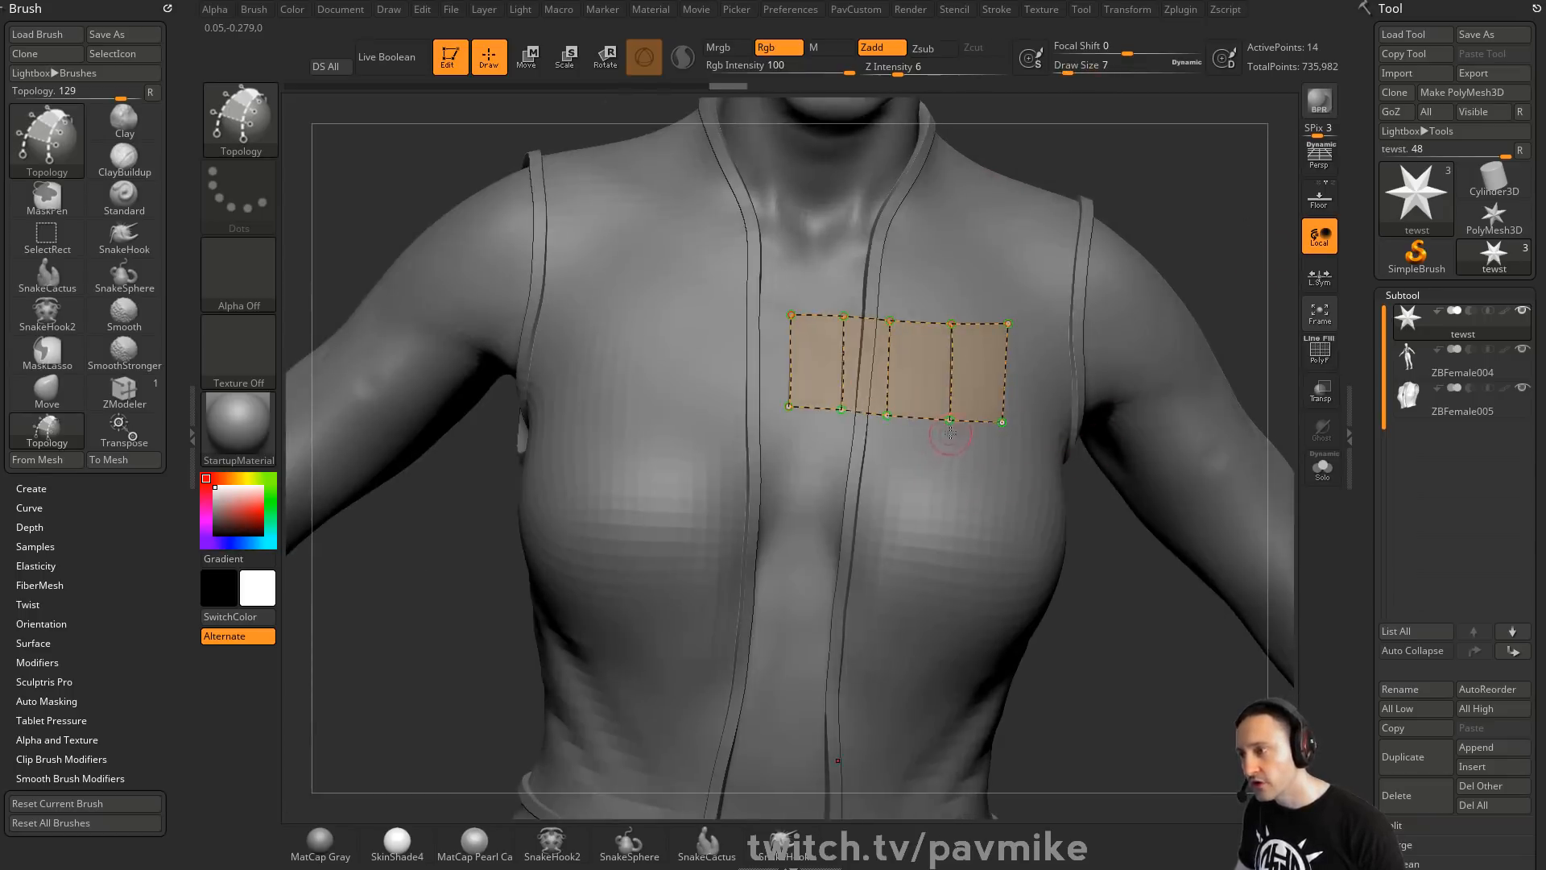
Extend the chest grid downward with a quad under its outer end and a diagonal line that closes a triangle beside it
drag(946, 506, 947, 501)
mouse_move(1002, 423)
mouse_down()
mouse_move(996, 499)
mouse_move(966, 504)
mouse_move(1049, 504)
mouse_up()
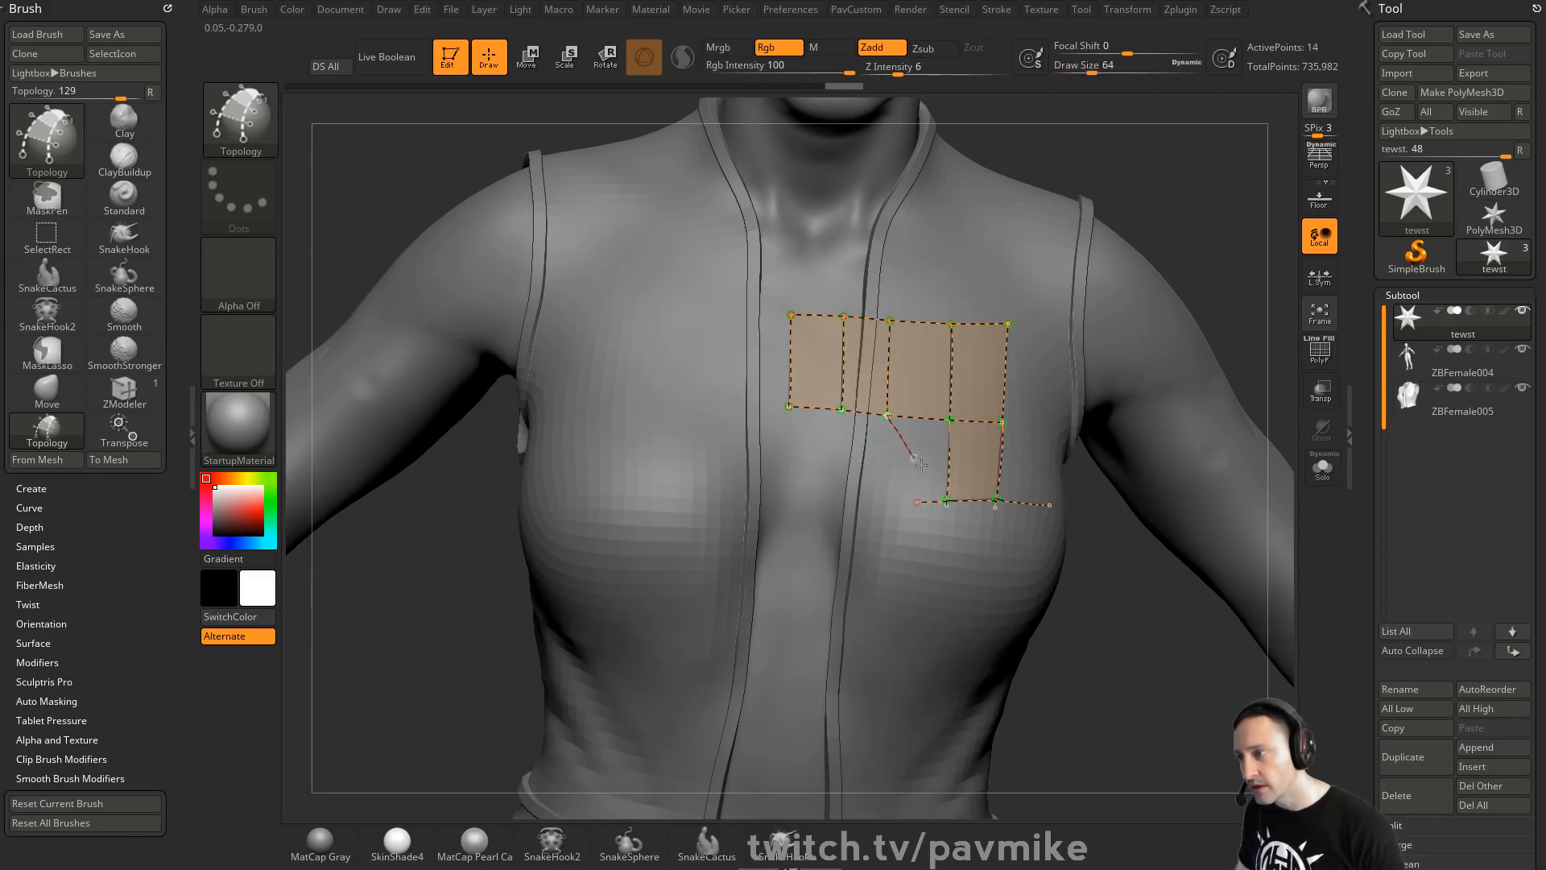
drag(956, 510, 947, 502)
key(ctrl+z)
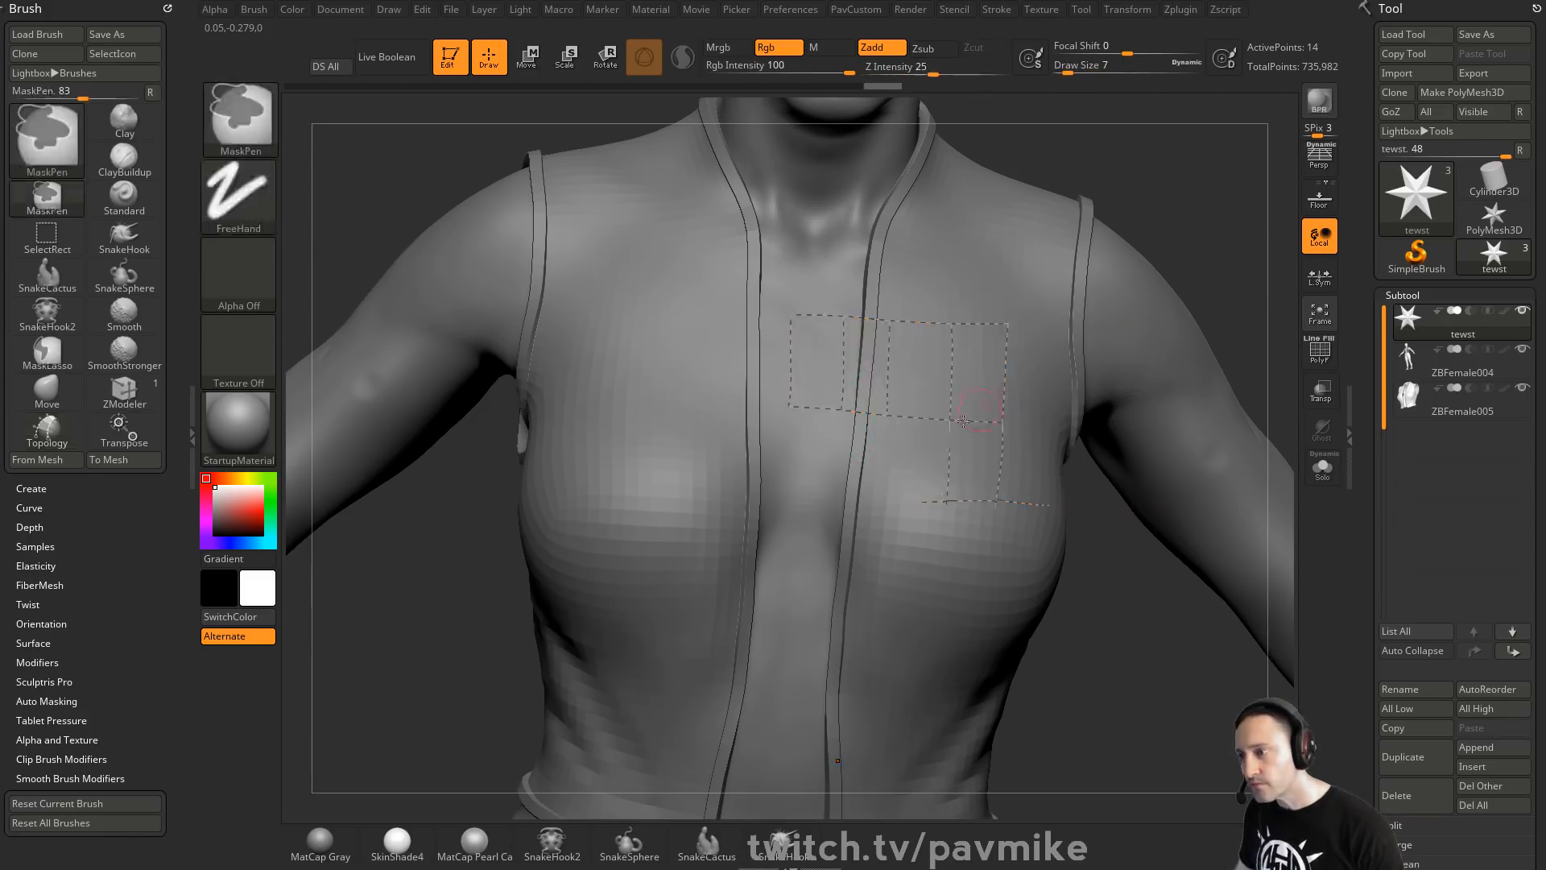
drag(886, 416, 934, 471)
drag(1000, 589, 1006, 594)
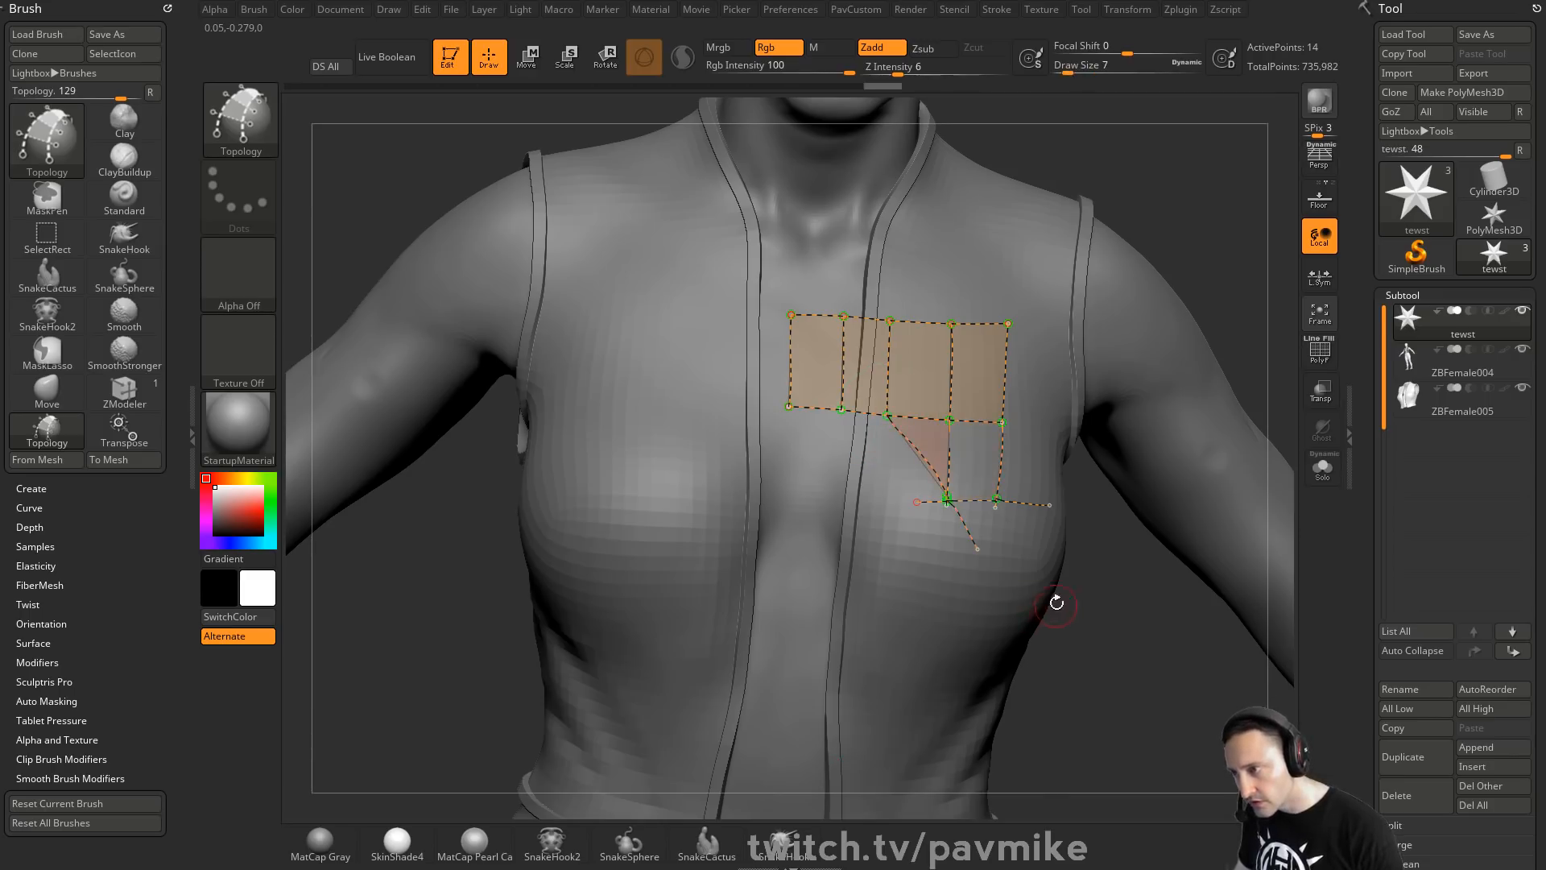
Undo all of the topology lines drawn on the chest
key(ctrl+z)
key(ctrl+z)
key(ctrl+z)
key(ctrl+z)
key(ctrl+z)
key(ctrl+z)
key(ctrl+z)
key(ctrl+z)
key(ctrl+z)
key(ctrl+z)
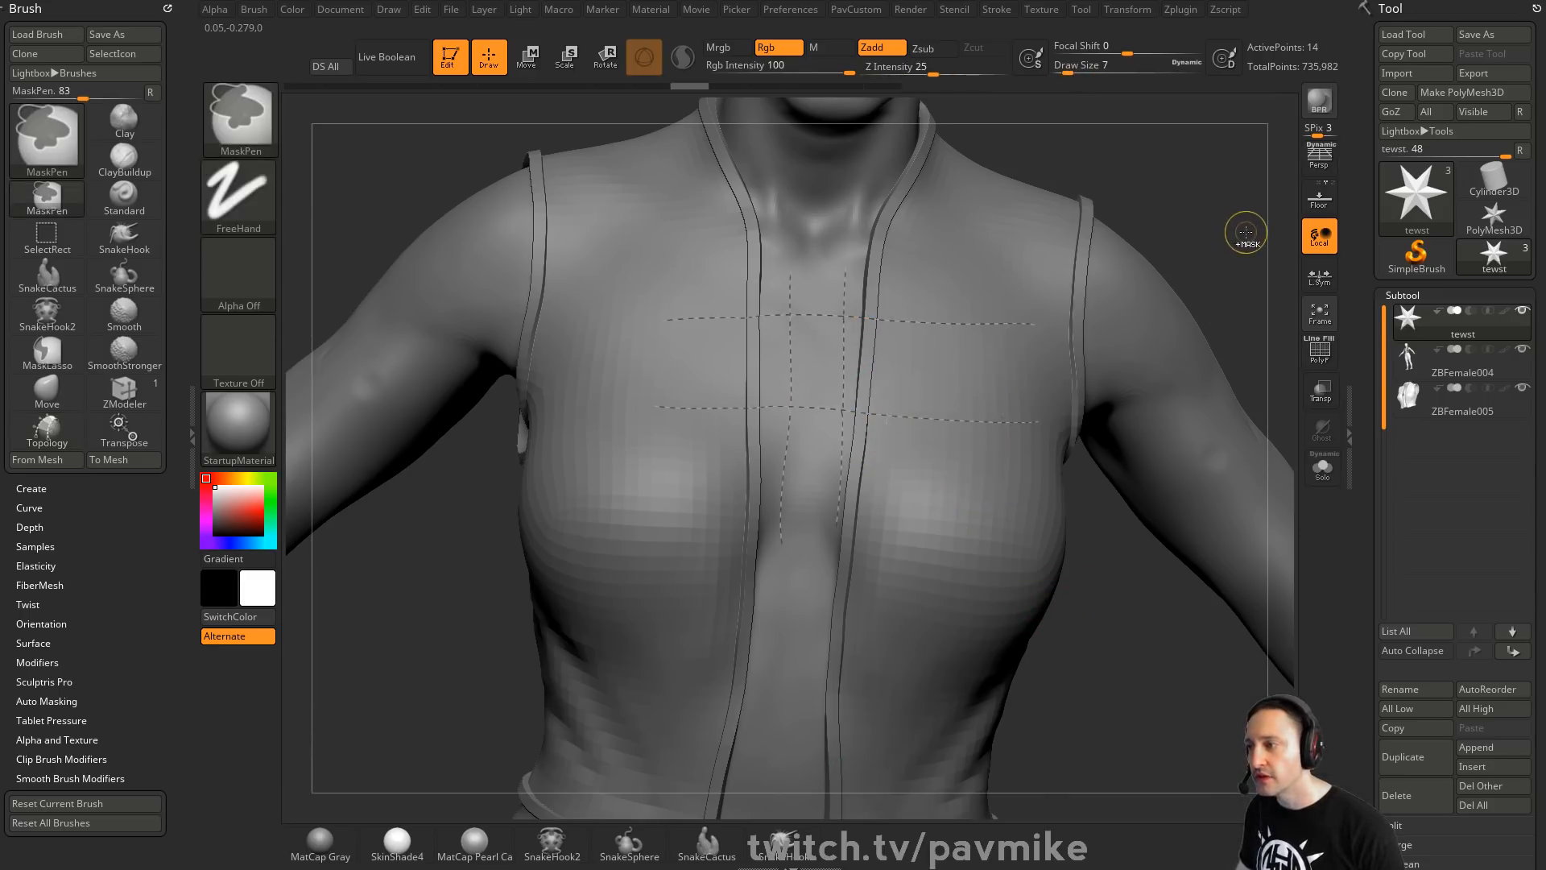
key(ctrl+z)
key(ctrl+z)
key(ctrl+z)
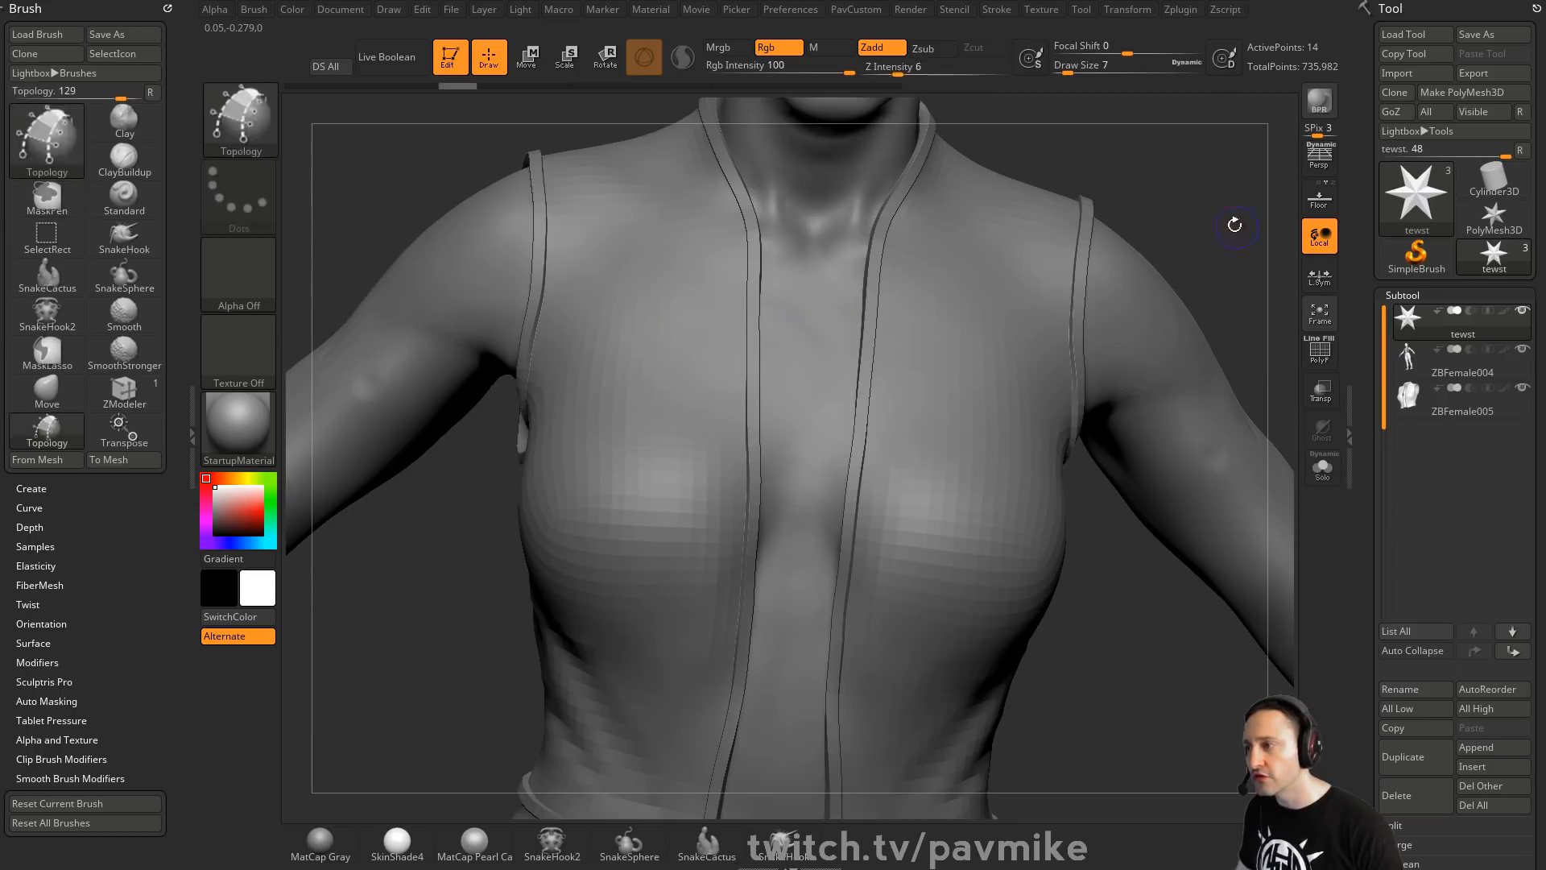
Set the Topology brush's Draw Size to 22 and draw two horizontal lines across the chest
key(s)
shift+drag(1235, 225, 1205, 242)
key(s)
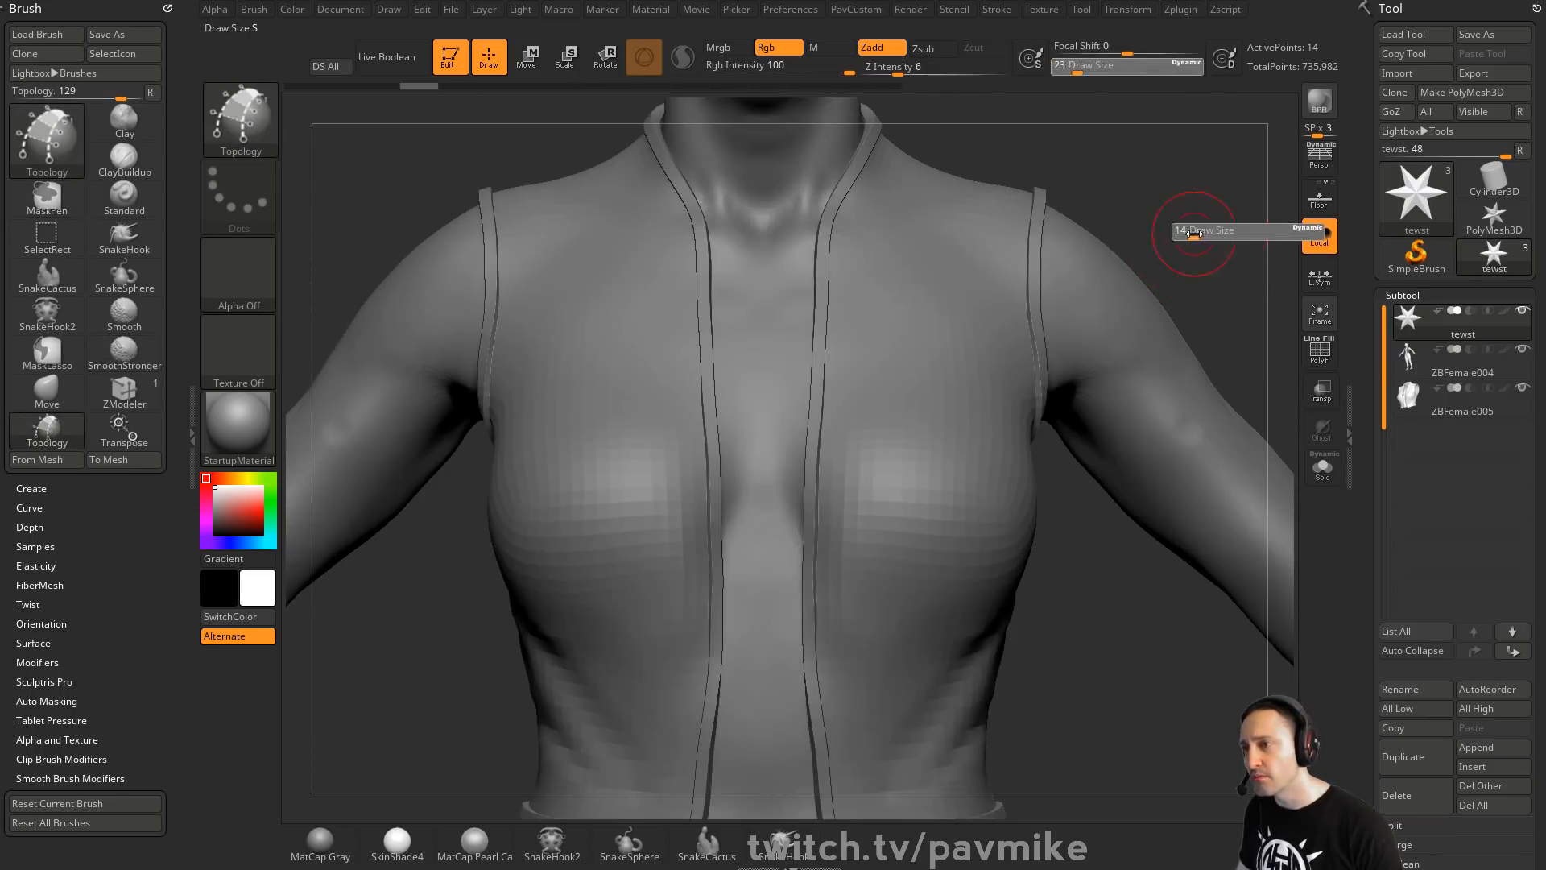
click(1192, 232)
drag(841, 317, 982, 323)
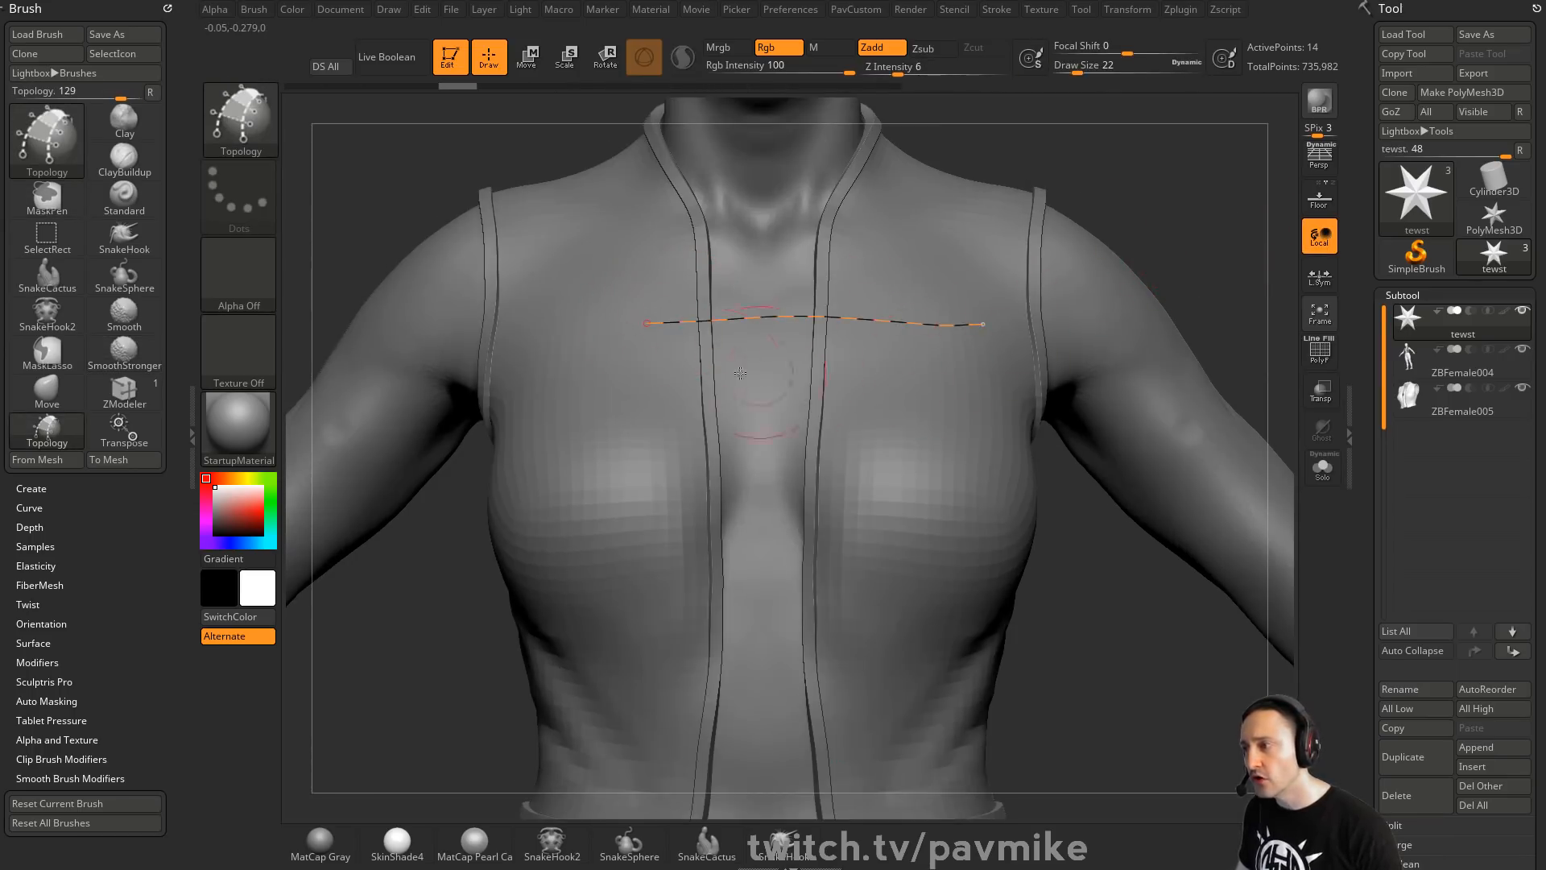
drag(634, 384, 1063, 386)
Cross the chest lines with vertical topology strokes, including a zigzag one, and add further strokes between them to subdivide the faces
drag(722, 501, 722, 523)
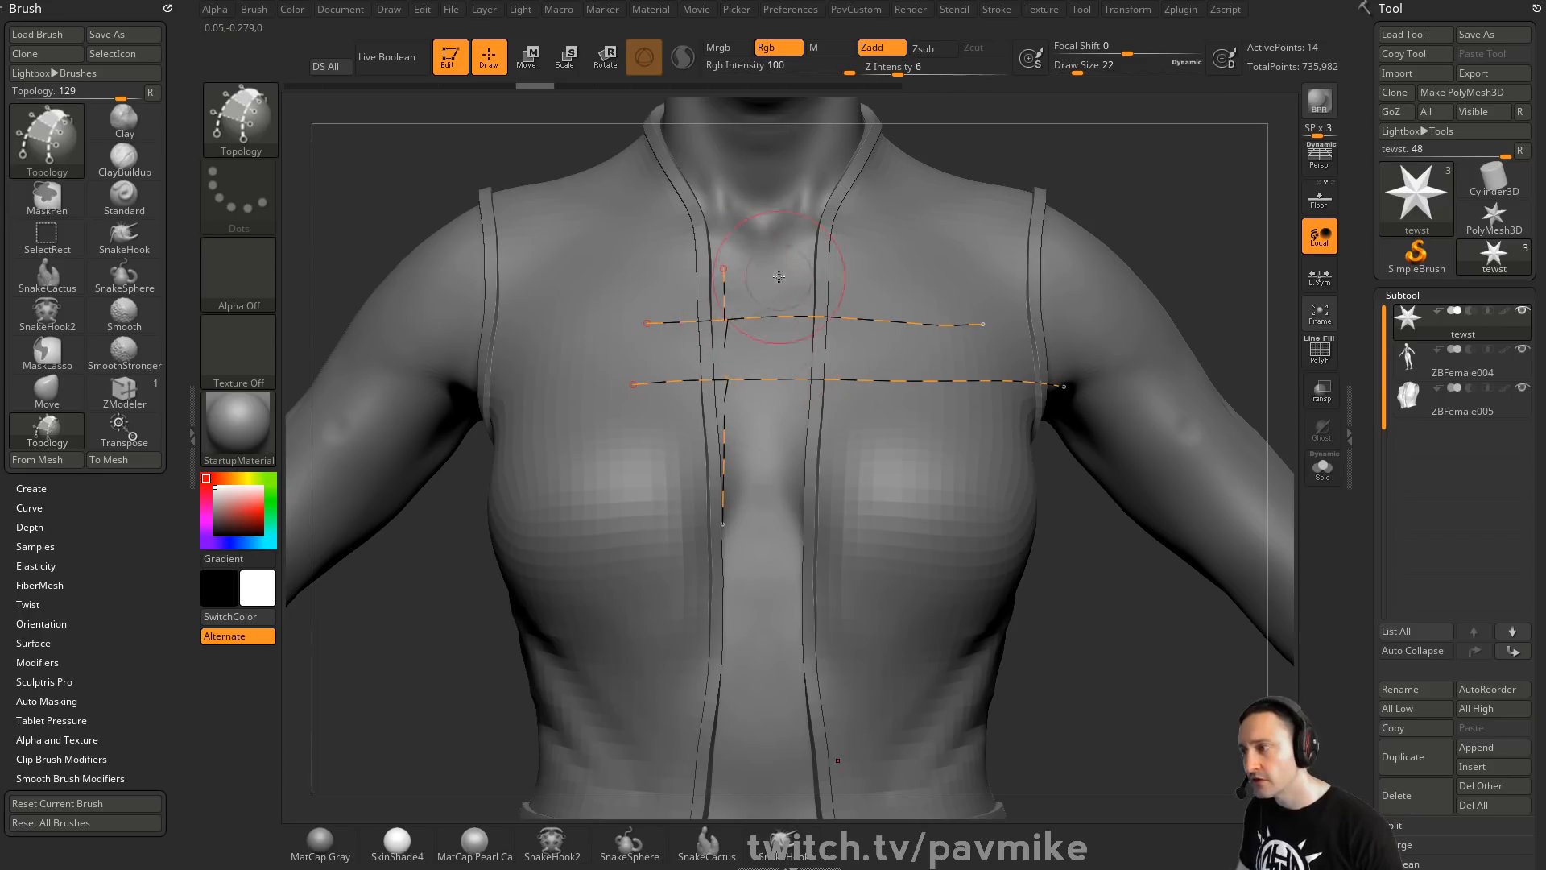
mouse_move(783, 260)
mouse_down()
mouse_move(763, 484)
mouse_move(823, 336)
mouse_move(819, 491)
mouse_up()
drag(887, 261, 888, 503)
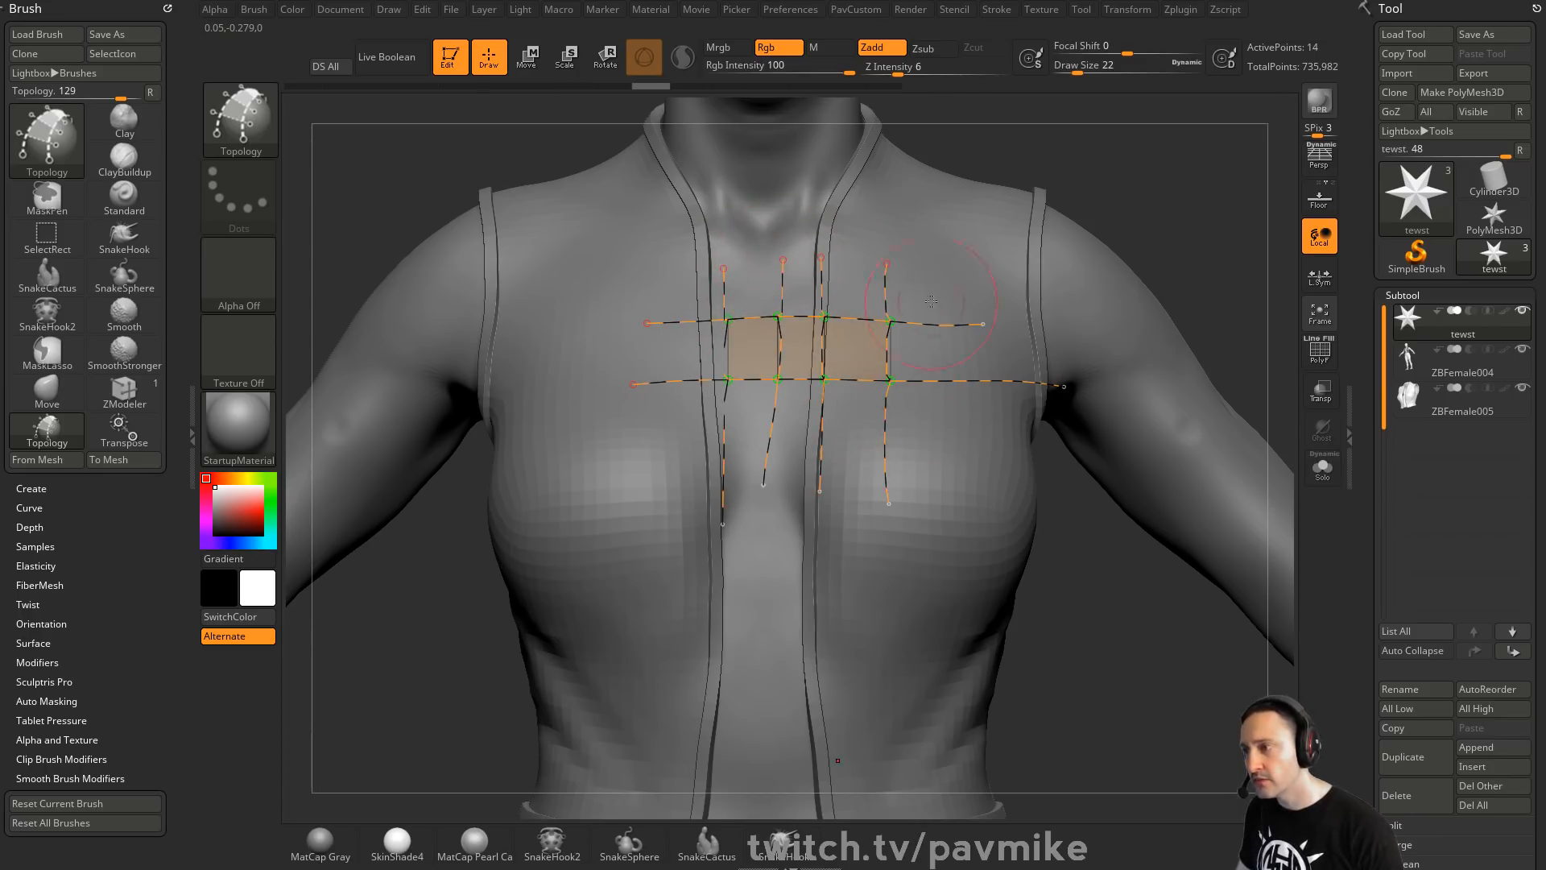
drag(946, 368, 948, 522)
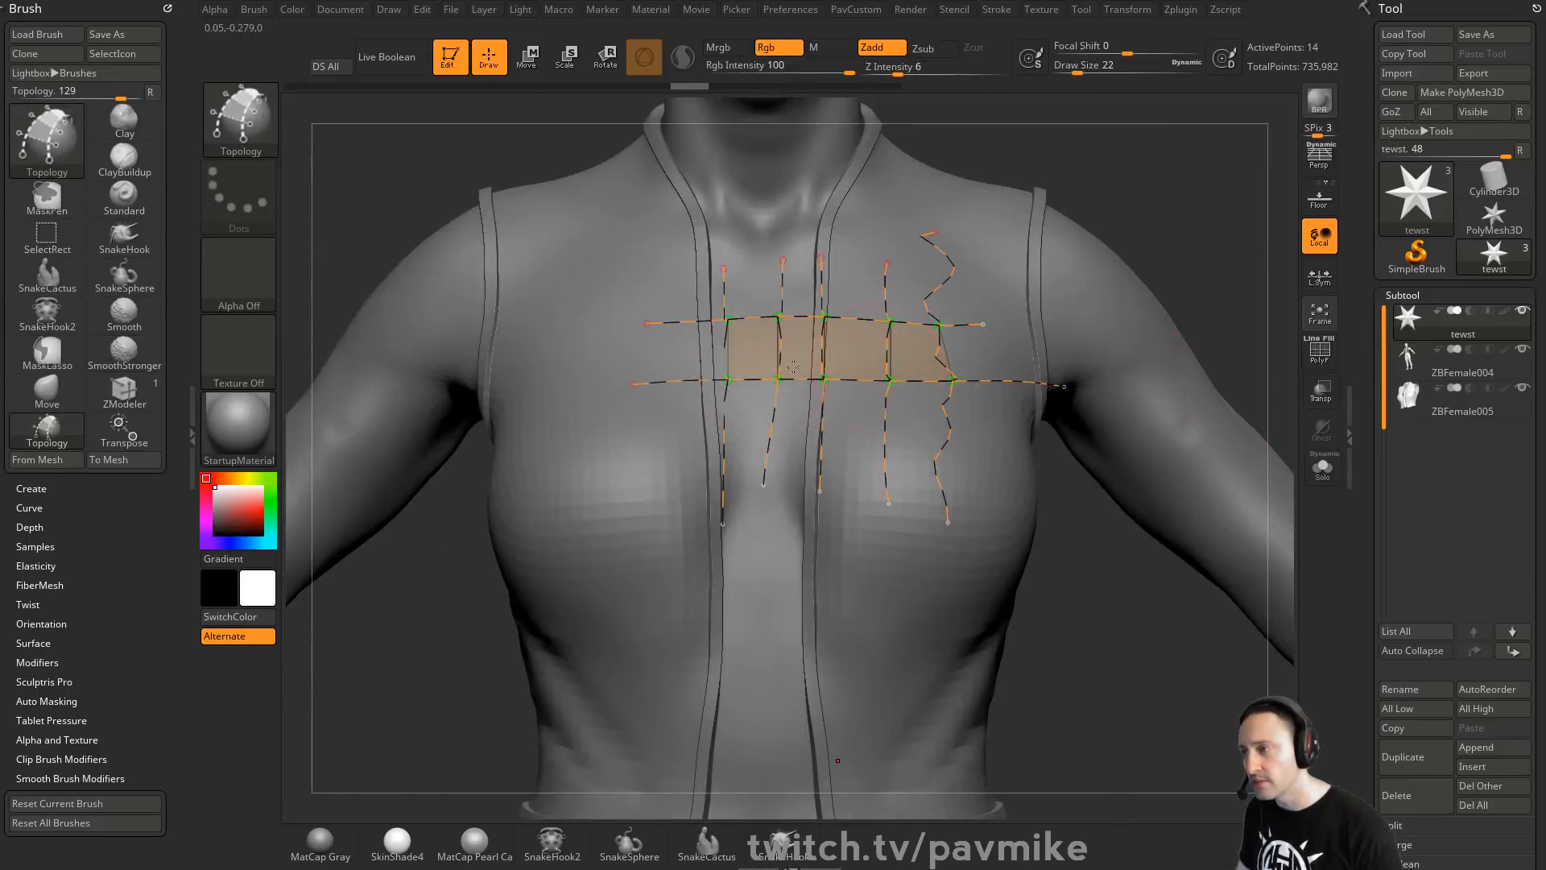
mouse_move(1204, 207)
mouse_down()
mouse_move(815, 342)
mouse_move(809, 500)
mouse_up()
drag(887, 315, 875, 509)
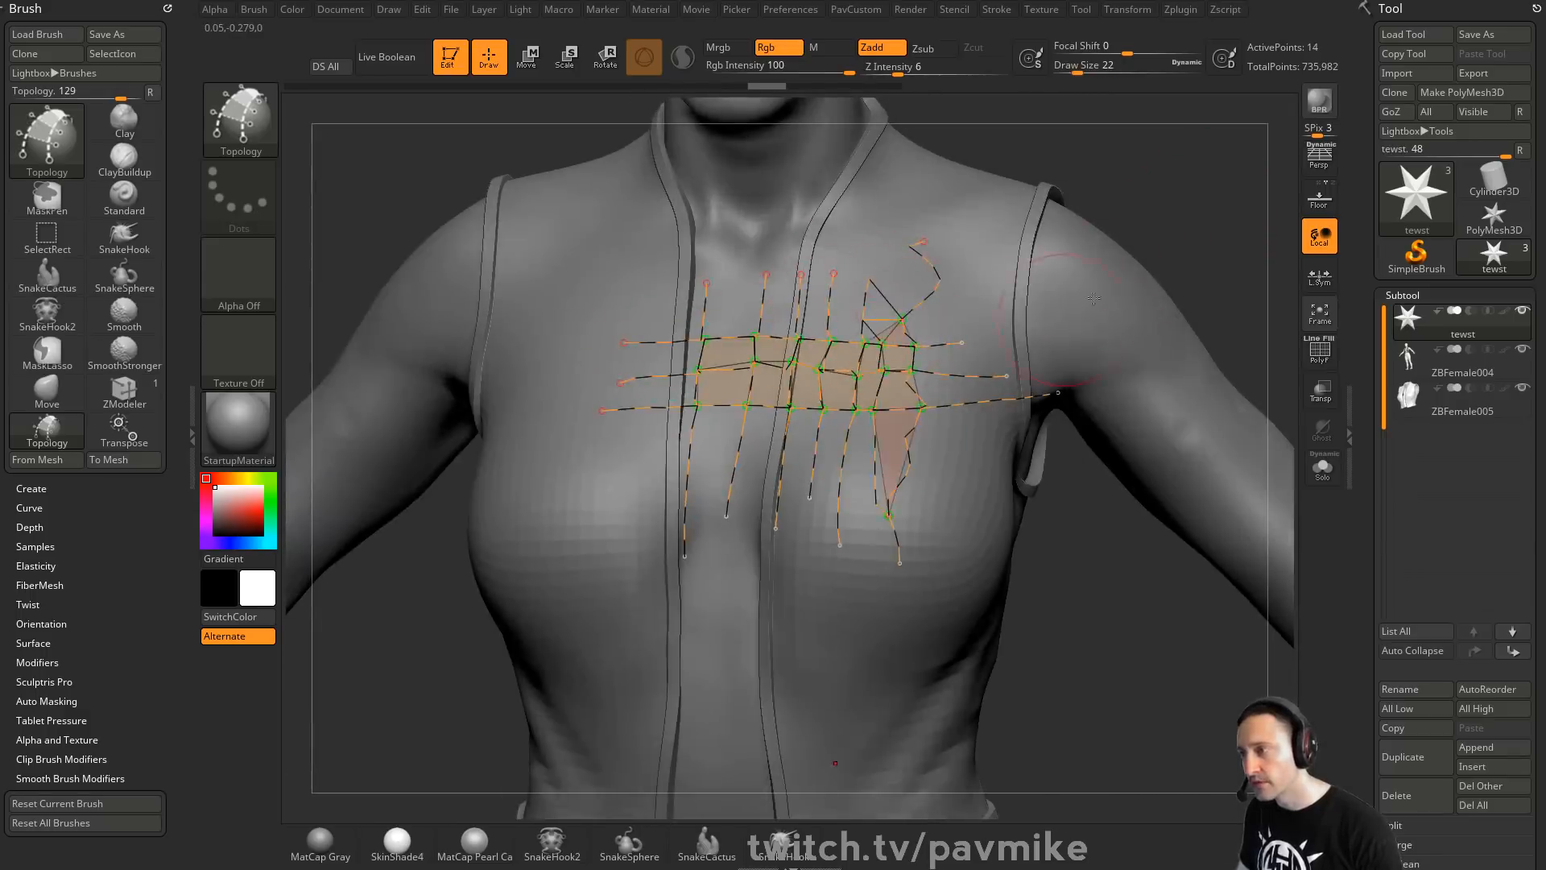
Undo the last zigzag and subdividing topology strokes, and draw three evenly spaced vertical strokes across the two horizontal chest lines
drag(1194, 177, 1144, 197)
key(ctrl+z)
key(ctrl+z)
key(ctrl+z)
key(ctrl+z)
key(ctrl+z)
key(ctrl+z)
drag(839, 255, 851, 500)
drag(905, 238, 909, 496)
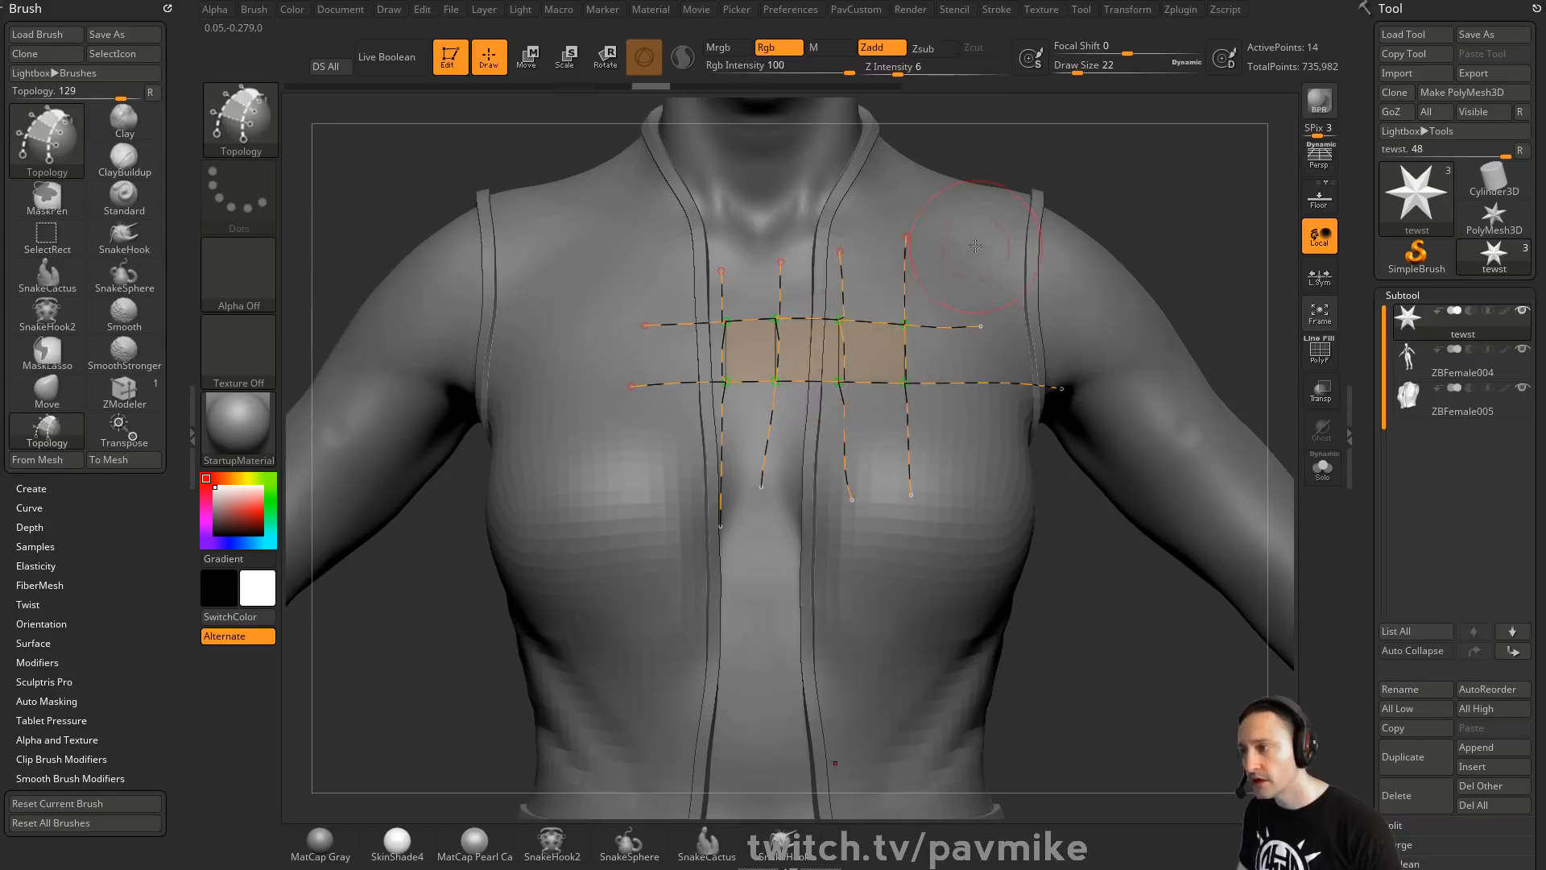
drag(972, 242, 984, 548)
Remove the loose line ends around the chest grid so that only its closed faces are left
mouse_move(1218, 194)
mouse_down()
mouse_move(1148, 201)
mouse_move(1149, 220)
mouse_up()
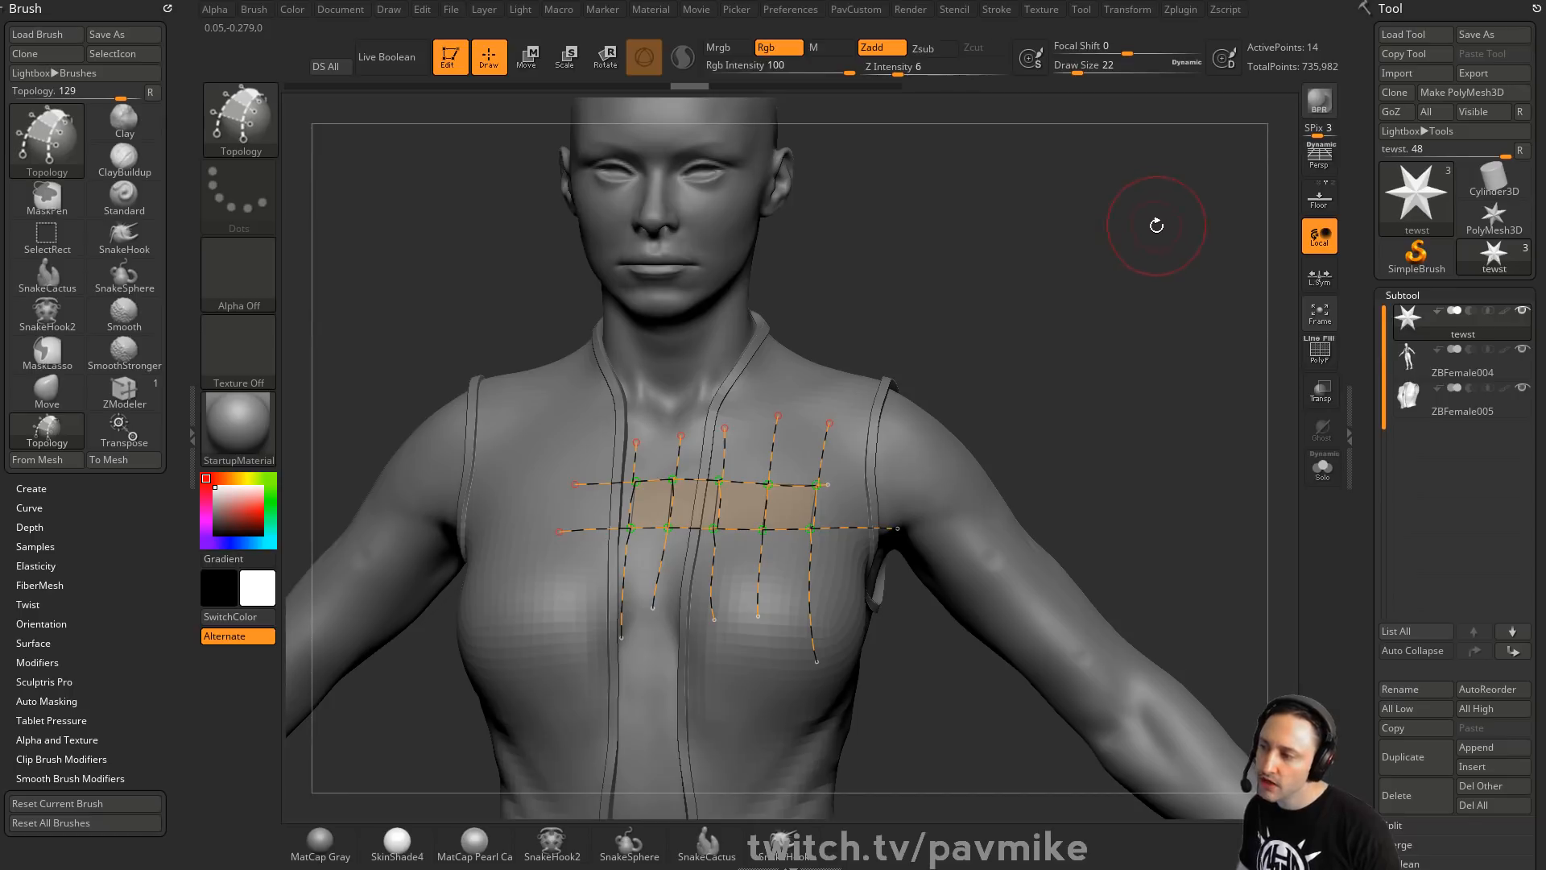
alt+drag(1097, 318, 1135, 252)
drag(1208, 198, 1141, 186)
alt+drag(1141, 185, 1177, 259)
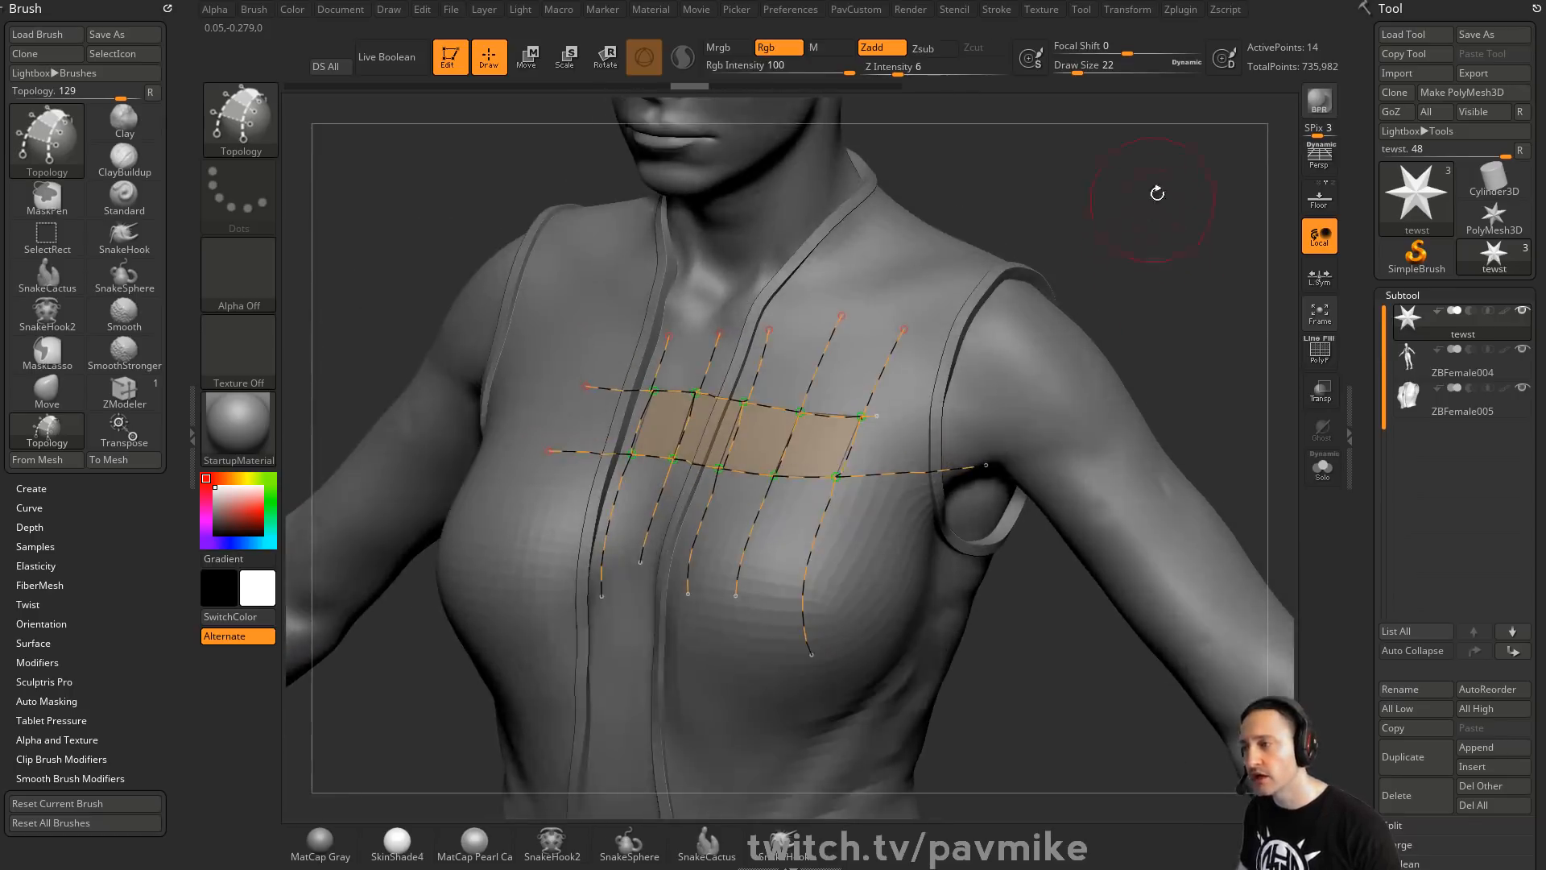
alt+click(887, 236)
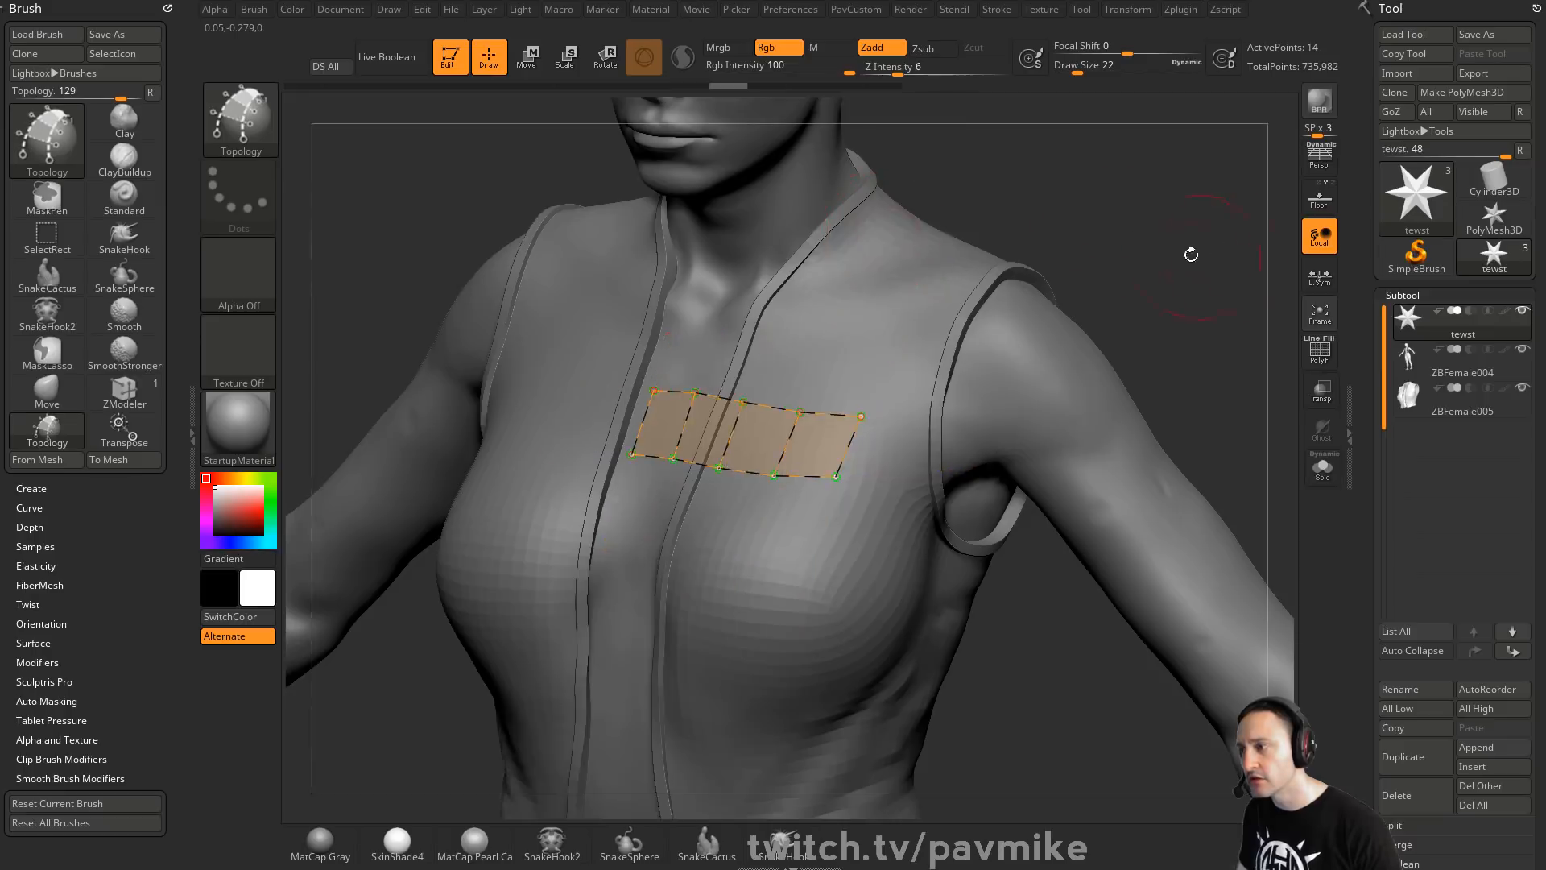
Generate a thick mesh strip from the chest grid at Draw Size 22 and show its polyframe
mouse_move(1190, 252)
mouse_down()
mouse_move(1256, 255)
mouse_move(1178, 265)
mouse_up()
drag(882, 241, 1007, 216)
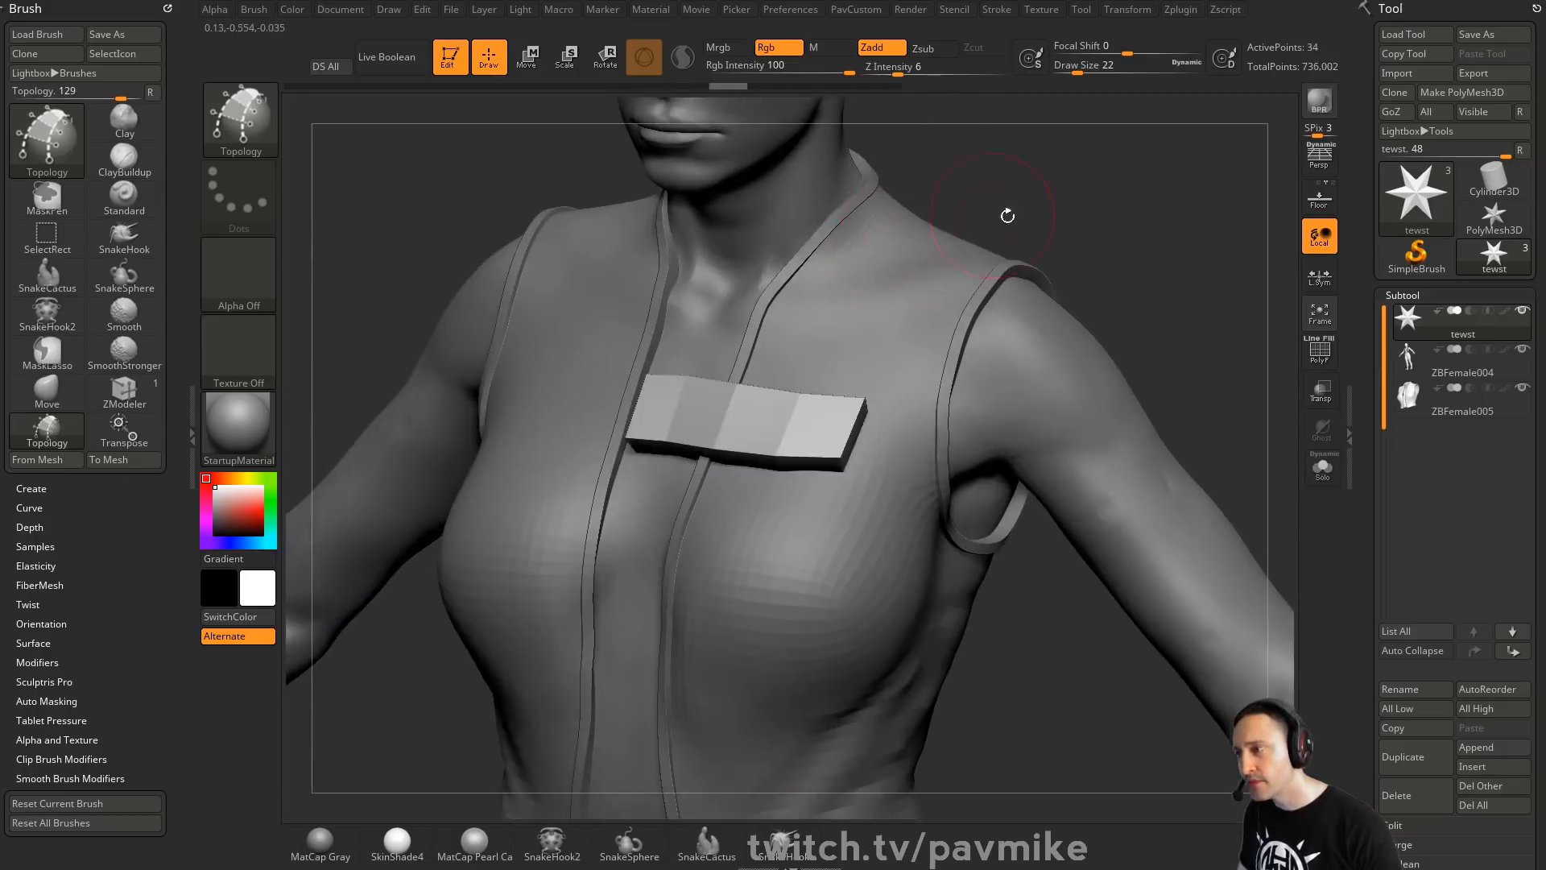
drag(1183, 225, 676, 384)
click(1320, 351)
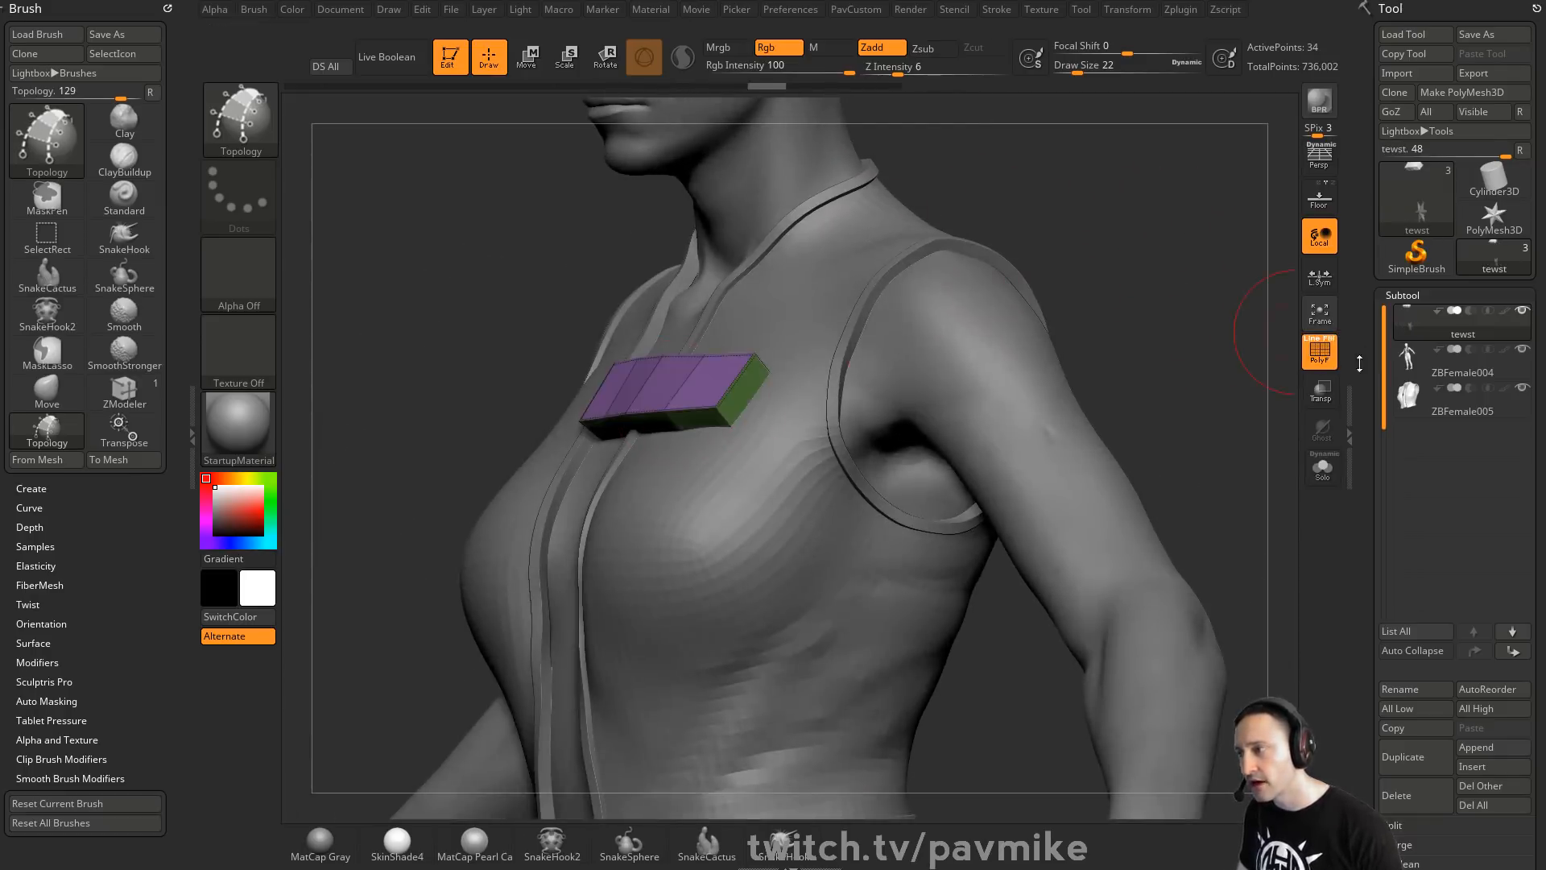
Undo the thick strip, set the Draw Size to 5, and generate a thinner strip from the same grid
key(ctrl+z)
key(s)
drag(1124, 211, 1119, 215)
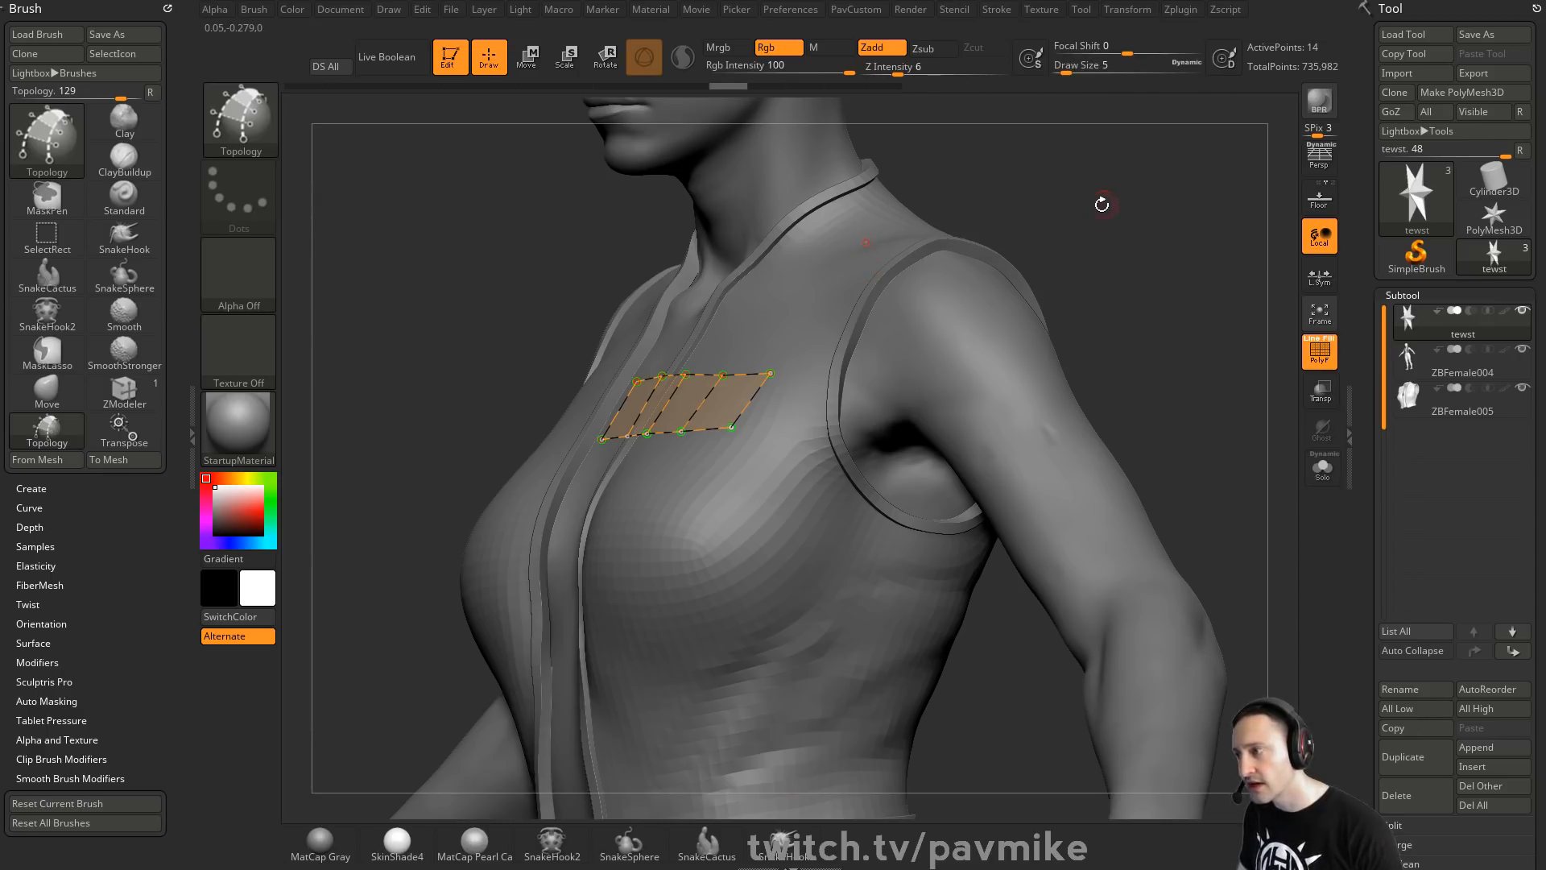
click(846, 291)
drag(1099, 199, 1179, 238)
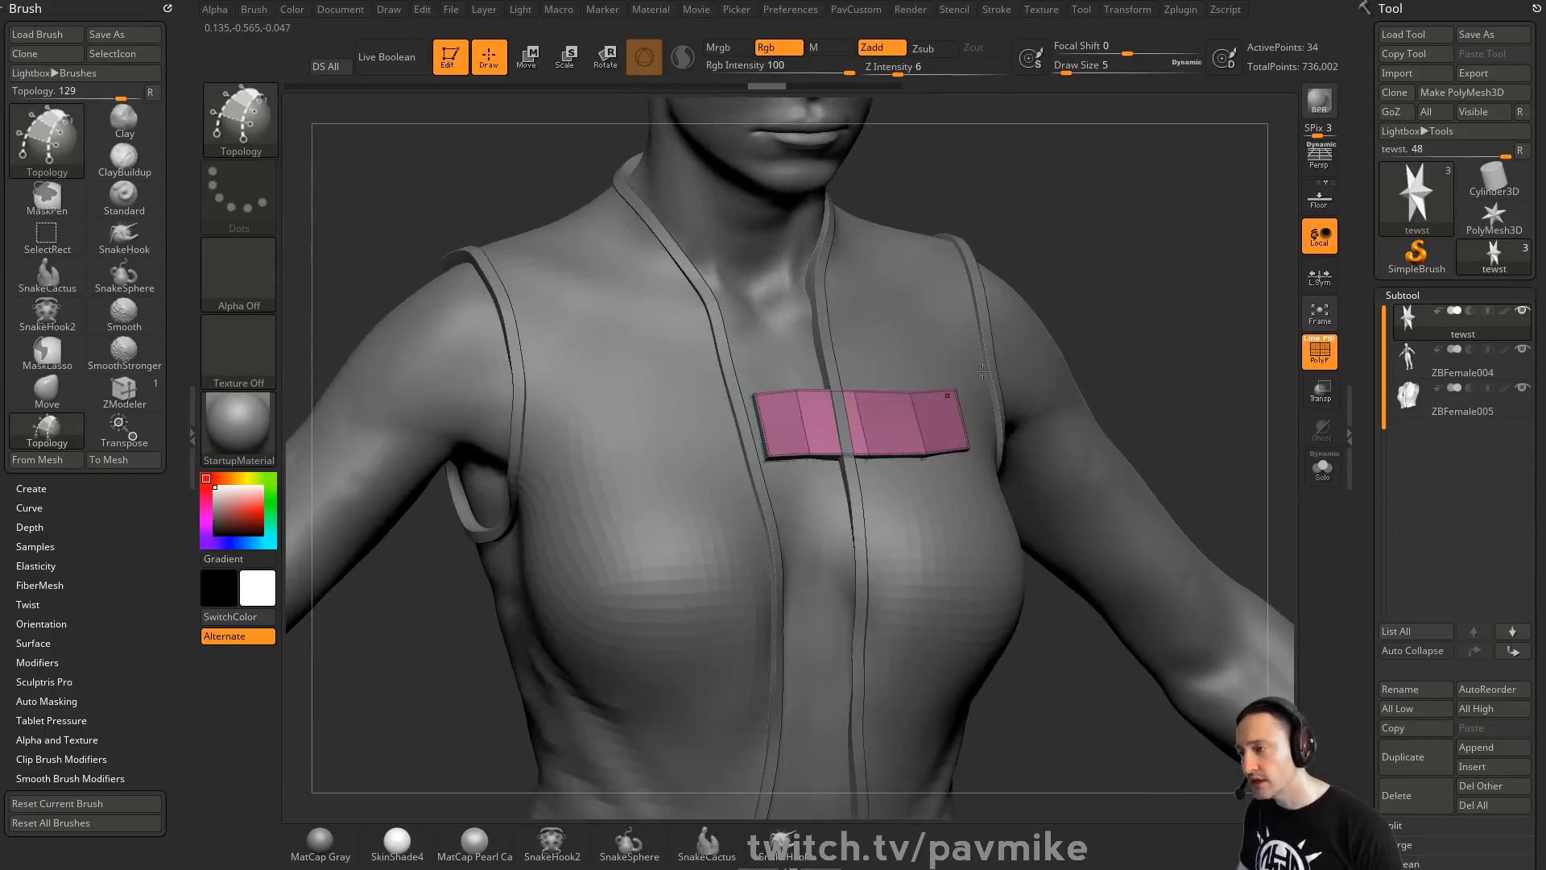
Isolate the active subtool and split its unmasked points to separate the chest strip from the star
drag(983, 371, 1181, 290)
click(1322, 467)
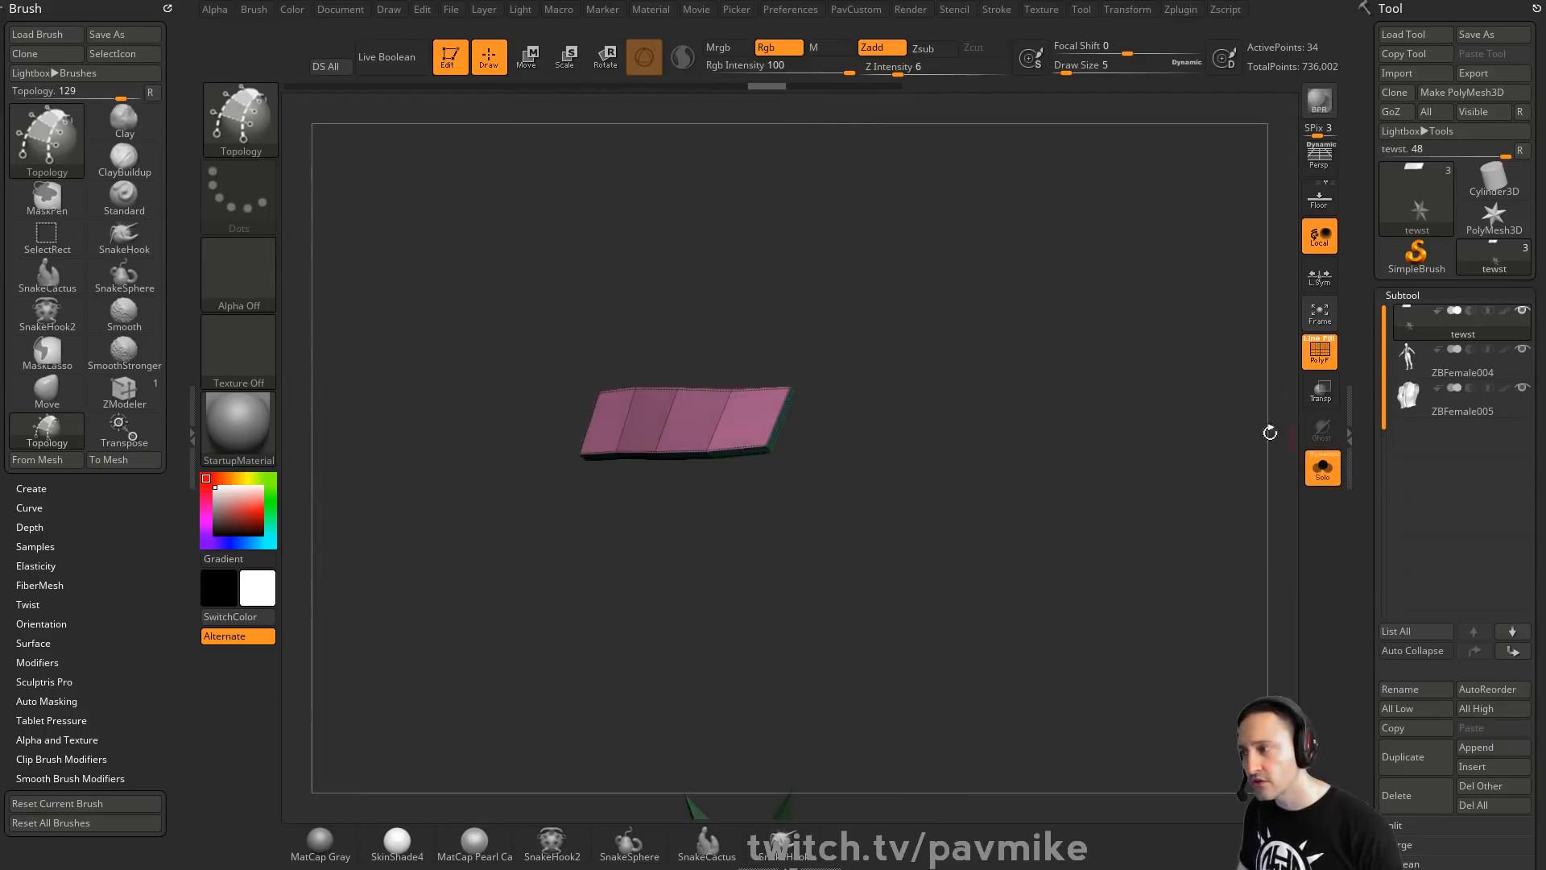
drag(1269, 433, 1122, 316)
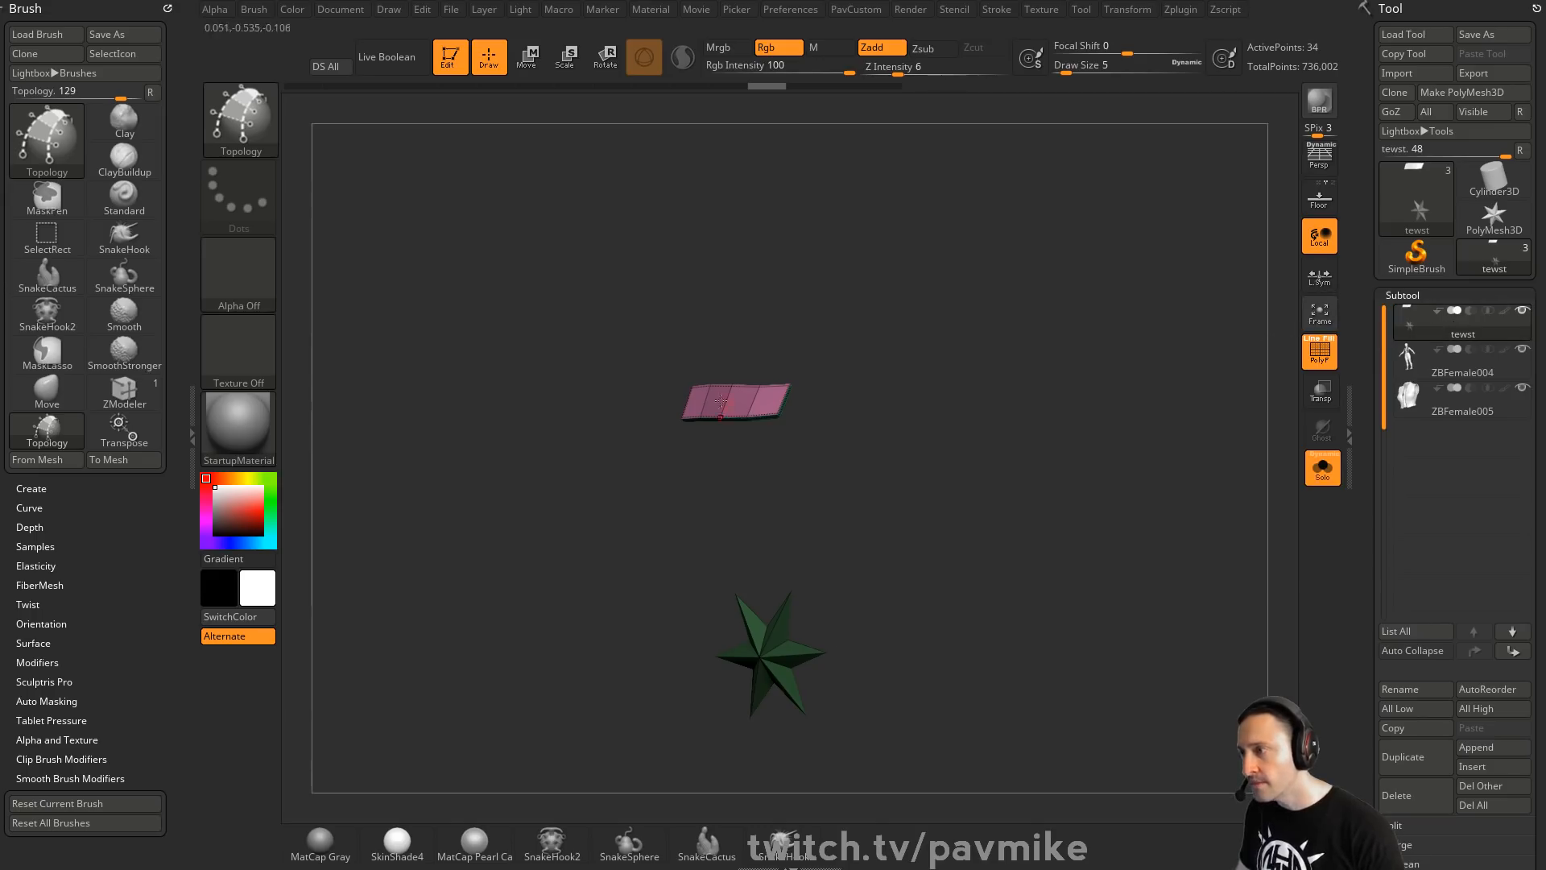
key(2)
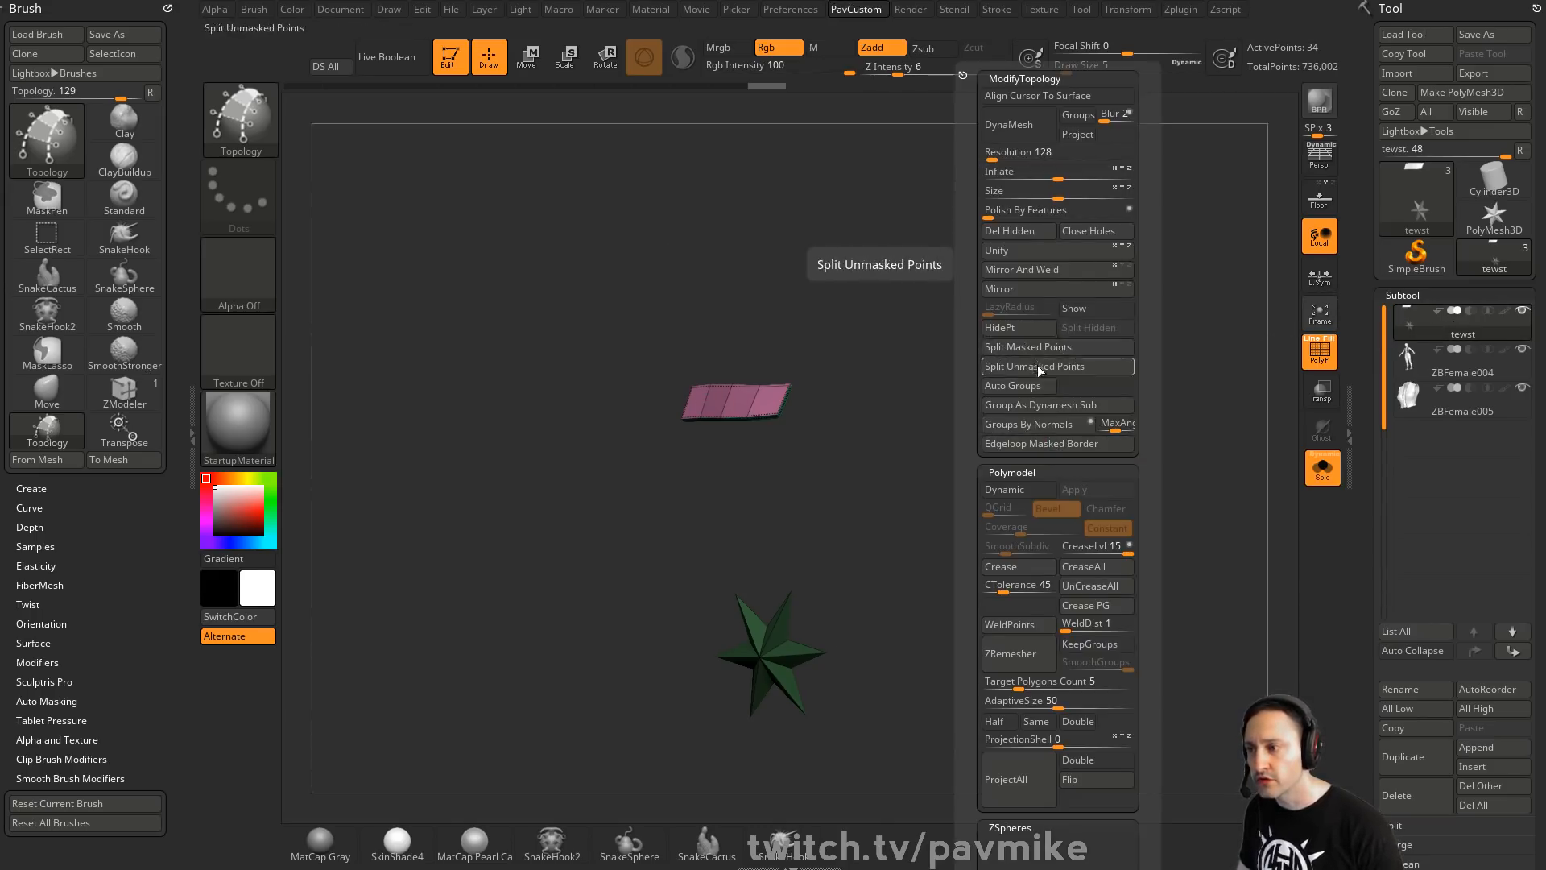
click(1074, 366)
Move the split-off strip subtool to the end of the subtool list and show the whole character again
click(1463, 366)
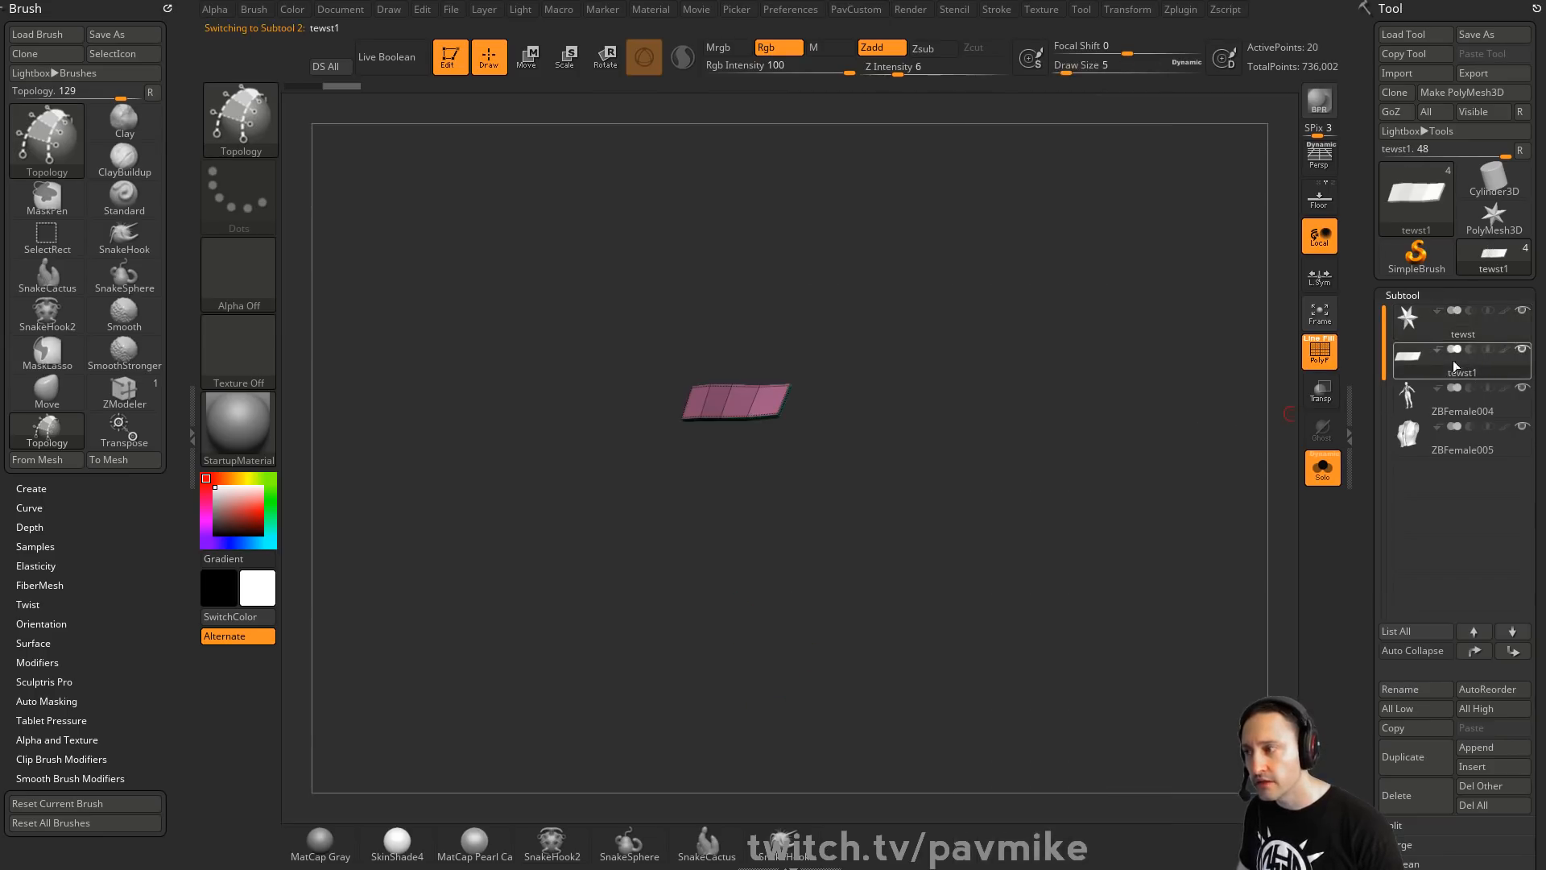
click(1513, 651)
click(1512, 651)
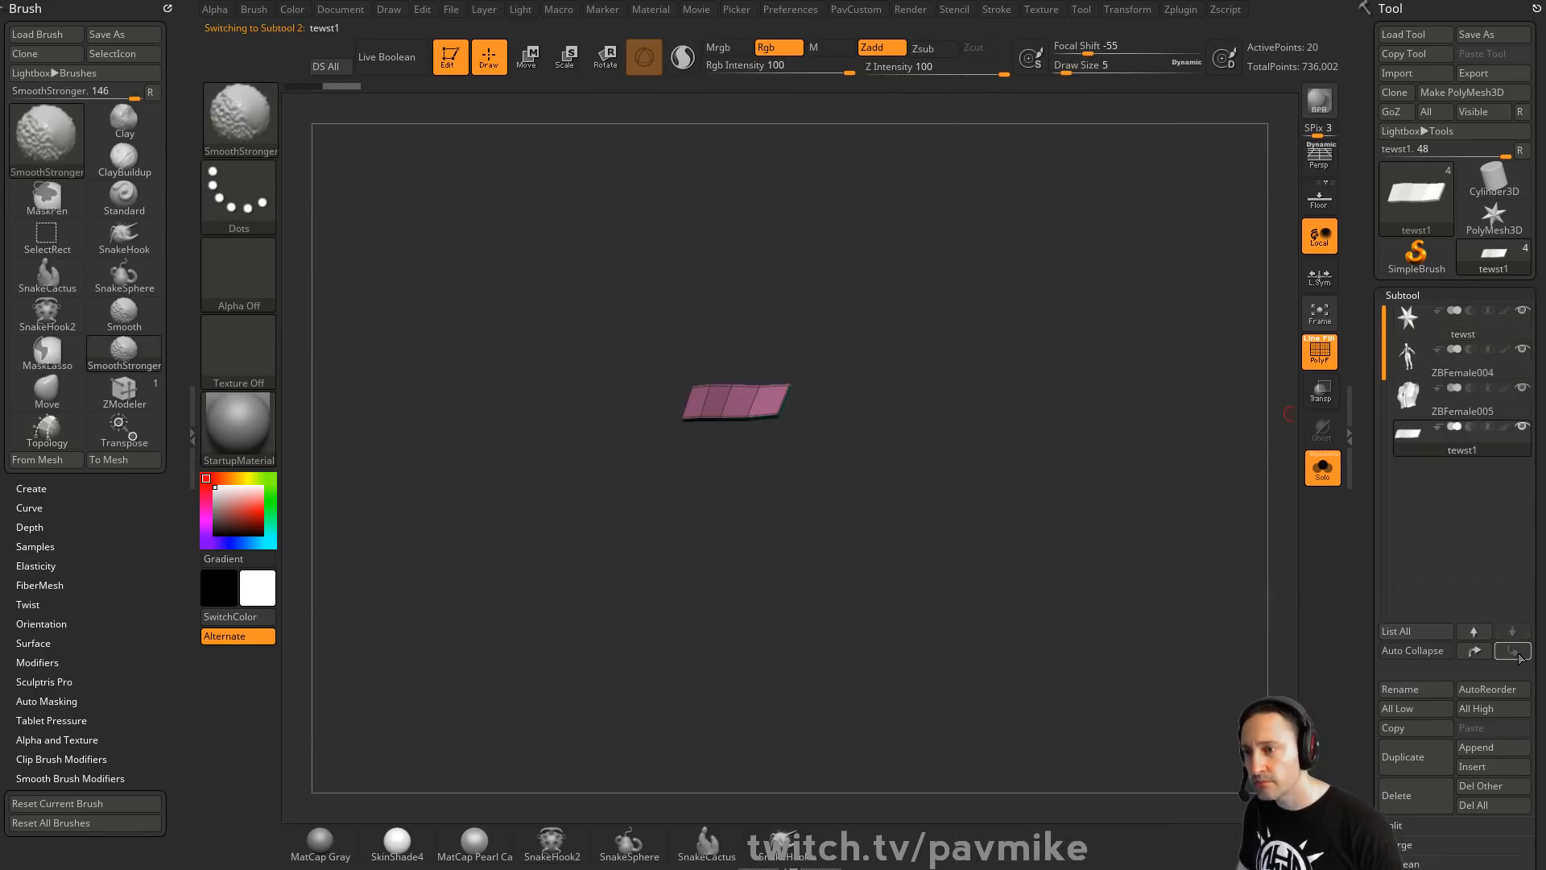
click(1324, 475)
drag(1063, 433, 1217, 356)
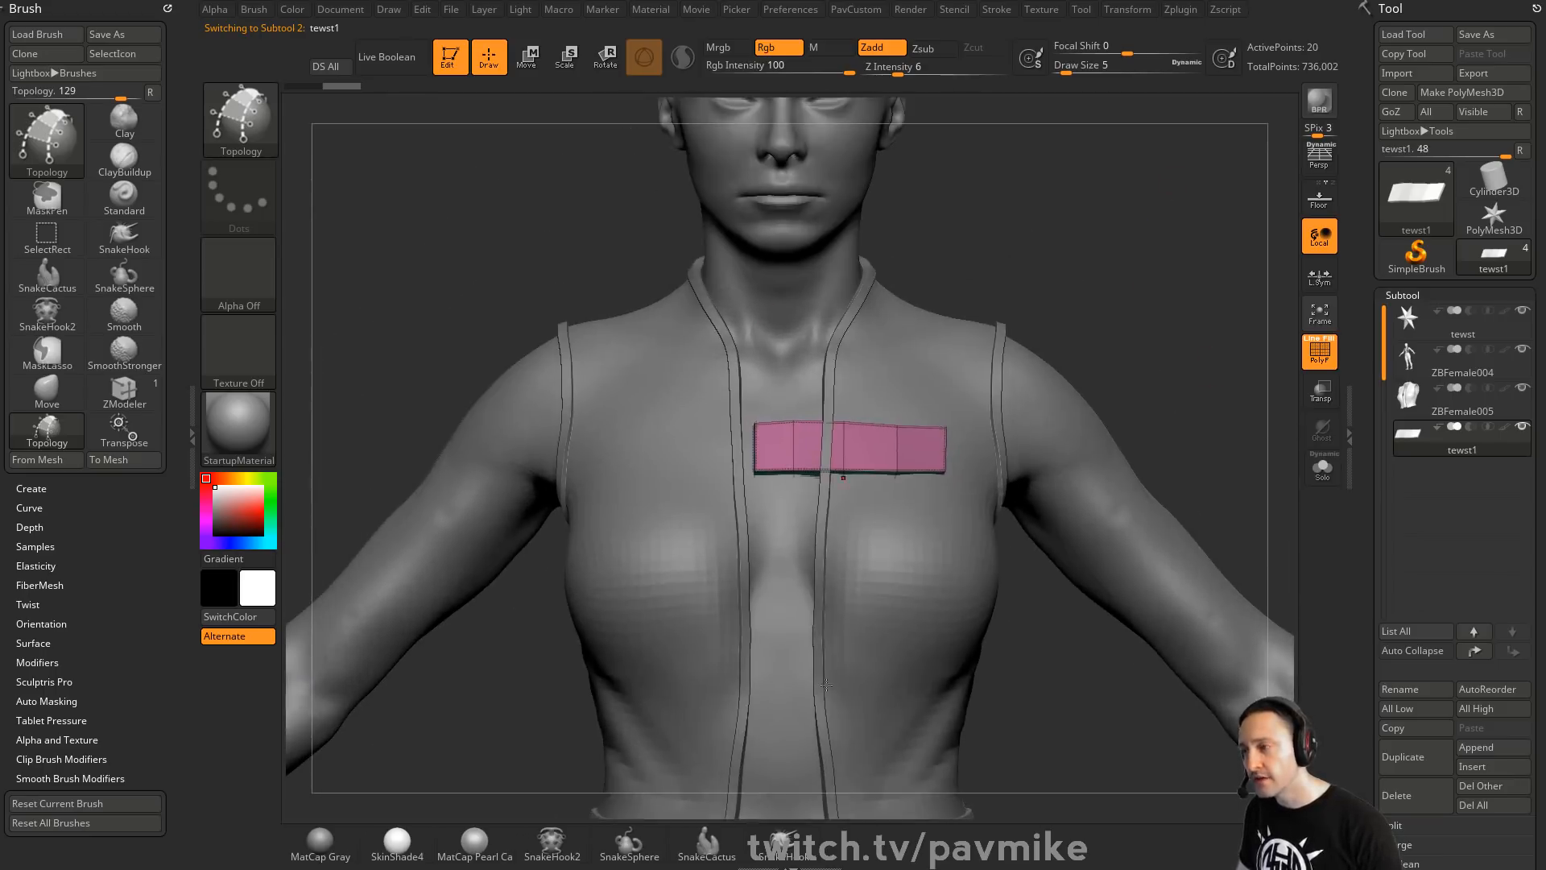
Switch to the ZModeler brush and delete the strip's edge loop nearest the body's centre line
key(b)
key(z)
key(m)
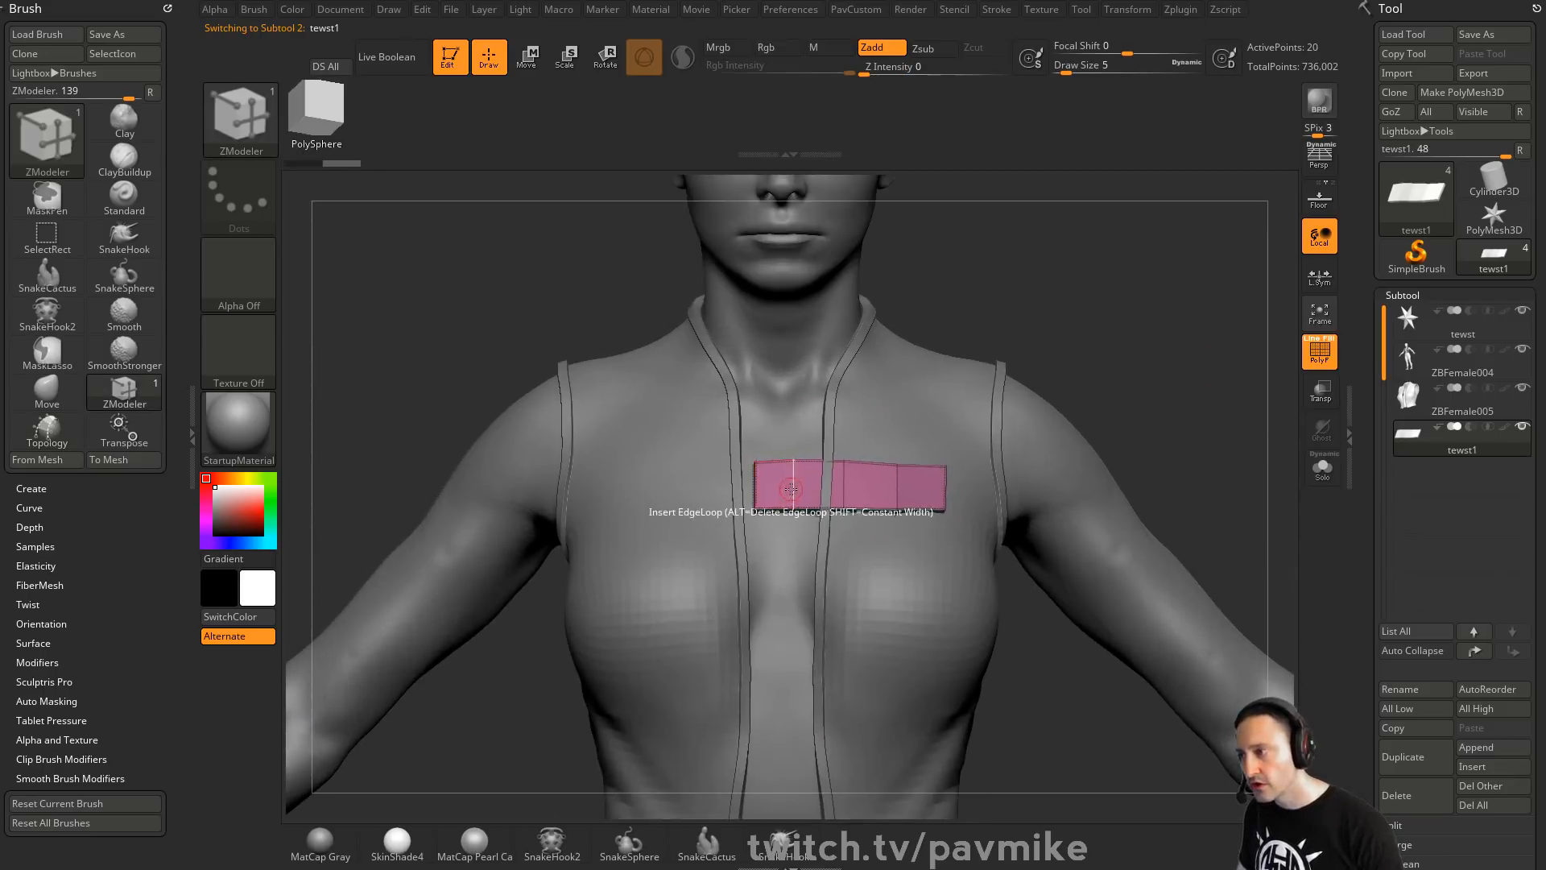
key(space)
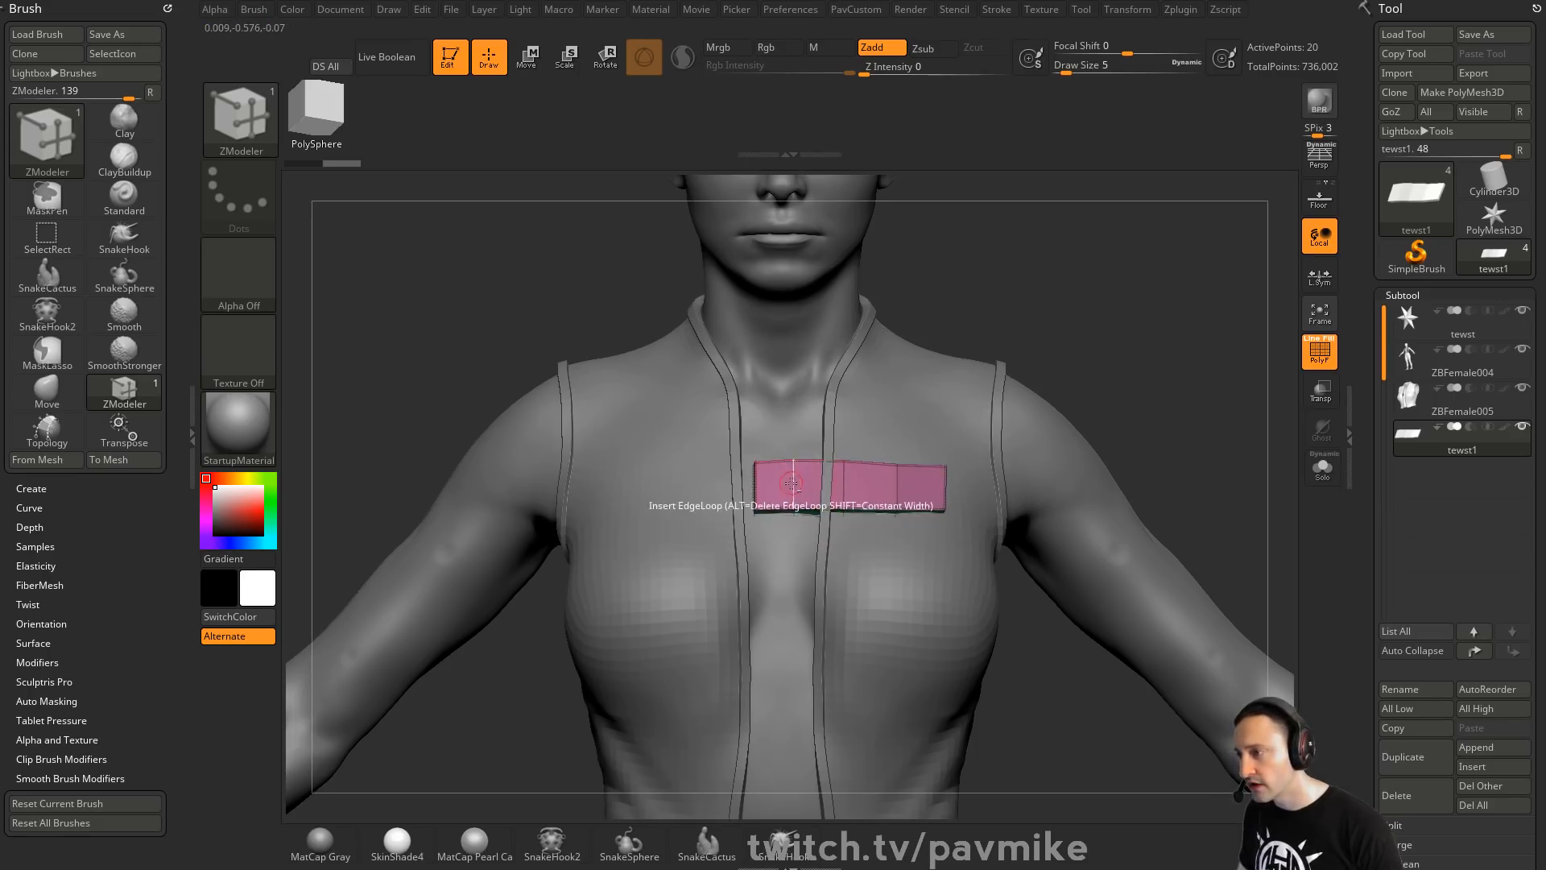
alt+click(792, 471)
Try Mirror And Weld on the unflipped chest strip, and undo it
key(2)
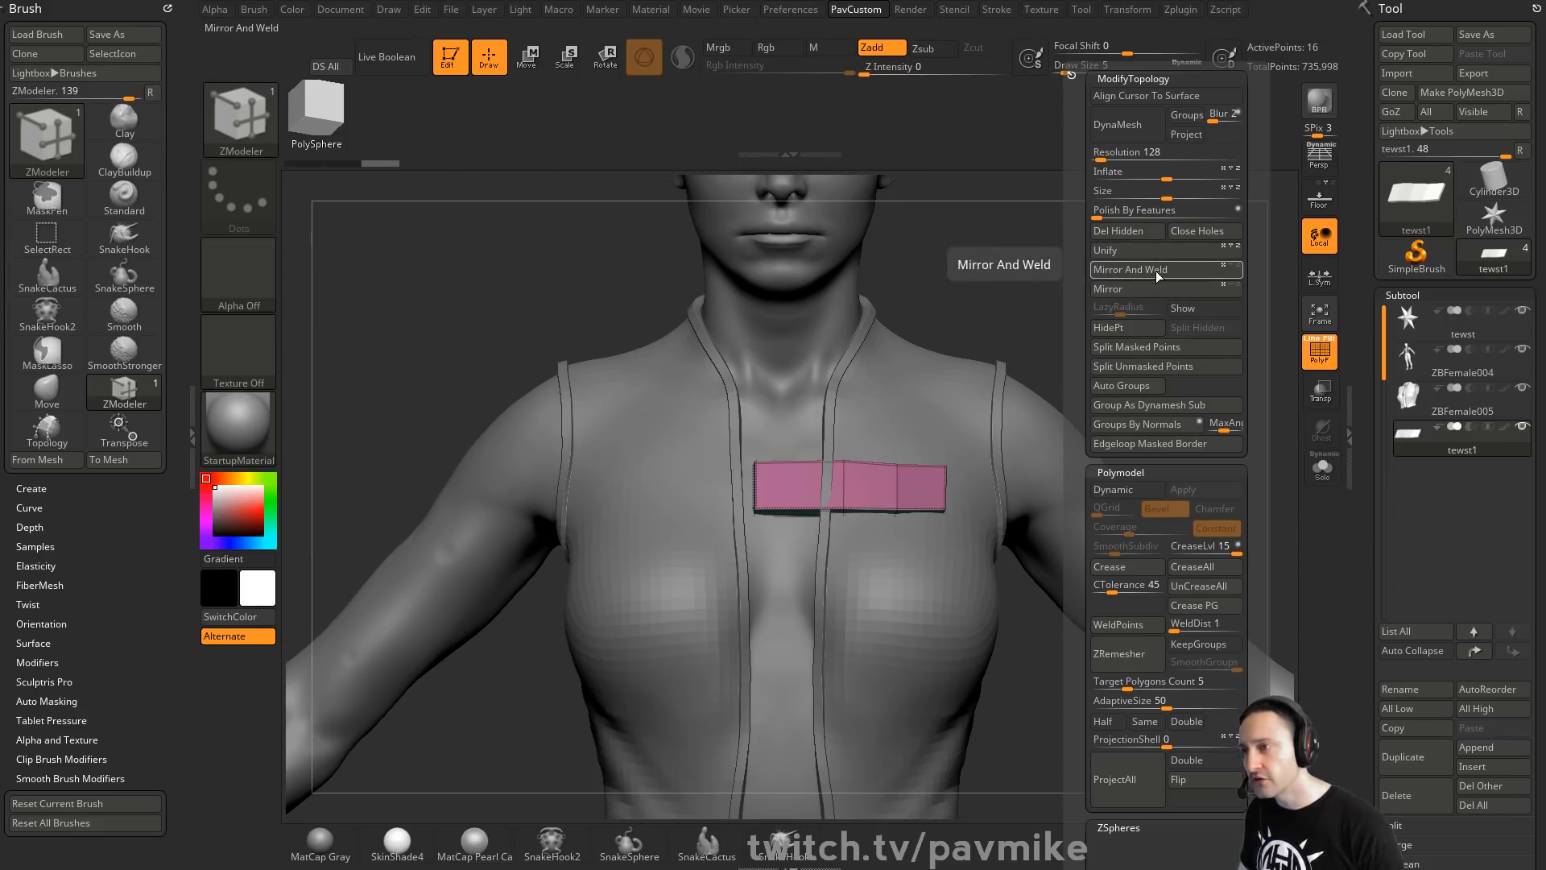
click(1157, 274)
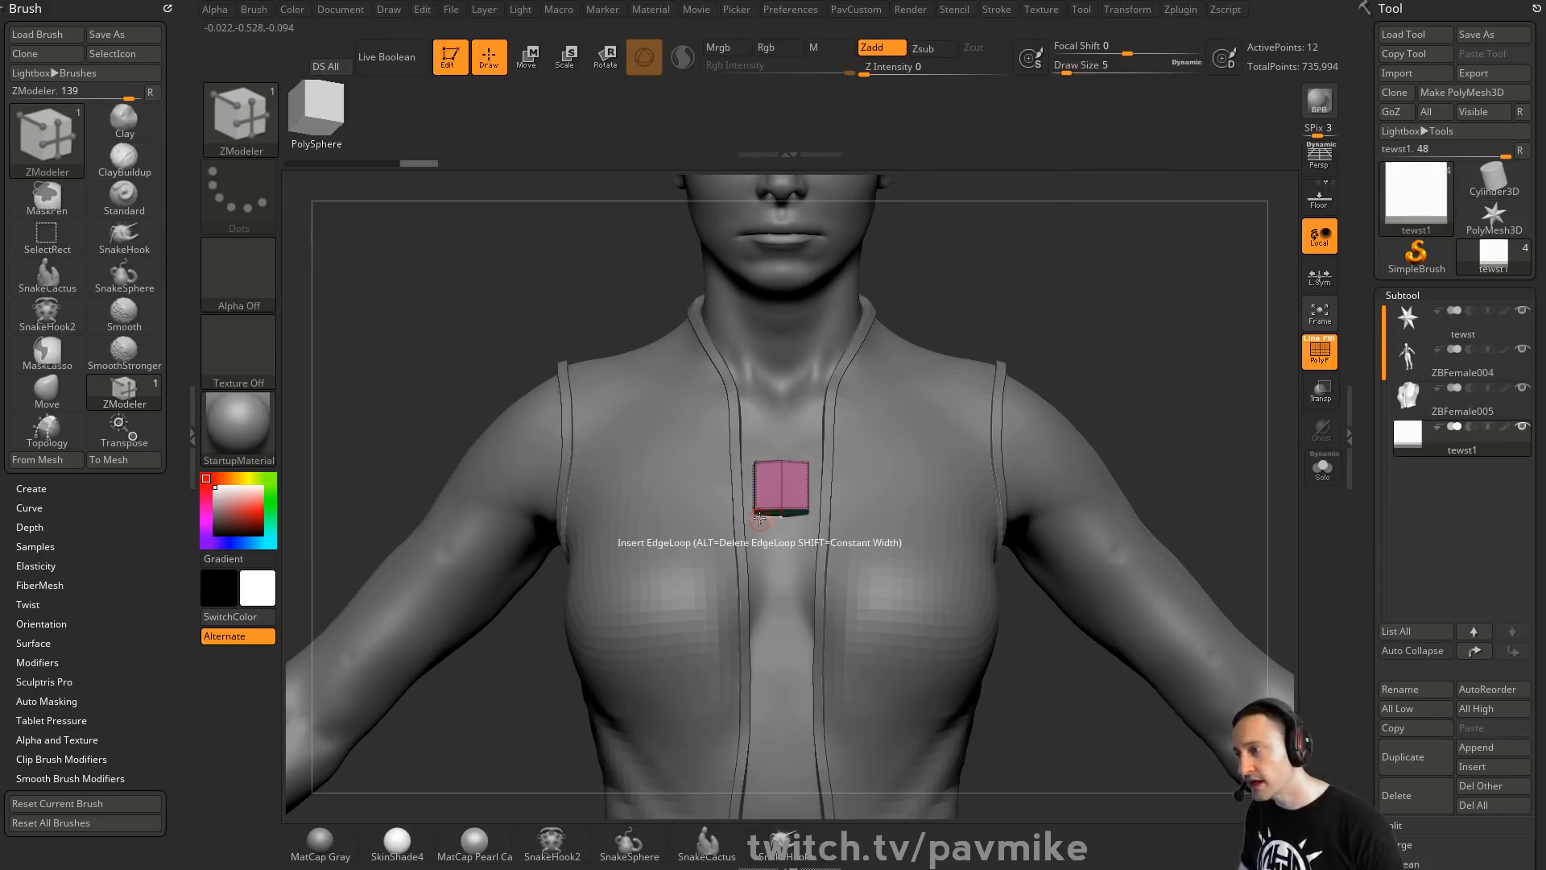
key(shift+p)
alt+drag(1127, 354, 1051, 423)
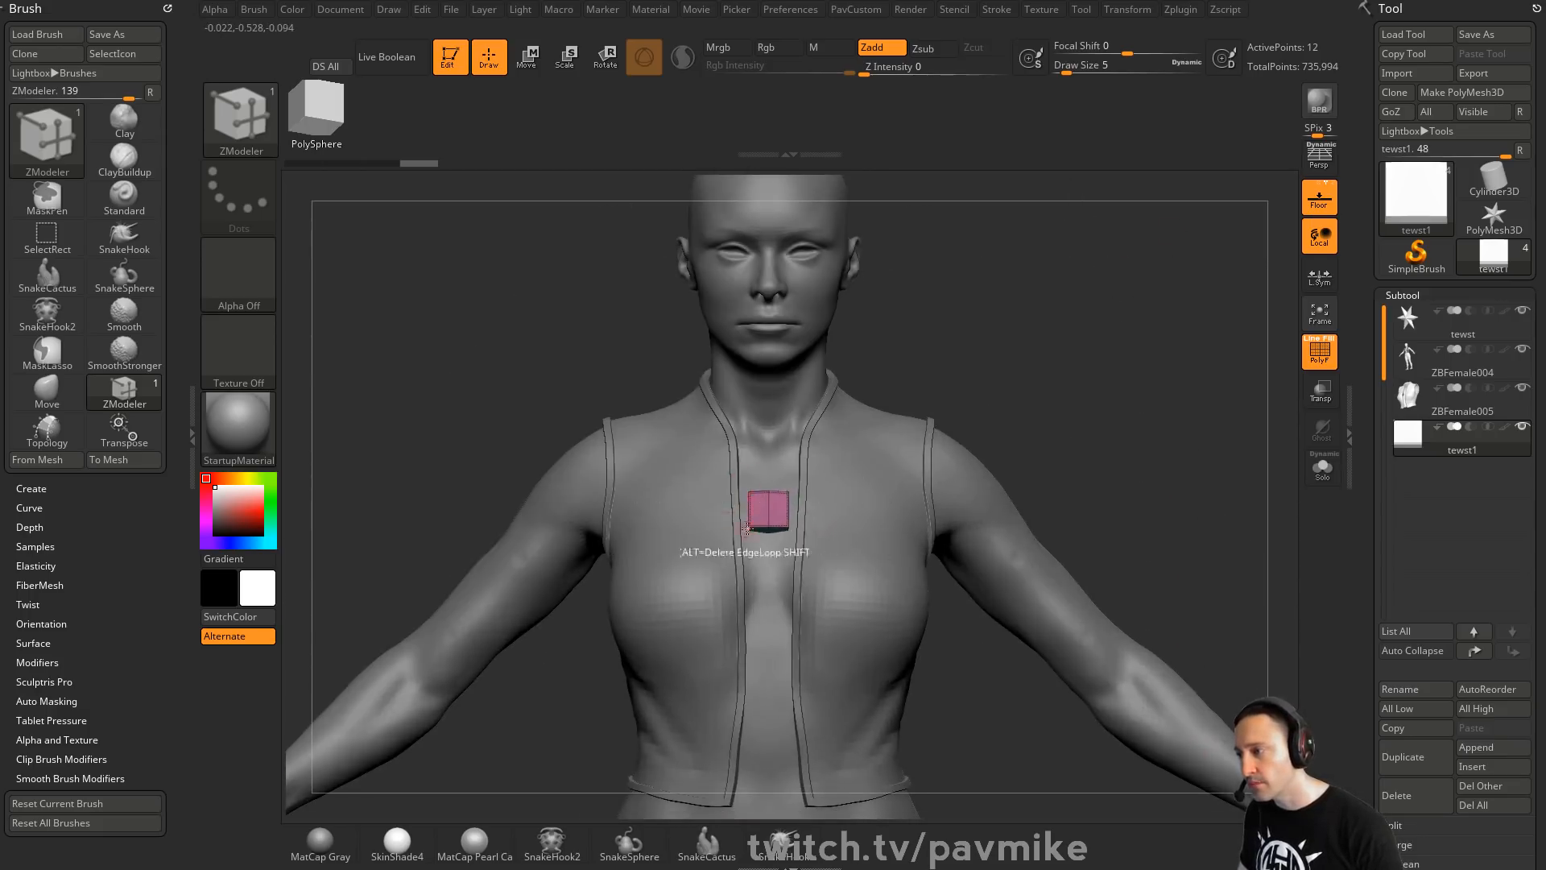
key(ctrl+z)
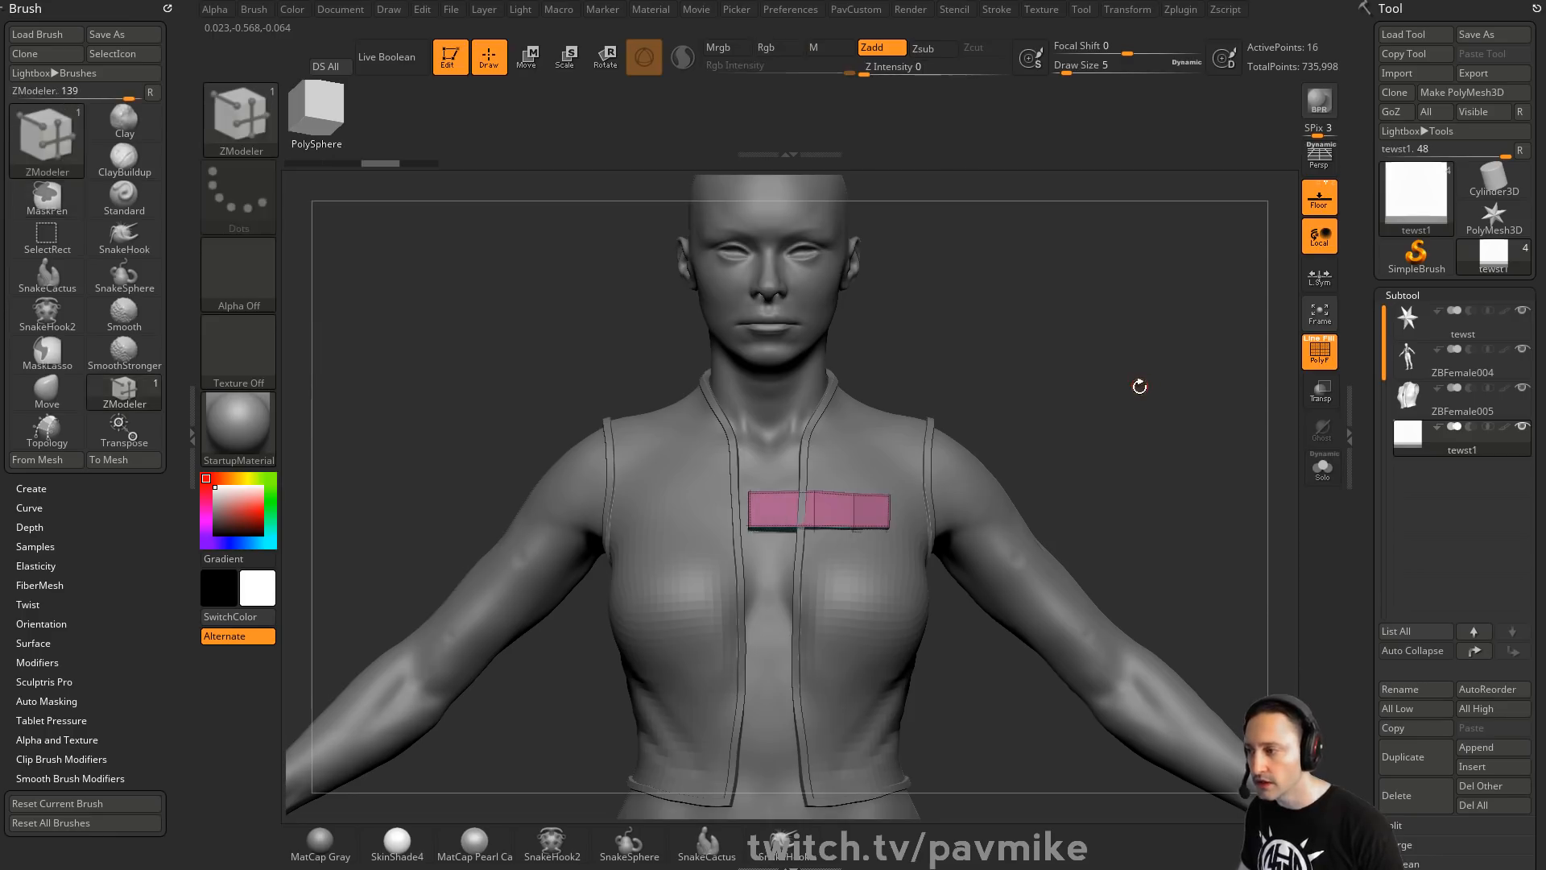
Mirror the chest strip to the opposite side, and apply Mirror And Weld to extend it symmetrically across the chest
key(2)
click(1119, 294)
key(2)
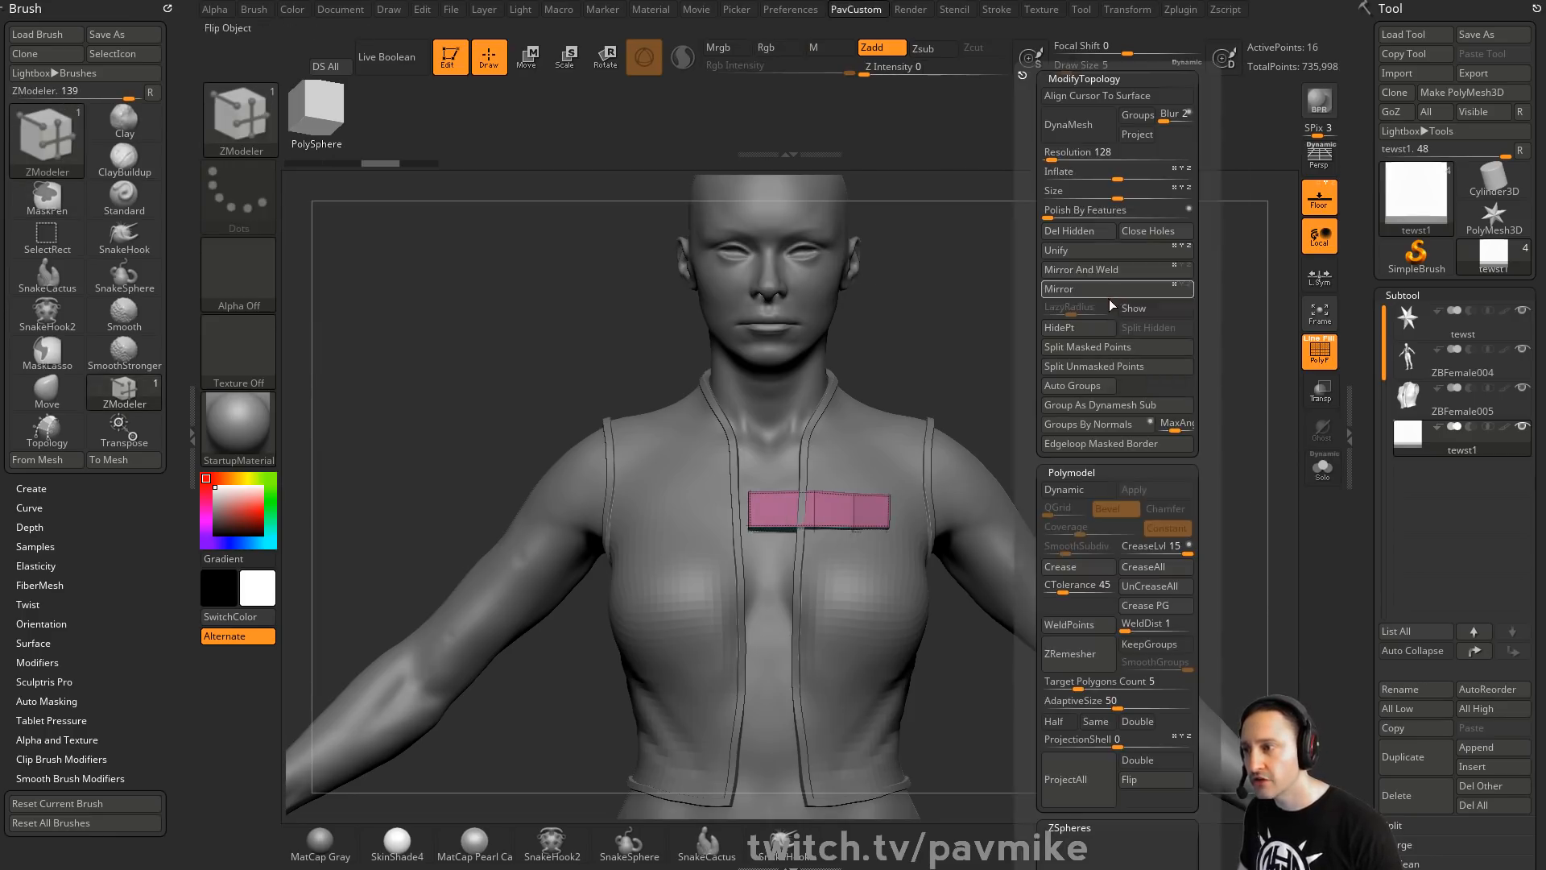
click(1108, 289)
click(1115, 269)
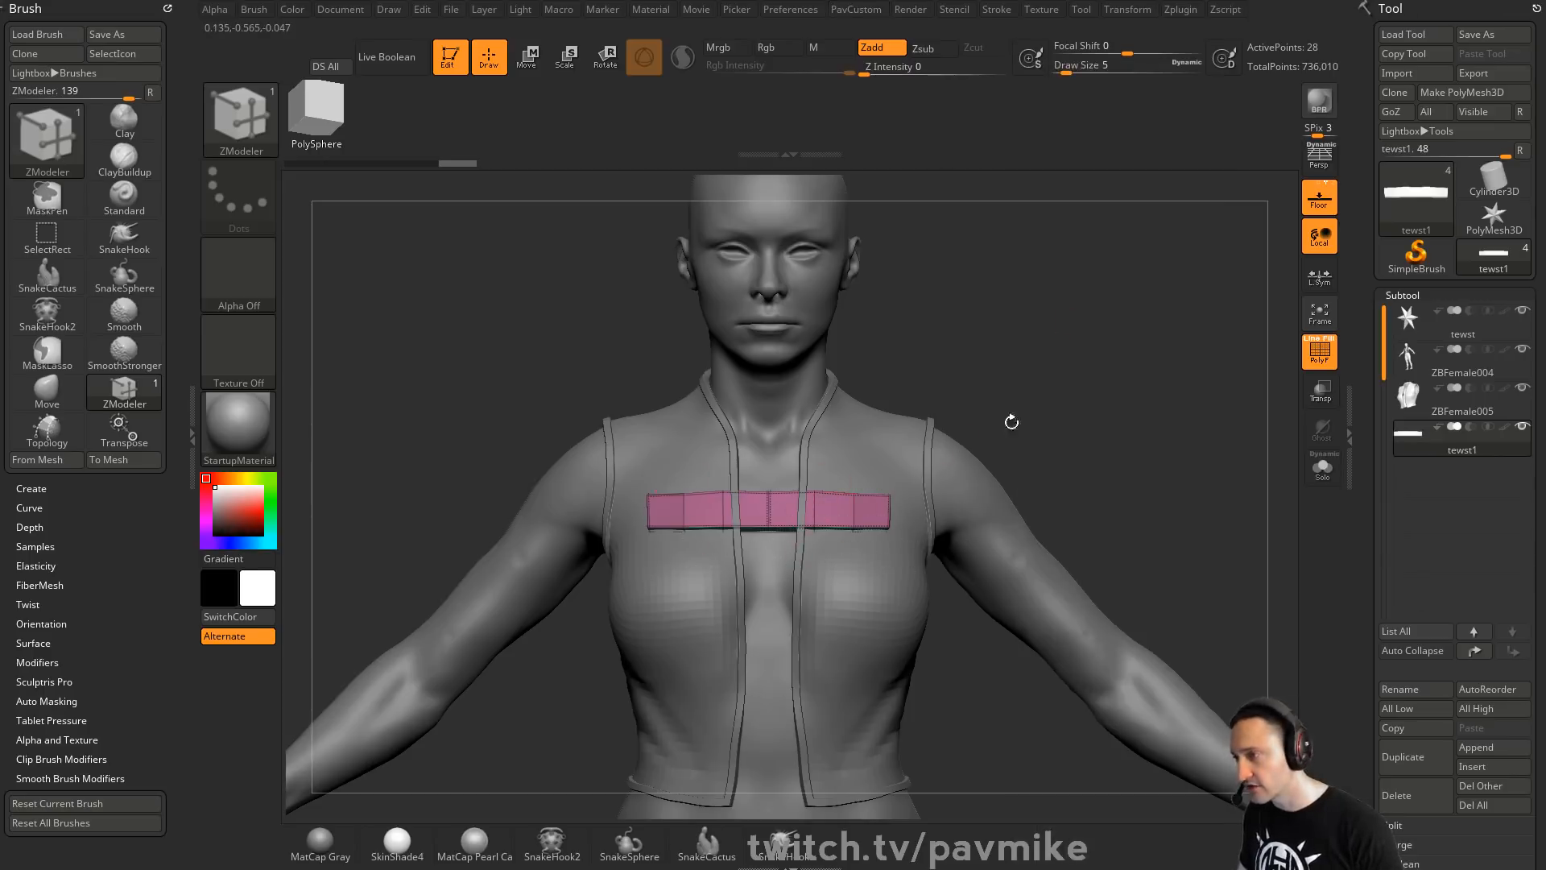
drag(1011, 422, 1159, 397)
key(2)
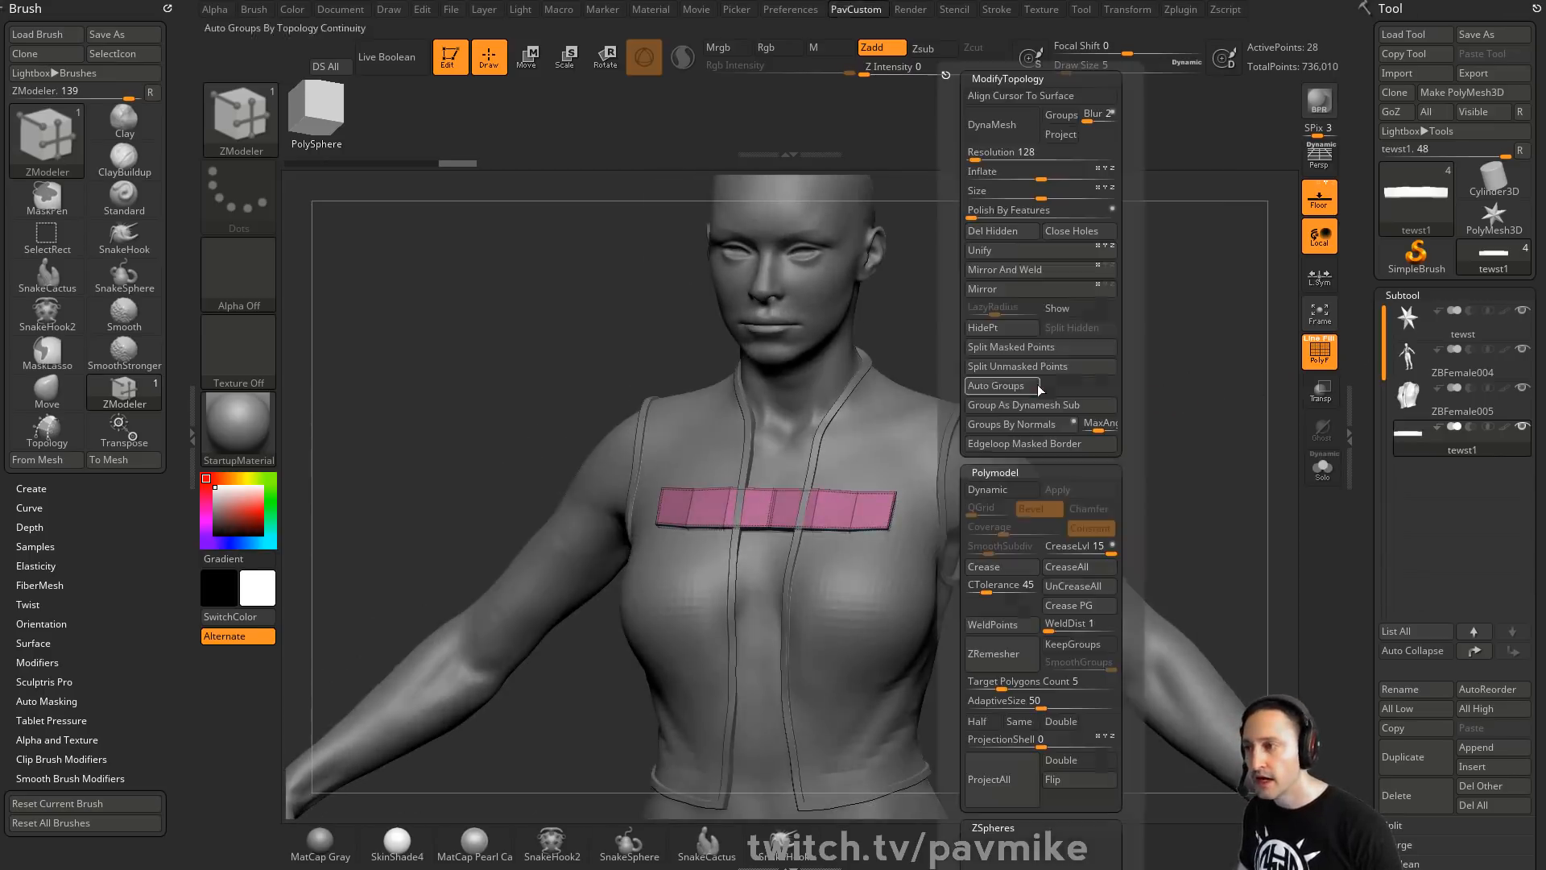
click(1026, 276)
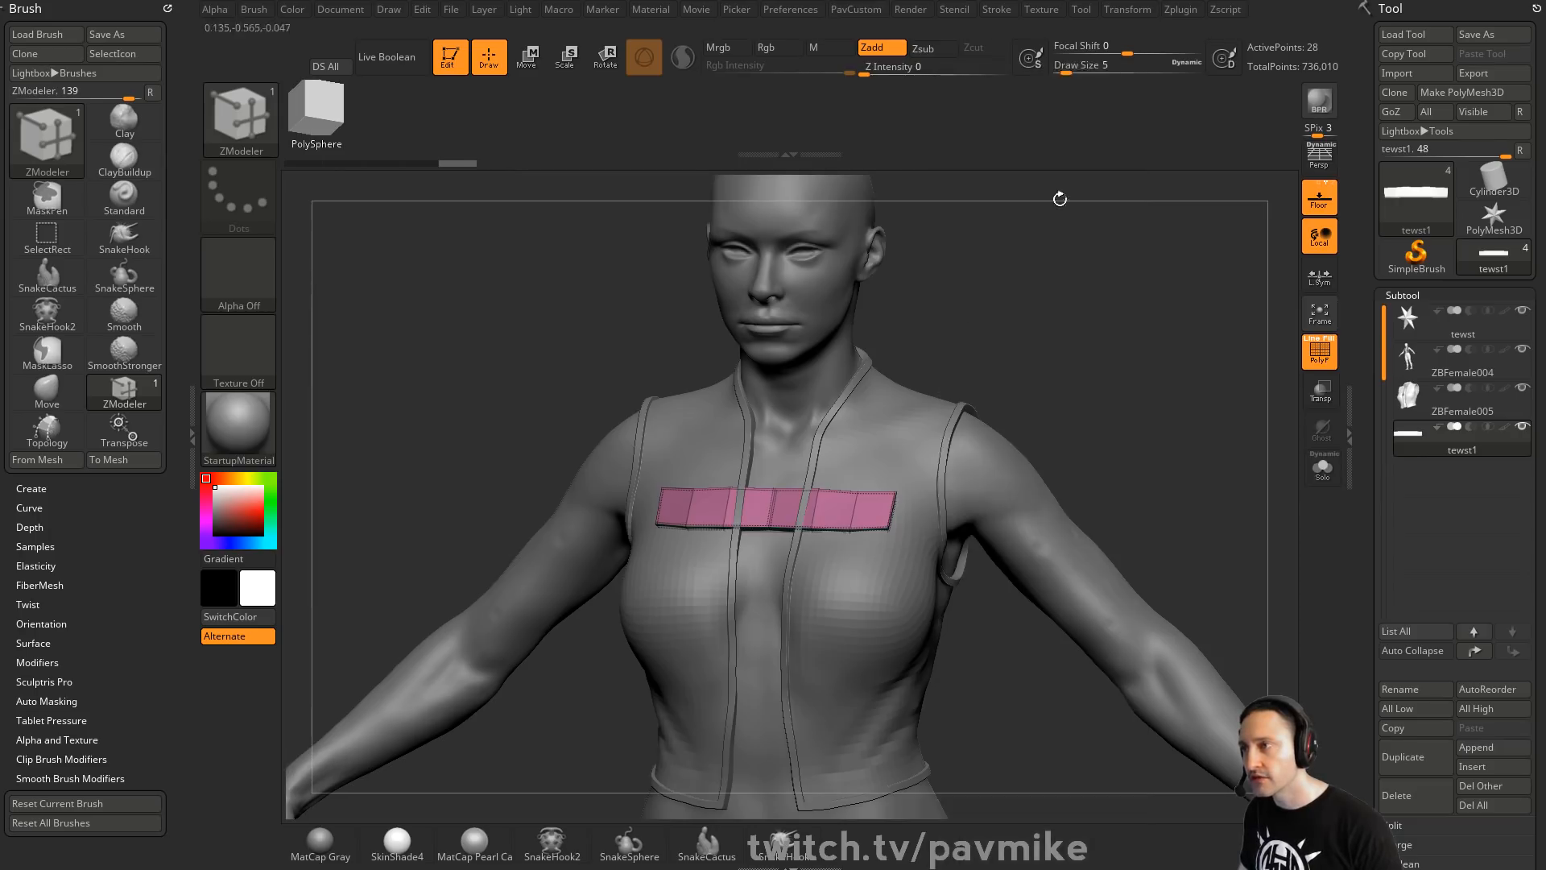
click(863, 16)
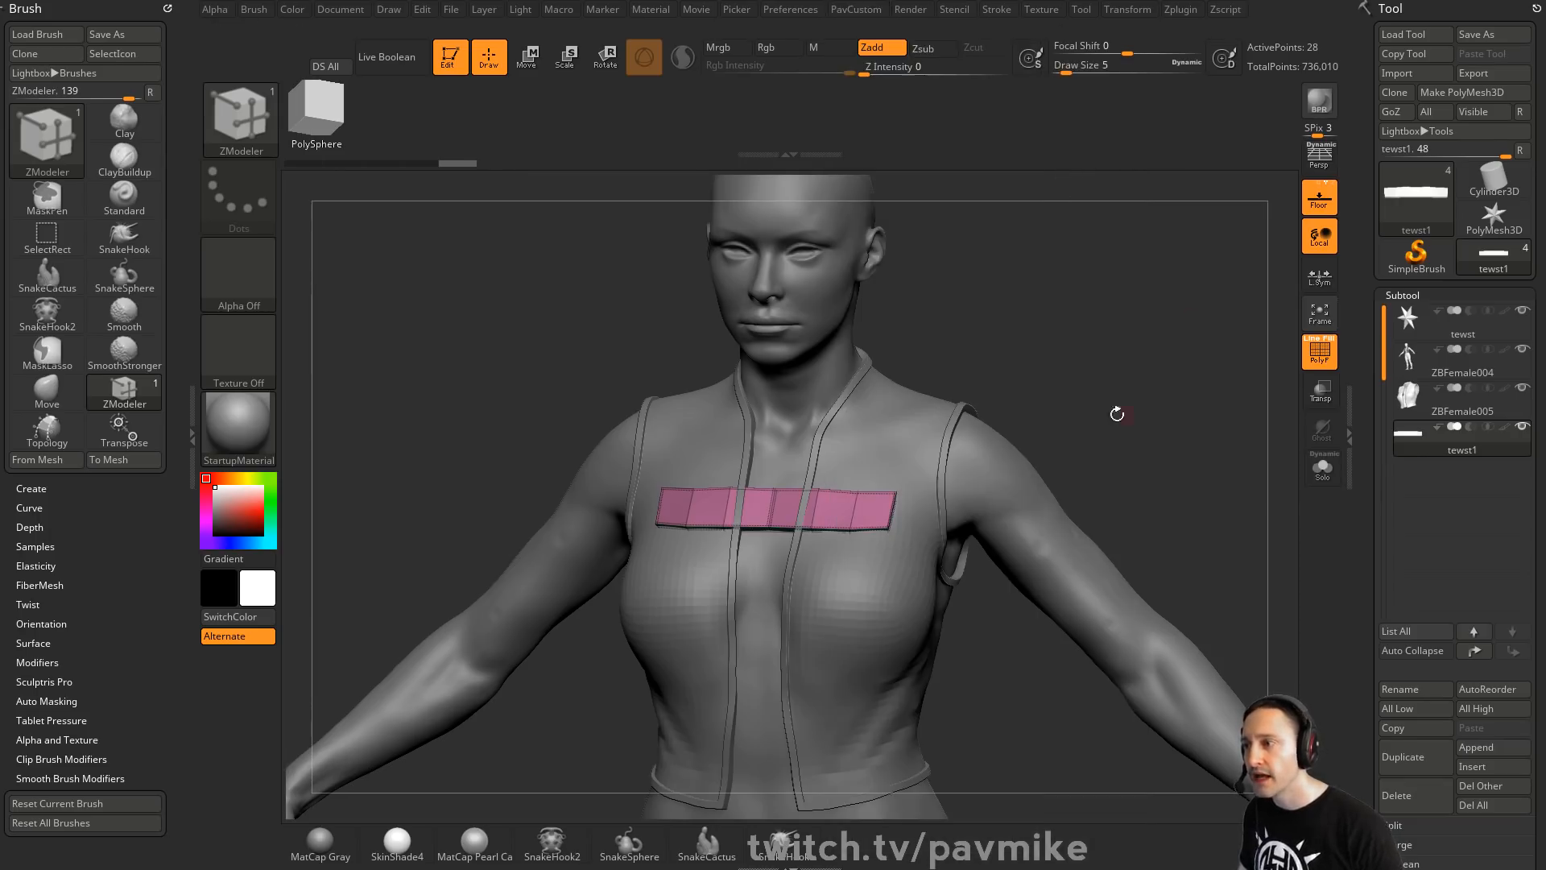
key(2)
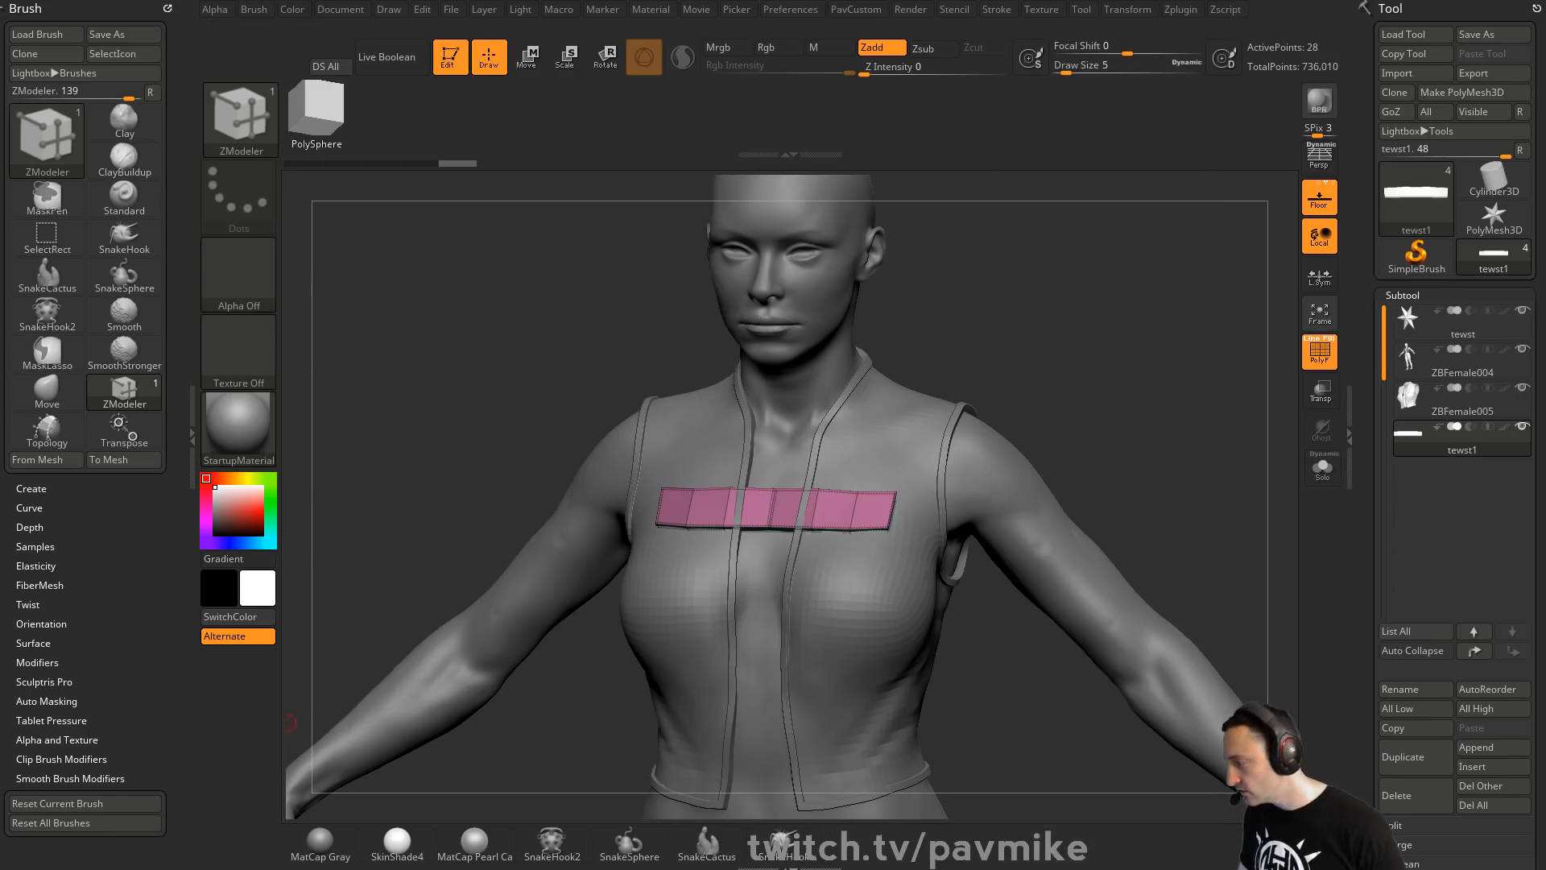
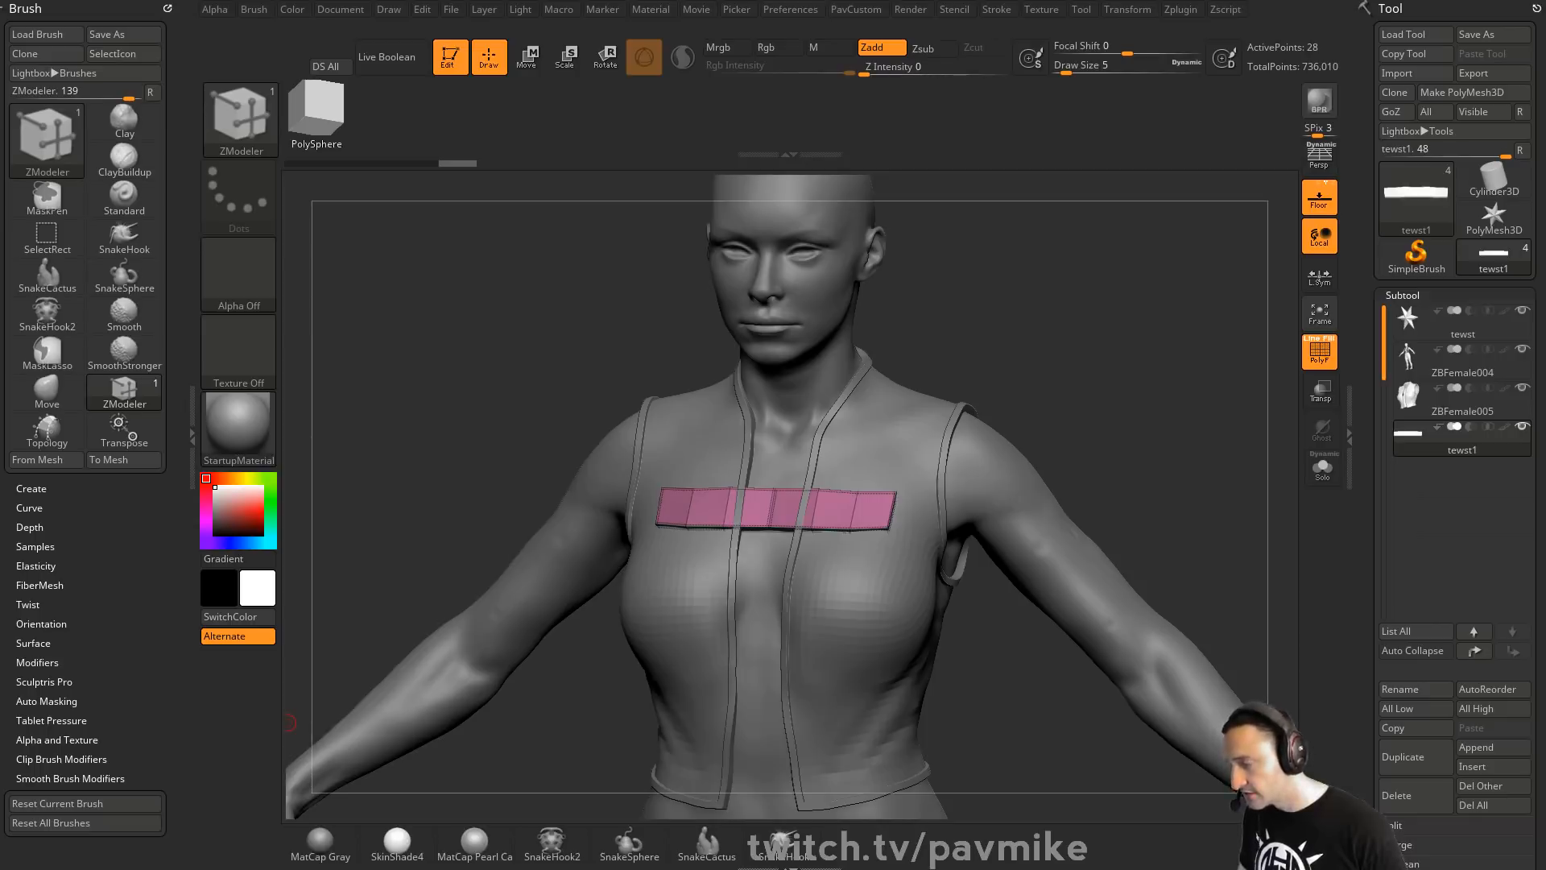
Switch to the browser to show the channel's YouTube playlists page and return to ZBrush
key(alt+Tab)
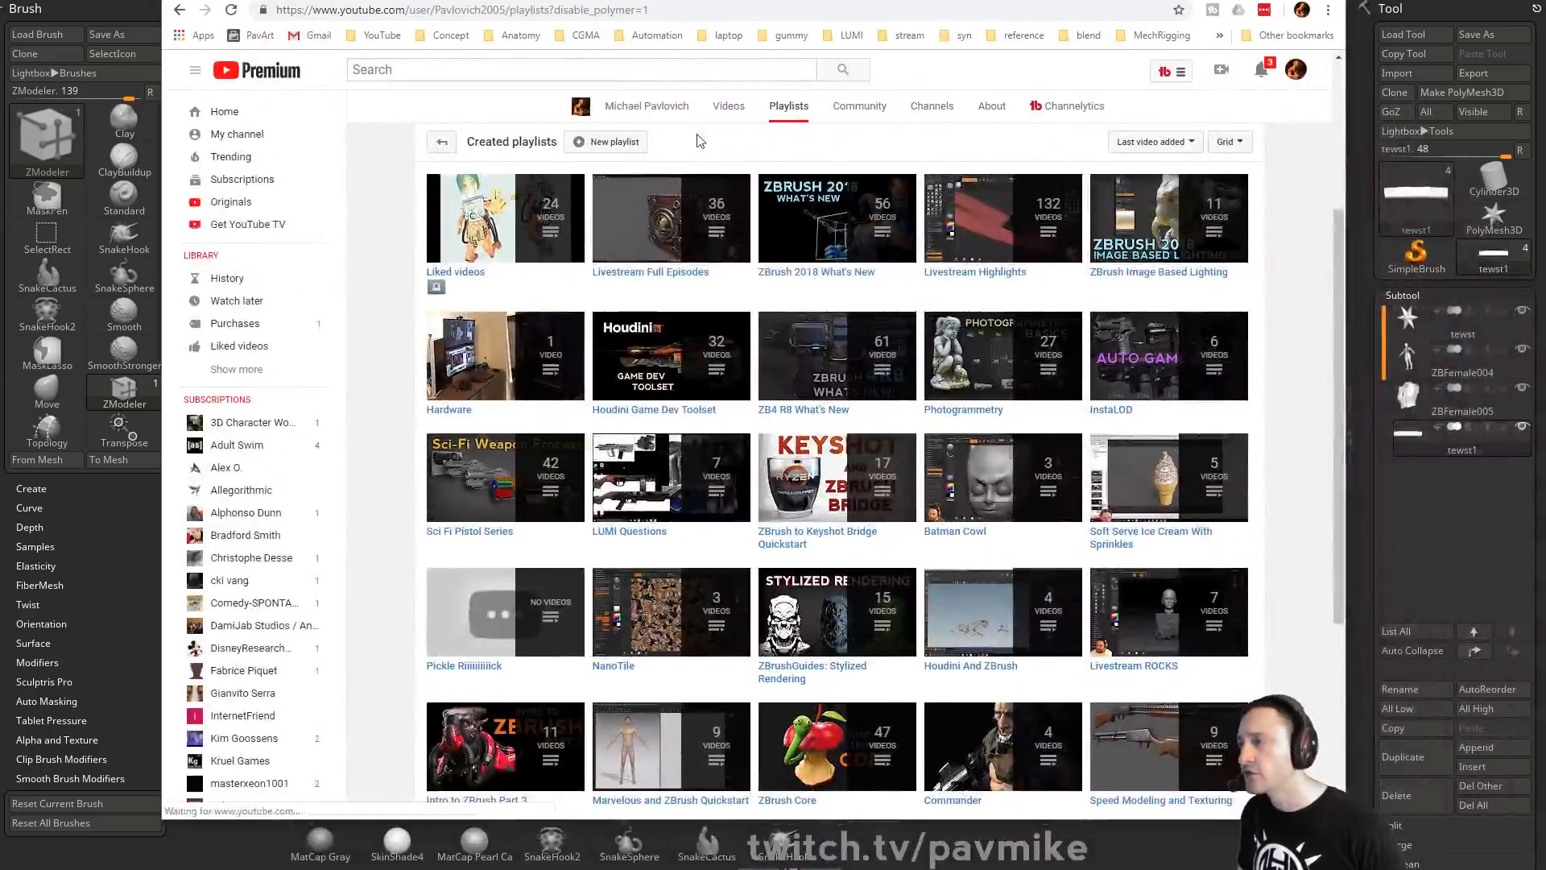
click(709, 8)
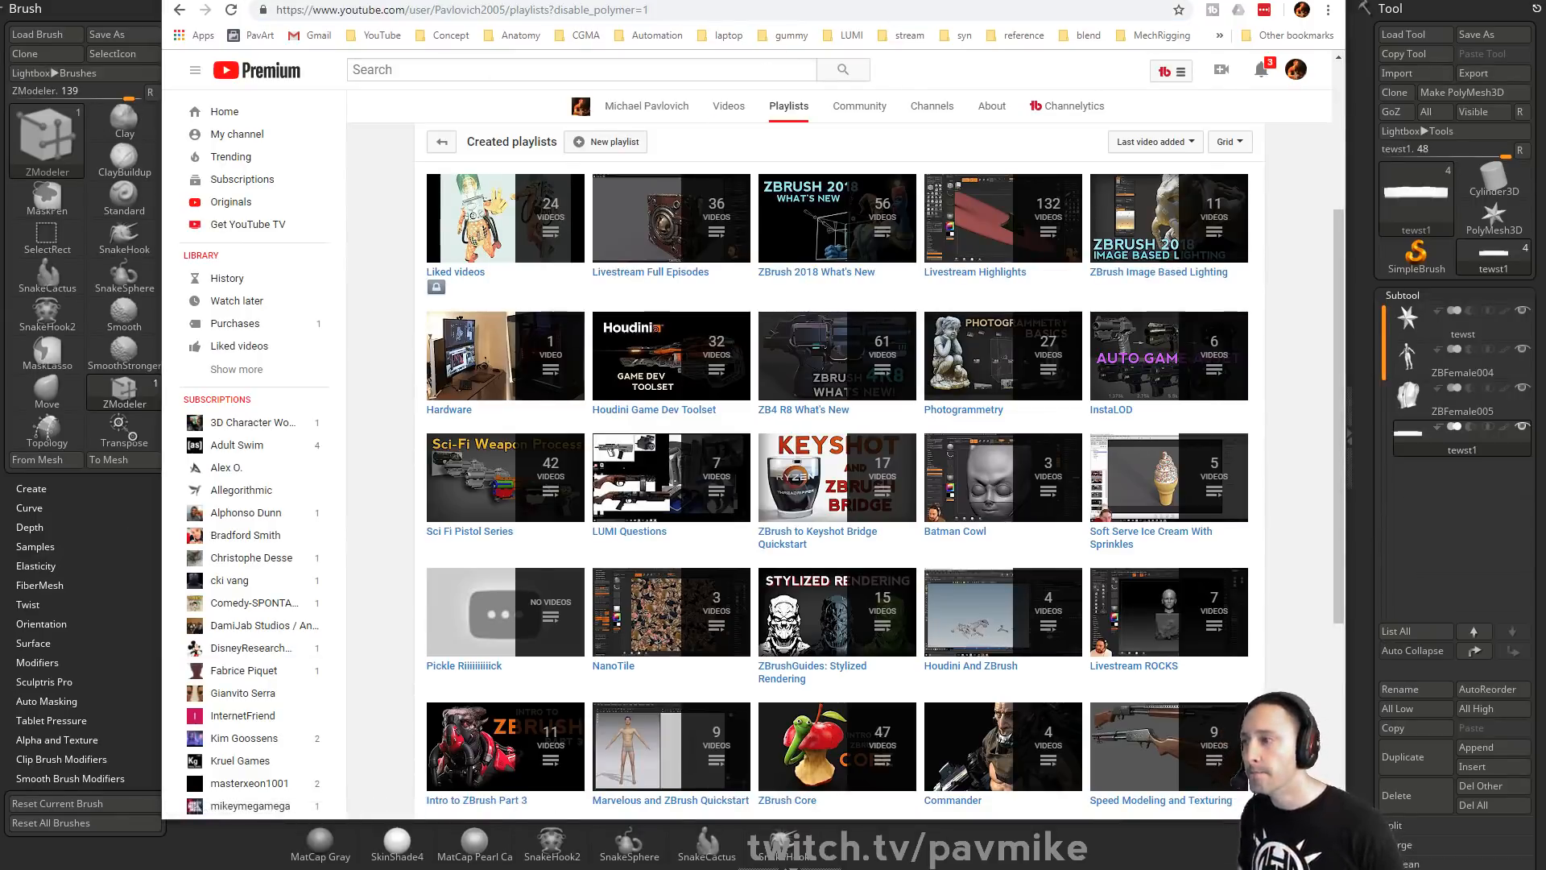
key(alt+Tab)
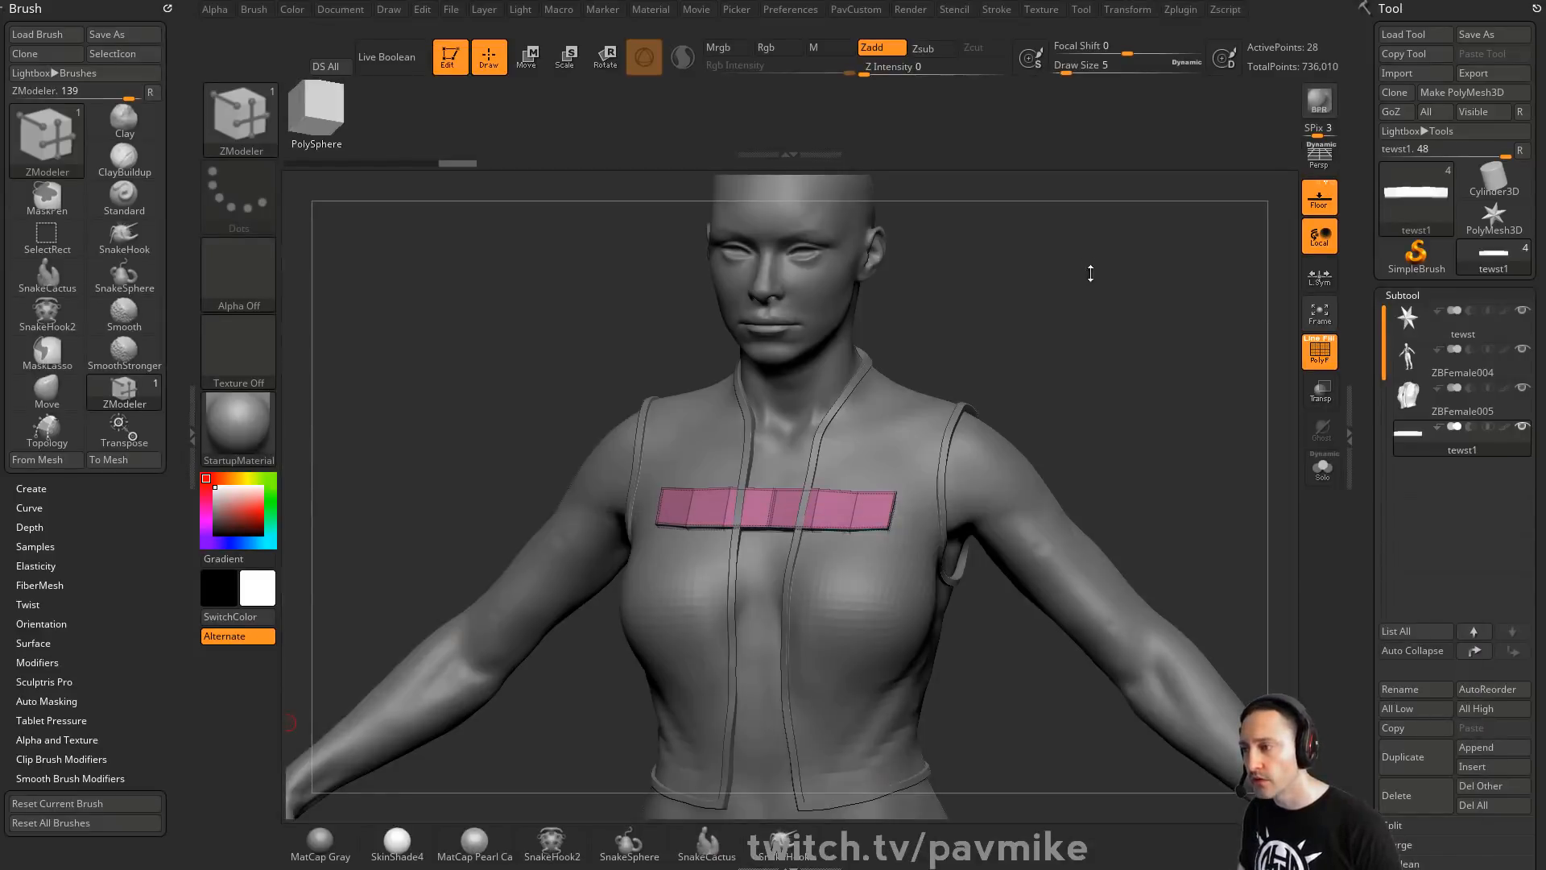
Expand the Deformation and Modify Topology settings to locate the Mirror and Mirror And Weld commands
mouse_move(1100, 325)
alt+mouse_down()
mouse_move(1107, 338)
mouse_move(1120, 305)
mouse_move(1146, 304)
mouse_move(1119, 308)
alt+mouse_up()
key(s)
drag(1368, 496, 1351, 258)
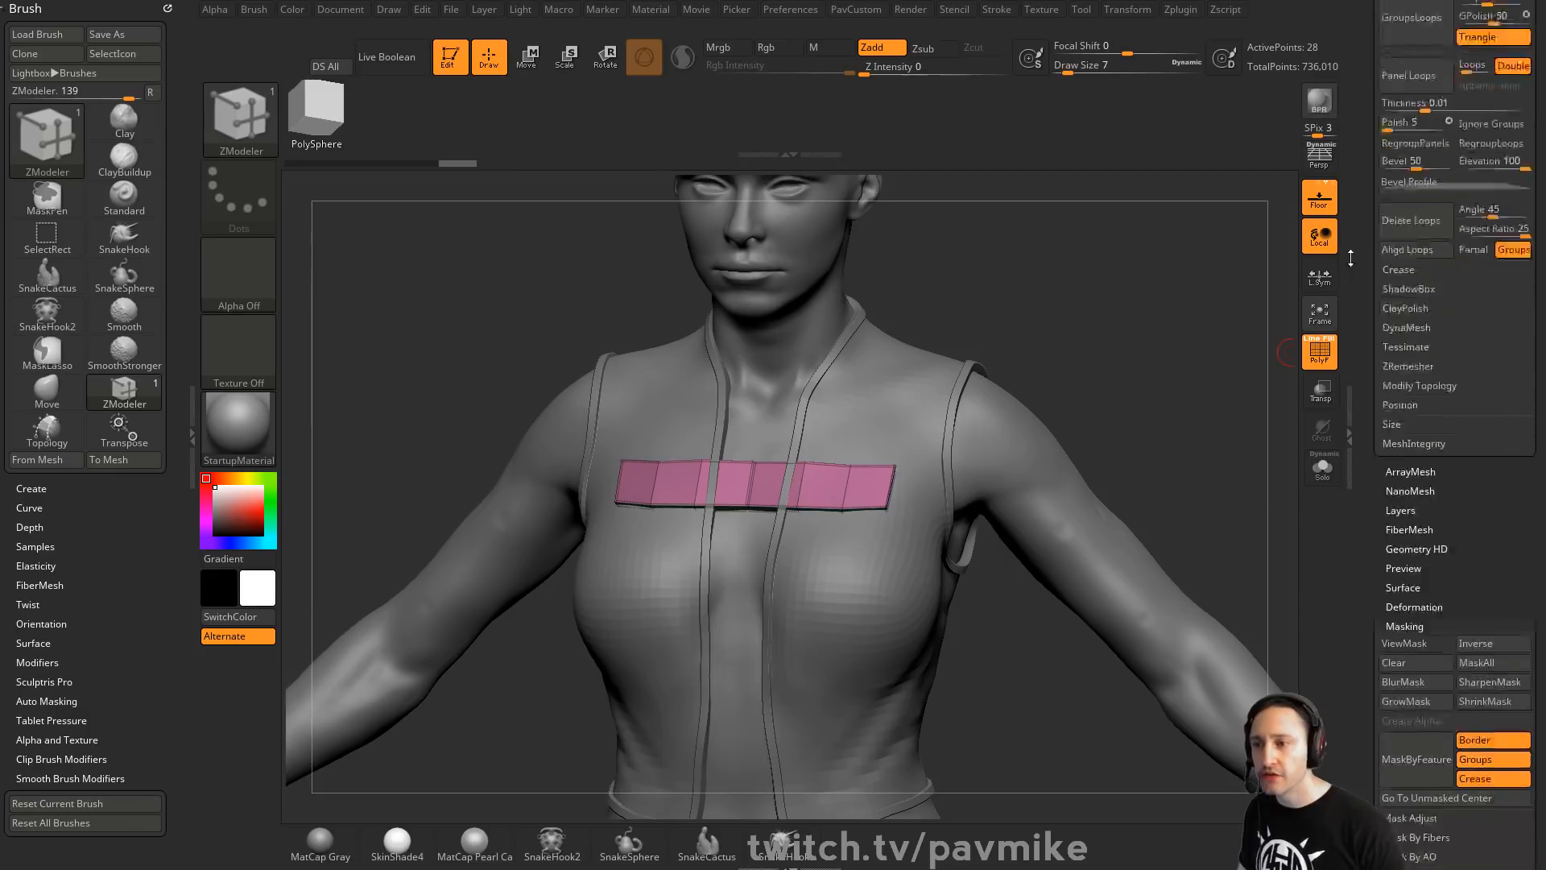
scroll(1350, 258, down, 5)
click(1413, 306)
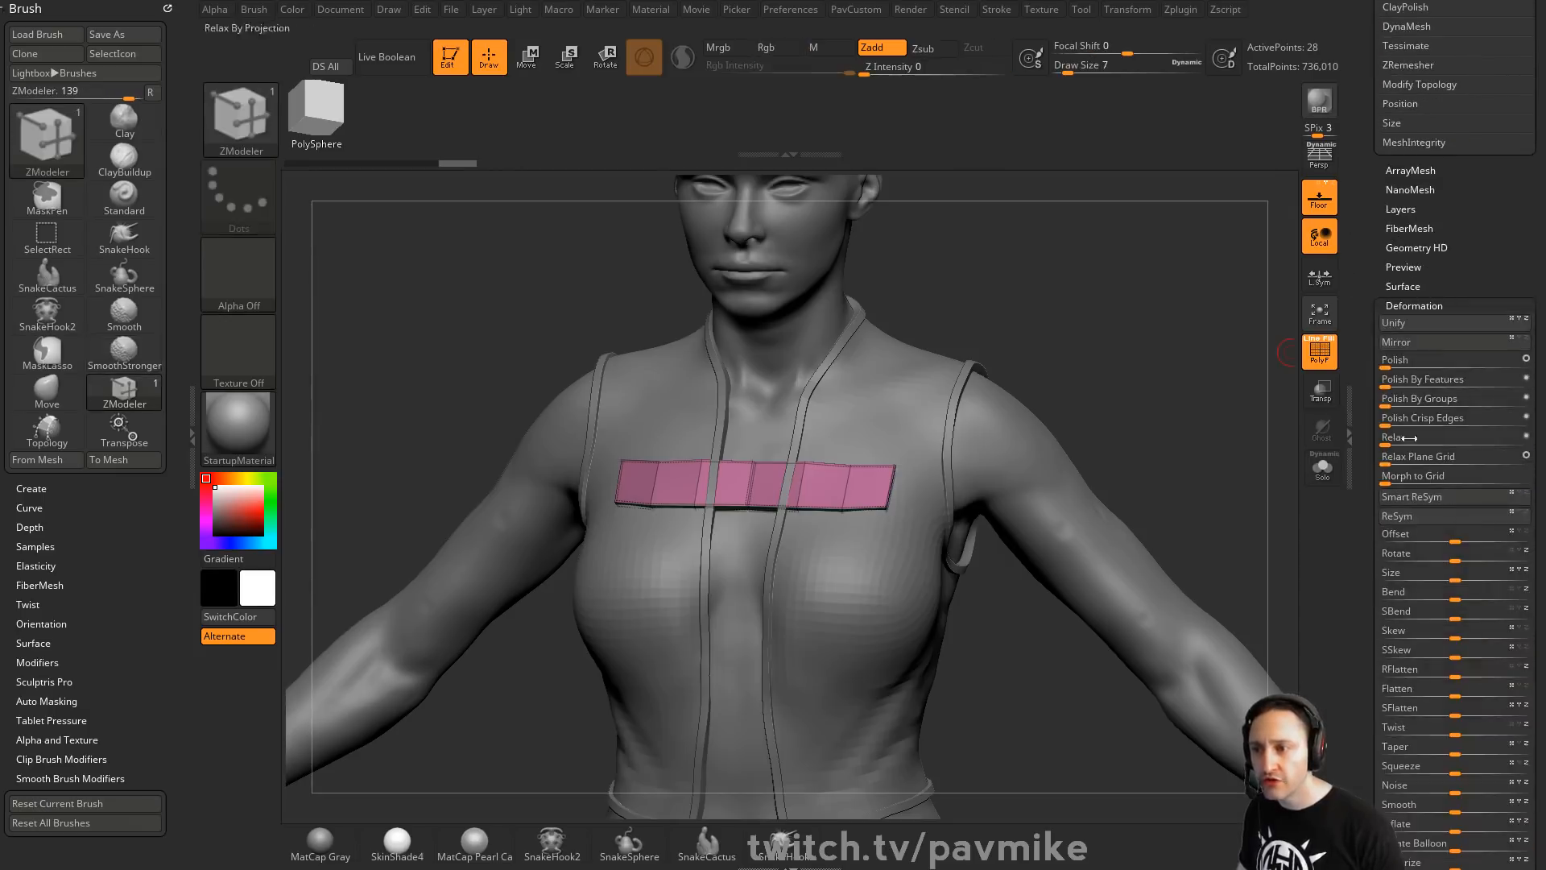
scroll(1375, 408, up, 6)
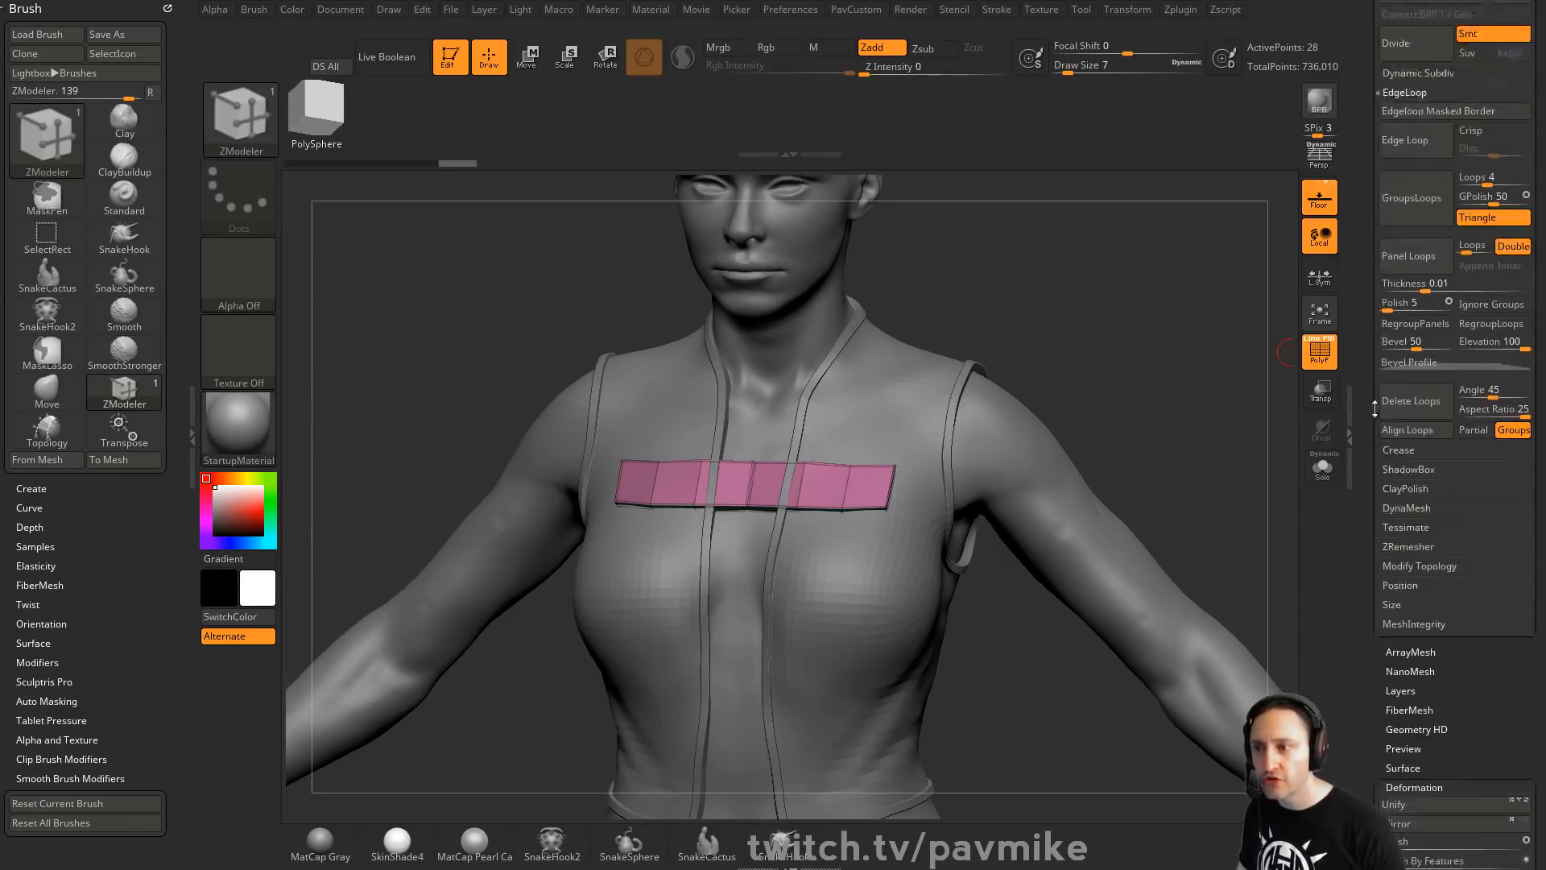
drag(1374, 409, 1372, 352)
shift+click(1399, 444)
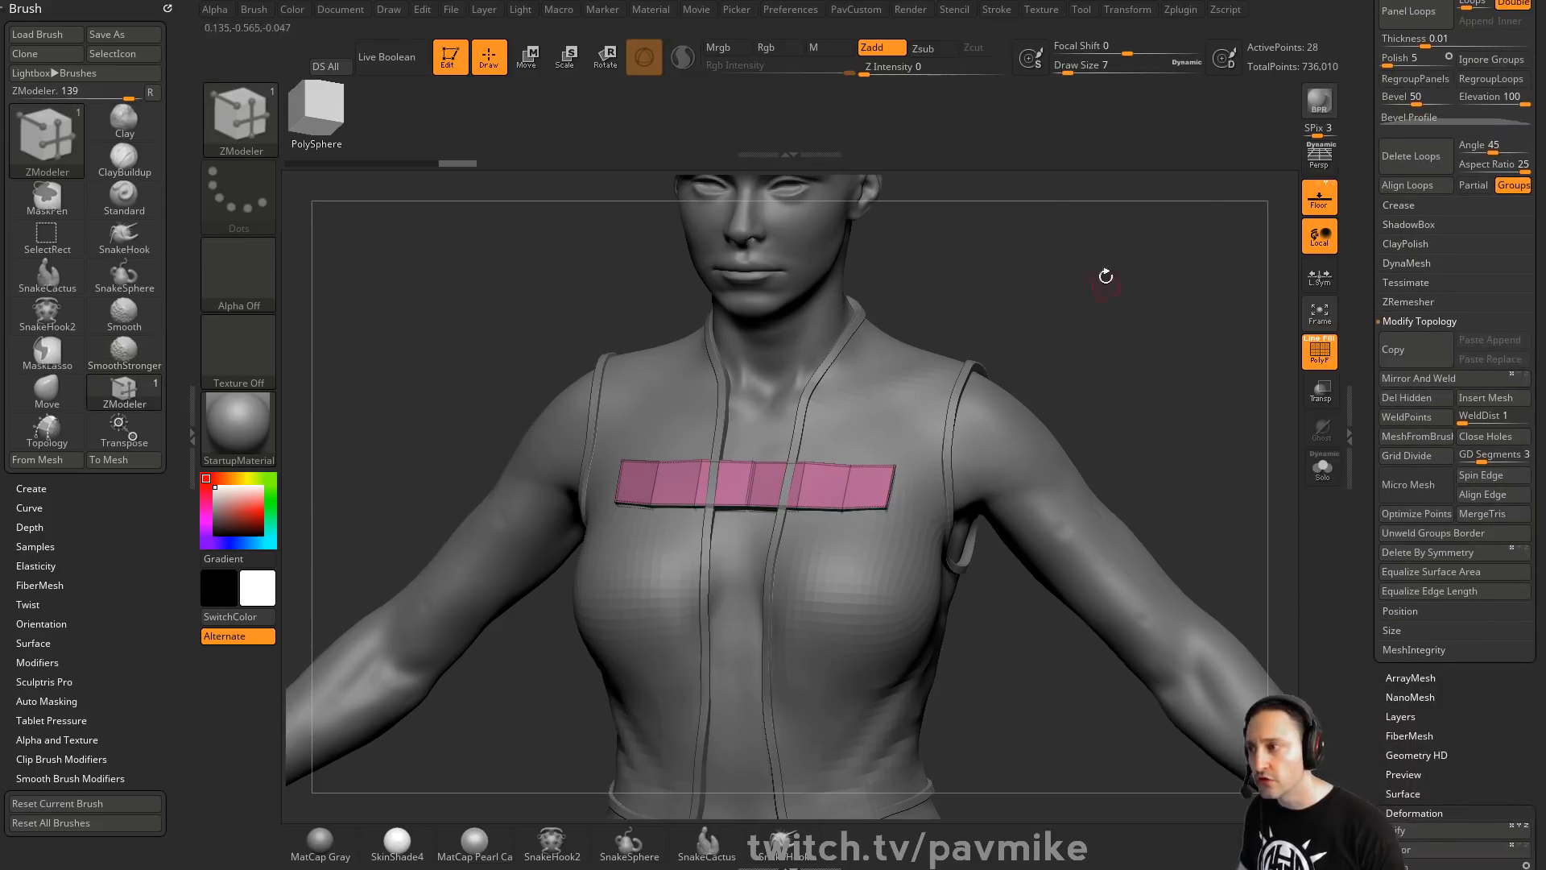
Show where Mirror and Mirror And Weld sit among the custom ModifyTopology commands
key(2)
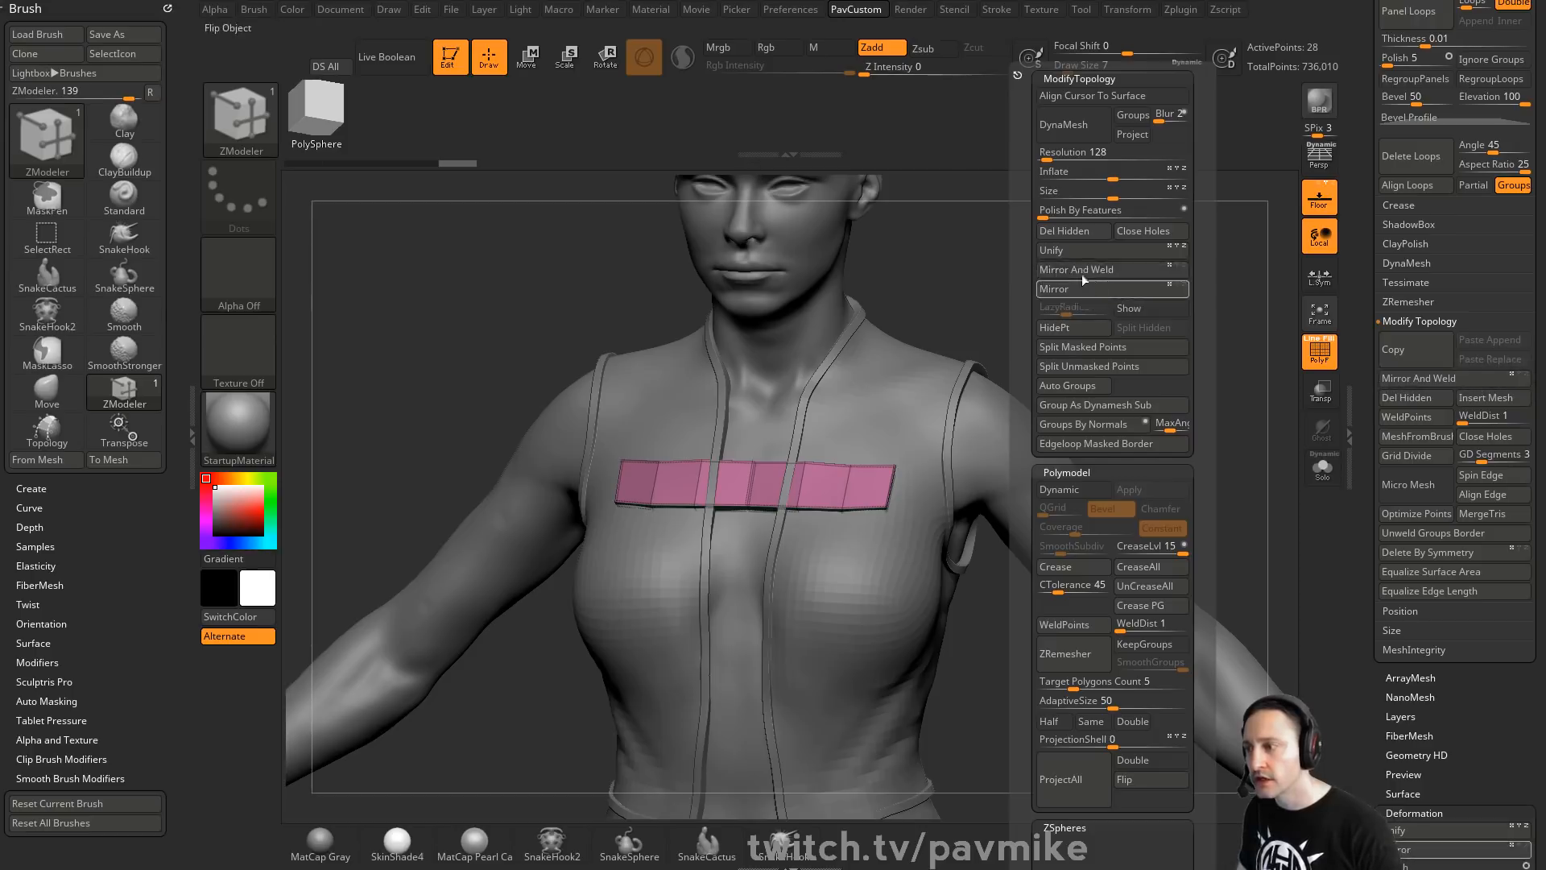
click(1083, 282)
key(2)
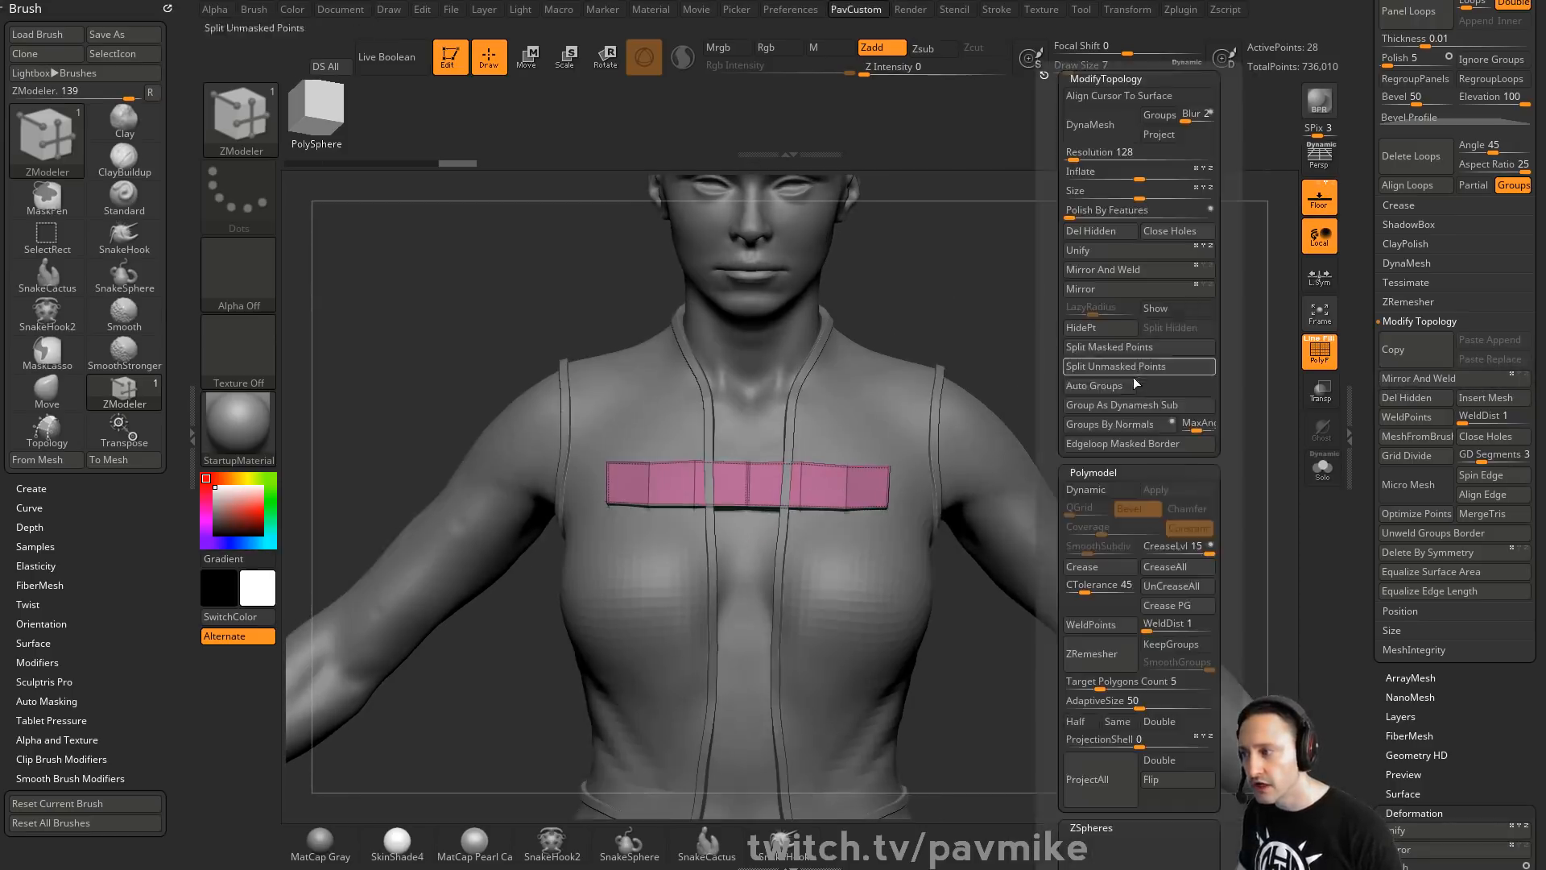
click(1180, 586)
alt+drag(1137, 286, 1143, 322)
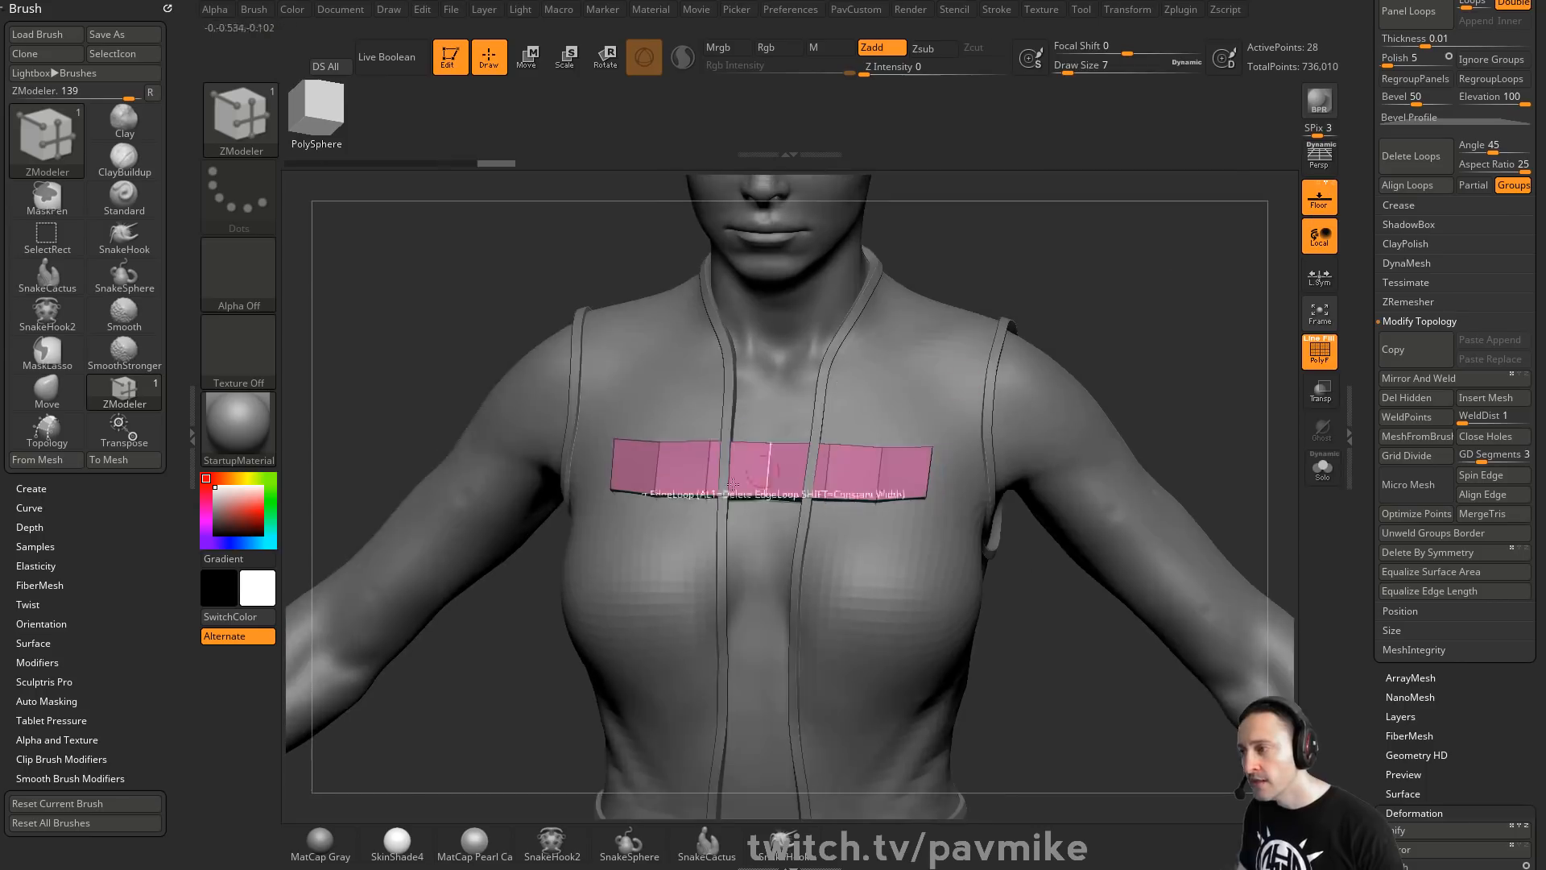
Switch to the Move brush, isolate the chest strip with Solo, and turn off the floor grid
key(b)
key(m)
key(v)
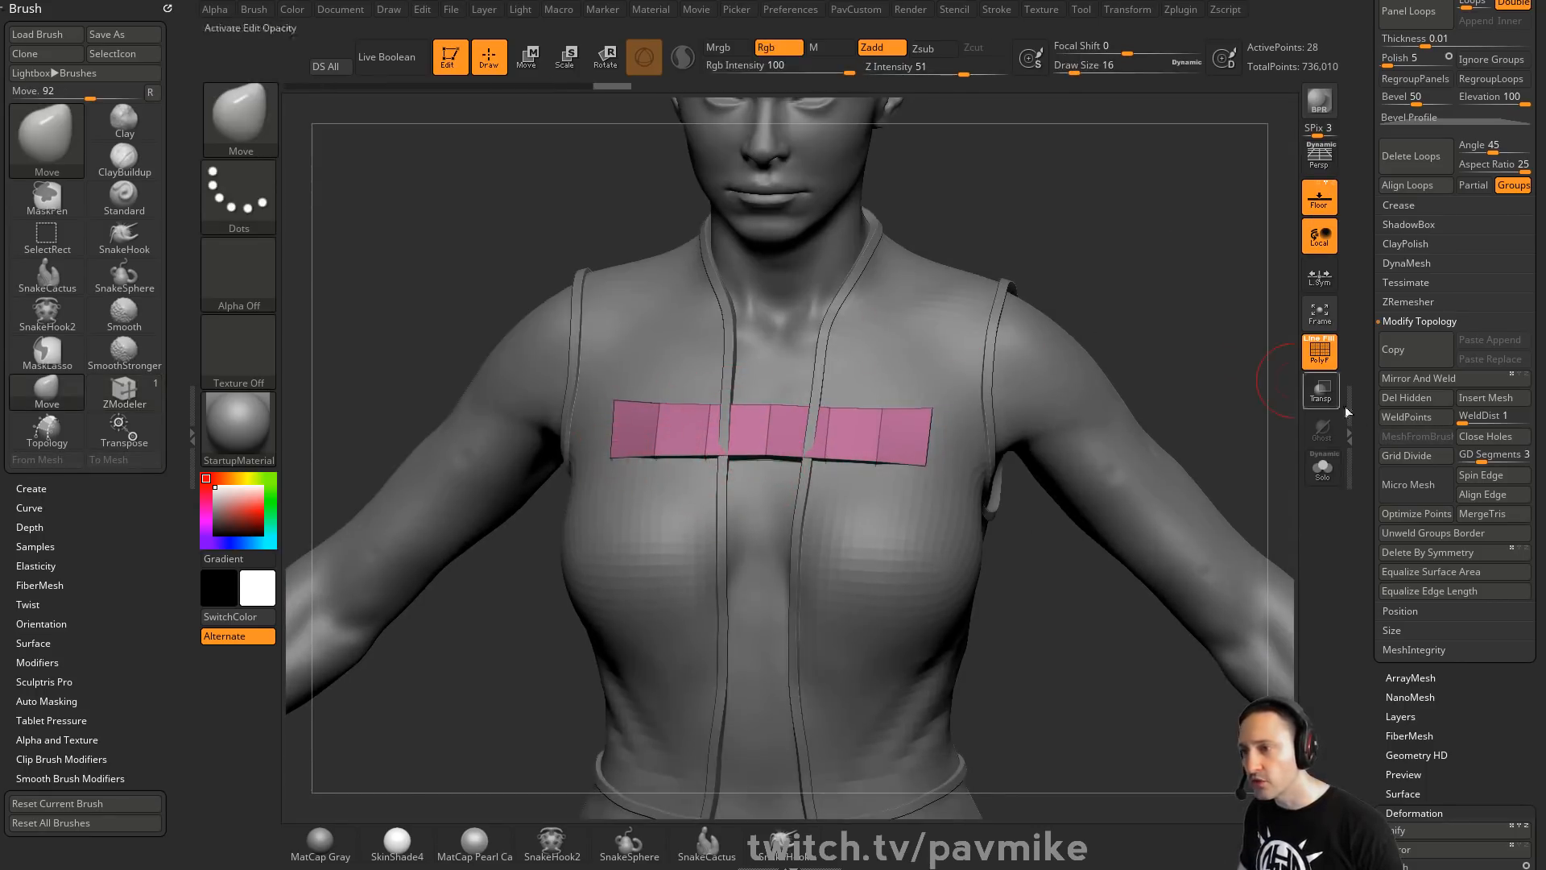
click(1322, 467)
drag(1149, 341, 1147, 395)
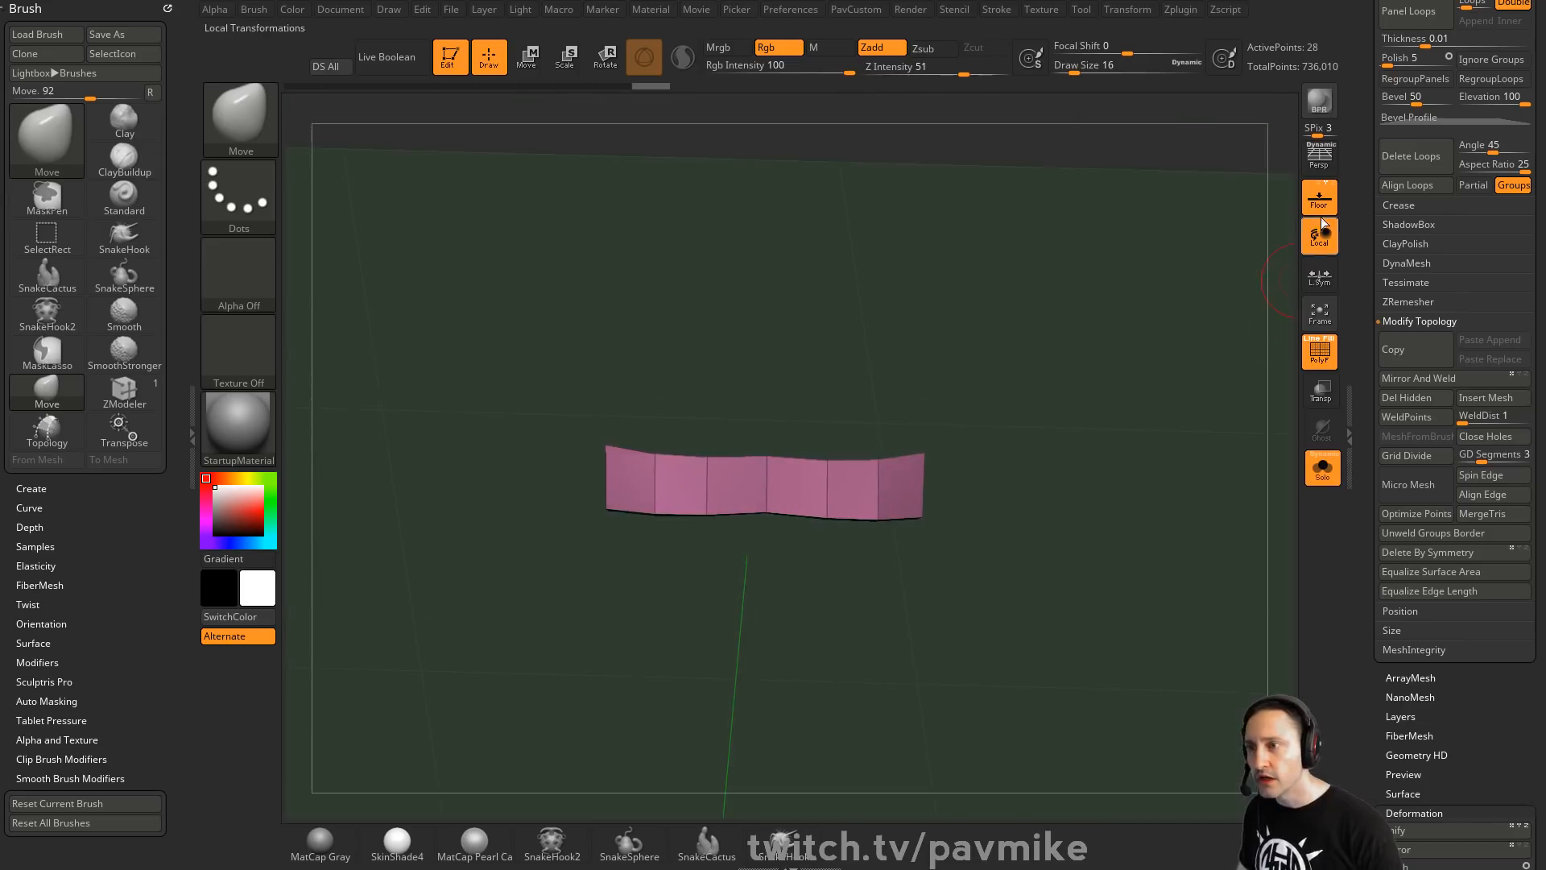
click(1321, 212)
mouse_move(1026, 384)
ctrl+mouse_down()
mouse_move(623, 466)
mouse_move(615, 488)
ctrl+mouse_up()
drag(1099, 291, 1091, 364)
ctrl+click(1091, 364)
Place the gizmo at the strip's centre, reset its orientation, and return to Draw mode with the whole character shown
key(w)
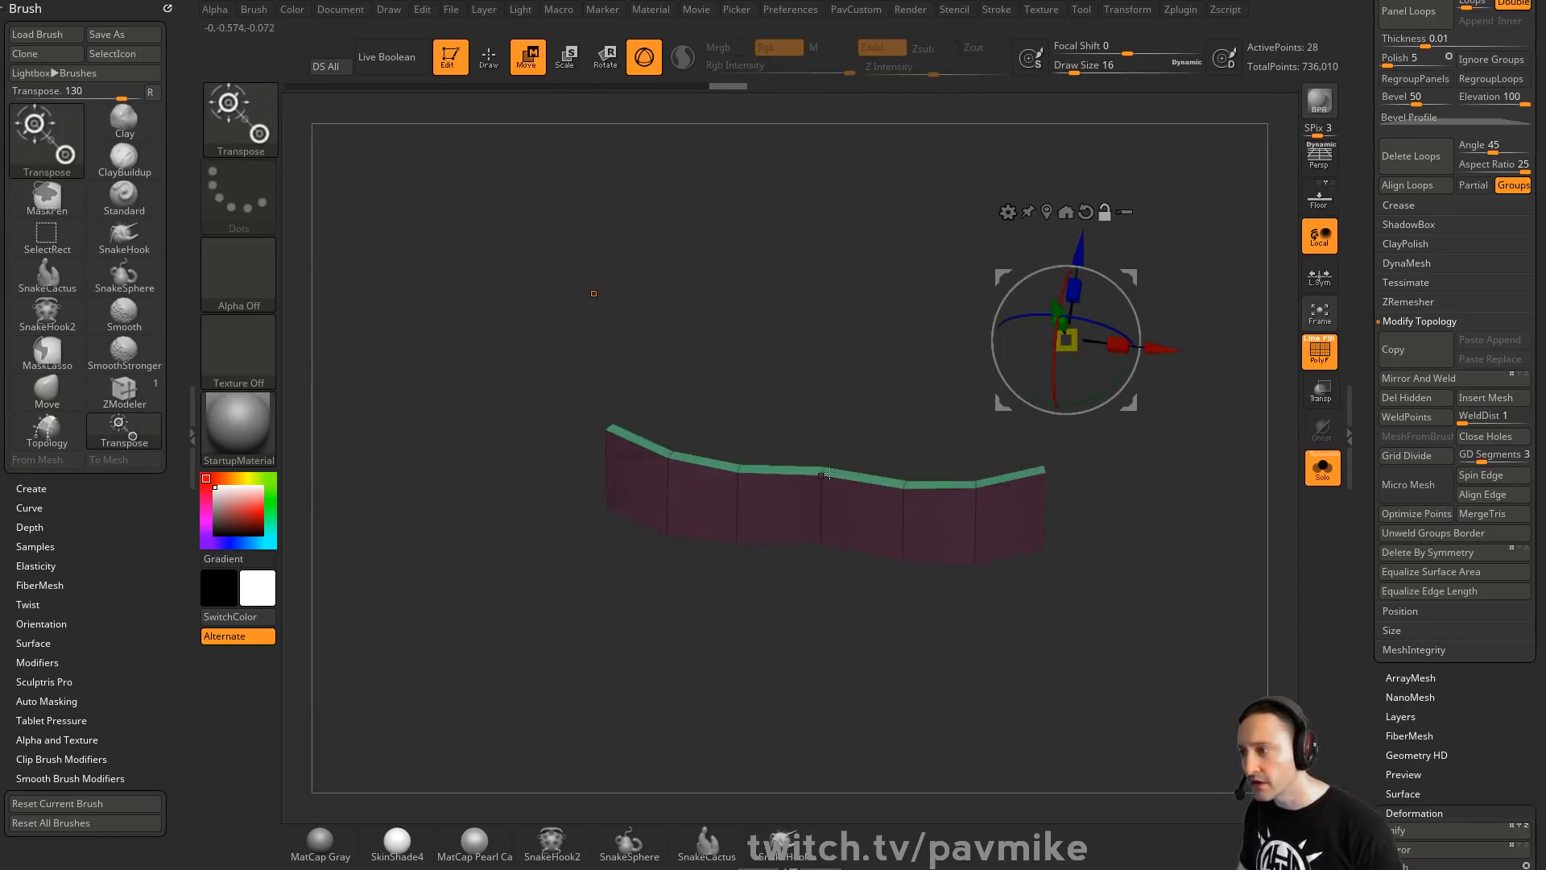
alt+click(829, 473)
drag(932, 403, 994, 393)
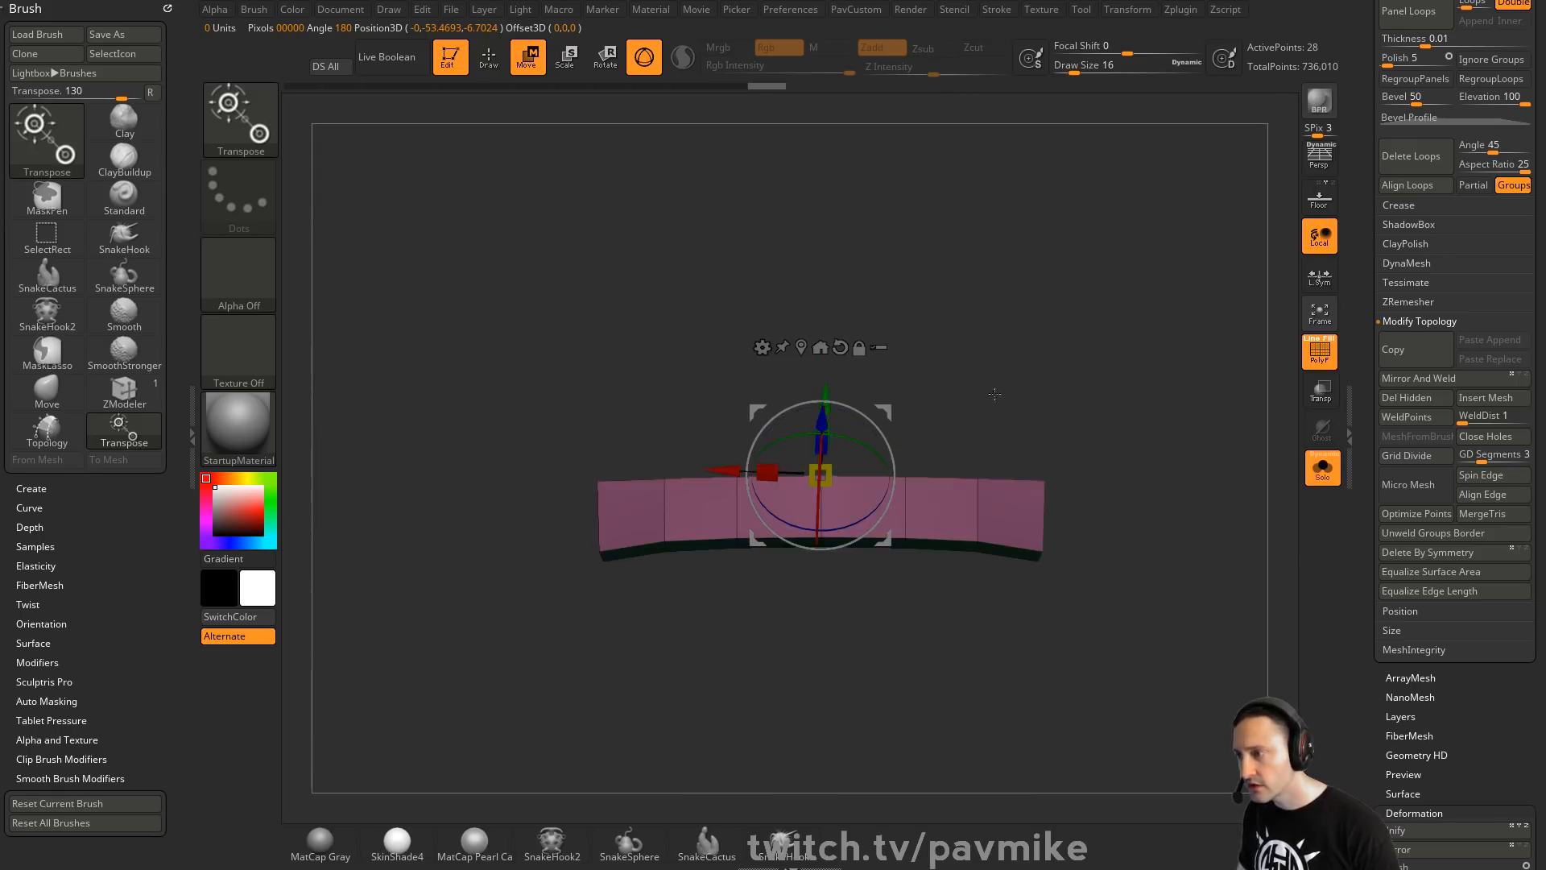
click(841, 349)
mouse_move(873, 361)
shift+mouse_down()
mouse_move(897, 371)
mouse_move(892, 408)
mouse_move(919, 426)
mouse_move(1132, 329)
mouse_move(1138, 464)
mouse_move(1152, 468)
shift+mouse_up()
key(ctrl+shift+z)
key(ctrl+shift+z)
key(q)
click(1321, 480)
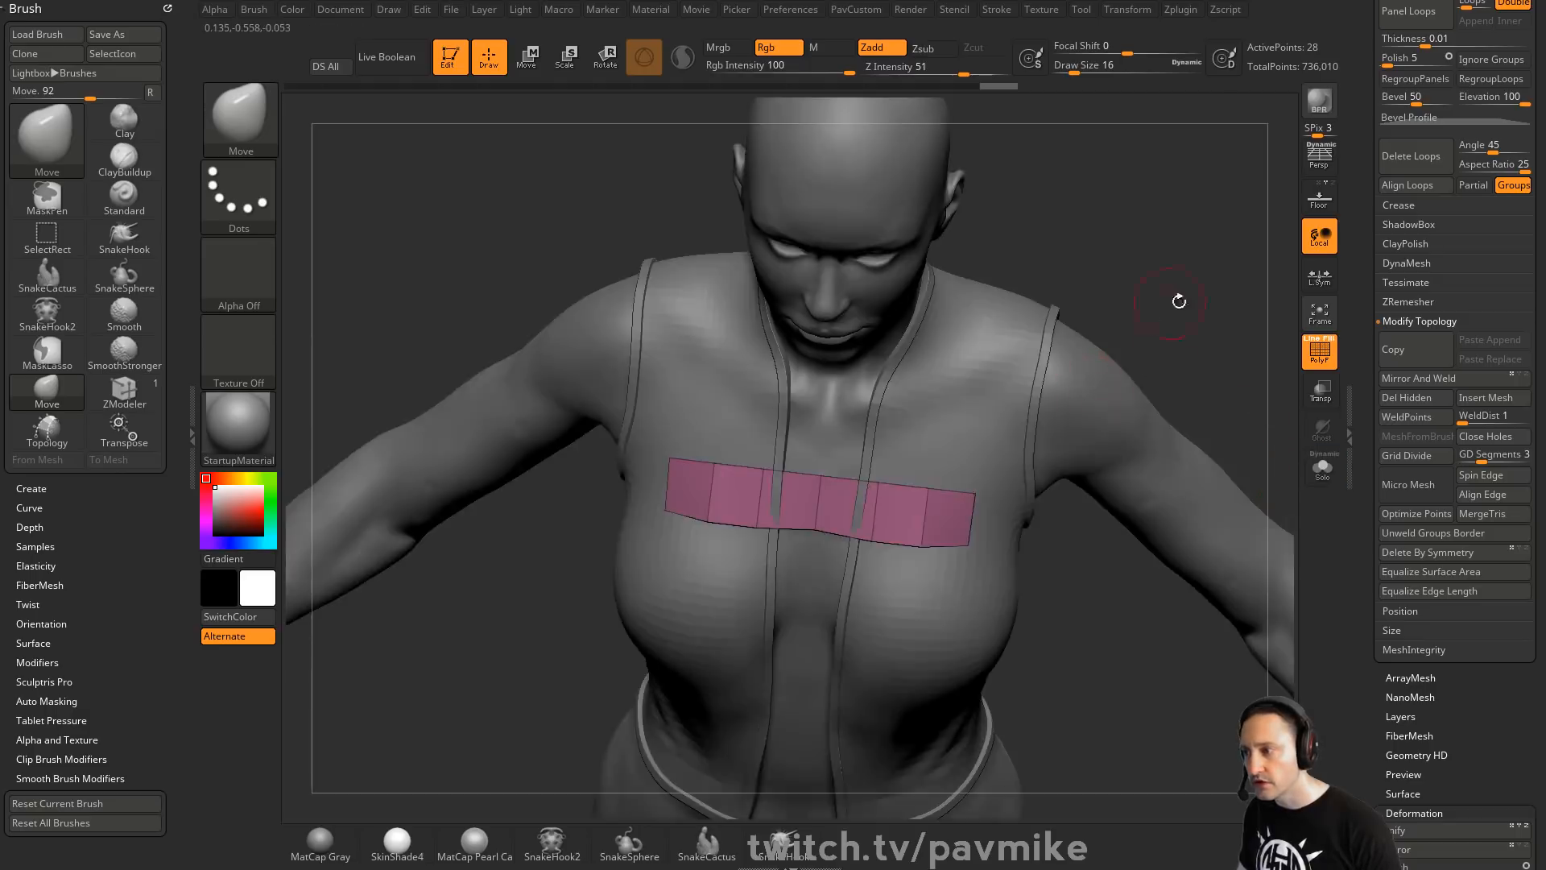
drag(1176, 303, 1211, 328)
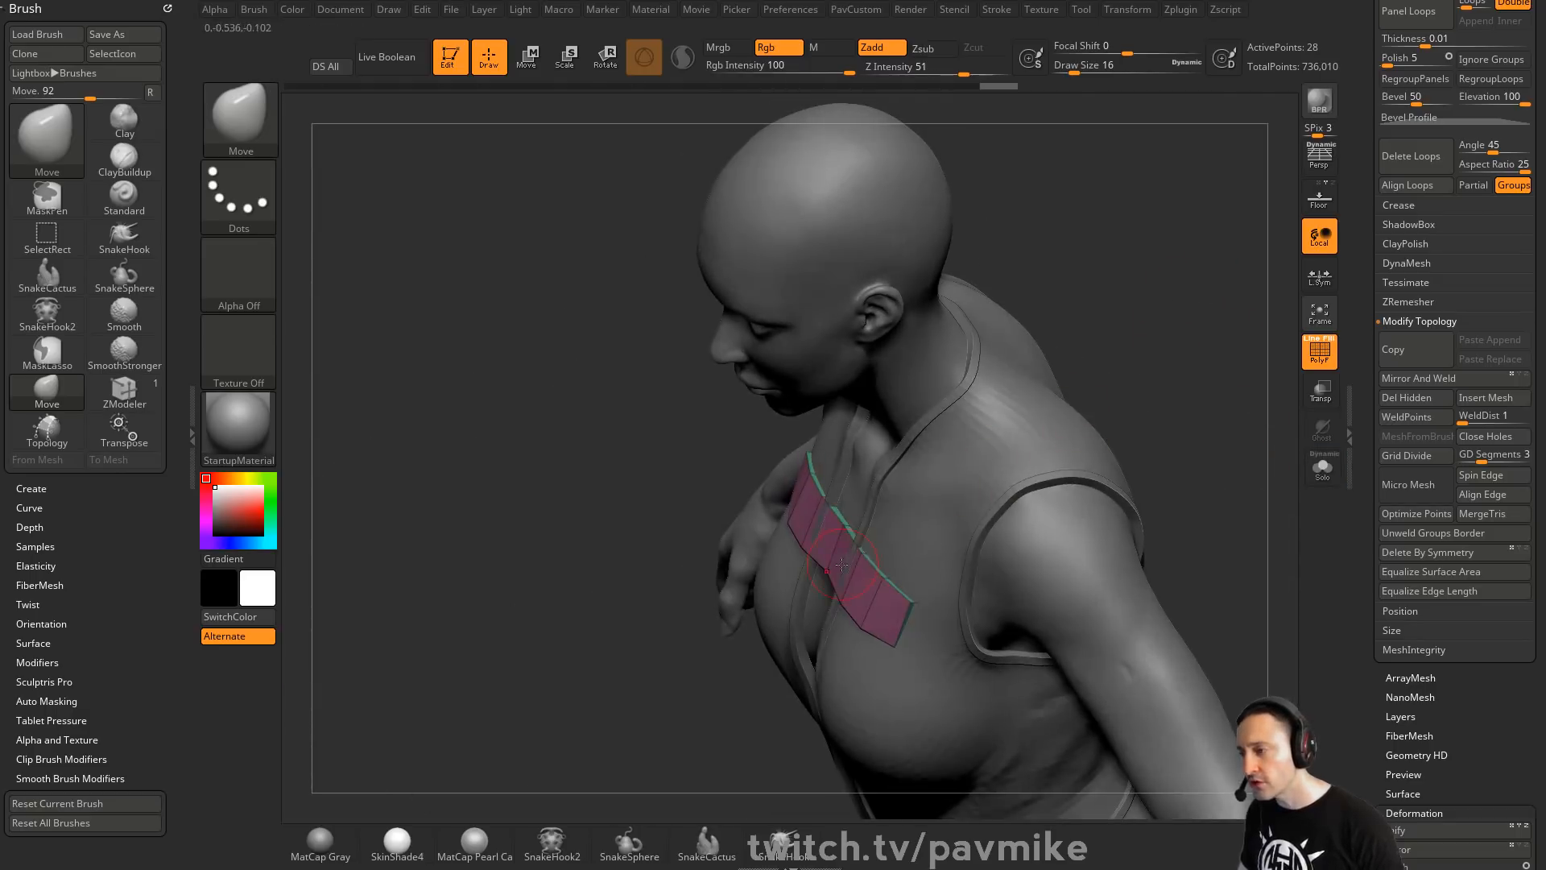
key(s)
drag(834, 567, 839, 566)
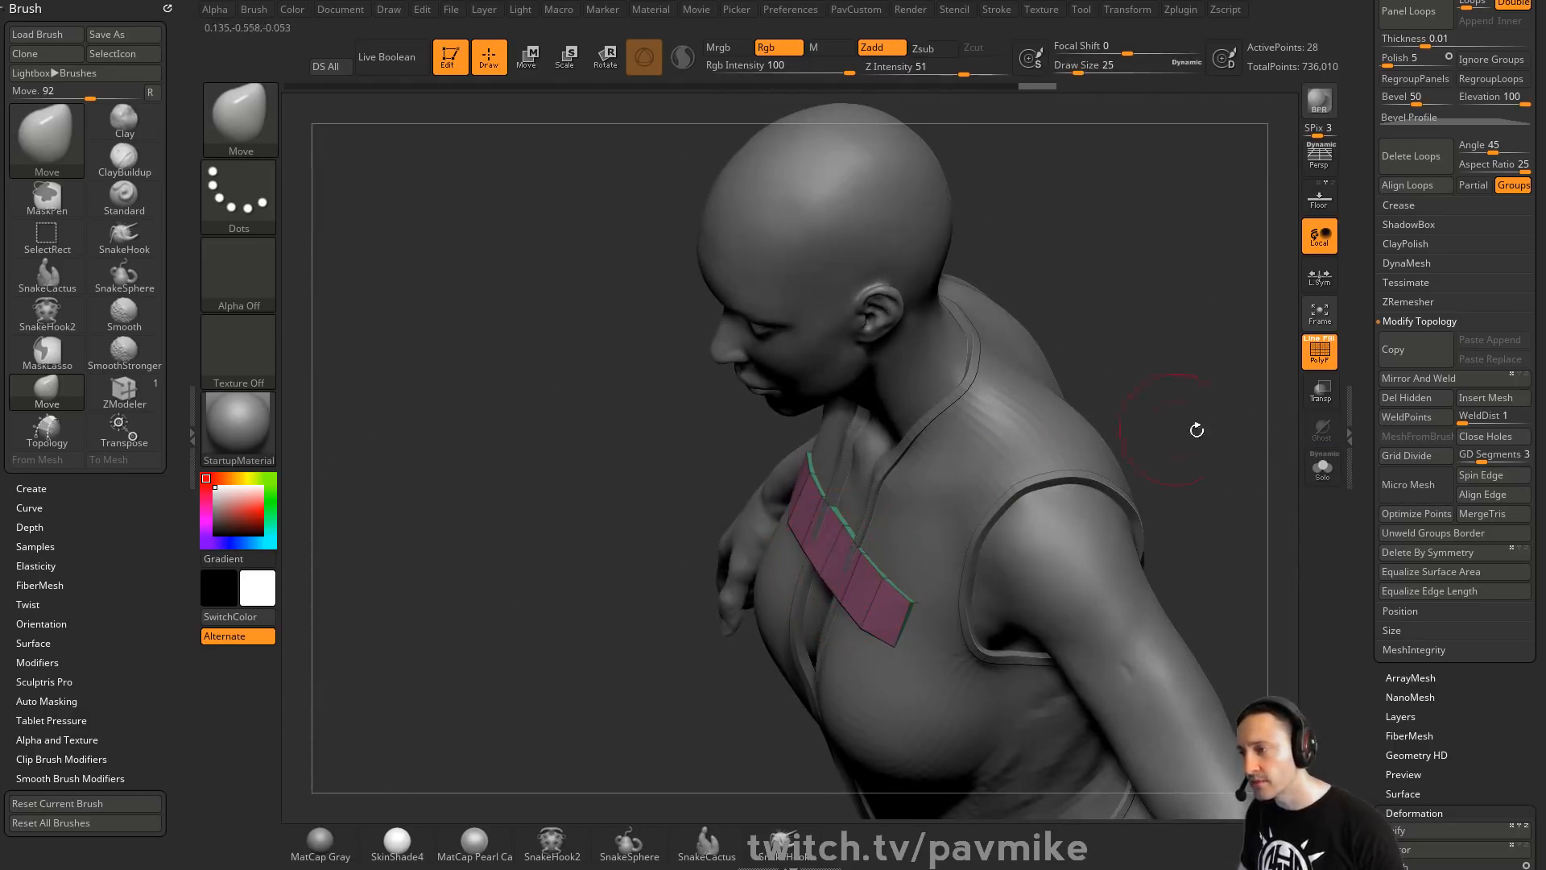
drag(1197, 430, 1086, 432)
key(b)
key(s)
key(t)
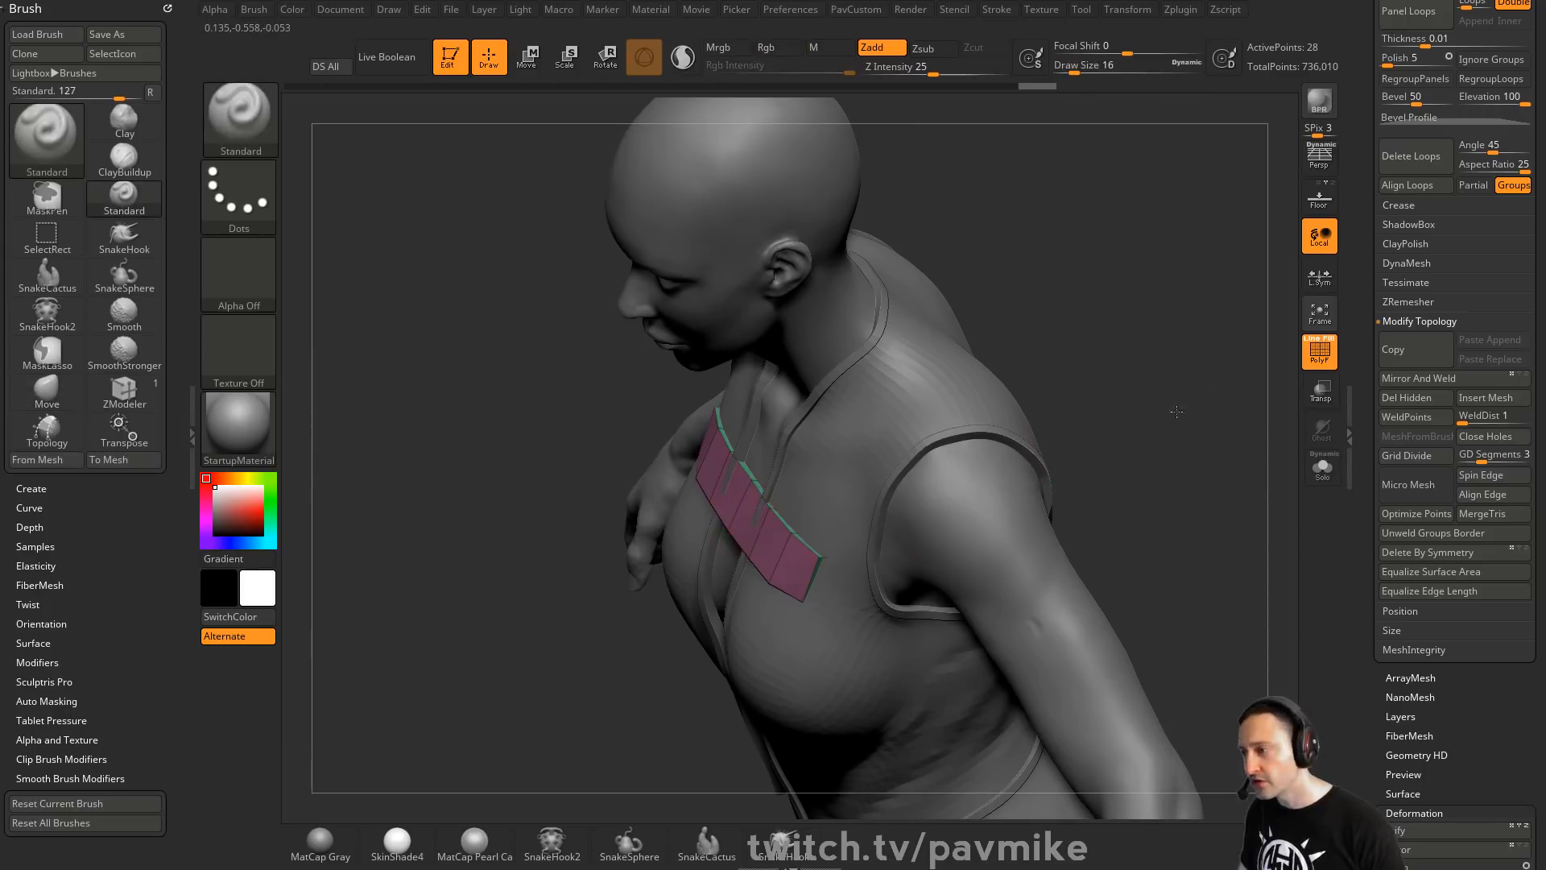
mouse_move(1176, 411)
mouse_down()
mouse_move(1142, 386)
mouse_move(1139, 403)
mouse_move(869, 413)
mouse_move(1008, 443)
mouse_up()
Switch to the Topology brush at draw size 11 and sketch crossing curves into a patch bridging the vest's side and upper arm
key(b)
key(t)
key(o)
key(bracketleft)
key(bracketleft)
key(bracketleft)
key(bracketleft)
key(bracketright)
key(bracketright)
key(bracketright)
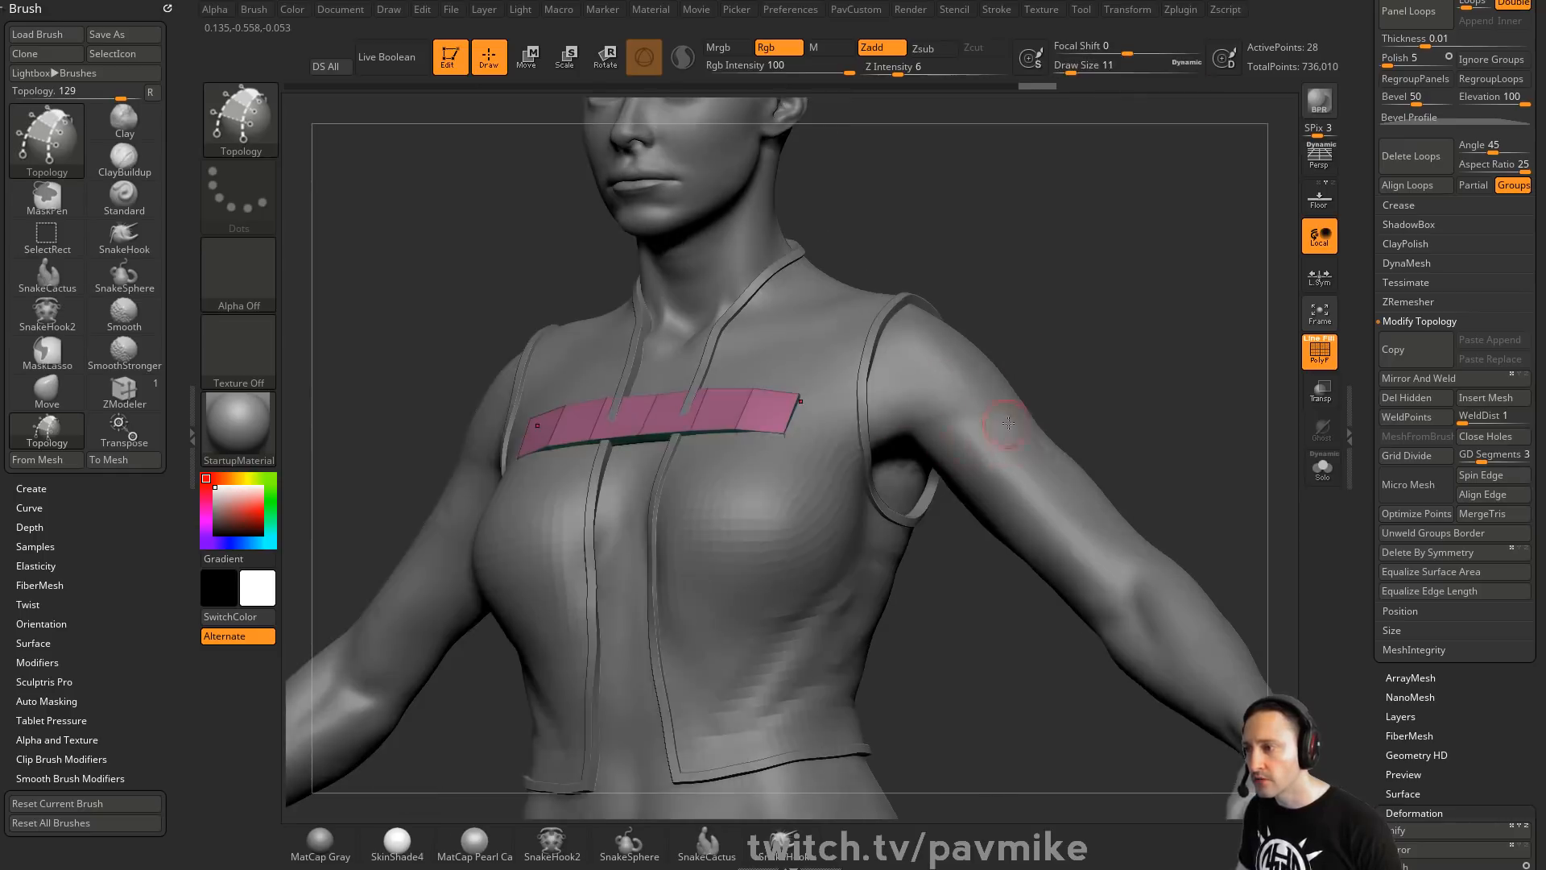
drag(743, 613, 743, 622)
mouse_move(1212, 419)
mouse_down()
mouse_move(1145, 300)
mouse_move(1167, 387)
mouse_move(1135, 298)
mouse_move(1122, 361)
mouse_move(969, 437)
mouse_up()
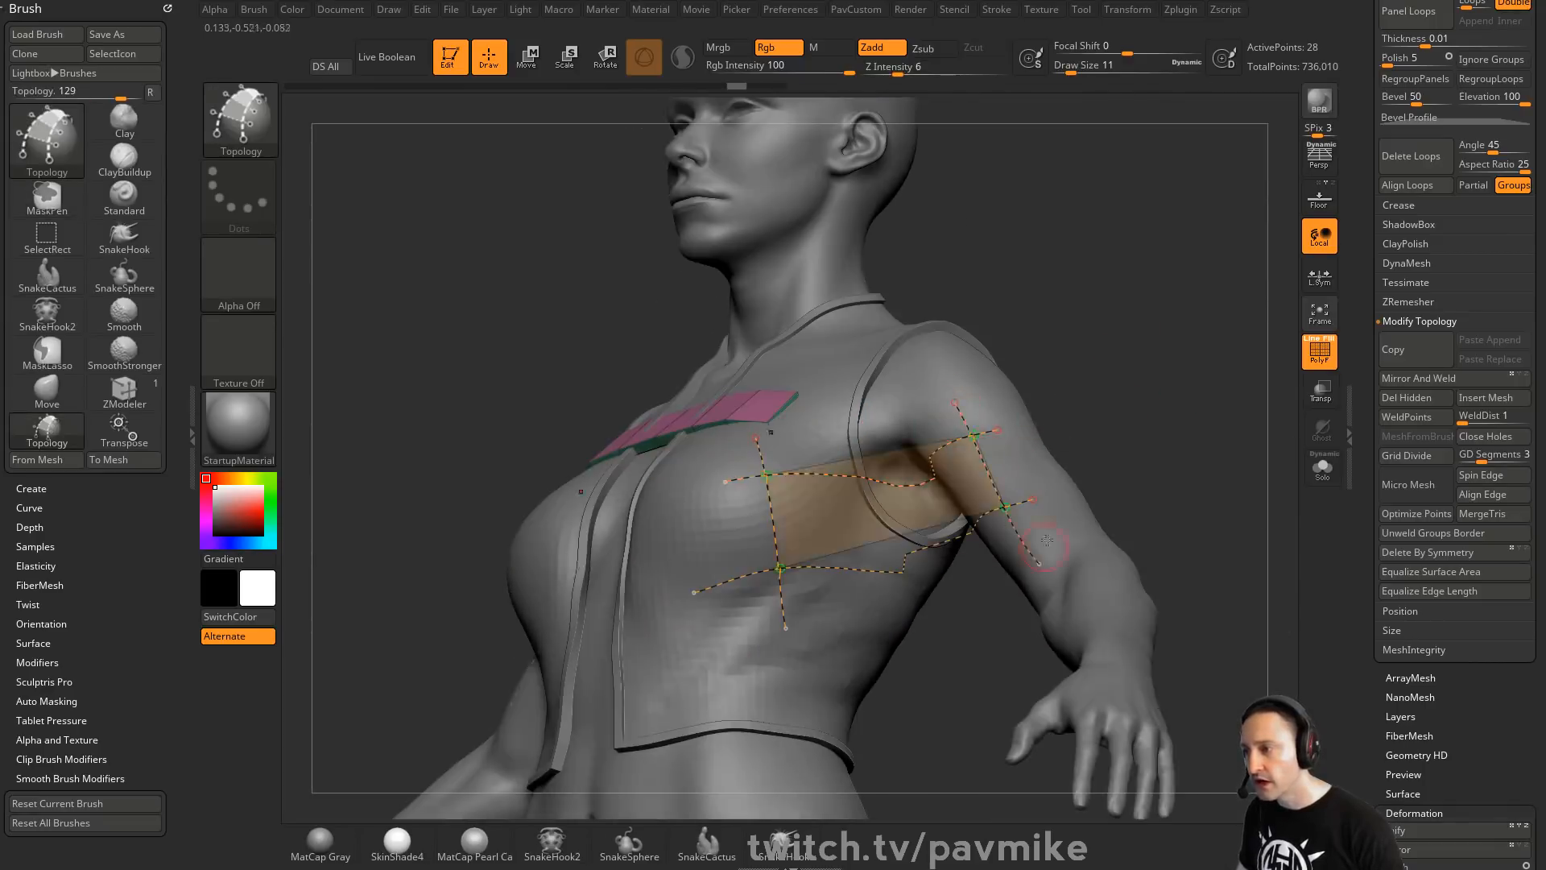
Try dividing the Topology patch between the vest's side and the arm with additional cross curves
drag(1175, 434, 838, 473)
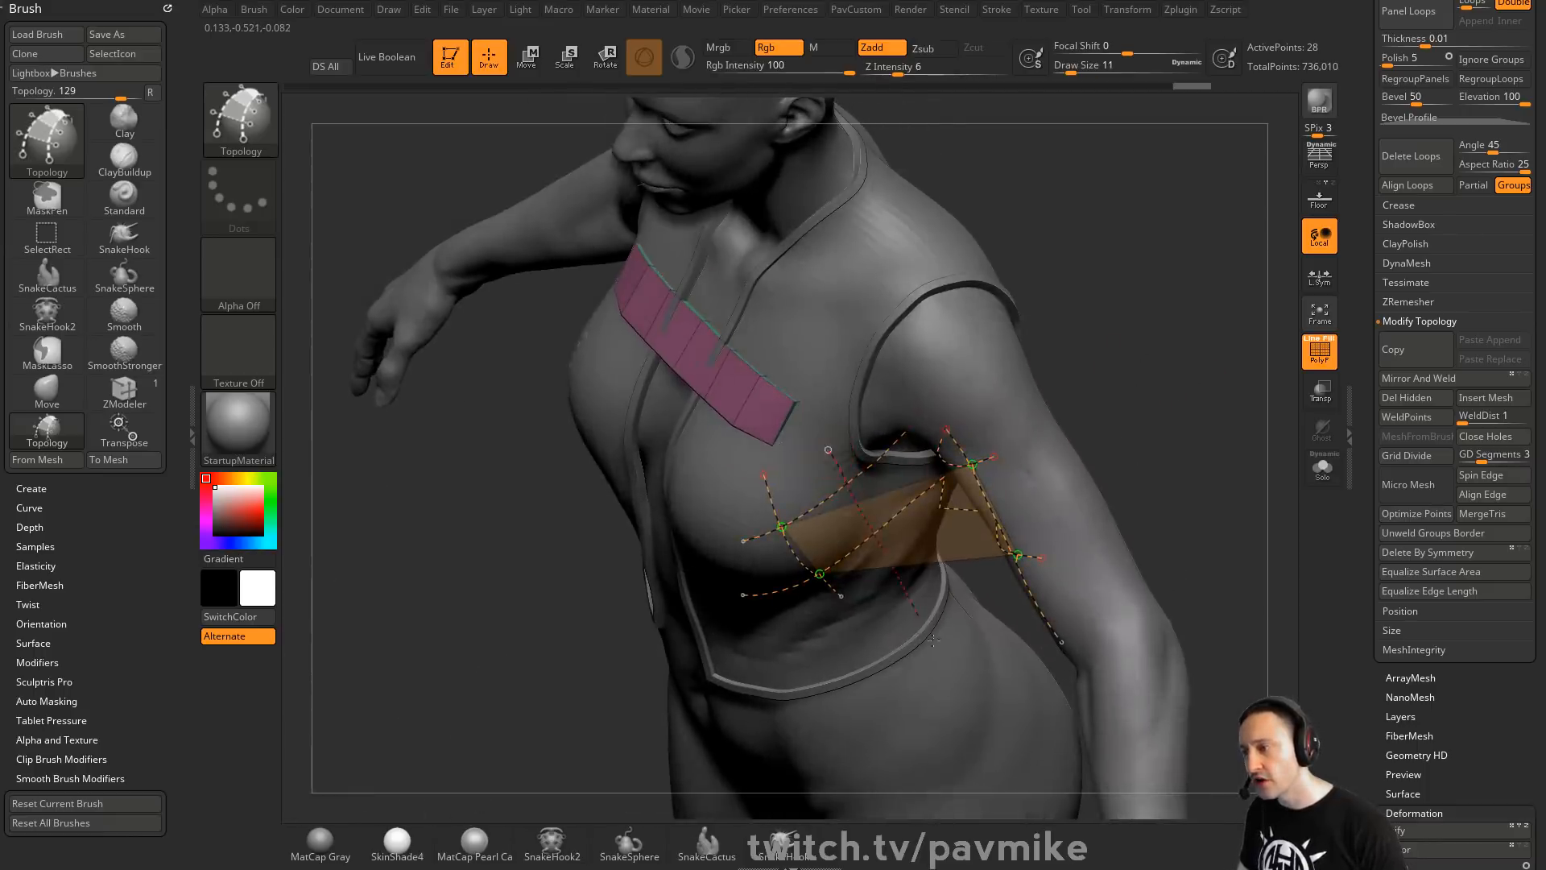
drag(1208, 442, 1136, 427)
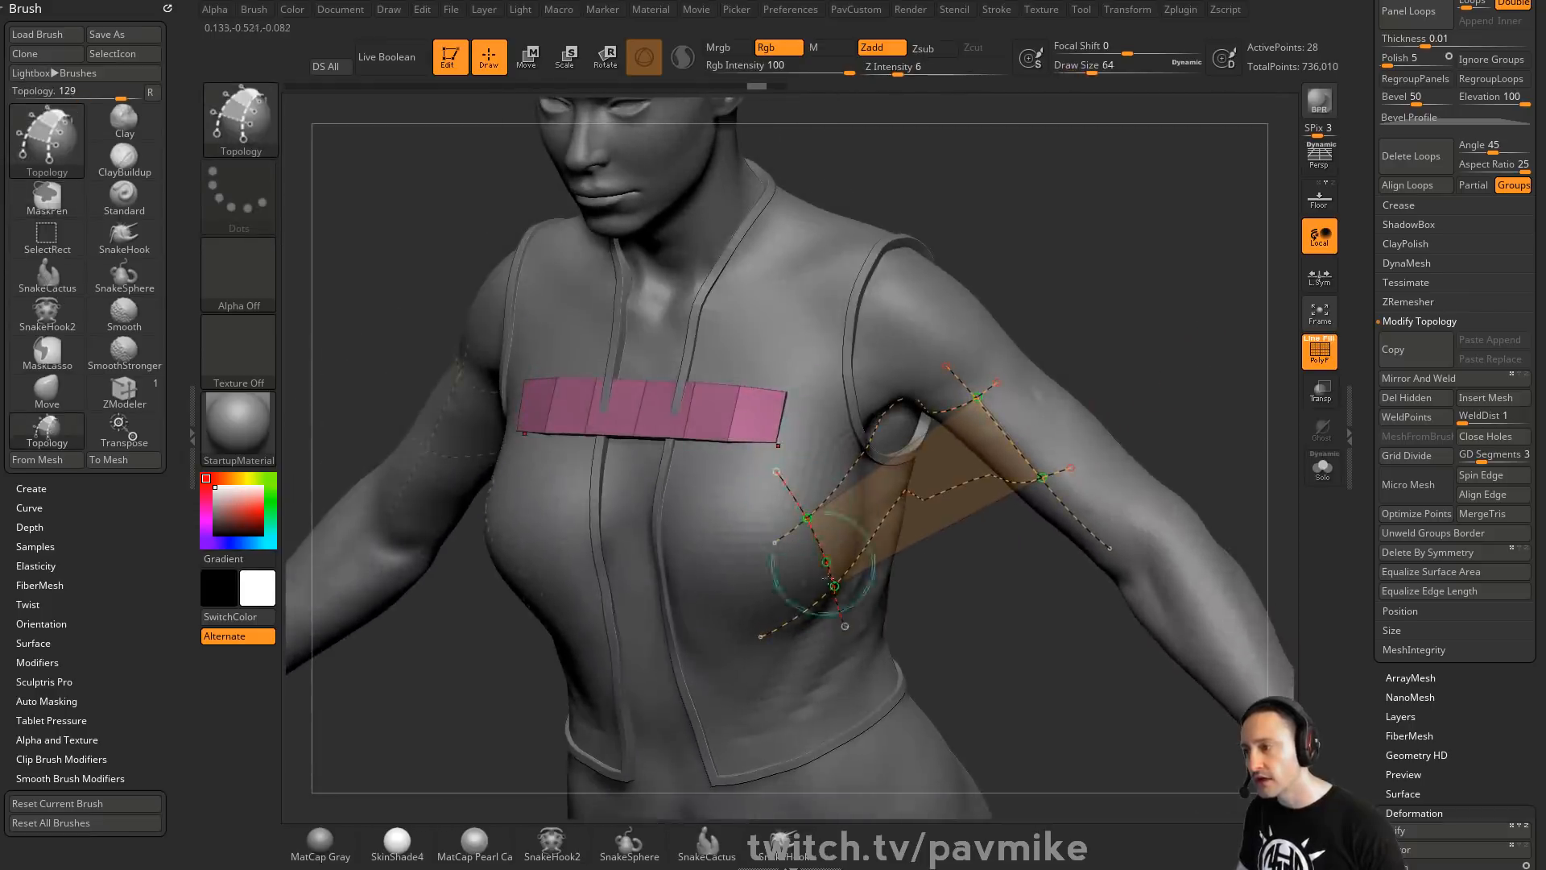
drag(1141, 331, 835, 518)
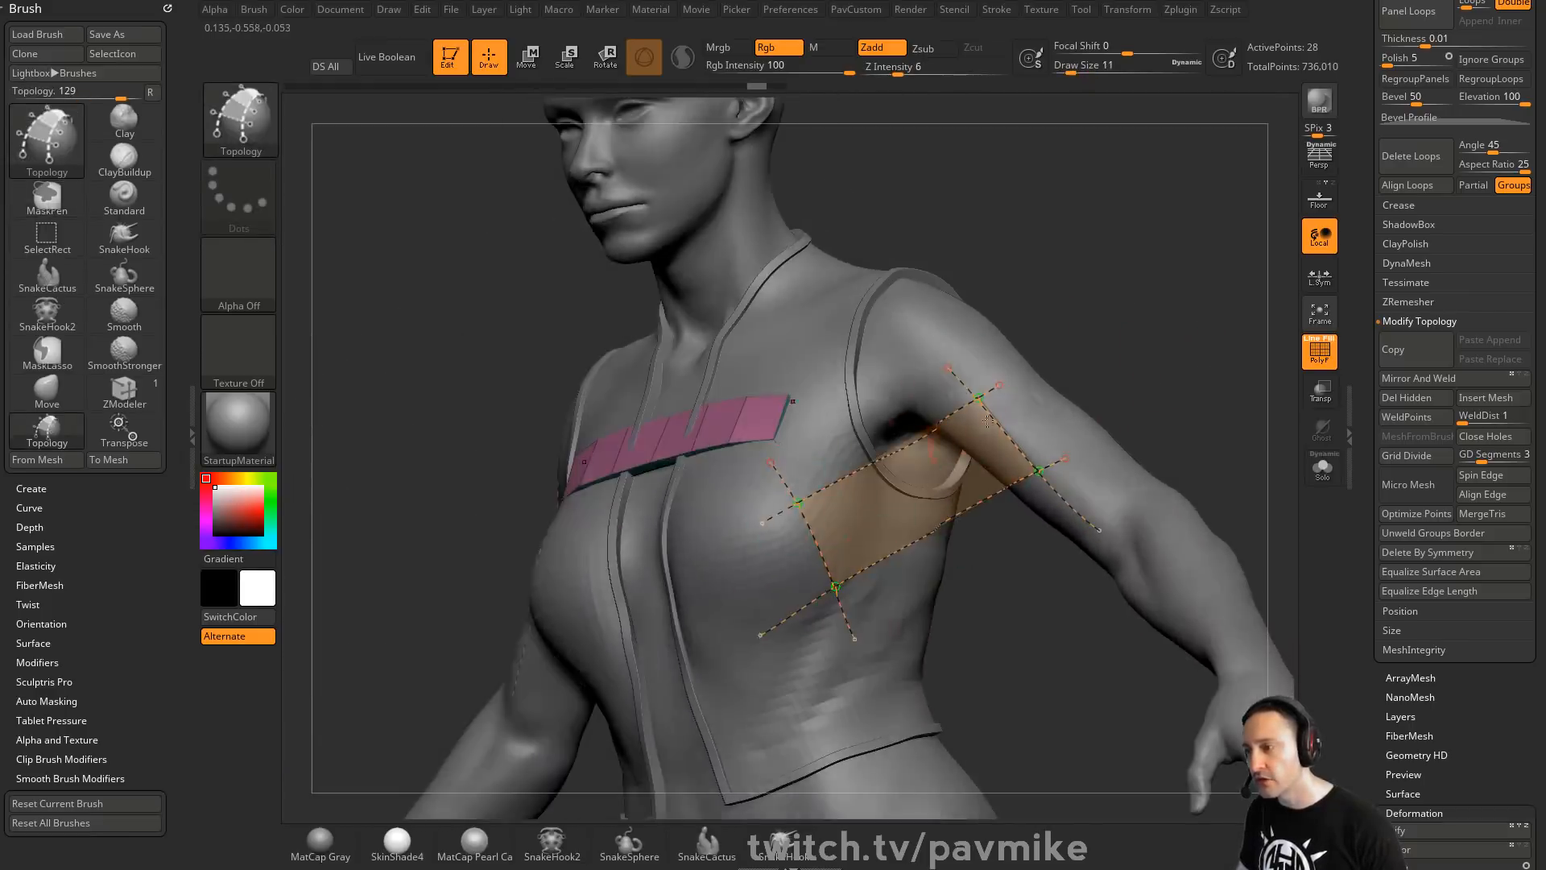
drag(989, 420, 827, 499)
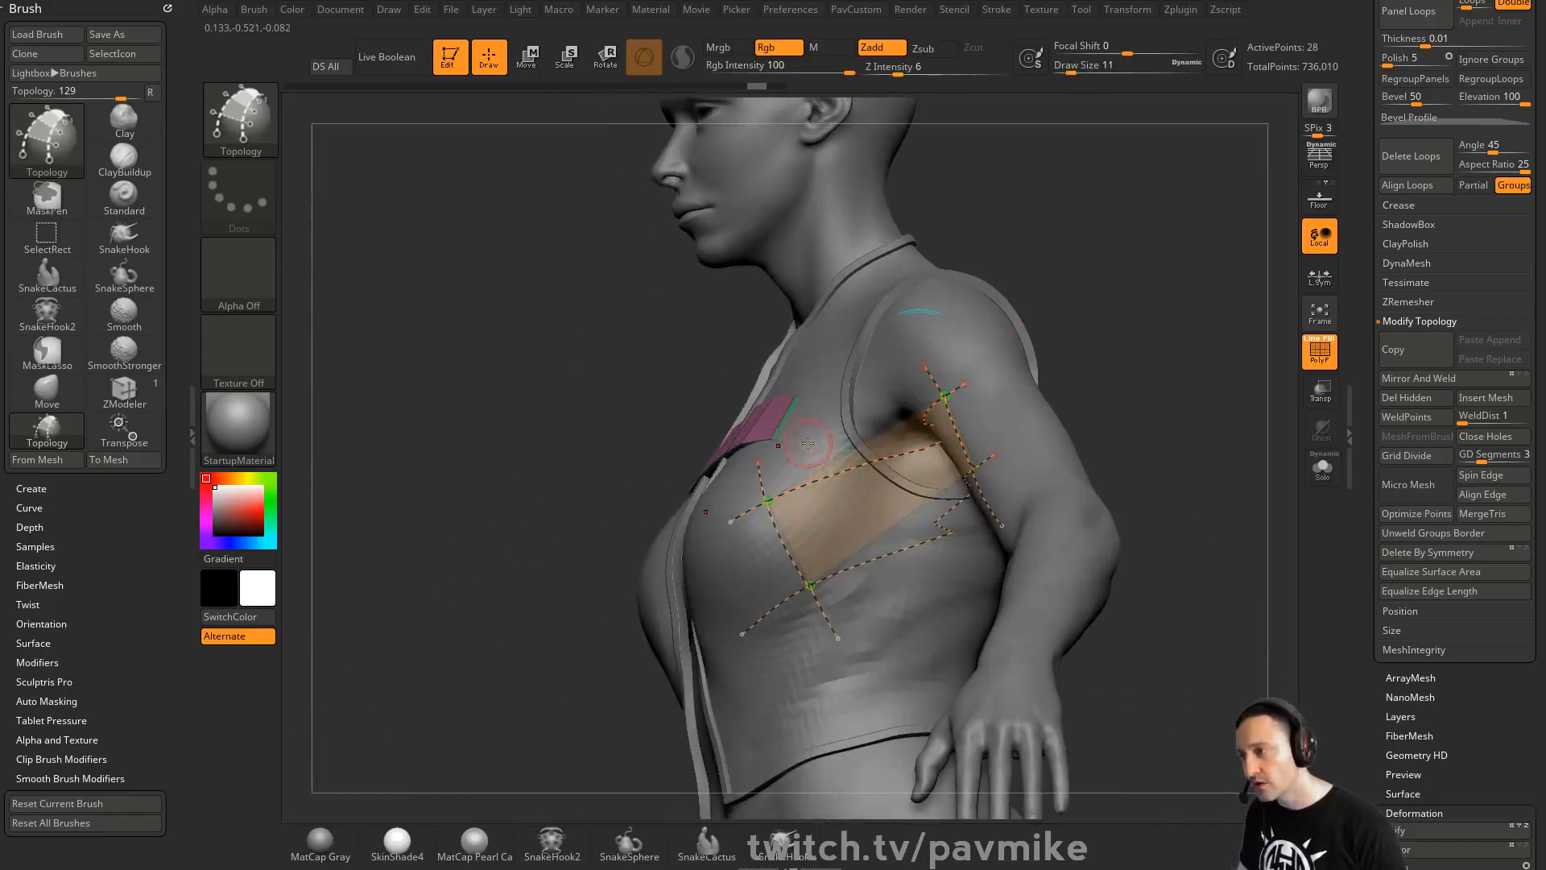
drag(1181, 359, 926, 435)
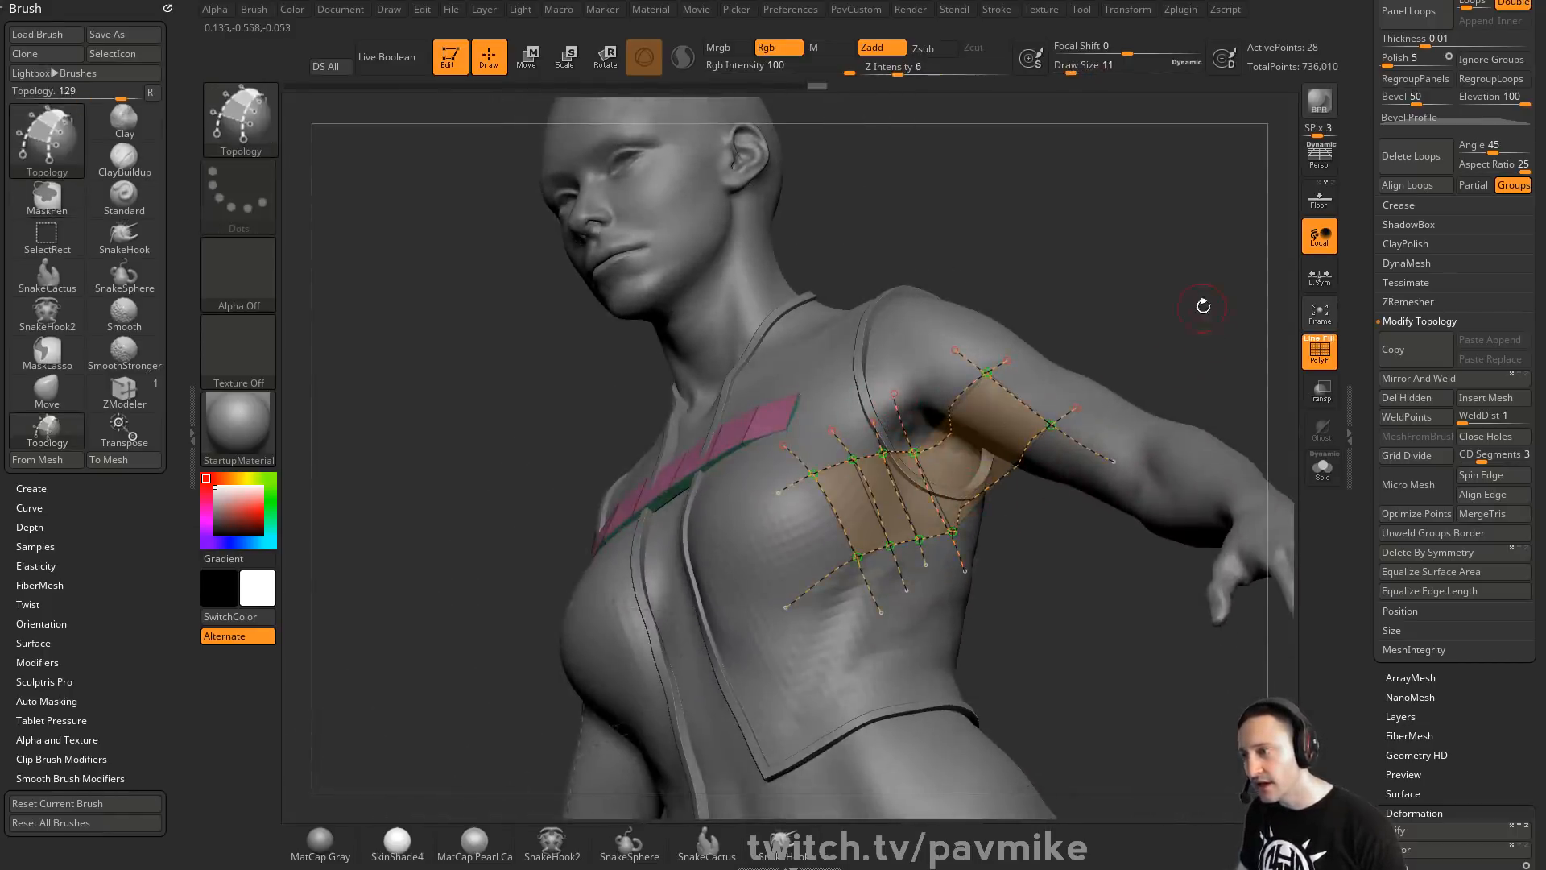
key(ctrl)
drag(1184, 297, 1041, 439)
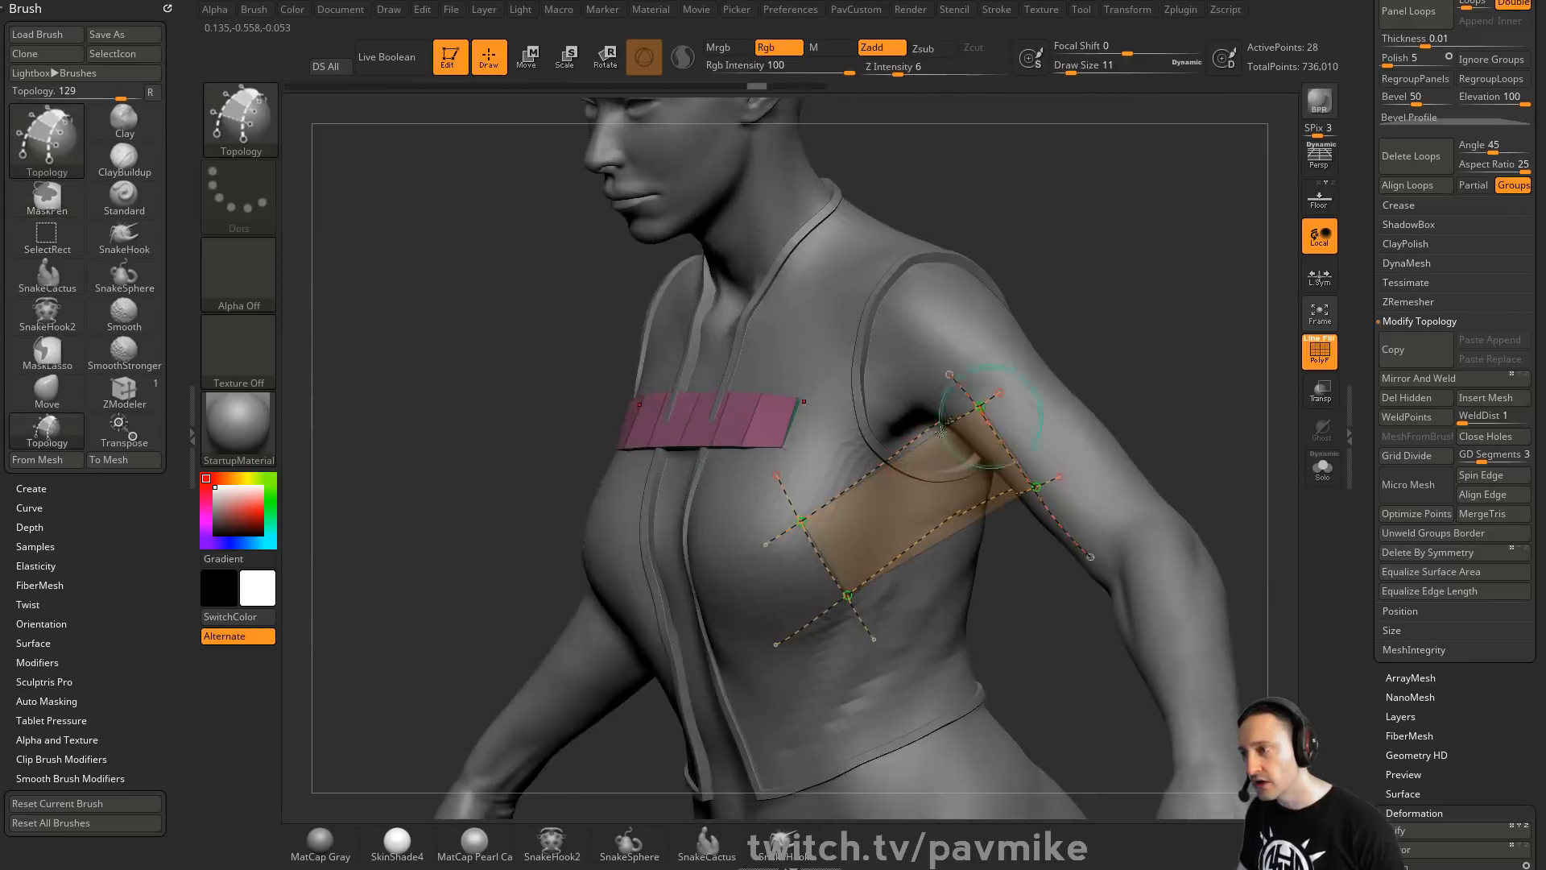
Clear the Topology curves drawn between the vest's side and the upper arm
mouse_move(1197, 336)
mouse_down()
mouse_move(1230, 325)
mouse_move(1149, 322)
mouse_move(1192, 281)
mouse_move(1180, 287)
mouse_up()
click(1231, 326)
key(ctrl+z)
key(s)
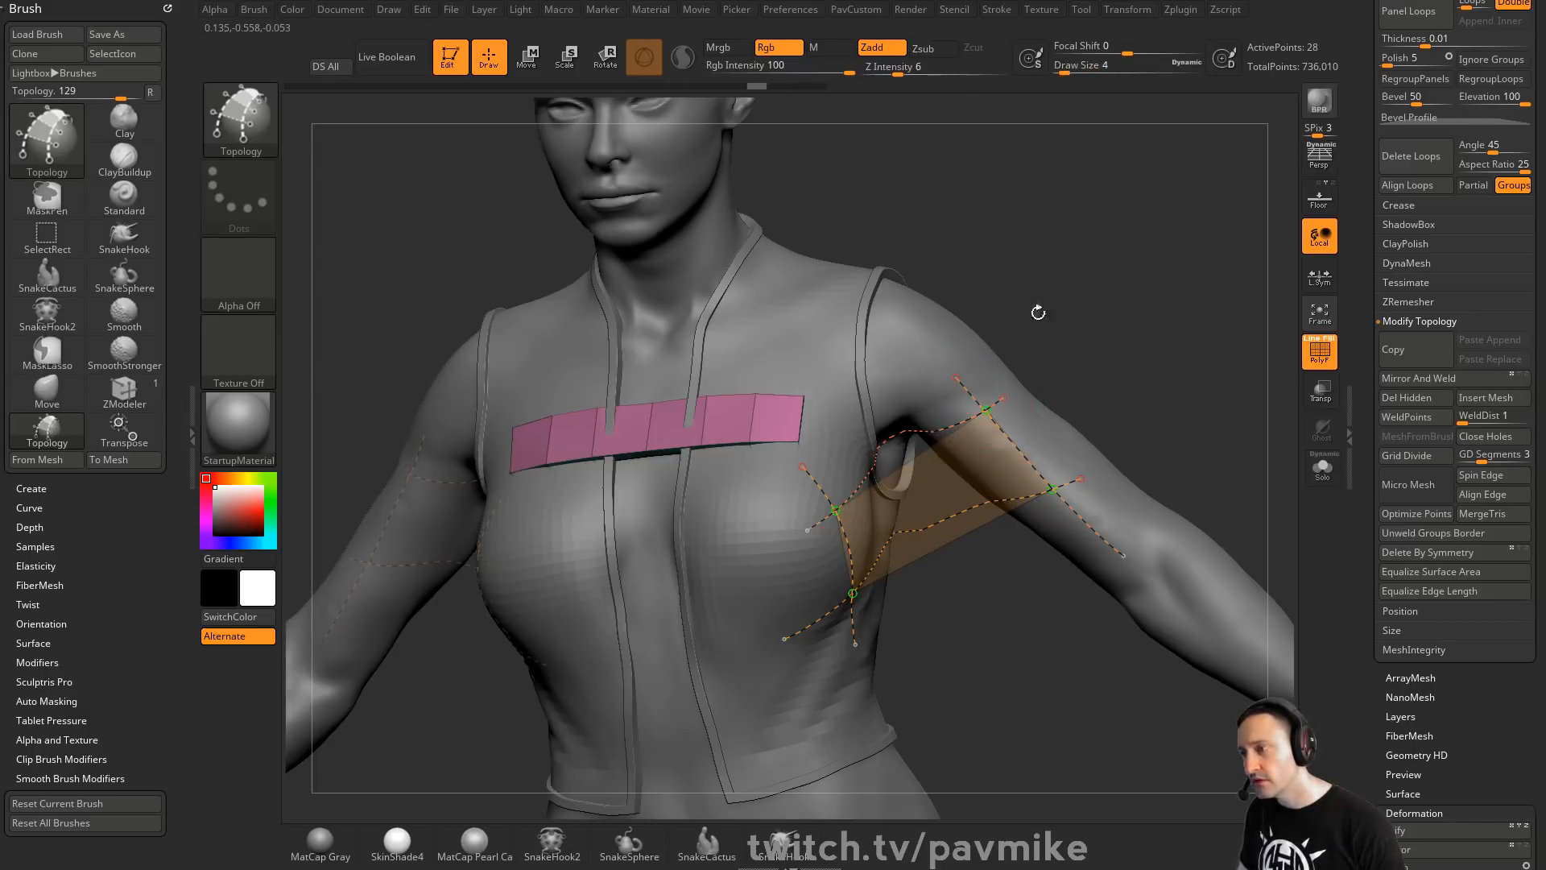
key(ctrl)
mouse_move(1143, 312)
mouse_down()
mouse_move(1203, 345)
mouse_move(1187, 376)
mouse_move(1039, 386)
mouse_up()
key(s)
mouse_move(839, 573)
mouse_down()
mouse_move(879, 573)
mouse_move(842, 570)
mouse_up()
Switch to the Move brush and adjust the chest strip's shape over the vest at draw size 13
key(b)
key(m)
key(v)
key(s)
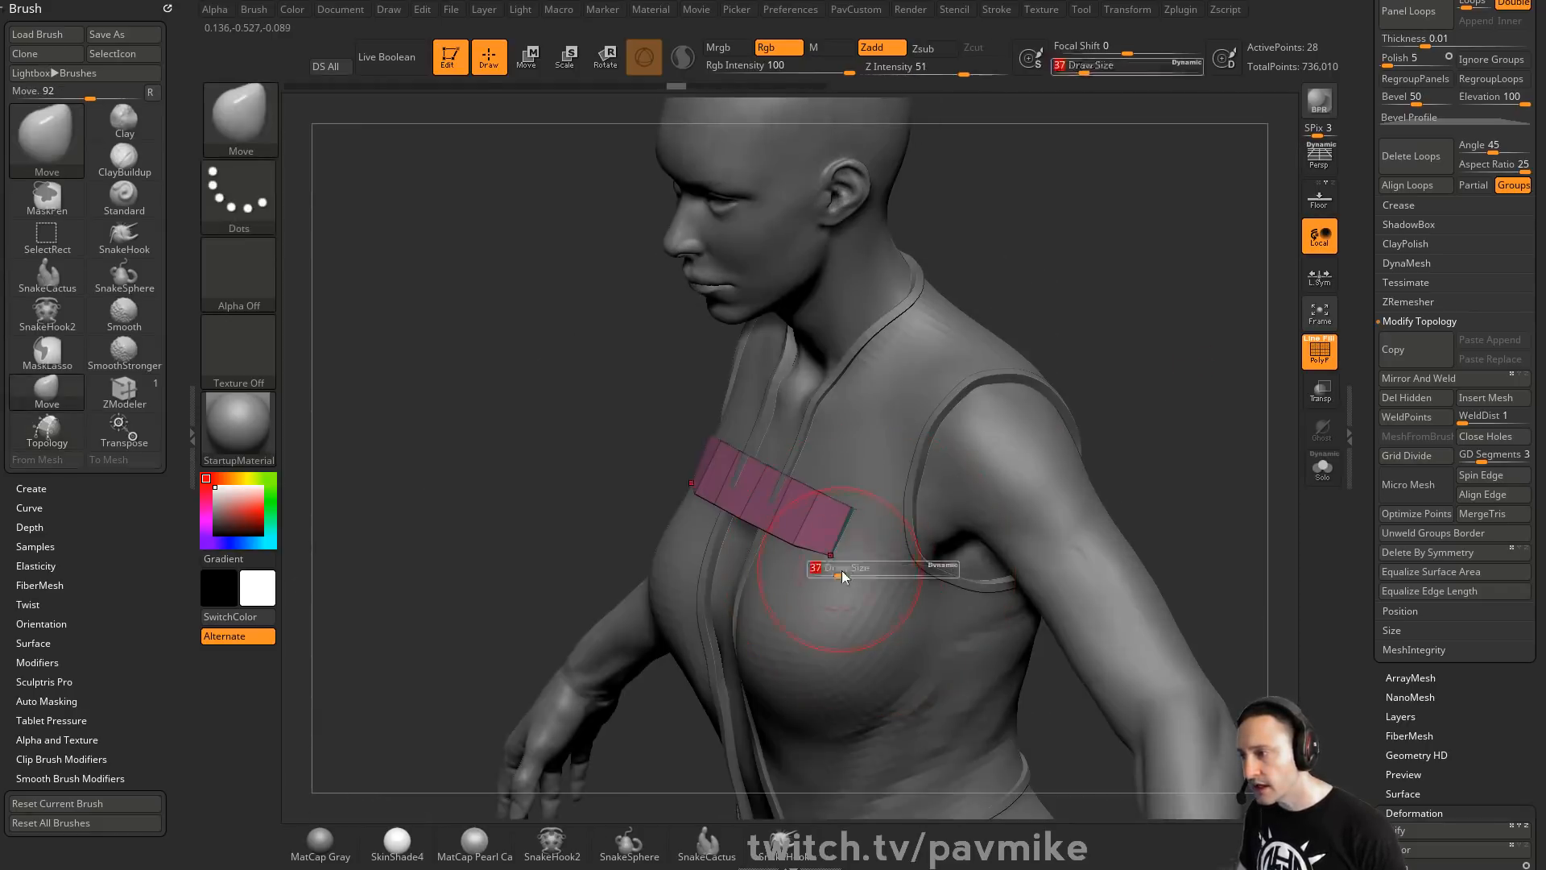
mouse_move(1179, 336)
mouse_down()
mouse_move(1197, 300)
mouse_move(1194, 331)
mouse_move(840, 470)
mouse_up()
key(bracketleft)
key(bracketleft)
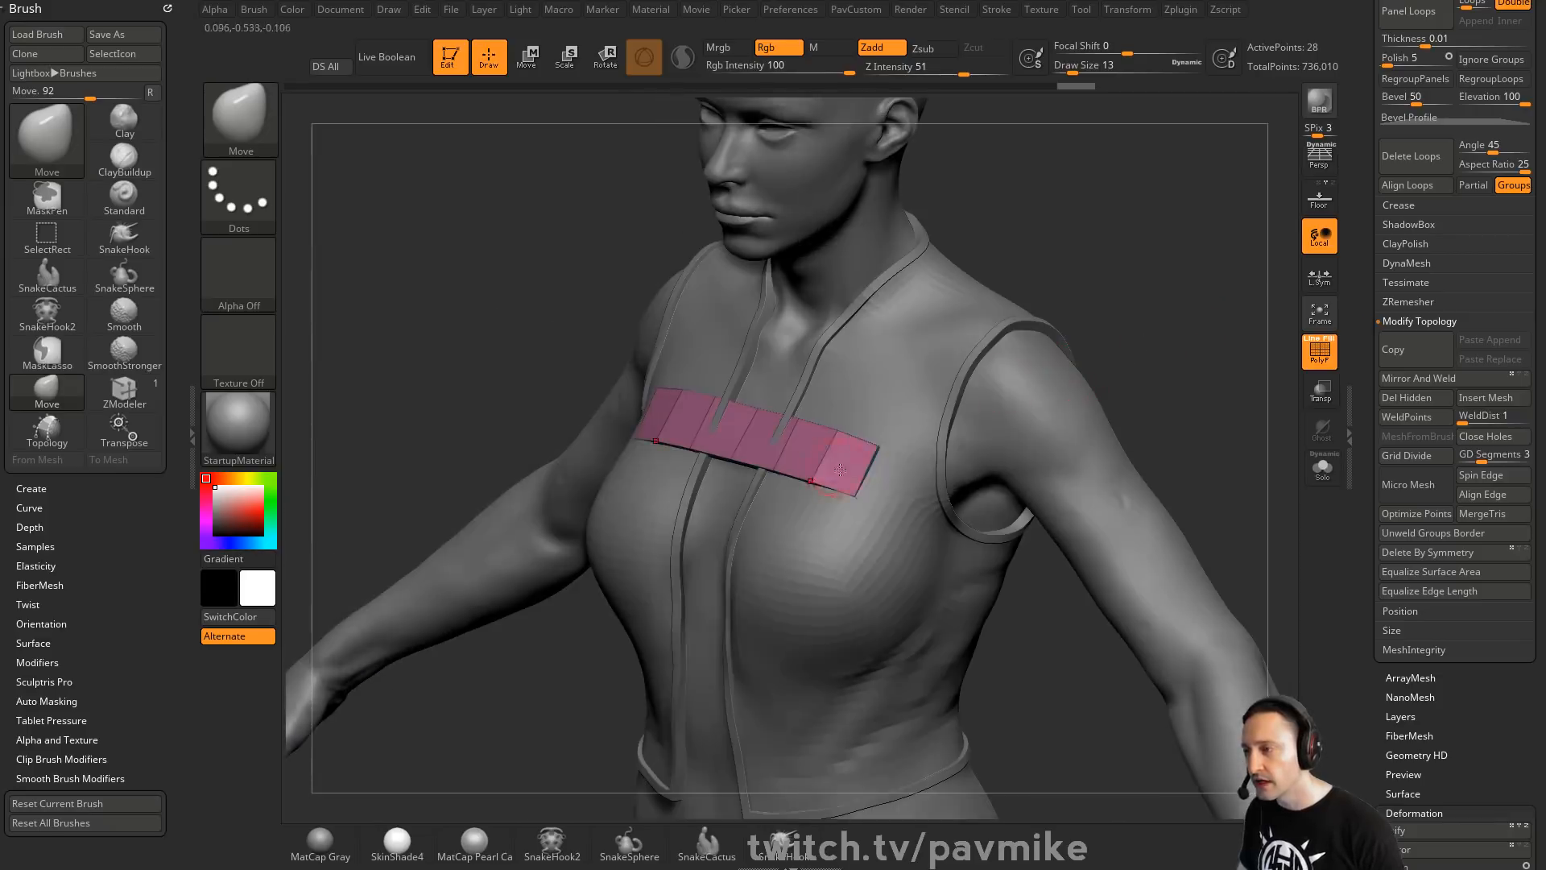
mouse_move(1179, 337)
mouse_down()
mouse_move(1156, 293)
mouse_move(827, 511)
mouse_up()
Raise the draw size to 46 and pull the chest strip out in front of the vest's trim
key(bracketright)
key(bracketright)
key(bracketright)
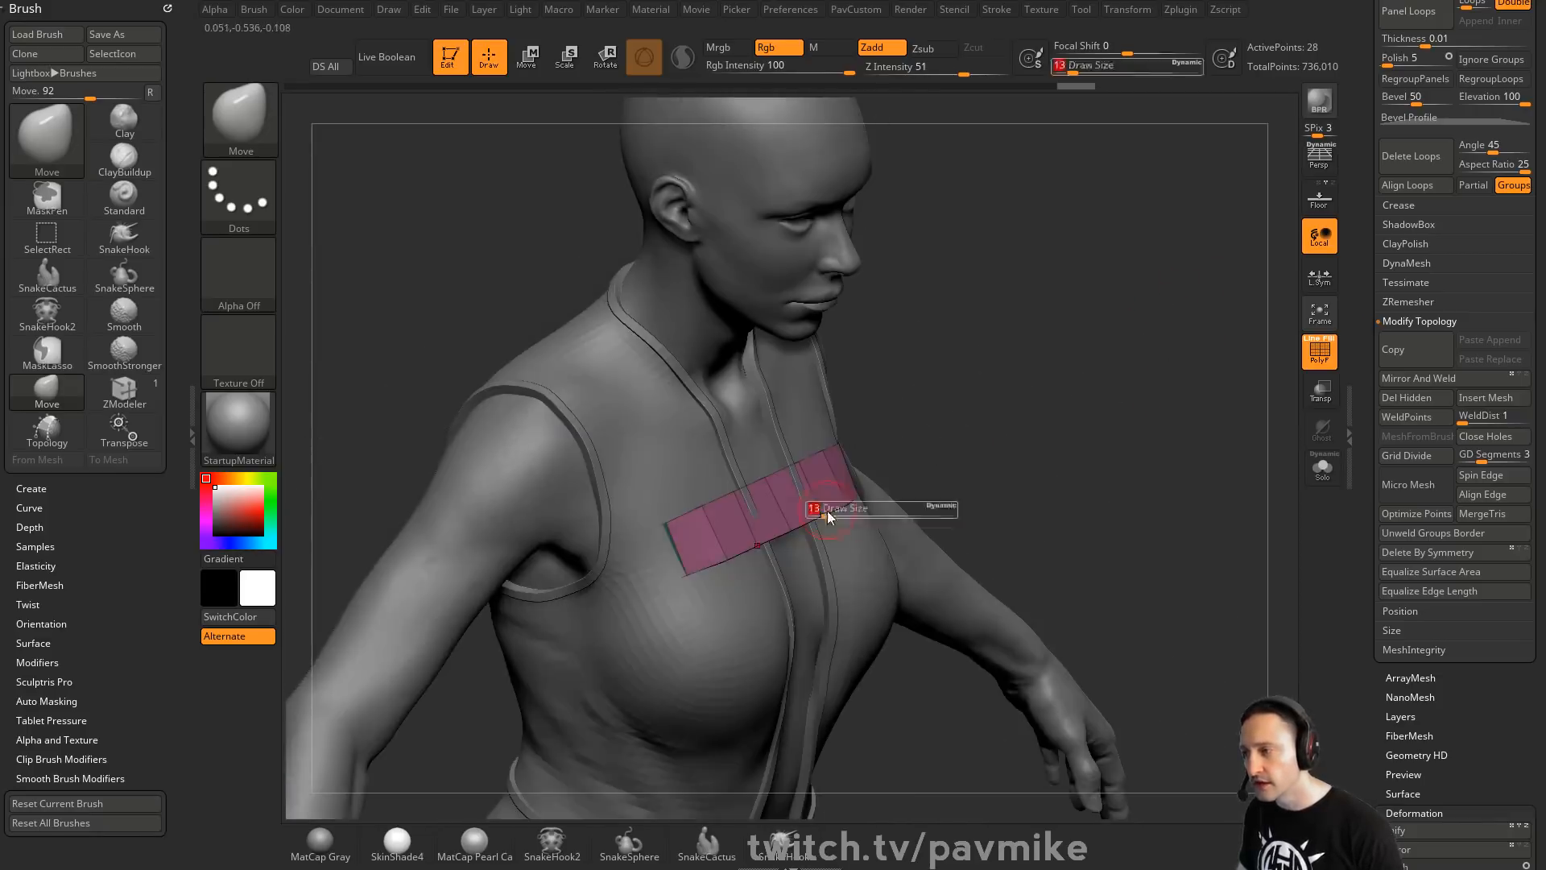
key(w)
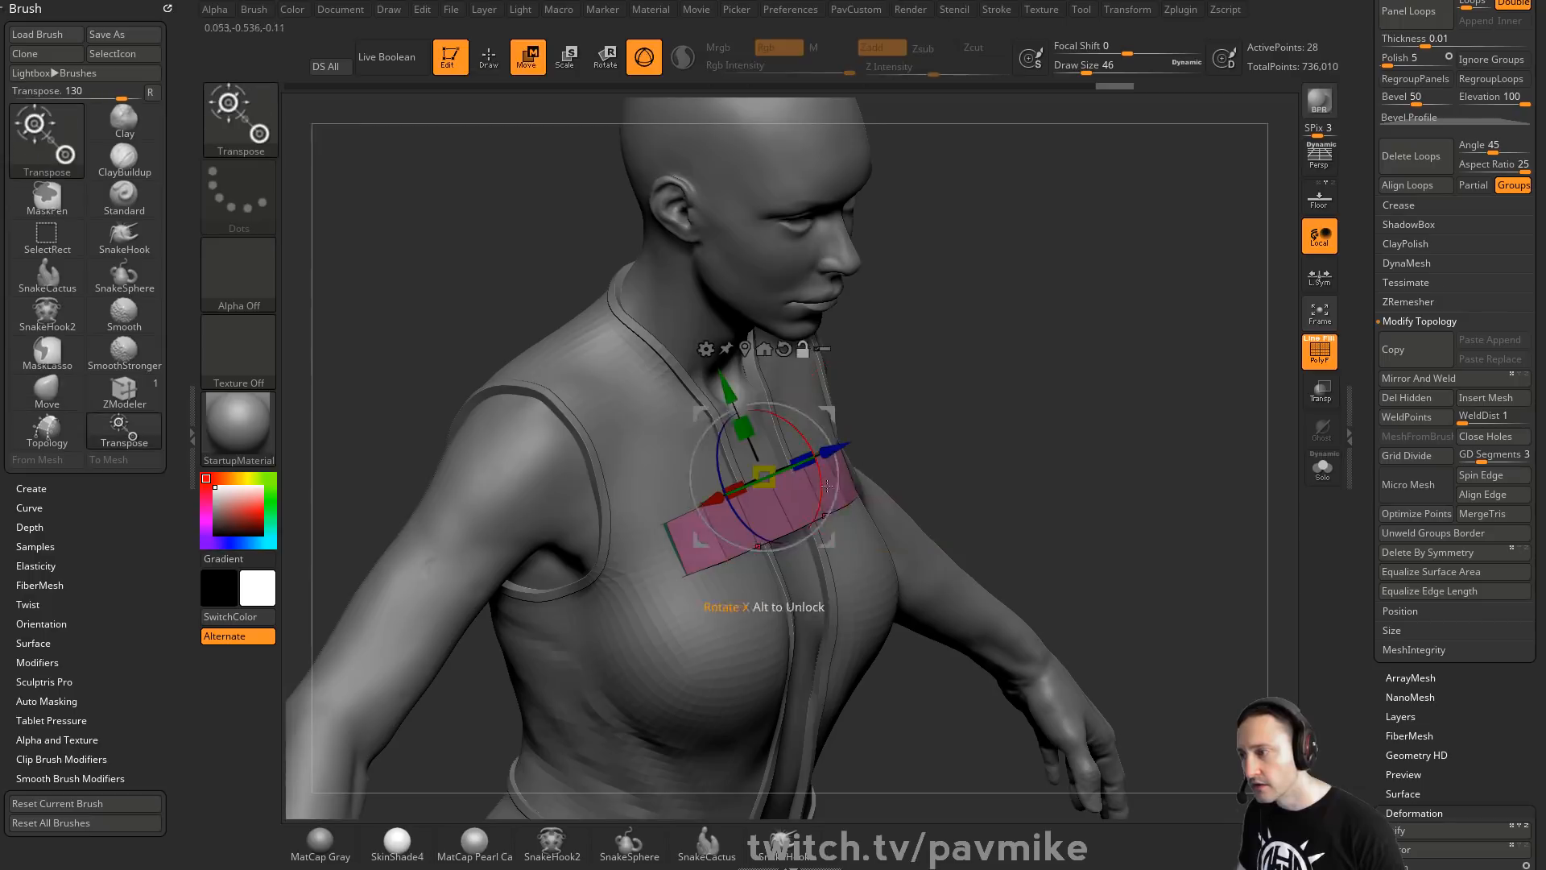
key(q)
drag(972, 405, 1115, 391)
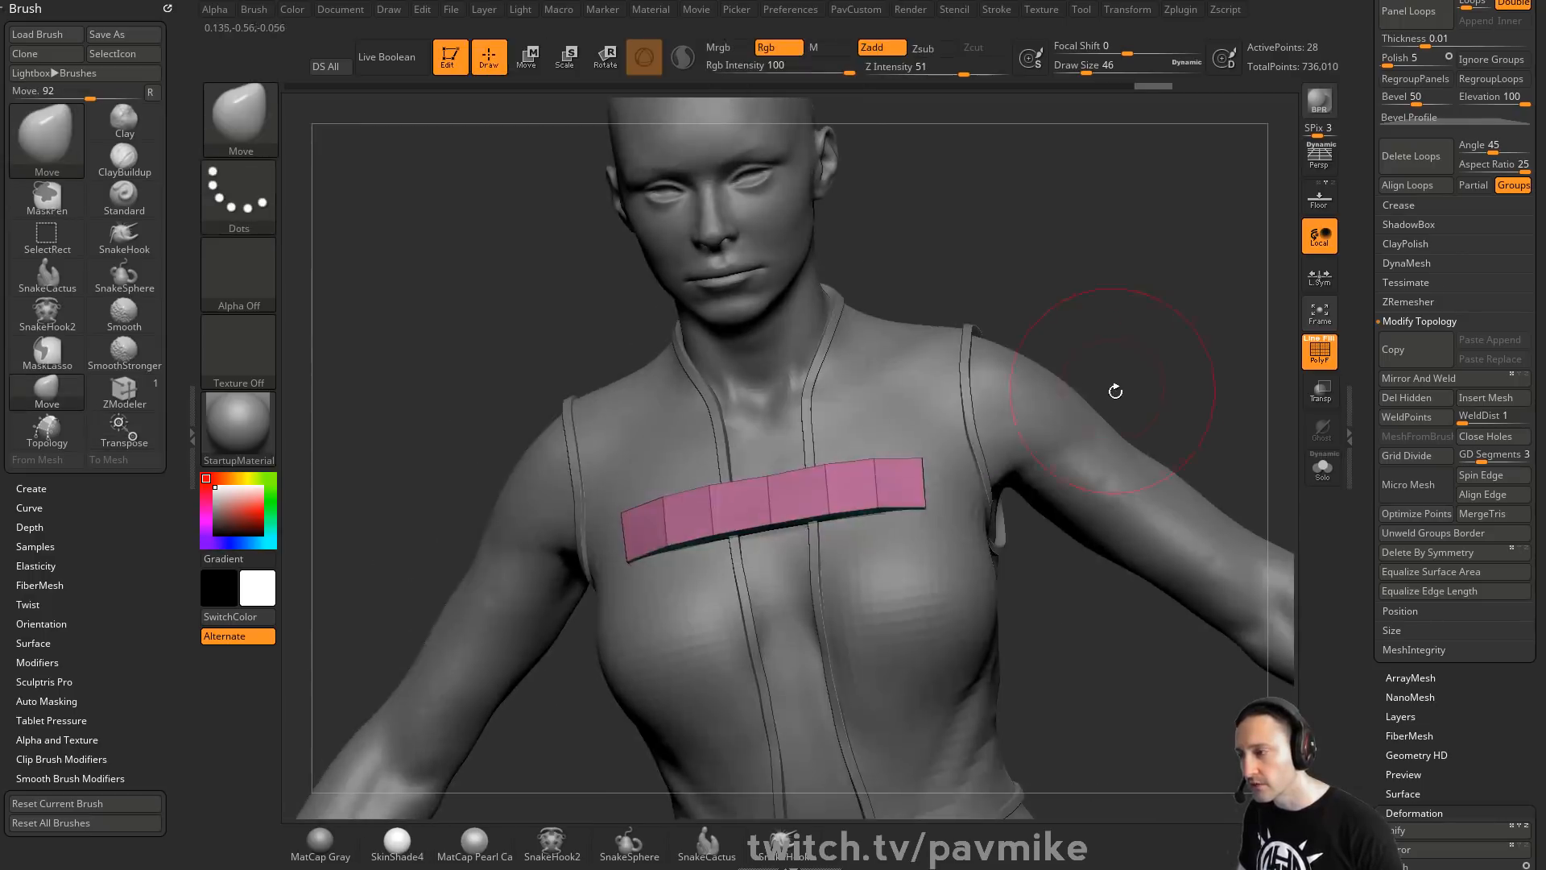
drag(1264, 350, 1126, 455)
Isolate the strip, switch to the ZModeler brush, and set its polygon QMesh target to A Single Poly
click(1321, 467)
key(b)
key(z)
key(m)
key(space)
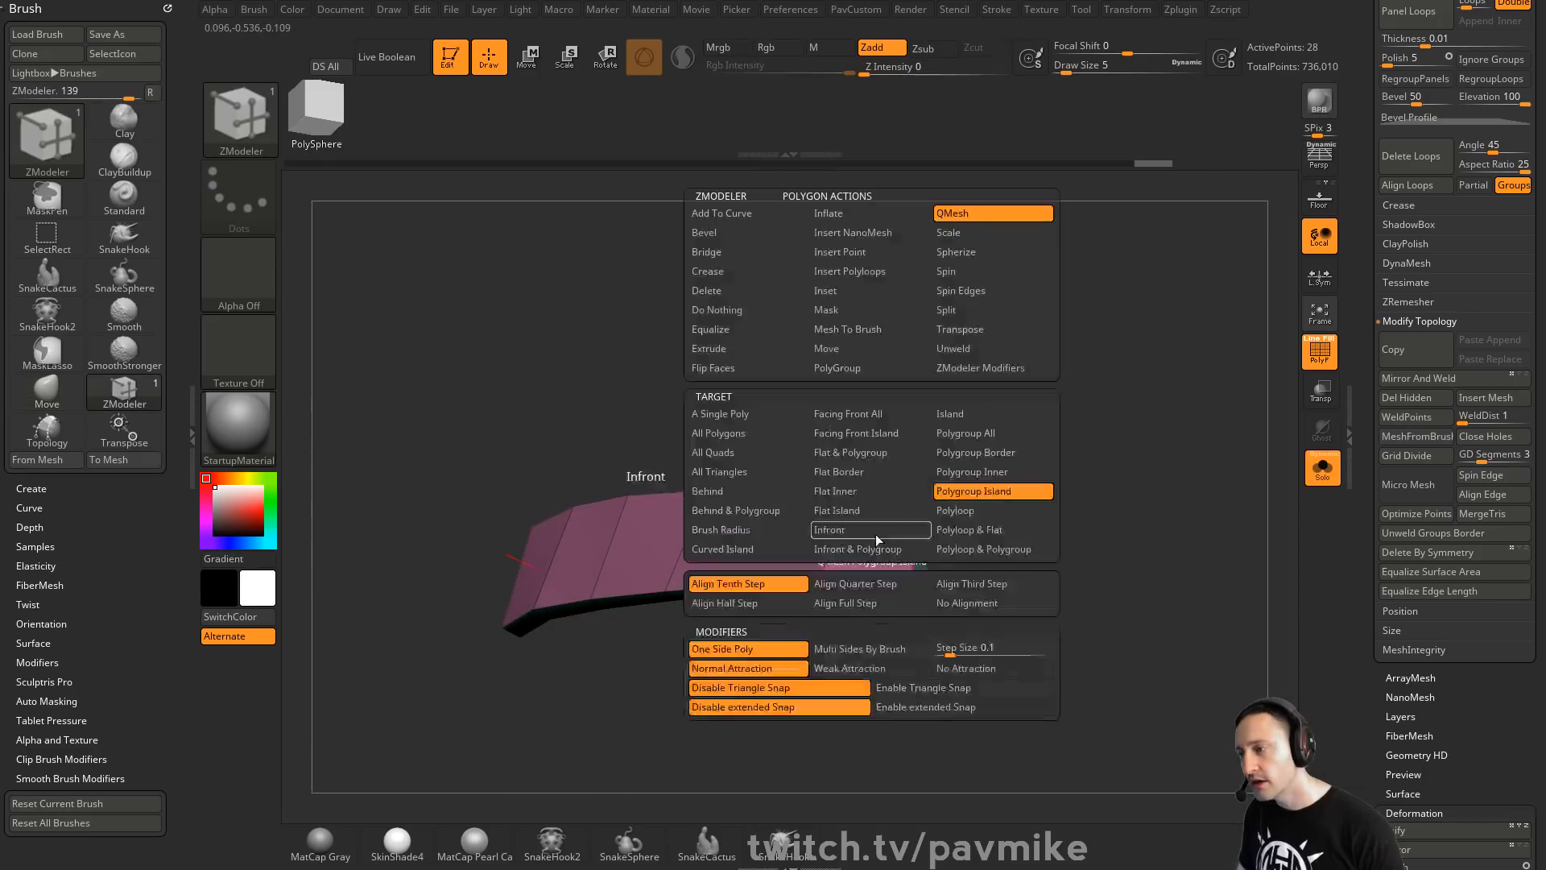
click(746, 418)
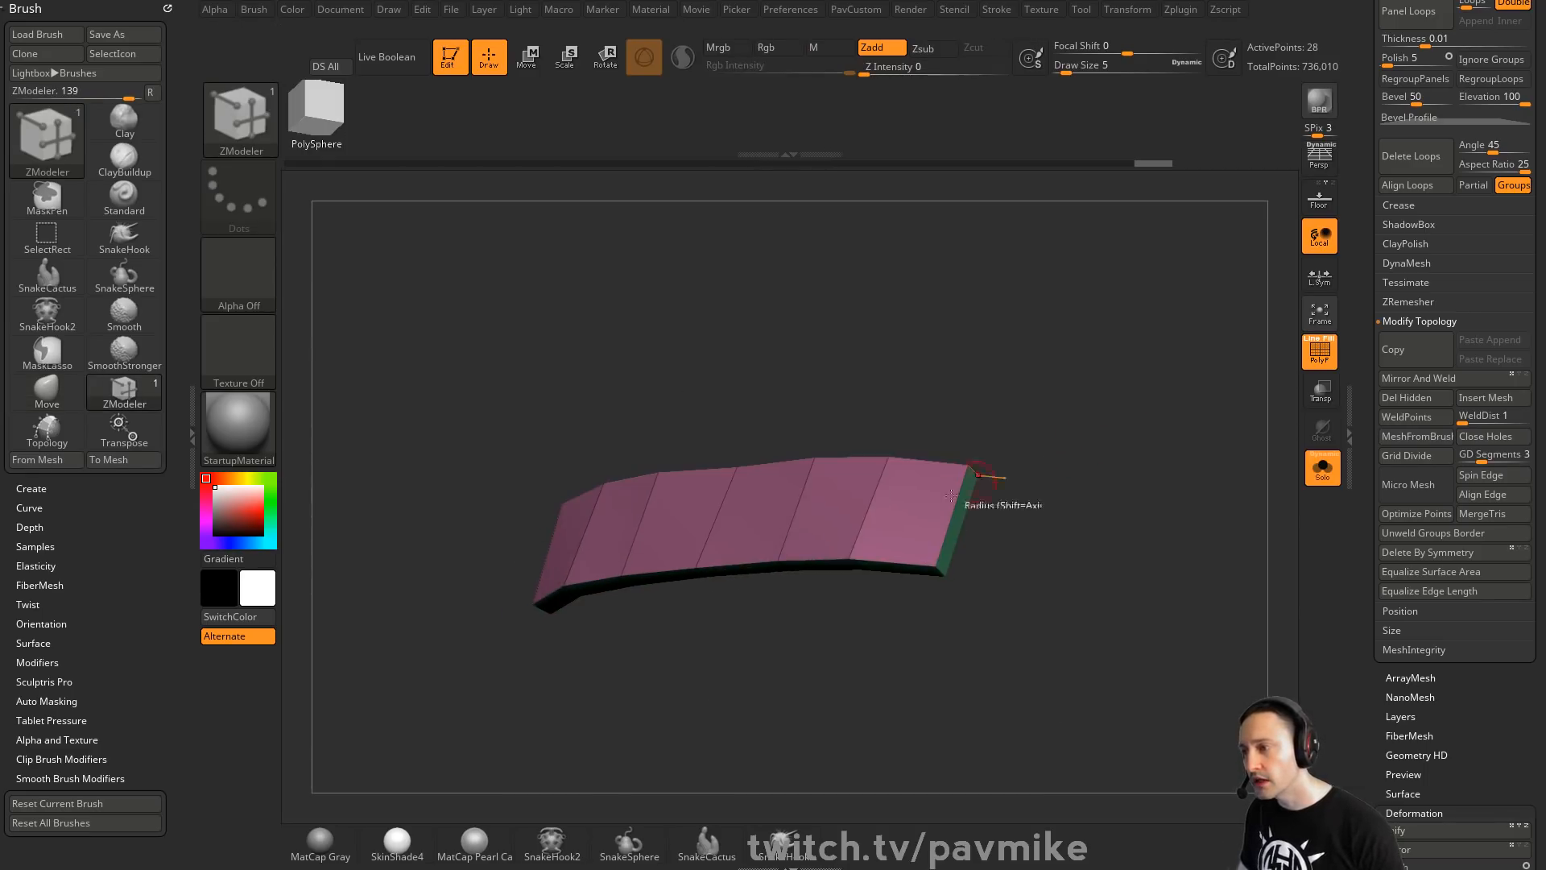
QMesh the single polygon at the strip's end outward into a separate block
click(904, 506)
drag(904, 506, 889, 471)
alt+drag(1109, 436, 1026, 439)
right_drag(837, 466, 892, 475)
Switch the polygon QMesh target to Polygroup Island and adjust the thickness of the block at the strip's end
key(space)
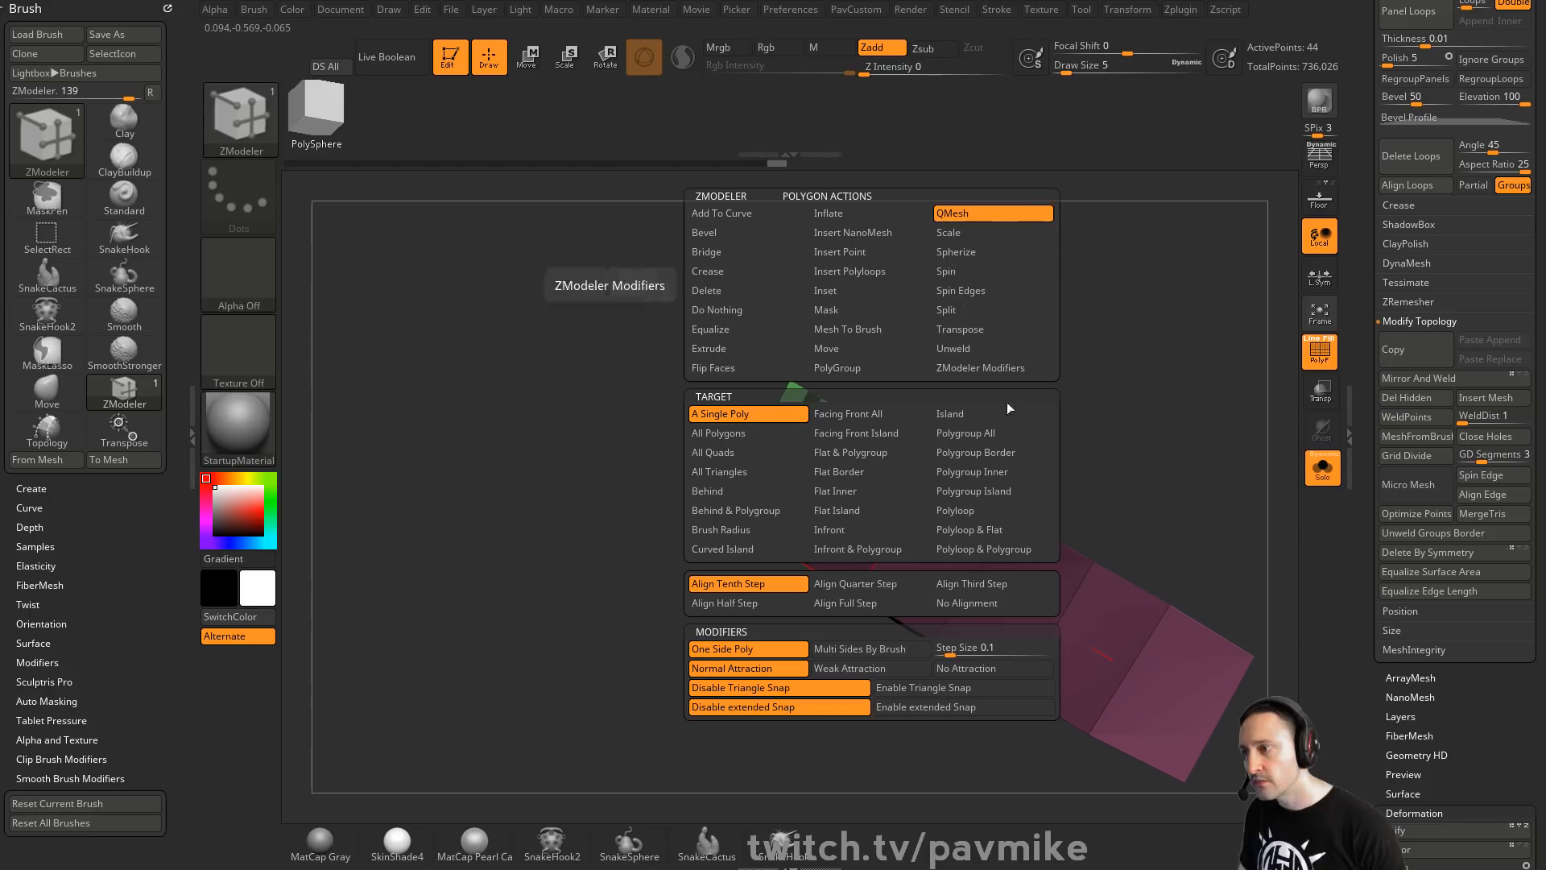
click(974, 489)
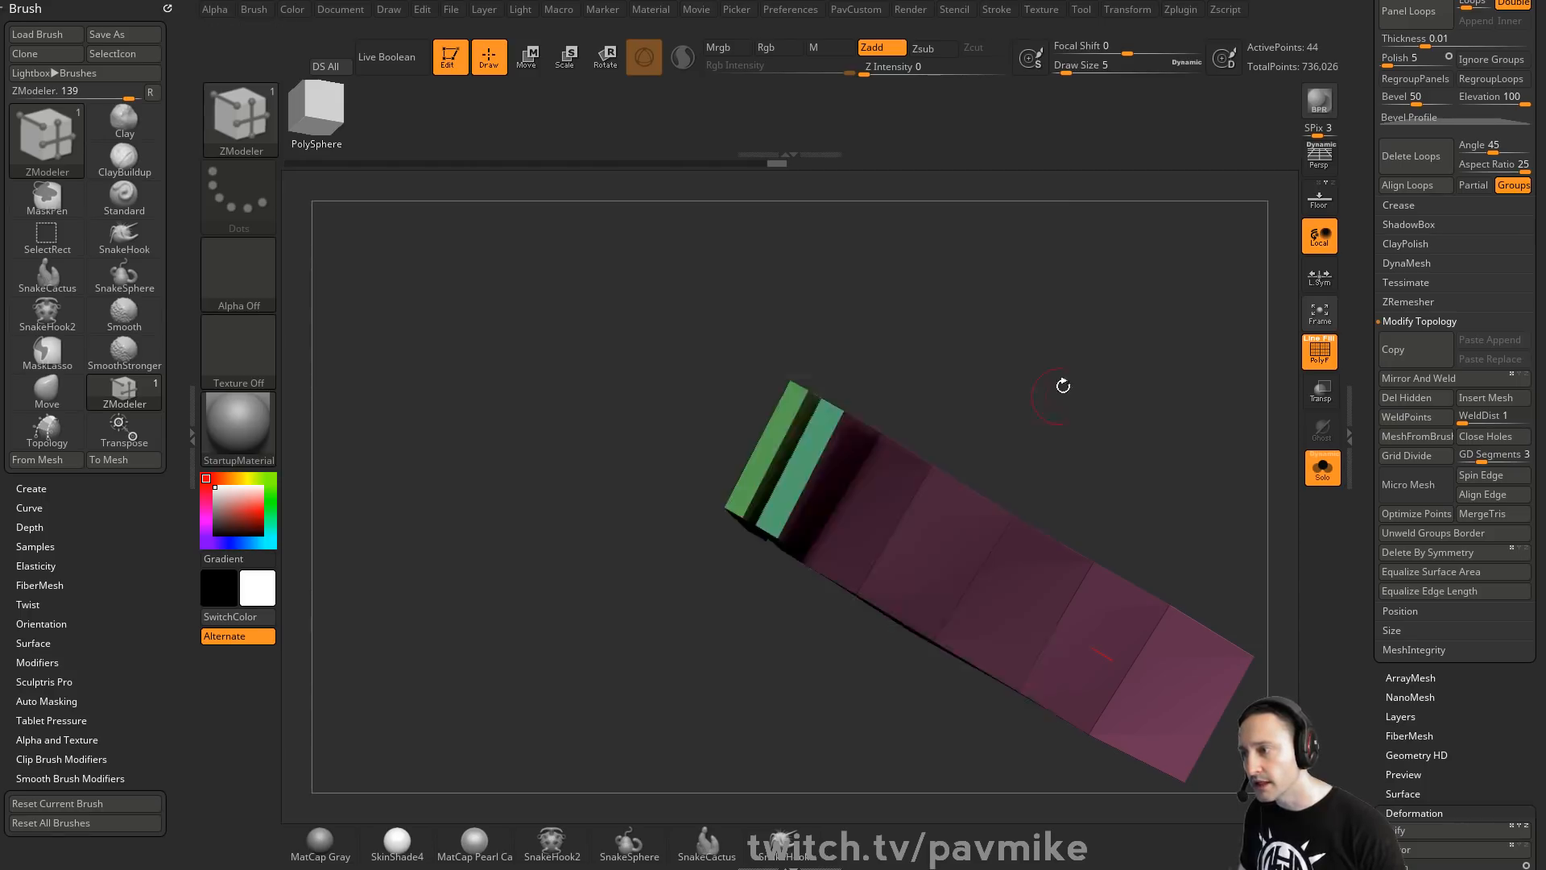
drag(911, 516, 903, 507)
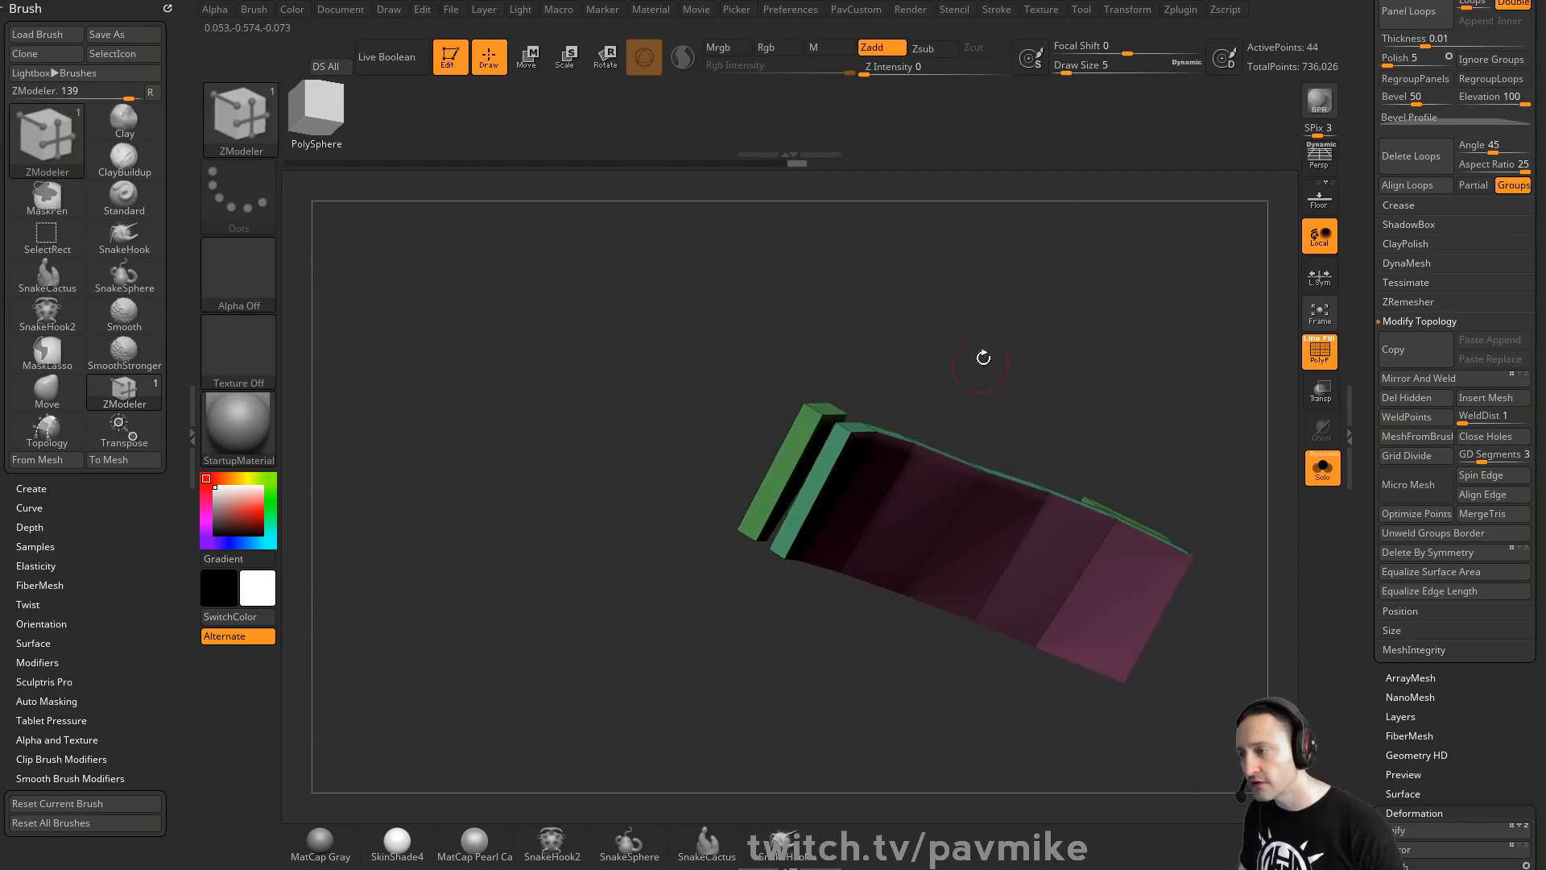
drag(983, 358, 1045, 476)
drag(866, 418, 883, 418)
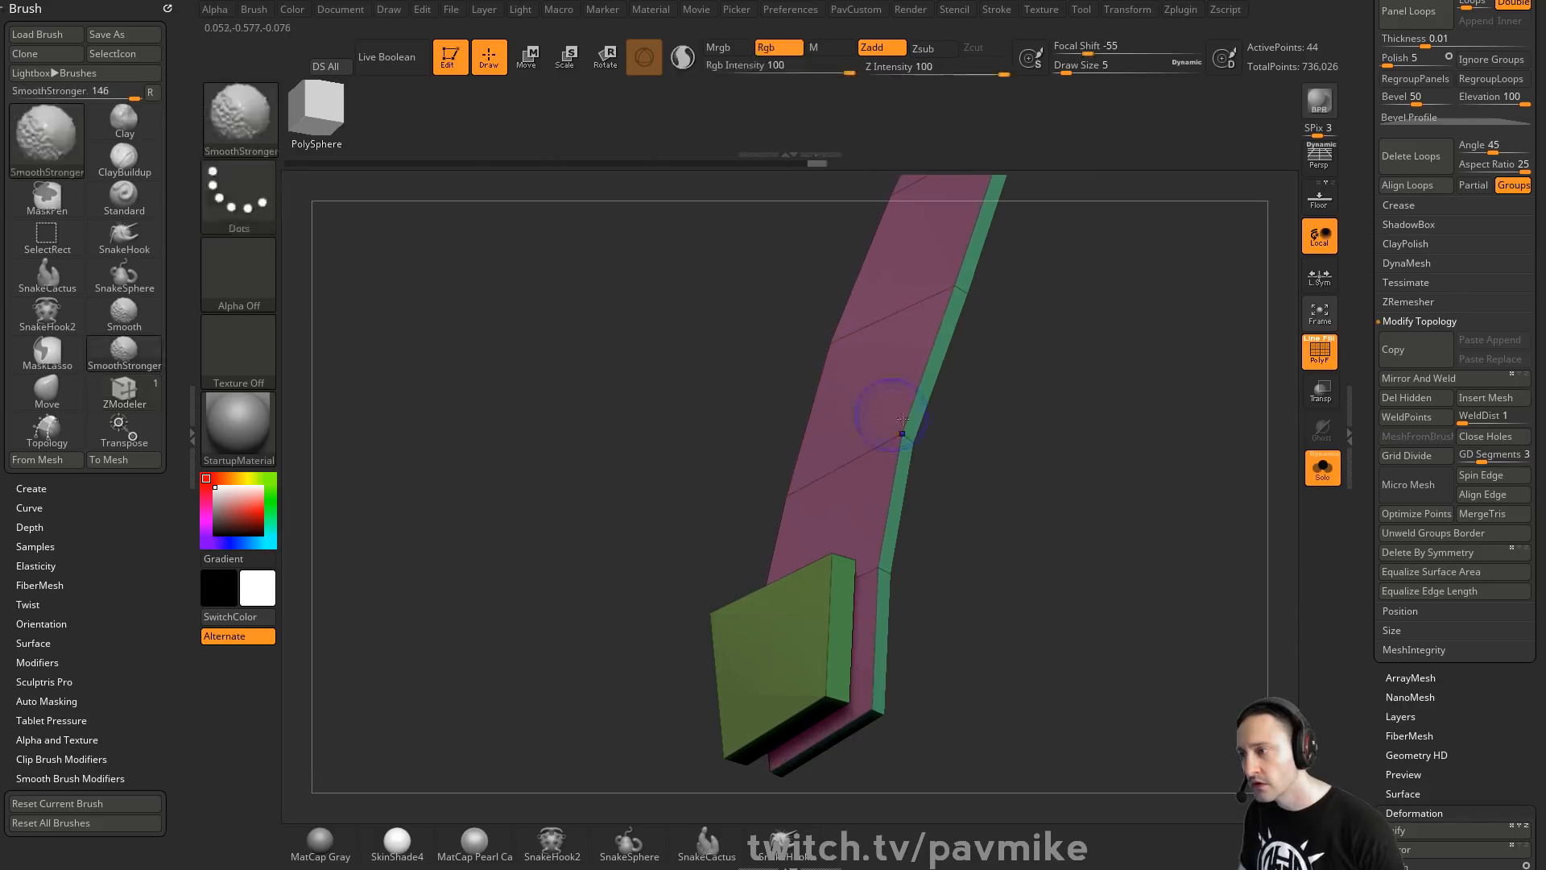
right_drag(883, 418, 712, 539)
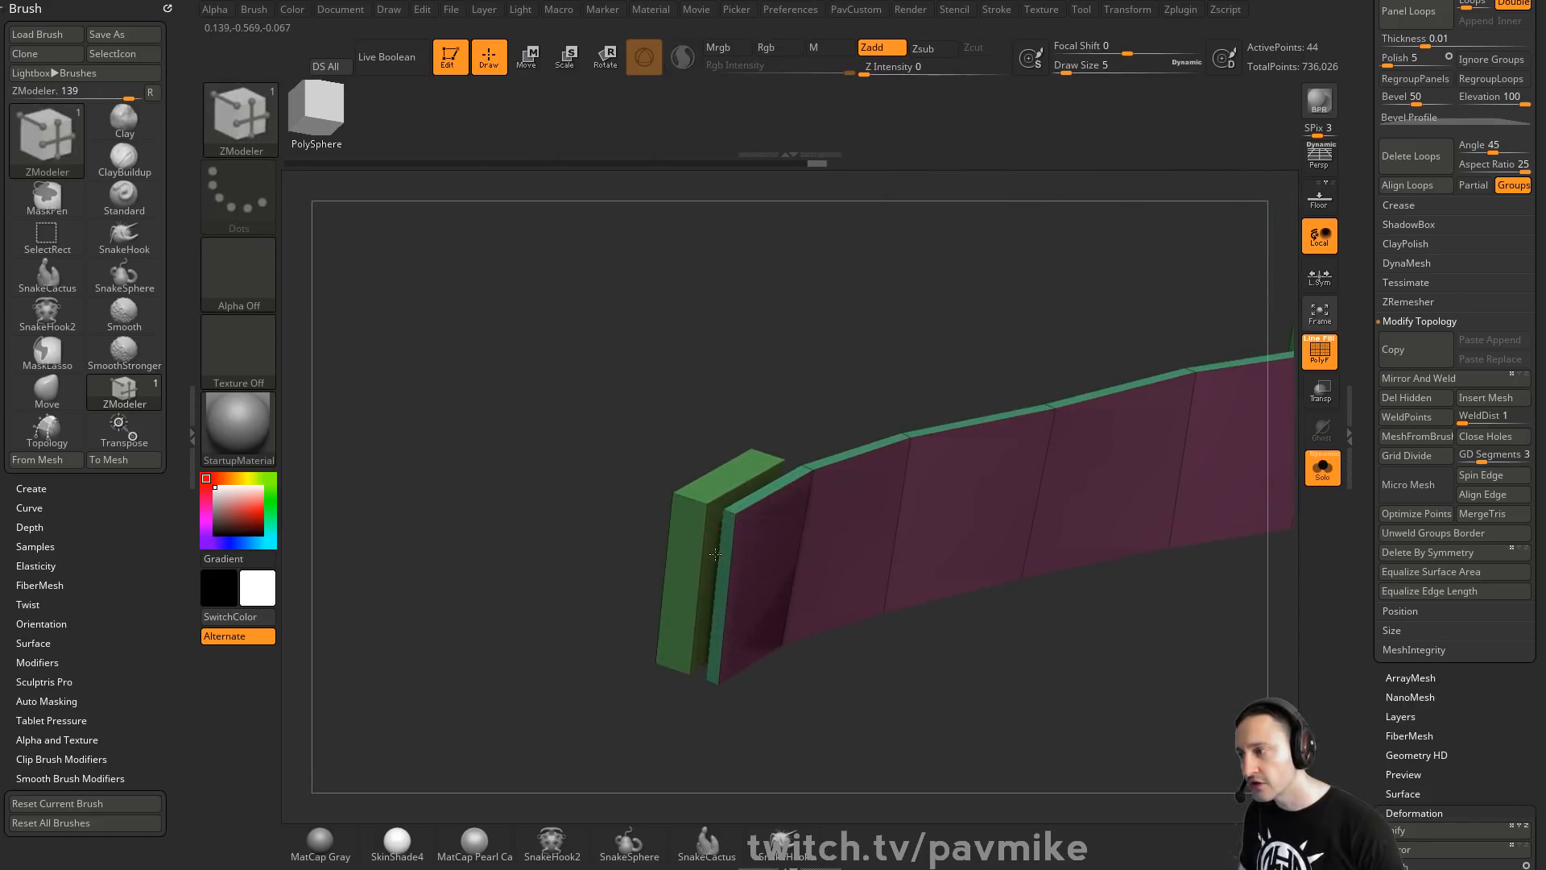
drag(761, 392, 749, 504)
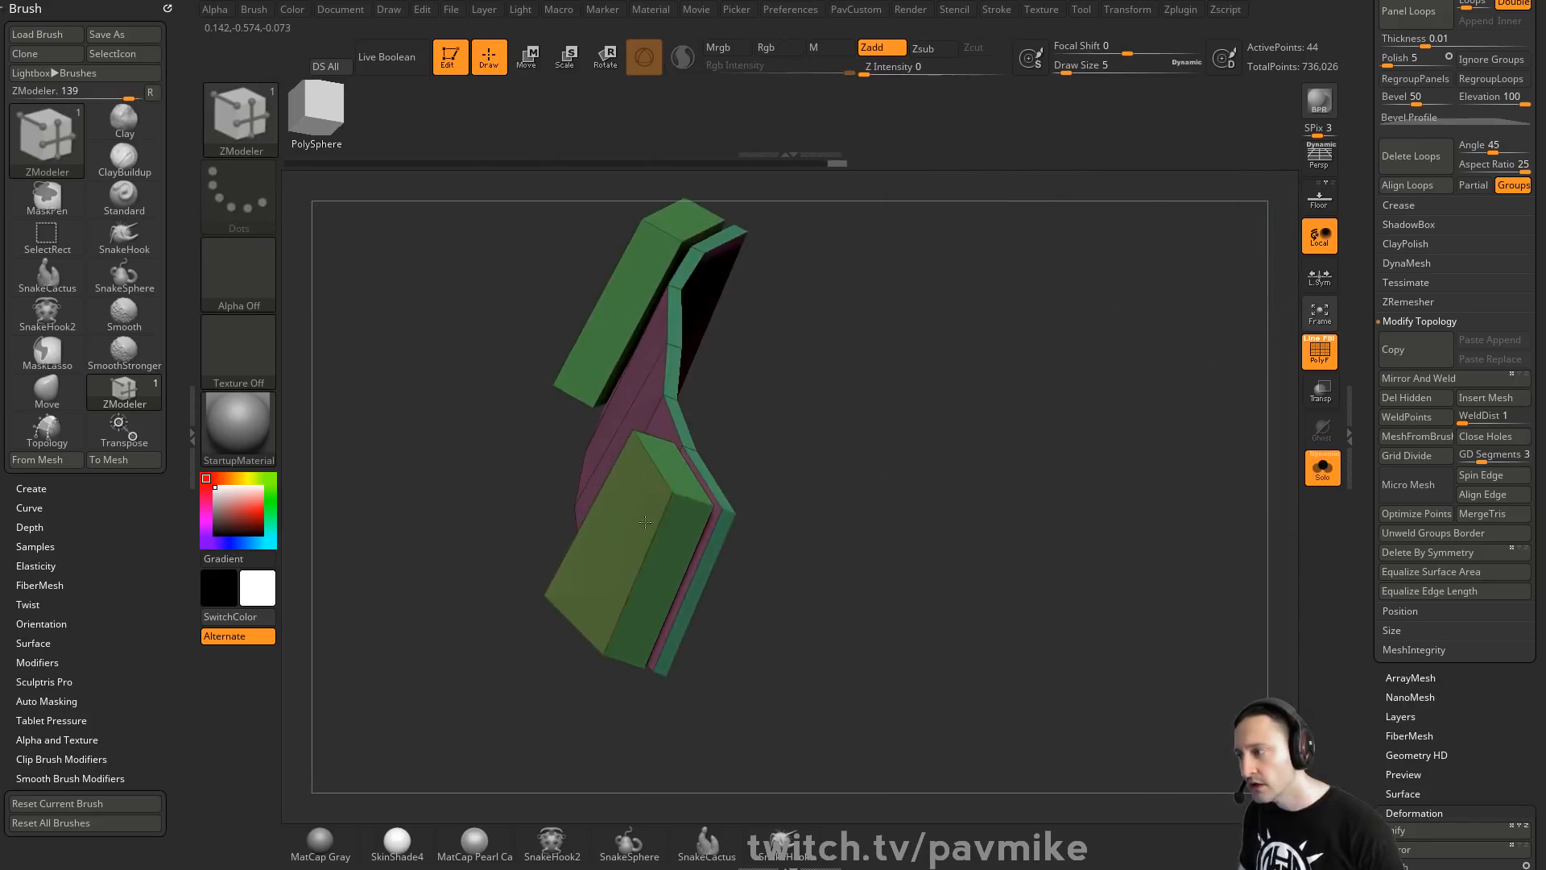
drag(654, 517, 681, 526)
right_drag(681, 526, 828, 507)
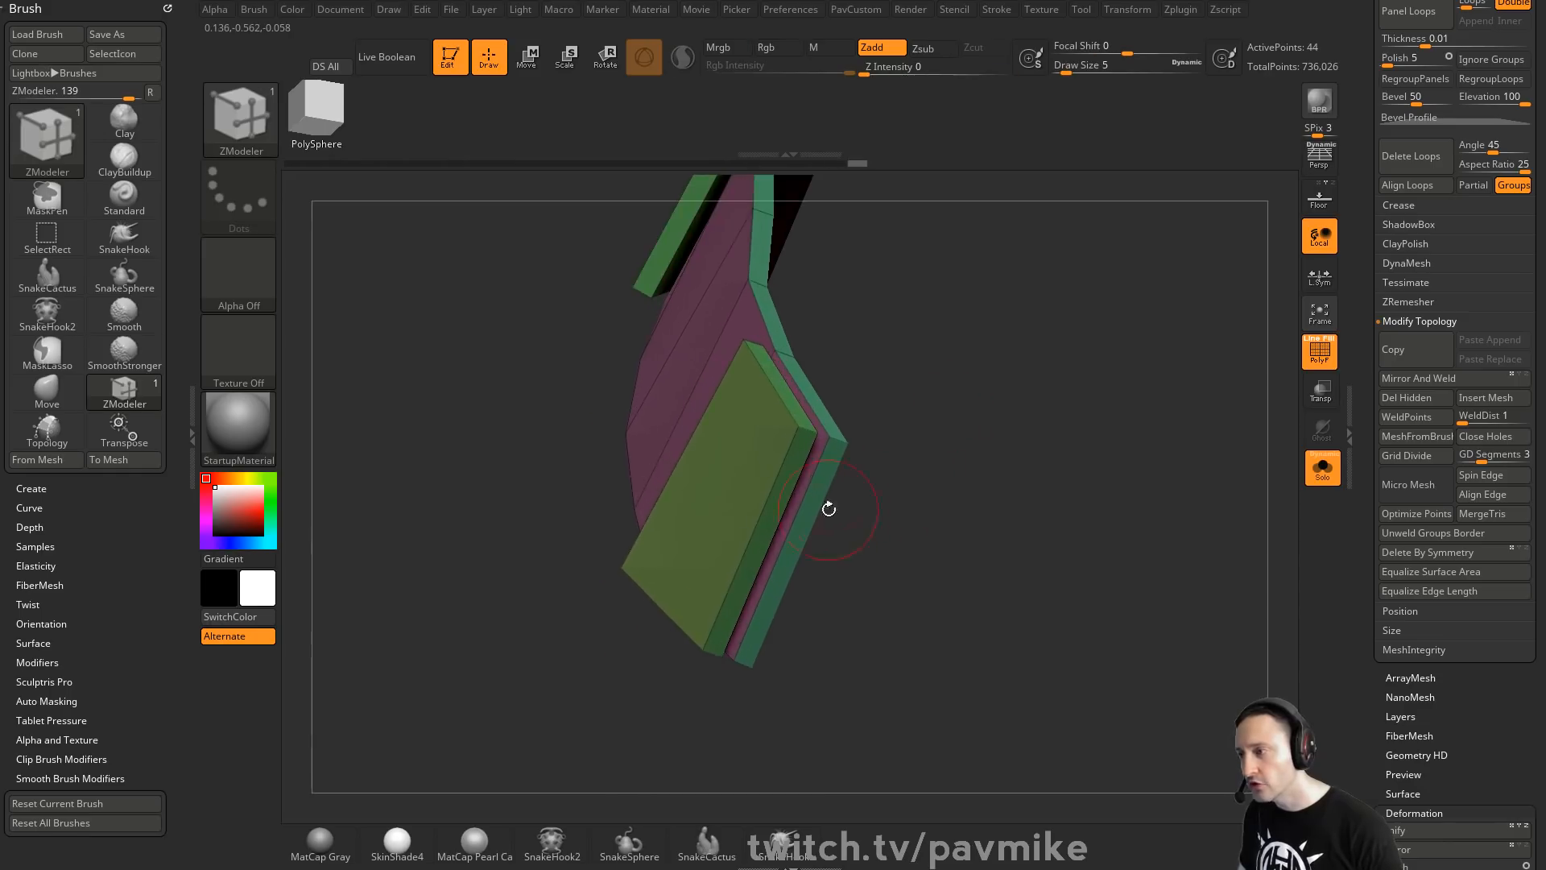
Set the polygon action to Delete with A Single Poly and remove the matching end faces of the strip and block
key(space)
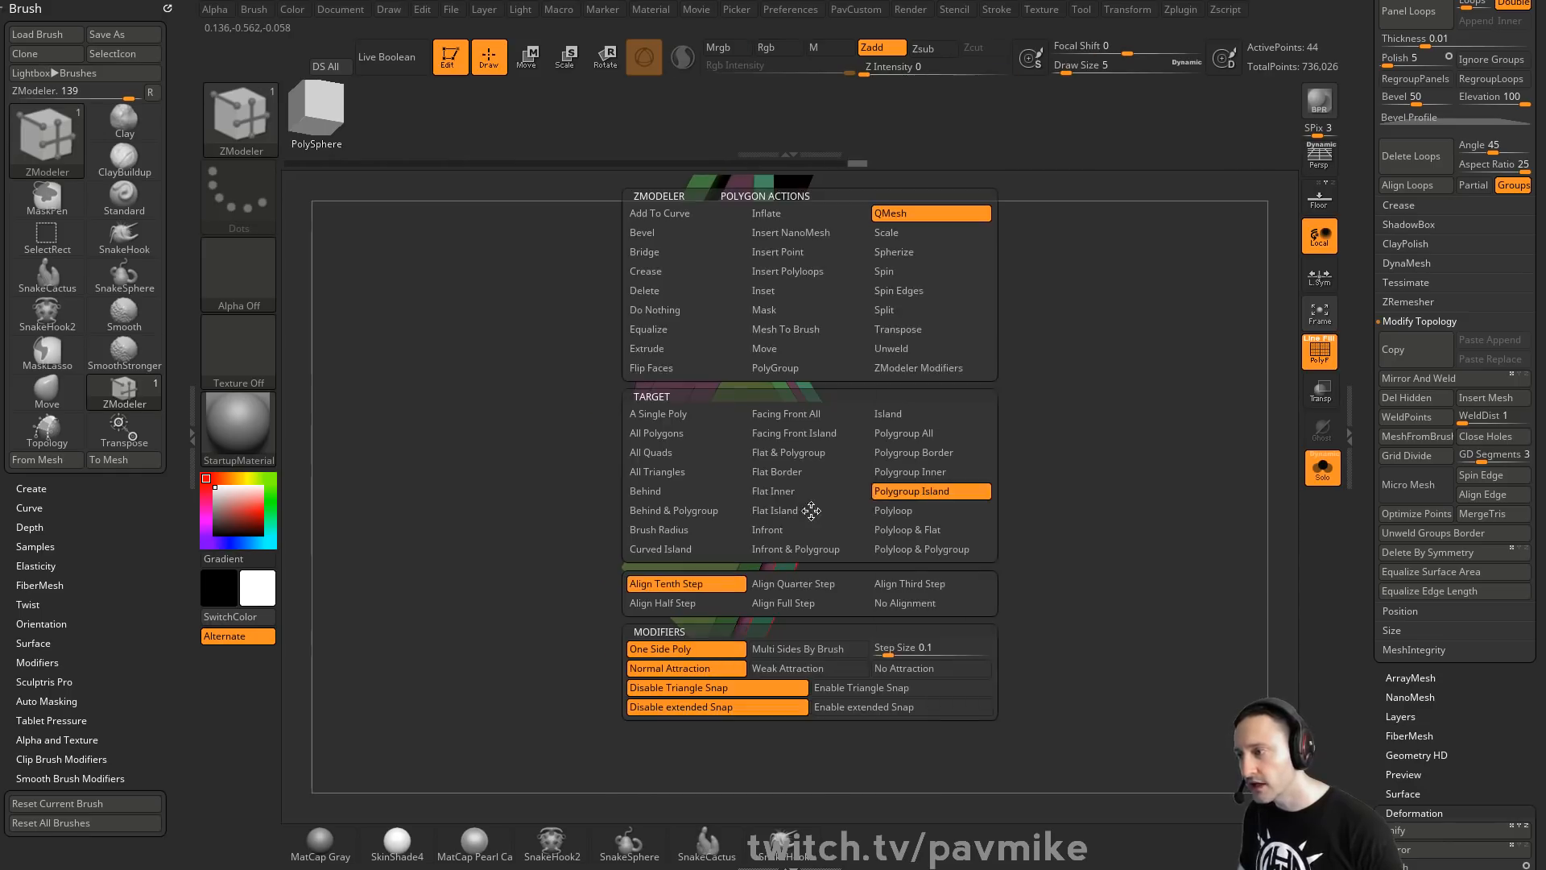
click(688, 290)
click(656, 413)
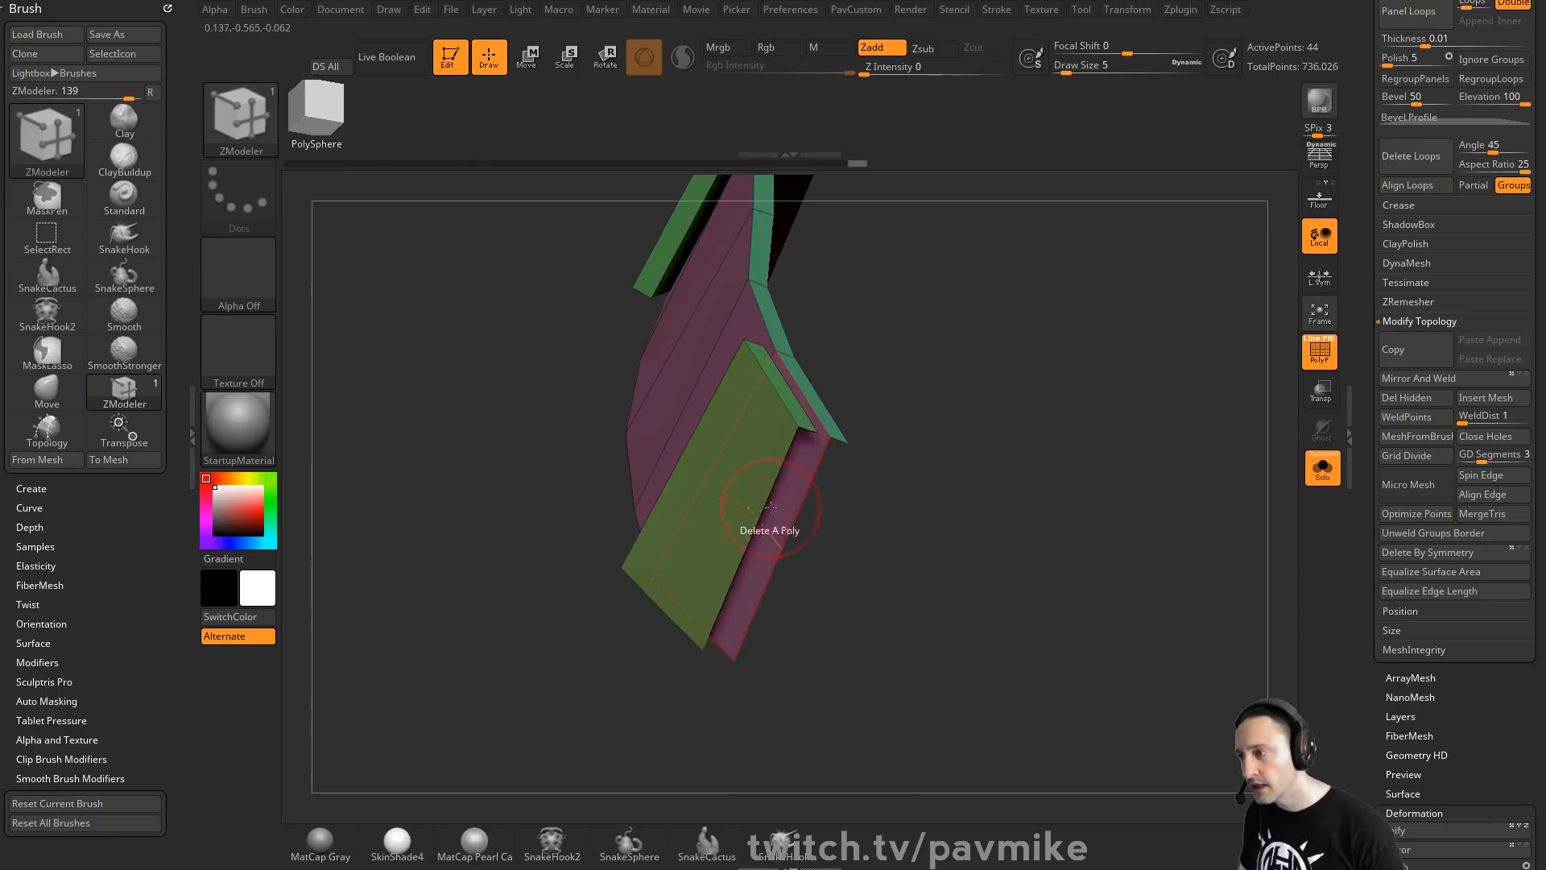
click(771, 508)
Turn on Double in the strip's display properties so both sides of its polygons are rendered
key(2)
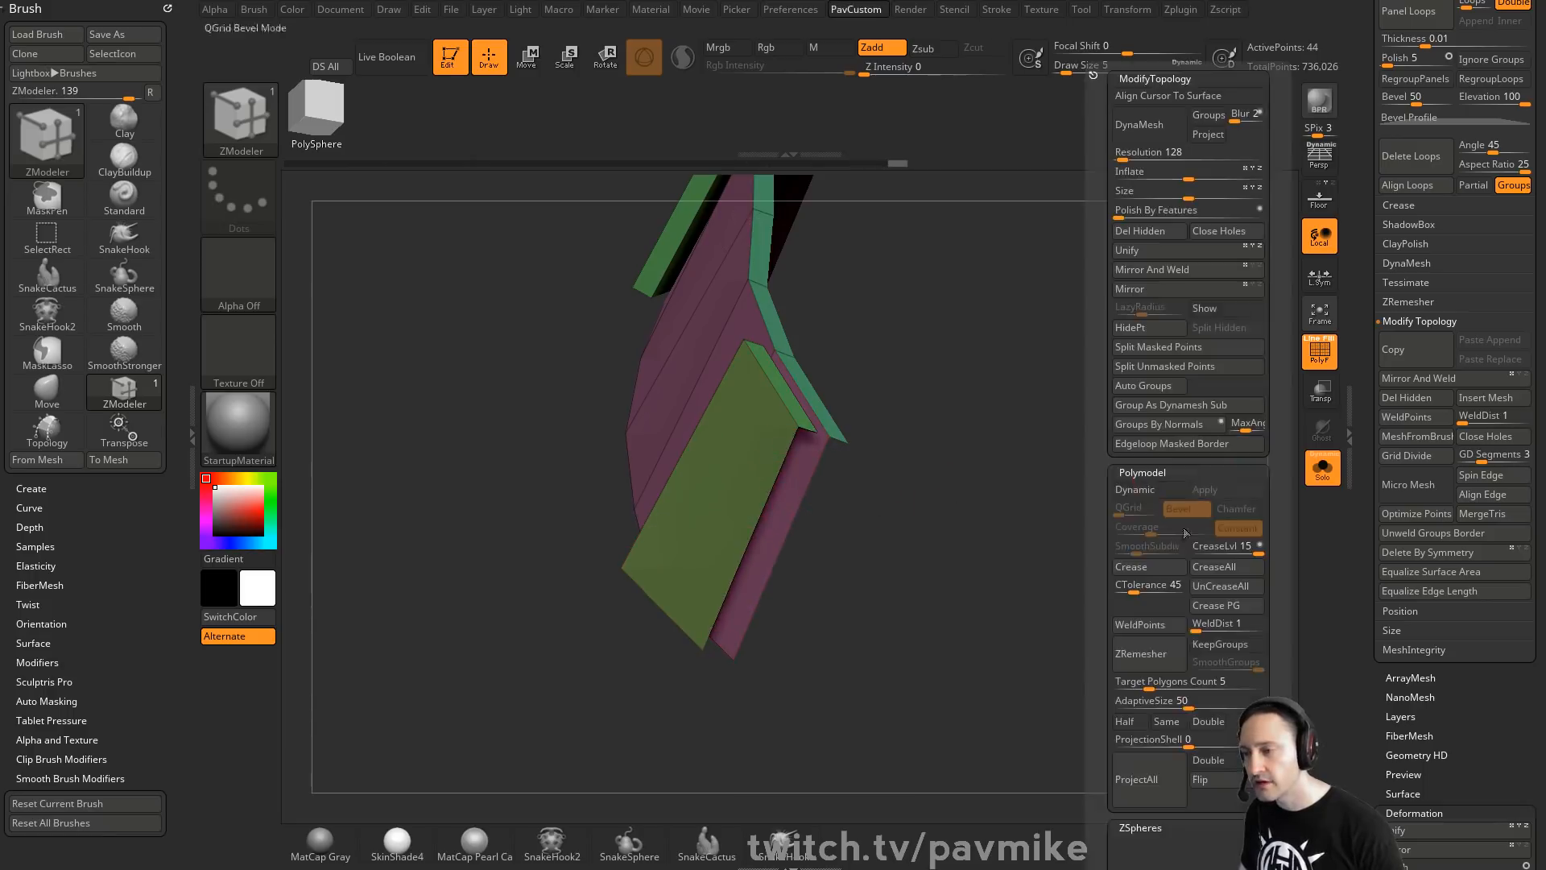
click(1196, 769)
scroll(1420, 251, down, 10)
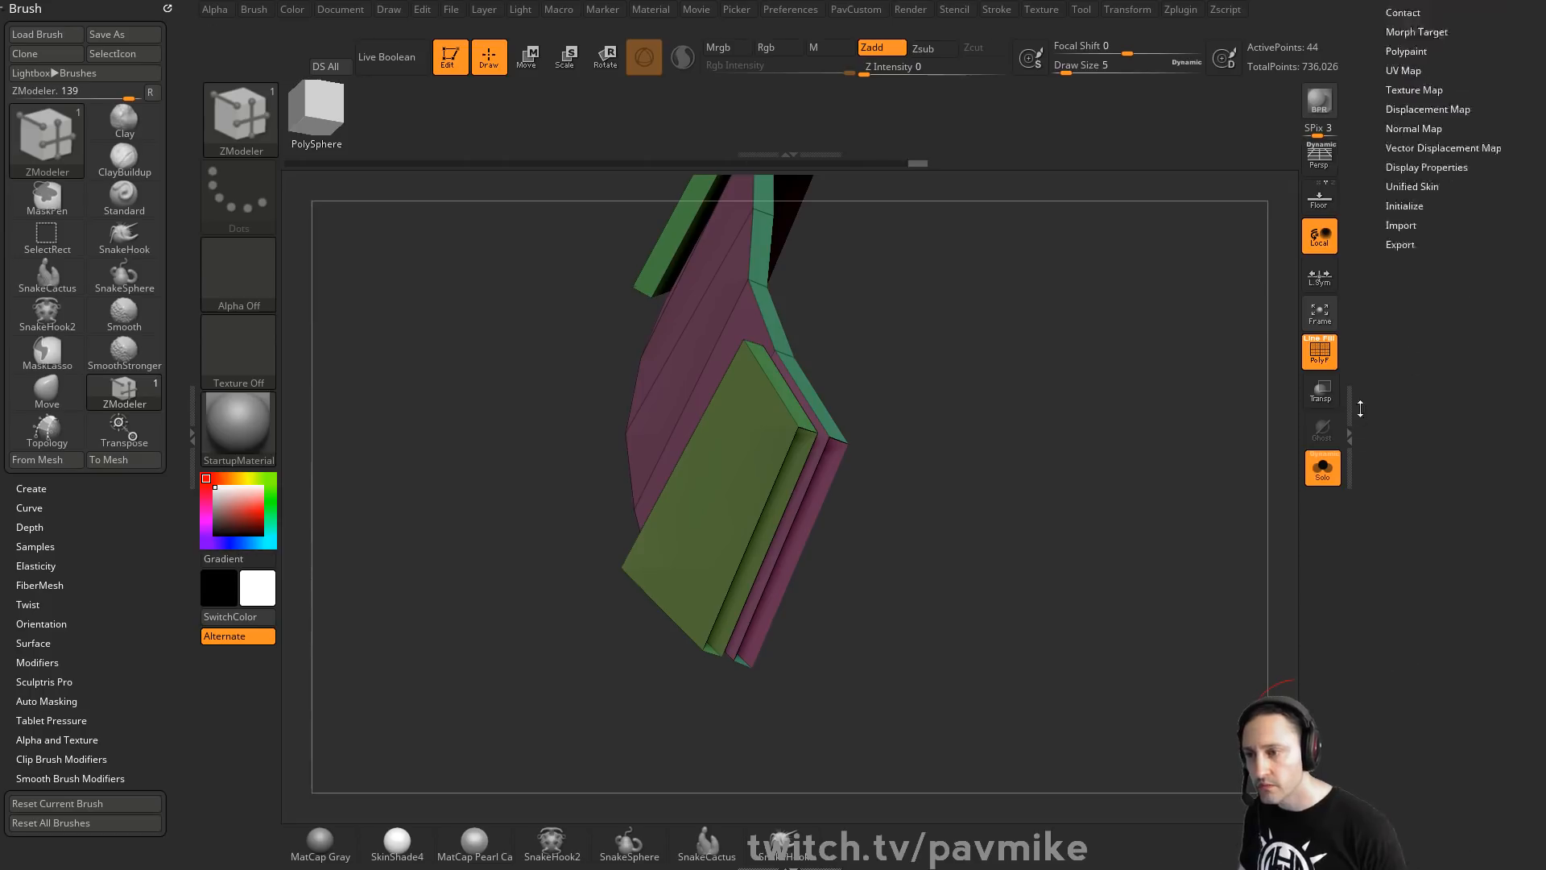
click(1426, 157)
scroll(1405, 362, up, 3)
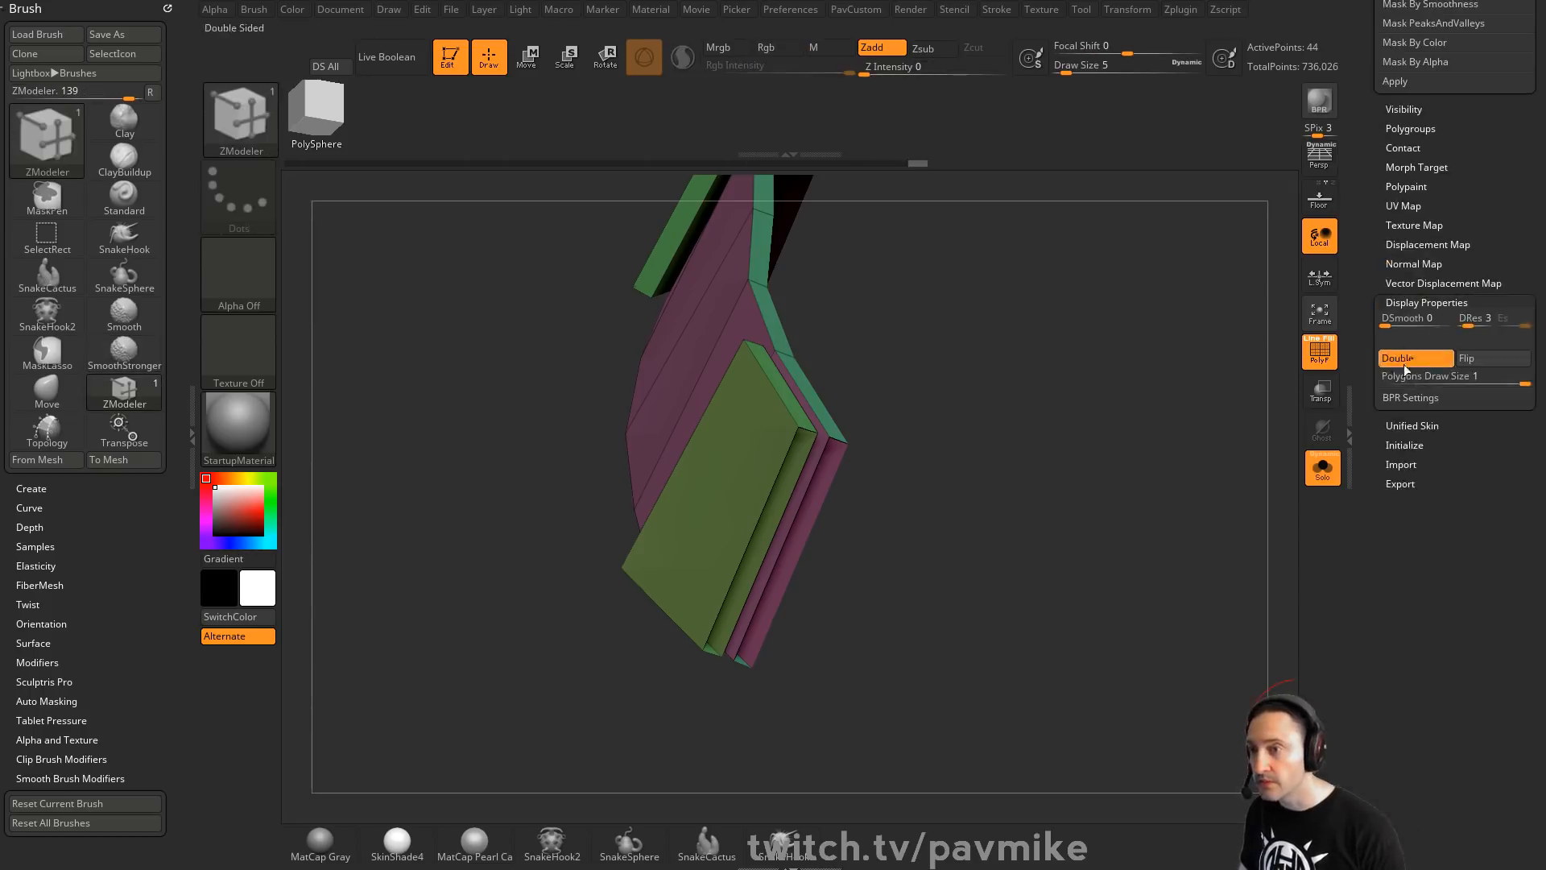
key(2)
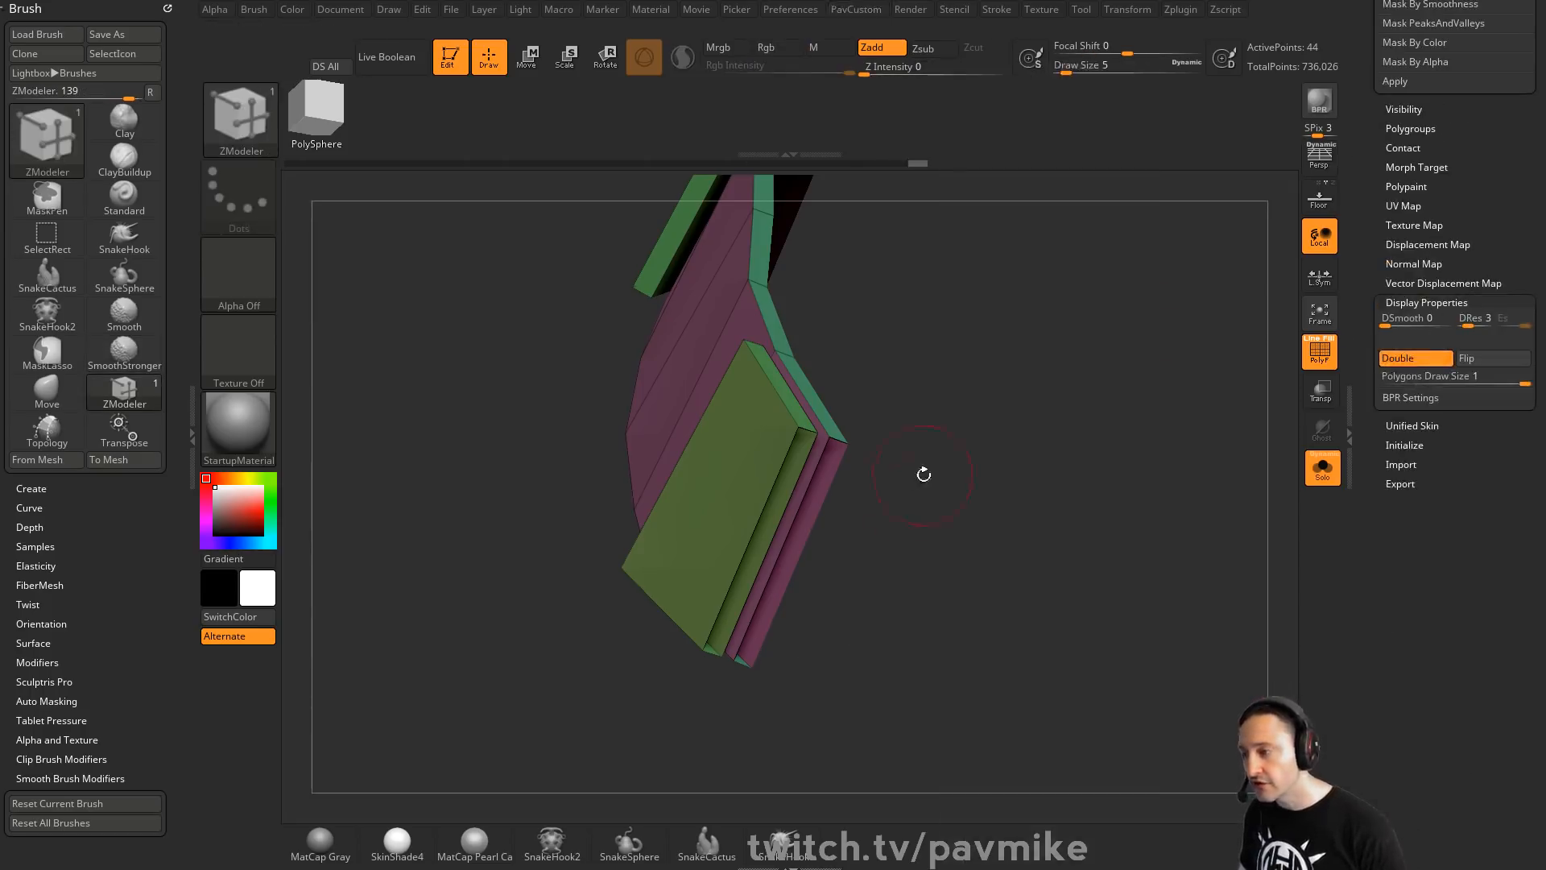
Set the edge action to Bridge with Two Holes and bridge the open ends of the strip and block
key(space)
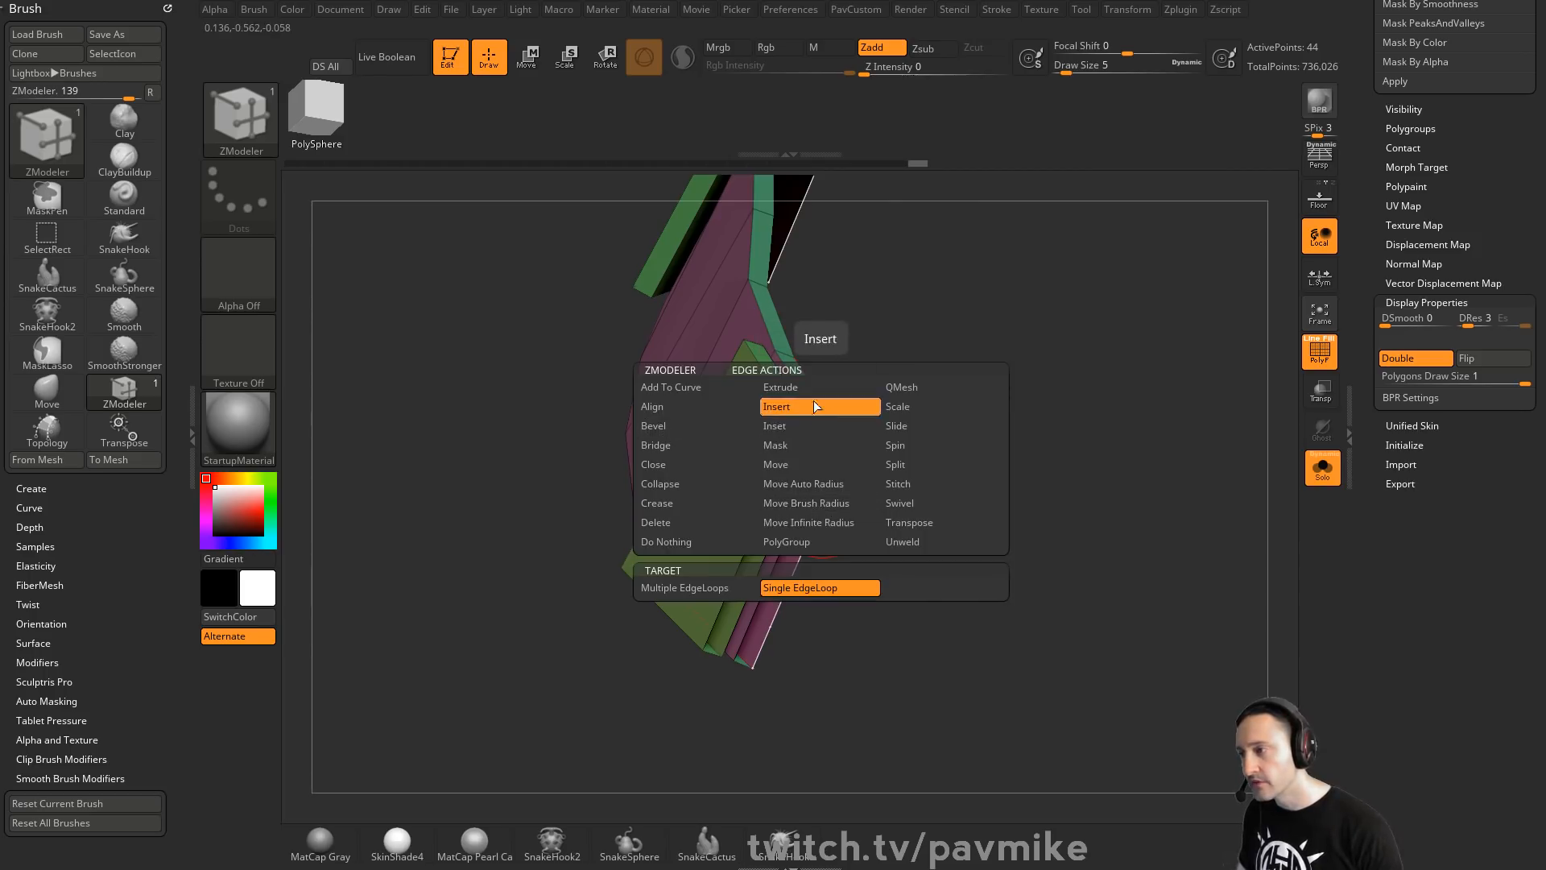
click(656, 444)
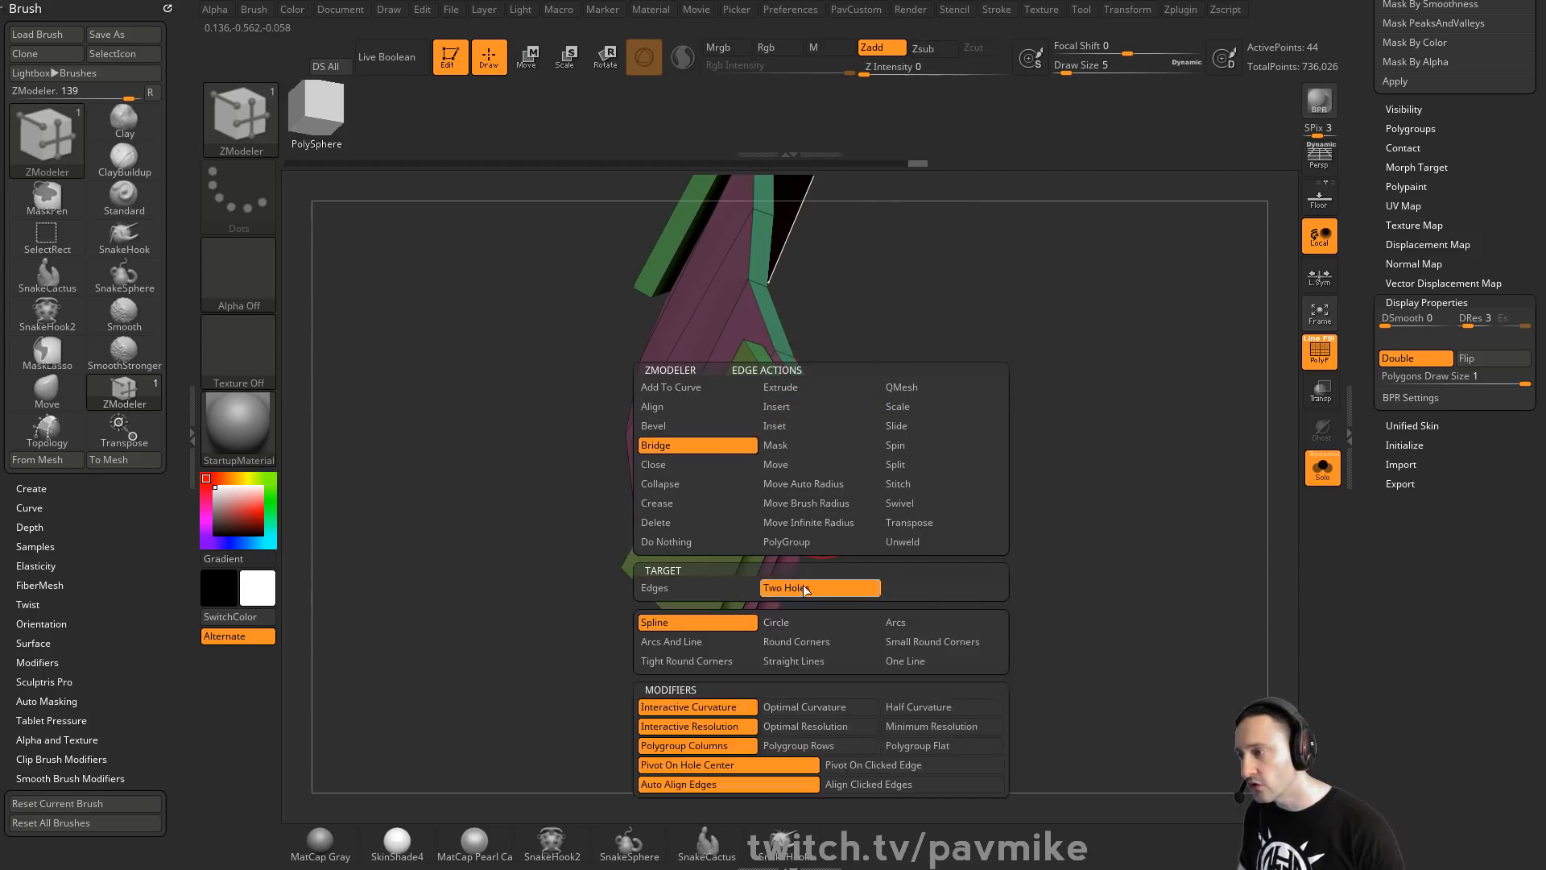
click(799, 557)
drag(765, 515, 1189, 495)
mouse_move(905, 330)
mouse_down()
mouse_move(1040, 386)
mouse_move(1061, 411)
mouse_move(974, 417)
mouse_move(952, 541)
mouse_move(951, 466)
mouse_up()
key(w)
ctrl+drag(831, 538, 919, 612)
key(b)
key(z)
key(m)
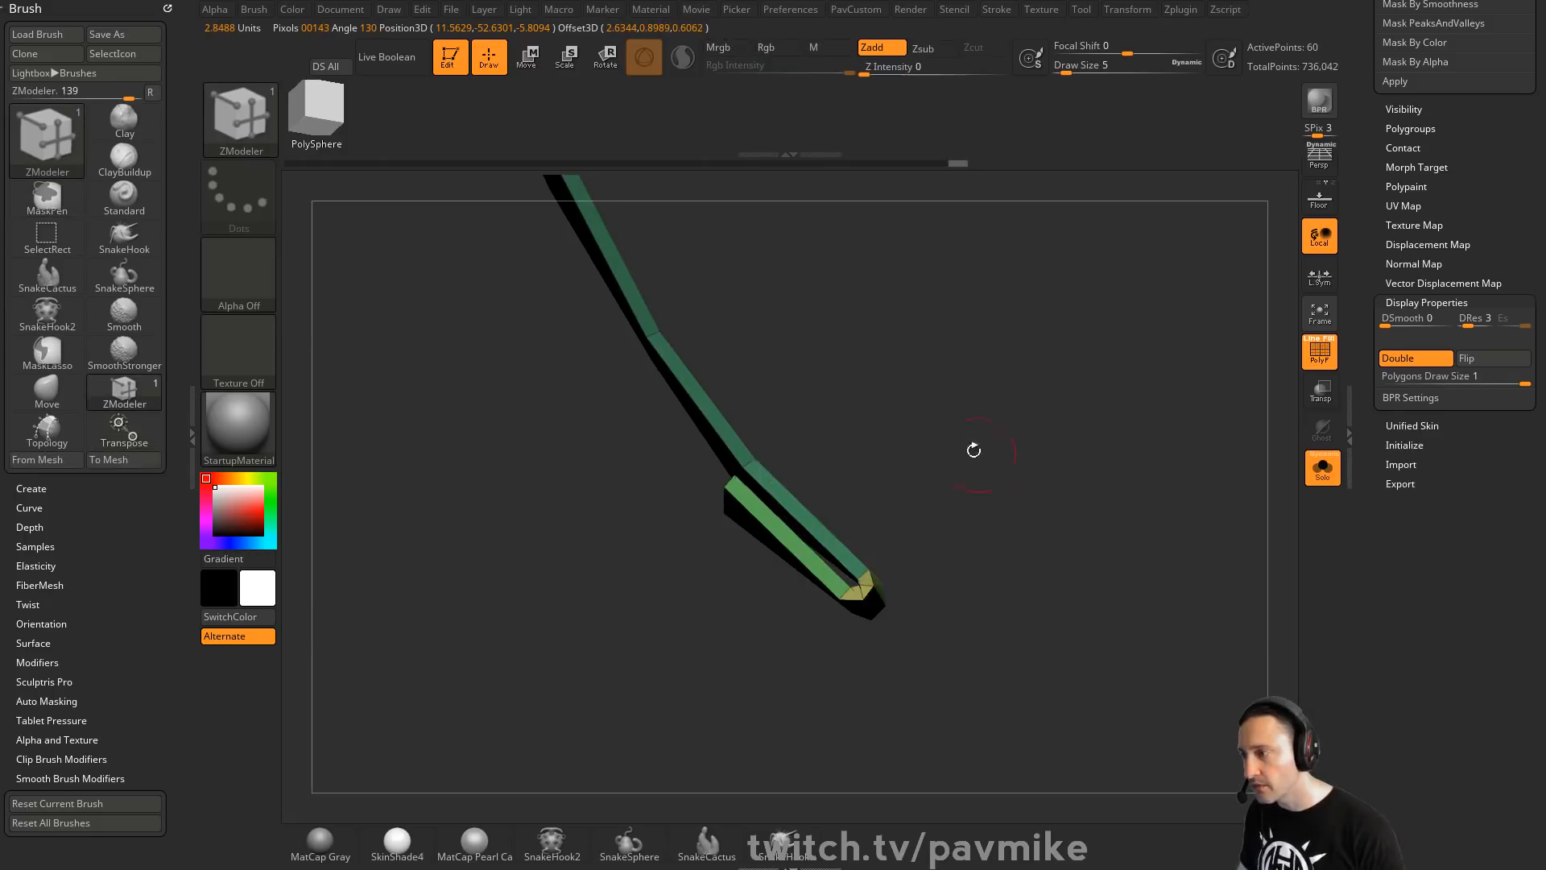
Switch to the Move brush, undo a trial pull near the folded tab's free end, and reduce the draw size to 8
key(b)
key(m)
key(v)
drag(738, 458, 752, 447)
key(ctrl+z)
key(bracketleft)
drag(886, 407, 892, 402)
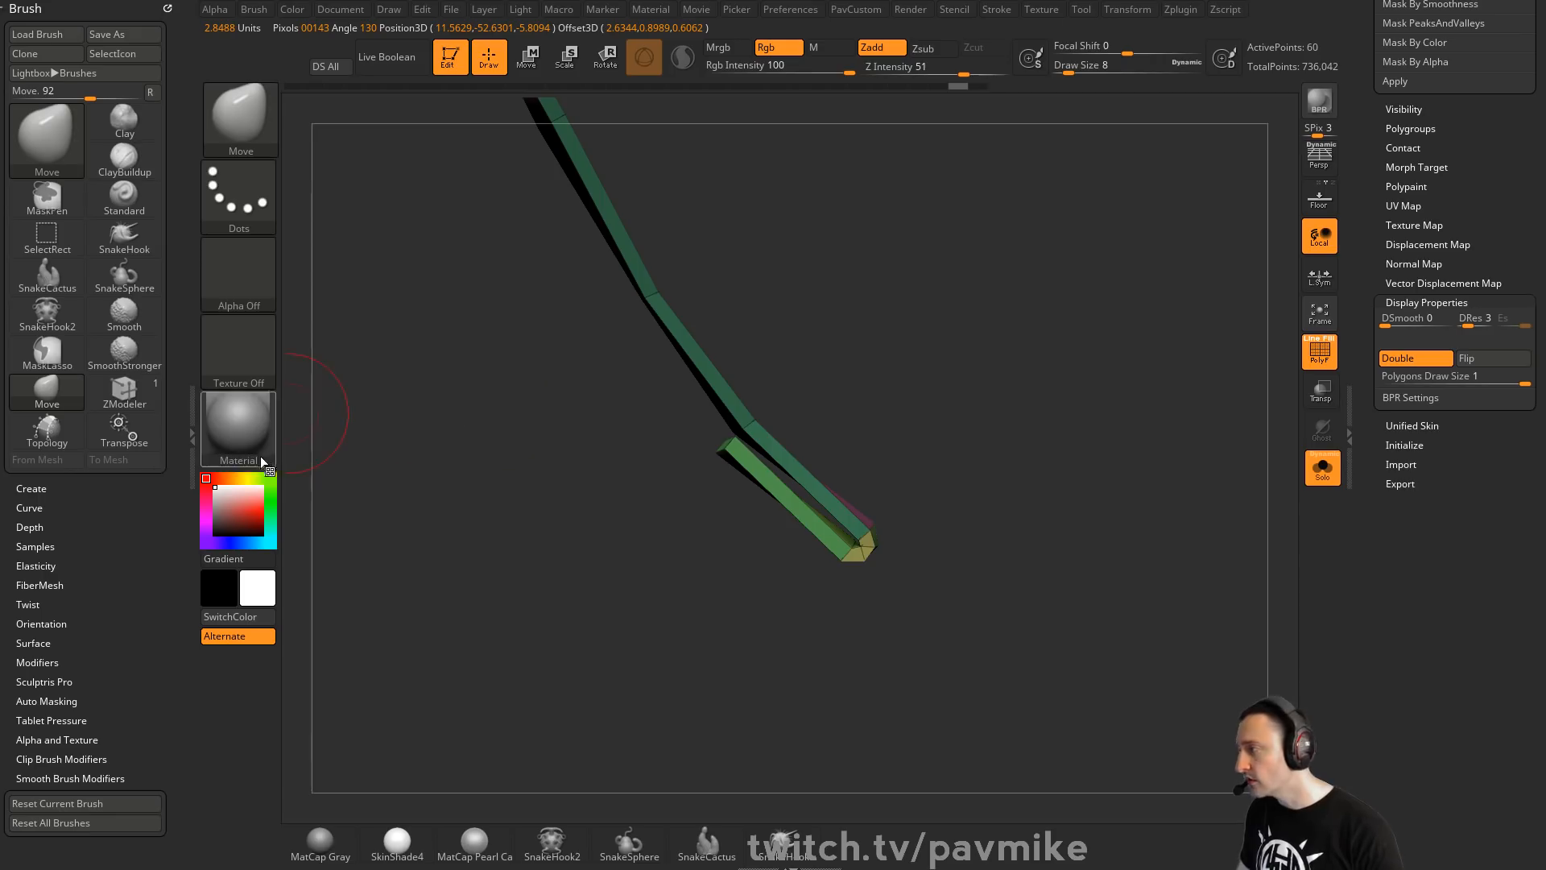
Turn on Topological auto masking for the Move brush and set its Range to 0.1
key(b)
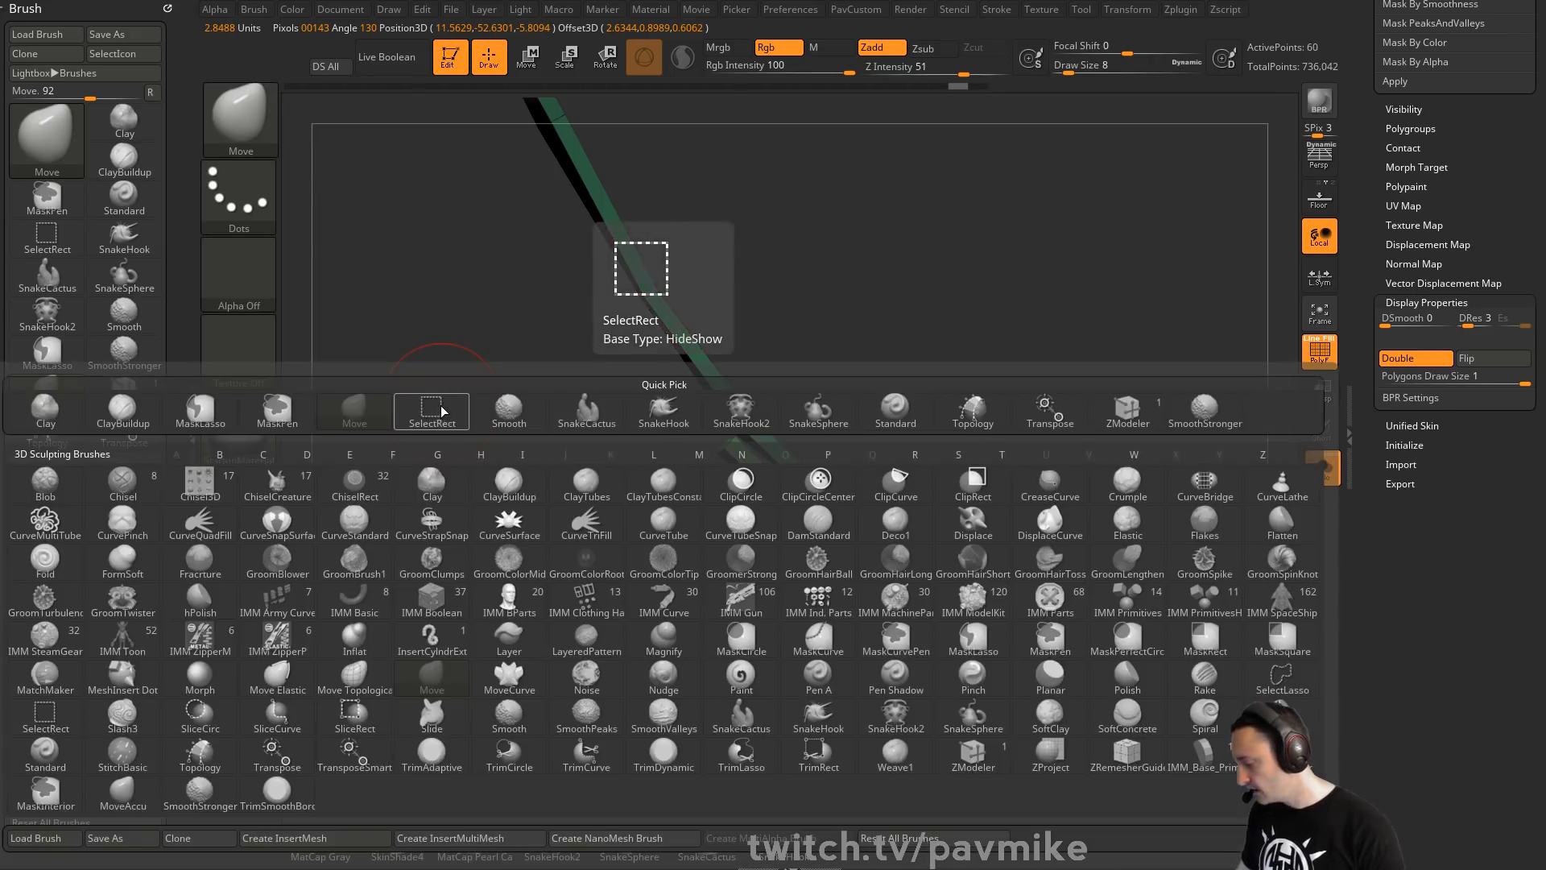
key(m)
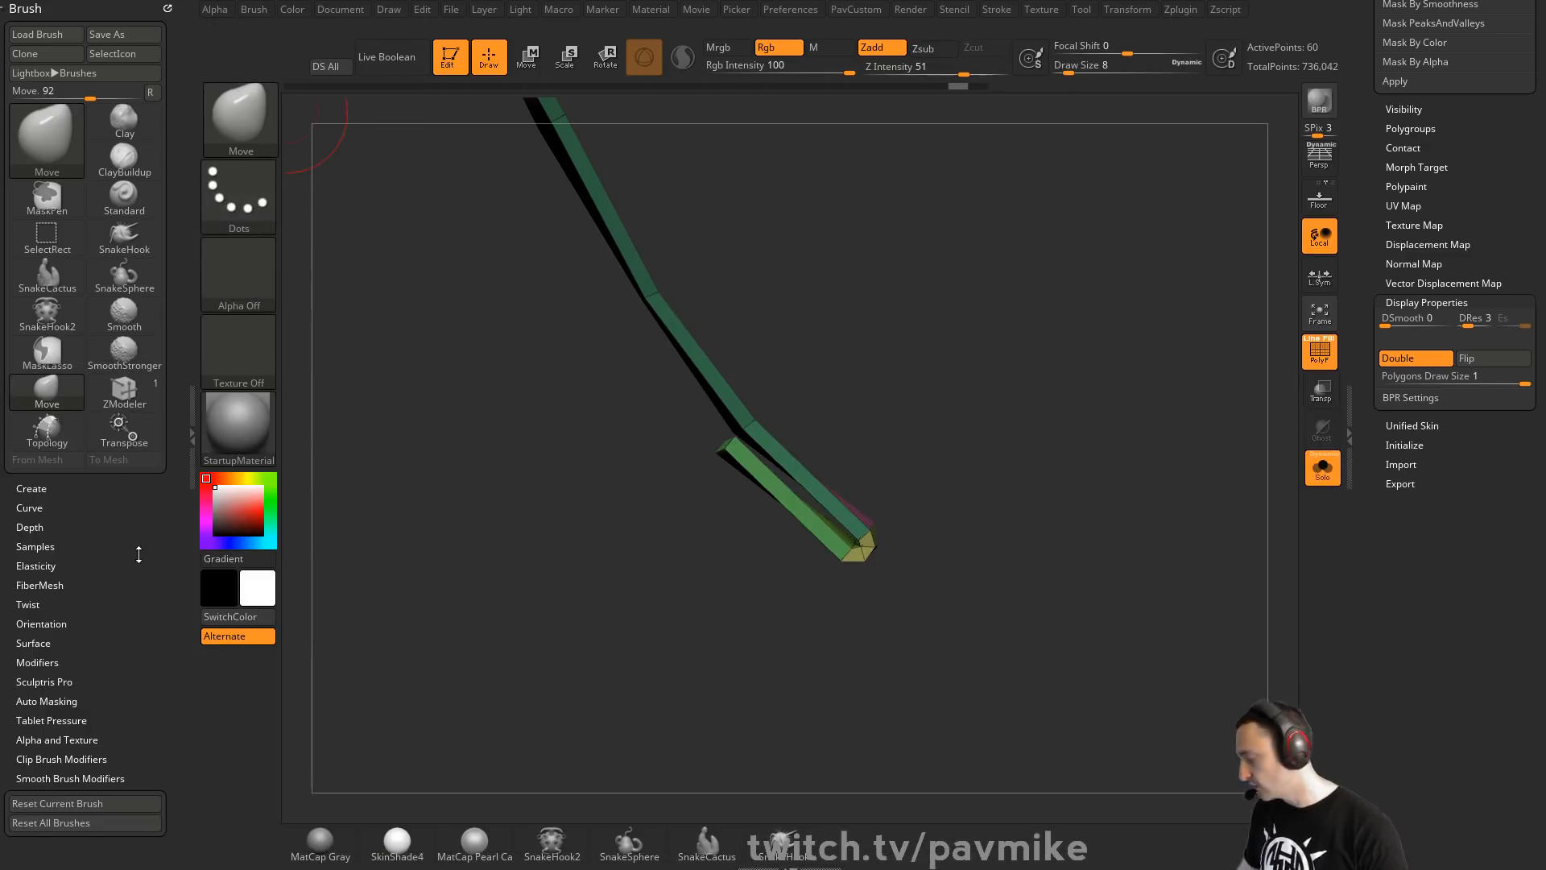
click(48, 701)
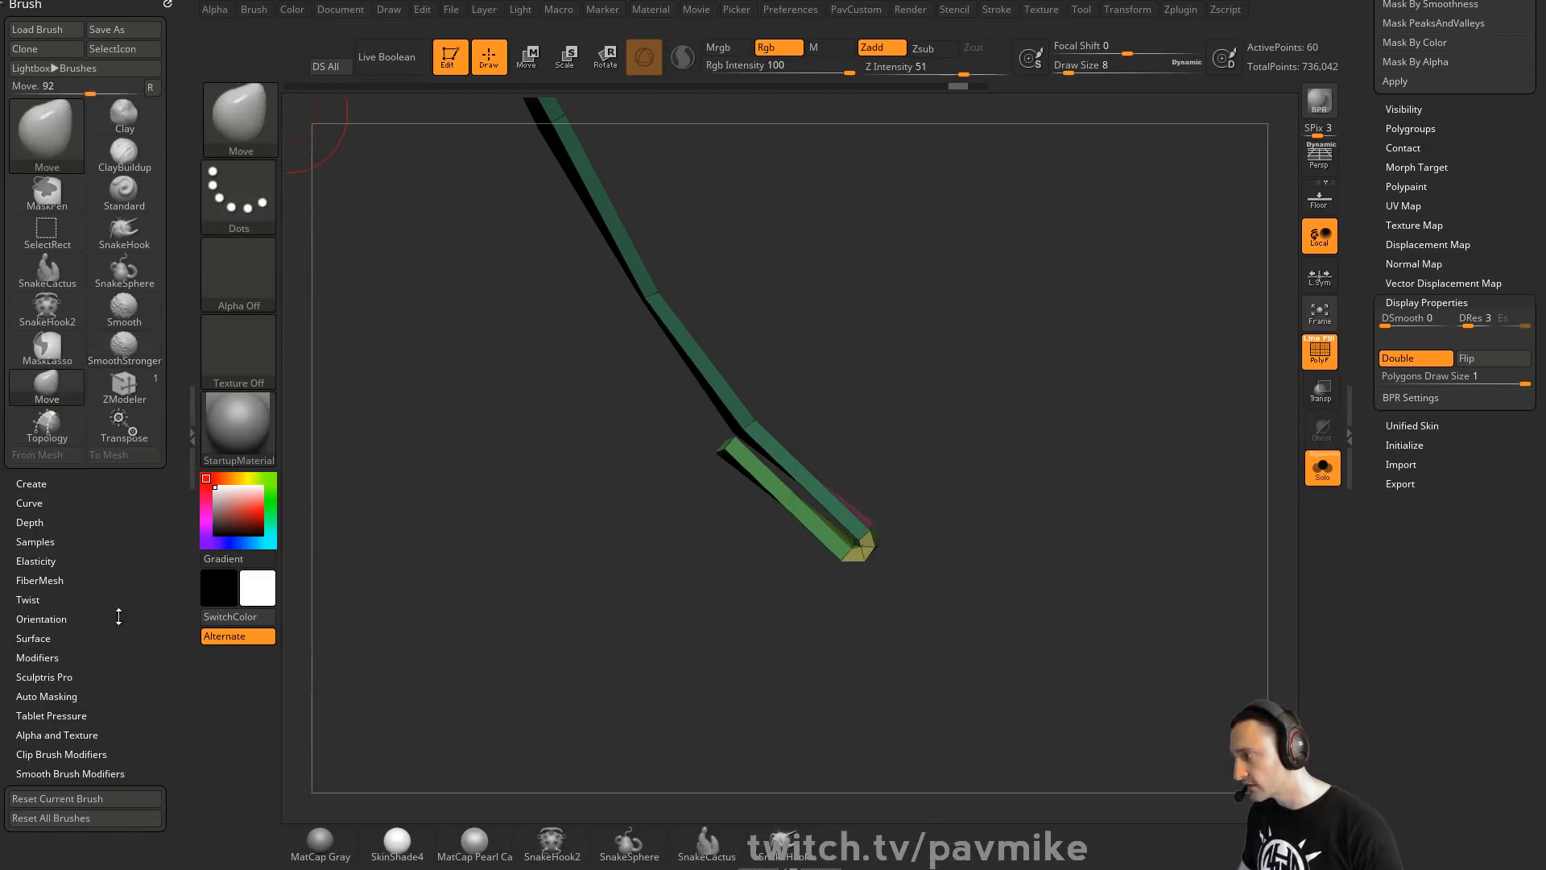
drag(101, 614, 99, 393)
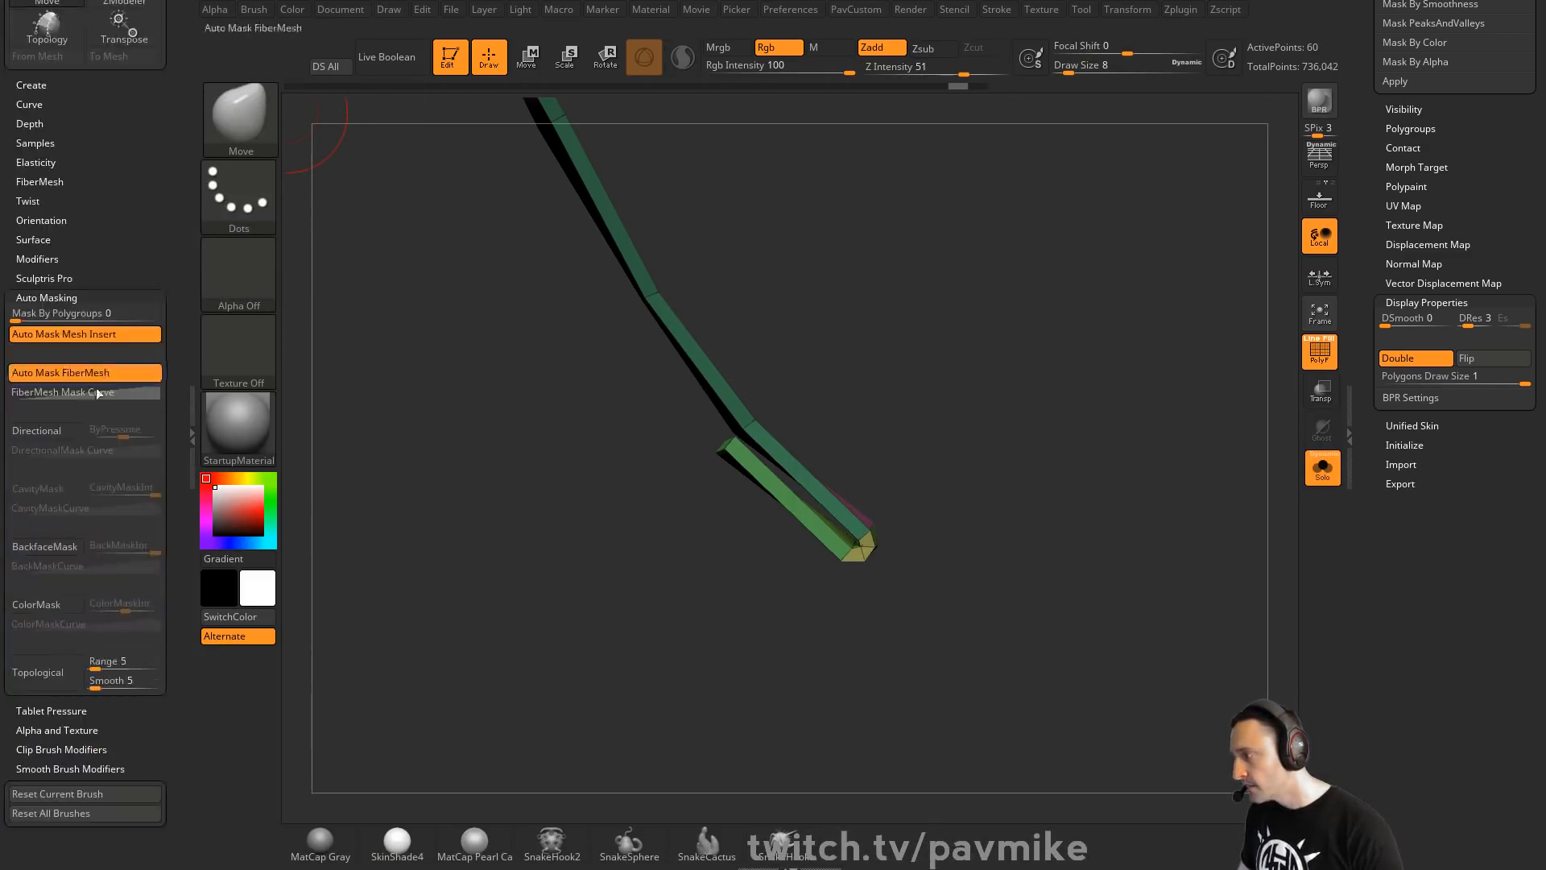
click(54, 666)
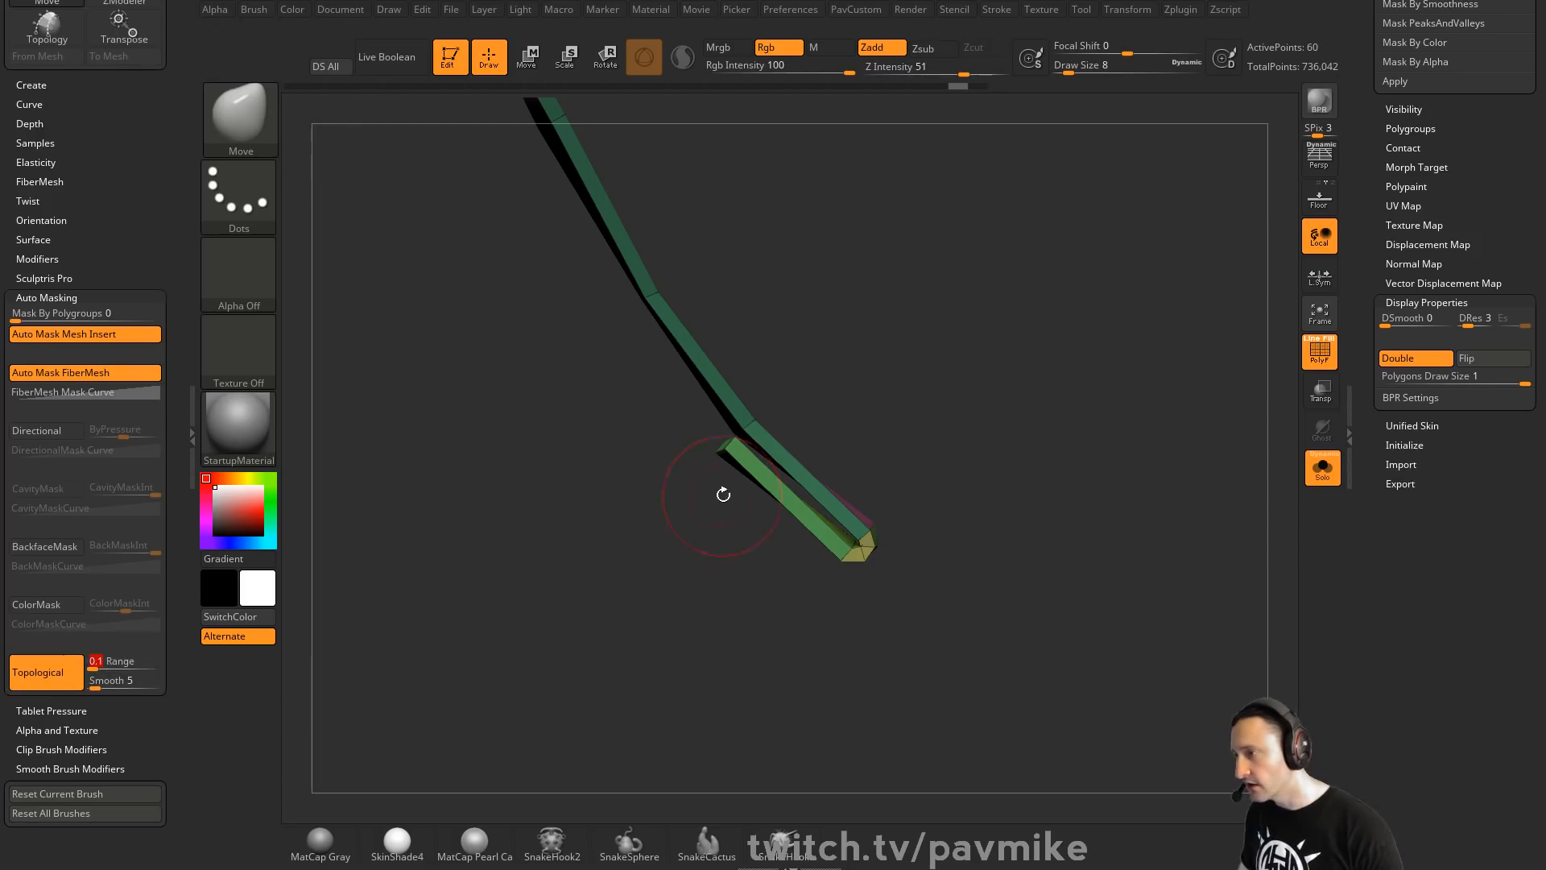
Move the folded tab's free end closer to the strip at draw size 17, and reduce the draw size to 1
key(s)
drag(720, 493, 730, 491)
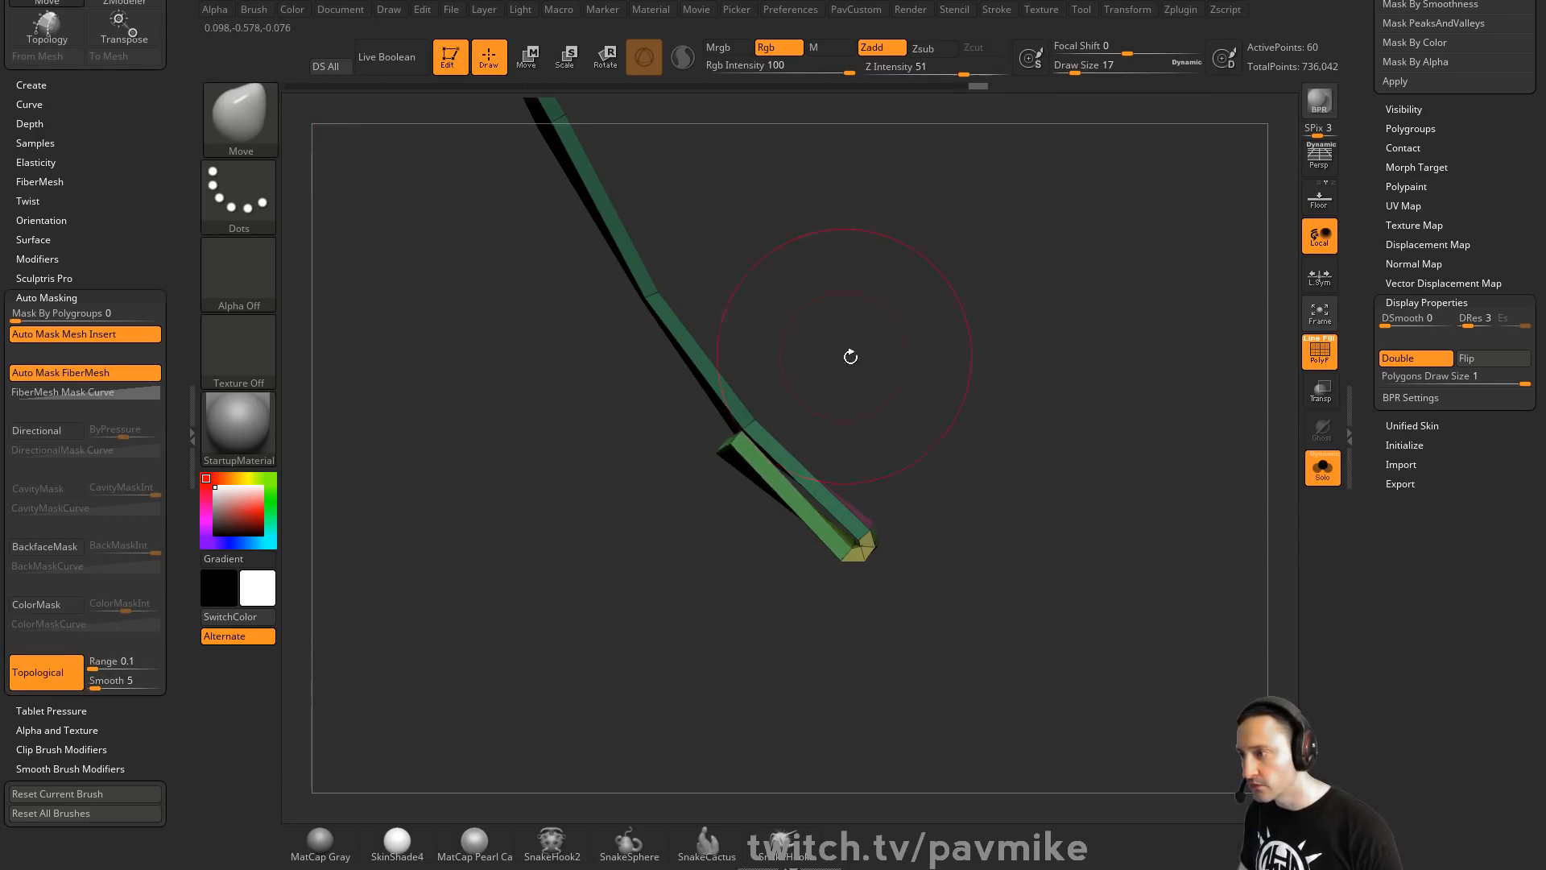
drag(850, 357, 742, 476)
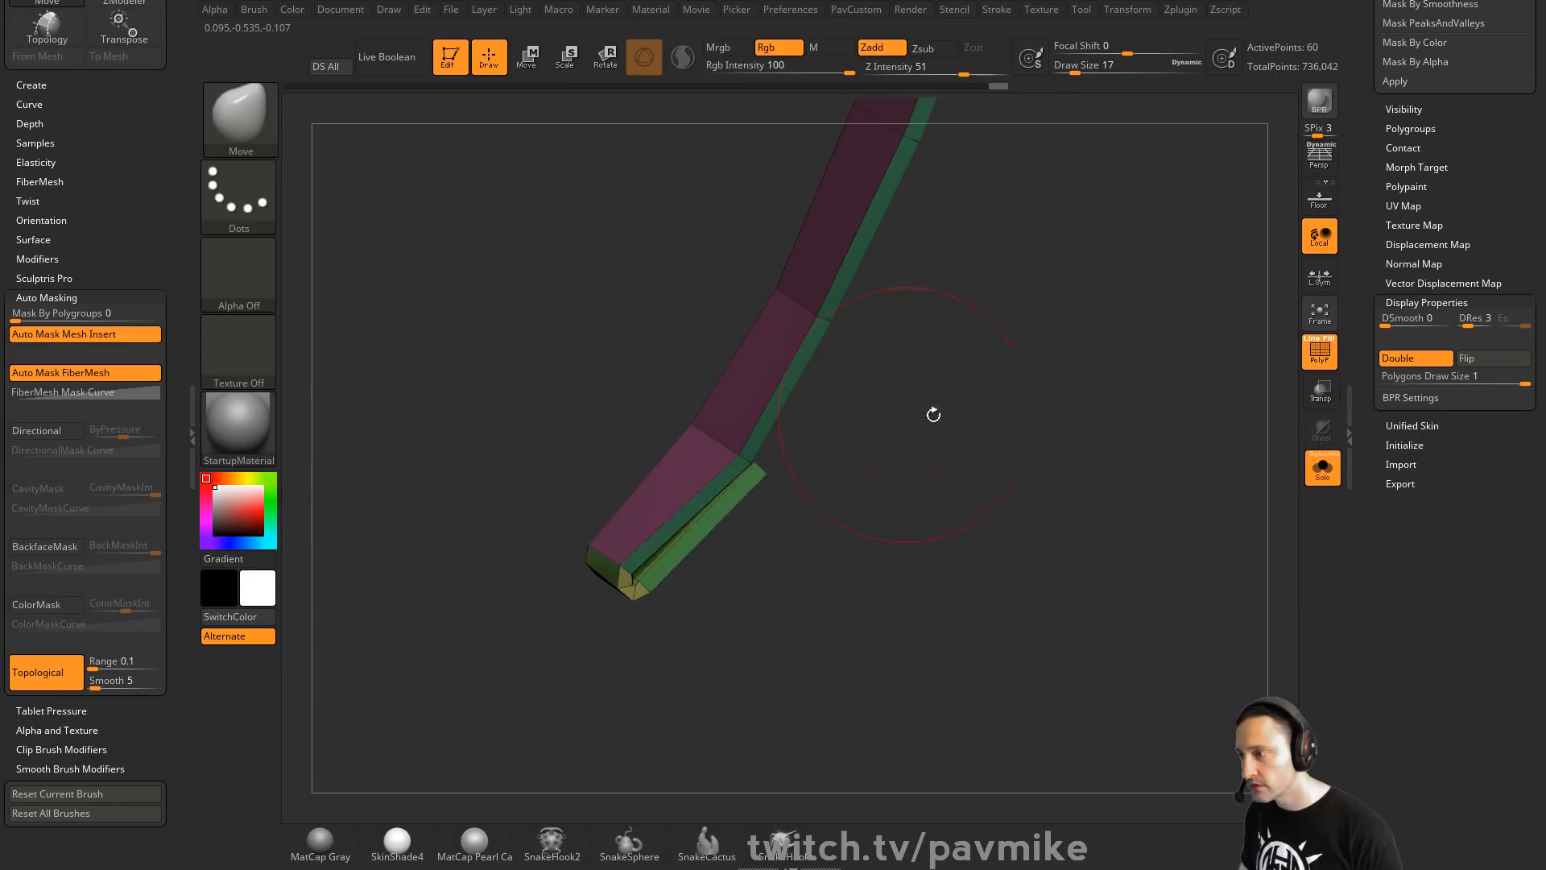
mouse_move(933, 415)
mouse_down()
mouse_move(969, 511)
mouse_move(1021, 435)
mouse_move(1039, 467)
mouse_up()
key(s)
drag(1022, 462, 1061, 426)
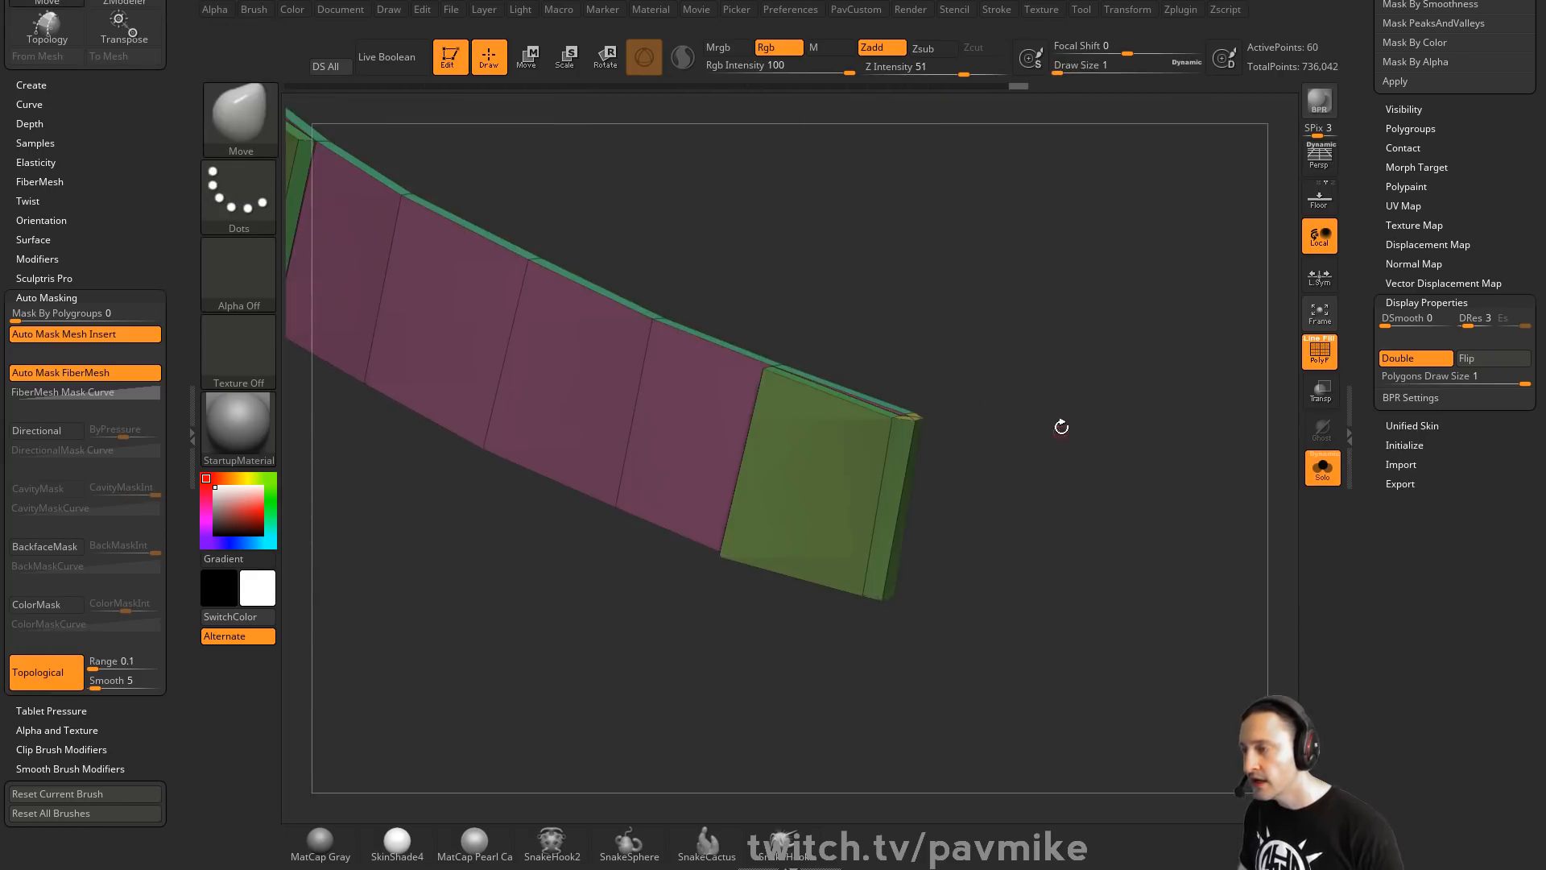
Merge the strip into one polygroup and regroup its faces with Groups By Normals
key(space)
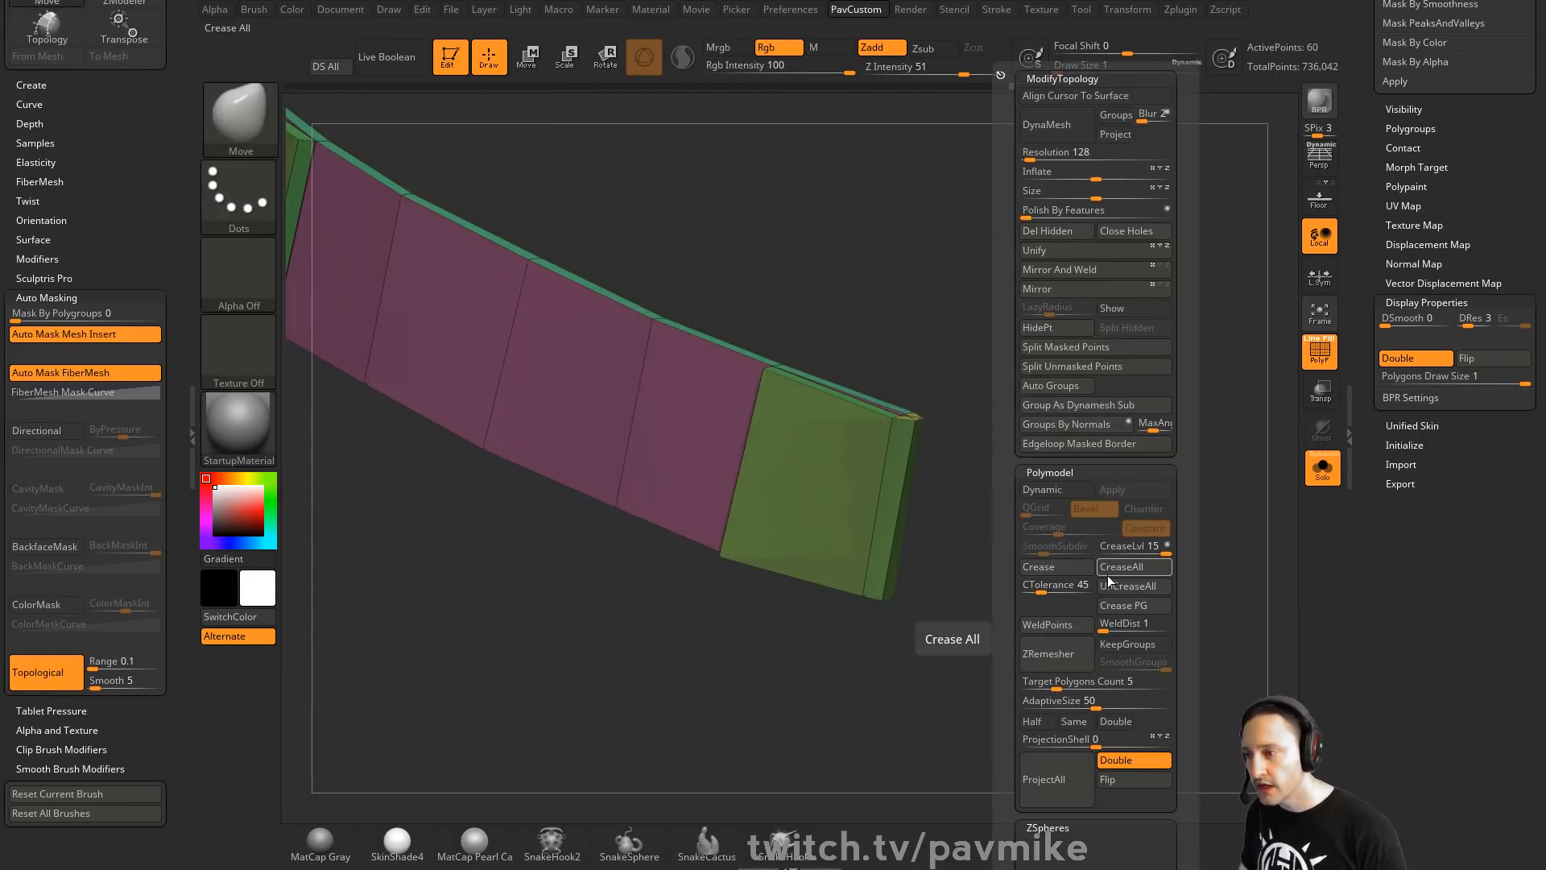
drag(972, 361, 935, 486)
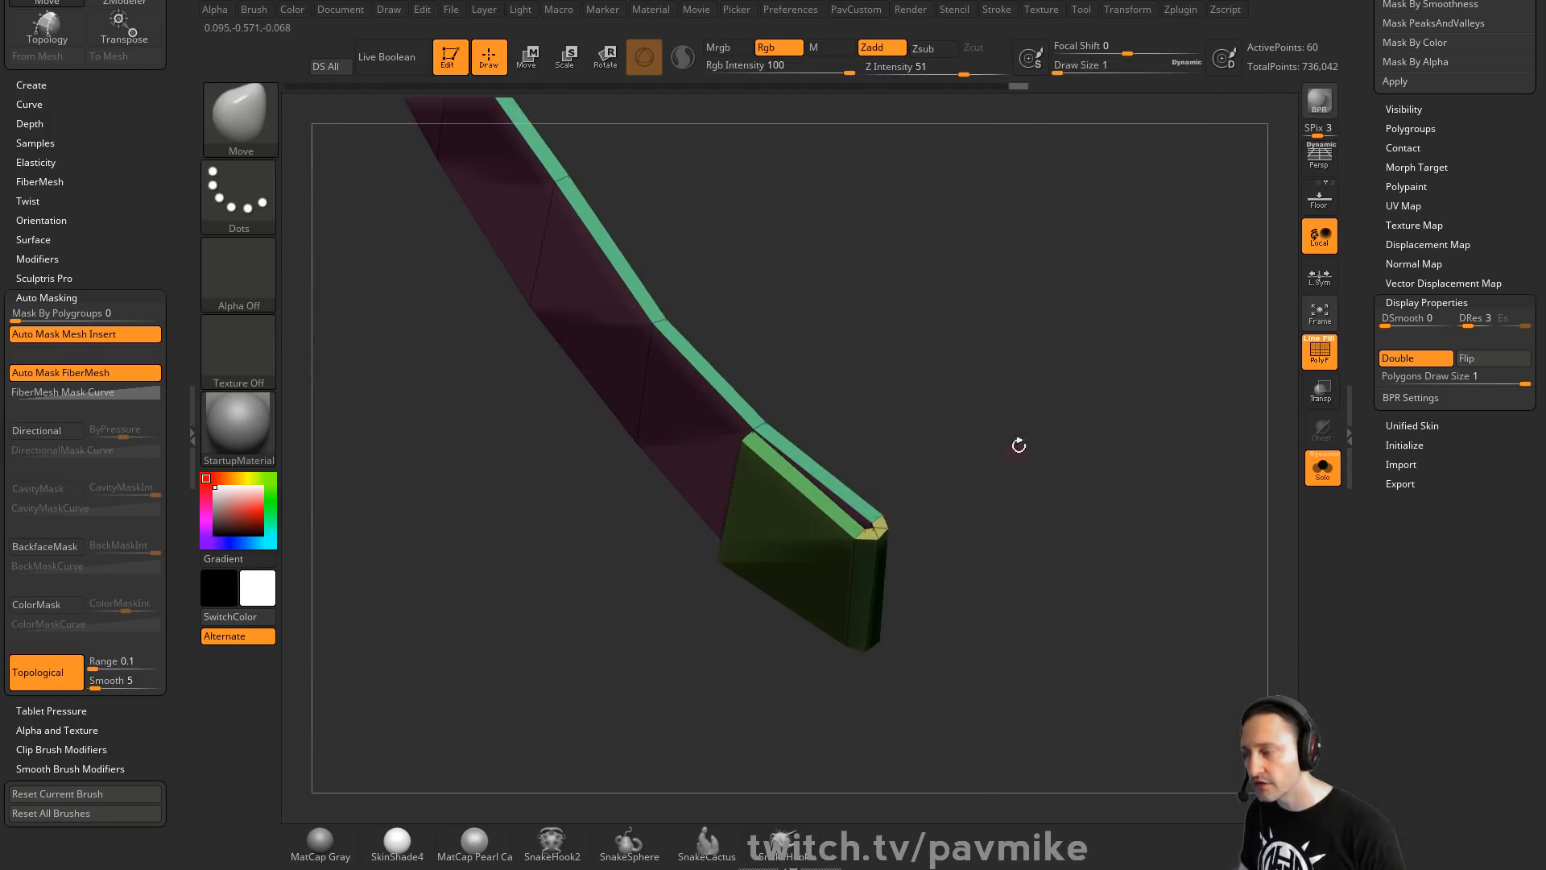
key(ctrl+w)
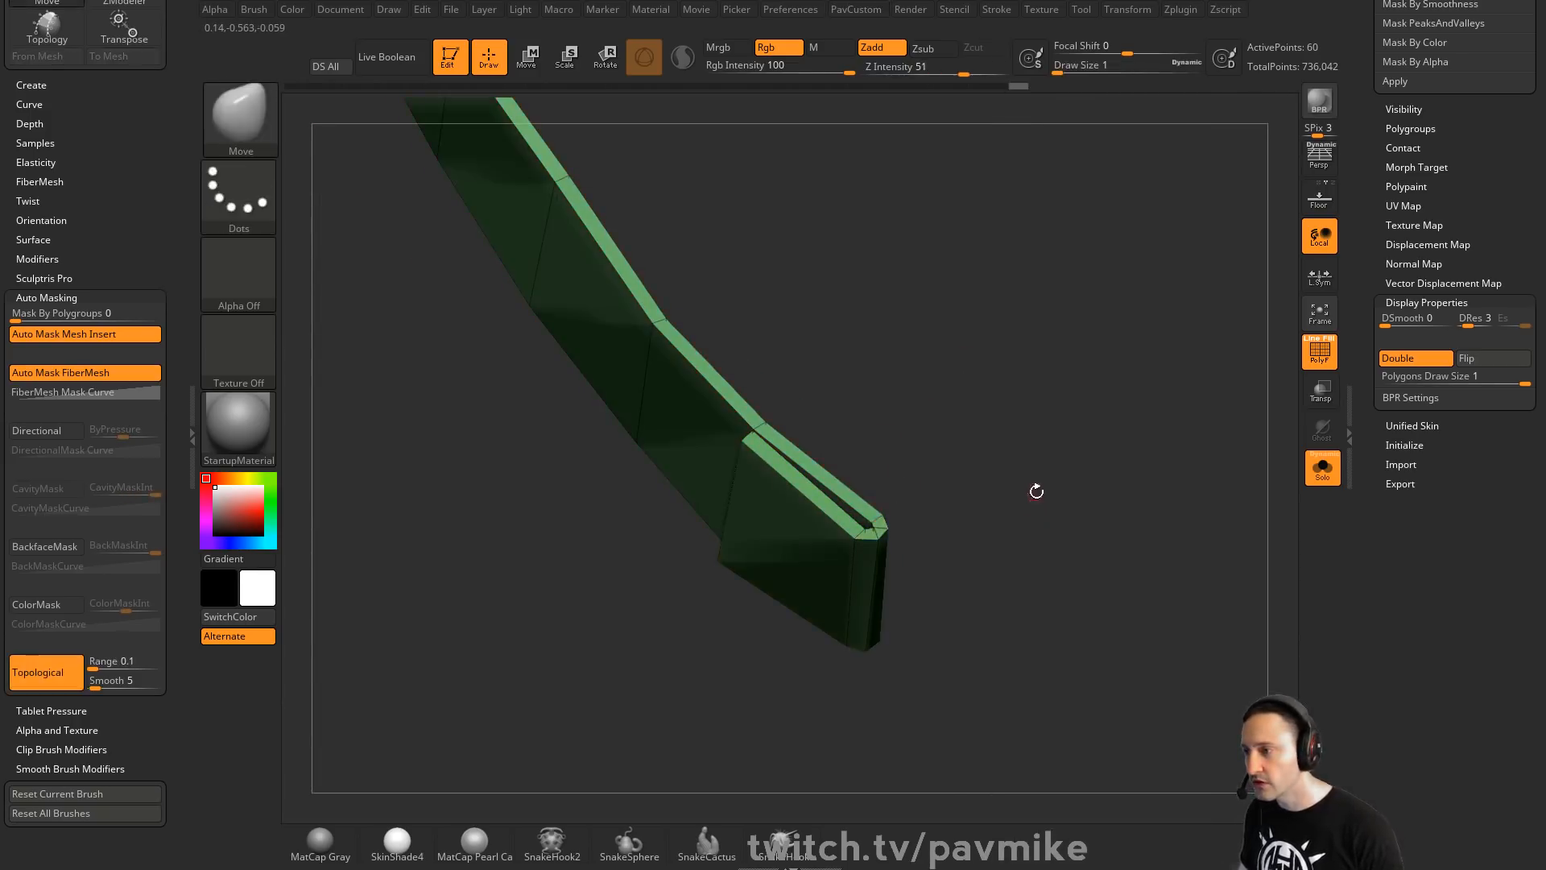
key(space)
click(1020, 441)
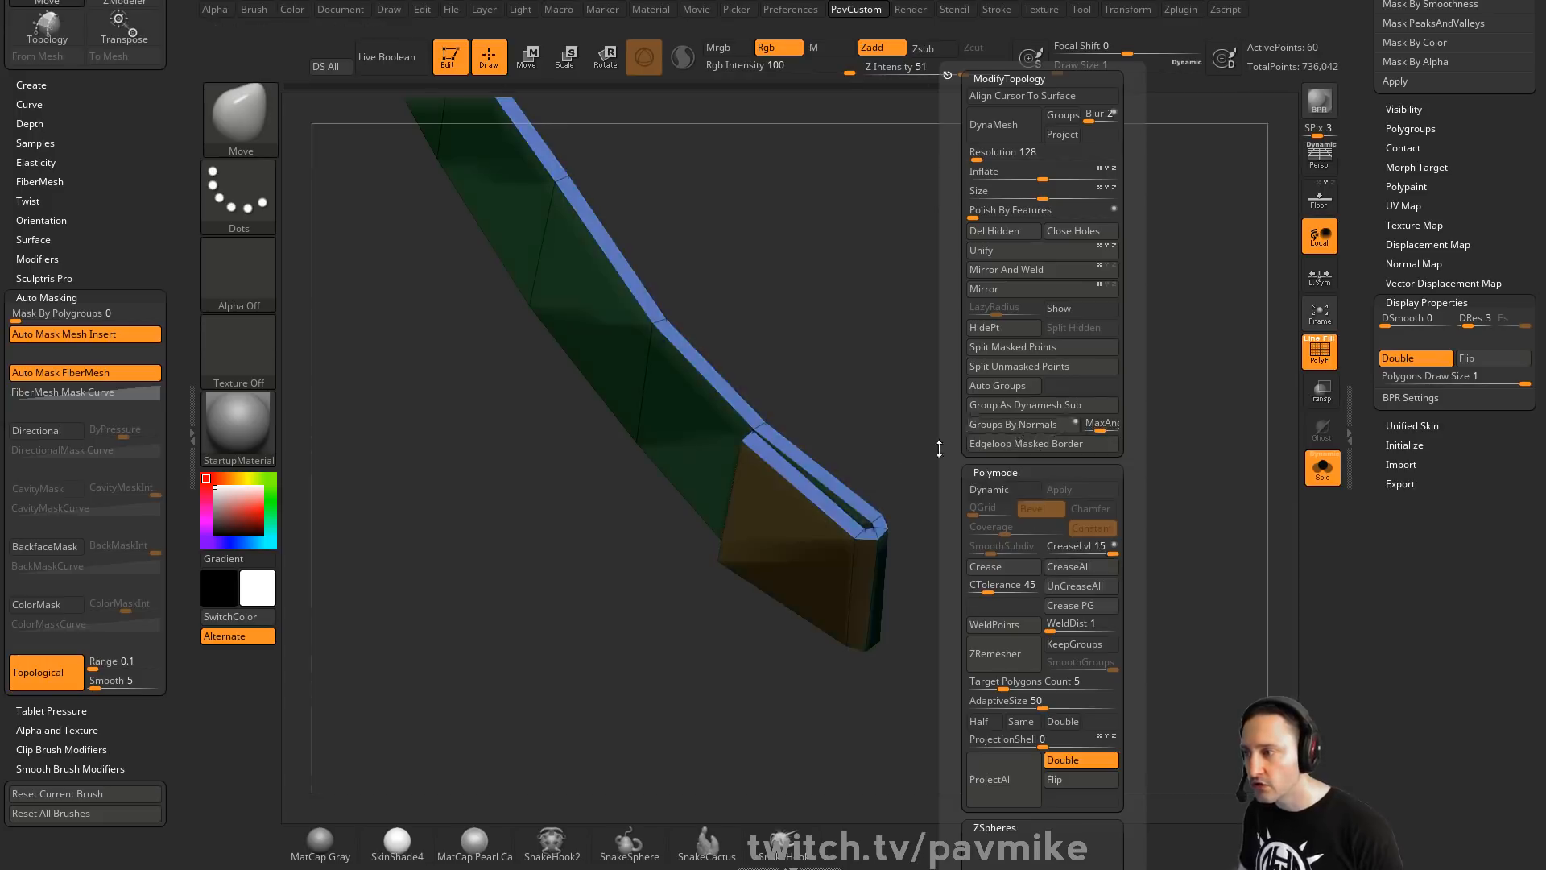
drag(925, 521, 805, 441)
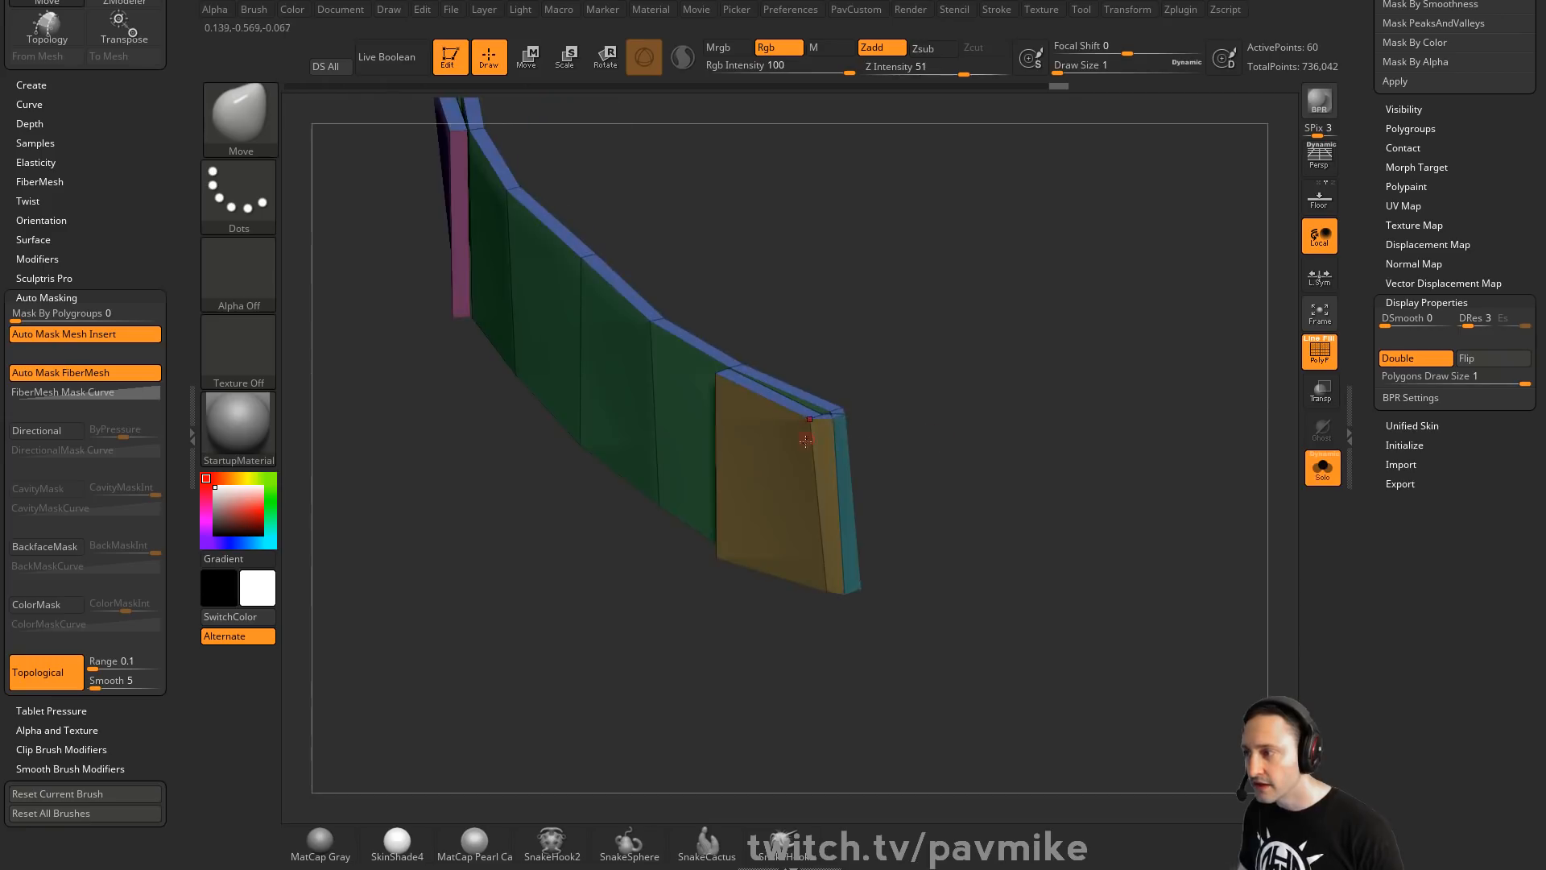
Assign the whole strip to a single polygroup and set the selection brush to SelectLasso
drag(966, 445, 1001, 480)
key(3)
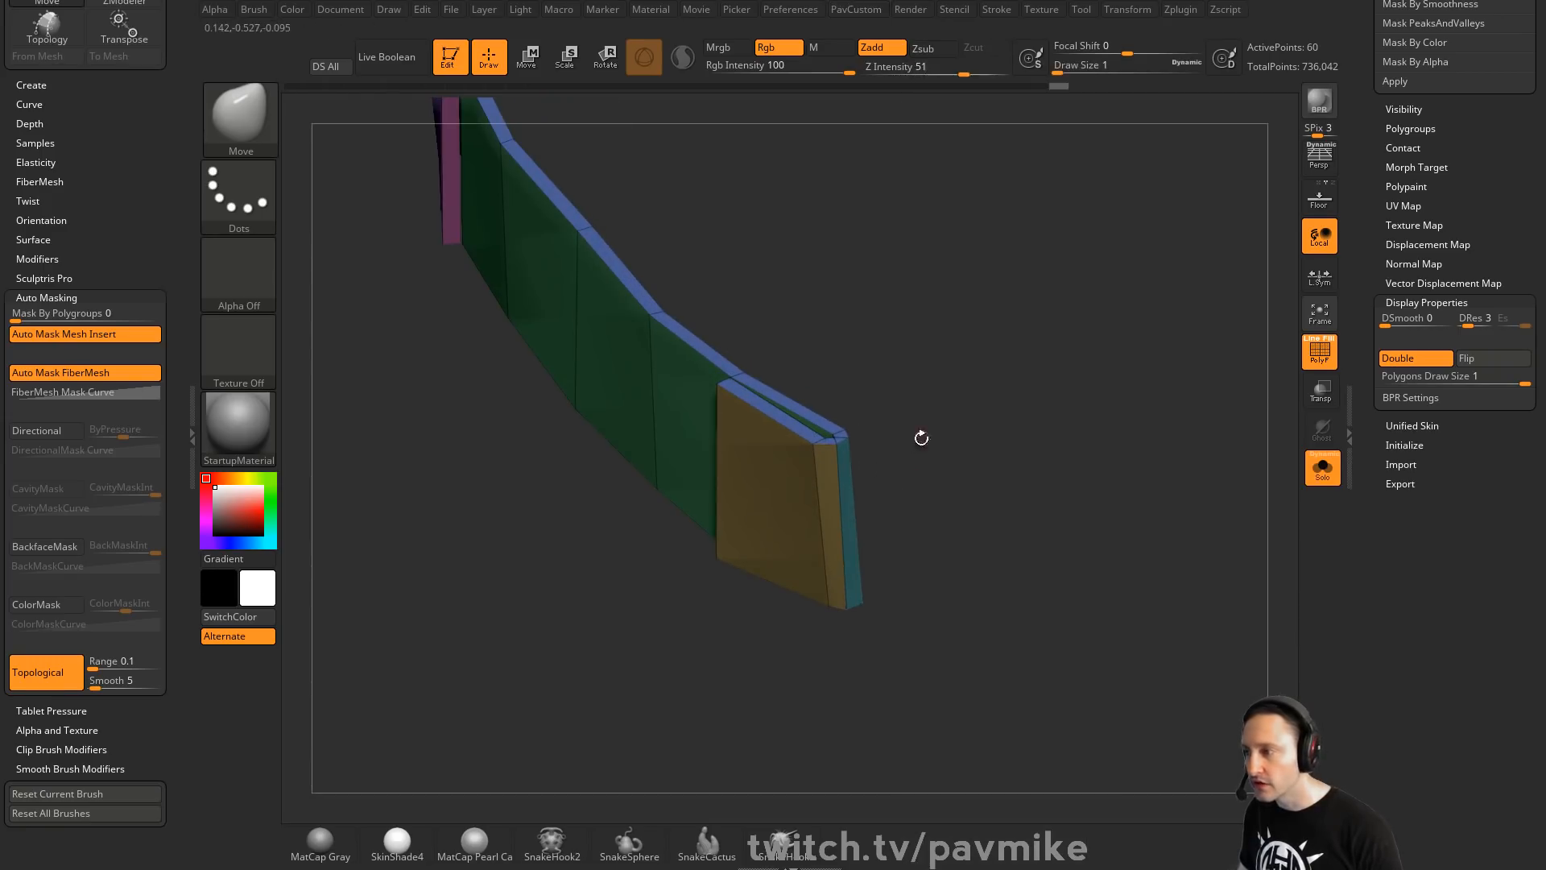
key(ctrl+shift)
ctrl+shift+click(259, 133)
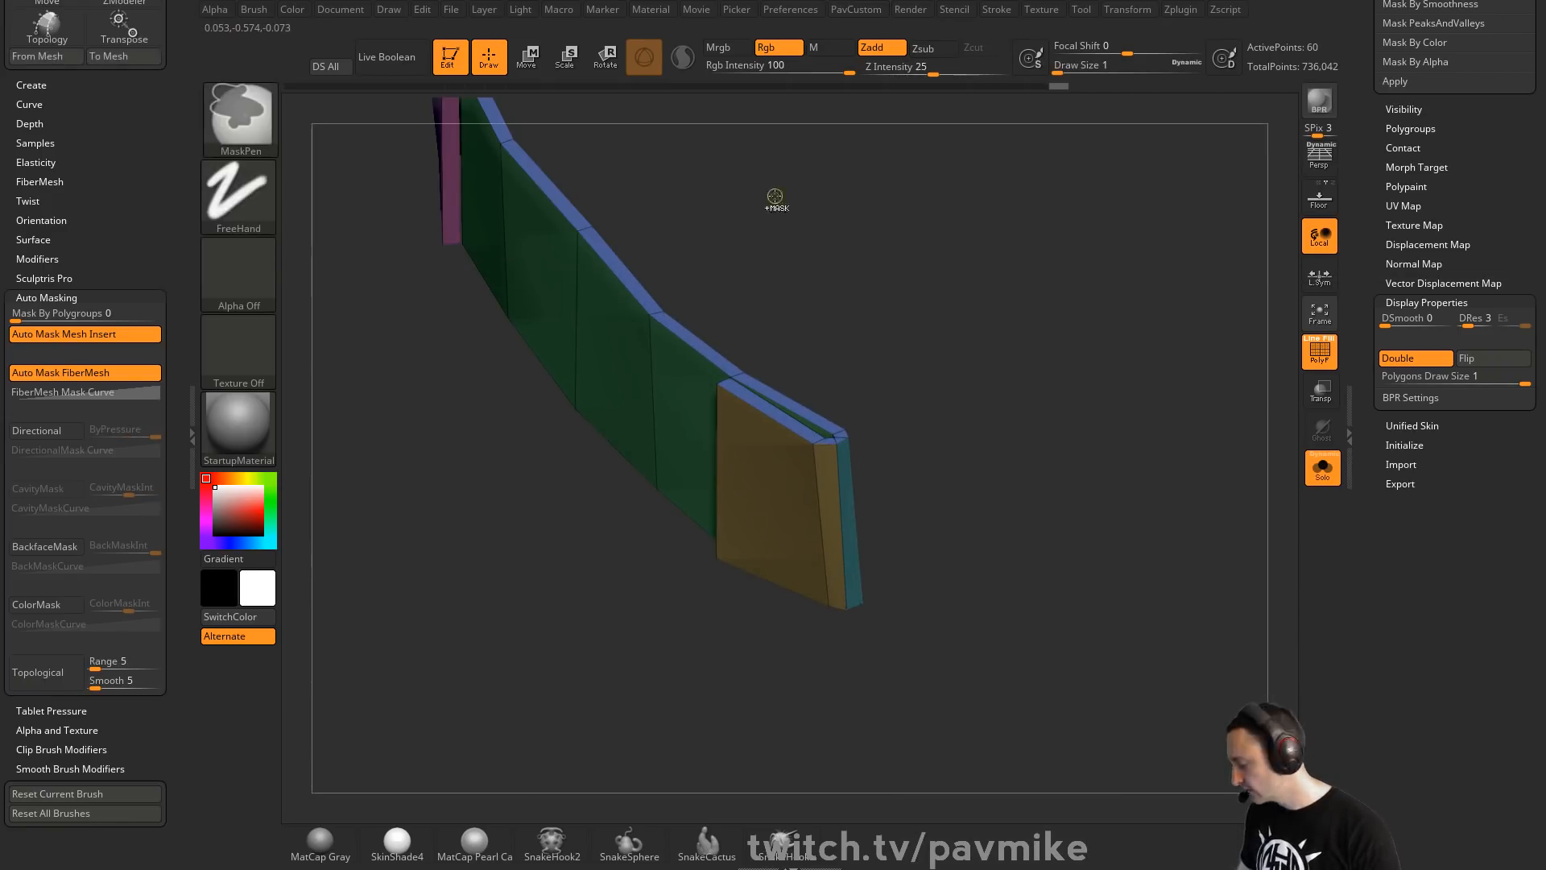
key(ctrl+w)
ctrl+shift+click(239, 117)
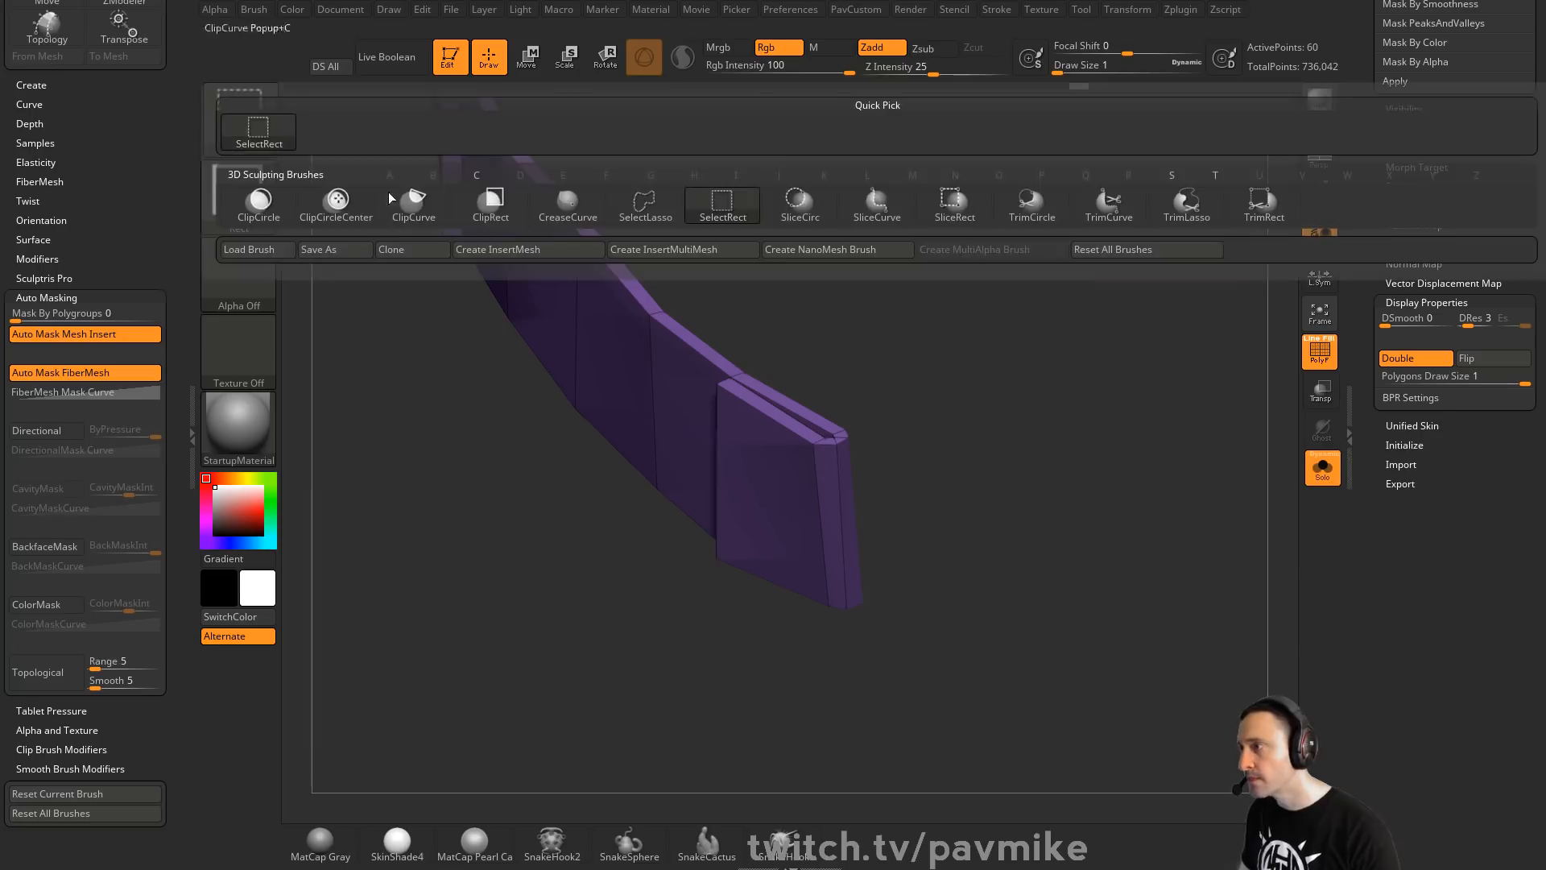
ctrl+shift+click(645, 205)
drag(931, 346, 915, 383)
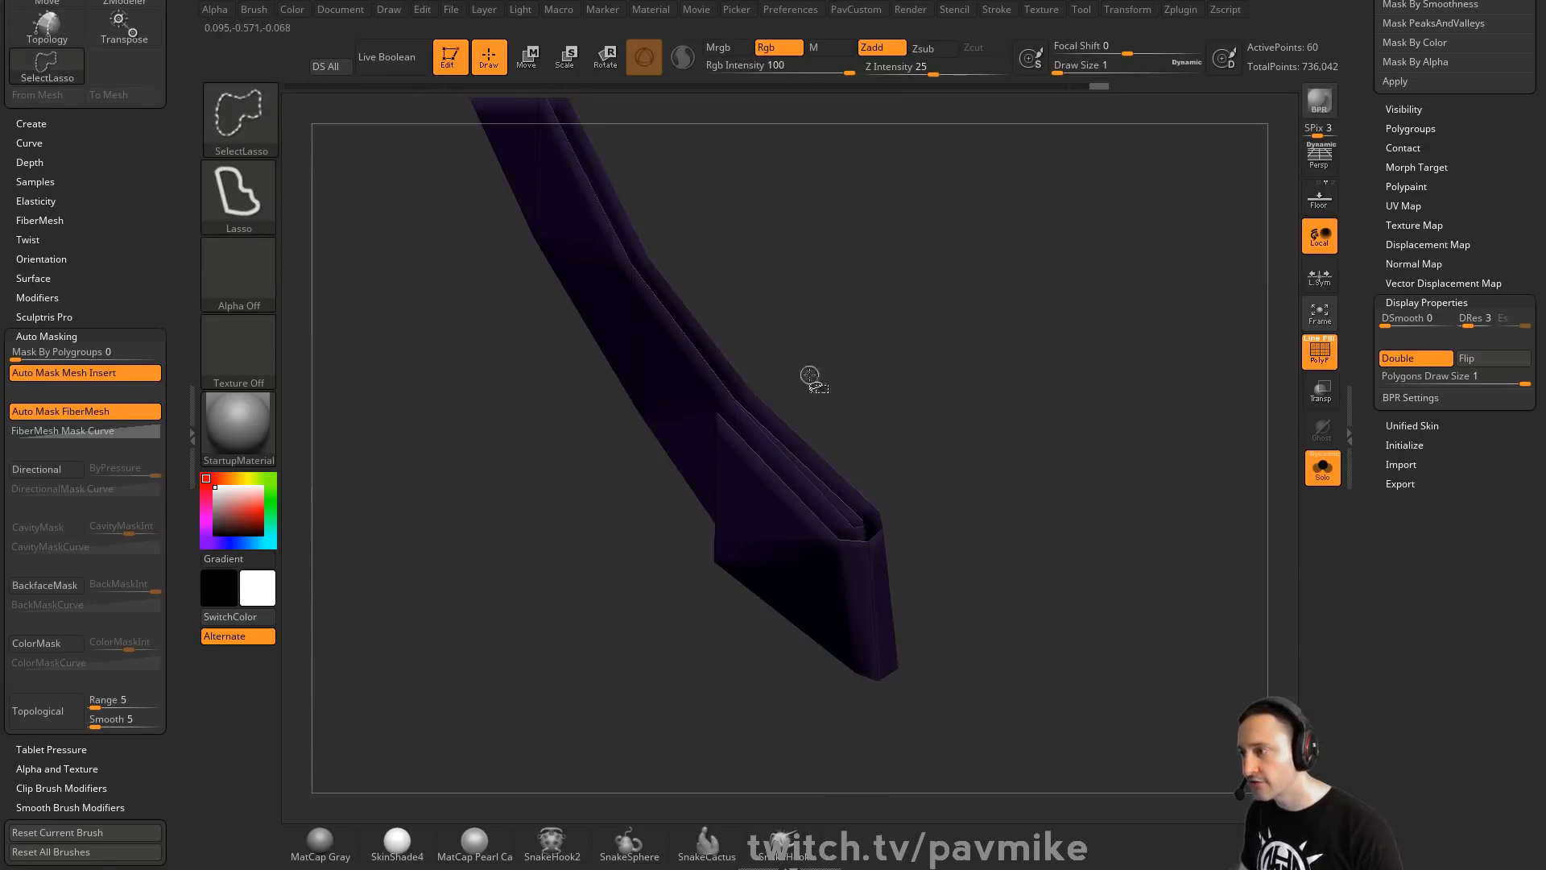
mouse_move(770, 355)
mouse_down()
mouse_move(949, 293)
mouse_move(1097, 338)
mouse_move(1049, 228)
mouse_move(897, 299)
mouse_move(1036, 432)
mouse_up()
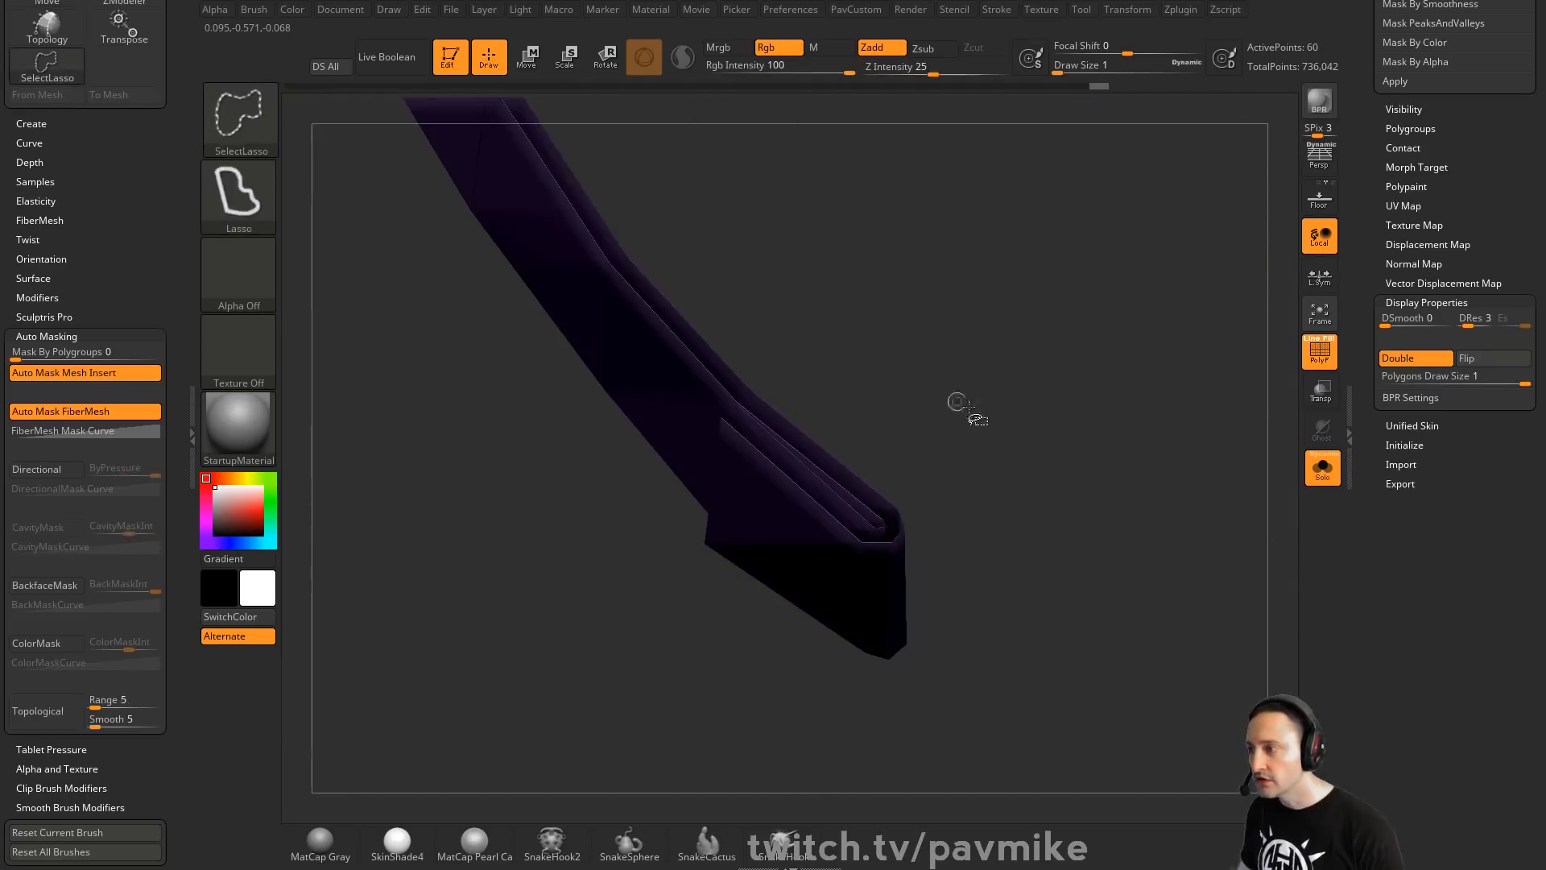
Isolate the strip's narrow thickness faces, assign them a polygroup separate from the broad faces, and show the whole strip again
drag(920, 329, 1002, 319)
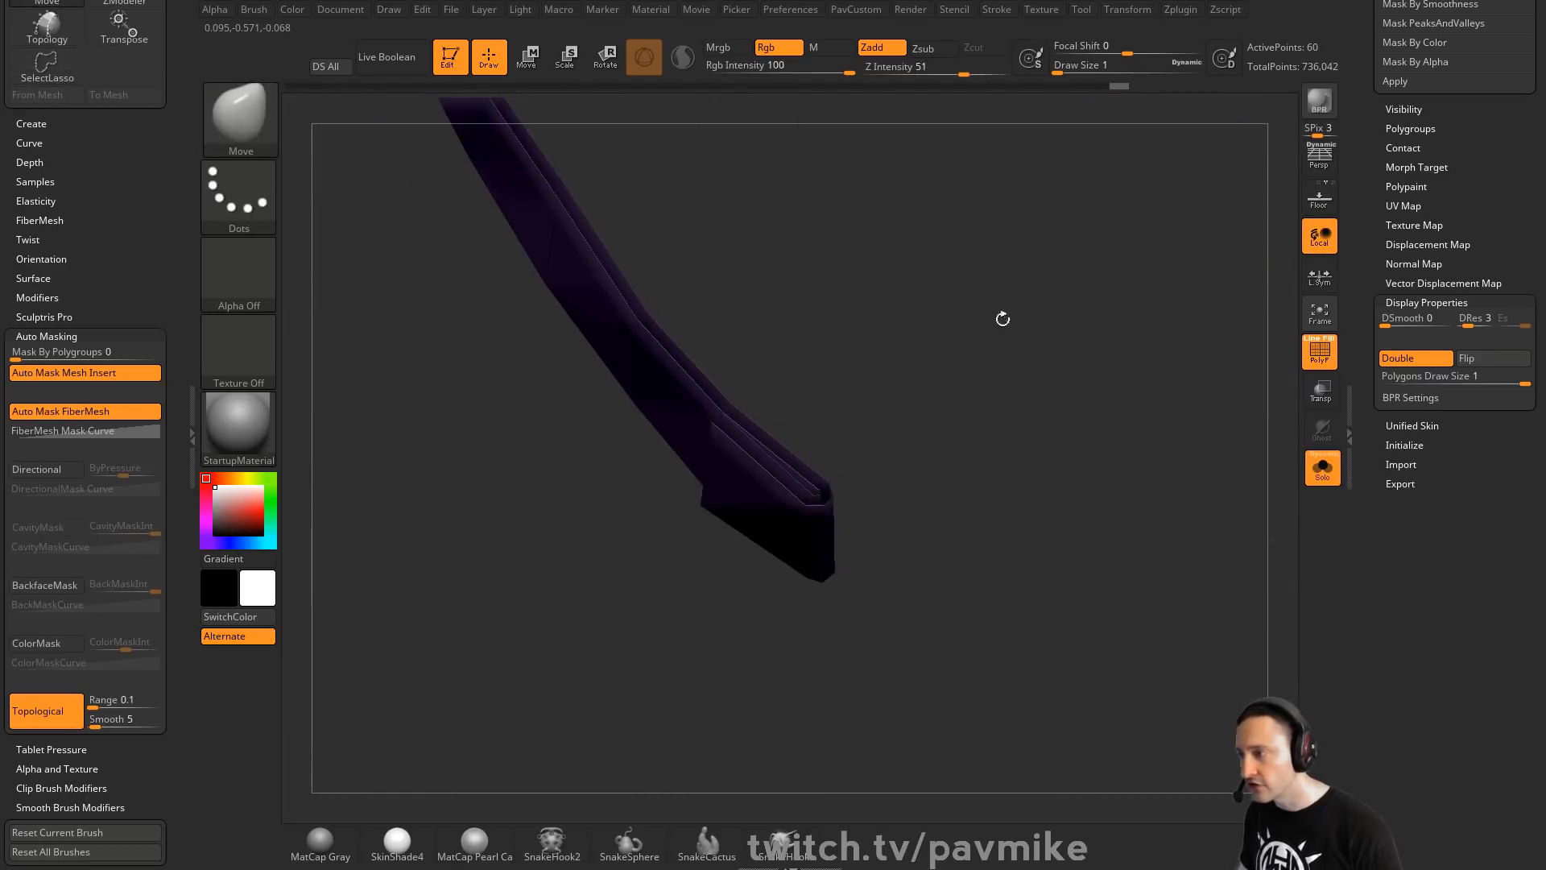
key(2)
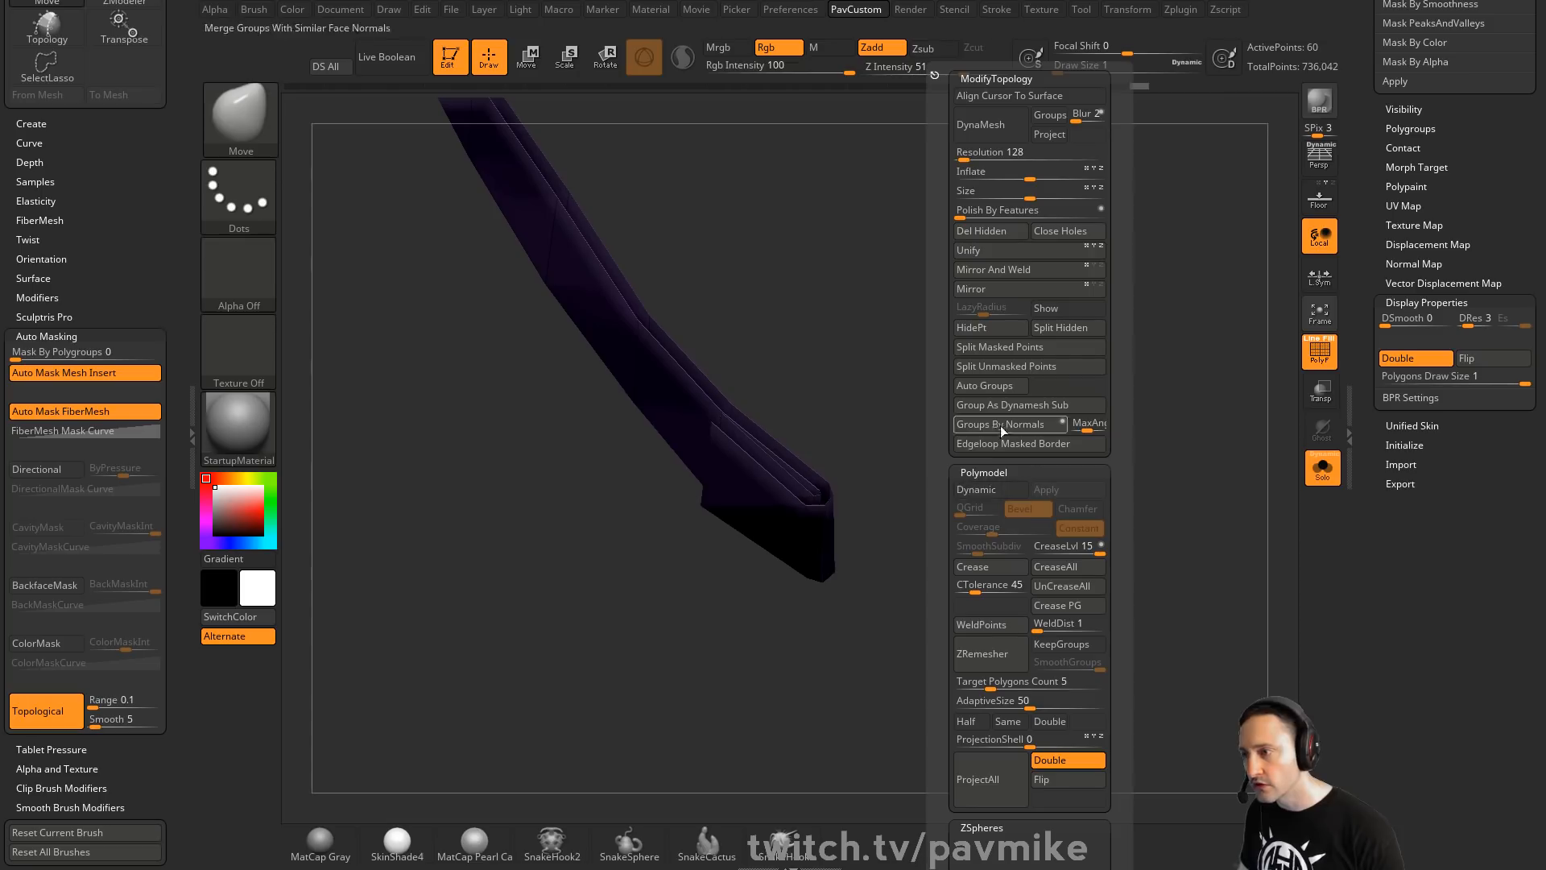
click(1003, 385)
key(f)
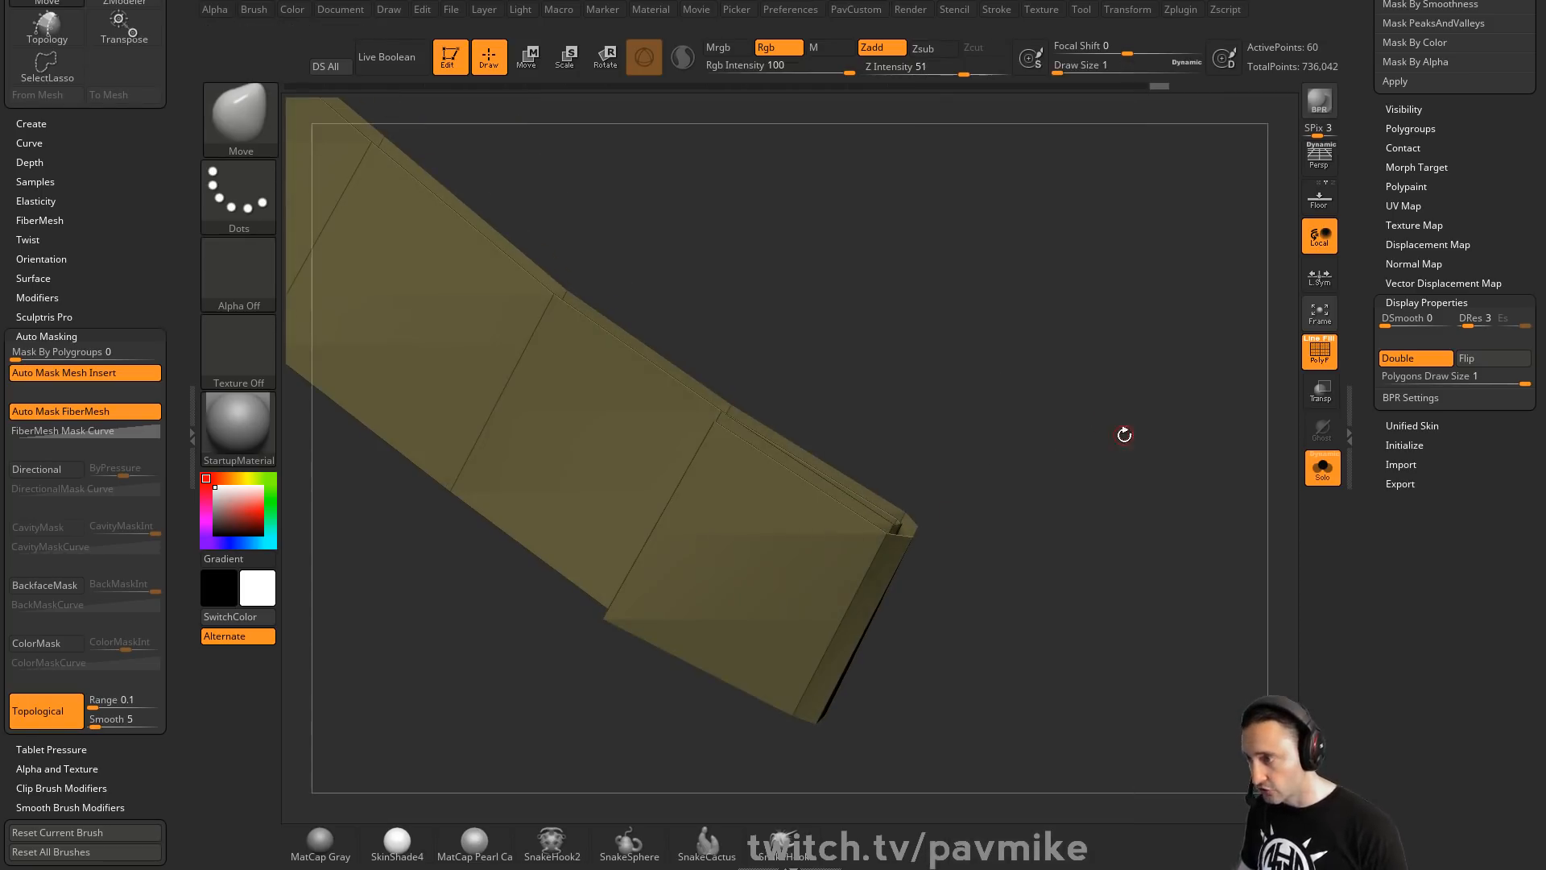
key(ctrl+shift)
ctrl+shift+click(1117, 435)
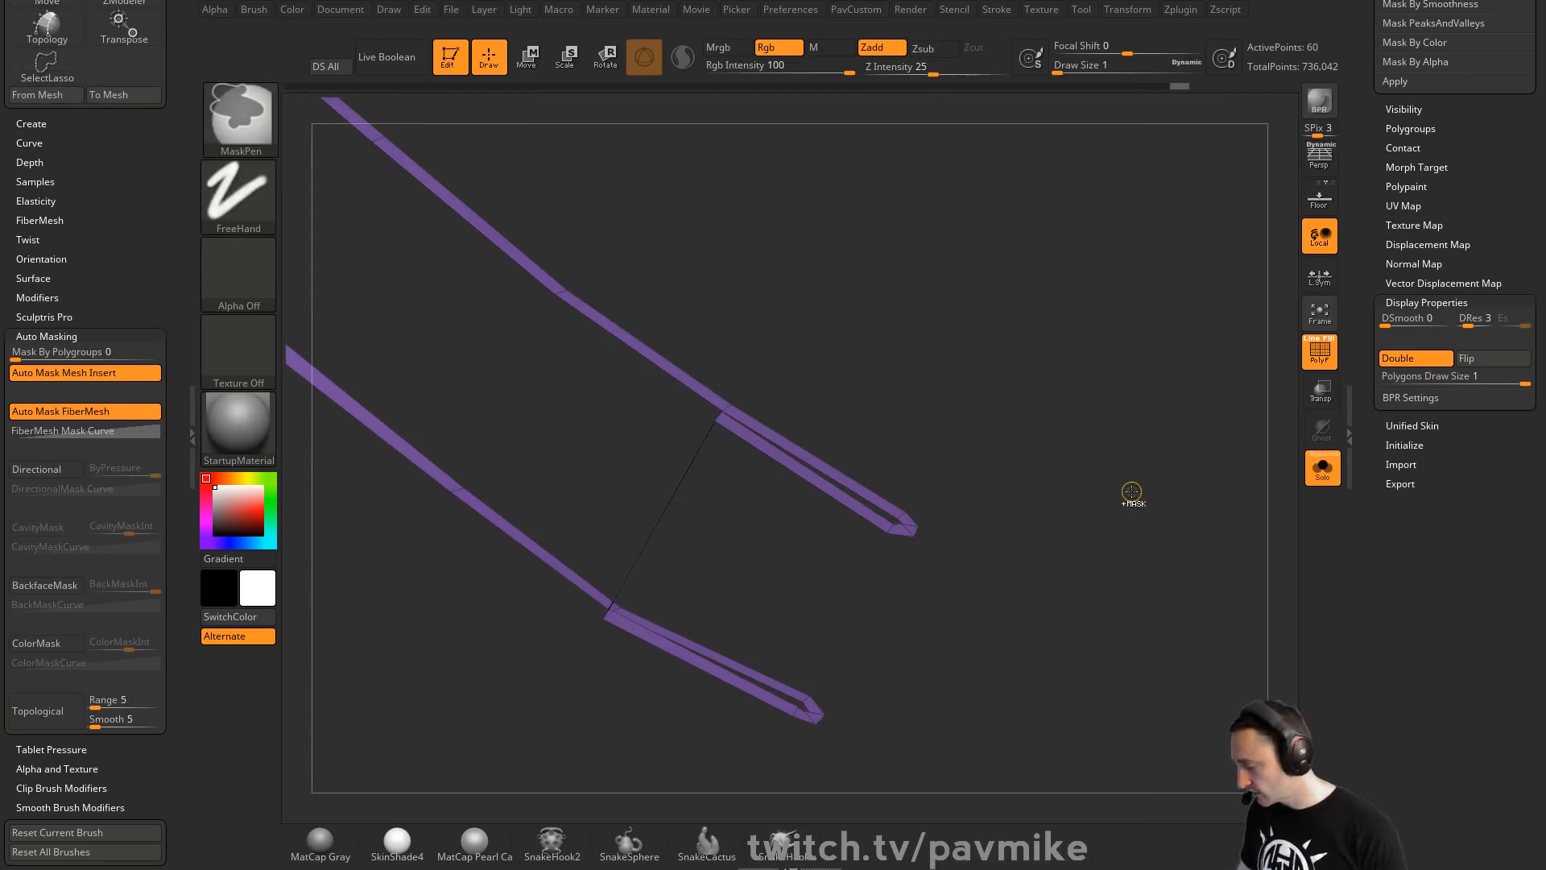
ctrl+shift+click(1017, 449)
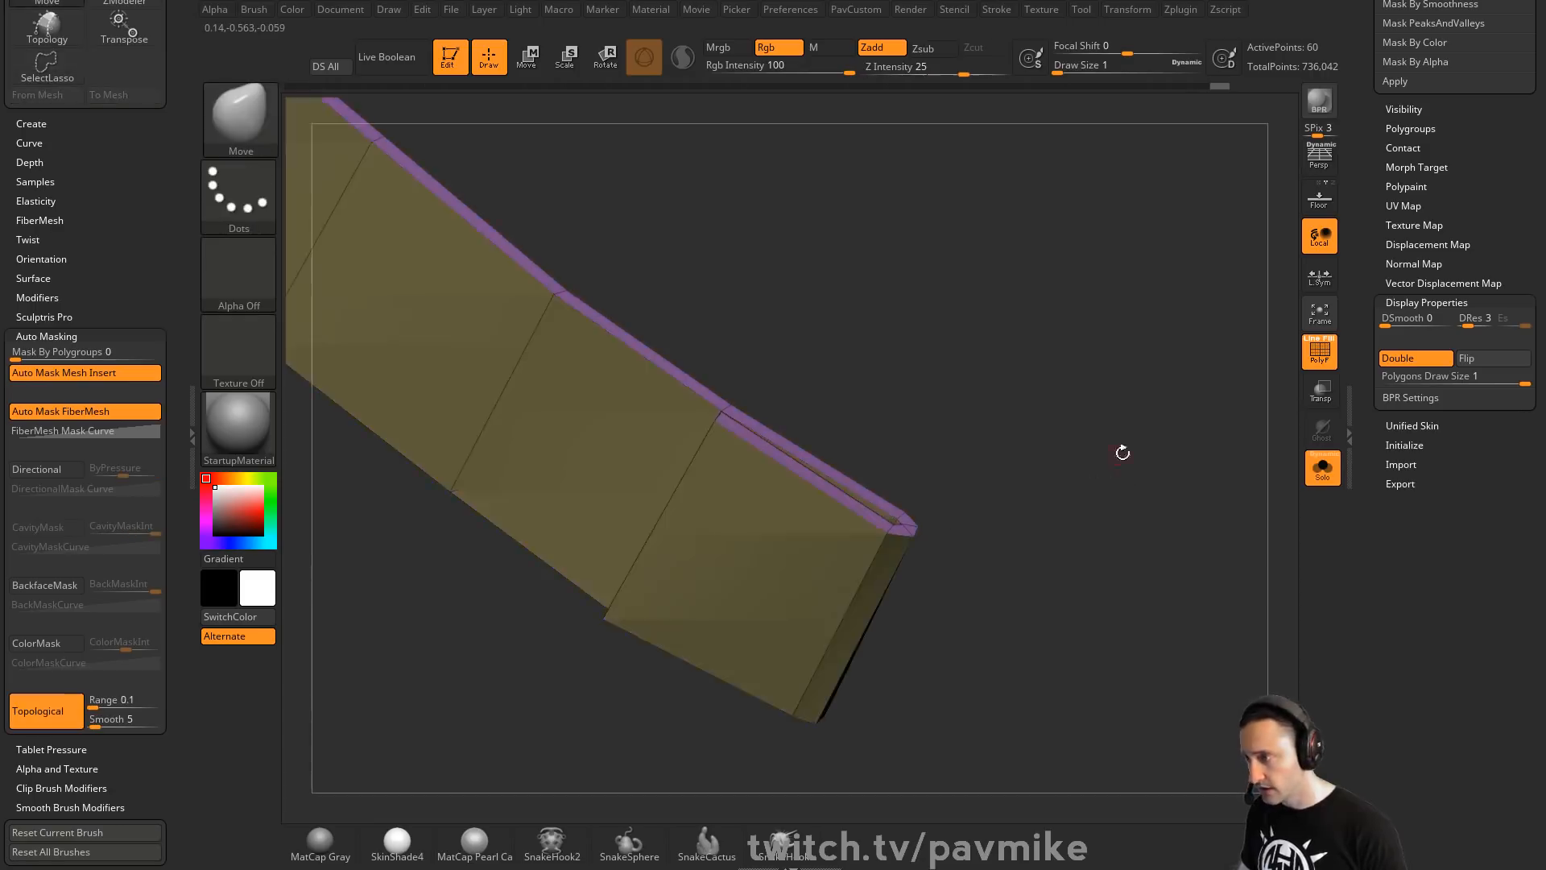
drag(1108, 518, 738, 449)
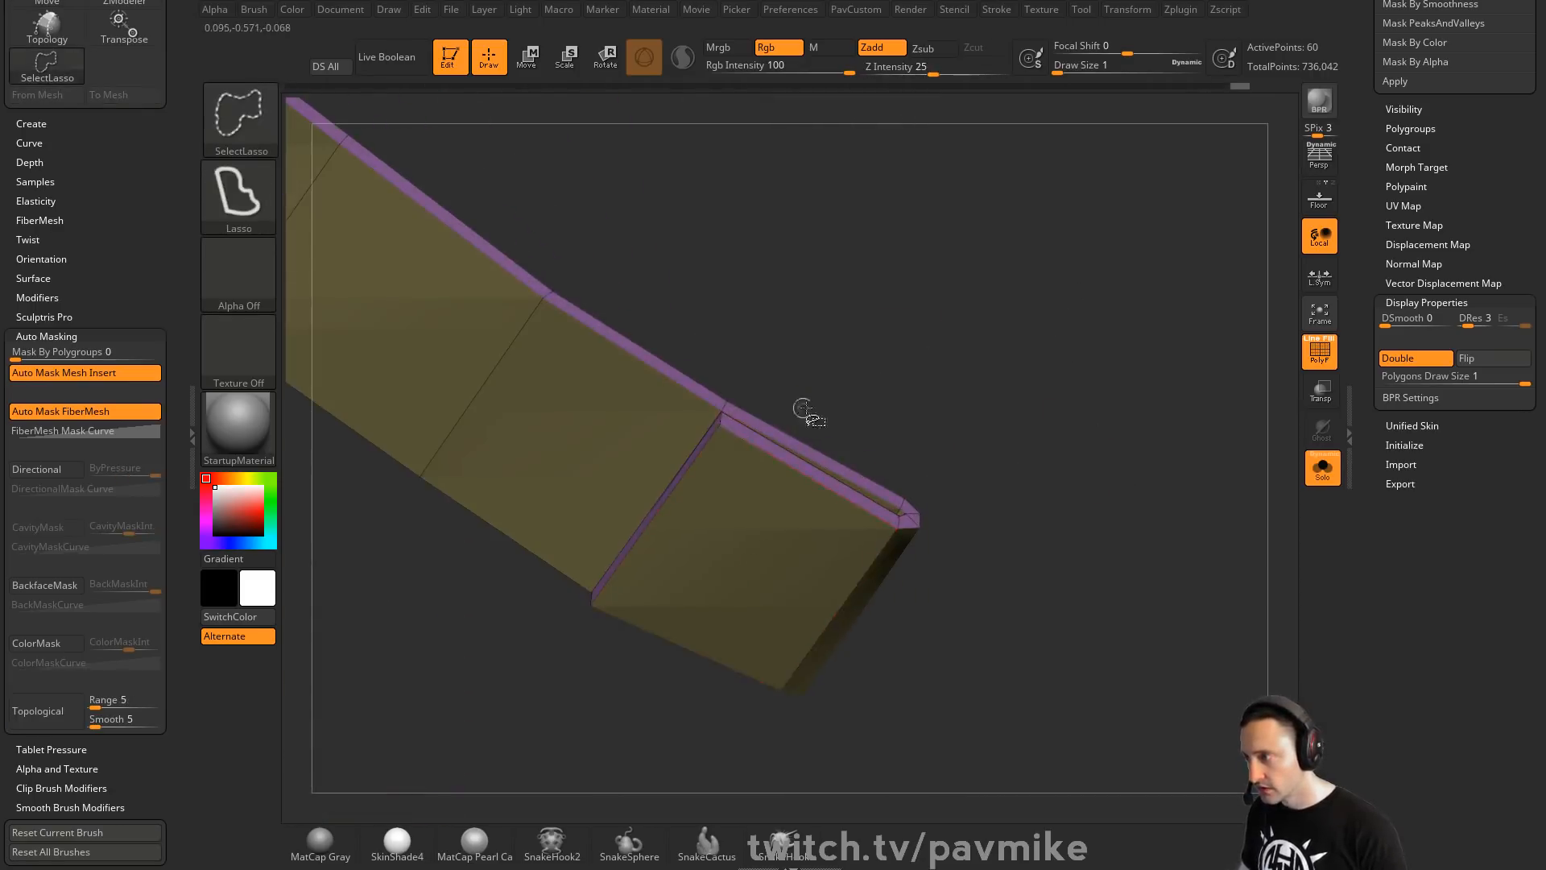
Switch to the ZModeler brush and turn on dynamic subdivision for the strip
drag(1028, 369, 998, 366)
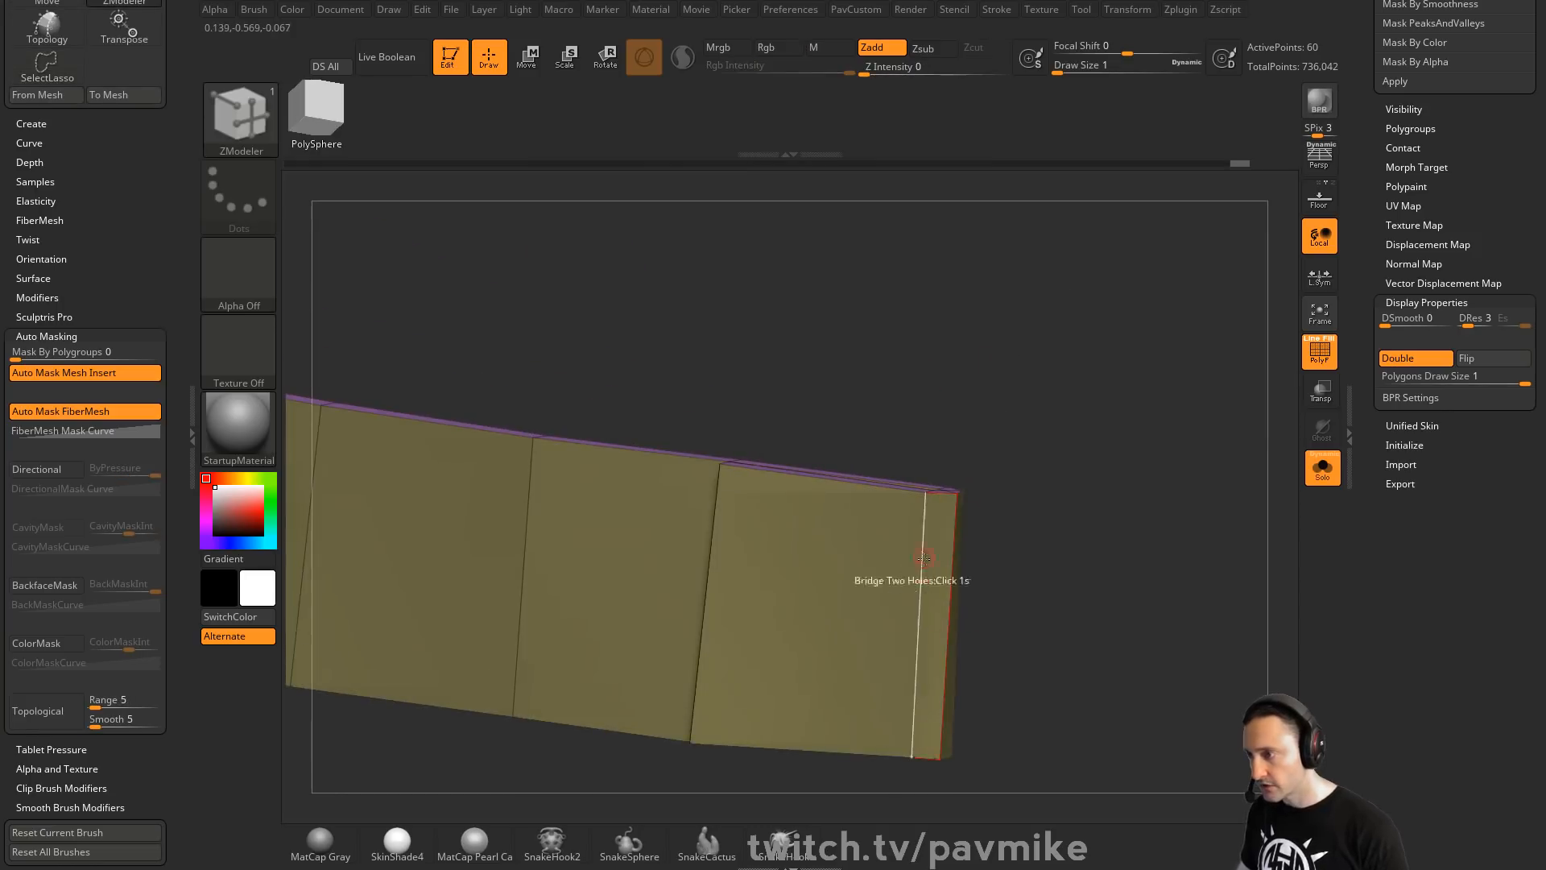
drag(998, 556, 1141, 407)
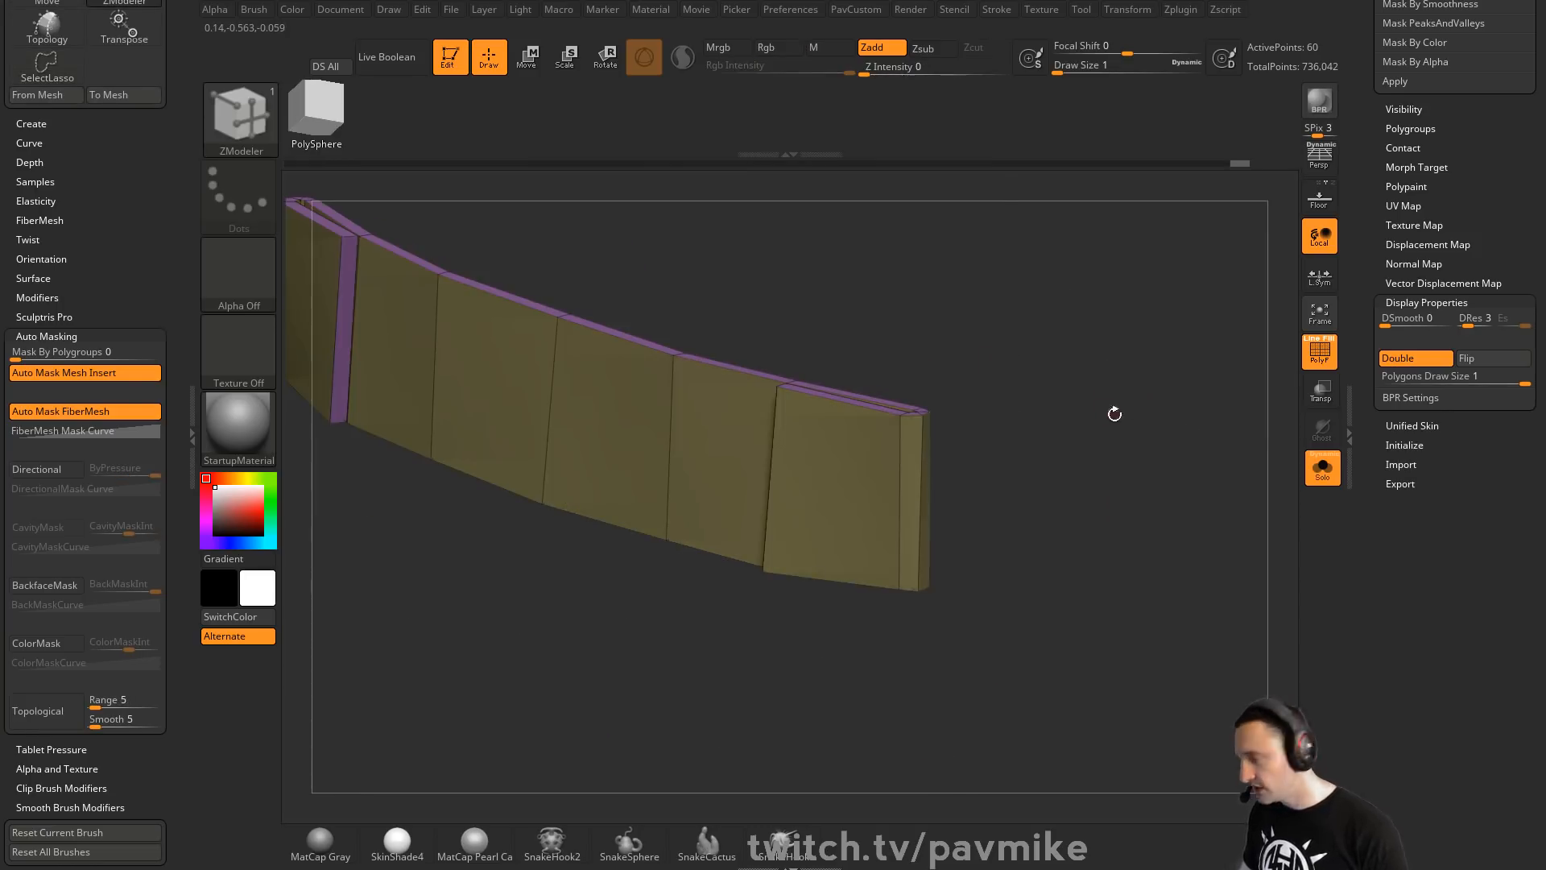
key(d)
click(849, 275)
alt+drag(1070, 346, 1140, 463)
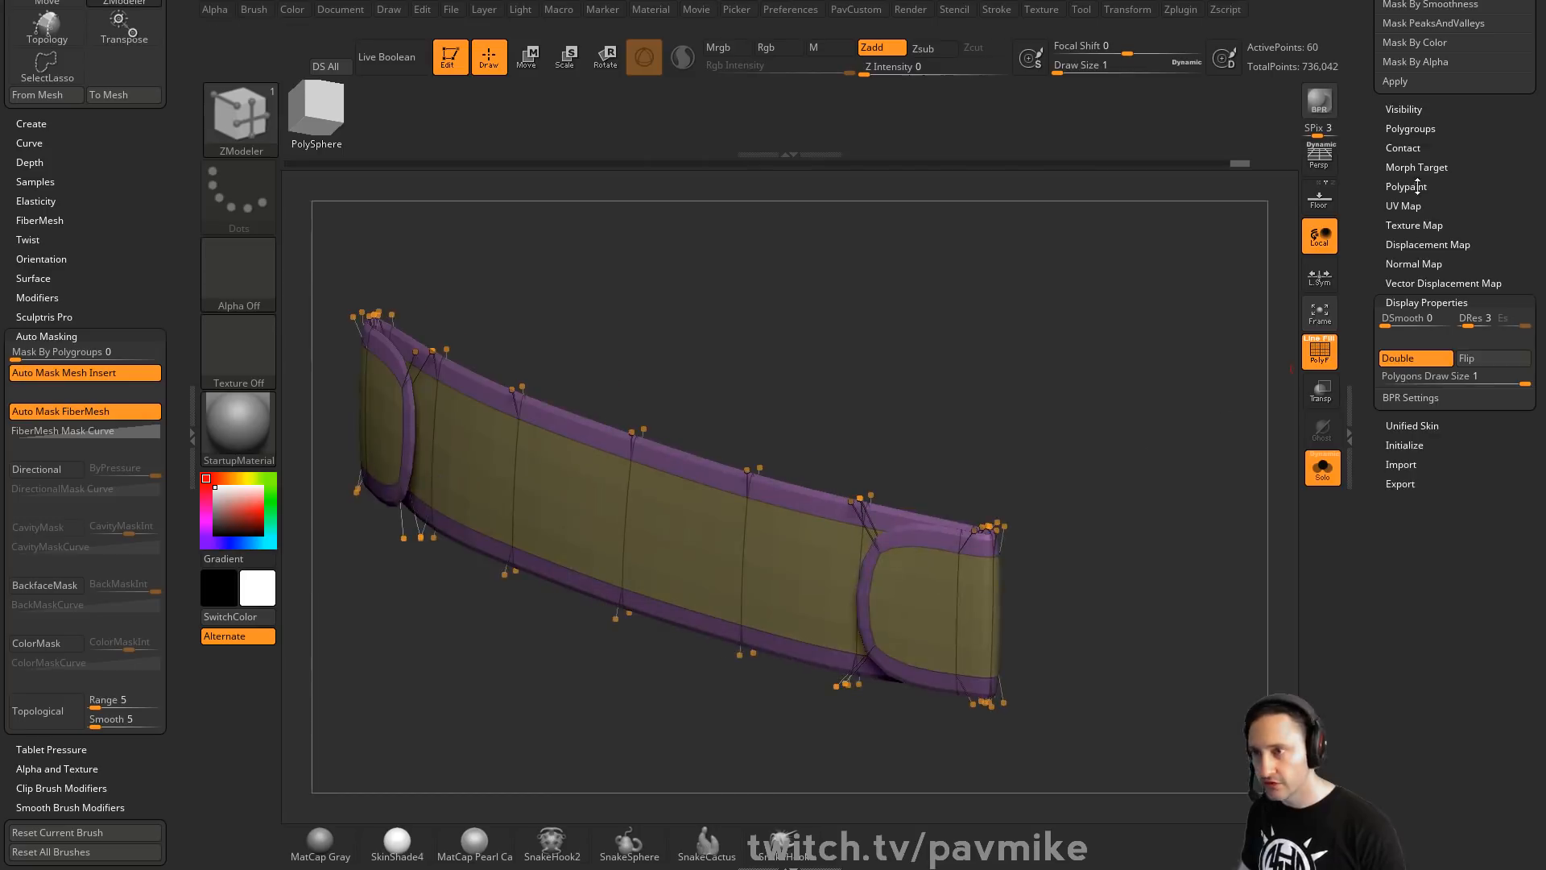
Bring up the Dynamic Subdiv and Crease settings for the strip's geometry and crease its hard edges
drag(1365, 158, 1382, 357)
click(1404, 472)
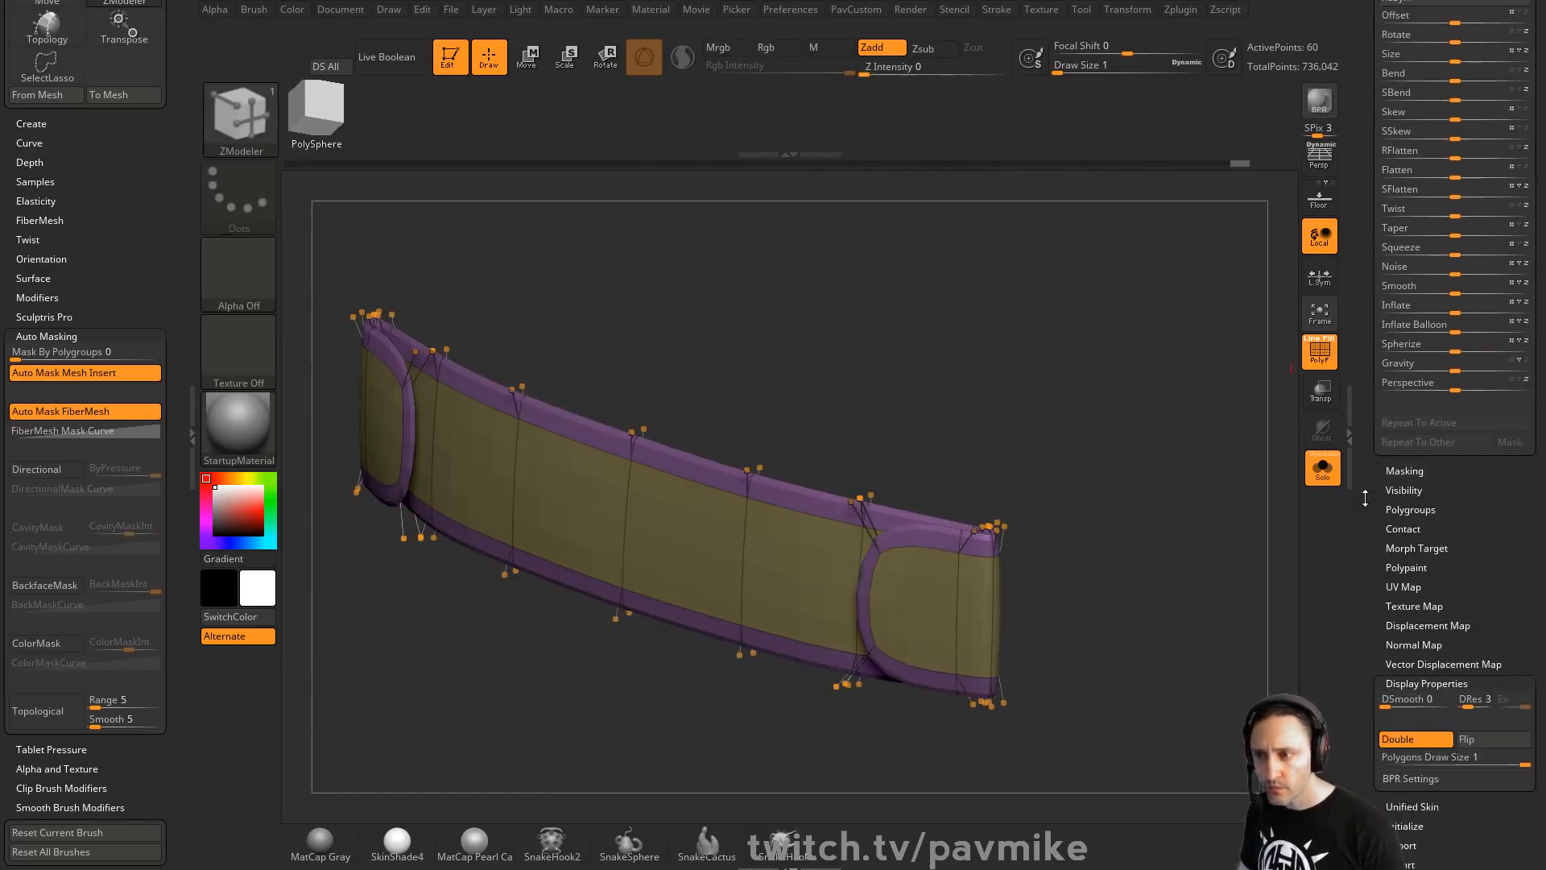
drag(1366, 500, 1380, 709)
shift+drag(1375, 421, 1376, 540)
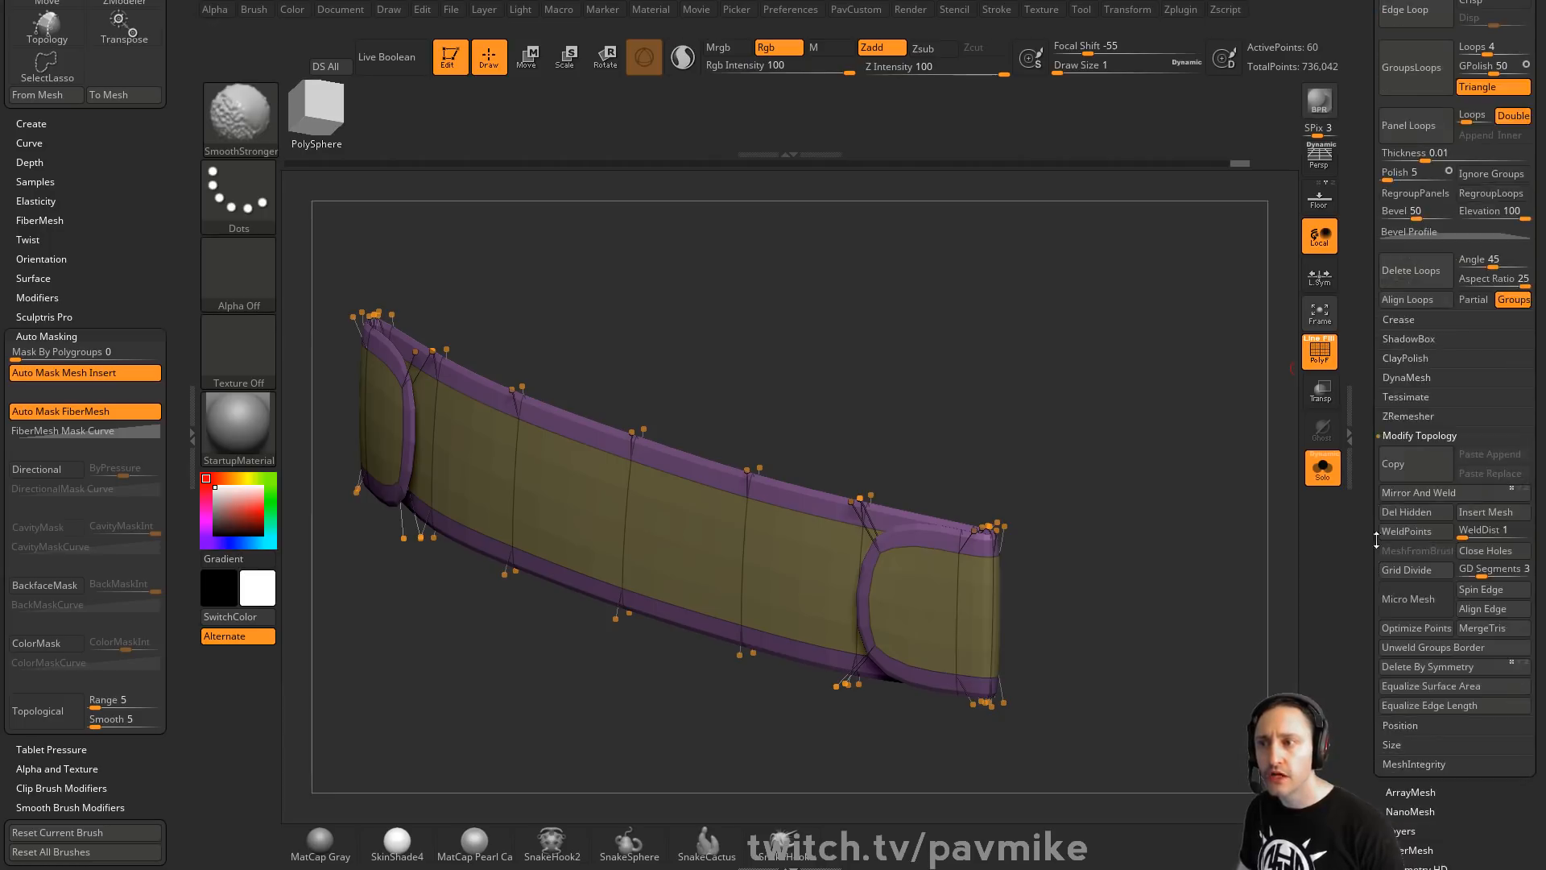
drag(1367, 318, 1368, 415)
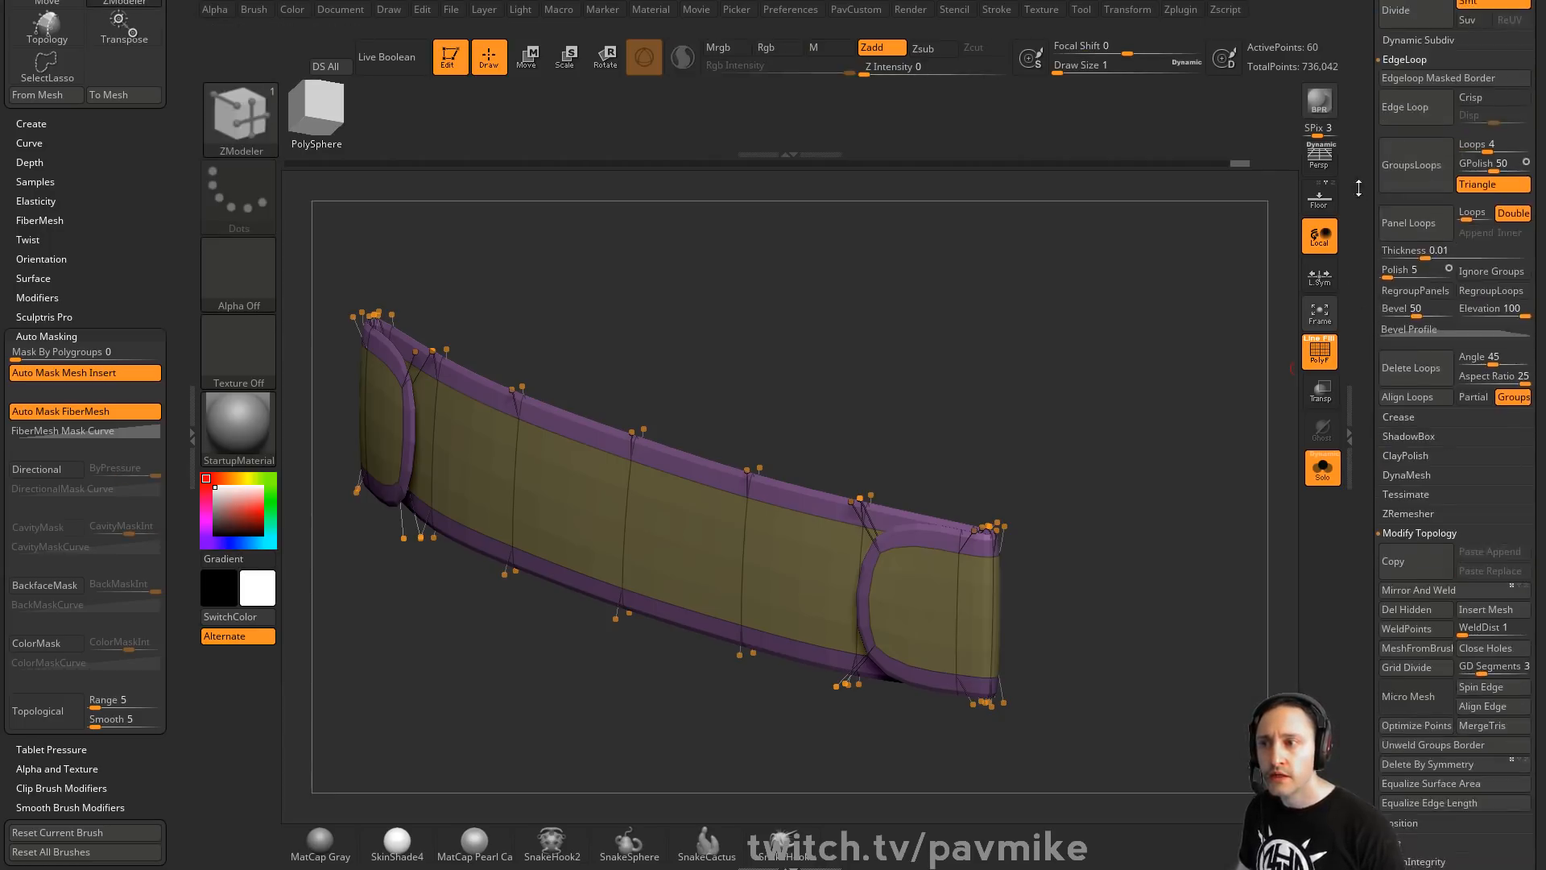
scroll(1358, 188, up, 6)
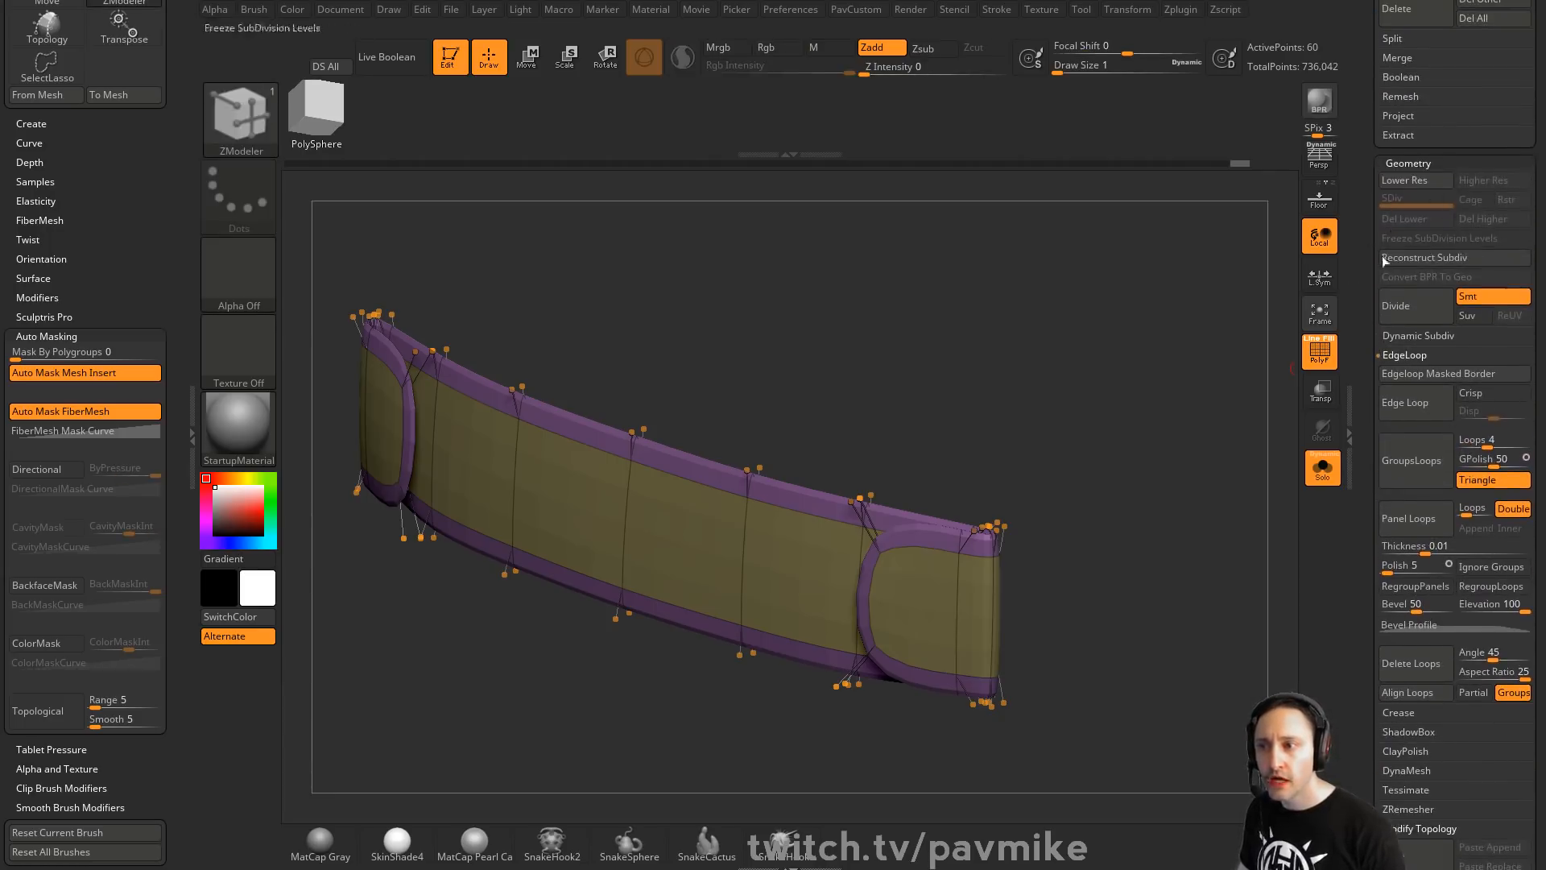
click(1421, 333)
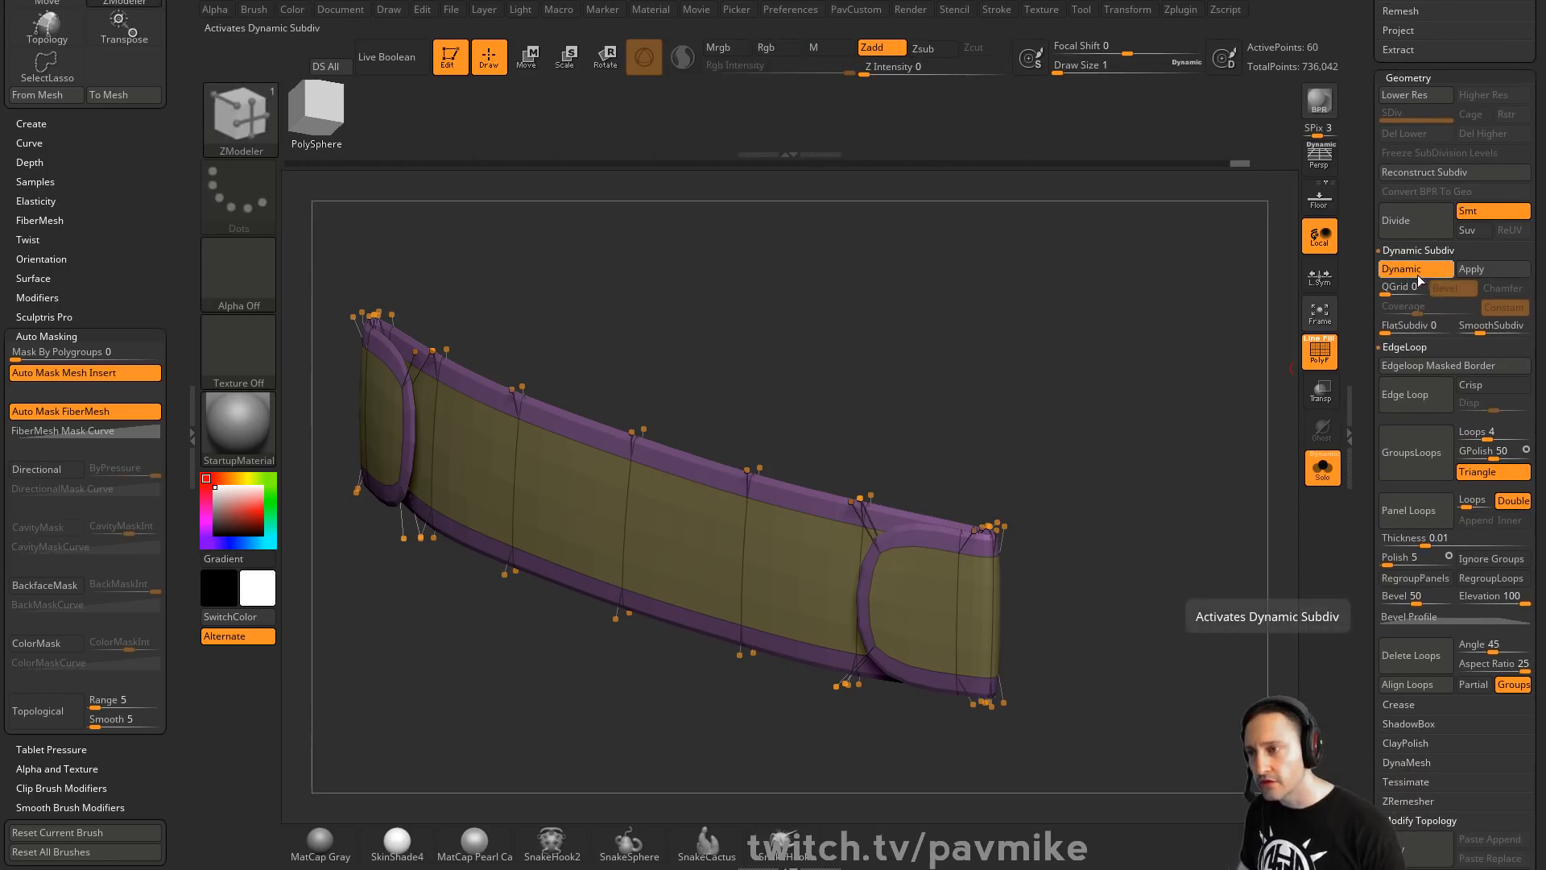
scroll(1395, 451, down, 2)
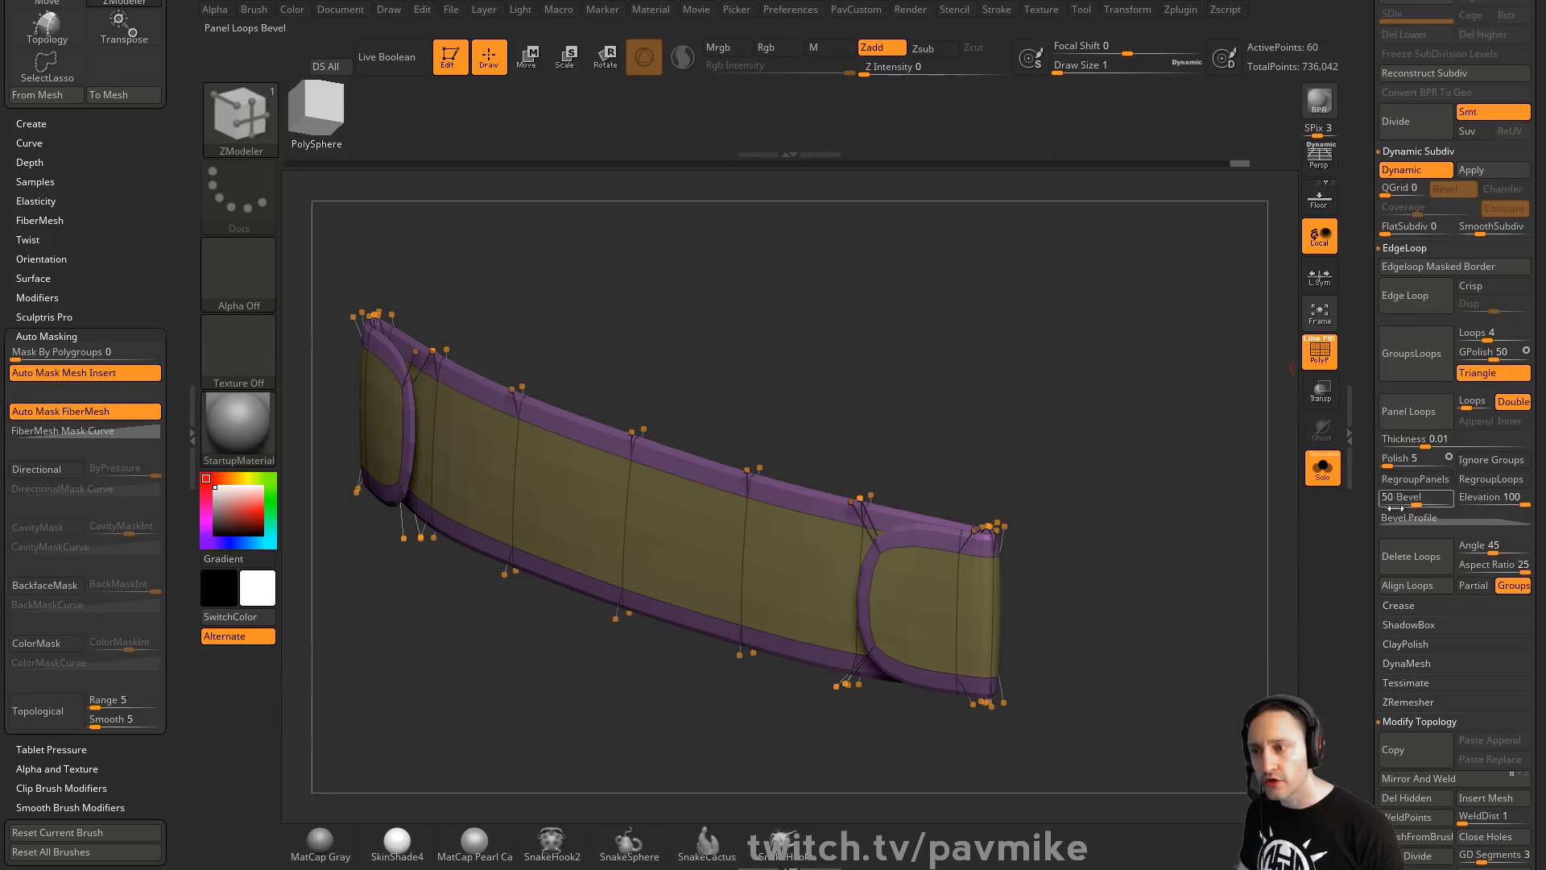
click(1397, 603)
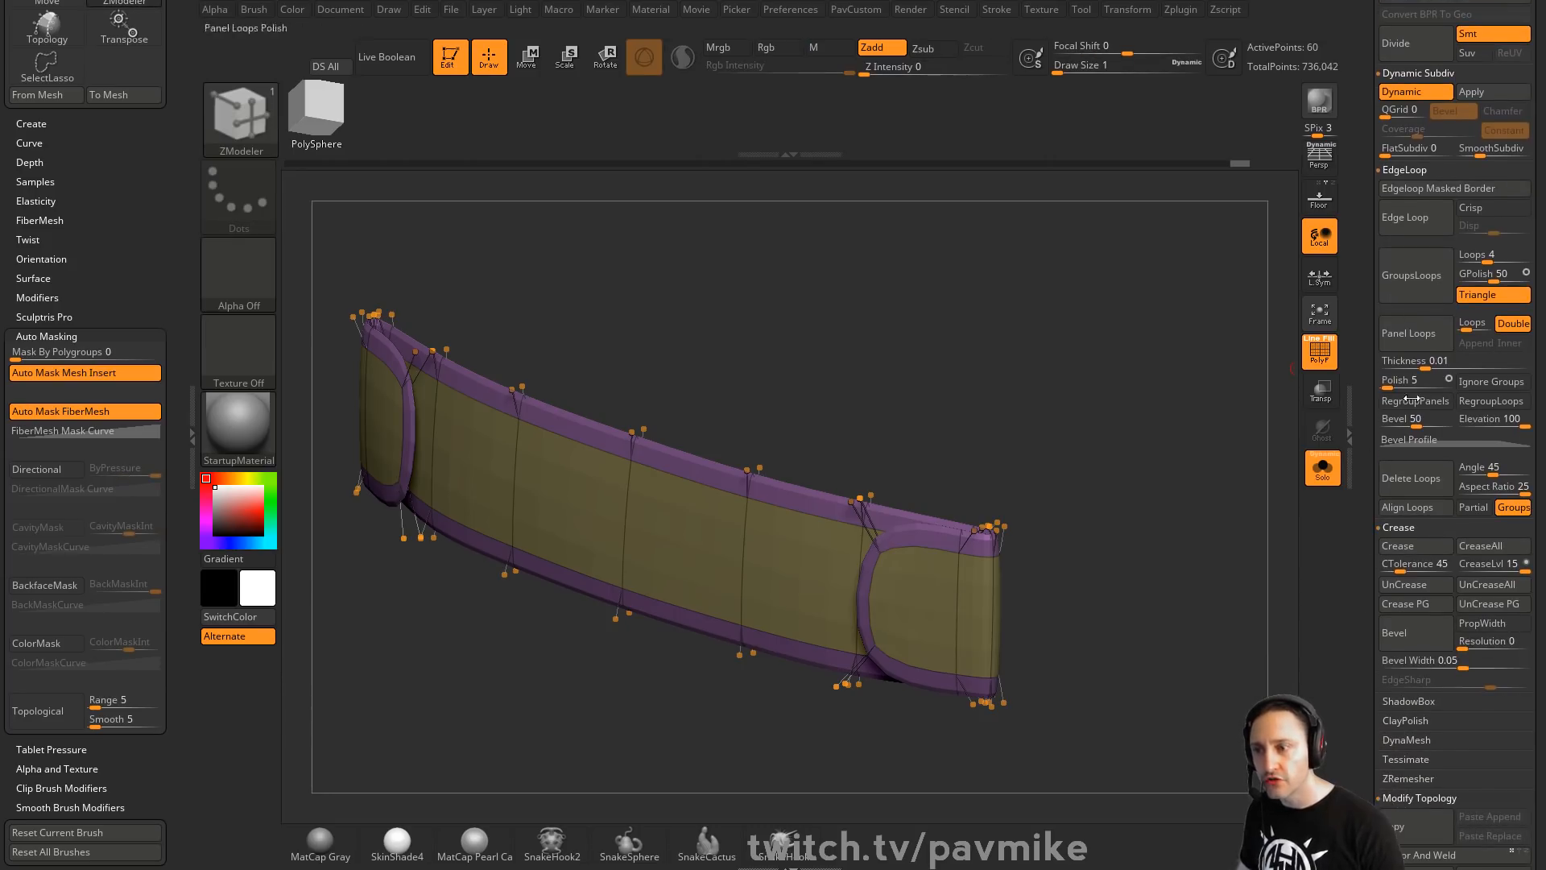
click(1409, 546)
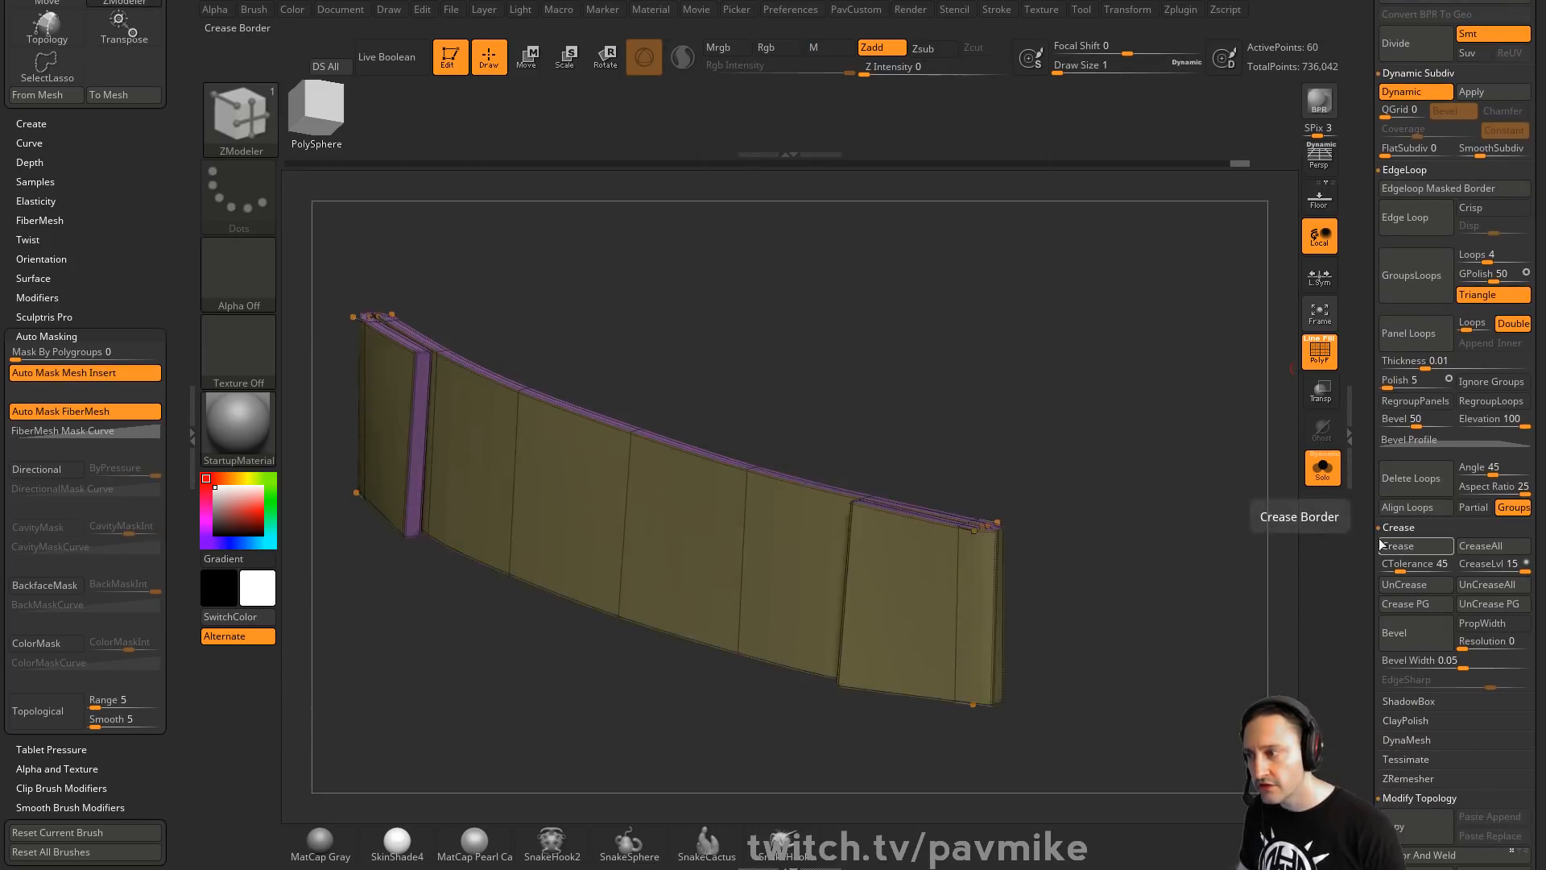
Set the crease tolerance to 74 and re-crease the strip's edges with it
alt+drag(1091, 460, 1266, 487)
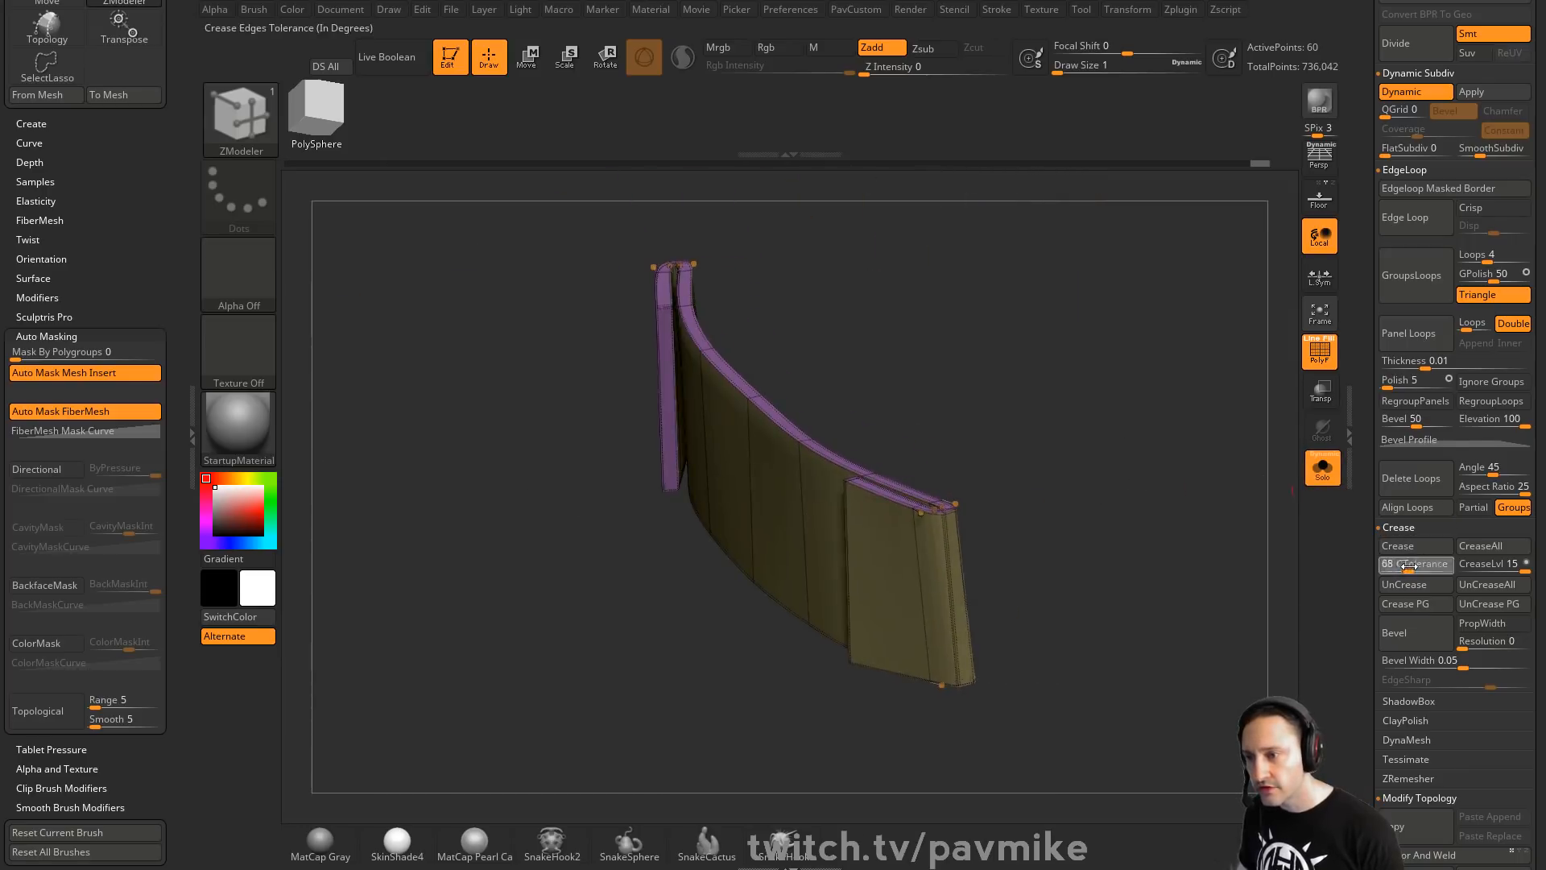
click(1490, 586)
key(ctrl+z)
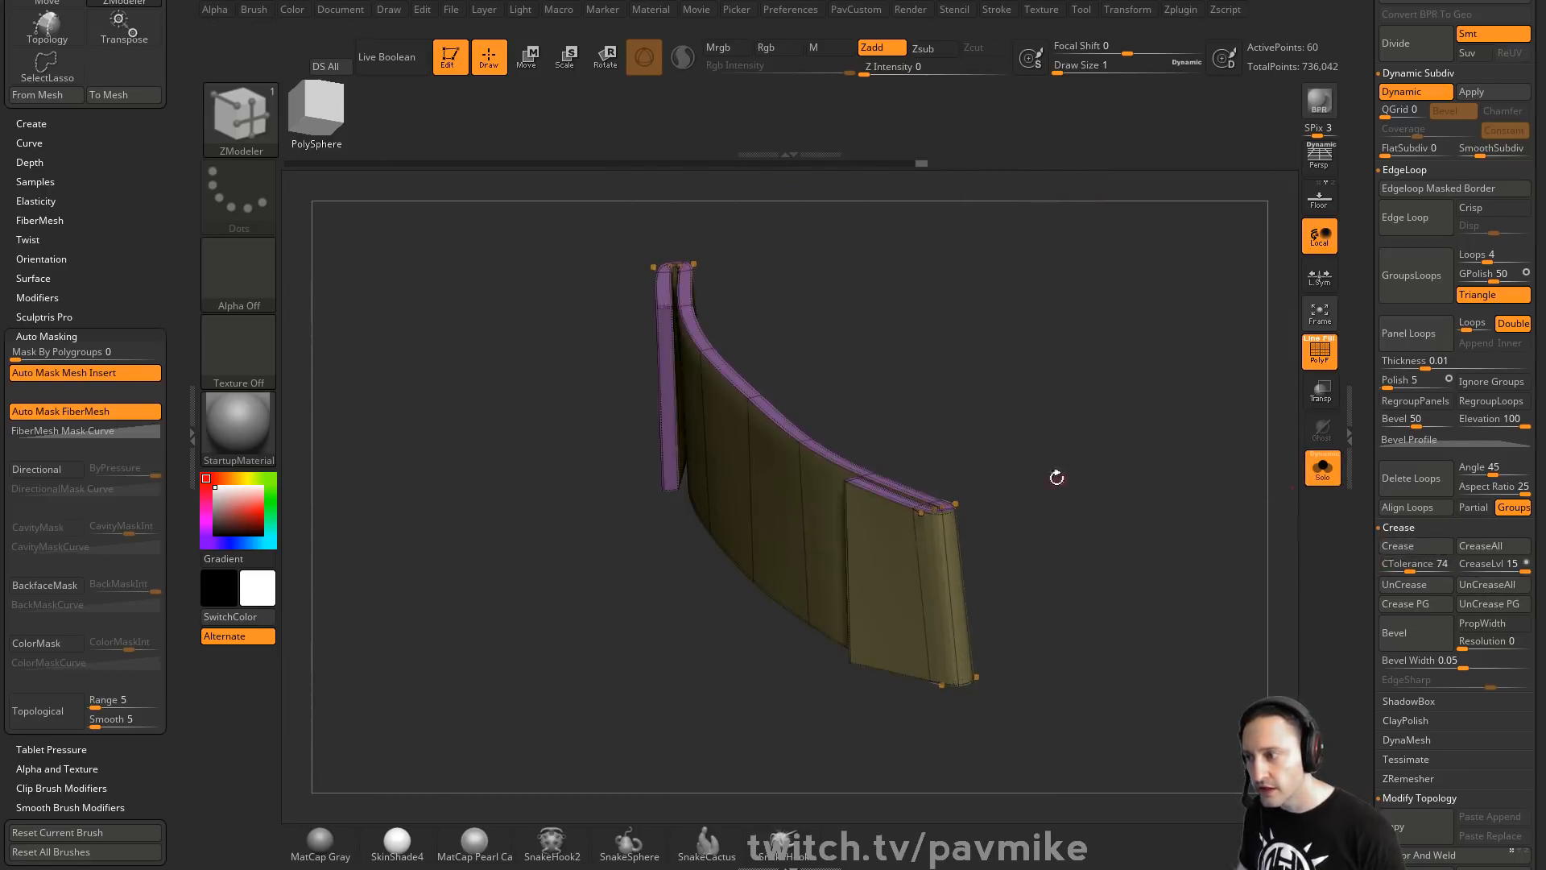
mouse_move(1056, 476)
mouse_down()
mouse_move(1047, 547)
mouse_move(1092, 557)
mouse_up()
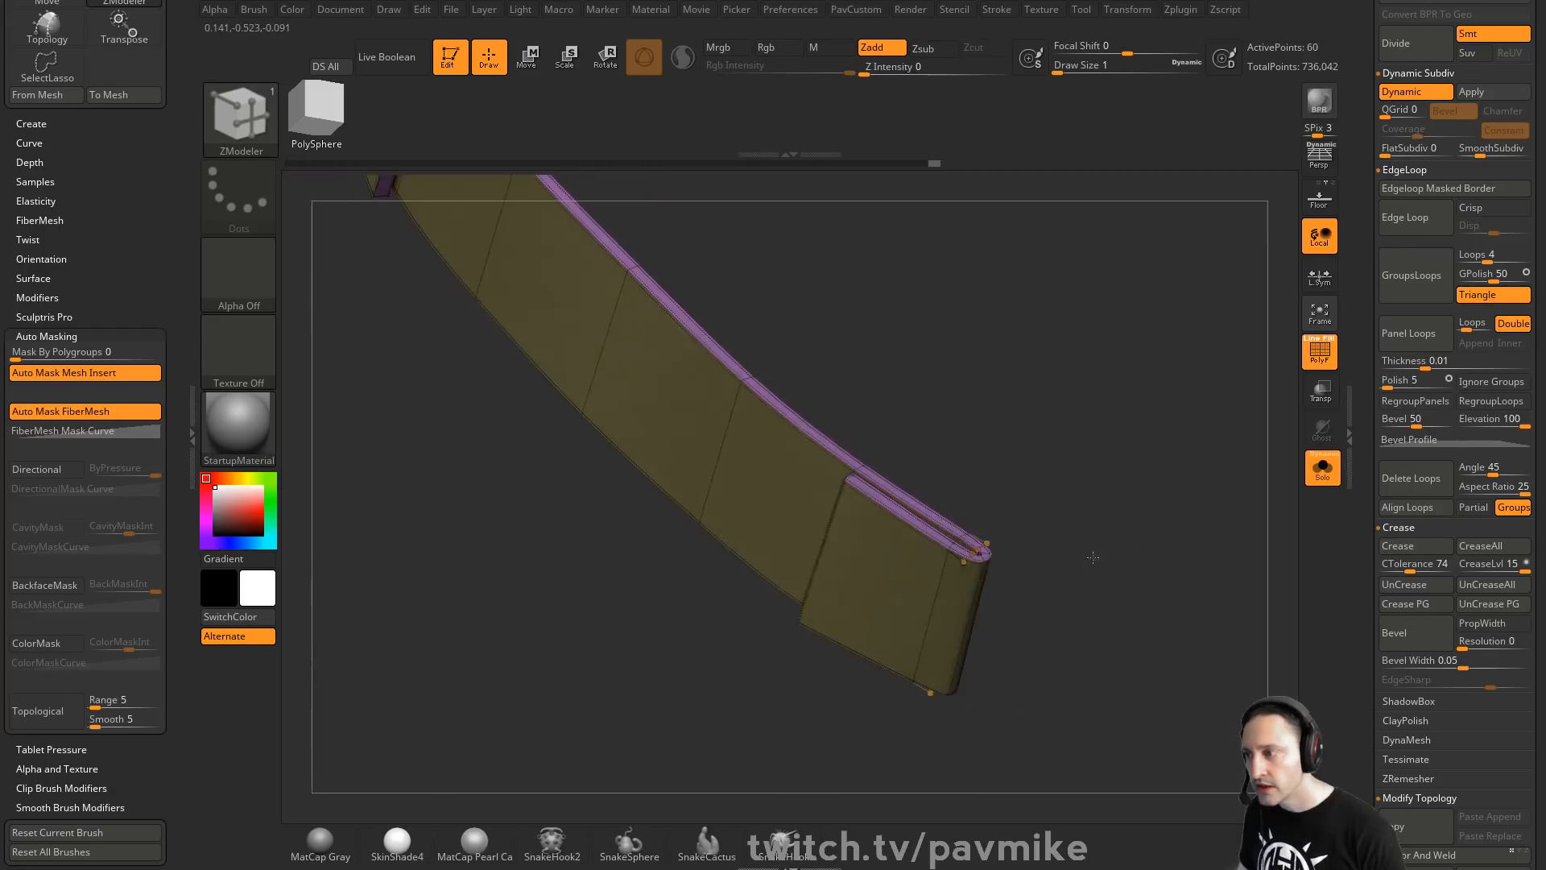
Set the strip's crease level to 3, raise its smooth subdivision level, and turn off the polyframe display
key(5)
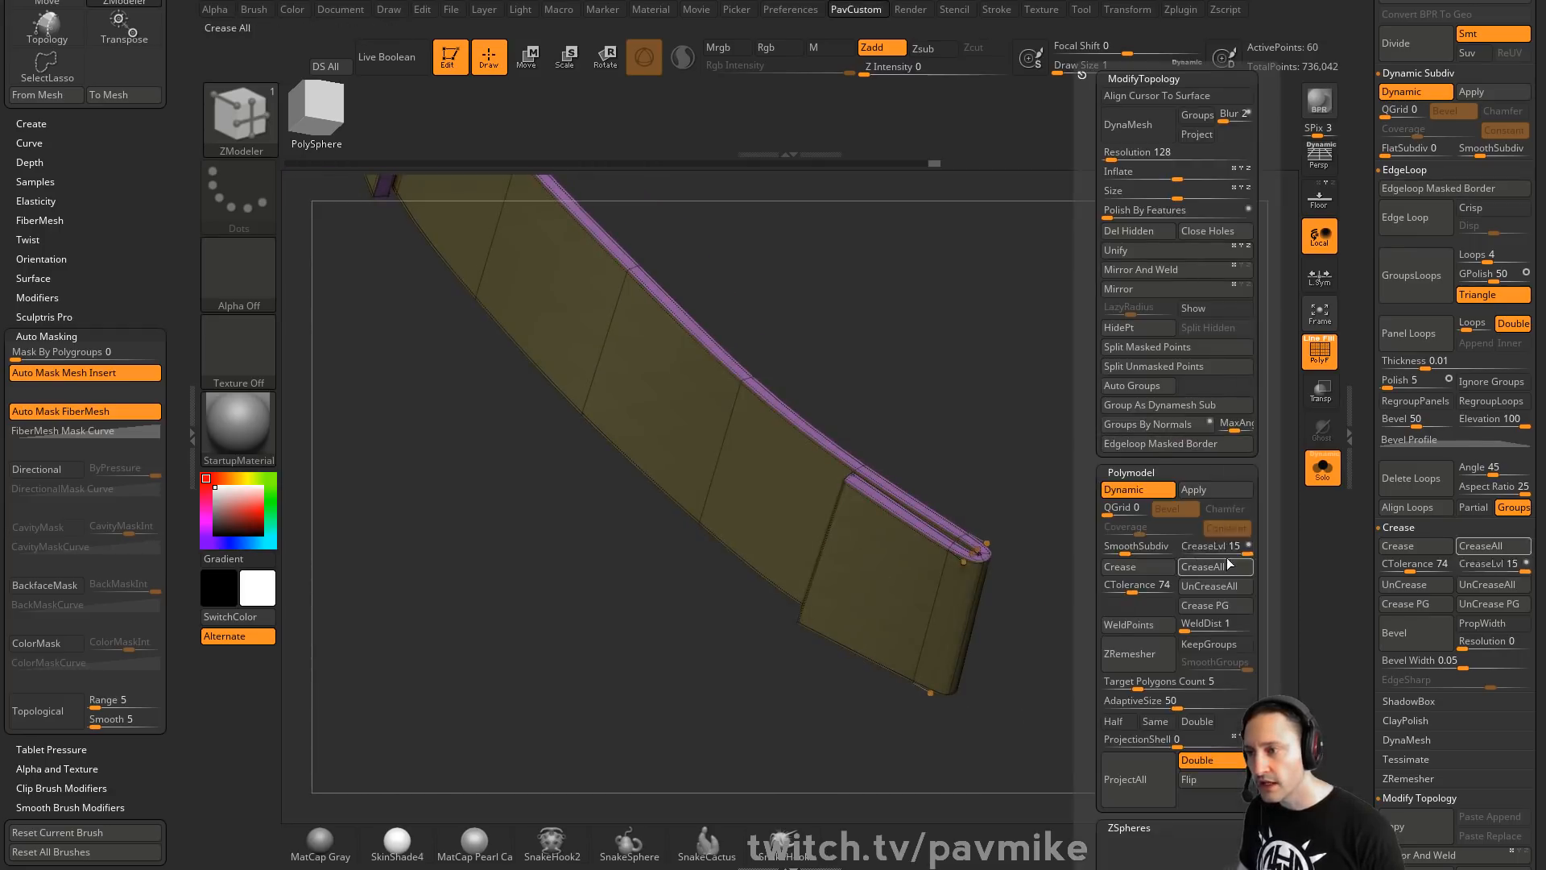
drag(1232, 551, 1194, 556)
click(1196, 553)
click(1139, 549)
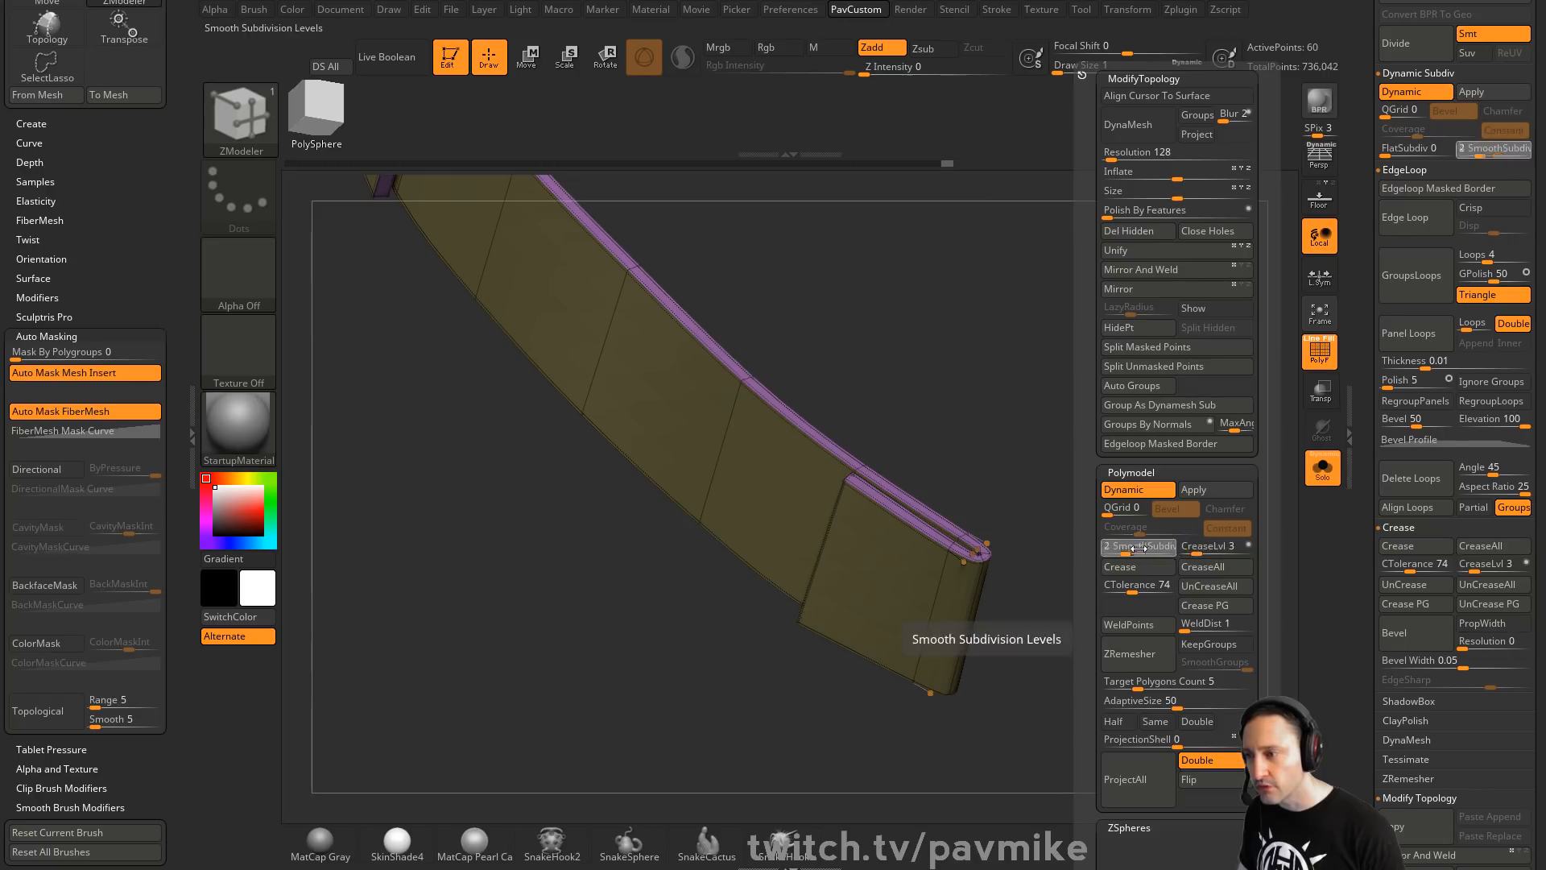
key(Return)
click(1316, 361)
drag(1232, 391, 1131, 460)
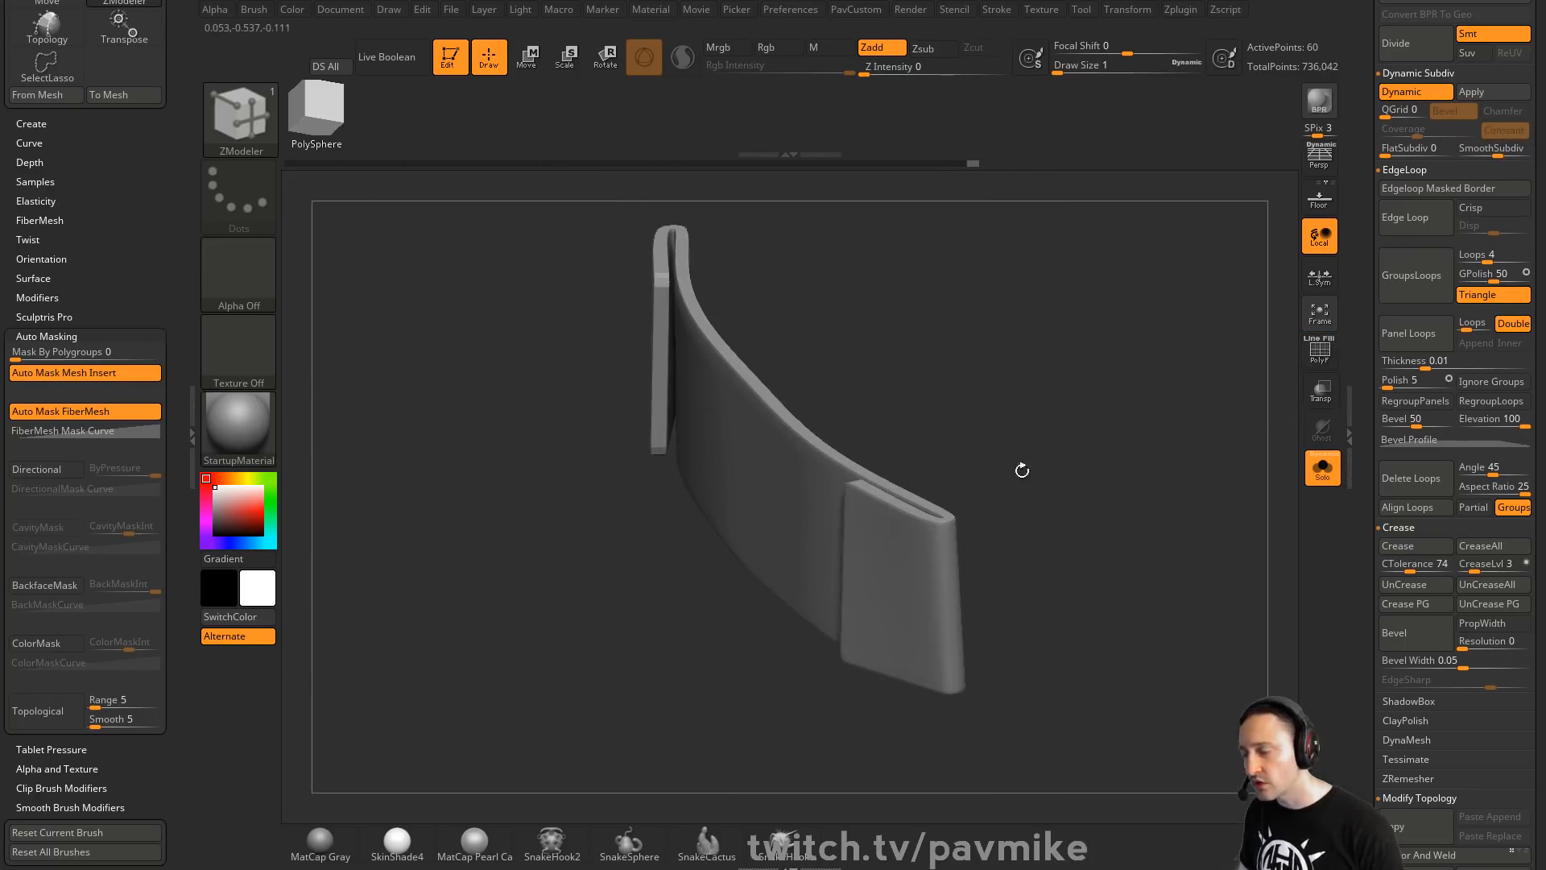
Compare the strip with dynamic subdivision off and on, and turn the polyframe display back on
key(shift+d)
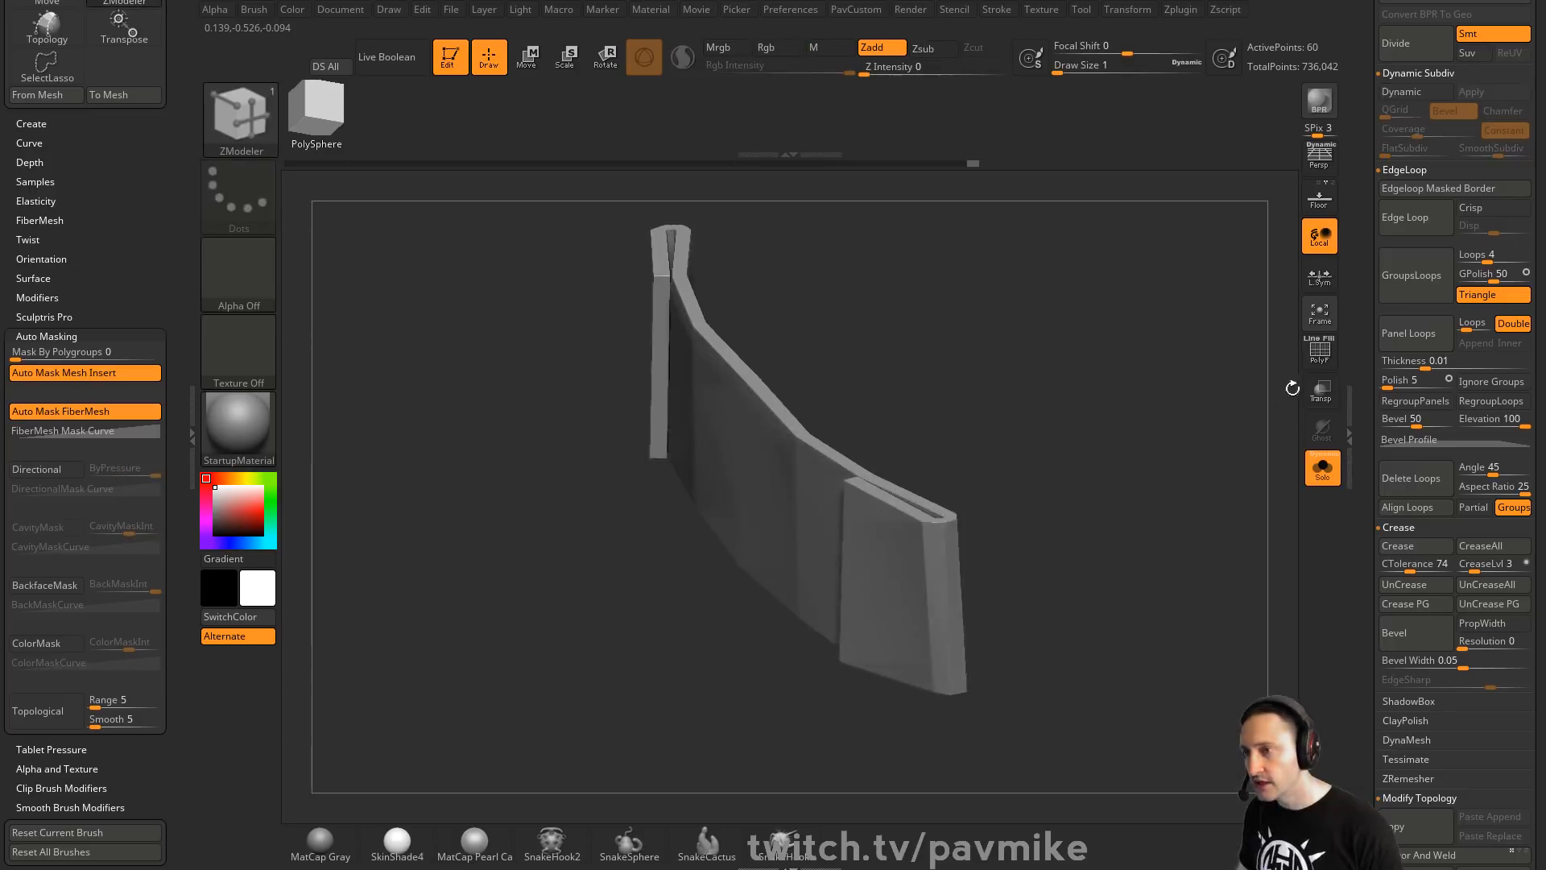
key(shift+f)
drag(1149, 483, 1228, 431)
key(space)
click(737, 442)
key(shift+d)
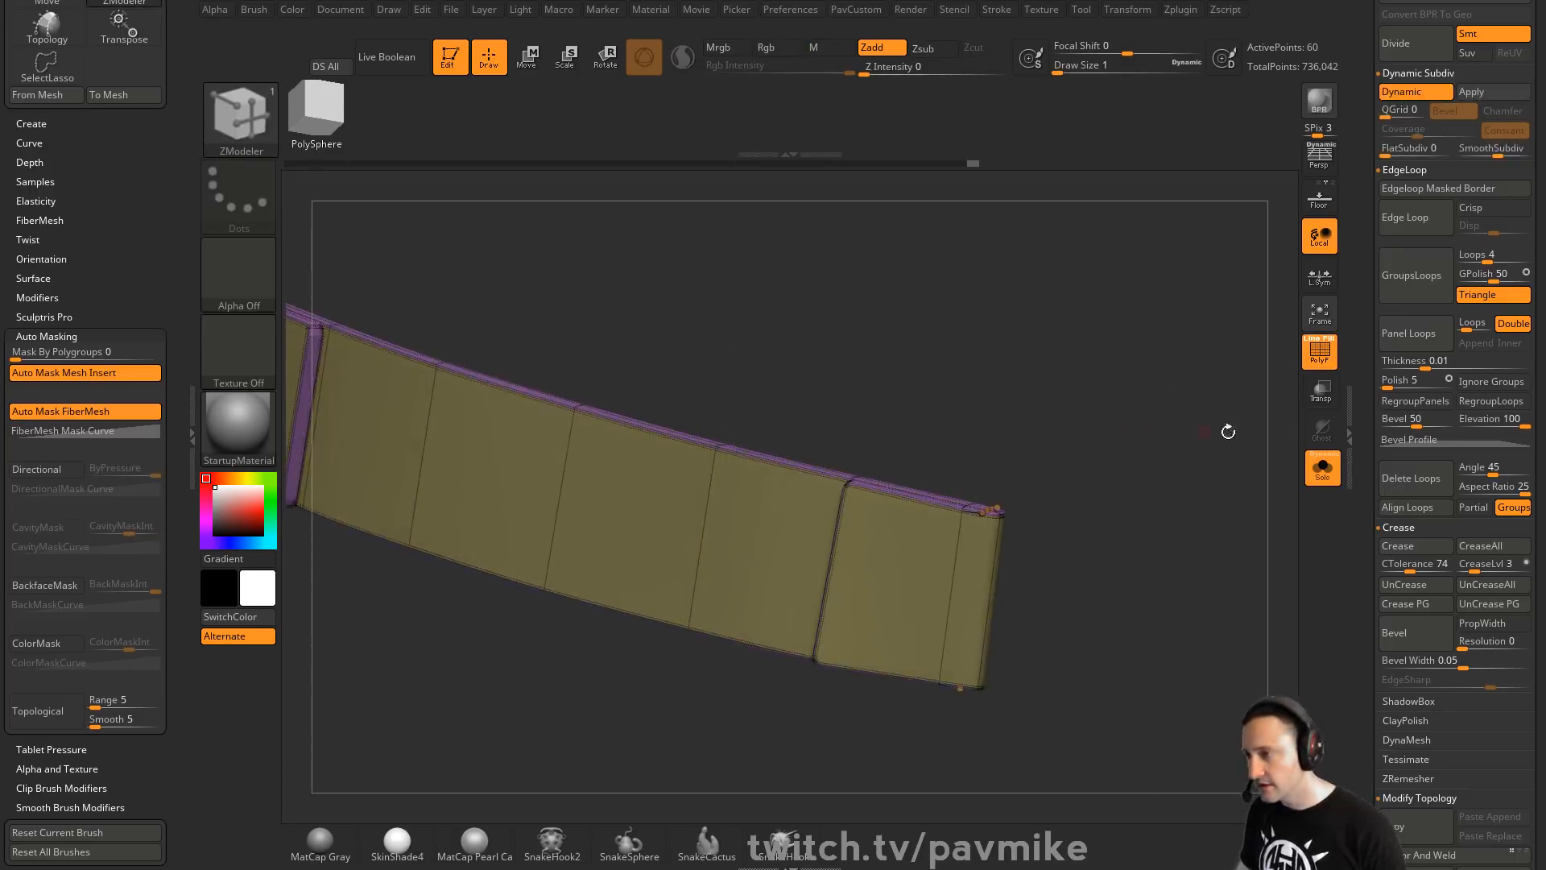
drag(1294, 380, 1106, 403)
Uncrease the short corner edges at the folded tab's free end with the ZModeler Crease edge action
key(space)
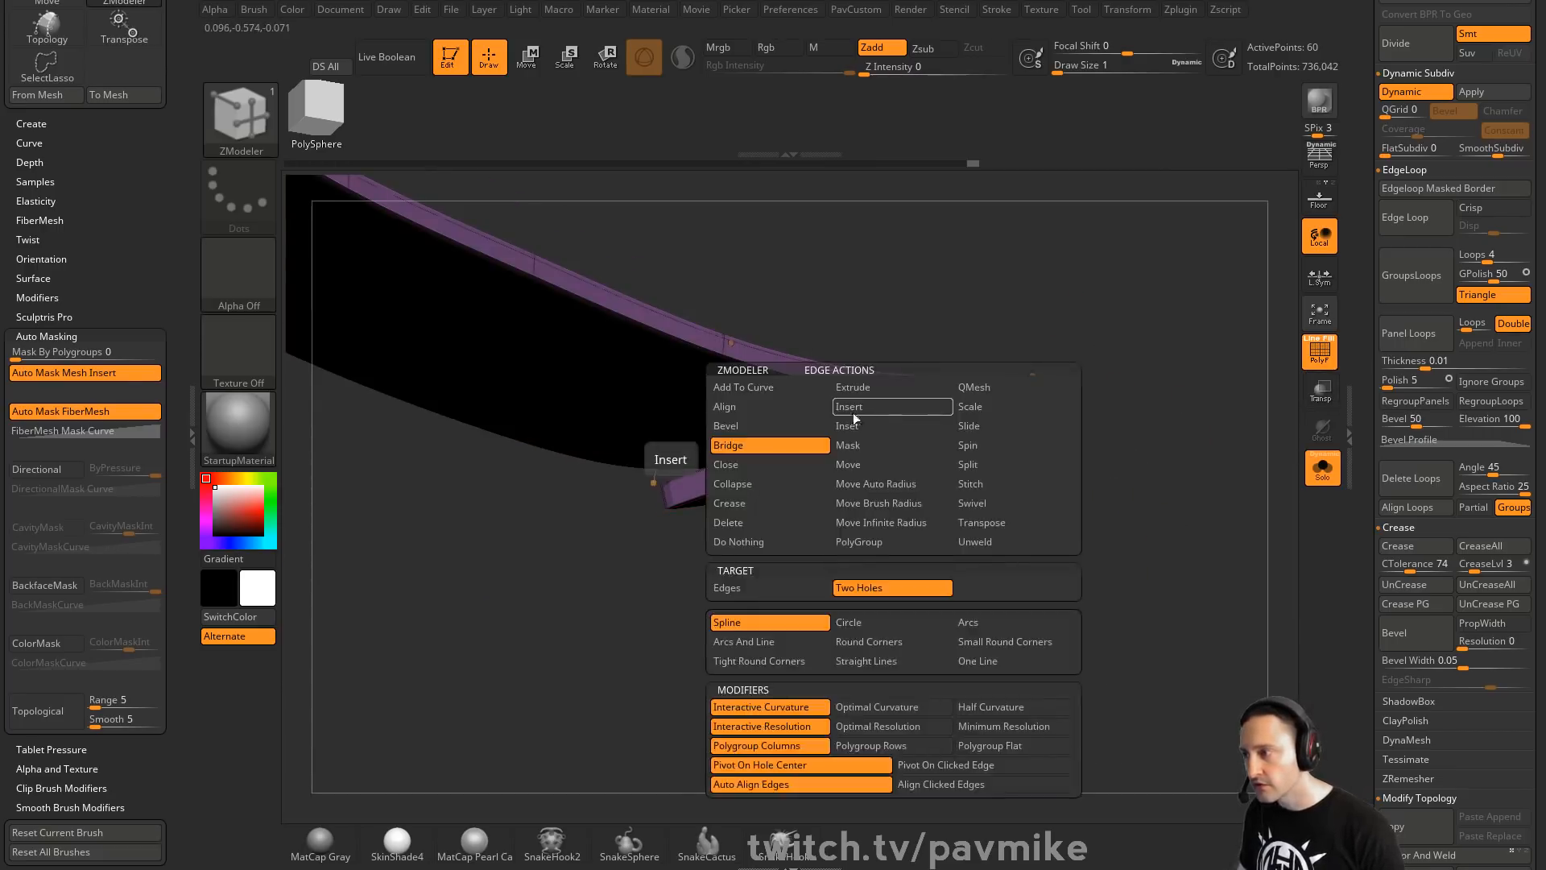
click(853, 415)
alt+drag(1117, 336, 824, 308)
alt+drag(978, 348, 1093, 624)
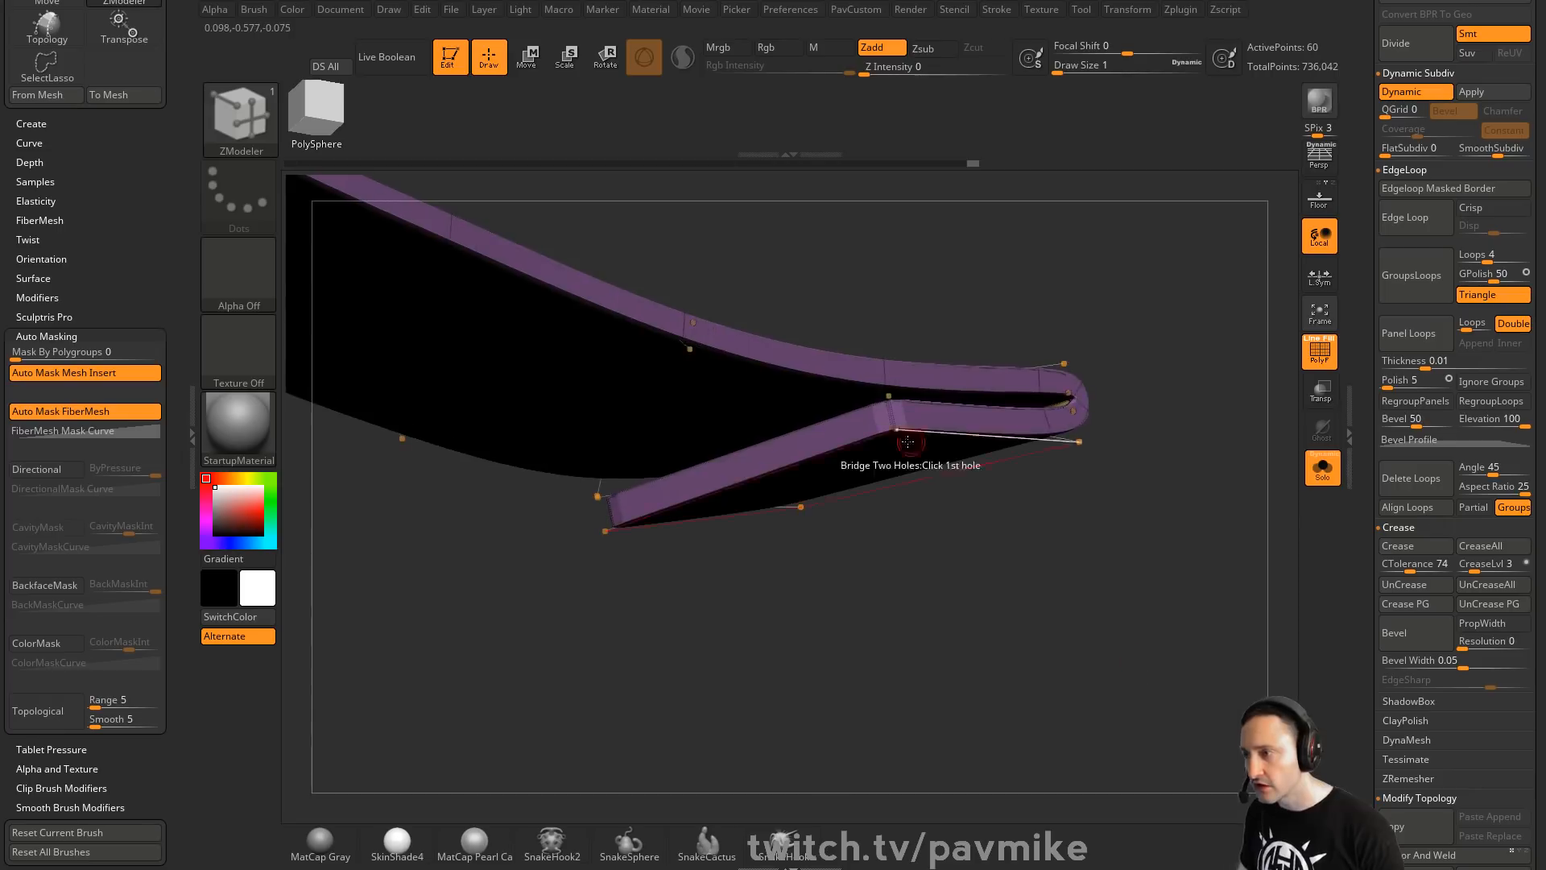
key(space)
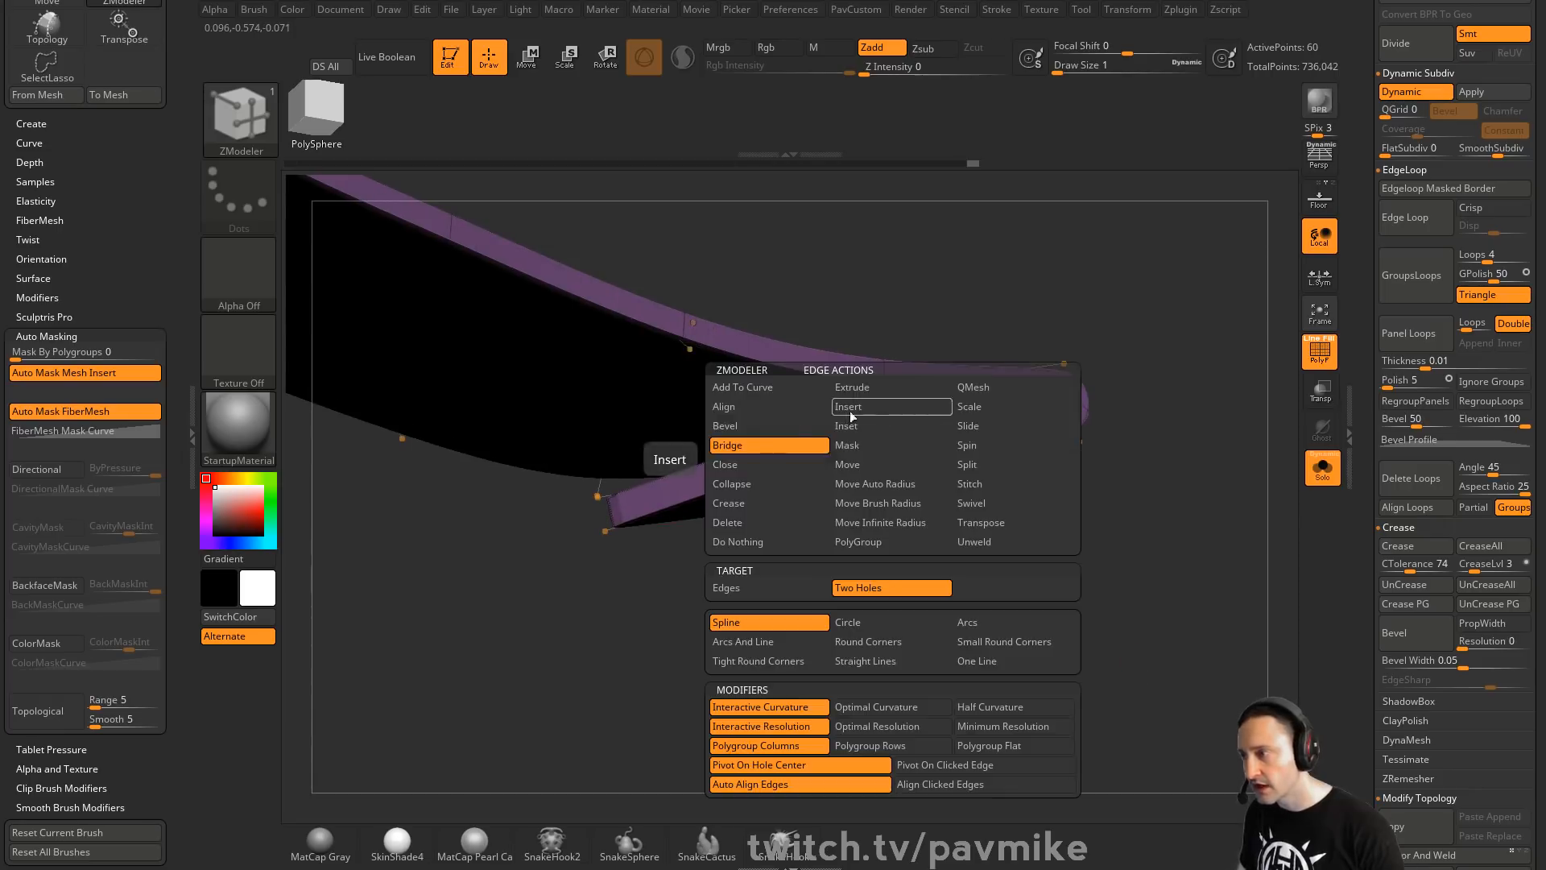
click(747, 504)
drag(809, 632, 878, 474)
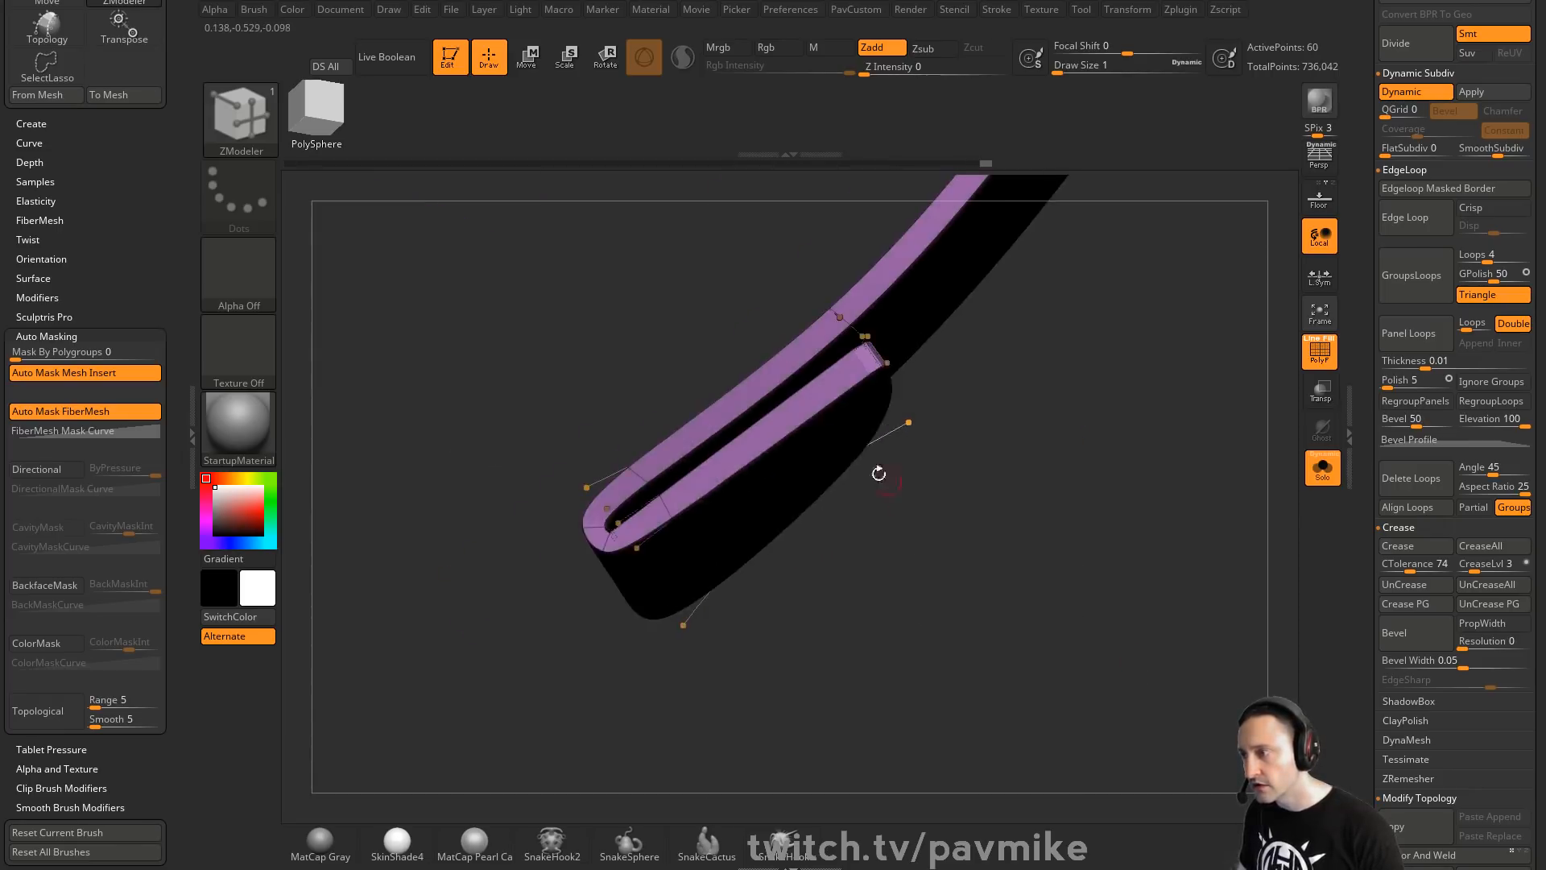
alt+click(873, 355)
alt+drag(1039, 367, 1218, 457)
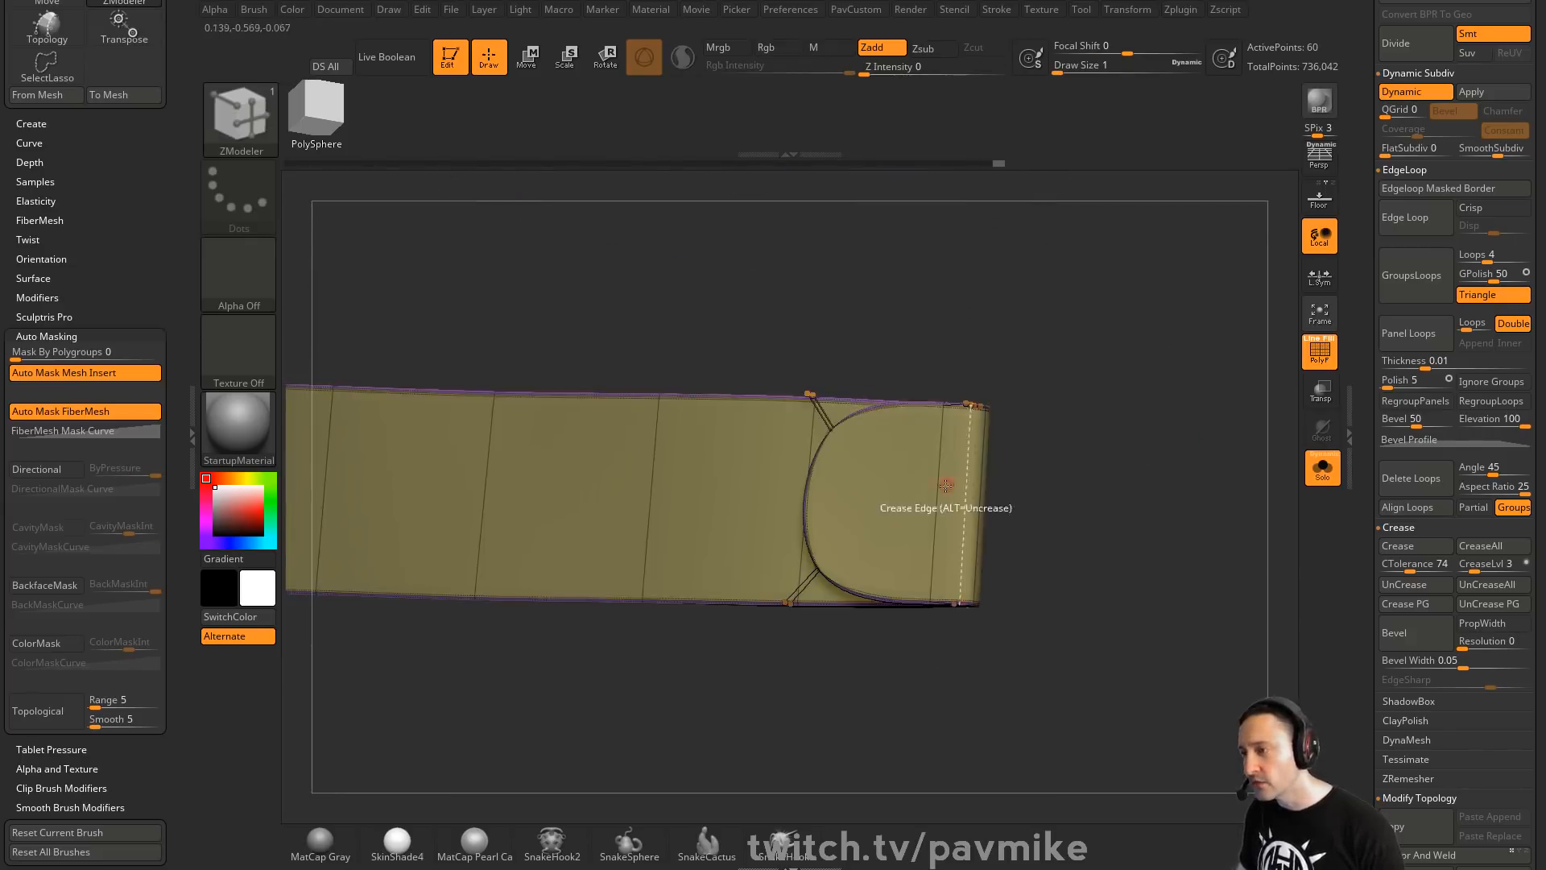
Insert two single edge loops along the strip's length, one near its upper edge and one near its lower edge
key(space)
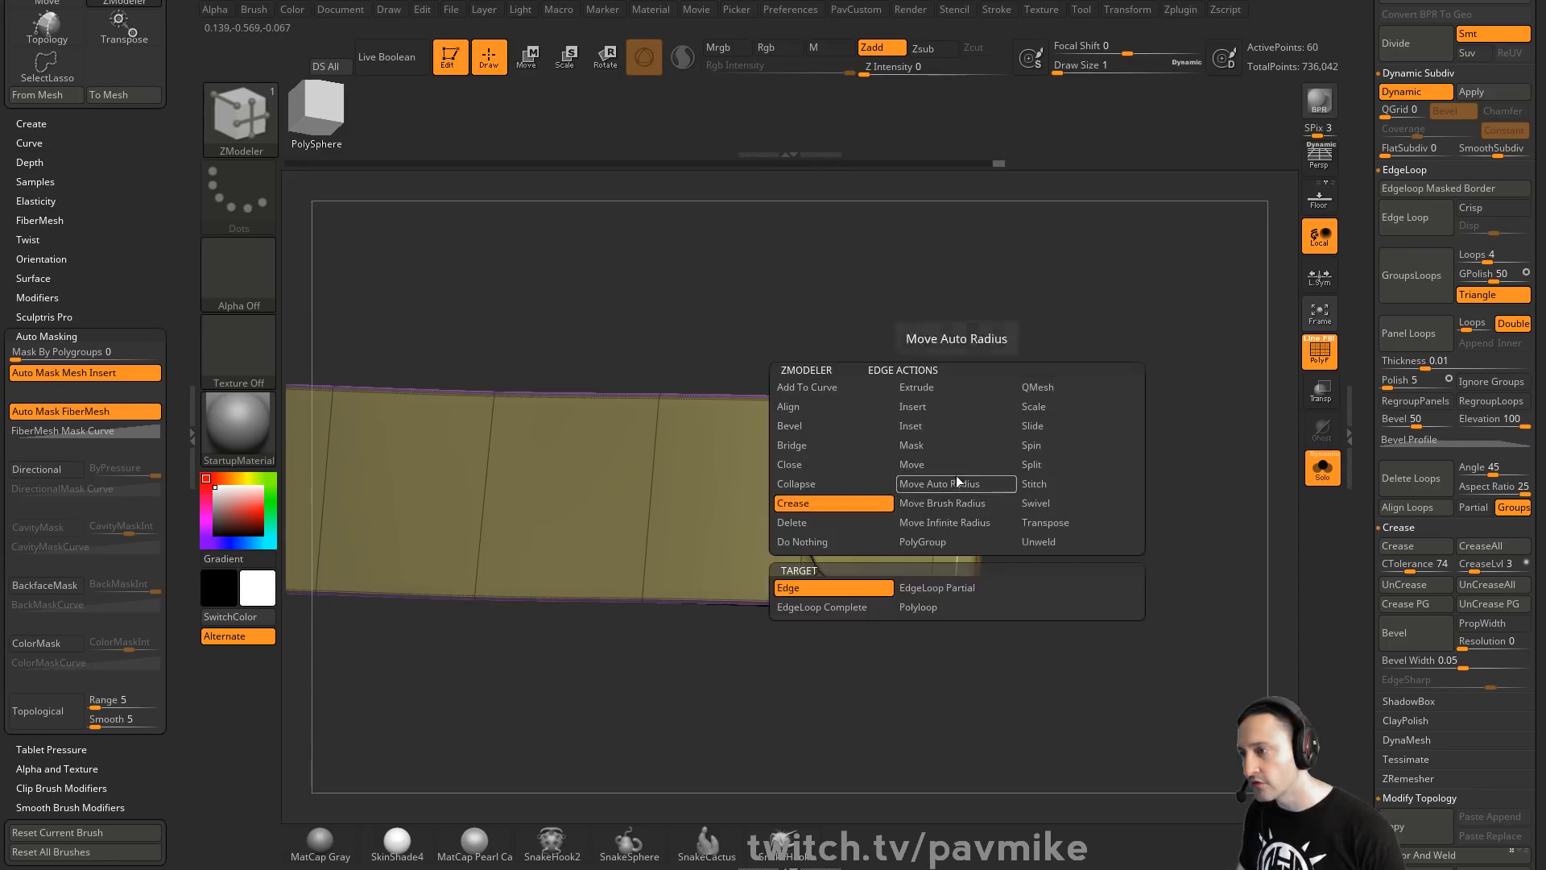
click(940, 418)
mouse_move(964, 464)
mouse_down()
mouse_move(964, 412)
mouse_move(960, 459)
mouse_up()
drag(956, 516, 954, 562)
mouse_move(1128, 492)
mouse_down()
mouse_move(1128, 521)
mouse_move(1128, 497)
mouse_up()
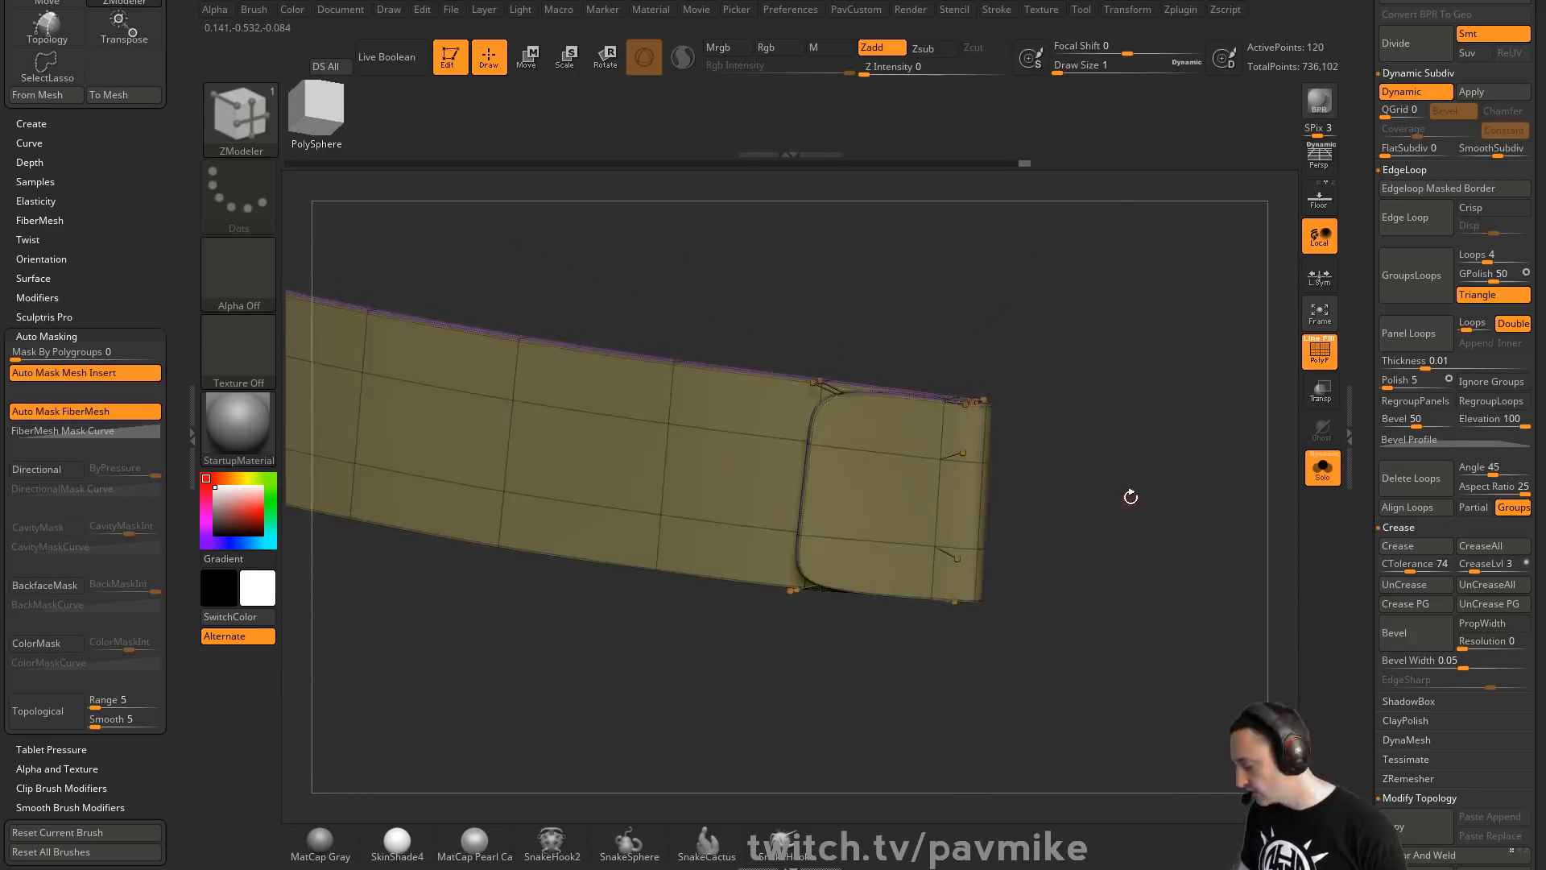
Turn off dynamic subdivision and assign the bands along the strip's upper and lower edges to a shared polygroup with ZModeler
key(shift+d)
drag(1231, 422, 1133, 409)
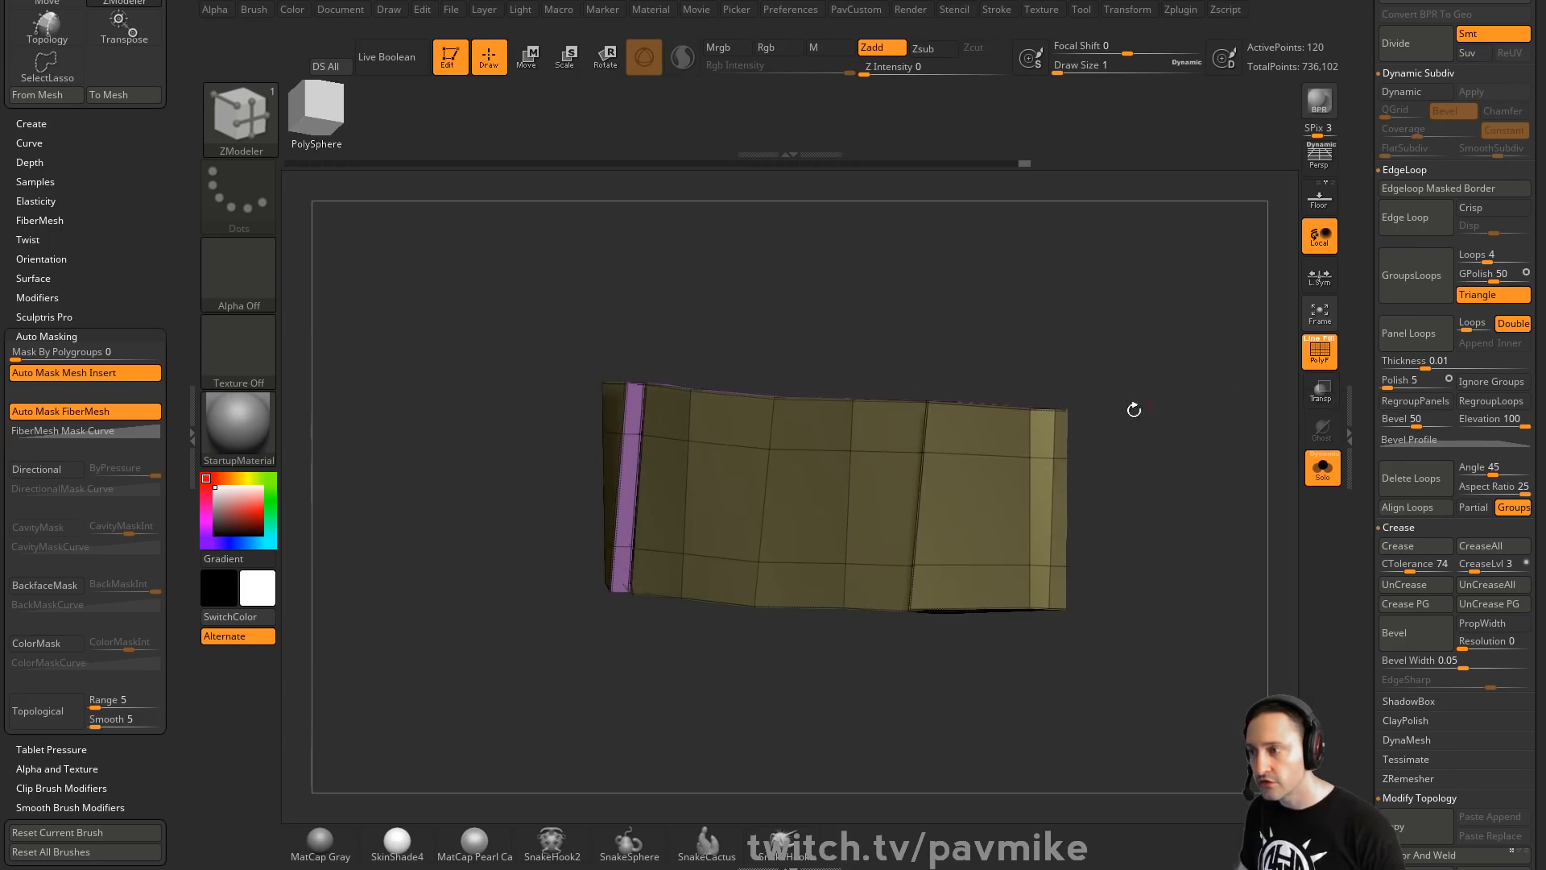
key(space)
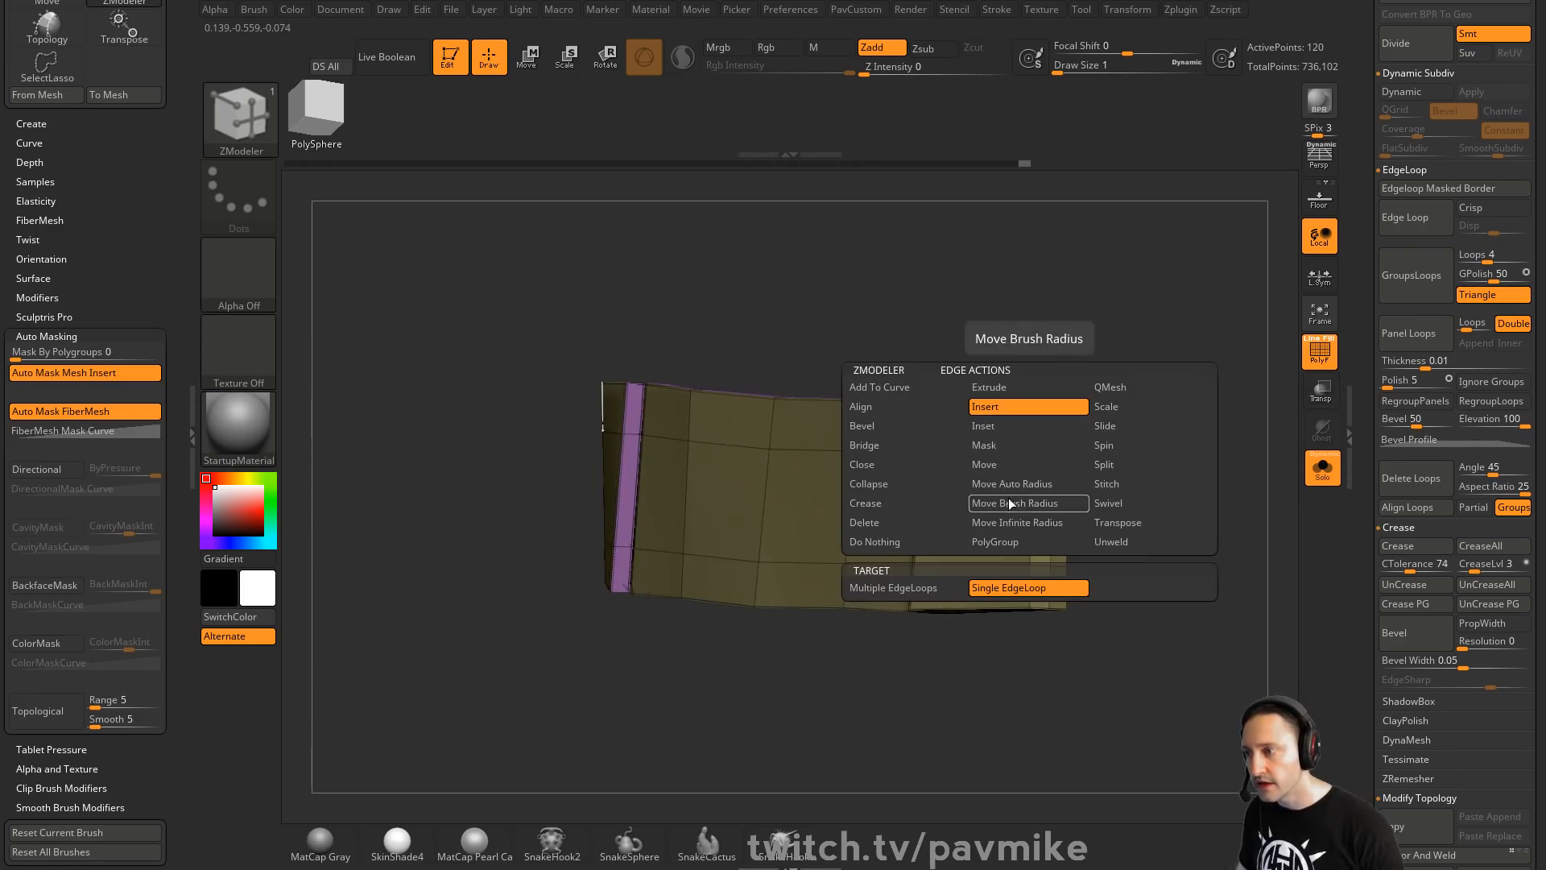
click(1007, 539)
click(936, 593)
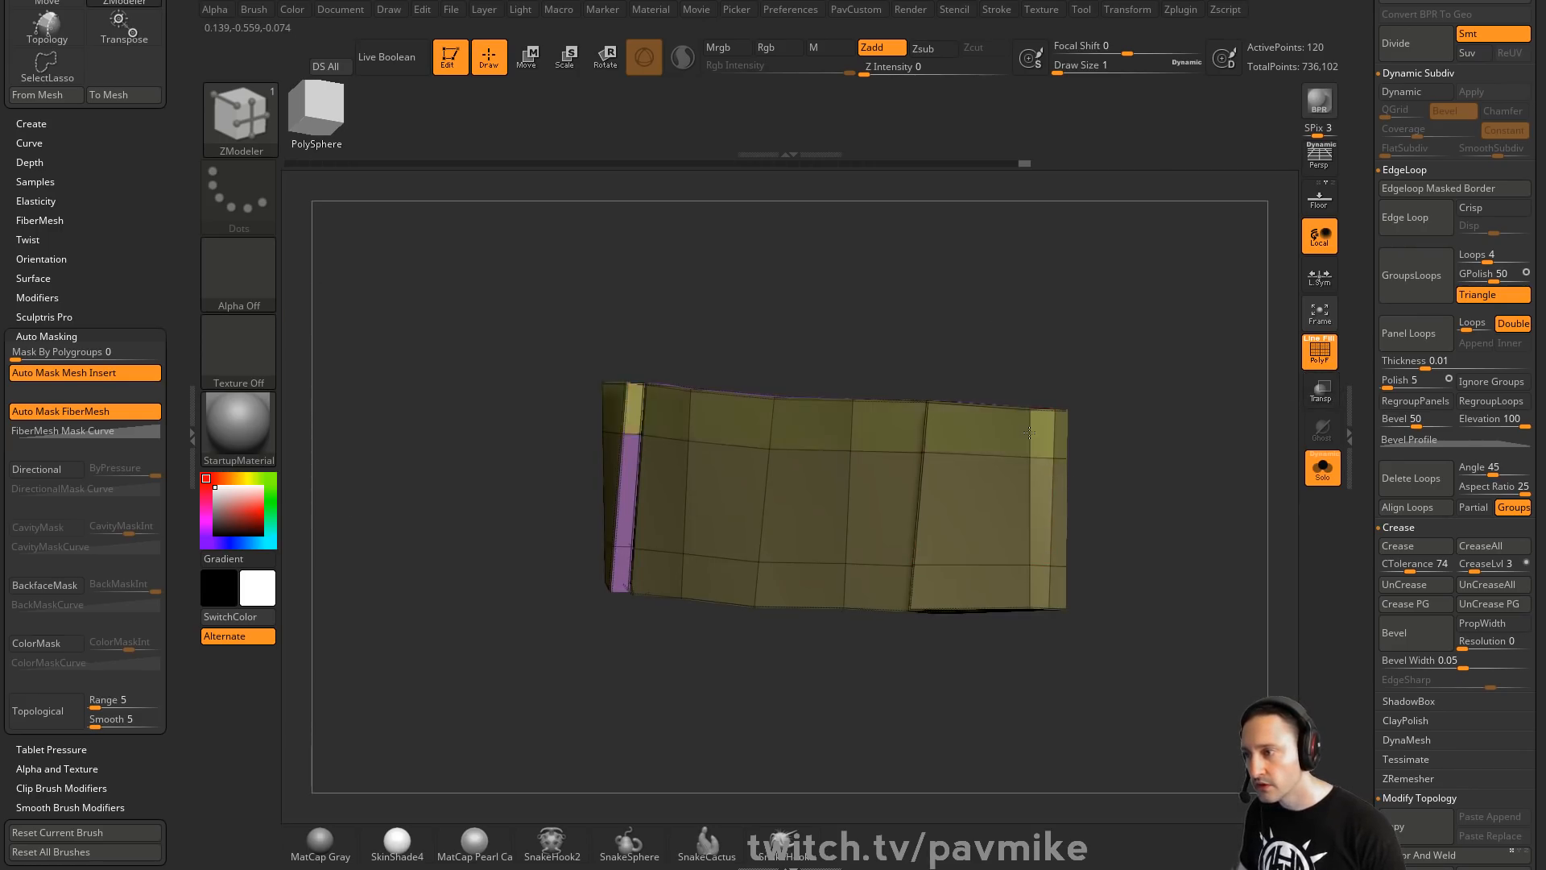
click(1029, 433)
click(1030, 584)
alt+drag(1124, 485, 1053, 470)
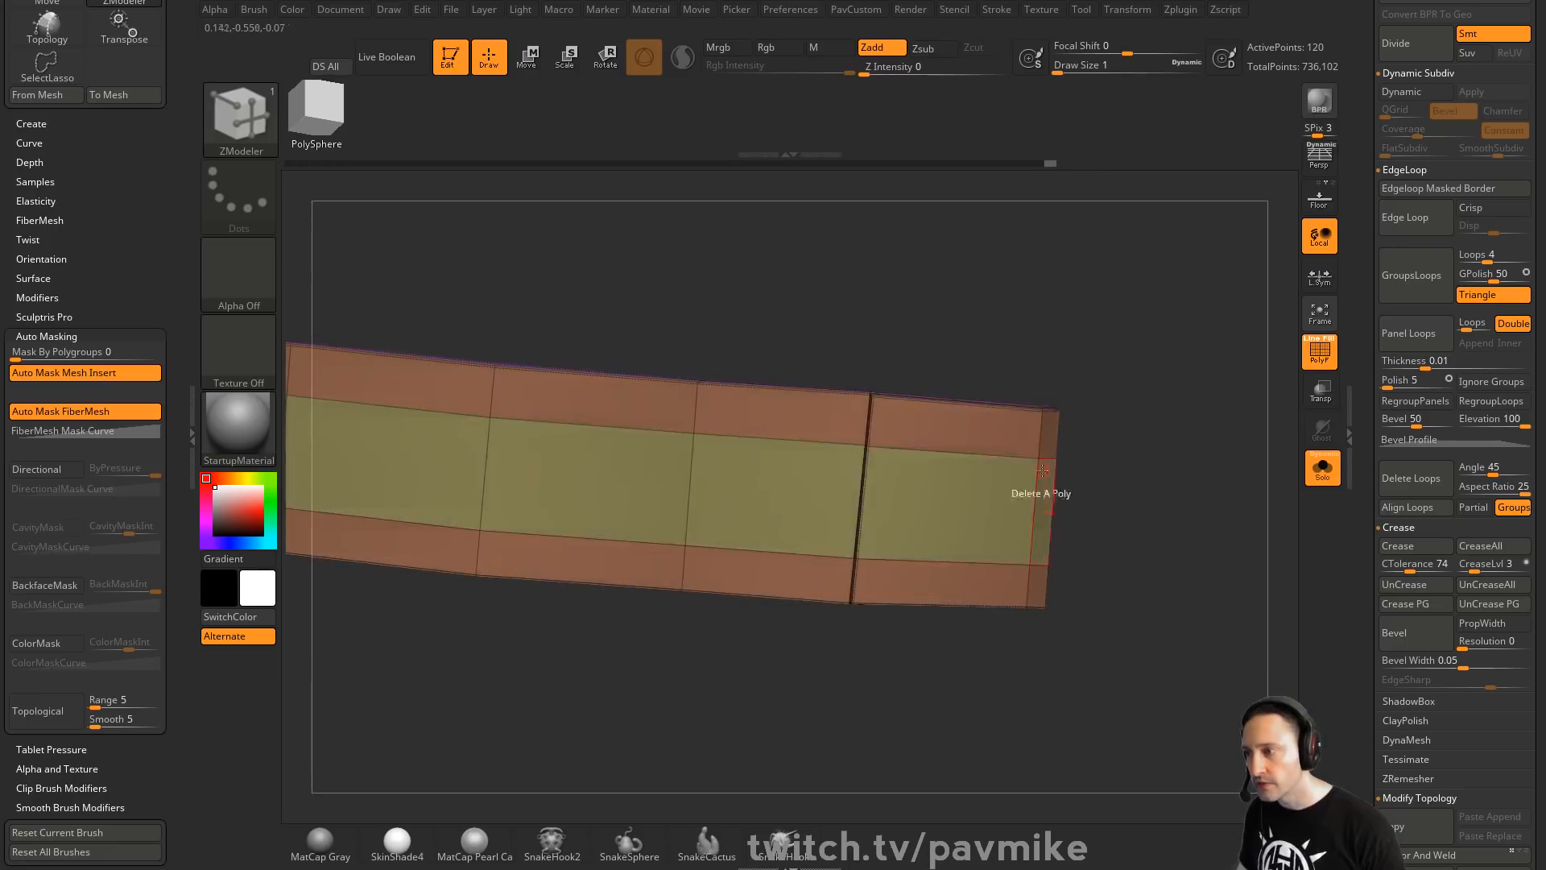
Try extruding the strip's edge bands with the ZModeler target Polygroup All, and undo the extrusion and the band polygroups
key(space)
click(870, 347)
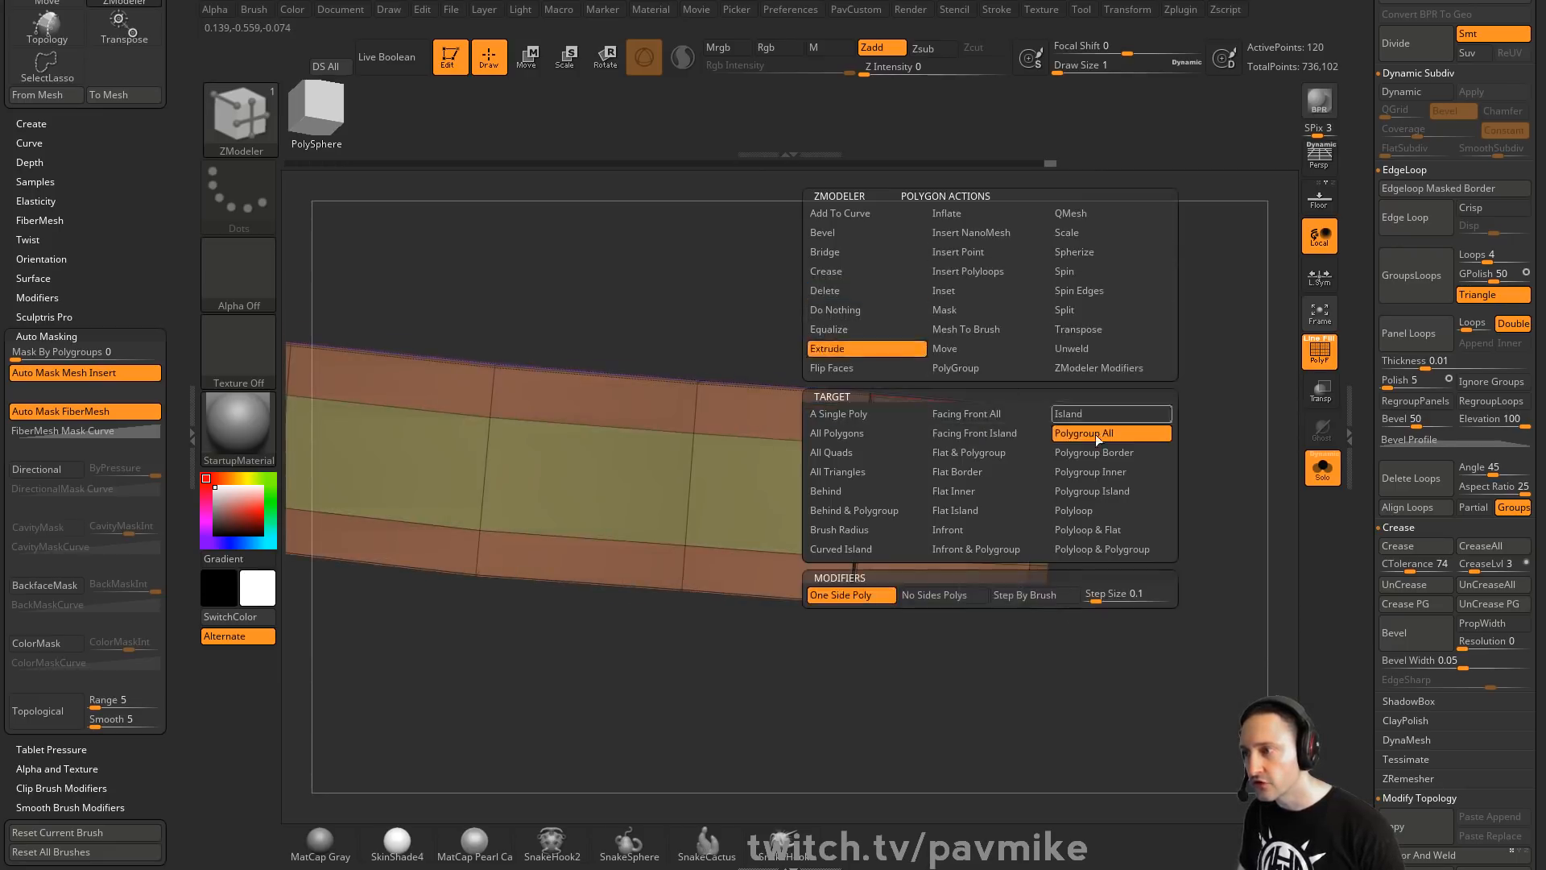
click(1095, 434)
drag(991, 441, 1011, 442)
drag(1161, 433, 1190, 427)
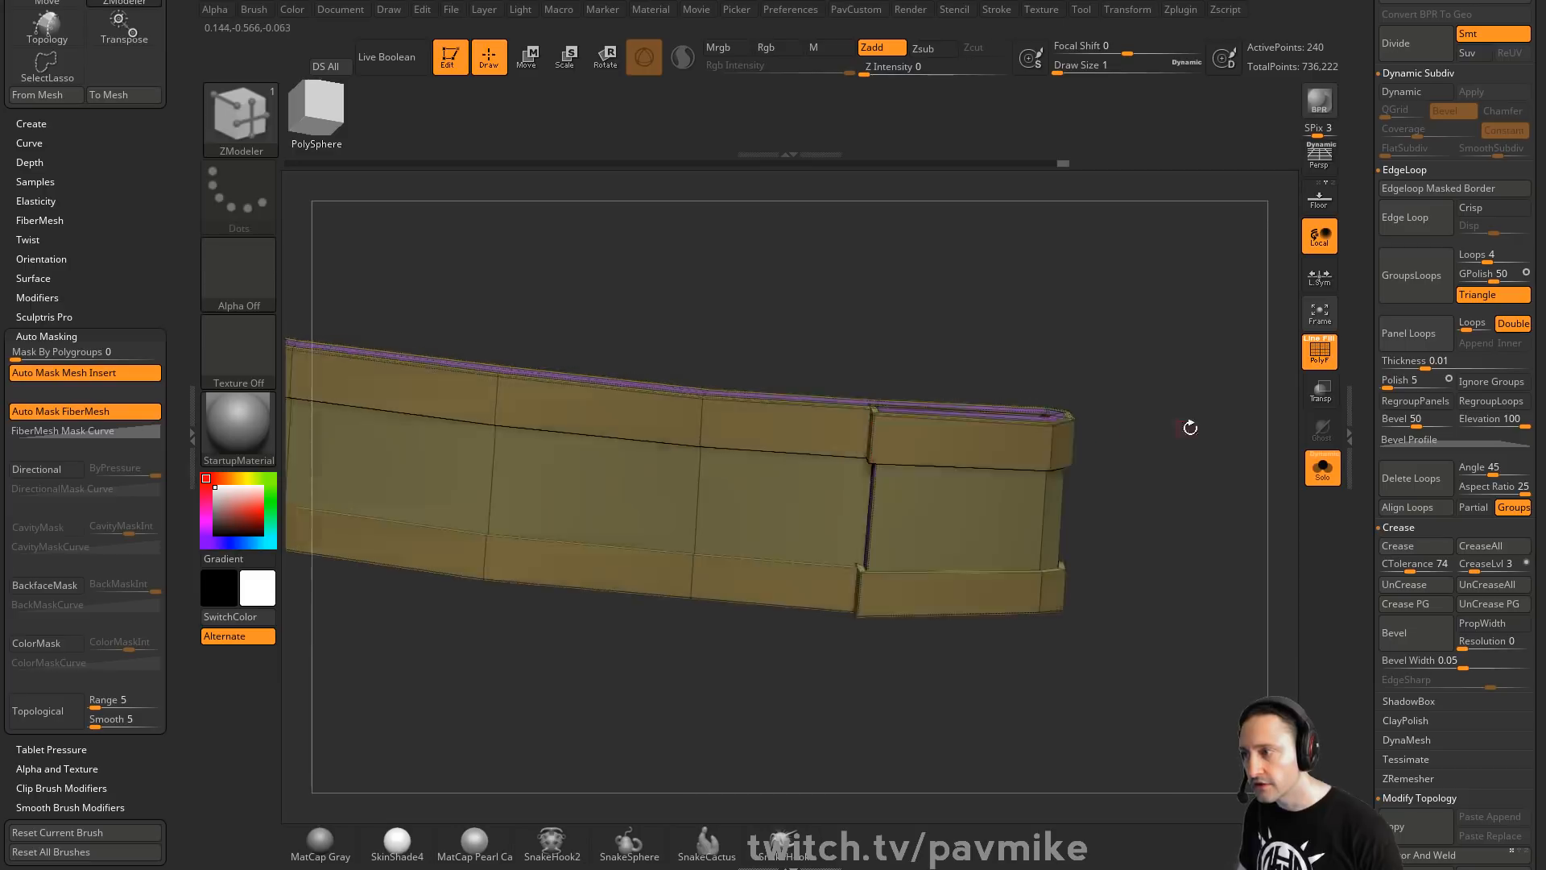
key(ctrl+z)
key(ctrl+z)
key(ctrl+z)
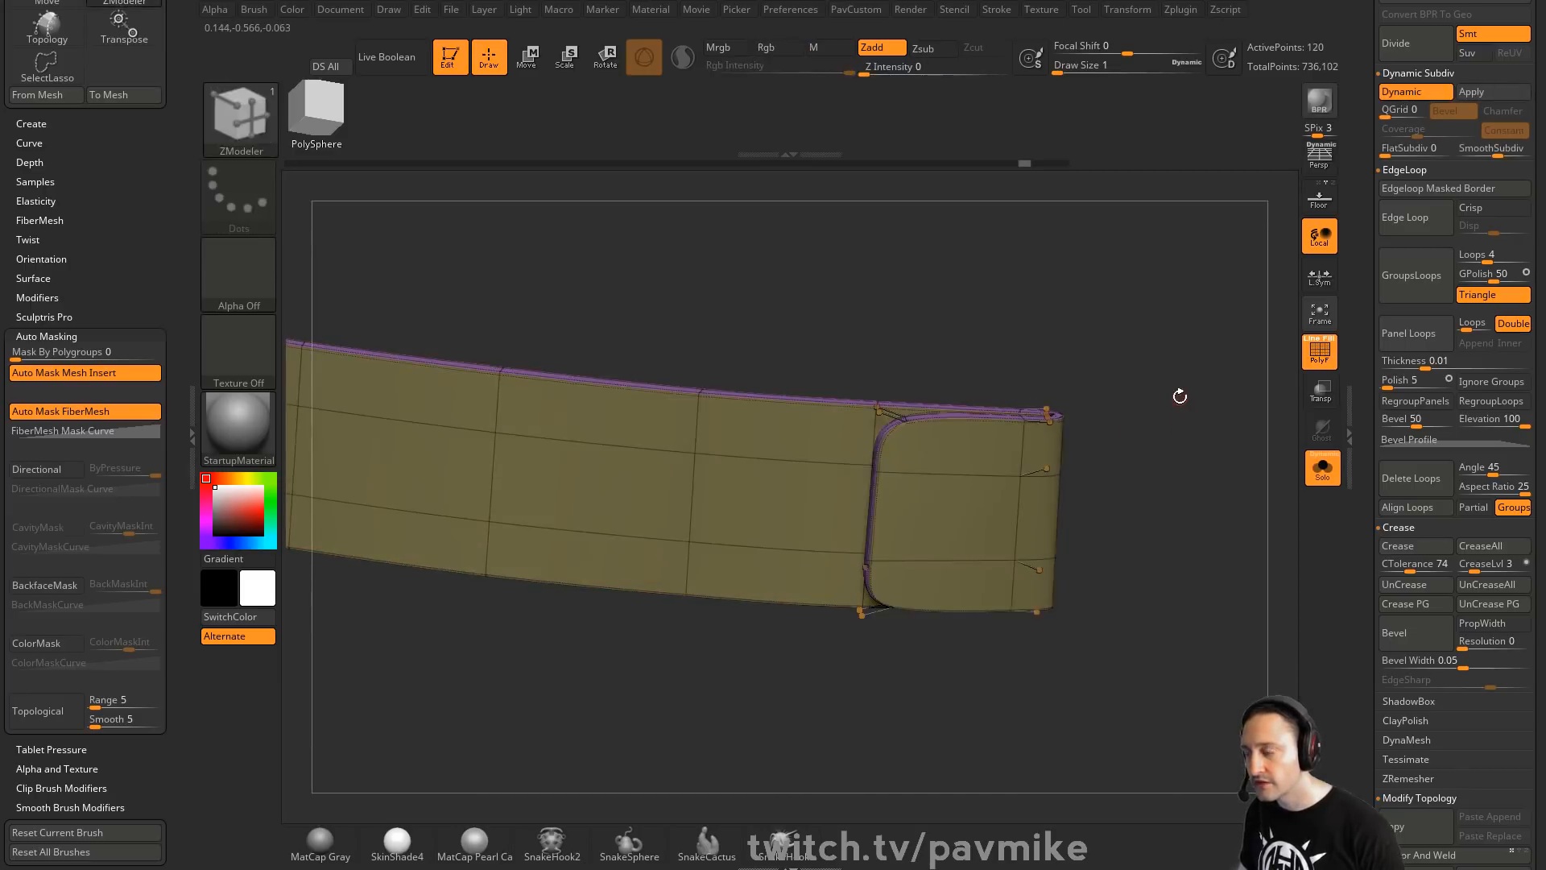
Turn off dynamic subdivision and try extruding the strip's edge faces with the ZModeler target Polygroup Border
key(shift+d)
drag(1167, 370, 1136, 388)
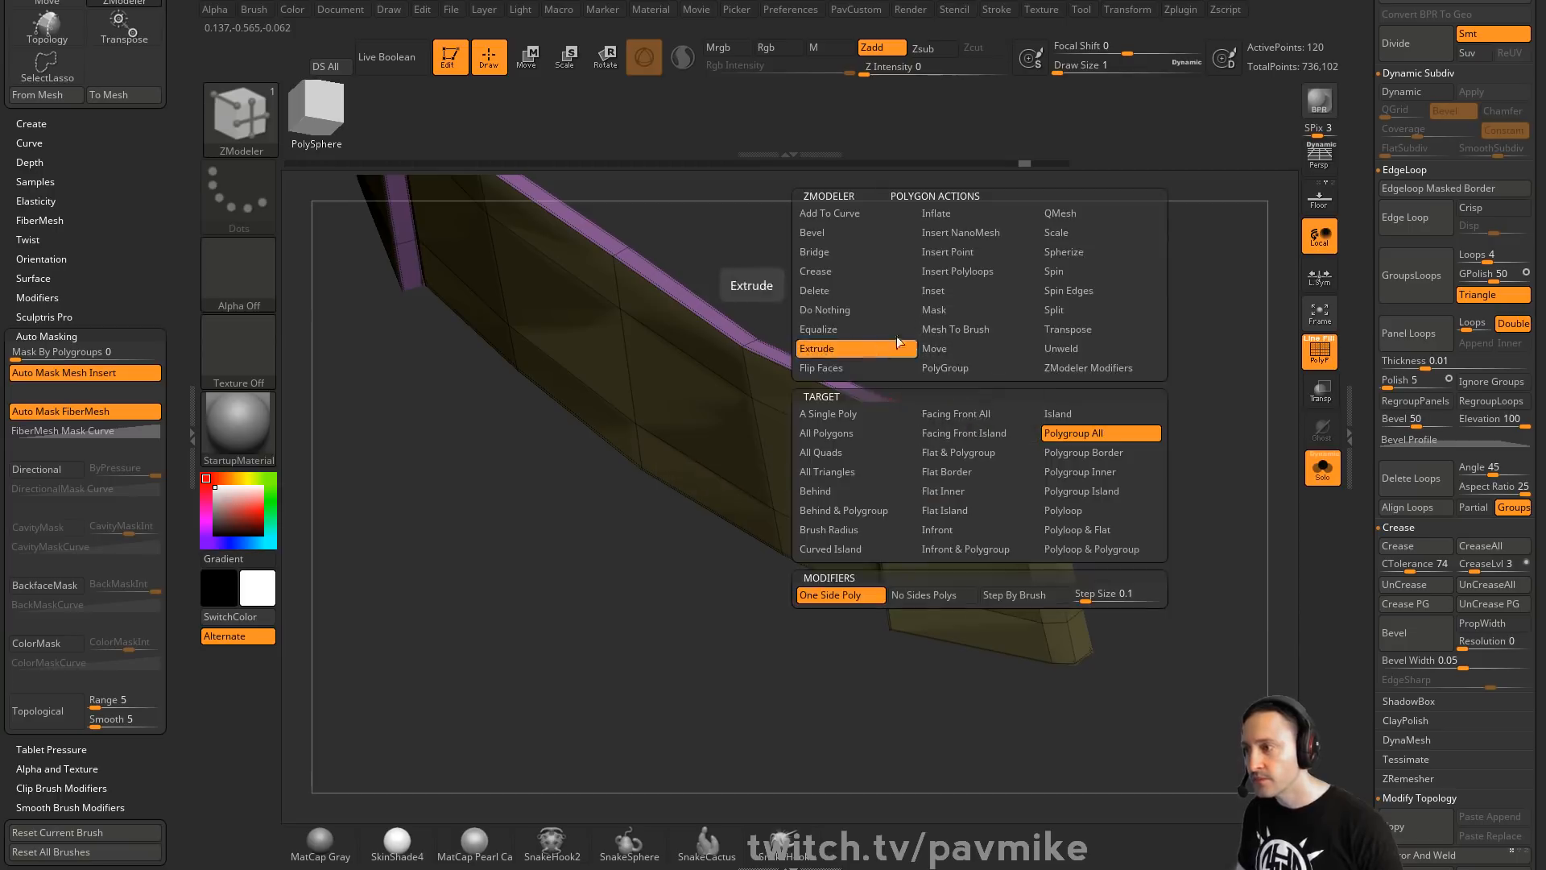
click(1083, 453)
drag(971, 431, 931, 444)
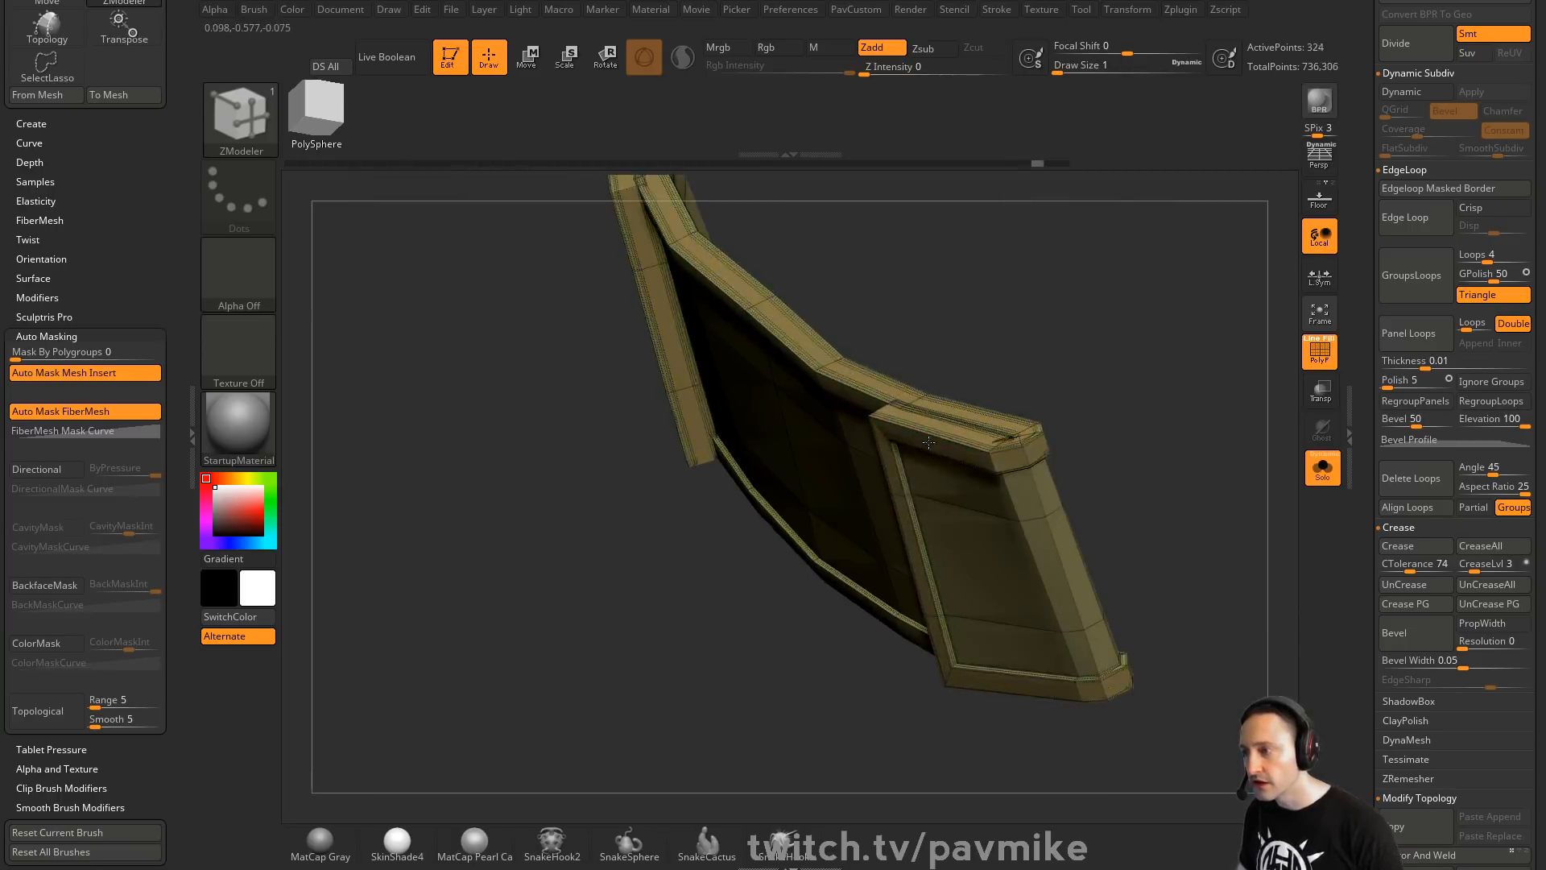
Try extruding the strip's border with the target Polygroup Island, on the tab and the middle section, and undo the extrusions
key(space)
click(1019, 491)
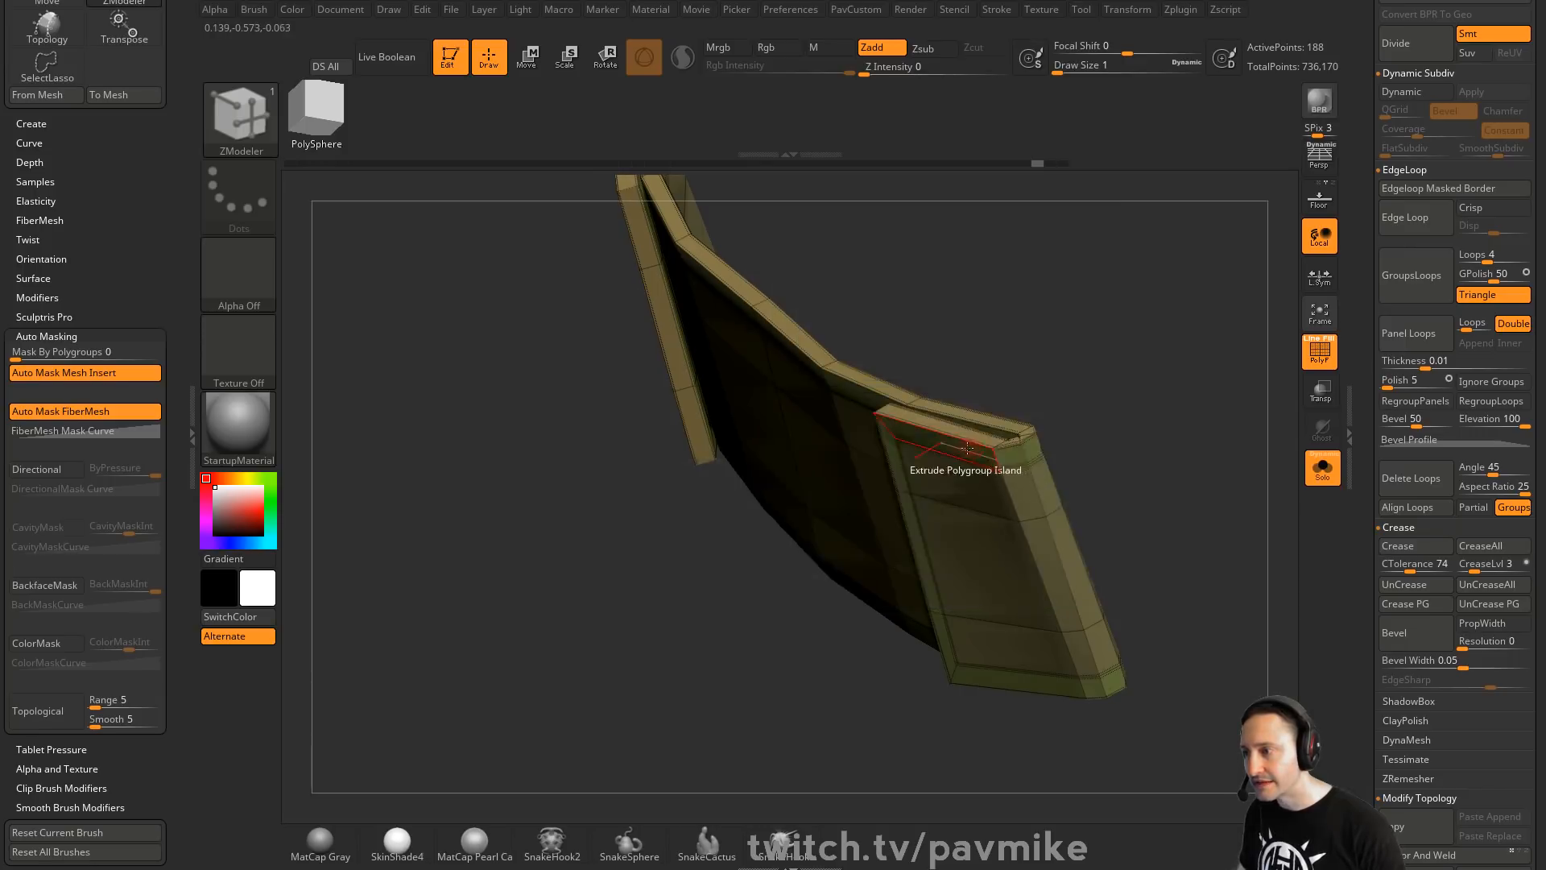
mouse_move(966, 456)
mouse_down()
mouse_move(1194, 355)
mouse_move(1120, 403)
mouse_move(1163, 414)
mouse_up()
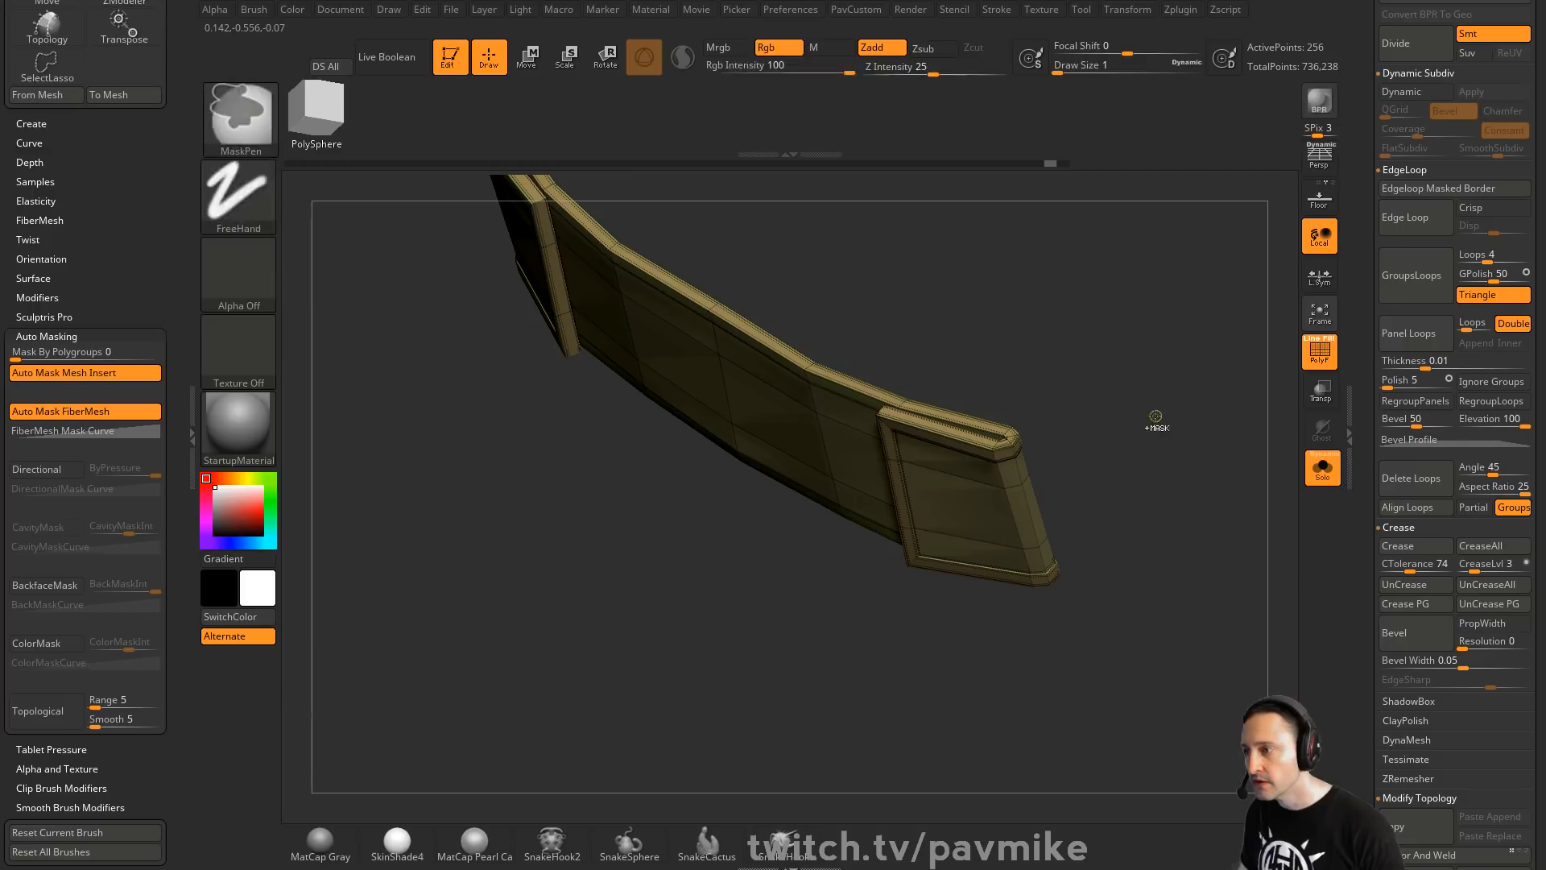
click(825, 393)
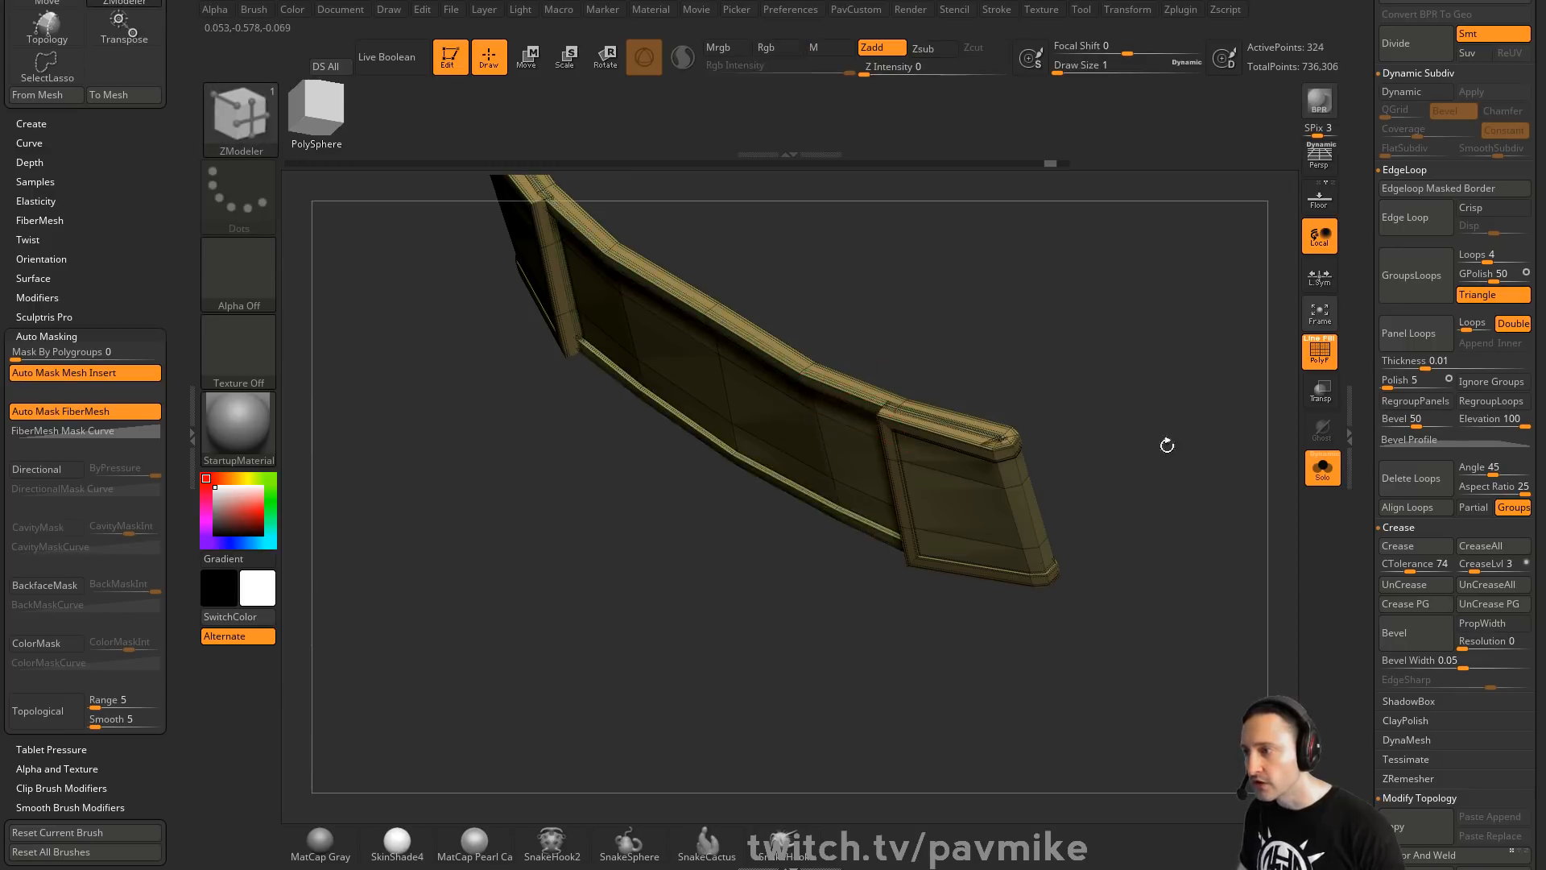
drag(1166, 445, 1011, 349)
key(ctrl+z)
key(ctrl+z)
key(ctrl+z)
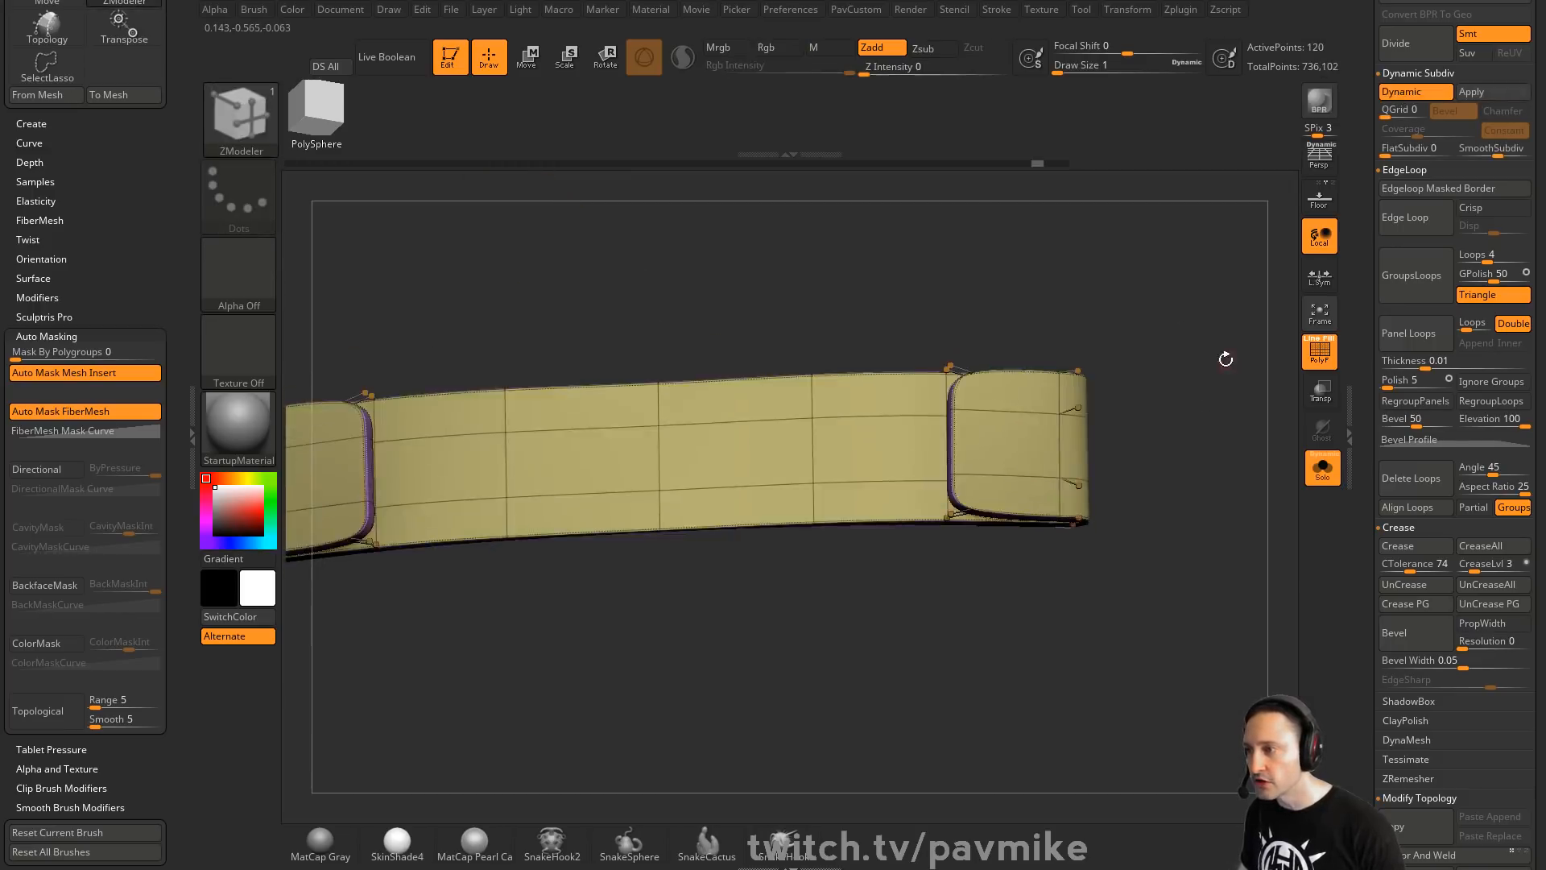
Turn off the polyframe display and insert a Snap Assy mesh on the folded tab with the IMM Clothing brush
drag(1223, 358, 1208, 403)
click(1318, 352)
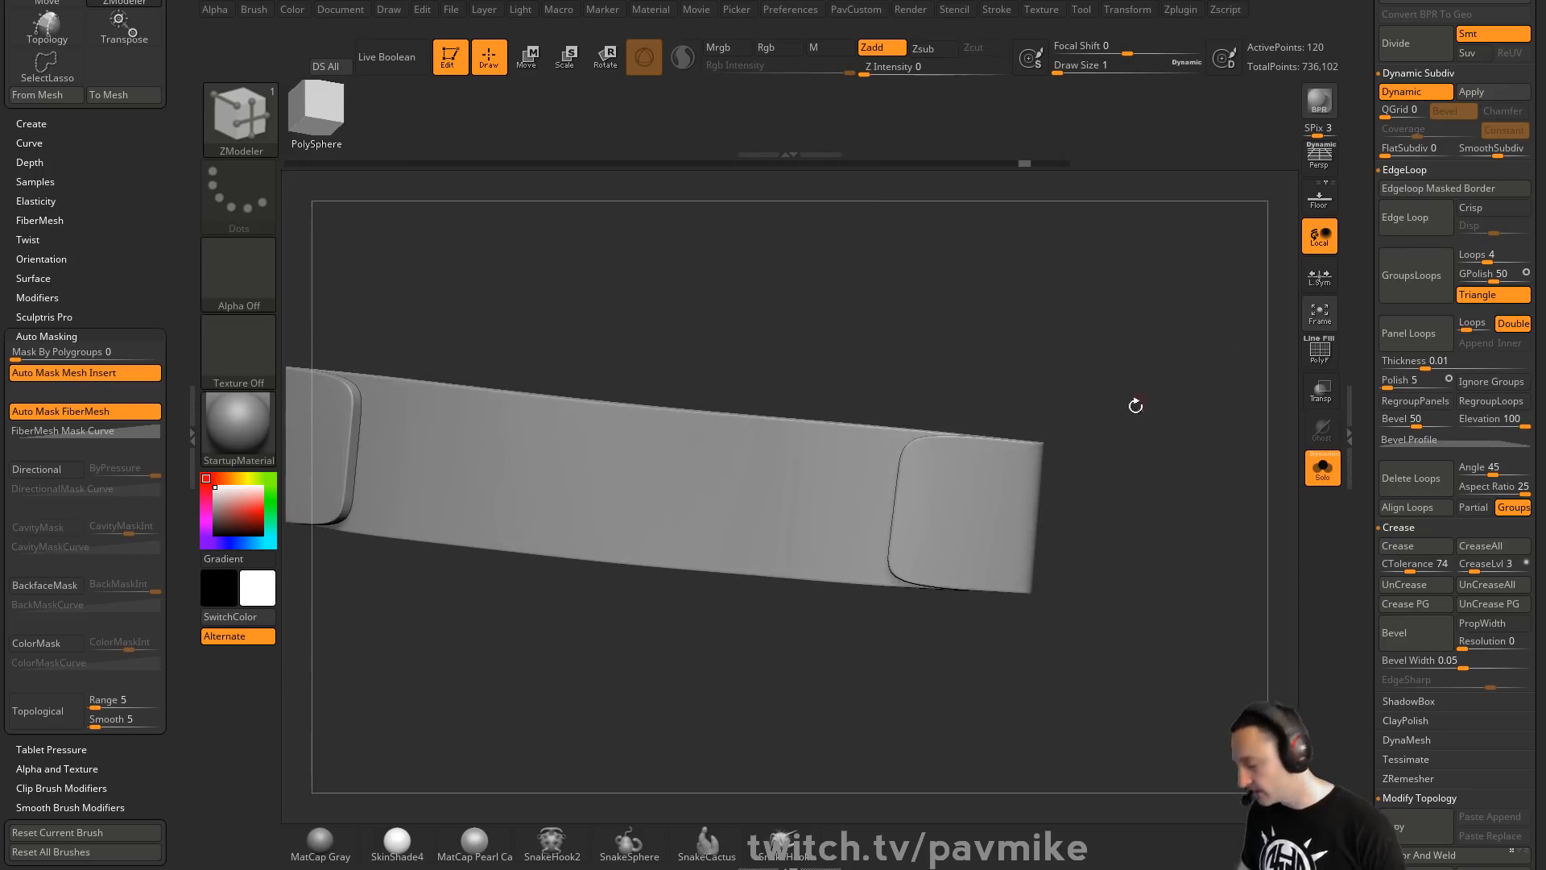
key(b)
key(i)
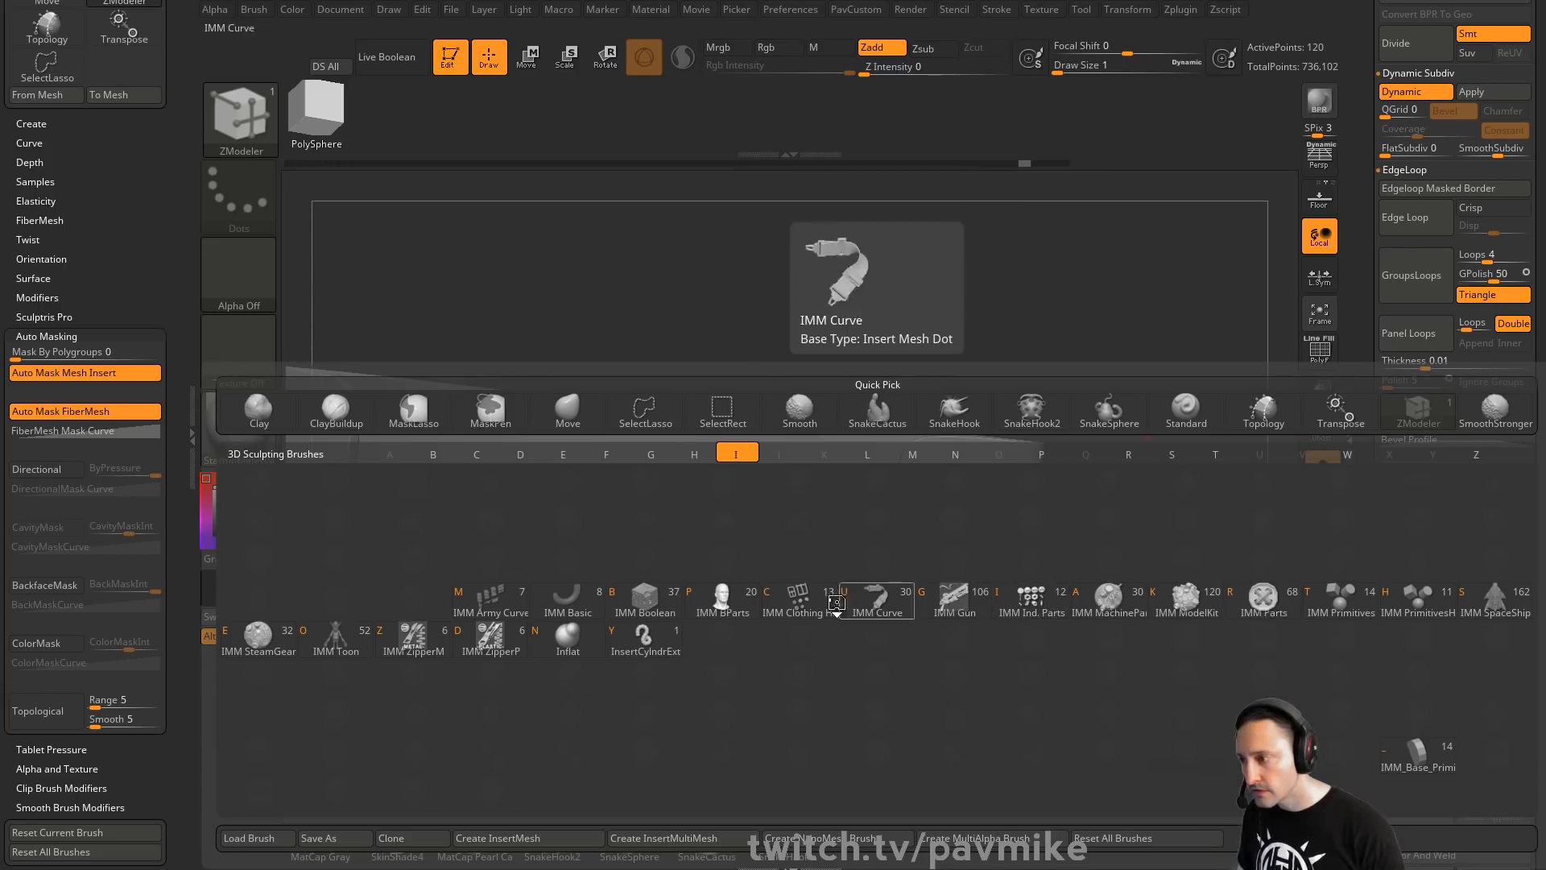
click(799, 597)
key(m)
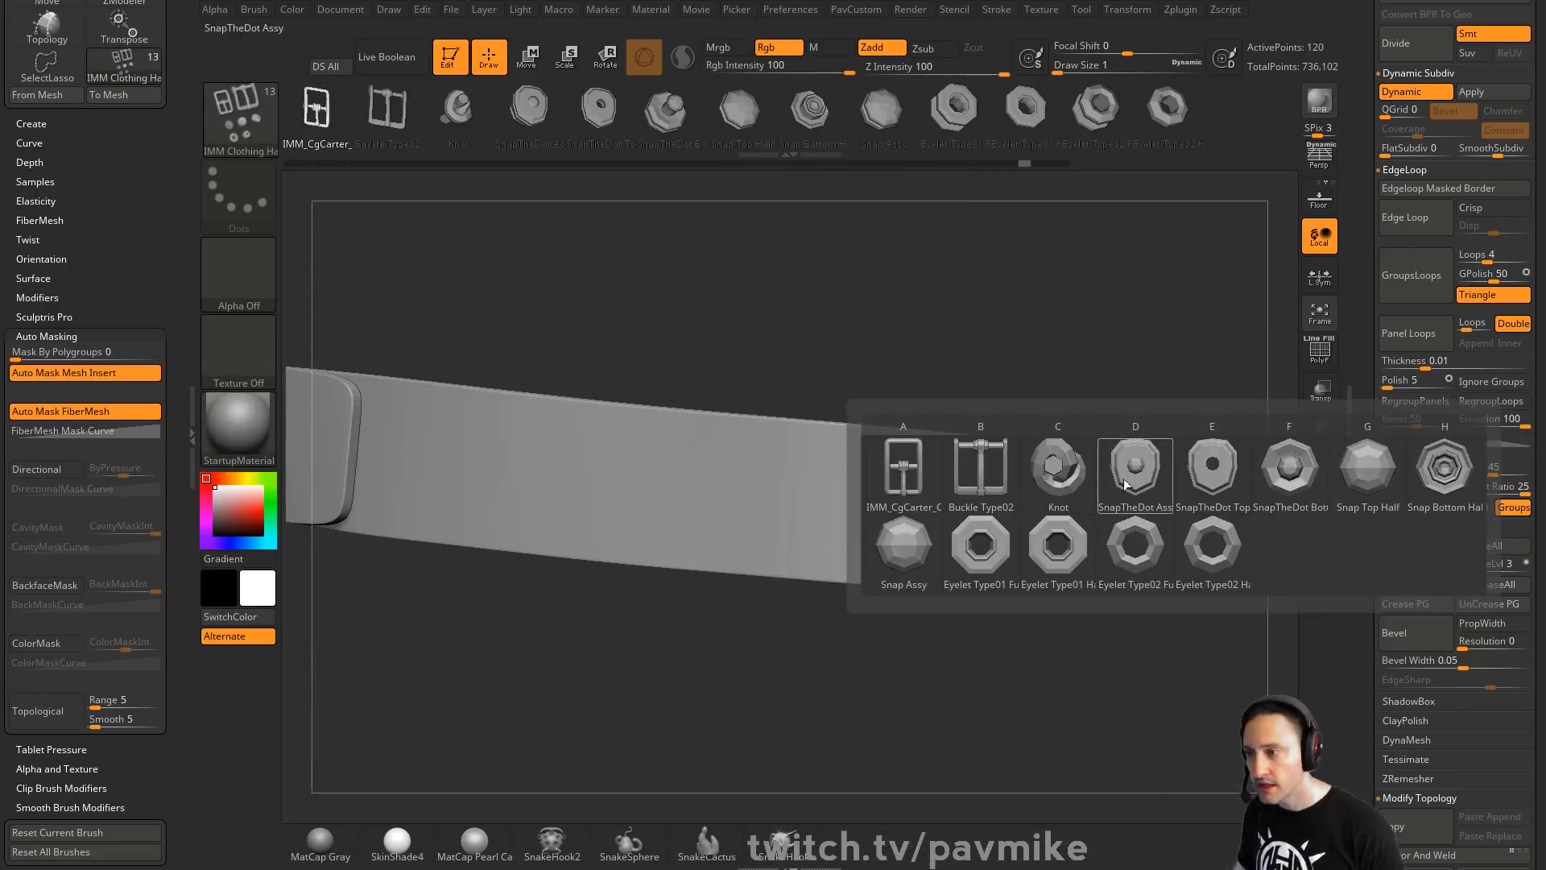
click(921, 542)
drag(950, 515, 970, 544)
Move the inserted snap along its own axis so it sits closer to the tab's surface
drag(1080, 480, 1256, 556)
key(w)
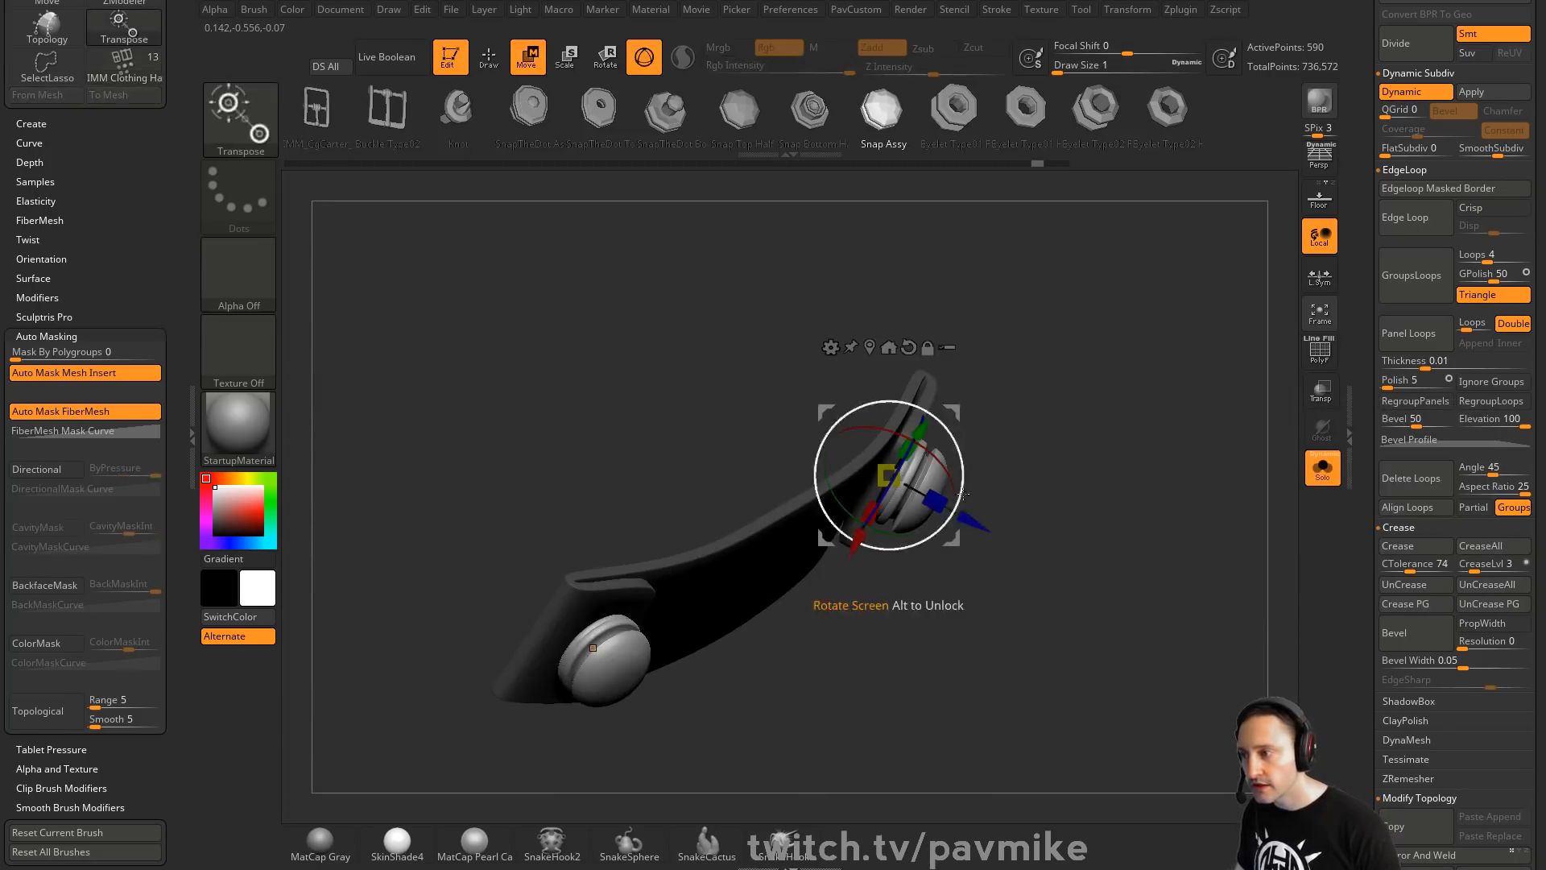
drag(967, 511, 947, 501)
key(q)
mouse_move(1183, 483)
mouse_down()
mouse_move(1104, 442)
mouse_move(1108, 383)
mouse_move(1134, 427)
mouse_move(1131, 391)
mouse_up()
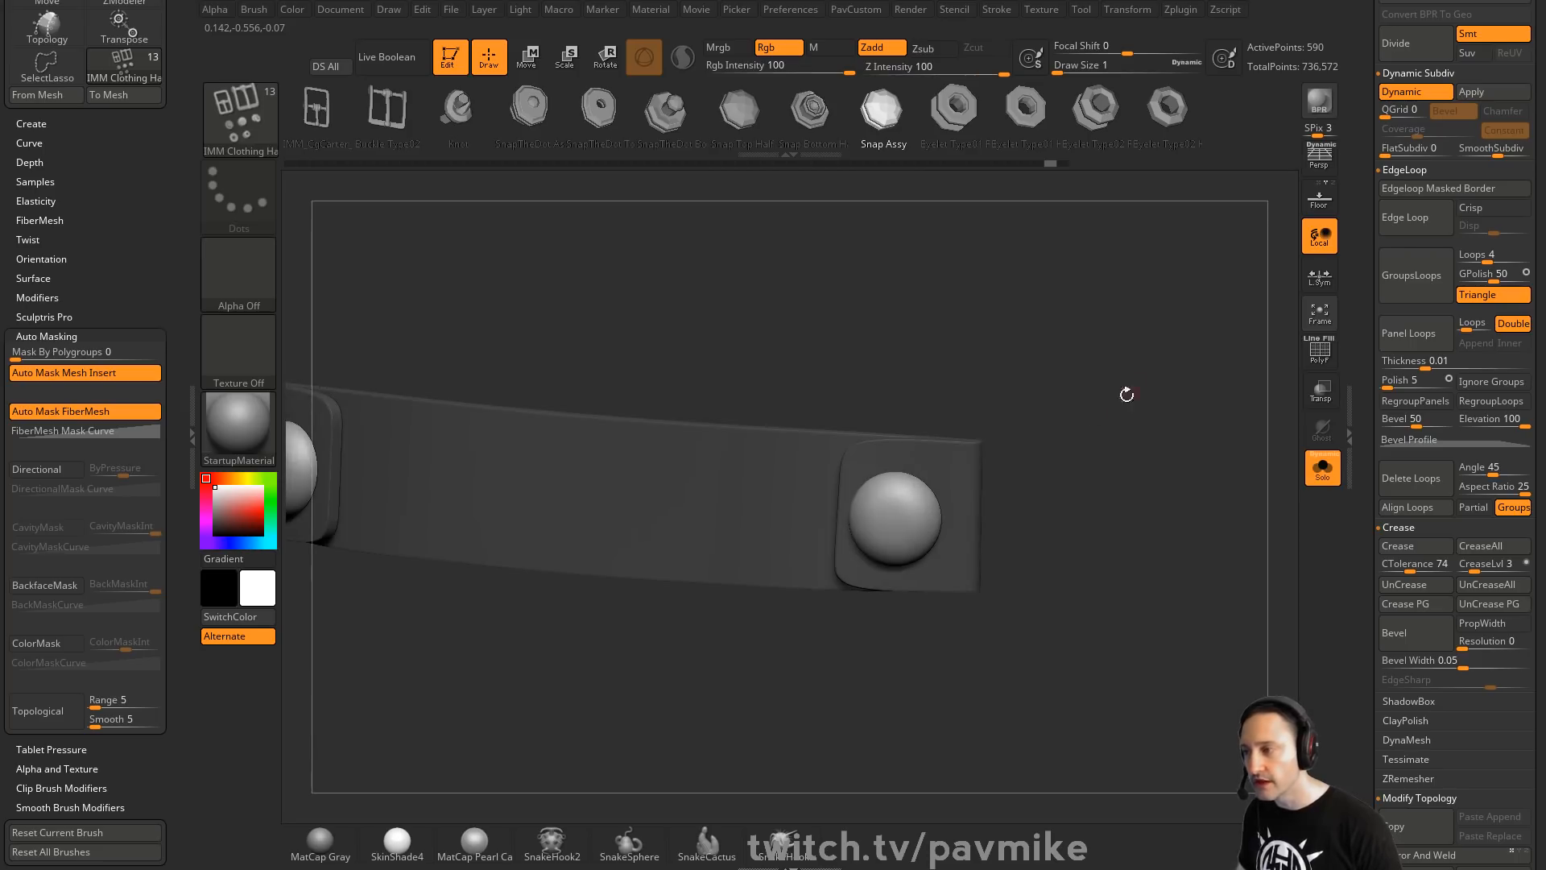
Turn on local symmetry and scale the snaps down uniformly to about 0.69 of their size
key(w)
mouse_move(900, 512)
mouse_down()
mouse_move(865, 520)
mouse_move(958, 500)
mouse_move(880, 551)
mouse_move(839, 543)
mouse_move(793, 563)
mouse_up()
key(ctrl+z)
click(1319, 277)
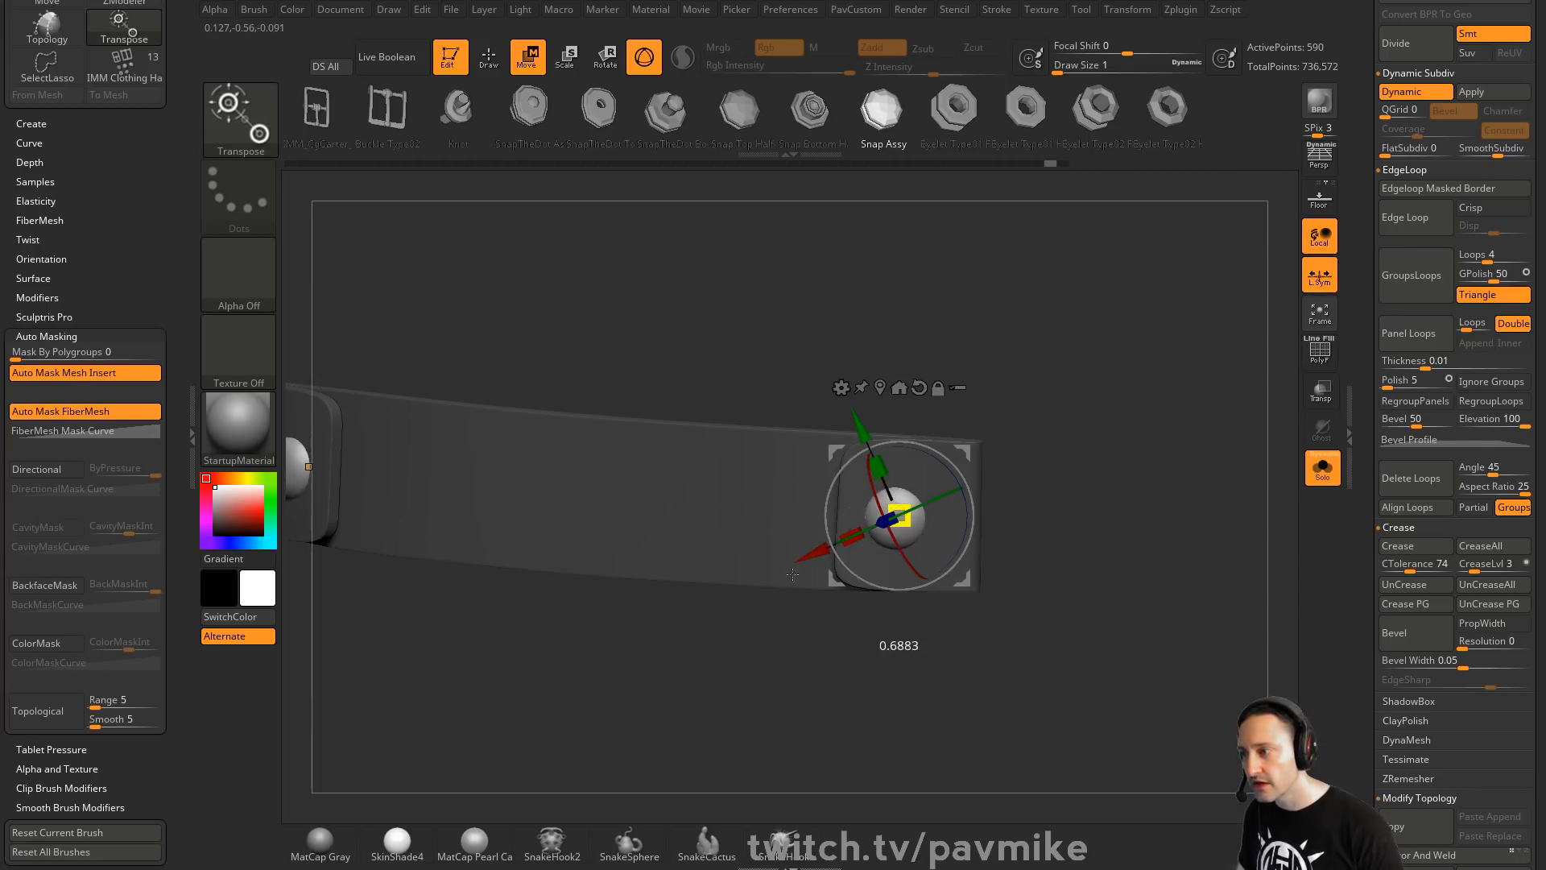
Nudge the scaled snap along its axis to seat it against the tab, and return to draw mode
drag(1192, 435, 1063, 441)
drag(807, 549, 811, 547)
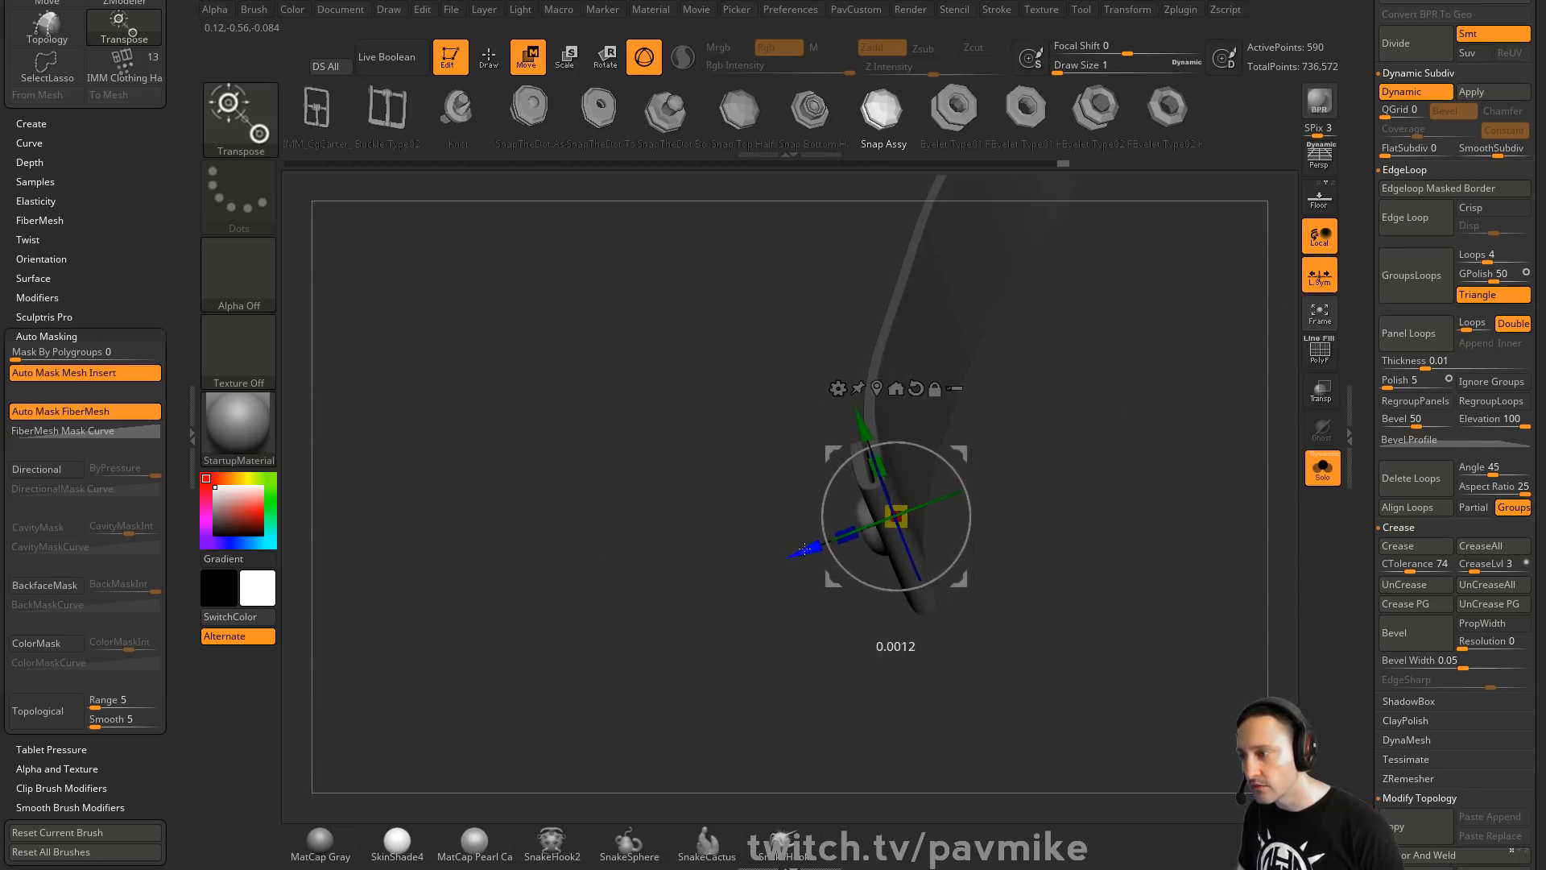
key(q)
right_drag(810, 548, 1081, 394)
ctrl+drag(1081, 394, 1082, 441)
Split the unmasked snaps off into their own subtool and turn off Solo to show the whole outfit
key(s)
key(s)
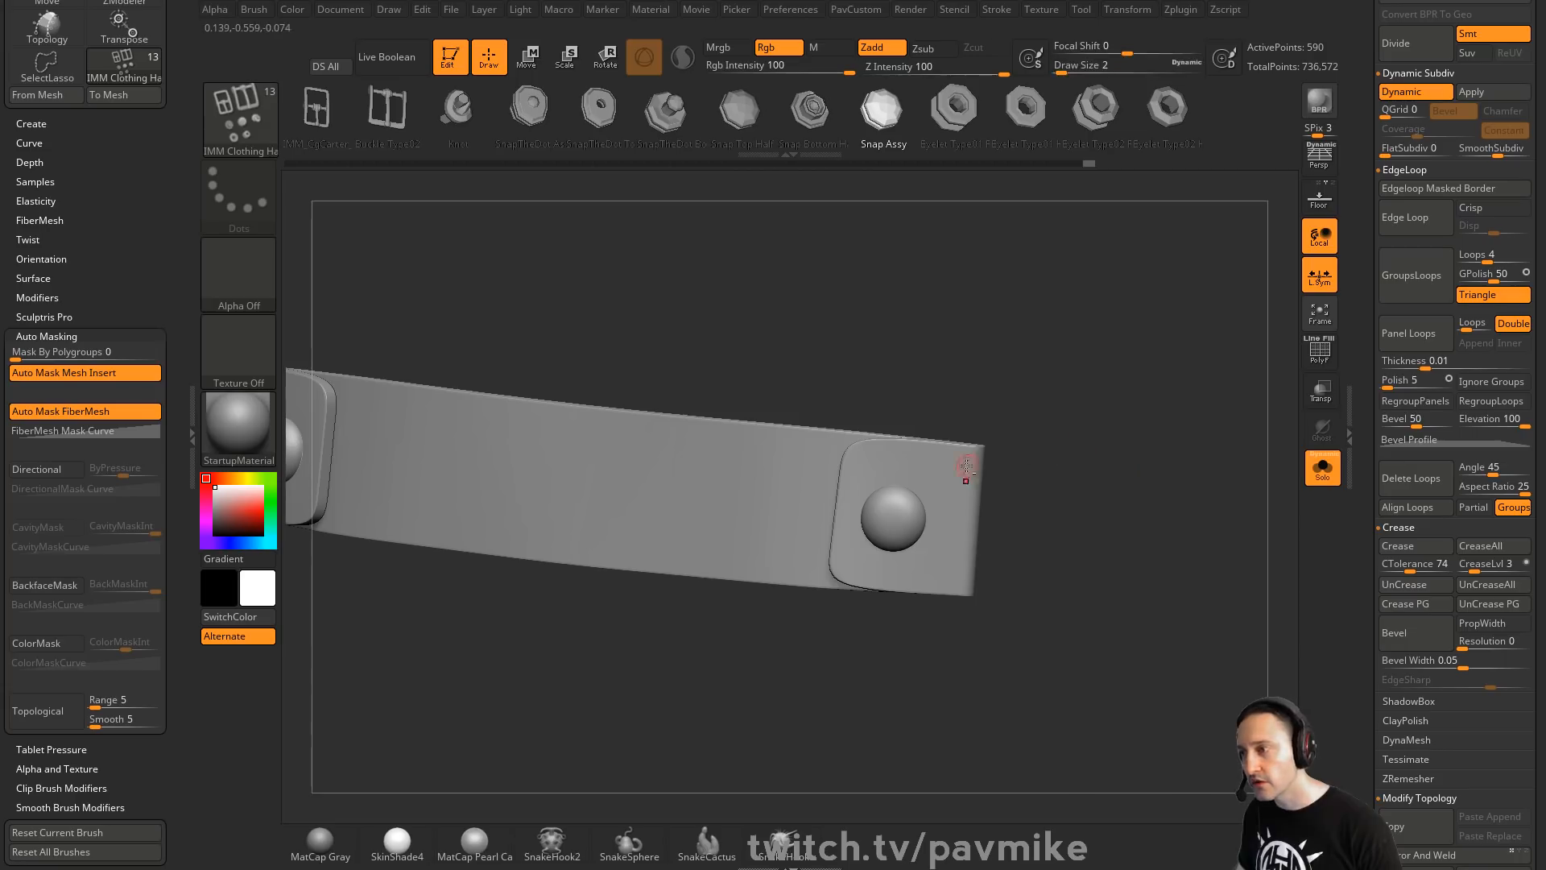
key(ctrl+z)
key(2)
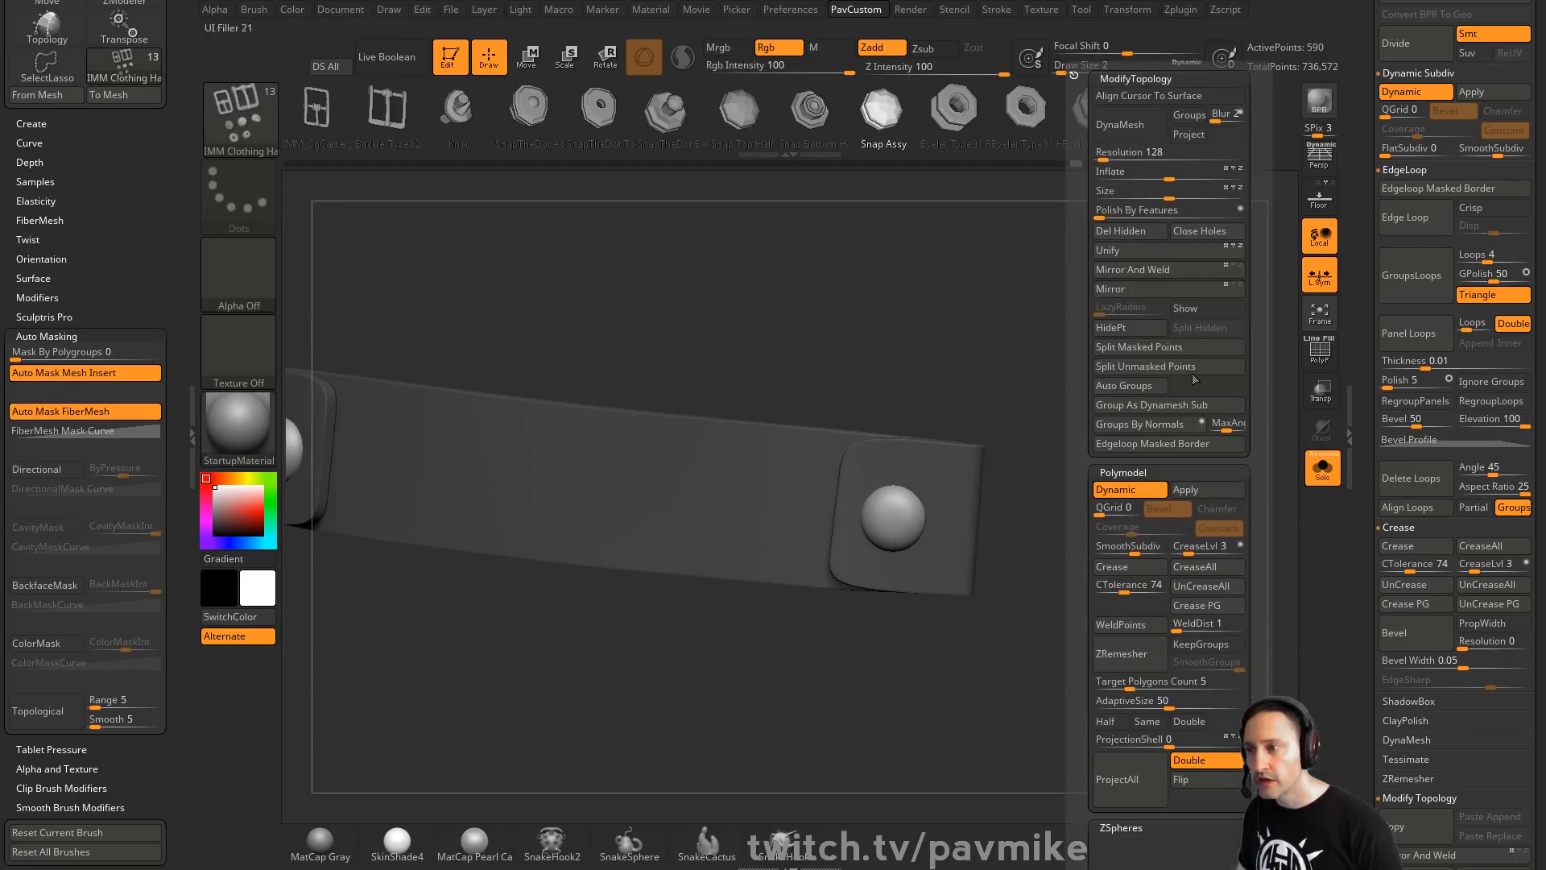
click(1145, 365)
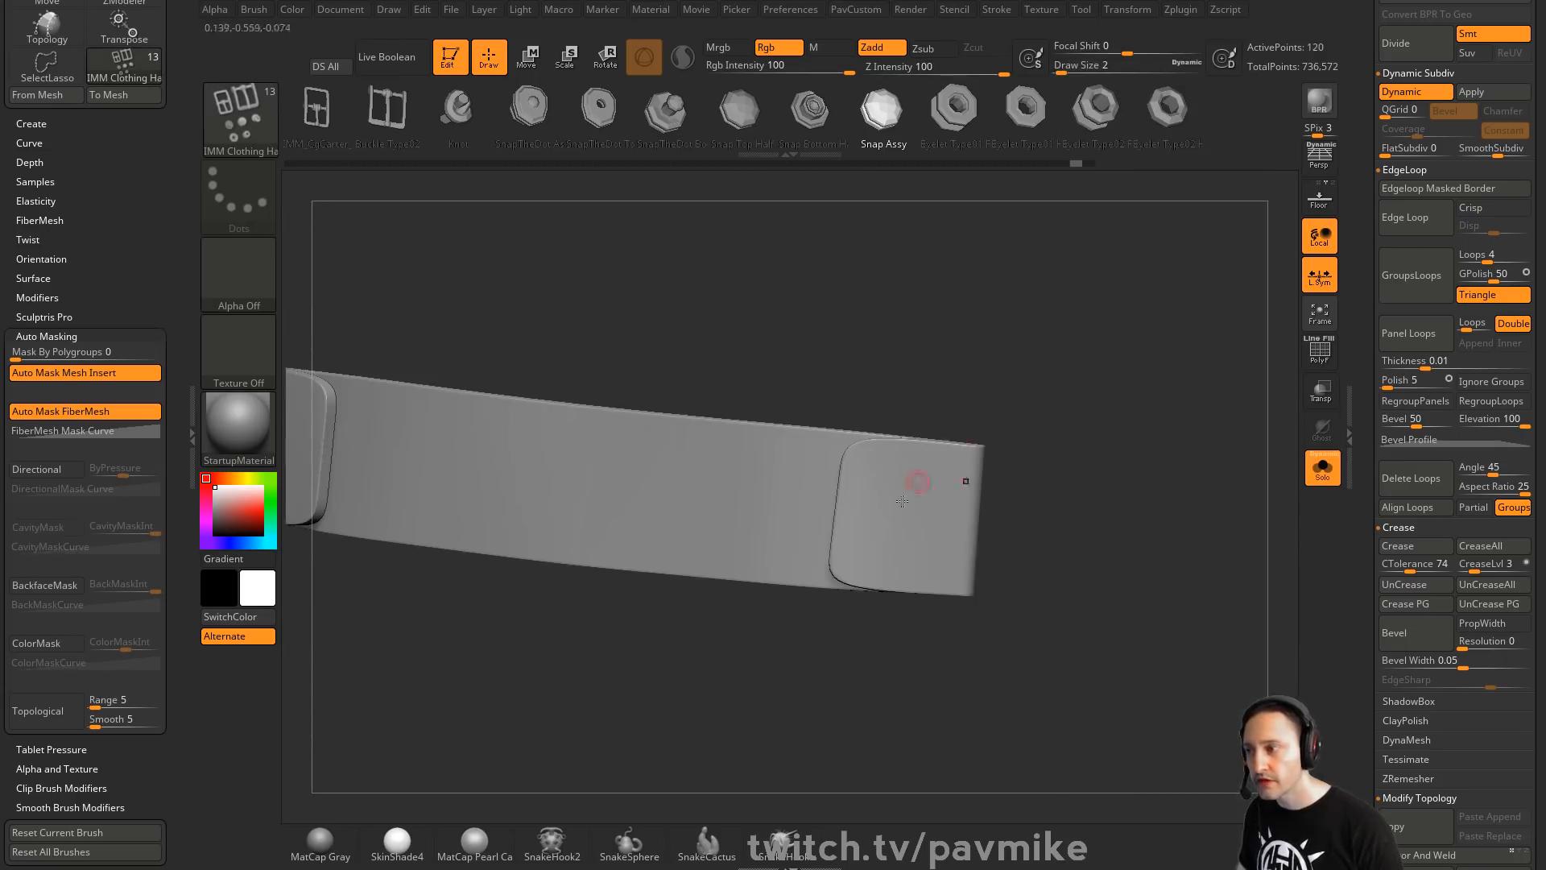
scroll(1411, 563, up, 10)
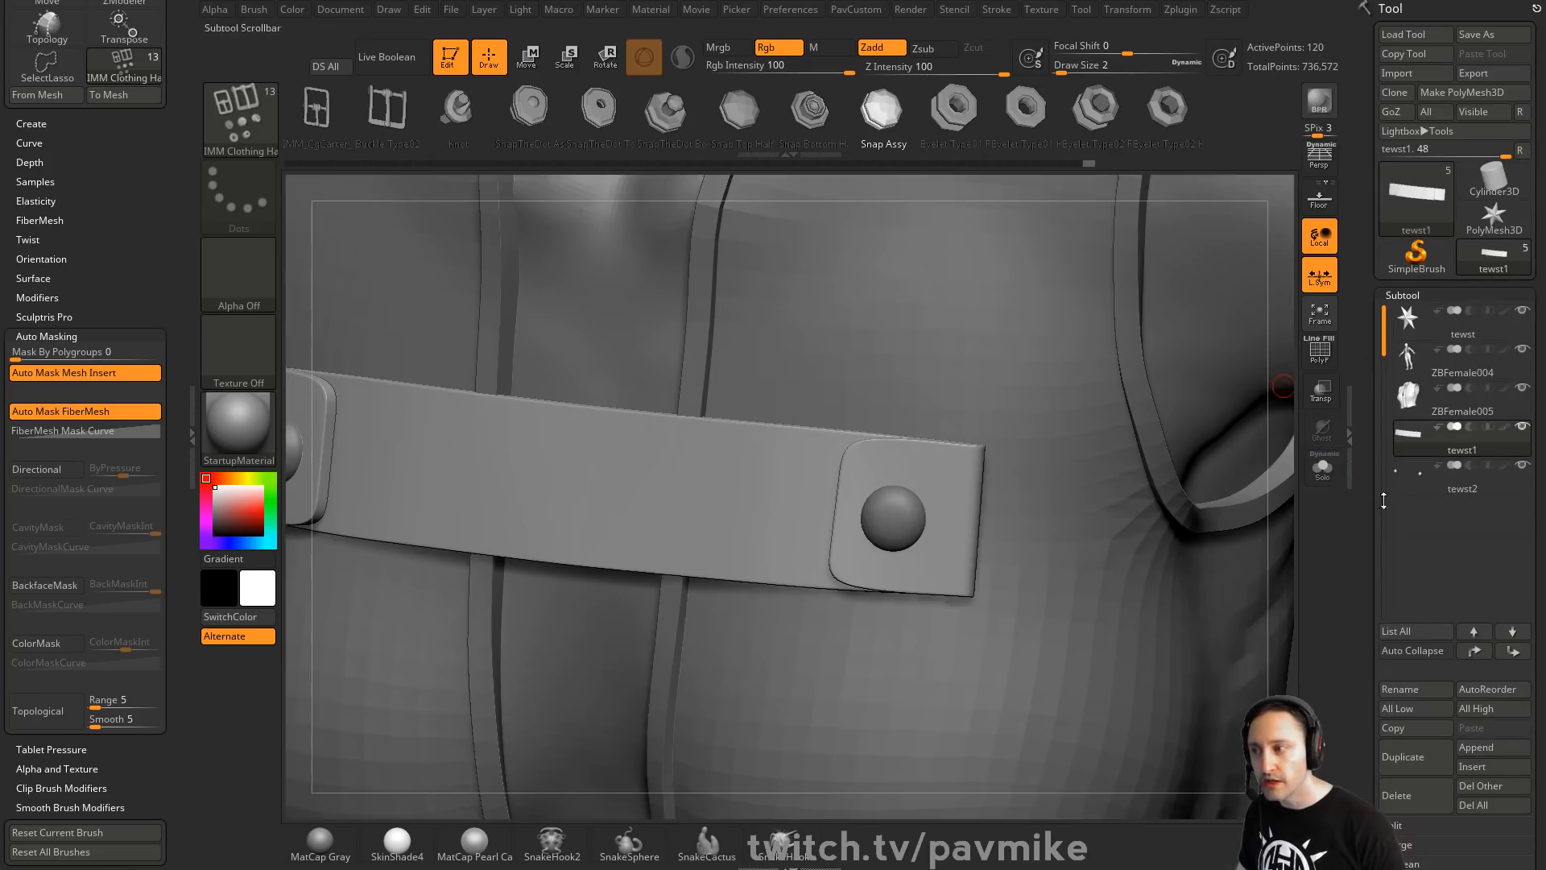
click(1322, 467)
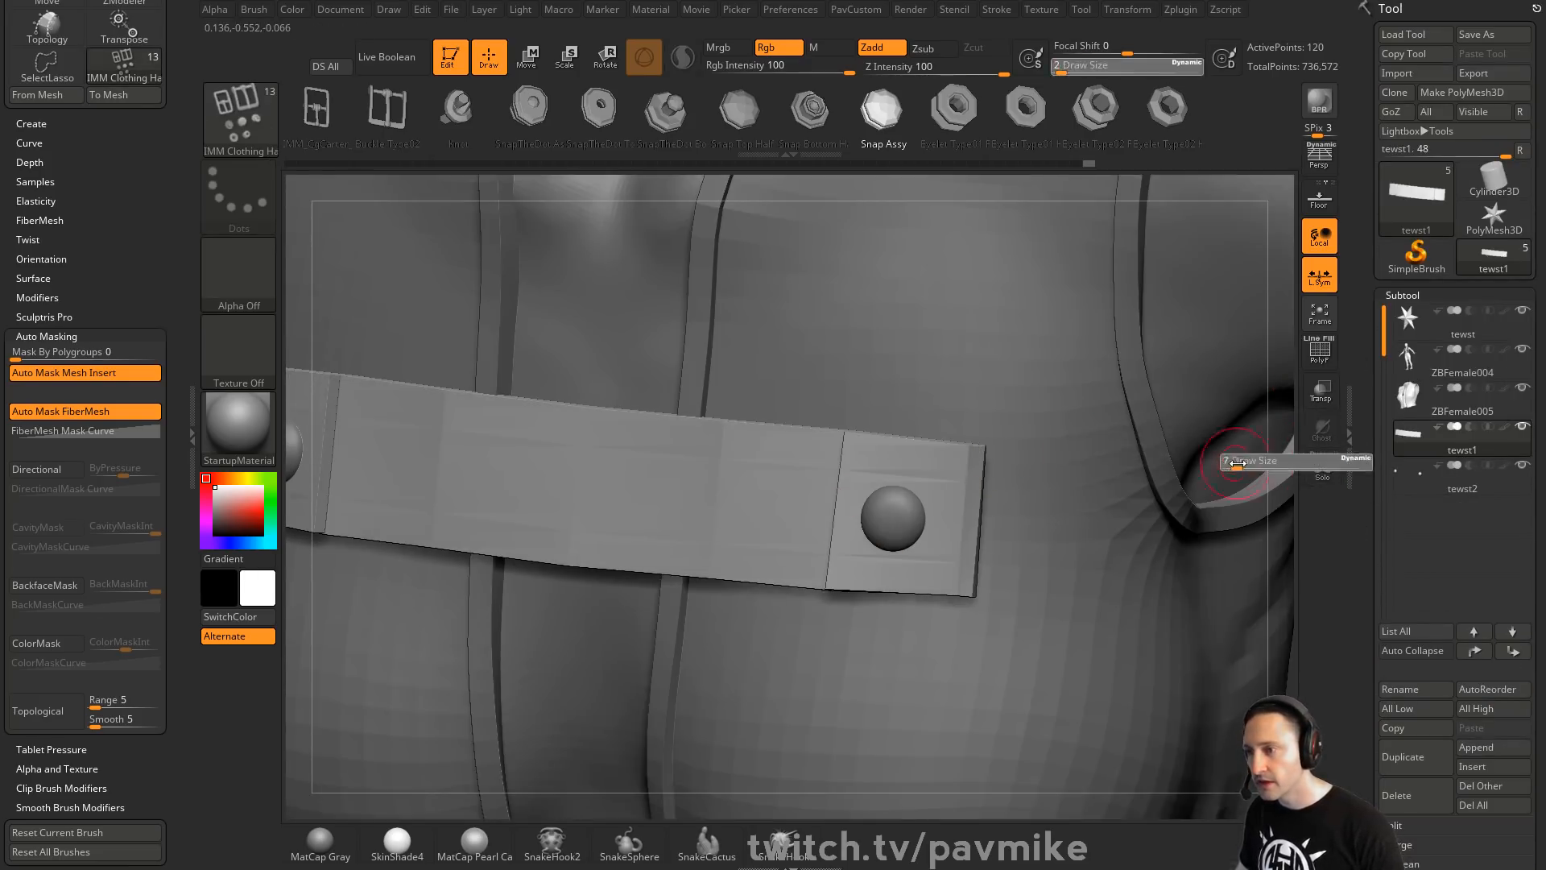
Subdivide the strip four times for sculpting and briefly check its polyframe
key(ctrl)
key(ctrl+d)
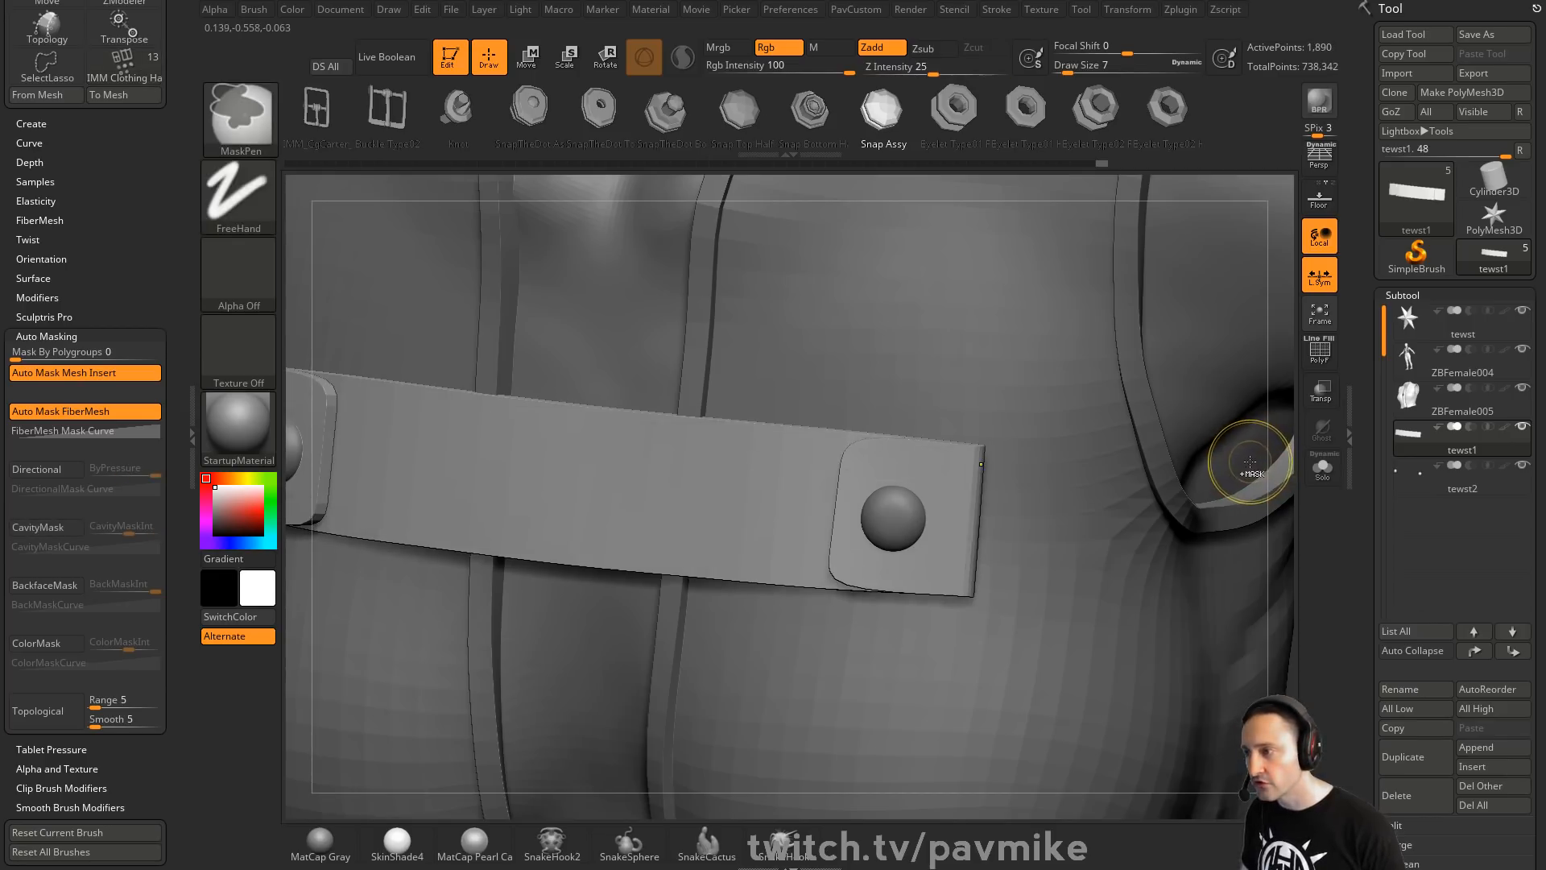
key(4)
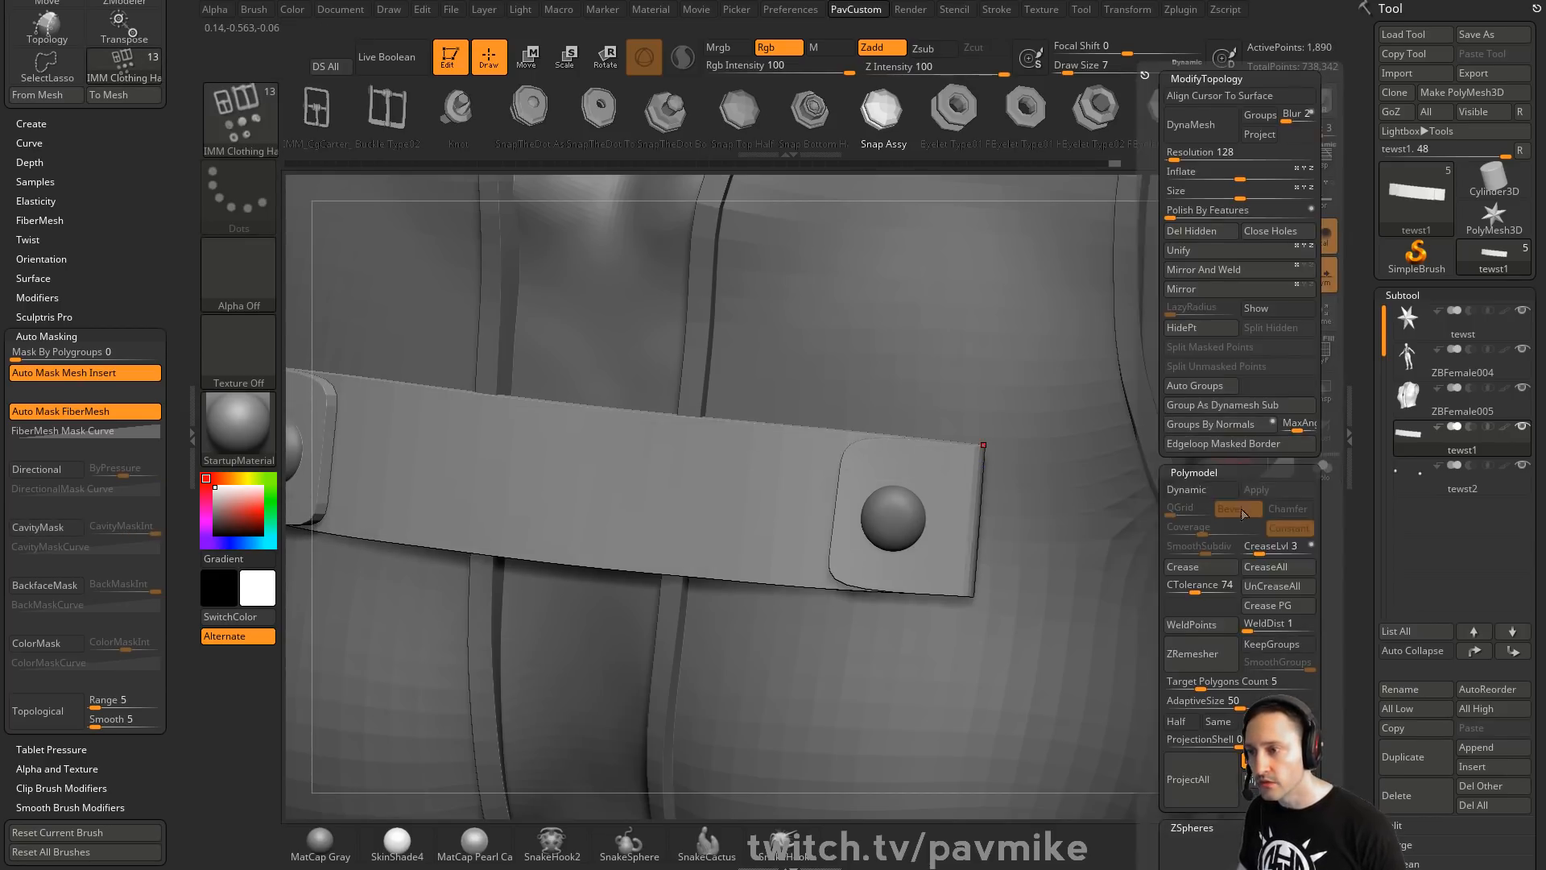
key(ctrl)
key(ctrl+d)
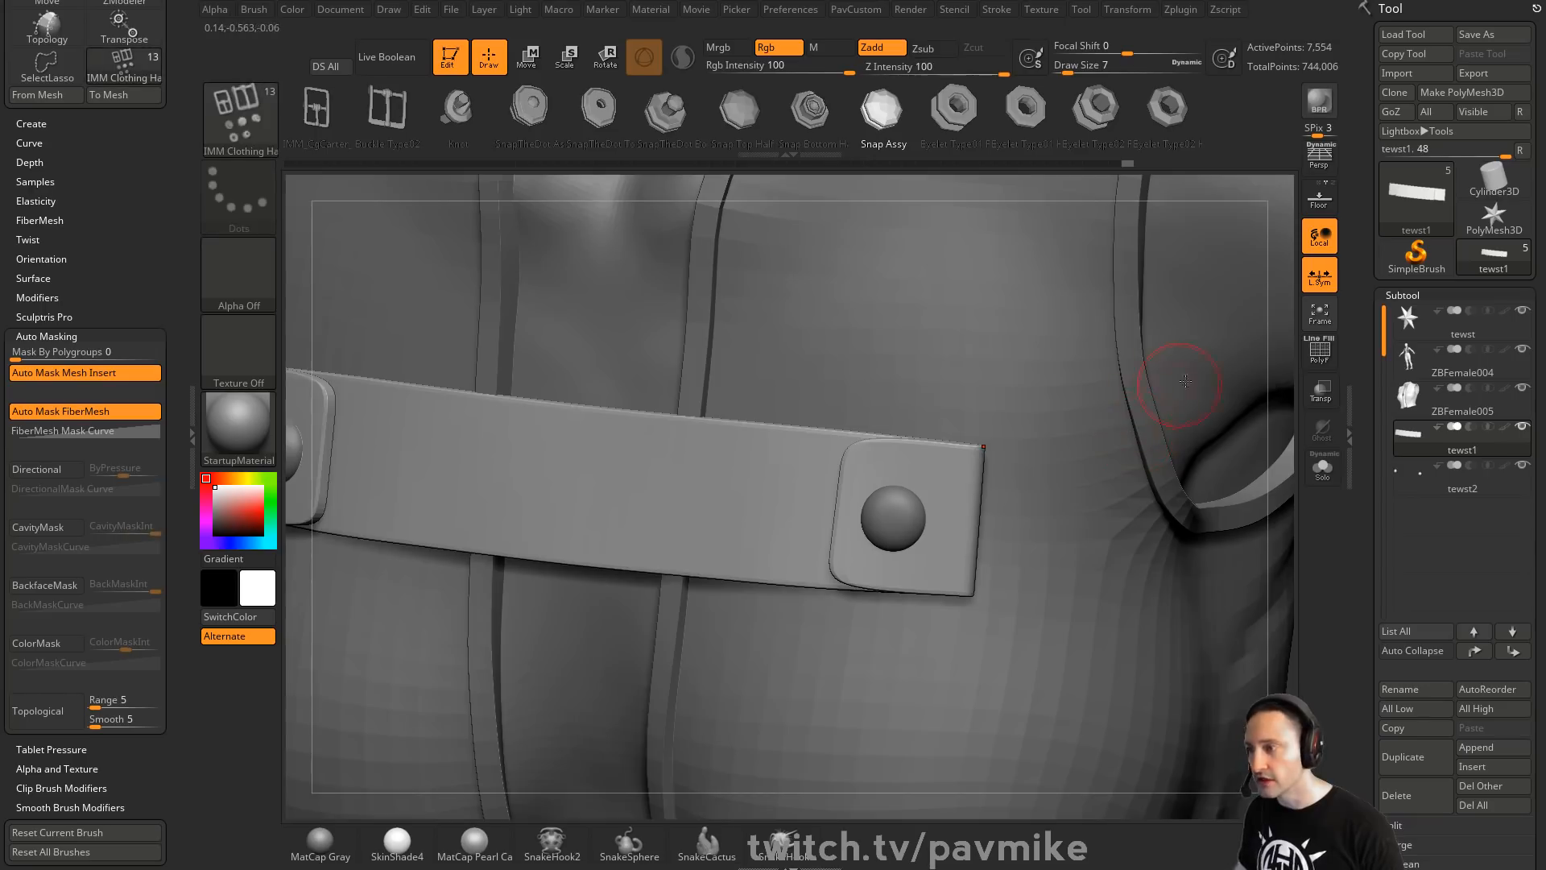
alt+drag(1283, 341, 1273, 380)
key(ctrl+d)
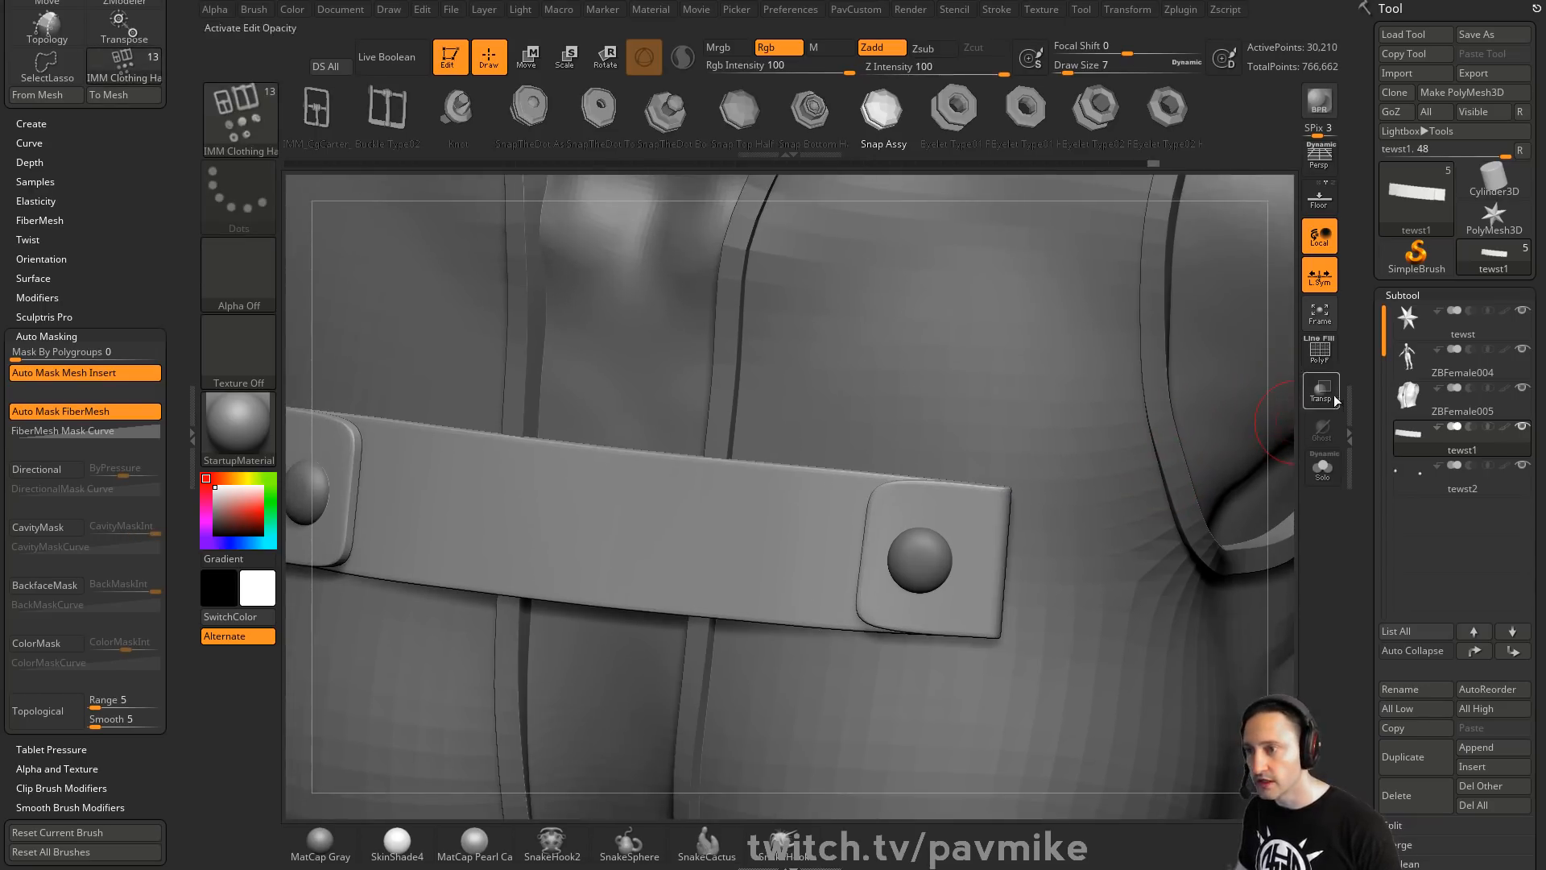
click(1319, 351)
click(1319, 351)
Sculpt soft lengthwise folds along the middle of the strip with the Standard brush at draw size 7
key(b)
key(s)
key(t)
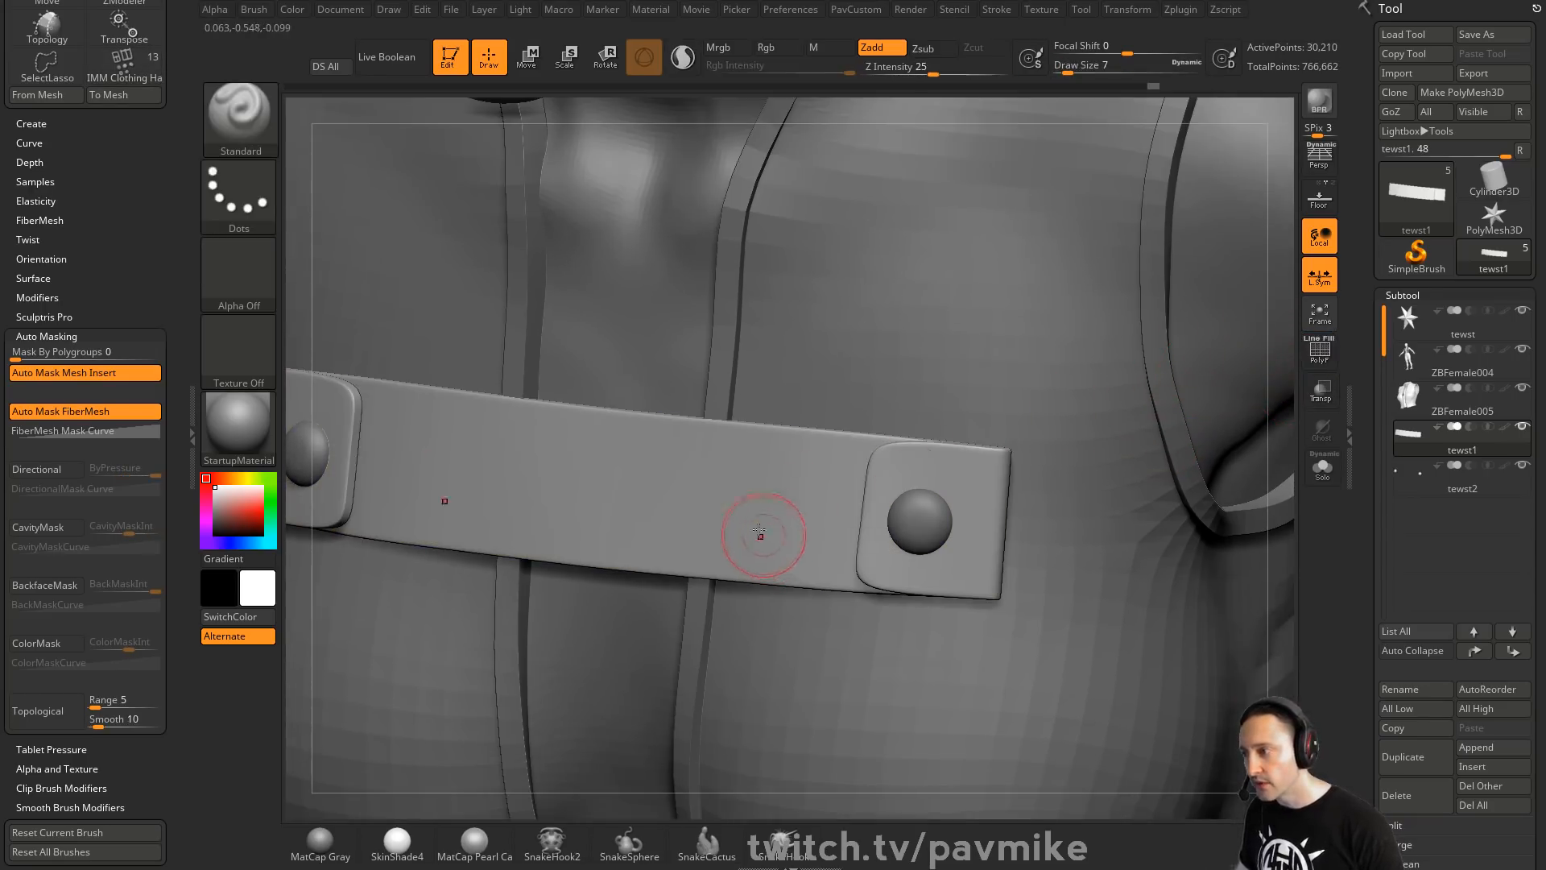
alt+drag(592, 491, 837, 503)
key(ctrl+z)
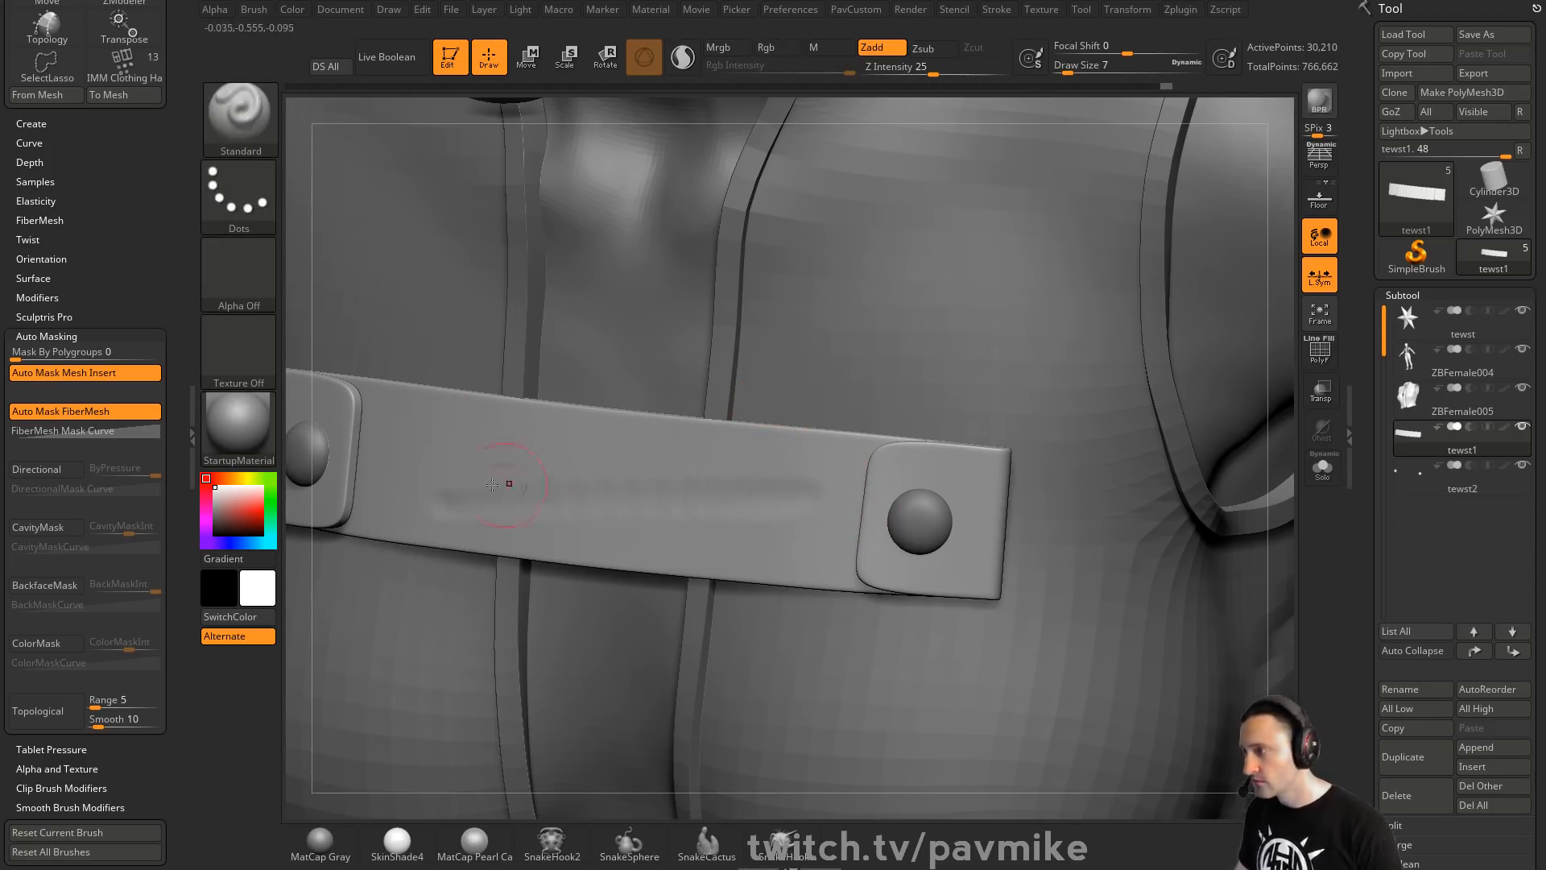
drag(459, 477, 776, 477)
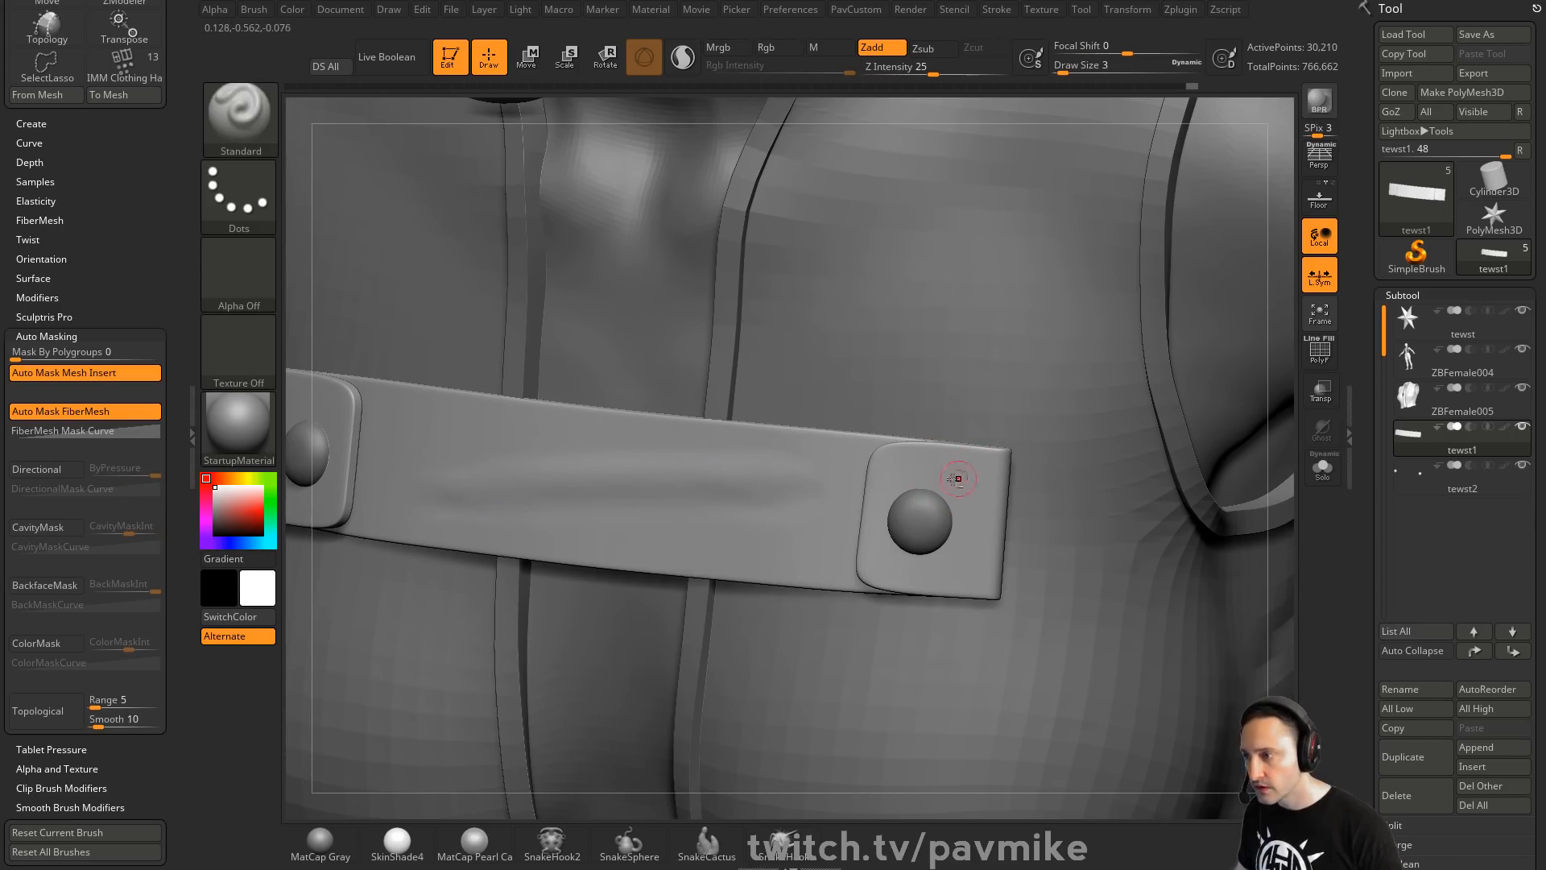
Sculpt small wrinkles across the folded tab and around the snap, using transparency temporarily to work beneath the snap
mouse_move(894, 467)
mouse_down()
mouse_move(998, 492)
mouse_move(999, 507)
mouse_up()
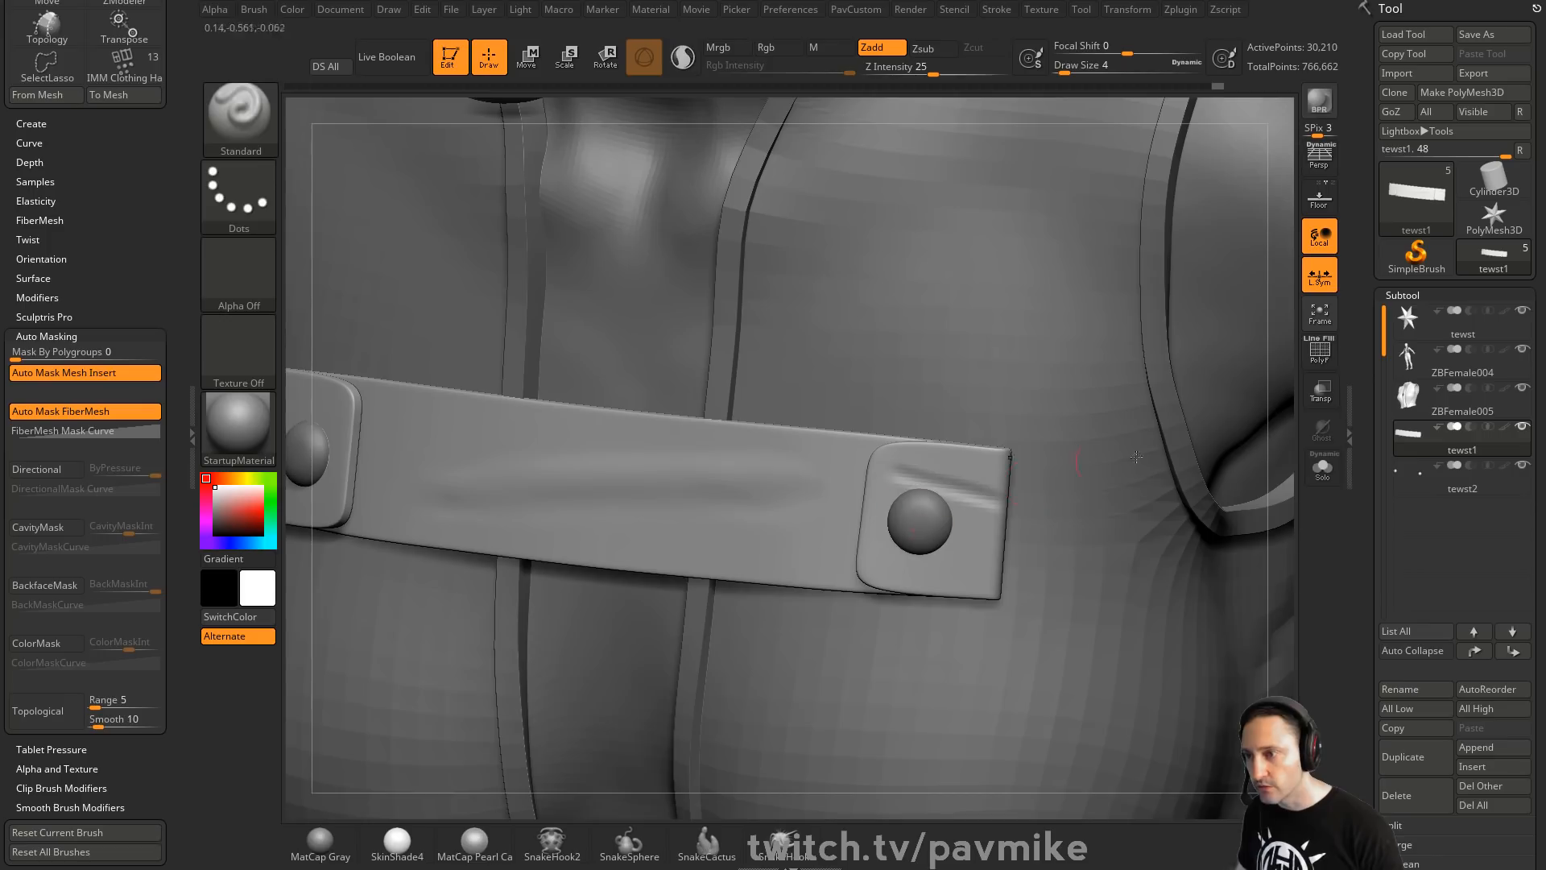
click(1320, 389)
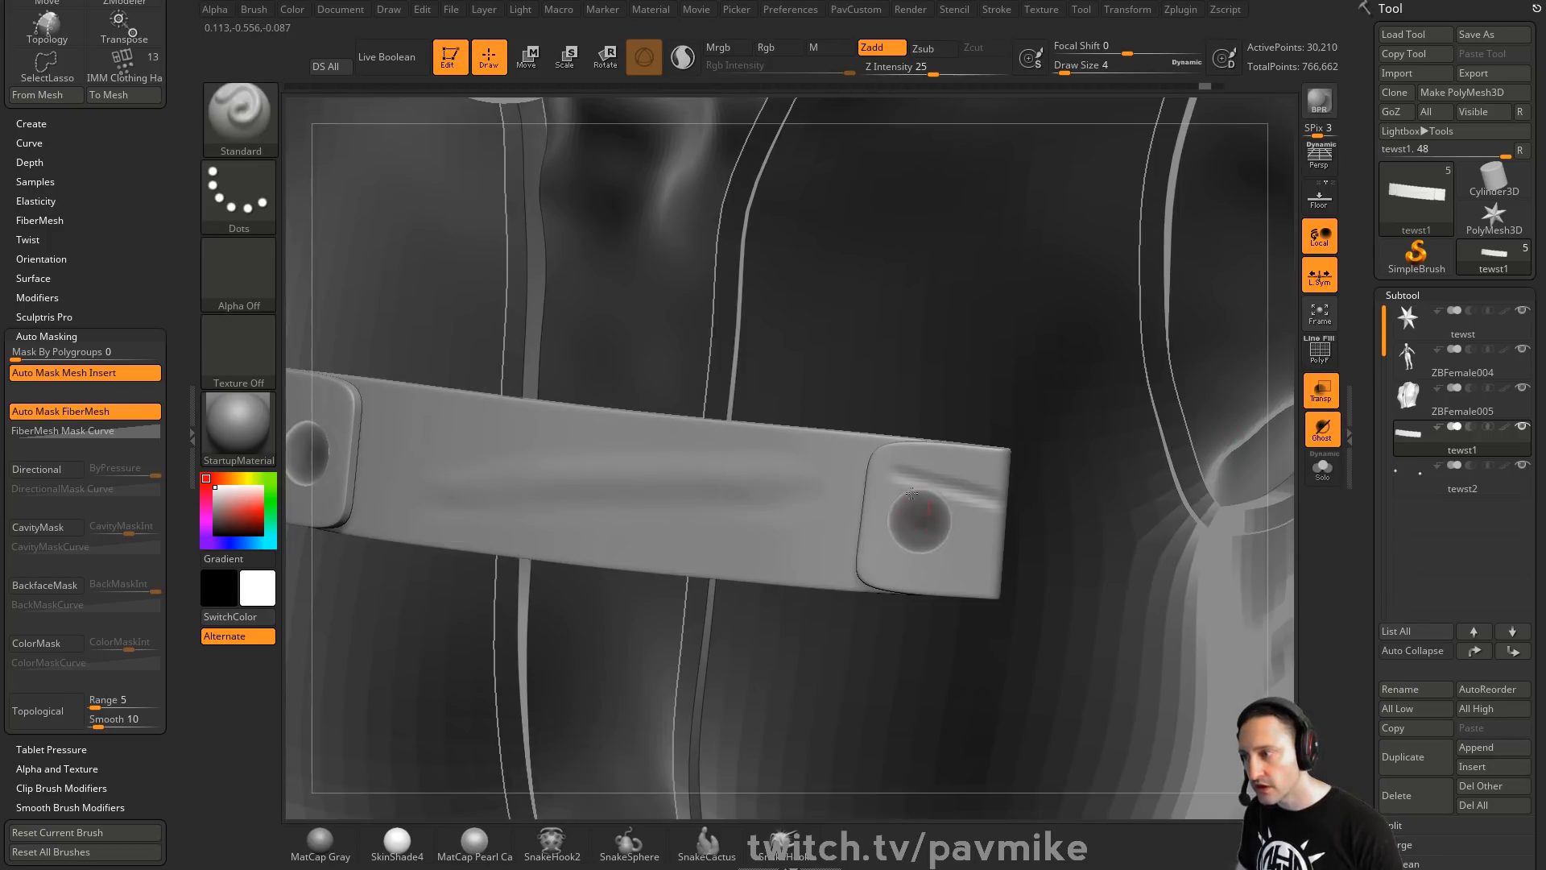
mouse_move(895, 533)
mouse_down()
mouse_move(928, 549)
mouse_move(899, 546)
mouse_move(945, 531)
mouse_move(926, 516)
mouse_up()
click(1318, 392)
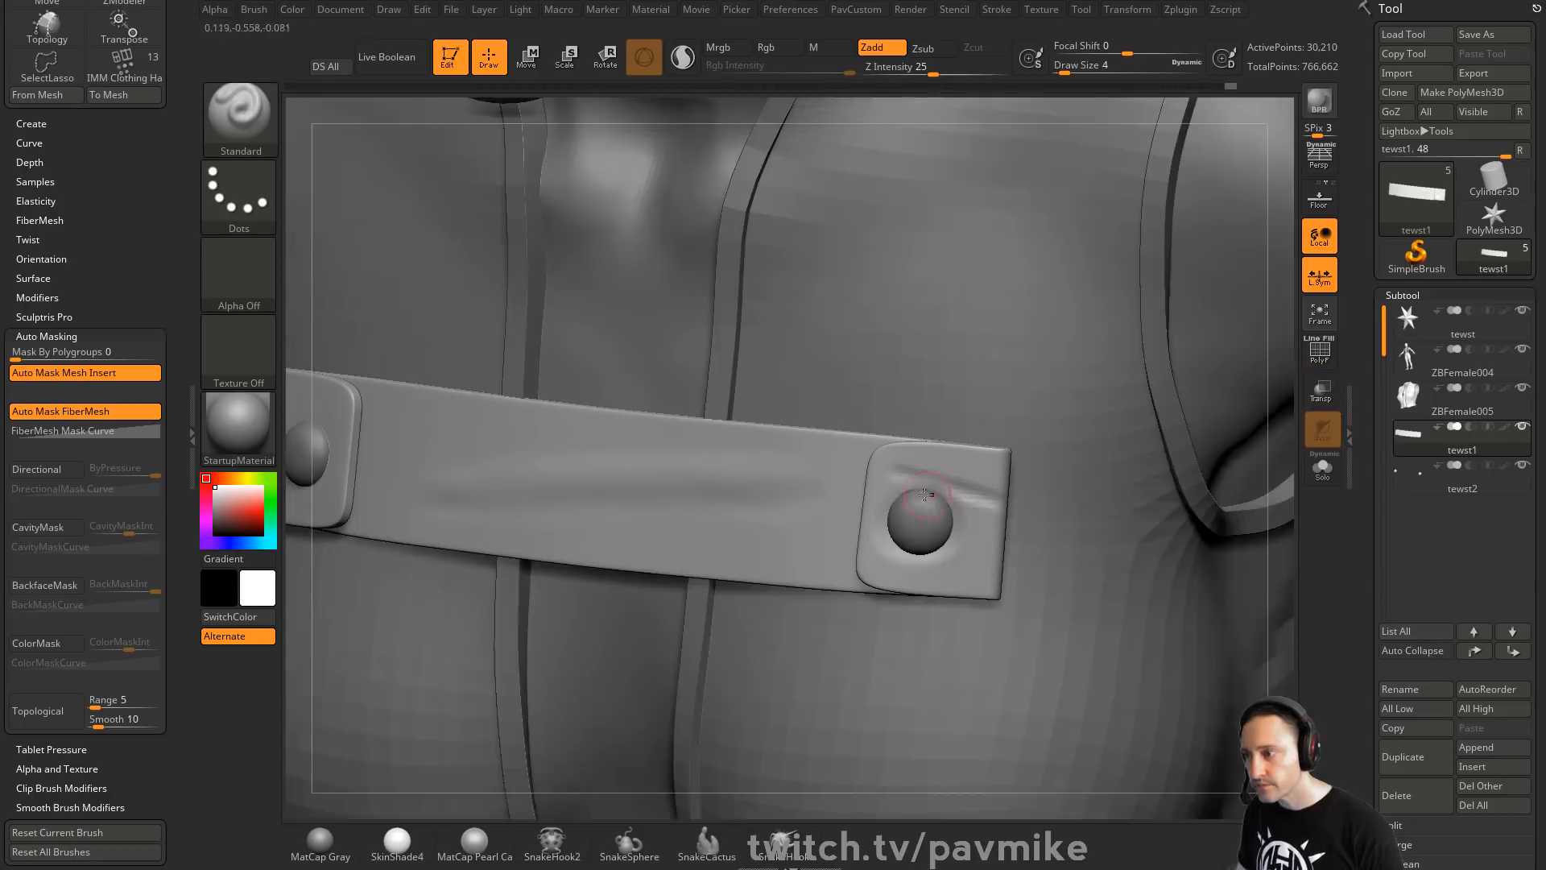
Sculpt one more small wrinkle across the tab, running over the snap toward the strip's end
shift+drag(912, 477, 989, 499)
mouse_move(1297, 465)
alt+mouse_down()
mouse_move(1169, 365)
mouse_move(1225, 304)
mouse_move(1181, 330)
alt+mouse_up()
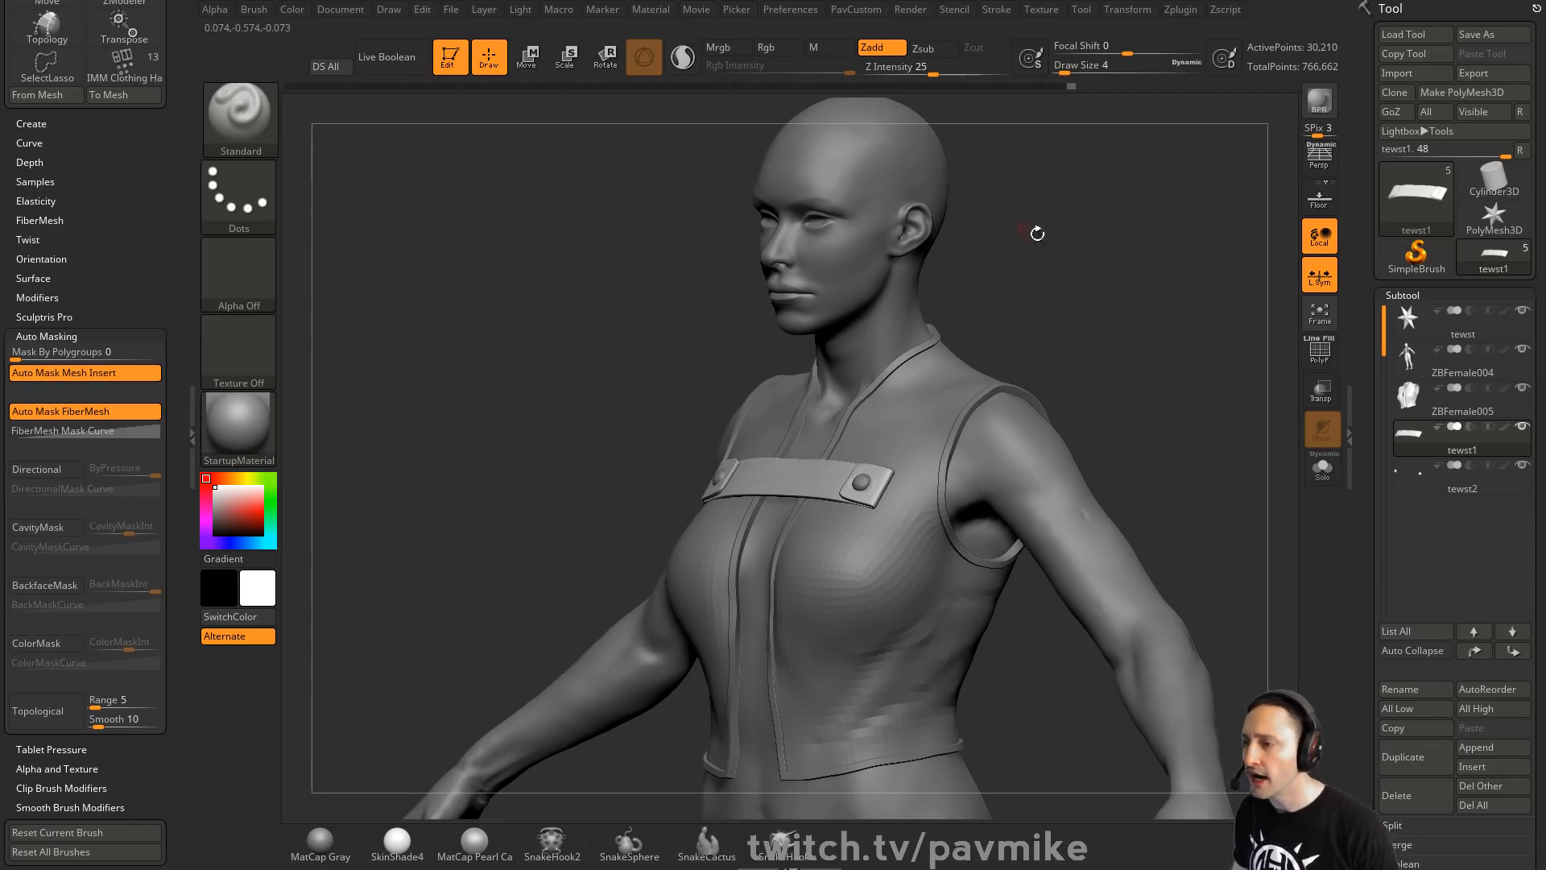
mouse_move(1037, 233)
mouse_down()
mouse_move(1084, 255)
mouse_move(1073, 274)
mouse_up()
key(s)
click(1079, 259)
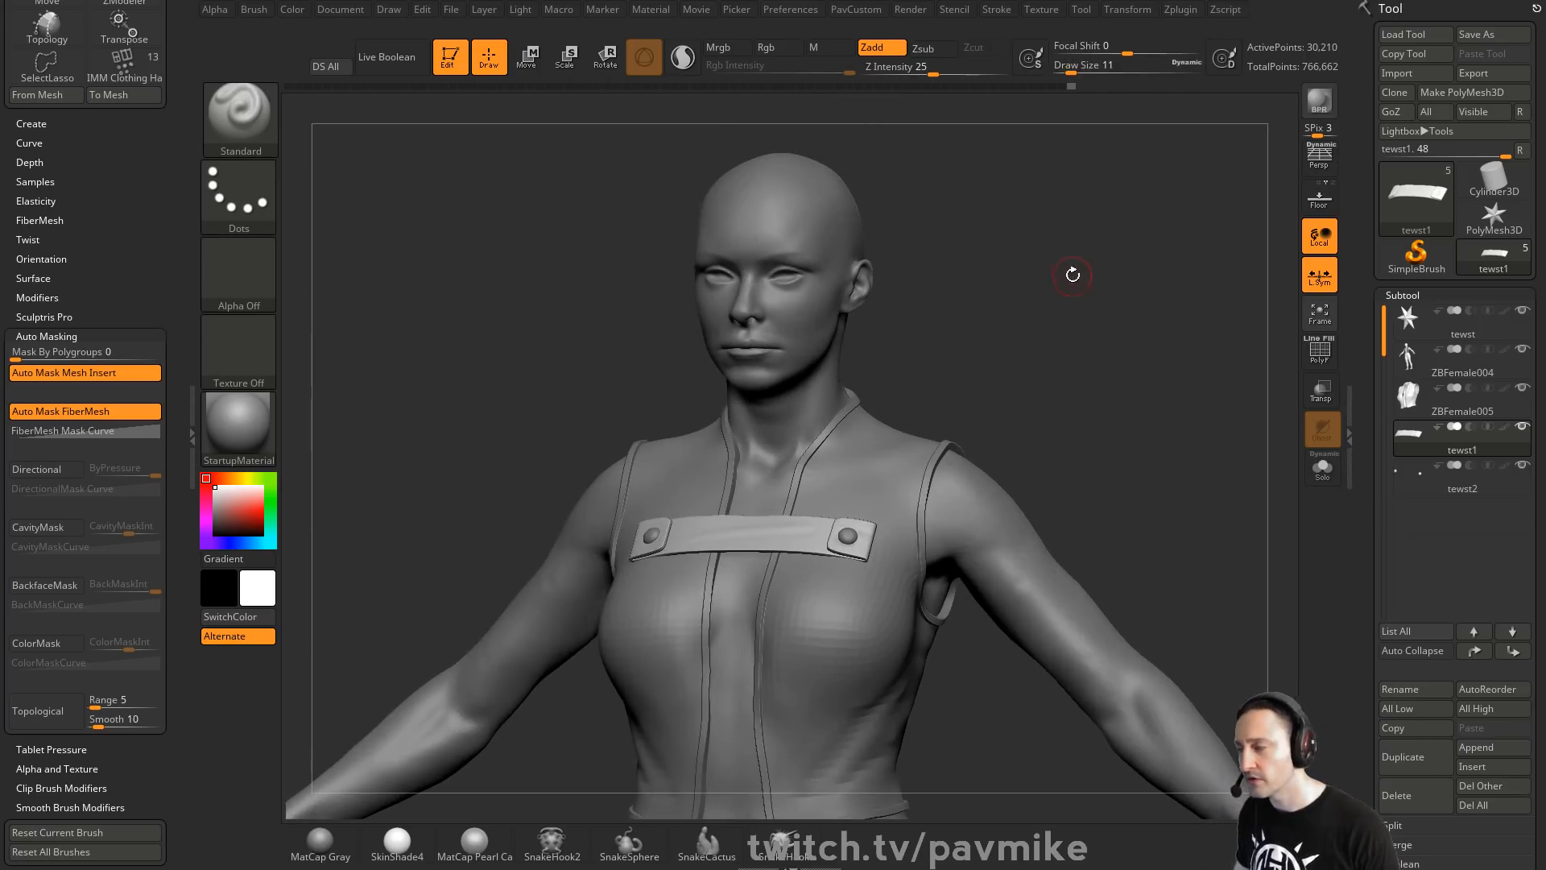
key(s)
click(1076, 274)
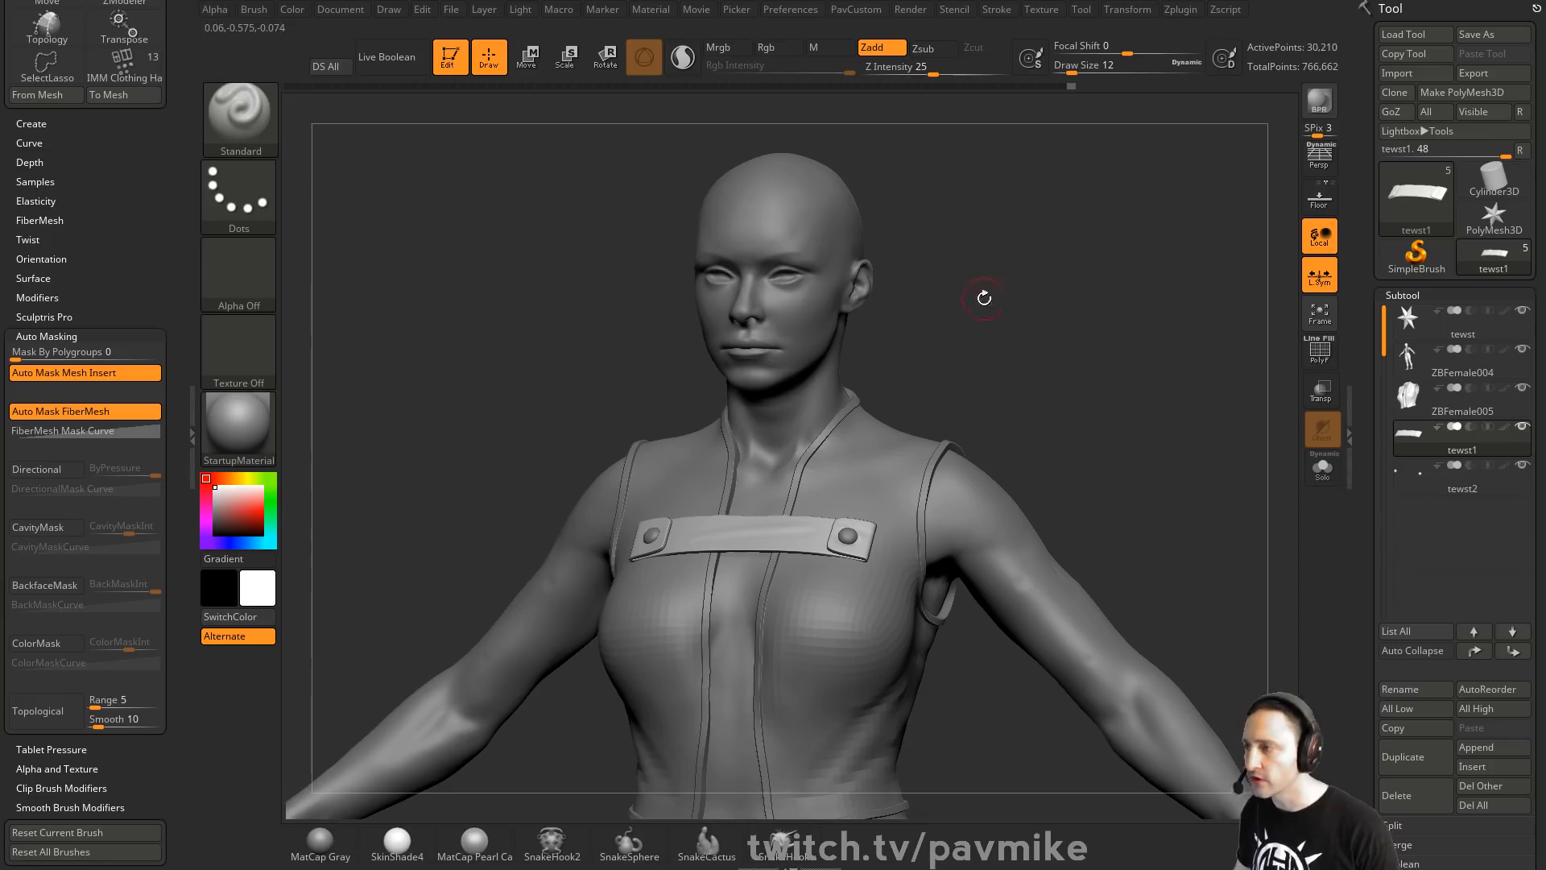
key(])
key(])
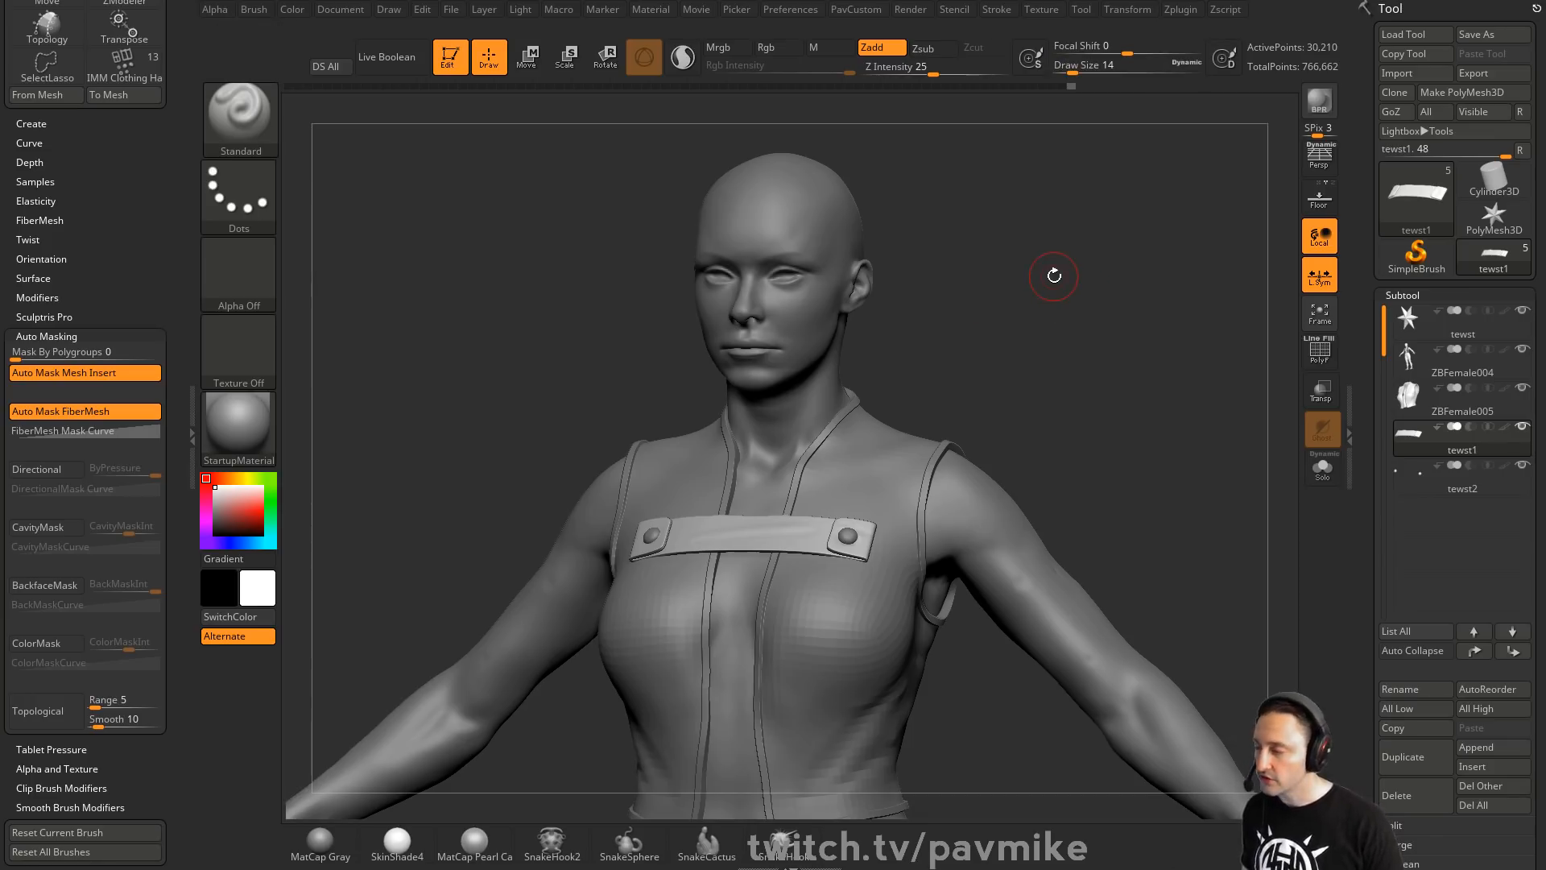
mouse_move(1008, 310)
mouse_down()
mouse_move(1055, 346)
mouse_move(1037, 279)
mouse_move(1087, 296)
mouse_move(1102, 236)
mouse_move(990, 235)
mouse_move(1149, 252)
mouse_move(1158, 208)
mouse_move(1140, 215)
mouse_up()
key([)
key([)
key([)
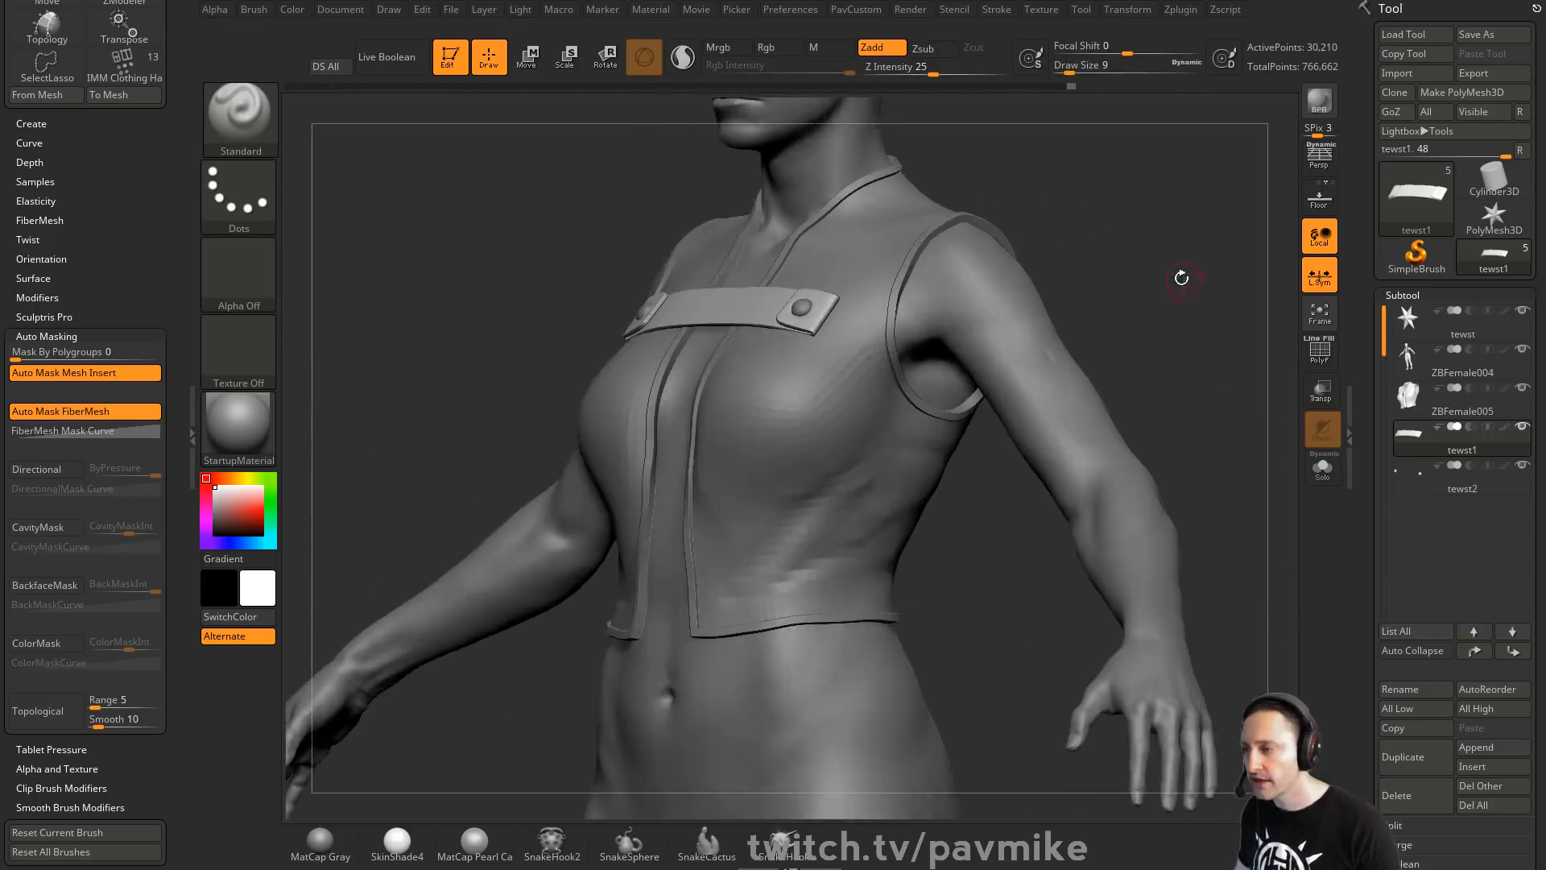
alt+click(832, 348)
mouse_move(1182, 277)
alt+mouse_down()
mouse_move(1167, 263)
mouse_move(1203, 326)
alt+mouse_up()
key(shift)
mouse_move(1189, 319)
alt+mouse_down()
mouse_move(1183, 345)
mouse_move(724, 338)
mouse_move(1114, 336)
mouse_move(1121, 355)
mouse_move(1160, 349)
mouse_move(1148, 335)
alt+mouse_up()
key(s)
key(s)
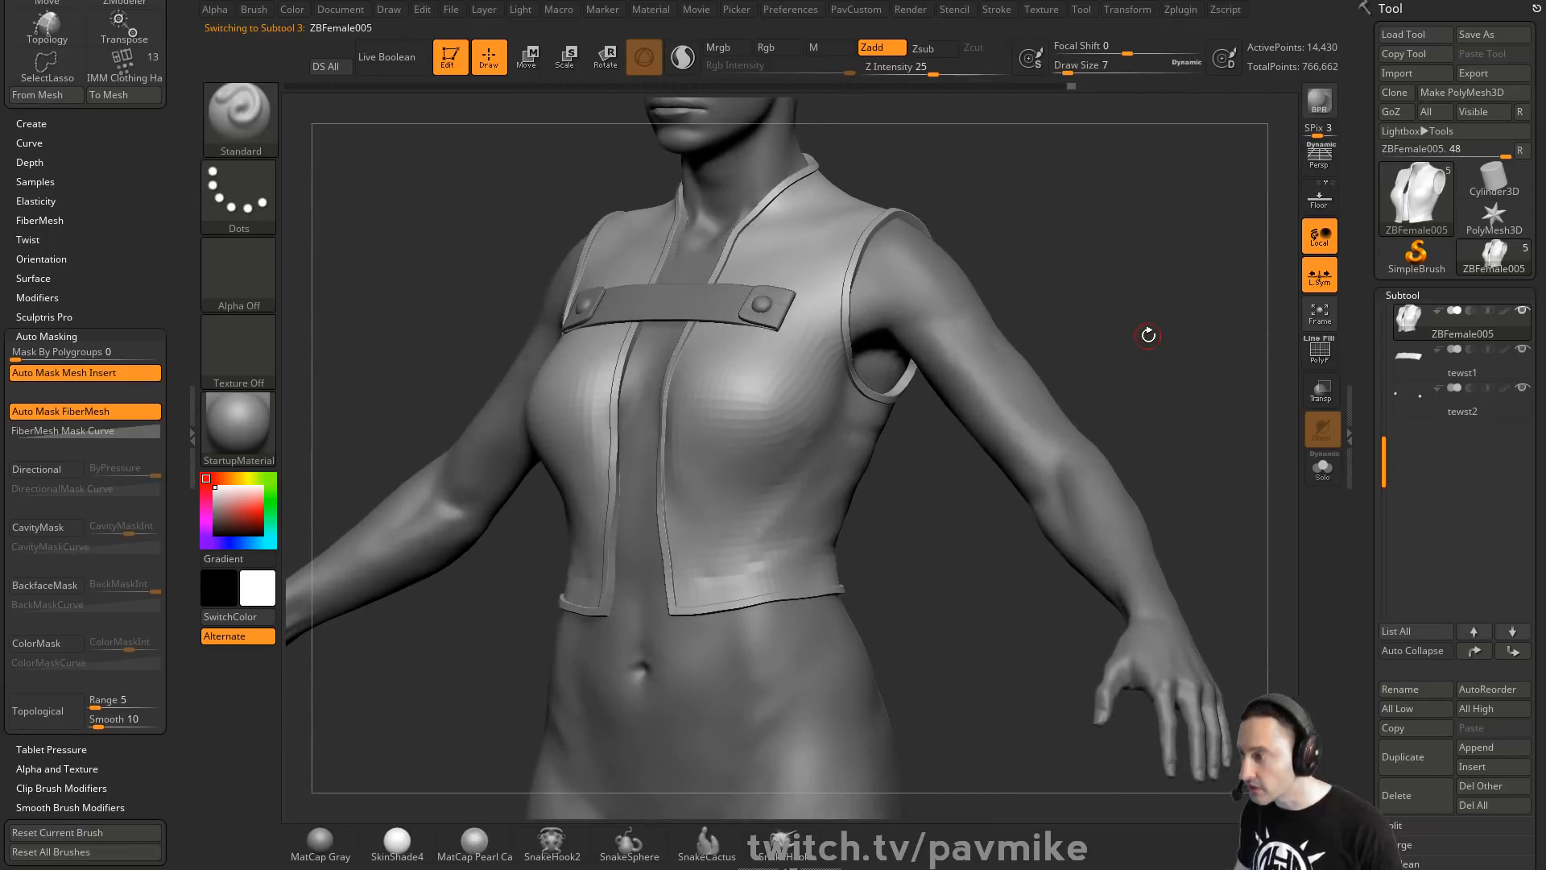
mouse_move(1164, 261)
alt+mouse_down()
mouse_move(1151, 298)
mouse_move(1160, 287)
alt+mouse_up()
key(s)
alt+click(998, 401)
key(s)
drag(1050, 347, 988, 357)
key(shift)
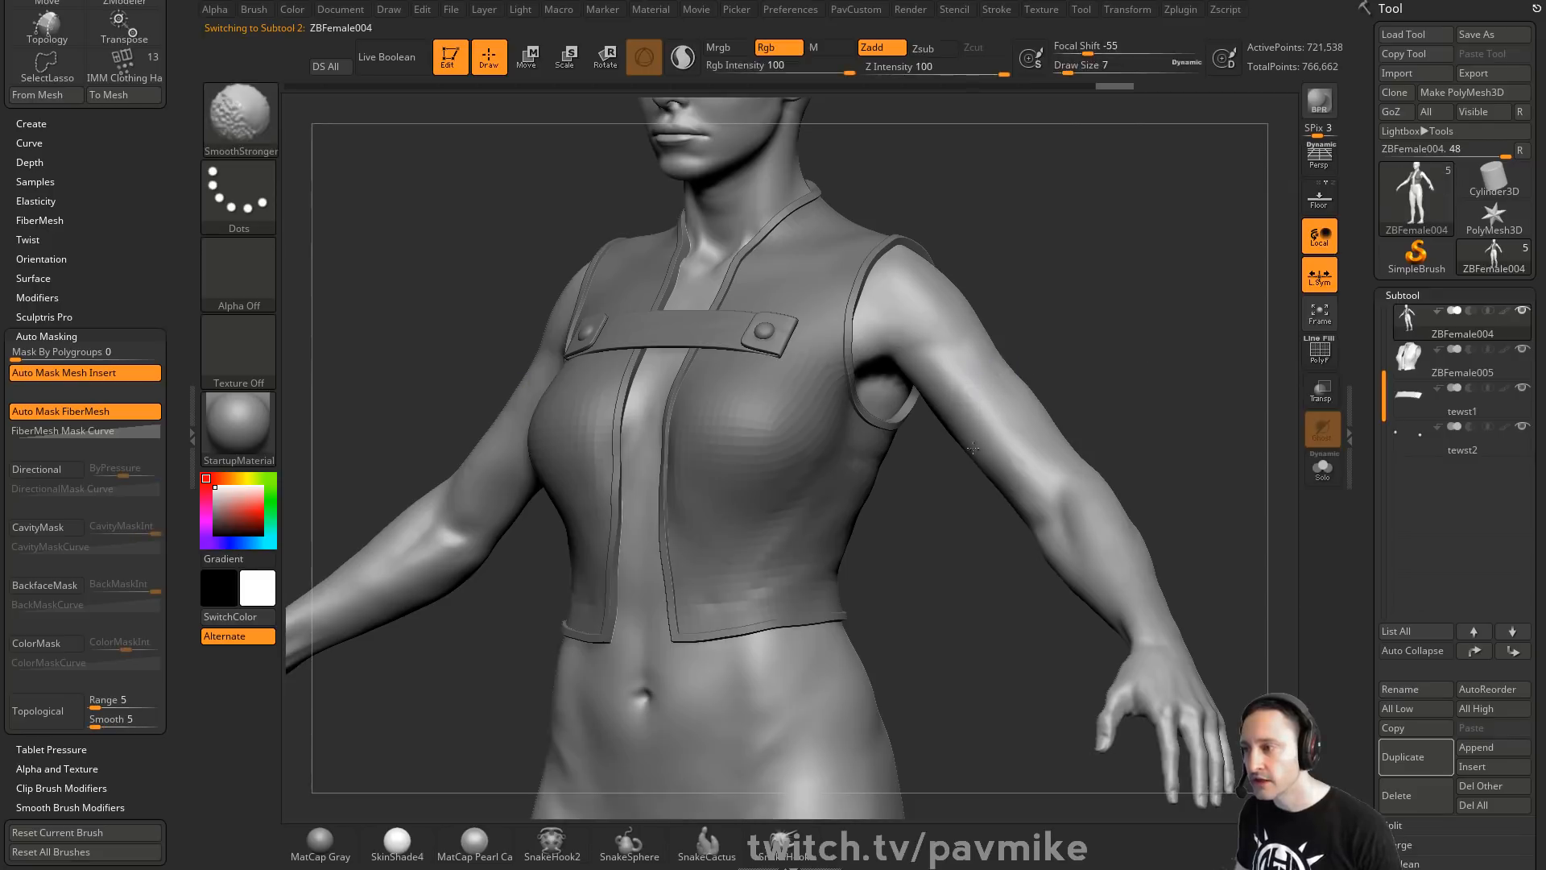
mouse_move(1140, 344)
mouse_down()
mouse_move(1196, 320)
mouse_move(1151, 326)
mouse_move(1166, 303)
mouse_move(1169, 329)
mouse_up()
key(s)
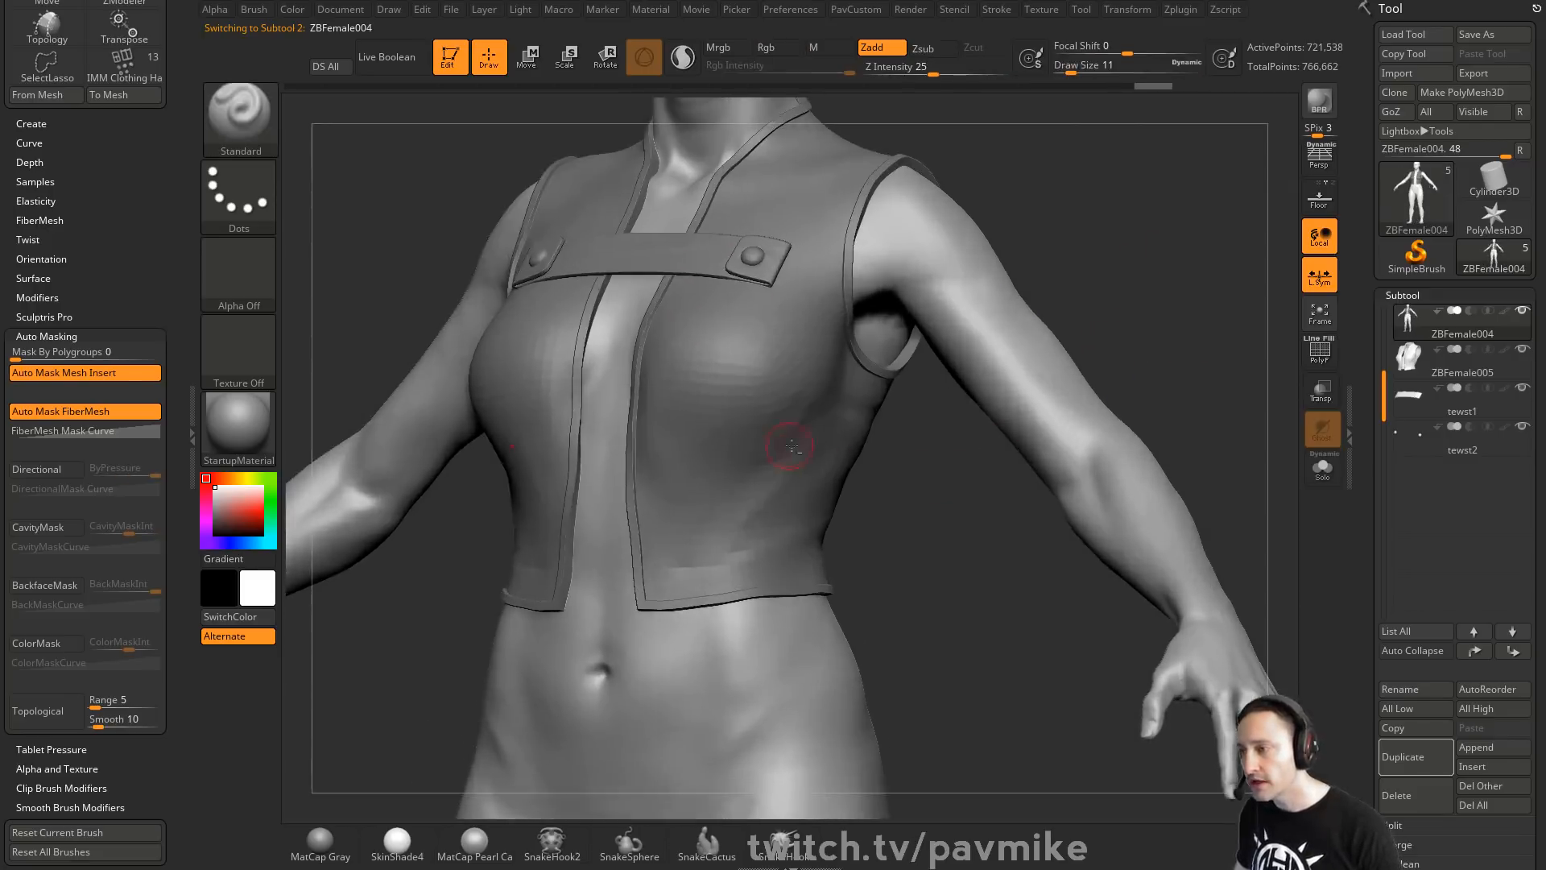
Build a horizontal strip across the vest's lower side with the Topology brush on the tewst subtool, using draw size 13
alt+click(786, 442)
alt+drag(958, 475, 960, 522)
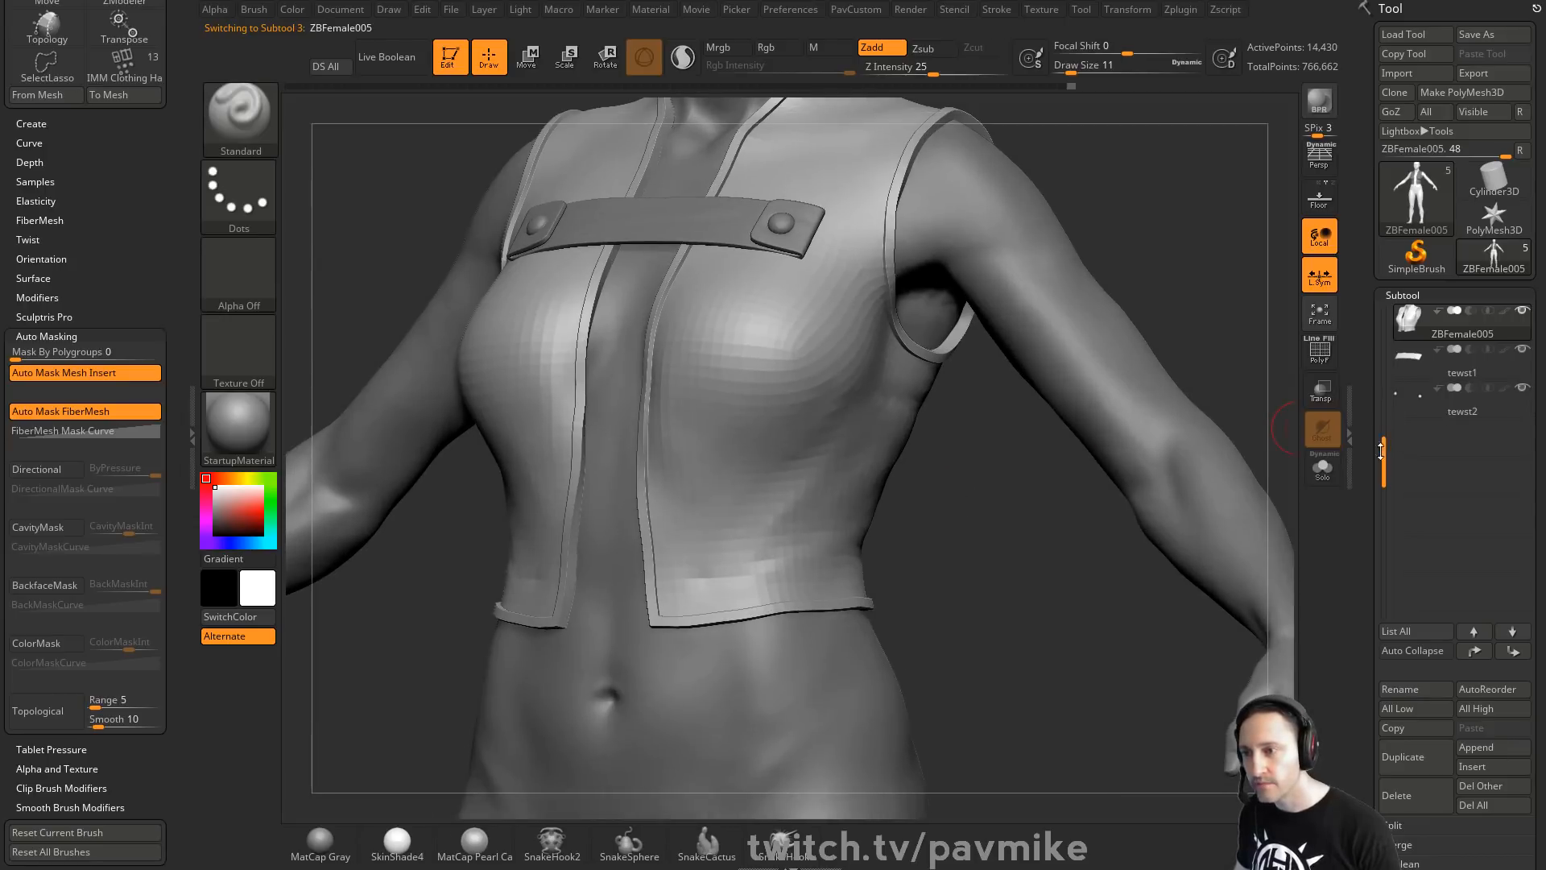
drag(1382, 451, 1382, 330)
click(1467, 336)
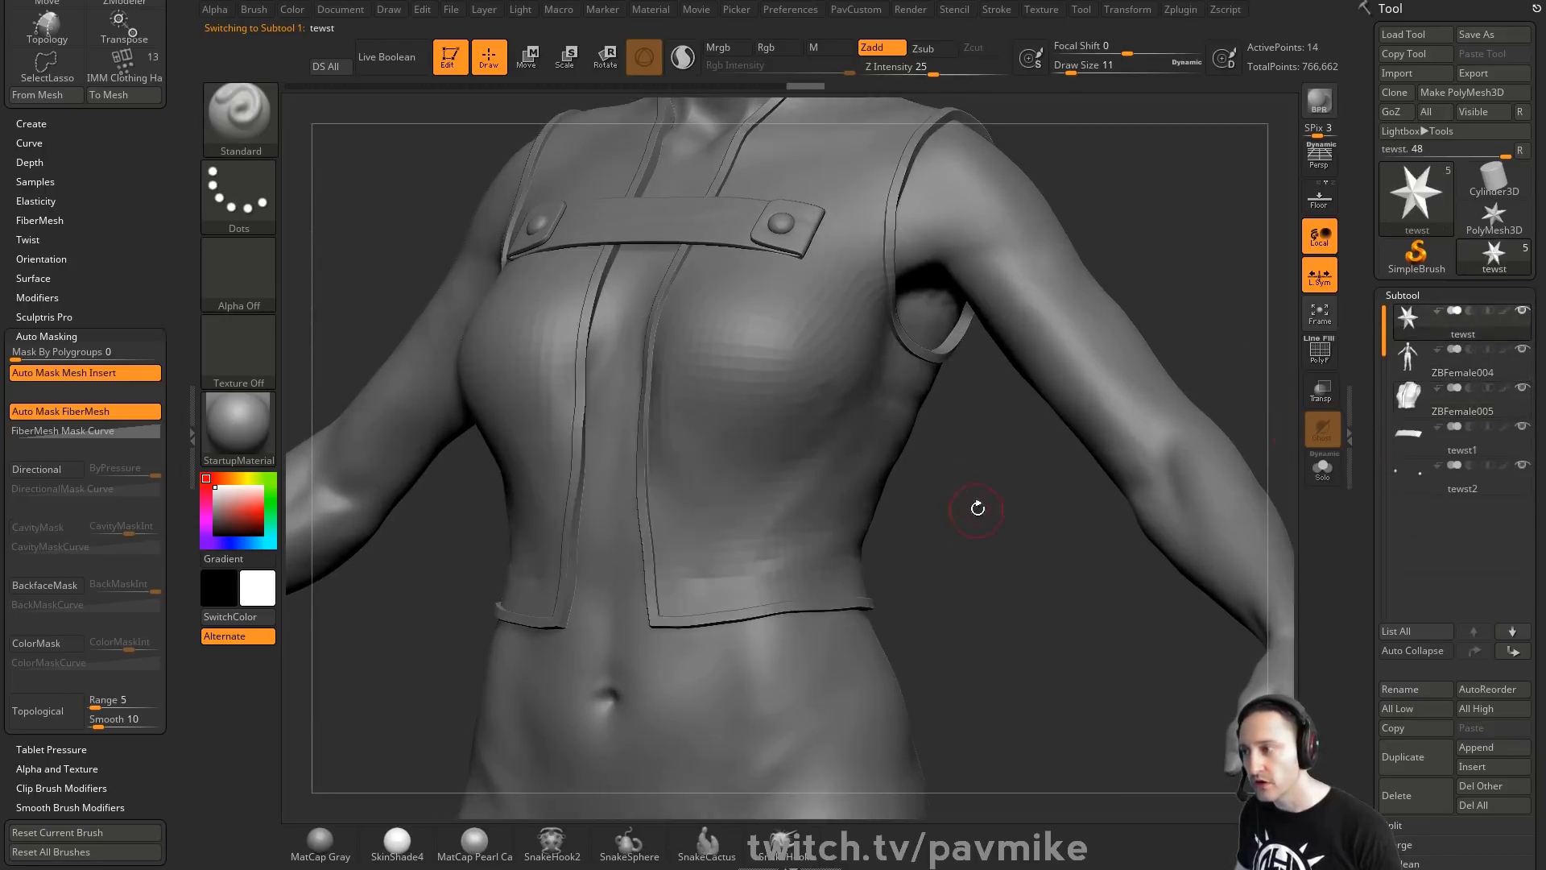
mouse_move(976, 507)
alt+mouse_down()
mouse_move(969, 532)
mouse_move(720, 517)
alt+mouse_up()
key(b)
key(t)
key(o)
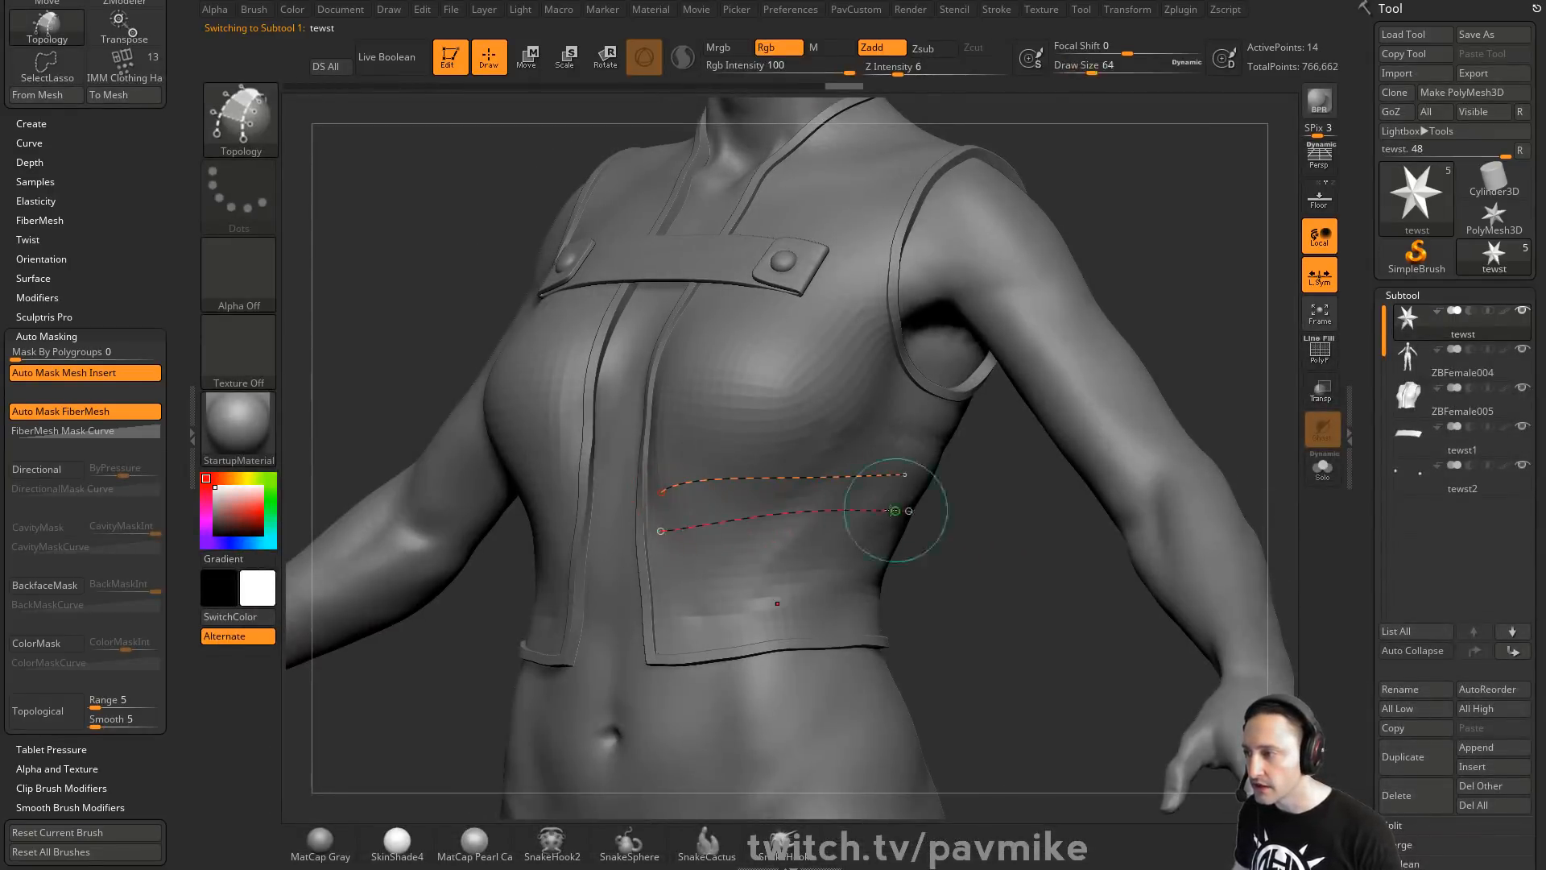
drag(774, 451, 785, 544)
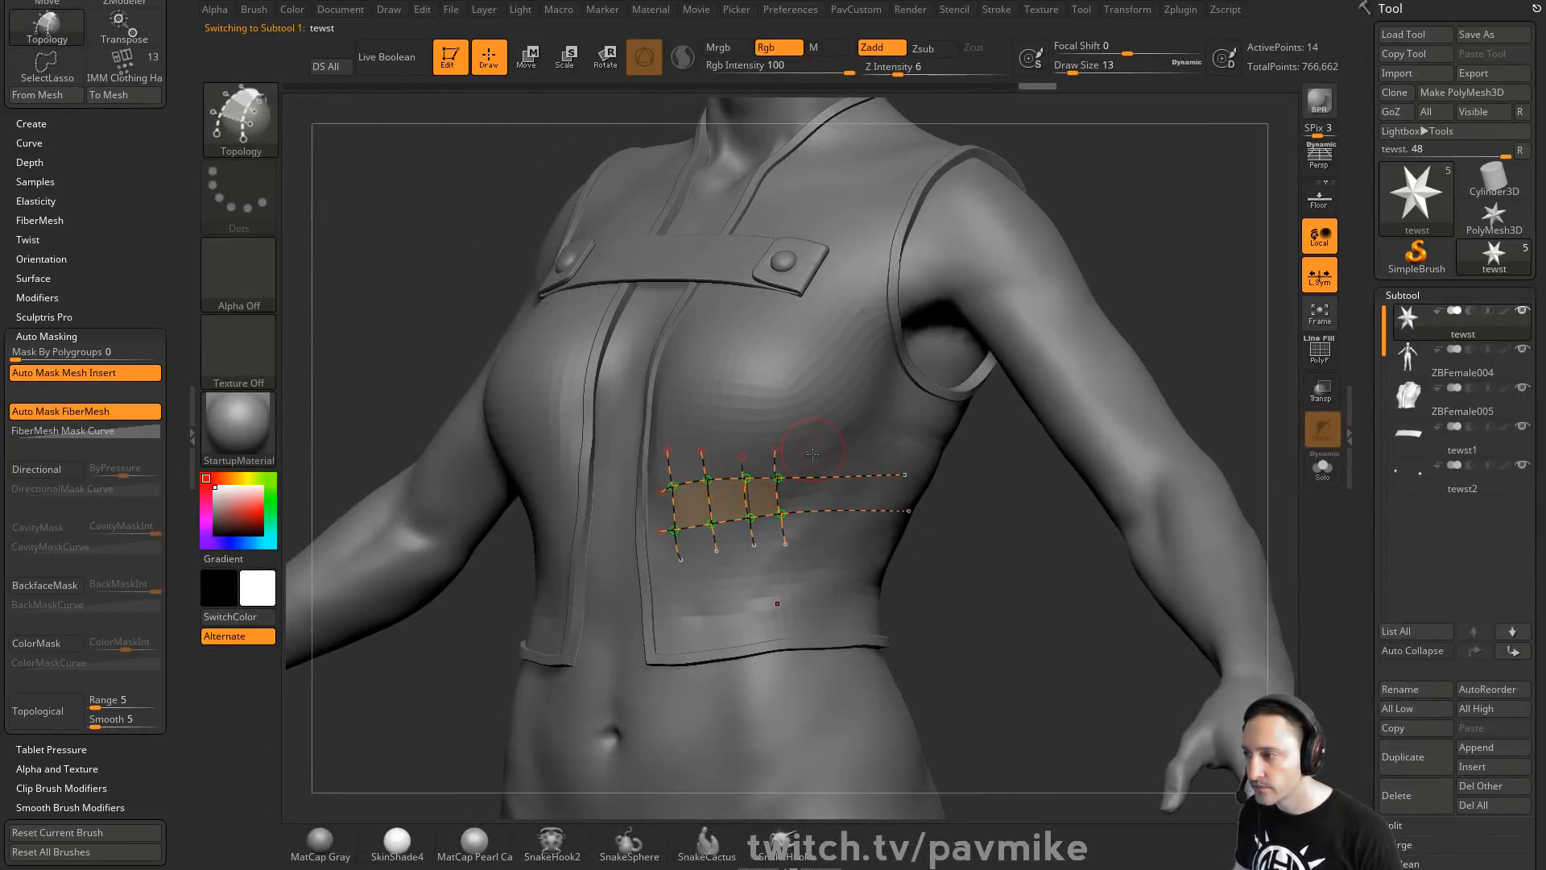
click(865, 535)
Split the unmasked new strip into its own subtool, then select it and display its polyframe
key(2)
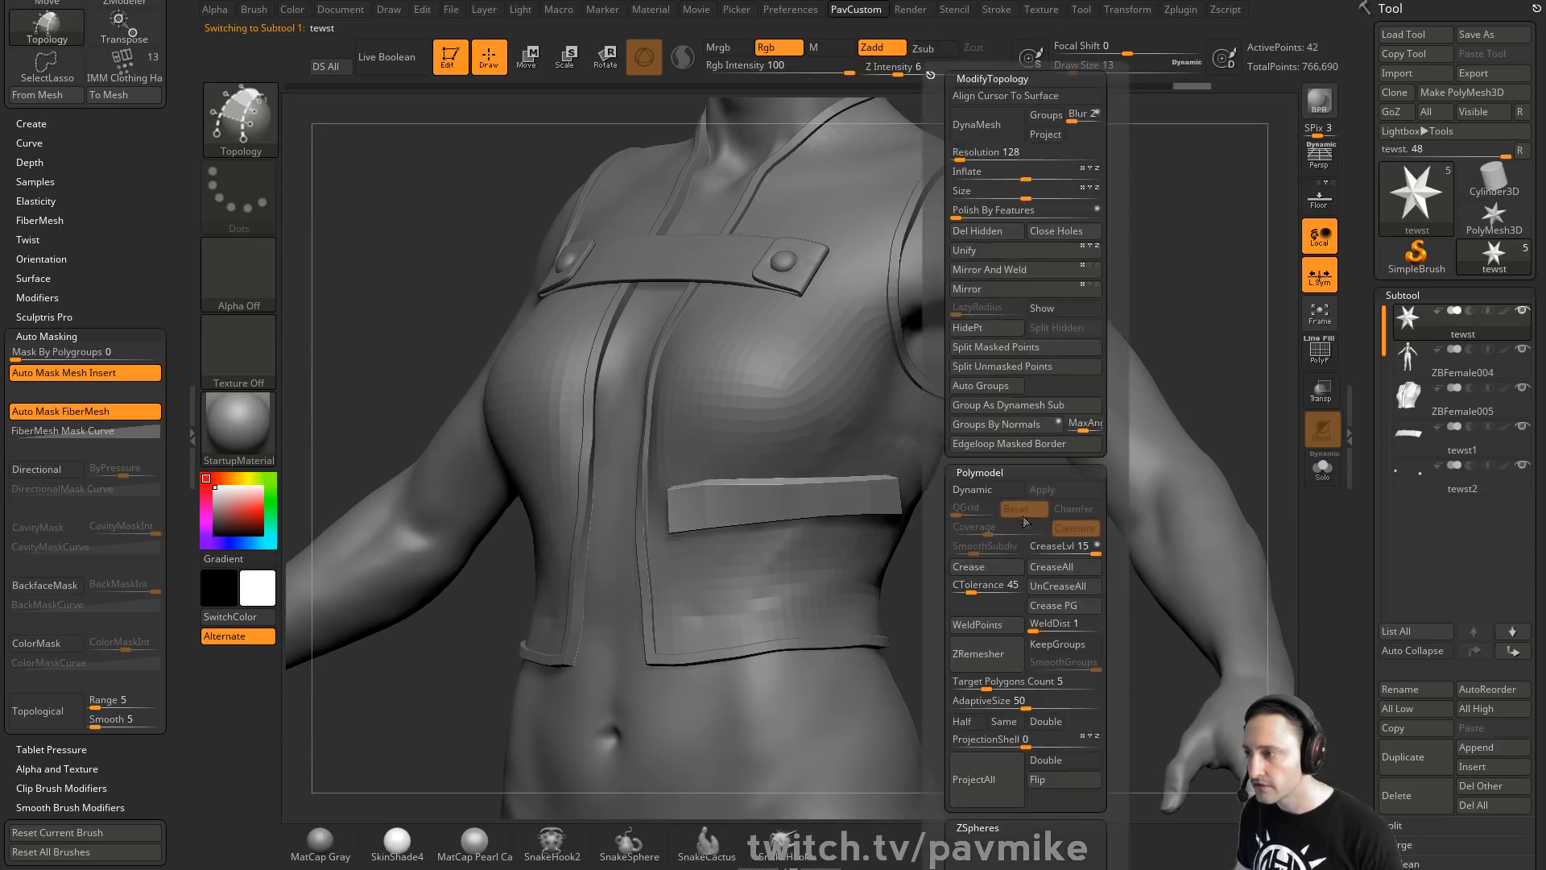
key(2)
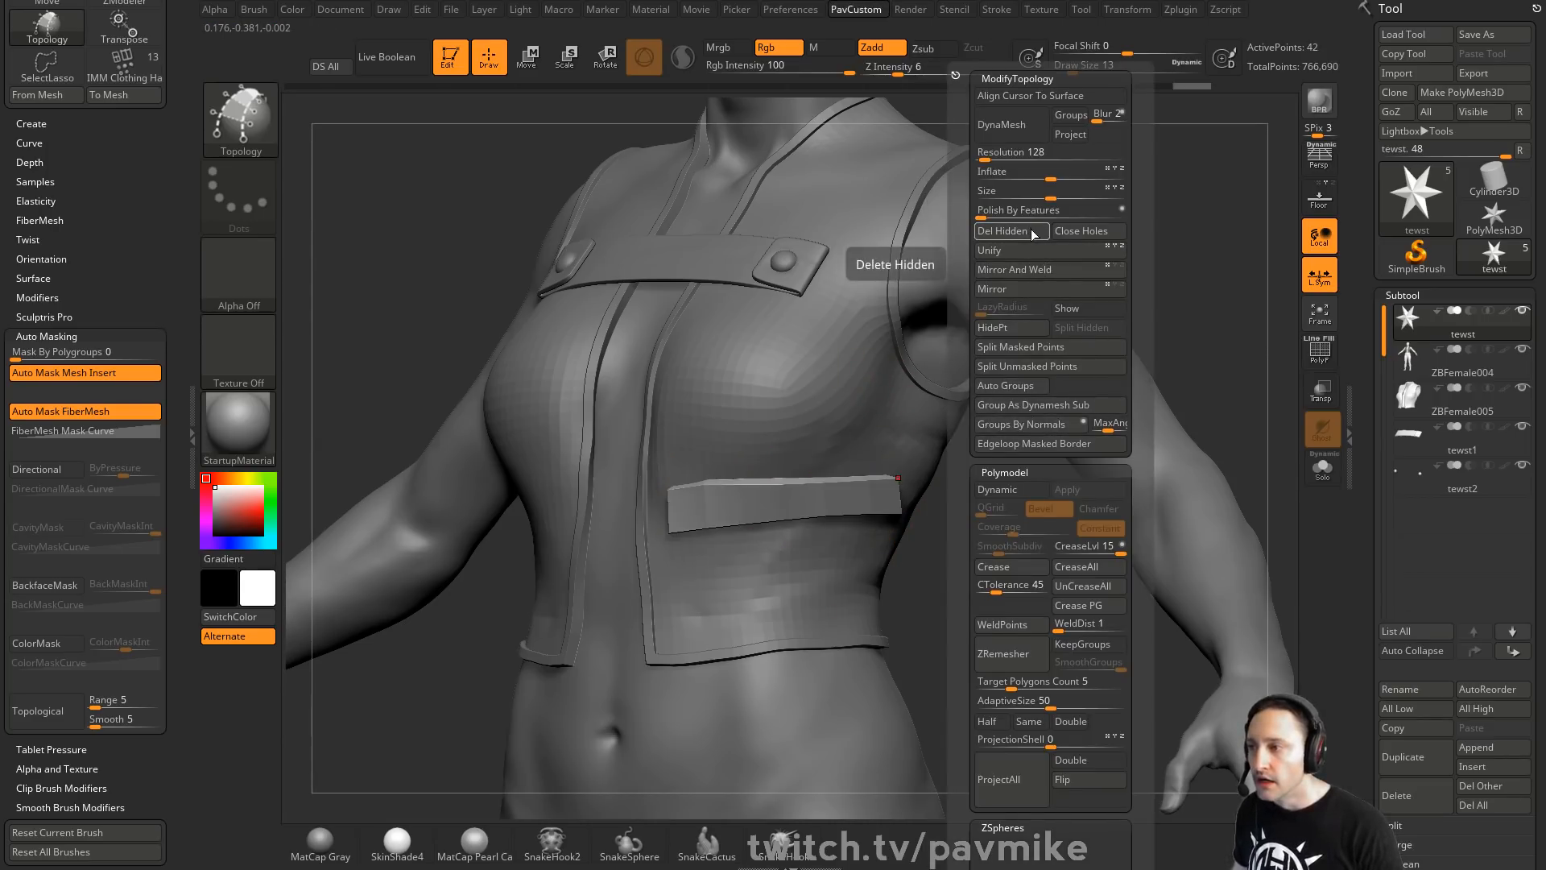
click(1038, 366)
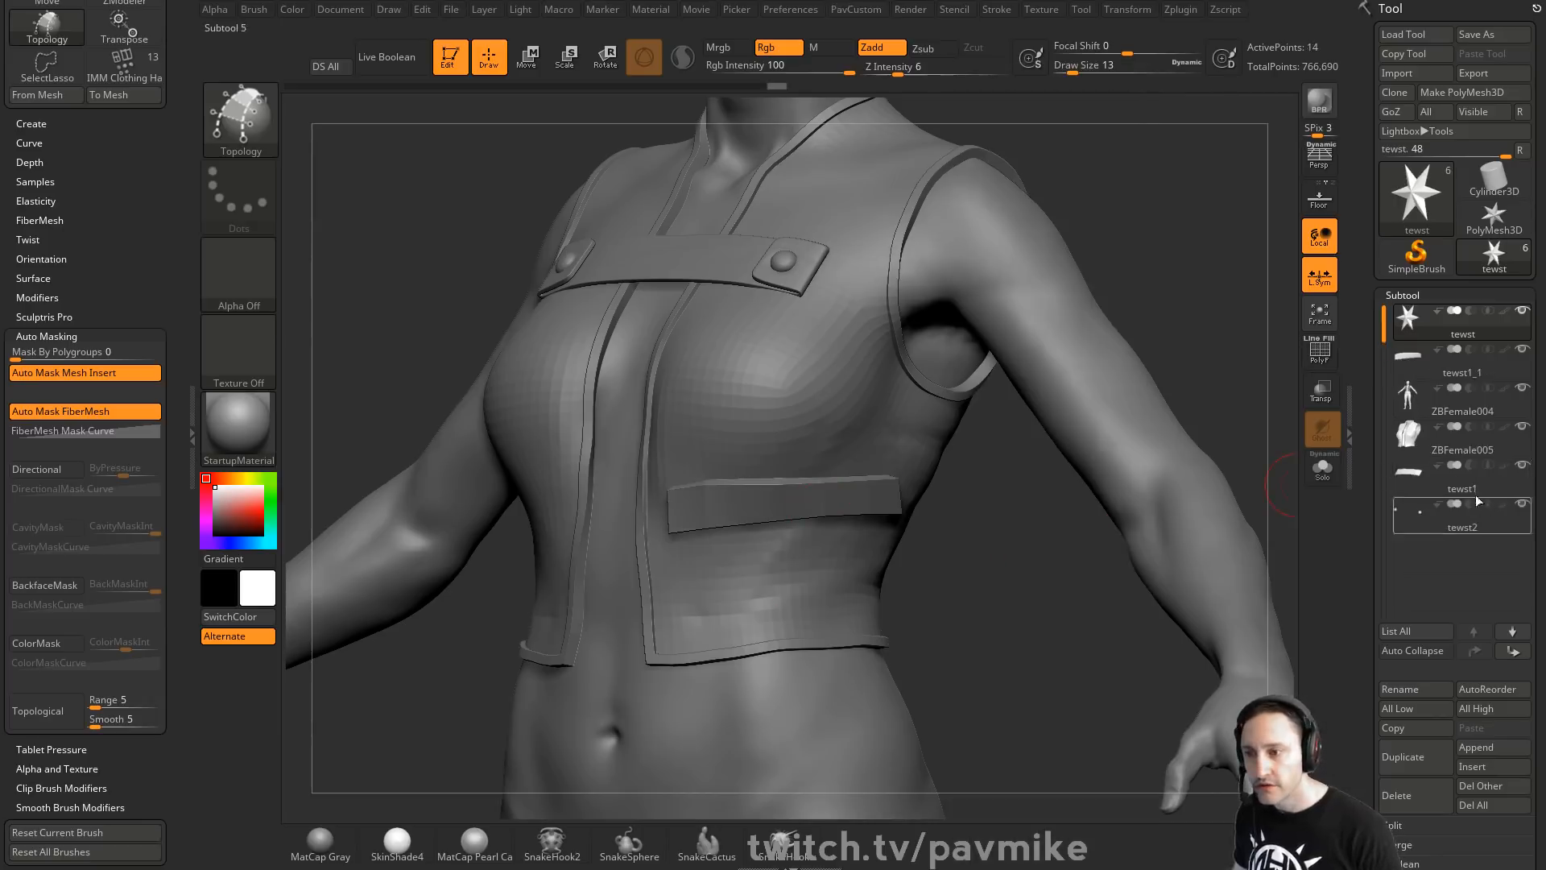
click(1469, 373)
key(s)
mouse_move(977, 558)
mouse_down()
mouse_move(1018, 594)
mouse_move(1096, 520)
mouse_move(1089, 559)
mouse_up()
key(shift+f)
mouse_move(1156, 507)
alt+mouse_down()
mouse_move(1152, 483)
mouse_move(1077, 507)
alt+mouse_up()
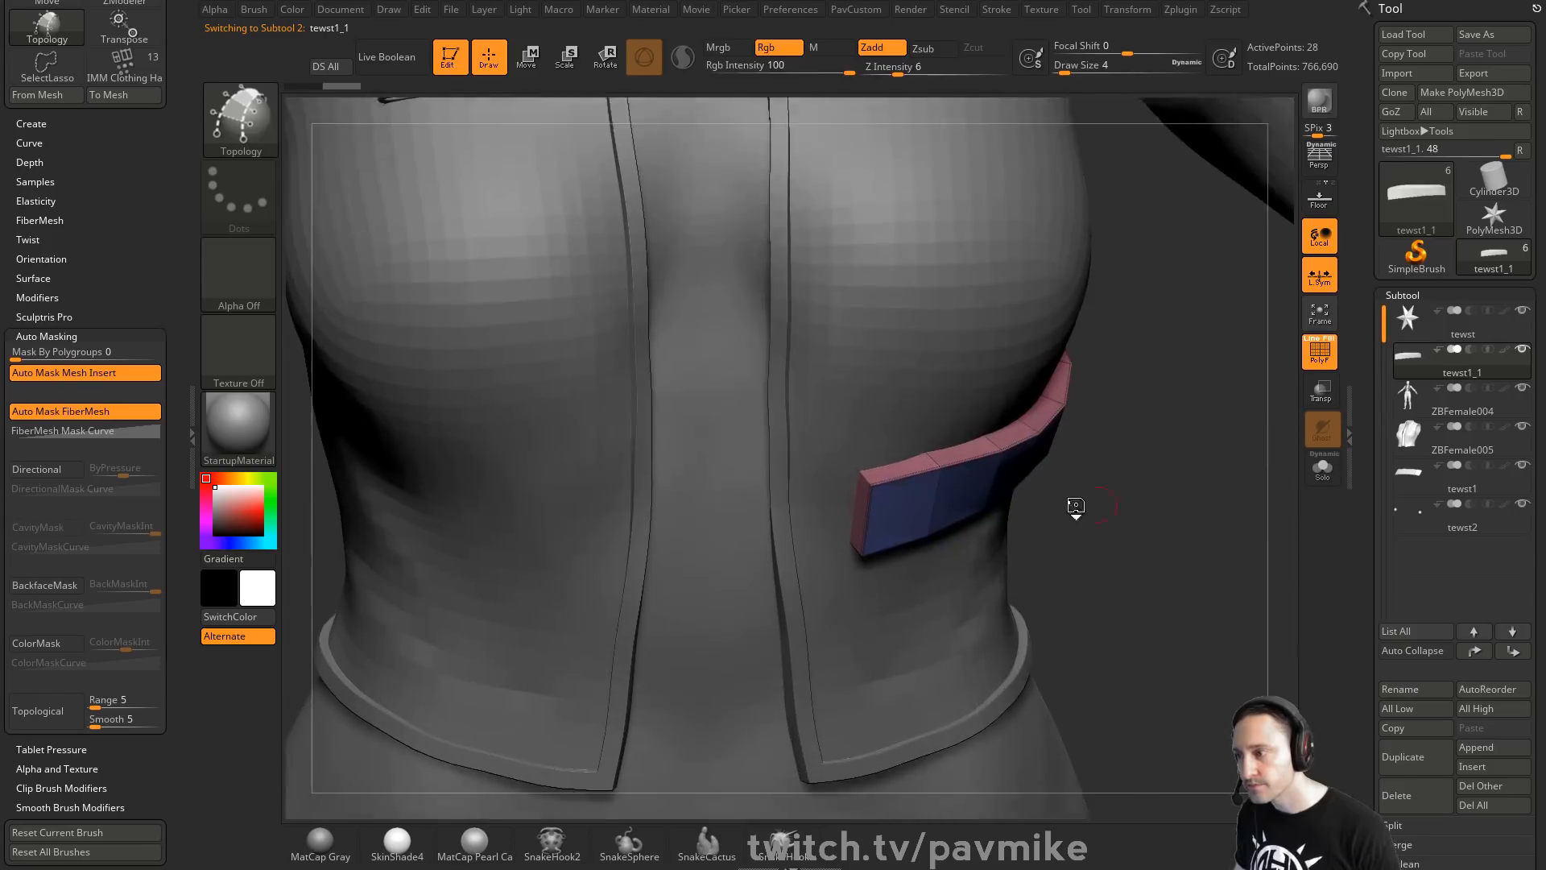
Switch to the ZModeler brush for editing the waist strip and check its polygon action options
key(b)
key(z)
key(m)
key(space)
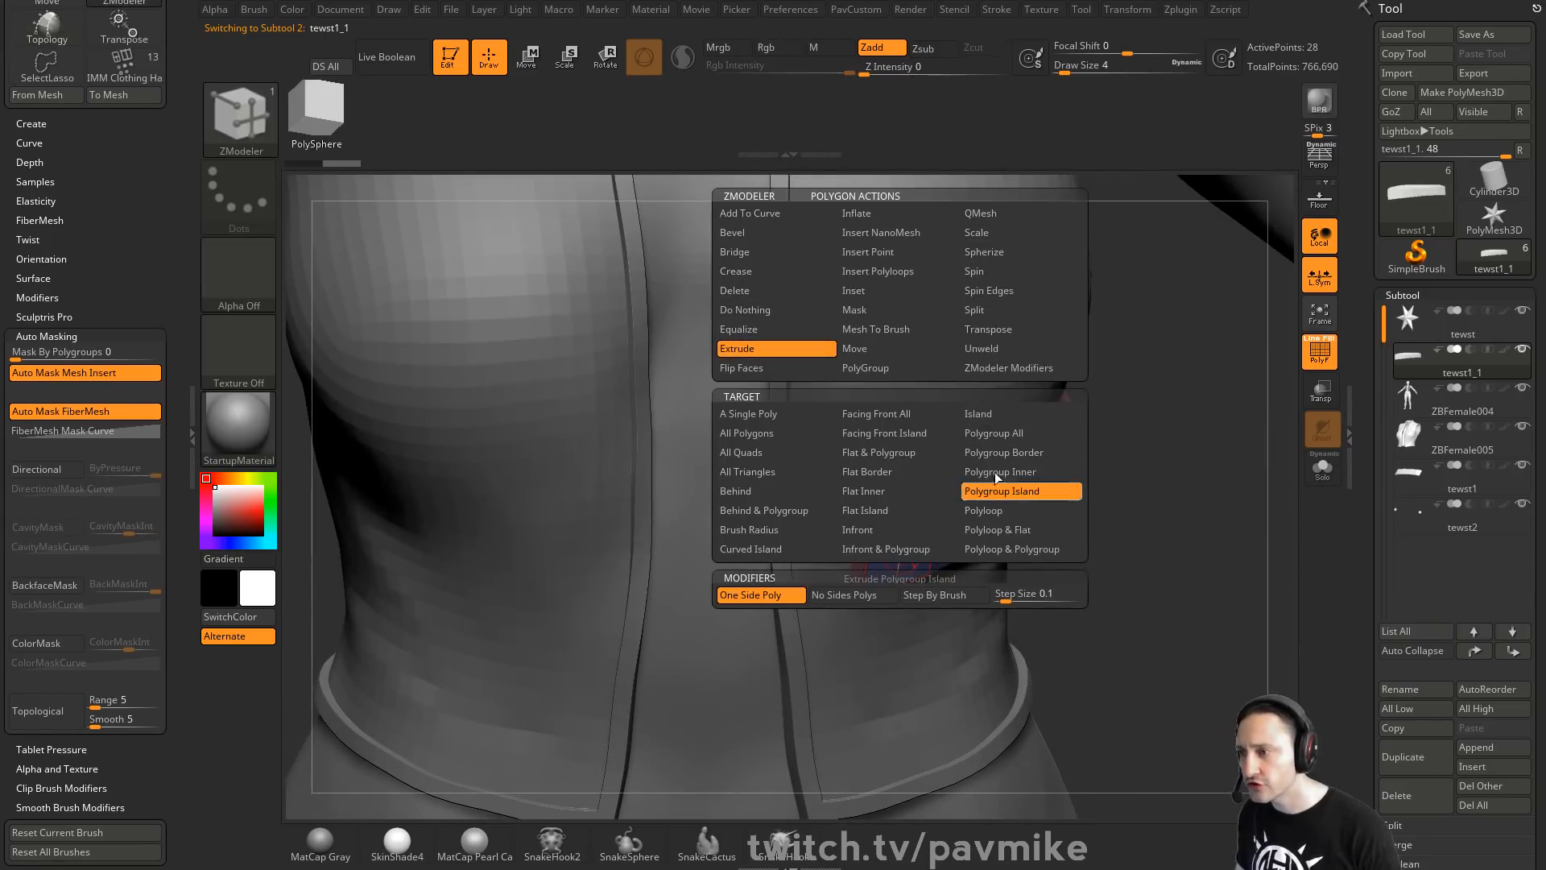
click(1012, 438)
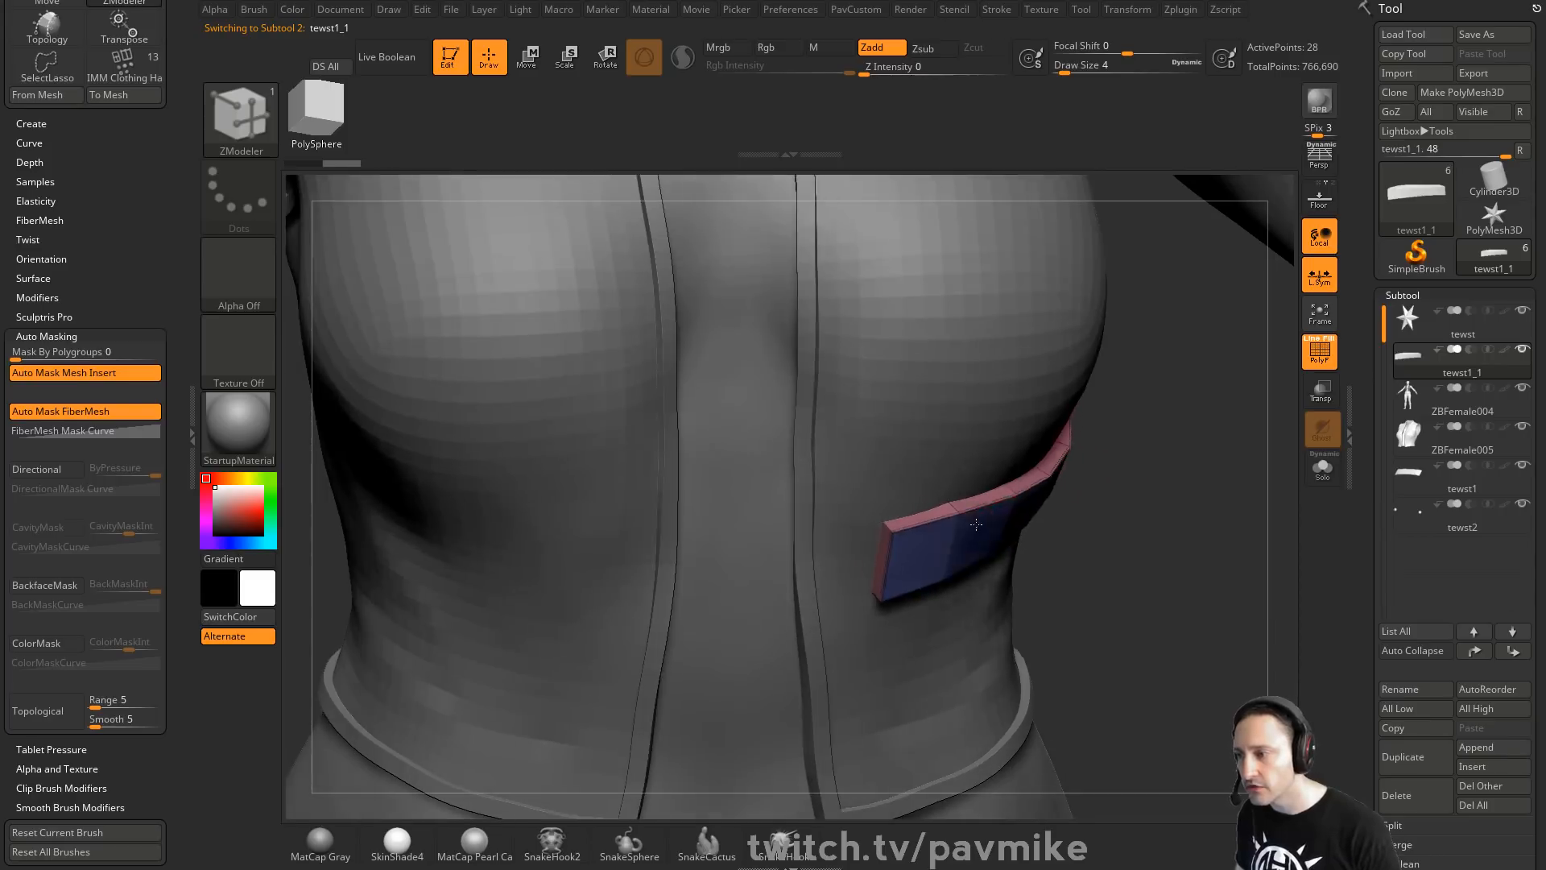
drag(1269, 485, 1185, 495)
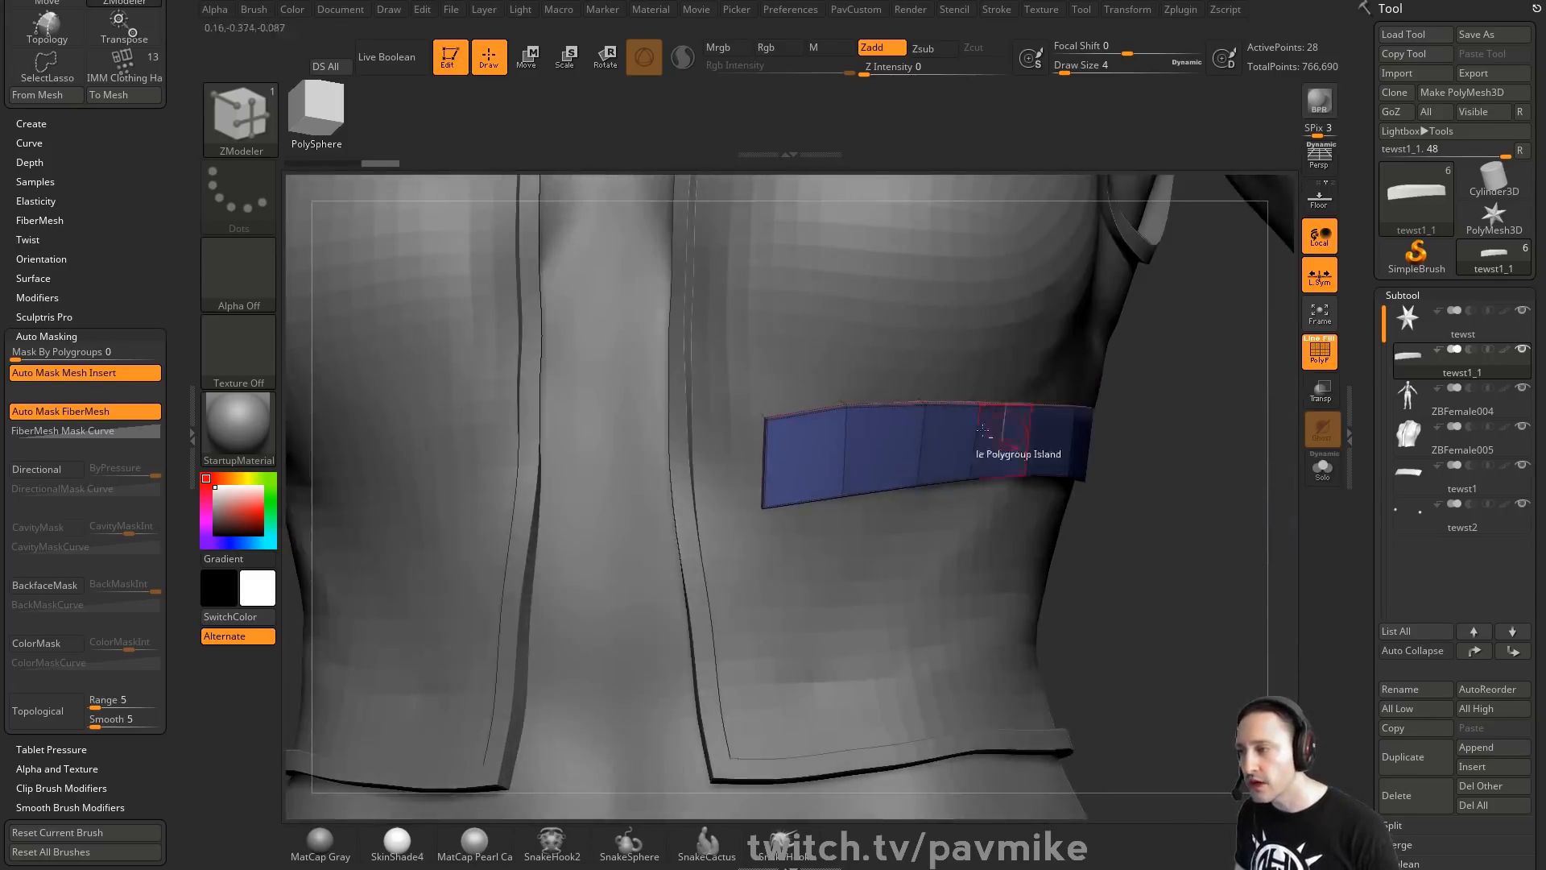
Try to bevel the strip's first inner edge loop with the EdgeLoop Complete target and a single row
key(space)
click(708, 424)
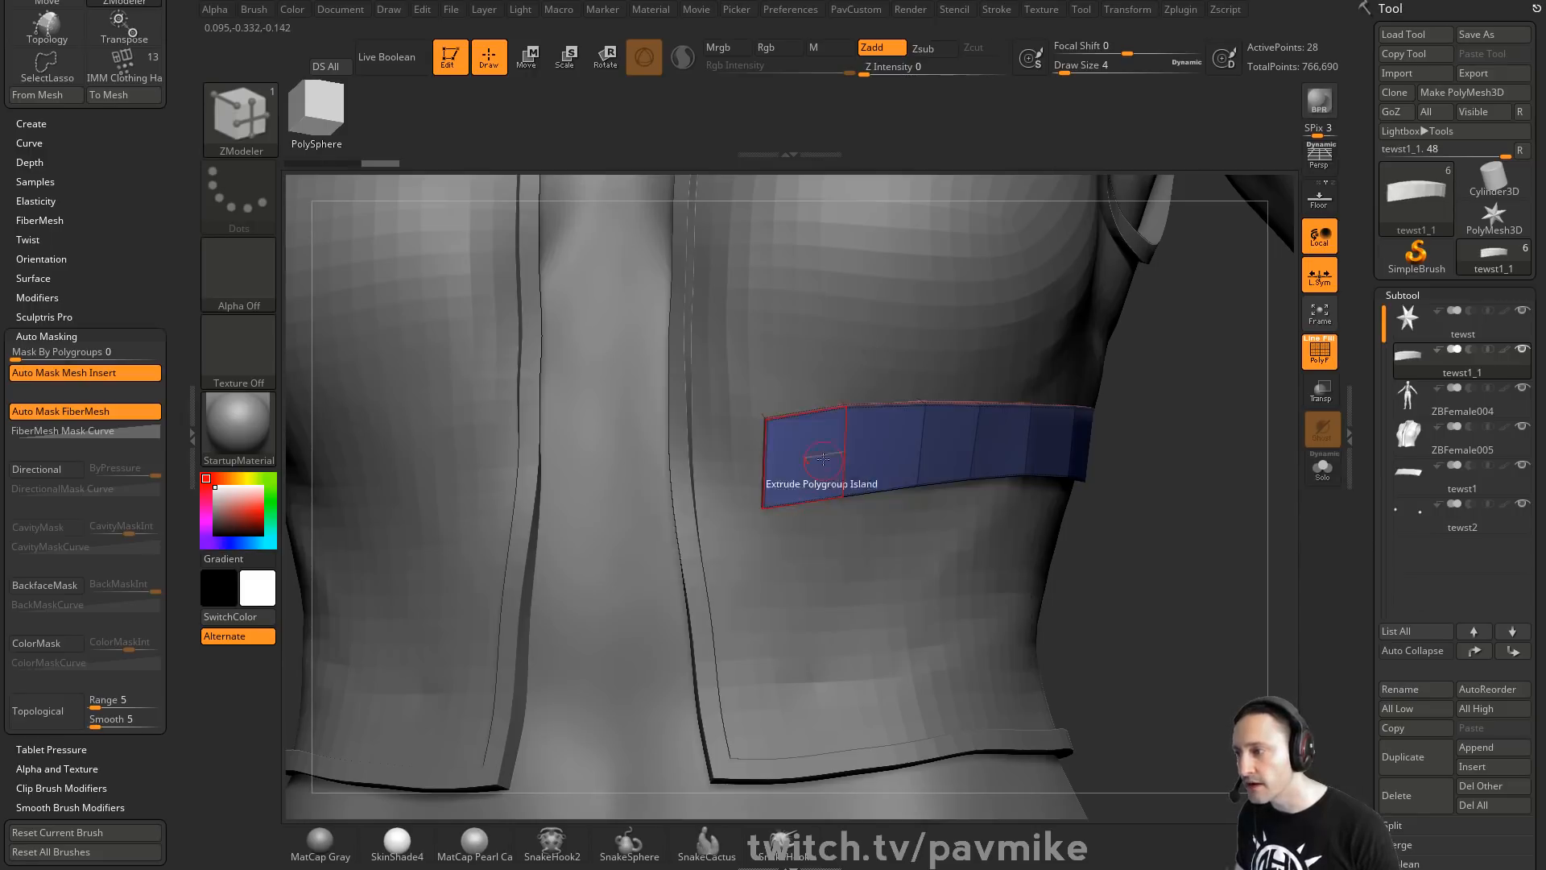
click(842, 435)
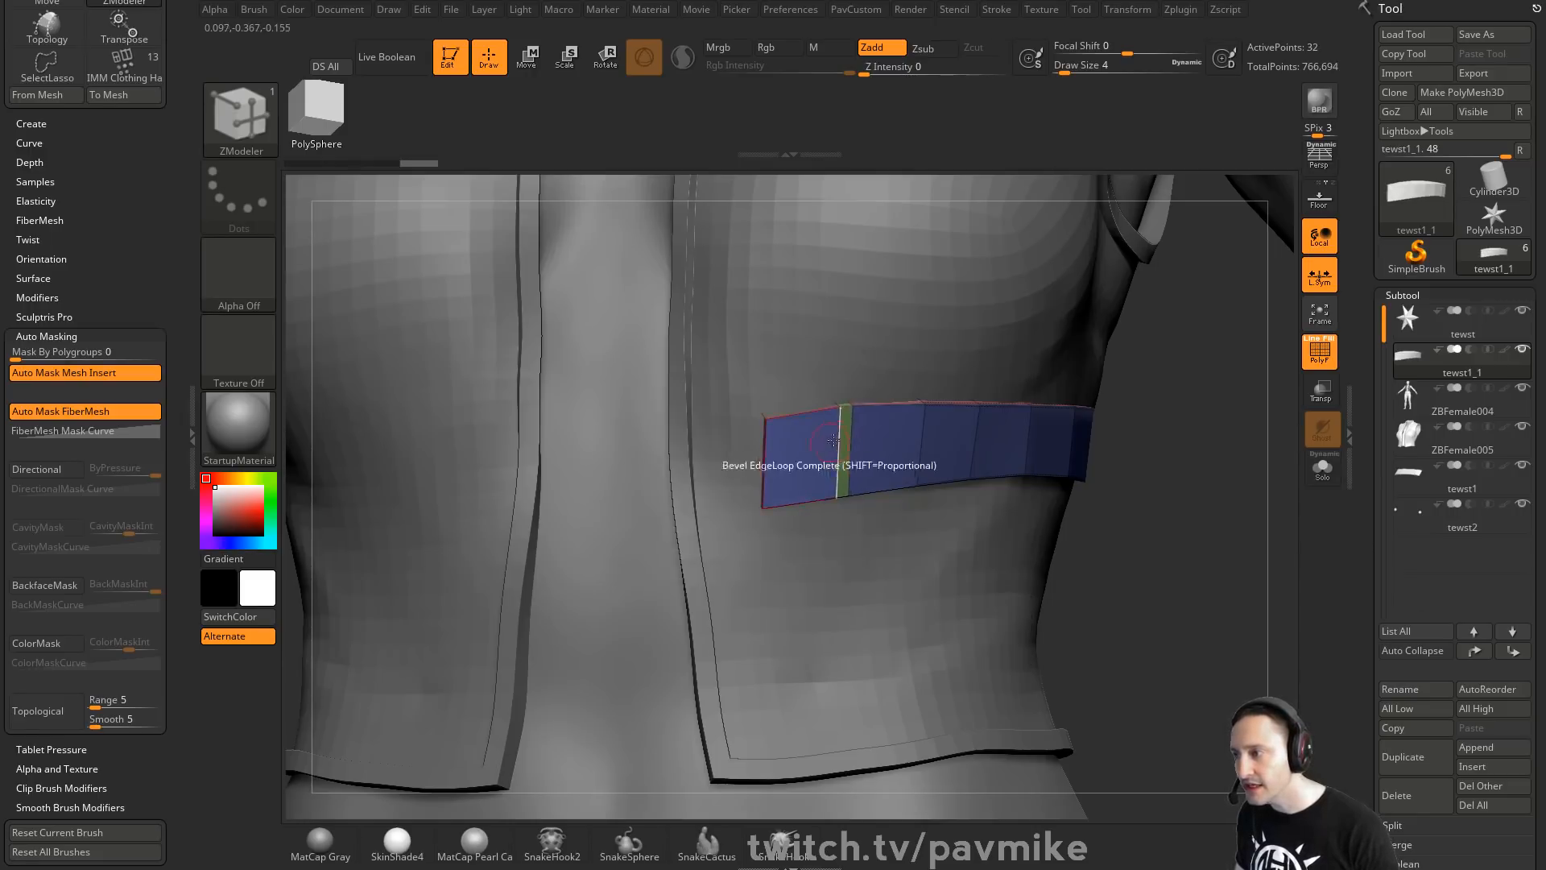
drag(1047, 495, 664, 406)
key(space)
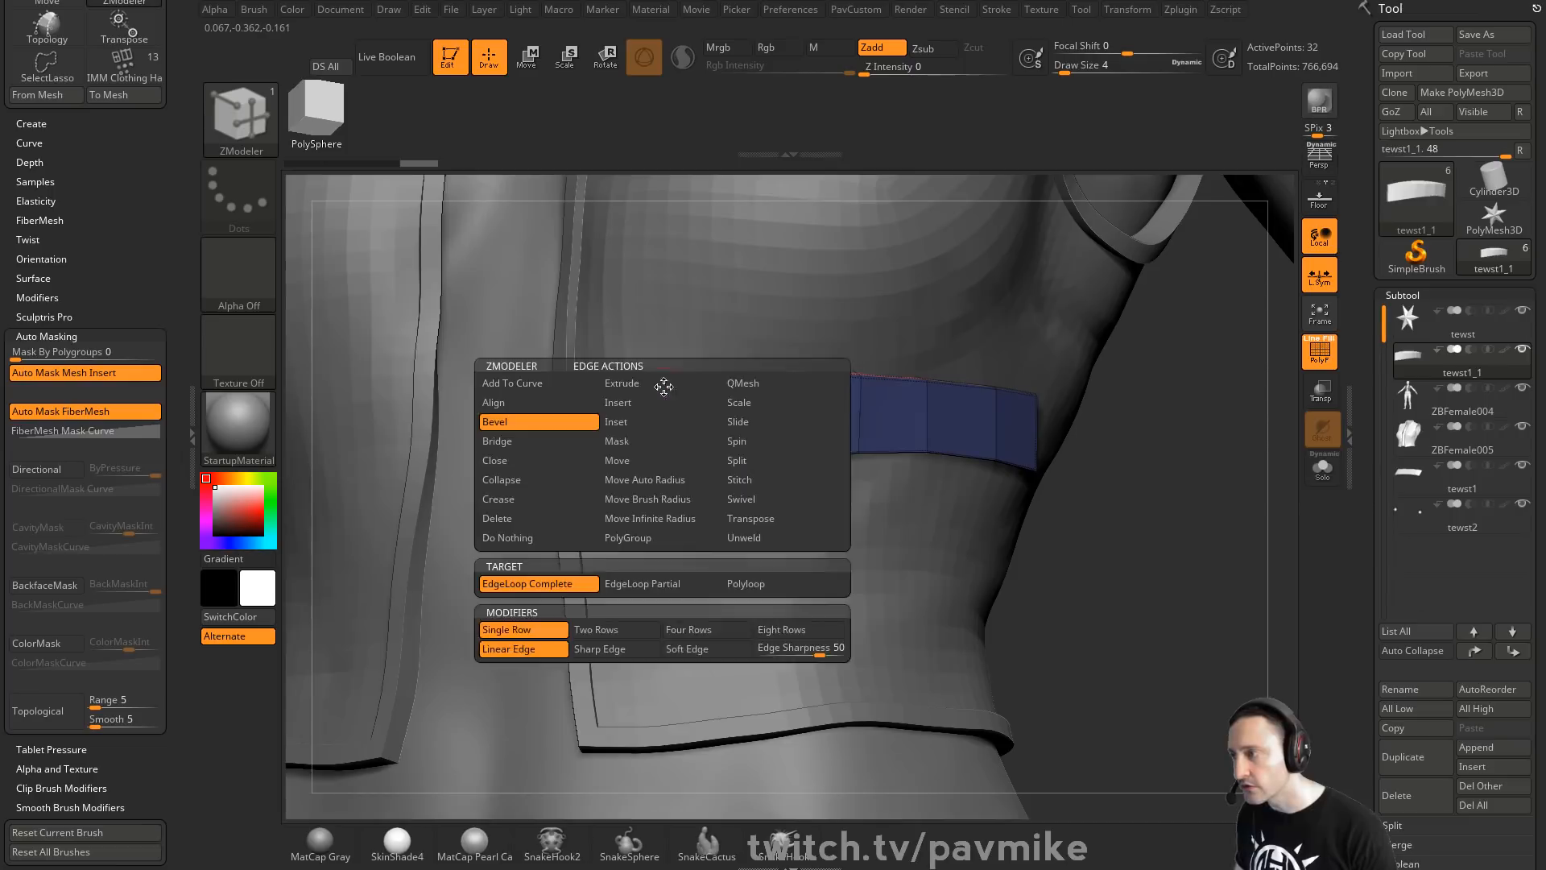
click(648, 402)
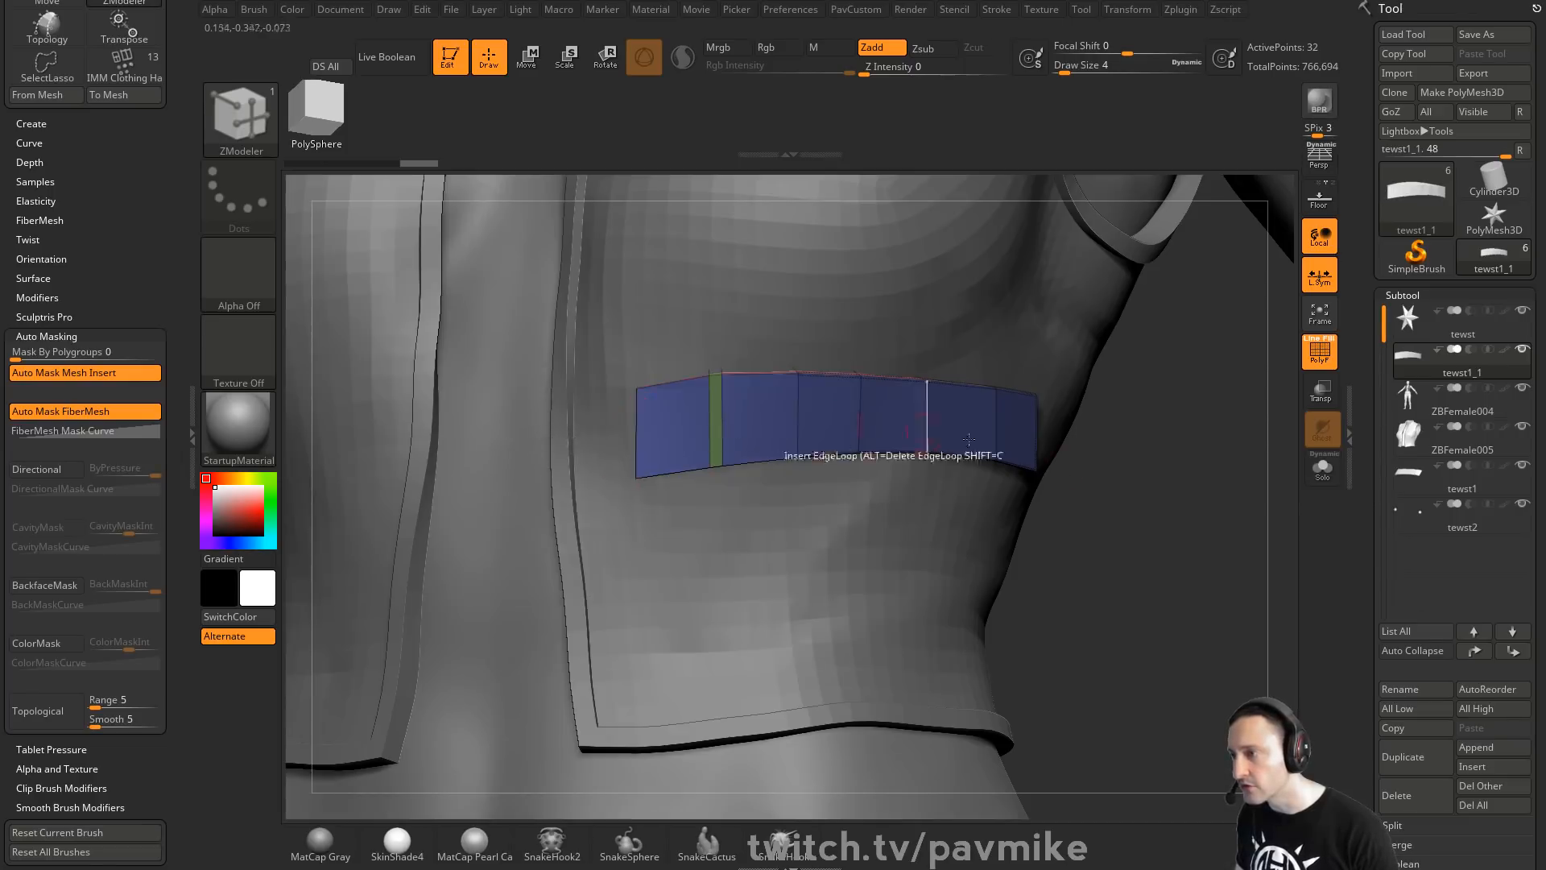
drag(1064, 448, 1111, 464)
Undo the edge loop bevel and extend the strip's front end face outward using QMesh on a single polygon
key(space)
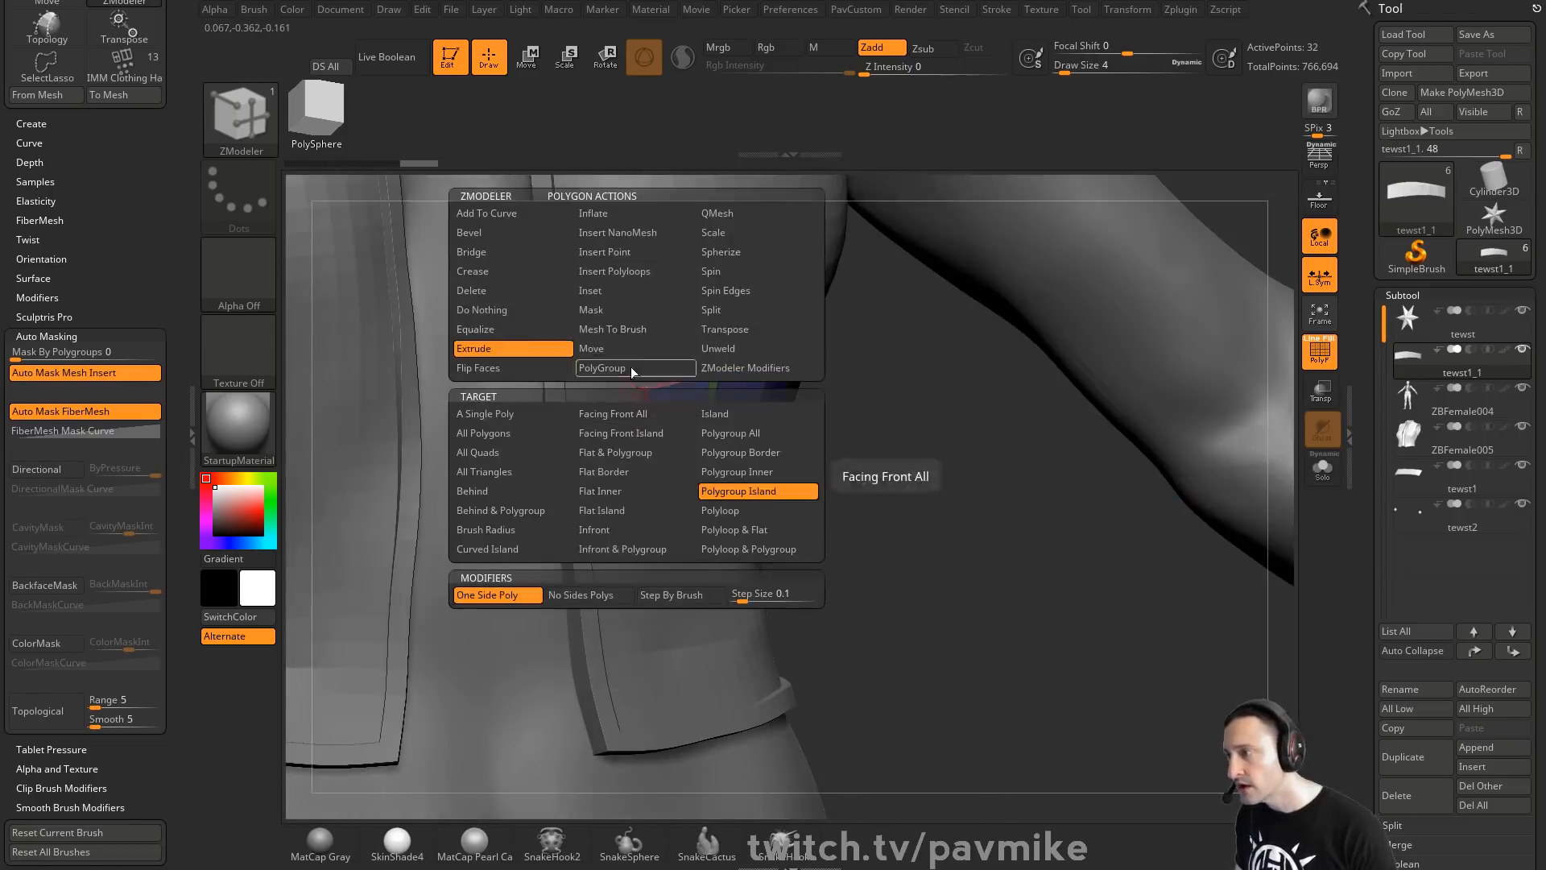
click(731, 212)
click(1328, 475)
key(ctrl+z)
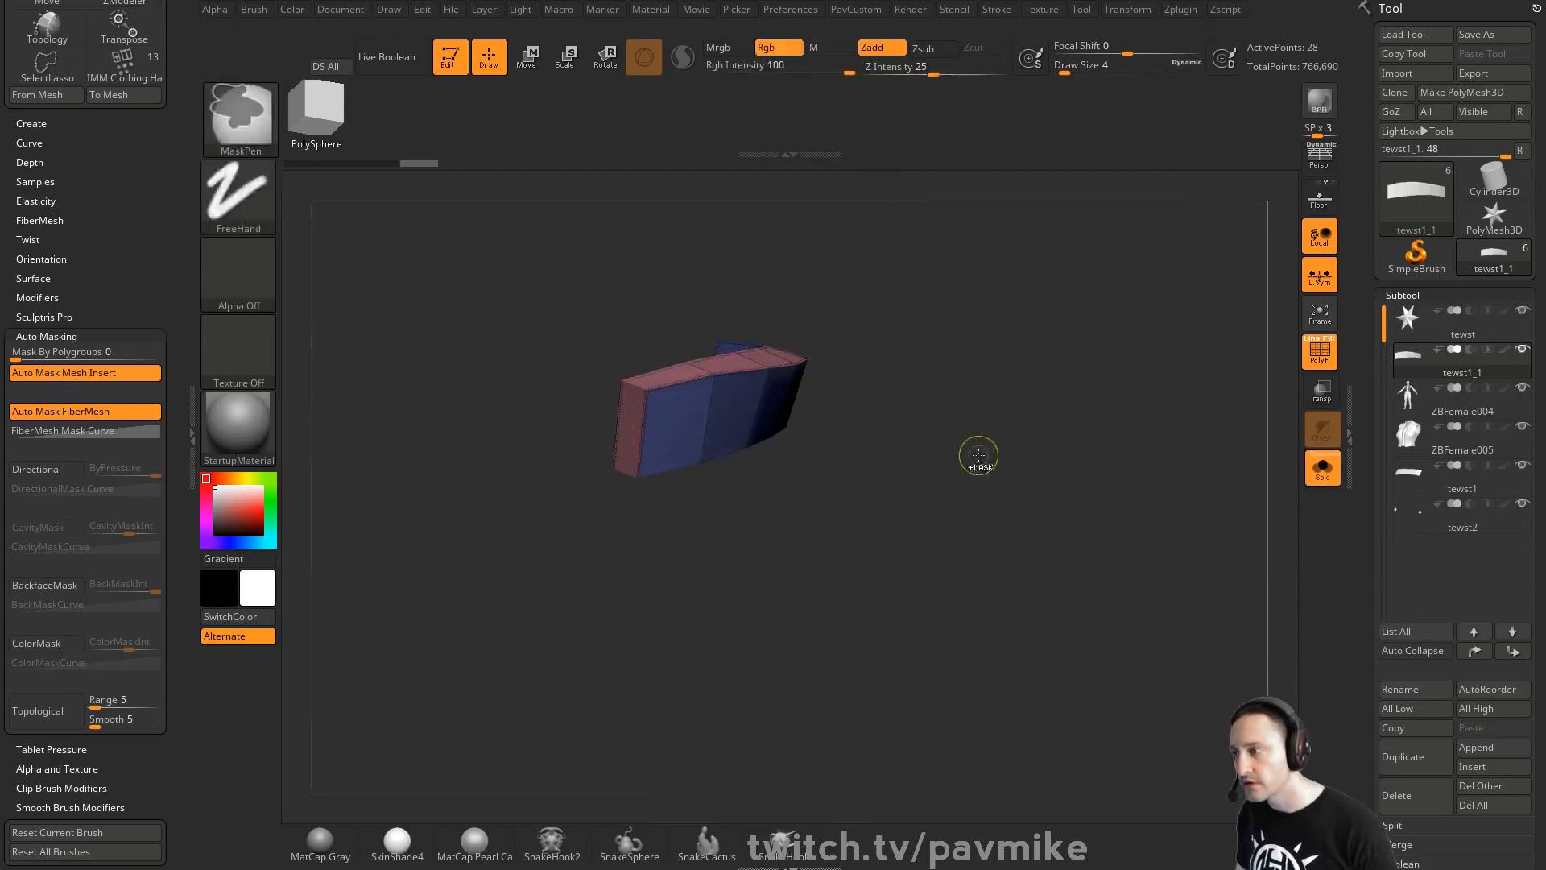
drag(971, 448, 1016, 517)
drag(654, 417, 1036, 467)
click(1322, 467)
drag(1208, 477, 910, 491)
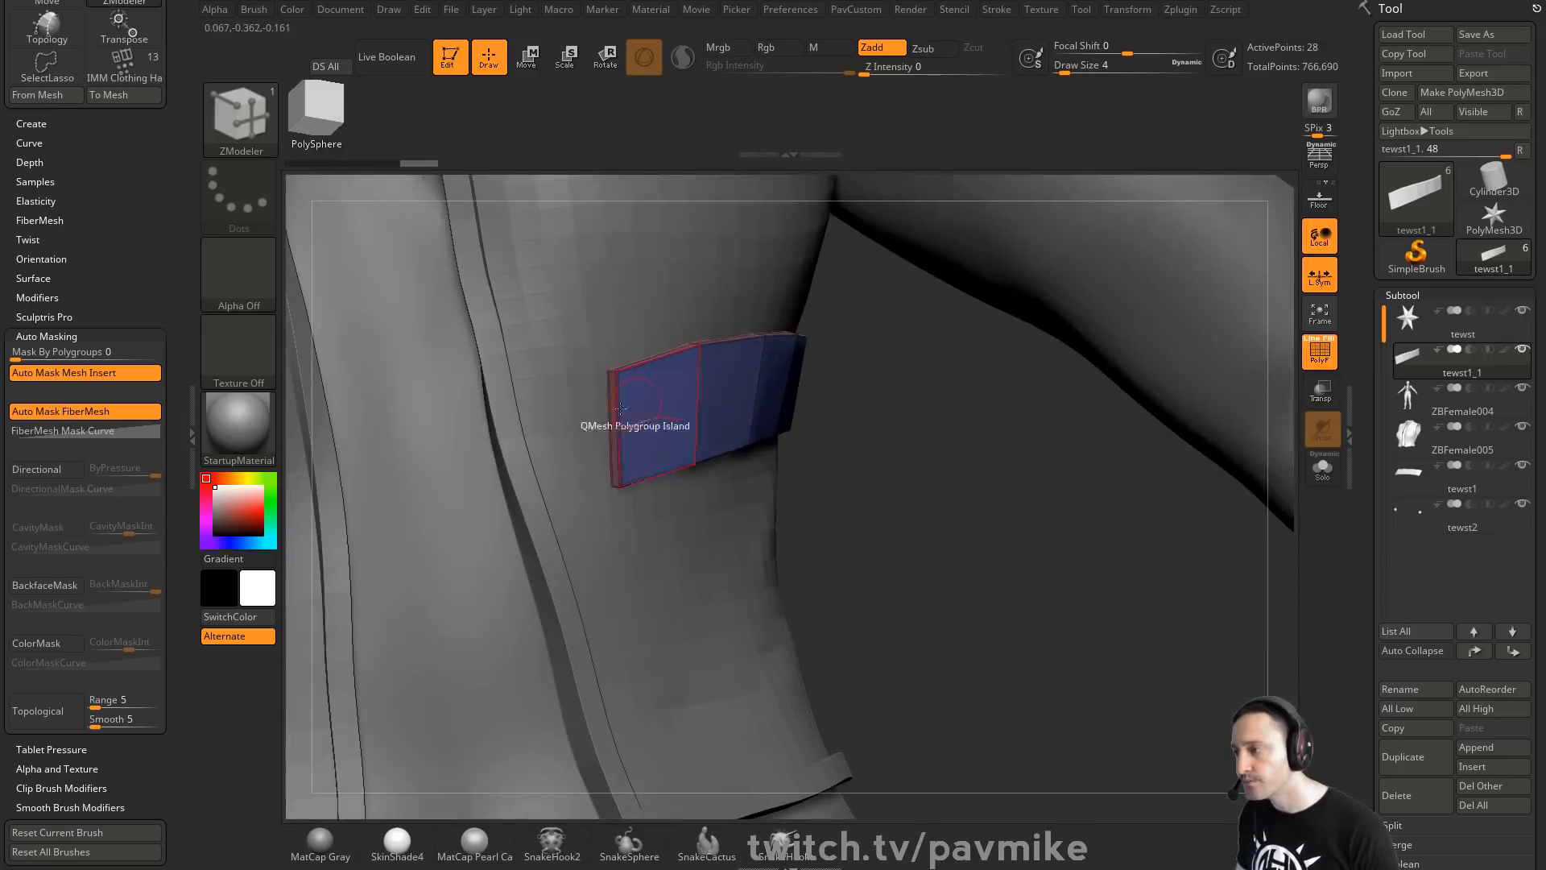
key(space)
click(515, 416)
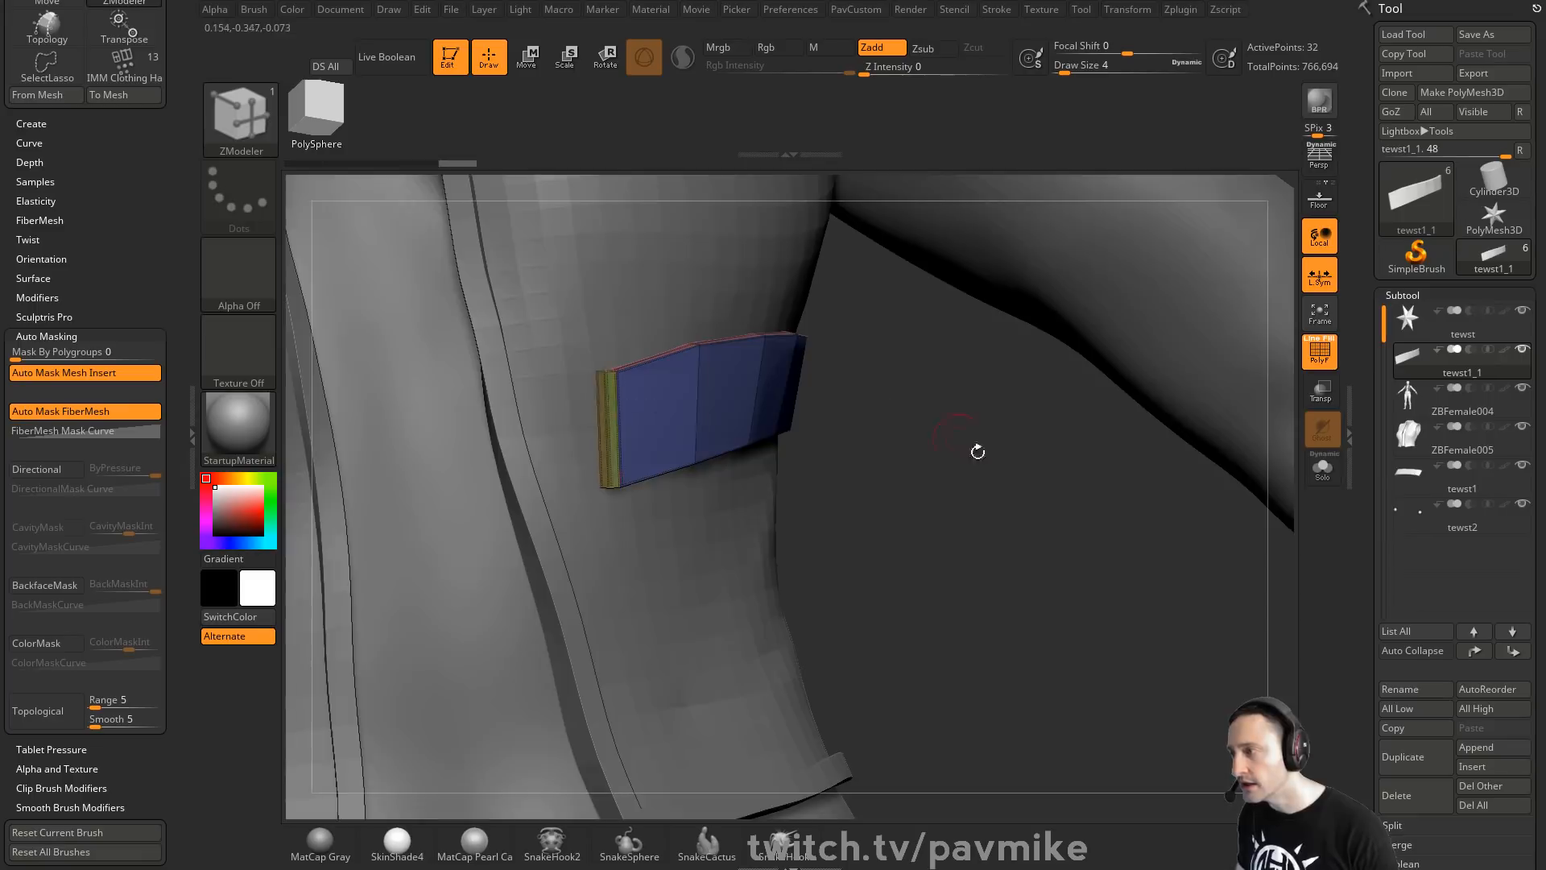
Bevel the strip's five inner edge loops into narrow crosswise bands with the EdgeLoop Complete target
drag(977, 452, 644, 419)
key(space)
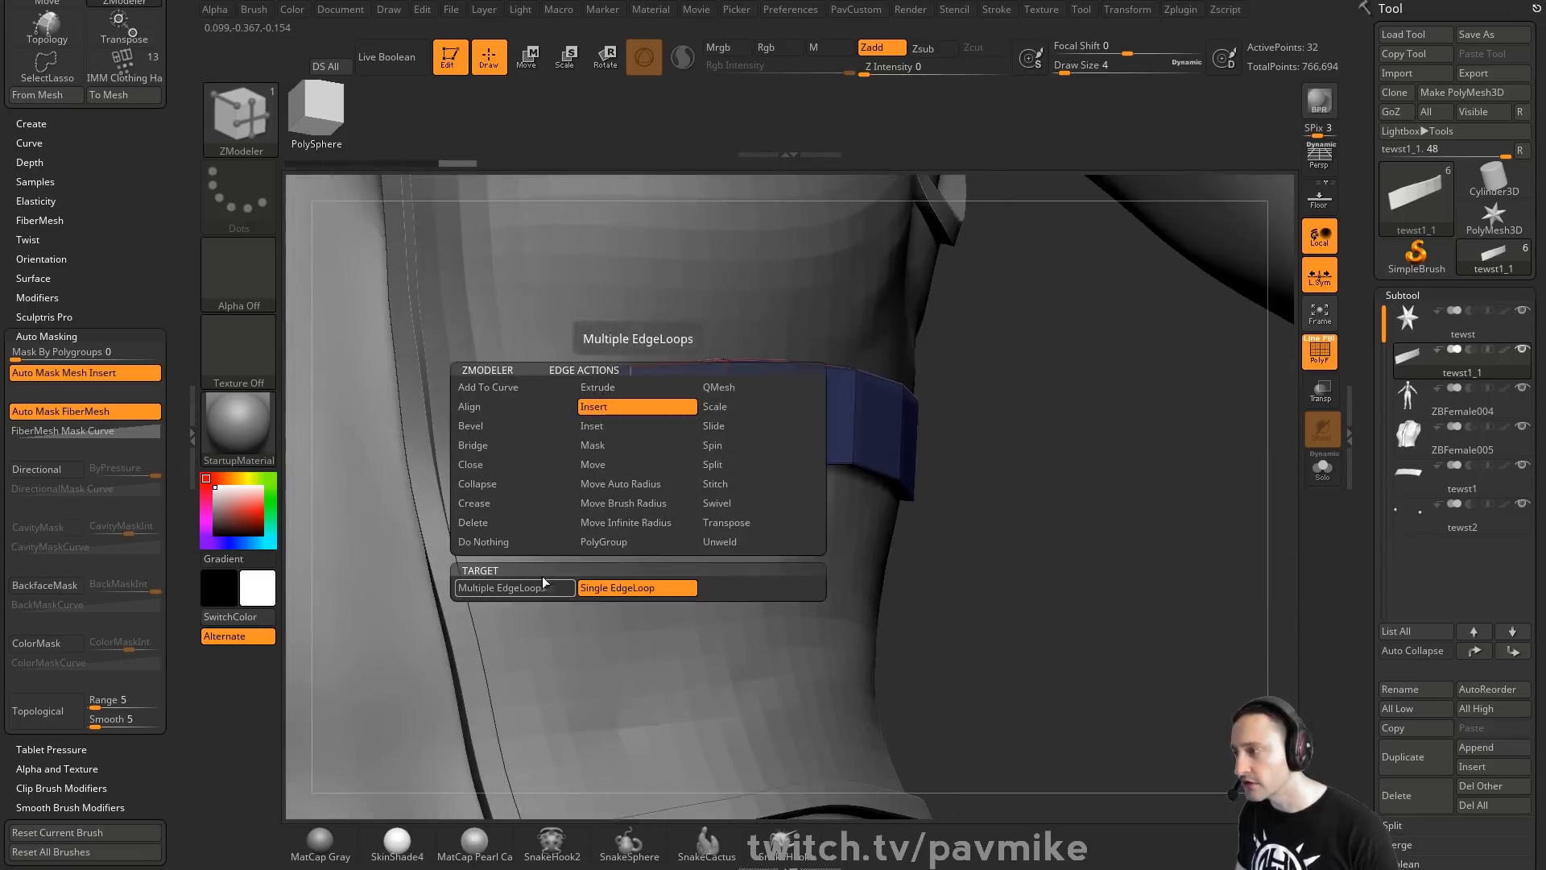
click(515, 426)
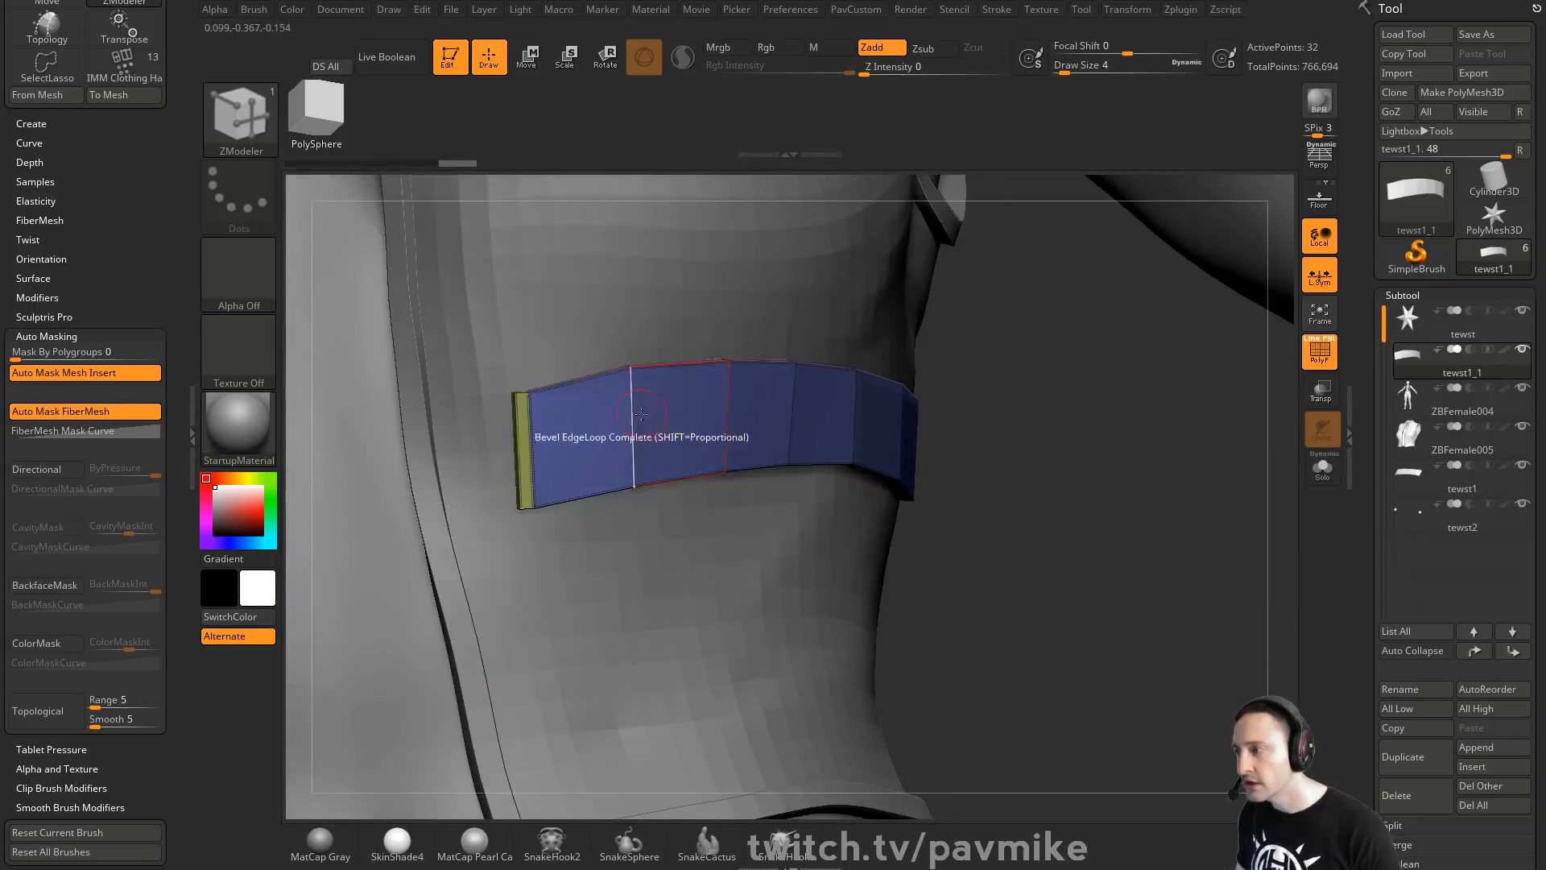
click(630, 408)
drag(991, 422, 708, 395)
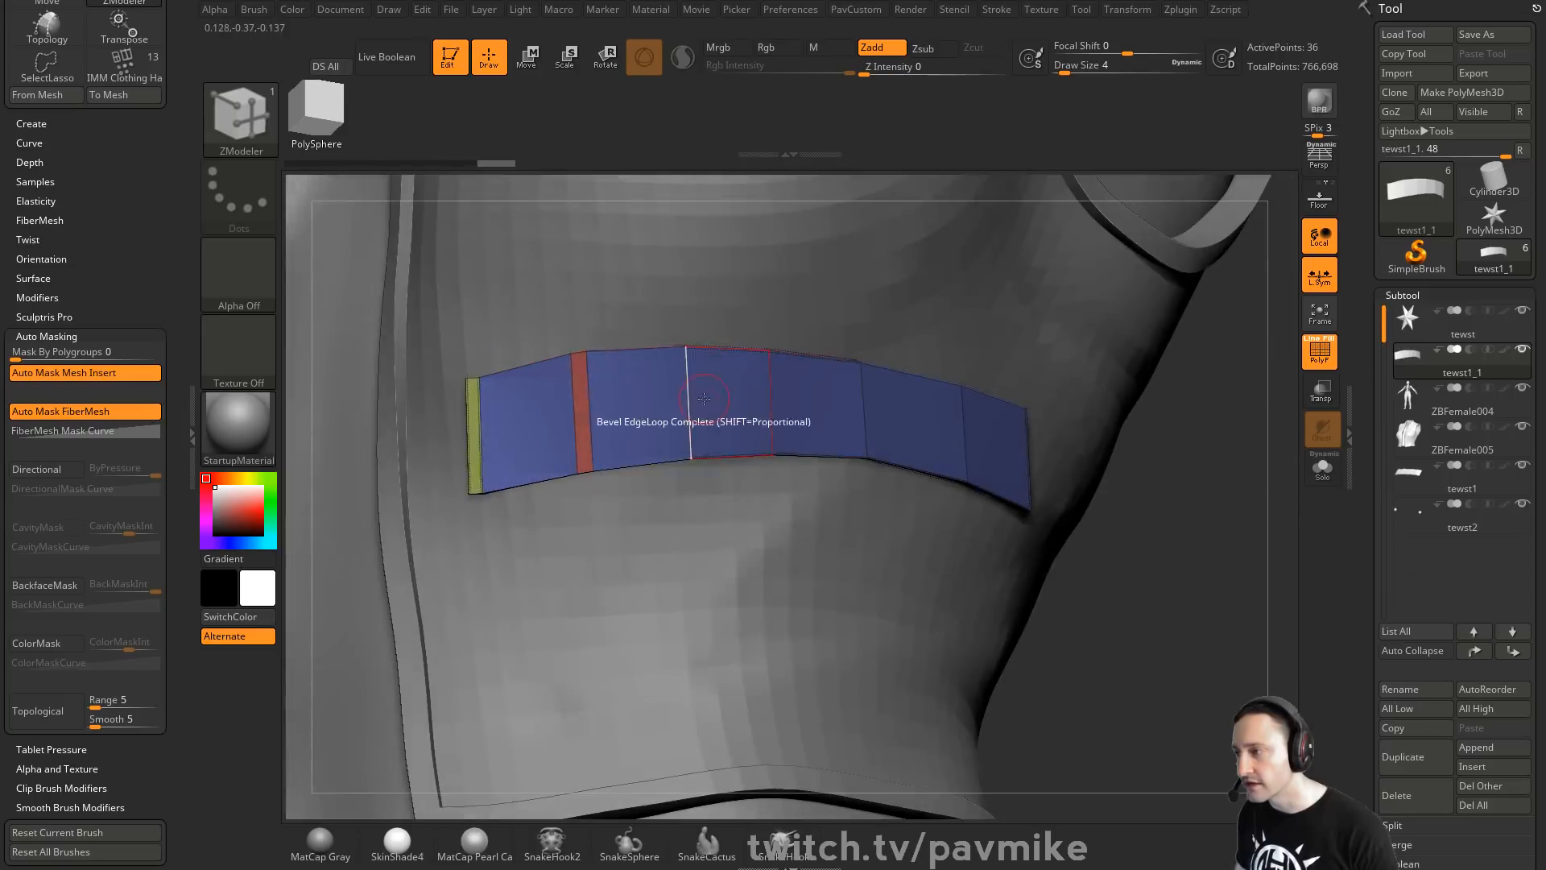
click(688, 391)
click(769, 403)
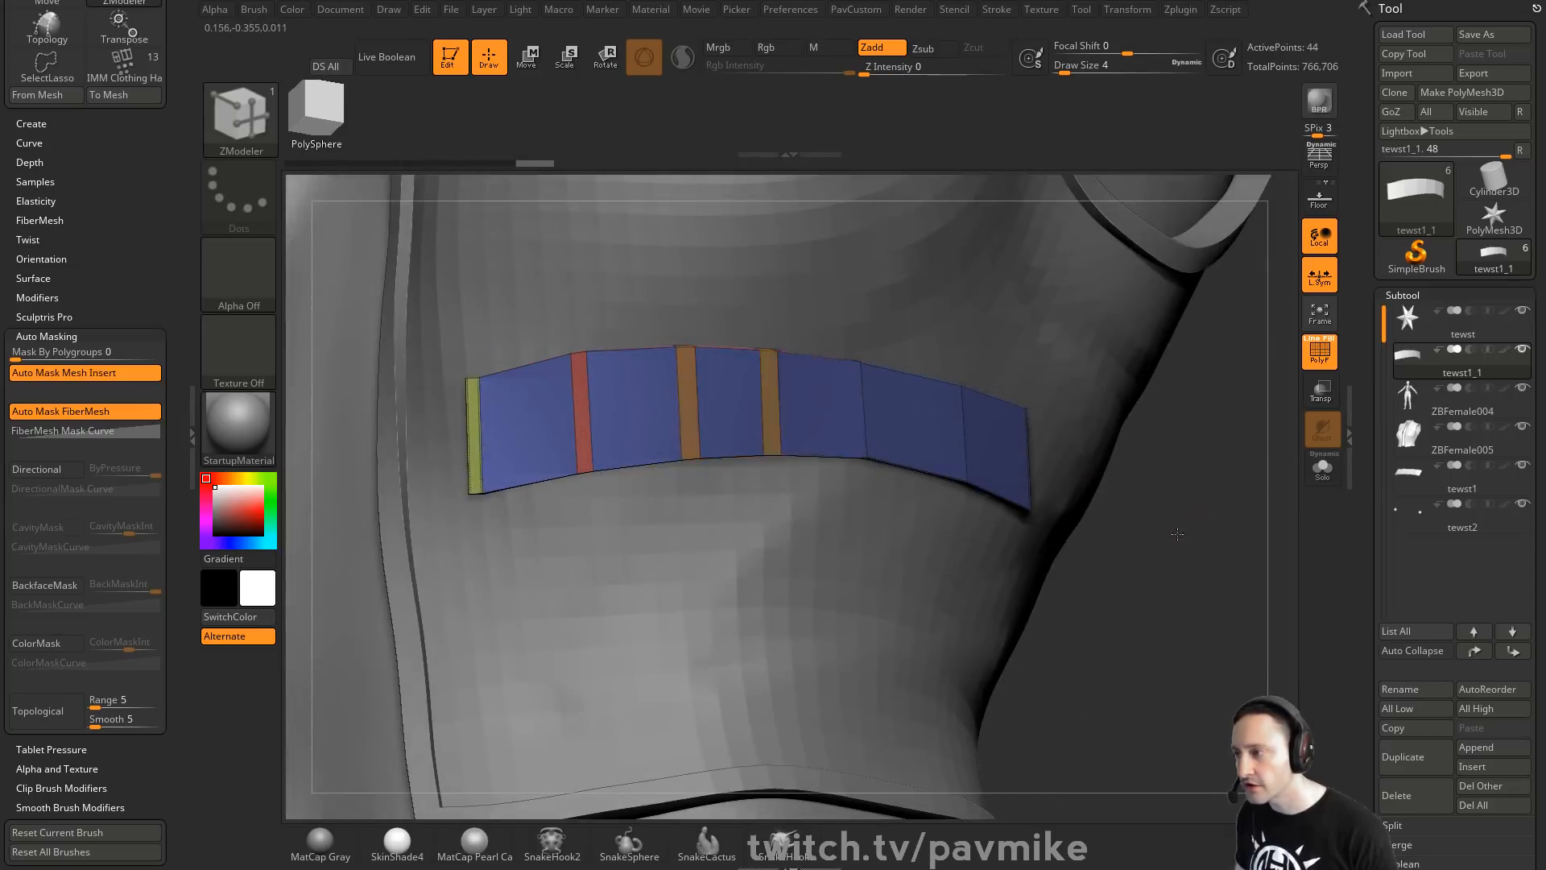
drag(1176, 531, 1095, 519)
click(896, 398)
click(1016, 435)
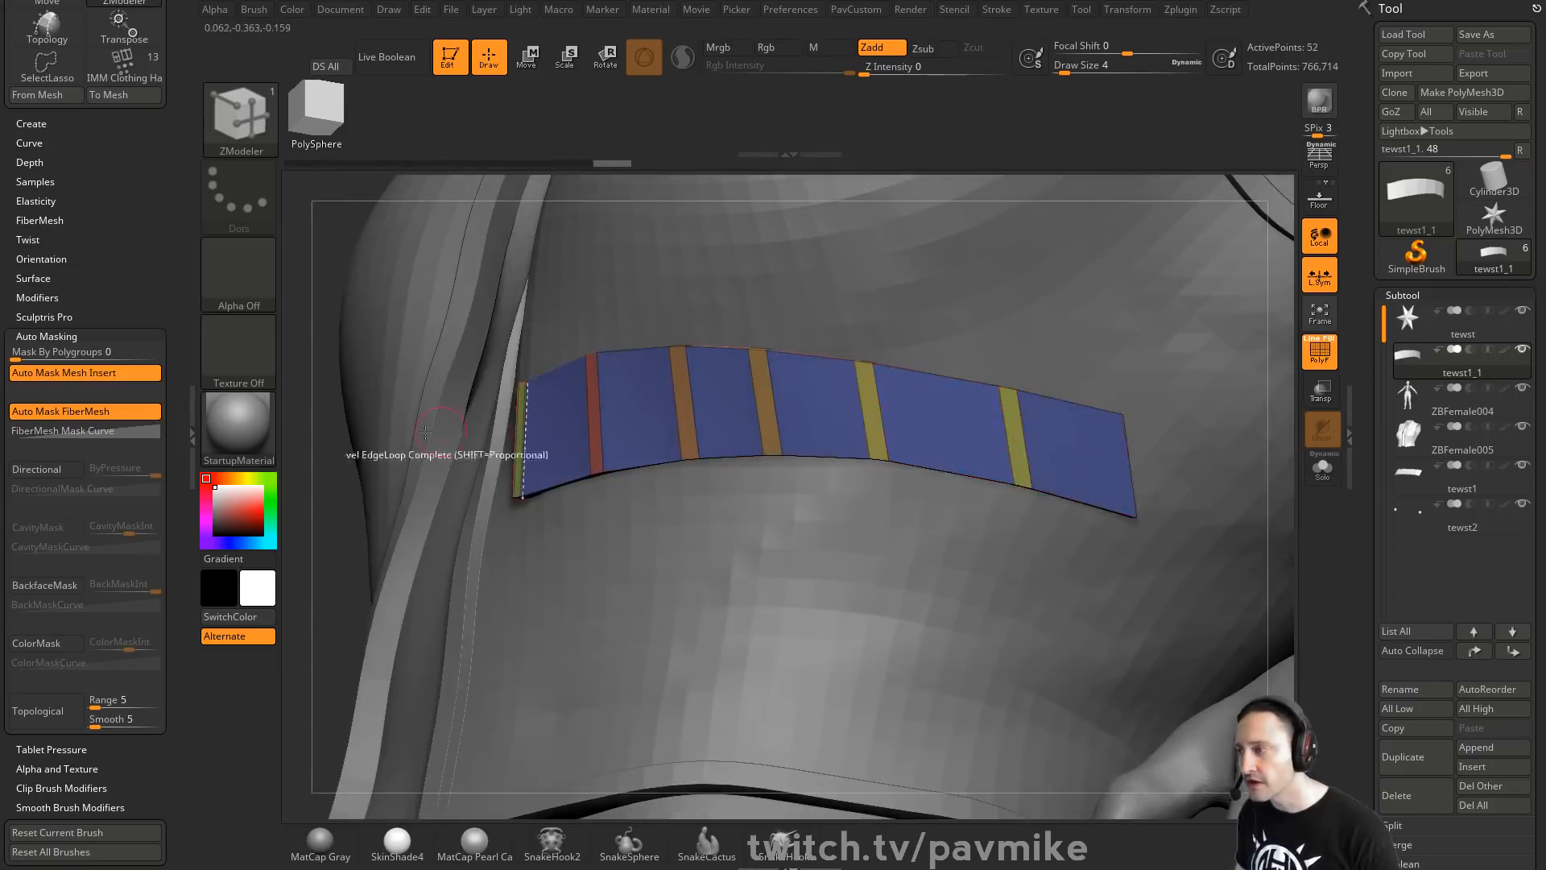
Add a supporting edge loop to the waist strip just beside its front end band
alt+drag(333, 465, 346, 407)
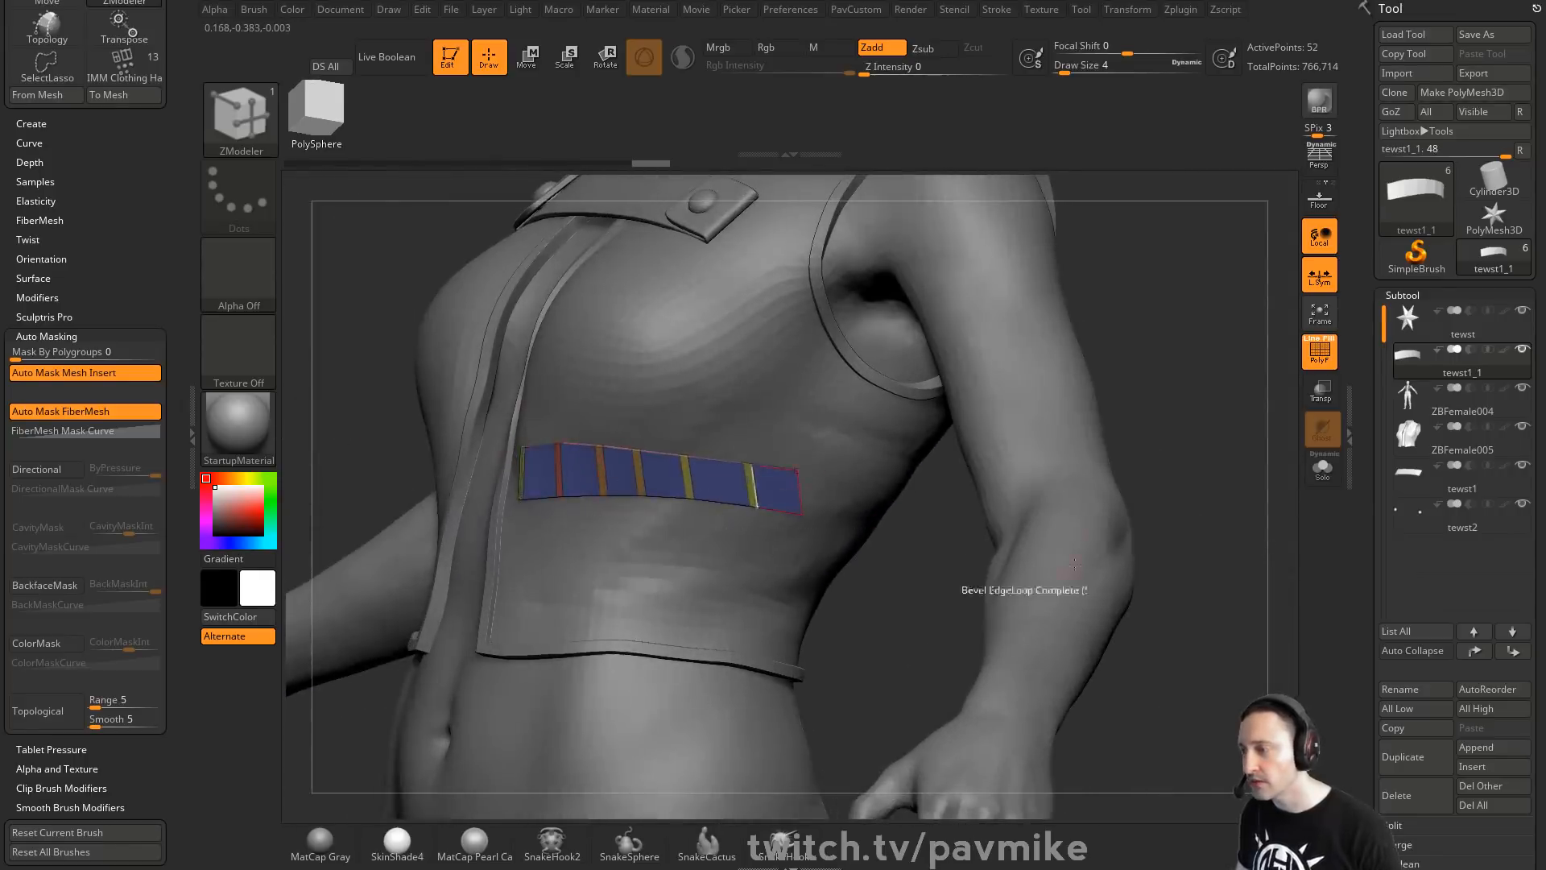
drag(978, 589, 1064, 479)
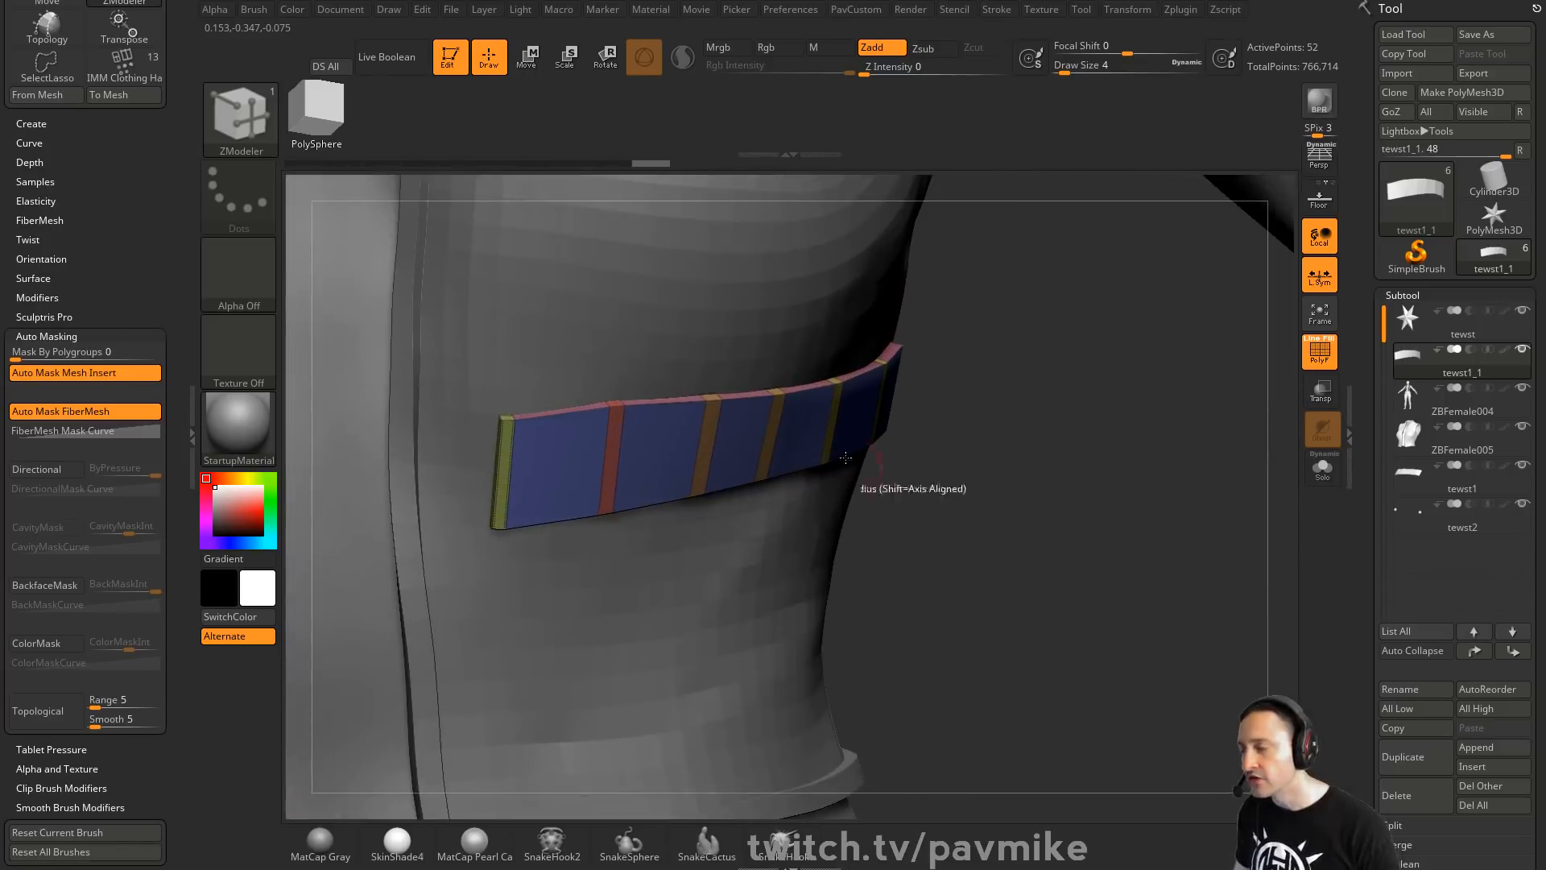
drag(1075, 389, 1024, 466)
right_click(512, 454)
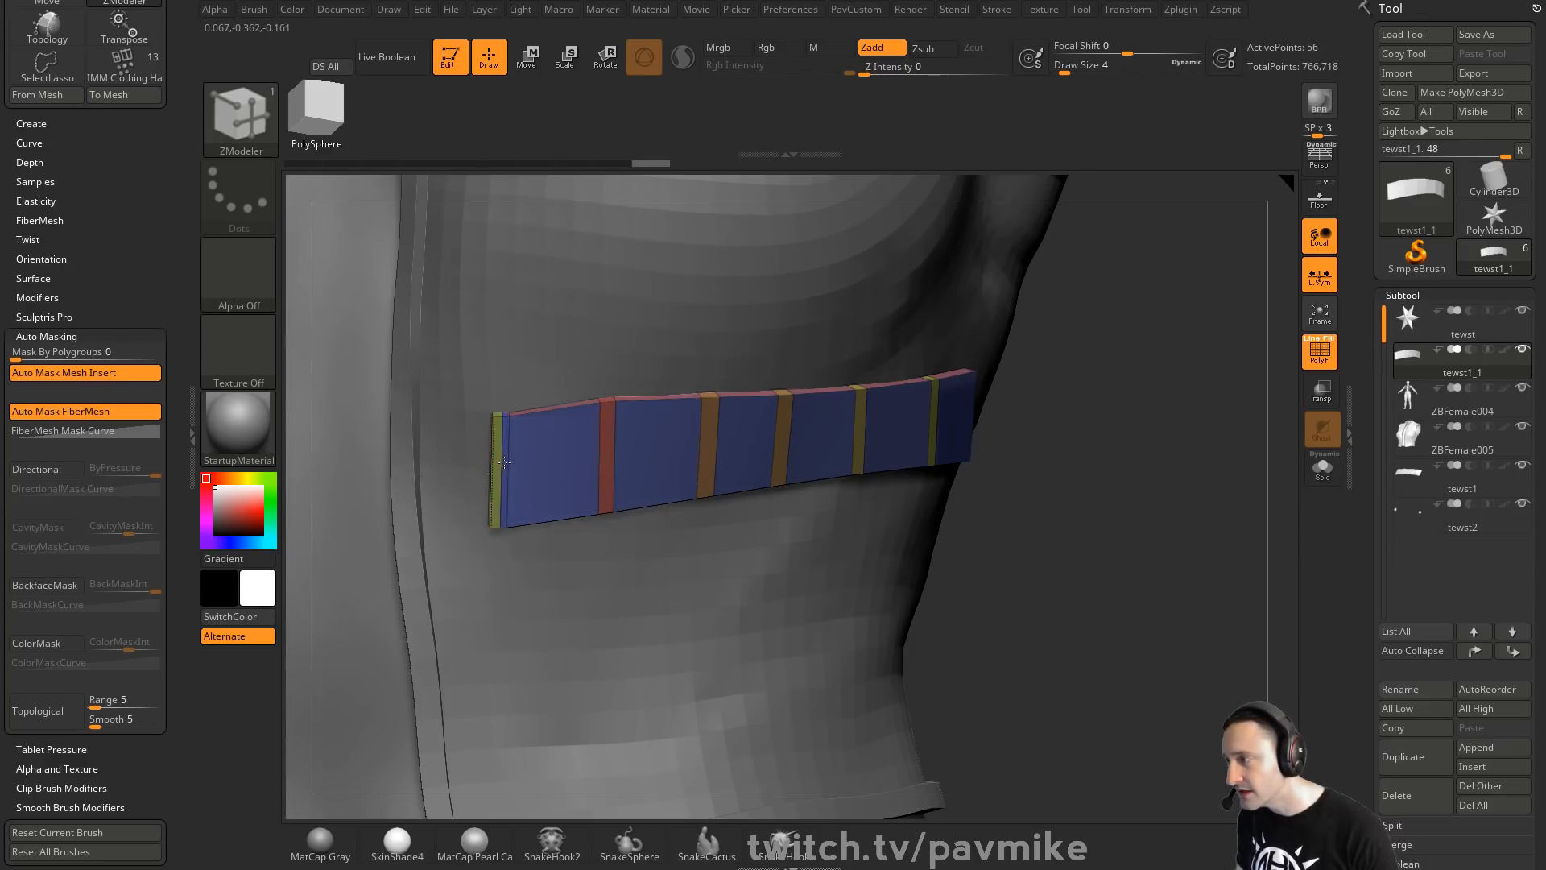
Add supporting edge loops on both sides of each of the strip's five inner bands
drag(504, 462, 505, 470)
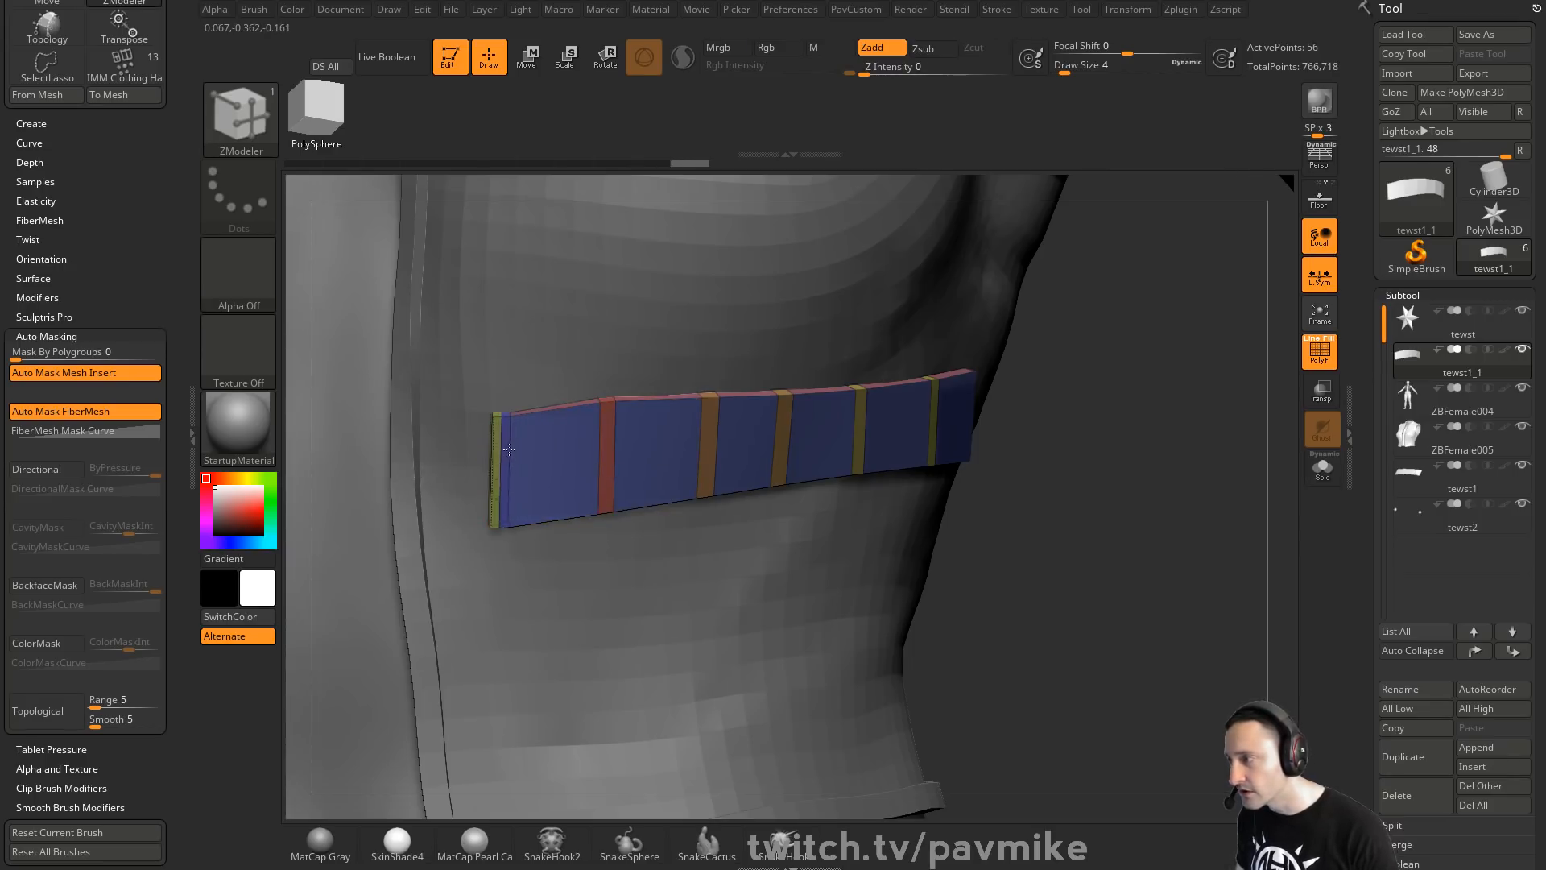
drag(600, 438, 598, 442)
drag(615, 441, 616, 436)
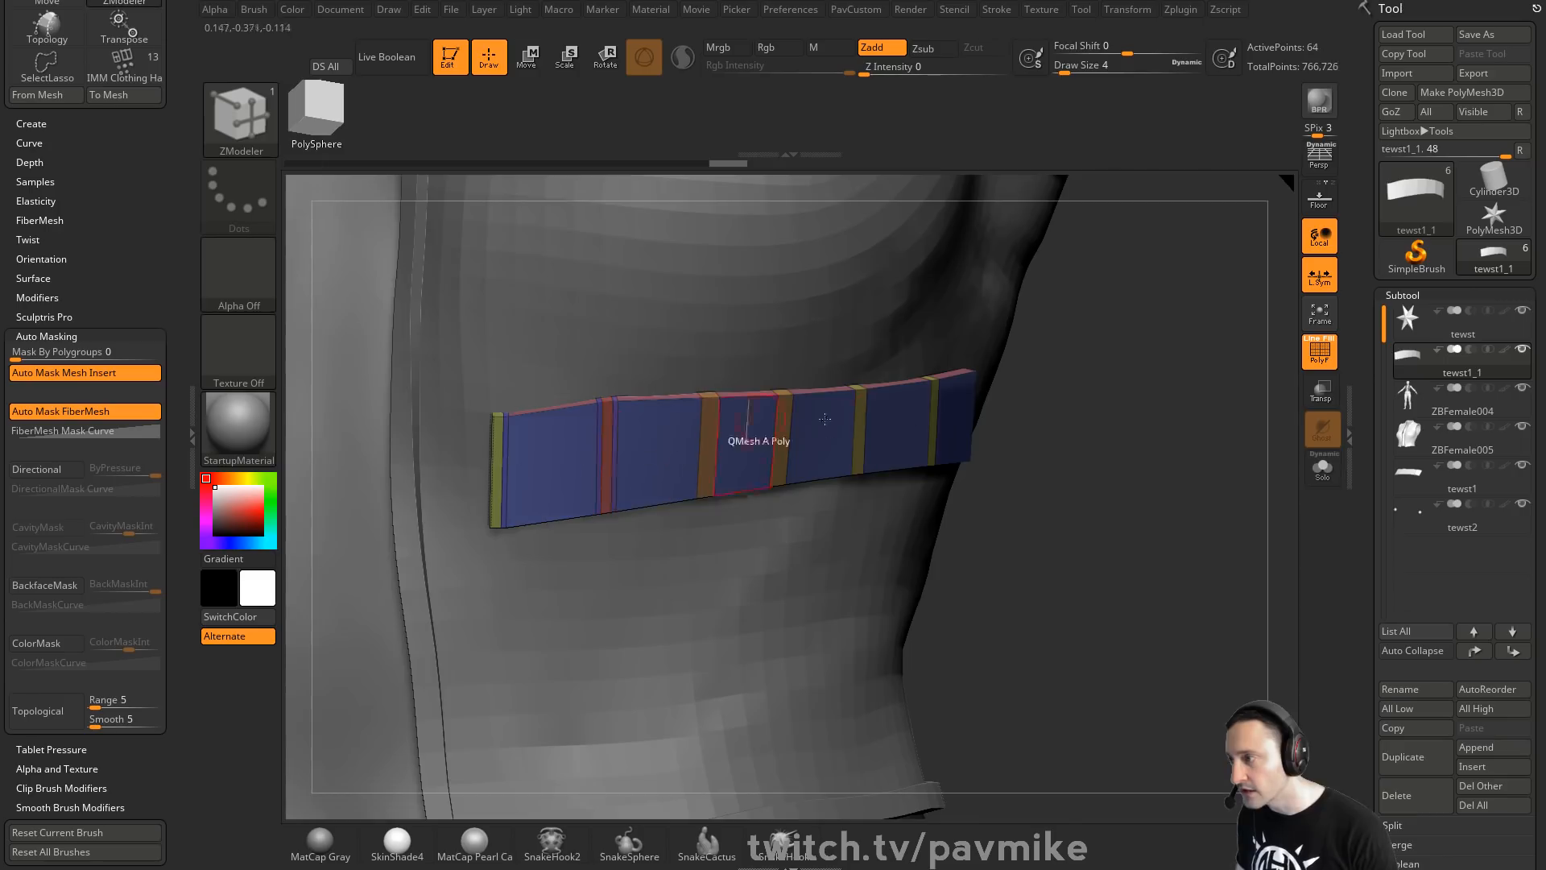
alt+drag(1170, 442, 1027, 463)
click(642, 462)
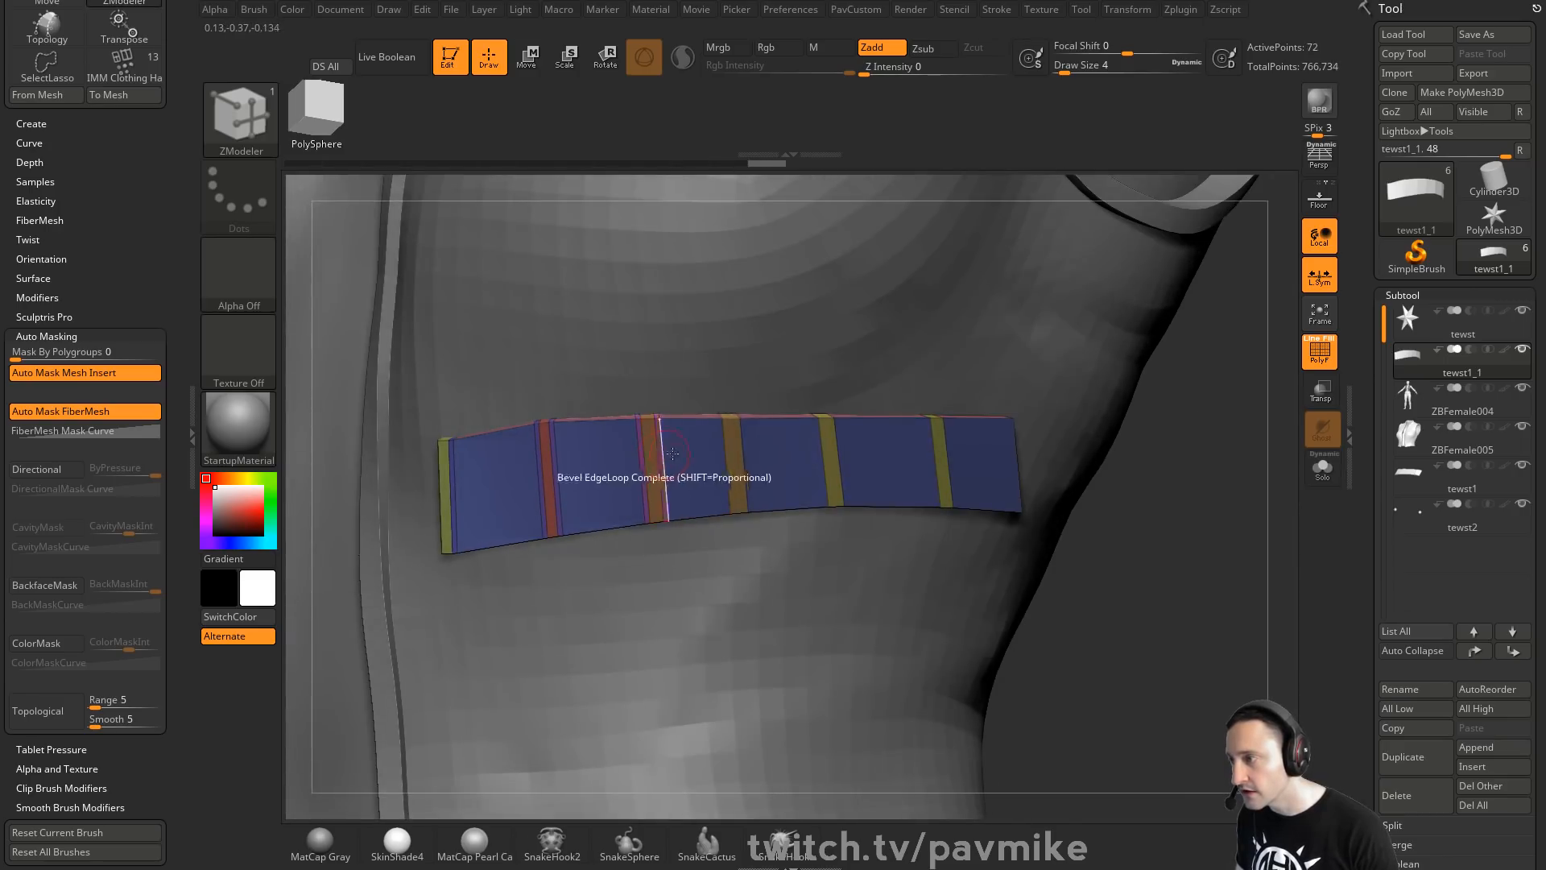
click(664, 455)
click(725, 455)
click(746, 455)
click(820, 458)
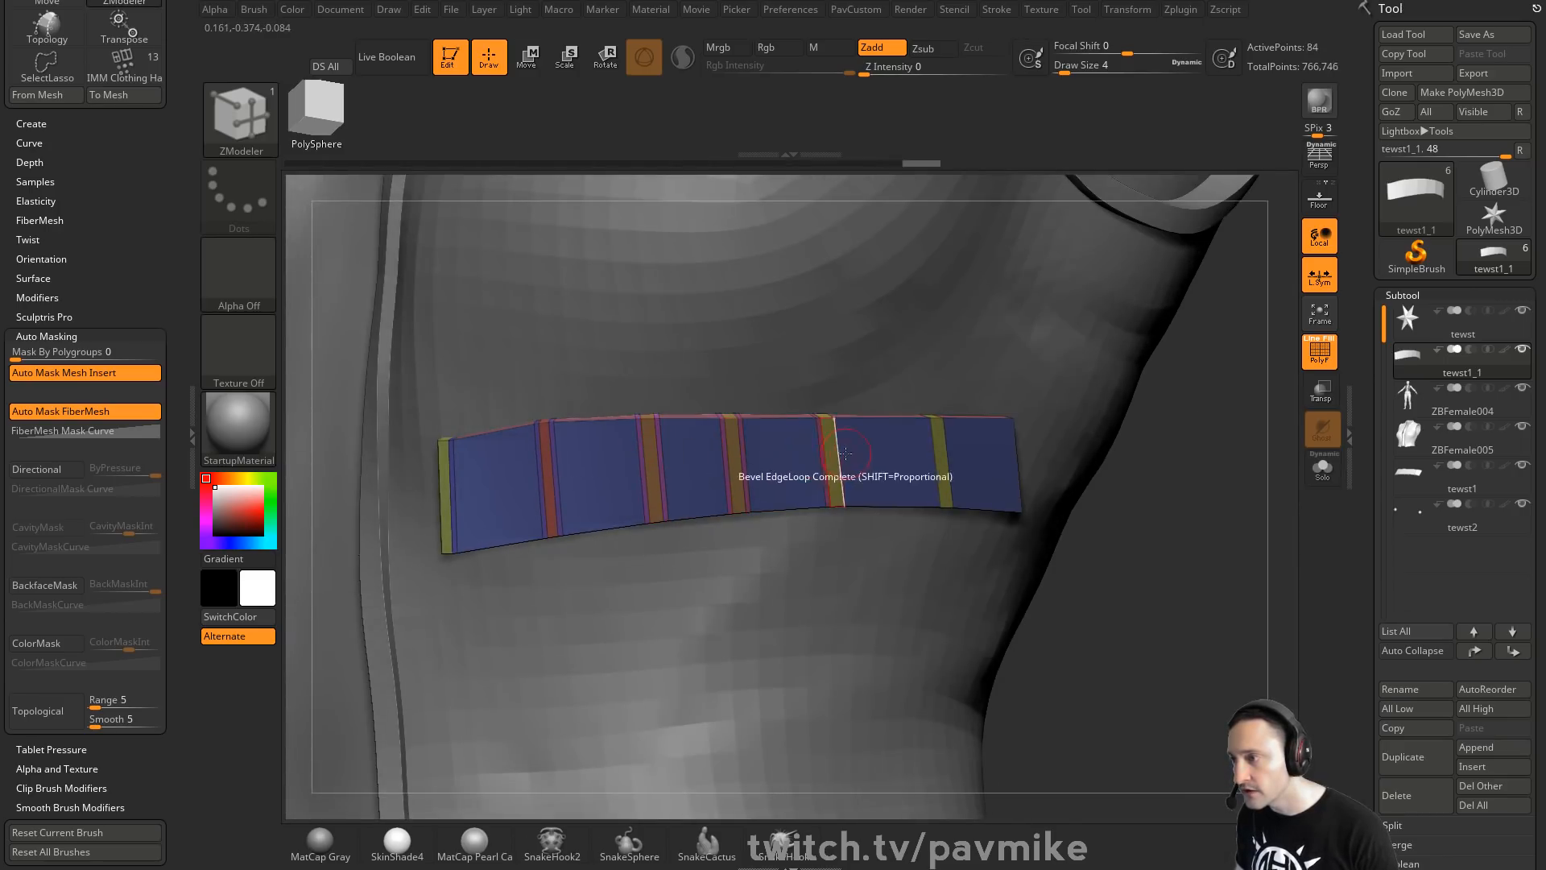
click(840, 456)
click(935, 451)
click(948, 449)
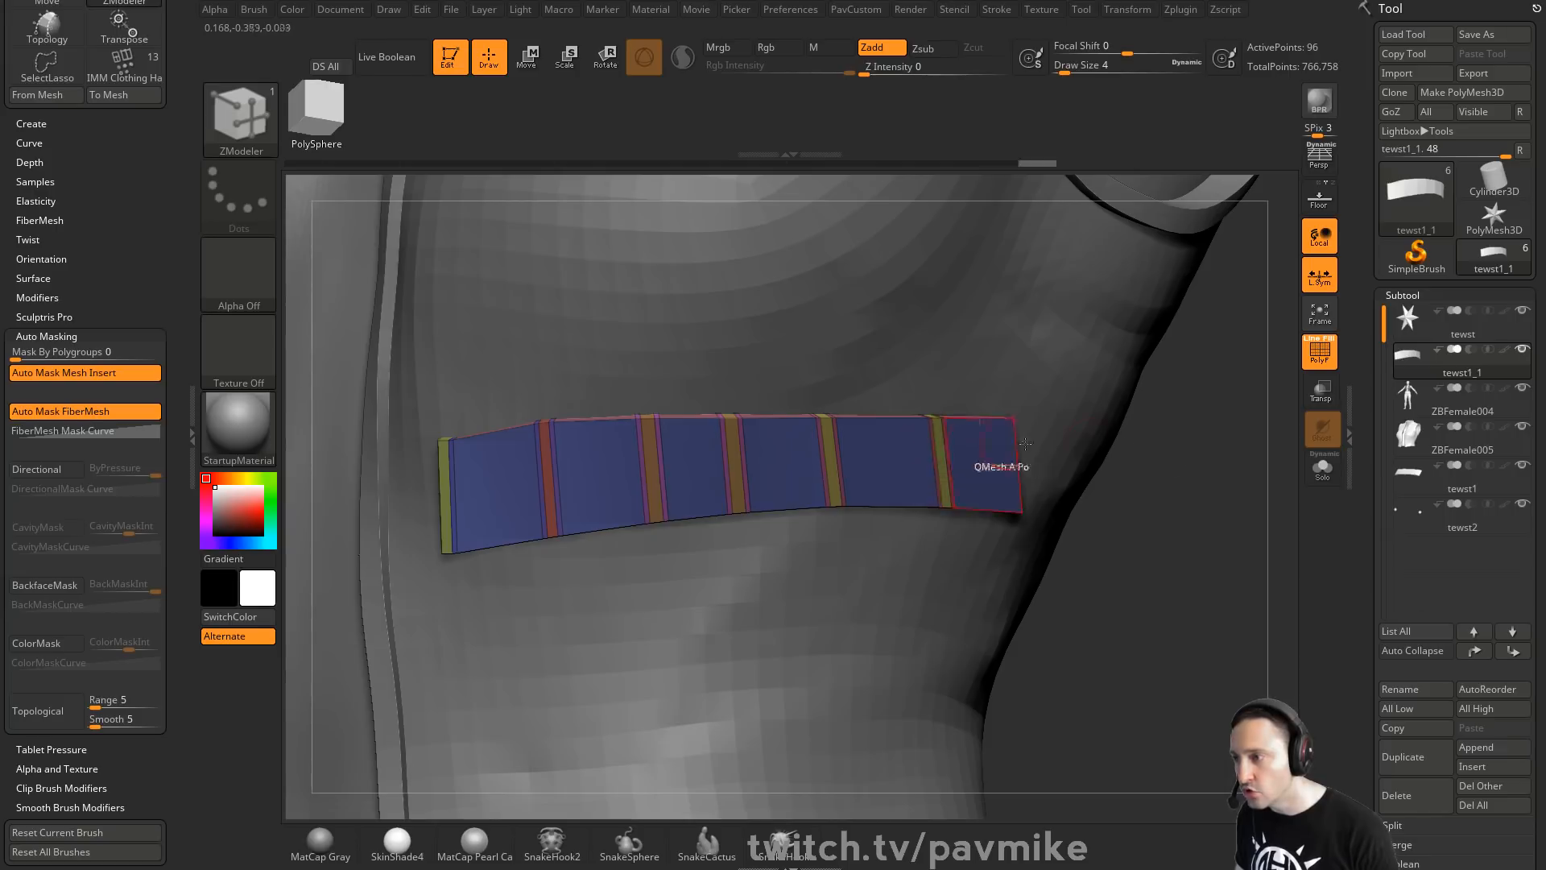
Extend the strip's rear end into a narrow end band and add a supporting edge loop just beside it
drag(1111, 483, 1198, 500)
drag(1080, 430, 925, 427)
key(space)
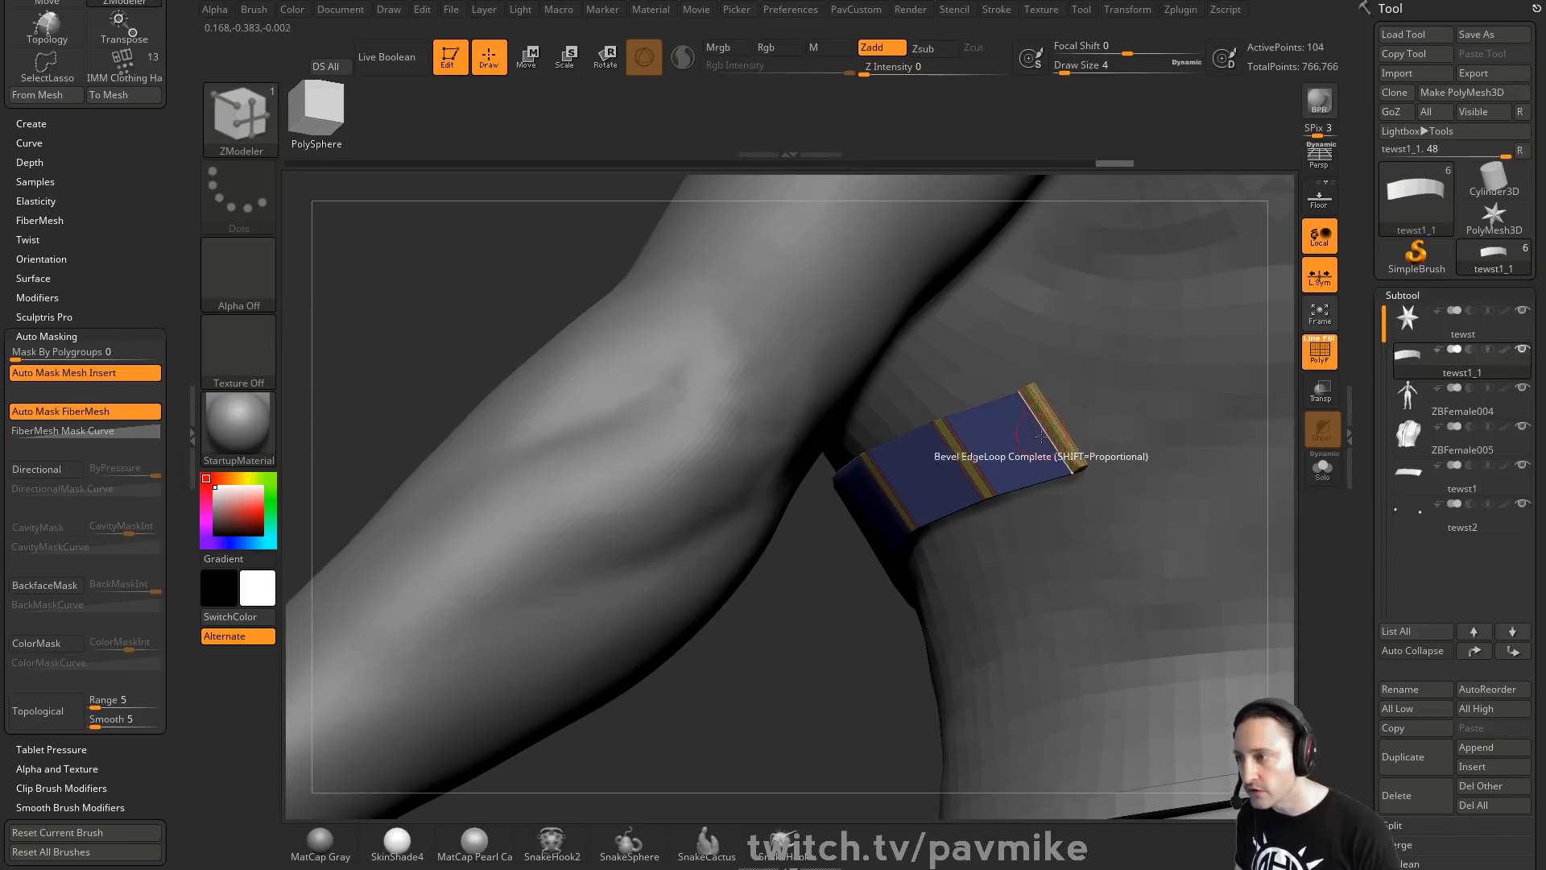
click(1057, 417)
Insert one crosswise edge loop through the middle of each of the strip's six wide panels, using Multiple EdgeLoops with Alternate Polygroup
drag(735, 690, 1182, 453)
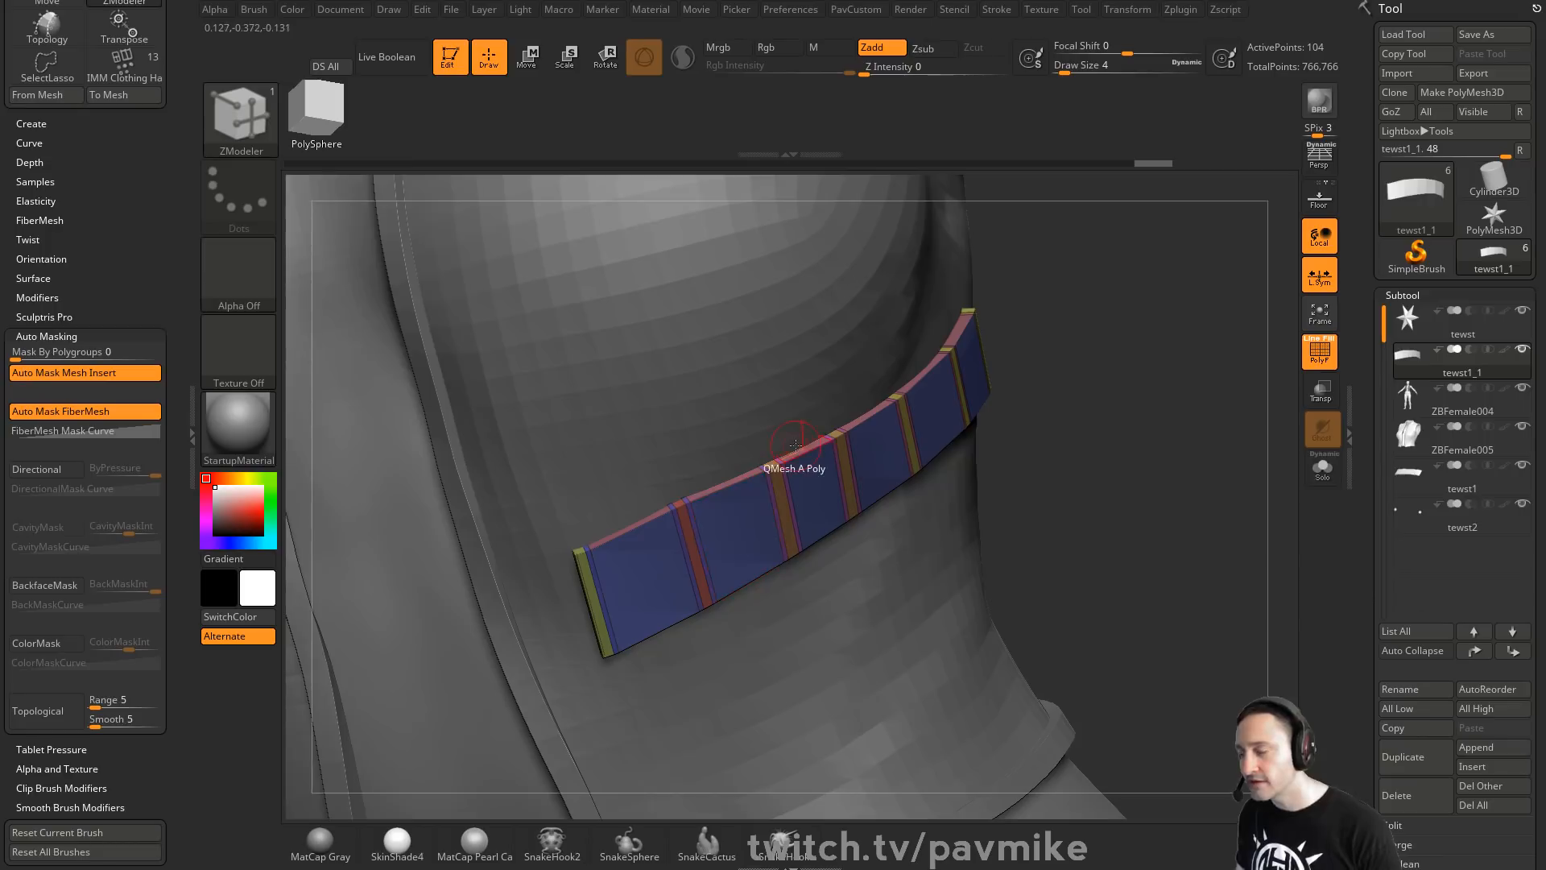
drag(1052, 466, 1075, 393)
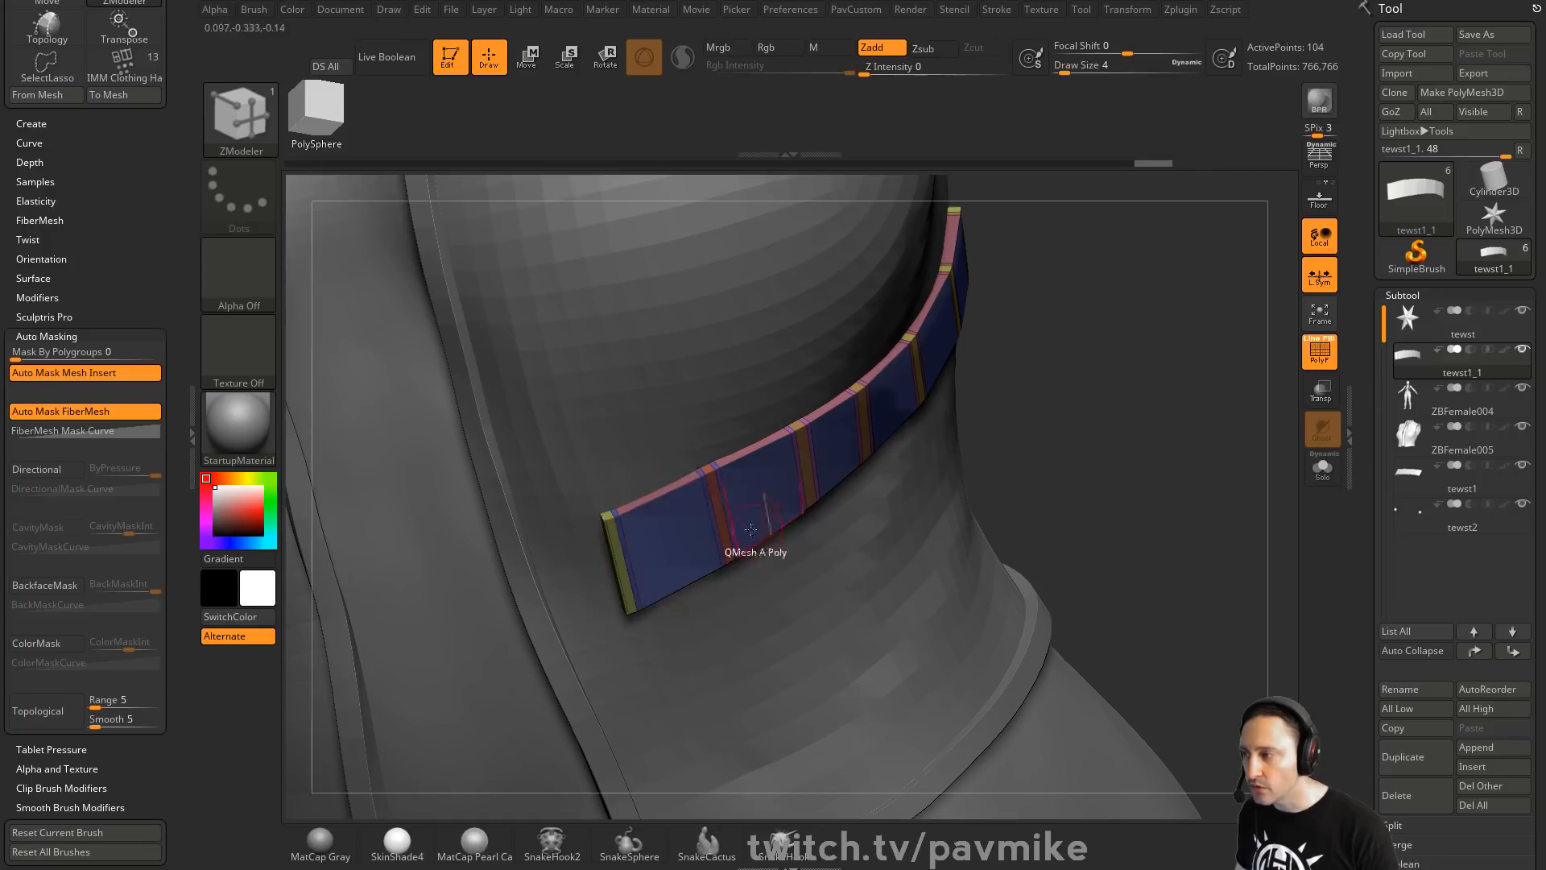
drag(1139, 463, 1155, 451)
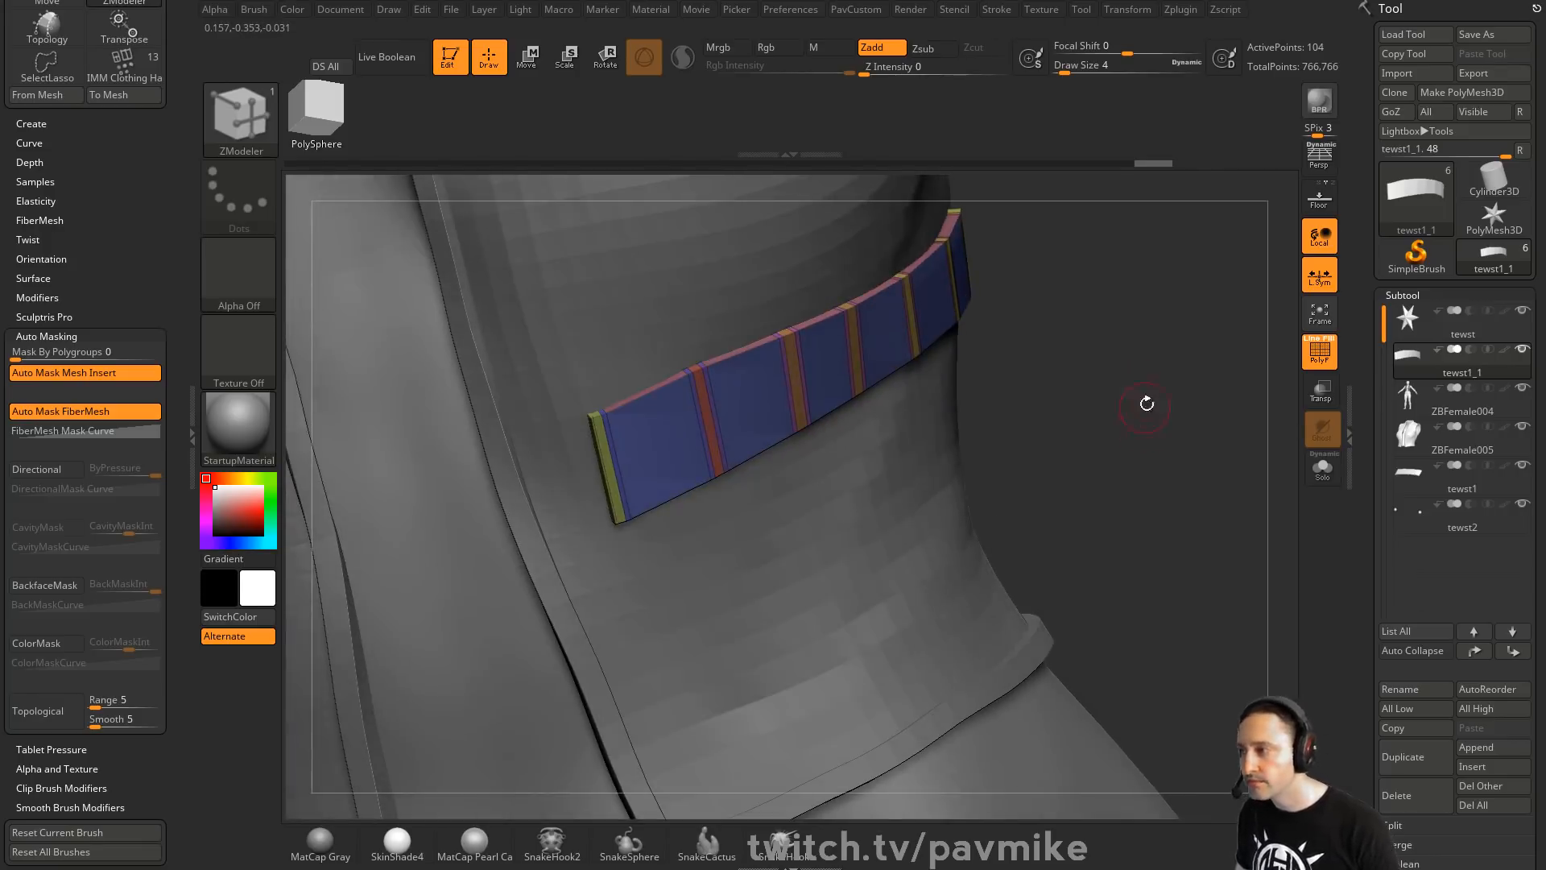
key(space)
click(636, 404)
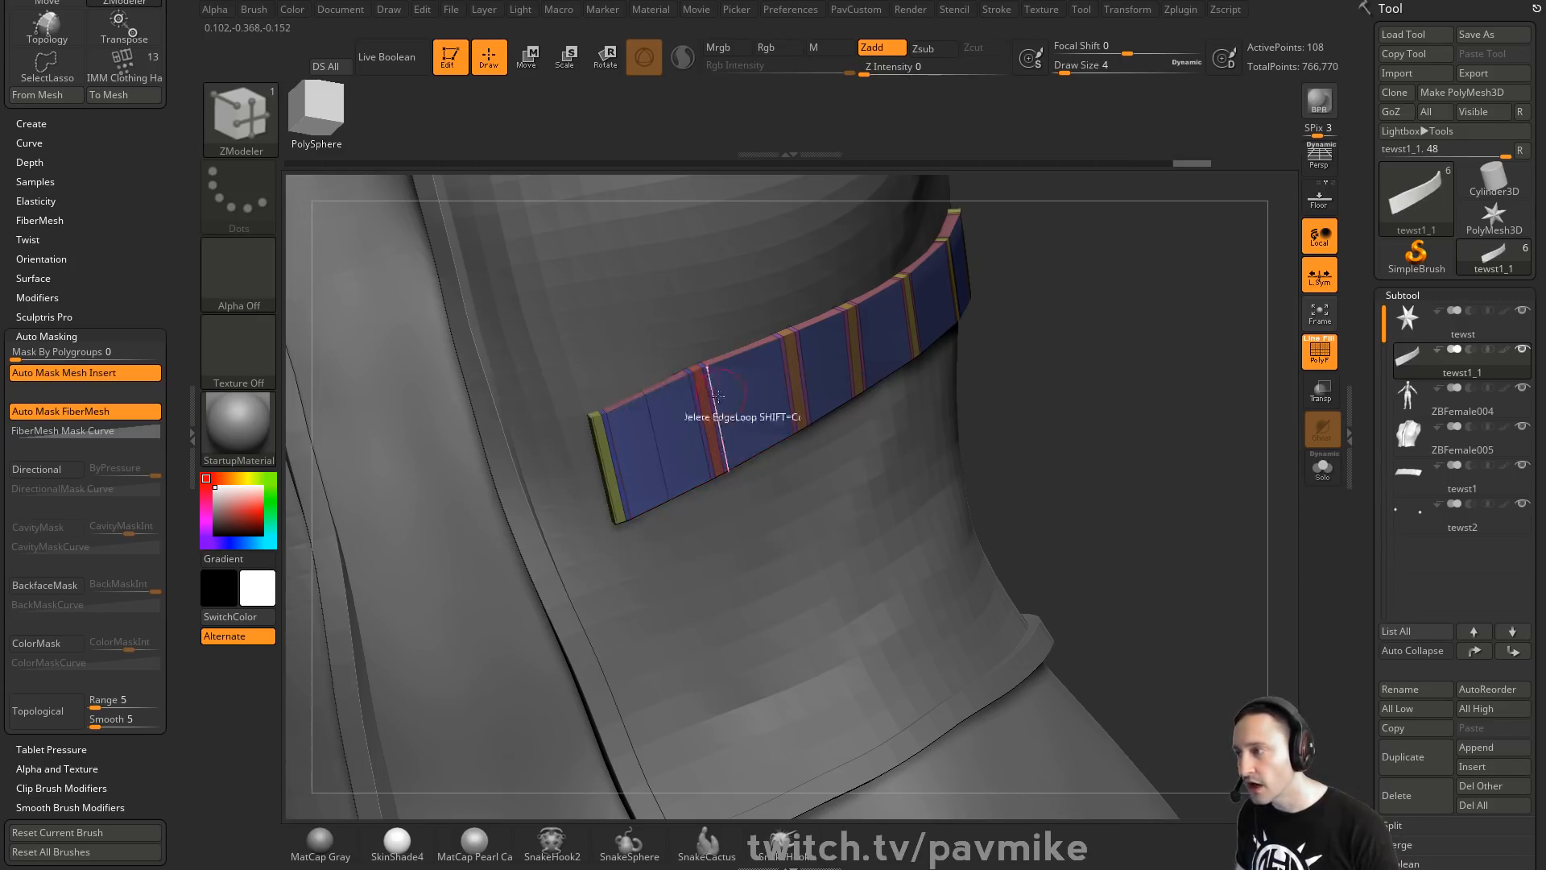
key(space)
click(553, 562)
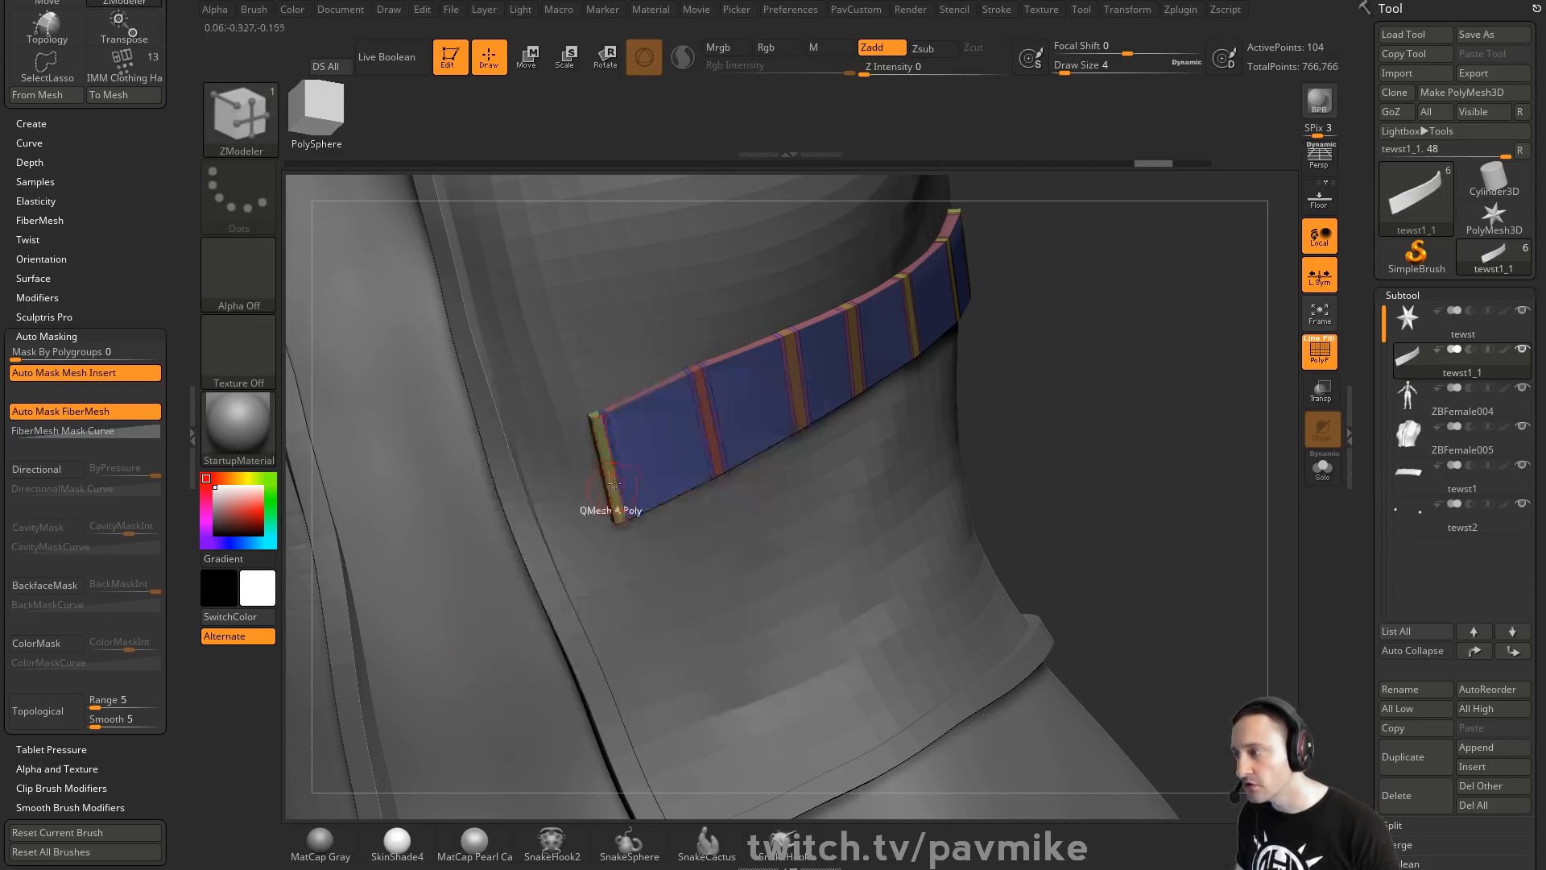
click(646, 401)
click(743, 352)
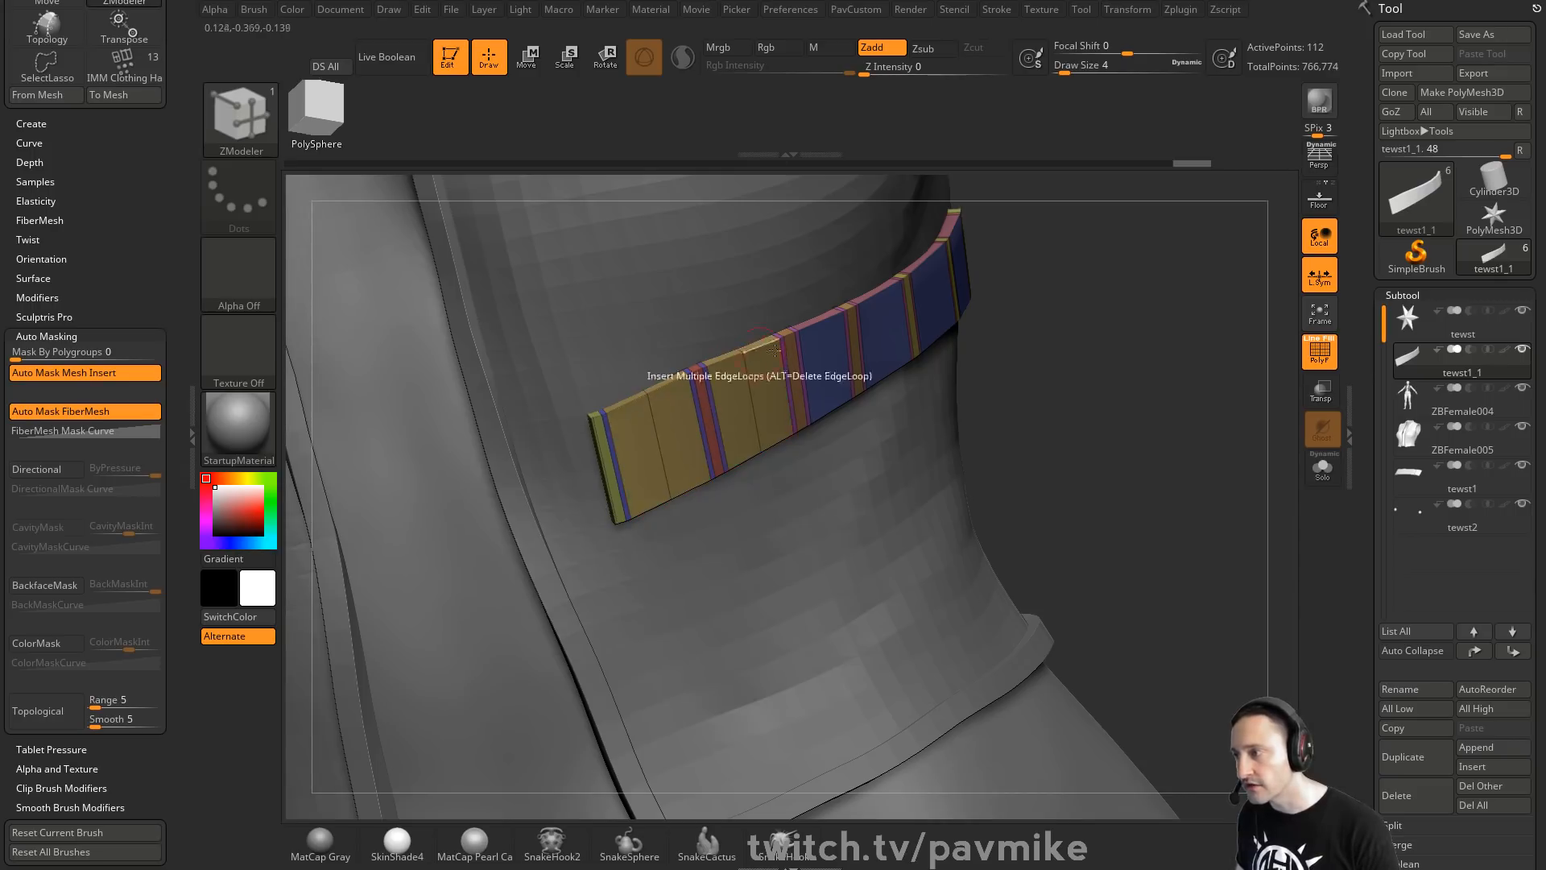
click(818, 321)
drag(1067, 359, 1010, 378)
click(825, 352)
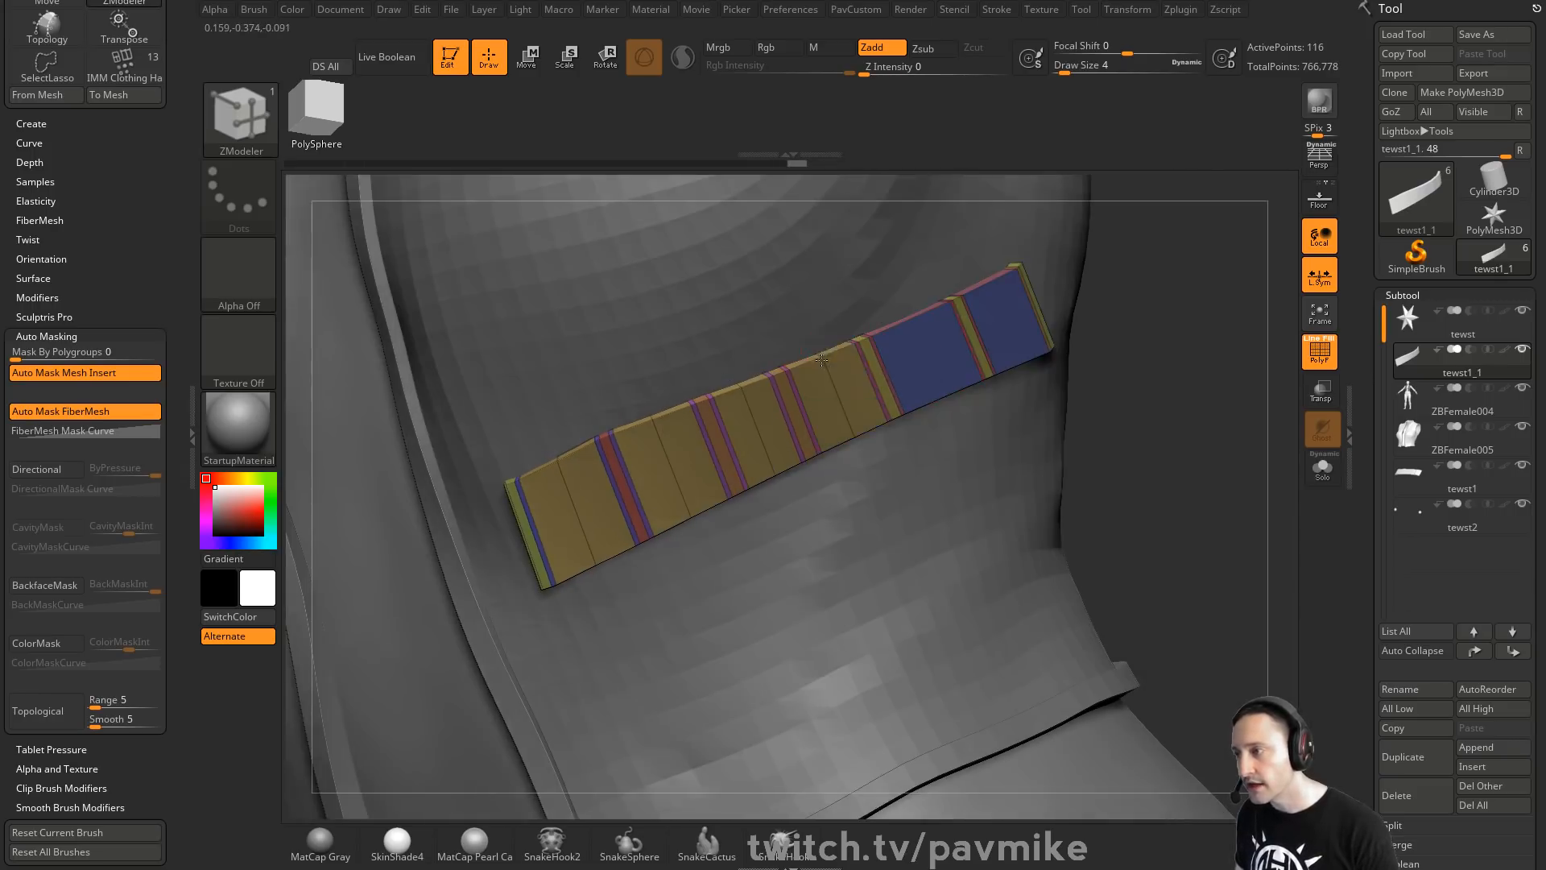
click(908, 321)
click(990, 305)
Bevel the six mid-panel edge loops into crosswise bands with the EdgeLoop Complete target
key(space)
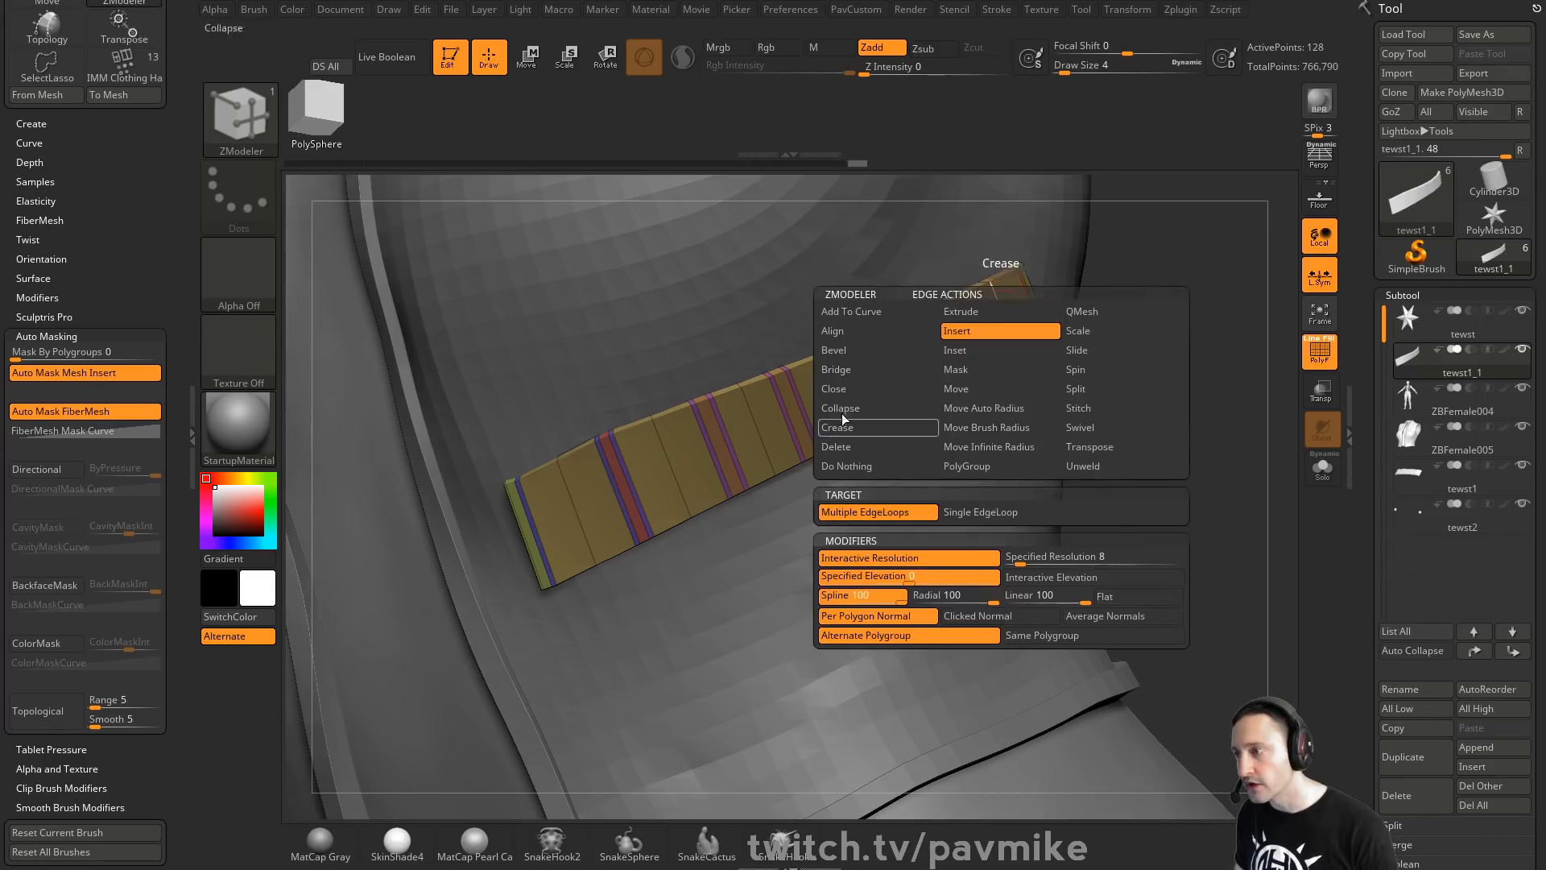
click(863, 352)
click(1010, 329)
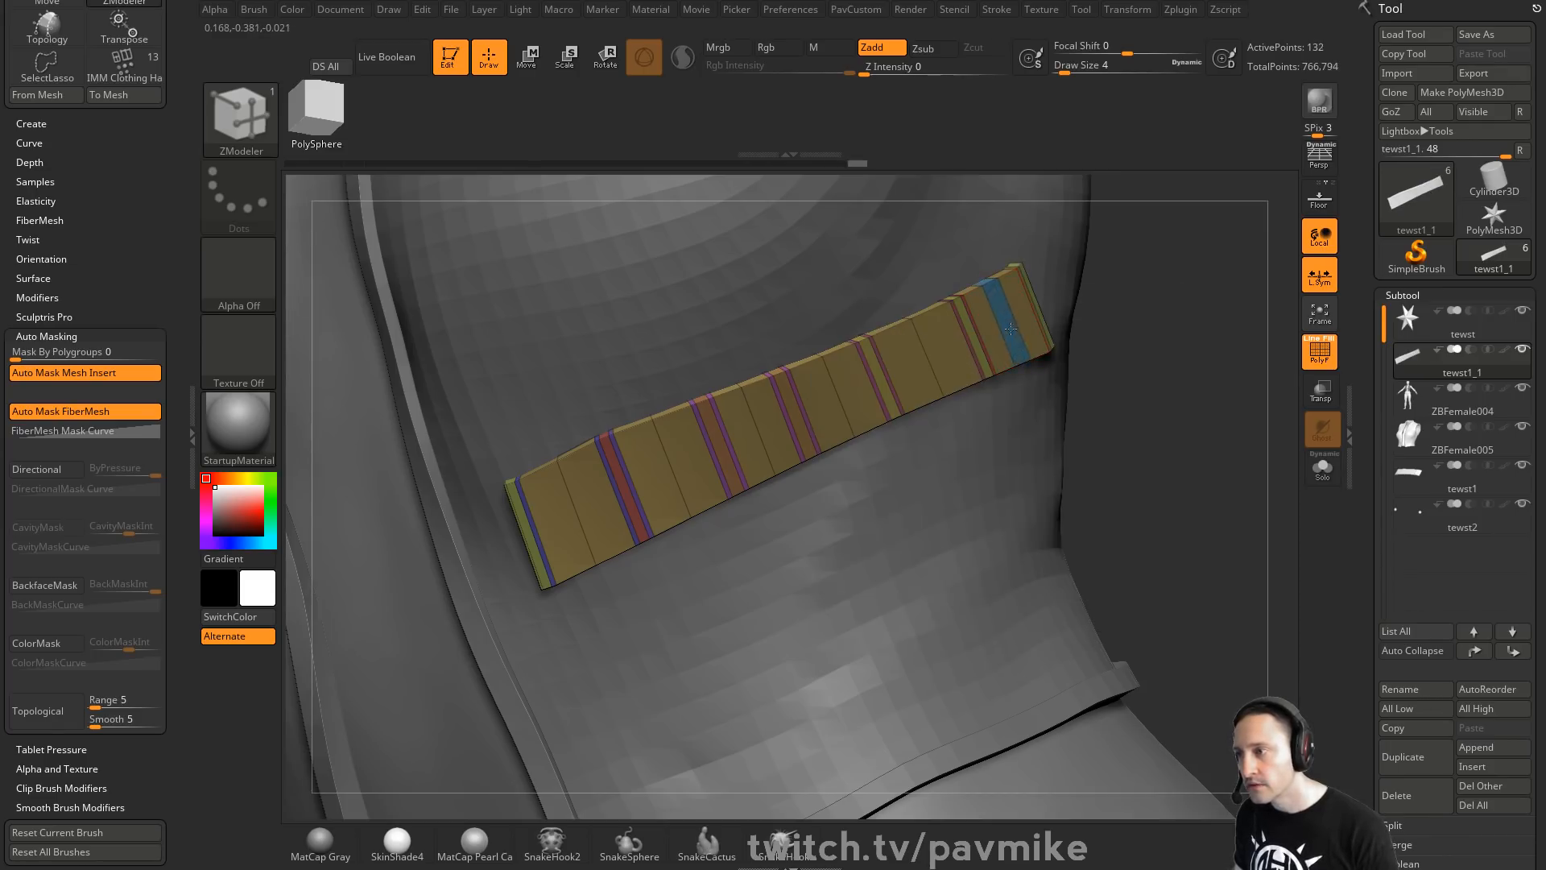
click(920, 359)
click(835, 391)
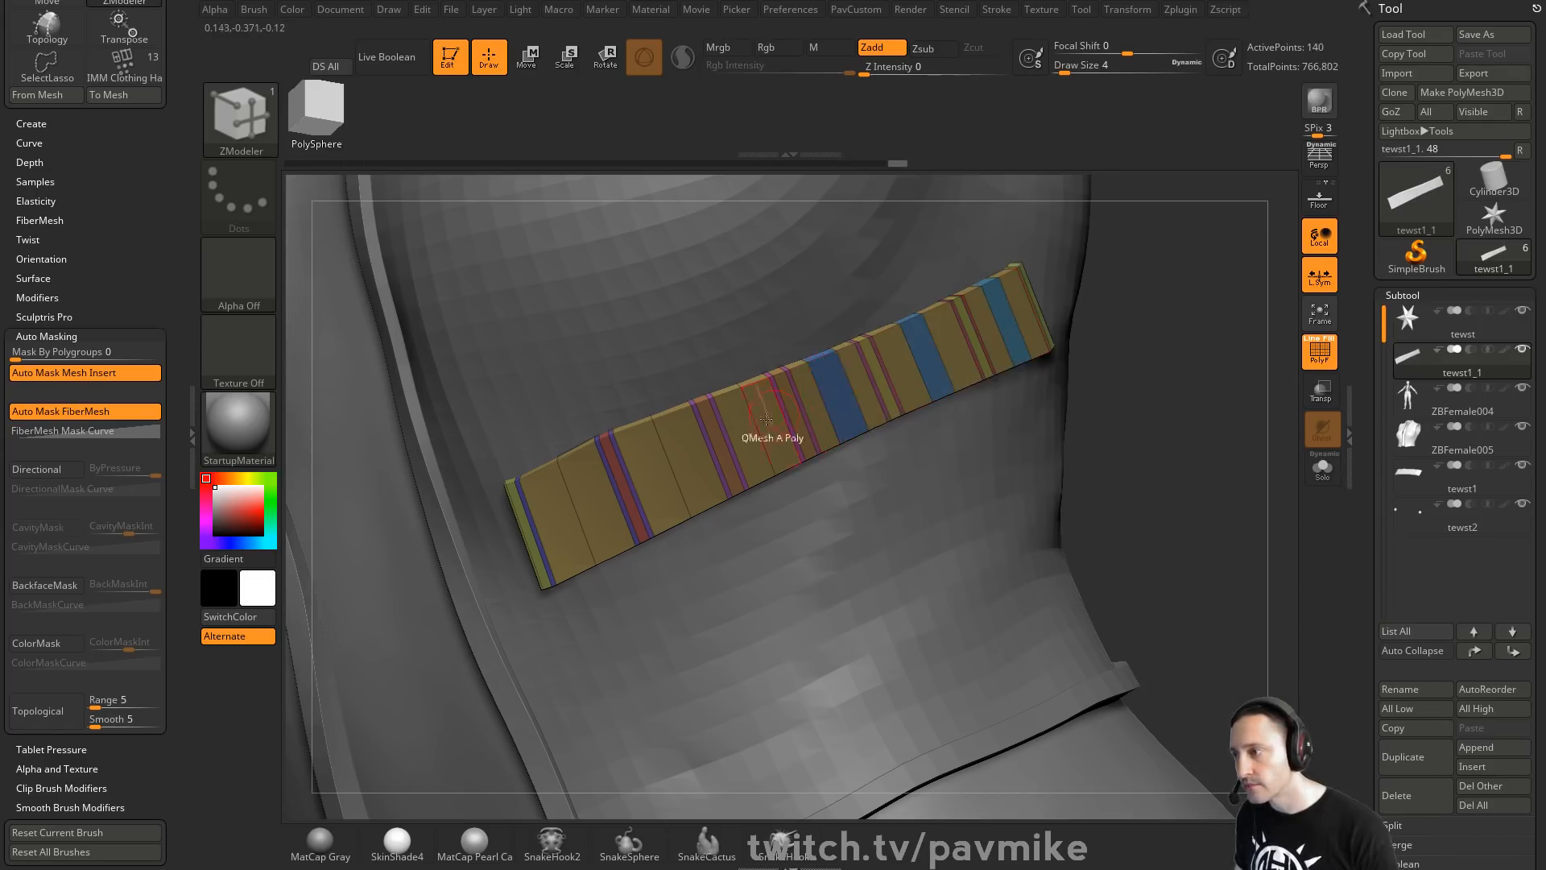
click(756, 426)
click(673, 465)
click(577, 513)
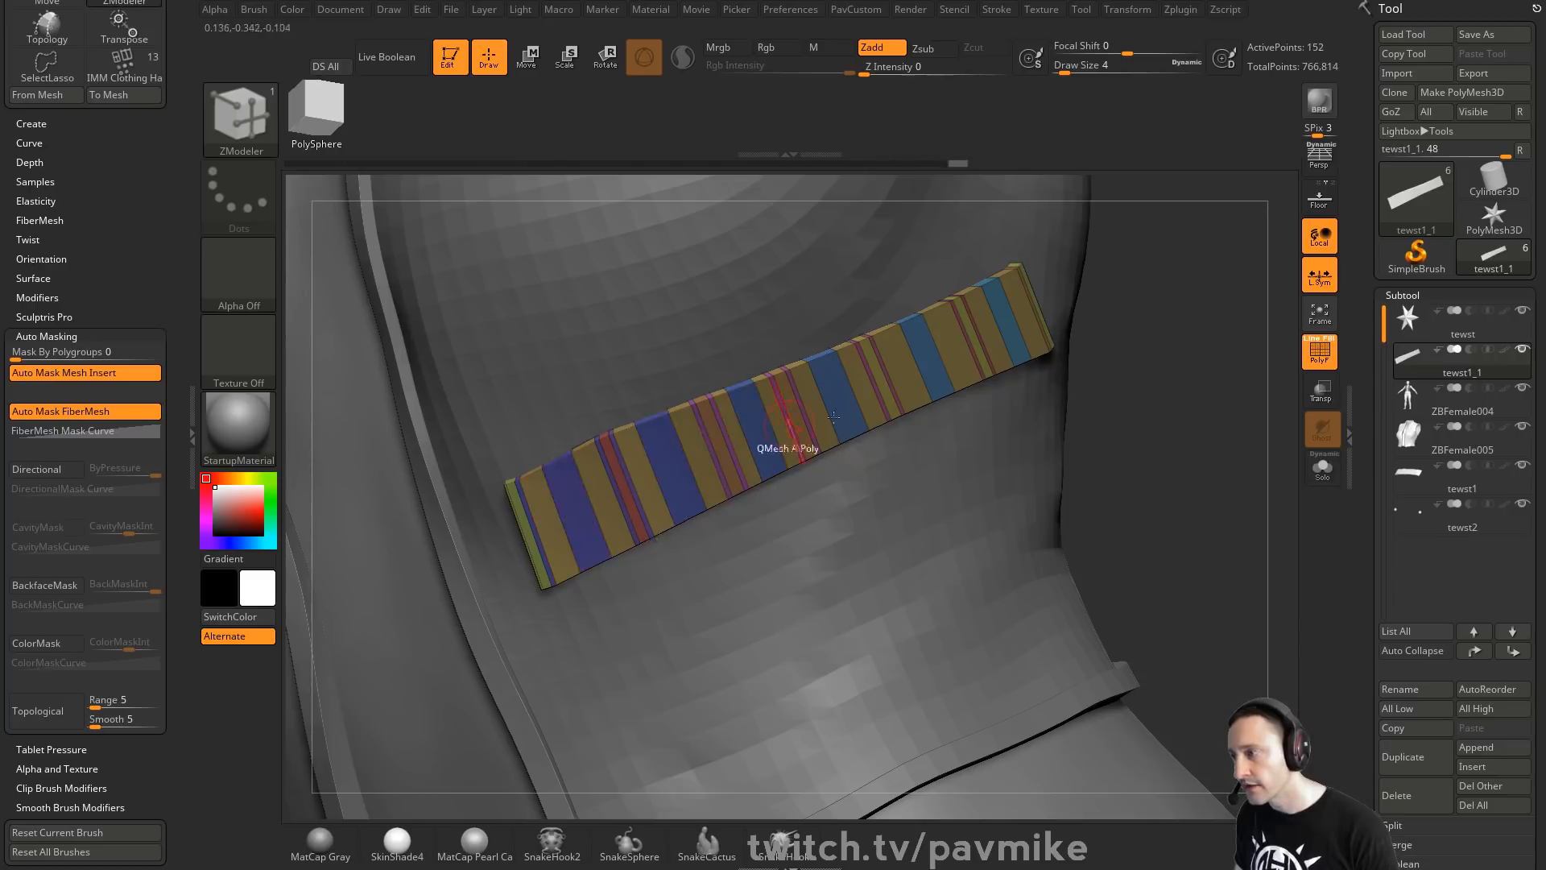
Mask the six mid-panel bands along the strip using the Mask polygon action with the Polygroup Island target
drag(1160, 408, 1181, 401)
key(space)
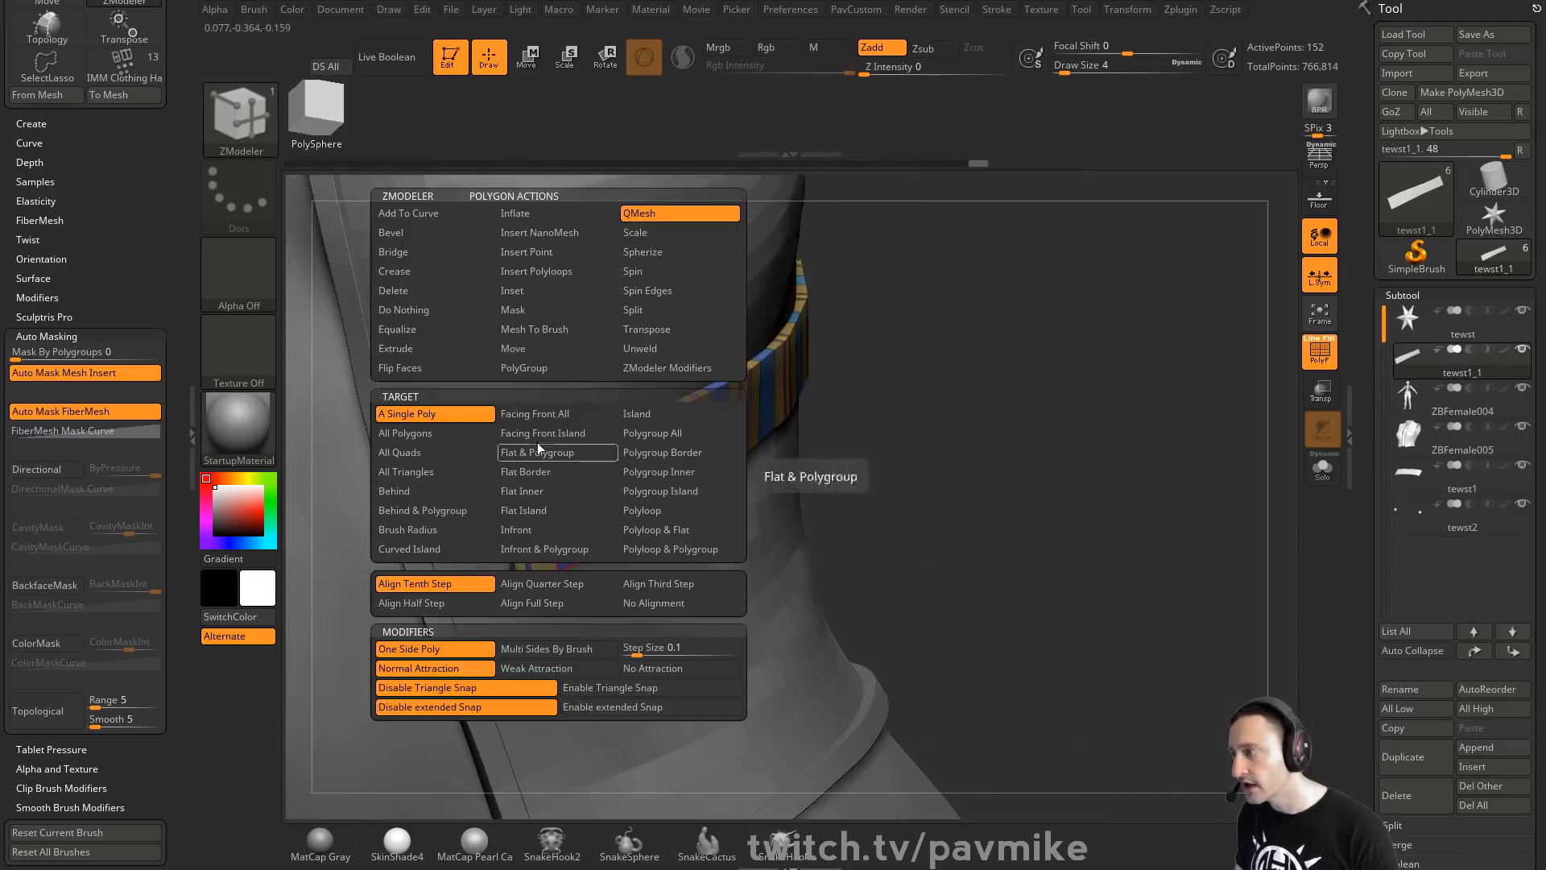
click(533, 315)
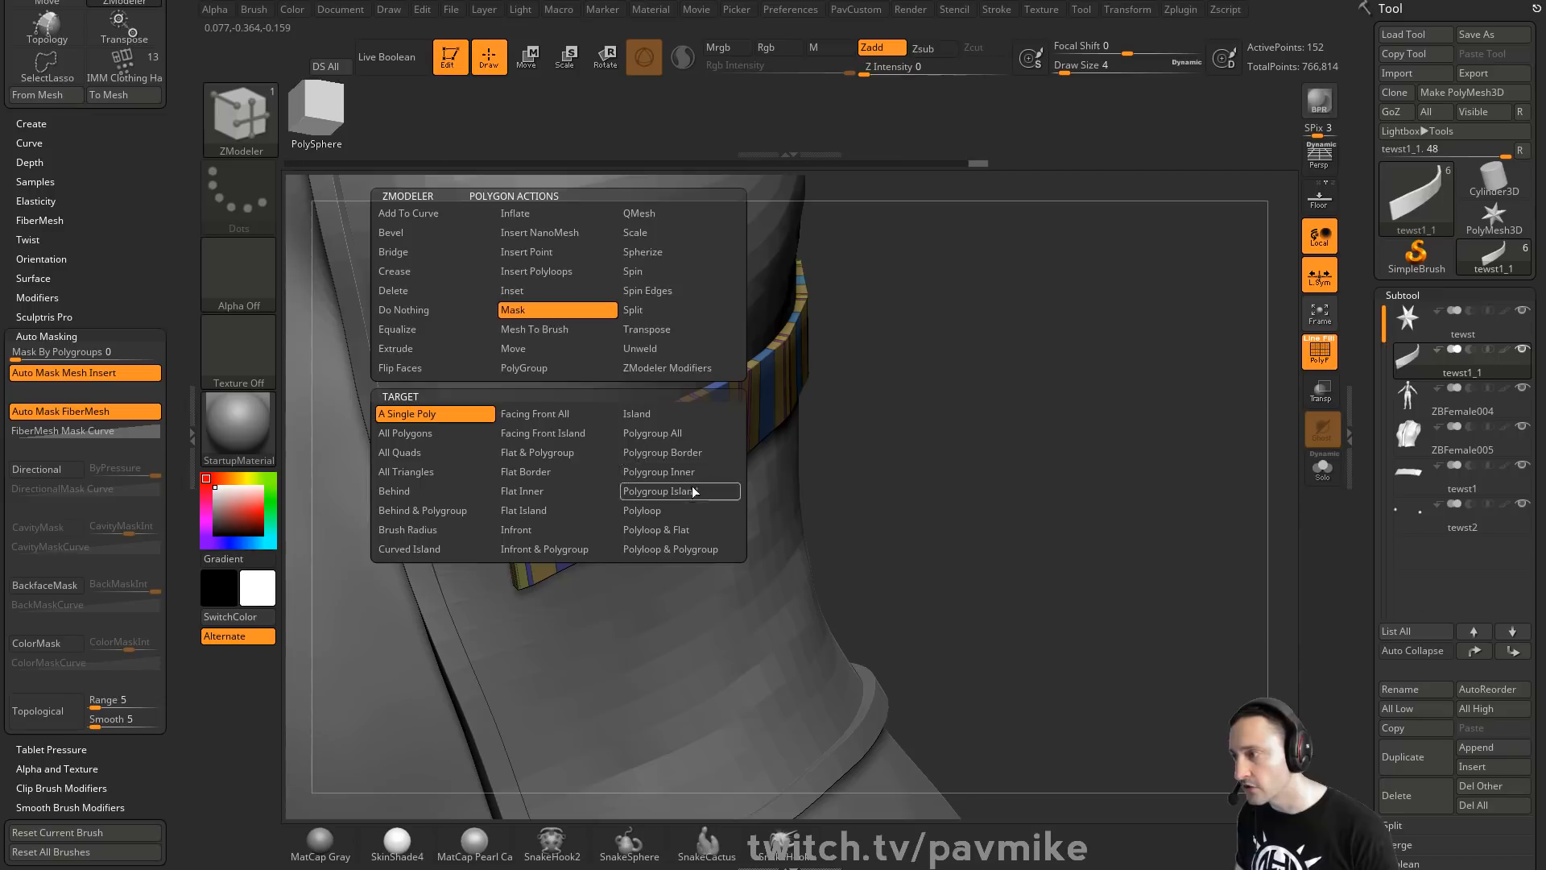
click(694, 491)
click(650, 456)
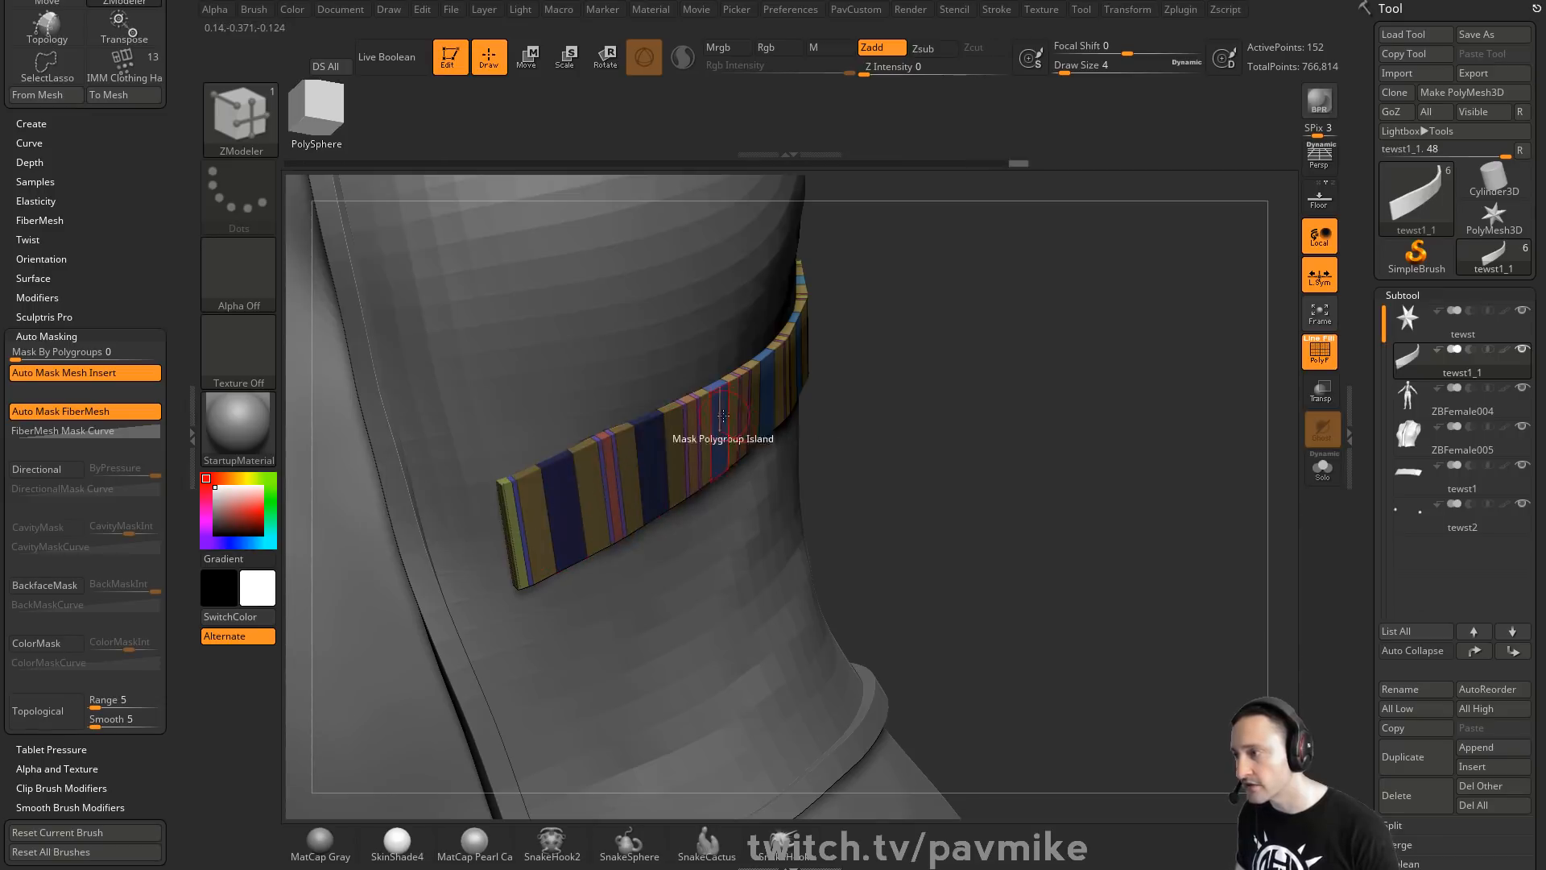
click(722, 415)
drag(1031, 352, 988, 354)
click(820, 379)
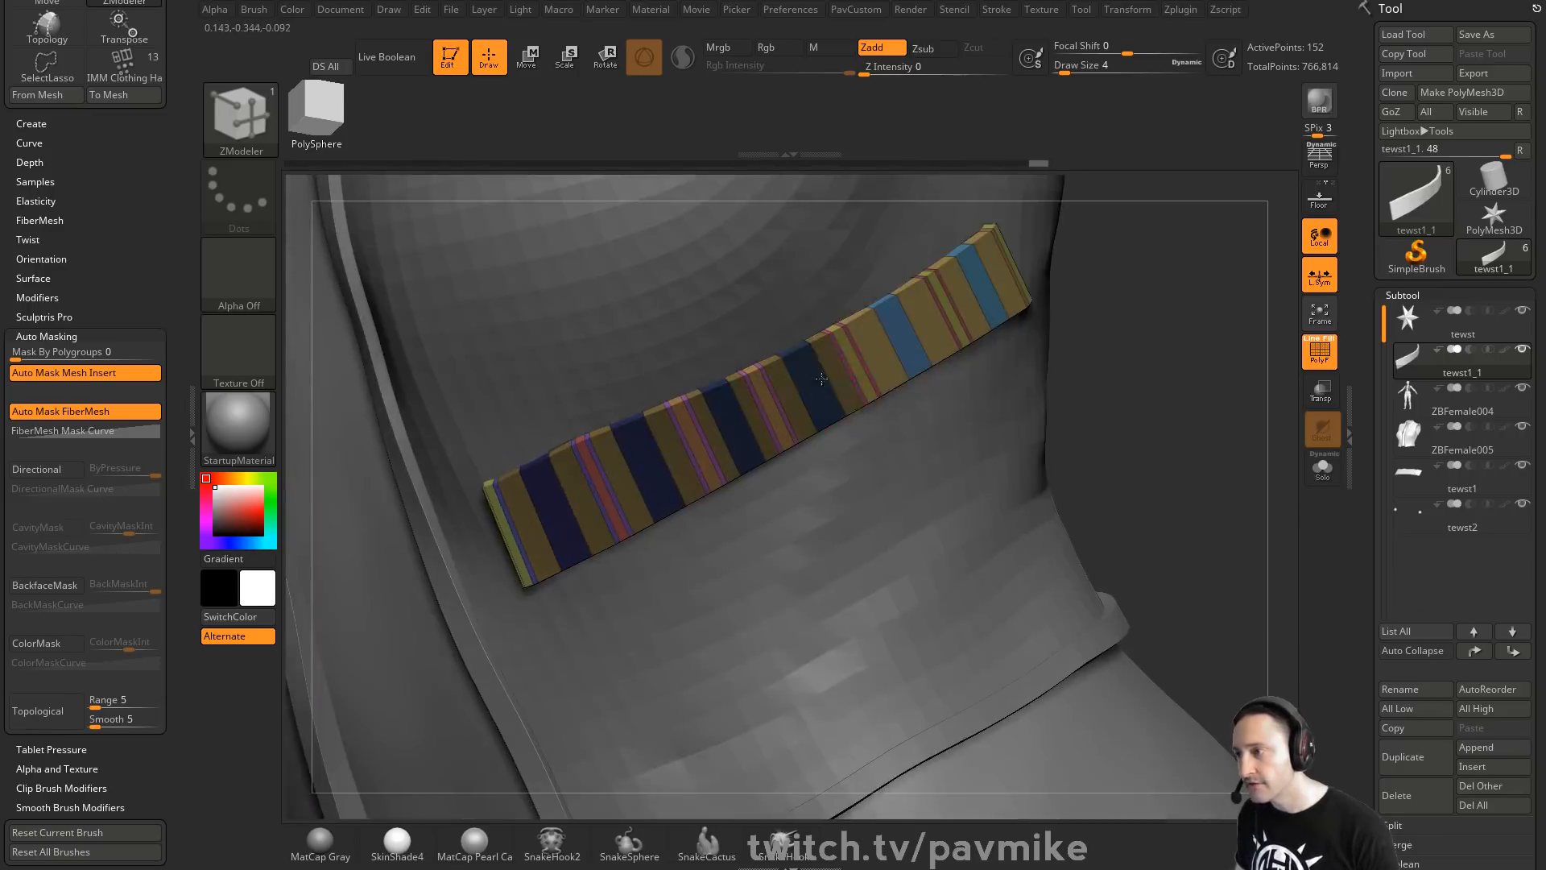
click(899, 342)
click(980, 286)
Invert the mask and push the six mid-panel bands outward to give the strip a wavy profile
mouse_move(1071, 322)
mouse_down()
mouse_move(1159, 402)
mouse_move(934, 402)
mouse_move(948, 415)
mouse_move(1071, 391)
mouse_up()
ctrl+click(1159, 402)
key(w)
ctrl+right_drag(1071, 390, 1132, 379)
key(q)
mouse_move(1132, 379)
mouse_down()
mouse_move(1098, 432)
mouse_move(1159, 395)
mouse_move(1127, 382)
mouse_up()
drag(913, 344, 1167, 408)
Merge the wavy strip into a single polygroup and regroup its faces with Groups By Normals
key(ctrl+w)
key(2)
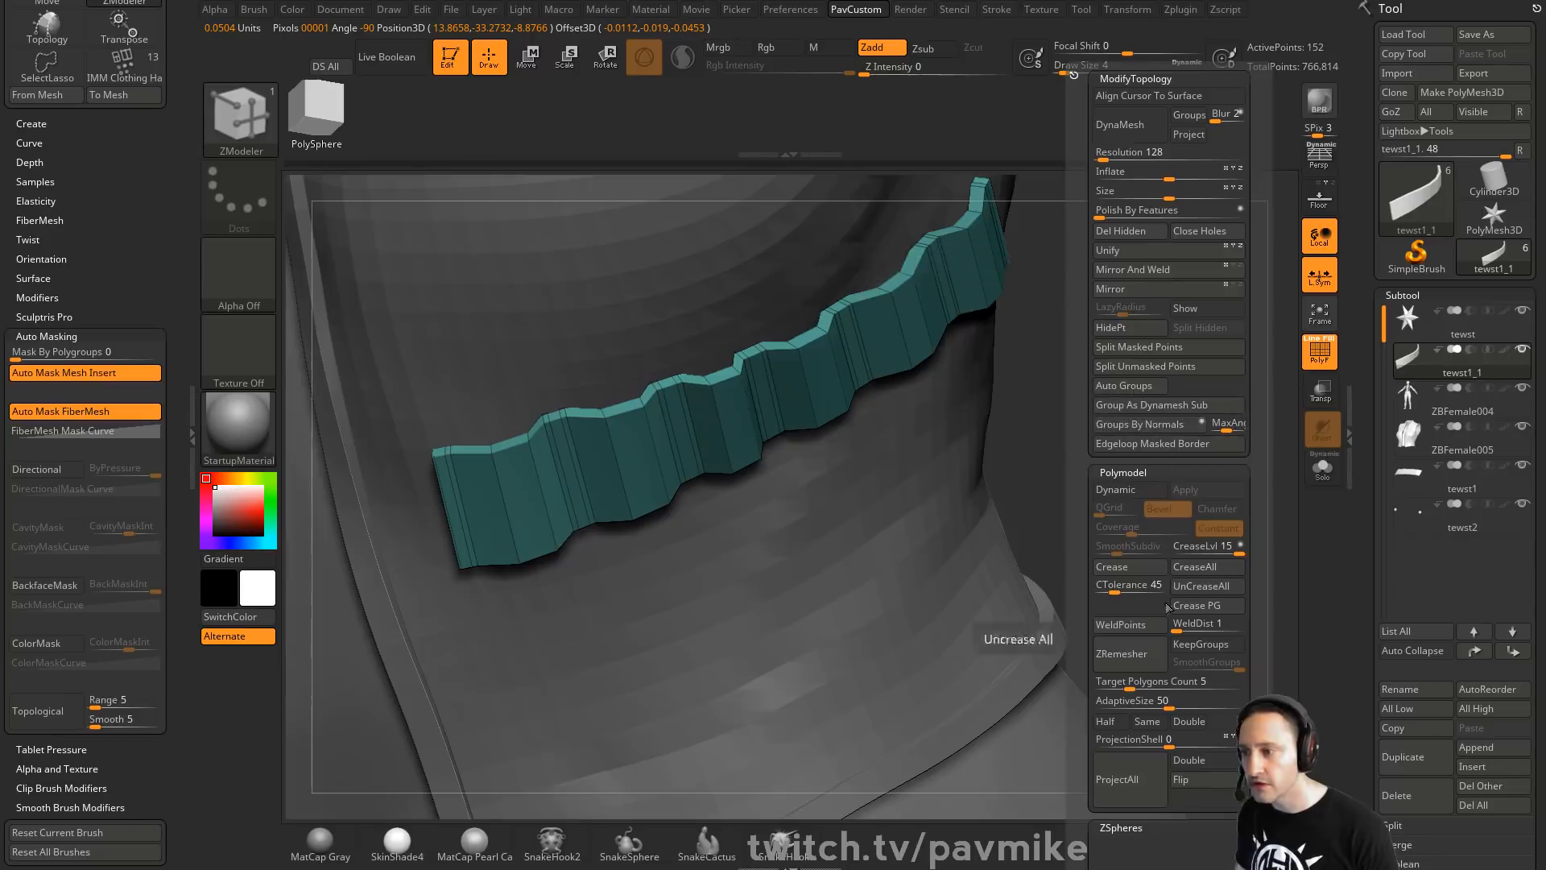
click(1143, 425)
mouse_move(1147, 439)
mouse_down()
mouse_move(1155, 392)
mouse_move(1172, 402)
mouse_move(1159, 426)
mouse_up()
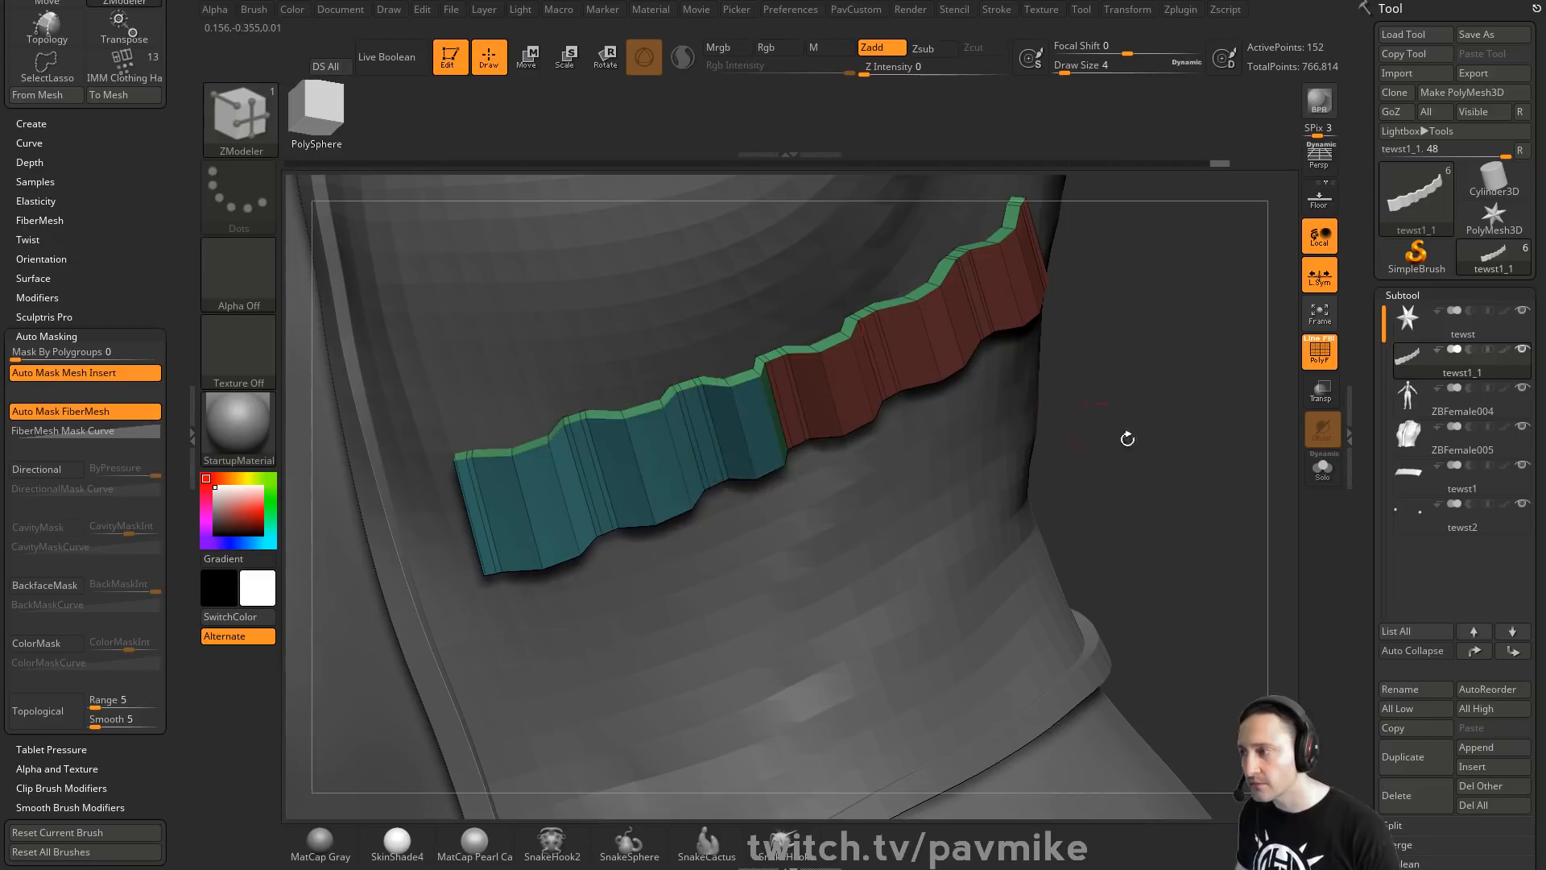
drag(1122, 438, 1091, 409)
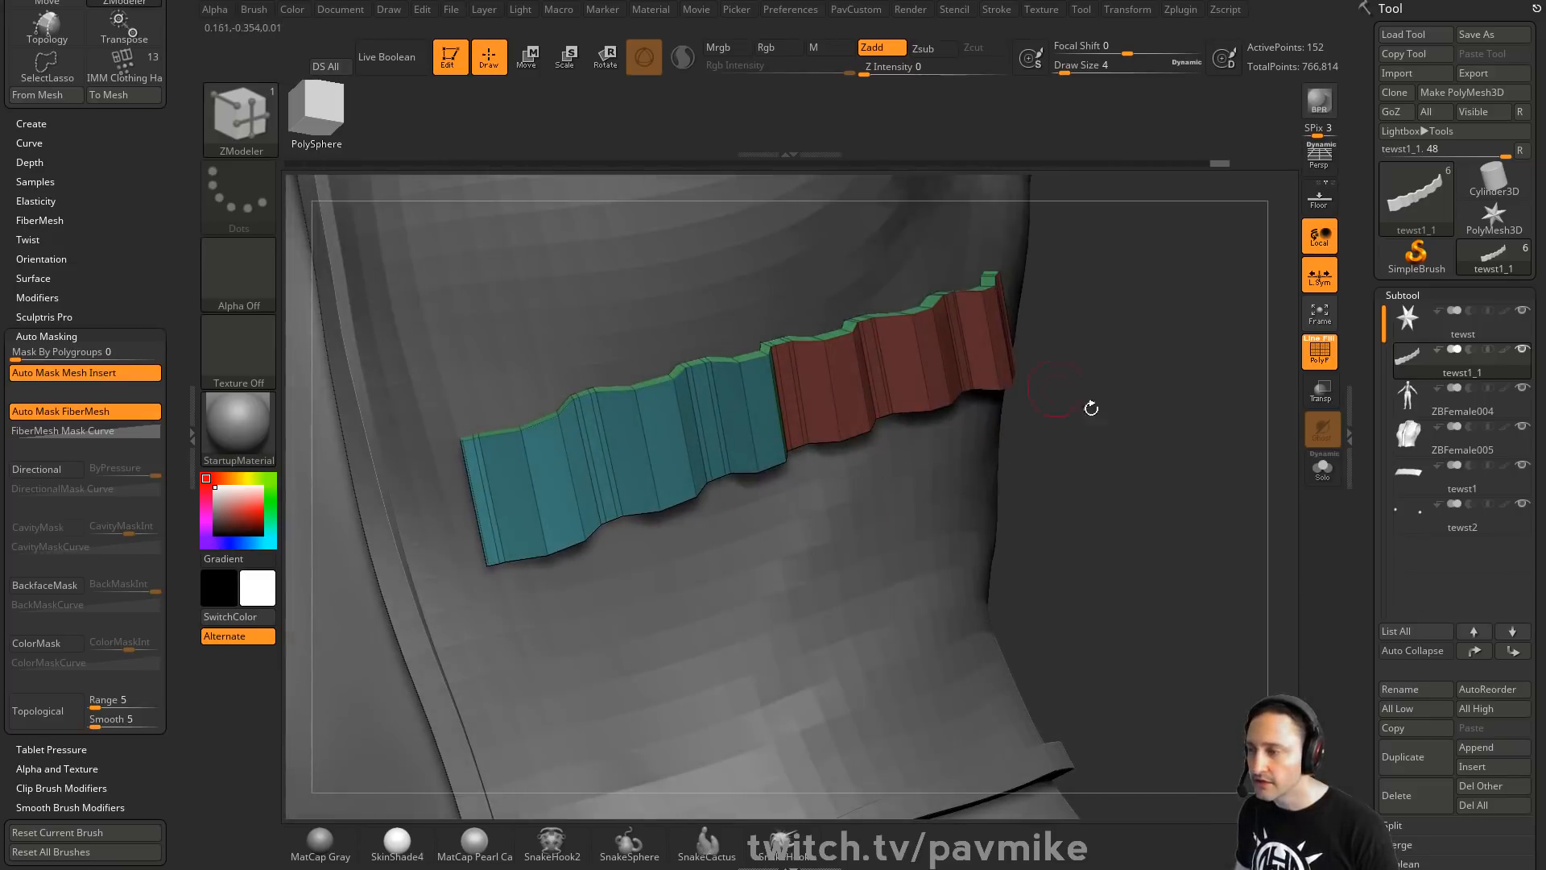
Smooth the wavy strip with dynamic subdivision and creased polygroup borders, and hide the polyframe
key(d)
key(g)
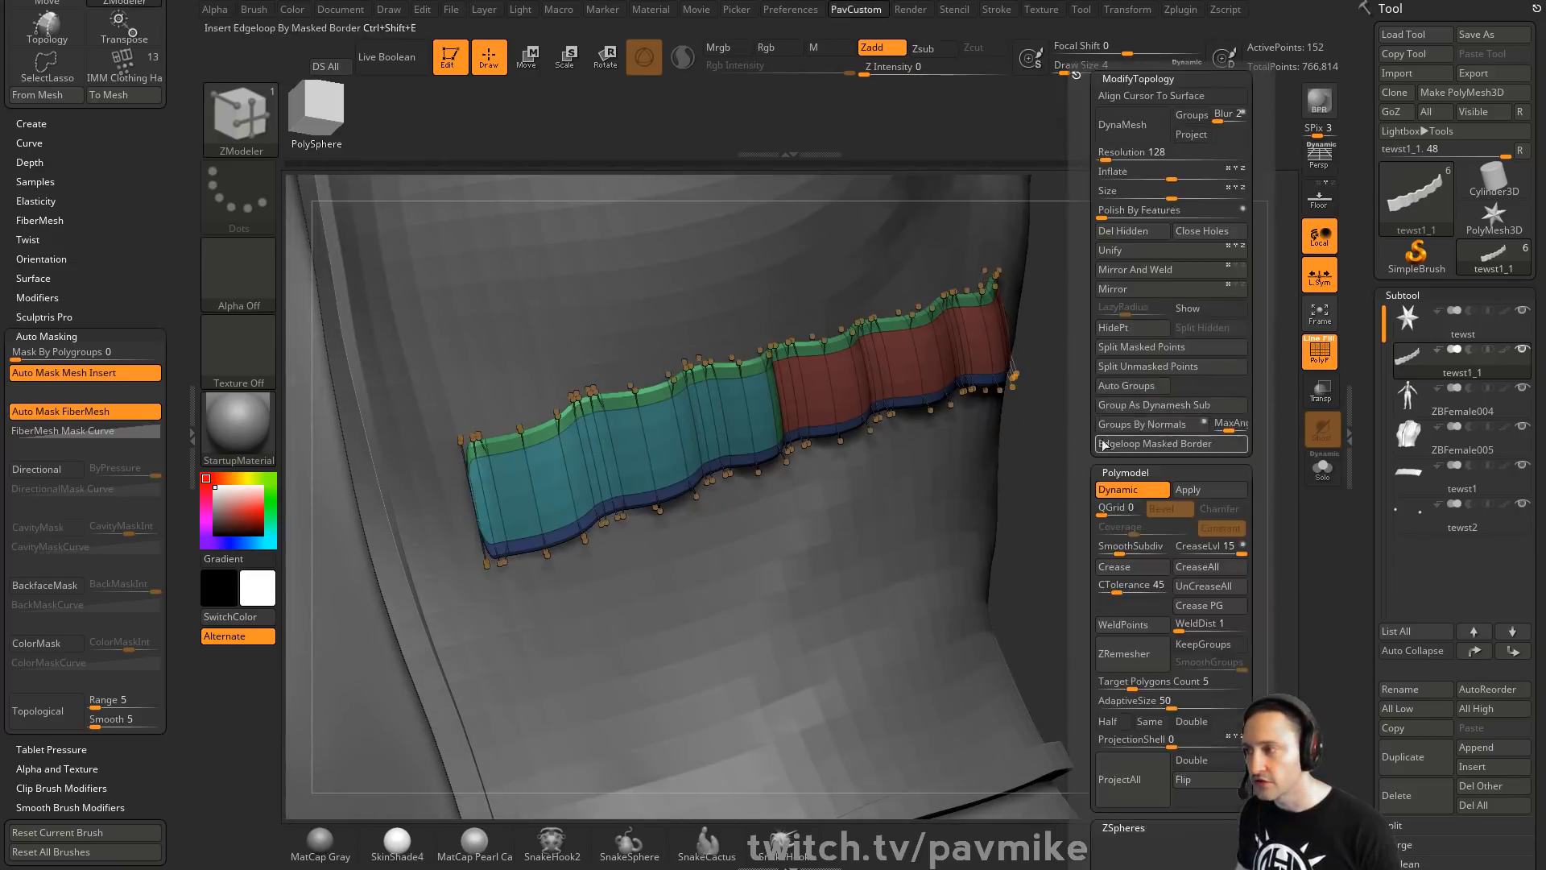
mouse_move(1150, 374)
mouse_down()
mouse_move(1190, 451)
mouse_move(1239, 380)
mouse_move(1149, 438)
mouse_move(1082, 425)
mouse_move(1097, 475)
mouse_up()
key(shift+f)
key(s)
alt+drag(1098, 479, 1117, 521)
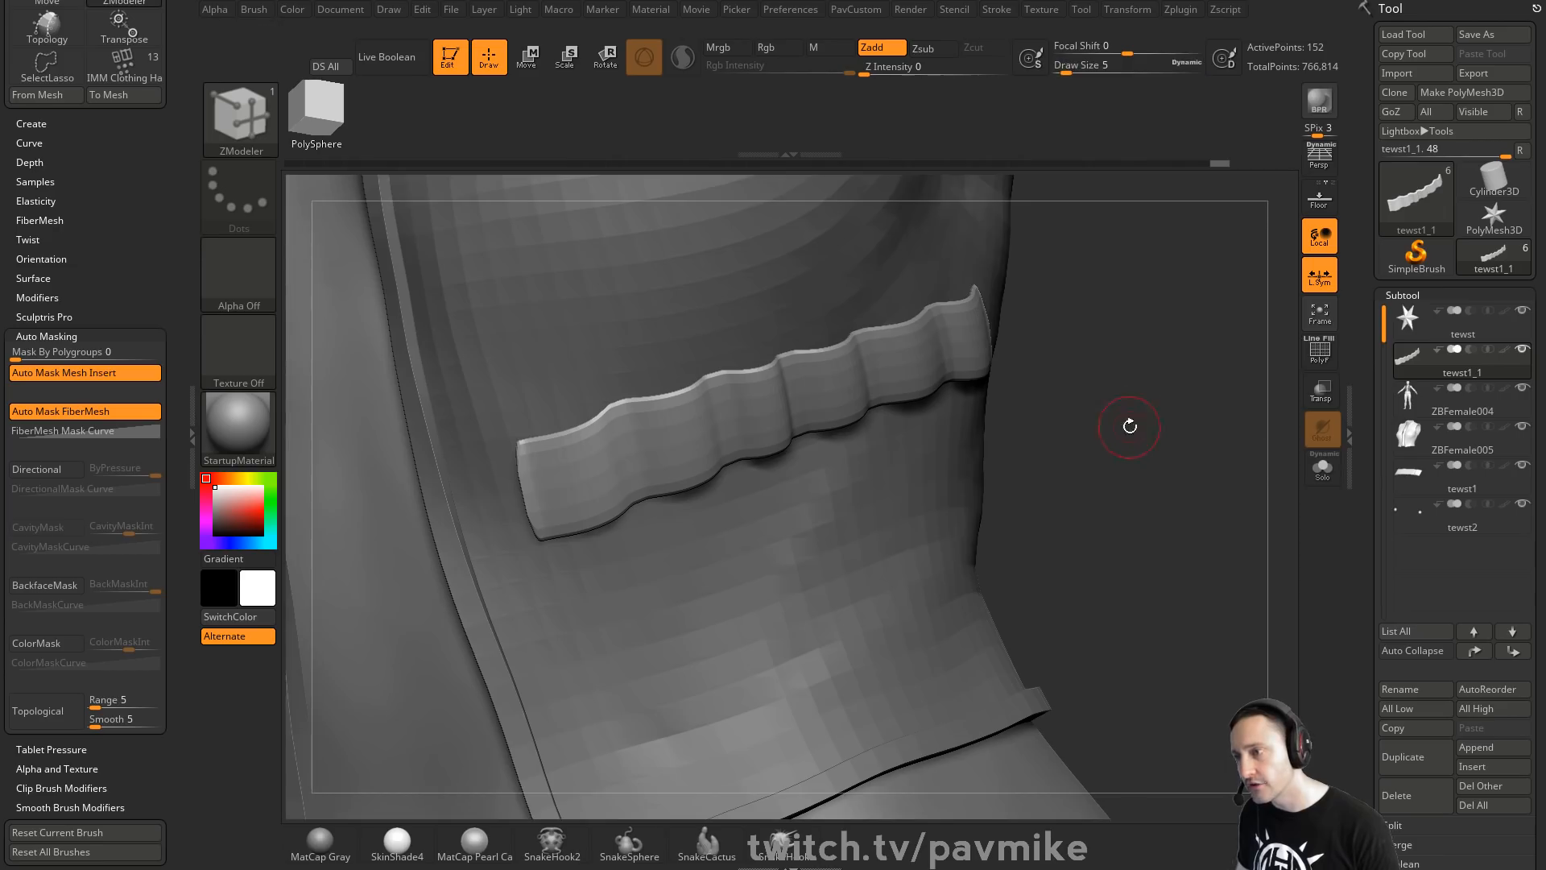
Inspect the wavy strip close up and on the full torso, and compare it with the character costume reference slide in PowerPoint
drag(1129, 426, 1175, 382)
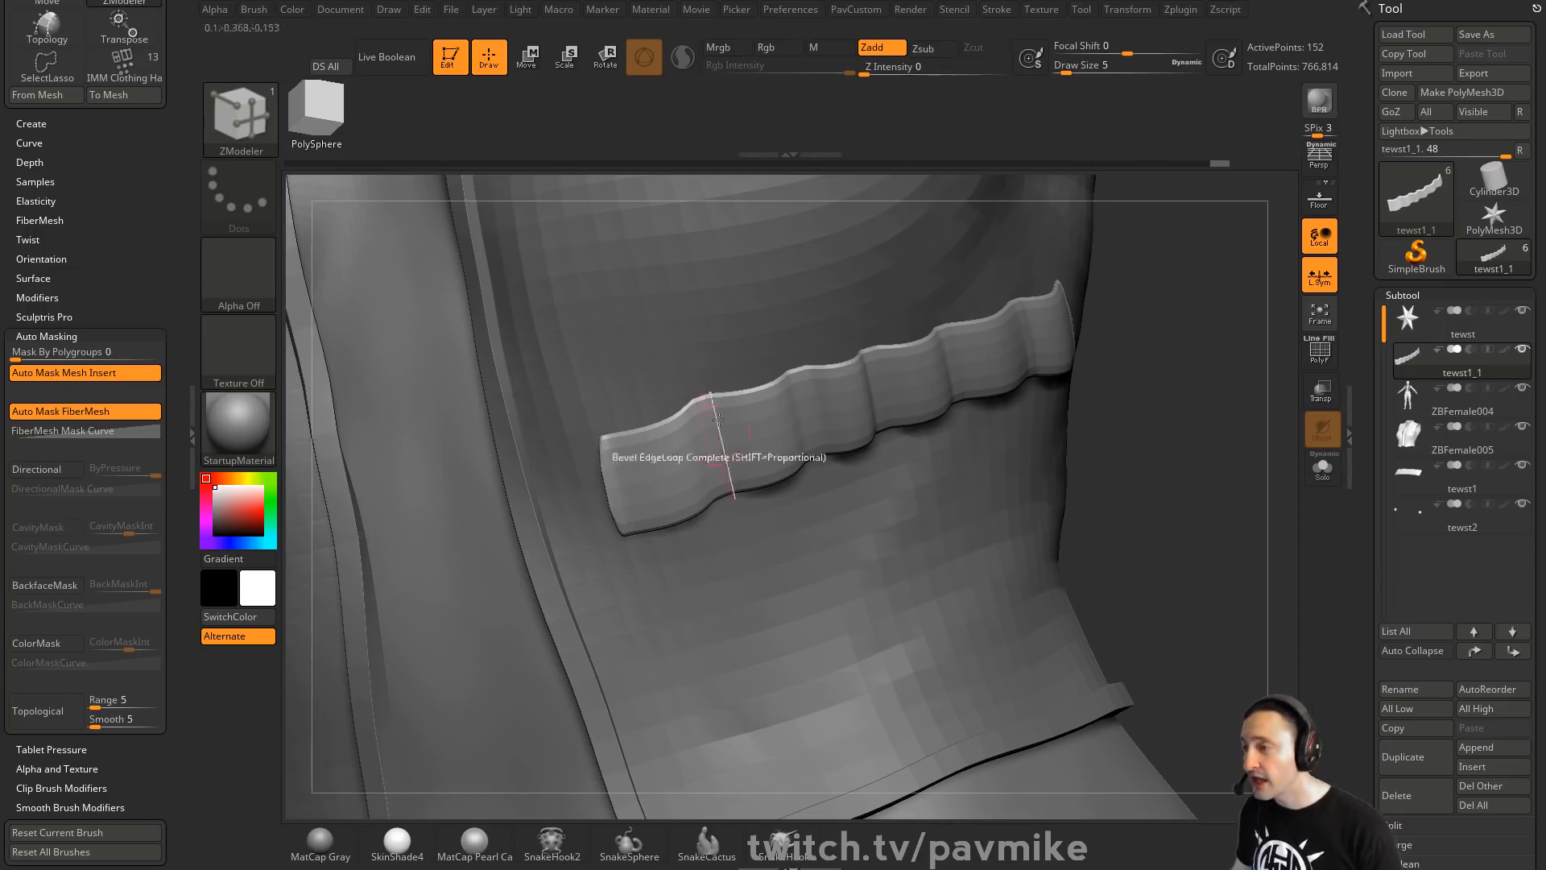
key(s)
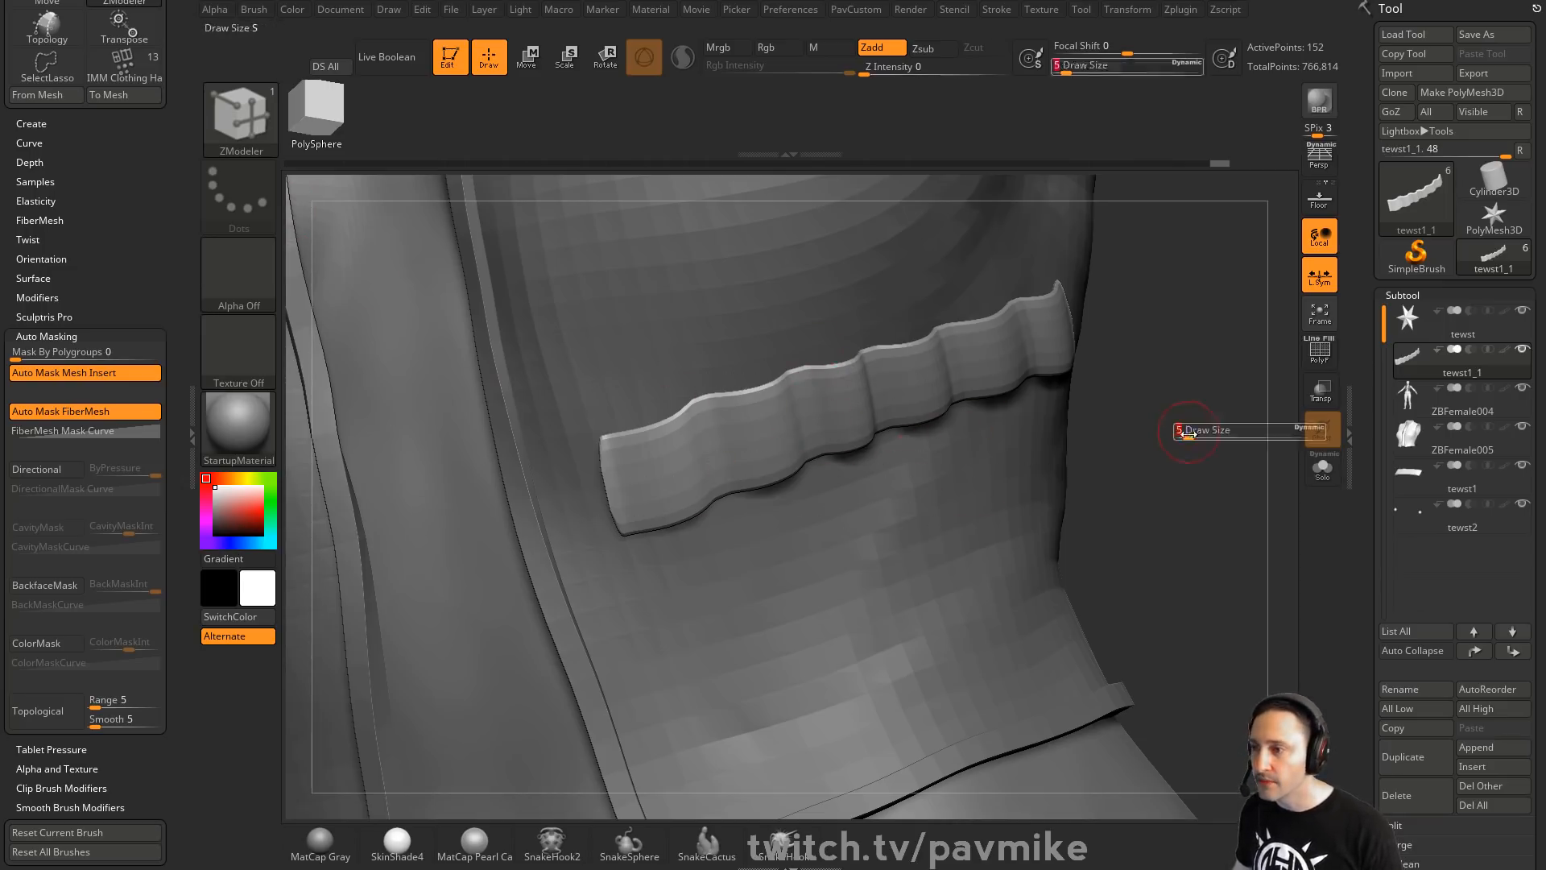
mouse_move(1179, 432)
alt+mouse_down()
mouse_move(1128, 413)
mouse_move(1144, 470)
alt+mouse_up()
key(s)
click(1128, 414)
key(s)
click(1130, 448)
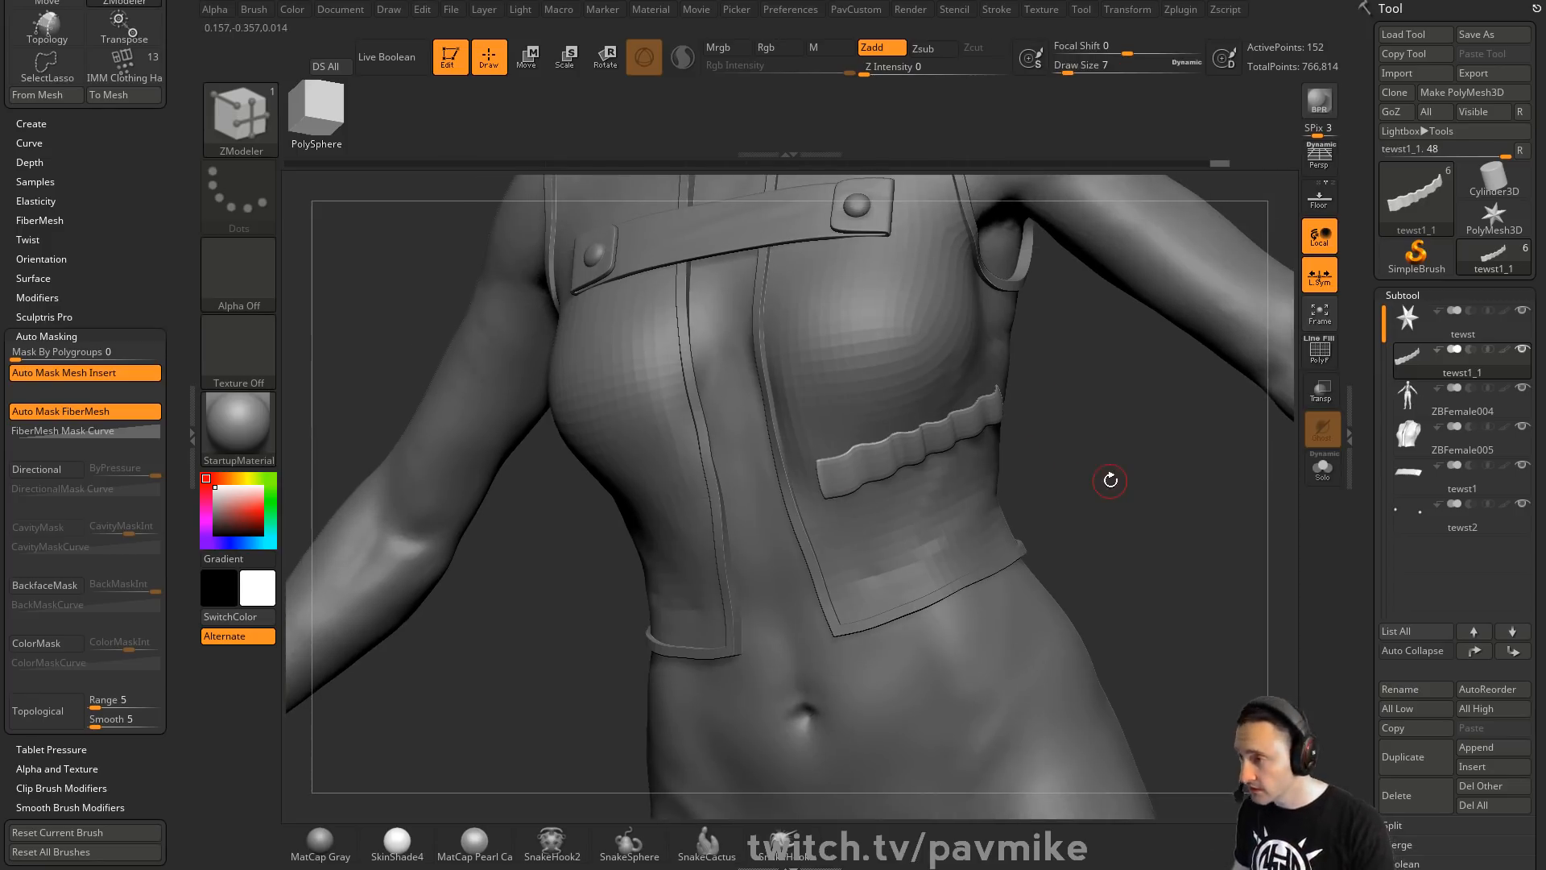
shift+drag(1156, 487, 1182, 488)
alt+drag(1182, 487, 1058, 525)
key(s)
click(1105, 512)
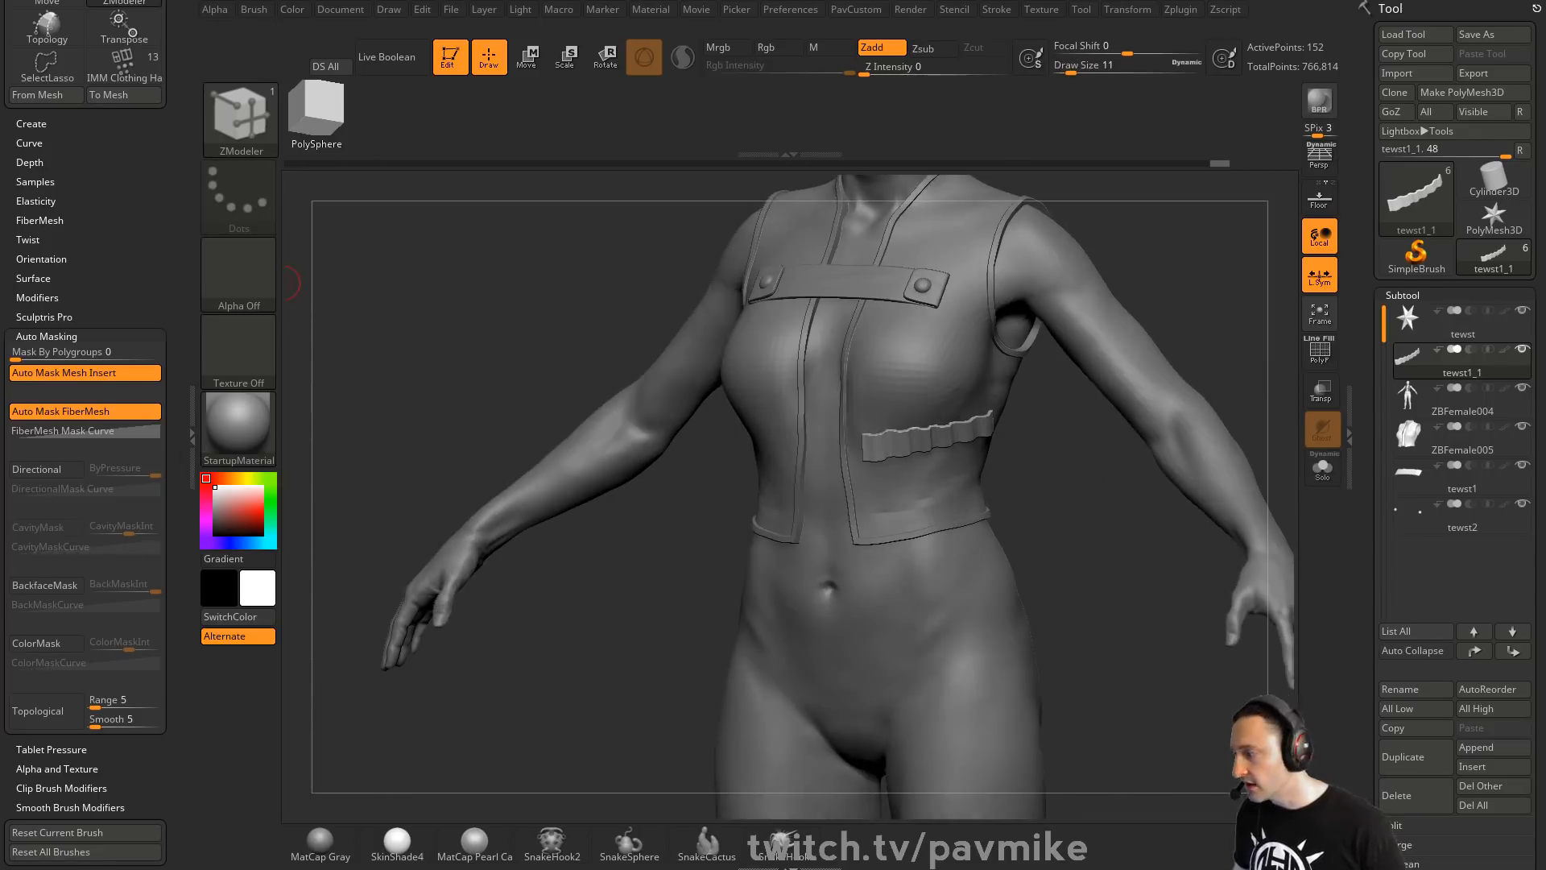
key(alt+Tab)
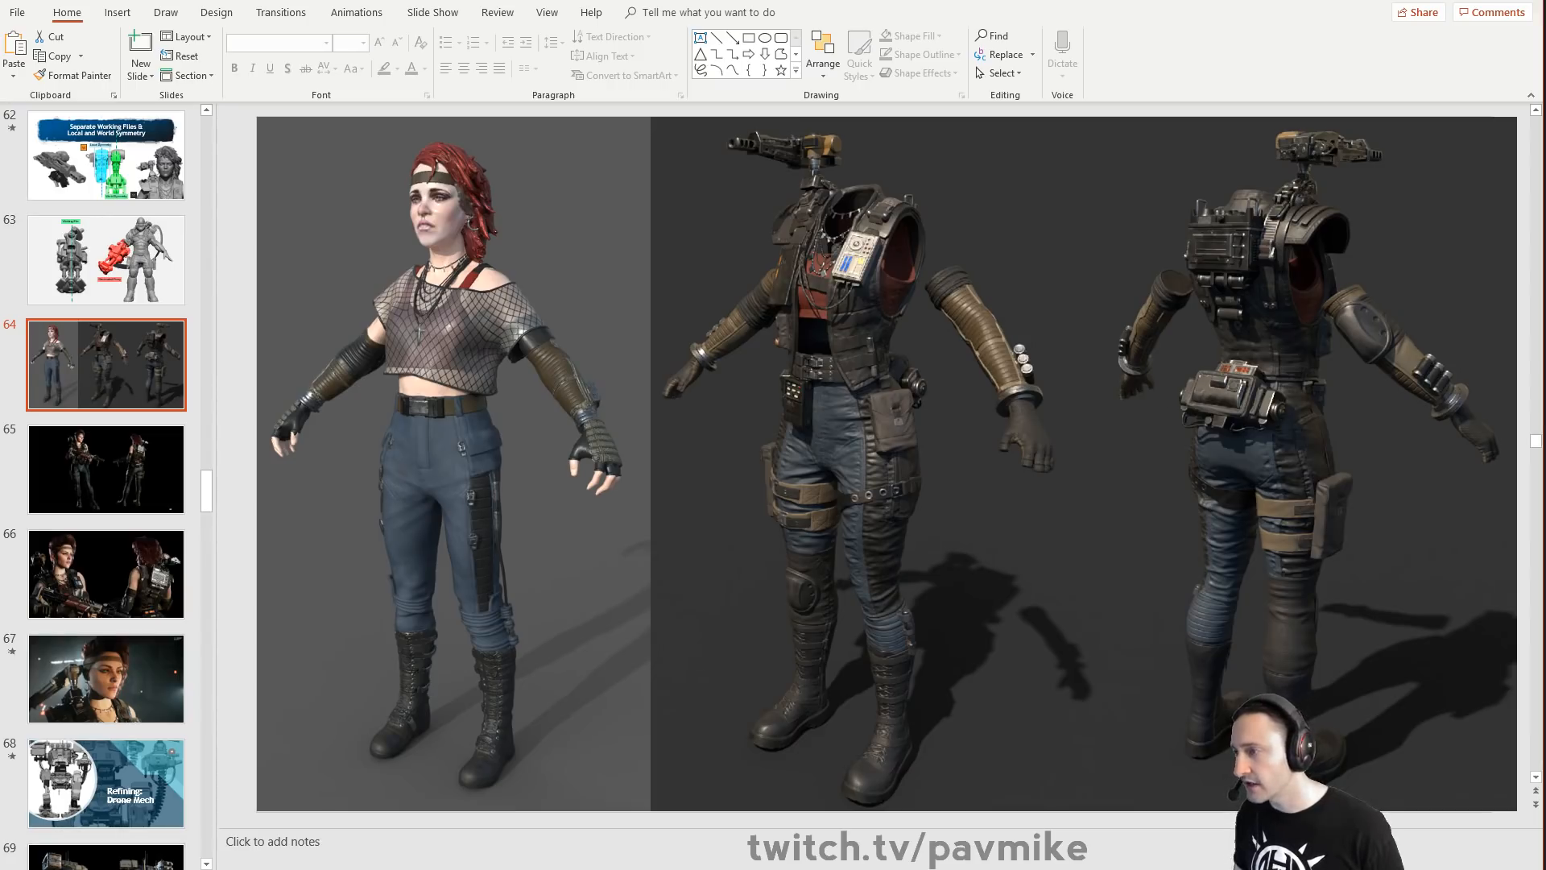
key(alt+Tab)
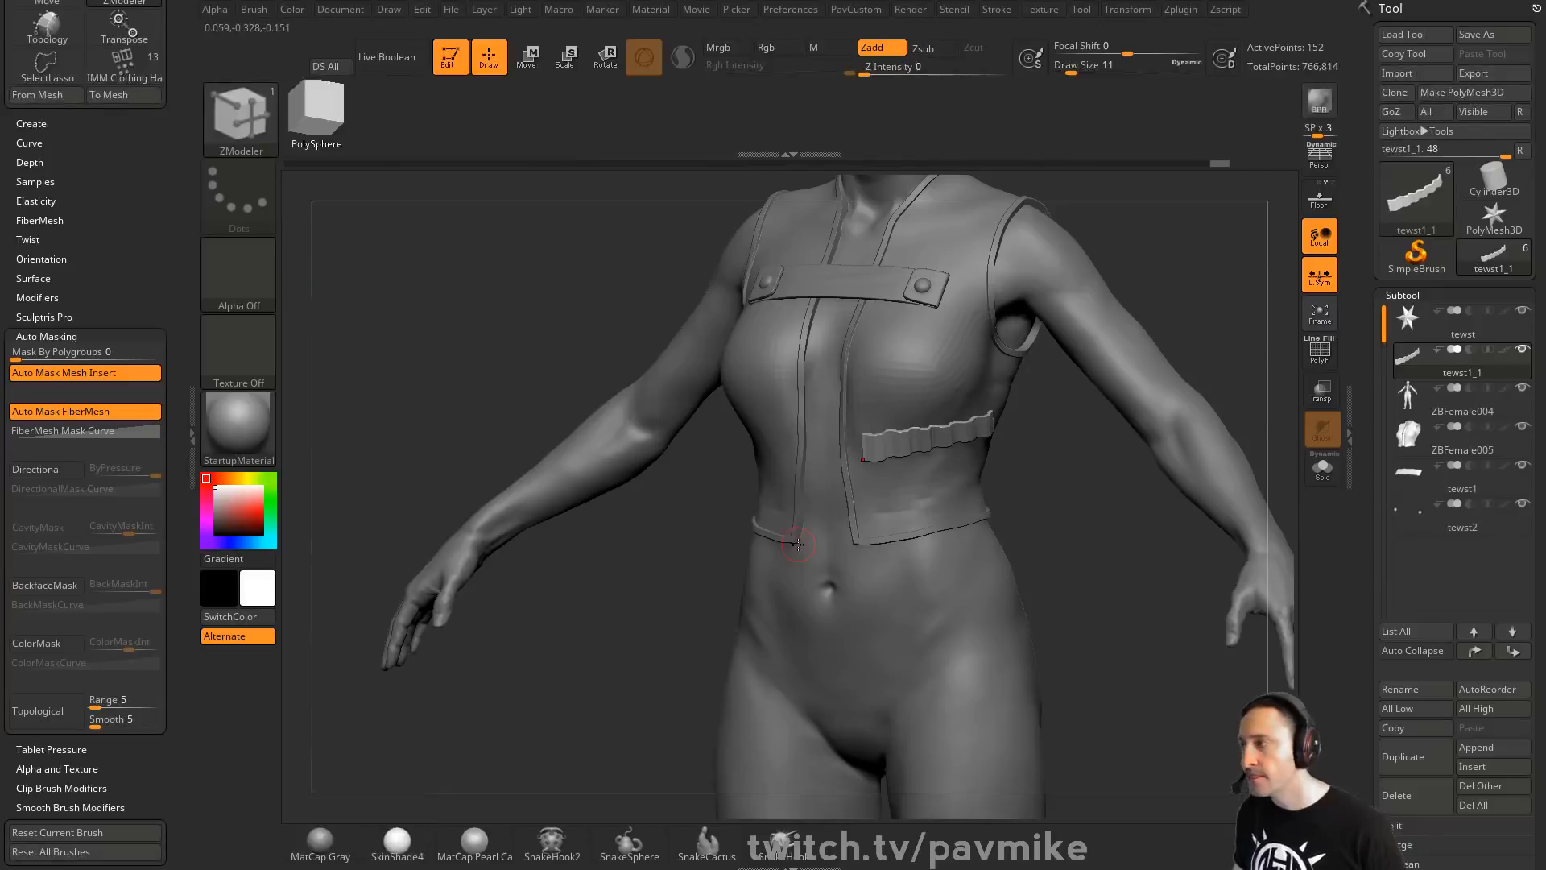
Clear the vest scene from the canvas, draw a PolyMesh3D star and make it editable
click(450, 58)
key(ctrl+n)
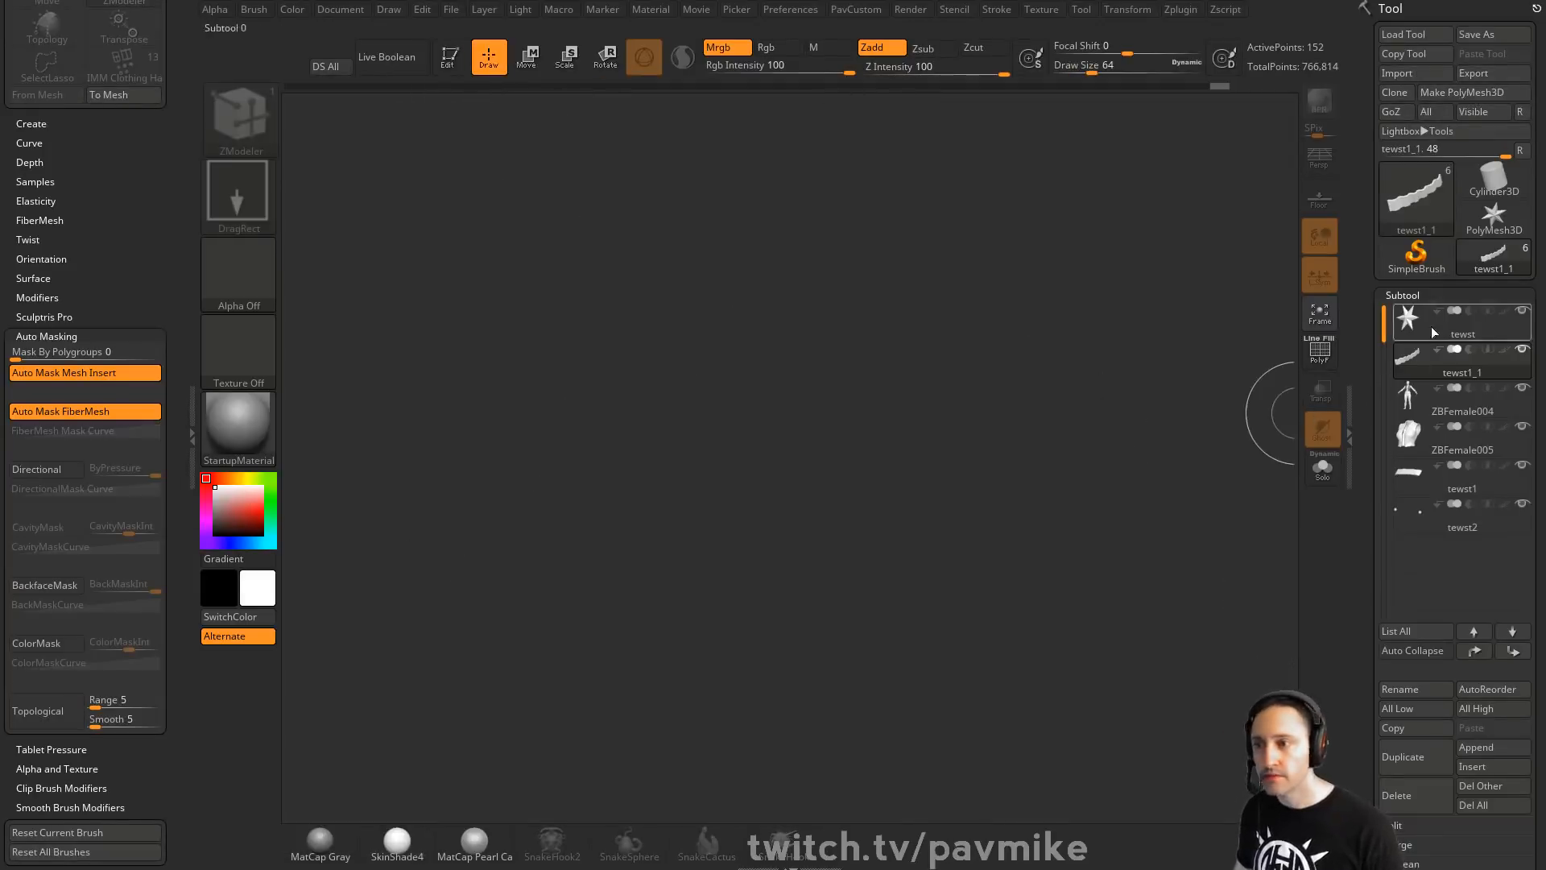
click(1433, 328)
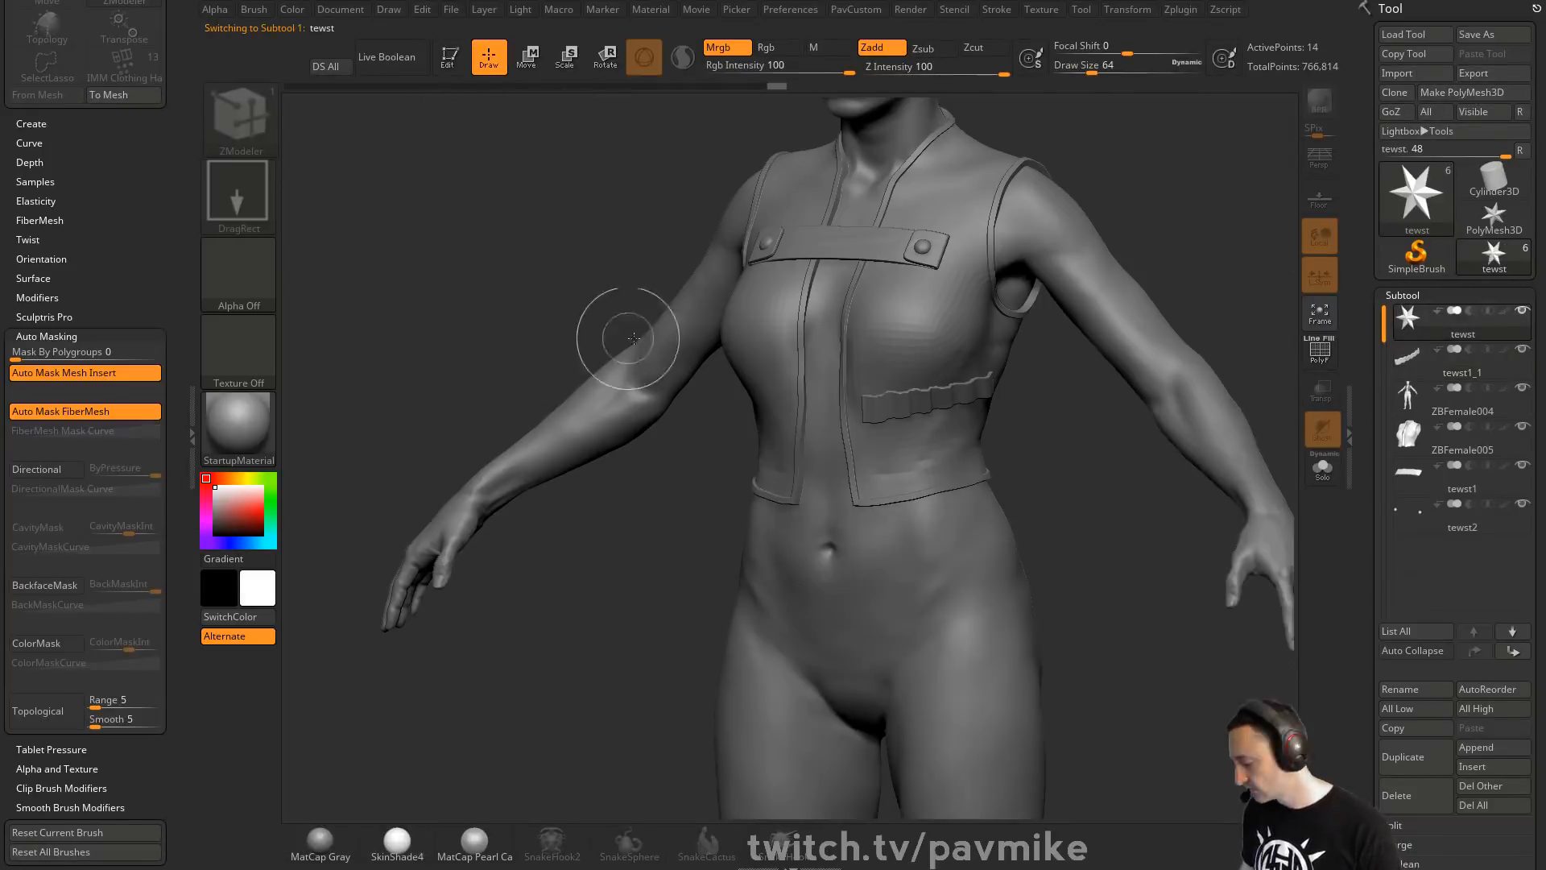
key(ctrl+n)
click(1494, 217)
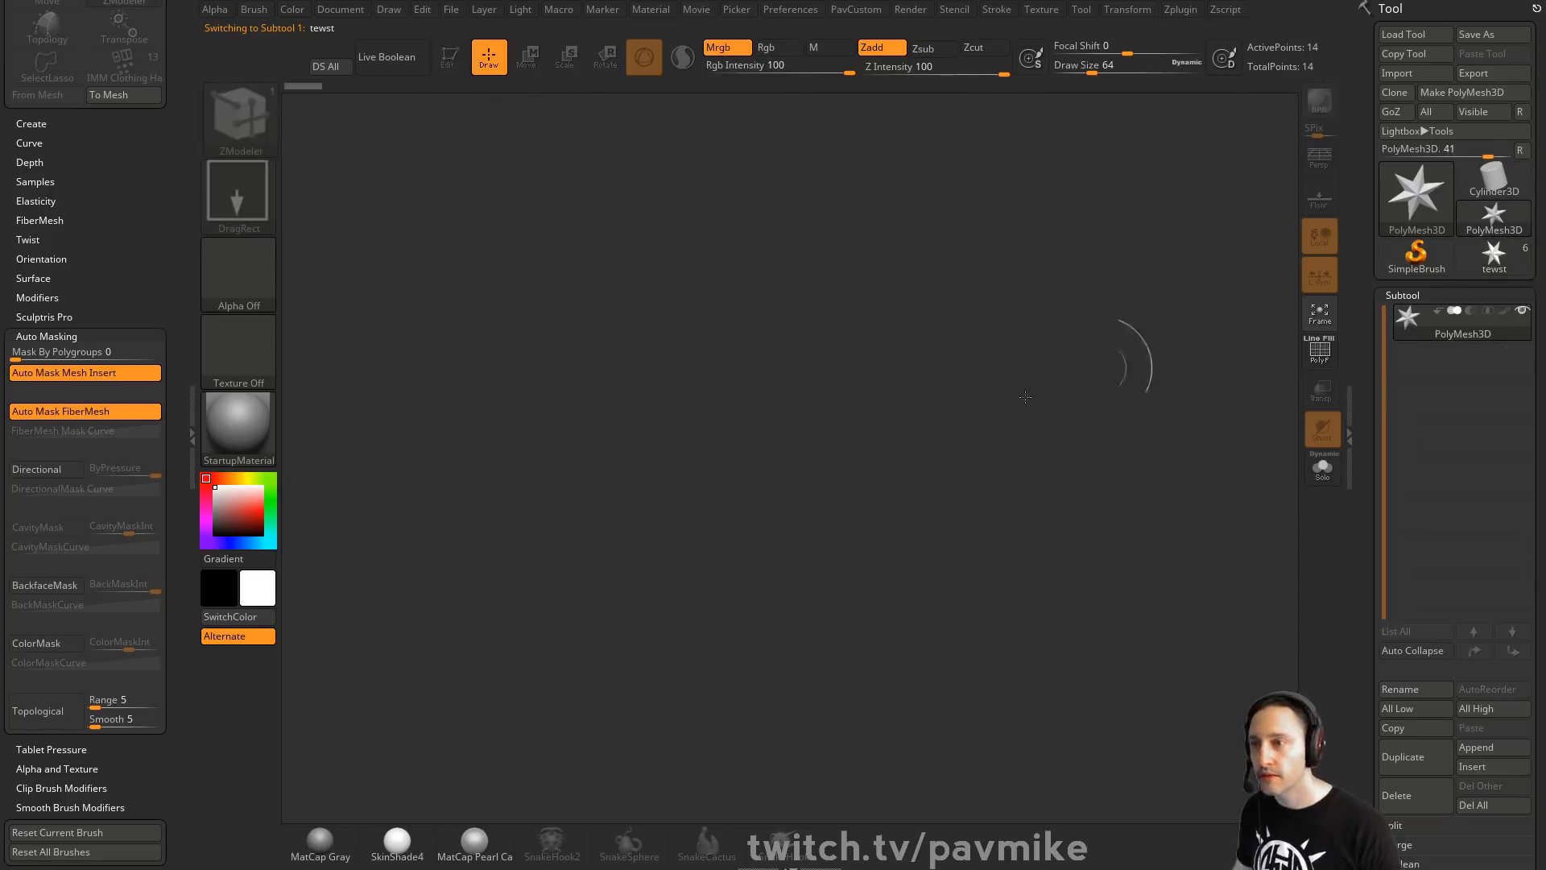
drag(717, 511, 650, 440)
click(450, 56)
Initialize the star as a QCube with the polyframe shown, and unify its size
drag(1364, 499, 1367, 314)
drag(1364, 527, 1356, 165)
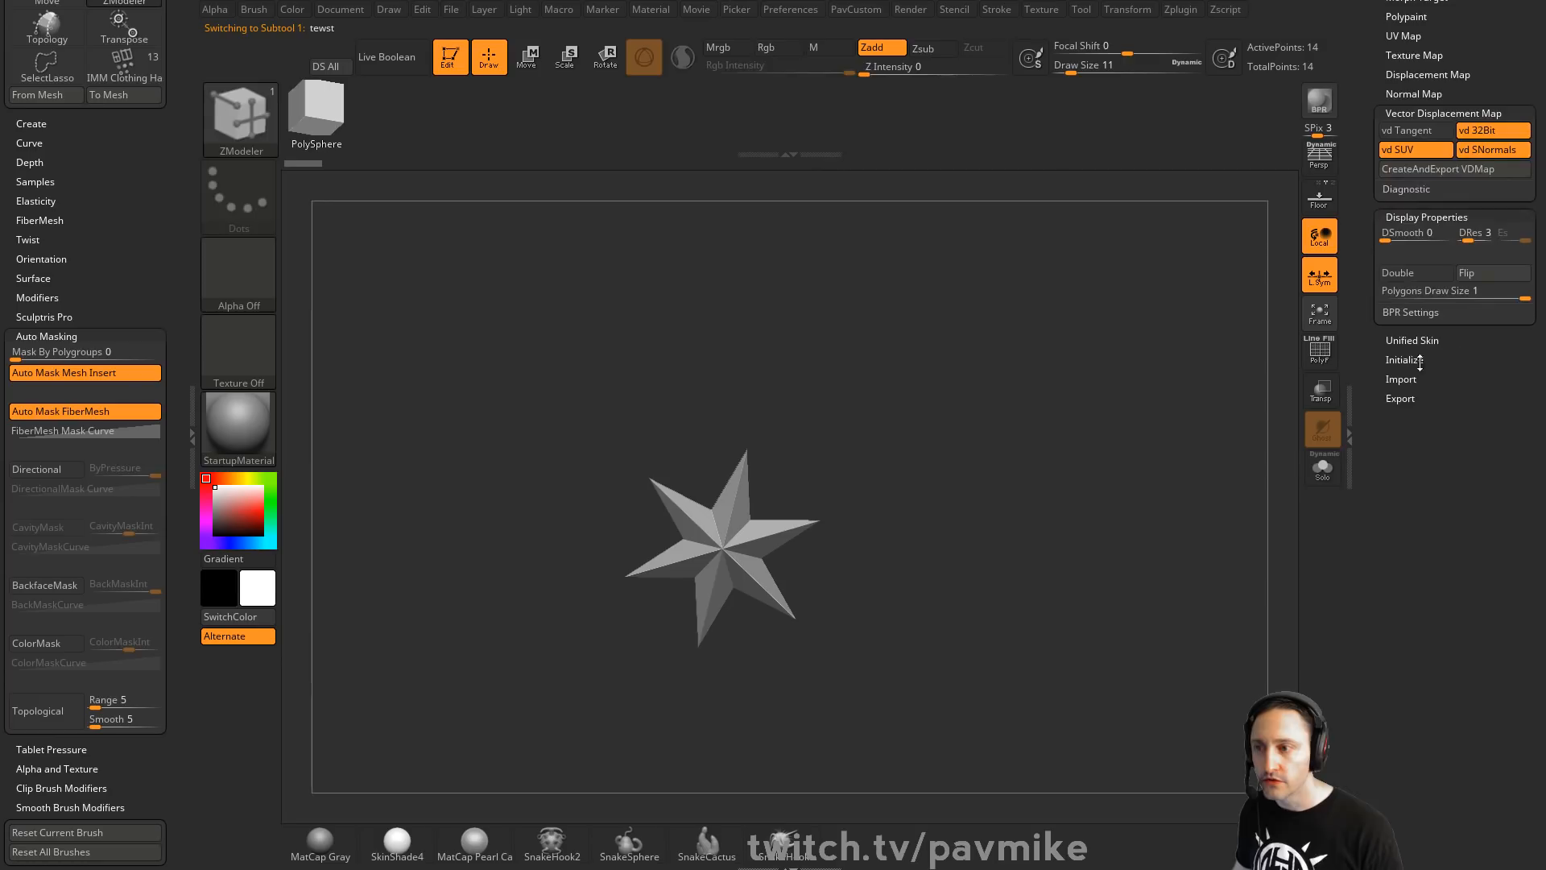
click(1404, 357)
click(1397, 374)
click(1320, 363)
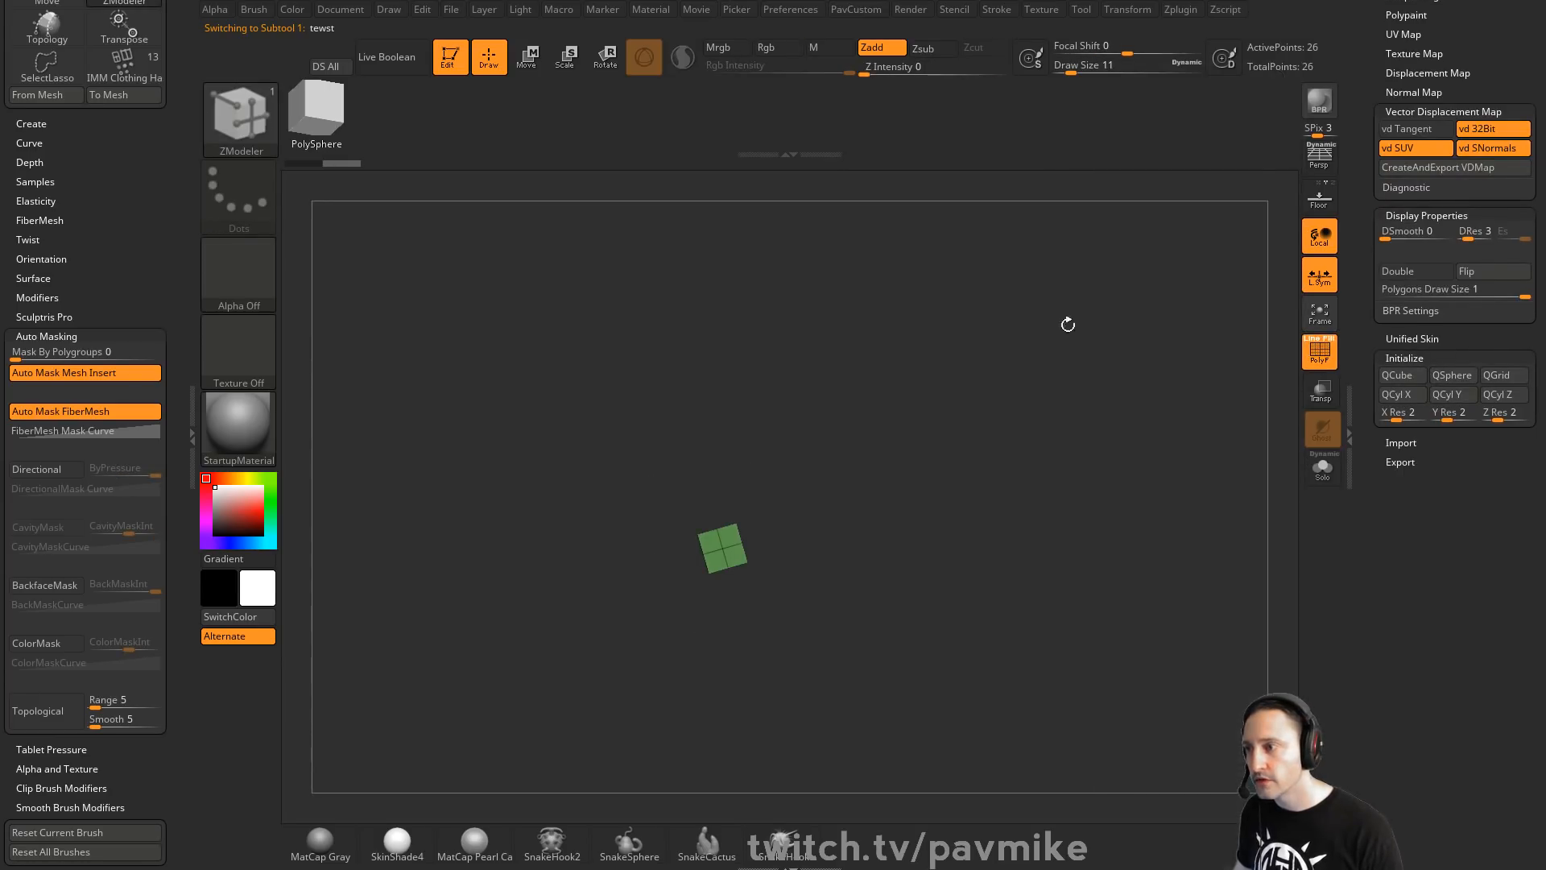
key(space)
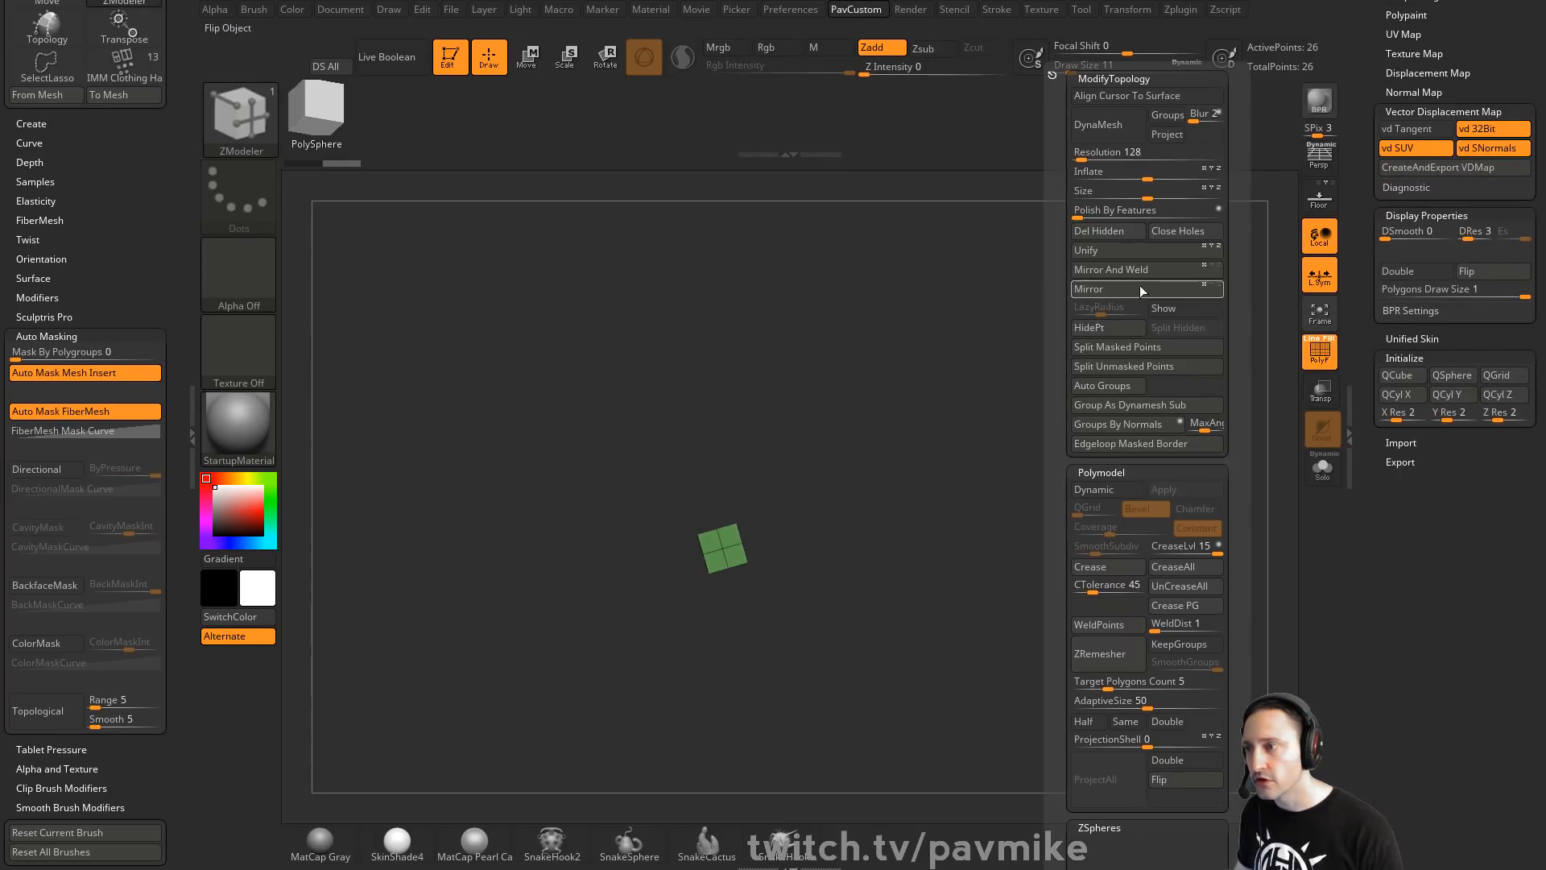
click(1104, 245)
shift+drag(975, 426, 1033, 410)
Scale the cube along Z into a narrower upright box
key(w)
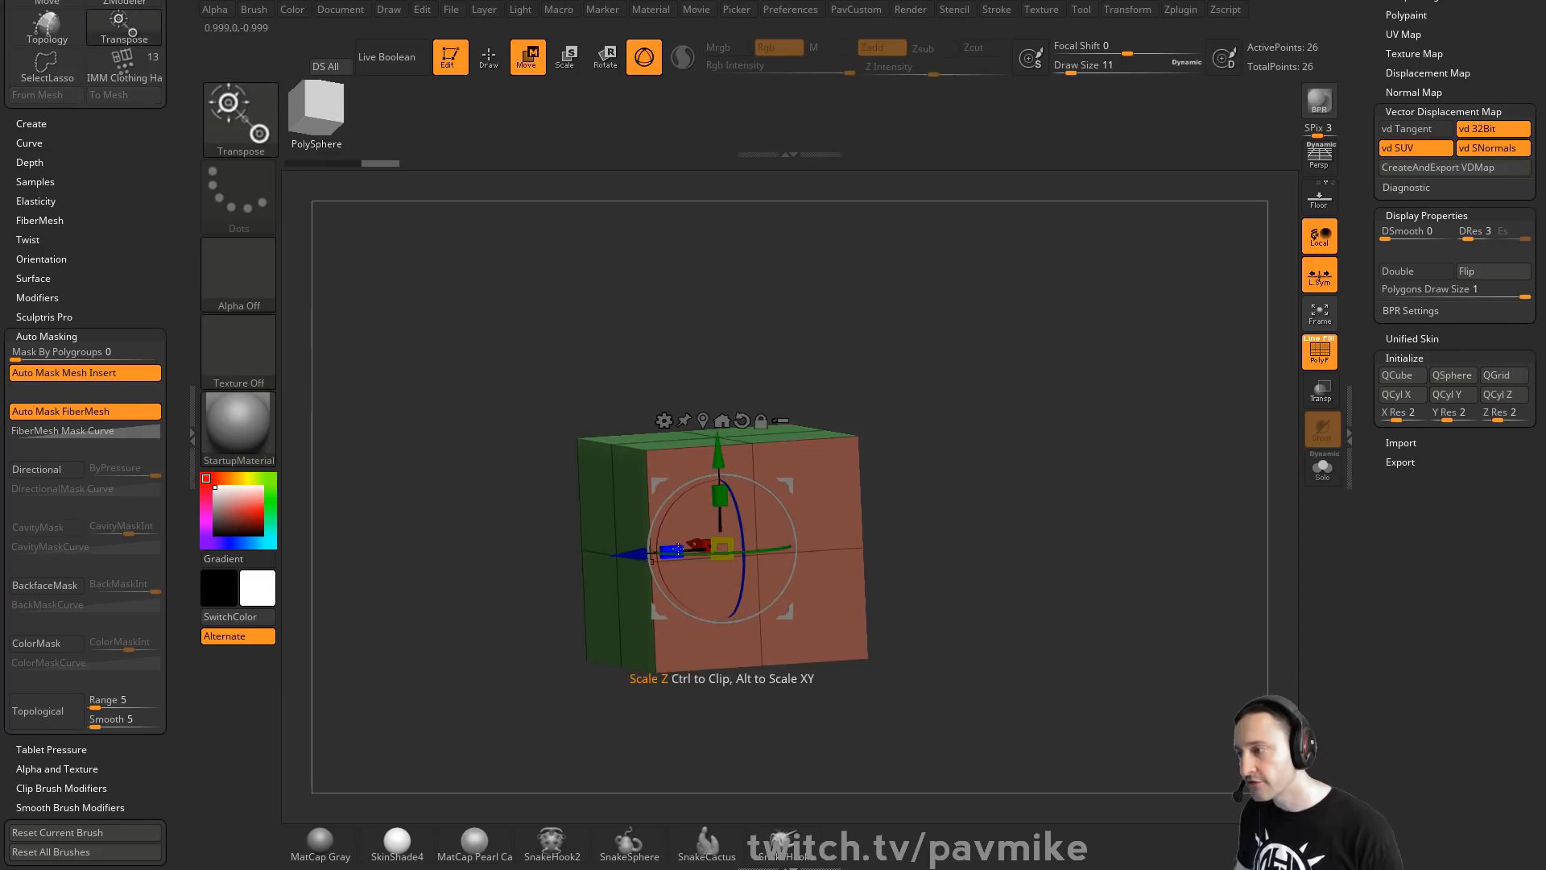
drag(677, 550, 773, 537)
key(q)
mouse_move(983, 427)
mouse_down()
mouse_move(1025, 431)
mouse_move(1073, 390)
mouse_move(1049, 392)
mouse_move(1075, 406)
mouse_up()
key(w)
key(q)
Delete the box's entire top face with the ZModeler Delete polygon action and set the draw size to 56
key(space)
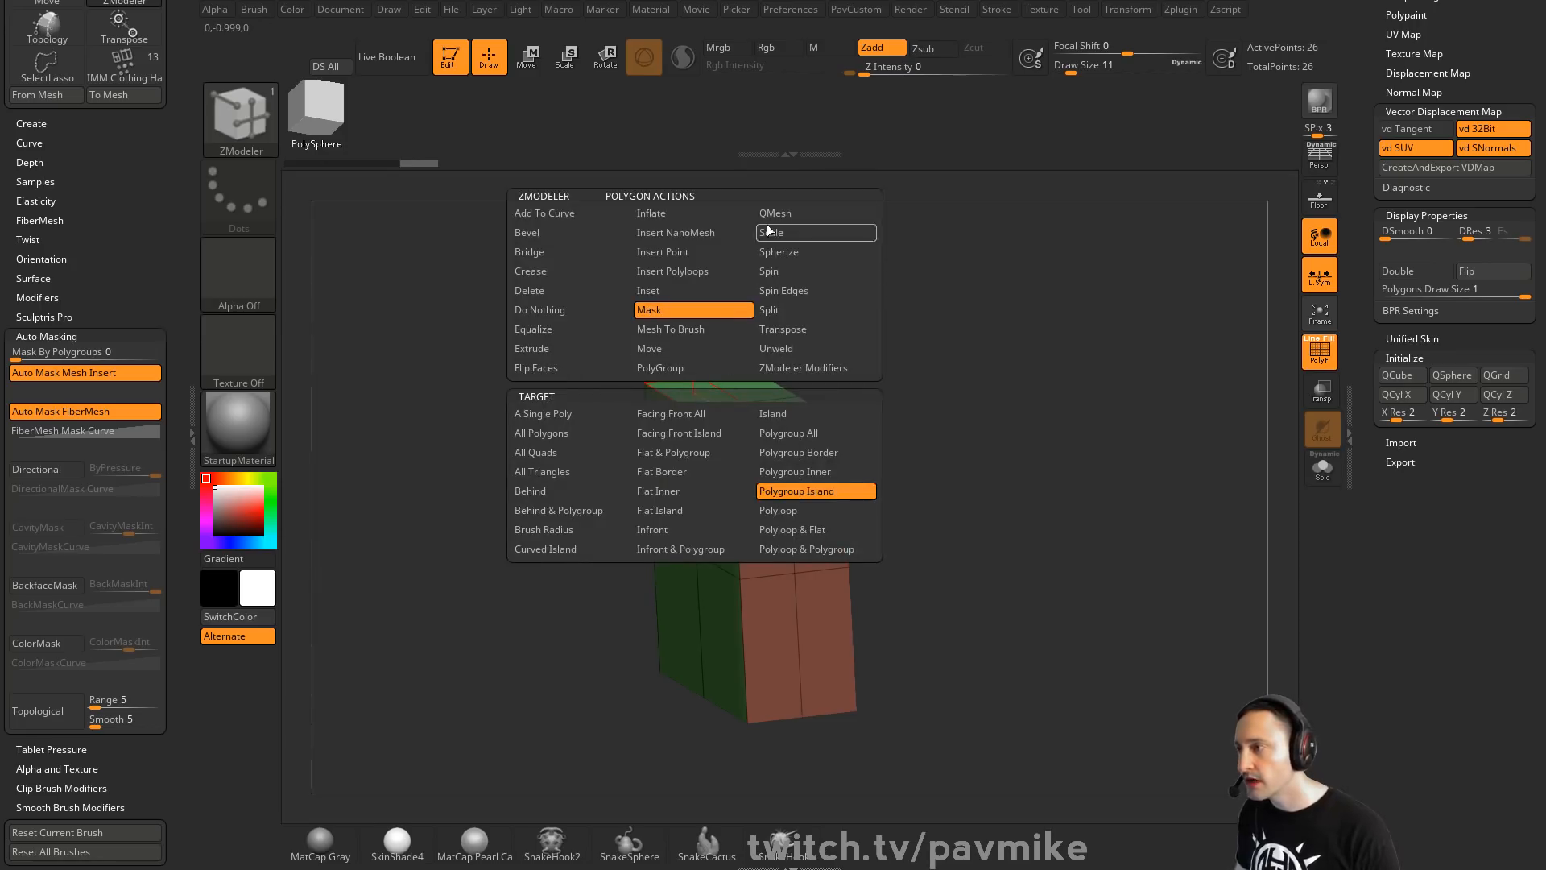
click(554, 290)
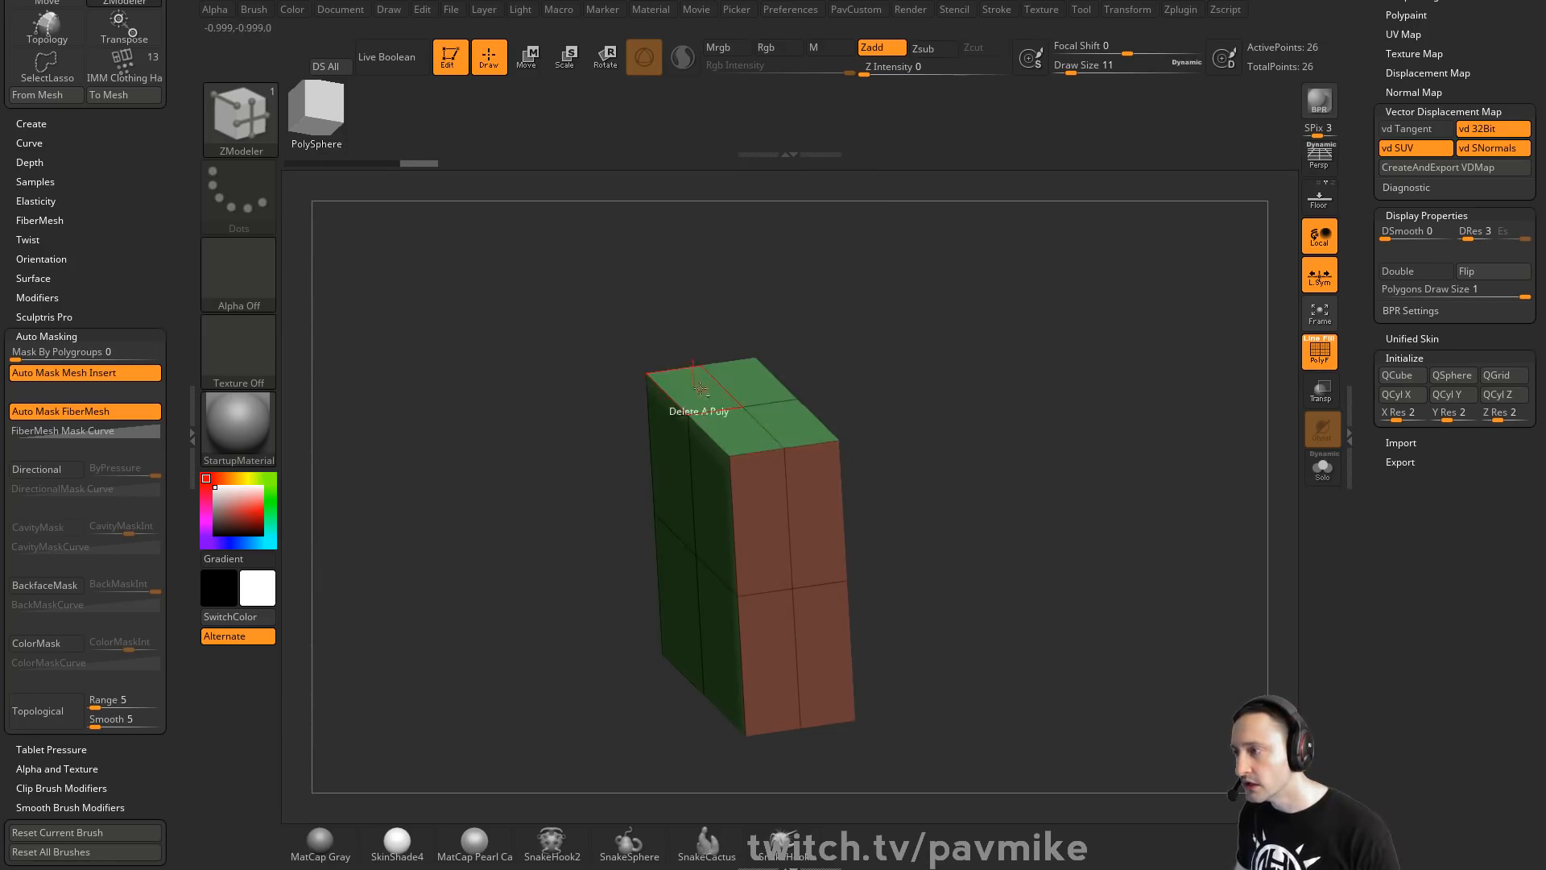
key(space)
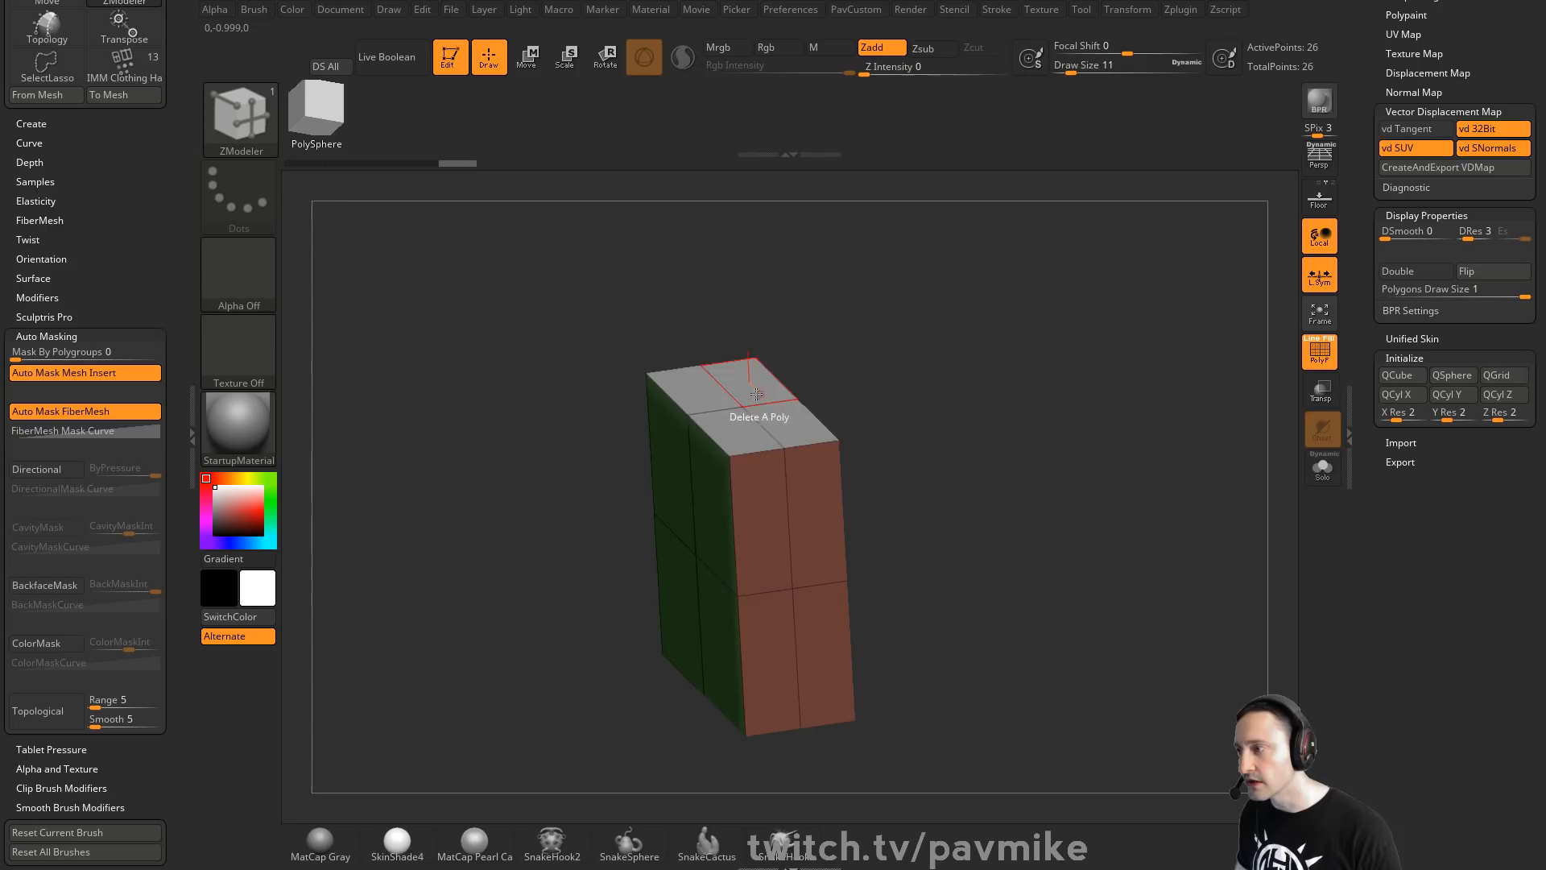
click(732, 398)
key(s)
drag(1002, 417, 1021, 413)
key(s)
drag(1043, 421, 1024, 433)
key(s)
drag(1035, 435, 816, 402)
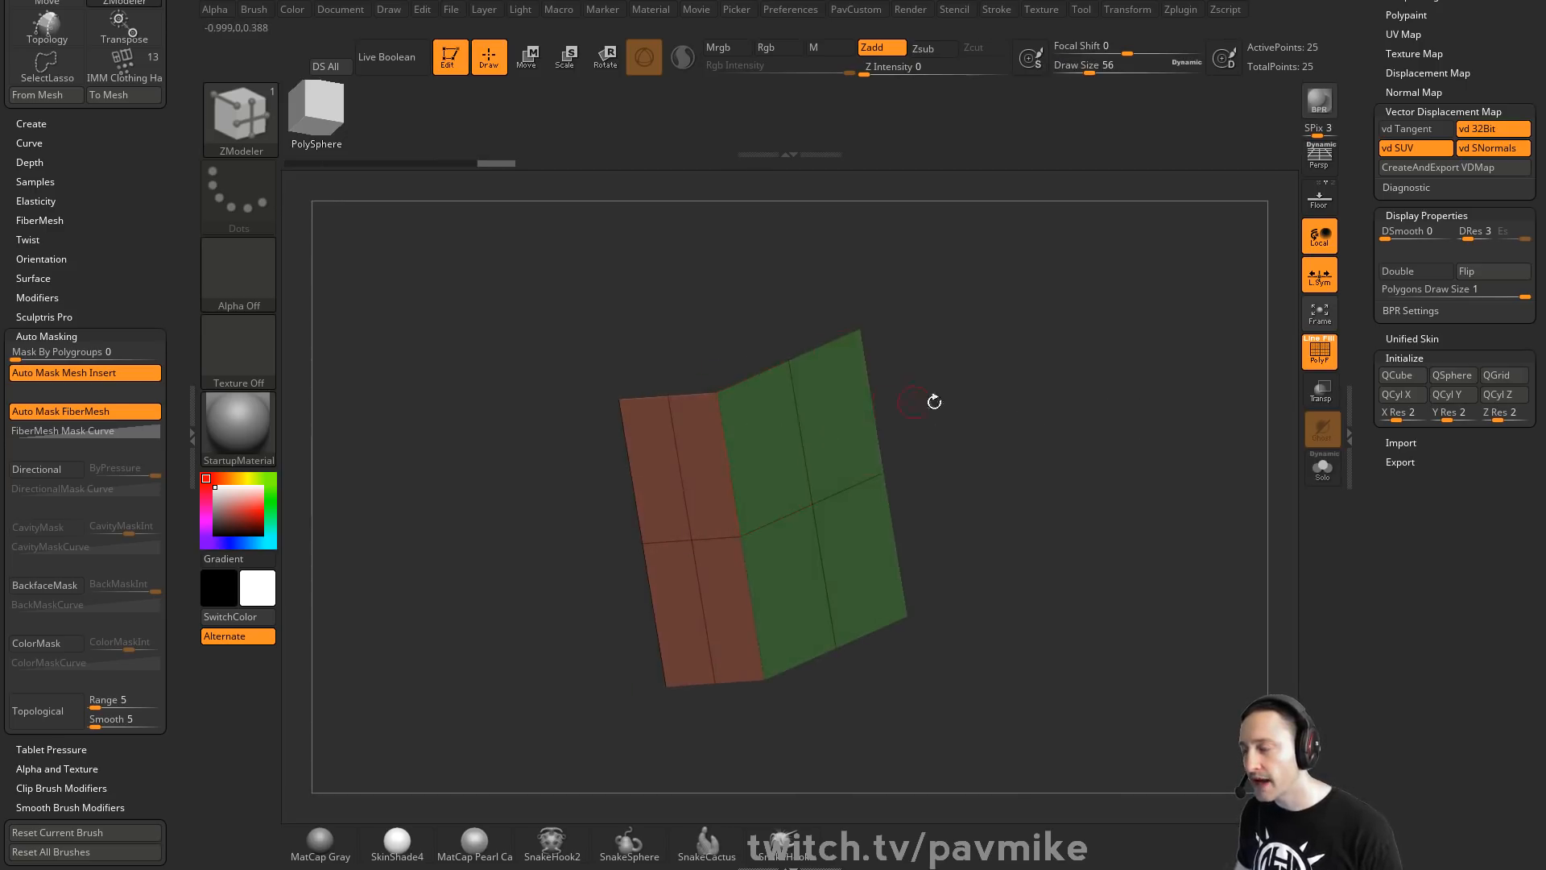
Mask one broad wall of the open box, split it into its own subtool, and select the remaining walls
drag(934, 402, 956, 421)
ctrl+shift+click(821, 509)
drag(1039, 459, 914, 455)
ctrl+shift+click(1051, 377)
key(3)
click(966, 420)
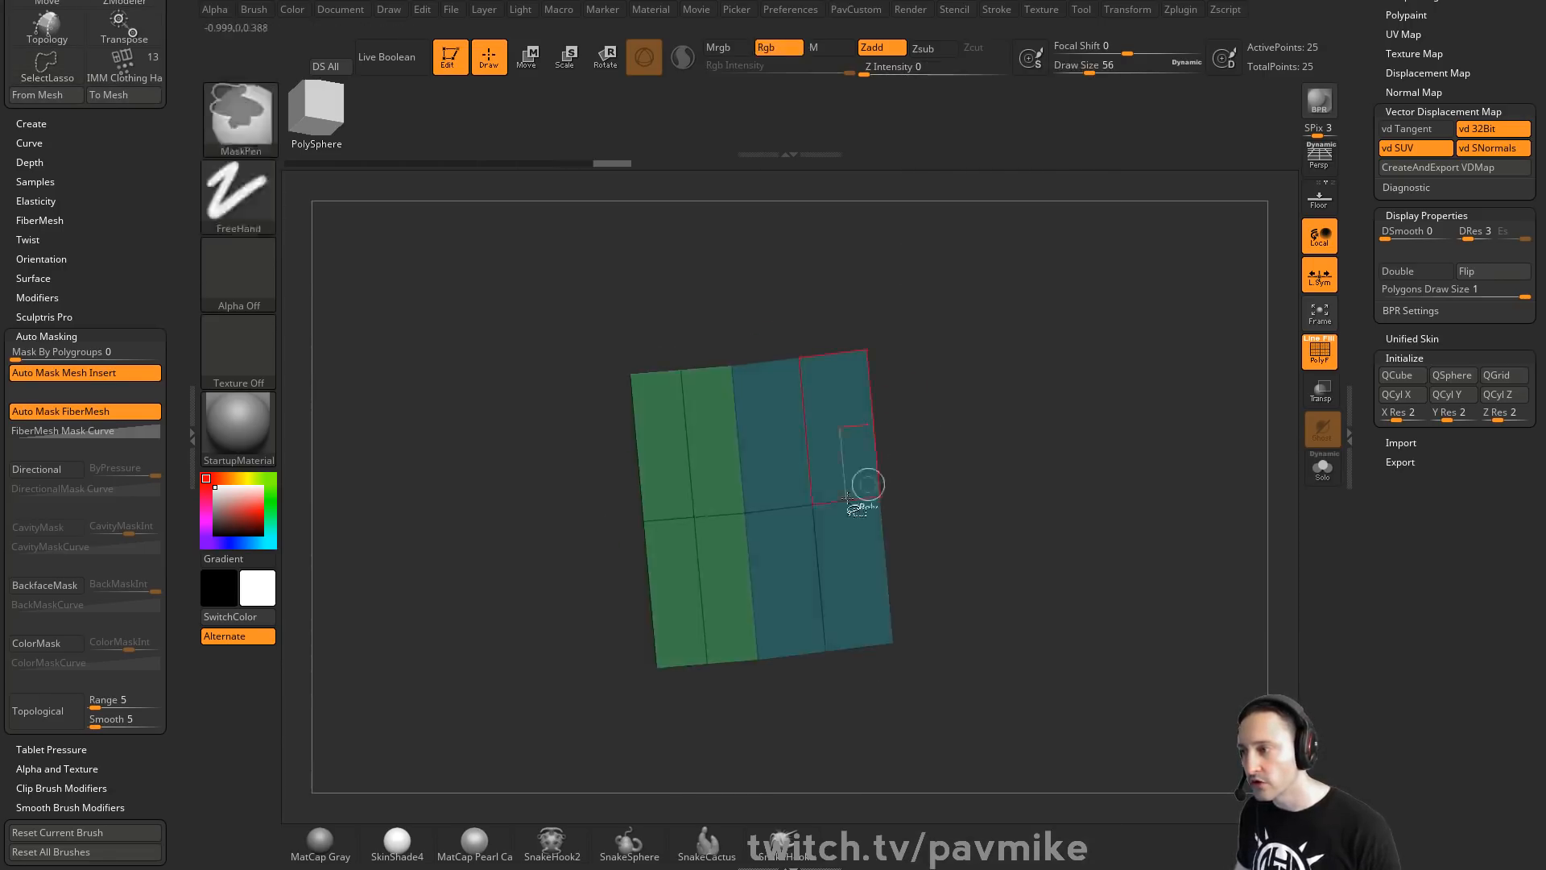
ctrl+shift+click(814, 509)
key(3)
click(1081, 333)
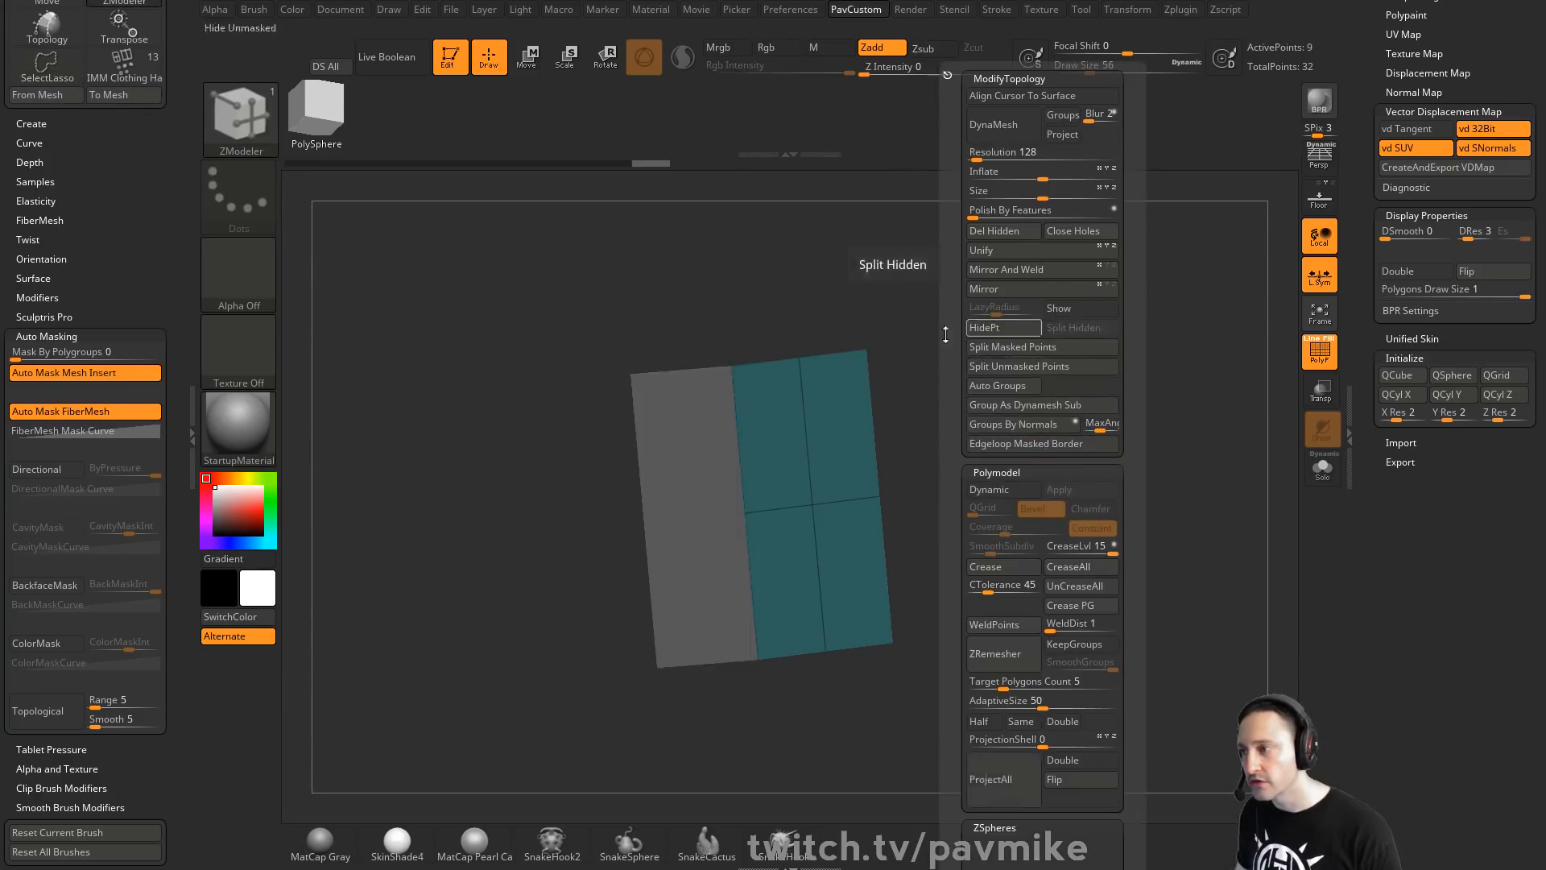
drag(983, 407, 973, 313)
alt+click(818, 480)
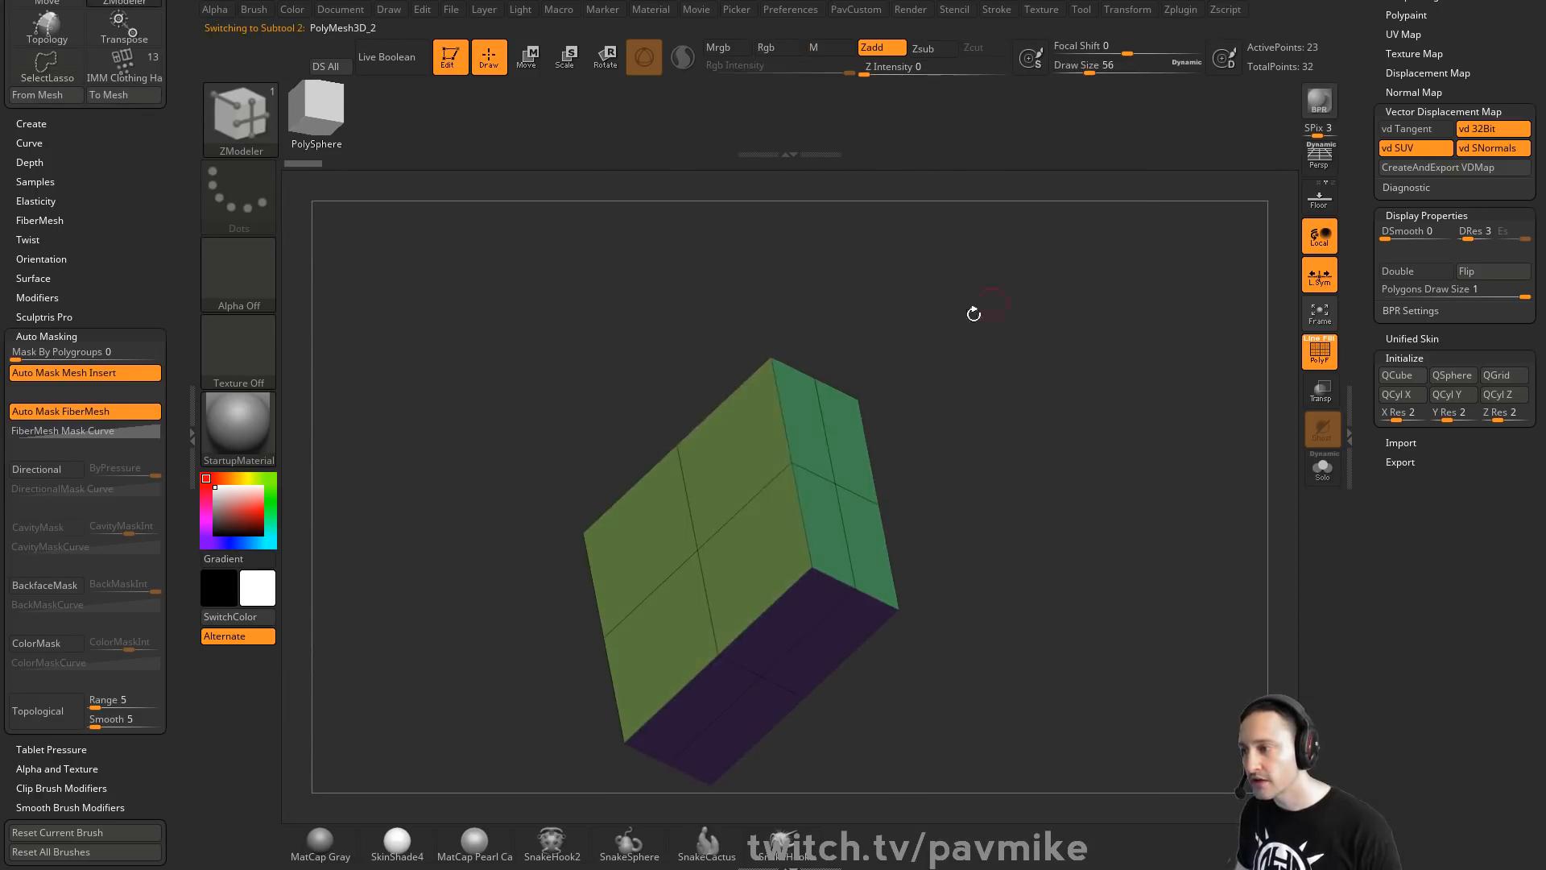
Hide the two narrow side walls and split them from the front and bottom panels as a separate subtool
alt+drag(1008, 474, 1017, 429)
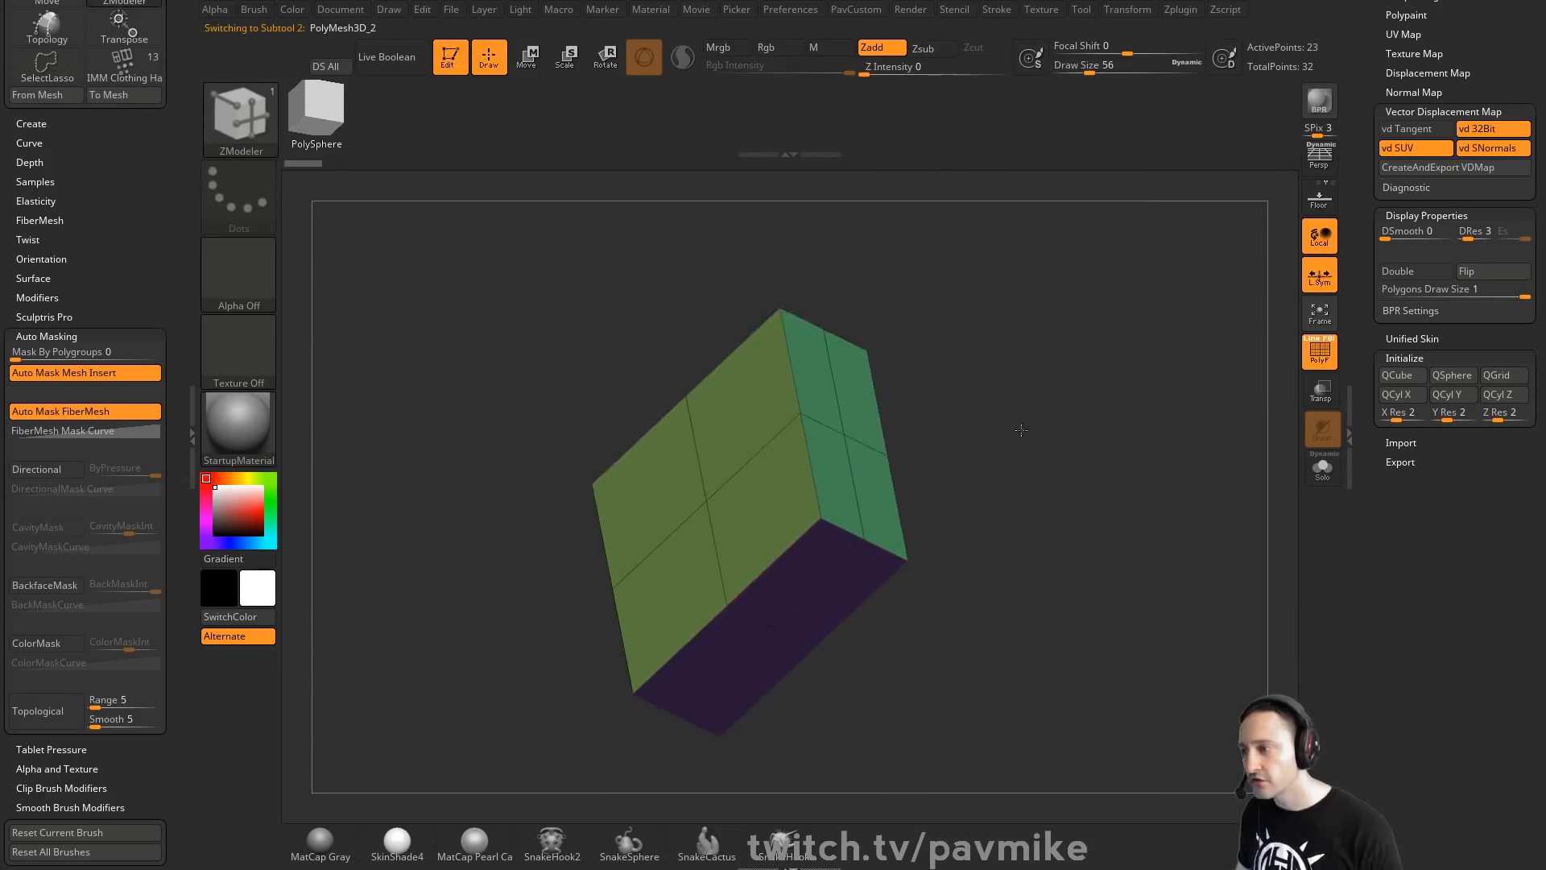
ctrl+shift+click(728, 602)
ctrl+shift+click(1076, 443)
ctrl+shift+click(717, 609)
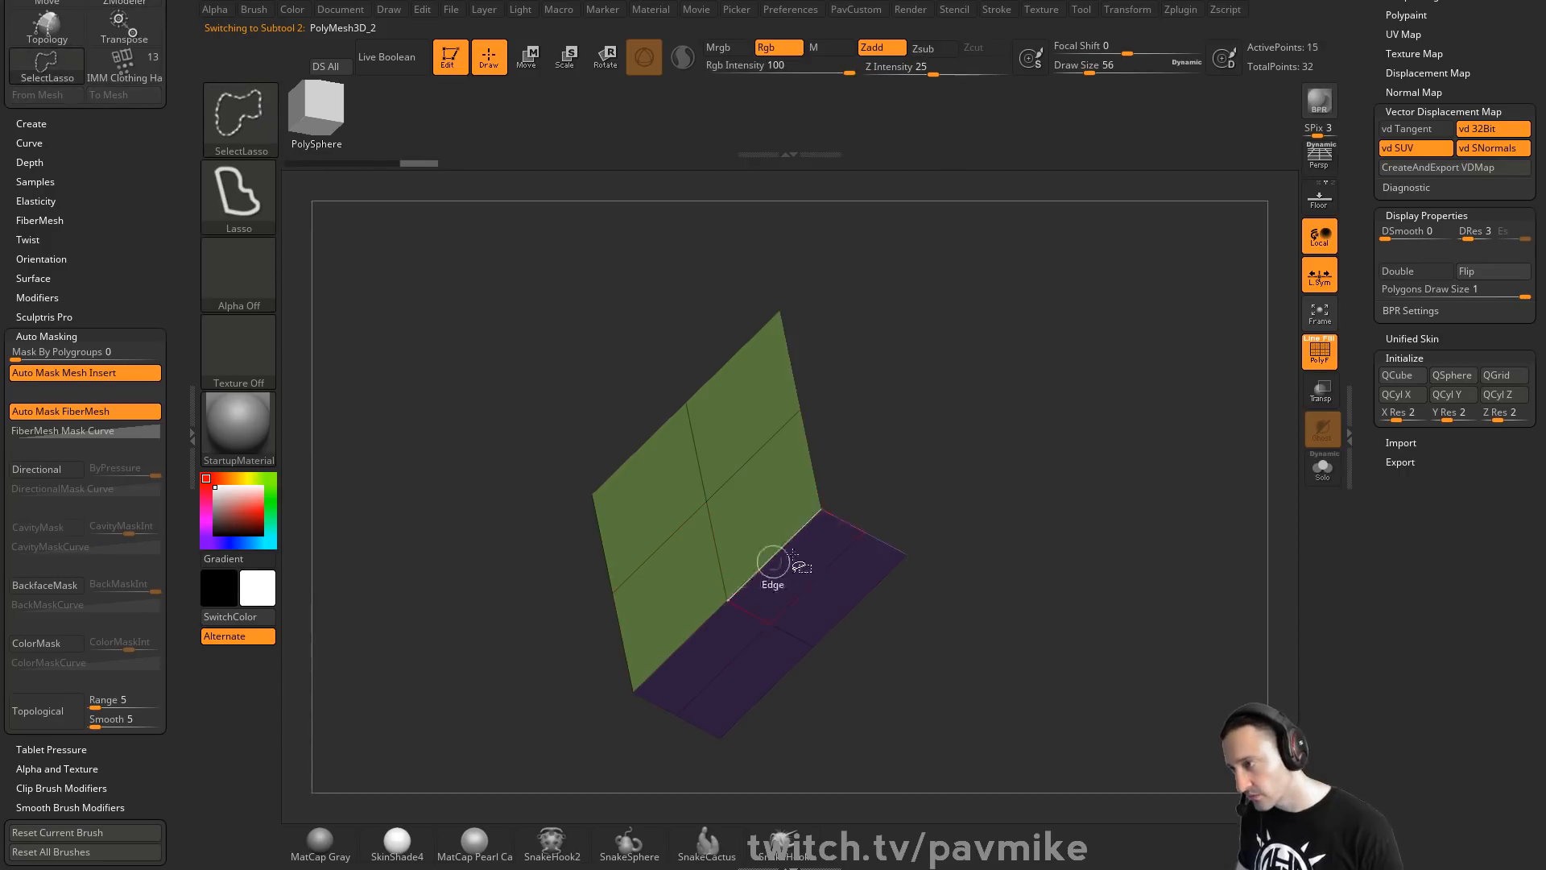
key(2)
click(1194, 328)
drag(957, 427, 1039, 426)
alt+click(882, 450)
drag(1046, 370, 1039, 427)
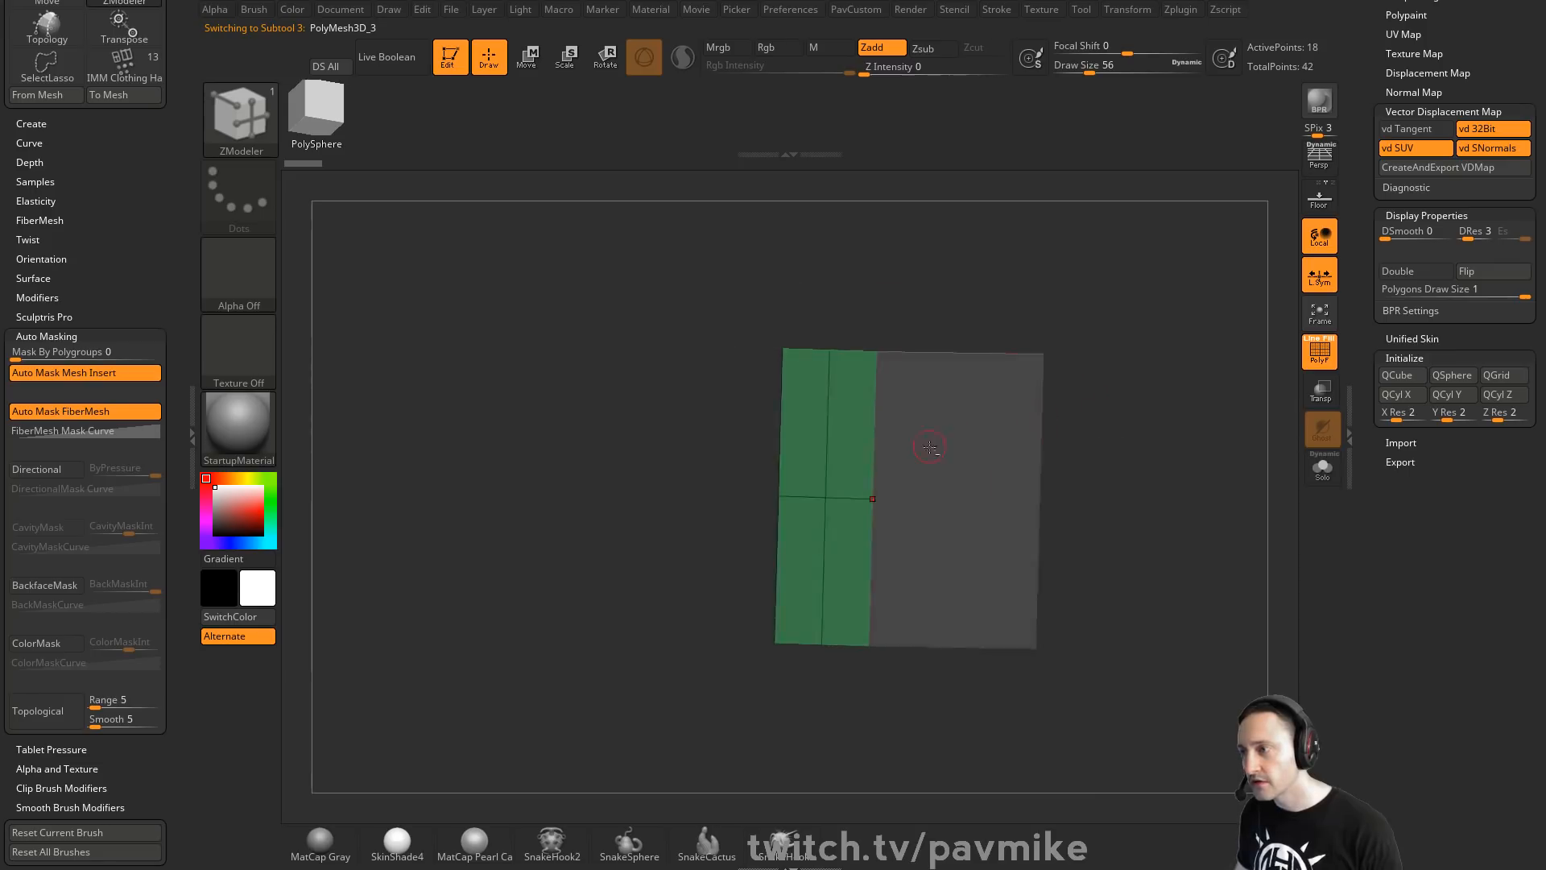
Thicken the separated broad back wall with the ZModeler QMesh action targeting Polygroup All
alt+click(925, 449)
drag(1130, 346, 1156, 376)
key(space)
click(1026, 216)
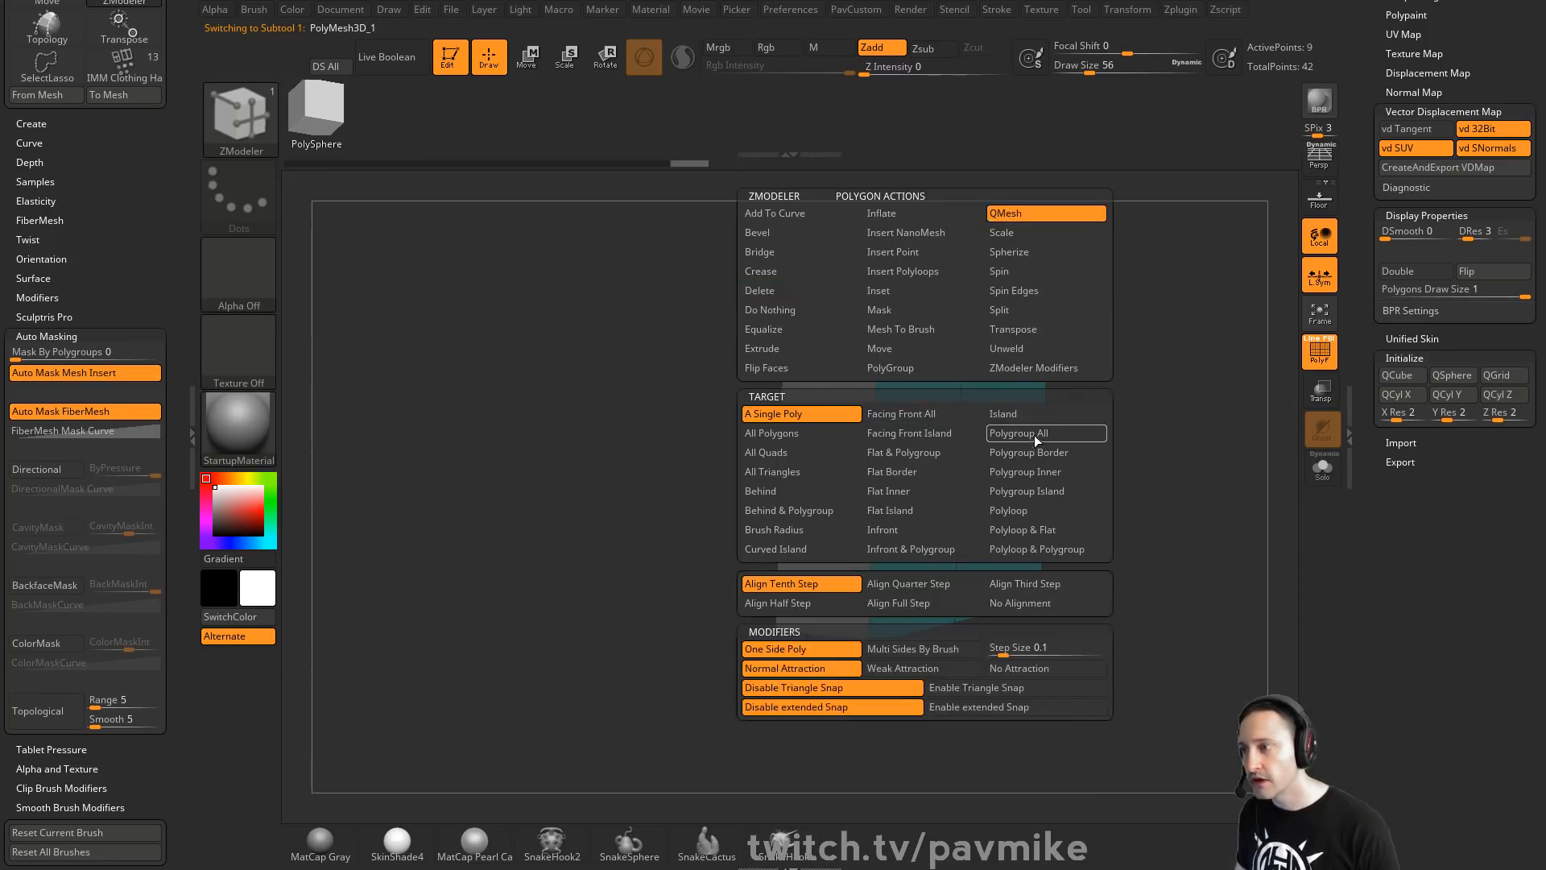
click(1034, 435)
drag(920, 418, 847, 459)
Isolate the back panel and try to extrude its perimeter edge outward with QMesh on Polygroup All
key(space)
key(space)
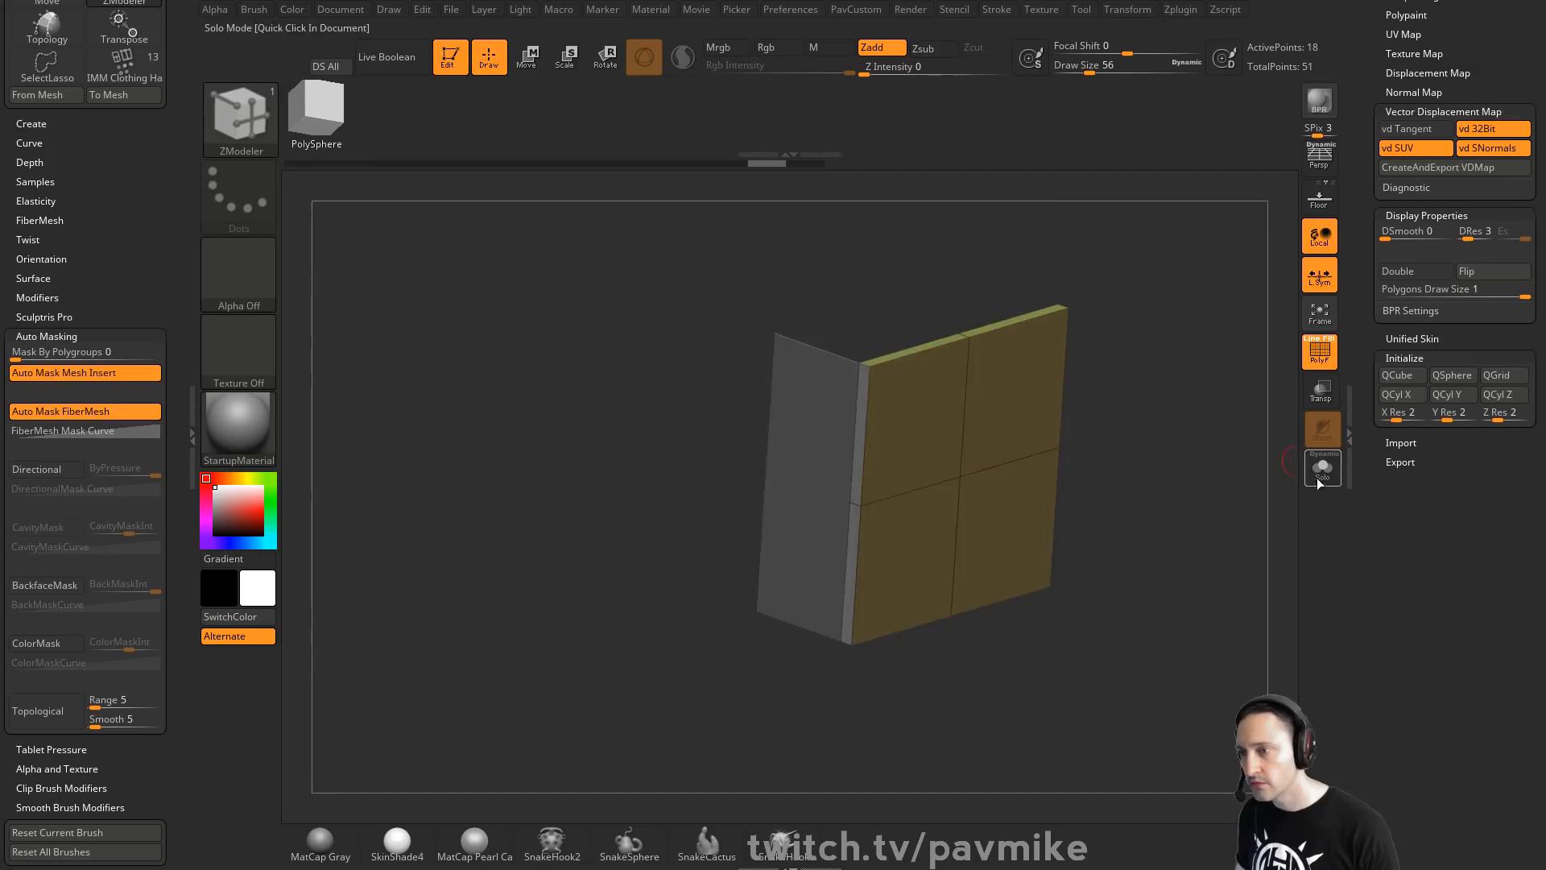
drag(1148, 423, 1163, 456)
key(1)
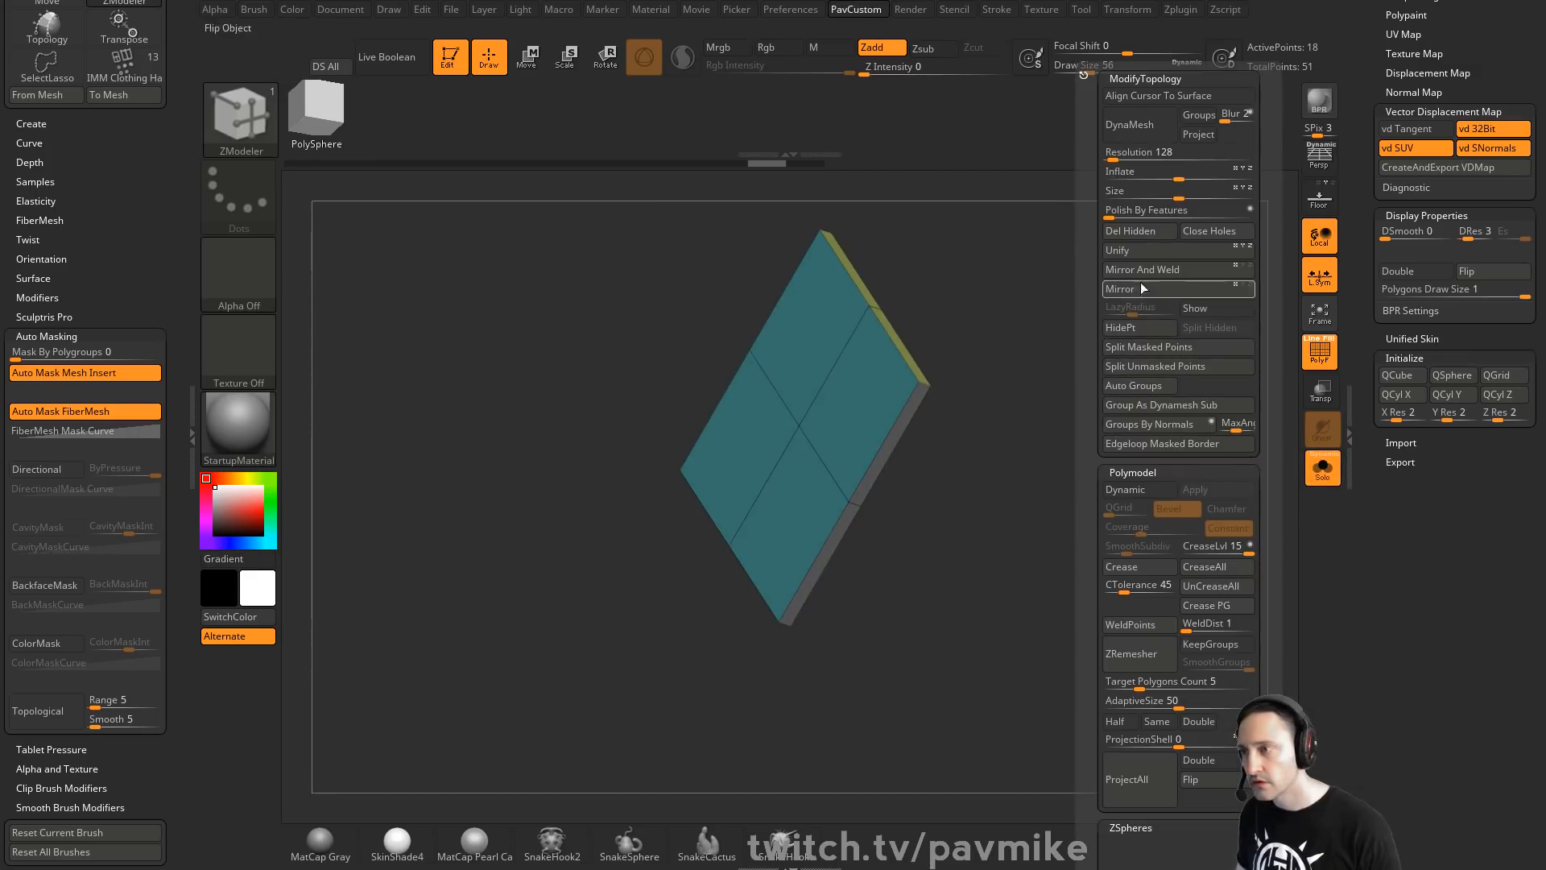
click(1146, 234)
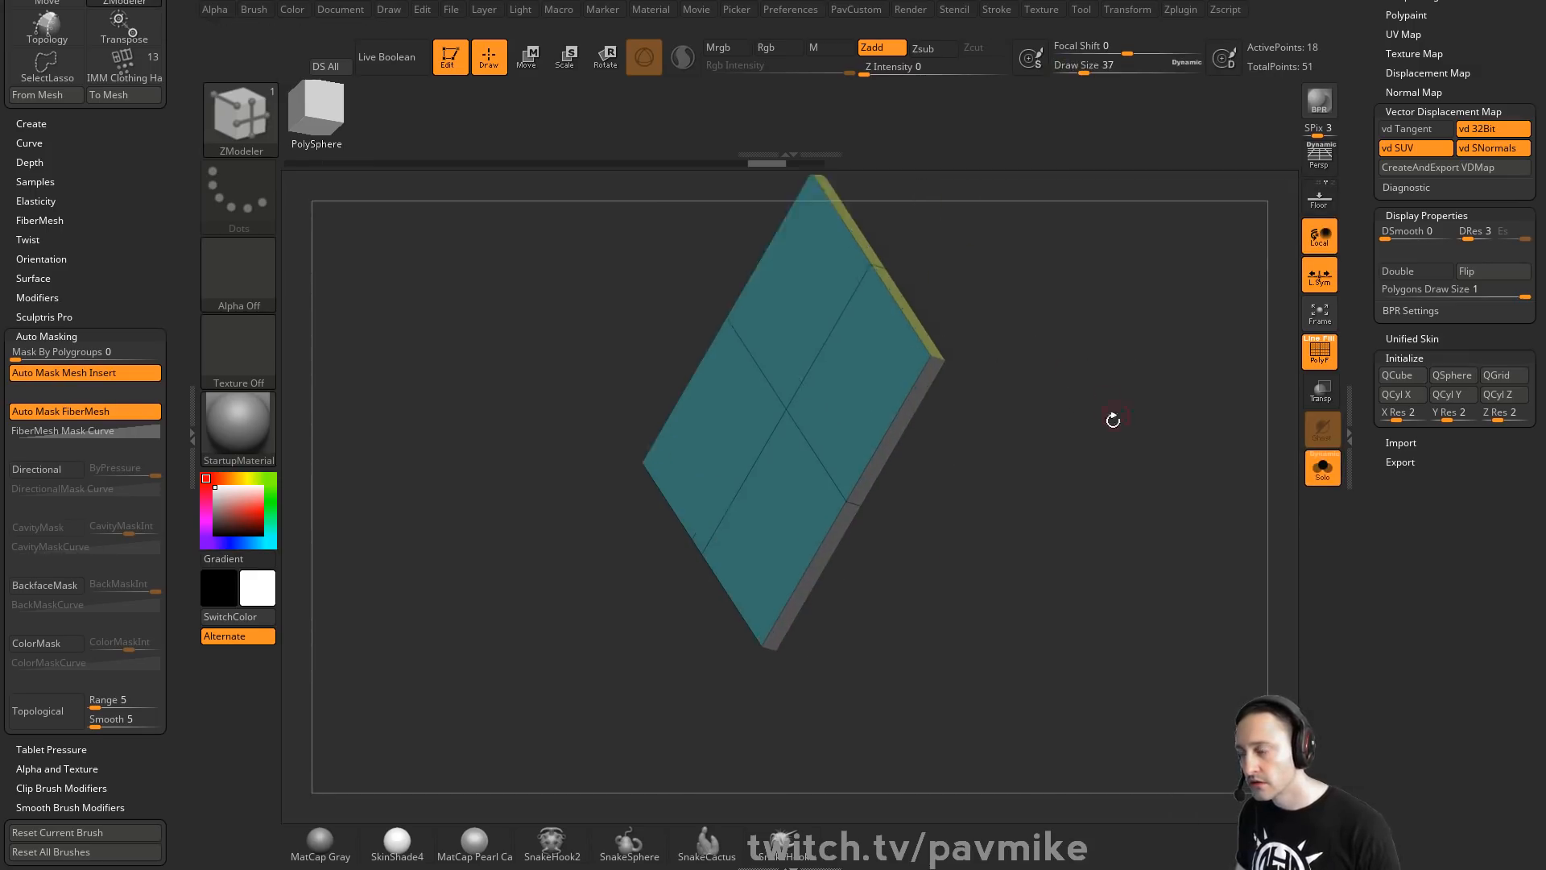
drag(1111, 417, 866, 445)
key(space)
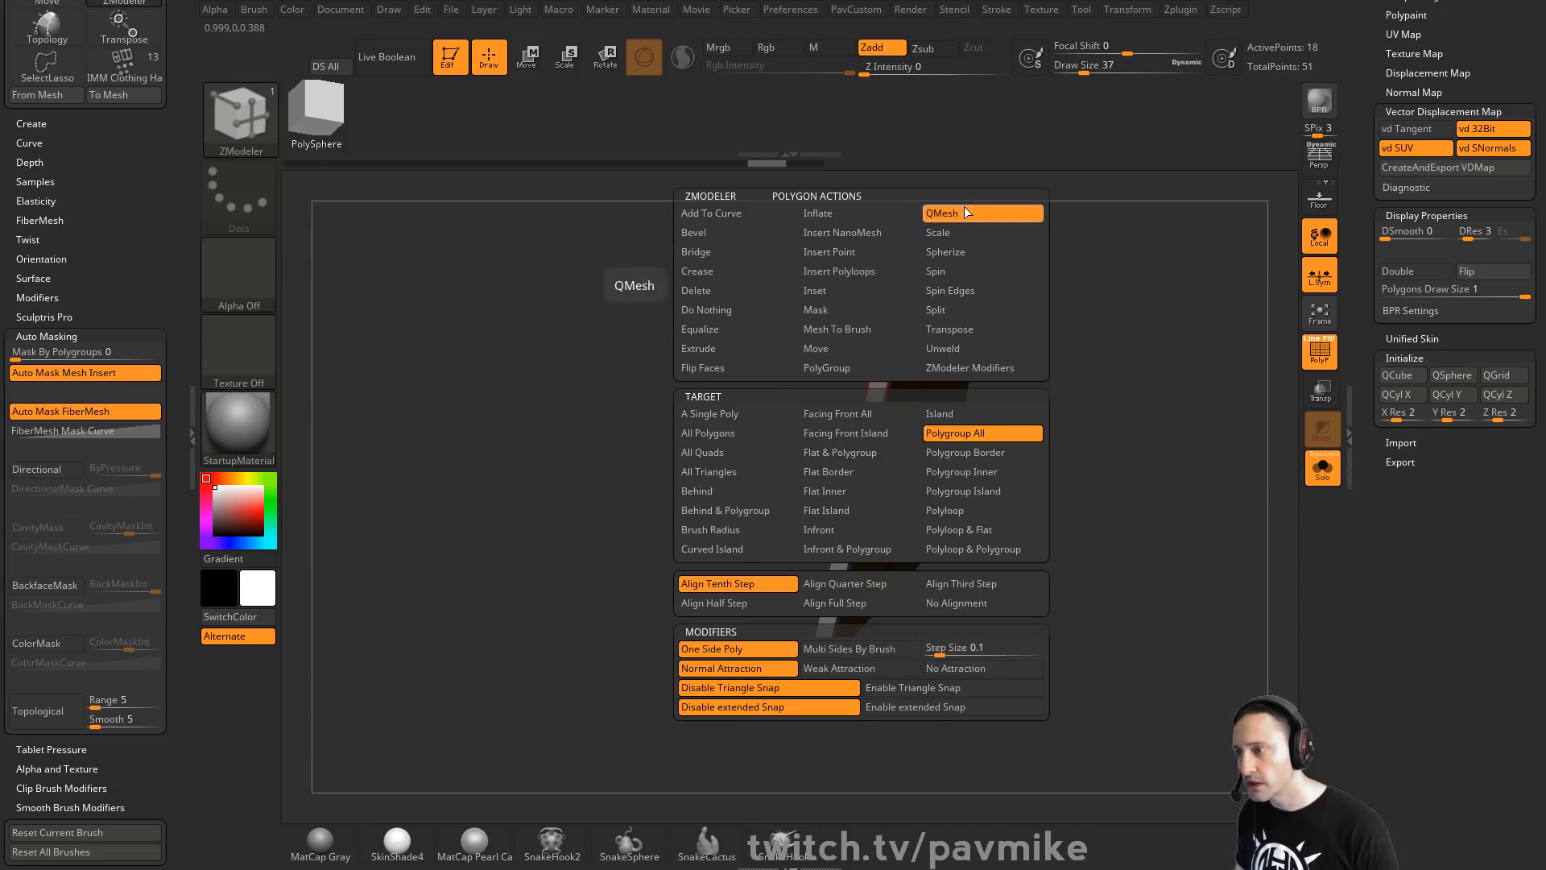
click(963, 434)
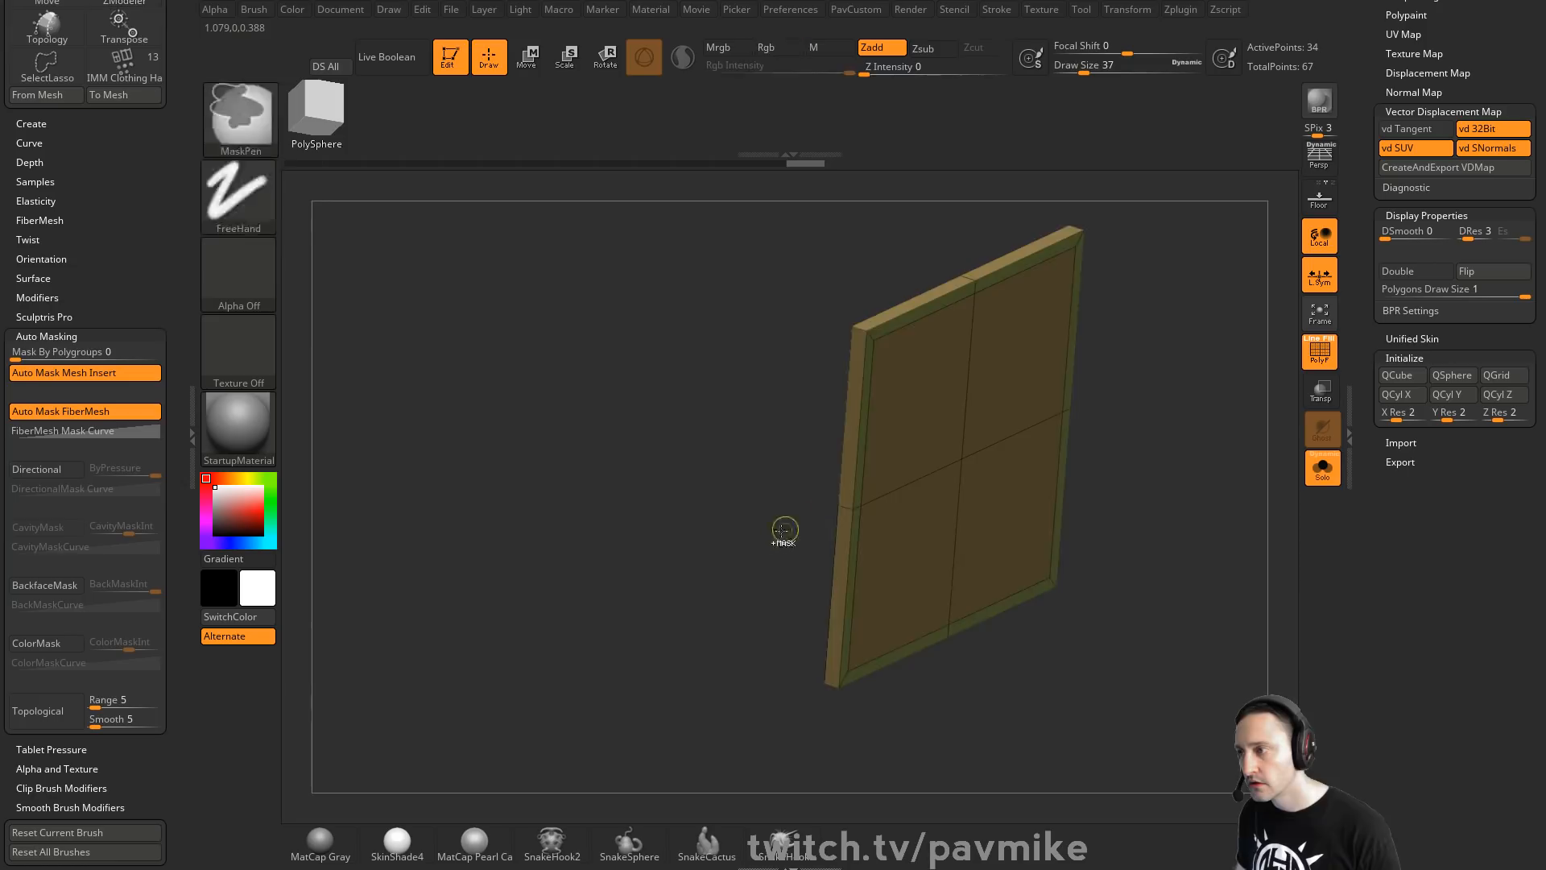
shift+drag(787, 529, 909, 477)
Extend the back panel's narrow side edges outward past the box's side walls and show all subtools again
drag(1011, 425, 777, 588)
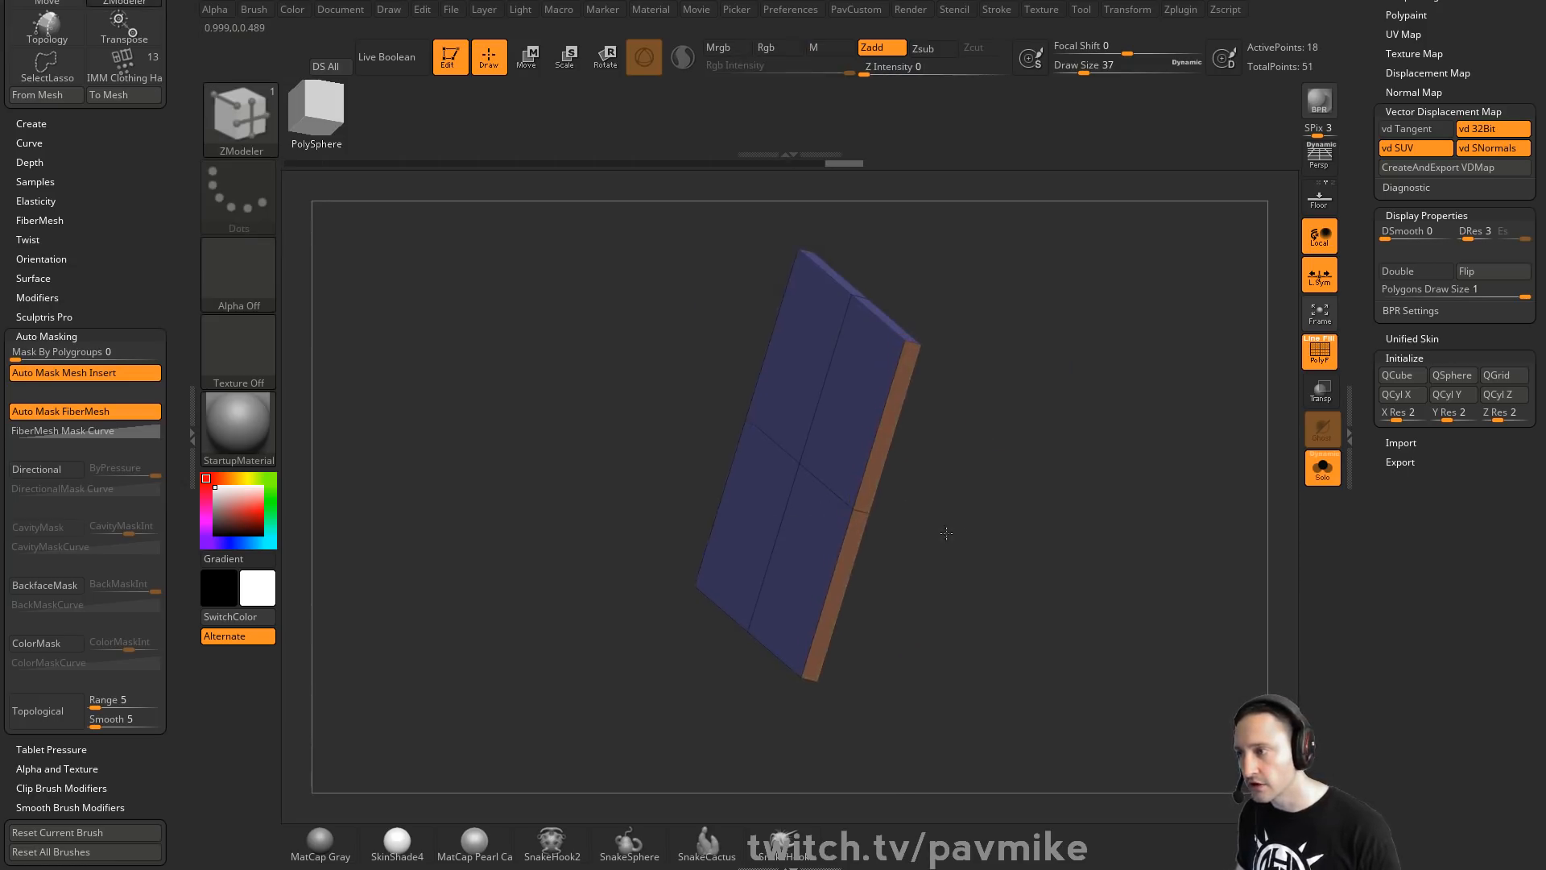
mouse_move(1025, 472)
shift+mouse_down()
mouse_move(1147, 491)
mouse_move(1236, 465)
mouse_move(1232, 492)
shift+mouse_up()
drag(907, 489, 920, 509)
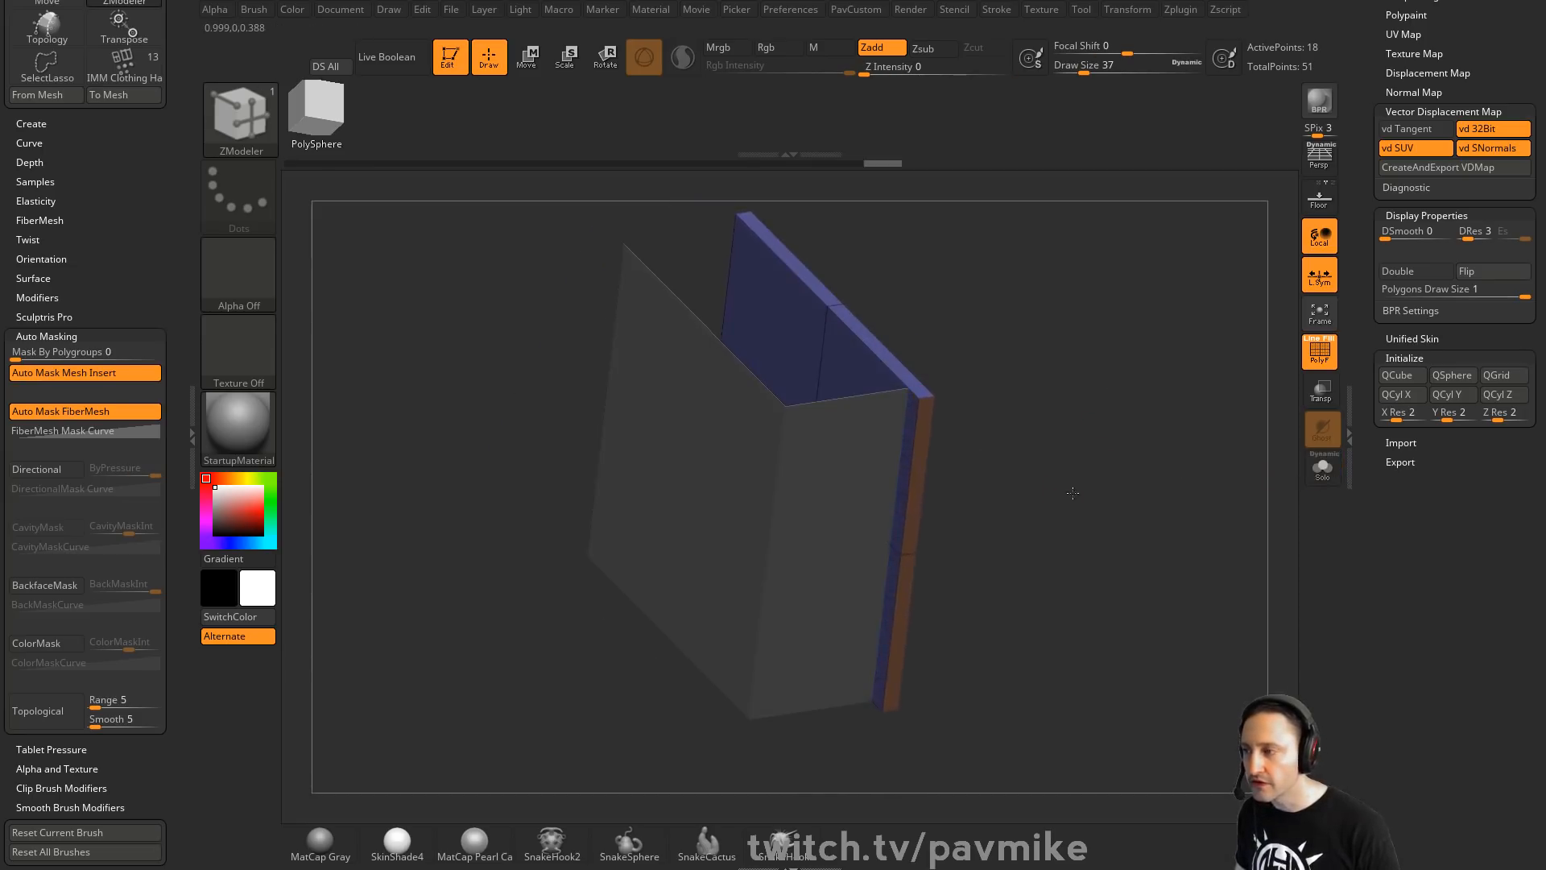
drag(1070, 490, 1096, 507)
Select the front and bottom panel subtool and thicken it with QMesh targeting All Polygons
alt+click(872, 487)
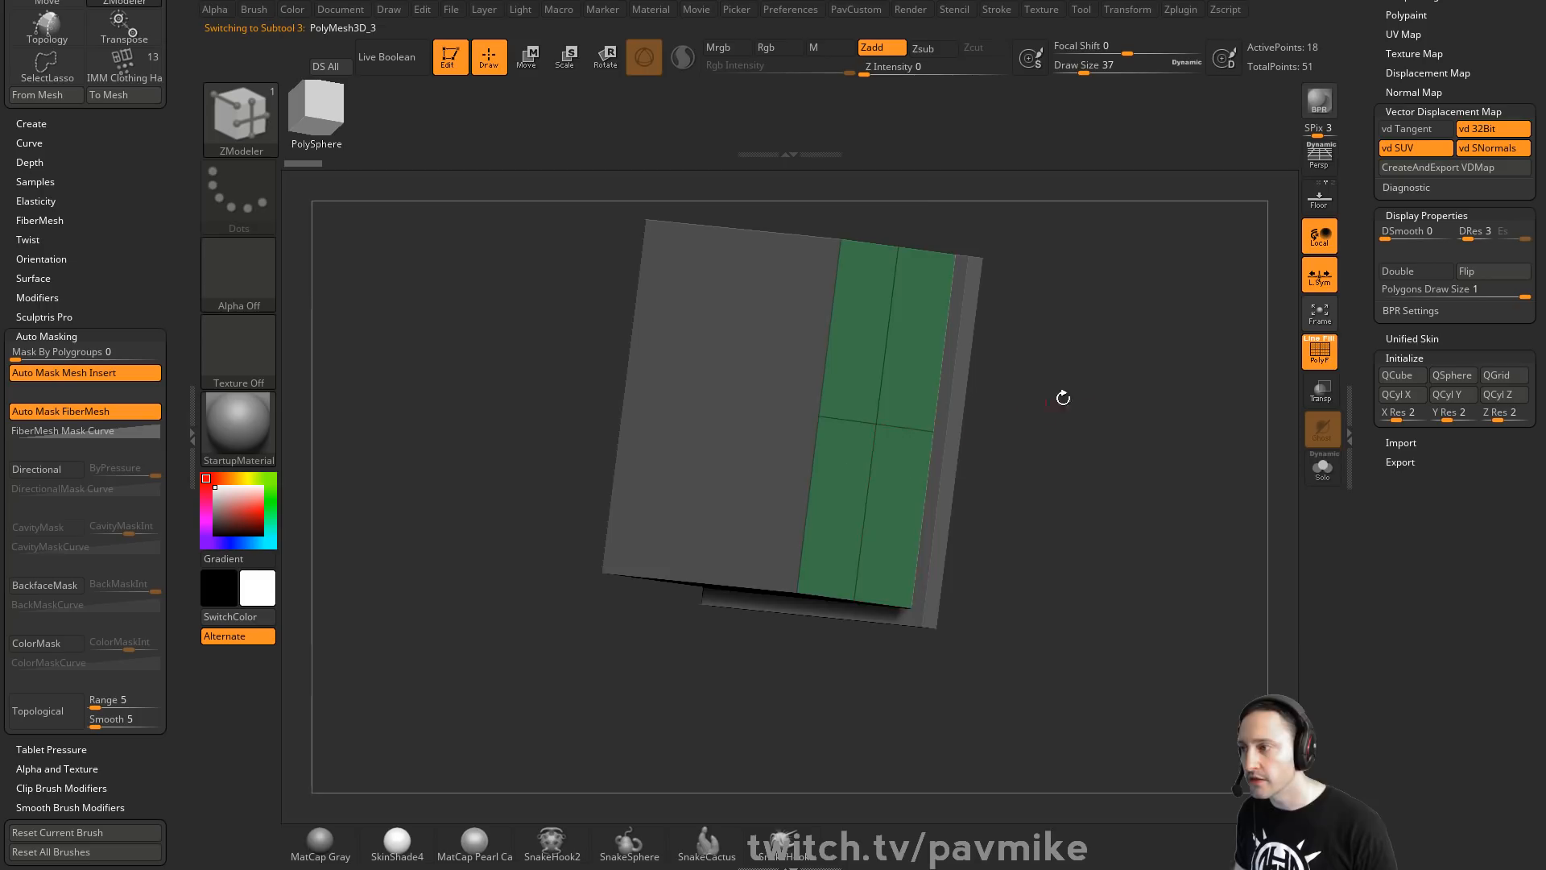
alt+click(748, 449)
drag(1192, 410, 845, 391)
drag(1126, 364, 877, 425)
right_drag(877, 425, 922, 426)
key(ctrl+z)
key(space)
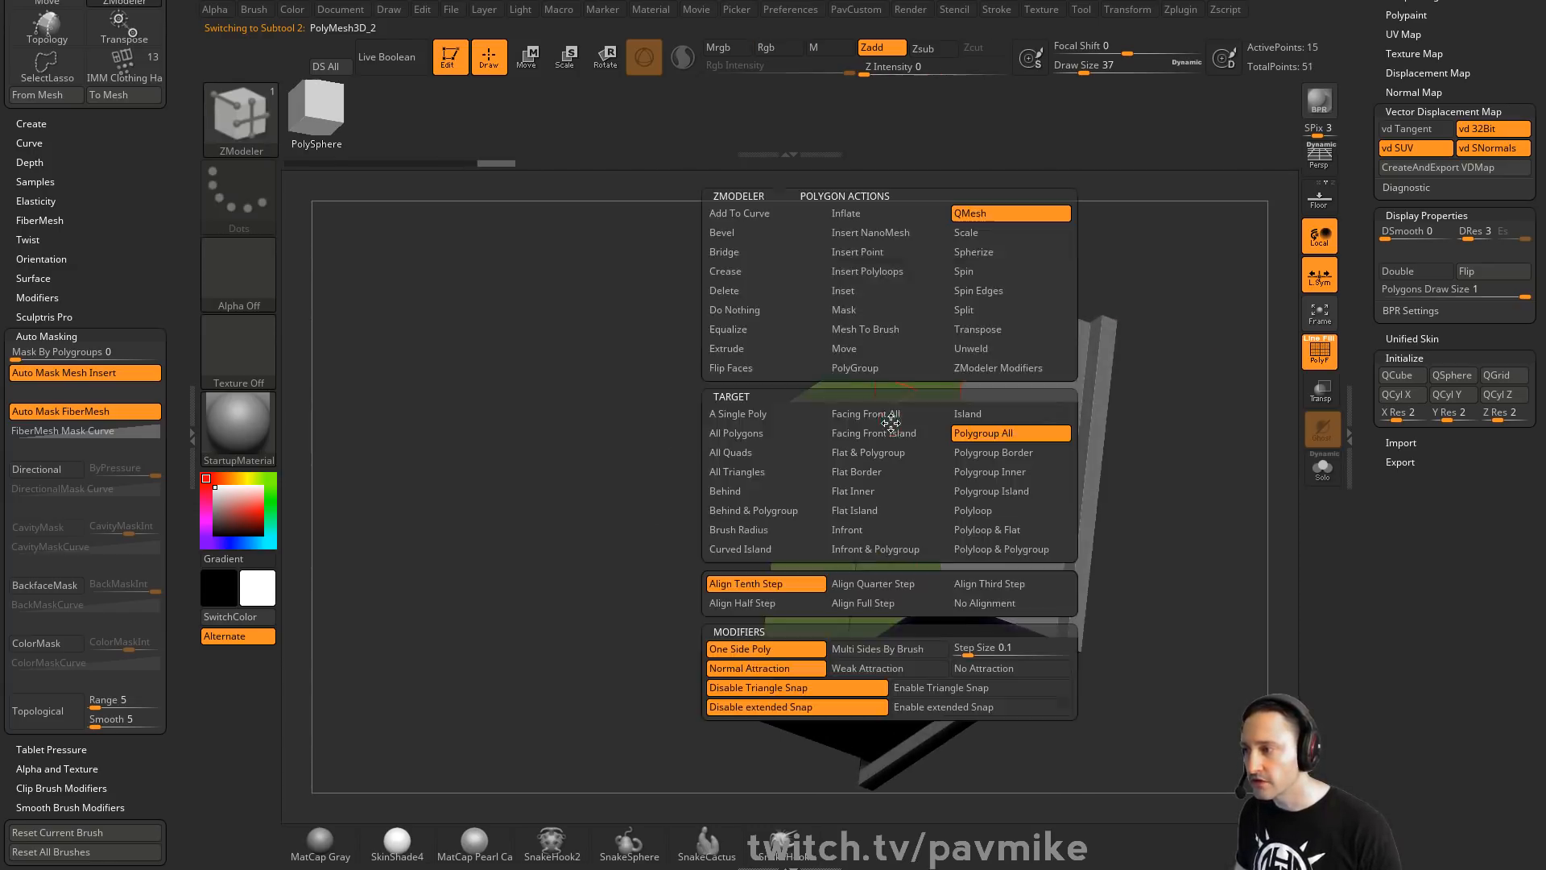
click(787, 432)
drag(886, 434, 903, 424)
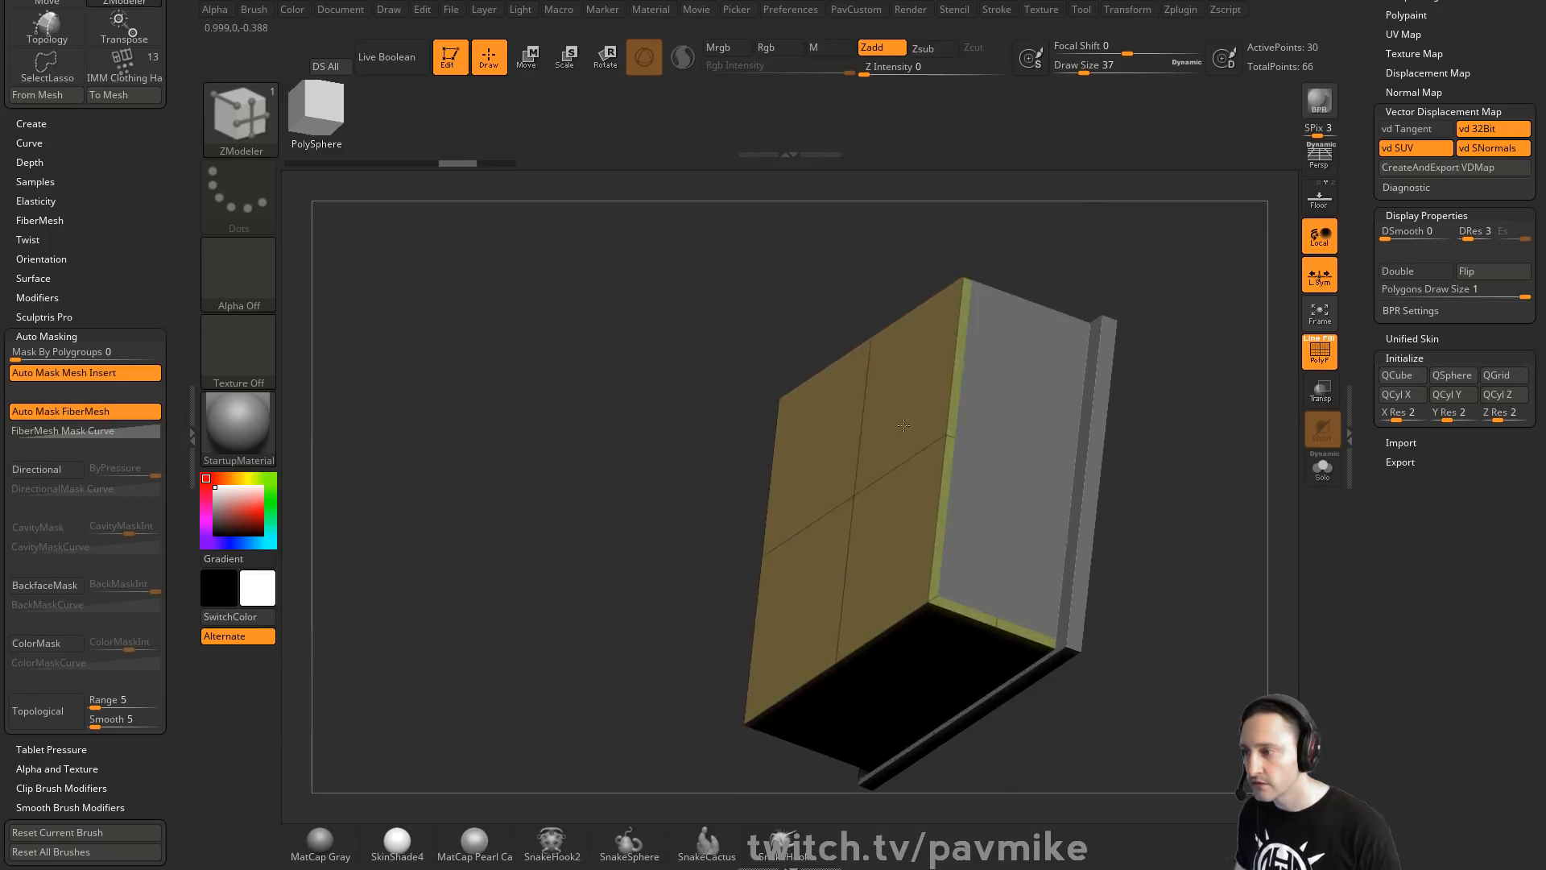
Select the two side walls and thicken both with QMesh
alt+click(1016, 427)
right_drag(1159, 363, 1213, 433)
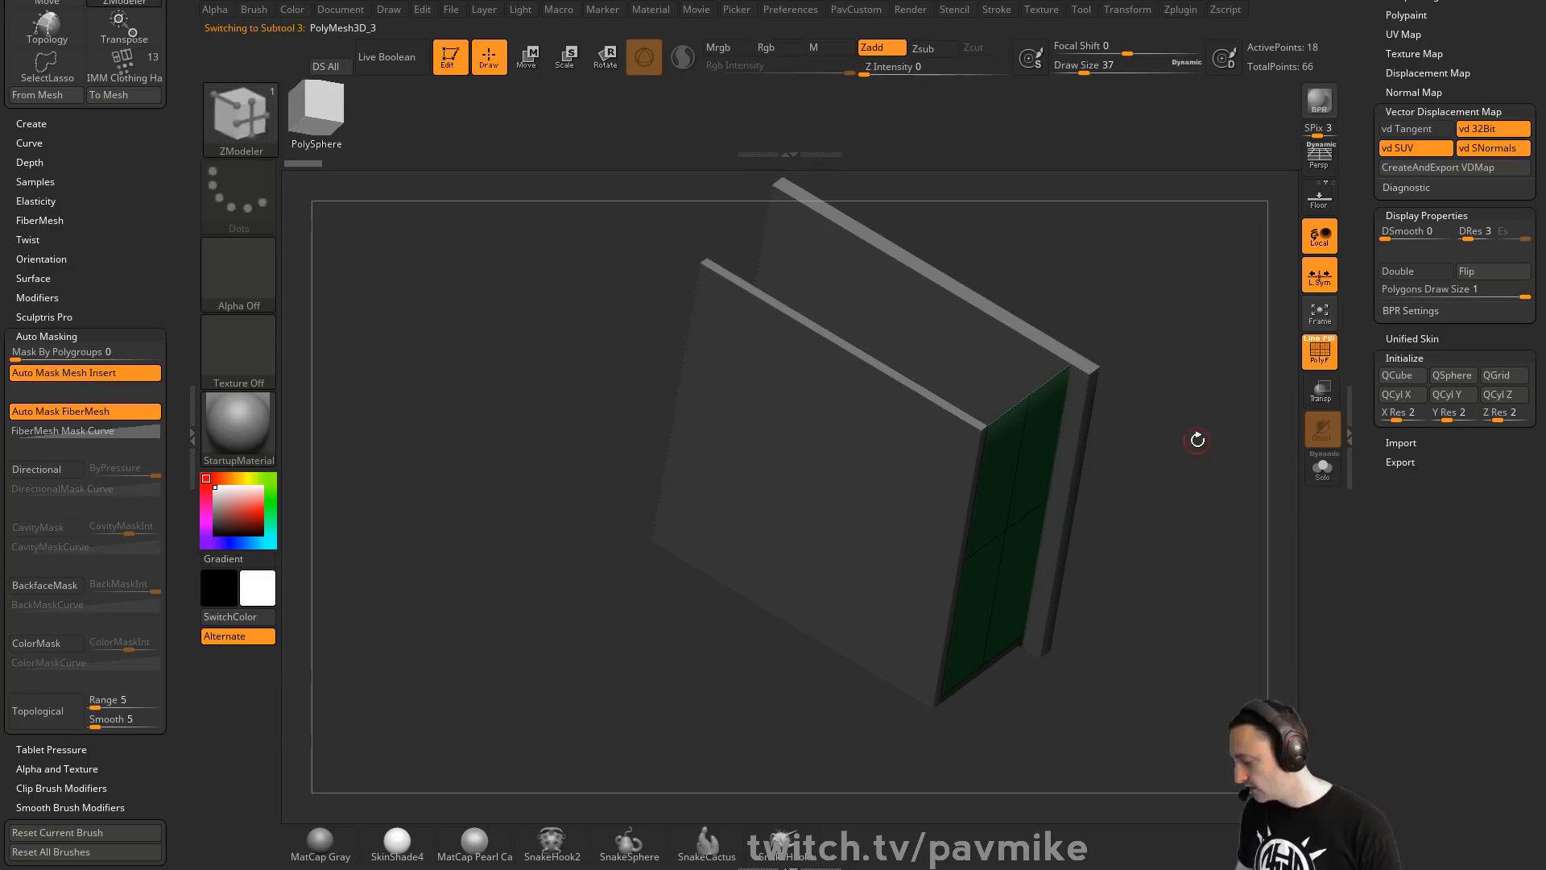
click(1041, 441)
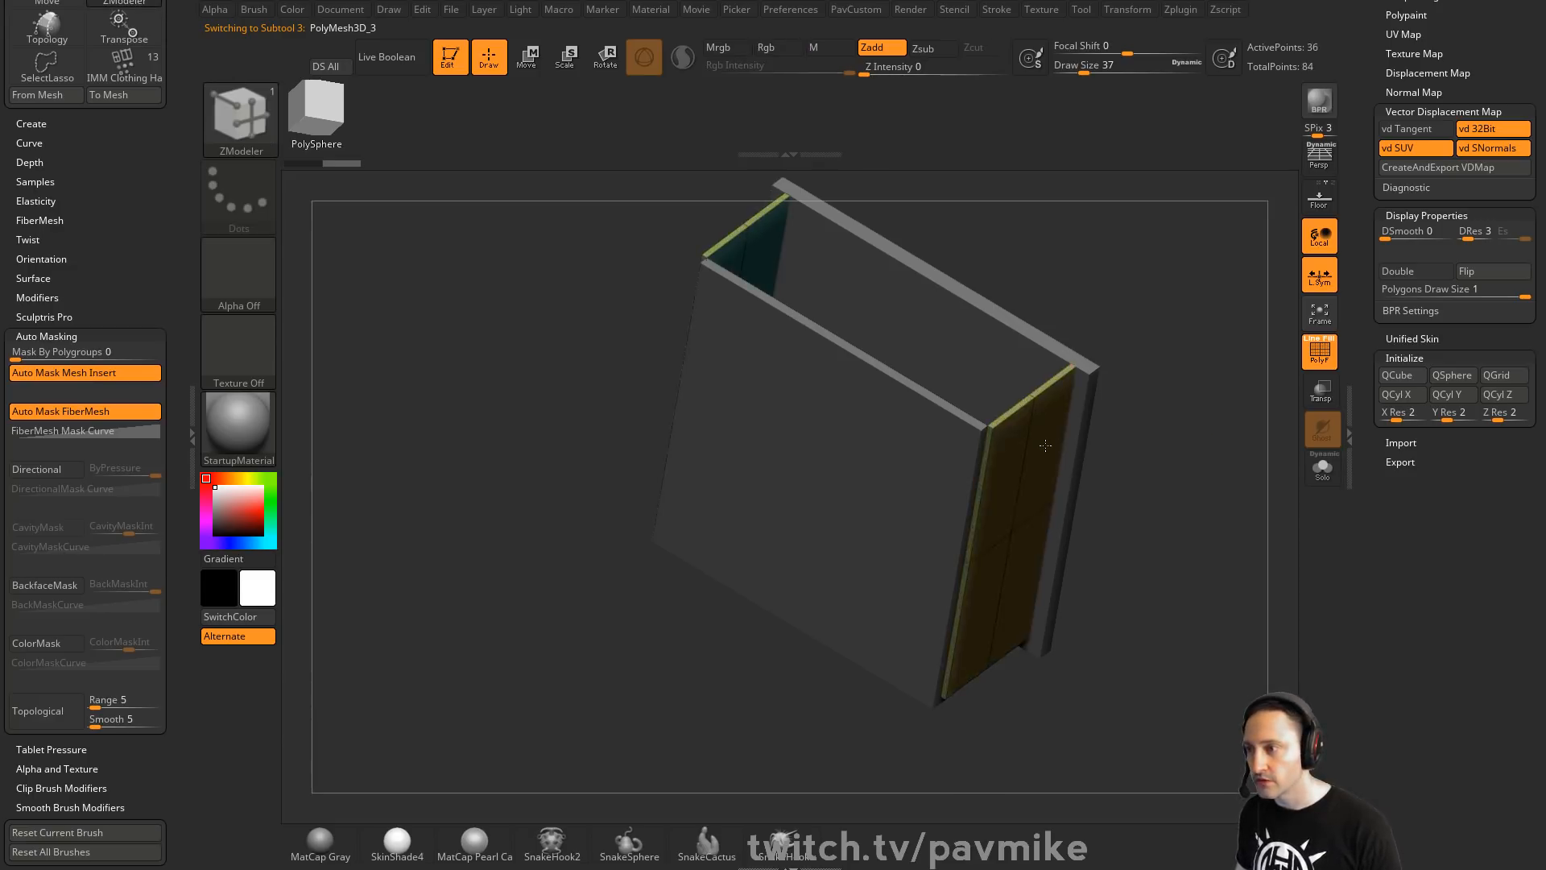
Move the two side walls symmetrically along the X axis to adjust their fit between the front and back panels
drag(1107, 436, 1083, 374)
key(w)
alt+click(1052, 424)
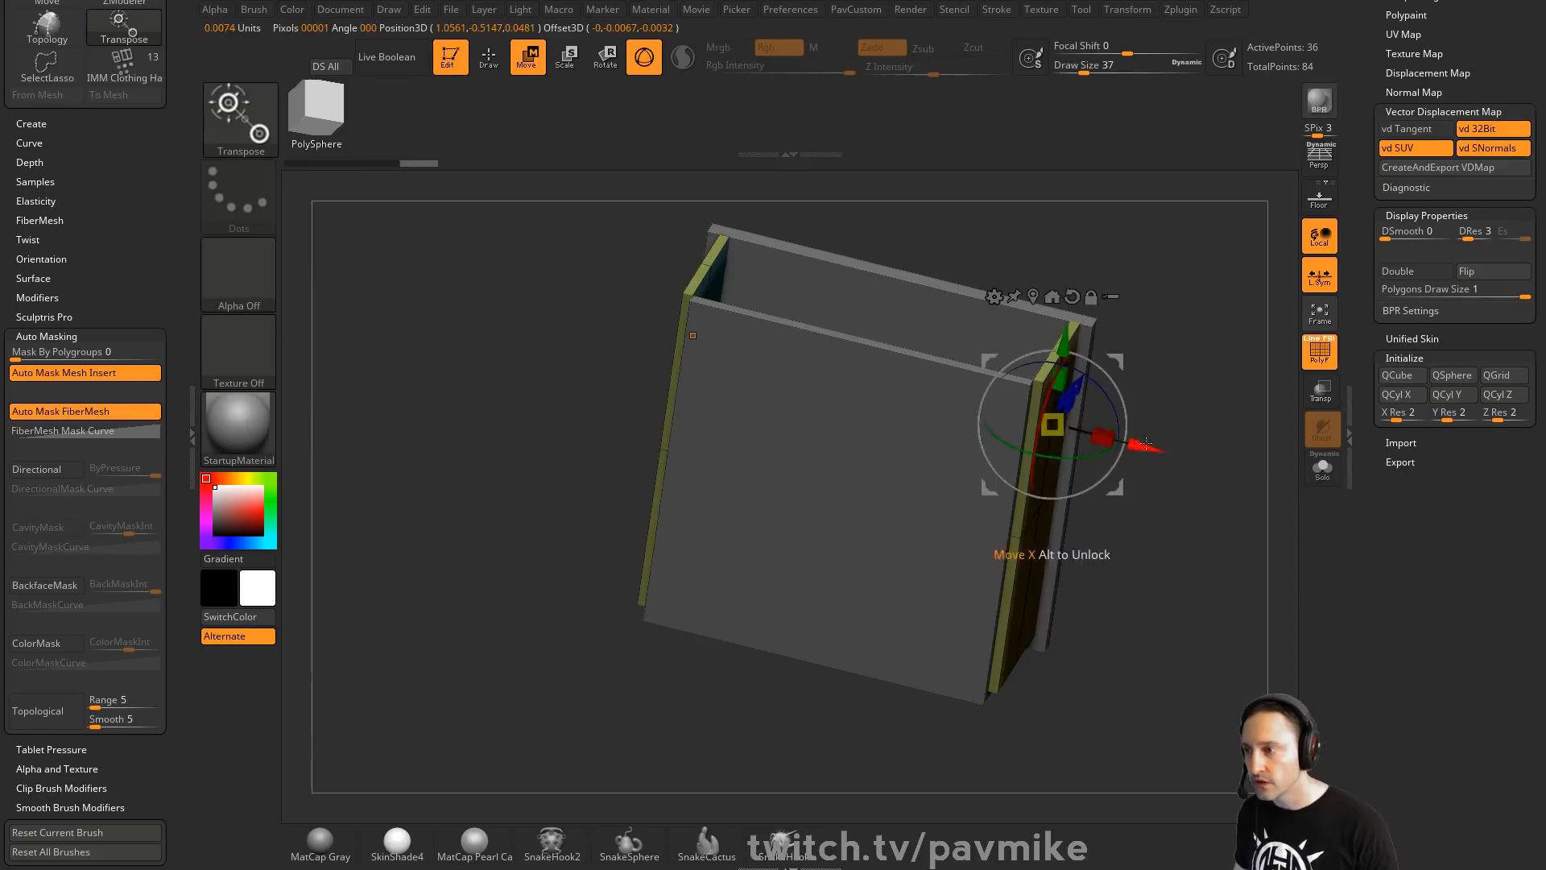
mouse_move(1134, 445)
mouse_down()
mouse_move(1143, 427)
mouse_move(1214, 418)
mouse_move(1132, 368)
mouse_move(1287, 414)
mouse_move(1262, 457)
mouse_up()
key(q)
Select the front and bottom panel subtool and duplicate it
alt+click(955, 447)
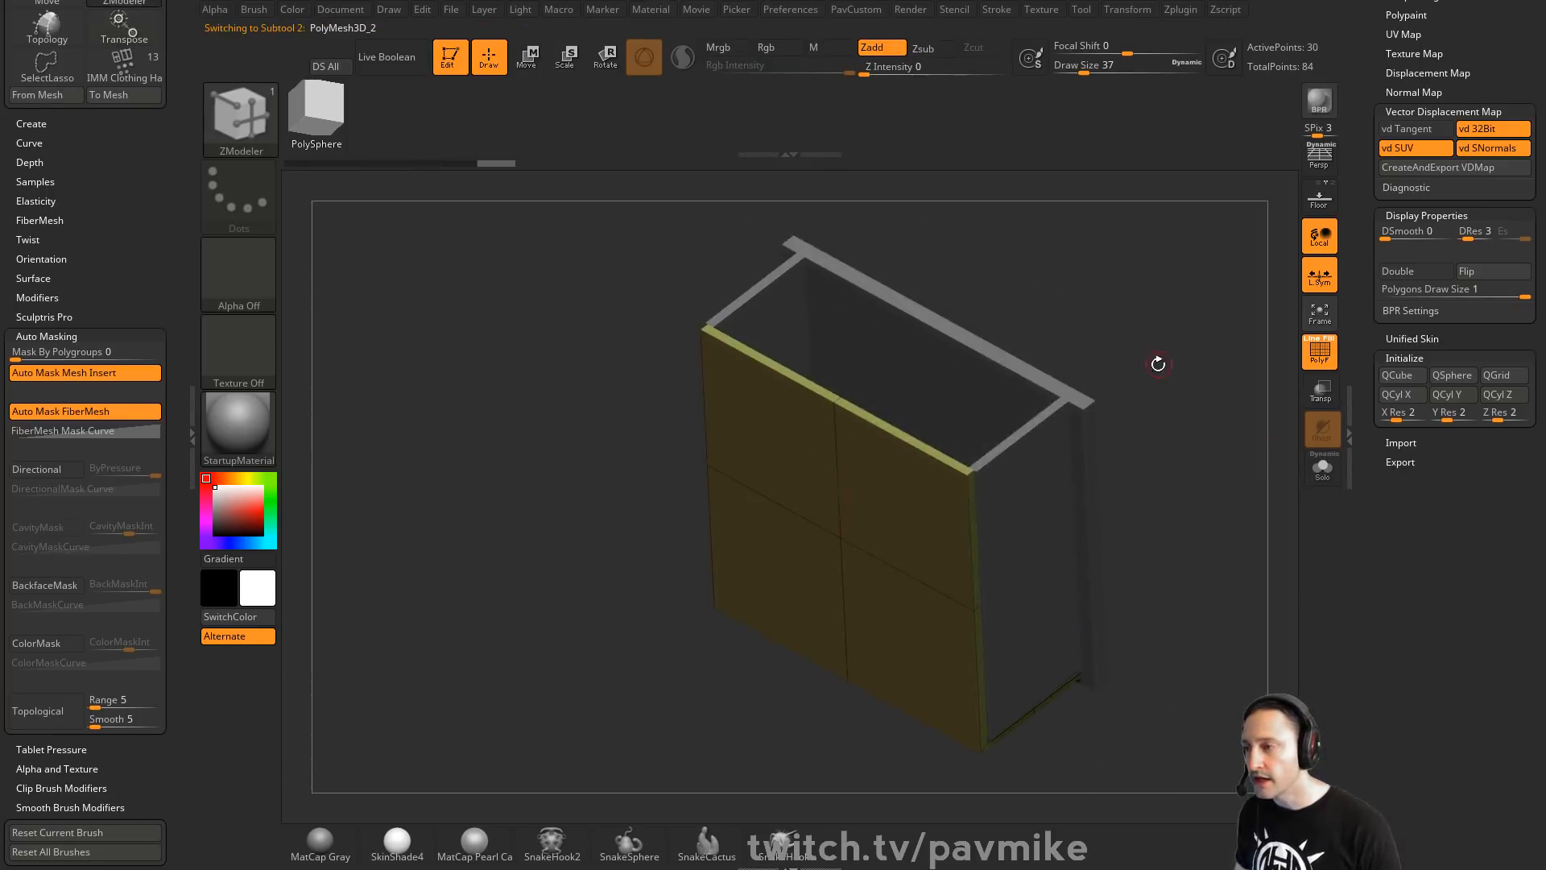
drag(1172, 393, 1224, 337)
drag(1242, 391, 911, 392)
drag(1364, 300, 1342, 837)
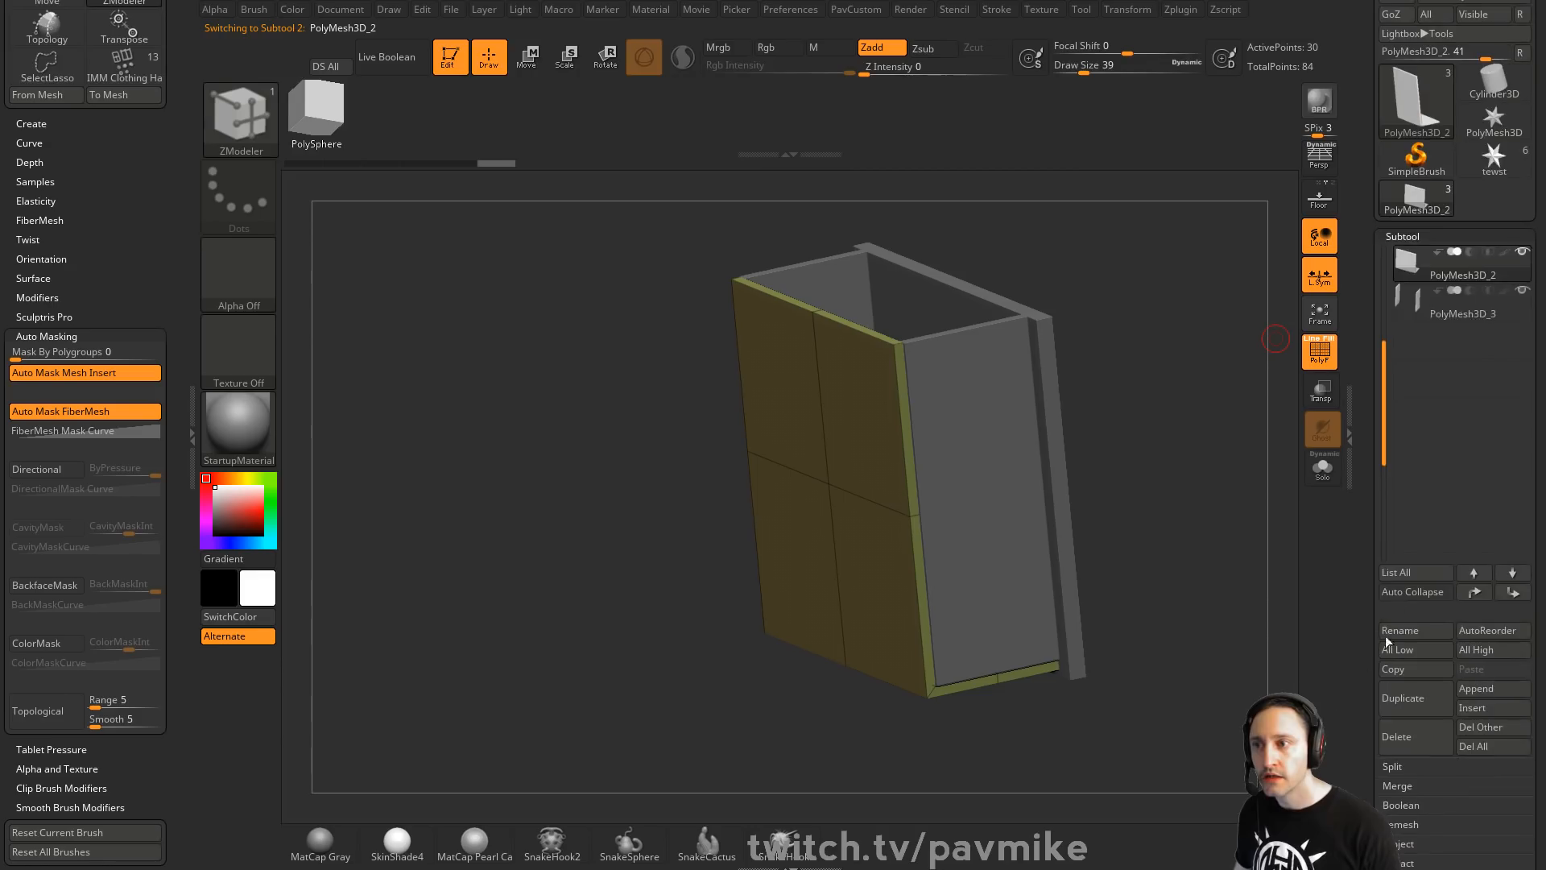
click(1402, 697)
drag(1159, 412, 1237, 362)
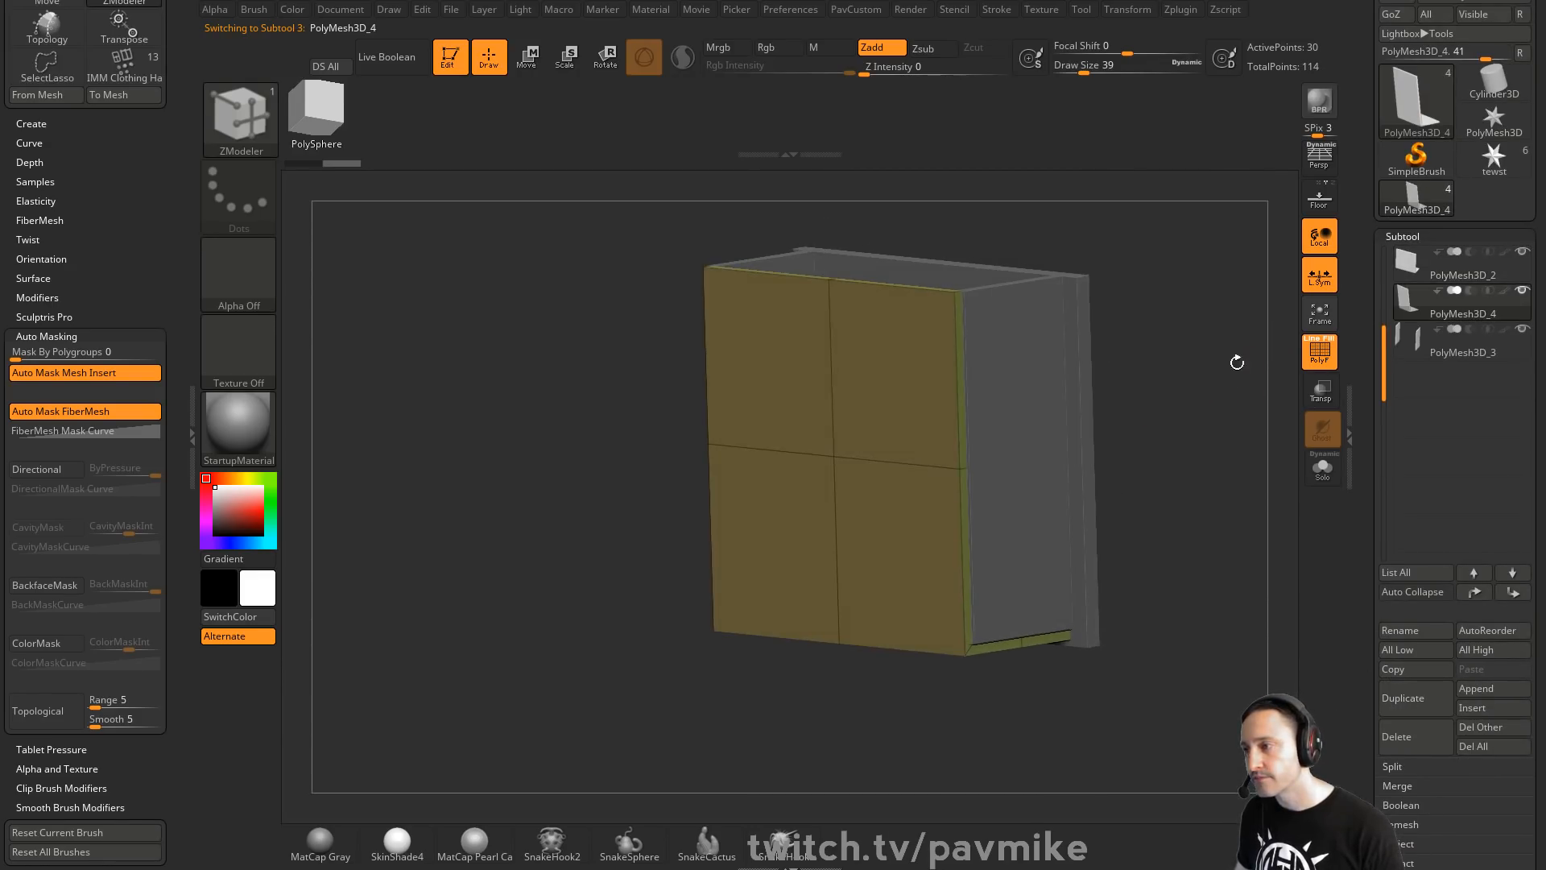
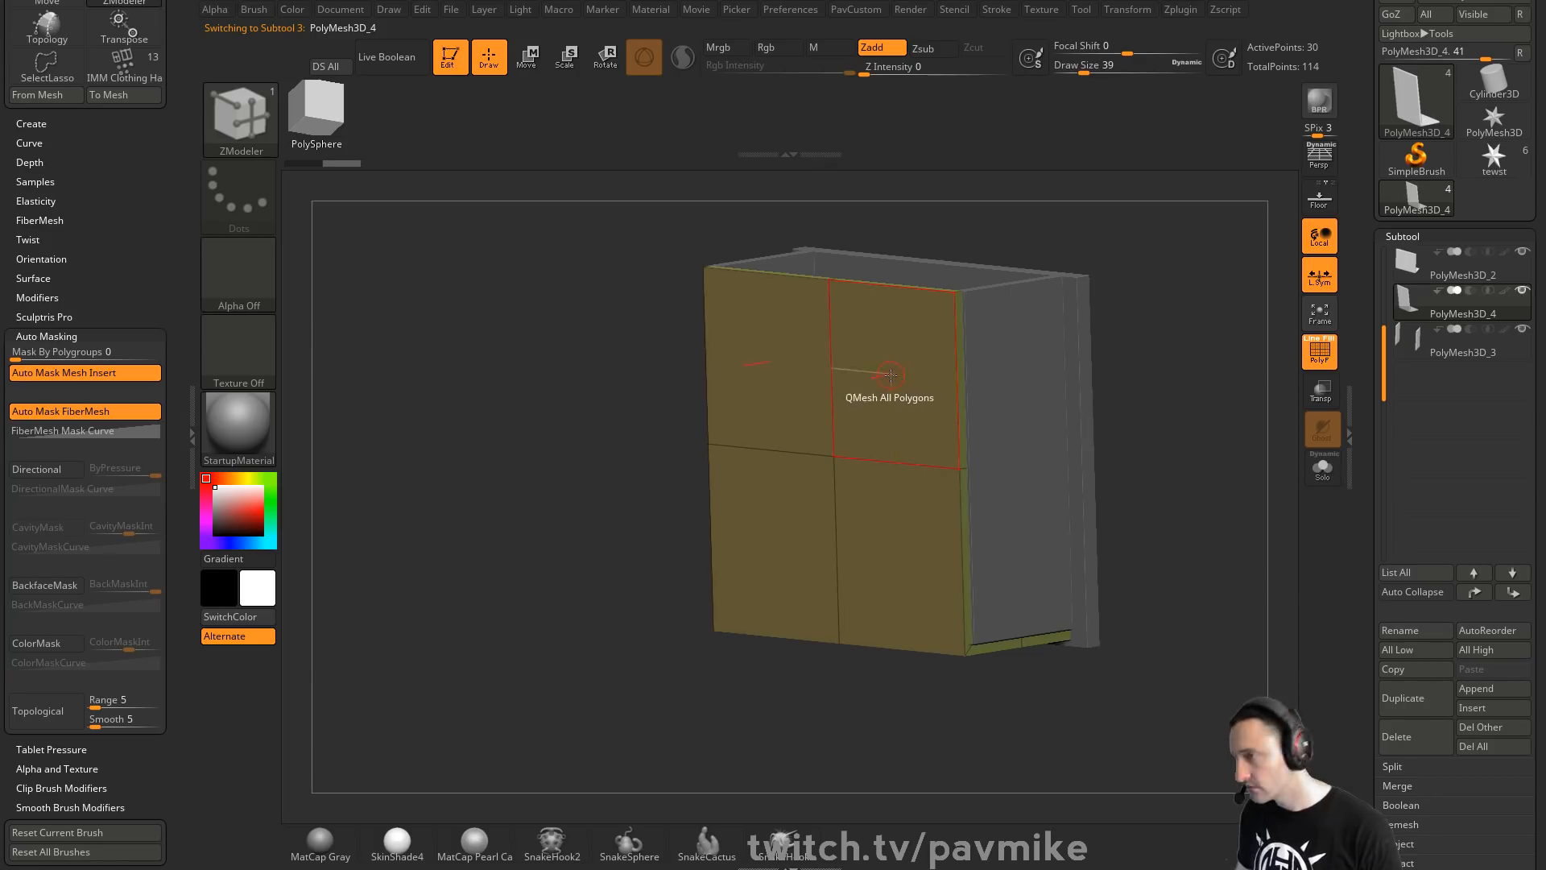
Isolate the duplicated front and bottom panel subtool, keep only its front-face polygroup visible, and delete the hidden geometry
click(1323, 469)
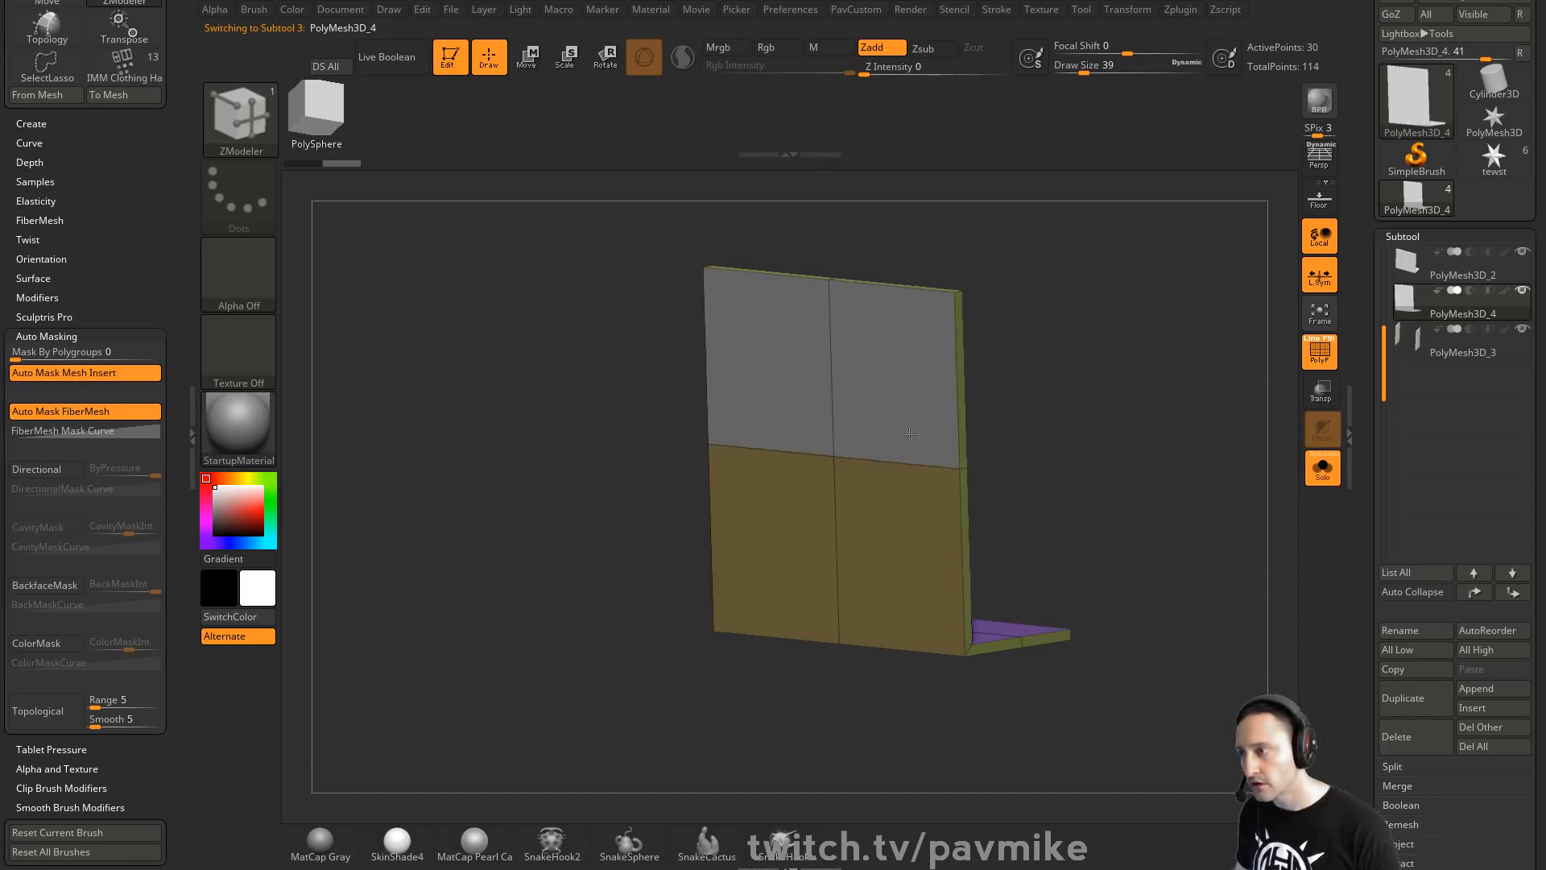
drag(1126, 451, 1080, 428)
ctrl+shift+click(829, 472)
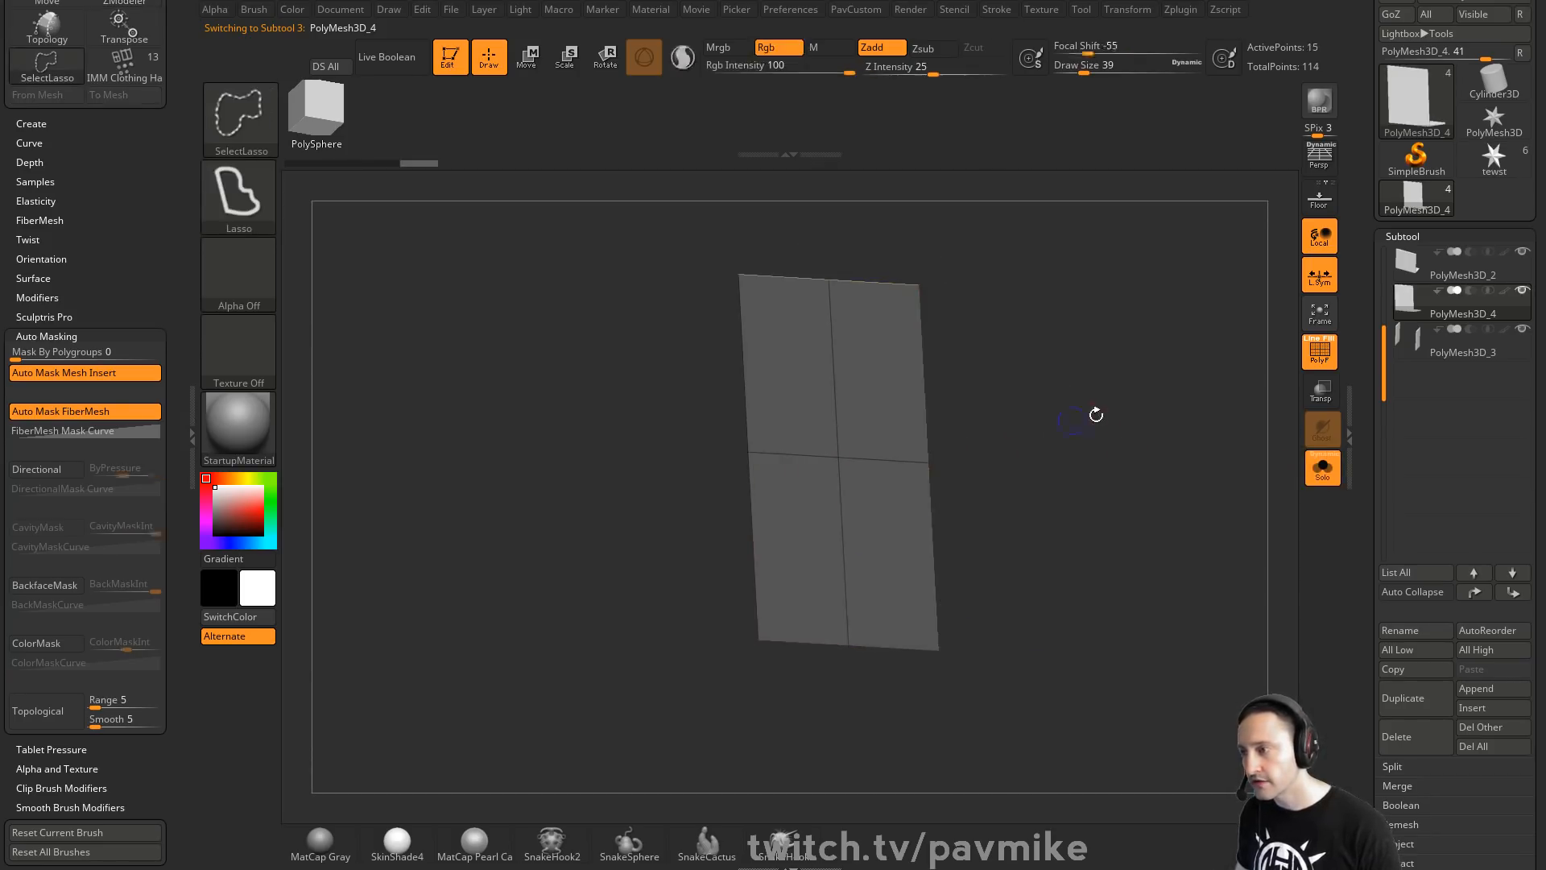
key(2)
click(1071, 234)
Turn on double-sided display and view the remaining faces of the duplicated panel edge-on
drag(1079, 362, 1075, 427)
drag(894, 509, 846, 543)
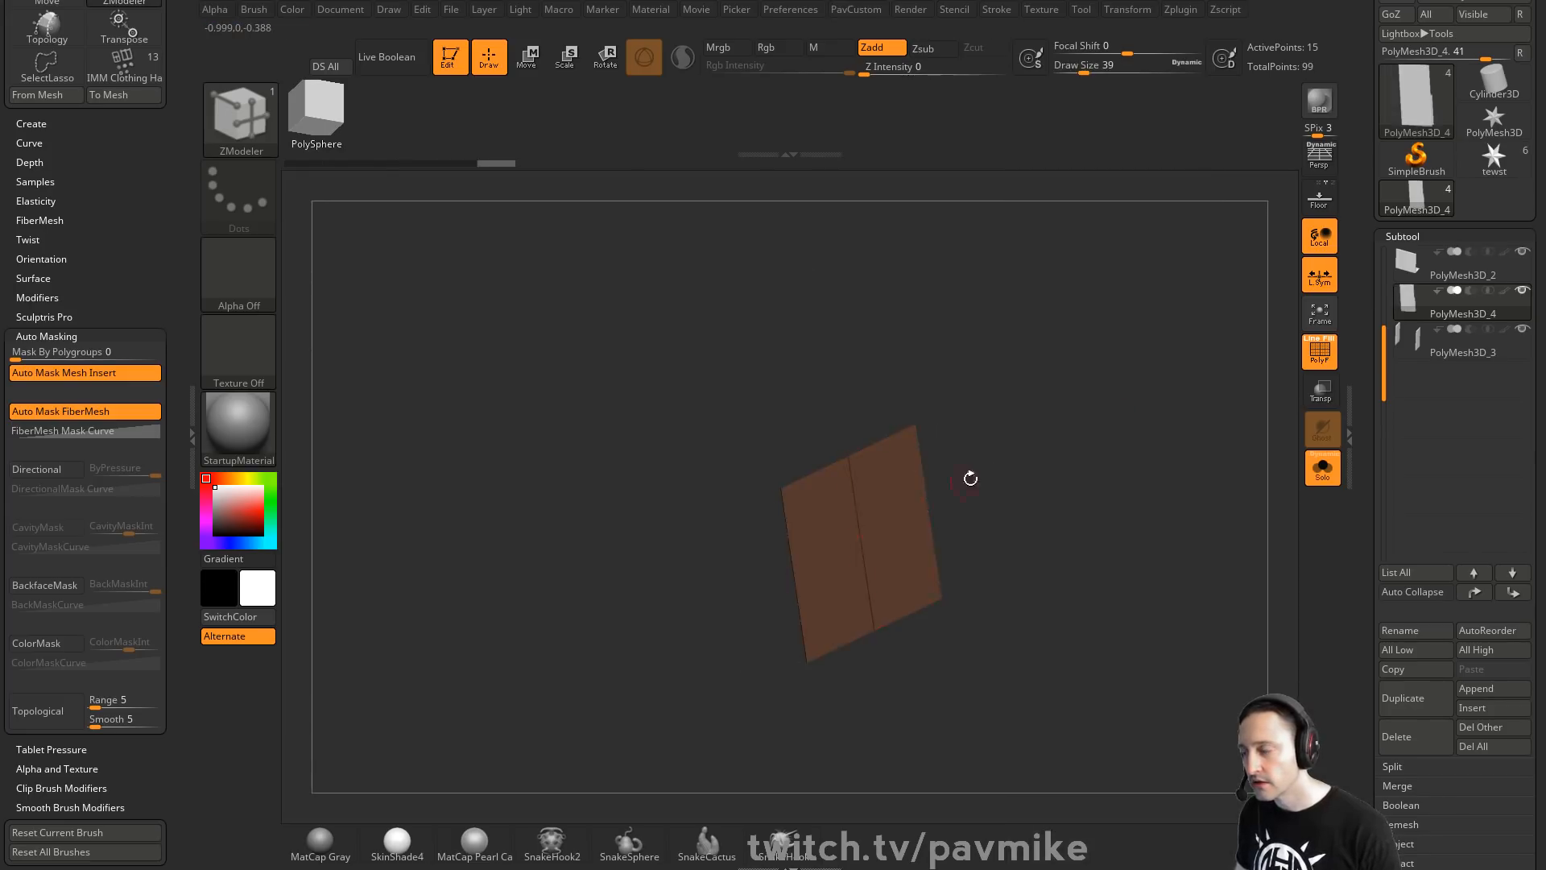
drag(970, 478, 1139, 438)
key(2)
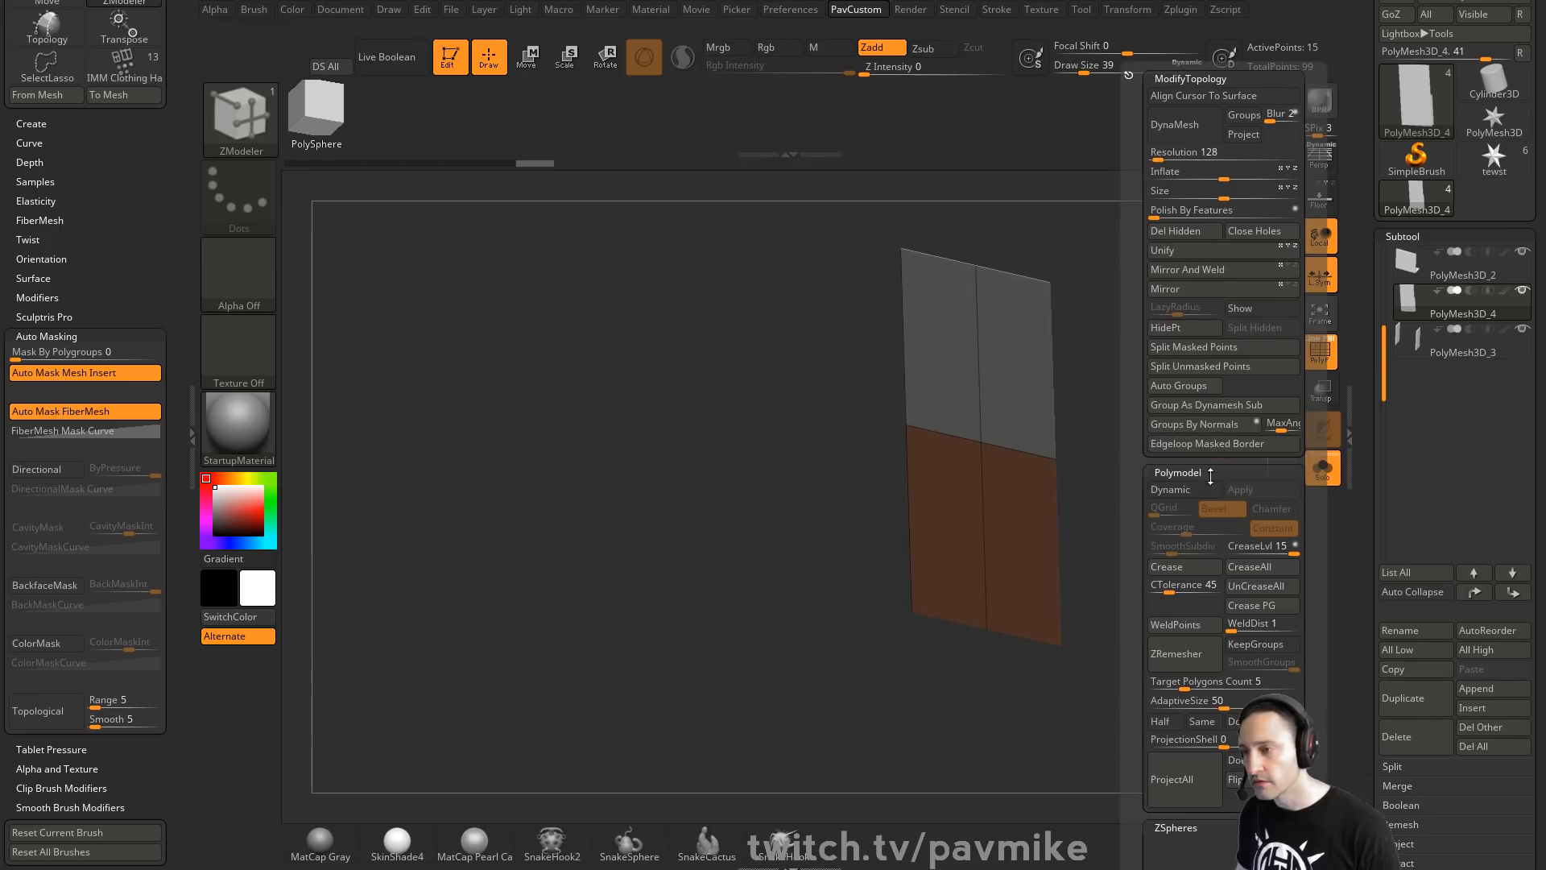
drag(942, 639, 1114, 491)
key(d)
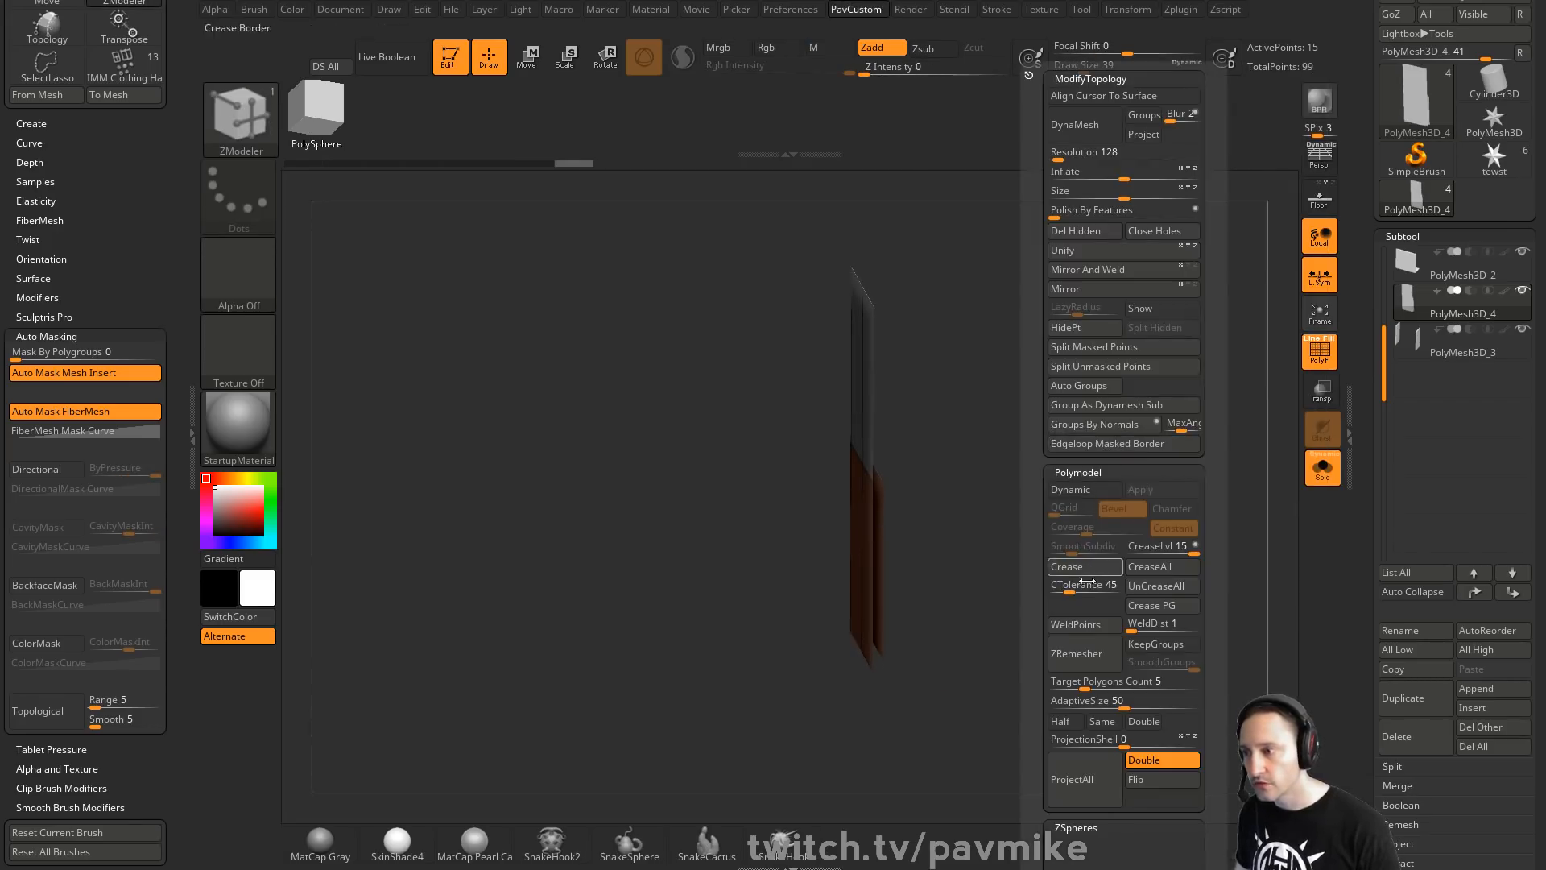
click(1101, 394)
Delete the leftover lower faces behind the front sheet, turn off double-sided display, and show all the pouch subtools again
ctrl+shift+click(852, 475)
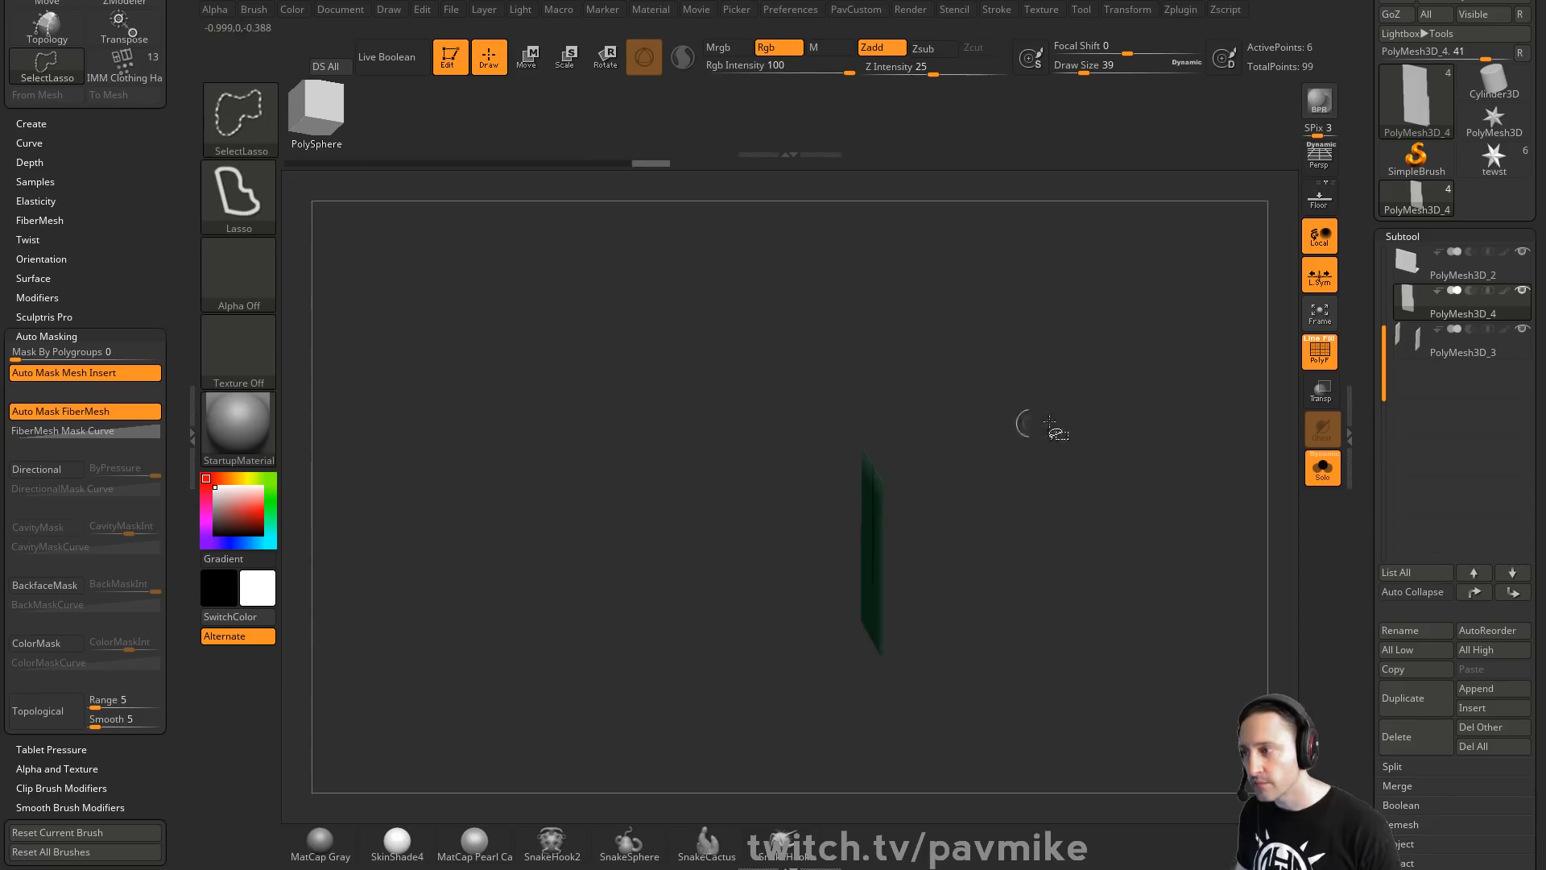
key(d)
ctrl+shift+click(1142, 452)
key(d)
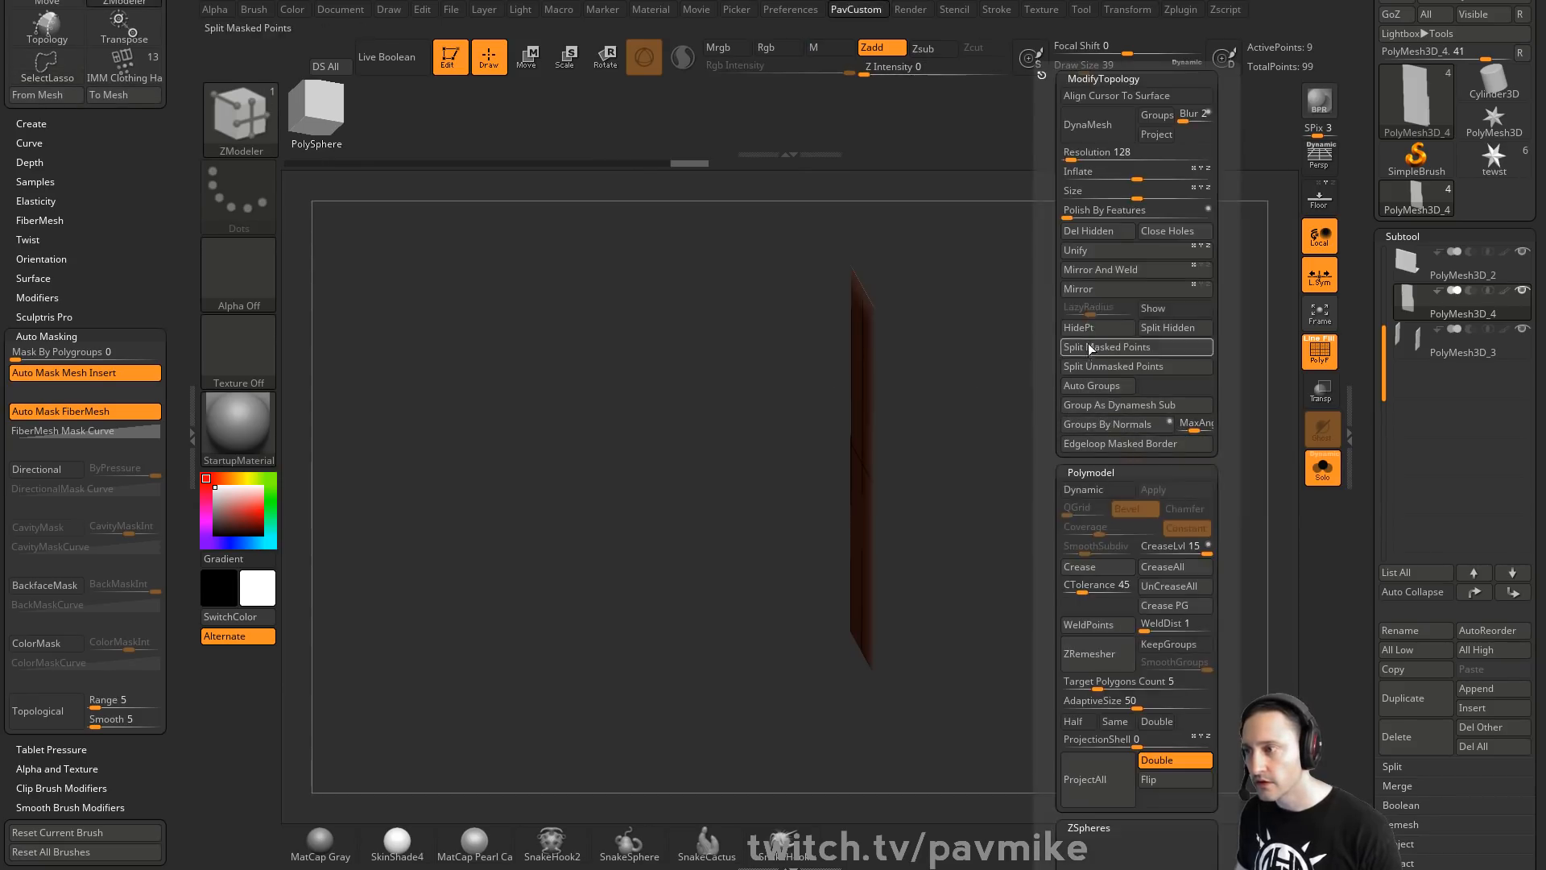
click(1101, 234)
key(d)
click(1195, 762)
click(1322, 463)
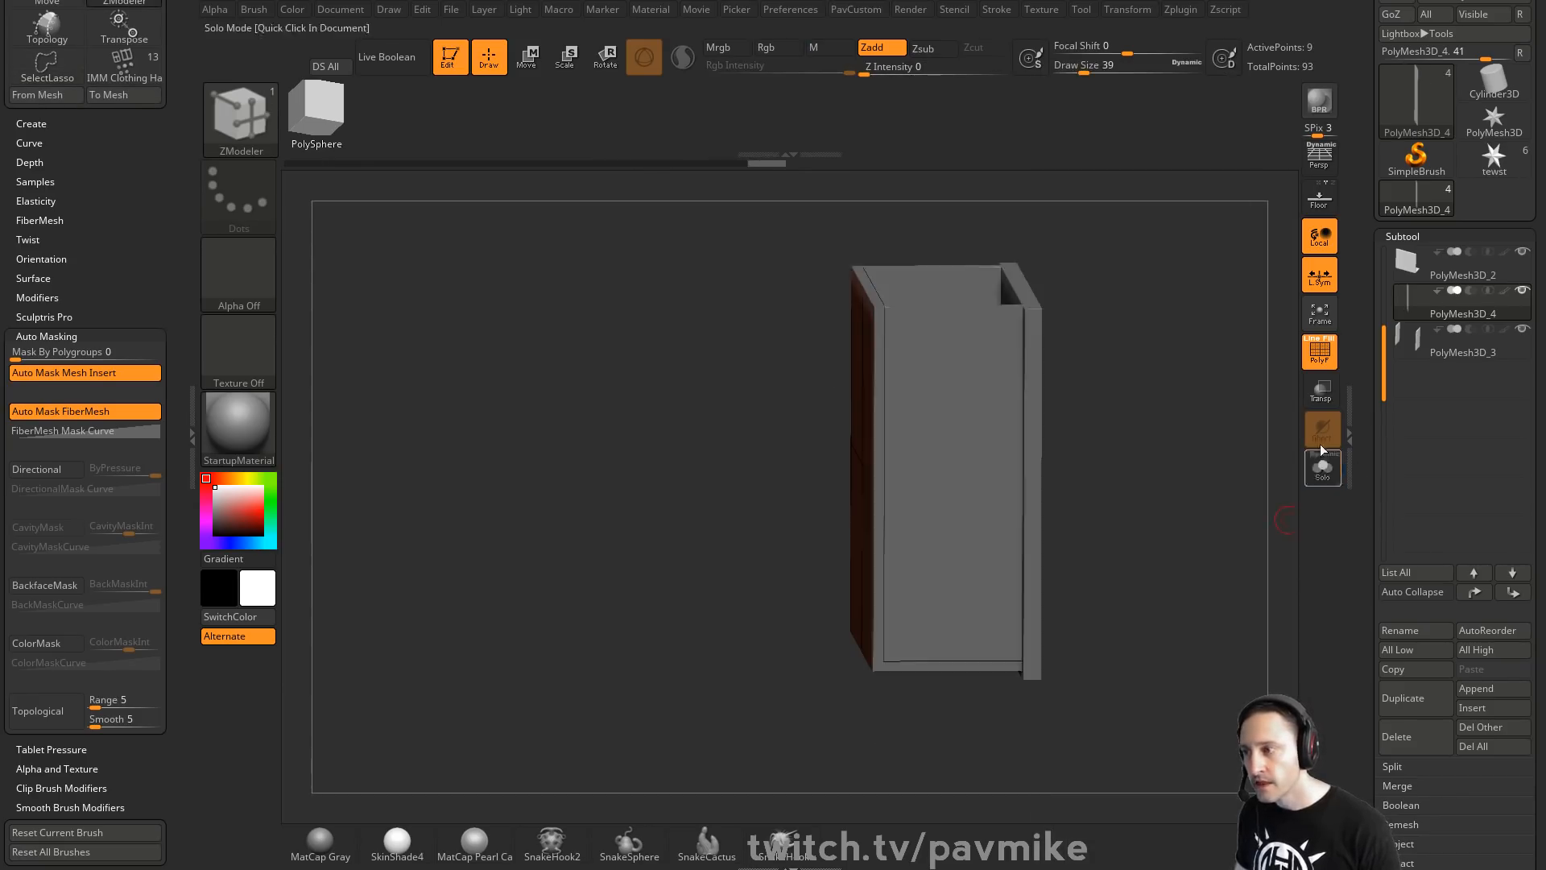
Shrink the single sheet so it is slightly narrower than the pouch and covers only the upper part of its front
drag(1268, 414, 1225, 390)
key(w)
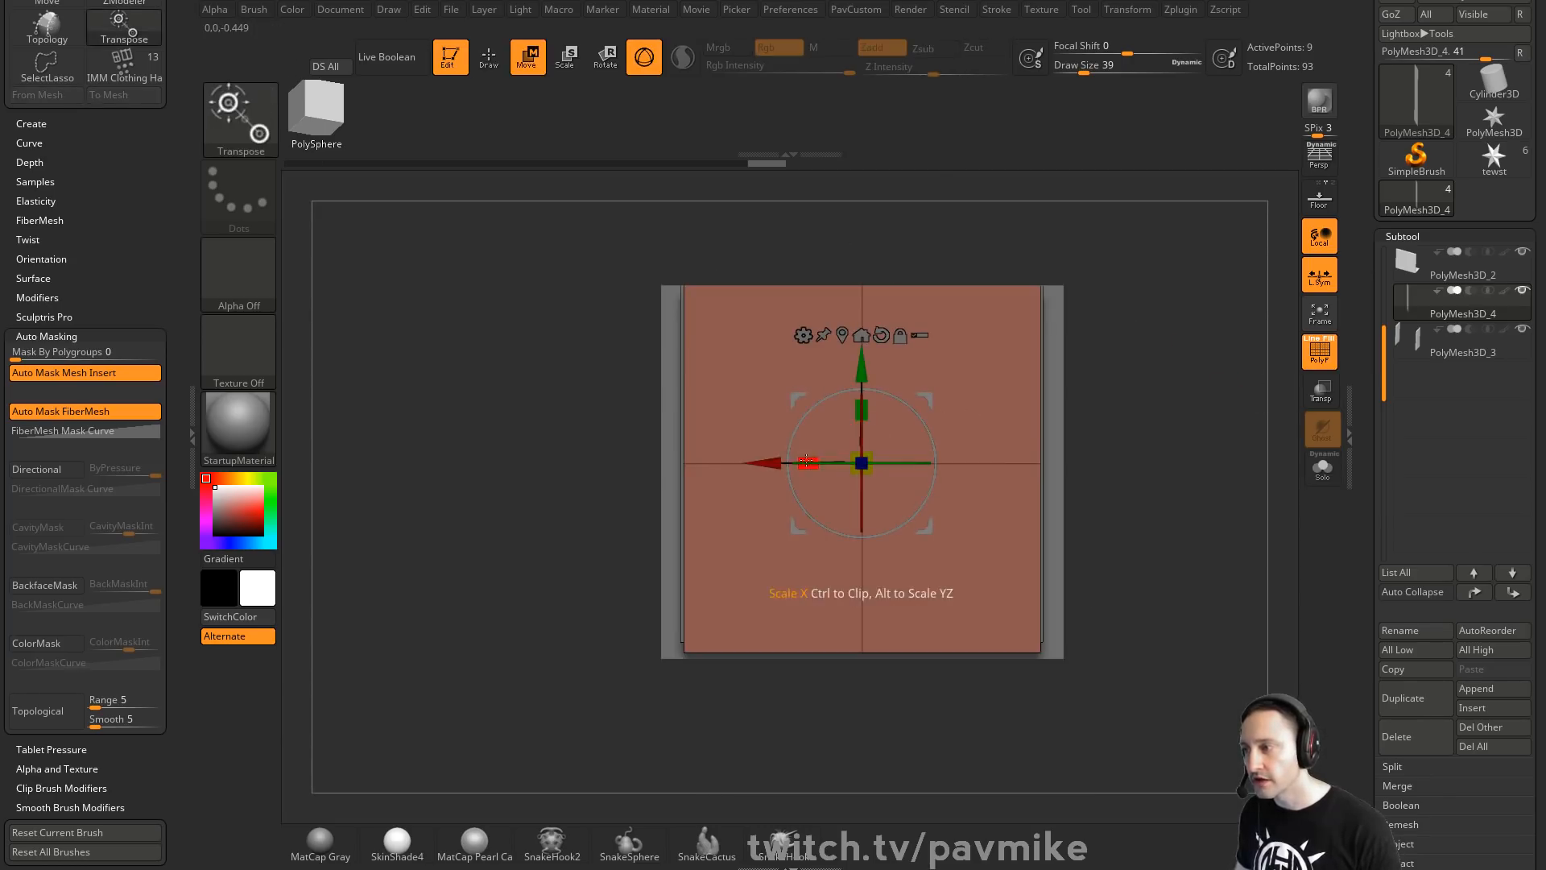
mouse_move(833, 455)
mouse_down()
mouse_move(931, 387)
mouse_move(862, 391)
mouse_move(862, 315)
mouse_up()
key(ctrl+z)
key(q)
Thicken the front sheet outward with QMesh on All Polygons
drag(1178, 354, 1093, 387)
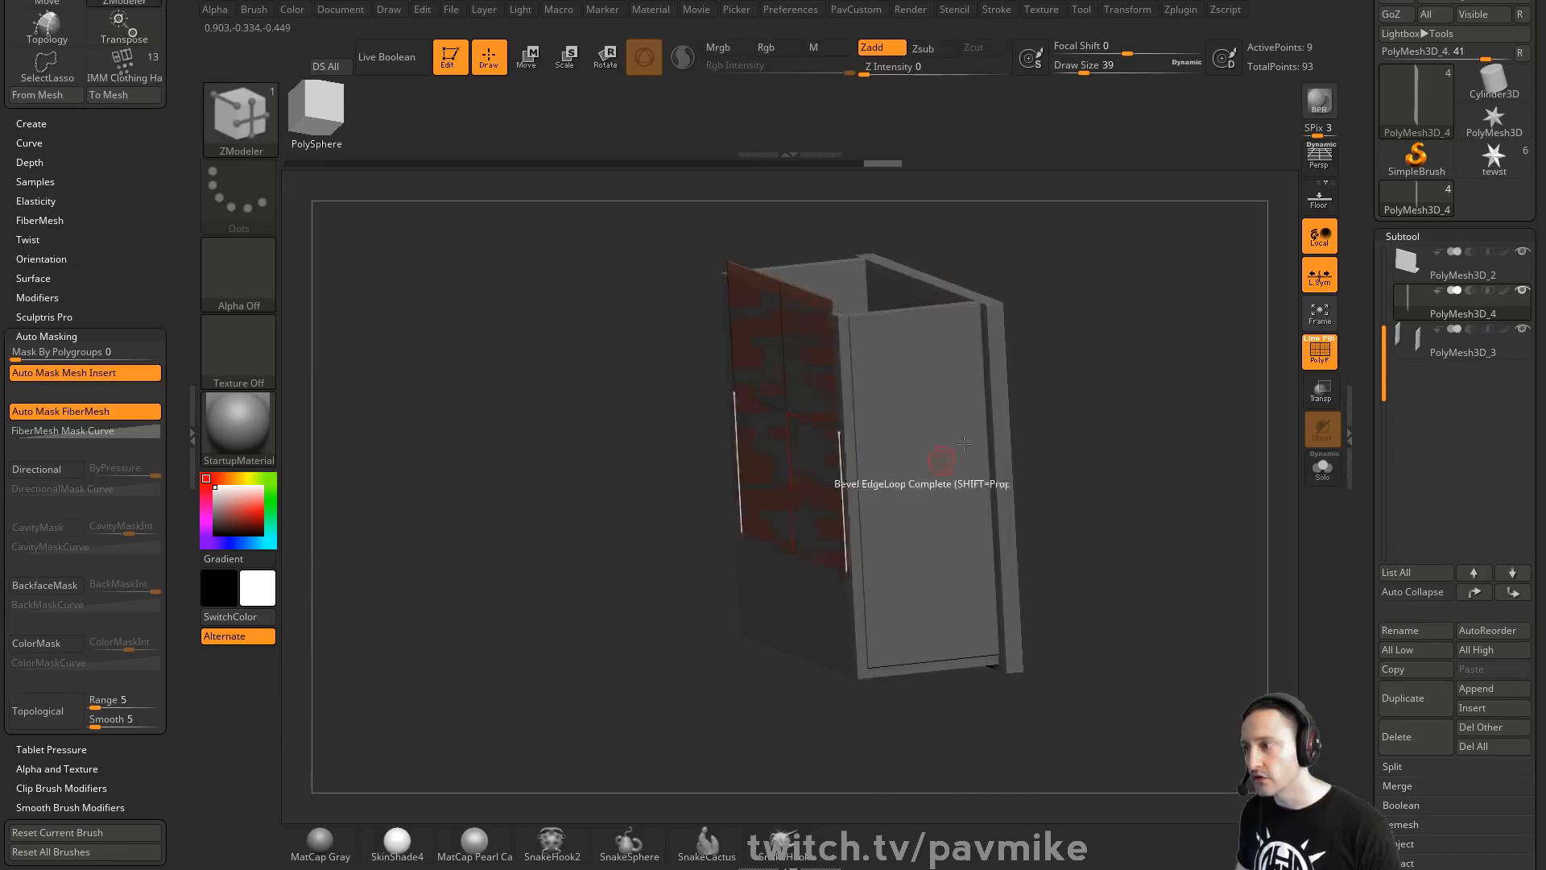
alt+drag(1083, 290, 1091, 384)
drag(1091, 385, 1191, 378)
drag(844, 448, 826, 455)
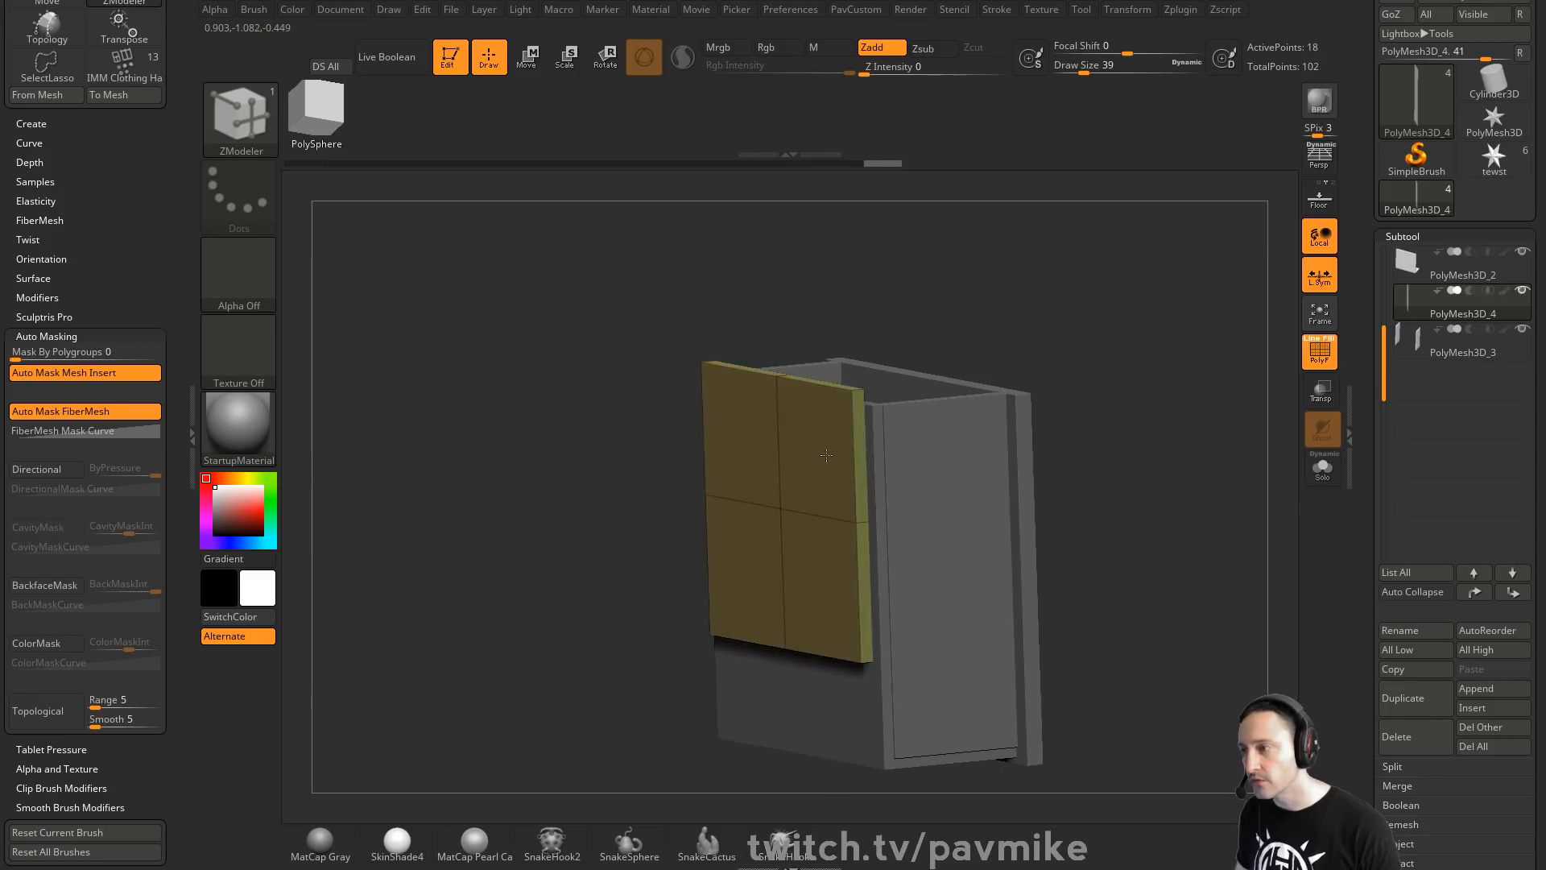
drag(1195, 392, 1206, 399)
Duplicate the thickened sheet within the same subtool and move the copy against the inside of the pouch's back panel
key(w)
ctrl+drag(810, 459, 928, 447)
drag(1104, 369, 1135, 427)
key(q)
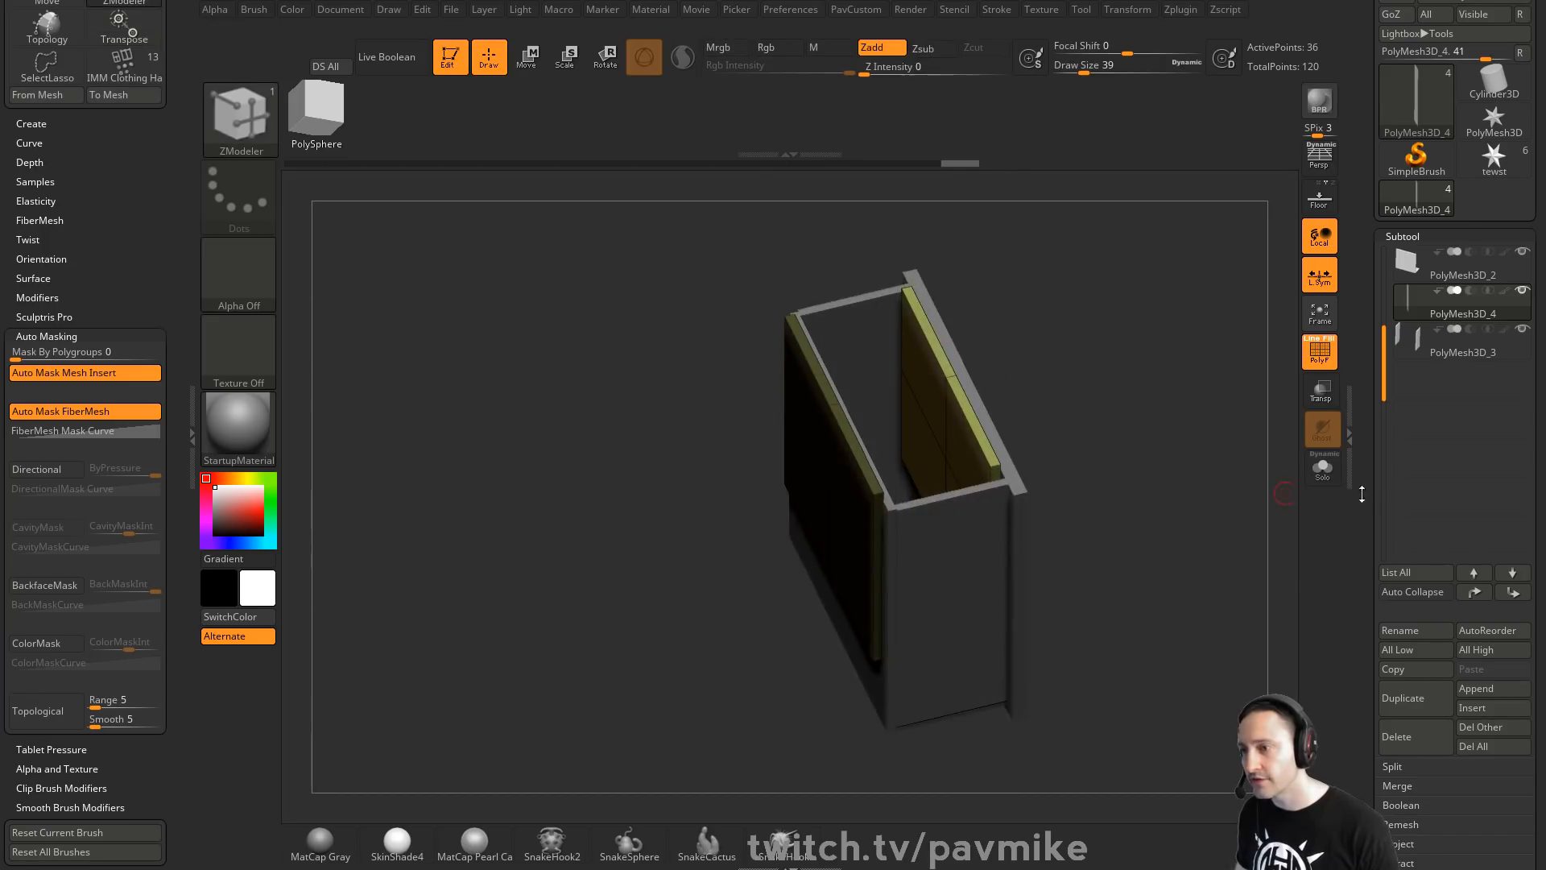
Isolate the two sheets, set QMesh to target Polygroup All, and remove the lower half of the rear sheet
click(1321, 470)
shift+drag(1220, 485, 1173, 507)
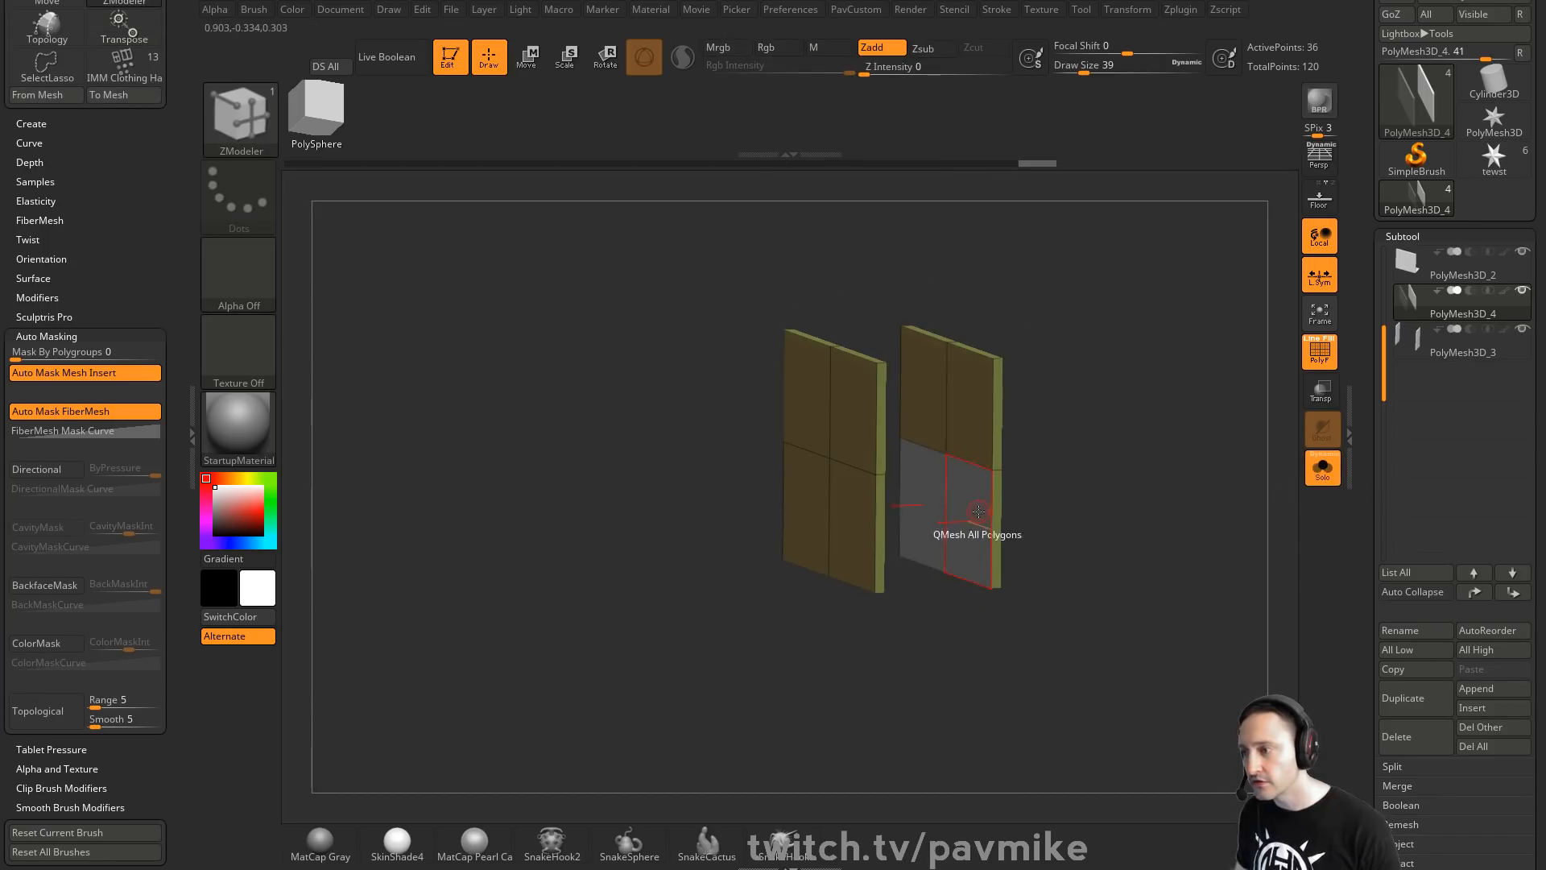
key(space)
click(1067, 435)
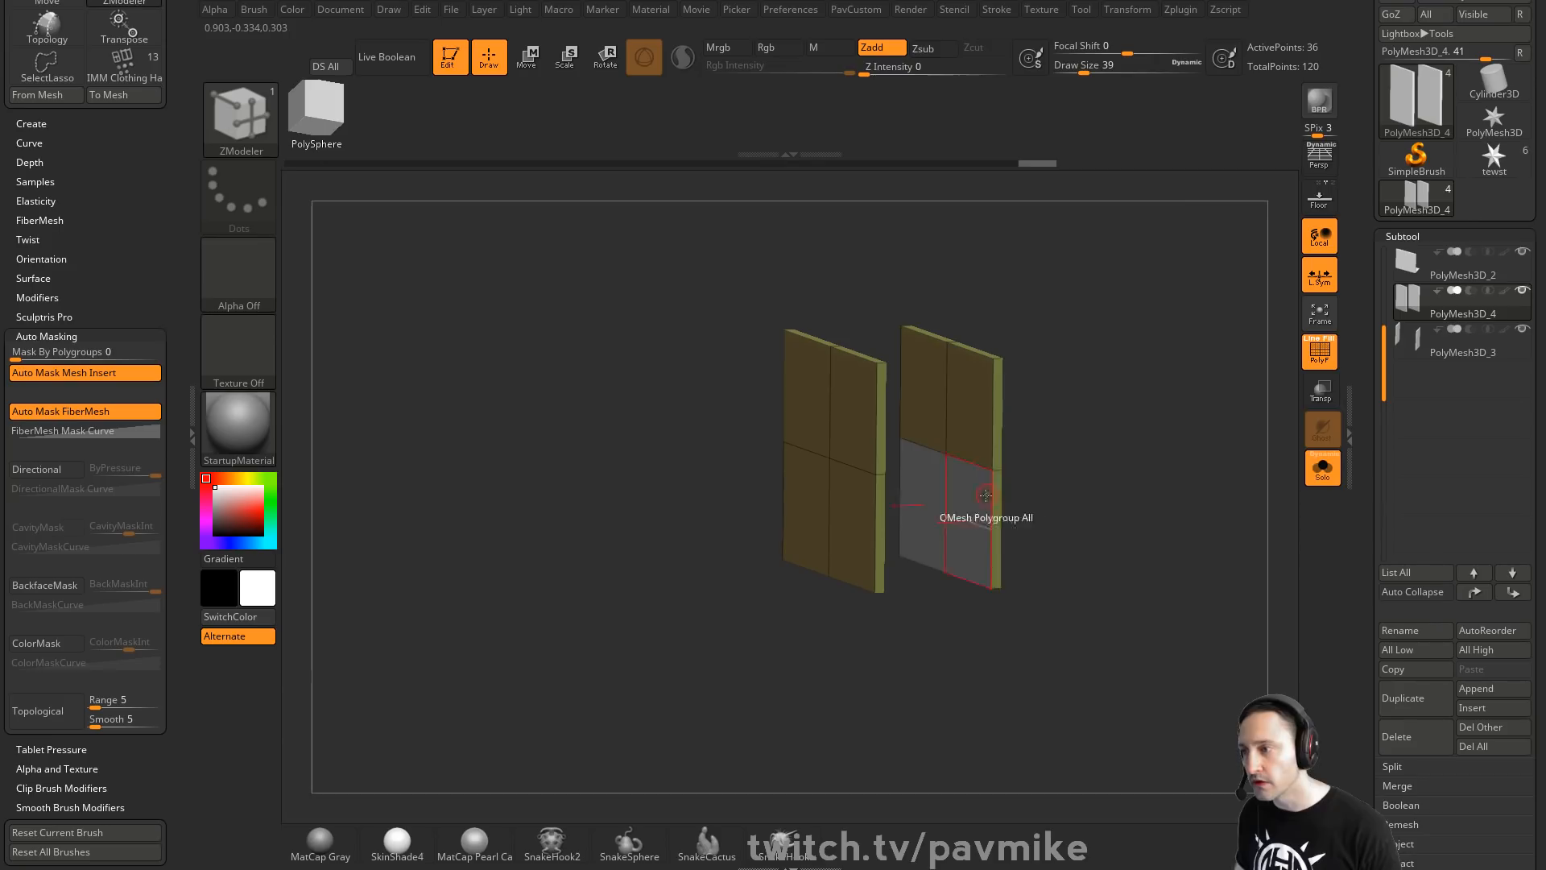
drag(938, 515, 875, 571)
key(e)
drag(1025, 420, 1025, 356)
key(q)
ctrl+drag(902, 548, 870, 583)
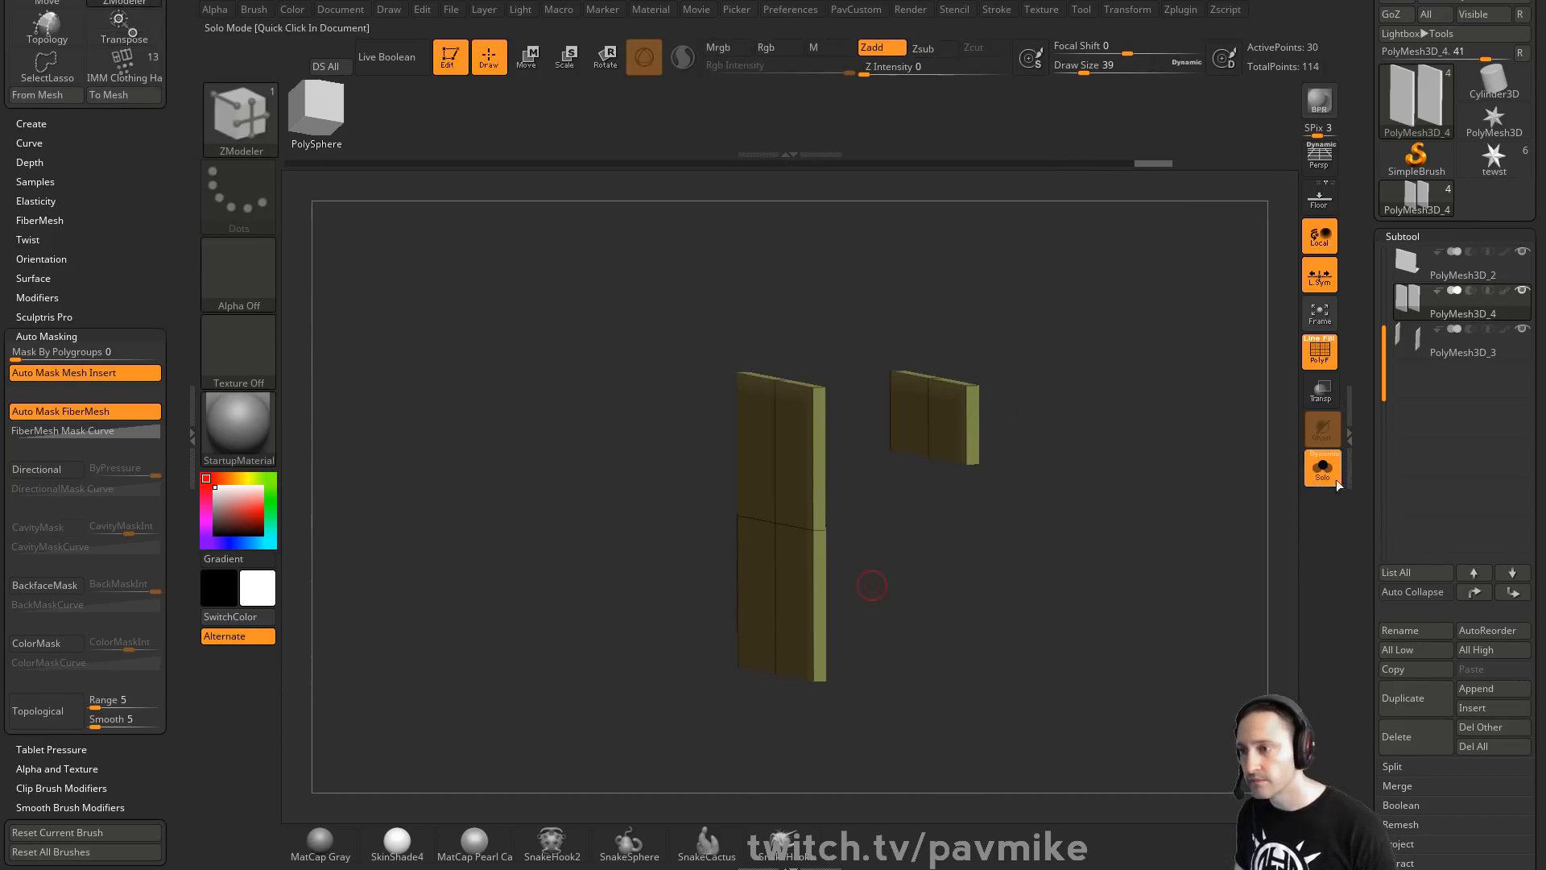
click(1323, 469)
Delete the top-edge faces of both sheets to open them, and turn on double-sided display
mouse_move(1160, 317)
mouse_down()
mouse_move(1133, 362)
mouse_move(1157, 338)
mouse_move(1208, 385)
mouse_up()
key(space)
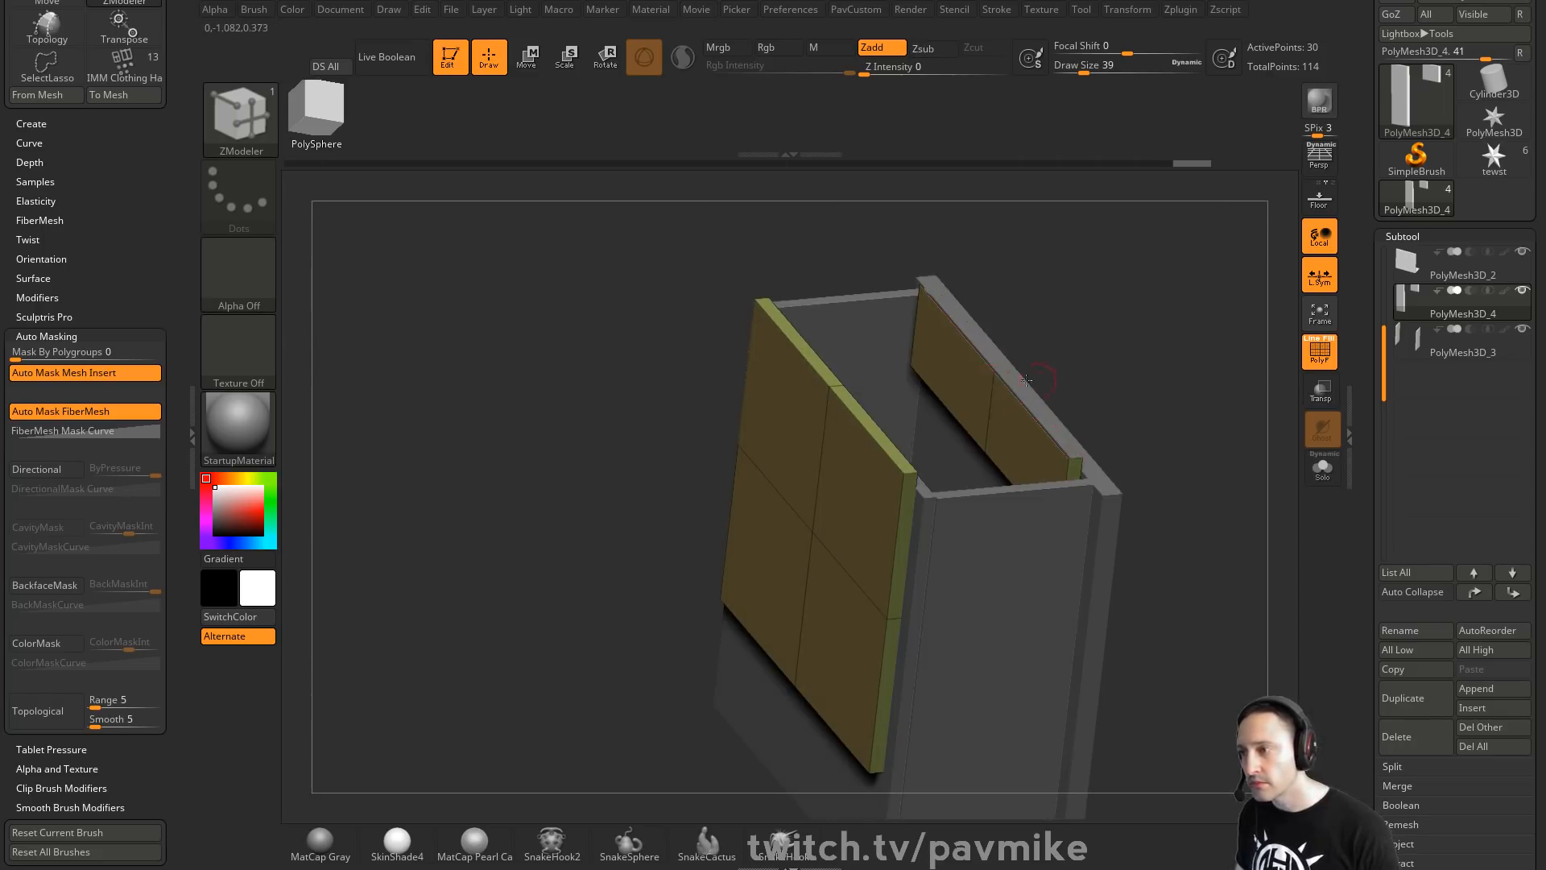
key(1)
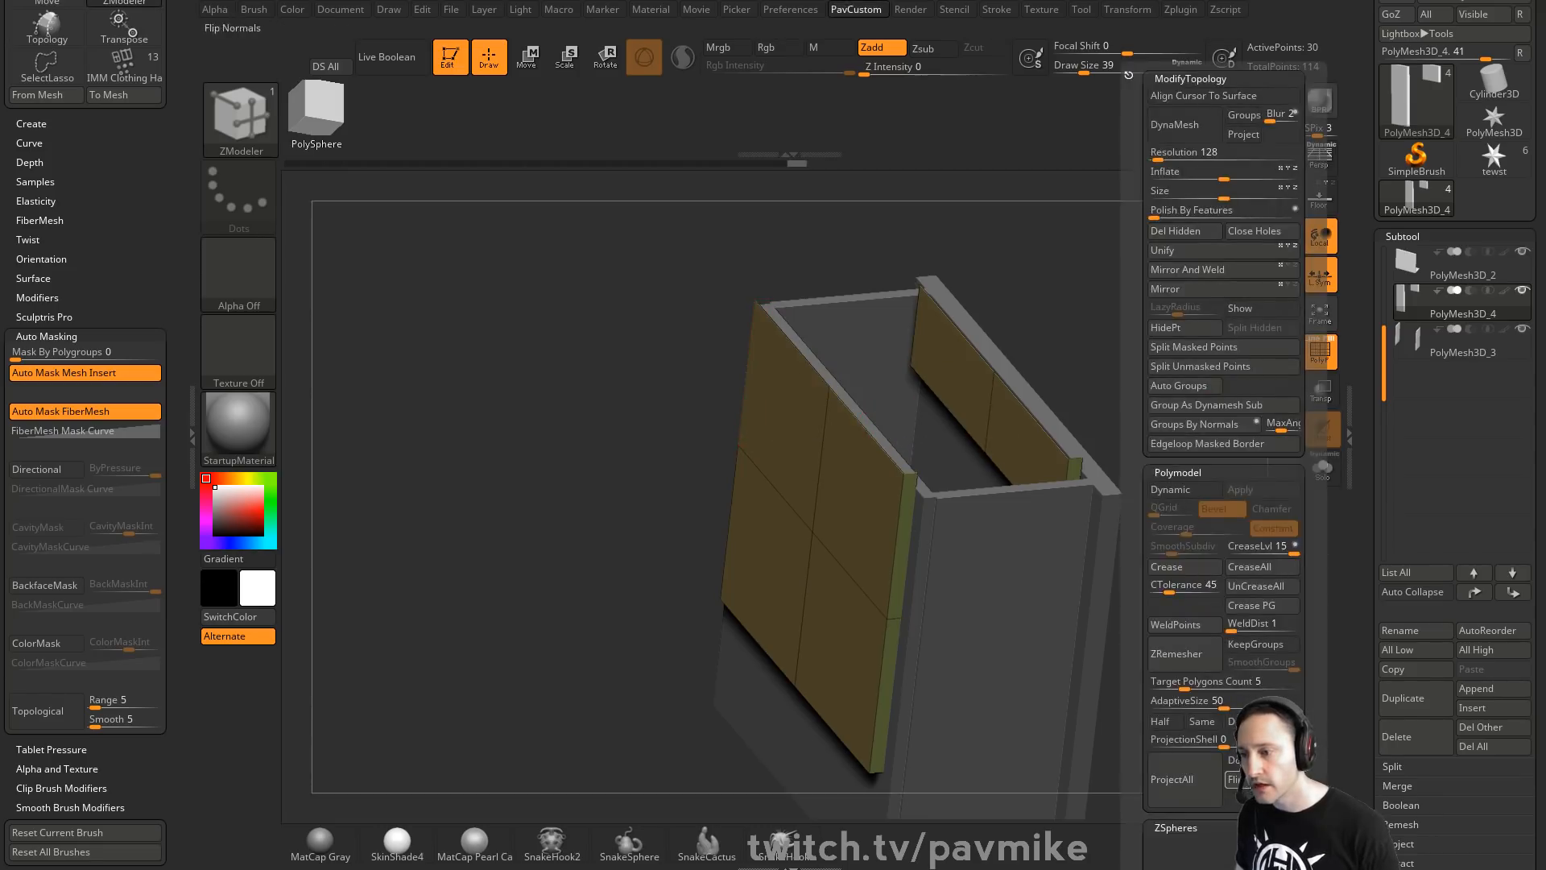
click(1243, 778)
alt+drag(1135, 298, 1145, 362)
Set the edge action to Bridge with Two Holes, try a Spline bridge between the sheets' open tops, and undo the bridge
key(space)
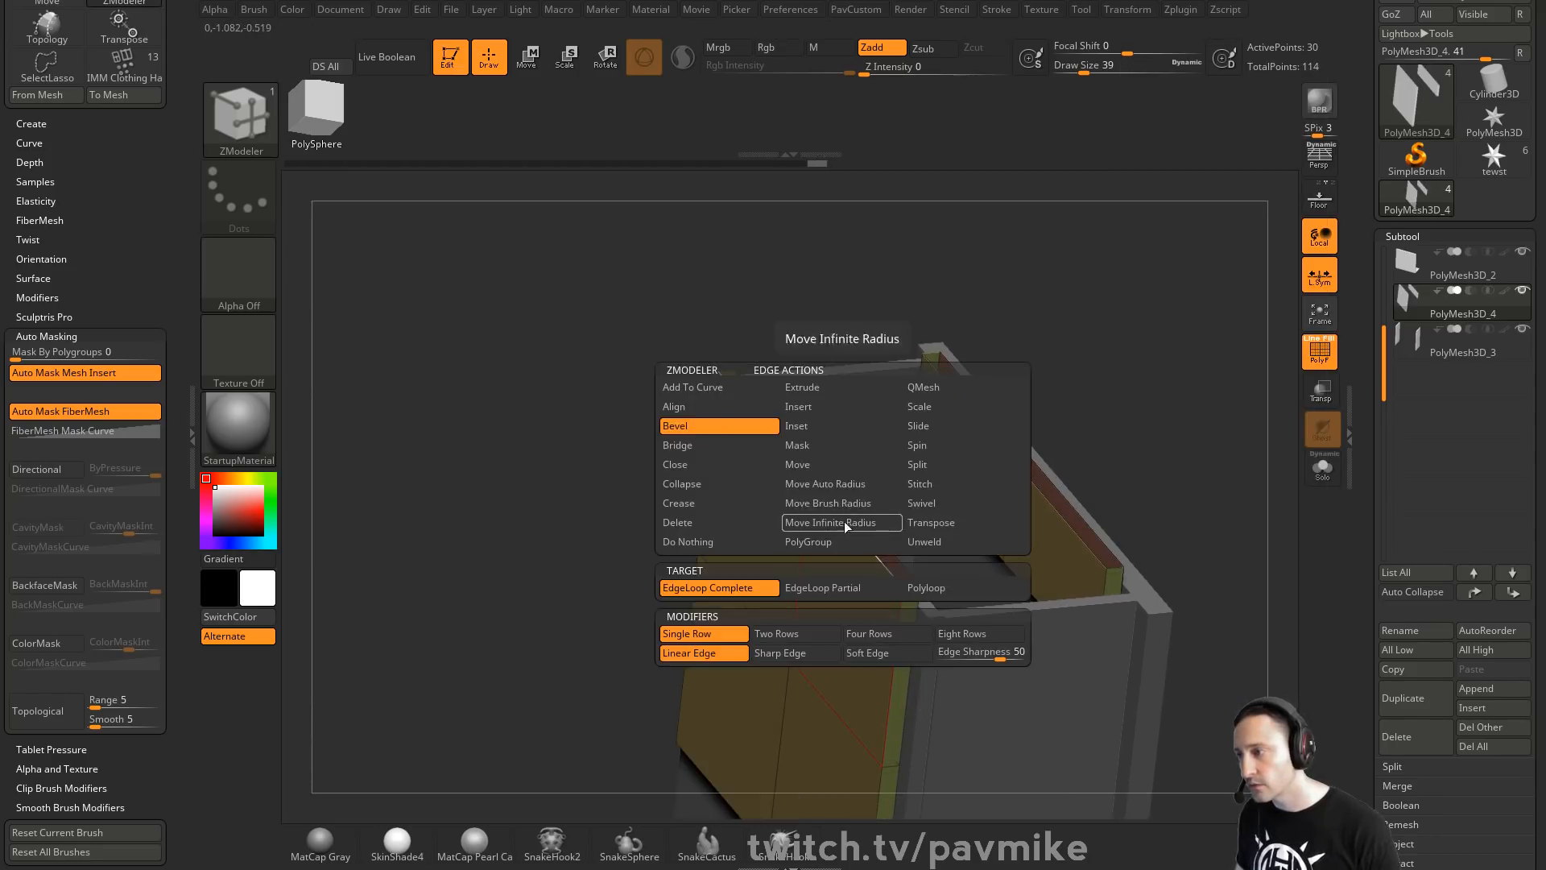
click(719, 444)
click(831, 587)
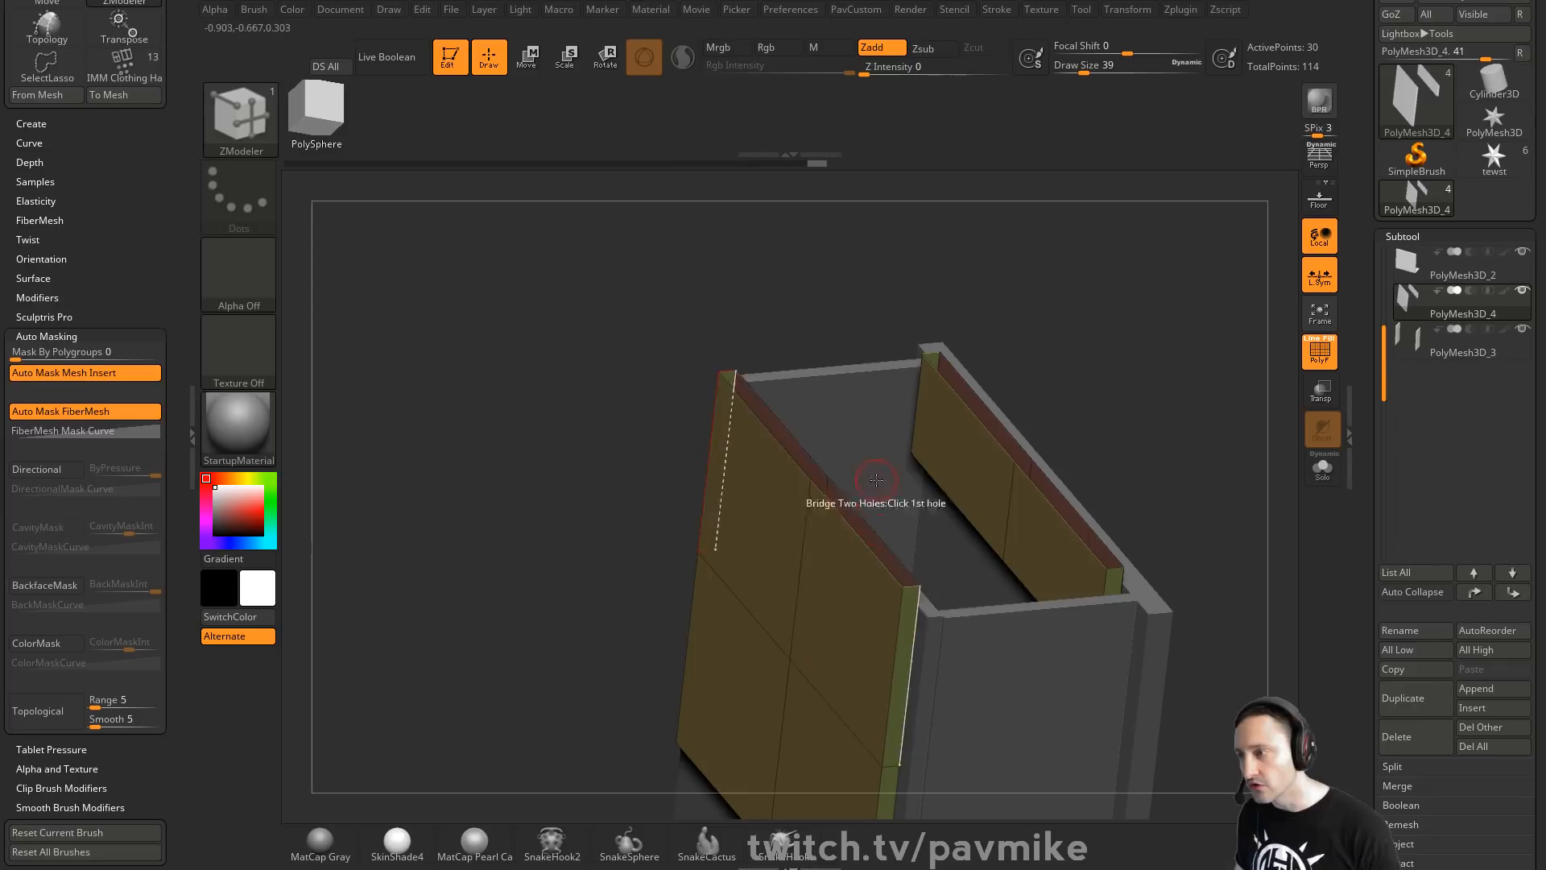
drag(1041, 500, 1156, 427)
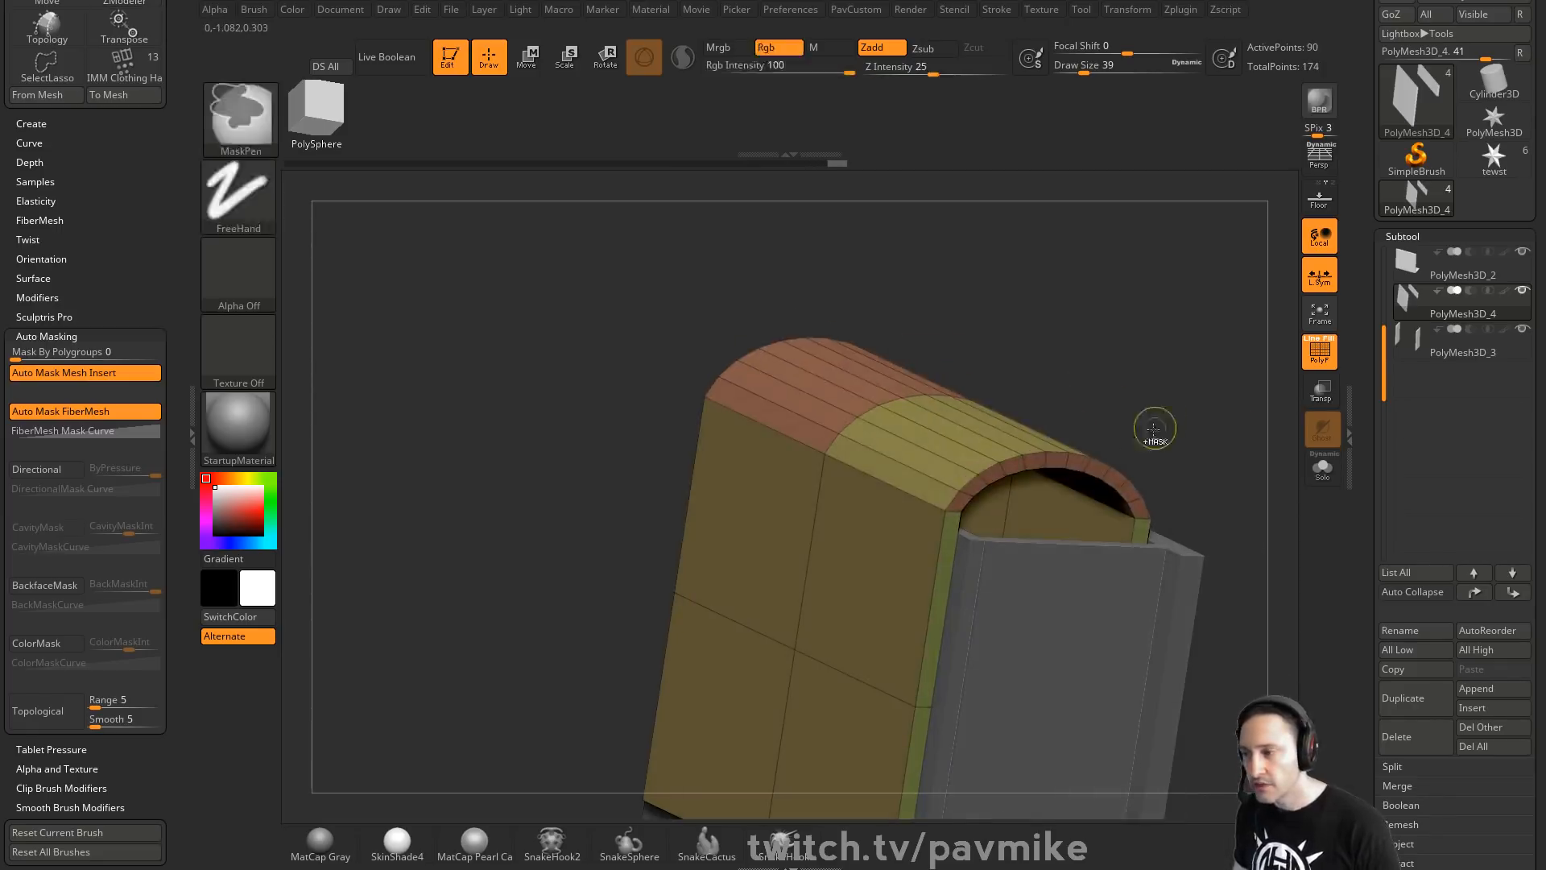
key(ctrl+z)
Try a Round Corners bridge between the open tops of the two sheets and undo it
key(space)
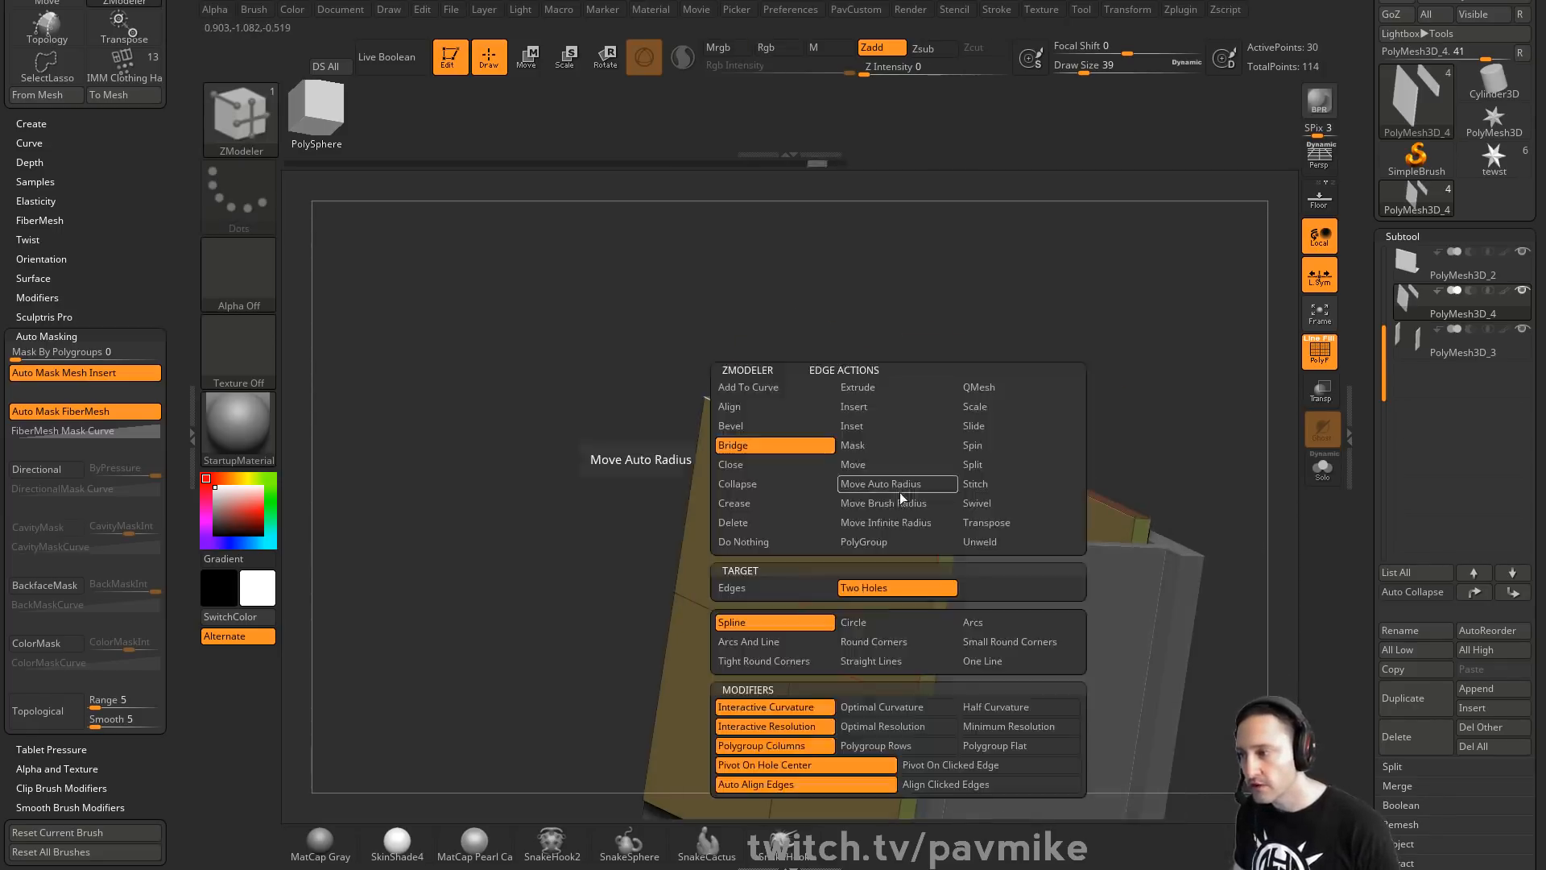
click(896, 648)
click(915, 498)
drag(1256, 450, 1199, 441)
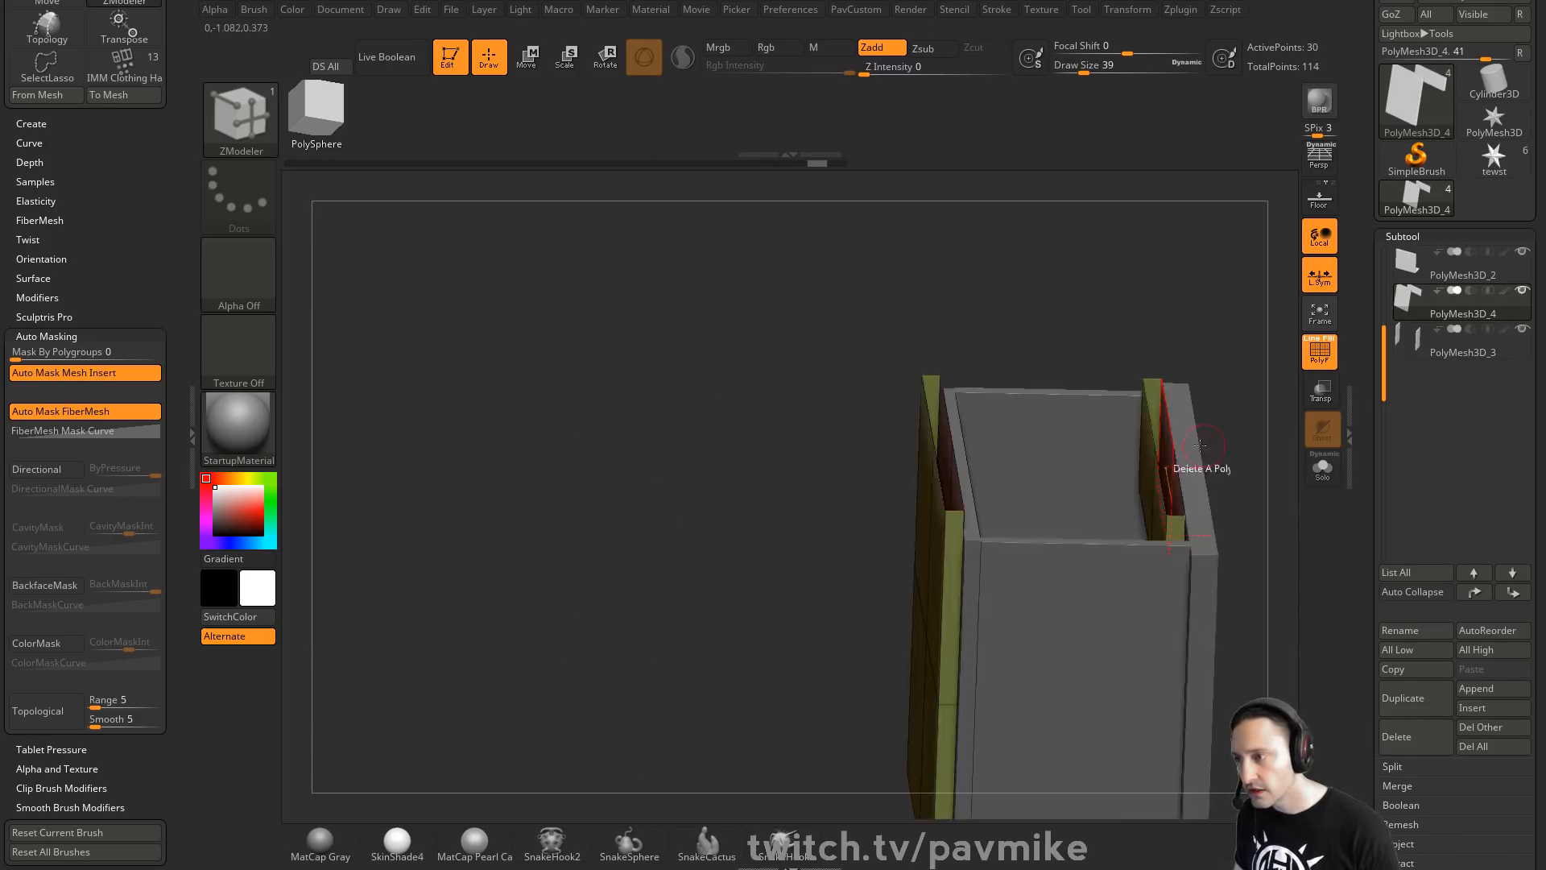
right_drag(1202, 466, 1119, 479)
drag(1111, 483, 1173, 438)
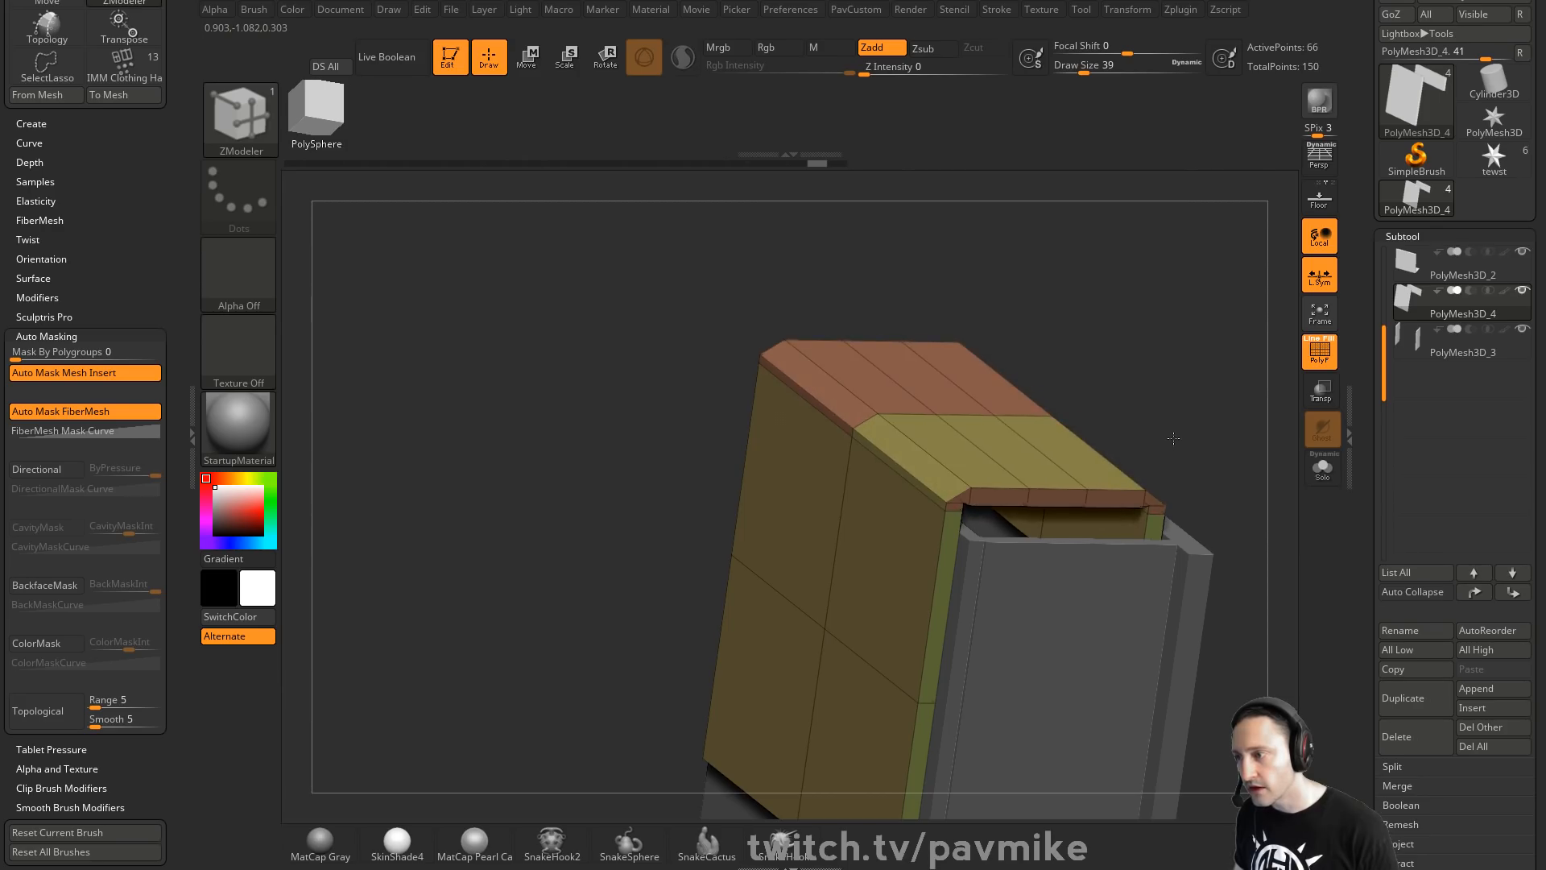
key(ctrl+z)
Bridge the open tops of the front and rear sheets with the Circle profile to form a curved flap
key(space)
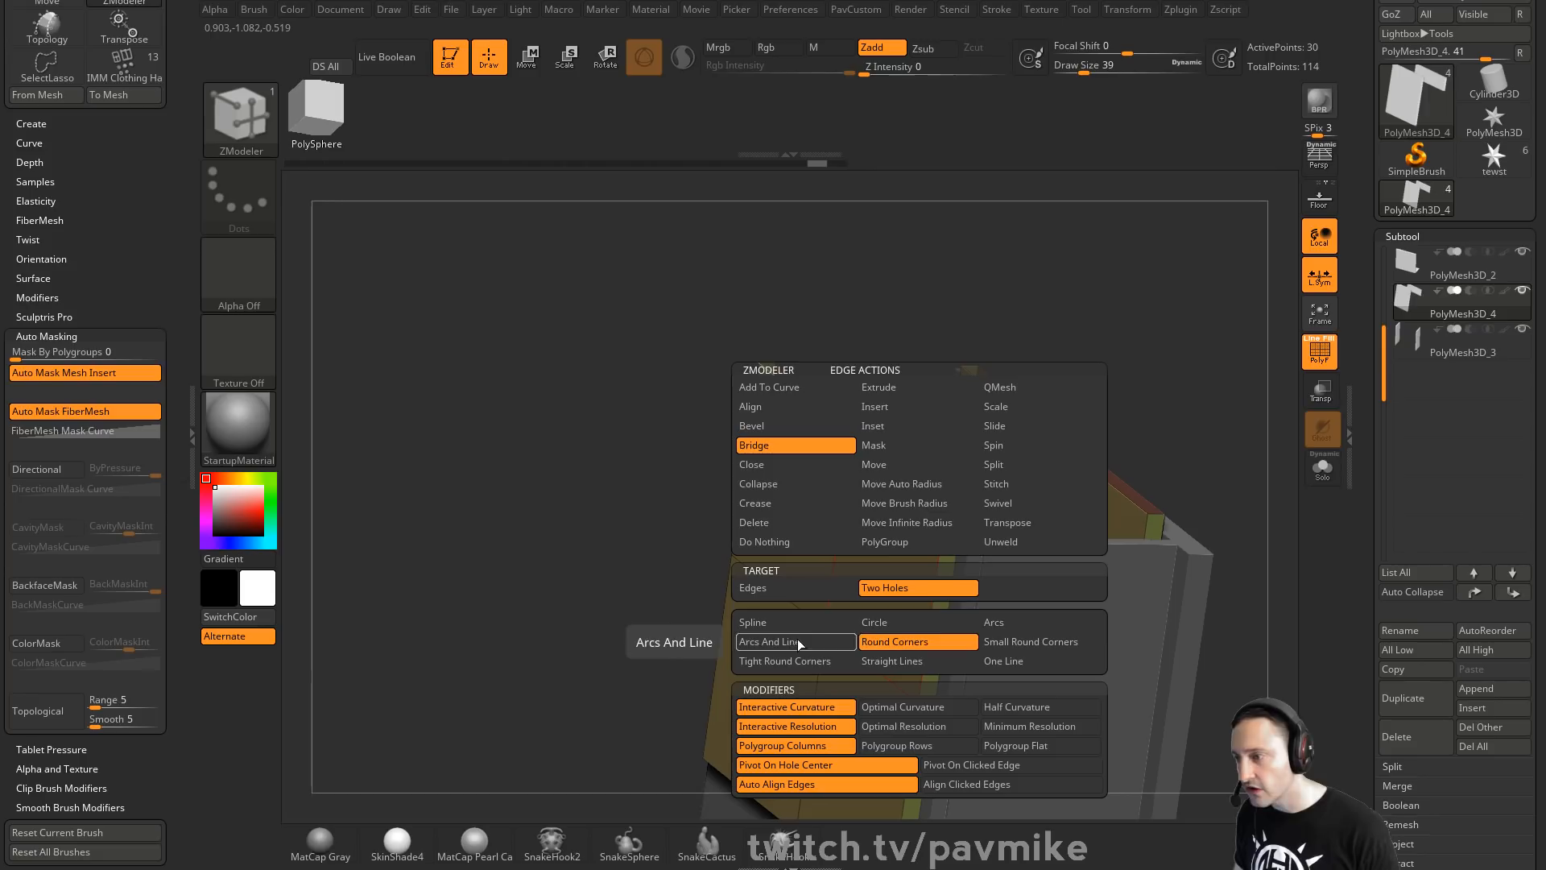
click(913, 625)
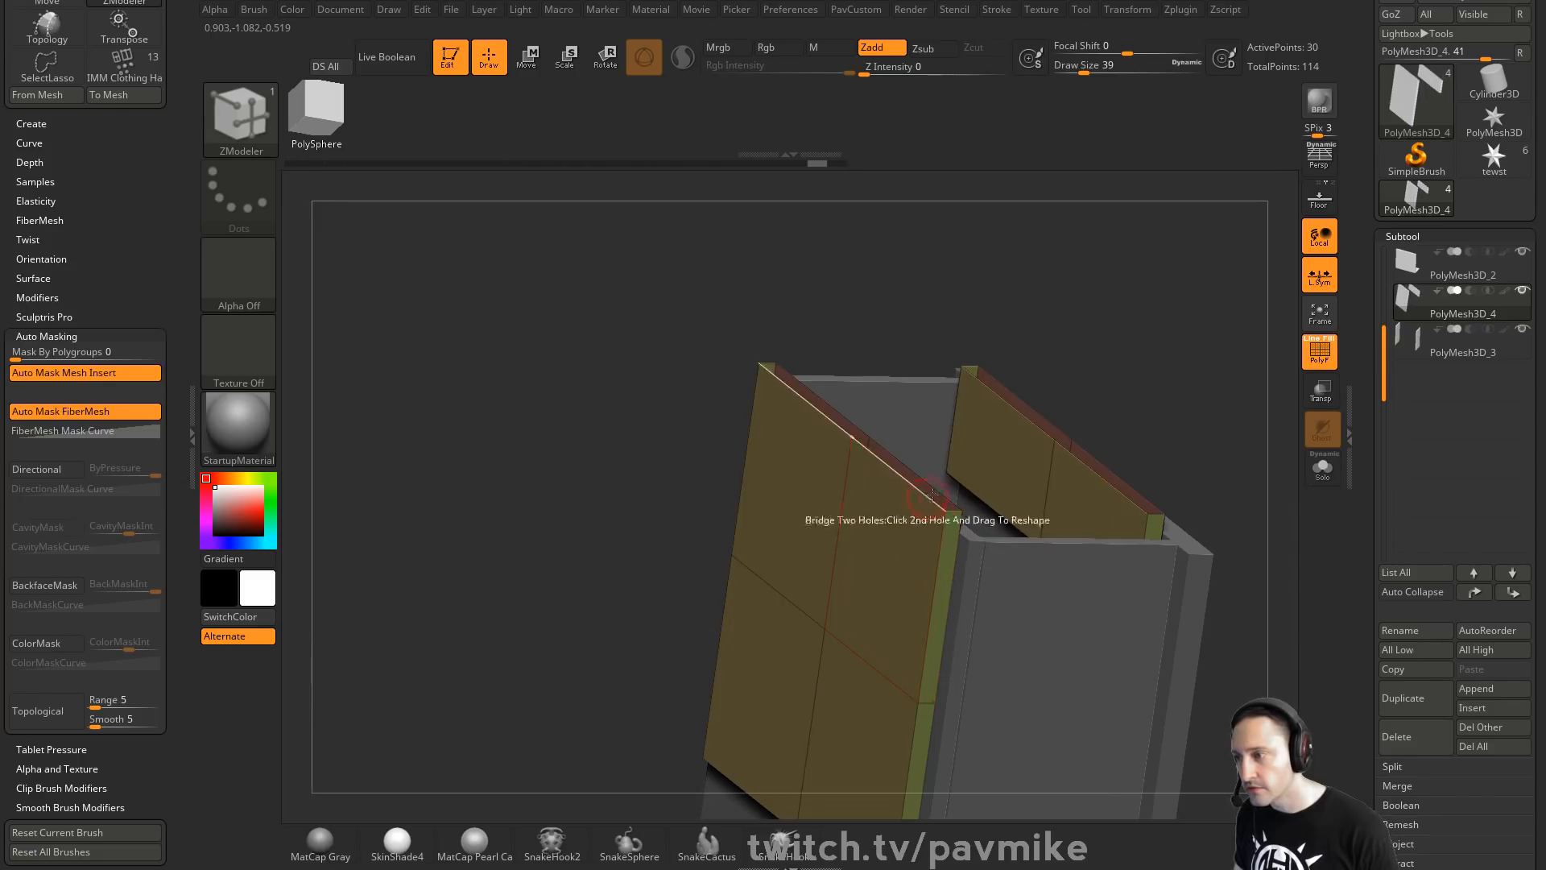
drag(1117, 496, 1208, 434)
Widen the curved flap by scaling it along X to about 1.05
key(w)
drag(988, 297, 985, 296)
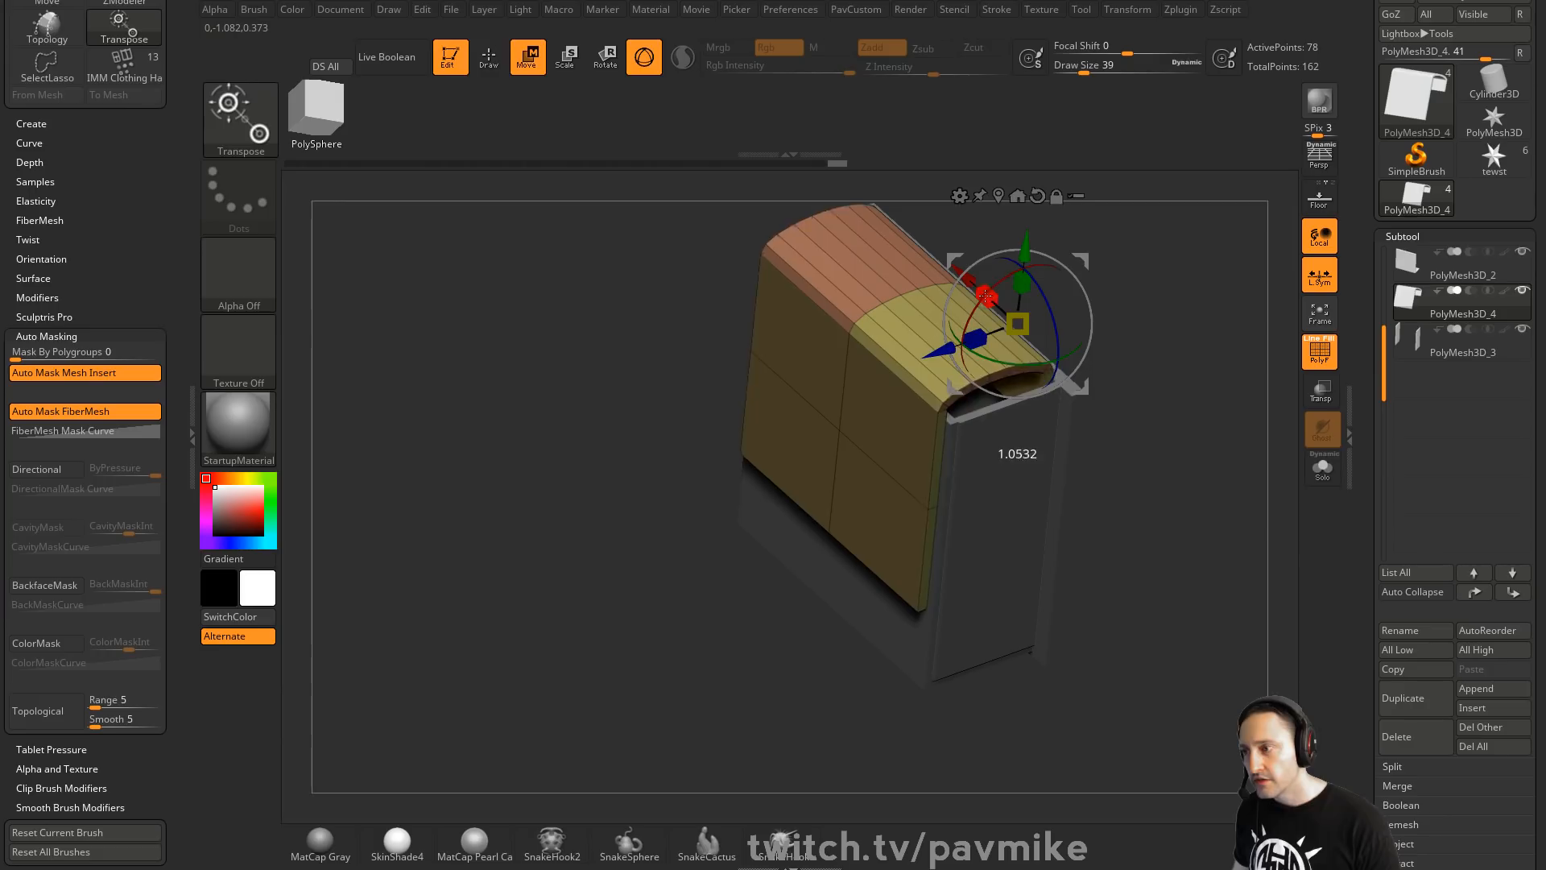
key(q)
Select the back panel subtool of the pouch and duplicate it
mouse_move(1086, 307)
mouse_down()
mouse_move(1138, 427)
mouse_move(1152, 365)
mouse_move(1205, 363)
mouse_move(1207, 403)
mouse_up()
alt+click(1072, 404)
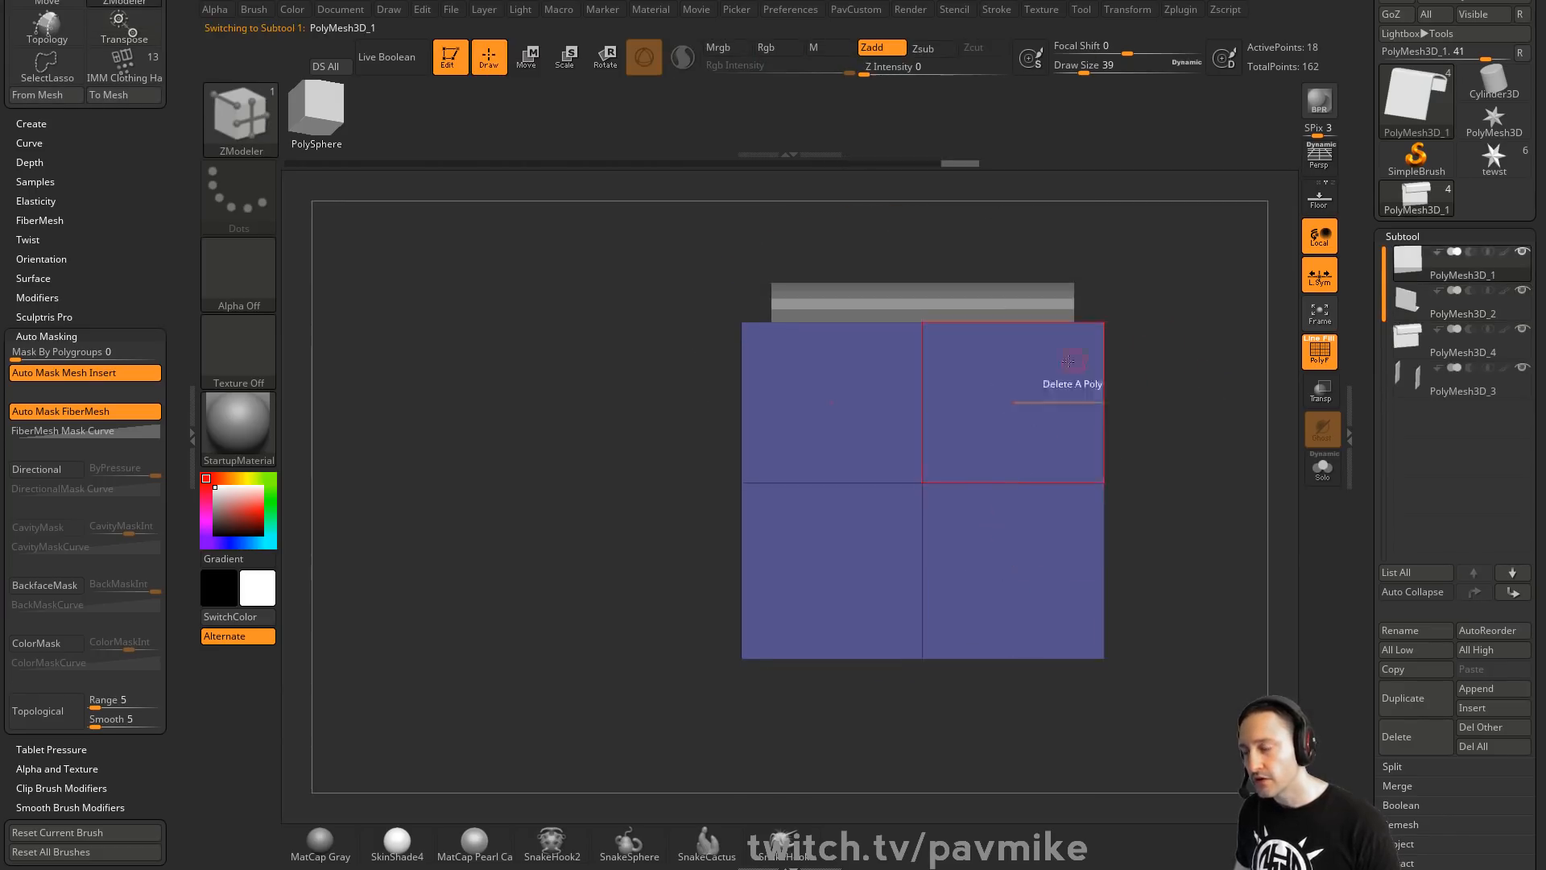
click(1415, 698)
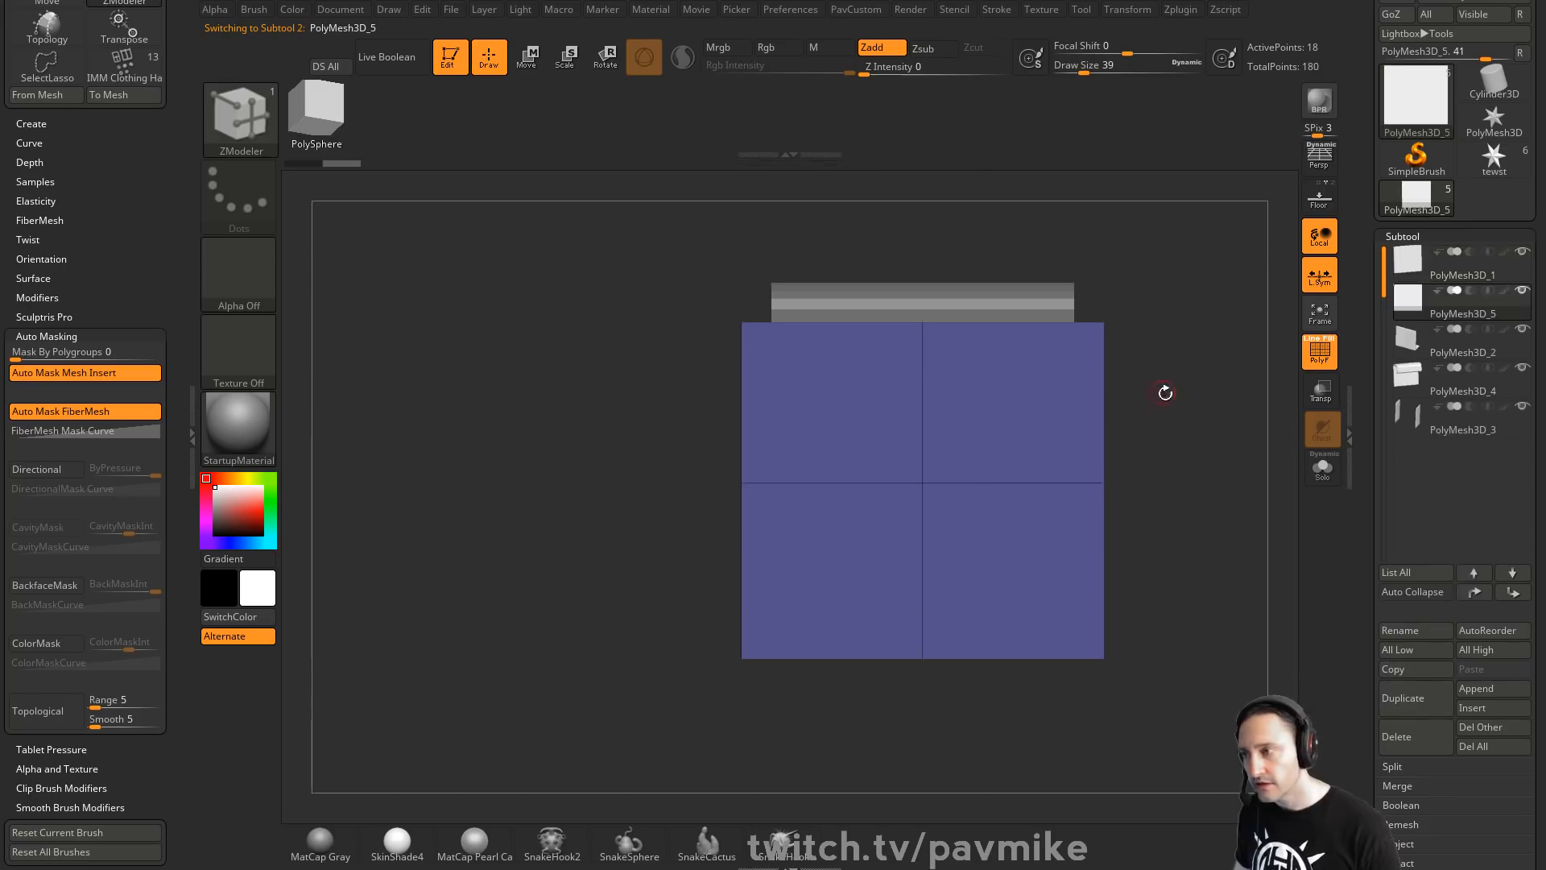
Insert two symmetrical vertical edge loops in the duplicated back panel, one on each side of its centre line
key(space)
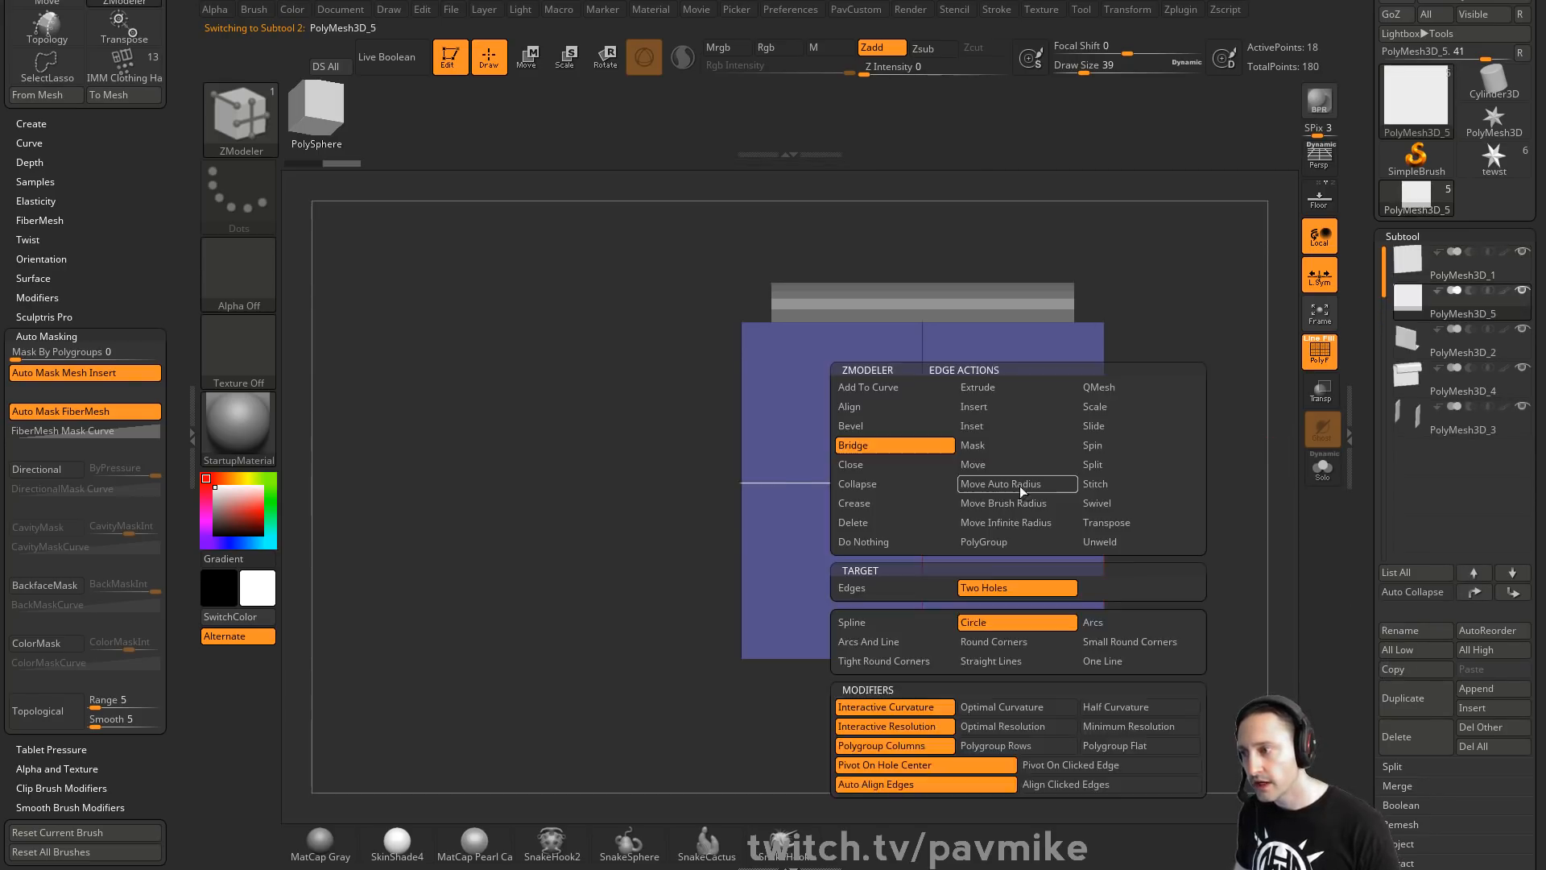
click(1016, 407)
click(1012, 588)
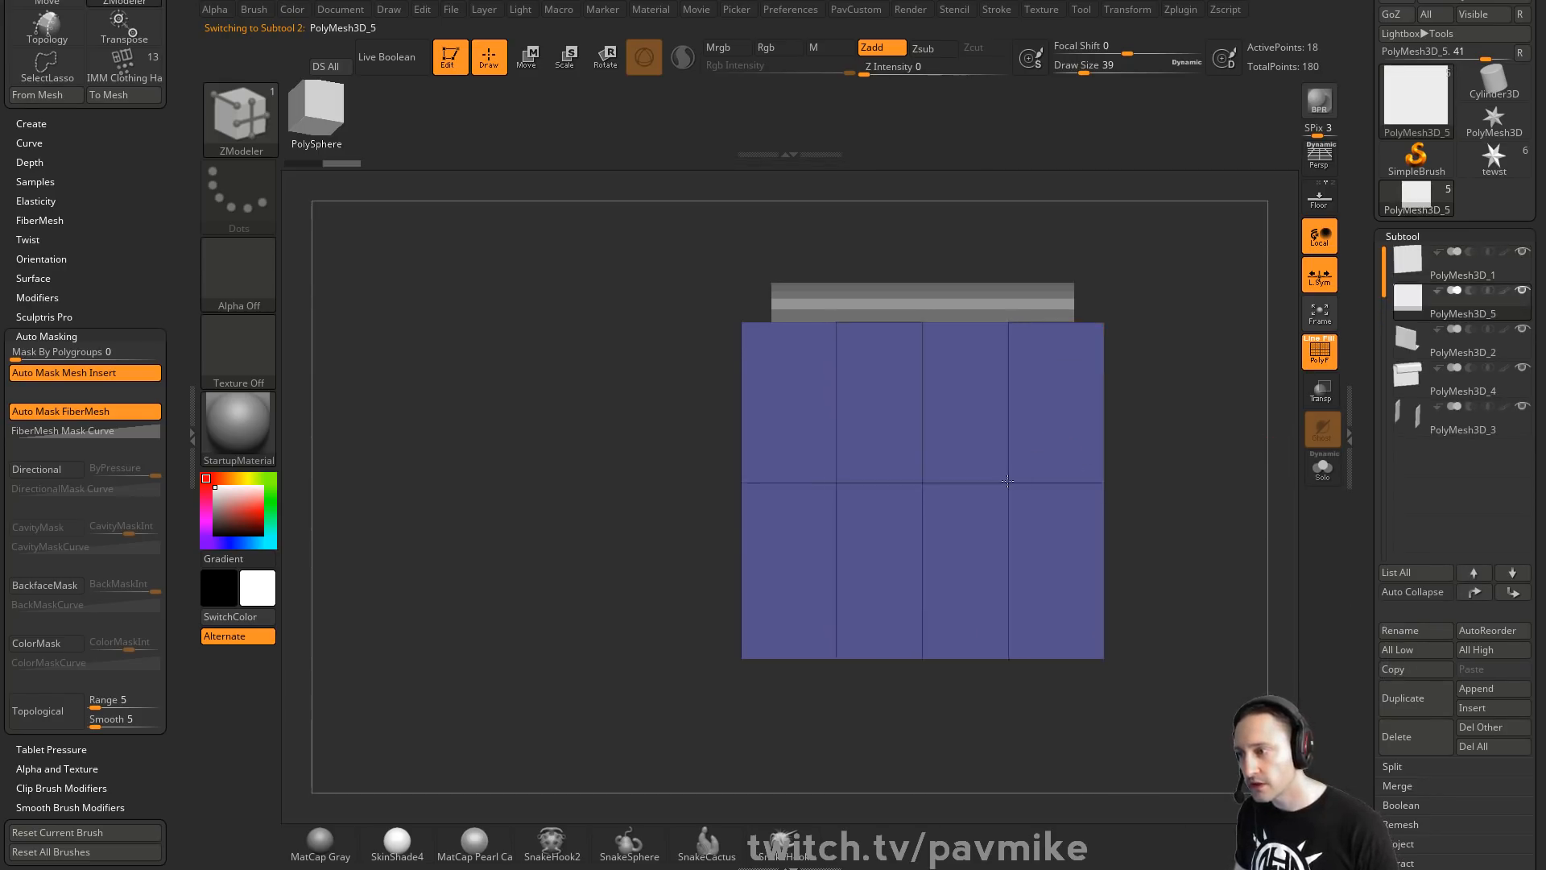
click(1004, 475)
Bevel the two inserted edge loops with EdgeLoop Complete to form a pair of narrow vertical strips
key(space)
click(880, 427)
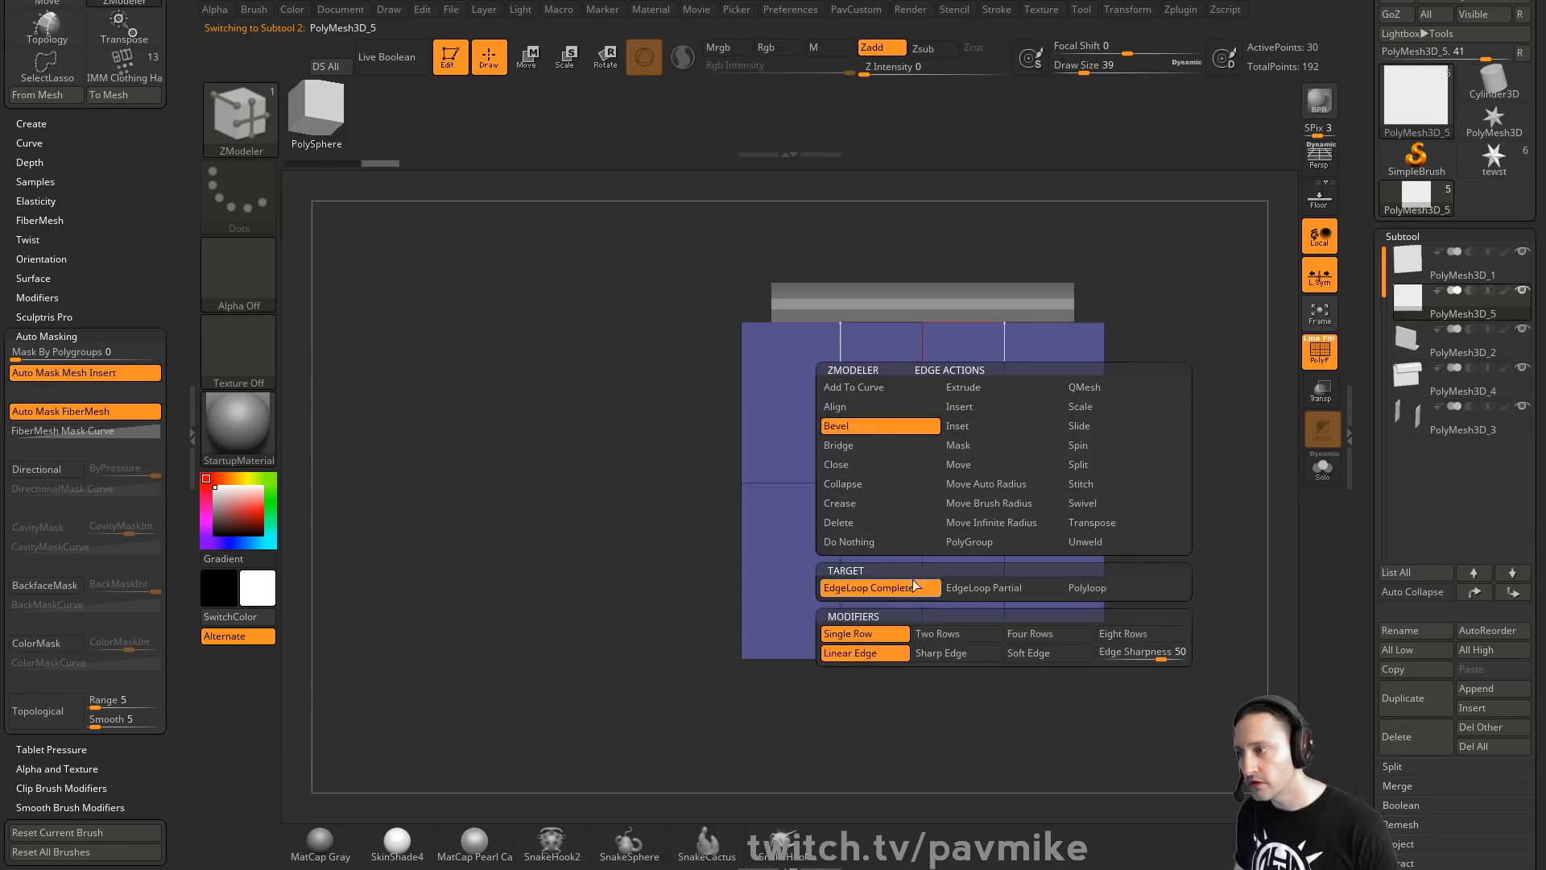
drag(1004, 441, 1004, 413)
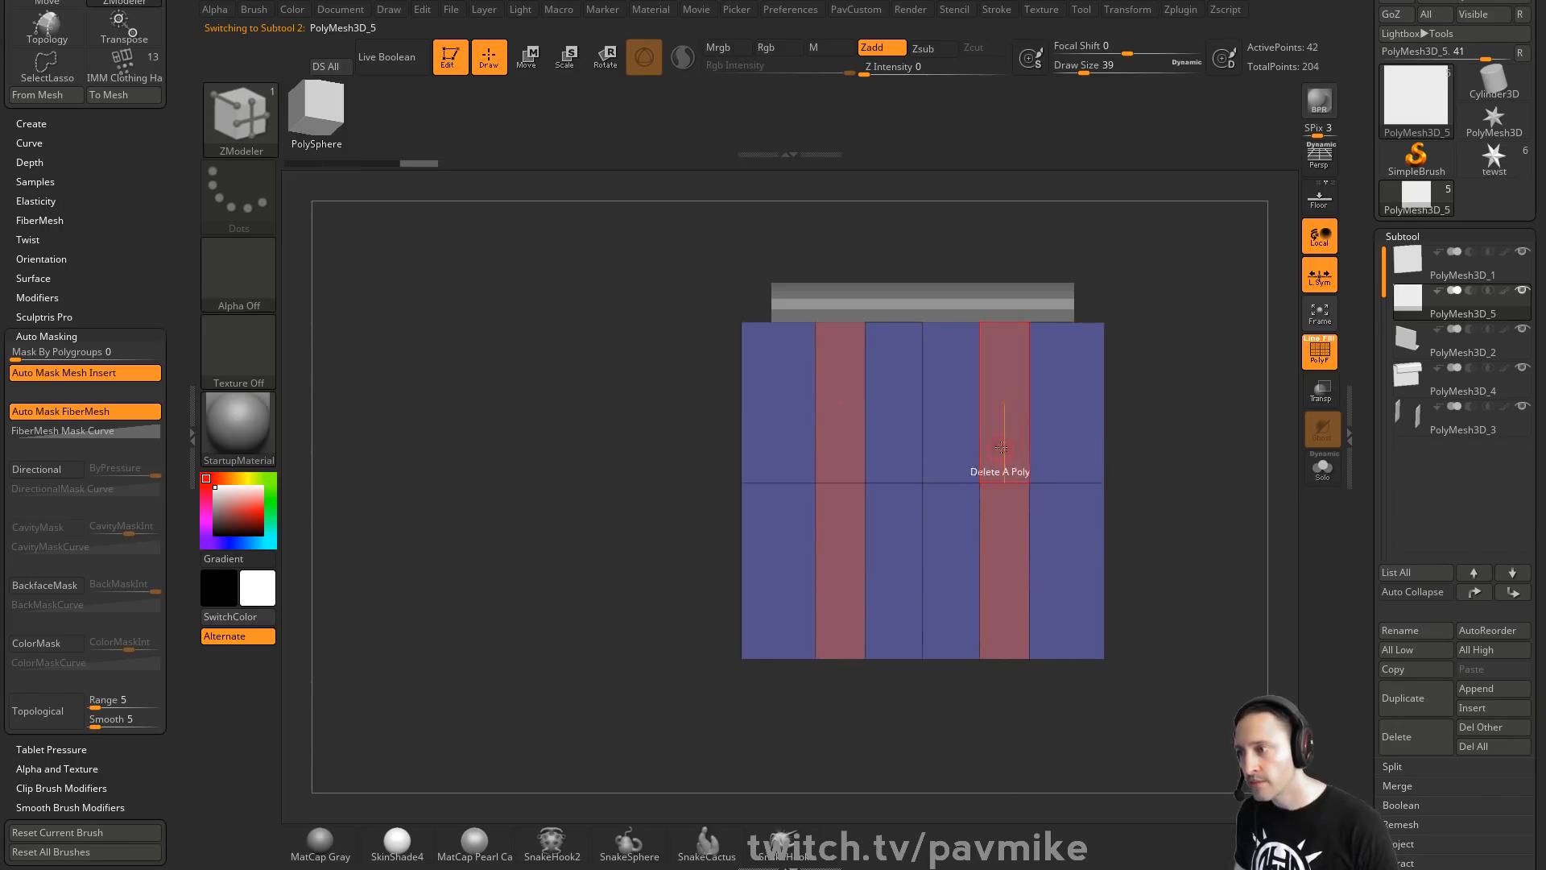
Isolate the two narrow strips of the duplicated back panel and delete the hidden rest of its geometry
right_drag(1013, 488, 1165, 435)
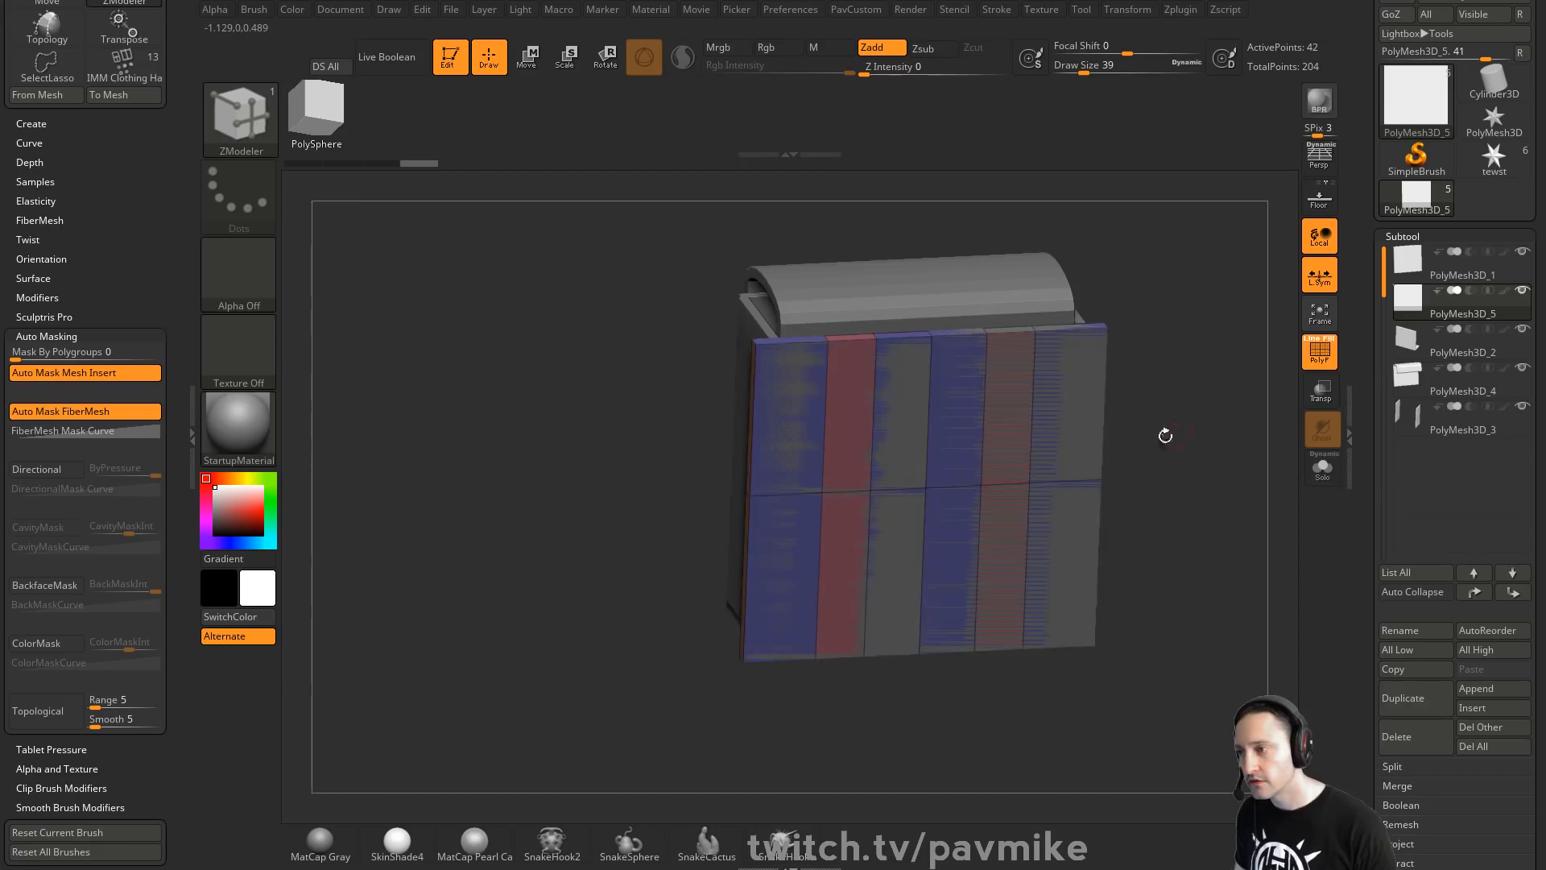
click(1321, 468)
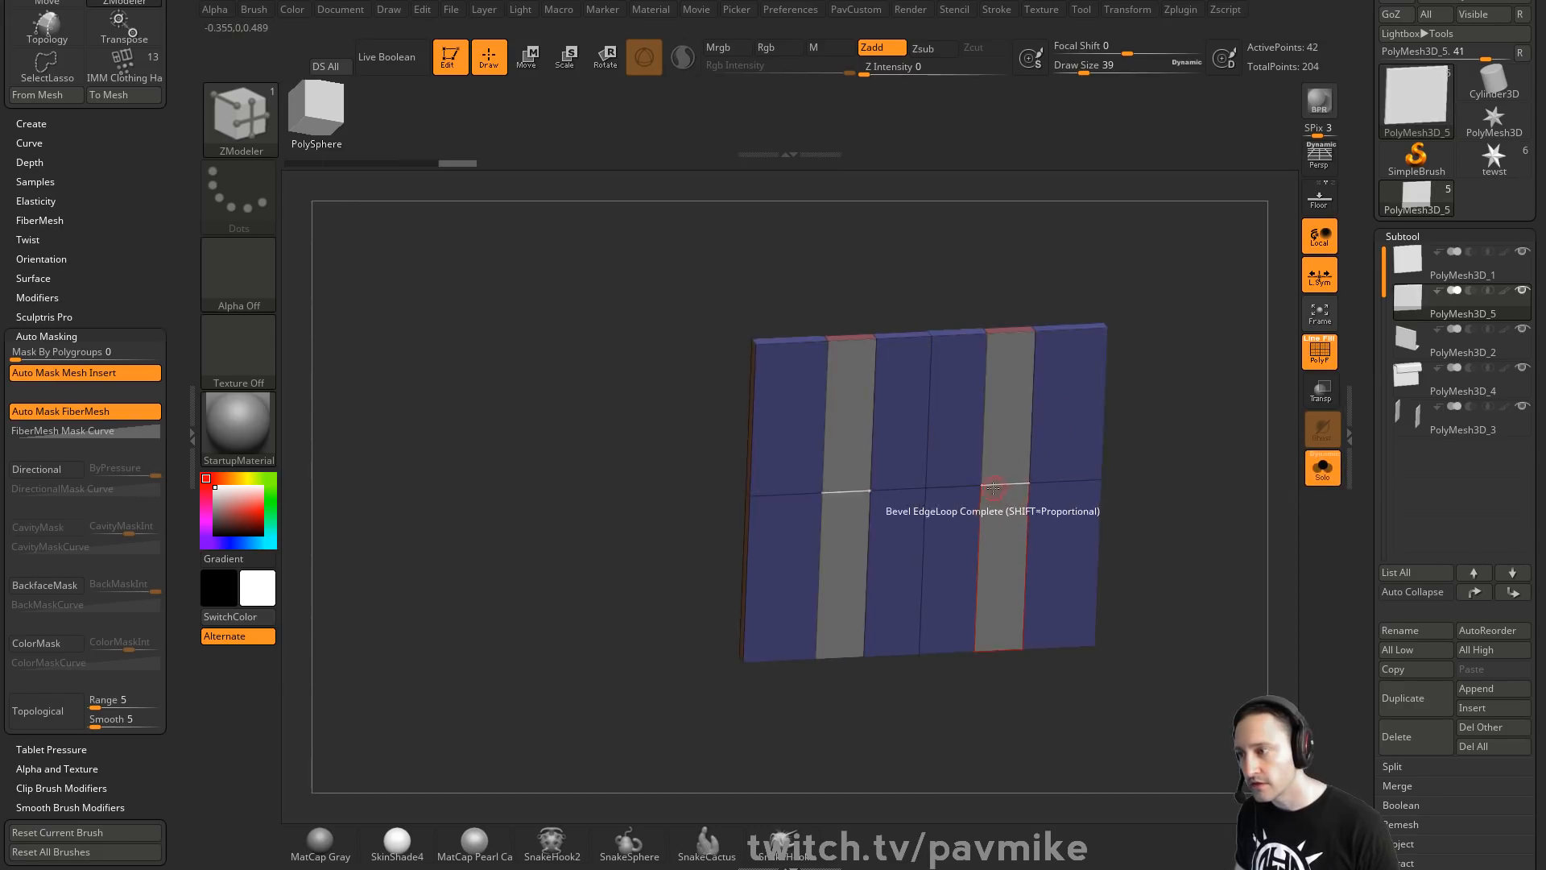
ctrl+shift+click(1021, 490)
key(1)
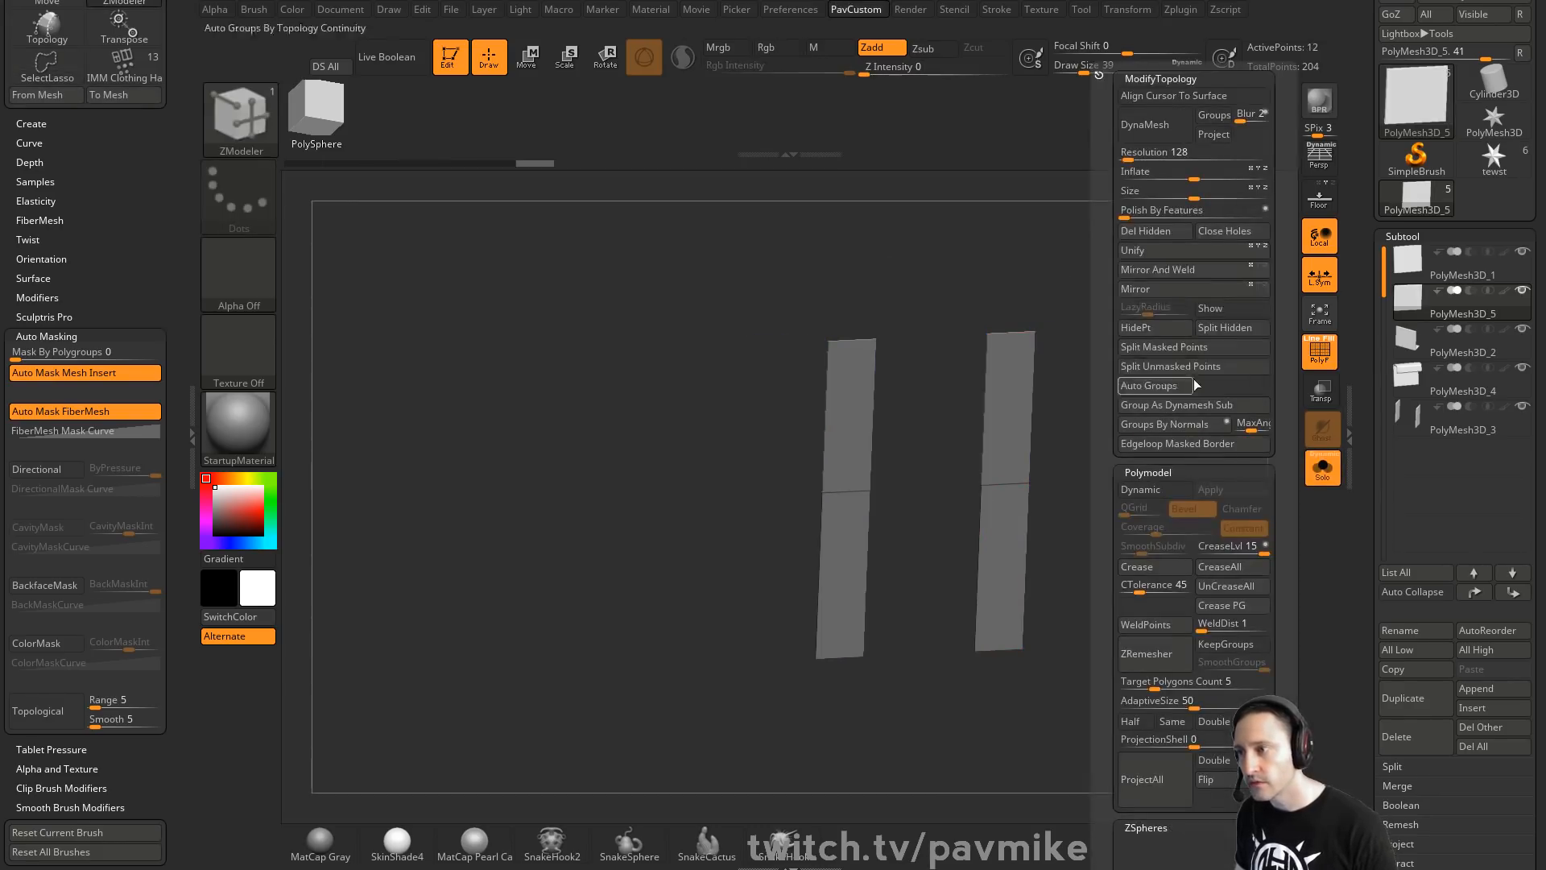
click(1153, 232)
click(1322, 468)
Thicken both back strips outward into solid straps using ZModeler QMesh with the Polygroup All target
key(w)
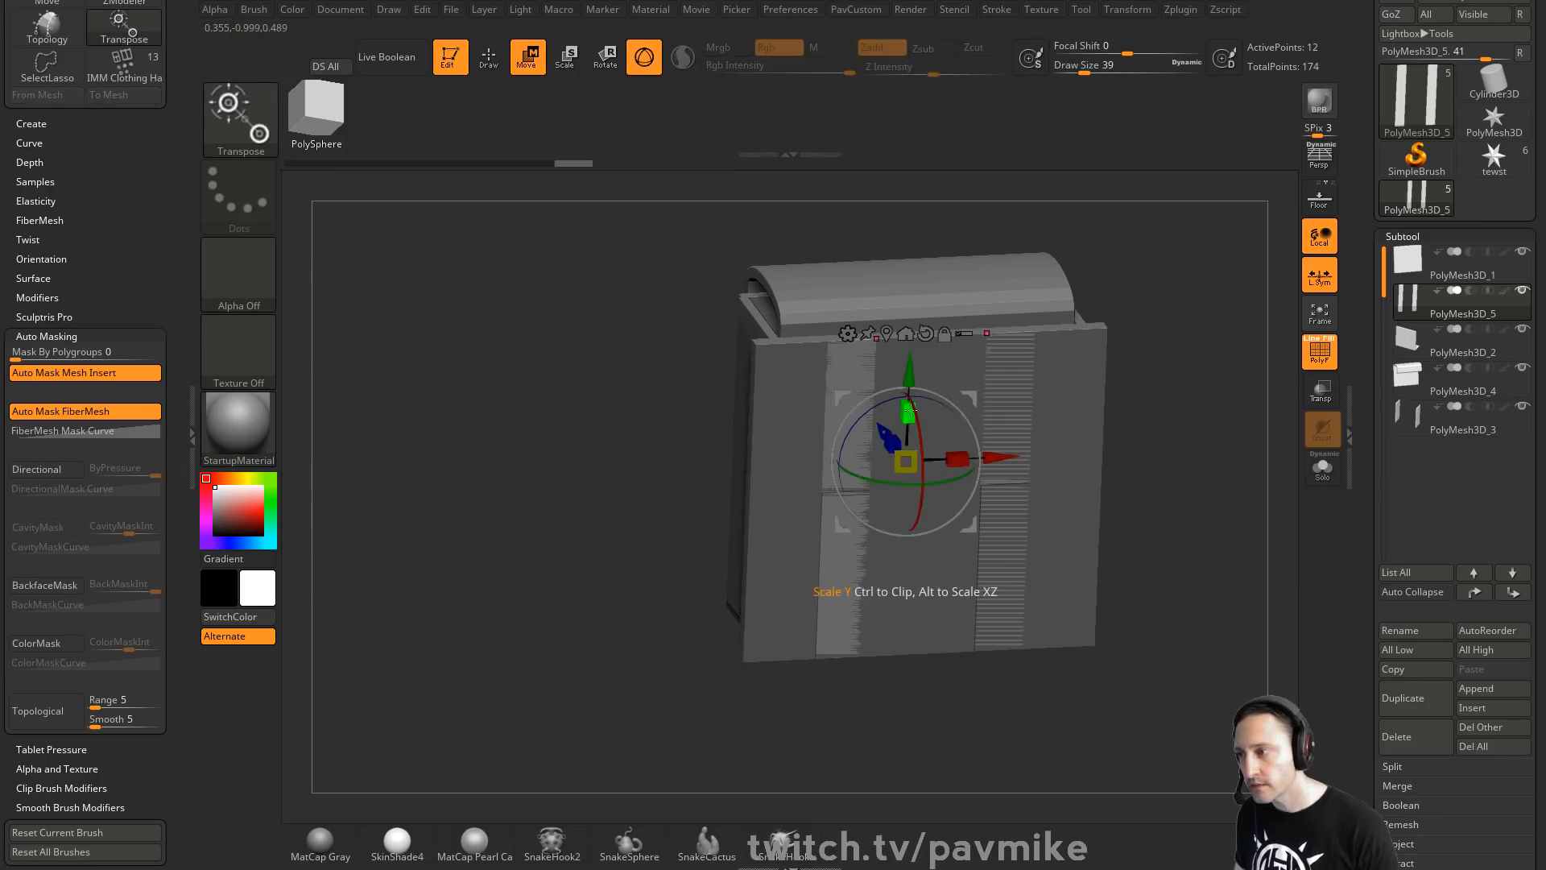
key(q)
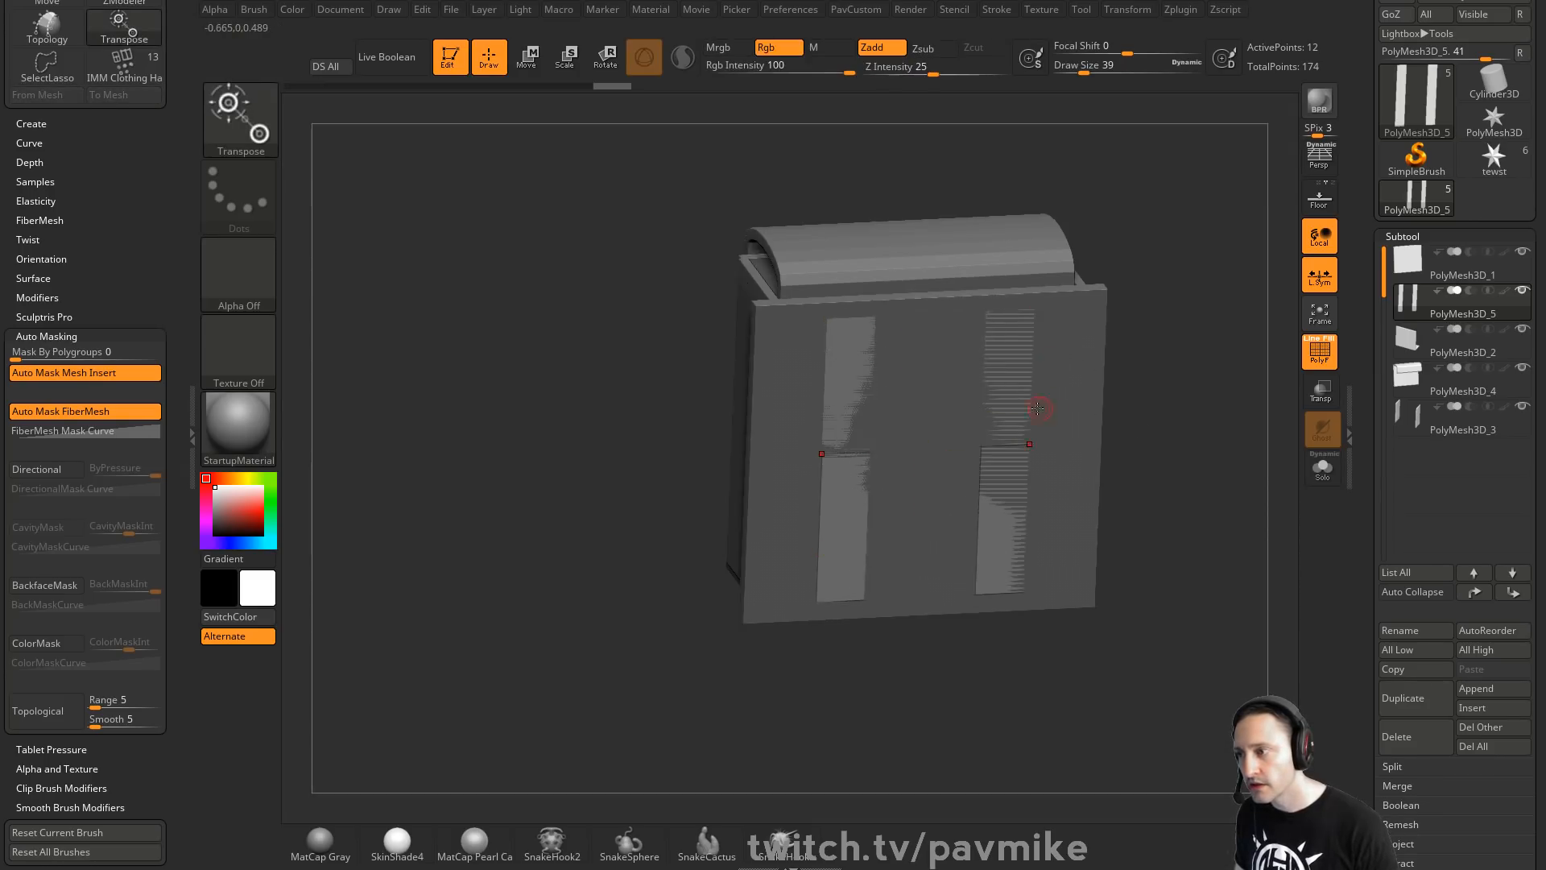
key(b)
key(z)
key(m)
key(space)
click(1123, 217)
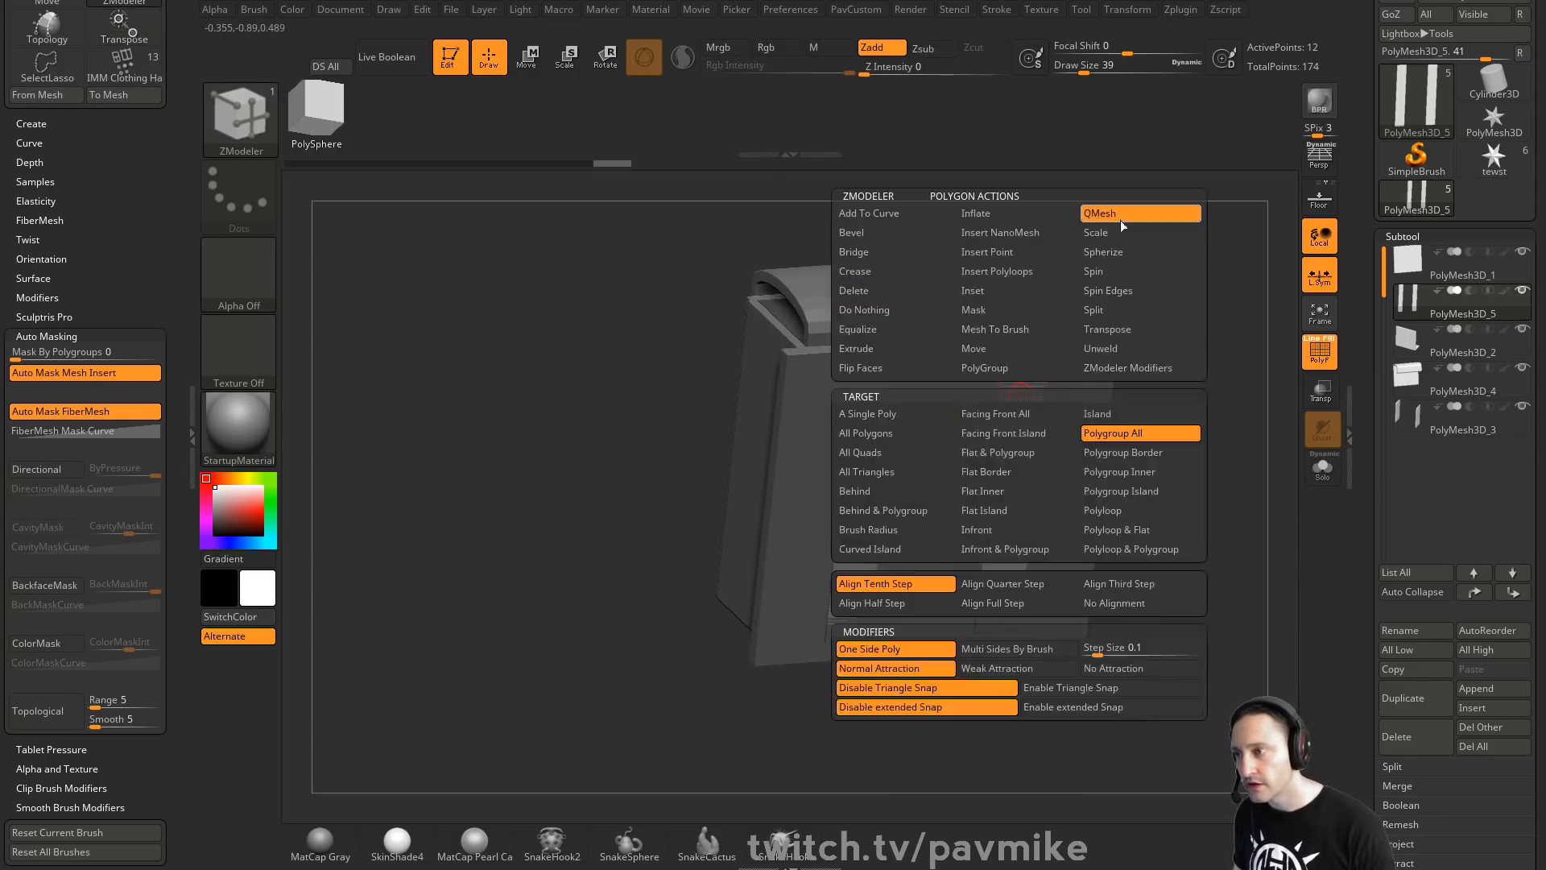
drag(1023, 419, 1039, 436)
drag(1151, 438, 1097, 331)
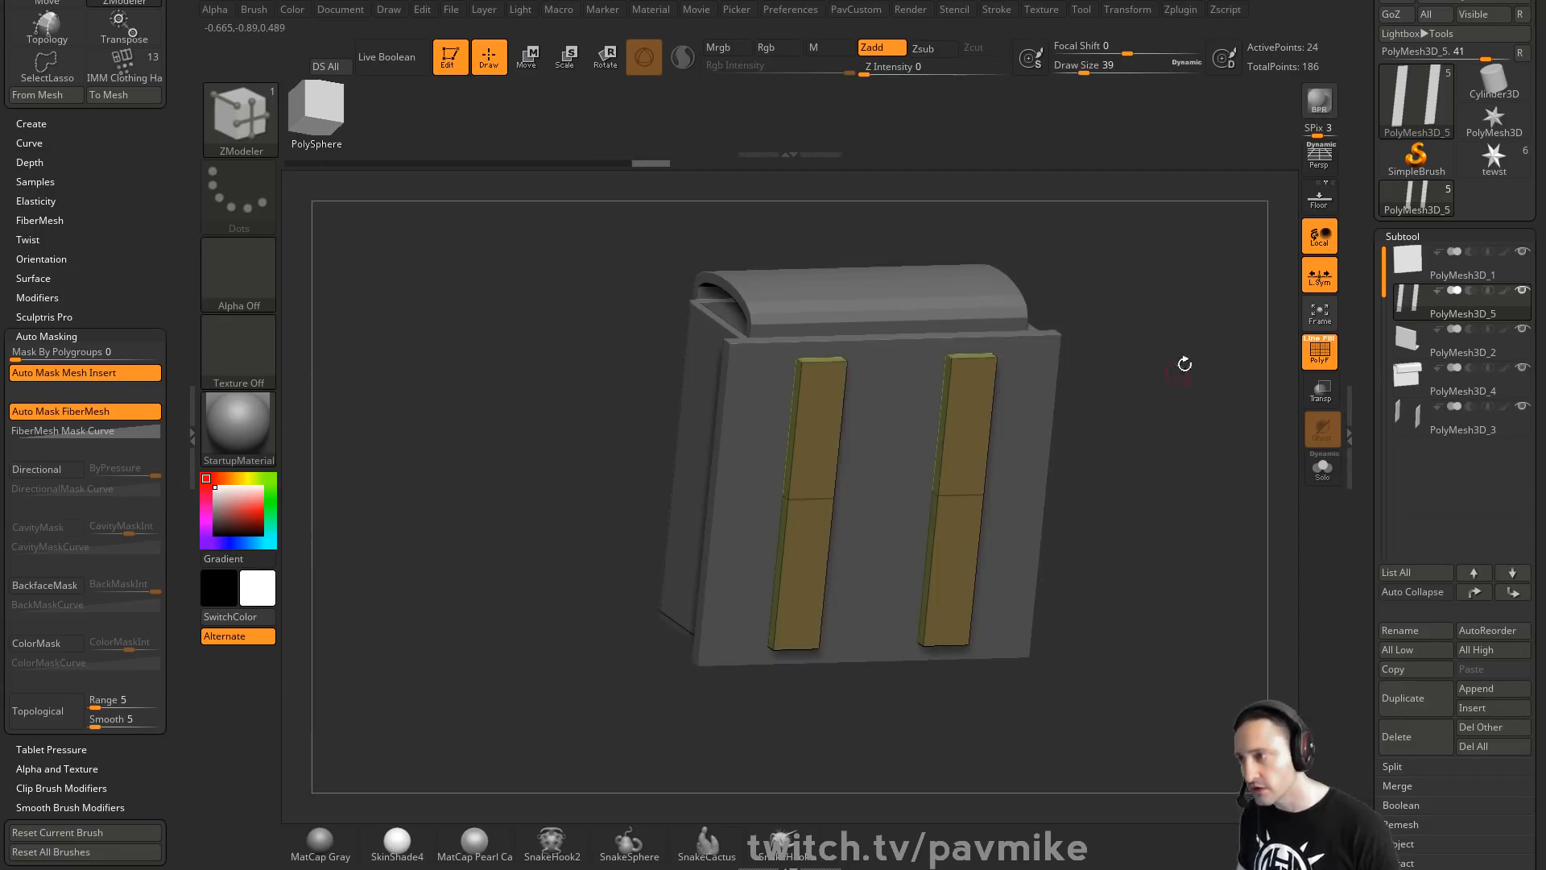
drag(1184, 364, 1175, 364)
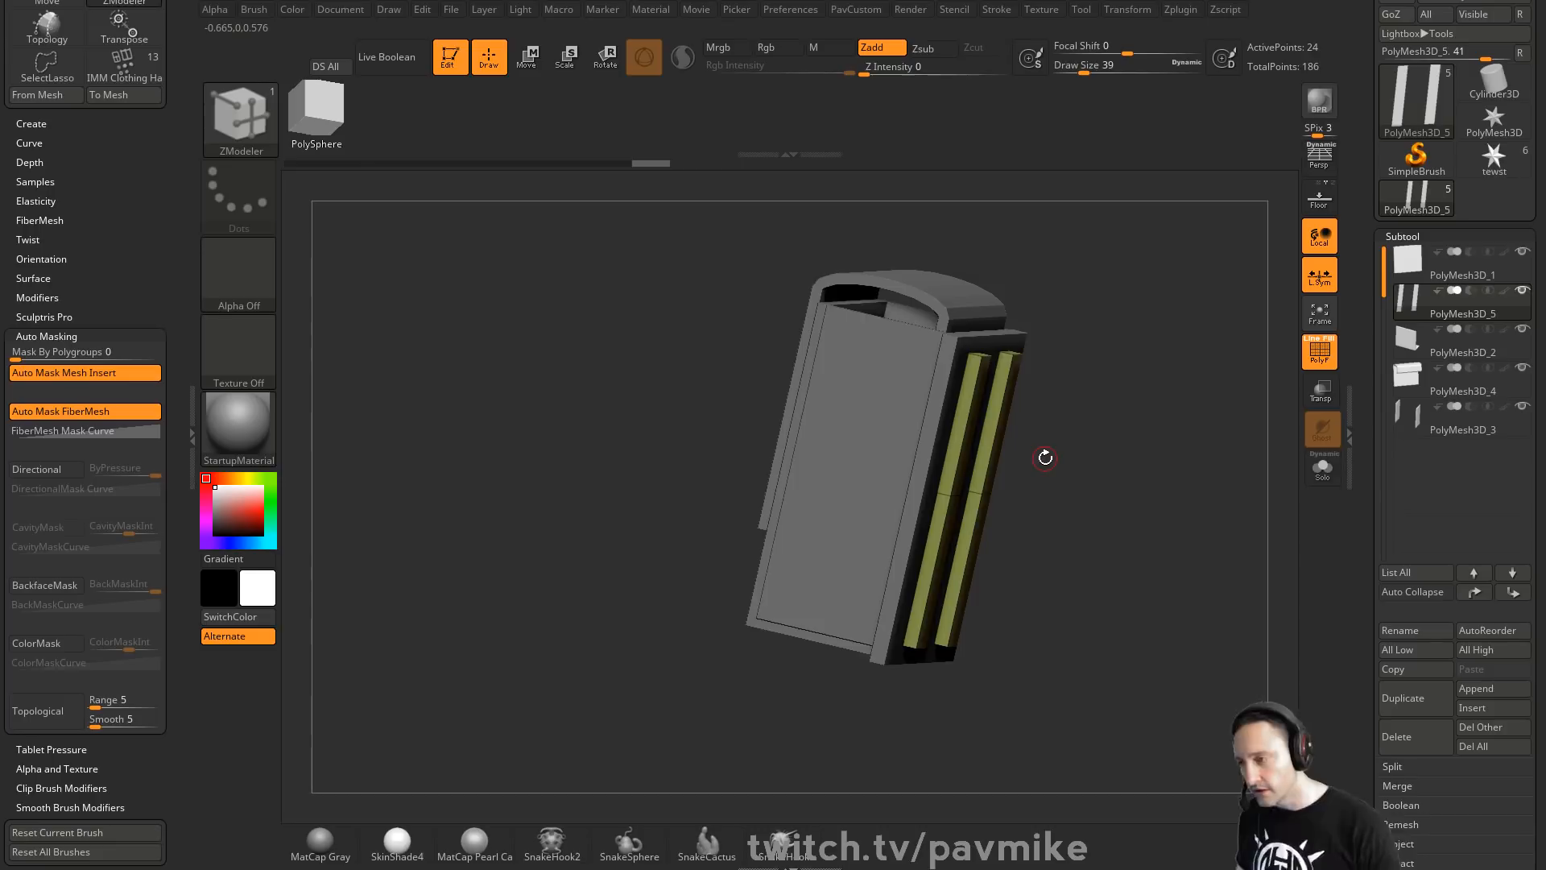
drag(1170, 443, 1192, 549)
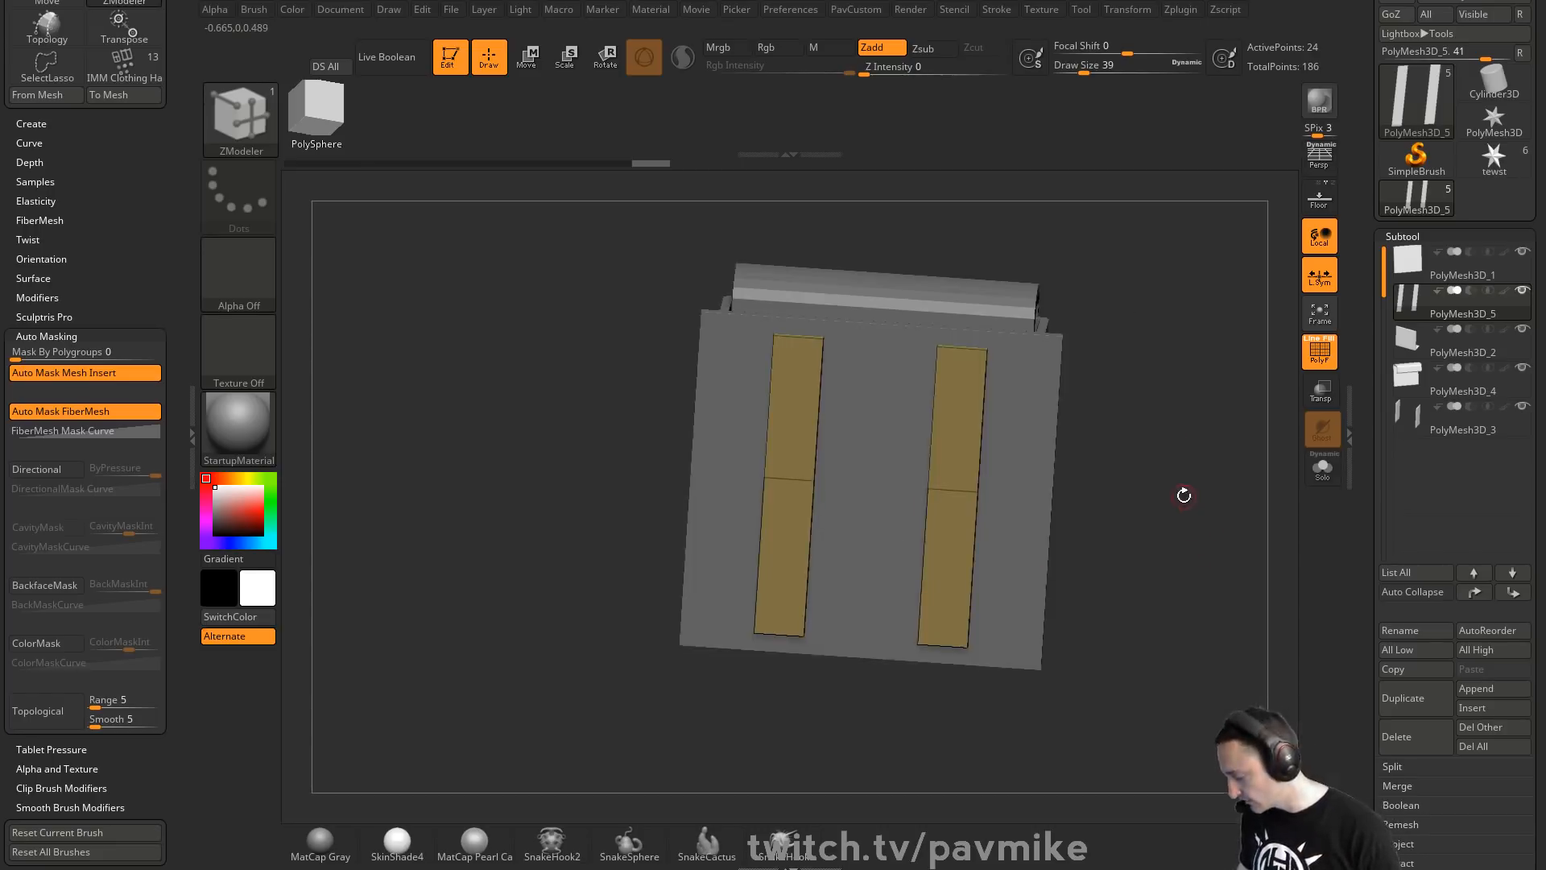
Insert a symmetrical Snap Assy from the IMM clothing brush near the lower end of each strap and move it by about -0.0658 along its depth
key(b)
key(i)
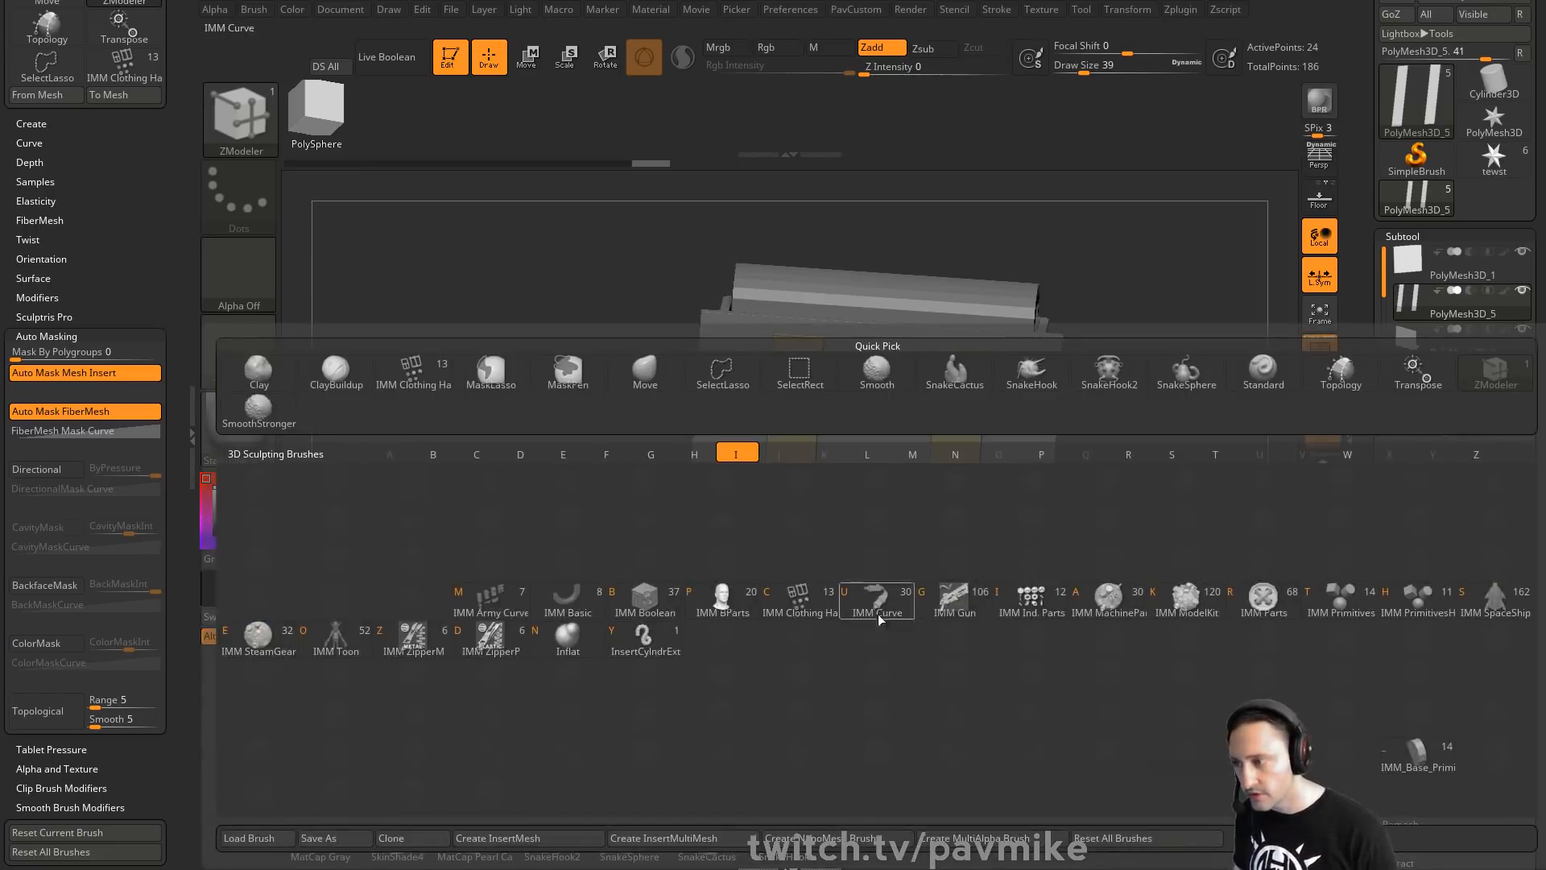
key(c)
key(m)
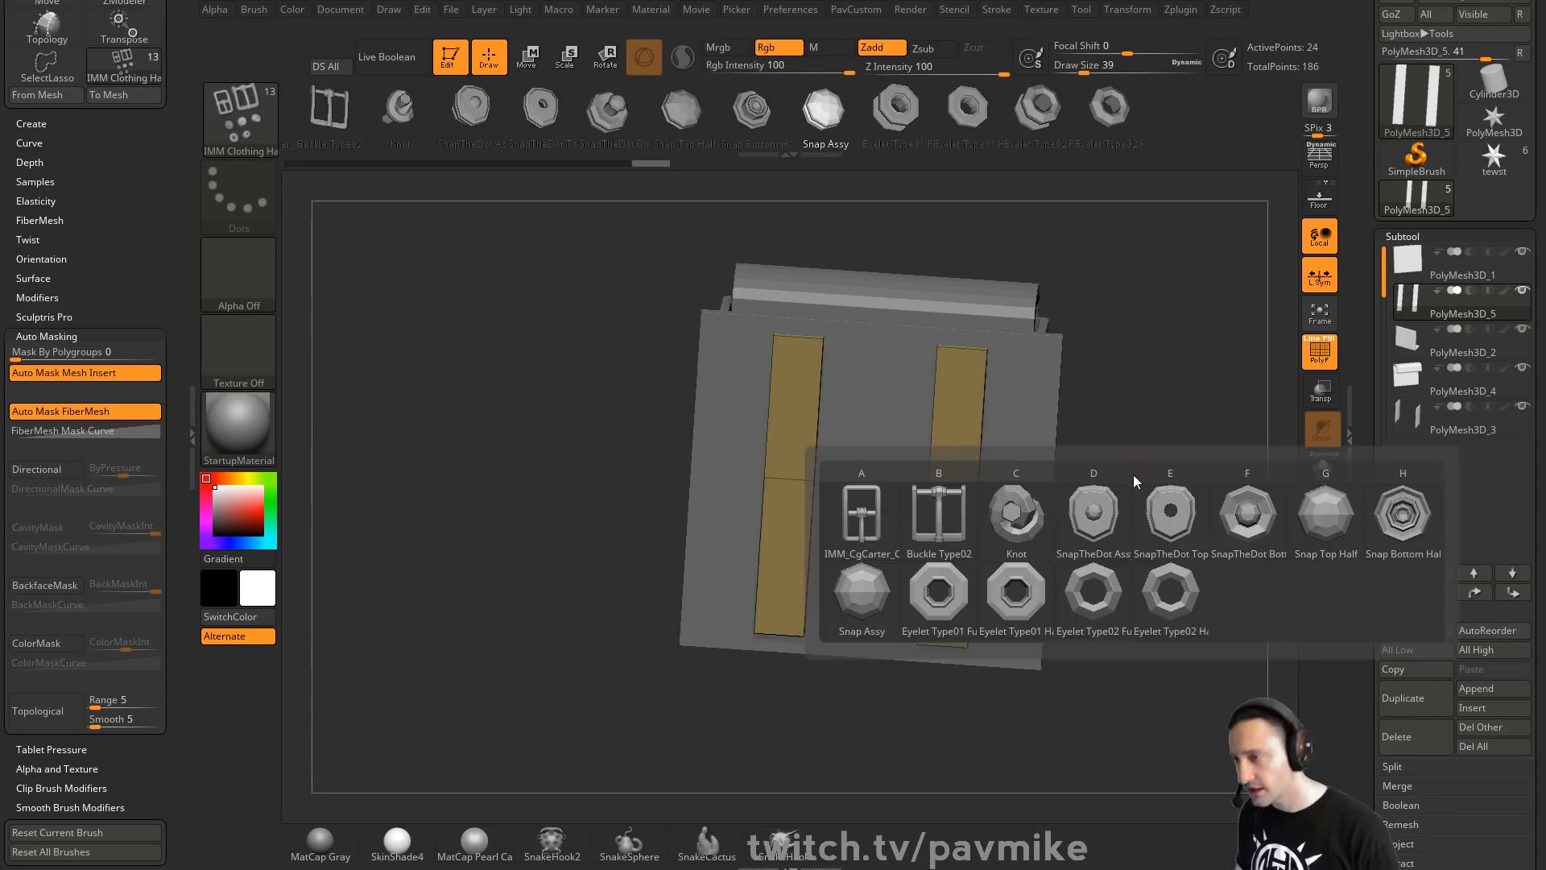
click(851, 610)
click(945, 618)
key(w)
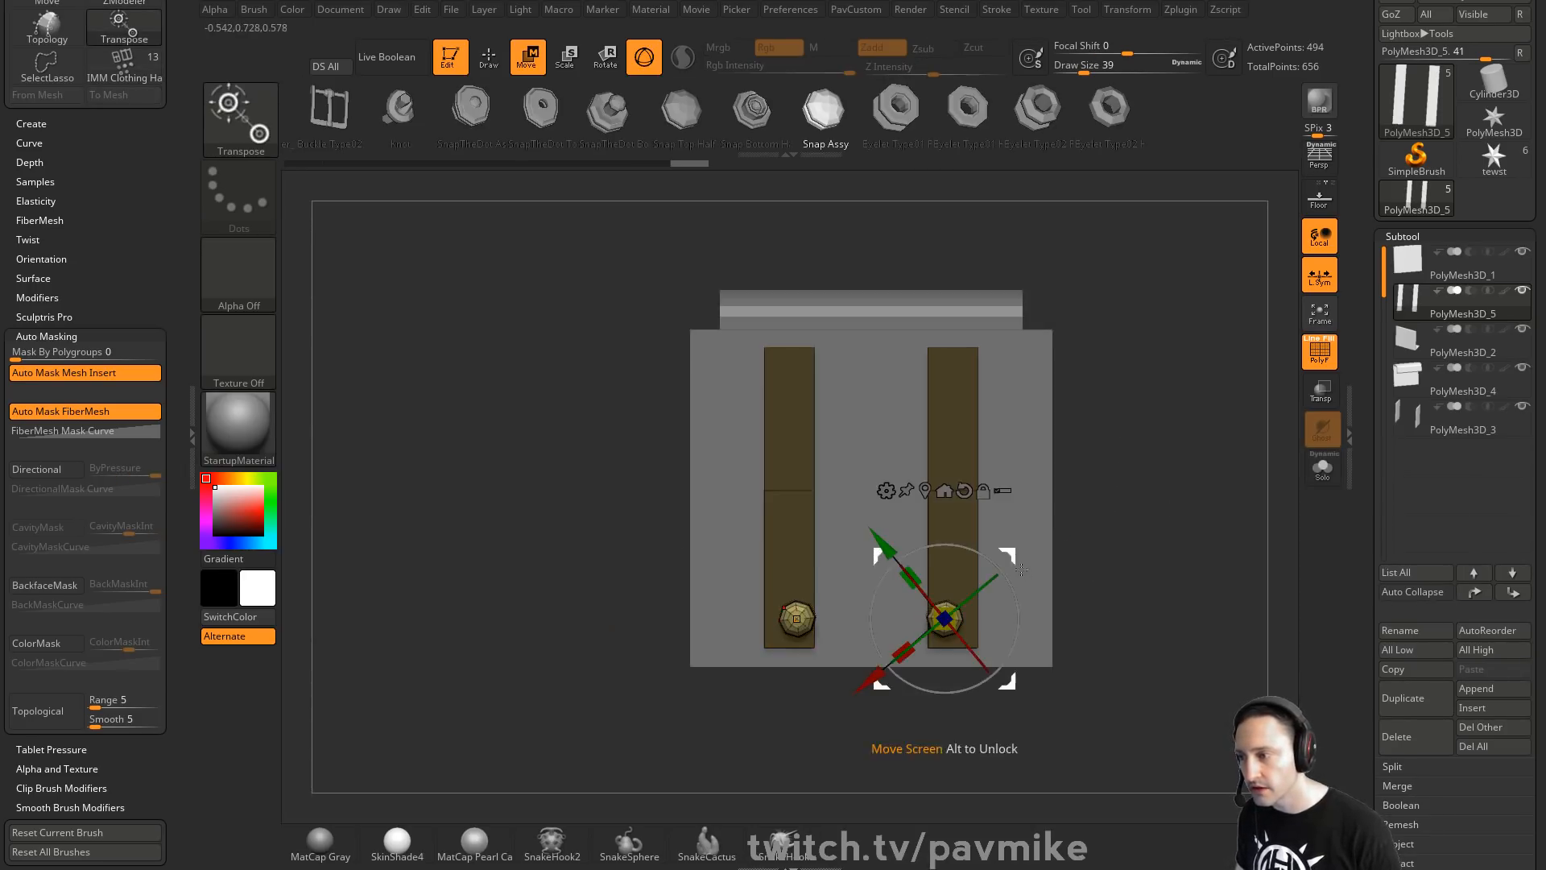
drag(1021, 569, 1027, 634)
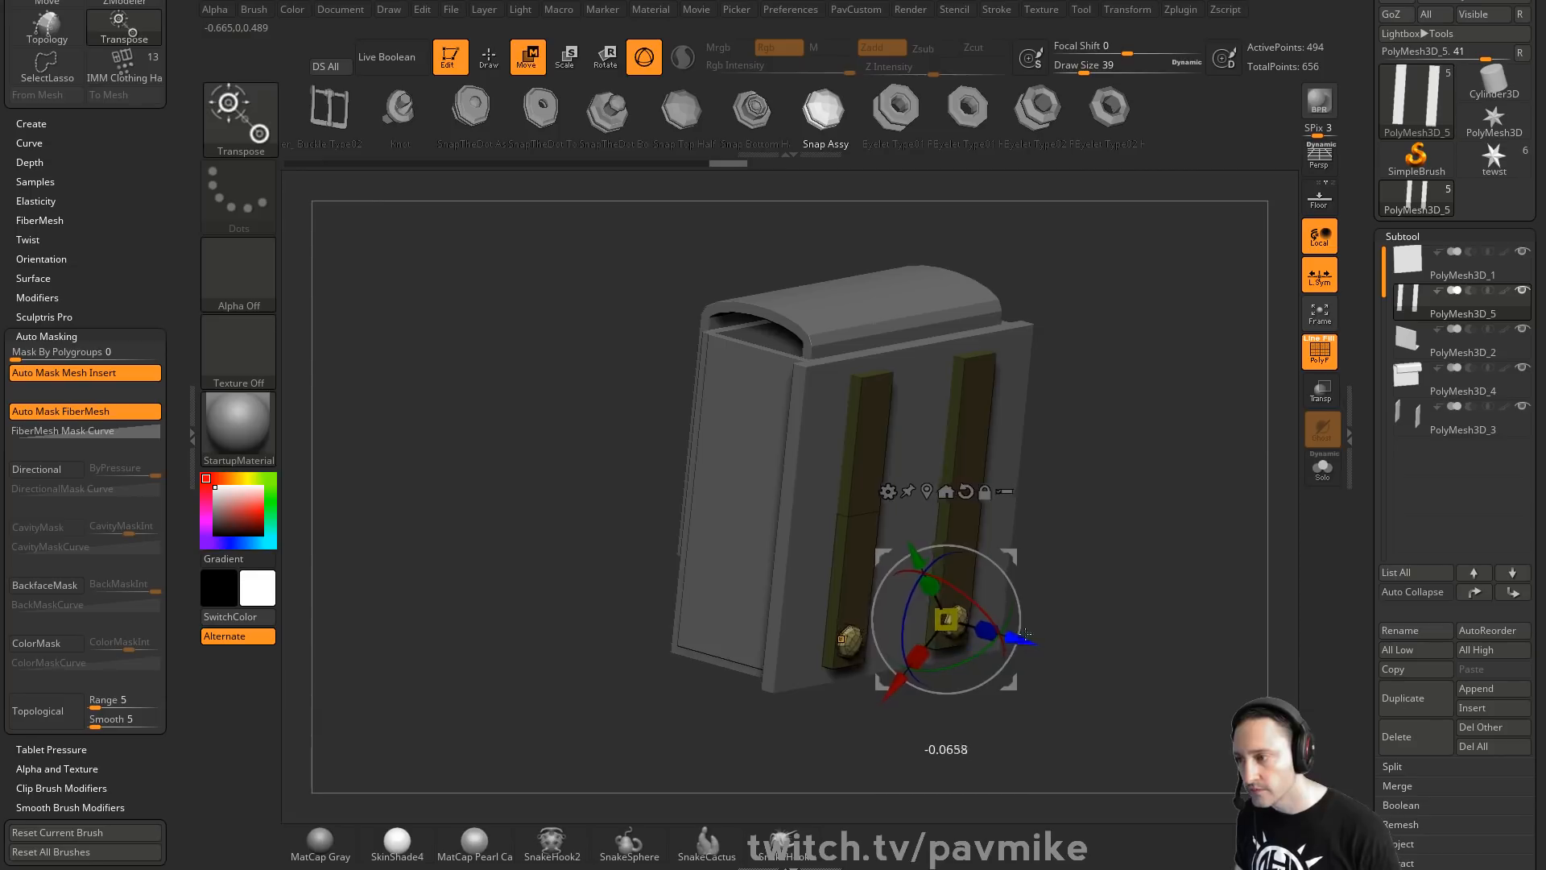
Select the curved flap subtool, crease its edges and set the crease level to 3
key(q)
drag(1083, 591, 1184, 511)
alt+click(1043, 483)
mouse_move(1147, 402)
mouse_down()
mouse_move(1191, 390)
mouse_move(1193, 413)
mouse_move(1210, 416)
mouse_up()
alt+drag(1185, 504, 1177, 536)
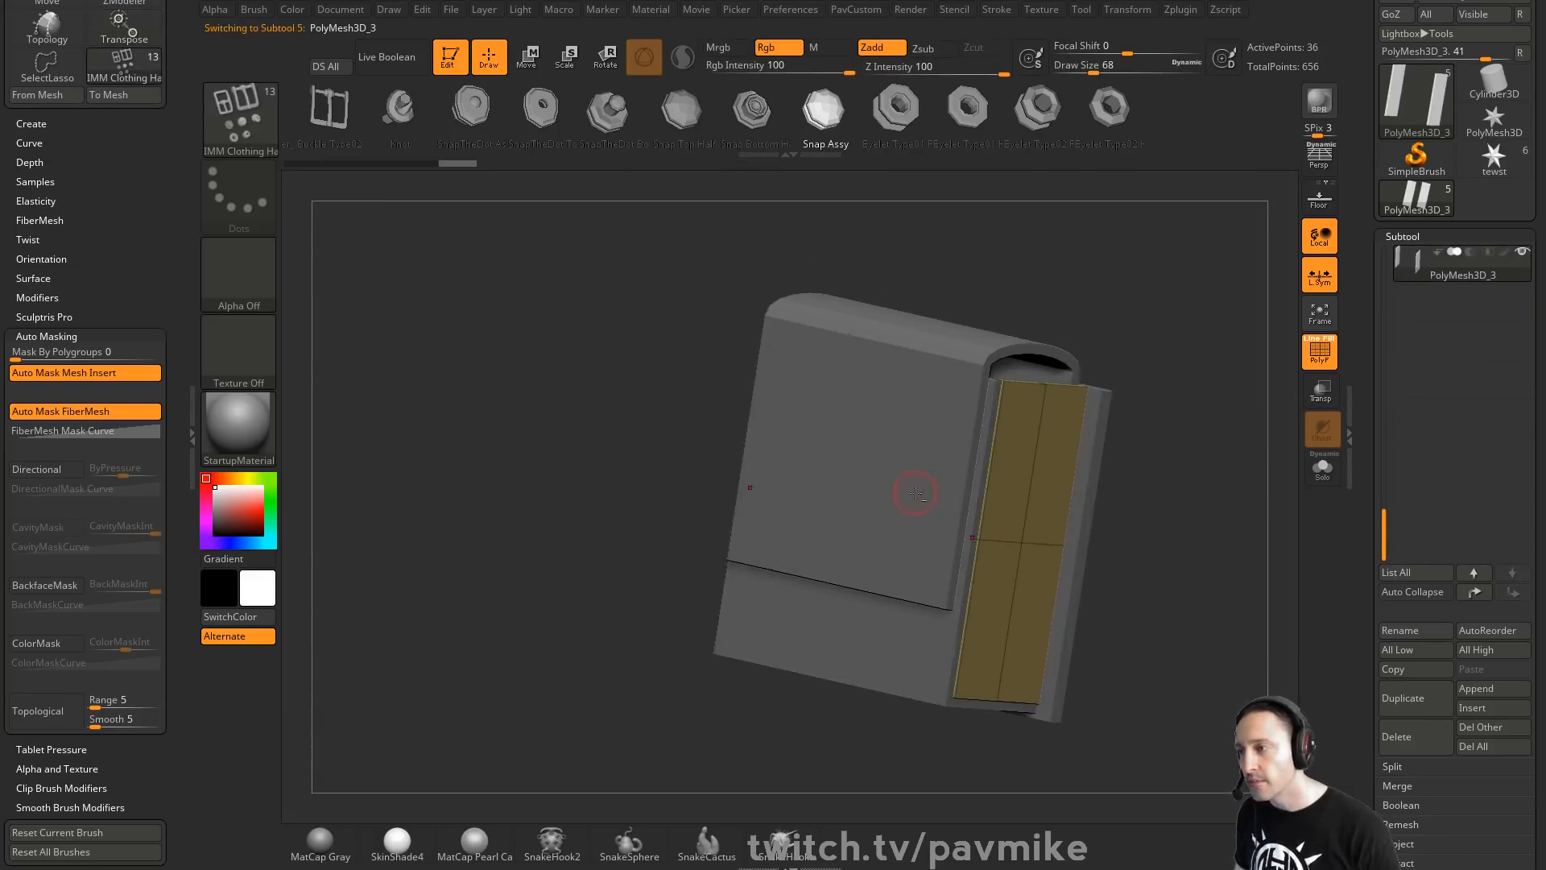
alt+click(915, 490)
key(space)
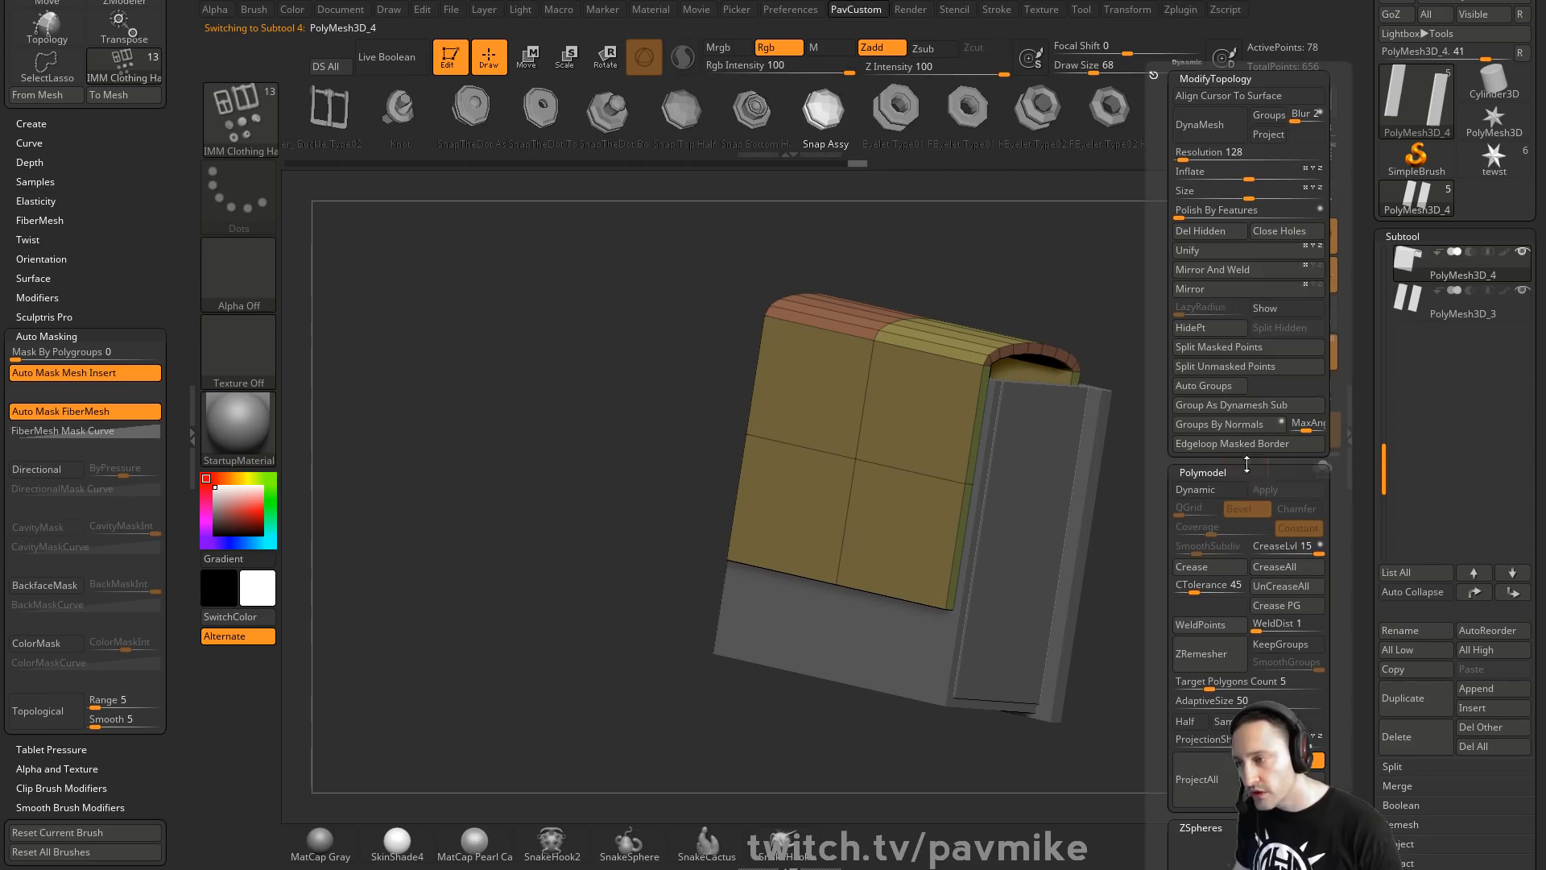
click(1211, 574)
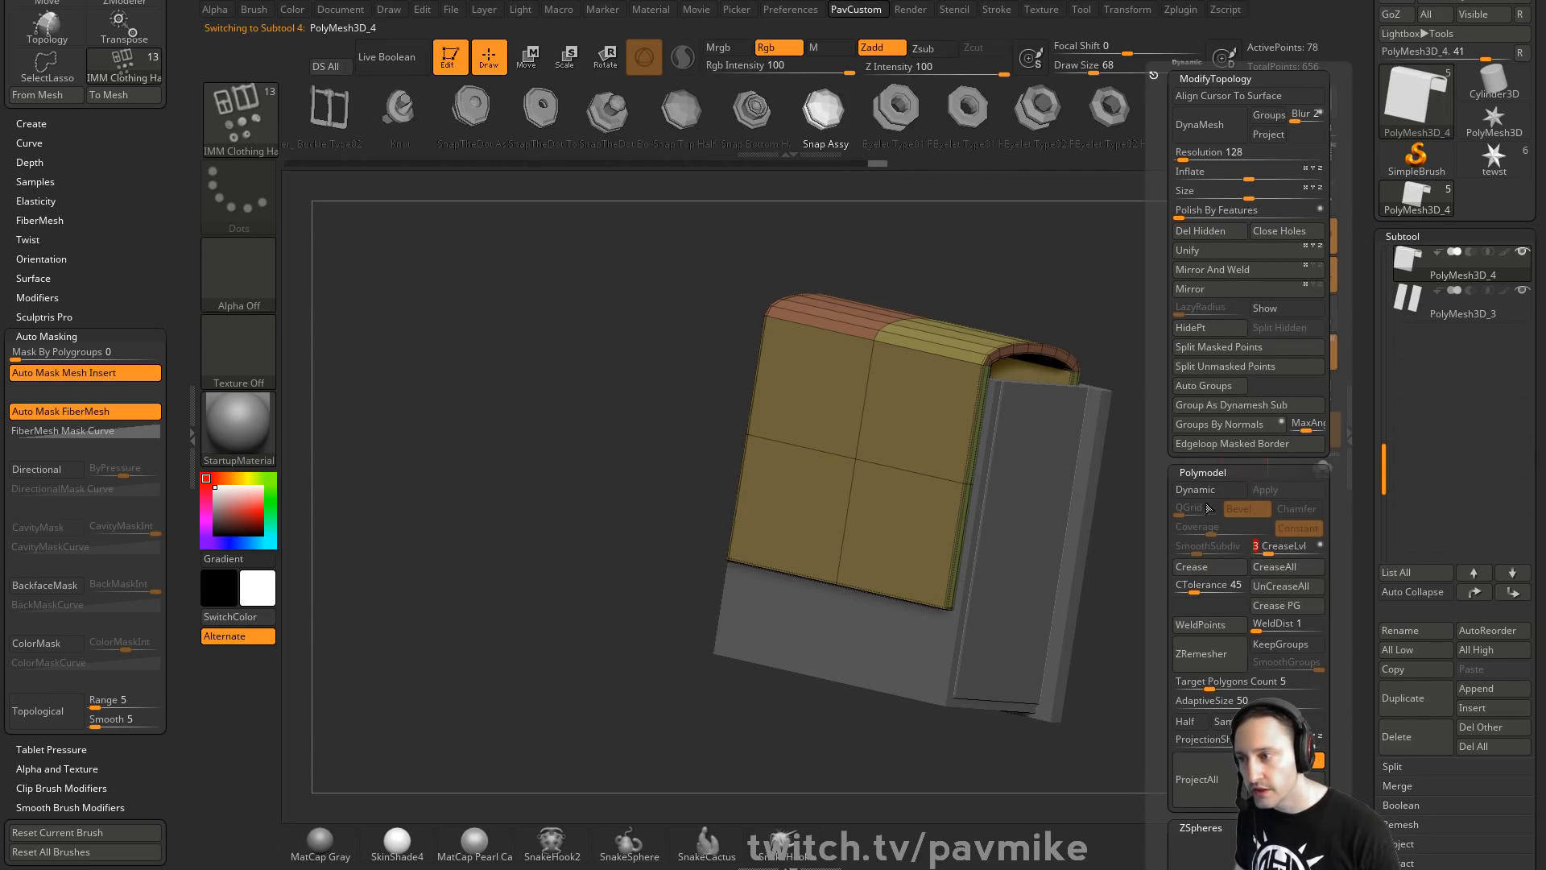
Preview the flap with dynamic subdivision at SmoothSubdiv 3 and the polyframe hidden
key(d)
alt+drag(1208, 499, 1198, 519)
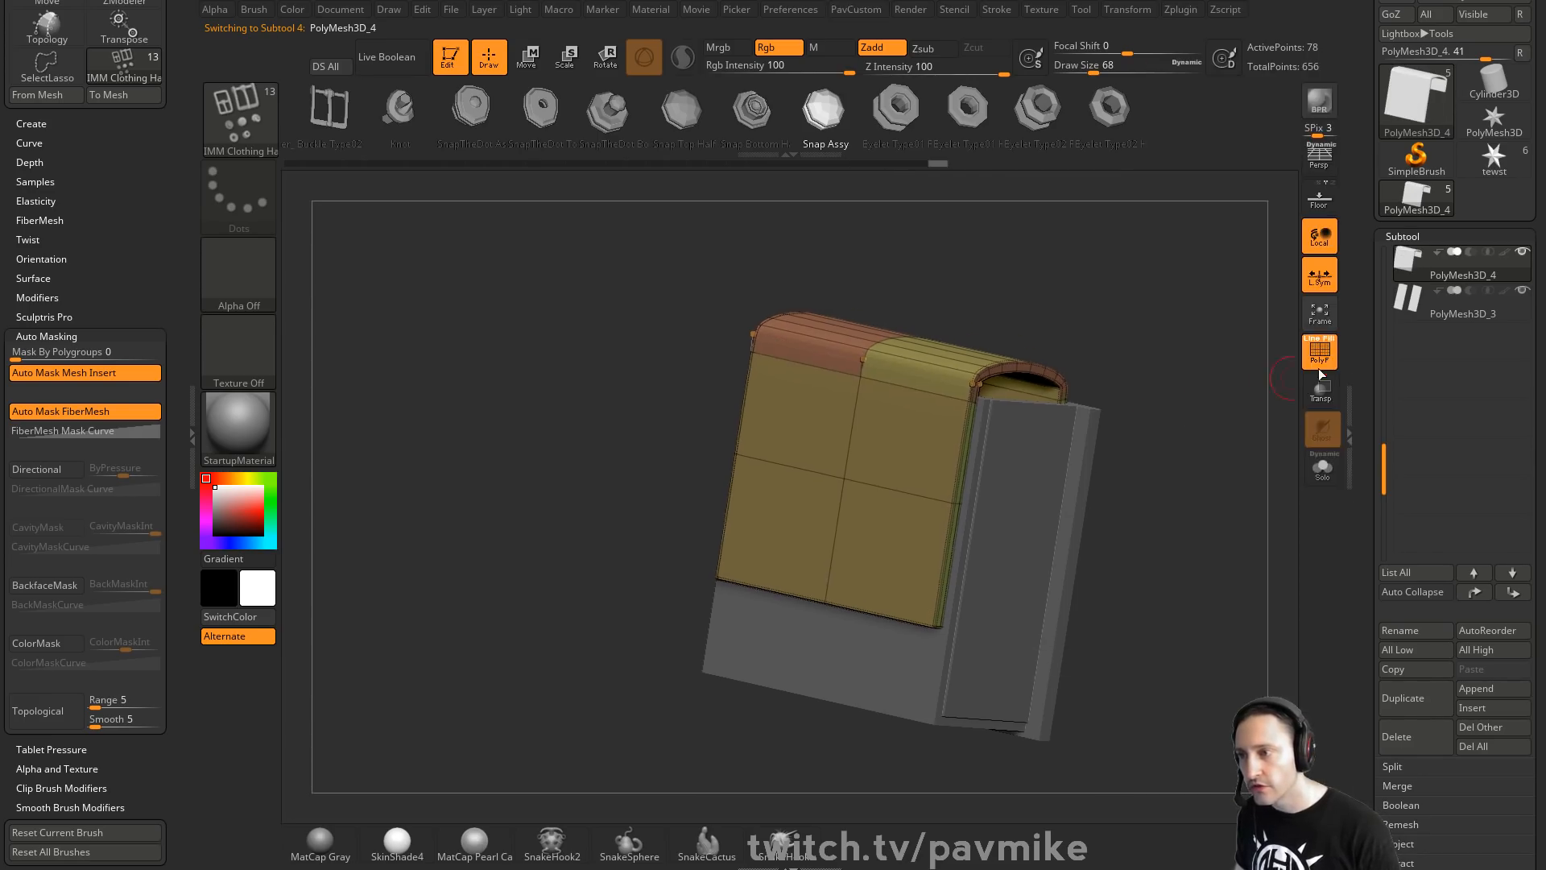
click(1320, 352)
drag(1211, 383, 1204, 481)
key(space)
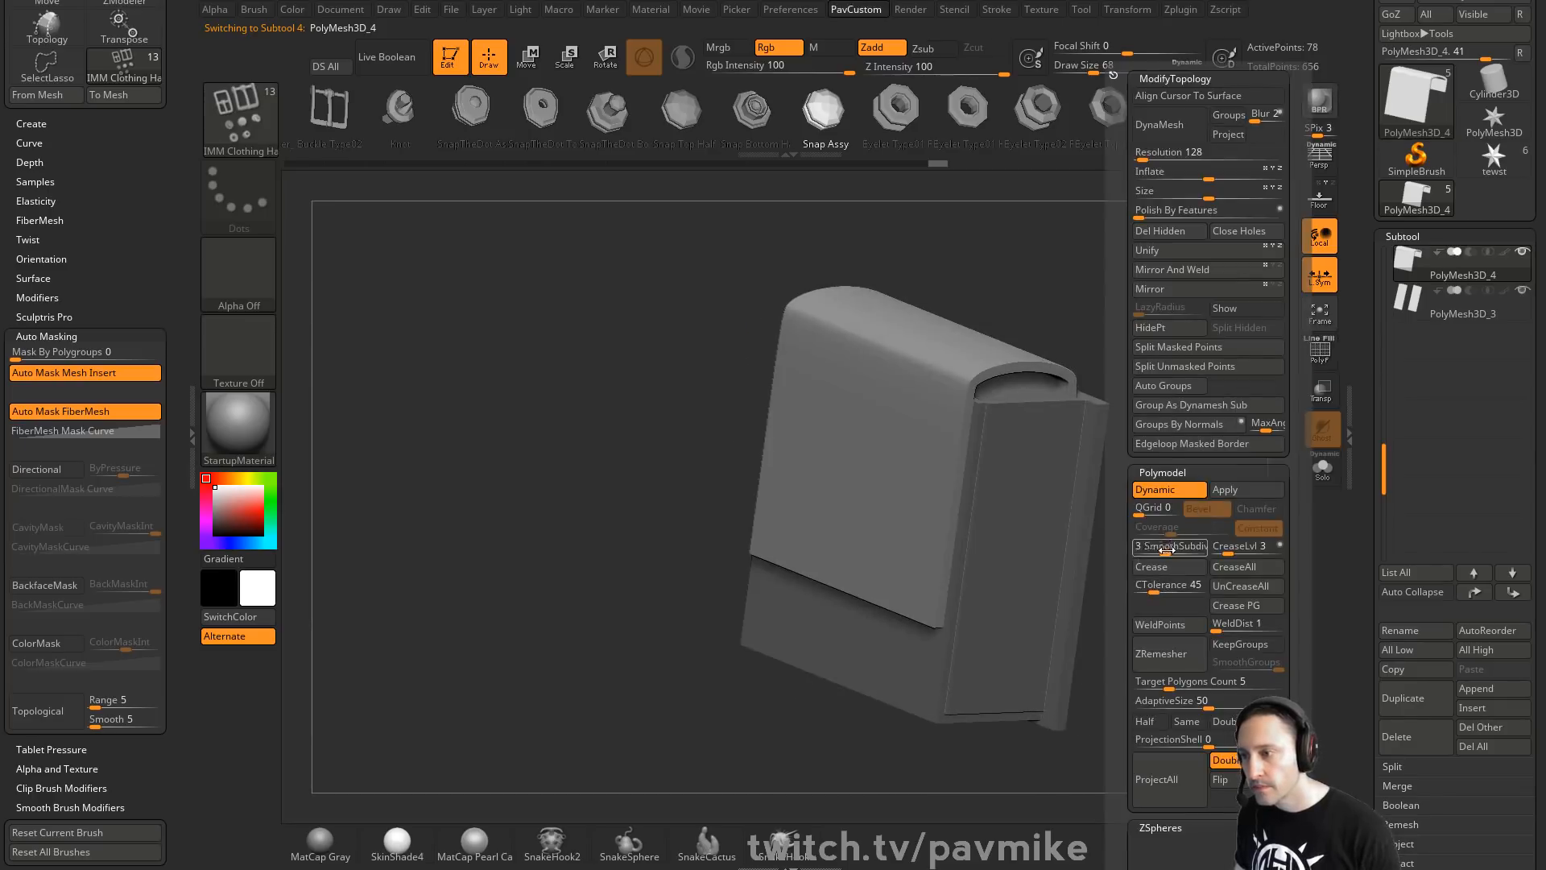
drag(1114, 463, 931, 412)
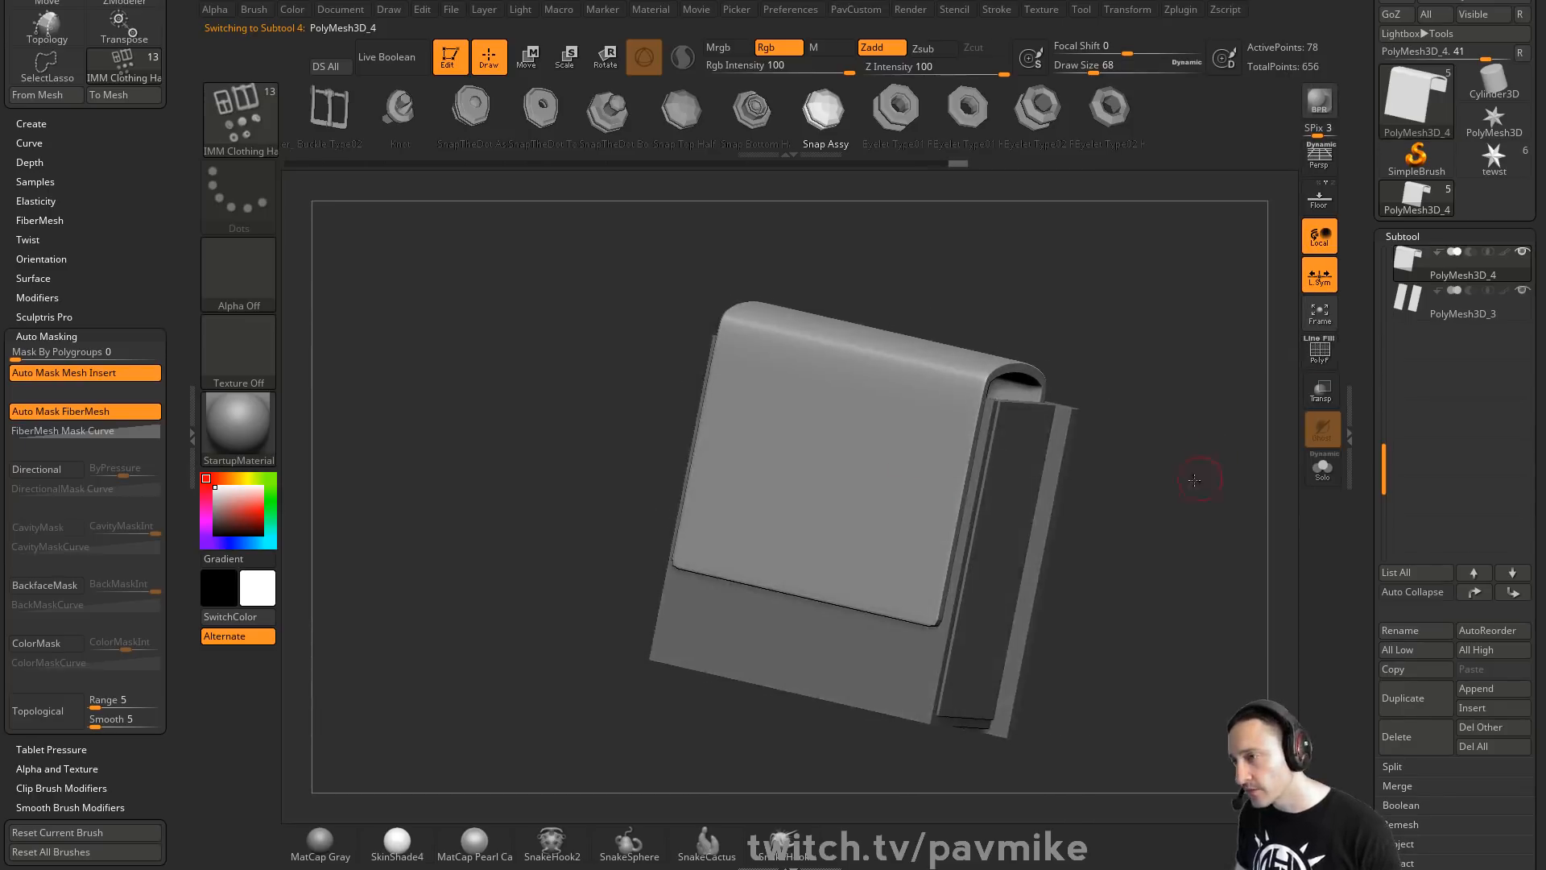
Apply the flap's dynamic subdivision as real subdivision levels and work at SDiv 4
drag(1194, 480, 1296, 488)
key(2)
click(1247, 492)
drag(1373, 579, 1373, 50)
drag(1399, 396, 1433, 397)
mouse_move(1242, 414)
mouse_down()
mouse_move(1143, 435)
mouse_move(1207, 393)
mouse_up()
Sculpt a few diagonal test folds across the front of the flap with the Standard brush
key(b)
key(s)
key(t)
key(s)
drag(798, 437, 790, 437)
mouse_move(753, 447)
mouse_down()
mouse_move(894, 548)
mouse_move(918, 520)
mouse_move(898, 503)
mouse_move(926, 462)
mouse_up()
drag(1095, 447, 1067, 447)
mouse_move(765, 462)
shift+mouse_down()
mouse_move(862, 509)
mouse_move(922, 487)
shift+mouse_up()
mouse_move(1231, 431)
mouse_down()
mouse_move(1196, 411)
mouse_move(1164, 466)
mouse_up()
alt+drag(1213, 354, 1065, 373)
Select the side panel subtool, show its polyframe and remove its horizontal centre edge loop with ZModeler's Insert Multiple EdgeLoops action
alt+click(953, 495)
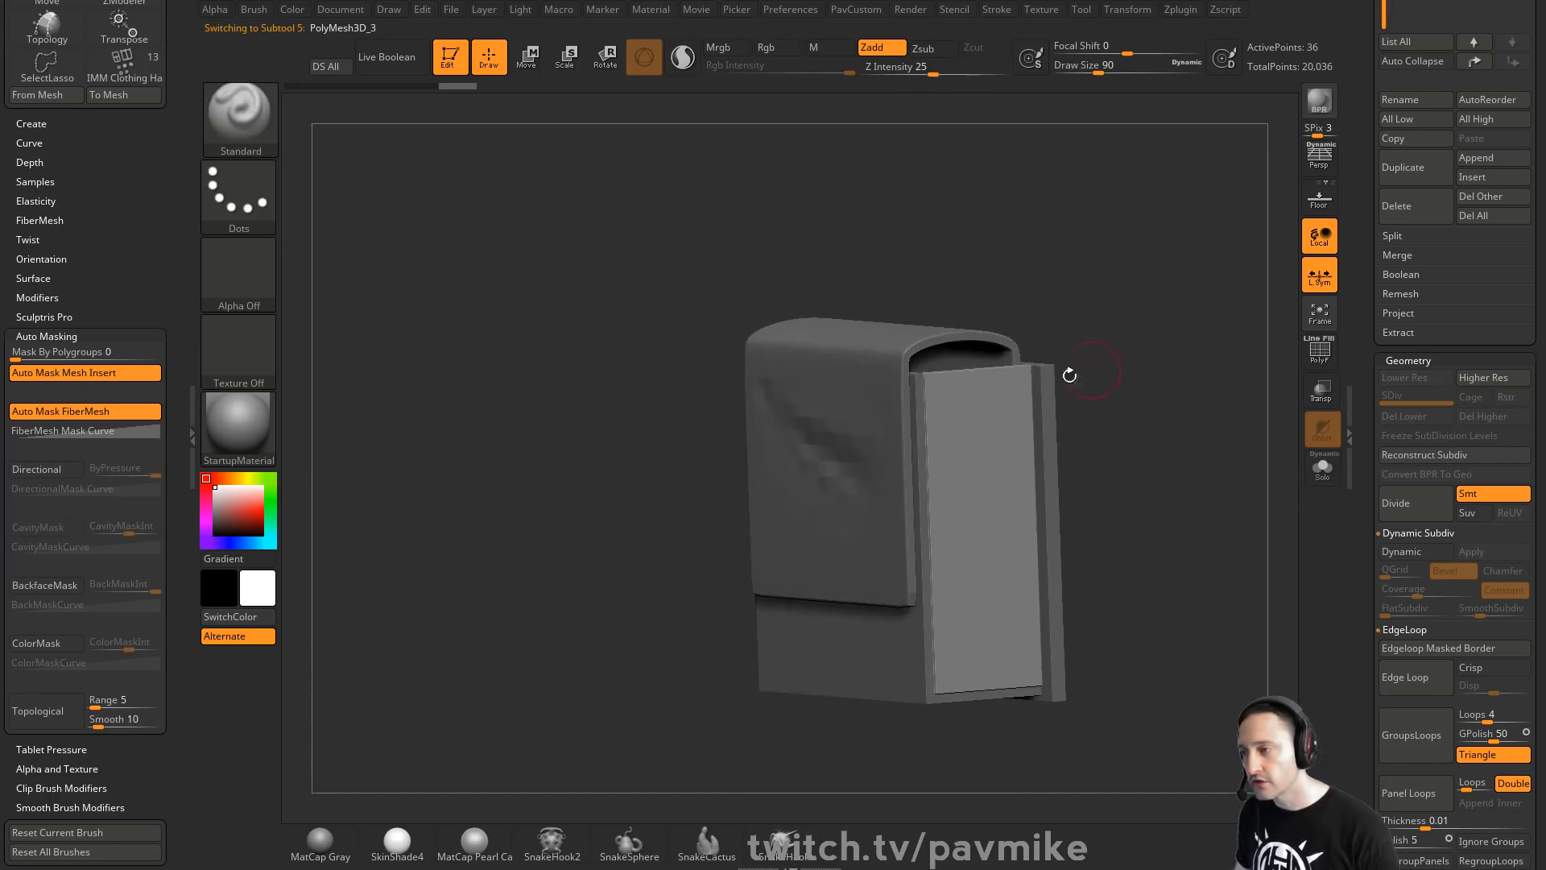
drag(1133, 442, 1067, 384)
key(space)
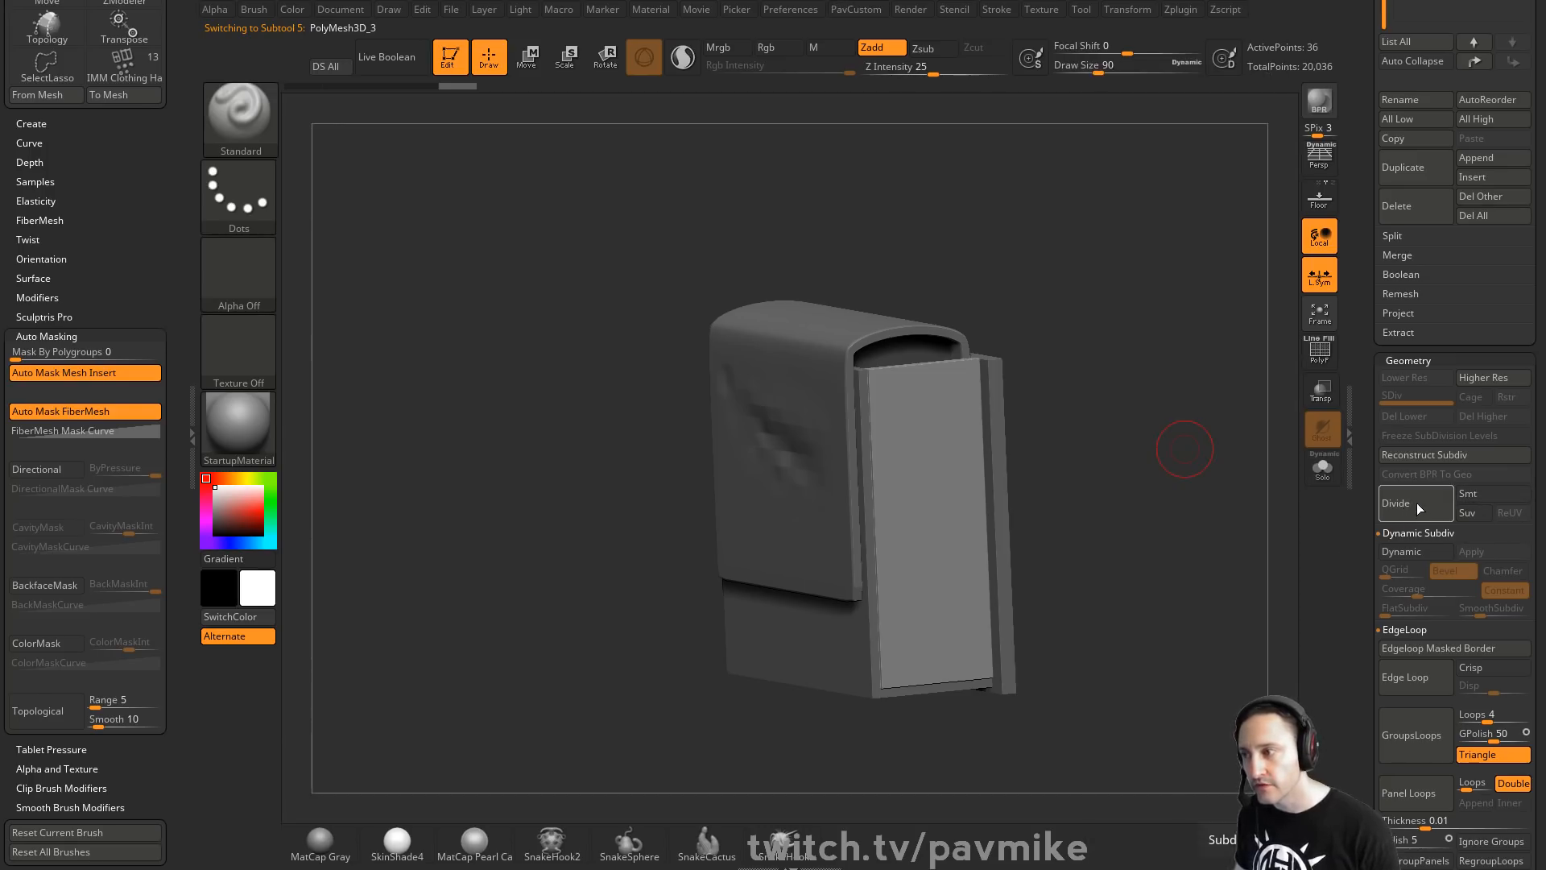
key(shift+f)
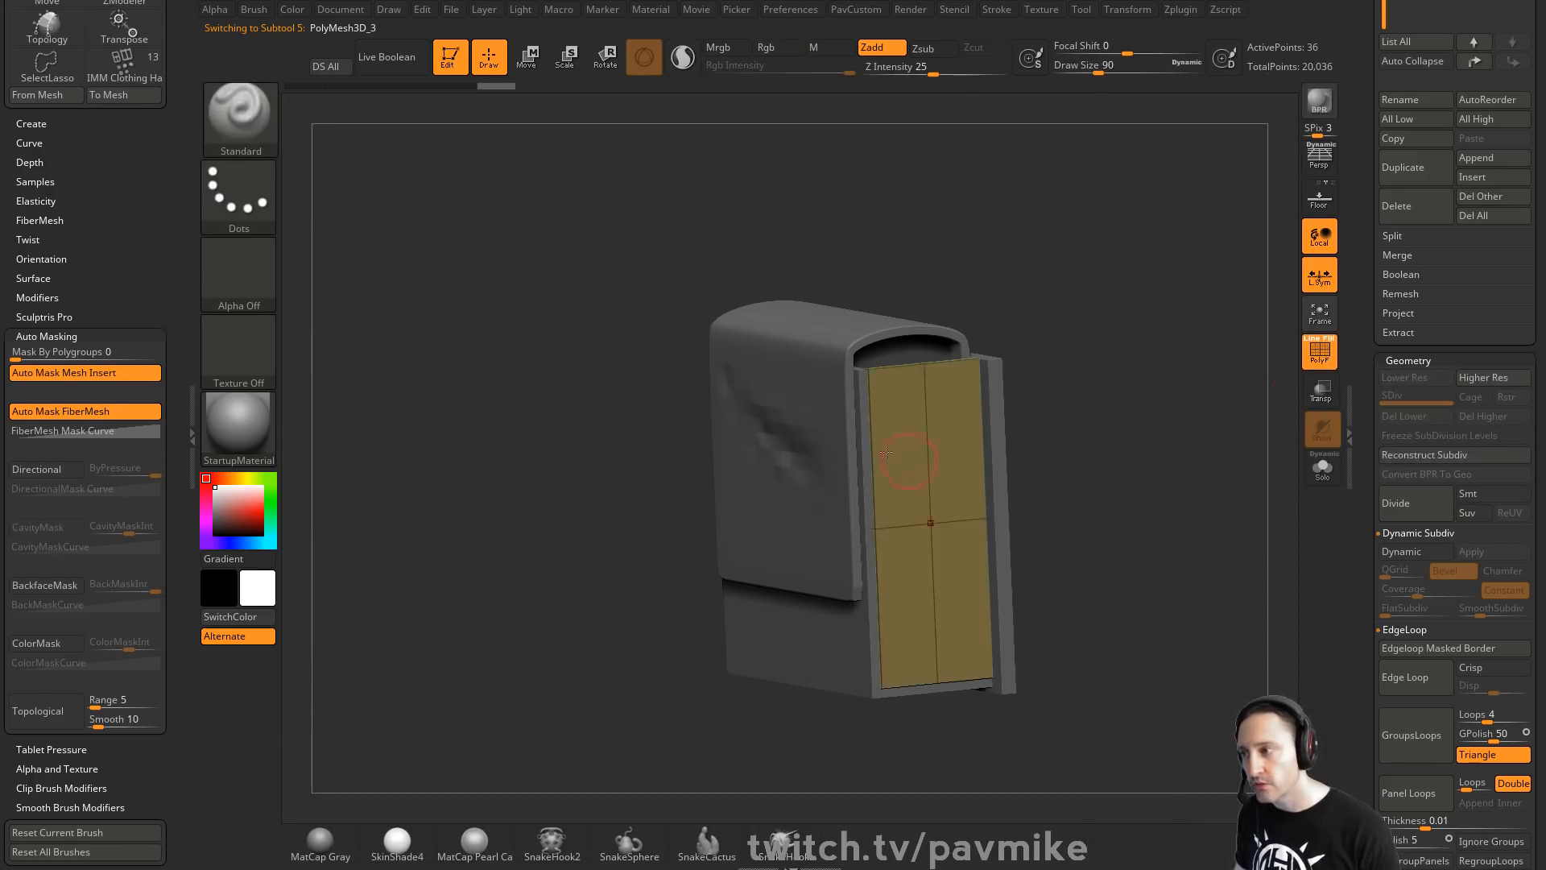
key(b)
key(z)
key(m)
key(space)
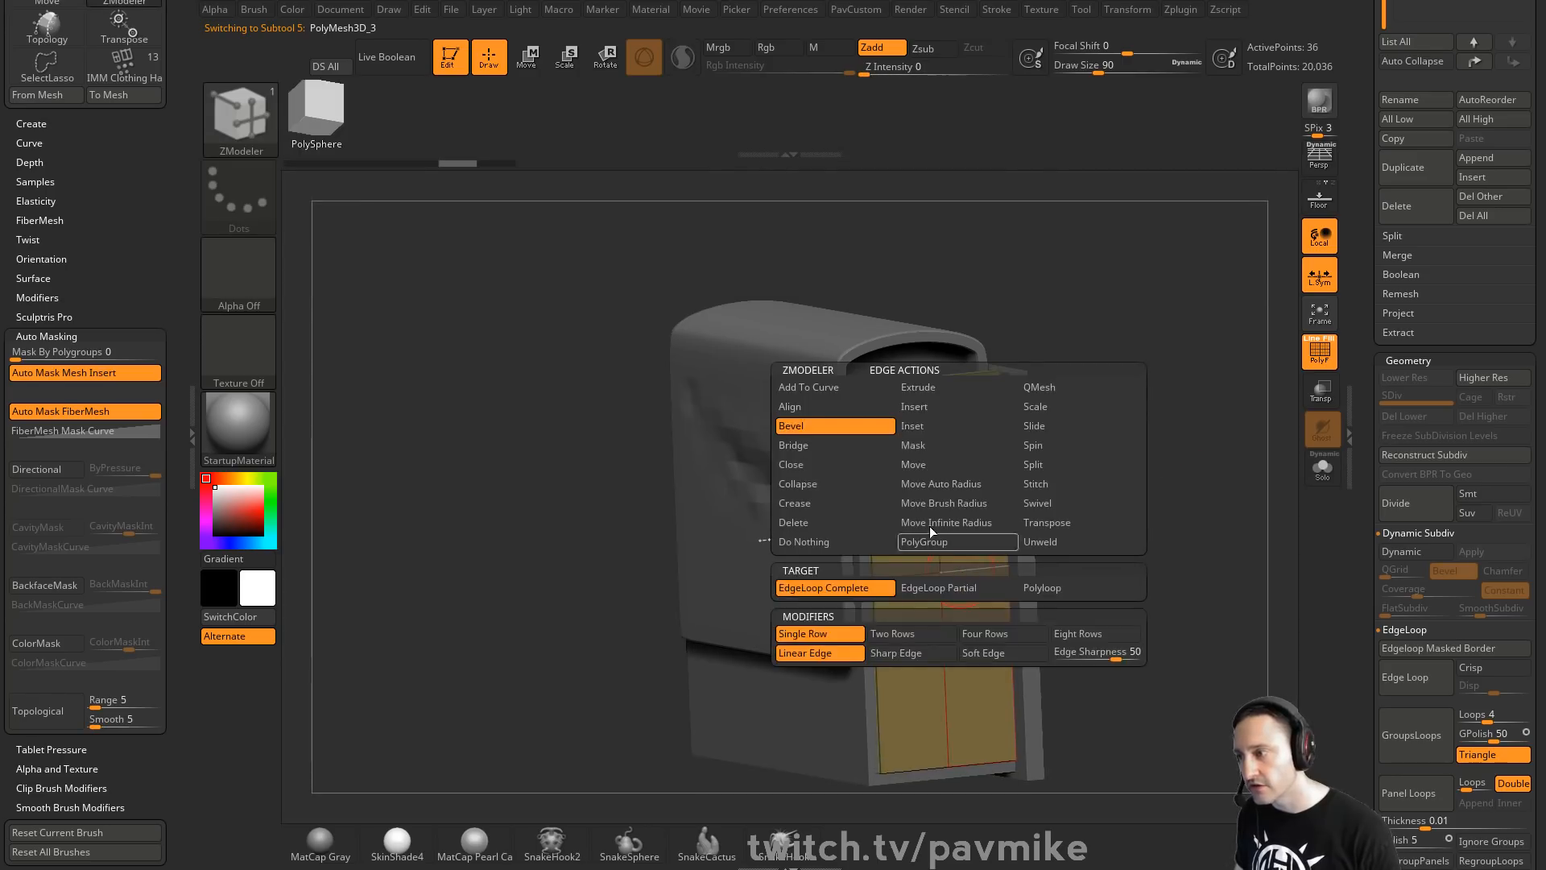
click(923, 414)
key(space)
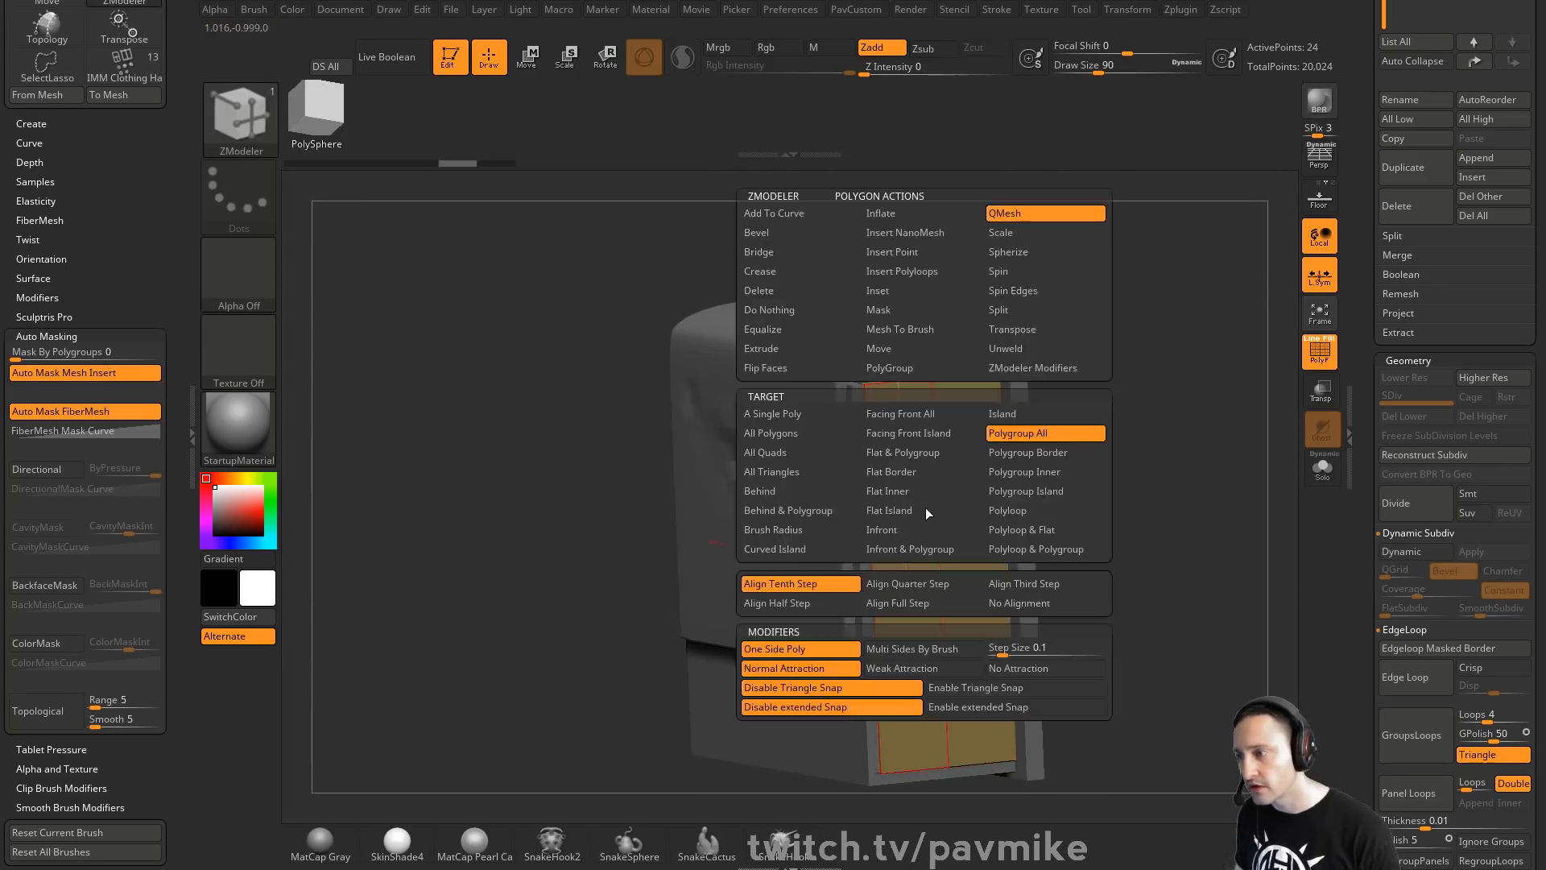
click(799, 588)
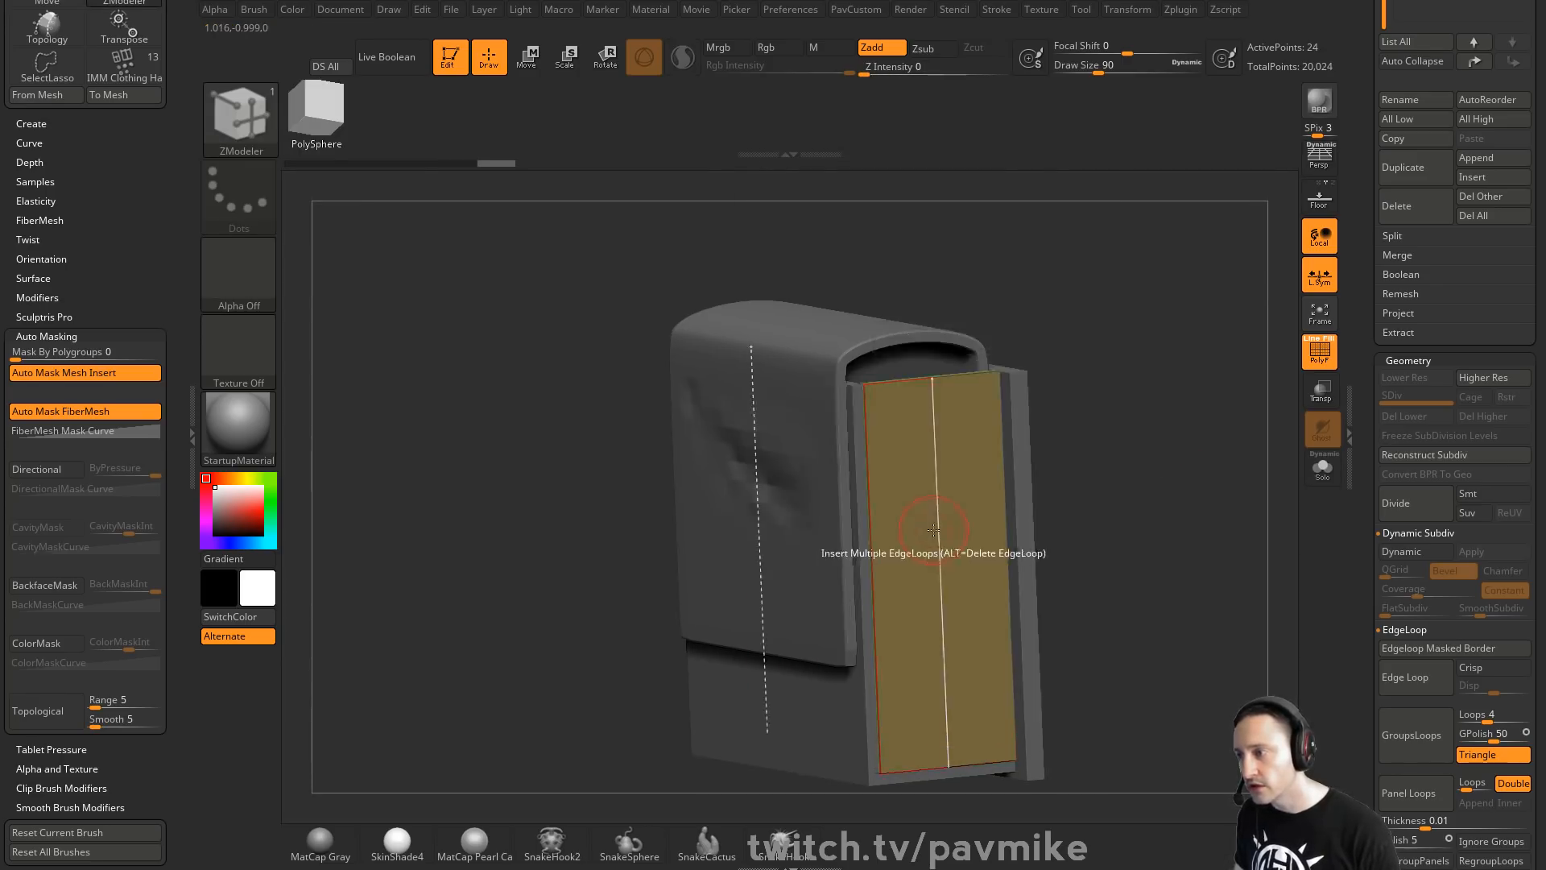
Insert multiple edge loops in both directions on the side panel to form an even grid, and merge it into one polygroup
drag(934, 502, 942, 380)
key(ctrl+z)
key(ctrl+z)
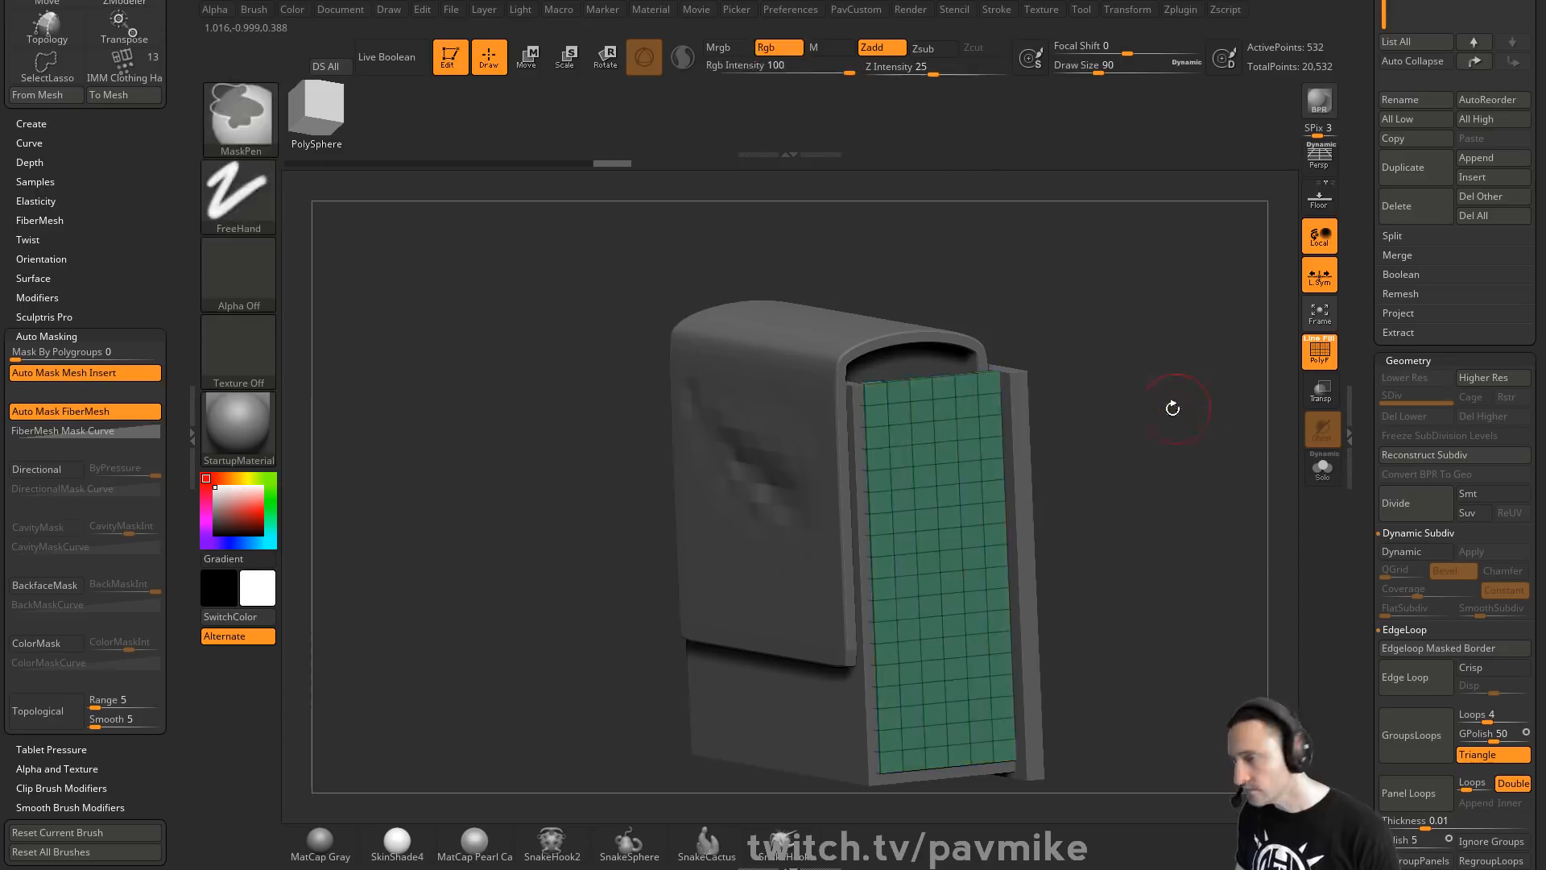
Select the flap and undo its sculpted folds and subdivision levels back to the low-resolution base mesh
drag(1177, 407, 1183, 438)
alt+click(740, 399)
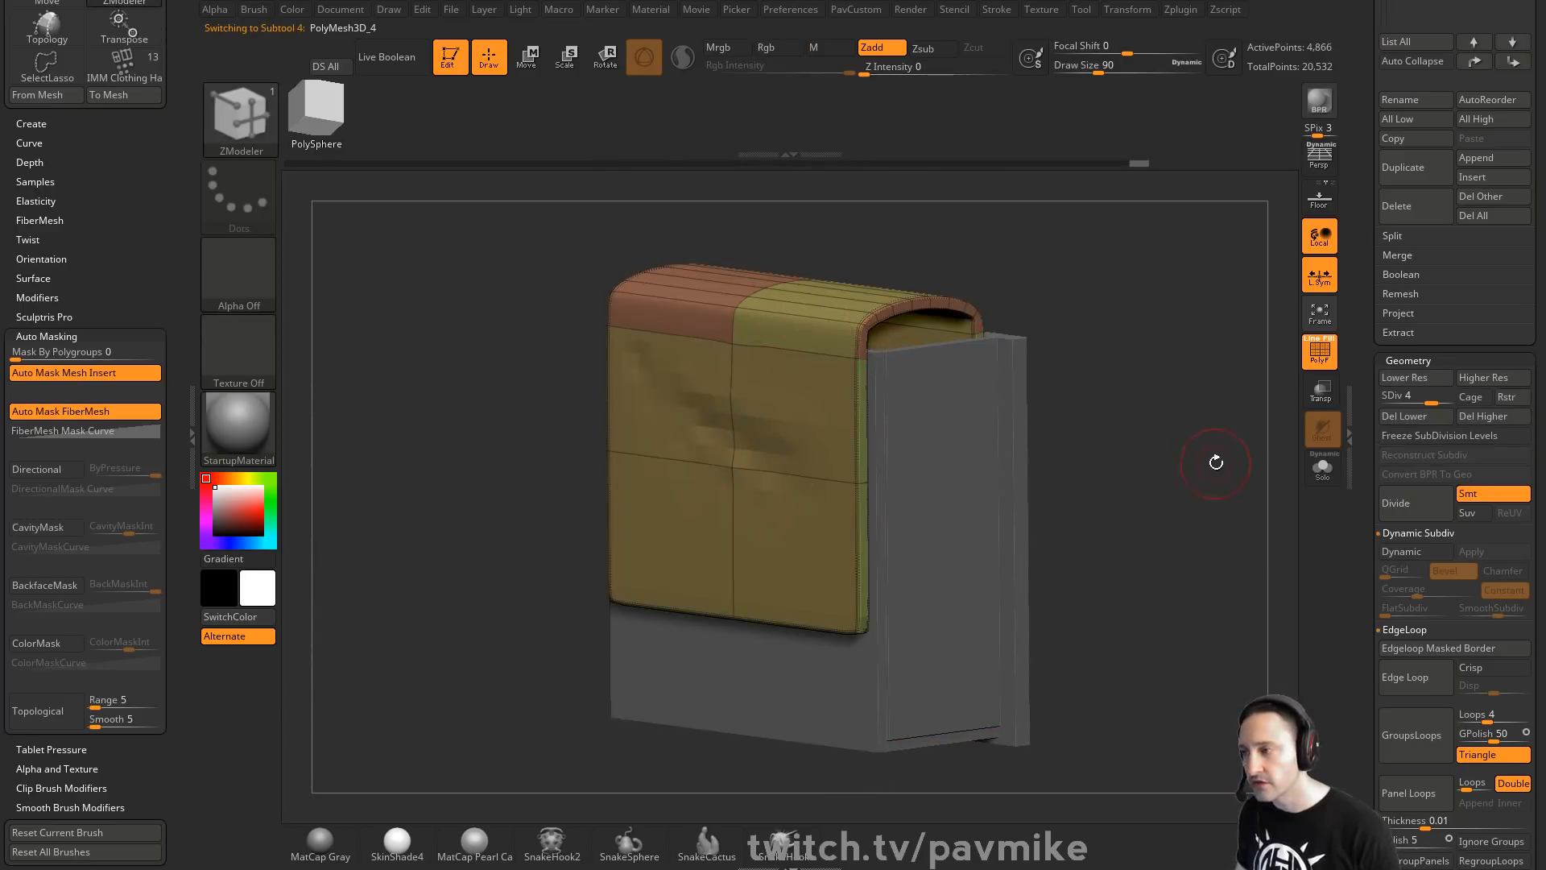
key(ctrl+z)
key(ctrl+z)
key(ctrl+z)
key(ctrl+z)
key(ctrl+z)
key(ctrl+z)
key(ctrl+z)
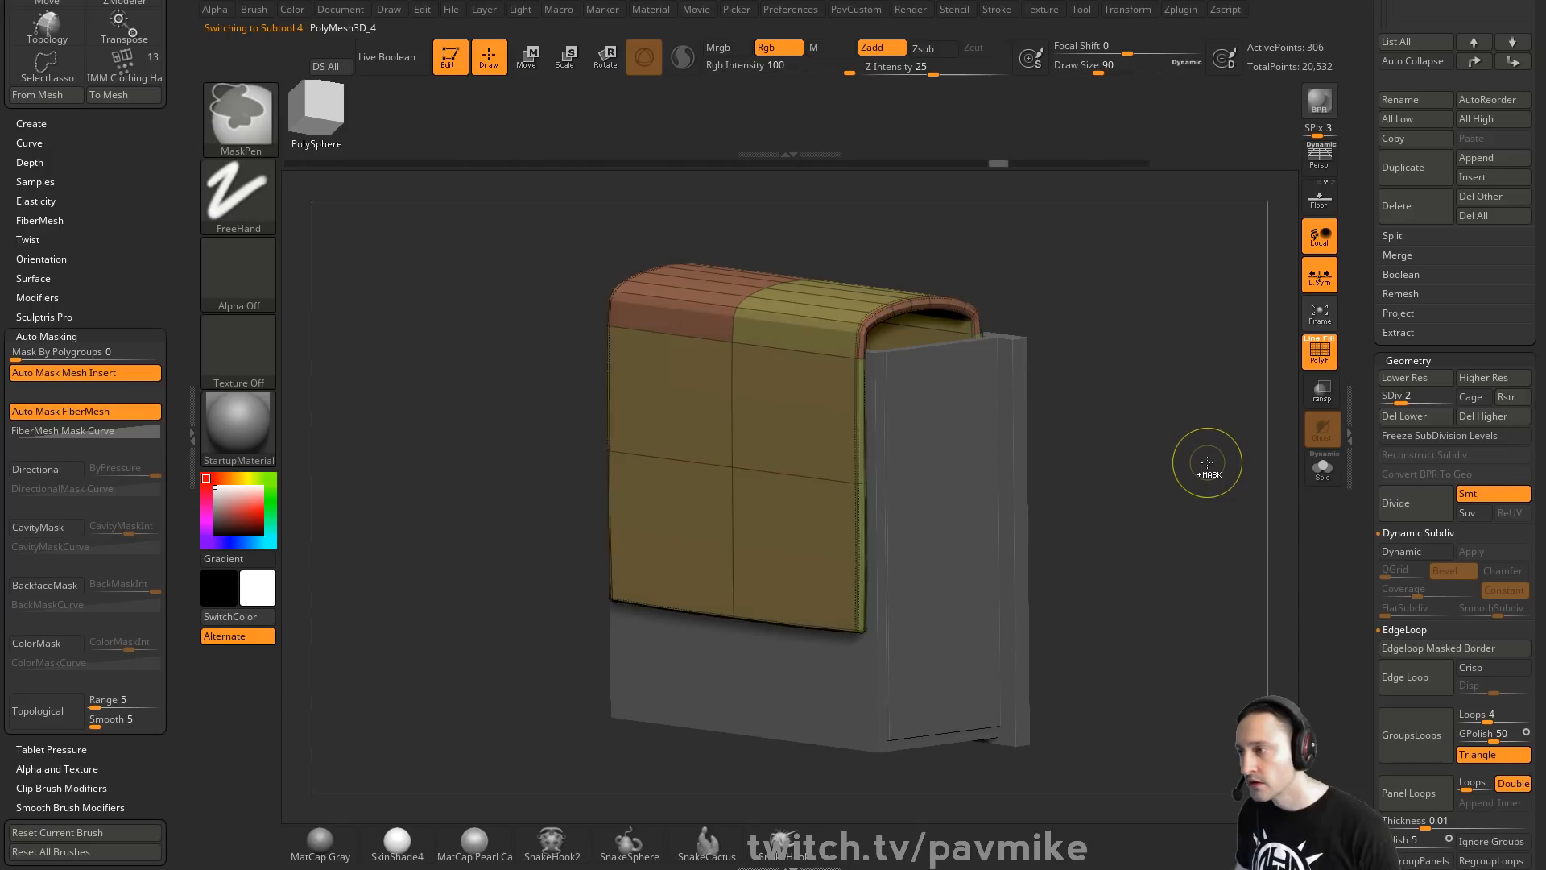
key(shift+d)
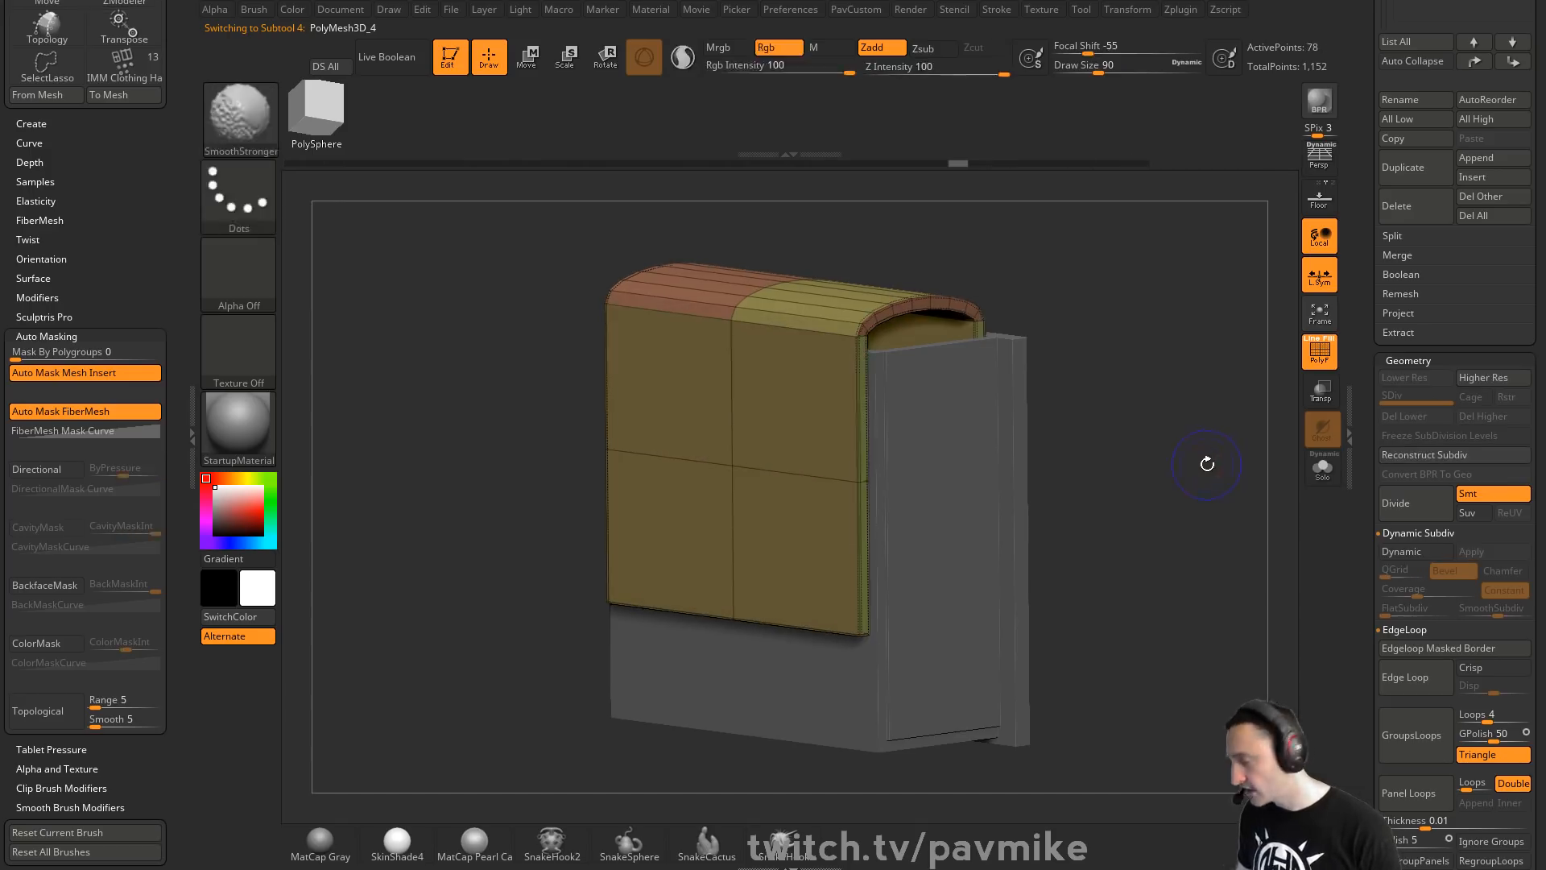
Remove the flap's horizontal centre loop and insert multiple evenly spaced vertical edge loops across its width
key(space)
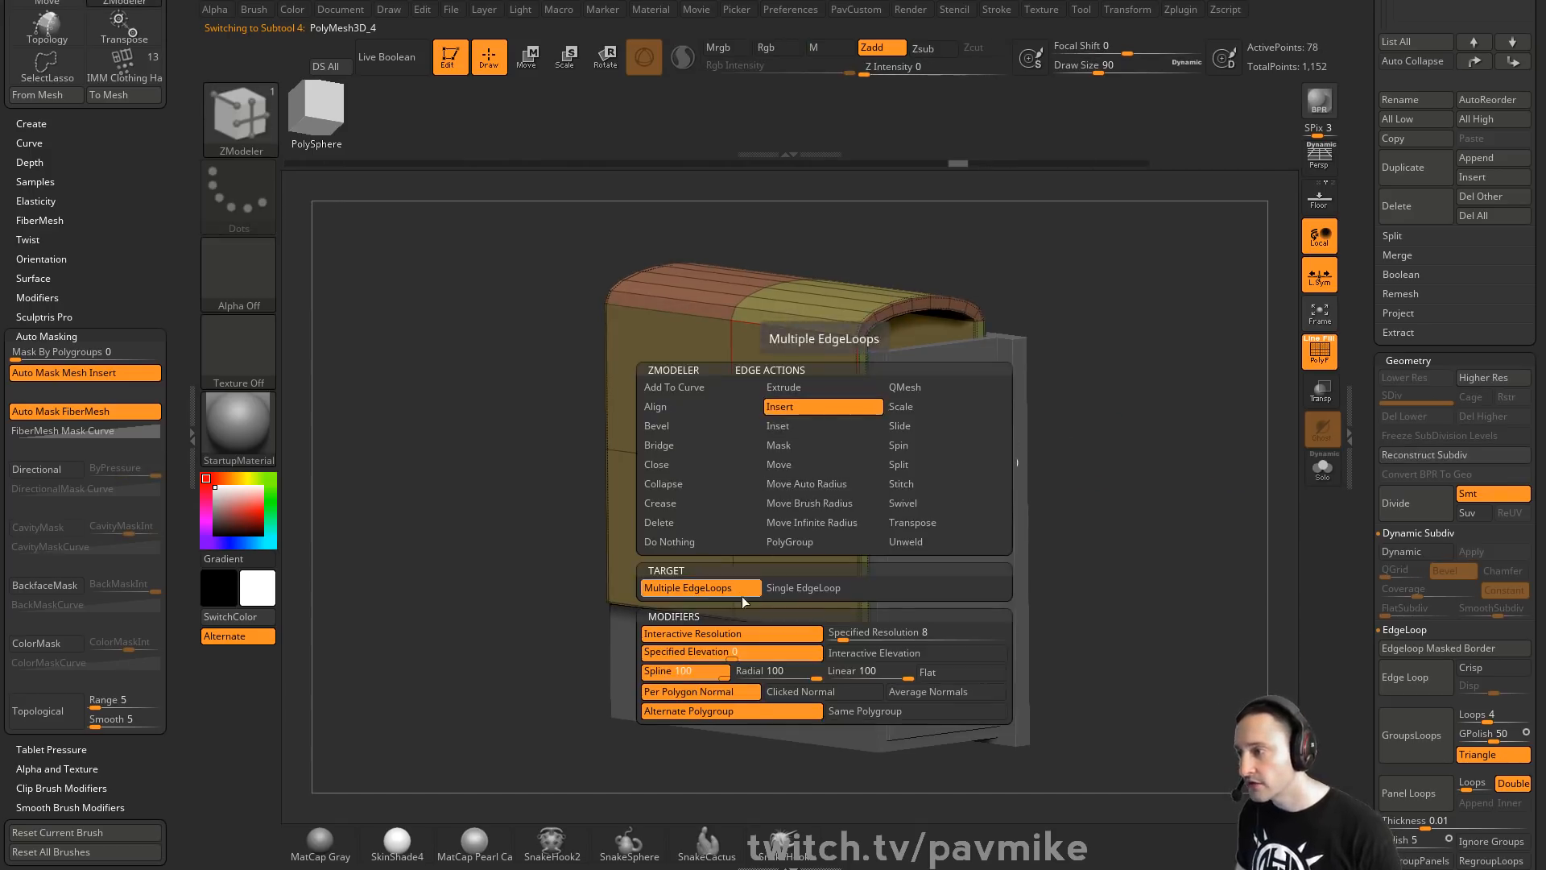
alt+click(757, 467)
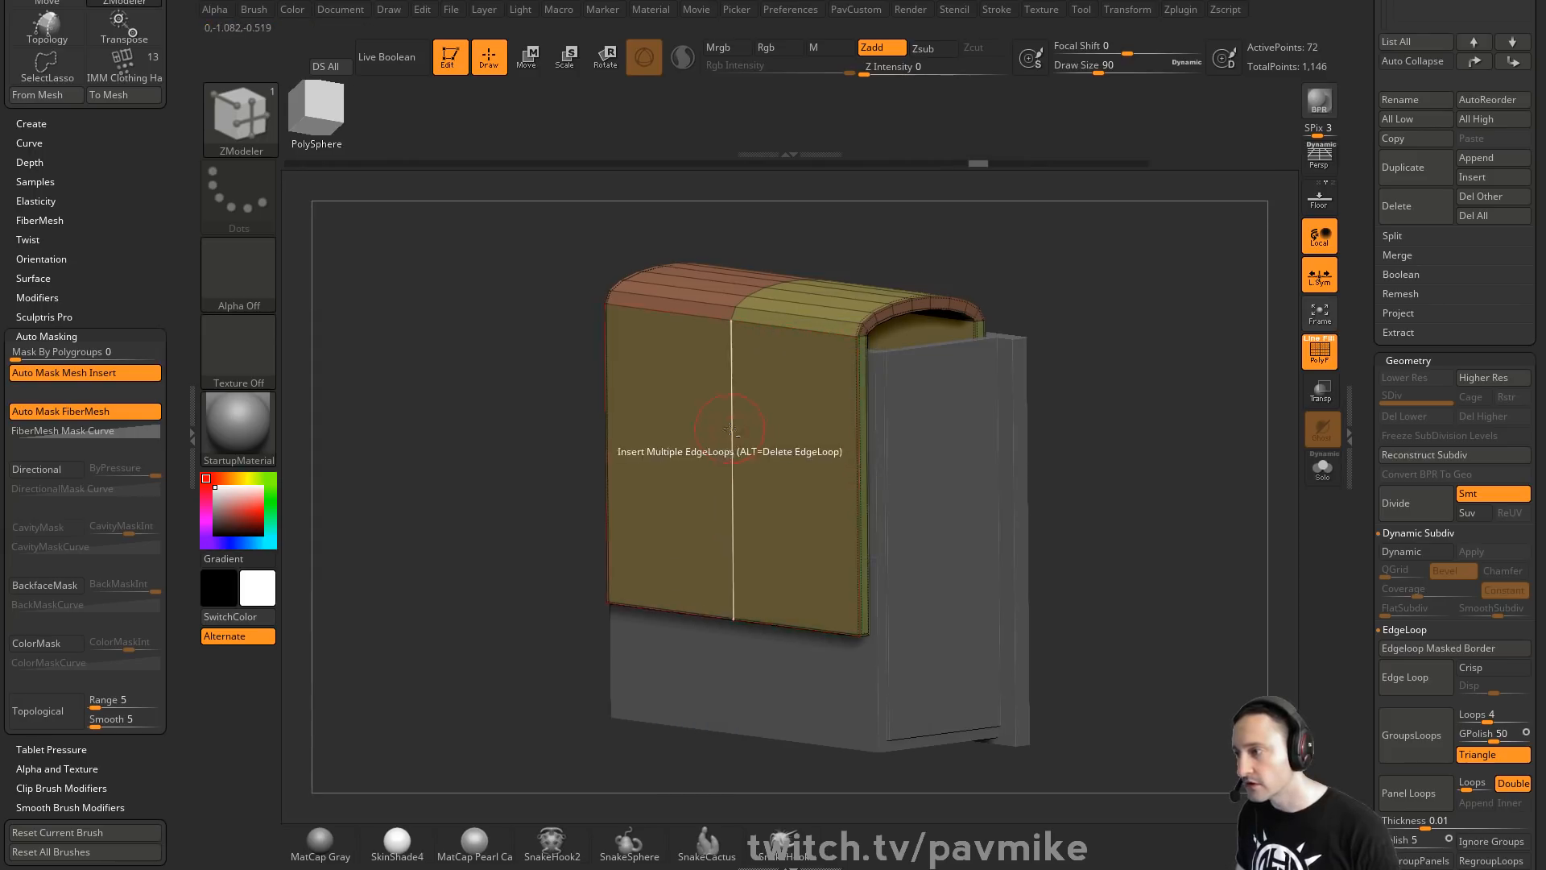
alt+click(723, 436)
drag(751, 338, 1011, 239)
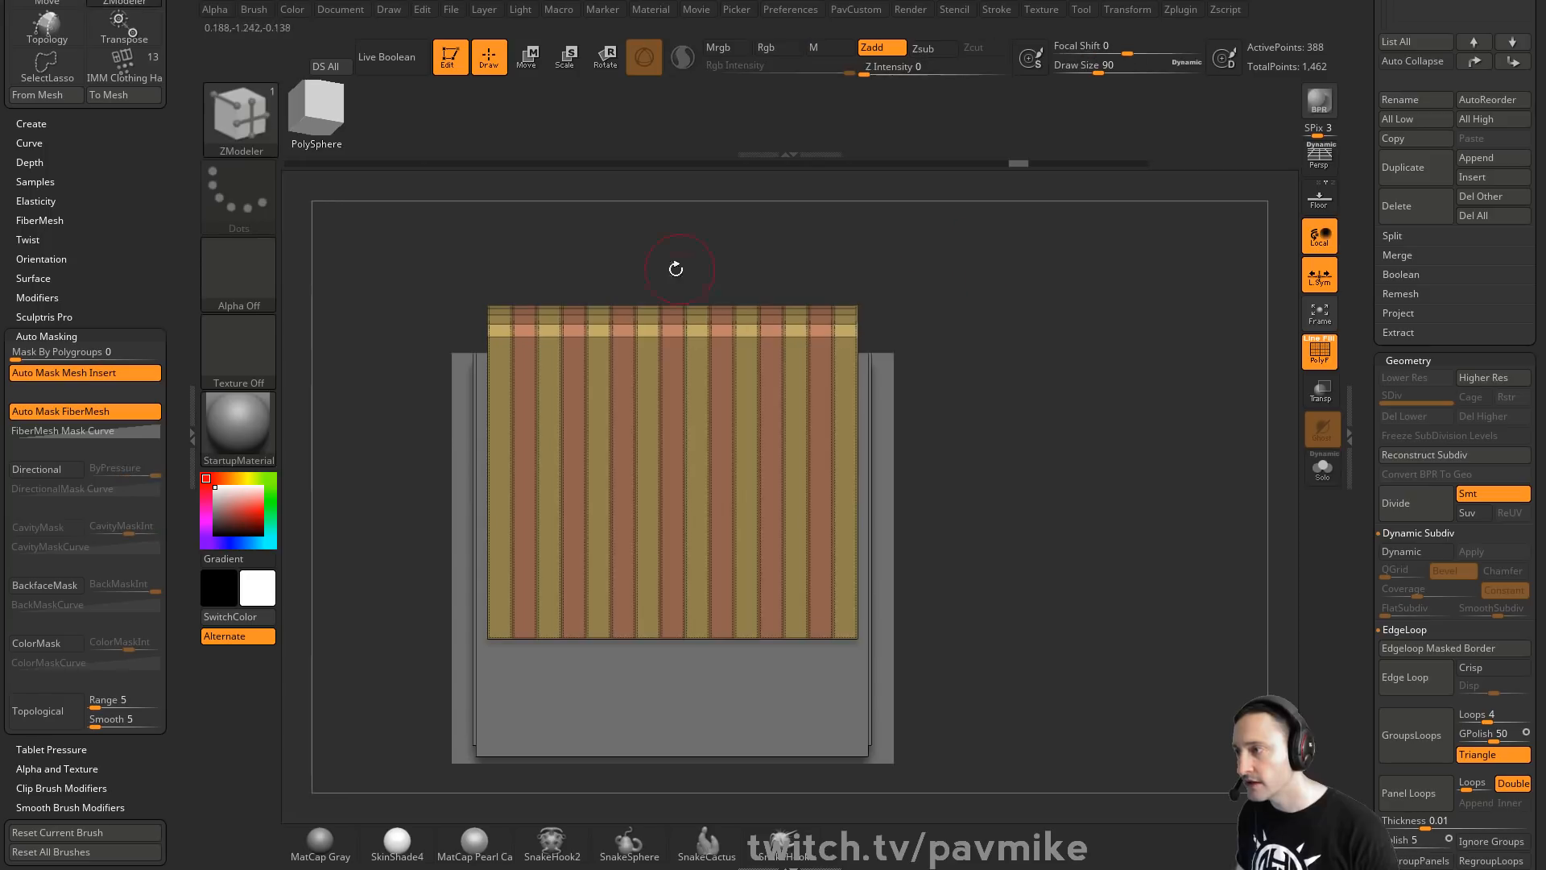
Mirror and weld the flap about its centre and insert multiple horizontal edge loops to complete an even grid
key(2)
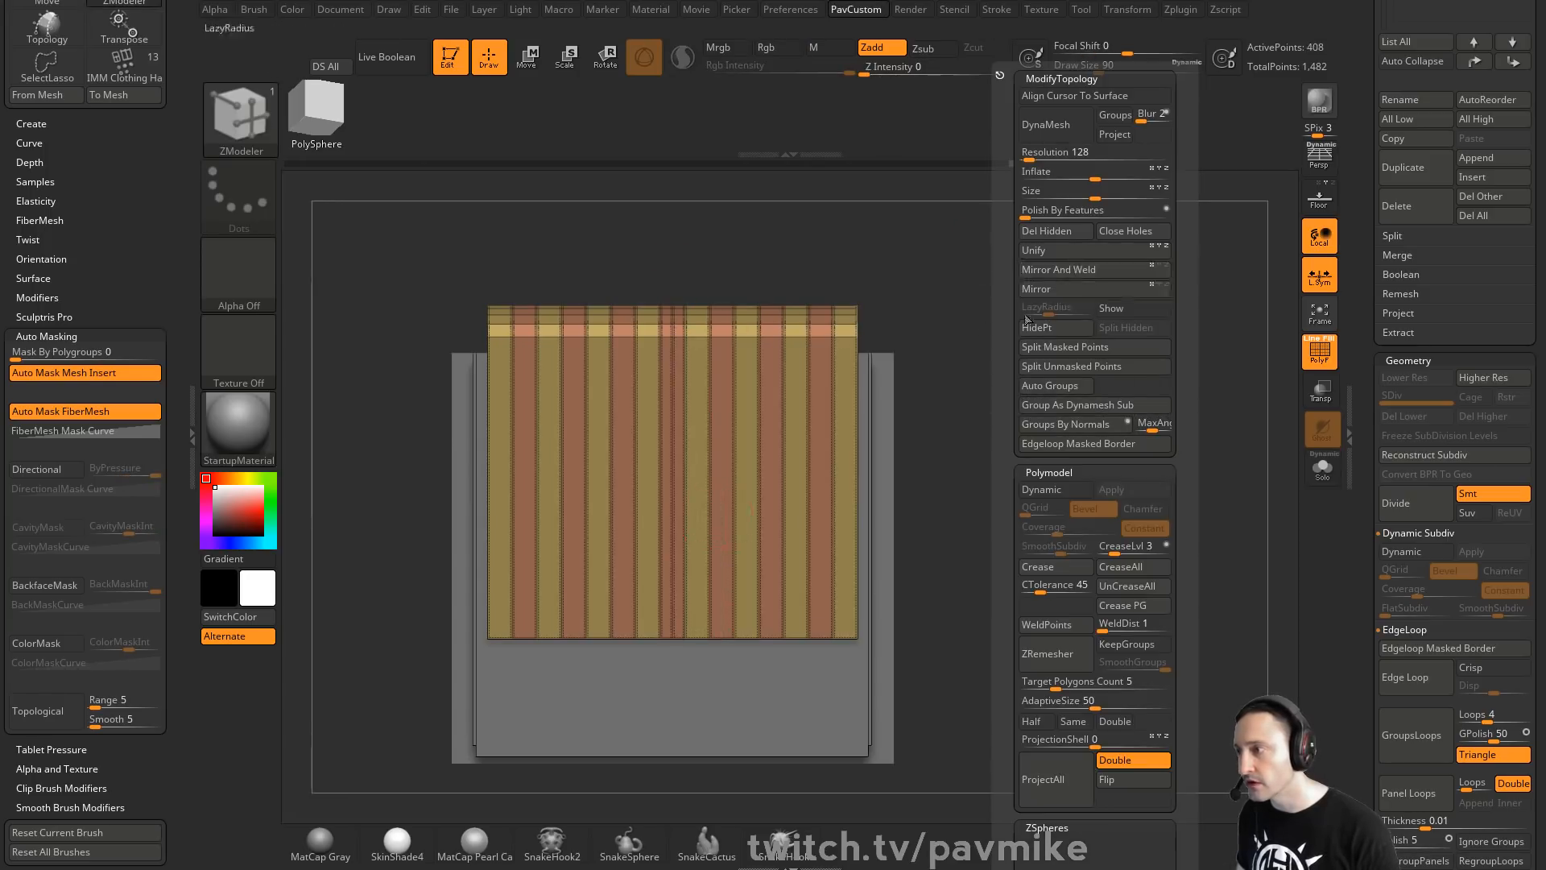
click(1062, 269)
drag(1133, 336, 1023, 354)
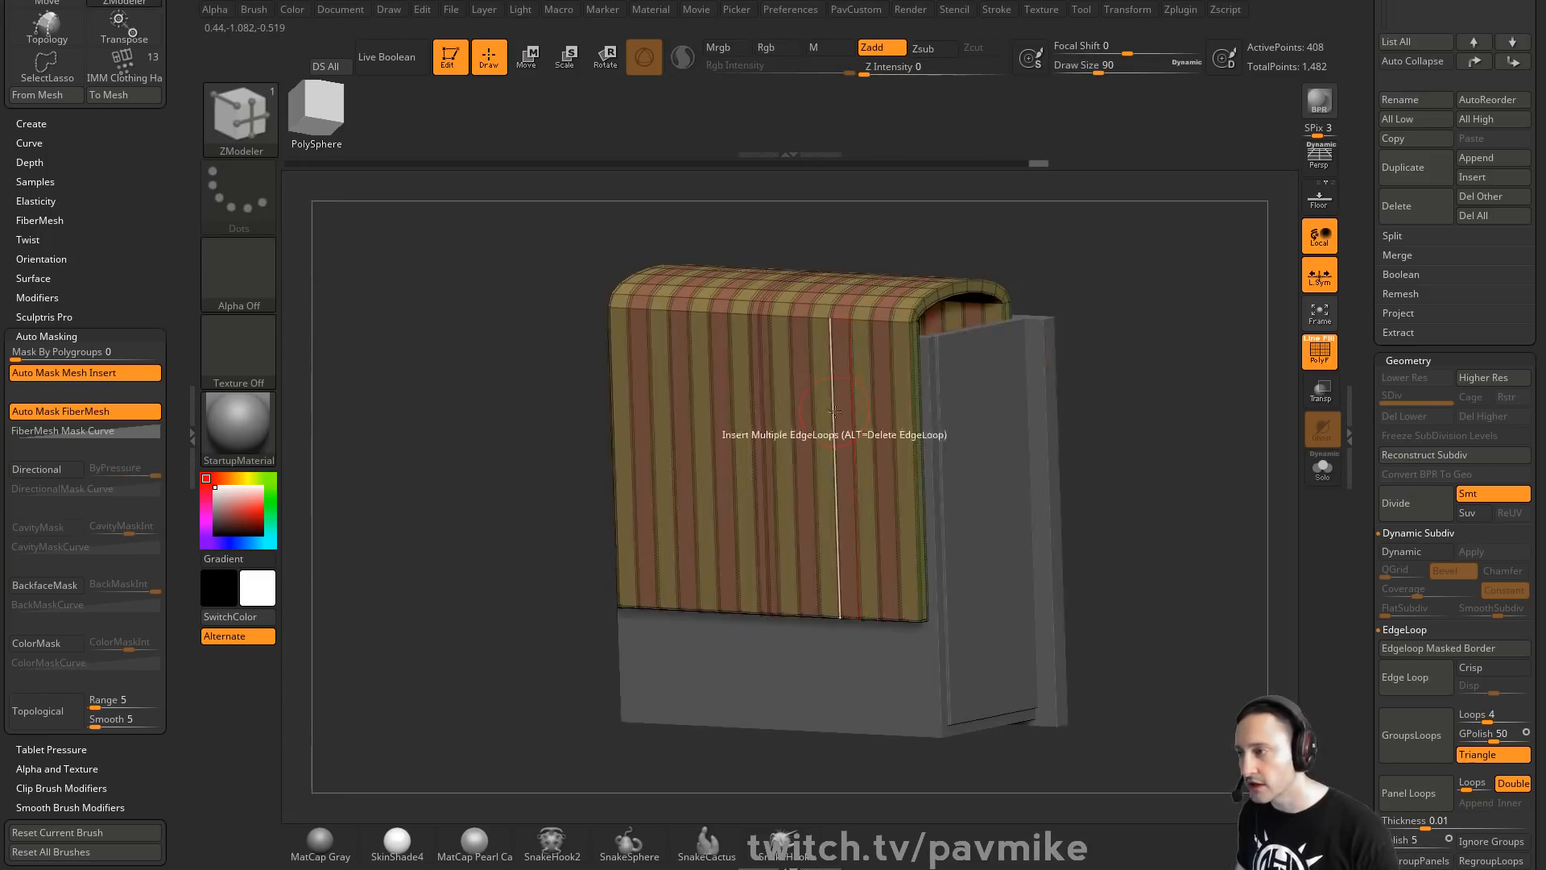
drag(835, 409, 837, 330)
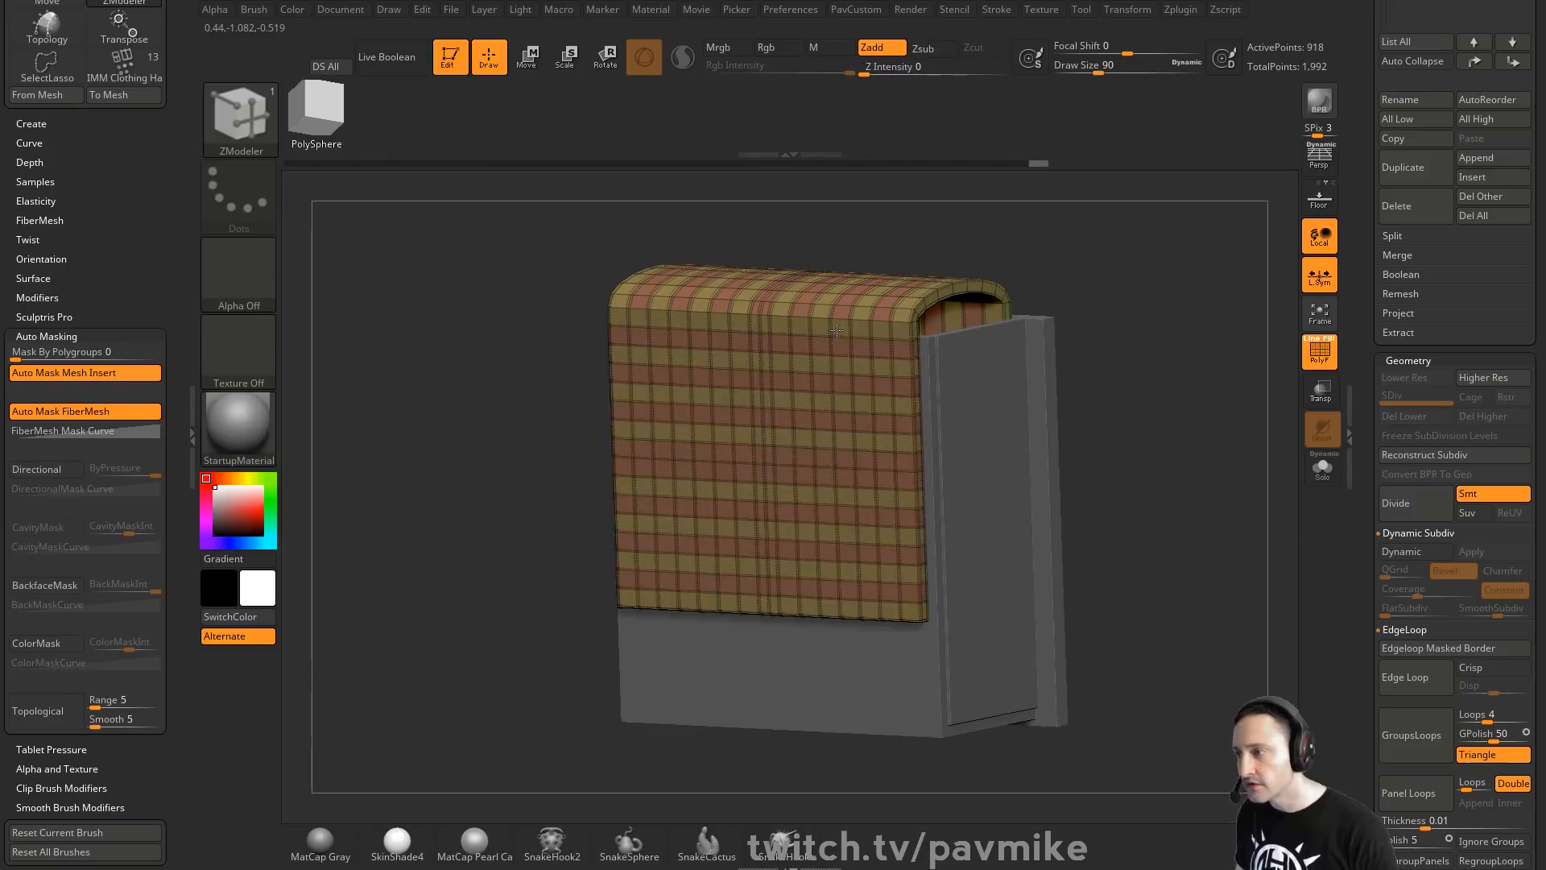
Merge the flap's striped polygroups, regroup its faces by normals, and mirror and weld it
drag(1214, 341, 1213, 397)
key(ctrl+w)
key(space)
click(1169, 427)
key(space)
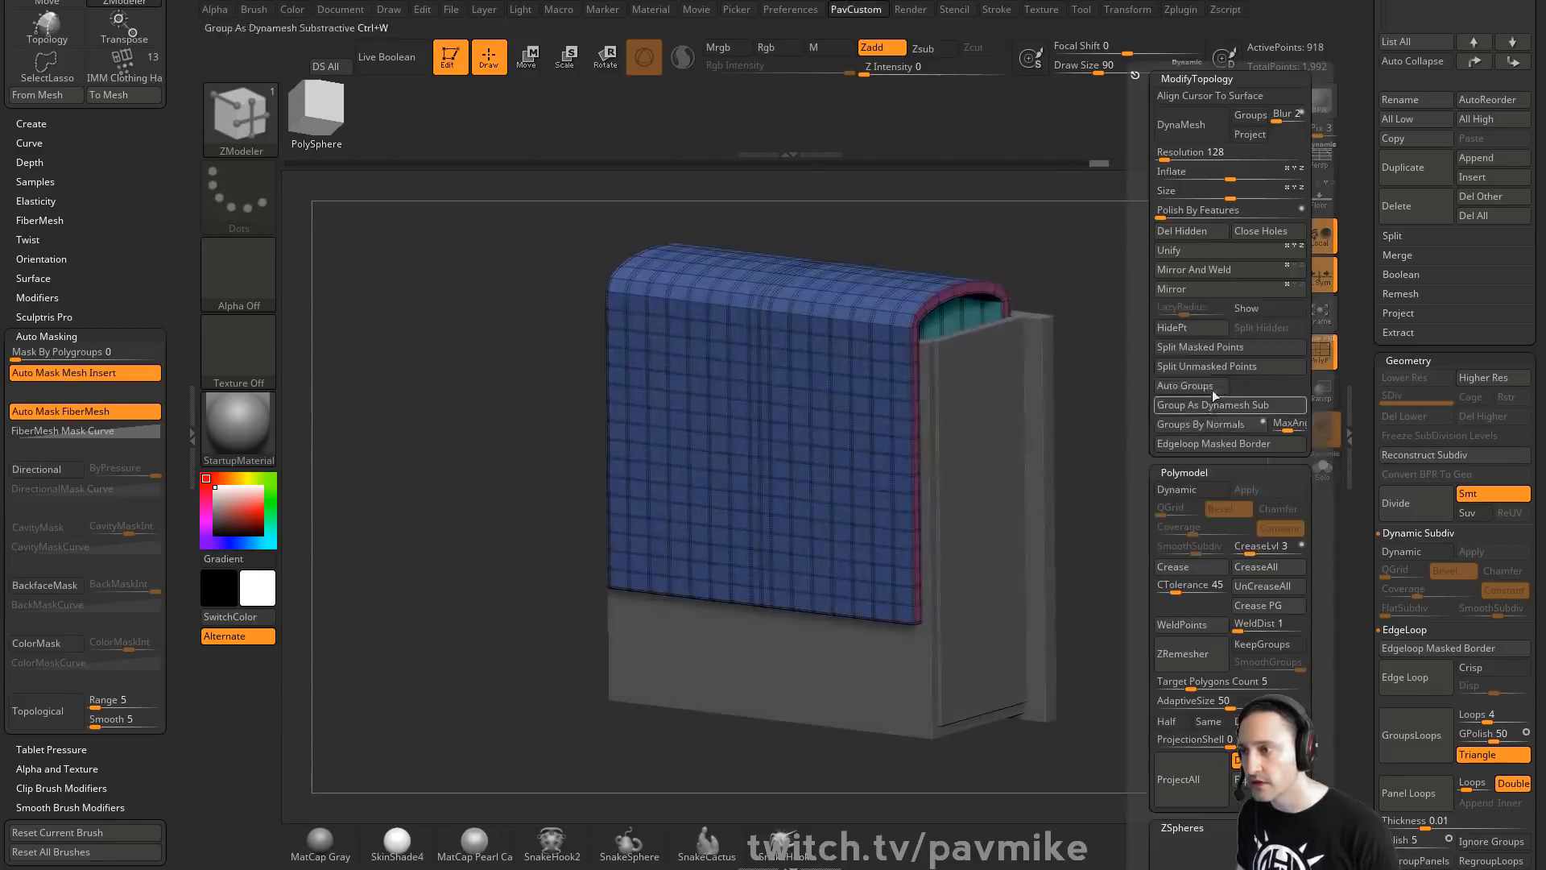
click(1208, 270)
Select the side panel and divide it to subdivision level 4, with smoothing off for the first division and on for the rest
drag(1118, 264, 1123, 346)
alt+click(989, 437)
mouse_move(1209, 414)
alt+mouse_down()
mouse_move(1152, 397)
mouse_move(1215, 417)
alt+mouse_up()
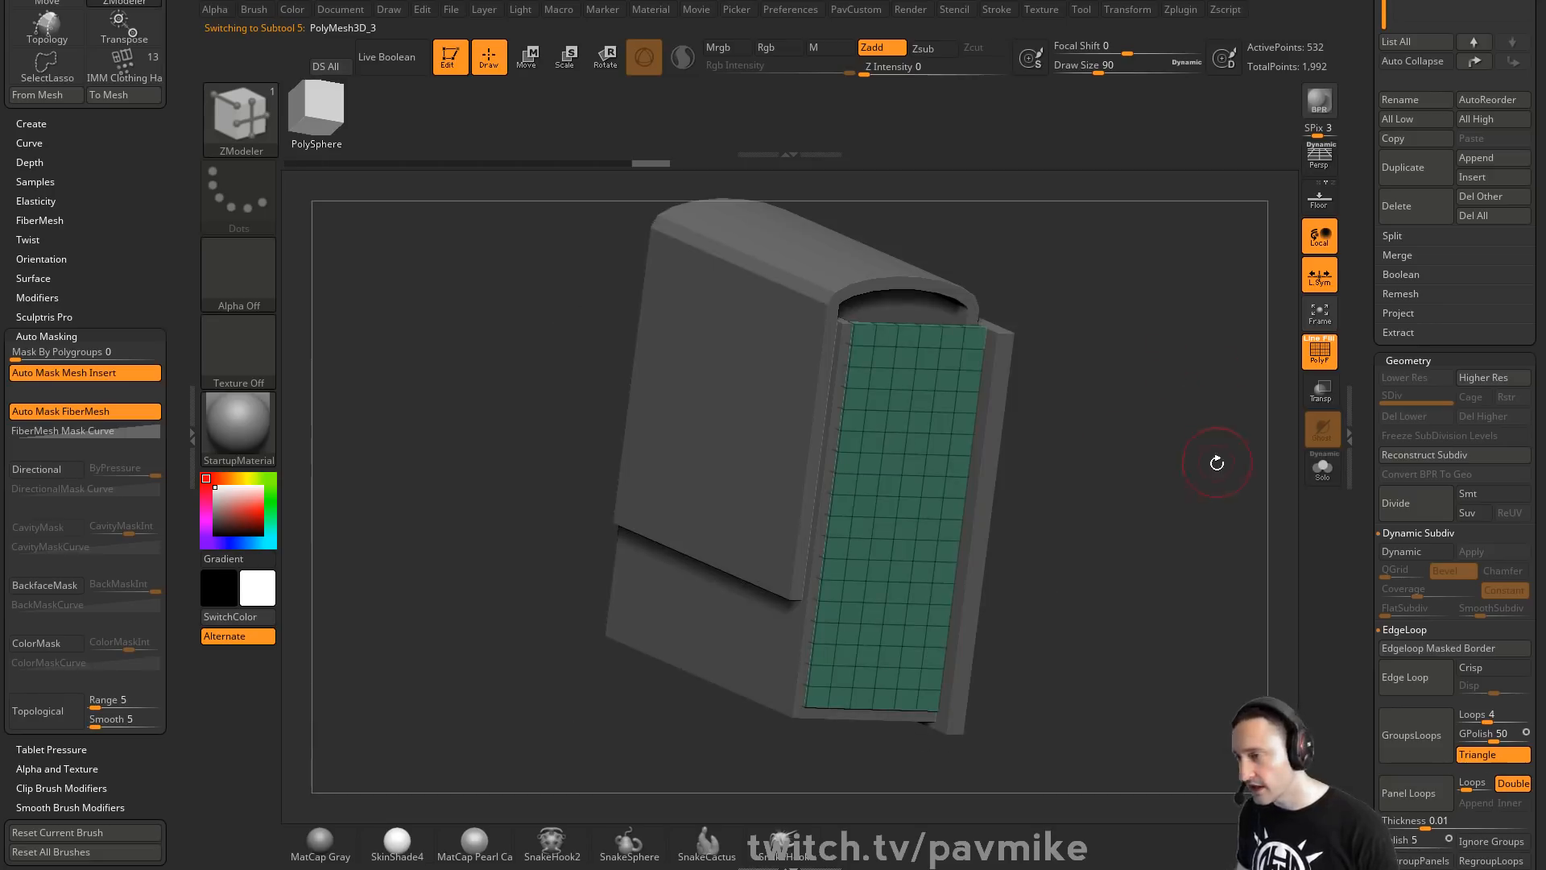
click(1417, 501)
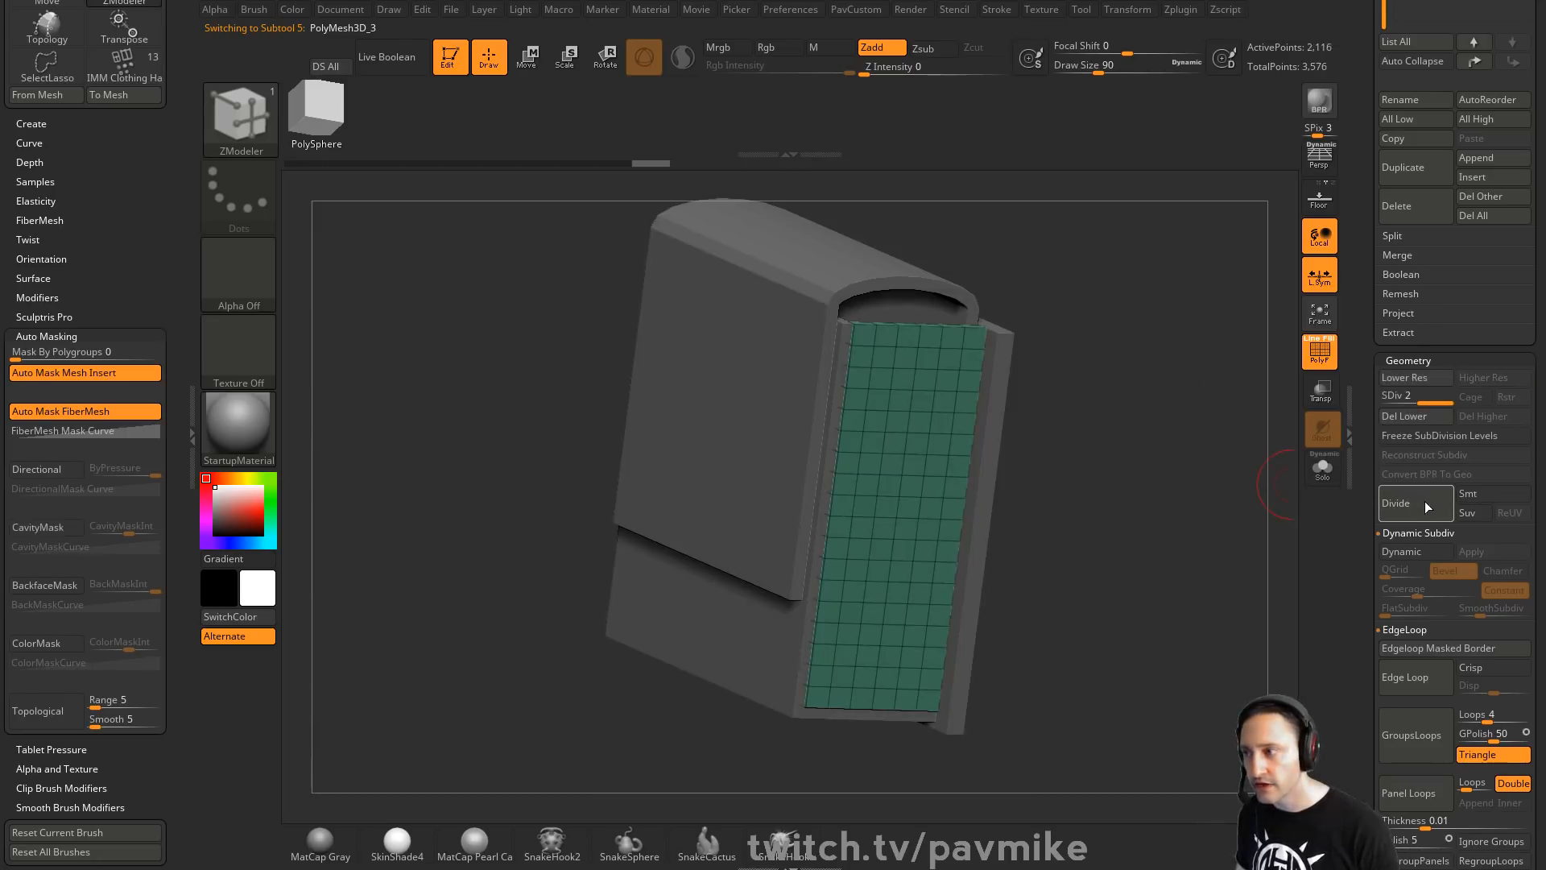
click(1424, 501)
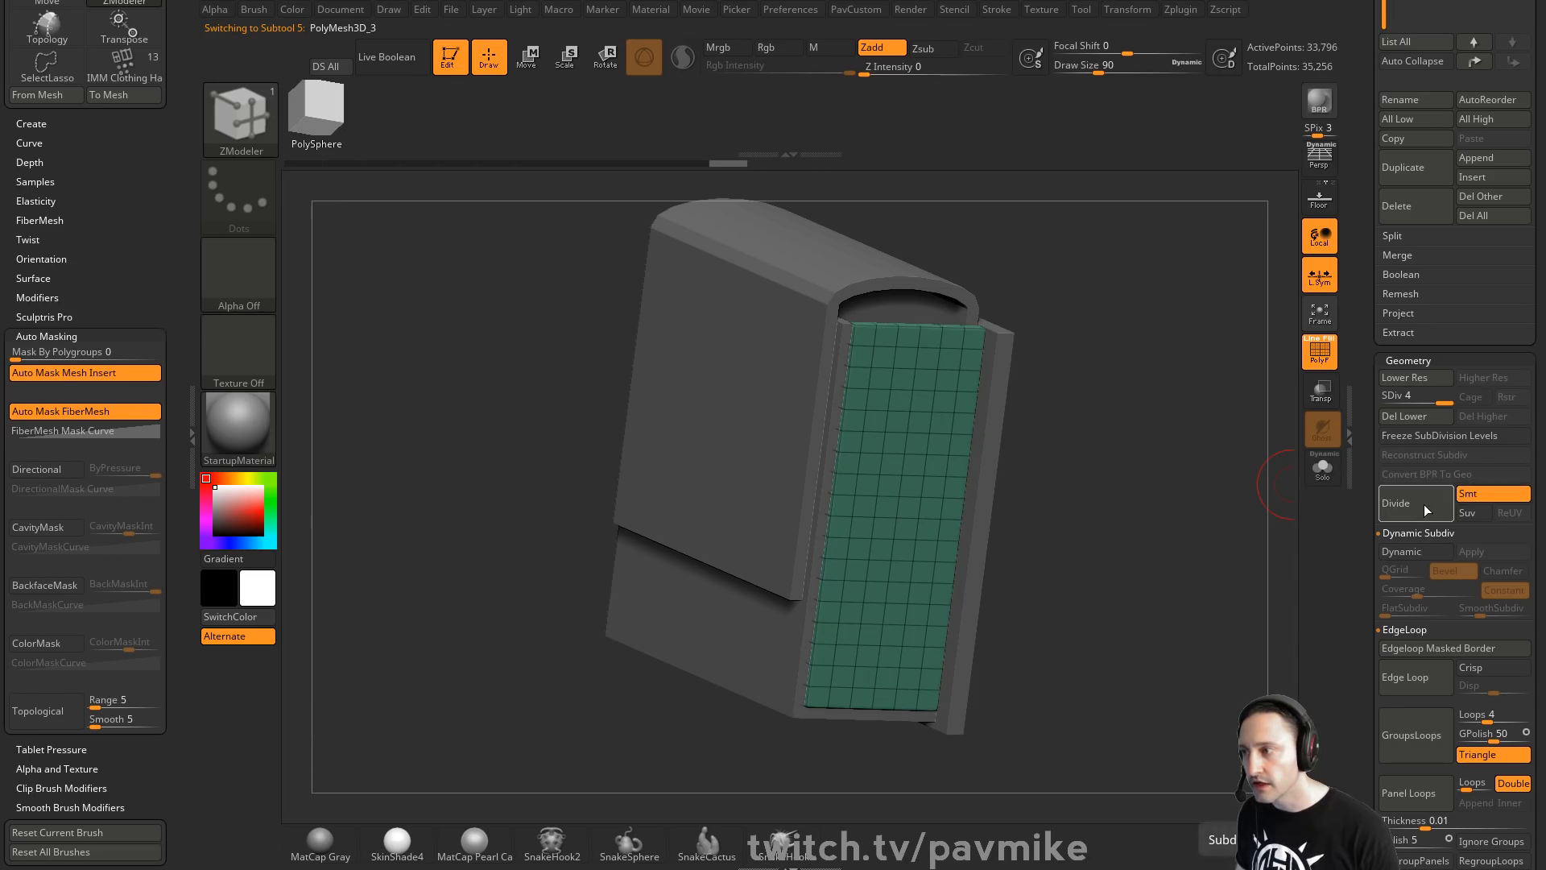
Sculpt a diagonal fold across the upper part of the side panel with the Standard brush
key(b)
key(s)
key(t)
mouse_move(973, 334)
mouse_down()
mouse_move(835, 470)
mouse_move(842, 483)
mouse_up()
drag(958, 326, 833, 468)
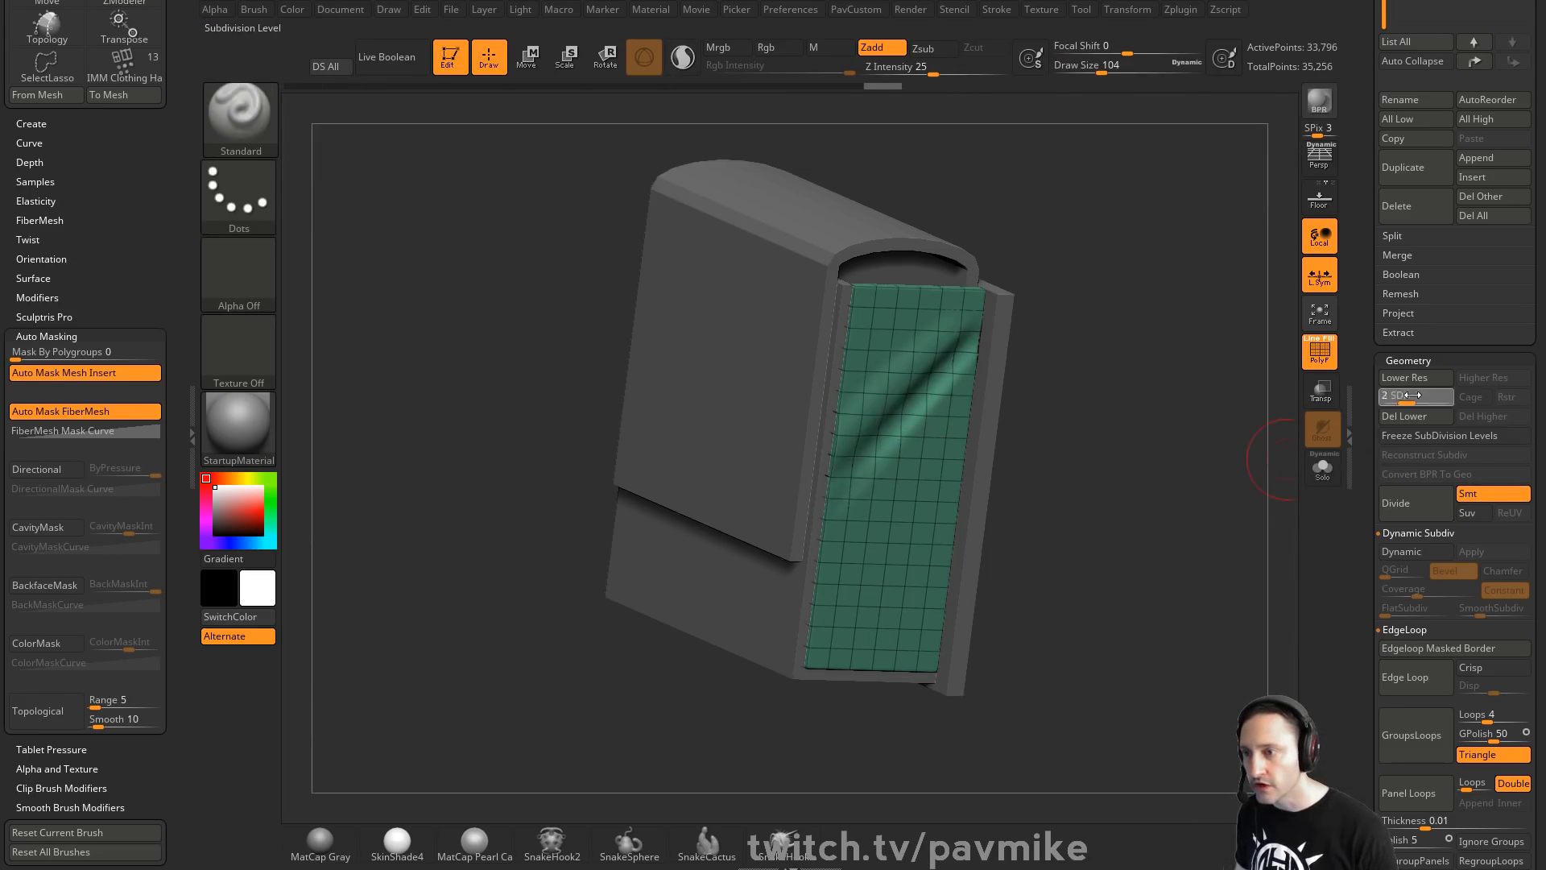
Lower the side panel to subdivision level 2 and sculpt further diagonal folds across its middle and lower parts
drag(1413, 394, 1407, 394)
drag(973, 469, 834, 568)
drag(950, 570, 855, 628)
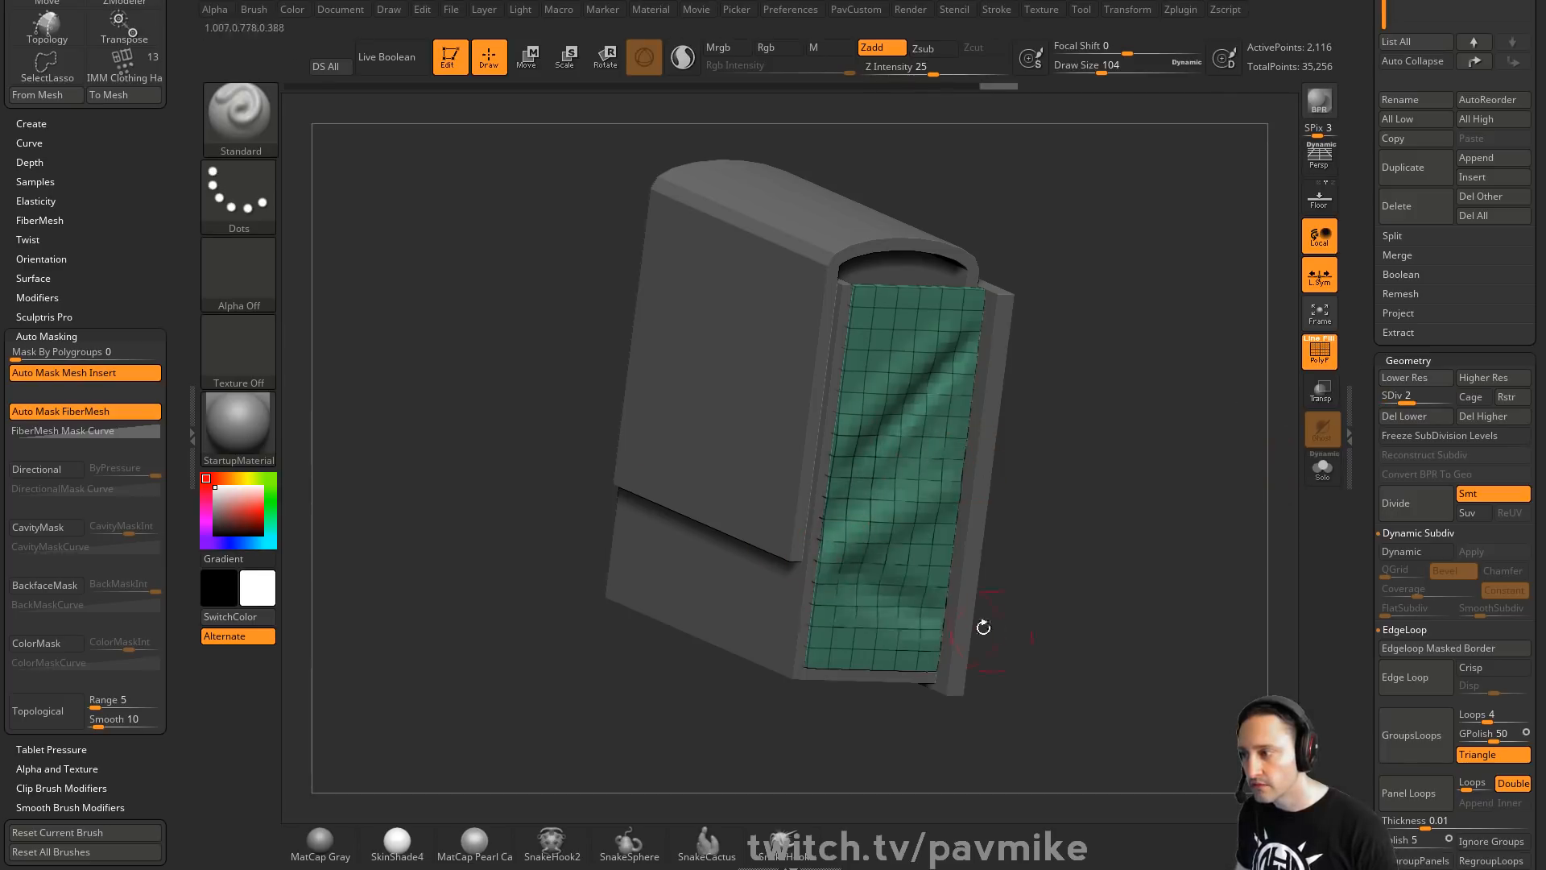
drag(950, 621, 837, 670)
mouse_move(1100, 564)
mouse_down()
mouse_move(1090, 610)
mouse_move(1071, 322)
mouse_move(1115, 352)
mouse_move(1061, 370)
mouse_up()
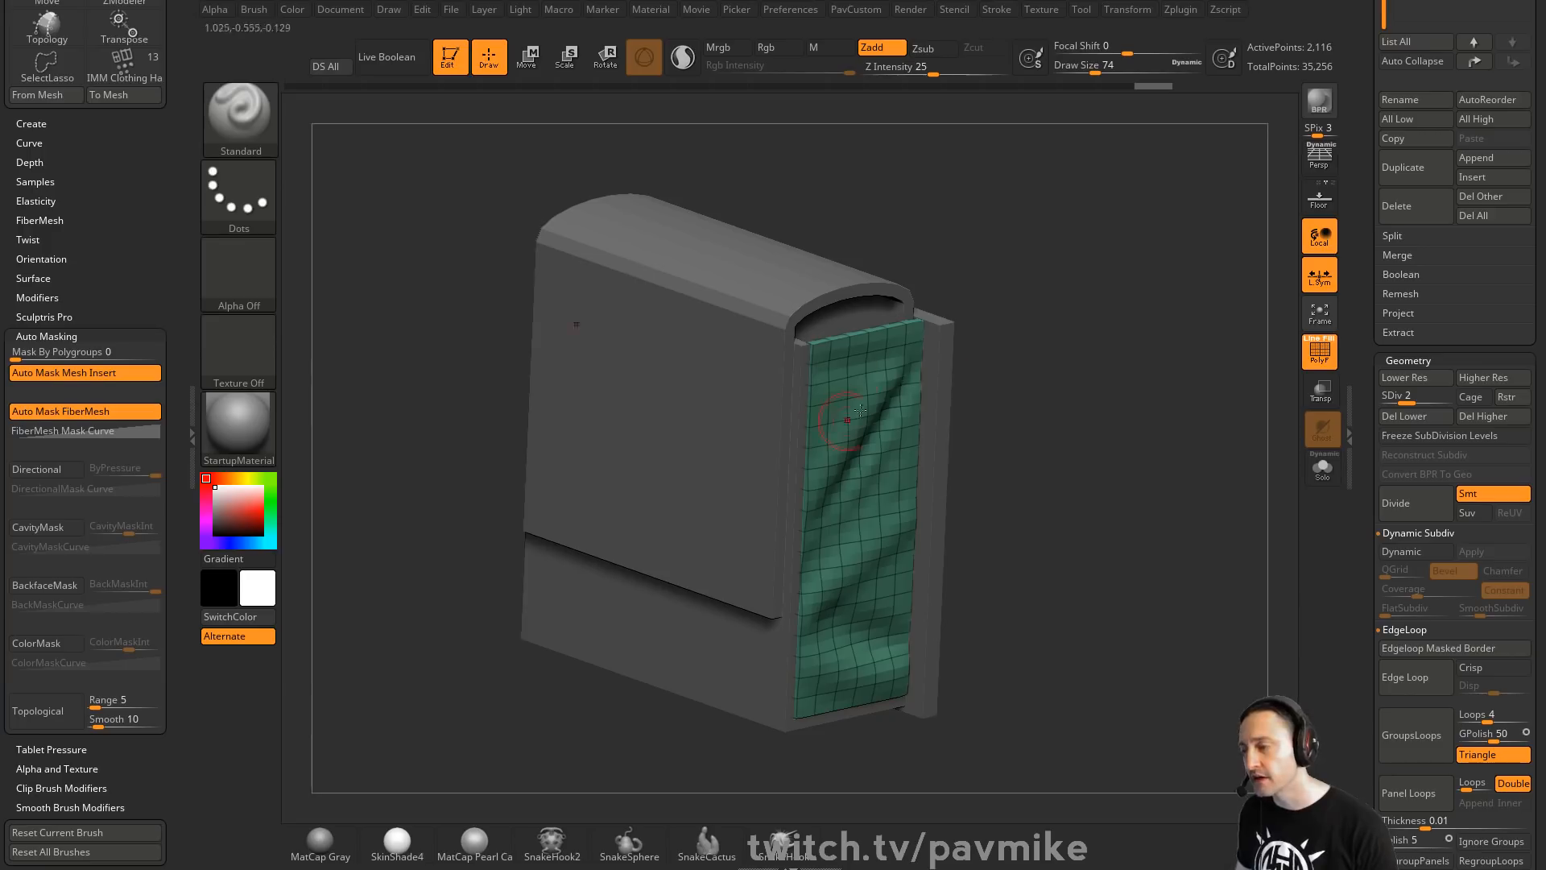
Check the folds without the wireframe, and return the side panel to subdivision level 4
key(shift+f)
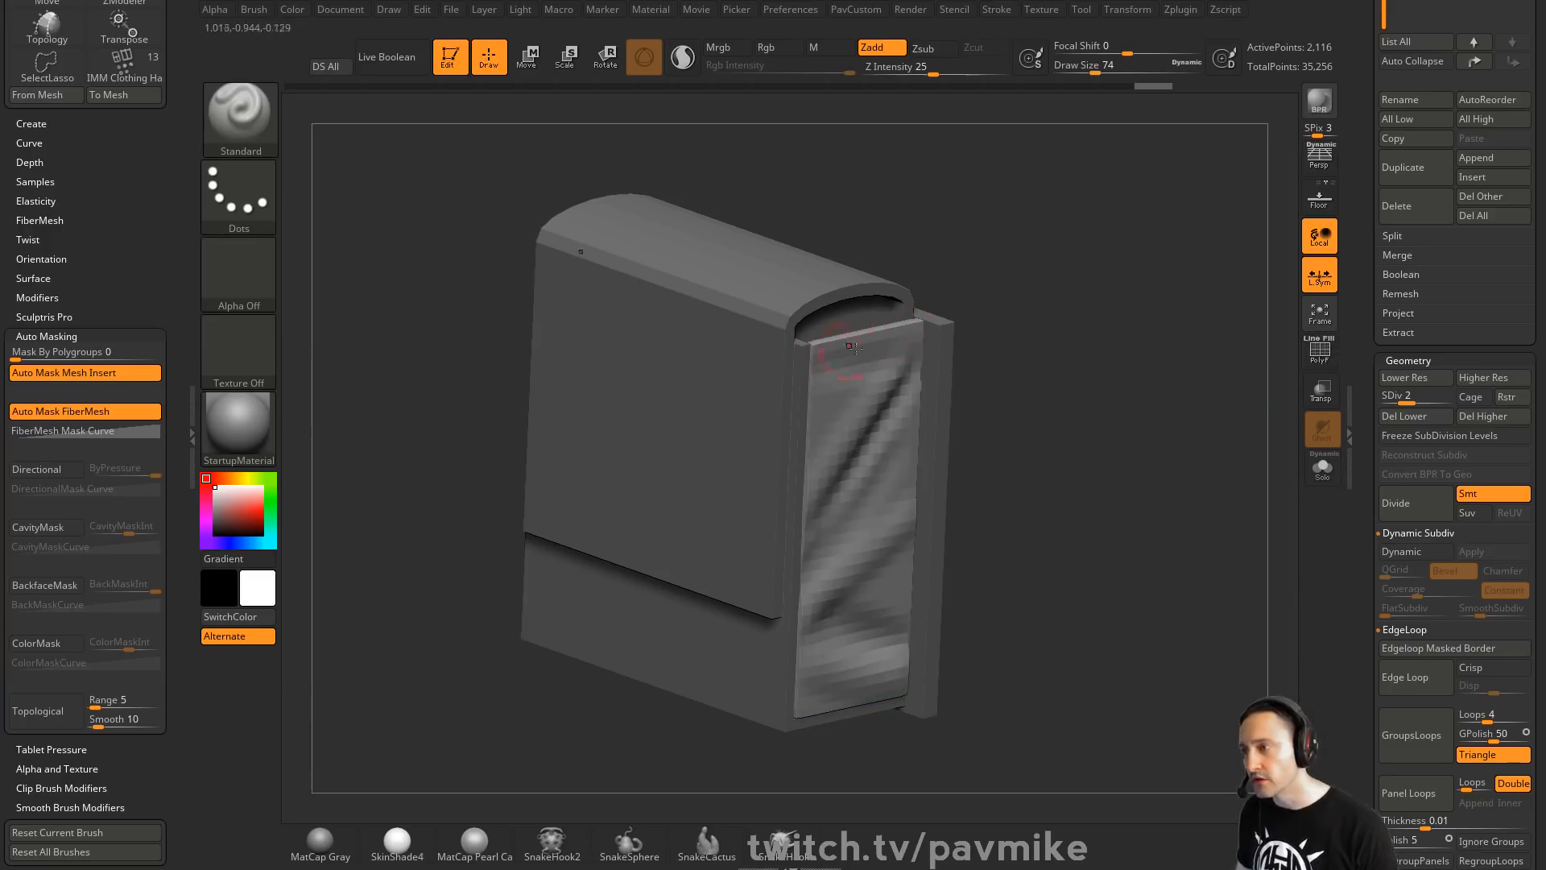
drag(1094, 335, 1289, 415)
click(1318, 352)
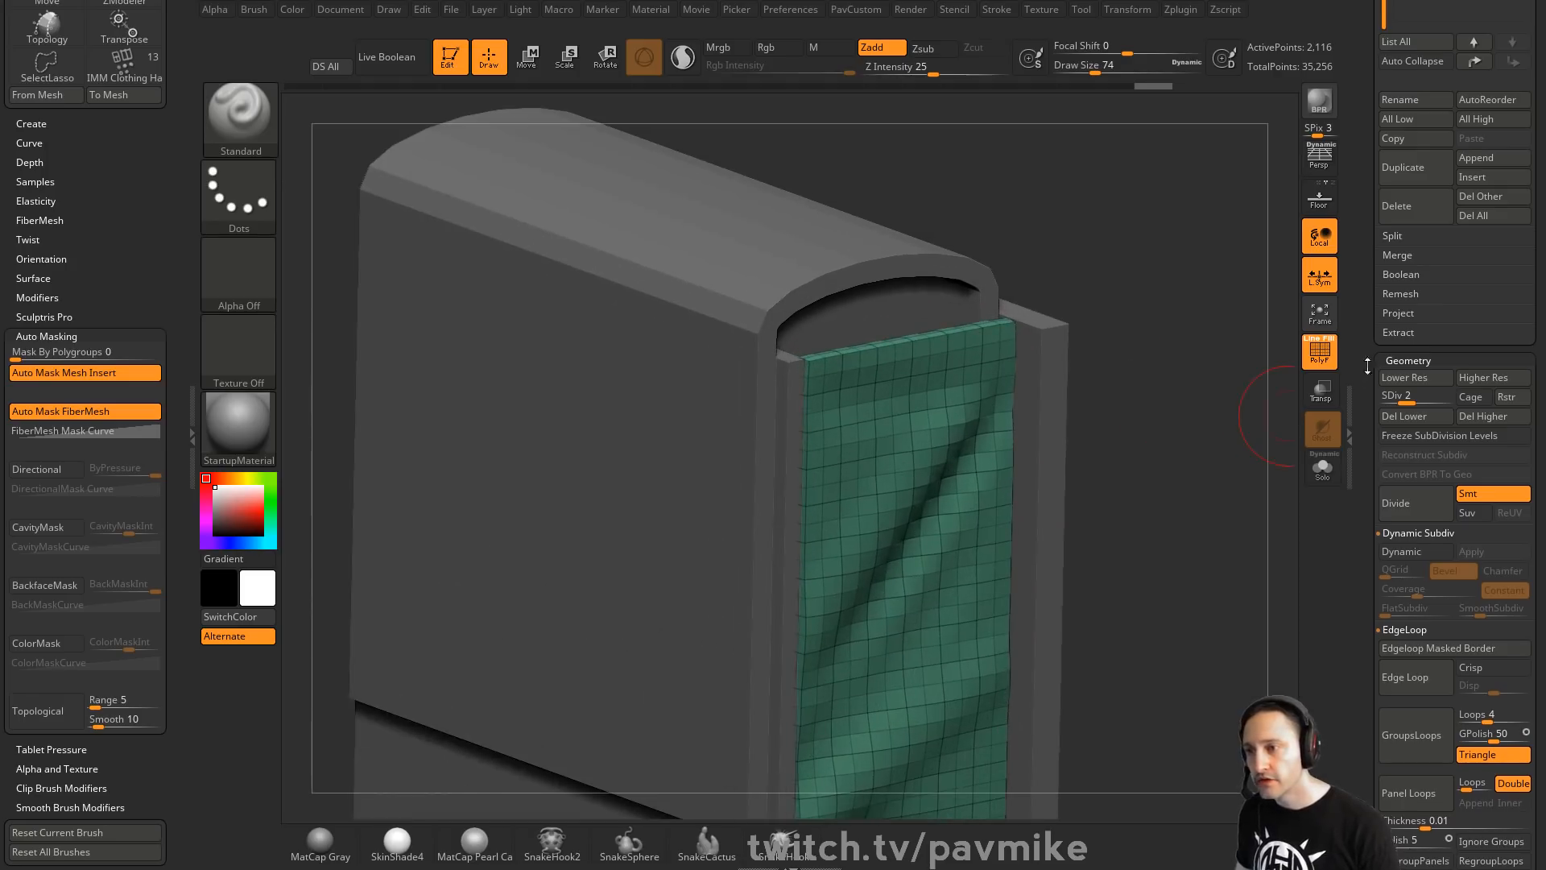
drag(1367, 366, 1368, 507)
drag(1464, 533, 1463, 533)
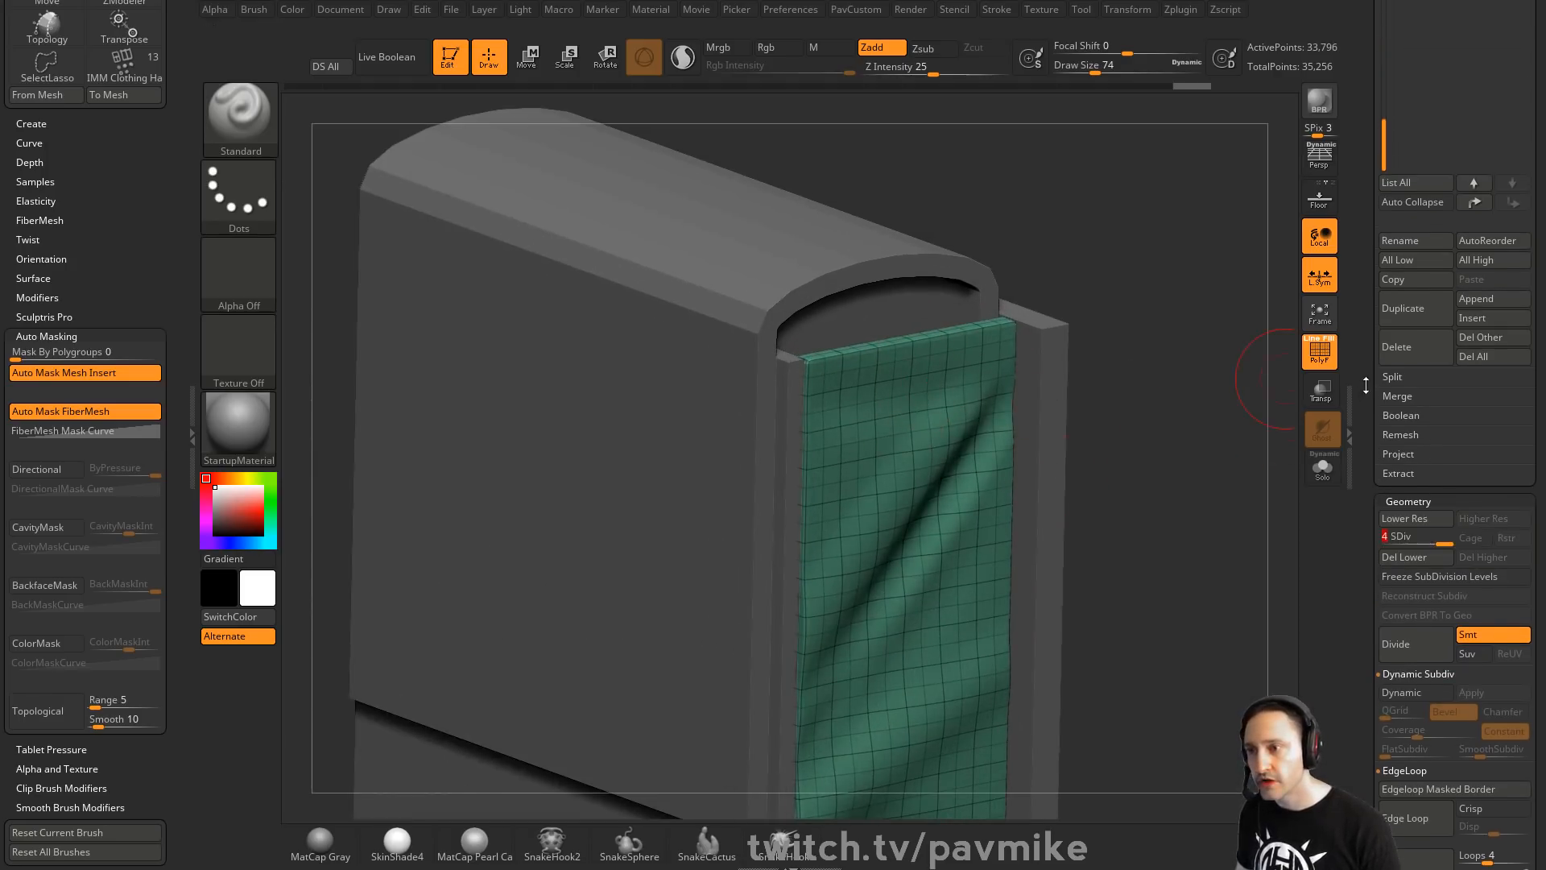
Duplicate the side panel, set the copy to subdivision level 2 and delete its higher levels
drag(1365, 385, 1378, 501)
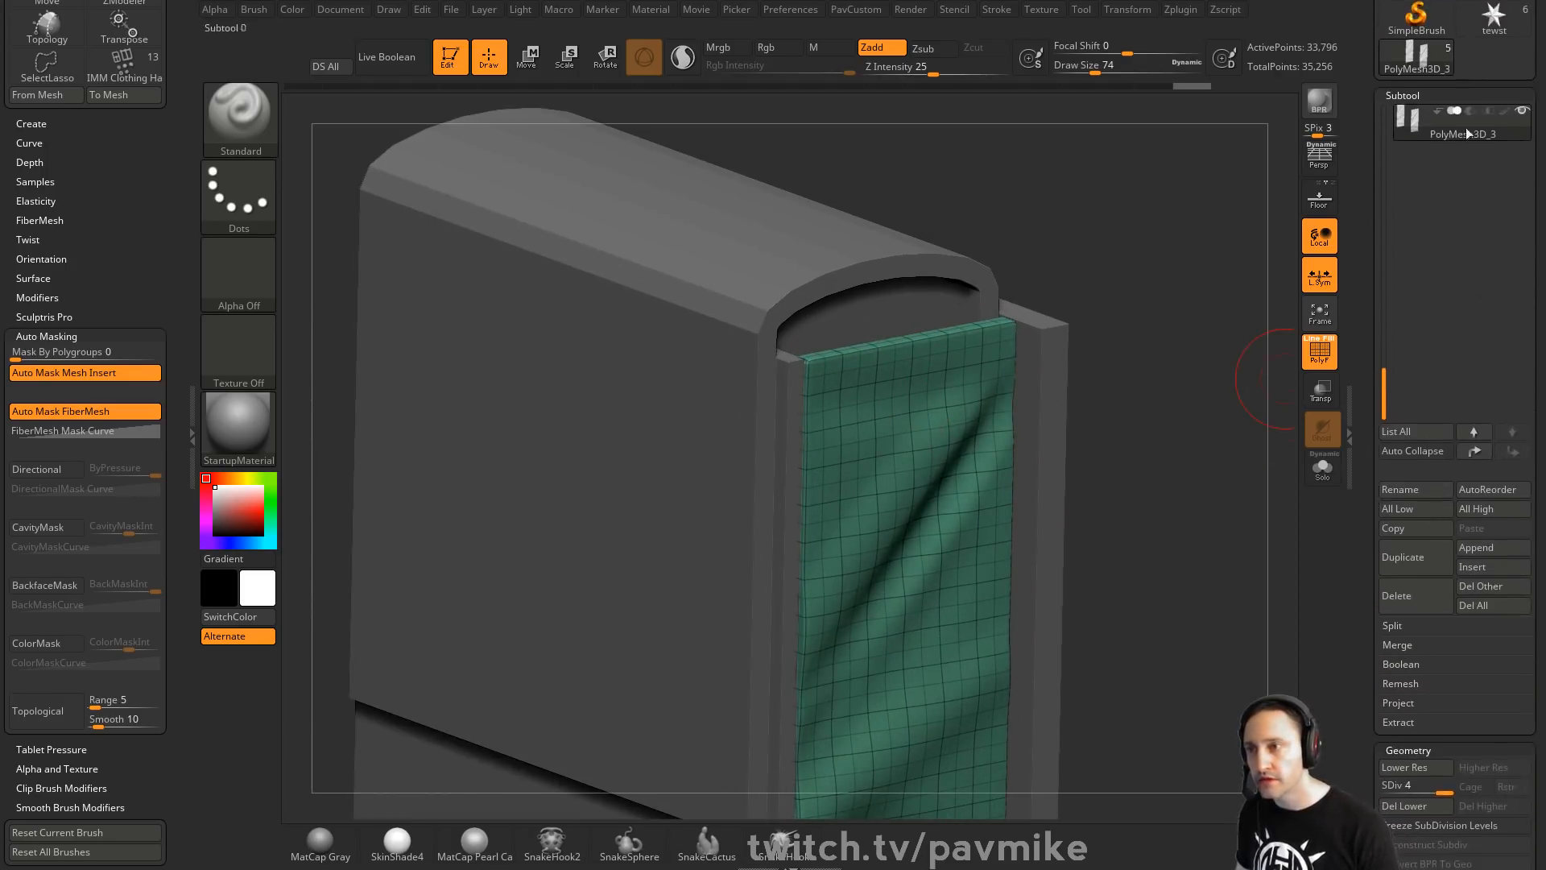
click(1406, 555)
alt+drag(1198, 572, 1201, 453)
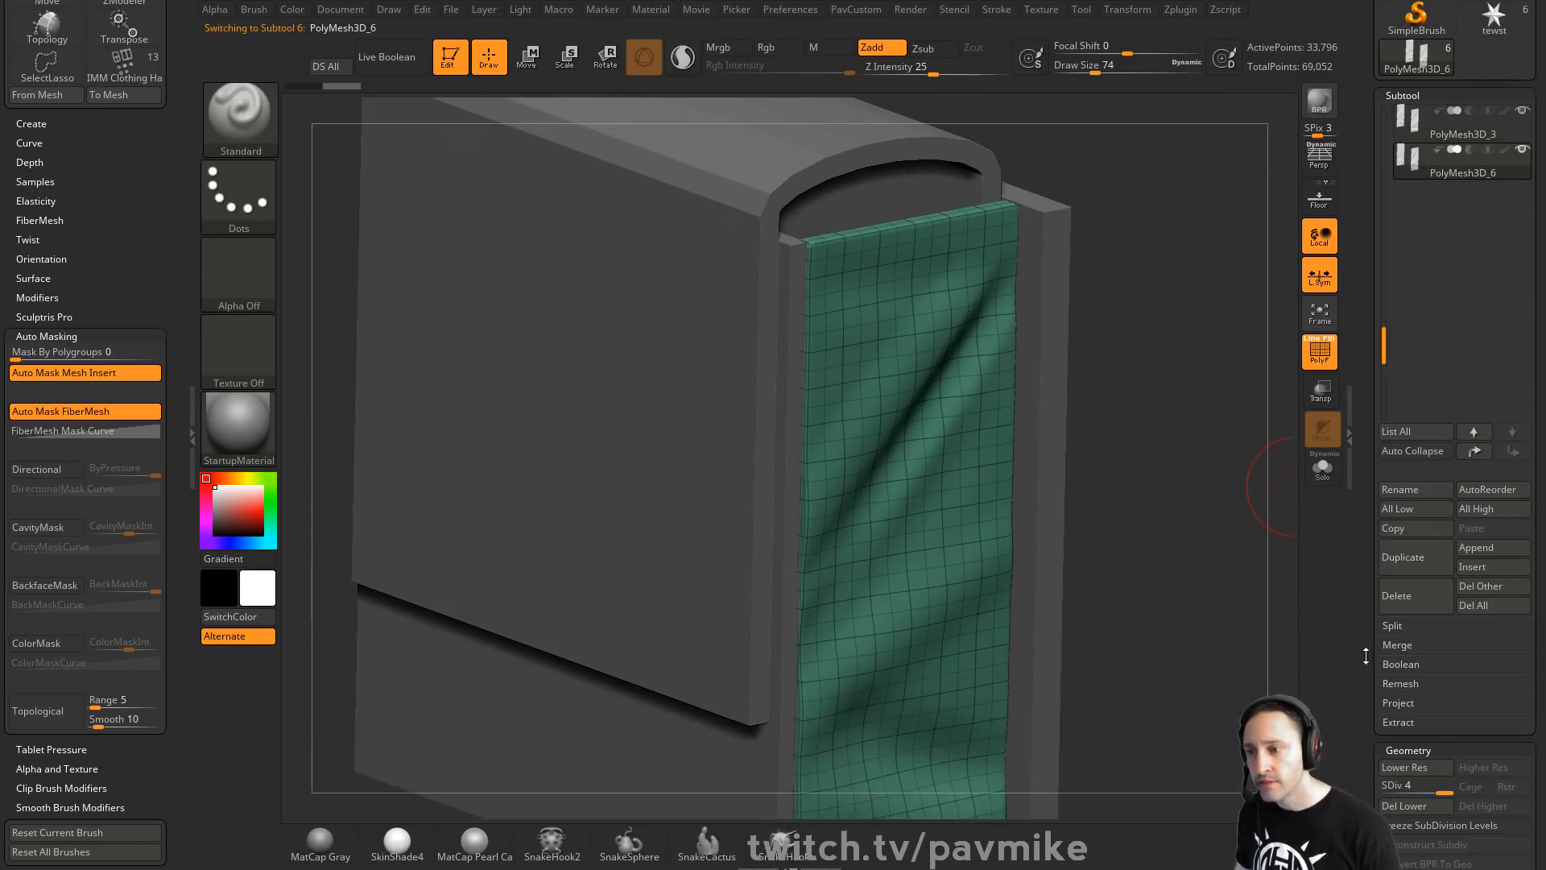
drag(1365, 656, 1367, 537)
click(1401, 667)
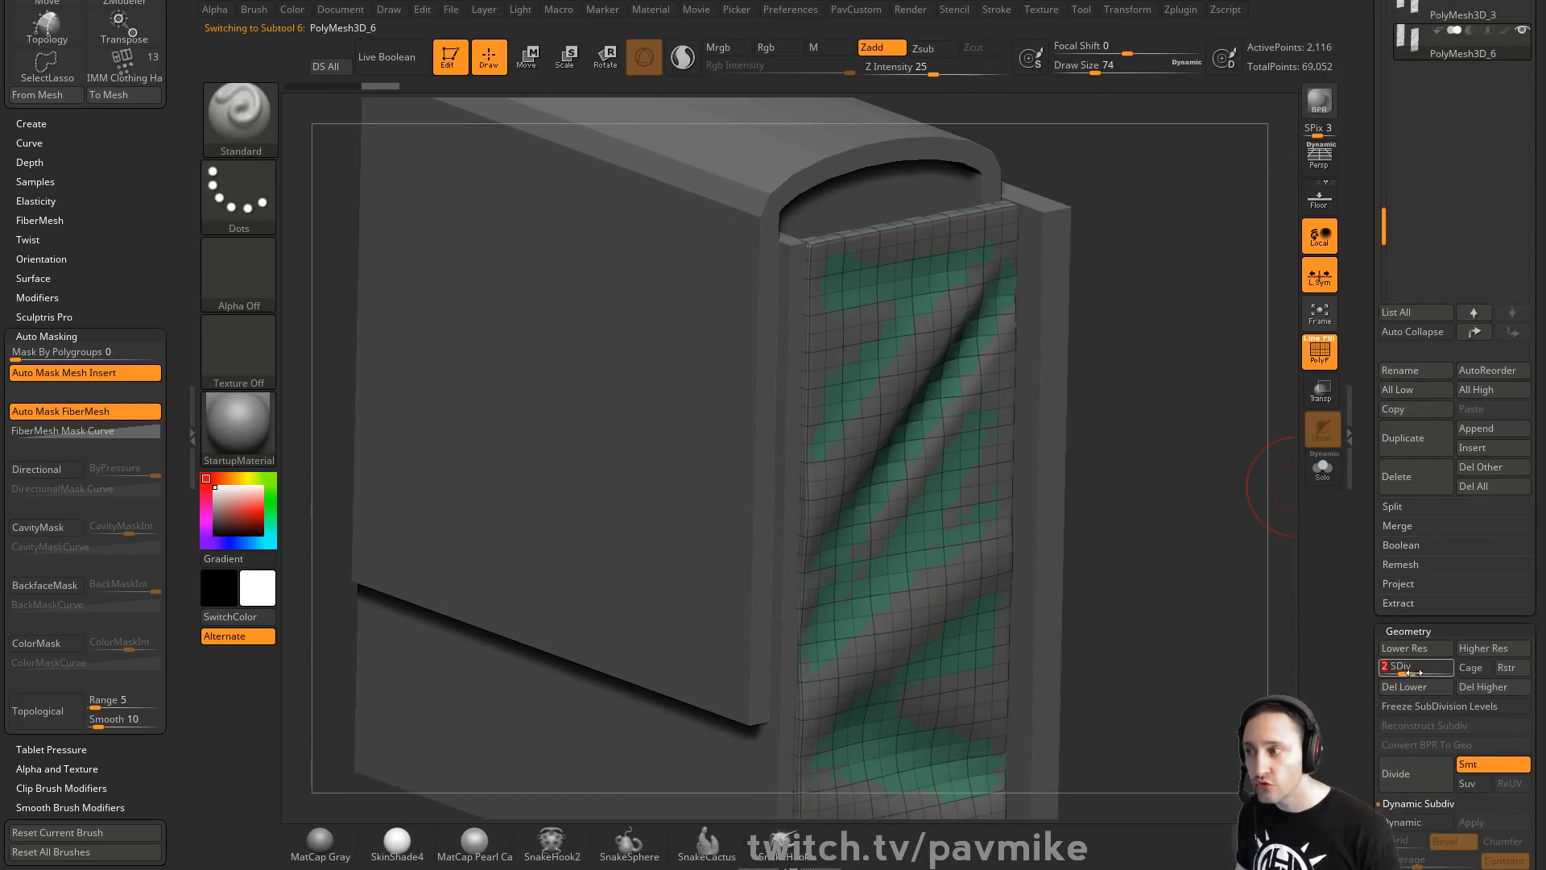
click(1488, 686)
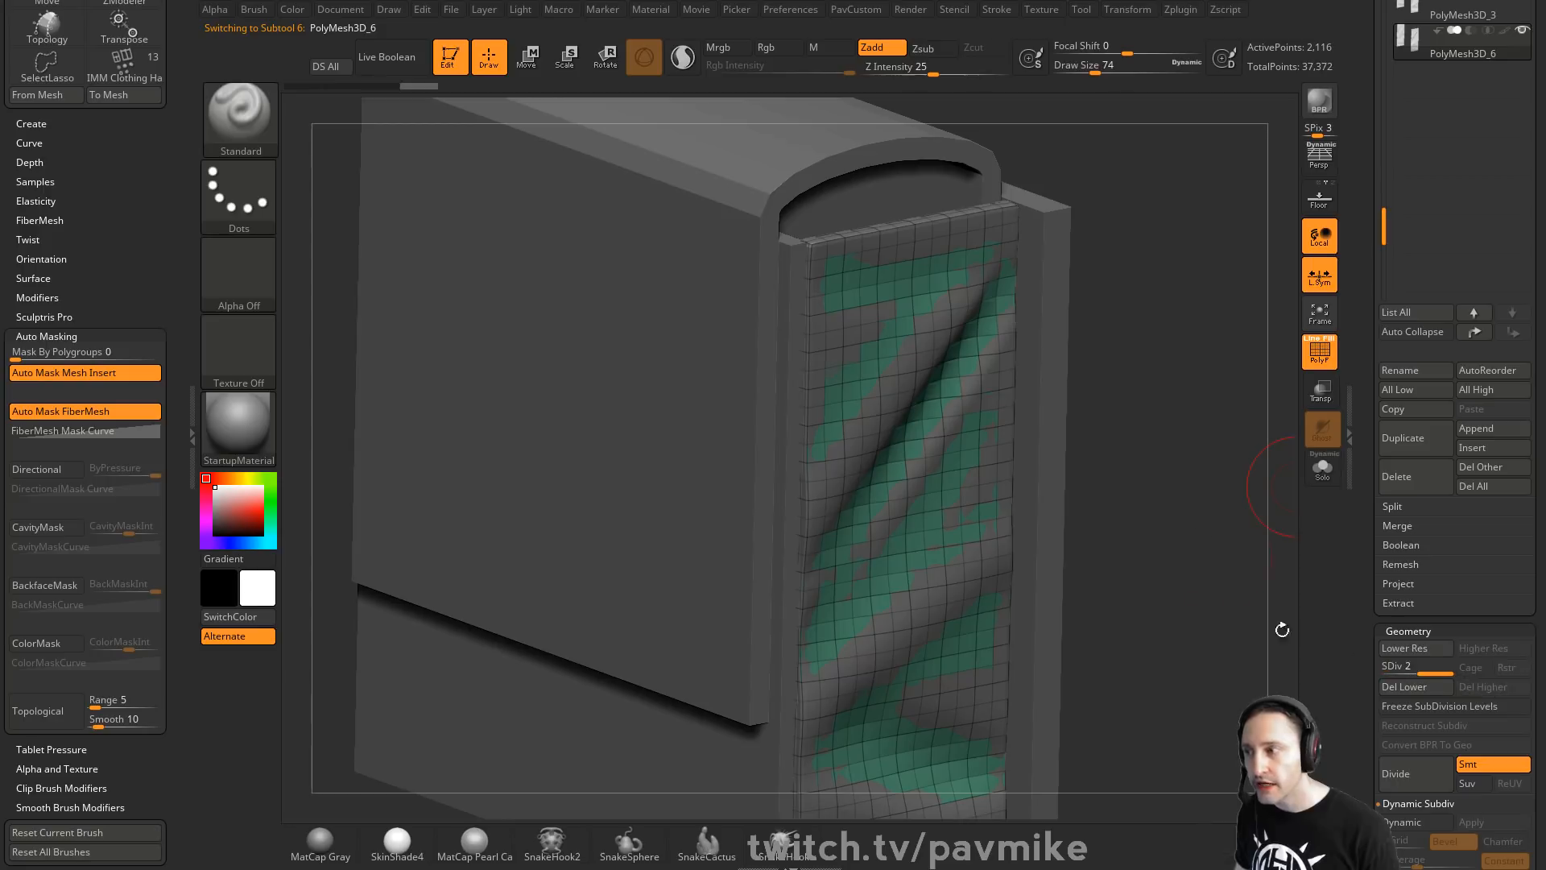
Lasso-select a narrow strip along the top of the duplicated panel and try to delete the hidden remainder
shift+drag(1191, 419, 1187, 360)
alt+drag(1148, 252, 1138, 335)
key(ctrl+shift)
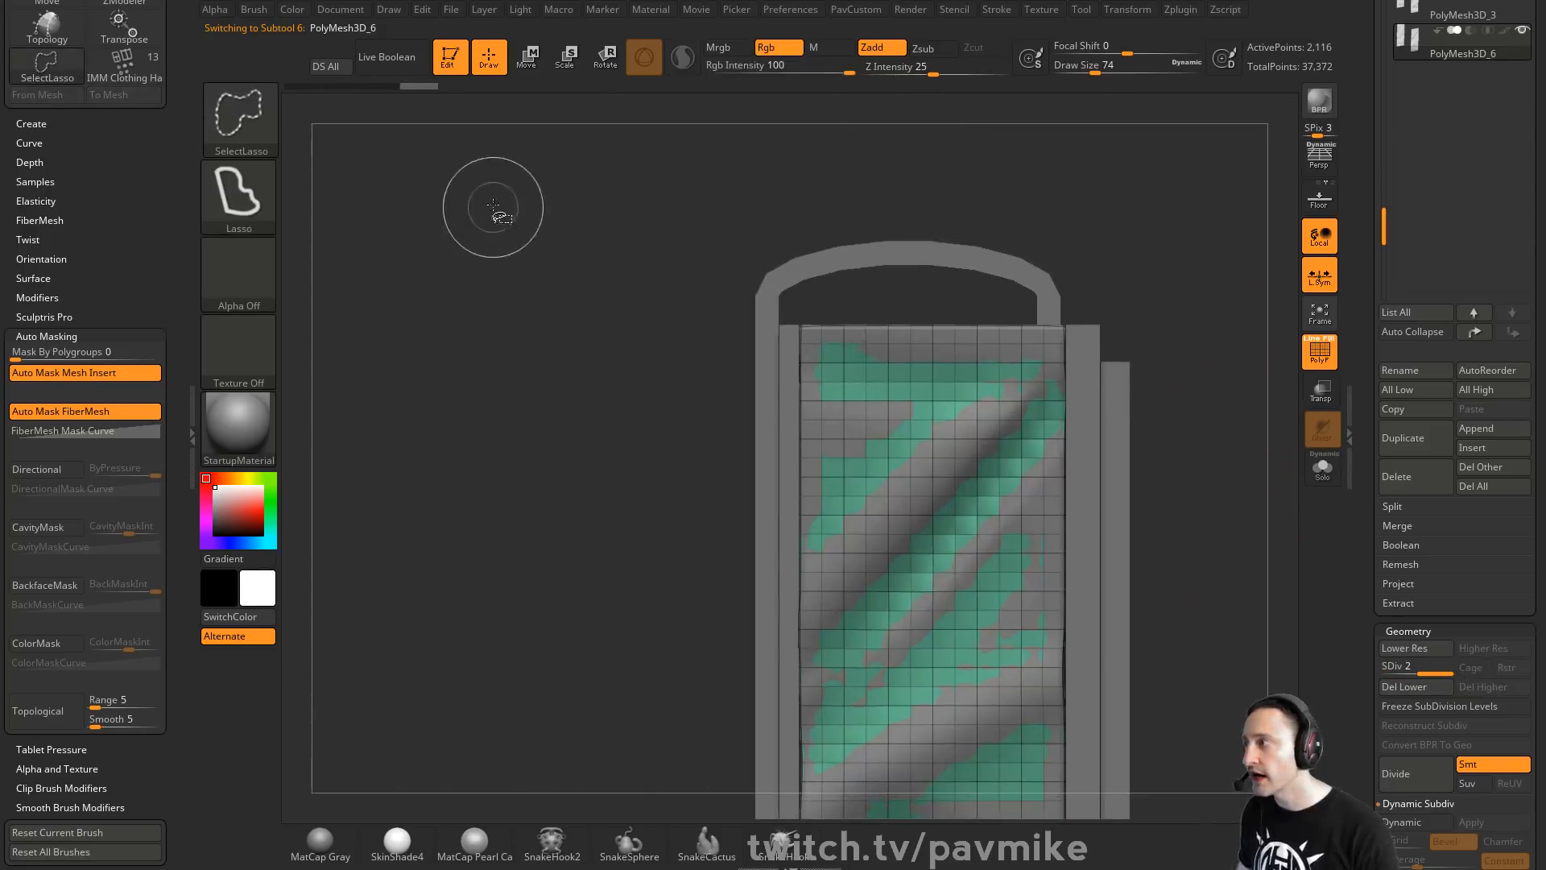
mouse_move(715, 373)
ctrl+shift+mouse_down()
mouse_move(1159, 318)
mouse_move(1165, 345)
mouse_move(1243, 402)
mouse_move(1256, 394)
ctrl+shift+mouse_up()
key(space)
click(1223, 231)
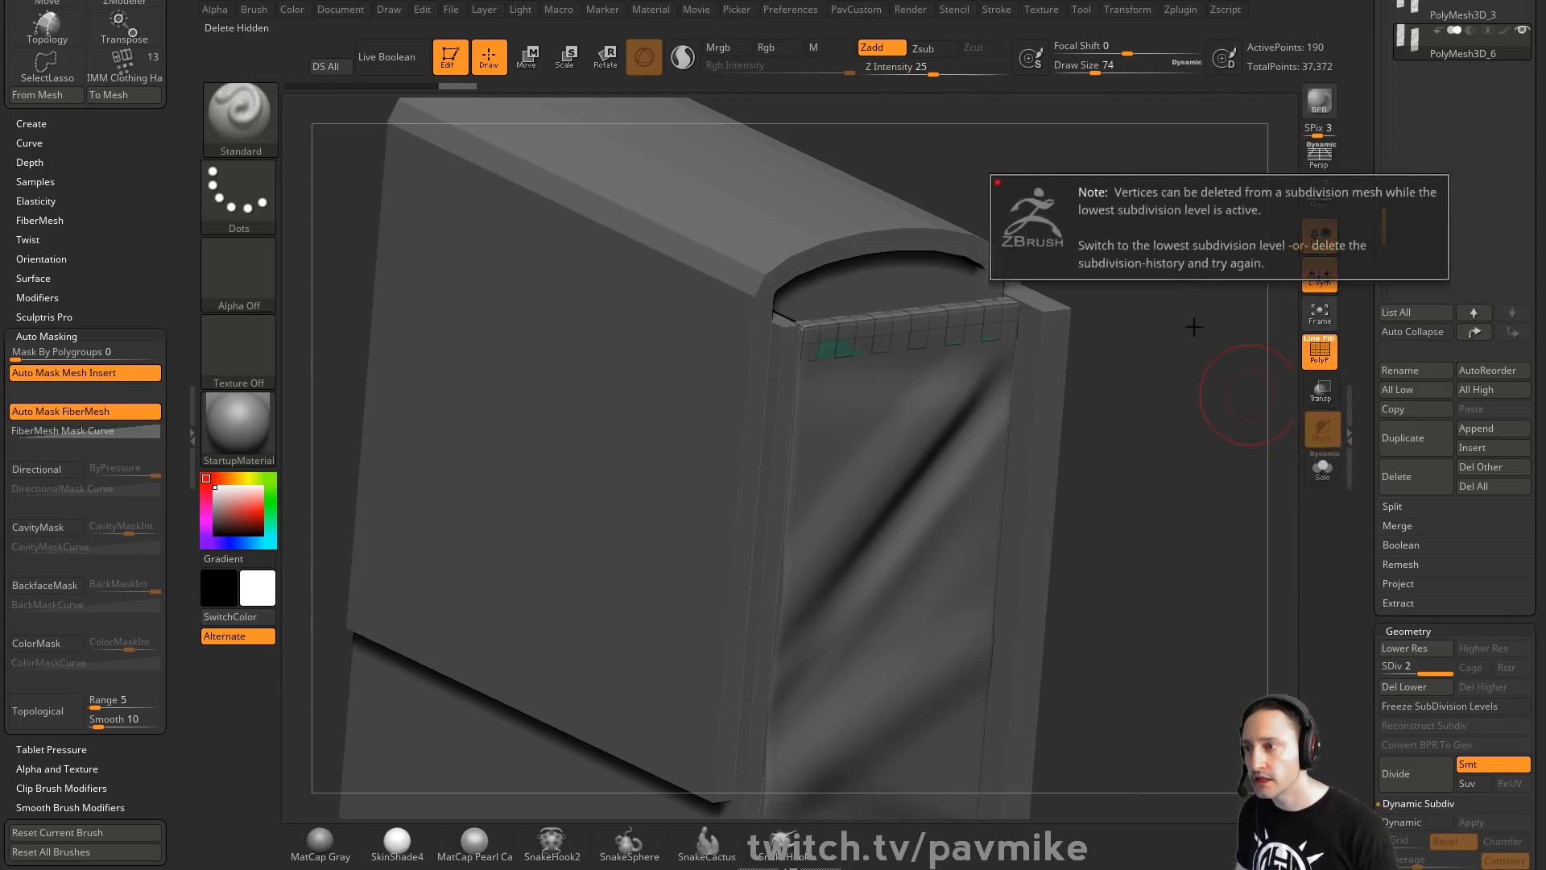
Isolate the strip, delete its lower subdivision level and delete the hidden geometry
click(1320, 467)
alt+drag(1175, 322, 1200, 403)
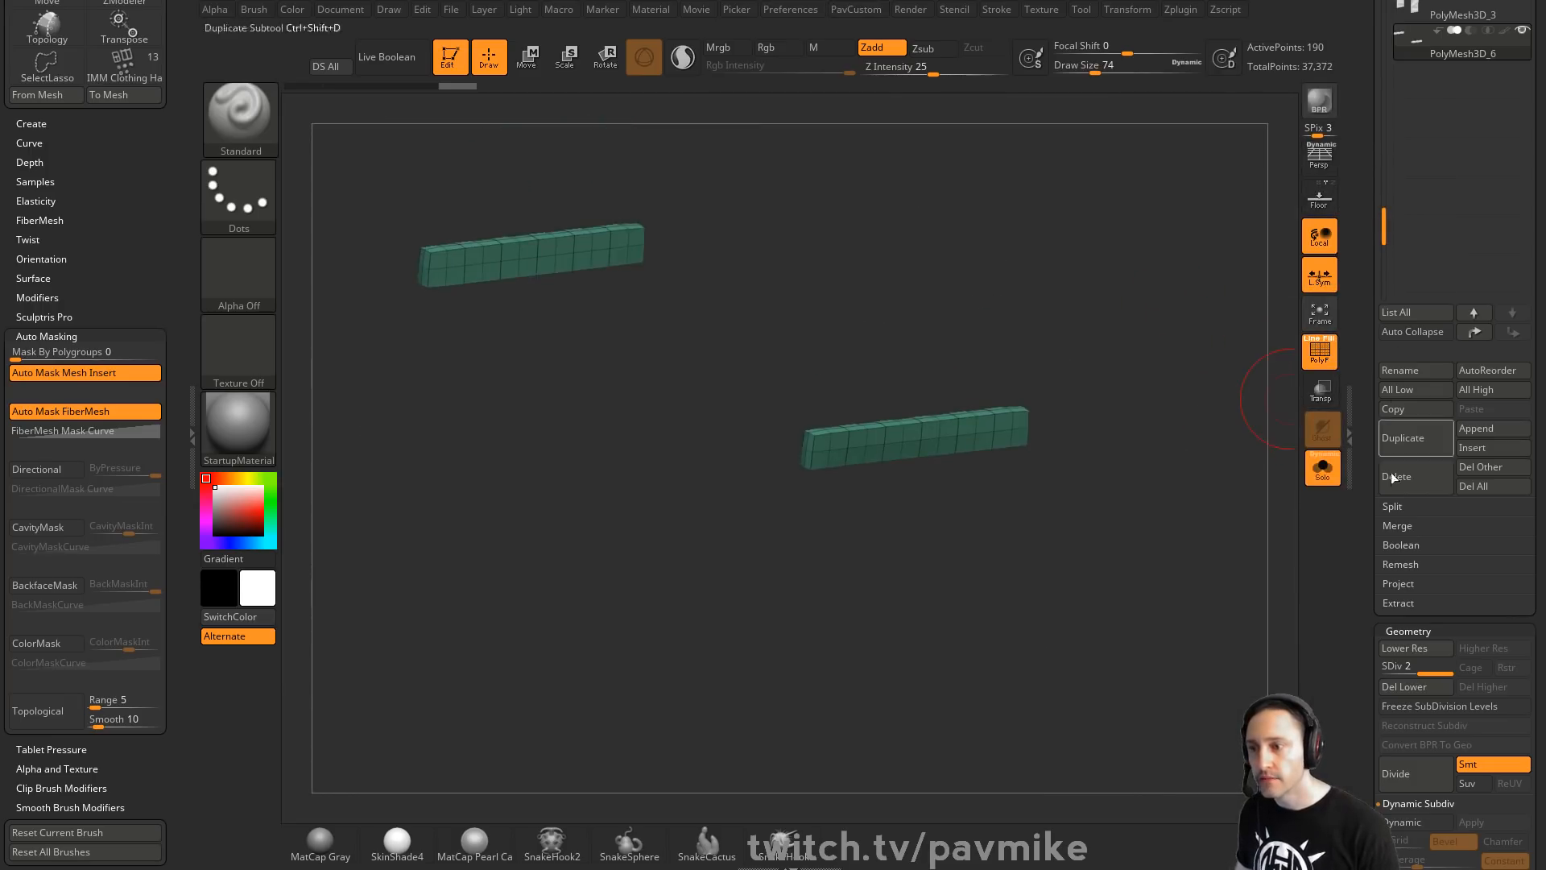
key(space)
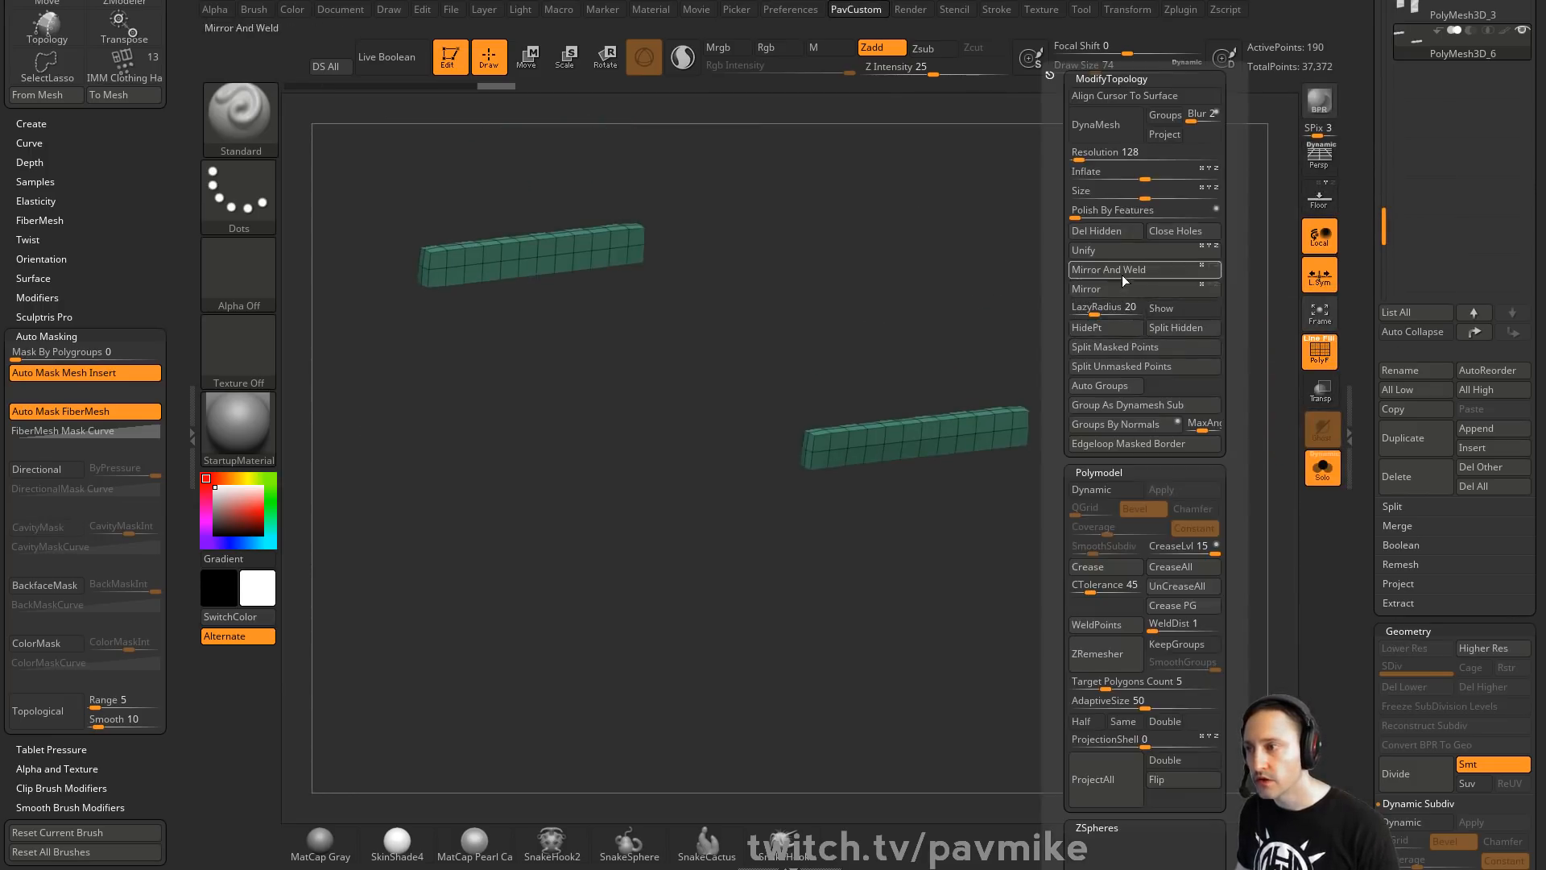
click(1111, 234)
Turn on double-sided display for the open strip and look at its underside
drag(1165, 320, 1111, 340)
key(s)
mouse_move(1117, 342)
alt+mouse_down()
mouse_move(1111, 286)
mouse_move(1112, 326)
alt+mouse_up()
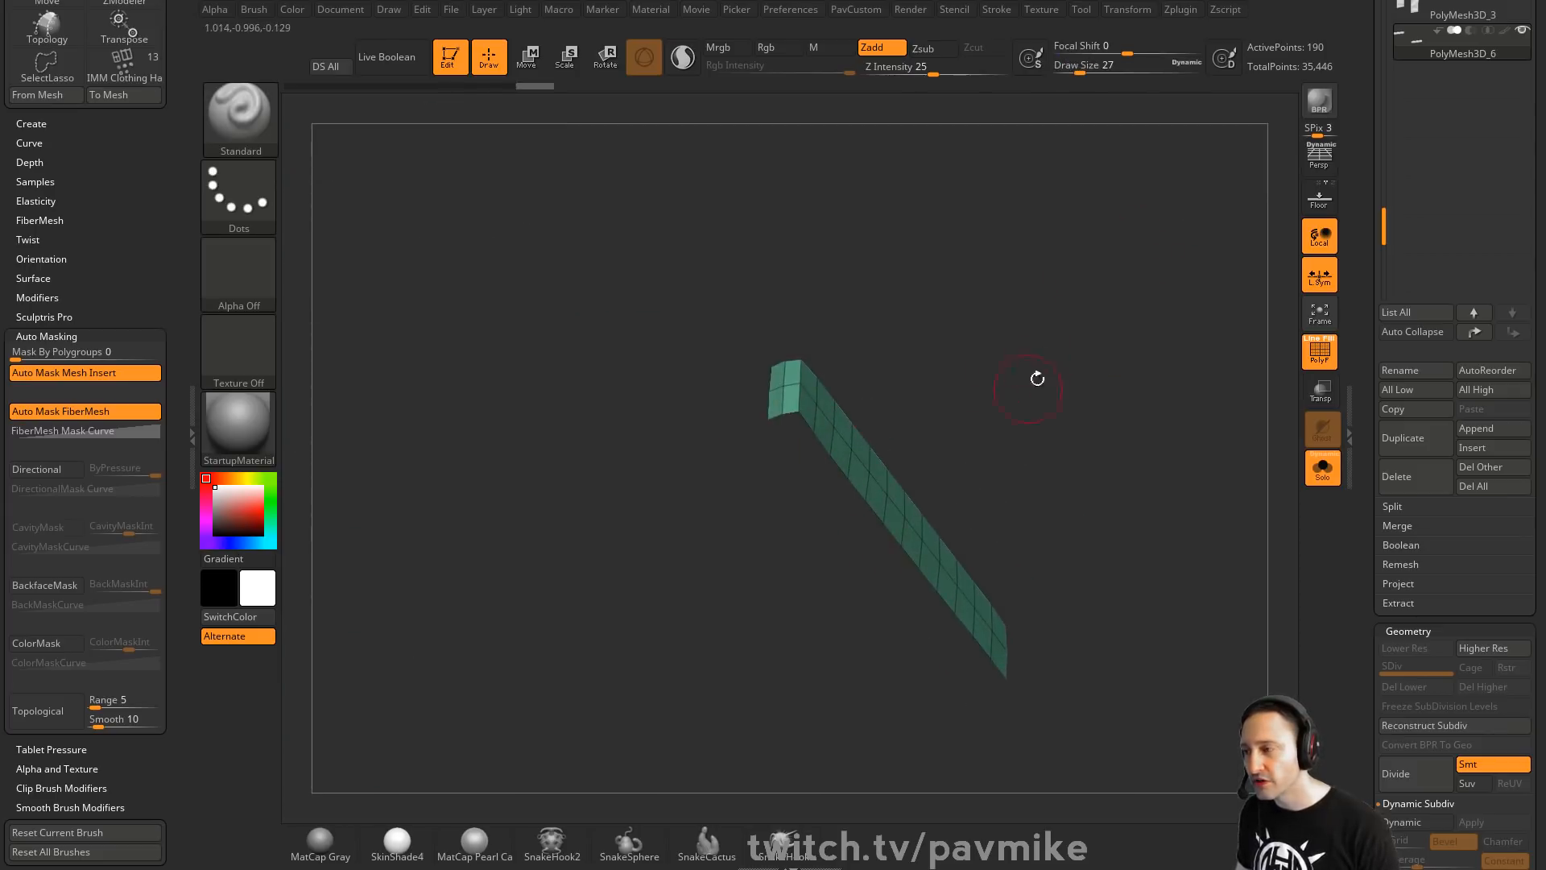
key(space)
click(1232, 769)
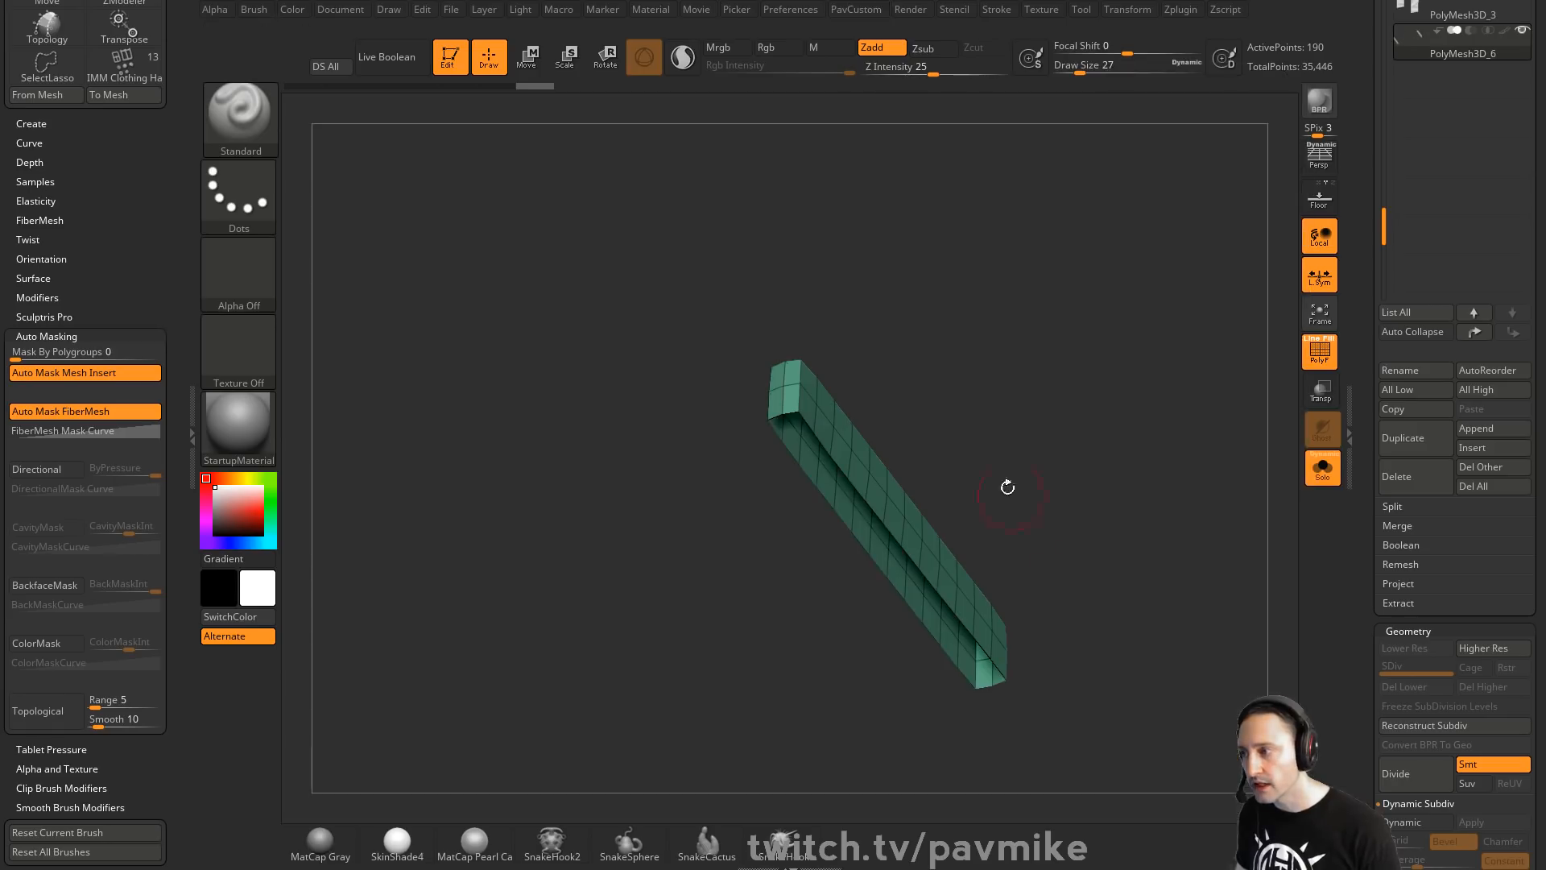
Try to cap the strip's open underside with Close Holes
key(space)
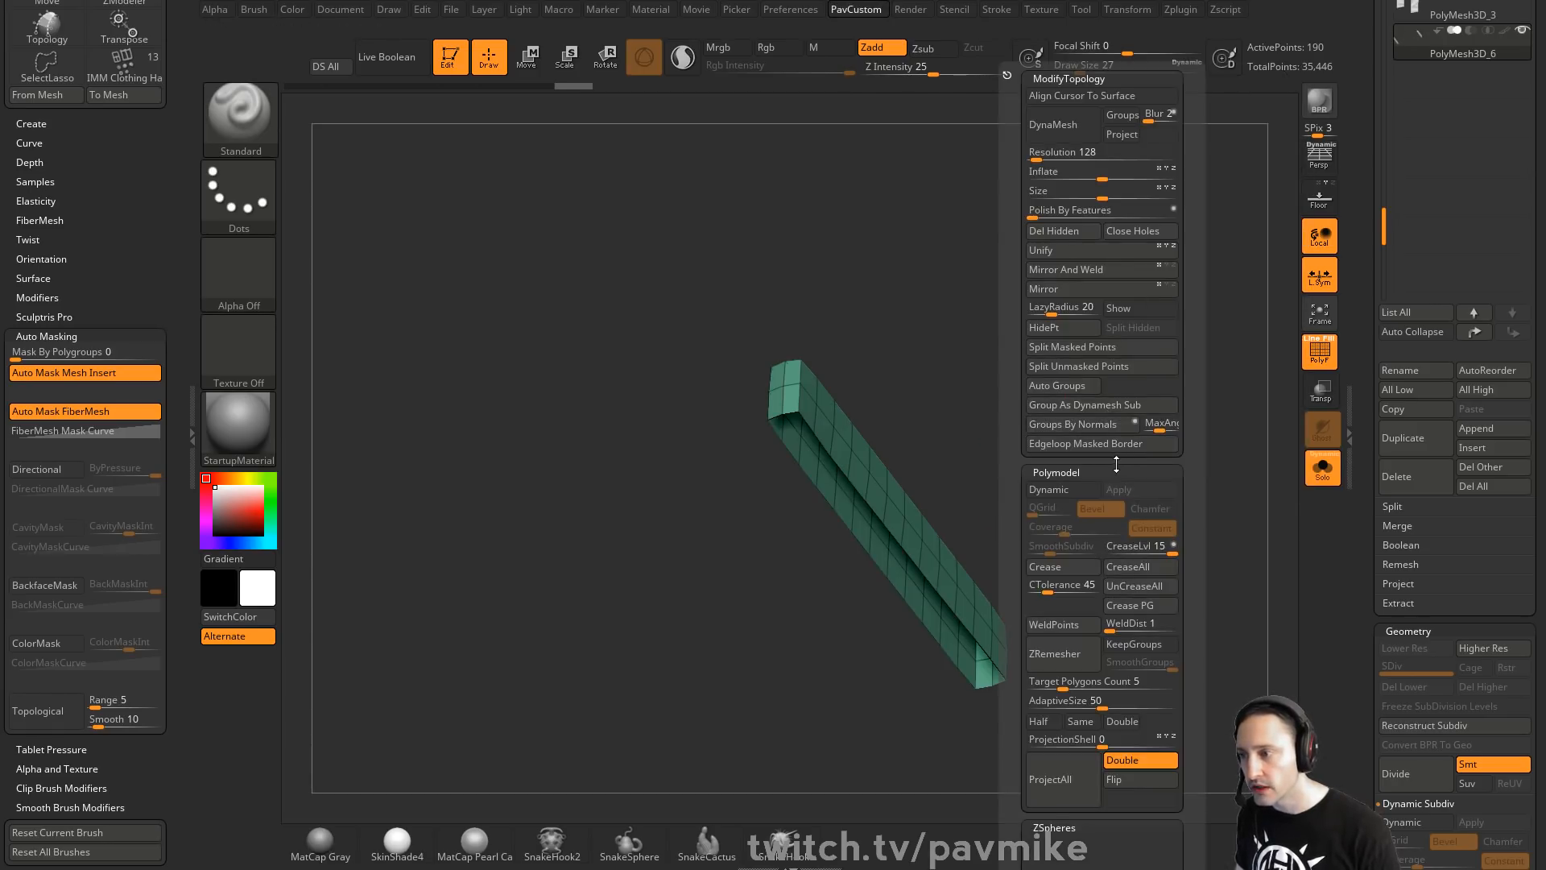
click(1148, 235)
key(s)
drag(922, 392, 916, 393)
mouse_move(918, 392)
mouse_down()
mouse_move(1011, 242)
mouse_move(973, 252)
mouse_move(1042, 289)
mouse_move(974, 275)
mouse_move(1025, 249)
mouse_move(1019, 289)
mouse_up()
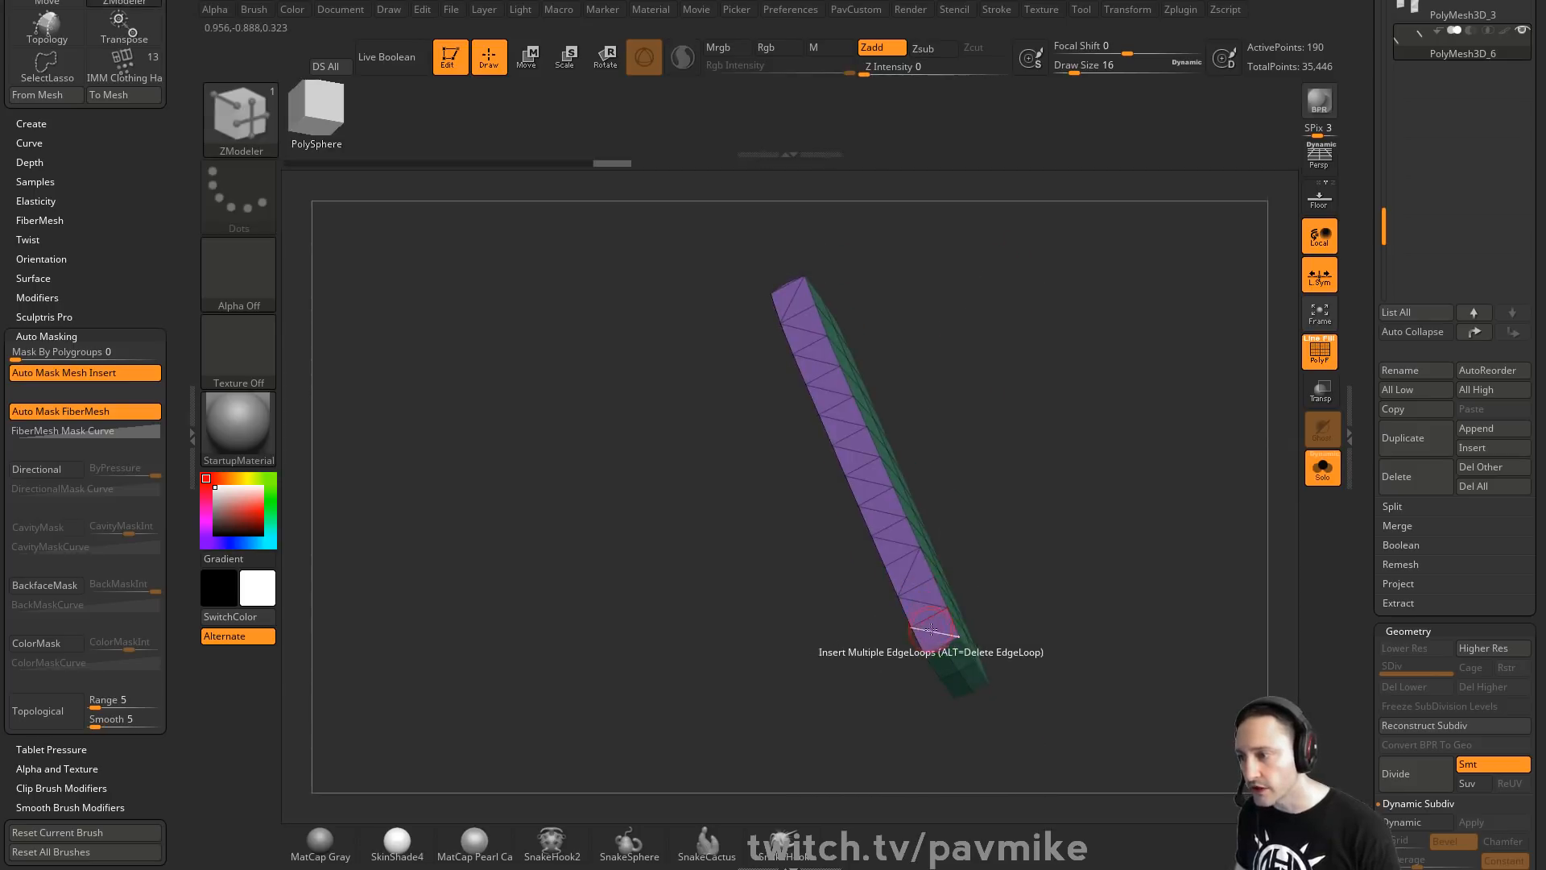
Reopen the strip's underside and delete the edge loop running through the middle of its thickness, using the Single EdgeLoop target
key(space)
drag(1053, 338, 997, 300)
key(space)
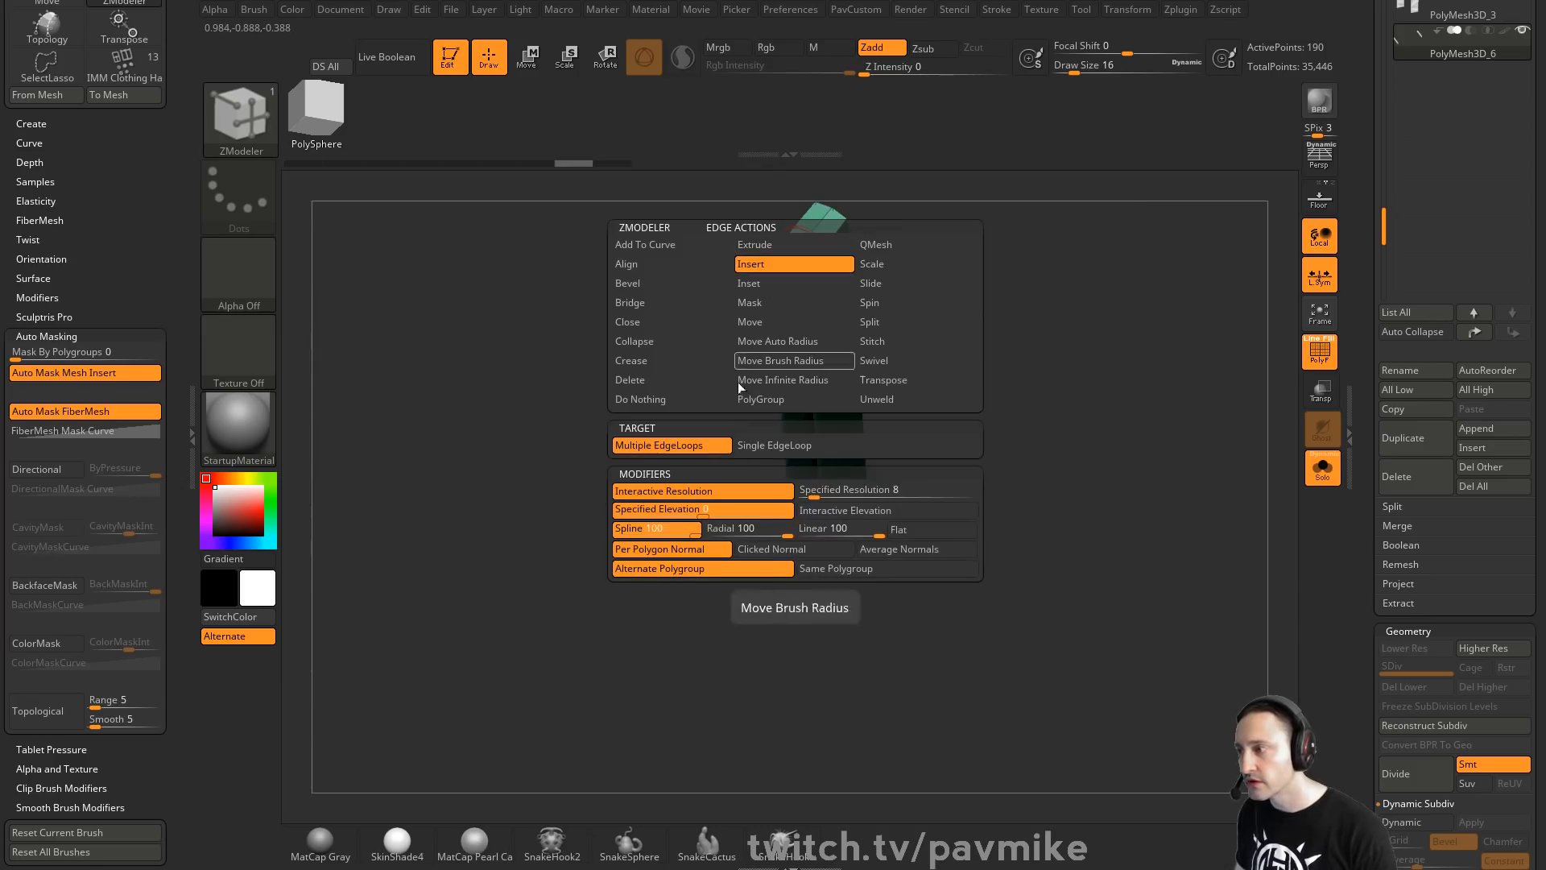
click(773, 445)
alt+click(808, 235)
key(2)
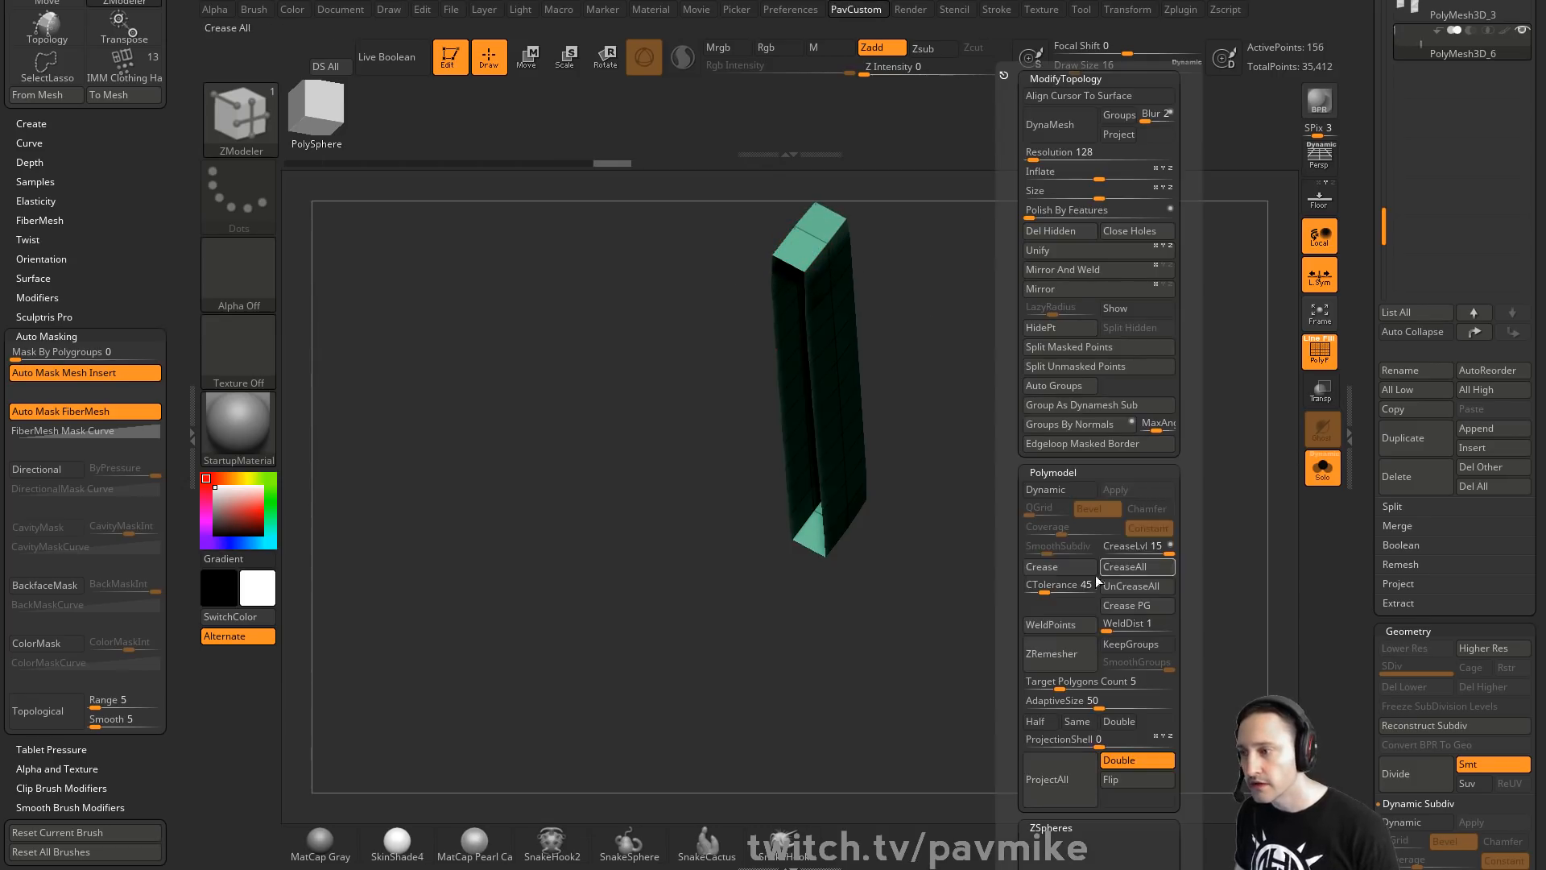
Close the hole along the underside of the simplified strip
click(1133, 230)
key(space)
click(747, 301)
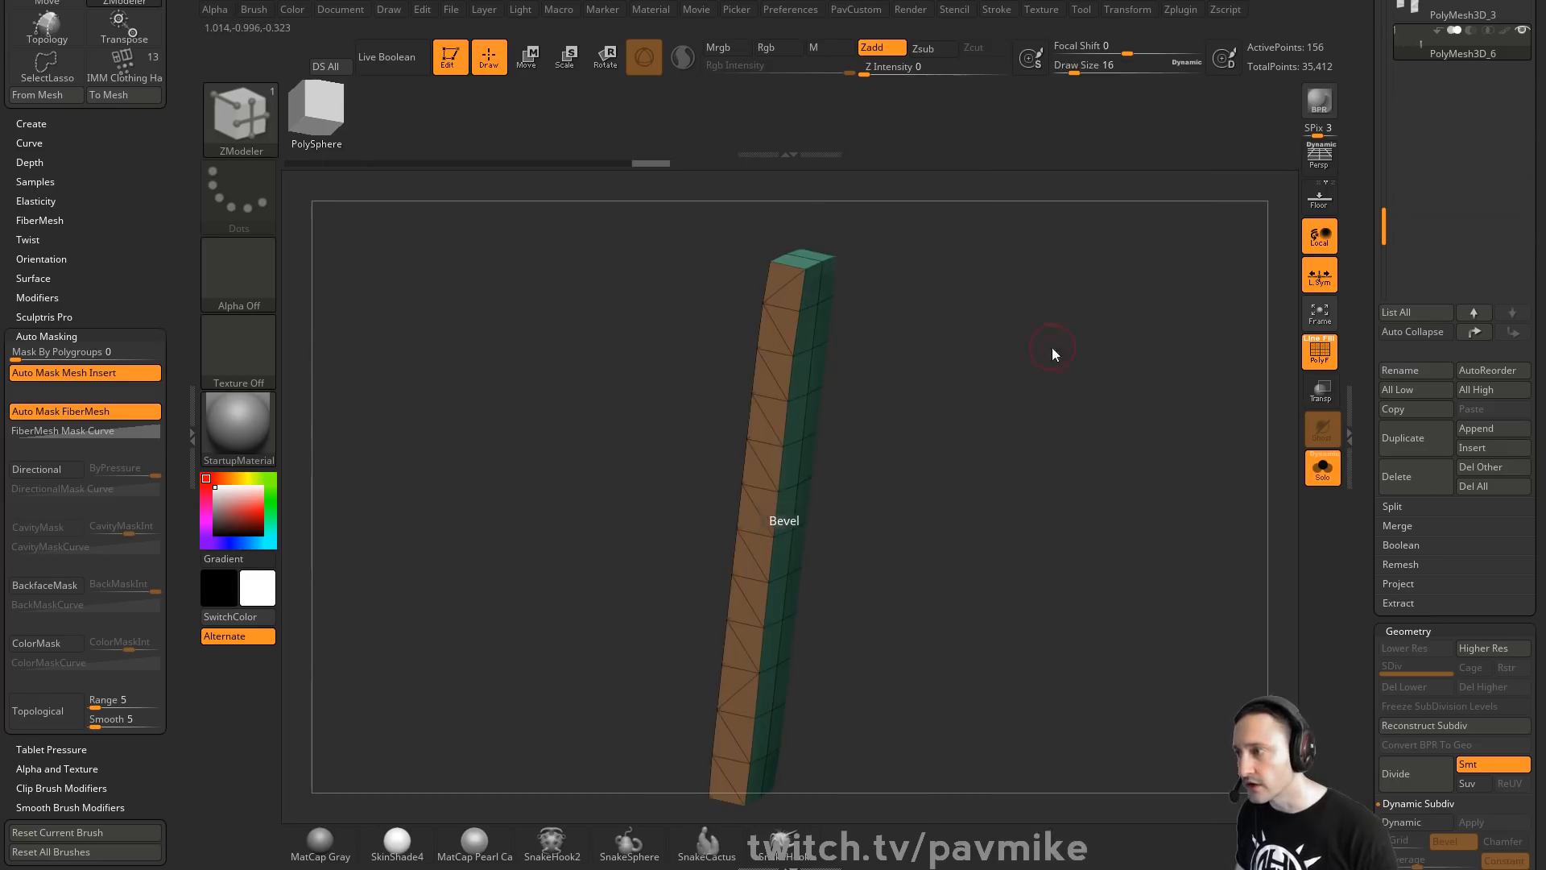
Delete the diagonal edges across the strip's new cap with ZModeler's Delete Edge action, leaving only quads
key(t)
key(space)
key(space)
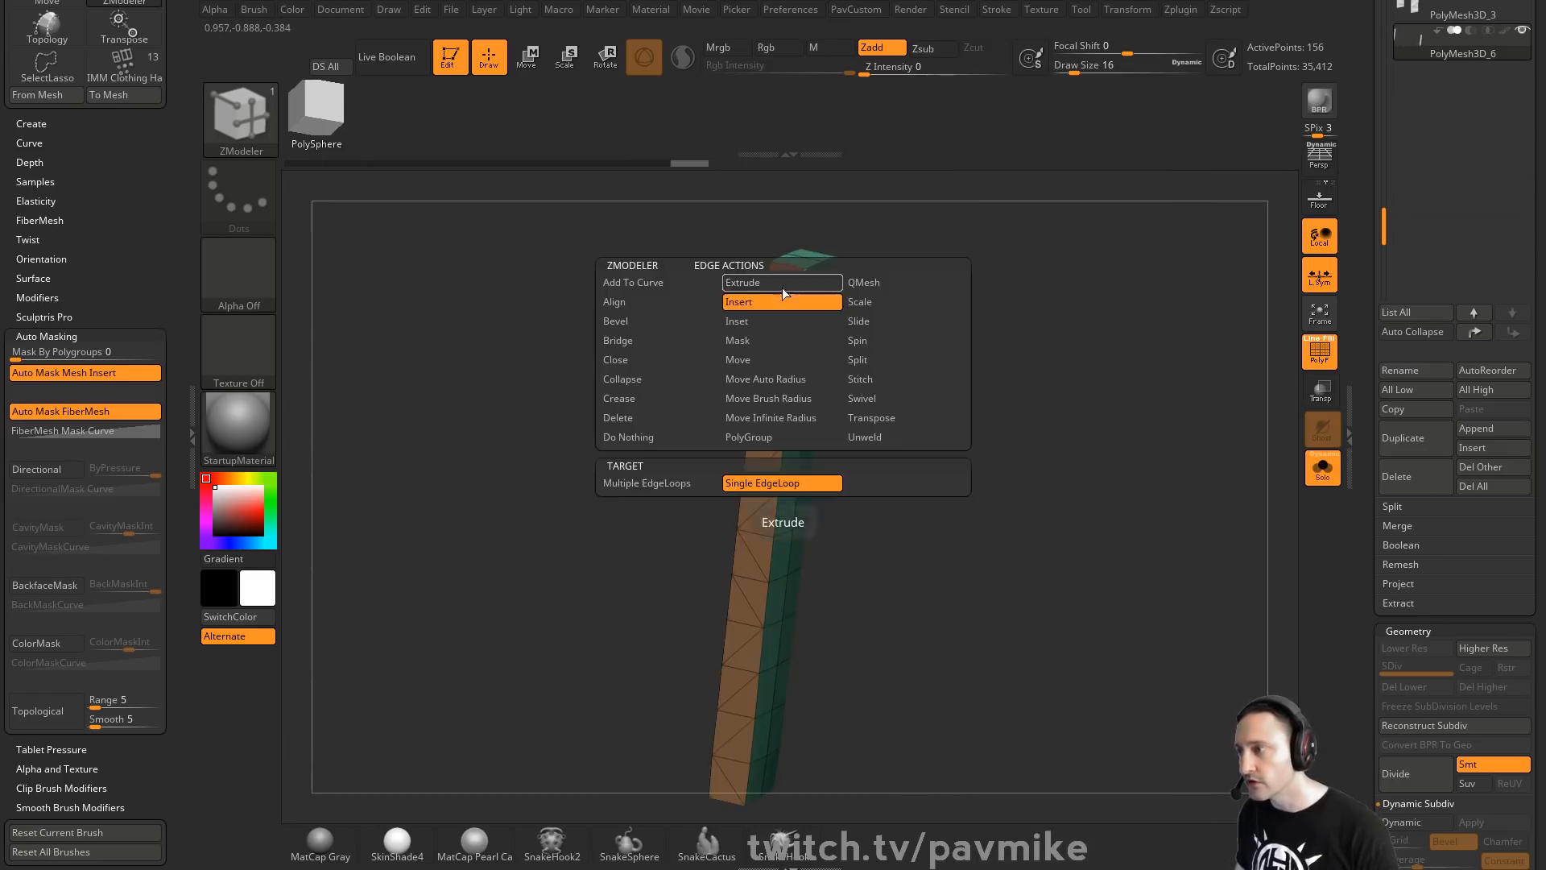
click(631, 397)
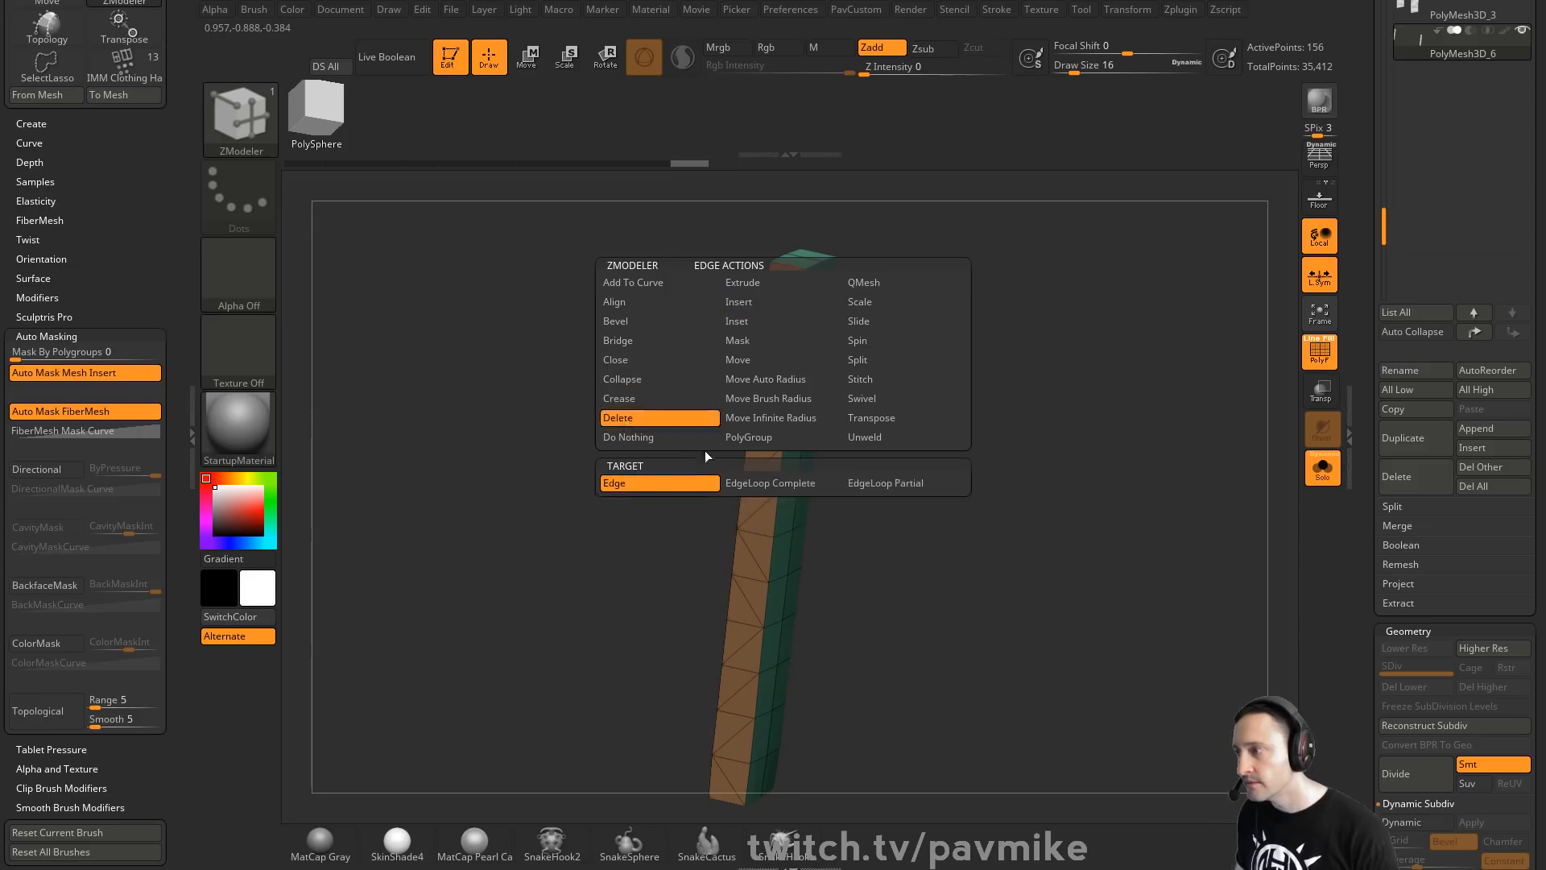
click(798, 296)
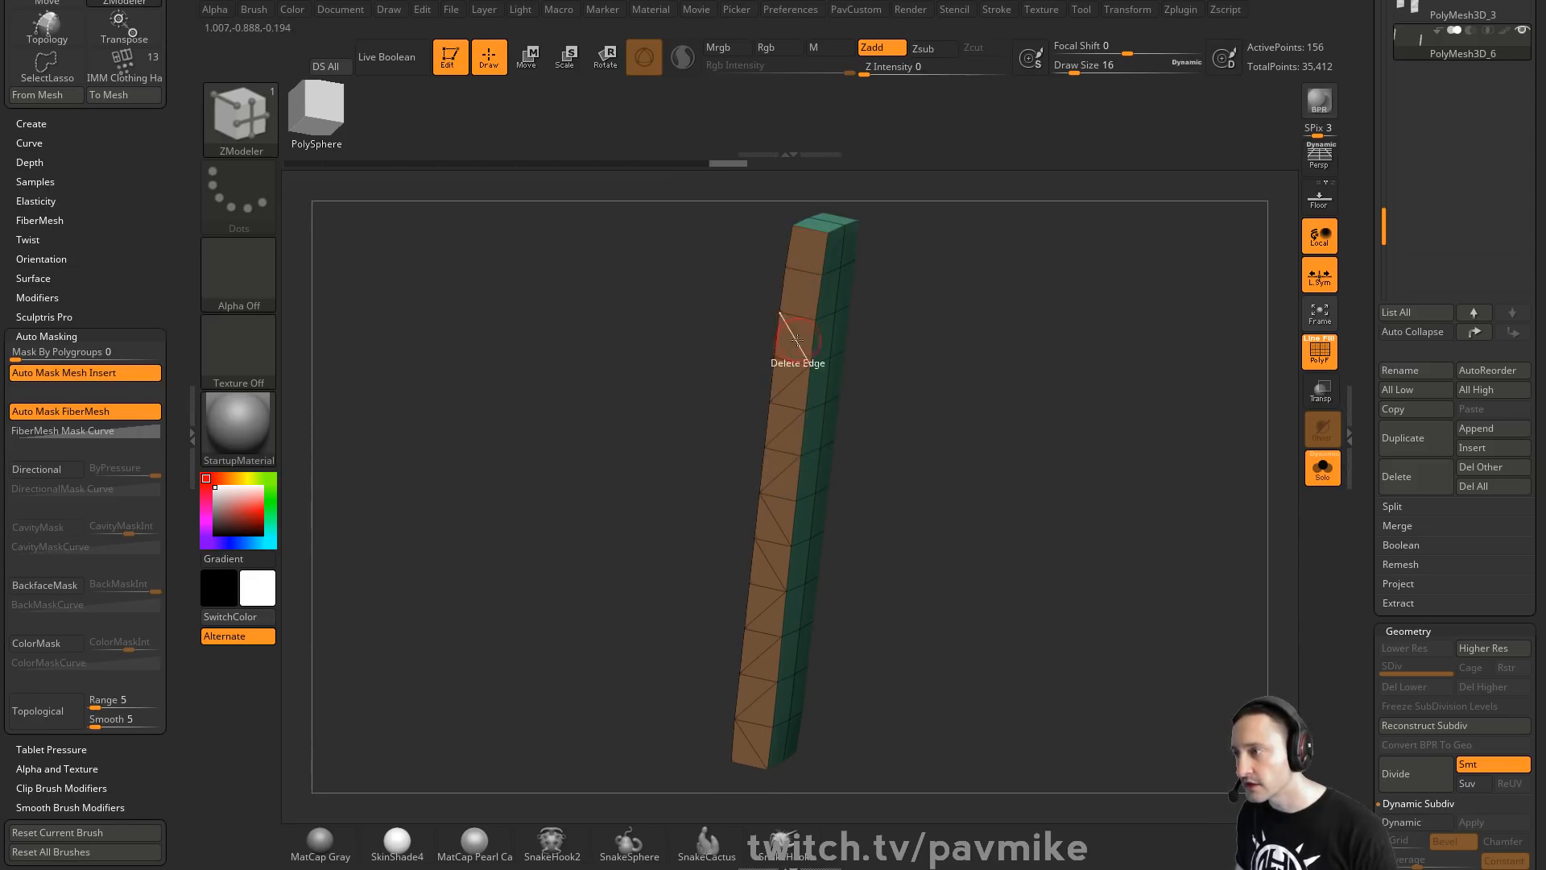
click(793, 339)
click(788, 385)
click(786, 438)
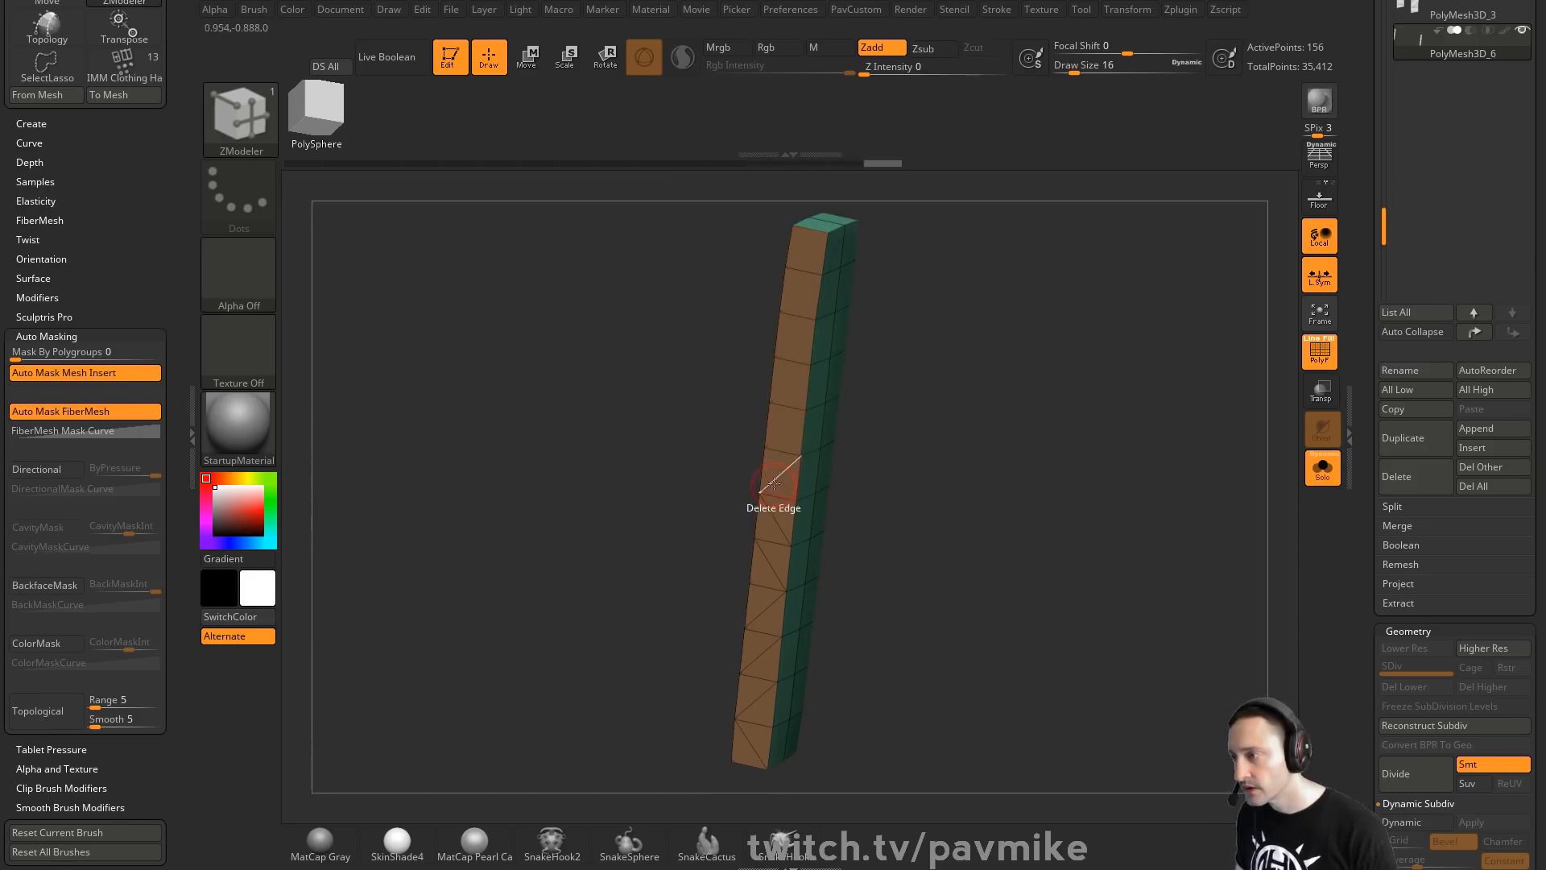
click(774, 518)
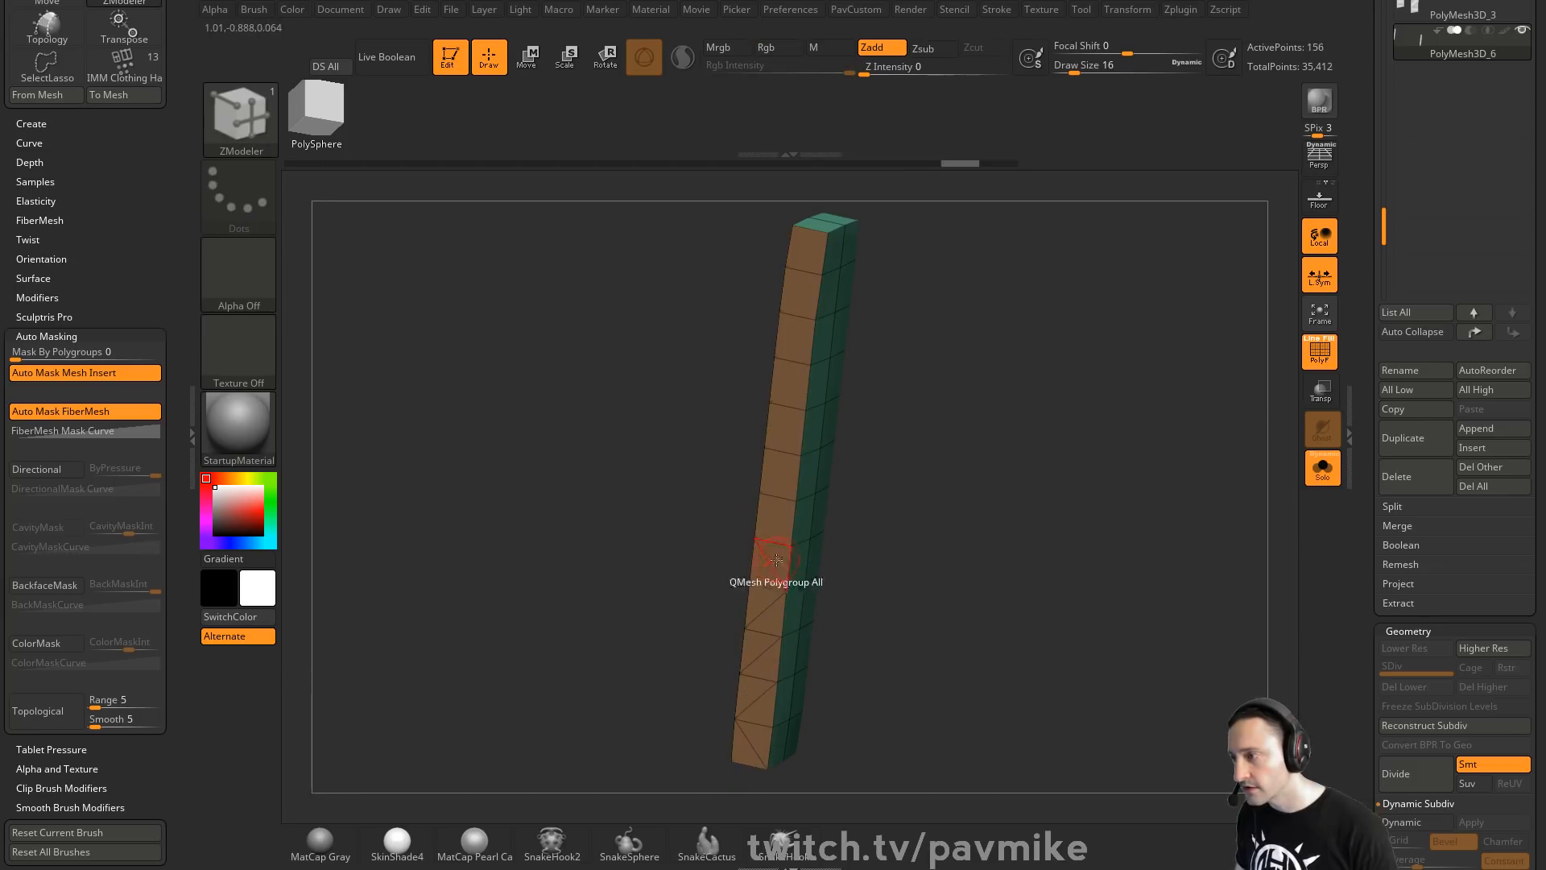
click(770, 594)
click(759, 656)
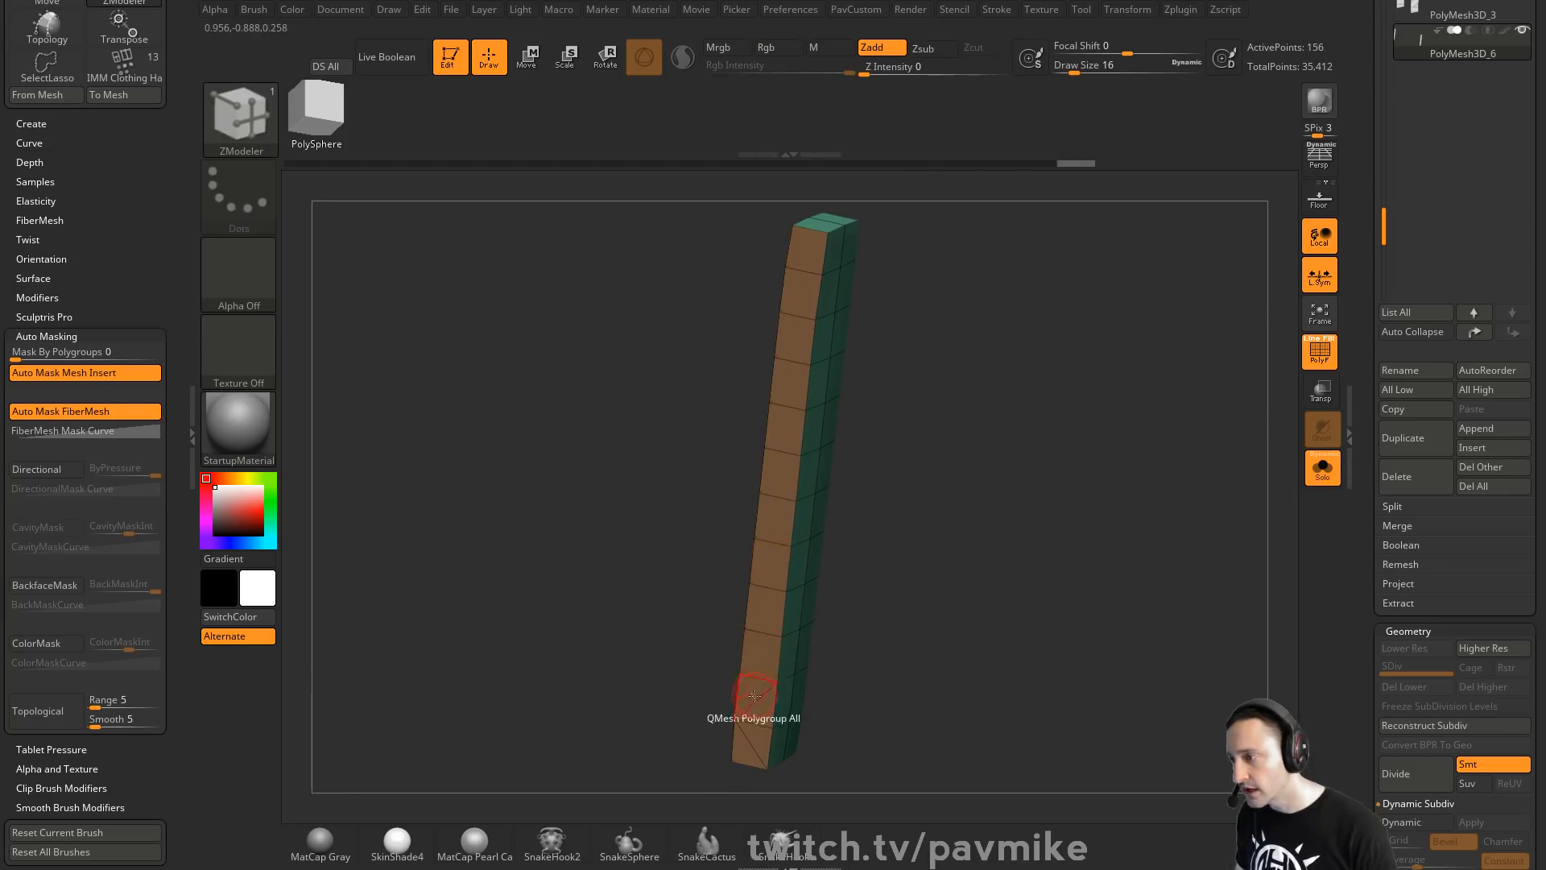
click(749, 738)
Insert an edge loop around the middle of the strip's thickness with Multiple EdgeLoops and Interactive Elevation, and show the whole pouch again
drag(1028, 416, 1131, 390)
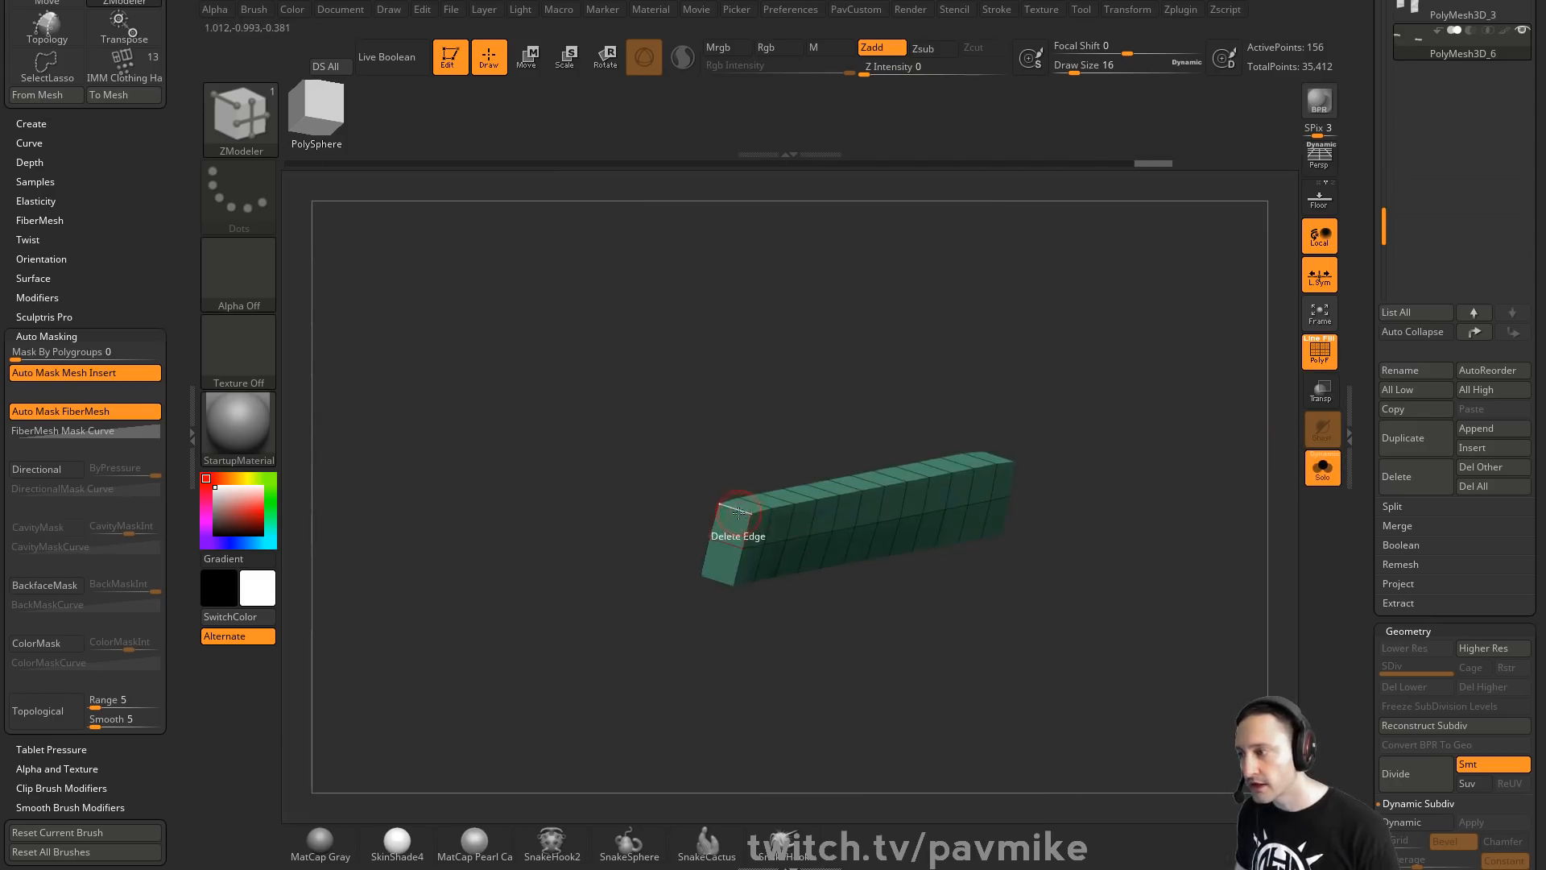
key(space)
click(725, 407)
click(631, 587)
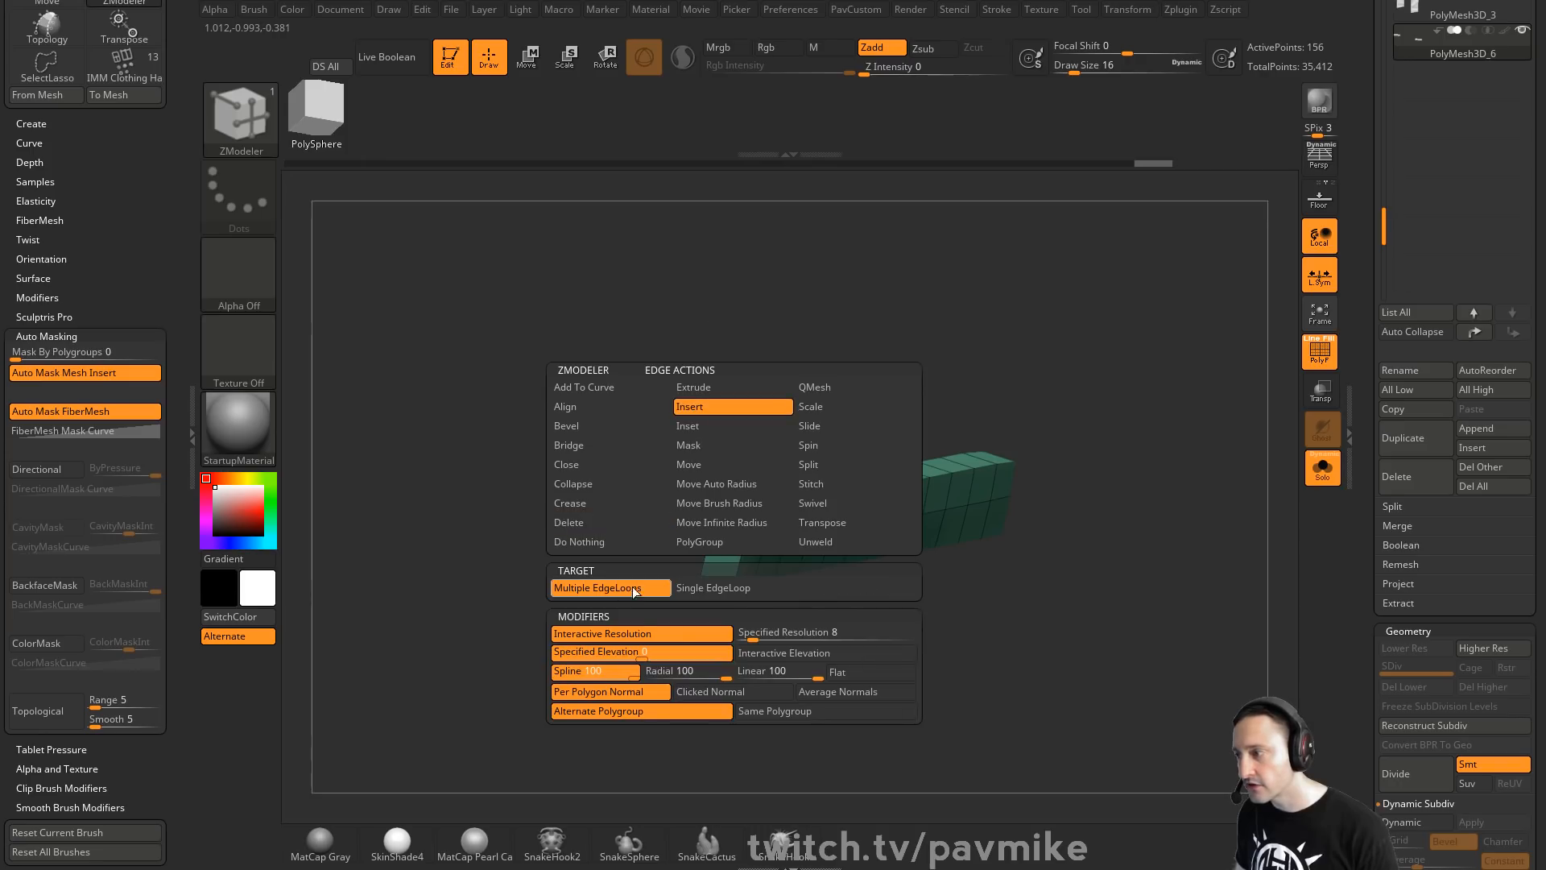
click(770, 654)
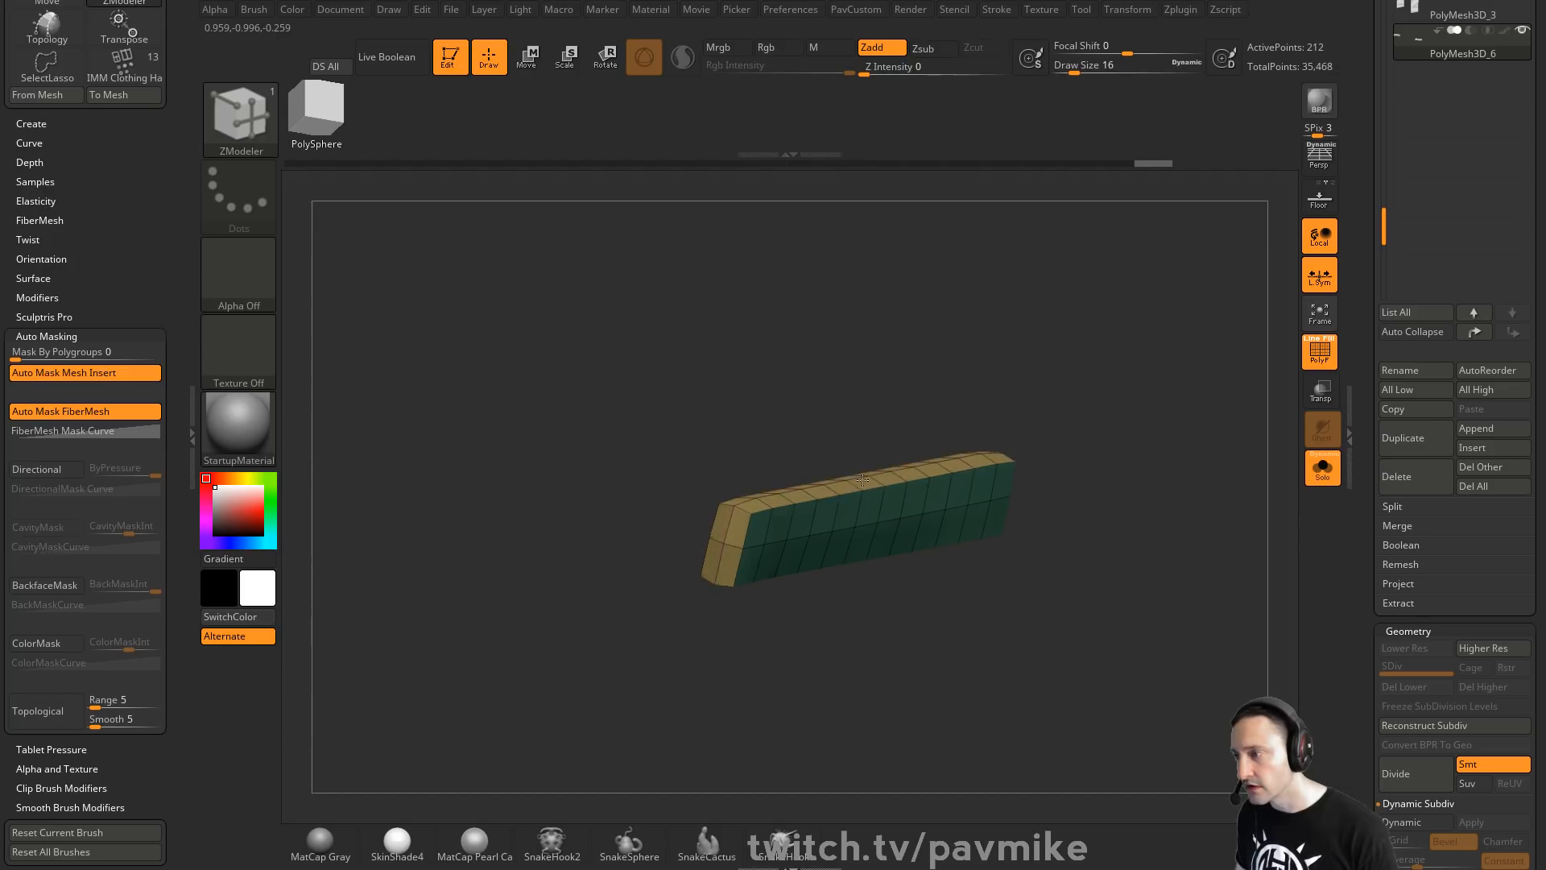
click(1322, 468)
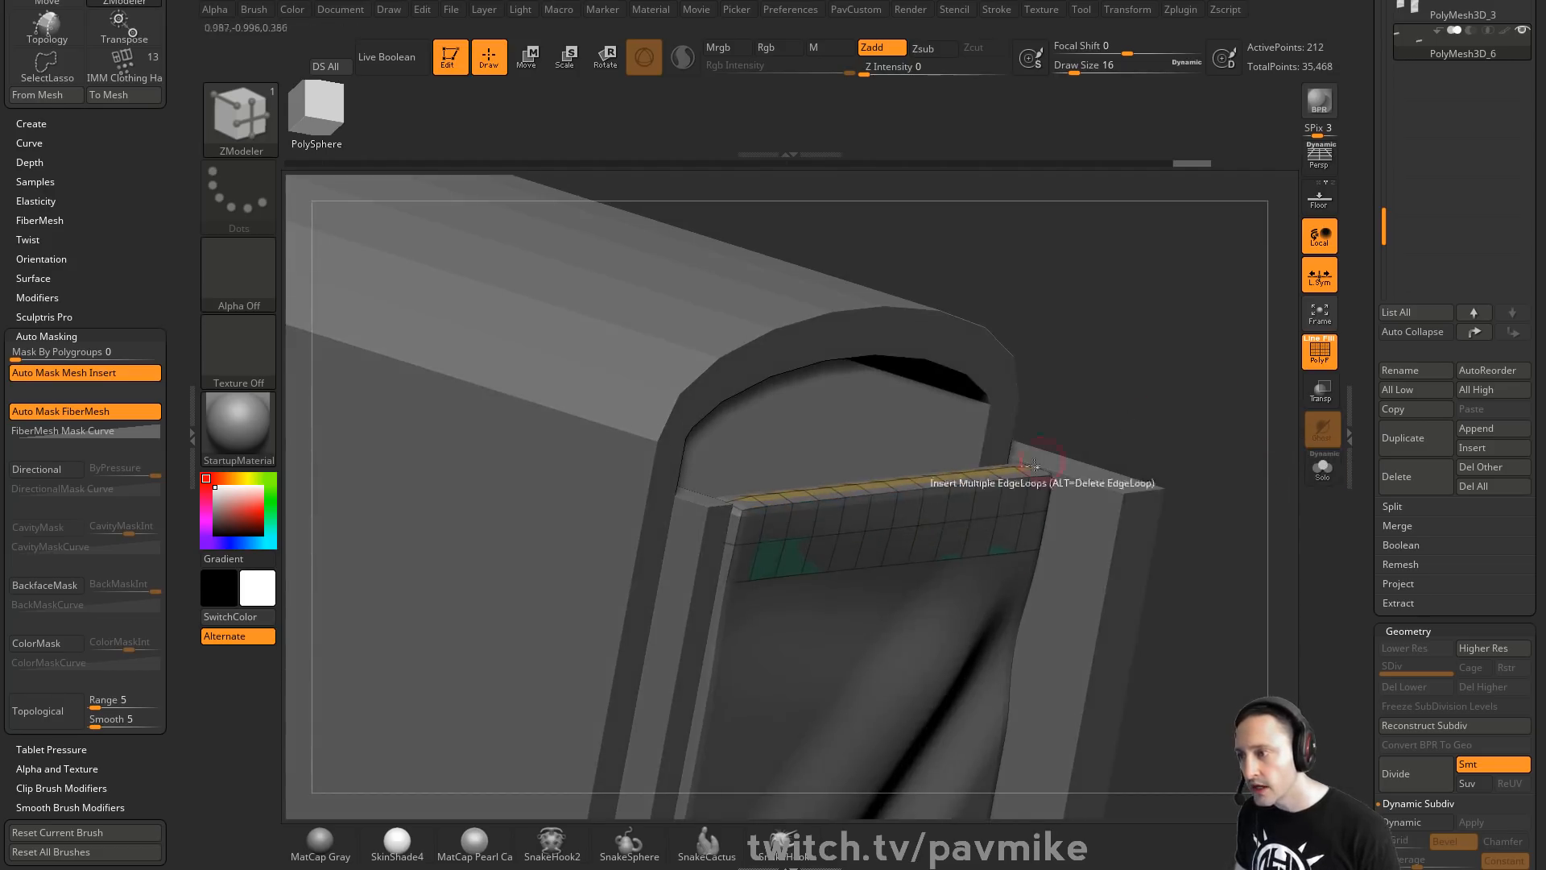
Set ZModeler's QMesh polygon action to target All Polygons and apply it to the trim strip
key(space)
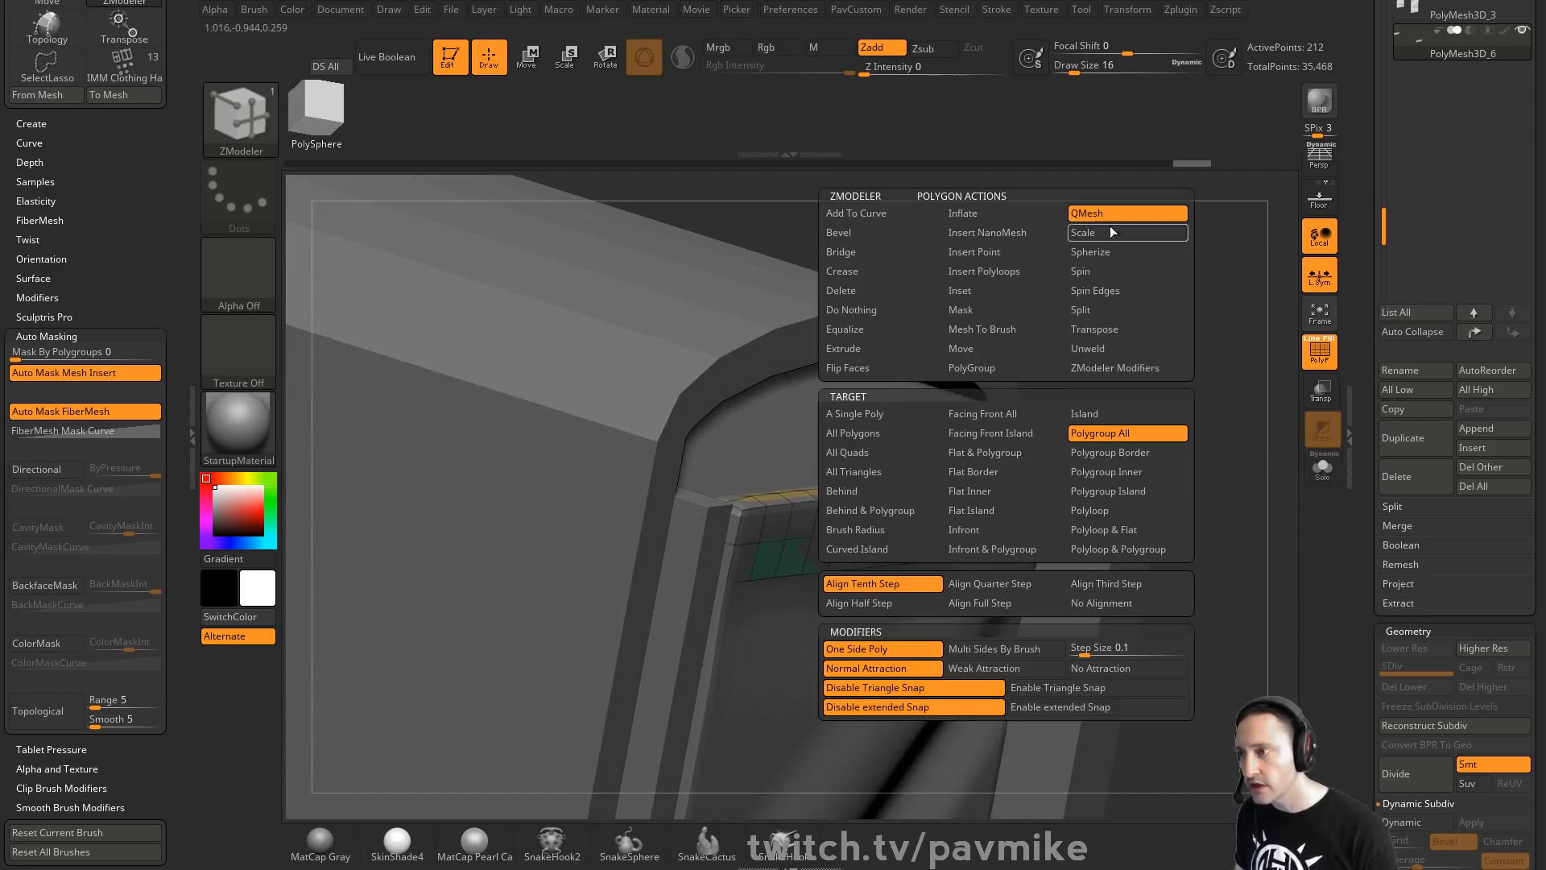
click(877, 423)
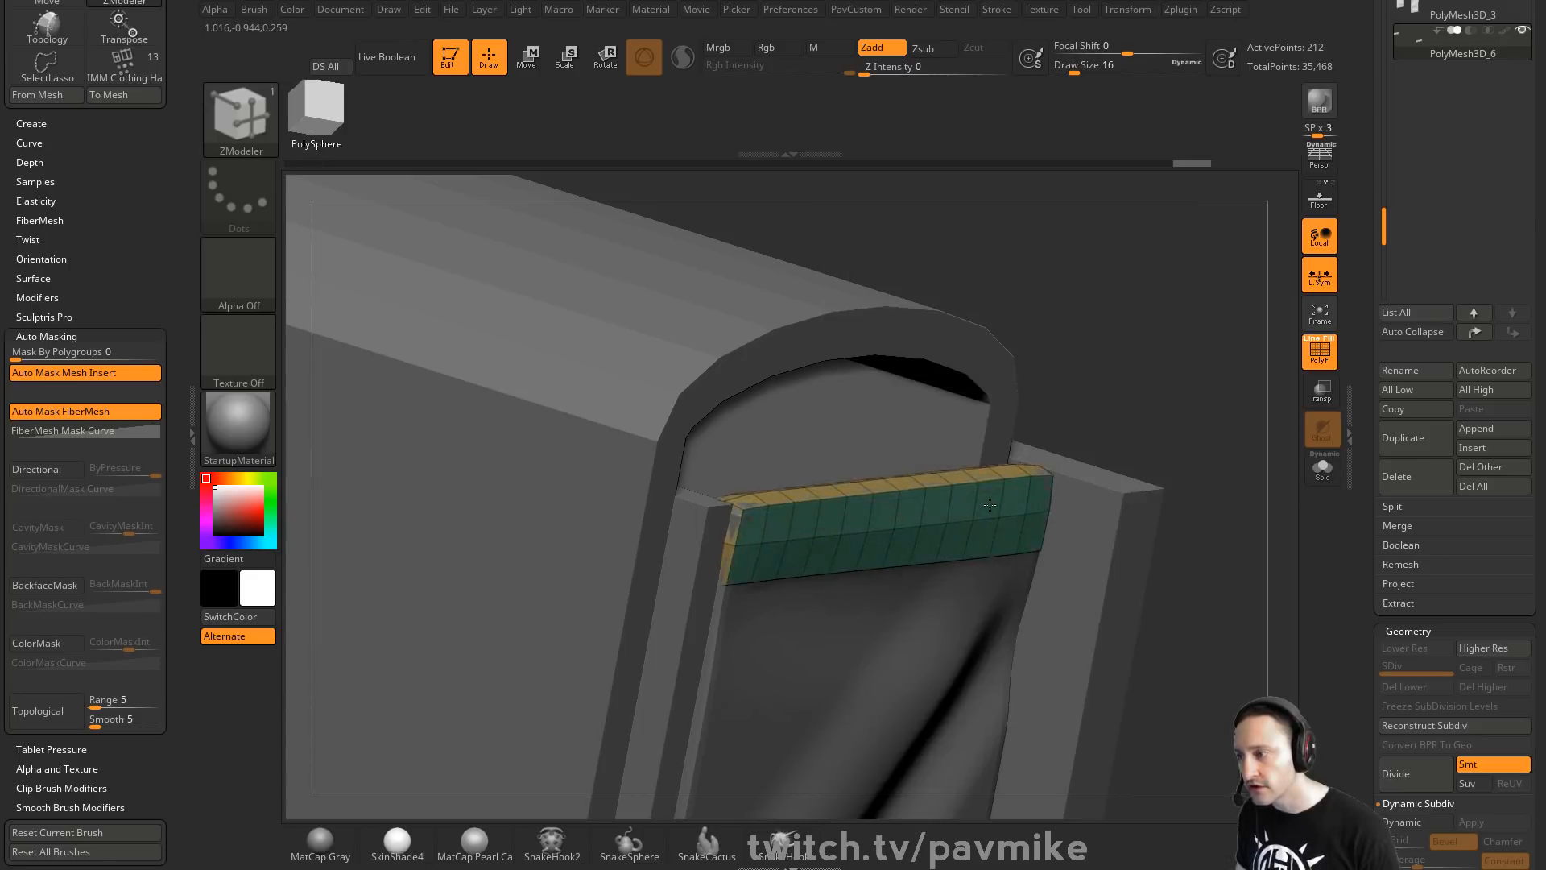
drag(1181, 390, 1160, 298)
mouse_move(921, 573)
right_down()
mouse_move(1155, 354)
mouse_move(1127, 427)
right_up()
Make the pouch's front flap the active subtool, face it from the front and choose the Topology brush
key(s)
drag(860, 396, 873, 393)
alt+click(872, 390)
mouse_move(872, 390)
right_down()
mouse_move(966, 359)
mouse_move(1199, 386)
right_up()
alt+right_drag(1133, 468, 1170, 403)
key(b)
key(t)
key(o)
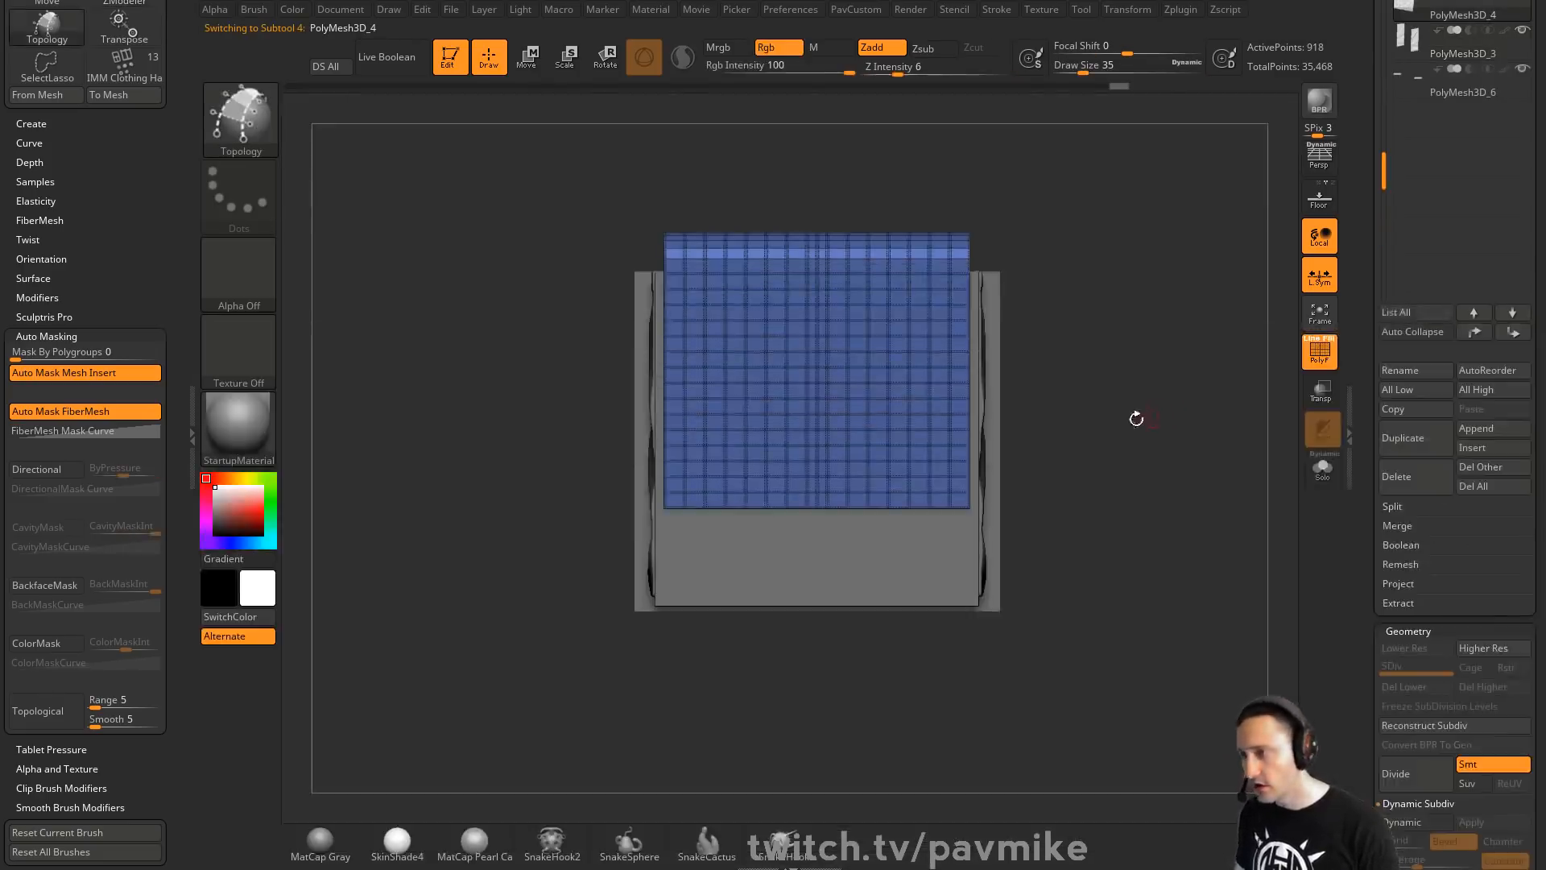
With draw size 83, sketch a grid of Topology curves across the flap's lower edge and generate the closure strap mesh
alt+right_drag(846, 486, 872, 455)
key(s)
click(834, 467)
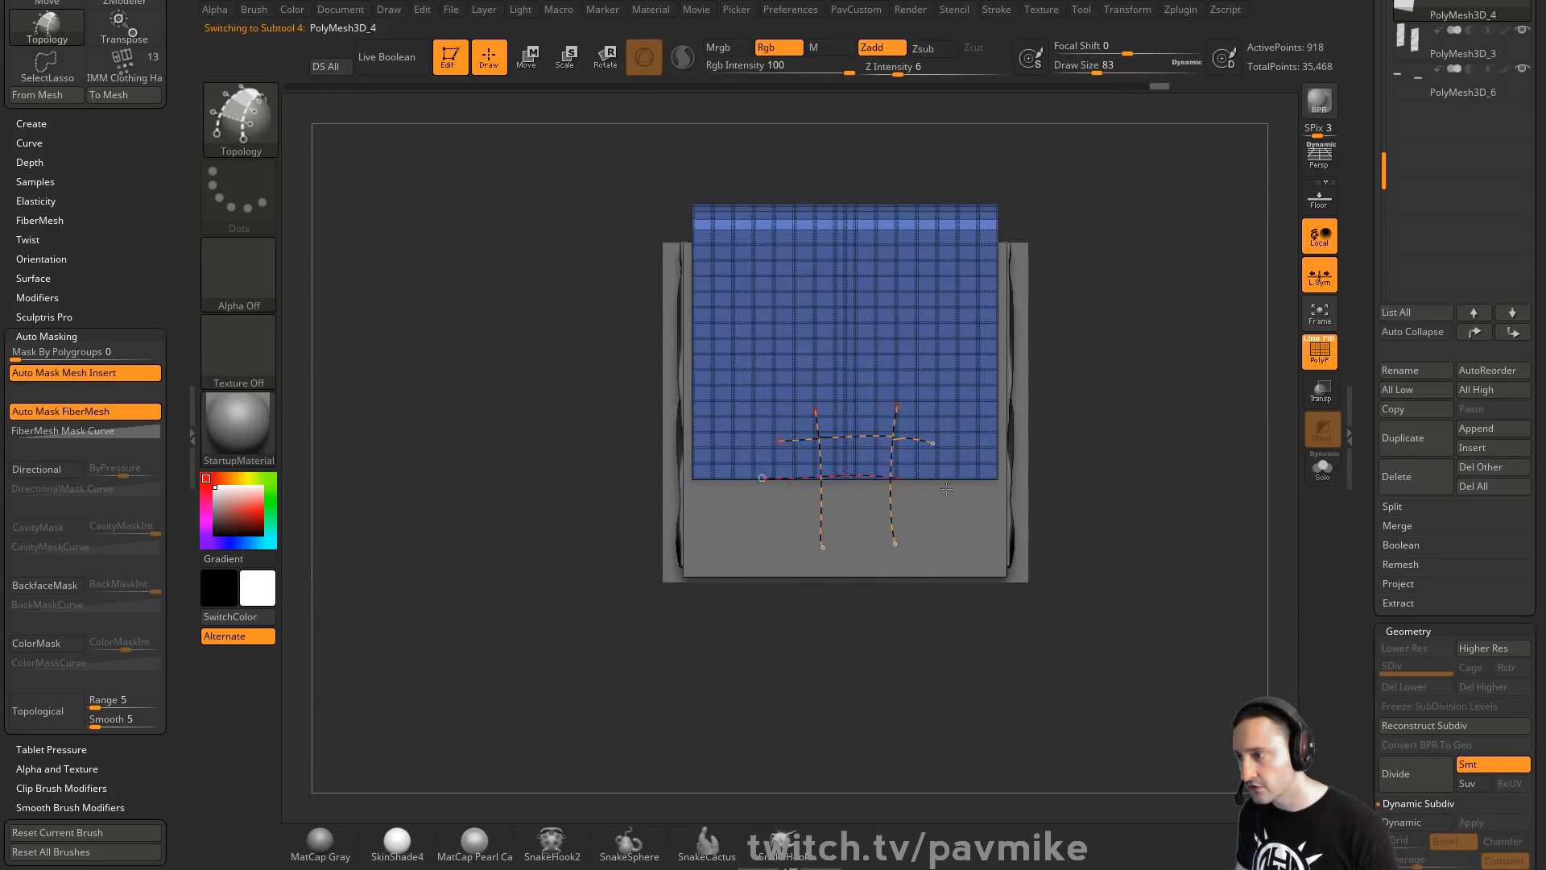
drag(946, 488, 952, 488)
drag(788, 523, 923, 519)
drag(790, 543, 958, 544)
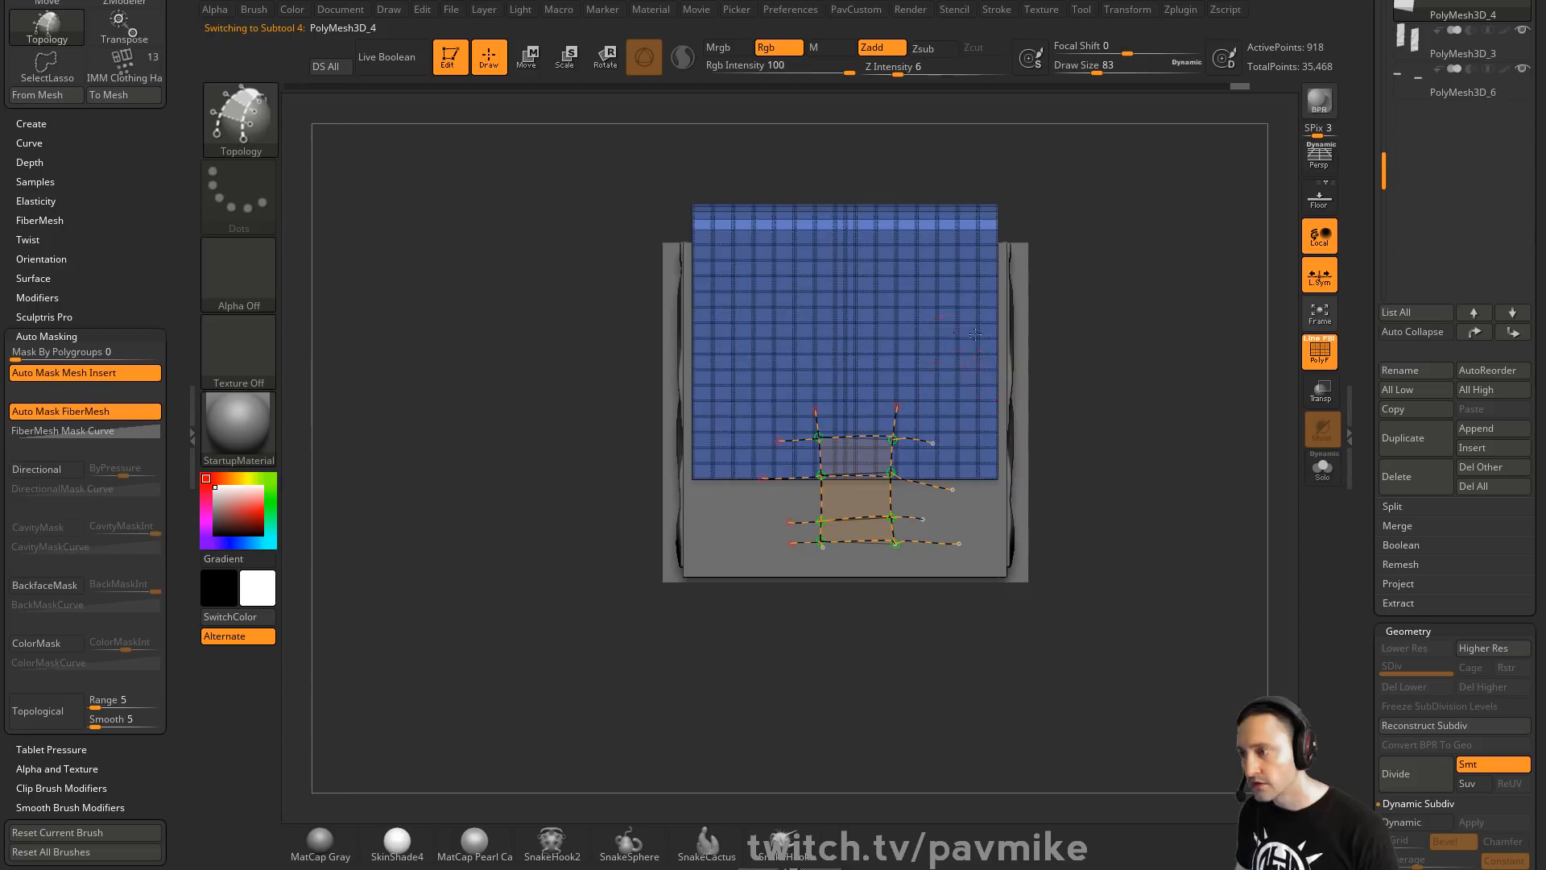
click(975, 334)
Split the unmasked closure strap into its own subtool, then select it and apply Mirror And Weld
key(2)
click(1210, 362)
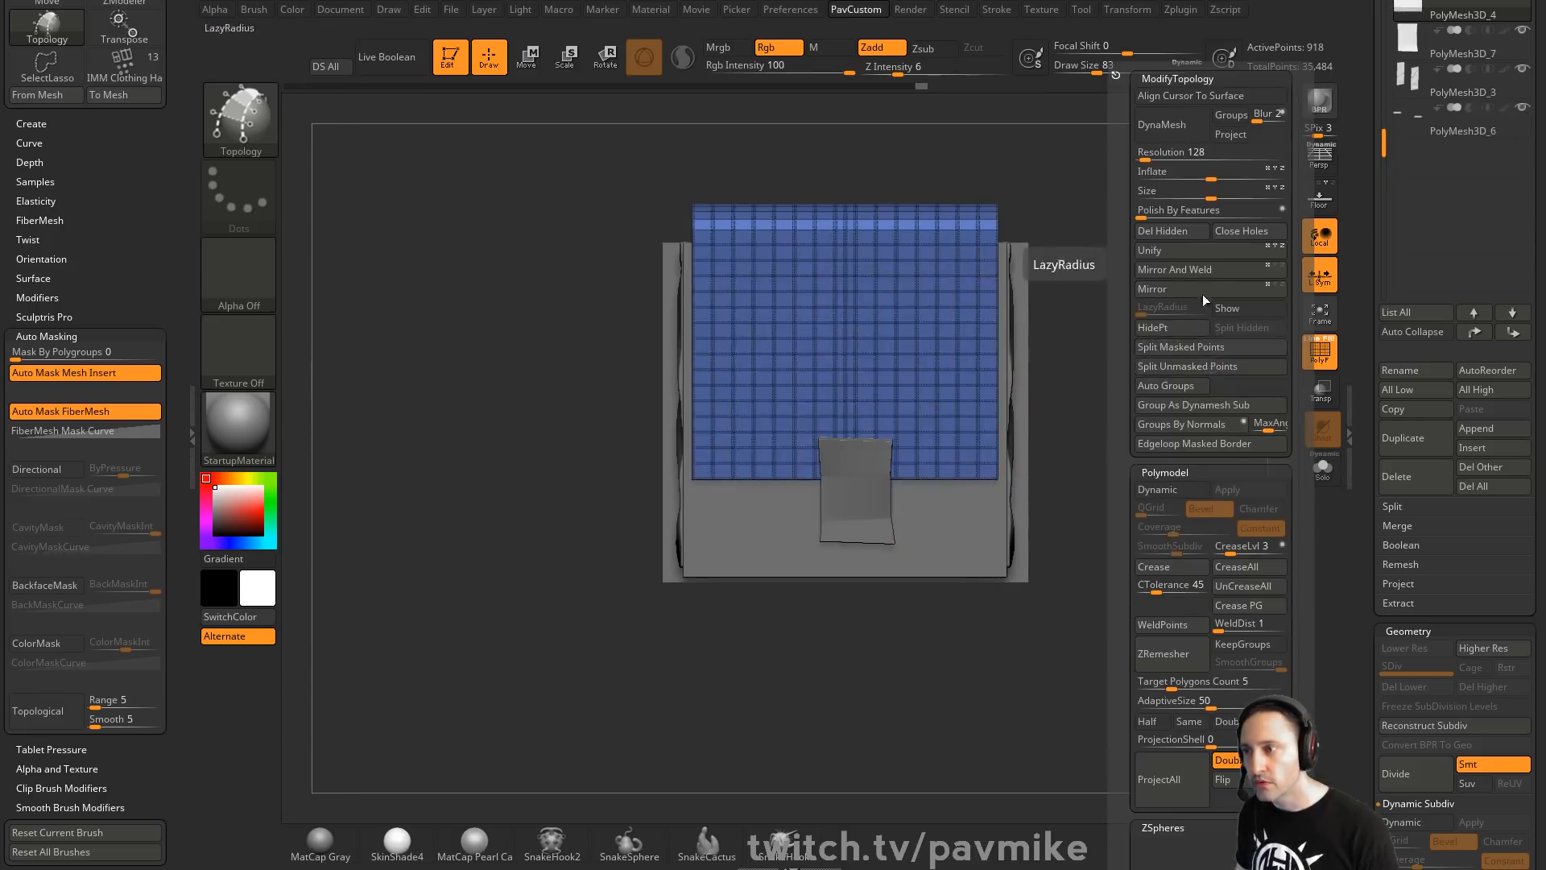
key(2)
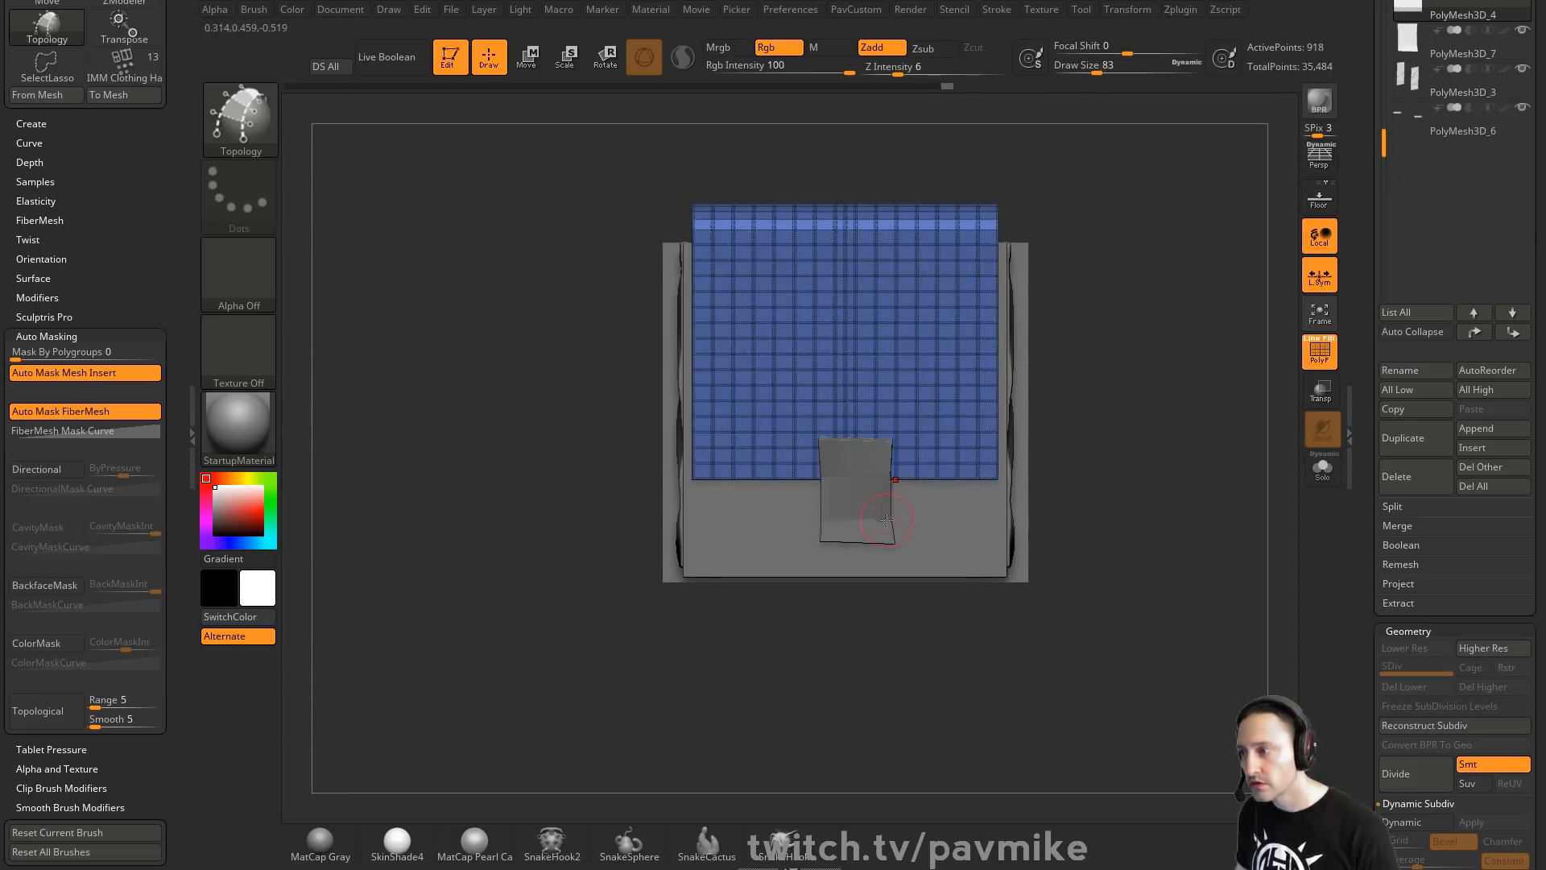
key(b)
key(s)
key(t)
alt+click(879, 515)
key(2)
click(1116, 272)
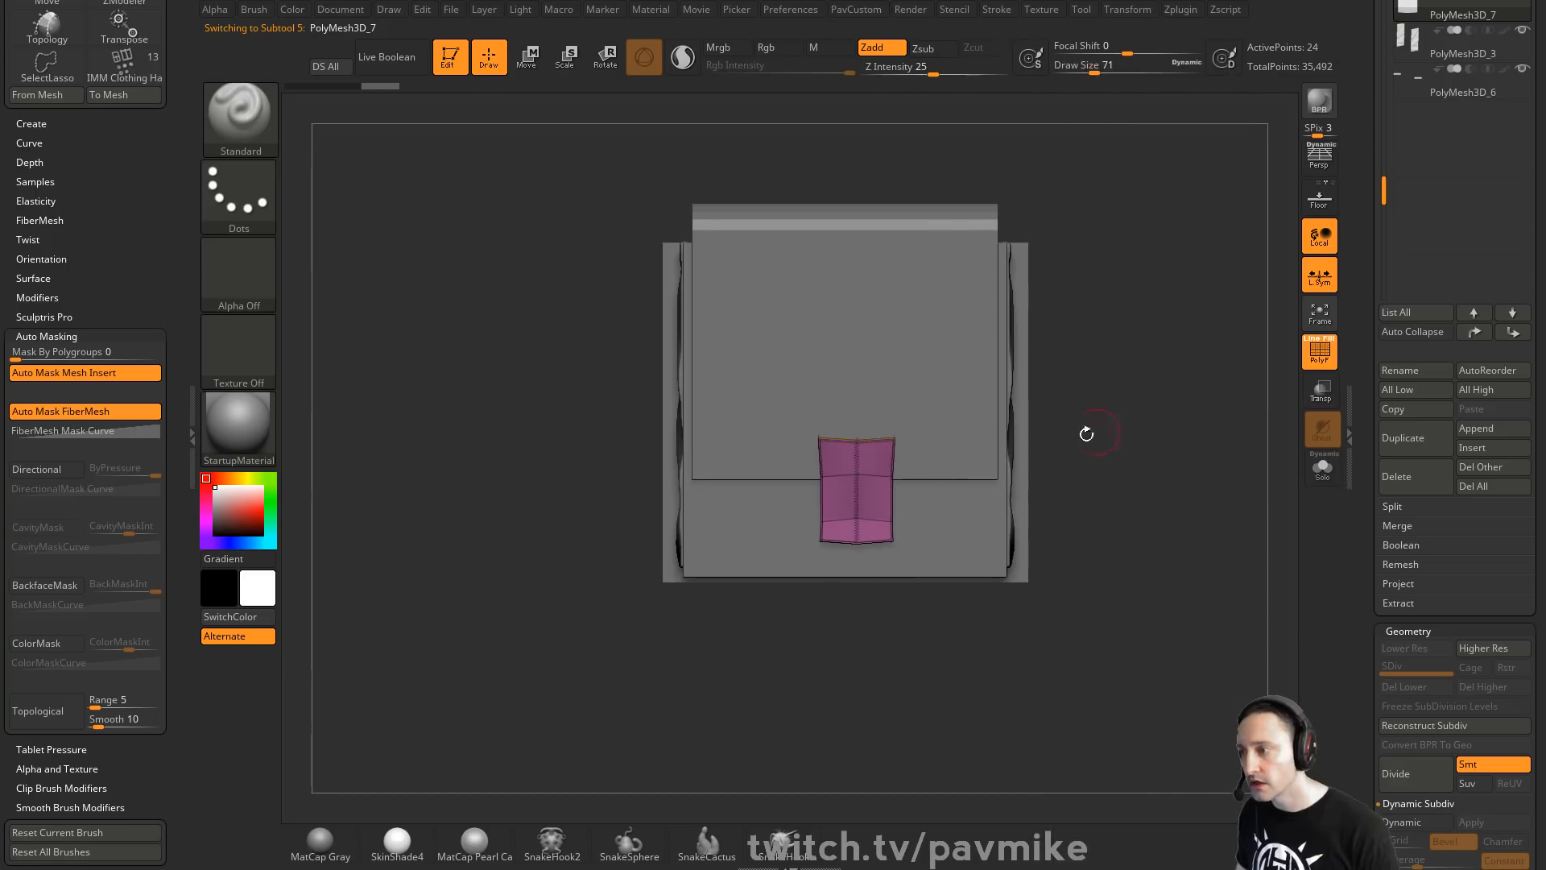
Insert a Snap Assy from the IMM Clothing Hardware brush on the strap's lower part and nudge it along the depth direction
key(b)
key(i)
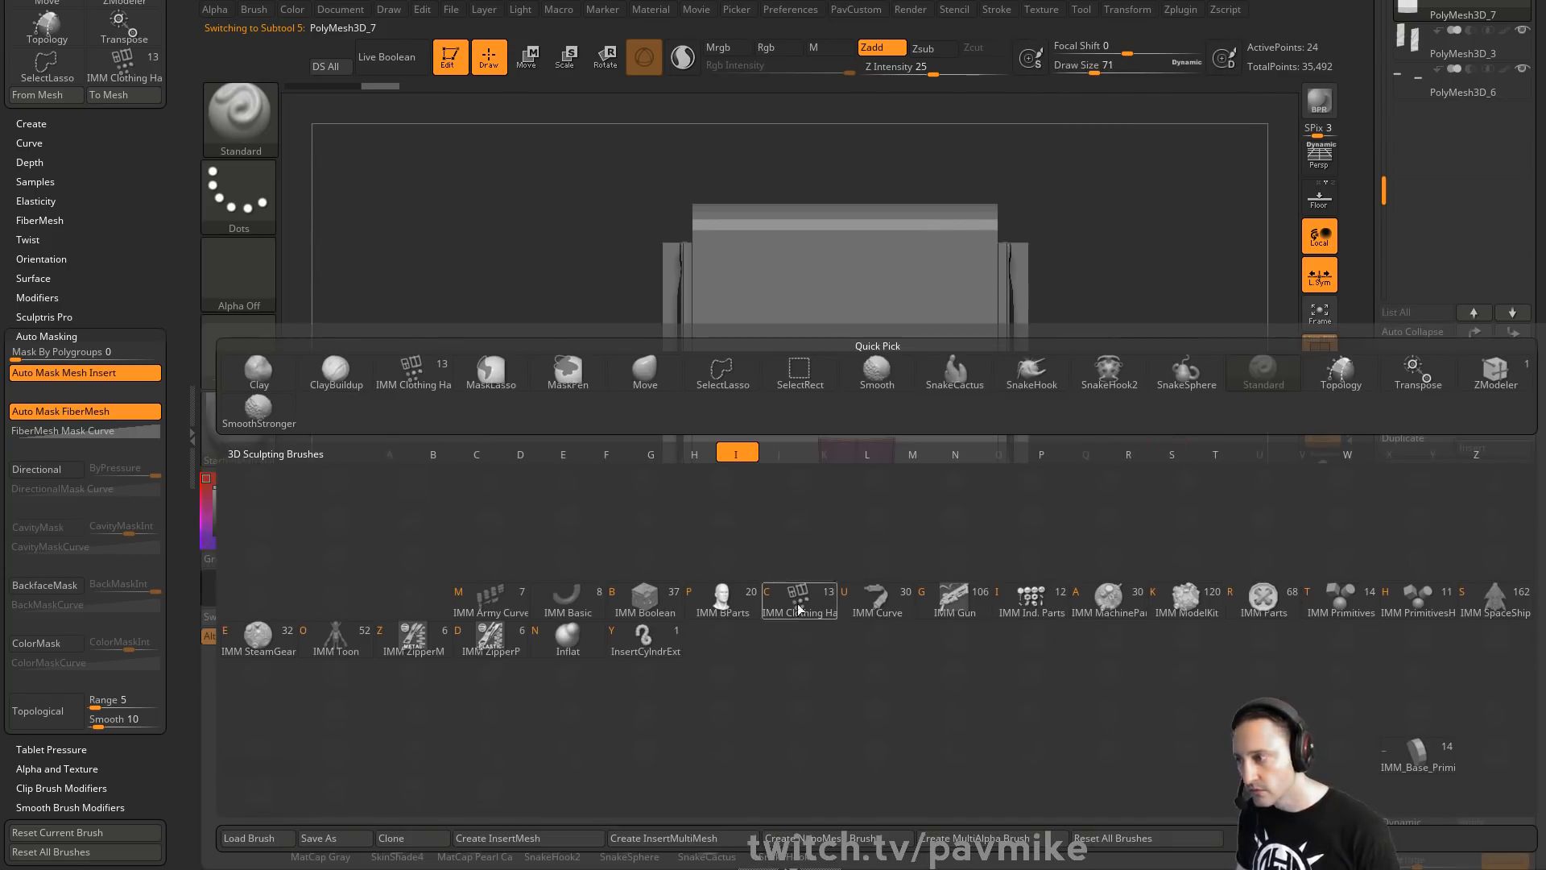
key(c)
key(m)
click(866, 519)
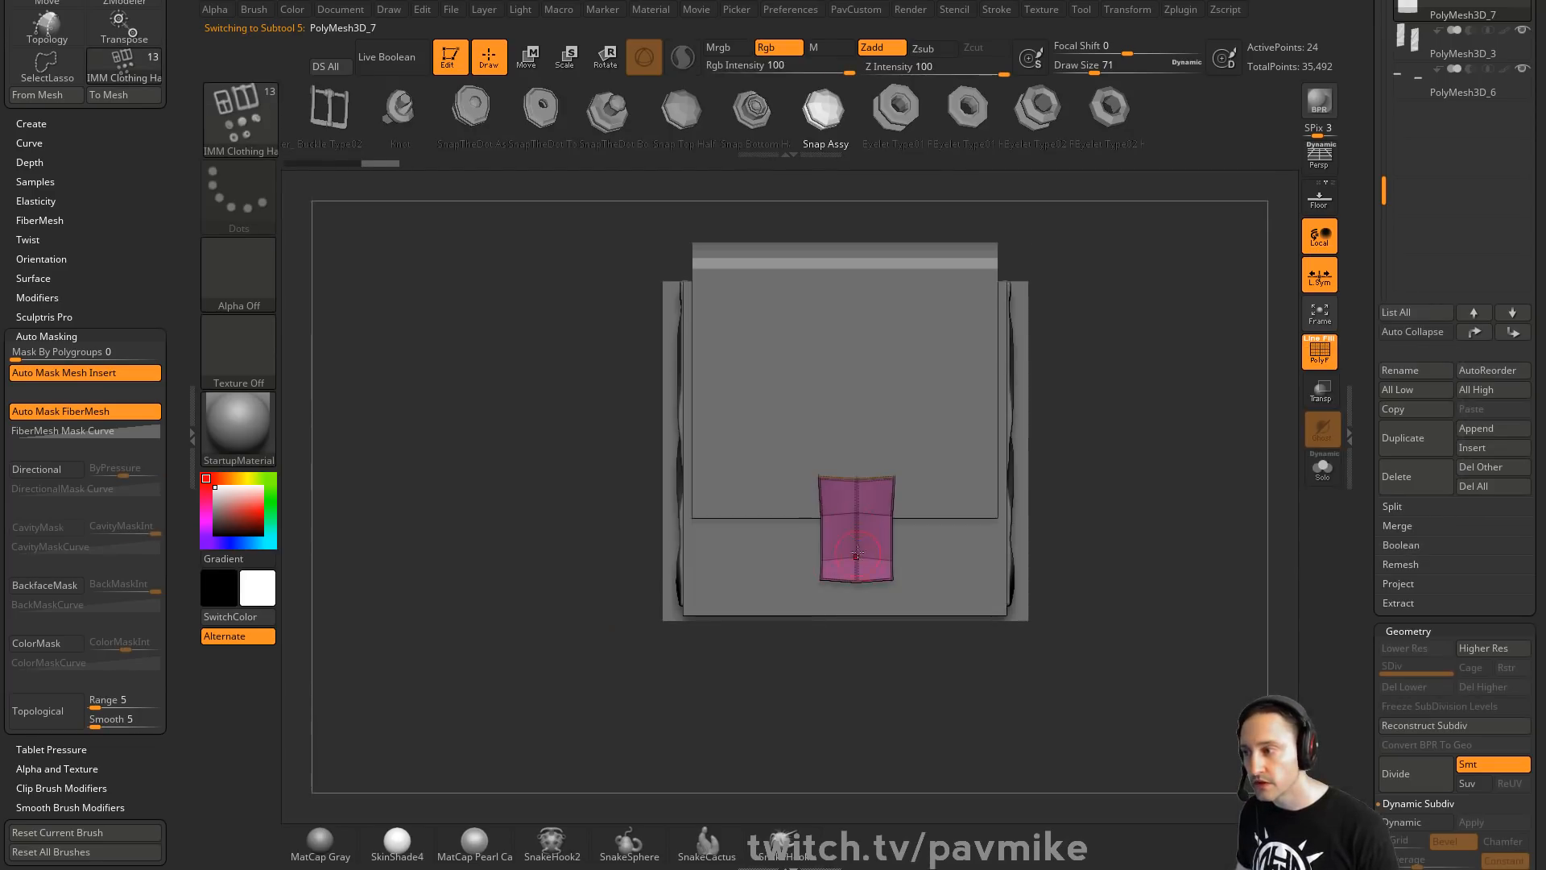
drag(856, 554, 878, 563)
drag(1115, 482, 966, 491)
key(w)
drag(774, 567, 784, 564)
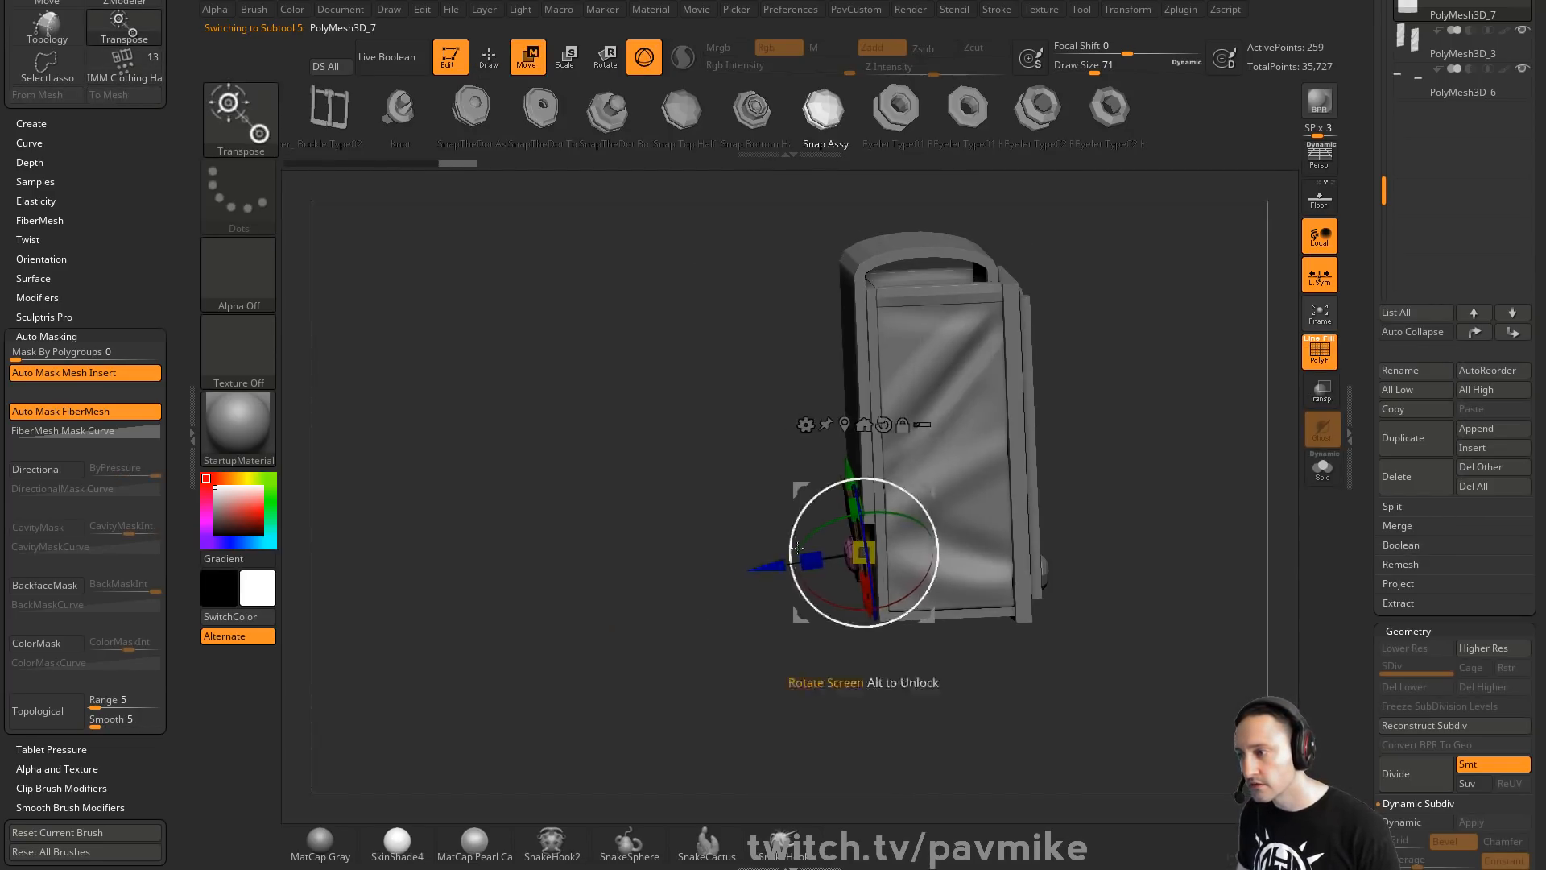
Split the unmasked snap hardware from the strap into a separate subtool
key(q)
key(2)
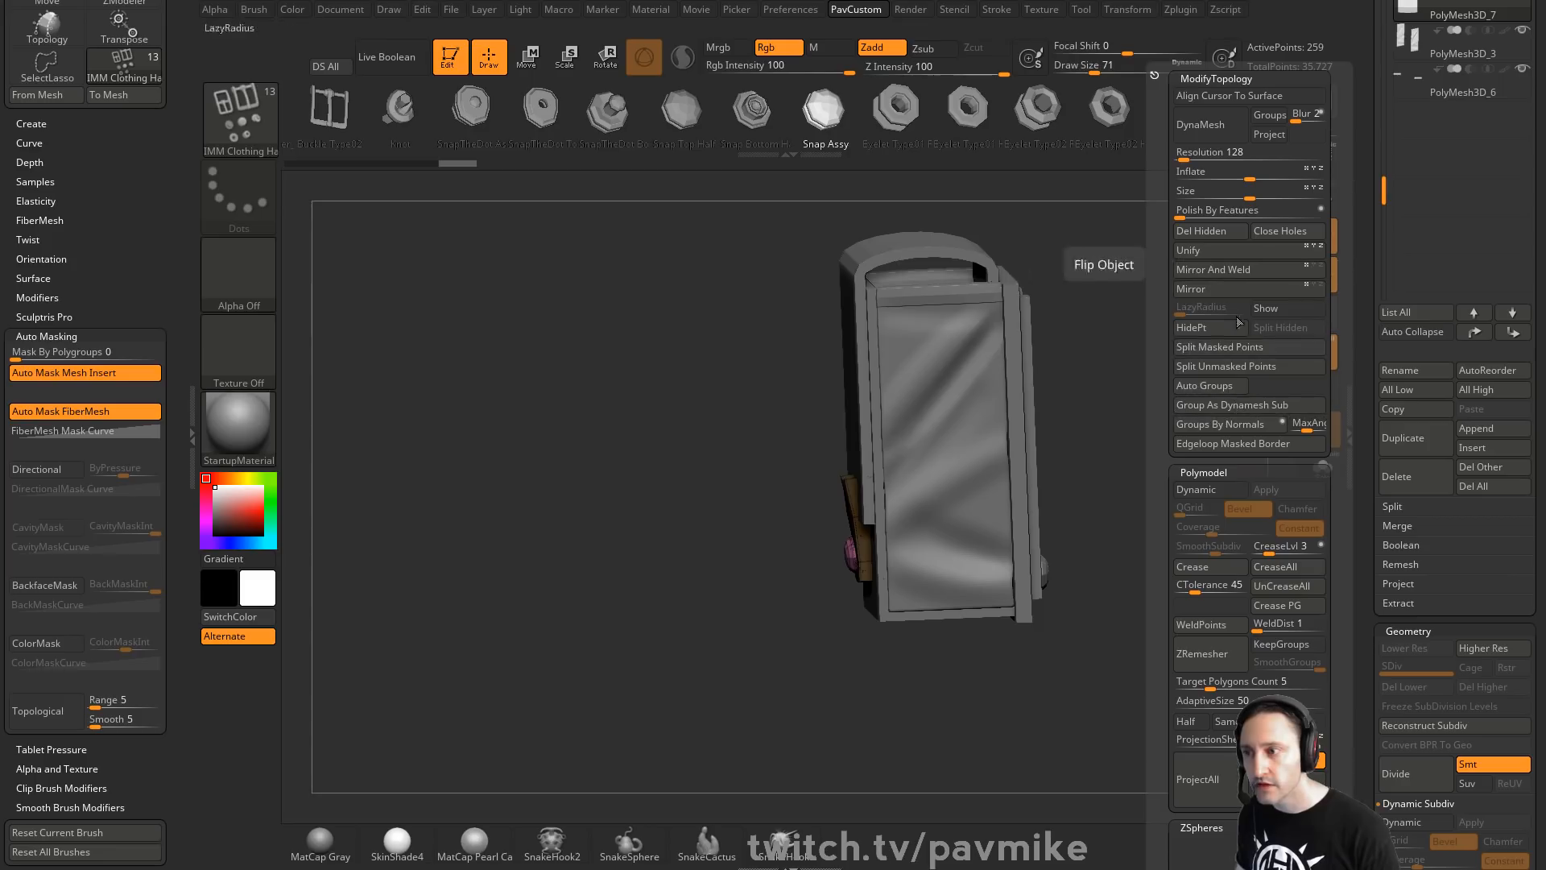
click(1244, 372)
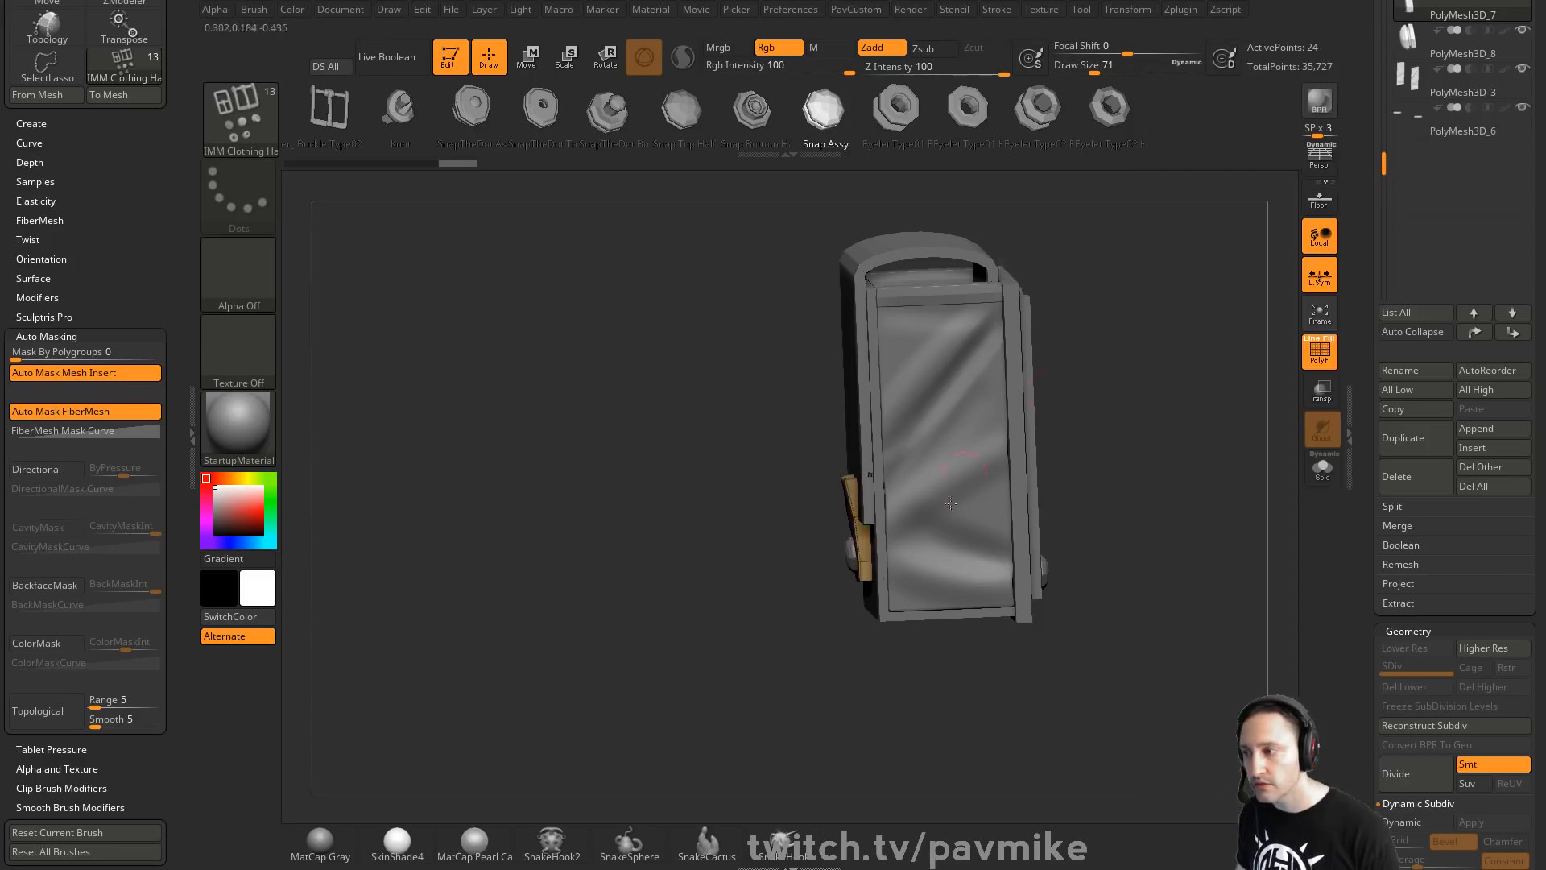
alt+drag(1196, 462, 1173, 389)
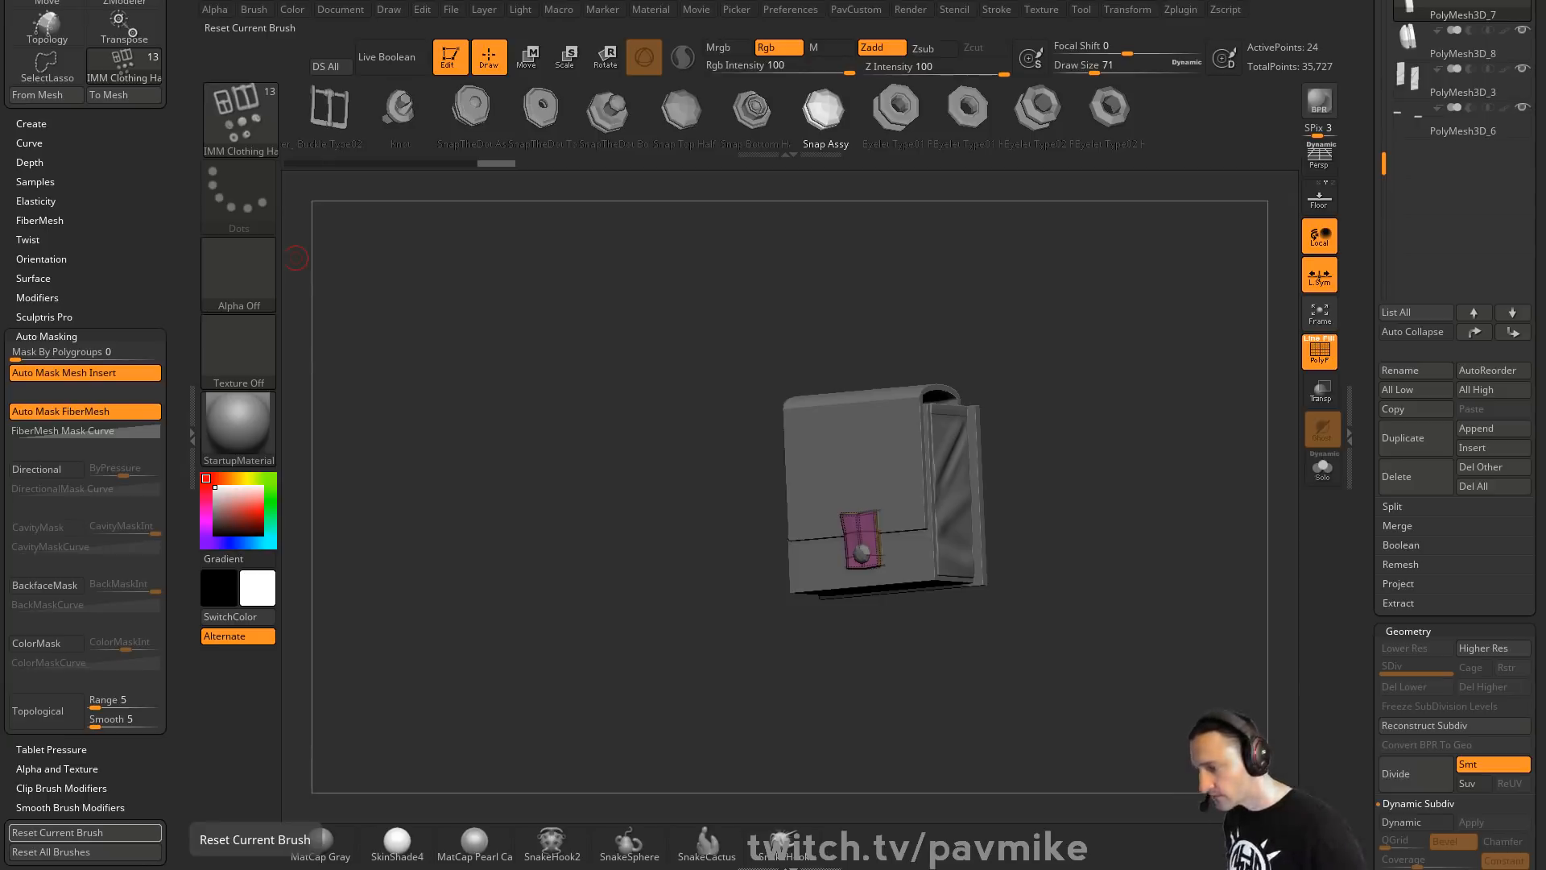
Switch to the browser, look through the ZBrush 2018 plugins in Pixologic's Download Center, and return to ZBrush
key(alt+Tab)
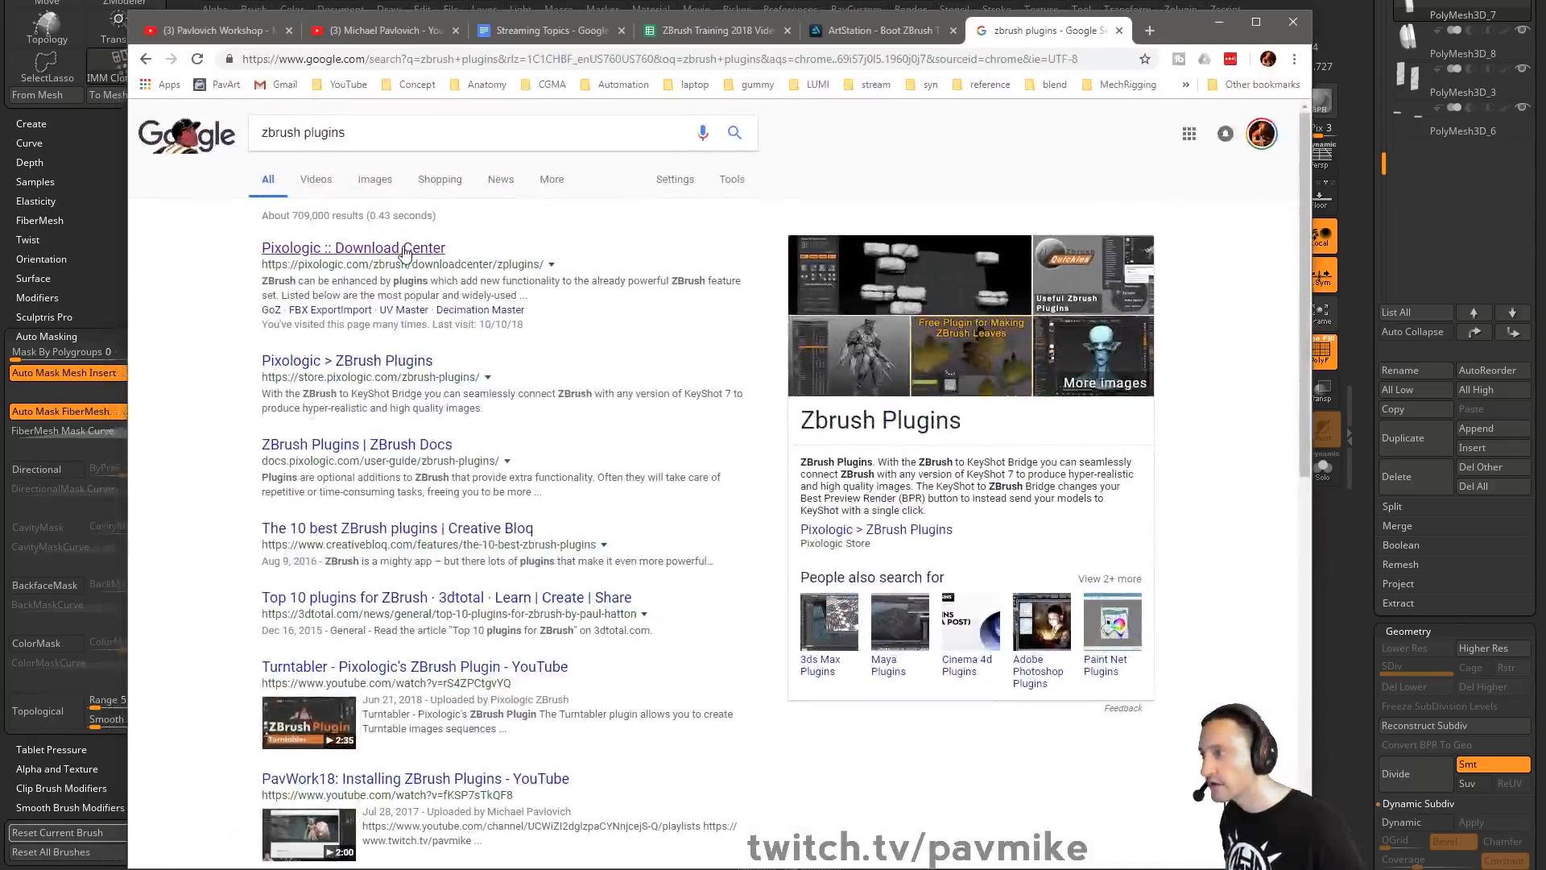
click(405, 249)
scroll(604, 514, down, 5)
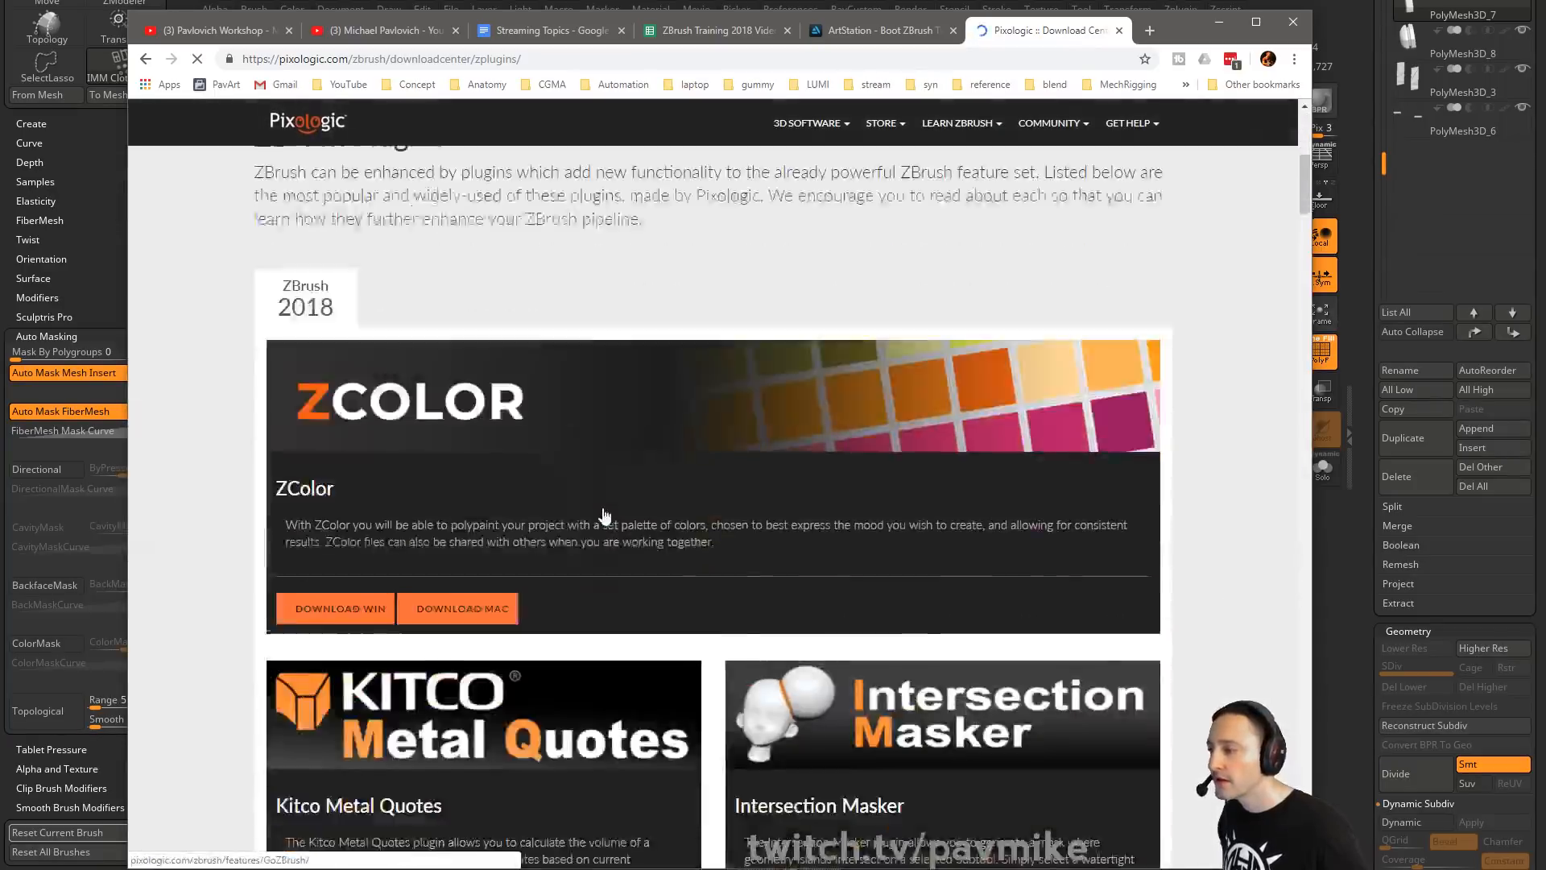
scroll(605, 514, down, 3)
scroll(449, 576, up, 1)
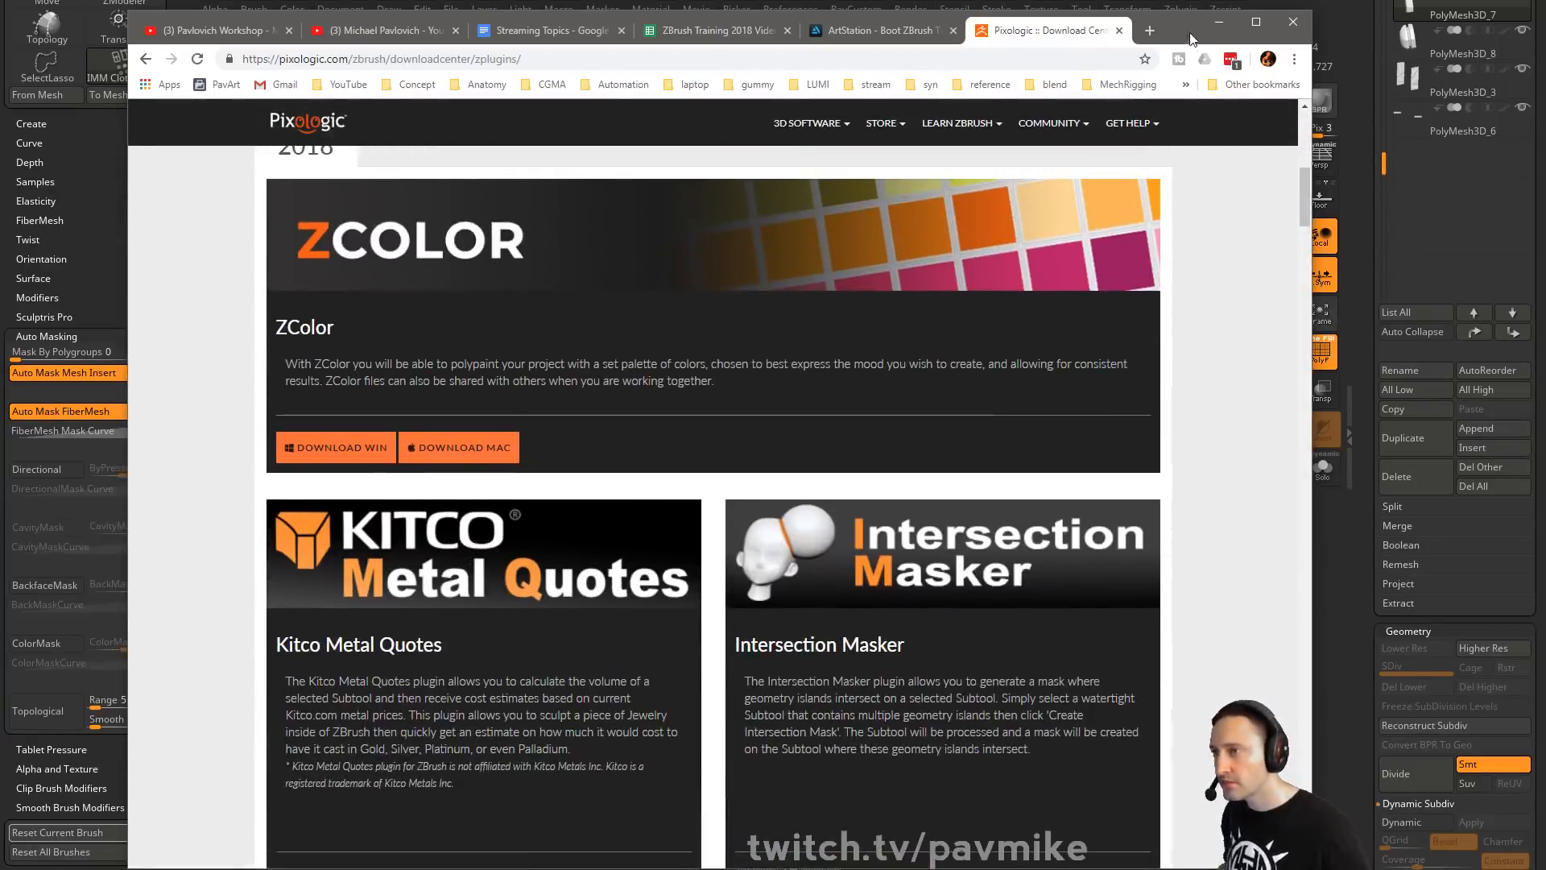
click(1218, 22)
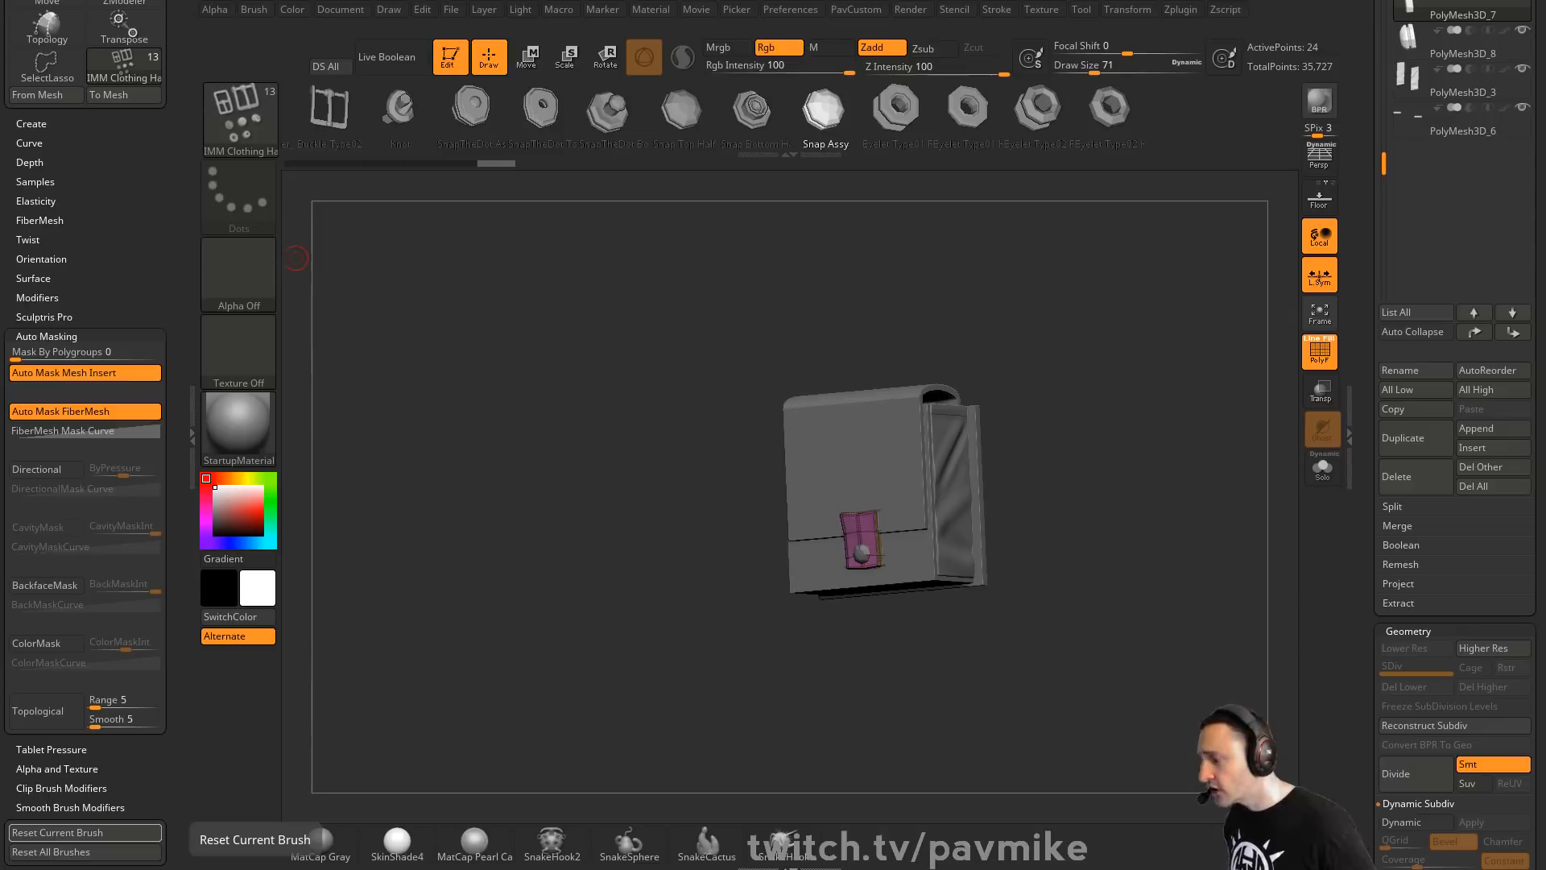
Switch to the YouTube playlists page in the browser and open the Marvelous and ZBrush Quickstart playlist in a new tab
key(alt+Tab)
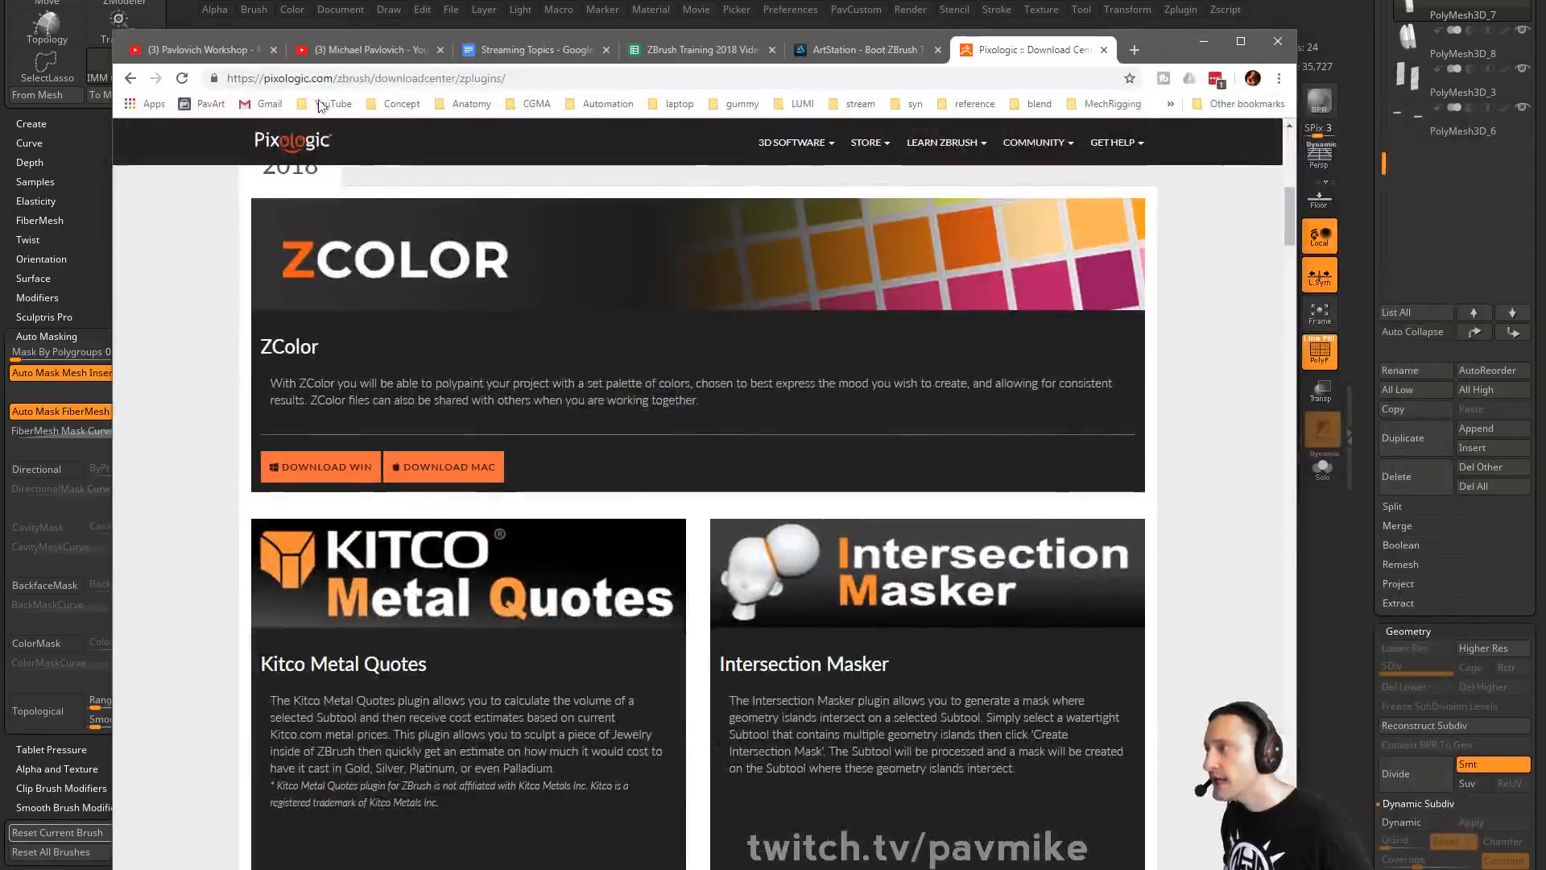
click(355, 50)
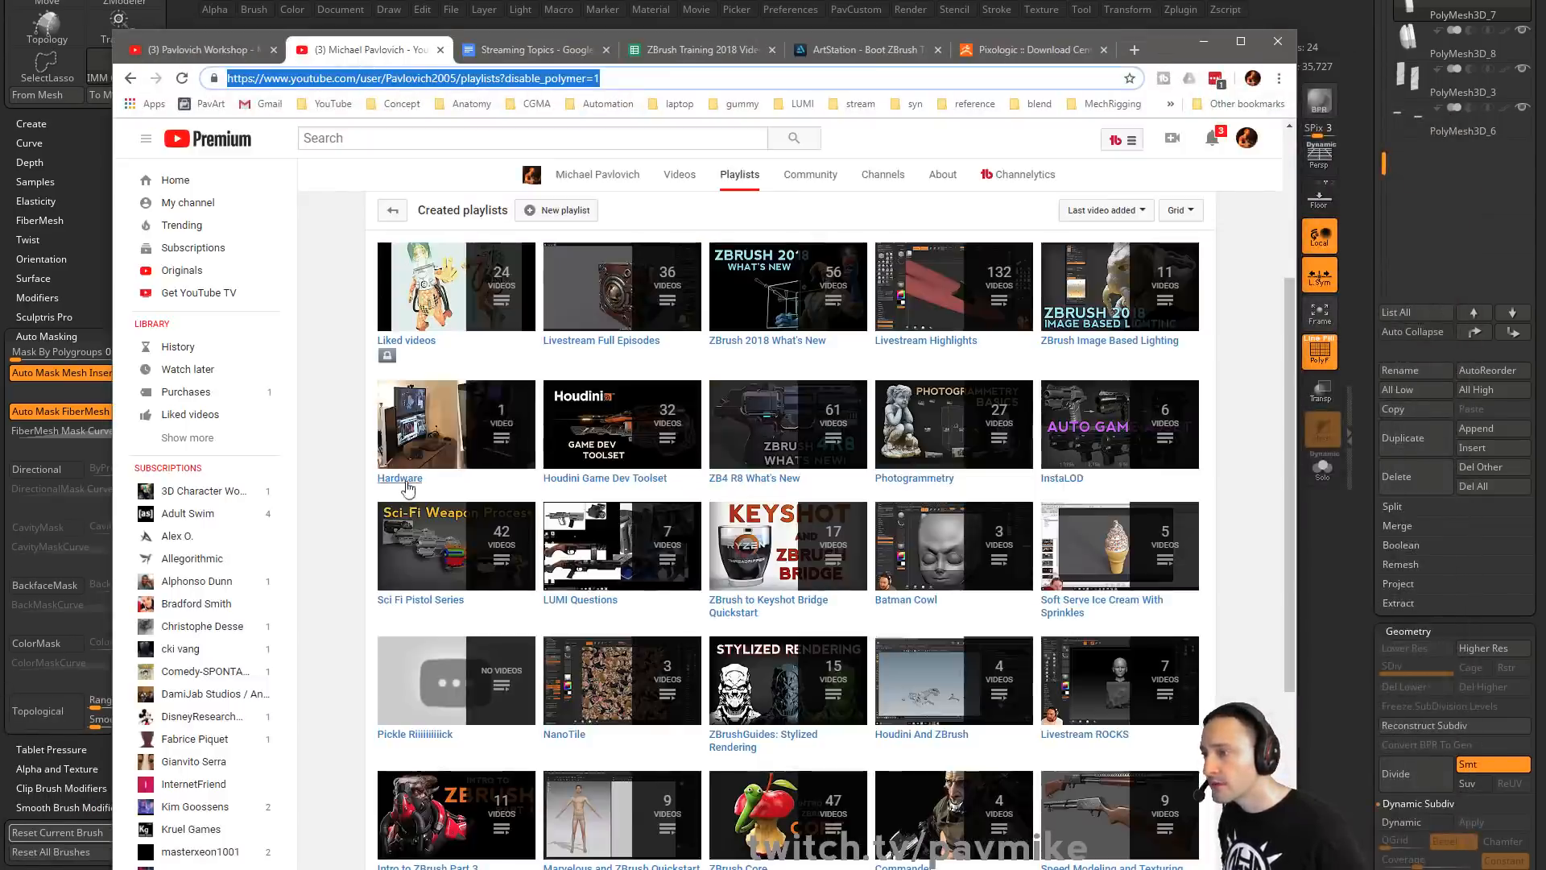
scroll(408, 487, down, 3)
right_click(623, 635)
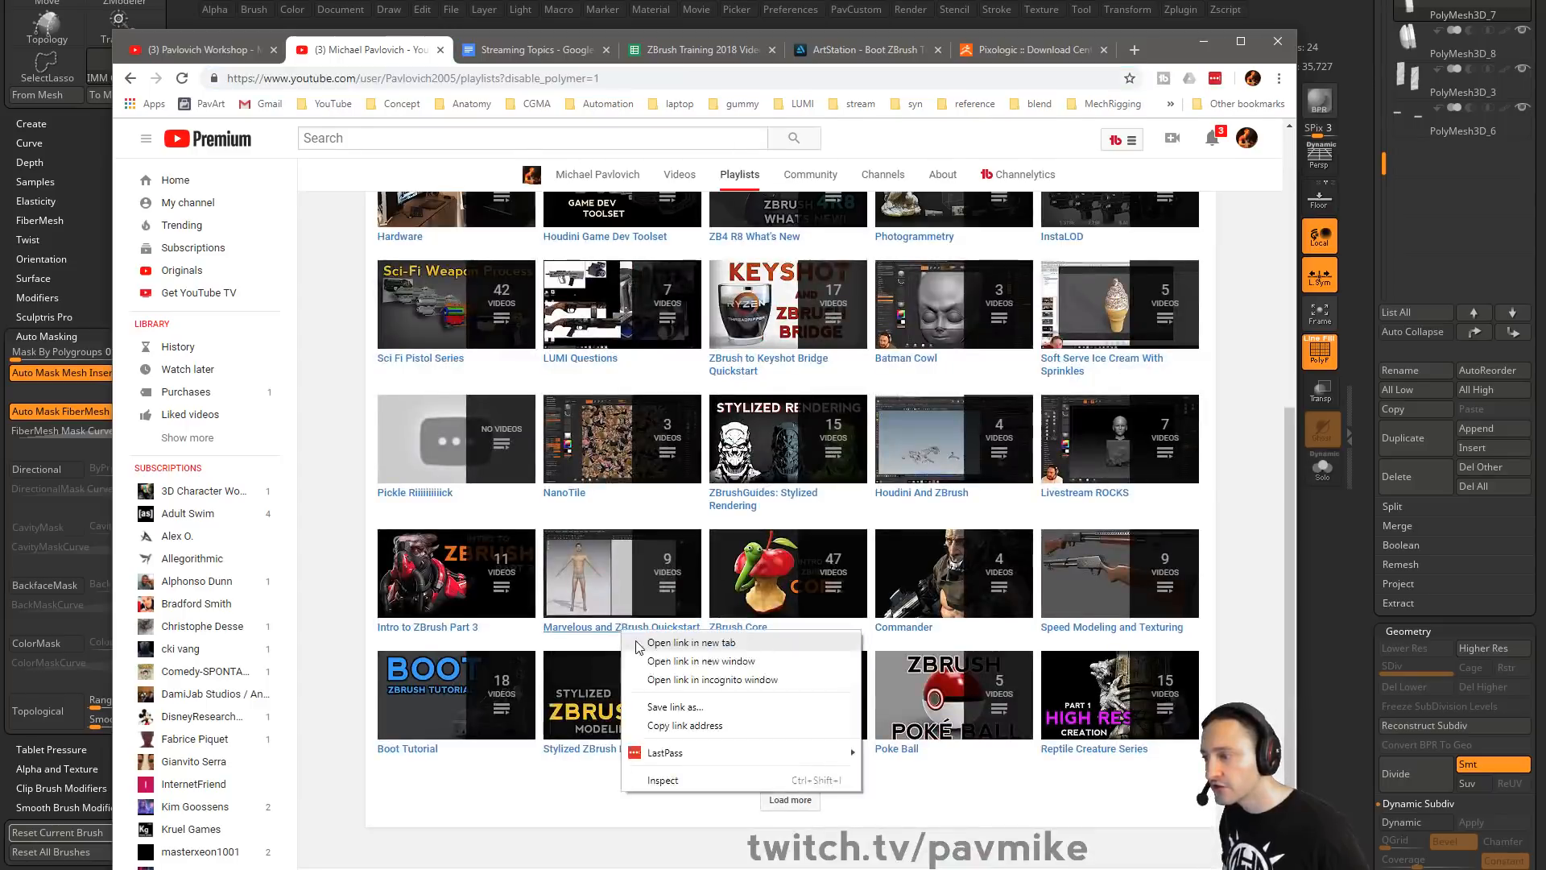
click(676, 643)
click(473, 50)
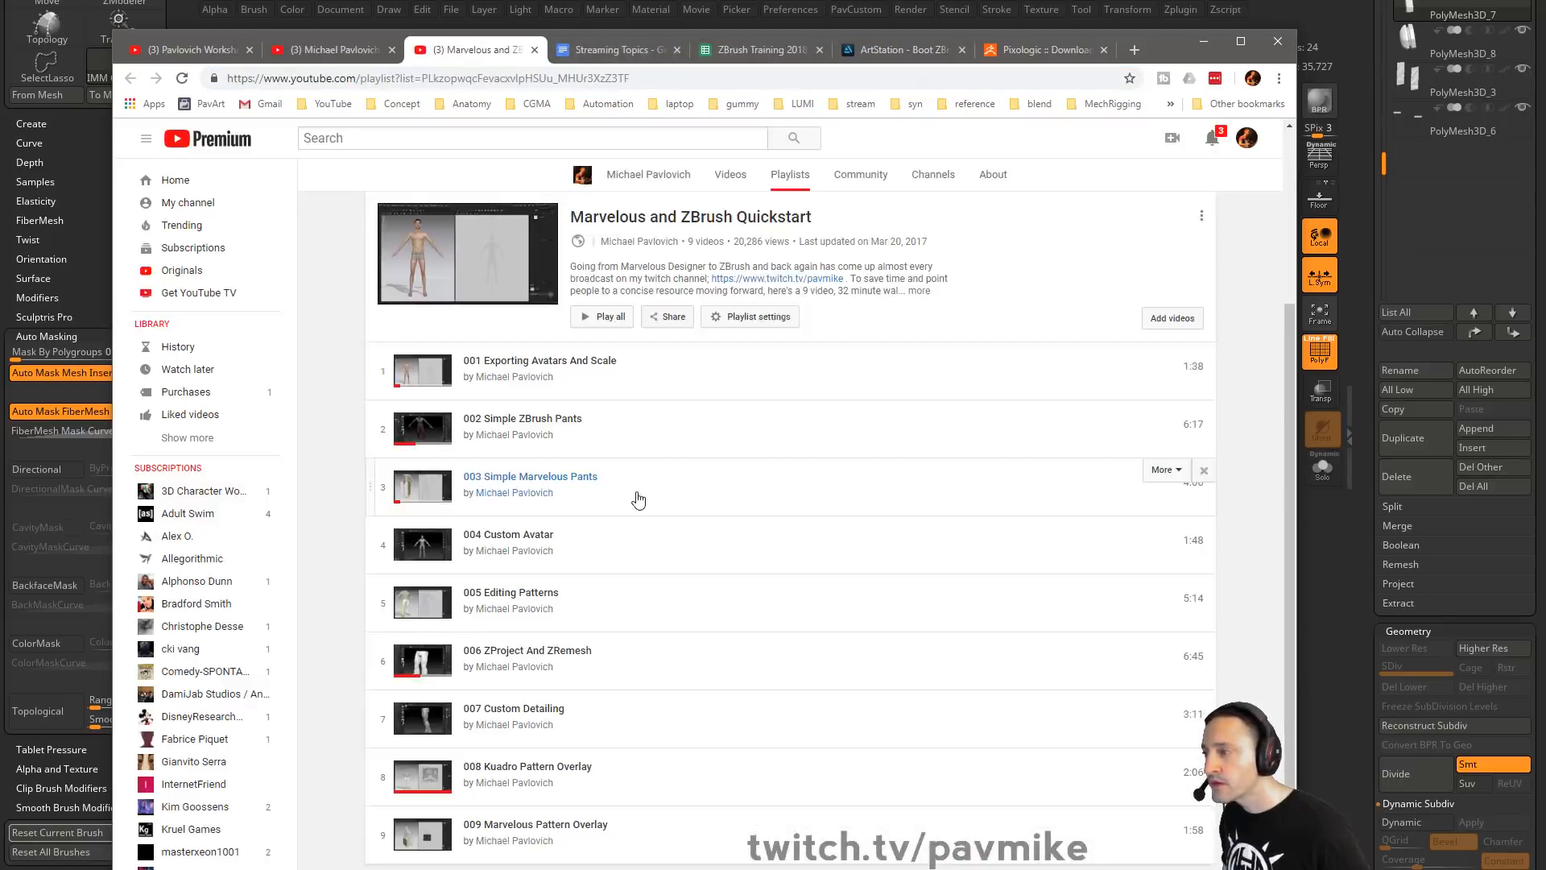
Look through the playlist's videos, select the page's URL, and return to ZBrush
scroll(620, 487, down, 3)
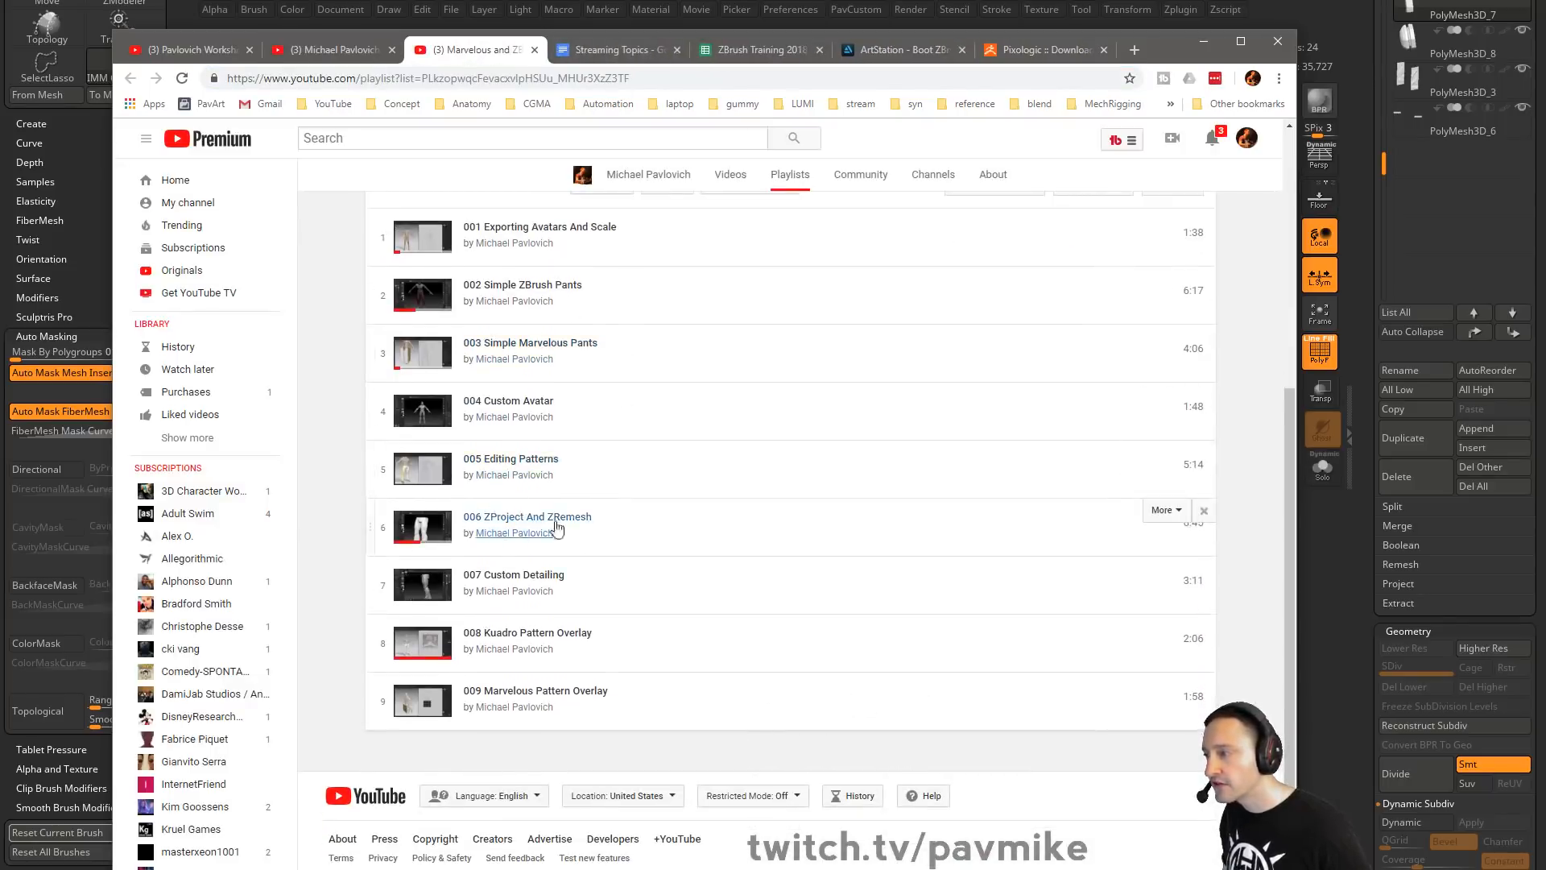
click(583, 78)
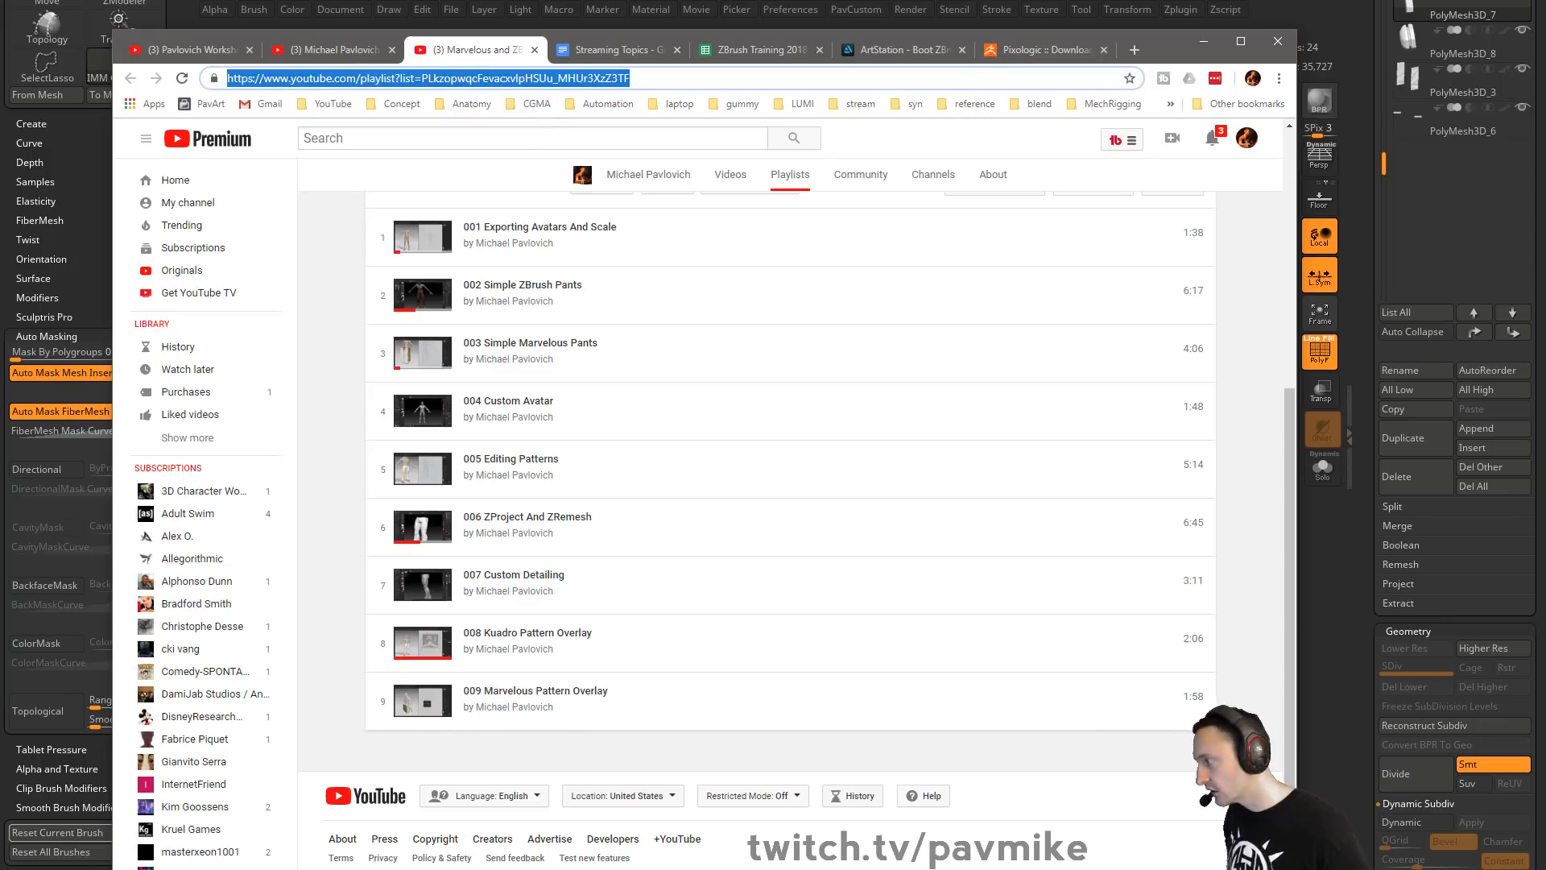
key(alt+Tab)
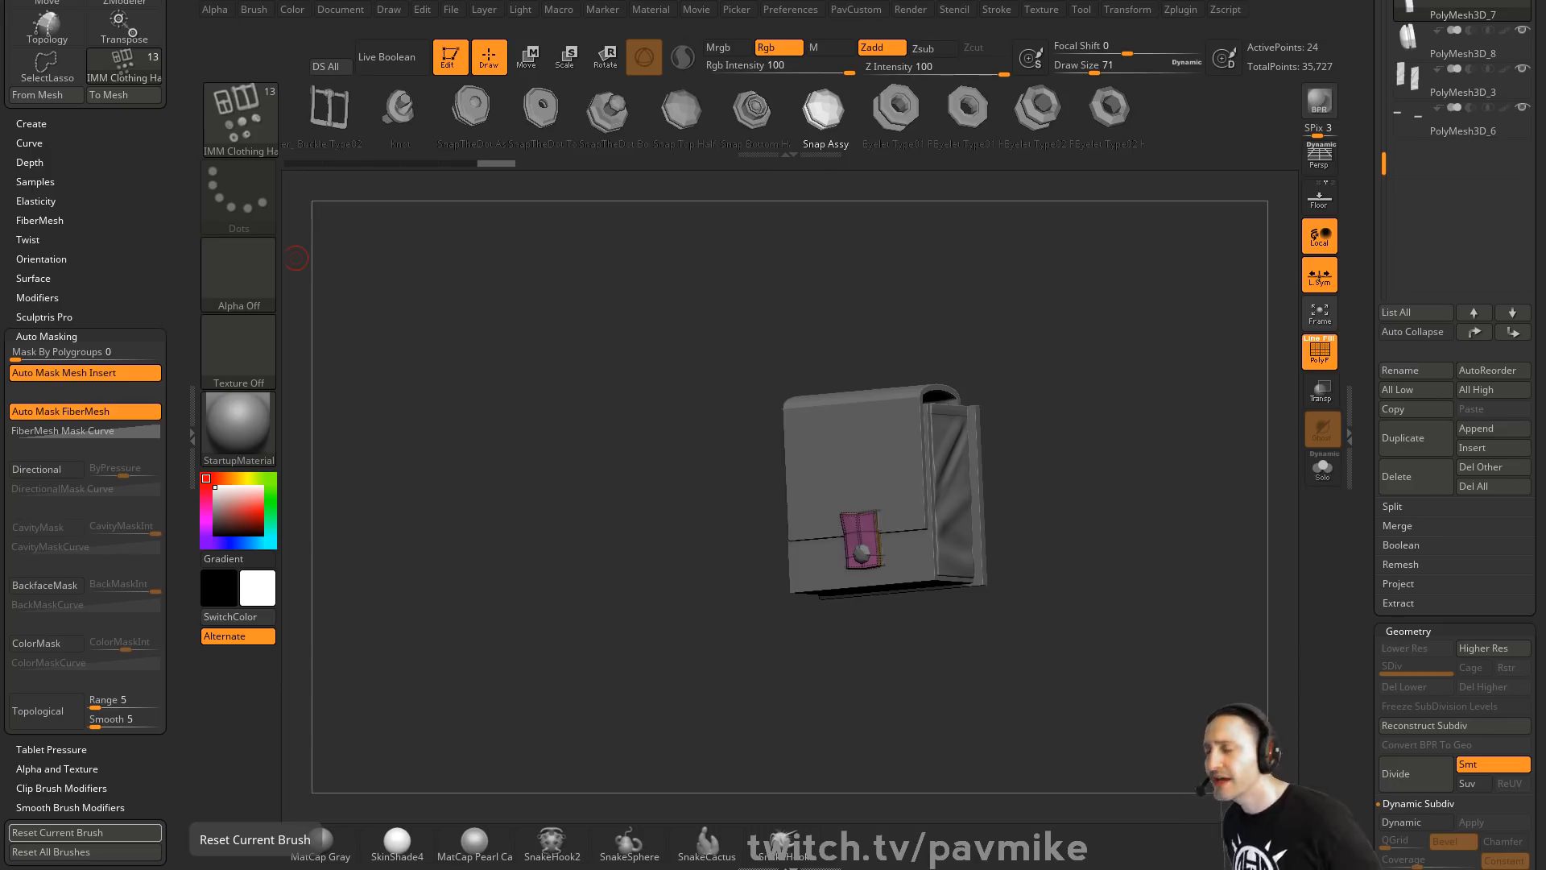
Clear the pouch from the canvas, place an editable Plane3D there and convert it to a PolyMesh3D
click(449, 57)
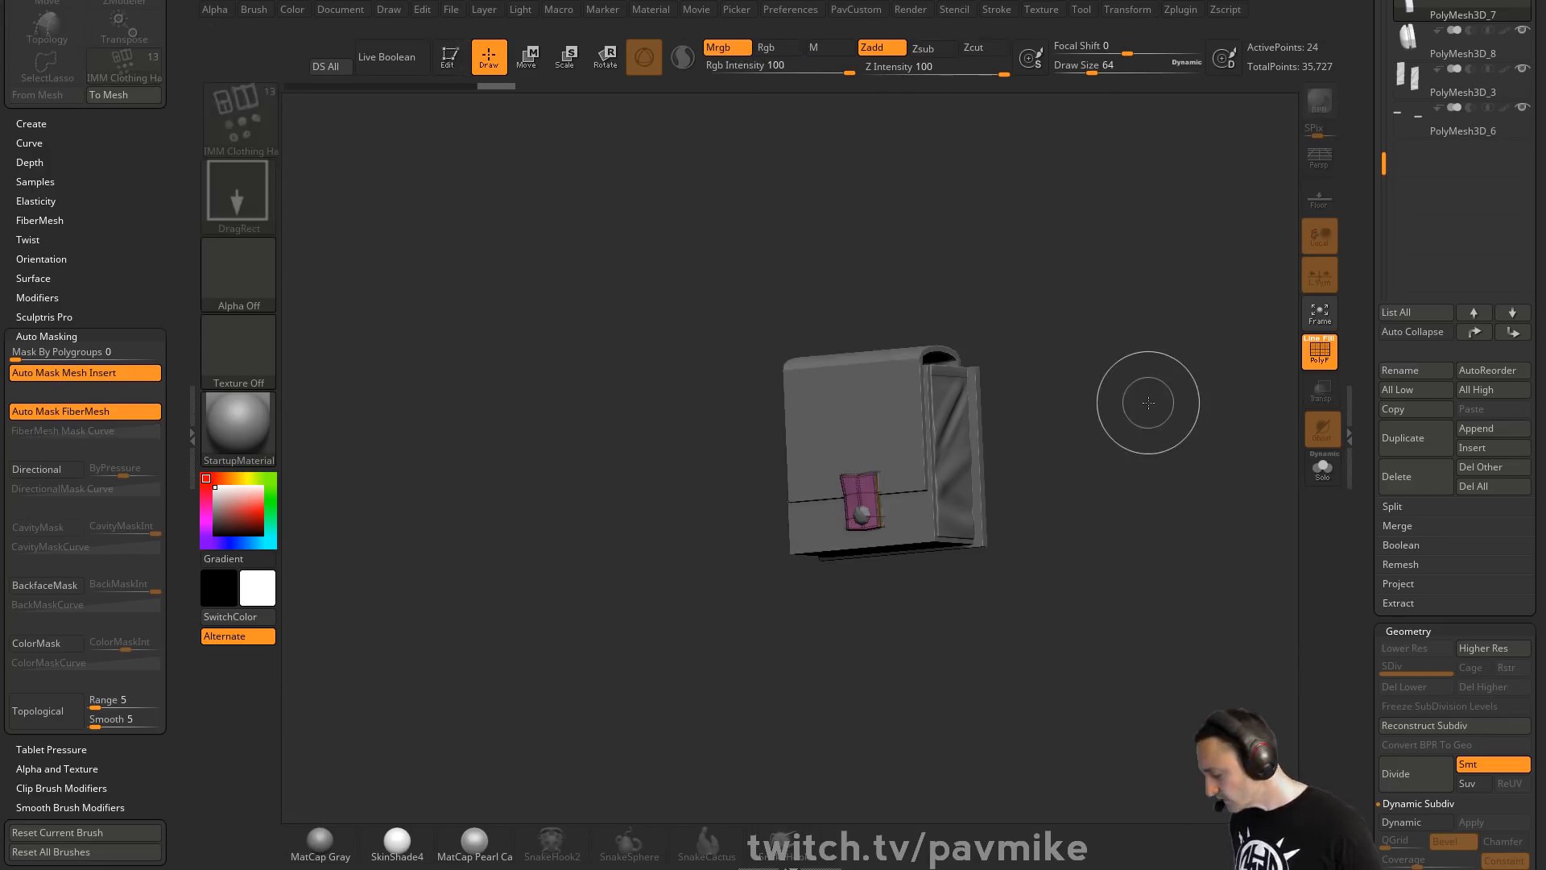
key(ctrl+n)
scroll(1441, 241, up, 5)
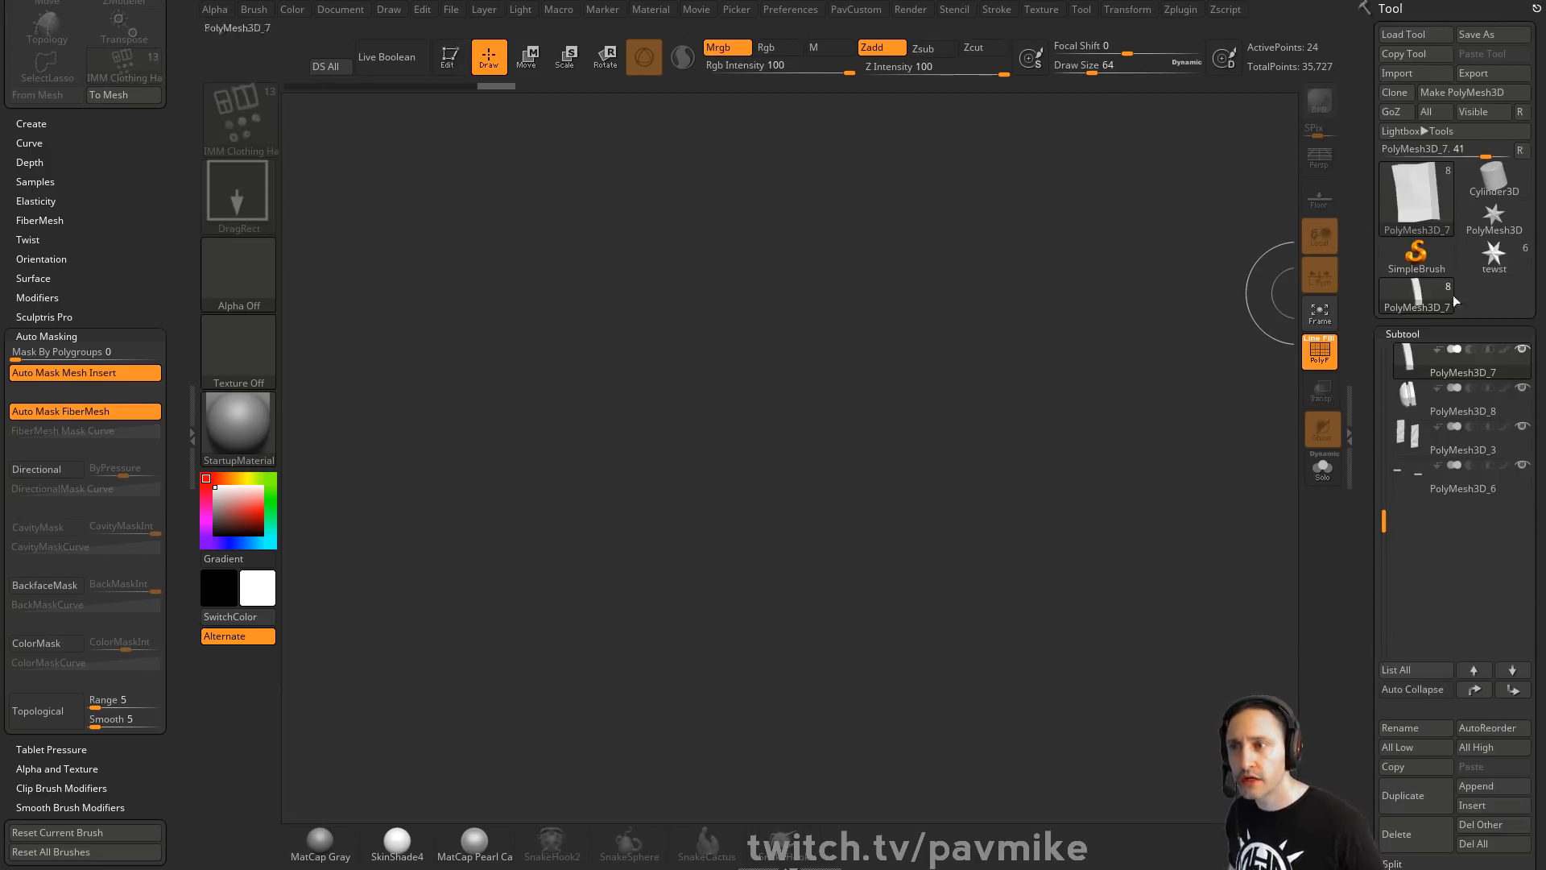
click(1495, 217)
click(1417, 197)
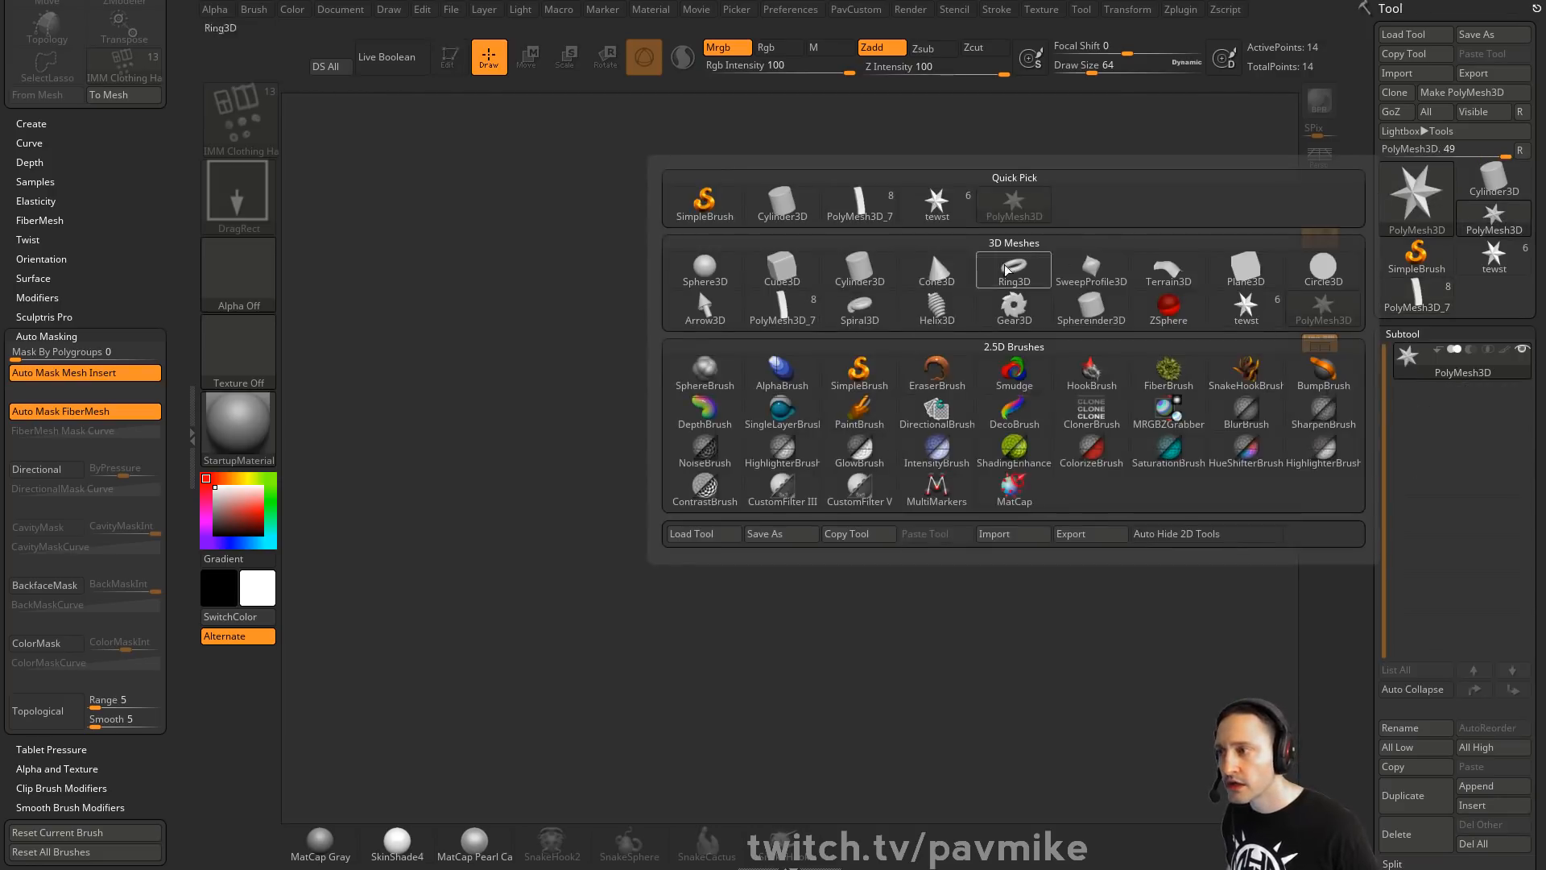
click(1260, 264)
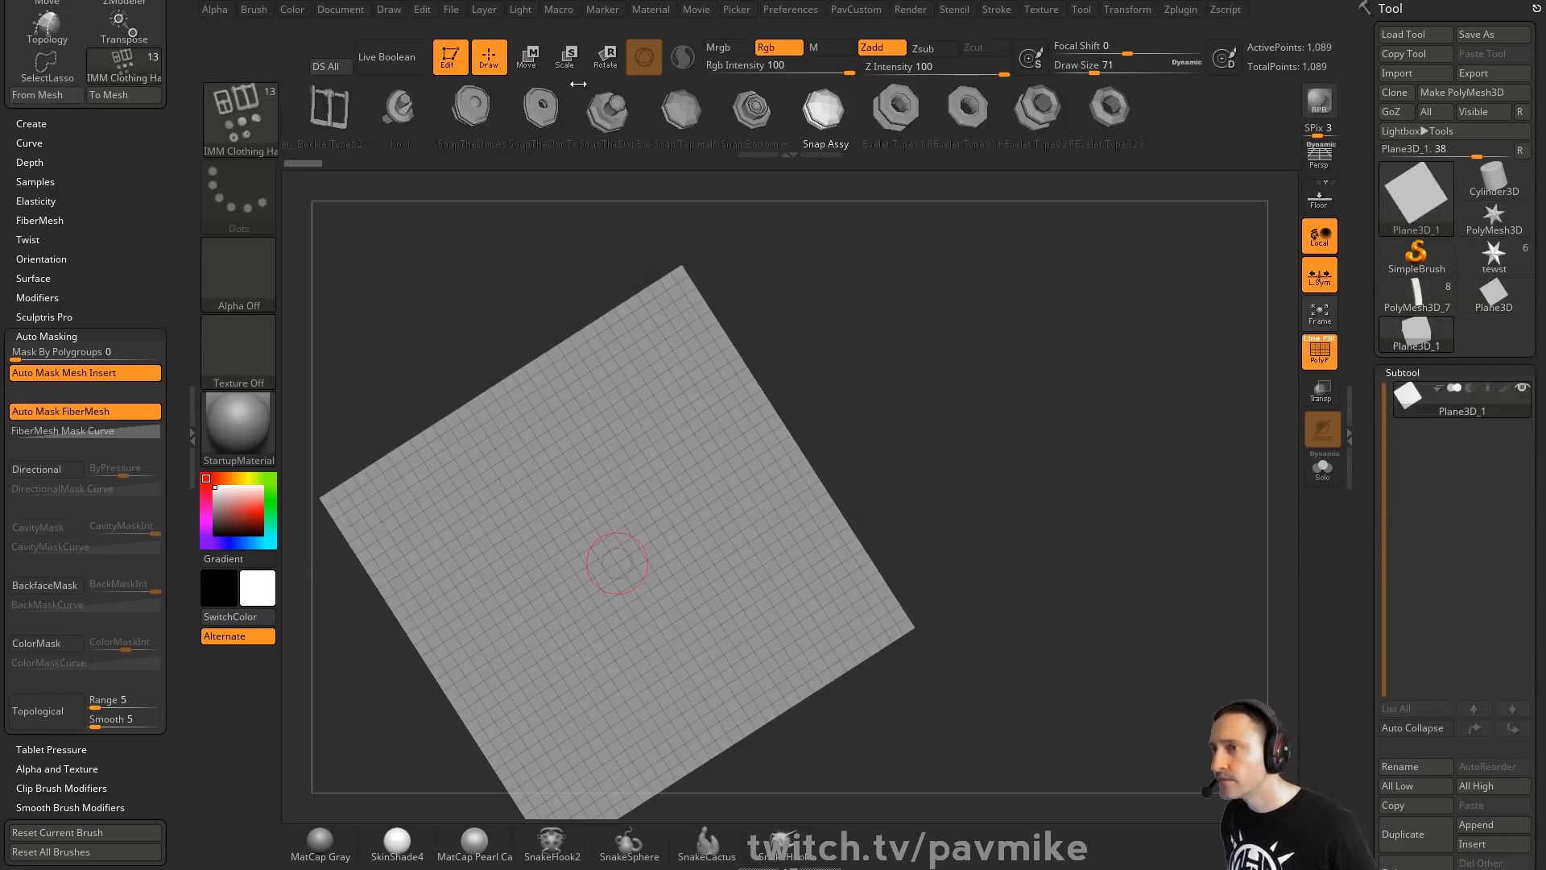
click(1460, 92)
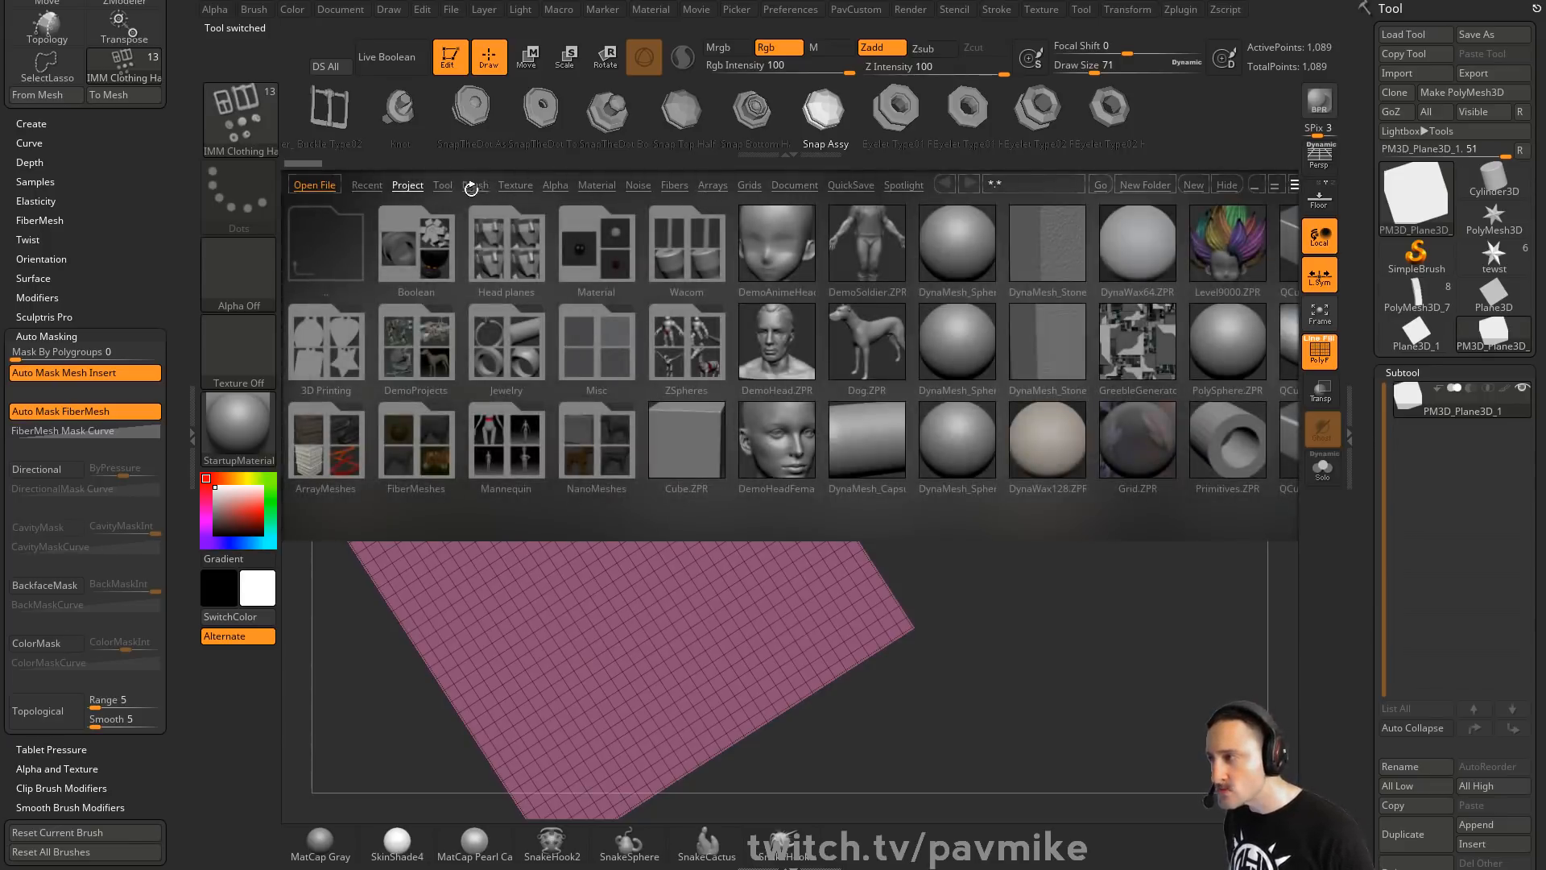
Browse the Lightbox brush folders for insert brushes and load the IMM Bricks brush
click(480, 185)
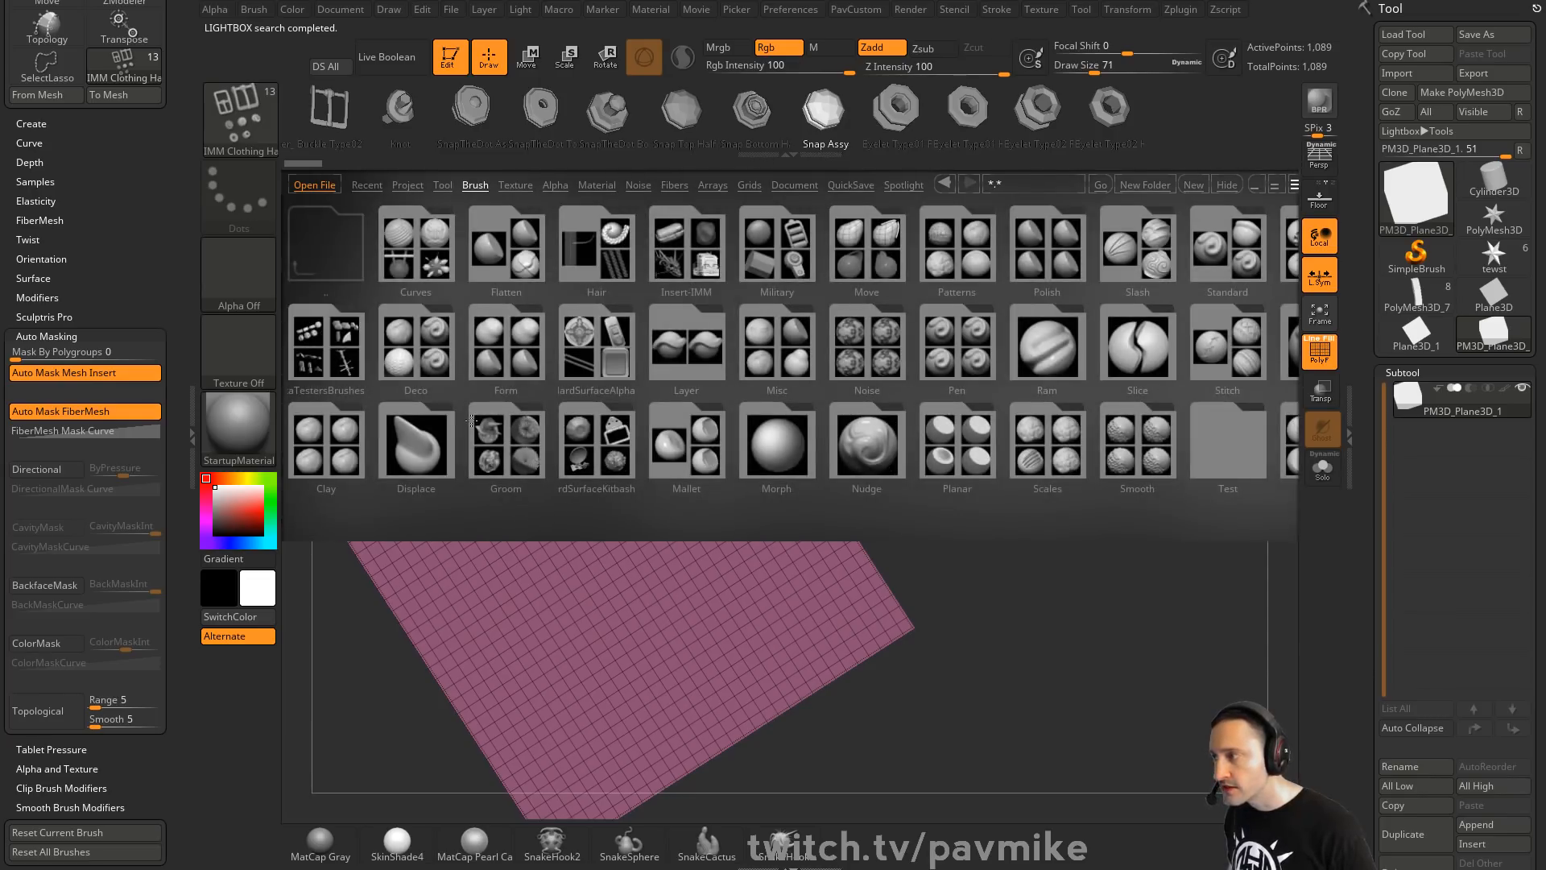
double_click(344, 366)
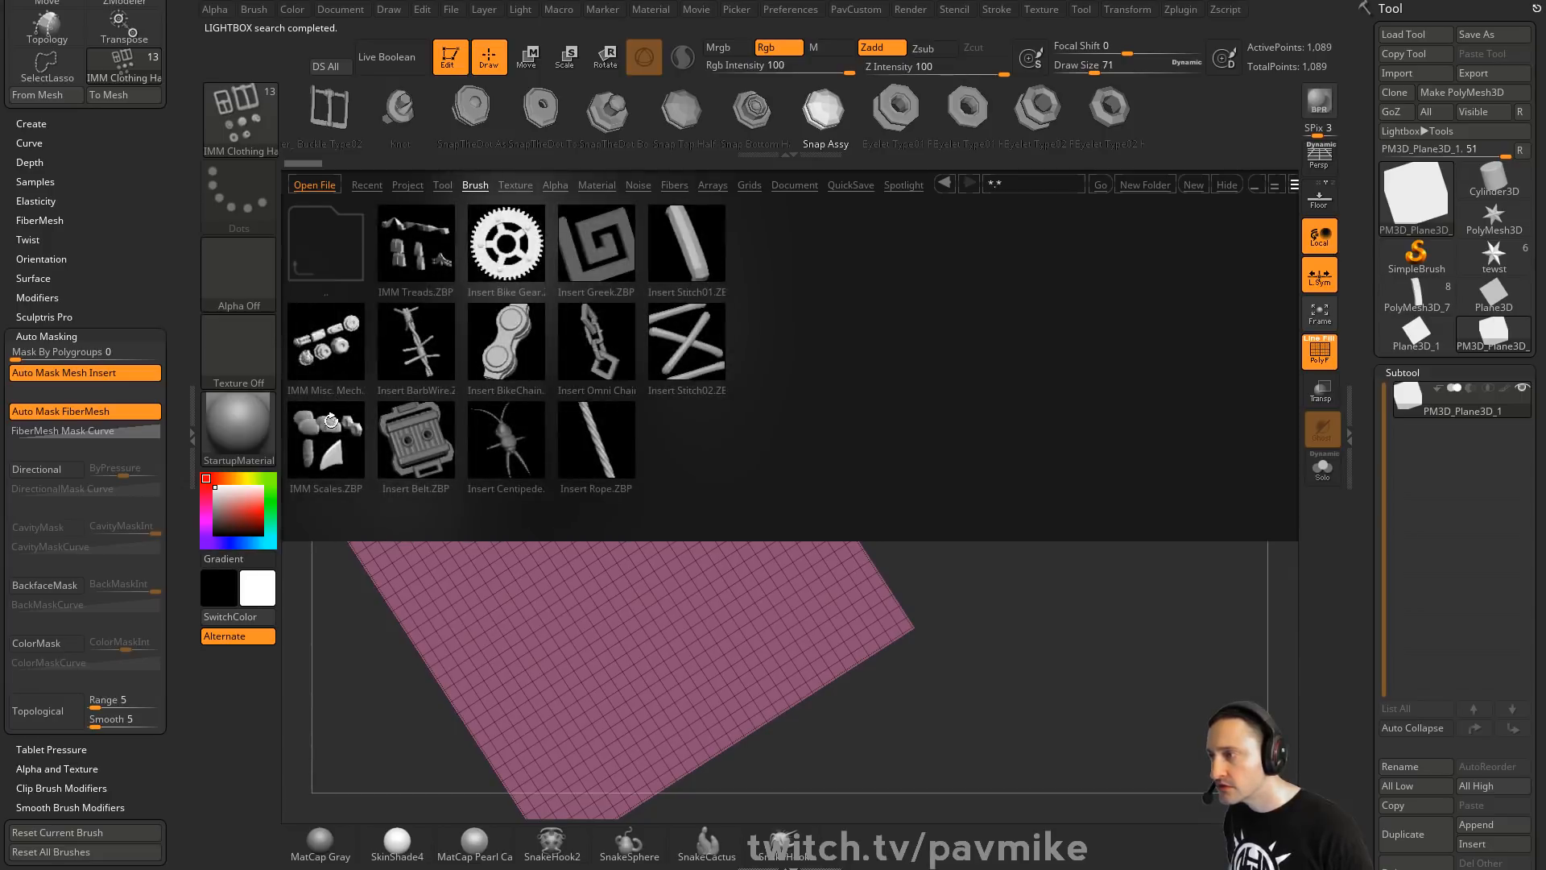
double_click(335, 248)
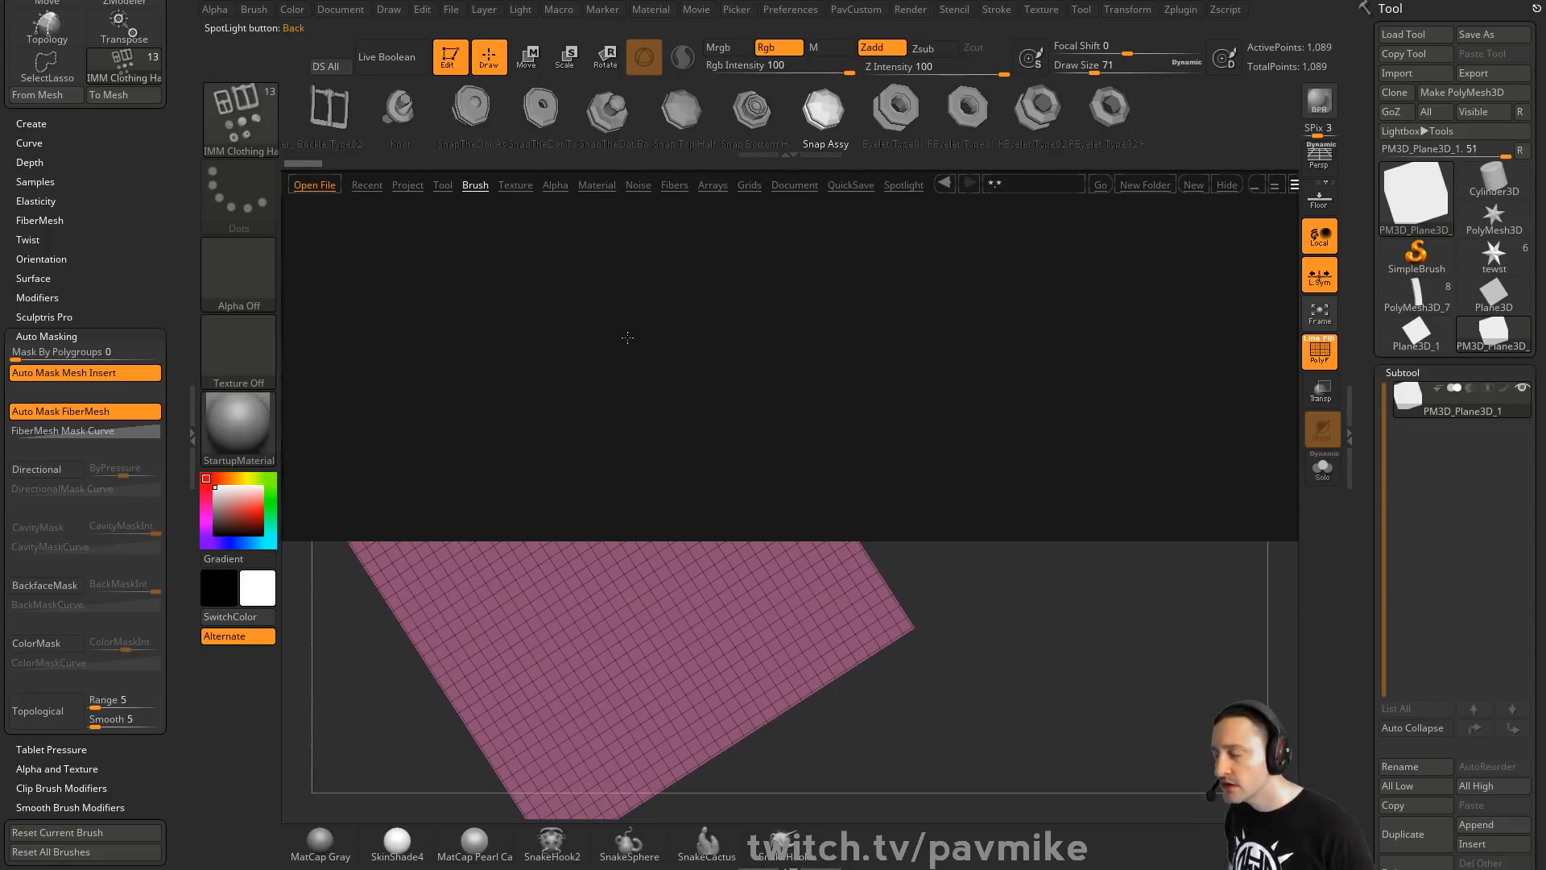
double_click(574, 227)
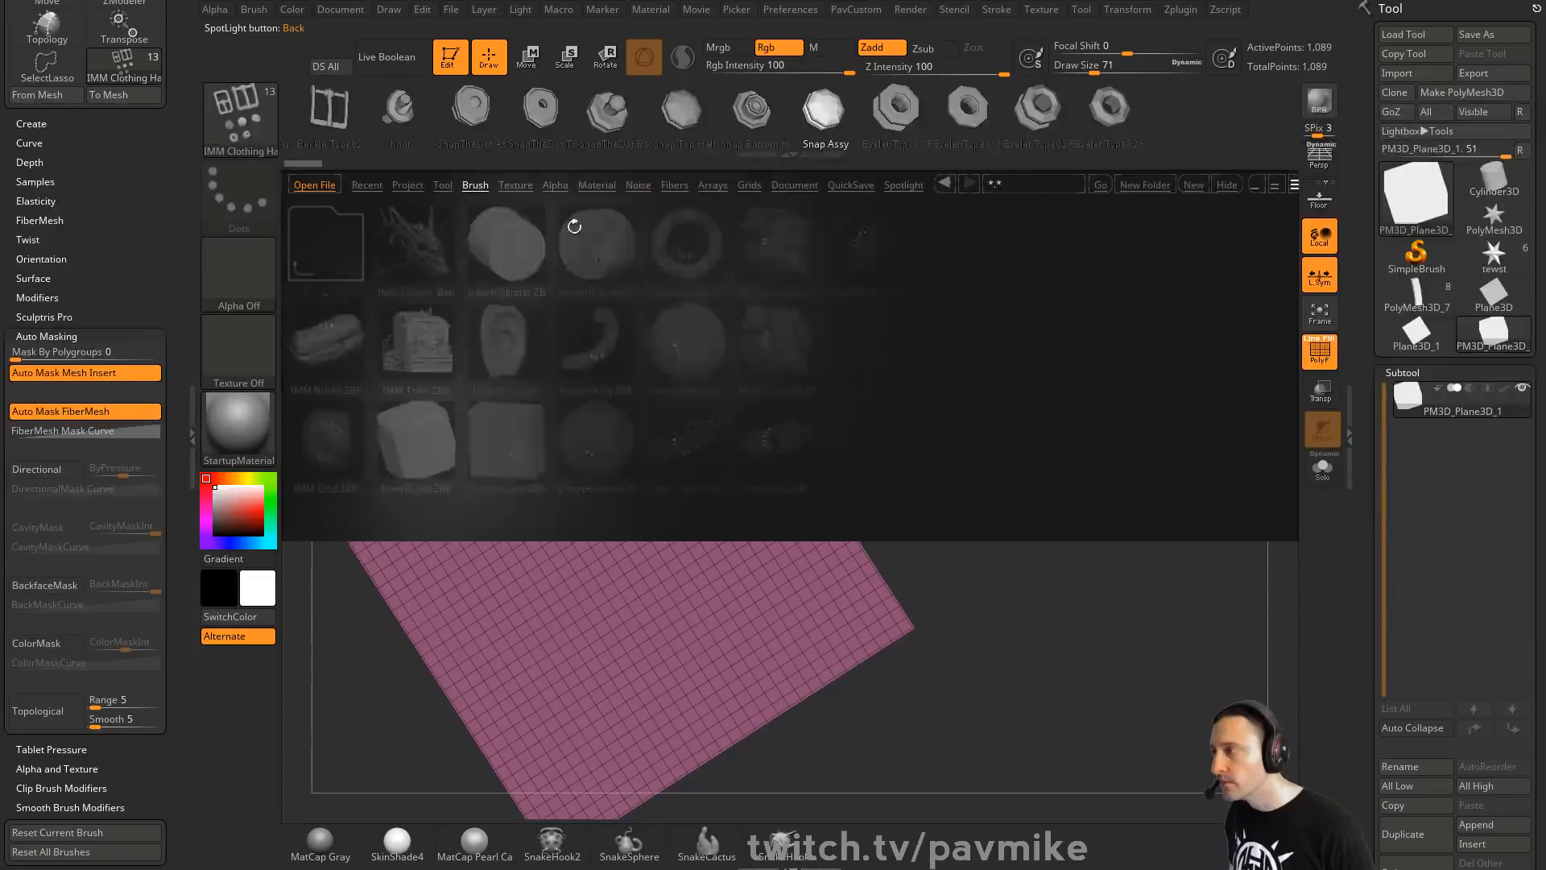
double_click(325, 347)
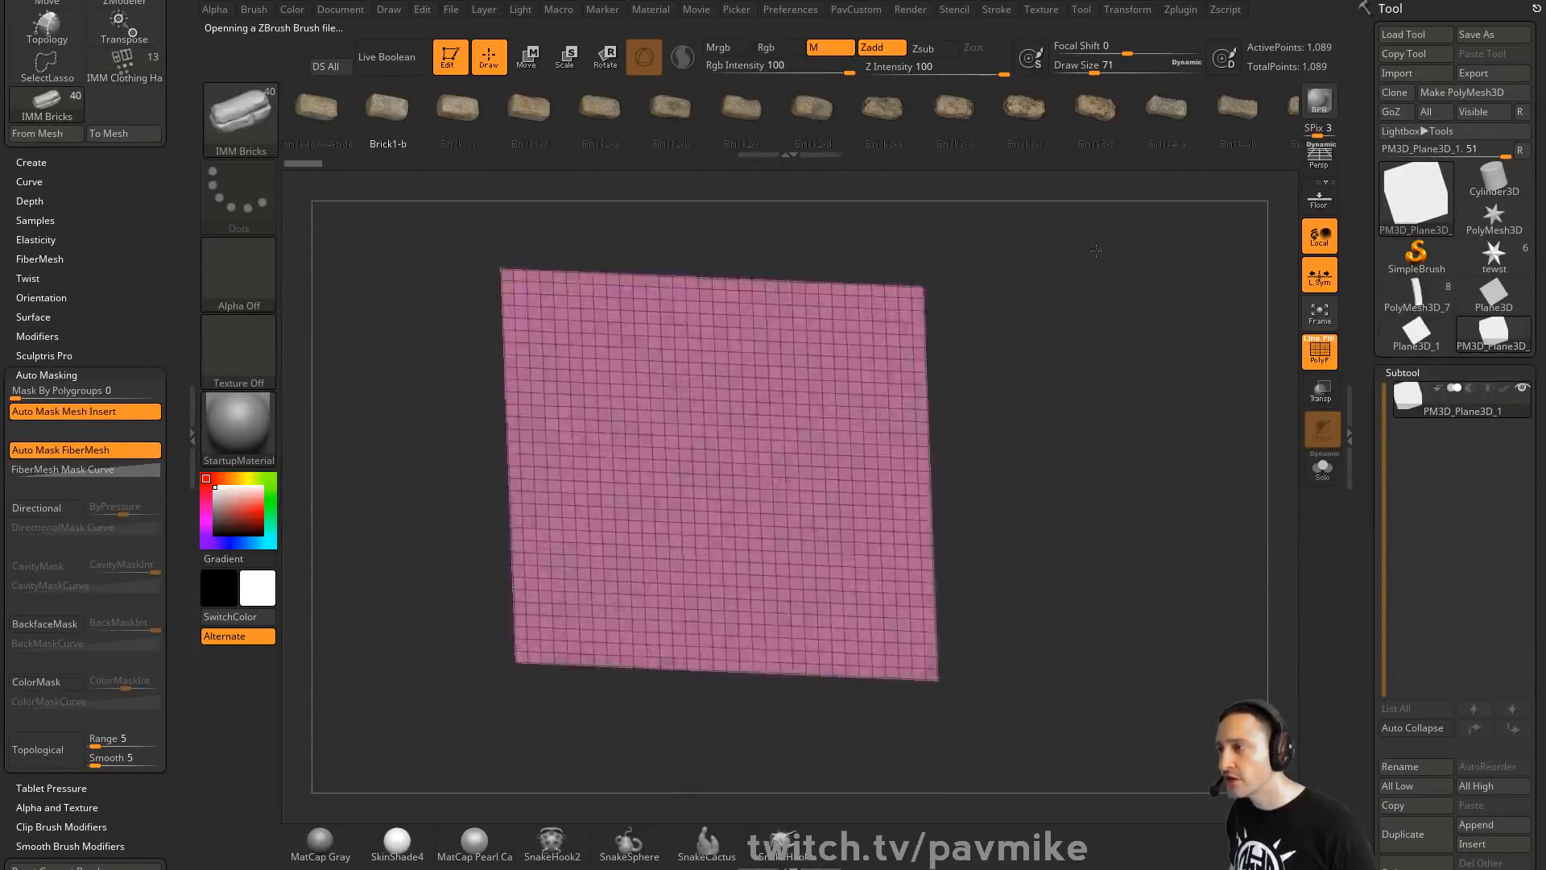
Try inserting a large Brick1-b on the plane and undo it
drag(614, 396, 708, 396)
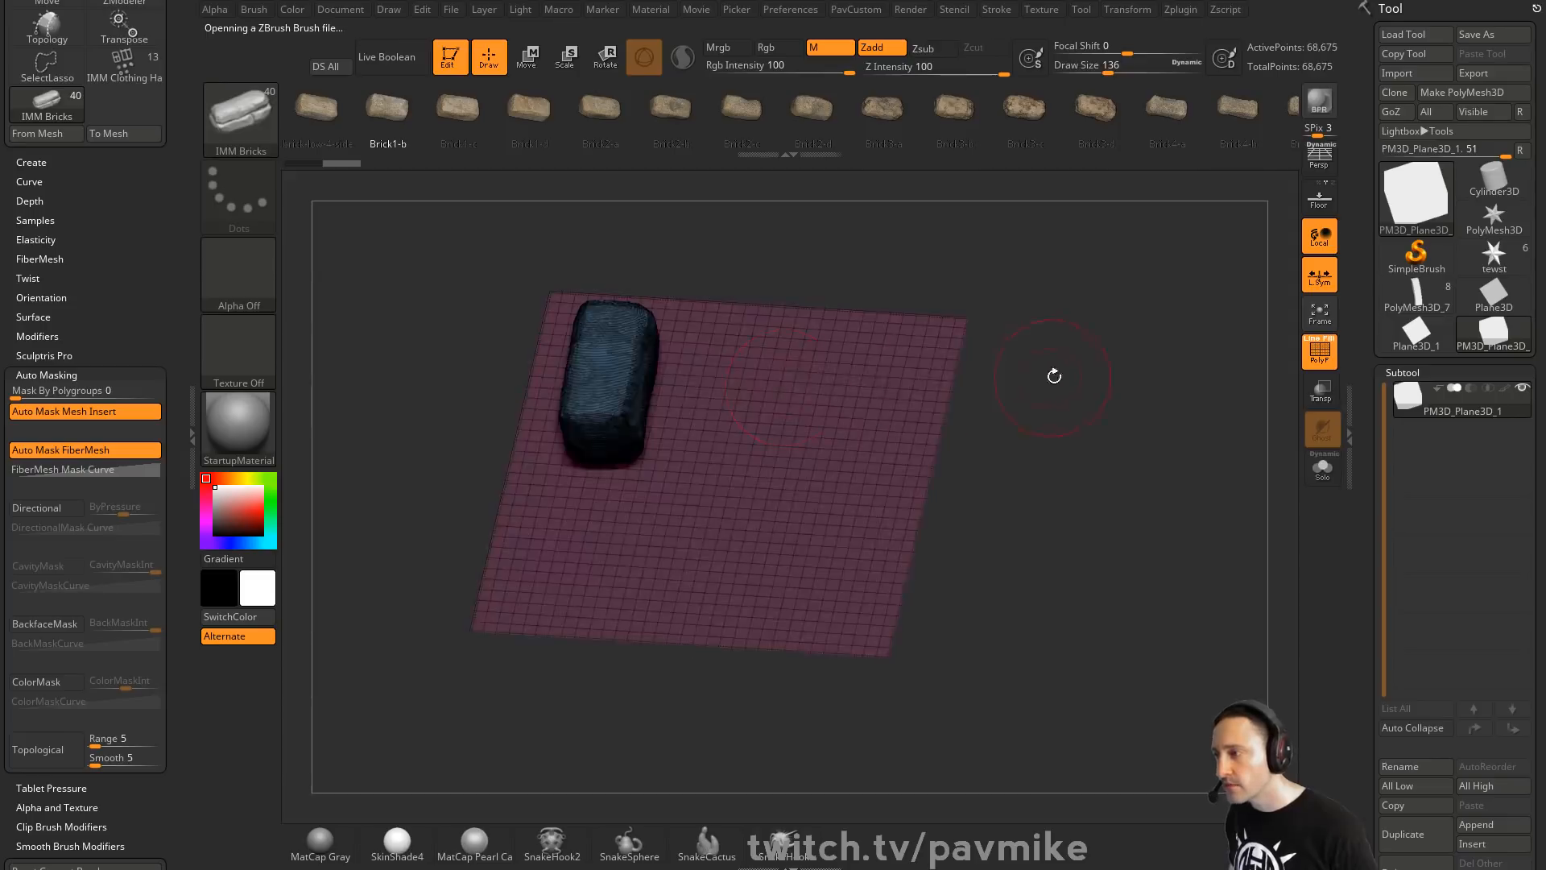
drag(1053, 376, 1015, 373)
key(ctrl+z)
key(ctrl+z)
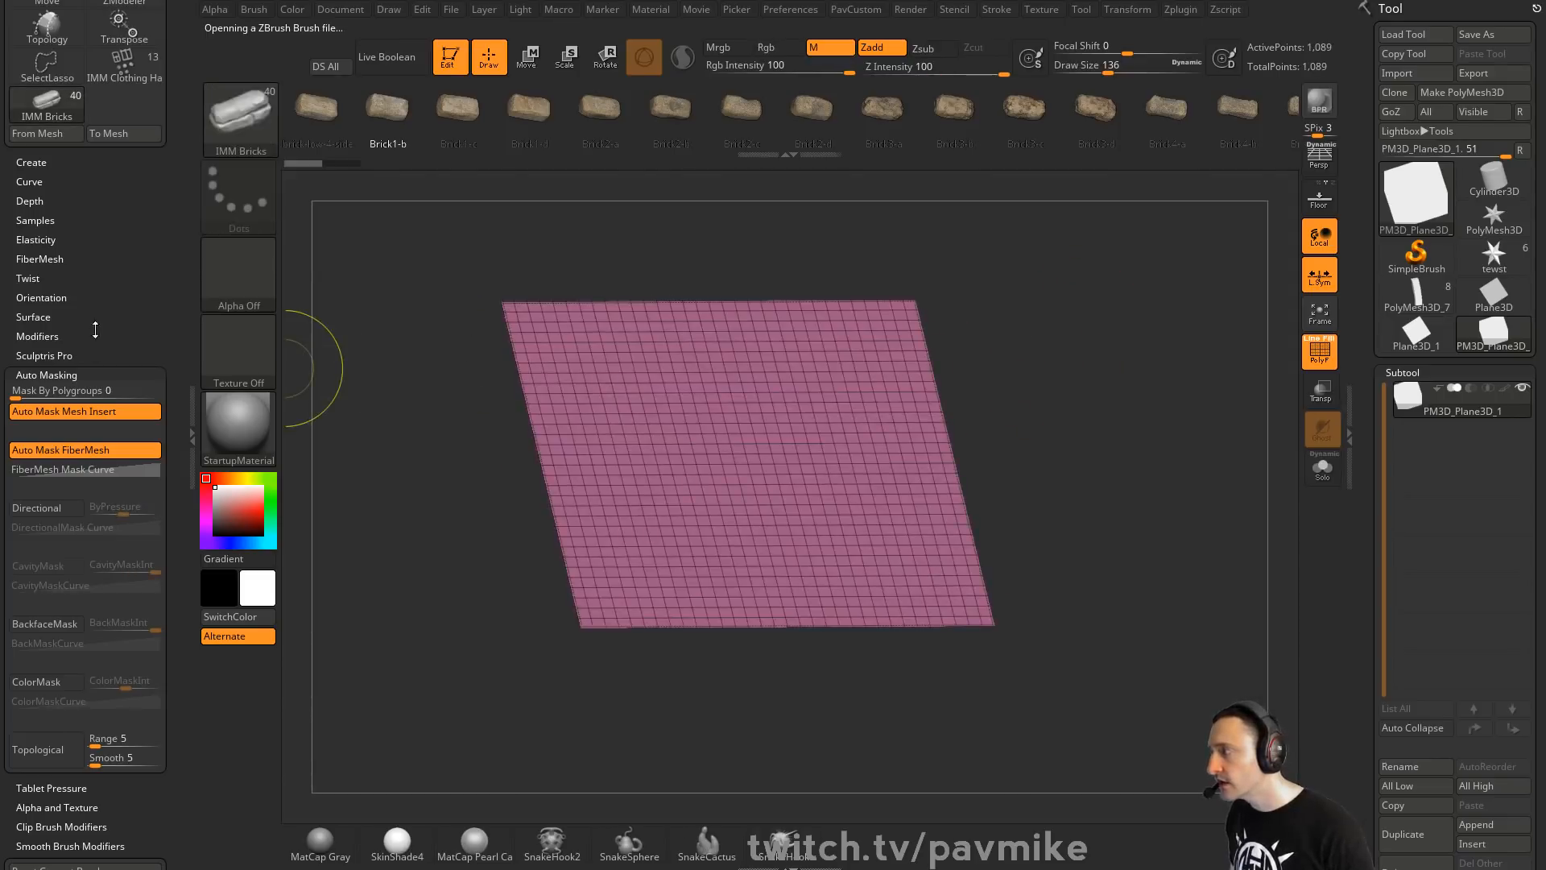
Set the brick brush's MultiMesh Selector to 3, try a few varied brick inserts on the plane, and undo them
click(37, 336)
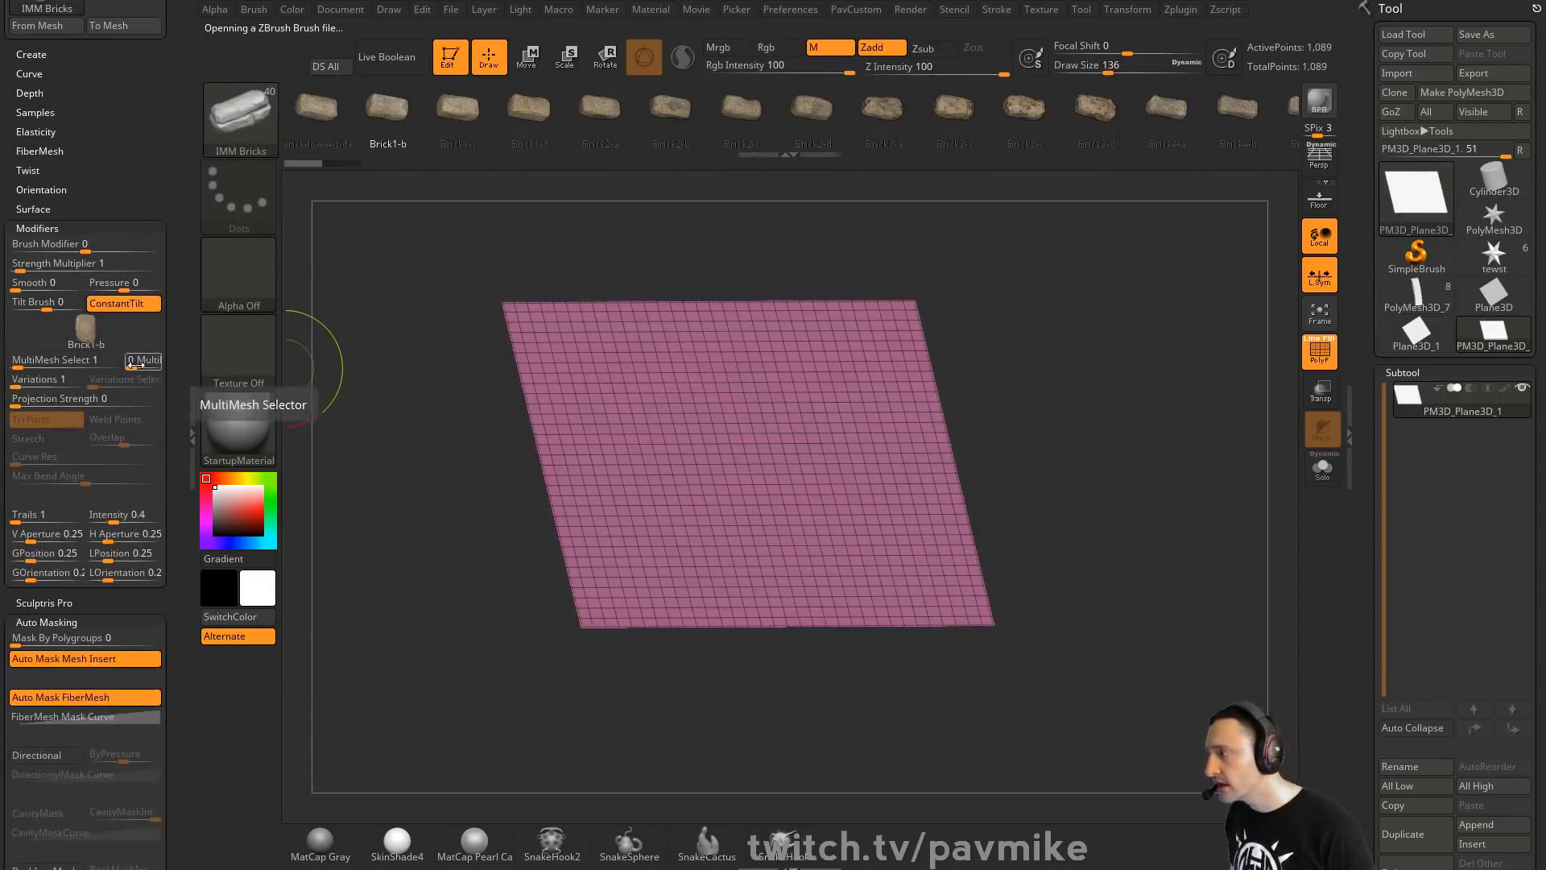
drag(135, 364, 159, 365)
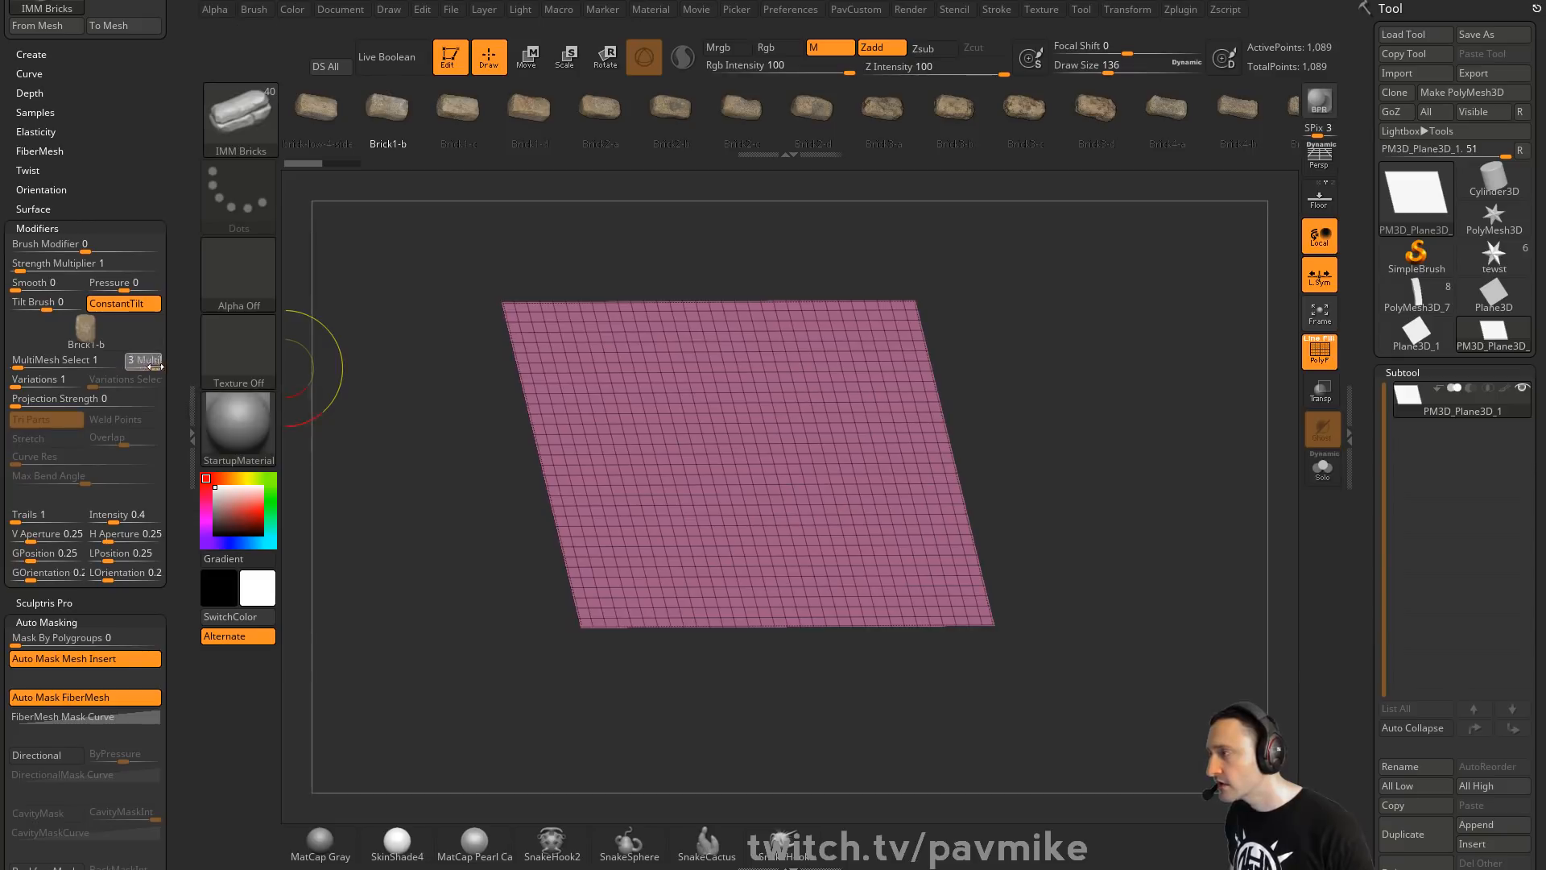
drag(616, 381, 761, 471)
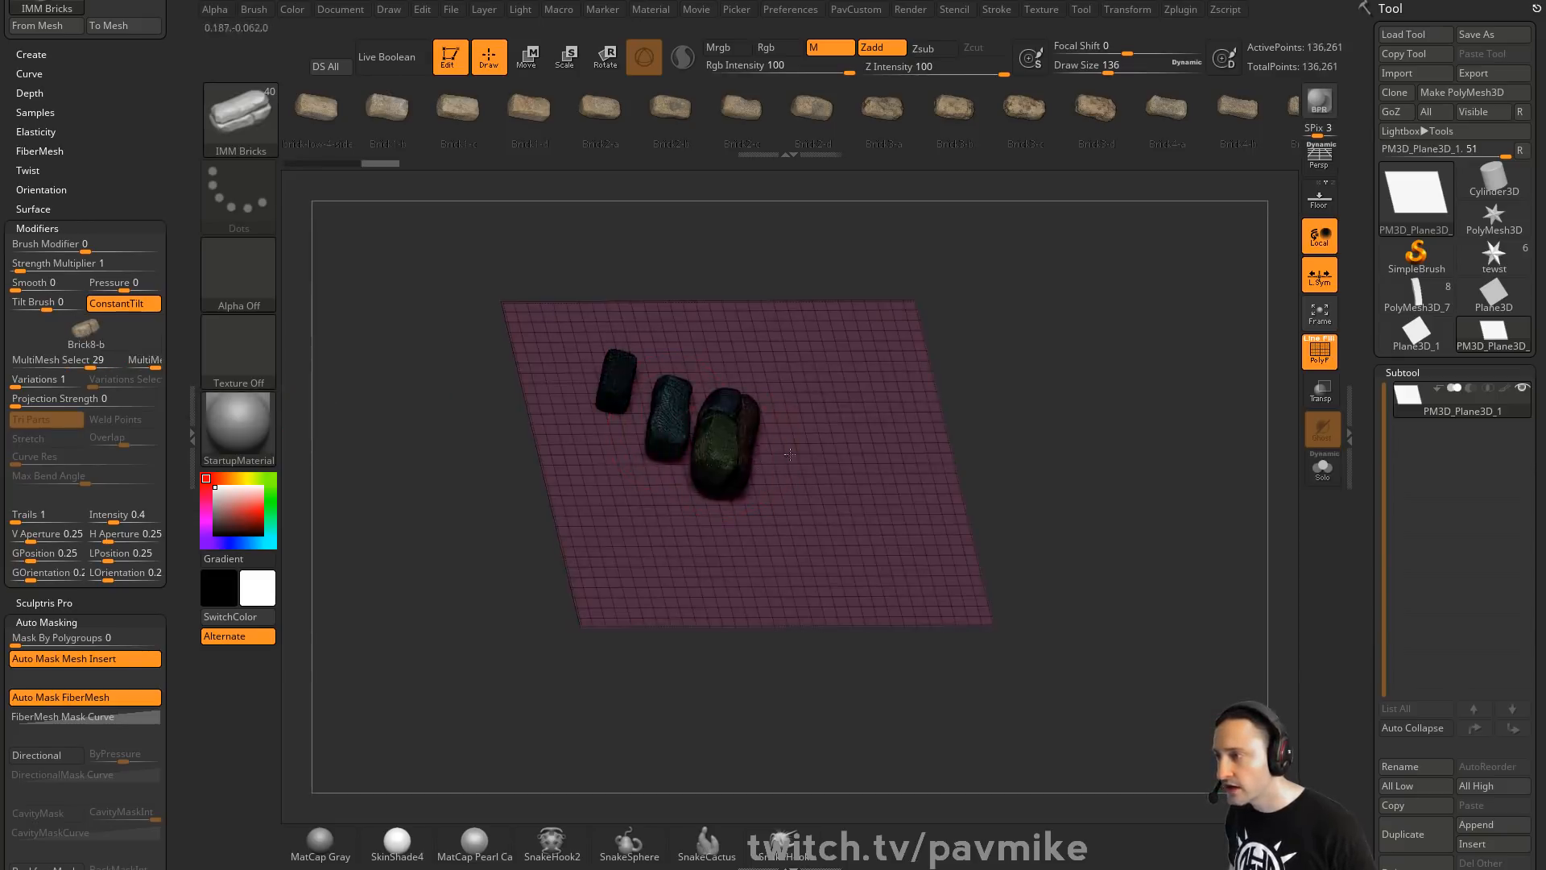
alt+drag(1079, 419, 1039, 415)
click(1313, 366)
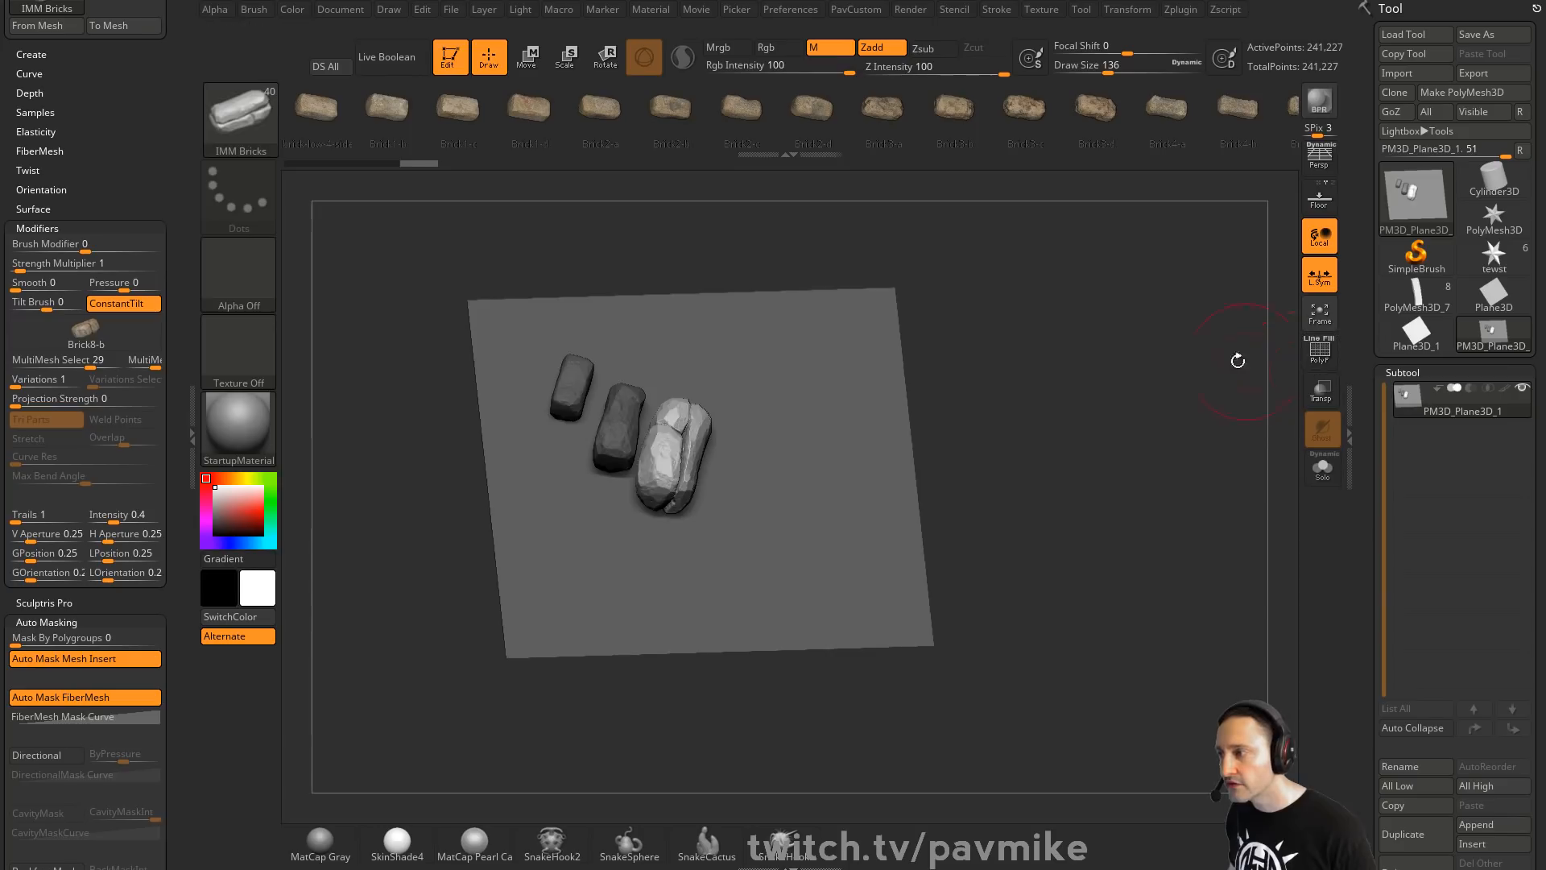
drag(1164, 380, 1127, 387)
key(ctrl+z)
key(ctrl+z)
key(ctrl+z)
Insert overlapping rows of varied bricks on the plane to build a small stacked pile
drag(581, 358, 600, 455)
drag(692, 421, 686, 452)
drag(598, 405, 596, 436)
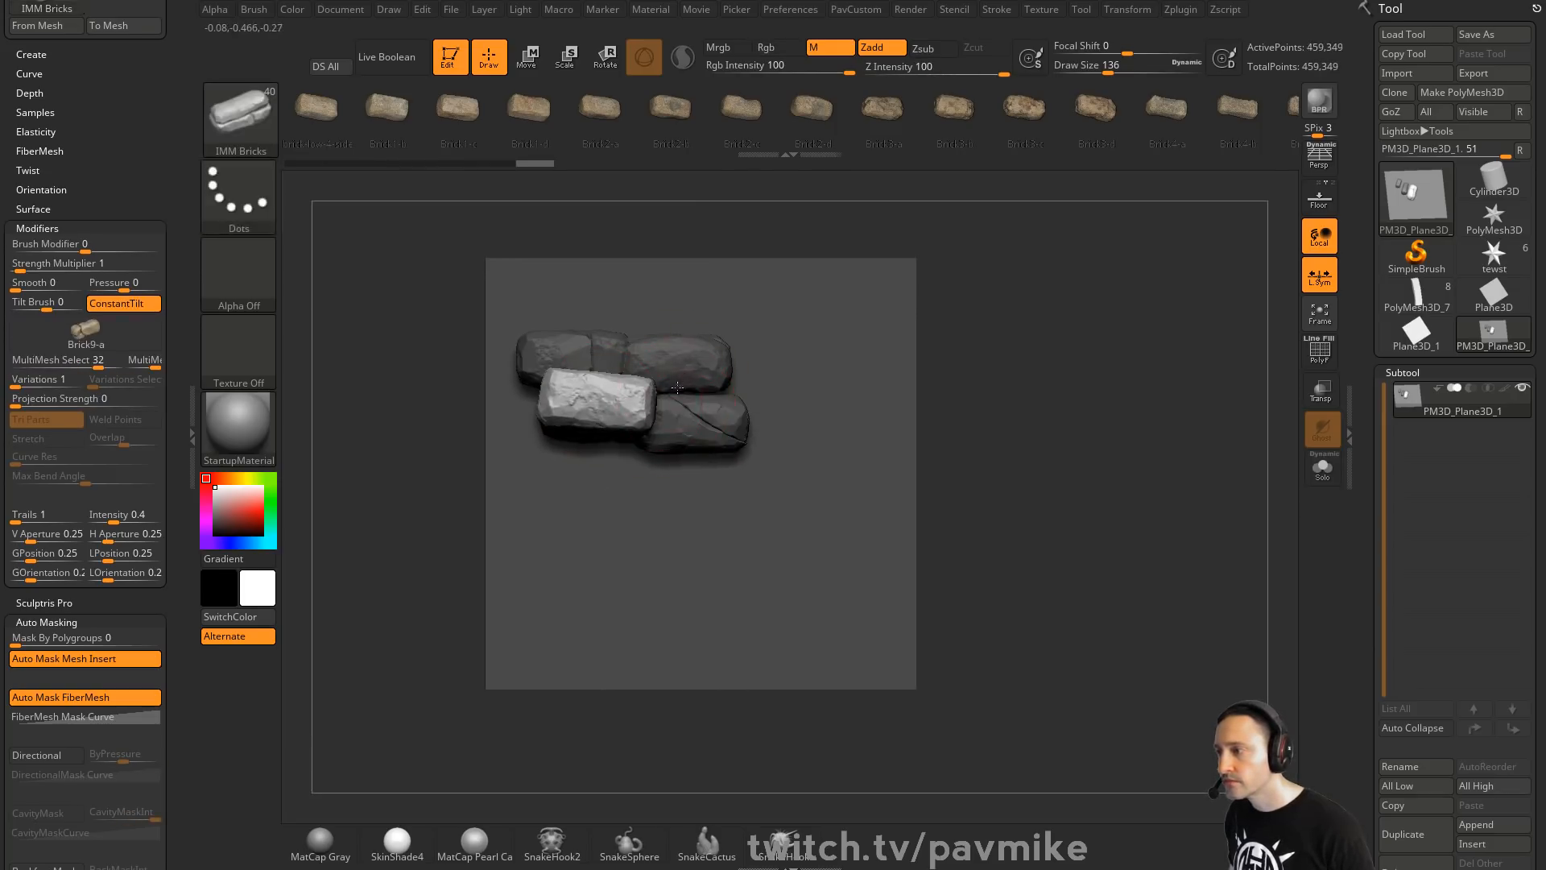
mouse_move(676, 389)
mouse_down()
mouse_move(670, 466)
mouse_move(592, 466)
mouse_move(673, 503)
mouse_up()
key(ctrl)
drag(1021, 475, 1077, 421)
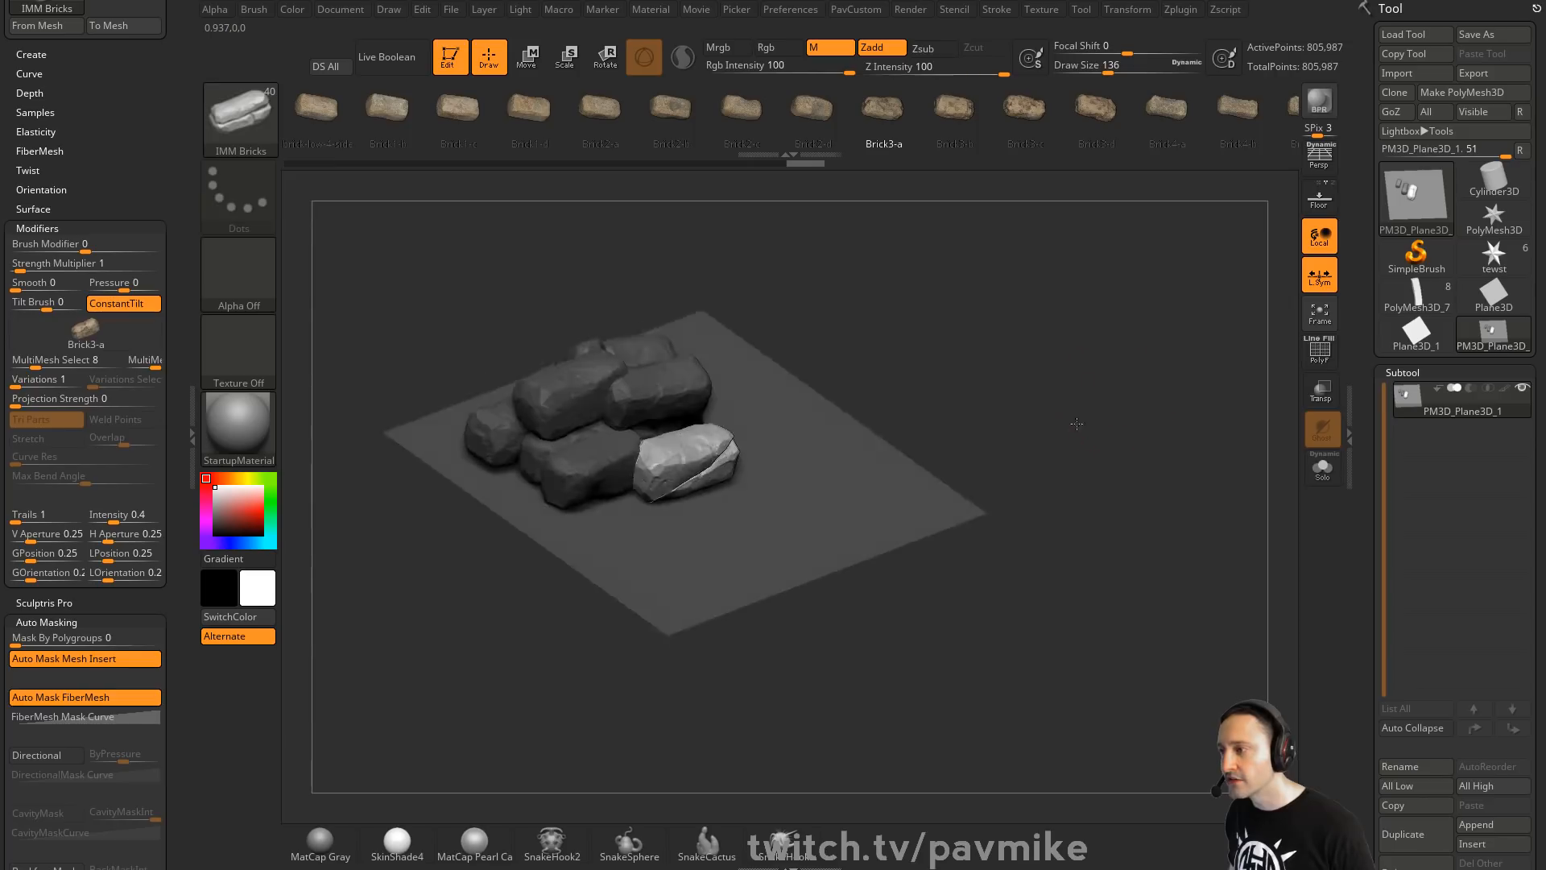
Isolate the base plane, invert the visibility to show only the bricks, and delete the hidden plane geometry
ctrl+drag(1077, 328, 1084, 410)
ctrl+shift+click(900, 460)
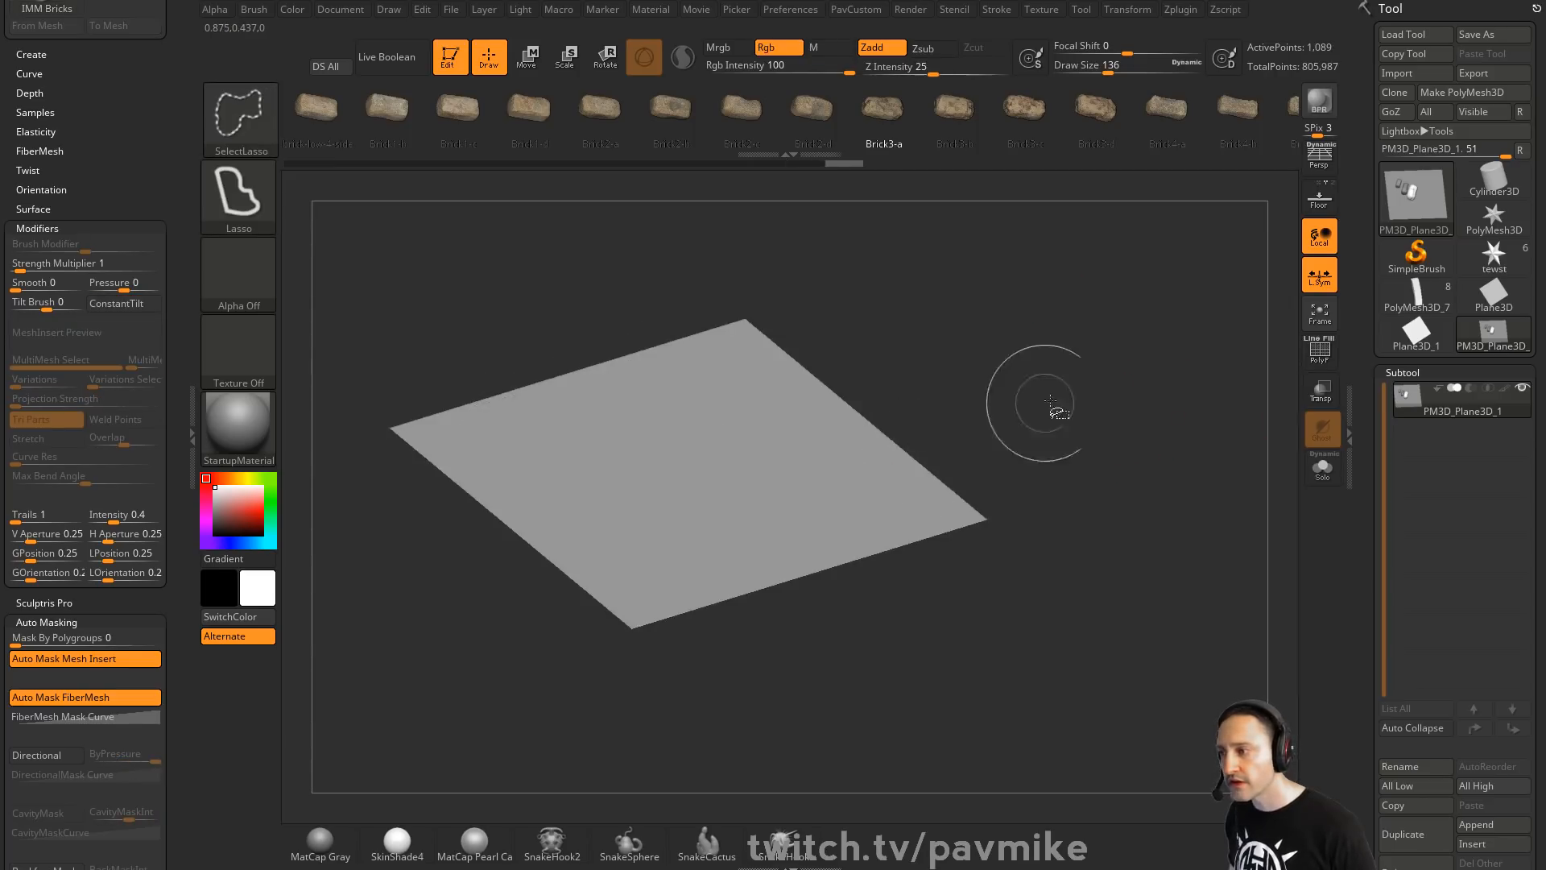
mouse_move(1027, 342)
ctrl+shift+mouse_down()
mouse_move(1070, 421)
mouse_move(1248, 394)
ctrl+shift+mouse_up()
key(grave)
click(1039, 231)
Examine the brick pile's polygroups with PolyFrame, isolate a single brick, and show the whole pile again
click(1310, 362)
mouse_move(1013, 386)
alt+mouse_down()
mouse_move(1073, 373)
mouse_move(1140, 326)
mouse_move(954, 335)
mouse_move(1001, 321)
mouse_move(1066, 341)
mouse_move(1114, 280)
mouse_move(1287, 368)
alt+mouse_up()
key(s)
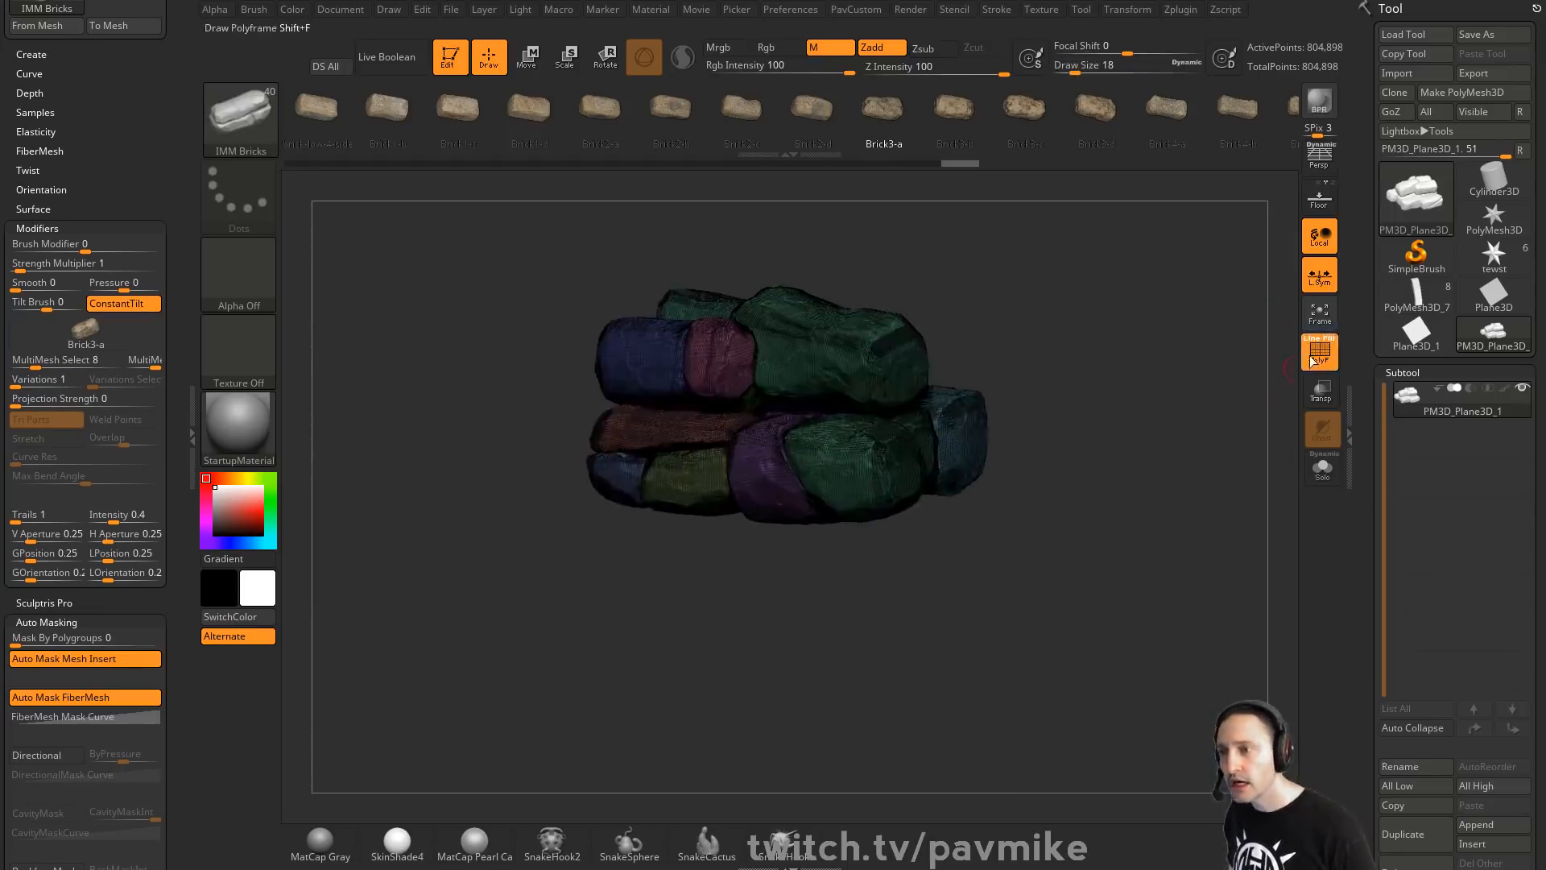
click(1318, 353)
drag(1052, 328, 1116, 281)
drag(1134, 281, 1131, 312)
ctrl+shift+click(821, 328)
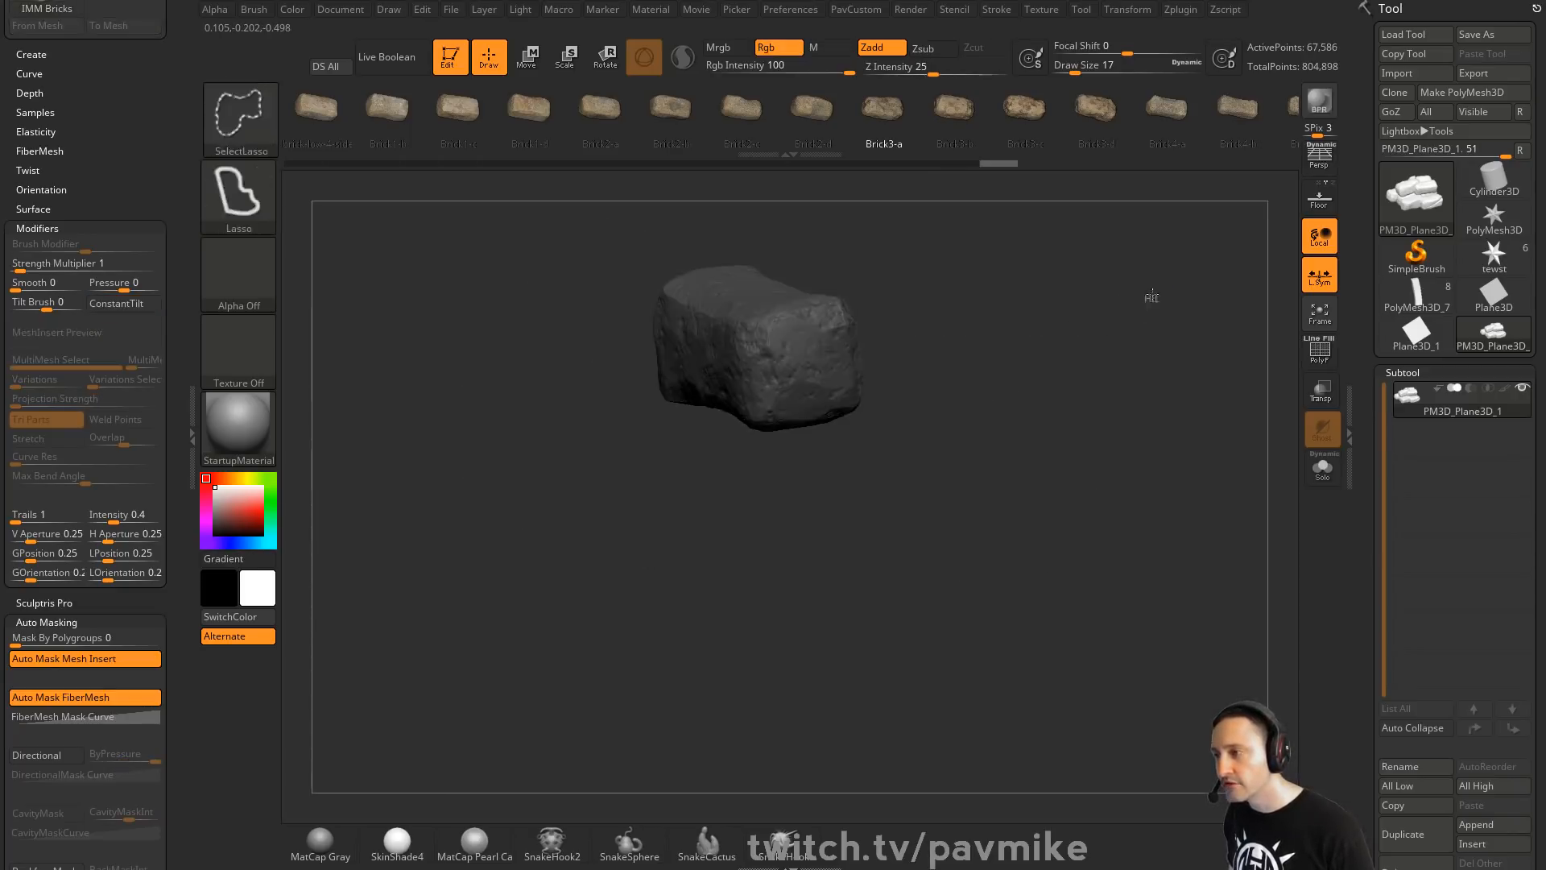
ctrl+shift+click(1143, 298)
Adjust individual bricks in the upper row with the transform gizmo, tilting the large top brick
key(w)
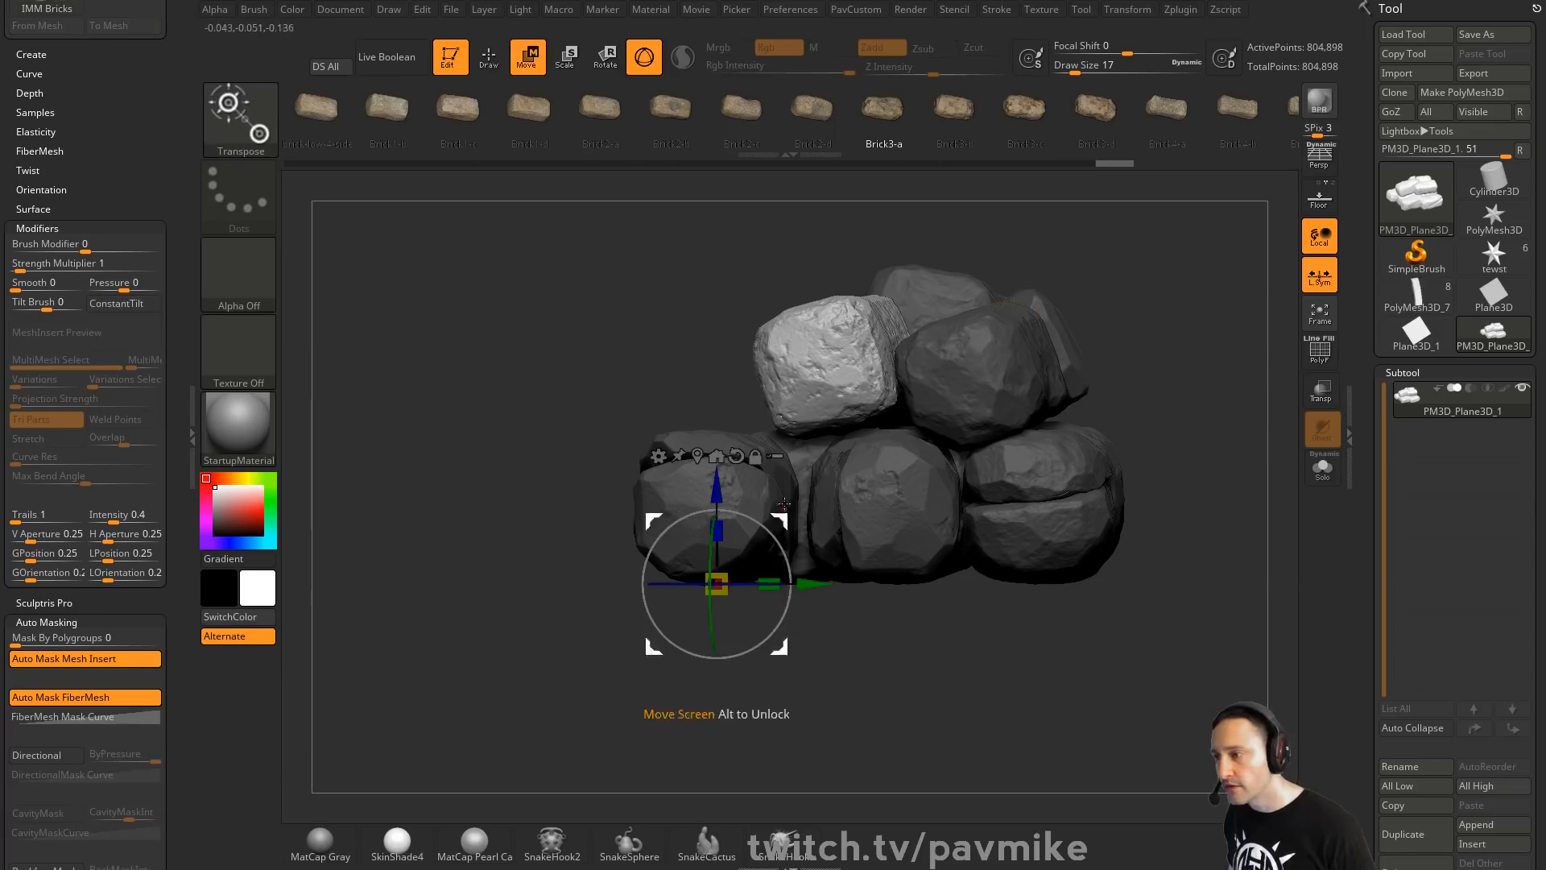
click(697, 455)
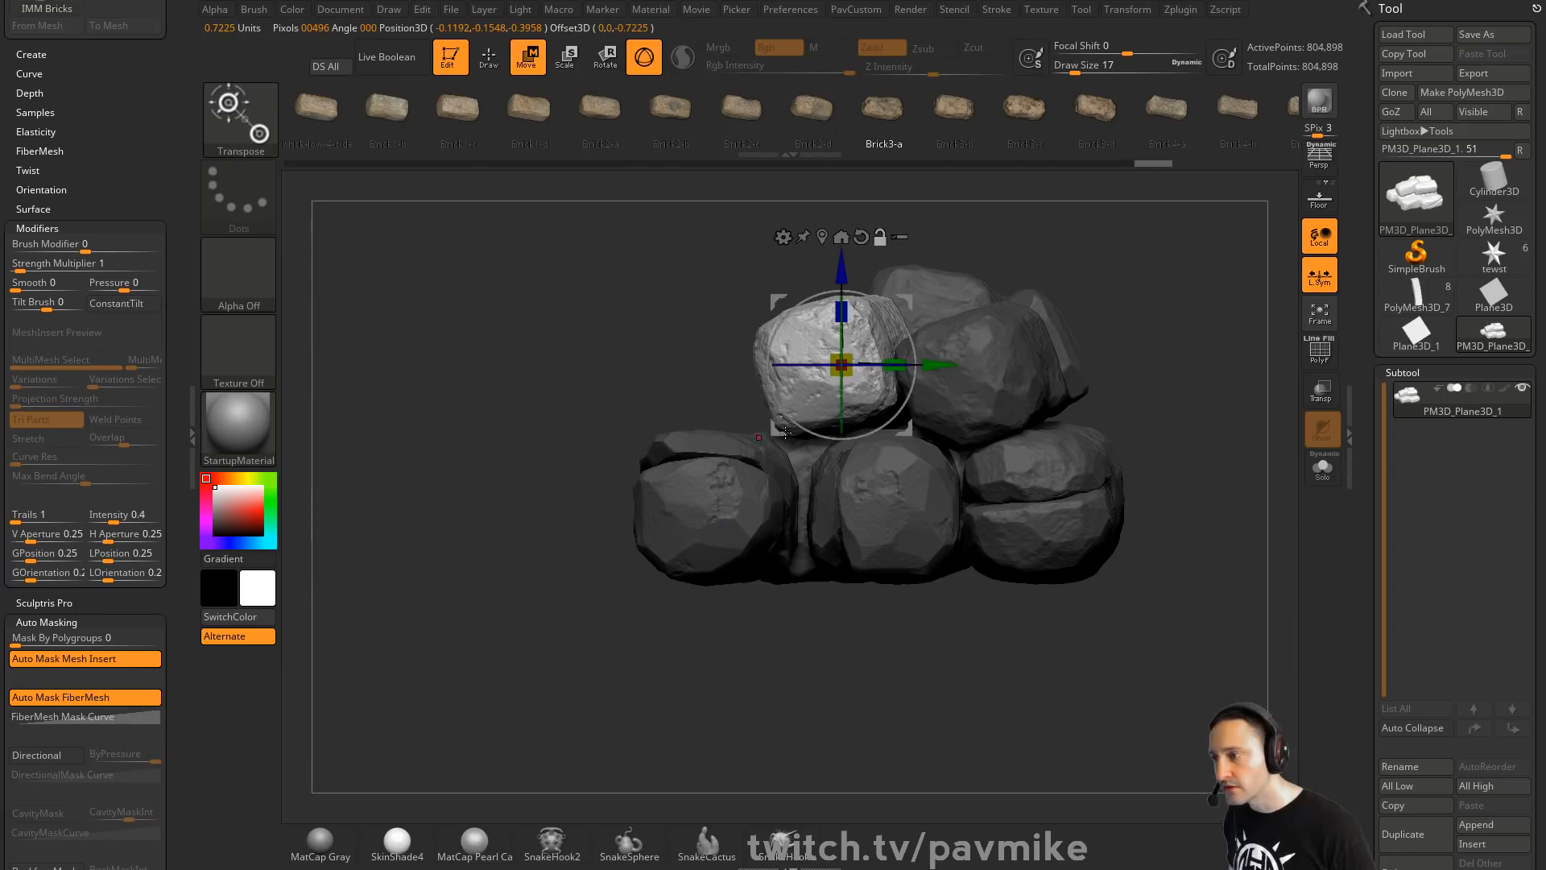
drag(909, 301, 918, 326)
key(q)
mouse_move(1111, 322)
mouse_down()
mouse_move(1208, 316)
mouse_move(792, 326)
mouse_up()
ctrl+drag(835, 245, 879, 303)
key(w)
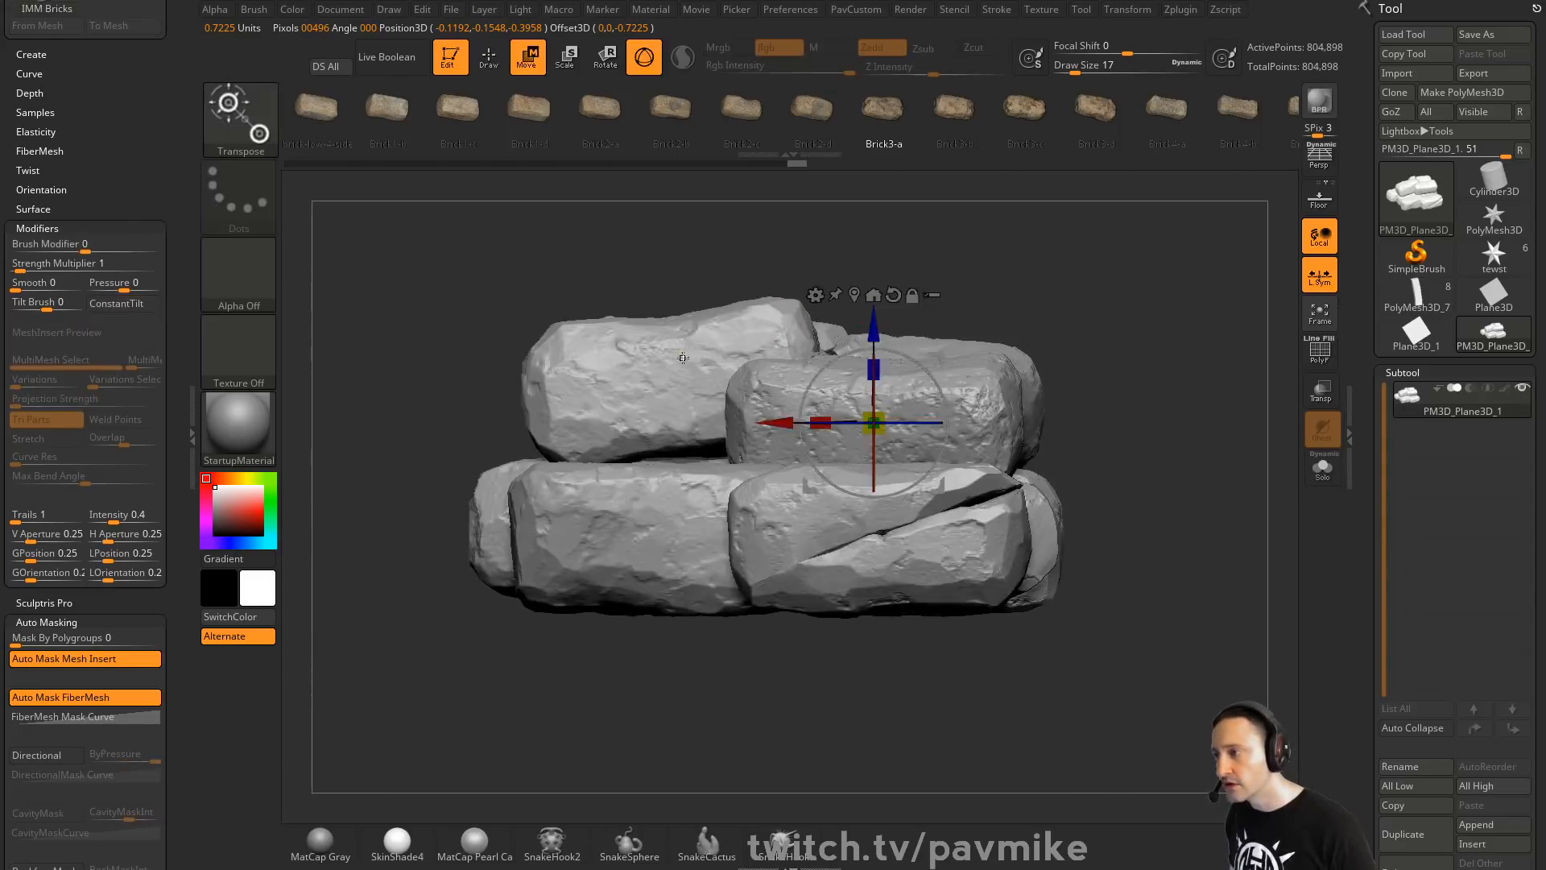
ctrl+click(683, 357)
mouse_move(750, 283)
mouse_down()
mouse_move(724, 286)
mouse_move(703, 258)
mouse_up()
key(q)
Duplicate the brick pile subtool and select the copy
mouse_move(910, 231)
mouse_down()
mouse_move(1169, 281)
mouse_move(1014, 276)
mouse_move(1066, 259)
mouse_move(1097, 273)
mouse_move(1072, 329)
mouse_move(1131, 338)
mouse_move(1151, 362)
mouse_move(1080, 443)
mouse_move(1073, 311)
mouse_move(1052, 359)
mouse_up()
key(s)
click(1049, 348)
key(2)
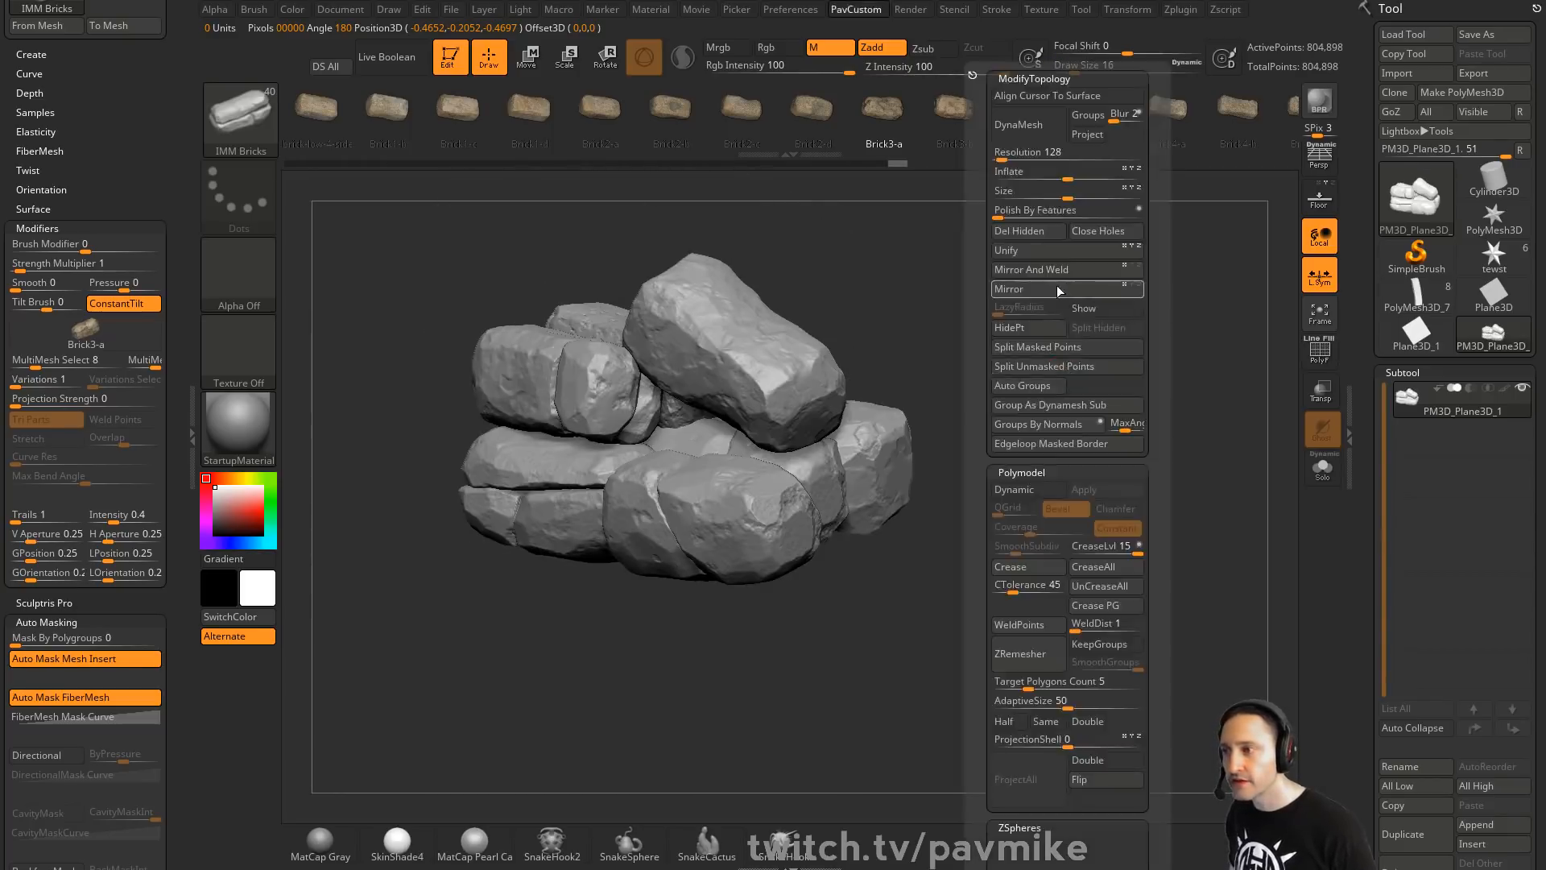
drag(1361, 553, 1354, 442)
drag(1369, 618, 1321, 556)
click(1429, 574)
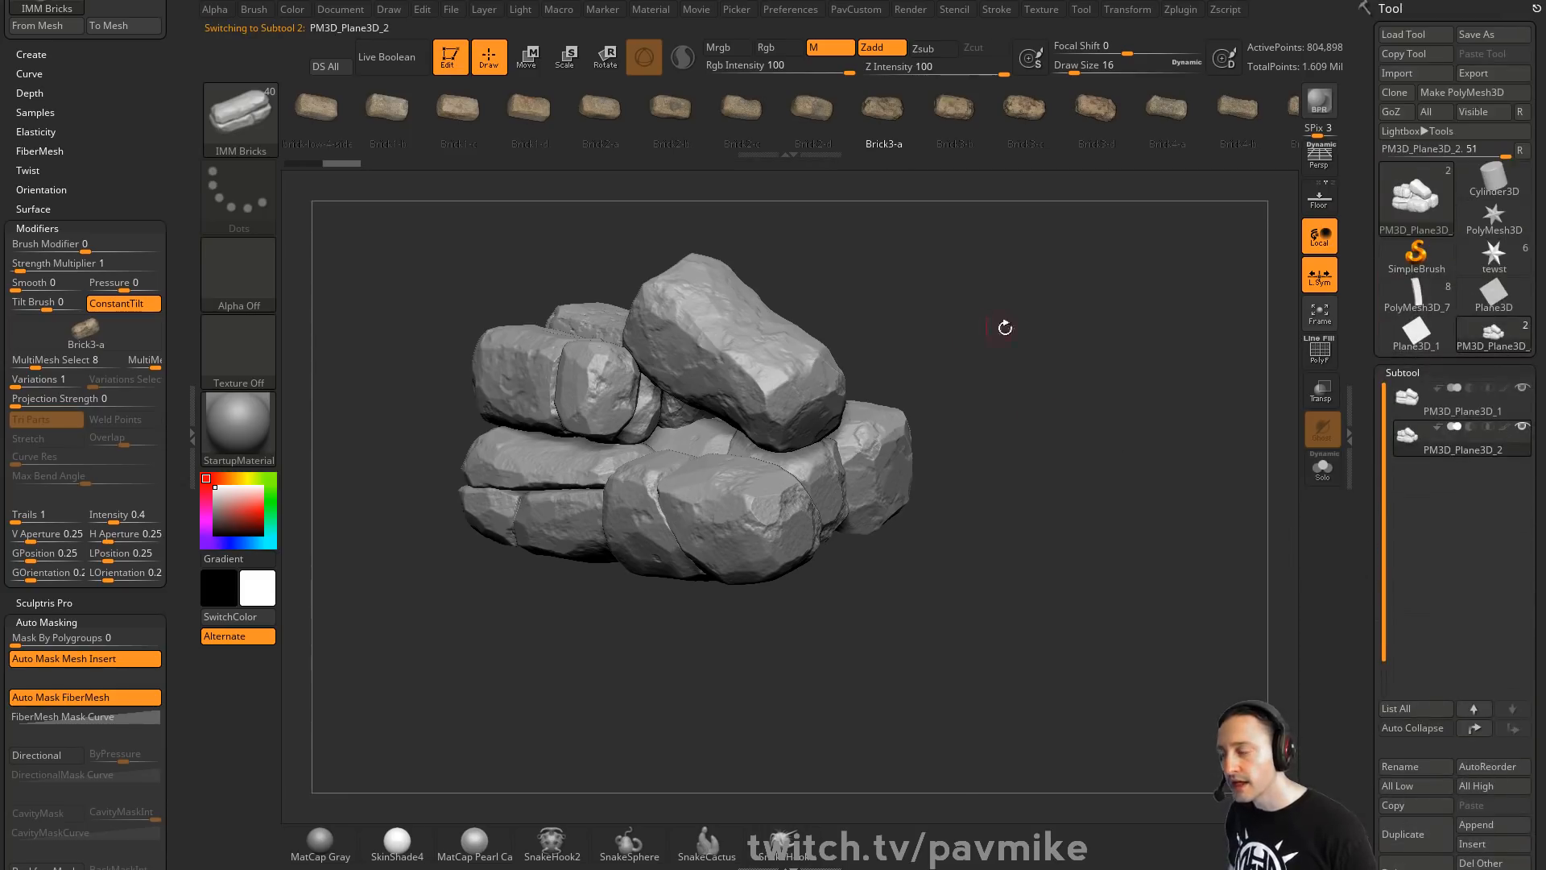
DynaMesh the duplicated brick pile at resolution 128 with blur 0 and solo it for inspection
key(2)
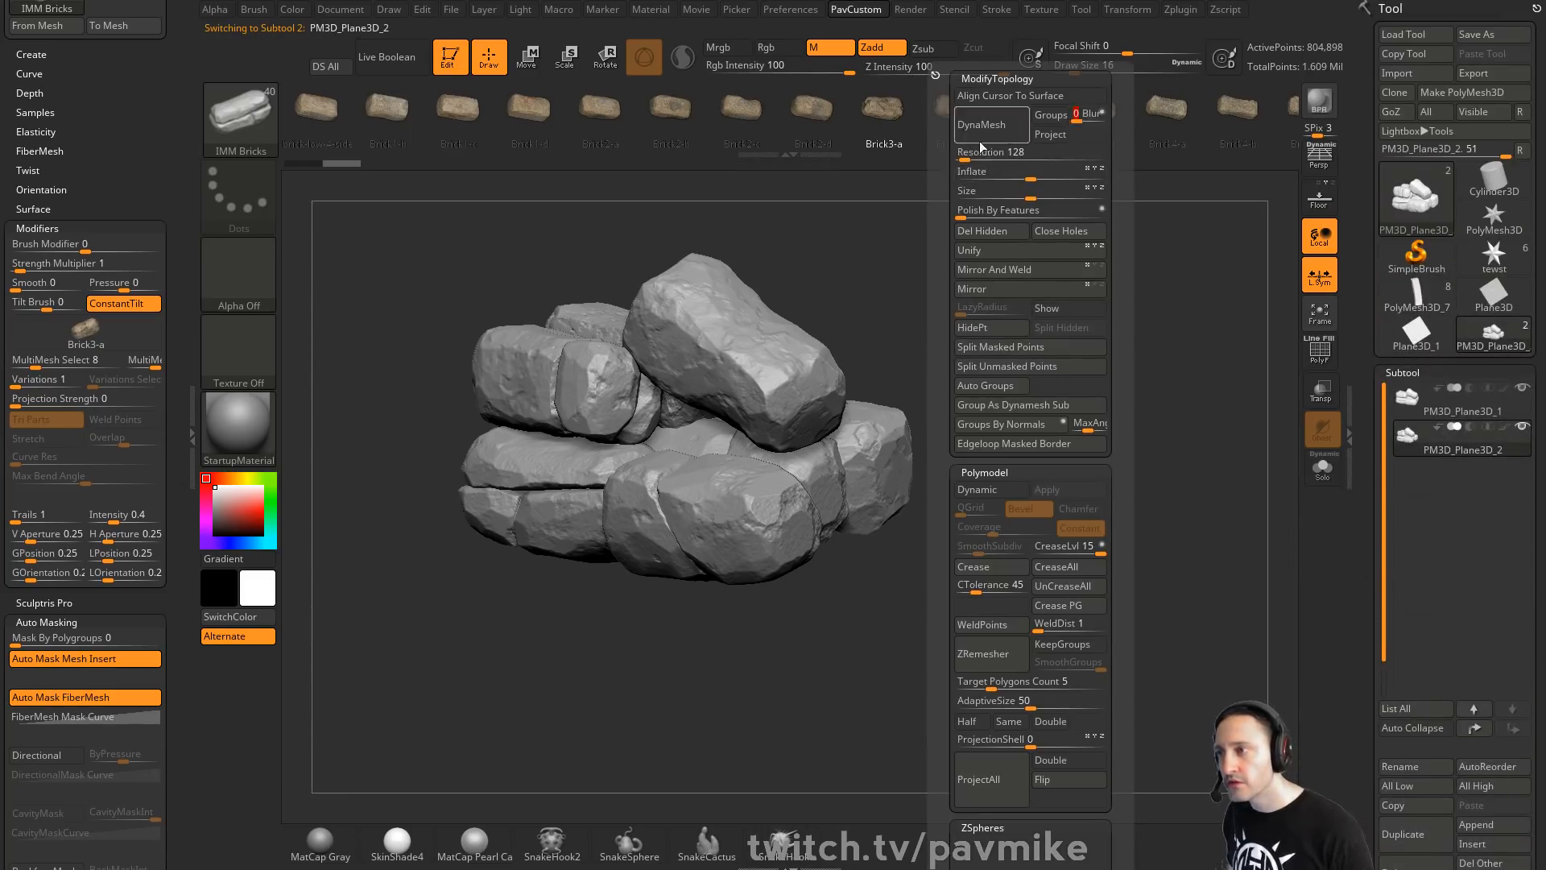
key(2)
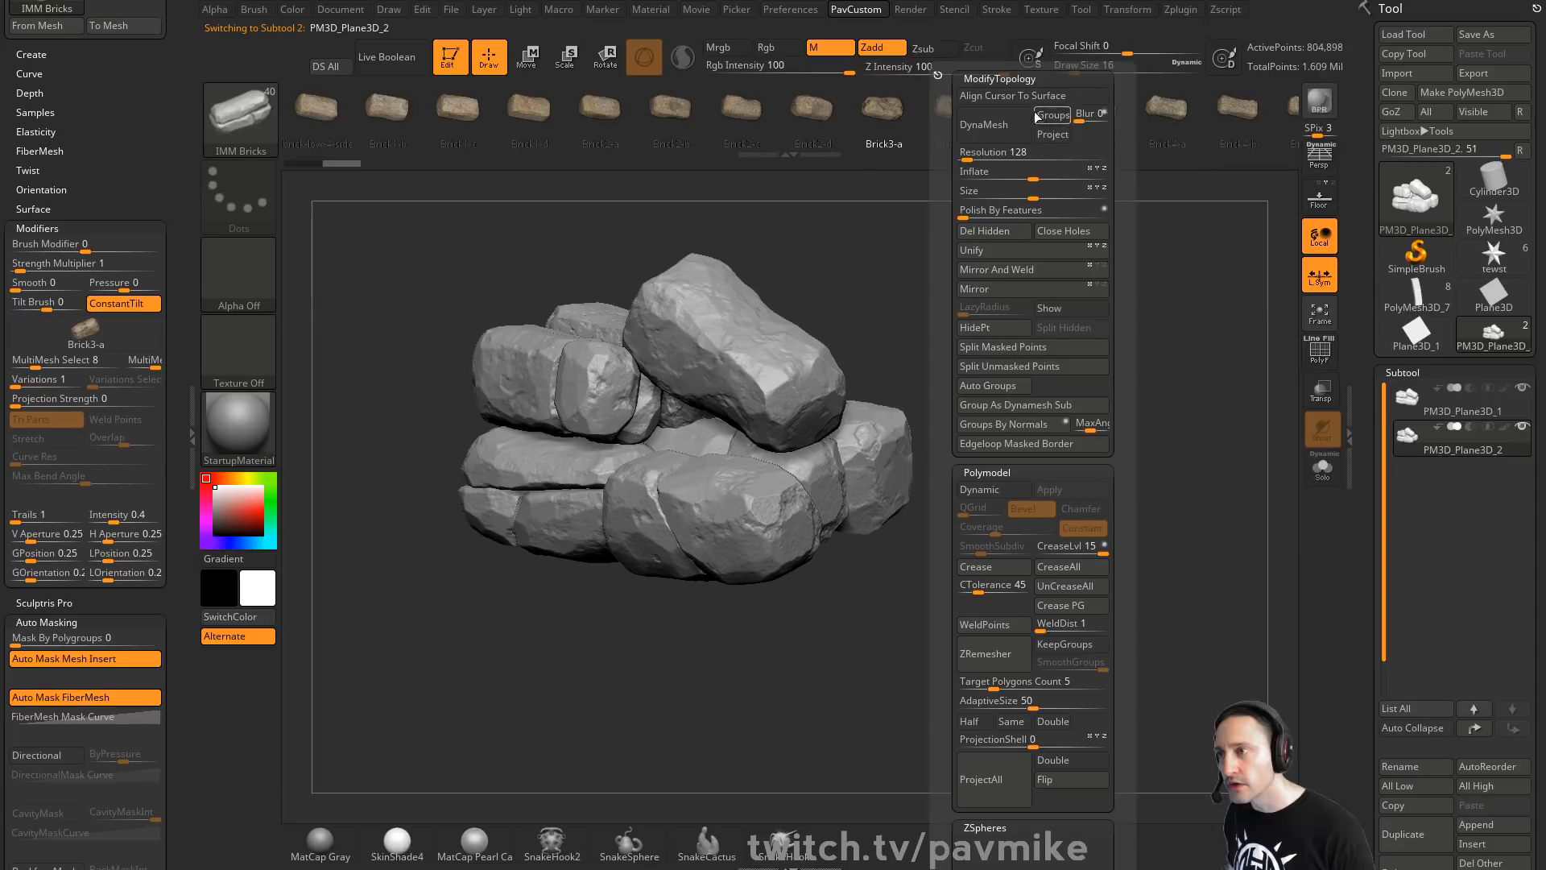
click(1005, 124)
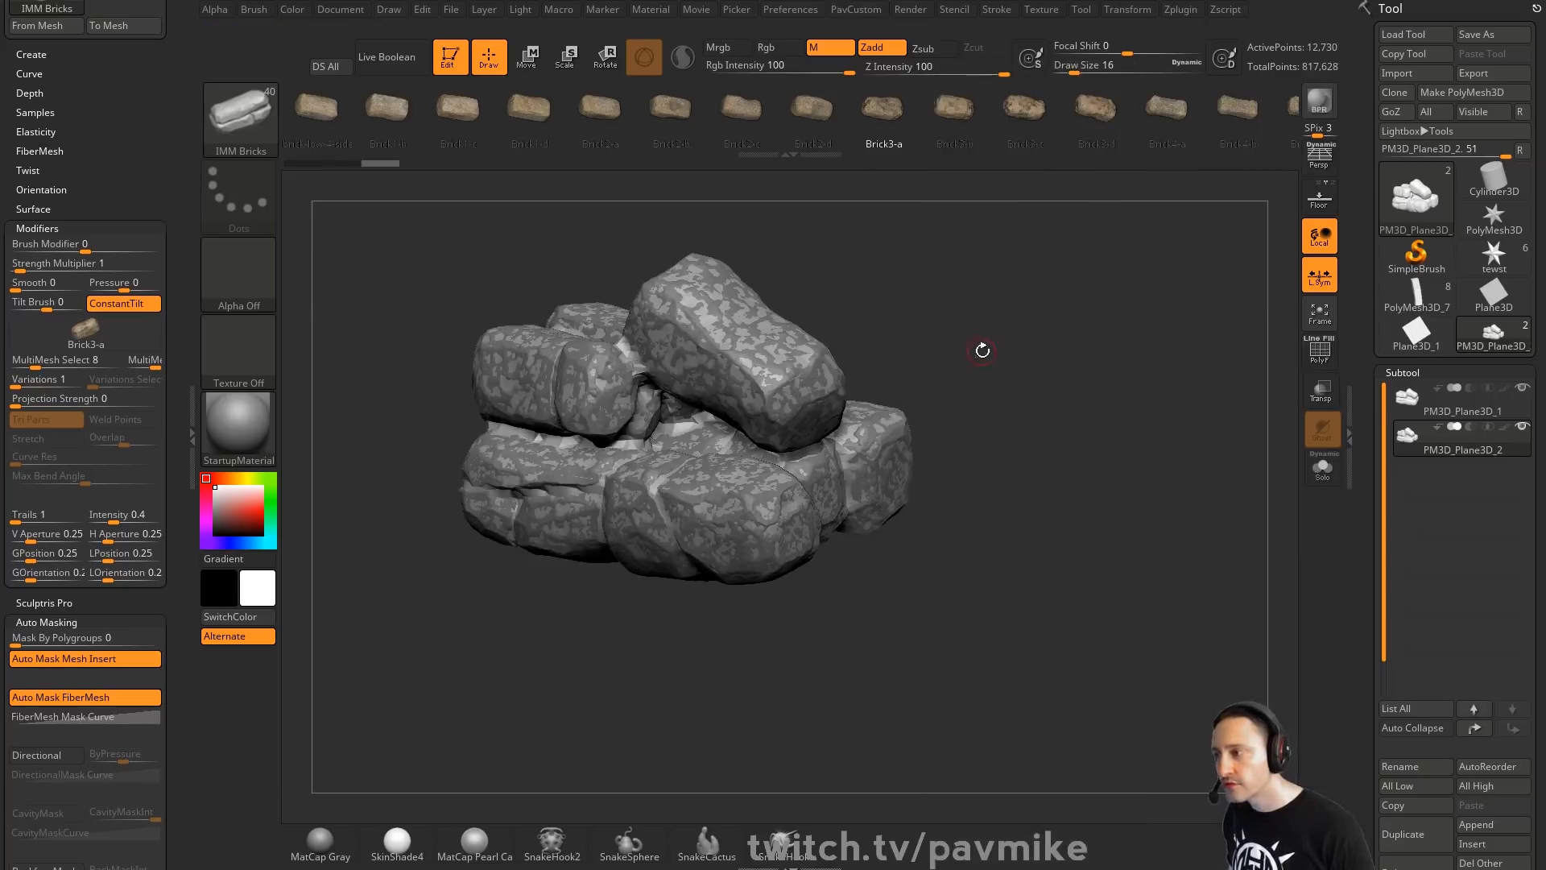
click(1321, 469)
drag(1079, 297, 650, 423)
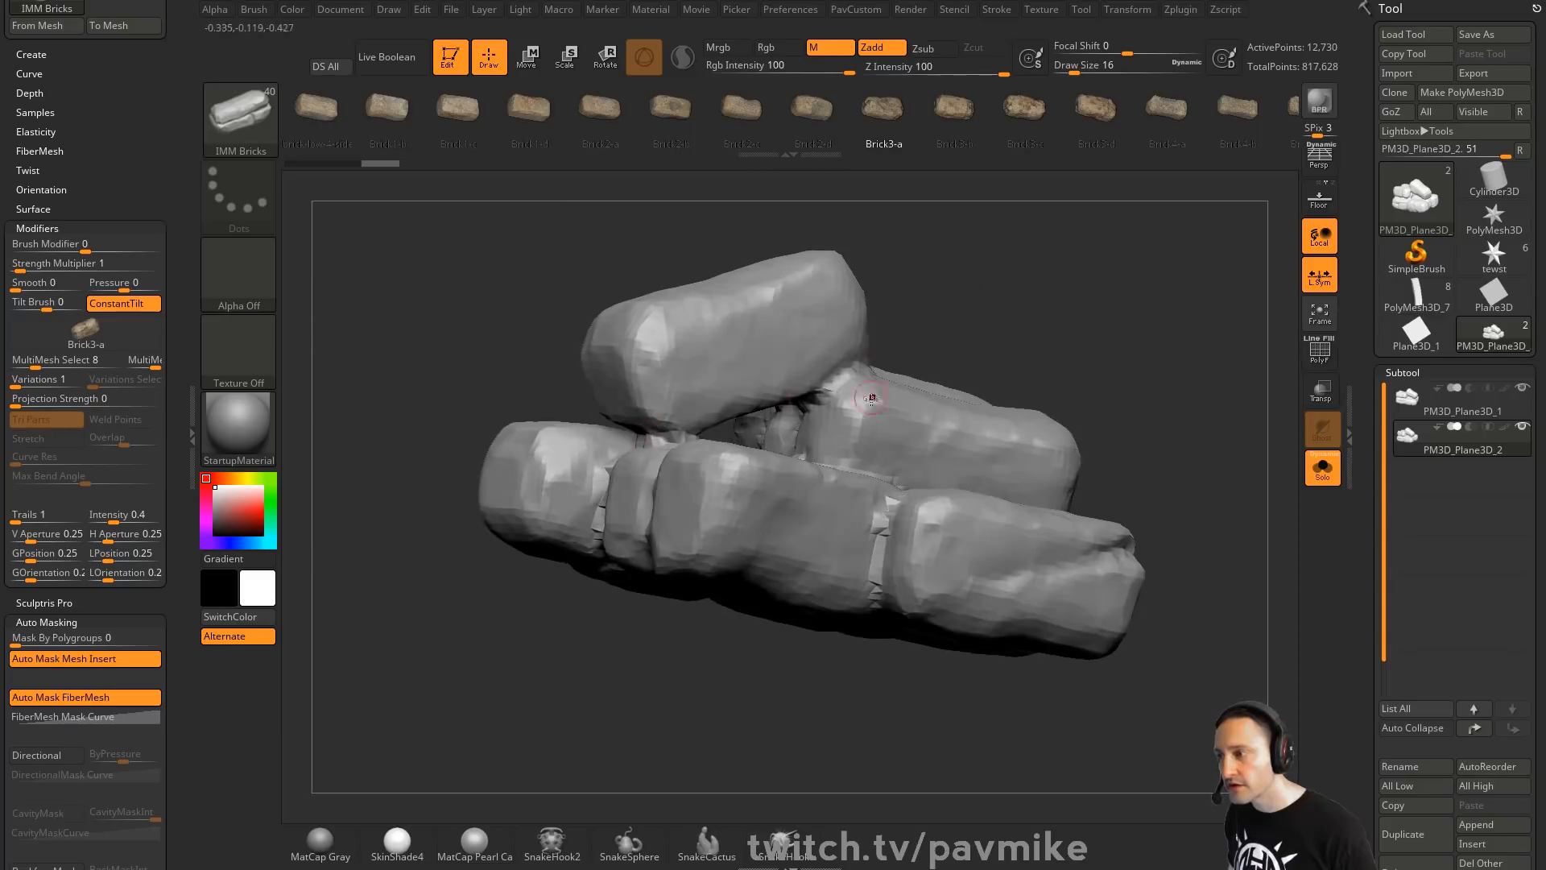
drag(871, 398, 1127, 306)
click(1181, 8)
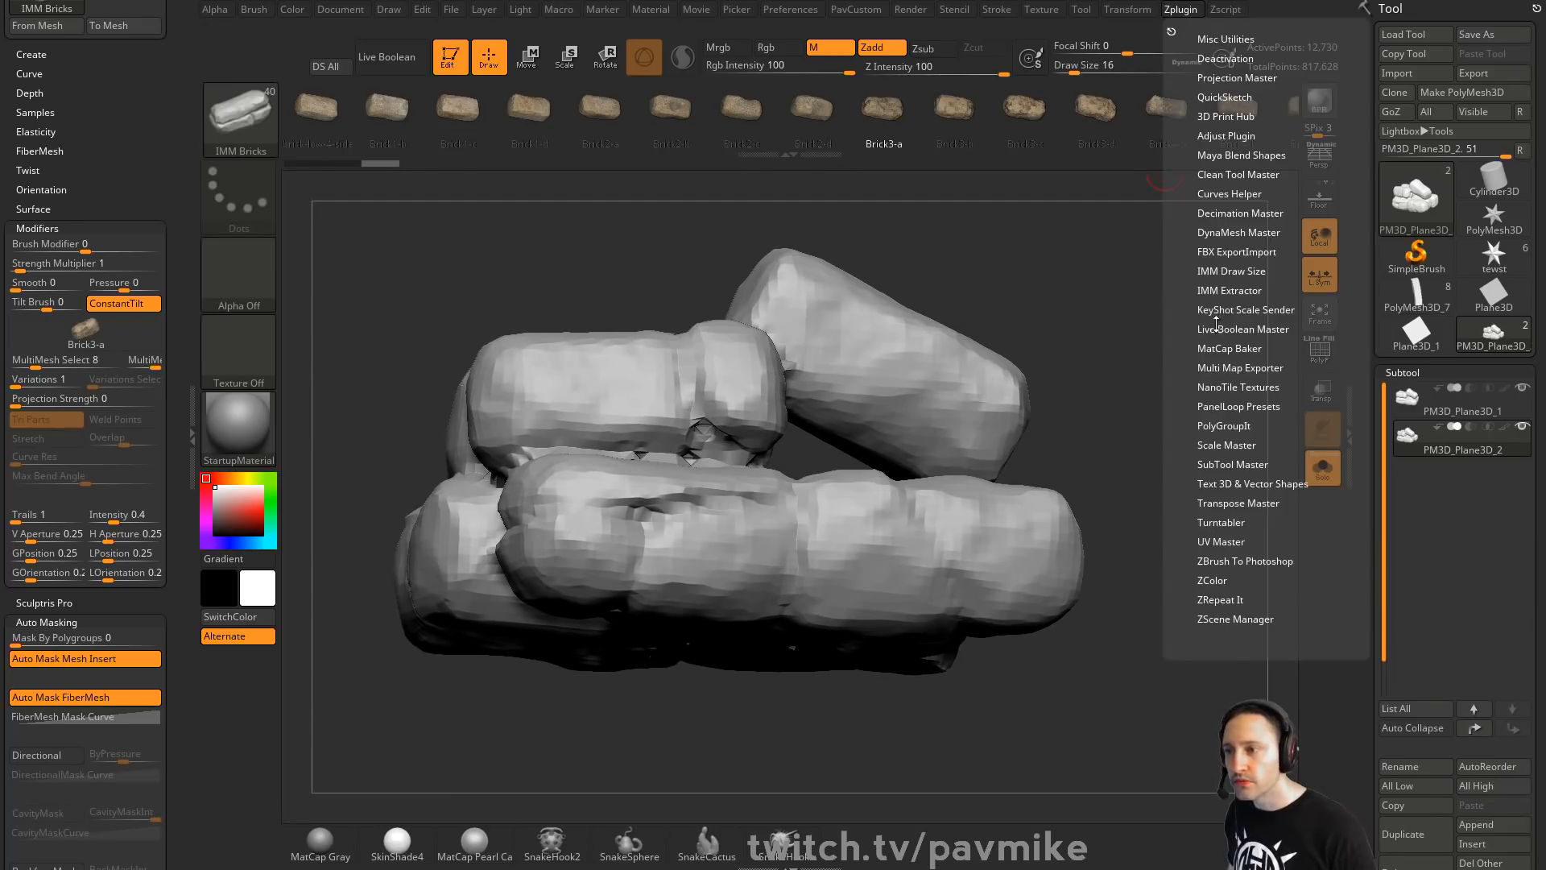
click(1235, 213)
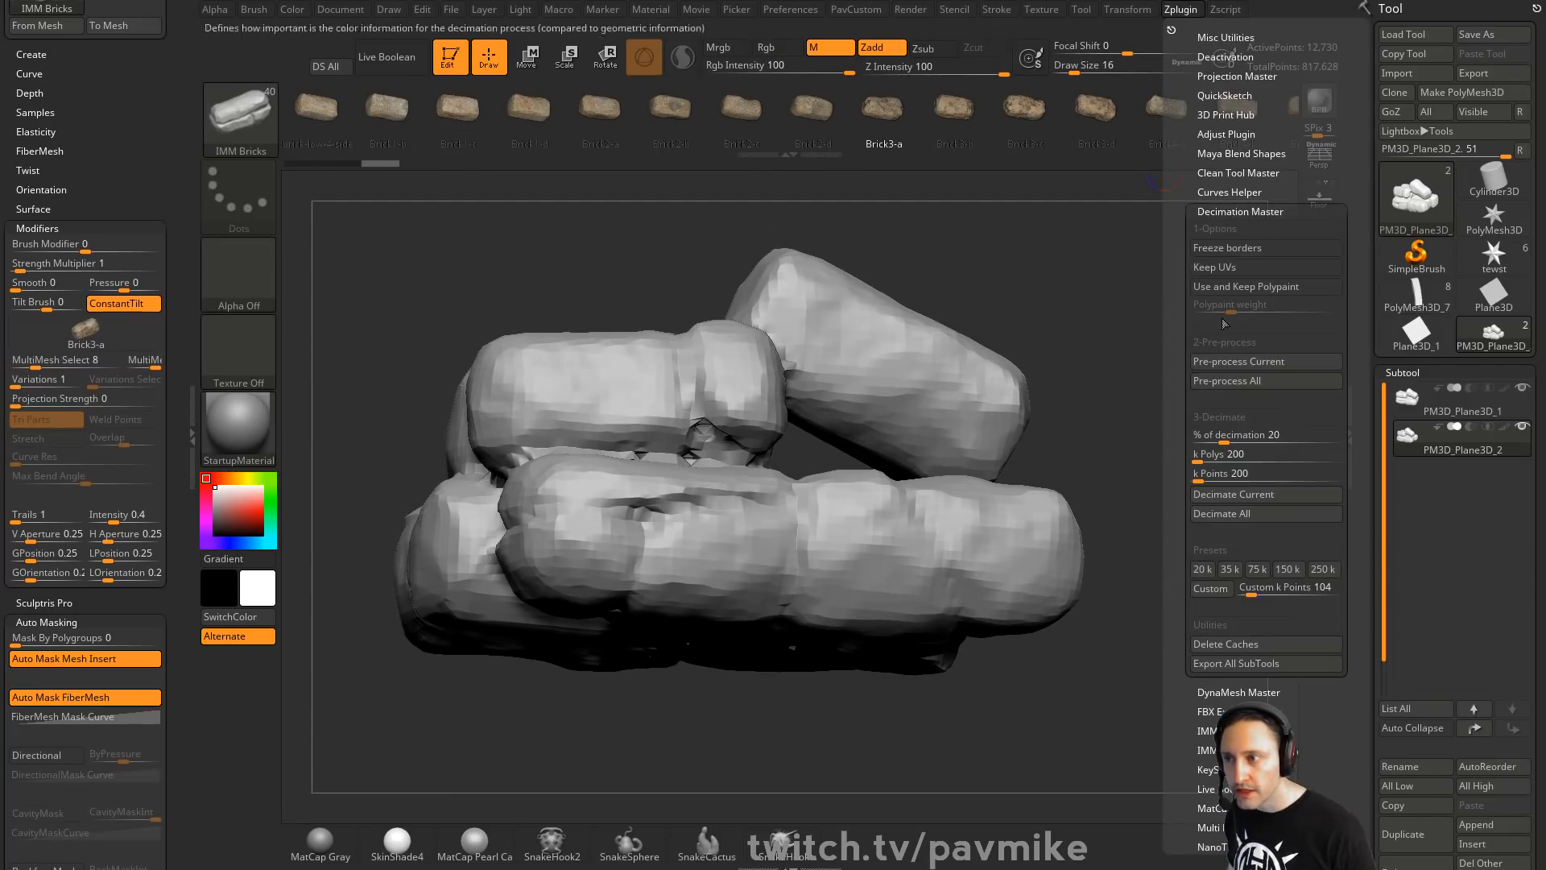
drag(1082, 315, 1188, 362)
Turn on PolyFrame and examine the DynaMeshed pile's topology and polygroup borders where the bricks meet
click(1319, 354)
drag(1139, 258, 797, 301)
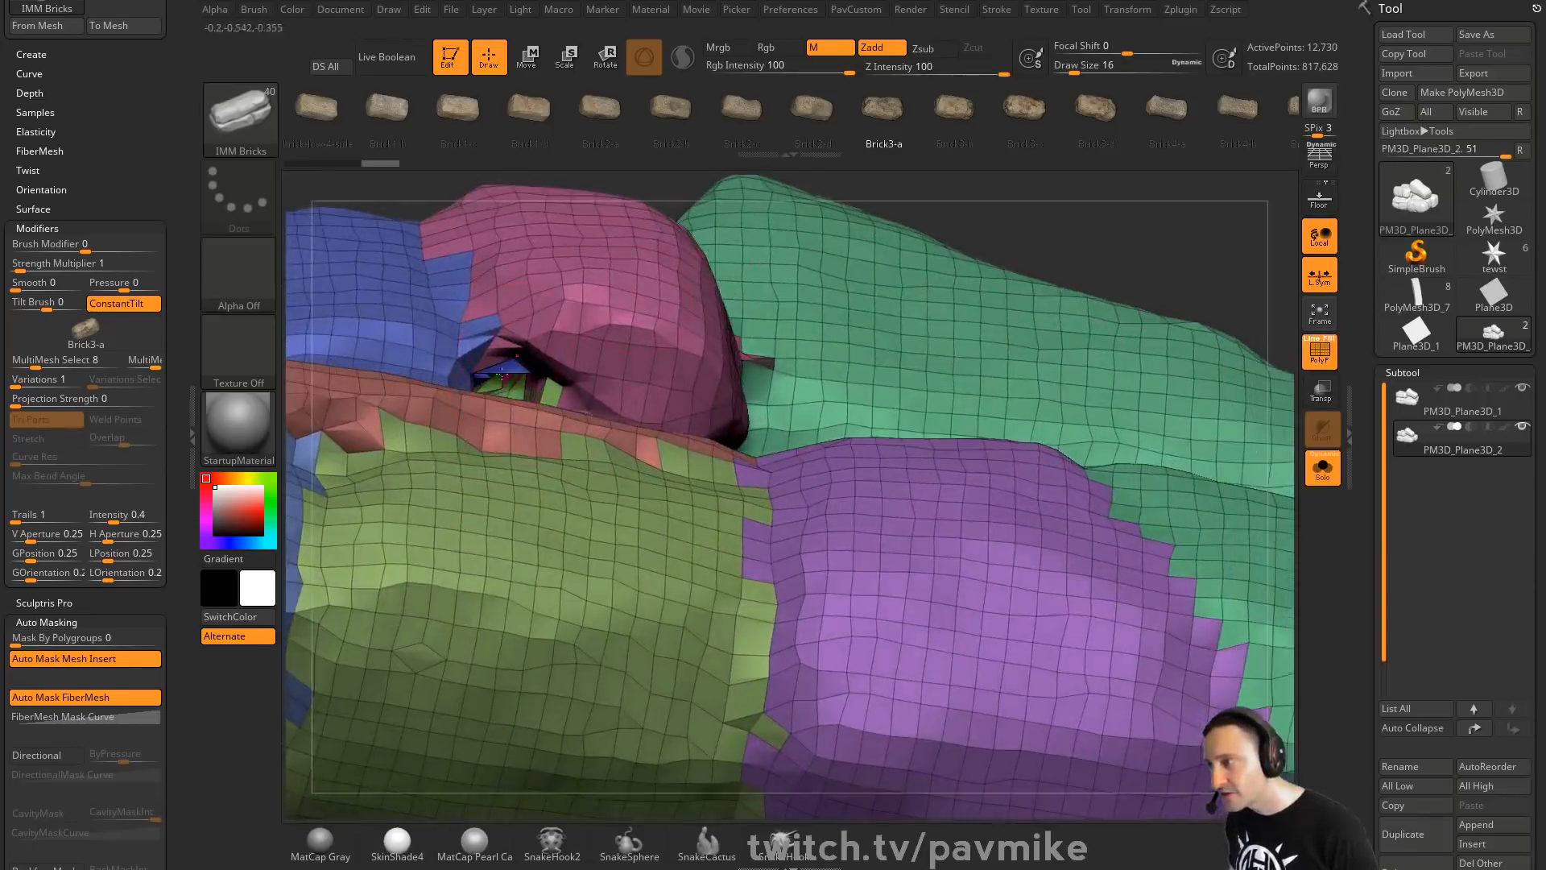
drag(1114, 245, 1016, 238)
alt+drag(1073, 373, 1049, 163)
drag(1105, 269, 1113, 314)
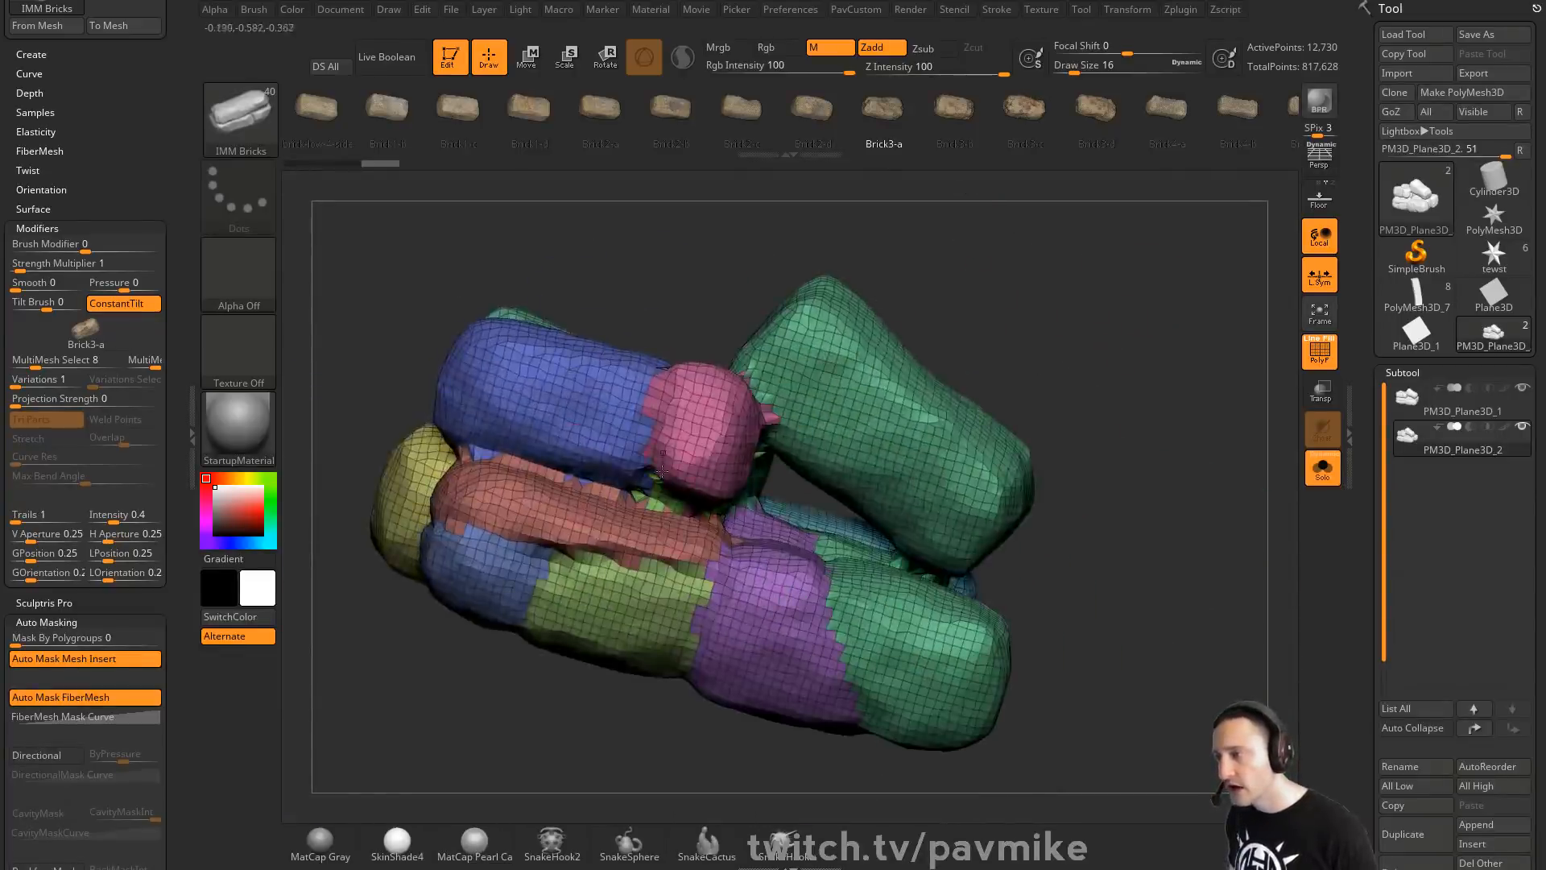
drag(986, 276, 906, 398)
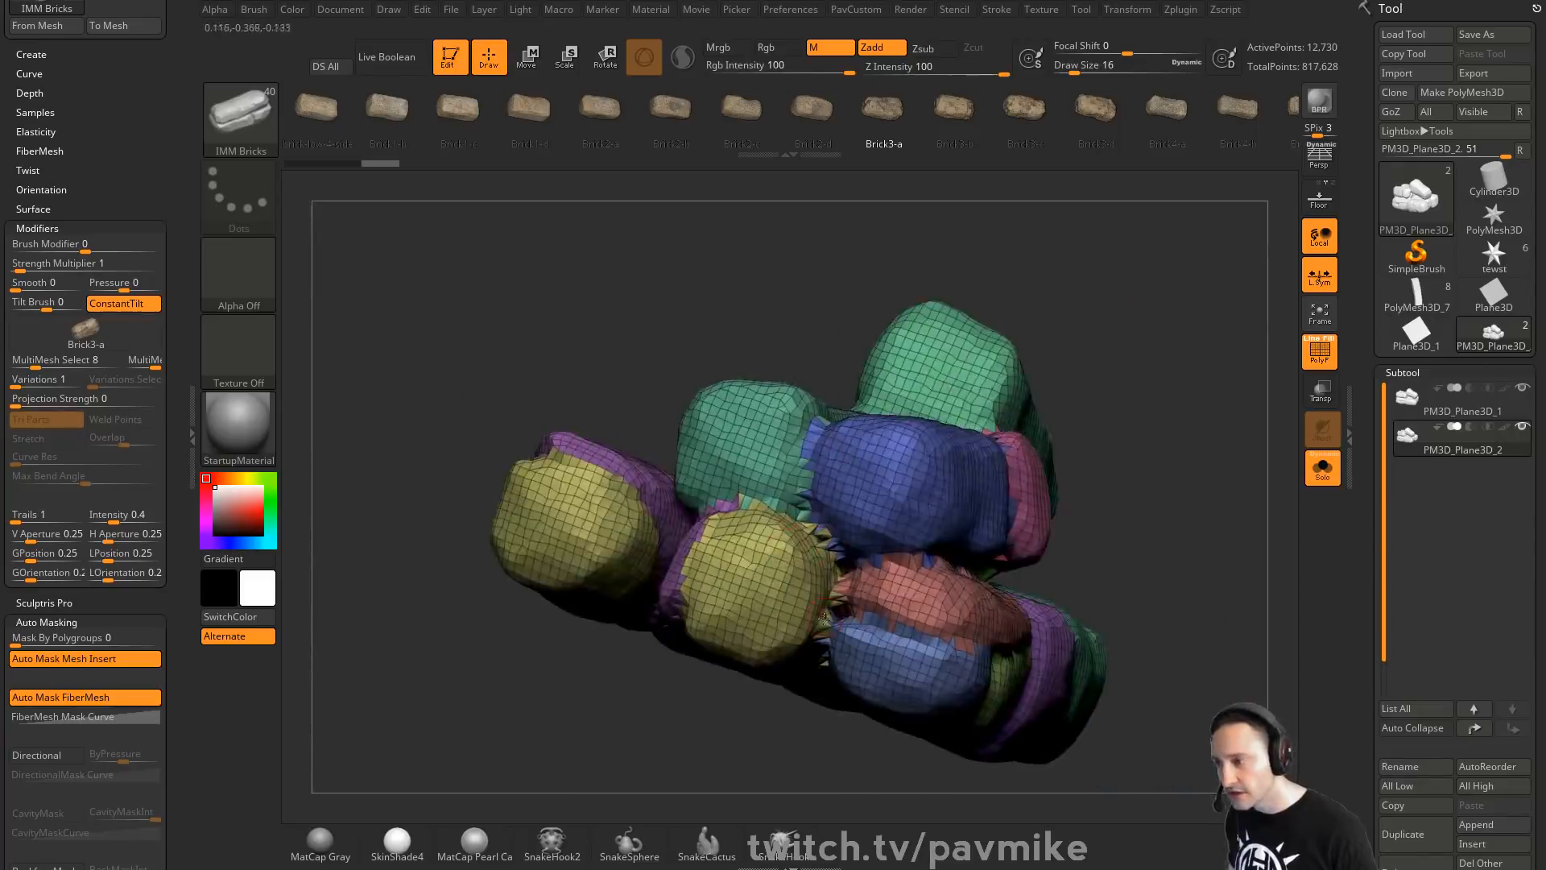
drag(823, 617, 1120, 367)
Undo the DynaMesh and run ReMesh All on the duplicate with Res 128 and Polish 10
key(d)
key(d)
key(d)
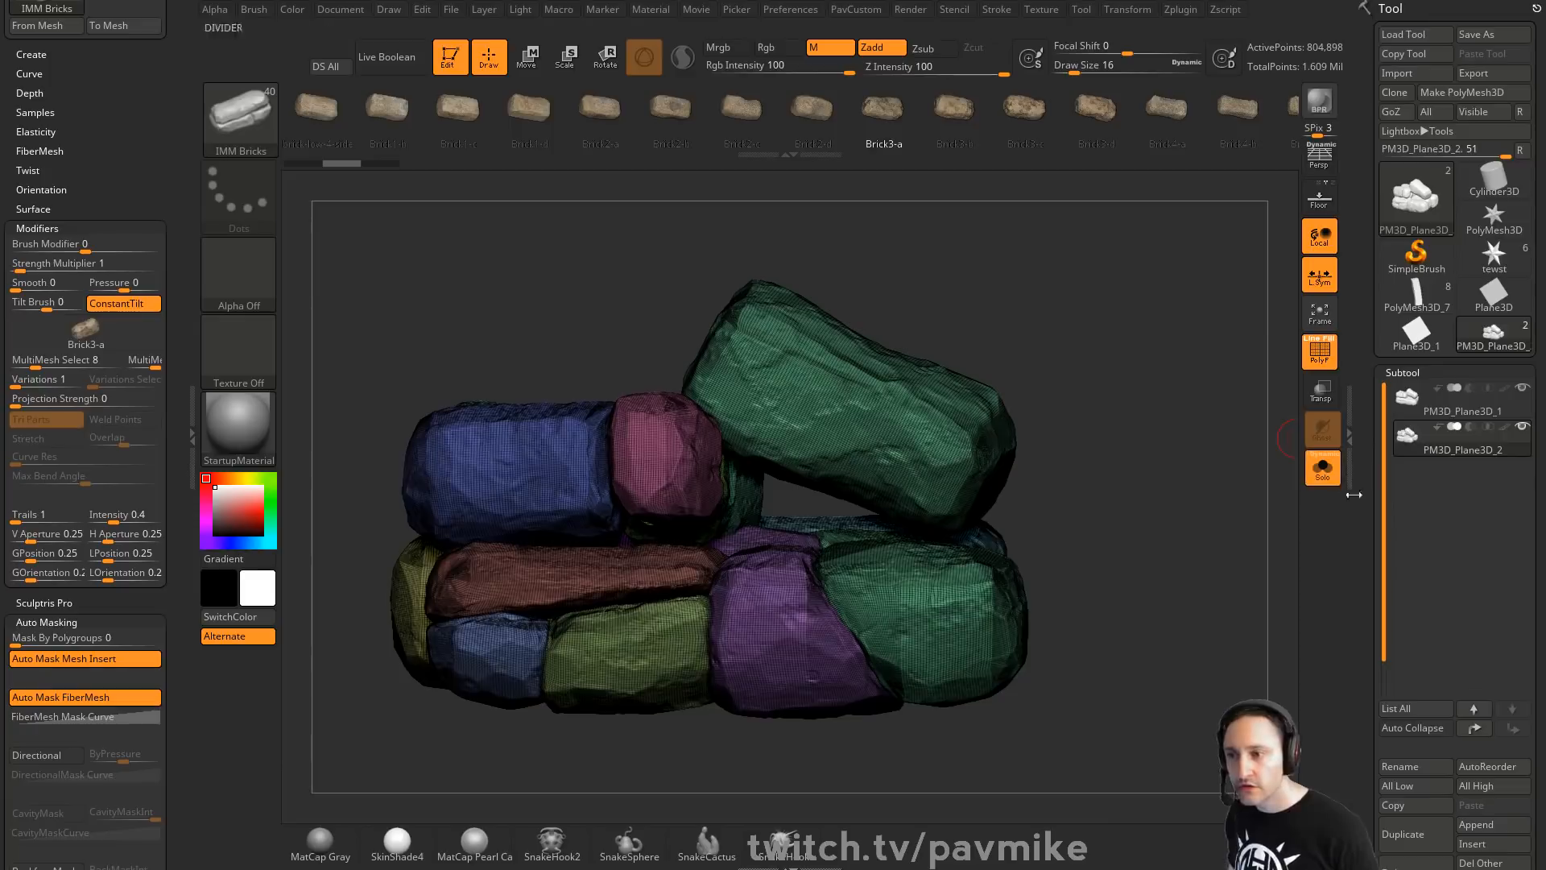
scroll(1394, 362, down, 10)
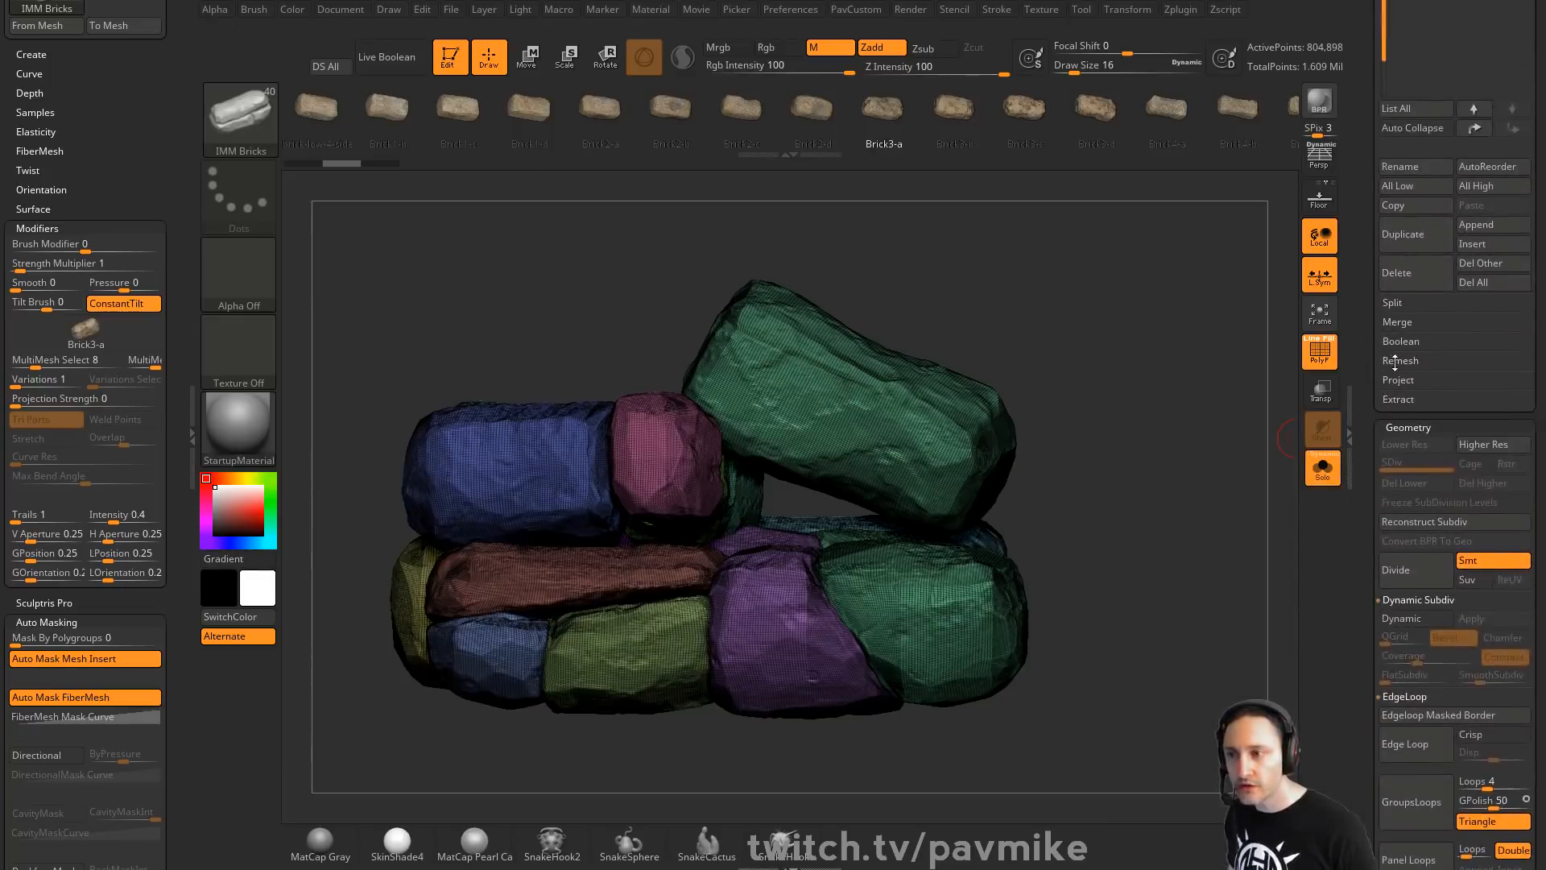
key(shift)
click(1402, 361)
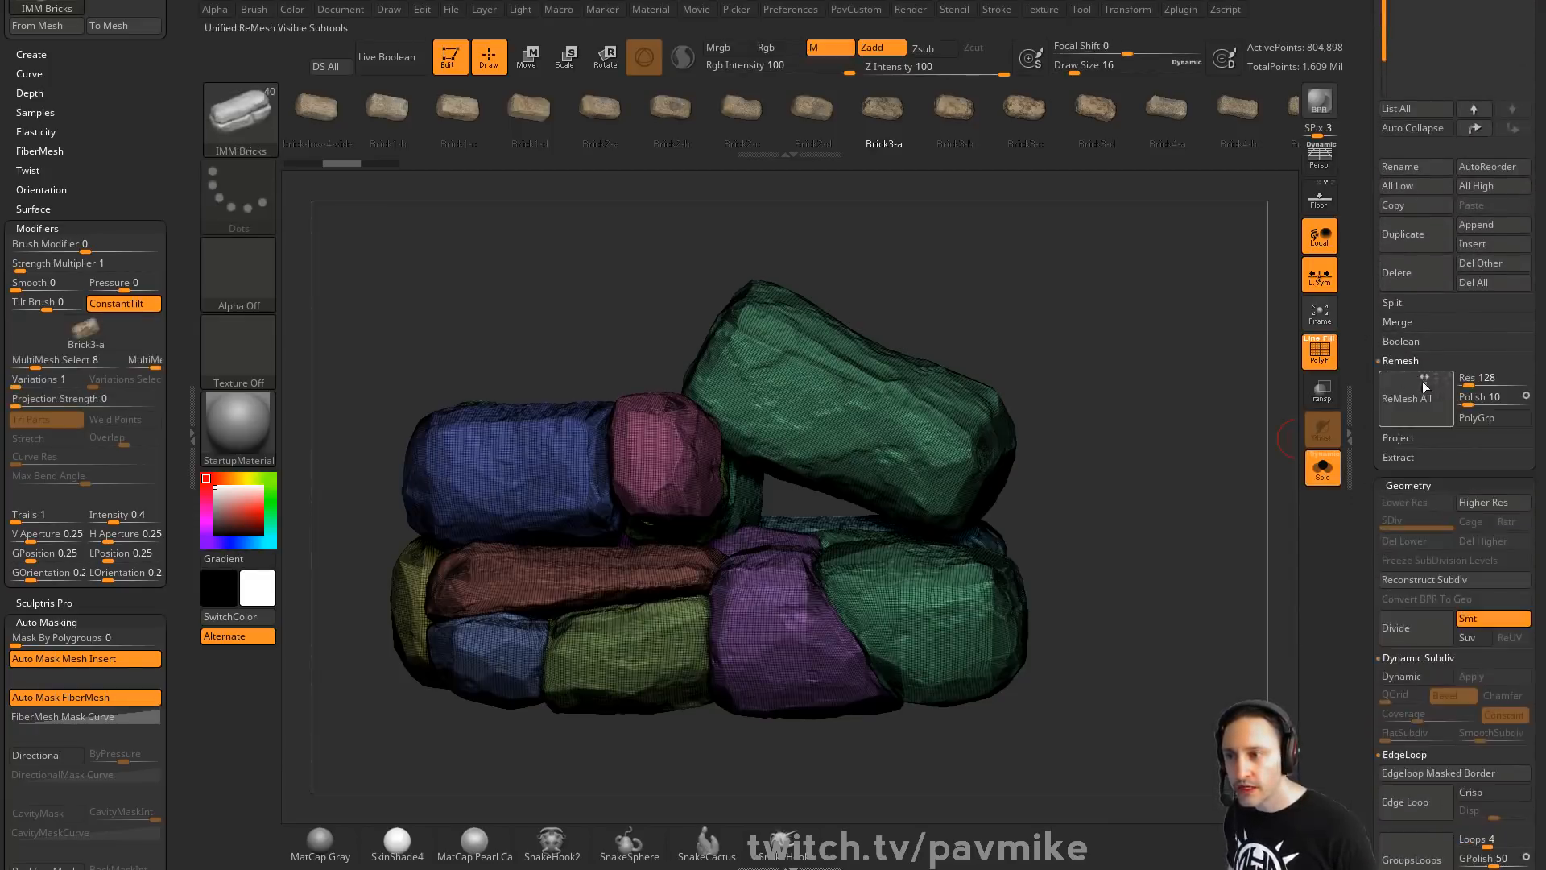
click(1429, 395)
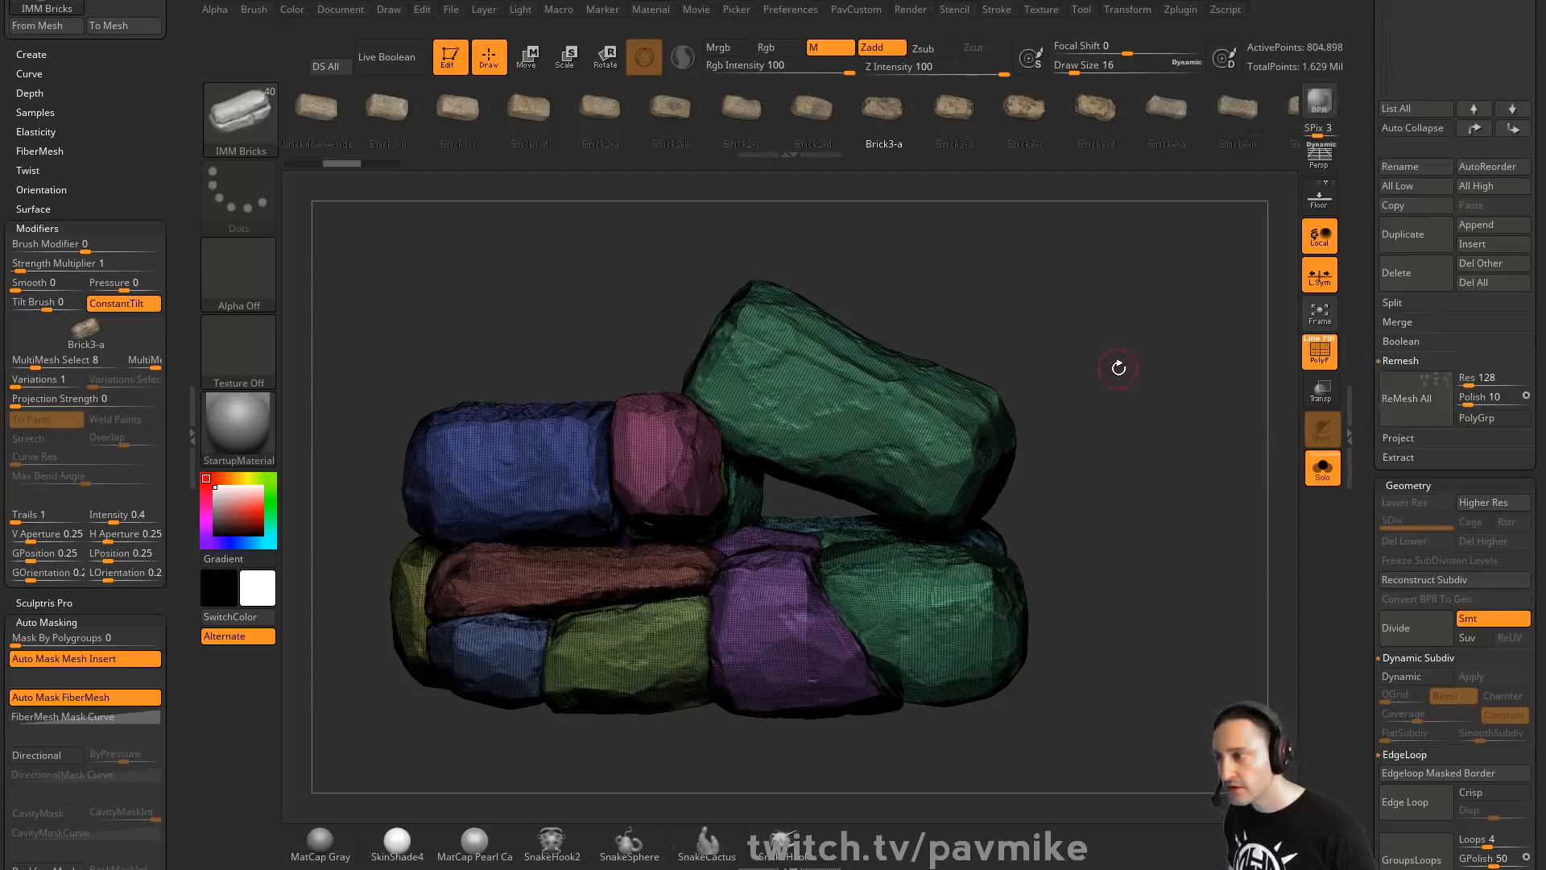
Turn off Solo and select the new remeshed skin subtool to inspect its unified mesh
click(1320, 472)
drag(1368, 395, 1335, 524)
drag(1198, 428, 1170, 411)
click(1447, 245)
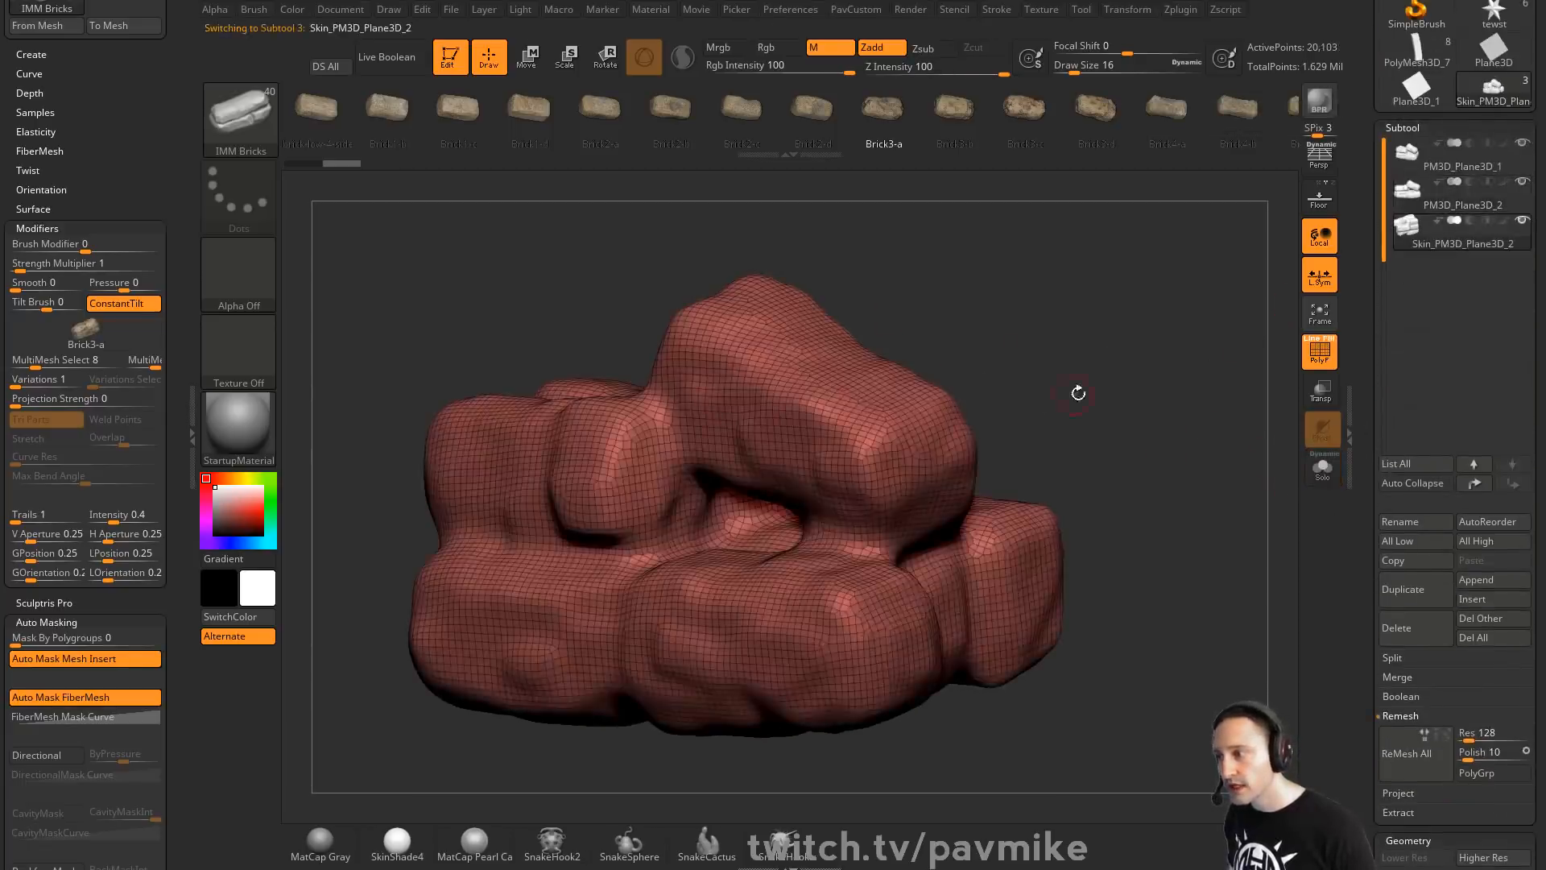
drag(1078, 393, 1119, 392)
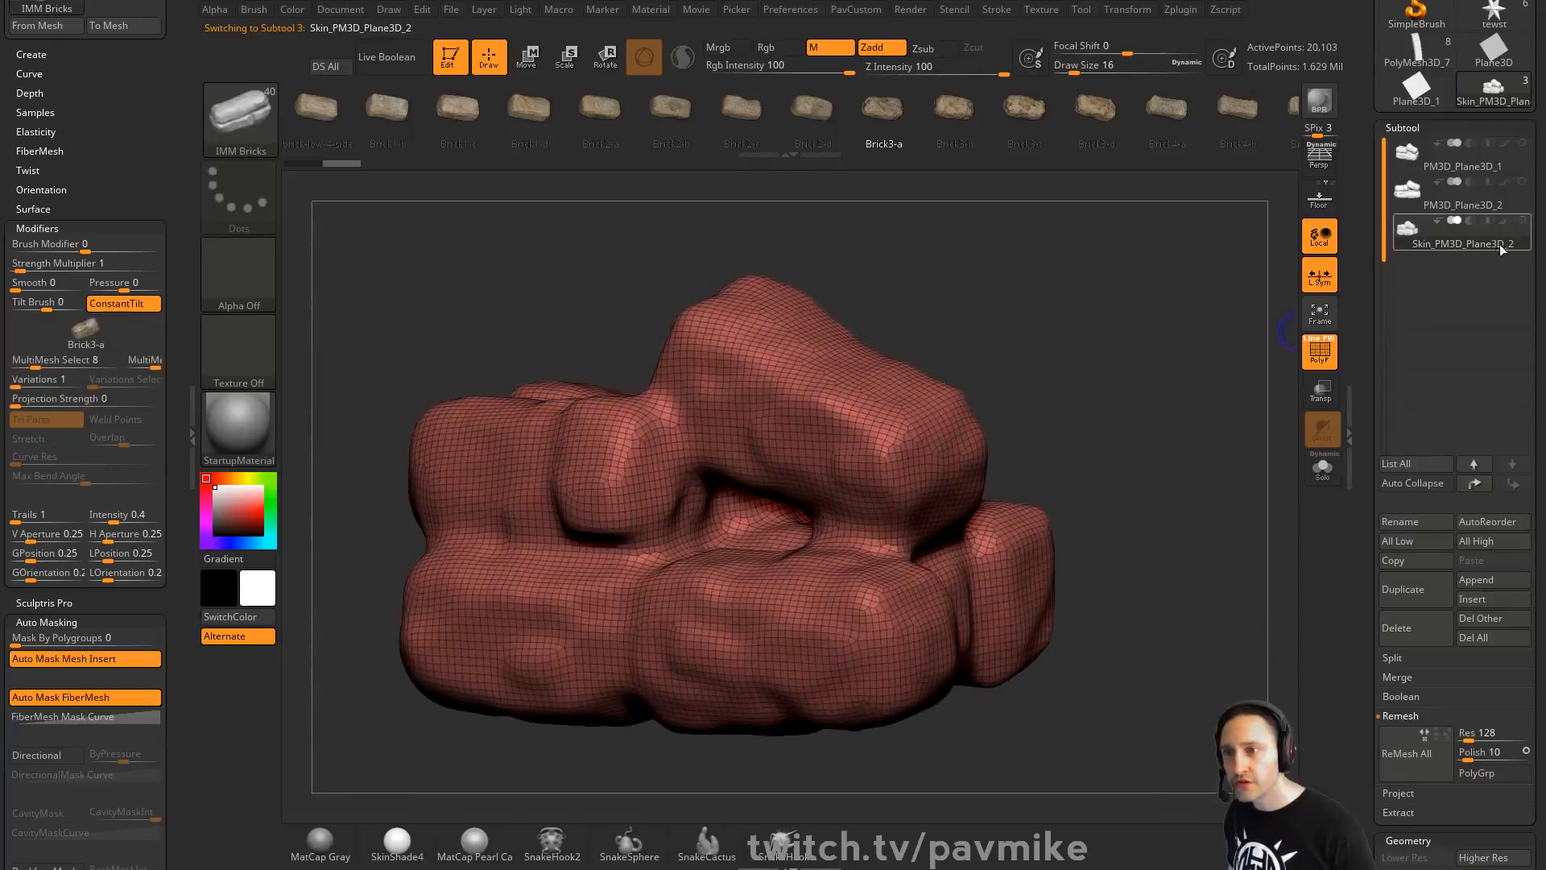
Hide the original brick subtool and use ProjectAll to transfer the duplicate's detail onto the remeshed skin
click(1526, 145)
key(space)
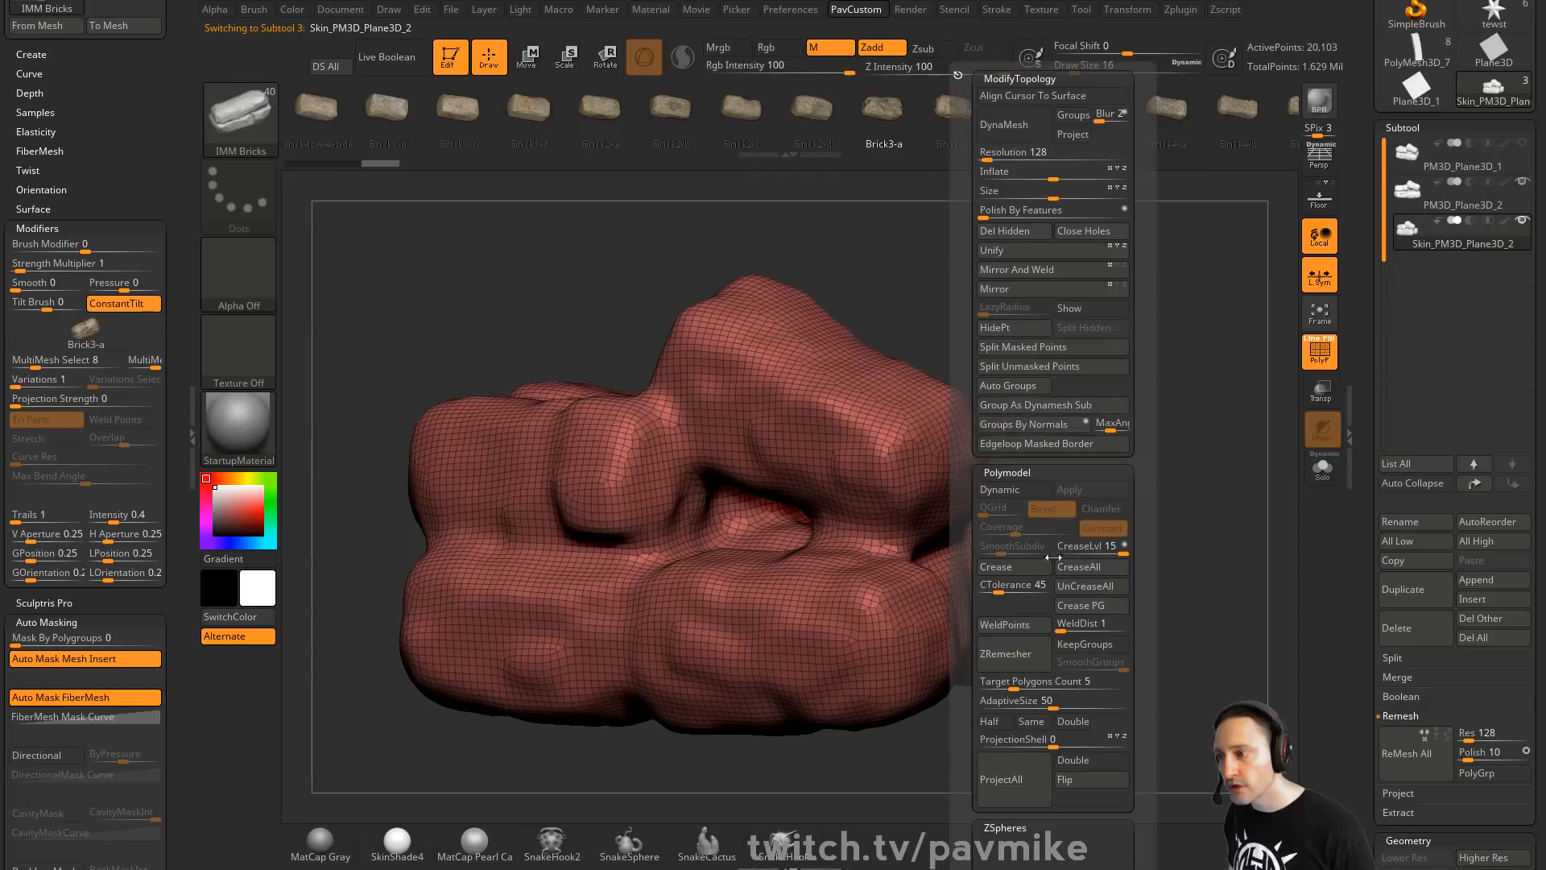
click(1017, 778)
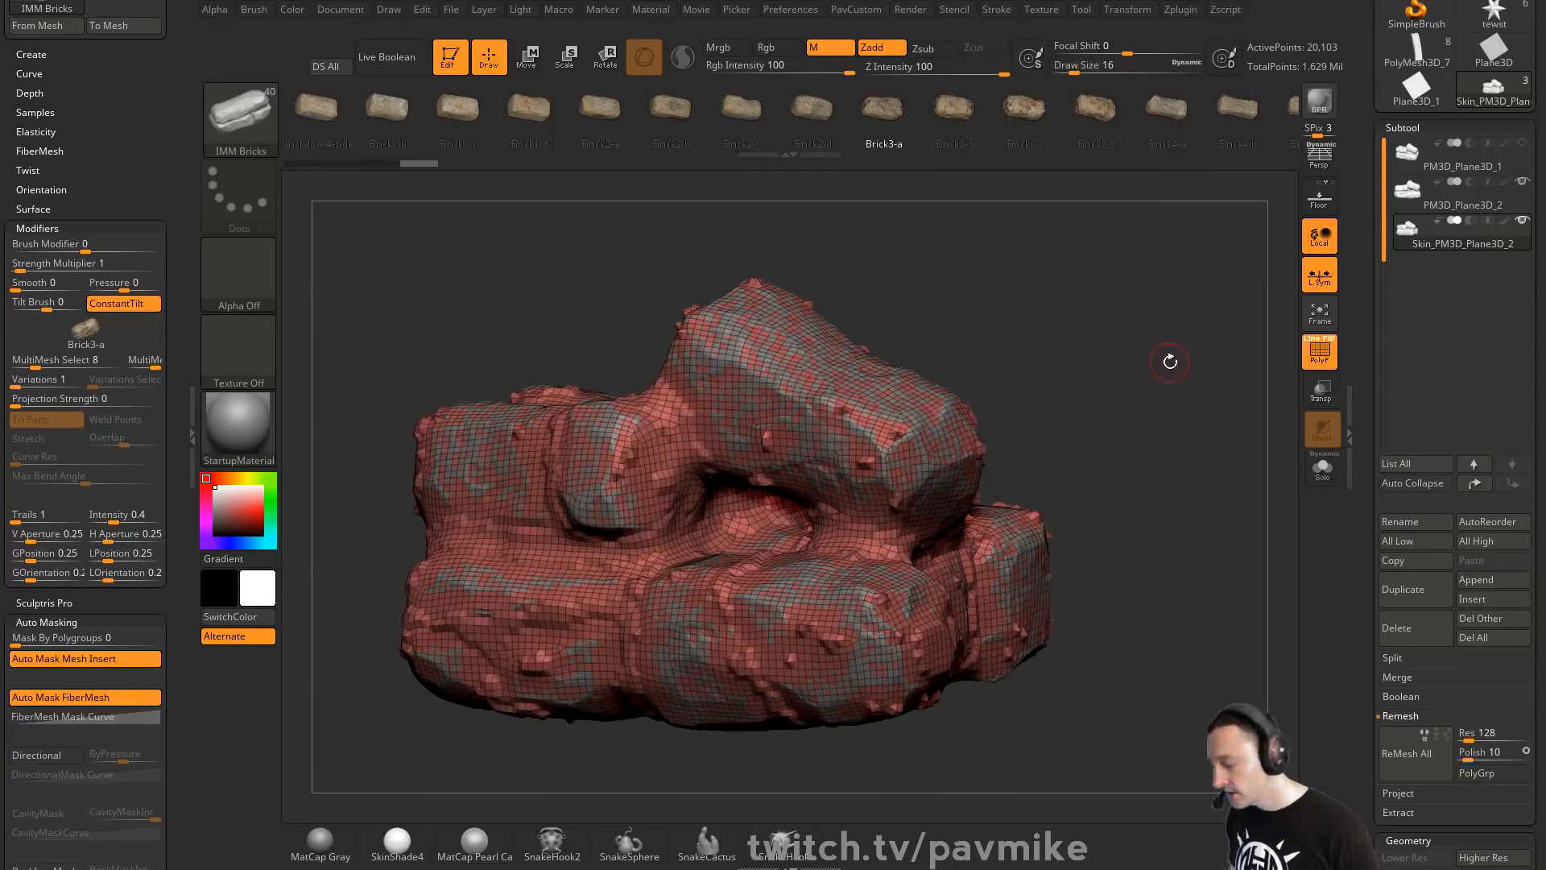
Subdivide the remeshed skin once and run ProjectAll again to capture finer brick detail
key(ctrl+d)
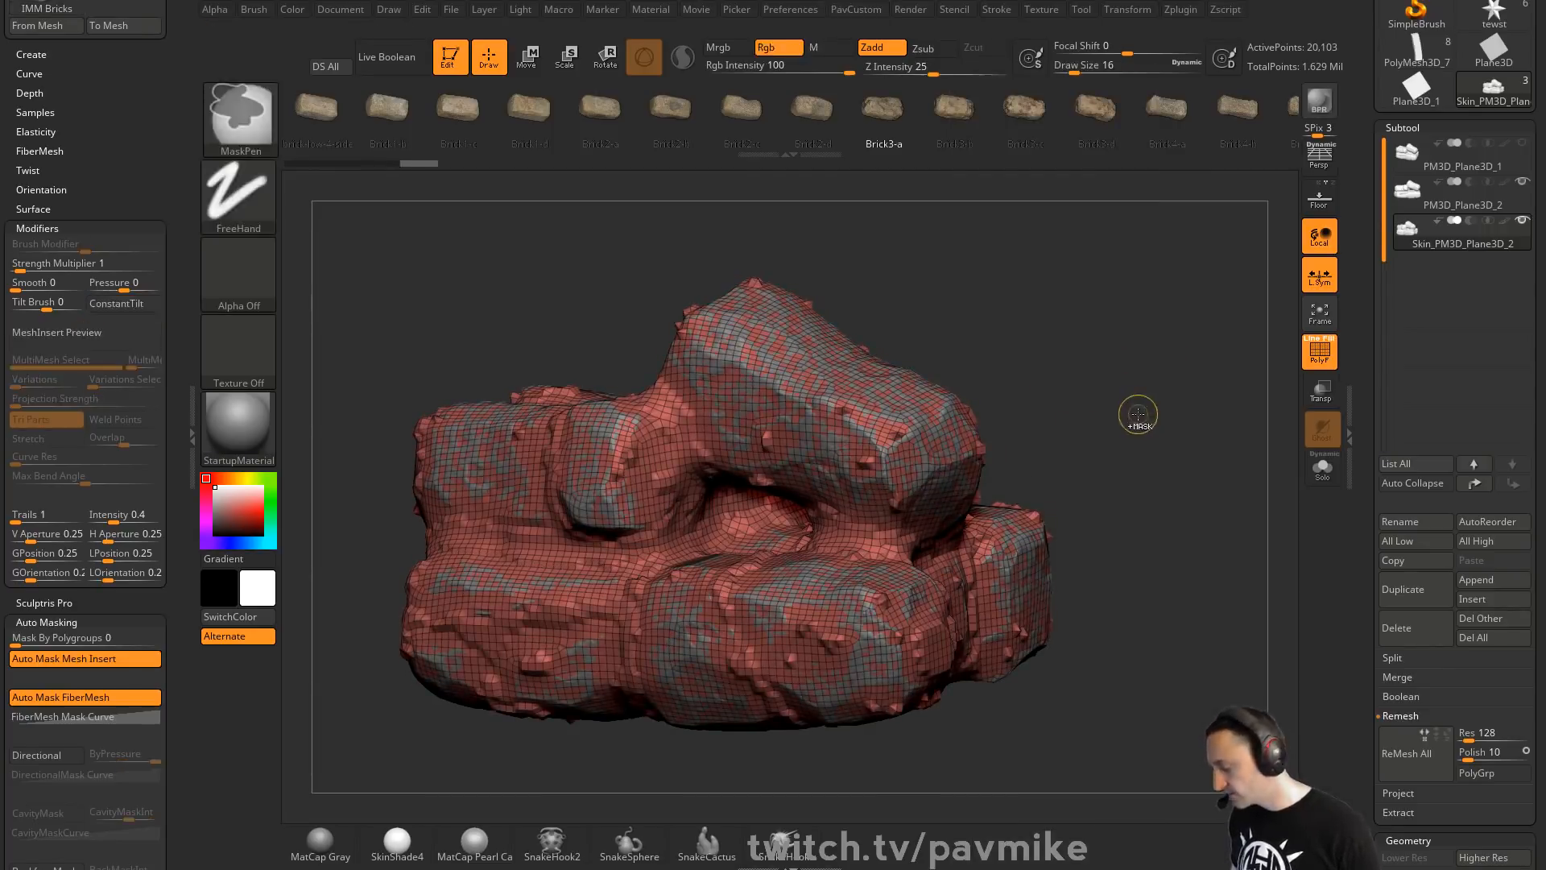
key(space)
click(1095, 781)
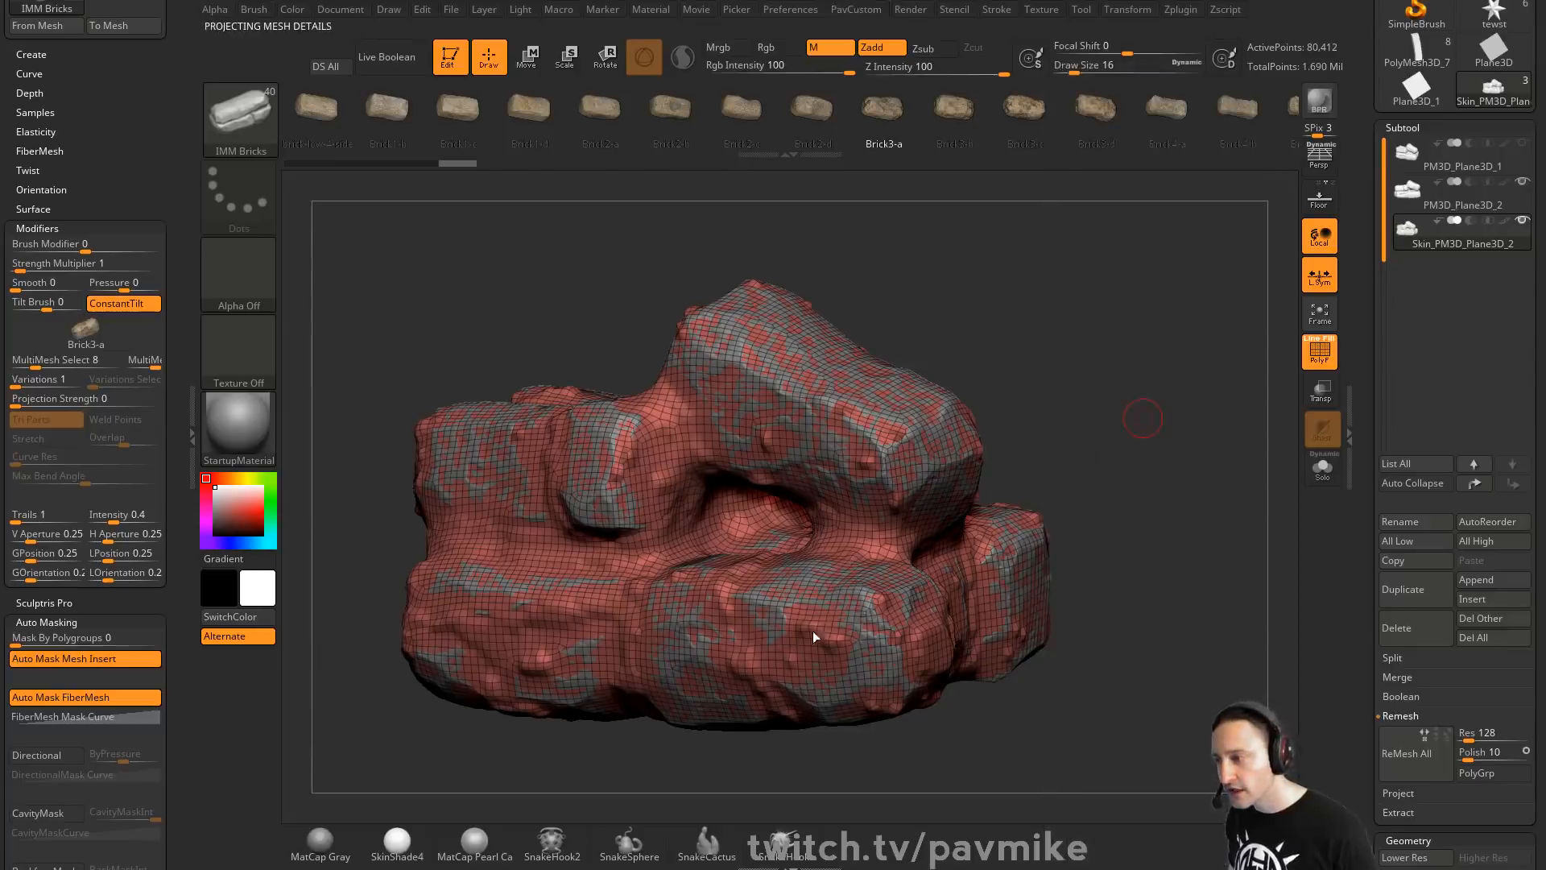
Switch to the ZProject brush with Rgb off and Draw Size 33, and turn off the PolyFrame display
drag(1108, 416, 1142, 388)
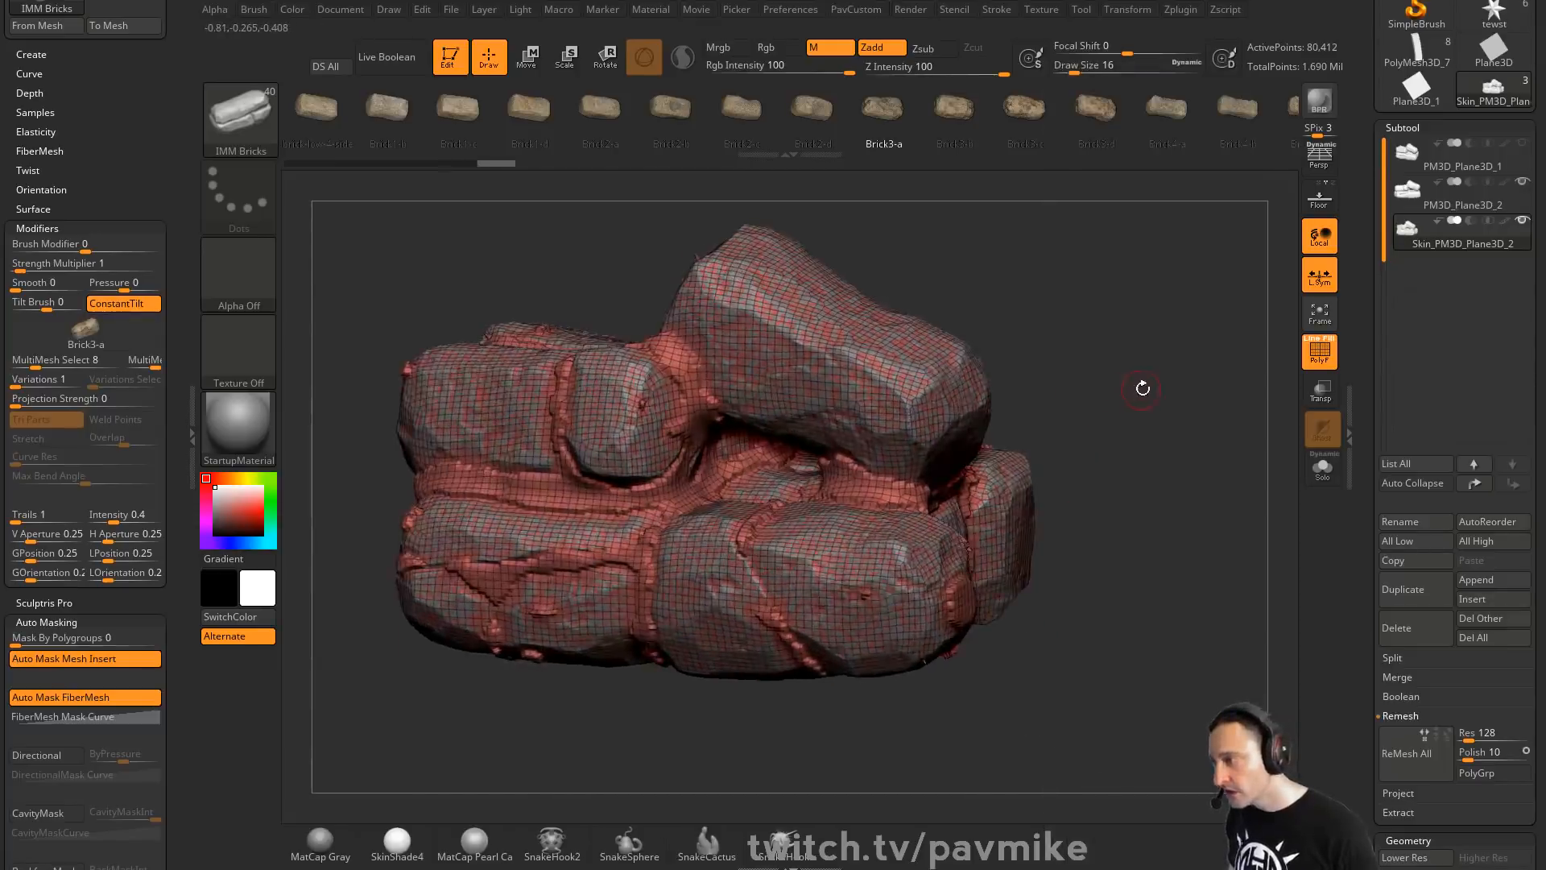
key(b)
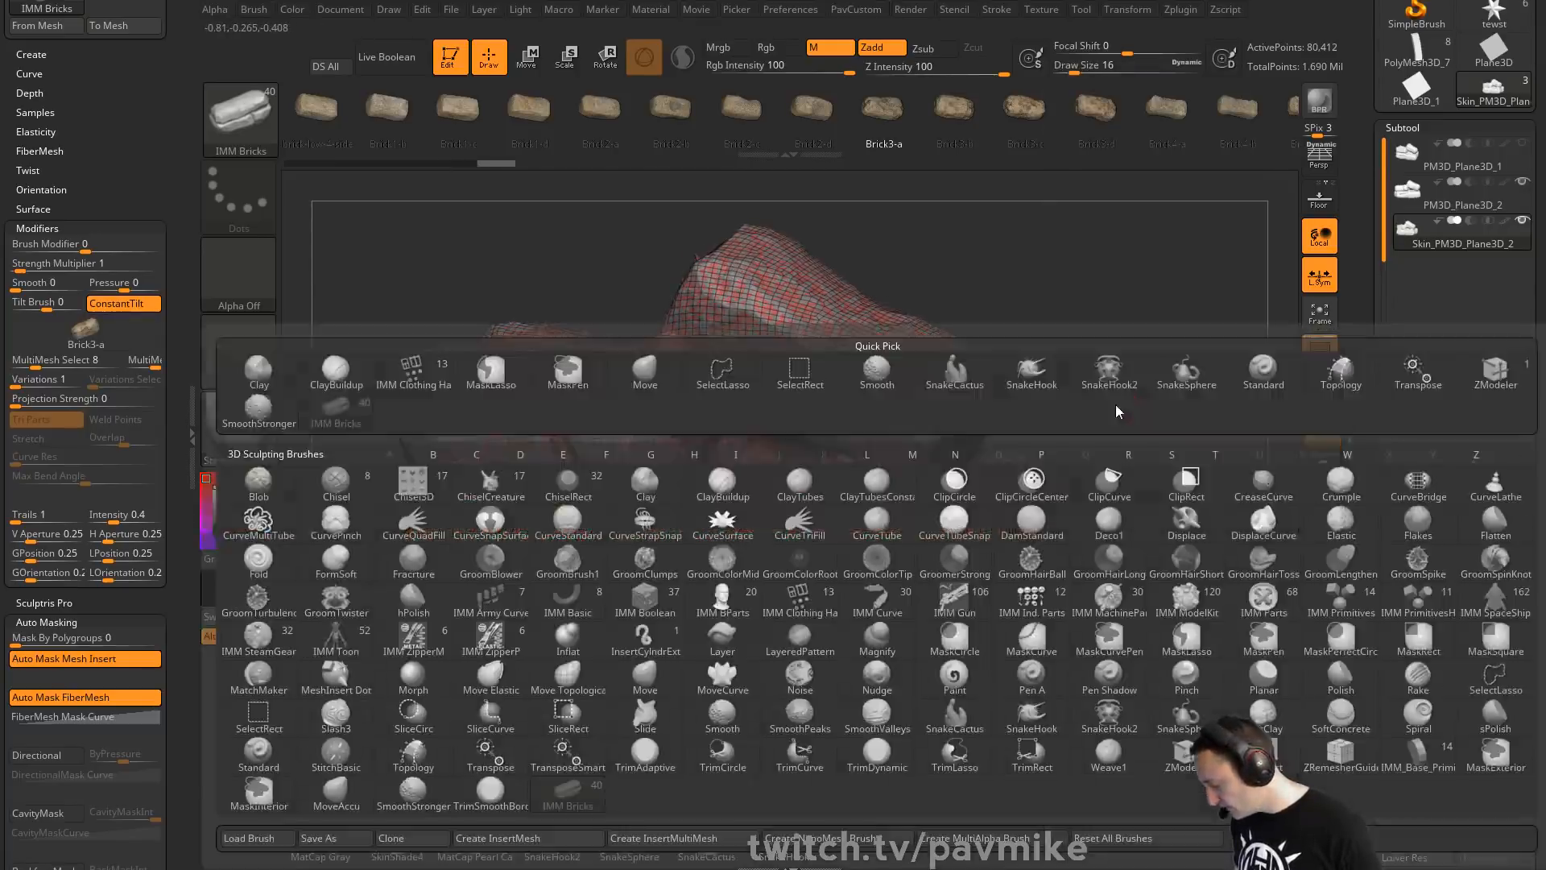
key(z)
key(p)
key(s)
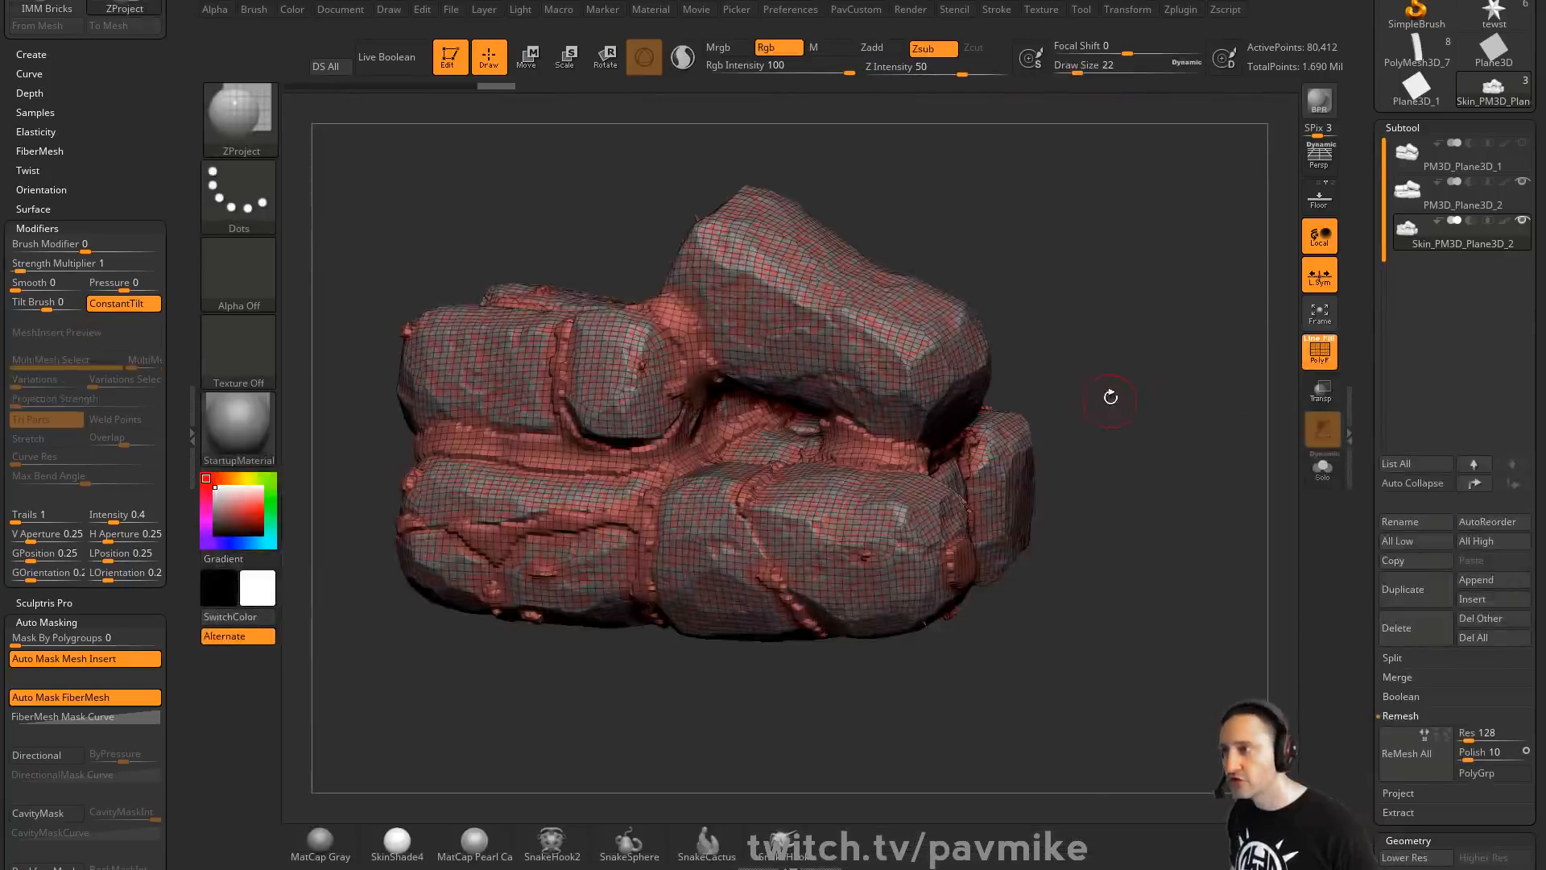
click(774, 49)
key(s)
drag(976, 291, 1054, 269)
key(s)
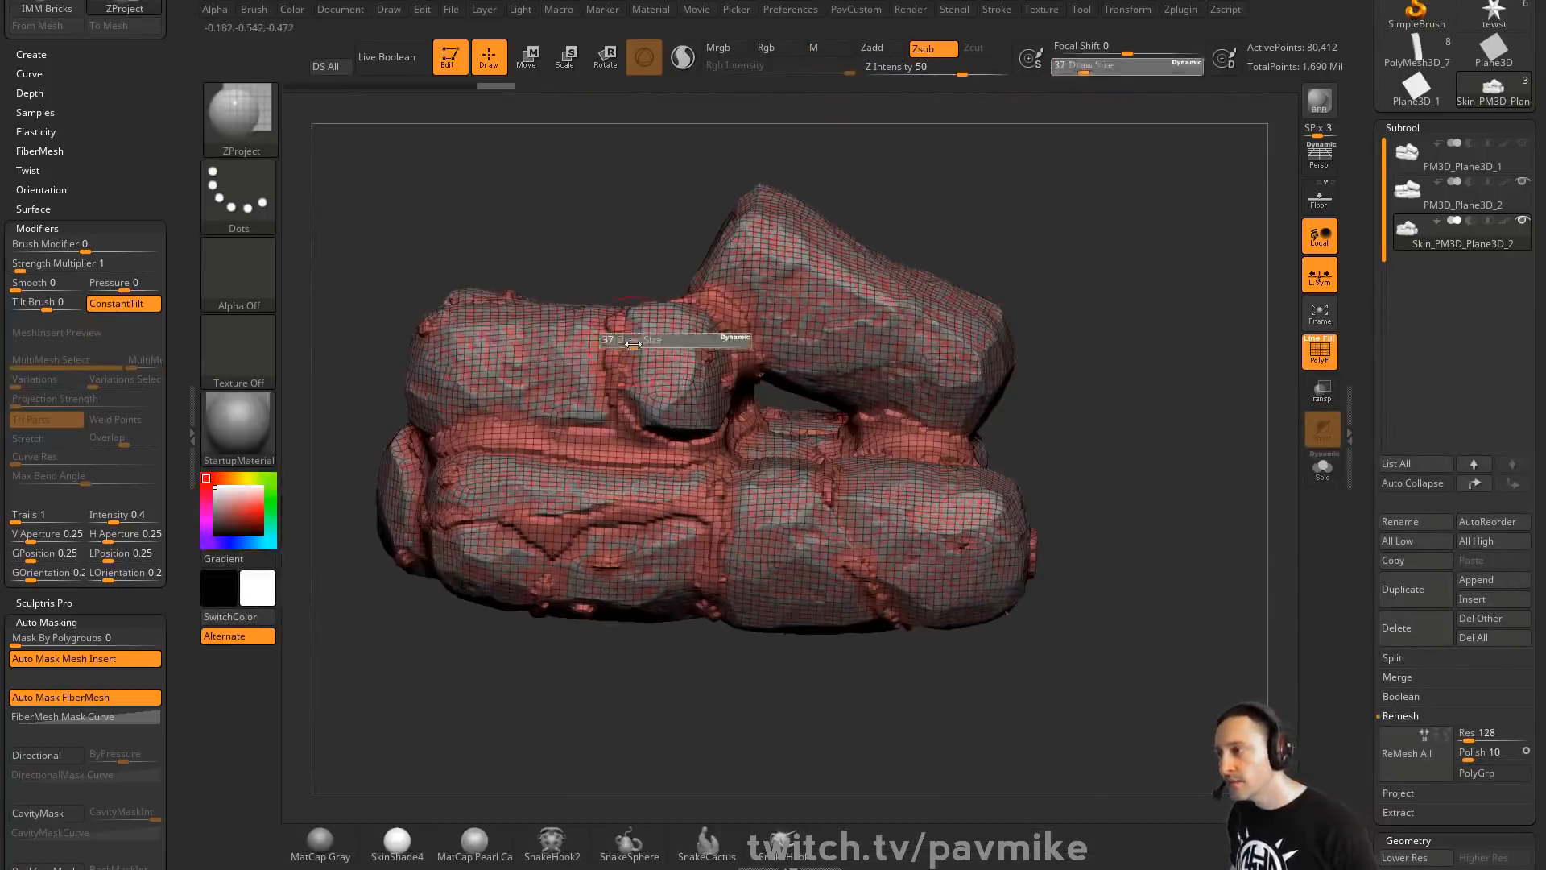
click(630, 341)
drag(634, 314, 617, 327)
click(1319, 359)
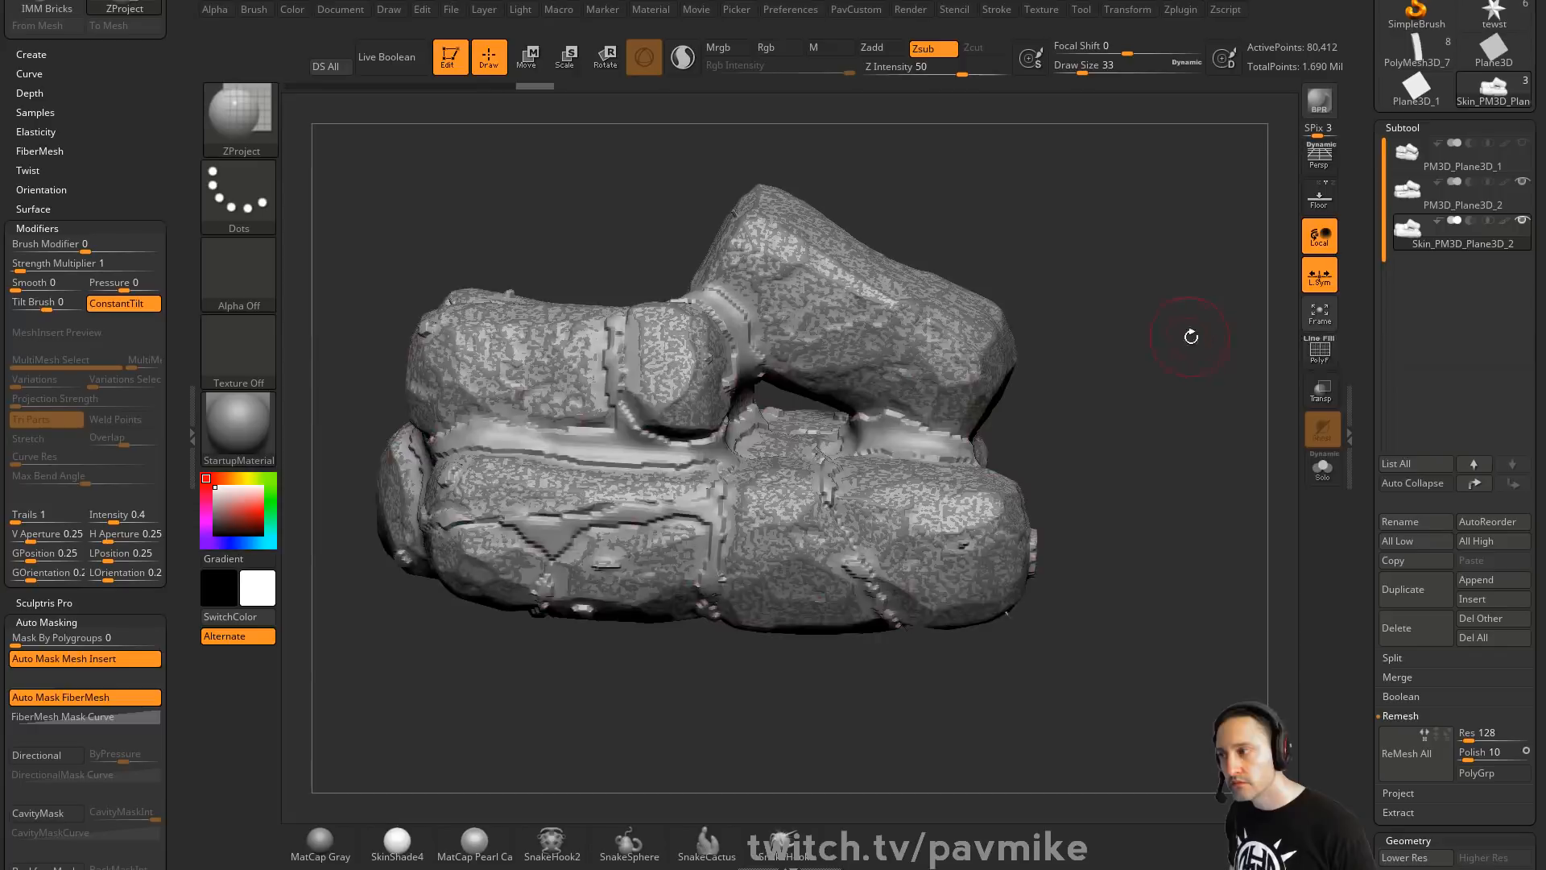
Brush with ZProject along the seams and gaps between the bricks on the front of the pile
mouse_move(1191, 336)
alt+mouse_down()
mouse_move(1205, 382)
mouse_move(1244, 394)
alt+mouse_up()
drag(633, 372, 648, 468)
drag(968, 286, 1007, 284)
right_drag(878, 325, 772, 332)
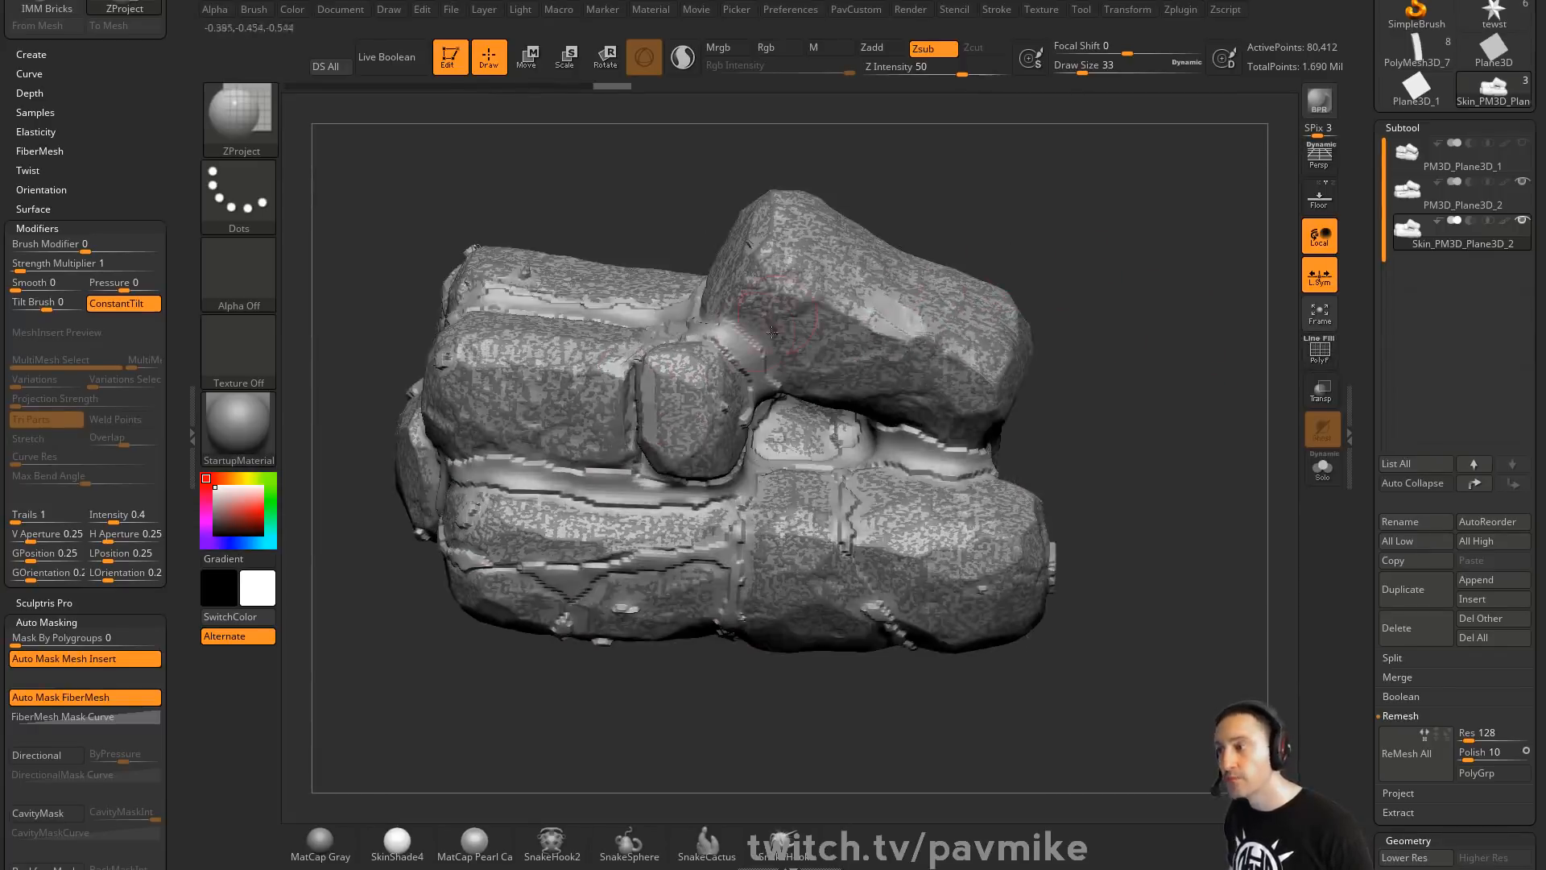
right_drag(932, 200, 1109, 380)
mouse_move(718, 319)
mouse_down()
mouse_move(761, 343)
mouse_move(770, 386)
mouse_up()
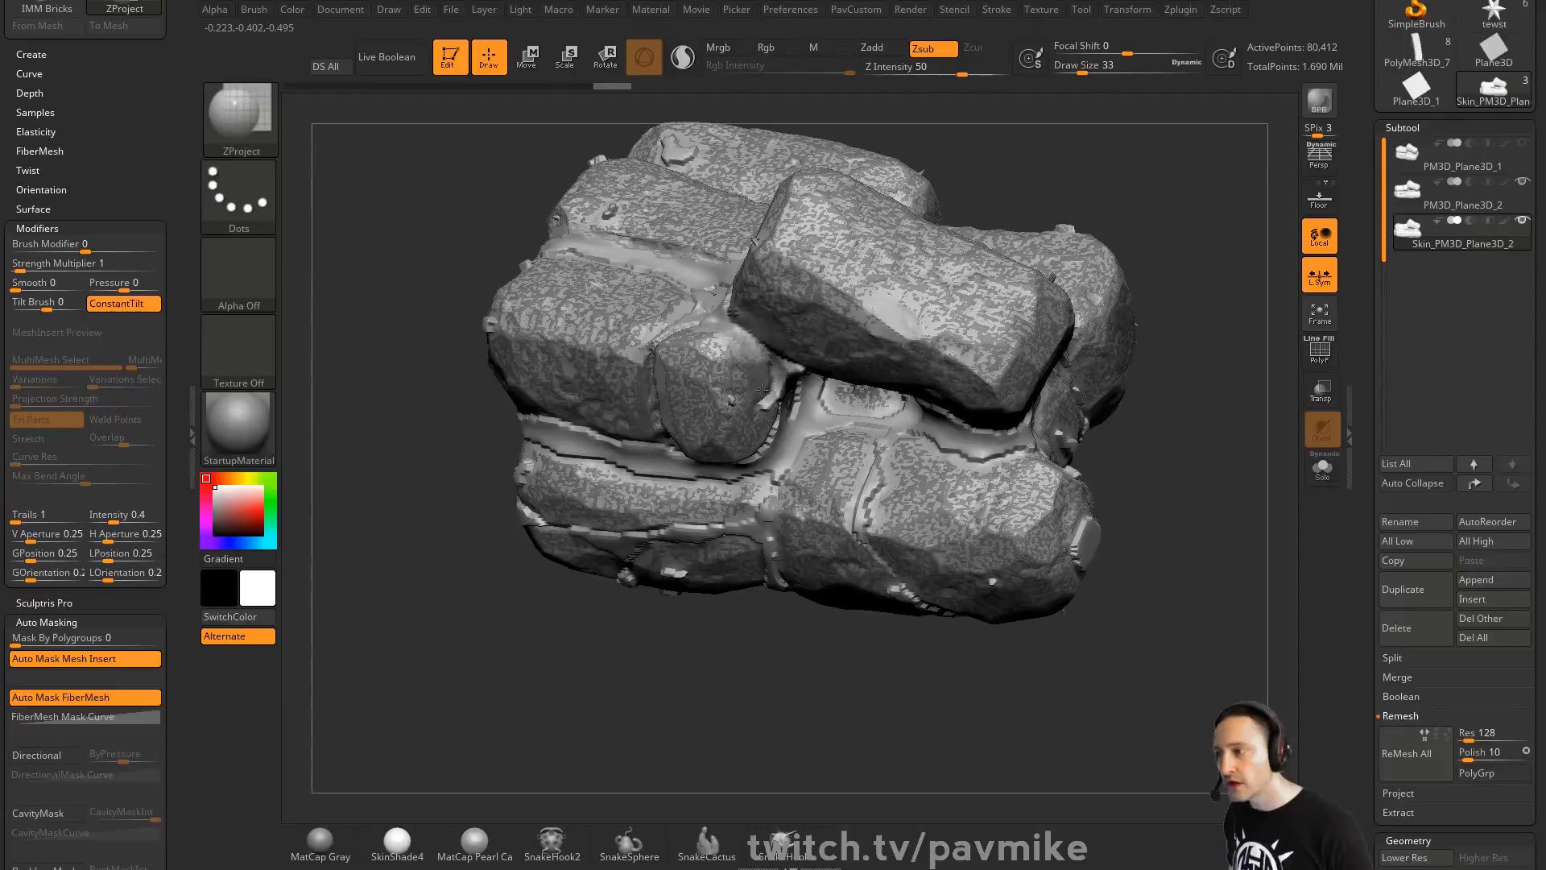
mouse_move(813, 362)
right_down()
mouse_move(1167, 190)
mouse_move(1127, 210)
right_up()
mouse_move(771, 398)
mouse_down()
mouse_move(793, 374)
mouse_move(769, 447)
mouse_up()
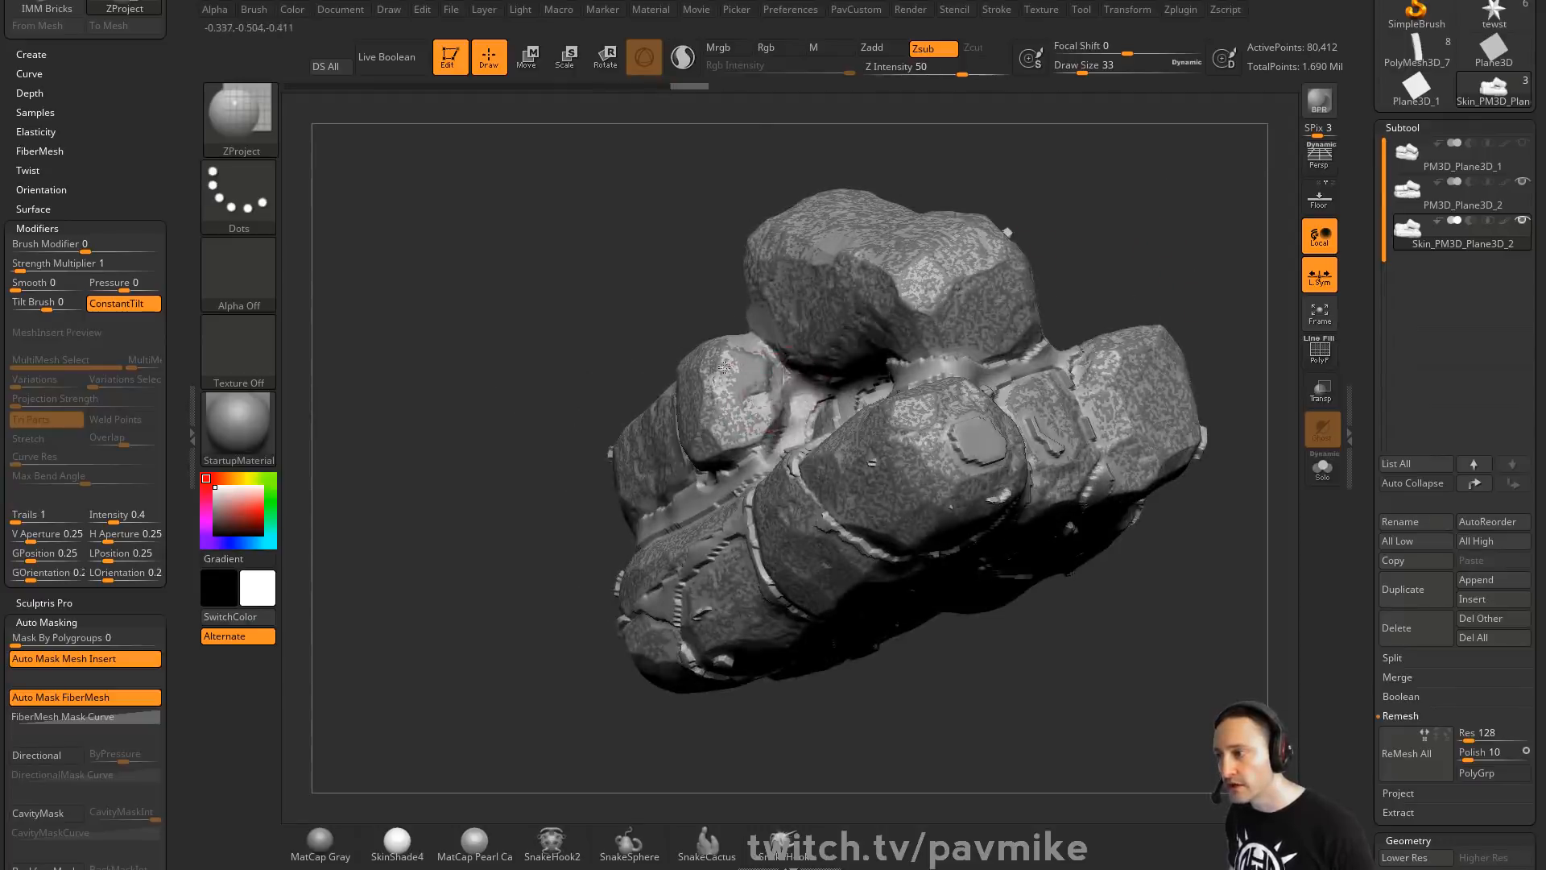
right_drag(606, 336, 728, 384)
mouse_move(595, 531)
right_down()
mouse_move(1138, 290)
mouse_move(691, 481)
right_up()
right_drag(918, 347, 914, 307)
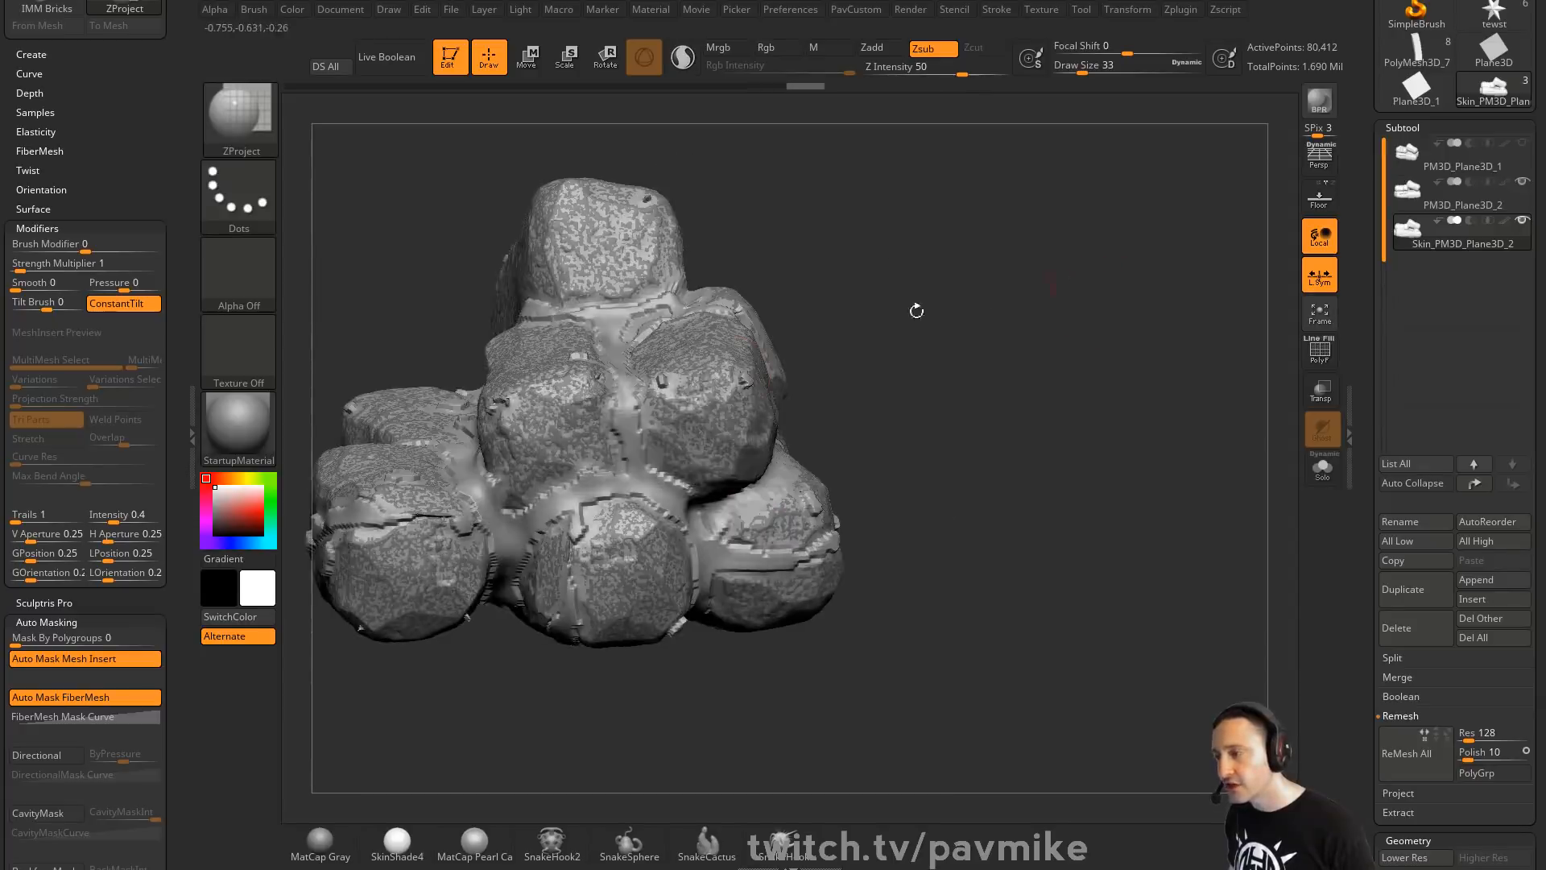
Continue the ZProject strokes in the grooves between the stacked bricks at the end of the pile
mouse_move(668, 495)
mouse_down()
mouse_move(638, 463)
mouse_move(626, 343)
mouse_up()
right_drag(884, 203, 707, 291)
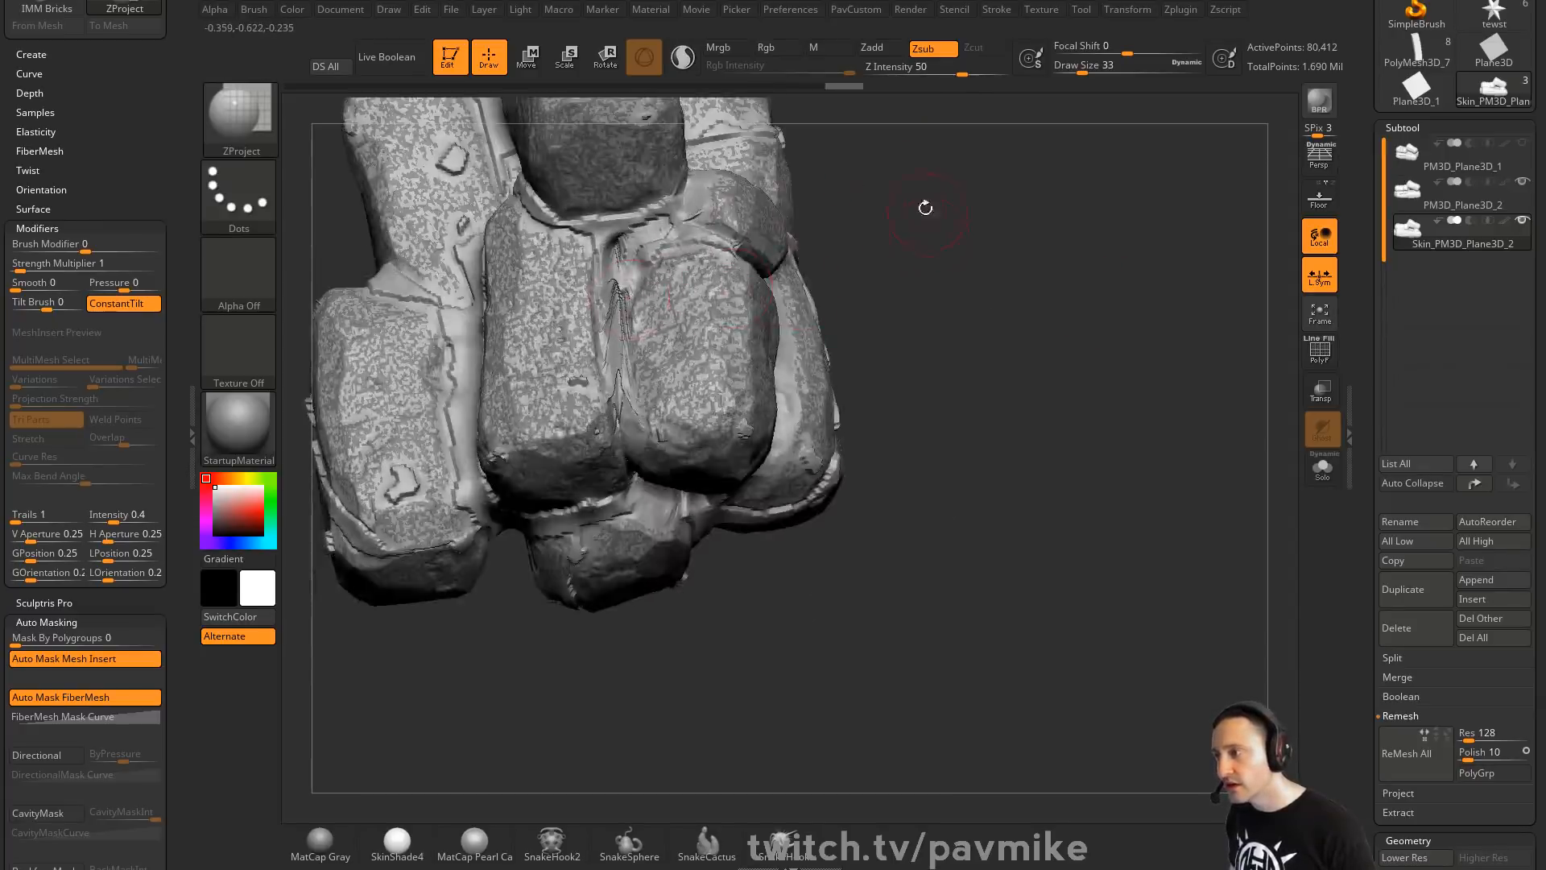
right_drag(925, 208, 891, 272)
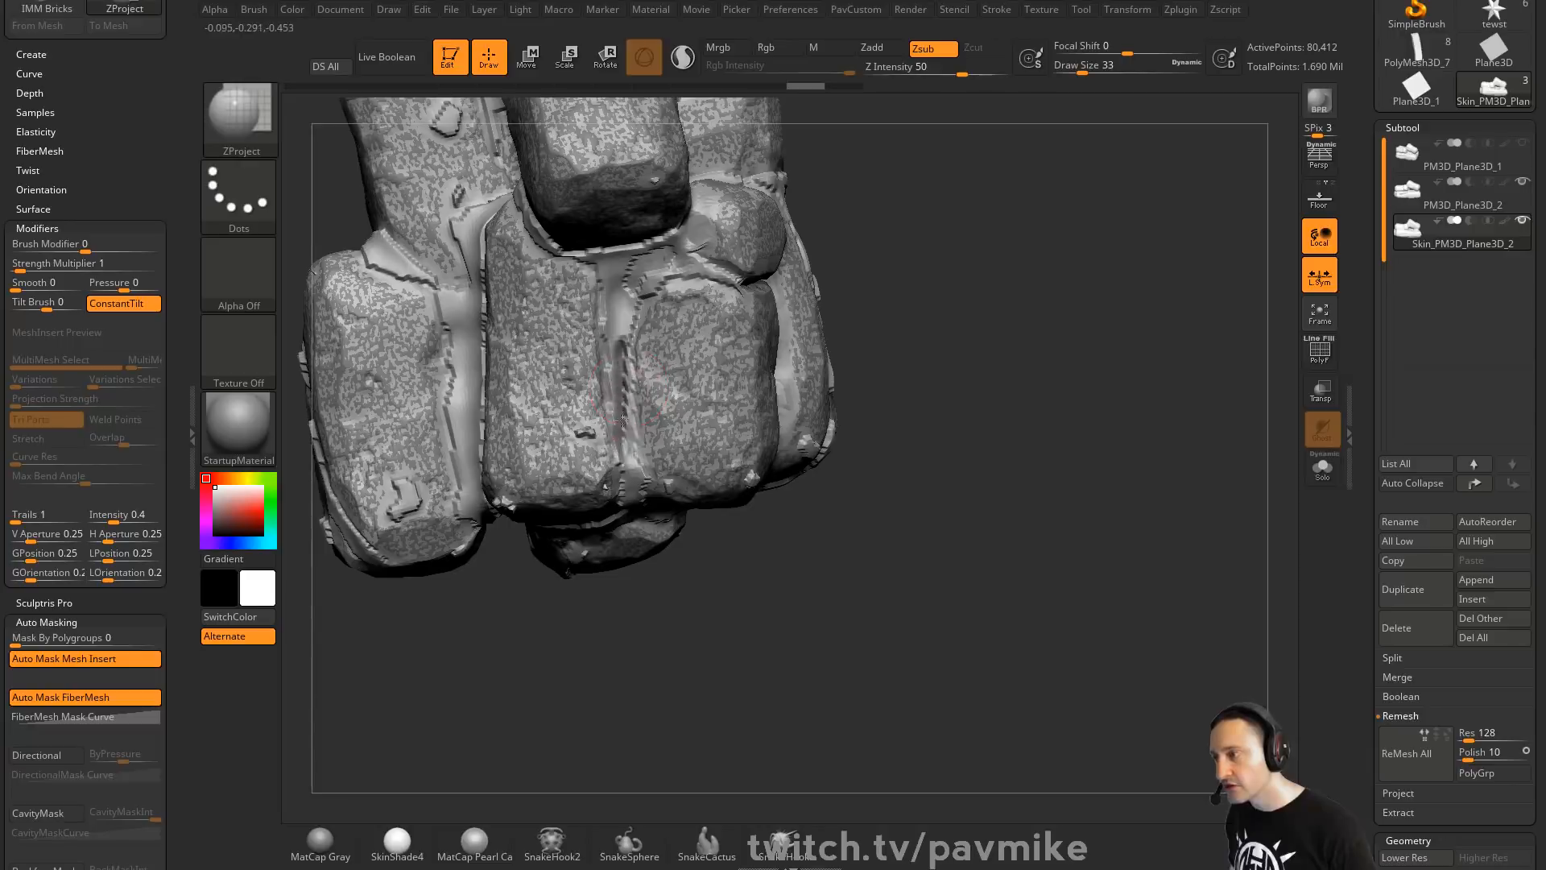
drag(623, 419, 594, 406)
right_drag(793, 352, 642, 439)
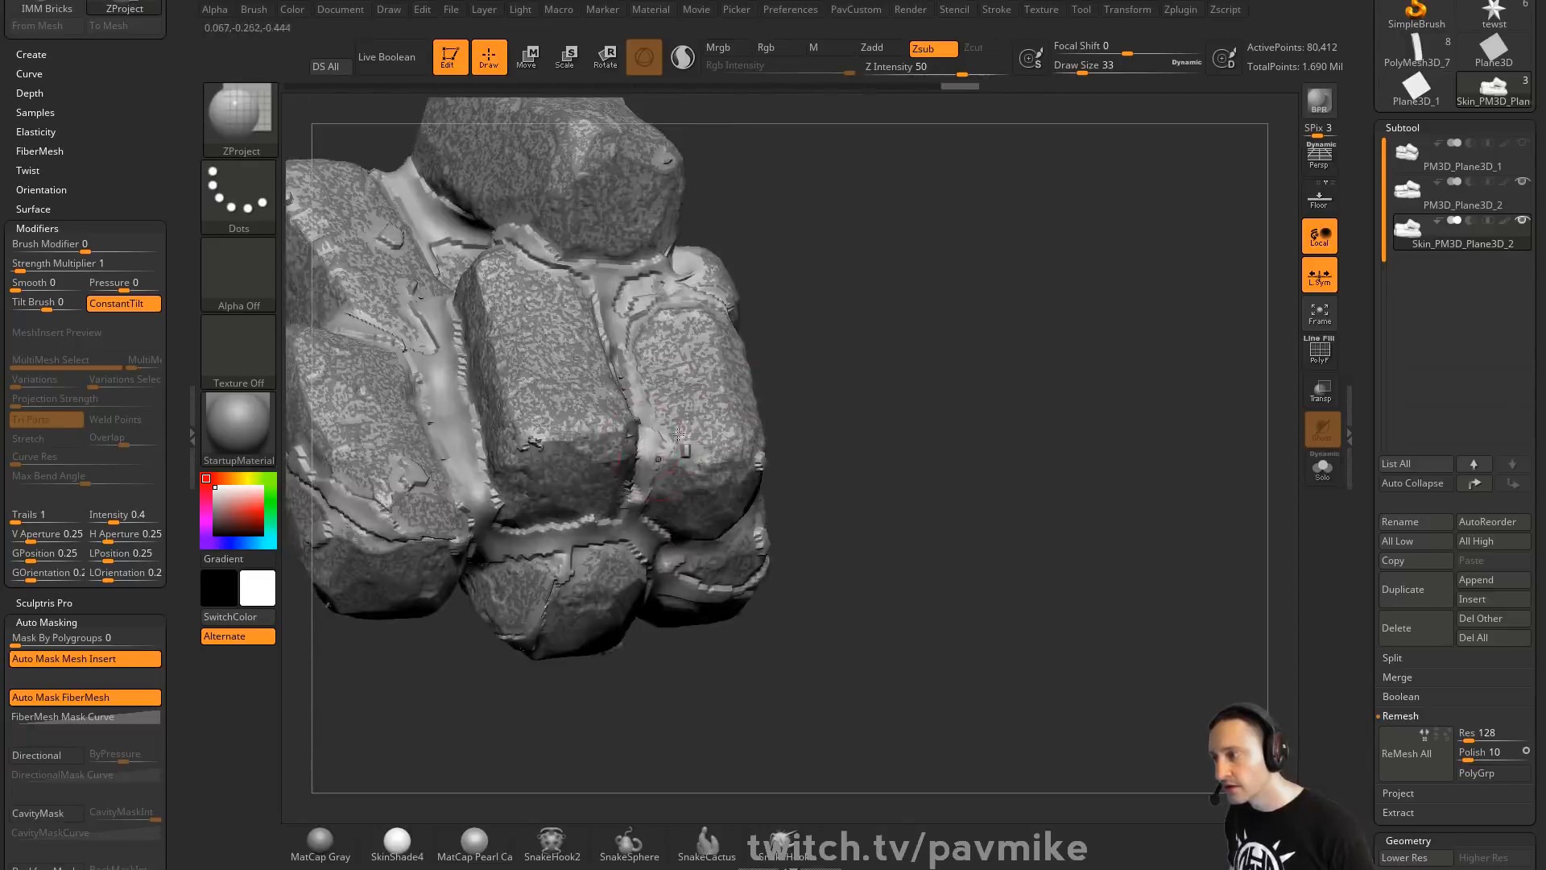
right_drag(842, 378, 808, 310)
drag(635, 491, 640, 538)
mouse_move(904, 480)
right_down()
mouse_move(910, 427)
mouse_move(805, 407)
right_up()
drag(680, 483, 652, 472)
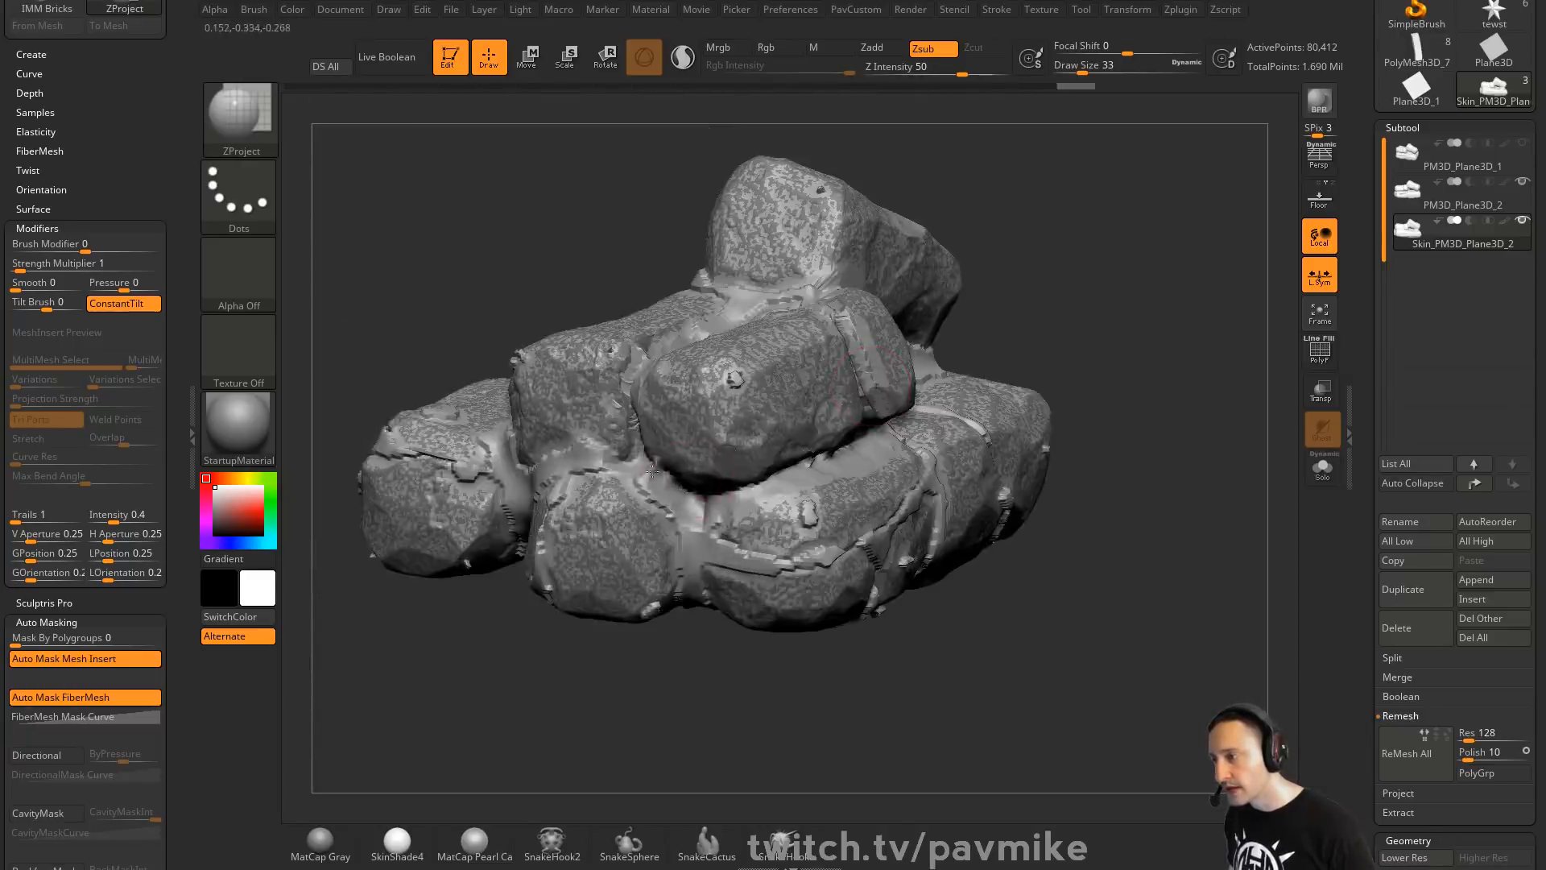
right_drag(1136, 382, 1113, 344)
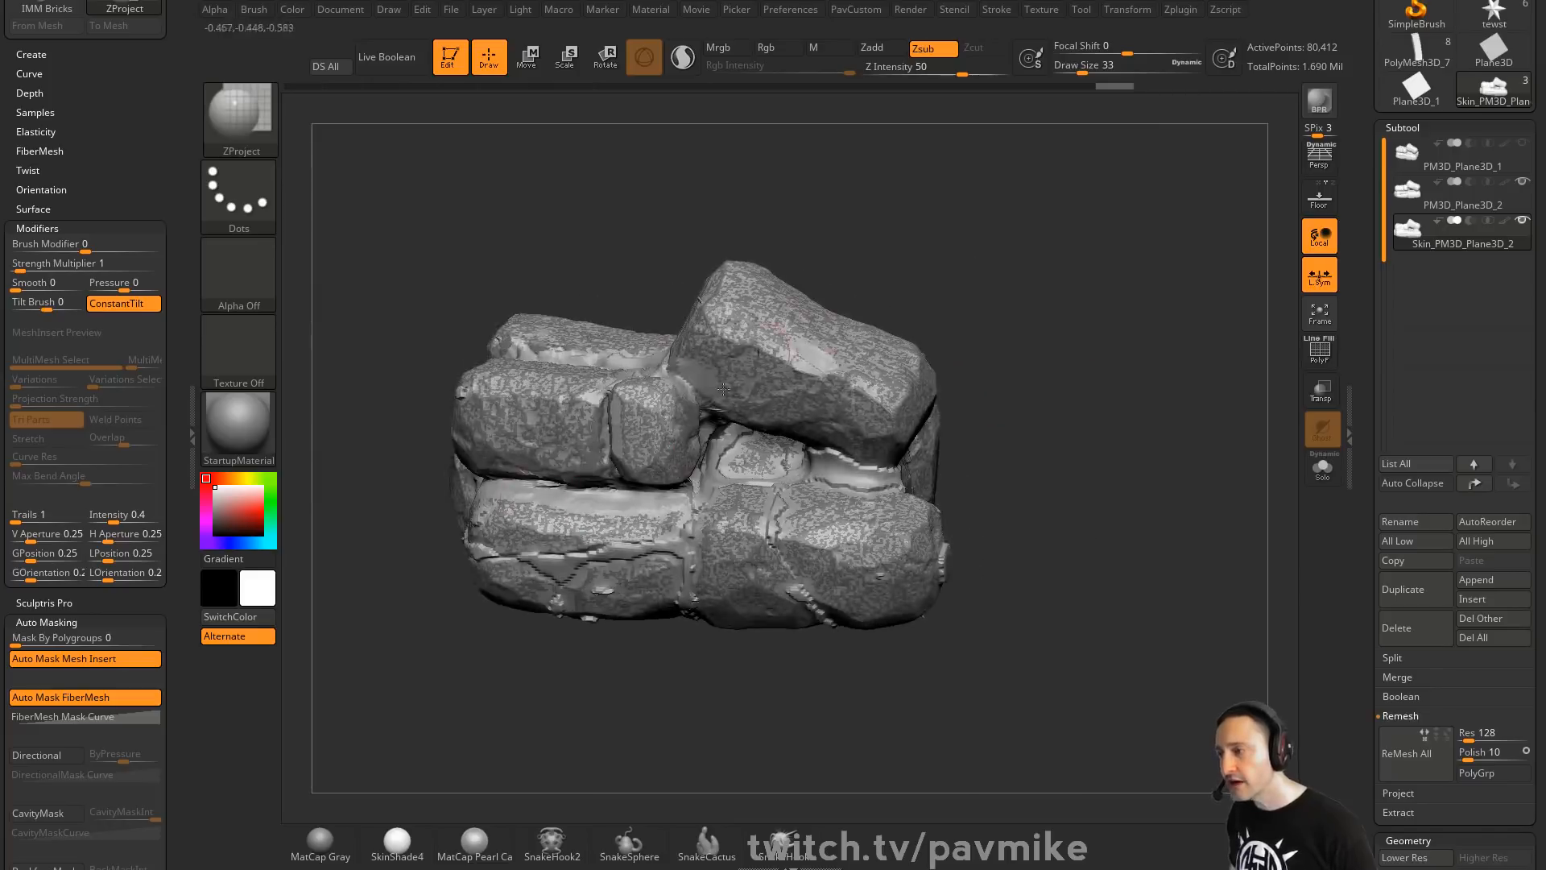
Isolate the skin subtool with Solo and run DynaMesh with Blur 0 at resolution 128
click(1320, 469)
right_drag(955, 451, 917, 412)
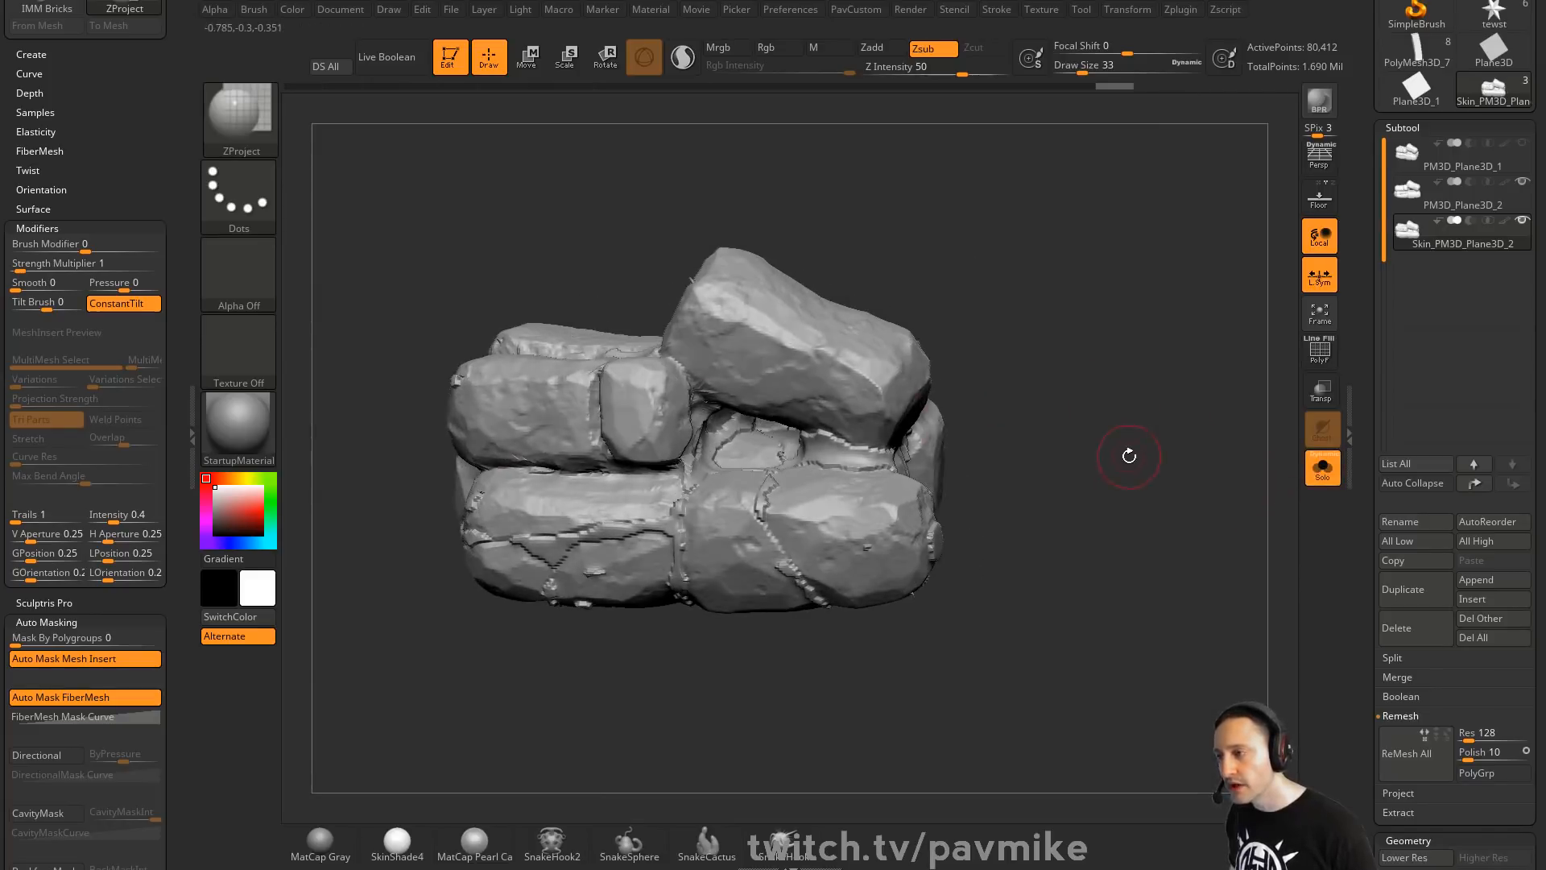
key(2)
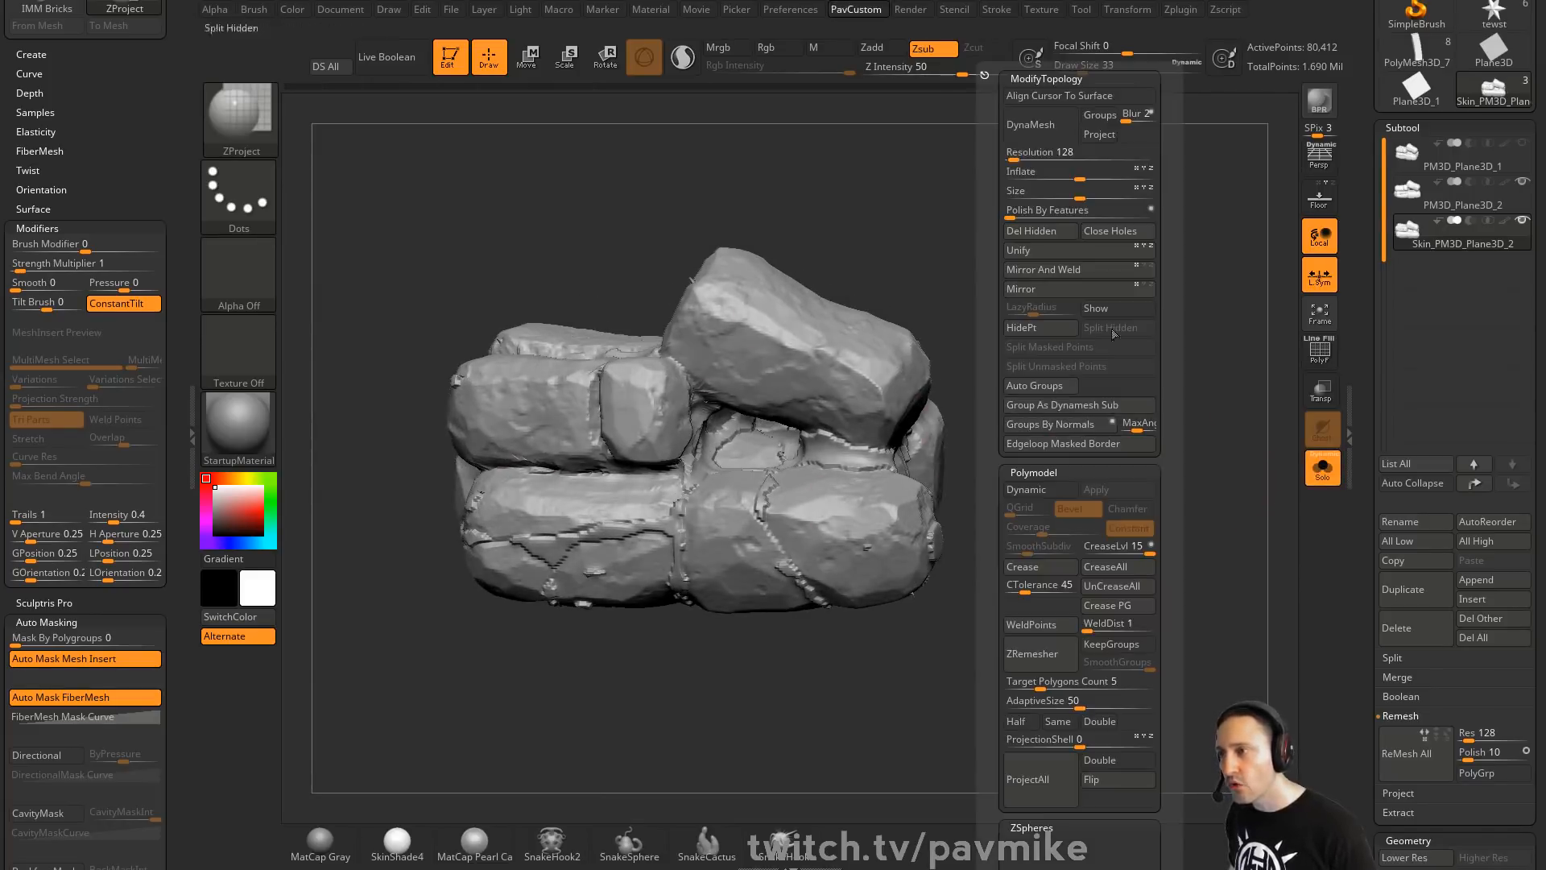
click(1125, 118)
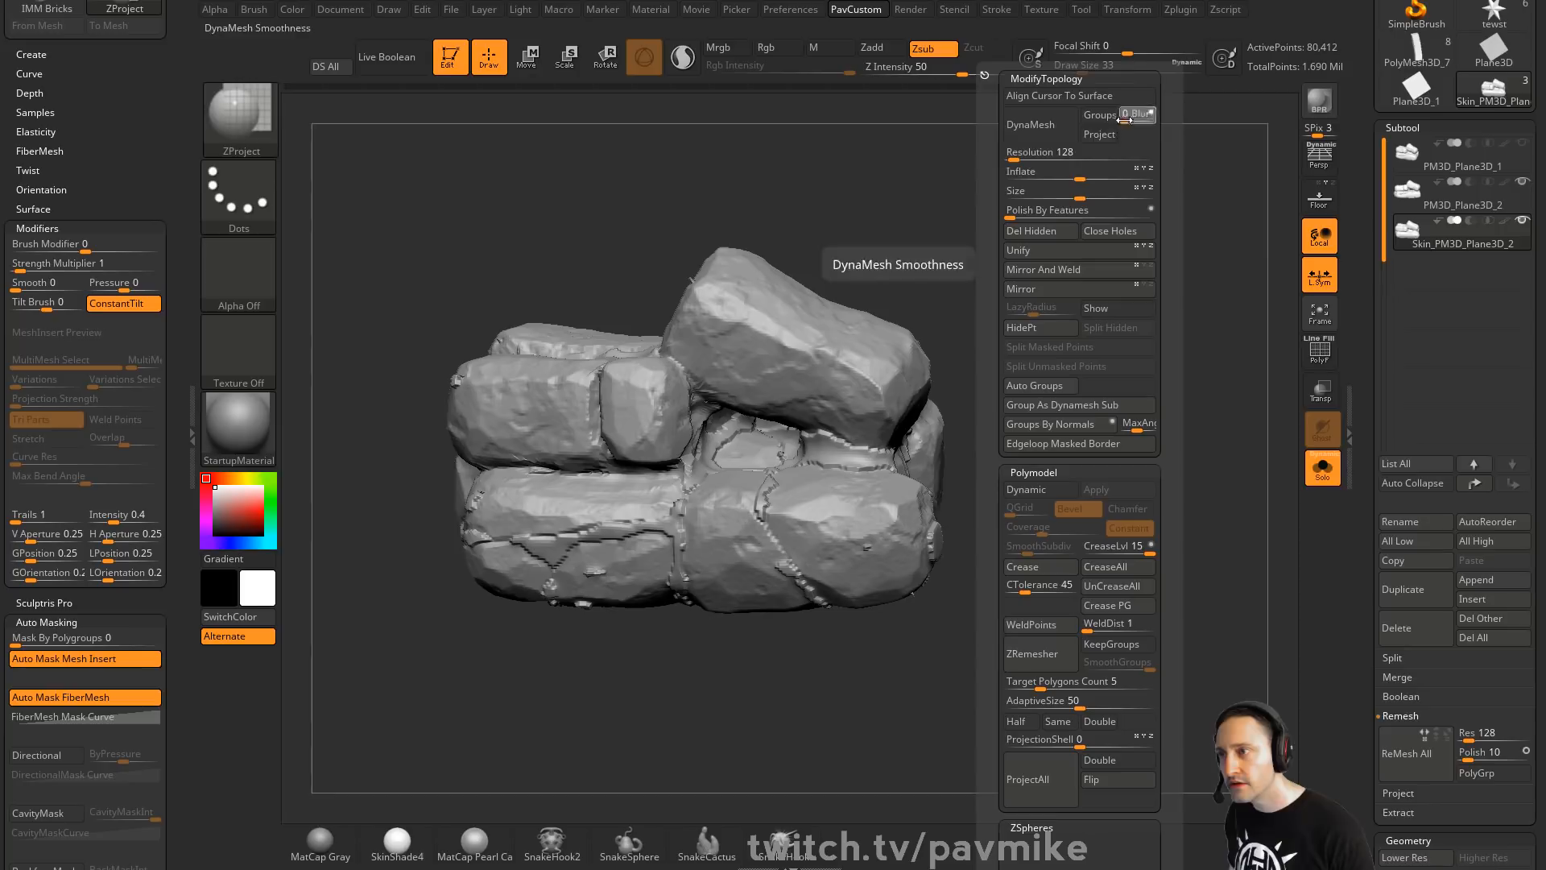
click(1039, 125)
click(977, 158)
Raise the DynaMesh resolution and DynaMesh the skin again to keep more brick detail
drag(1070, 407, 1142, 370)
key(2)
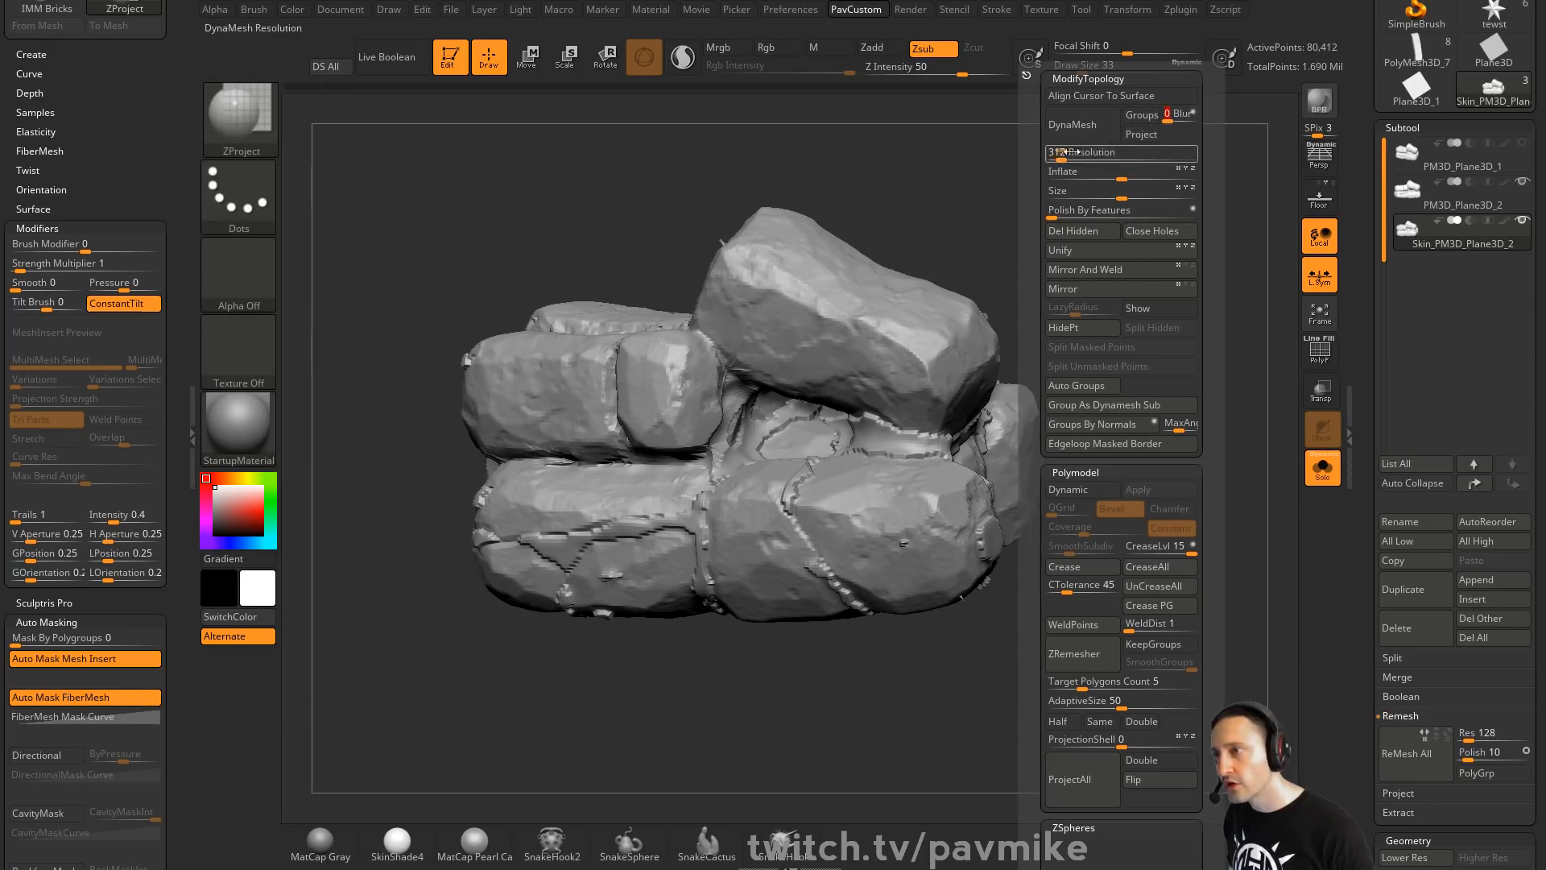
click(1065, 127)
click(966, 168)
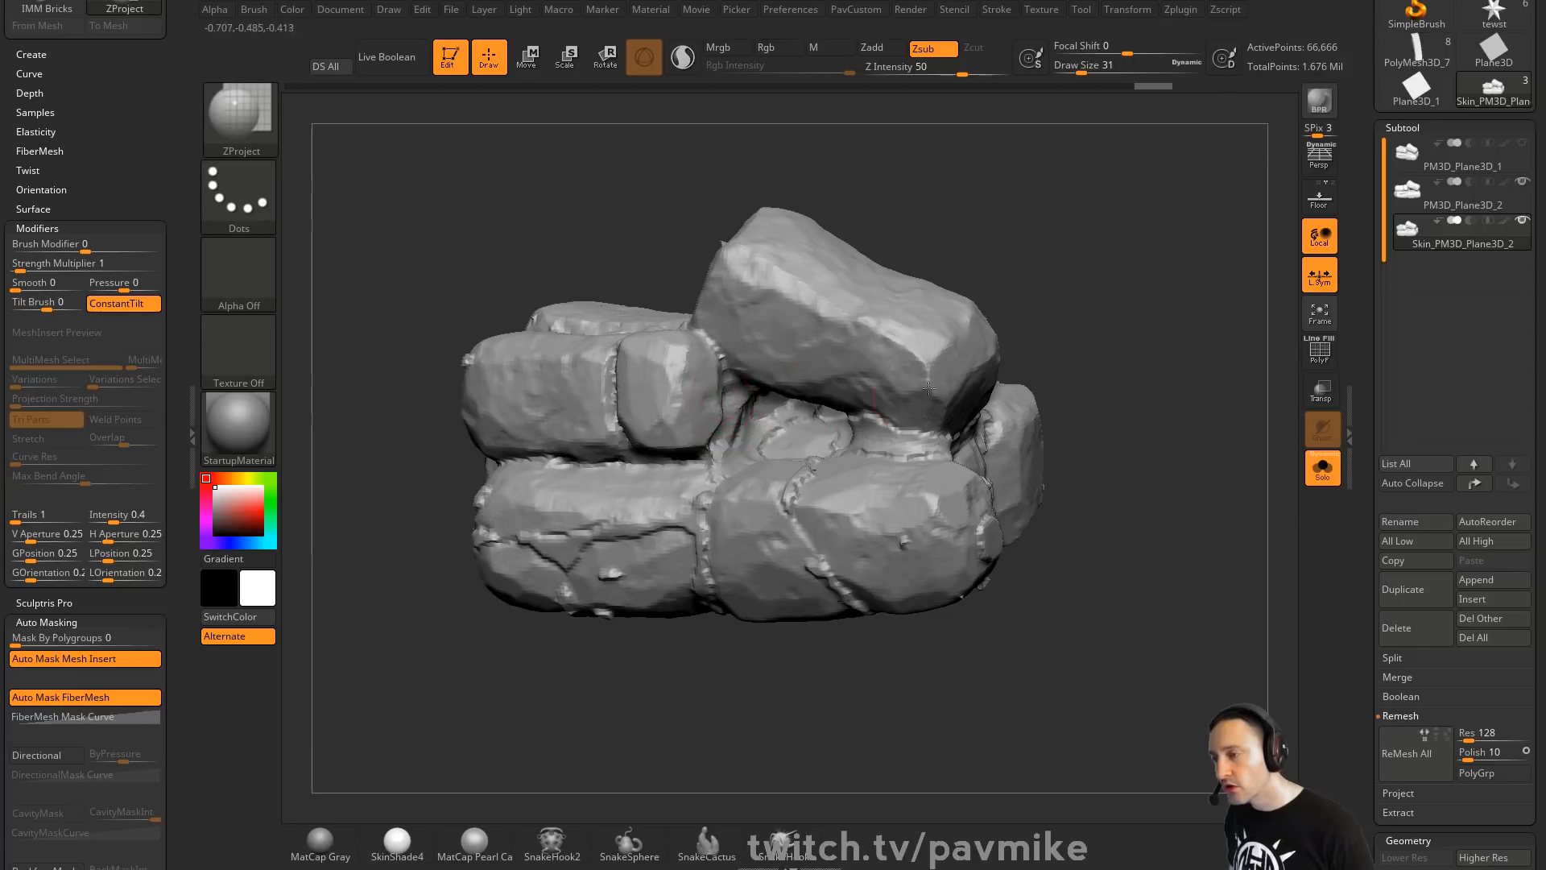
Pre-process the skin subtool in Decimation Master and decimate it to 5 k polys
drag(929, 389, 830, 336)
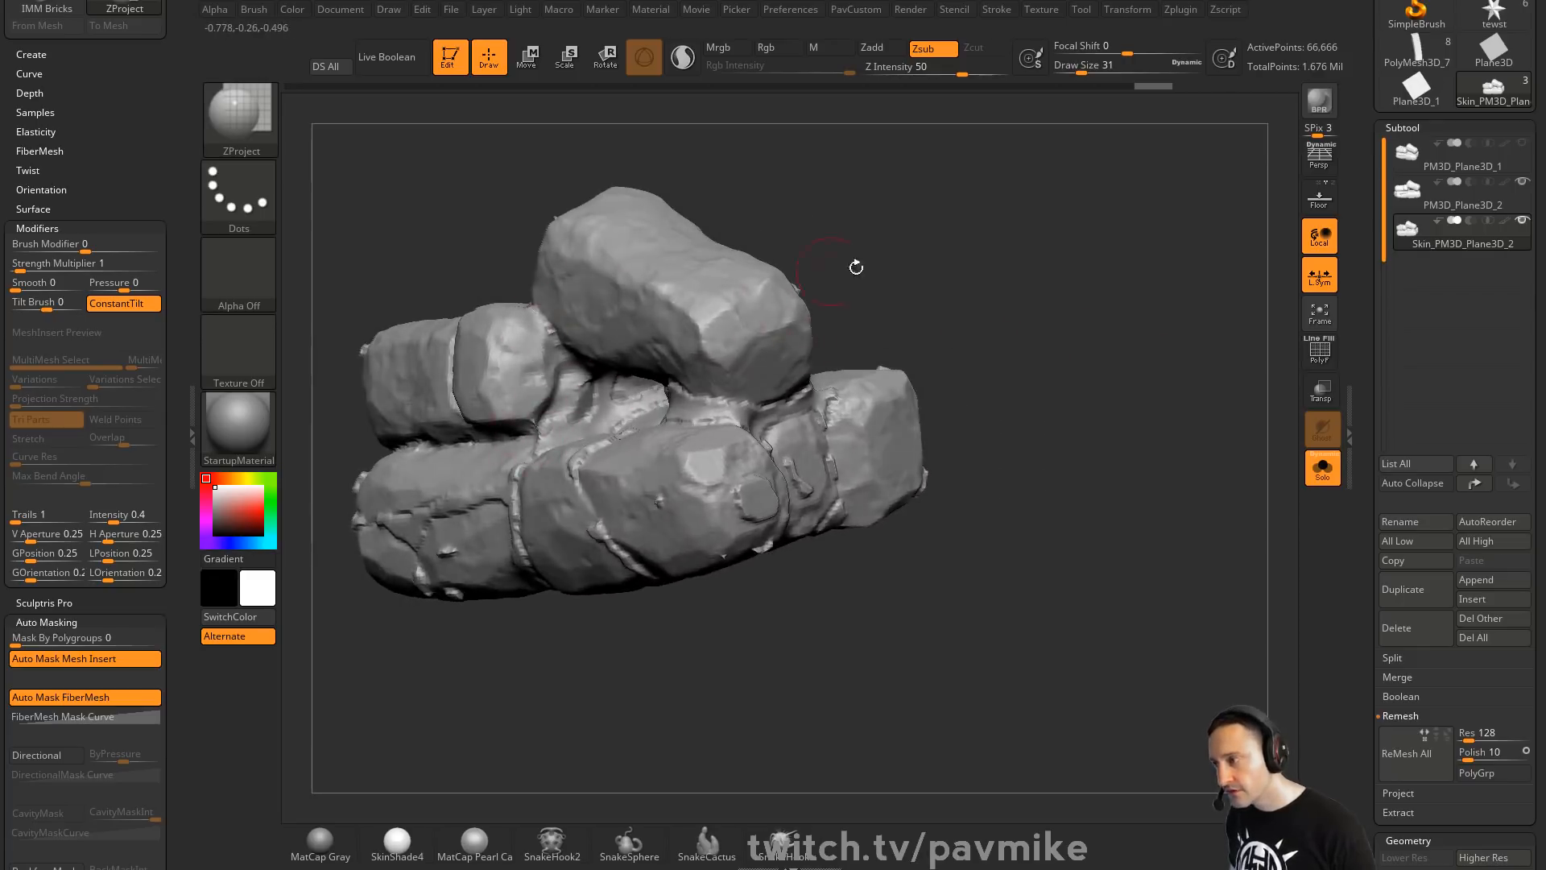
drag(856, 267, 1154, 262)
drag(1079, 334, 1133, 282)
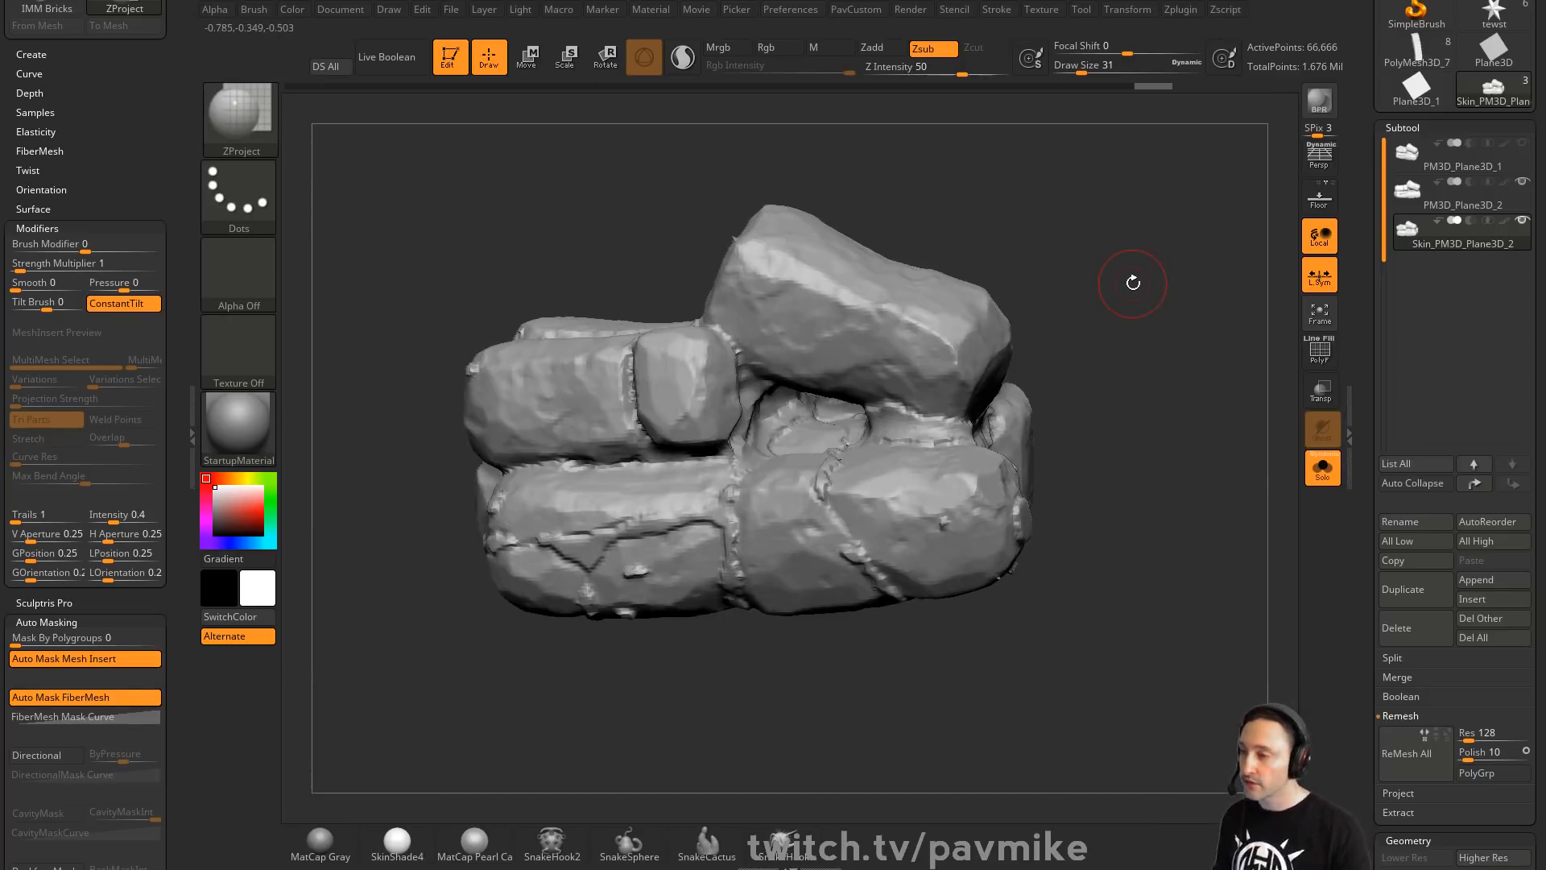
drag(1029, 262, 1011, 328)
drag(1000, 390, 1017, 378)
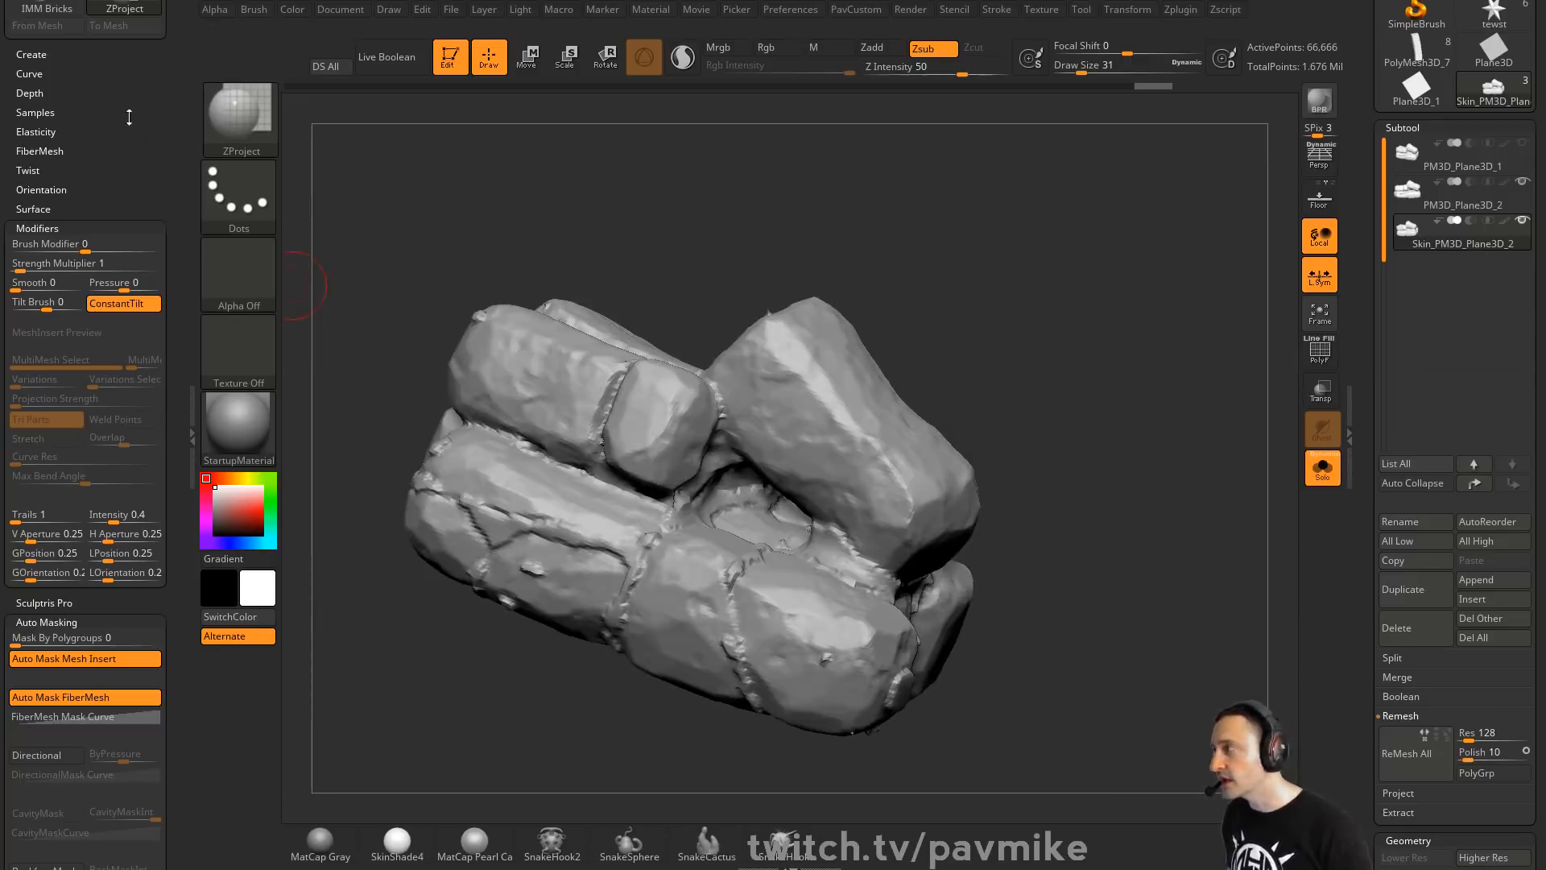
click(1182, 12)
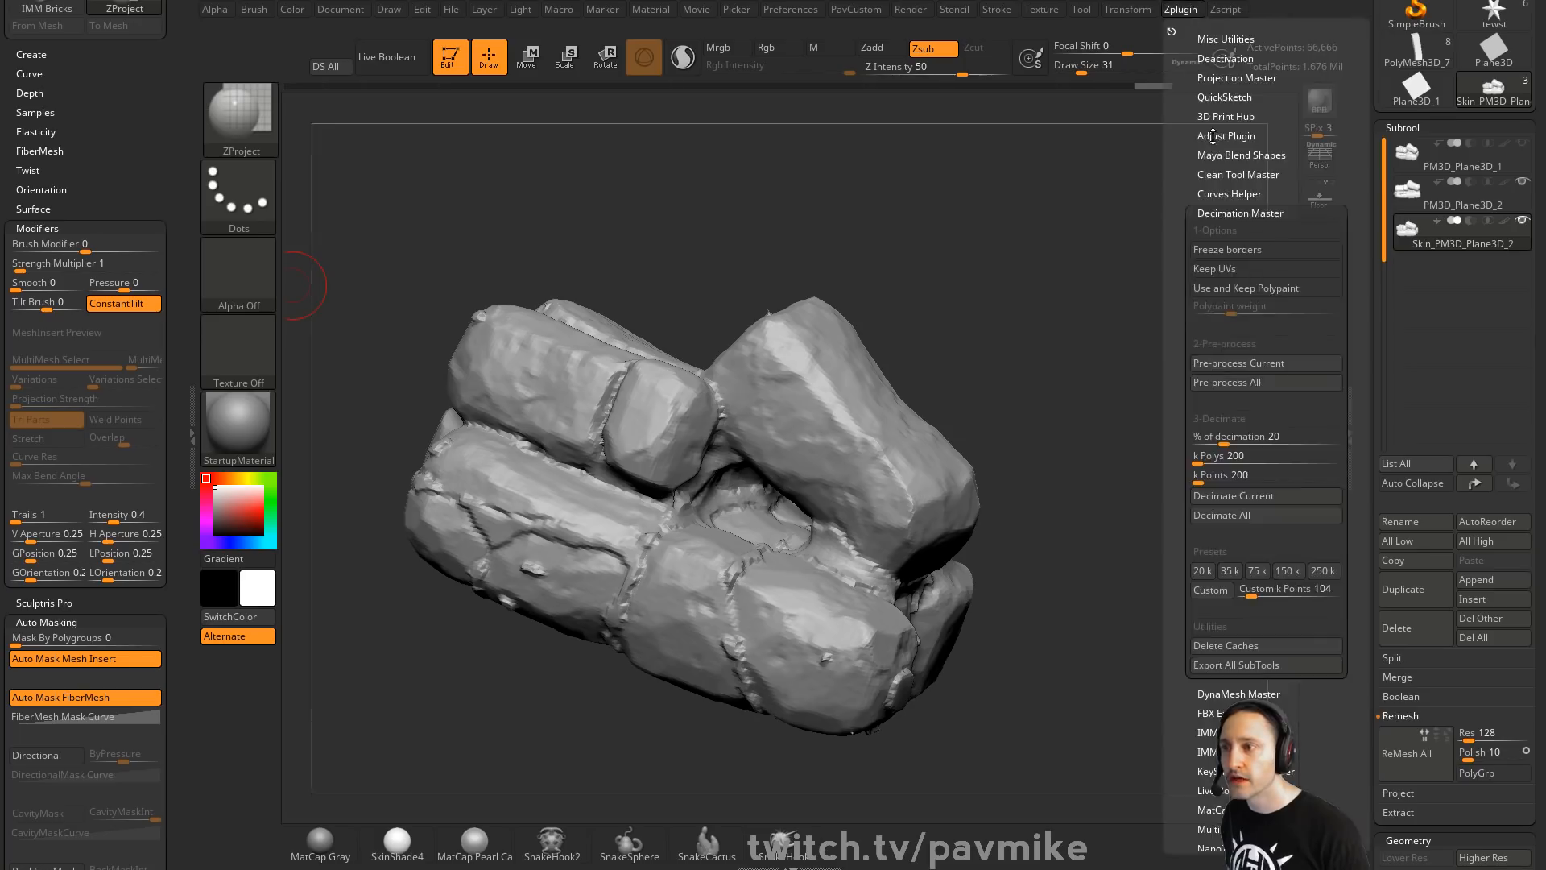
click(1235, 363)
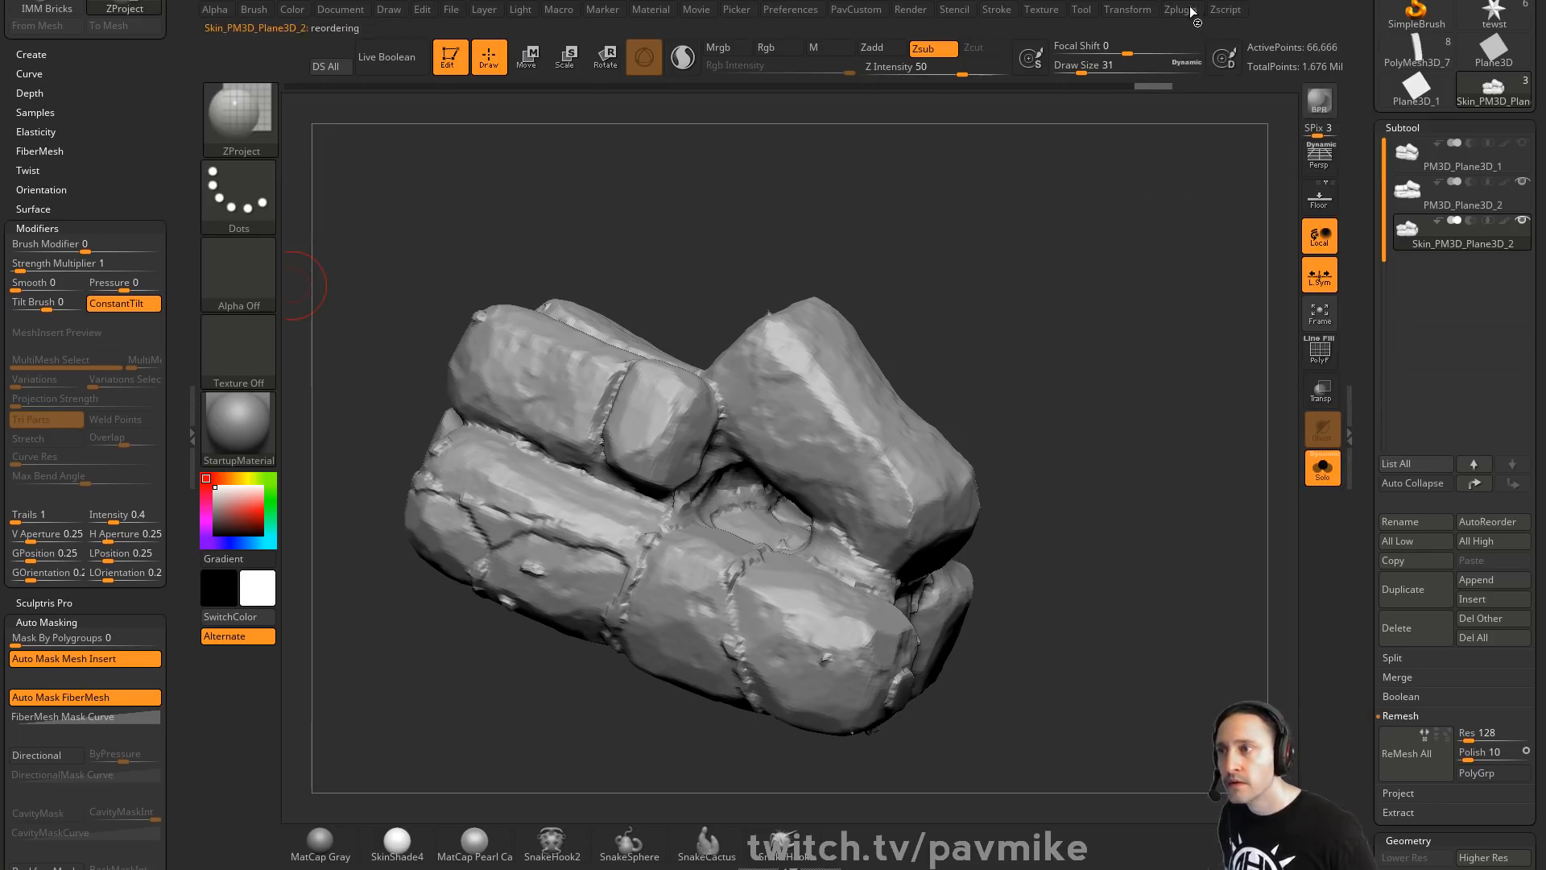
click(1182, 10)
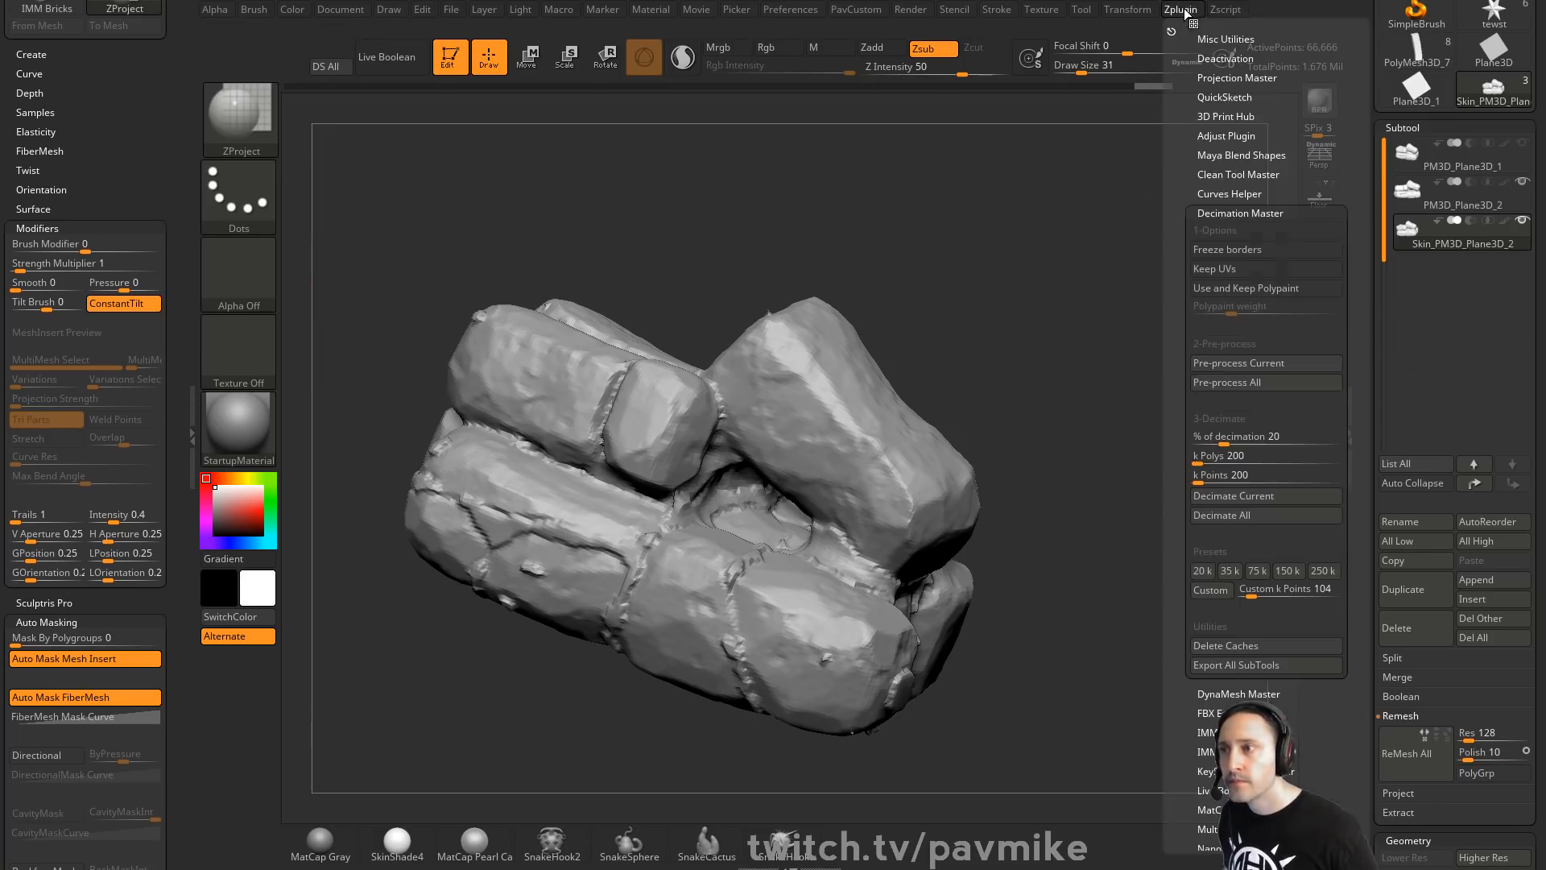
click(1232, 442)
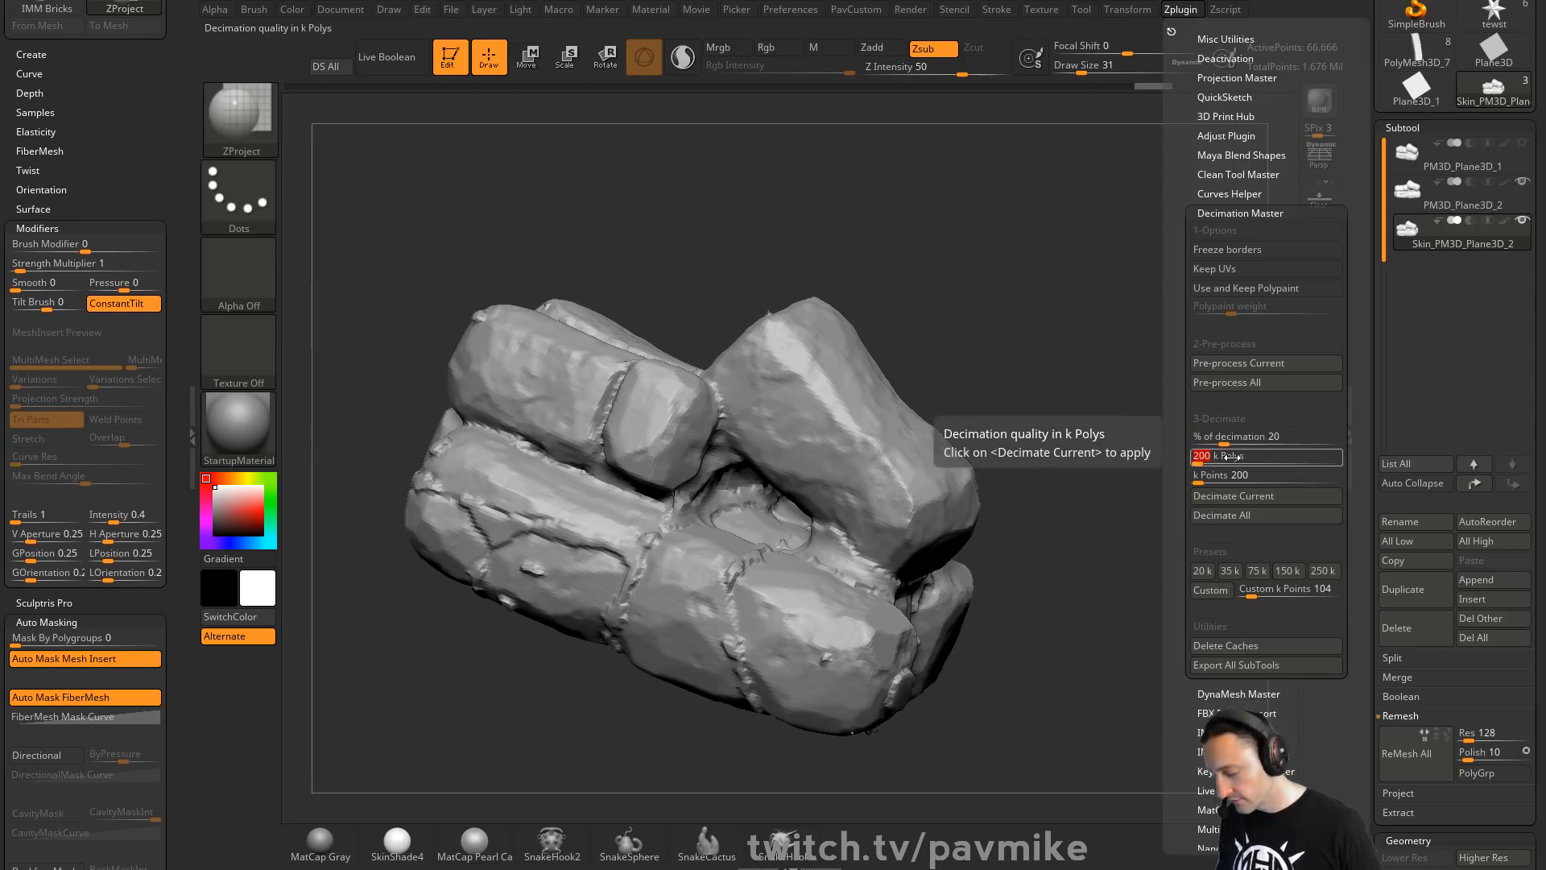
click(1232, 496)
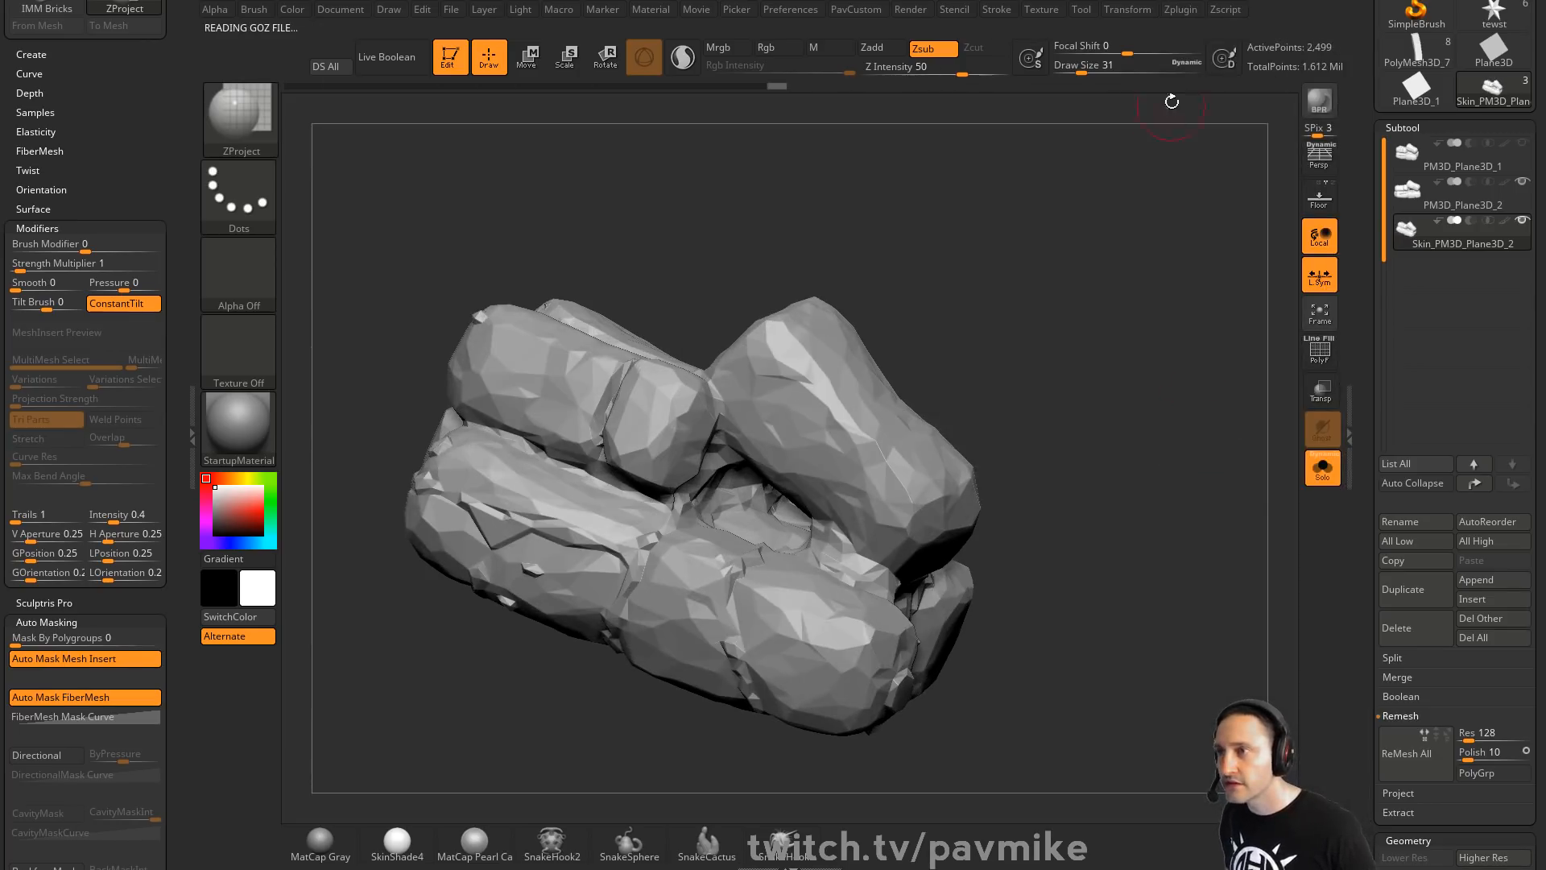
Dock the Zplugin palette in the side tray so that the Decimation Master settings stay accessible
click(1175, 11)
drag(720, 111, 119, 137)
scroll(97, 229, up, 10)
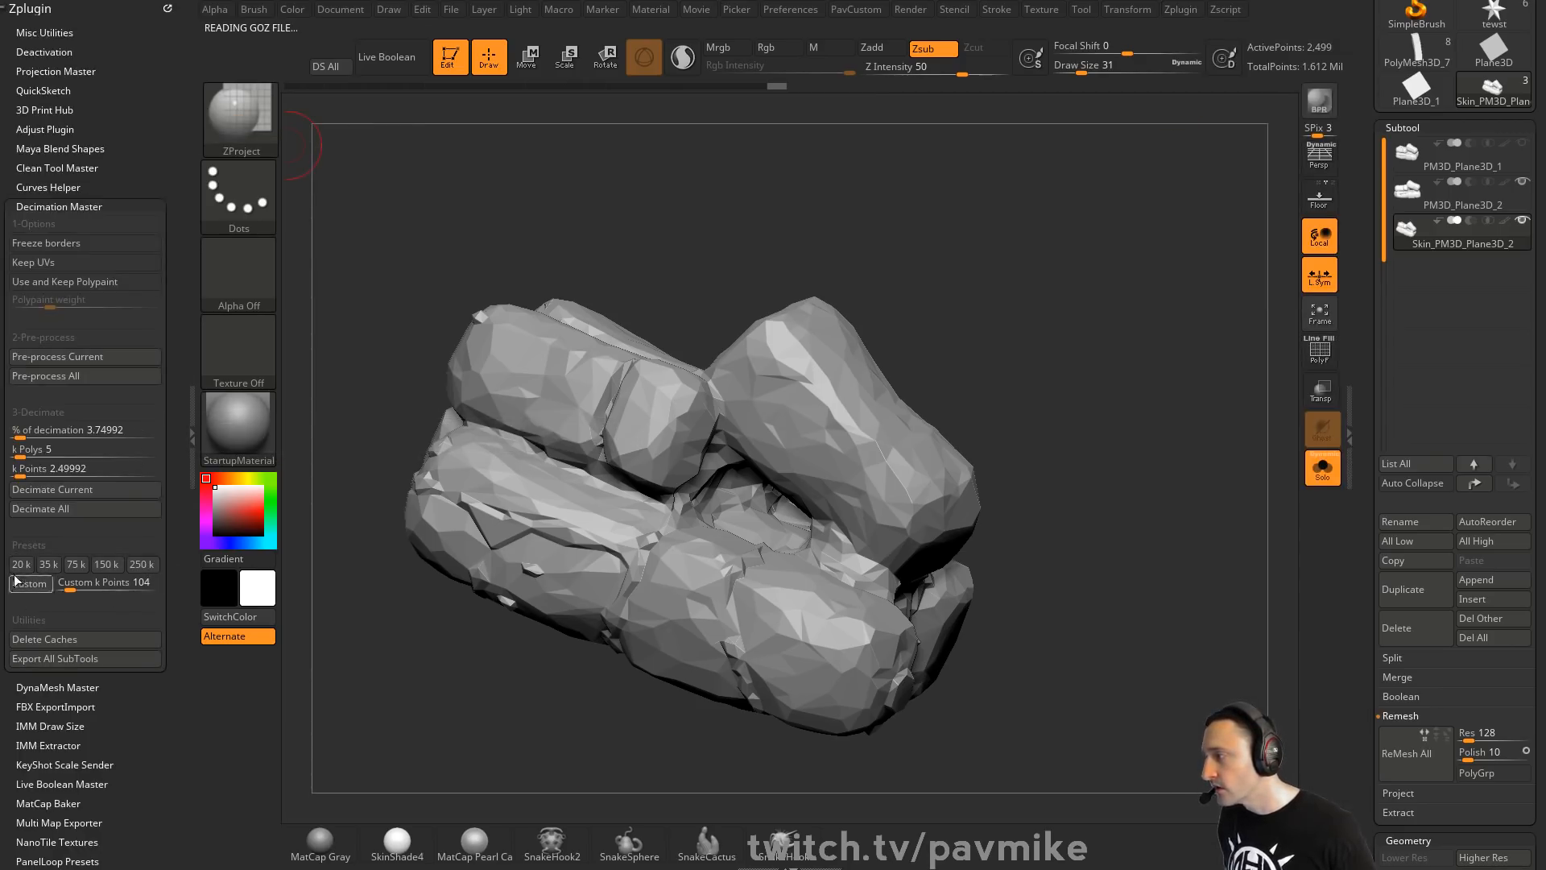
Set the decimation target to 1 k polys and decimate the current skin subtool
click(50, 448)
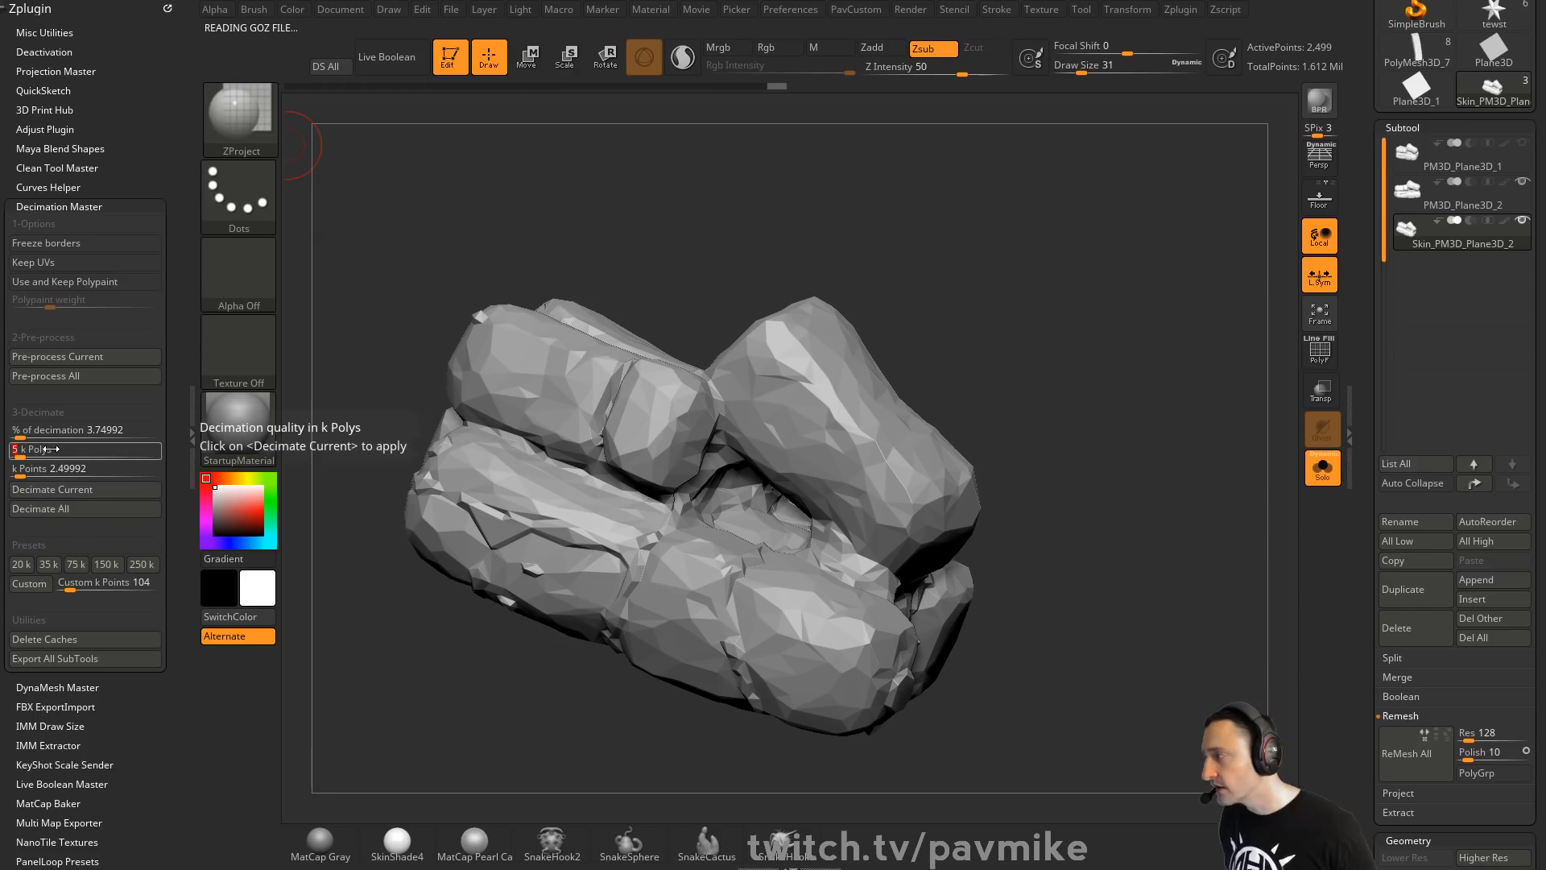
text(1)
key(Return)
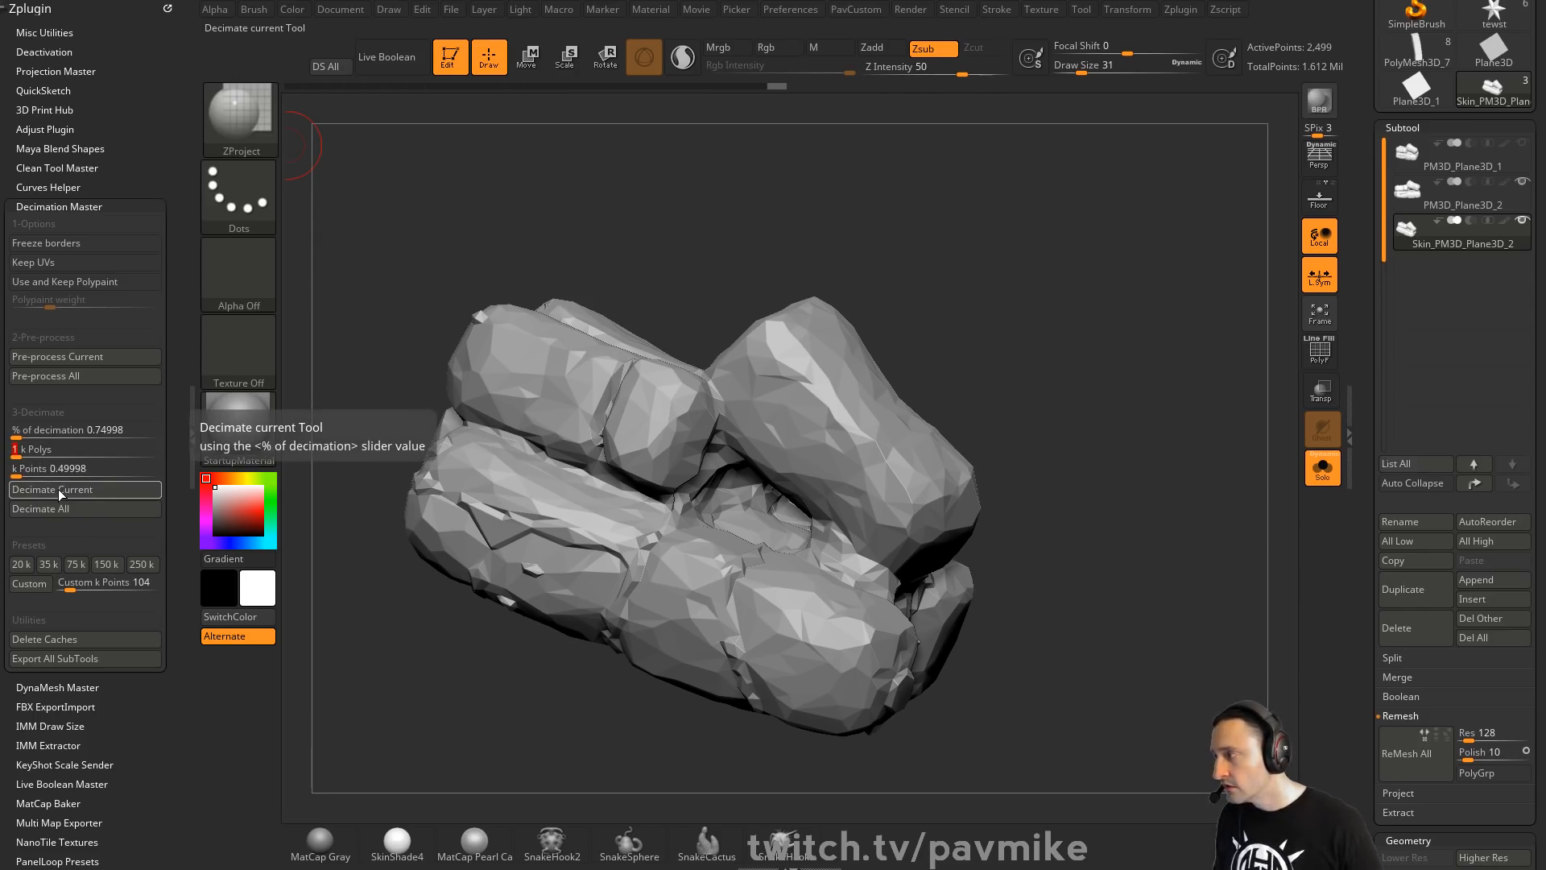
click(58, 490)
Decimate the skin to 10 k polys, inspect the brick pile, and collapse the Decimation Master section
click(58, 451)
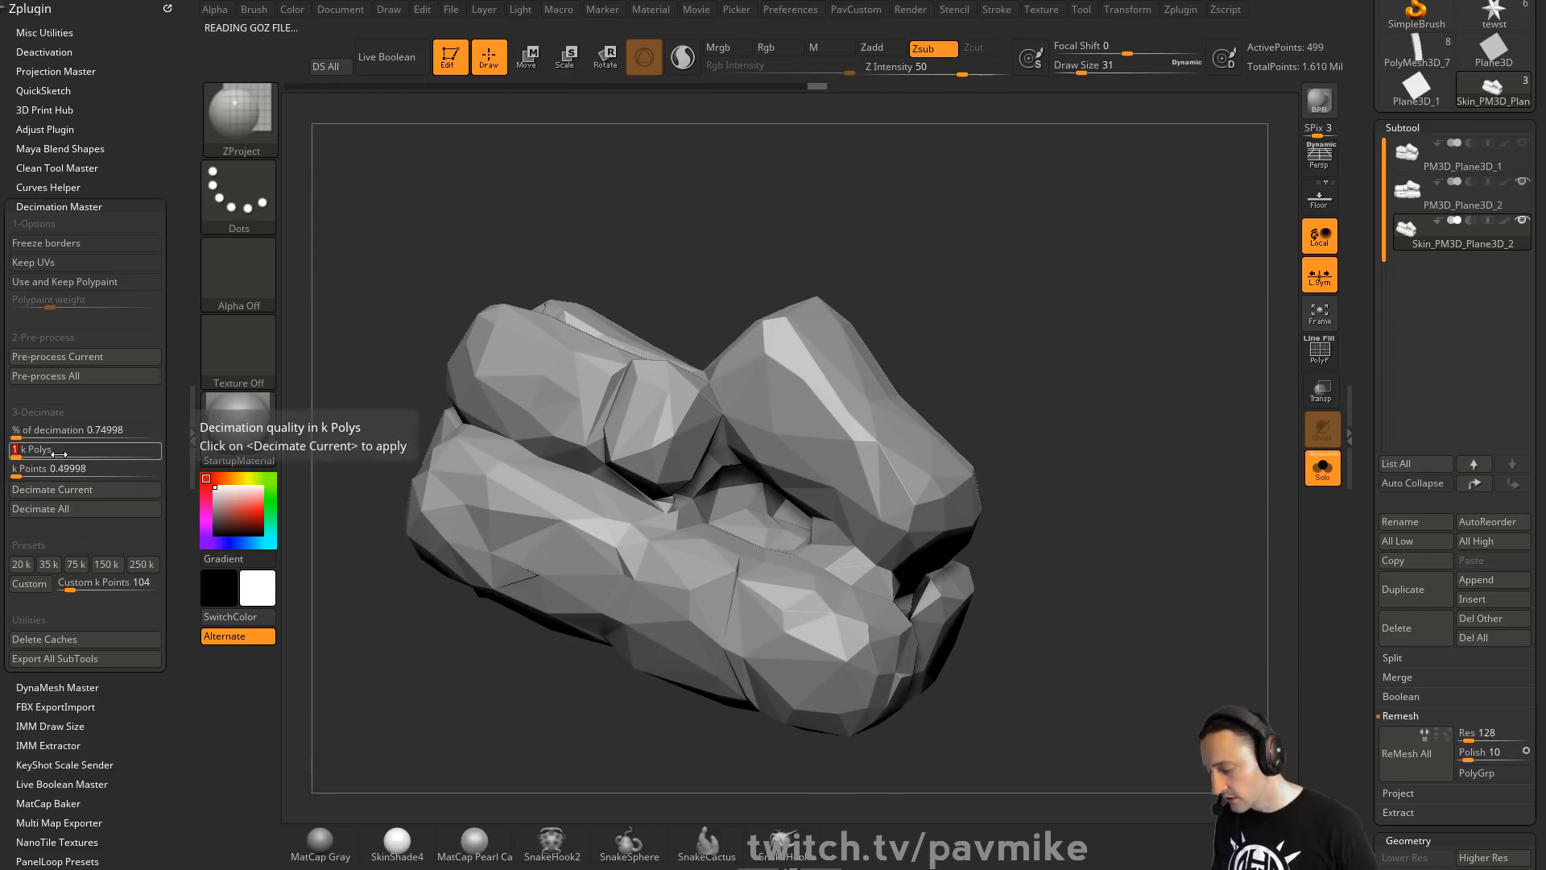
text(10)
key(Return)
click(58, 489)
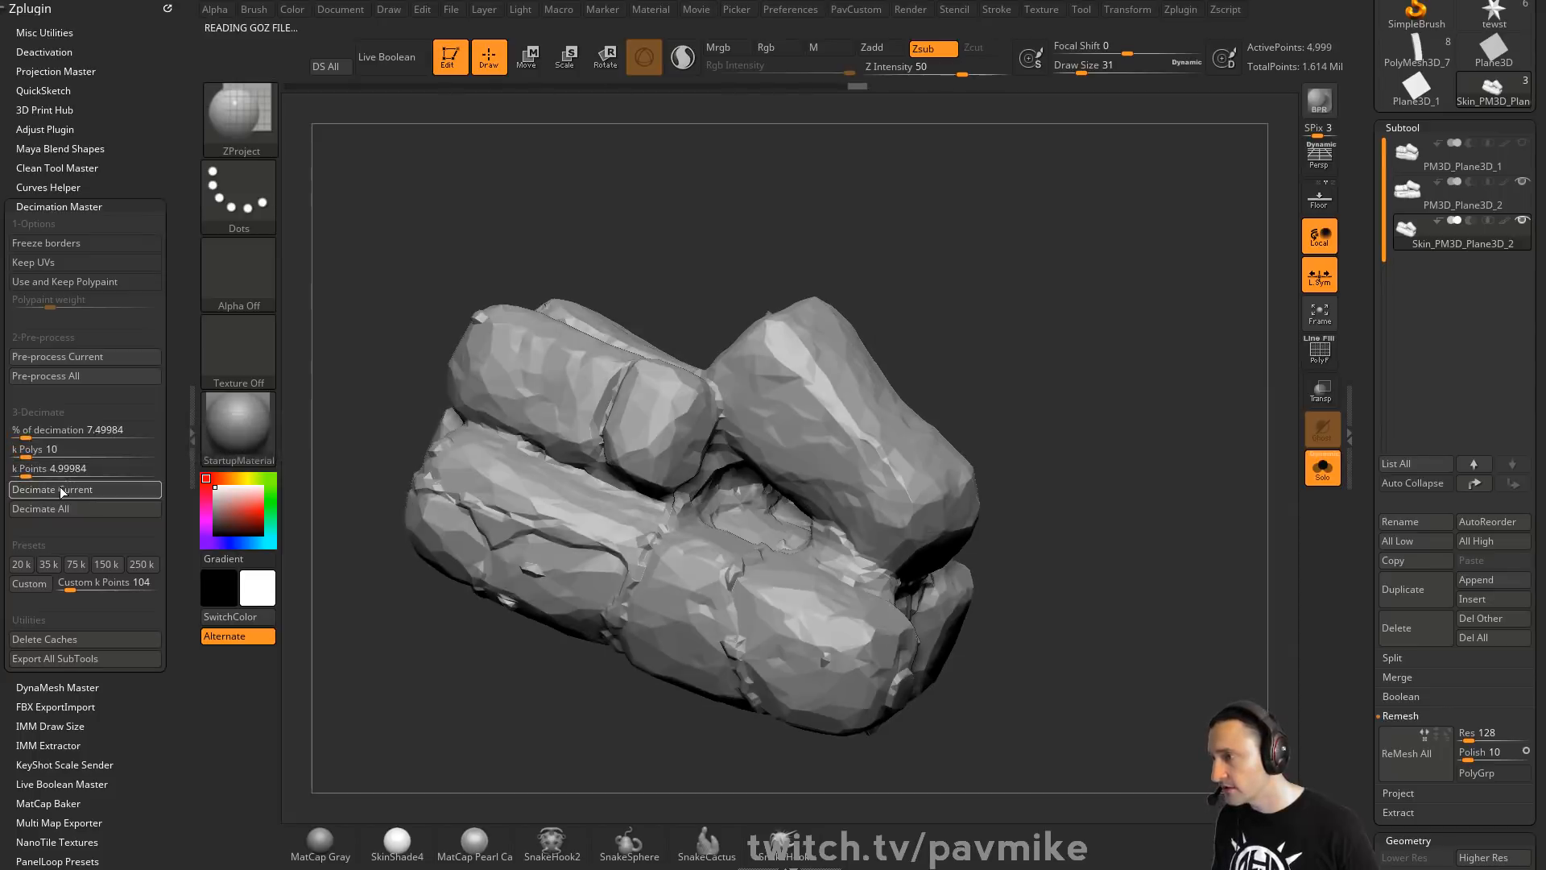
drag(1106, 283, 1108, 373)
drag(1008, 354, 1012, 291)
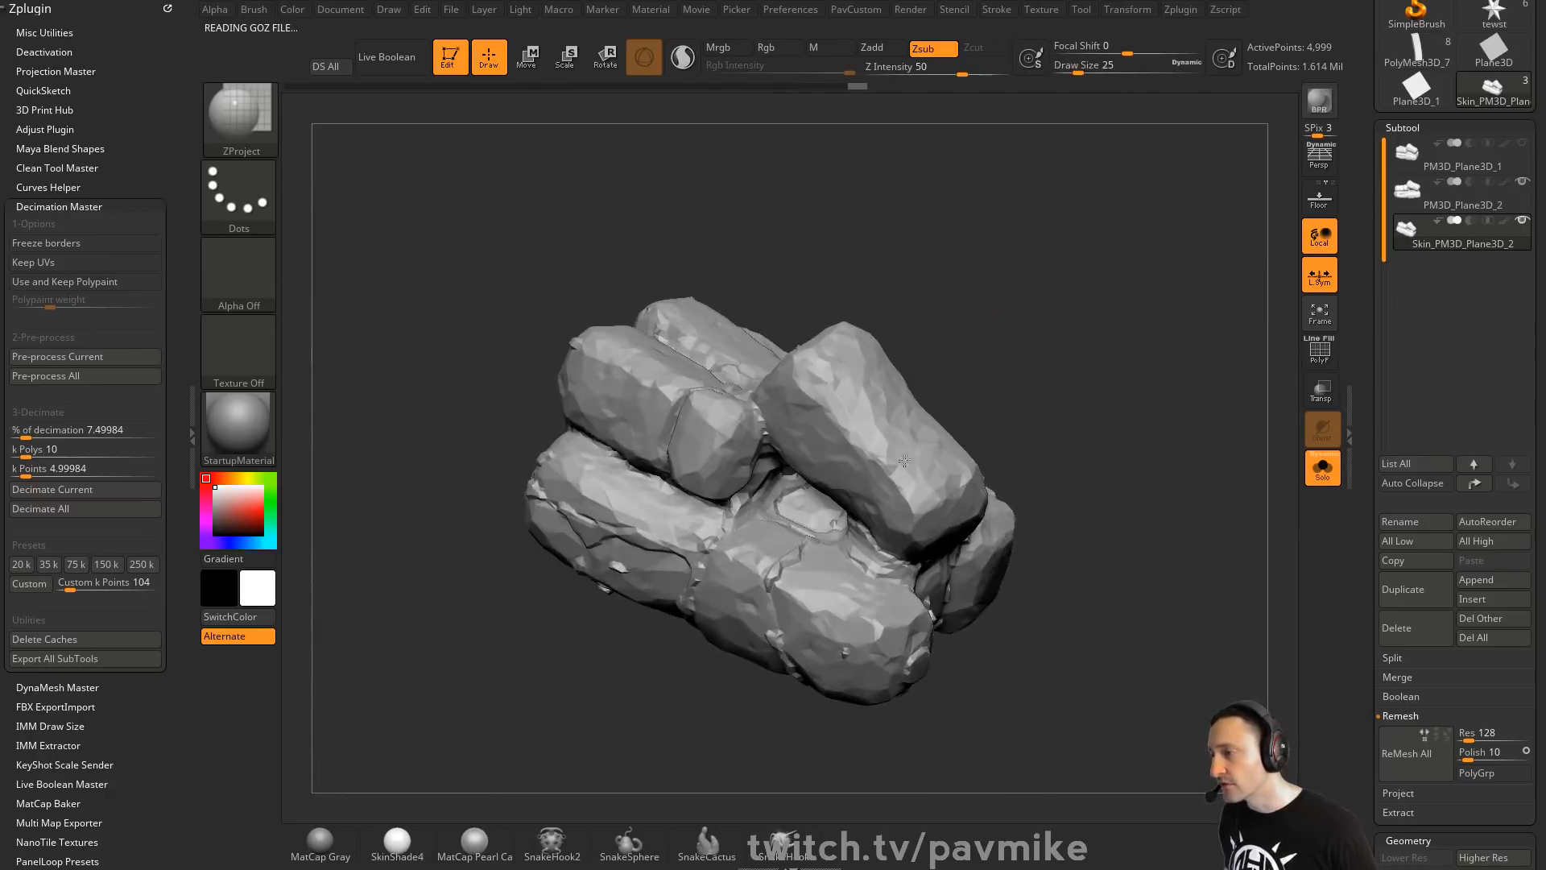
drag(904, 460, 750, 550)
drag(1105, 273, 1061, 366)
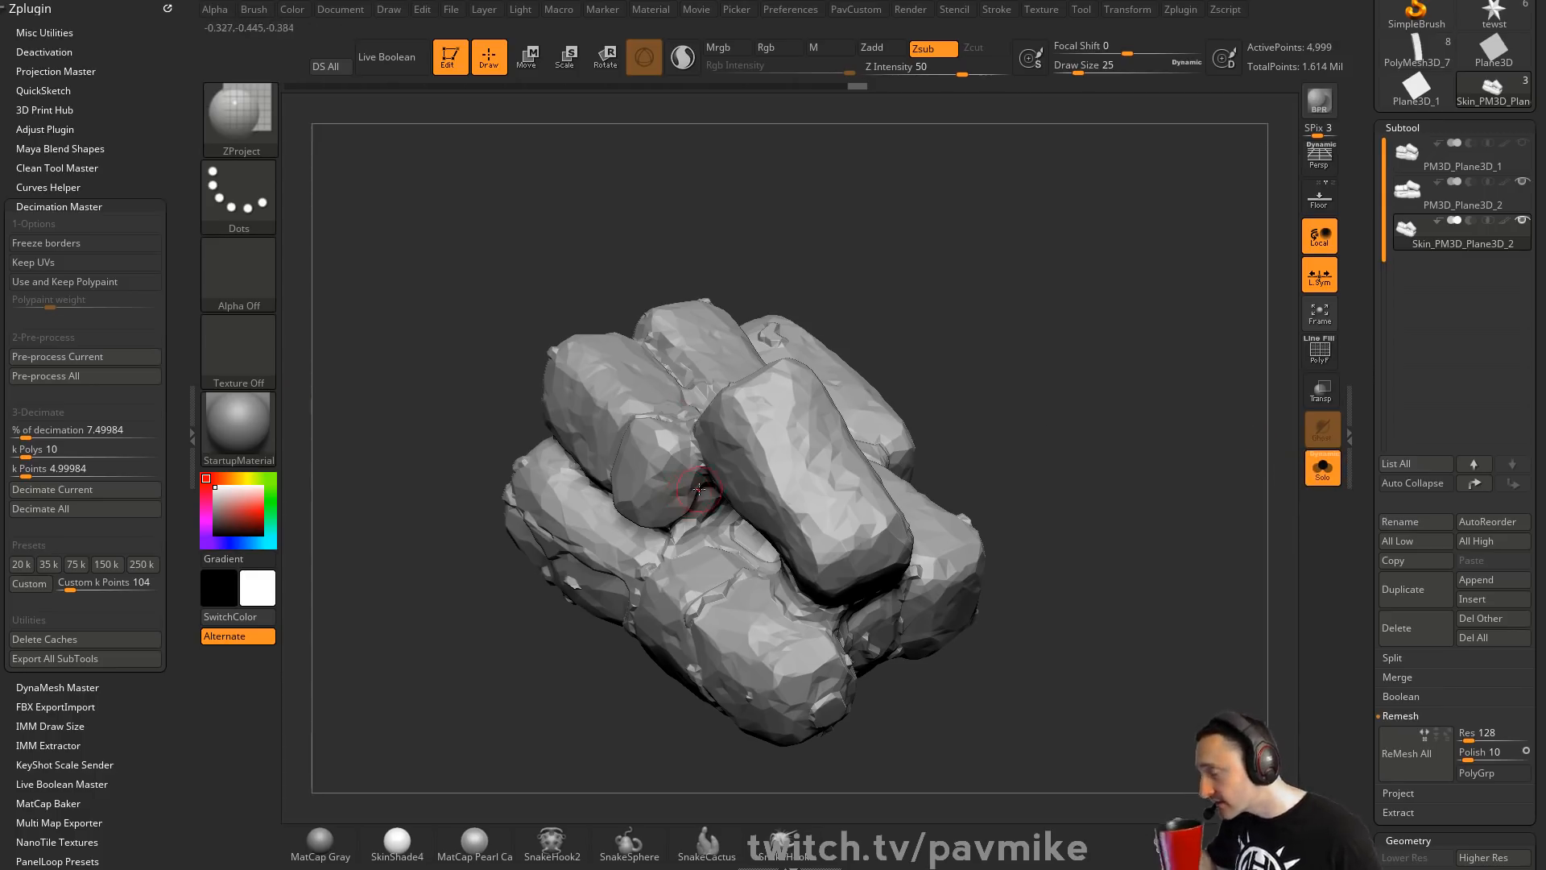
click(69, 206)
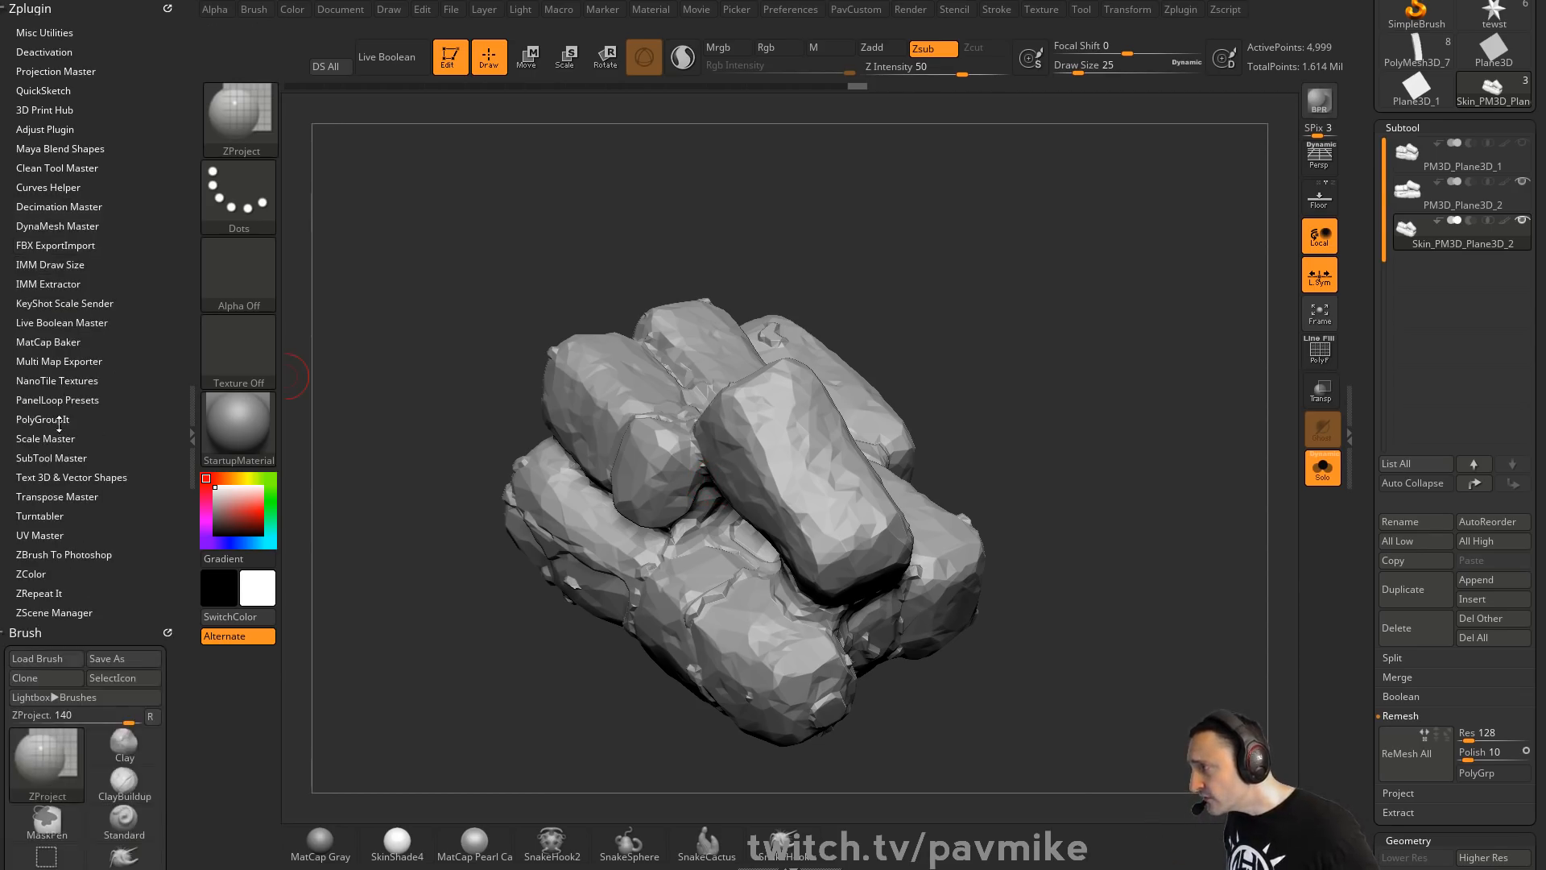
Turn off Symmetry in UV Master and unwrap the decimated skin subtool
click(41, 535)
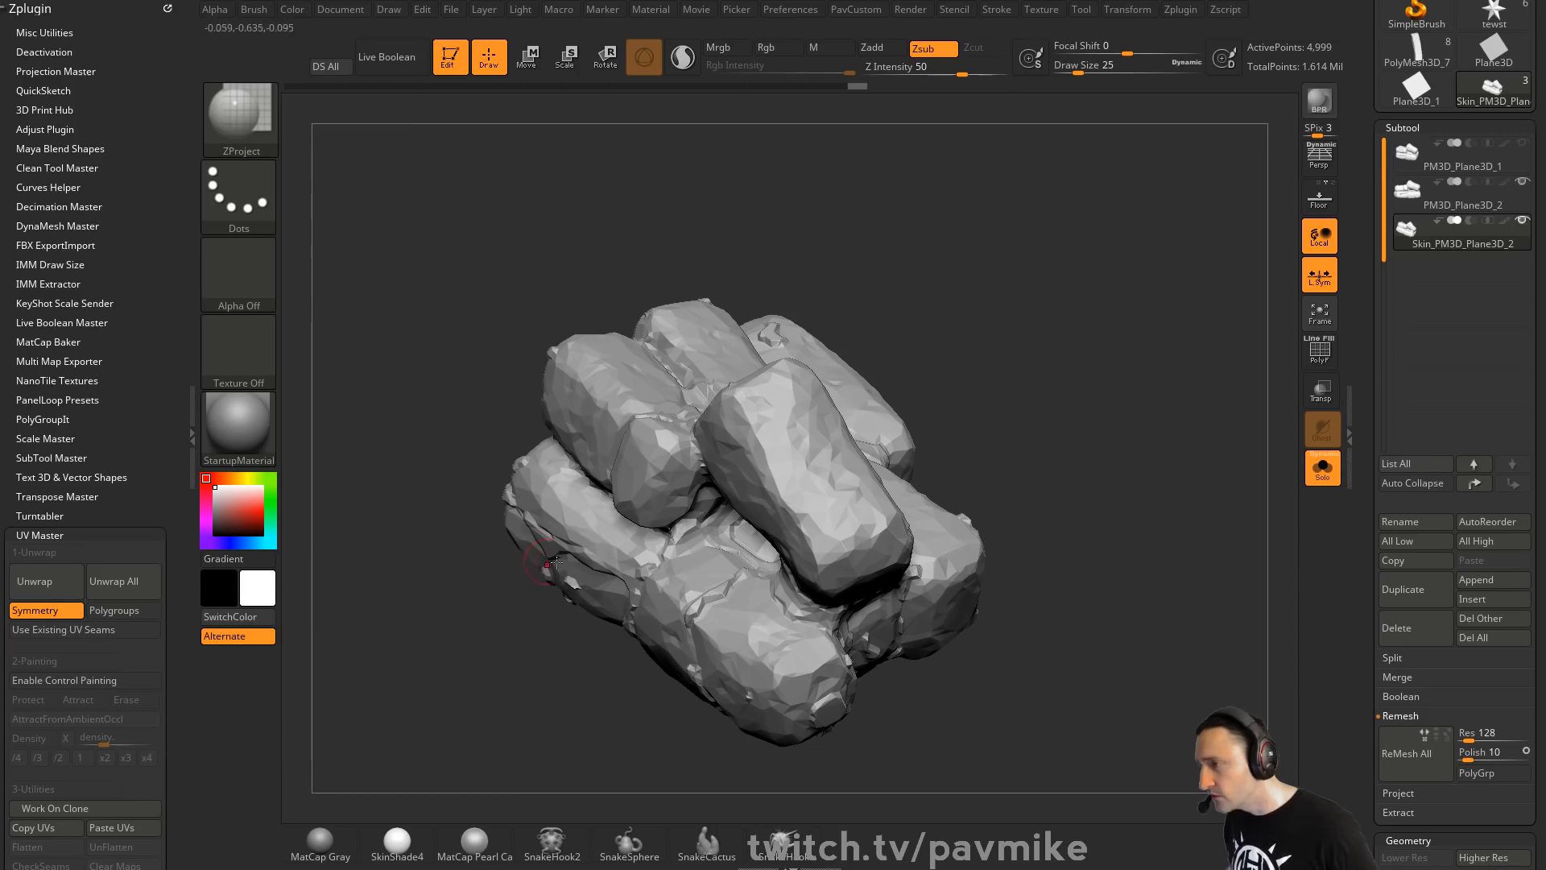
click(40, 611)
click(48, 583)
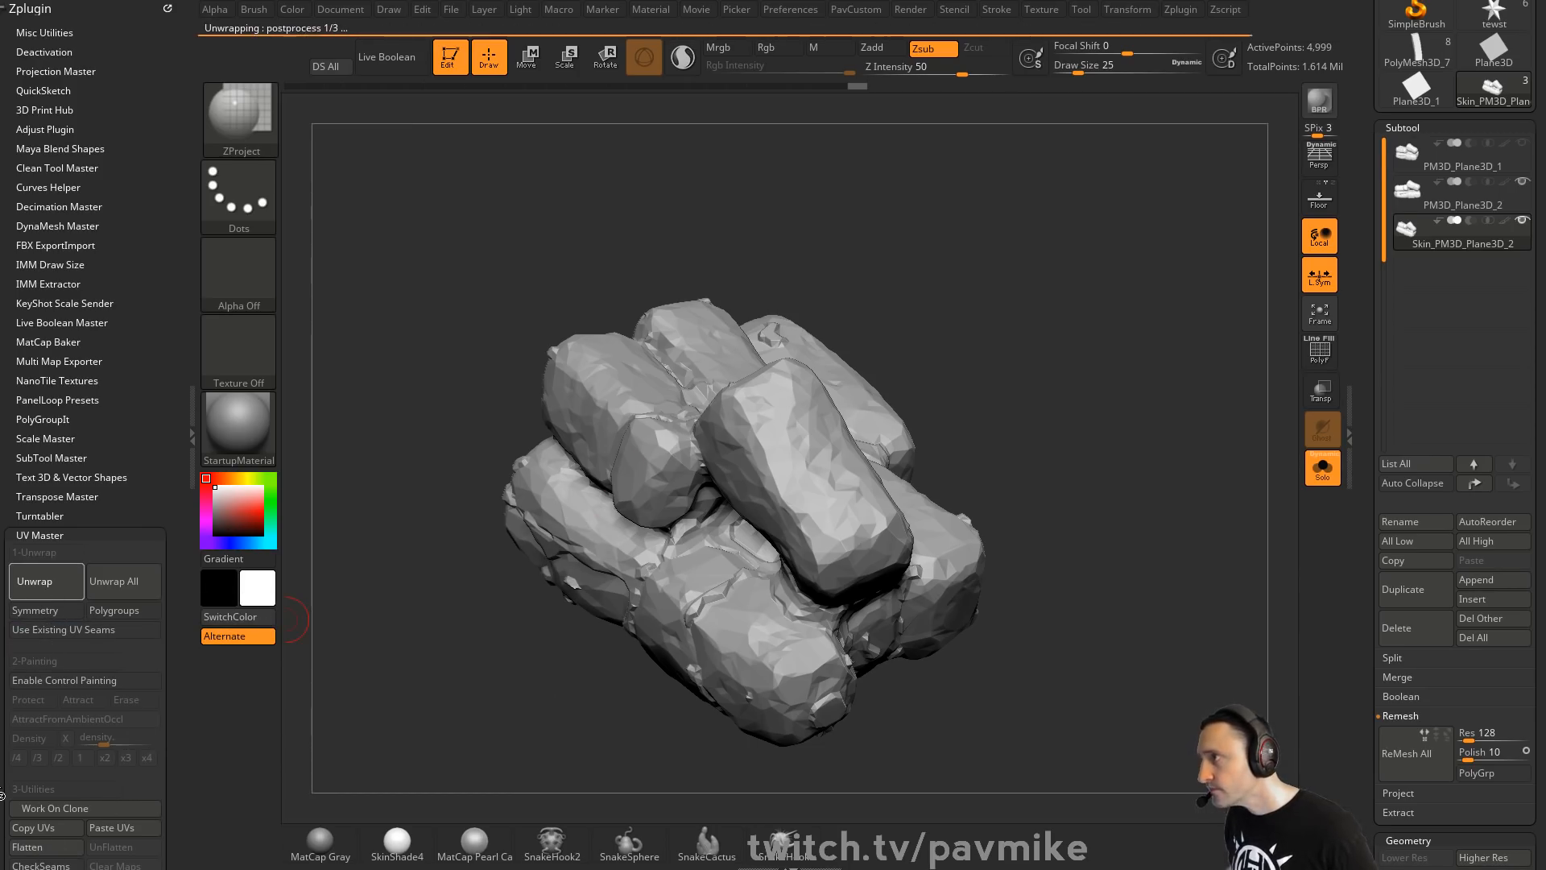
Flatten the skin's UVs to inspect the layout and unflatten it back to the 3D mesh
scroll(10, 796, down, 2)
click(25, 792)
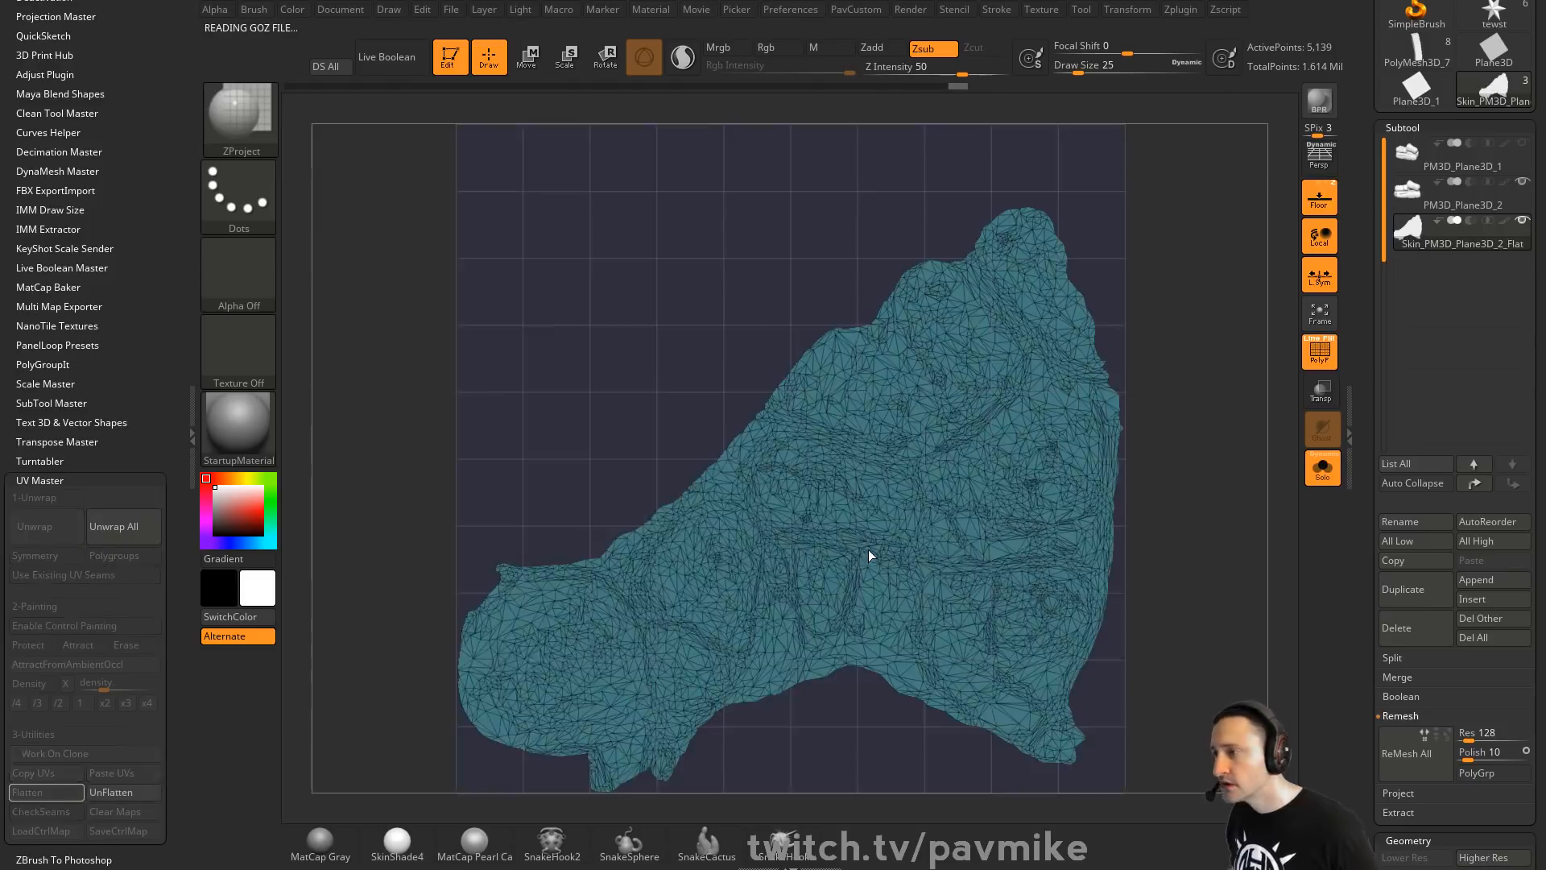
click(100, 792)
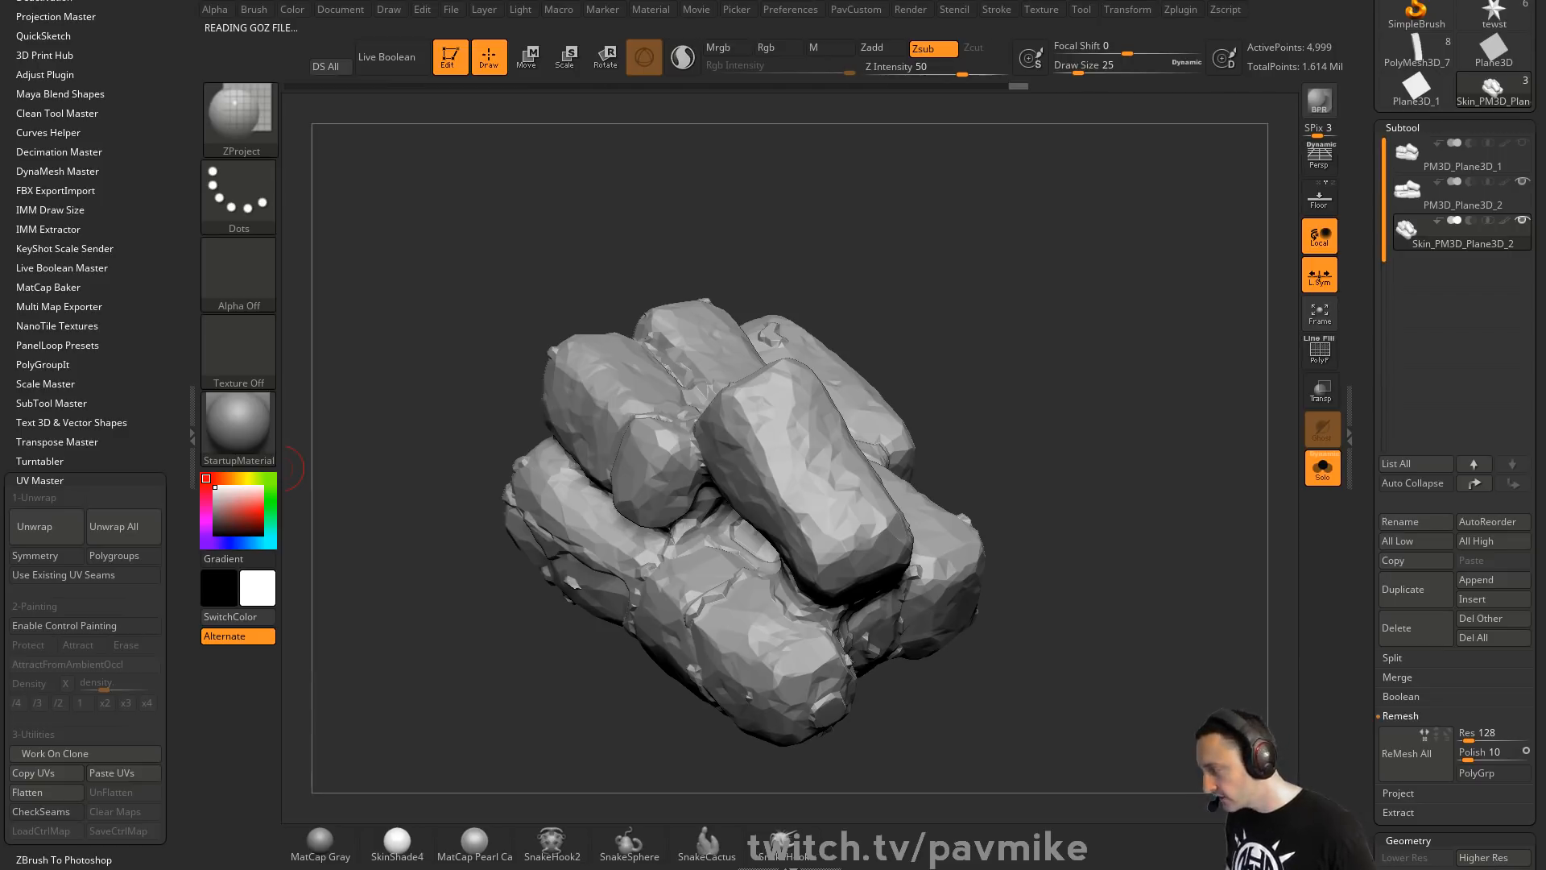
Switch to the browser showing the YouTube channel's playlists and search the channel for "cleanup"
drag(1409, 865, 1158, 18)
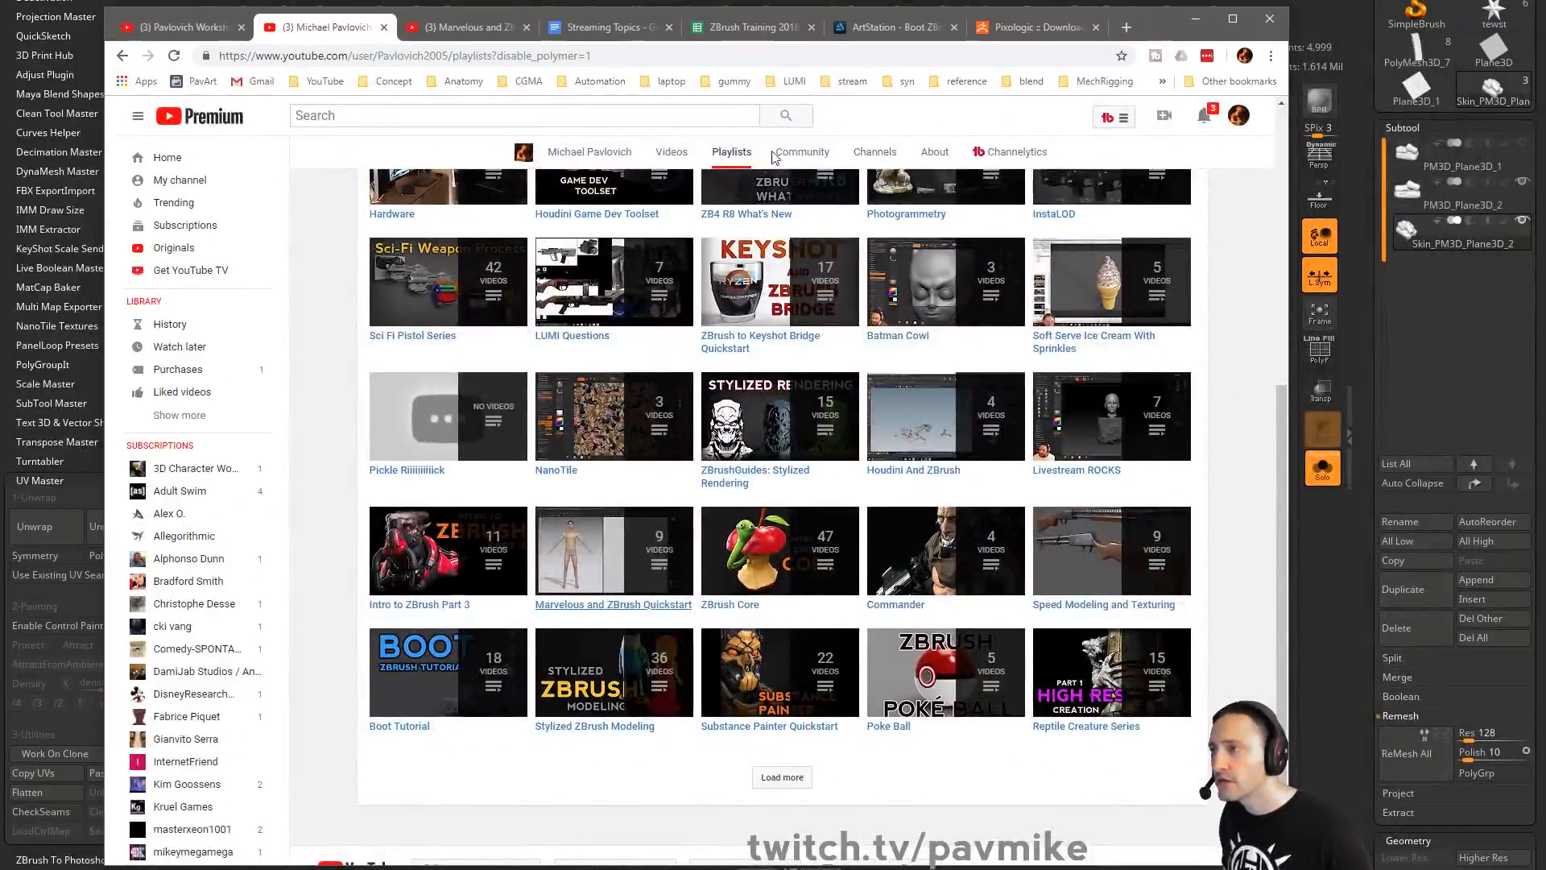
scroll(998, 198, up, 6)
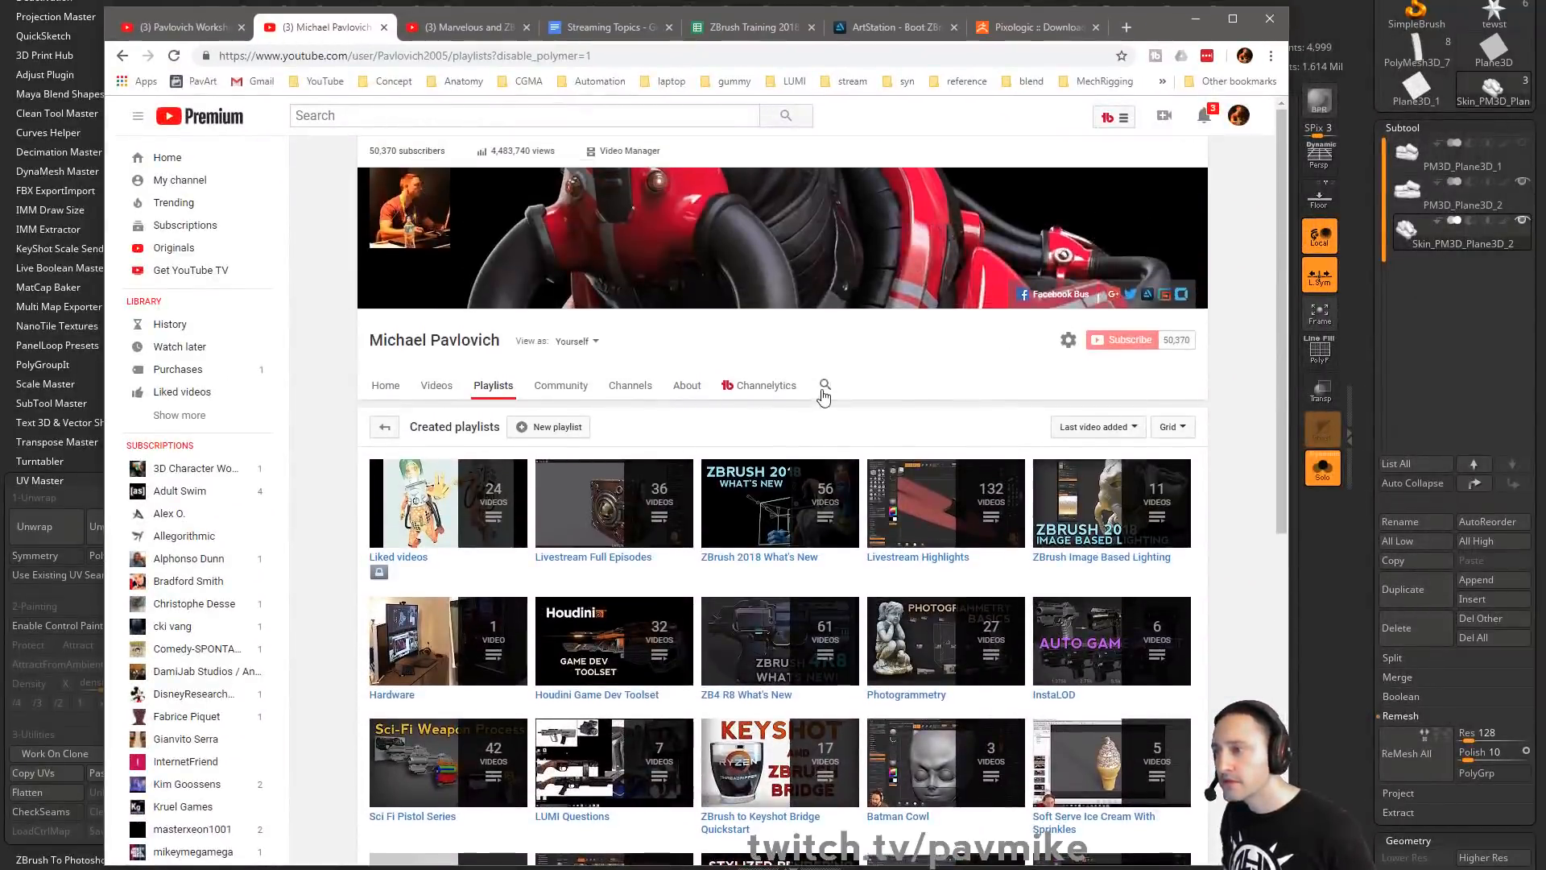
click(824, 386)
text(cleanup)
key(Return)
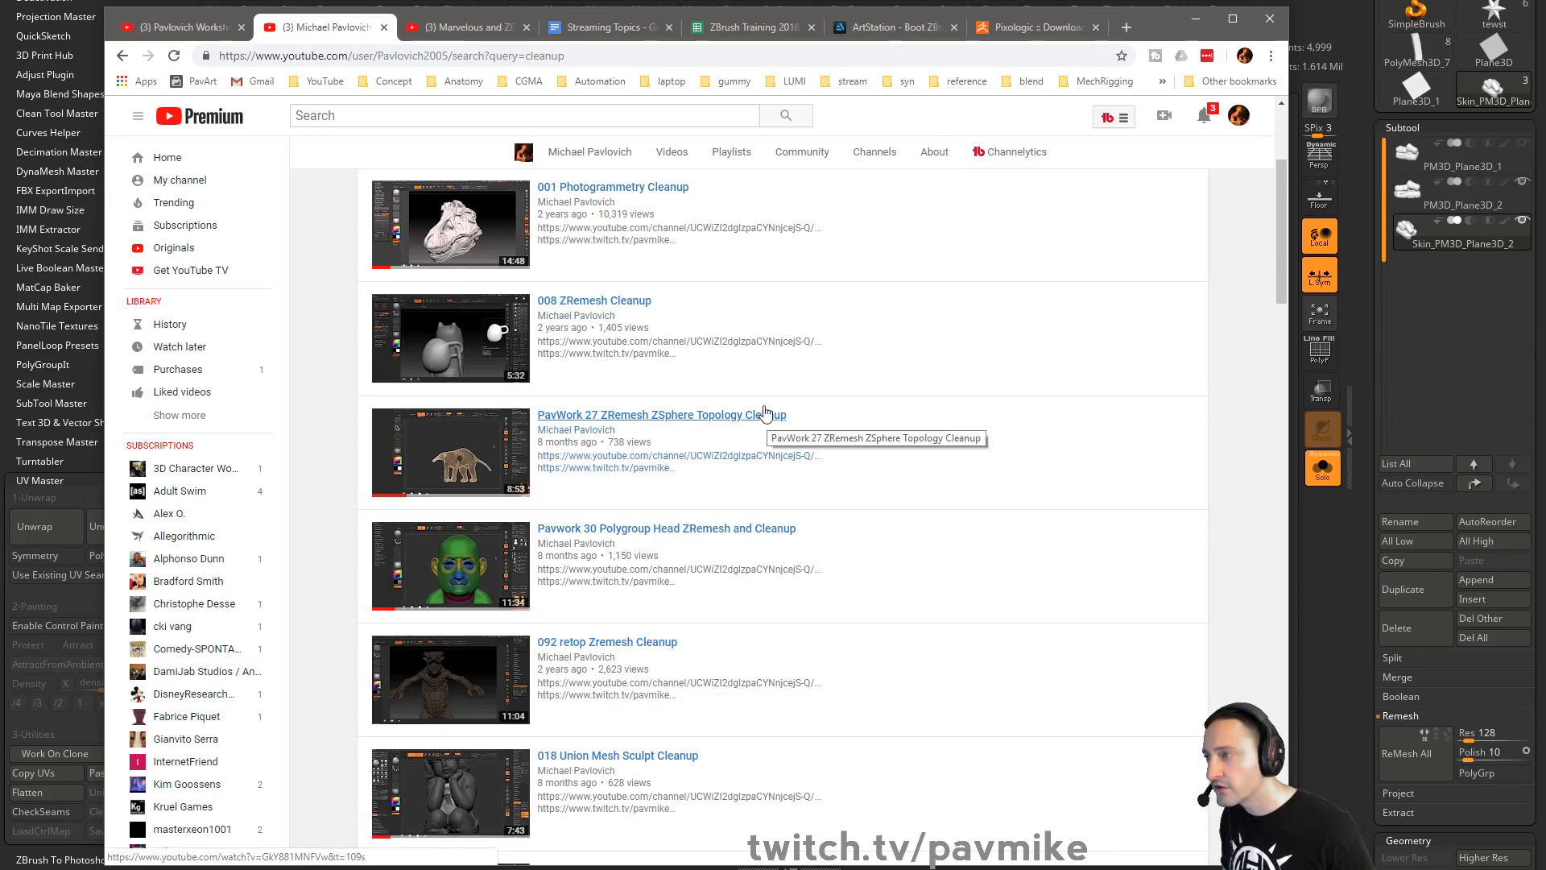
Copy the address of the "cleanup" search results page and minimise the browser to return to ZBrush
click(651, 56)
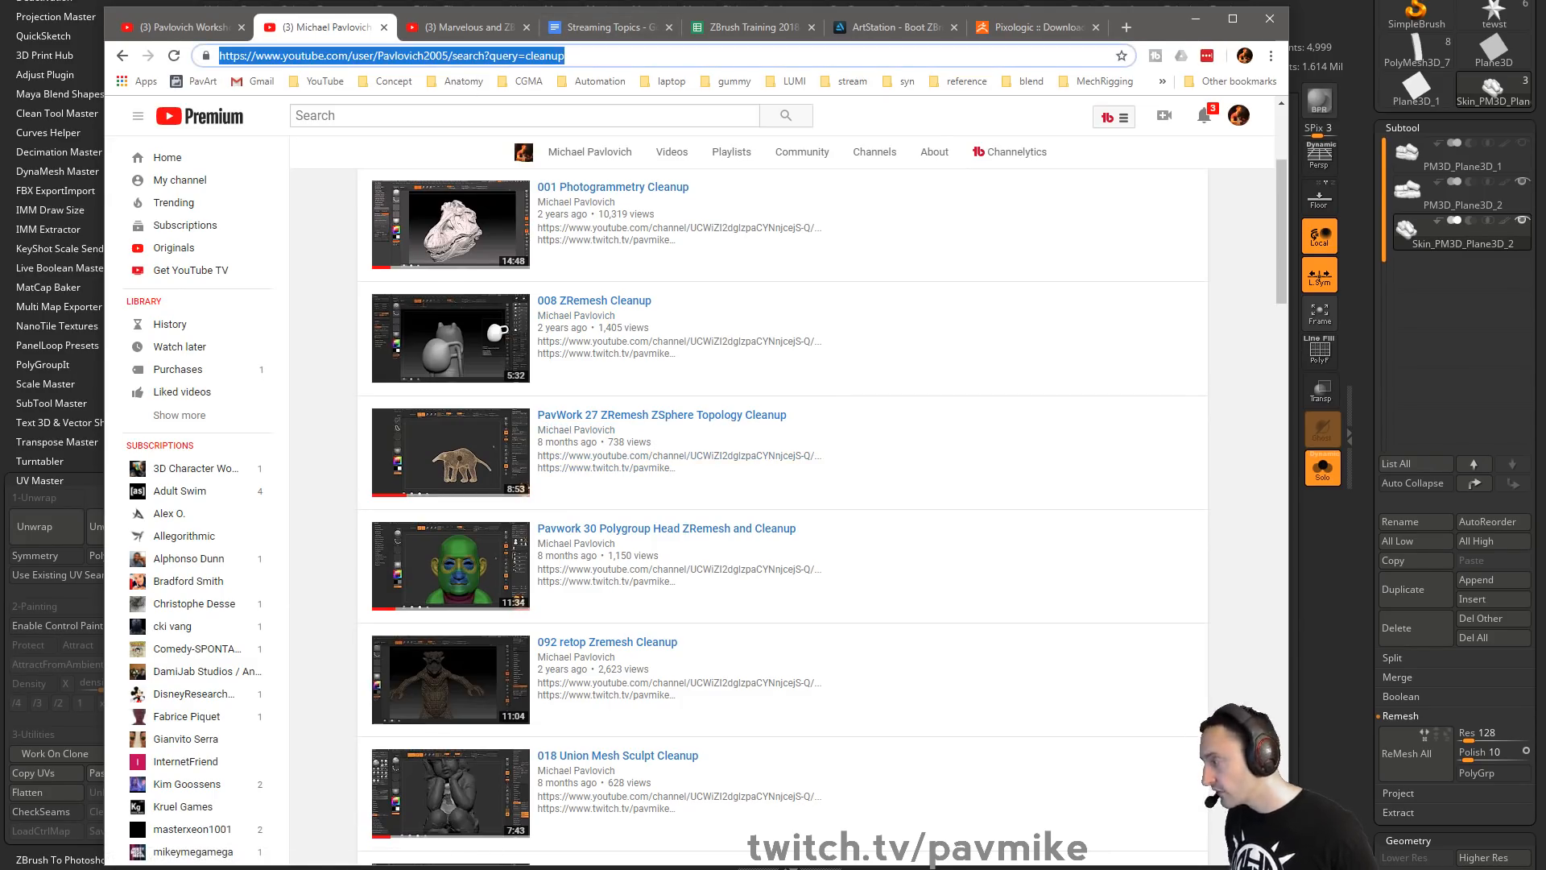
key(alt+Tab)
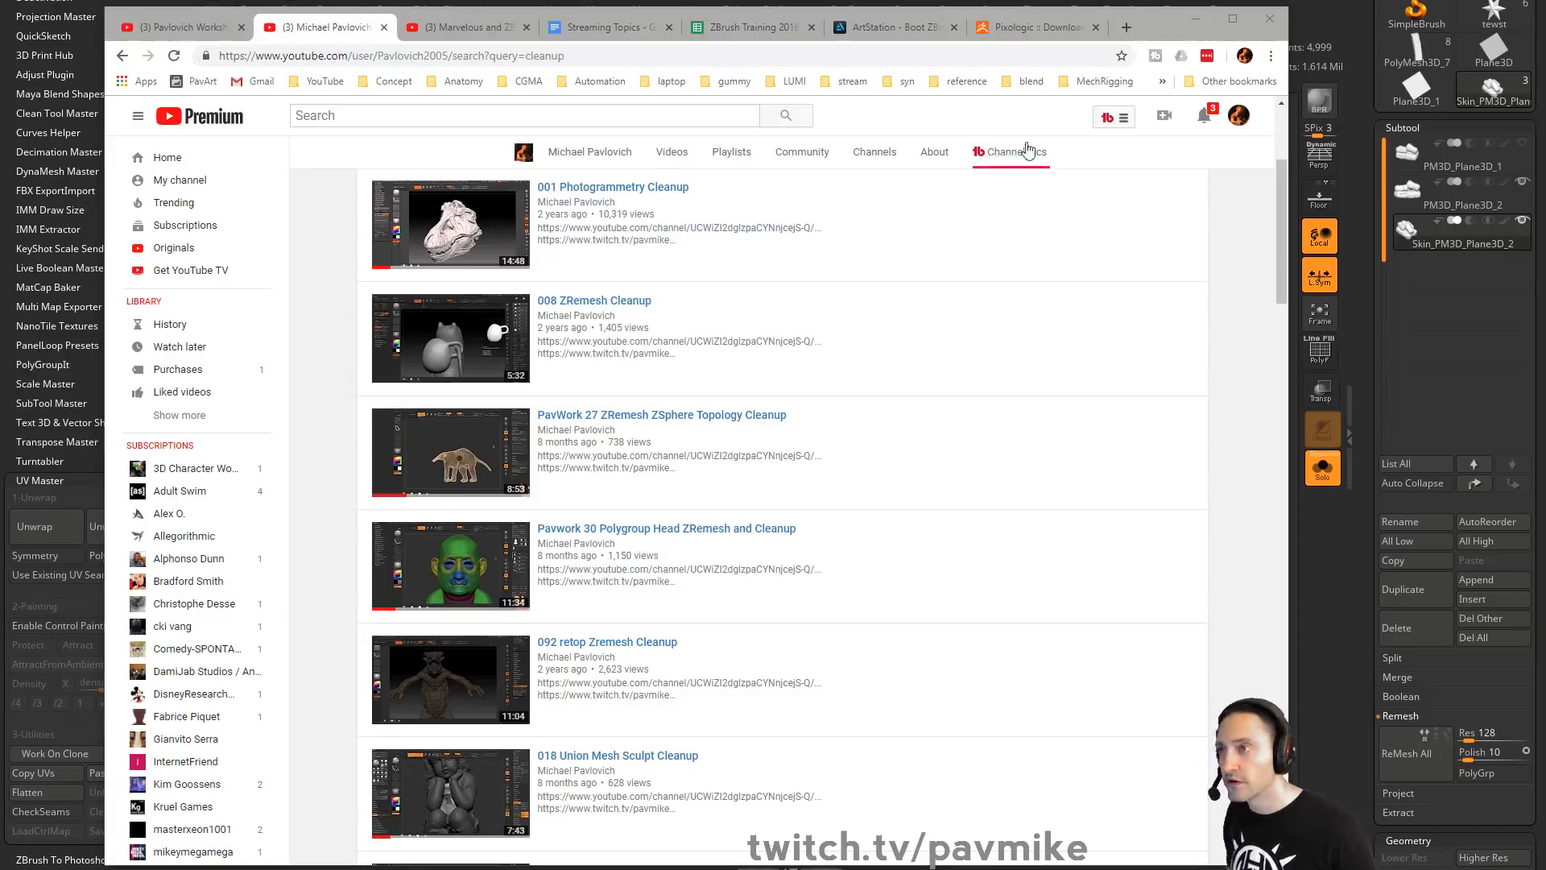
click(1195, 18)
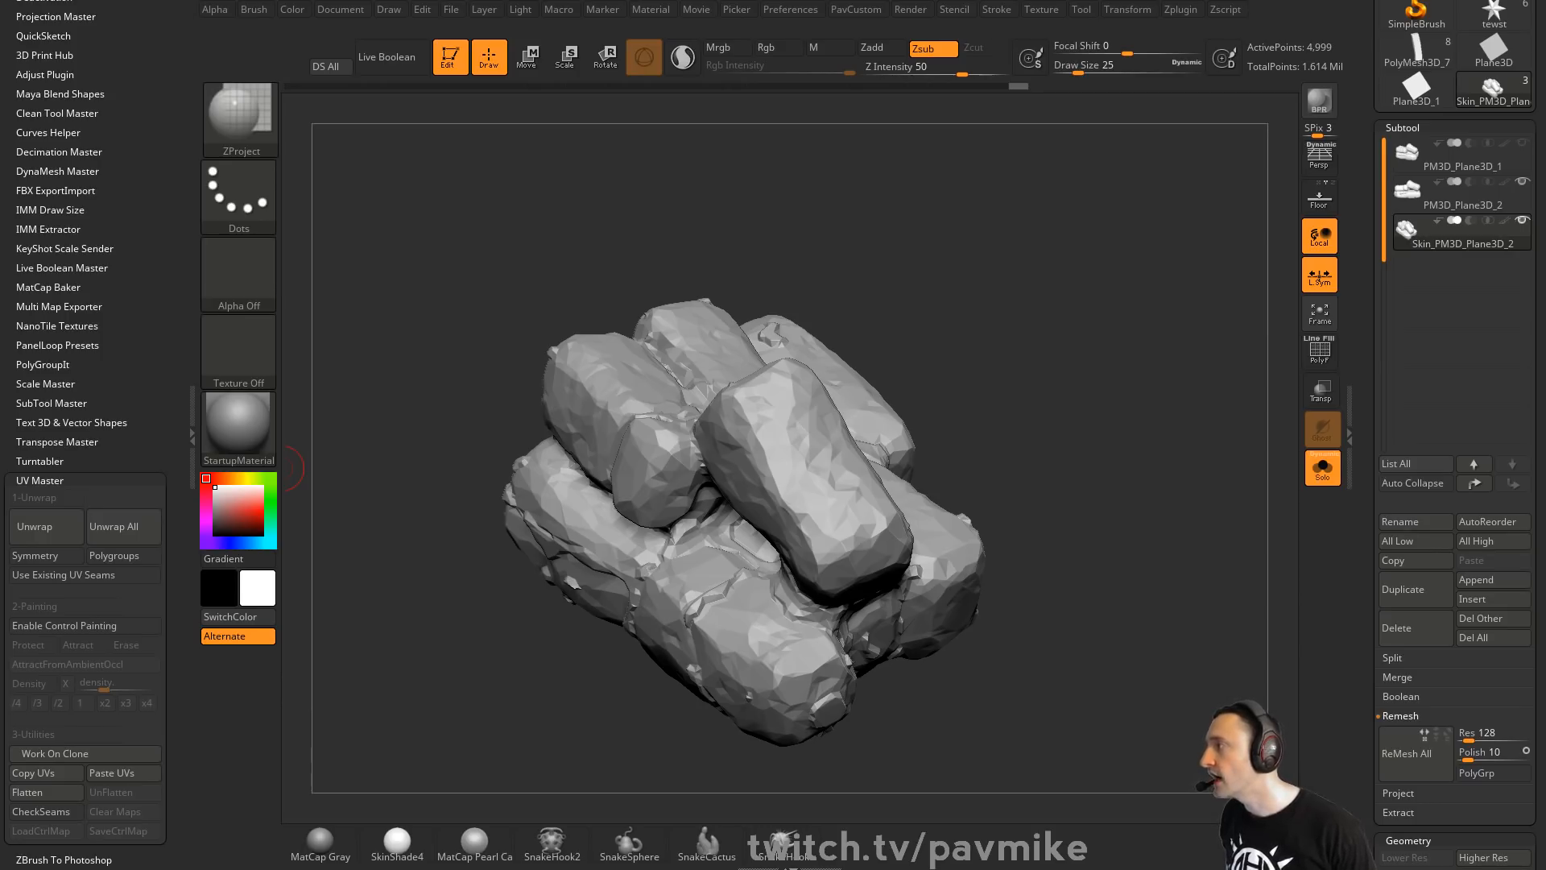
Clear the canvas, draw an editable Plane3D, convert it to a PolyMesh3D and show its polyframe
click(448, 58)
key(ctrl+n)
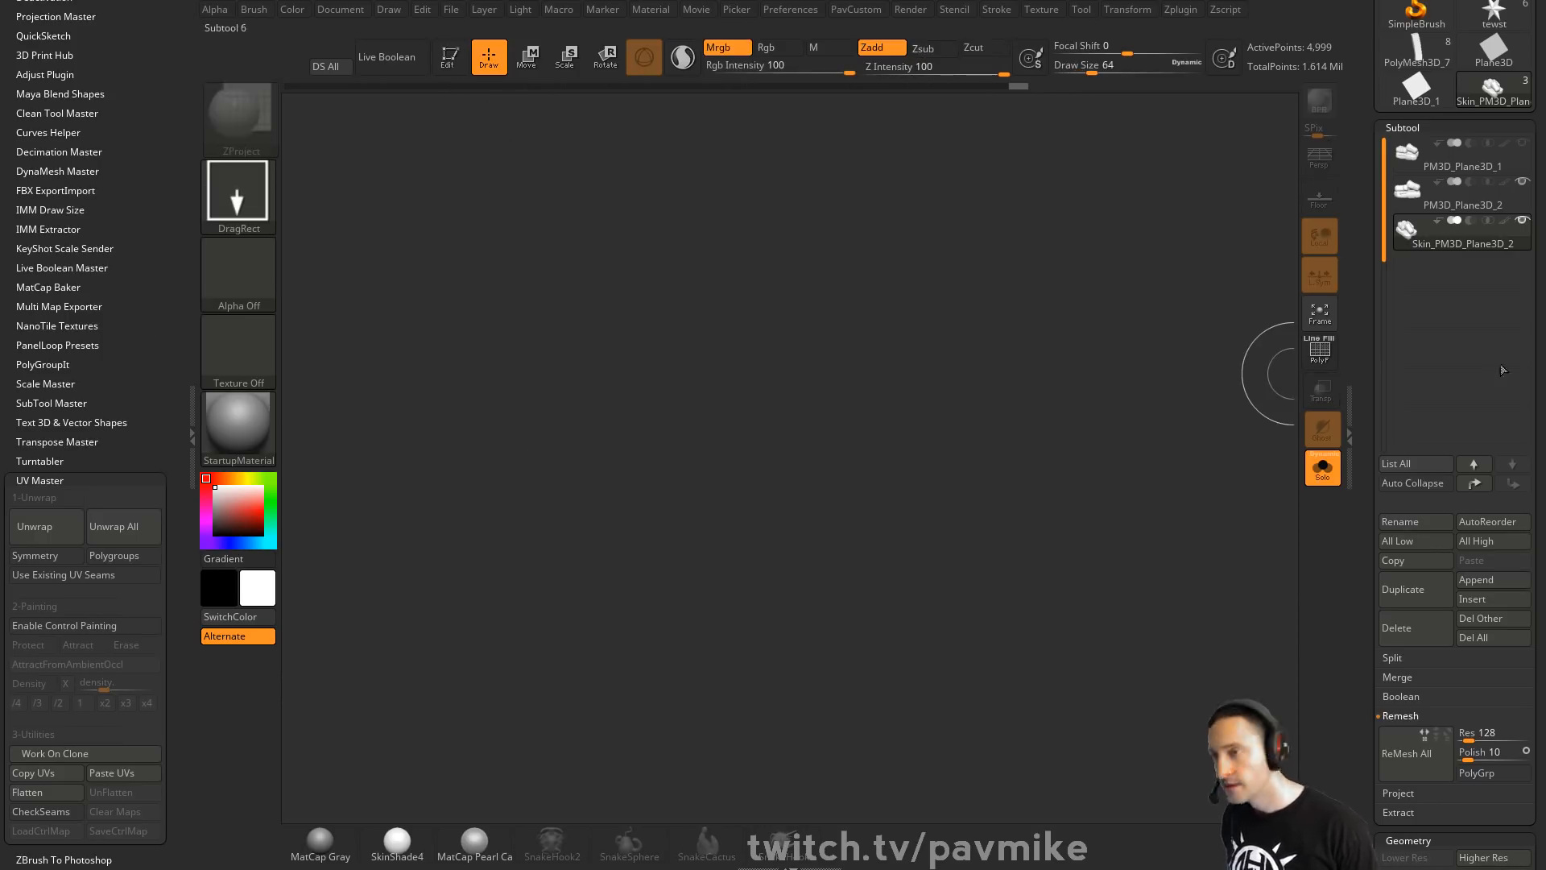
drag(1384, 207, 1354, 452)
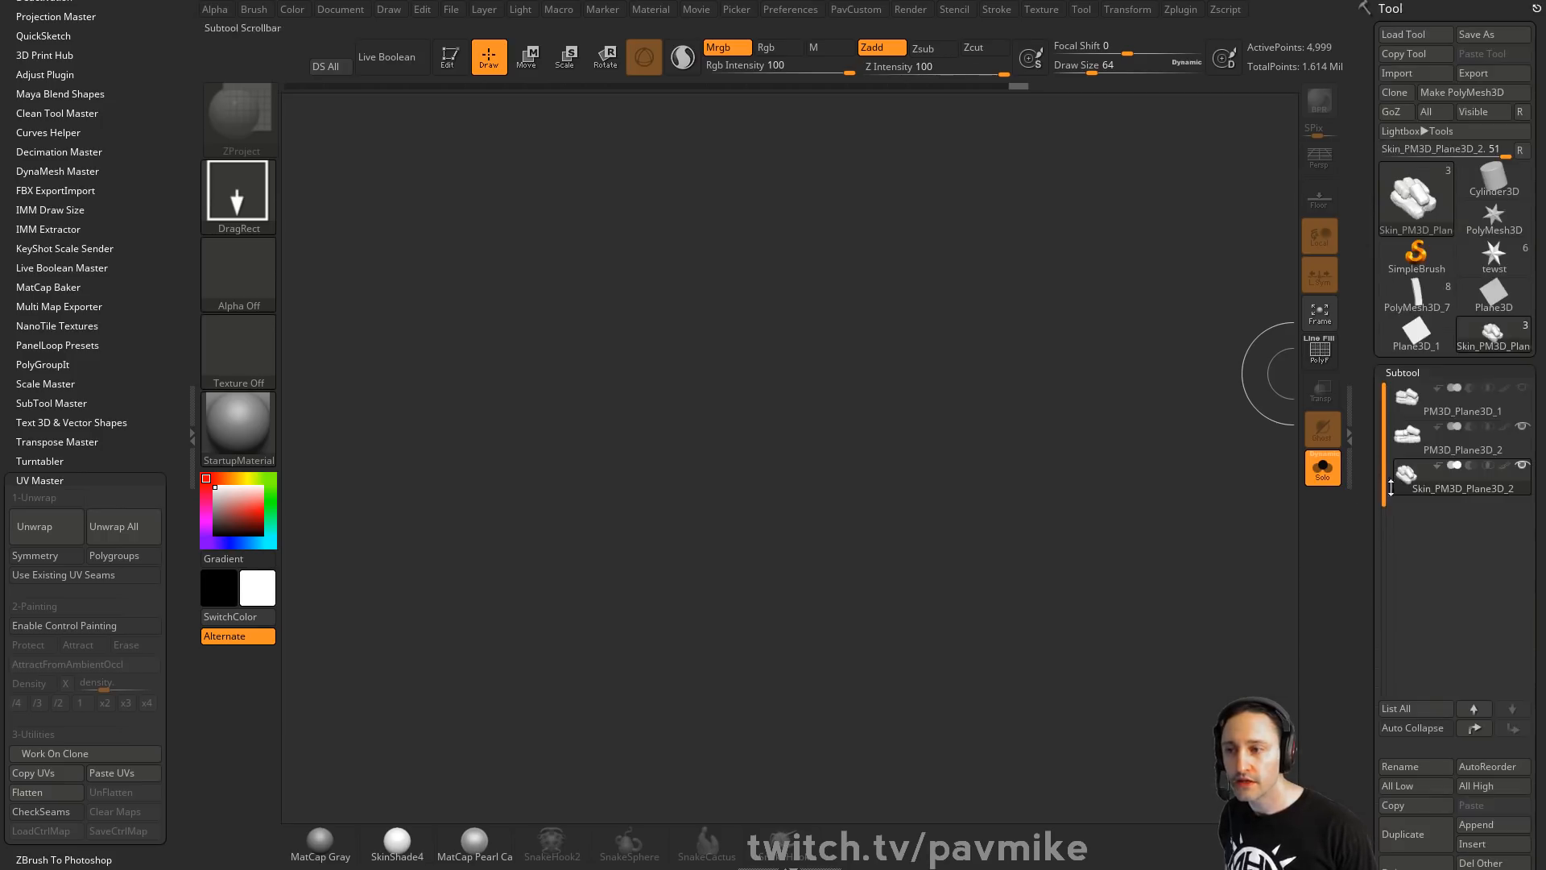
click(1492, 295)
drag(608, 596, 554, 504)
click(438, 60)
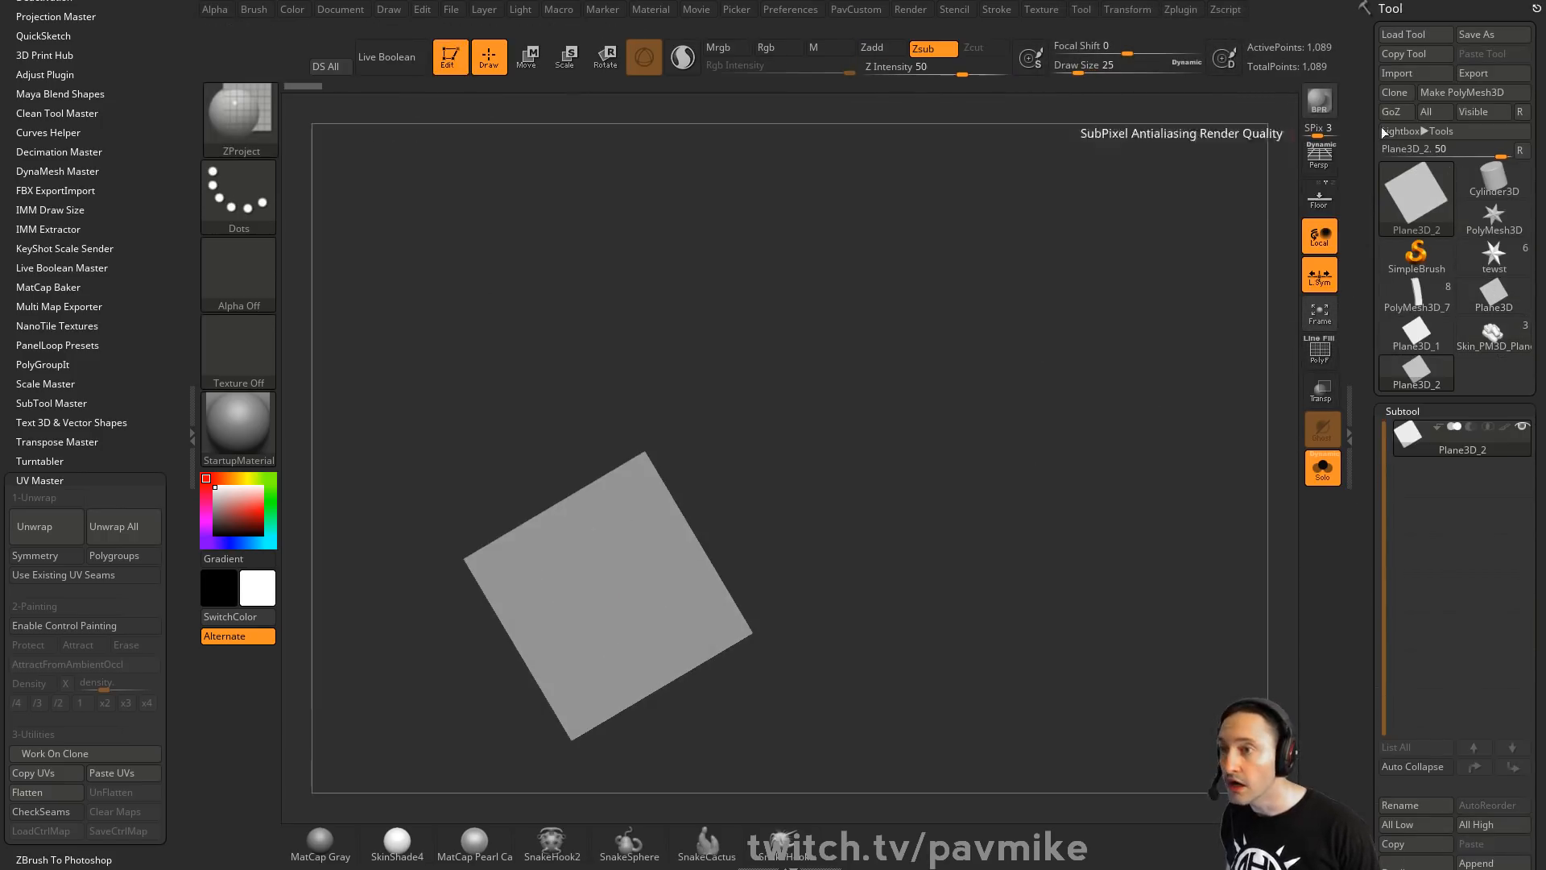
click(1474, 92)
click(1309, 363)
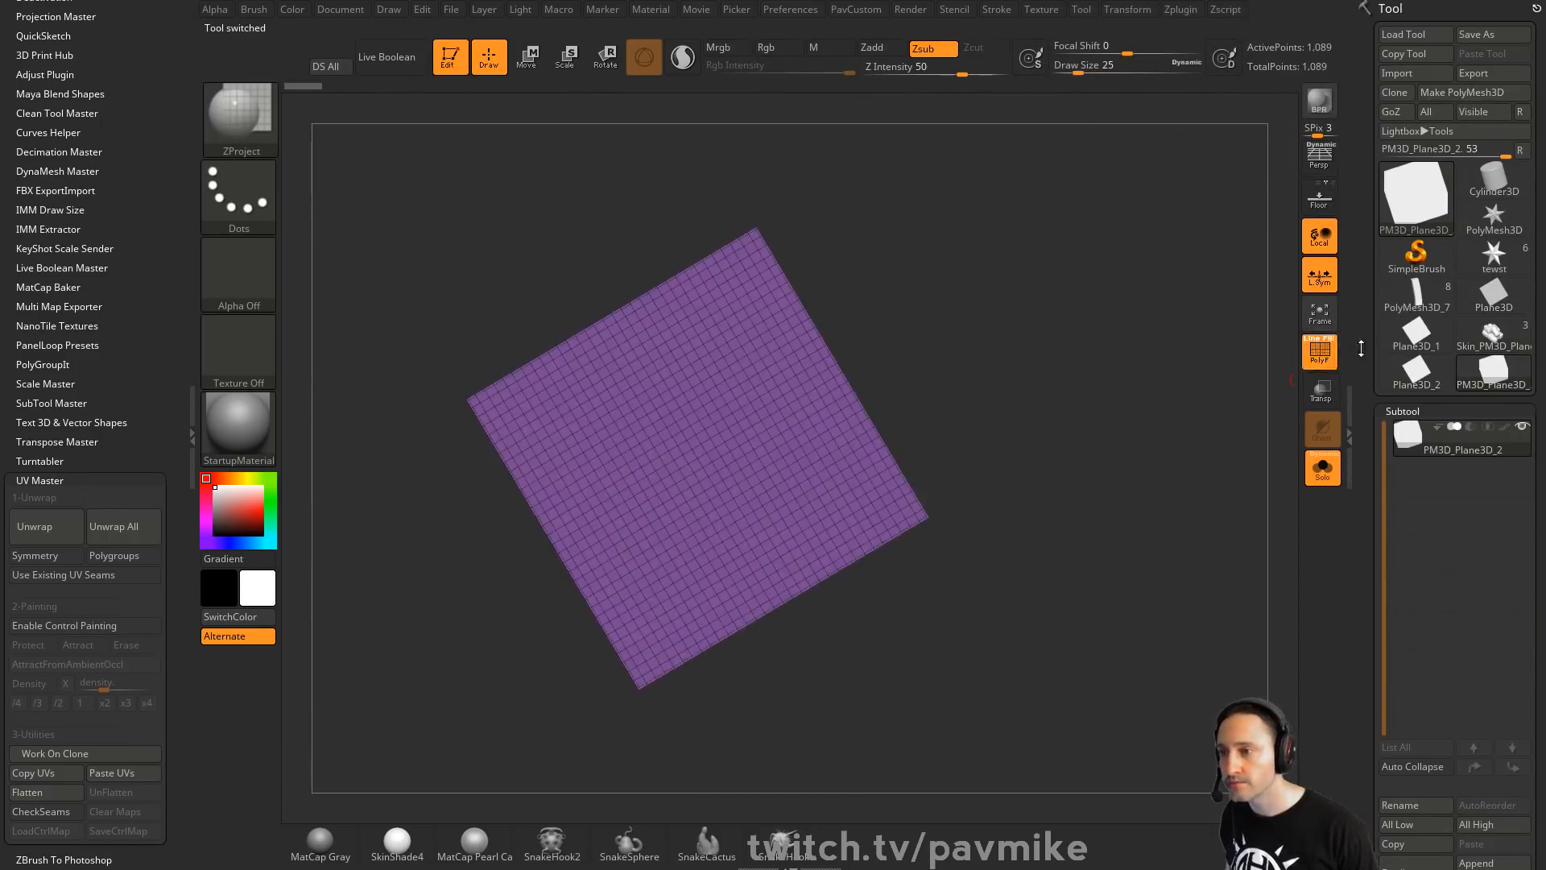
Reconstruct the plane's lower subdivision levels down to a 2×2 grid and delete the higher levels
scroll(1438, 470, down, 10)
click(1432, 472)
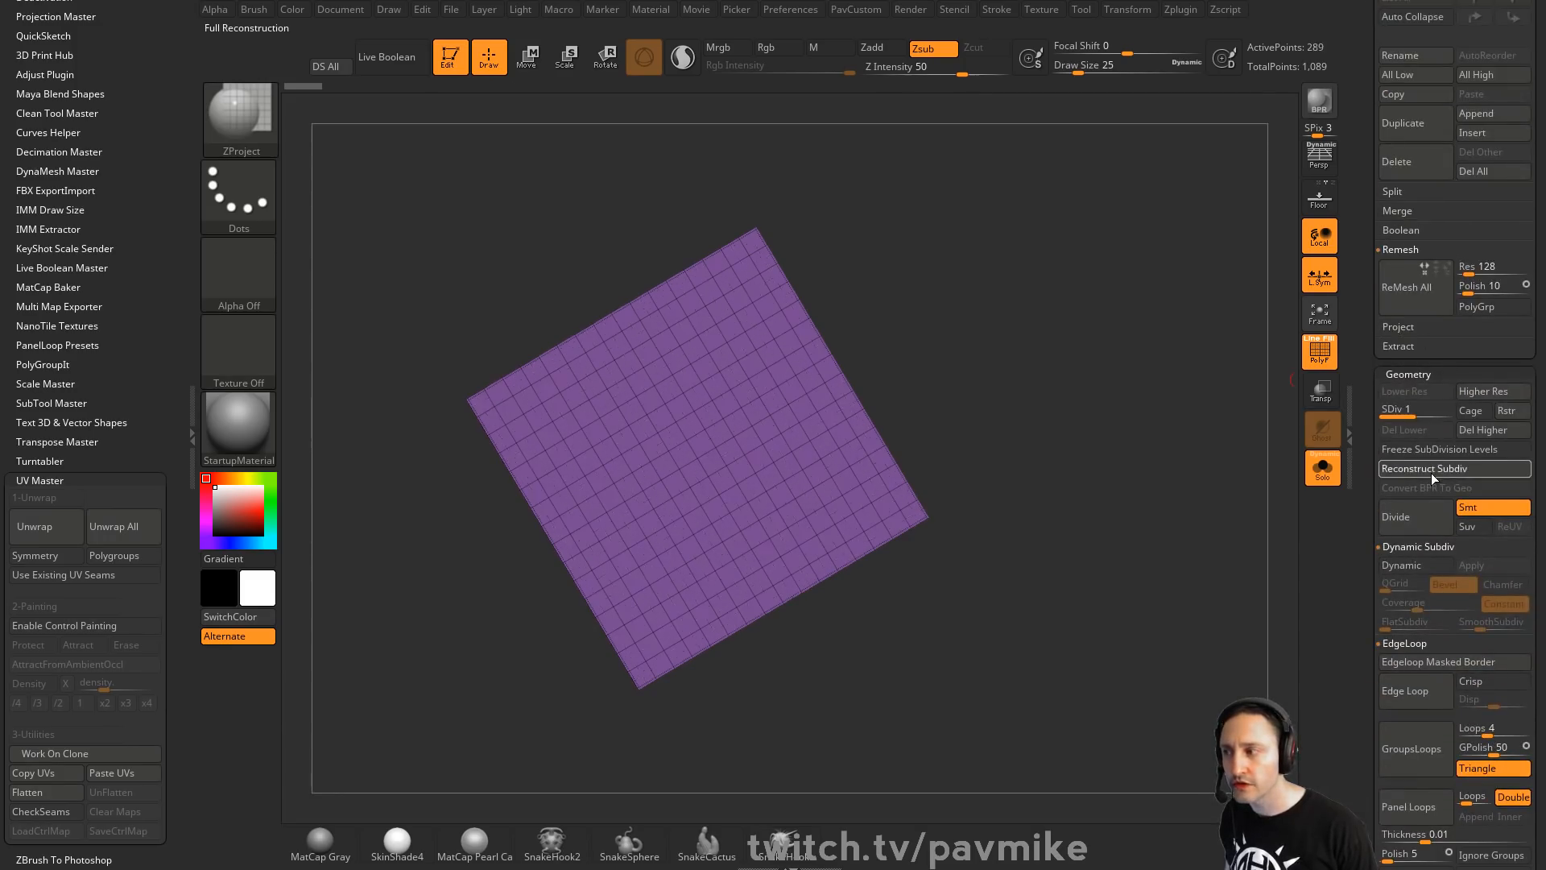
click(1431, 472)
click(1431, 471)
click(1431, 472)
drag(1132, 435, 1090, 372)
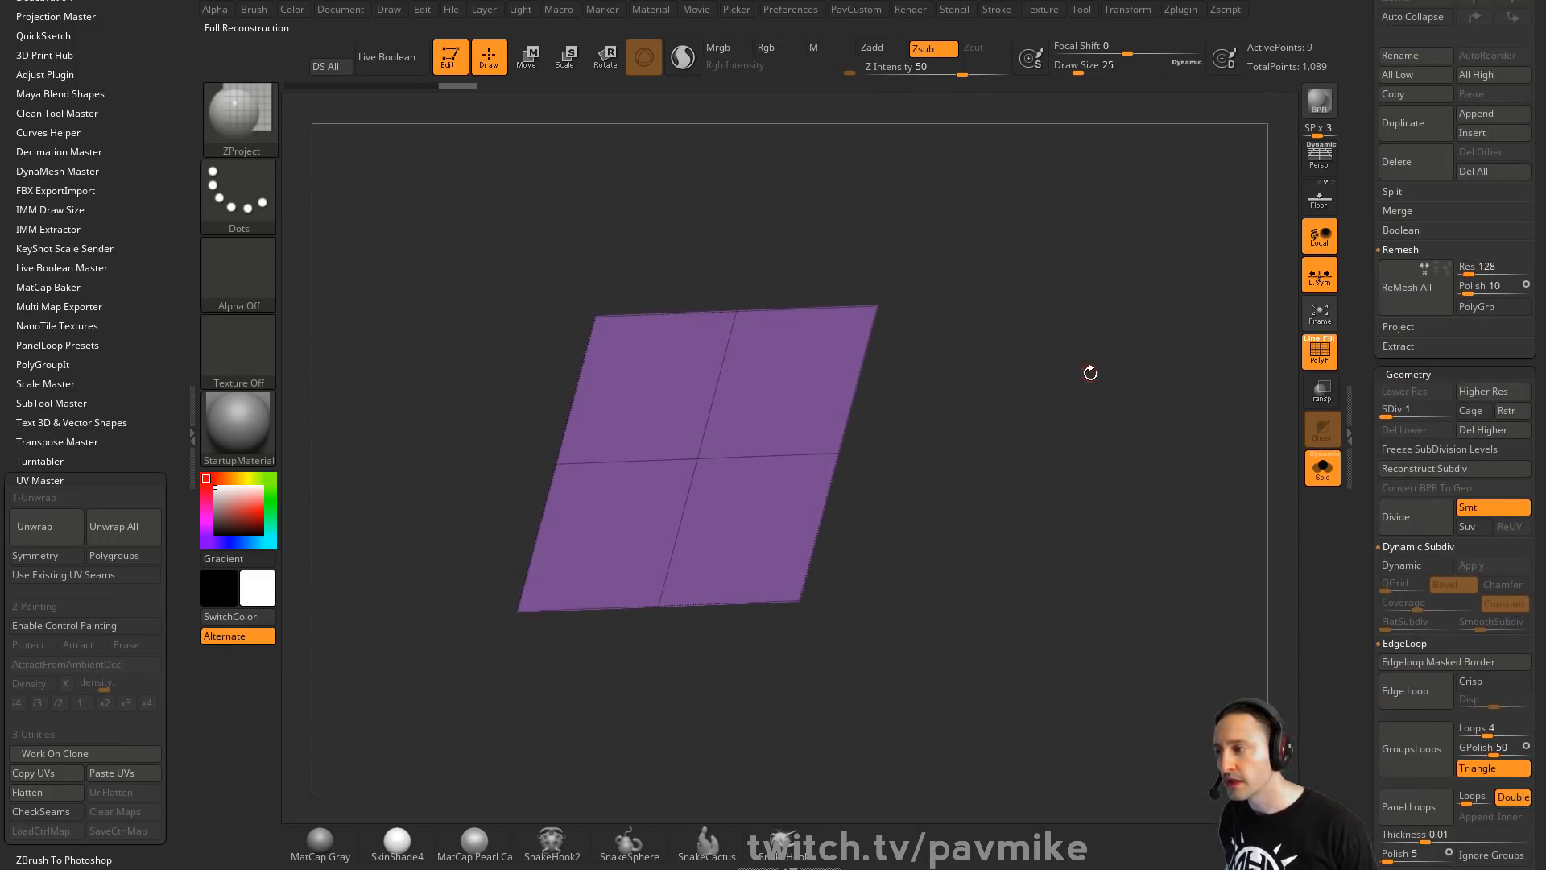
click(1493, 429)
Select the ZModeler brush and set its QMesh polygon action to target Polygroup All
key(b)
key(z)
key(m)
key(space)
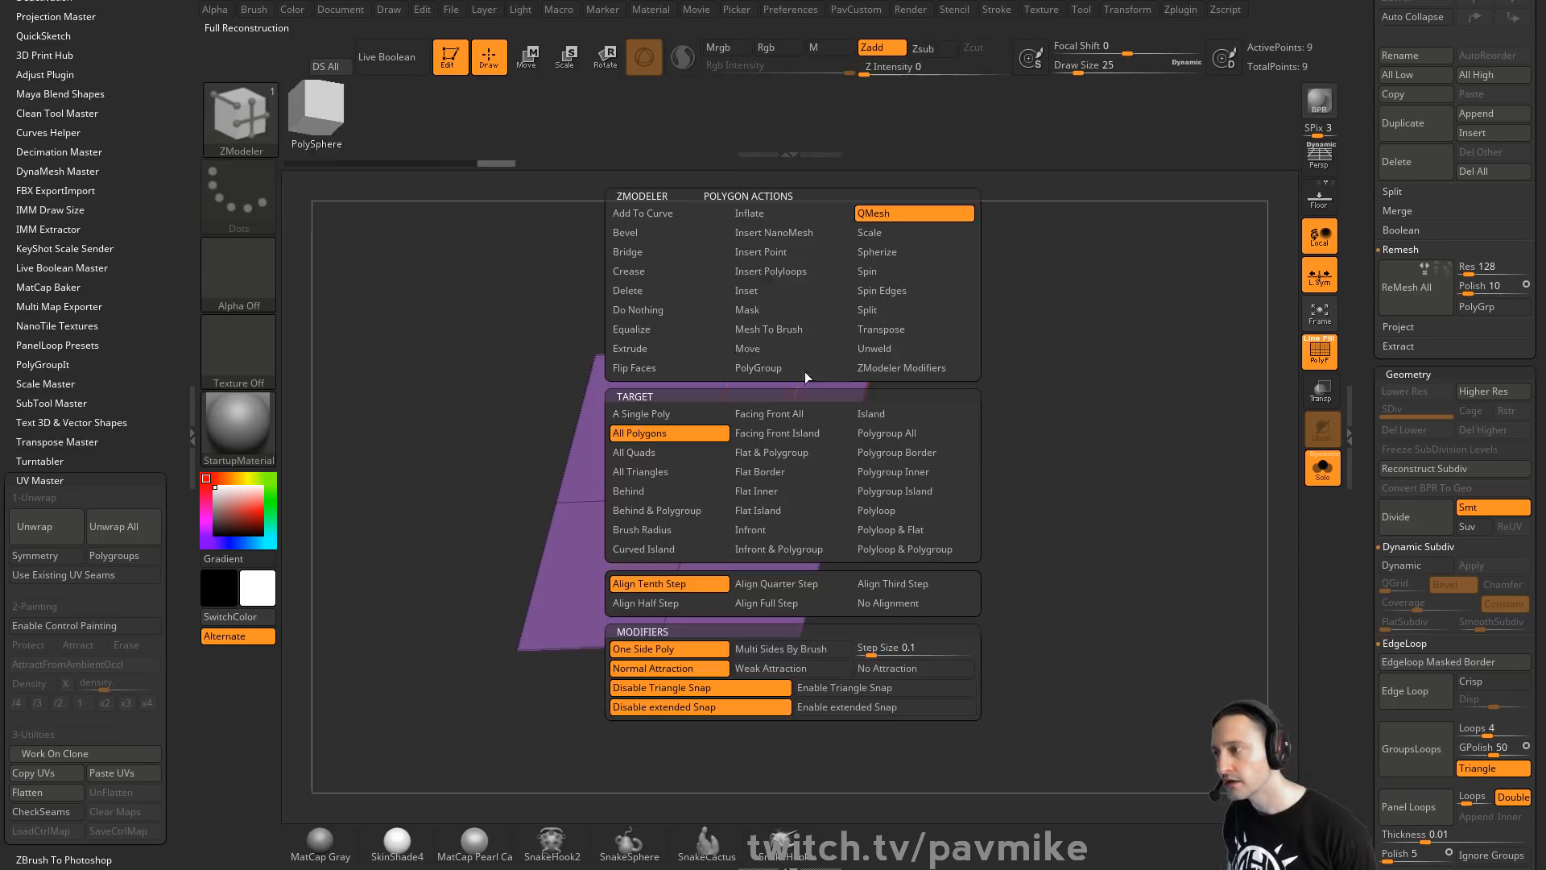
click(913, 433)
drag(922, 352, 911, 341)
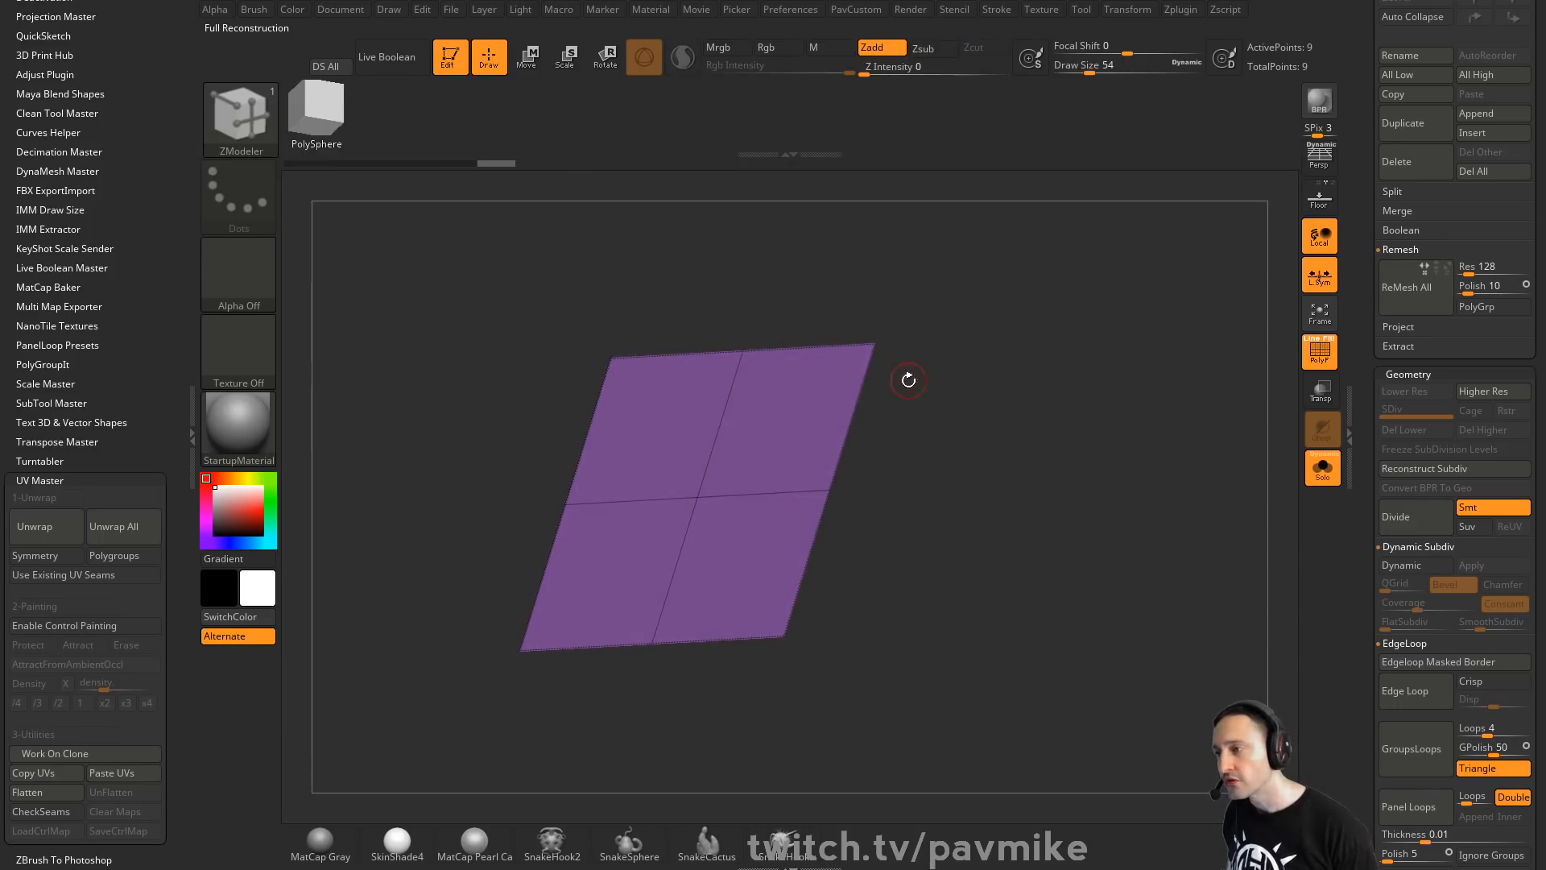
Try the ZModeler Extrude edge action on an outer edge of the plane
key(space)
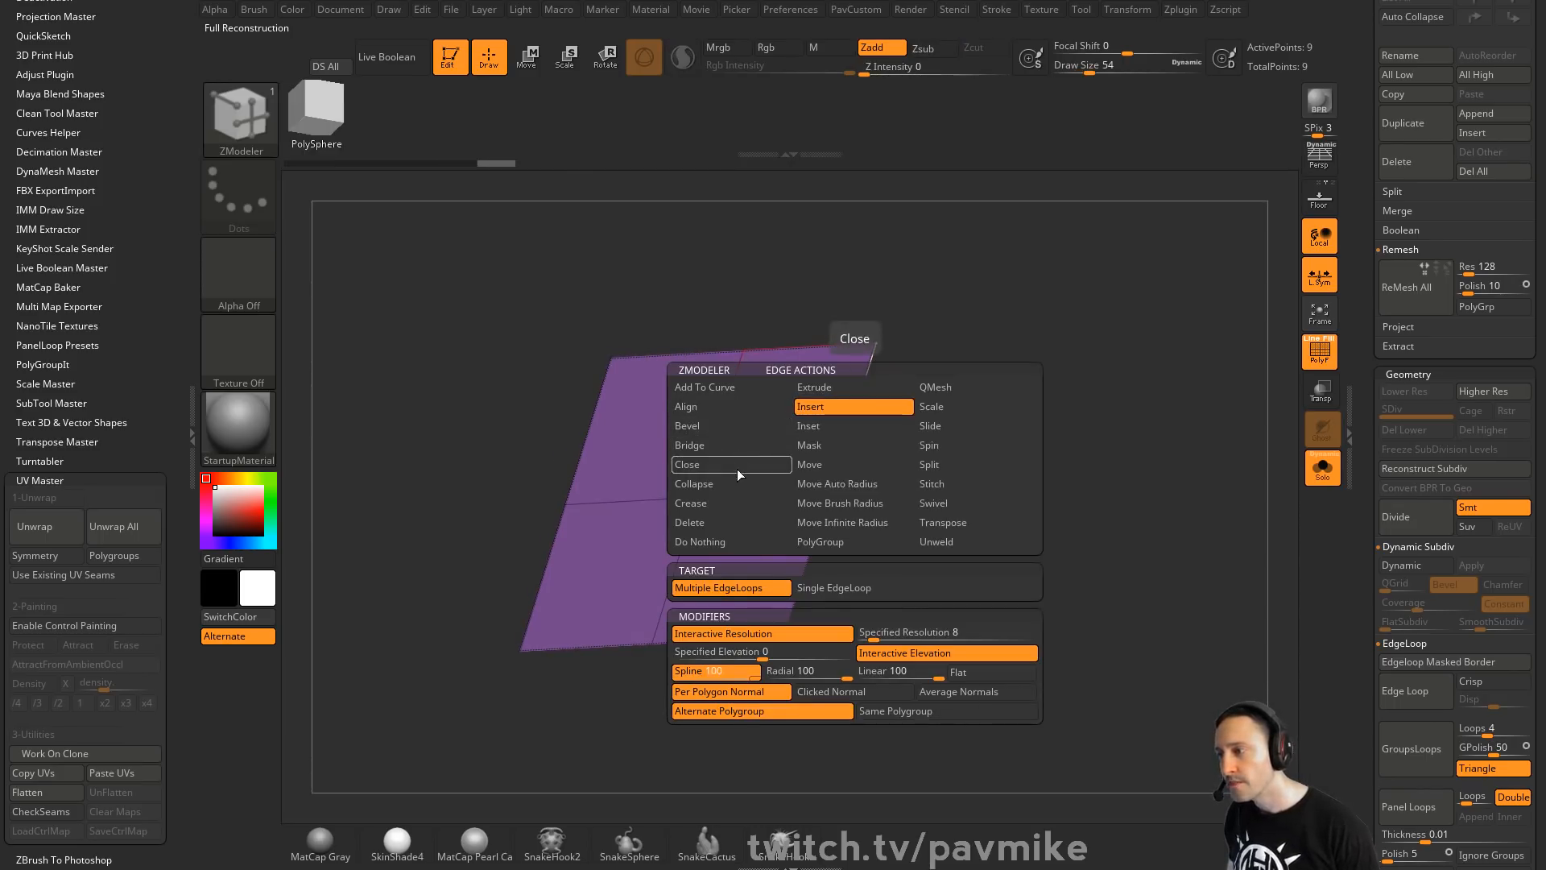
click(935, 386)
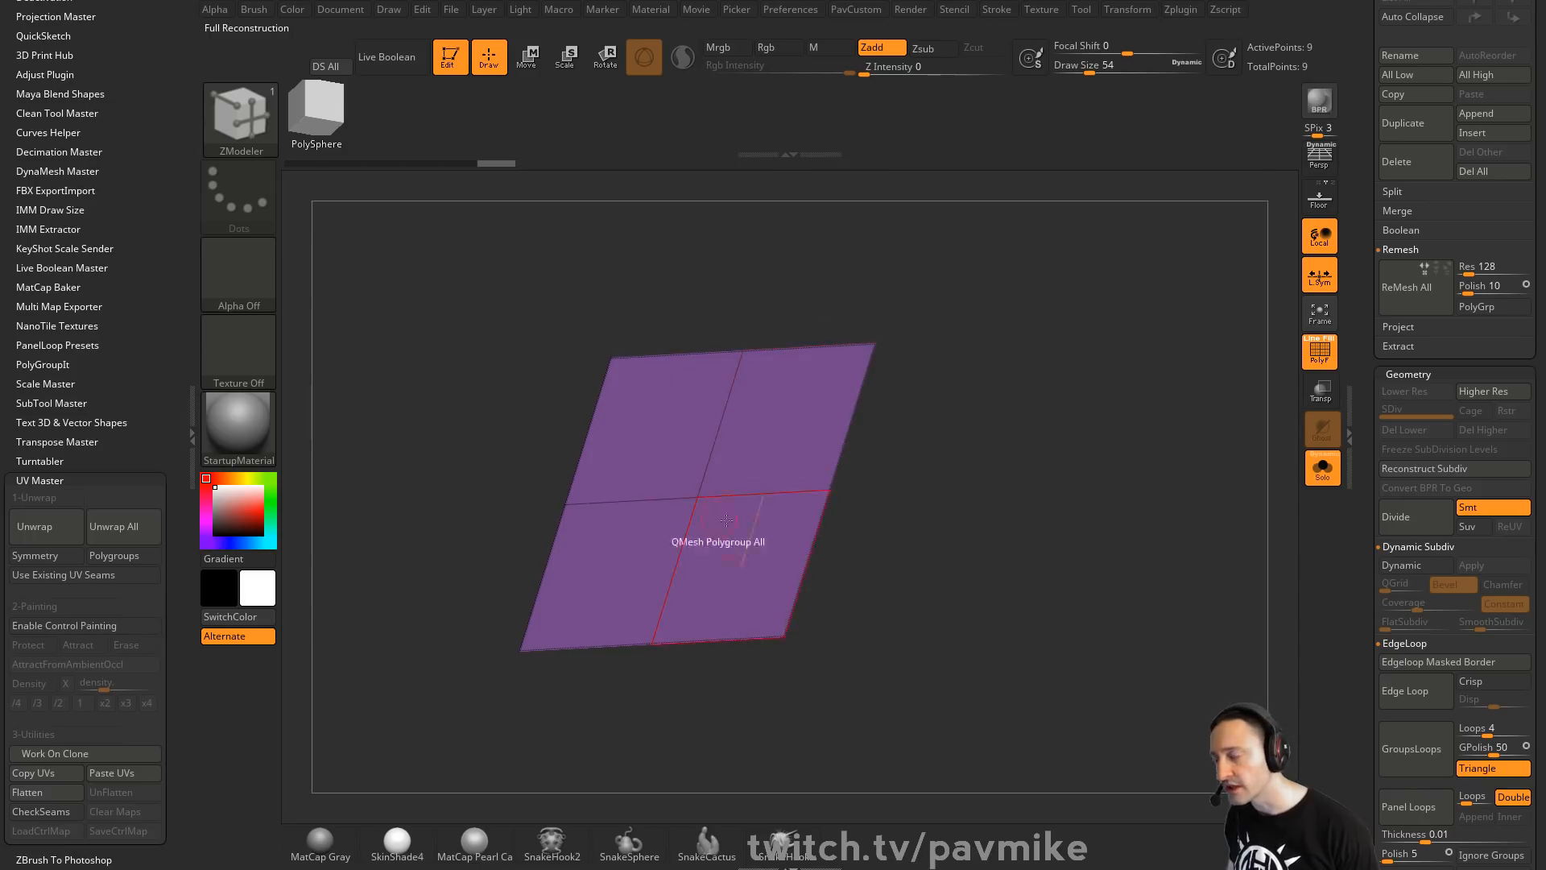
key(space)
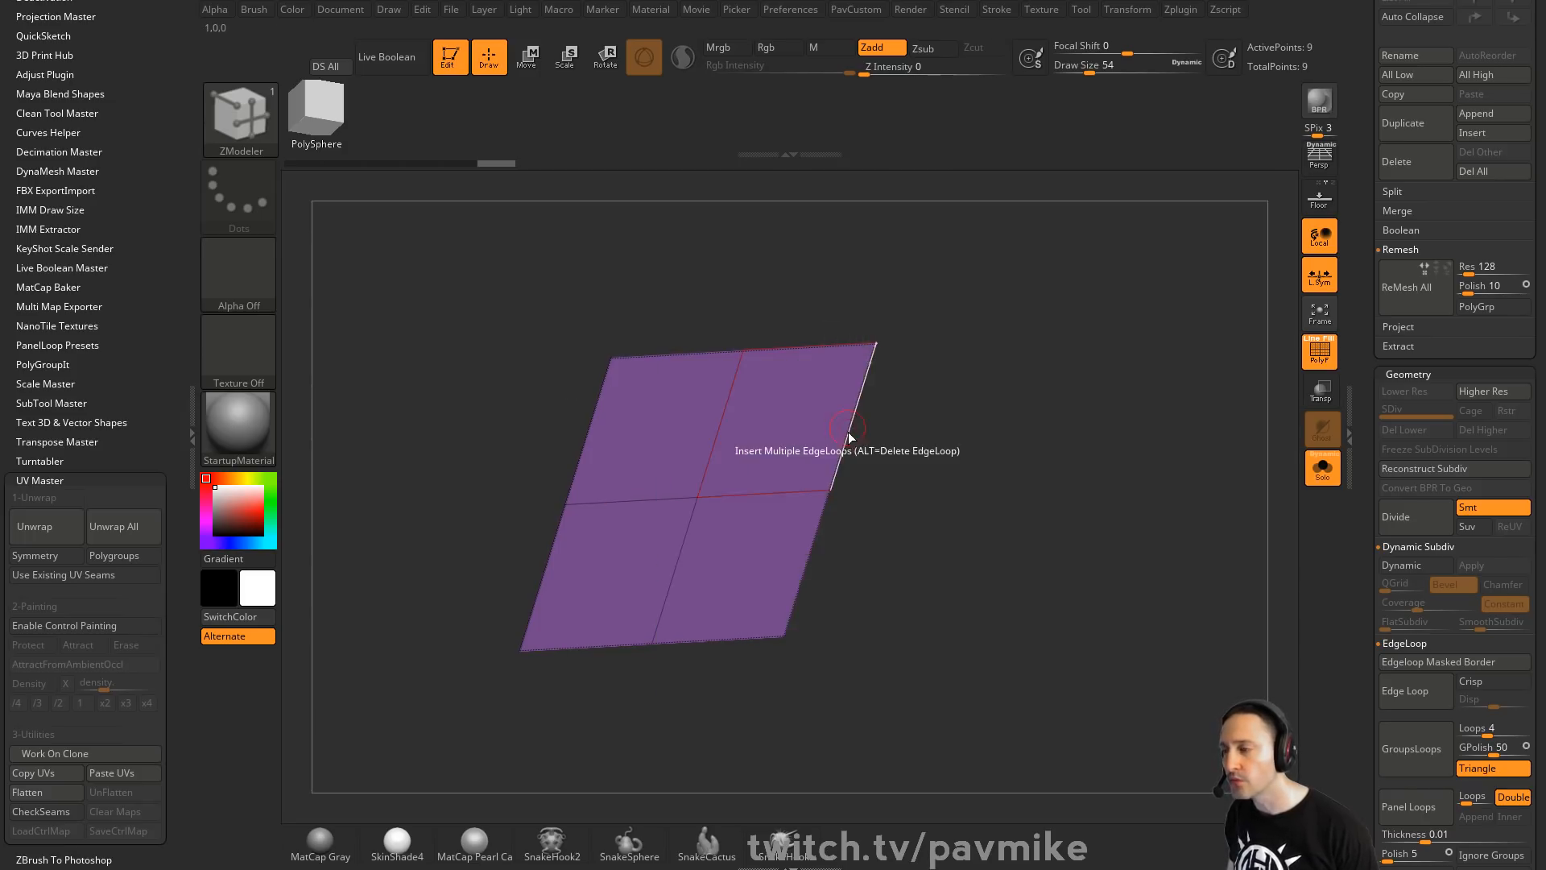
key(space)
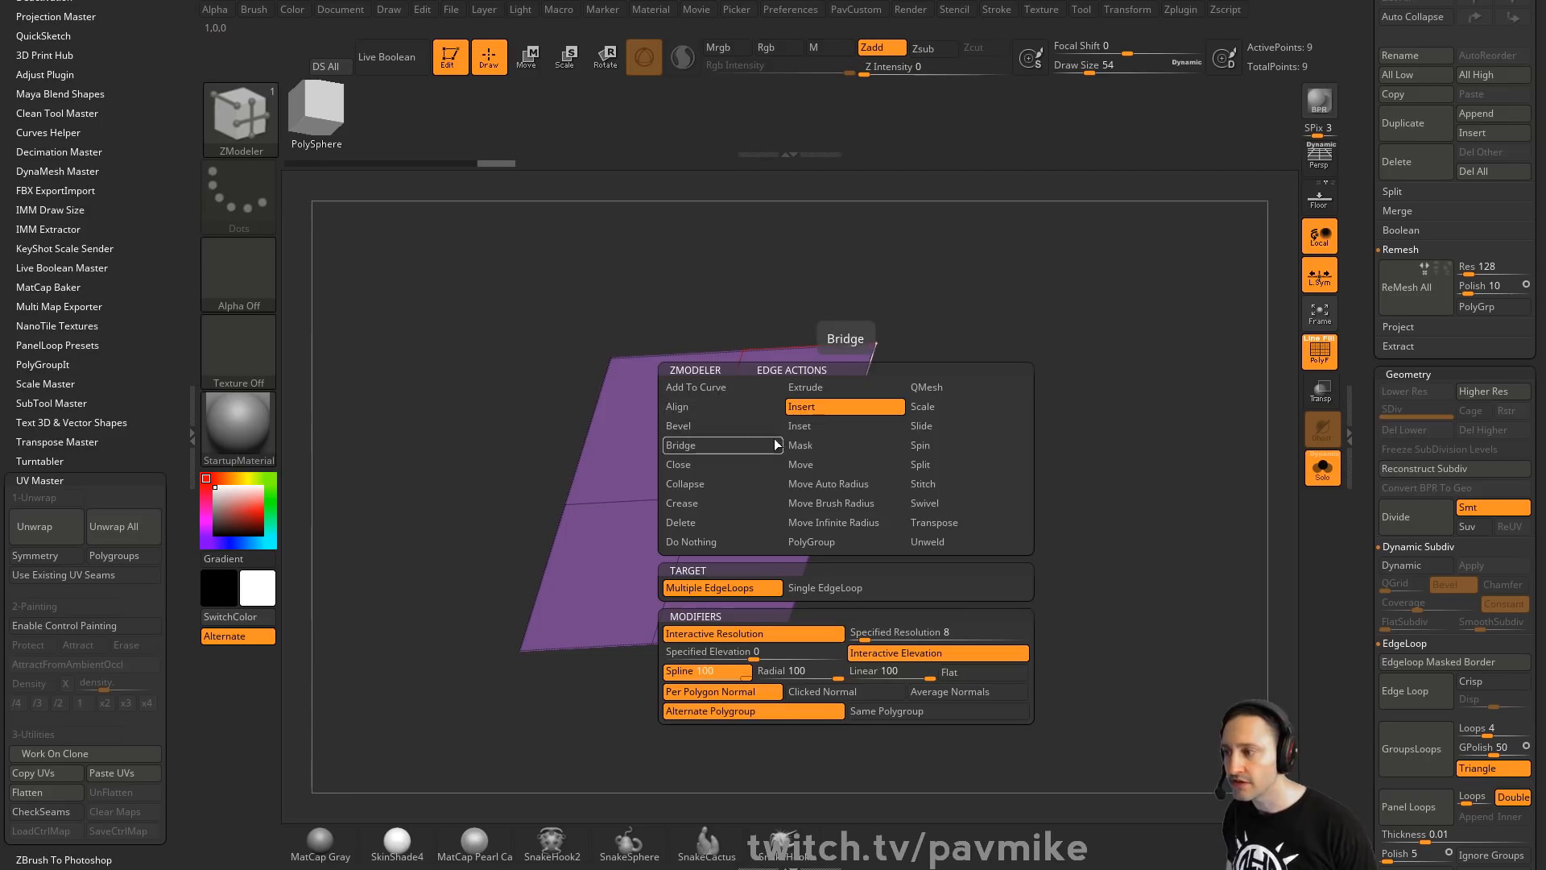
click(836, 388)
drag(809, 419, 816, 367)
key(ctrl+z)
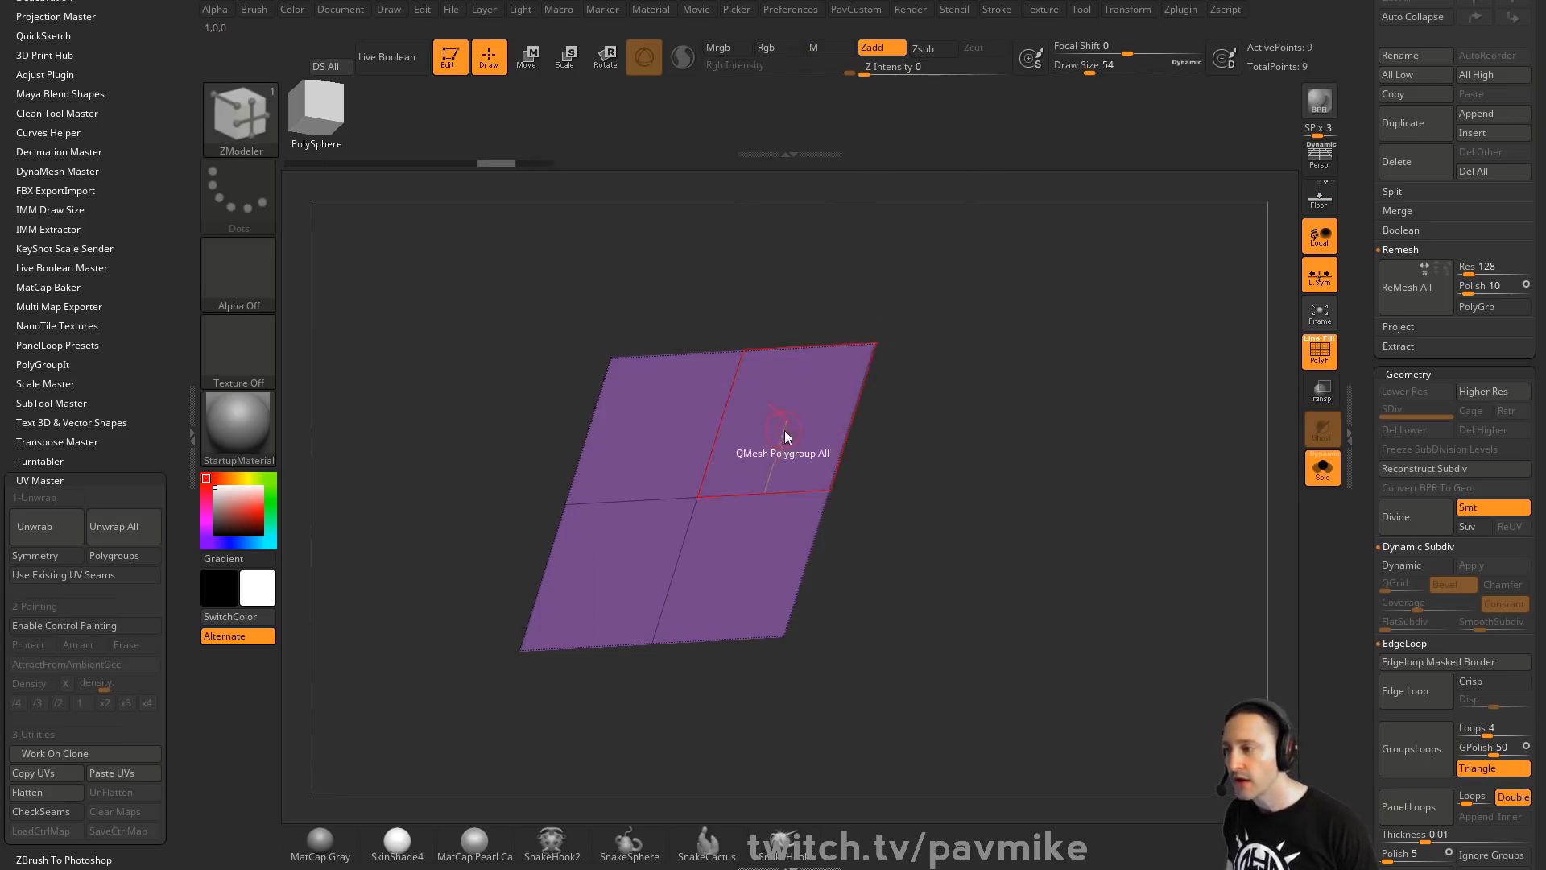
QMesh the plane's whole polygroup to give it thickness as a thin plate
key(space)
drag(780, 419, 781, 540)
key(space)
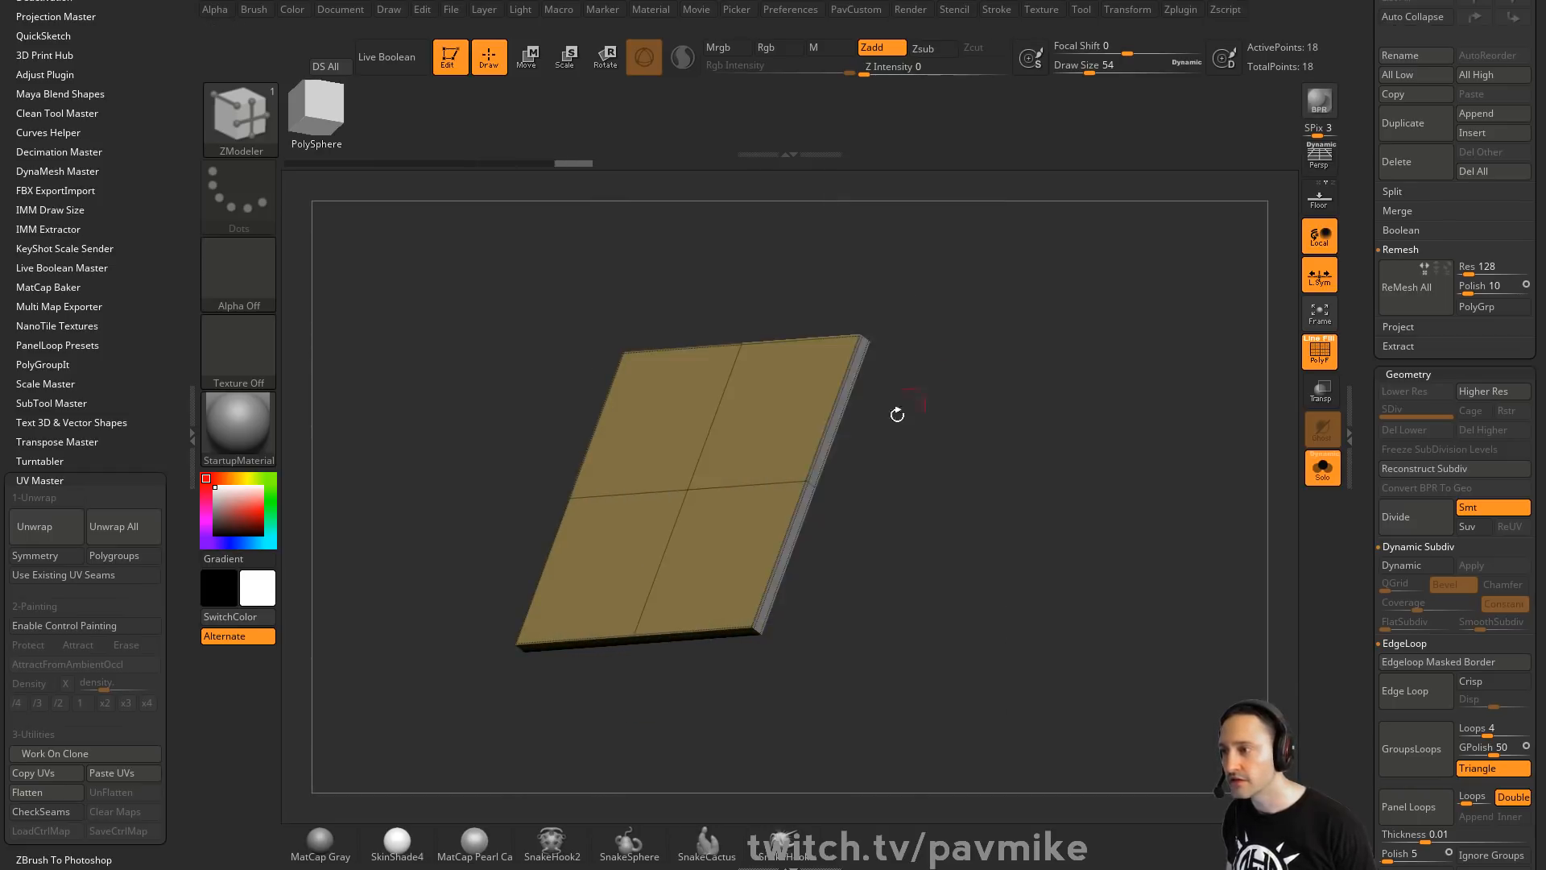
Use QMesh on single polys to extend one side of the plate and cut away corner blocks, forming a T shape
drag(829, 439, 1125, 457)
key(space)
click(745, 417)
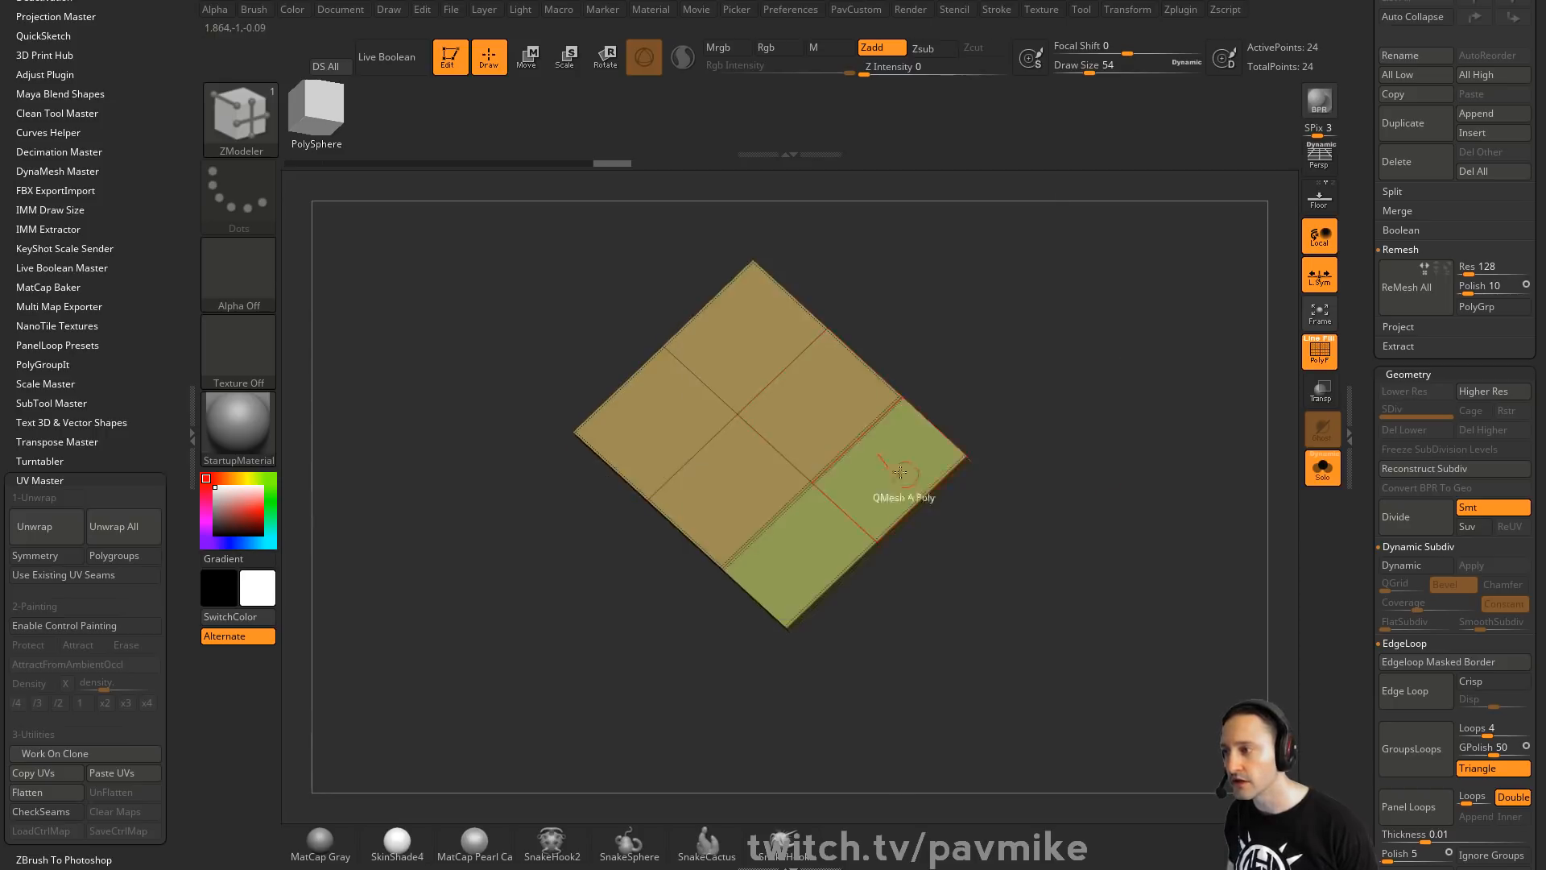
drag(902, 471, 966, 539)
drag(1079, 637, 1057, 433)
click(660, 406)
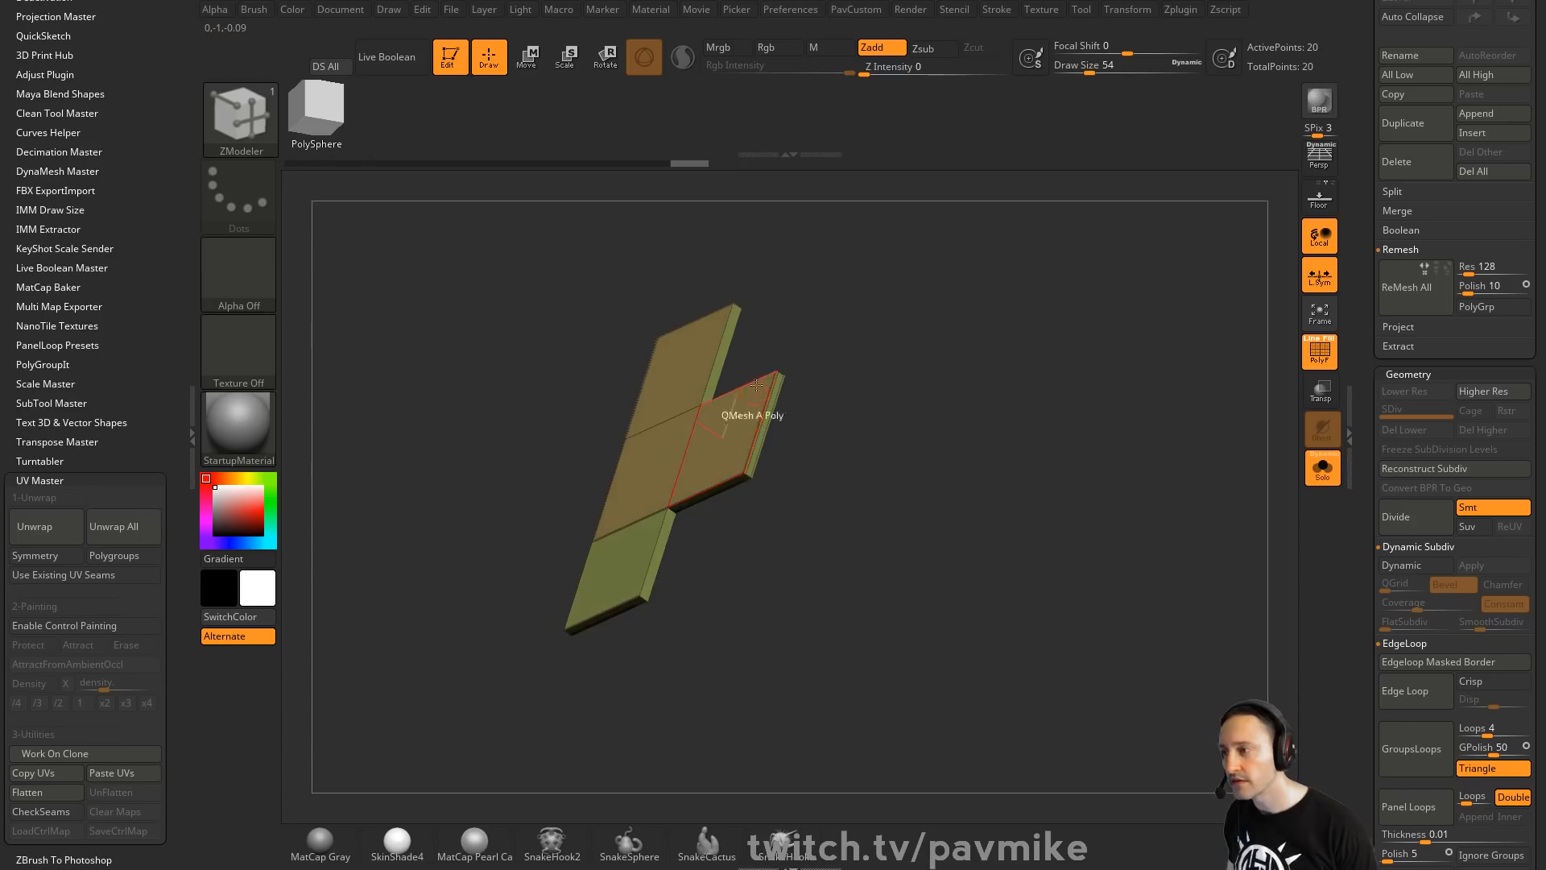
drag(851, 339, 869, 380)
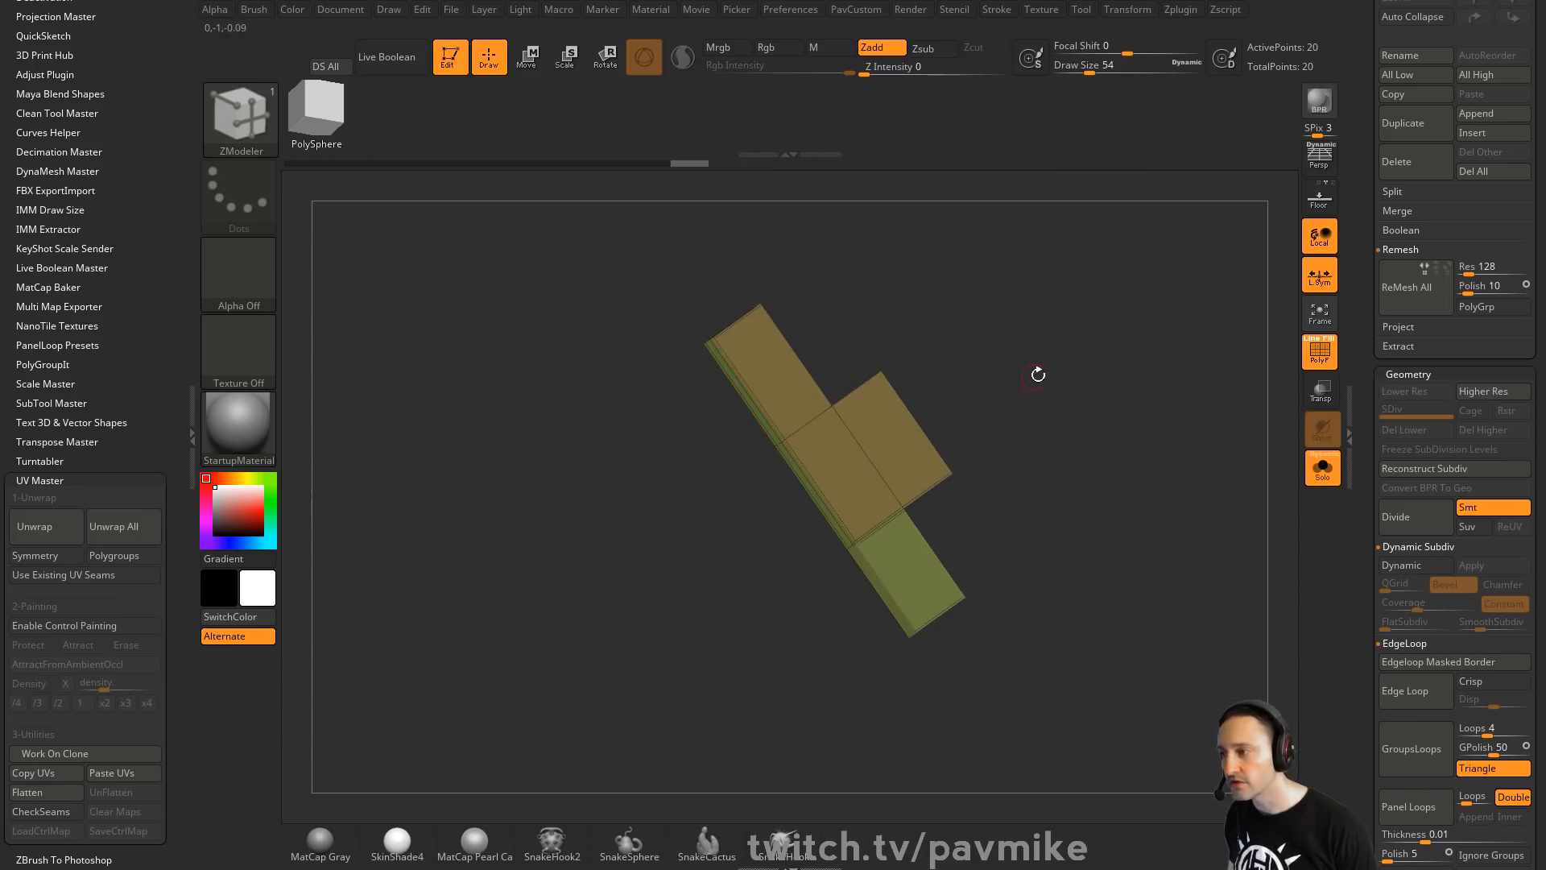
Regroup the T-shaped plate by normals and QMesh its long side face outward with the Polygroup All target
key(space)
click(1017, 387)
key(space)
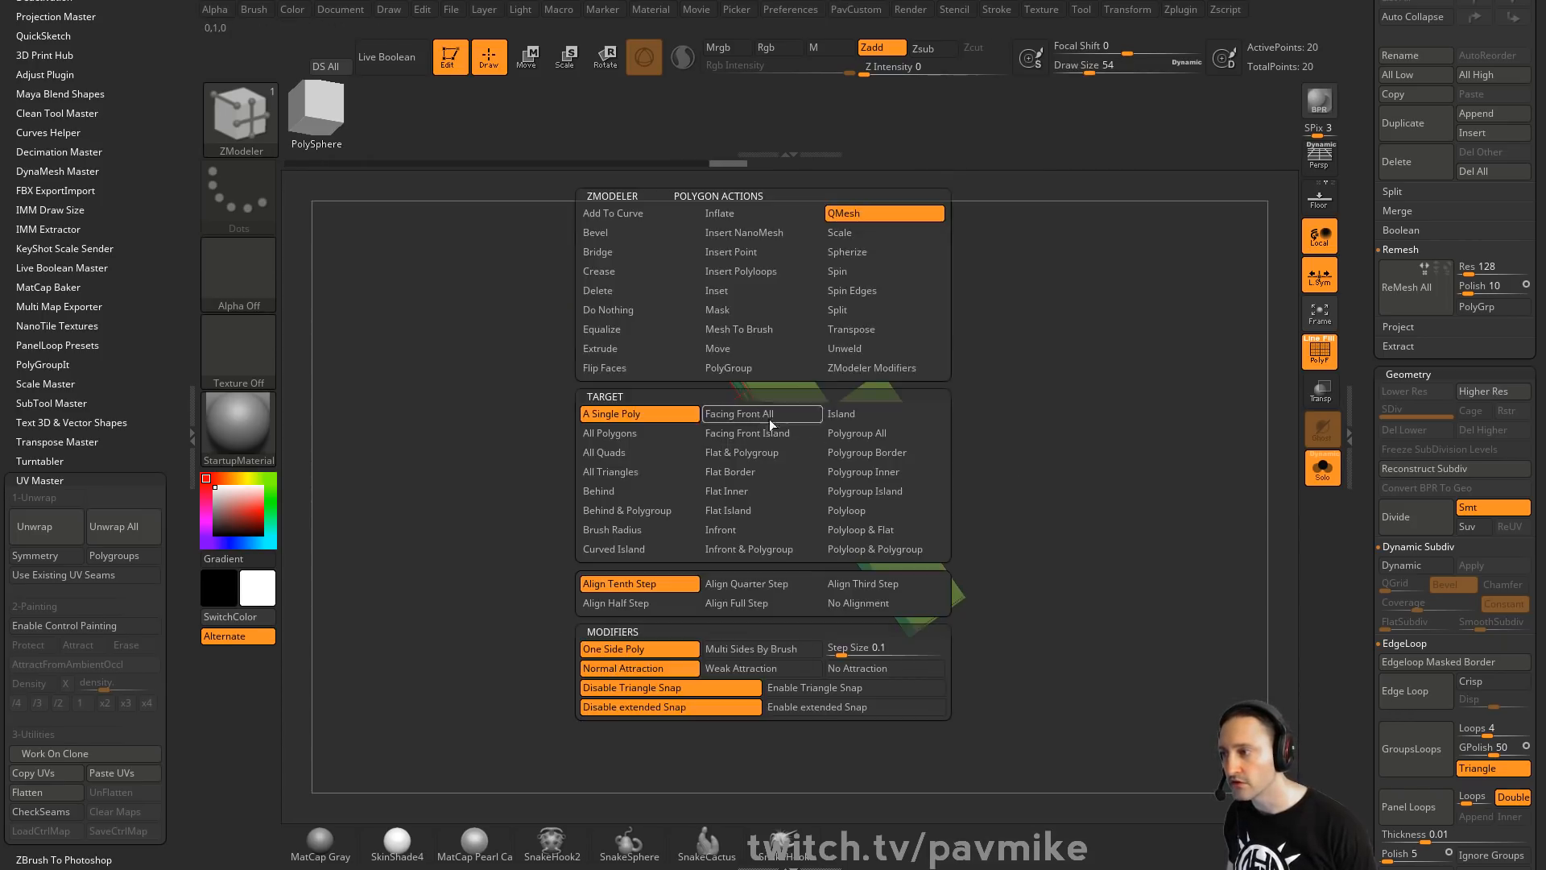
click(862, 435)
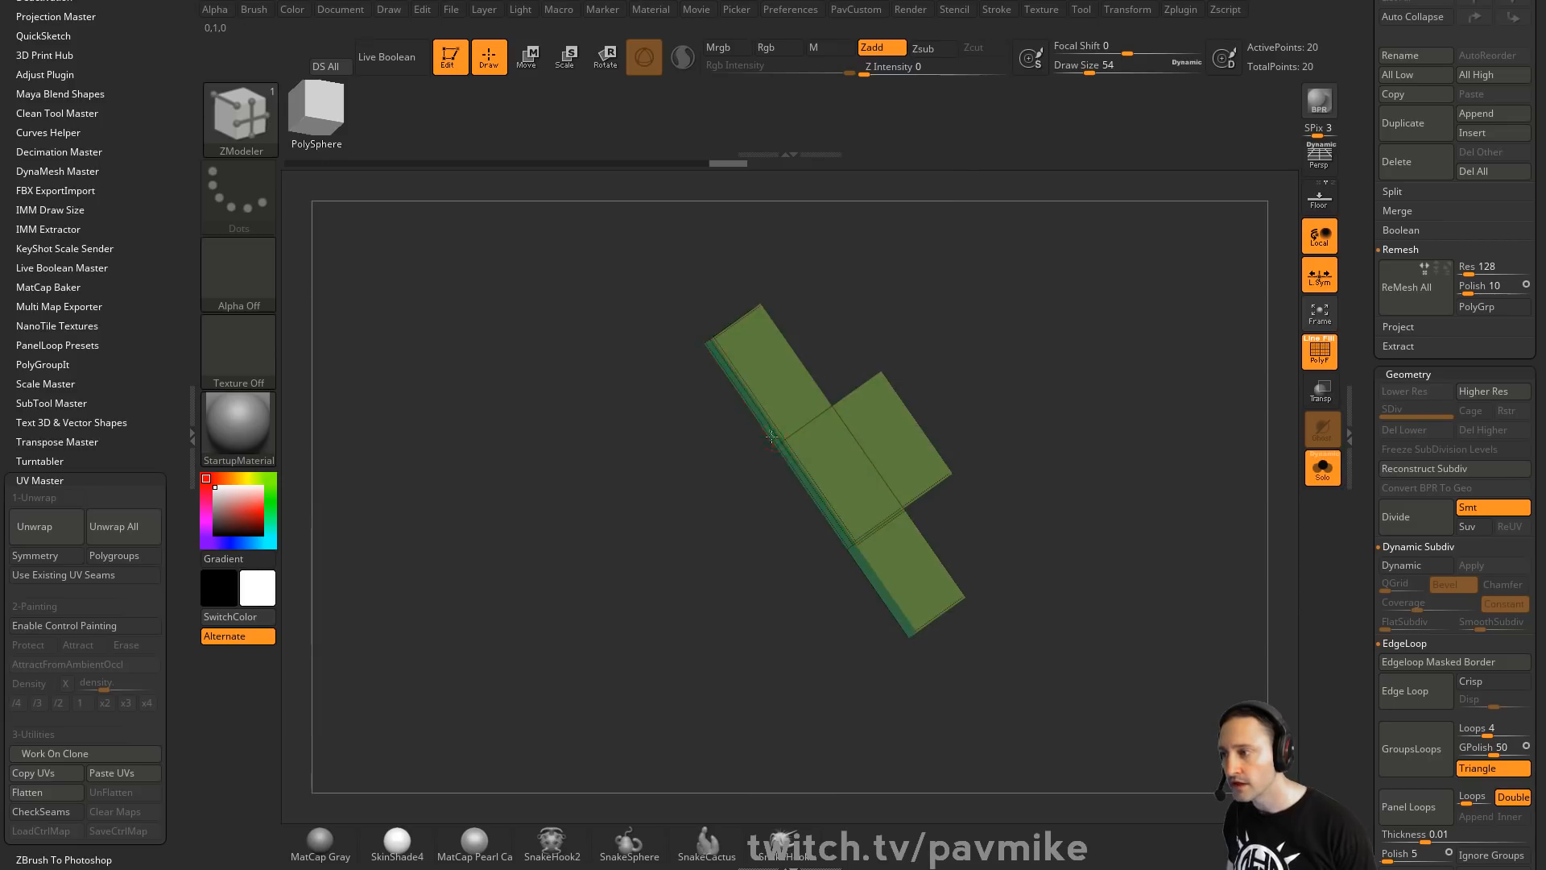
drag(785, 465, 1037, 347)
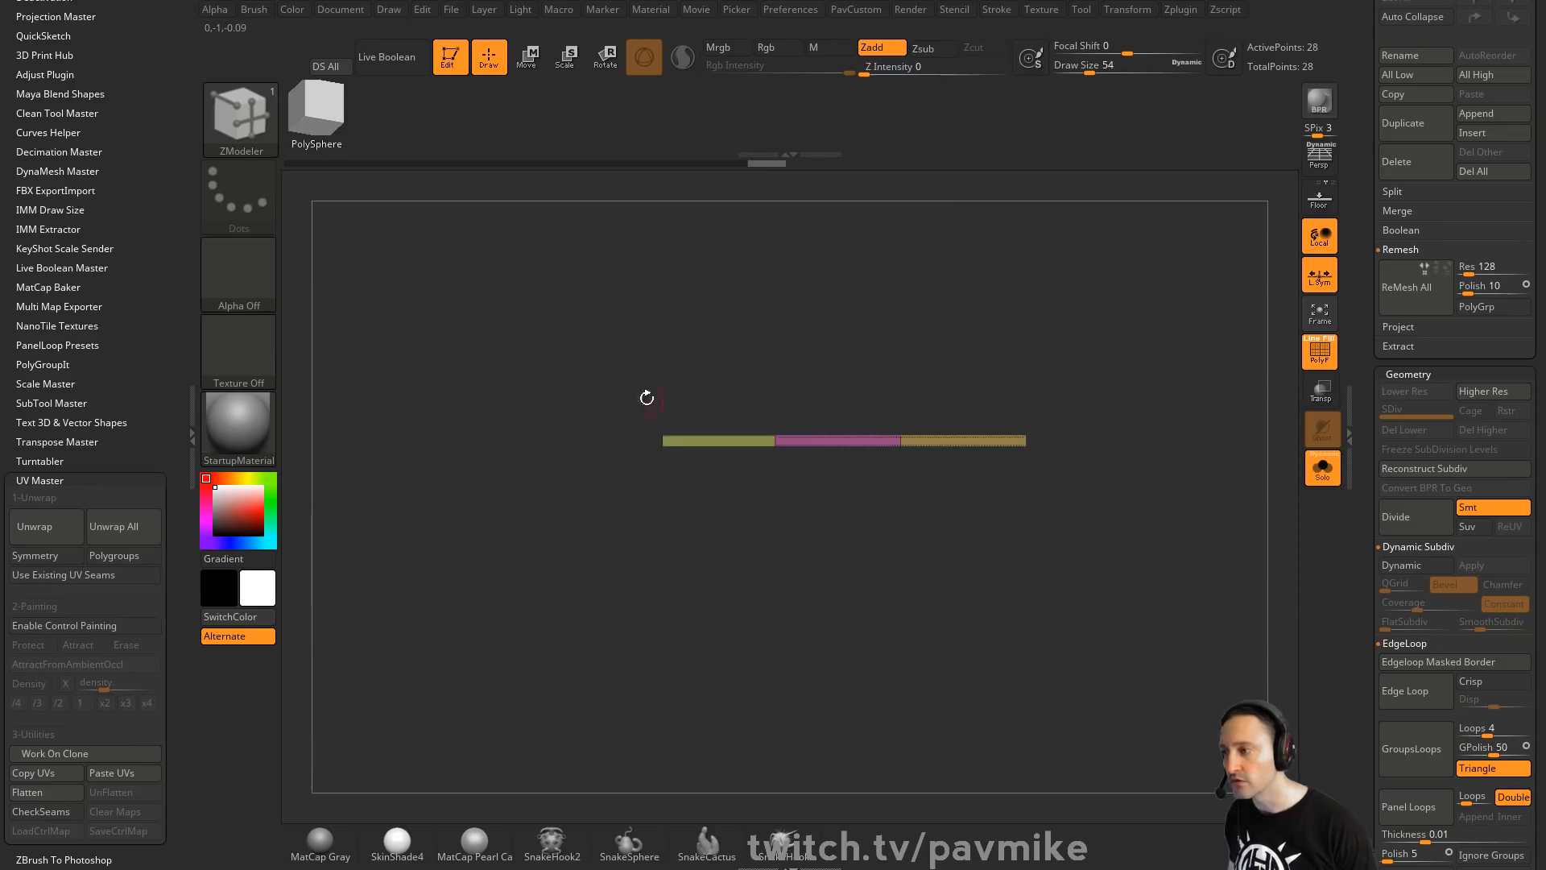
Rotate the newly extruded strip with the gizmo so it bends down at an angle from the plate
key(w)
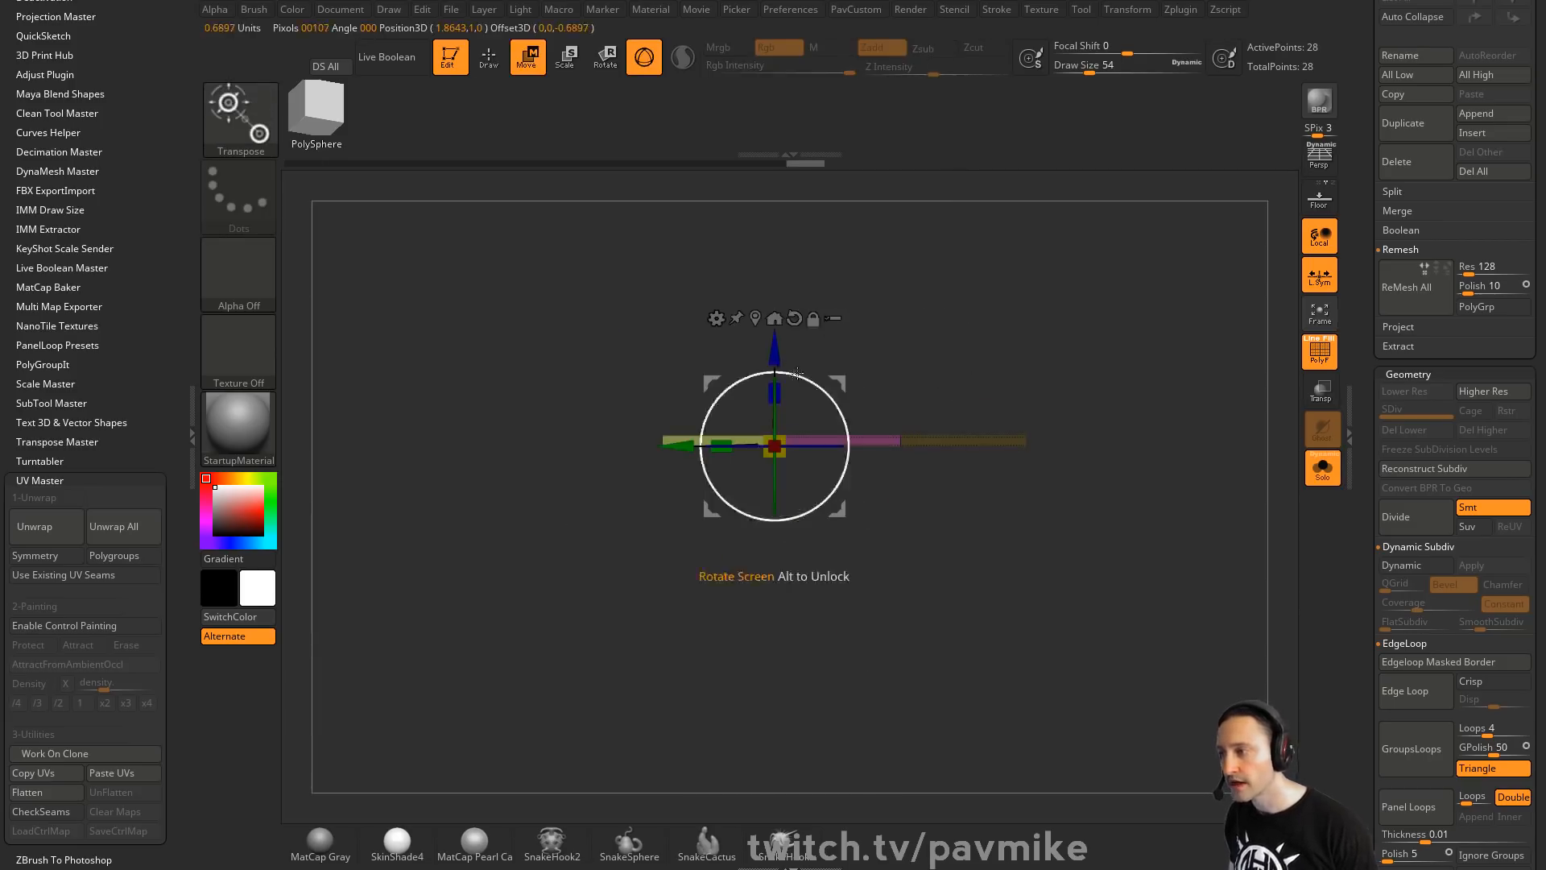
drag(797, 373, 725, 388)
key(q)
drag(1055, 383, 1085, 326)
key(f)
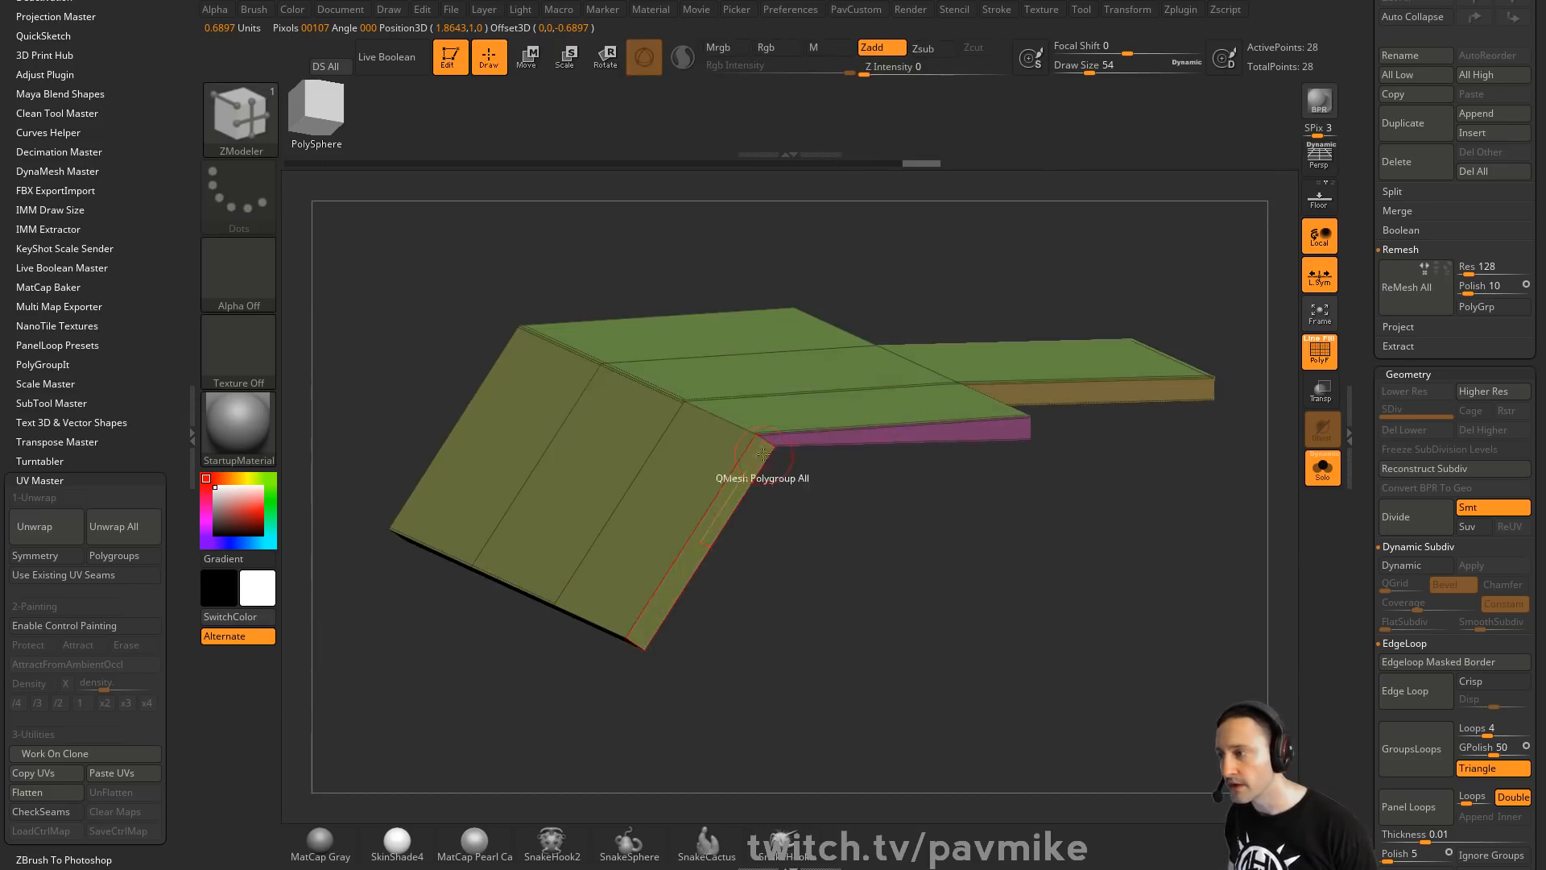
Bevel the edge along the bend between the plate and the angled strip
key(space)
click(617, 426)
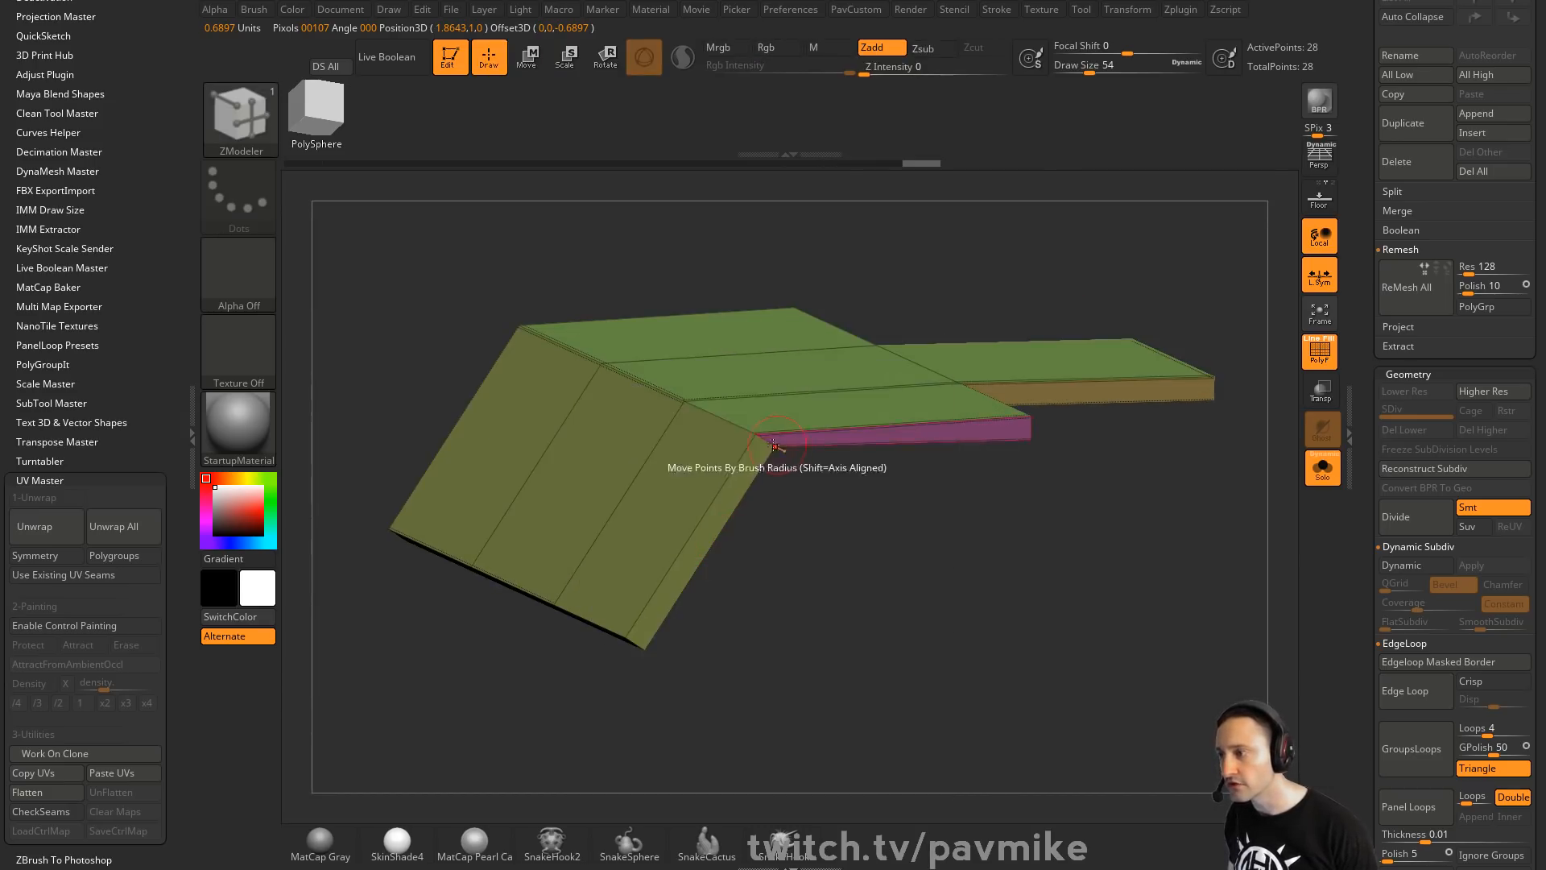
drag(766, 441, 748, 429)
drag(956, 586, 1080, 550)
Regroup the bent plate by normals, isolate its continuous upper surface including the bevel, and delete the hidden geometry
key(2)
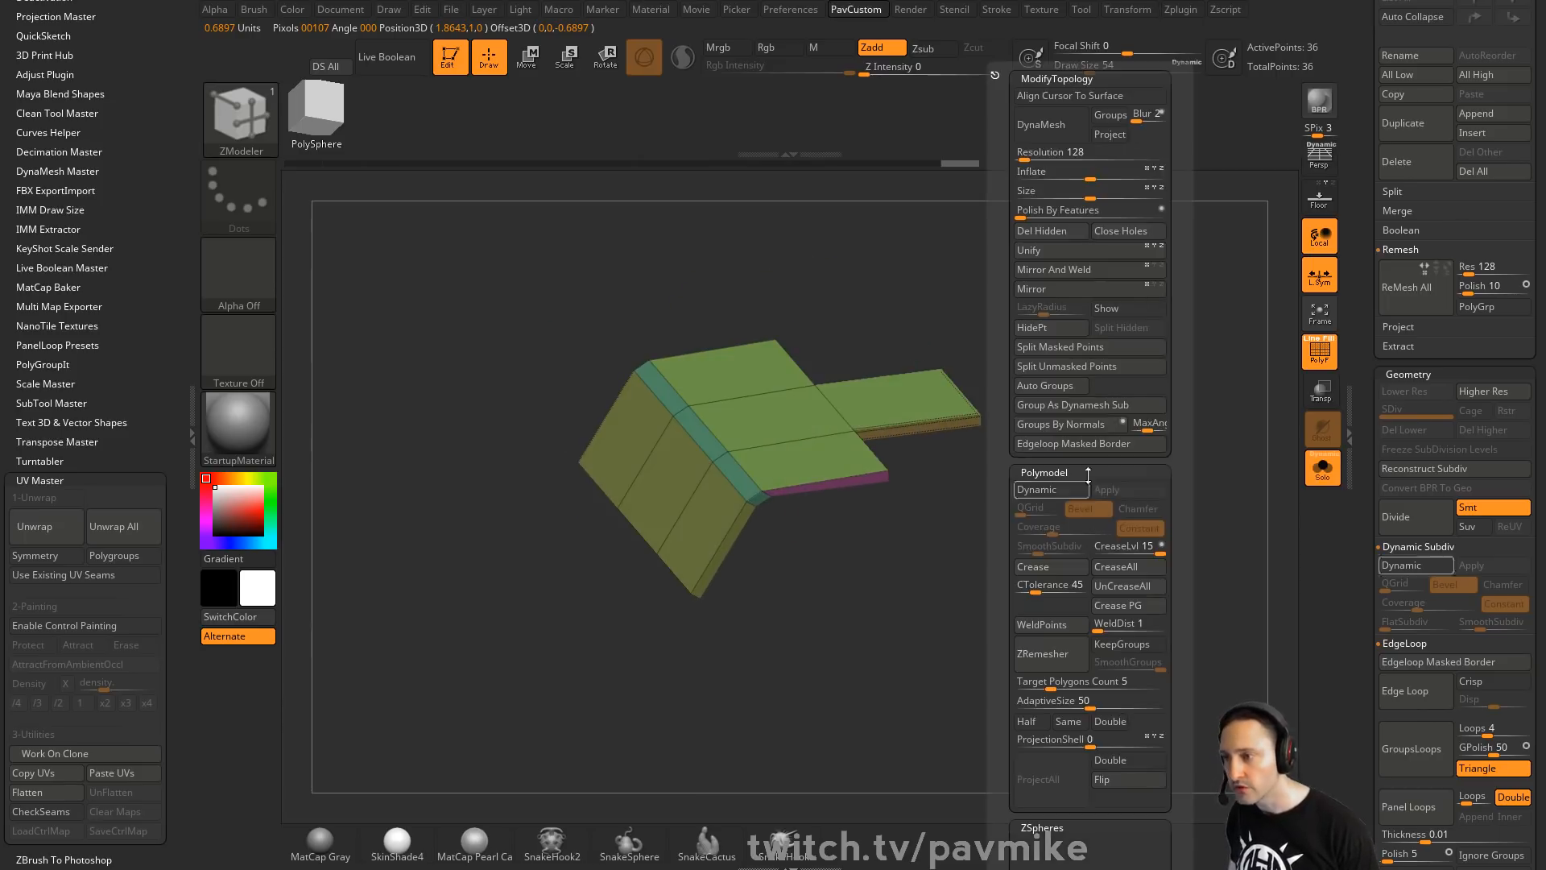
click(1070, 425)
key(ctrl+z)
key(space)
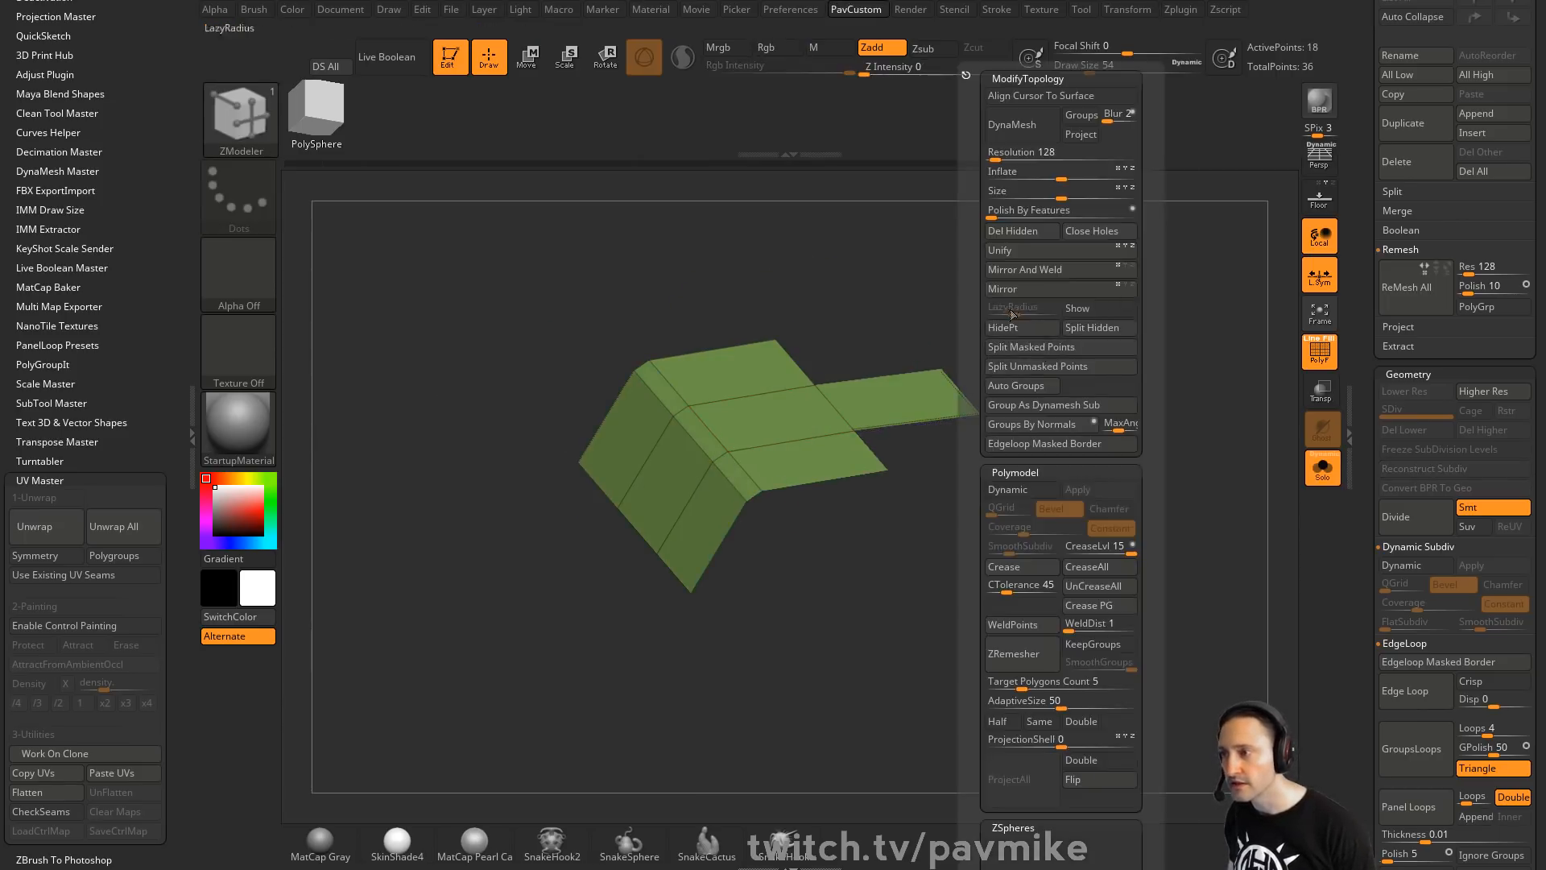
drag(1071, 359, 1113, 348)
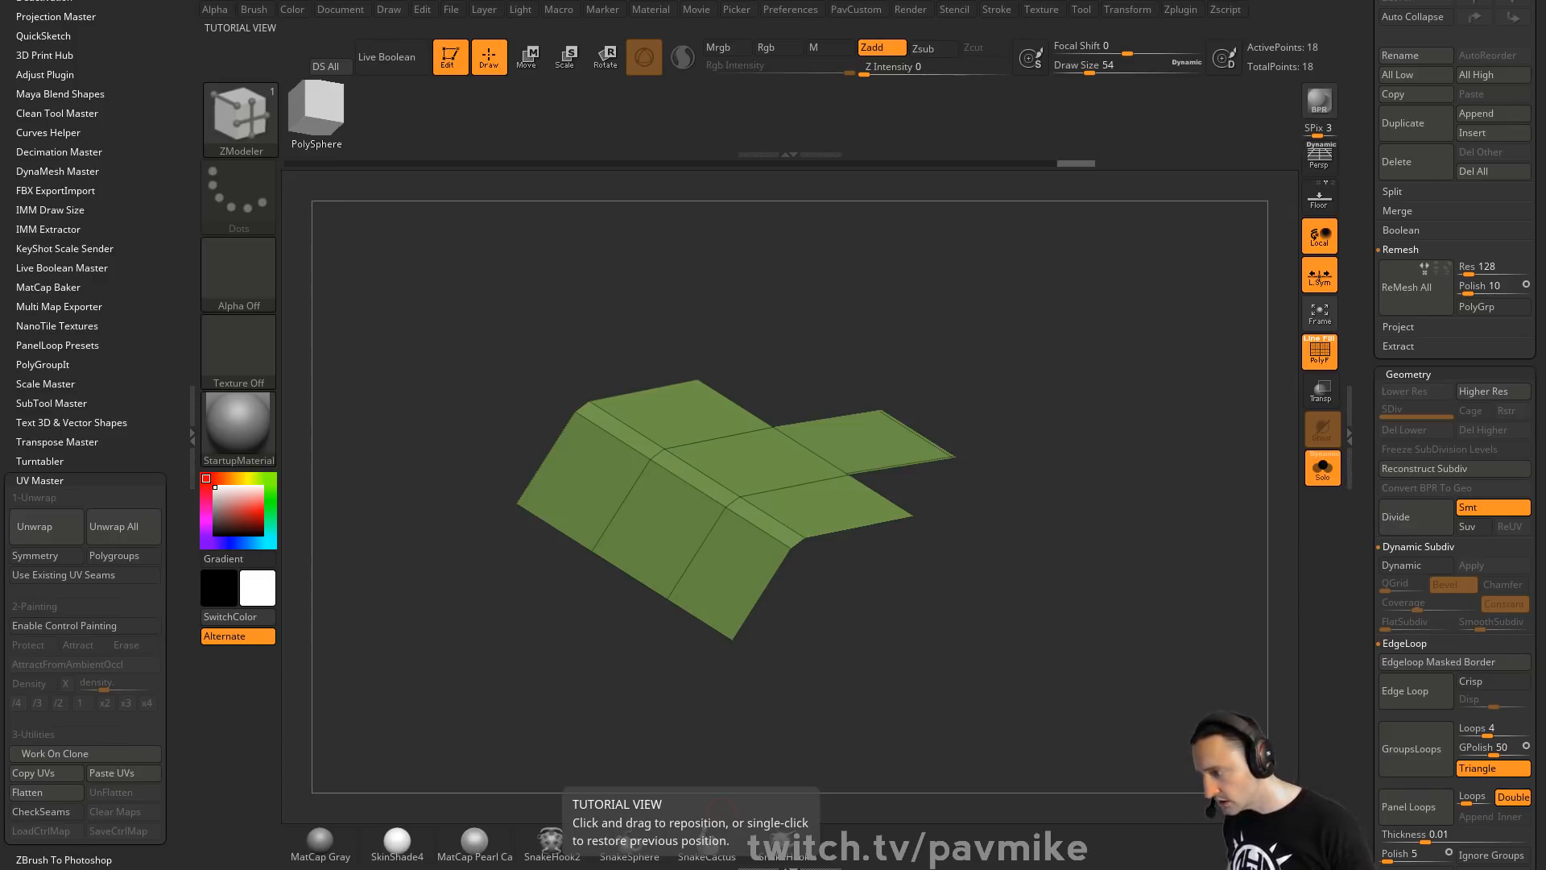
Switch to the web browser and open the "ZBrush 4r7 Zmodeler 3d modeling Car" video from the YouTube channel's videos
drag(1545, 9, 1171, 7)
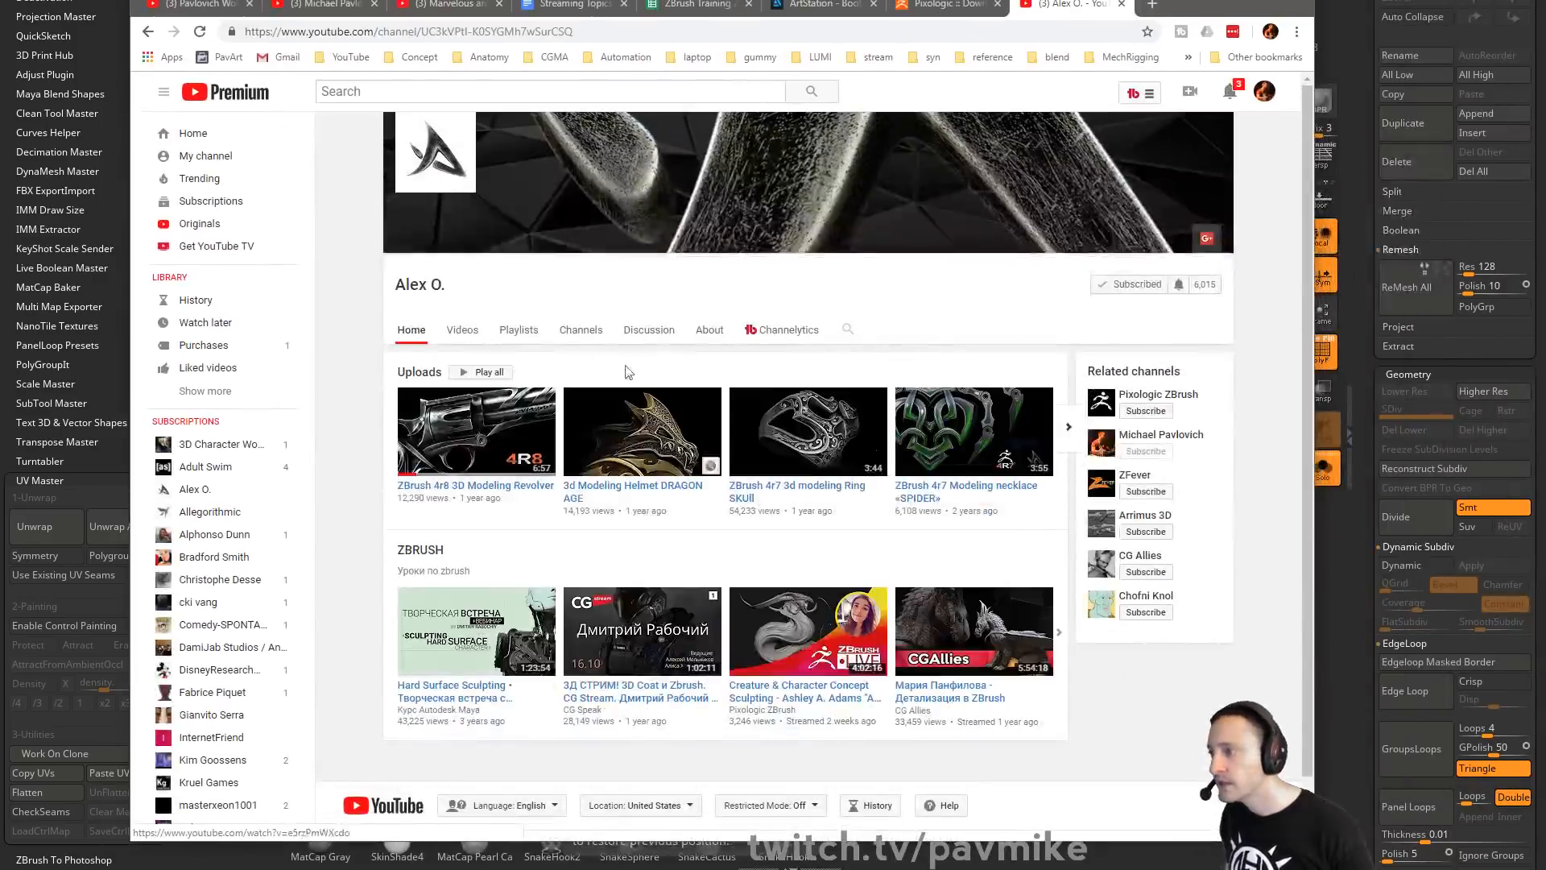
click(463, 330)
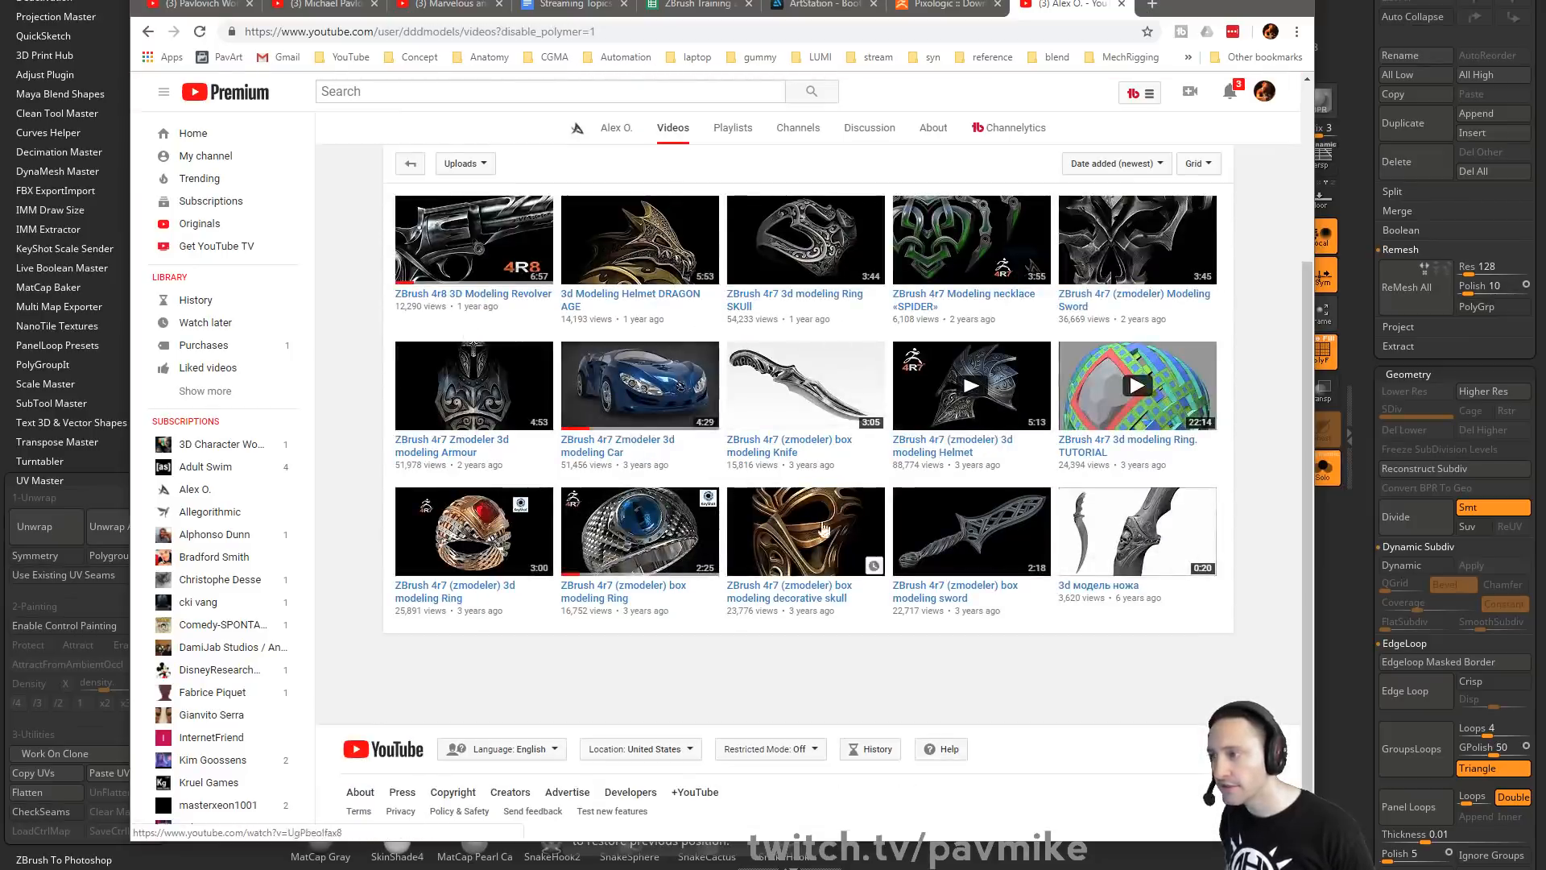
click(629, 398)
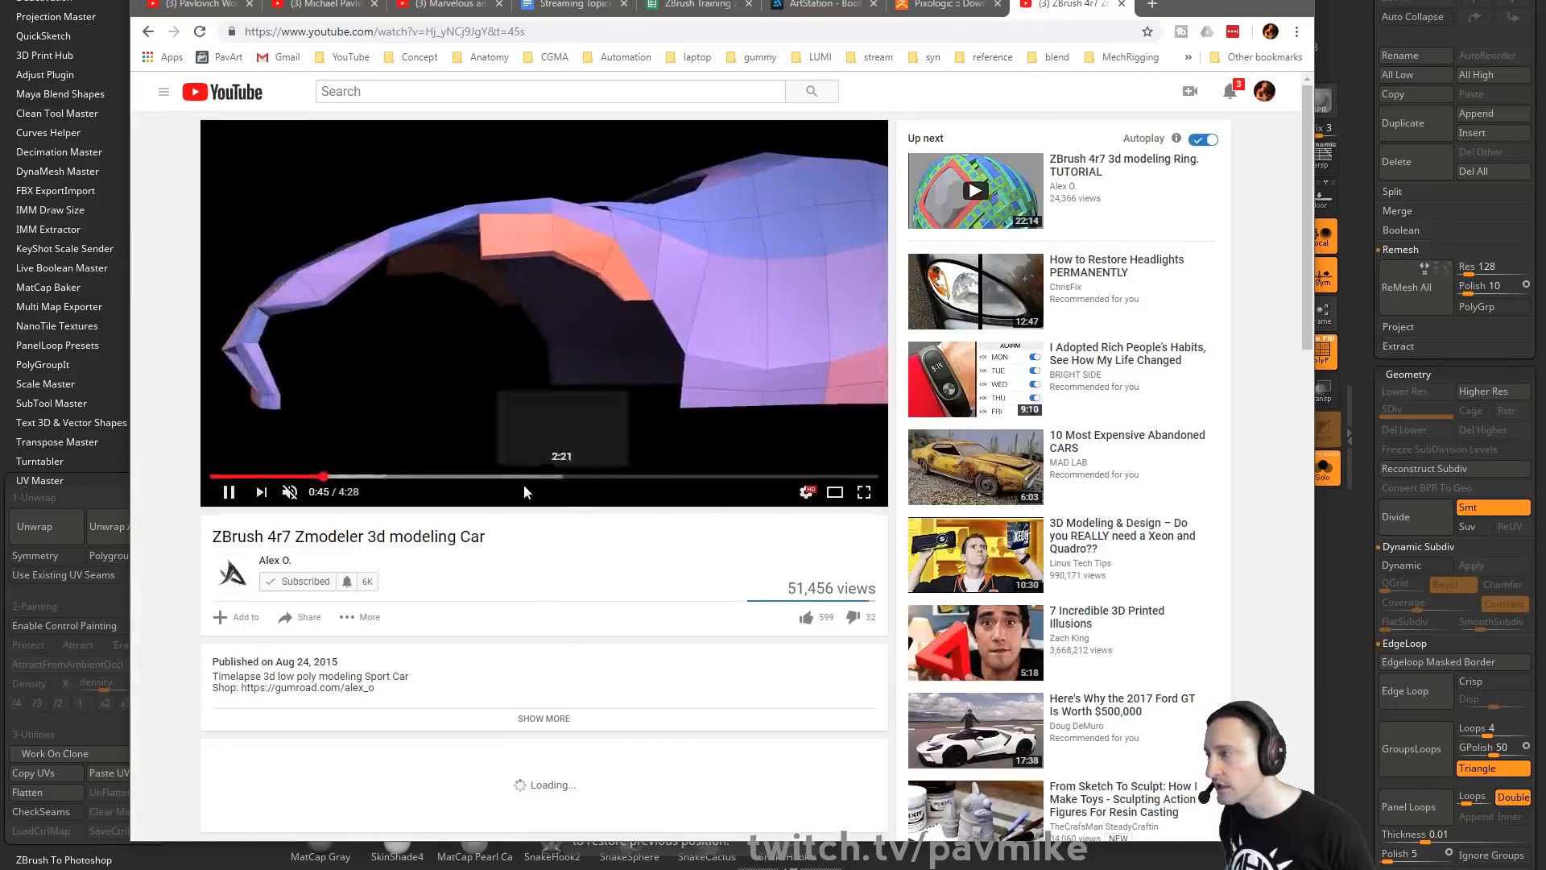
Skim the car modelling video, examining the early low-poly blocking, the body and wheel detailing, and the final car render
click(227, 476)
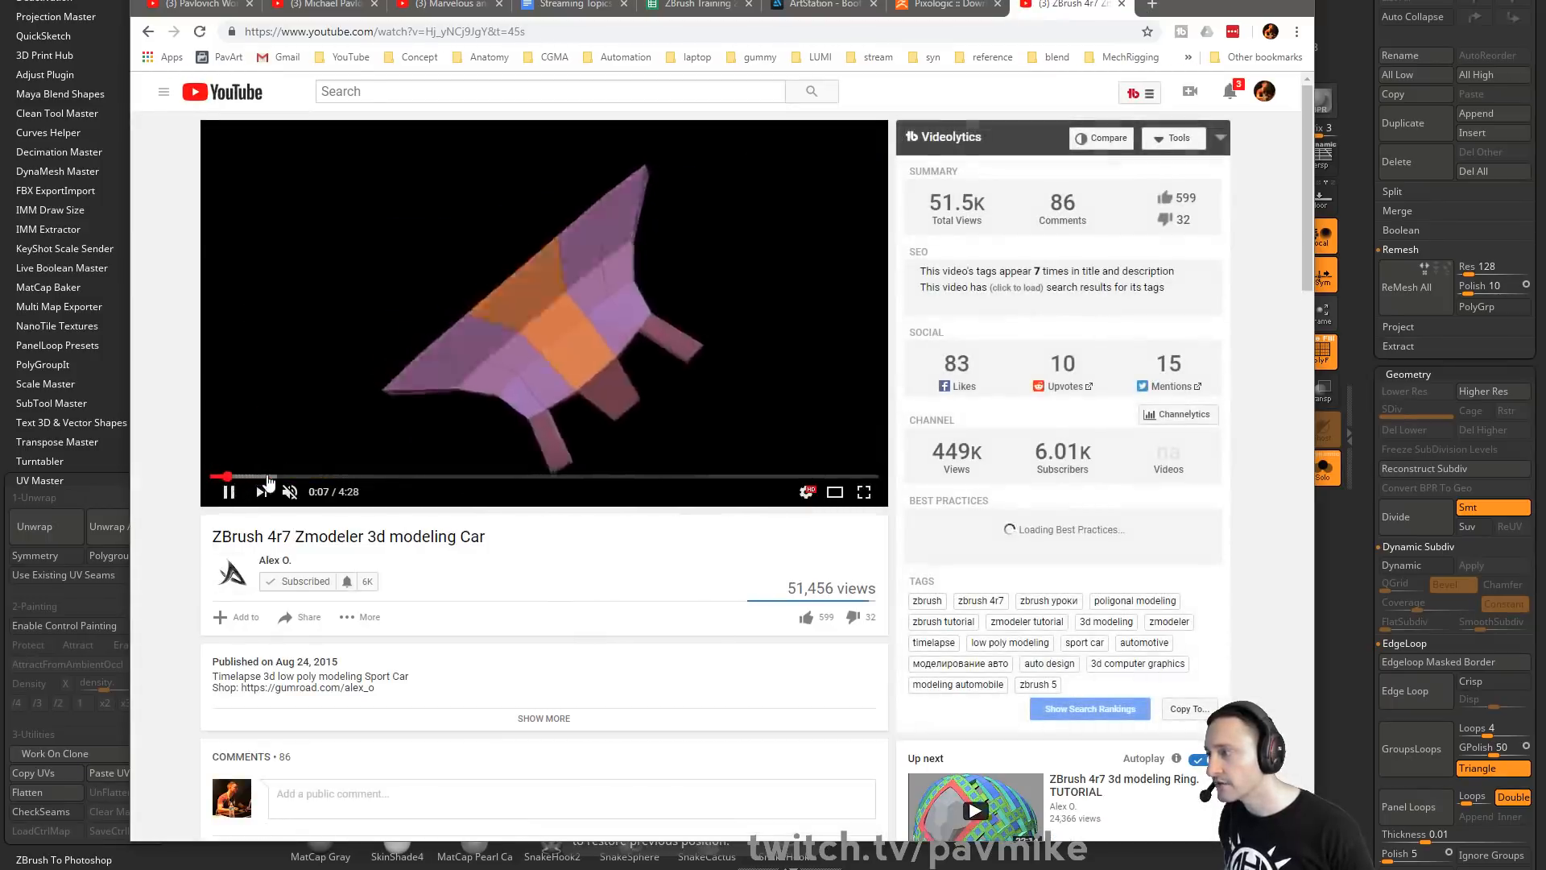
click(265, 477)
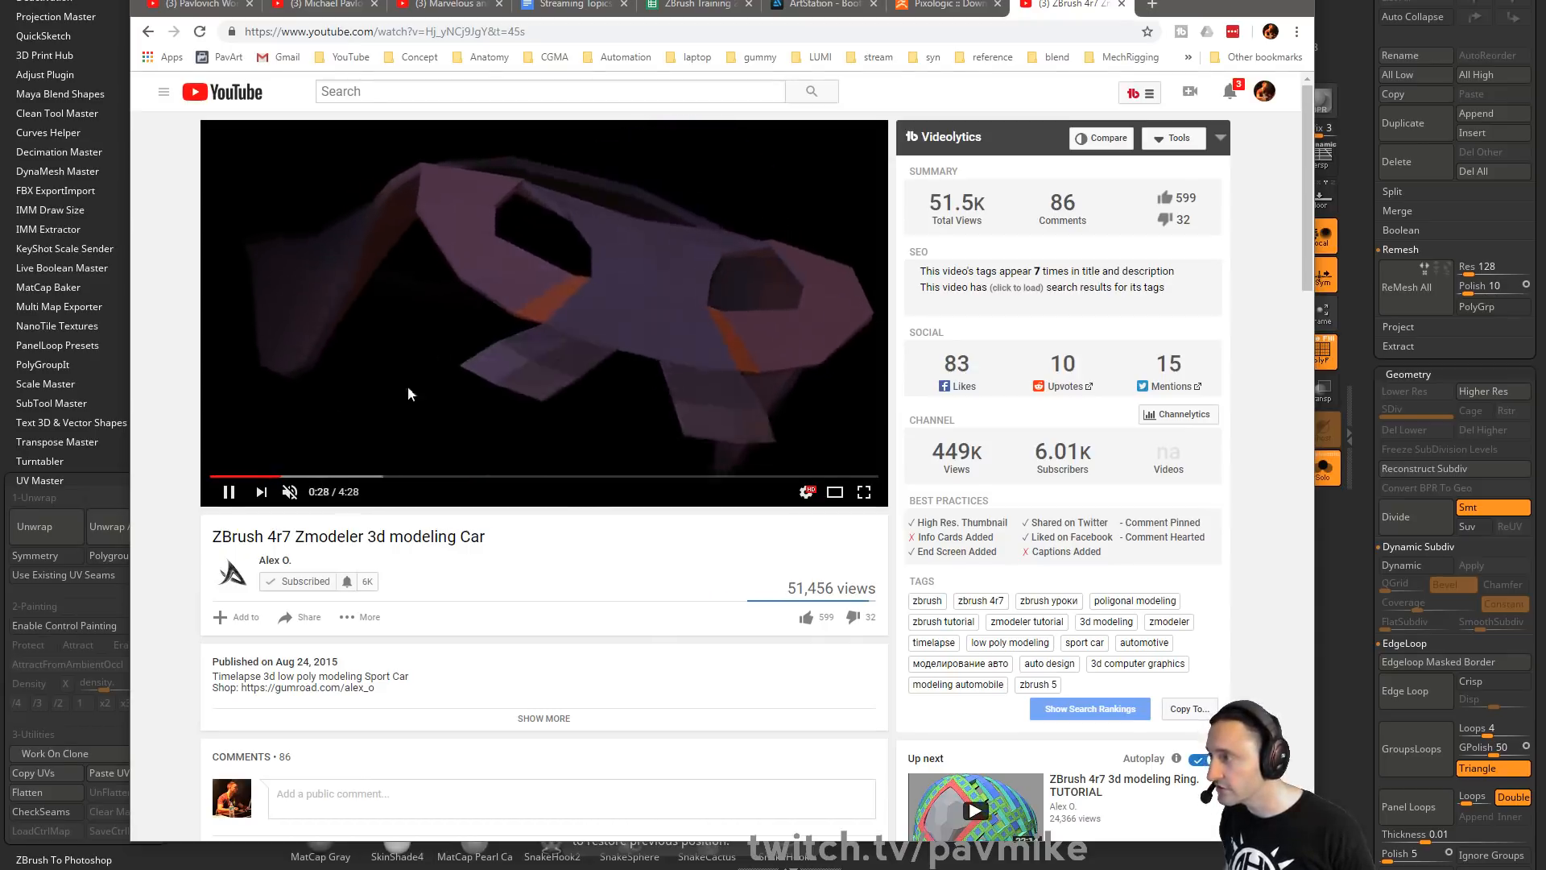
click(609, 477)
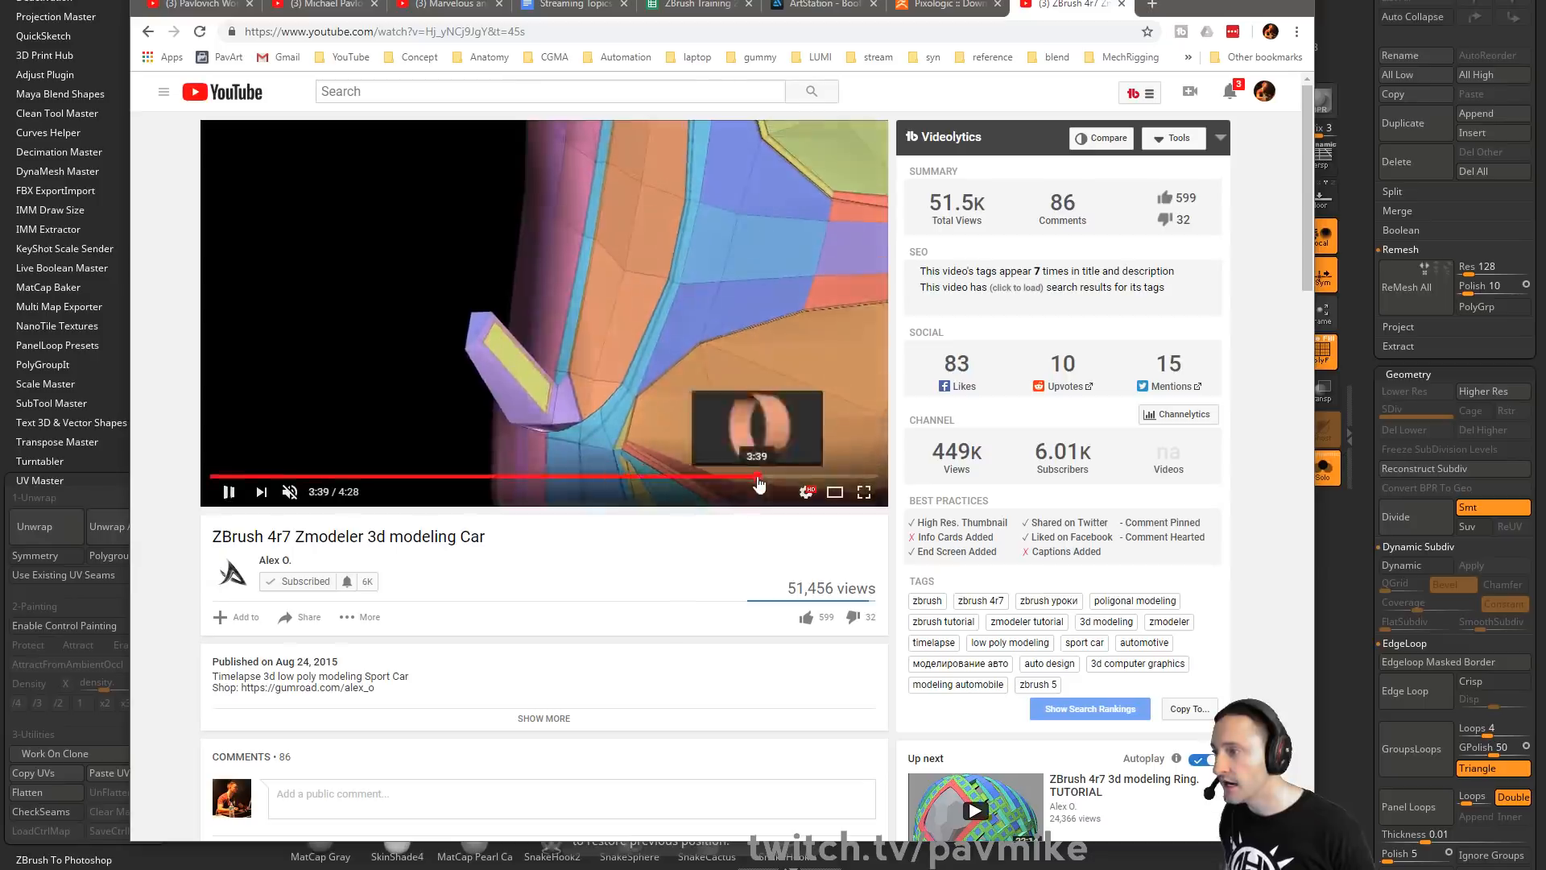
click(761, 477)
click(837, 476)
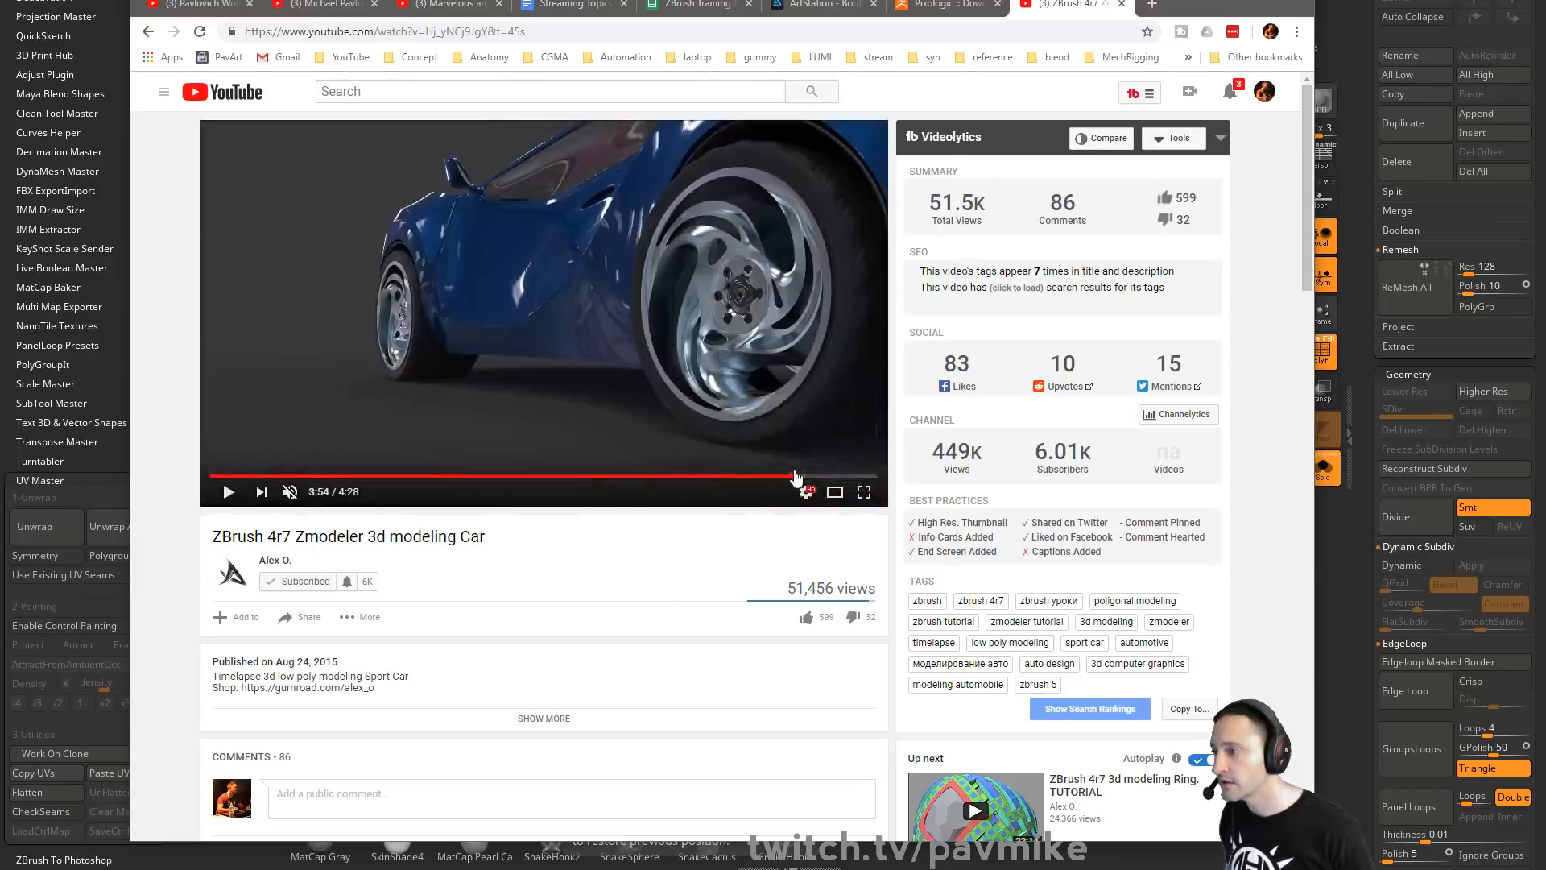
click(757, 477)
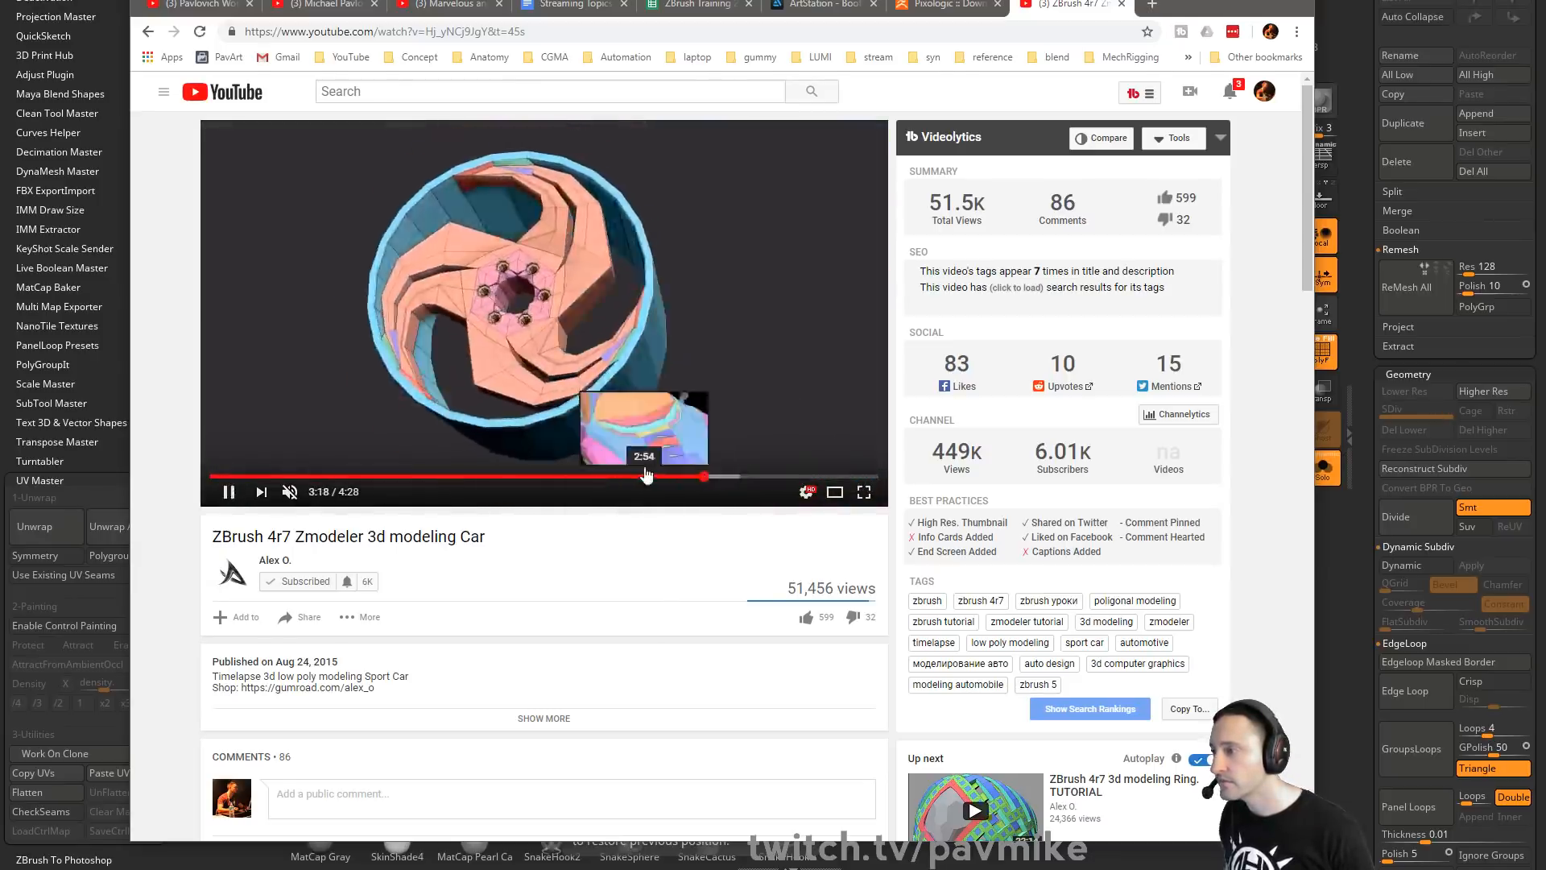
click(646, 476)
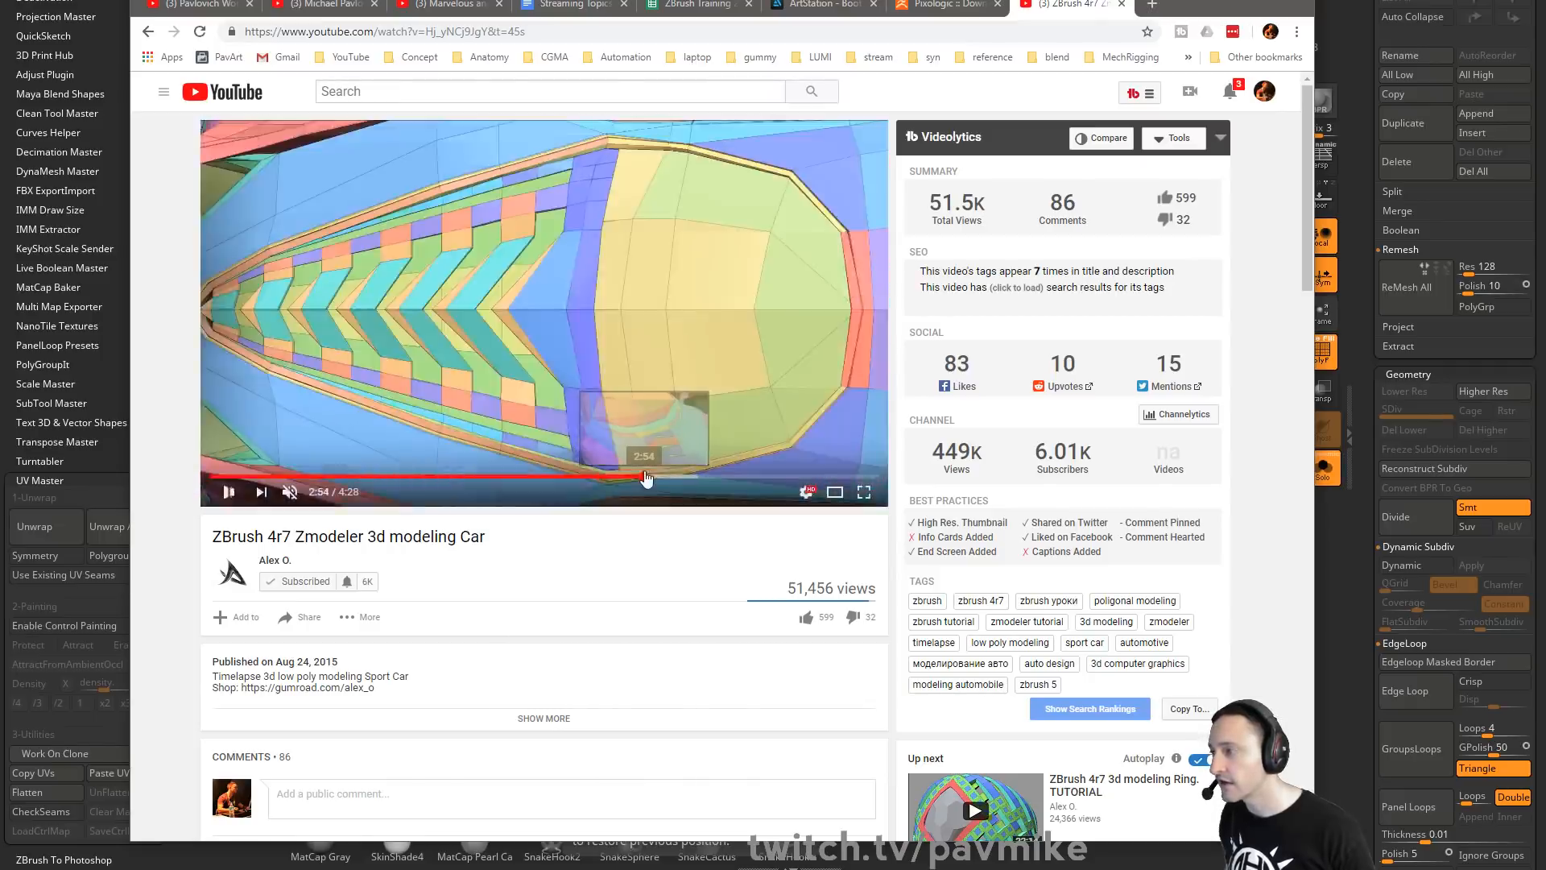
click(646, 476)
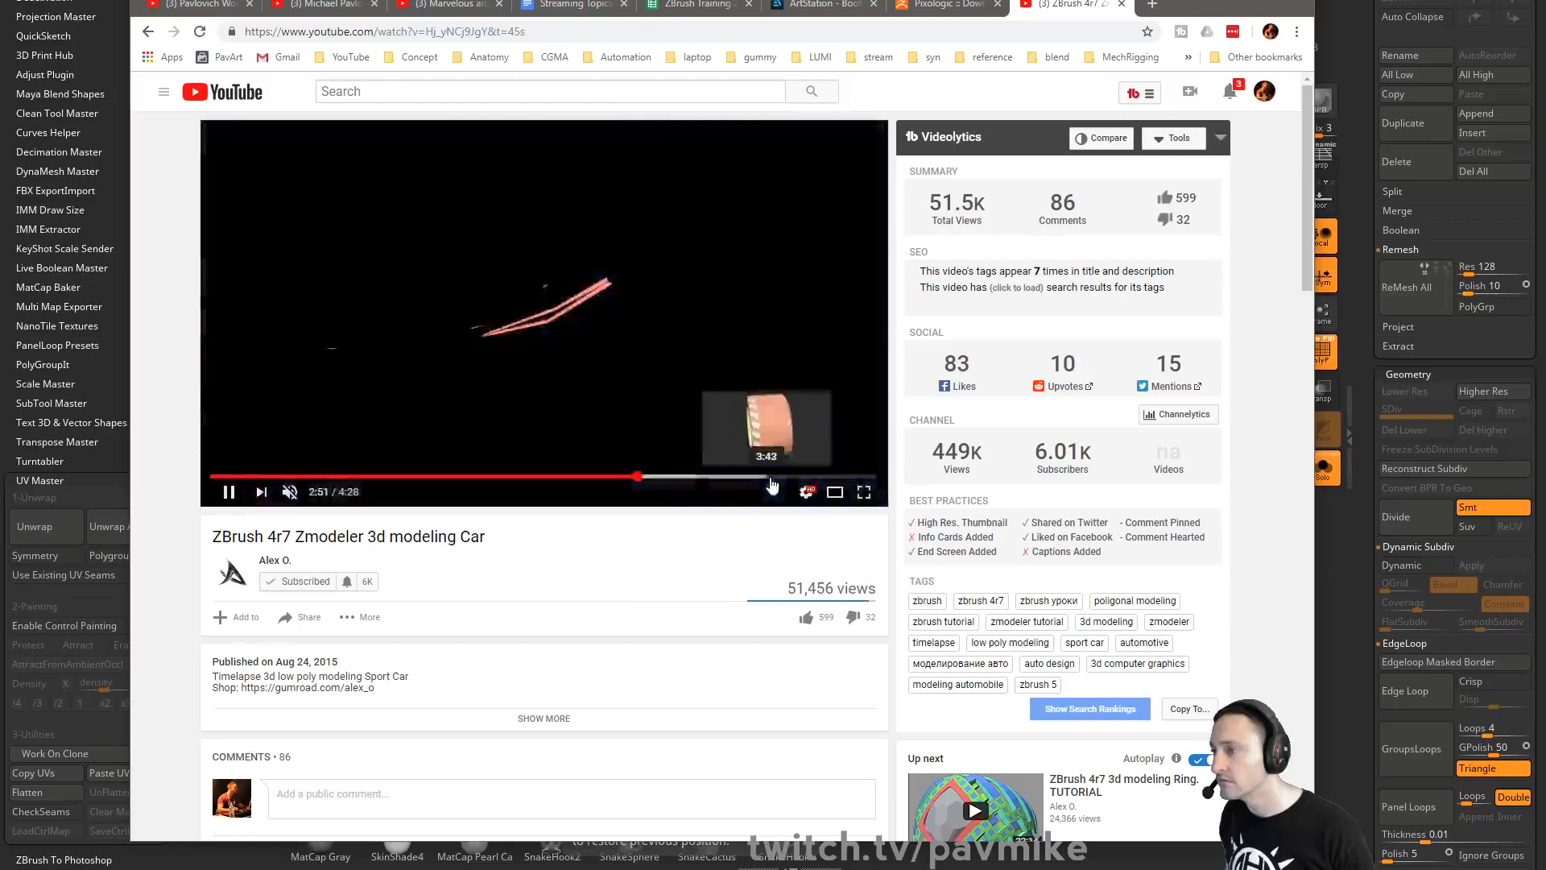
click(791, 476)
click(841, 477)
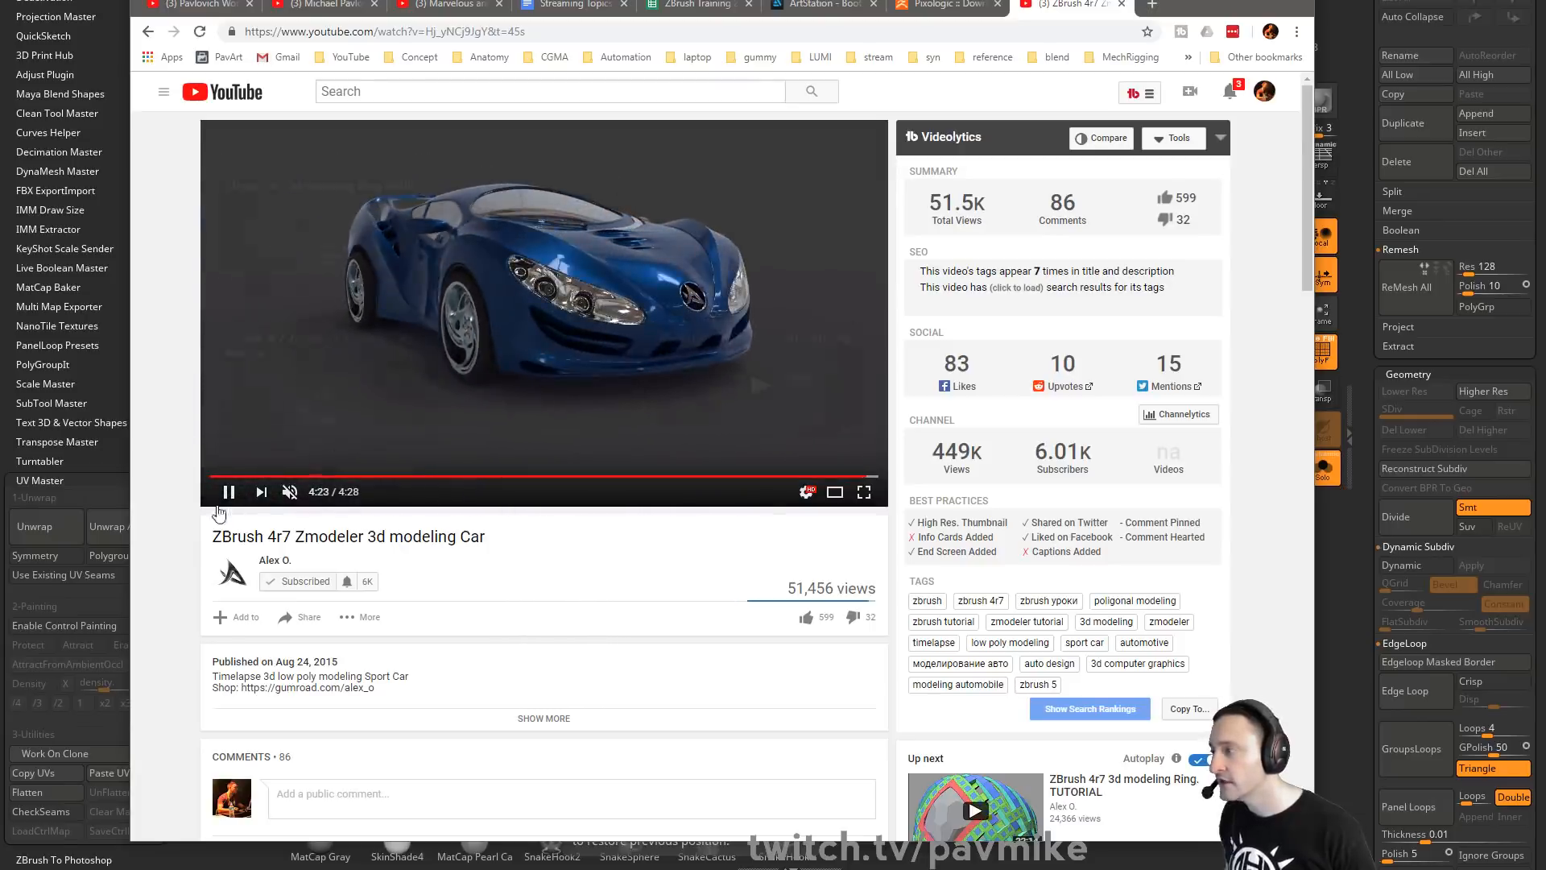
Return to ZBrush from the browser and quick-save the project
click(1222, 2)
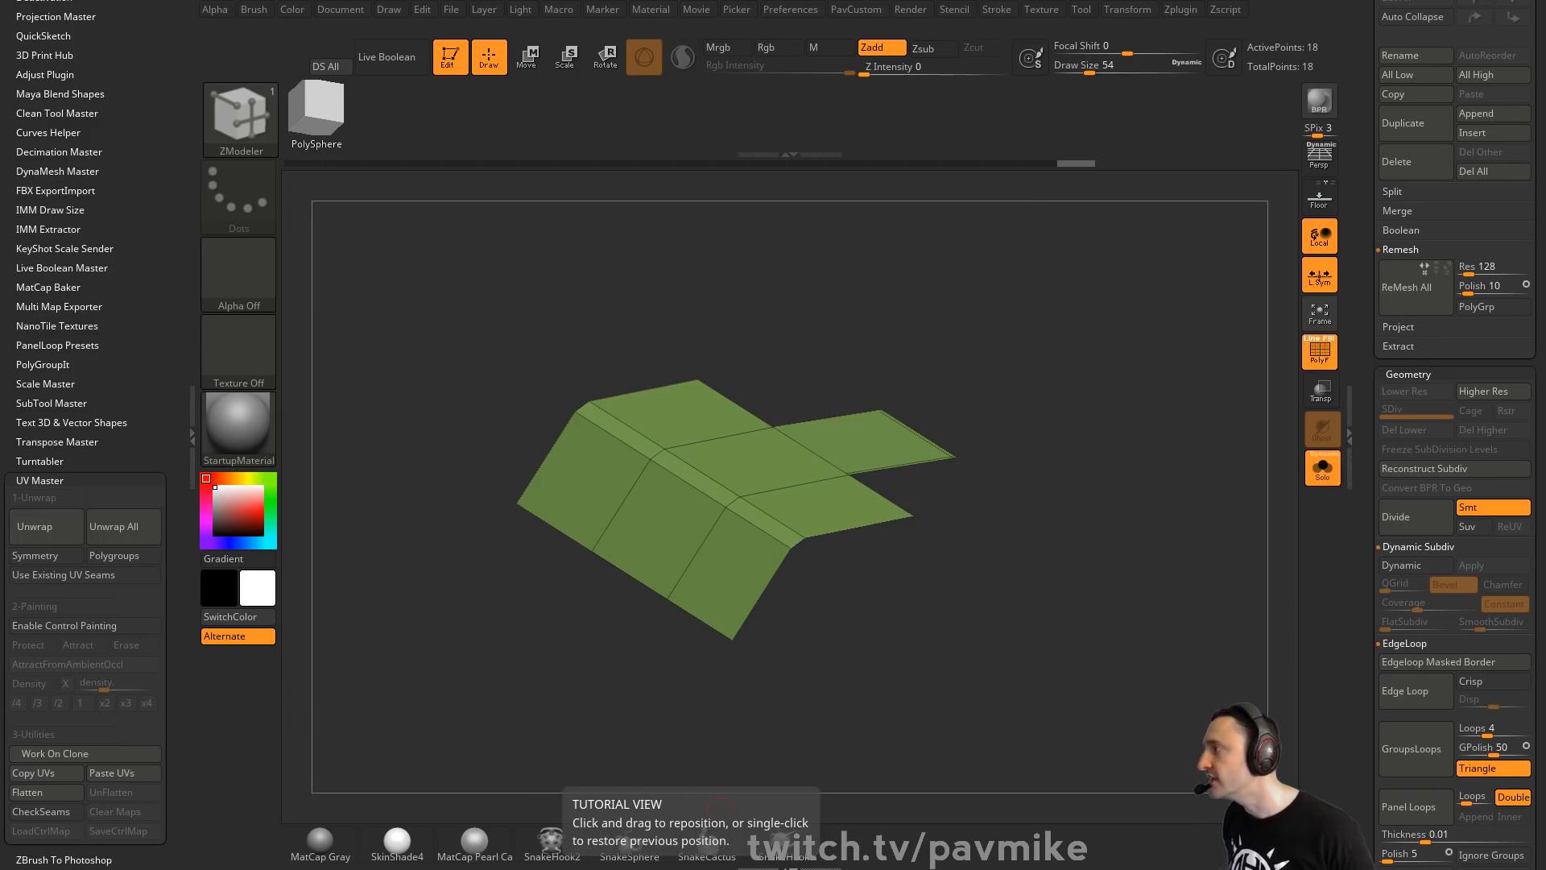
key(ctrl+s)
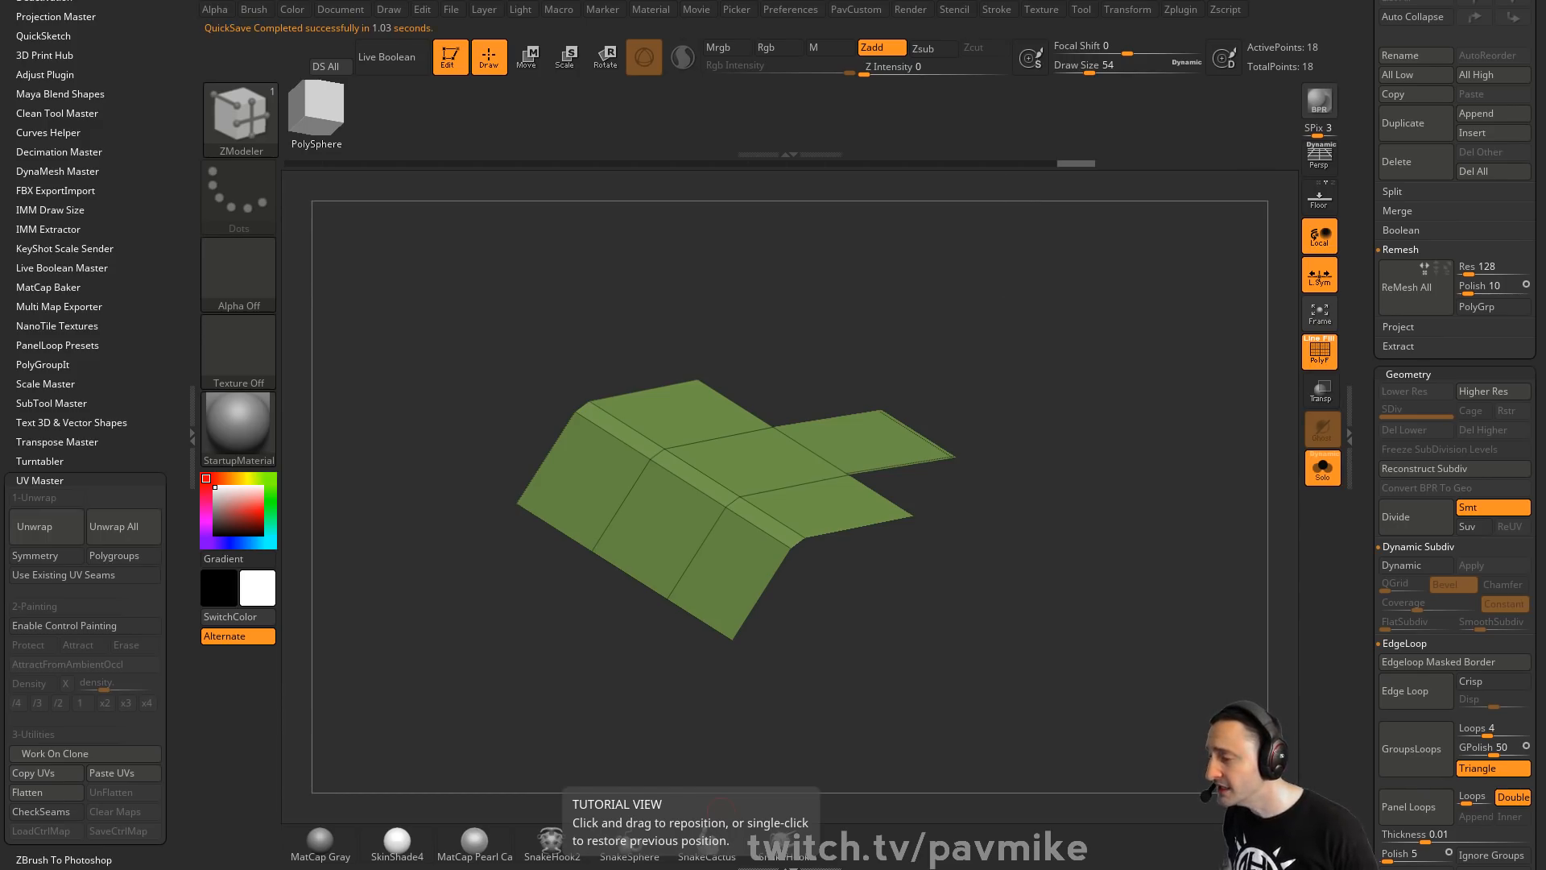
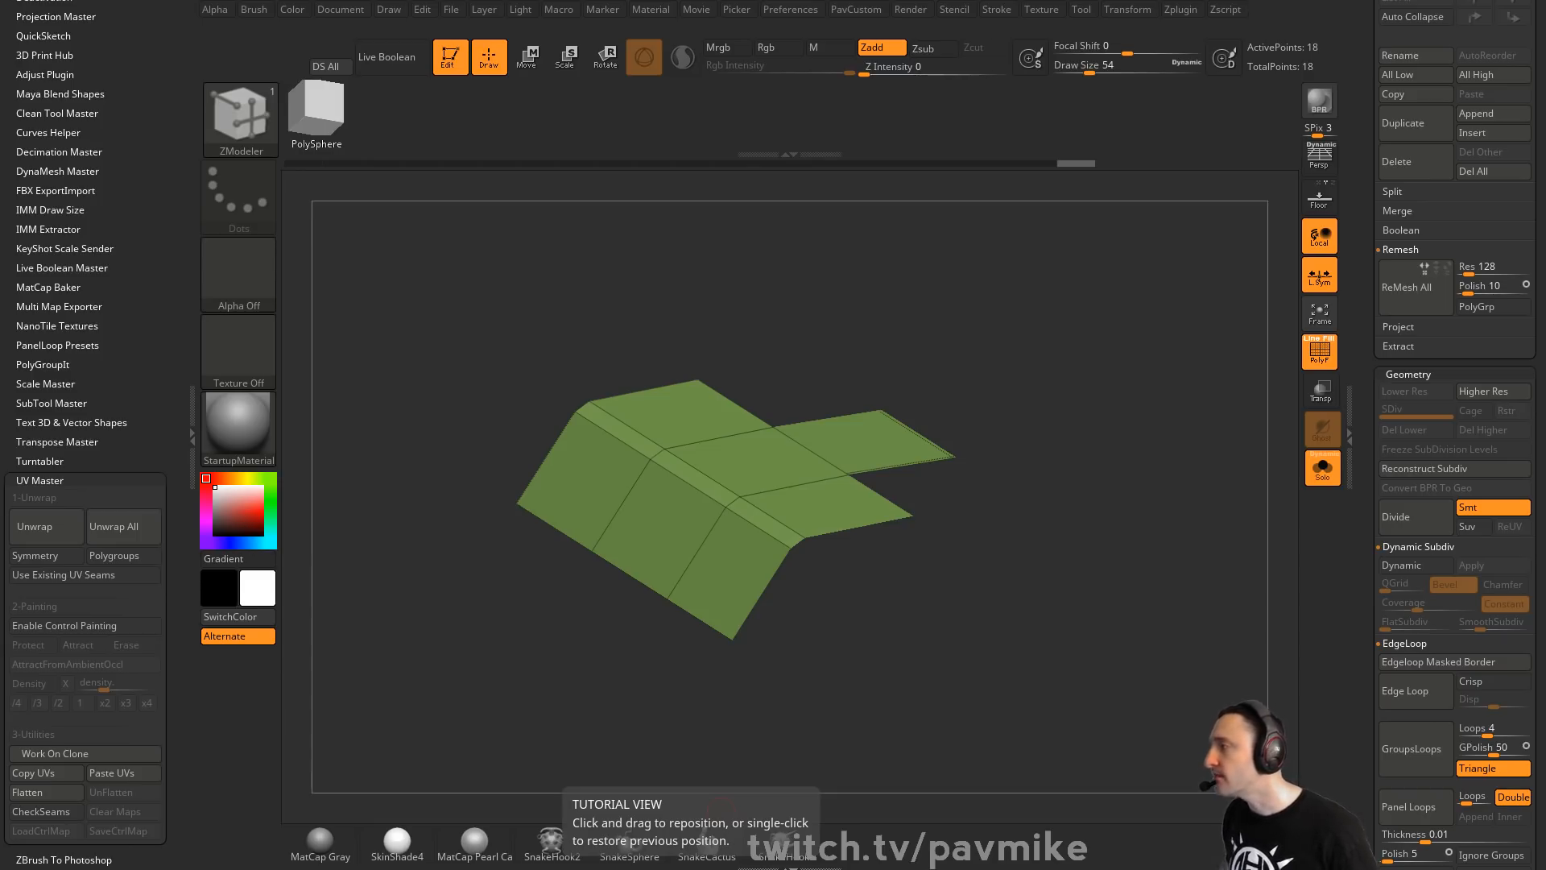
Switch to the PolyMesh3D_7 tool and turn off Solo to view all of its subtools
drag(1357, 75, 1356, 428)
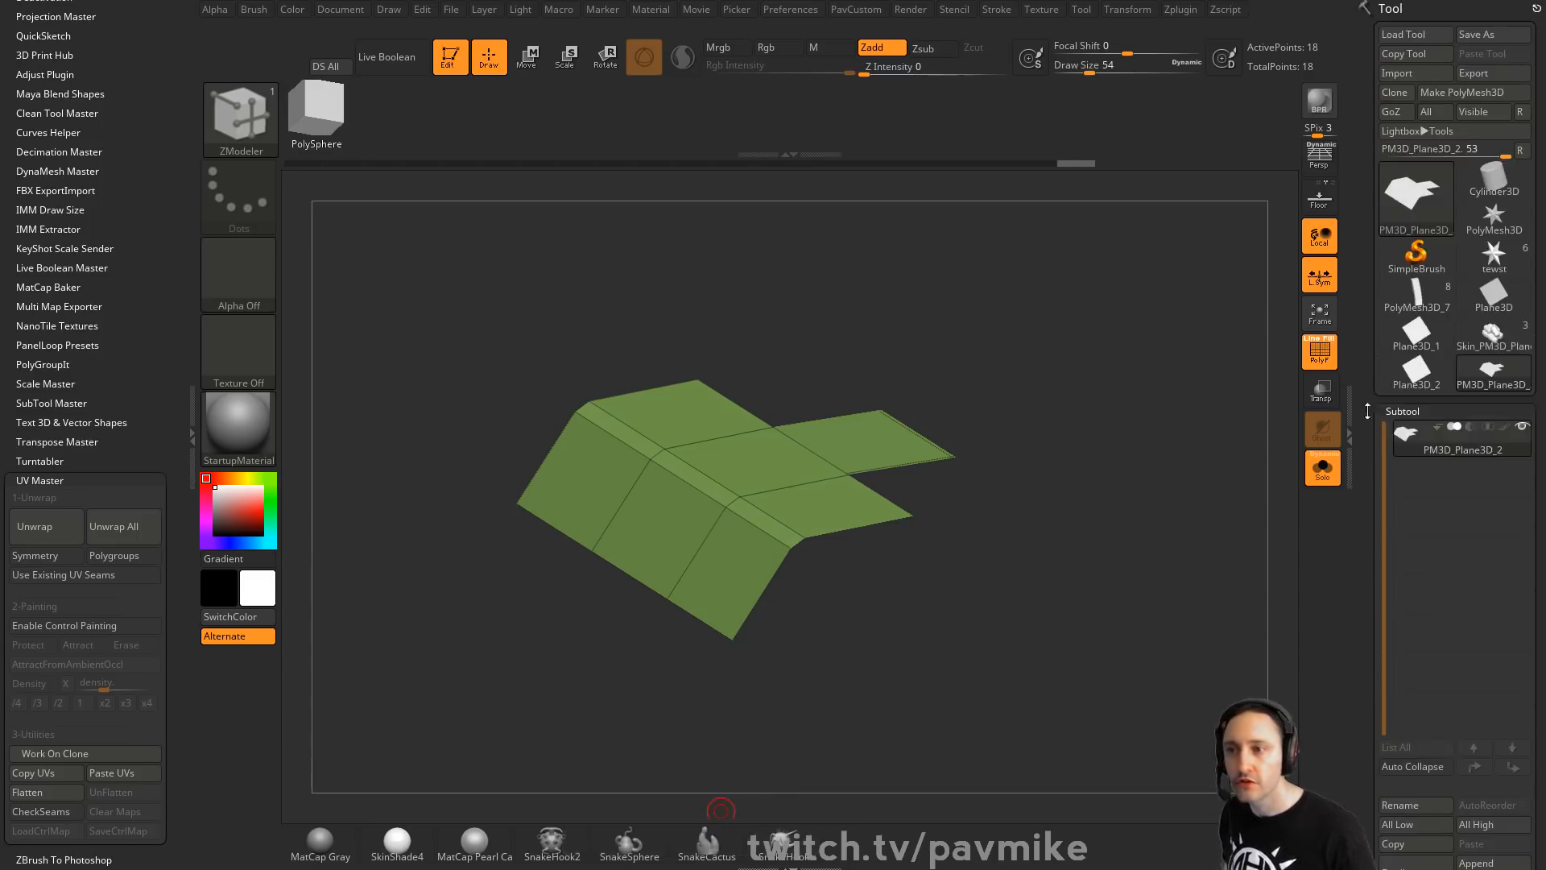
click(1426, 309)
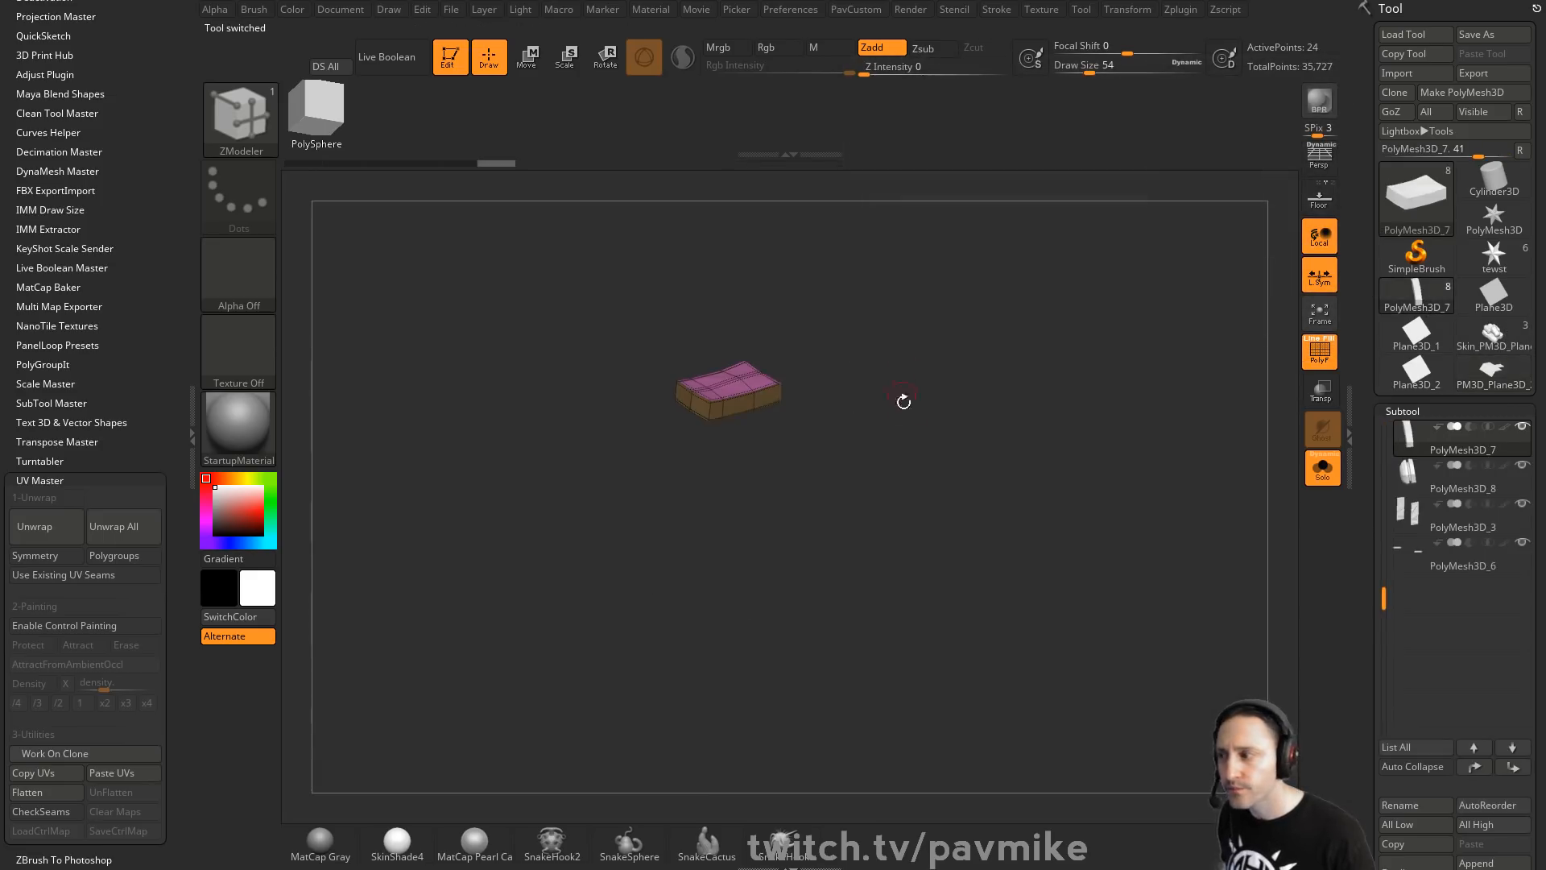
click(1306, 468)
mouse_move(1126, 398)
mouse_down()
mouse_move(1128, 448)
mouse_move(1066, 404)
mouse_move(1156, 397)
mouse_up()
Load the tewst female character tool and select the buttoned chest strap as the active subtool
click(1486, 254)
drag(1113, 457, 1111, 714)
mouse_move(1057, 234)
alt+mouse_down()
mouse_move(1068, 556)
mouse_move(1047, 554)
mouse_move(1021, 487)
mouse_move(1059, 456)
mouse_move(1096, 508)
mouse_move(1162, 521)
alt+mouse_up()
key(s)
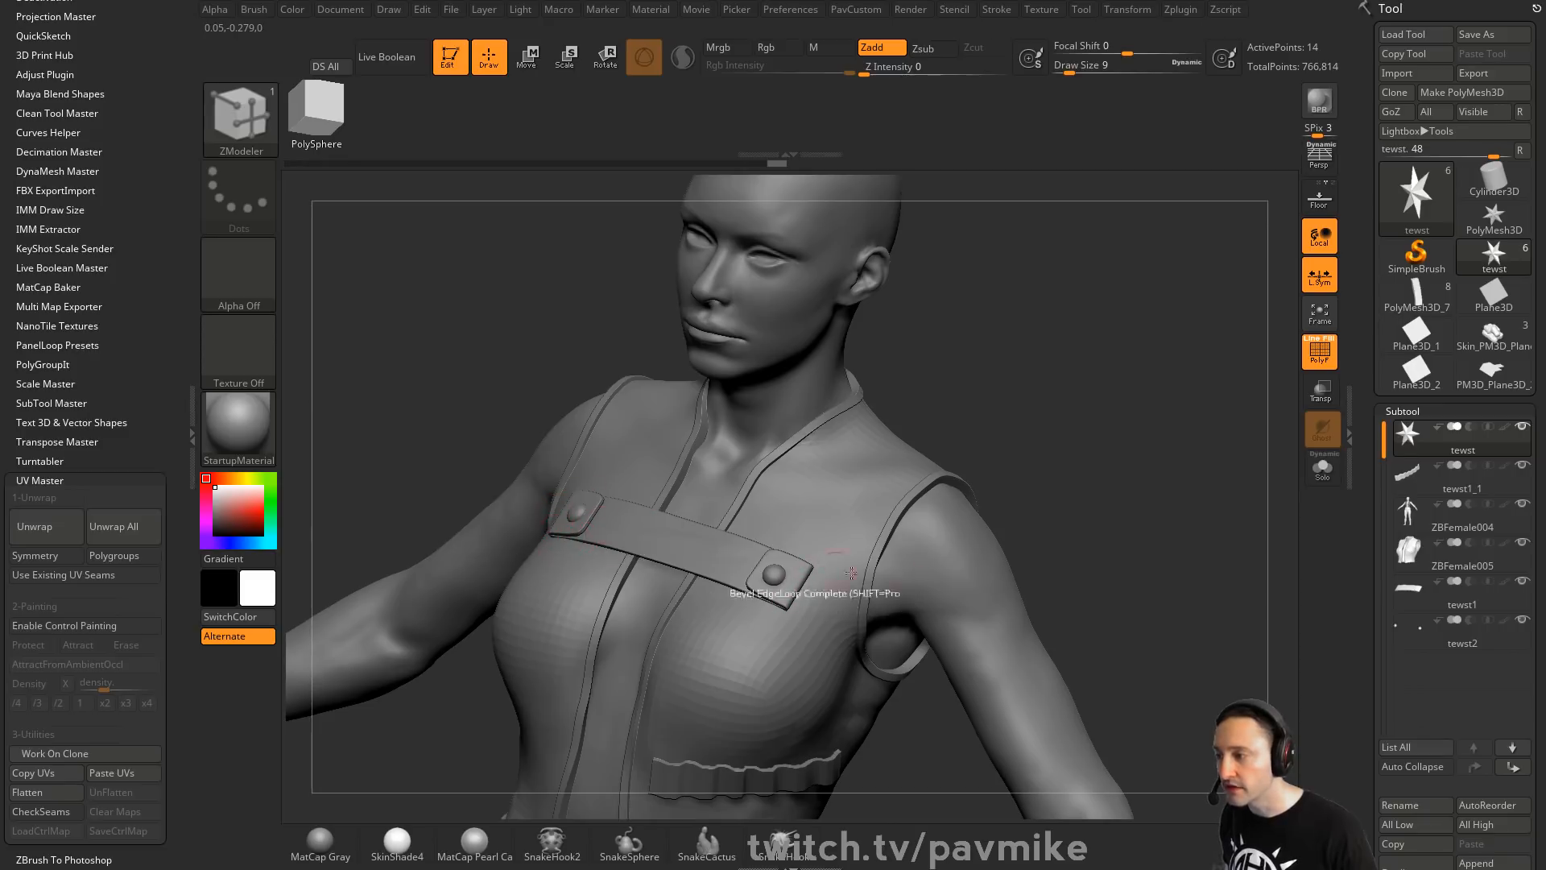
alt+drag(1192, 478, 1240, 611)
alt+click(763, 293)
alt+click(773, 535)
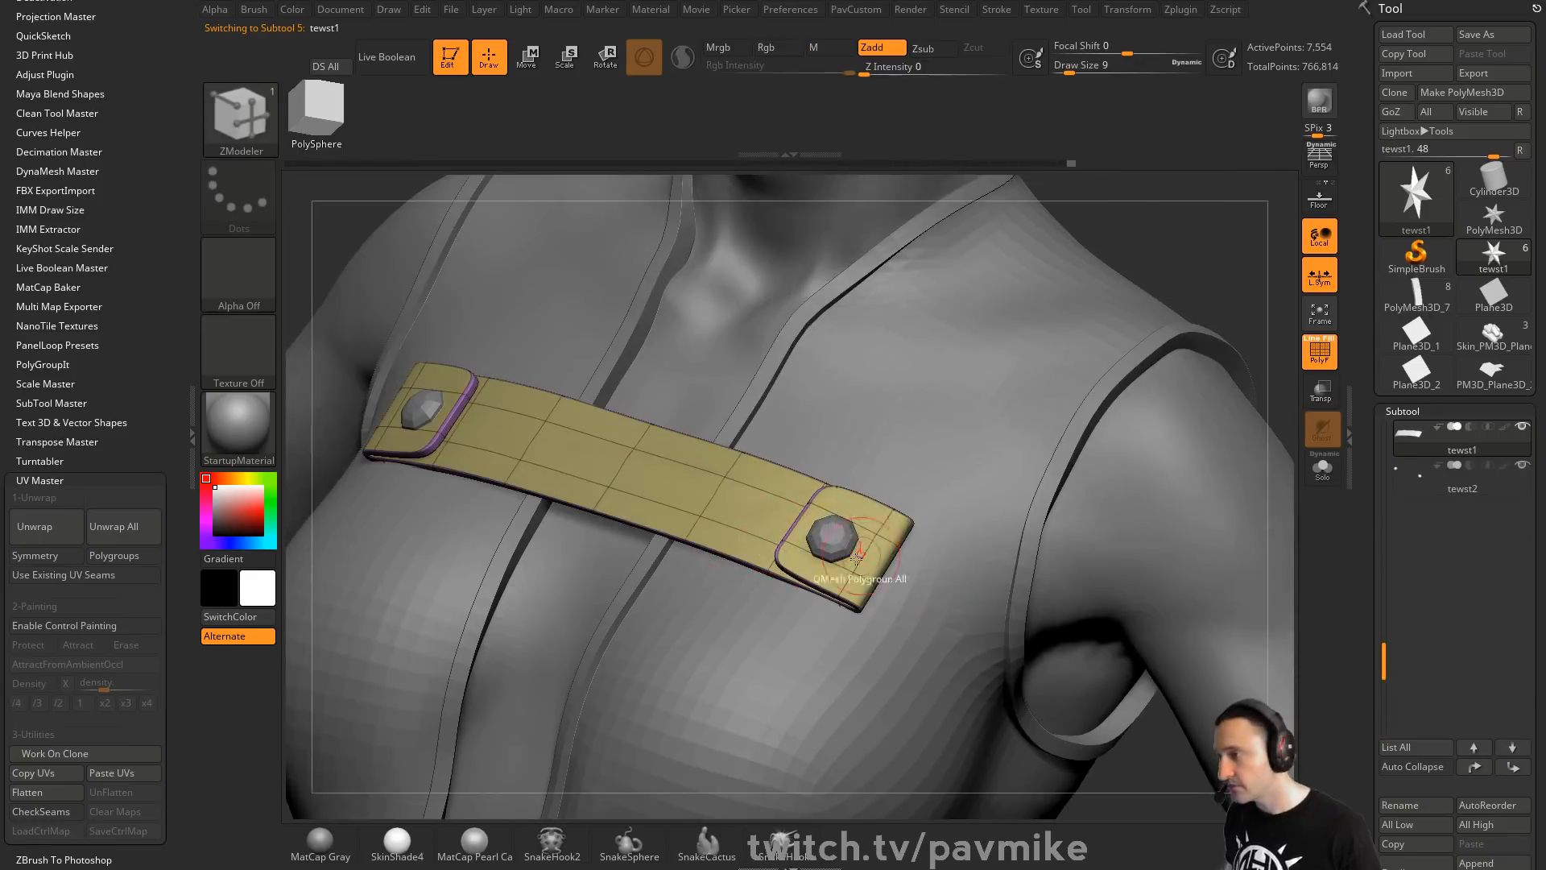
Make the sleeveless vest the active subtool and set the draw size to 14
alt+click(953, 424)
alt+drag(1239, 239, 1074, 204)
key(s)
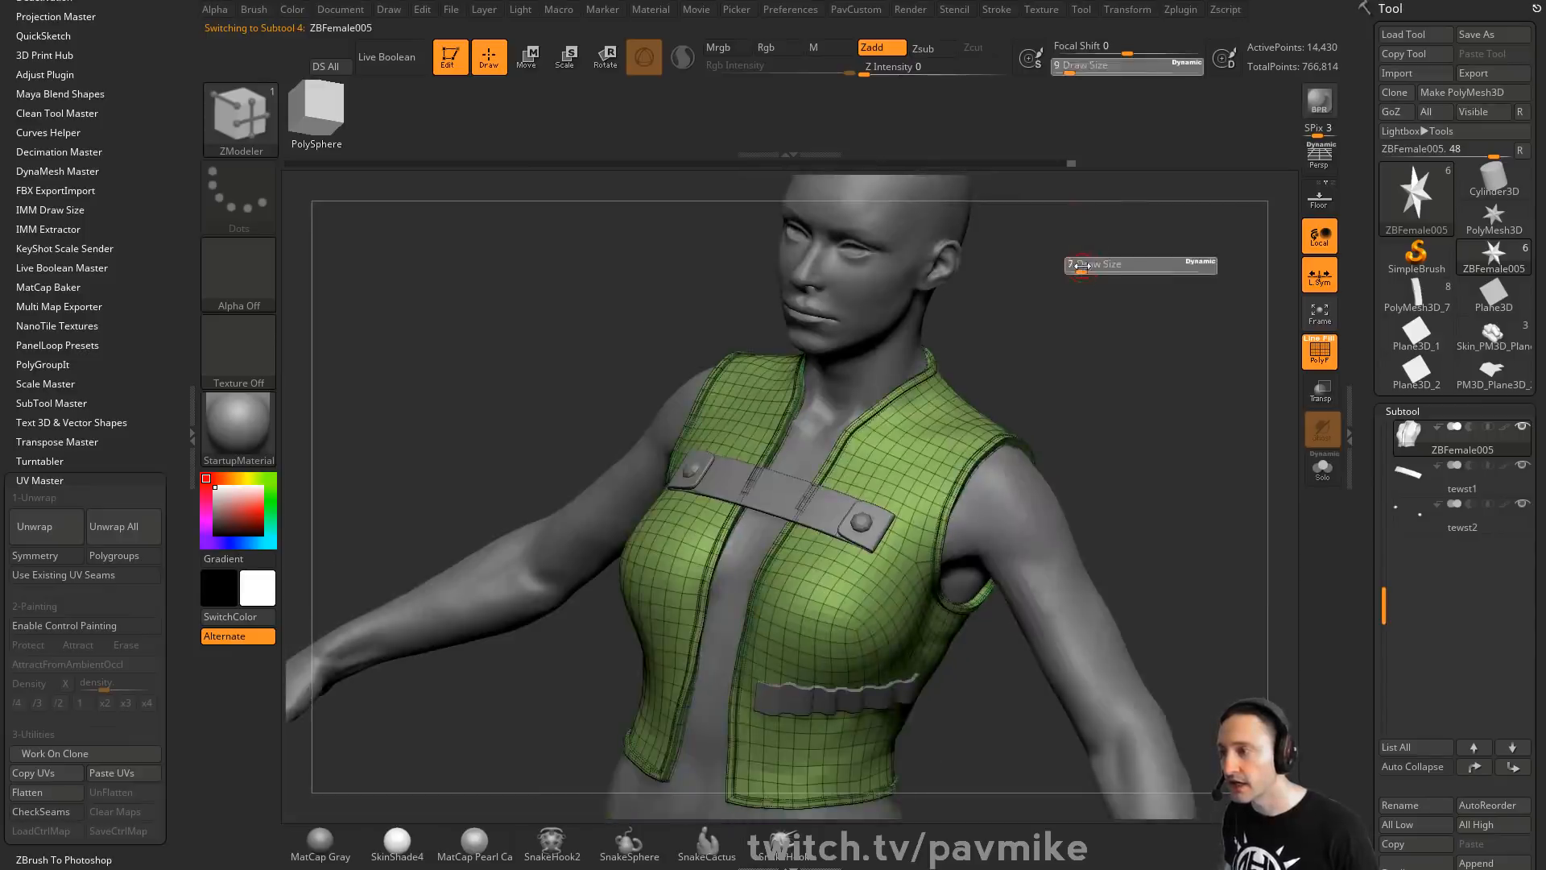
mouse_move(1087, 266)
mouse_down()
mouse_move(1160, 269)
mouse_move(1181, 290)
mouse_move(1125, 317)
mouse_up()
key(s)
drag(1125, 318, 1148, 322)
click(1129, 321)
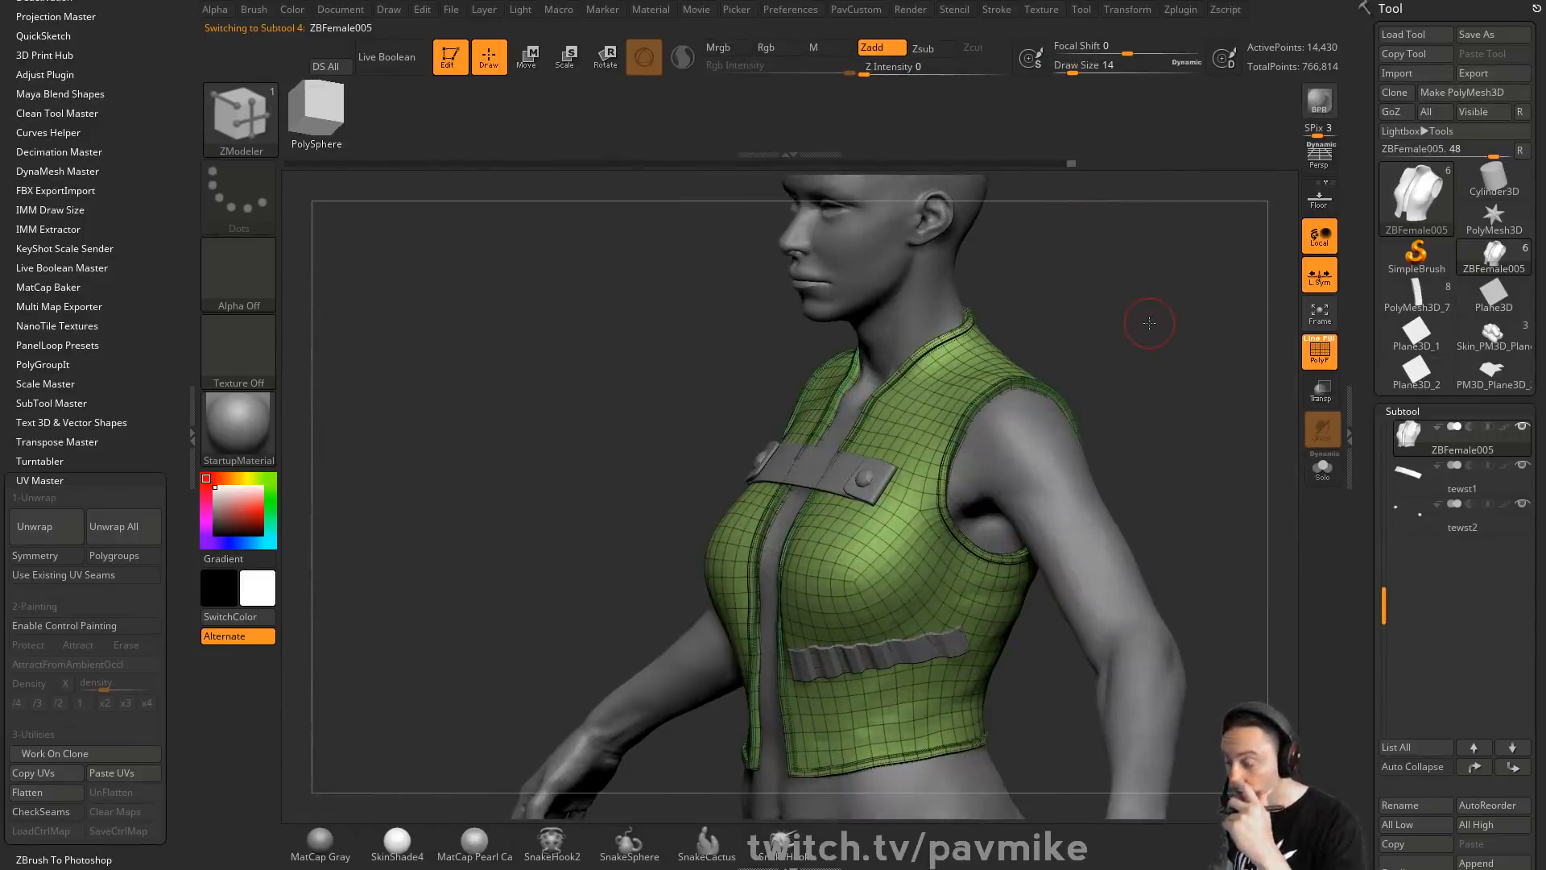
Select the Move brush with a draw size of 29 and open its Auto Masking settings
mouse_move(1031, 245)
mouse_down()
mouse_move(1081, 346)
mouse_move(1045, 373)
mouse_up()
key(s)
key(b)
key(m)
key(v)
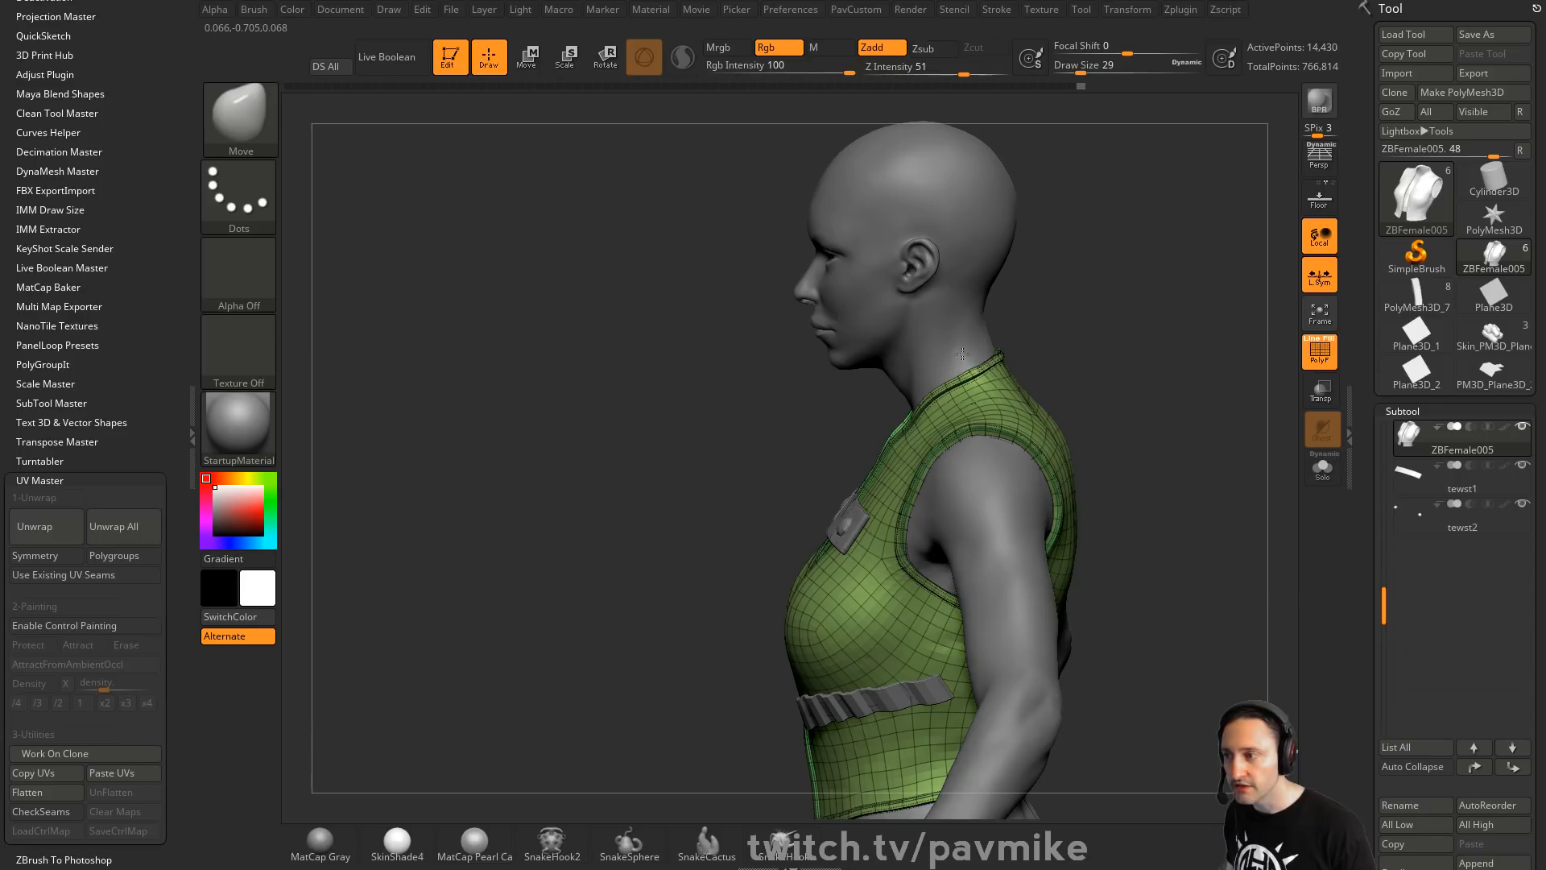
drag(104, 386, 112, 92)
scroll(83, 306, down, 10)
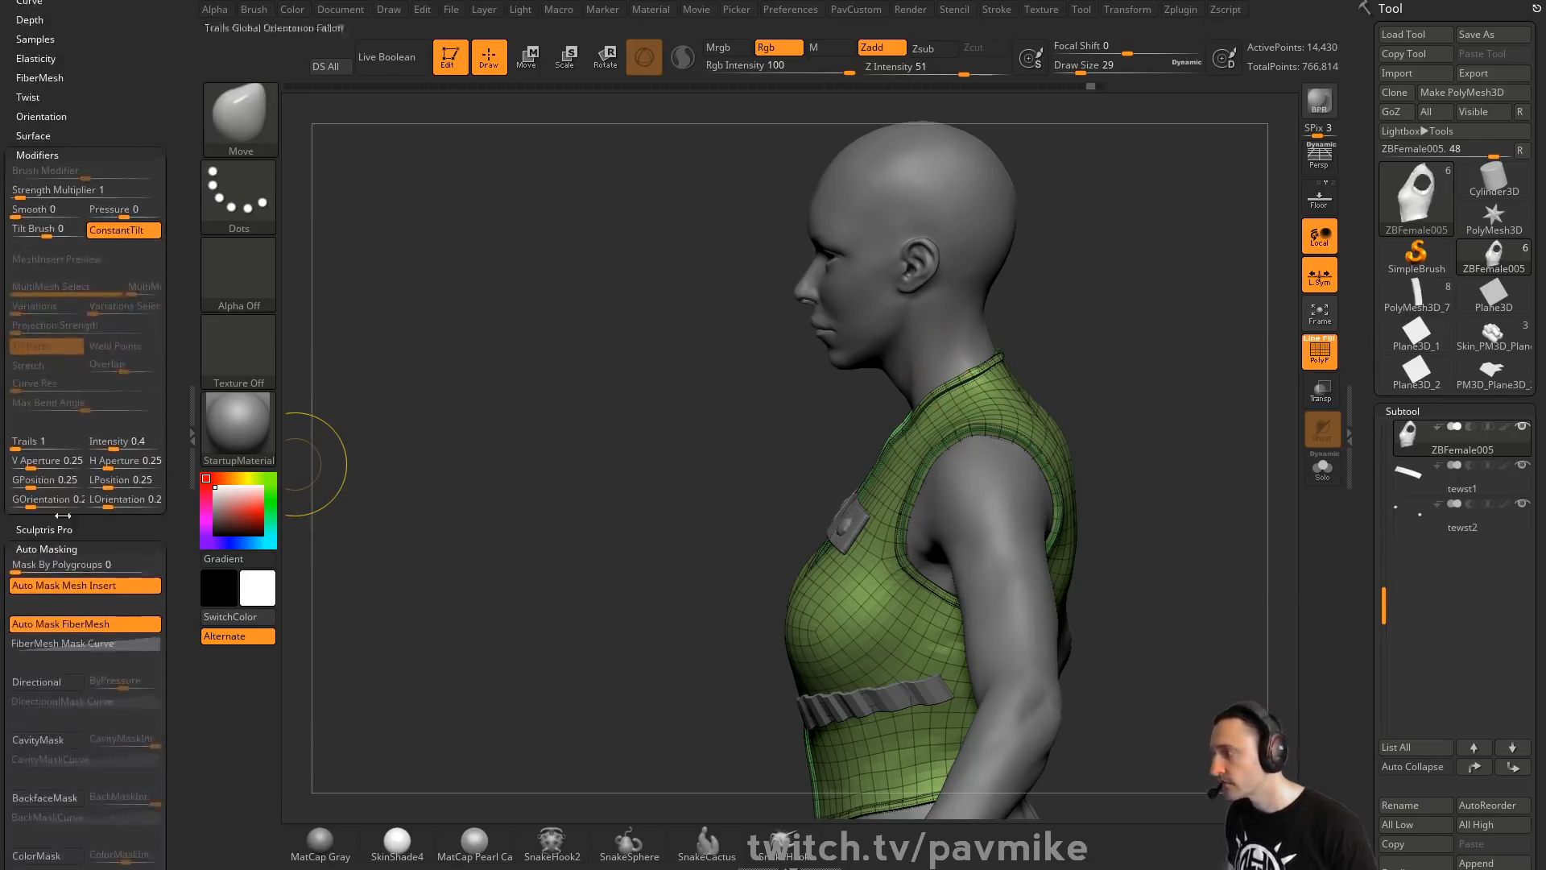
click(40, 543)
Set the Move brush's draw size to 27 and examine the back of the vest's collar
alt+drag(1051, 343, 1020, 387)
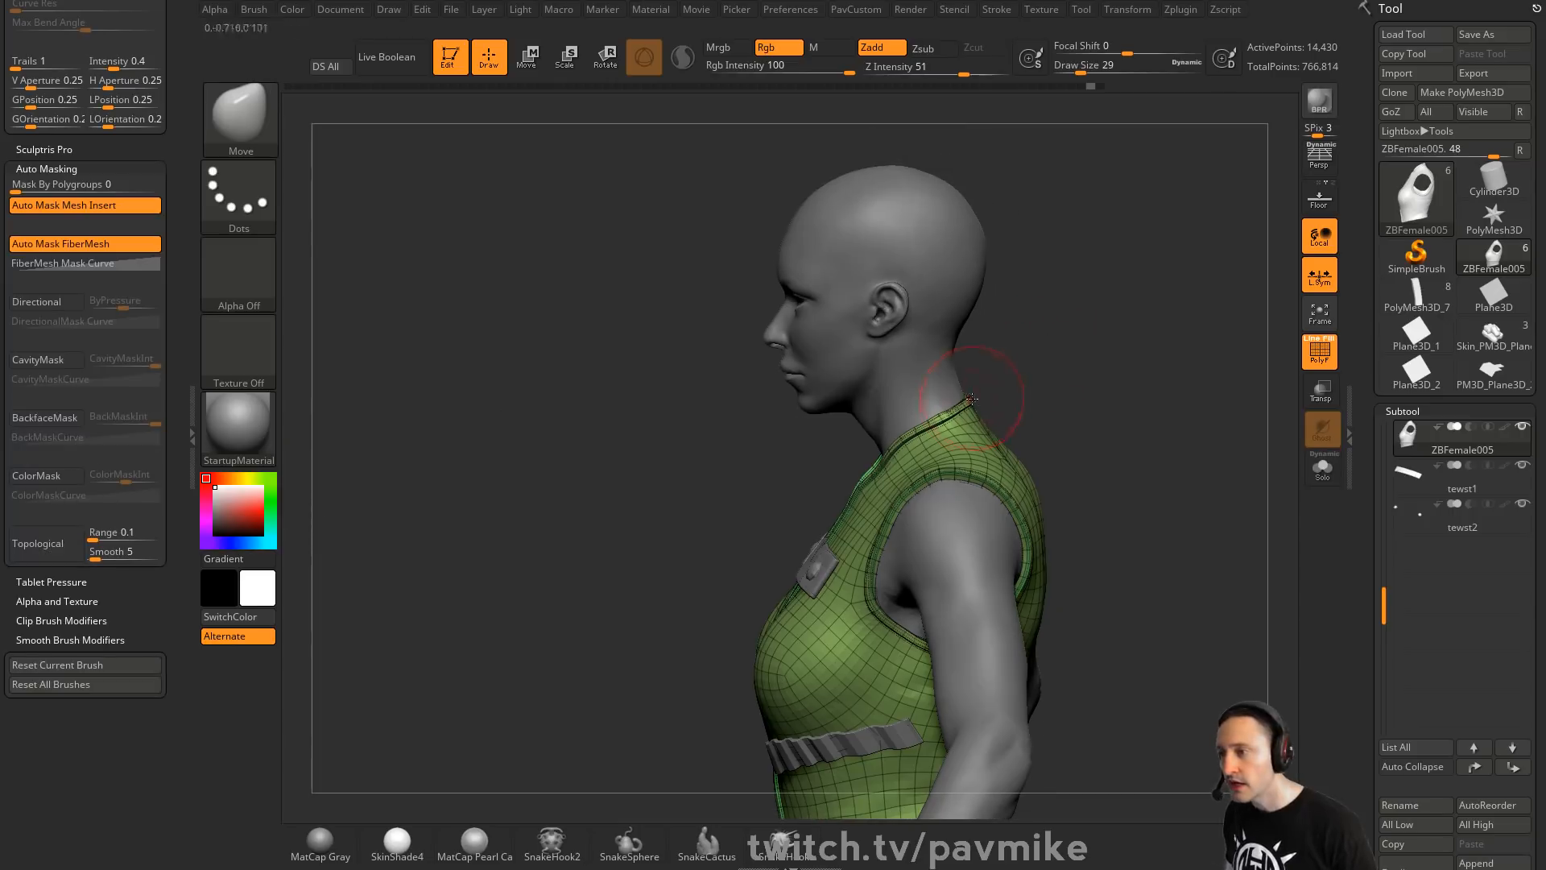
key(s)
click(965, 407)
drag(1119, 395, 995, 414)
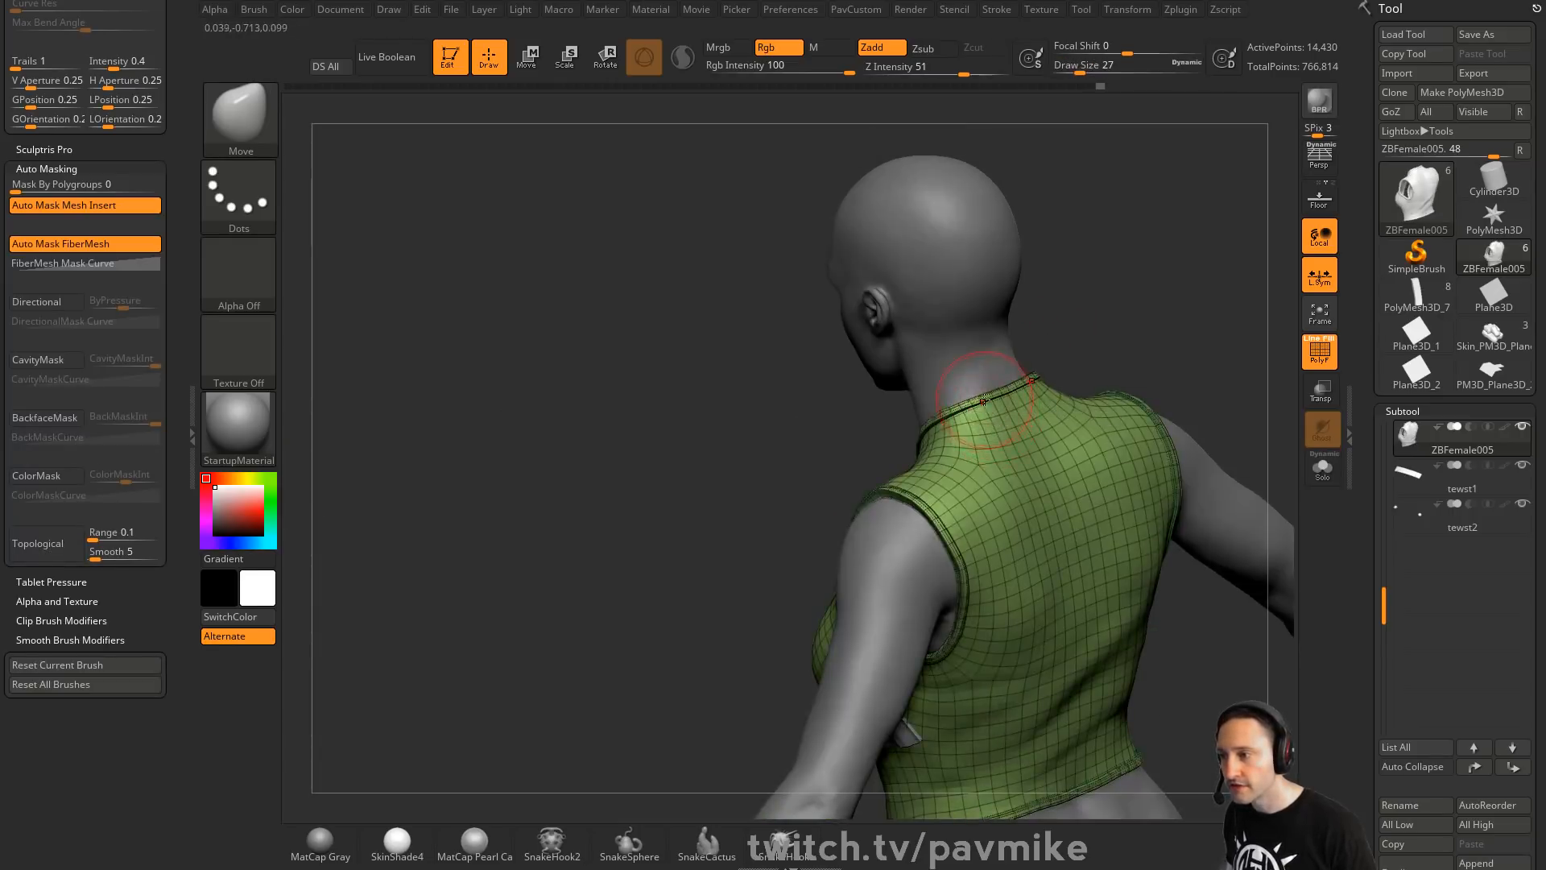
mouse_move(1069, 352)
mouse_down()
mouse_move(1093, 342)
mouse_move(1091, 384)
mouse_move(1111, 354)
mouse_move(1031, 354)
mouse_up()
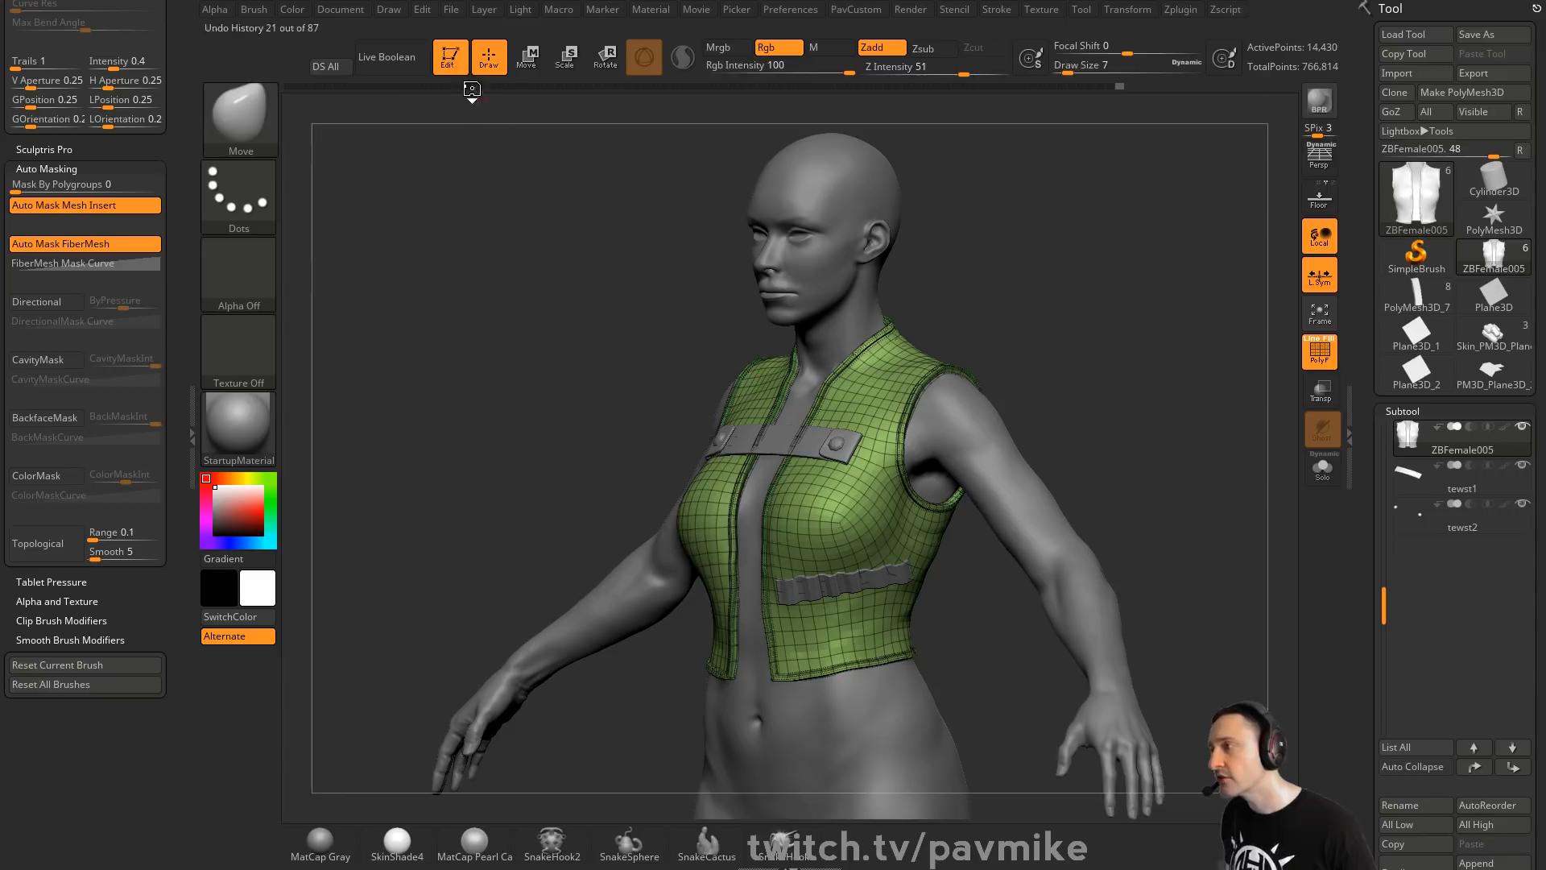
Leave Edit mode, clear the character from the canvas and close Lightbox
click(450, 58)
key(ctrl+n)
key(comma)
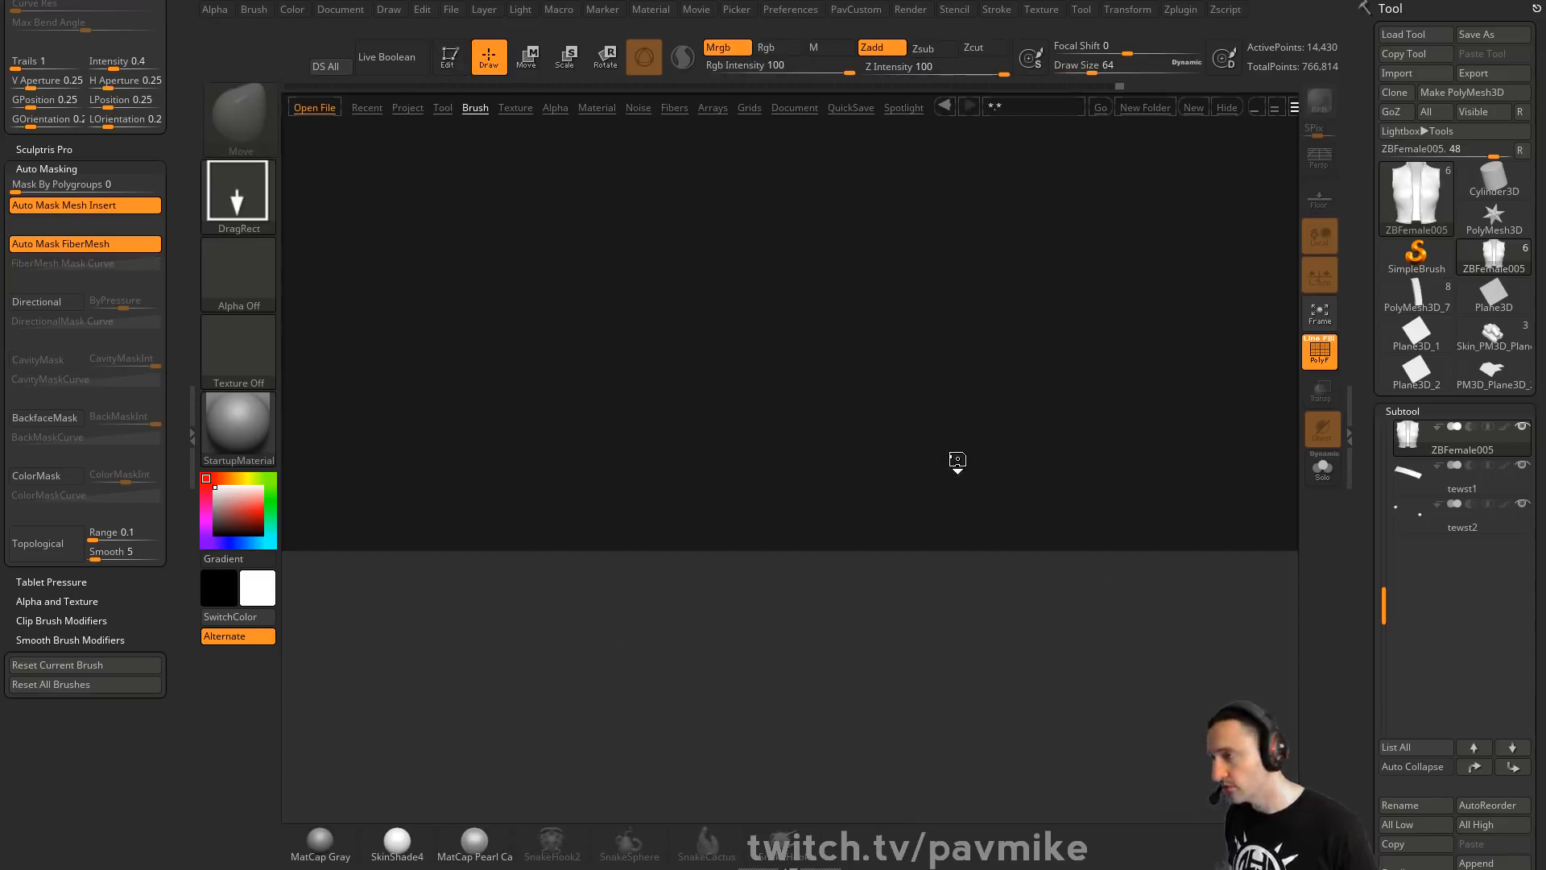
click(1214, 105)
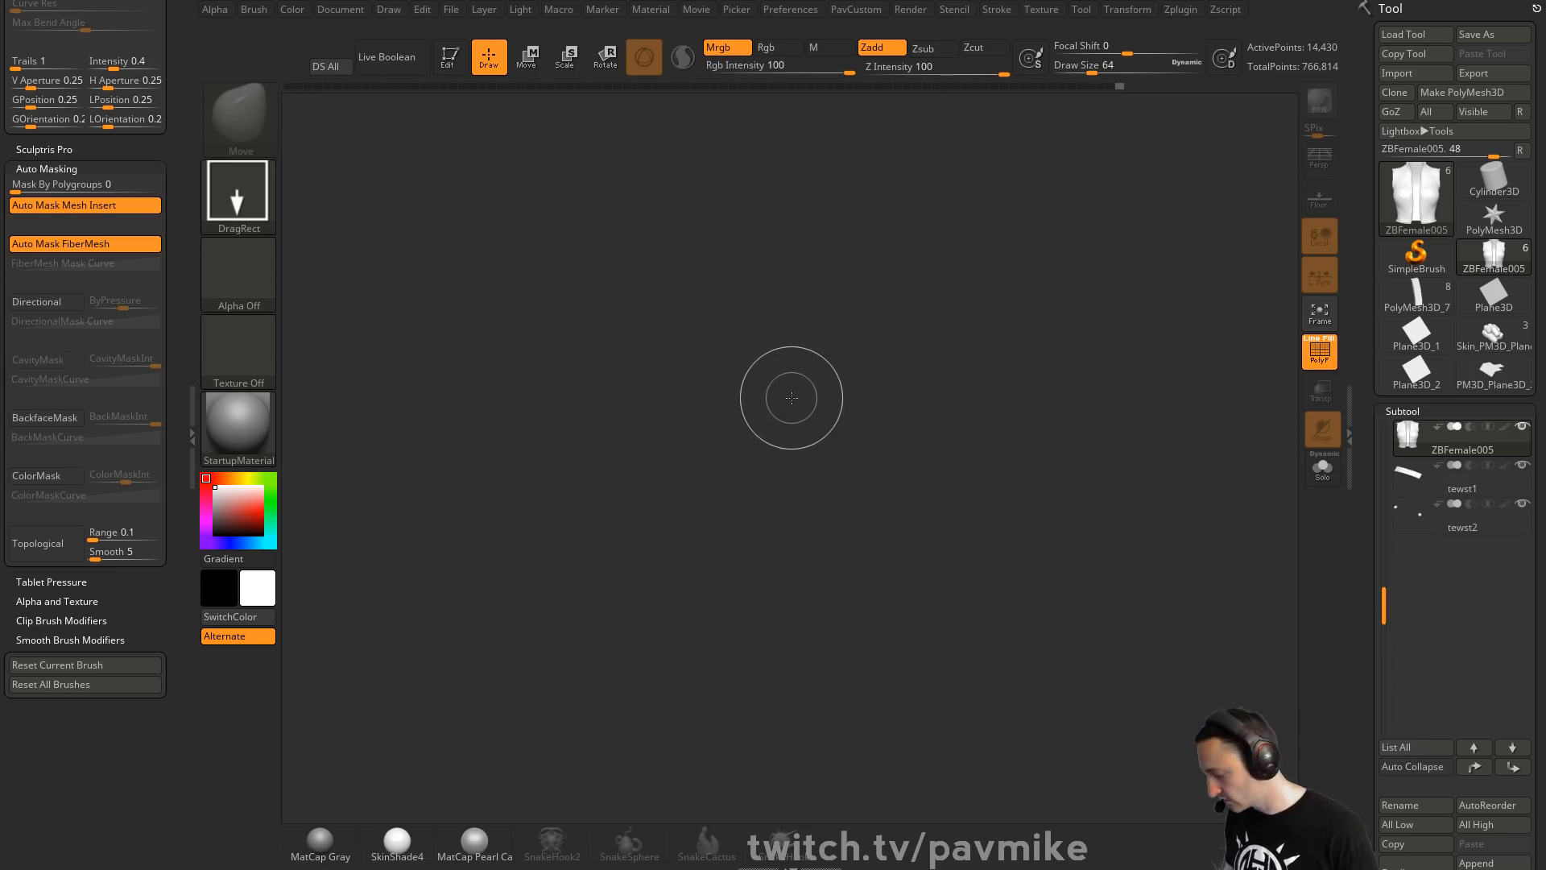
Place the PolyMesh3D star on the canvas and make it editable
drag(903, 259, 889, 304)
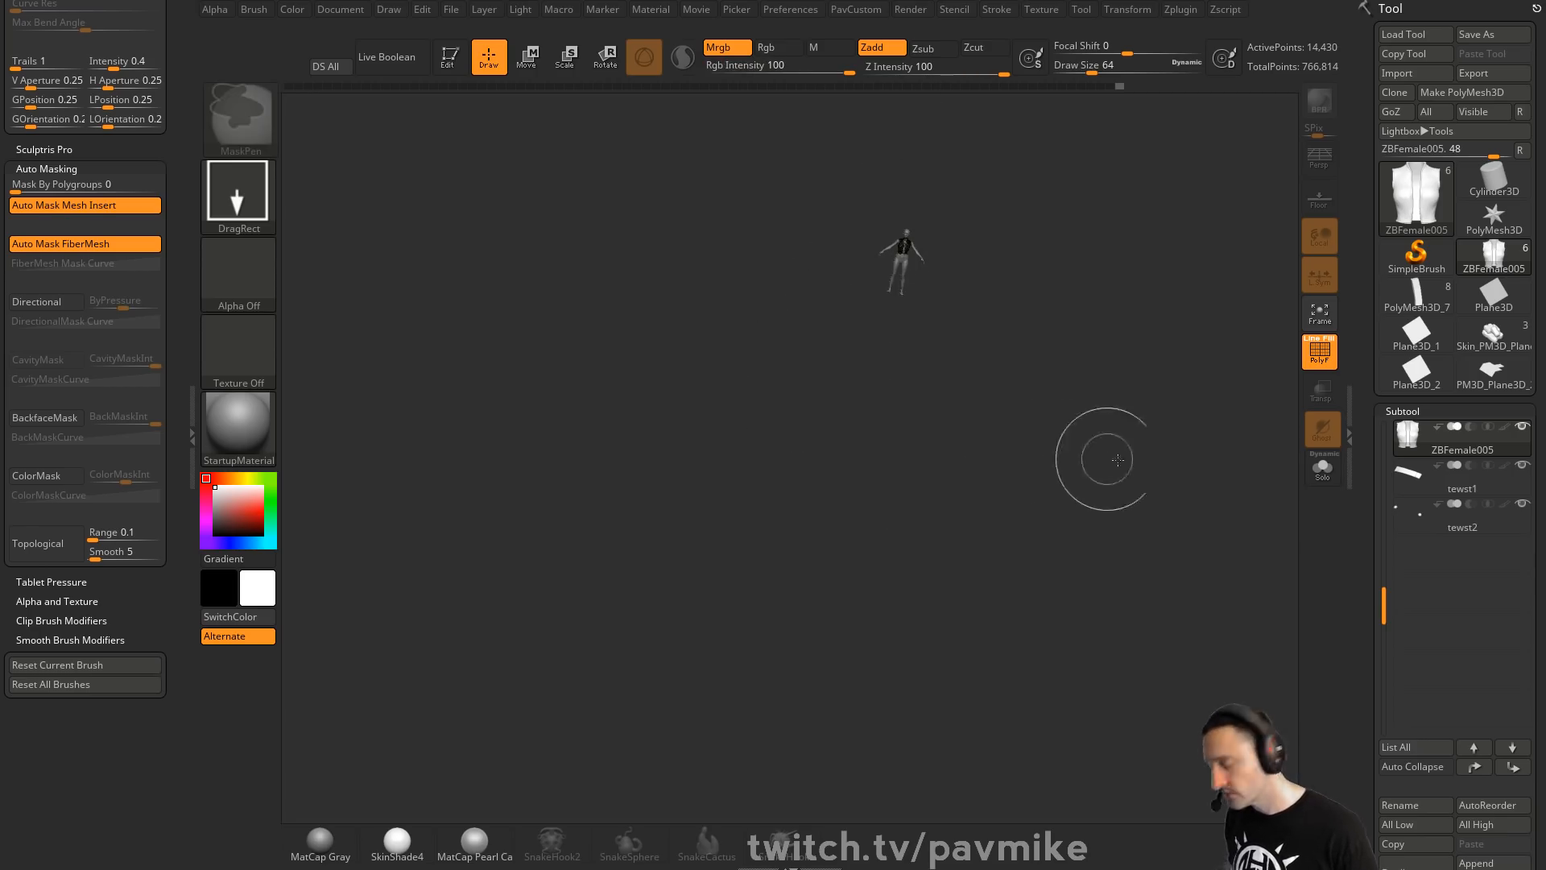
click(1490, 219)
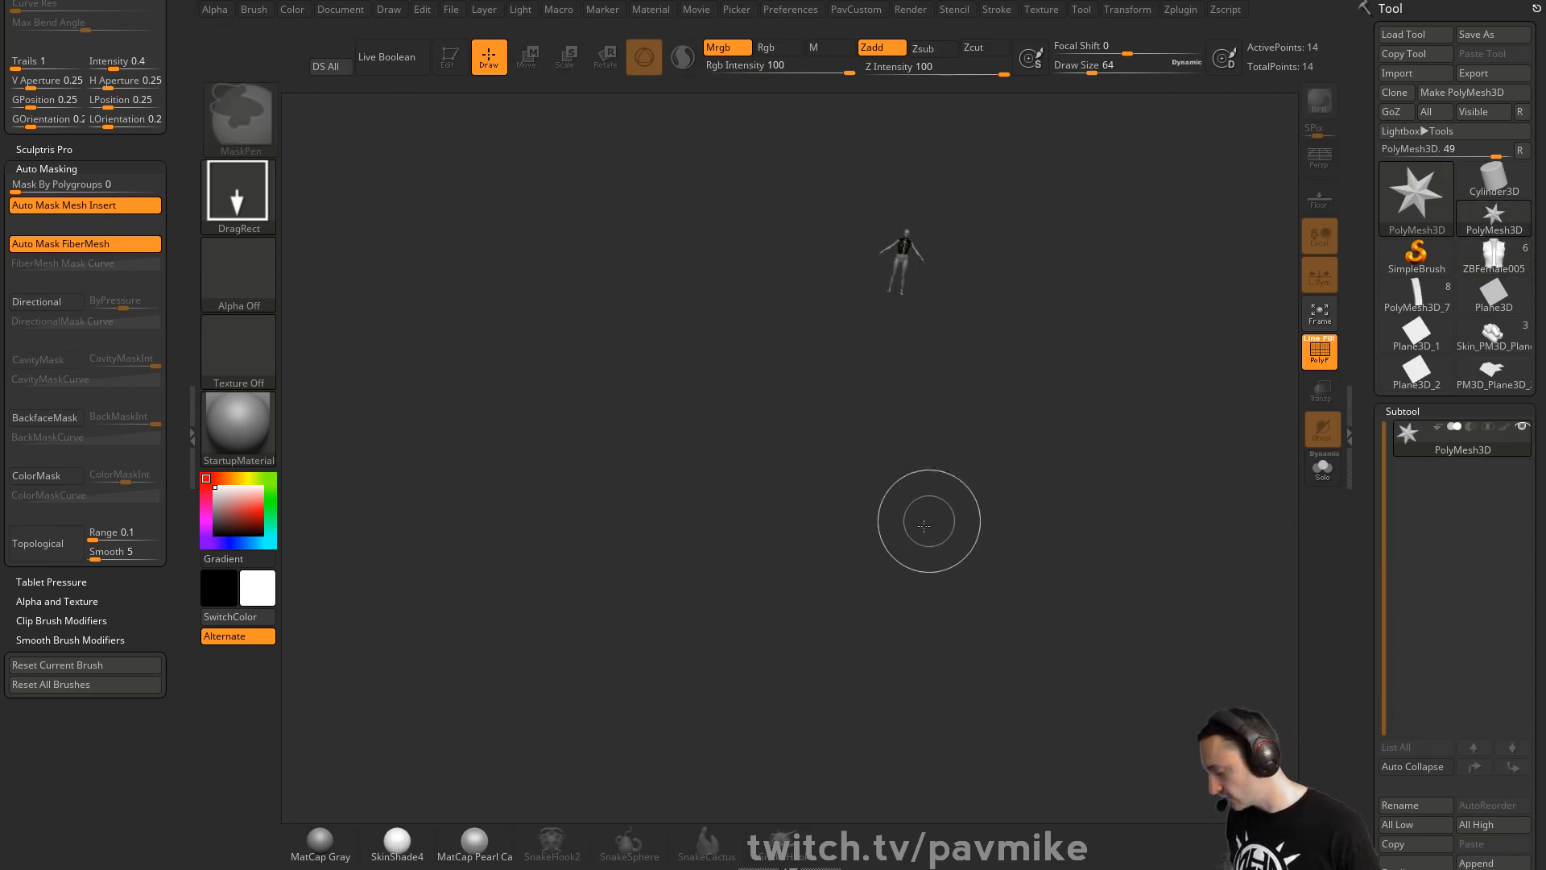
drag(658, 609, 647, 507)
click(450, 63)
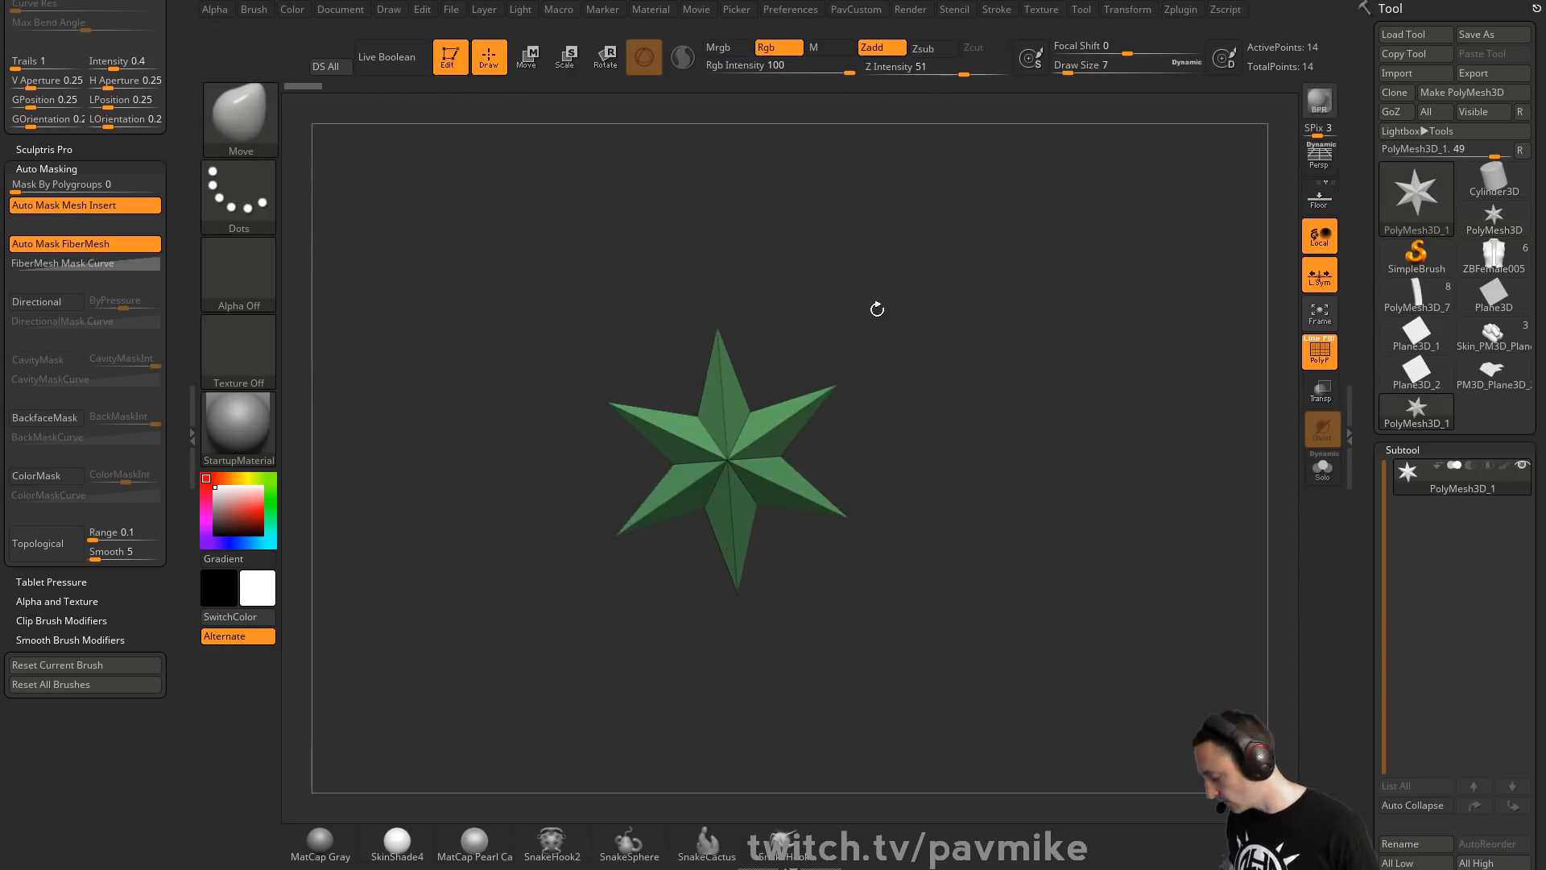
Select the IMM MachineParts insert brush
key(b)
key(i)
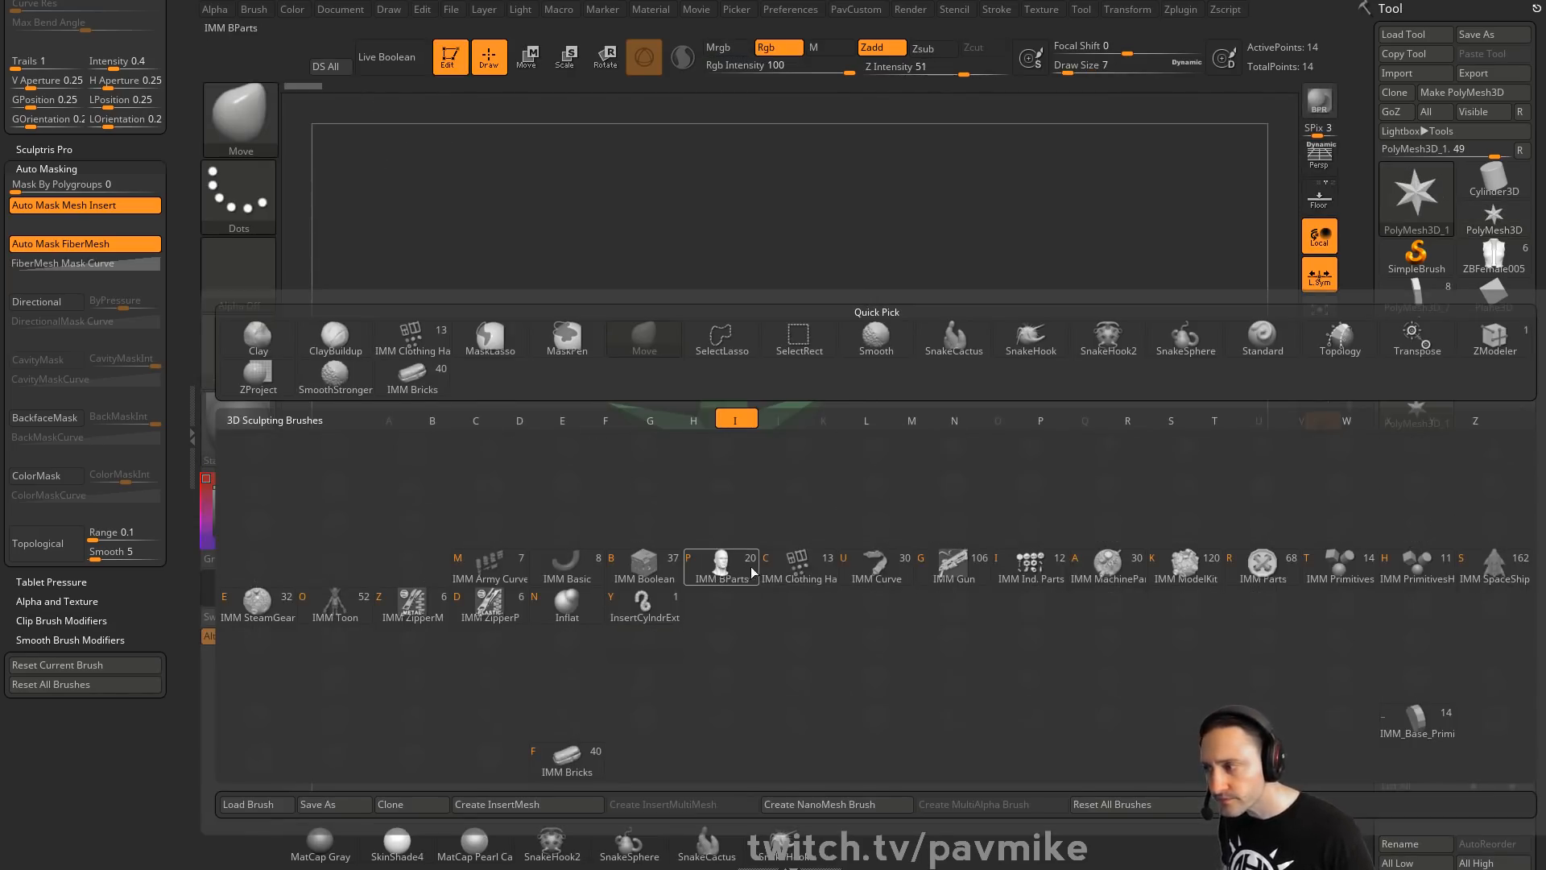
click(1113, 573)
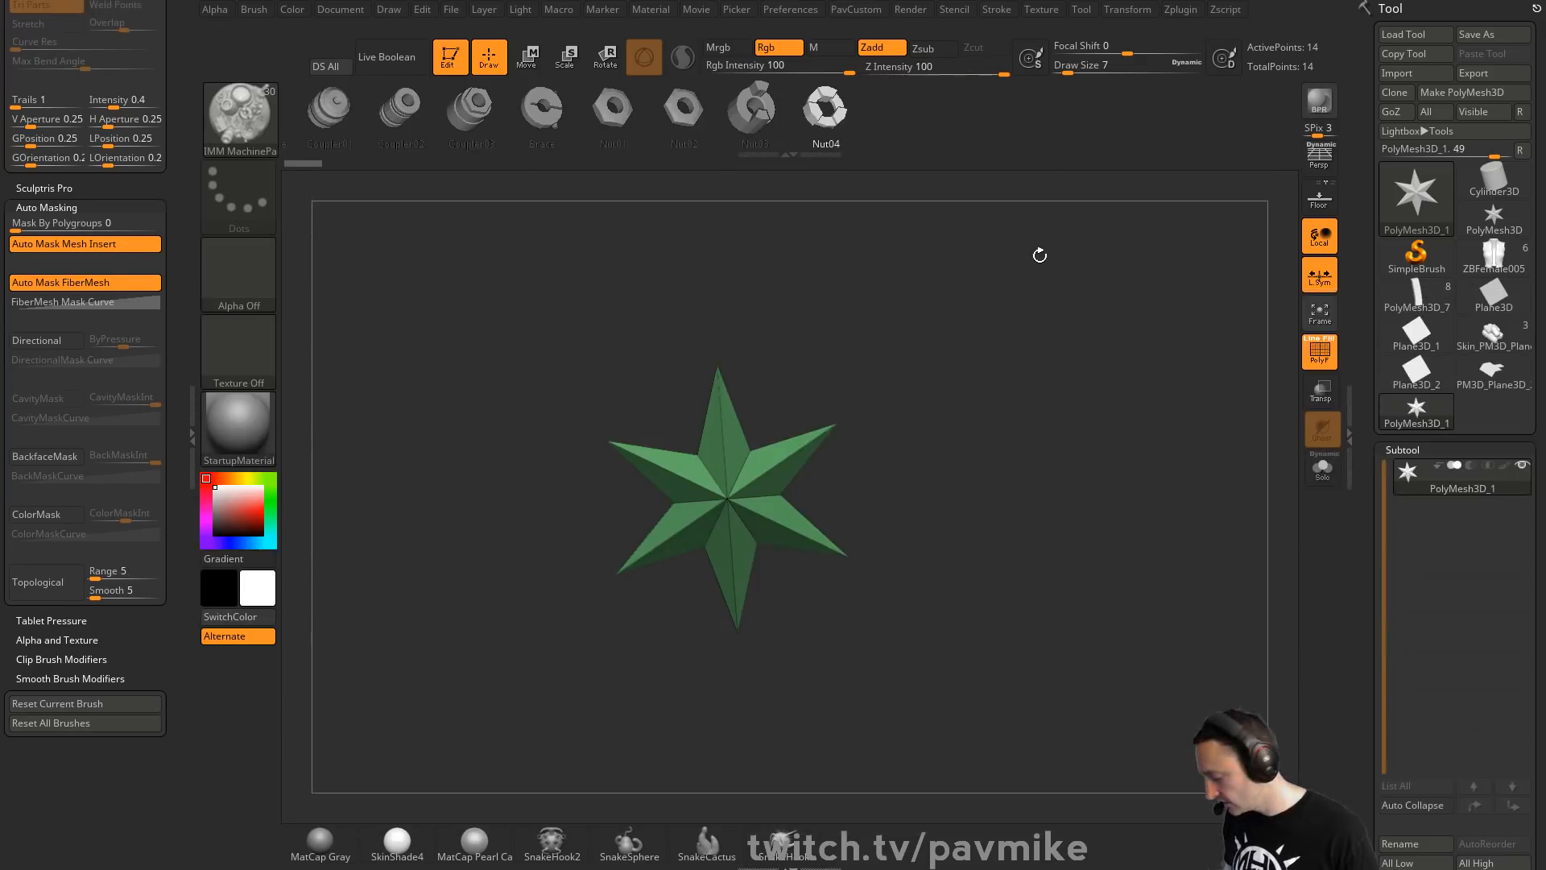
key(m)
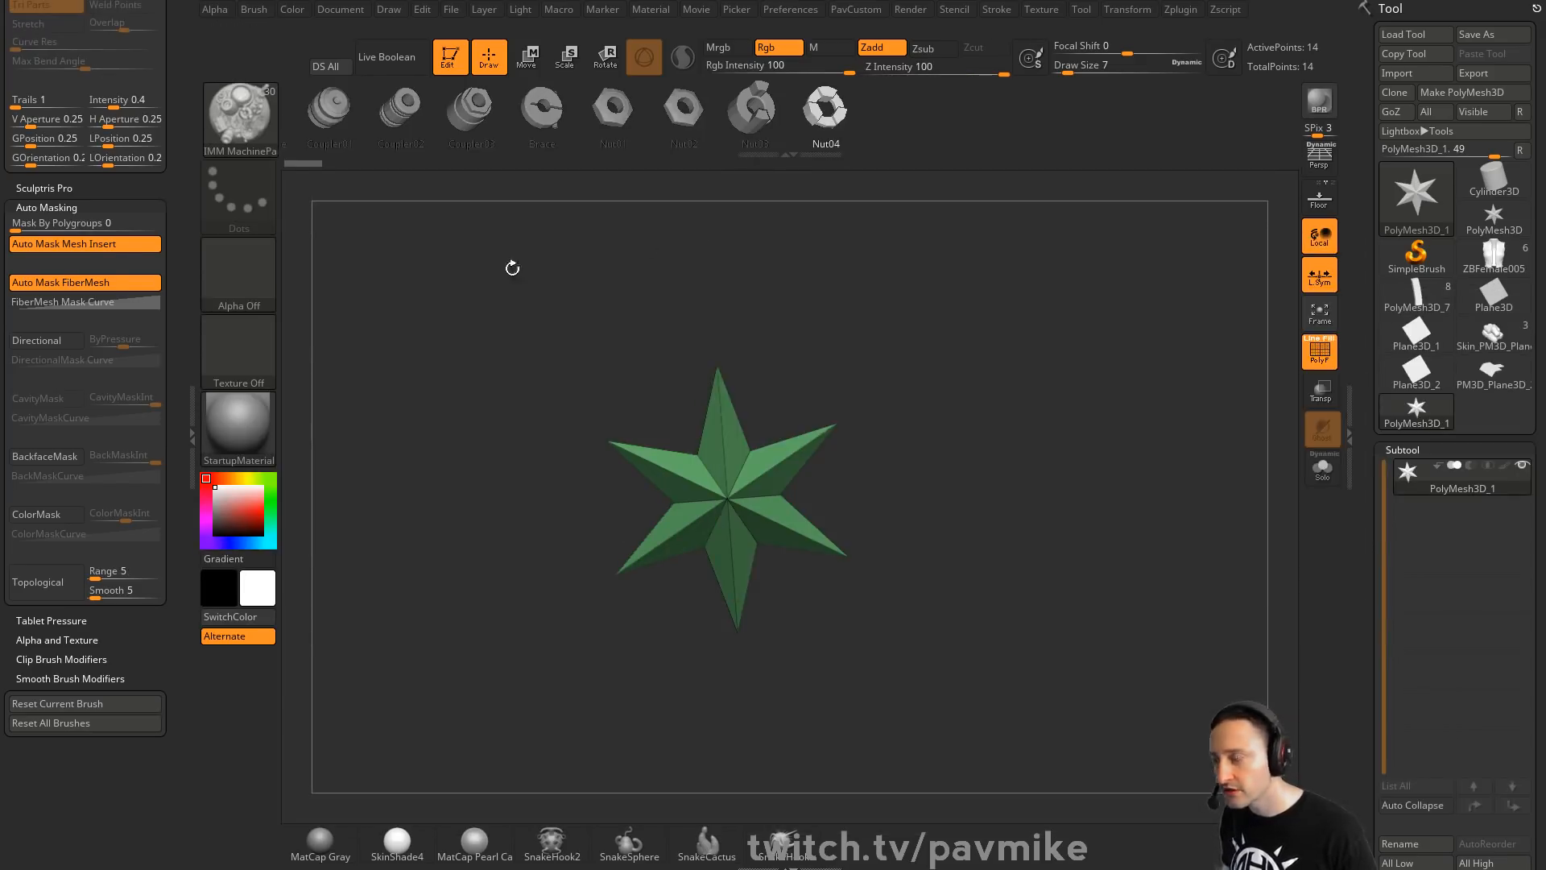
Select the IMM SteamGear insert brush with its Gear02 mesh
key(b)
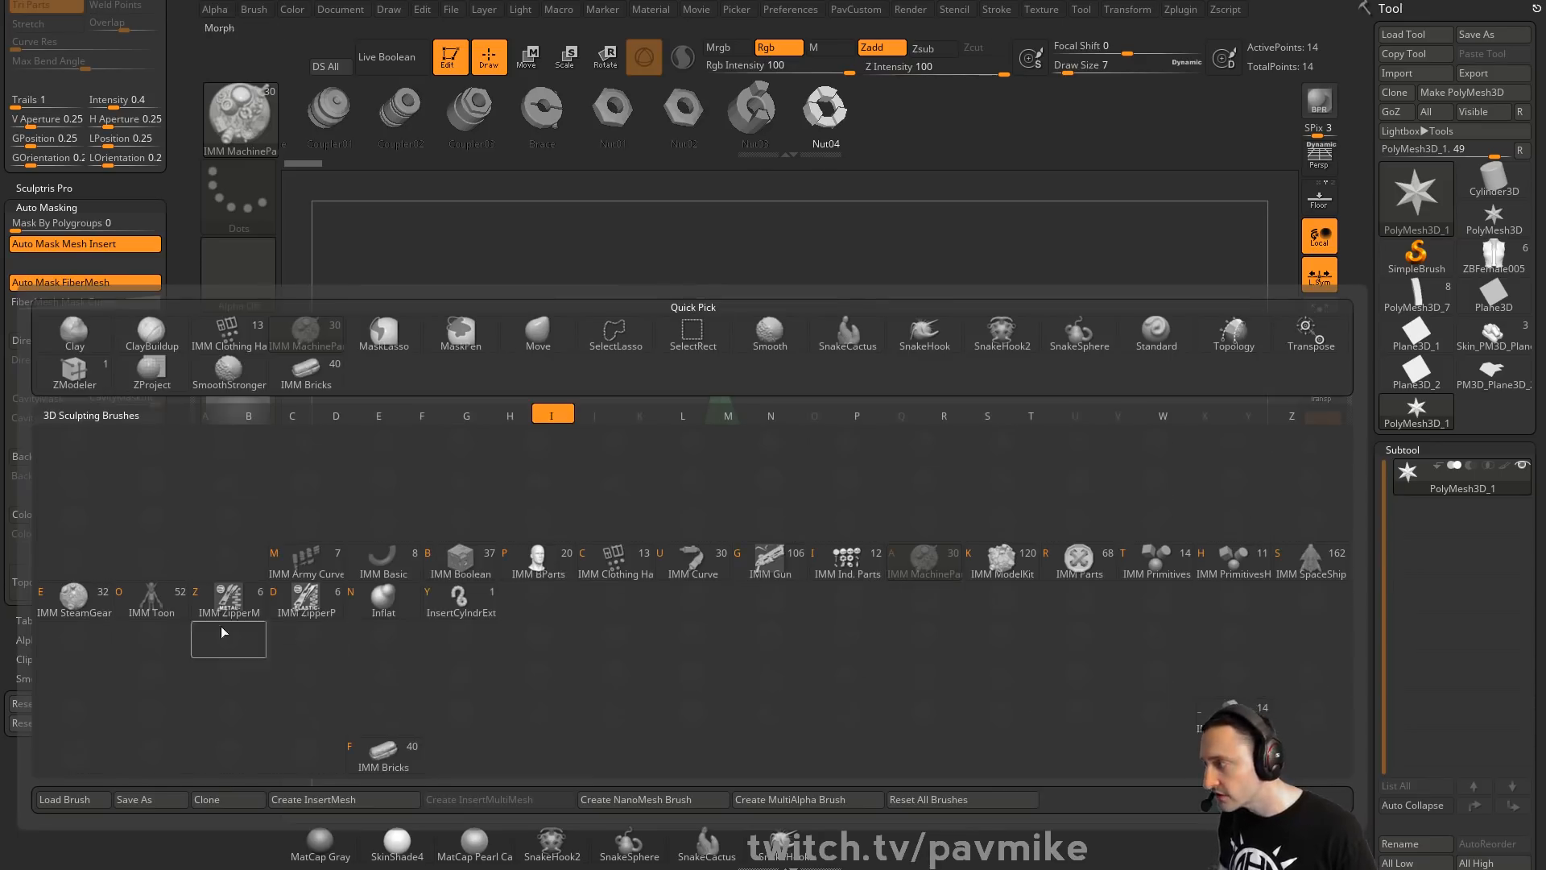
click(94, 593)
key(m)
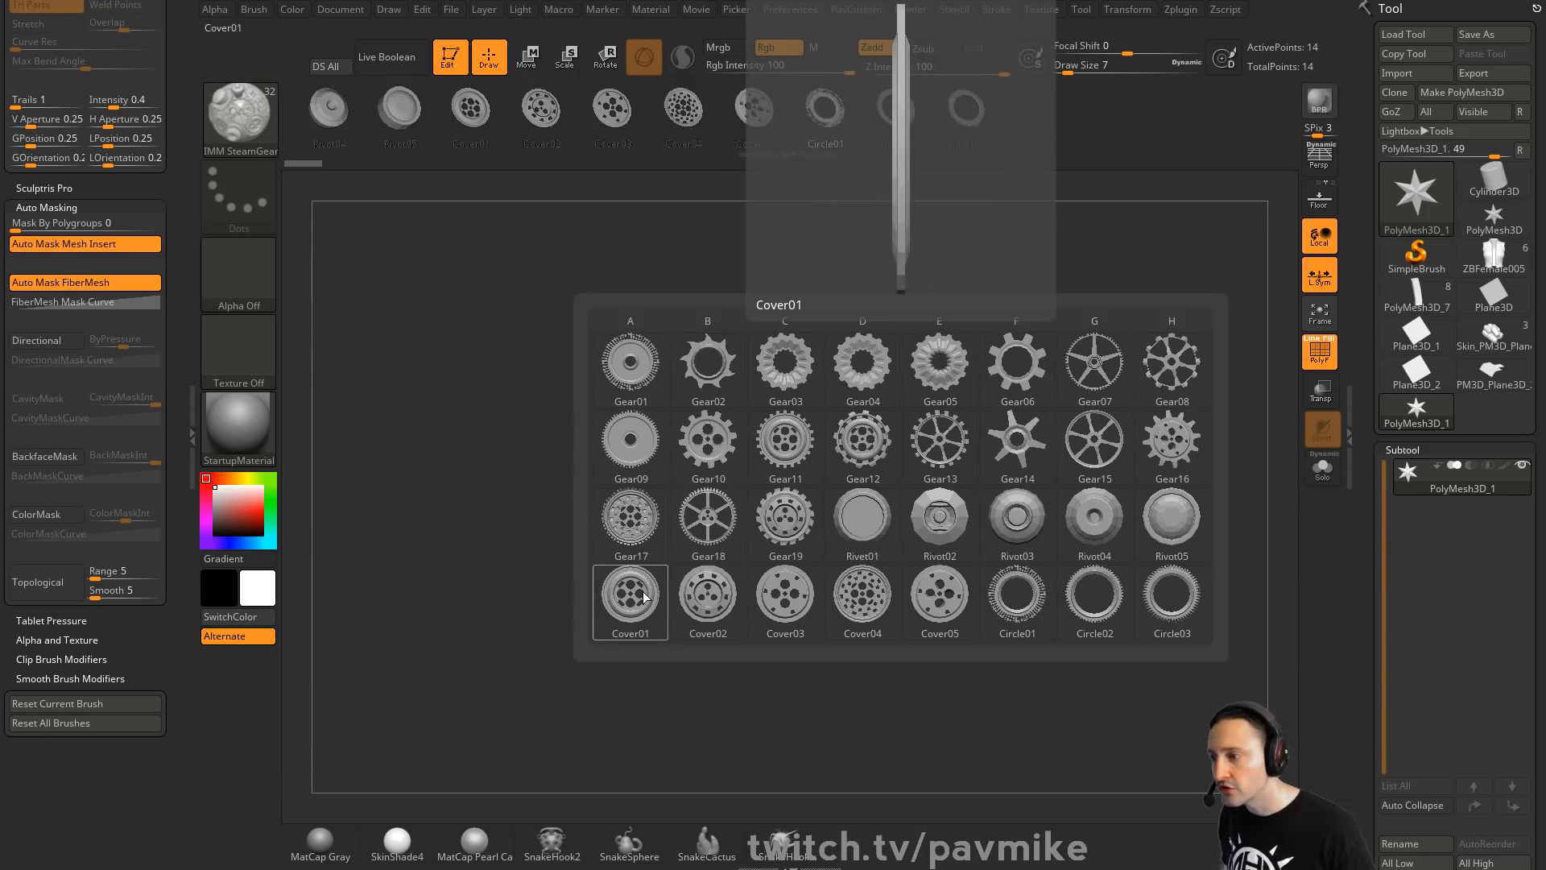
click(715, 382)
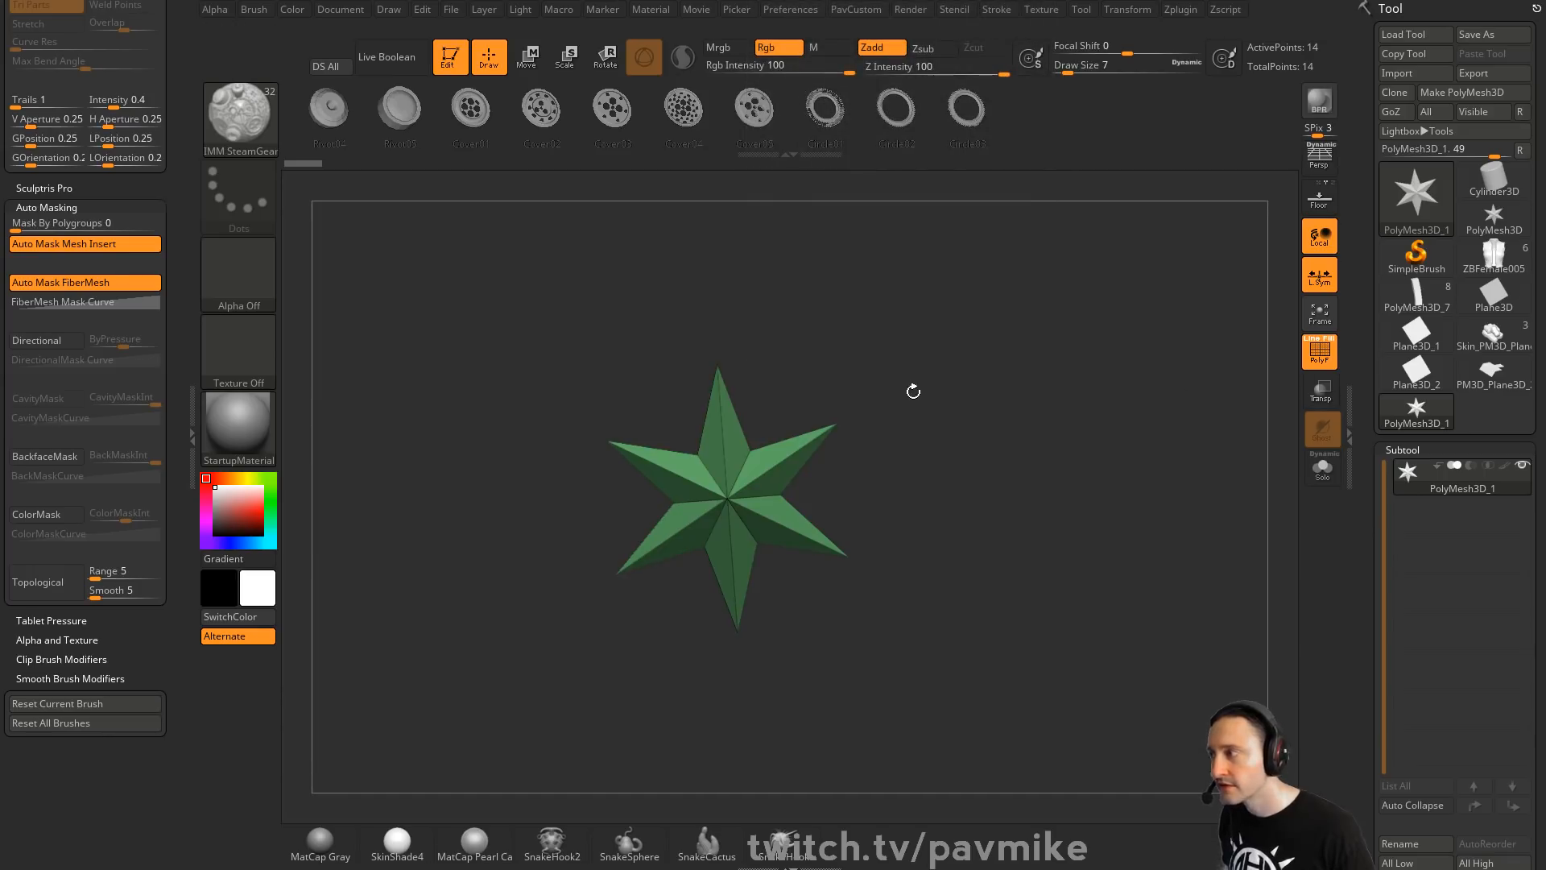
Replace the star with the Gear15 mesh and swap that for the Gear02 mesh
key(w)
click(535, 113)
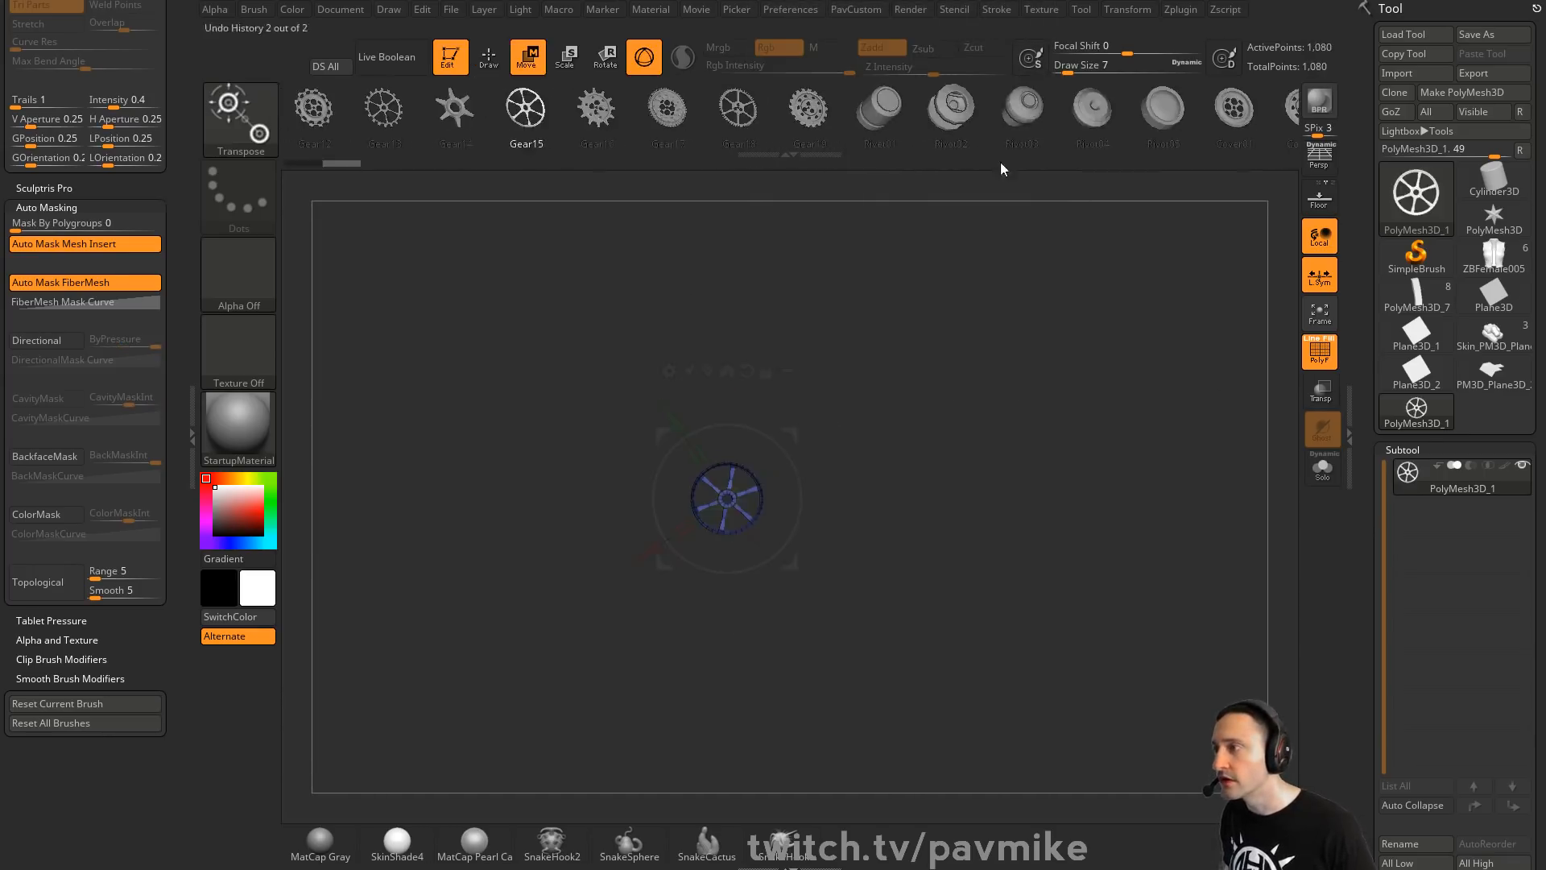
drag(880, 132, 1187, 146)
drag(377, 122, 755, 134)
click(637, 113)
ctrl+right_drag(1017, 453, 1084, 567)
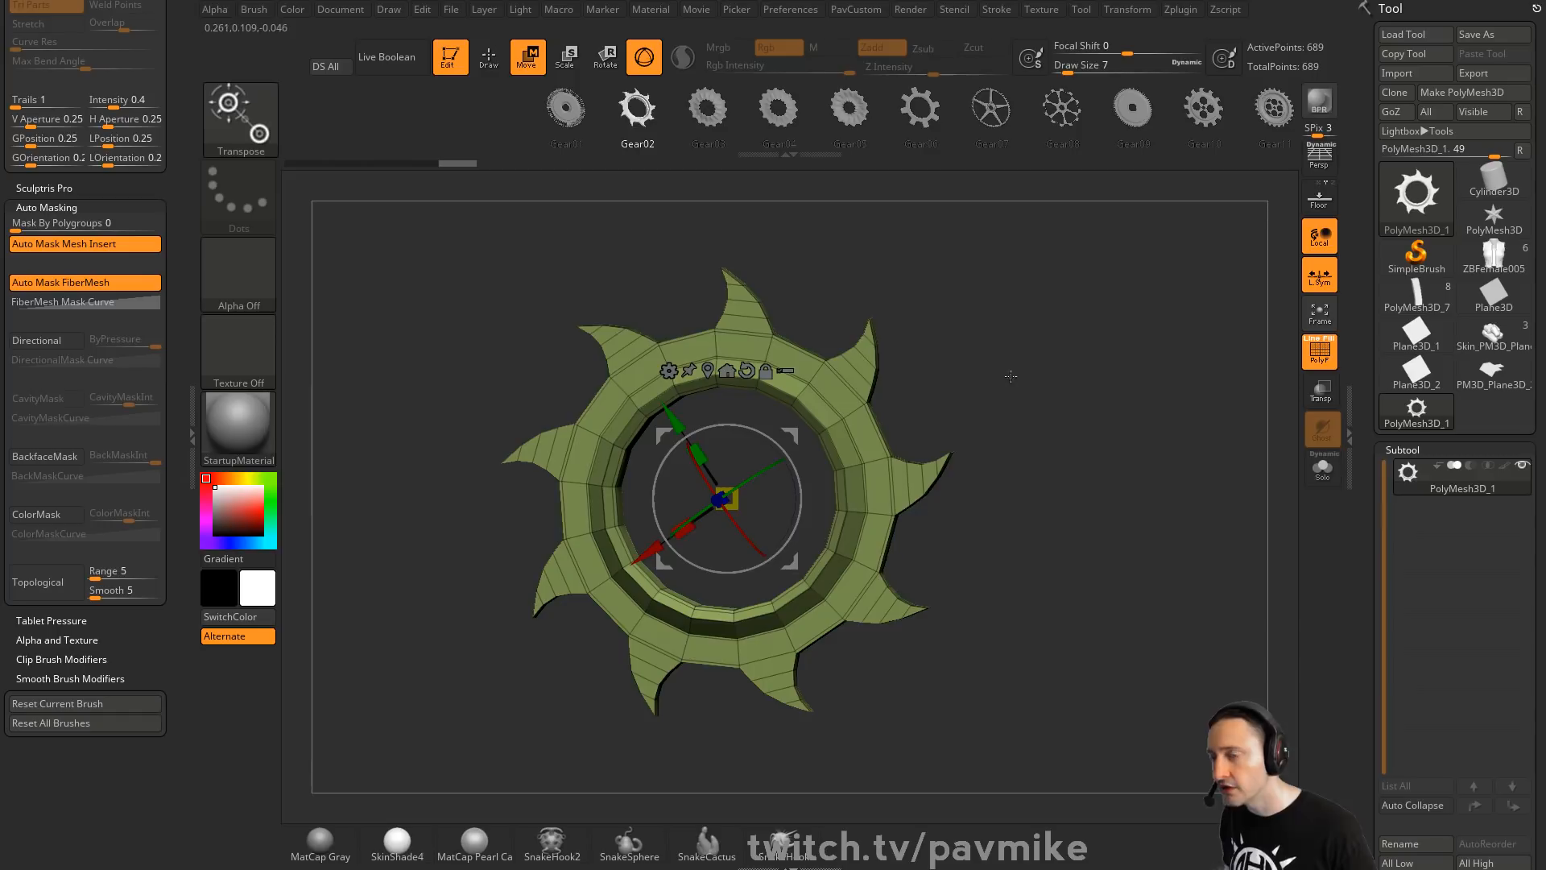
drag(923, 367, 1018, 495)
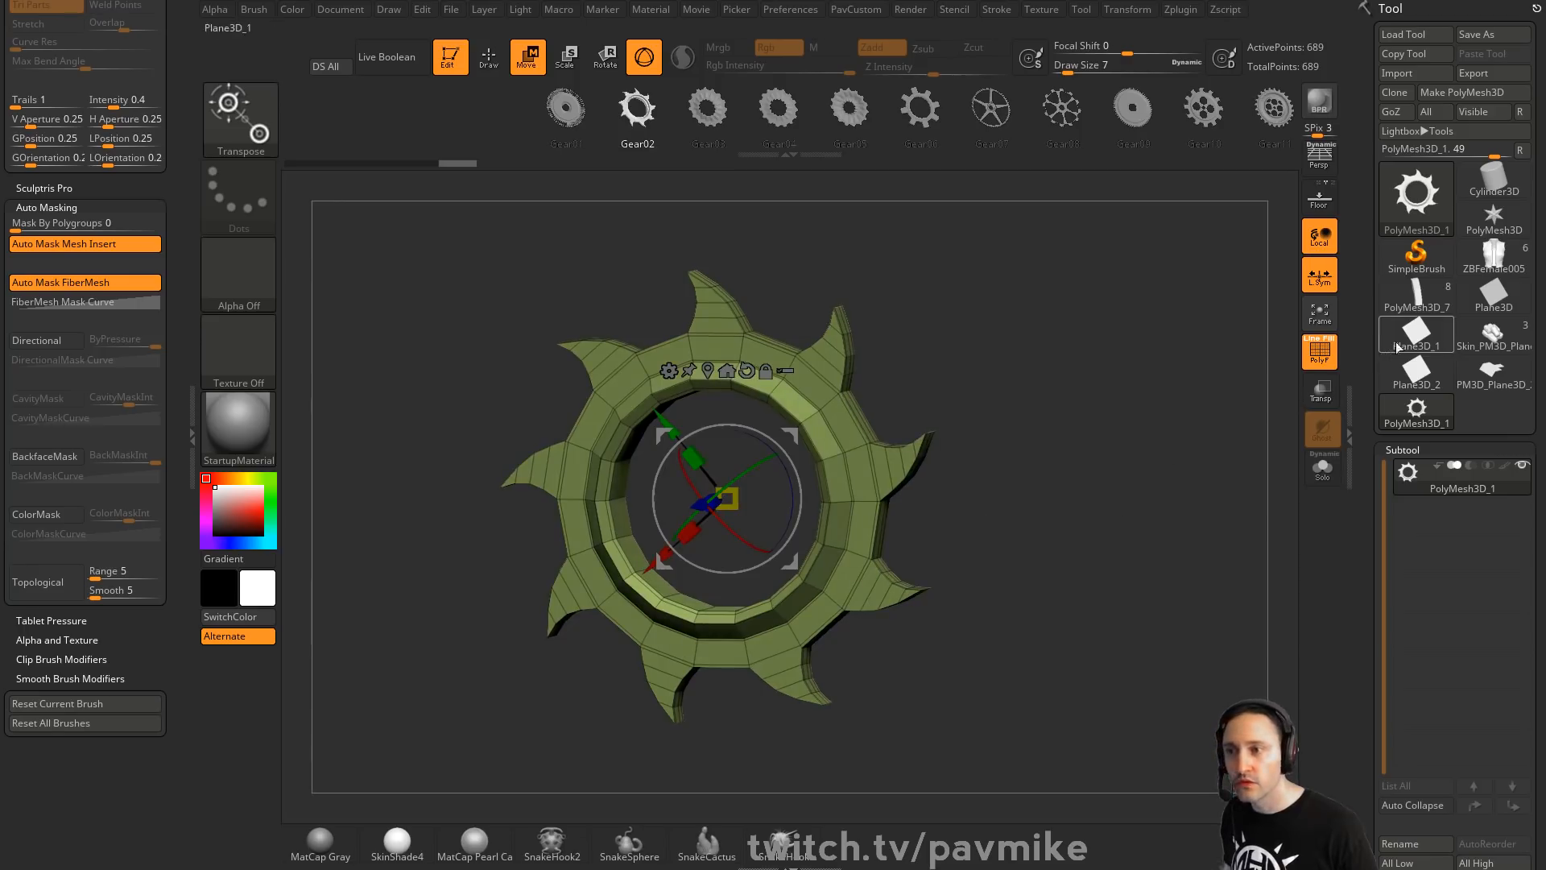
Clear the canvas of the inserted gear and place an editable Gear3D primitive
click(1417, 256)
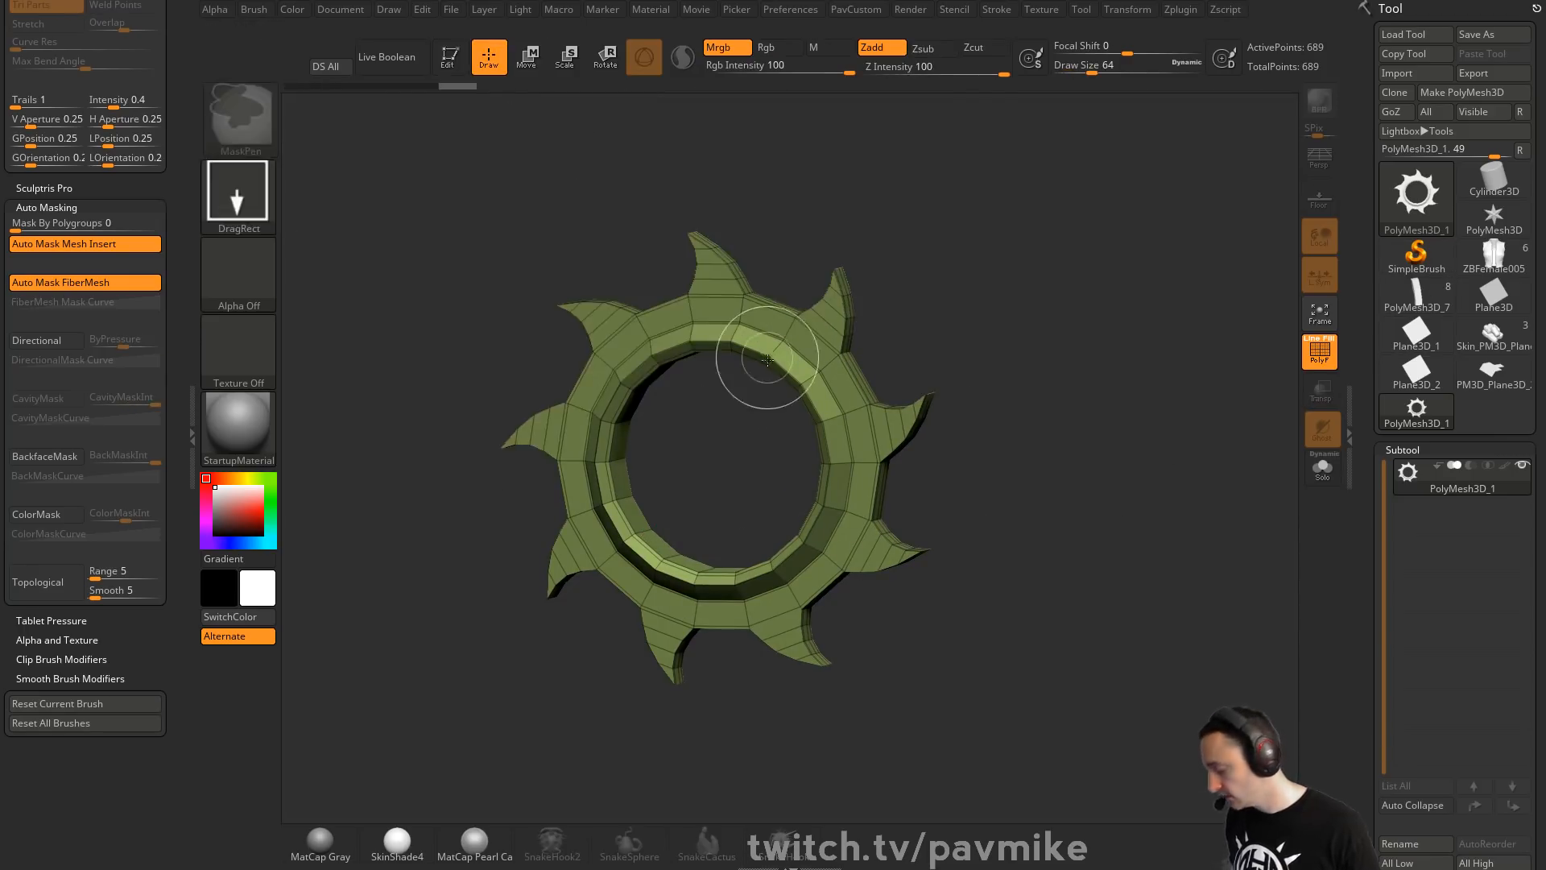
key(ctrl+n)
click(1431, 199)
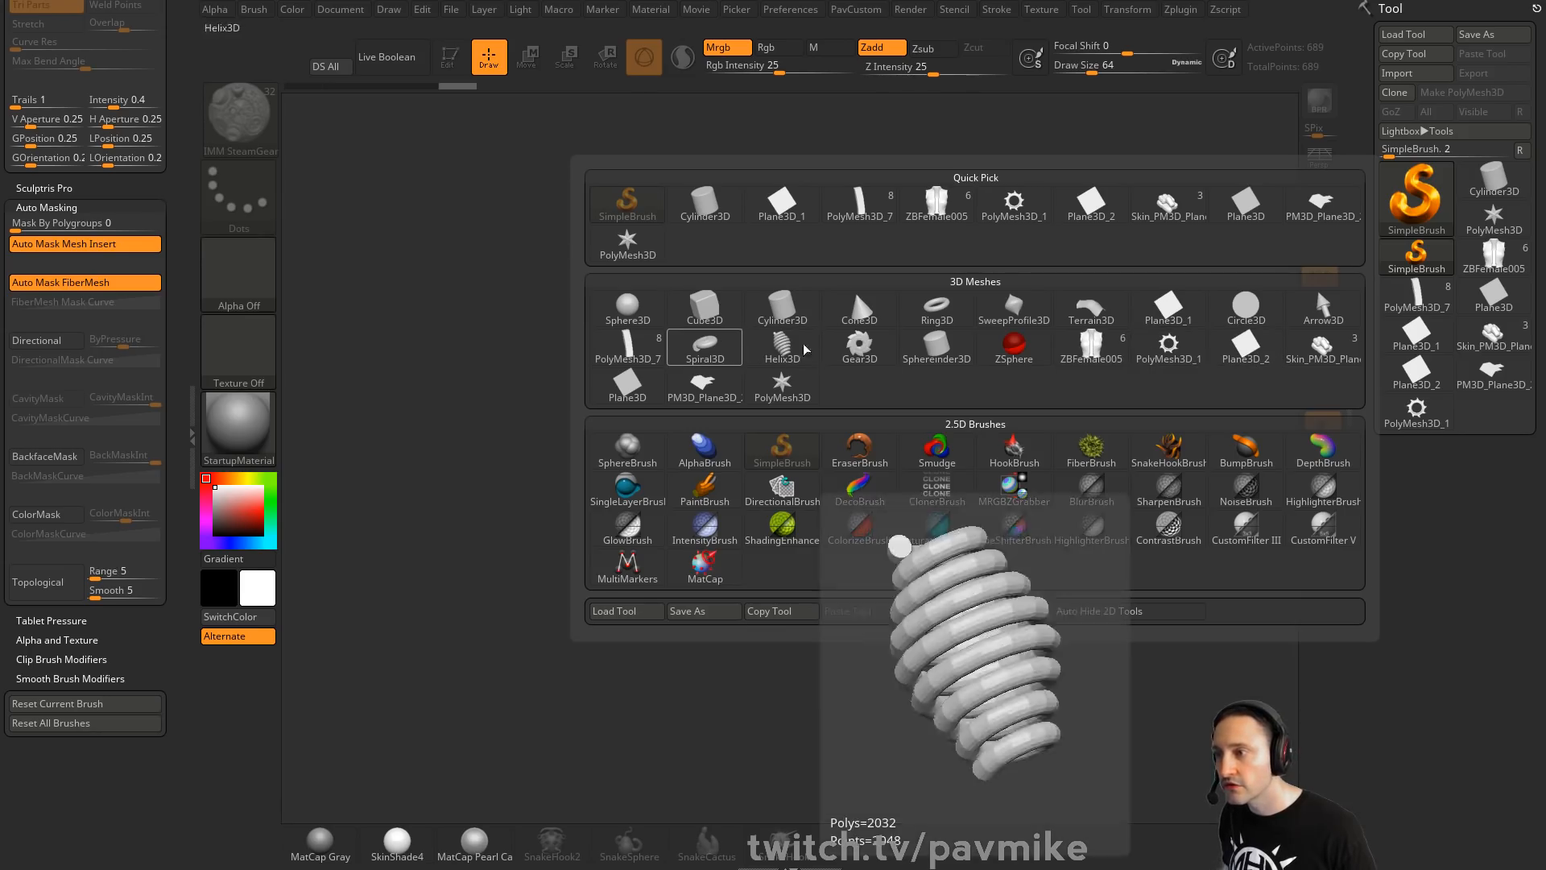
mouse_move(1057, 332)
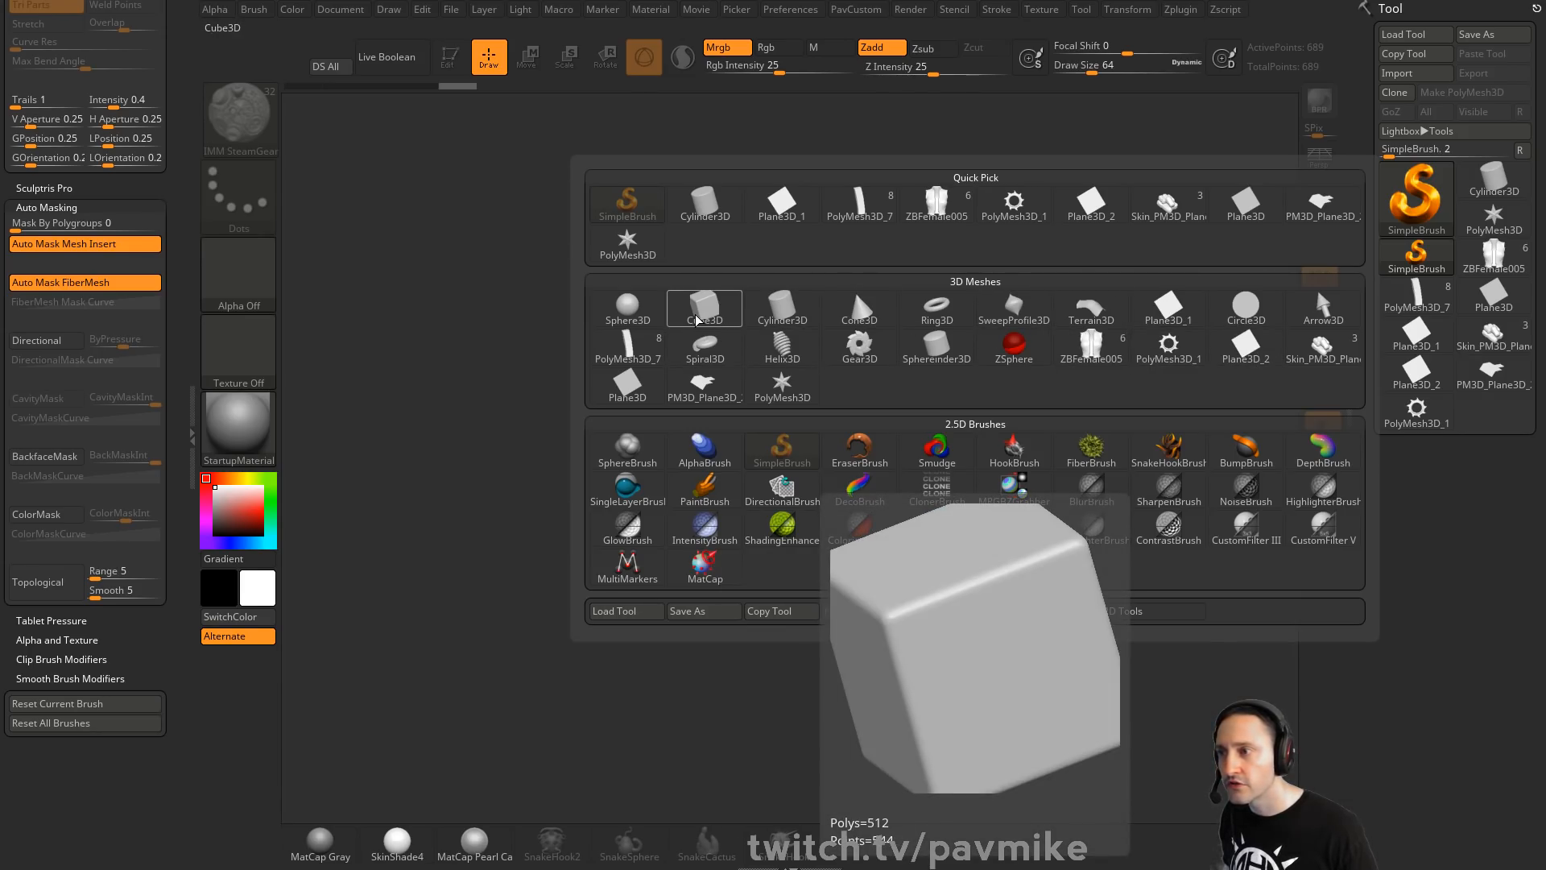
click(859, 345)
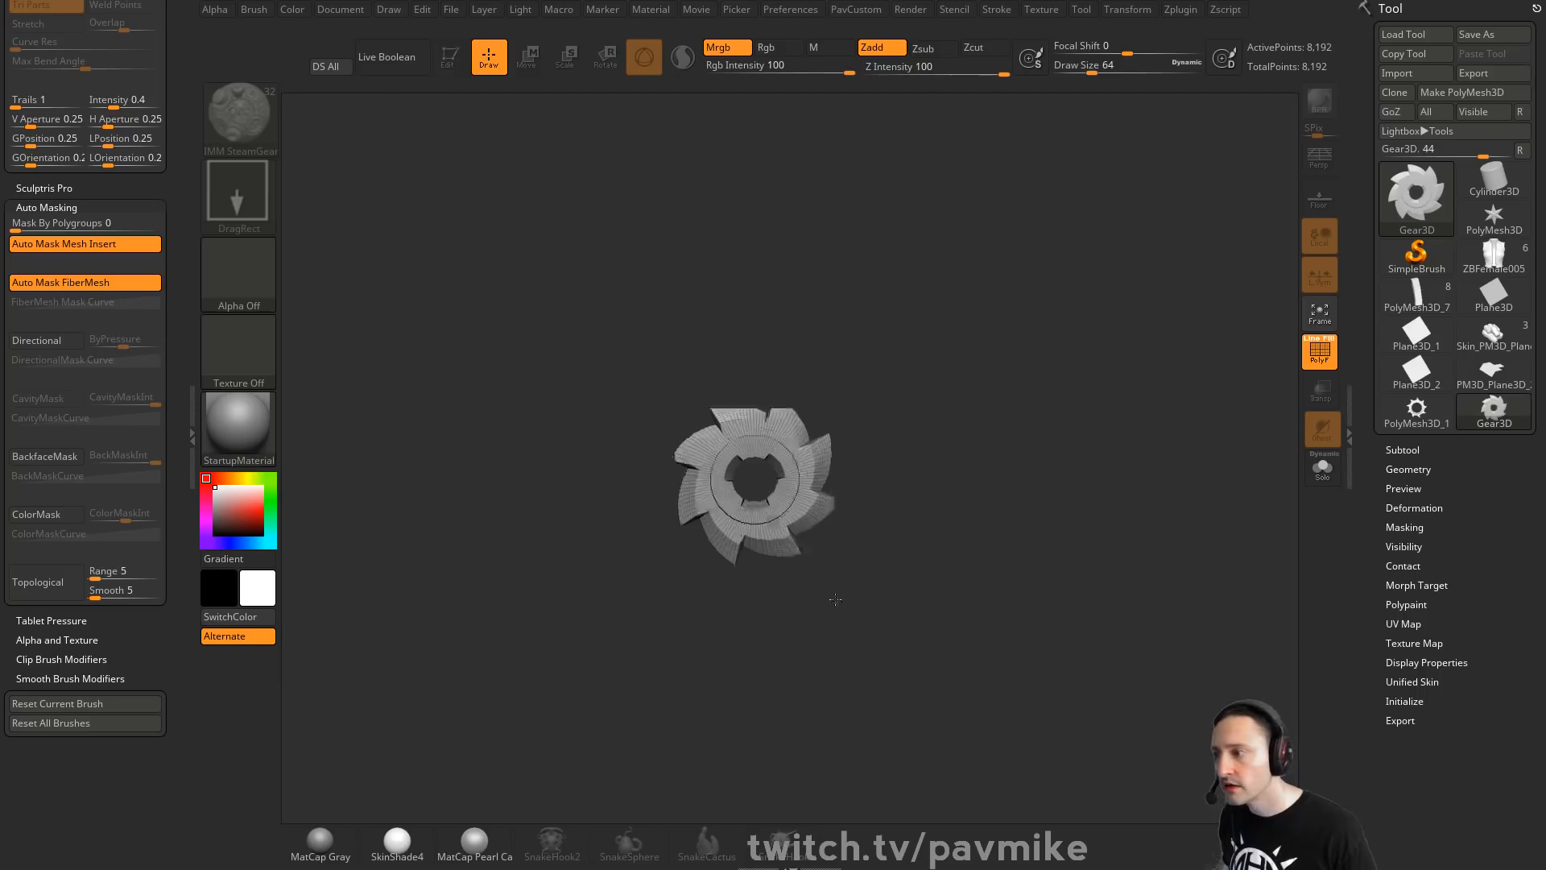
drag(890, 318, 1095, 451)
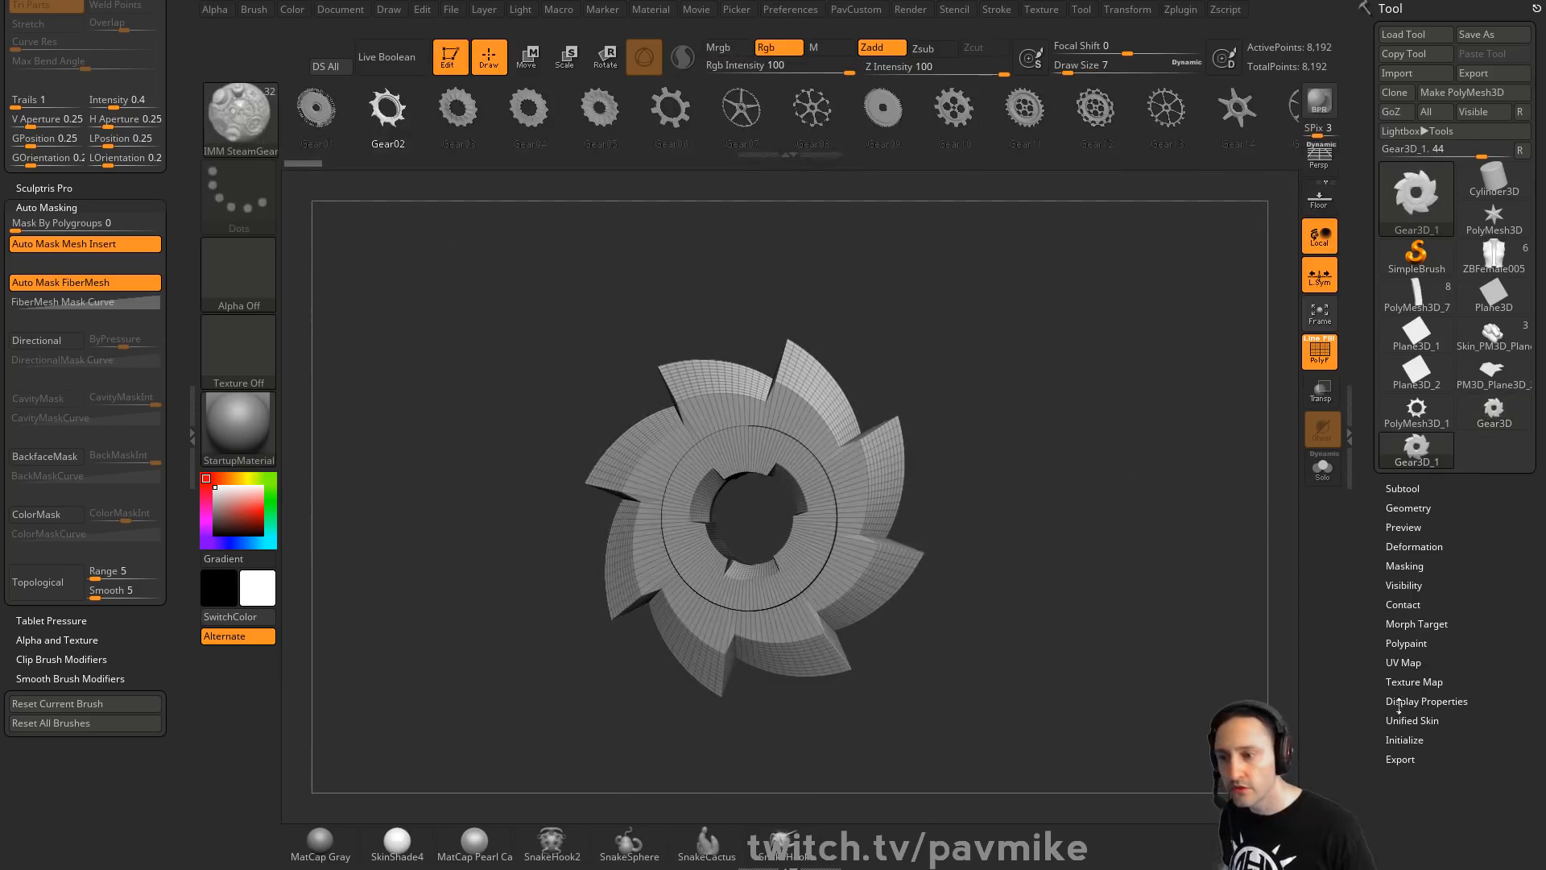
Set the gear primitive's Initialize values to Width 56, IRadius 33, Skew -100, OuterS 42 and OuterRC 7
click(1404, 740)
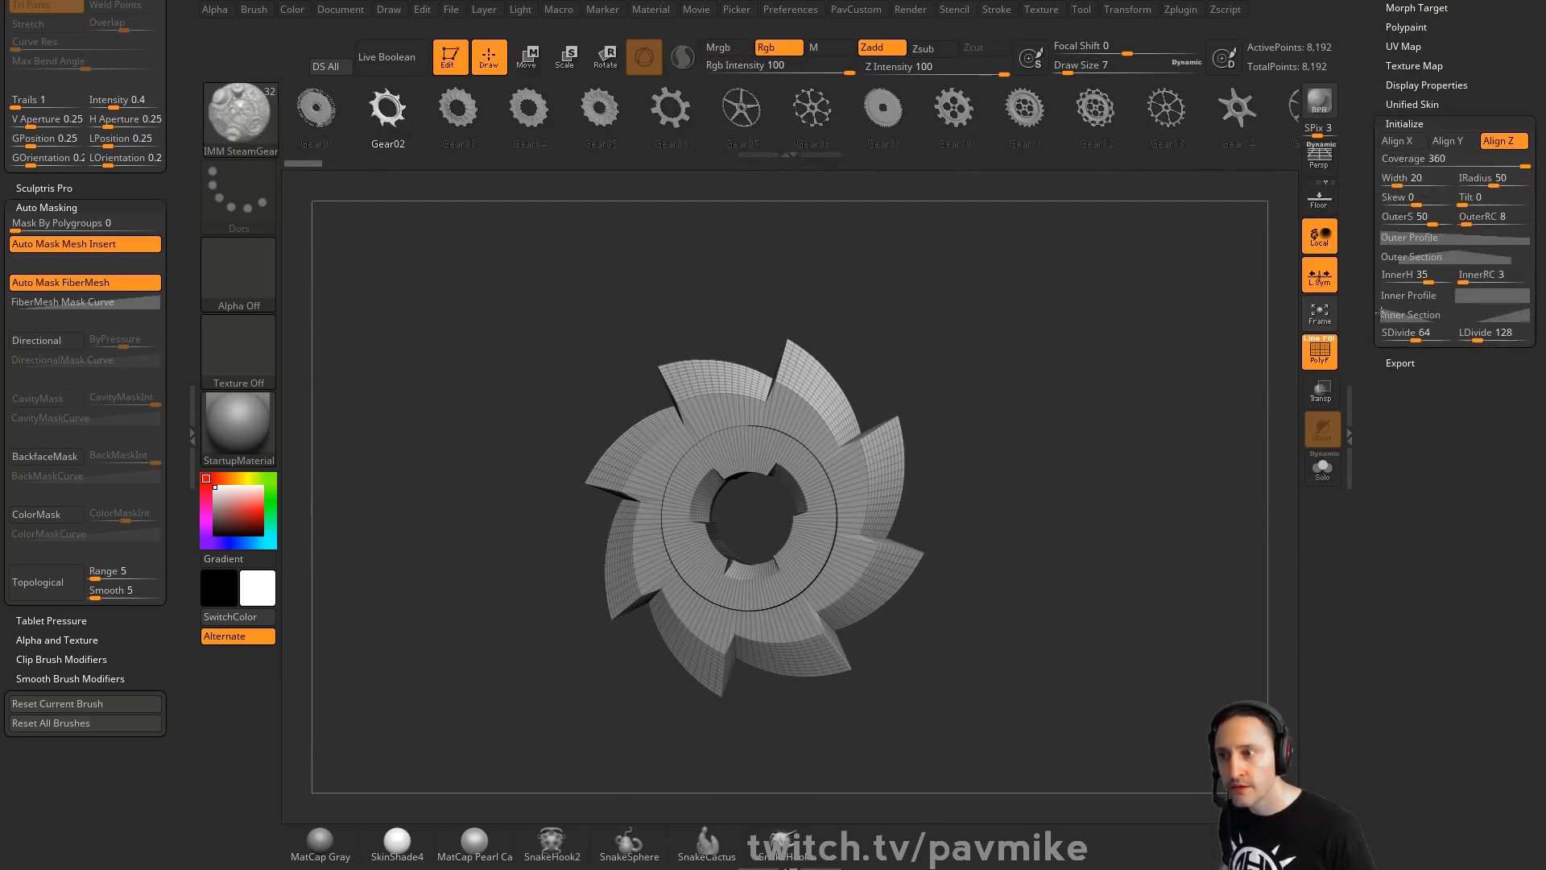
drag(1390, 178, 1466, 223)
Reset the gear's Outer Profile curve and raise its start point to most of the graph's height
mouse_move(1441, 238)
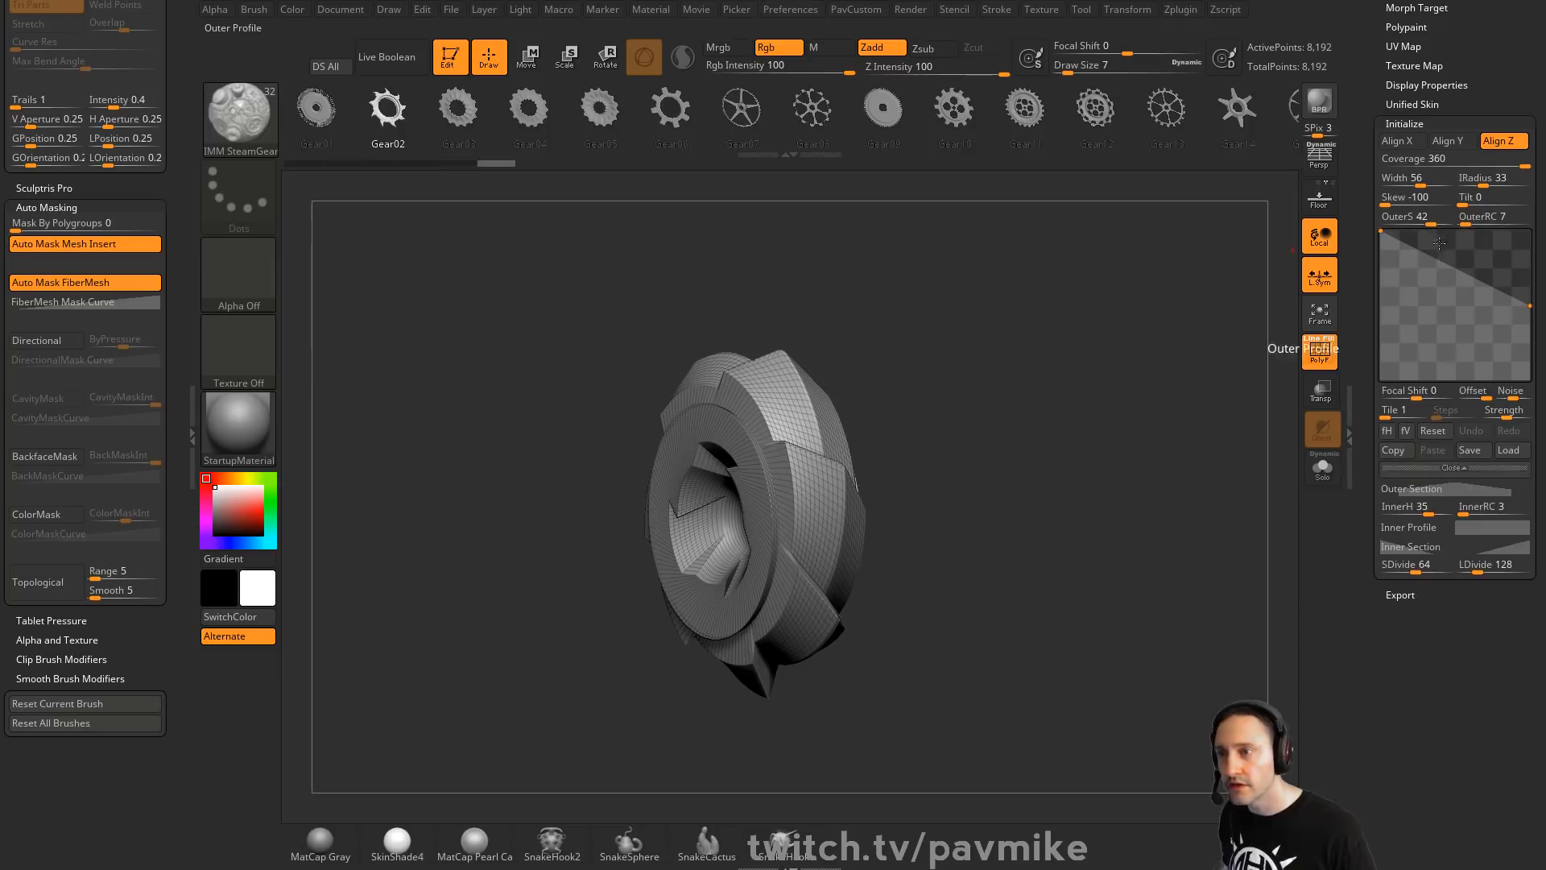
click(1432, 431)
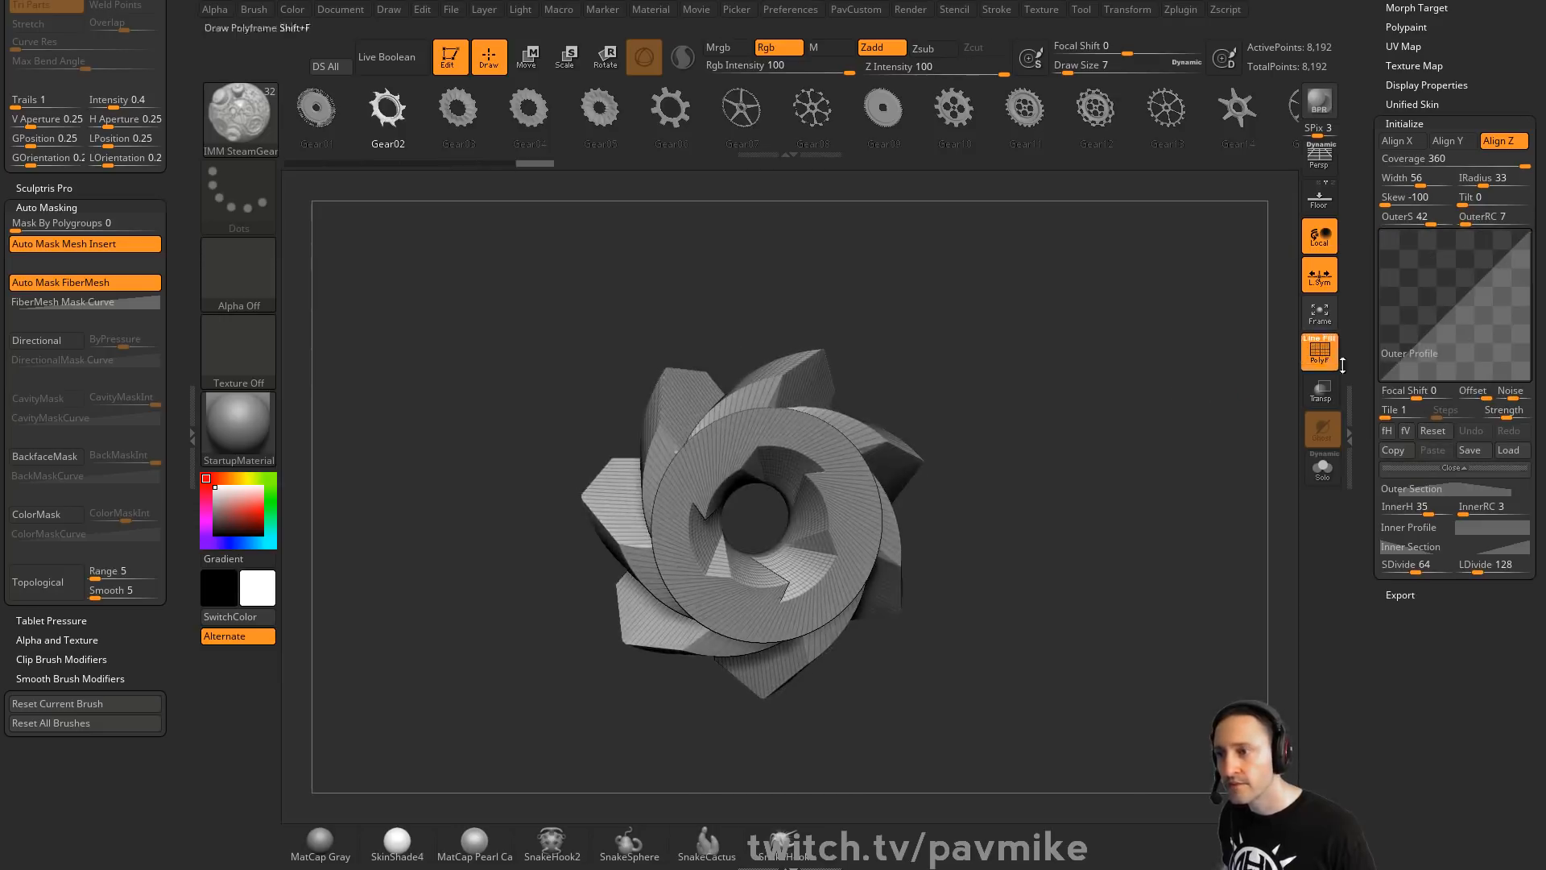
drag(1423, 331, 1378, 312)
click(1441, 435)
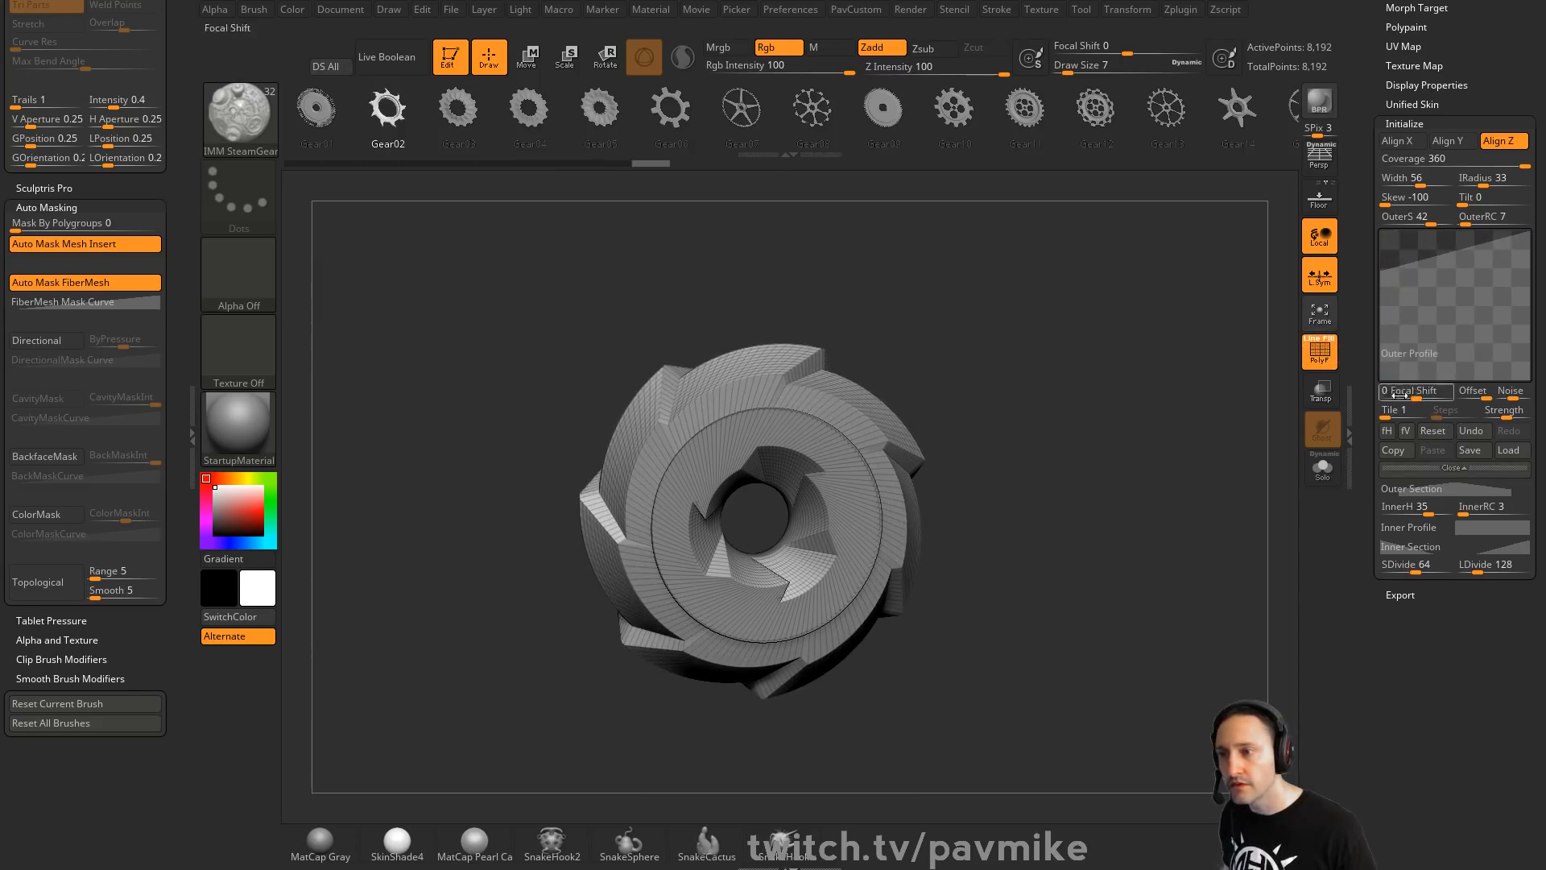
Reset the gear's Outer Section curve and bend its midpoint down into a concave slope
click(1428, 487)
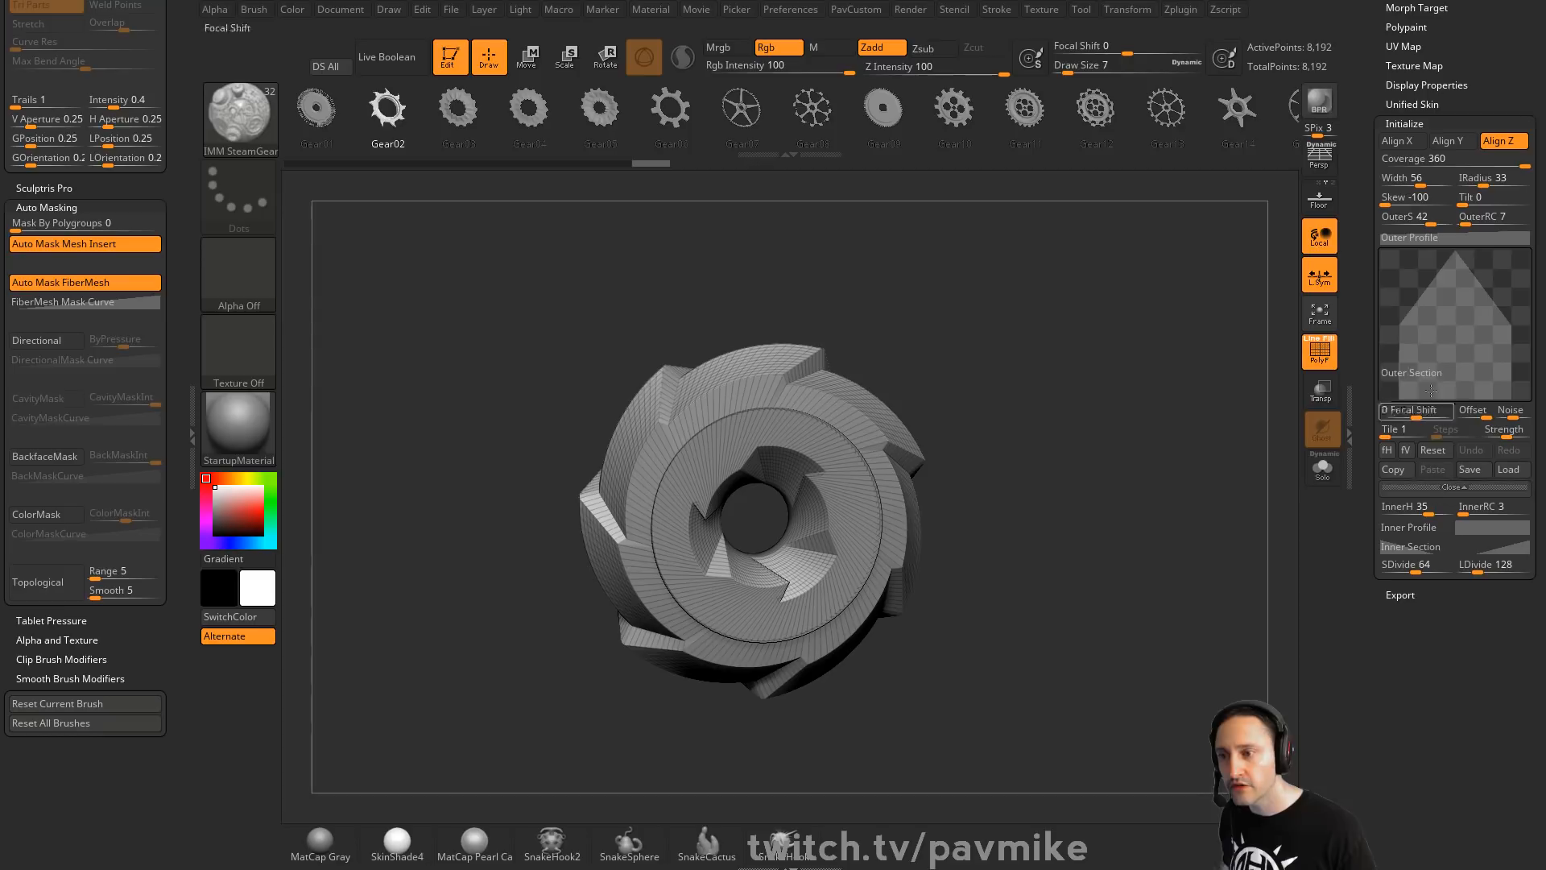
click(1438, 452)
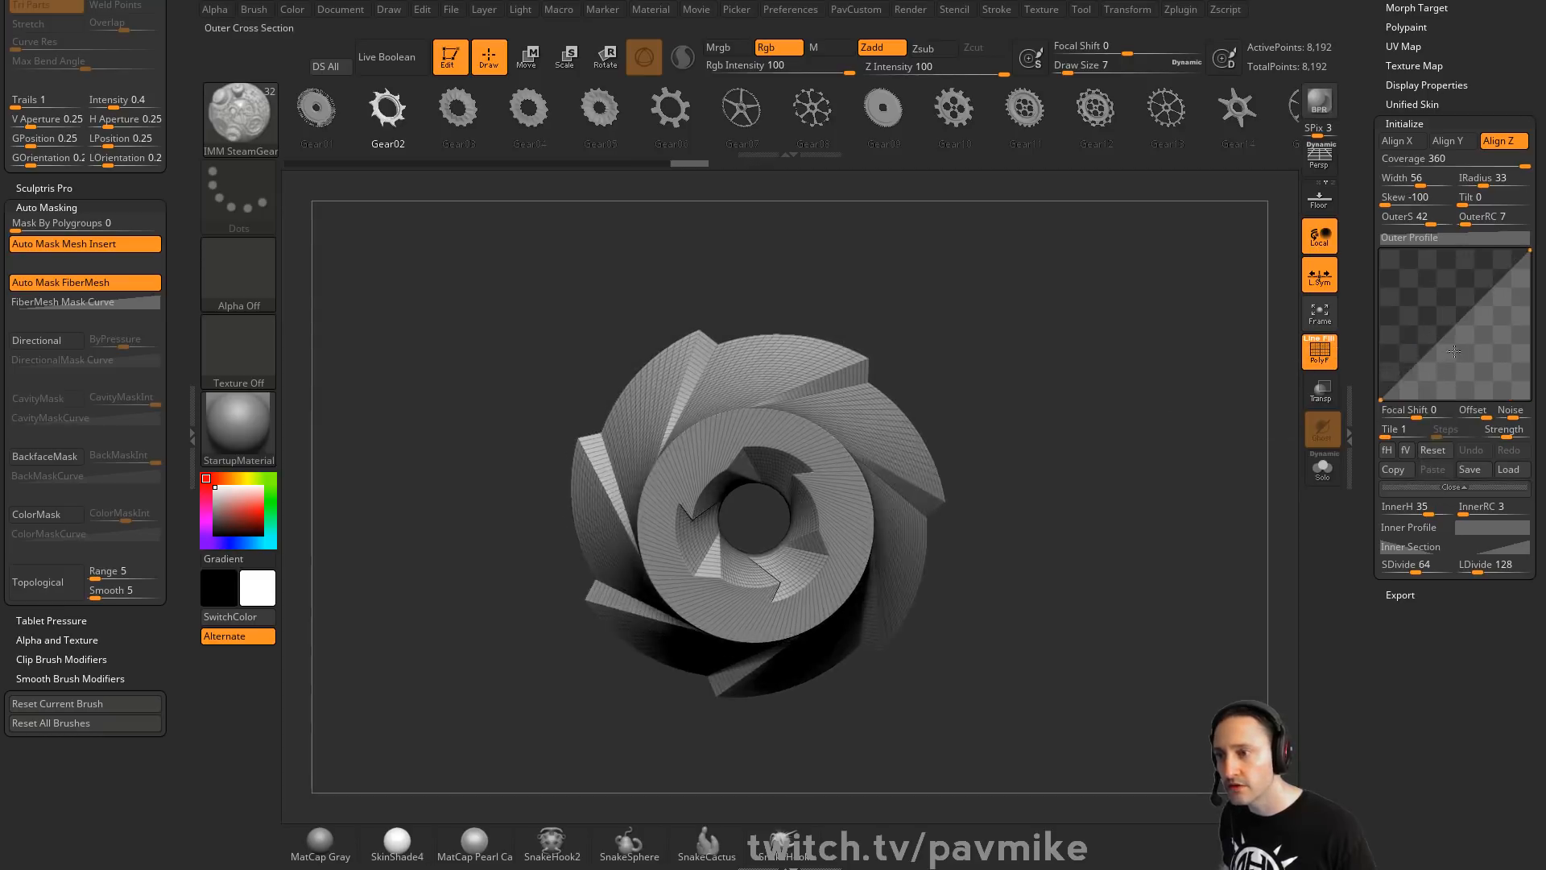
drag(1446, 335, 1399, 264)
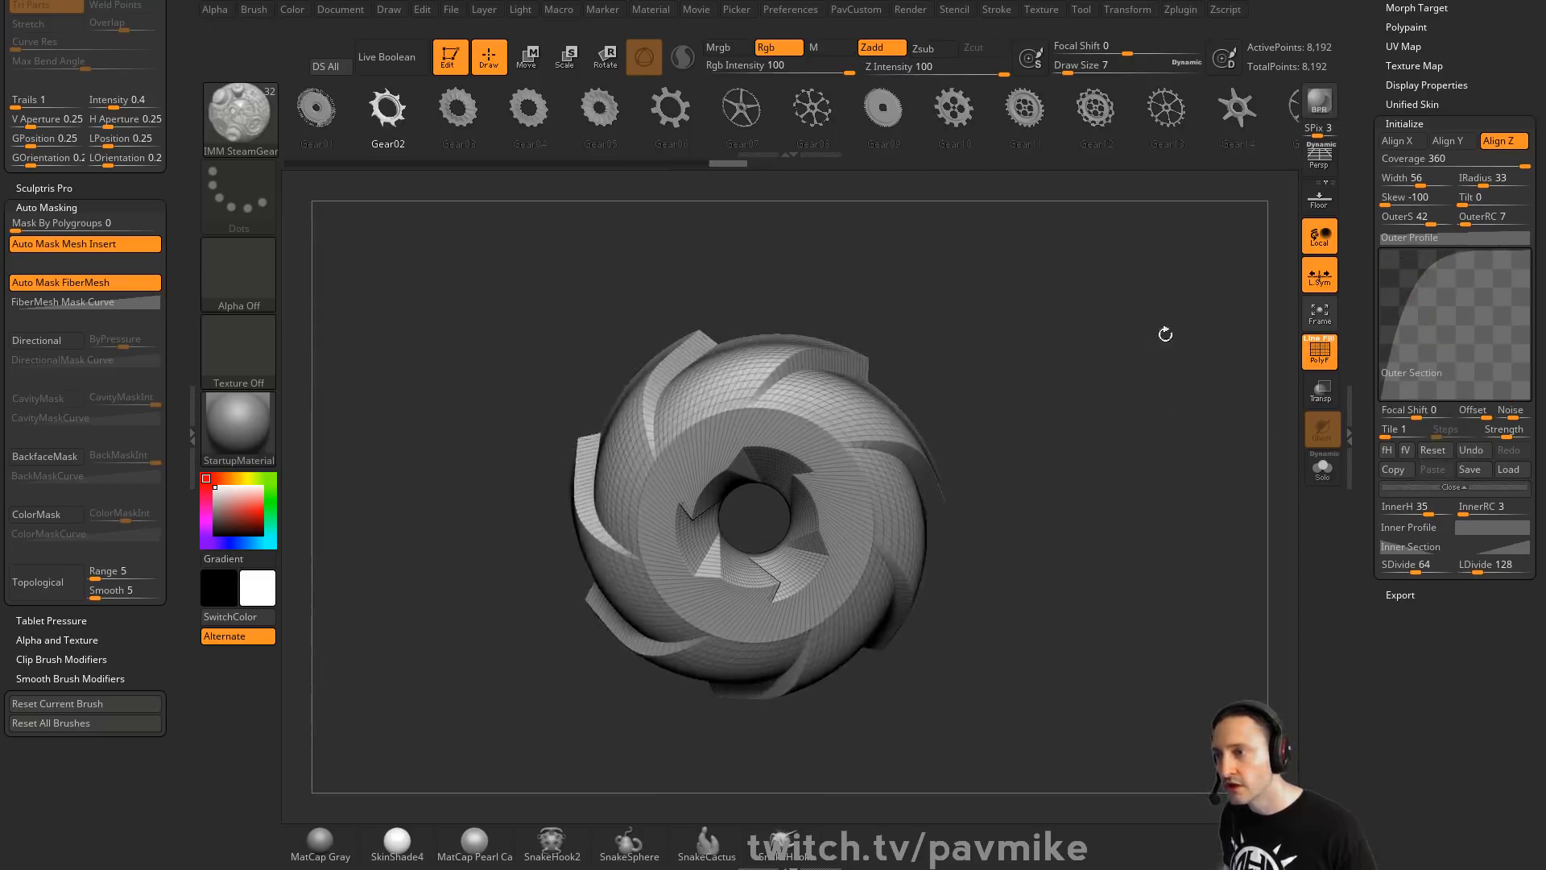
drag(1163, 335, 1114, 339)
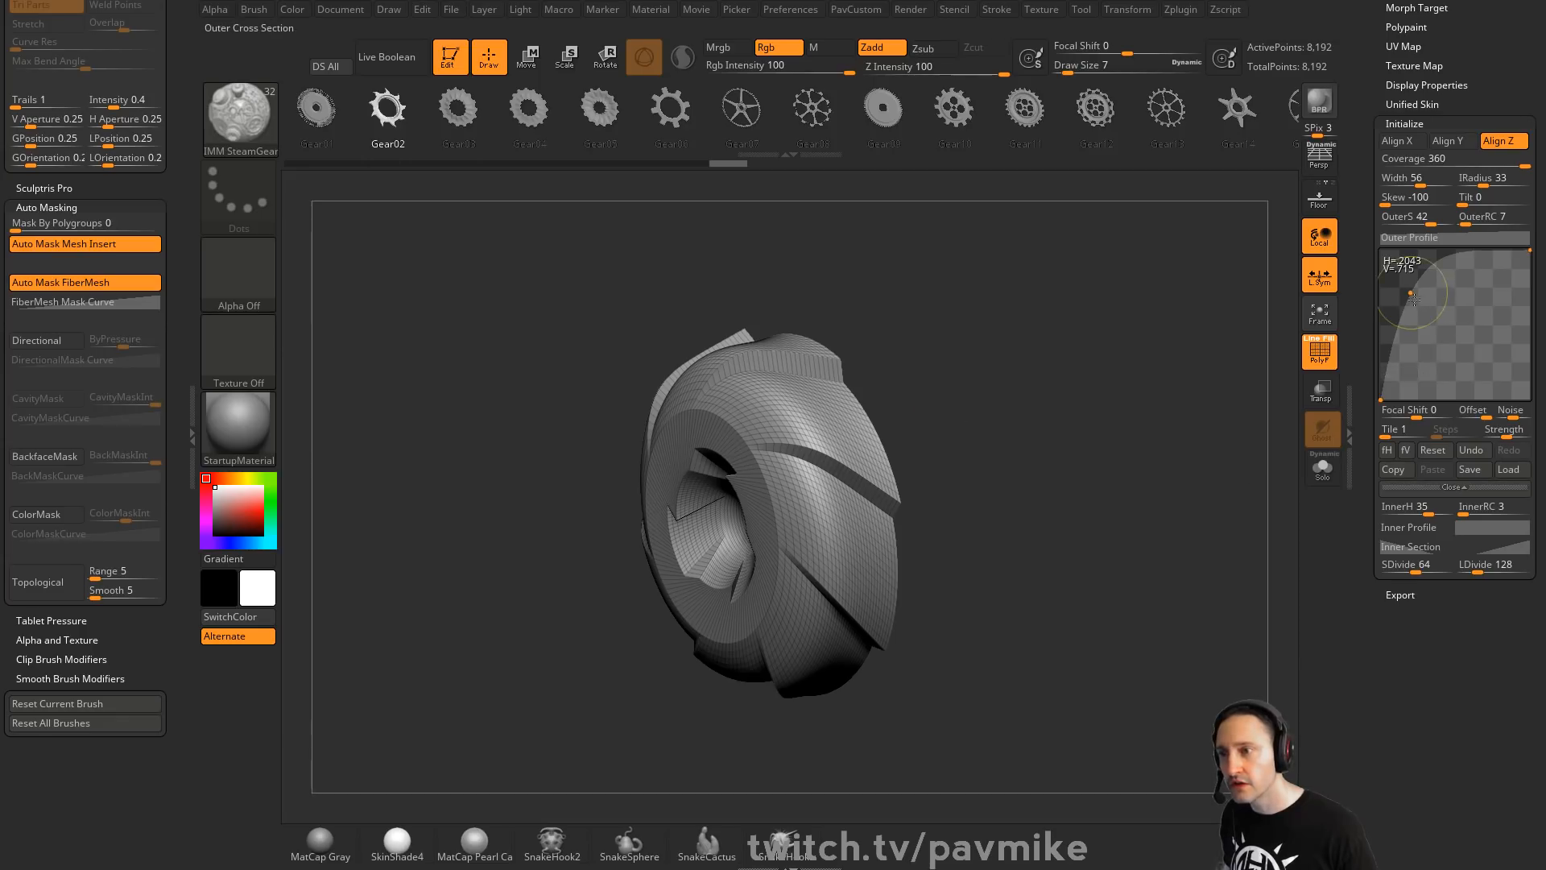
drag(1411, 295, 1454, 355)
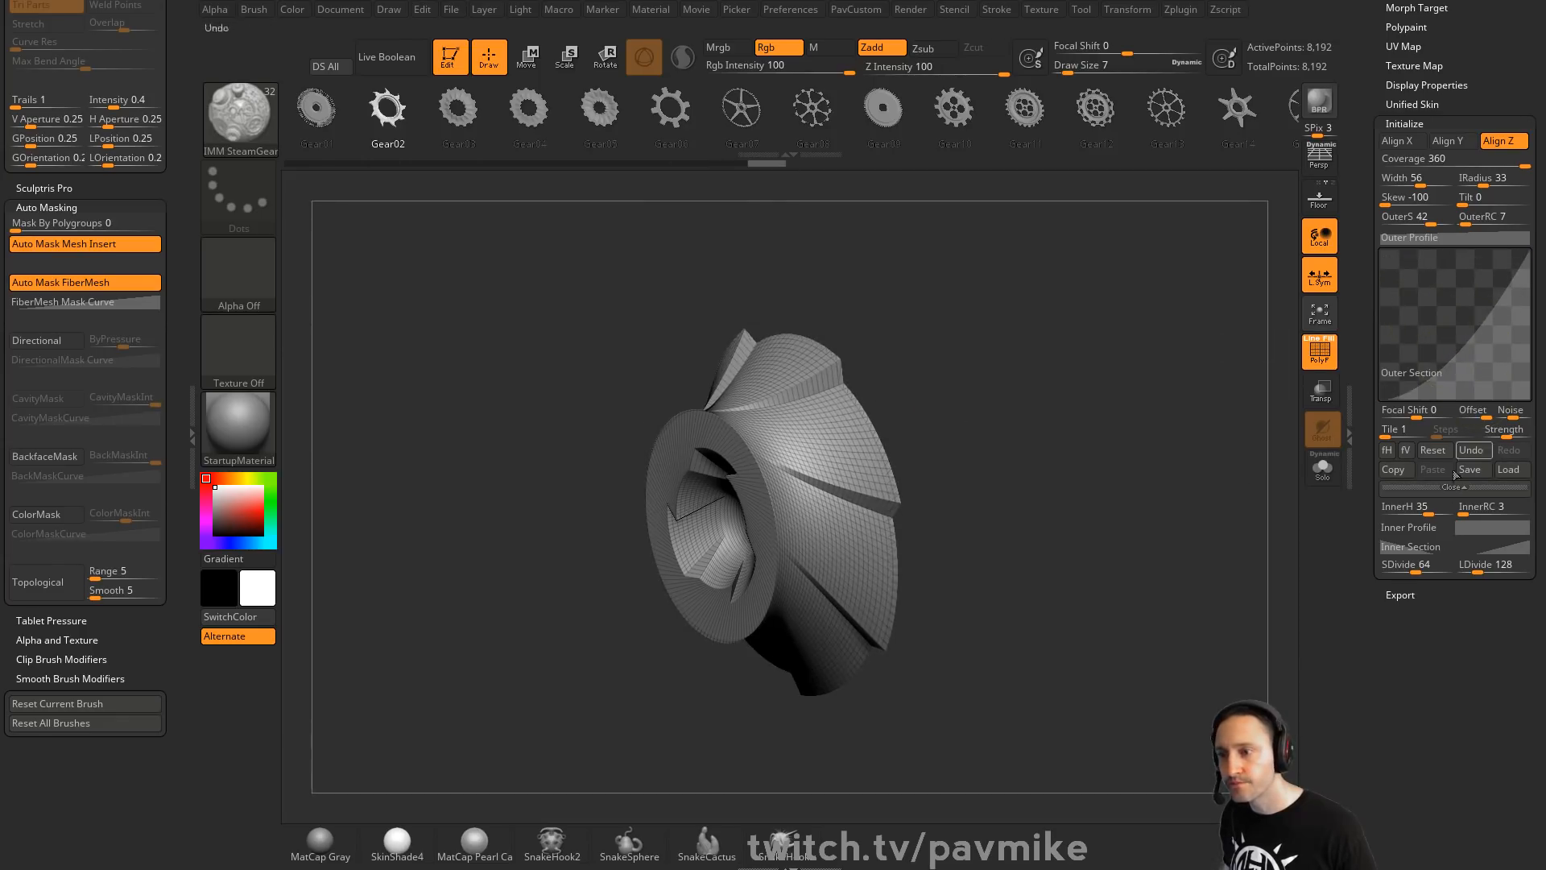
Set InnerH to 48 and InnerRC to 7, and reshape the reset Inner Profile curve into an upward bow
drag(1425, 508, 1454, 505)
drag(1464, 508, 1465, 509)
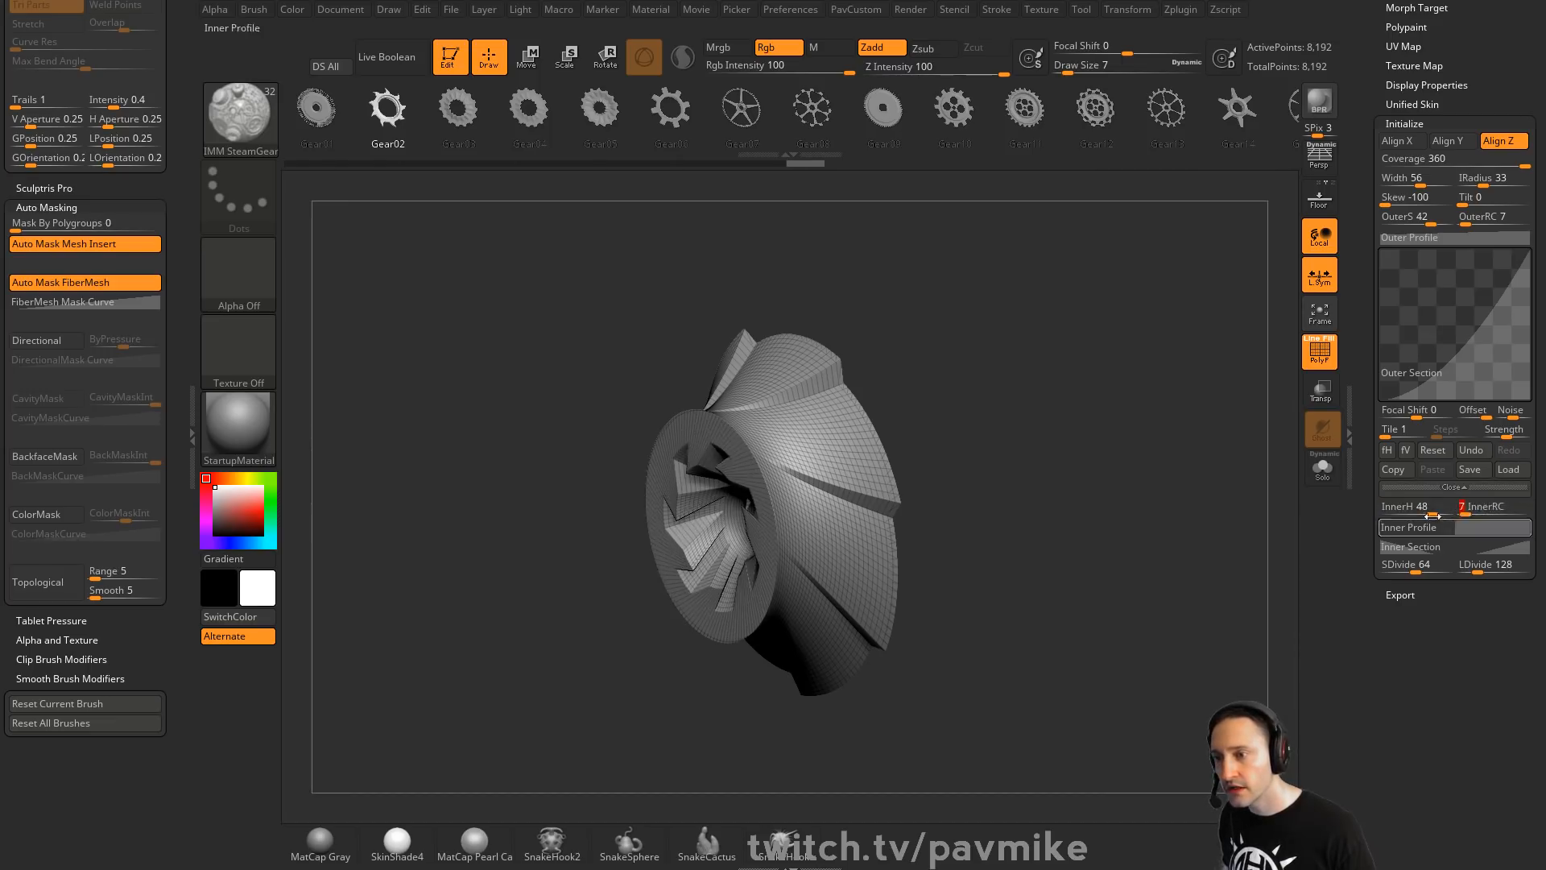
click(1410, 526)
click(1439, 496)
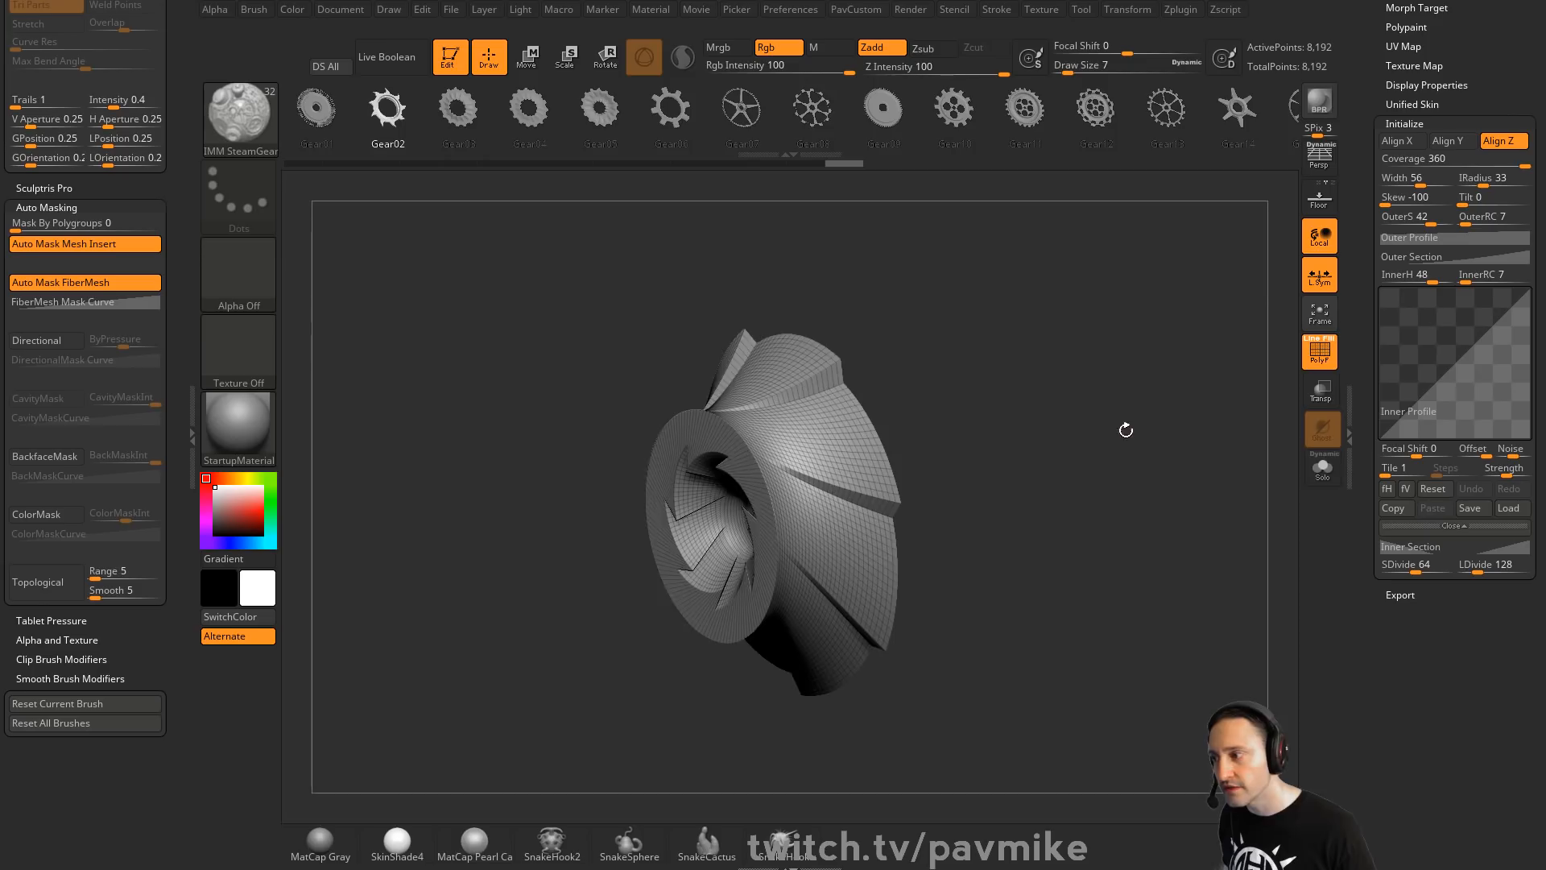
drag(1125, 431, 1331, 428)
drag(1424, 392, 1415, 349)
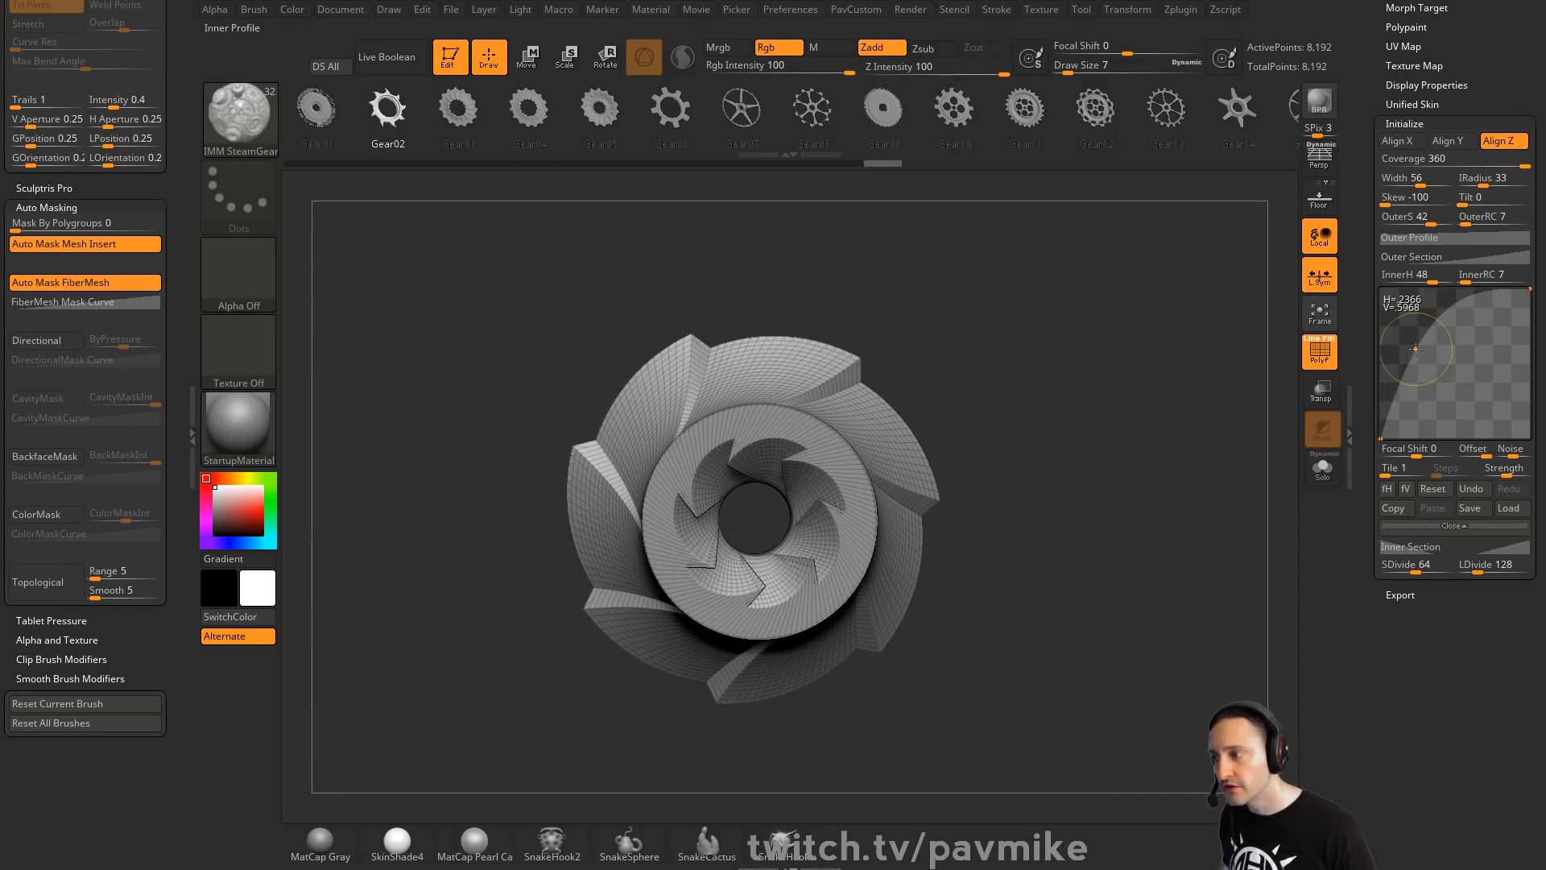
Reset the gear's Inner Section curve and raise its start point almost to the top of the graph
click(1441, 544)
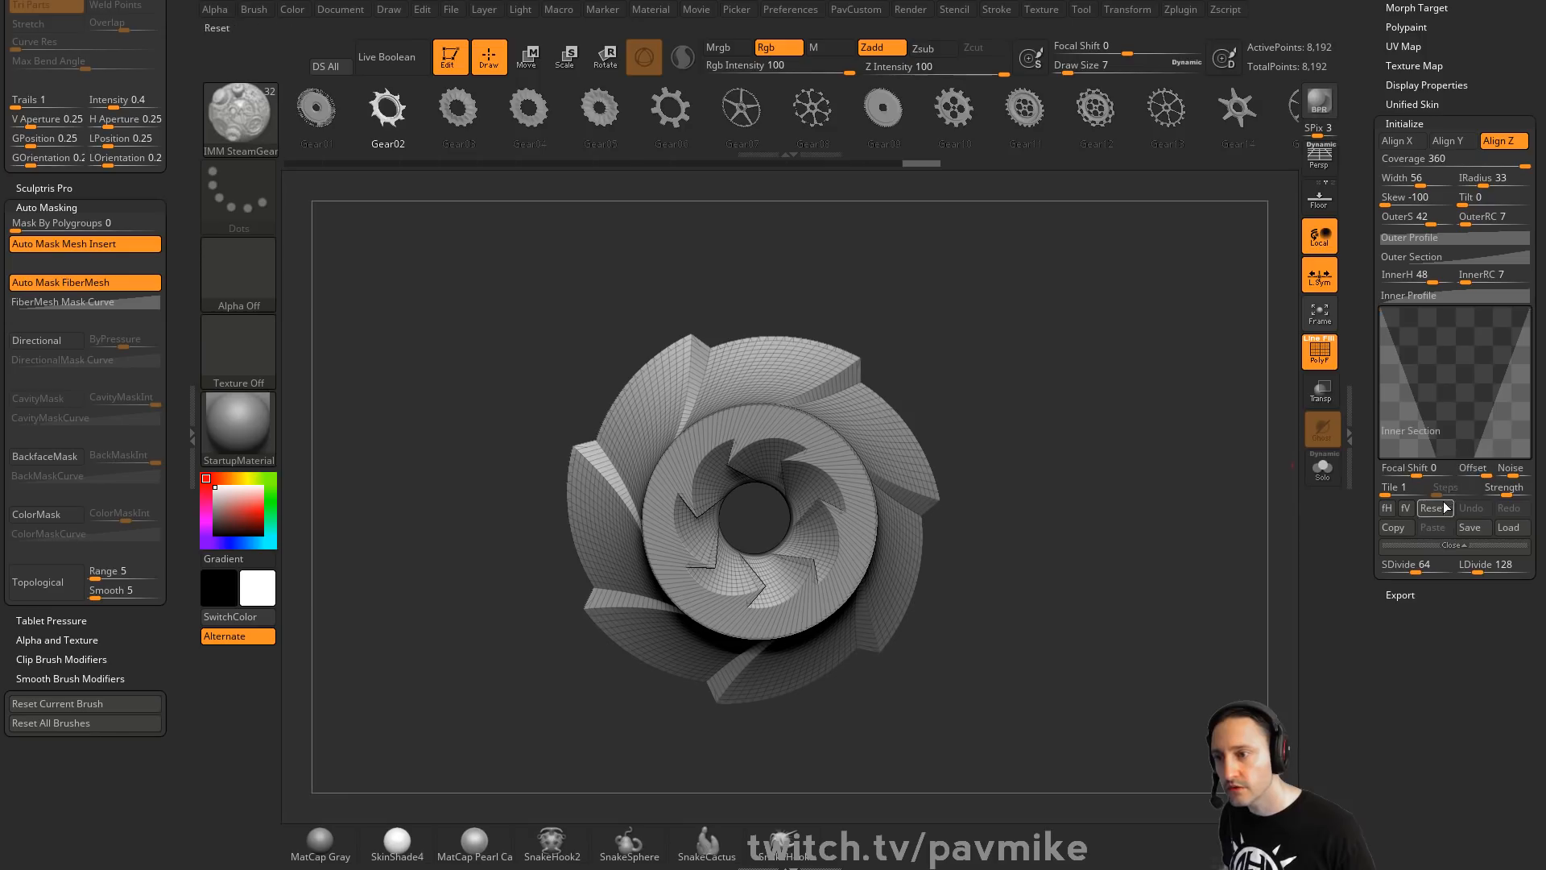
click(1441, 507)
mouse_move(1435, 401)
mouse_down()
mouse_move(1390, 344)
mouse_move(1442, 387)
mouse_up()
click(1430, 508)
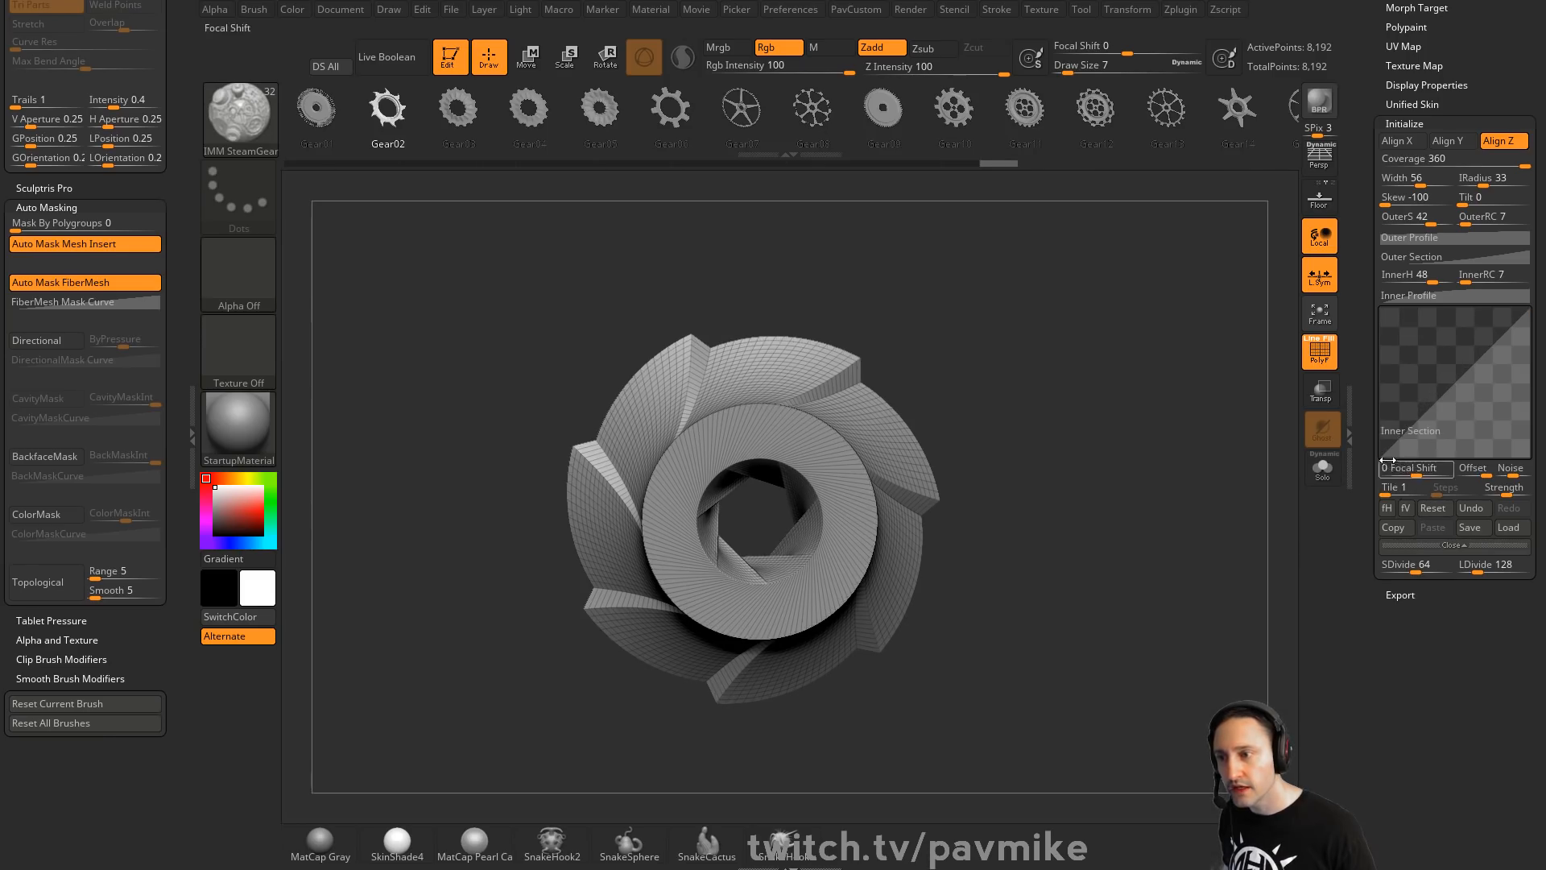
drag(1383, 454, 1382, 321)
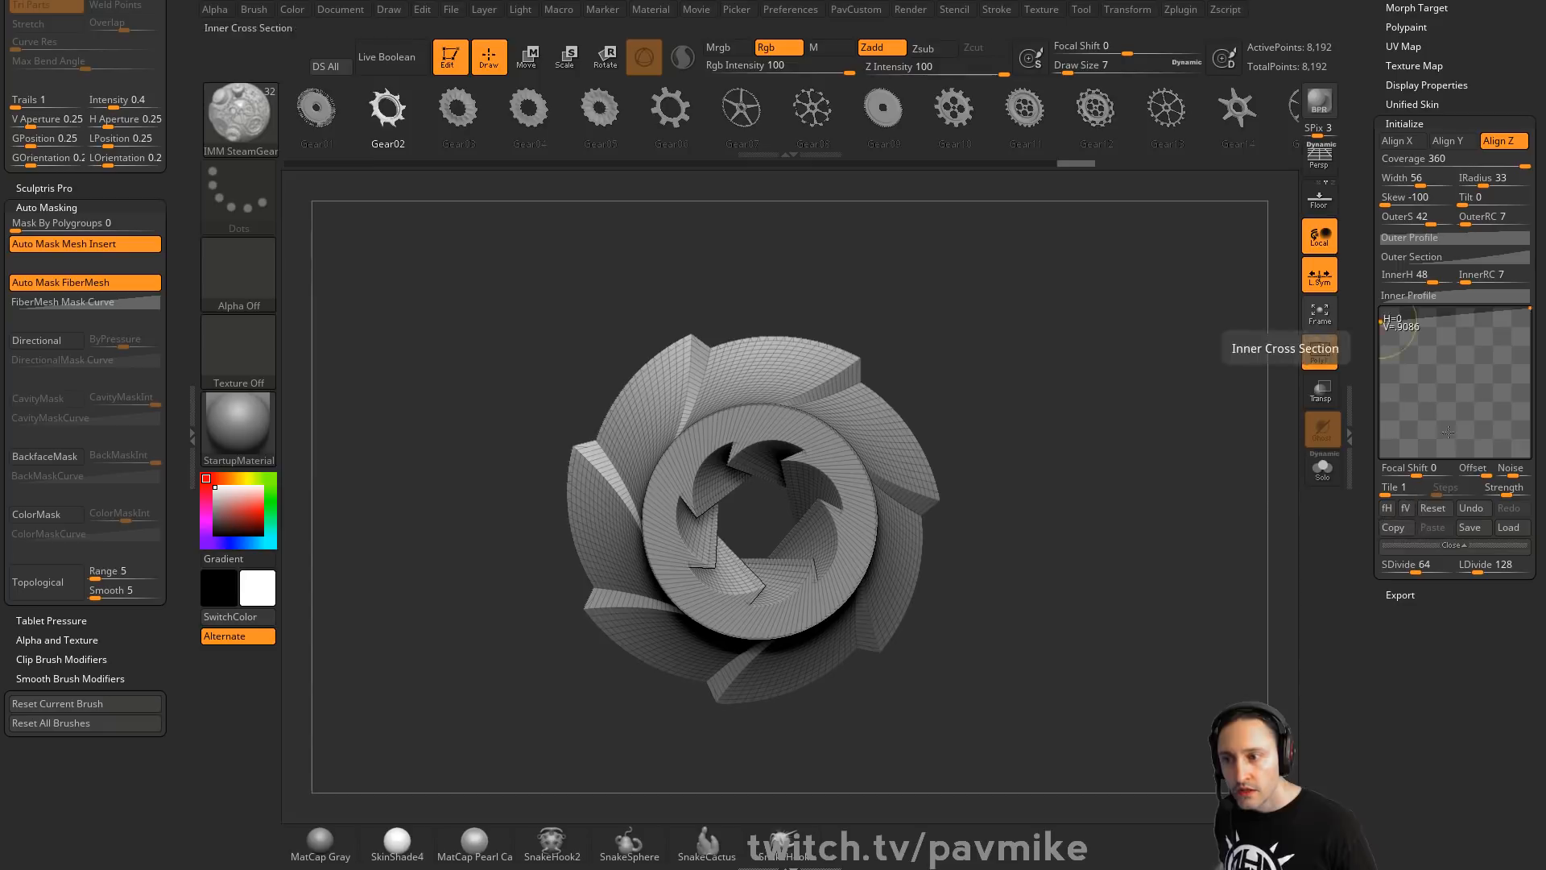
drag(1045, 308, 1003, 344)
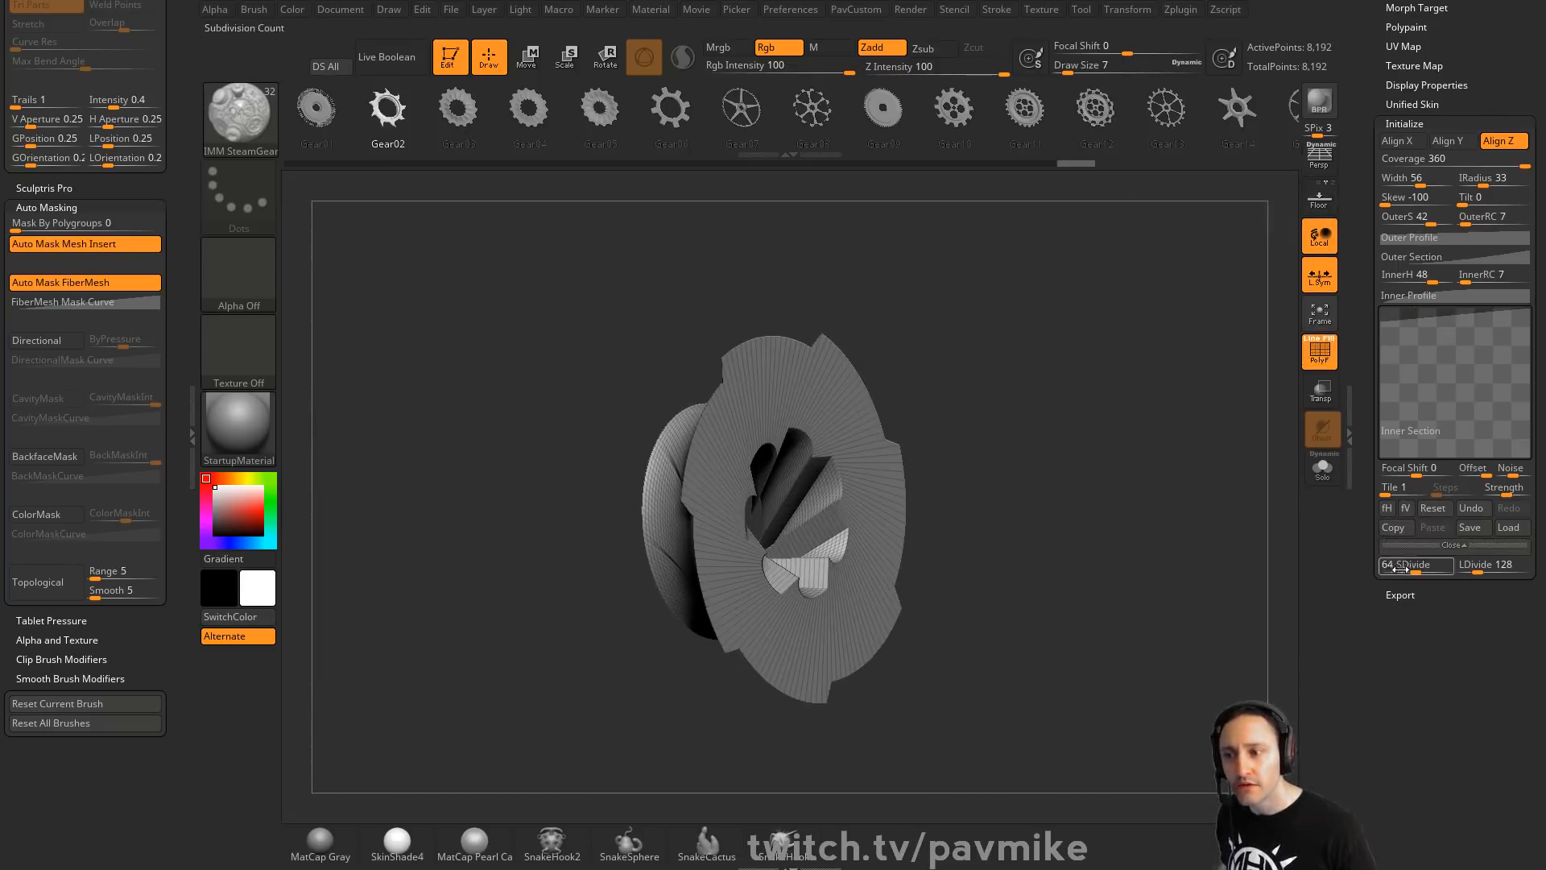
drag(980, 387, 1087, 372)
Switch to the Cylinder3D primitive and convert it to a PolyMesh3D
drag(1371, 77, 1392, 520)
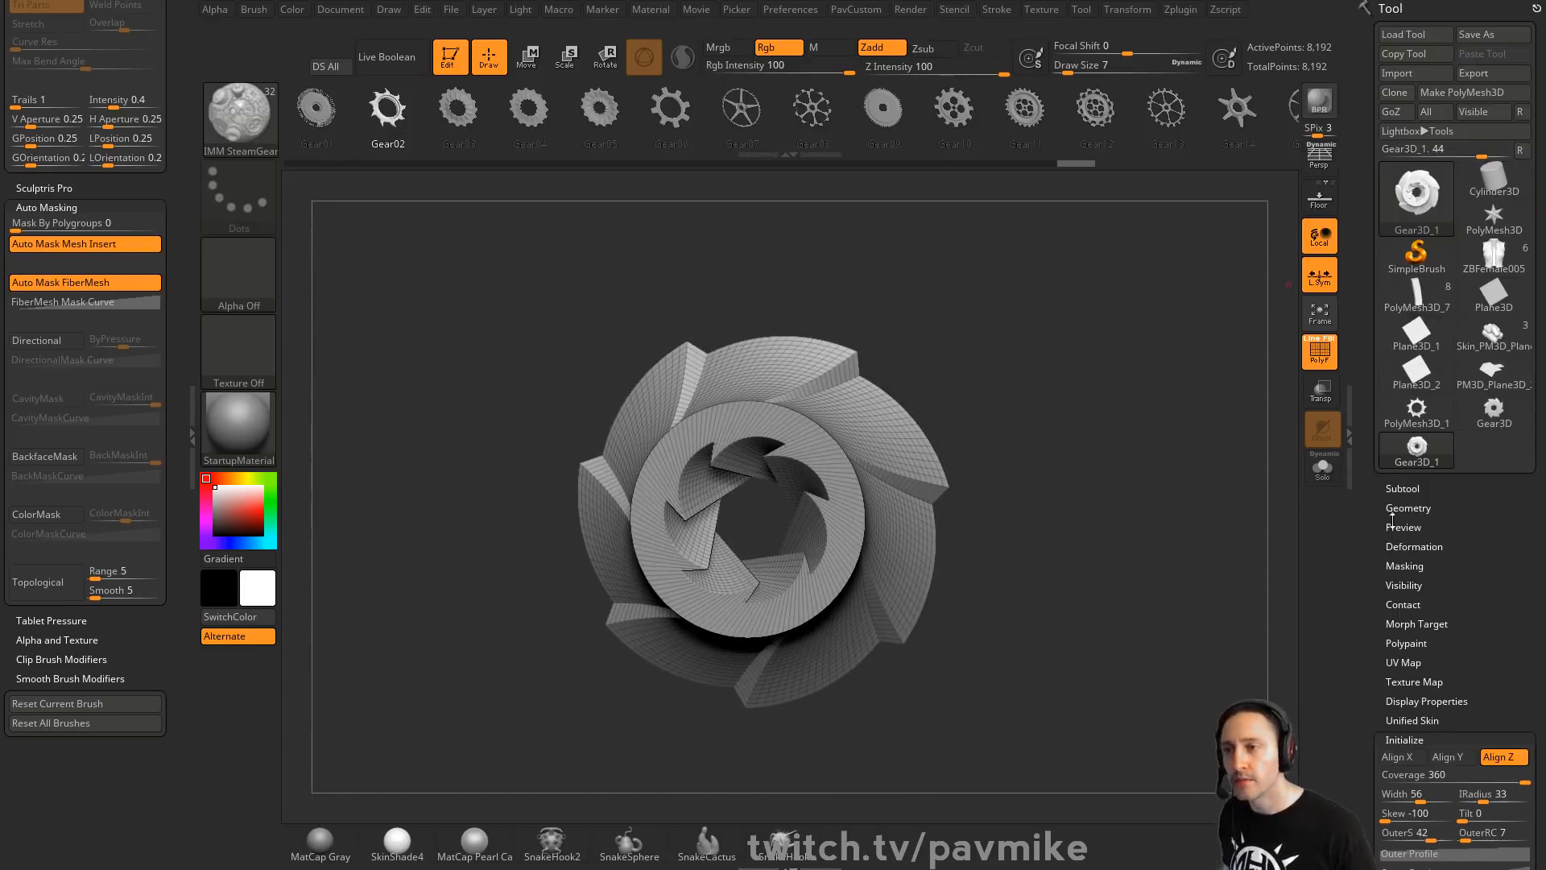
click(1493, 179)
mouse_move(1152, 378)
mouse_down()
mouse_move(1195, 463)
mouse_move(1014, 303)
mouse_move(1011, 359)
mouse_up()
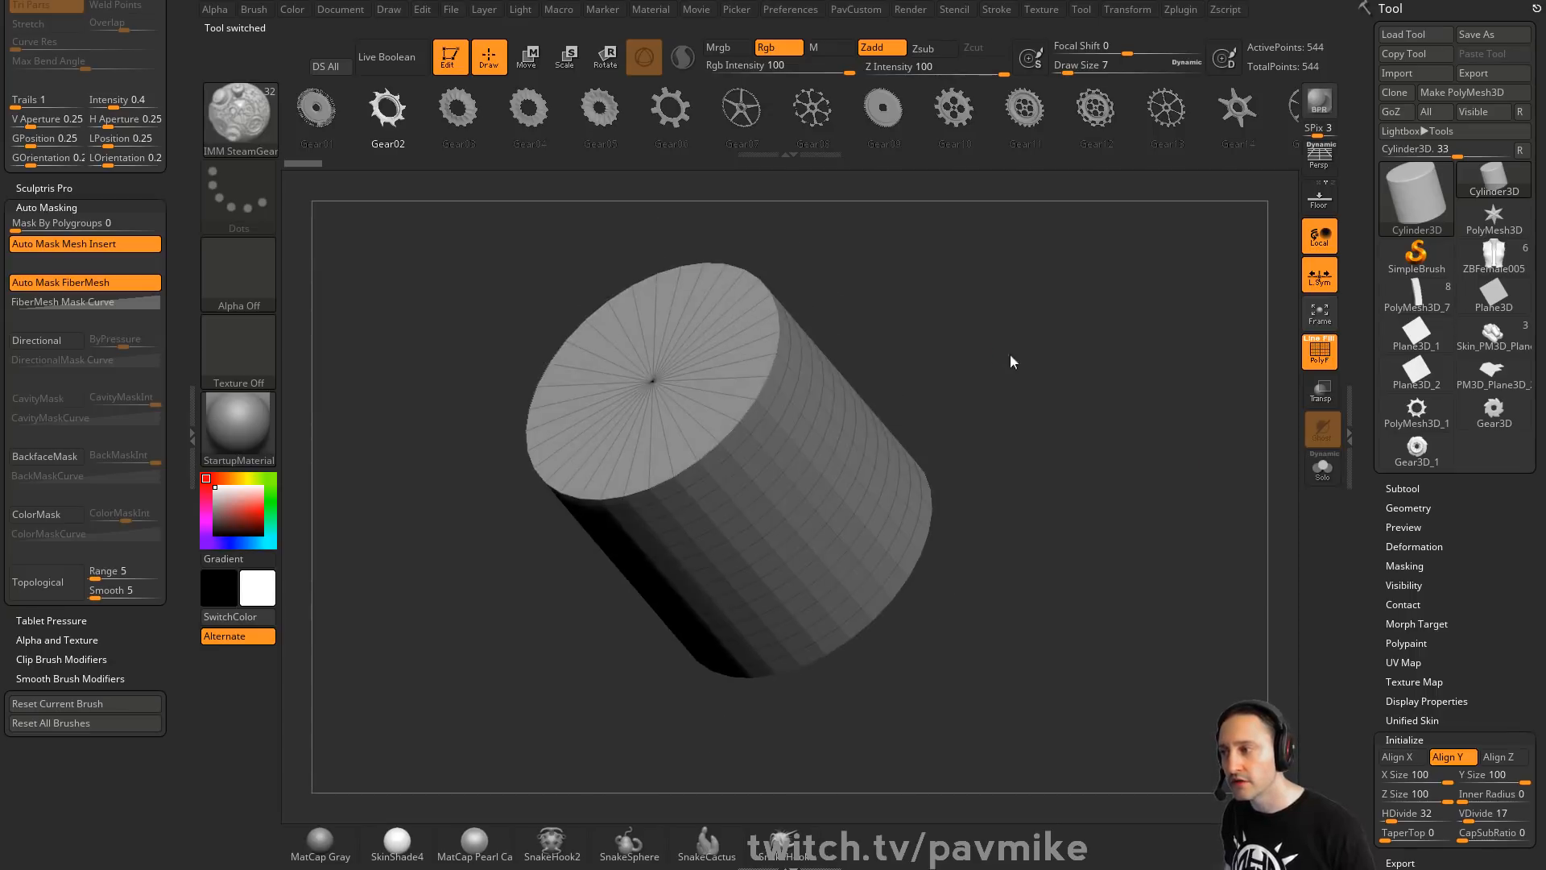
drag(1367, 529, 1374, 429)
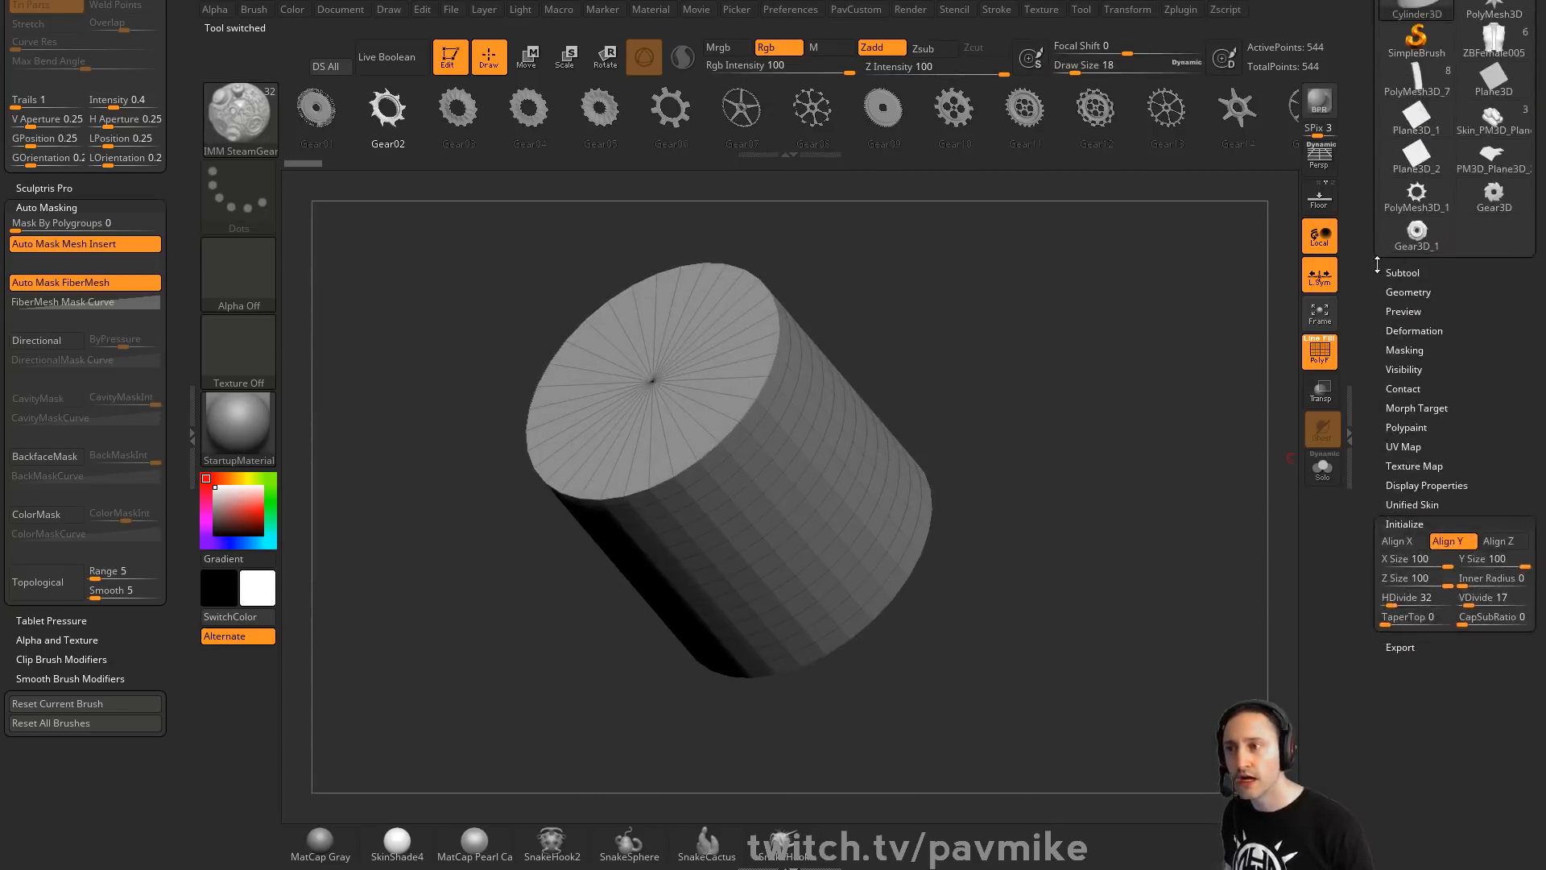
drag(1377, 264, 1375, 475)
click(1473, 92)
Remove the extra edge loops along the cylinder's side with Delete Loops
drag(1364, 310, 1385, 17)
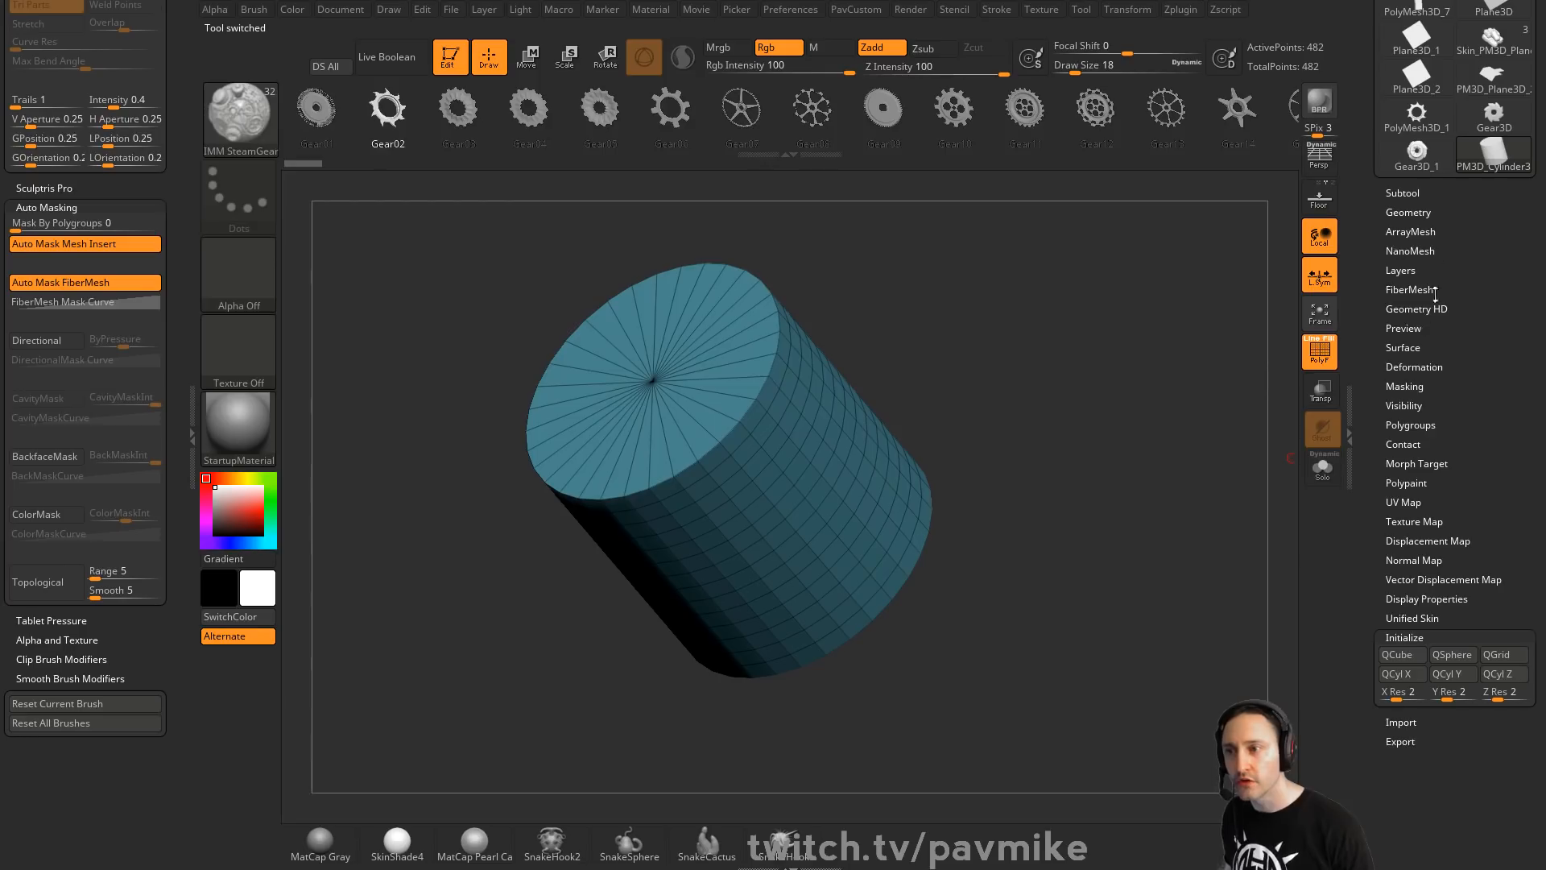
click(1418, 213)
drag(1355, 573, 1369, 346)
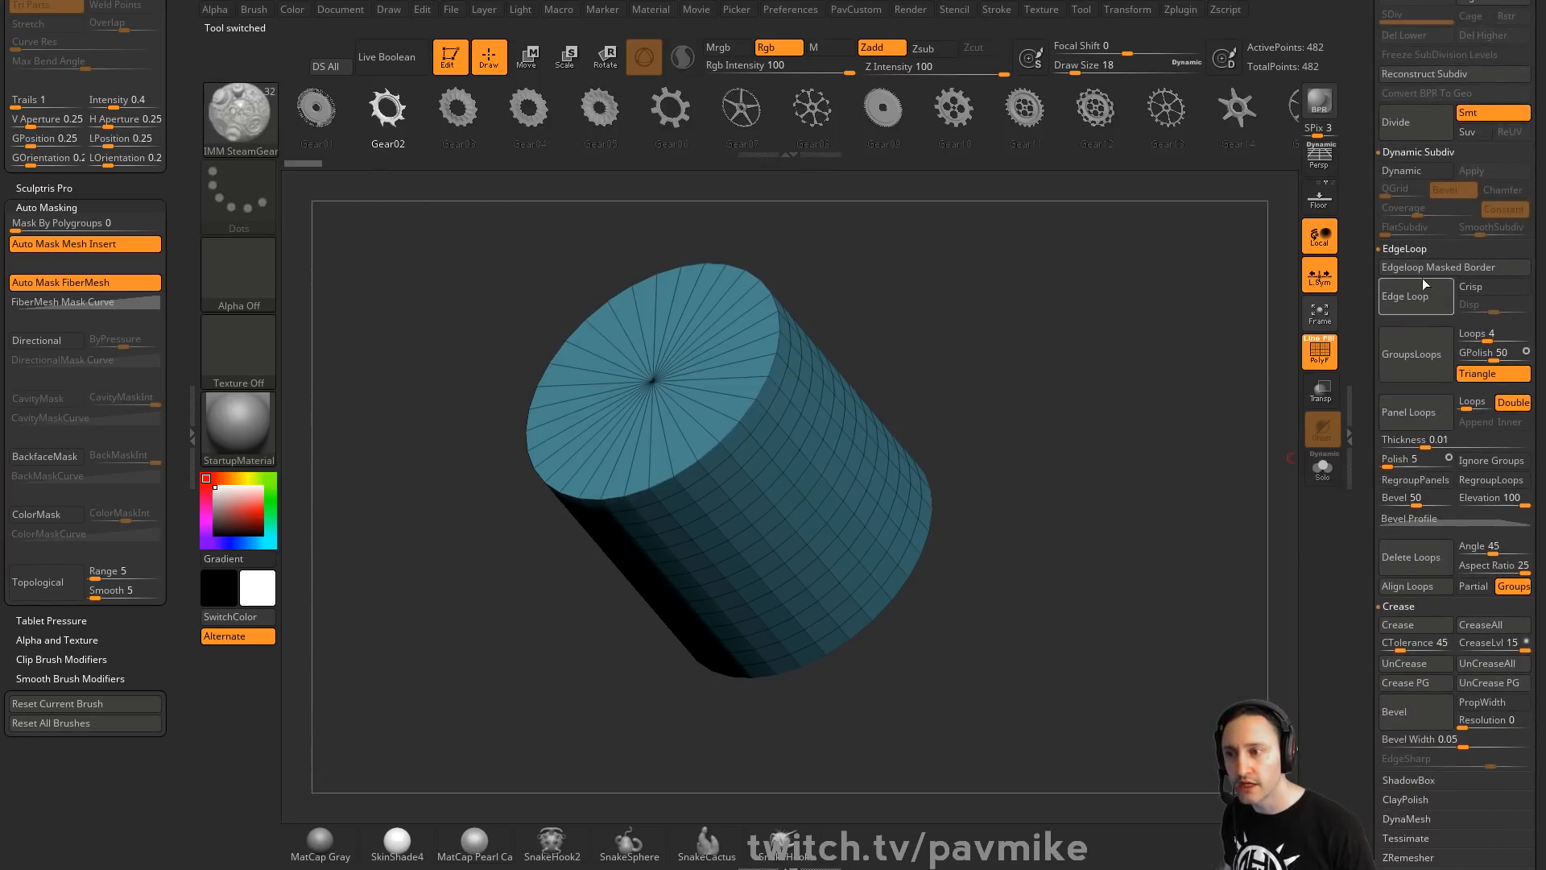
click(1419, 556)
Scale the cylinder down along its length into a thin disc
key(w)
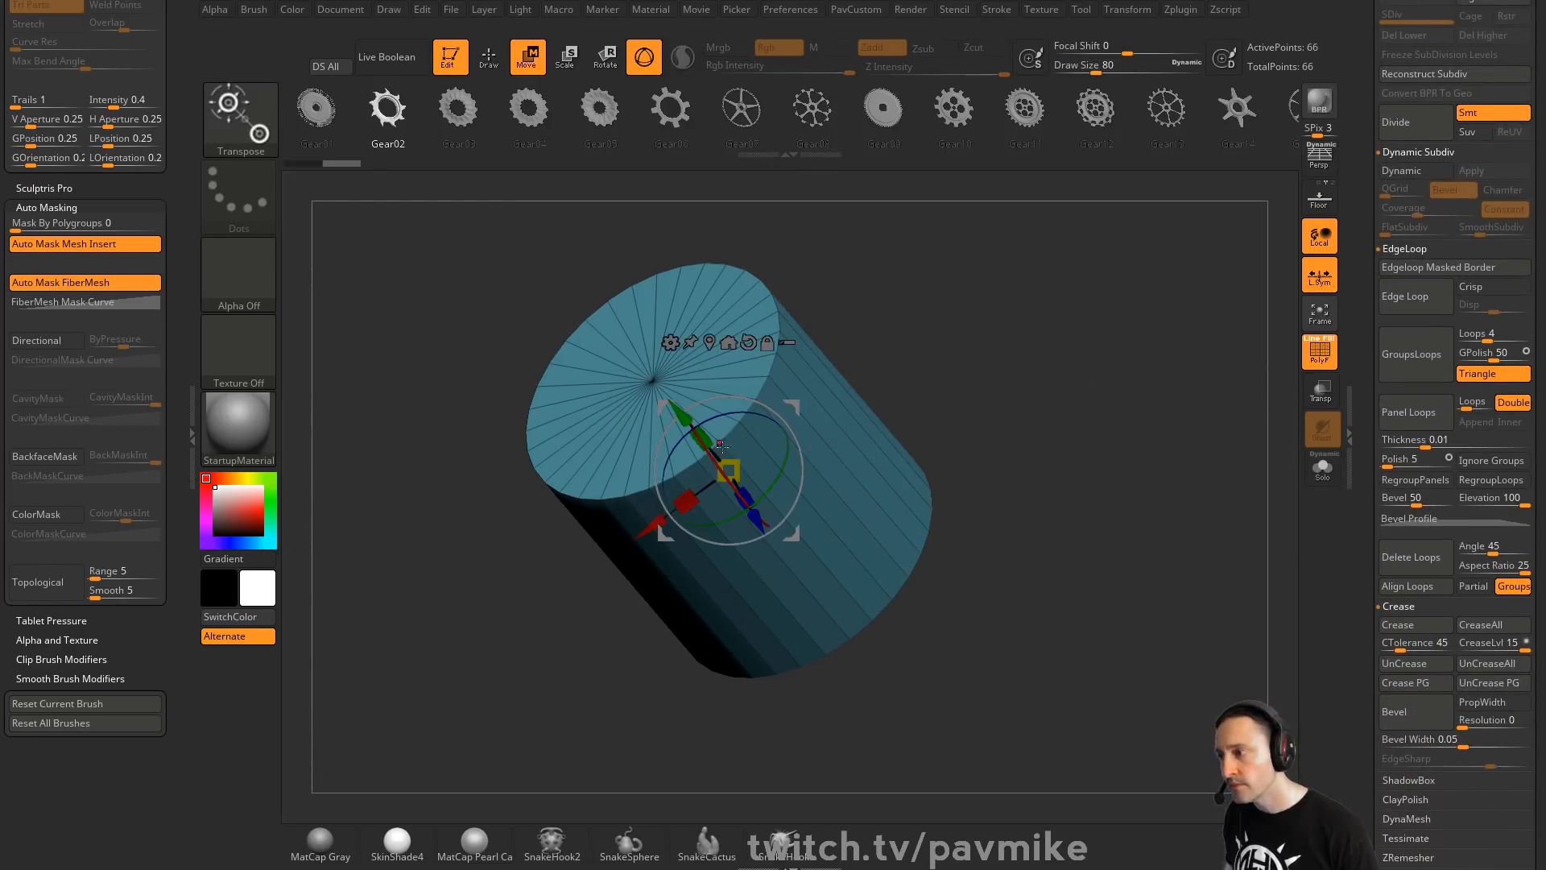
drag(702, 439, 900, 593)
key(q)
drag(965, 388, 899, 414)
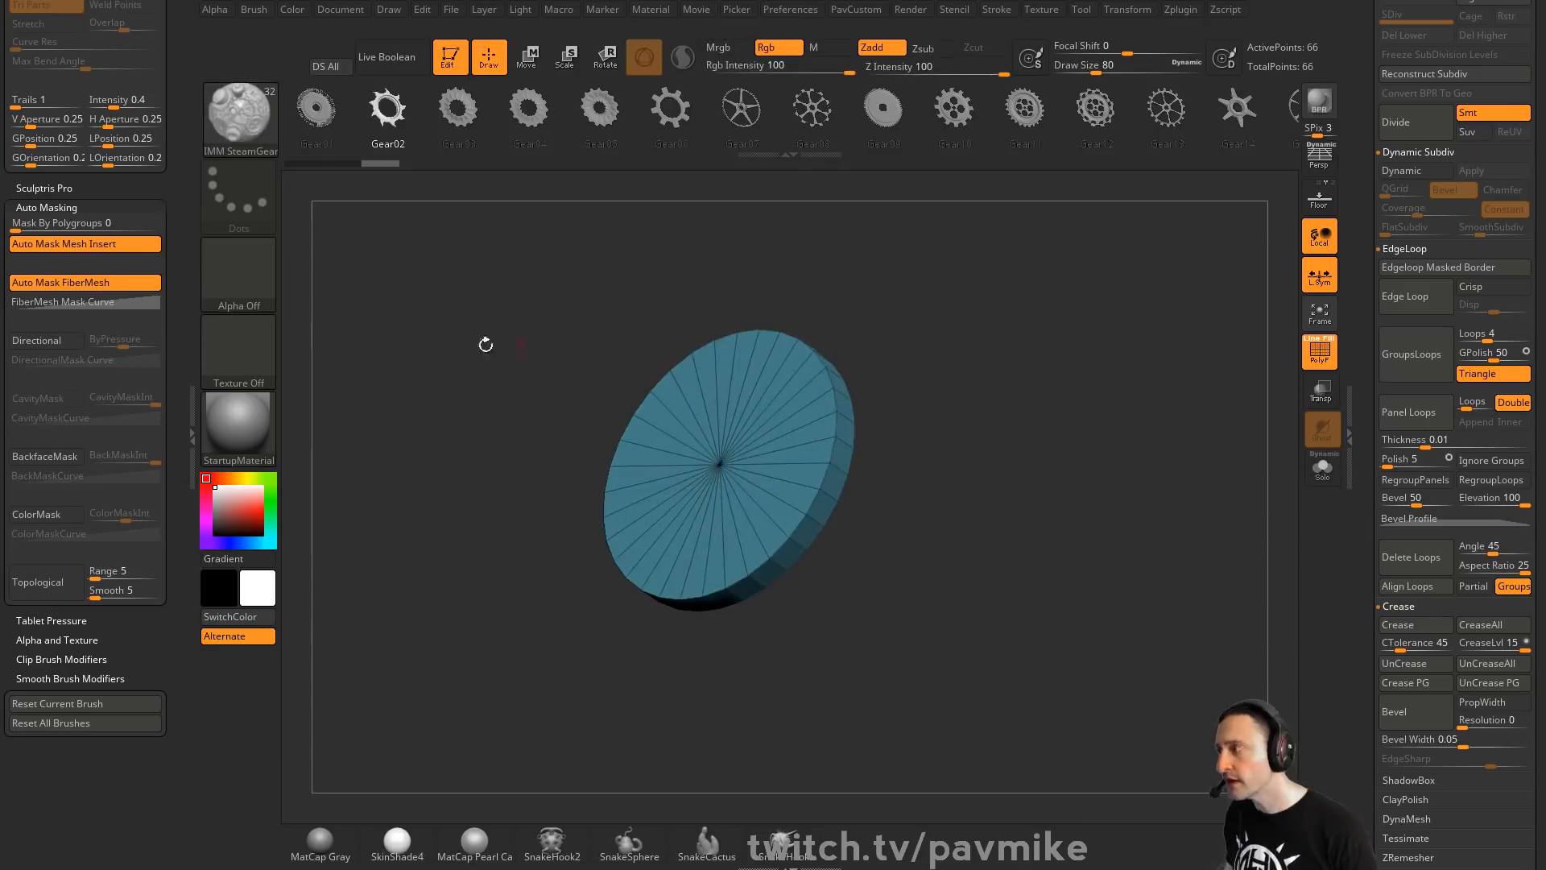
Activate radial symmetry around the disc's Y axis with a RadialCount of 16
click(1127, 9)
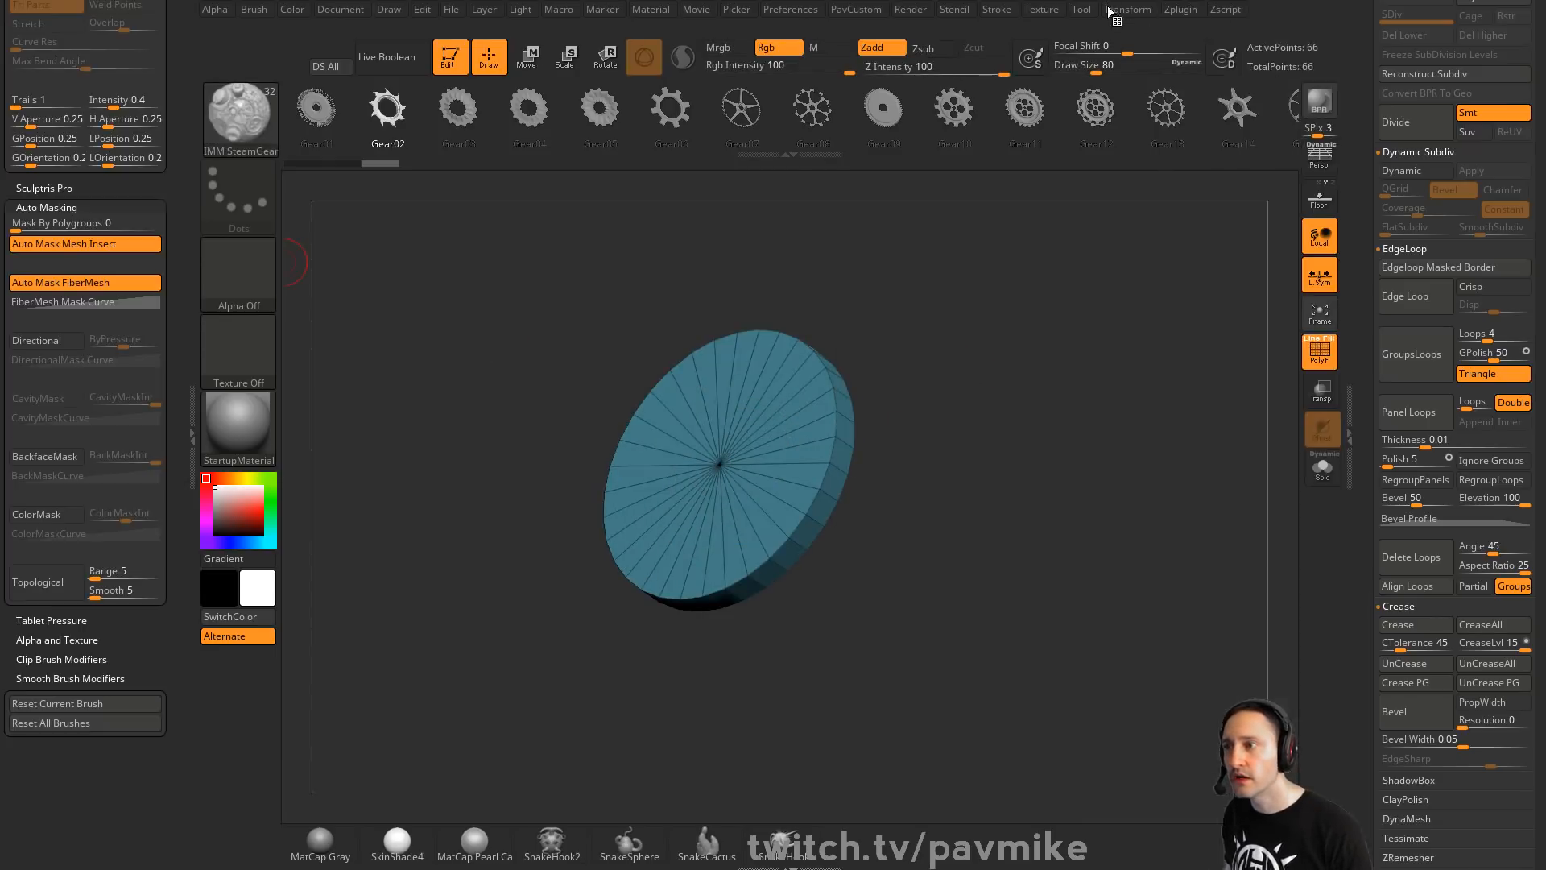
drag(121, 137, 153, 429)
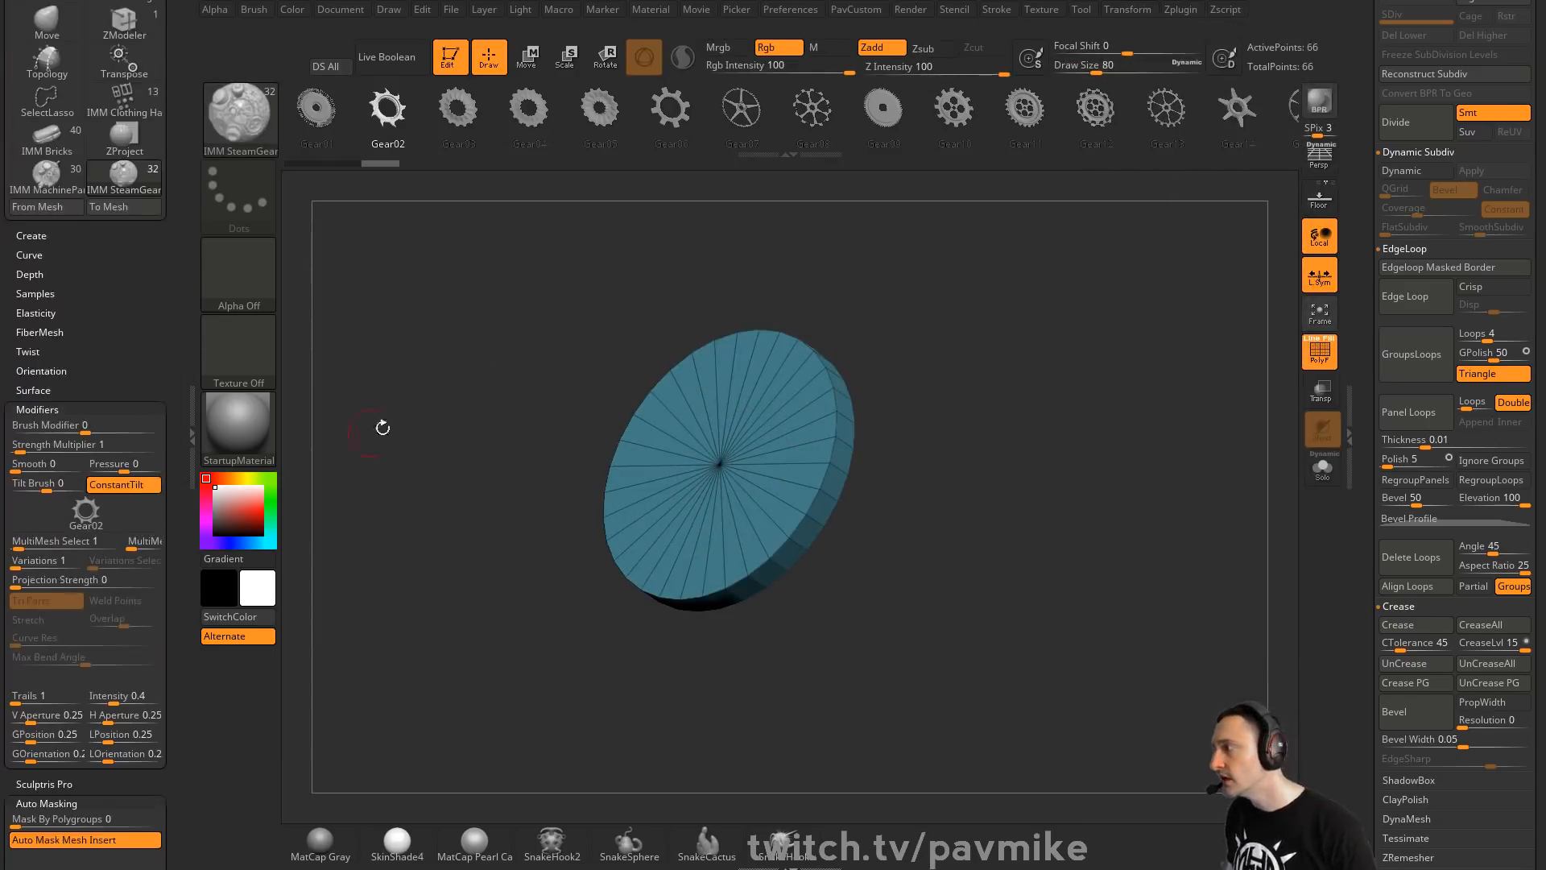
mouse_move(121, 278)
mouse_down()
mouse_move(119, 443)
mouse_move(141, 366)
mouse_move(131, 202)
mouse_up()
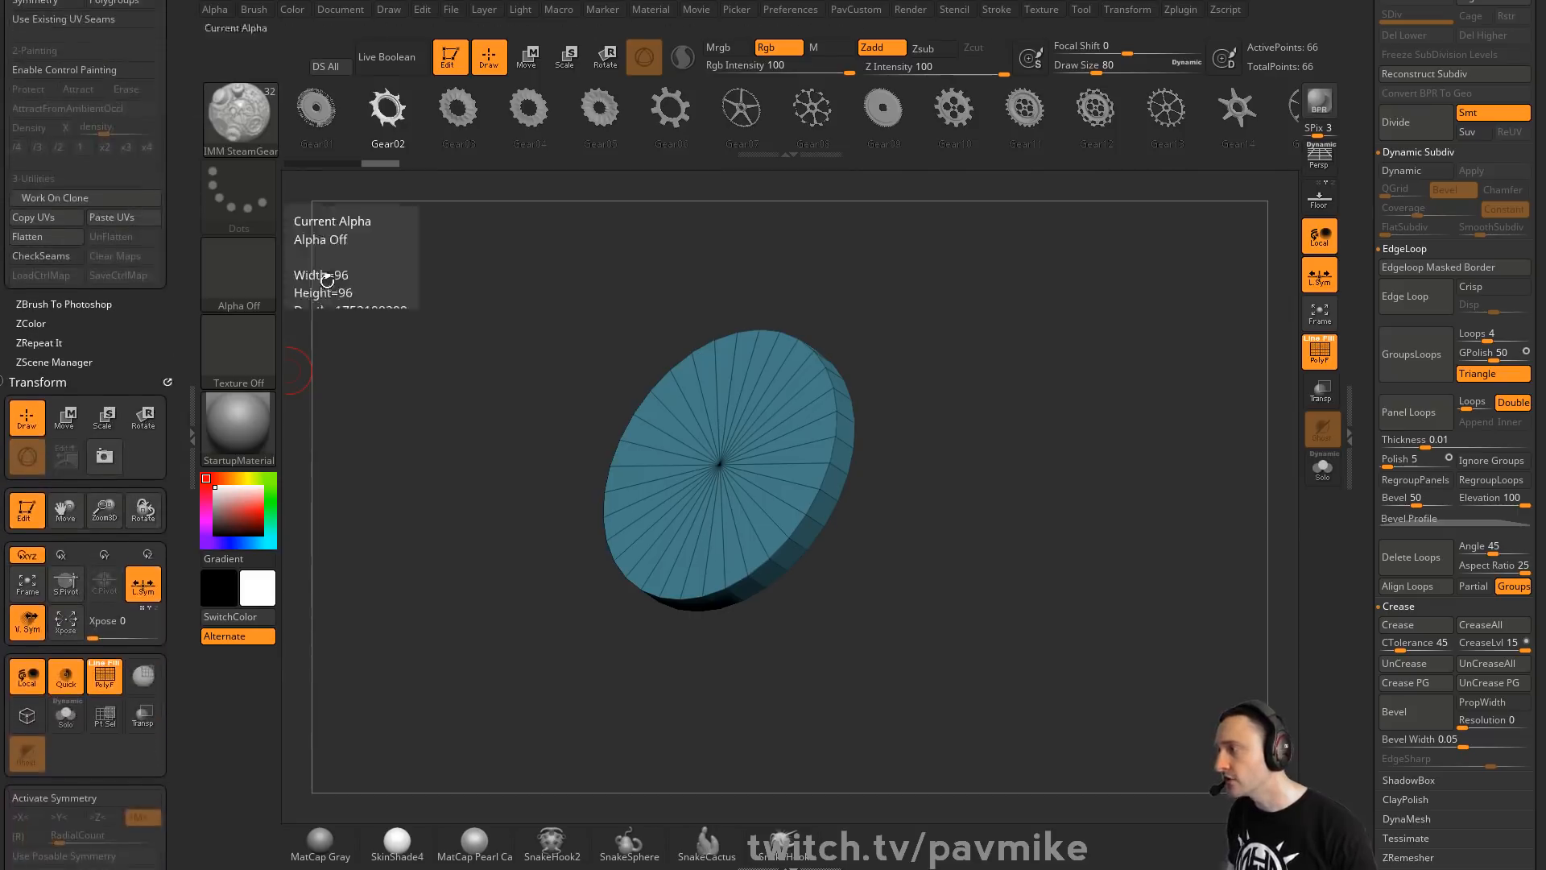
key(x)
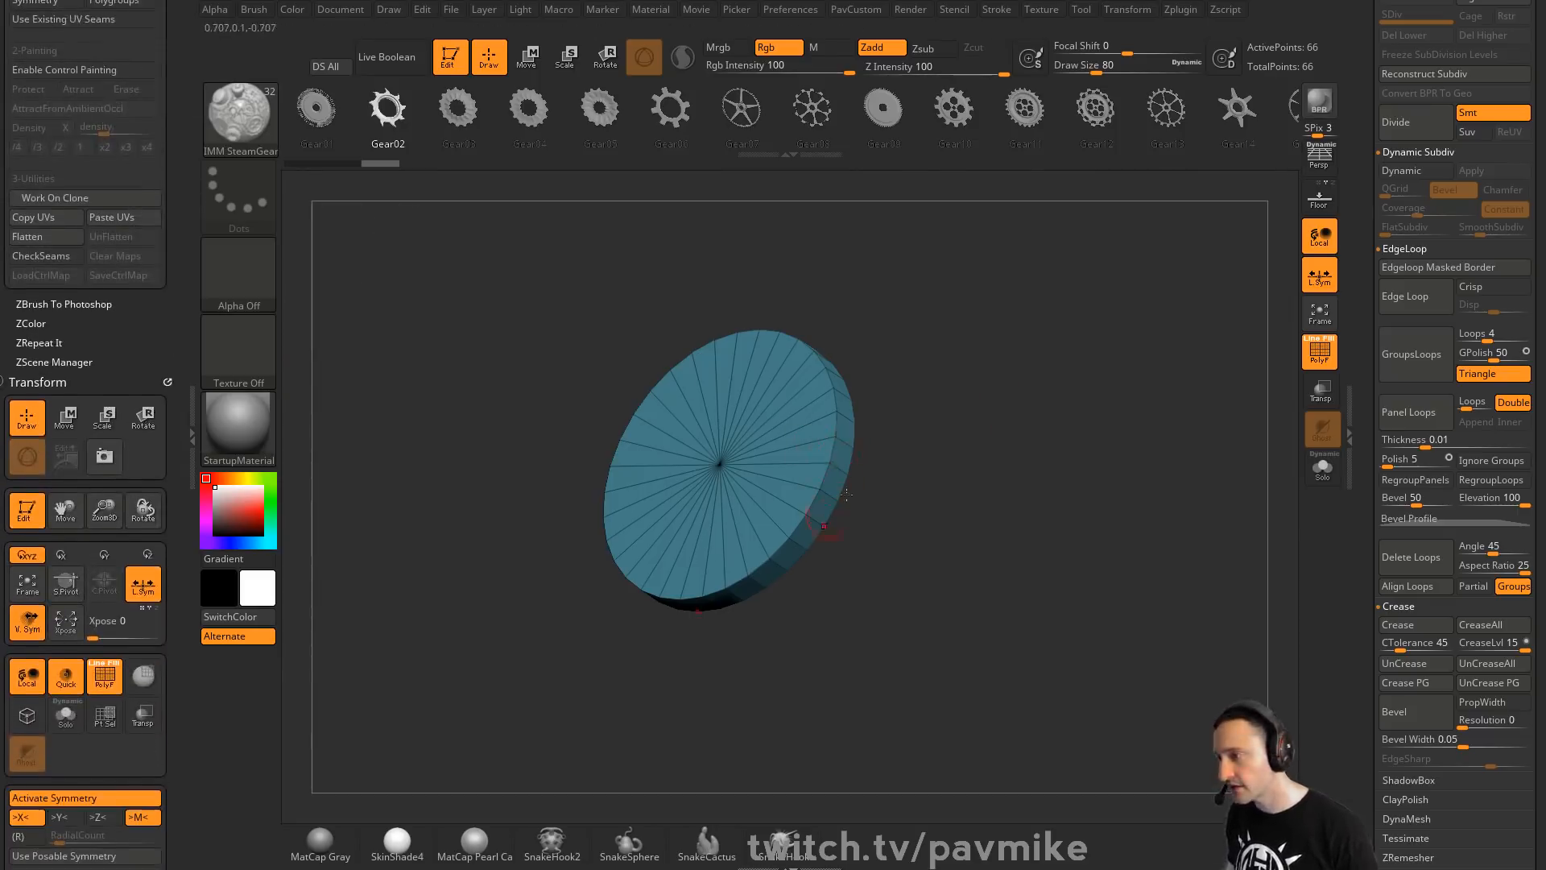
alt+right_drag(830, 518, 848, 446)
click(179, 418)
drag(178, 444, 169, 389)
click(27, 617)
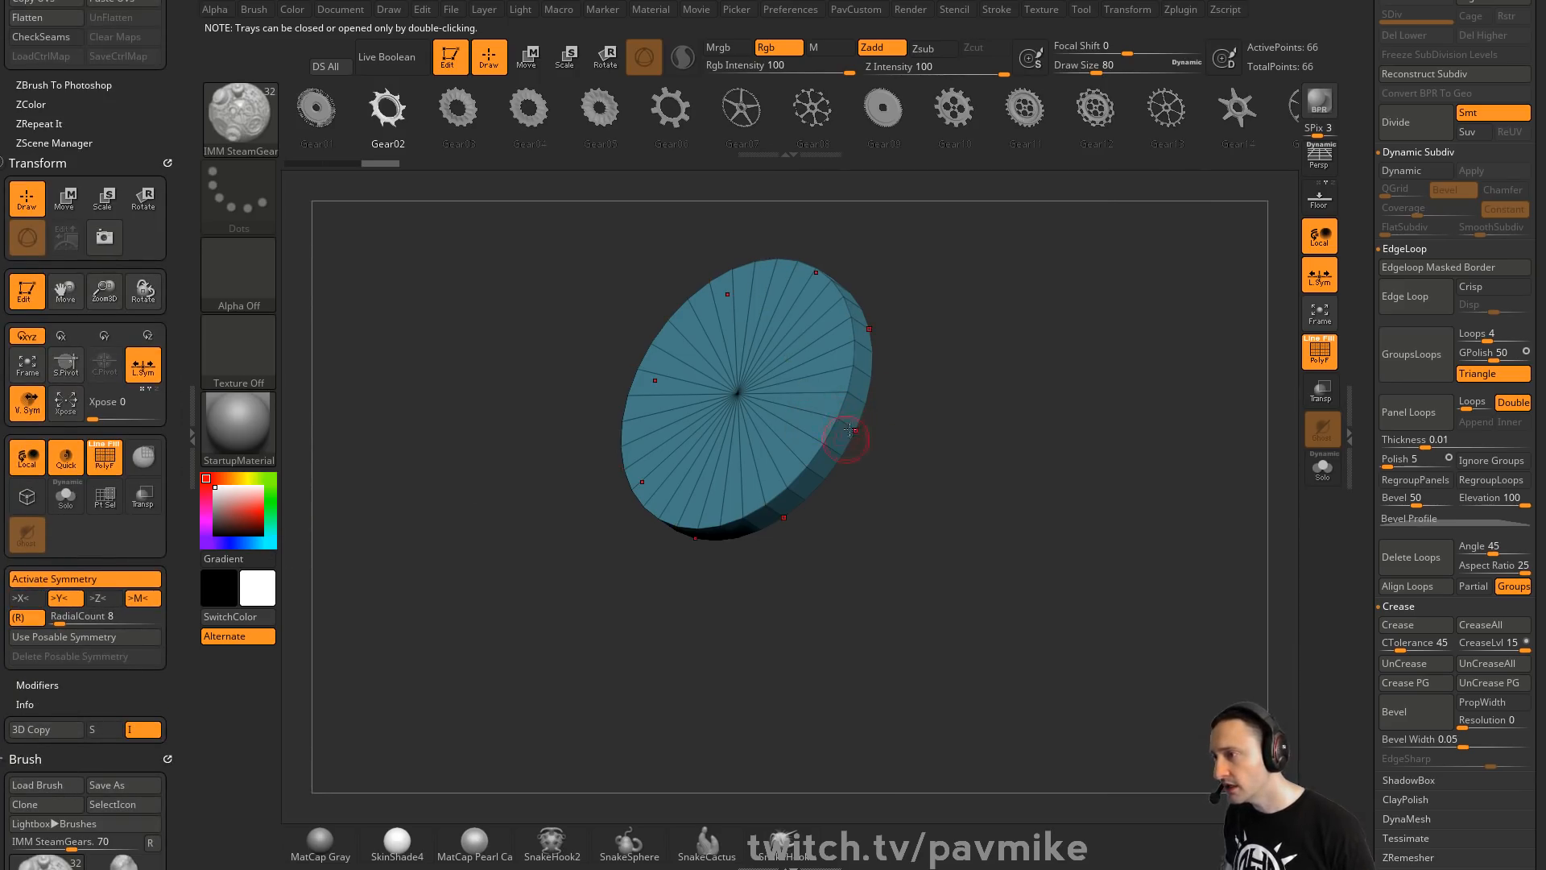
click(102, 617)
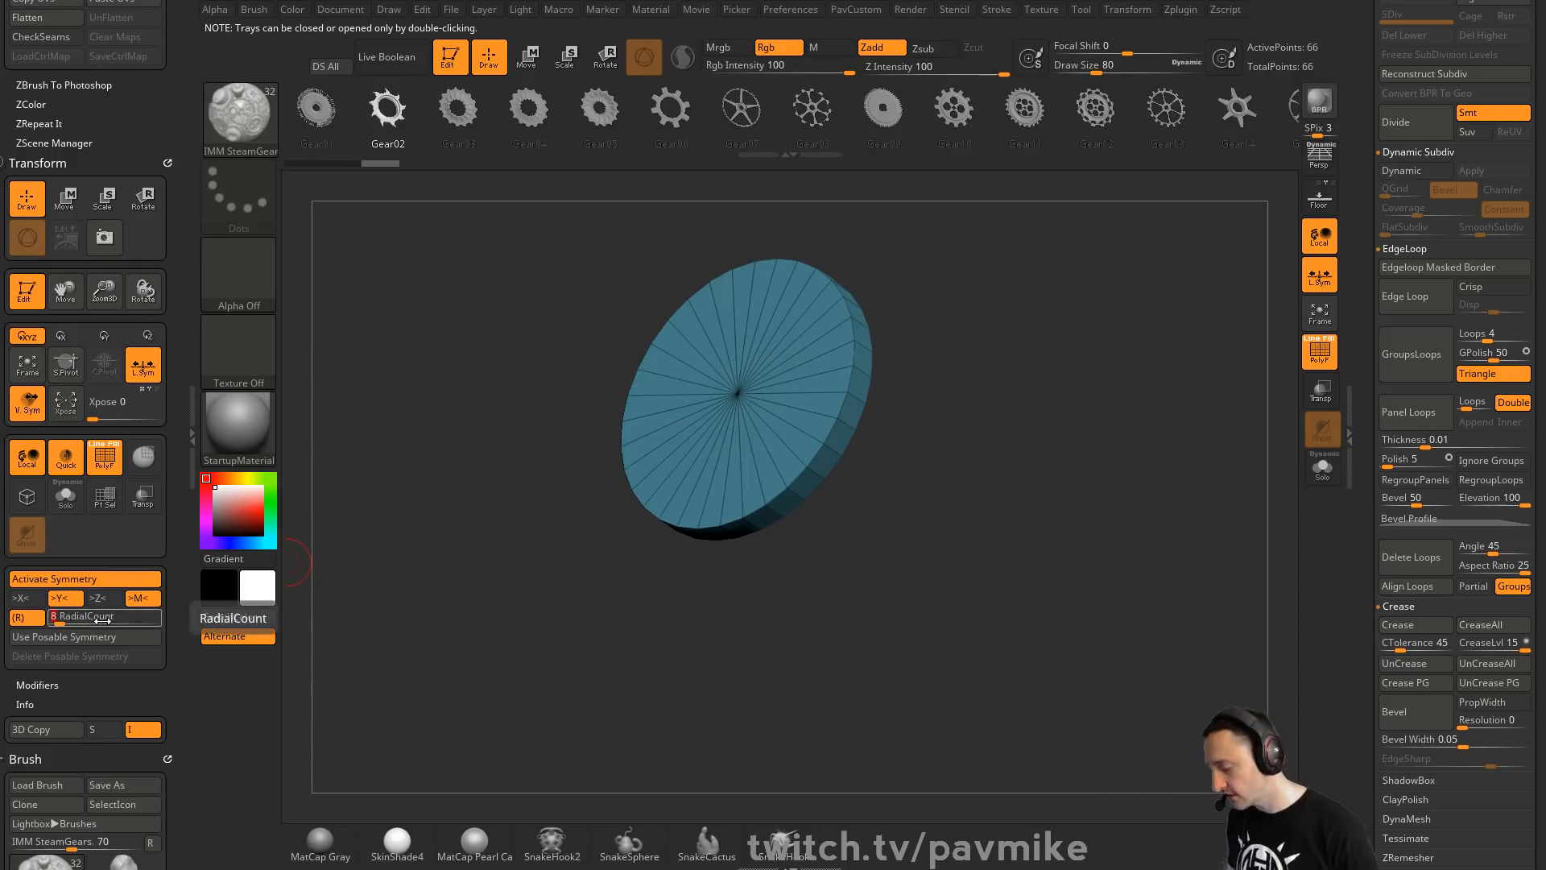
key(Return)
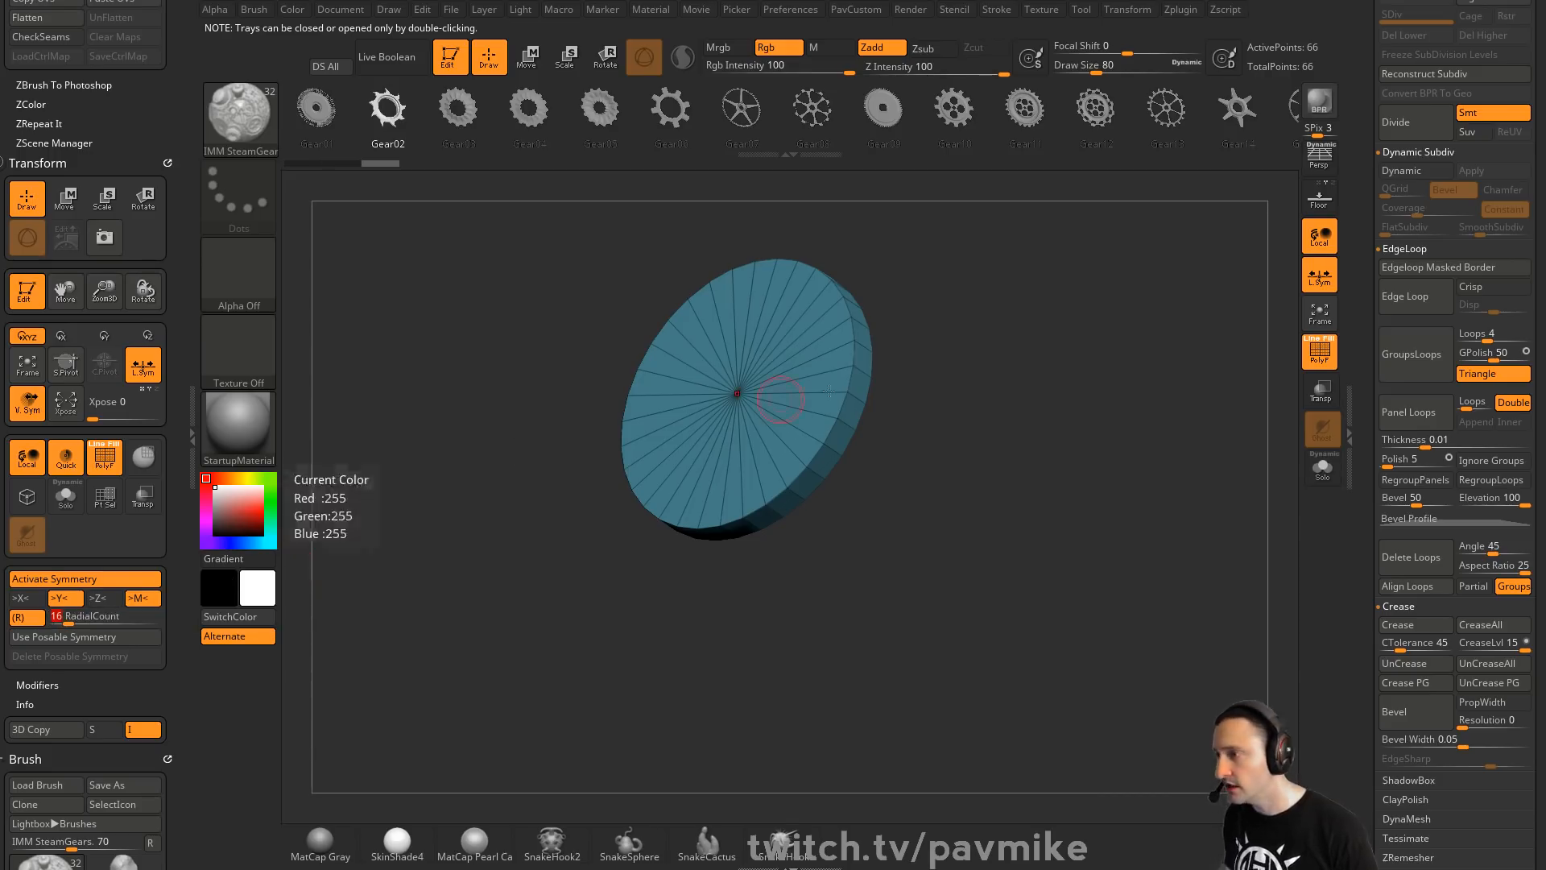
Extrude 16 evenly spaced teeth from the disc's rim faces with the ZModeler brush's QMesh action
key(b)
key(z)
key(m)
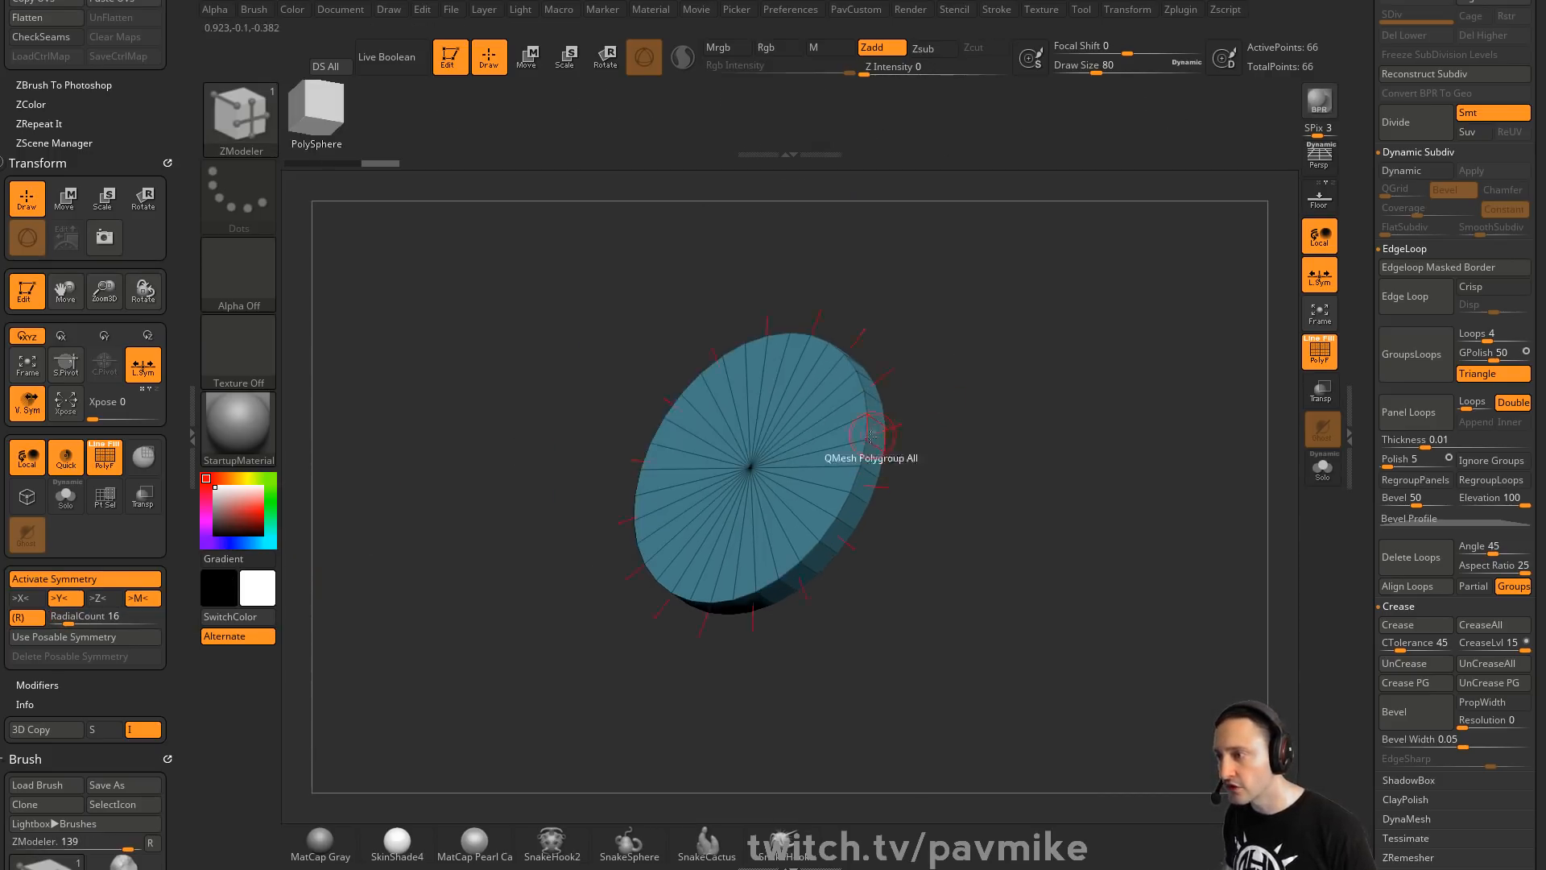
key(space)
click(997, 433)
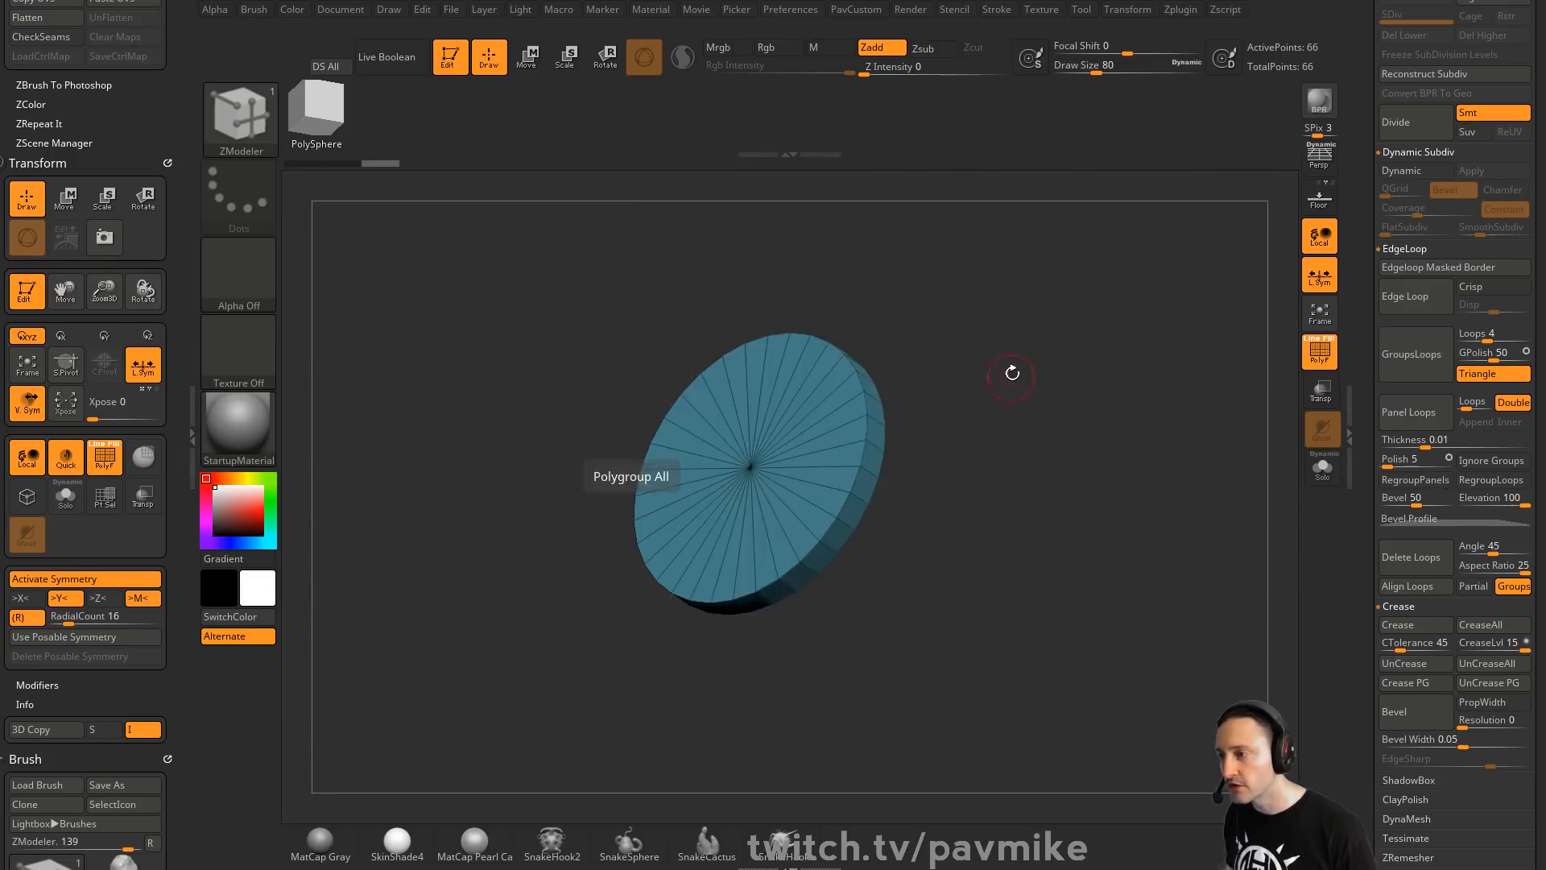
ctrl+right_drag(1011, 372, 1007, 402)
mouse_move(912, 428)
mouse_down()
mouse_move(942, 408)
mouse_move(925, 417)
mouse_up()
key(ctrl+z)
alt+click(907, 427)
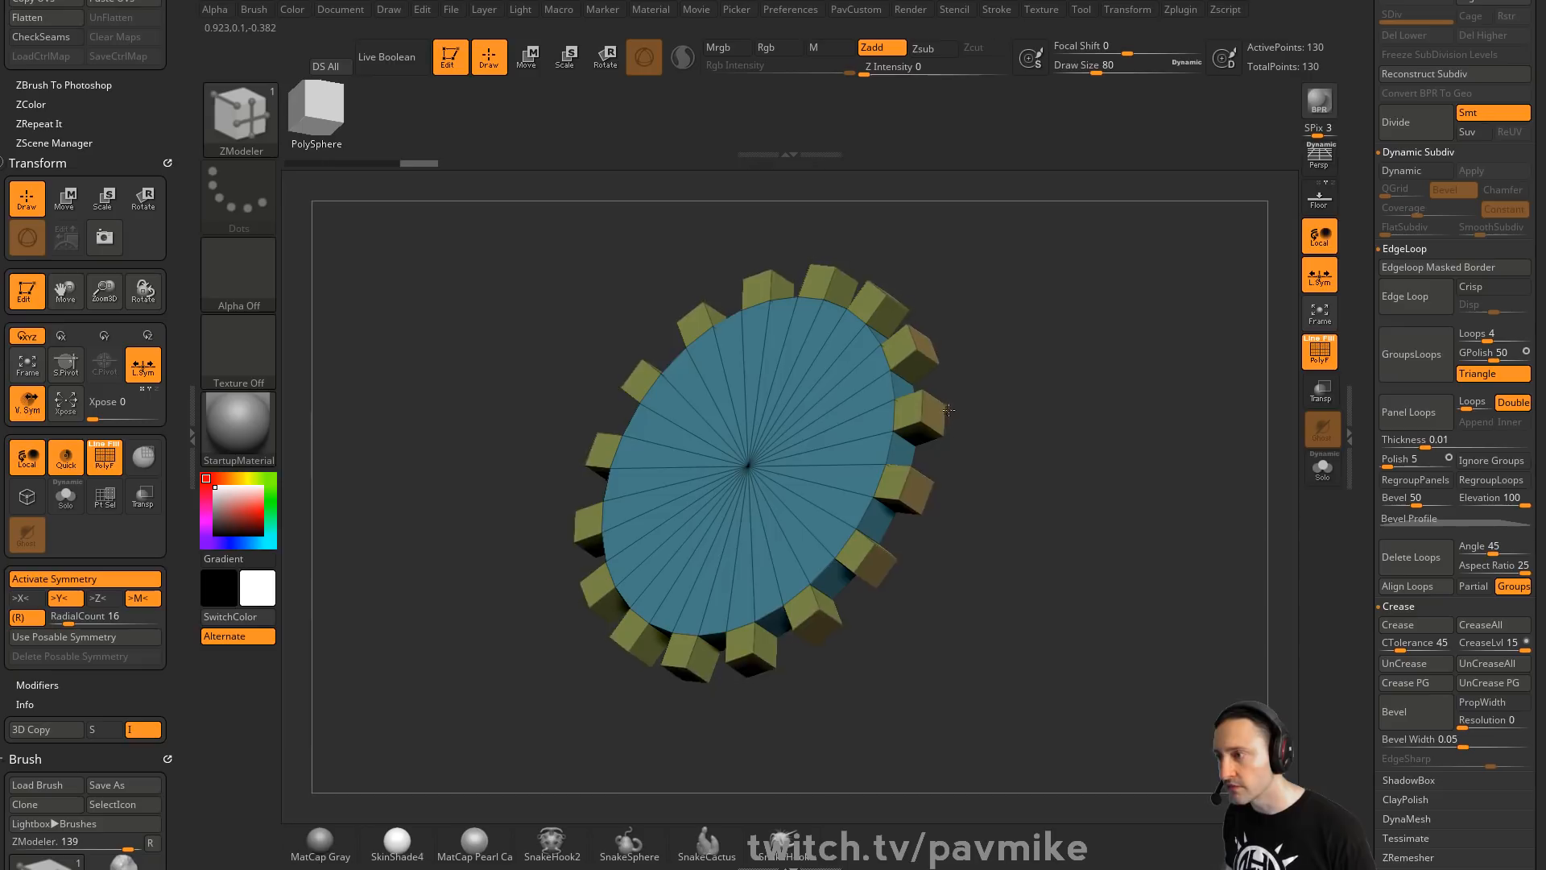
Choose Slide as the ZModeler edge action and taper the gear teeth by their outer edges
drag(1041, 387, 924, 407)
key(space)
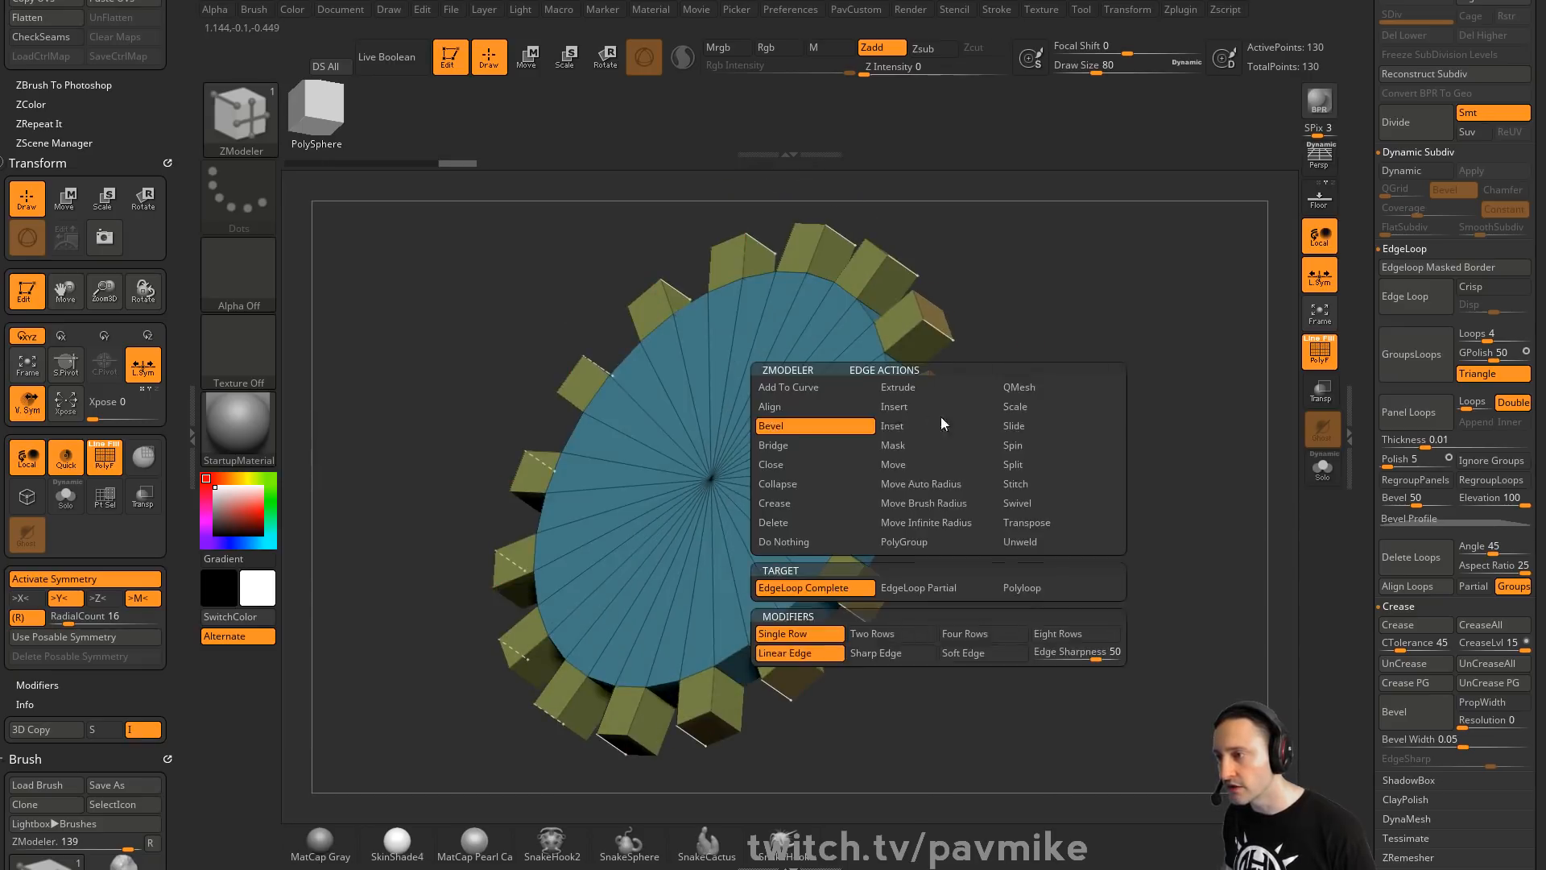
click(1014, 426)
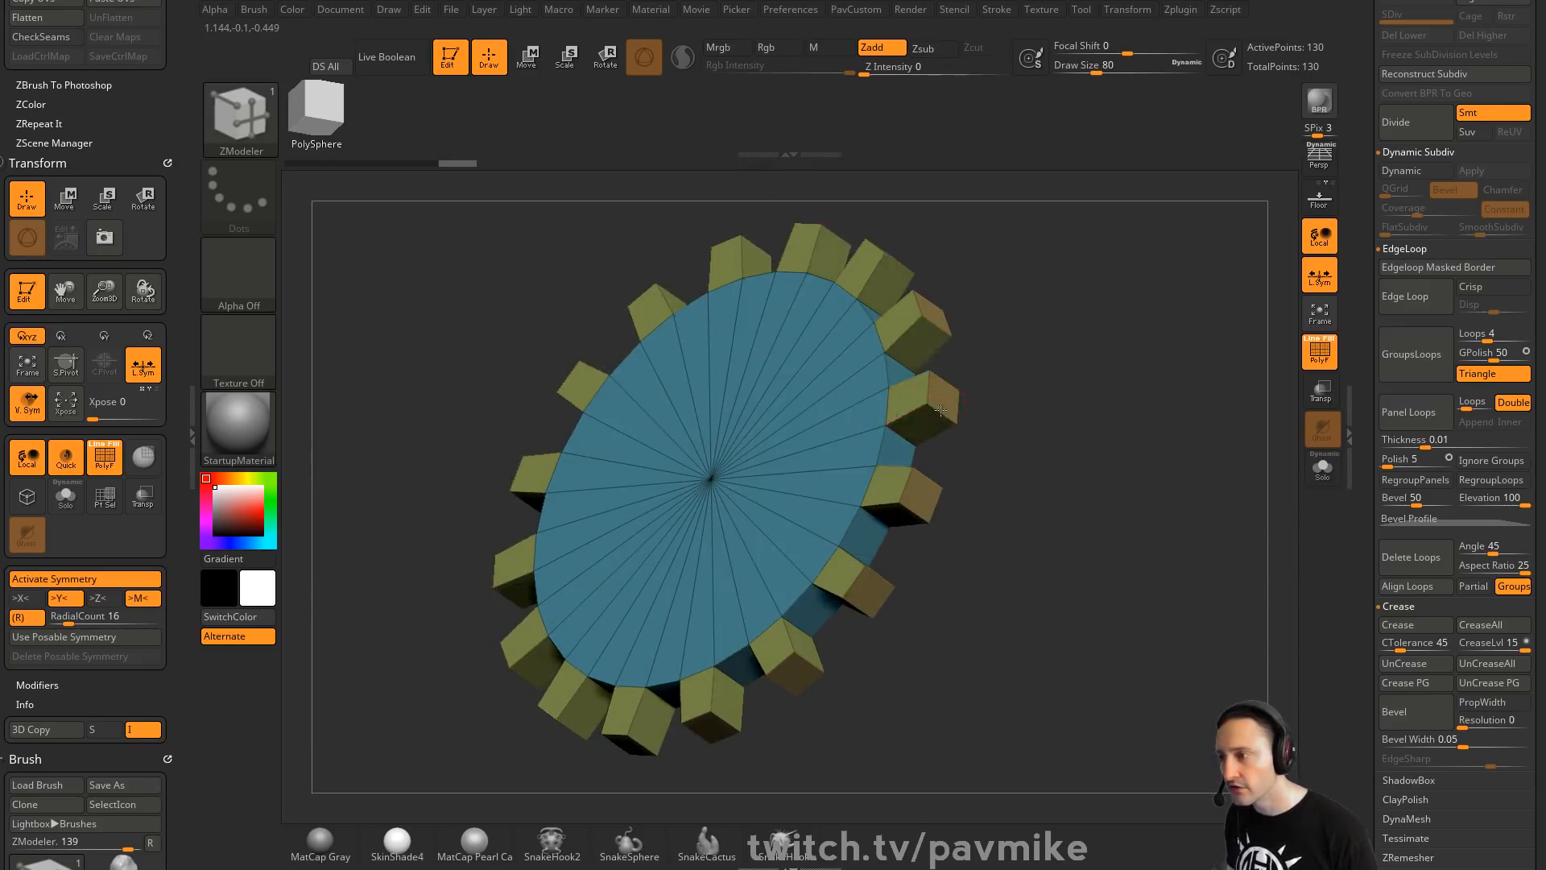
shift+drag(1028, 393, 888, 414)
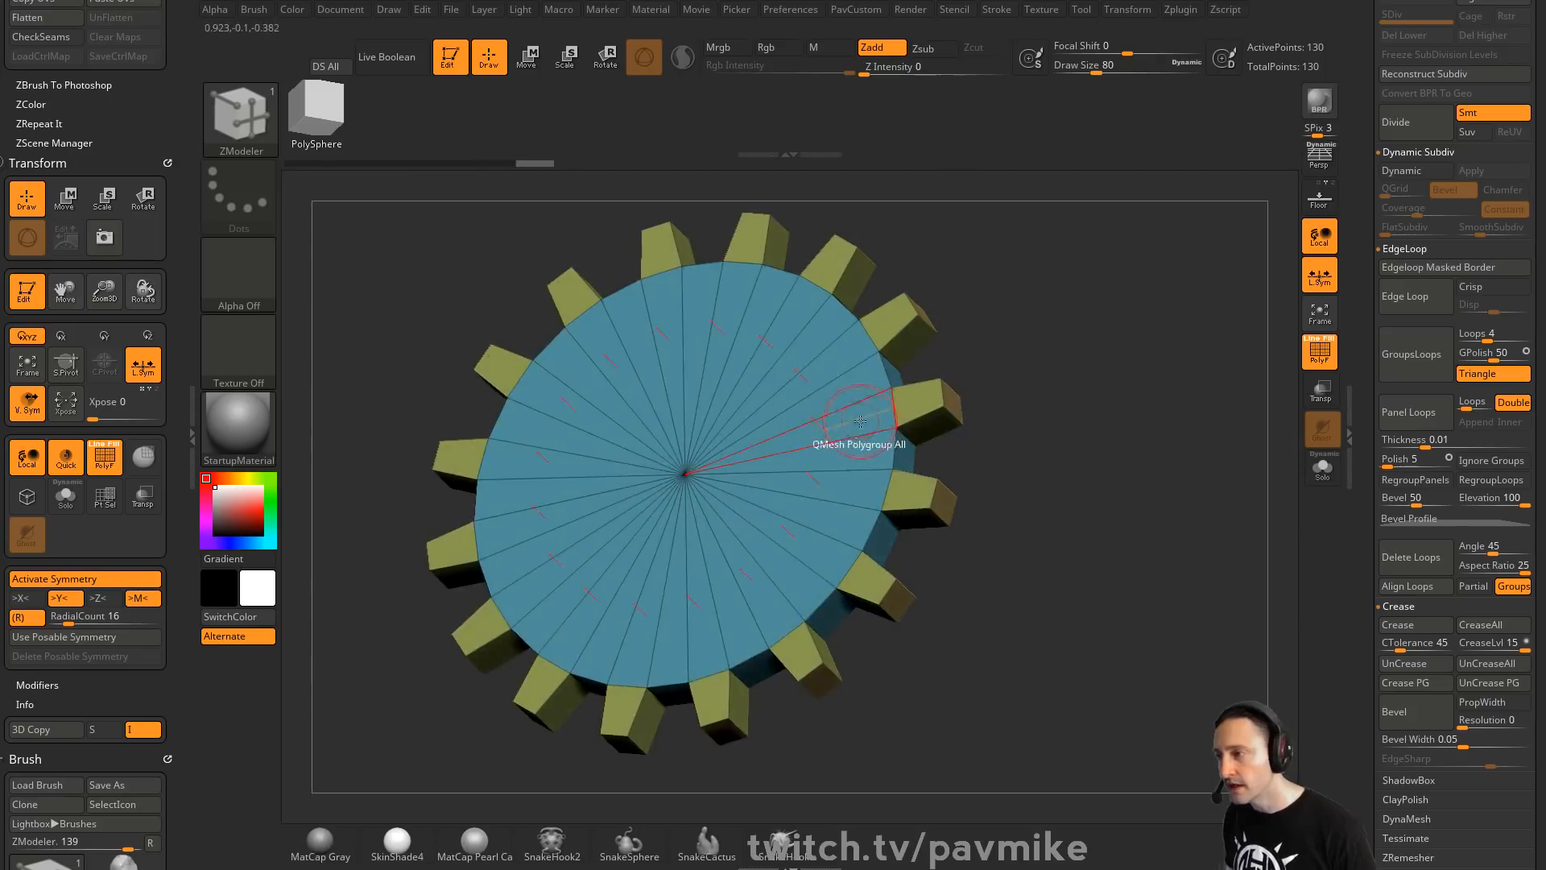
Turn off symmetry and choose Inset as the ZModeler polygon action with the Polygroup All target
key(x)
key(space)
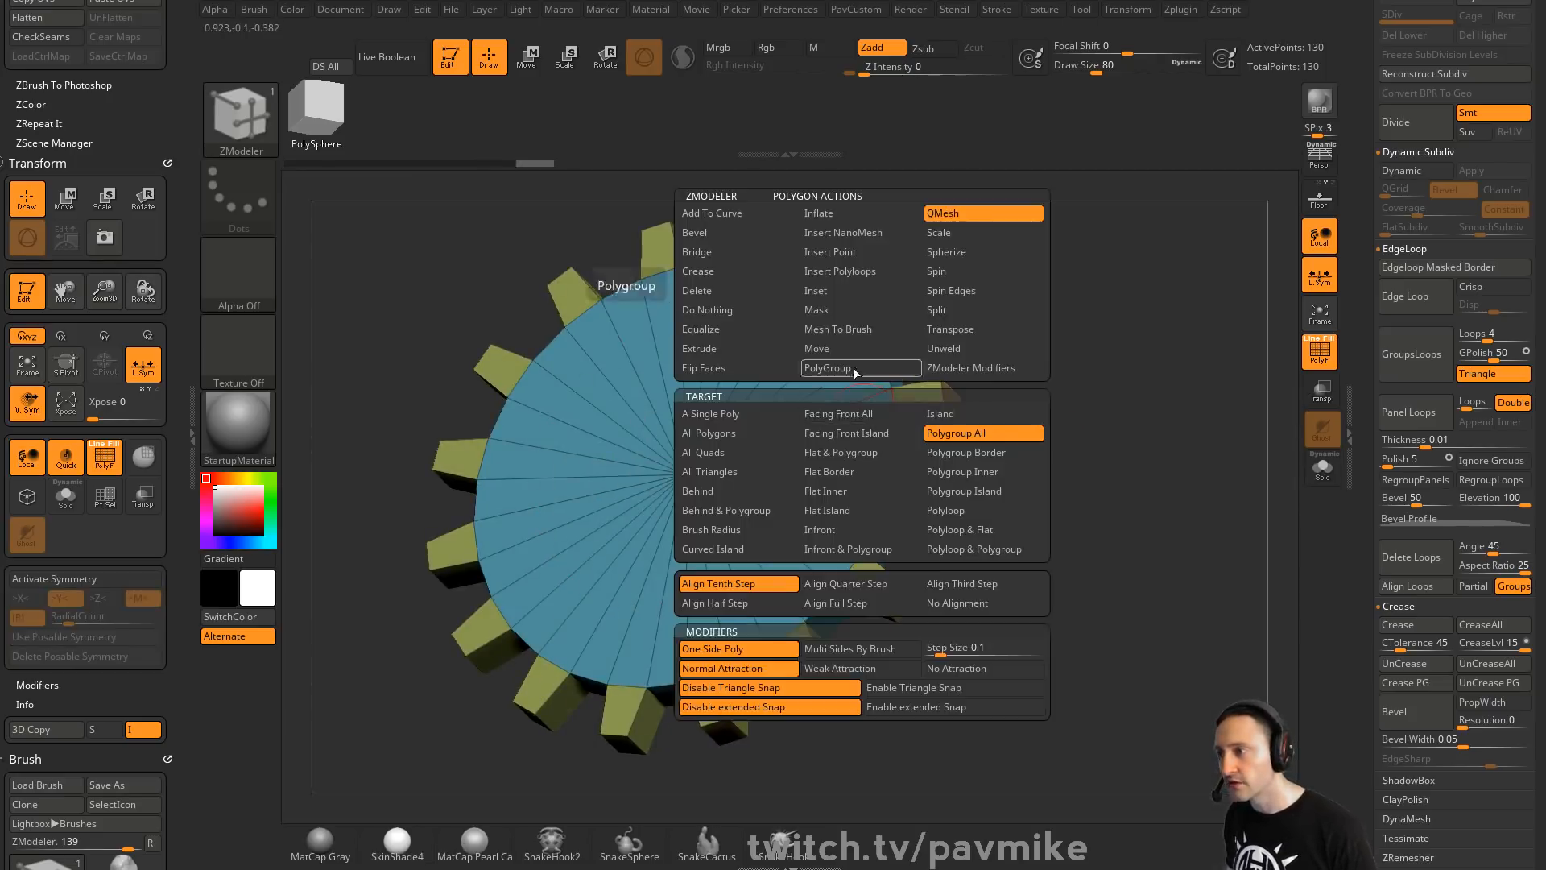
click(855, 294)
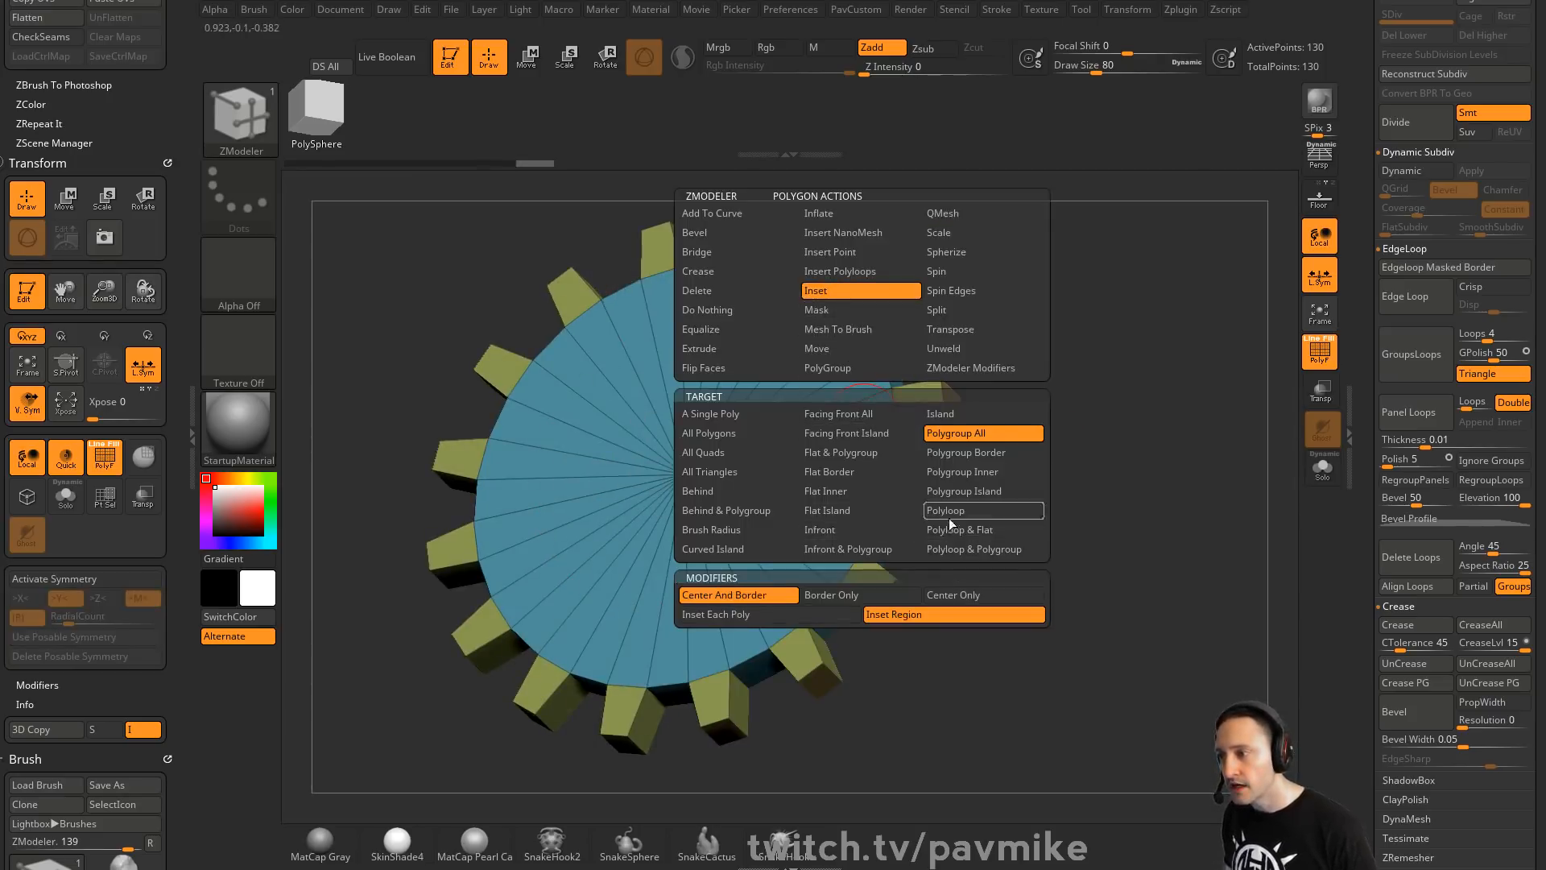
Try to regroup the gear's polygons with Groups By Normals
drag(1148, 501, 1095, 443)
key(c)
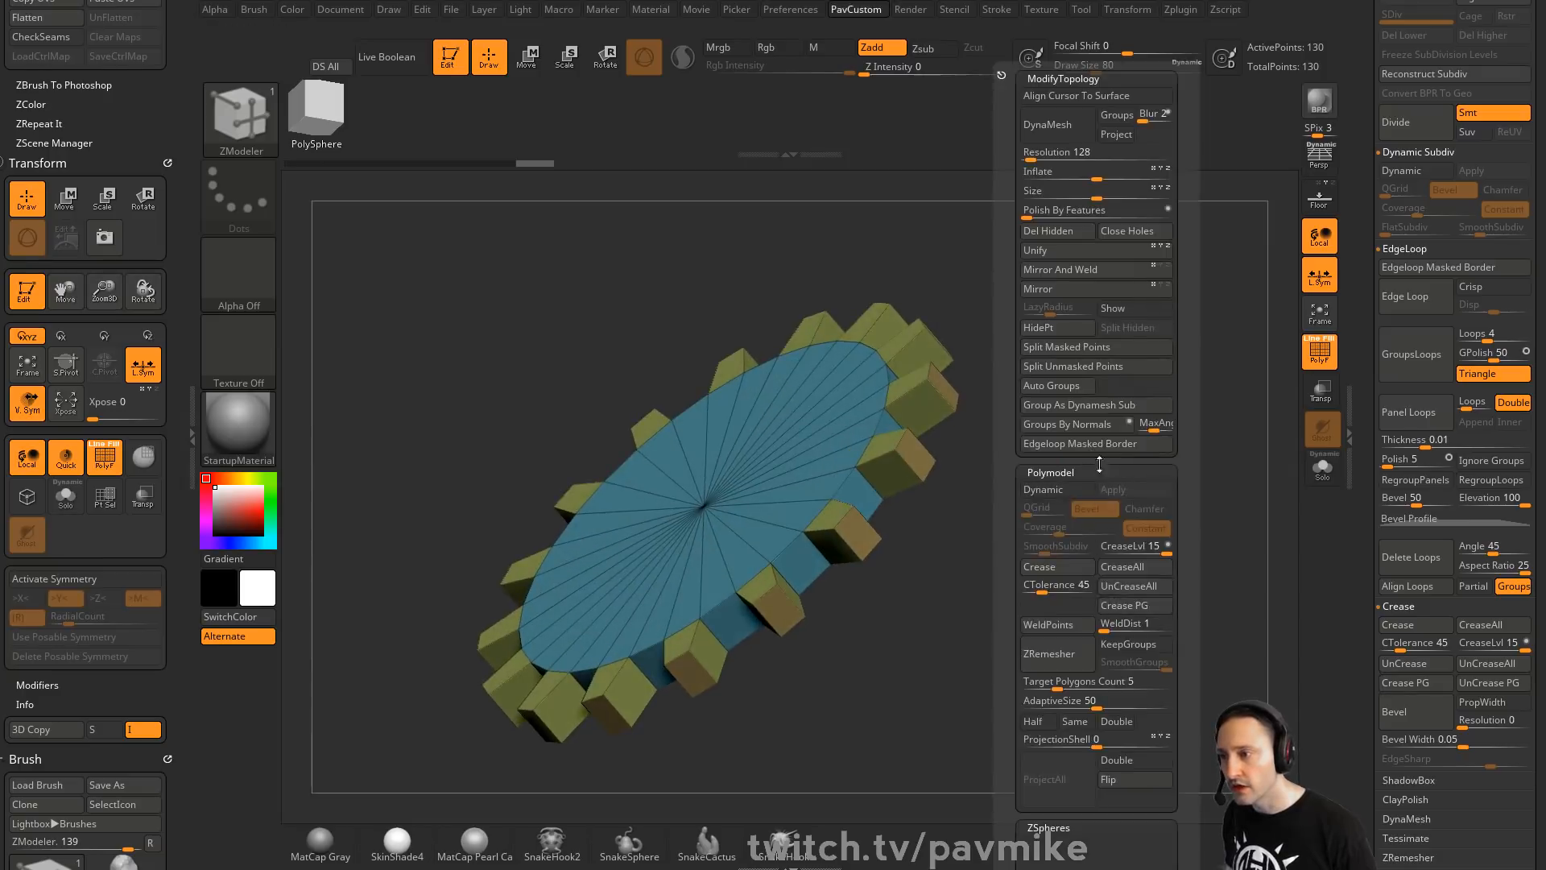
click(1087, 424)
drag(1020, 401, 1042, 448)
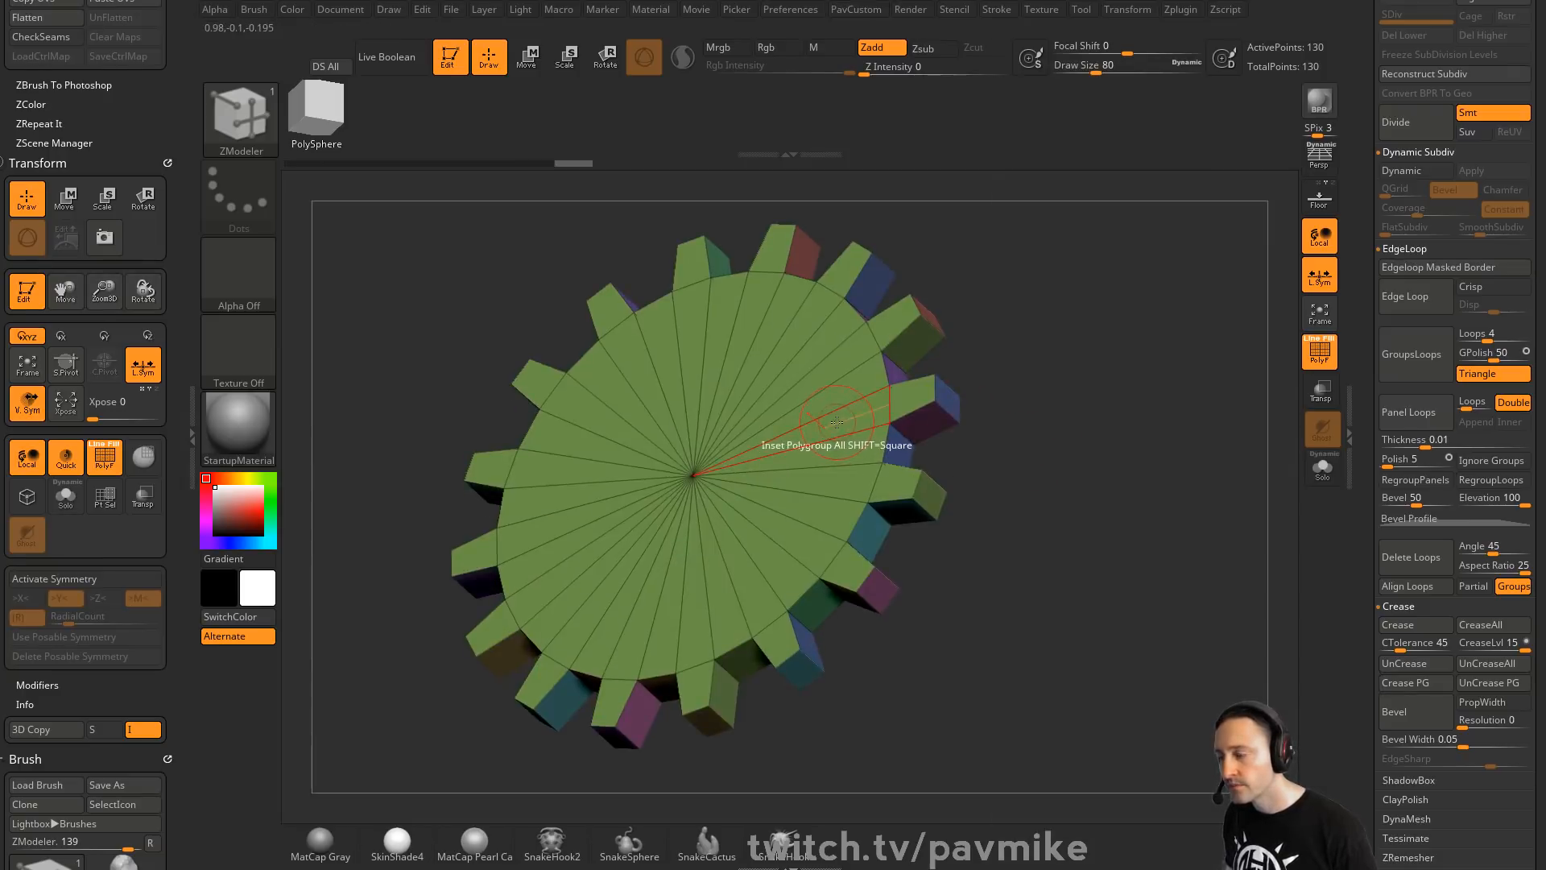
Give the gear's first flat cap its own polygroup and inset it with Inset Polygroup All to form a rim ring
drag(836, 422, 805, 378)
key(space)
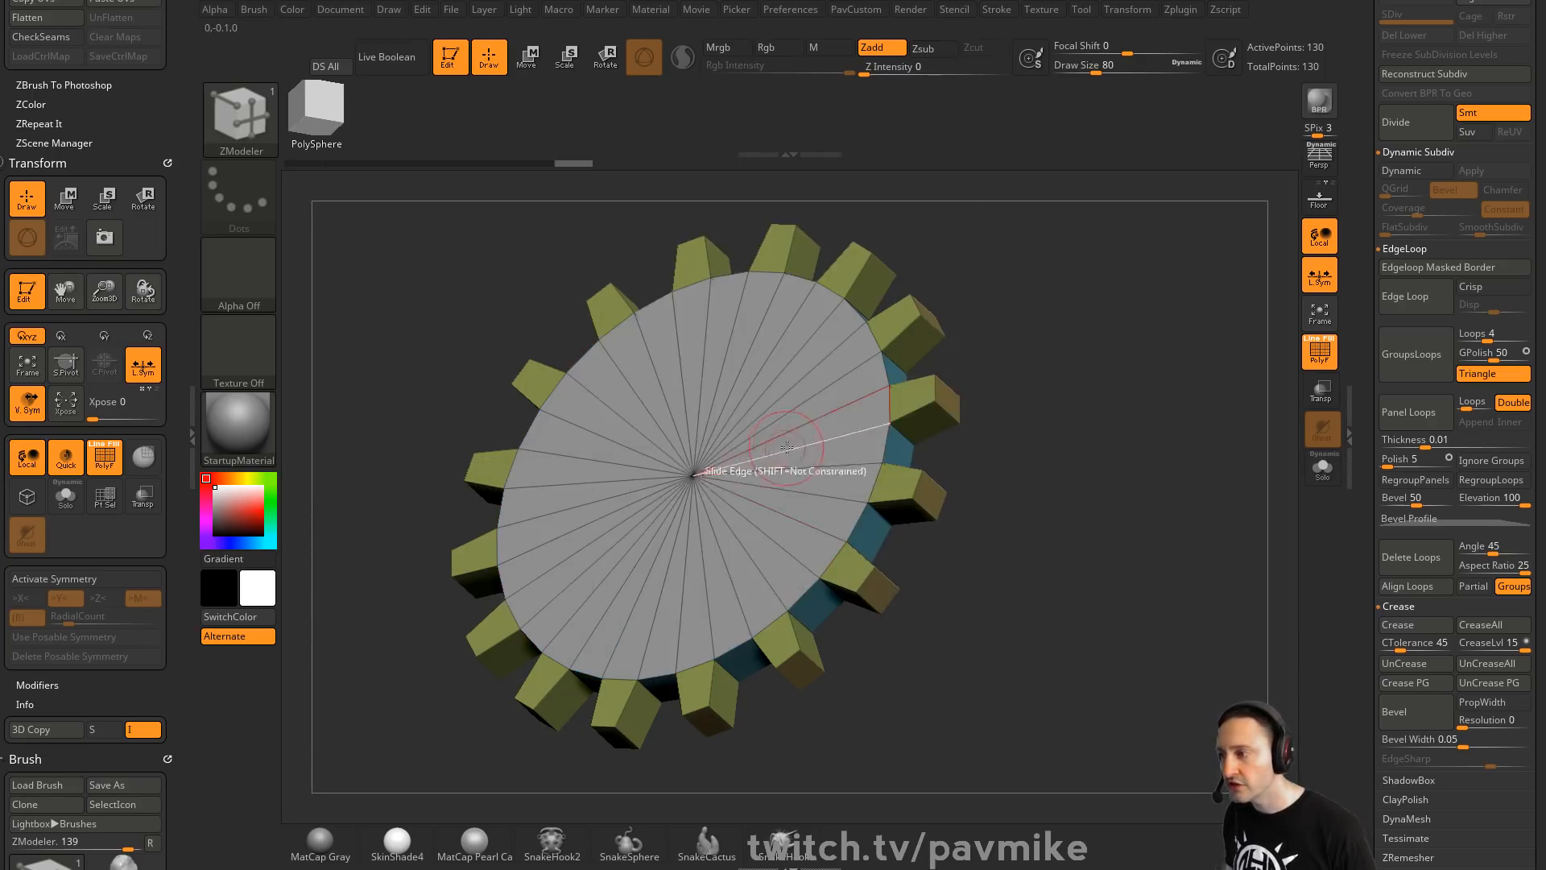
click(792, 412)
drag(1085, 471, 966, 419)
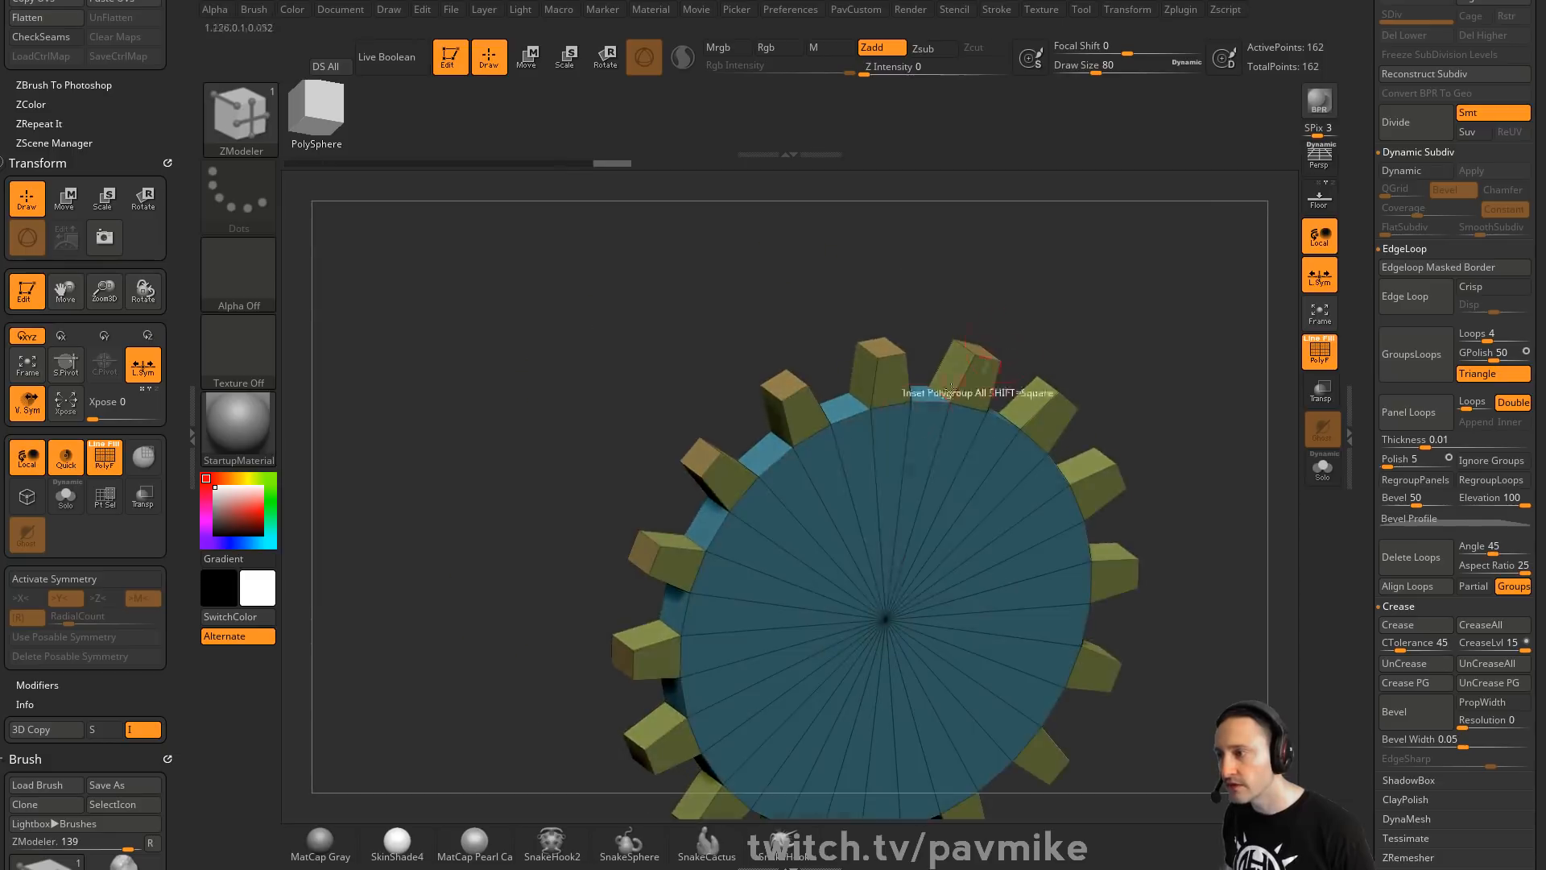
Try to inset the opposite cap after giving it the same polygroup as the first cap's inner disc
mouse_move(887, 483)
alt+mouse_down()
mouse_move(976, 582)
mouse_move(795, 660)
mouse_move(998, 628)
mouse_move(725, 693)
alt+mouse_up()
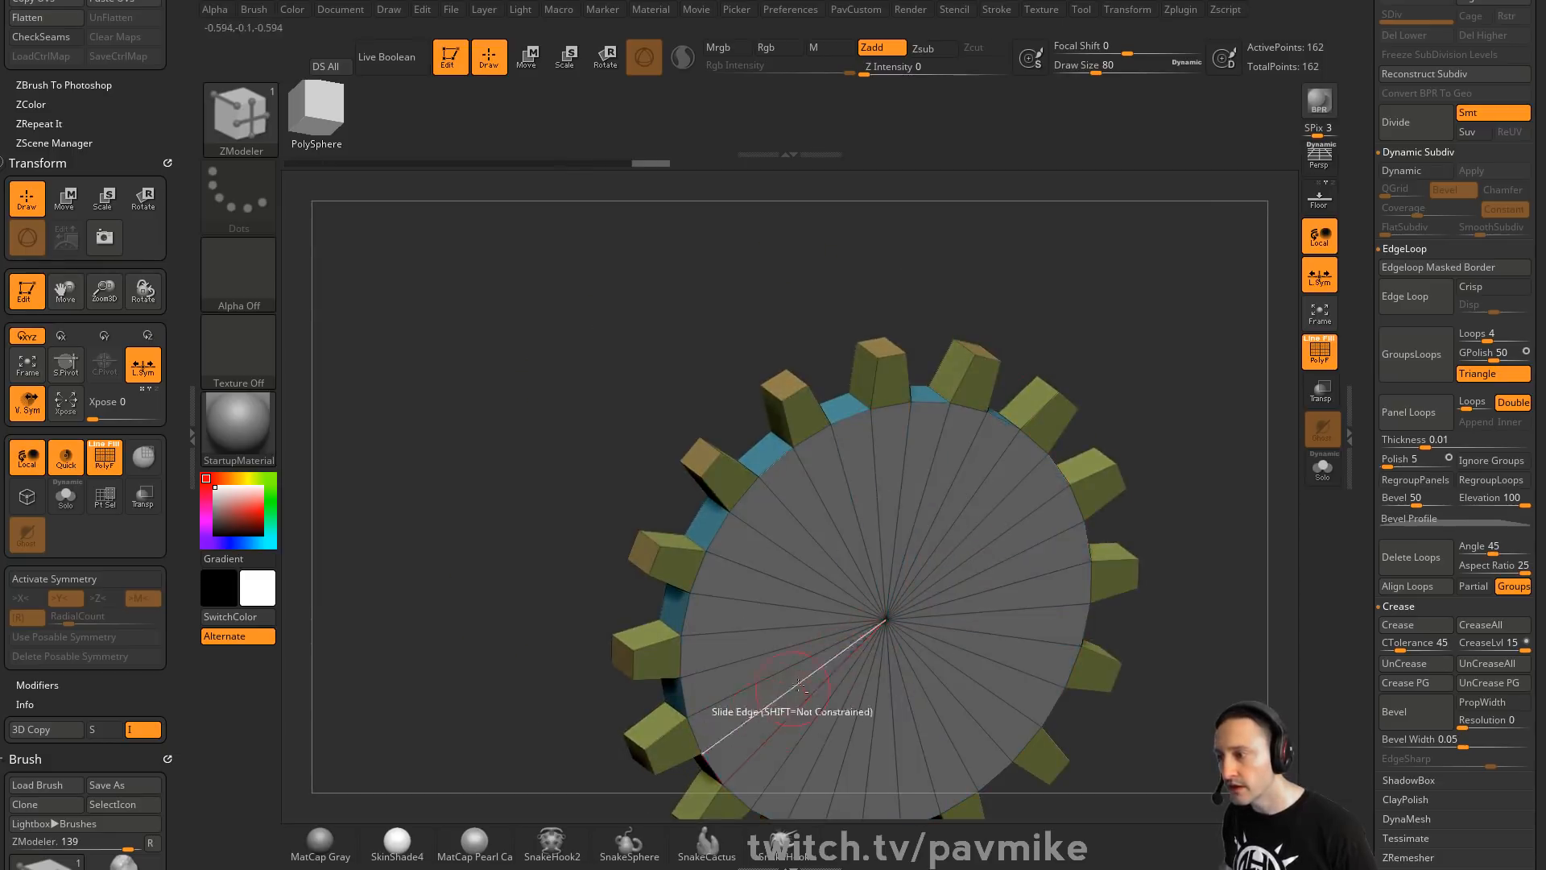
click(886, 468)
mouse_move(1191, 266)
mouse_down()
mouse_move(1128, 459)
mouse_move(1166, 357)
mouse_up()
key(ctrl+z)
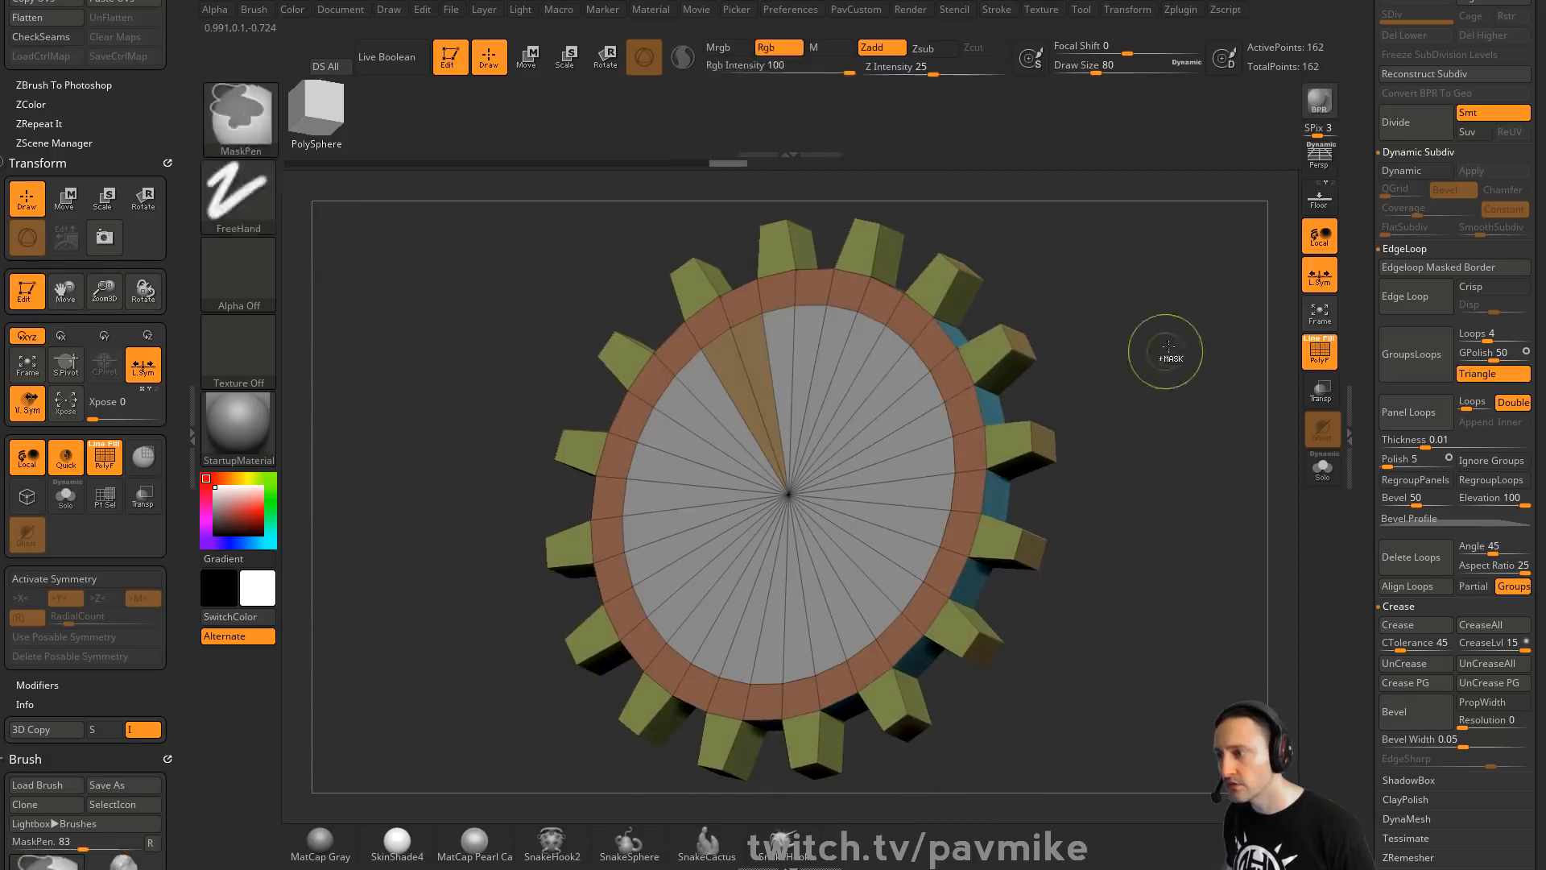
Set the Draw Size to 56, isolate the polygroup shared by both caps and unhide the whole gear again
key(s)
drag(782, 351, 779, 351)
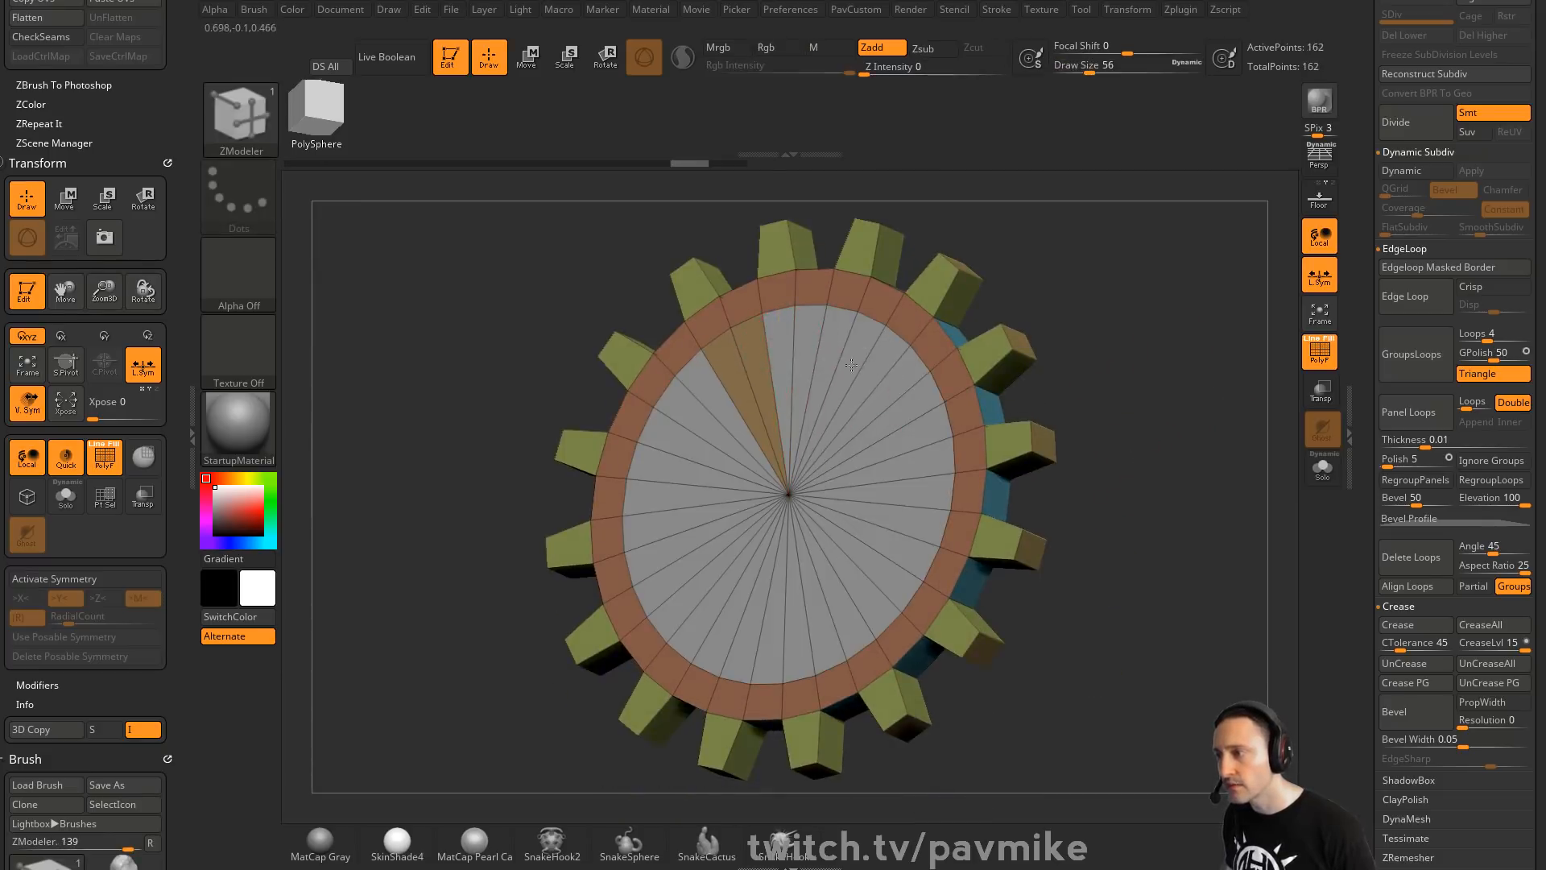
drag(1121, 427, 1023, 377)
ctrl+shift+click(627, 459)
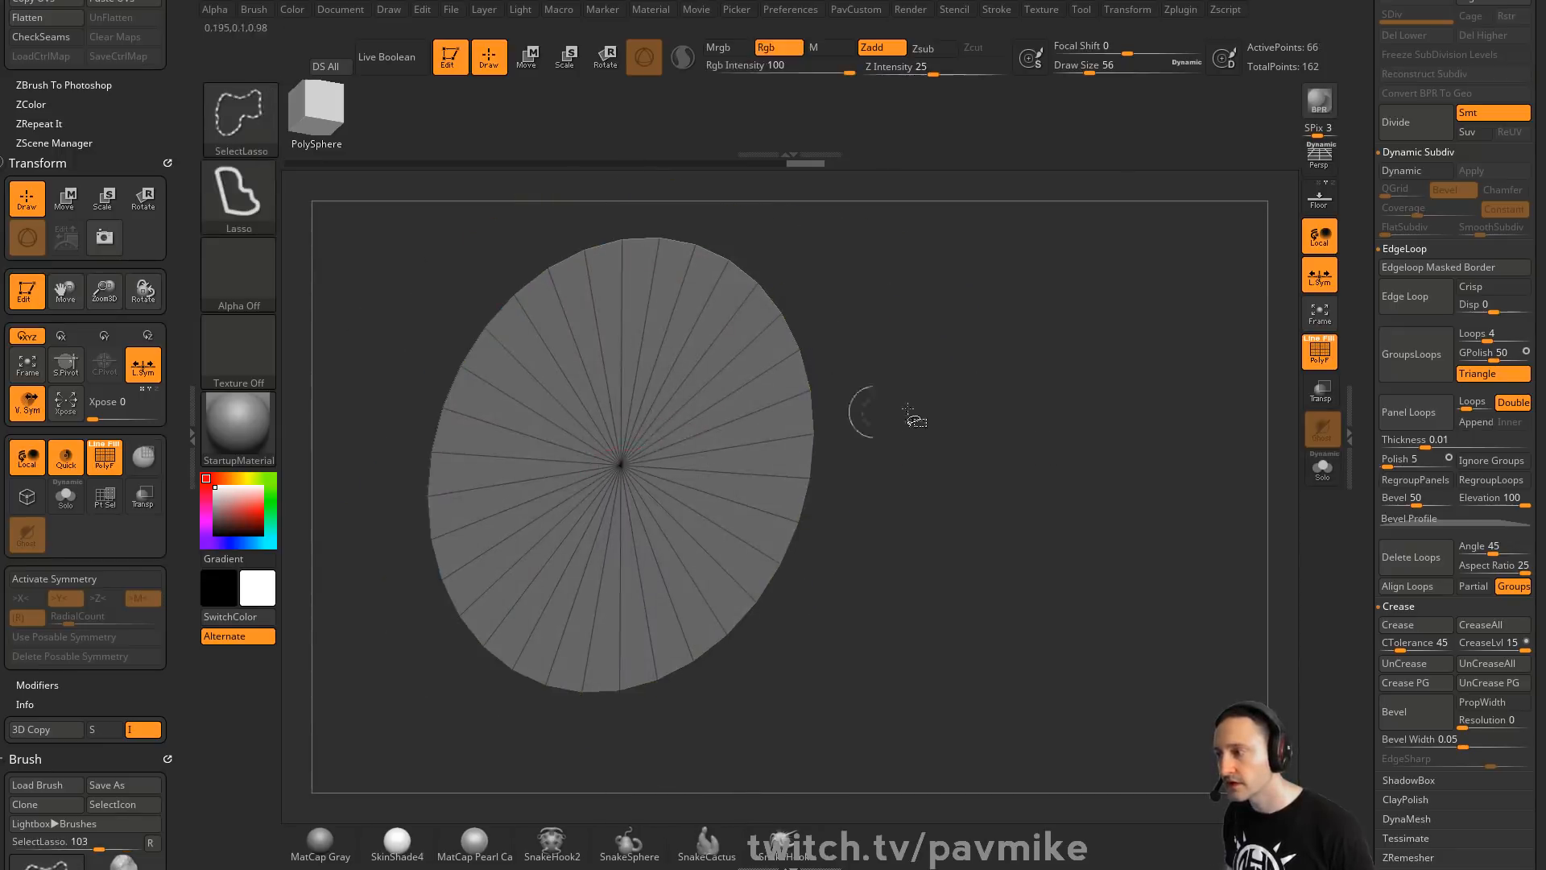
key(2)
click(1035, 391)
ctrl+shift+click(974, 376)
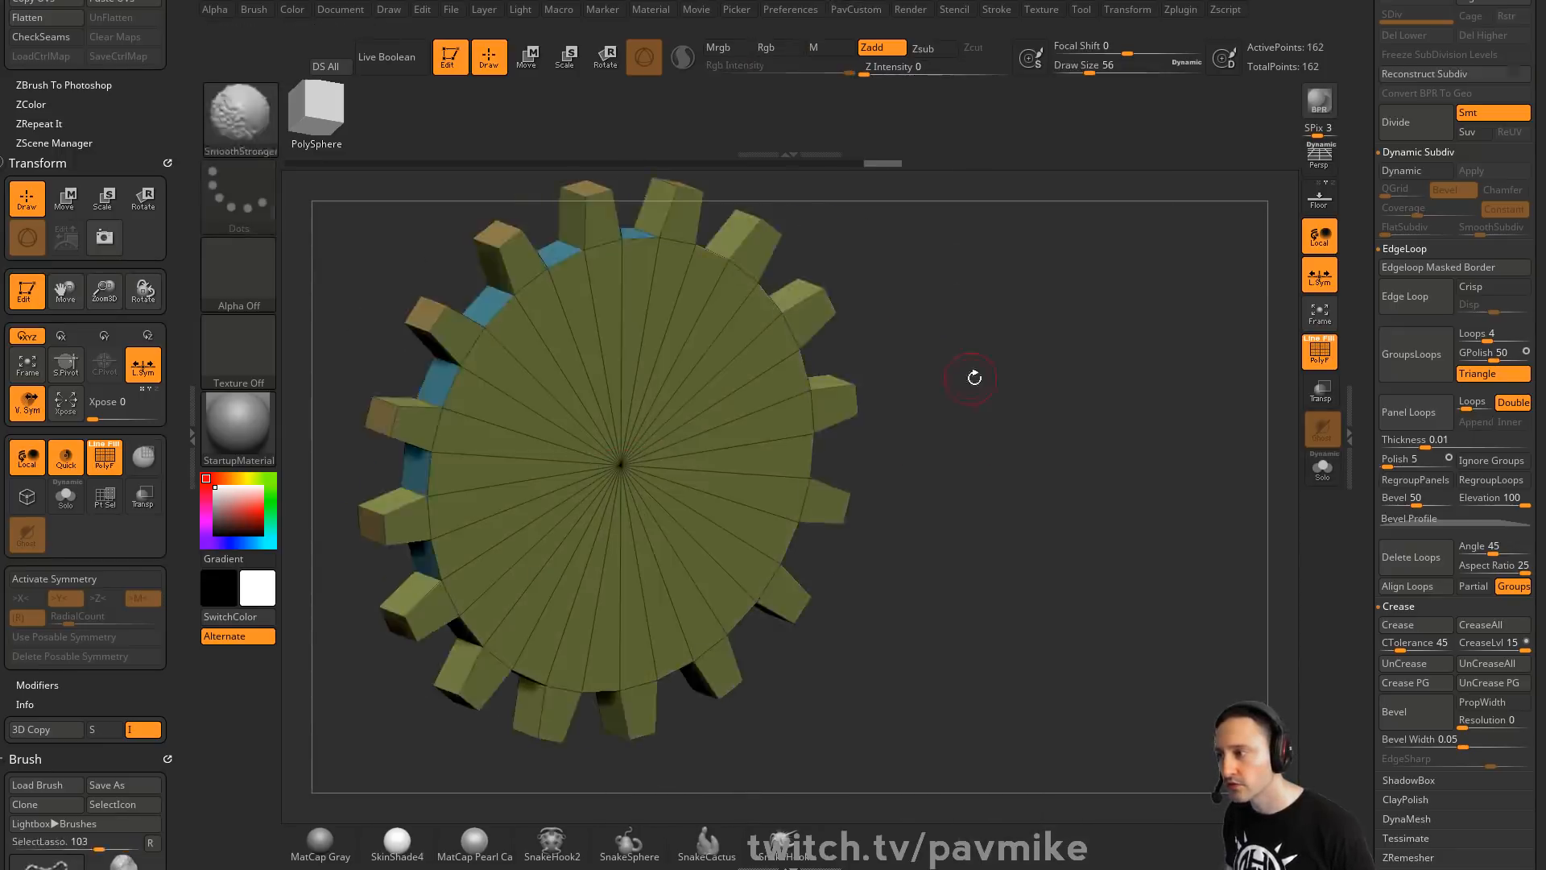
Isolate the opposite cap, assign it a separate polygroup and unhide the whole gear
mouse_move(974, 376)
mouse_down()
mouse_move(1052, 372)
mouse_move(991, 374)
mouse_up()
key(space)
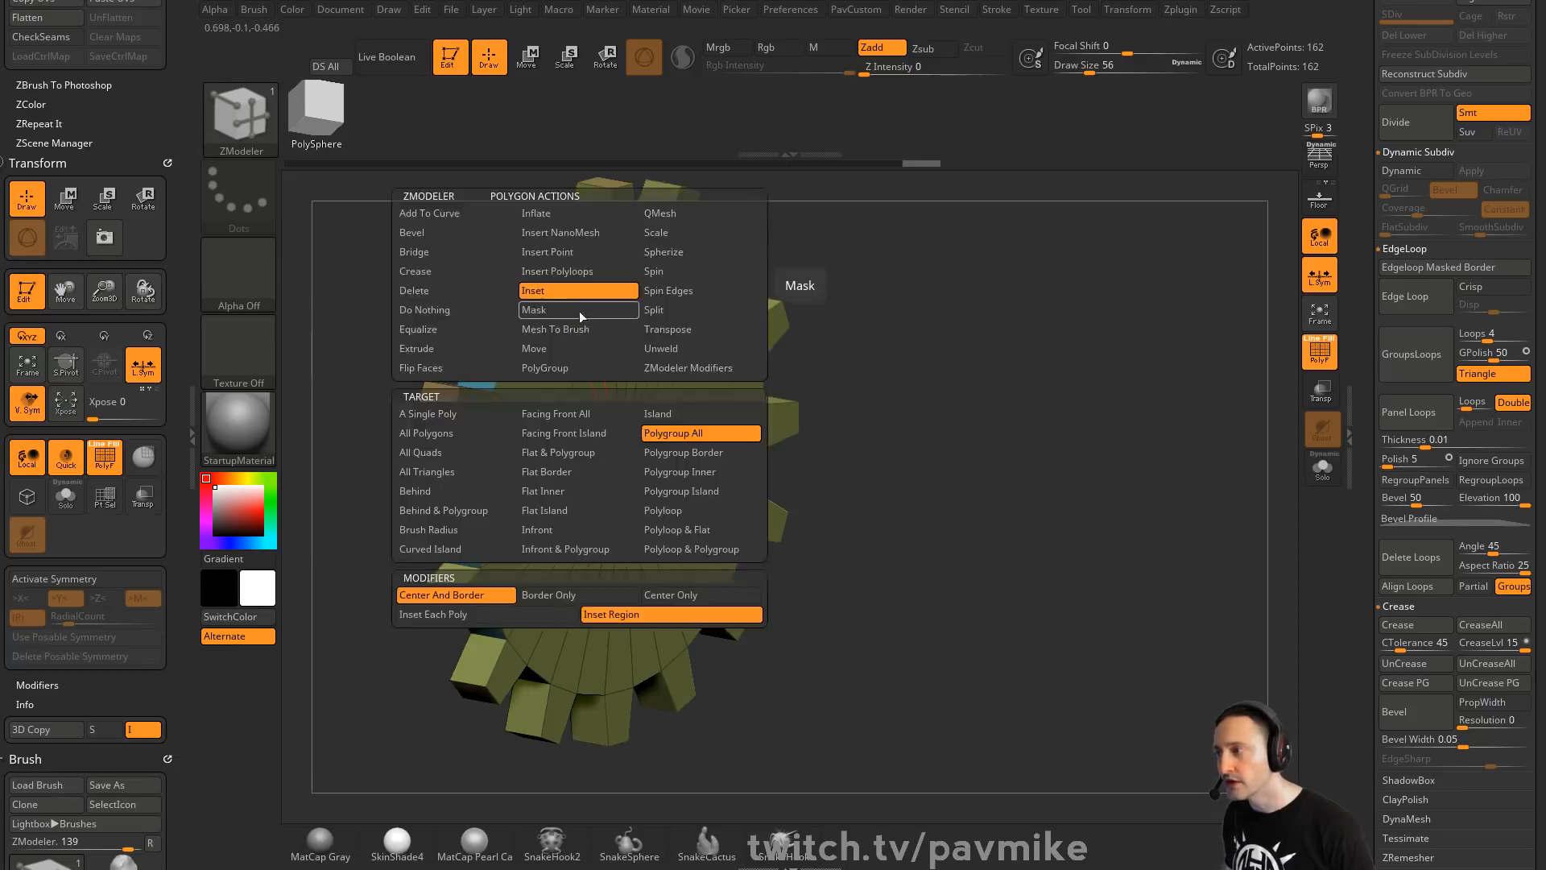
drag(792, 279, 915, 289)
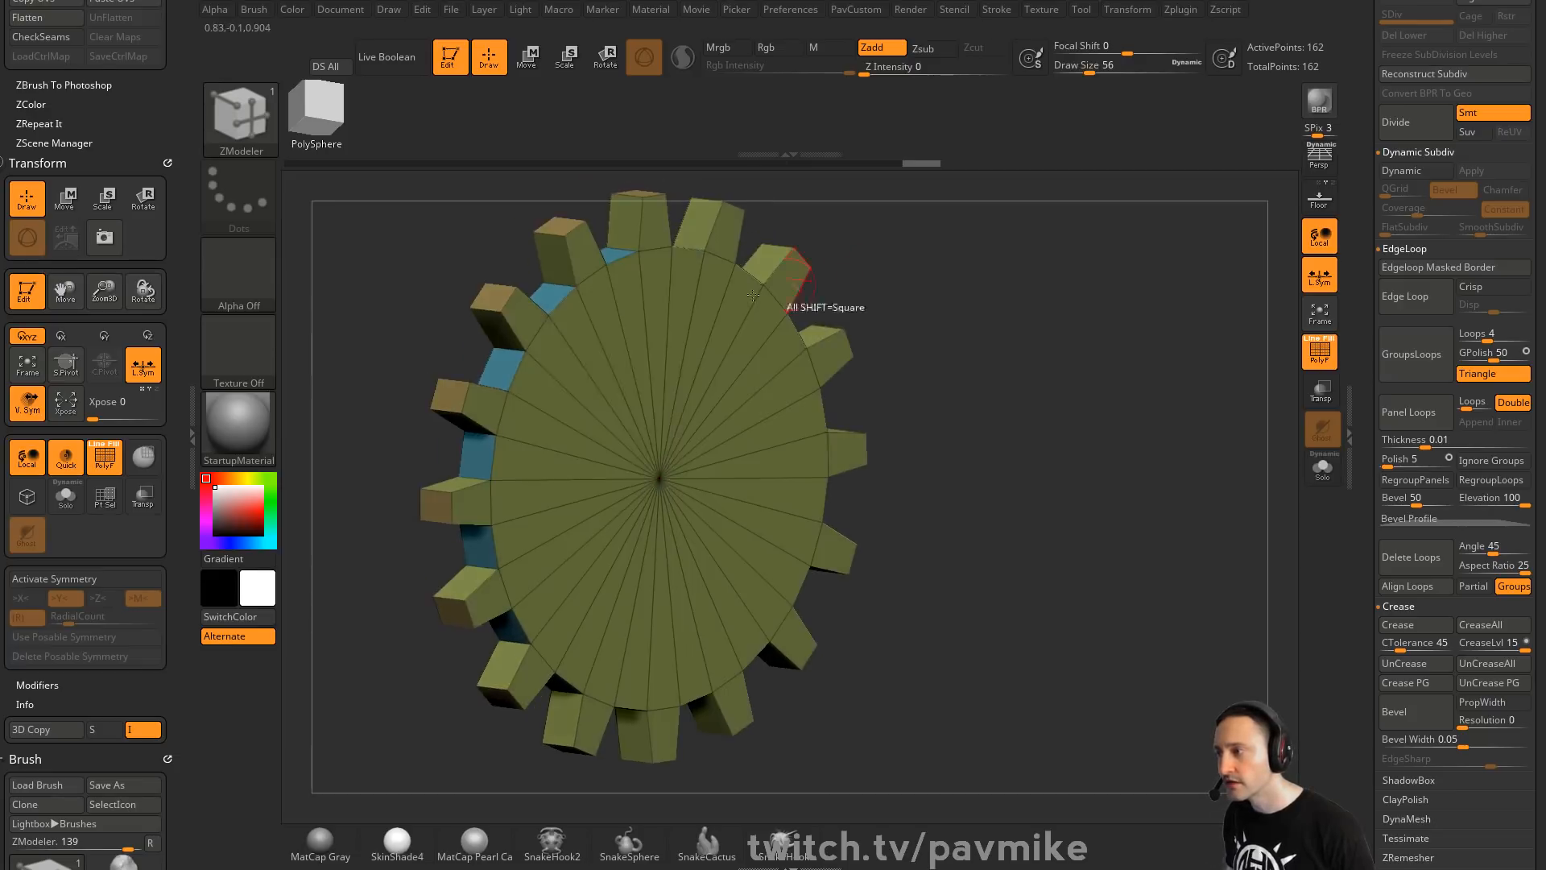
ctrl+shift+click(657, 471)
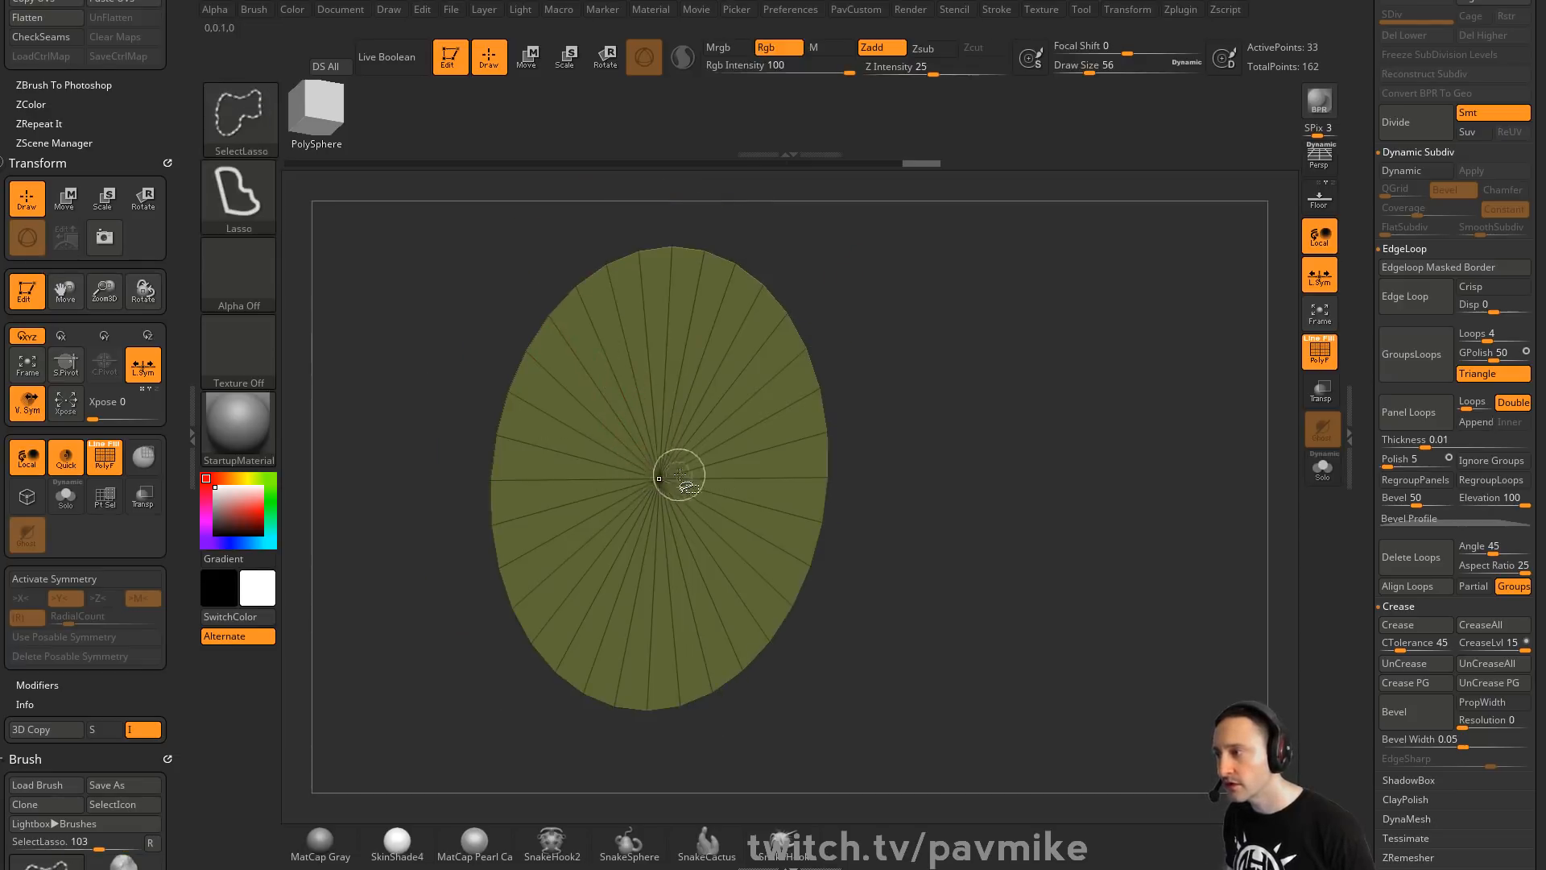
ctrl+shift+click(975, 426)
Inset the opposite cap's polygroup and push its inner disc through the gear with QMesh Polygroup All to open a central hole
right_drag(671, 343, 1181, 387)
key(space)
click(867, 213)
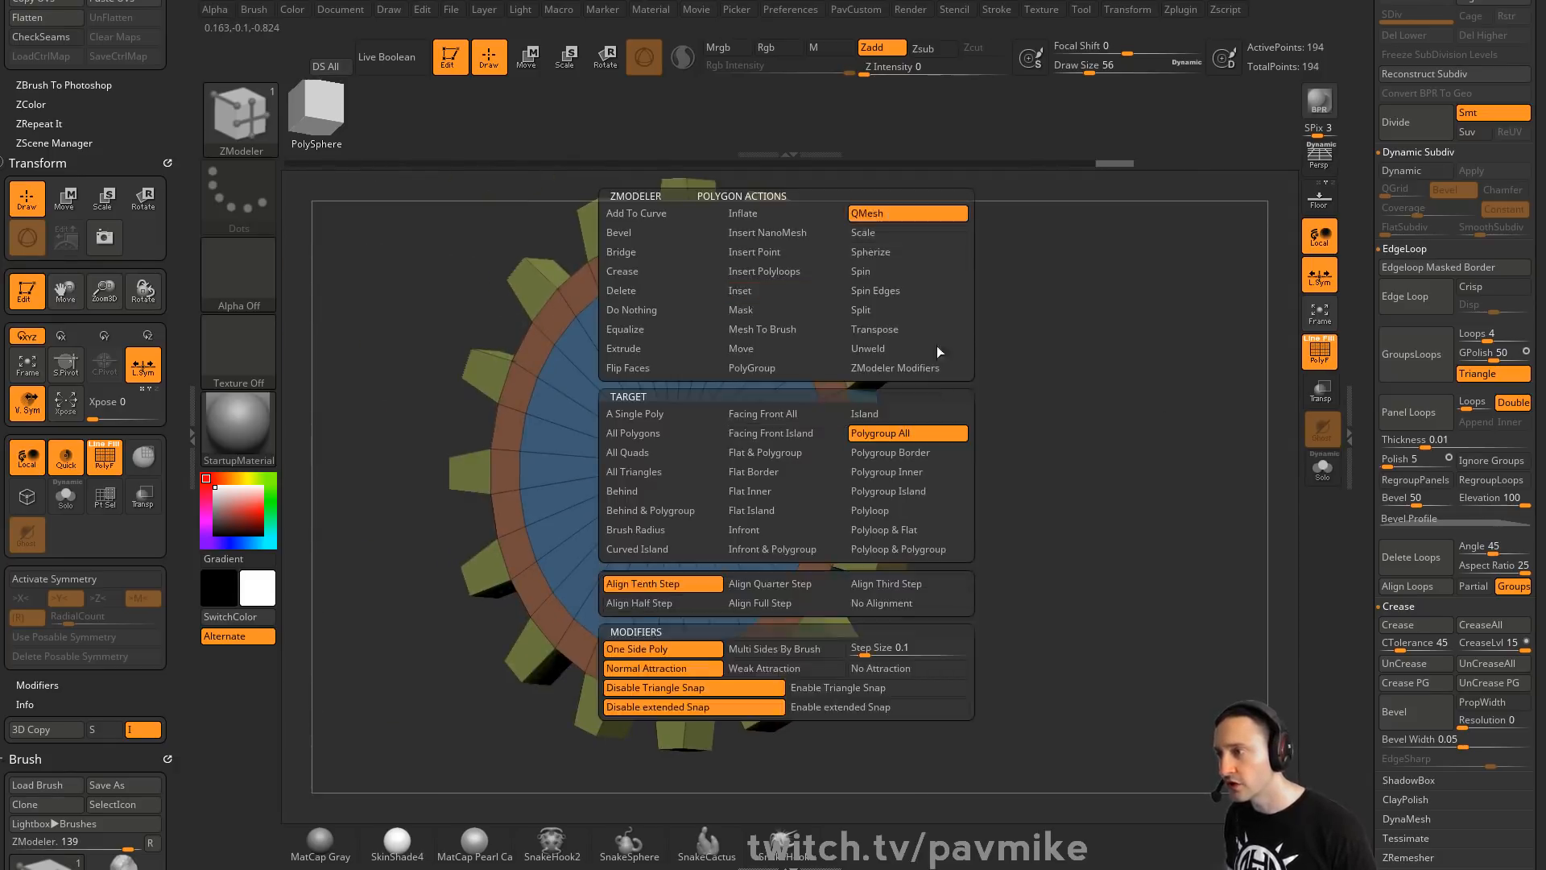
drag(702, 444, 866, 434)
right_drag(1134, 446, 1150, 312)
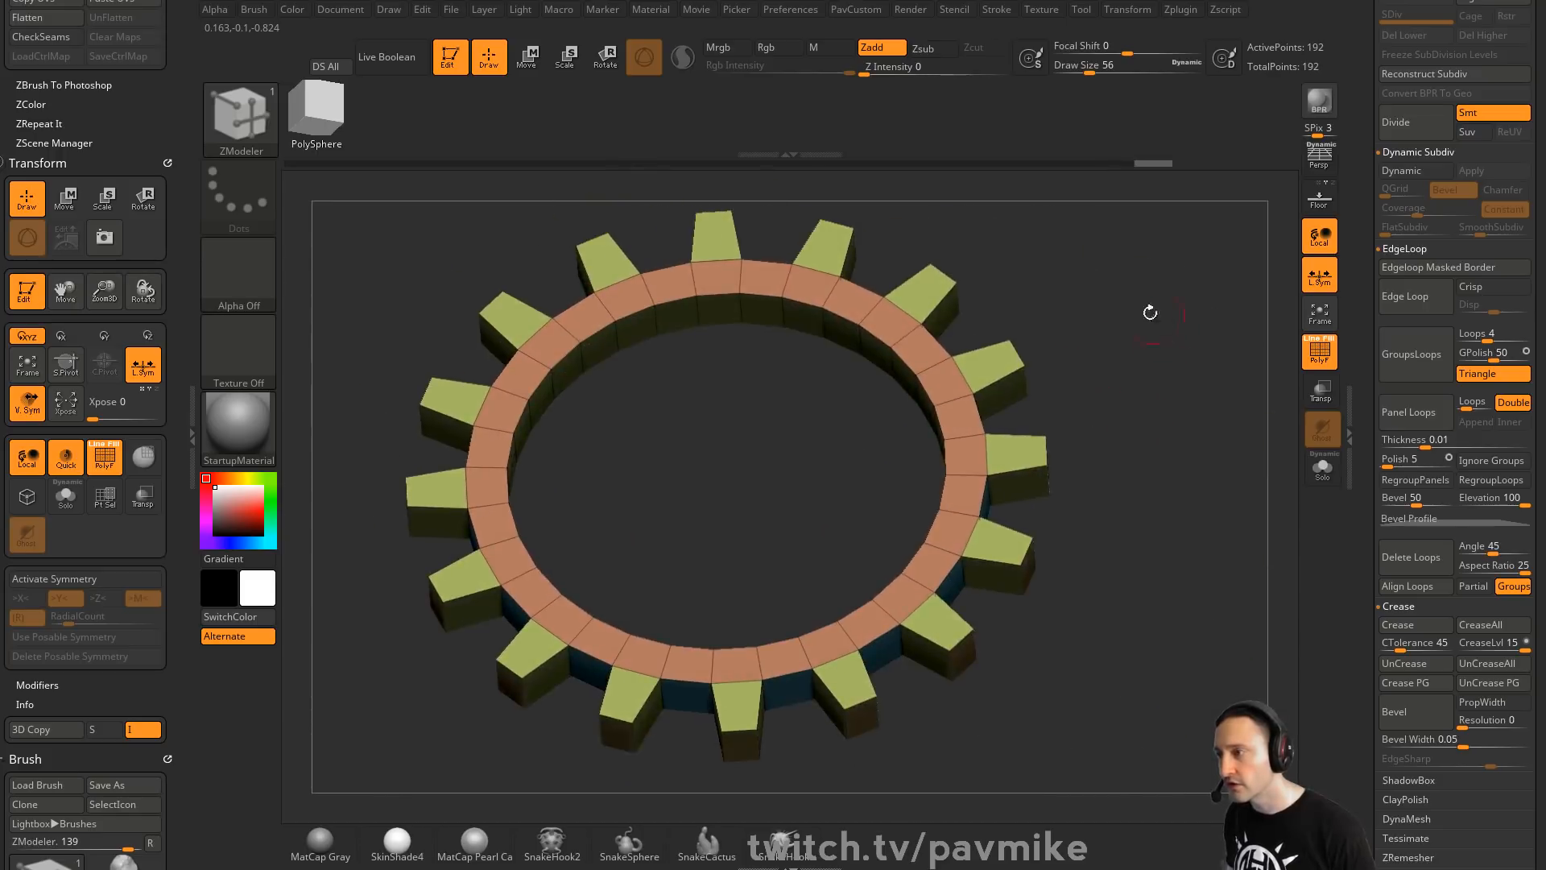
Set the QMesh target to Polygroup Island and extrude the hole's wall inward twice to add two inner rings
click(790, 337)
key(ctrl+z)
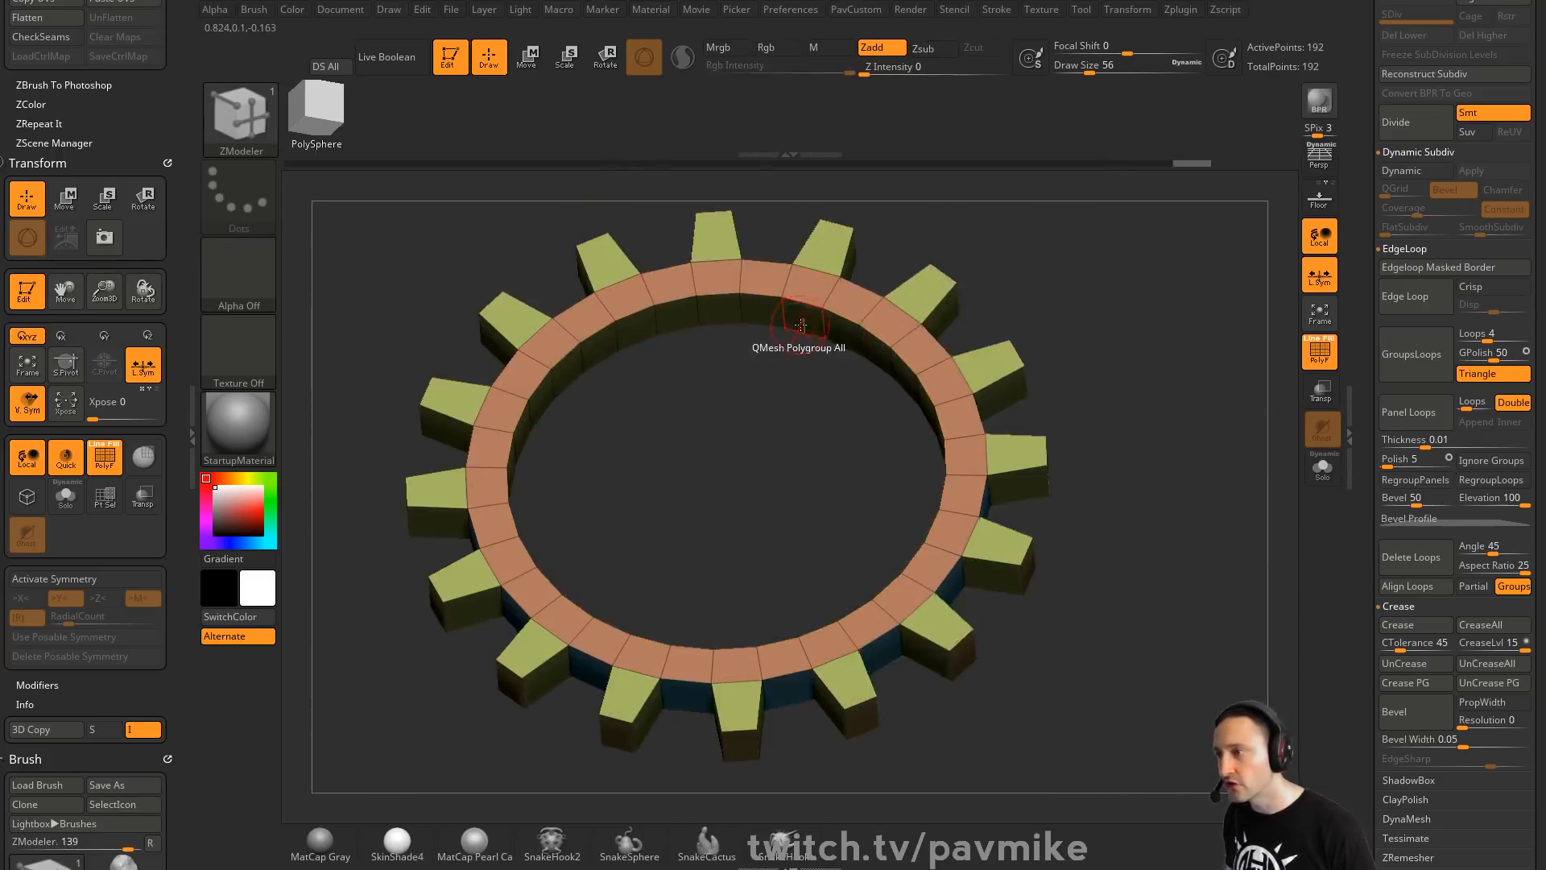
key(space)
click(895, 491)
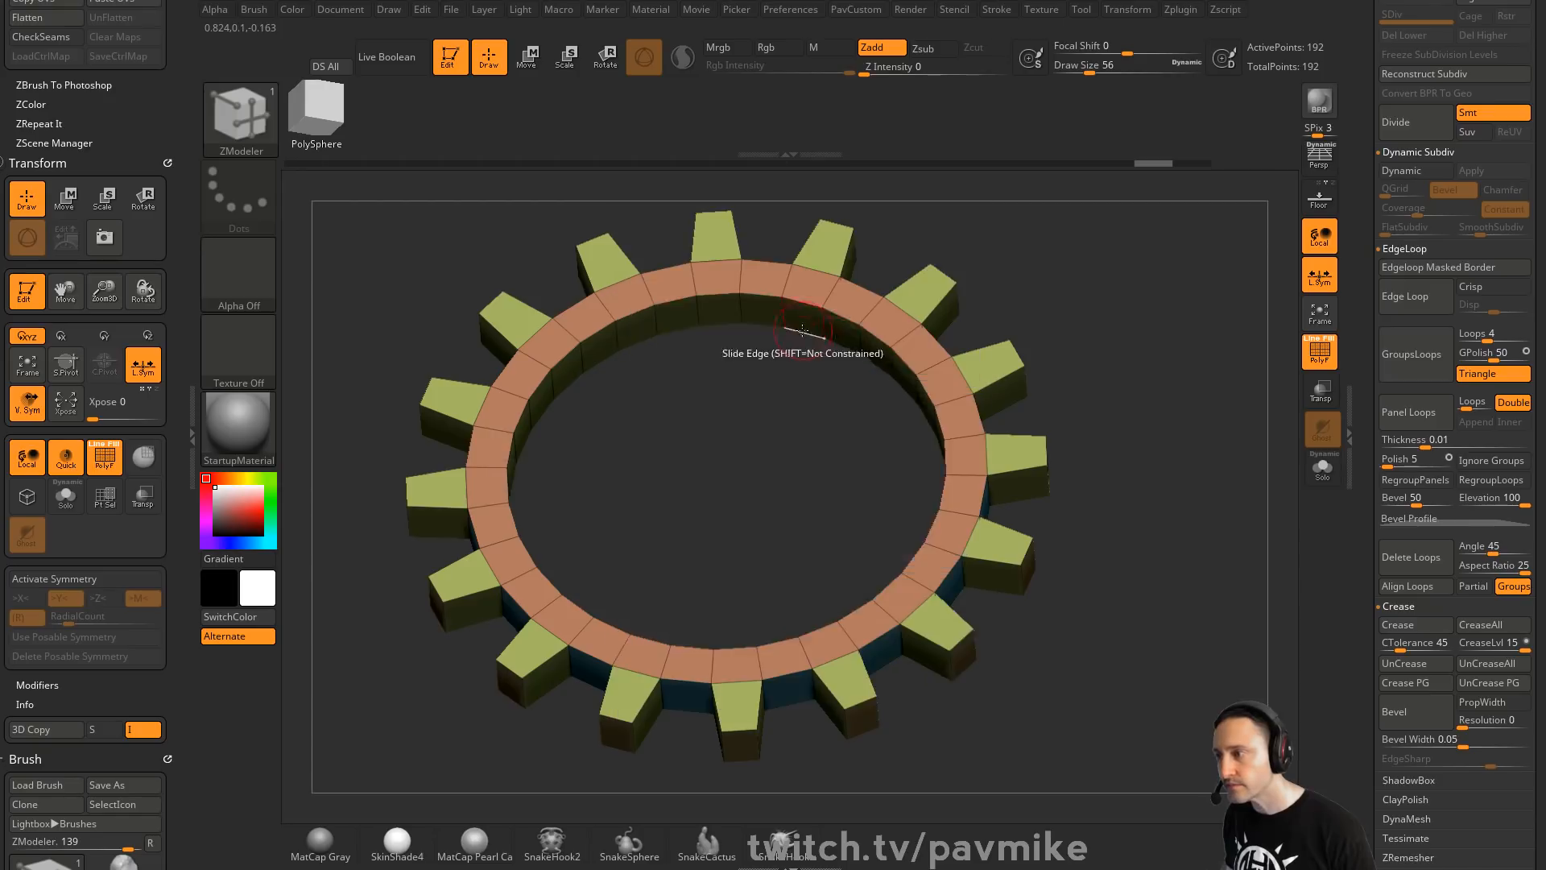
click(795, 338)
drag(794, 338, 787, 354)
drag(1056, 288, 910, 304)
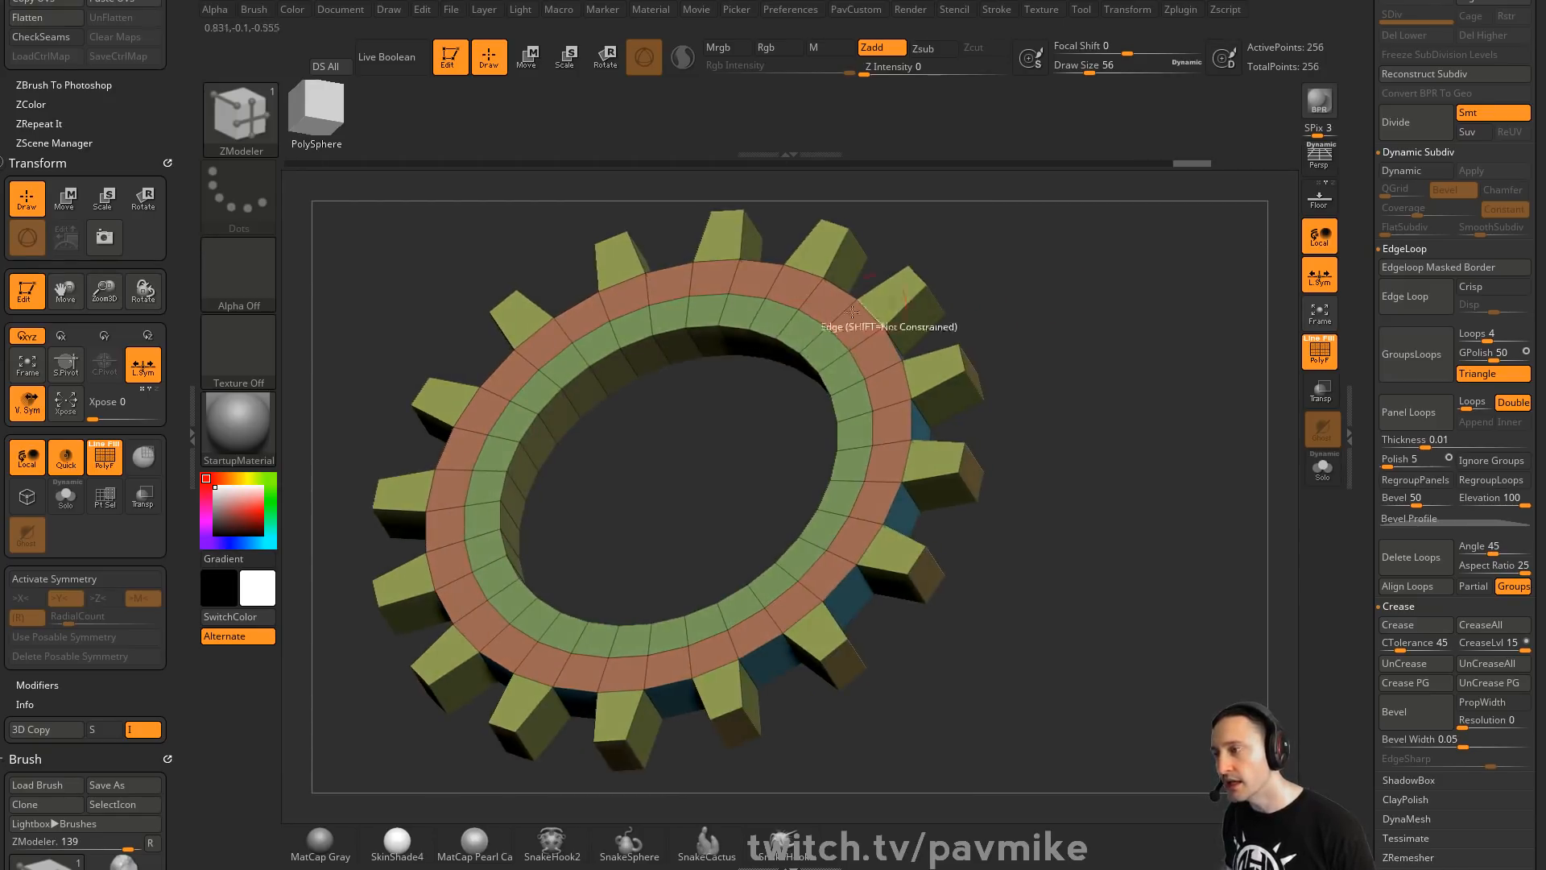
click(763, 370)
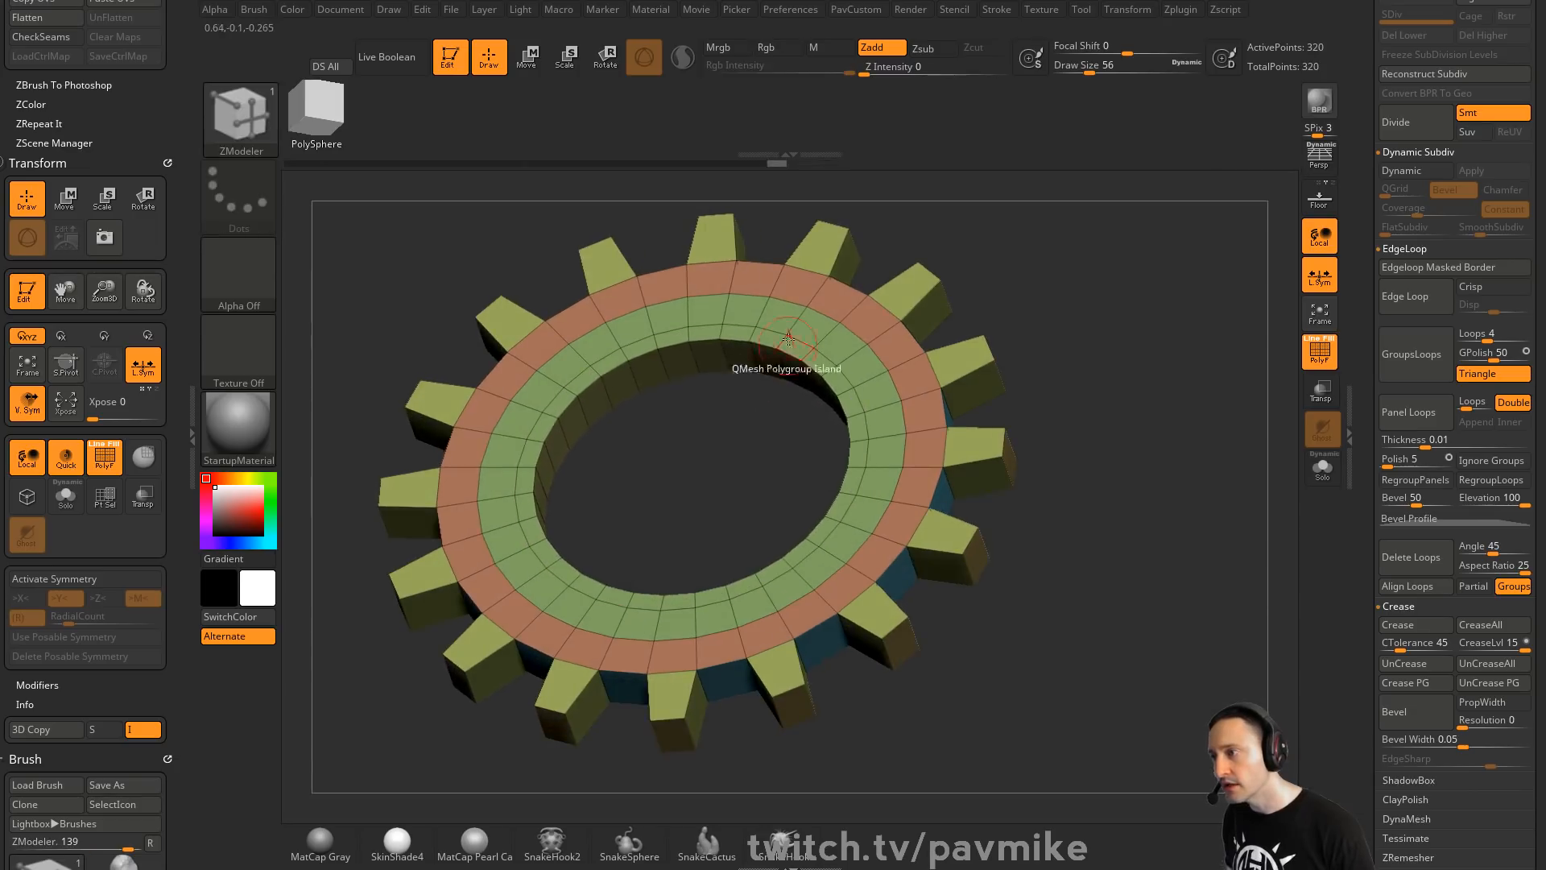
Try to sink the outer of the two inner rings with QMesh on its Polygroup Island
key(space)
click(760, 473)
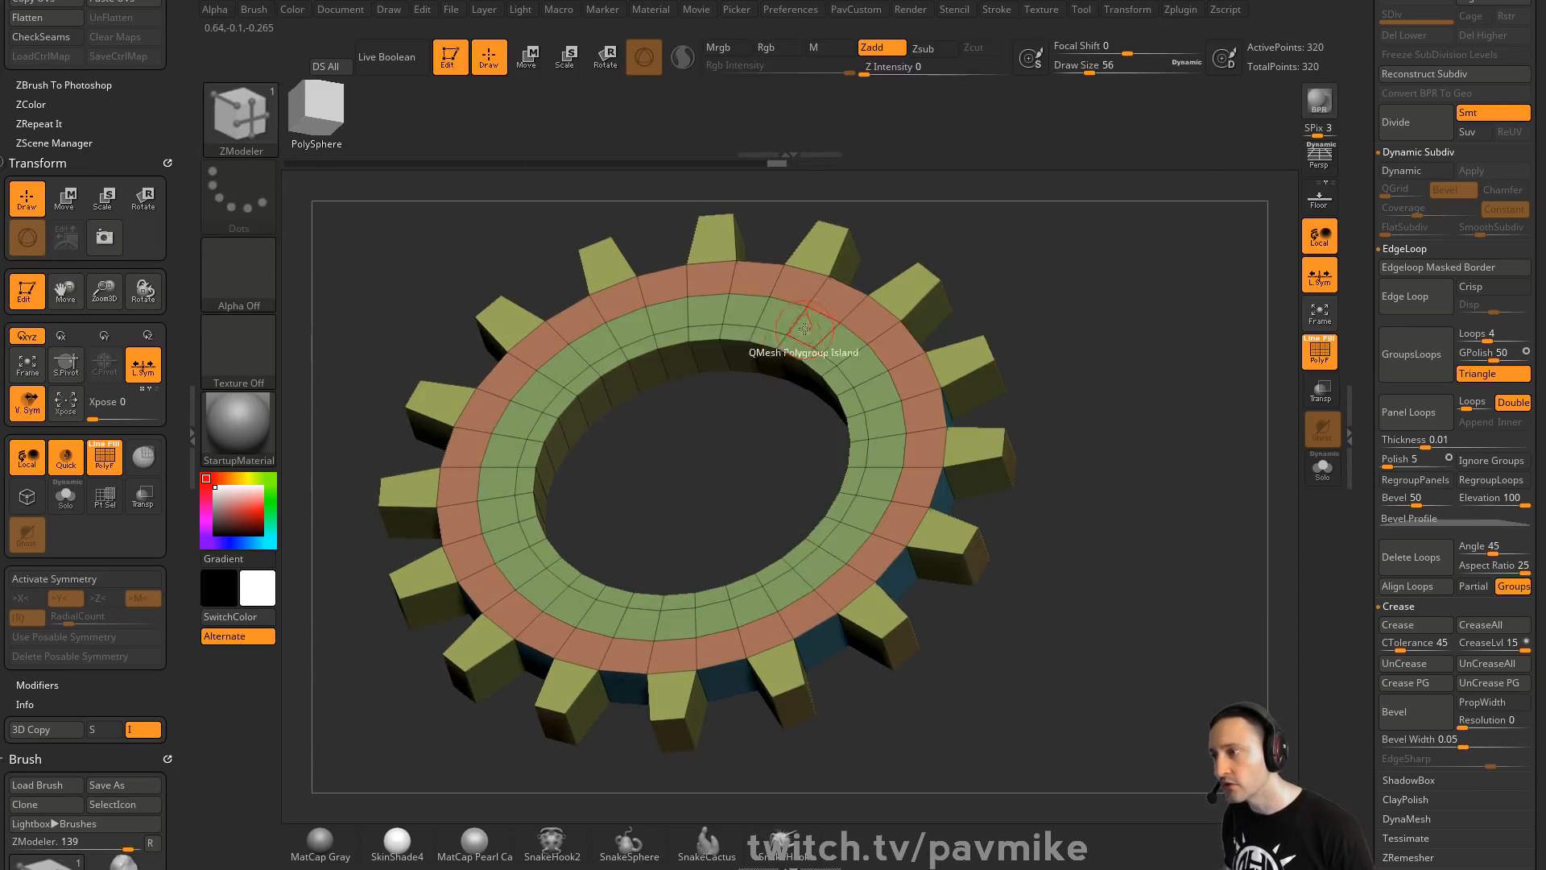
key(space)
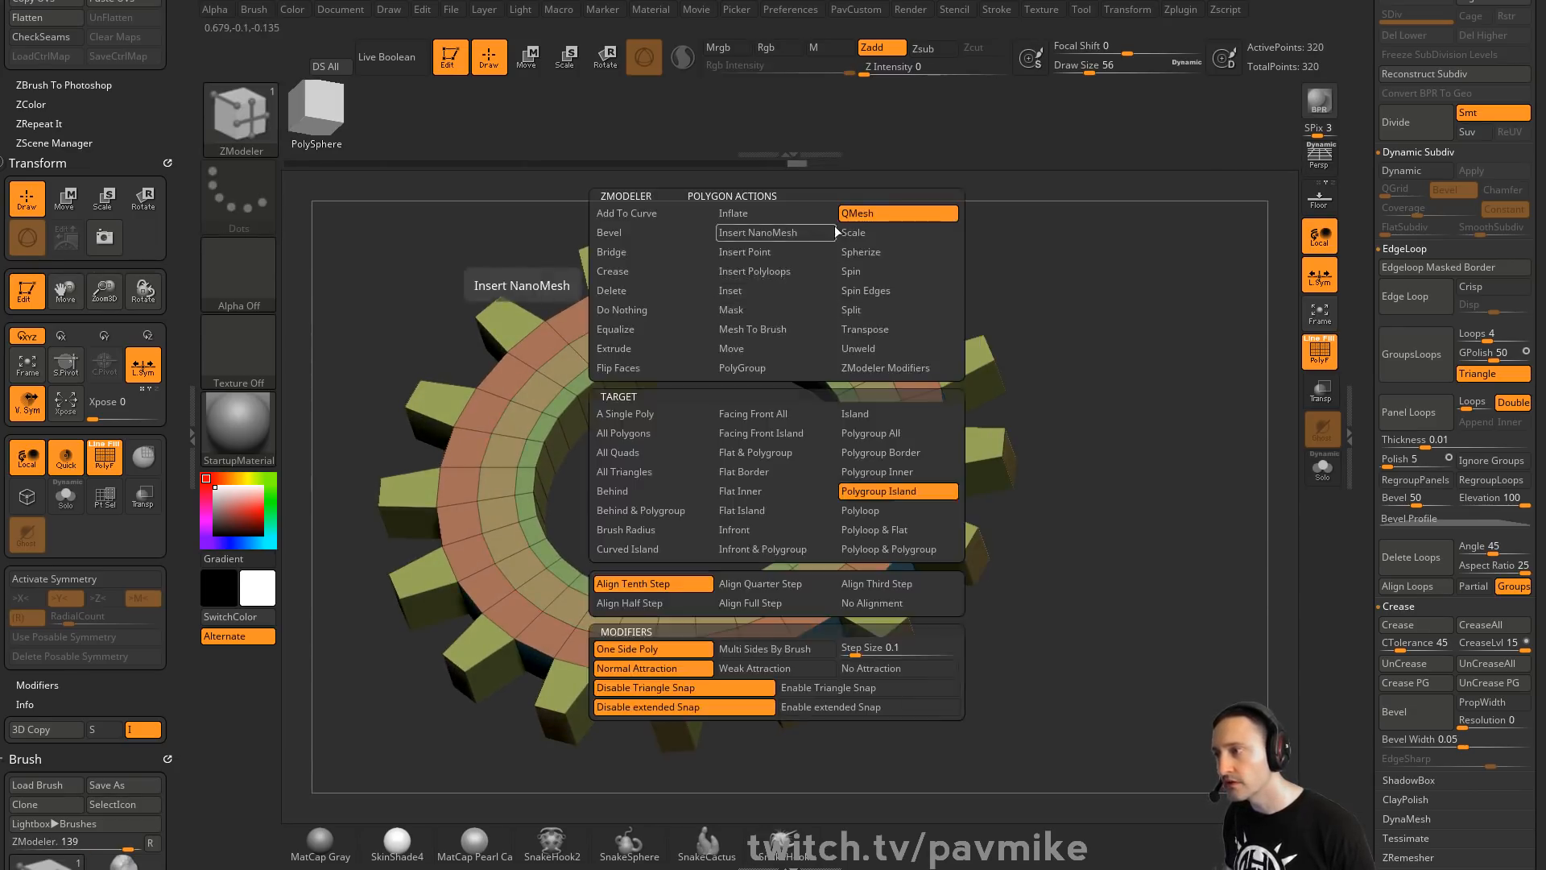
click(886, 490)
drag(803, 345, 815, 335)
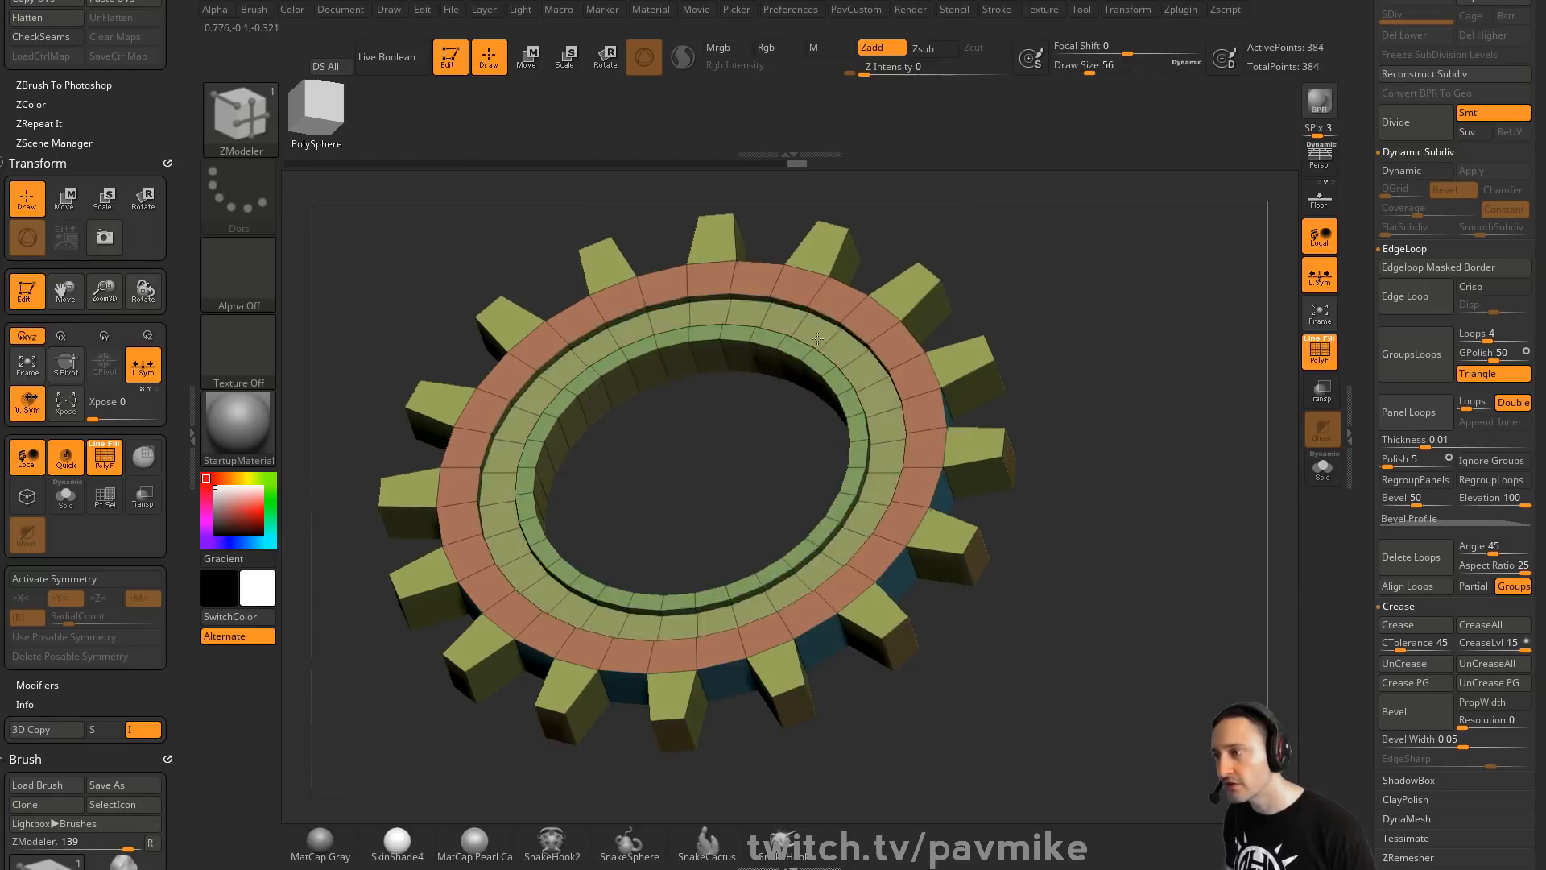
key(ctrl+z)
Inset the outer of the two inner rings with the Inset action on Polygroup All
key(space)
click(805, 290)
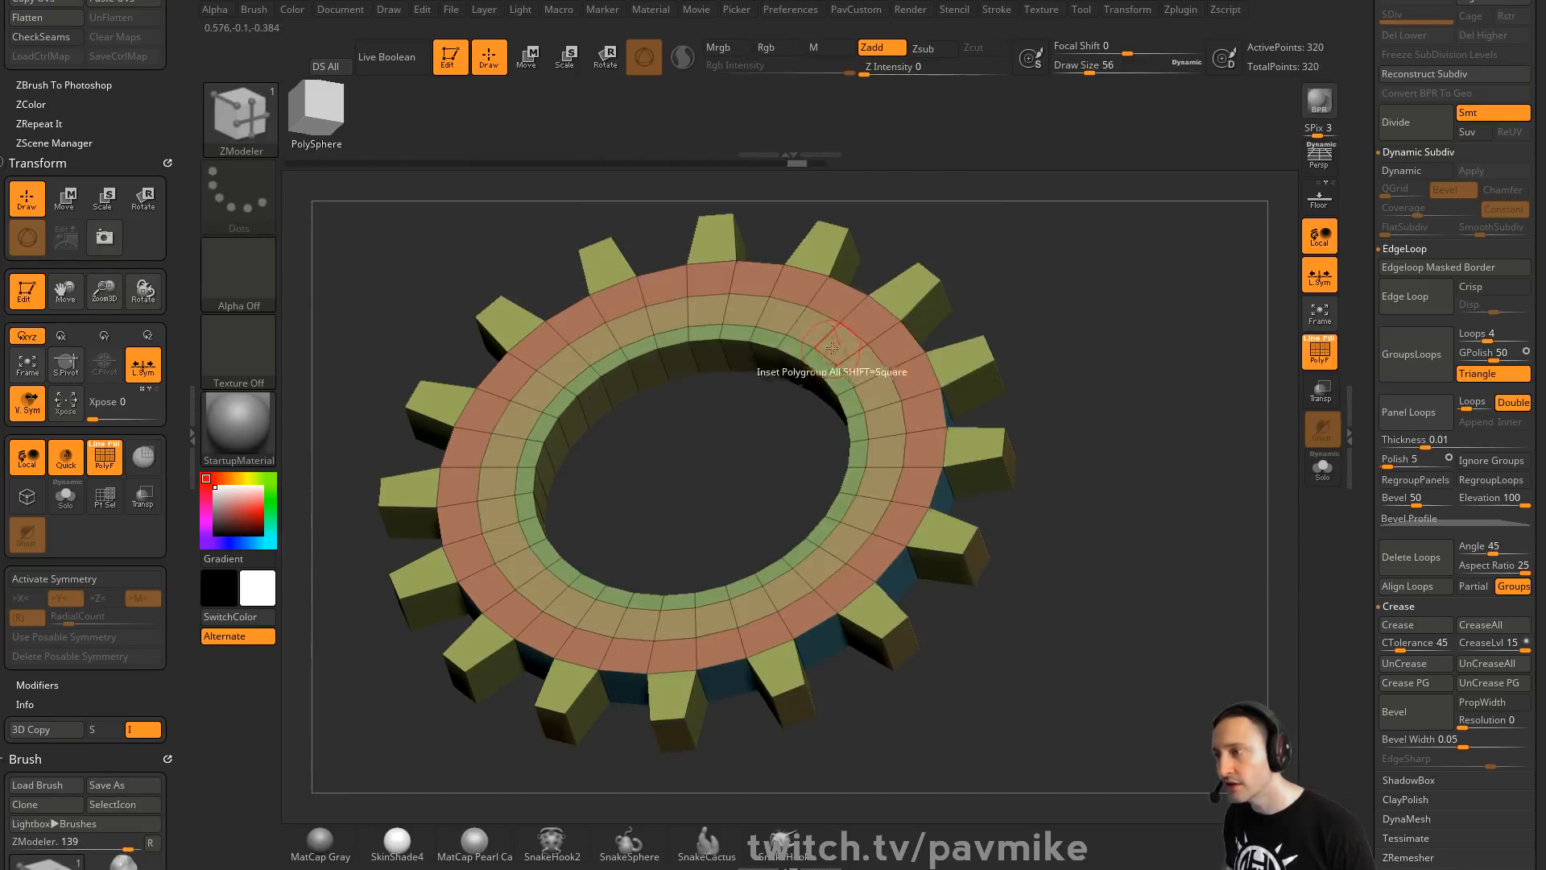
drag(809, 332, 811, 329)
Sink the newly inset band into the gear with QMesh on its Polygroup Island to form a circular groove
key(space)
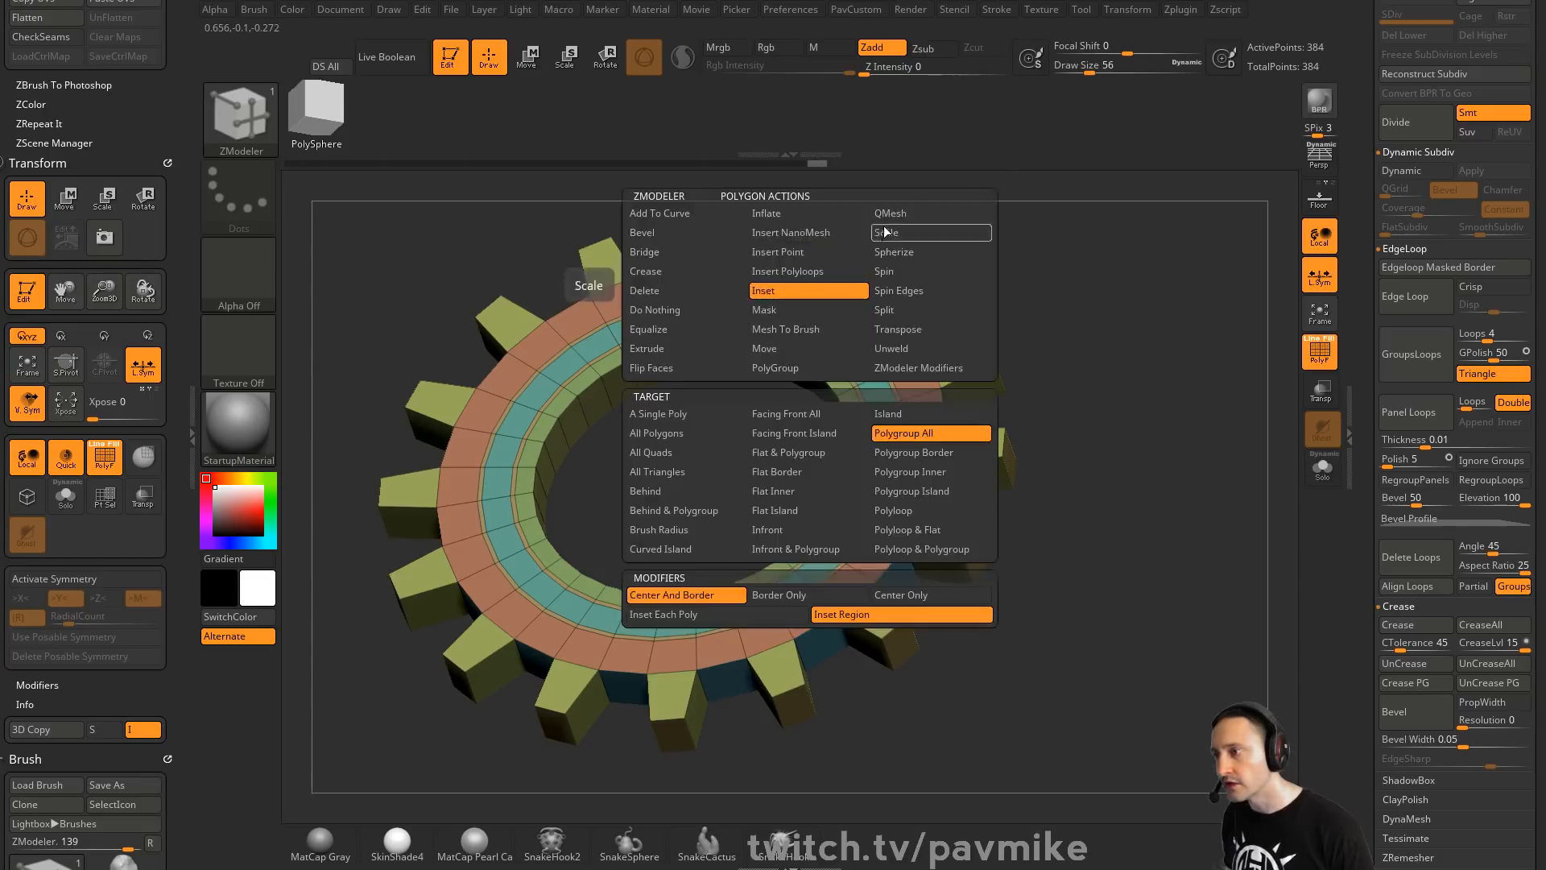
click(894, 214)
alt+right_drag(963, 384, 925, 336)
key(space)
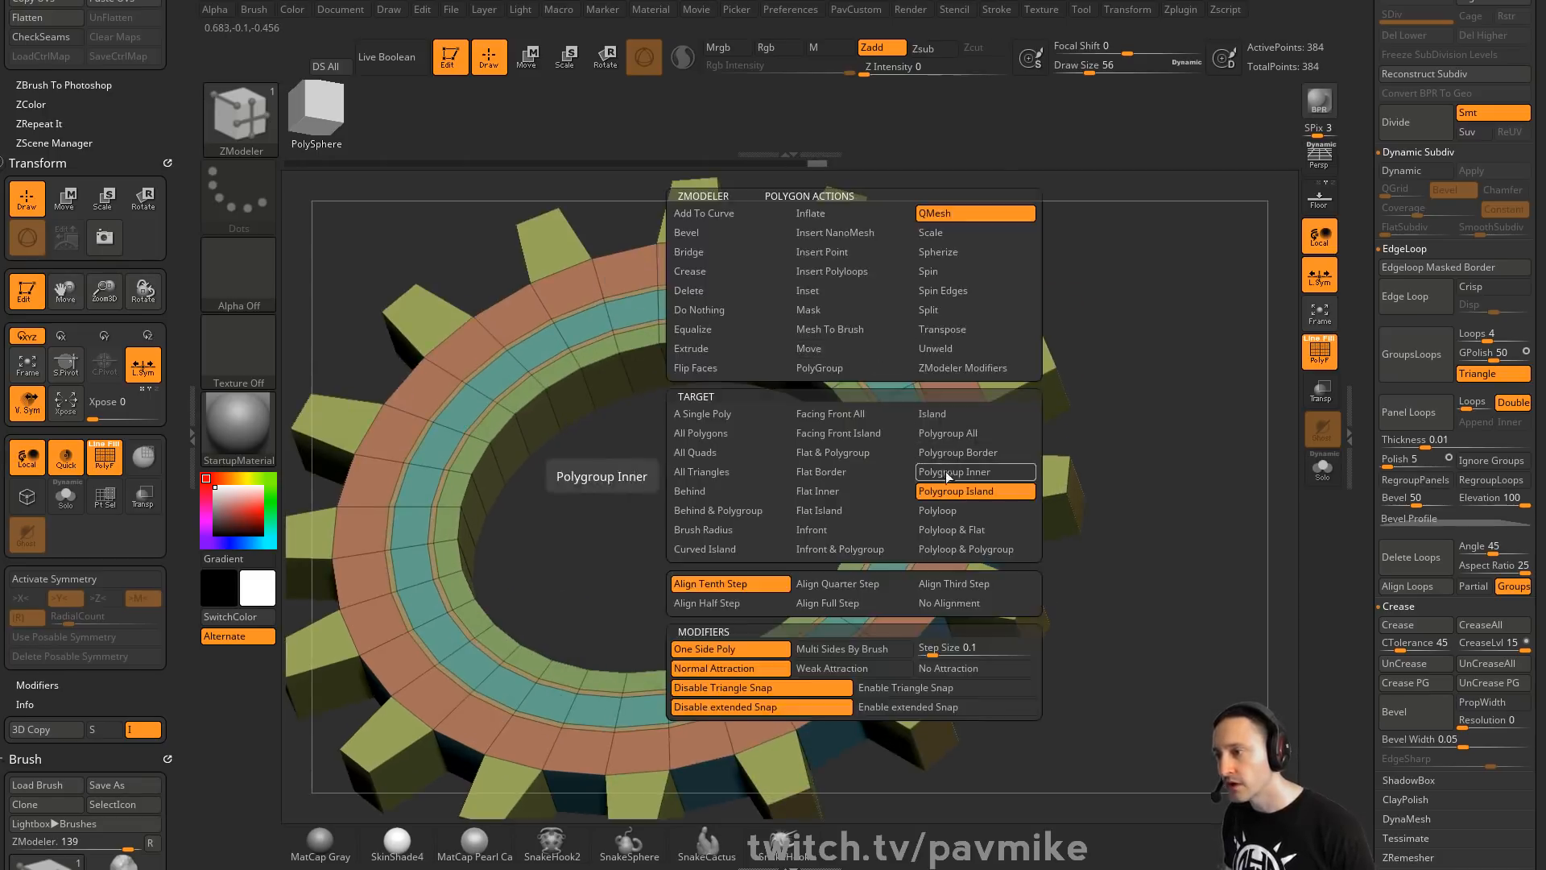
drag(859, 363, 867, 371)
shift+right_drag(868, 372, 1125, 317)
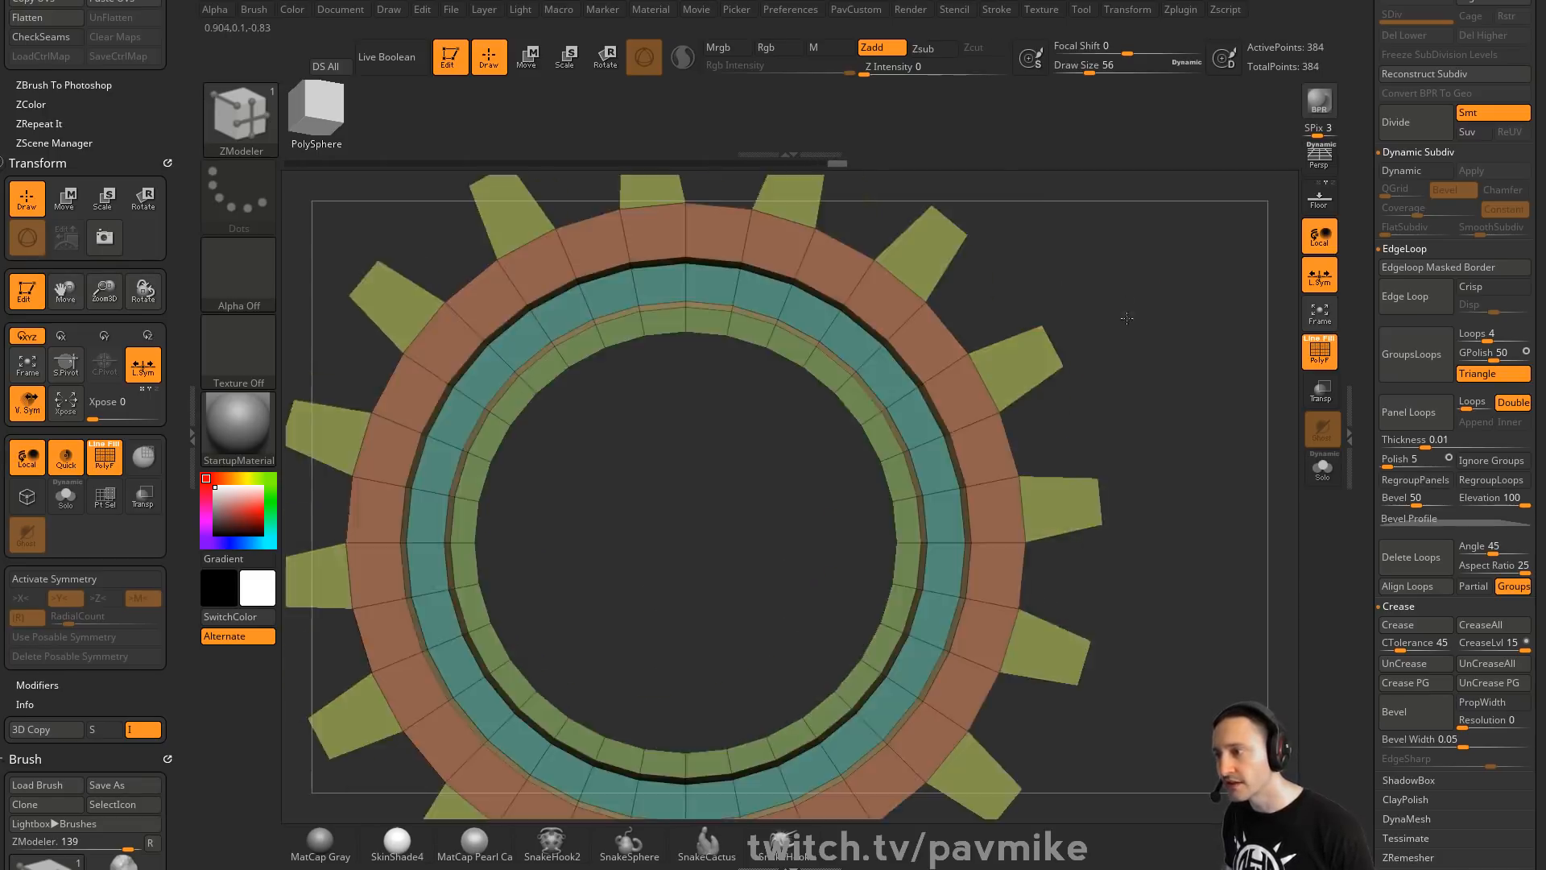
ctrl+right_drag(1152, 374, 1165, 283)
mouse_move(1203, 336)
right_down()
mouse_move(926, 363)
mouse_move(1191, 319)
right_up()
drag(1192, 319, 1191, 291)
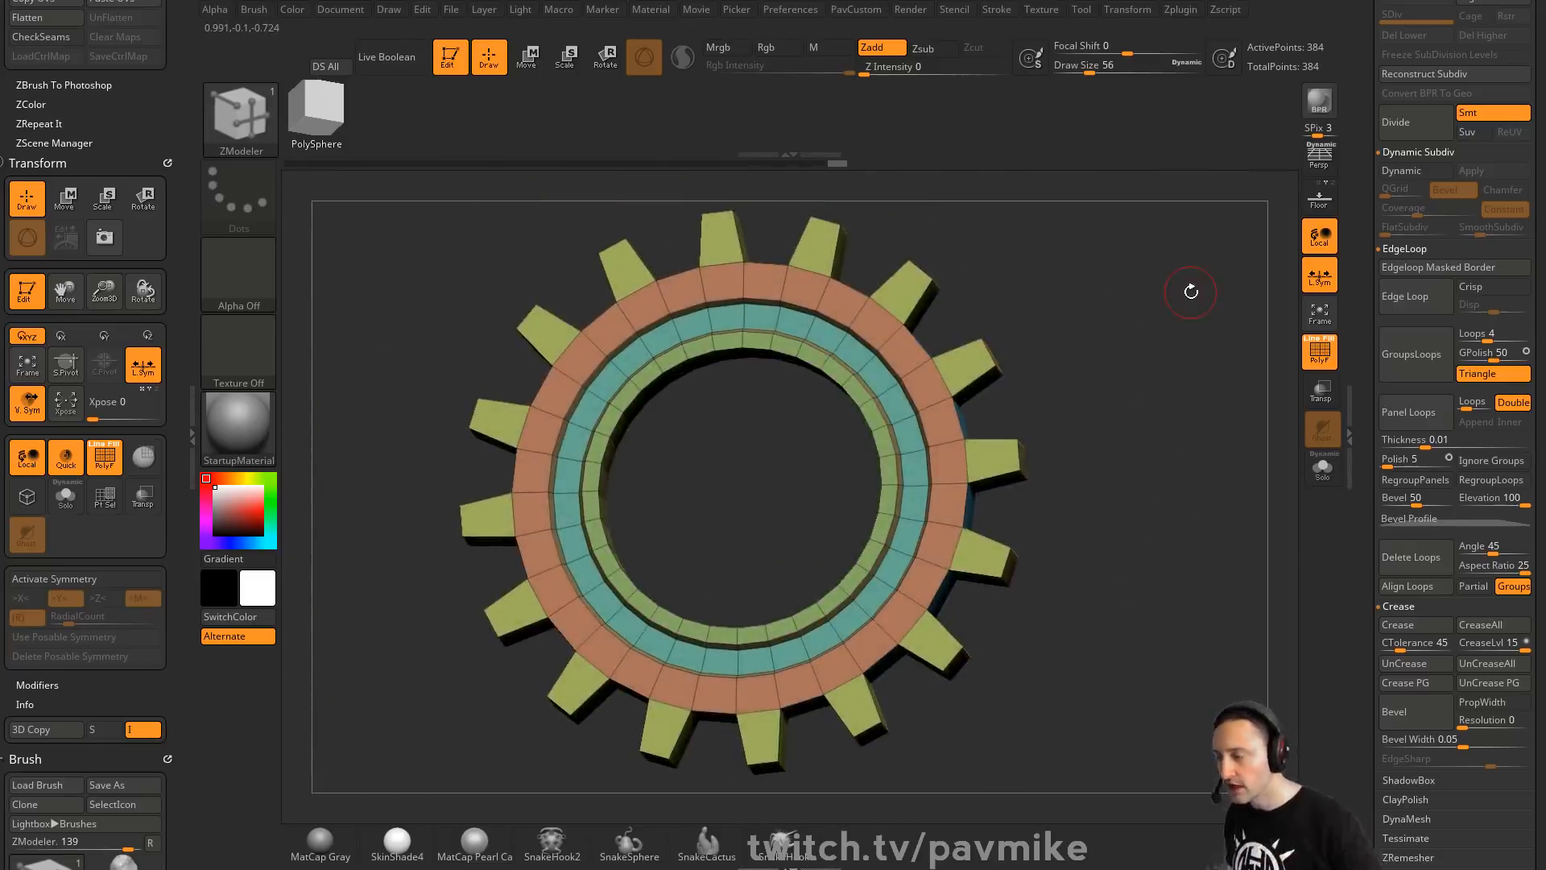
drag(1188, 387, 1200, 361)
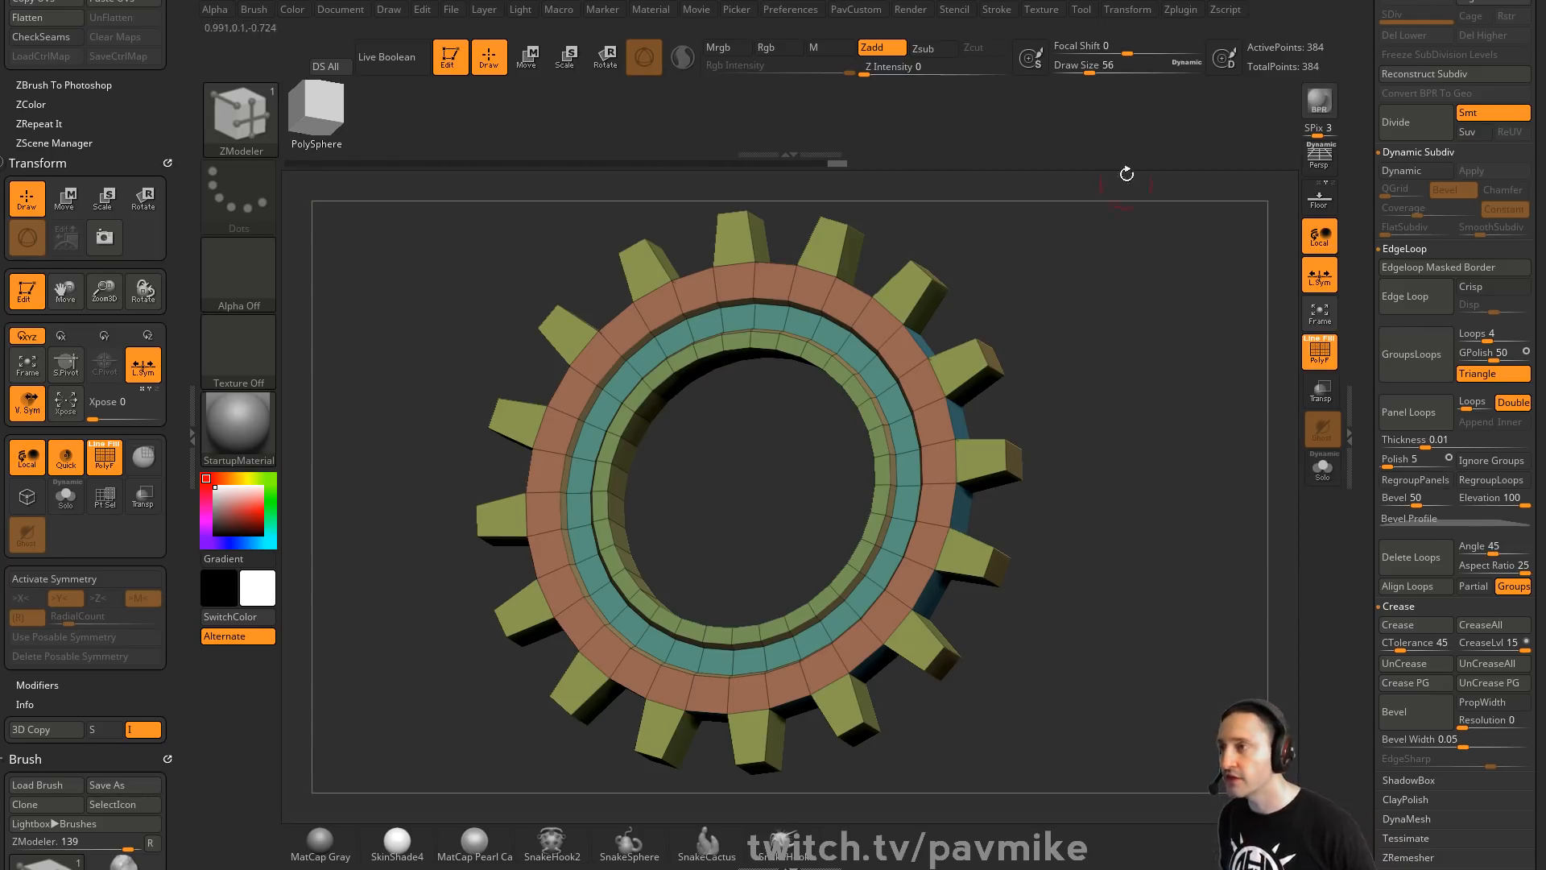
click(912, 10)
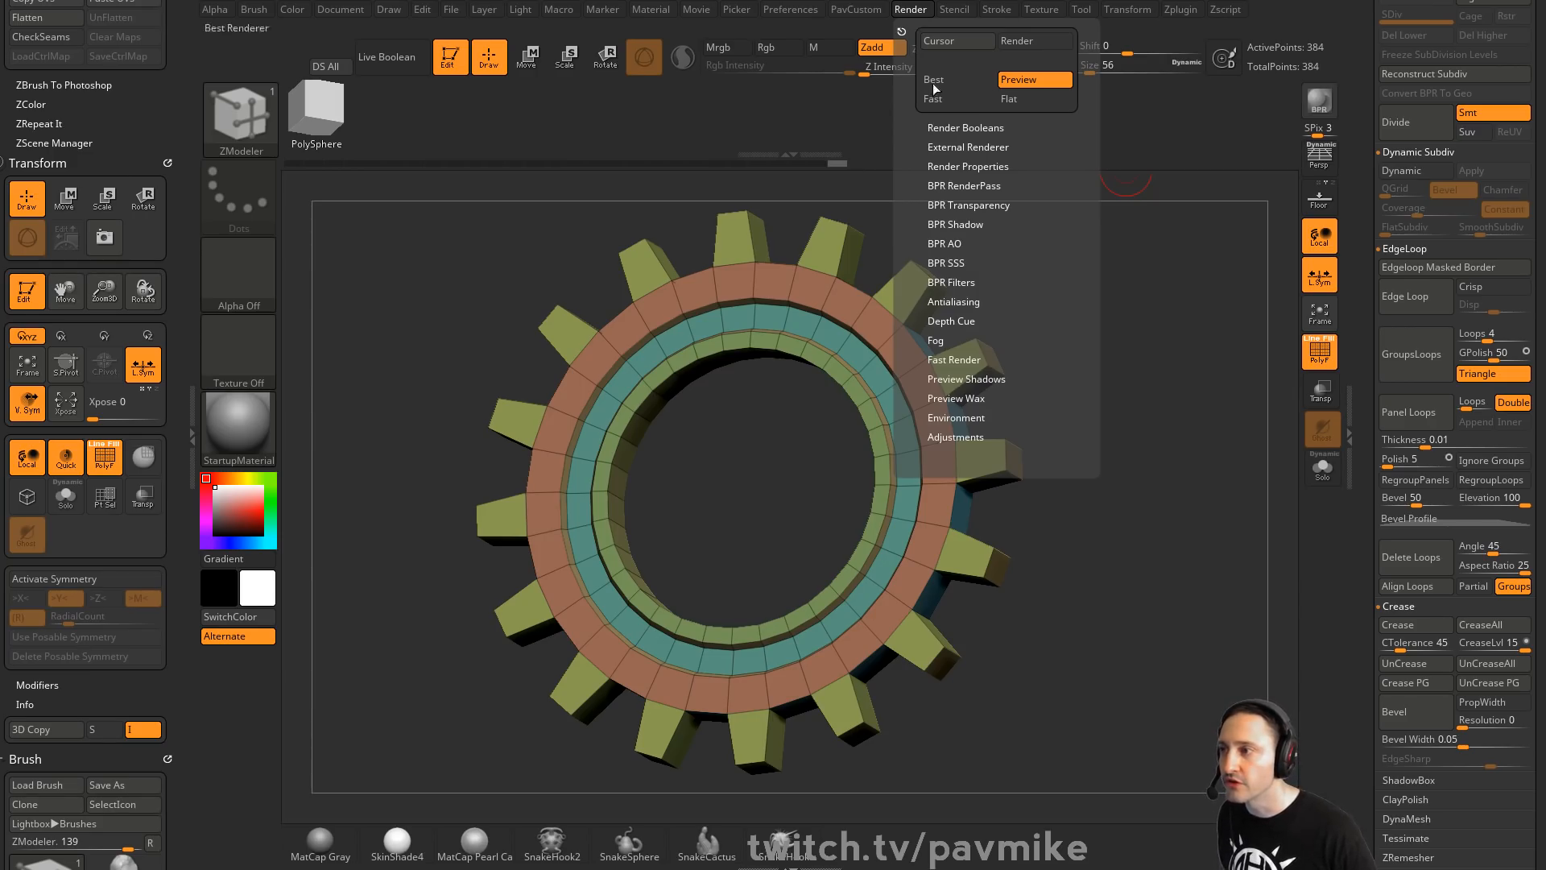
click(960, 166)
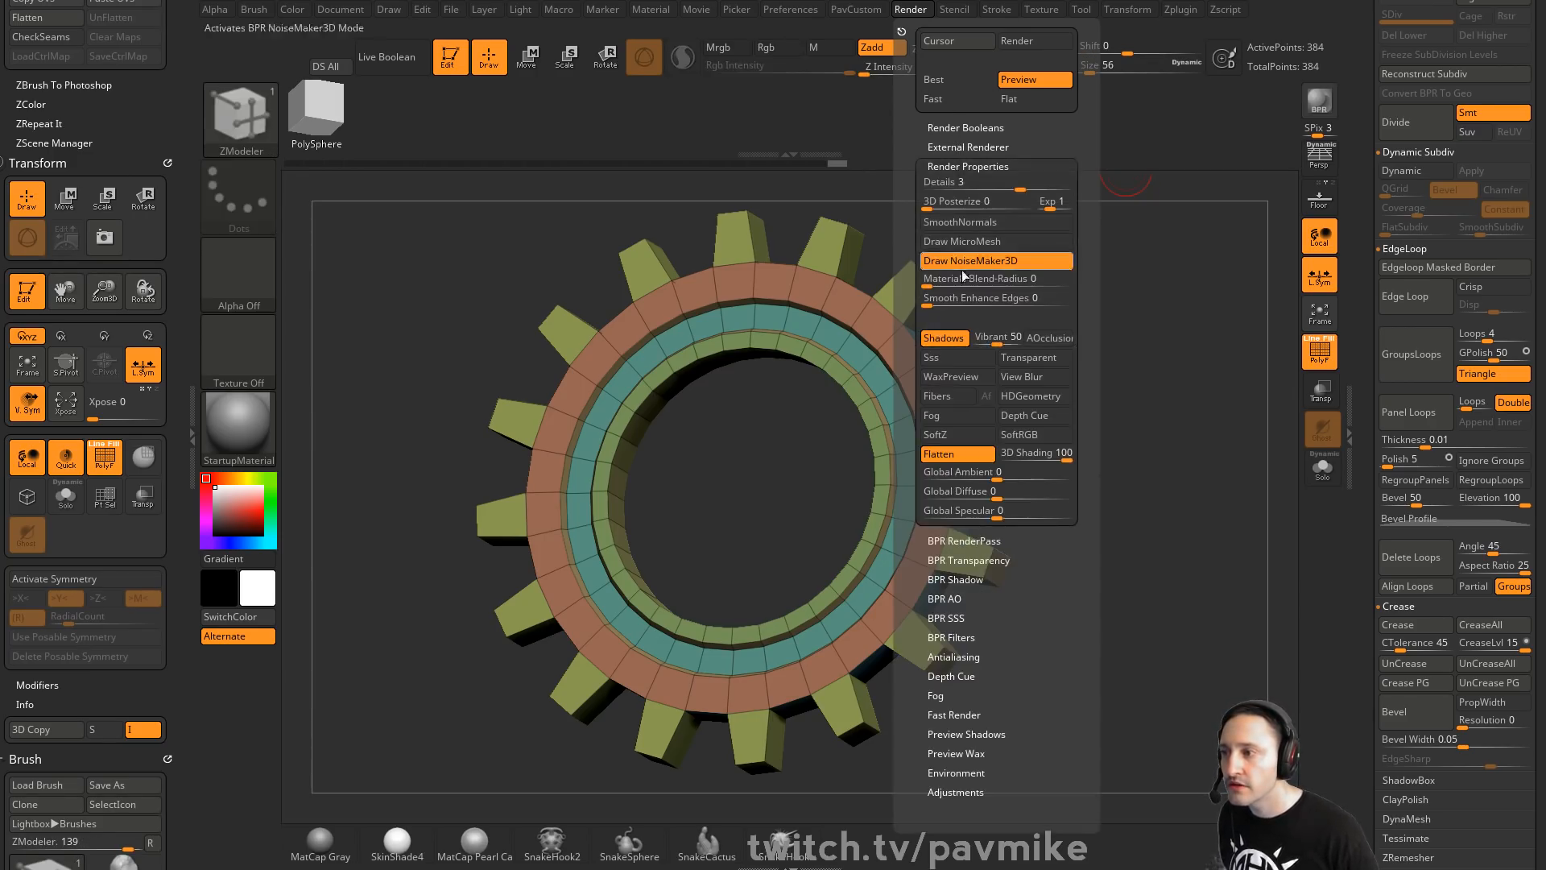
drag(1008, 283, 1014, 284)
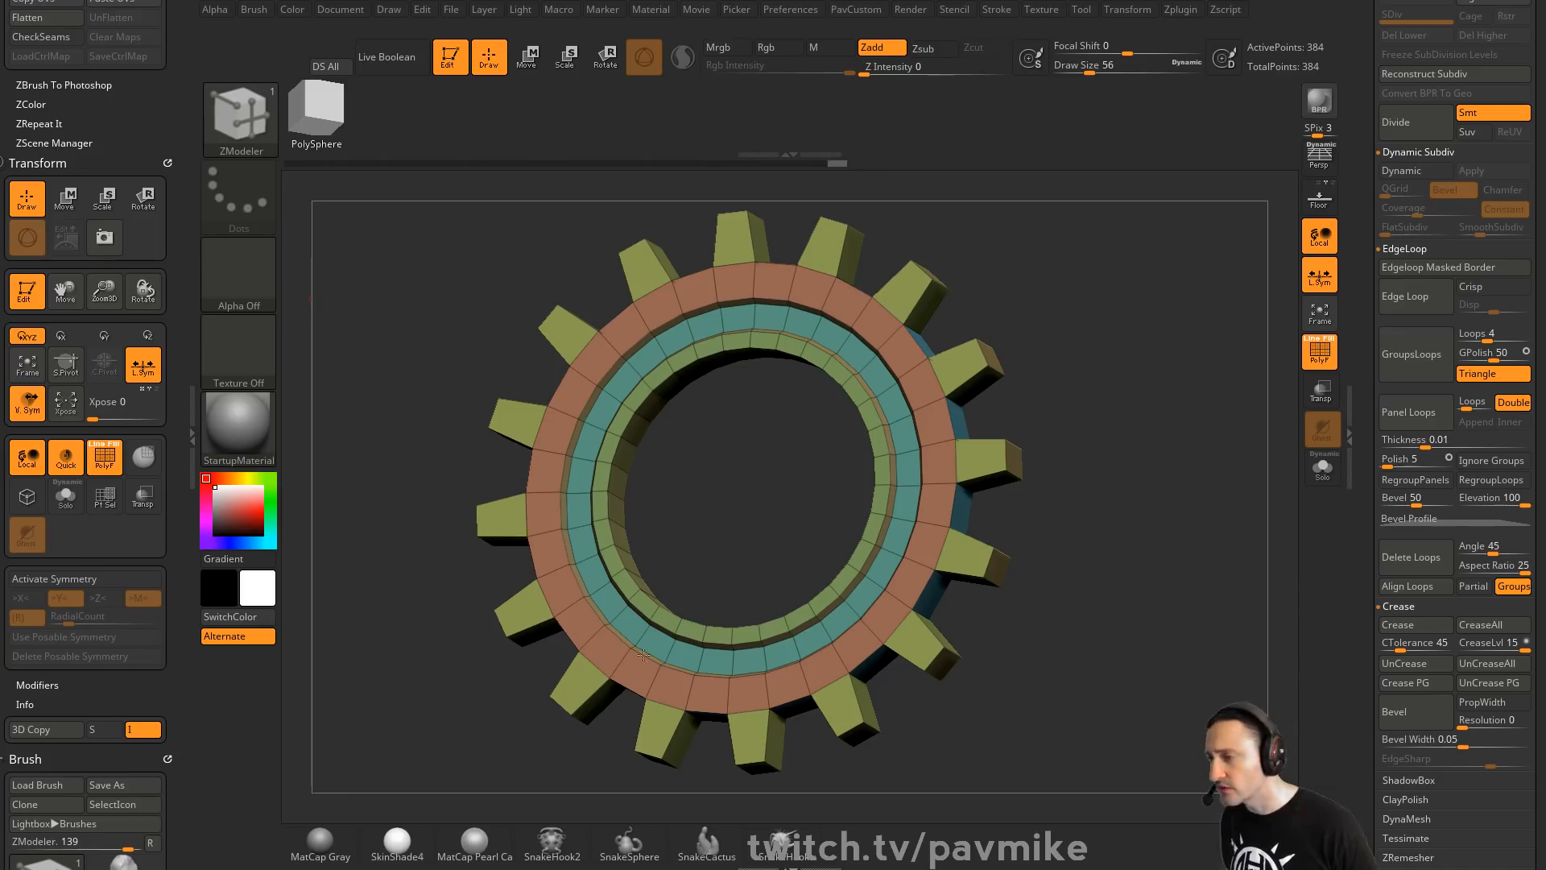
drag(1100, 417, 1096, 438)
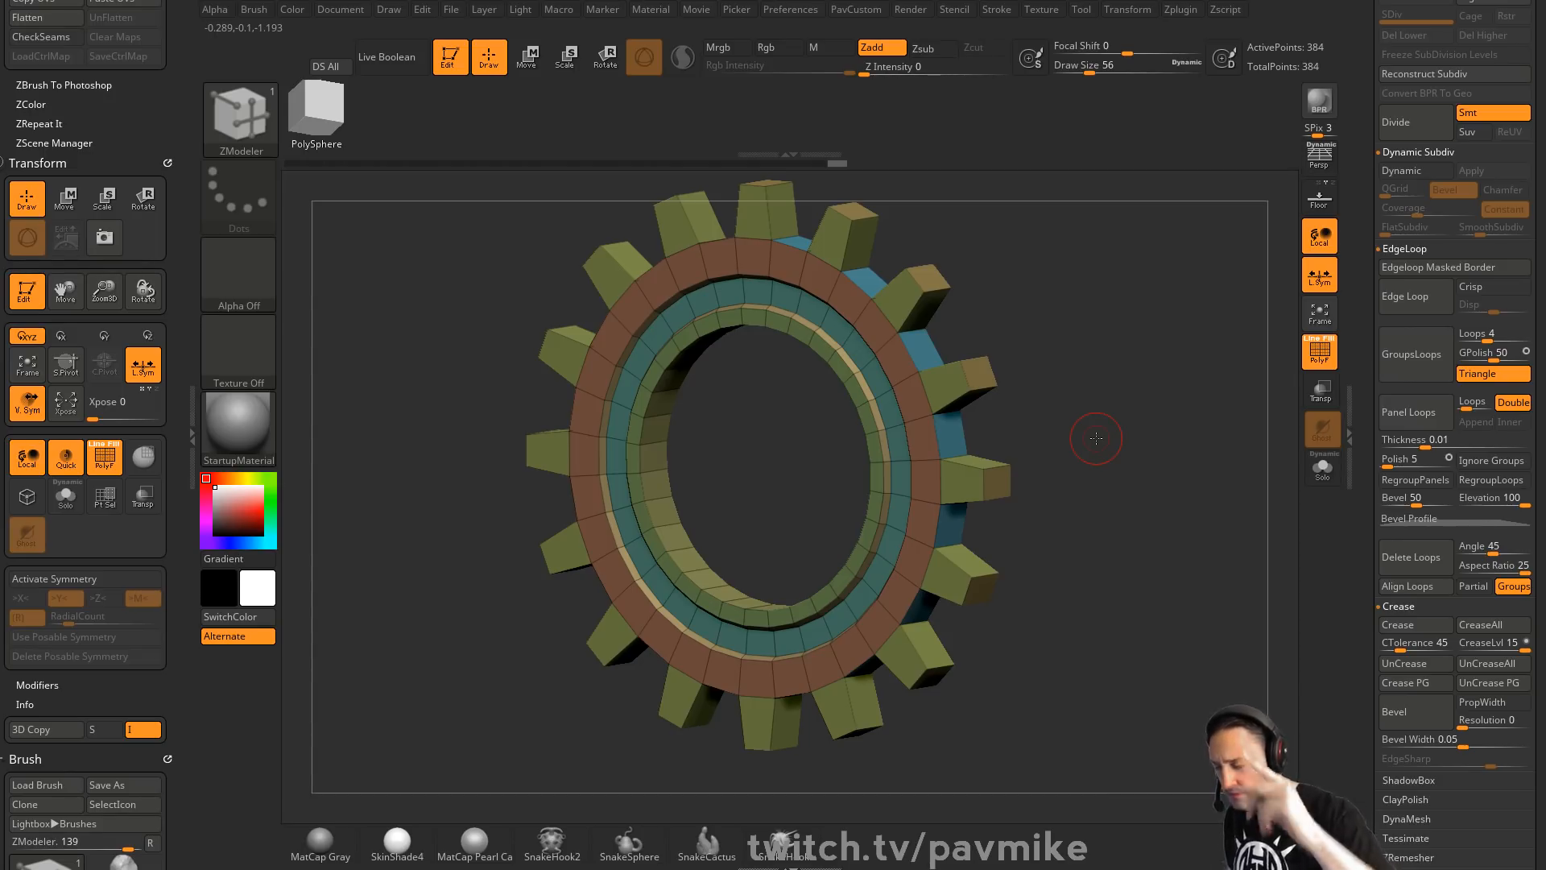
drag(1357, 77, 1395, 389)
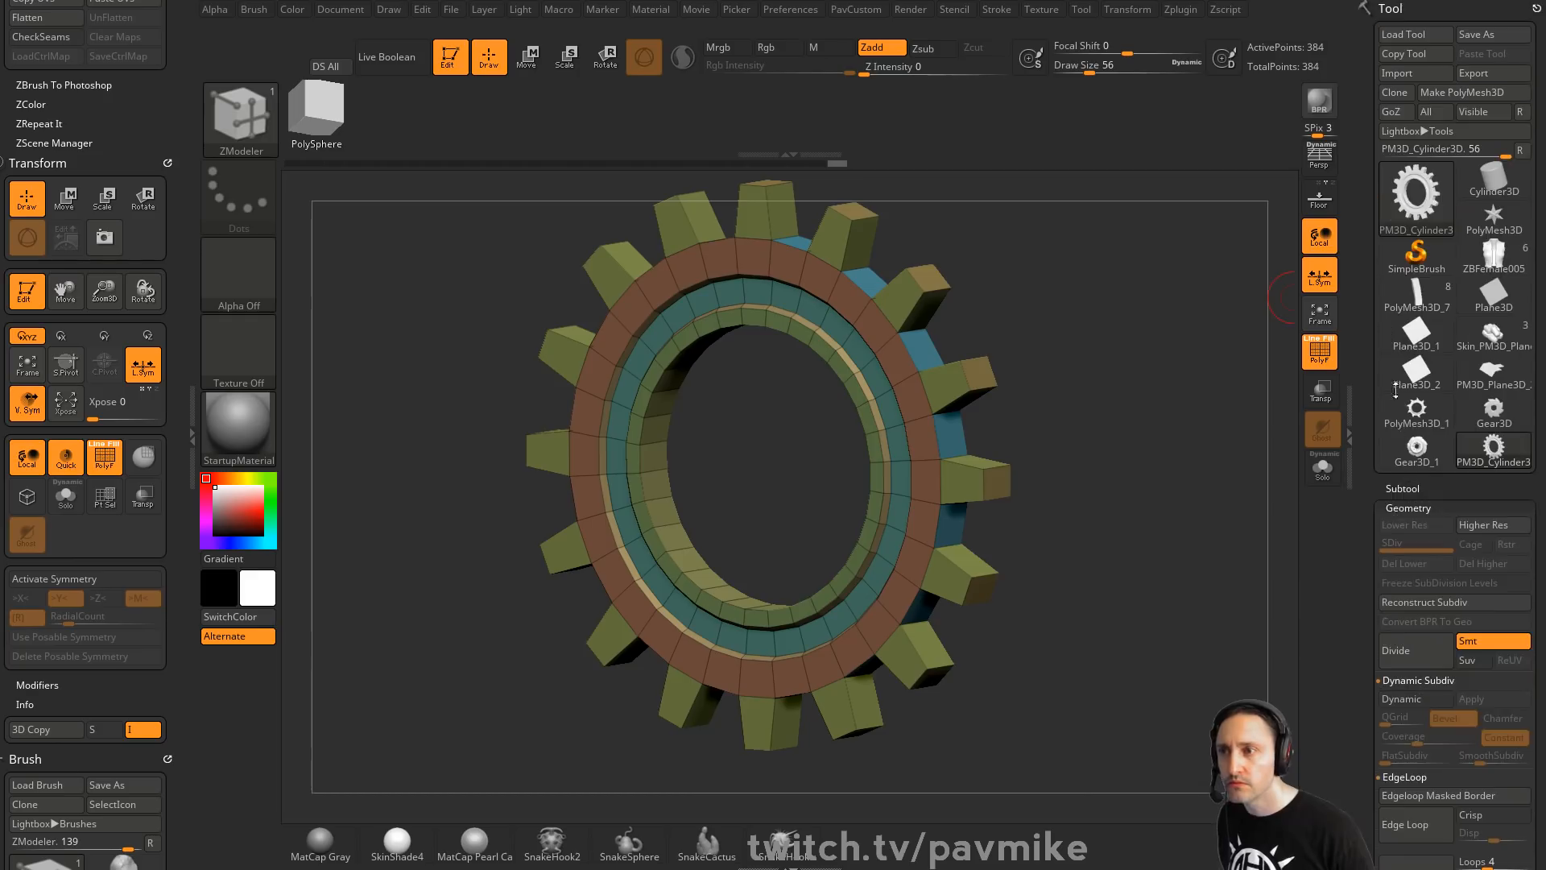
drag(1041, 368, 1094, 326)
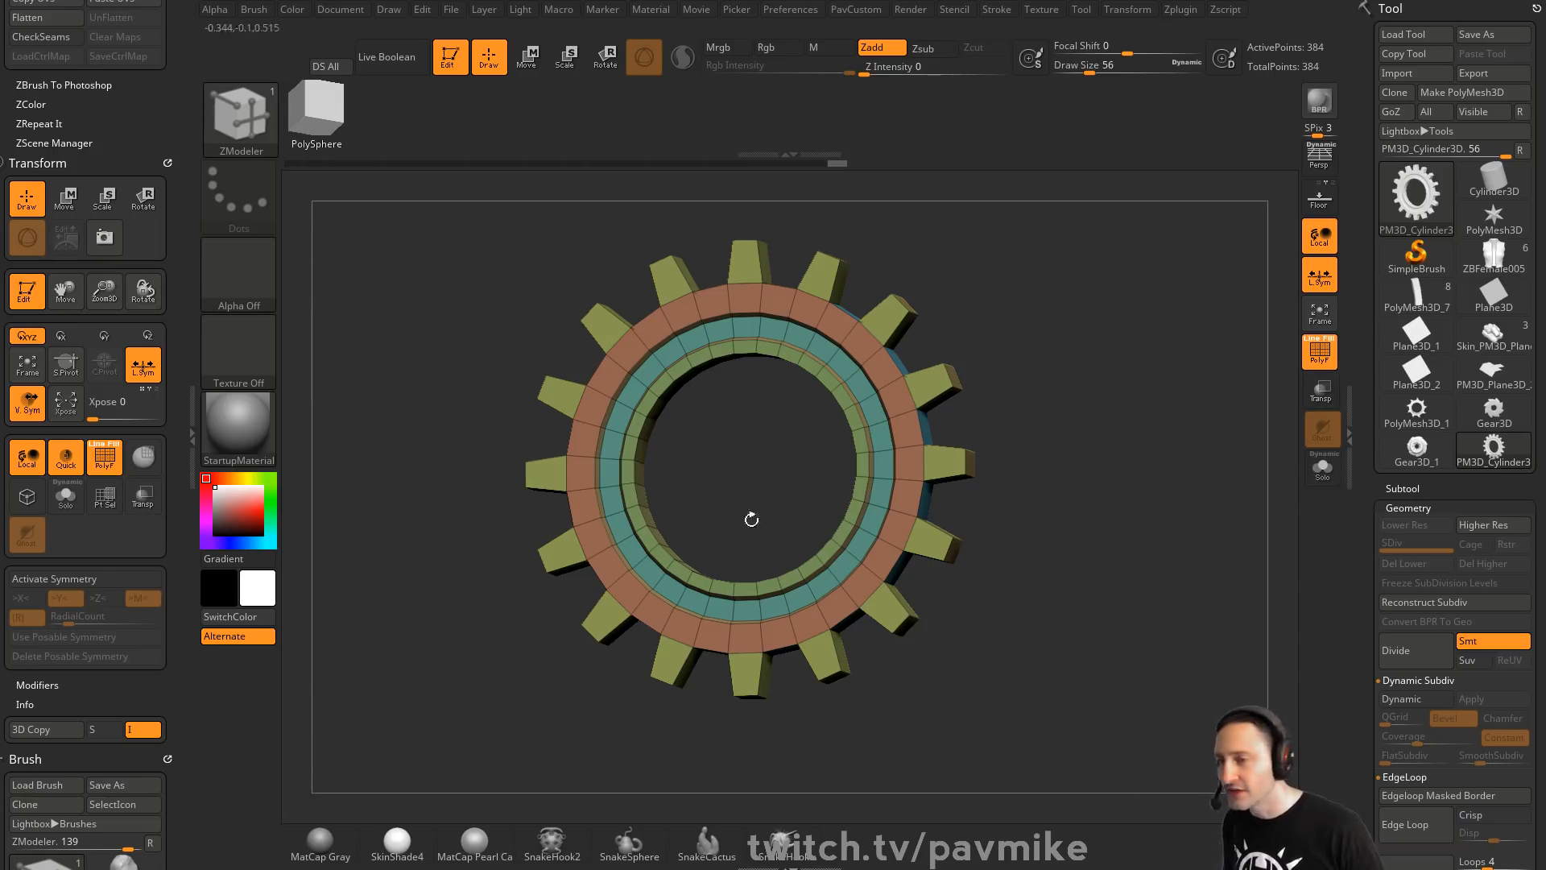
Make ZBFemale005 the active tool
click(1494, 256)
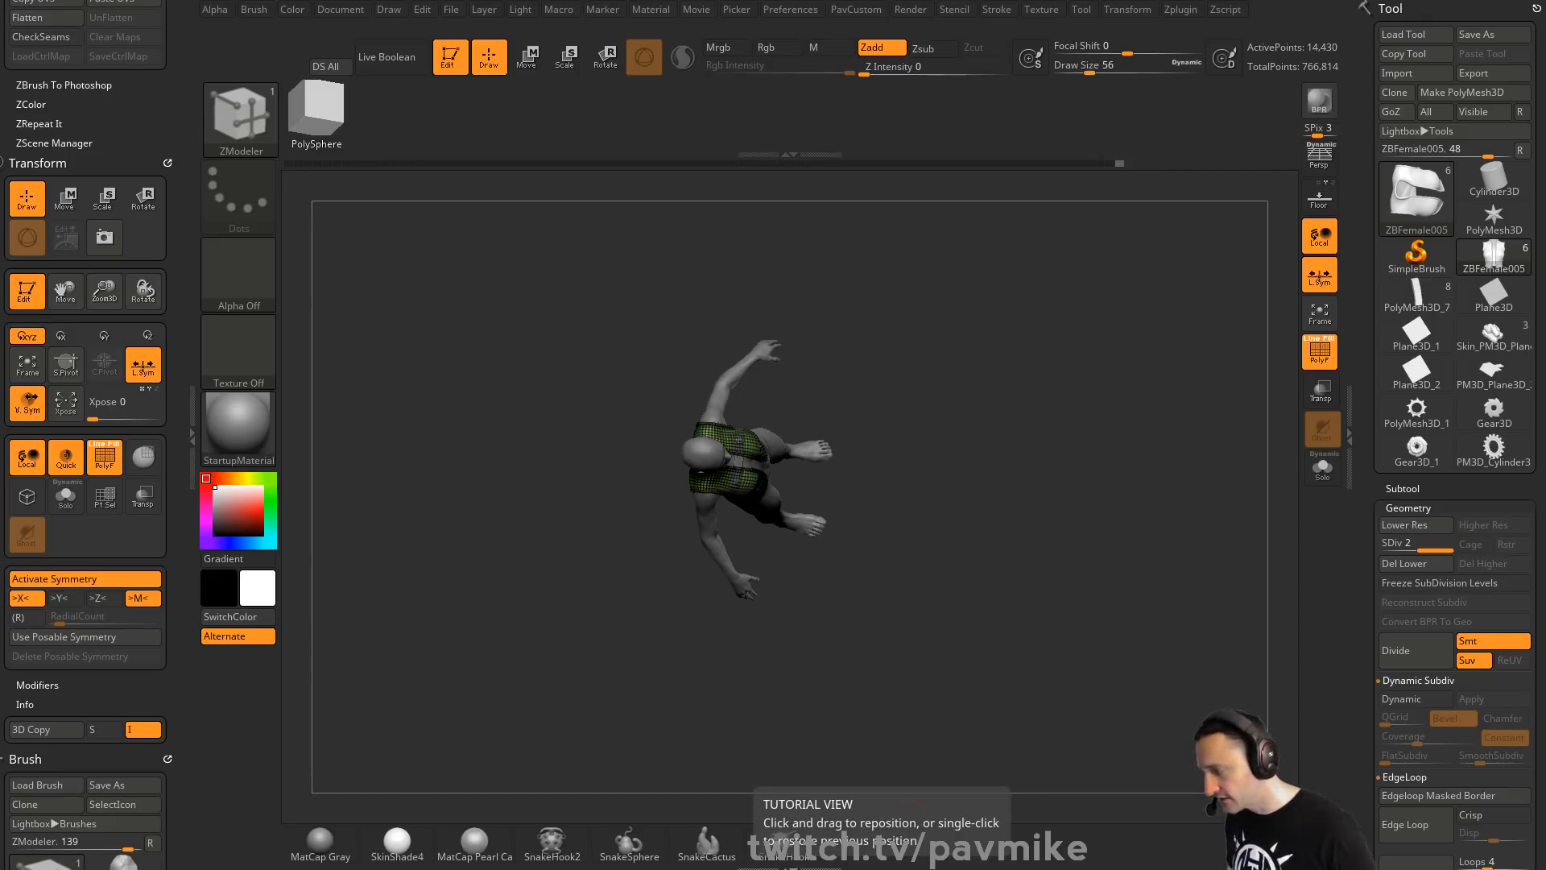
Switch to the browser, open the Cybie model on Sketchfab and examine its mechanical leg armour and arm cannon up close
drag(1163, 869, 1124, 12)
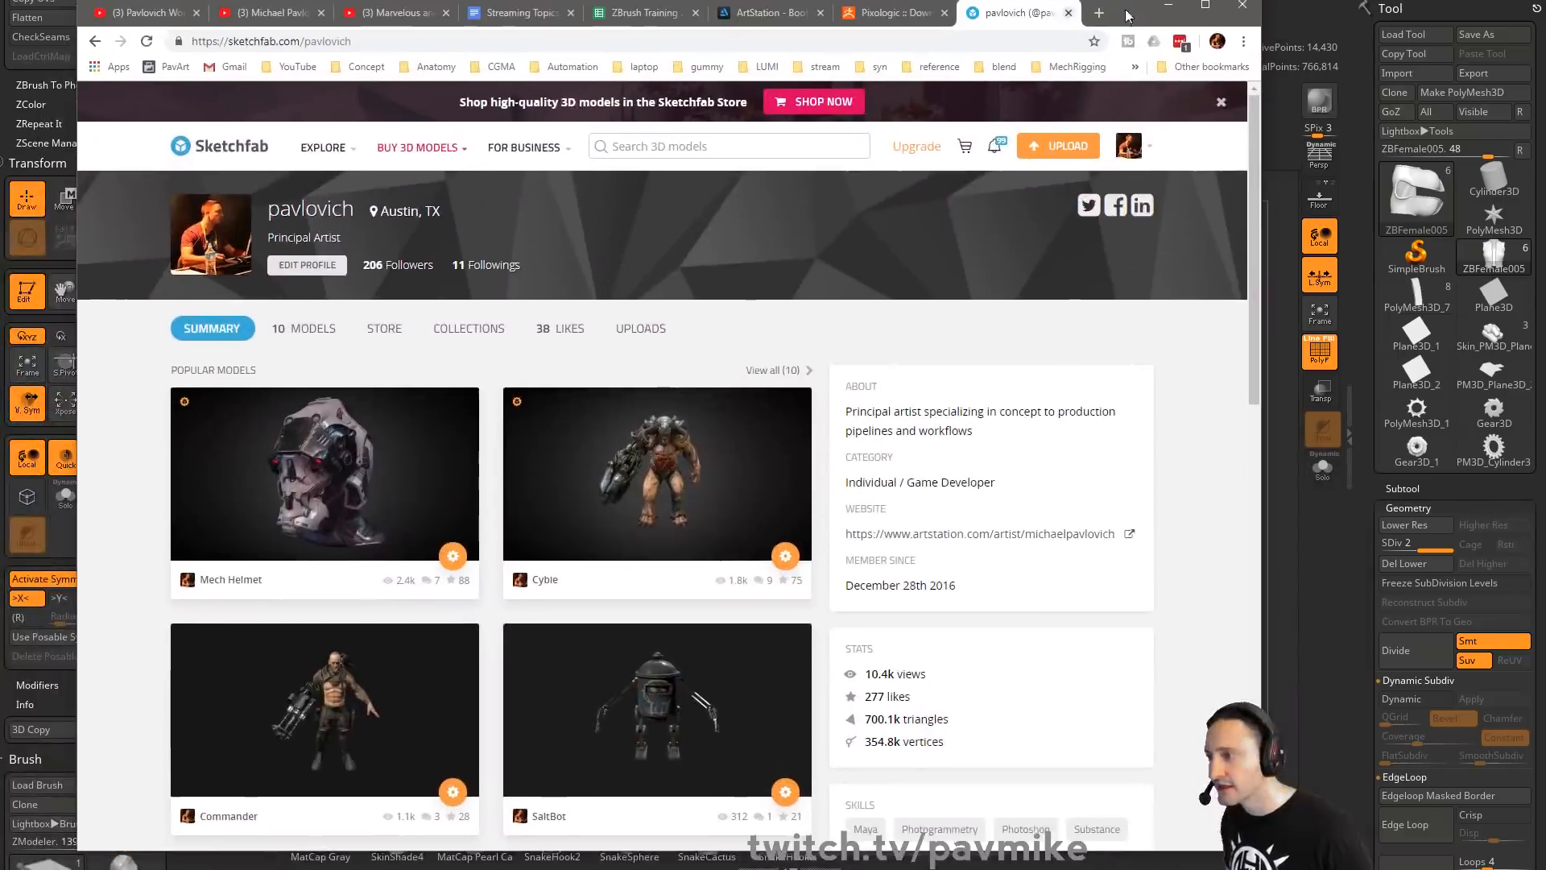
click(562, 493)
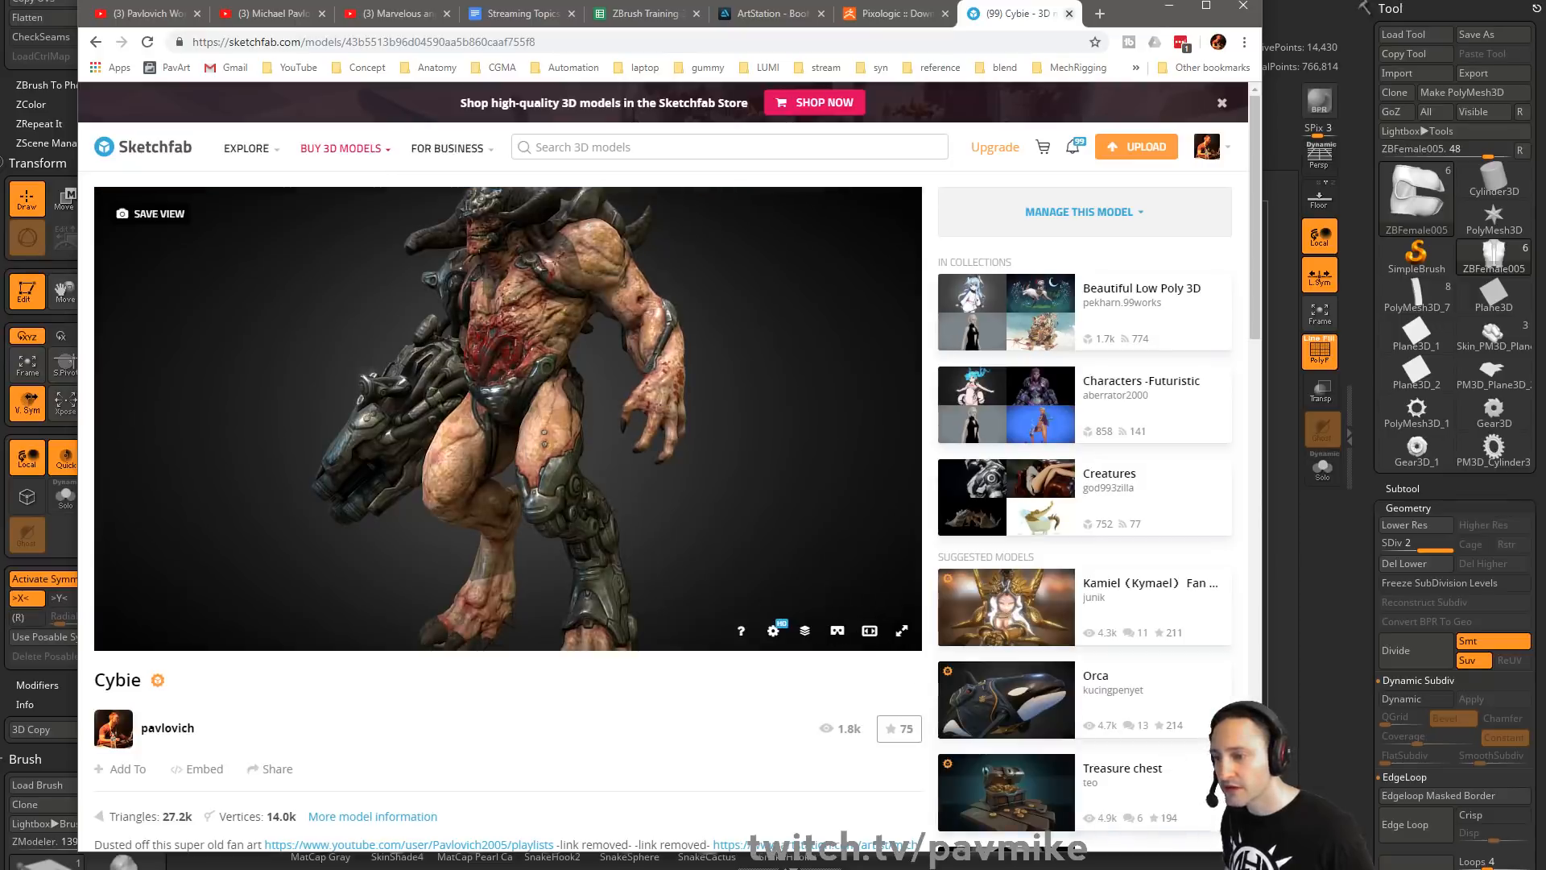
drag(1259, 848, 1545, 869)
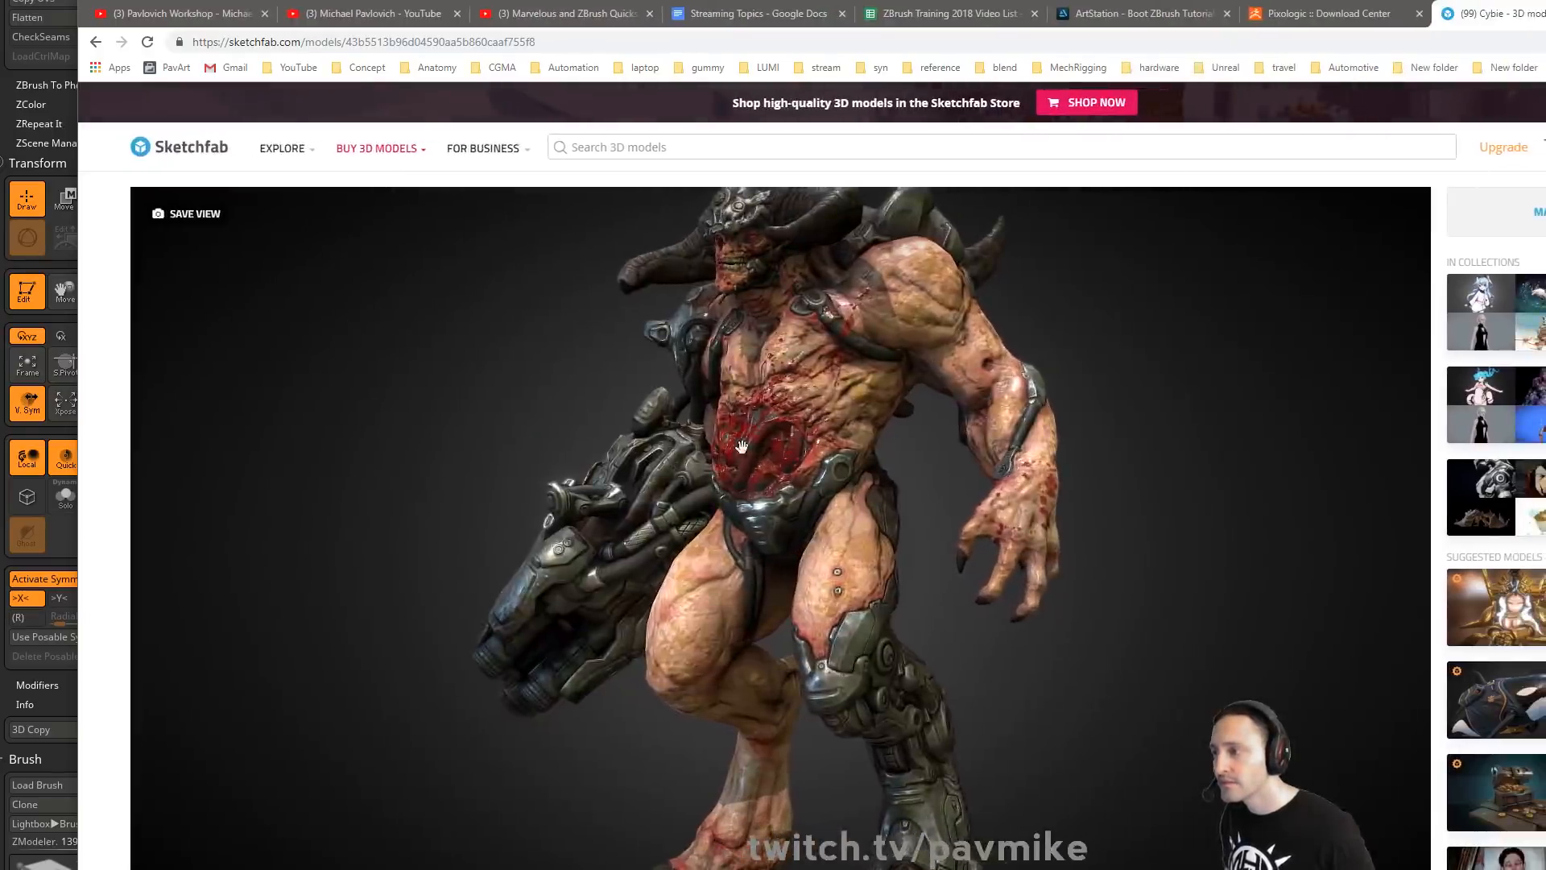
mouse_move(741, 446)
mouse_down()
mouse_move(966, 500)
mouse_move(900, 538)
mouse_move(705, 560)
mouse_move(772, 470)
mouse_move(977, 507)
mouse_move(887, 493)
mouse_up()
scroll(859, 459, up, 5)
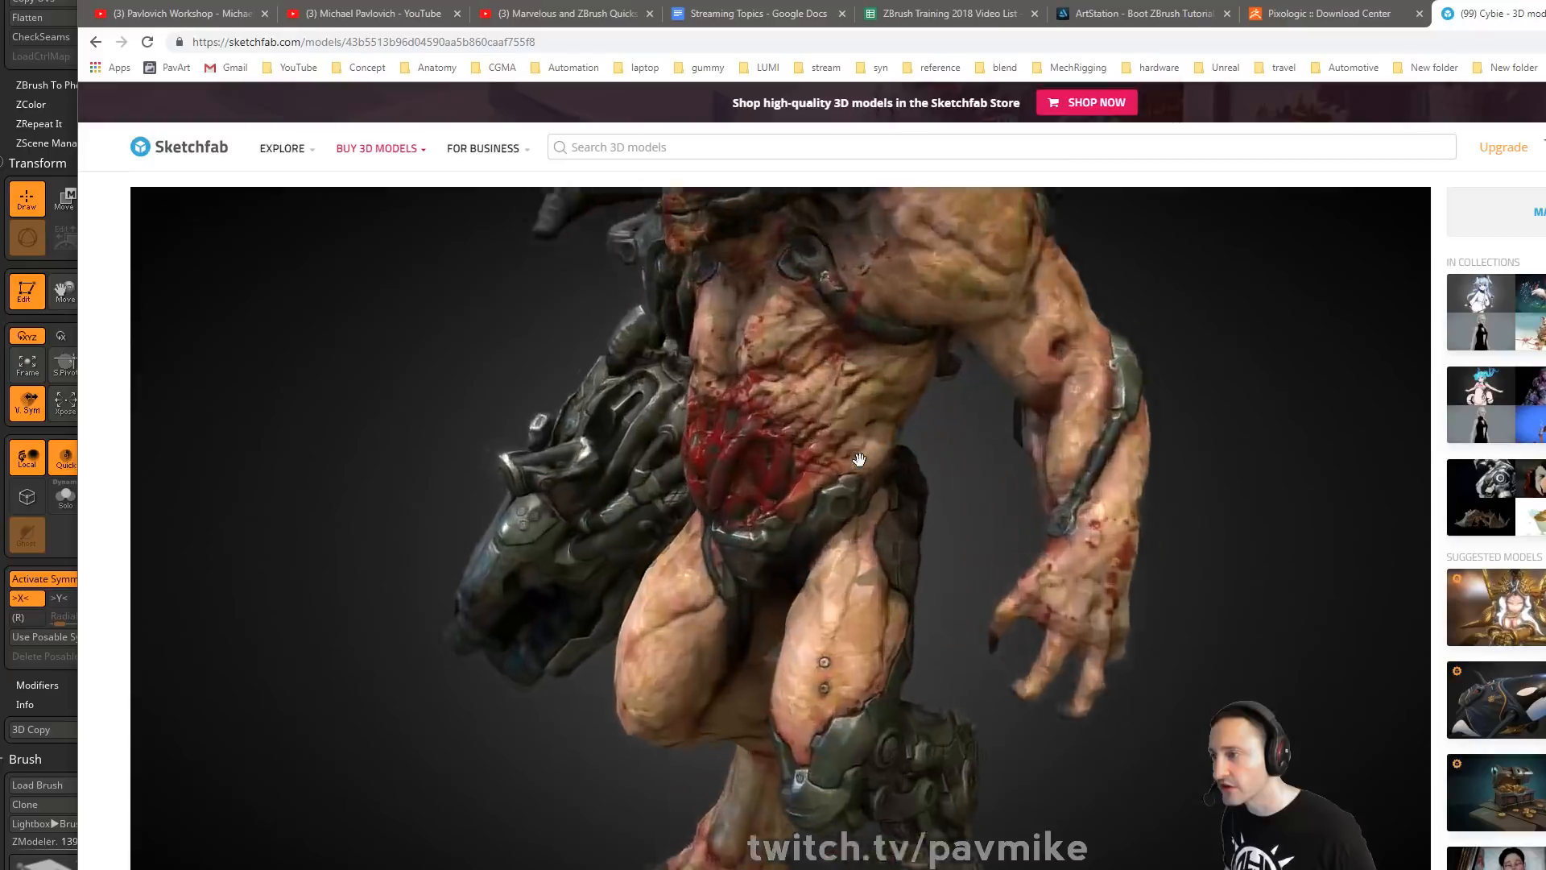
scroll(859, 459, up, 3)
mouse_move(578, 475)
mouse_down()
mouse_move(725, 505)
mouse_move(821, 469)
mouse_move(611, 562)
mouse_move(708, 459)
mouse_up()
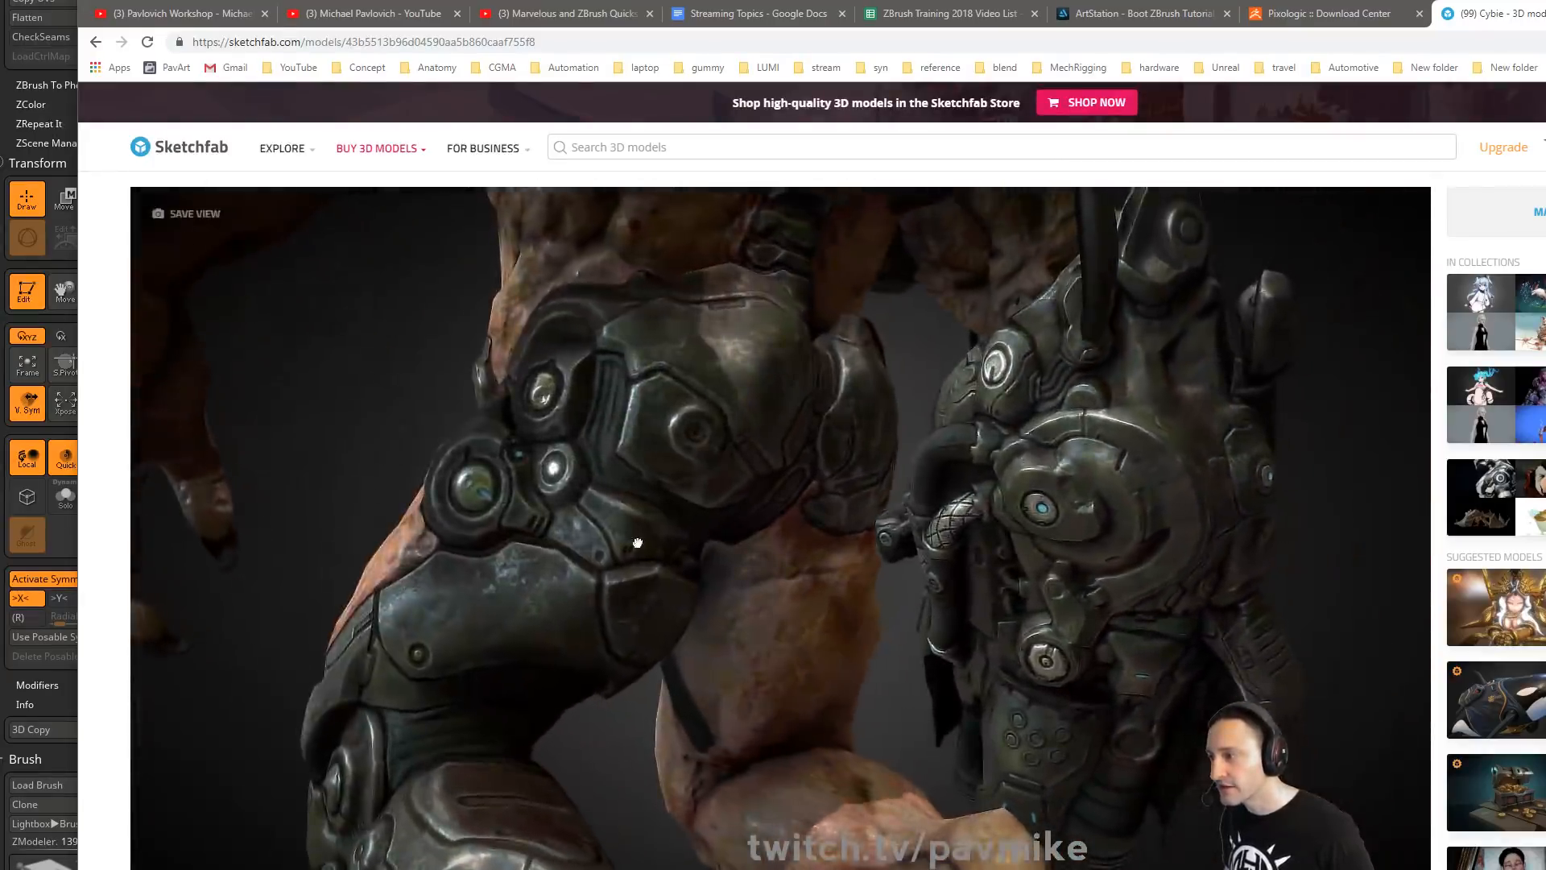
mouse_move(577, 497)
mouse_down()
mouse_move(772, 528)
mouse_move(701, 535)
mouse_move(806, 482)
mouse_move(983, 508)
mouse_move(932, 504)
mouse_move(938, 552)
mouse_move(855, 544)
mouse_move(842, 442)
mouse_move(698, 389)
mouse_move(910, 384)
mouse_move(898, 354)
mouse_move(912, 402)
mouse_move(576, 353)
mouse_move(1107, 421)
mouse_move(757, 455)
mouse_up()
scroll(806, 481, down, 2)
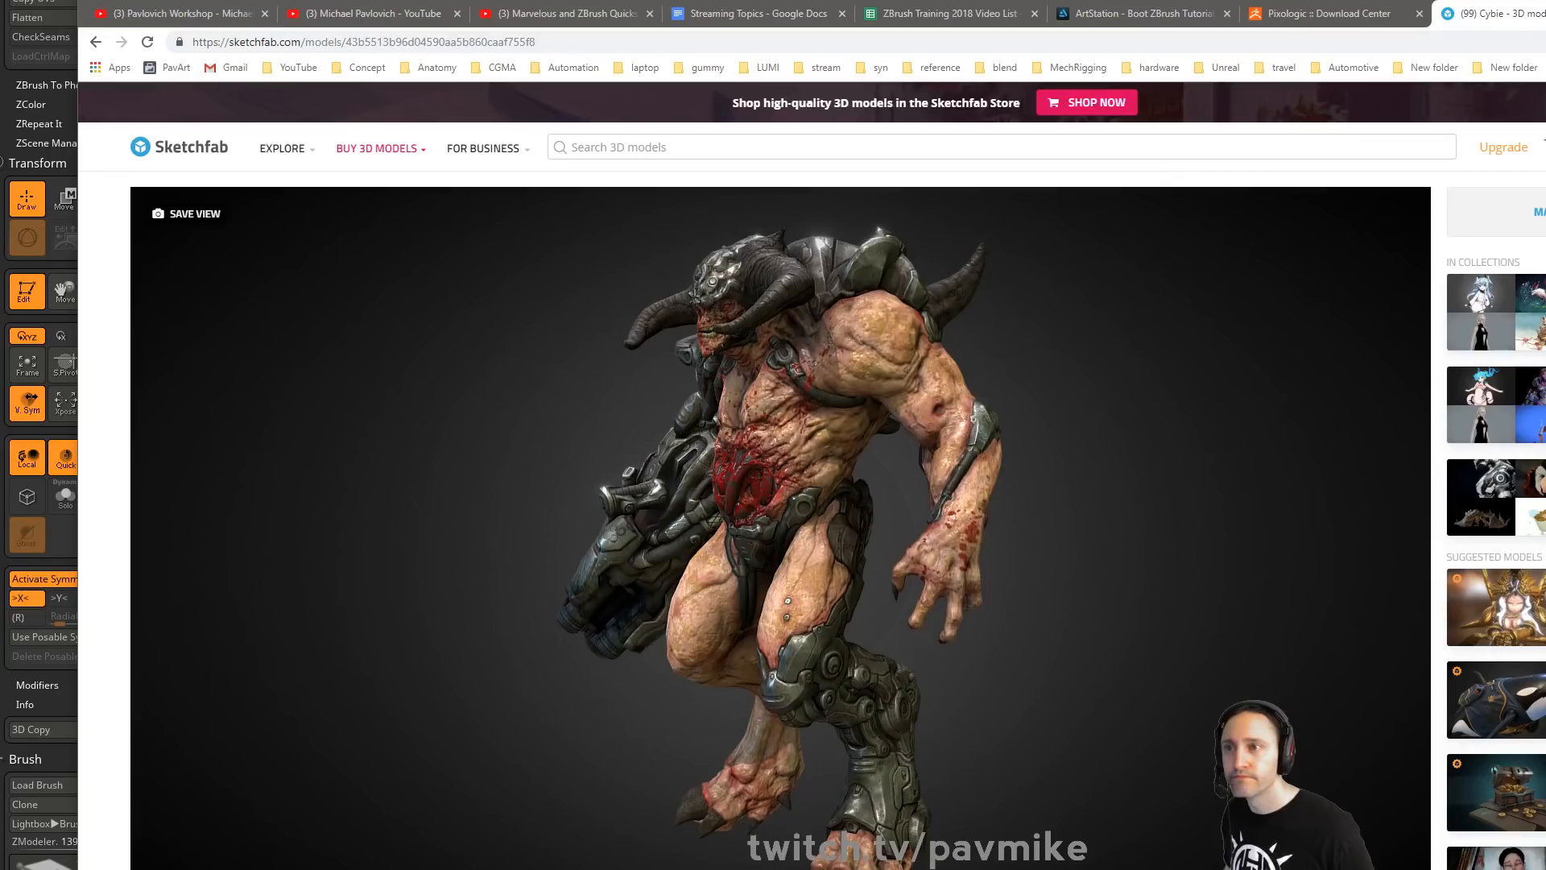
Return to ZBrush and quick-save the project with the female figure
key(alt+Tab)
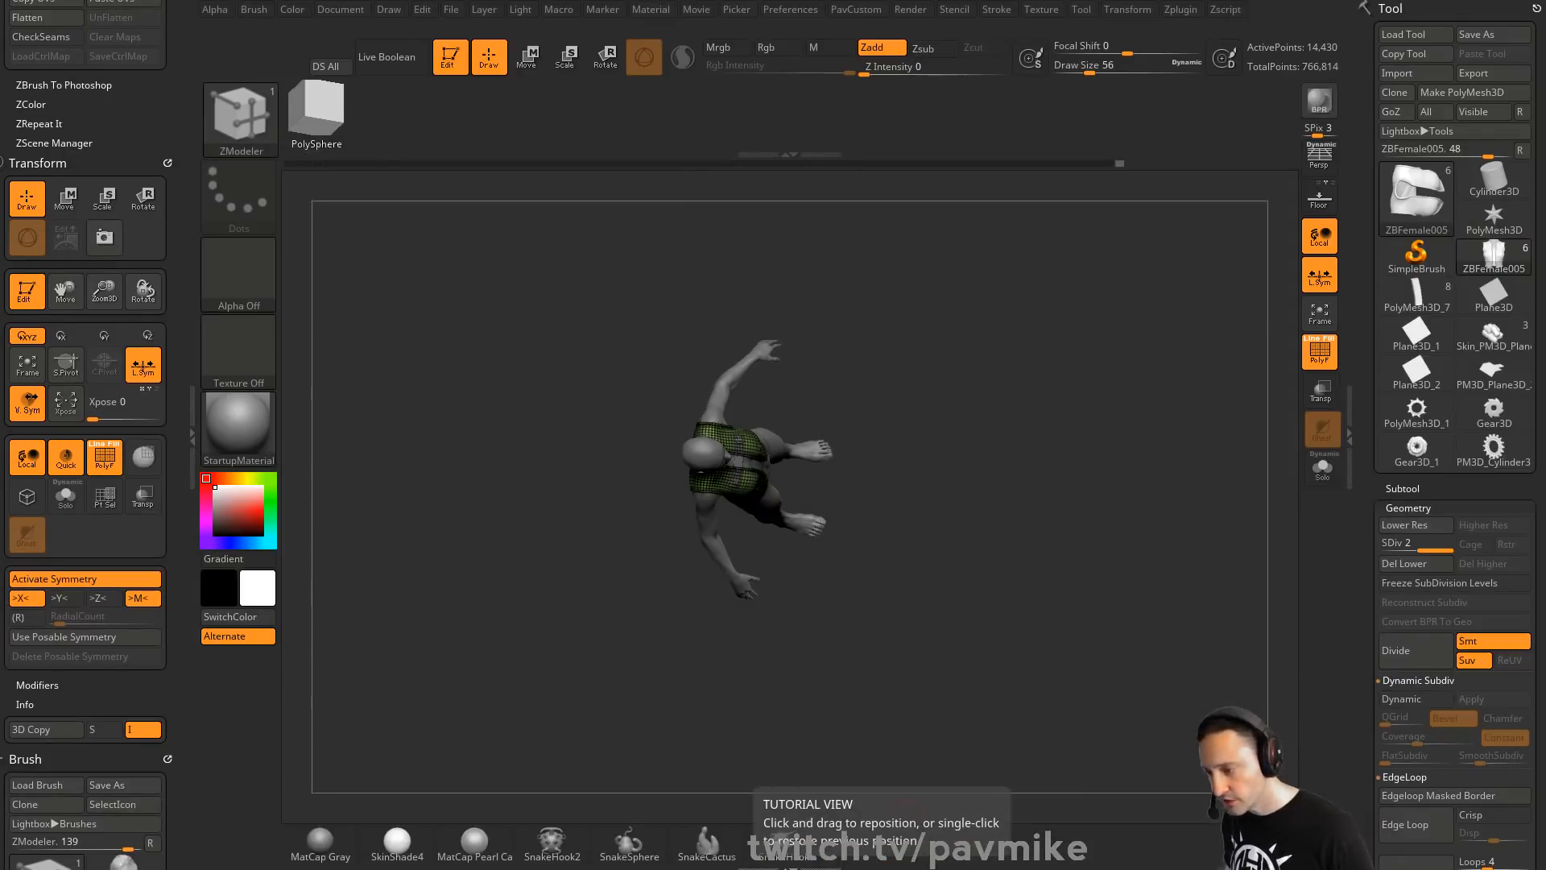
key(ctrl+s)
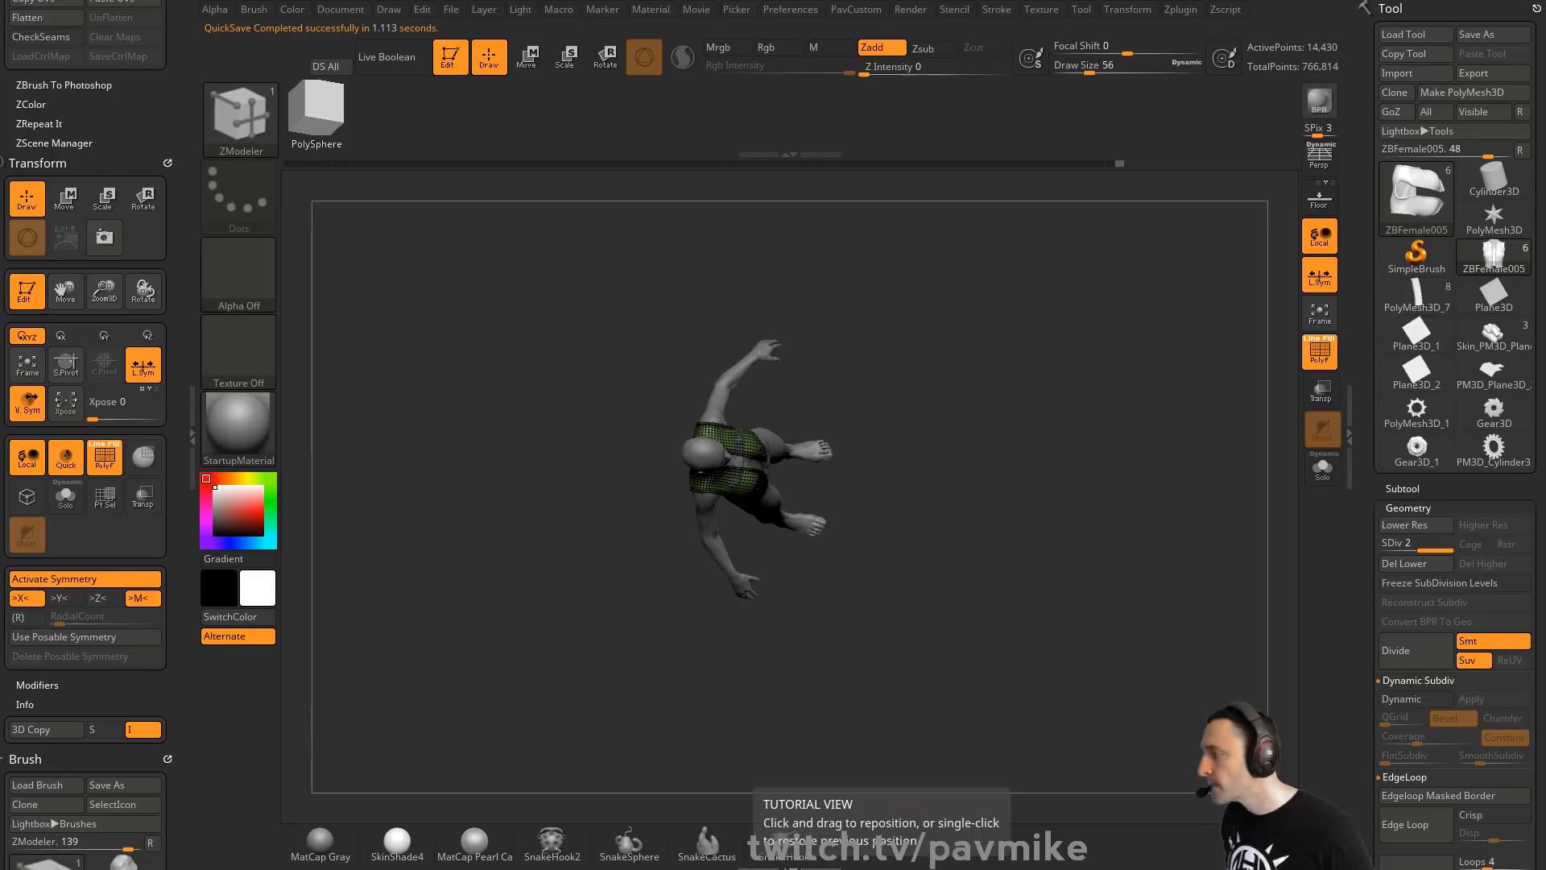
drag(992, 321, 911, 362)
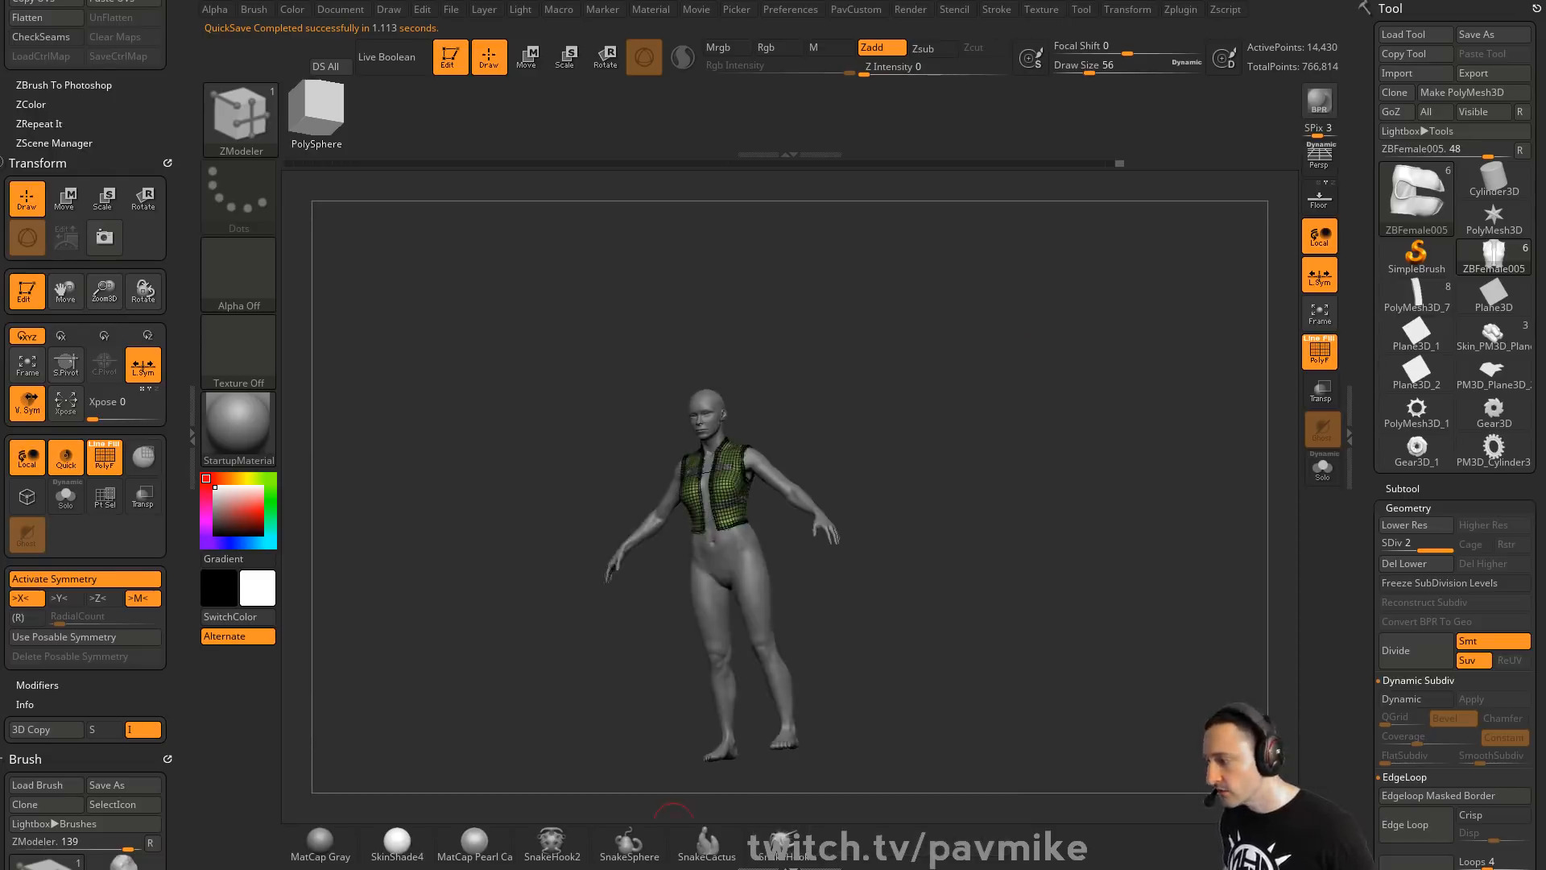
Look over the character slide in PowerPoint and the Boot ZBrush Tutorial page on ArtStation
key(alt+Tab)
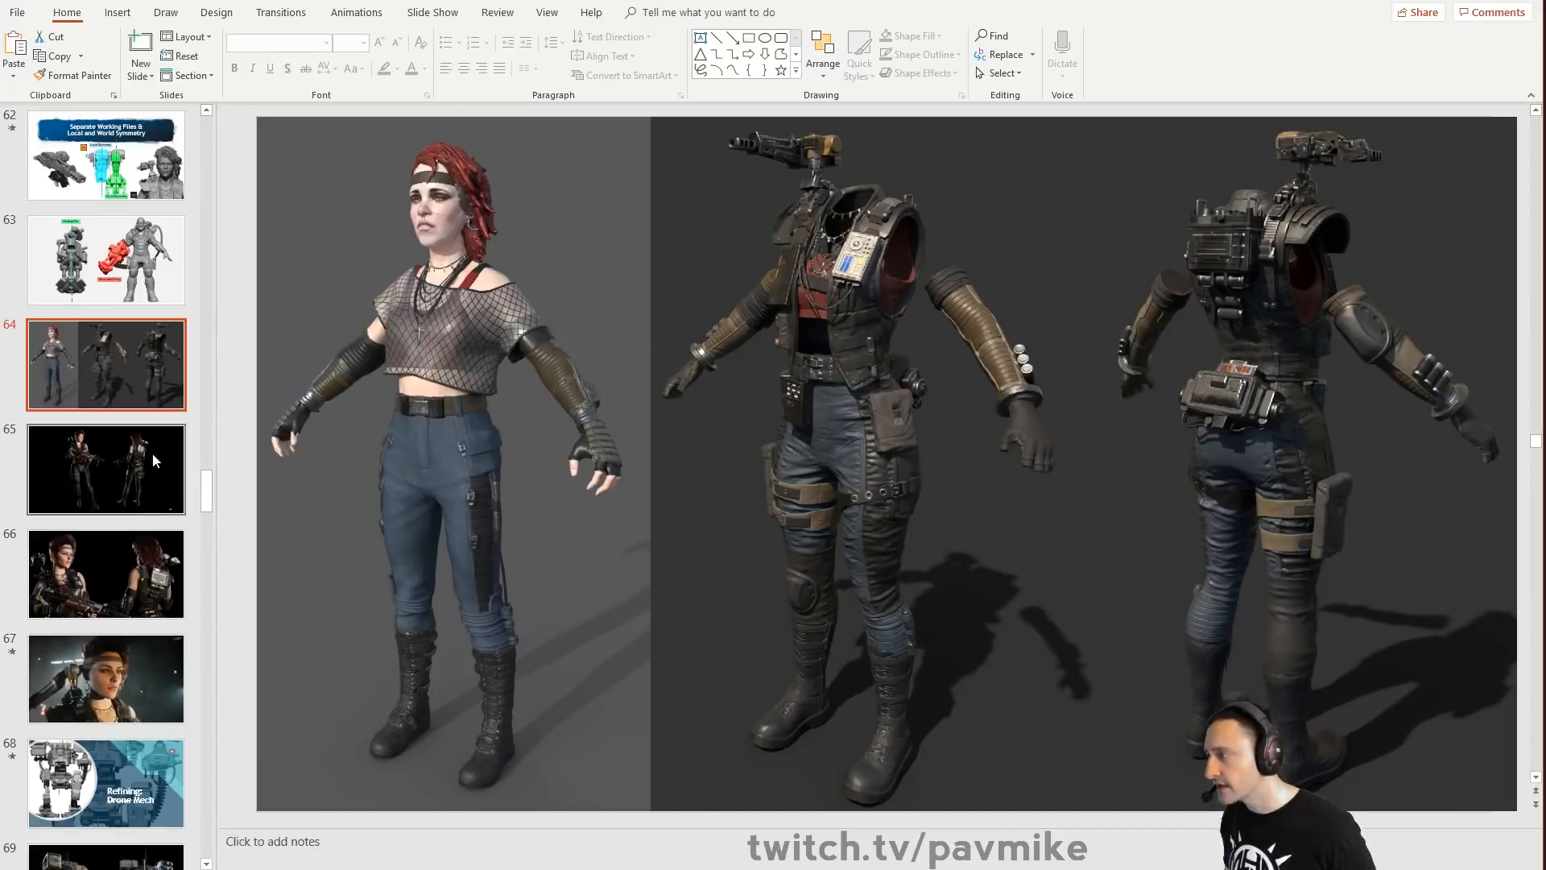
scroll(155, 460, down, 6)
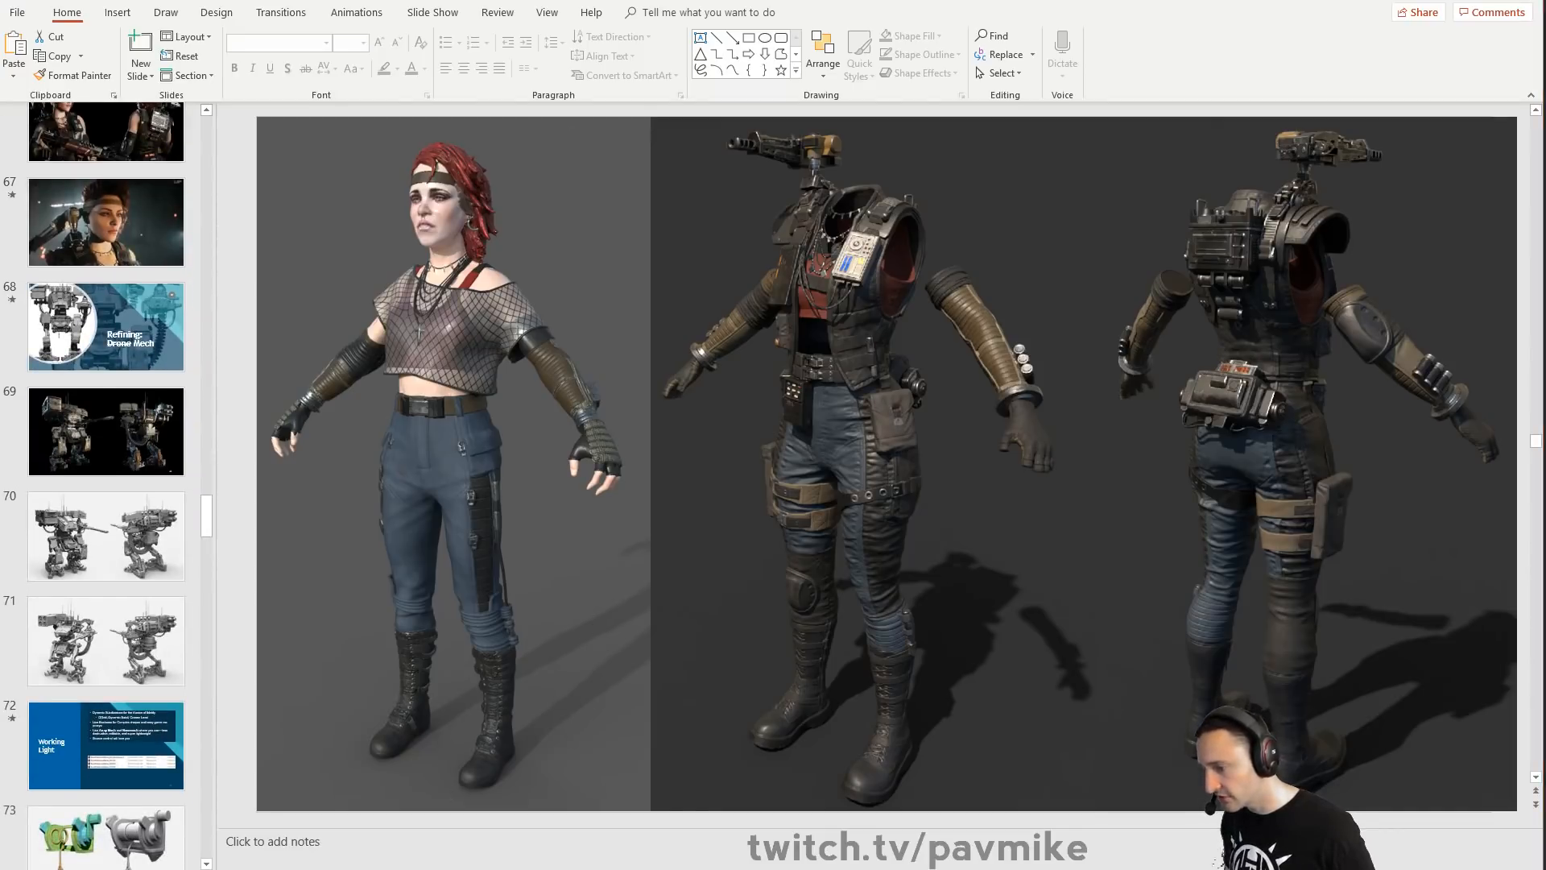
key(alt+Tab)
scroll(592, 504, up, 5)
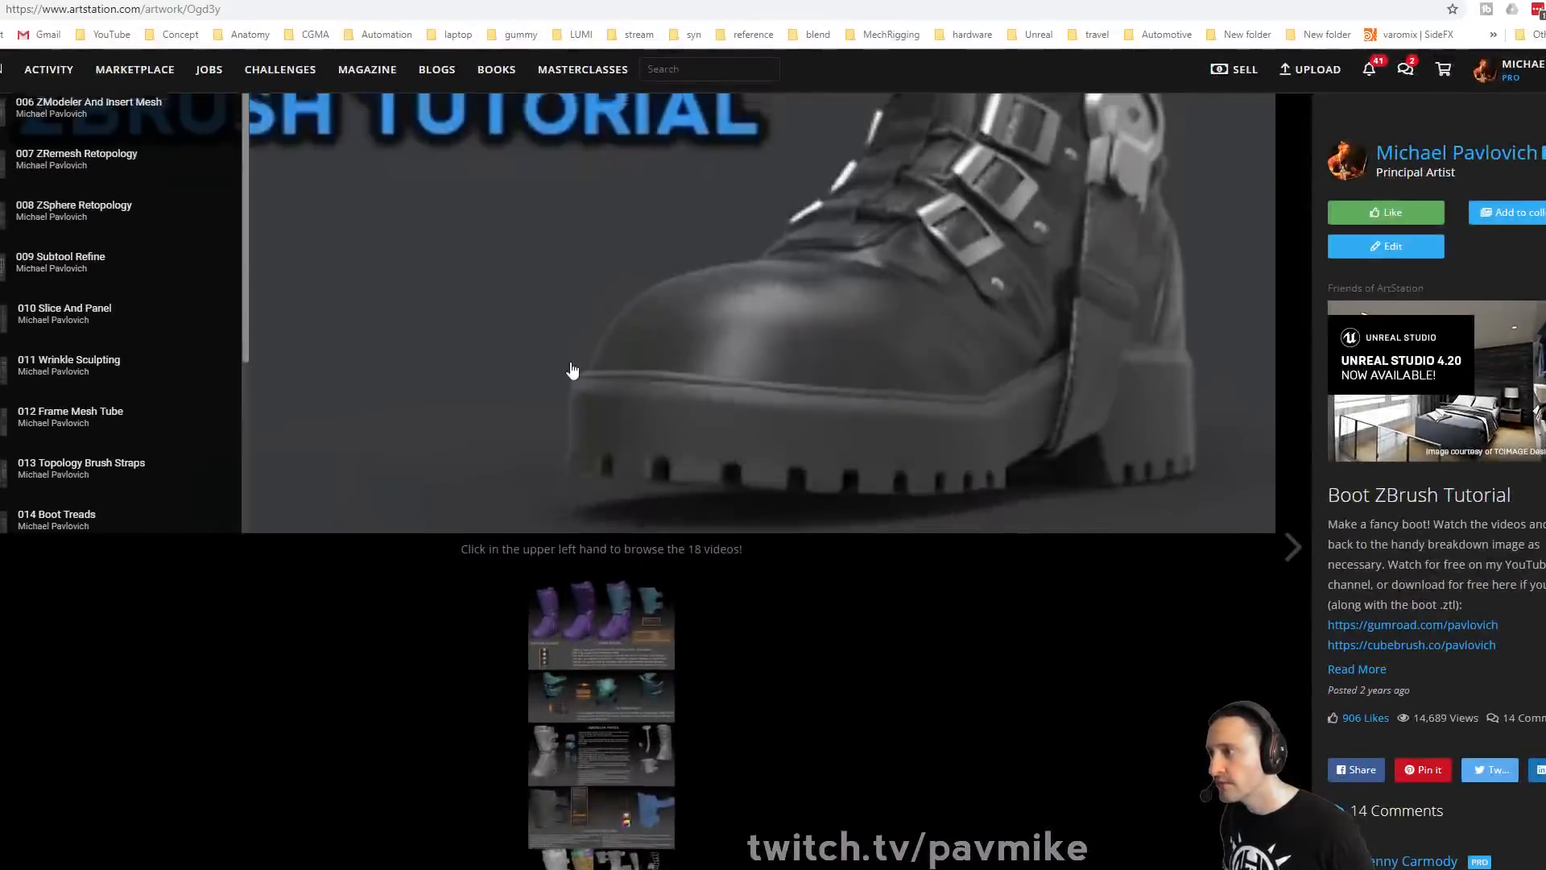
scroll(572, 369, up, 4)
scroll(603, 488, down, 4)
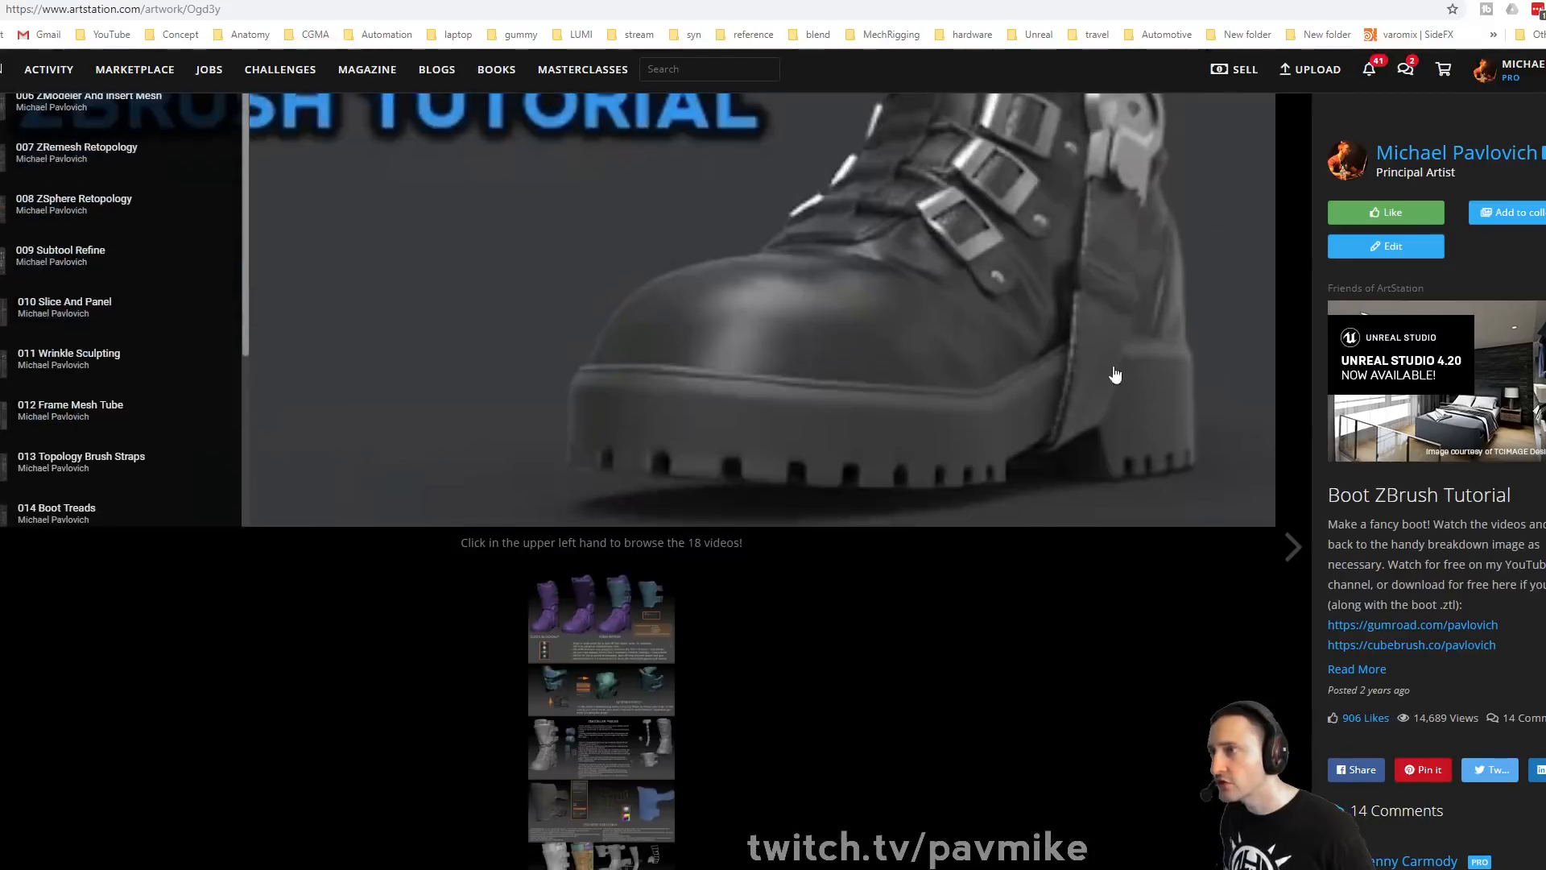
scroll(562, 654, down, 10)
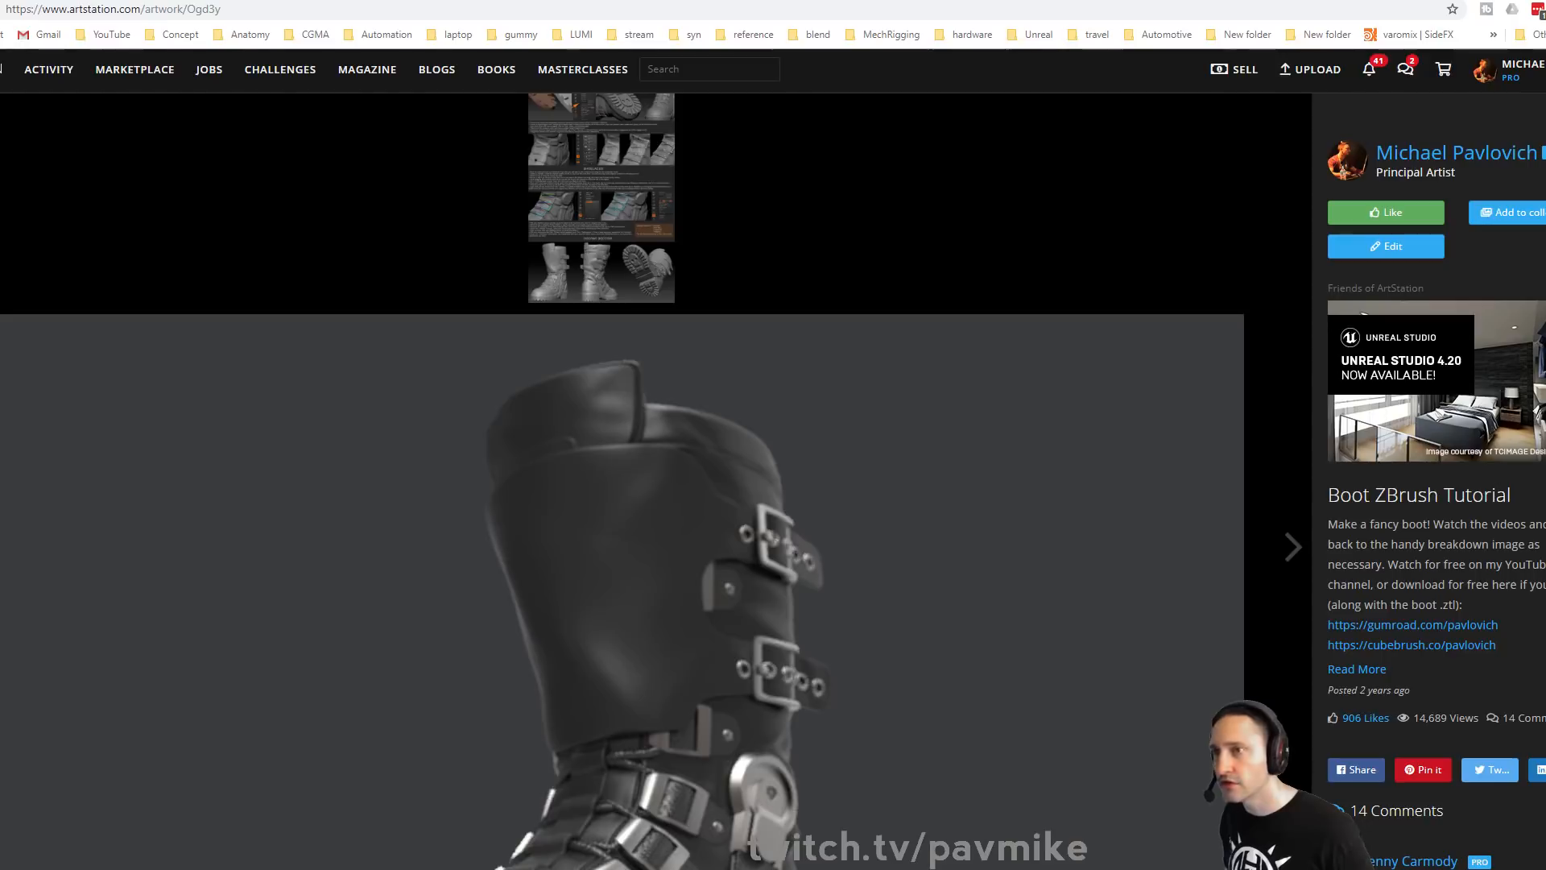
Return to PowerPoint and go through the drone mech slides up to the Working Light slide
key(alt+Tab)
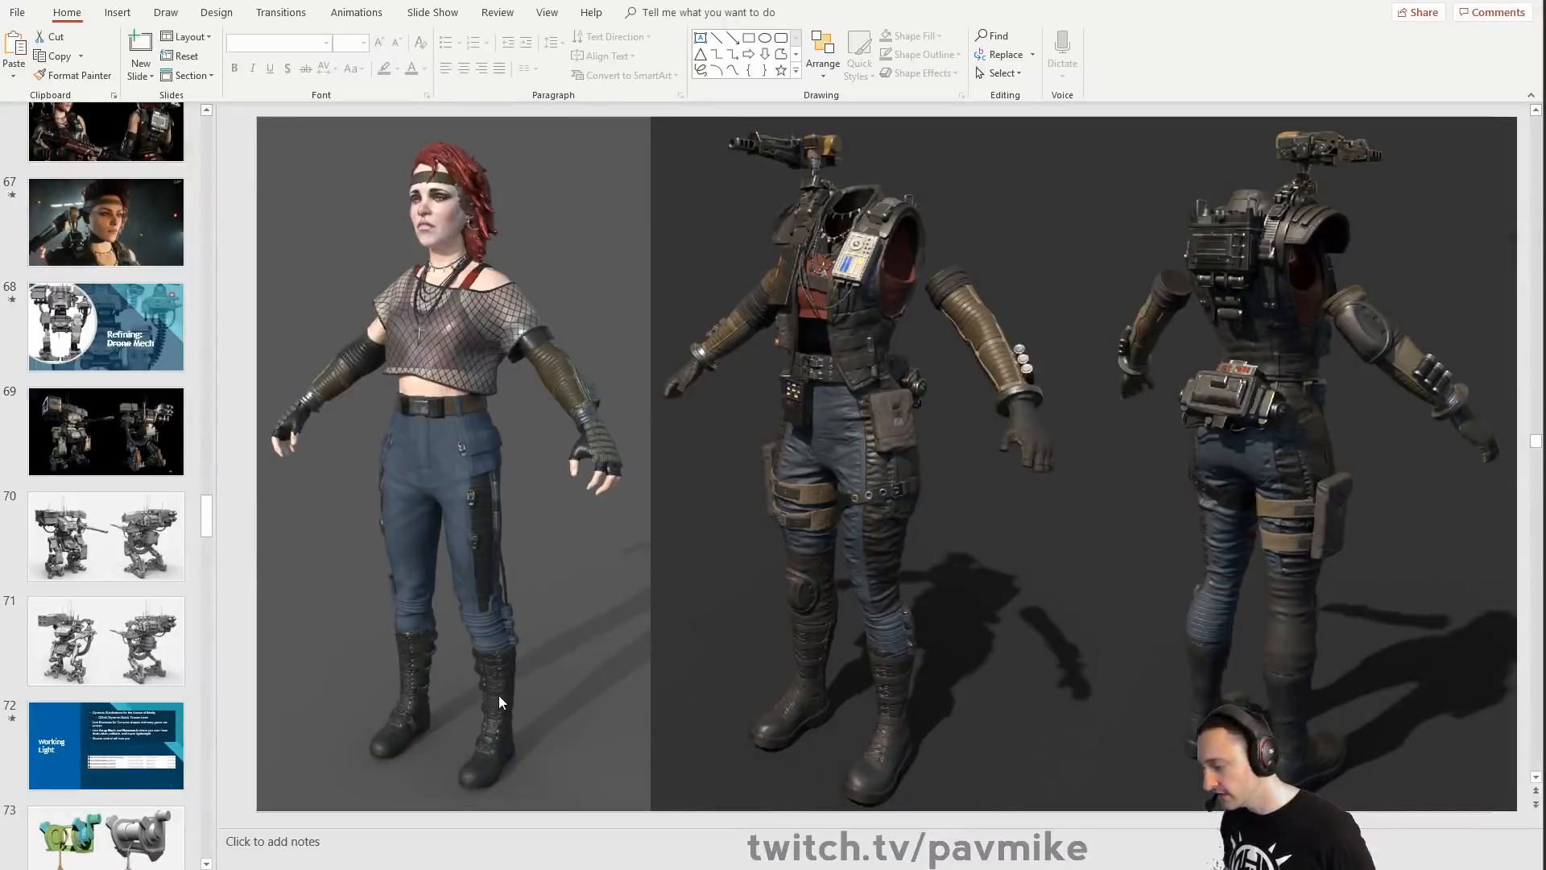
scroll(83, 694, down, 3)
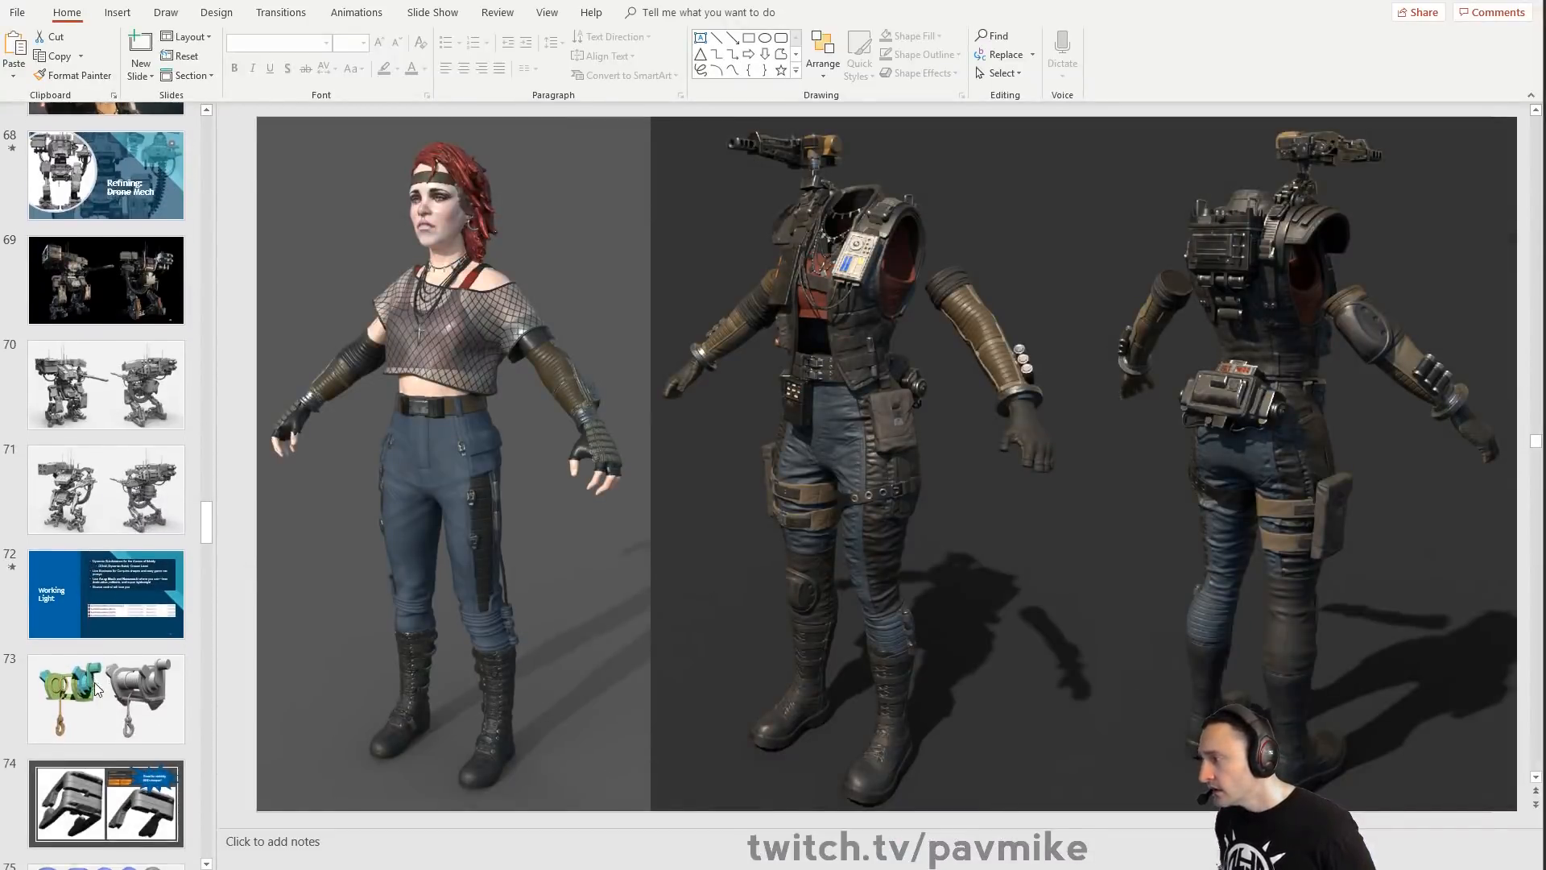
click(94, 384)
key(Up)
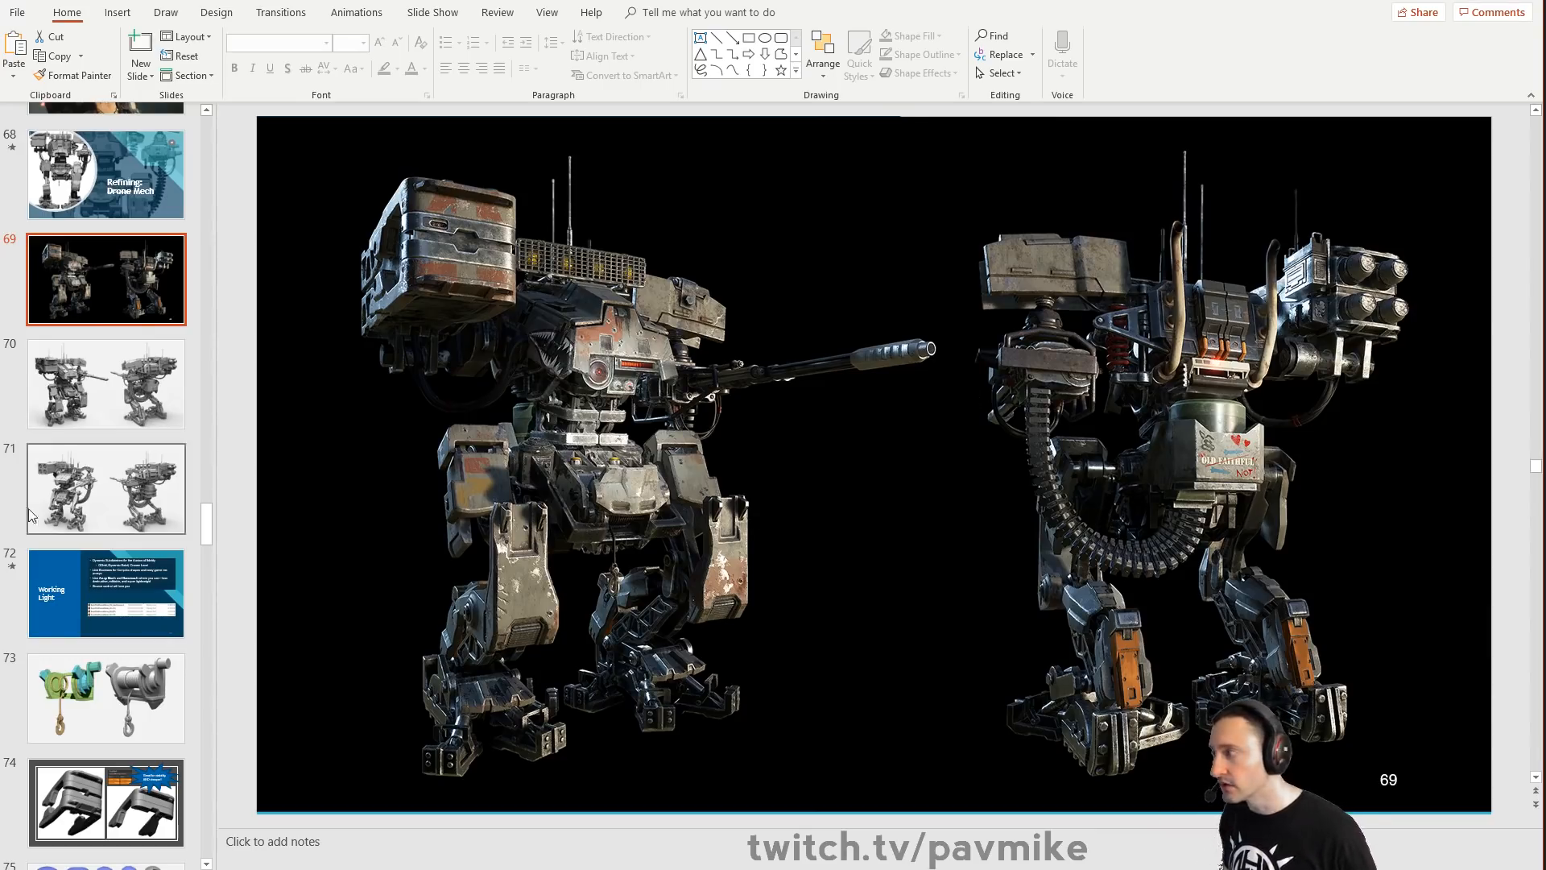
click(112, 423)
click(113, 506)
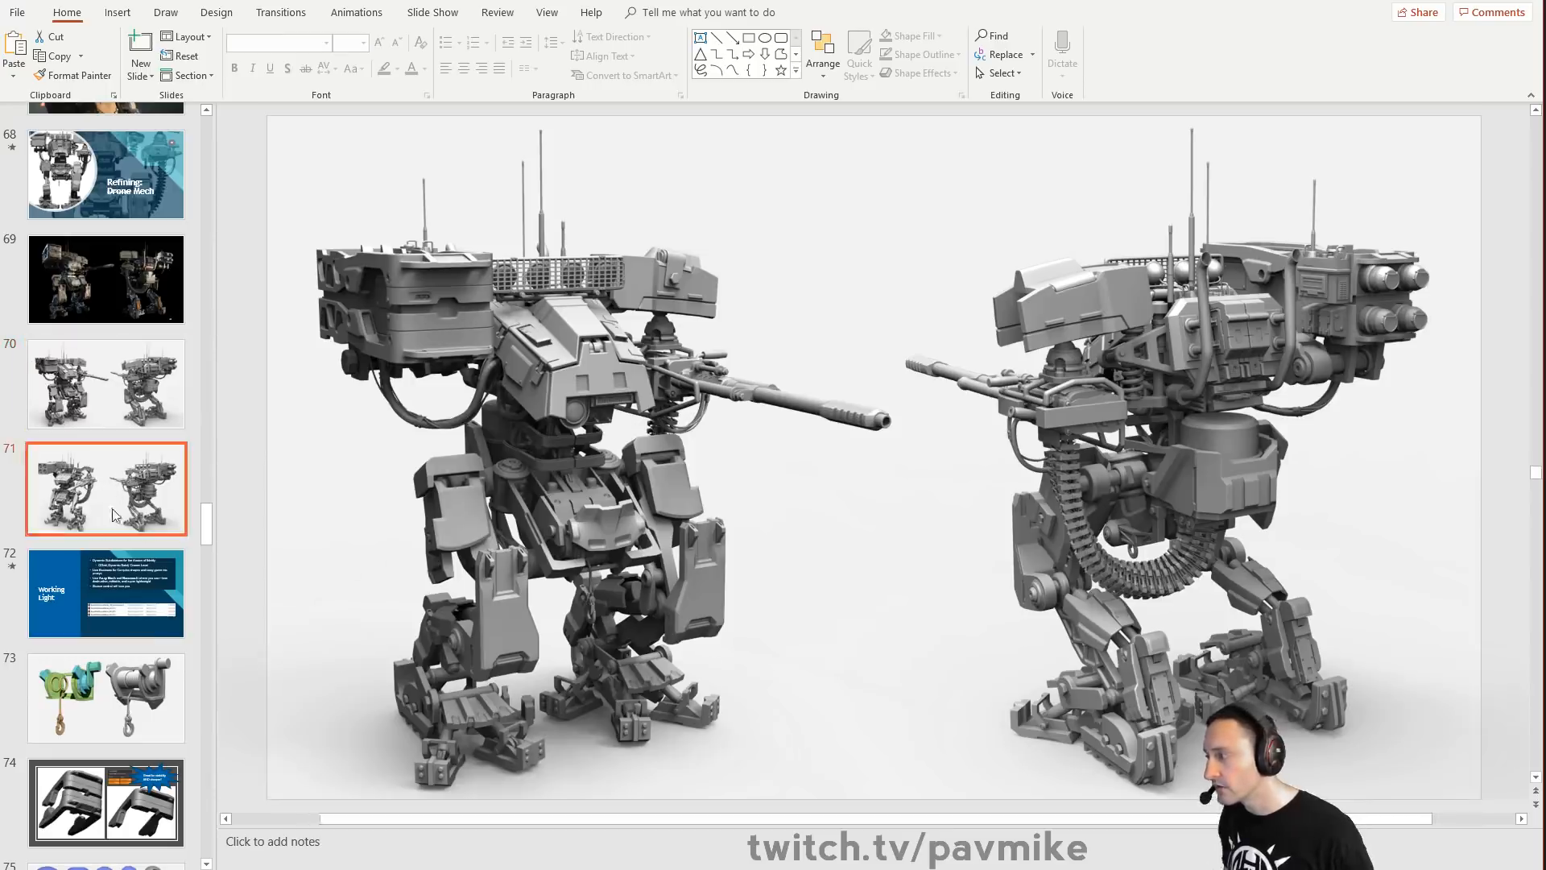
click(113, 592)
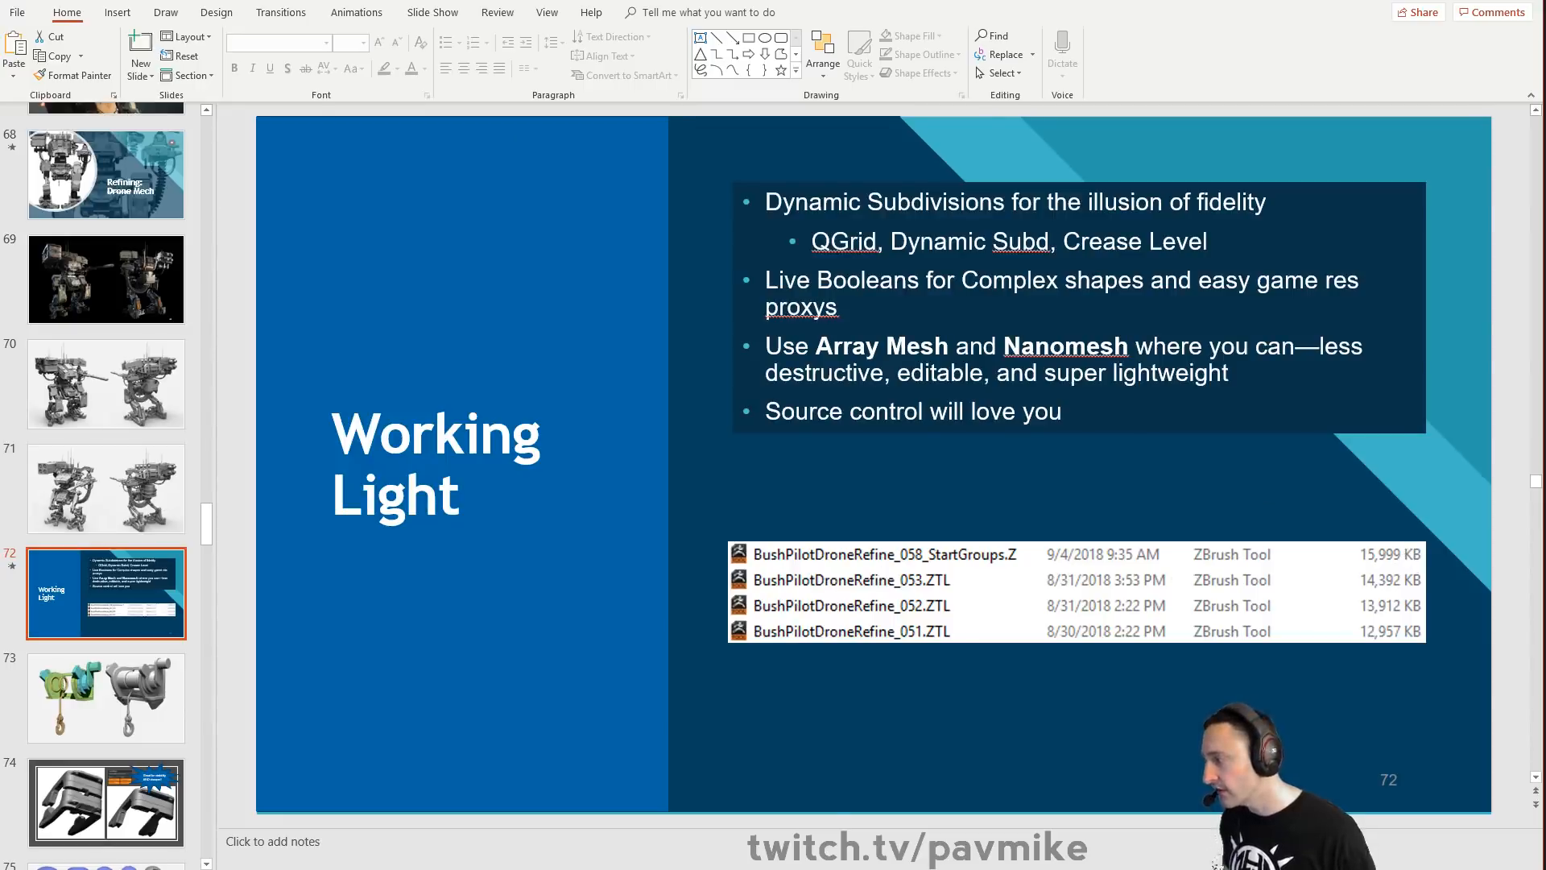
Switch to ZBrush and load the tool BushPilotDroneRefine_058_StartGroups.ZTL from the streaming > Summit > Mech folder
key(alt+Tab)
click(1397, 40)
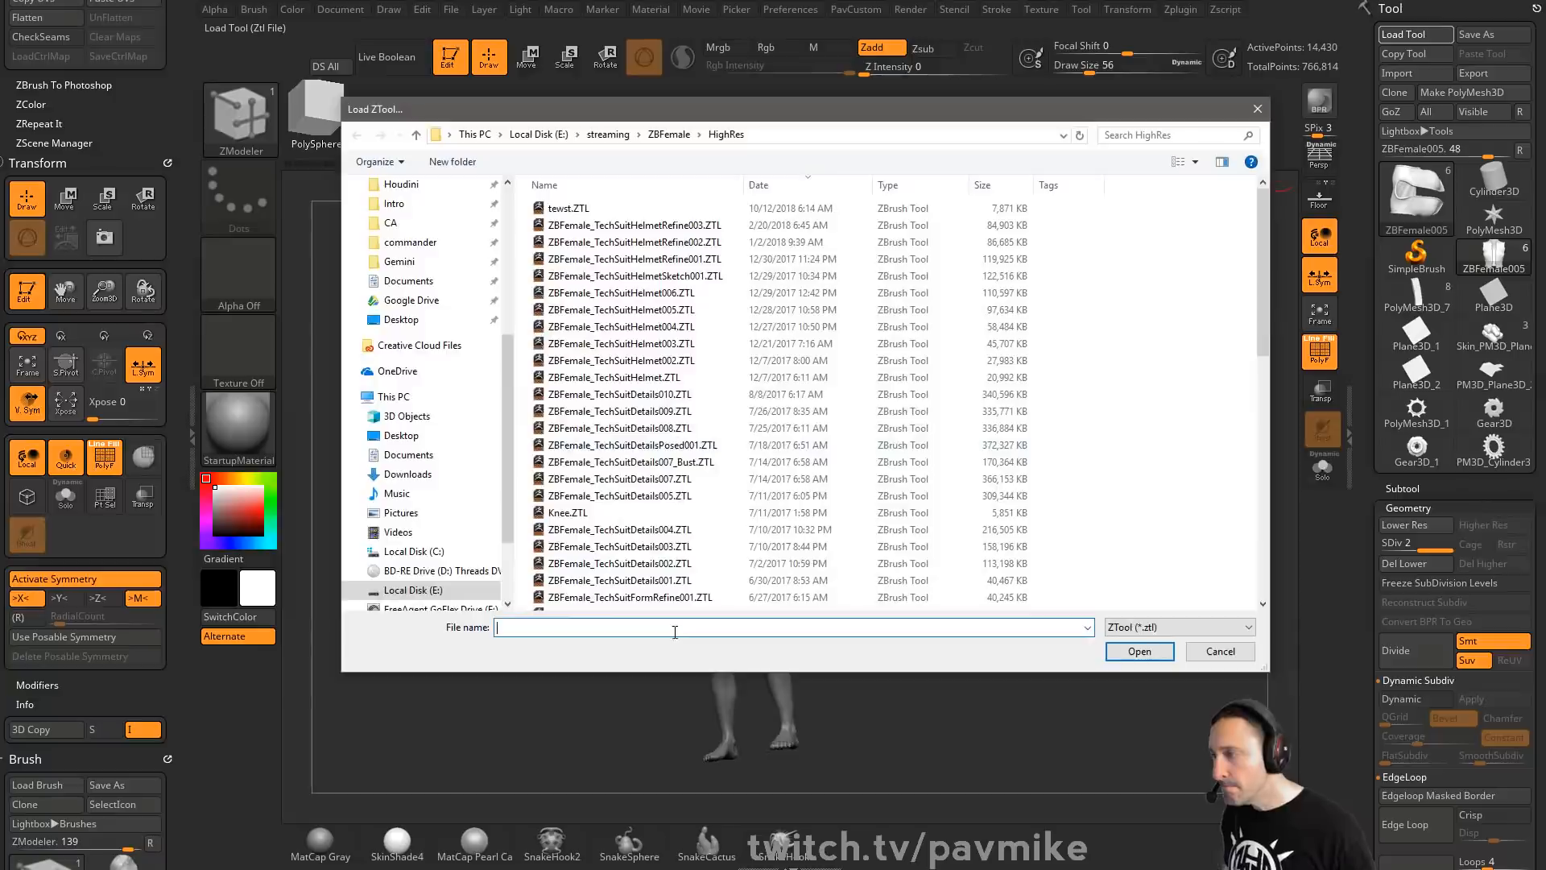
scroll(434, 248, up, 5)
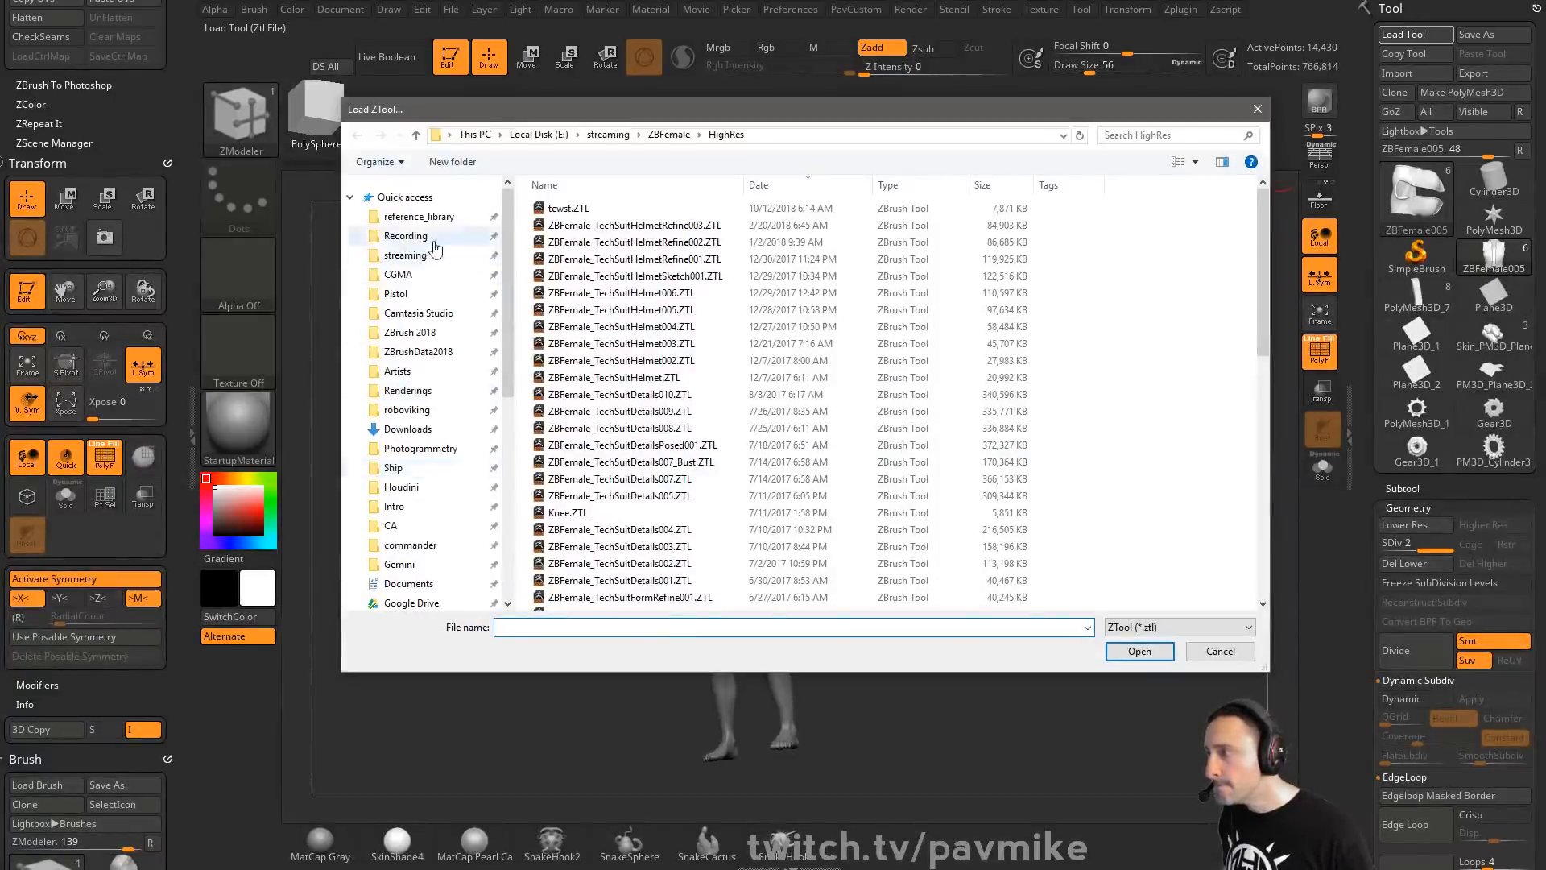
click(407, 254)
click(600, 210)
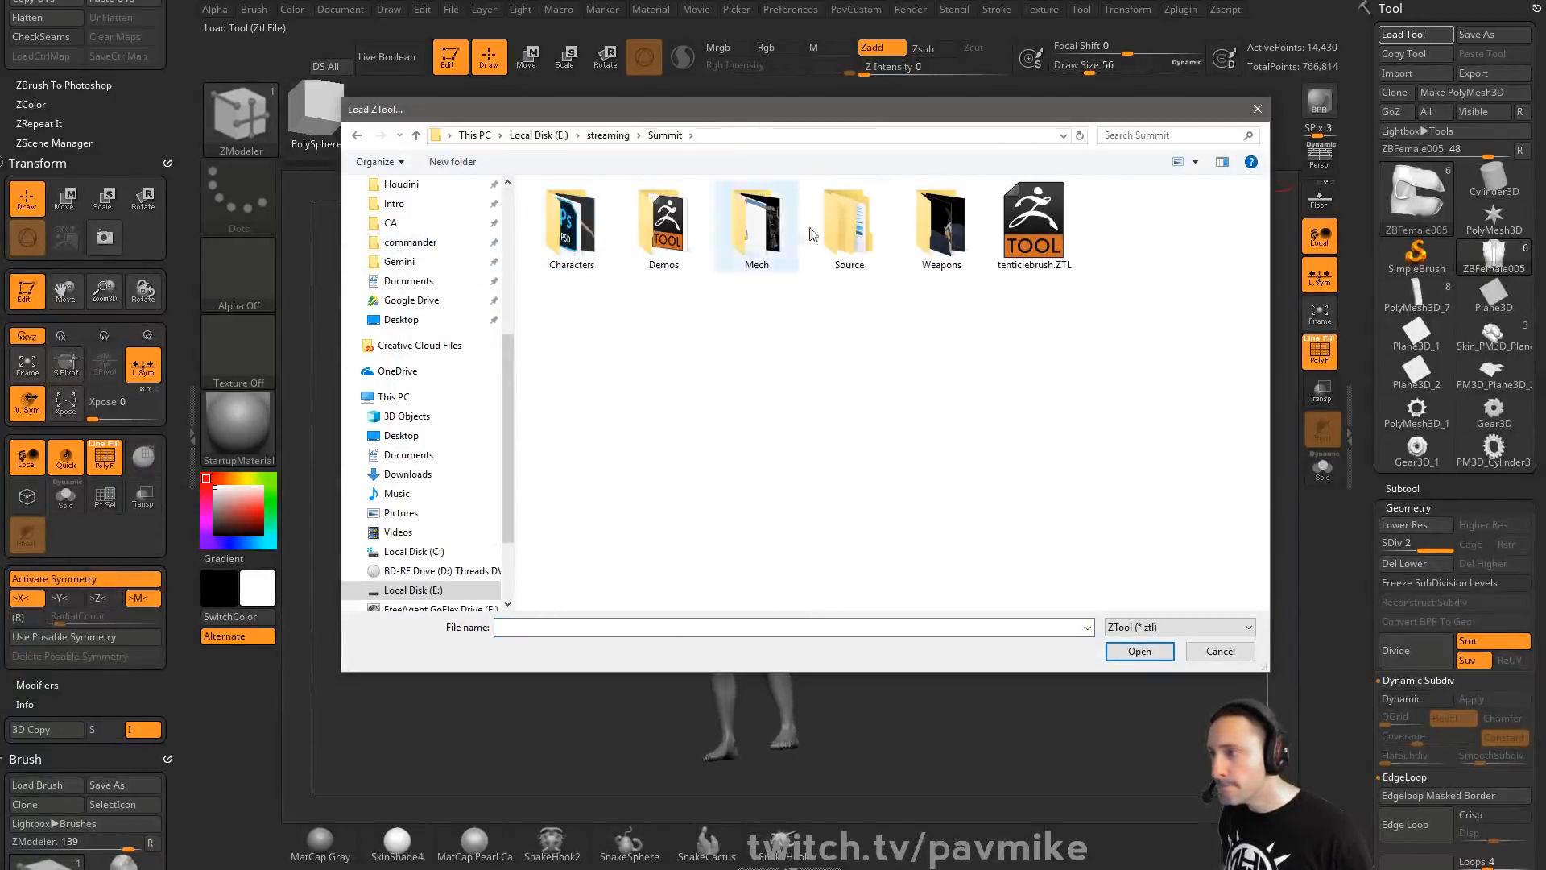
double_click(757, 225)
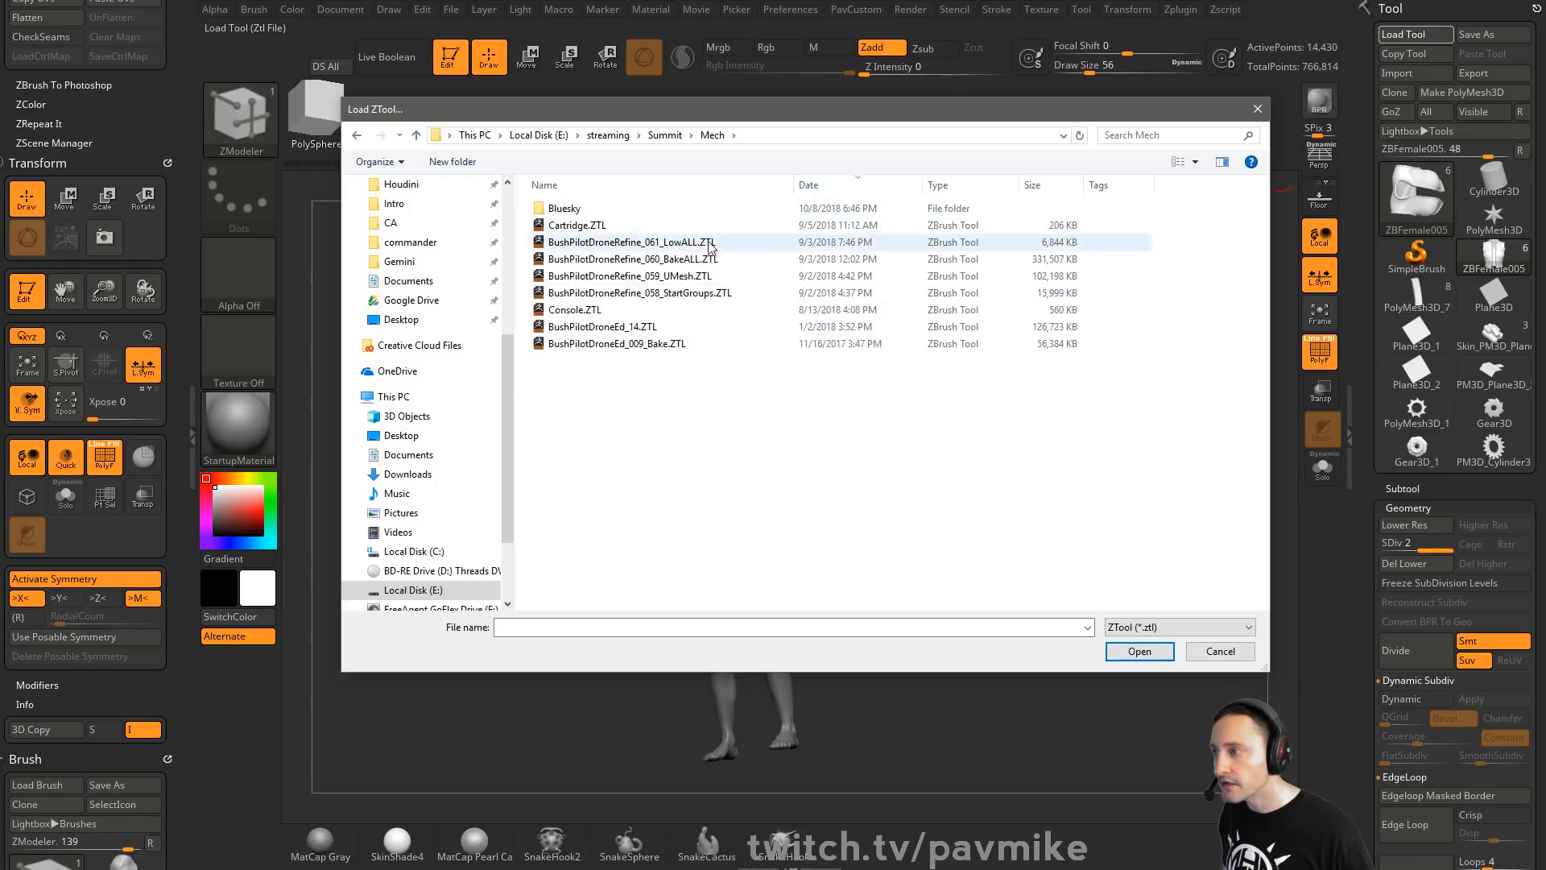
double_click(830, 292)
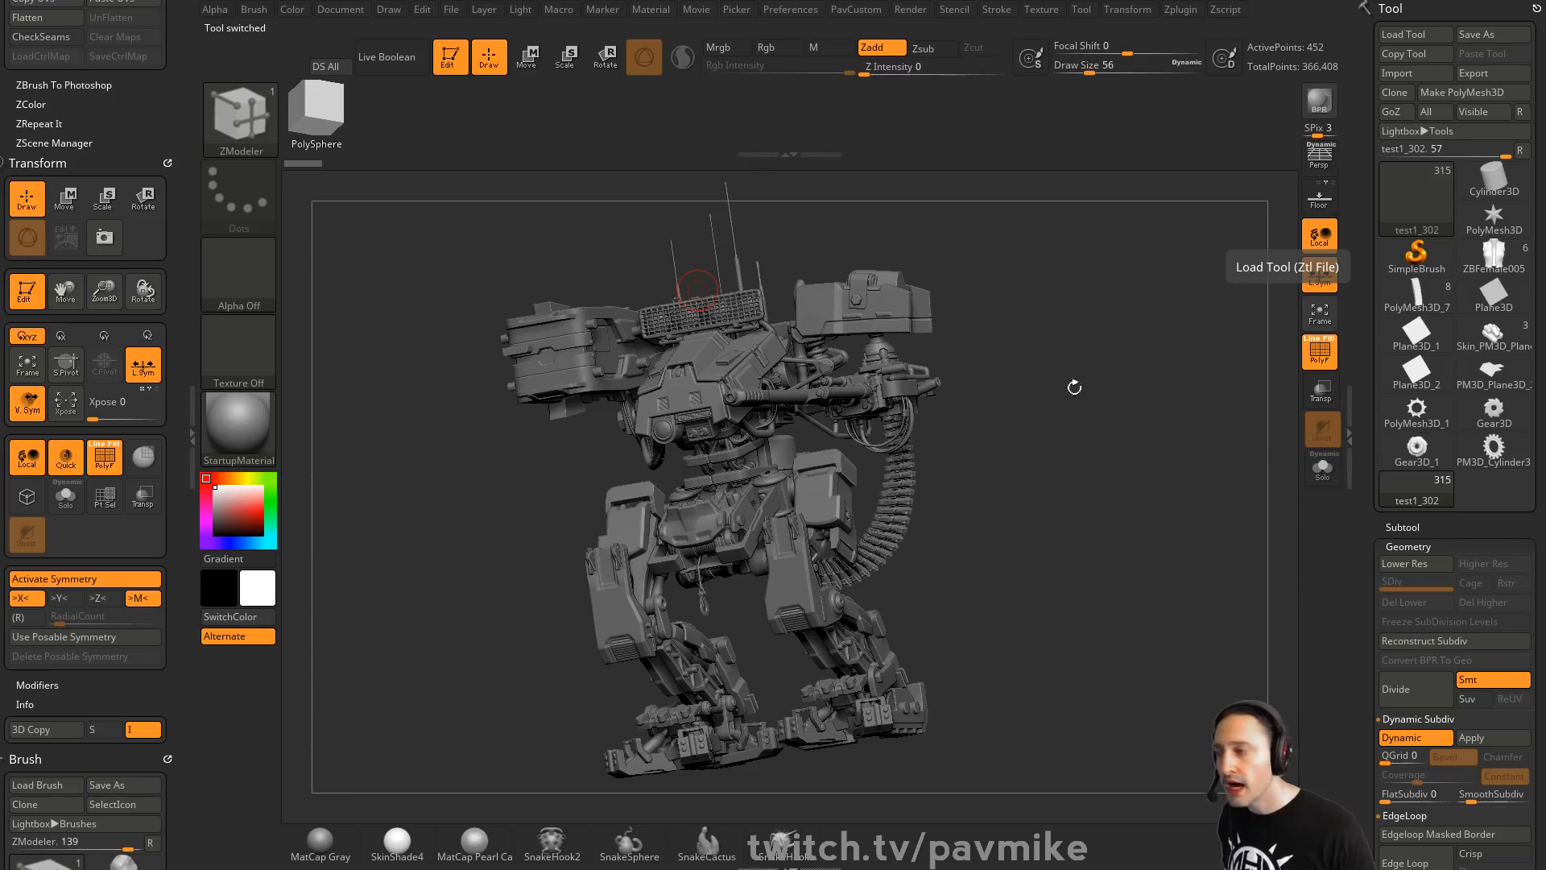
Clear the Transform, Brush and Zplugin palettes out of the left tray
click(166, 163)
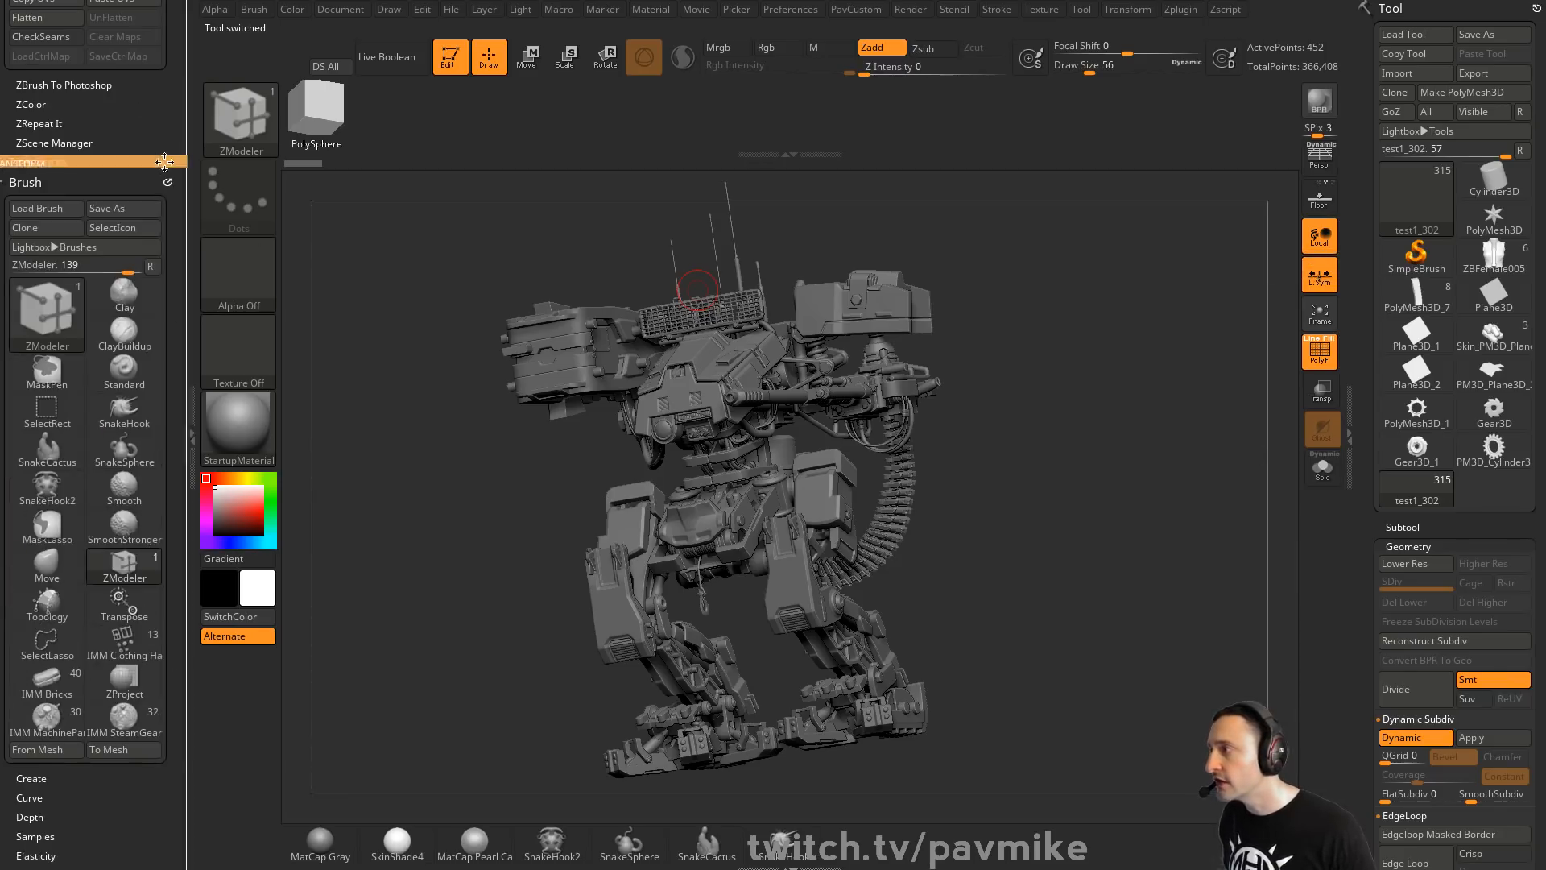
click(165, 163)
drag(164, 162, 138, 148)
click(165, 9)
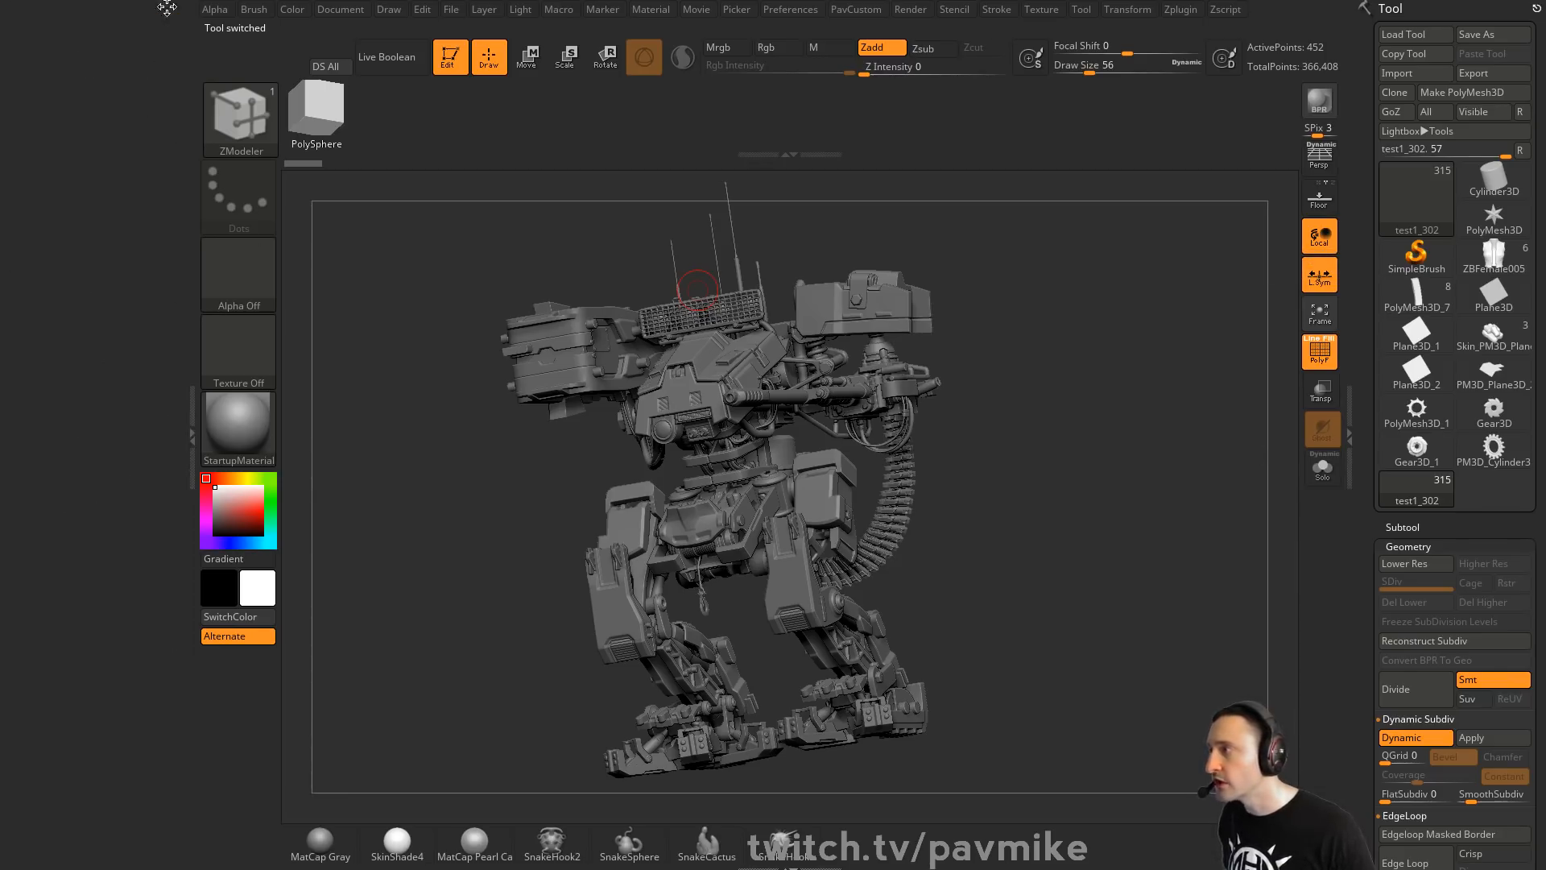
Dock the Zplugin palette in the emptied tray, collapse UV Master and expand the ZRepeat It section
click(1184, 11)
drag(1169, 27, 36, 258)
click(1177, 9)
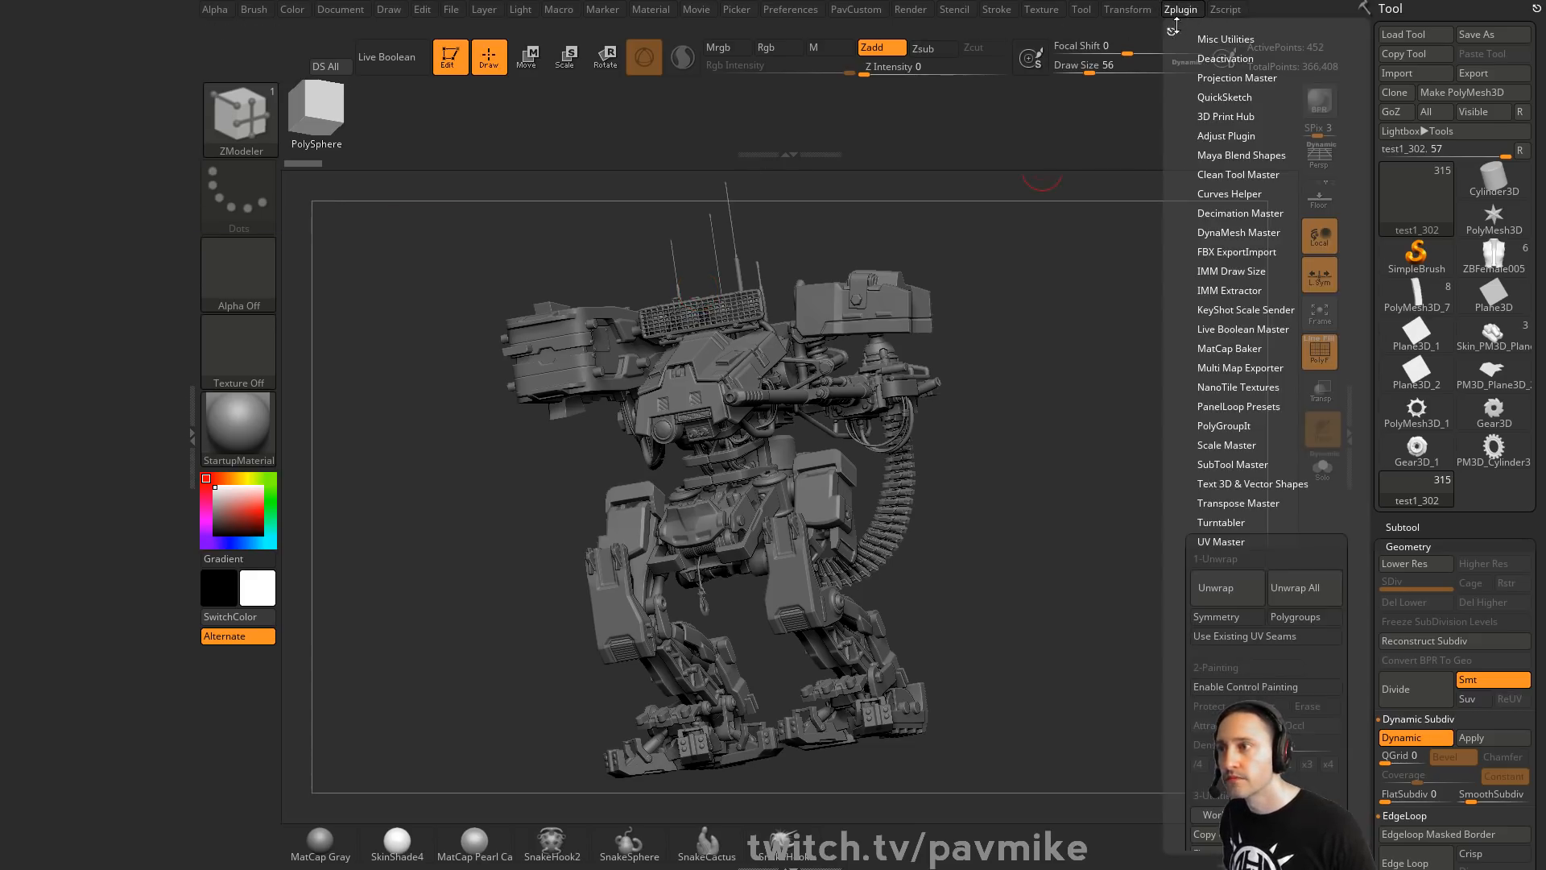
drag(1172, 31, 128, 252)
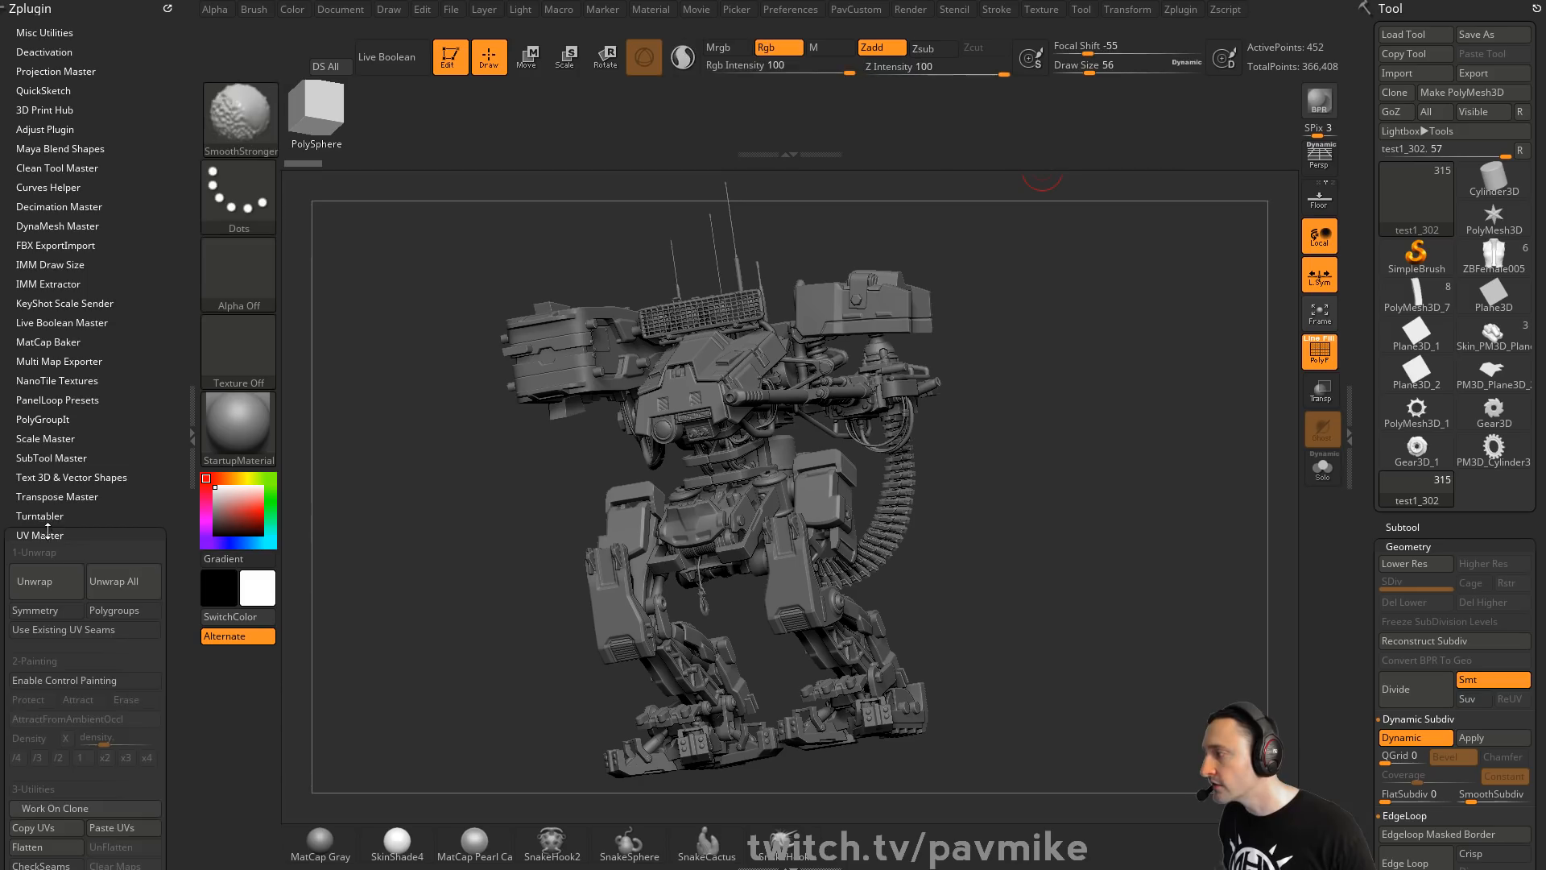
click(45, 535)
click(50, 591)
scroll(81, 483, down, 5)
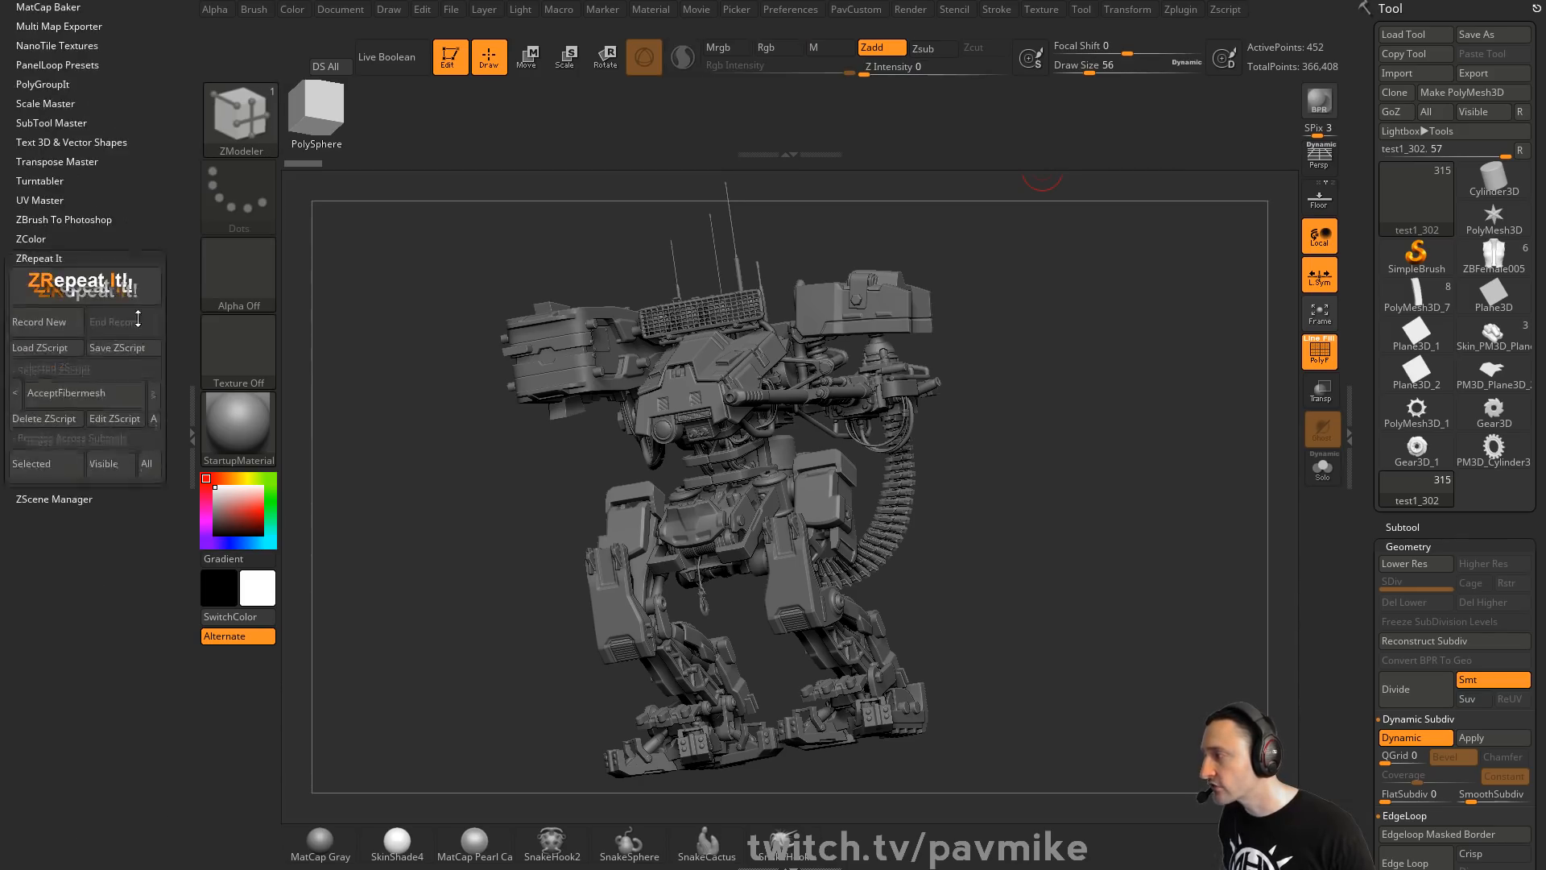
Select the DynamicOff ZScript in ZRepeat It and process it across all subtools of the mech
click(90, 387)
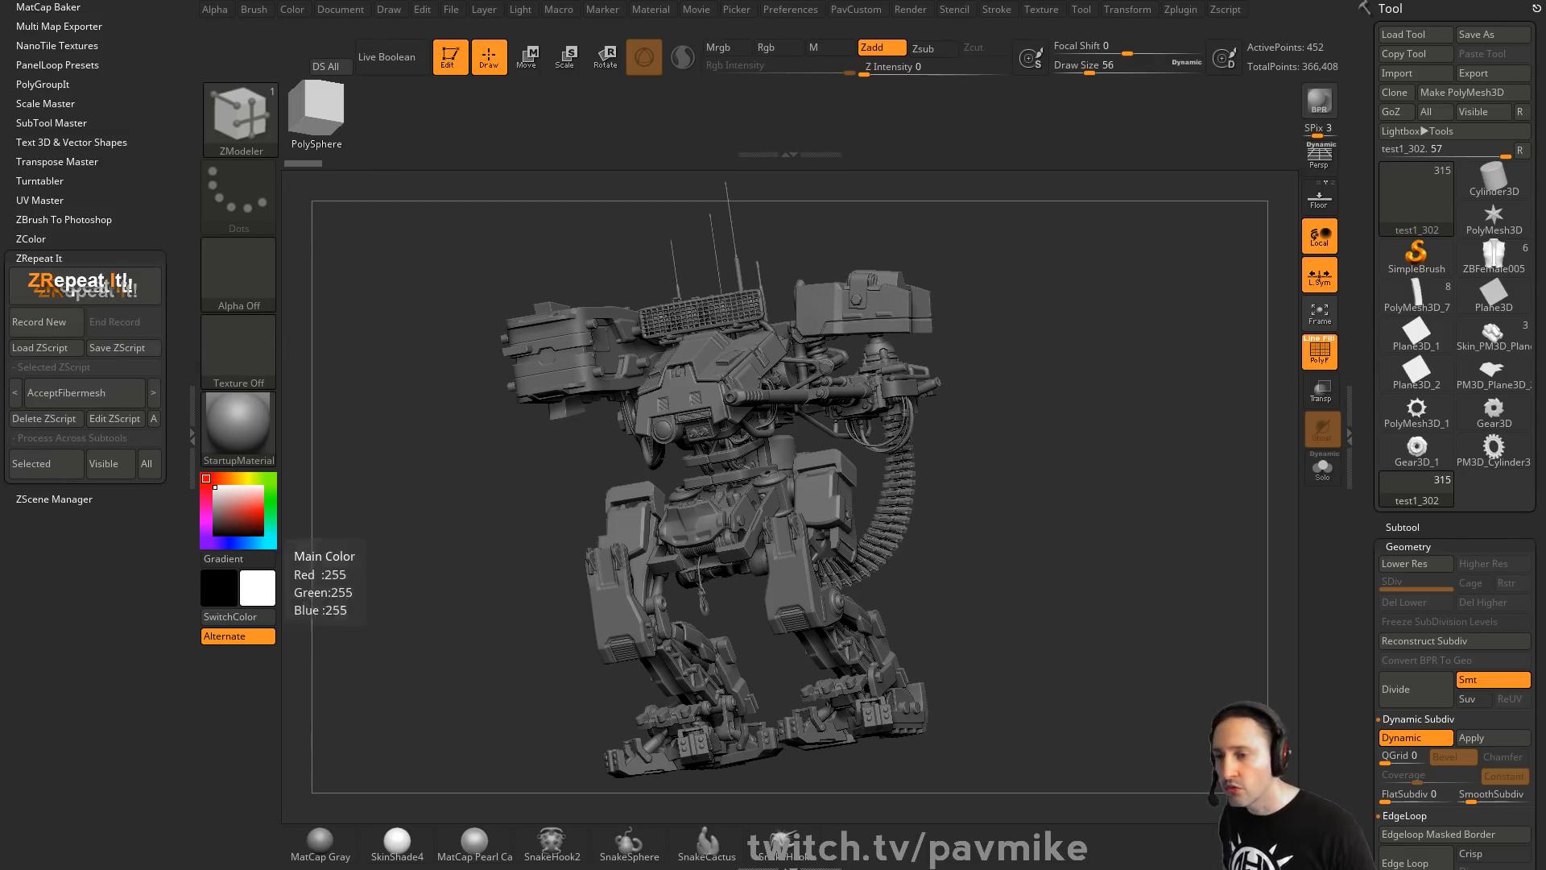
scroll(1388, 626, down, 5)
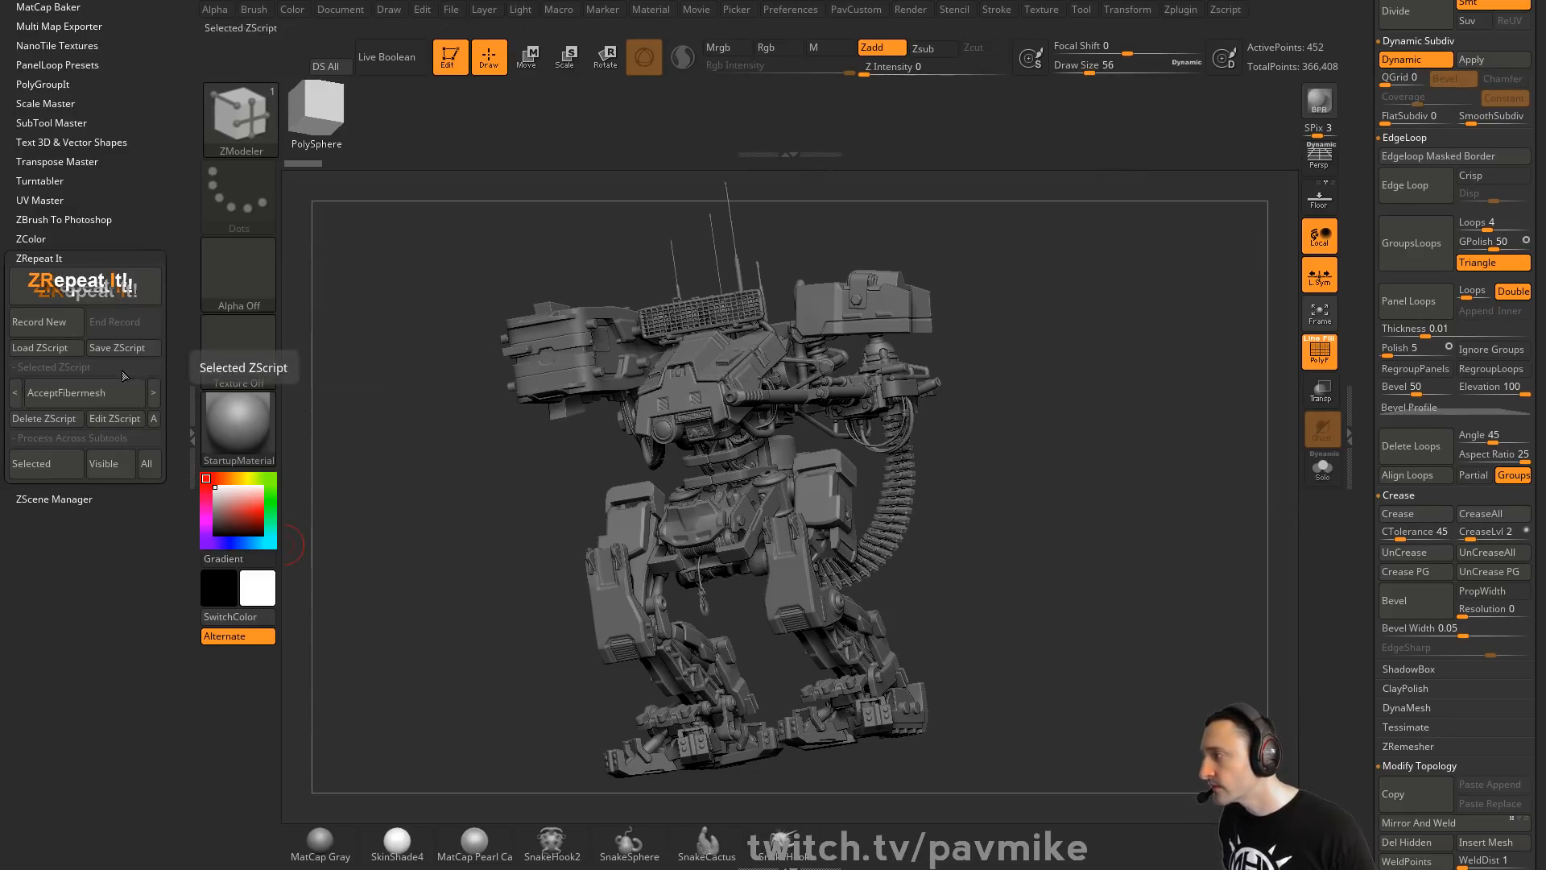
click(103, 393)
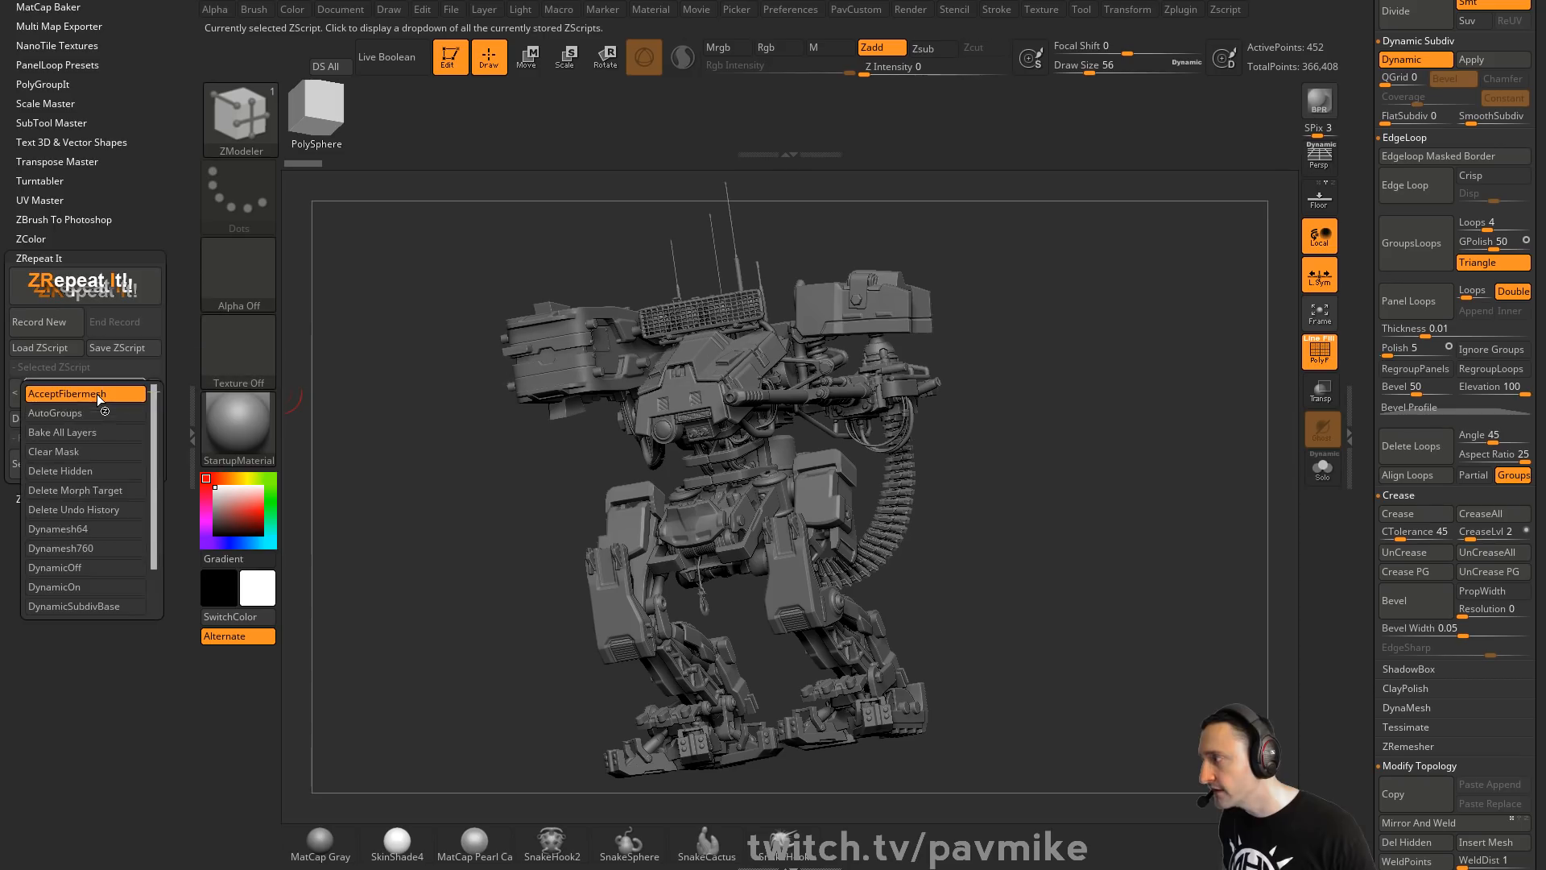
click(87, 570)
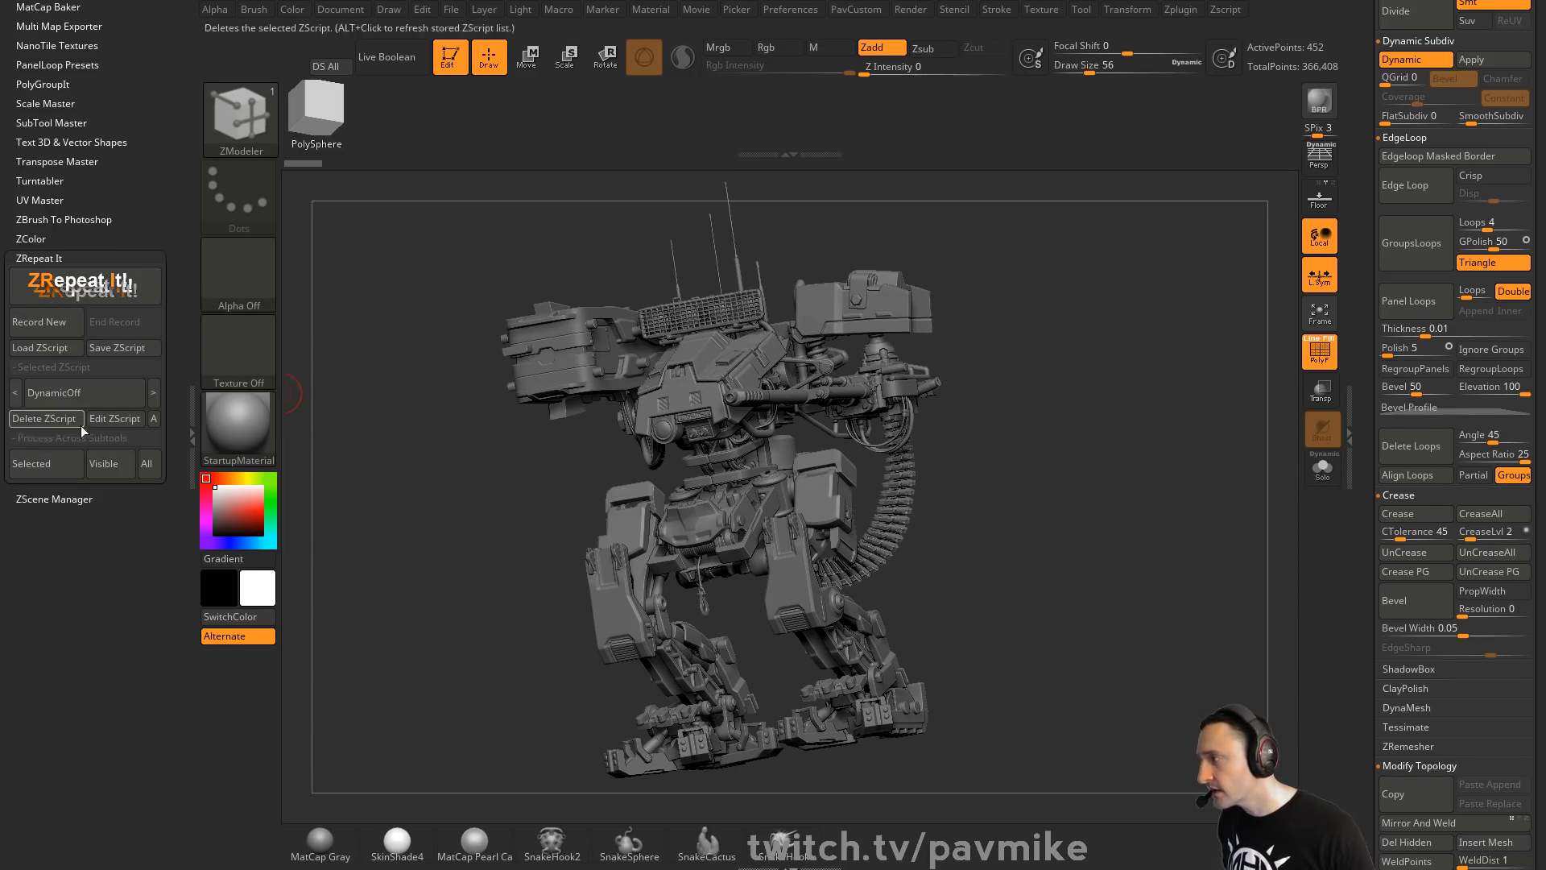
click(149, 464)
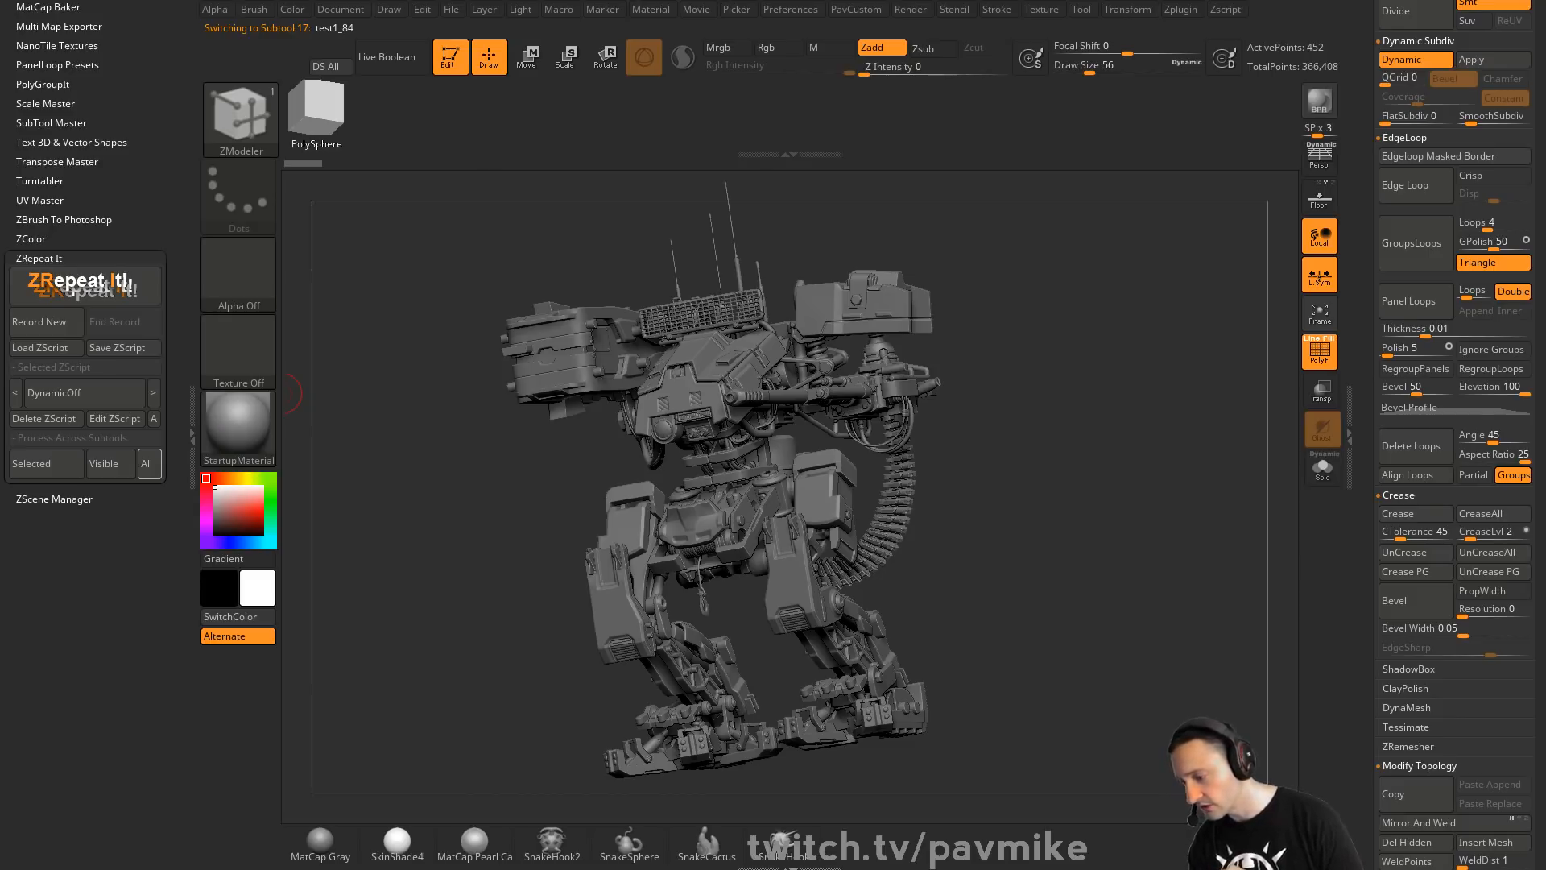
Switch to the browser and load the complete list of created playlists on the YouTube channel
drag(1497, 36, 1333, 138)
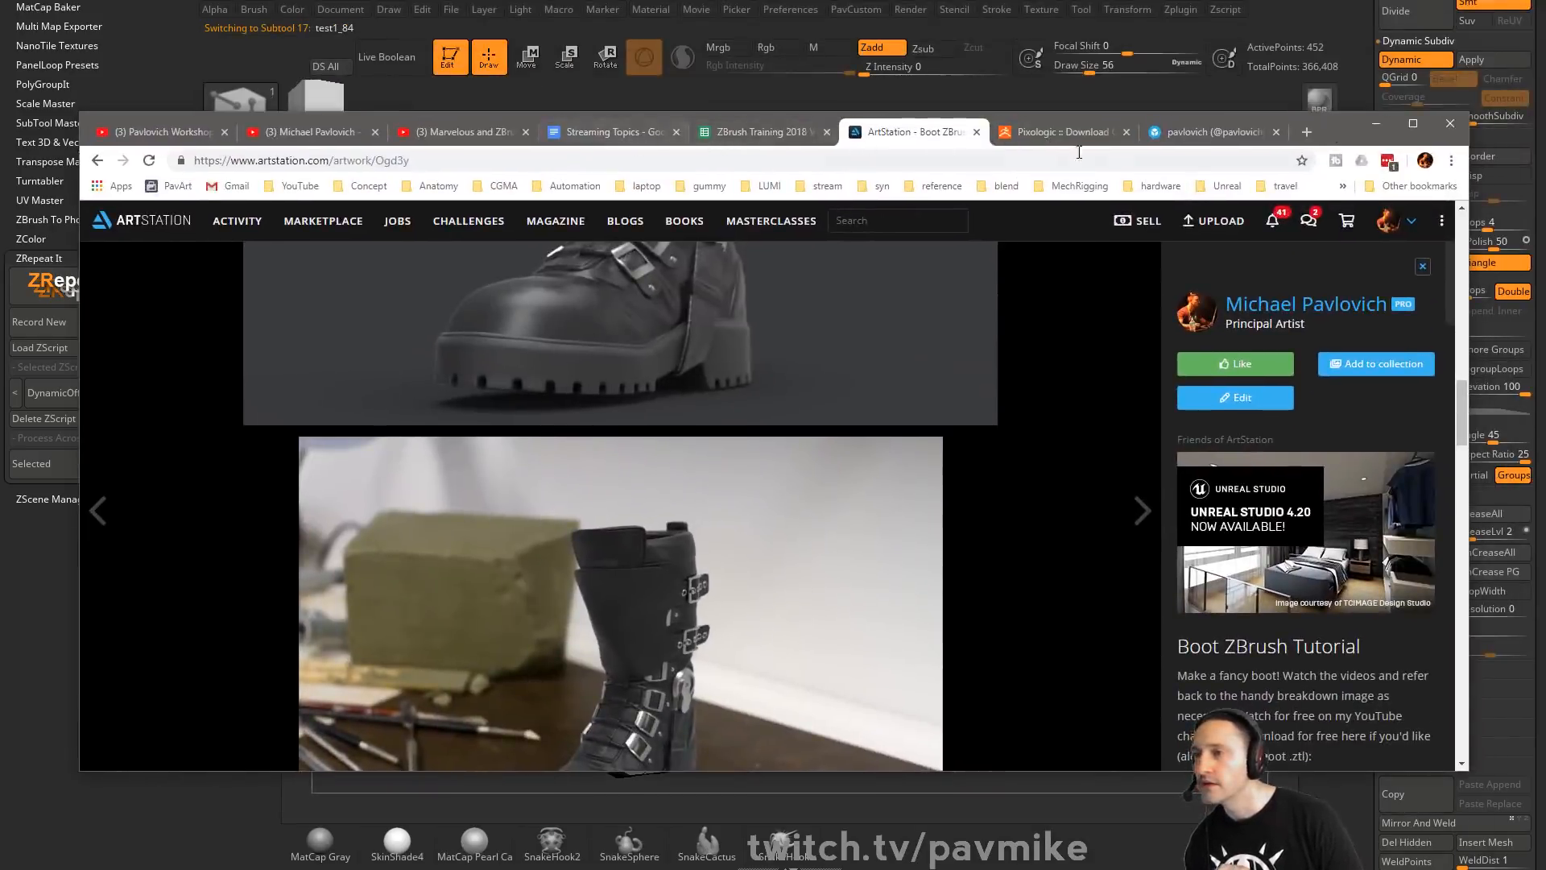
click(493, 137)
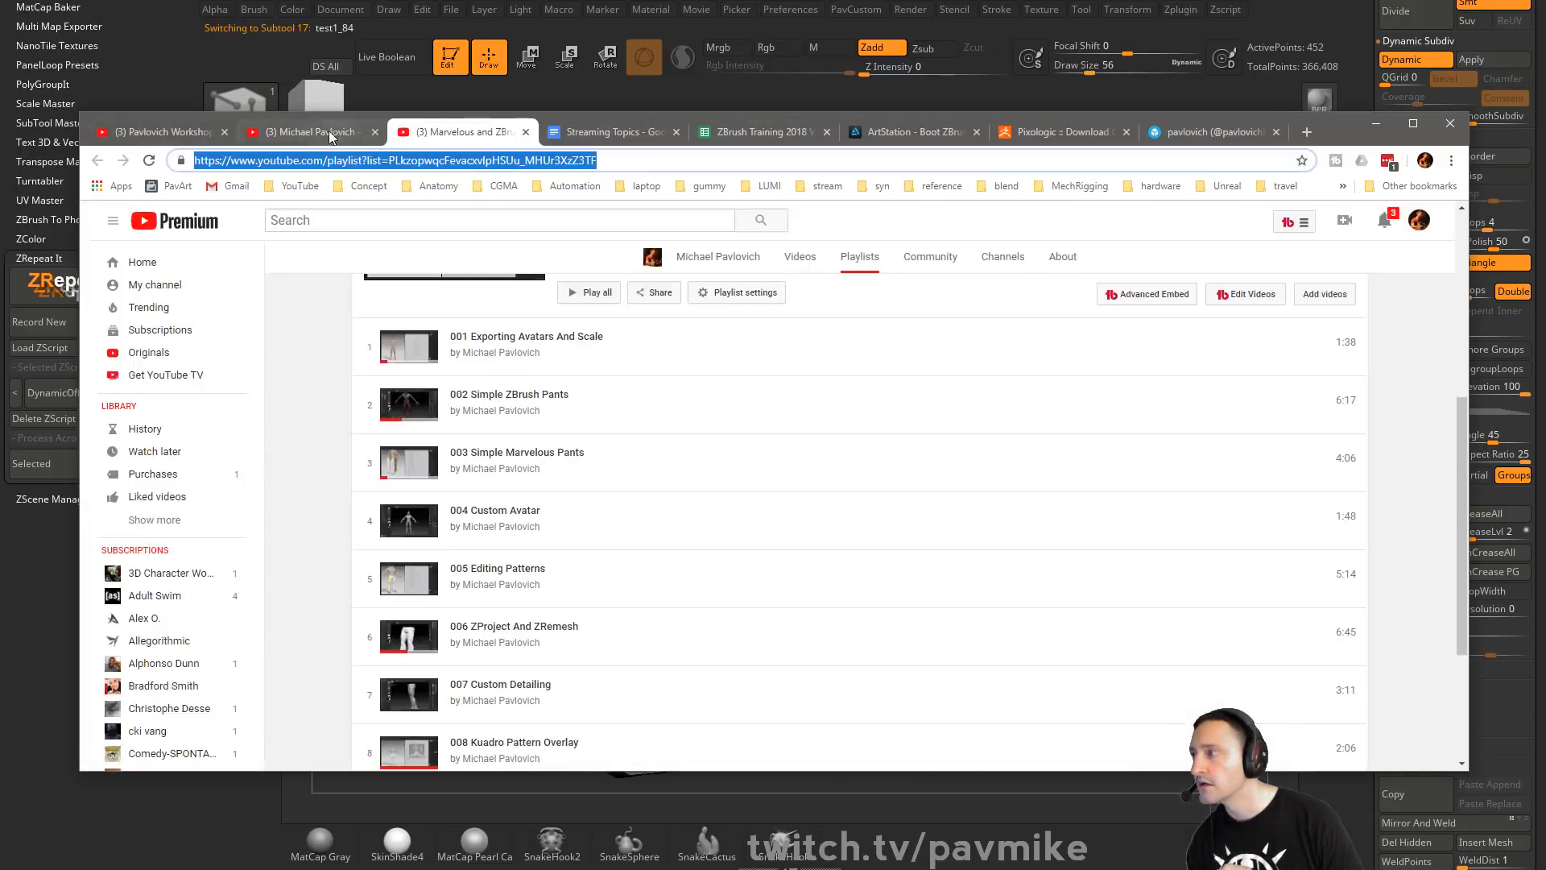
click(328, 131)
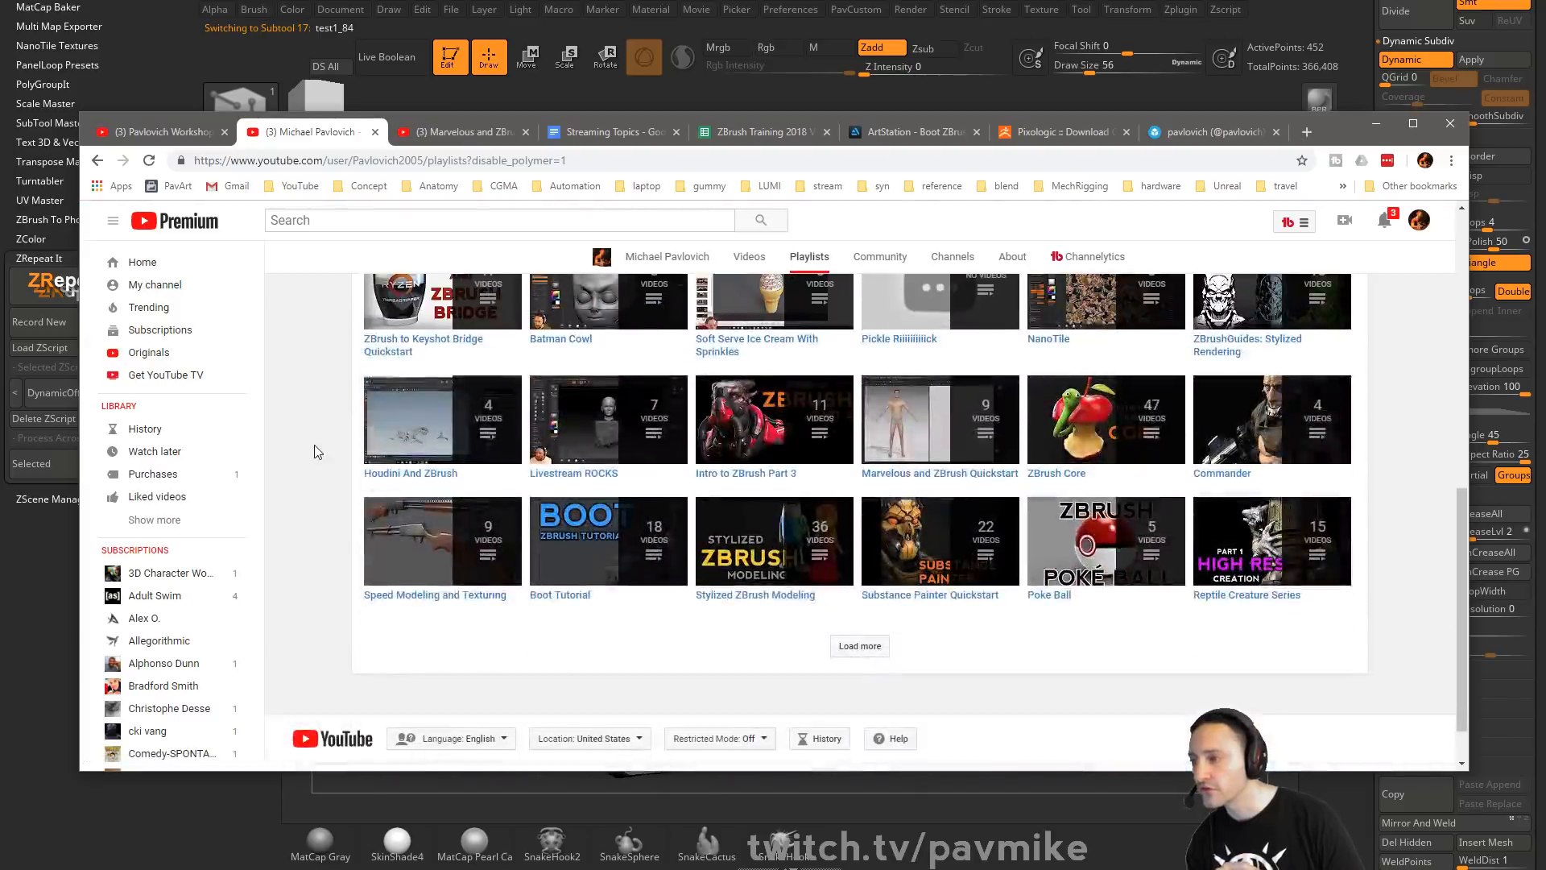
scroll(314, 452, up, 2)
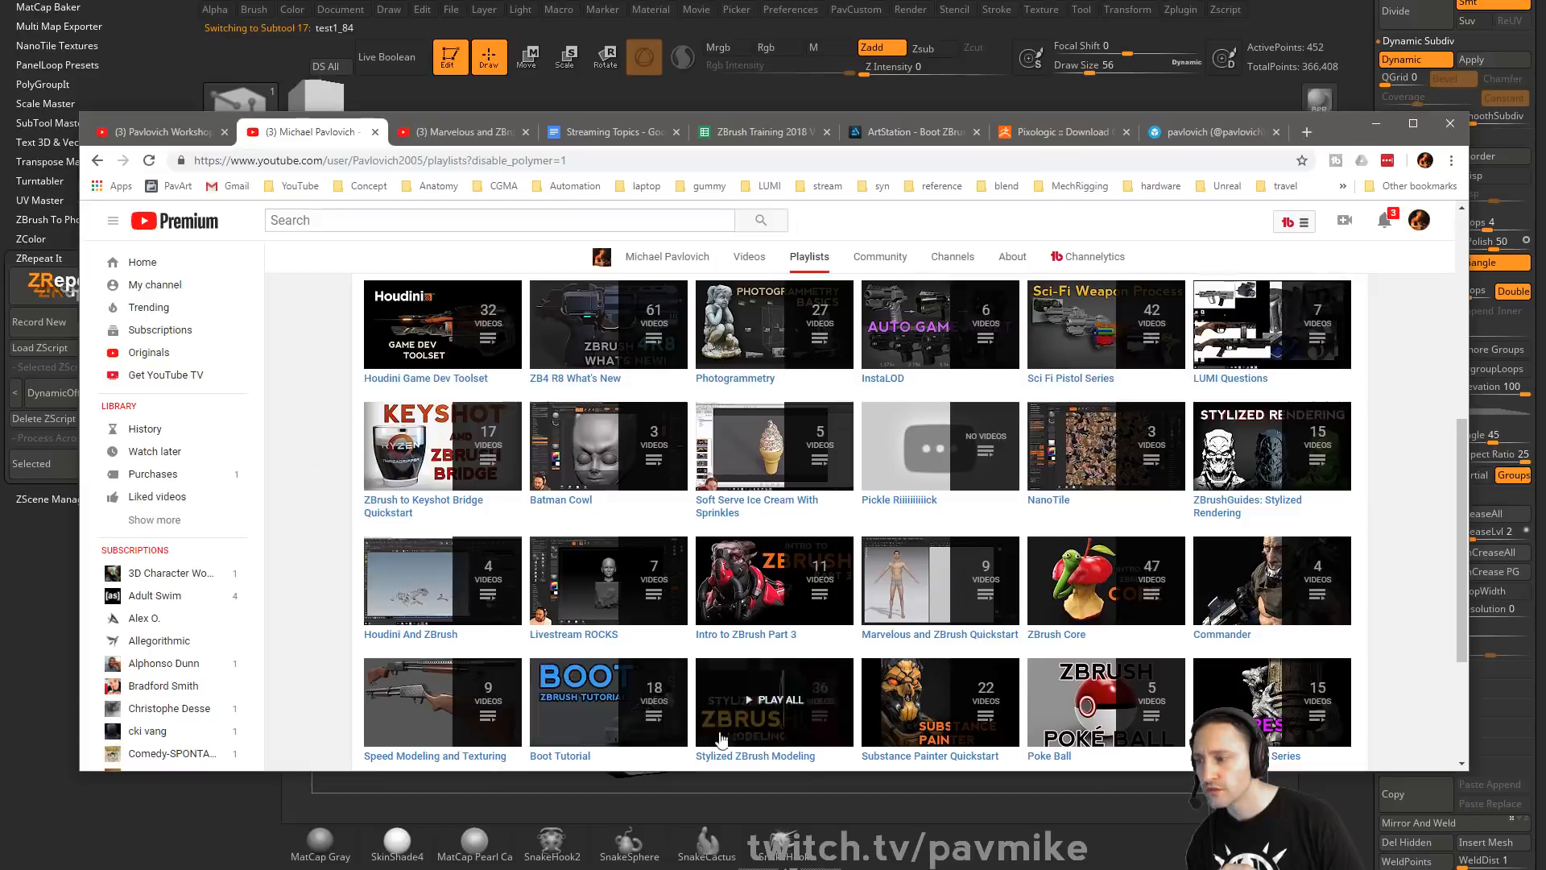
drag(761, 770, 762, 866)
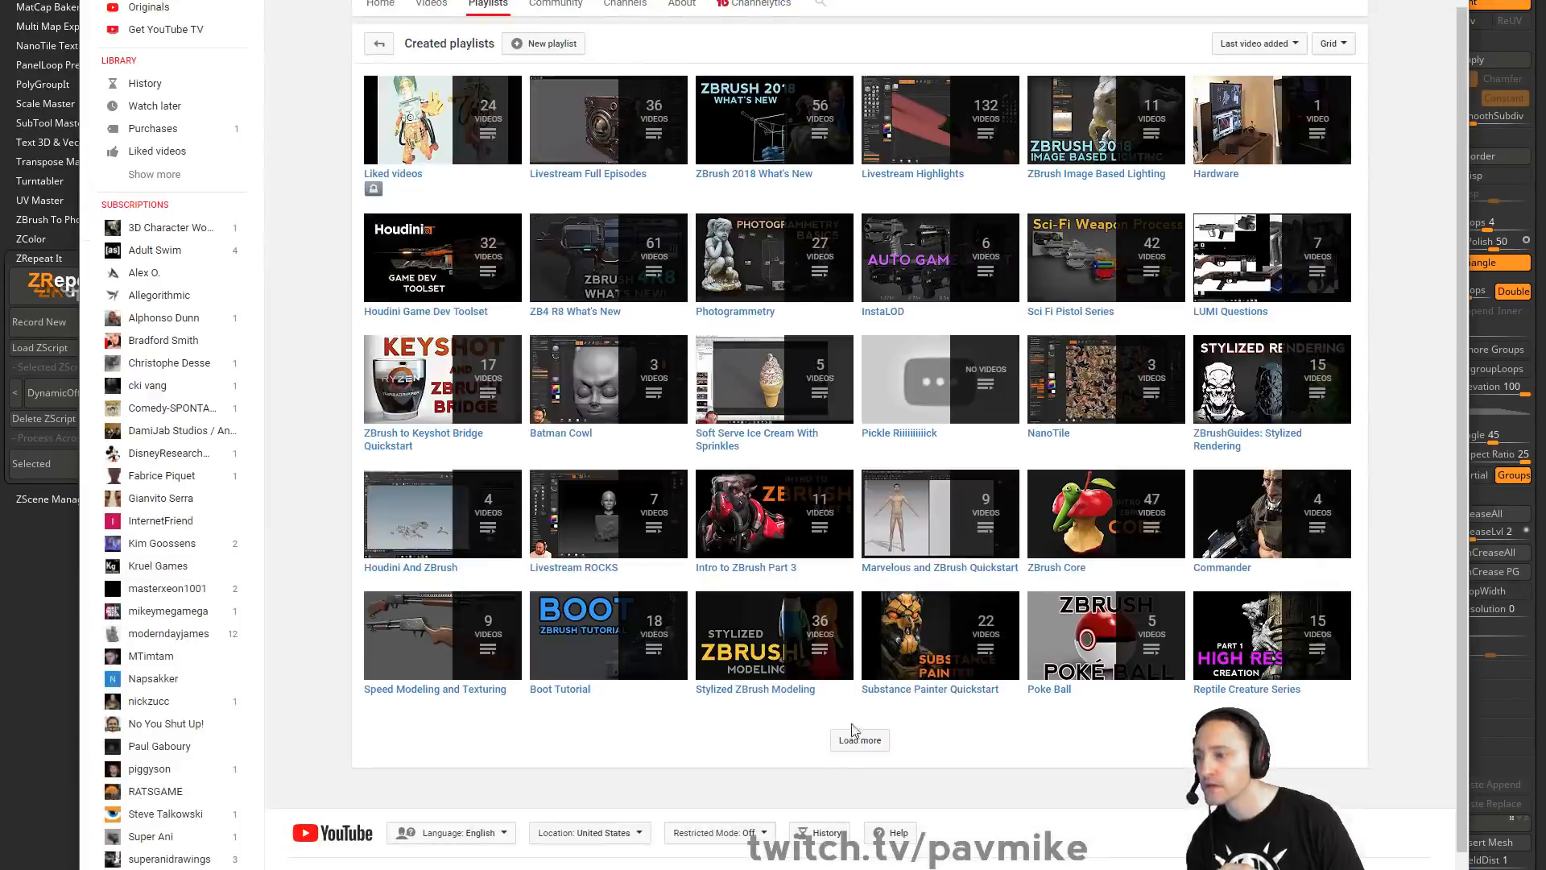
click(845, 742)
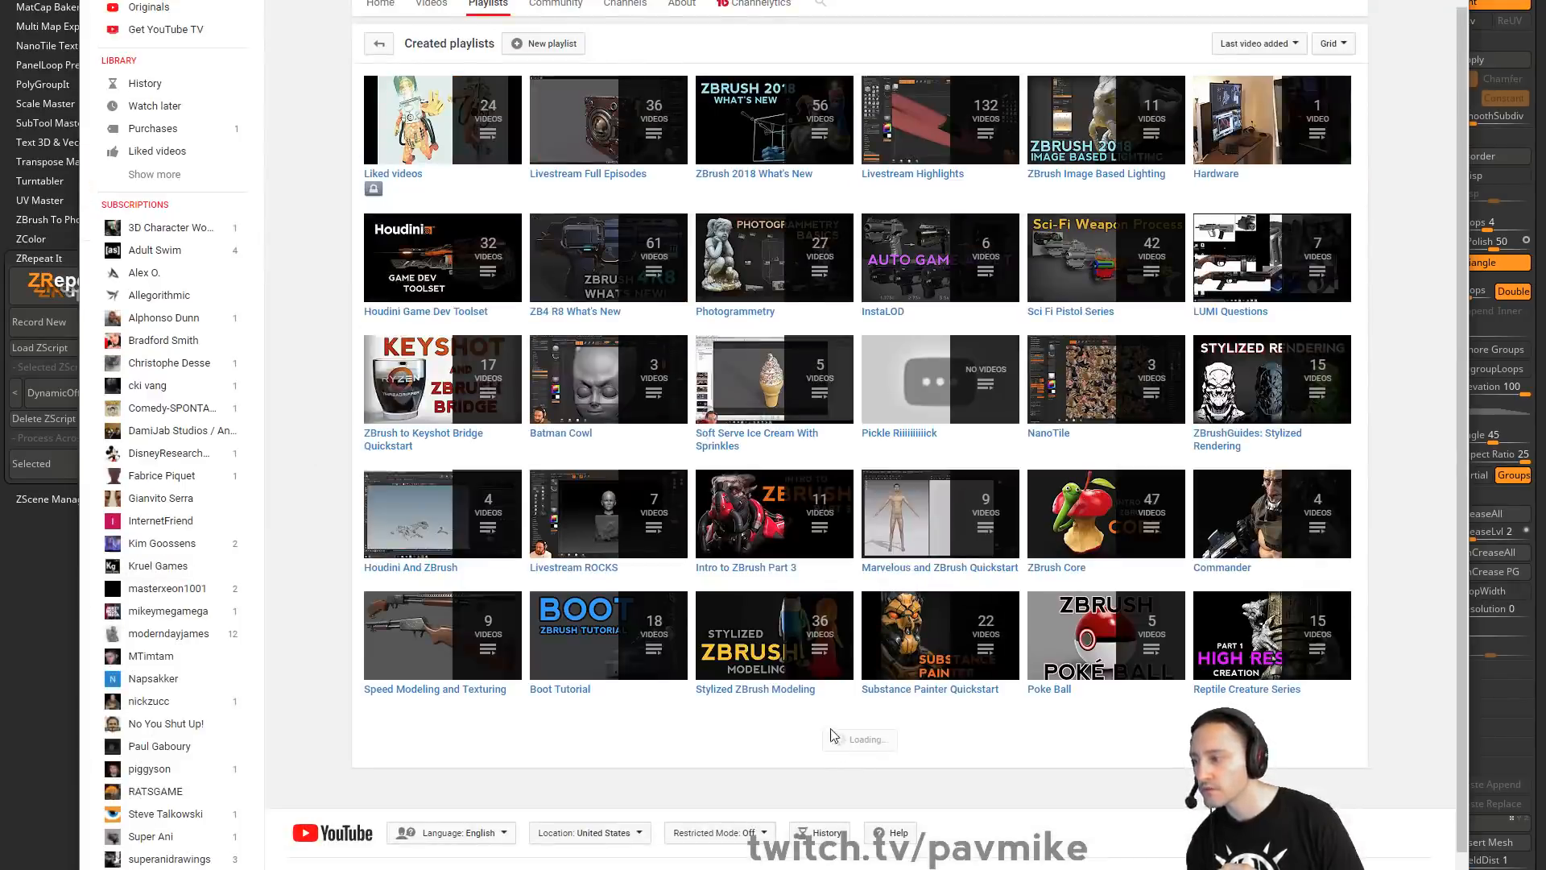
scroll(814, 734, down, 3)
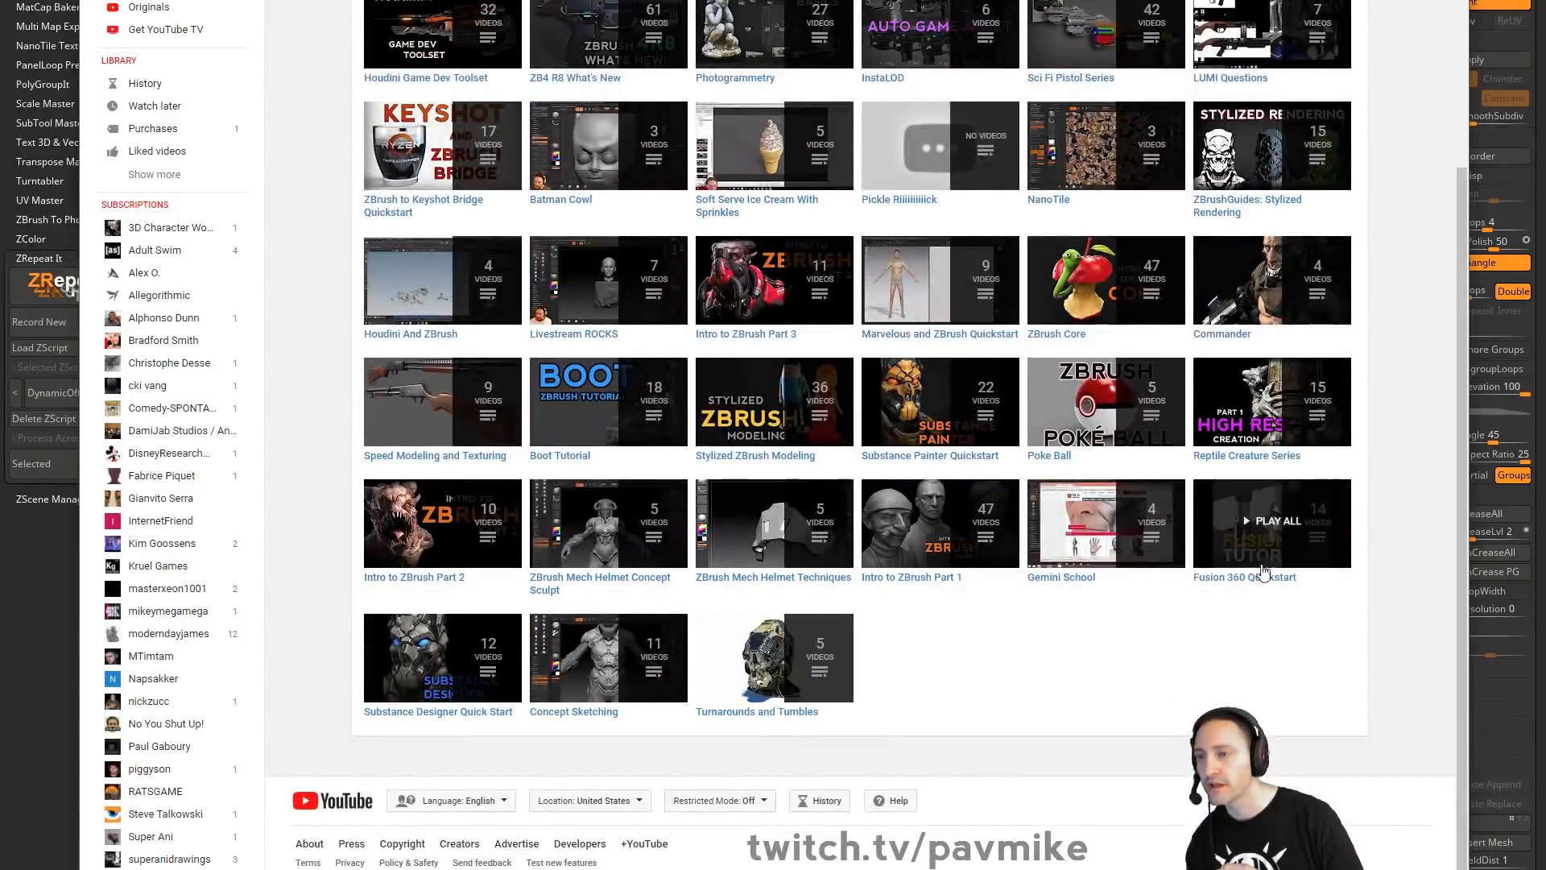
Open the Fusion 360 Quickstart playlist, pause its first video and look through the playlist's entries in an enlarged browser window
click(1217, 538)
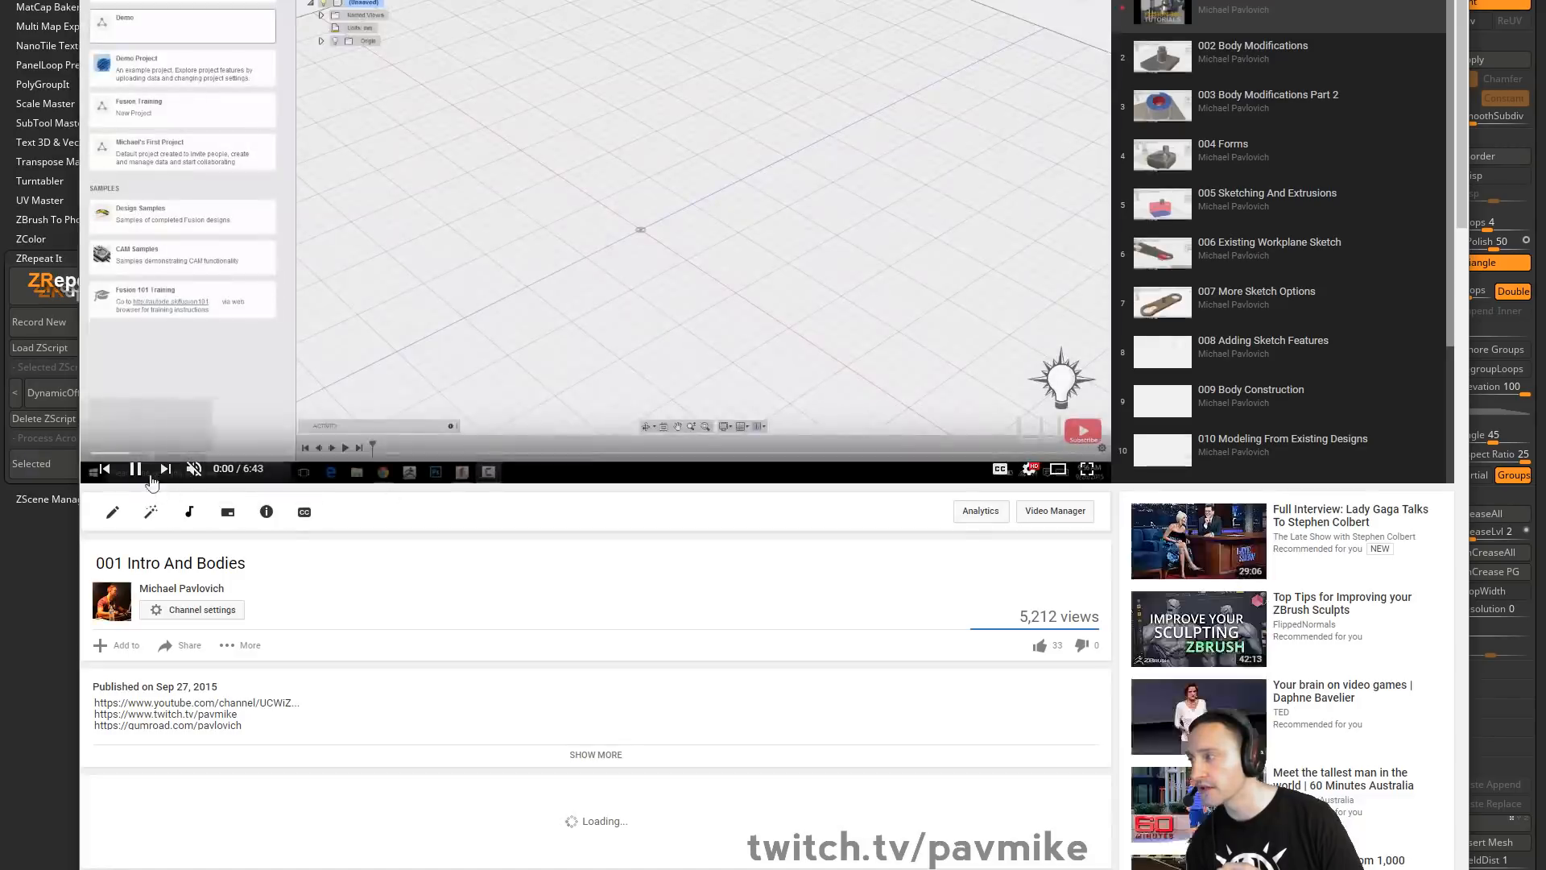
click(139, 470)
scroll(1323, 300, down, 2)
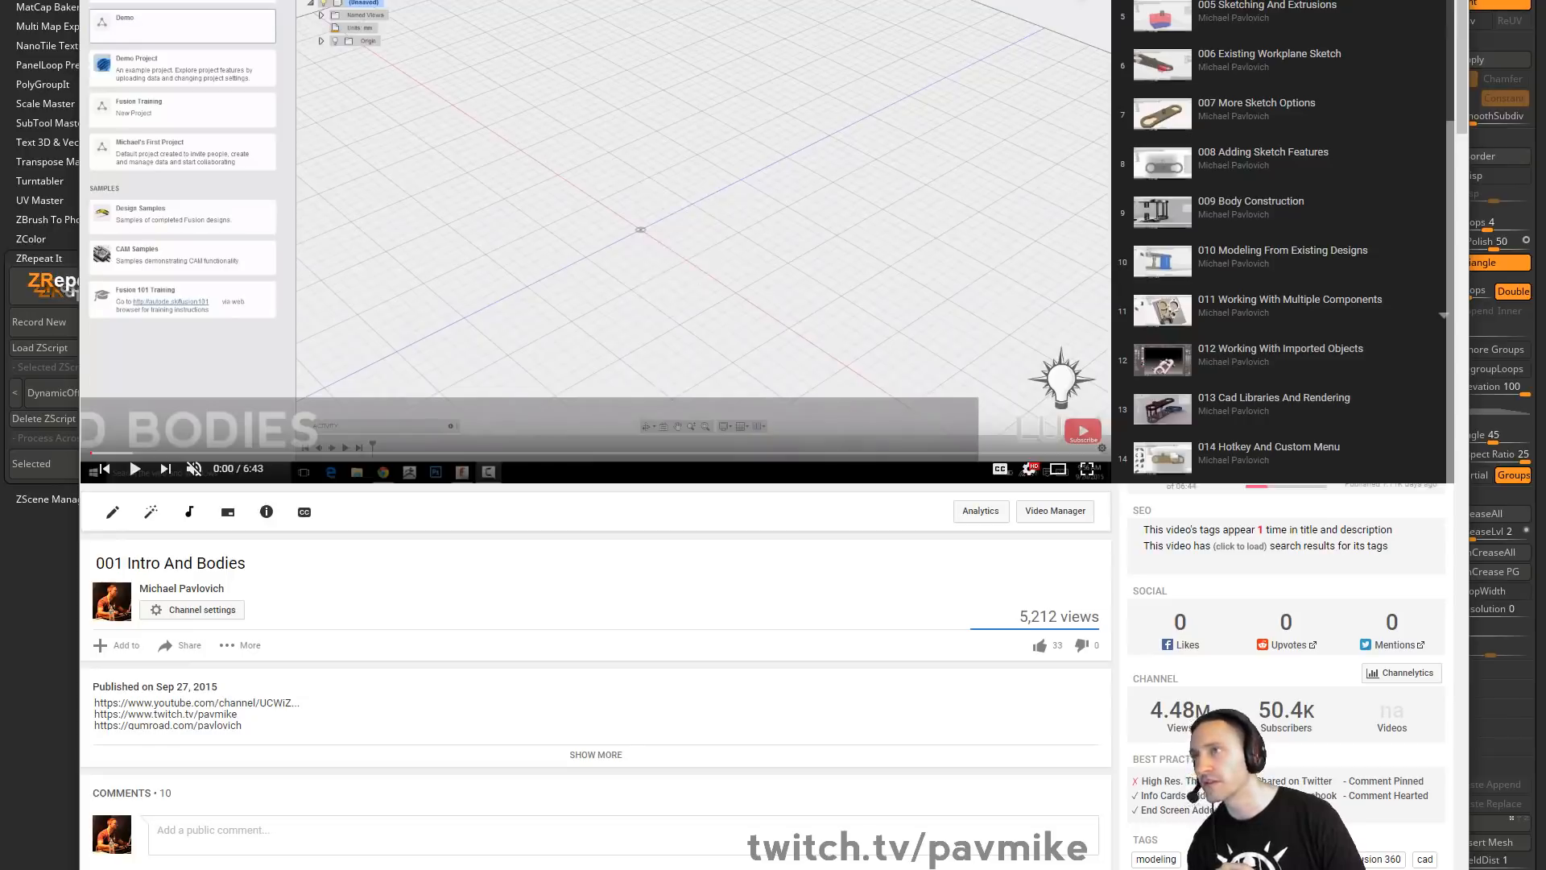
drag(603, 0, 589, 0)
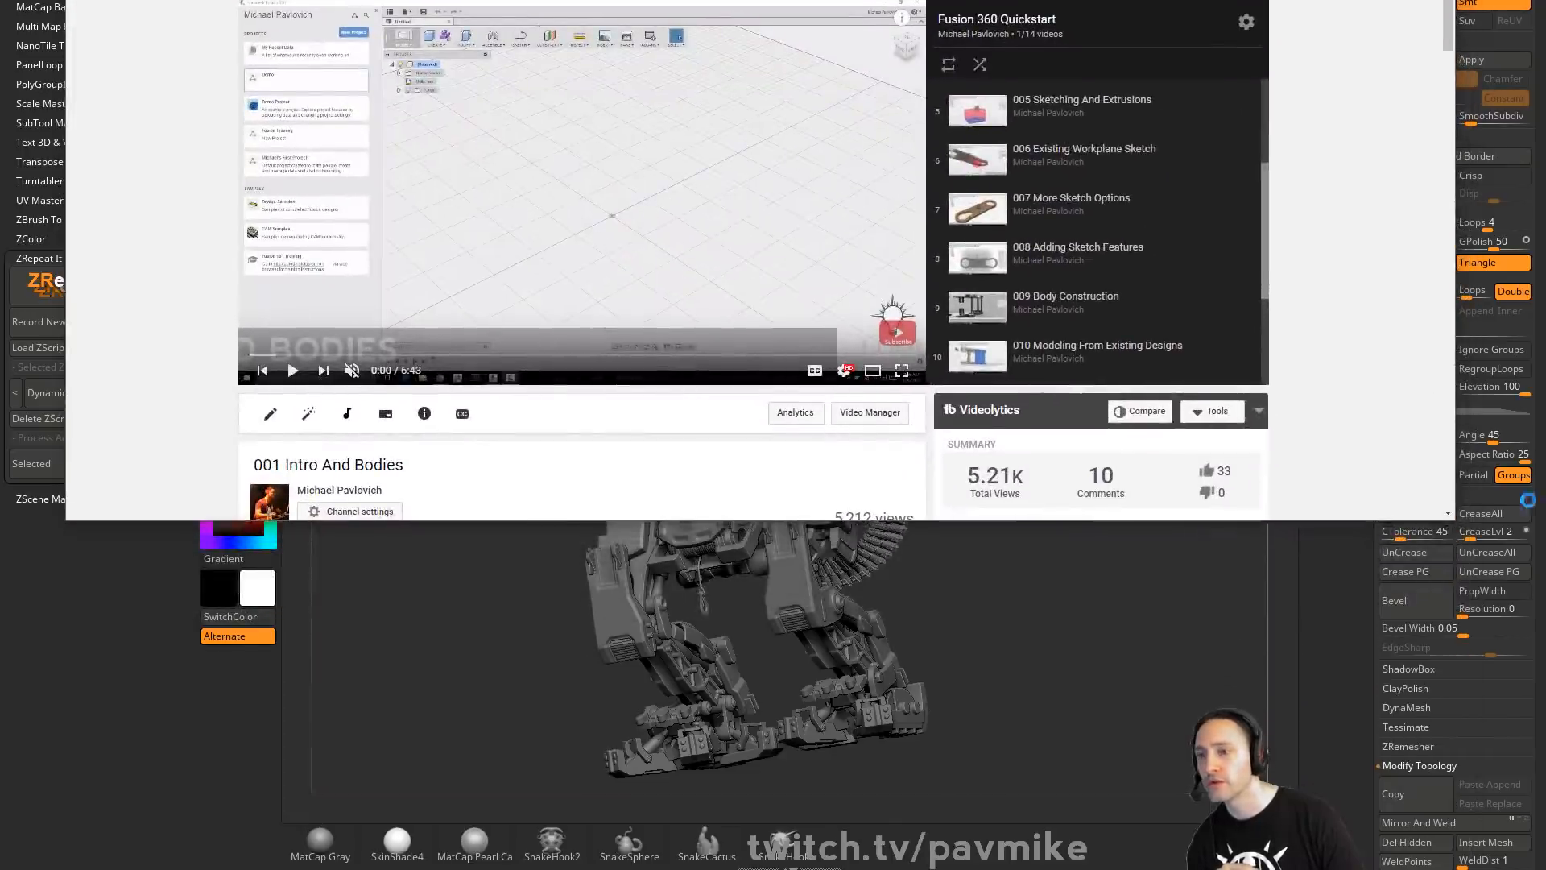
drag(1456, 523, 1538, 847)
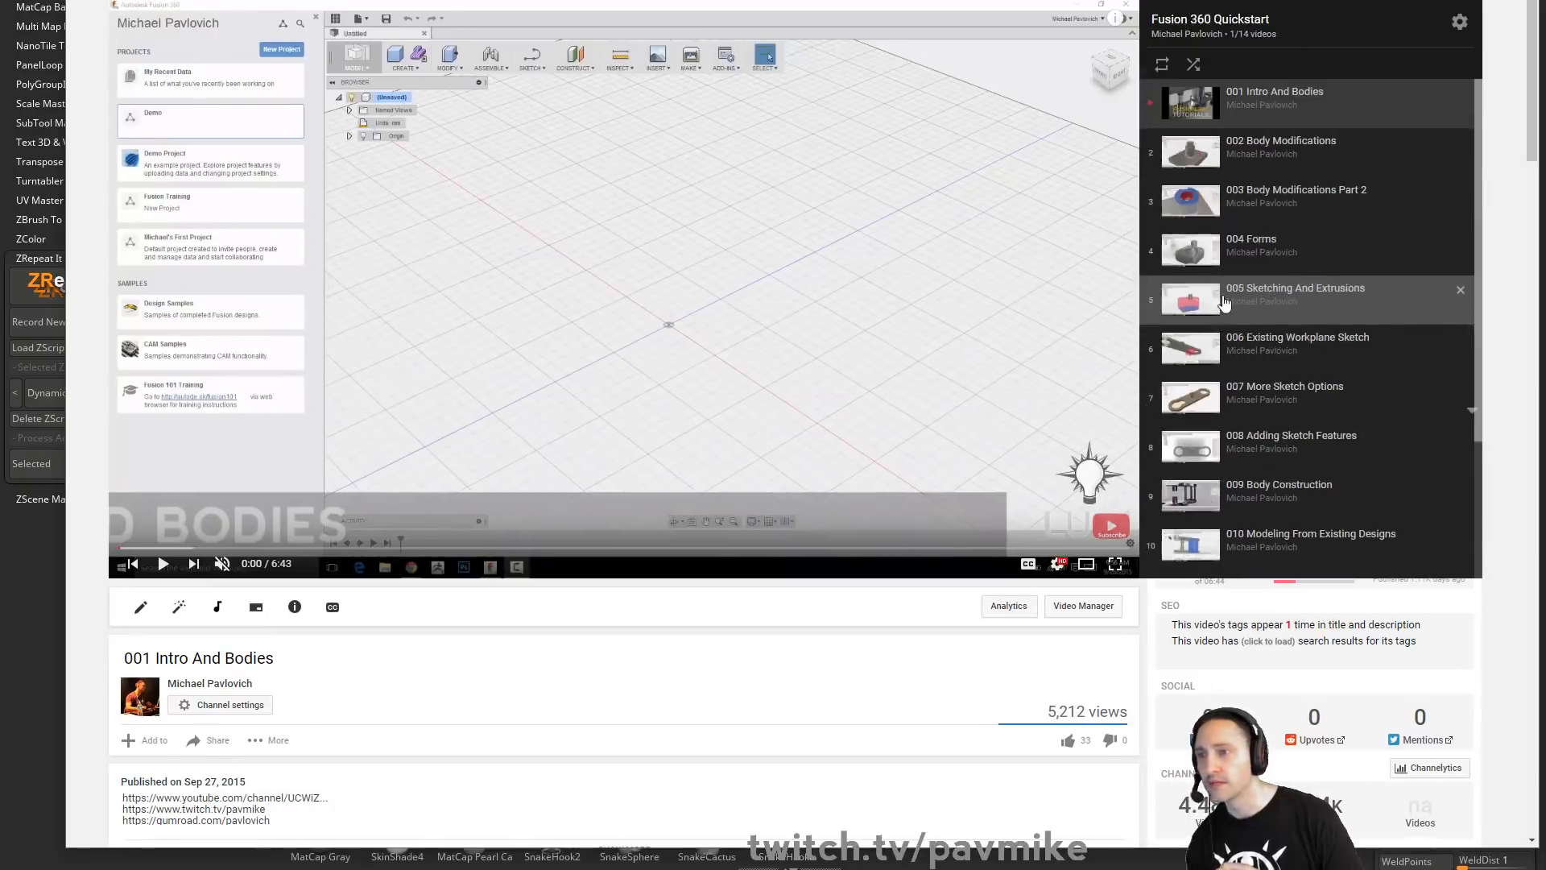
scroll(1288, 310, up, 3)
Switch to ZBrush, collapse the ZRepeat It section and inspect the Scale Master plugin's options
key(alt+Tab)
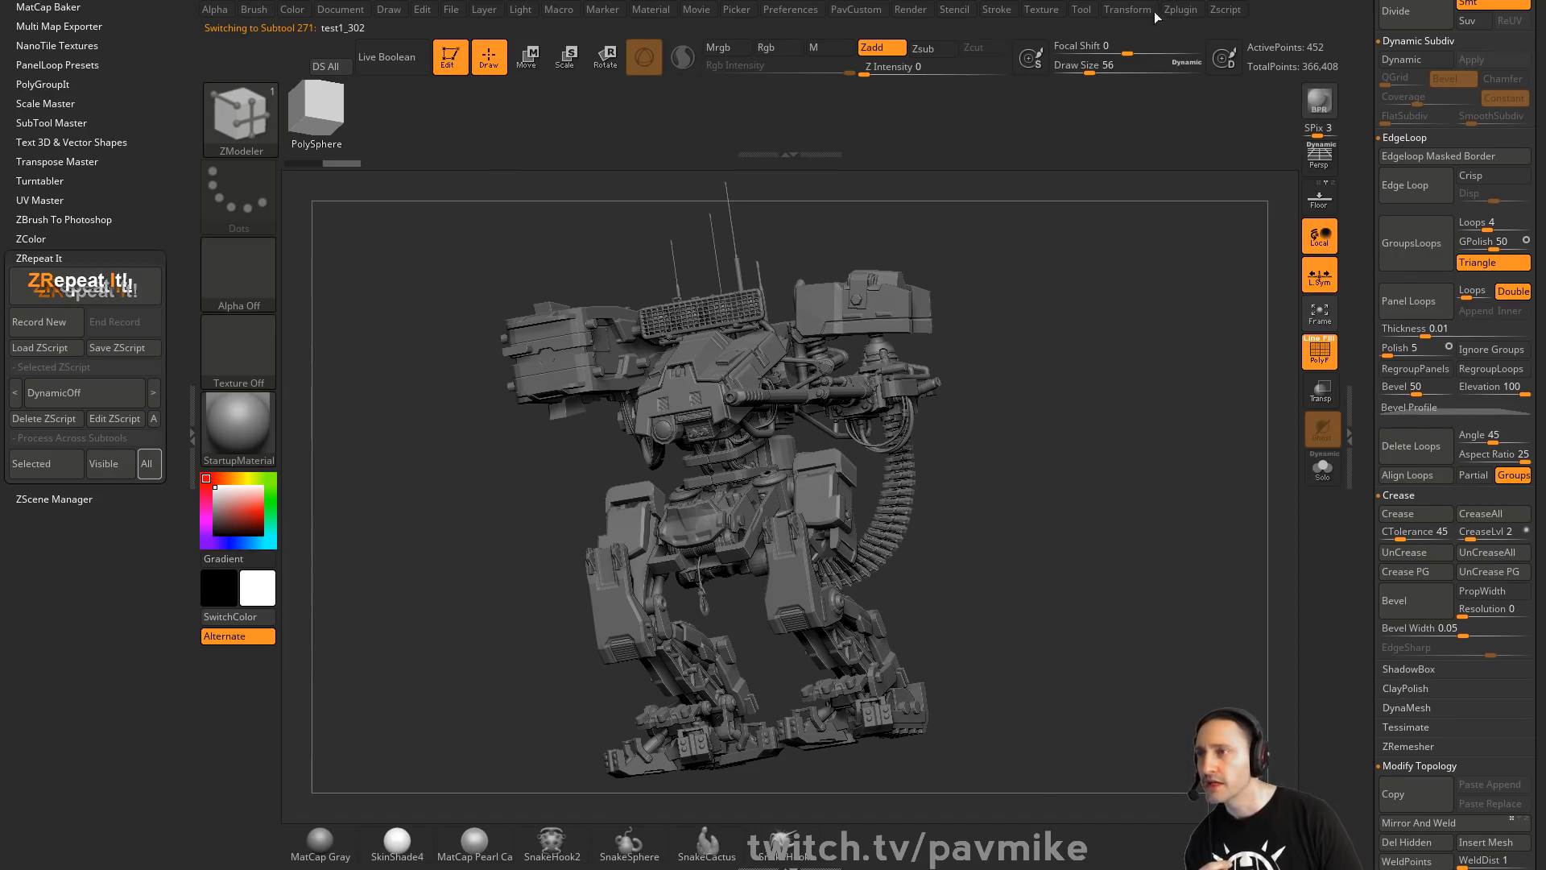
click(1180, 9)
click(1221, 599)
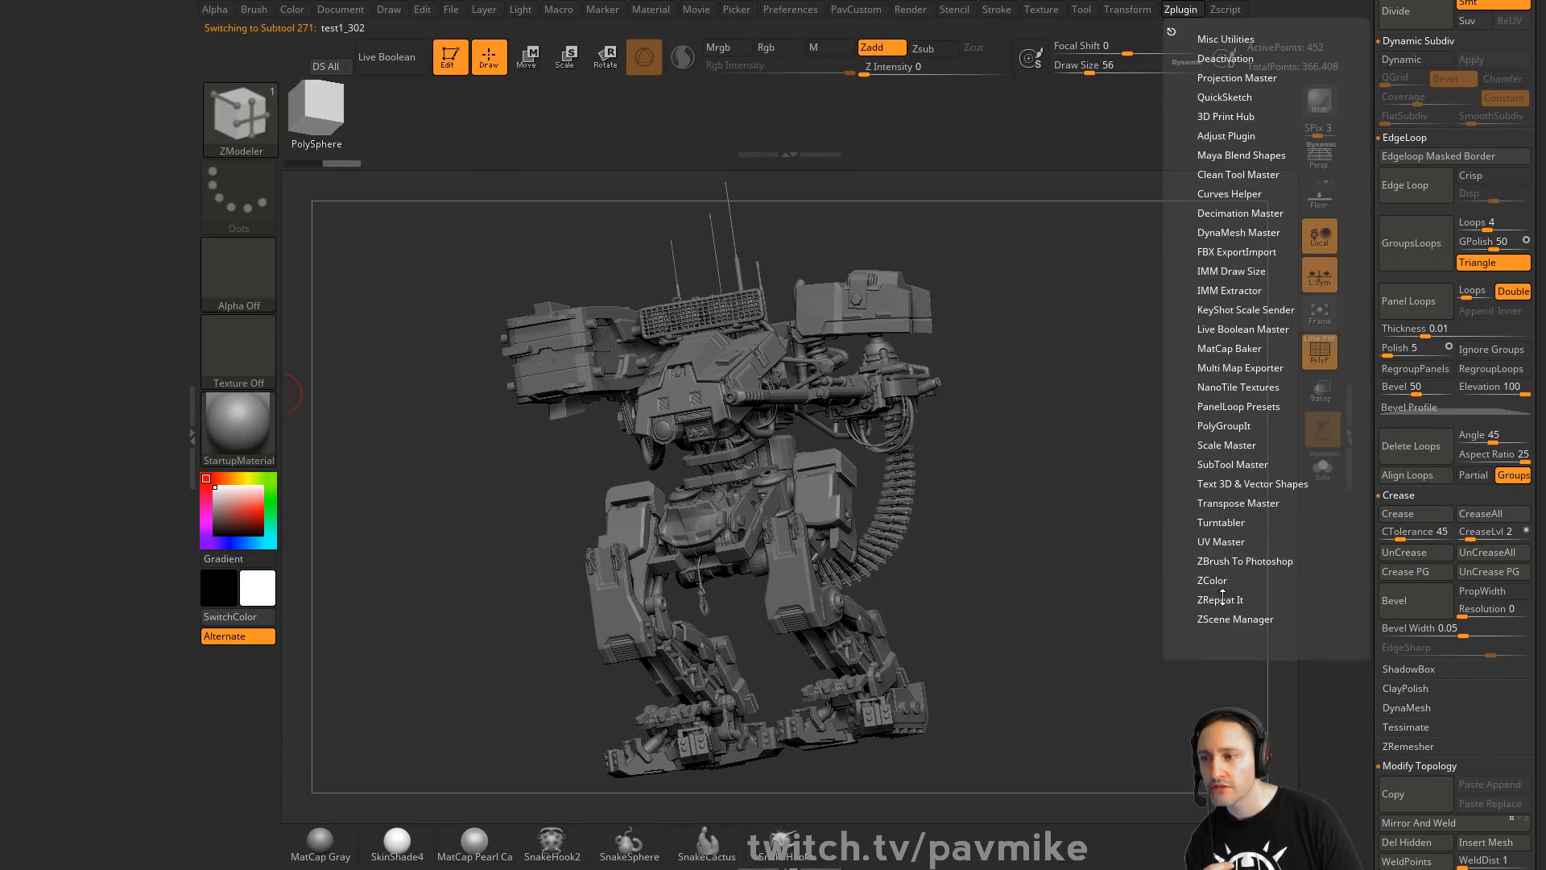
click(1217, 445)
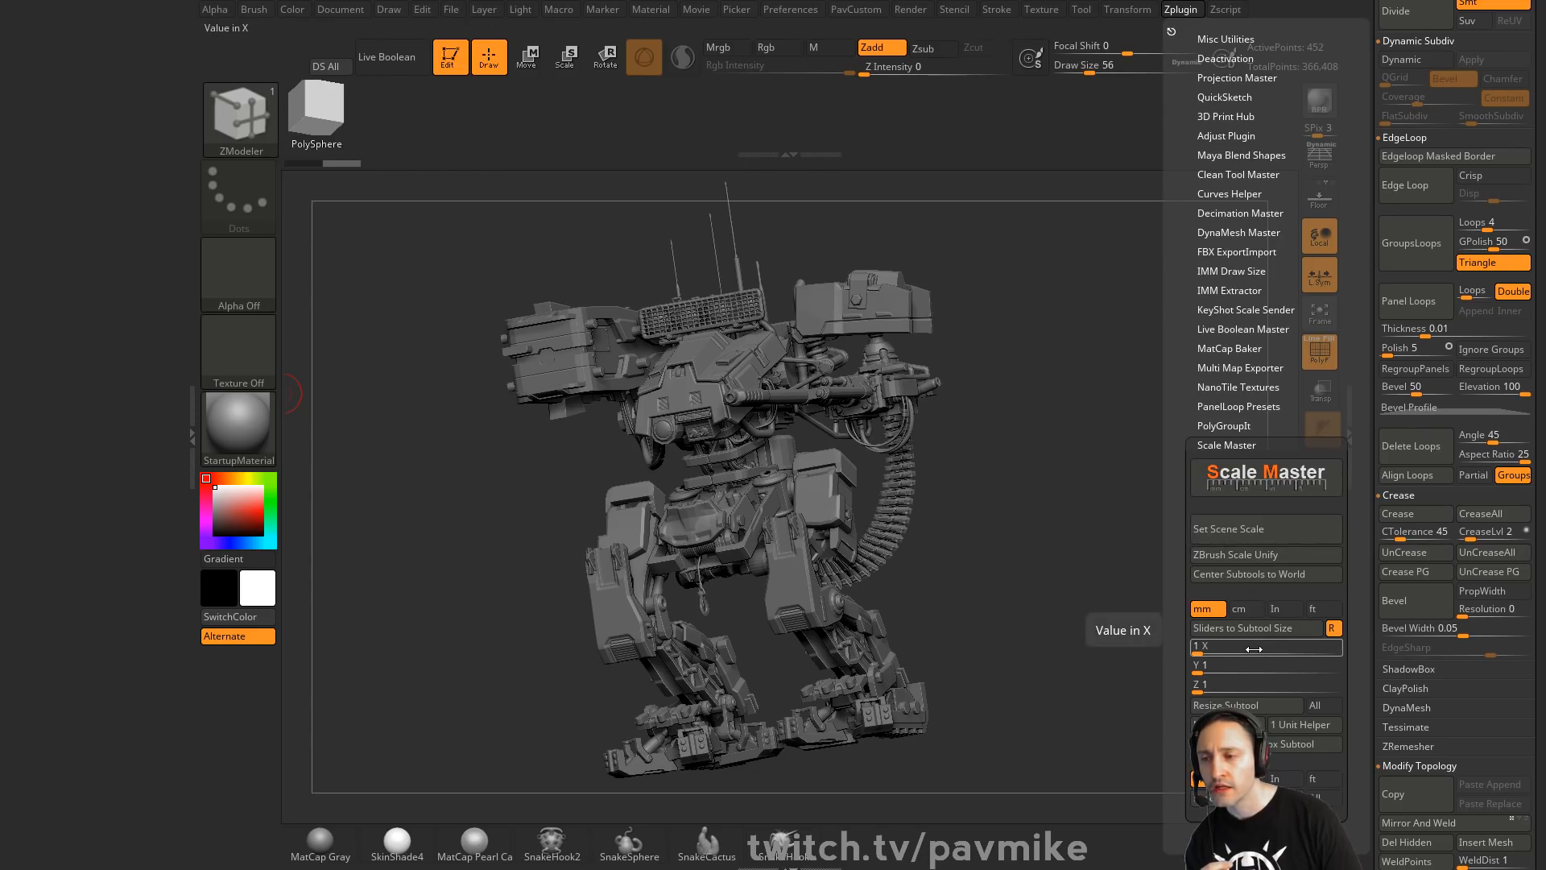
click(1233, 444)
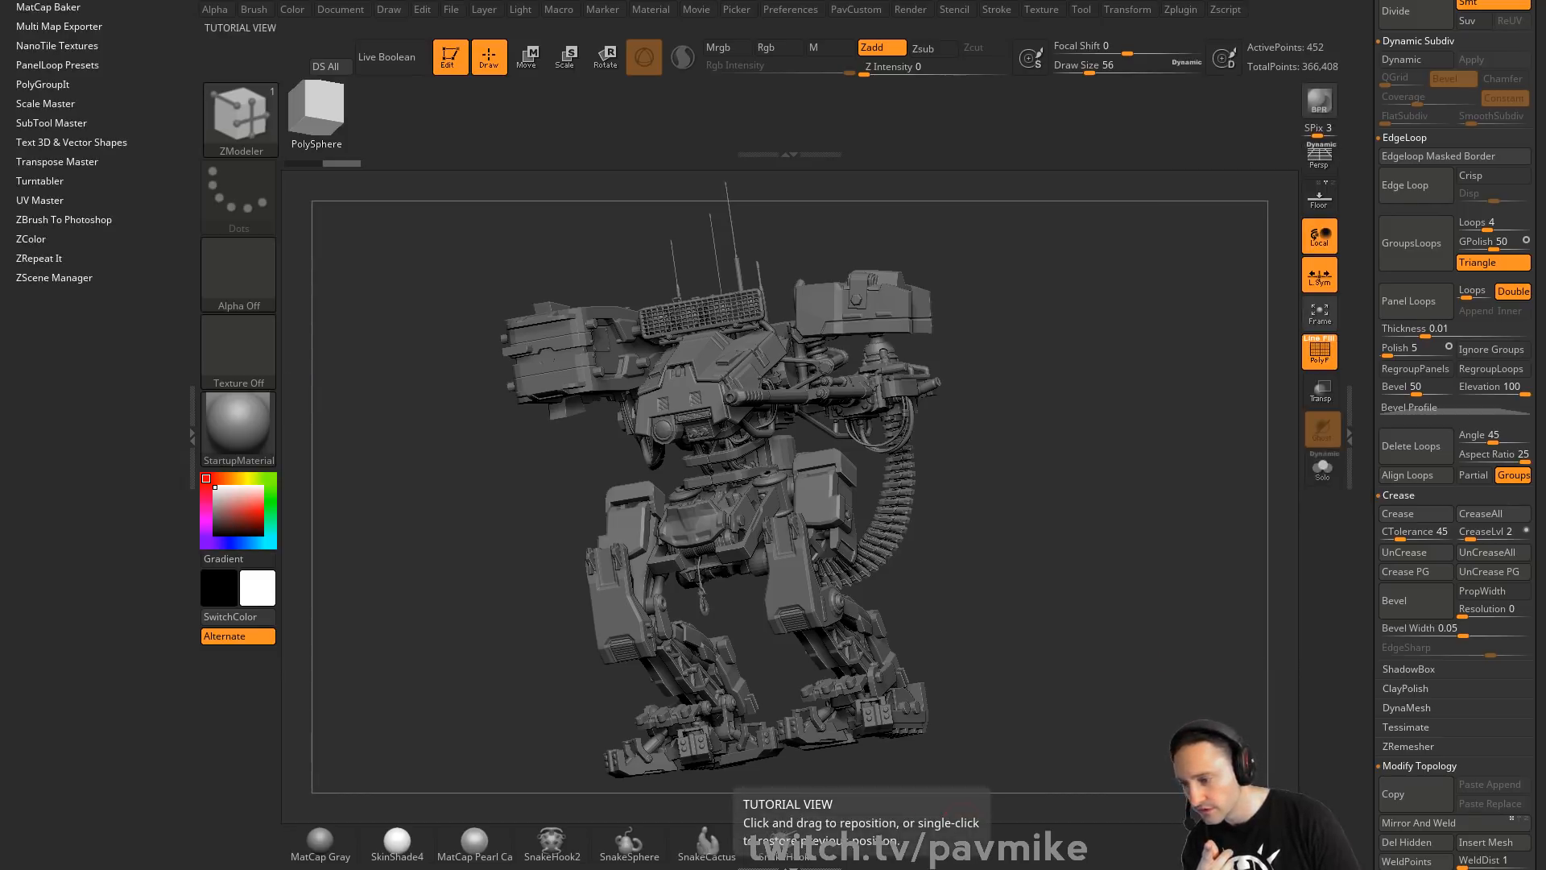
Switch to the browser and examine the Pixologic plugin download page, including the plugins not included with the default ZBrush 2018 installation
key(alt+Tab)
scroll(363, 460, down, 15)
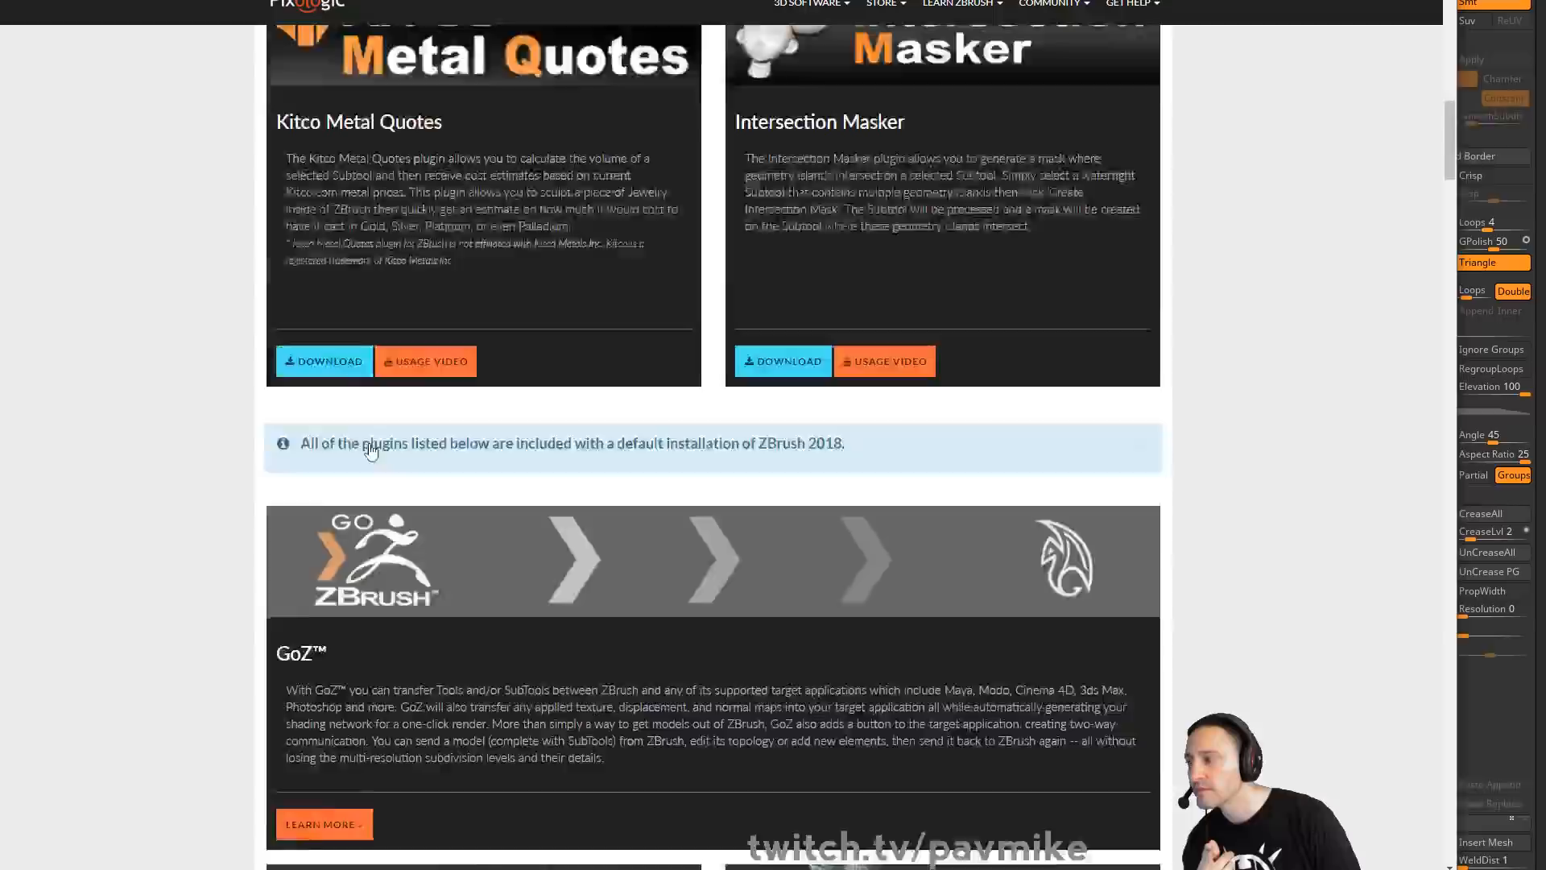
scroll(230, 469, down, 20)
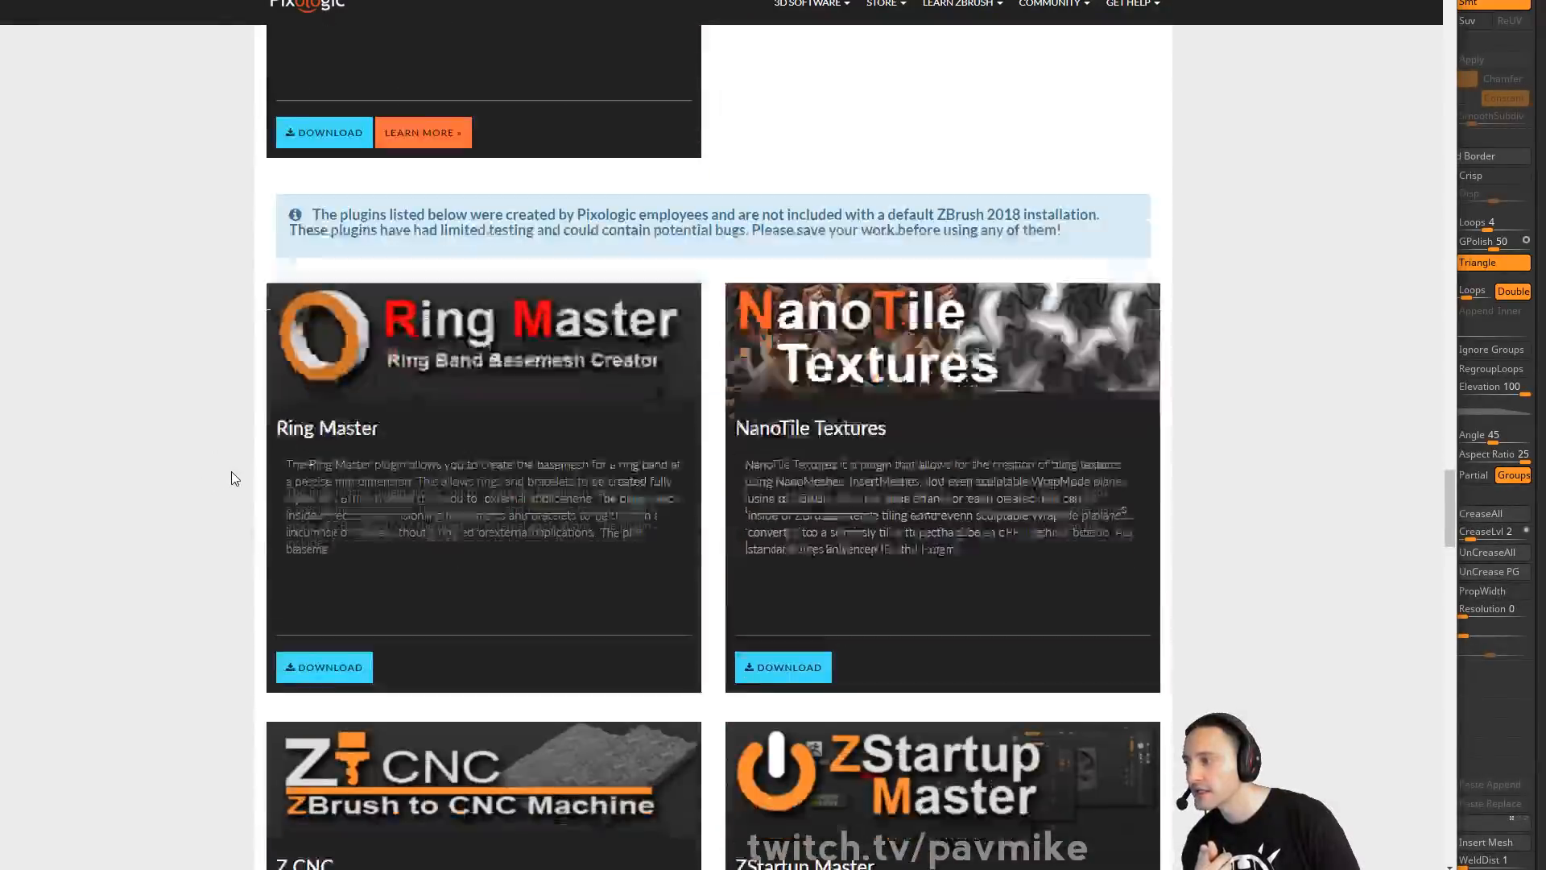
scroll(399, 433, down, 6)
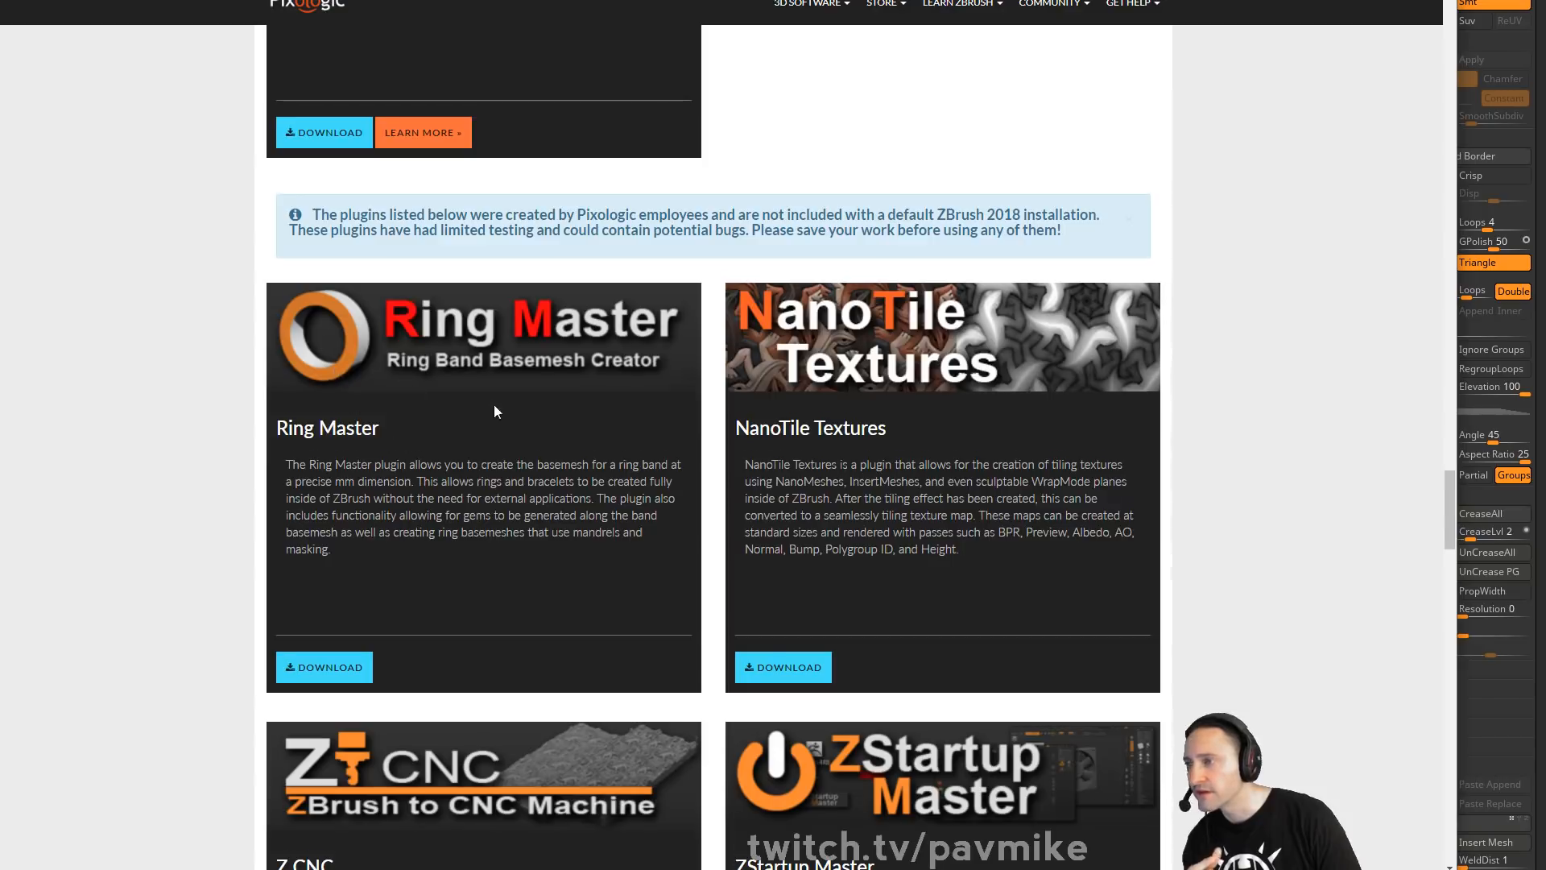
scroll(496, 412, down, 4)
scroll(495, 412, down, 13)
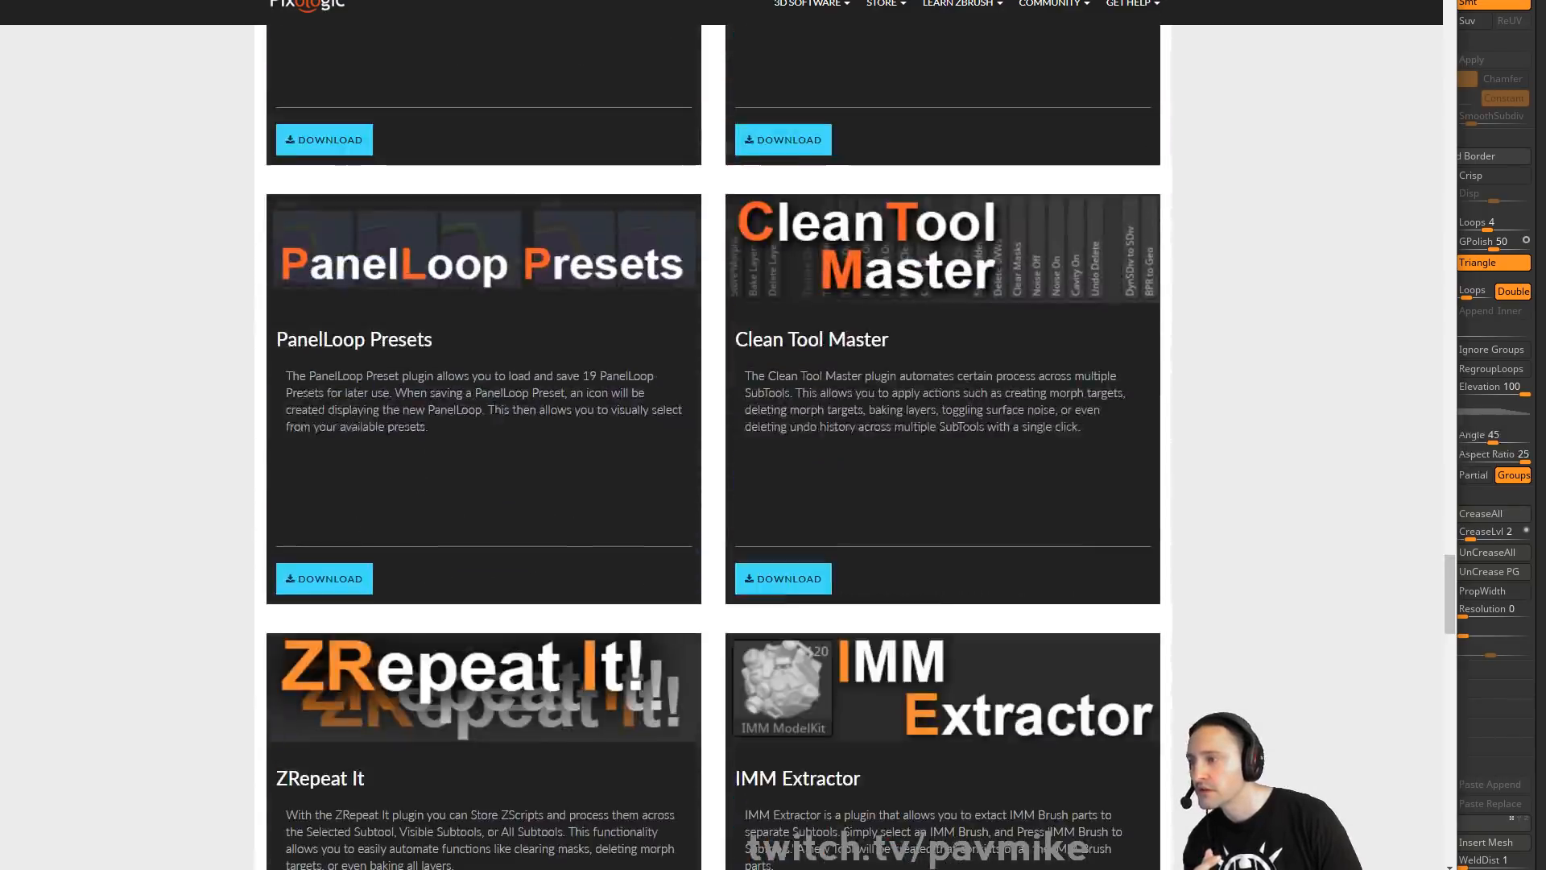
scroll(493, 409, down, 11)
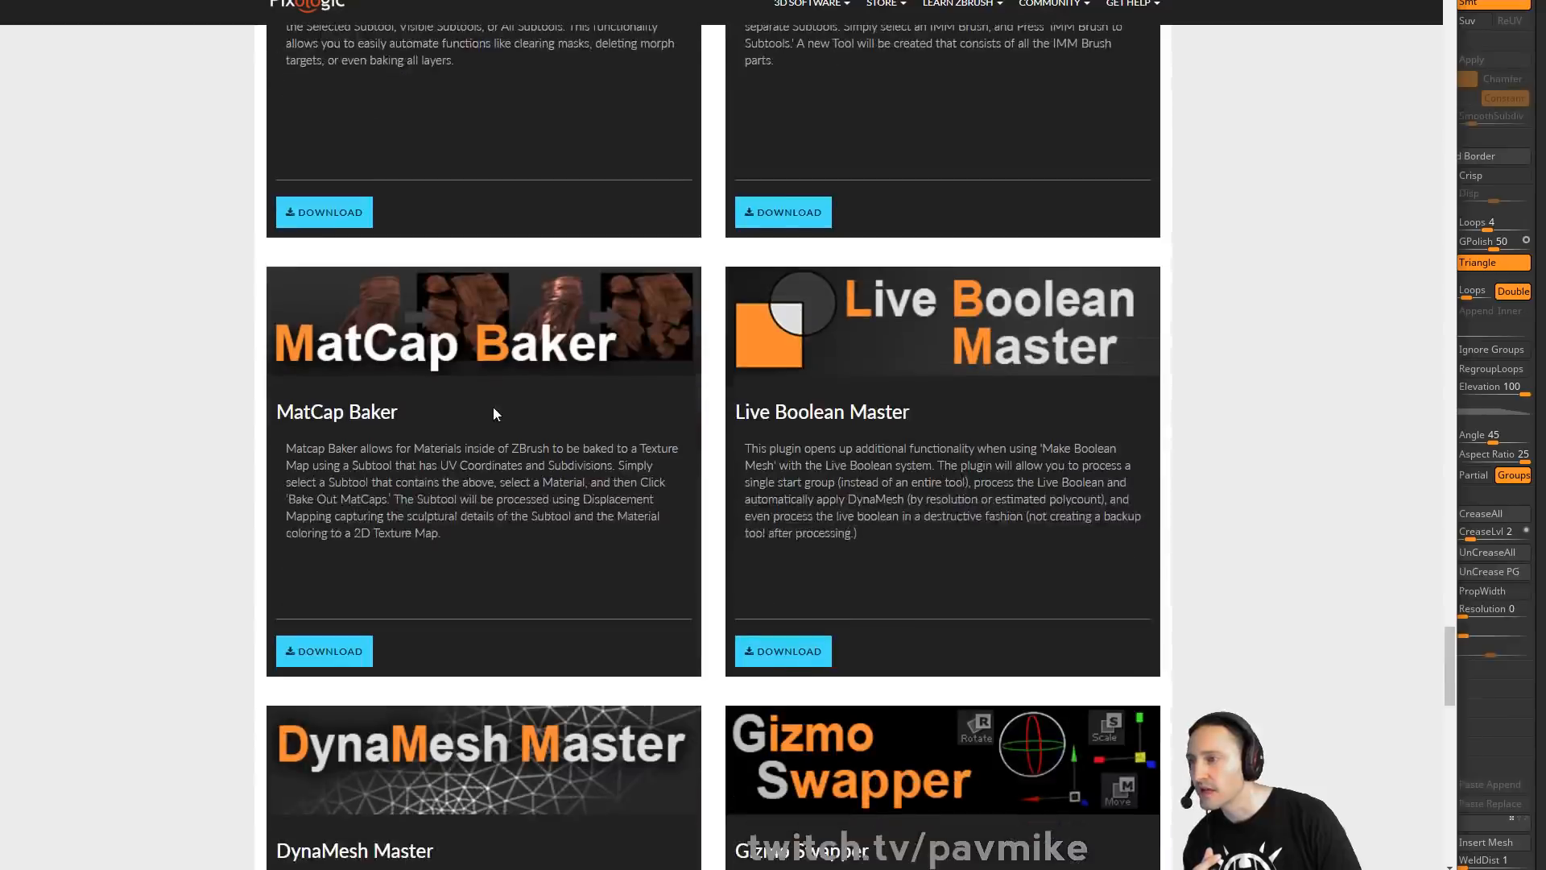
scroll(494, 412, down, 3)
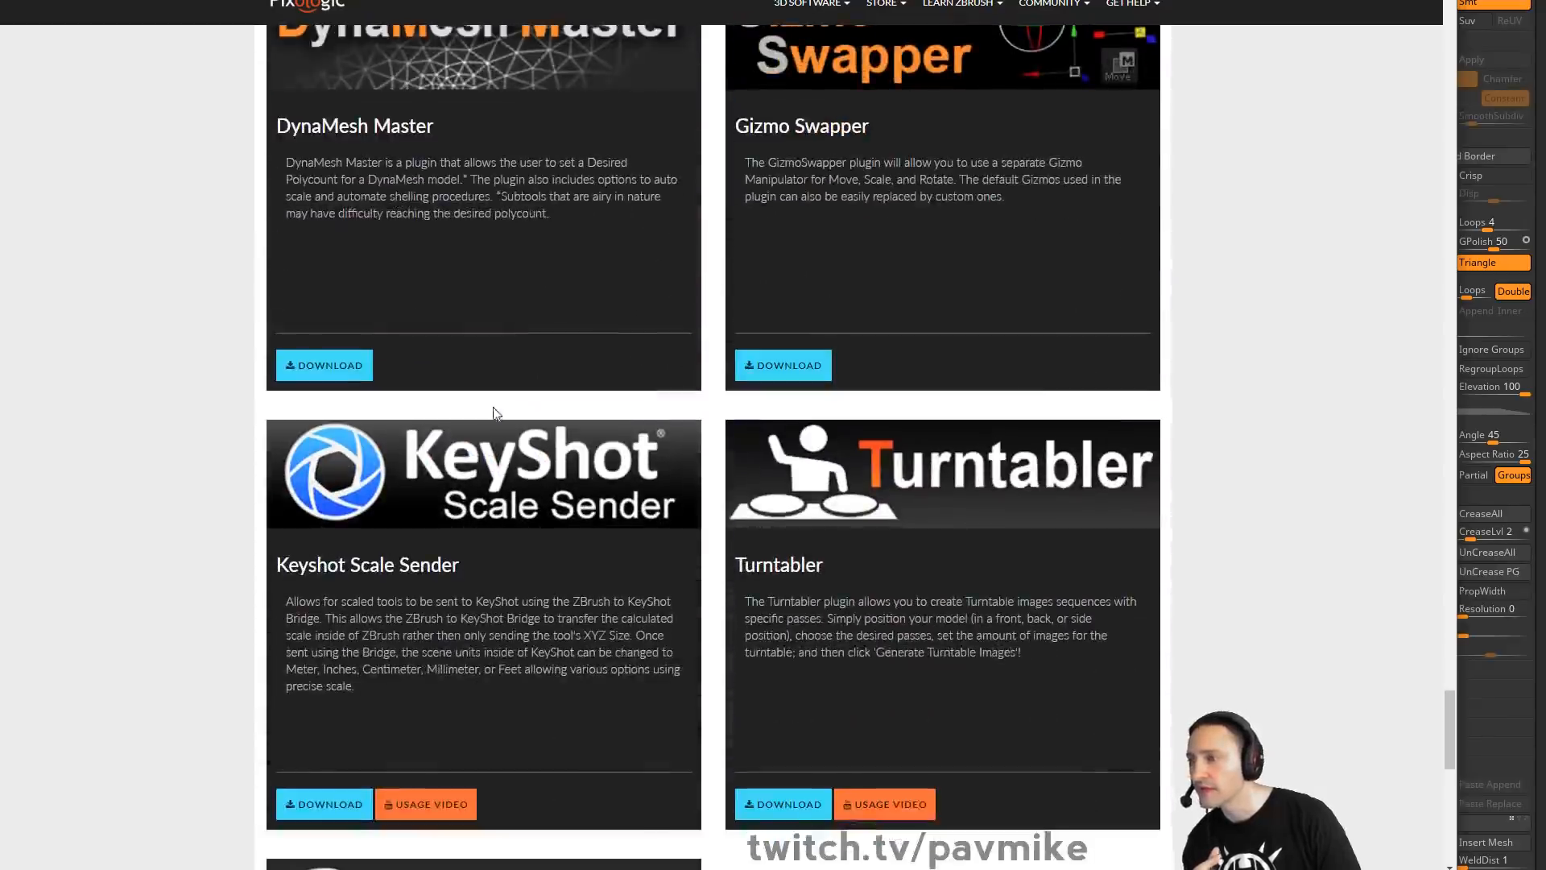
Switch to ZBrush, expand the Scale Master plugin, then view and close its information window
key(alt+Tab)
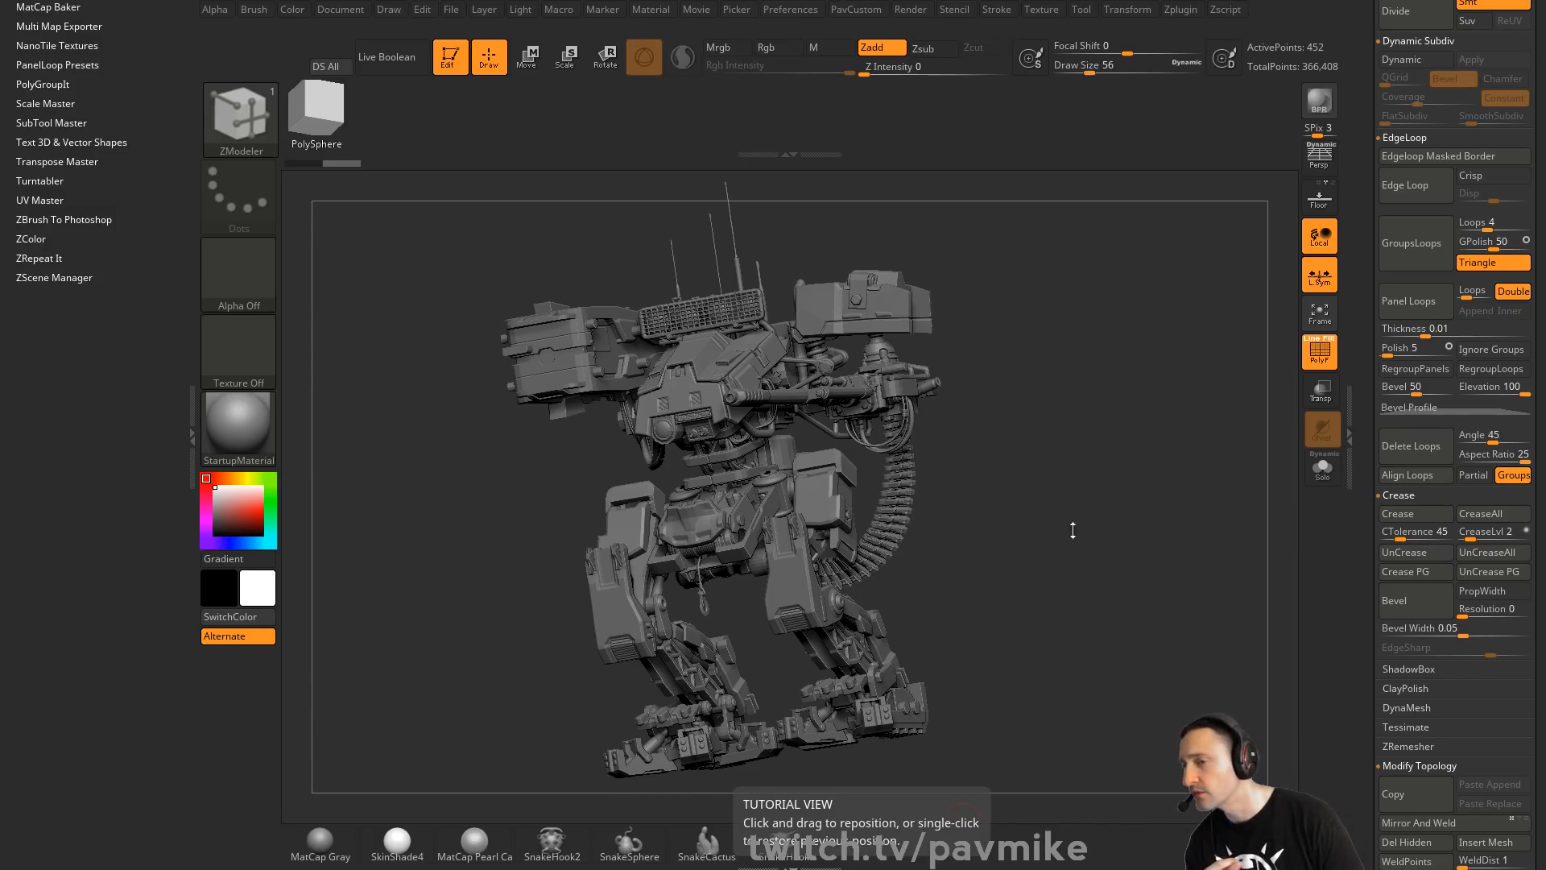
click(1180, 9)
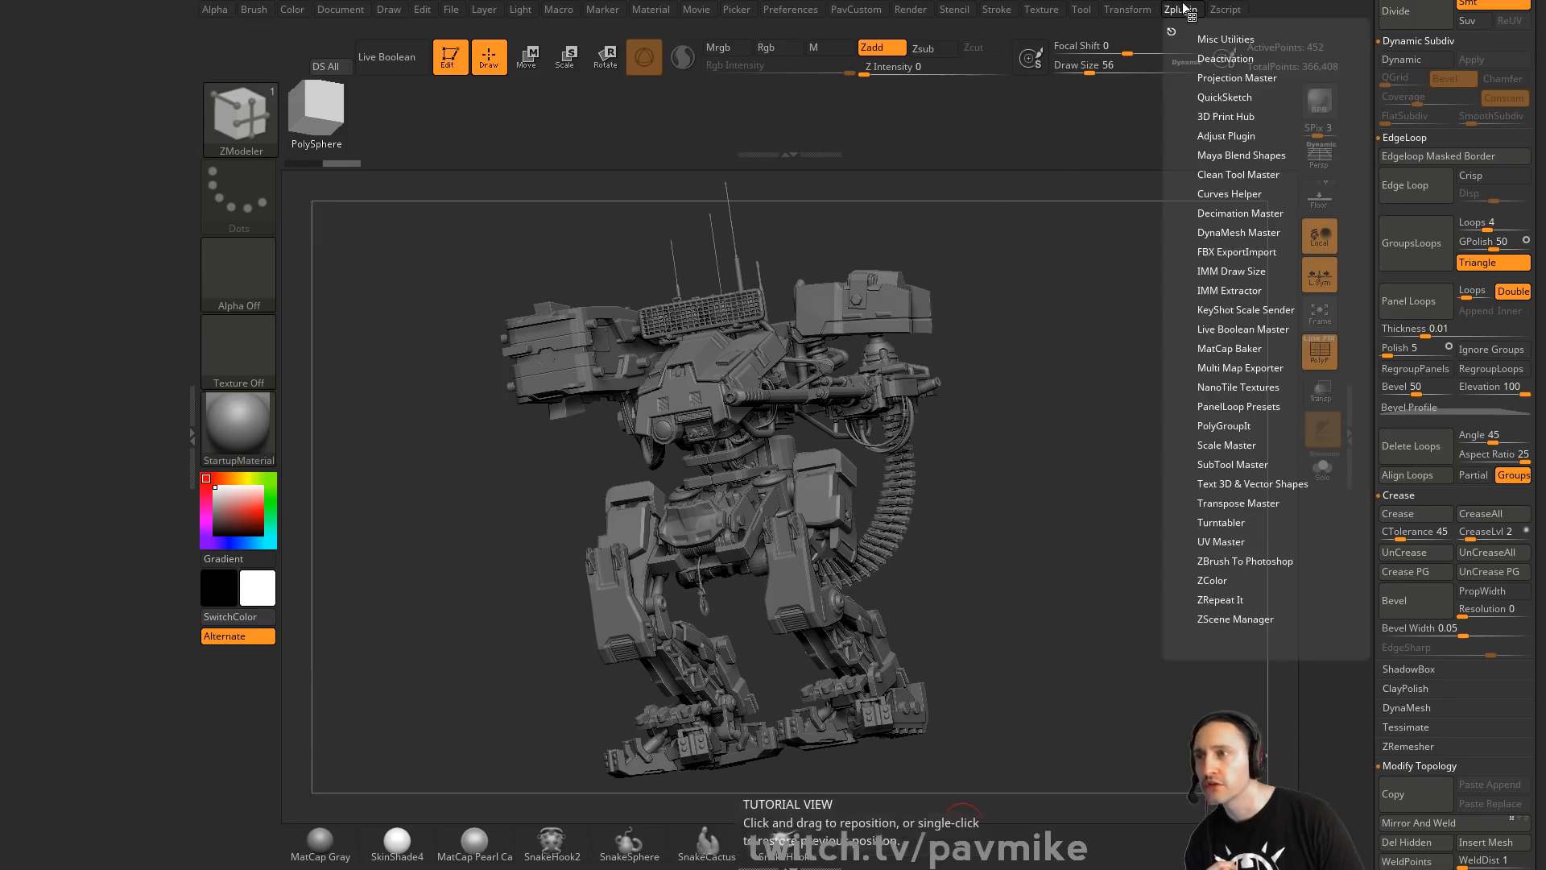
click(1229, 445)
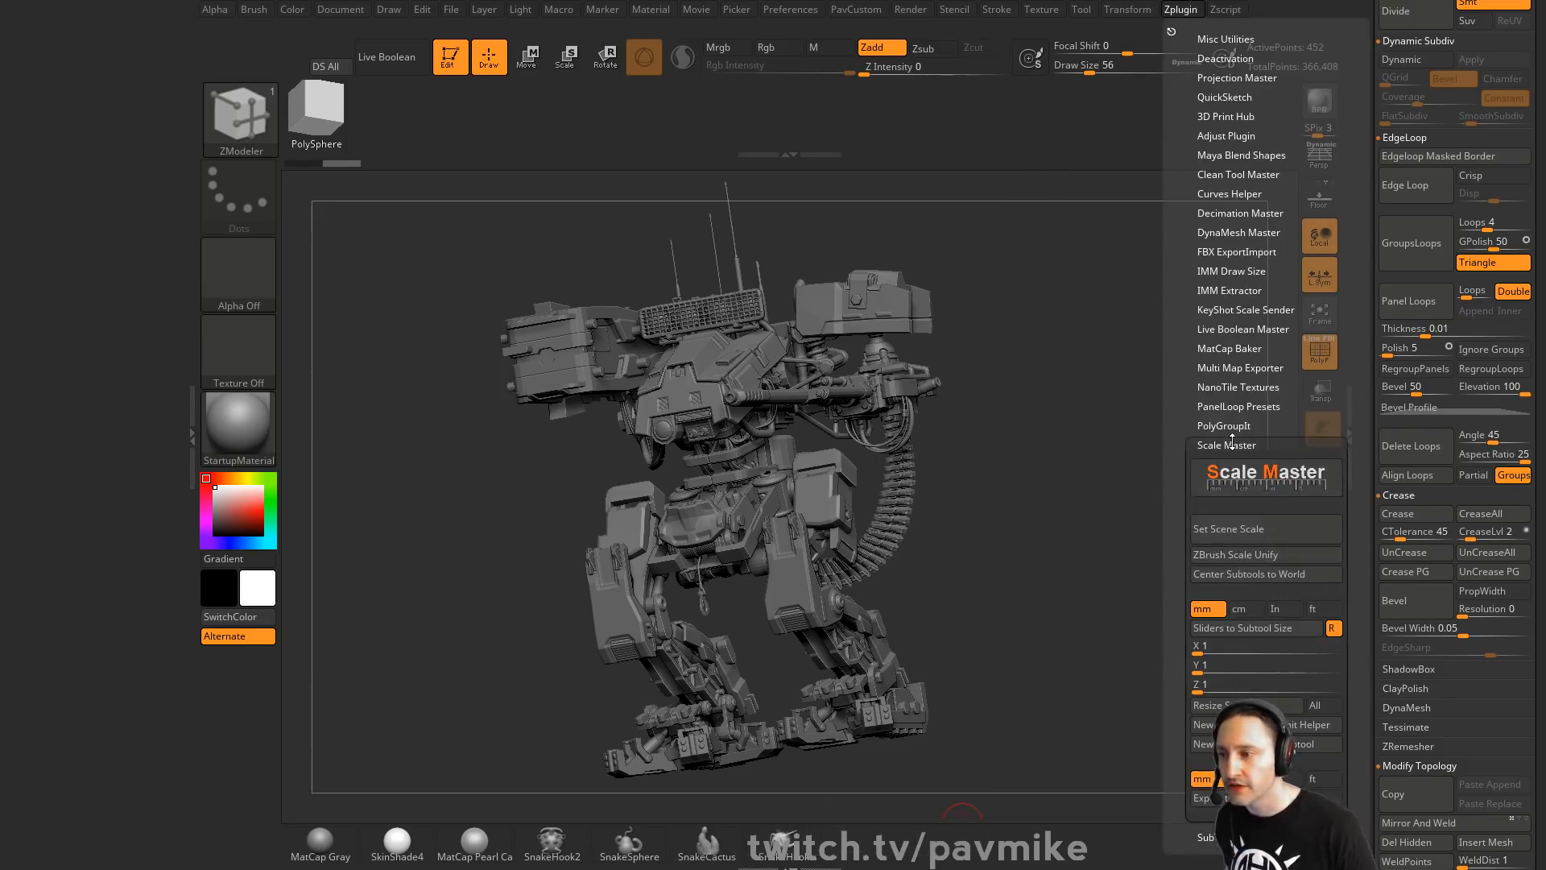
click(1265, 477)
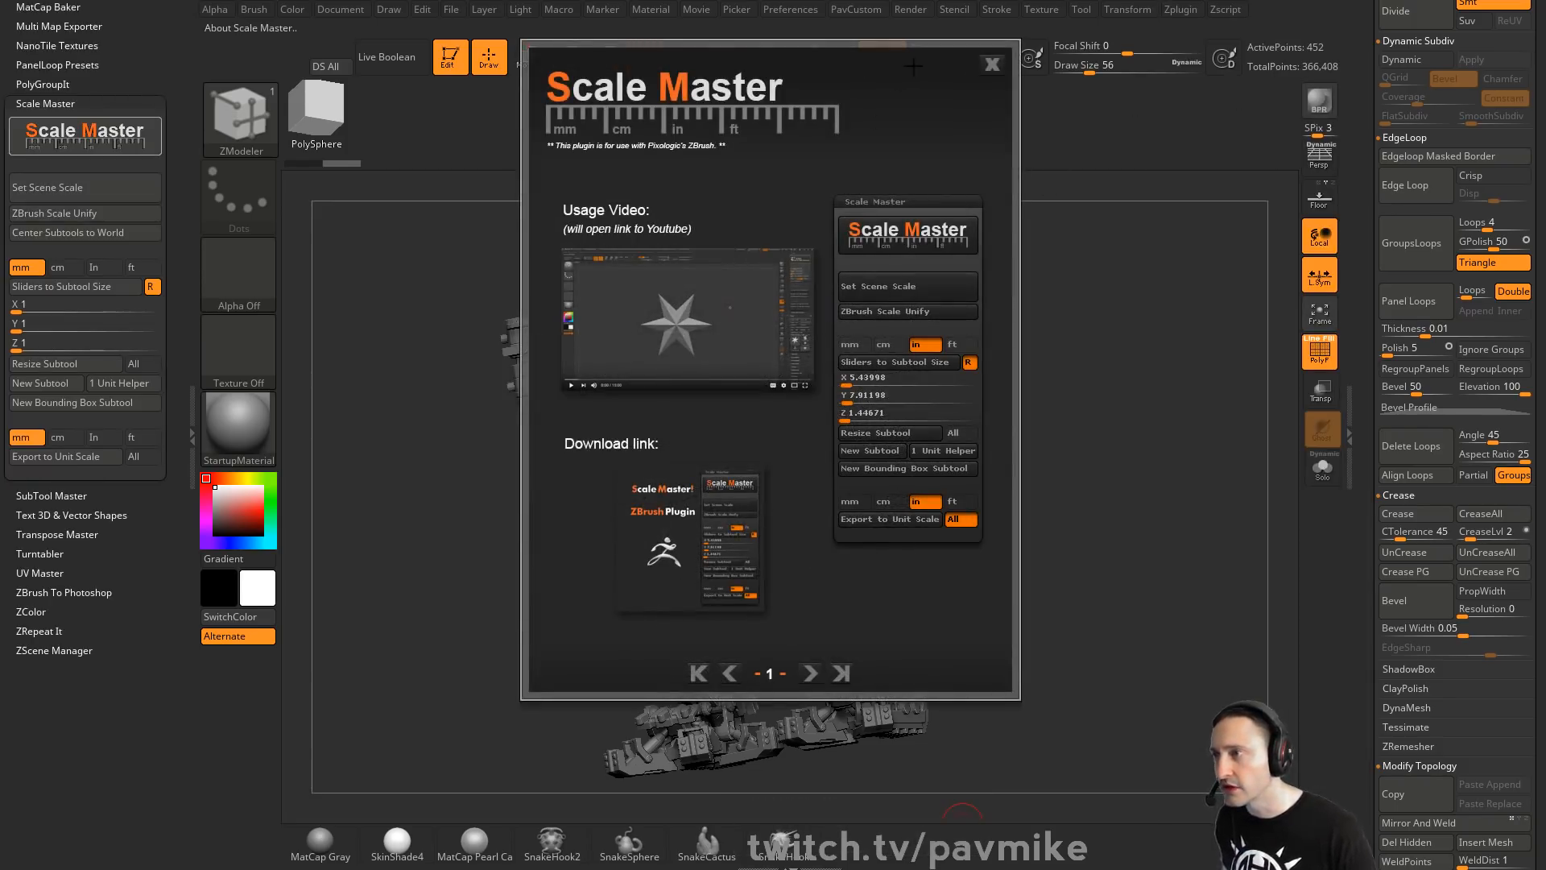
click(992, 64)
Collapse the EdgeLoop, Dynamic Subdiv, Crease and Modify Topology sections of the tool's Geometry settings
scroll(1357, 216, down, 10)
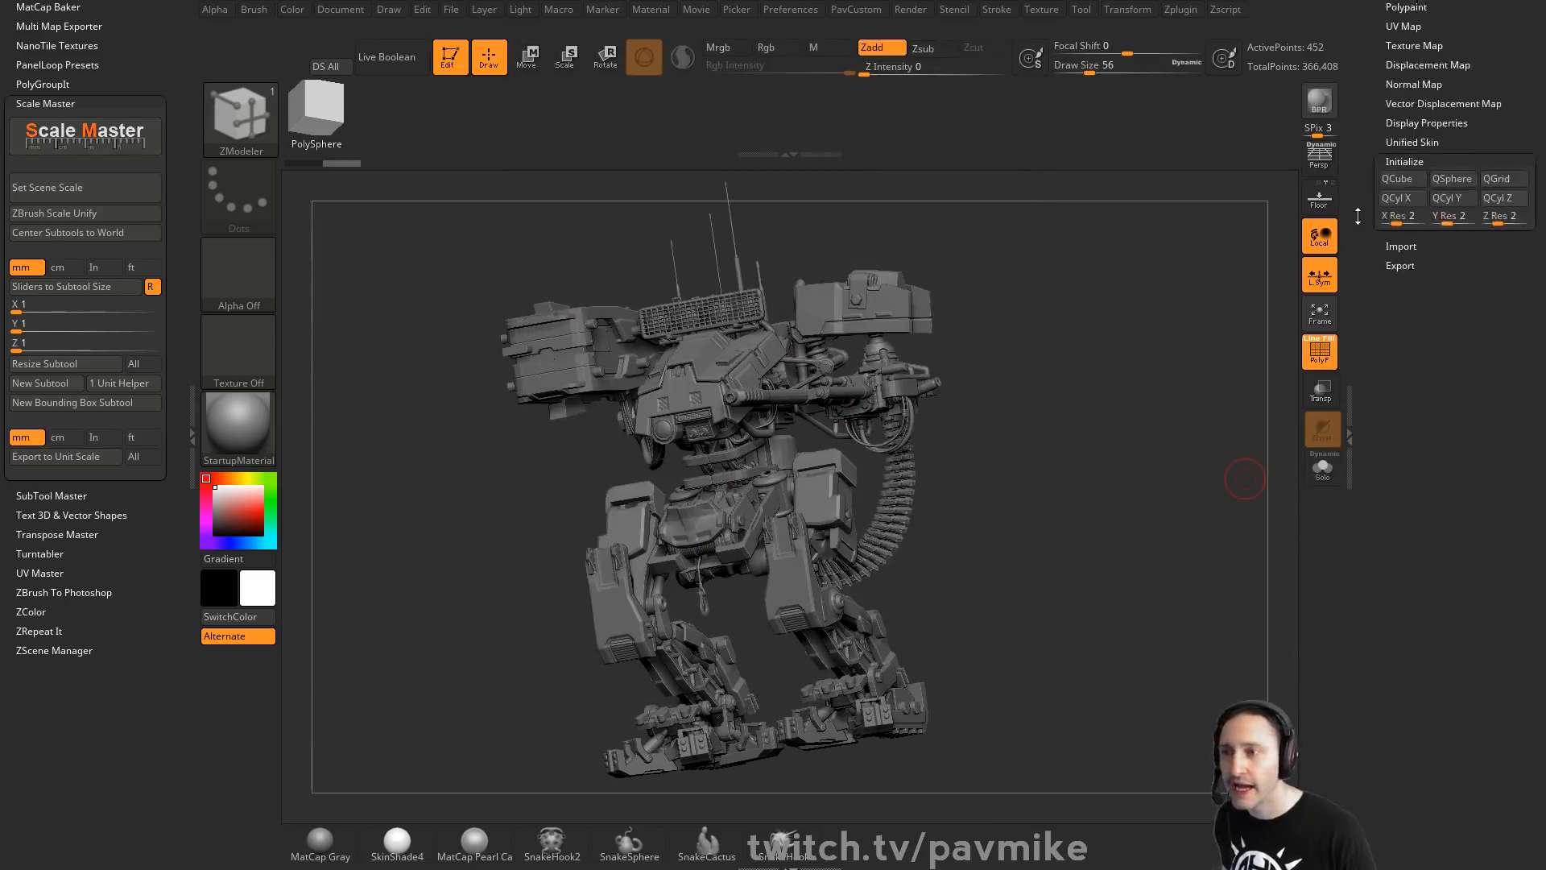
scroll(1357, 215, up, 5)
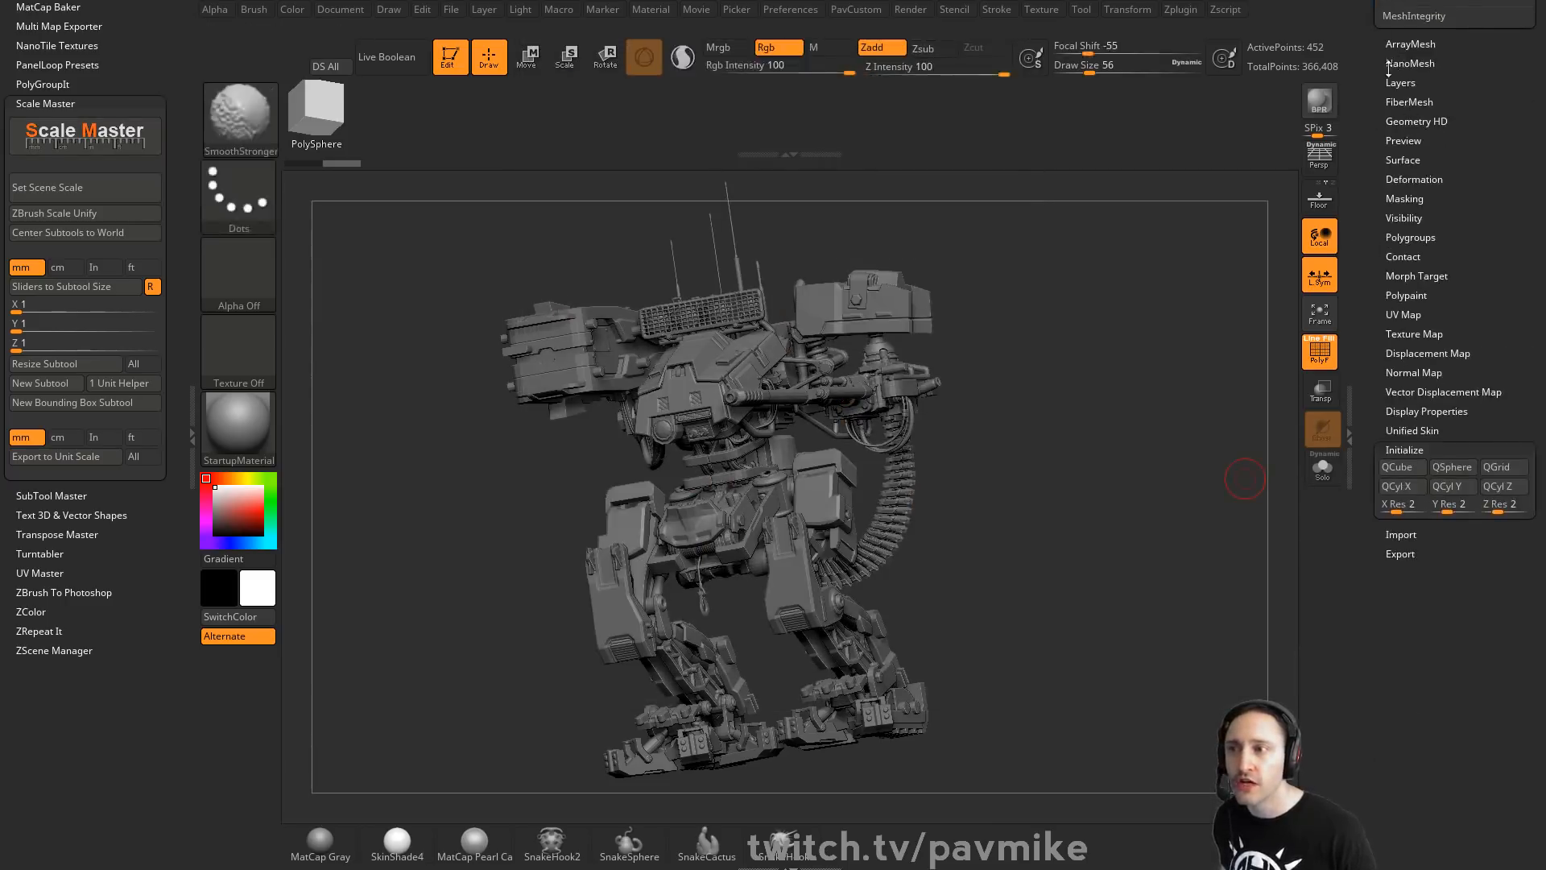
scroll(1365, 314, up, 10)
scroll(1365, 314, up, 1)
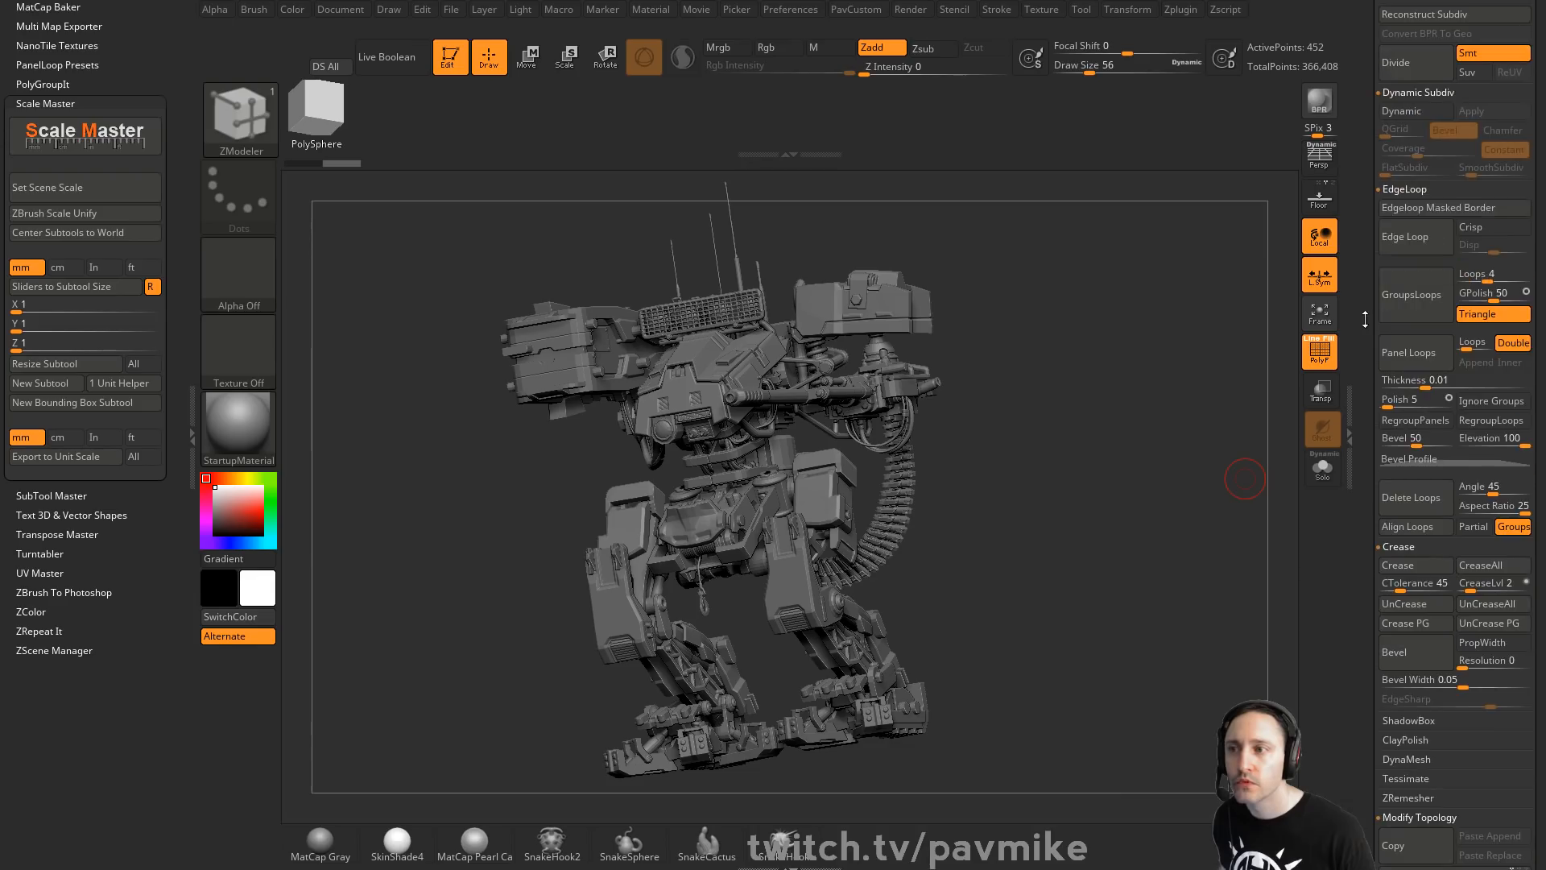
shift+click(1412, 190)
click(1422, 91)
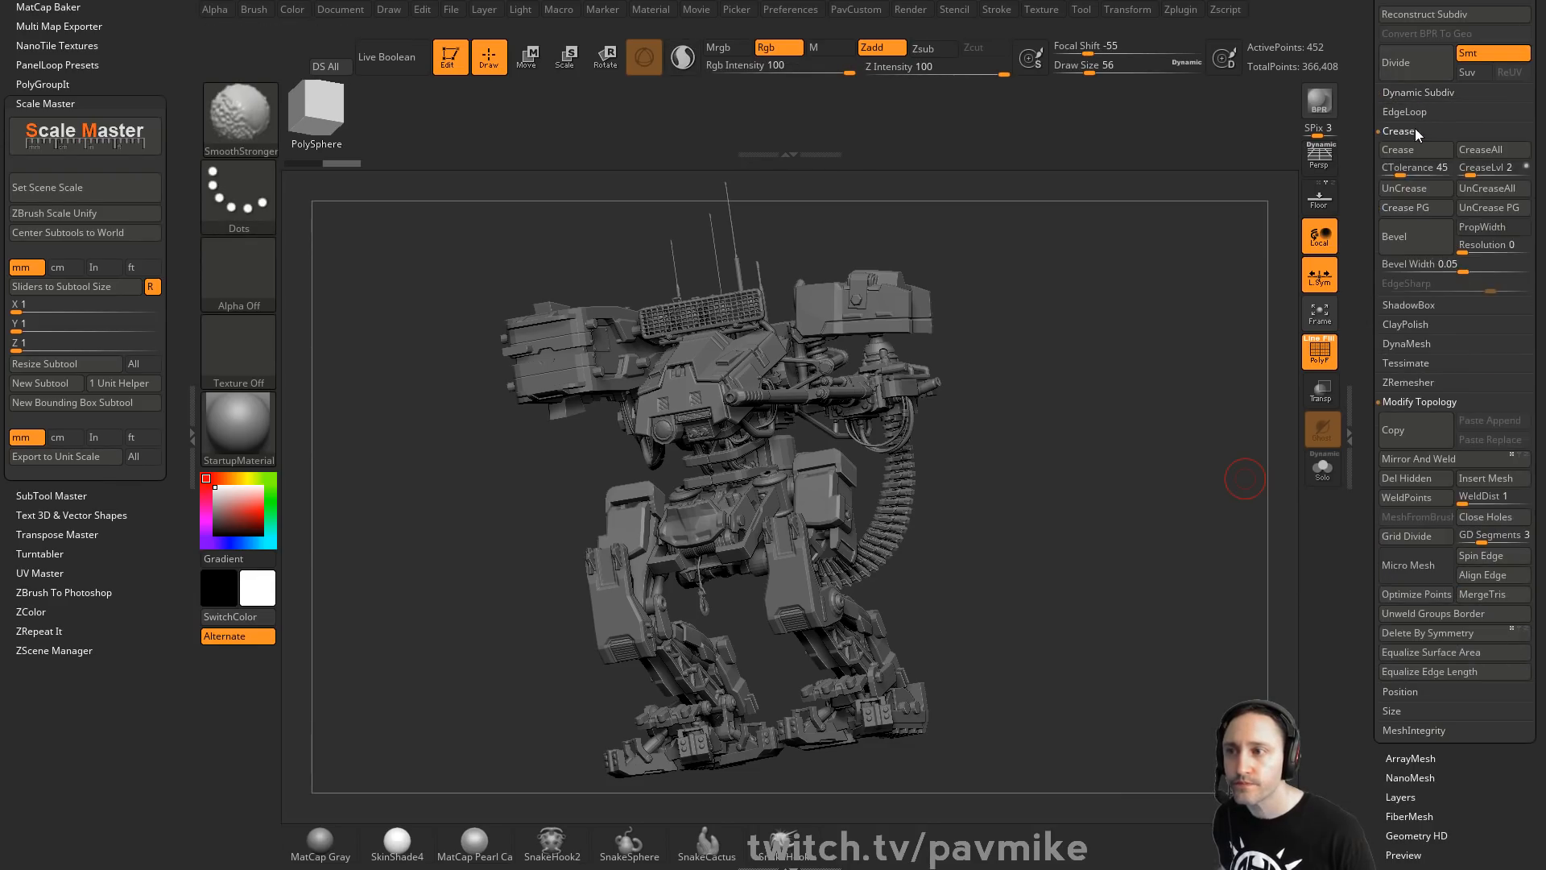
click(1414, 130)
key(b)
key(z)
key(m)
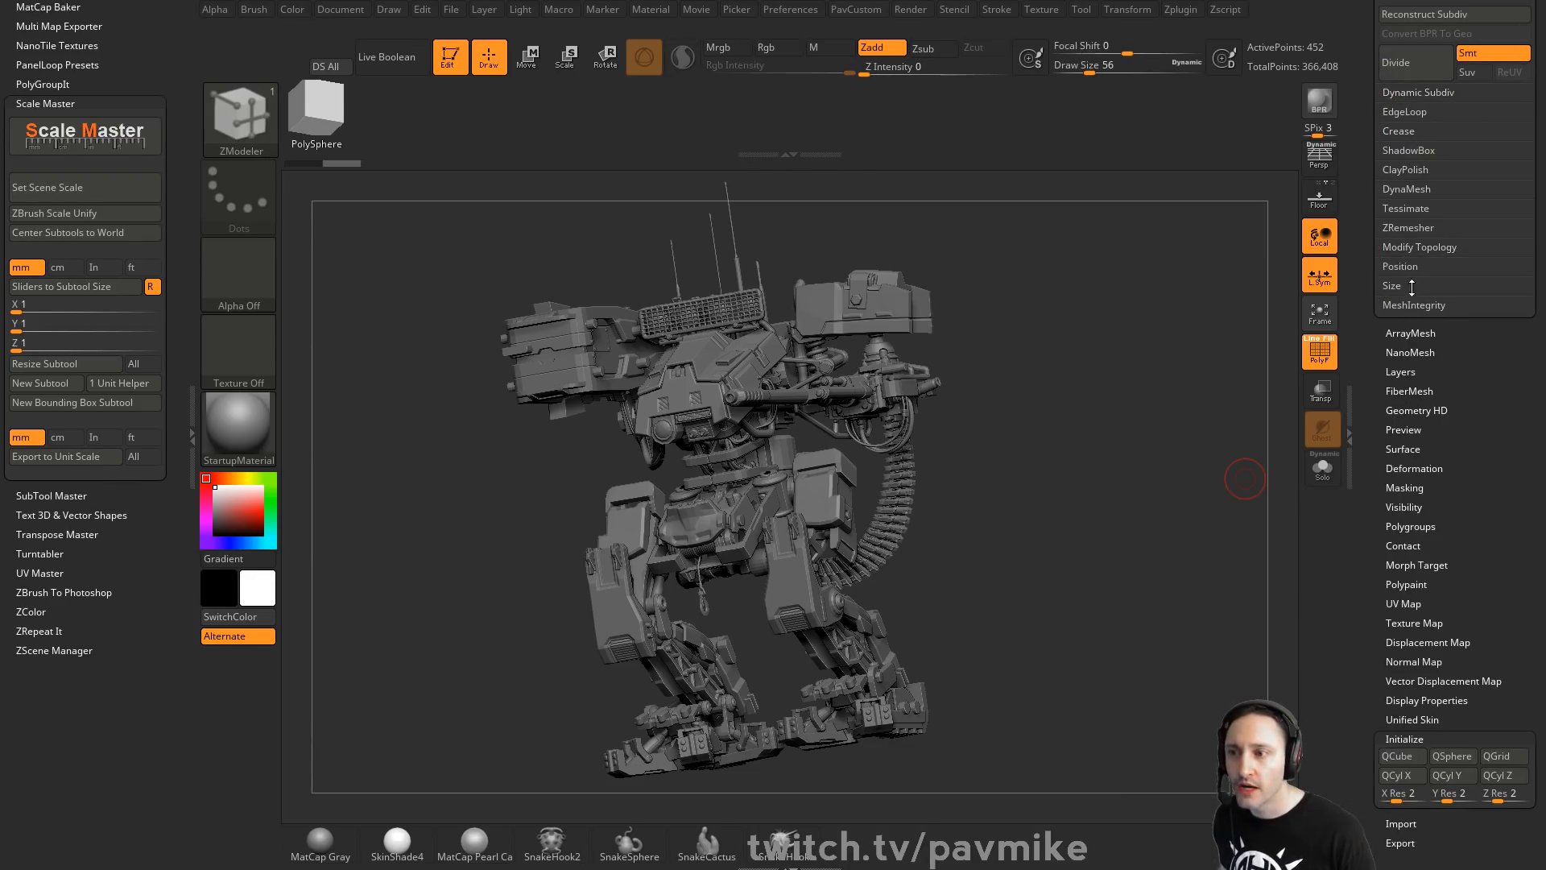
Check the active subtool's Geometry size values, collapse Initialize and inspect the Export scale and offset values
click(1397, 285)
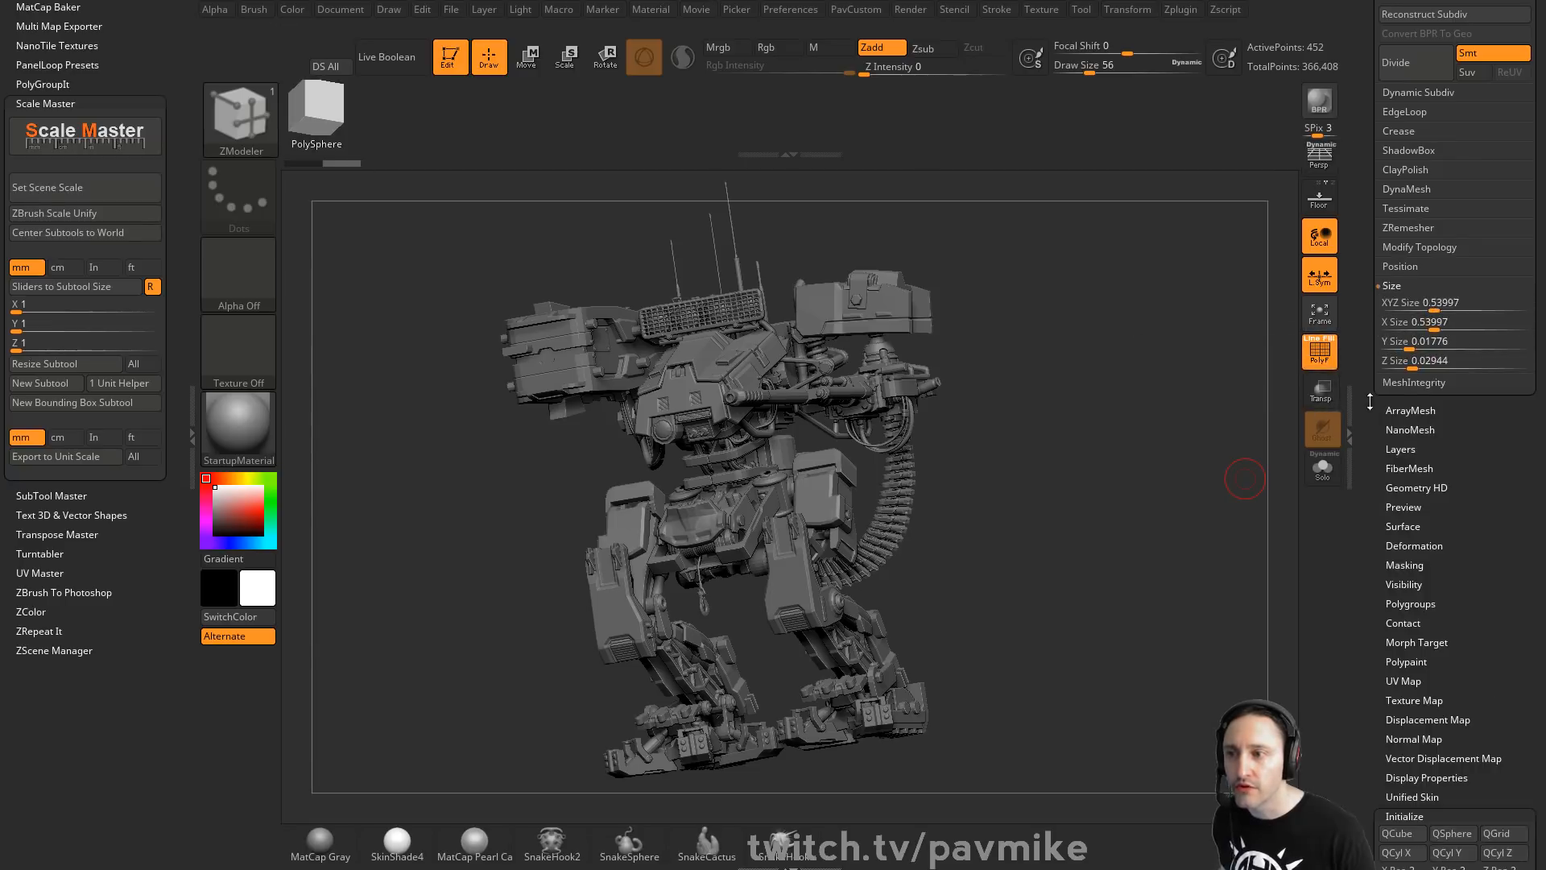
drag(1372, 822, 1372, 281)
key(shift)
click(1395, 269)
click(1399, 305)
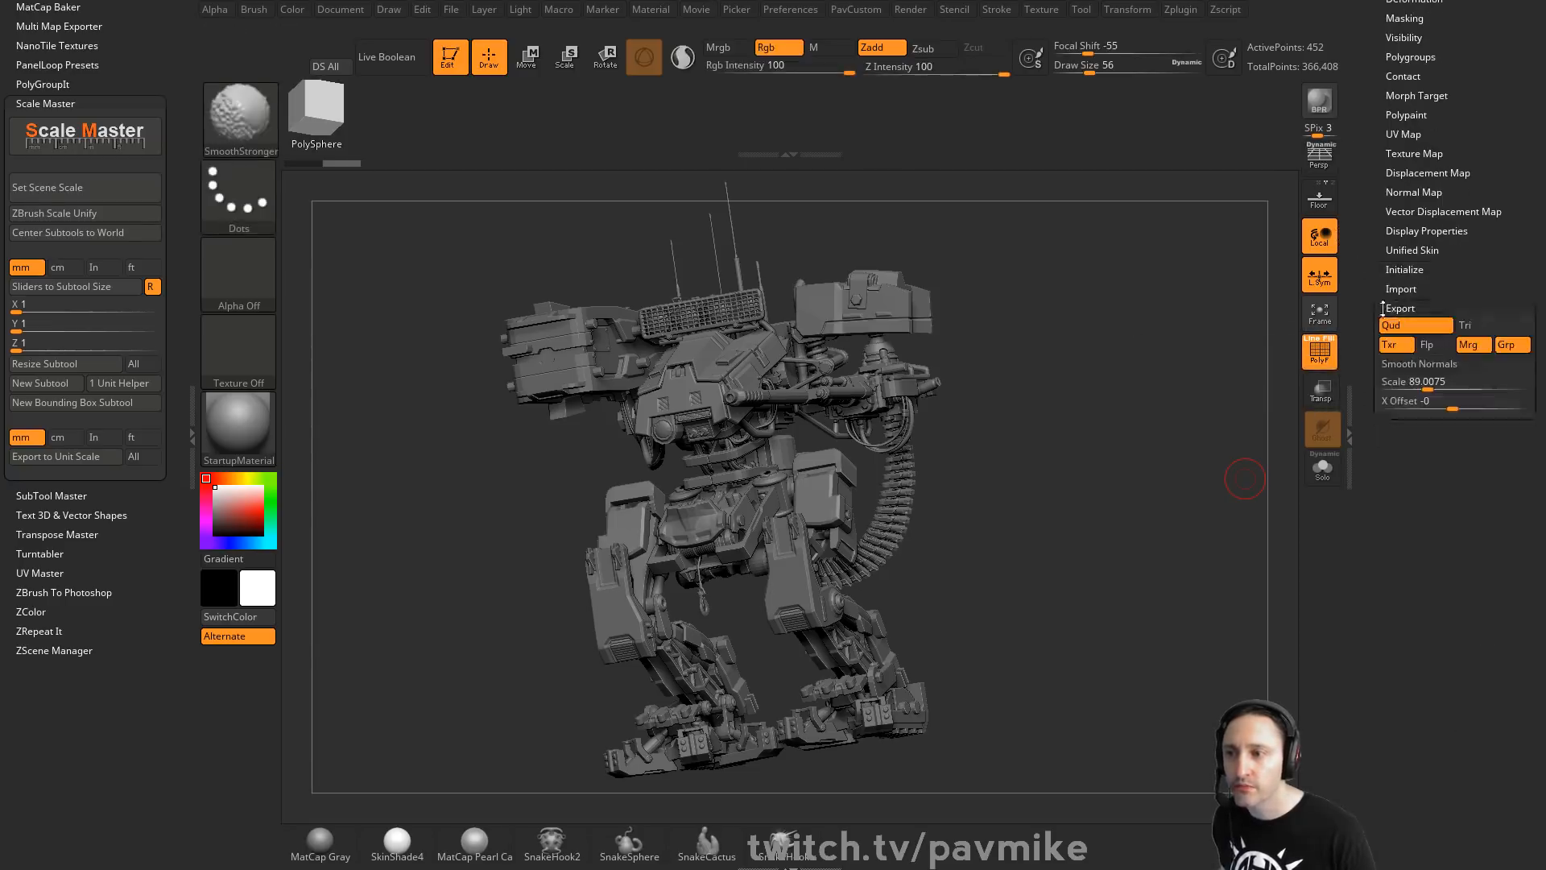
scroll(1389, 310, down, 2)
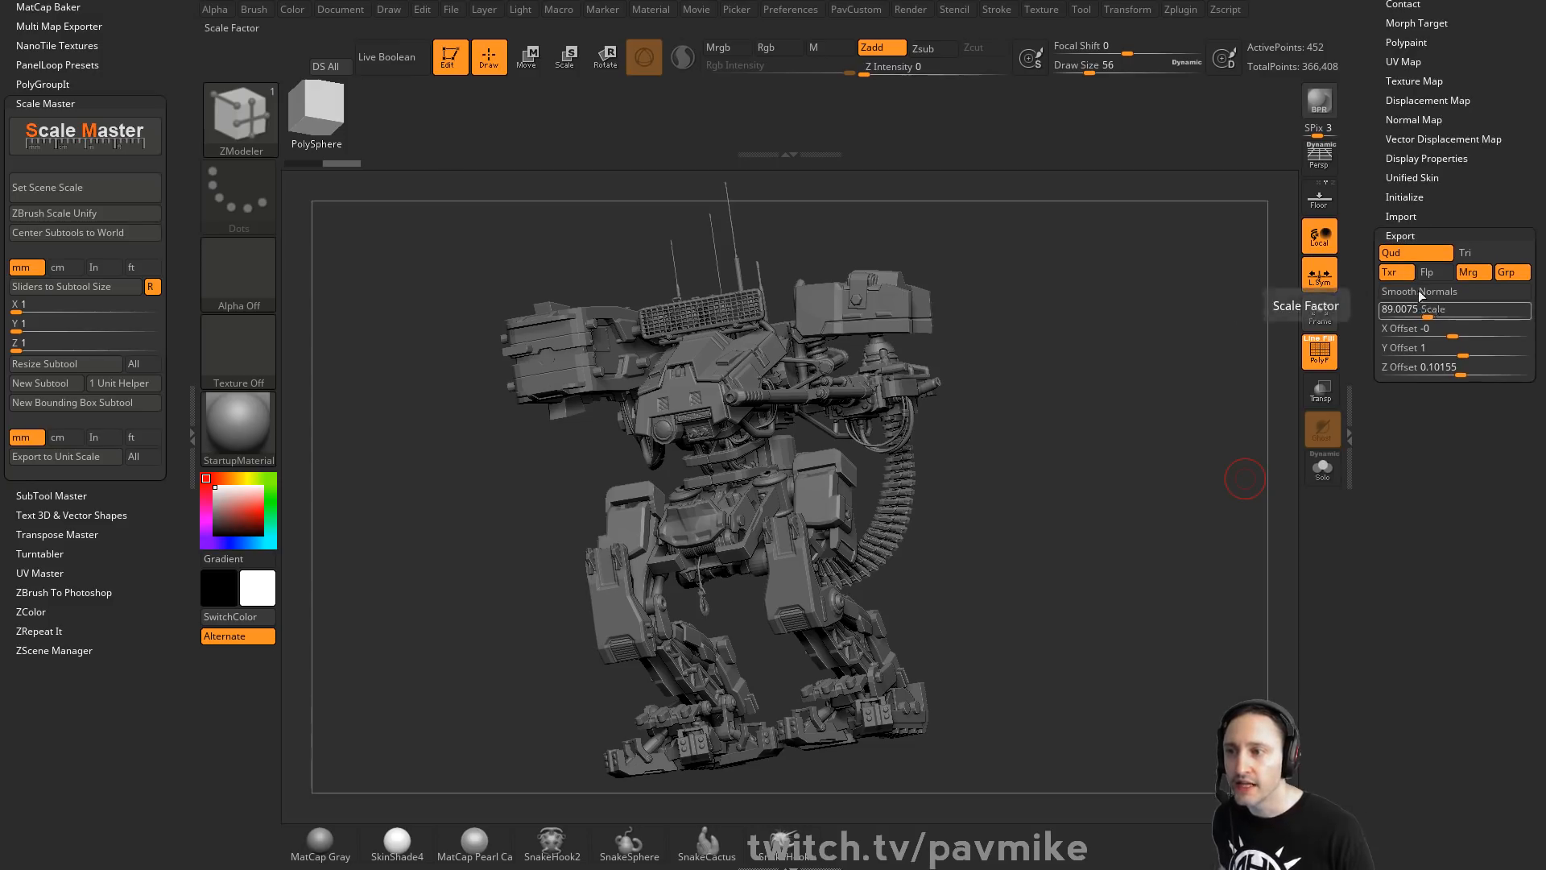
shift+click(1410, 234)
Switch from ZModeler to the Standard brush with the mech turned to its front
drag(1366, 241, 1357, 544)
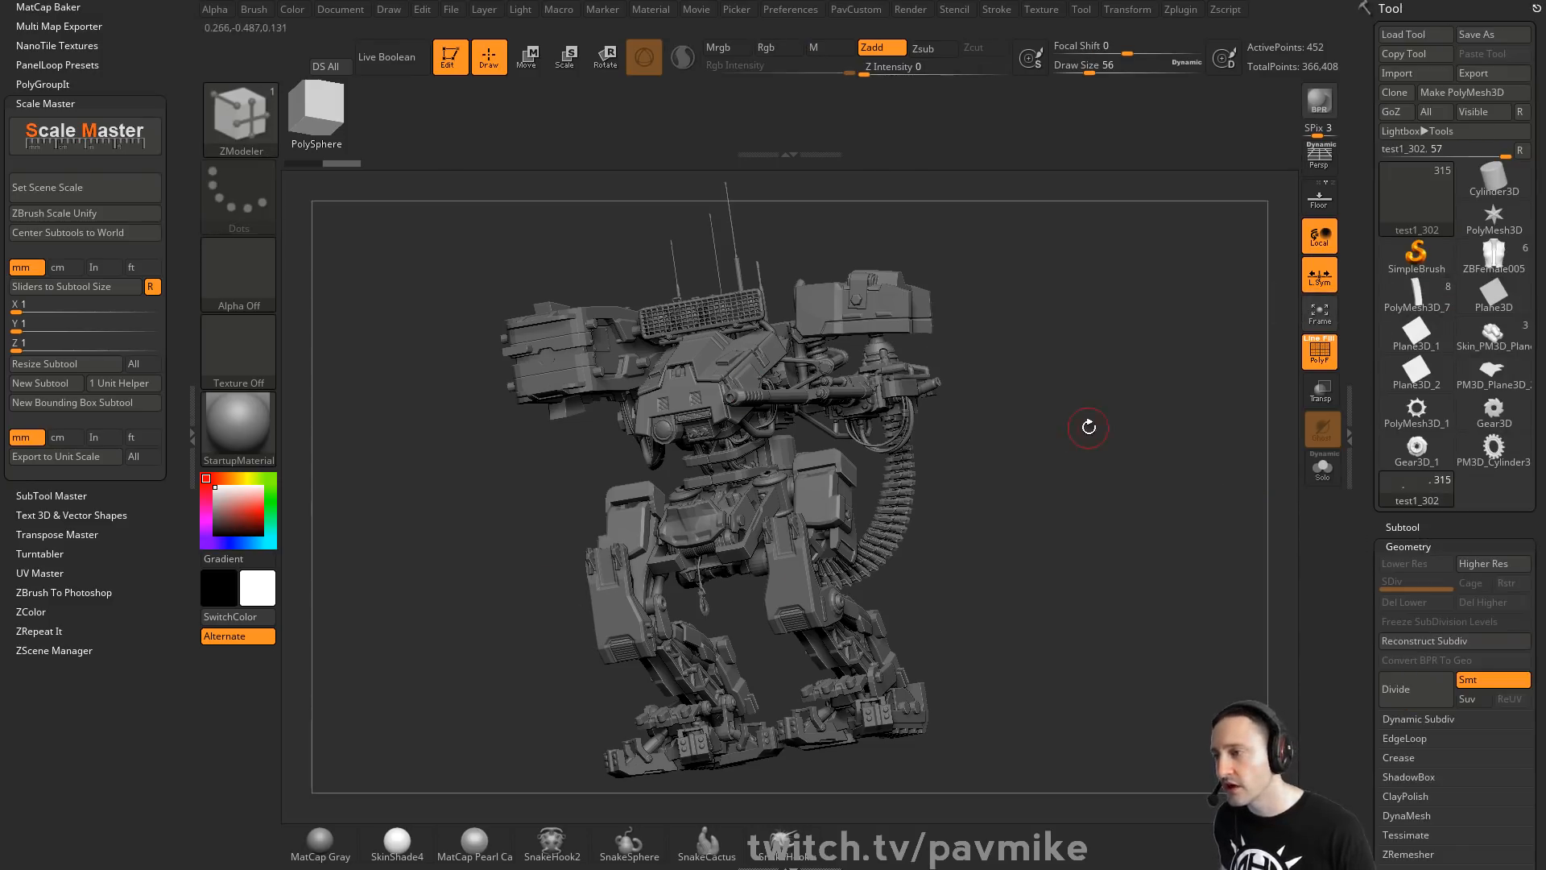
shift+drag(1105, 428, 1111, 426)
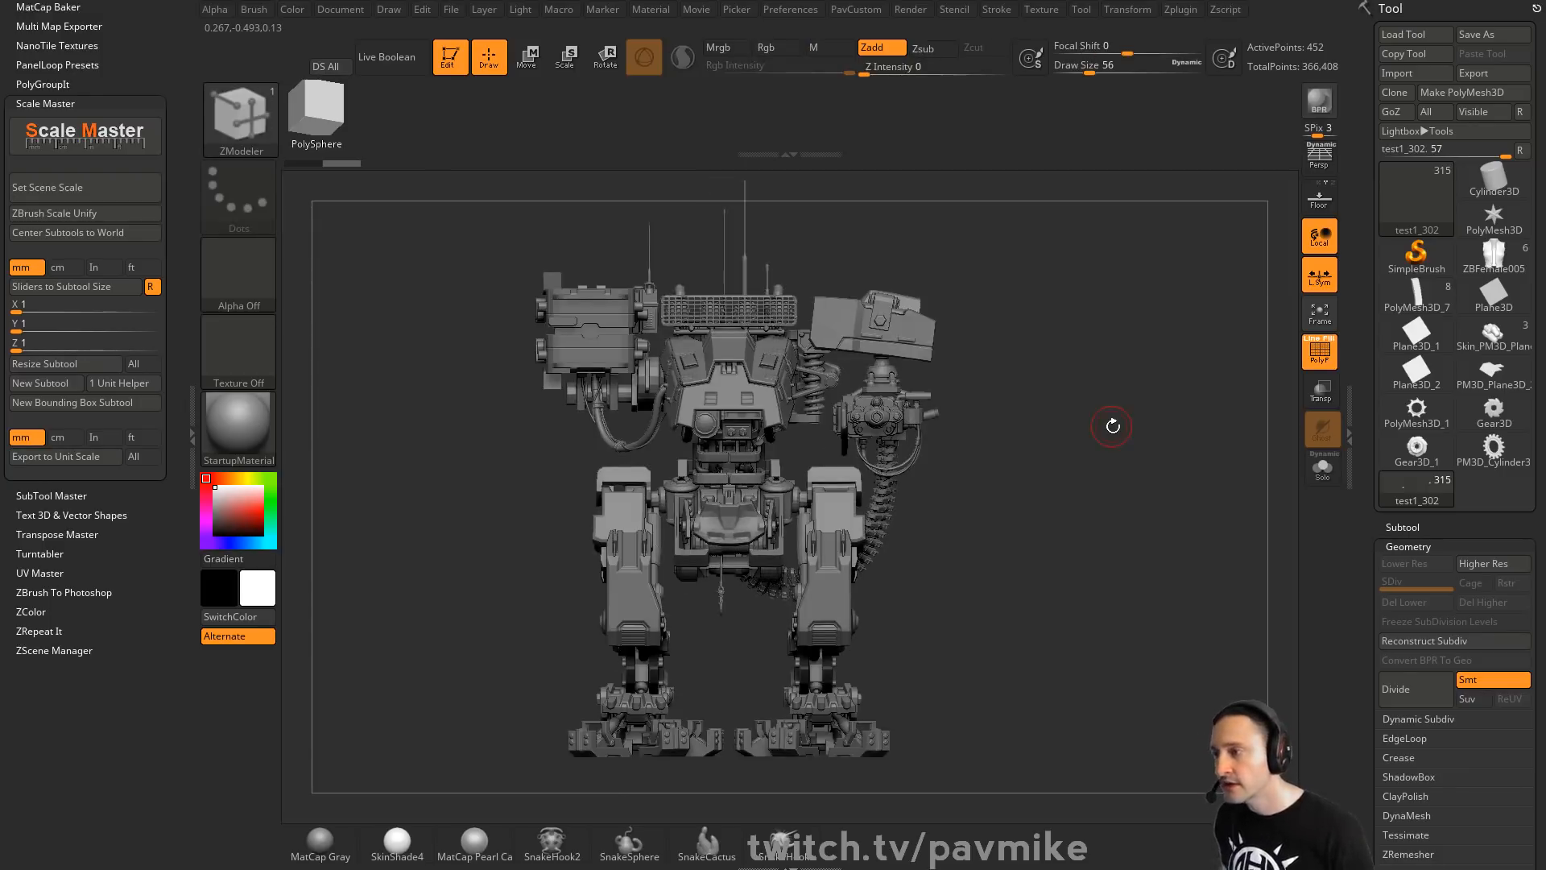
mouse_move(1059, 378)
mouse_down()
mouse_move(1031, 370)
mouse_move(1069, 316)
mouse_move(1077, 402)
mouse_up()
key(b)
key(s)
key(t)
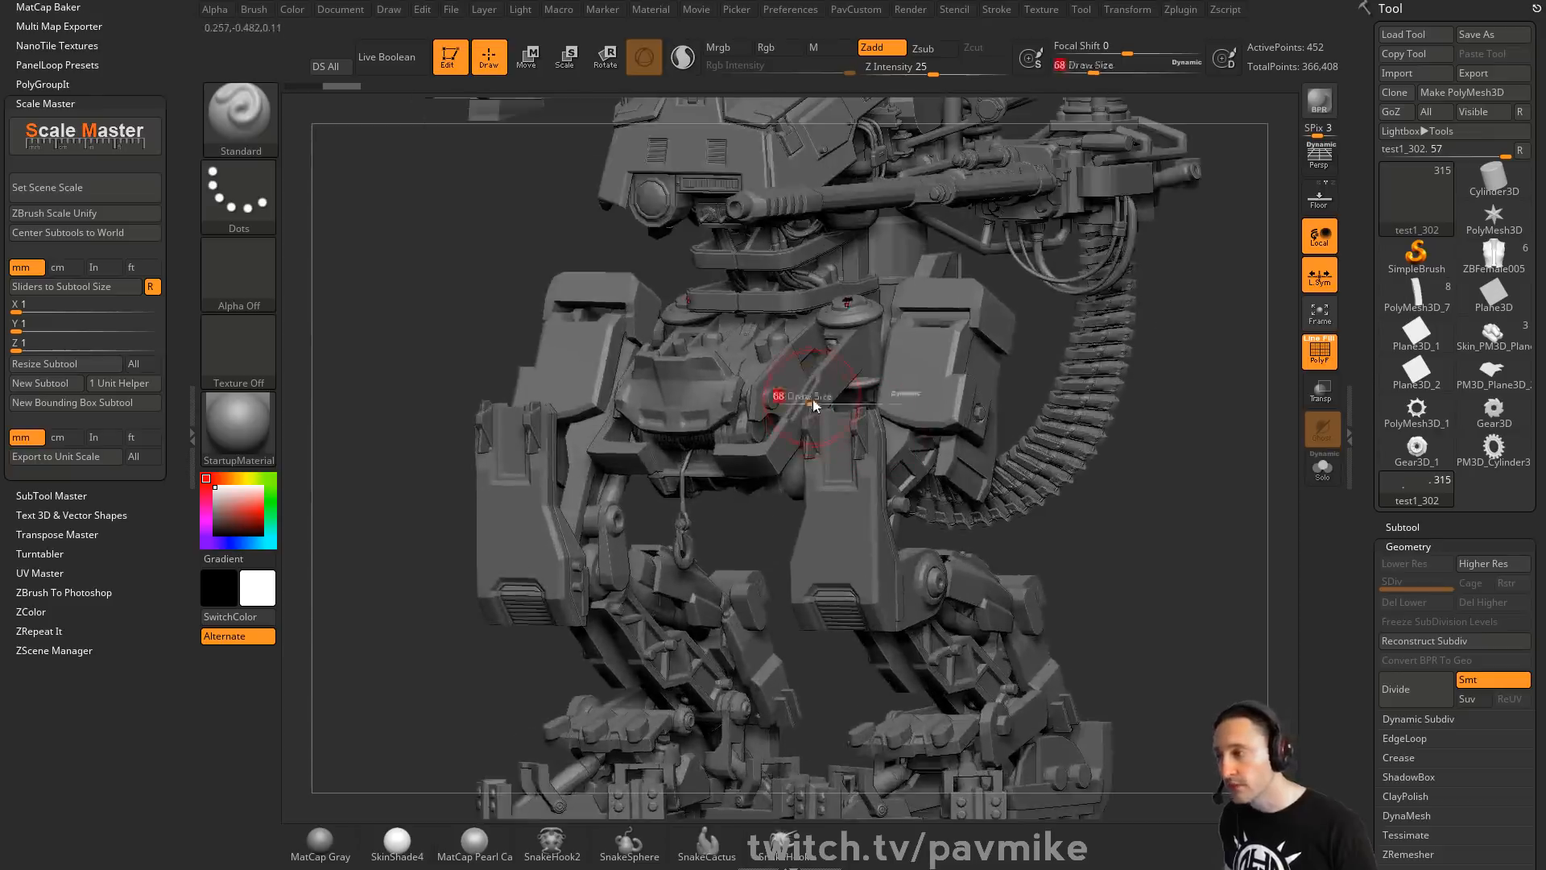
Make the bumper piece at the mech's pelvis the active subtool and enlarge the brush's draw size
alt+click(810, 399)
mouse_move(1204, 451)
shift+mouse_down()
mouse_move(1244, 459)
mouse_move(1180, 390)
mouse_move(1182, 370)
mouse_move(1172, 484)
shift+mouse_up()
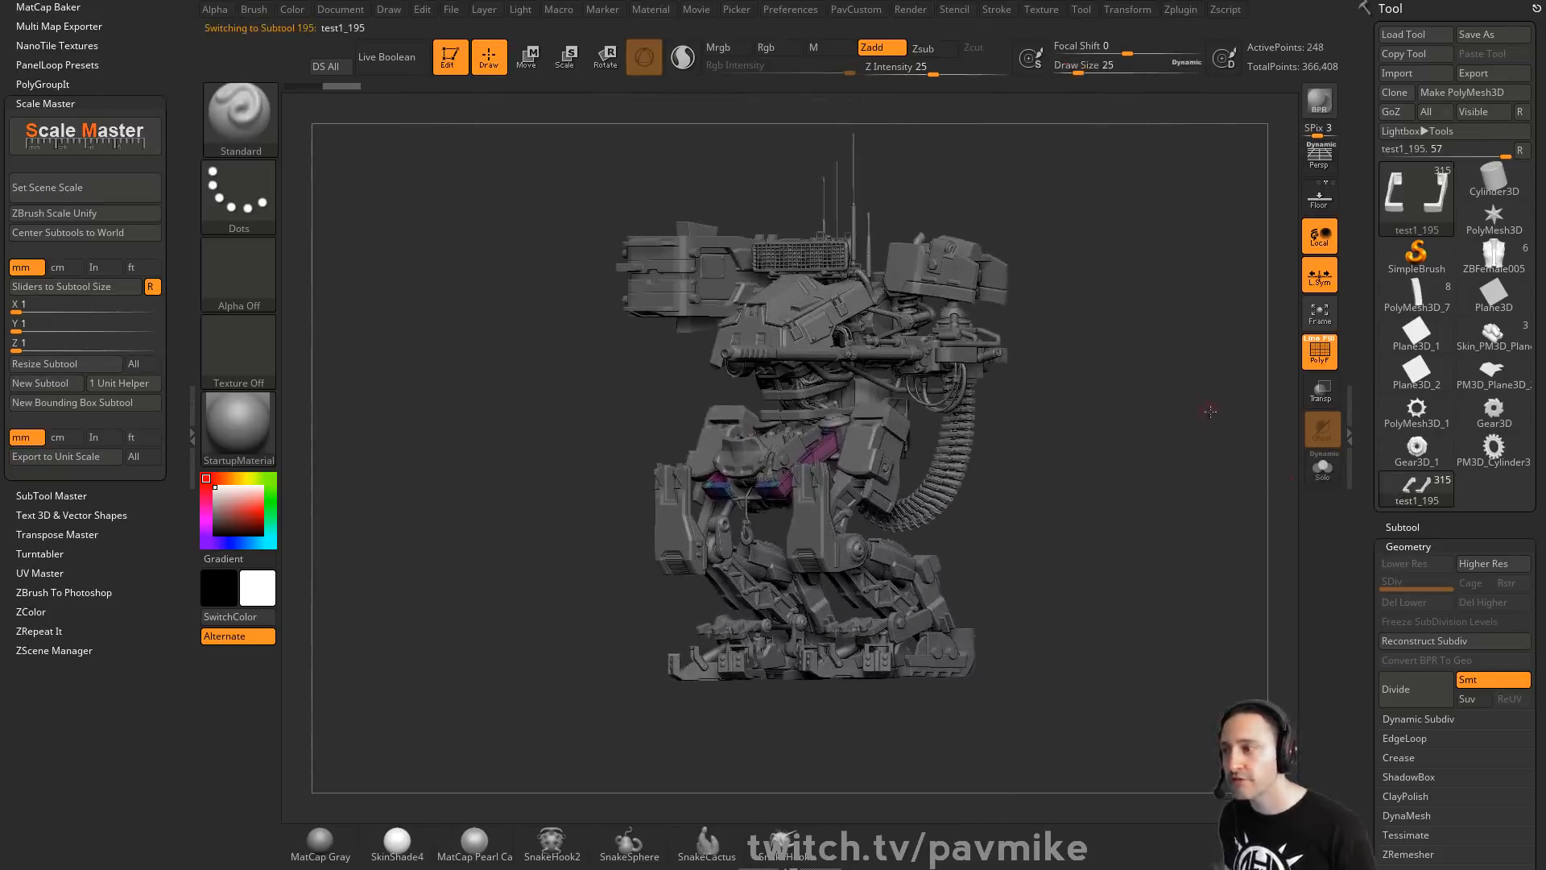
mouse_move(1210, 412)
mouse_down()
mouse_move(1272, 412)
mouse_move(1178, 423)
mouse_move(1155, 491)
mouse_up()
key(s)
click(1143, 429)
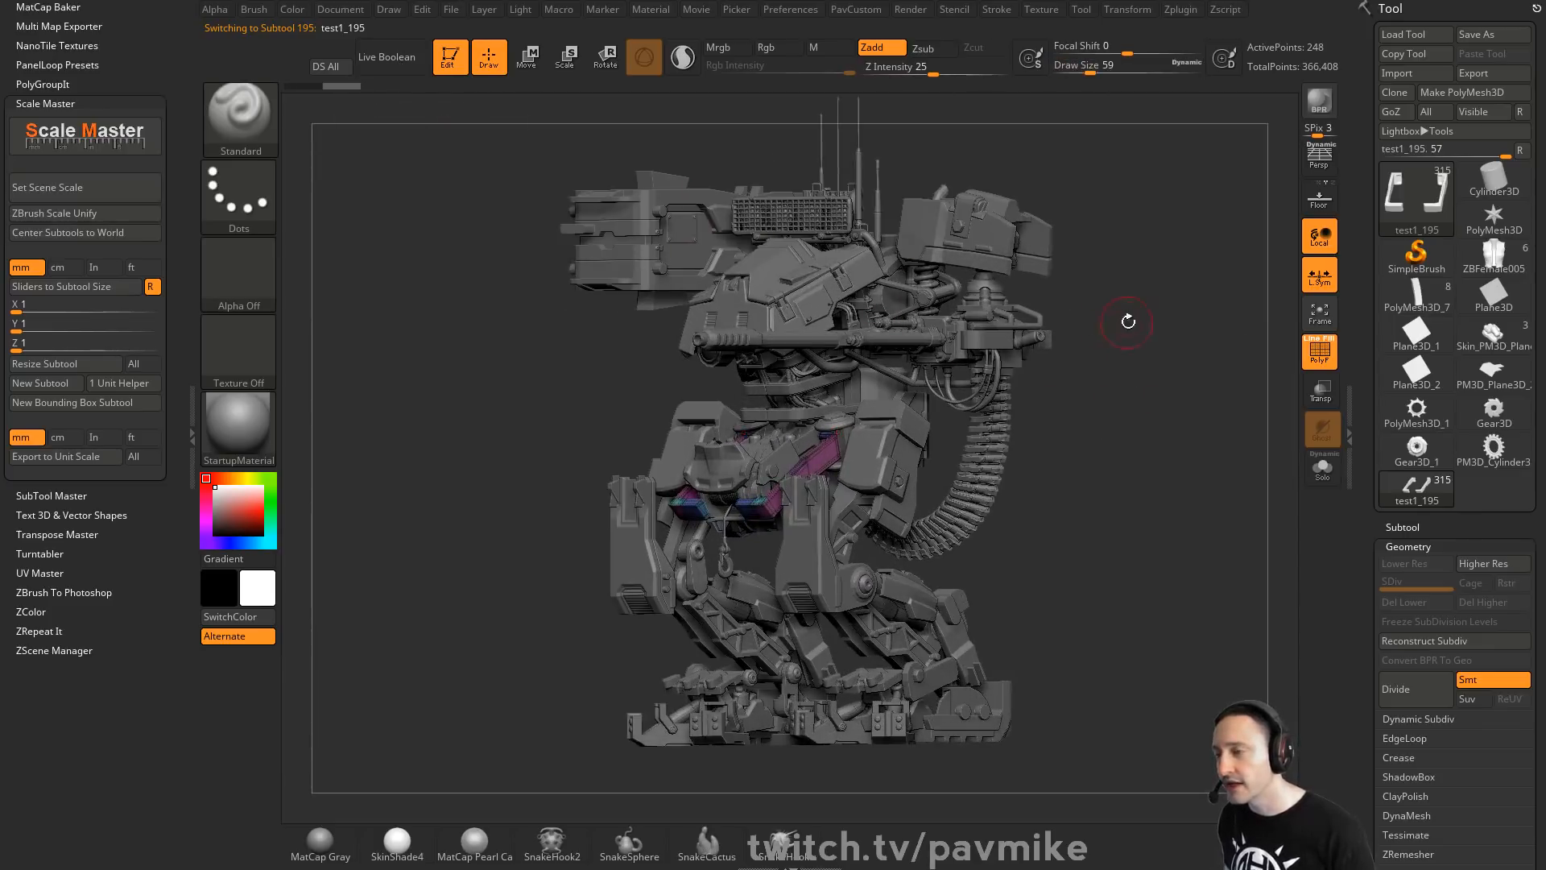
drag(1142, 345, 784, 339)
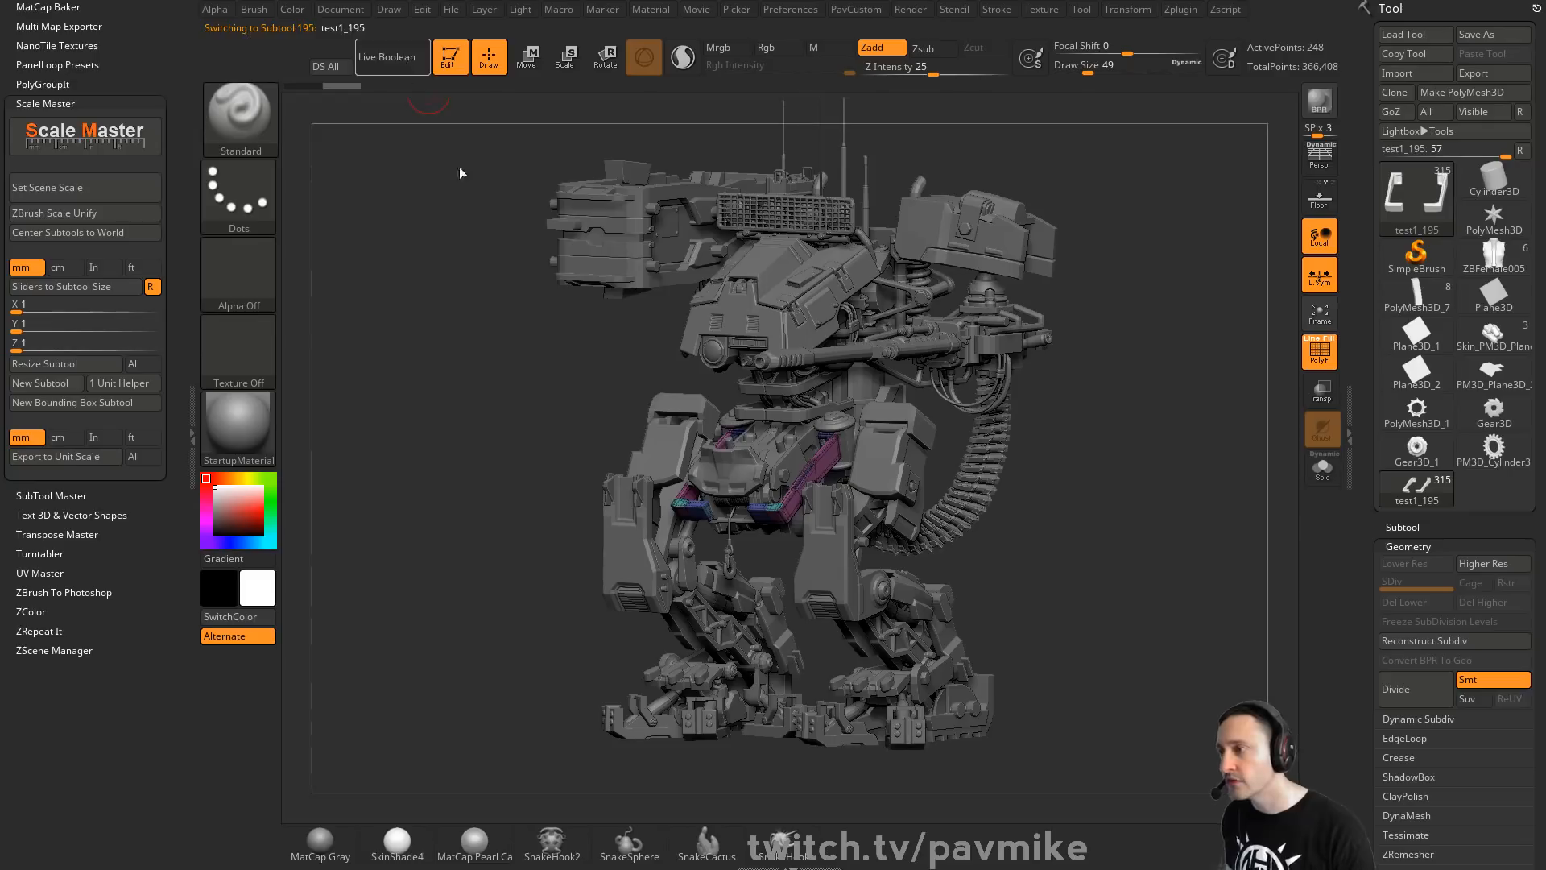
Toggle Live Boolean repeatedly to compare the mech's display, leaving it turned on
click(405, 61)
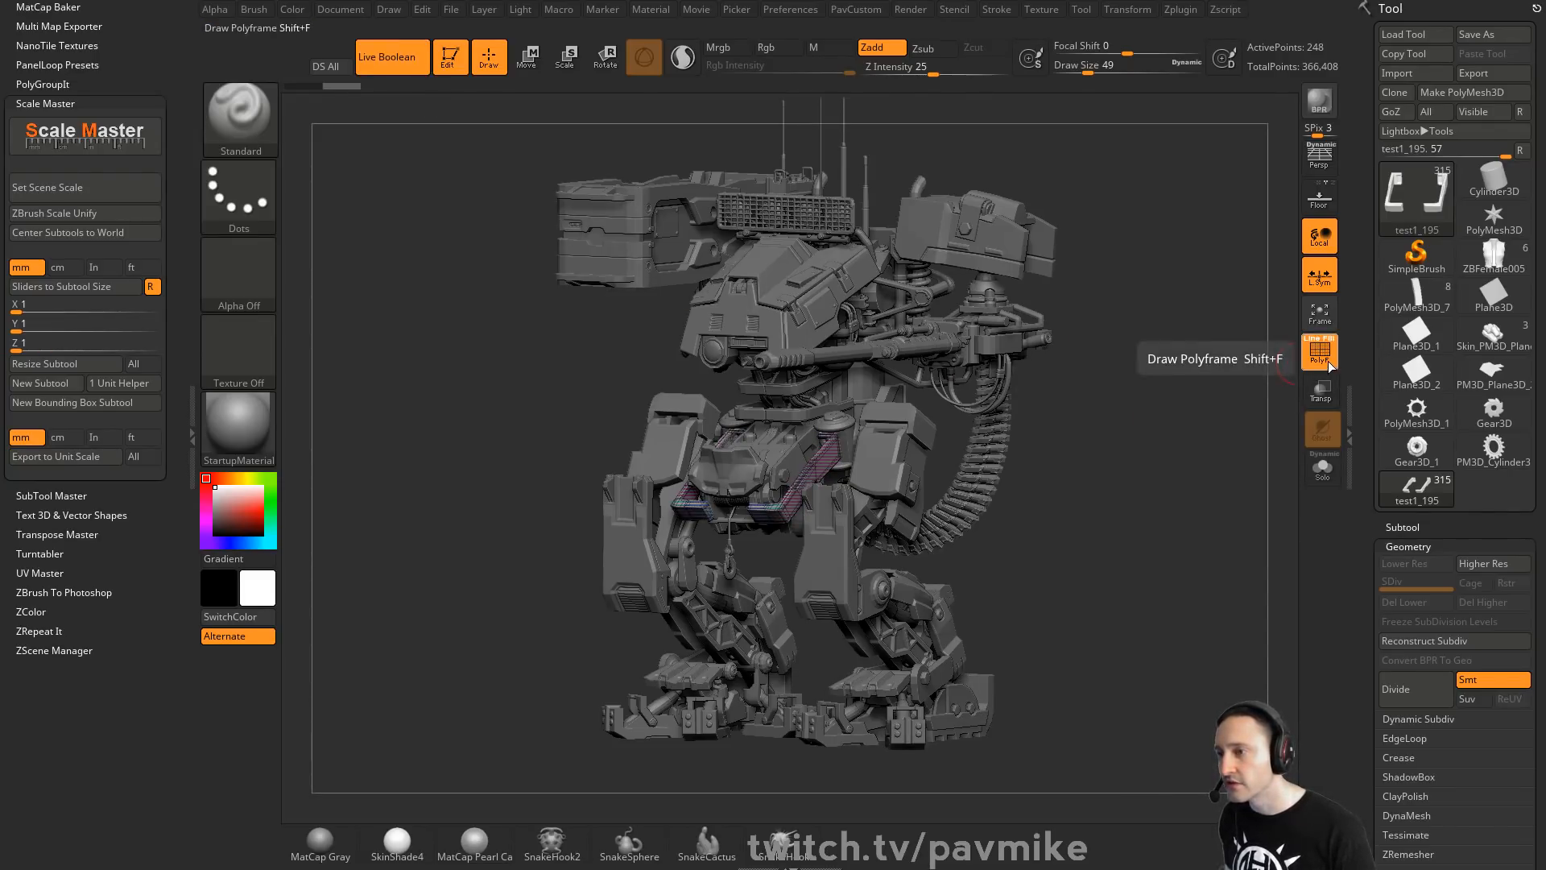
click(395, 56)
click(398, 57)
click(401, 58)
click(399, 58)
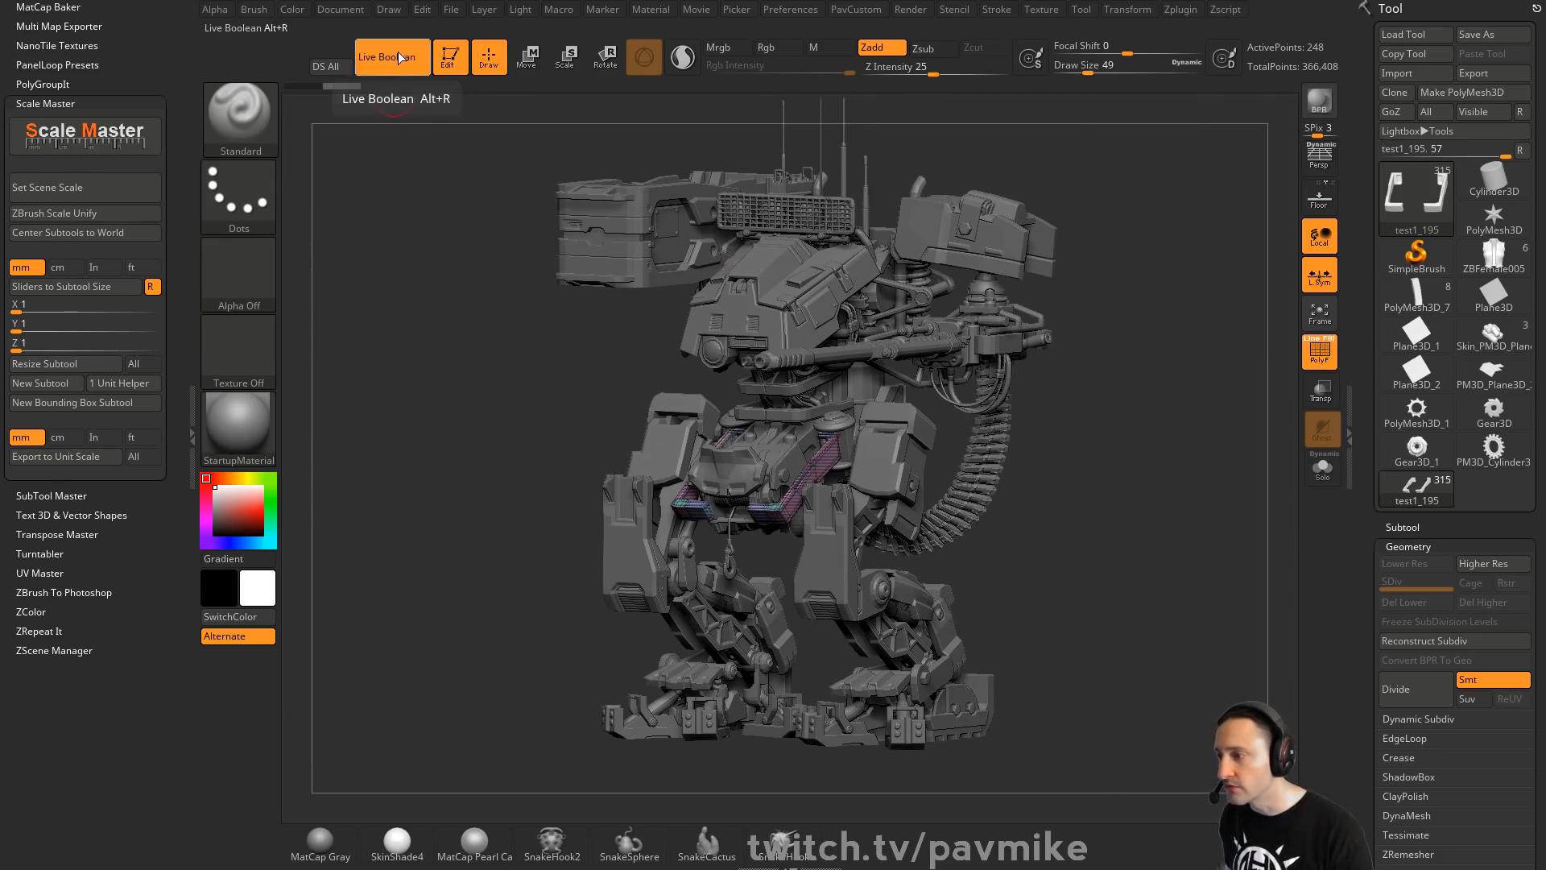
click(401, 57)
click(401, 57)
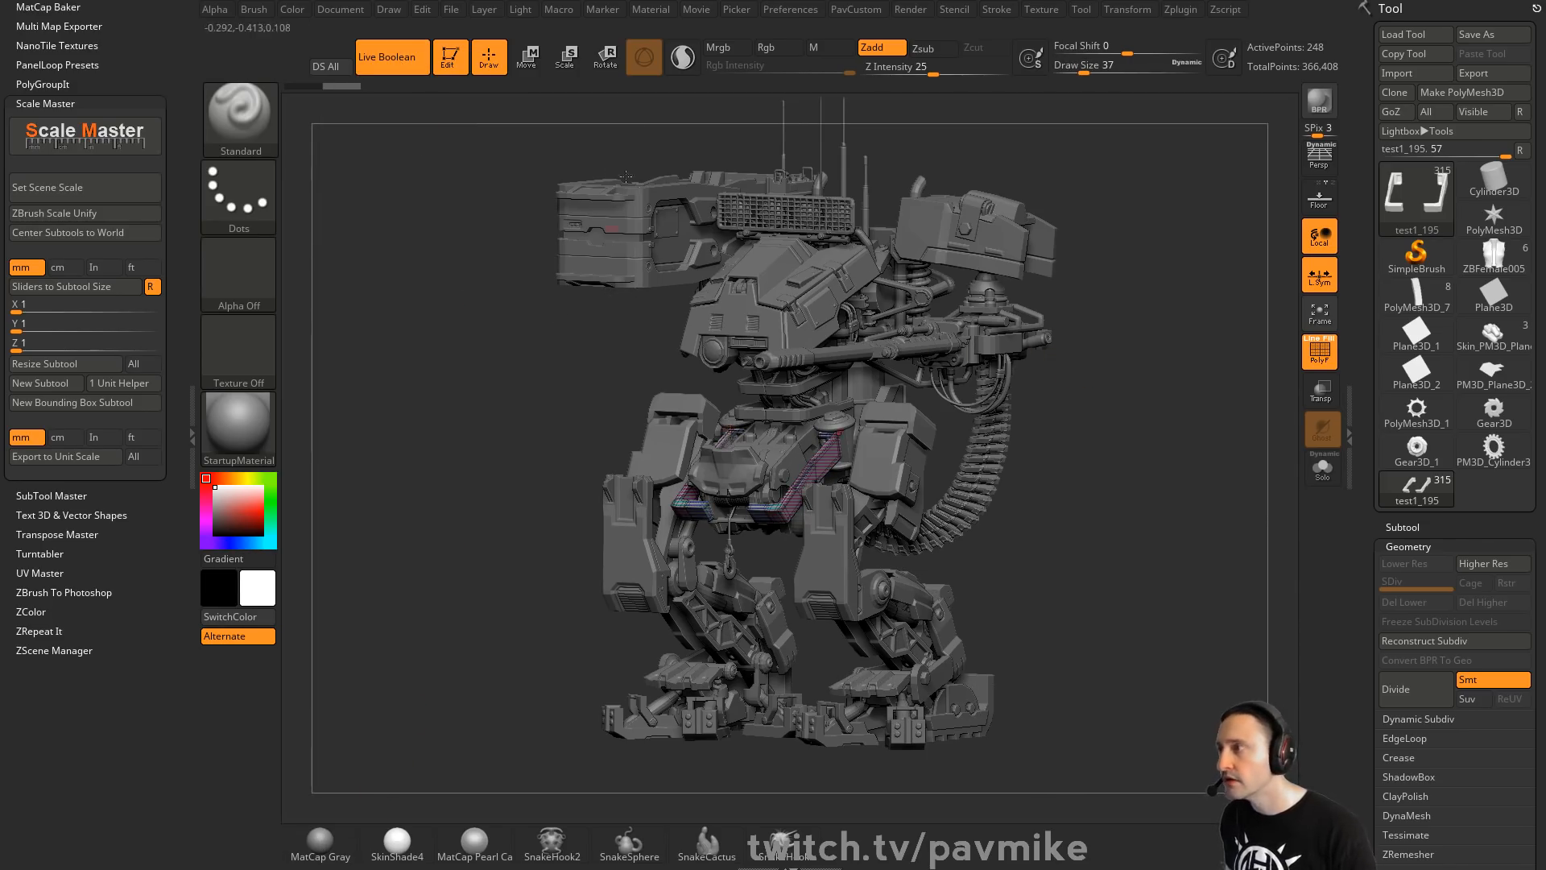
Raise the StartupMaterial's Intensity A modifier to about 1.4 to brighten the mech
click(649, 15)
click(683, 392)
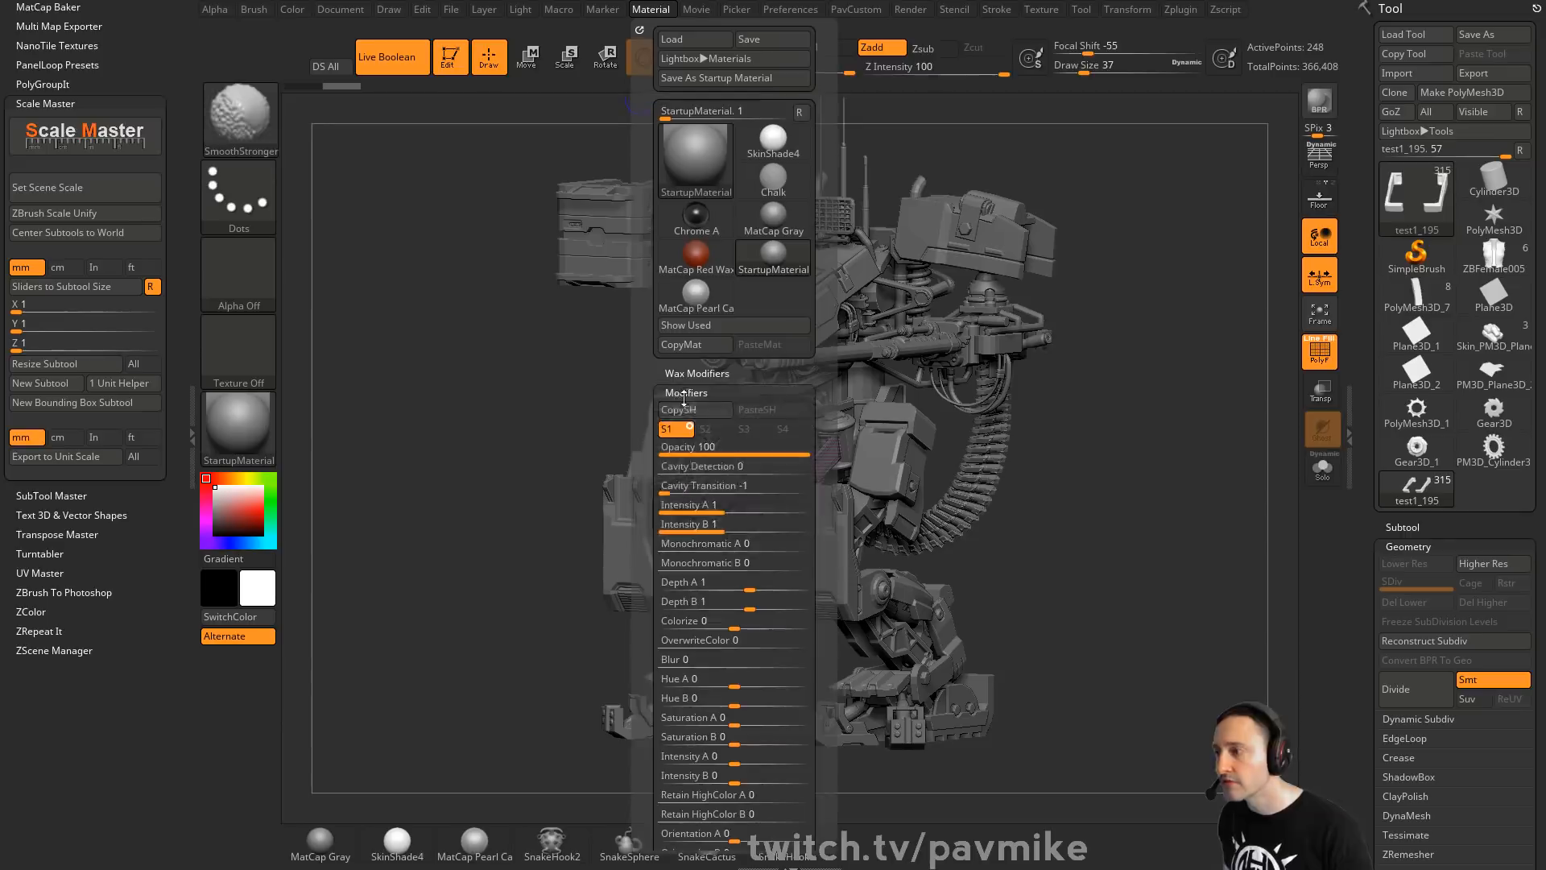
drag(718, 506, 739, 506)
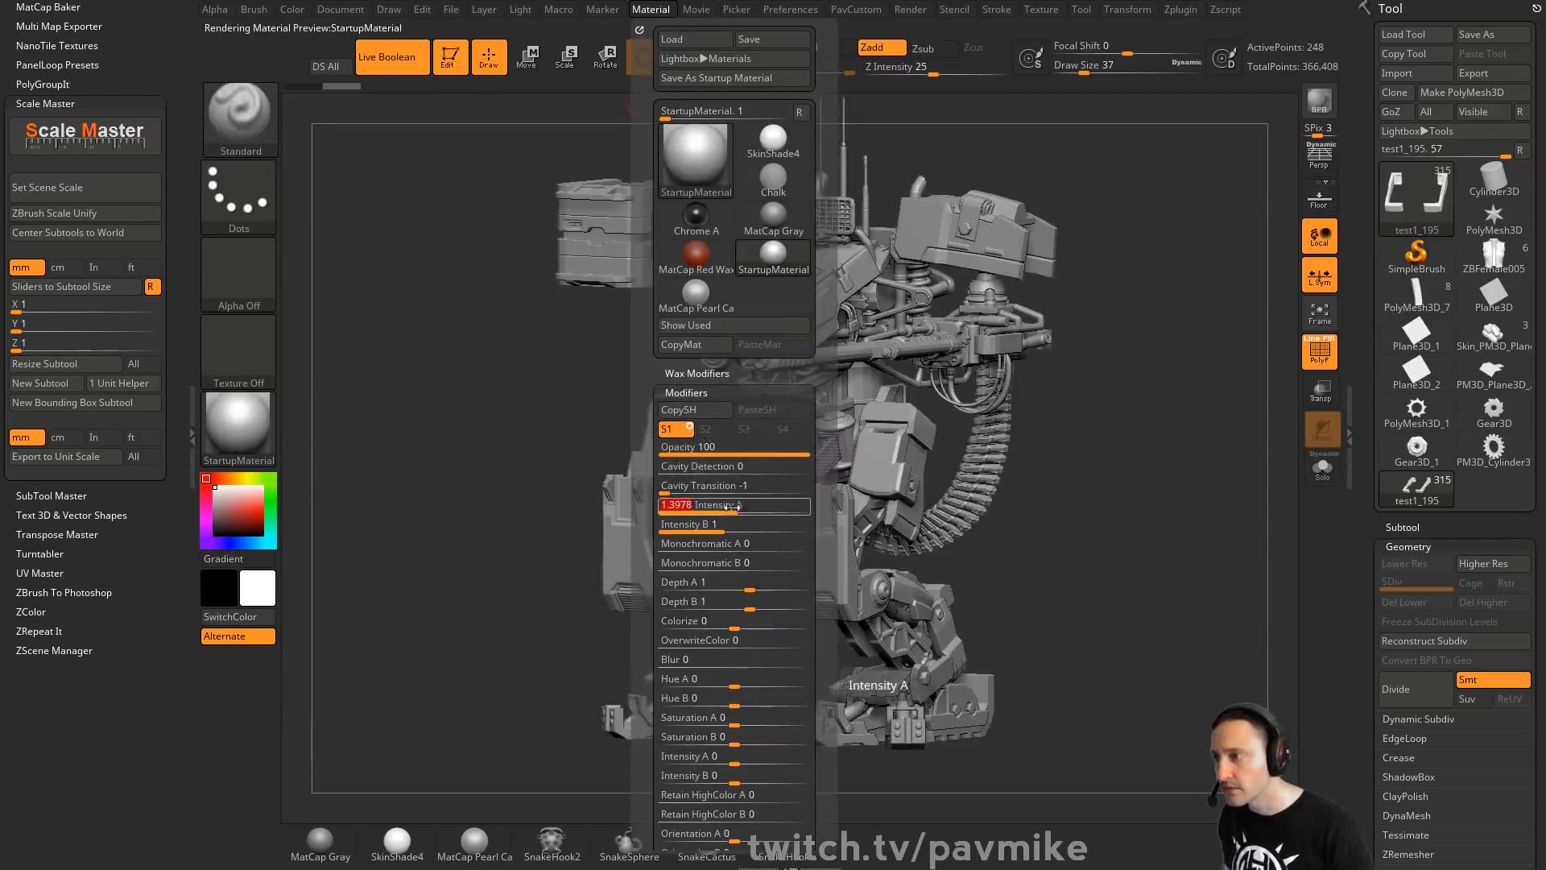
drag(1149, 436, 866, 399)
Turn on the perspective camera and check the mech from different angles
key(p)
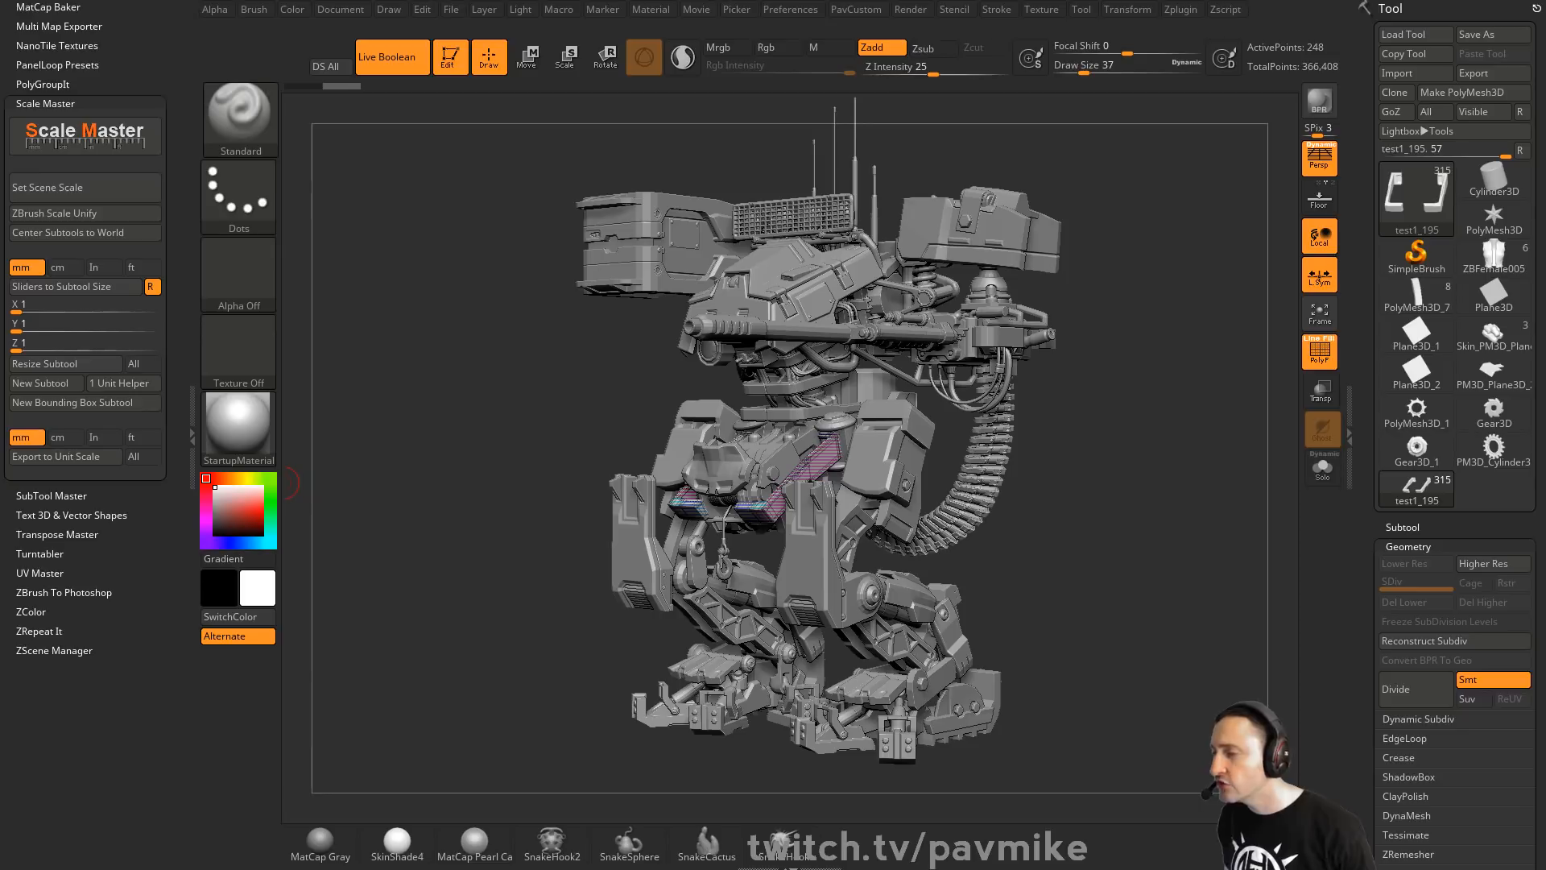
drag(1098, 551, 1112, 556)
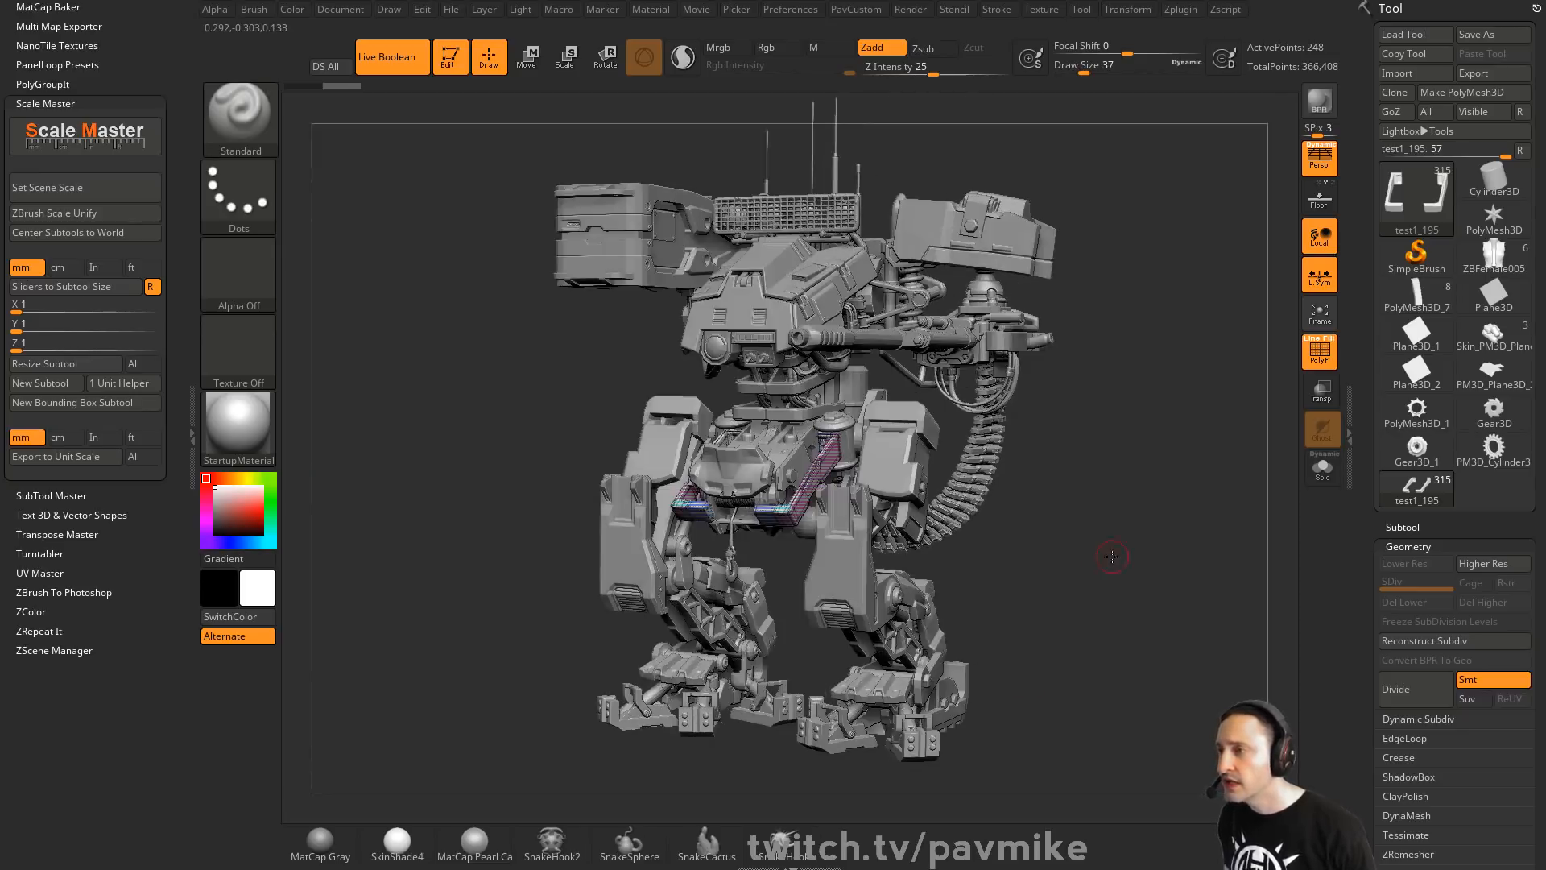
drag(1162, 491, 1158, 488)
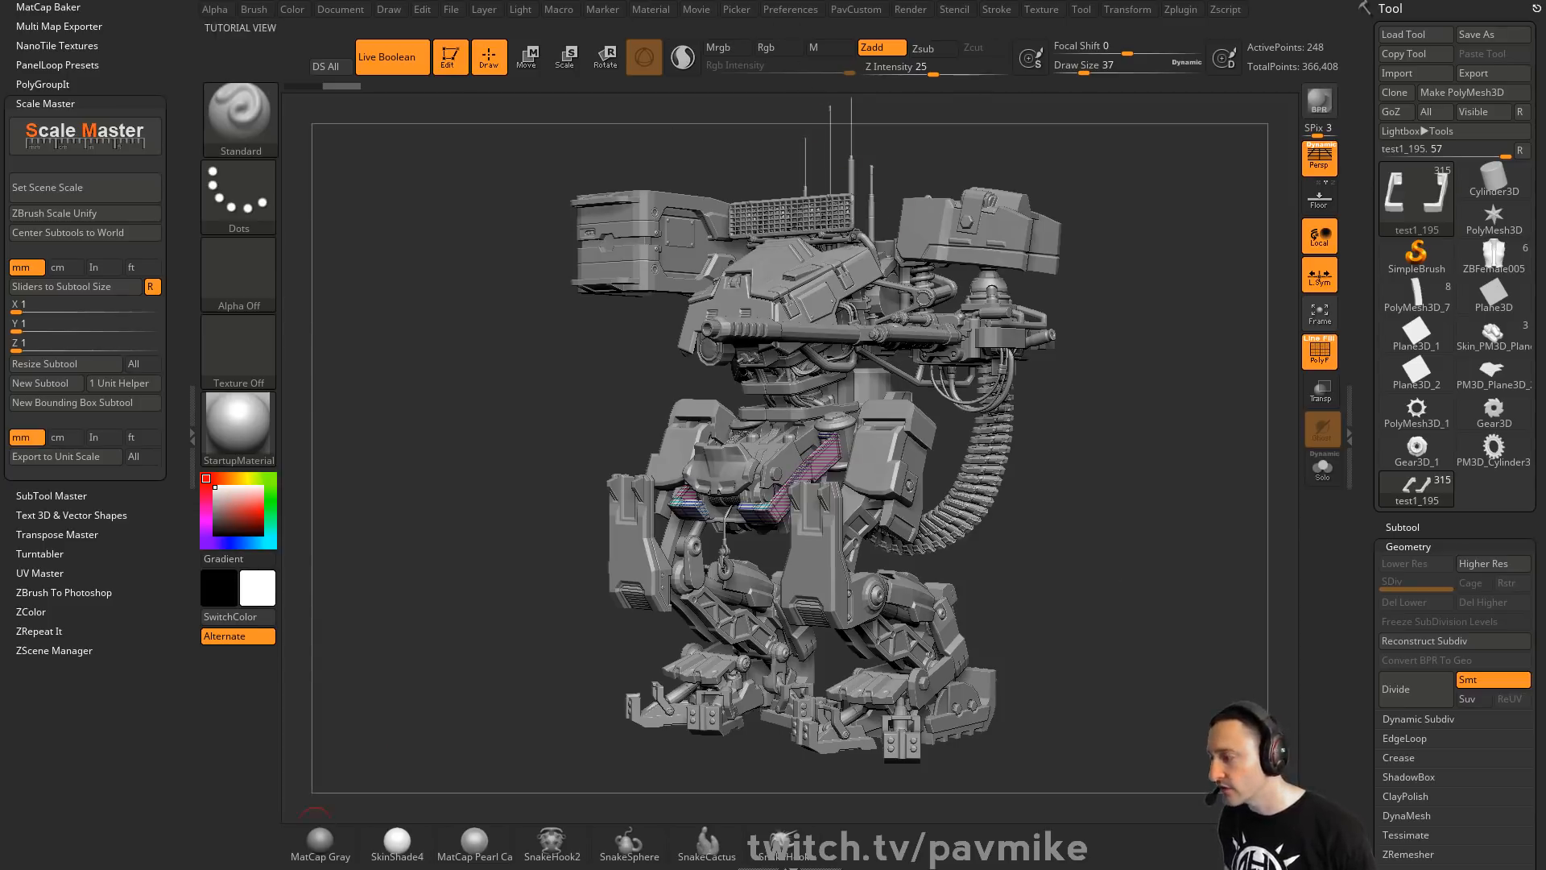
Switch to PowerPoint, show slide 69 and magnify the textured mech's front render to examine its body and legs
click(316, 840)
click(99, 307)
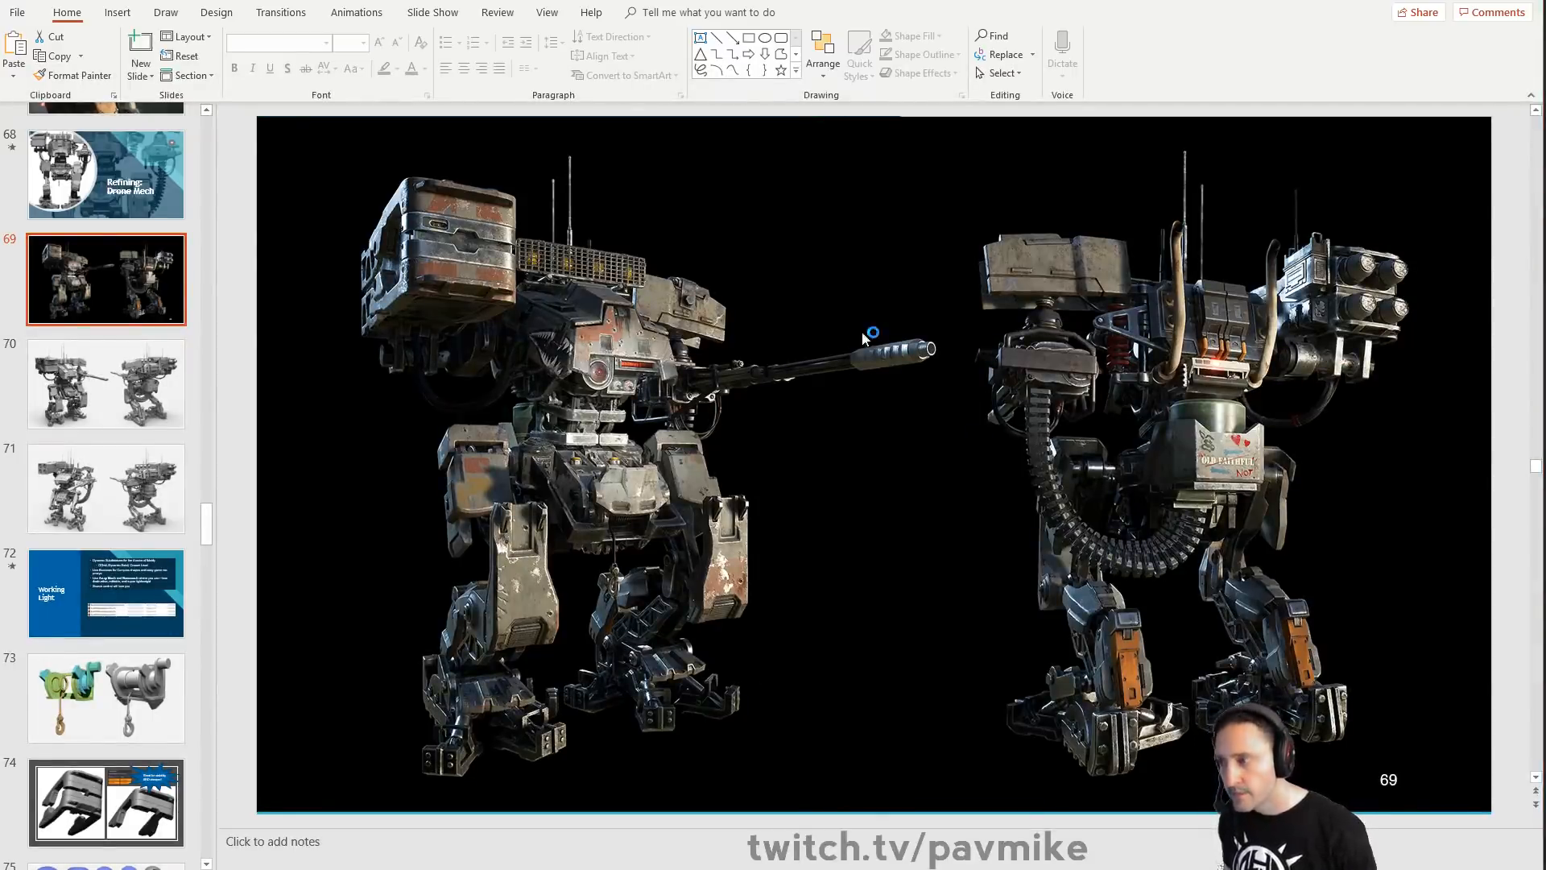
scroll(522, 347, up, 7)
scroll(522, 347, down, 3)
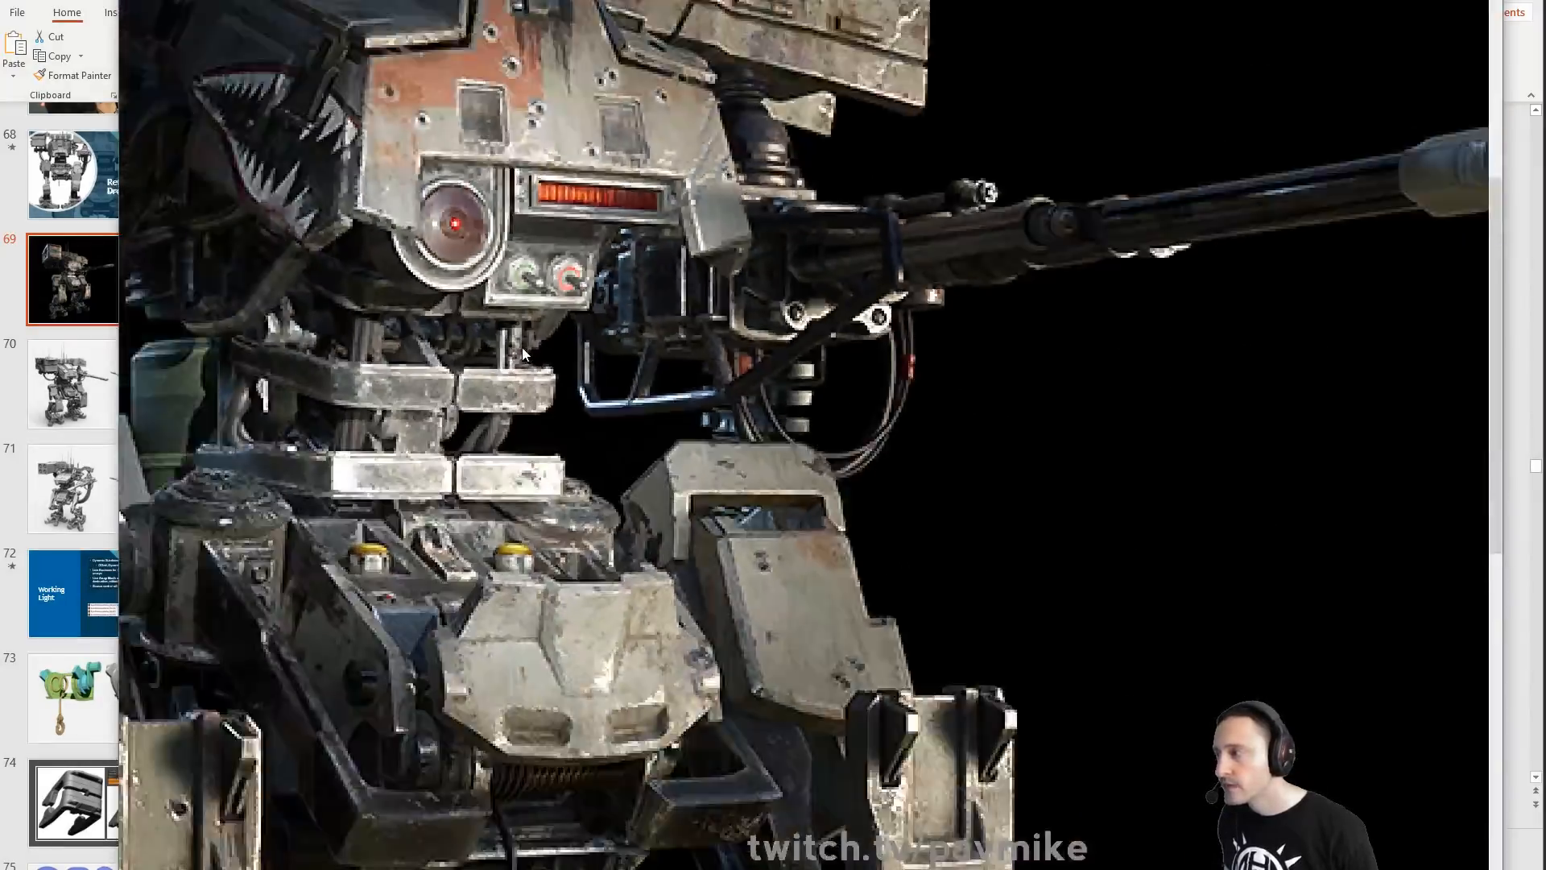
scroll(522, 347, down, 3)
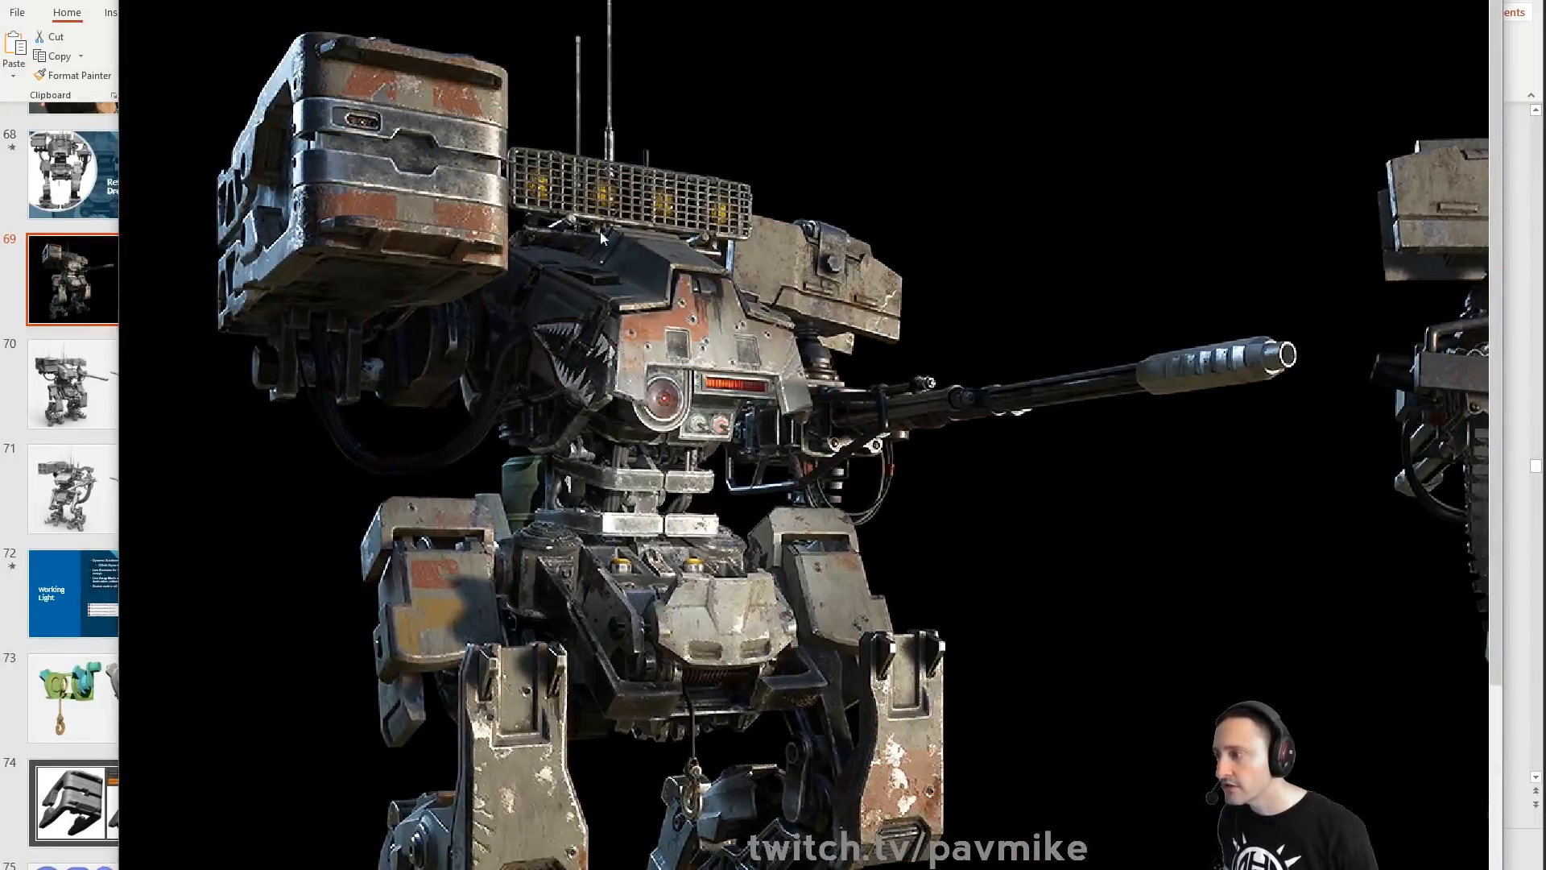
drag(566, 350, 483, 132)
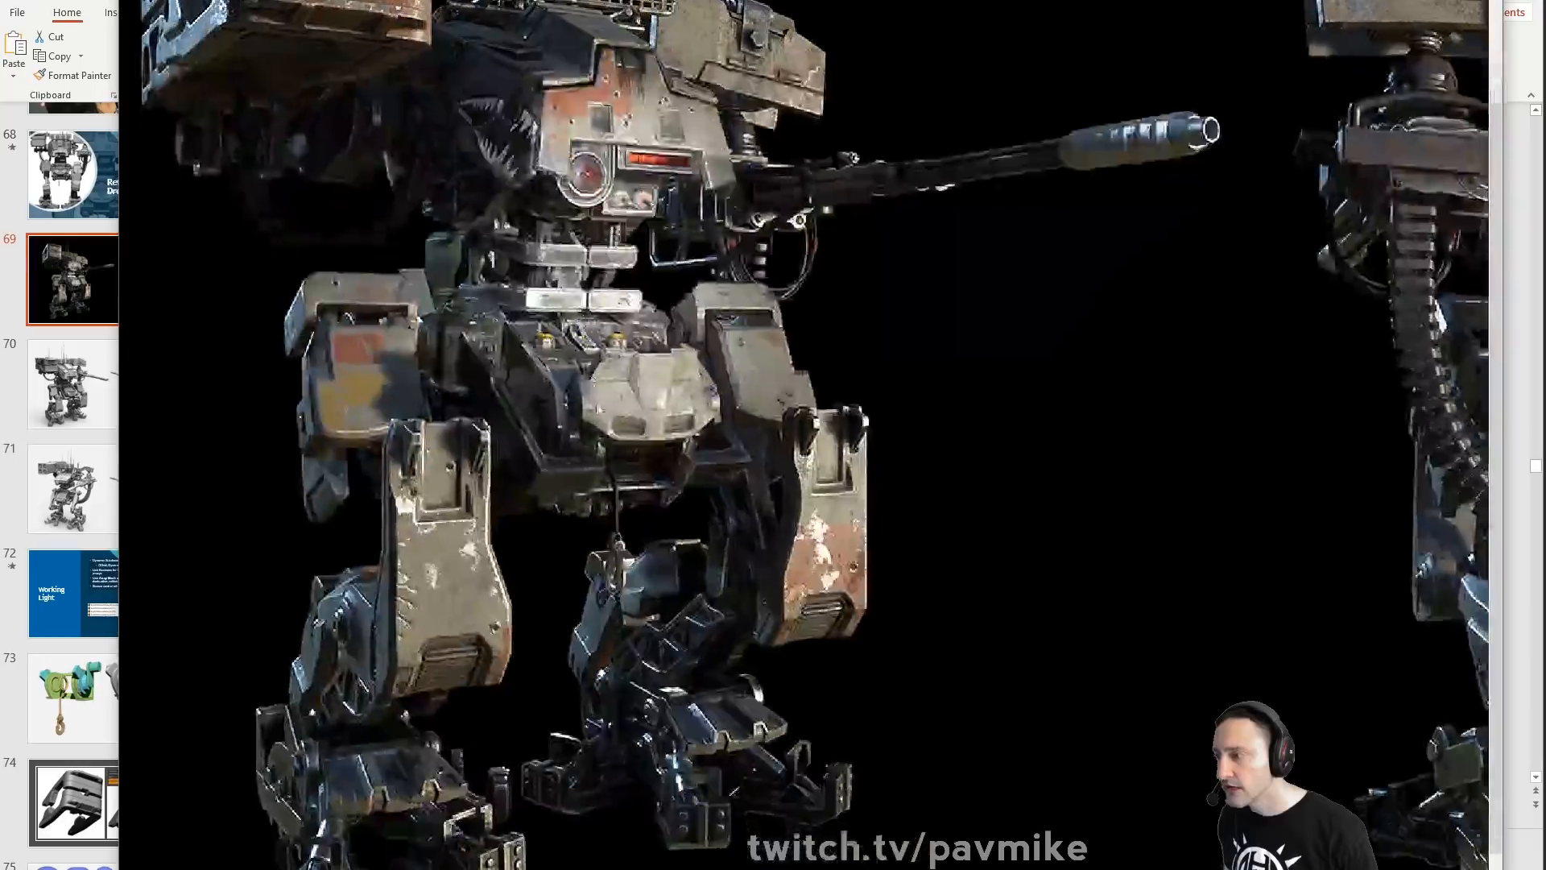
drag(407, 556, 447, 466)
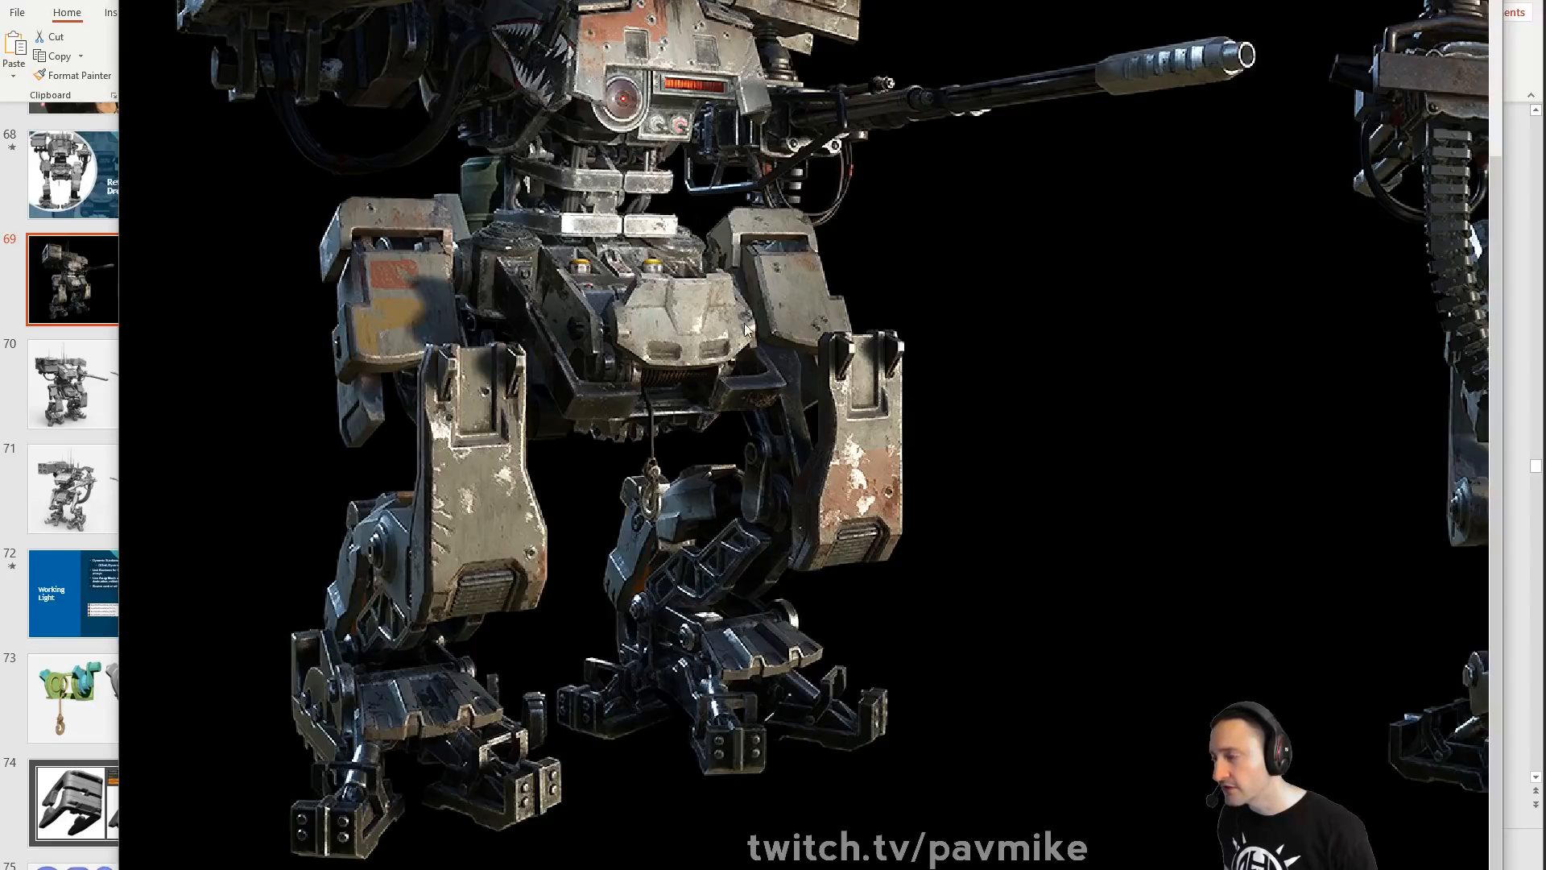
Examine the mech's rear render with its ammo belt and legs, return to the front render and close the magnified view
drag(870, 467, 1009, 767)
drag(1250, 609, 16, 669)
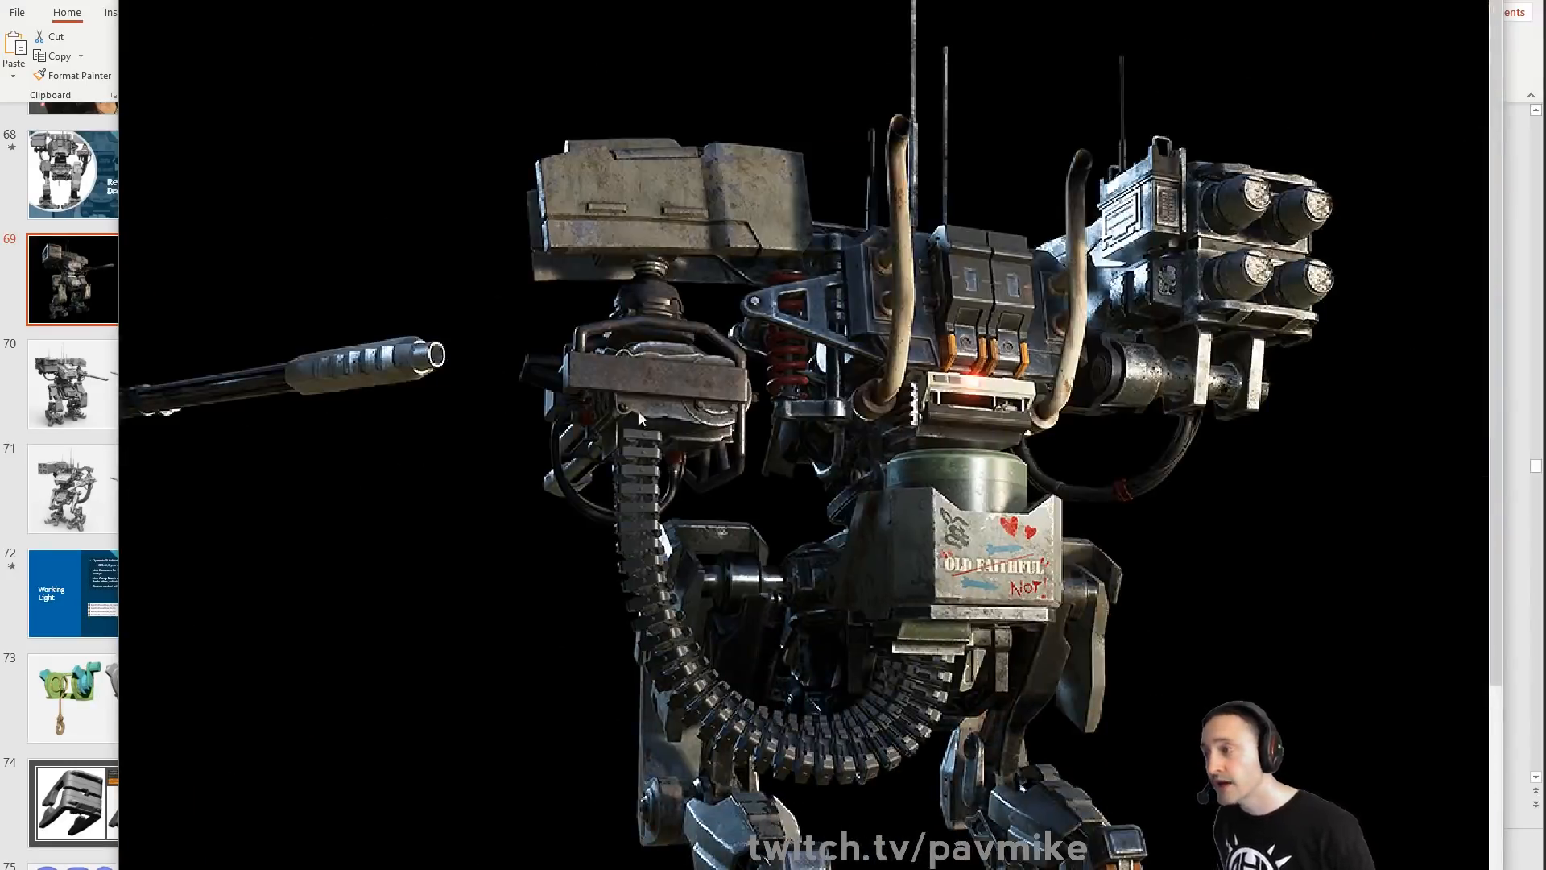
drag(1143, 614, 1092, 294)
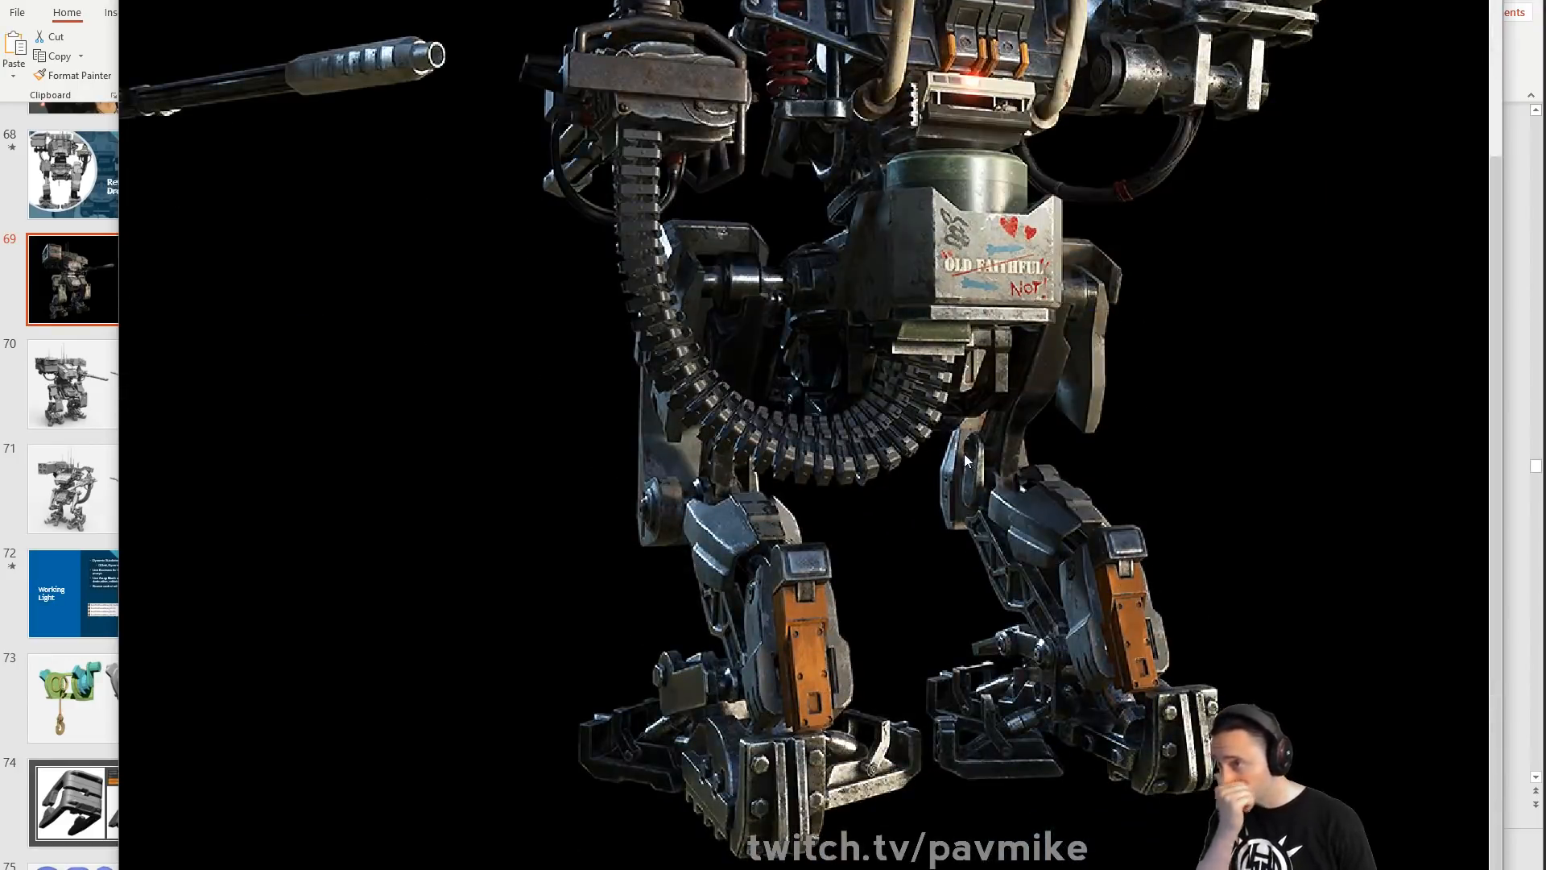
drag(881, 198, 850, 528)
drag(633, 456, 875, 199)
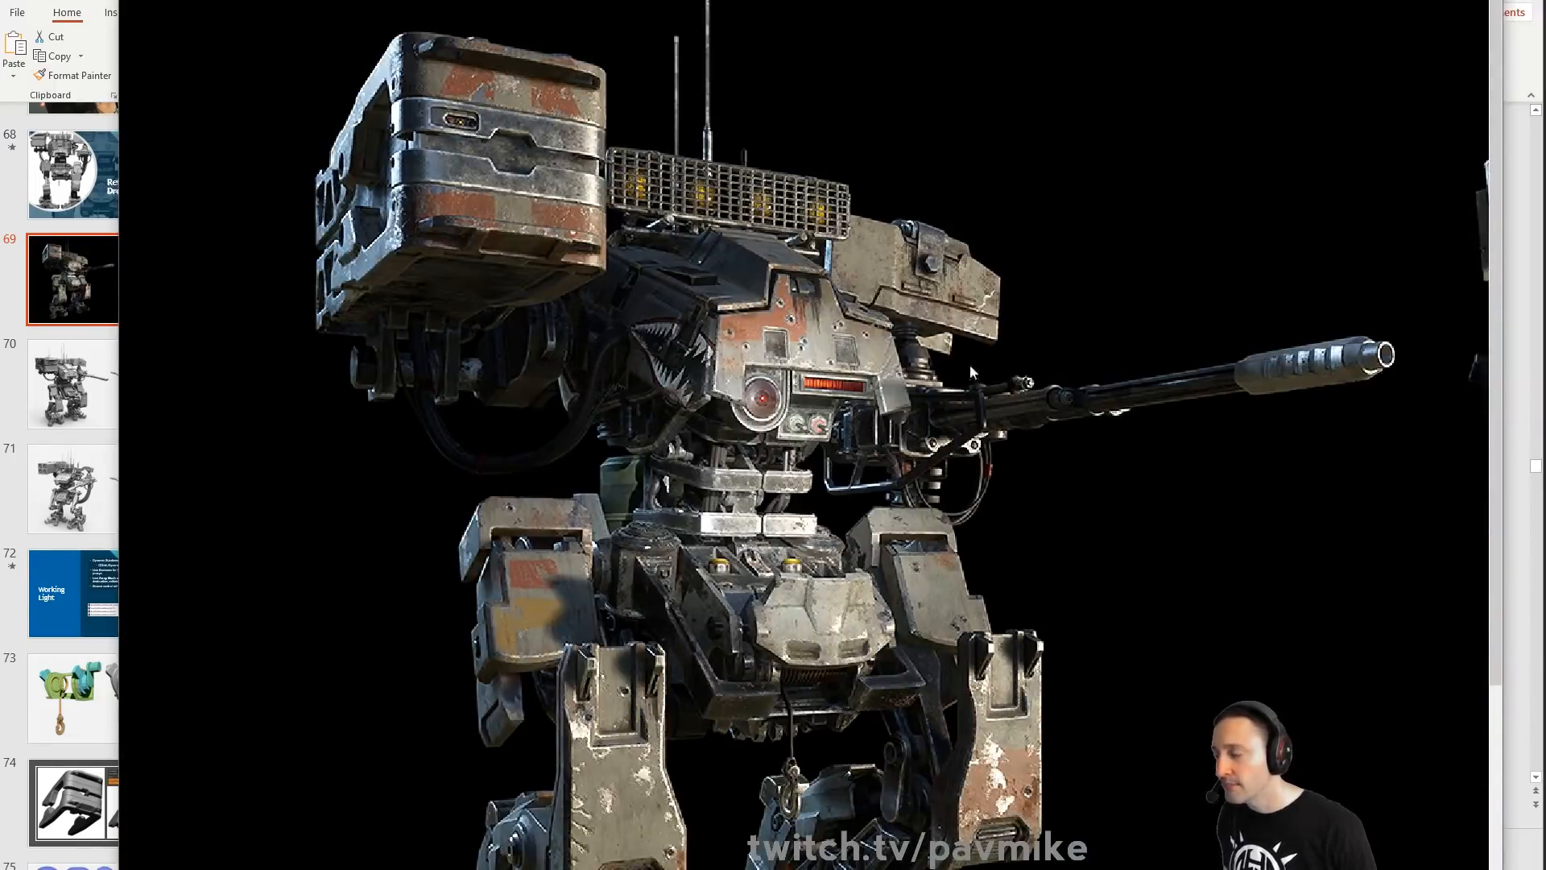
drag(895, 665, 845, 442)
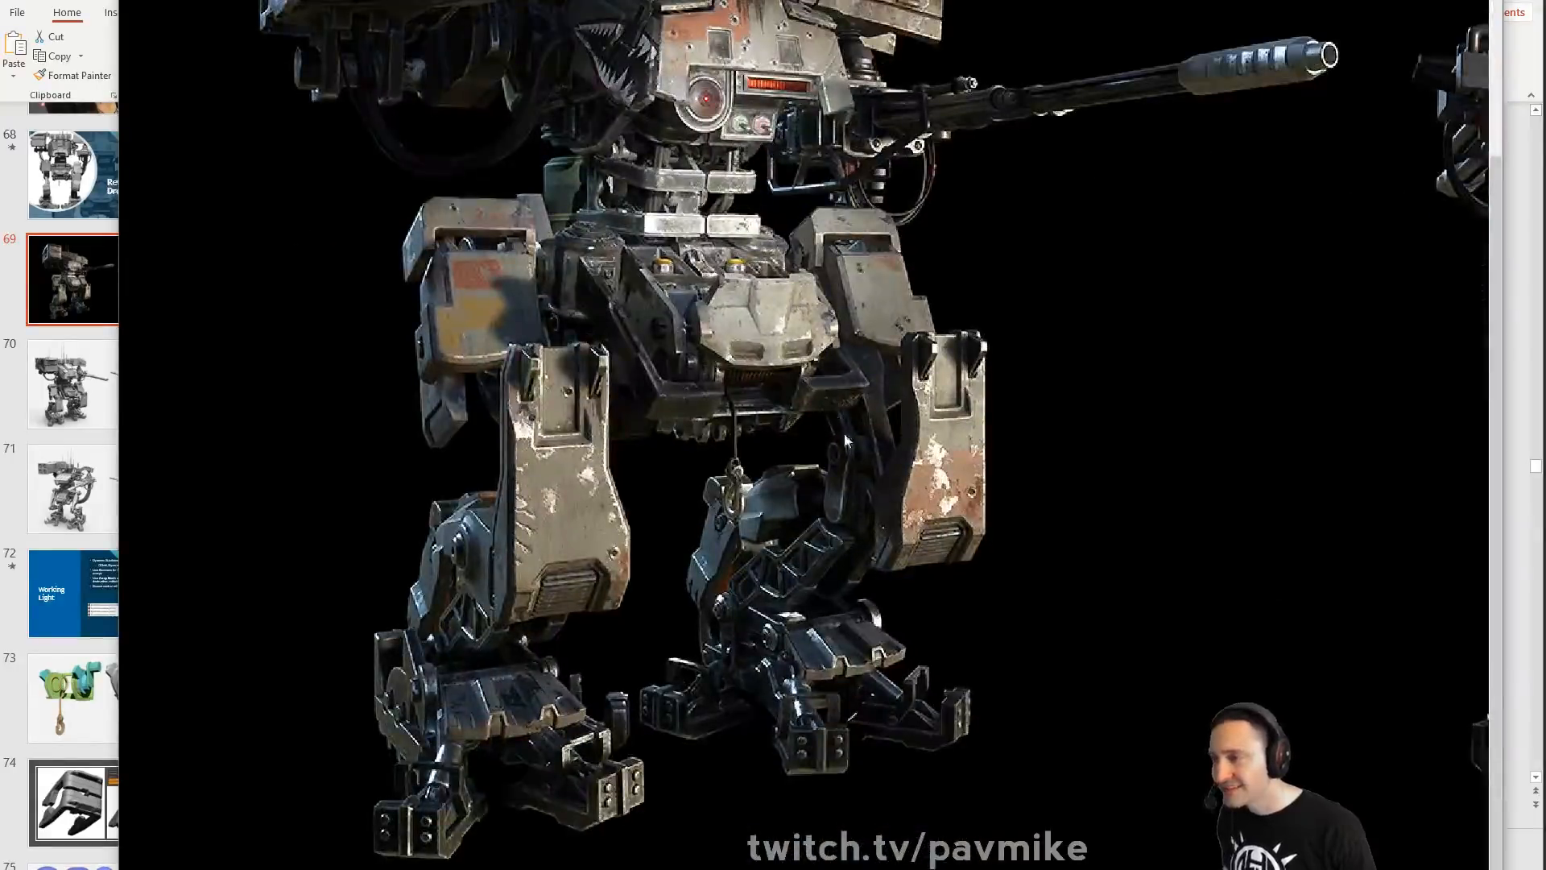
drag(618, 140, 598, 435)
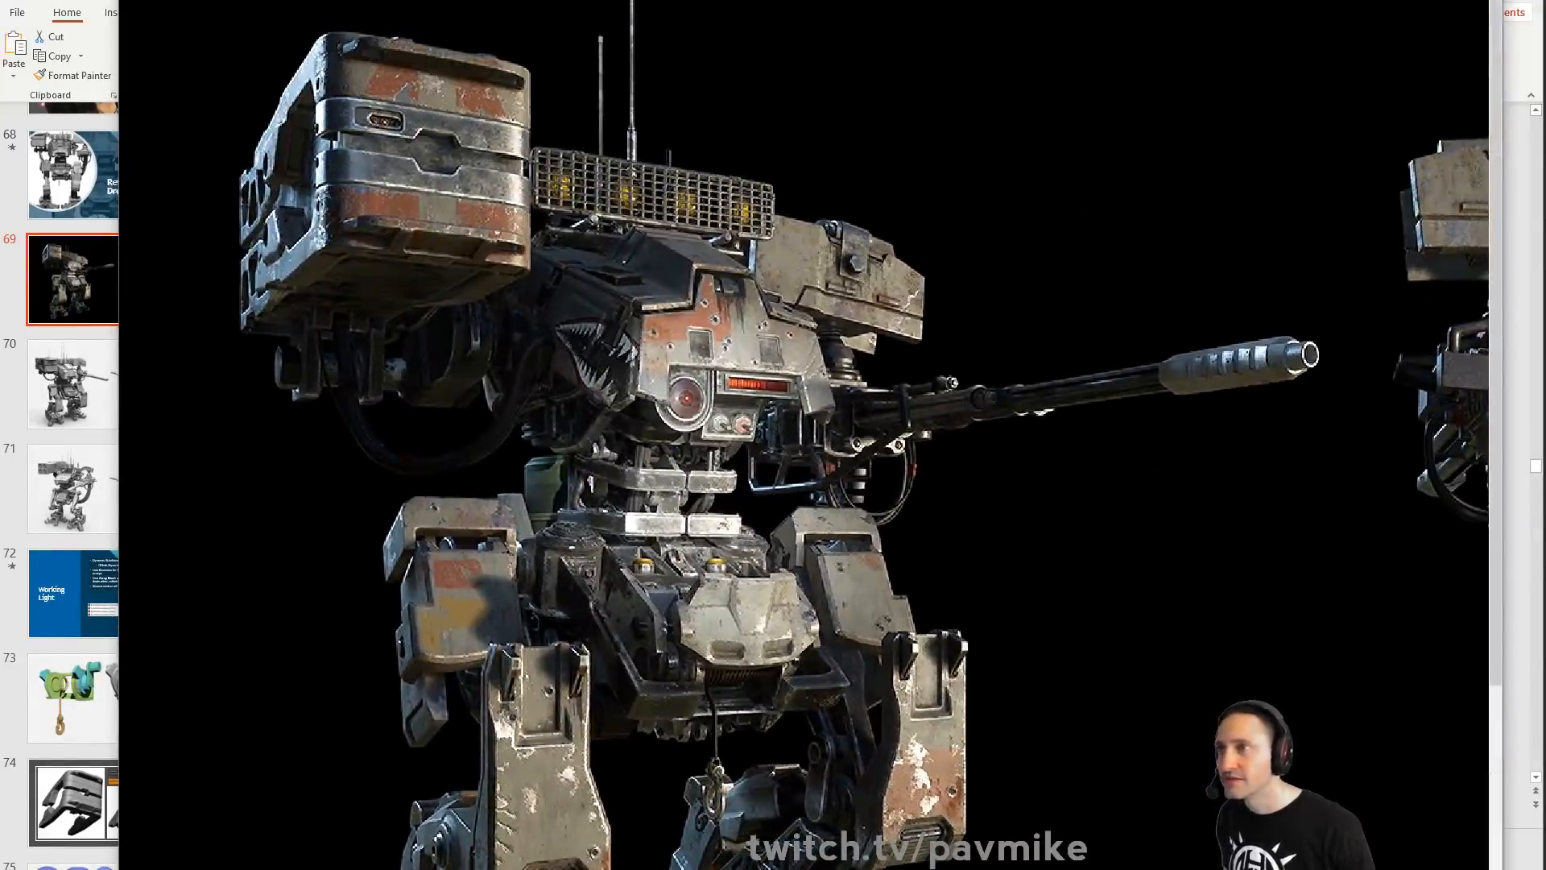
key(Escape)
Advance past the Working Light slide to slide 73 and view the winch's wireframe and smooth models
scroll(88, 584, down, 2)
click(126, 512)
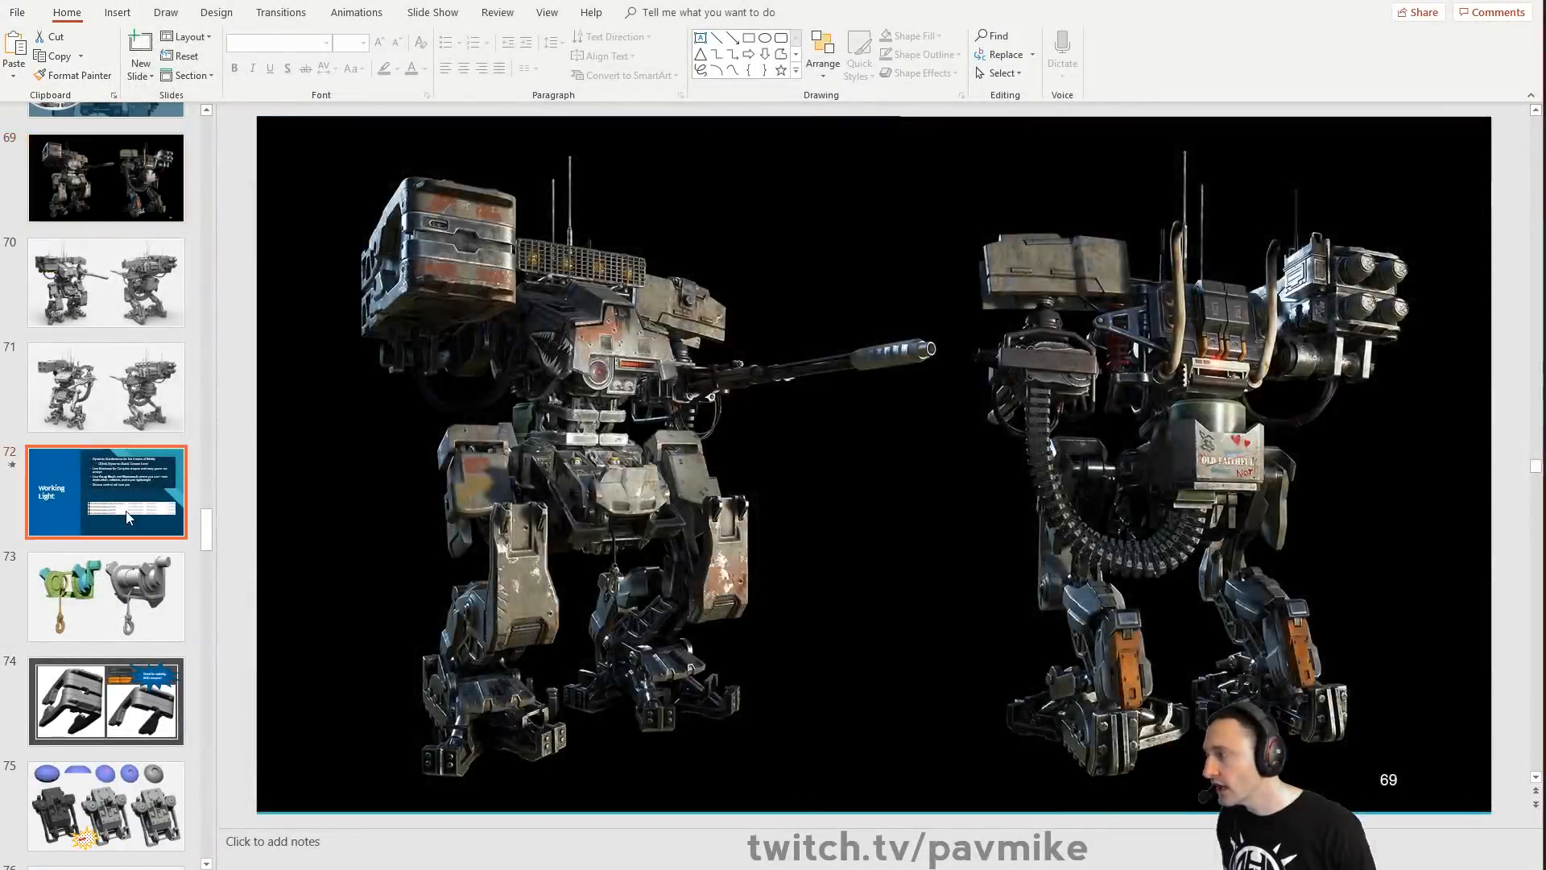
key(Down)
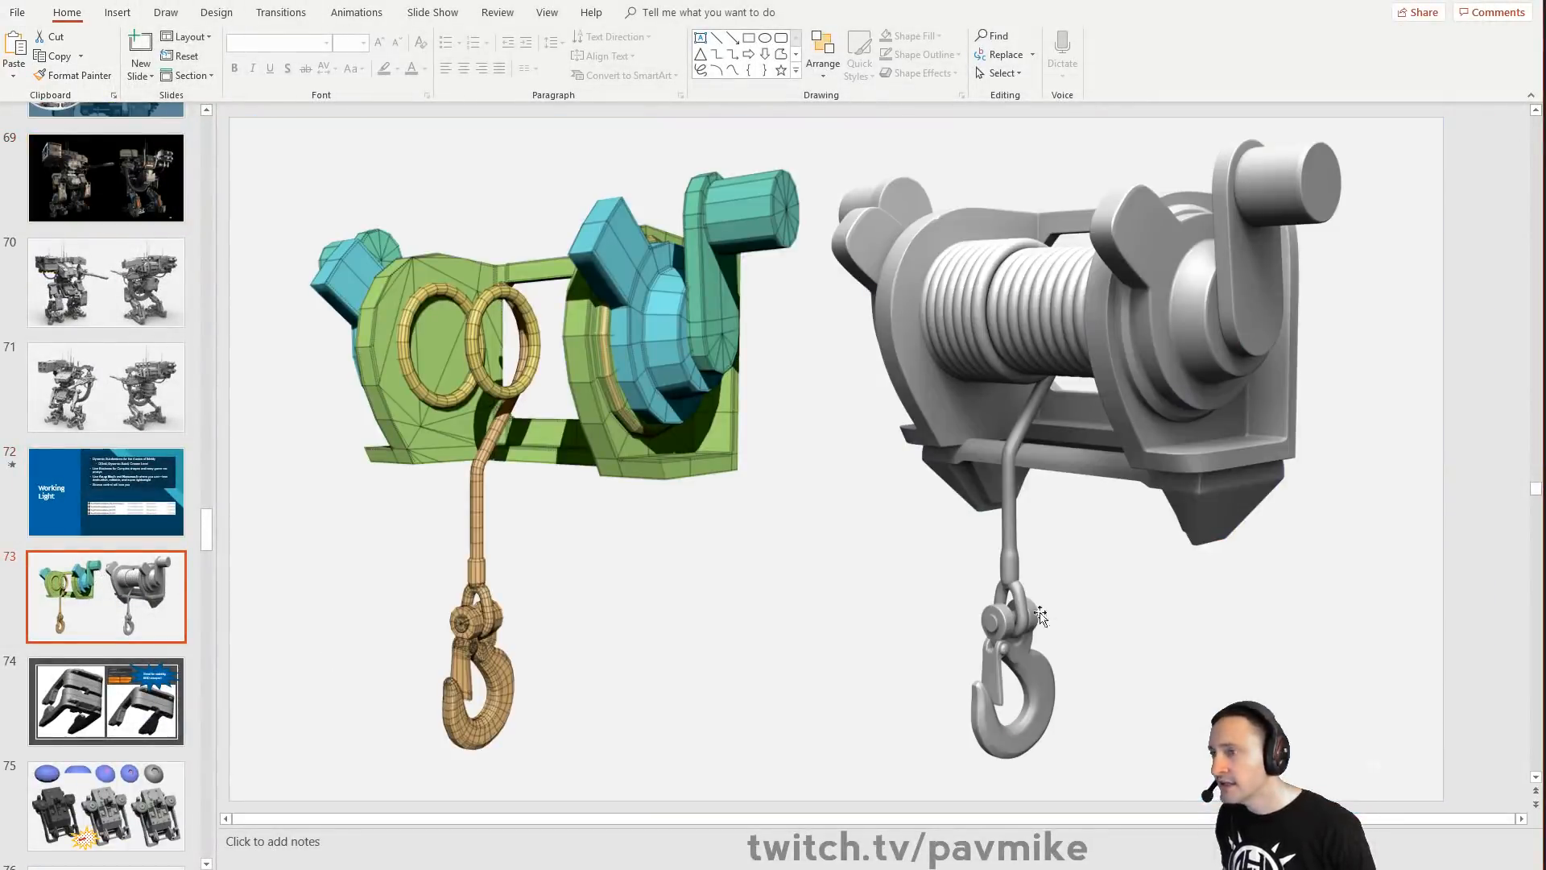
double_click(282, 3)
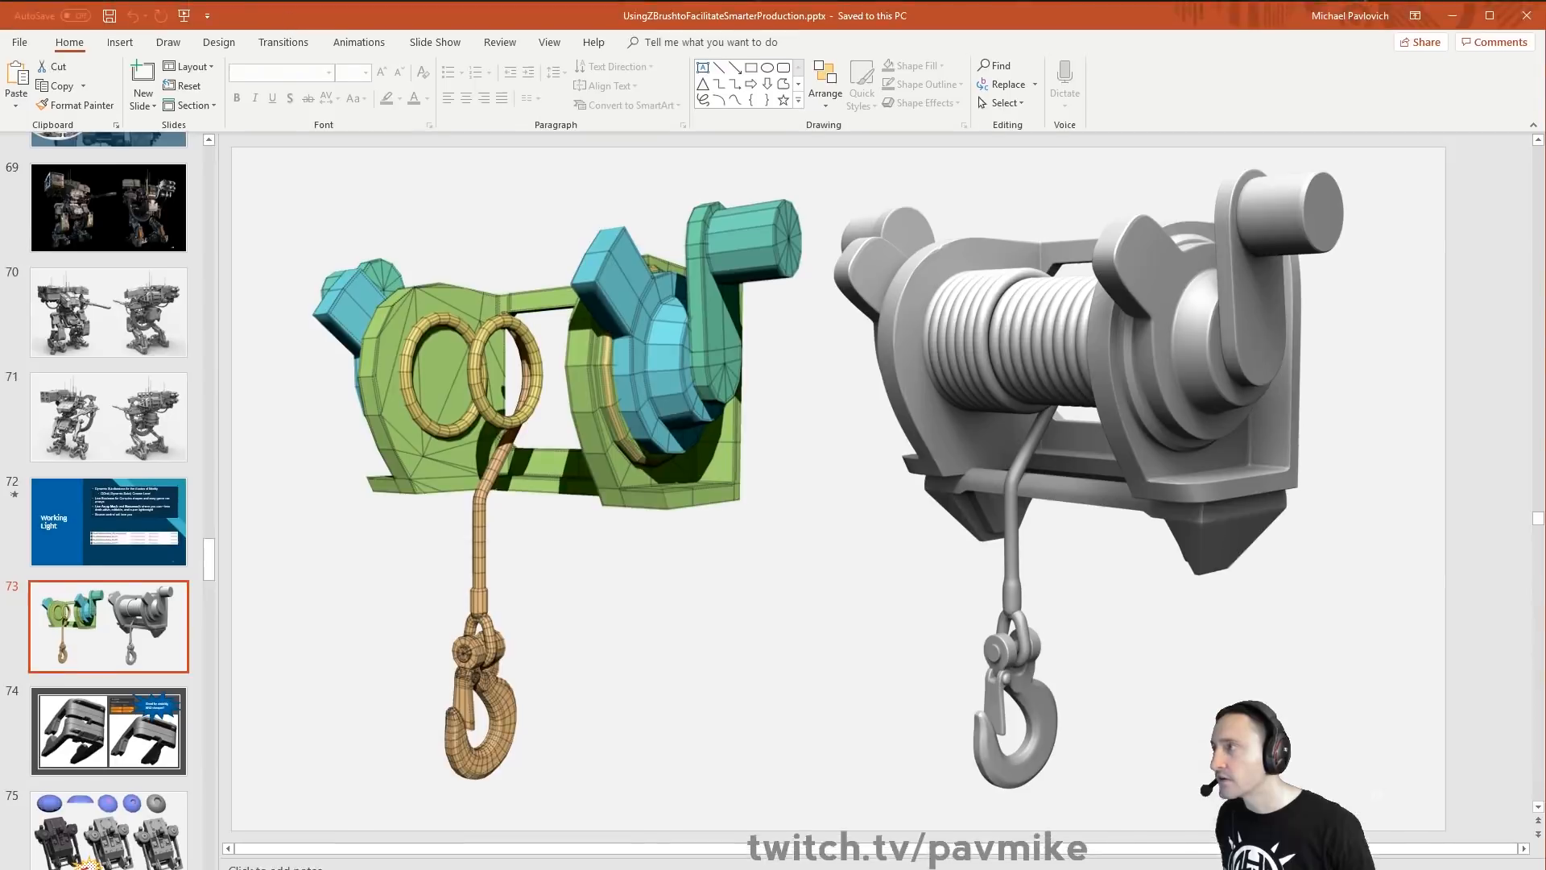
Switch to ZBrush and collapse the Size section of the tool's Geometry settings
key(alt+Tab)
drag(1371, 500, 1367, 383)
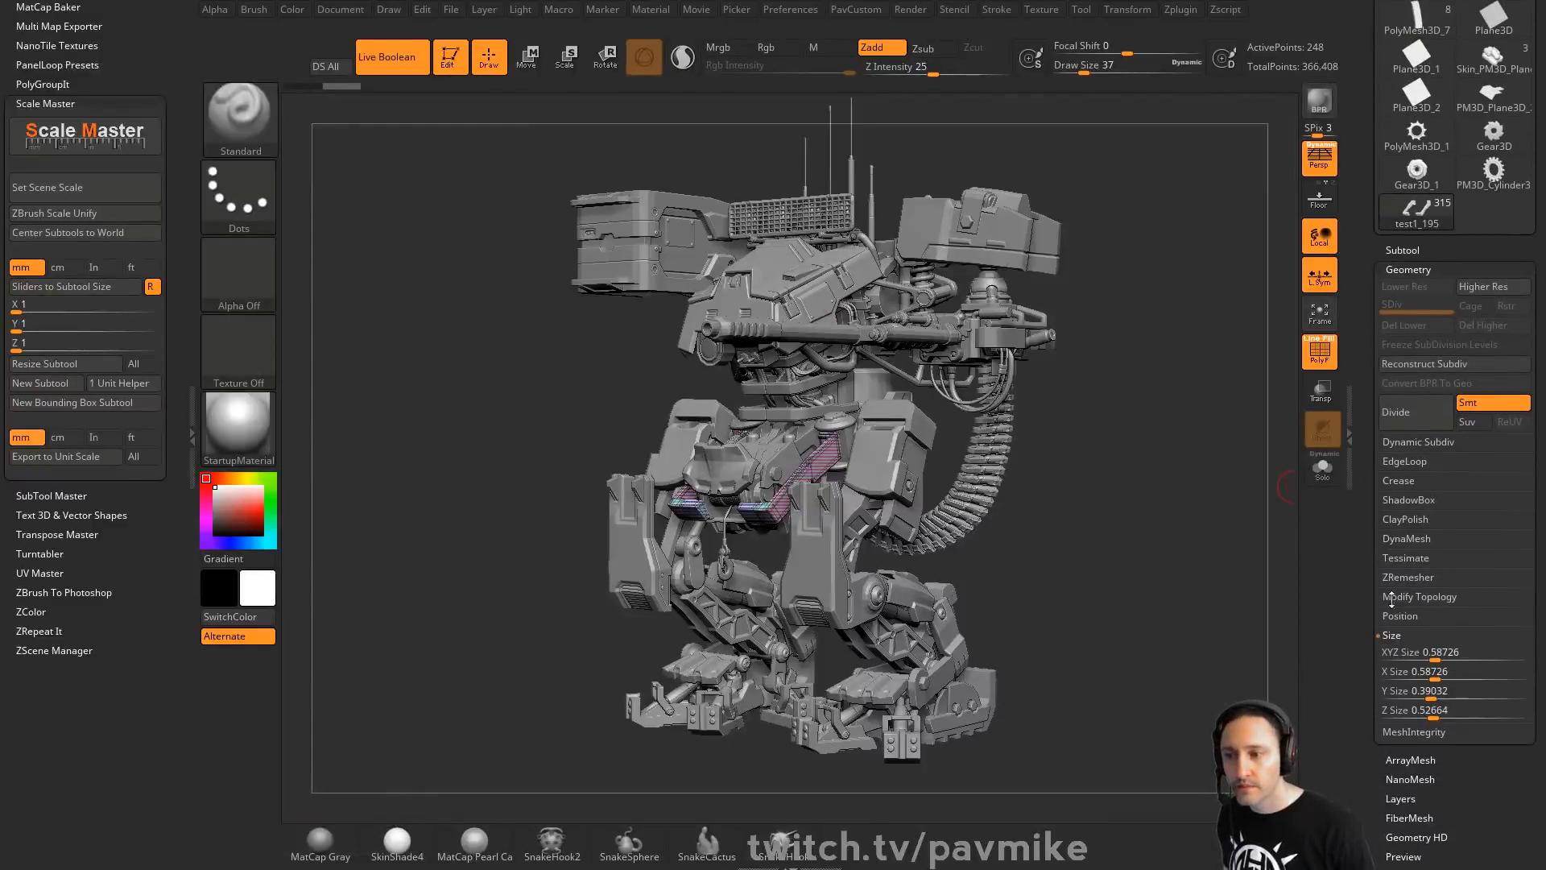
shift+click(1391, 634)
Make the winch's cable and hook the active subtool and turn off the PolyFrame display
drag(1079, 426, 1160, 439)
mouse_move(1183, 524)
alt+mouse_down()
mouse_move(1214, 604)
mouse_move(858, 455)
alt+mouse_up()
mouse_move(885, 390)
alt+mouse_down()
mouse_move(647, 587)
mouse_move(739, 610)
alt+mouse_up()
key(s)
mouse_move(824, 655)
alt+mouse_down()
mouse_move(848, 656)
mouse_move(785, 591)
mouse_move(757, 532)
alt+mouse_up()
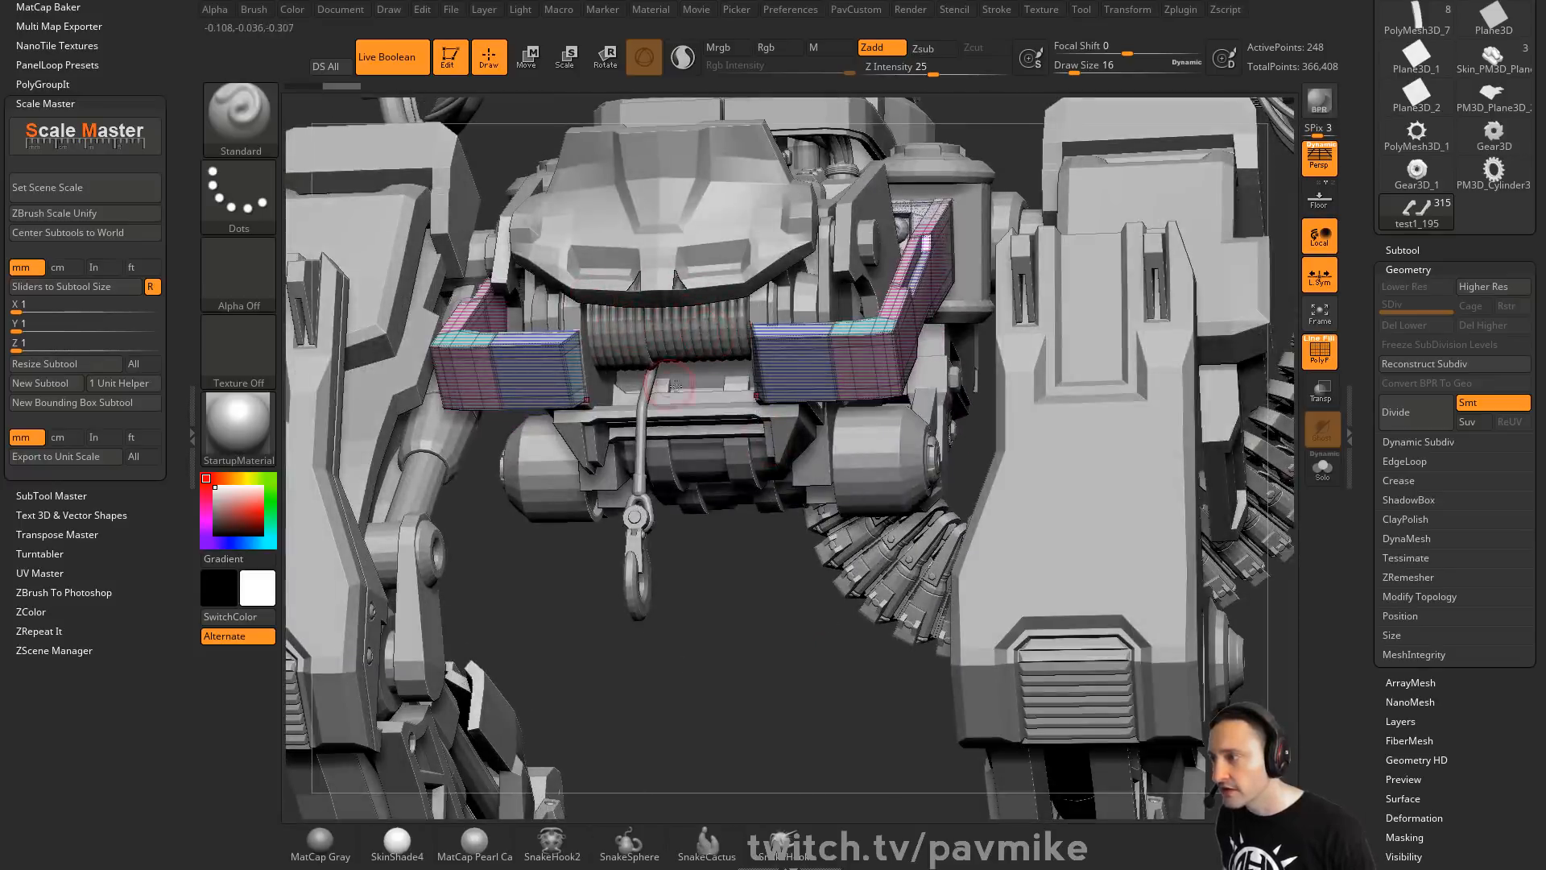
alt+click(714, 354)
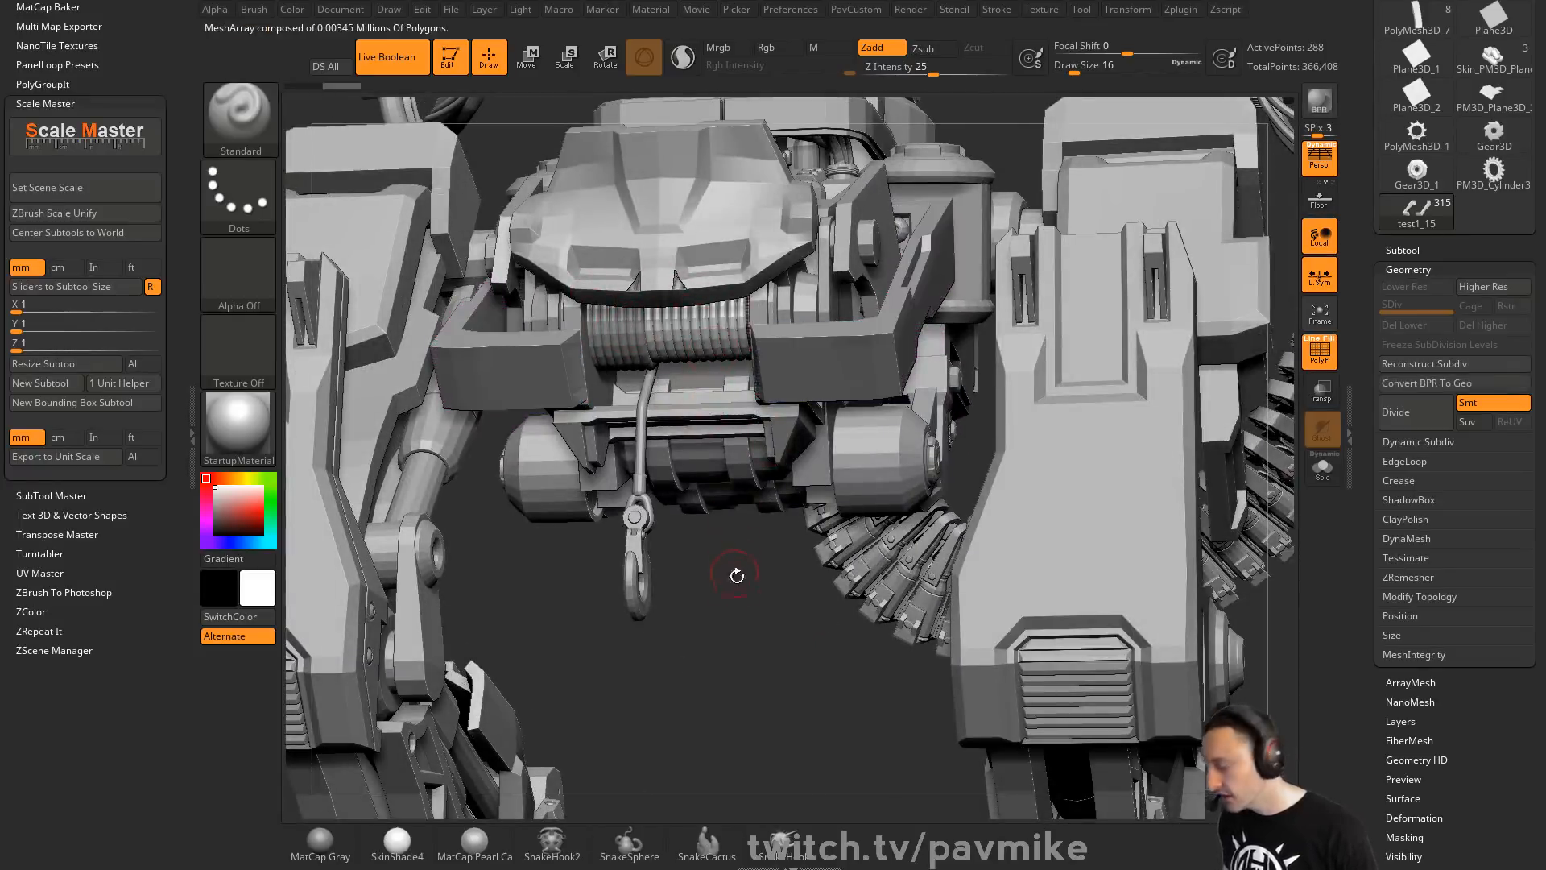
alt+click(670, 419)
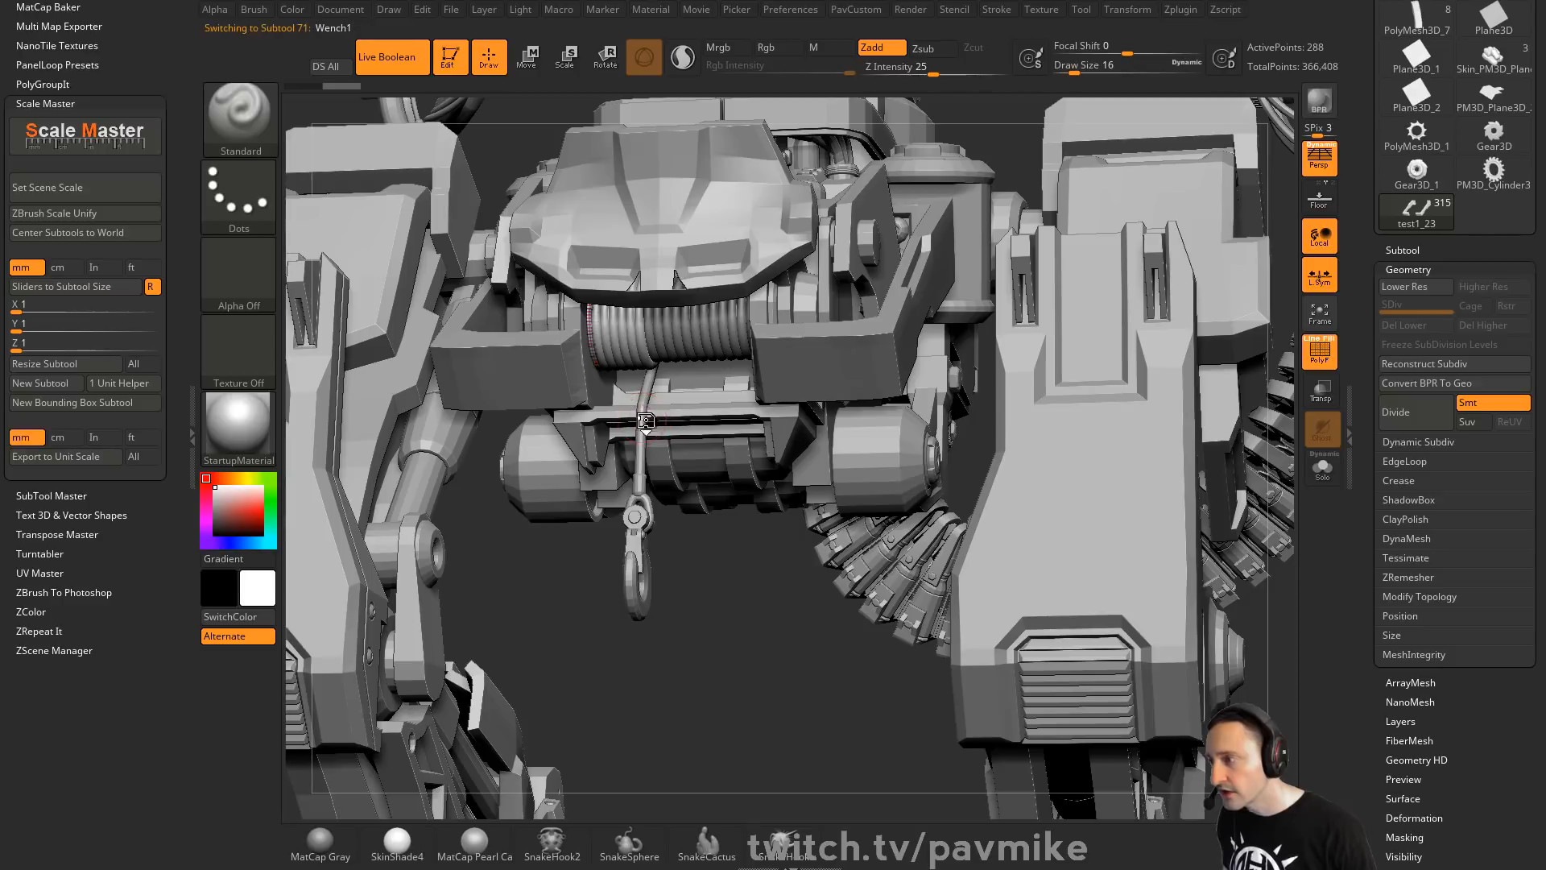
alt+click(636, 528)
click(1335, 346)
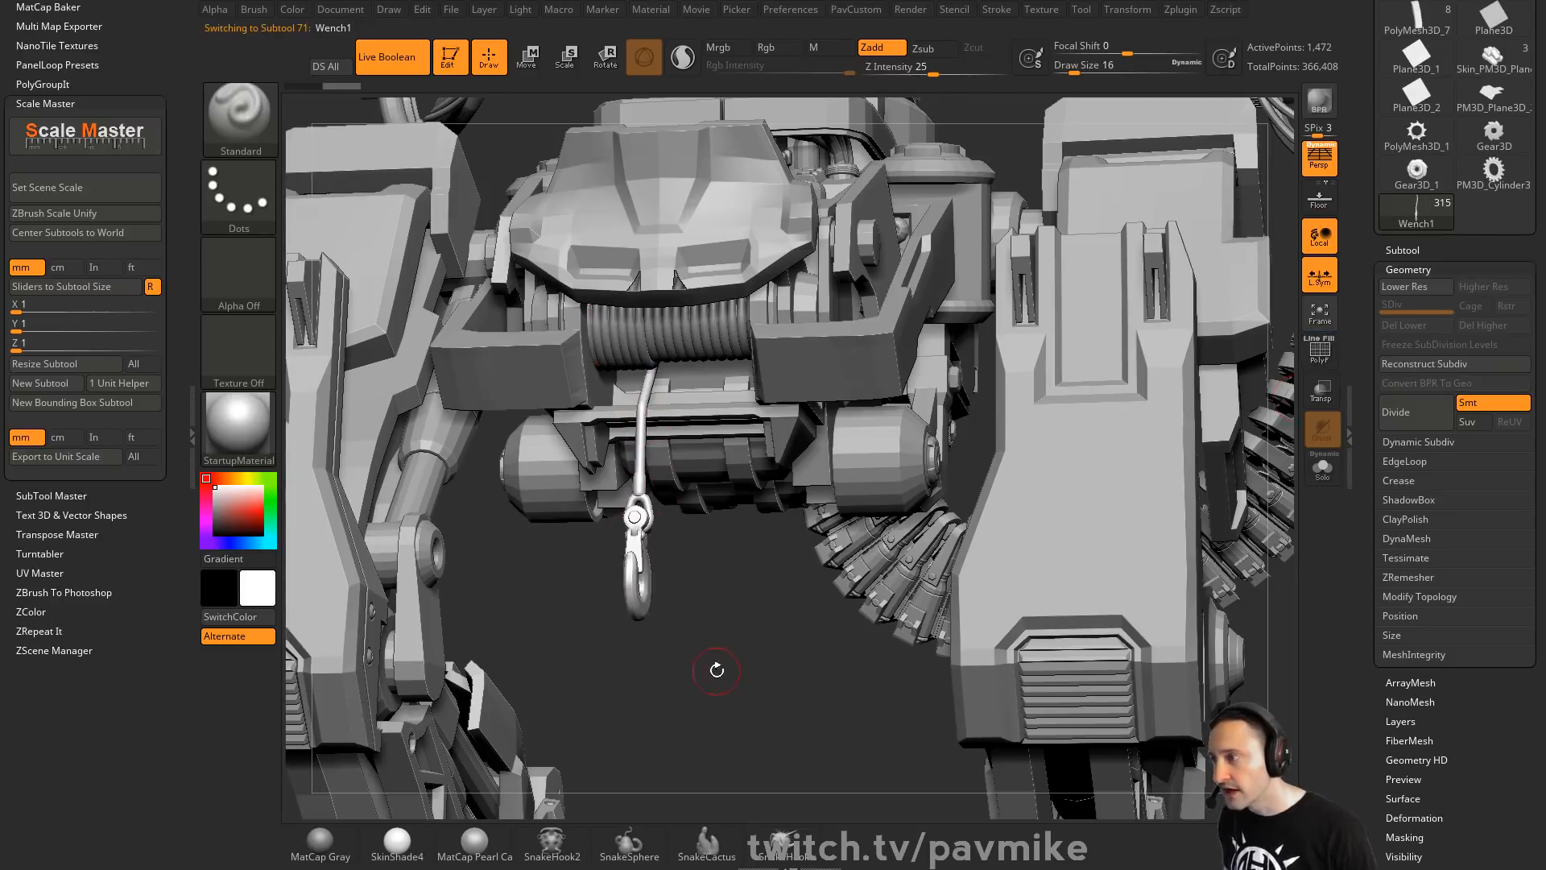
drag(620, 666, 712, 664)
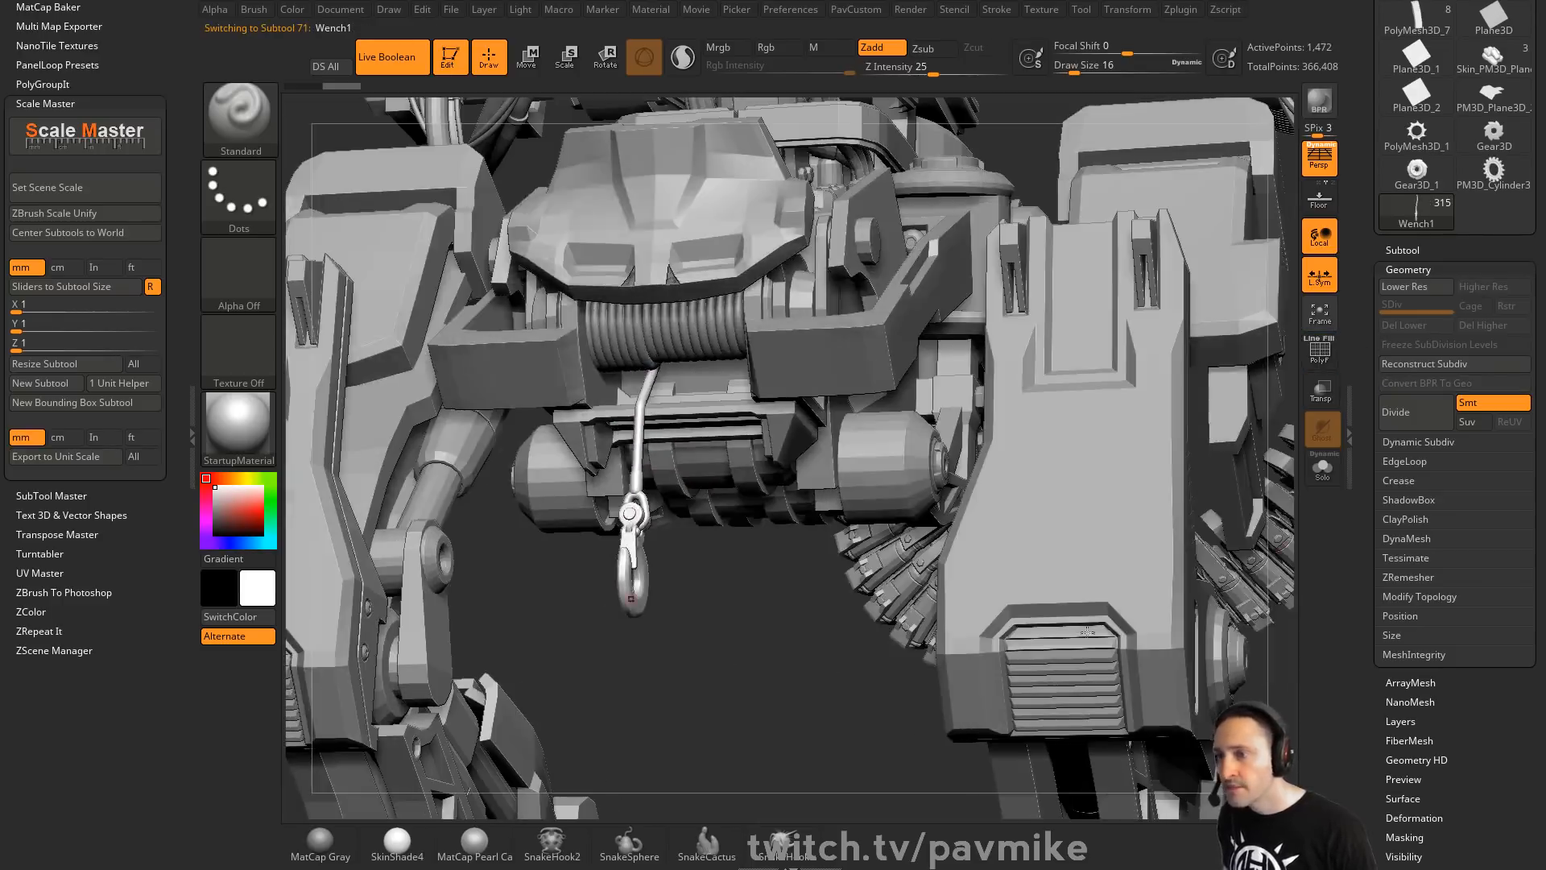
Merge all visible subtools into a separate new tool
click(1402, 251)
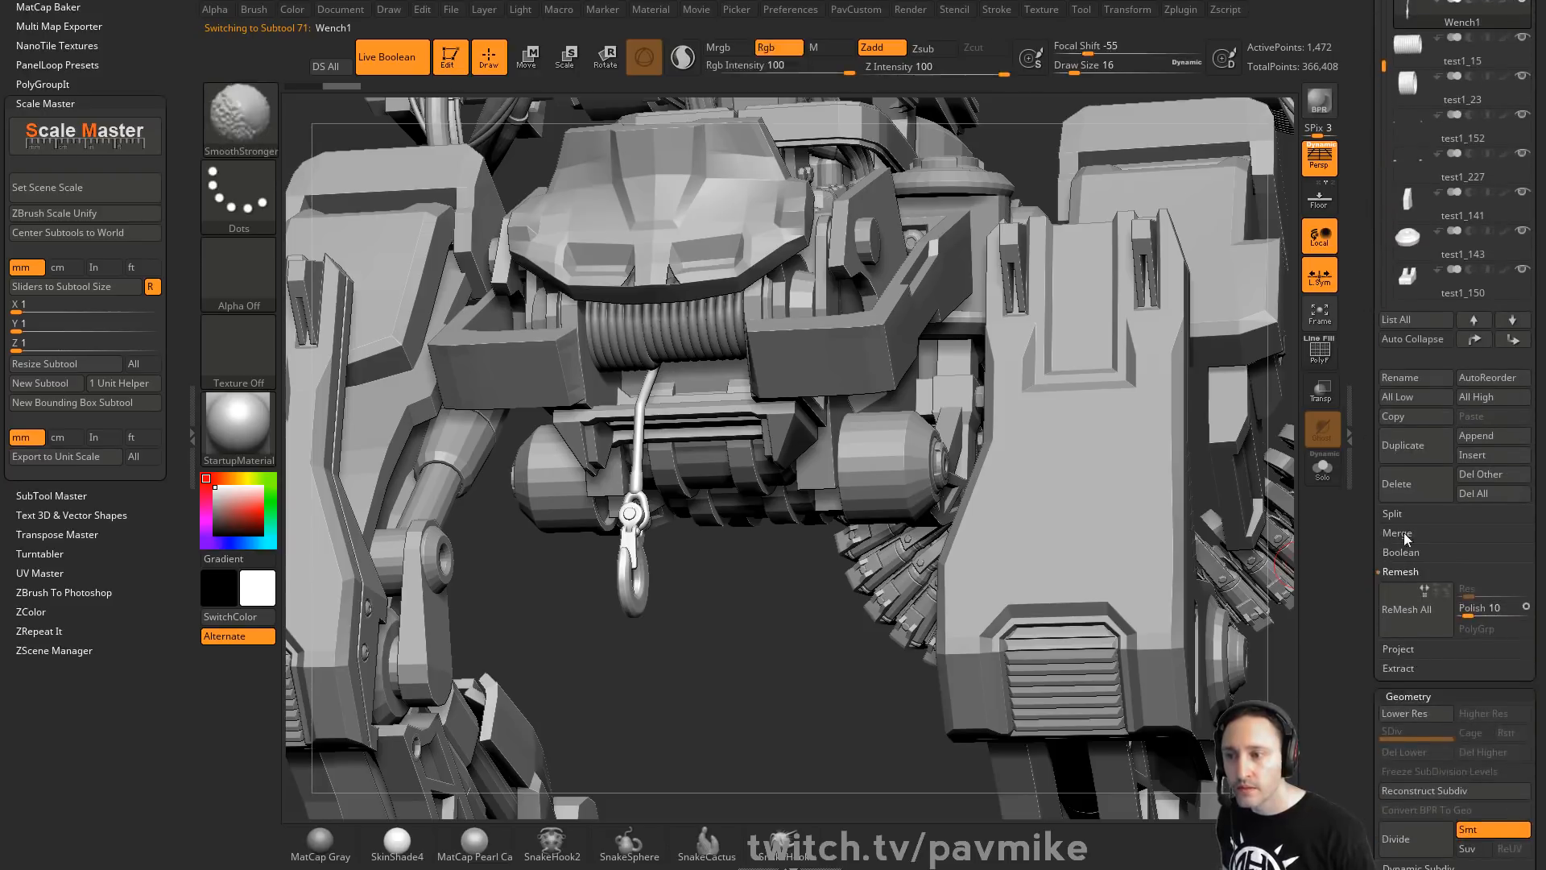
click(1402, 533)
click(1409, 572)
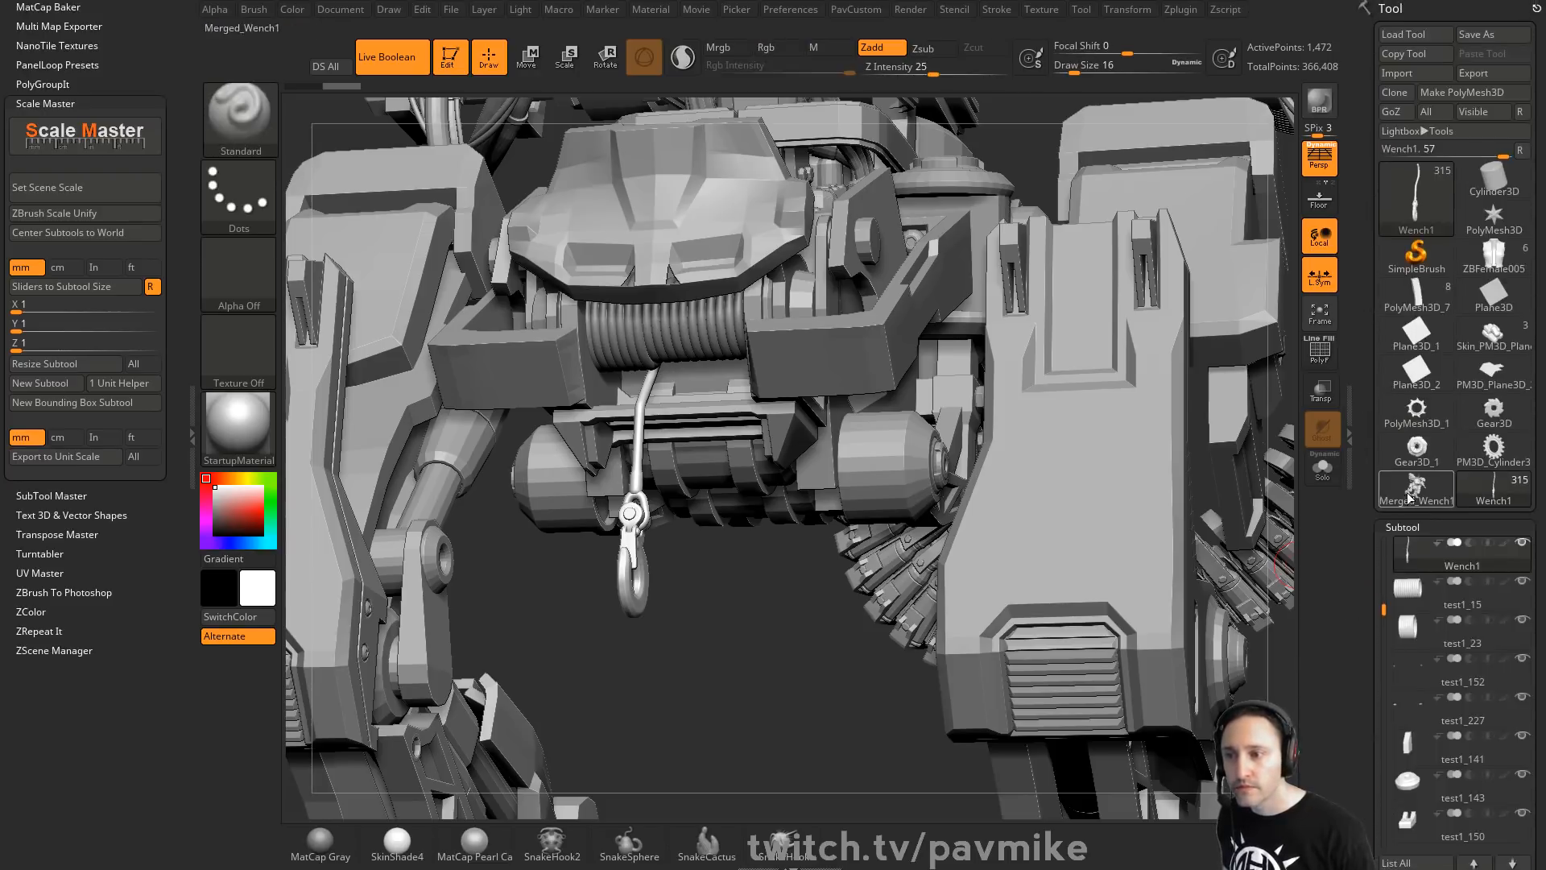
Make the merged single-subtool copy of the mech, Merged_Wench1, the active tool
click(1410, 497)
key(s)
drag(796, 593, 761, 548)
drag(587, 606, 588, 586)
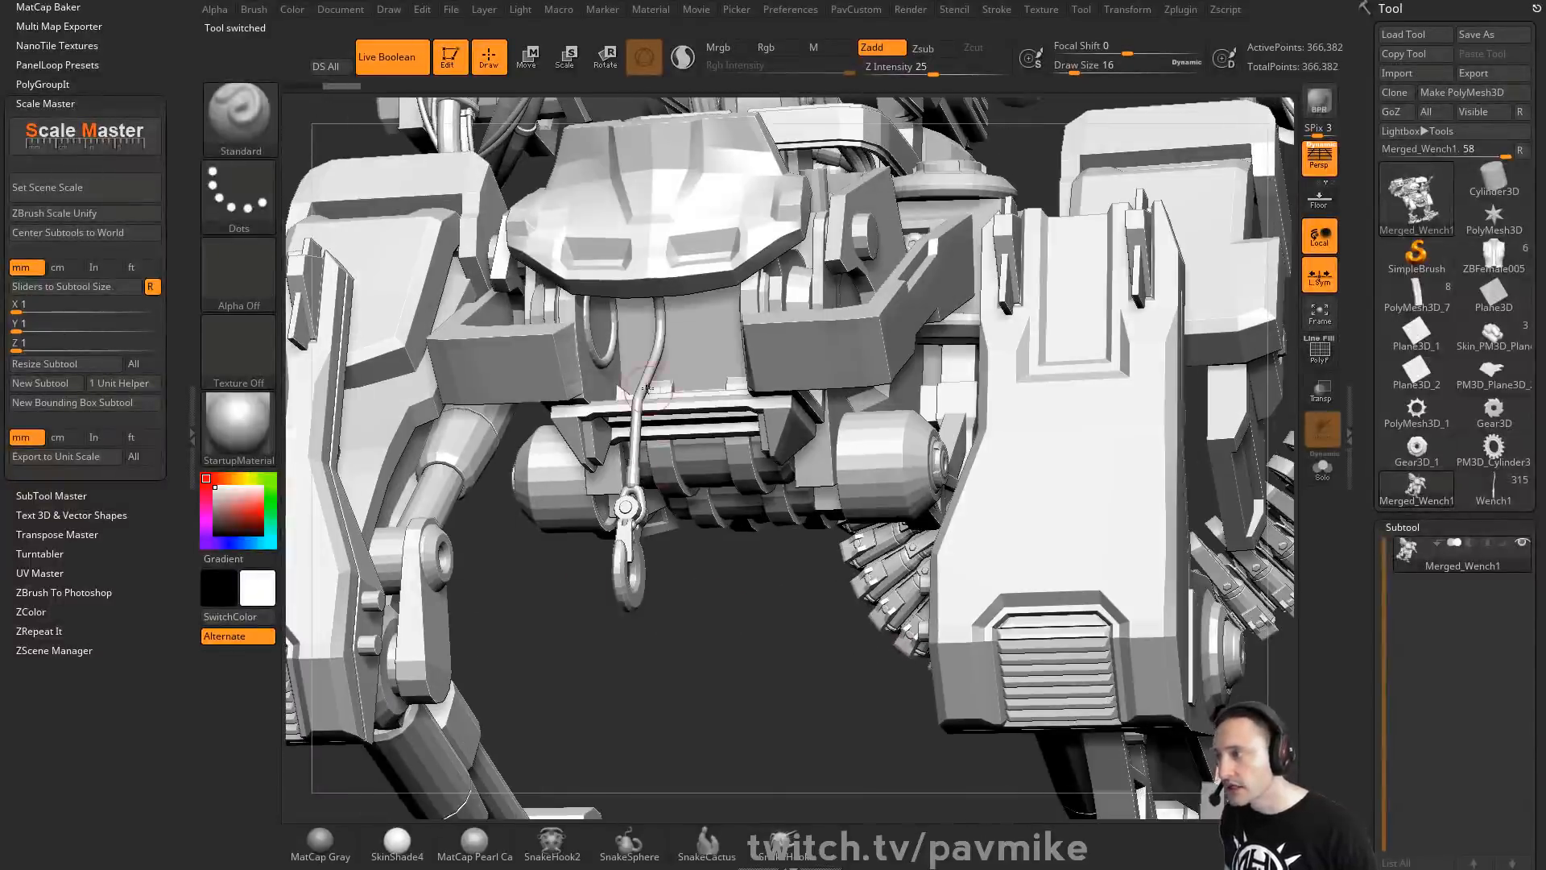
Isolate the winch's two cable rings with SelectRect, split them from the mech into their own subtool and auto-group them
key(ctrl+shift)
ctrl+shift+click(264, 129)
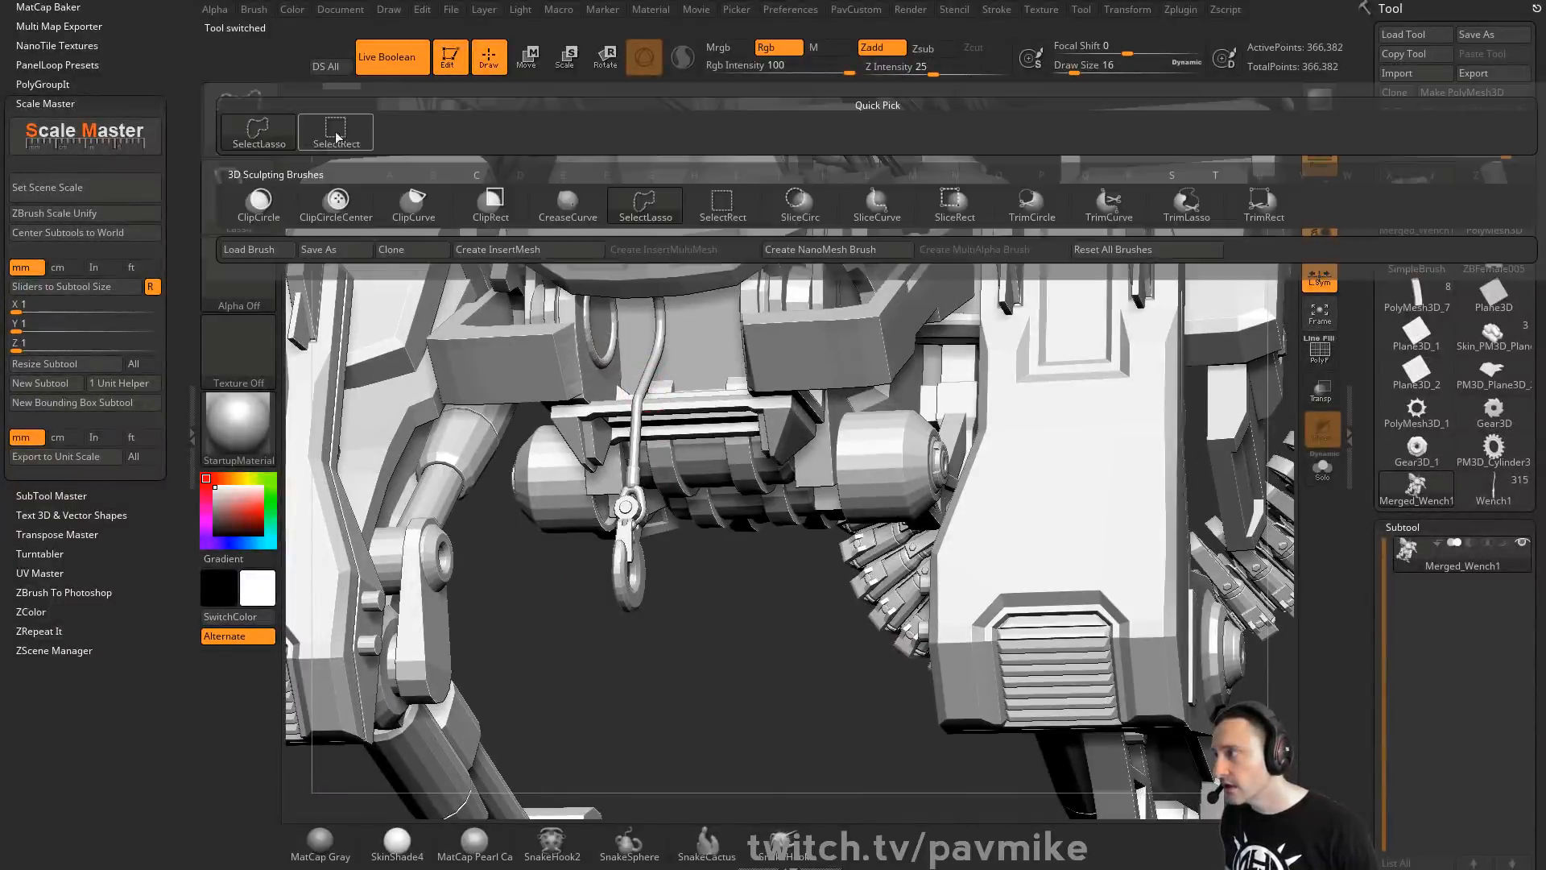
ctrl+shift+click(335, 137)
ctrl+shift+click(604, 361)
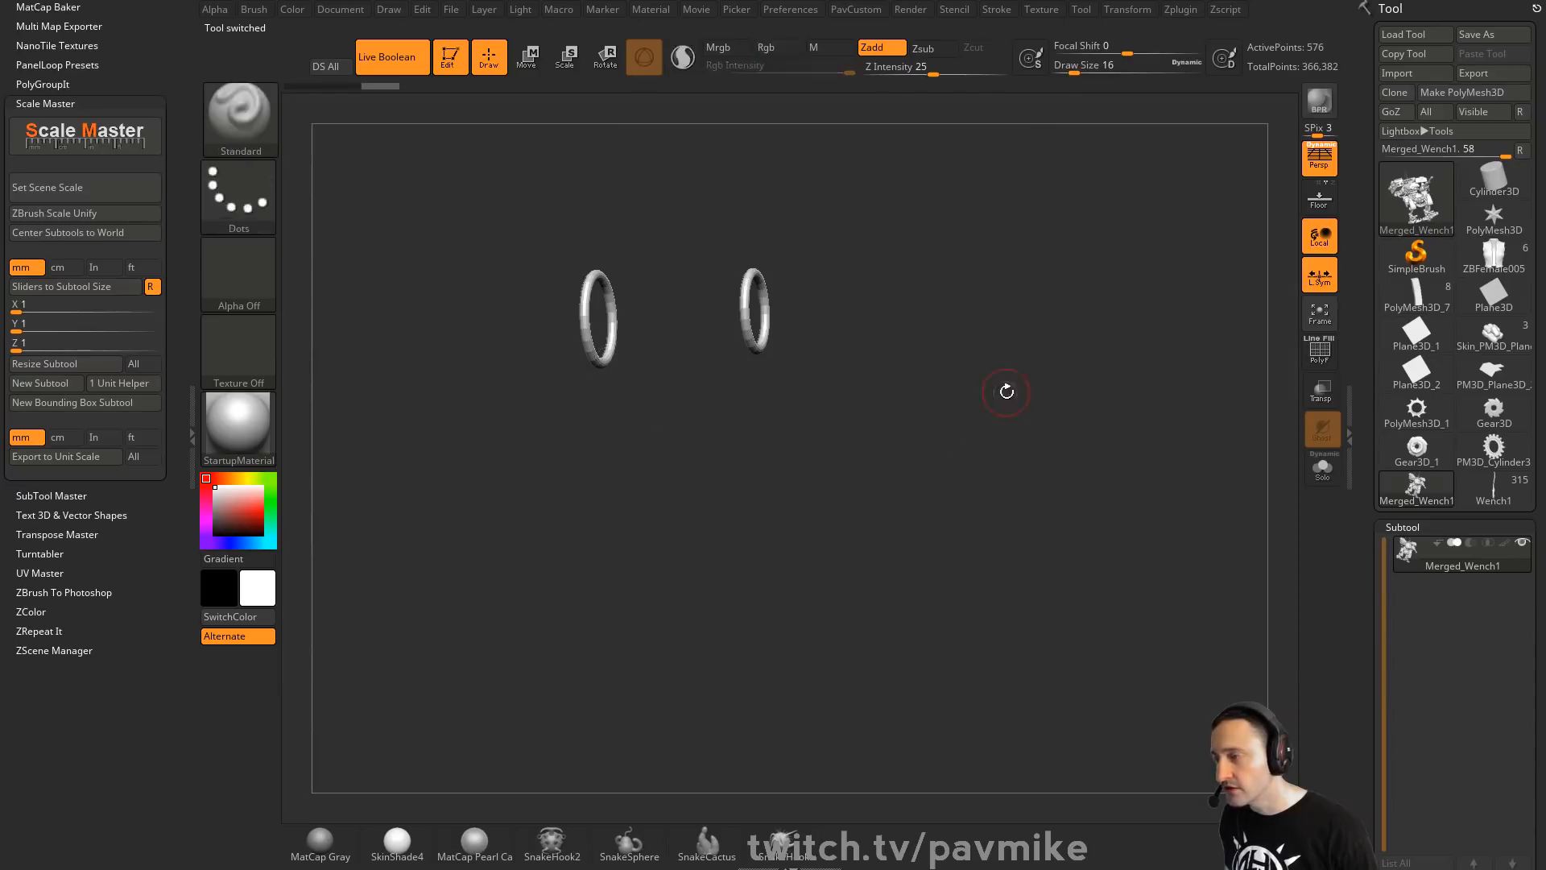
key(5)
click(1055, 327)
click(992, 388)
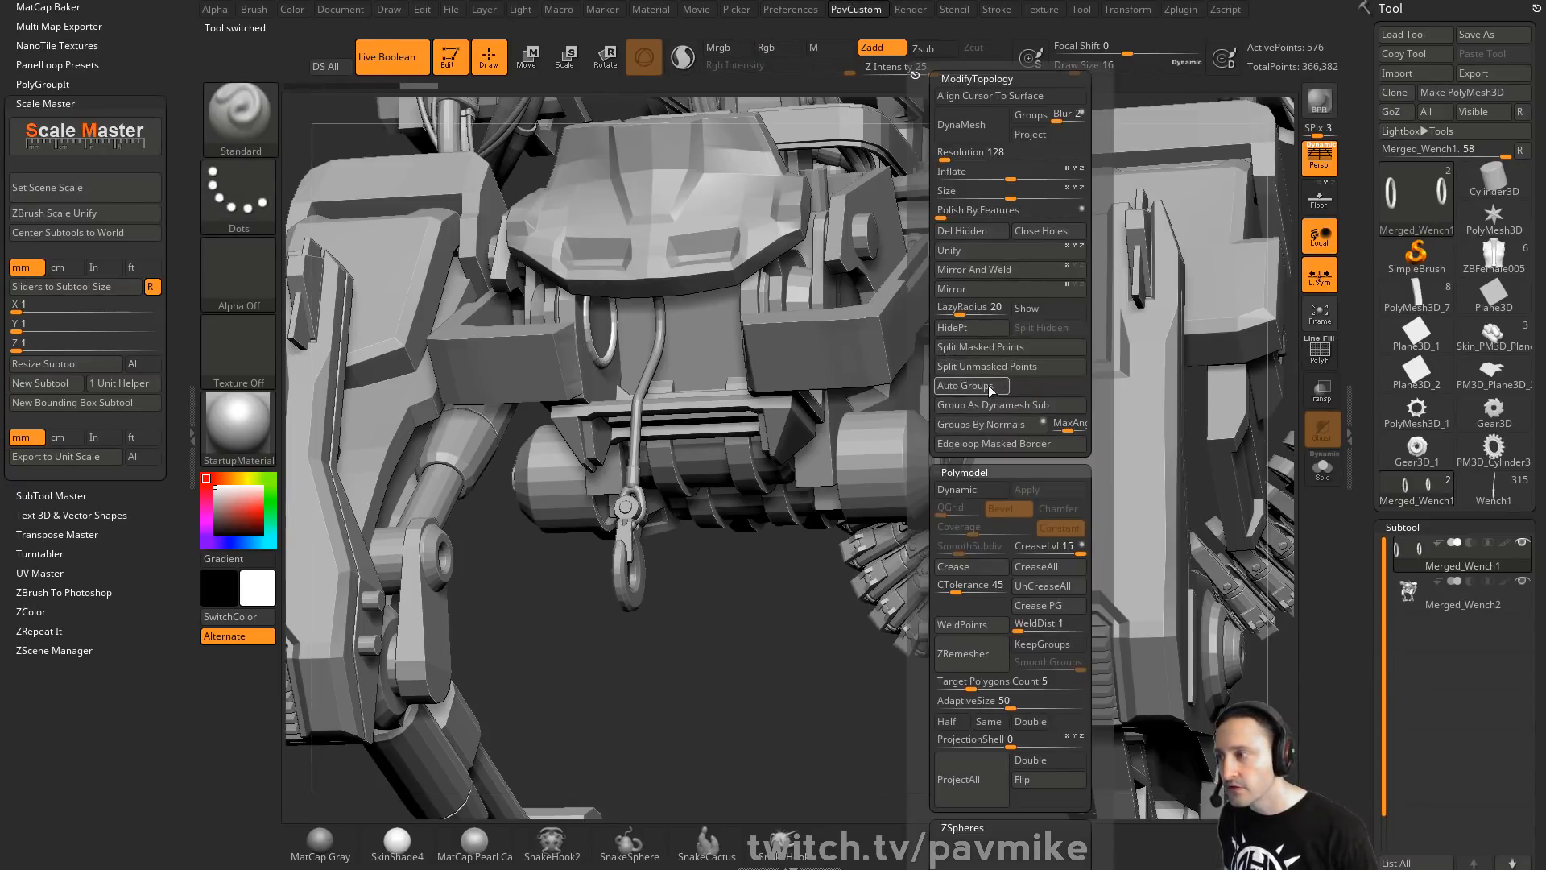
Solo the two cable rings and split the left ring off from the right one as a separate subtool
click(1322, 469)
key(ctrl+shift)
ctrl+shift+click(590, 325)
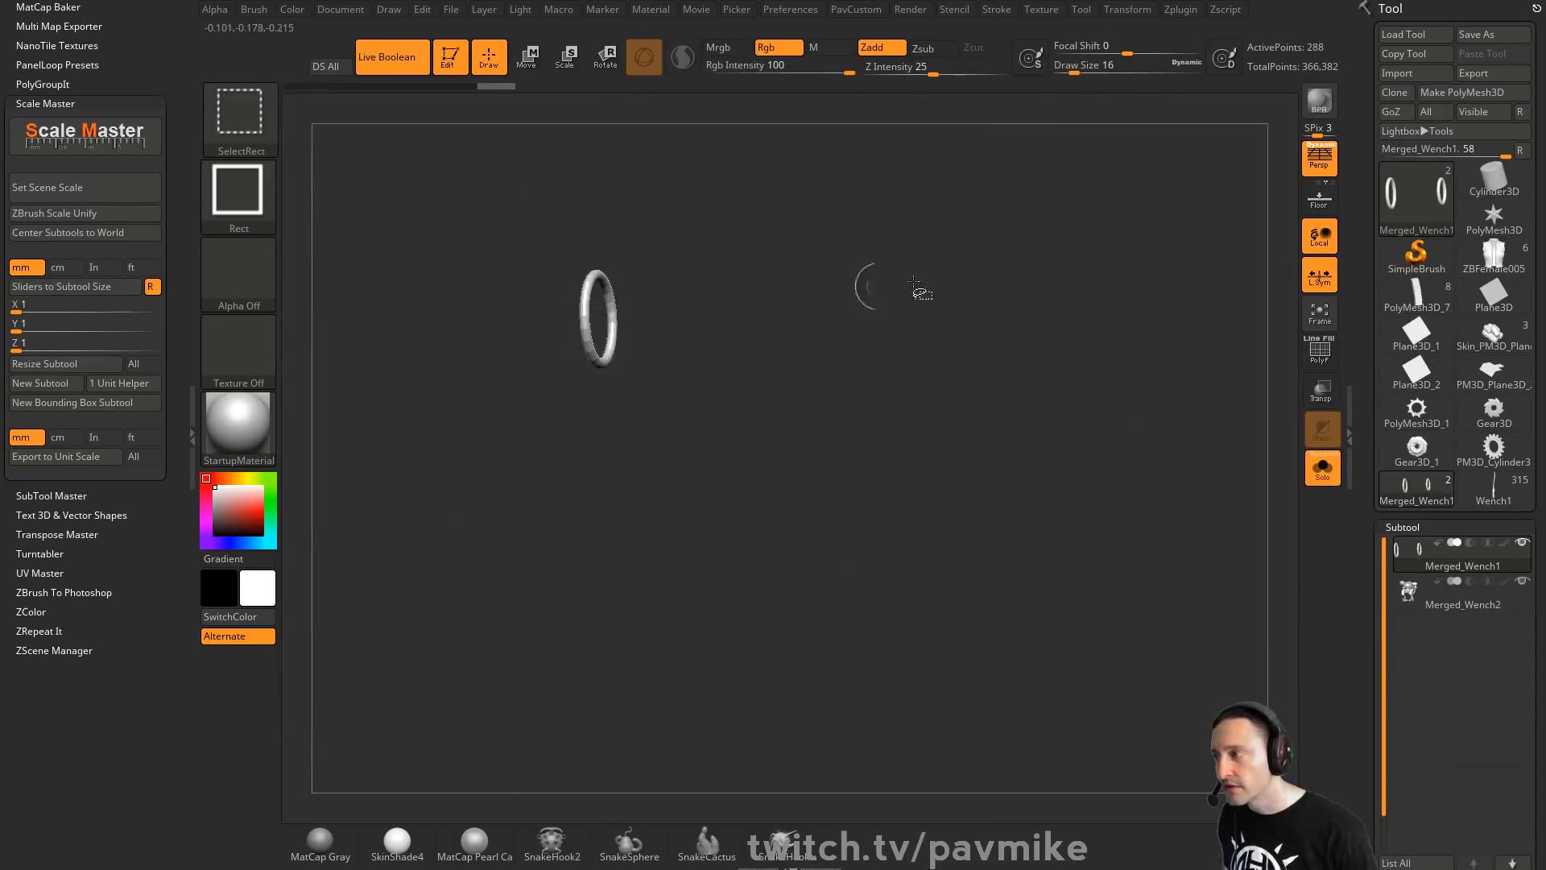
key(space)
click(1034, 328)
Activate the Move gizmo on the left ring in a straight front view and turn off perspective
key(w)
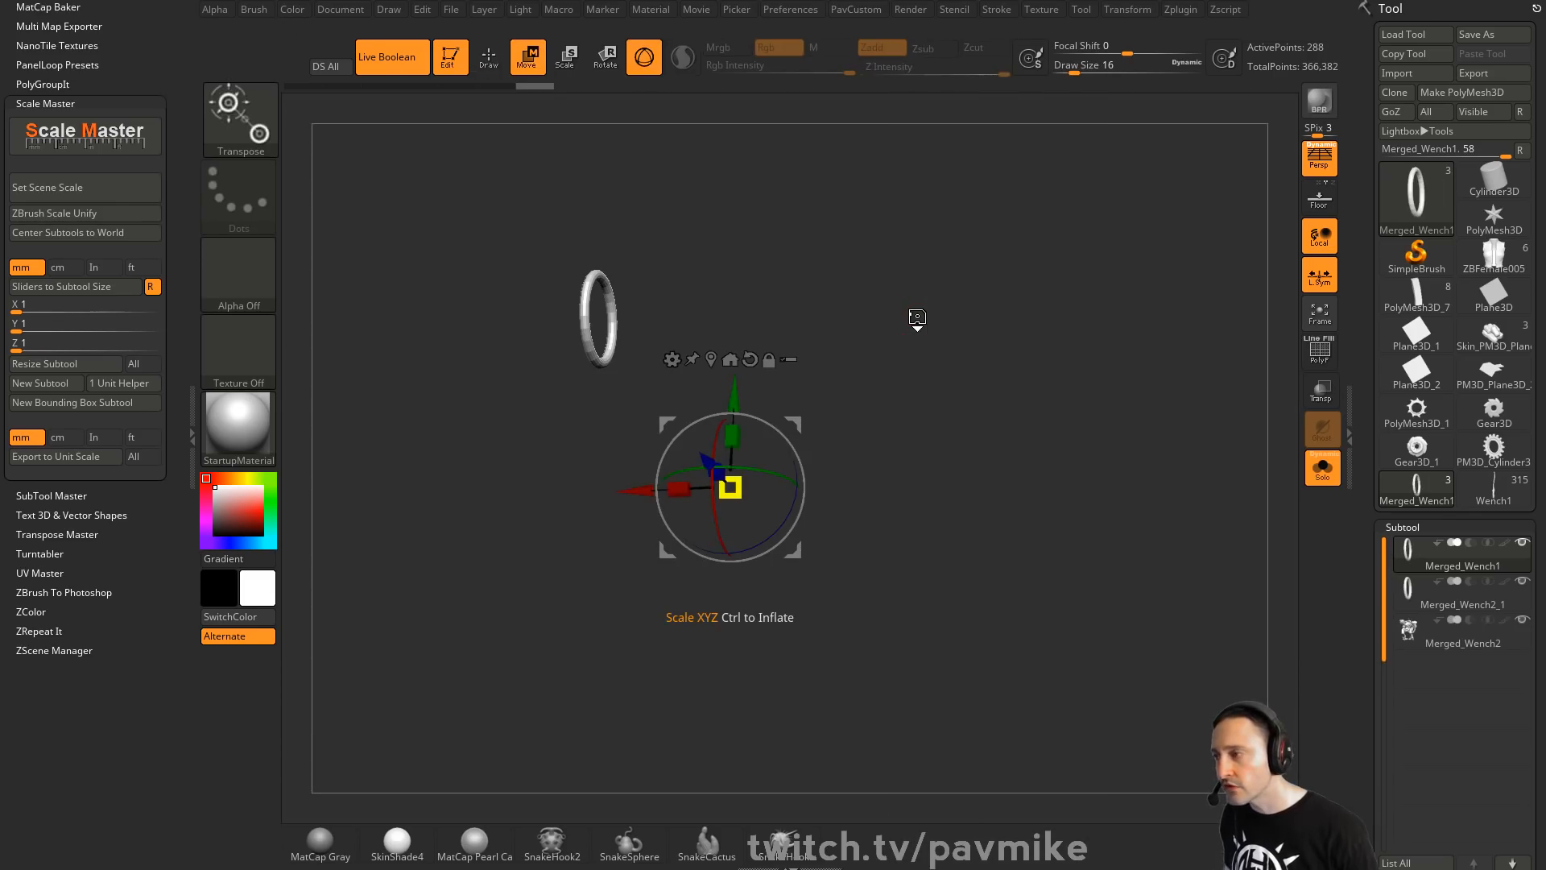
shift+drag(1011, 325, 819, 319)
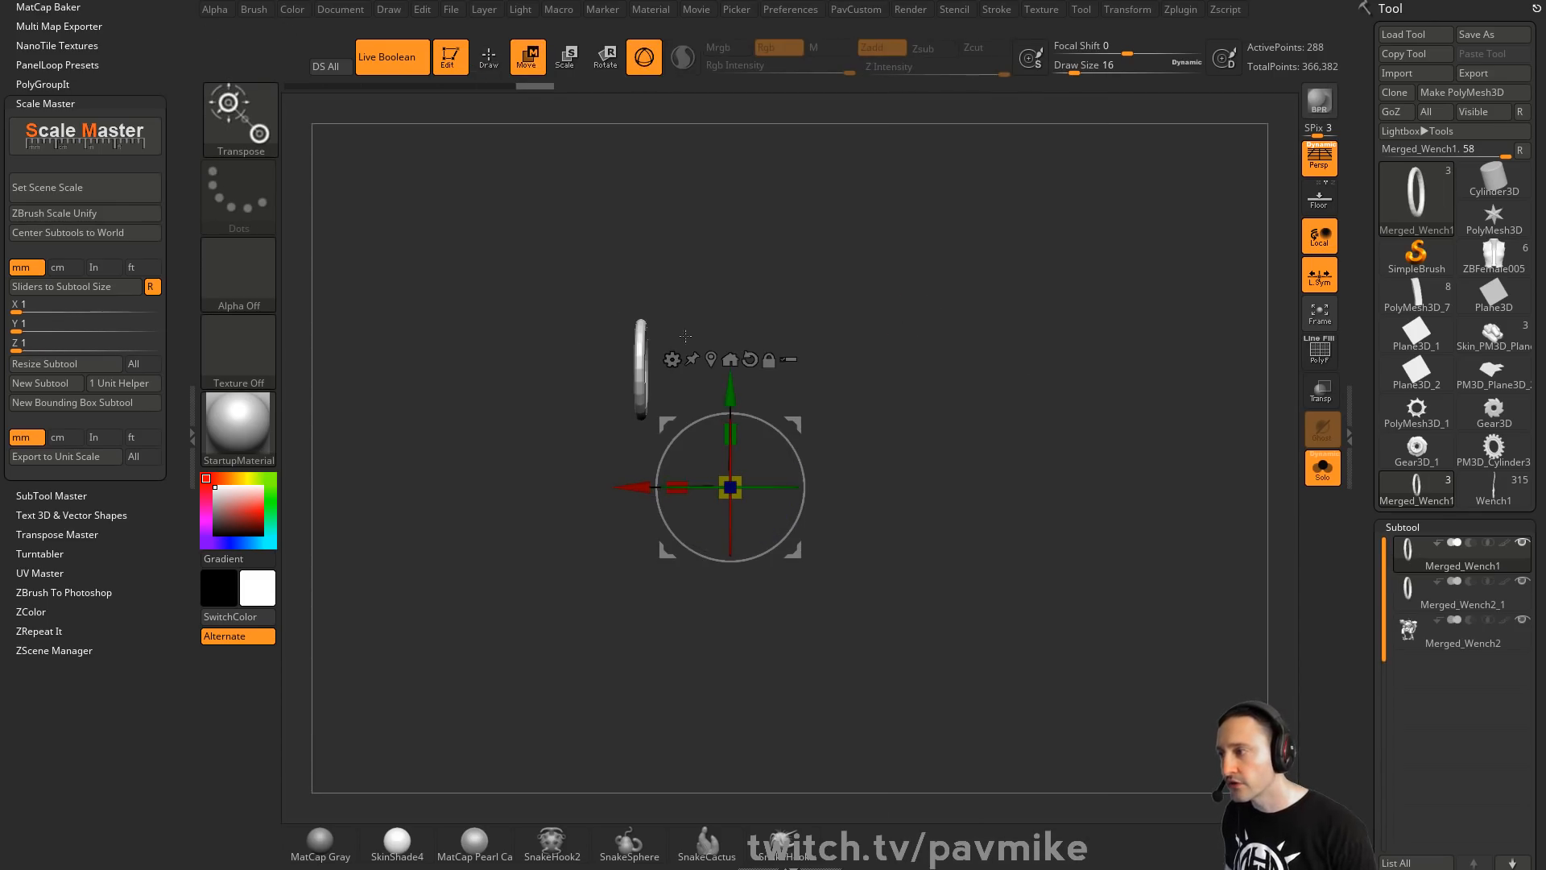
click(1319, 158)
Try building the cable coil by centring the gizmo on the ring and duplicating it repeatedly along X
alt+click(649, 350)
ctrl+drag(750, 351, 989, 365)
key(ctrl+z)
key(ctrl+z)
key(ctrl+z)
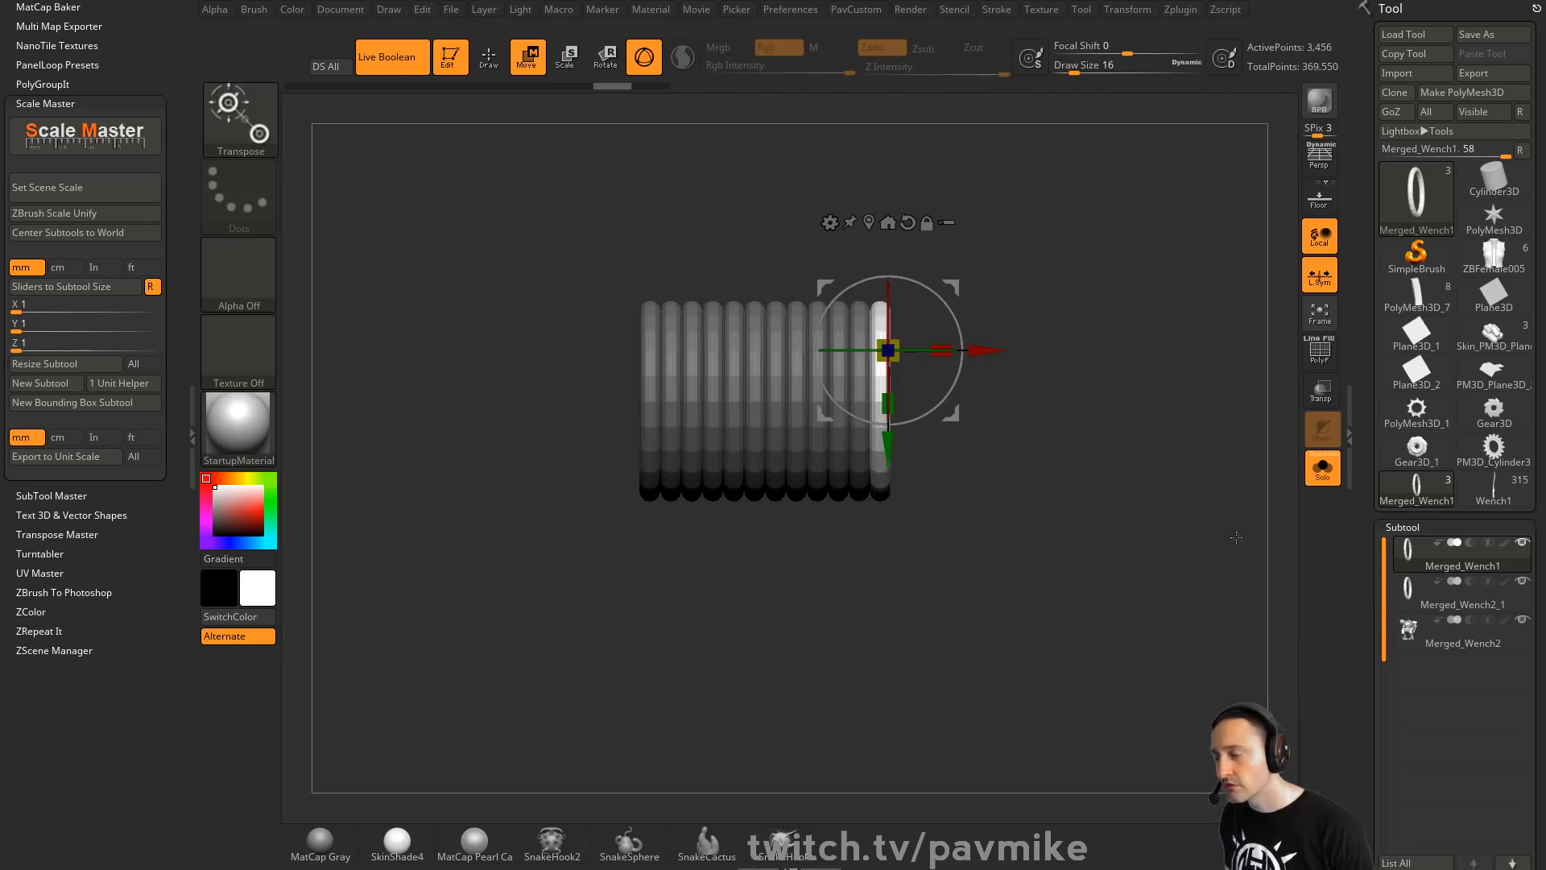
key(ctrl+z)
Turn on ArrayMesh for the single cable ring with Transpose, Lock Pos and Lock Size enabled
key(q)
drag(1373, 557, 1380, 366)
scroll(1422, 321, down, 10)
click(1409, 430)
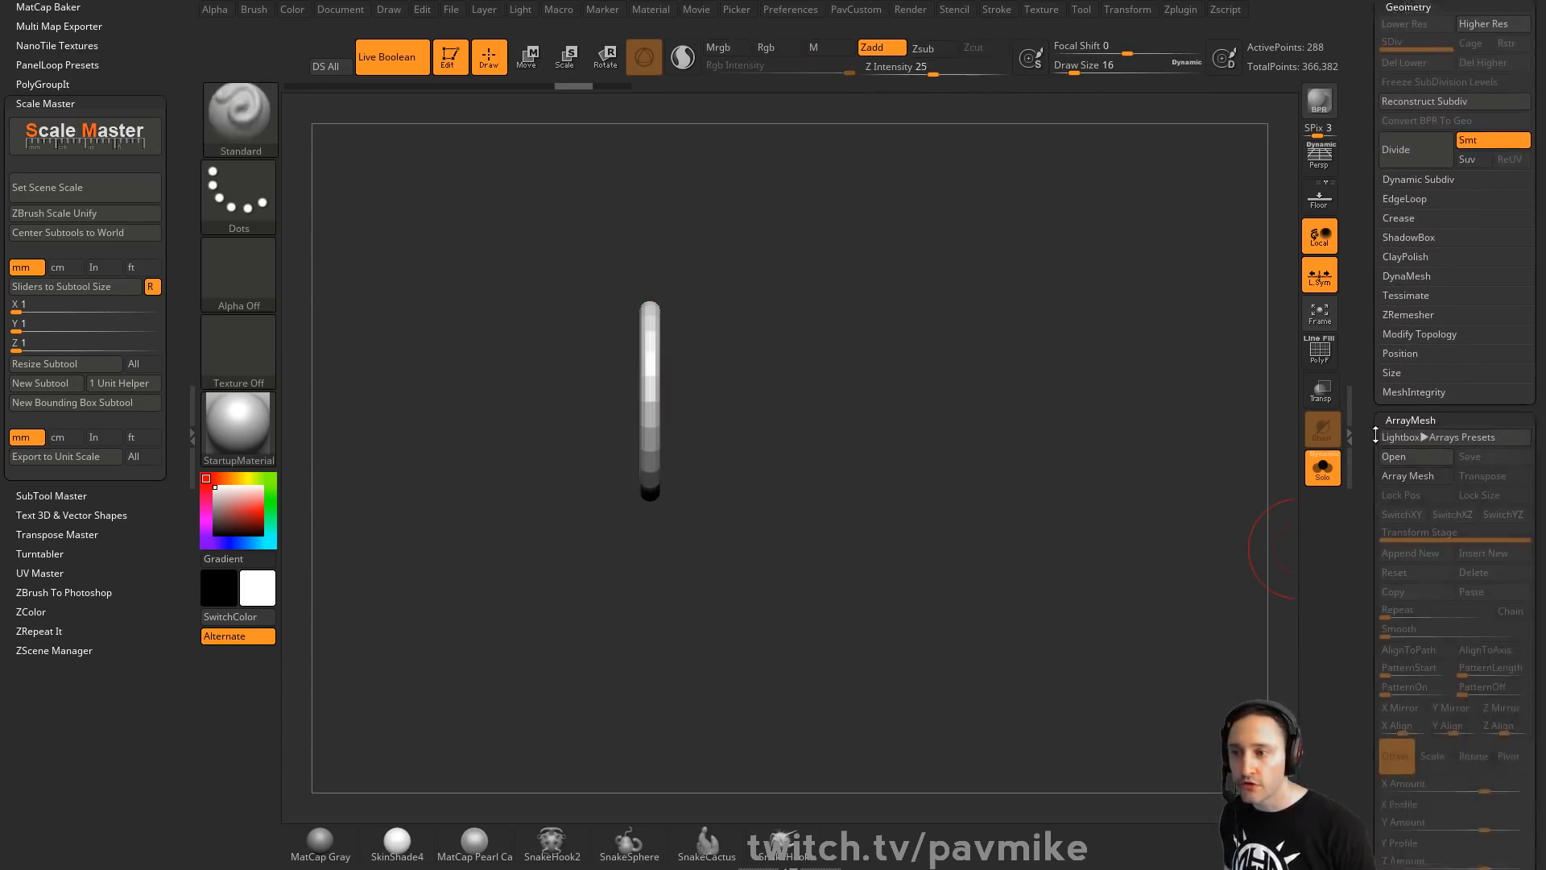
click(1415, 429)
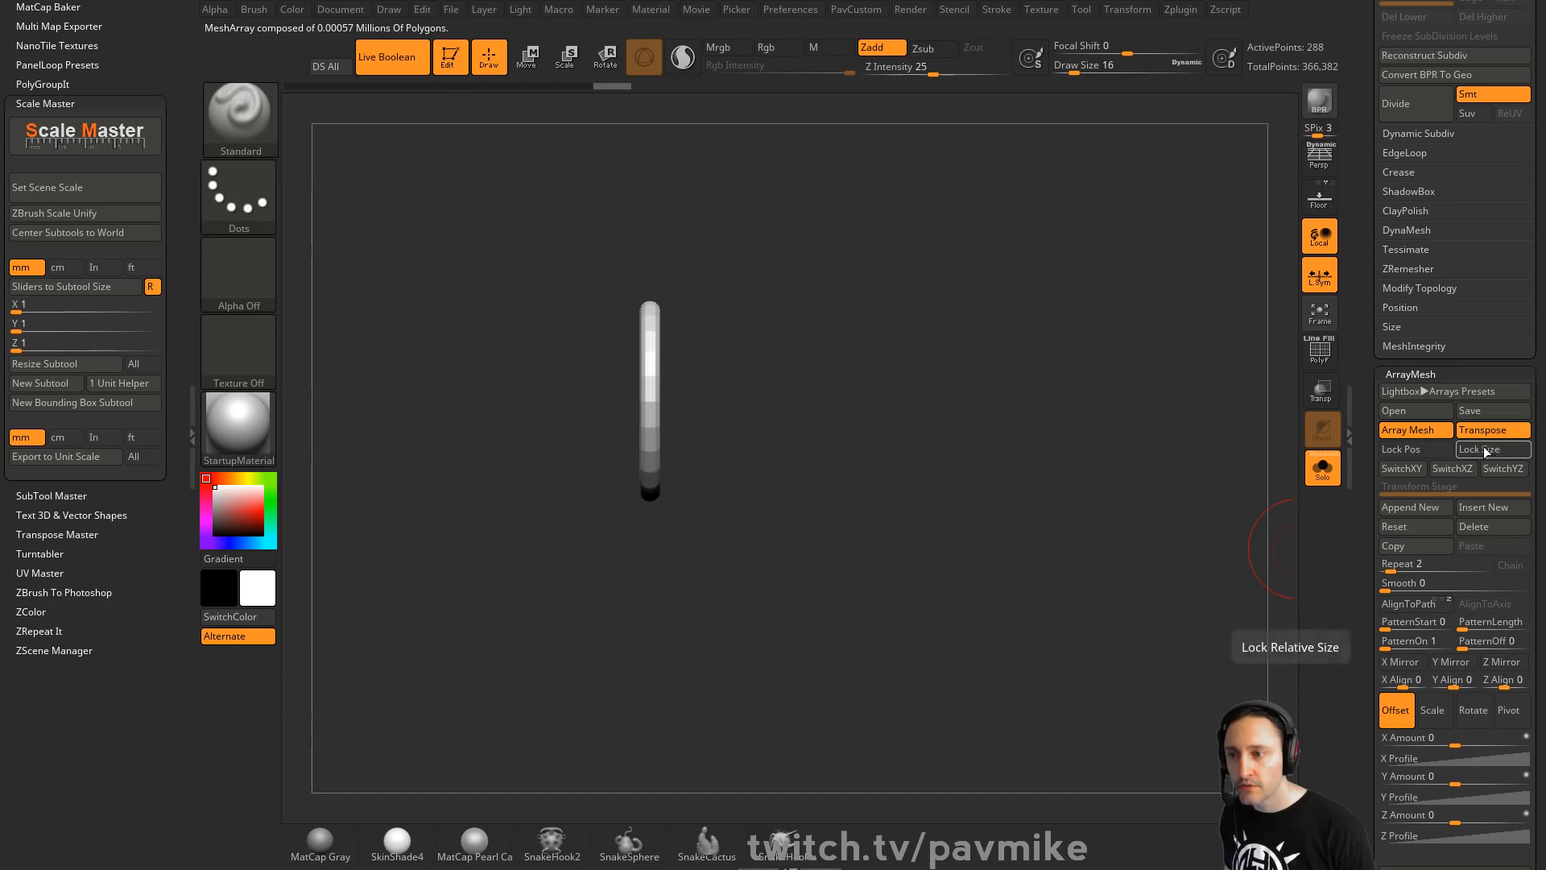
click(1488, 433)
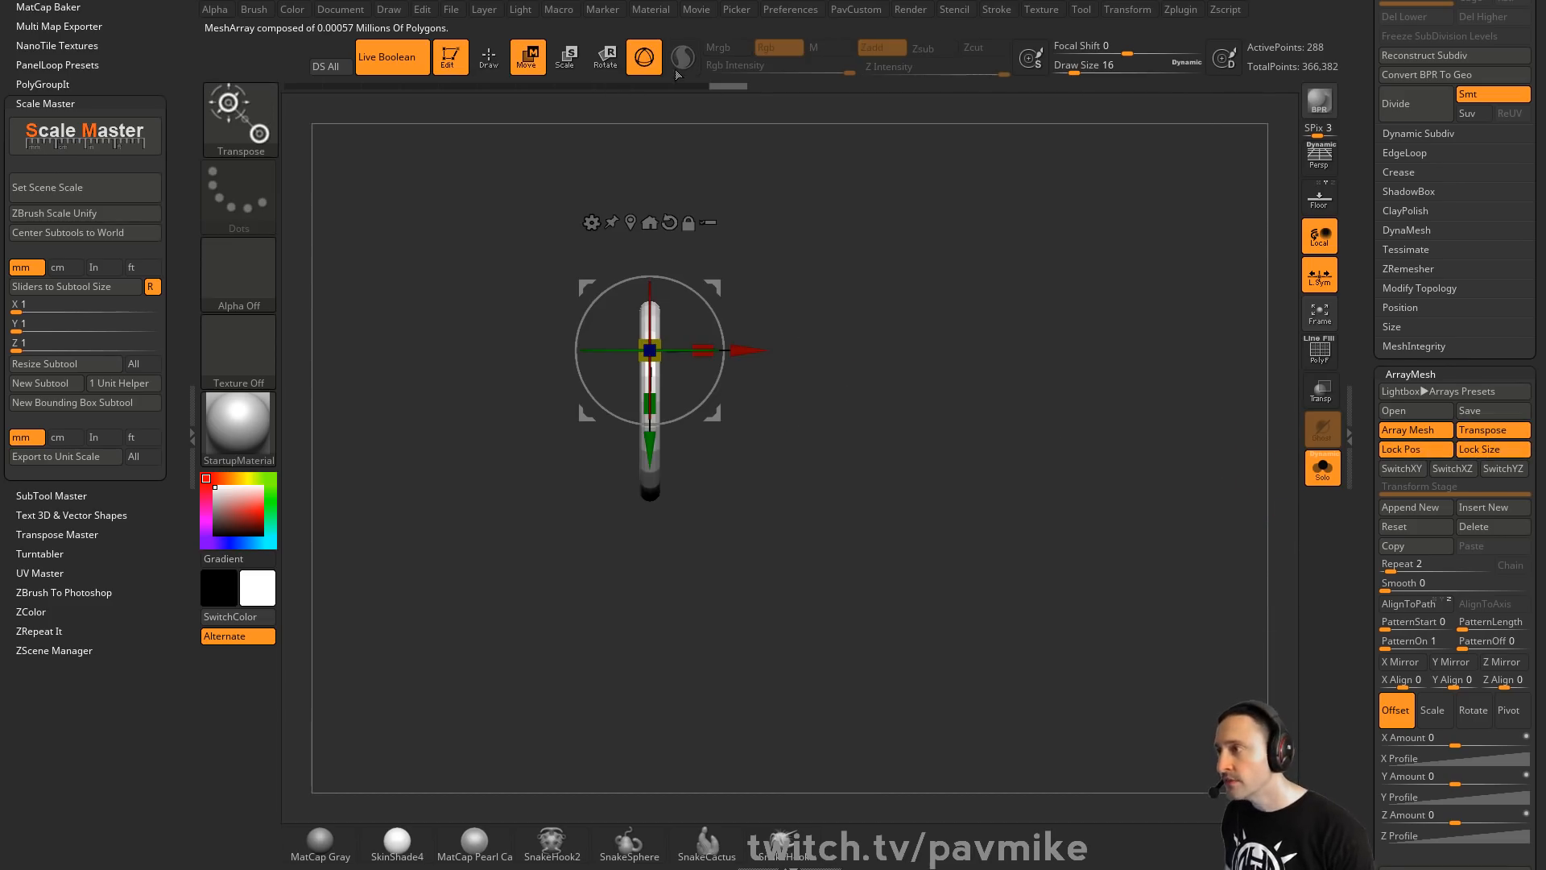
Turn off Solo and use the Transpose line to array the ring across the winch with X Amount 21.91 and 13 repeats
click(644, 58)
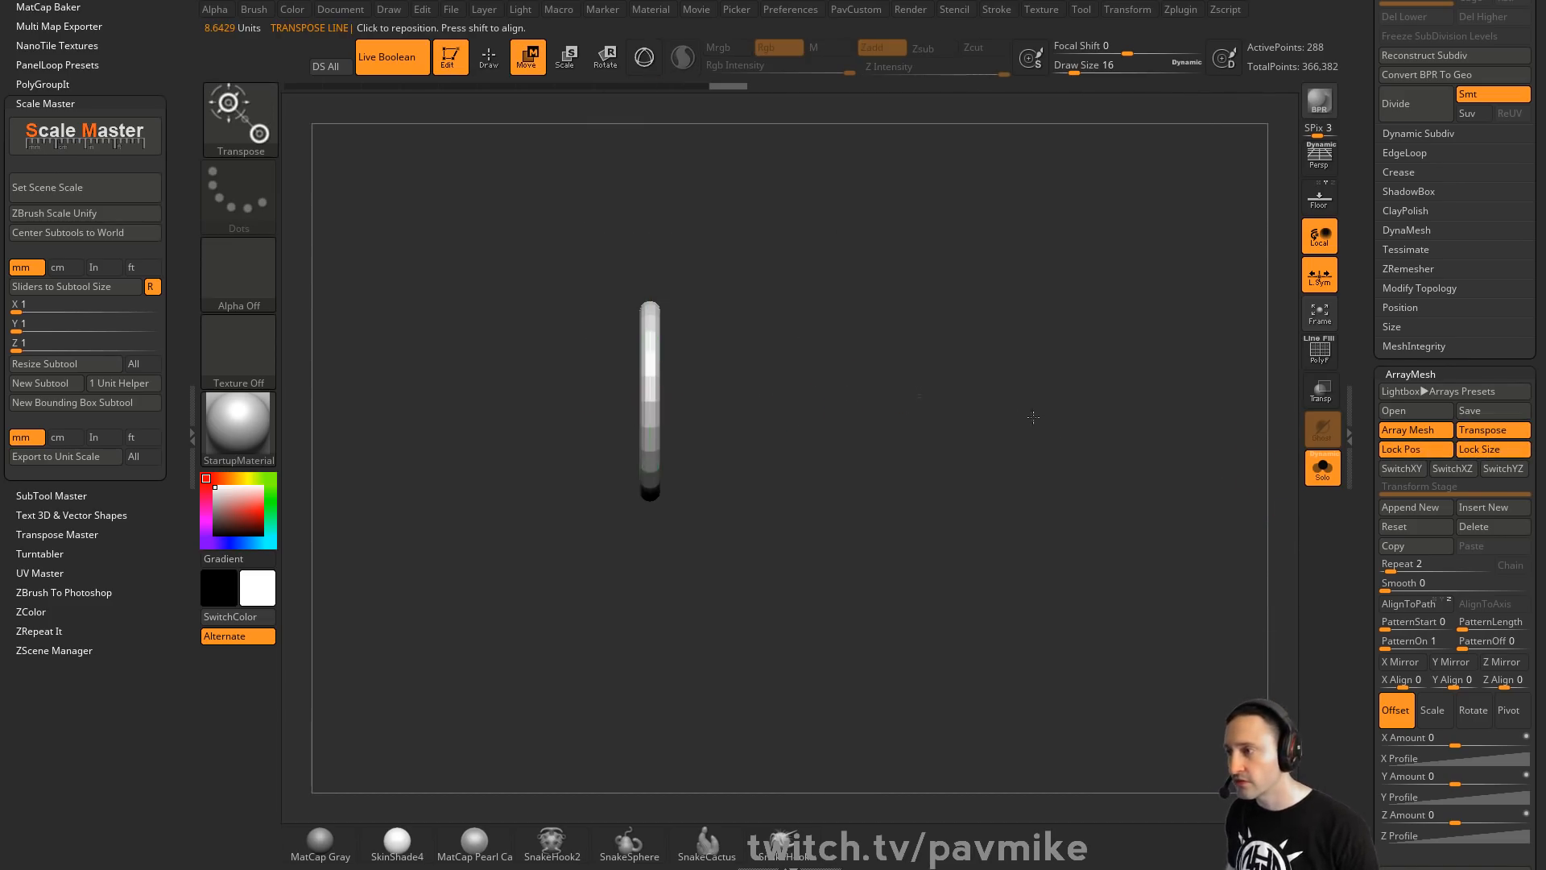
alt+drag(1032, 417, 897, 441)
click(1329, 473)
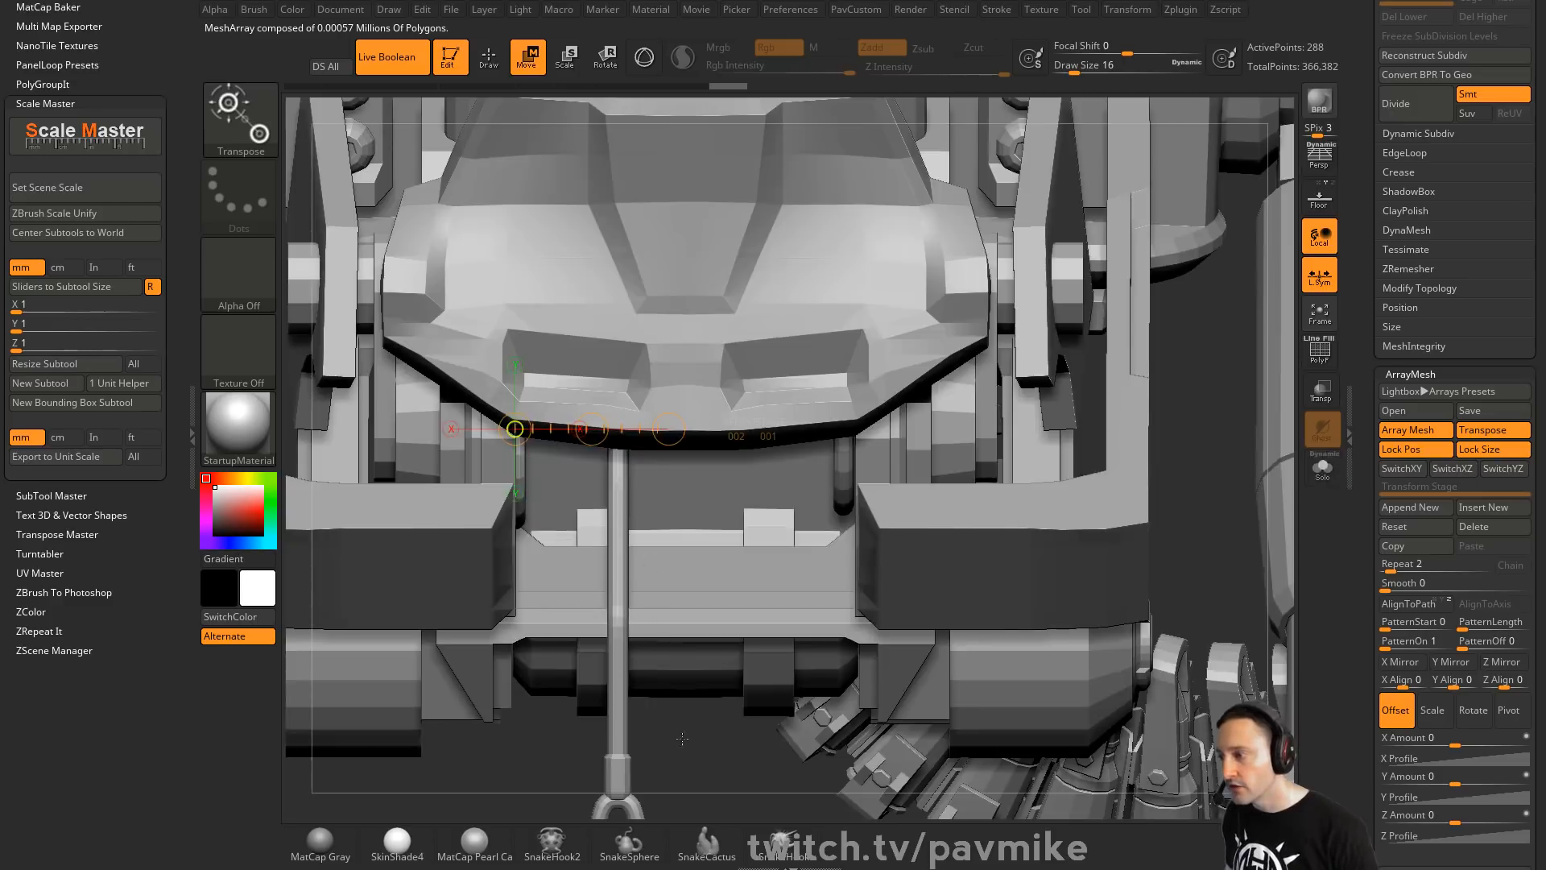
right_drag(682, 738, 686, 620)
drag(669, 429, 780, 417)
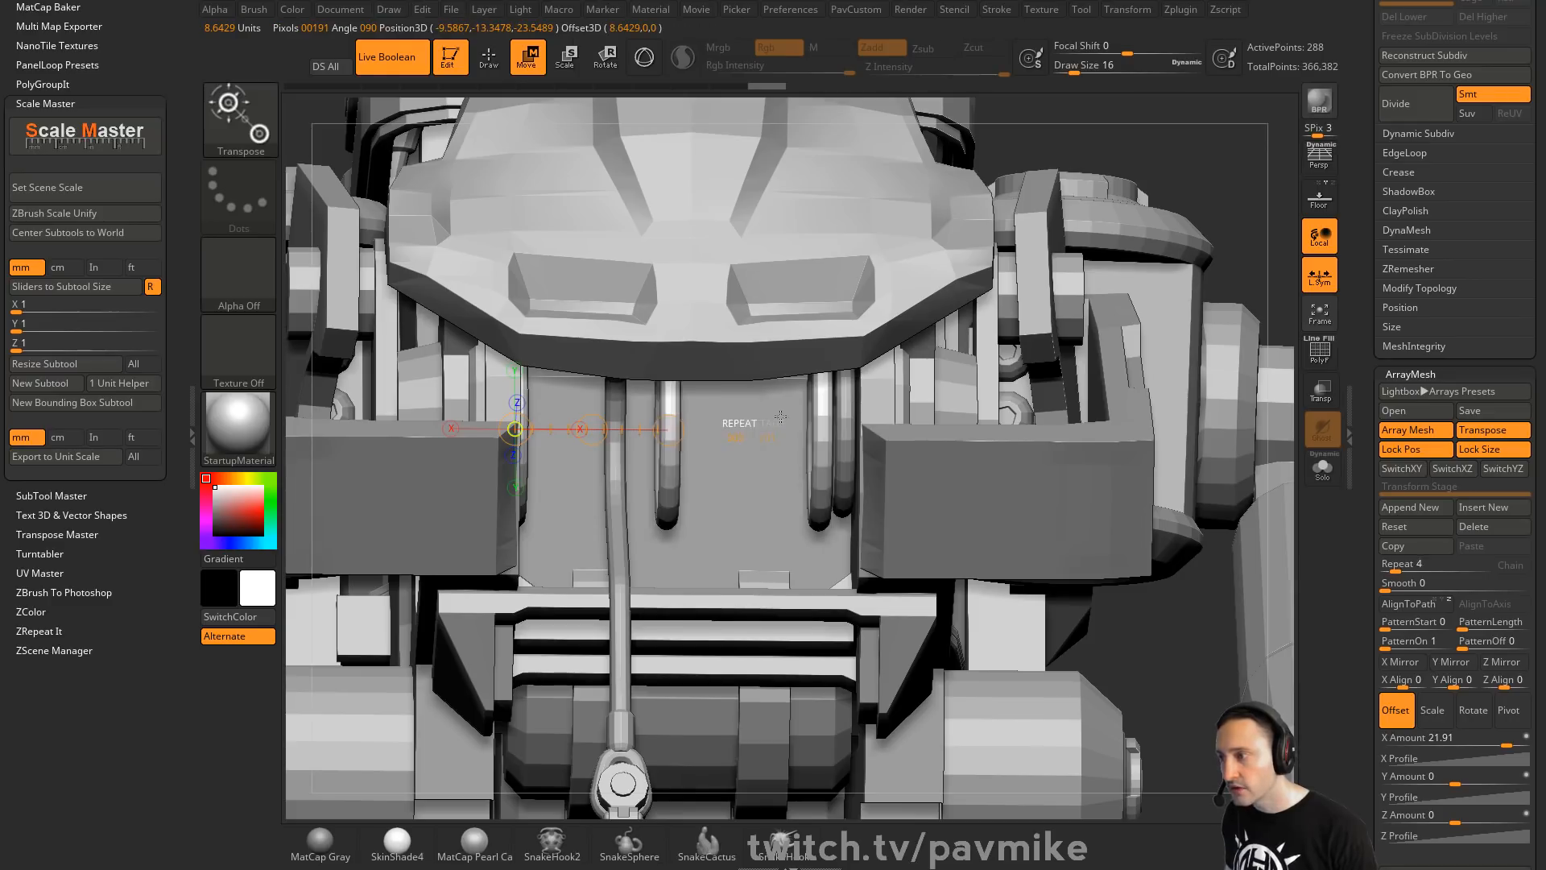
drag(773, 349, 747, 236)
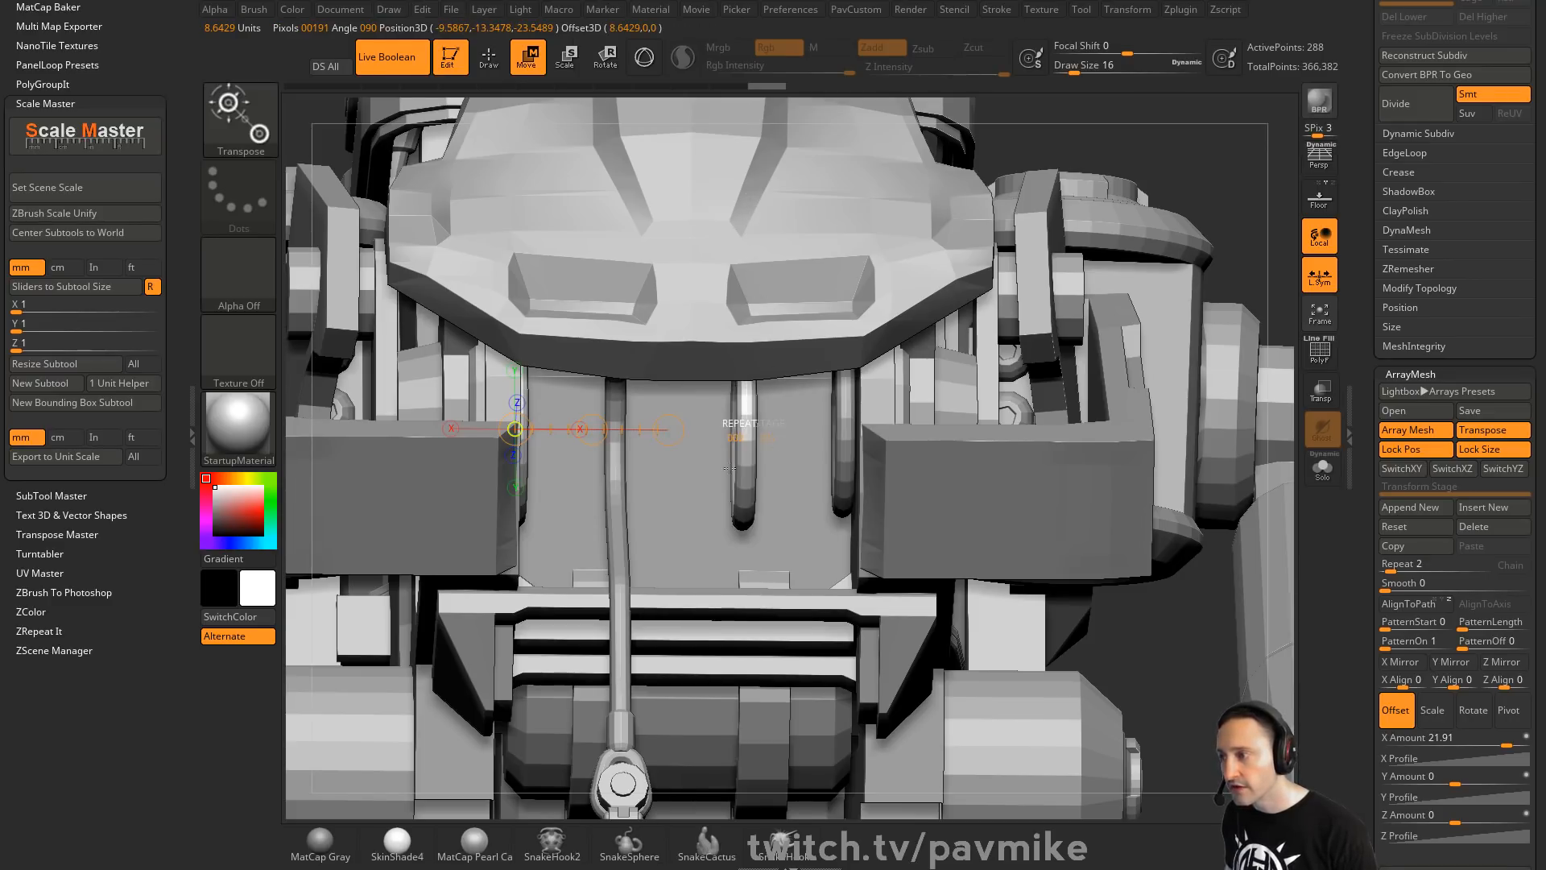
drag(739, 423, 998, 481)
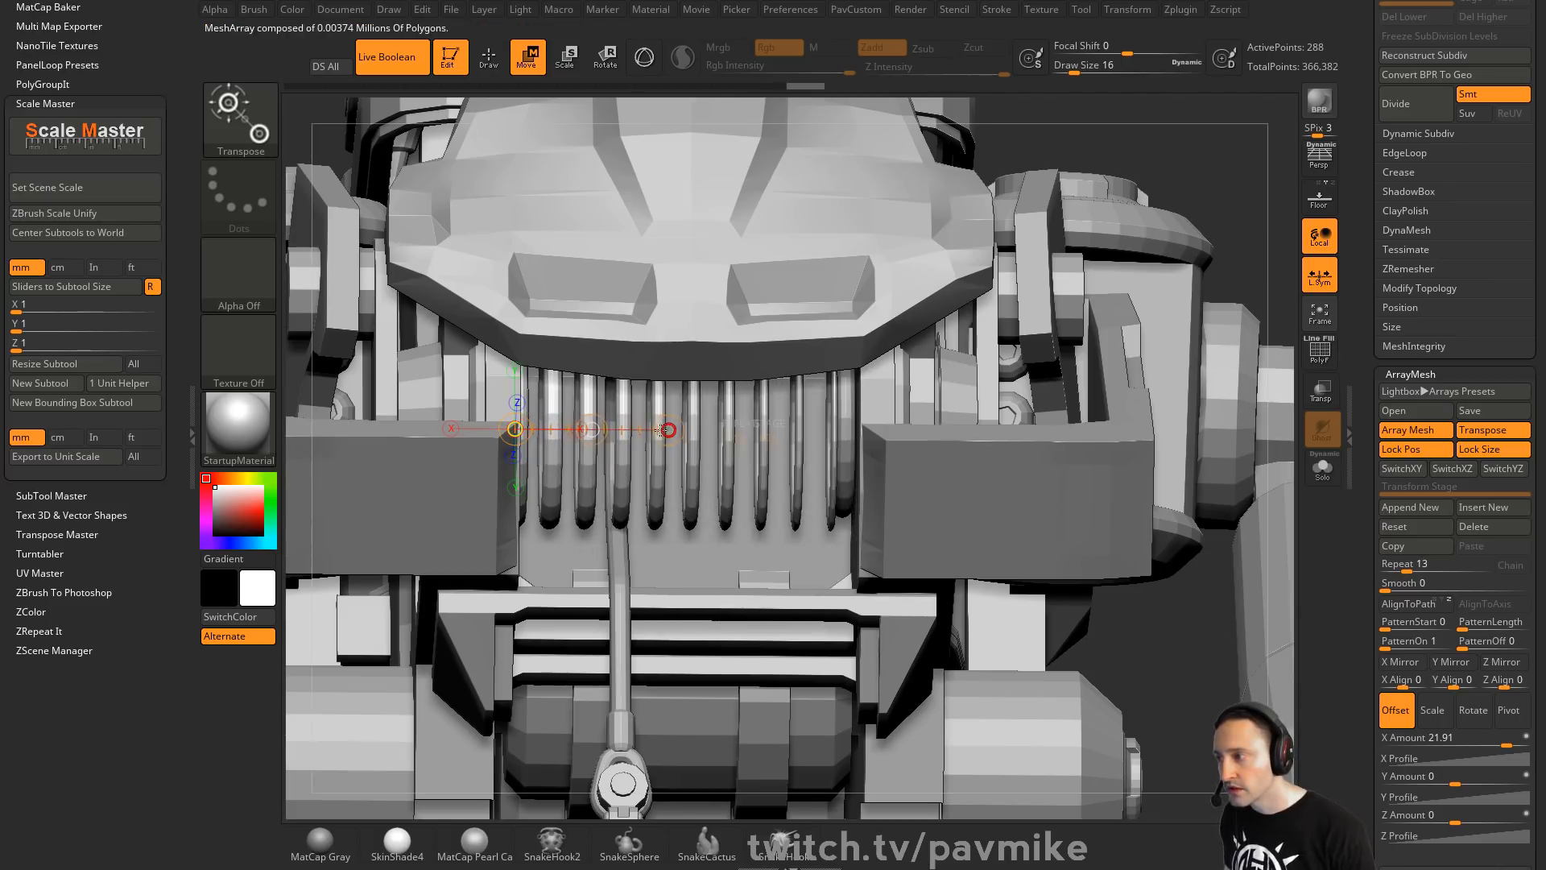
Tighten the array's ring spacing to an X Amount of 11.46999 and return to Draw mode
drag(669, 430, 592, 430)
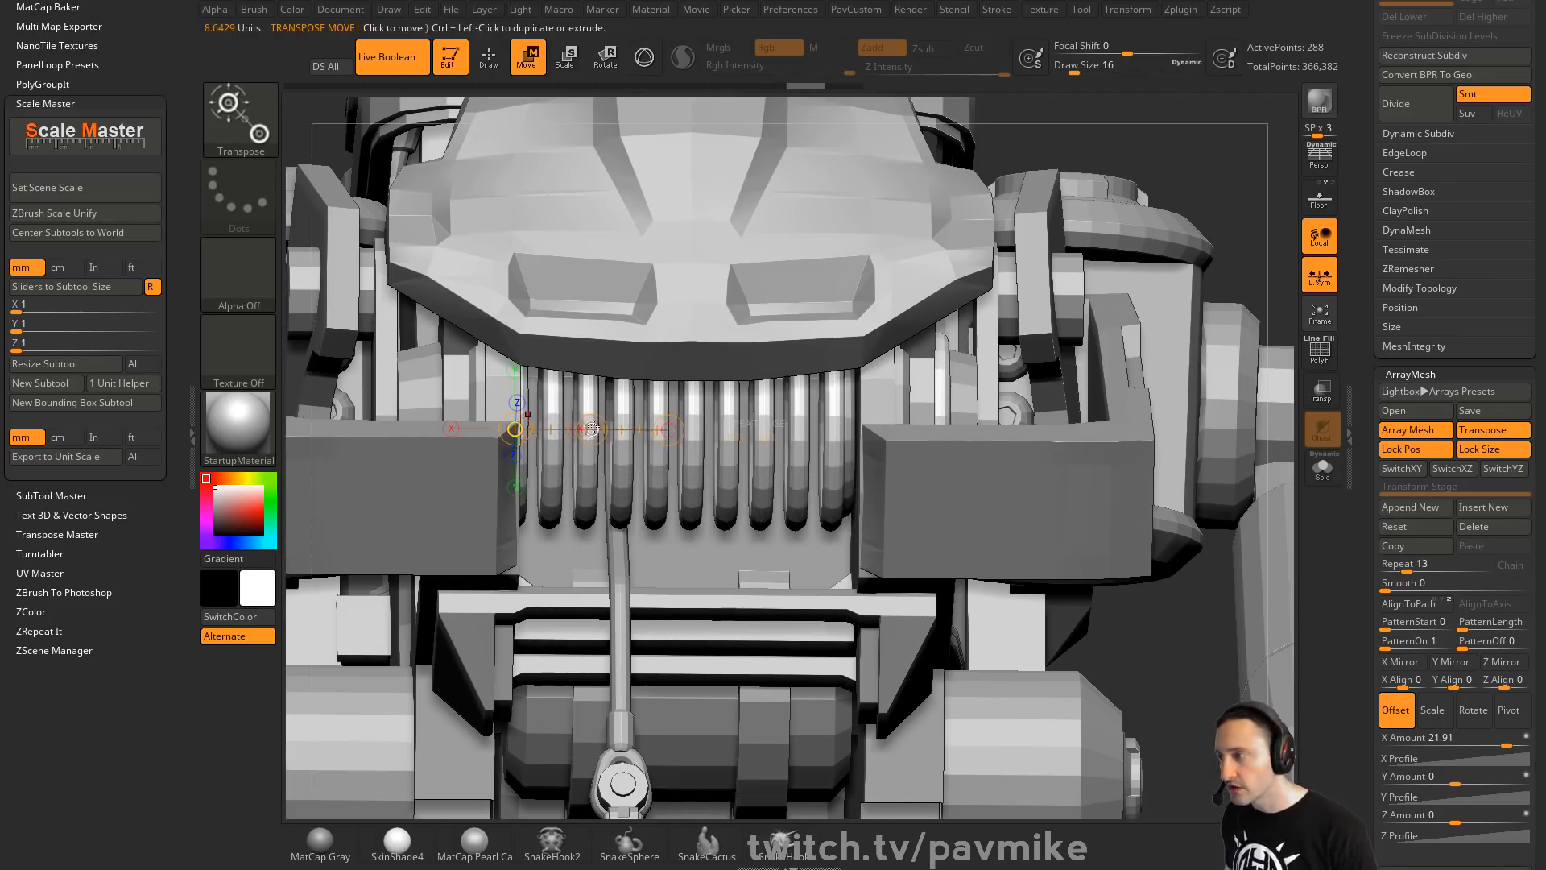
drag(492, 420, 362, 418)
drag(592, 429, 389, 404)
key(q)
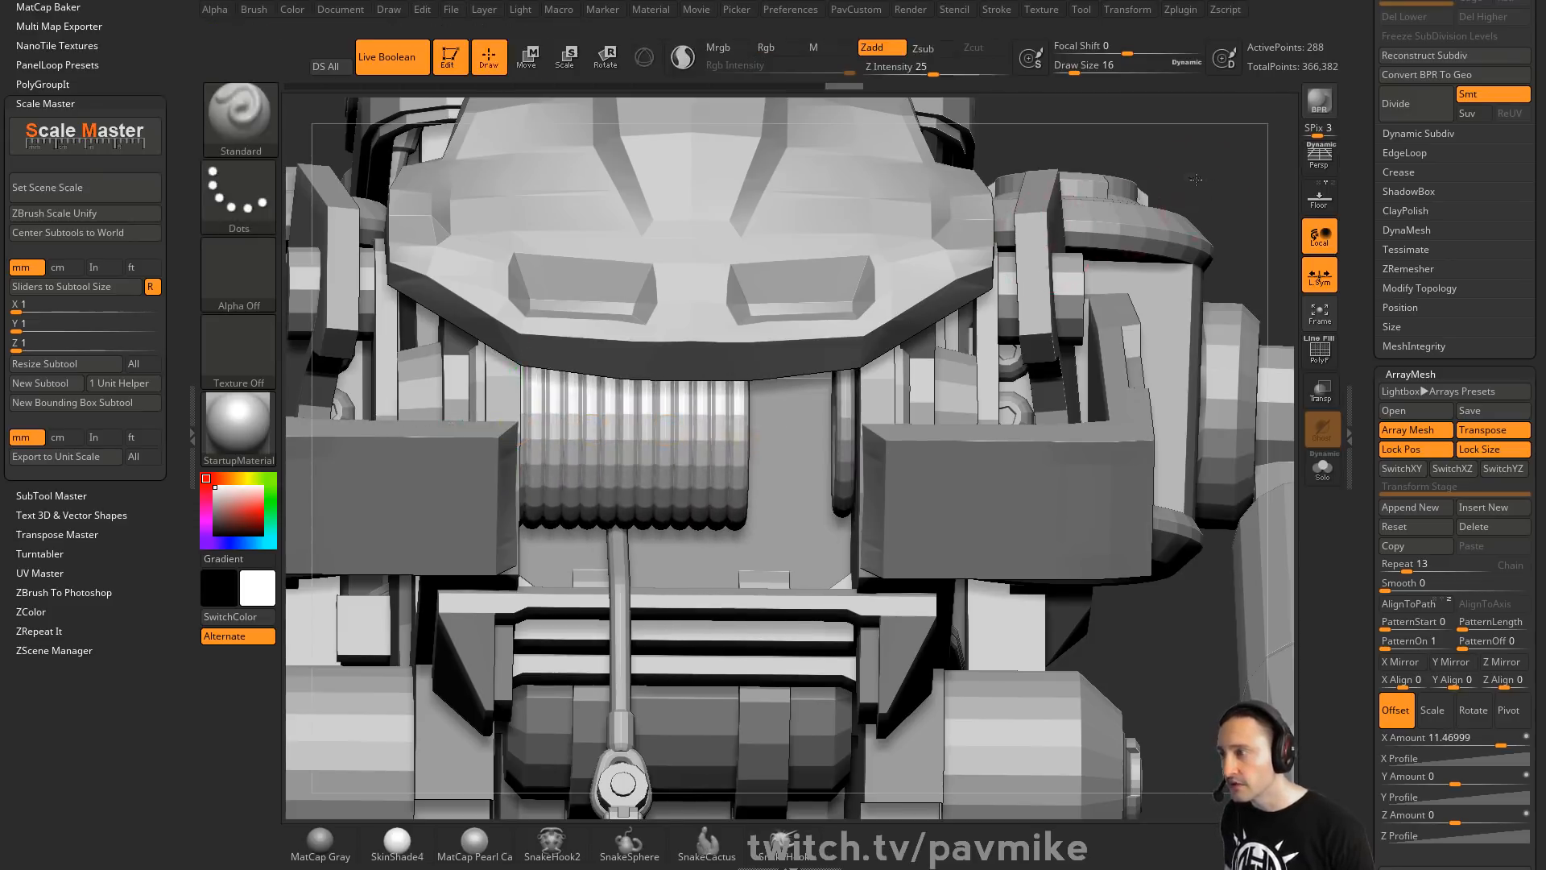
Review the arrayed coil on the whole mech, compare it with the winch slide in PowerPoint, and return to ZBrush
mouse_move(1244, 201)
mouse_down()
mouse_move(1086, 213)
mouse_move(1227, 201)
mouse_move(1110, 346)
mouse_up()
mouse_move(1119, 350)
alt+mouse_down()
mouse_move(1153, 403)
mouse_move(1139, 414)
mouse_move(1207, 431)
mouse_move(1132, 467)
mouse_move(1231, 486)
alt+mouse_up()
key(s)
key(s)
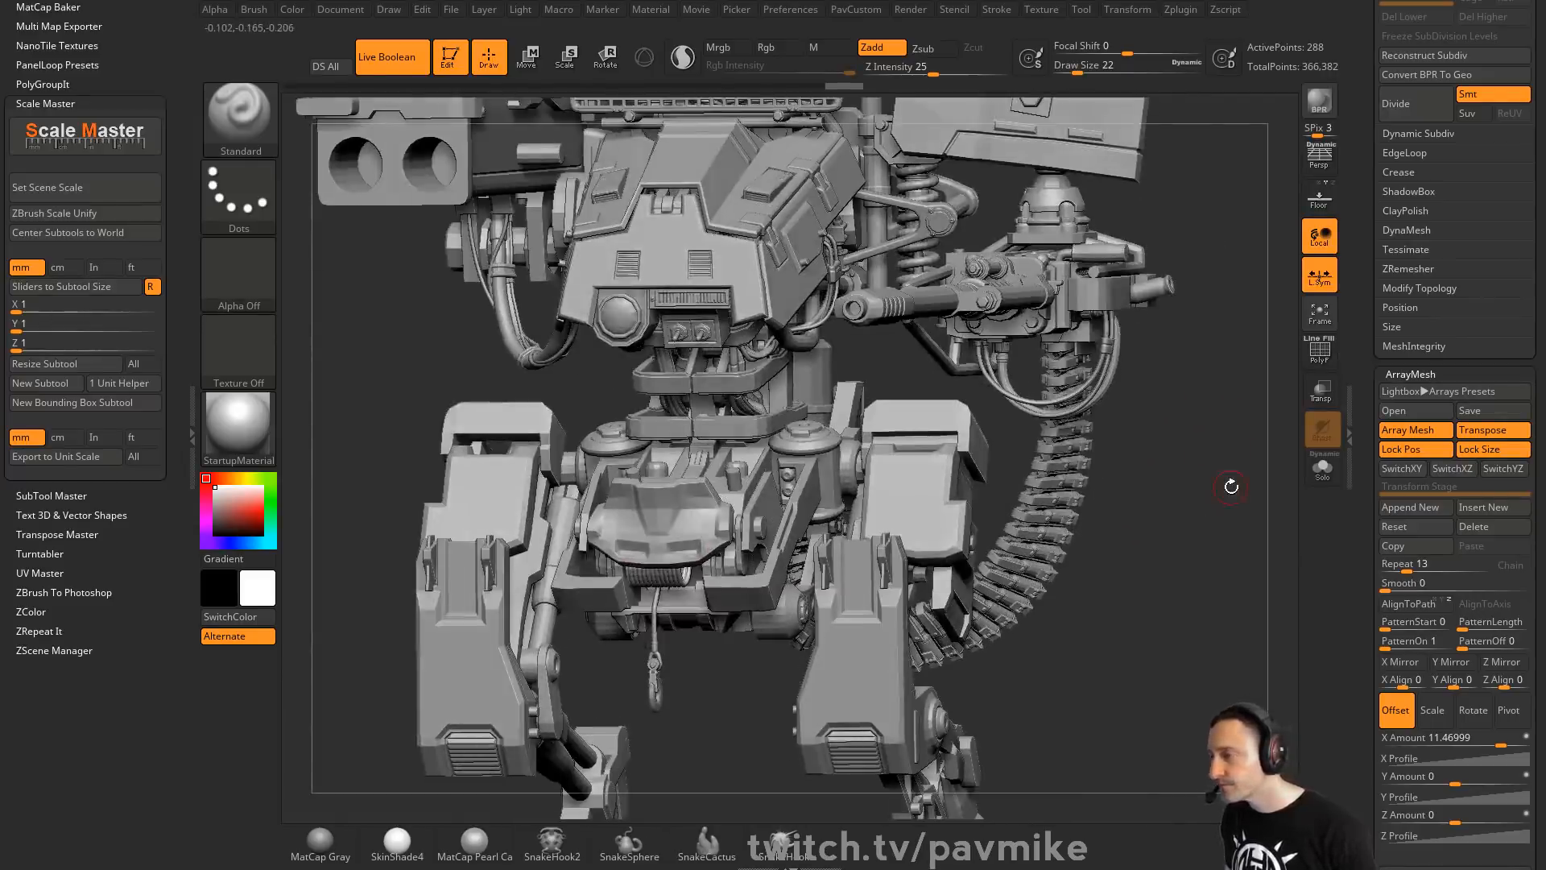
key(alt+Tab)
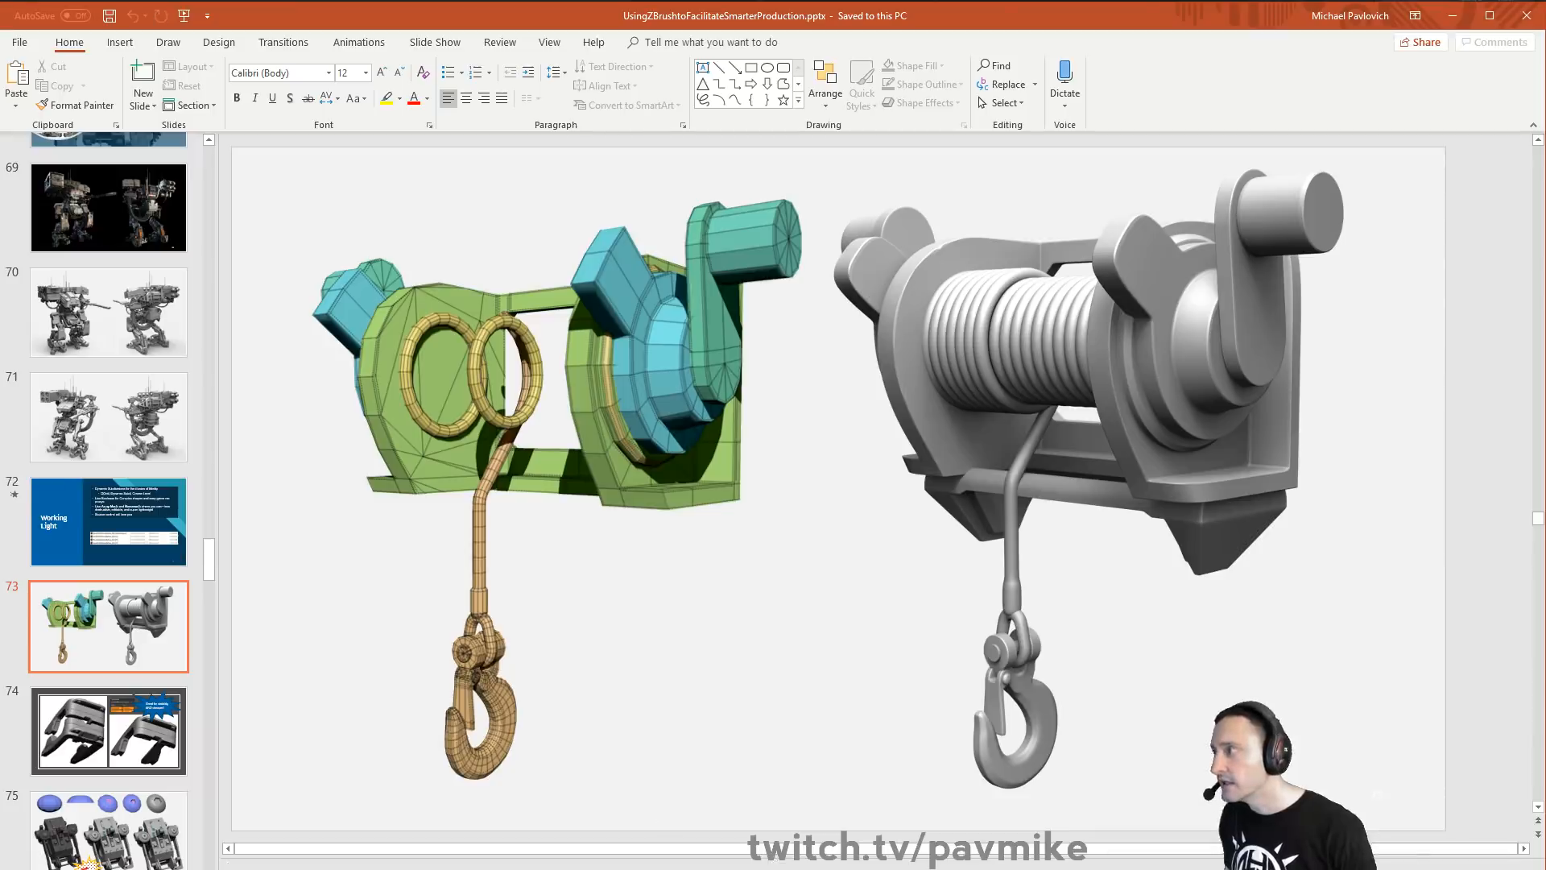
key(alt+Tab)
Select the mech body subtool, isolate the winch's two end caps and split them into their own subtool
alt+drag(1170, 580, 801, 584)
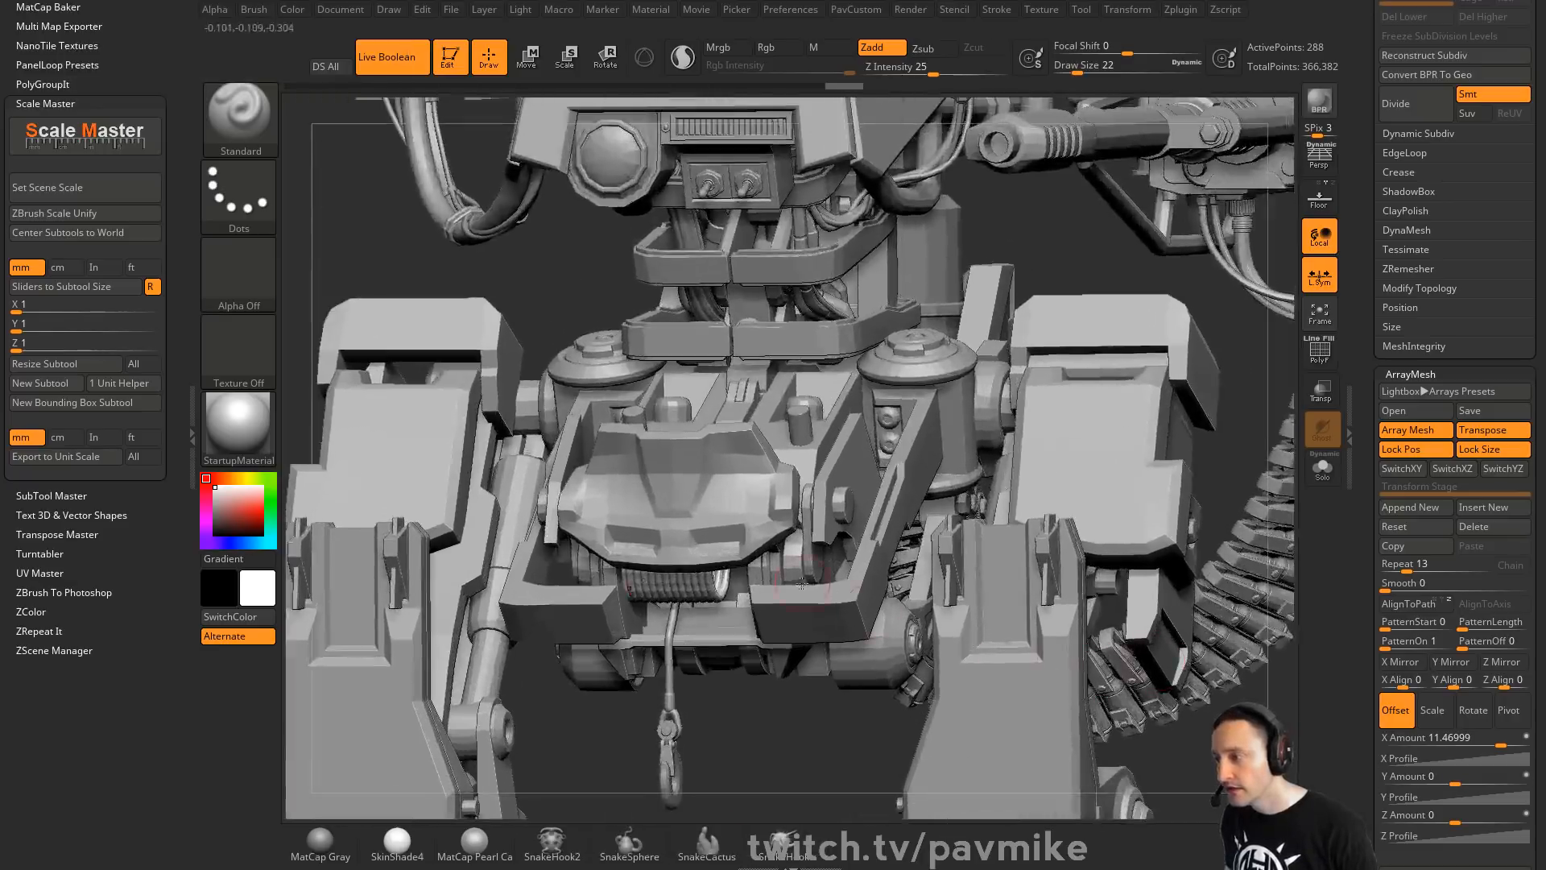
alt+click(796, 570)
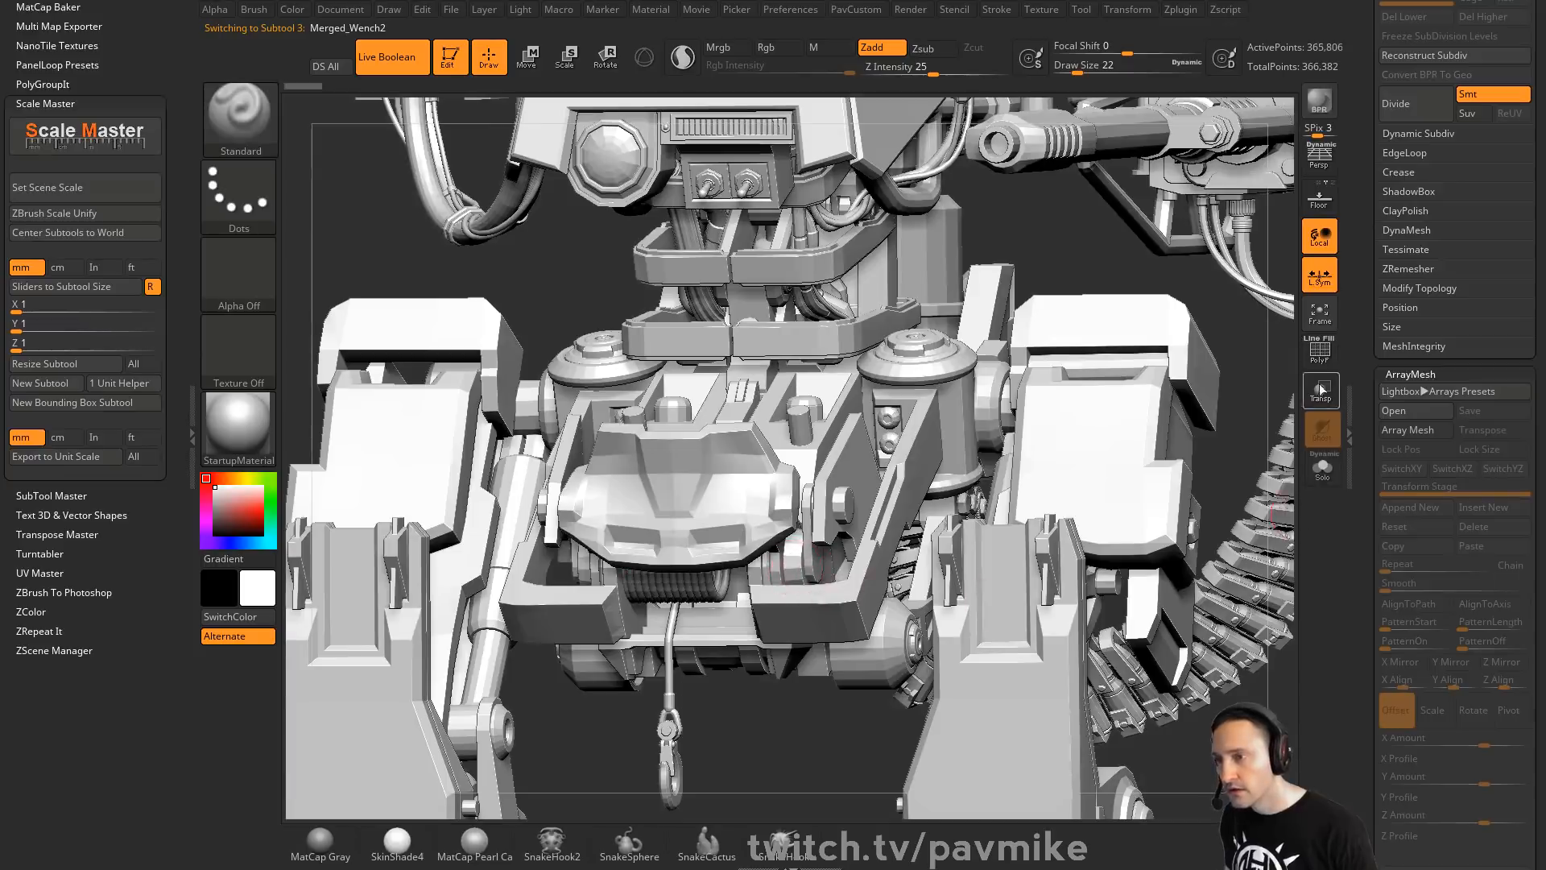
ctrl+shift+click(793, 575)
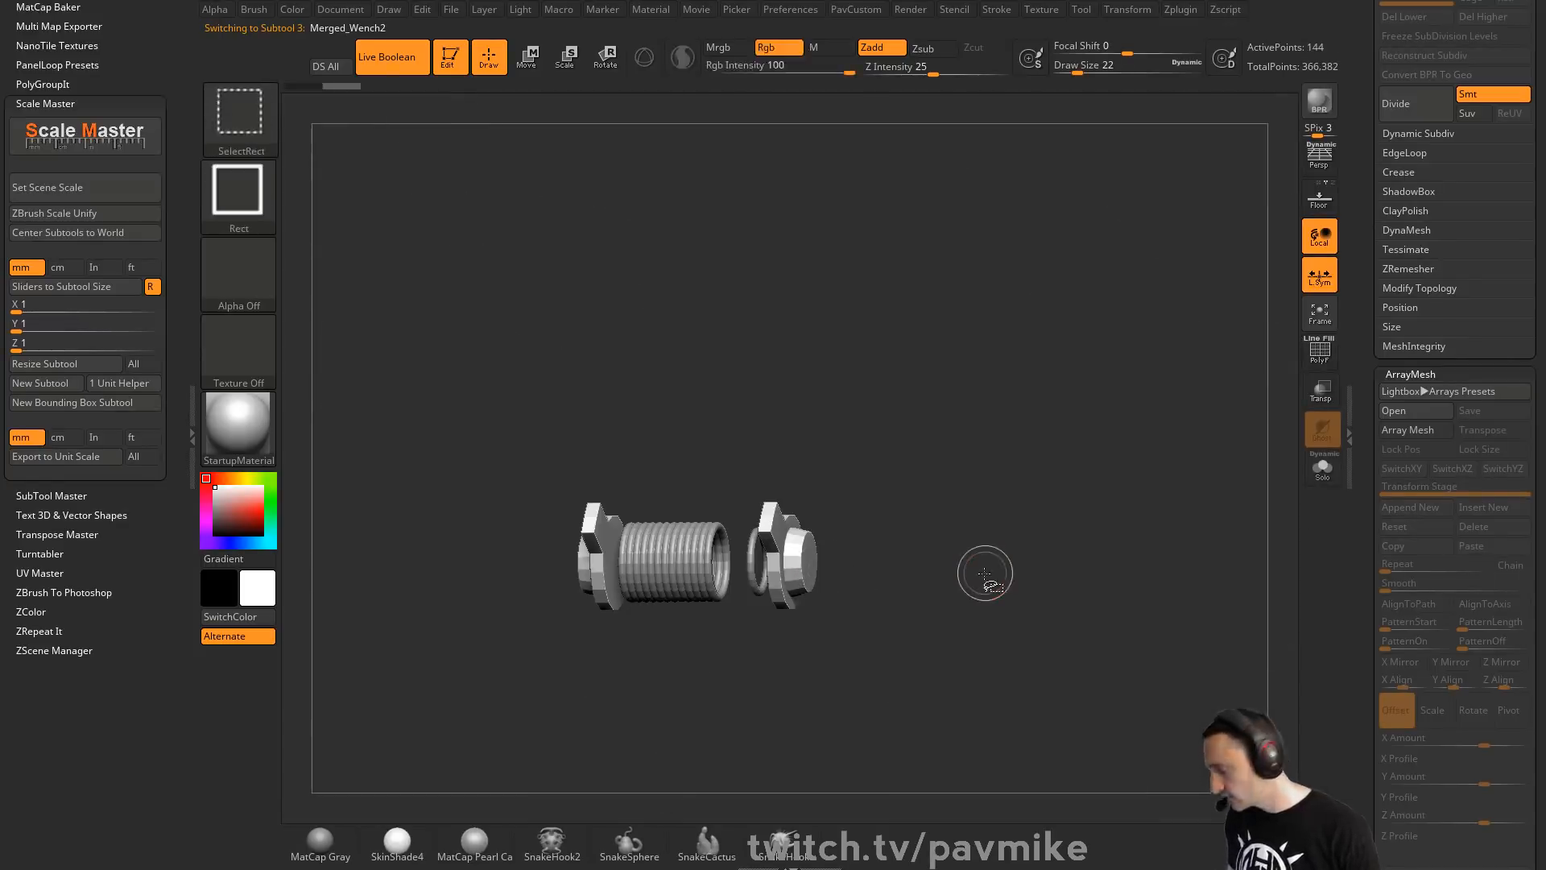
key(3)
click(1090, 330)
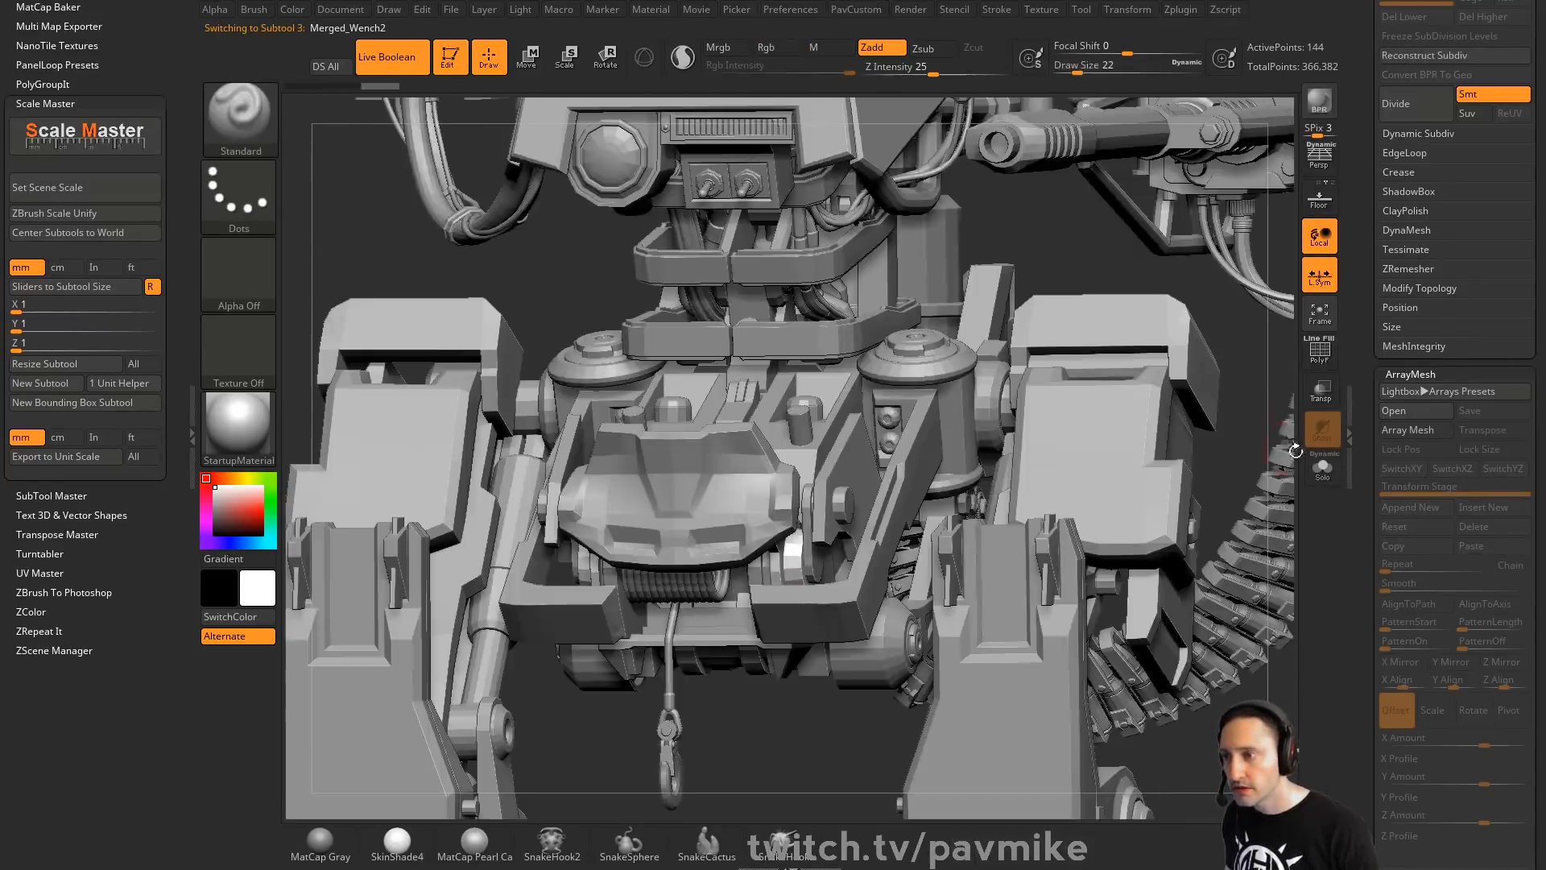
Solo the winch end caps, turn on Dynamic Subdivision with a Crease Level of 3, and preview them smoothed without PolyFrame
click(1322, 468)
drag(1189, 501, 1115, 436)
click(1318, 355)
key(d)
key(3)
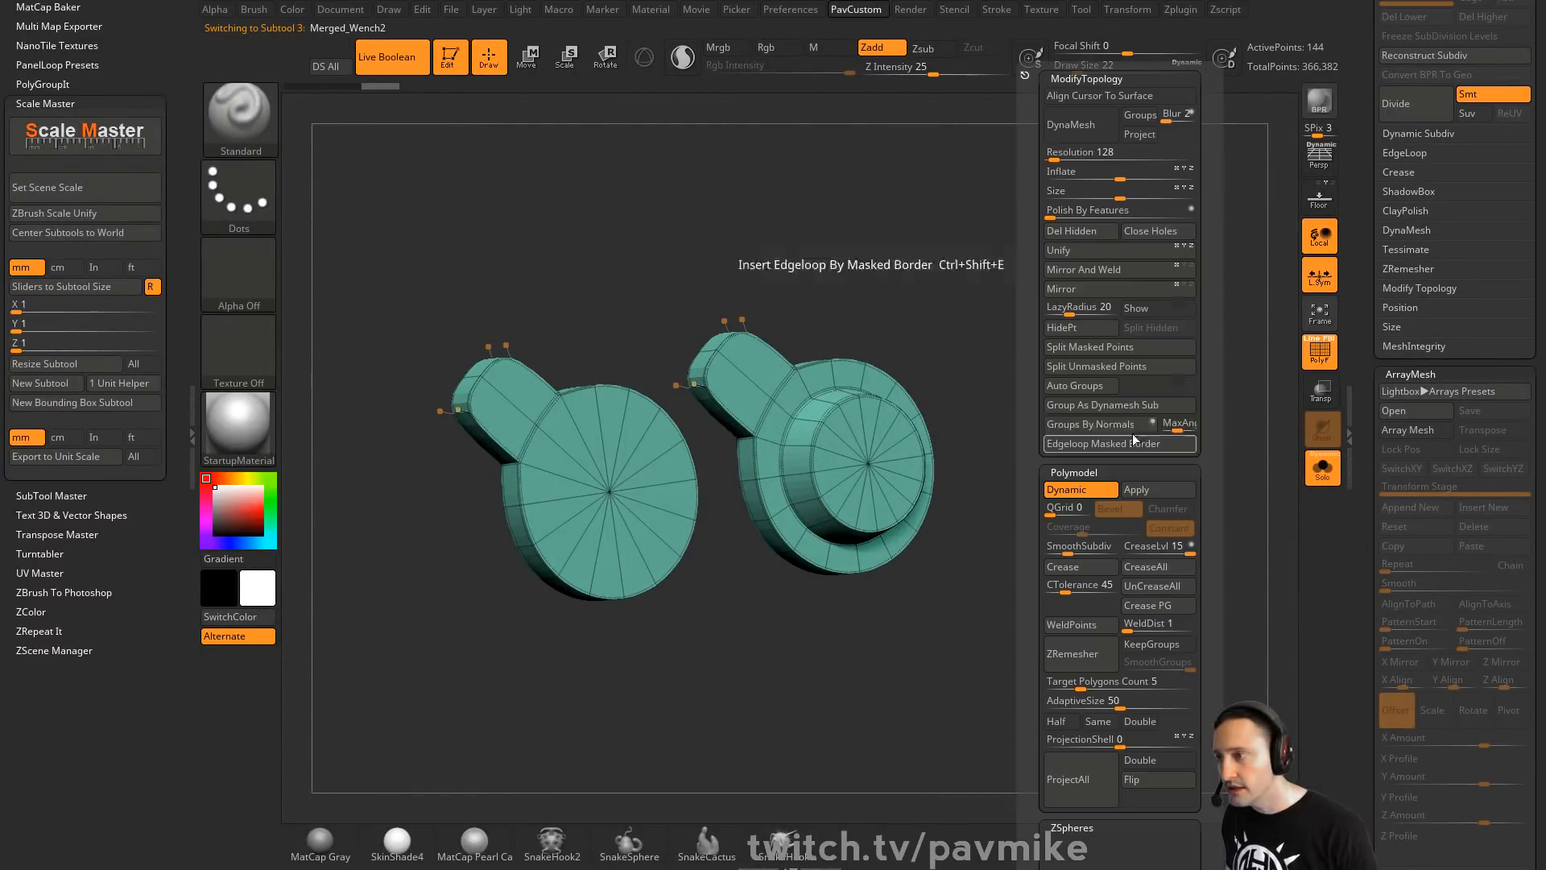
click(1146, 550)
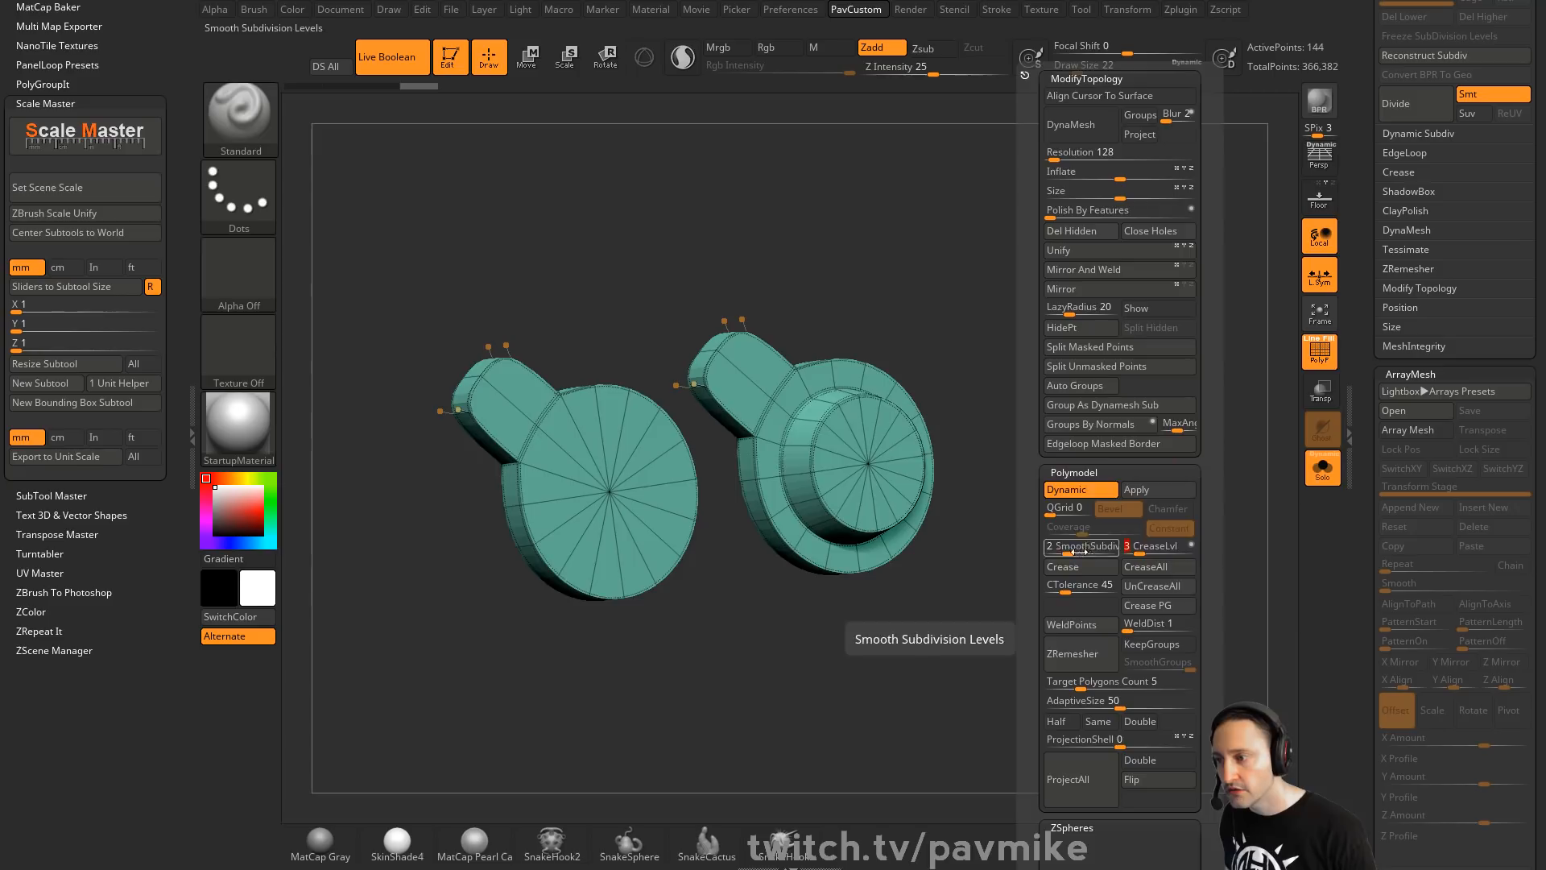
click(1320, 350)
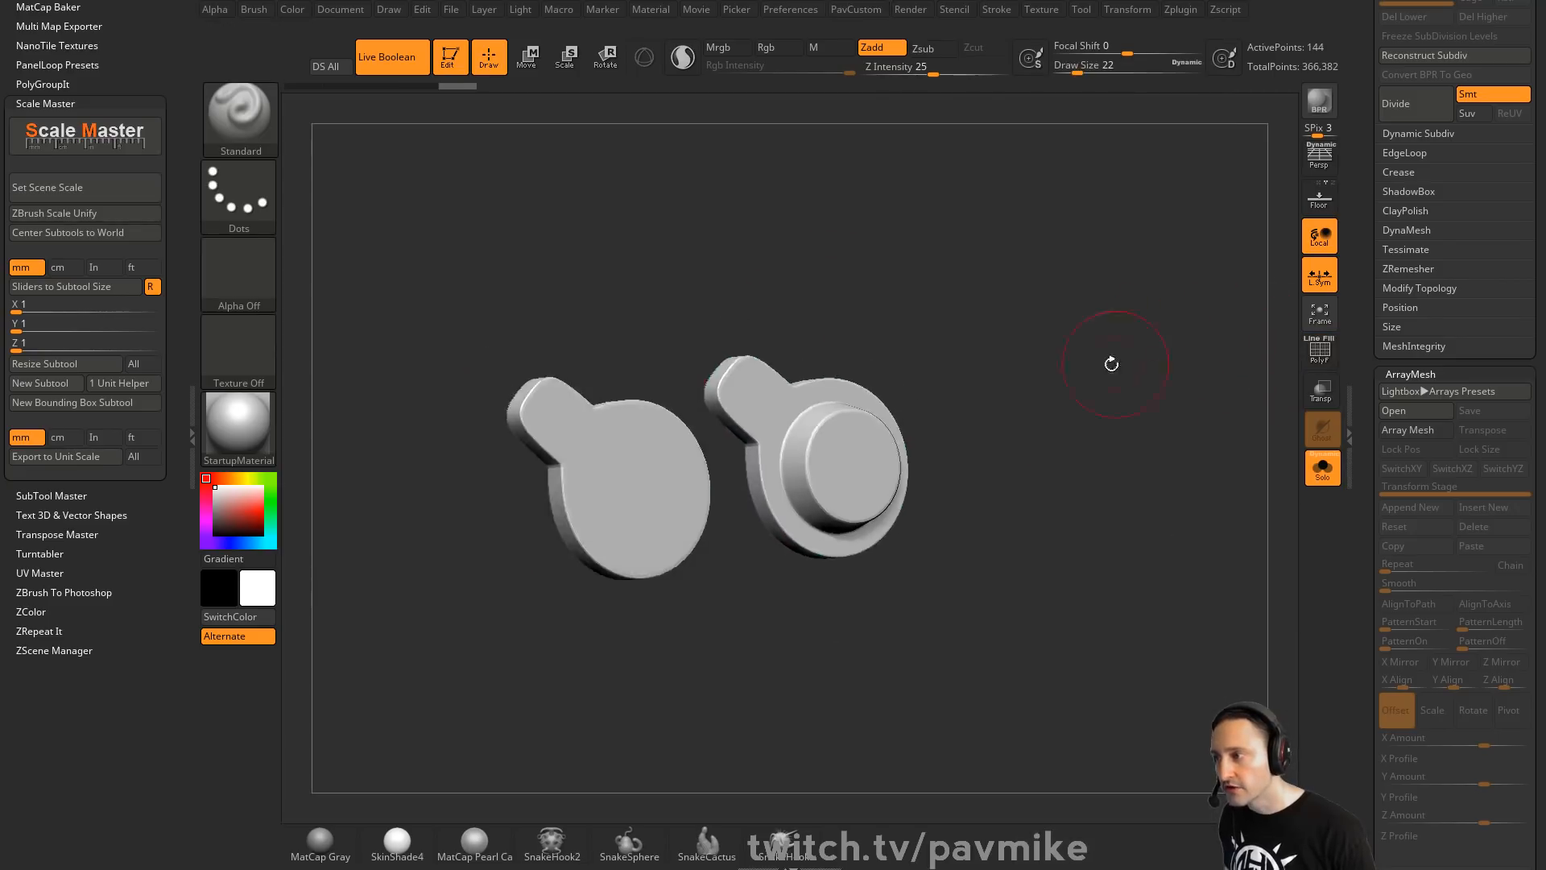
mouse_move(1108, 359)
mouse_down()
mouse_move(1089, 355)
mouse_move(1108, 369)
mouse_up()
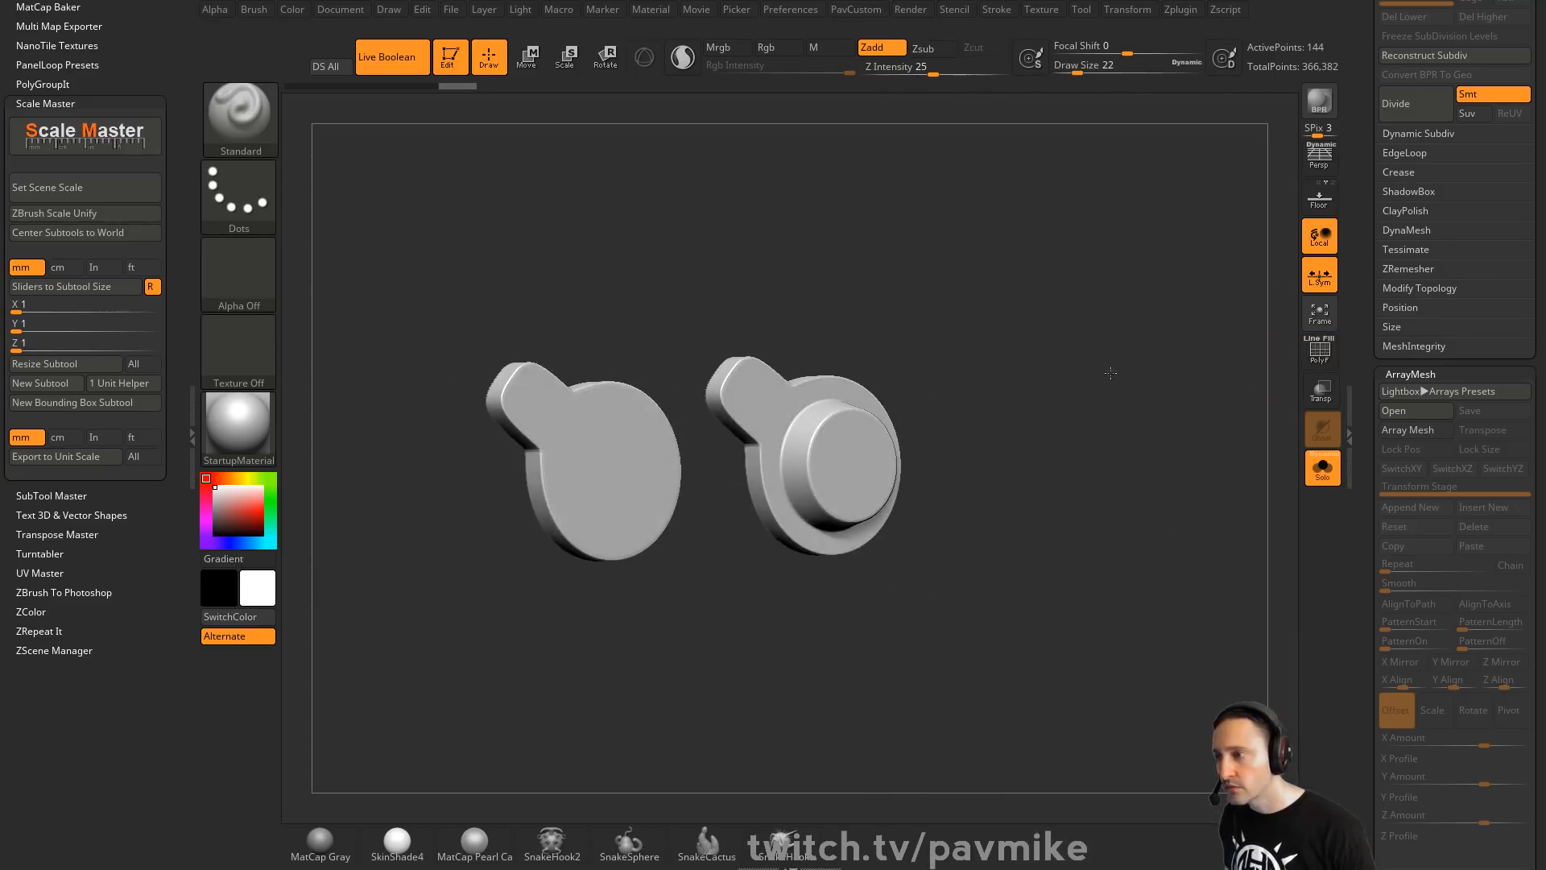
Show the end caps' low-poly PolyFrame with Dynamic Subdivision off and activate the ZModeler brush
click(1320, 351)
key(shift+d)
alt+drag(1062, 322, 1087, 356)
key(b)
key(z)
key(m)
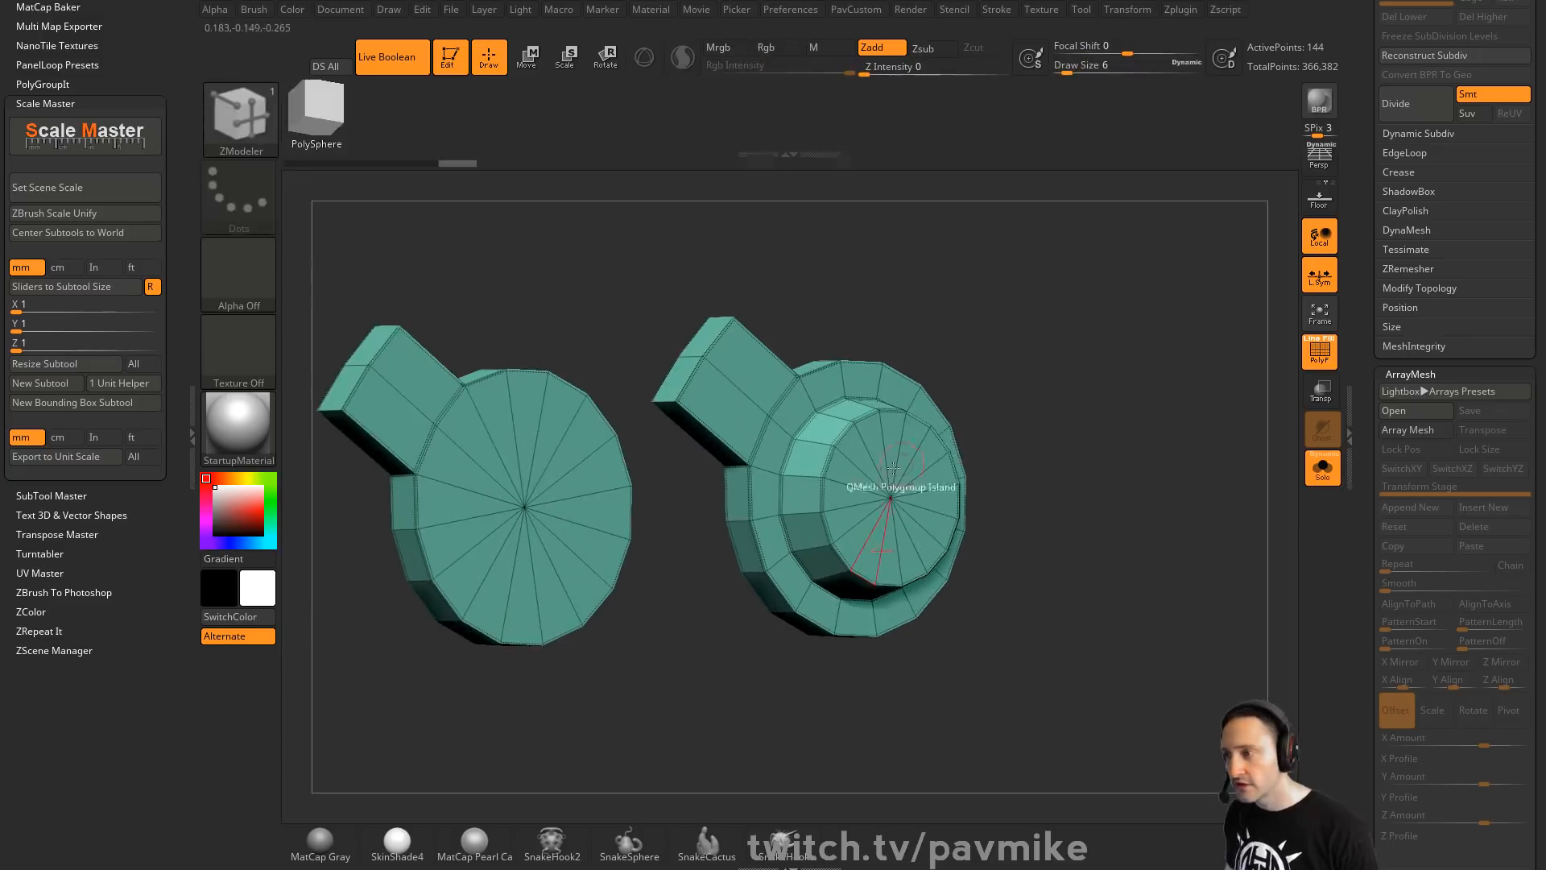
alt+drag(842, 509, 875, 537)
key(shift+d)
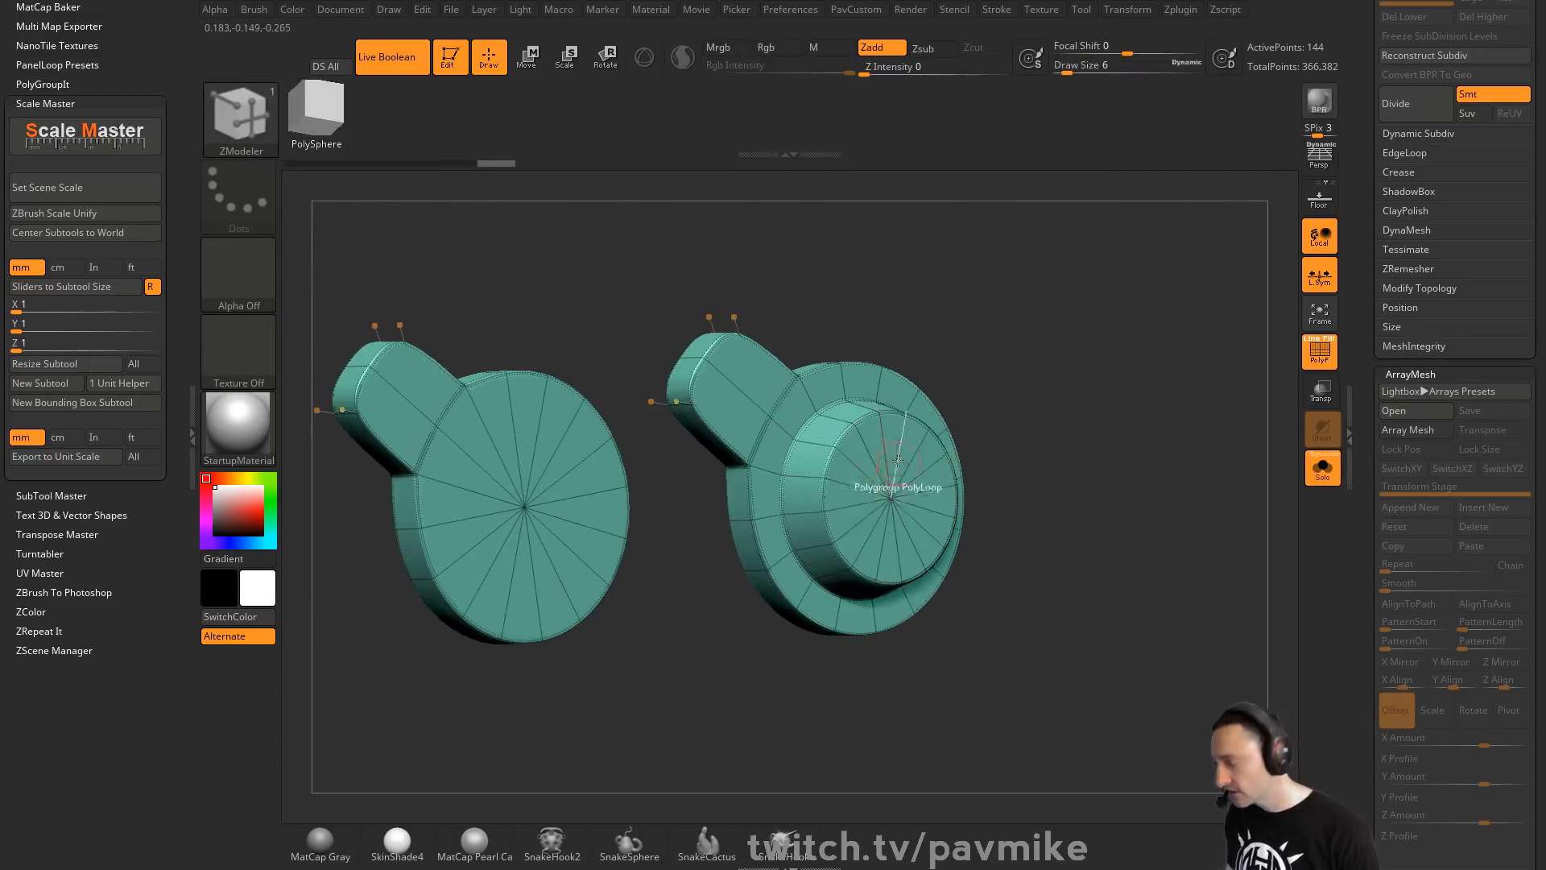
key(shift+d)
drag(1058, 453, 1046, 435)
Polygroup the end caps by normals and inset the round hub face using ZModeler's Inset with Polygroup All
key(ctrl+space)
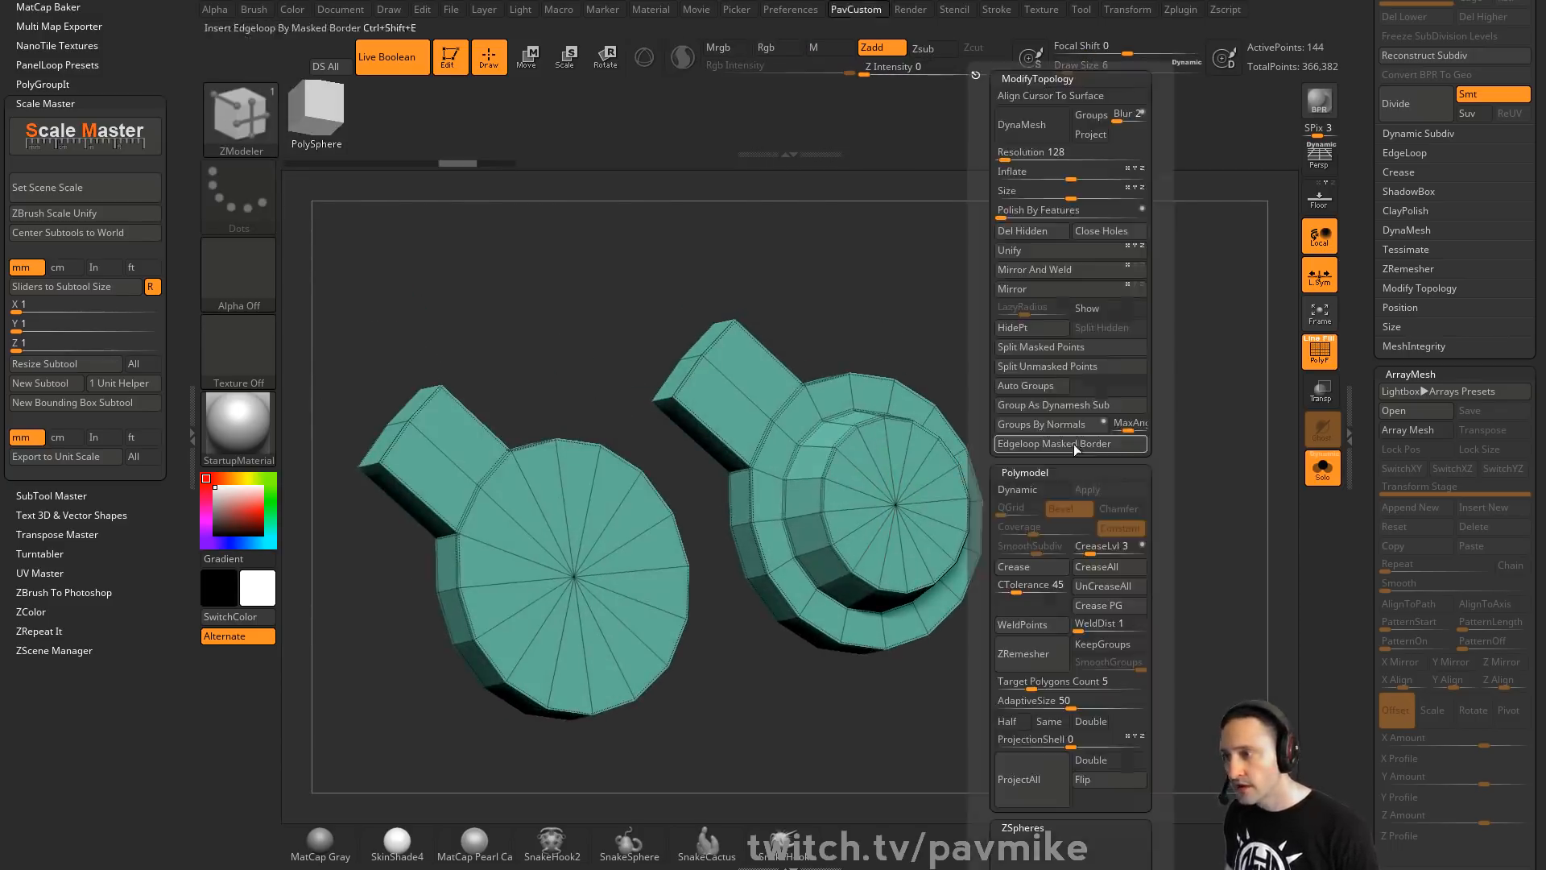
click(1058, 425)
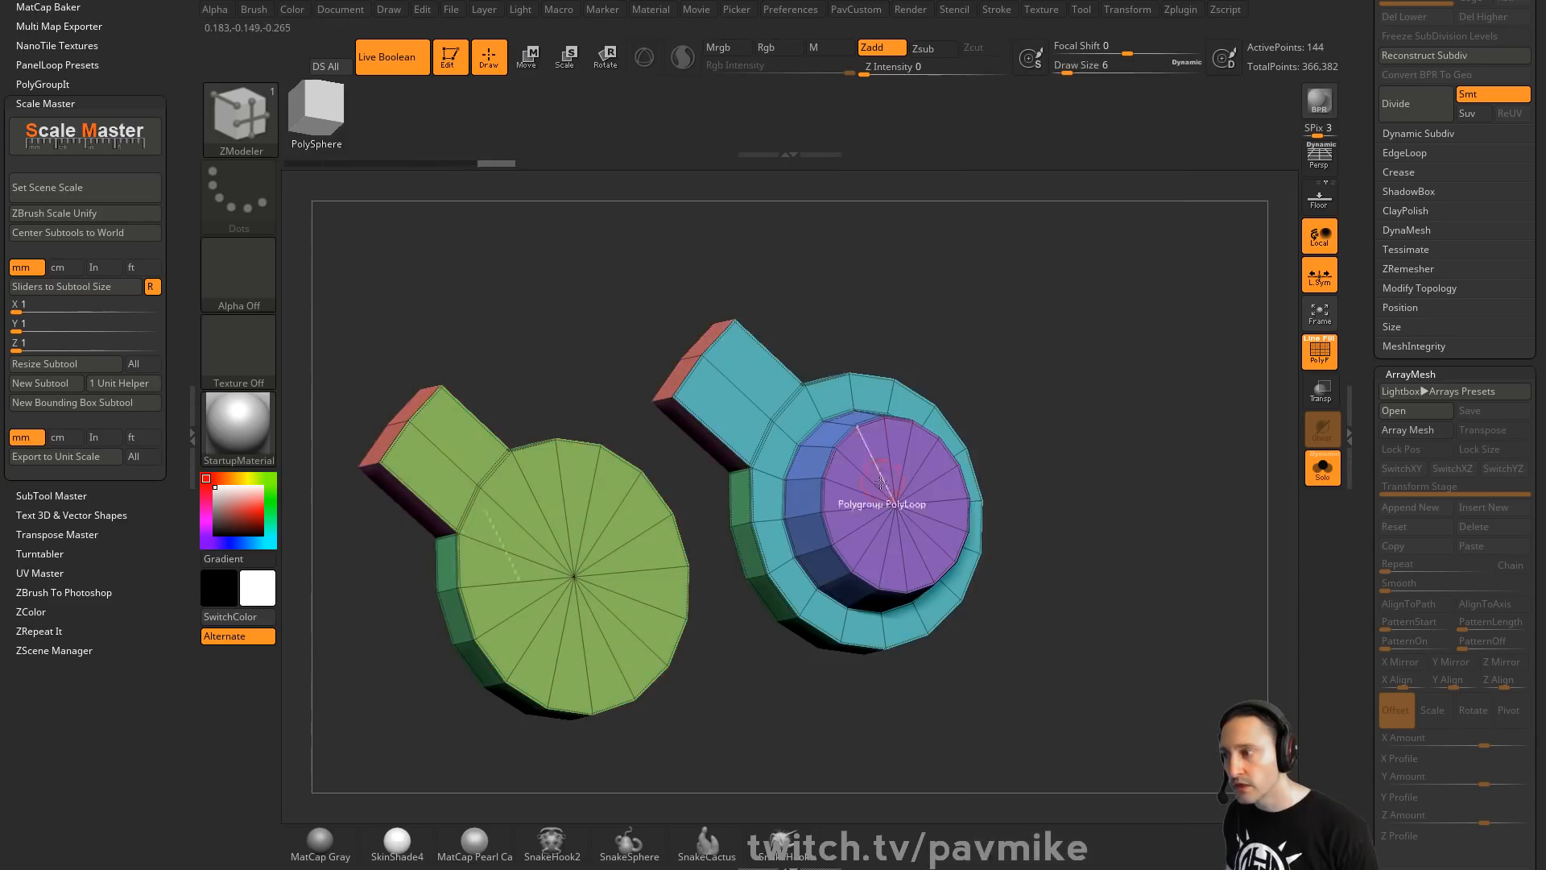
key(space)
click(811, 294)
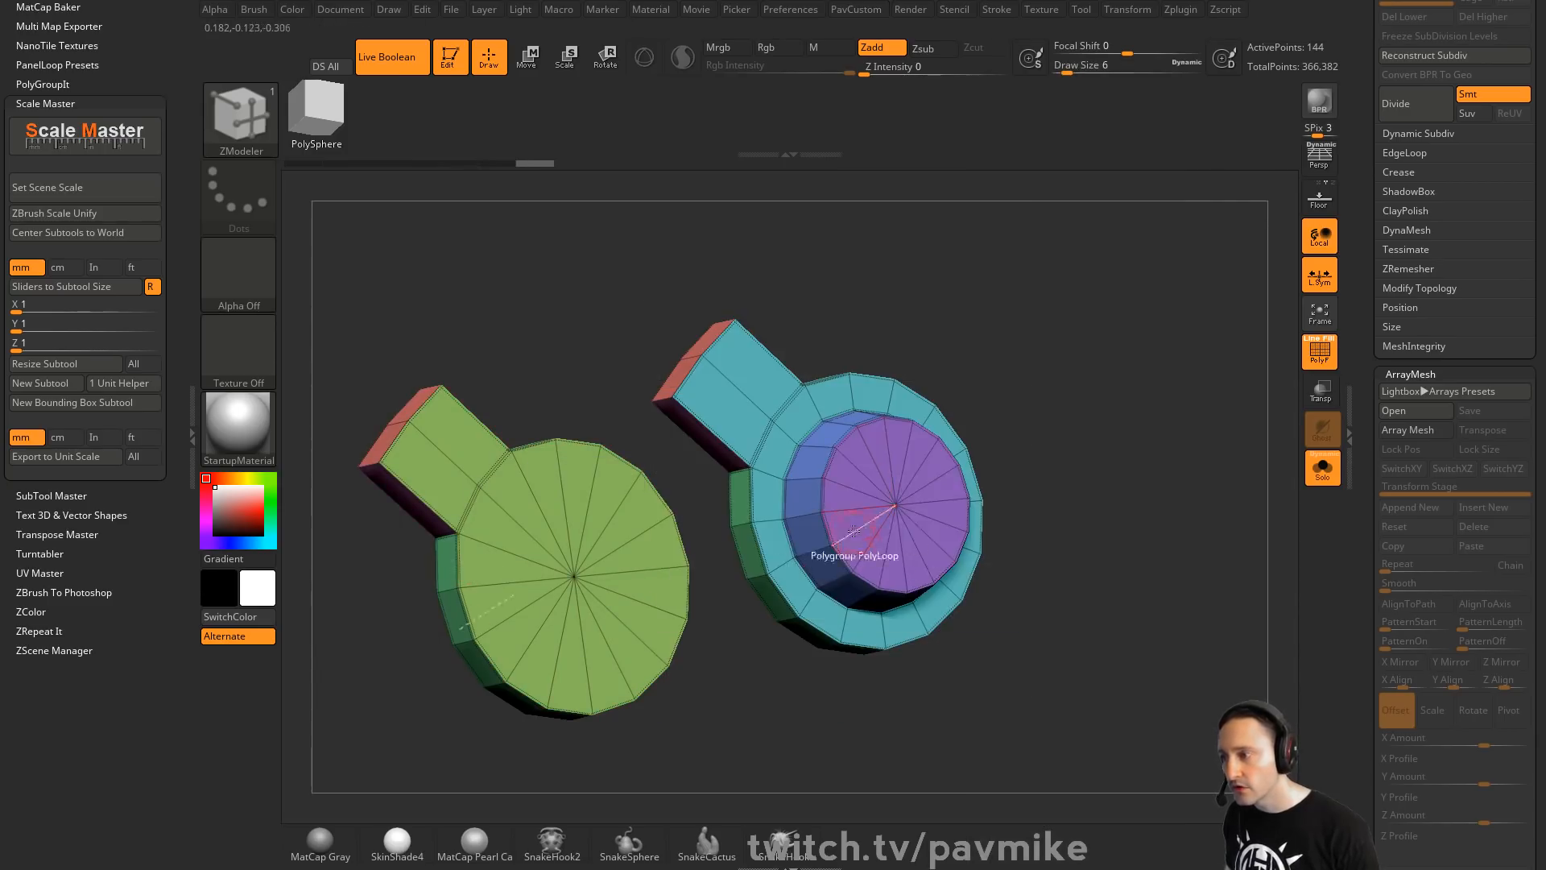
drag(837, 524, 858, 473)
Recess the round inset face of the hub with ZModeler's polygon QMesh set to Polygroup All
key(space)
key(space)
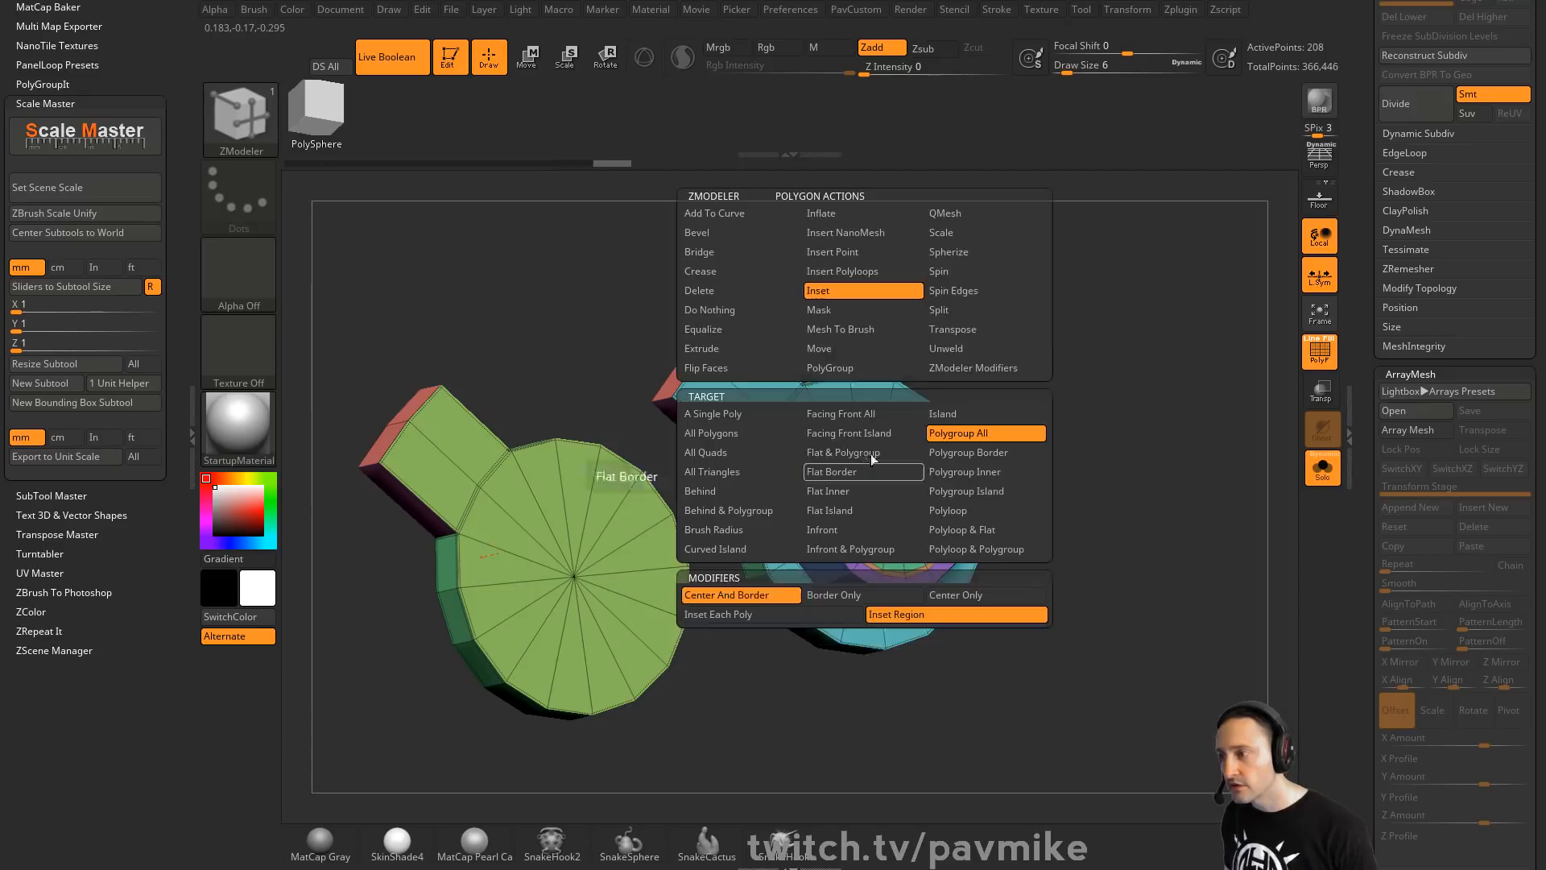
click(987, 213)
click(999, 433)
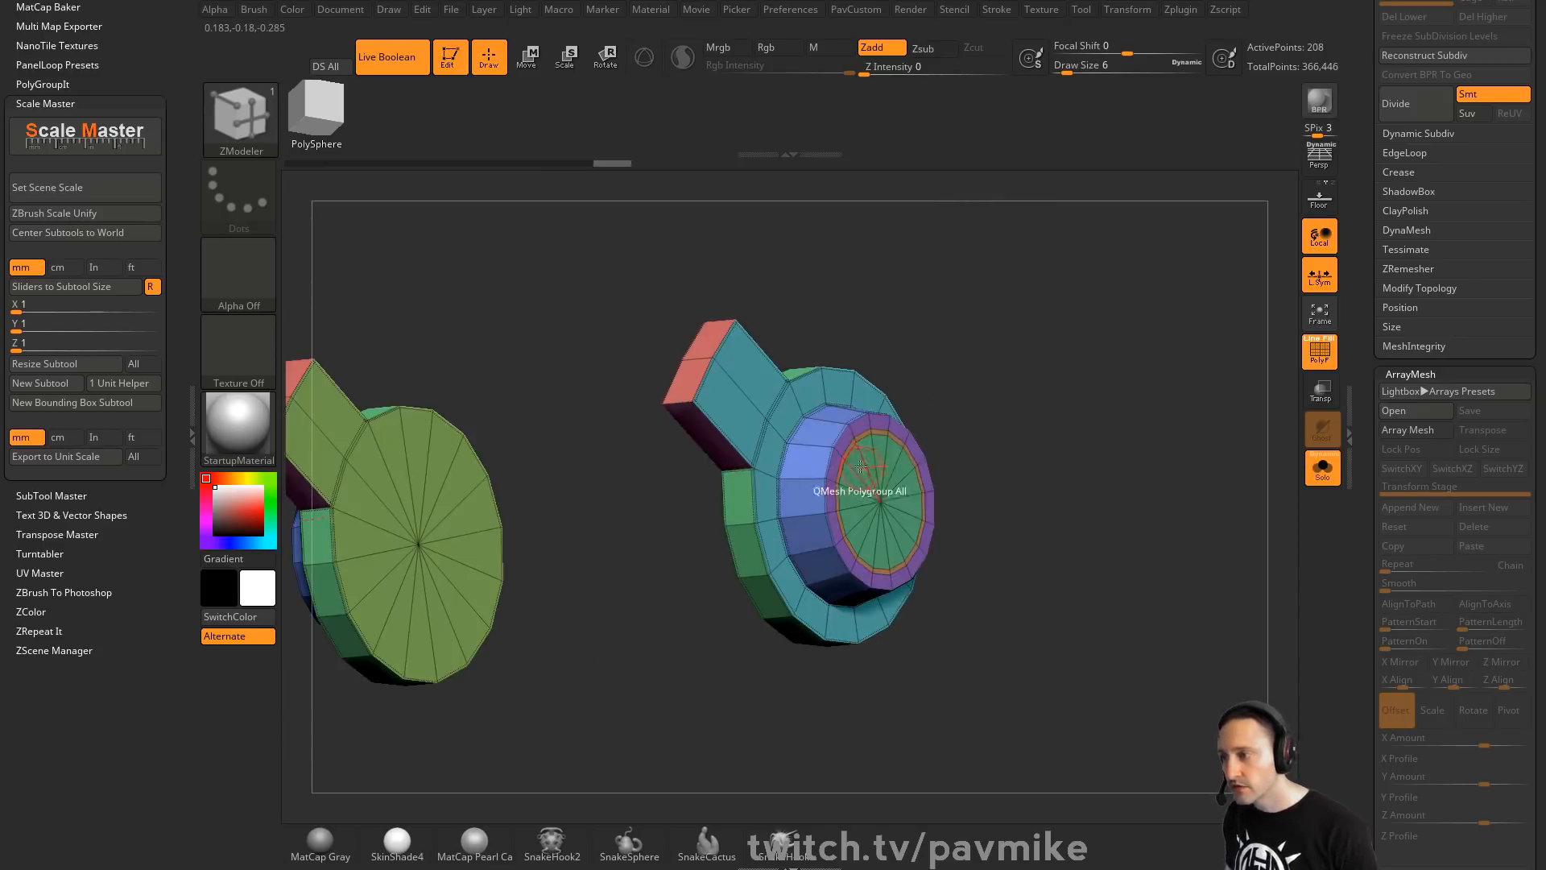
drag(871, 483, 861, 455)
drag(1100, 436, 1054, 430)
Insert the Fasteners_20 mesh from the IMM ModelKit brush at the center of the hub's recess
key(b)
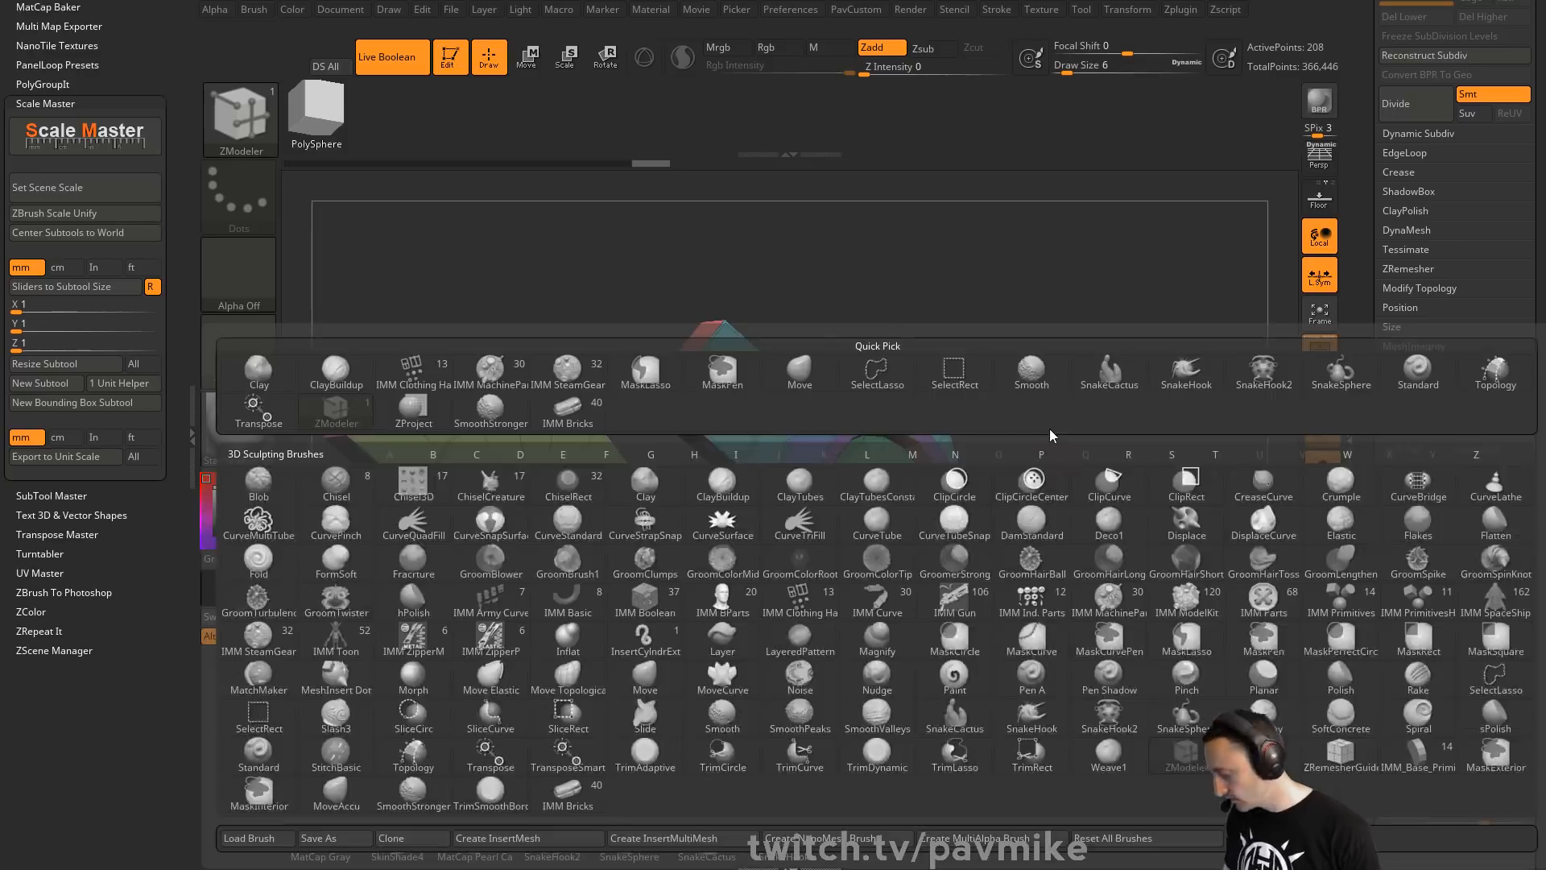
key(i)
click(1217, 583)
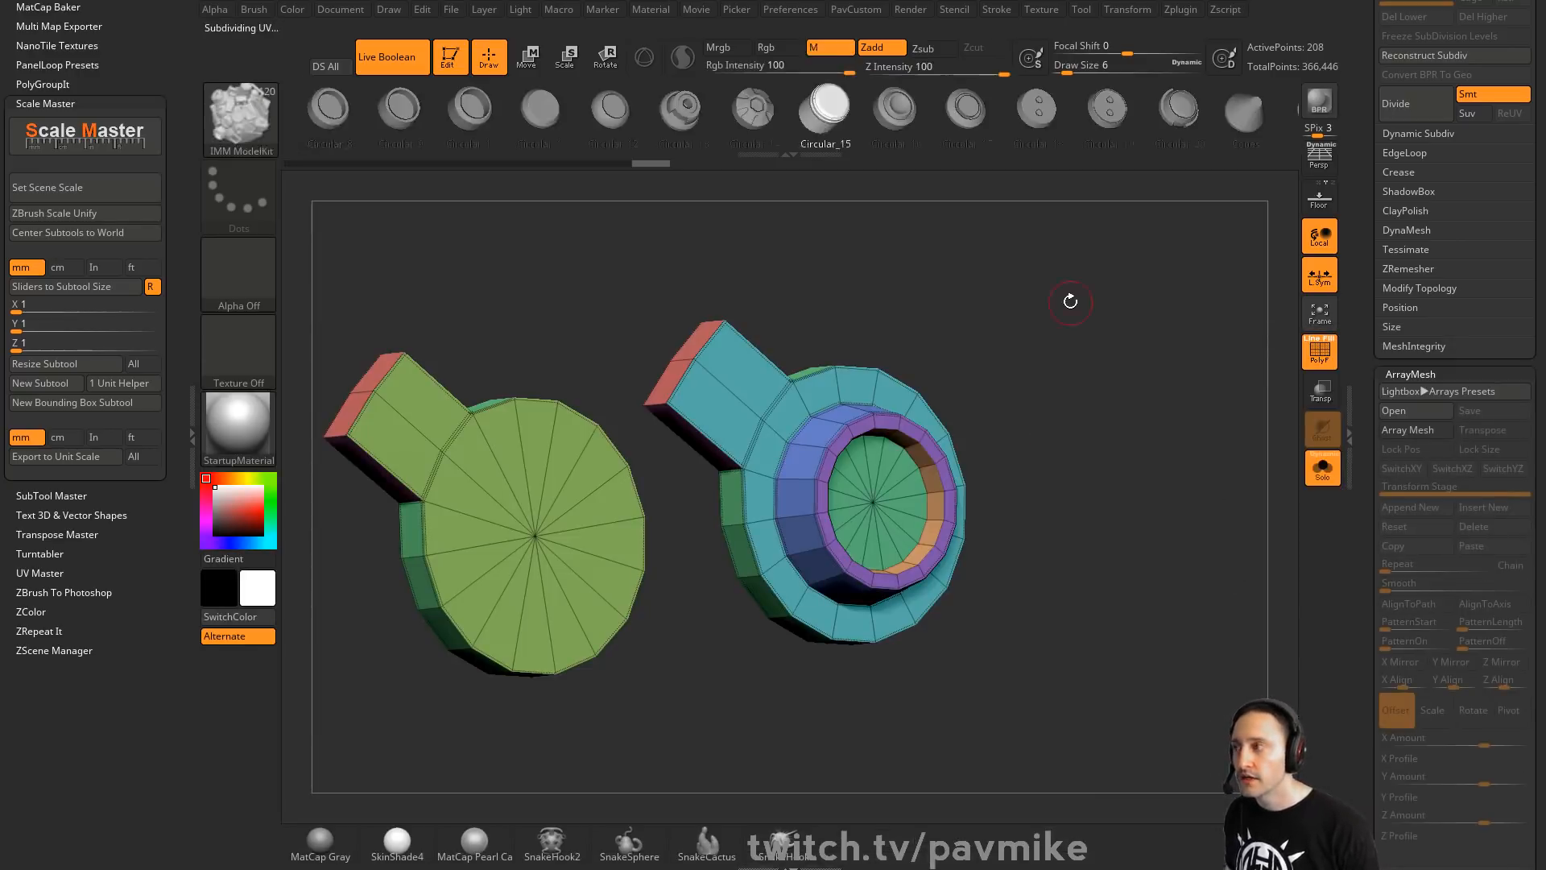
key(m)
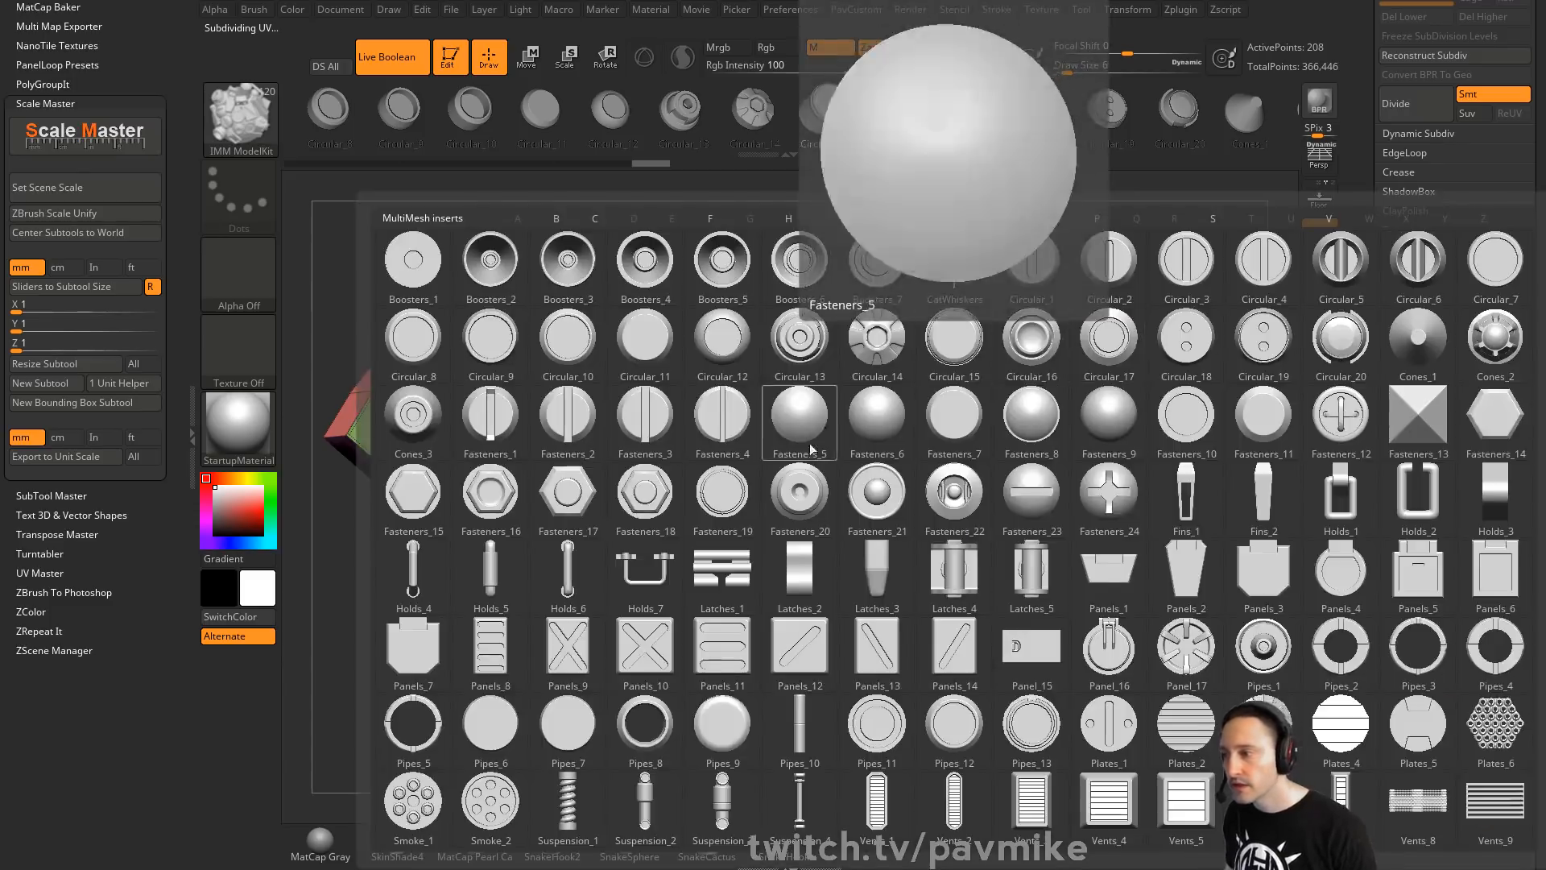
click(808, 475)
drag(1097, 430, 986, 451)
shift+drag(1145, 384, 1066, 403)
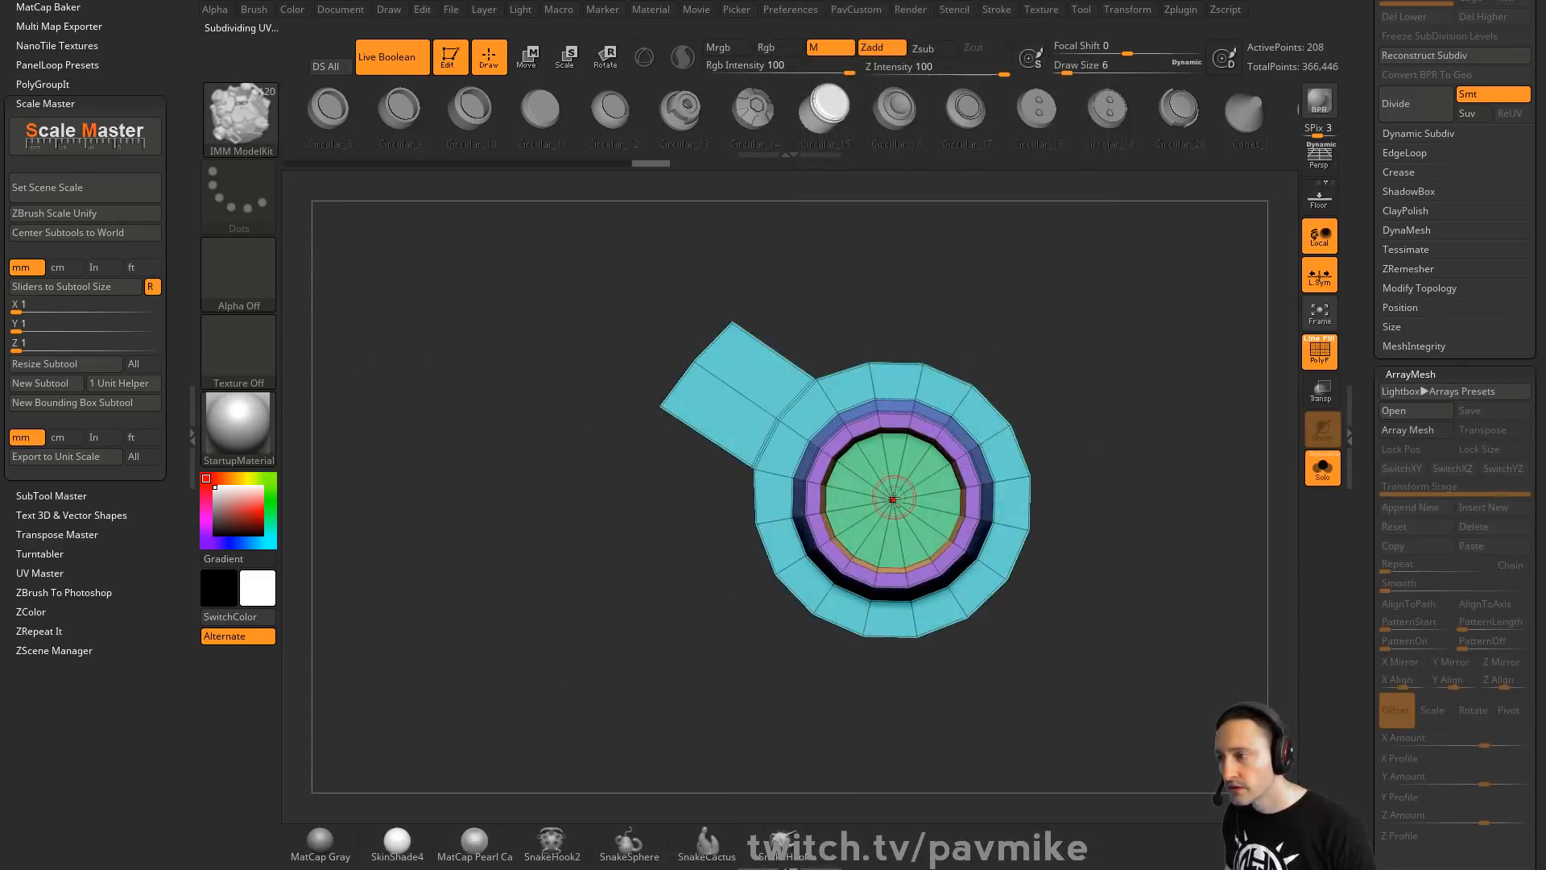
drag(892, 500, 959, 490)
drag(1135, 416, 1128, 431)
Enlarge the inserted fastener uniformly with the Gizmo to fill the recess and split its unmasked points into a separate subtool
key(w)
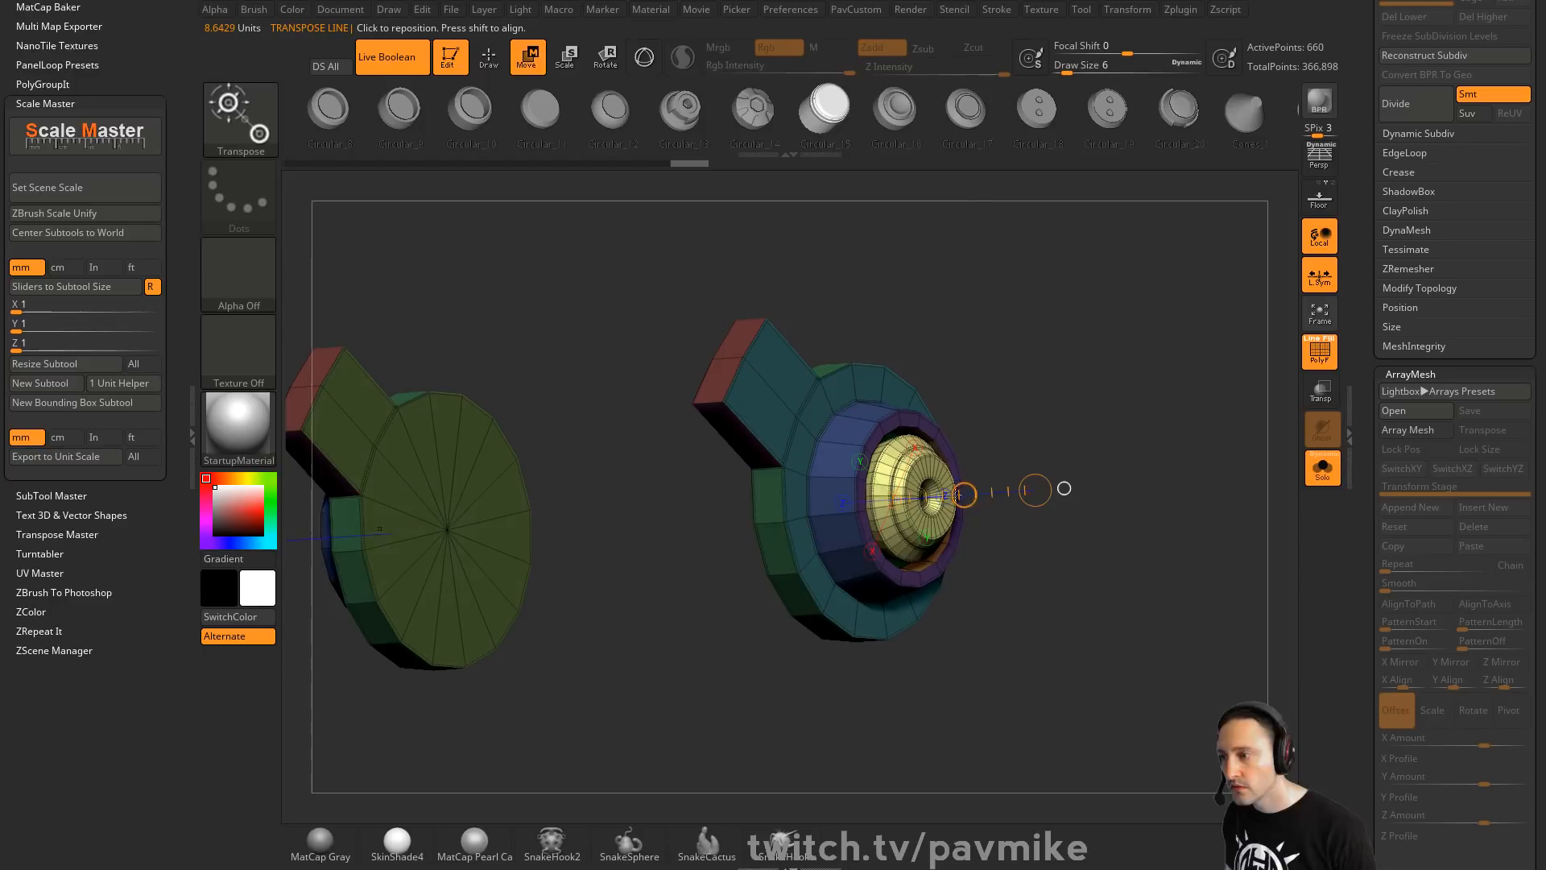
key(y)
shift+drag(979, 466, 1105, 439)
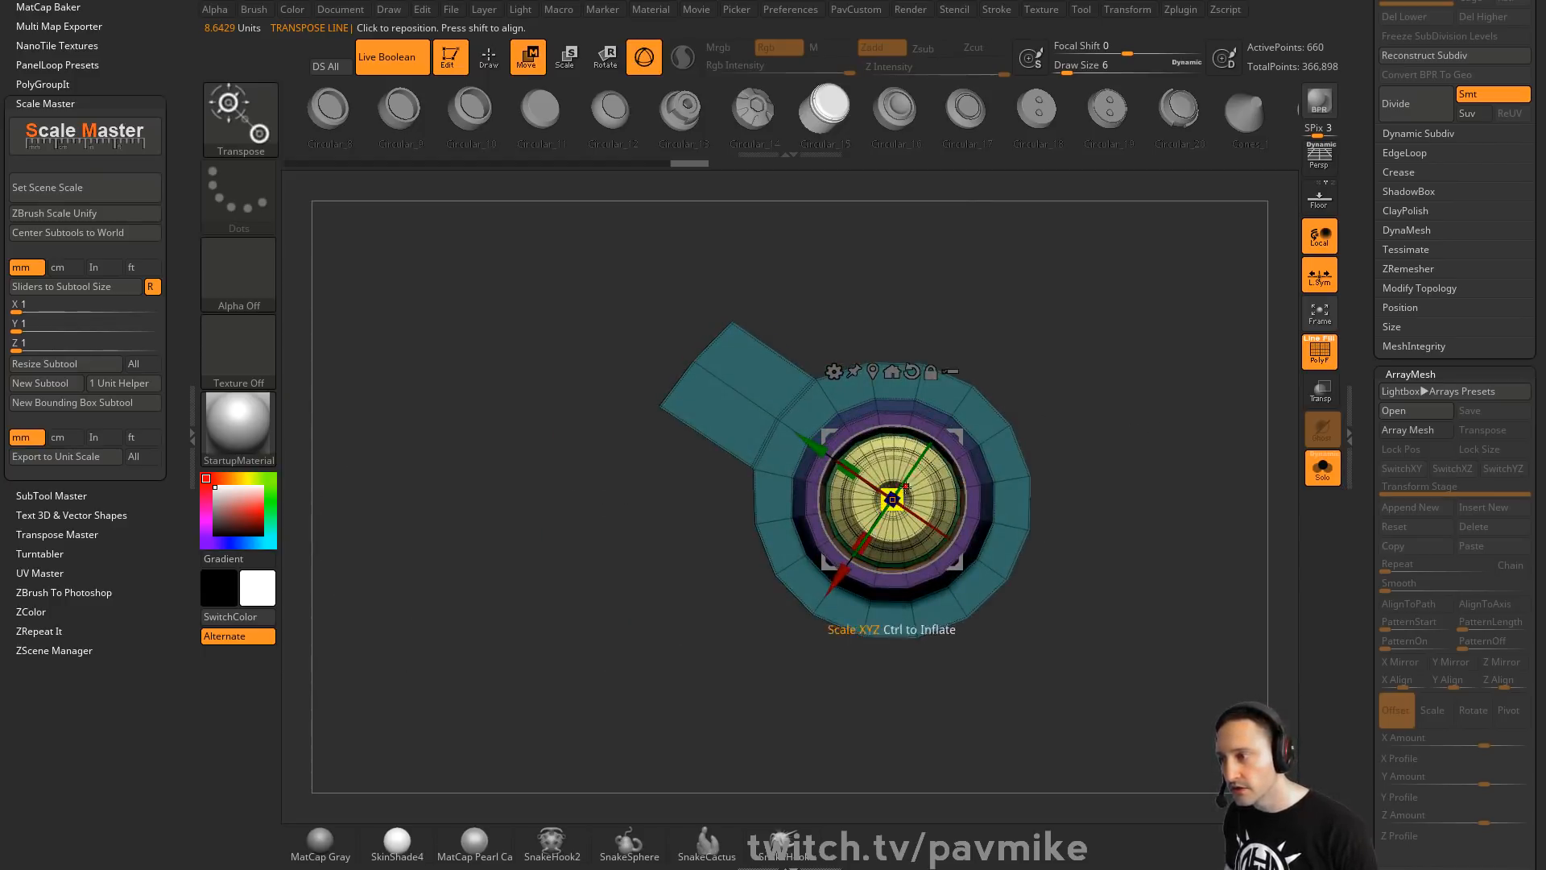
drag(892, 499, 902, 493)
drag(1078, 413, 1172, 427)
key(q)
key(2)
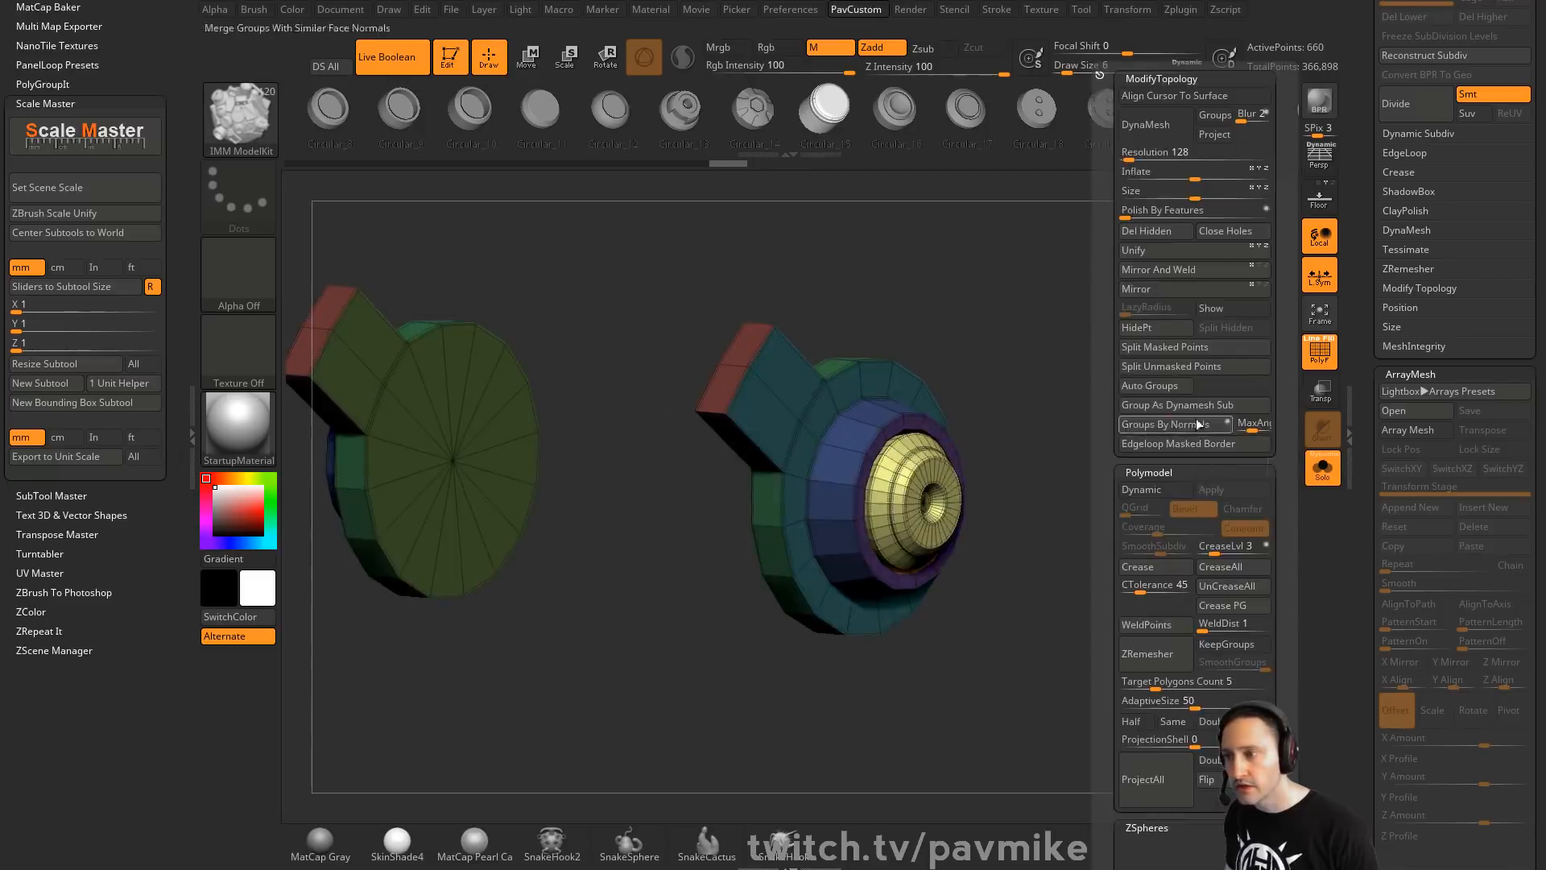
click(1172, 368)
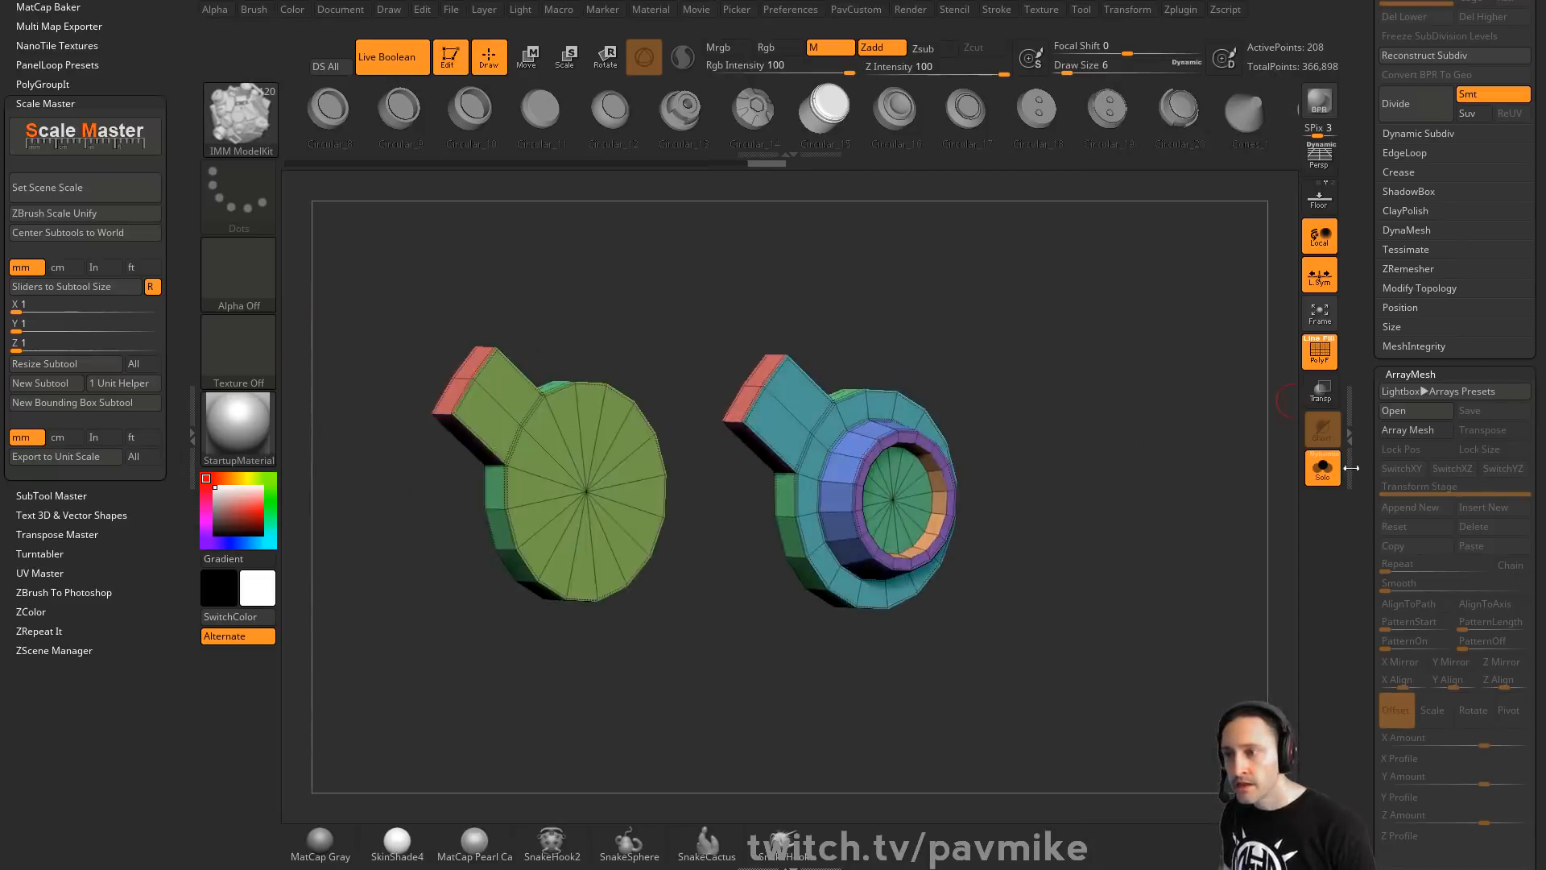
Examine the end caps in place on the mech, and inspect them in Solo without PolyFrame
click(1322, 467)
drag(1289, 432, 1307, 418)
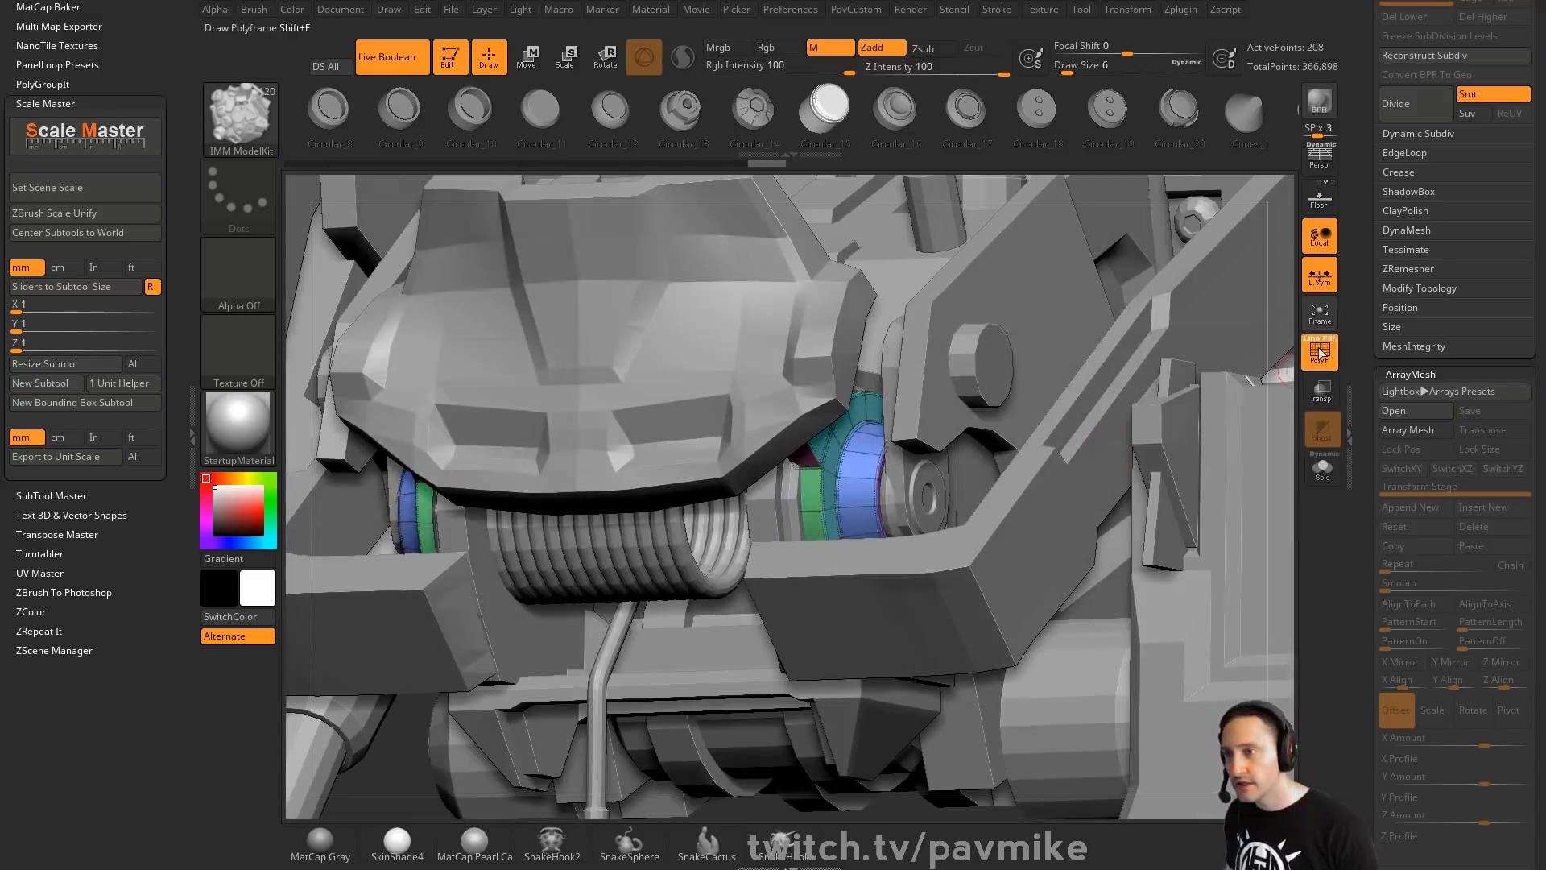
click(1319, 352)
click(1322, 467)
mouse_move(1164, 463)
mouse_down()
mouse_move(1006, 471)
mouse_move(1135, 459)
mouse_up()
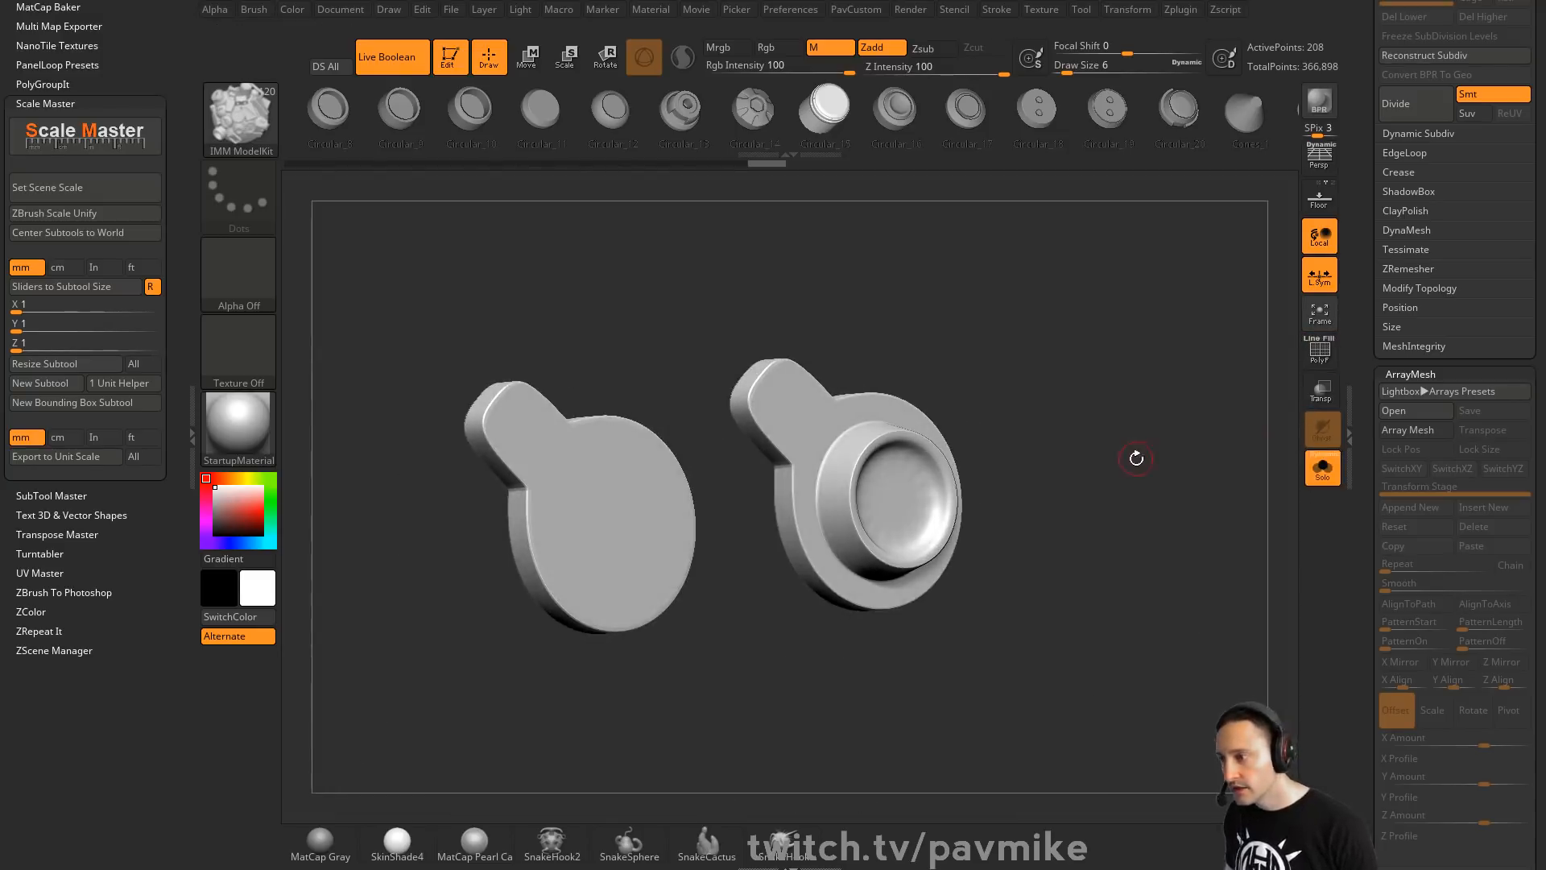
Crease the end caps' hard edges and check them with PolyFrame and Dynamic Subdivision on
key(2)
click(1099, 567)
alt+drag(1047, 507, 1130, 496)
click(1318, 353)
key(shift+d)
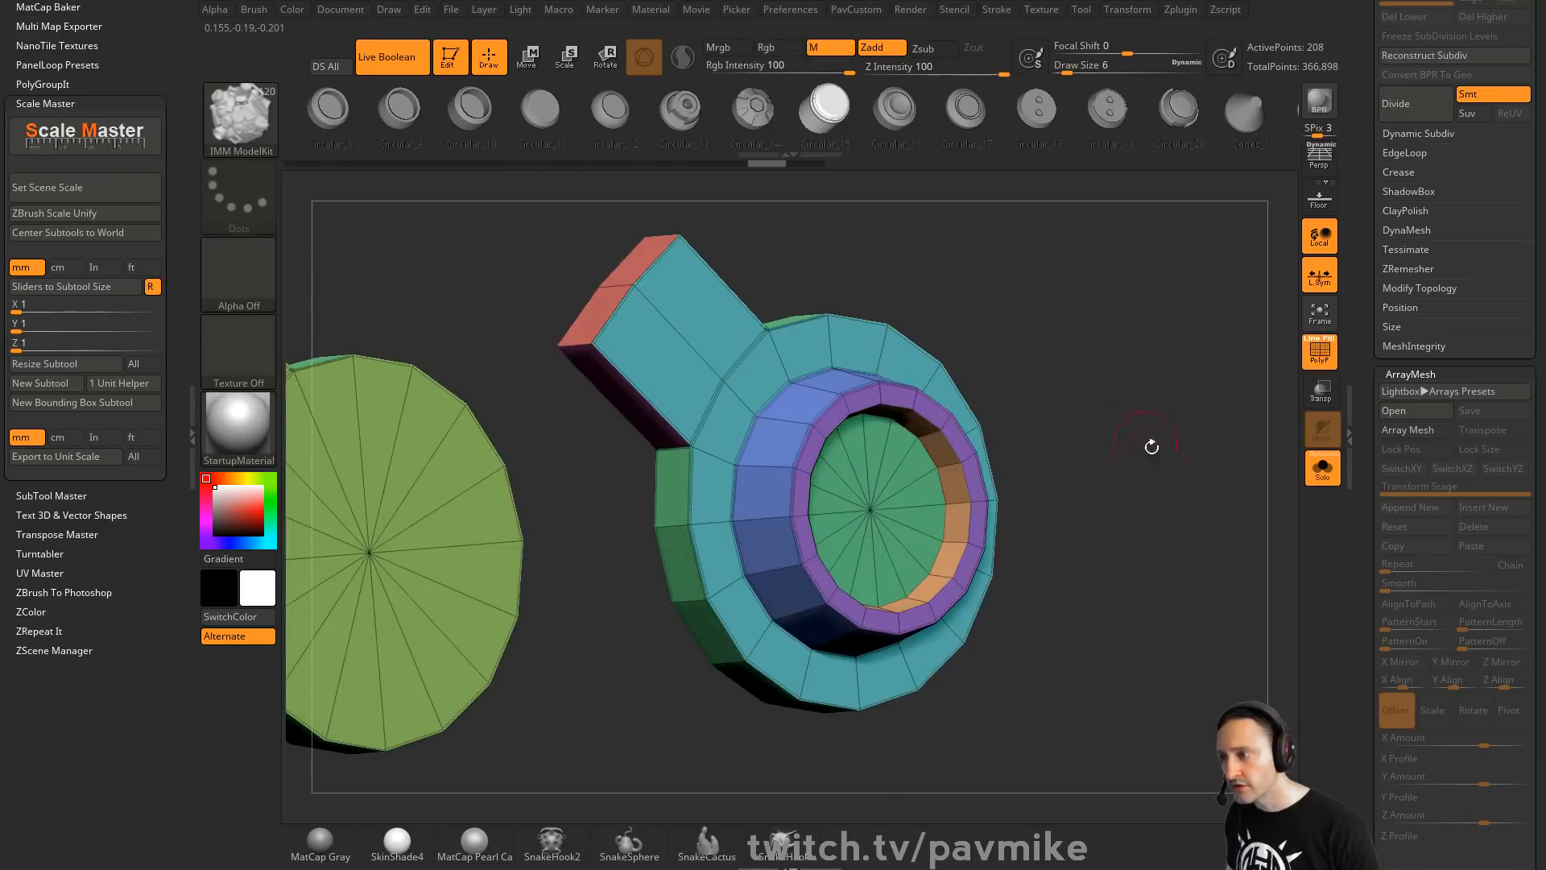
key(d)
key(m)
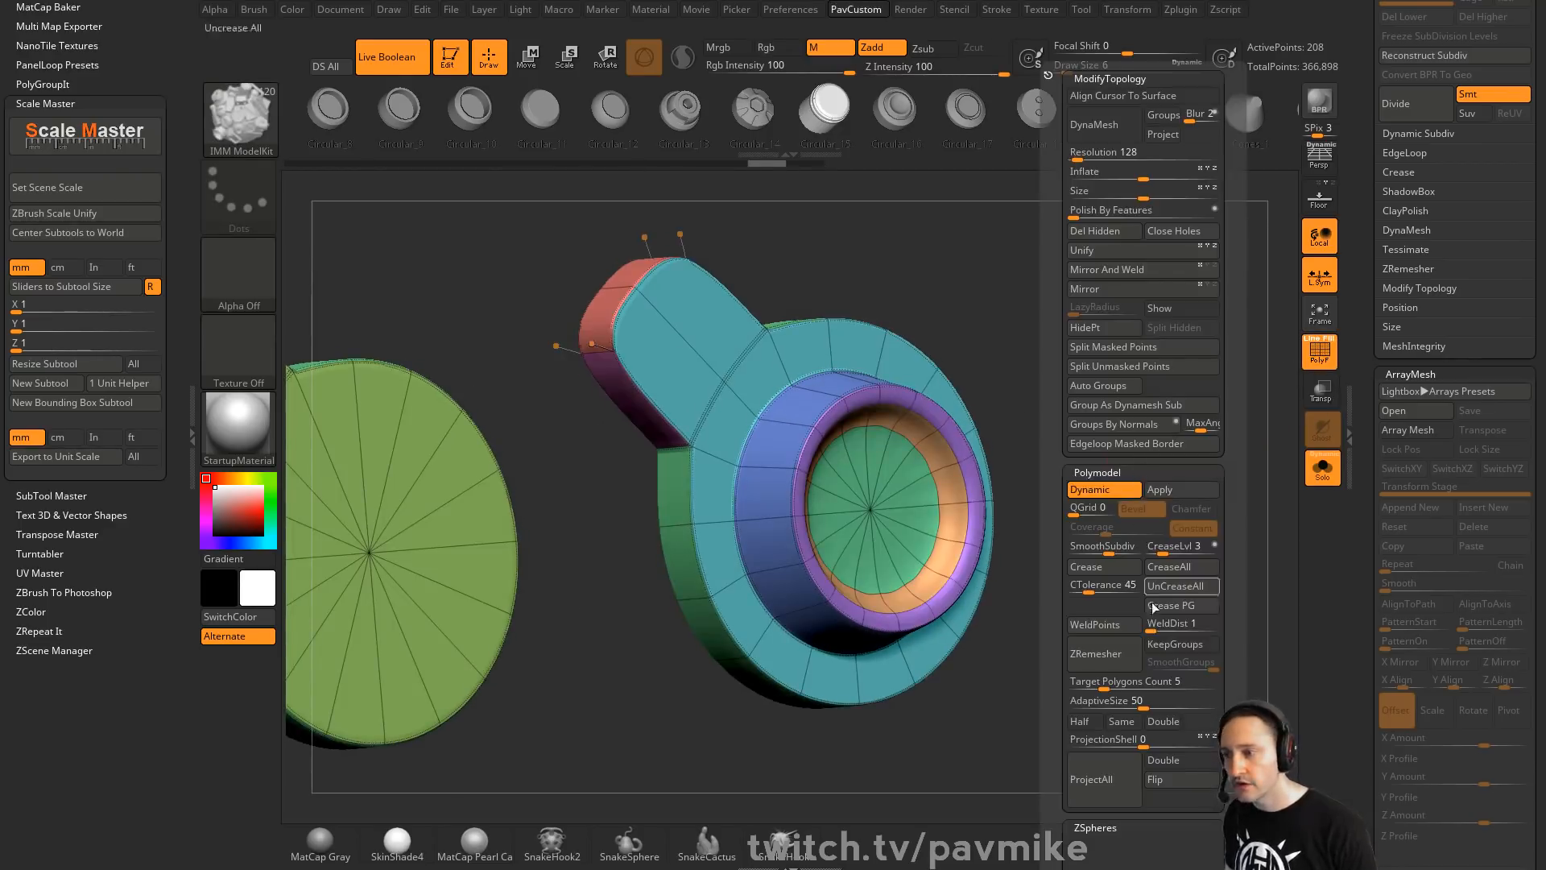
Activate the ZModeler brush and crease one corner edge at the end of the tab with the Crease edge action
drag(992, 361, 1184, 322)
key(b)
key(z)
key(m)
key(space)
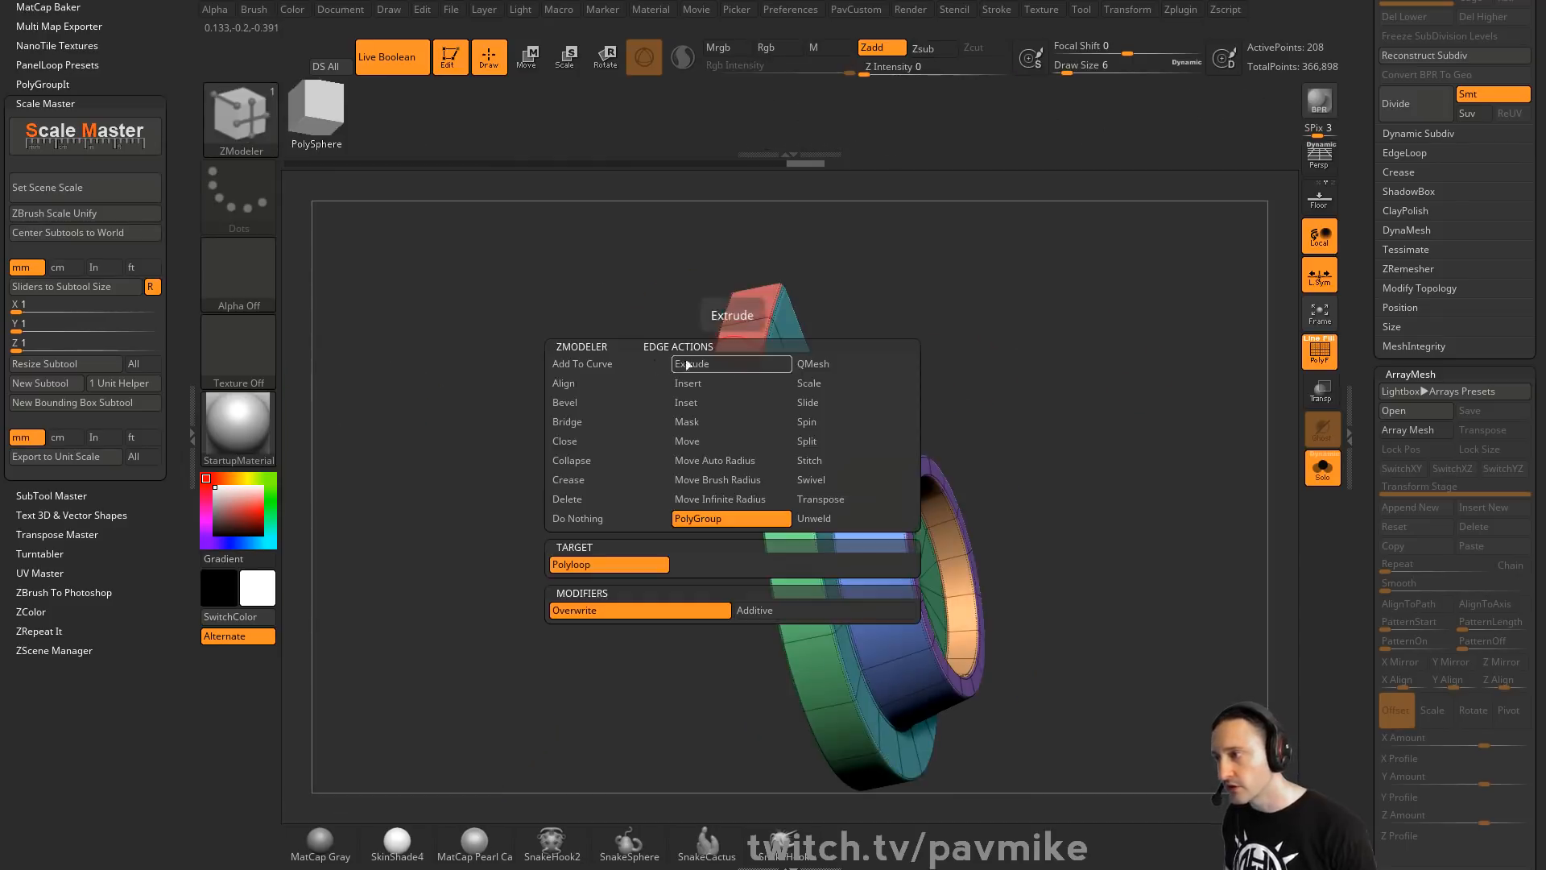
click(585, 482)
drag(845, 302, 793, 318)
click(806, 289)
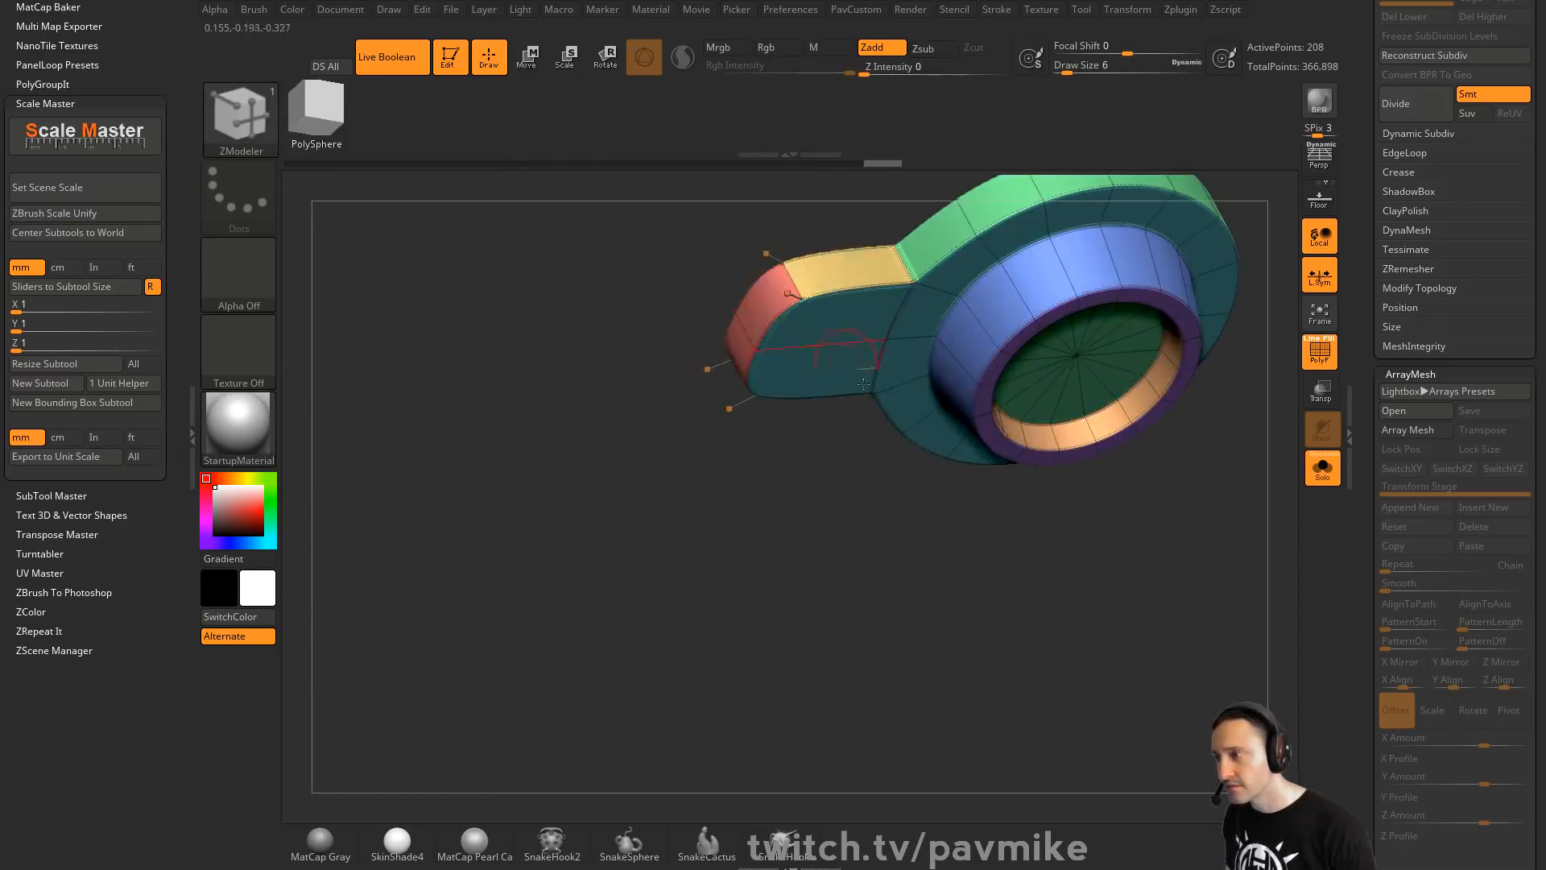
drag(950, 634, 991, 621)
drag(668, 439, 1168, 306)
Insert multiple edge loops around the hub's outer wall and inset its middle band using Inset with Polygroup All
key(space)
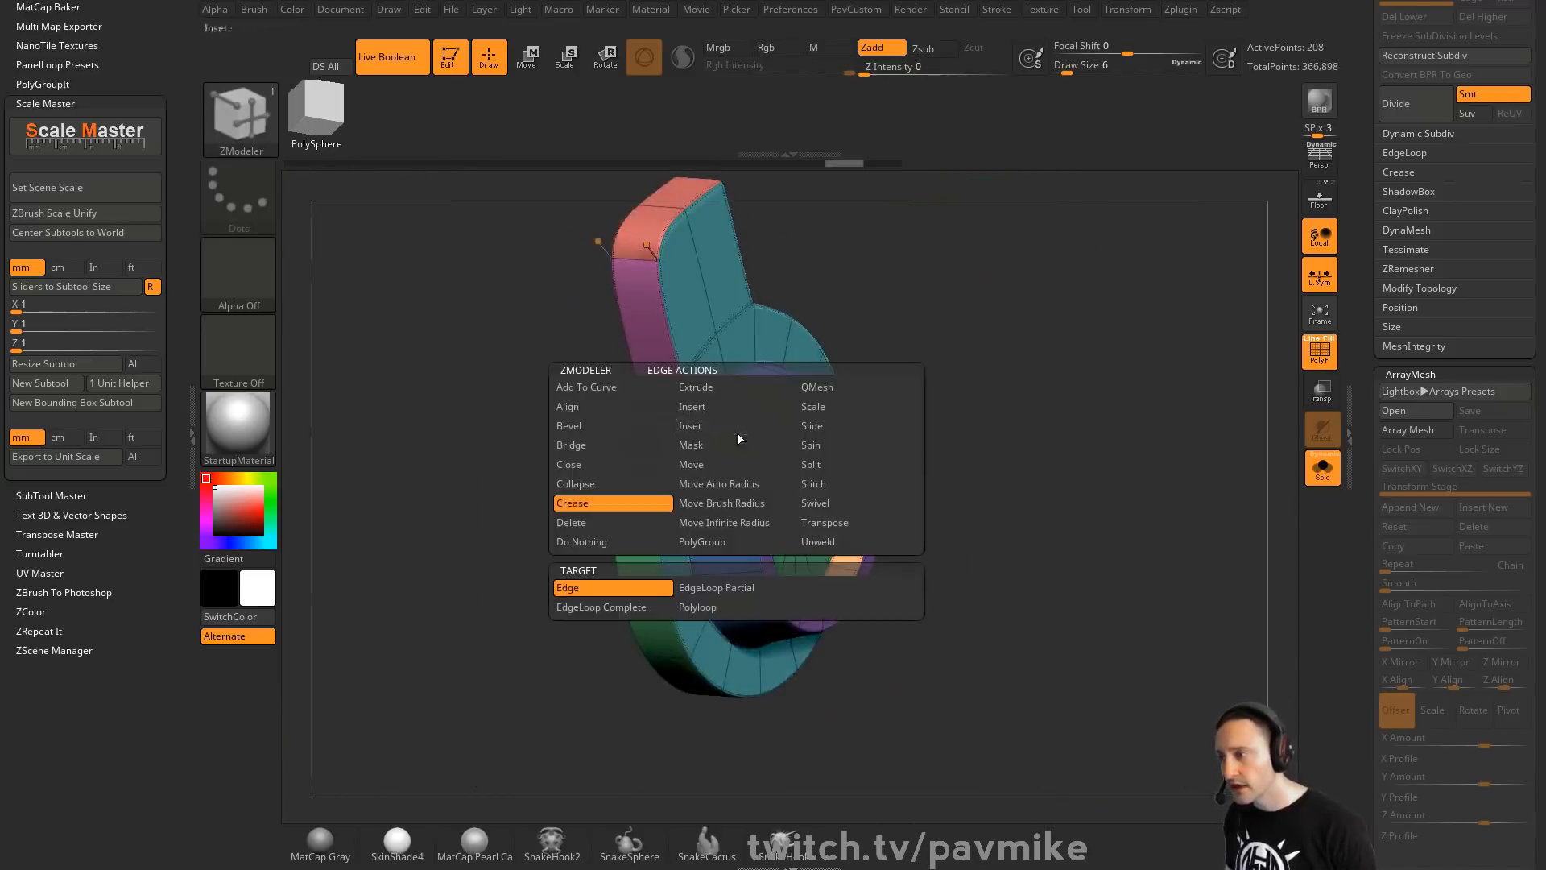
click(701, 409)
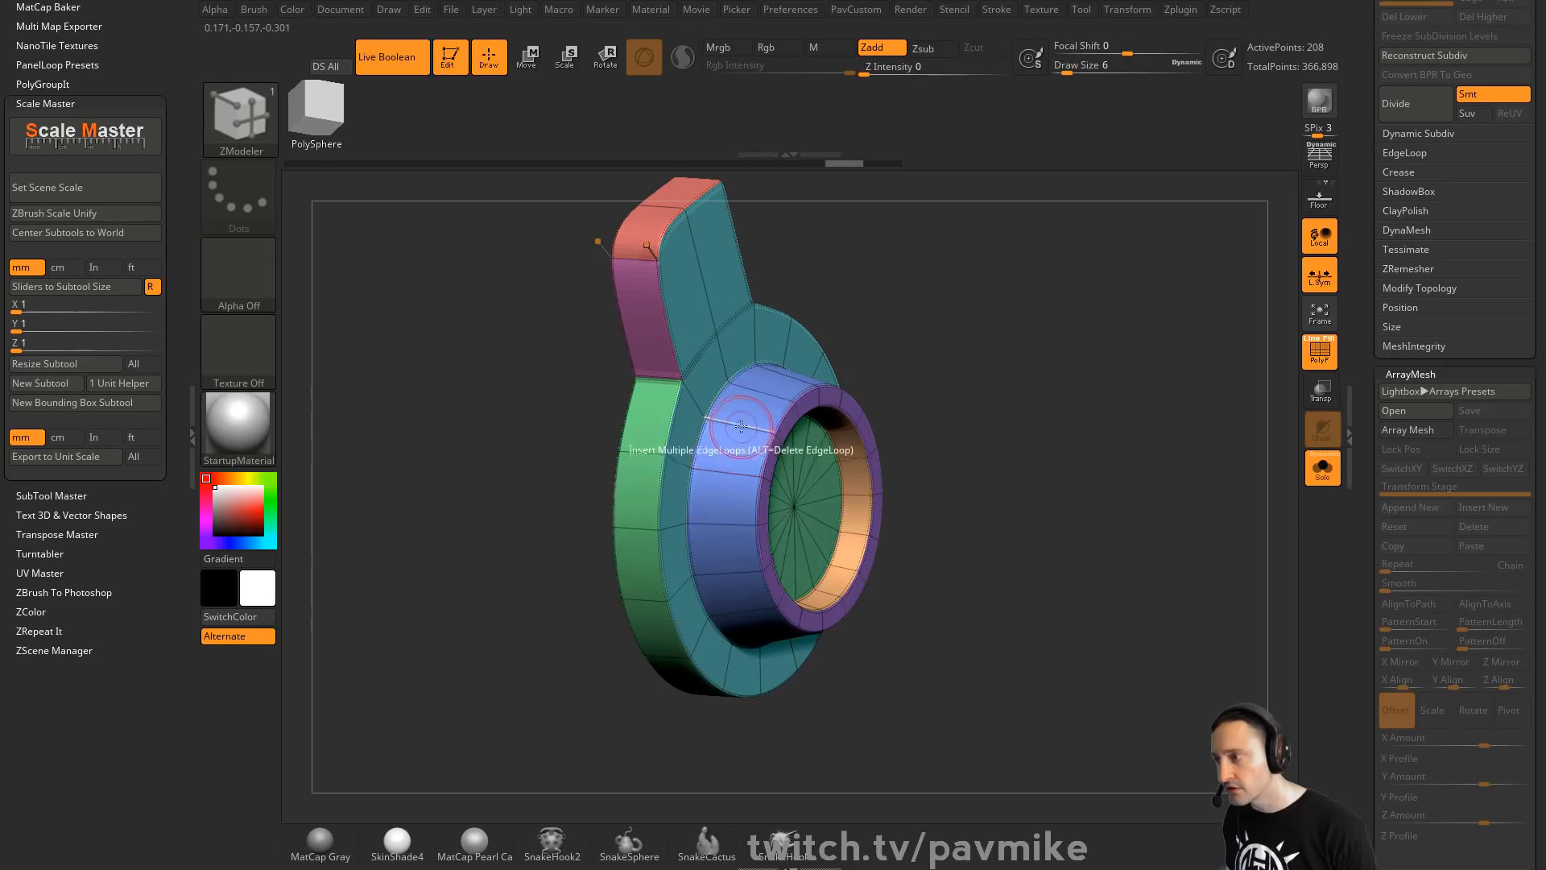
click(757, 400)
key(space)
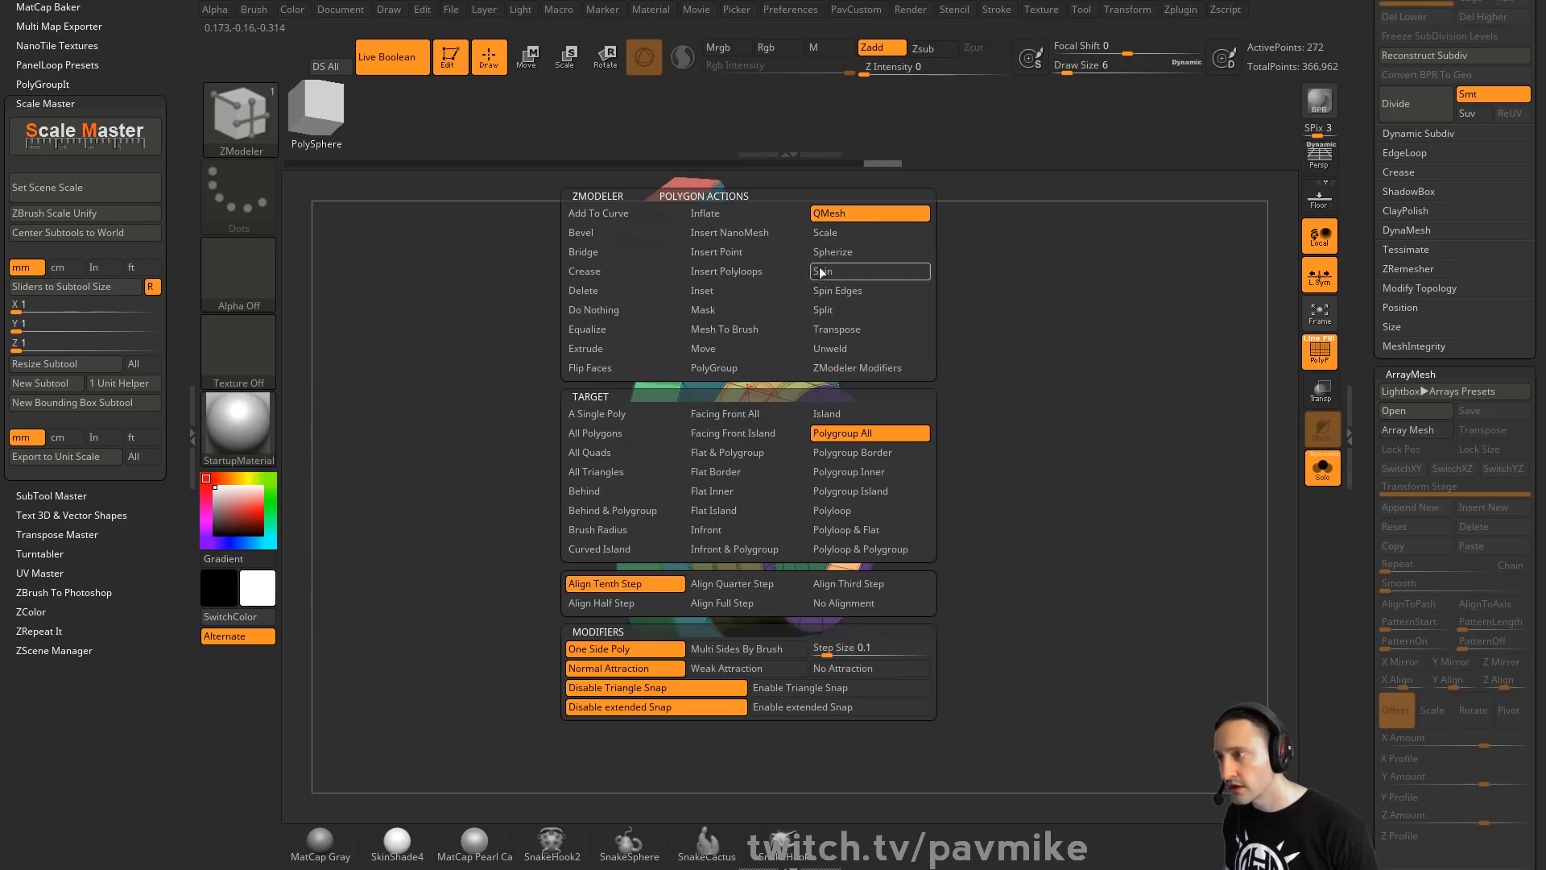
click(747, 287)
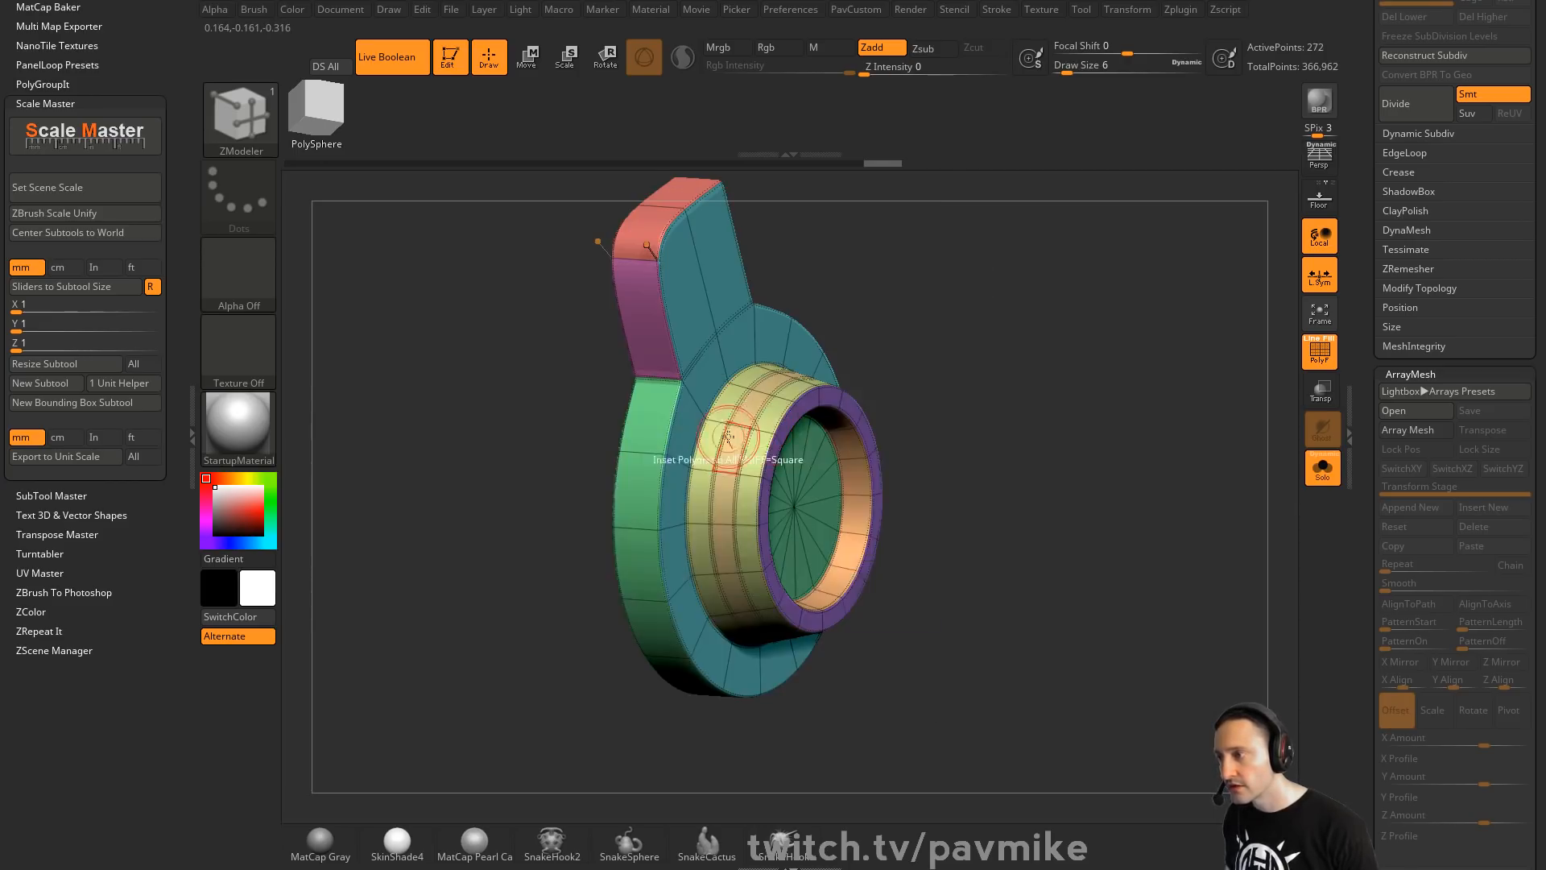
drag(730, 443, 731, 438)
QMesh the hub's middle band to form a groove around the hub, and crease the polygroup borders
key(space)
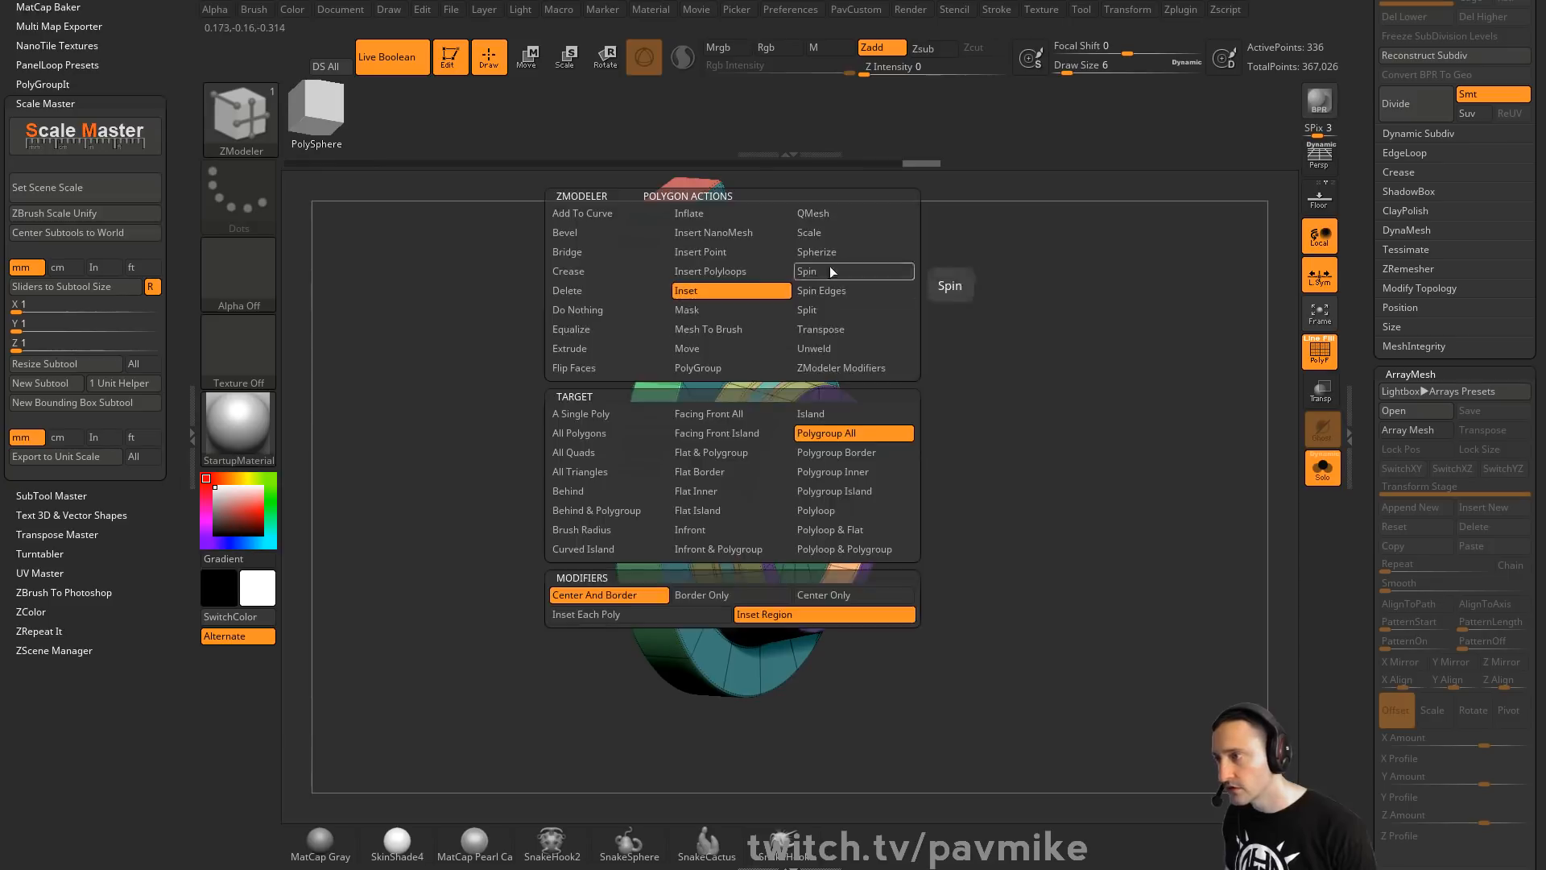
click(847, 229)
alt+drag(976, 347, 976, 394)
drag(735, 458, 761, 461)
key(2)
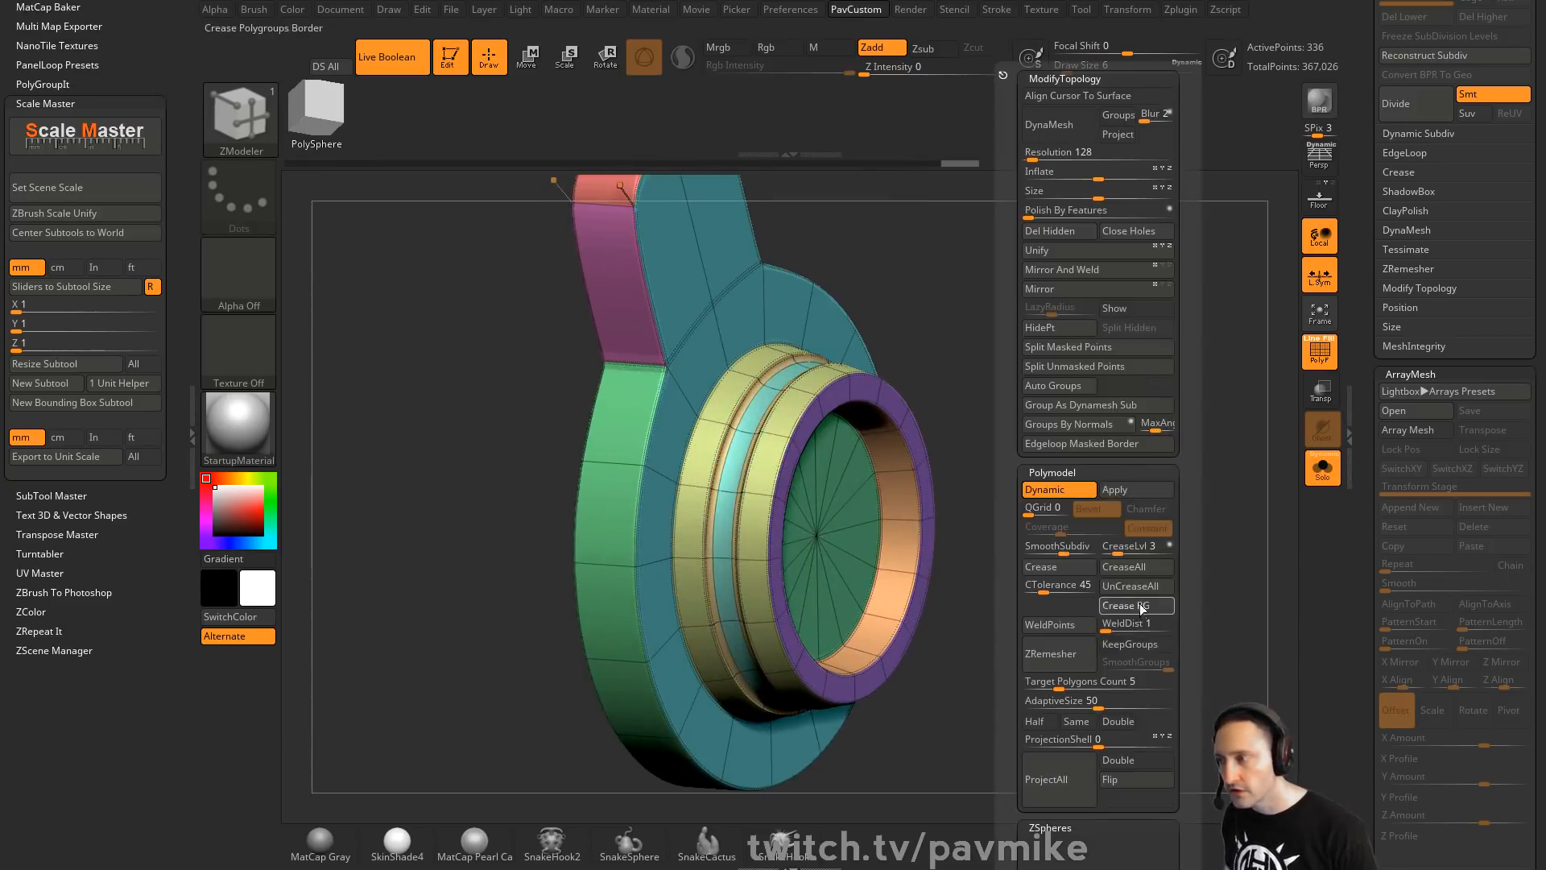
click(1138, 607)
alt+drag(977, 322, 976, 273)
Merge the purple side face of the tab into the red polygroup of the tab's end with ZModeler
key(space)
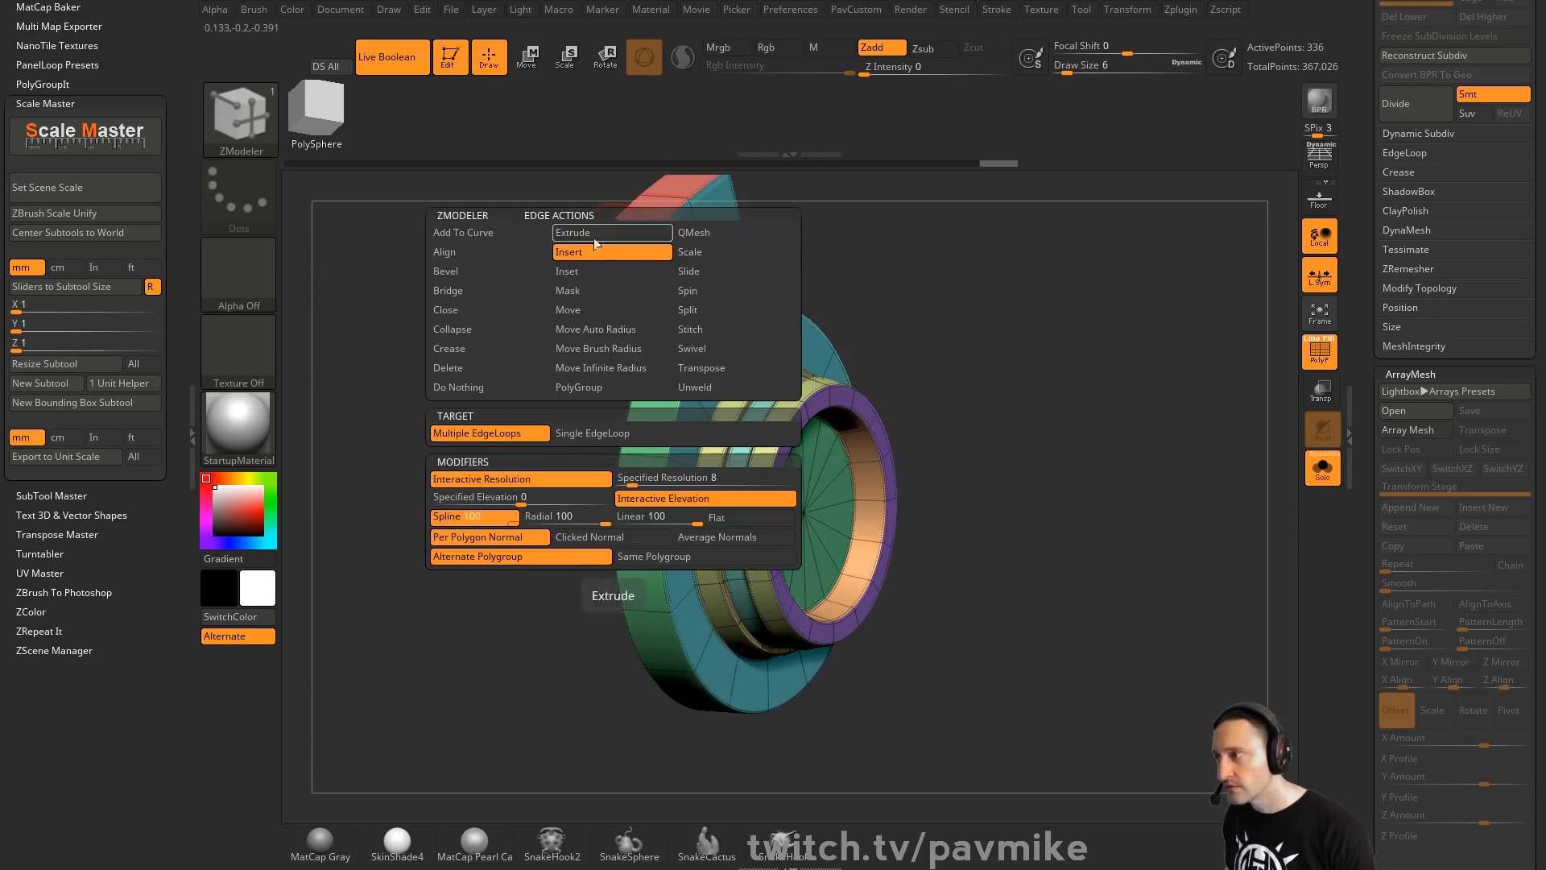
click(470, 314)
alt+drag(576, 258, 581, 343)
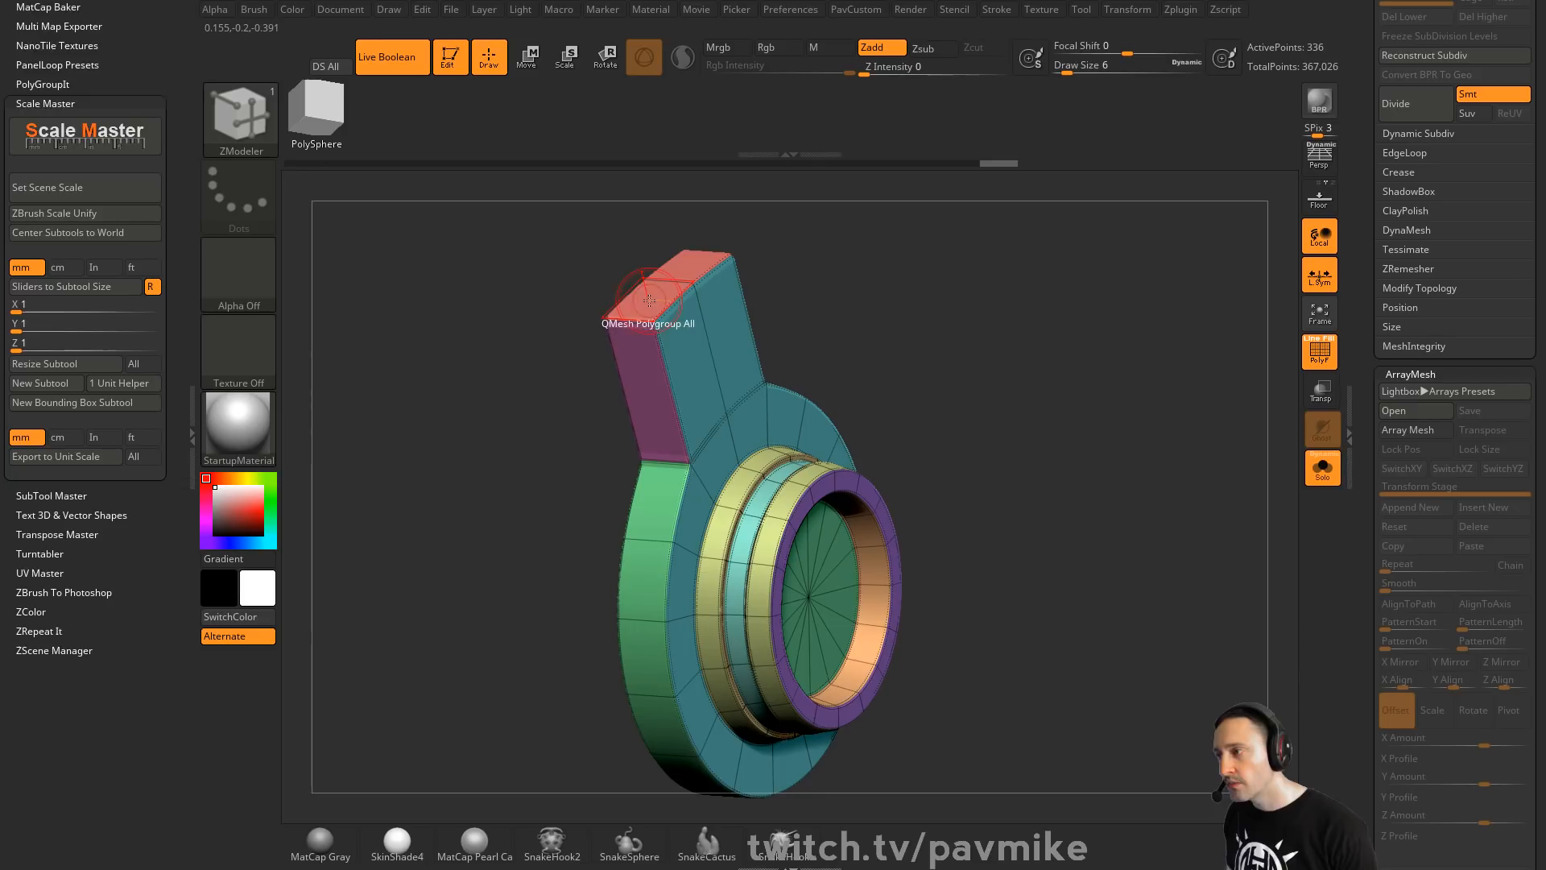
click(648, 299)
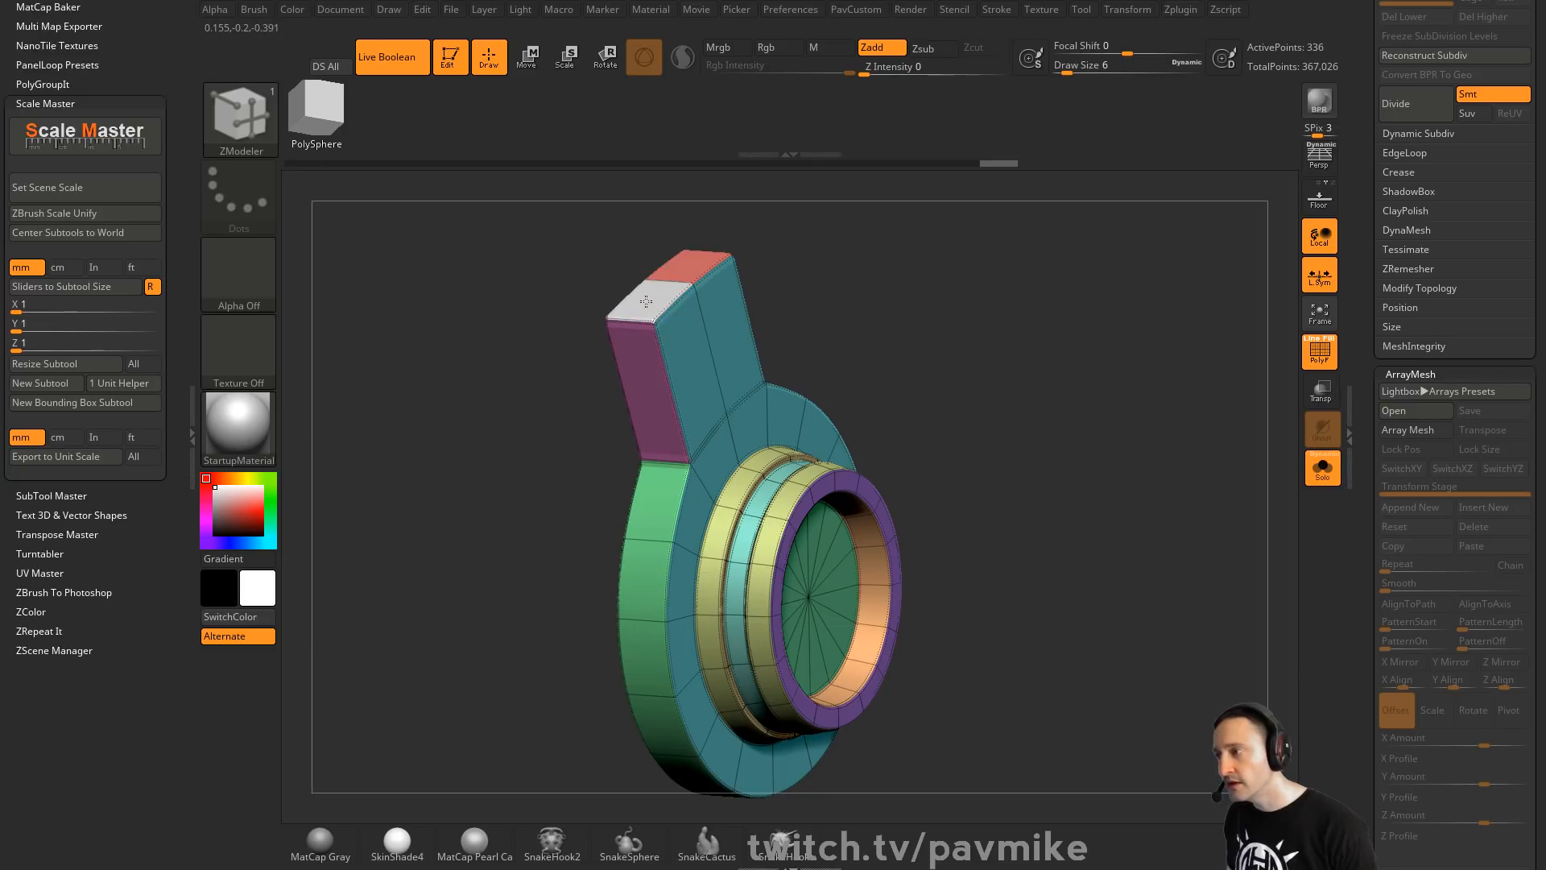
alt+click(646, 302)
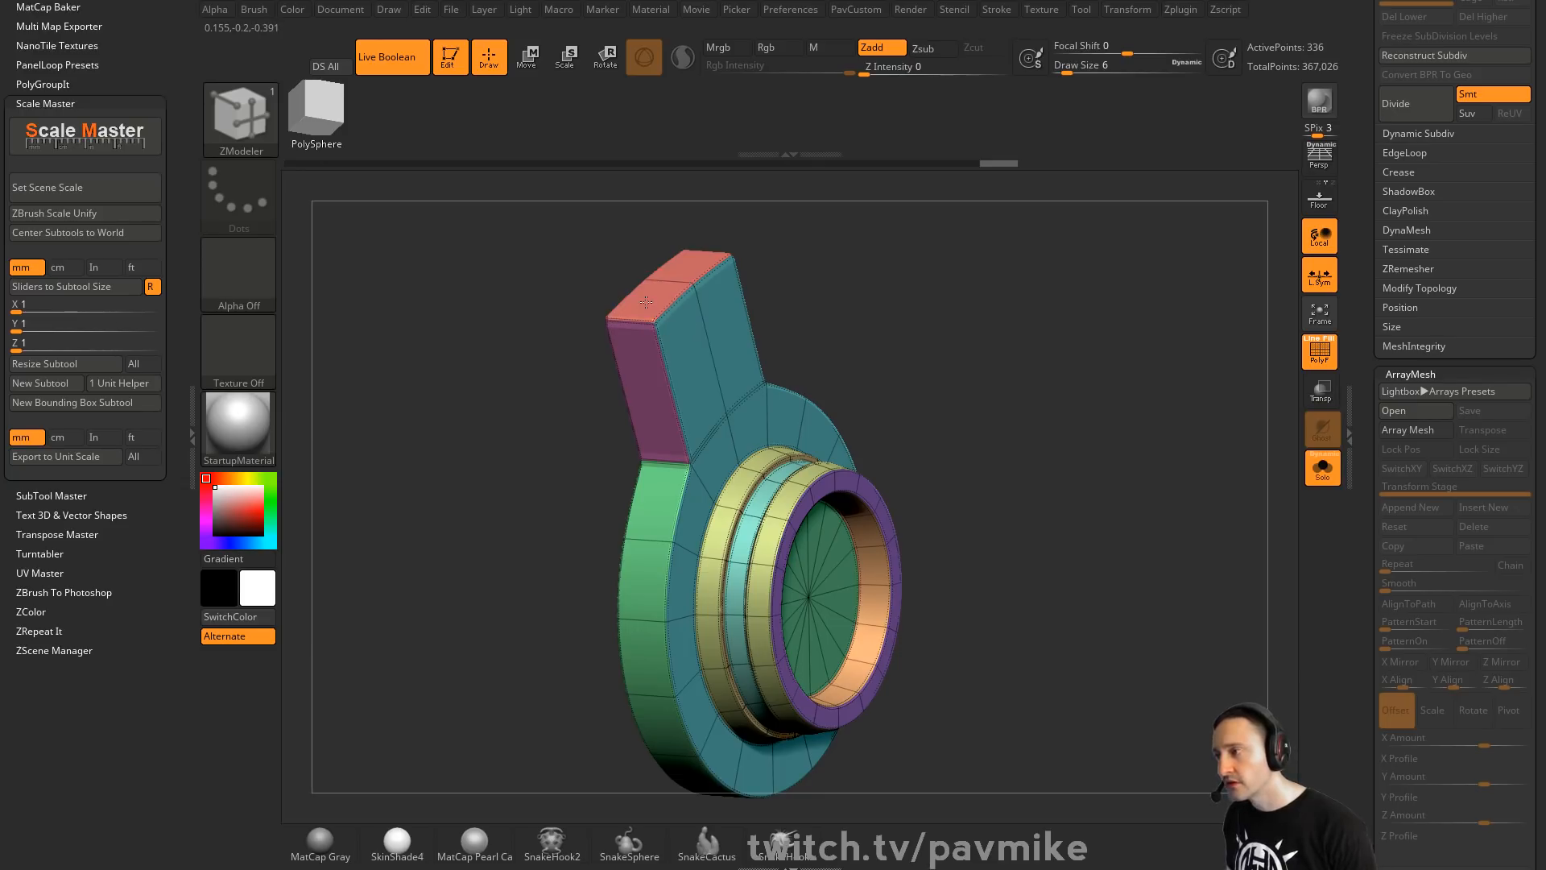
mouse_move(880, 342)
mouse_down()
mouse_move(906, 300)
mouse_move(897, 334)
mouse_up()
Clear all creases on the end caps, crease only their polygroup borders, and hide PolyFrame to view the smoothed result
key(2)
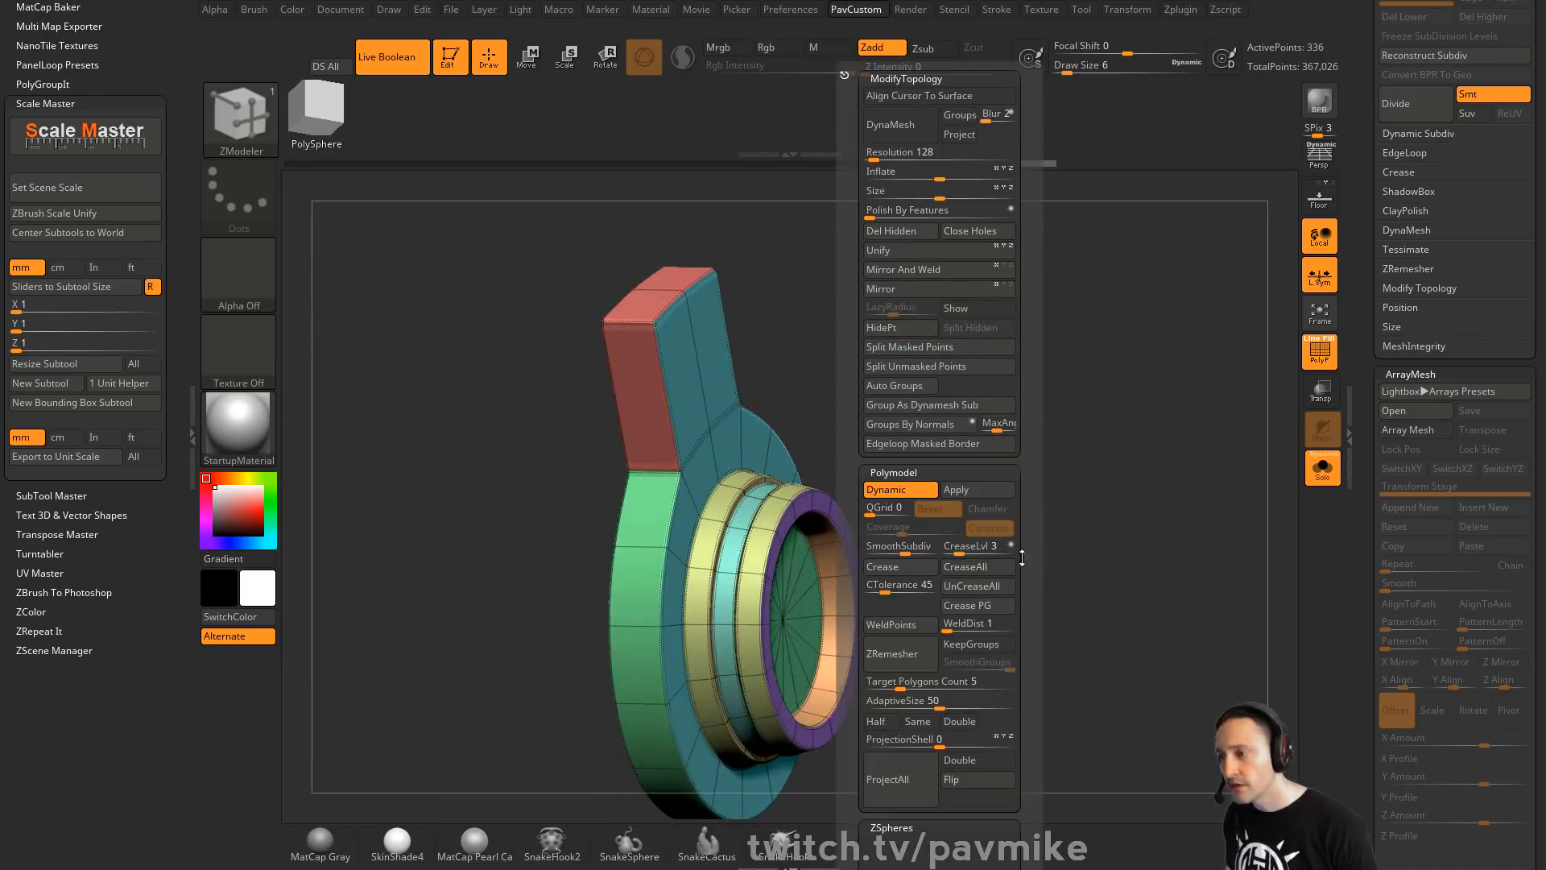
click(973, 587)
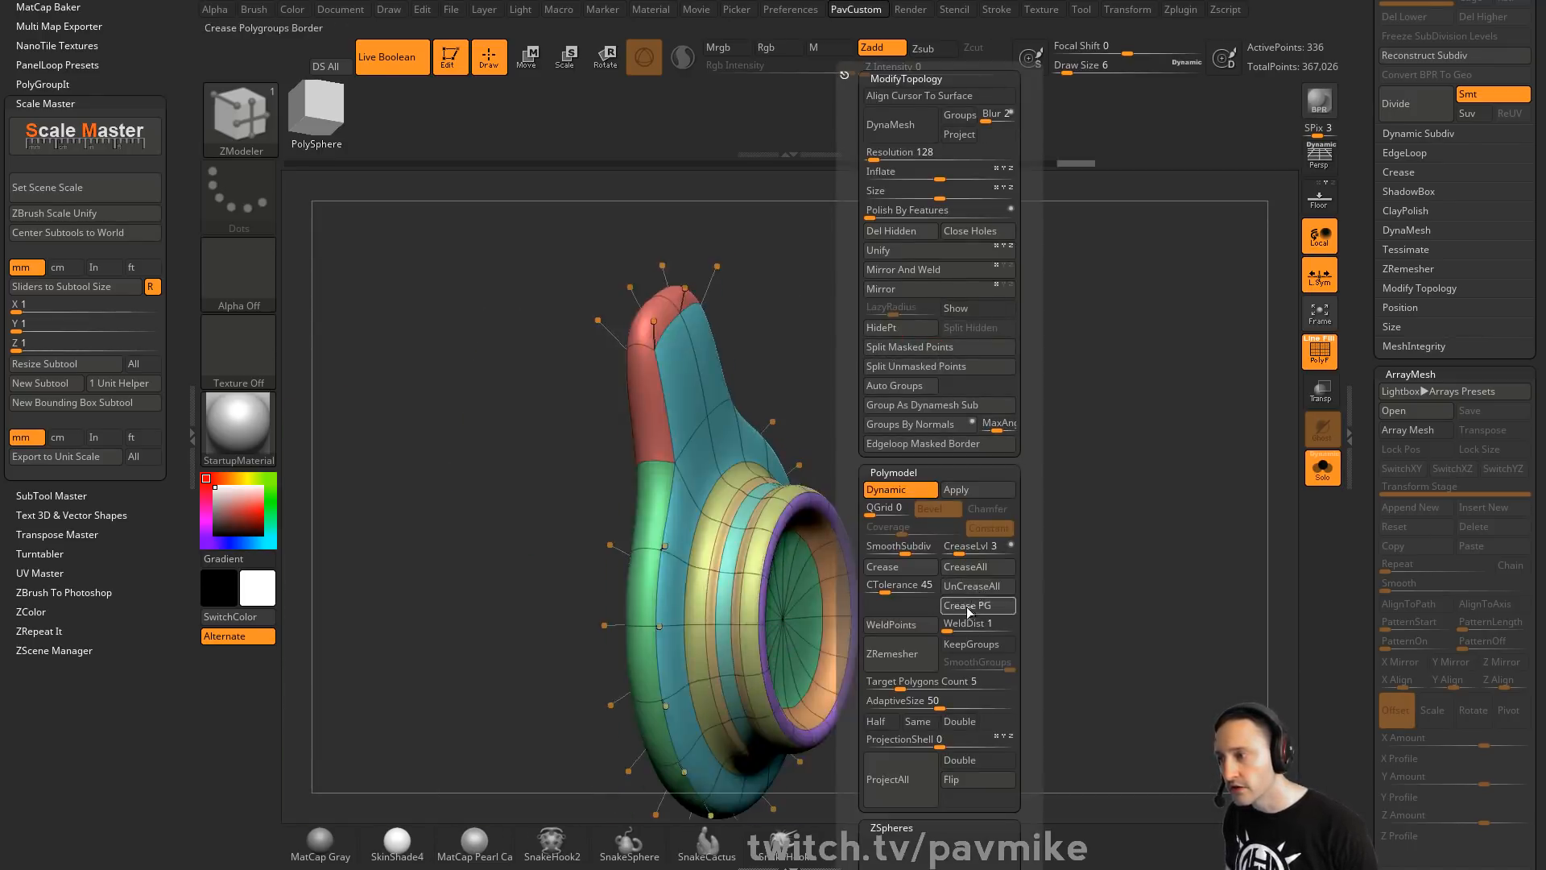
click(969, 610)
mouse_move(951, 488)
alt+mouse_down()
mouse_move(994, 425)
mouse_move(969, 497)
mouse_move(948, 483)
alt+mouse_up()
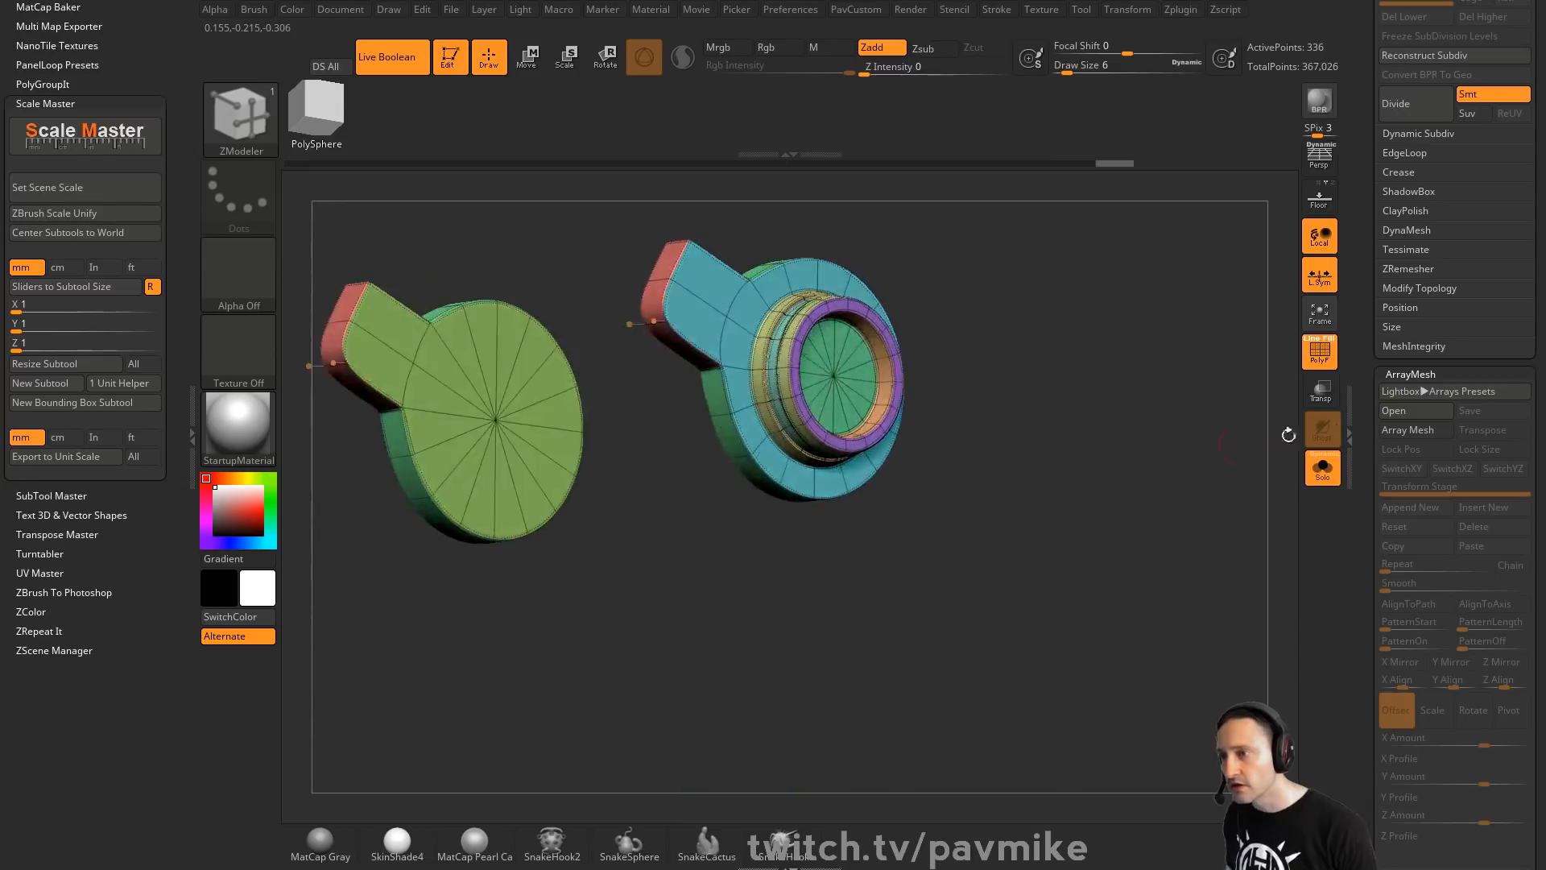
click(1312, 352)
alt+drag(1095, 345, 1185, 448)
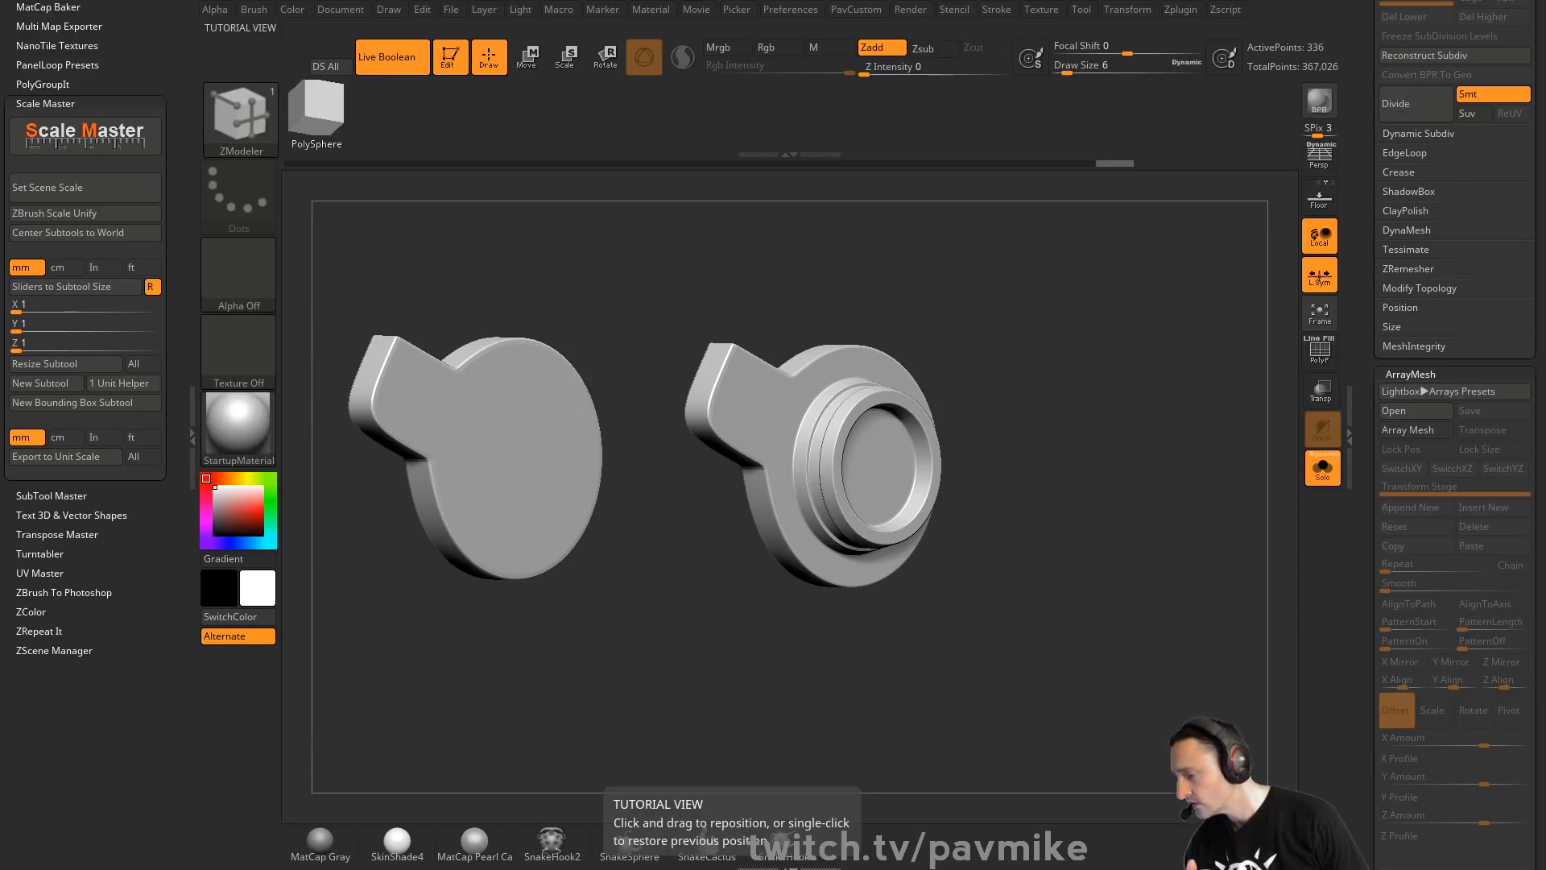
Switch to the YouTube channel's playlists page in the browser, look through the created playlists, and return to ZBrush
drag(1530, 869, 1349, 0)
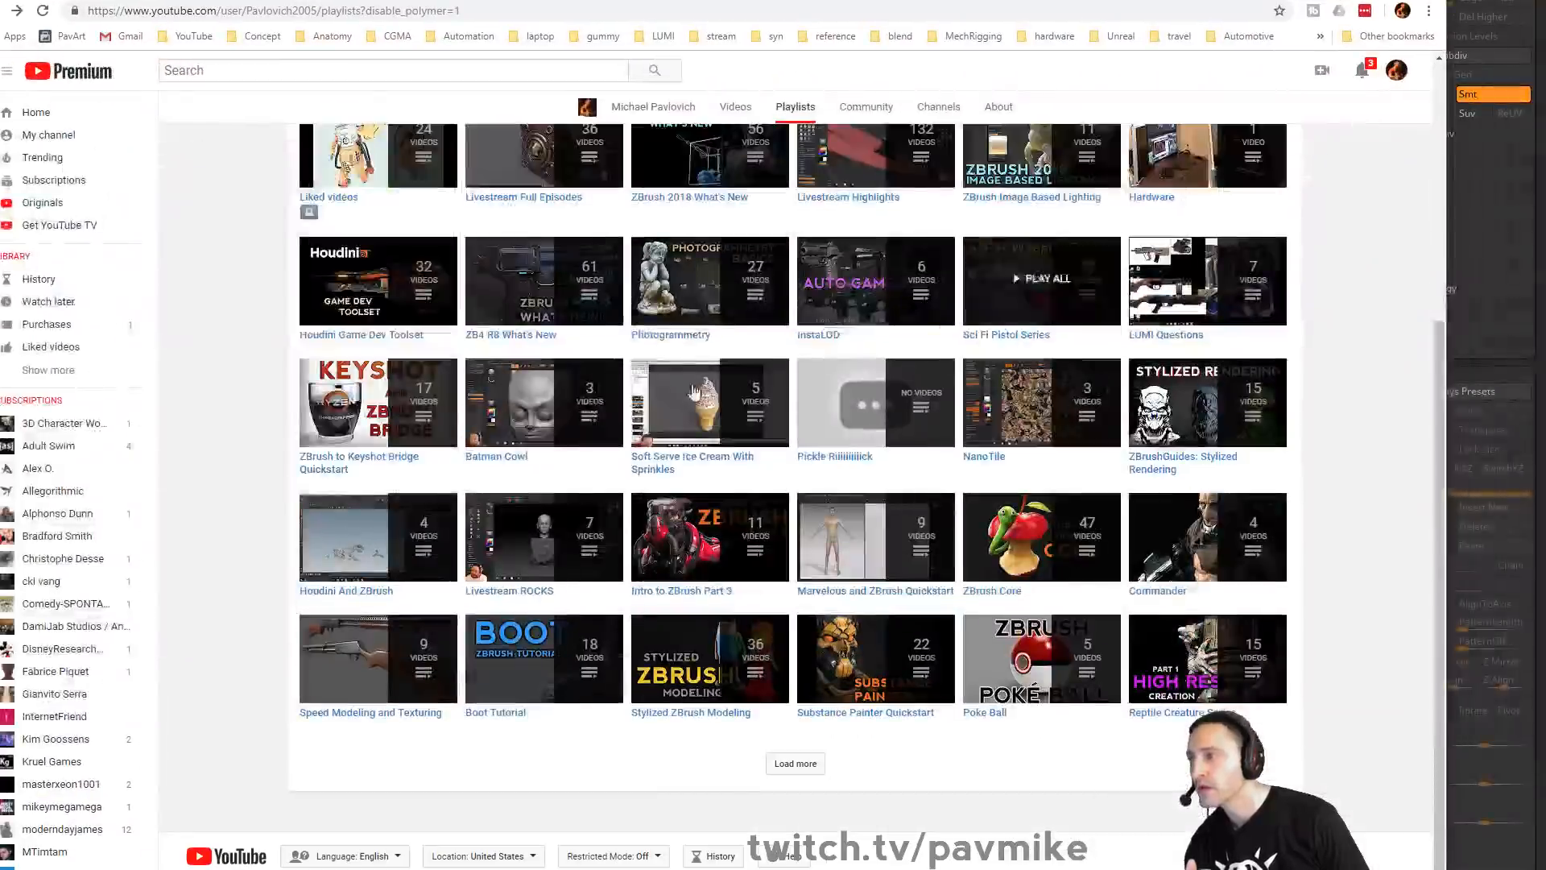
scroll(624, 452, up, 1)
scroll(621, 449, up, 2)
scroll(621, 449, down, 2)
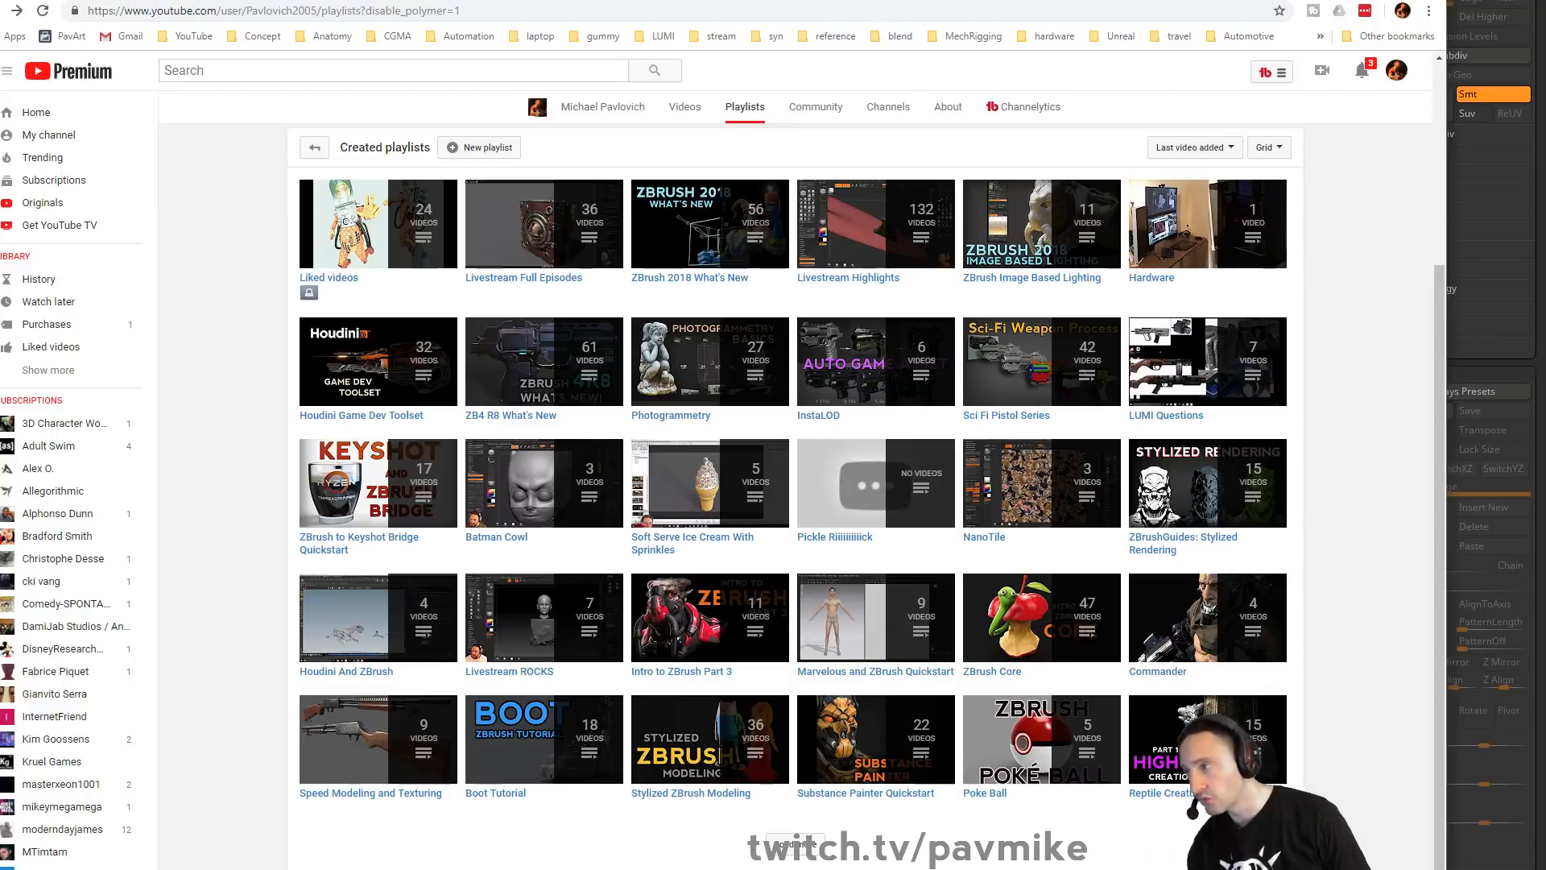
key(alt+Tab)
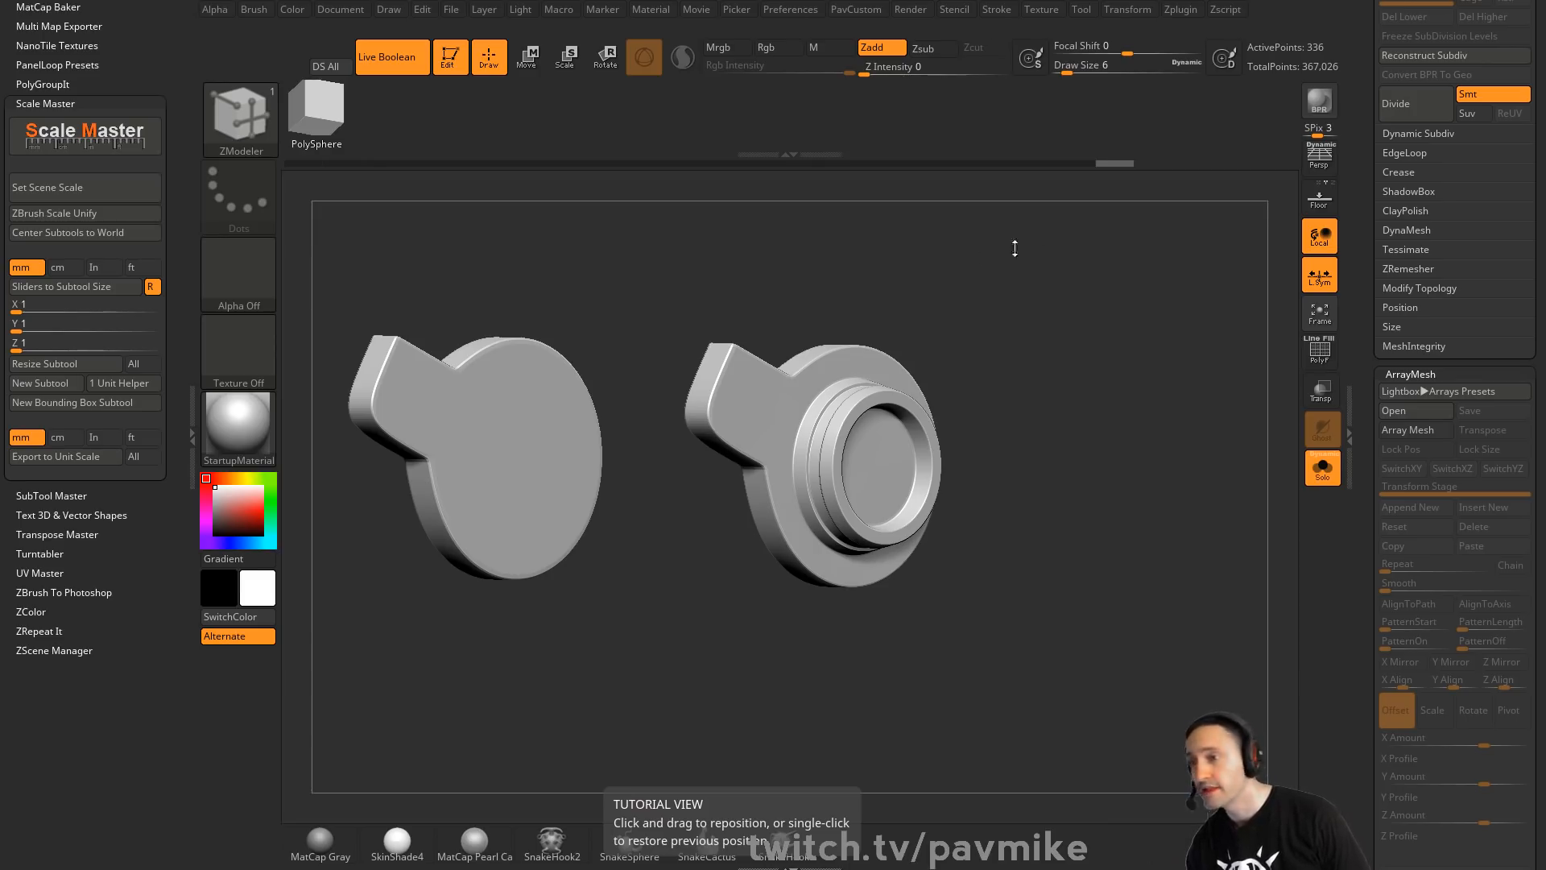
scroll(1445, 348, down, 10)
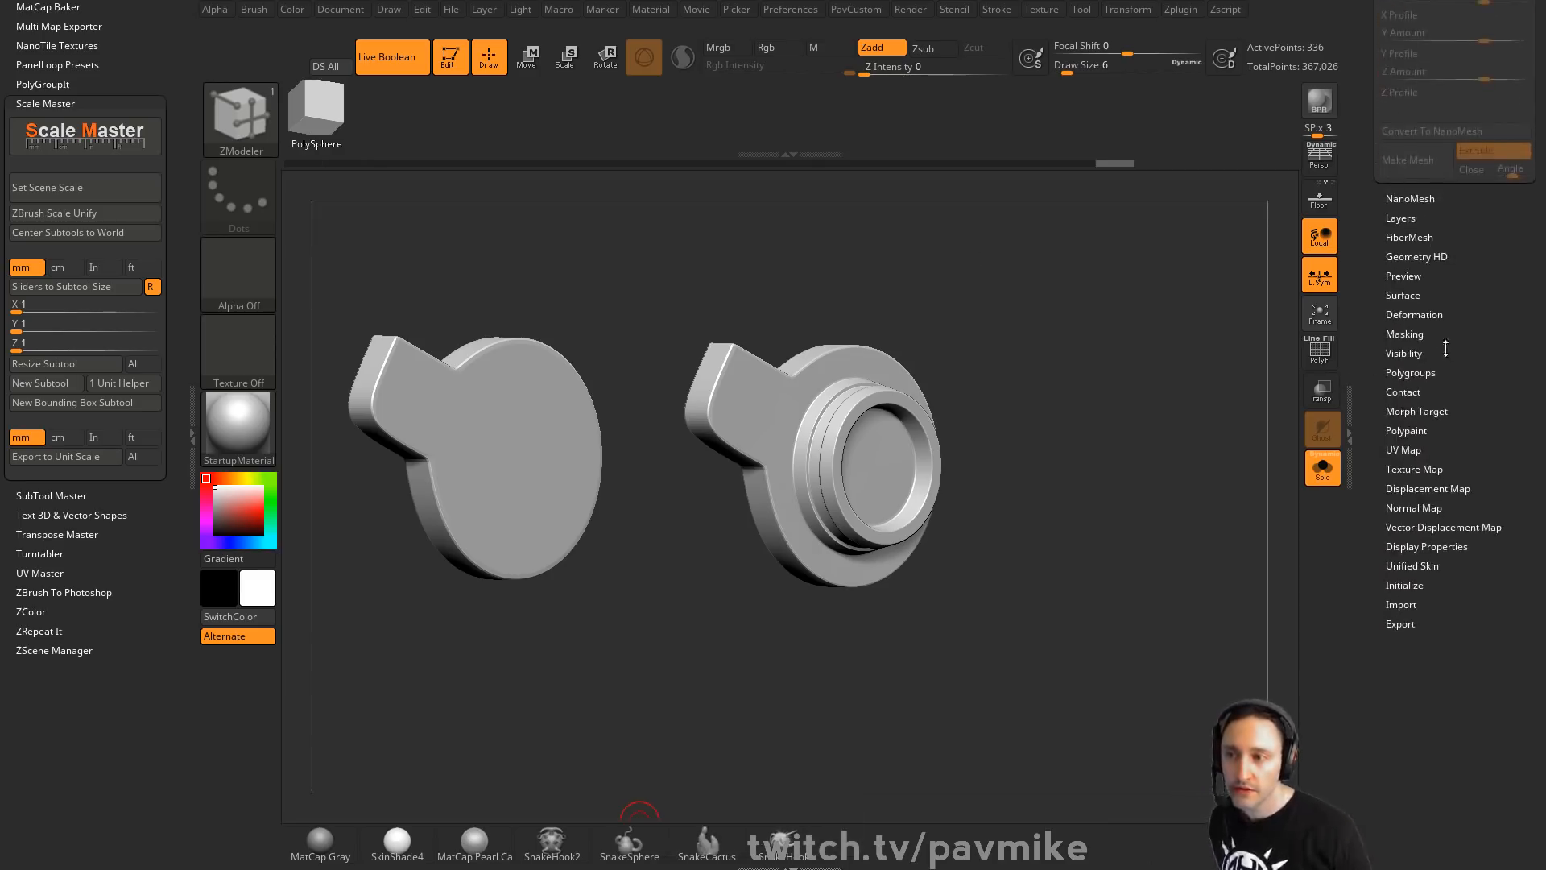
key(shift)
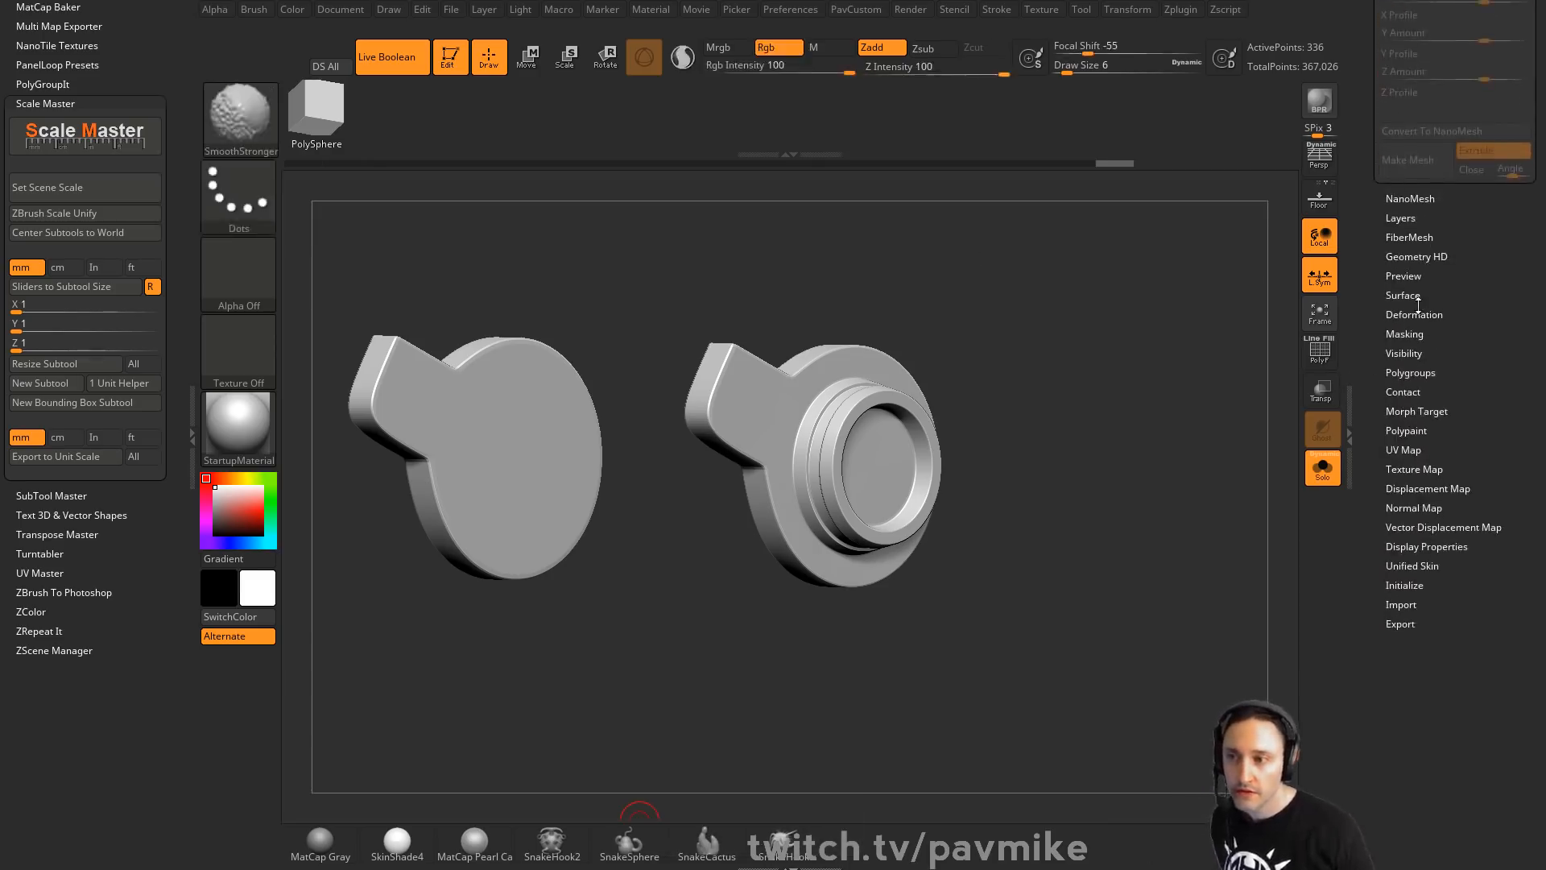
Apply the Dynamic Subdivision smoothing to the two winch end caps as real geometry
click(1408, 489)
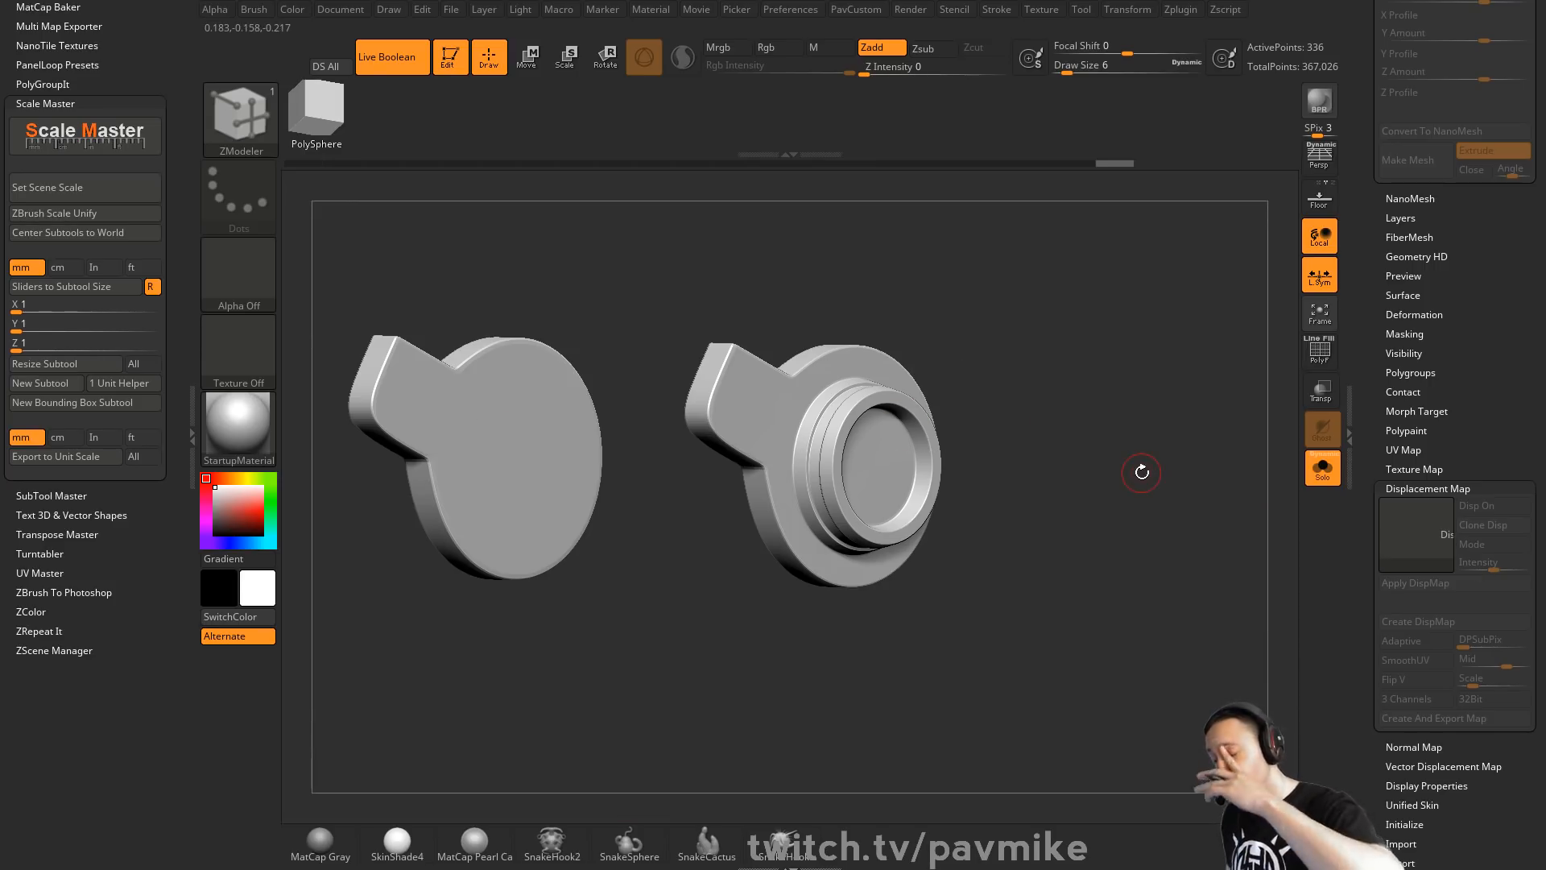
click(1318, 352)
click(1308, 365)
key(2)
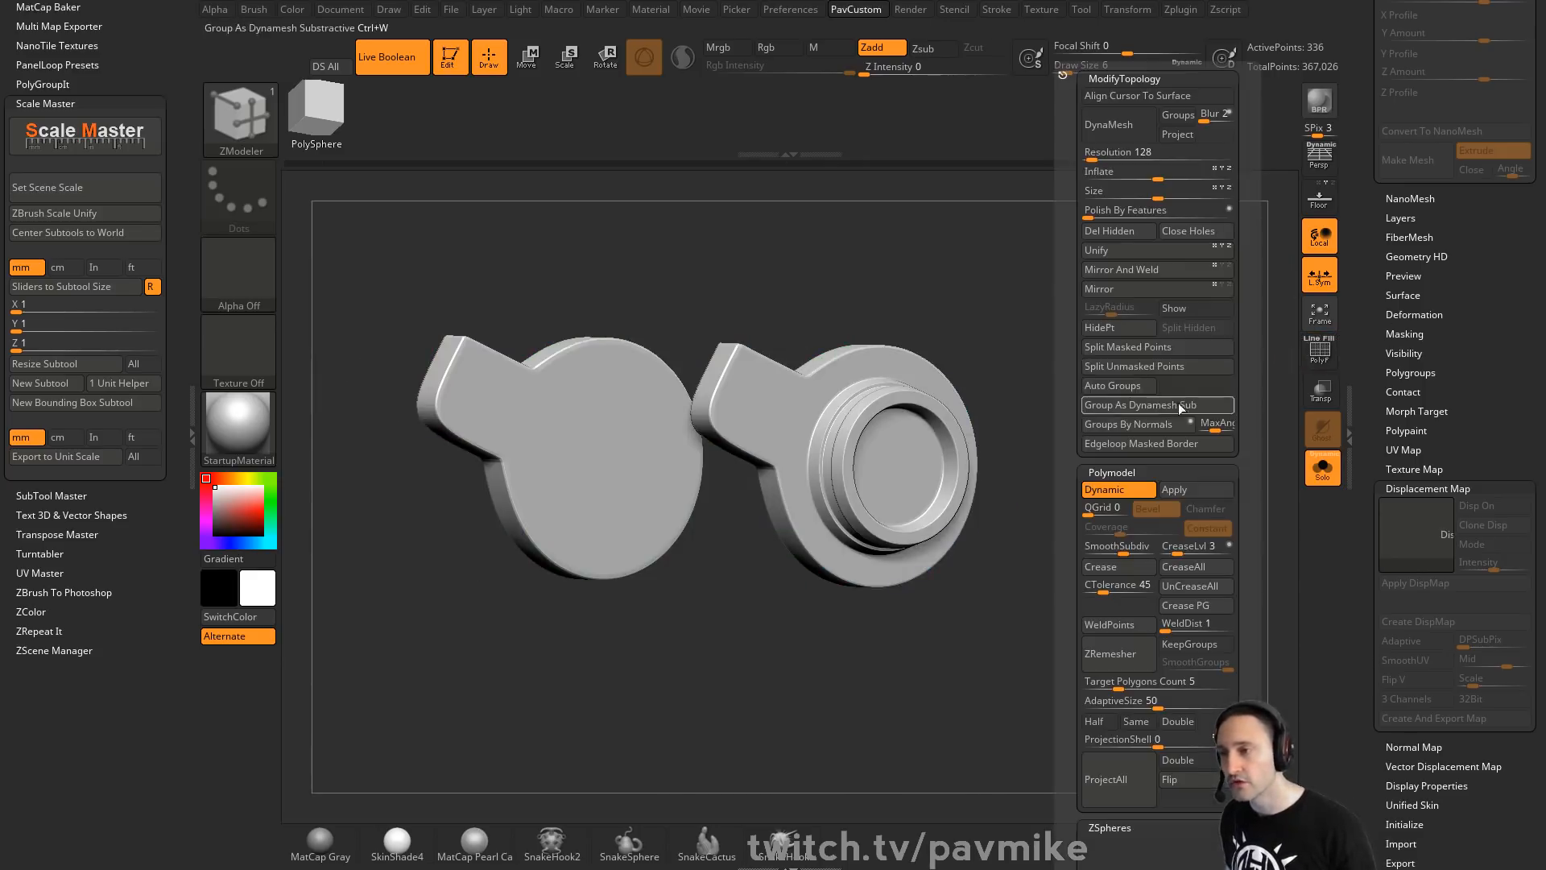
click(1173, 490)
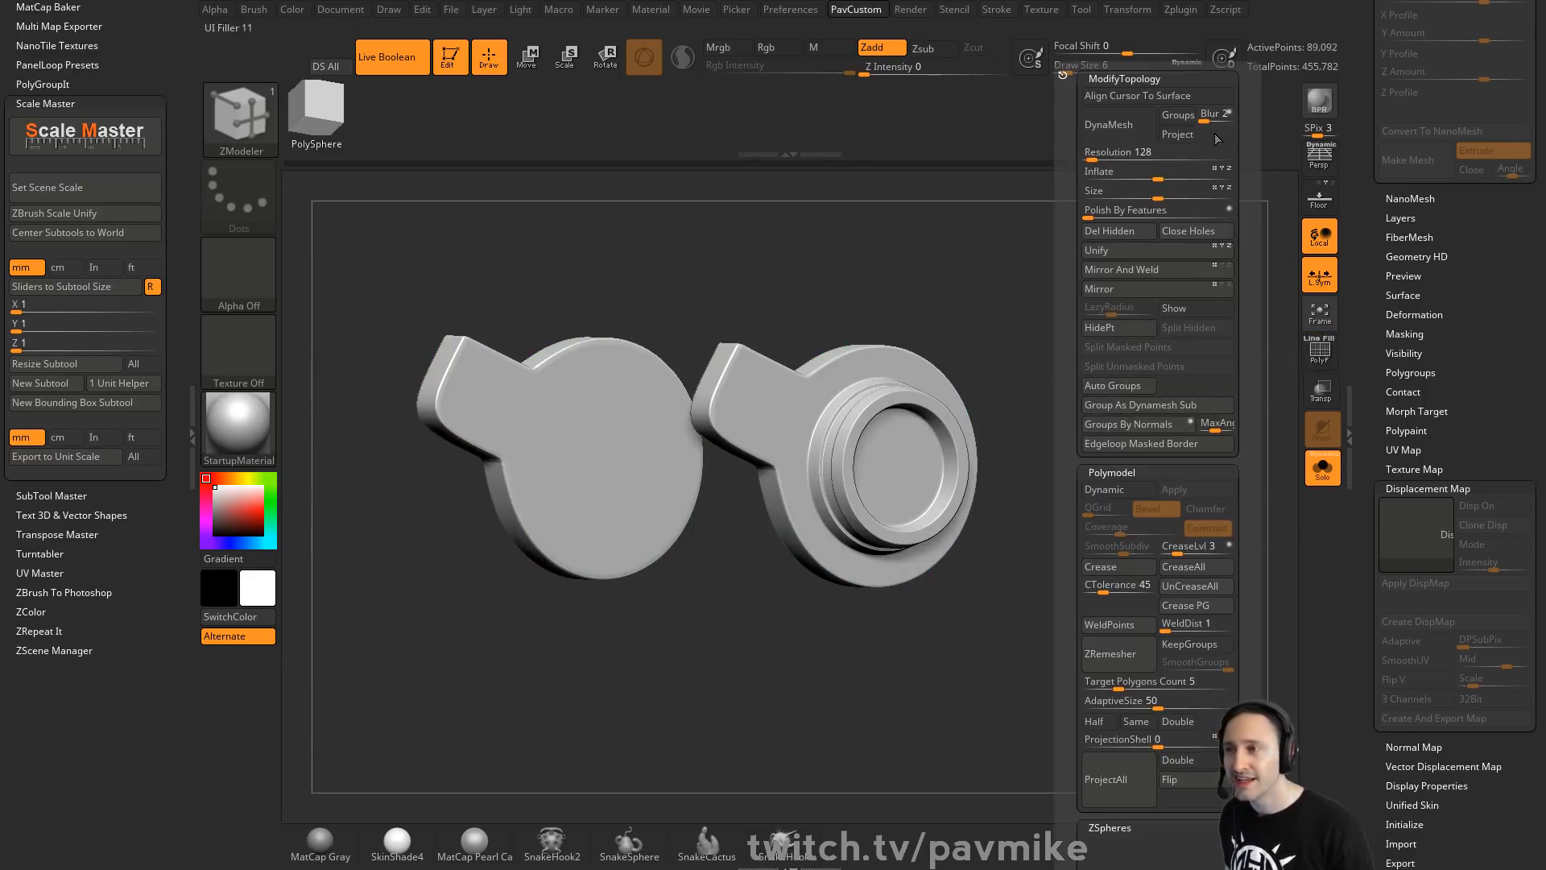
Set the DynaMesh Blur to 0 and try to DynaMesh the end caps at resolution 128
drag(1211, 117, 1167, 118)
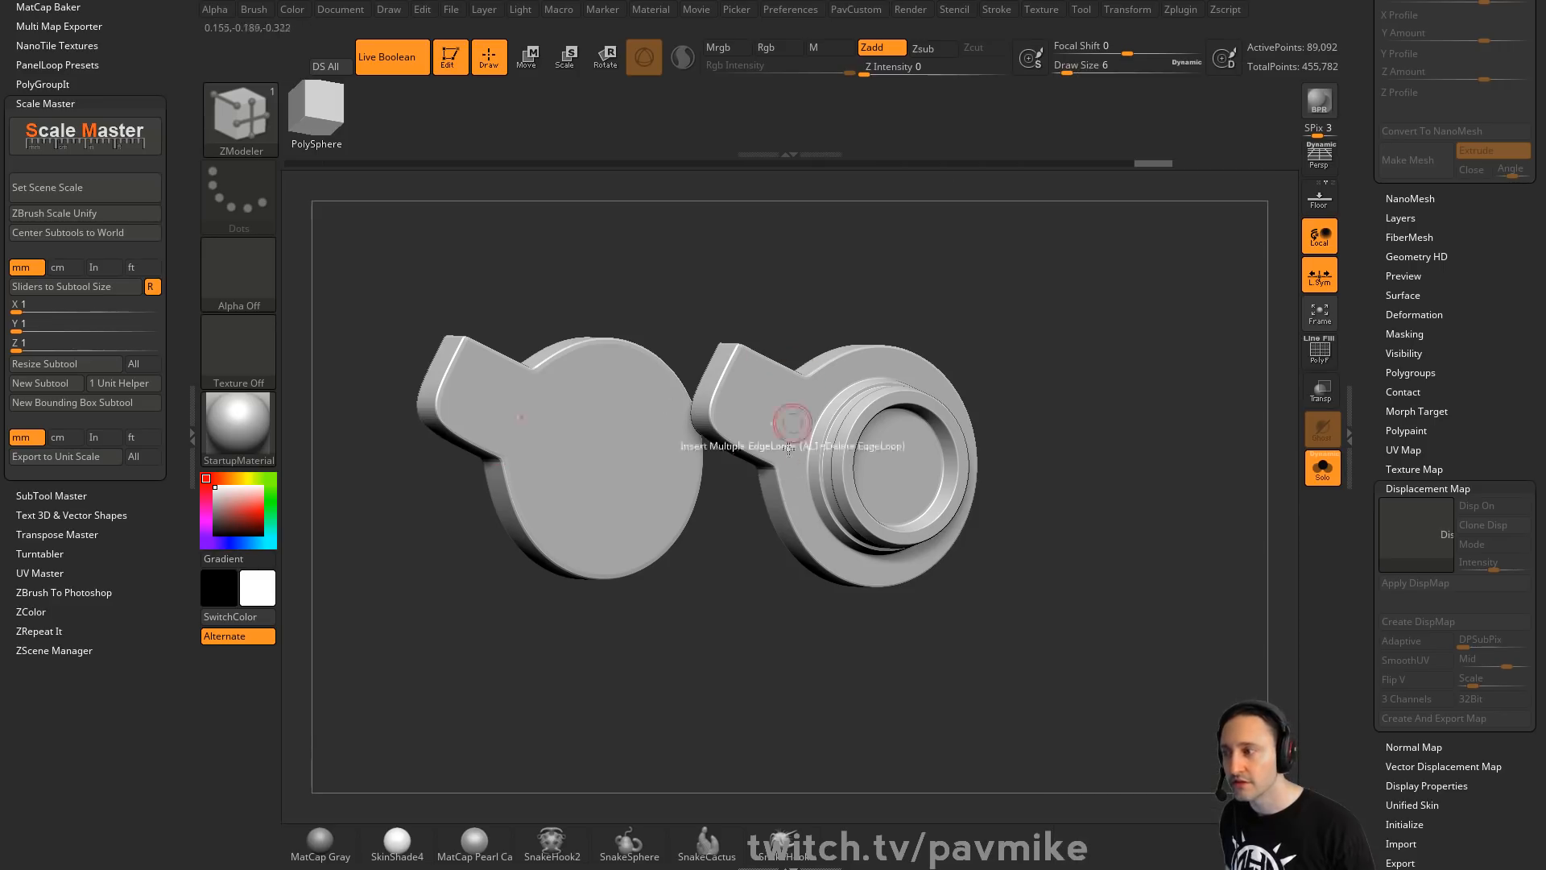
key(m)
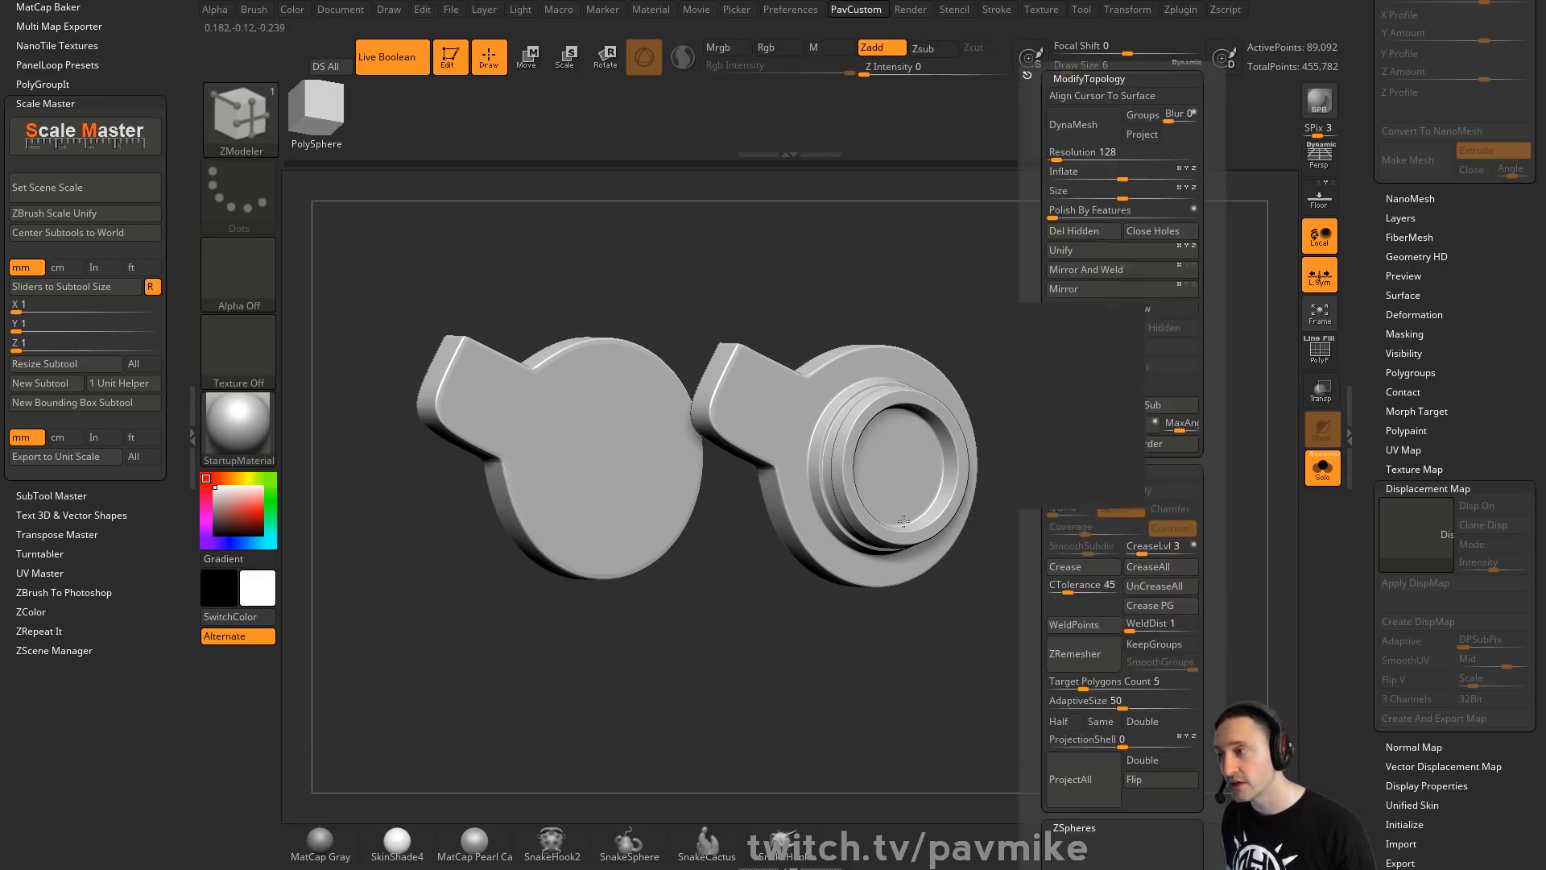
key(m)
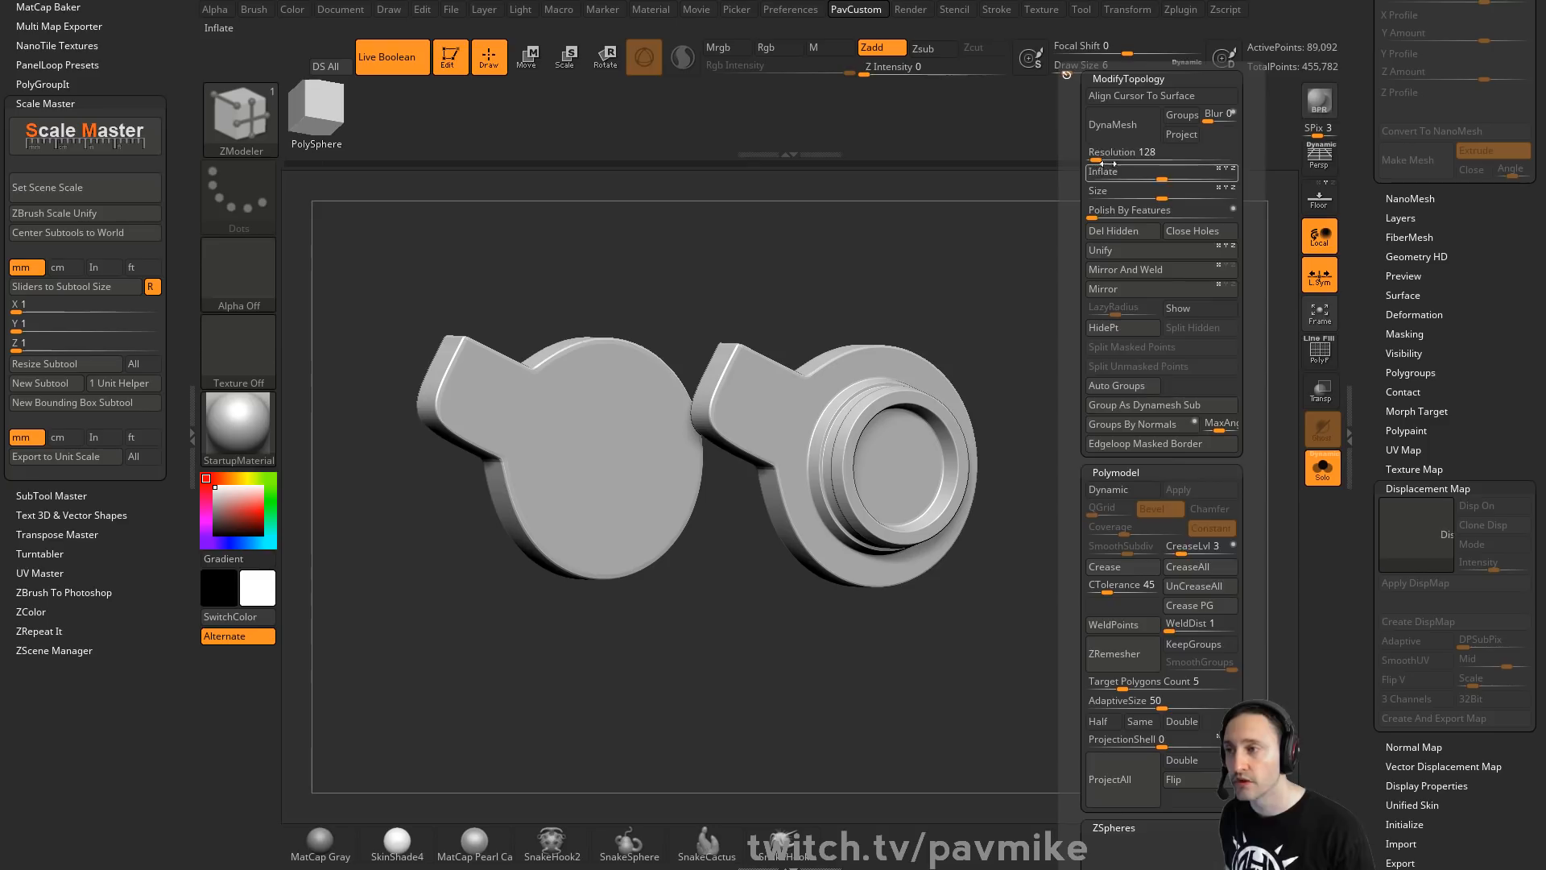
click(1114, 129)
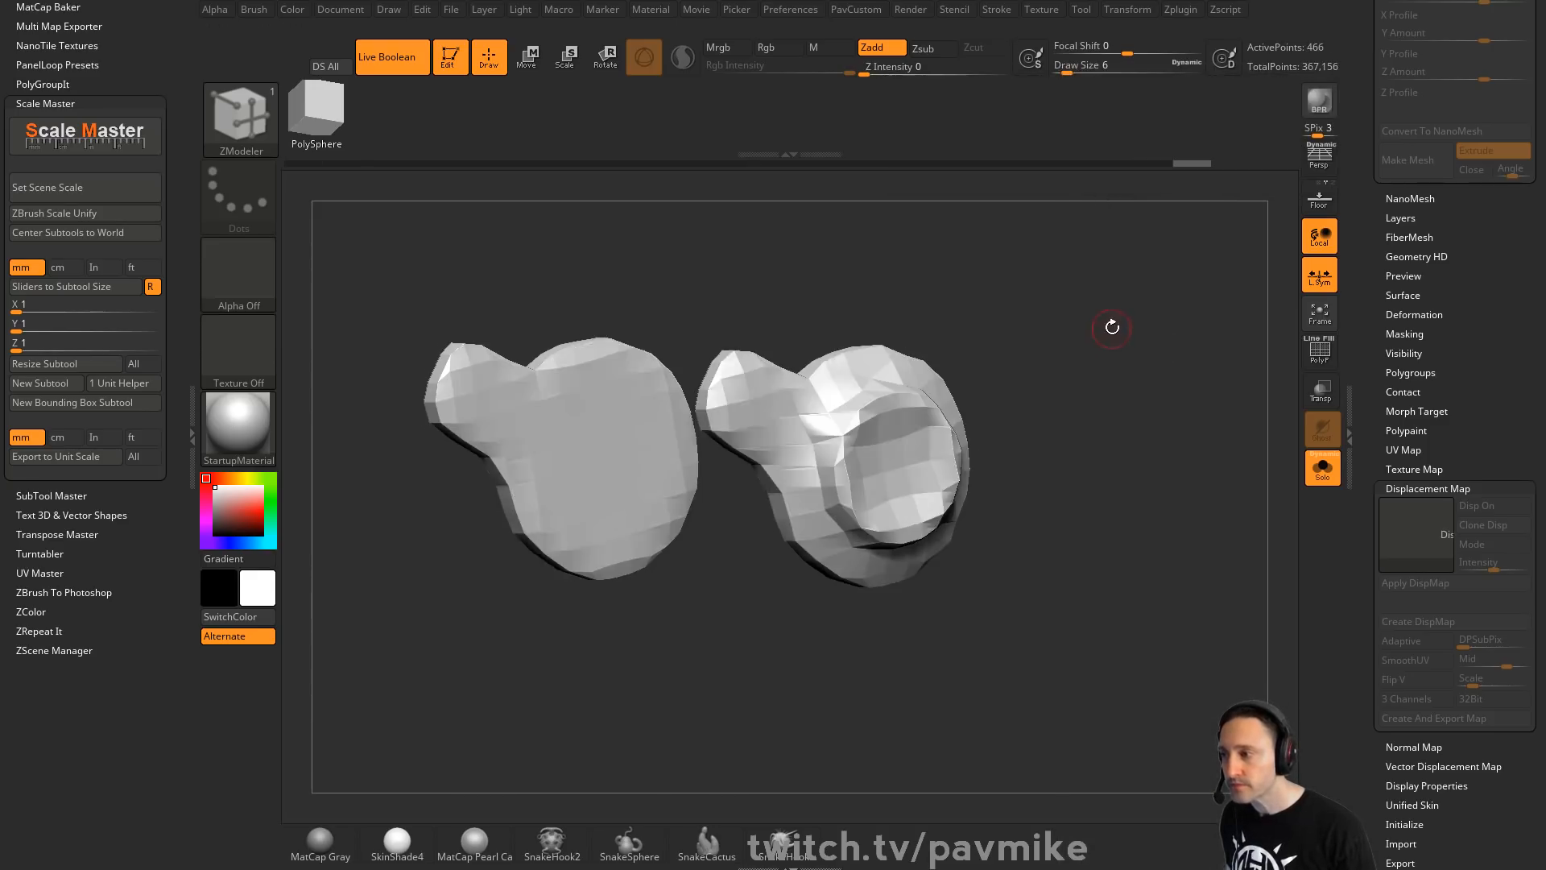
Undo the coarse remesh and DynaMesh the end caps at resolution 1720 with Blur set to 2
key(m)
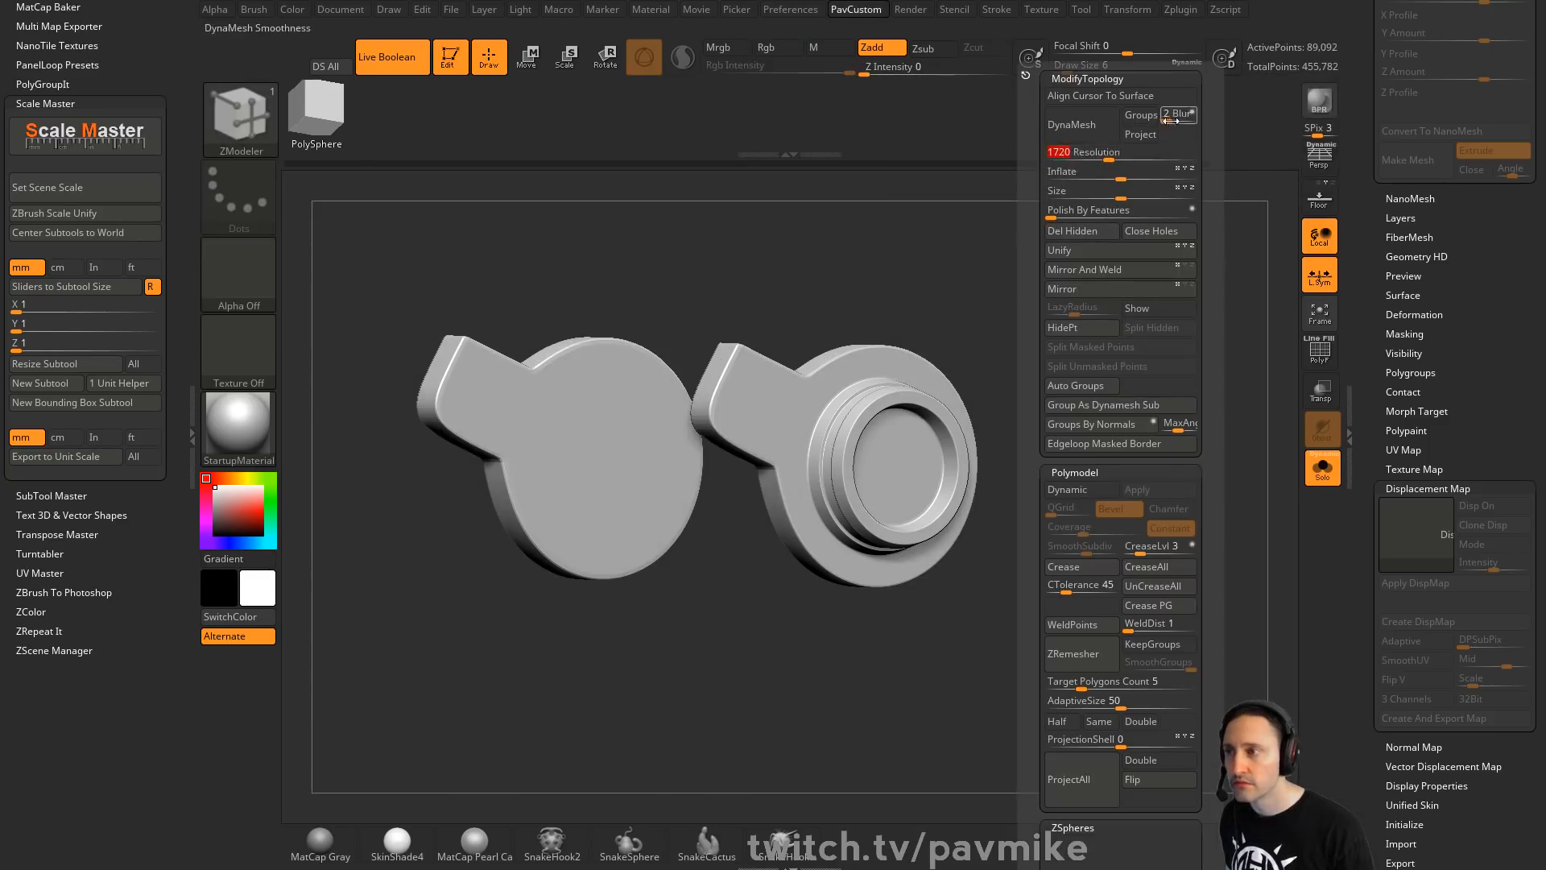
click(1099, 126)
click(1031, 161)
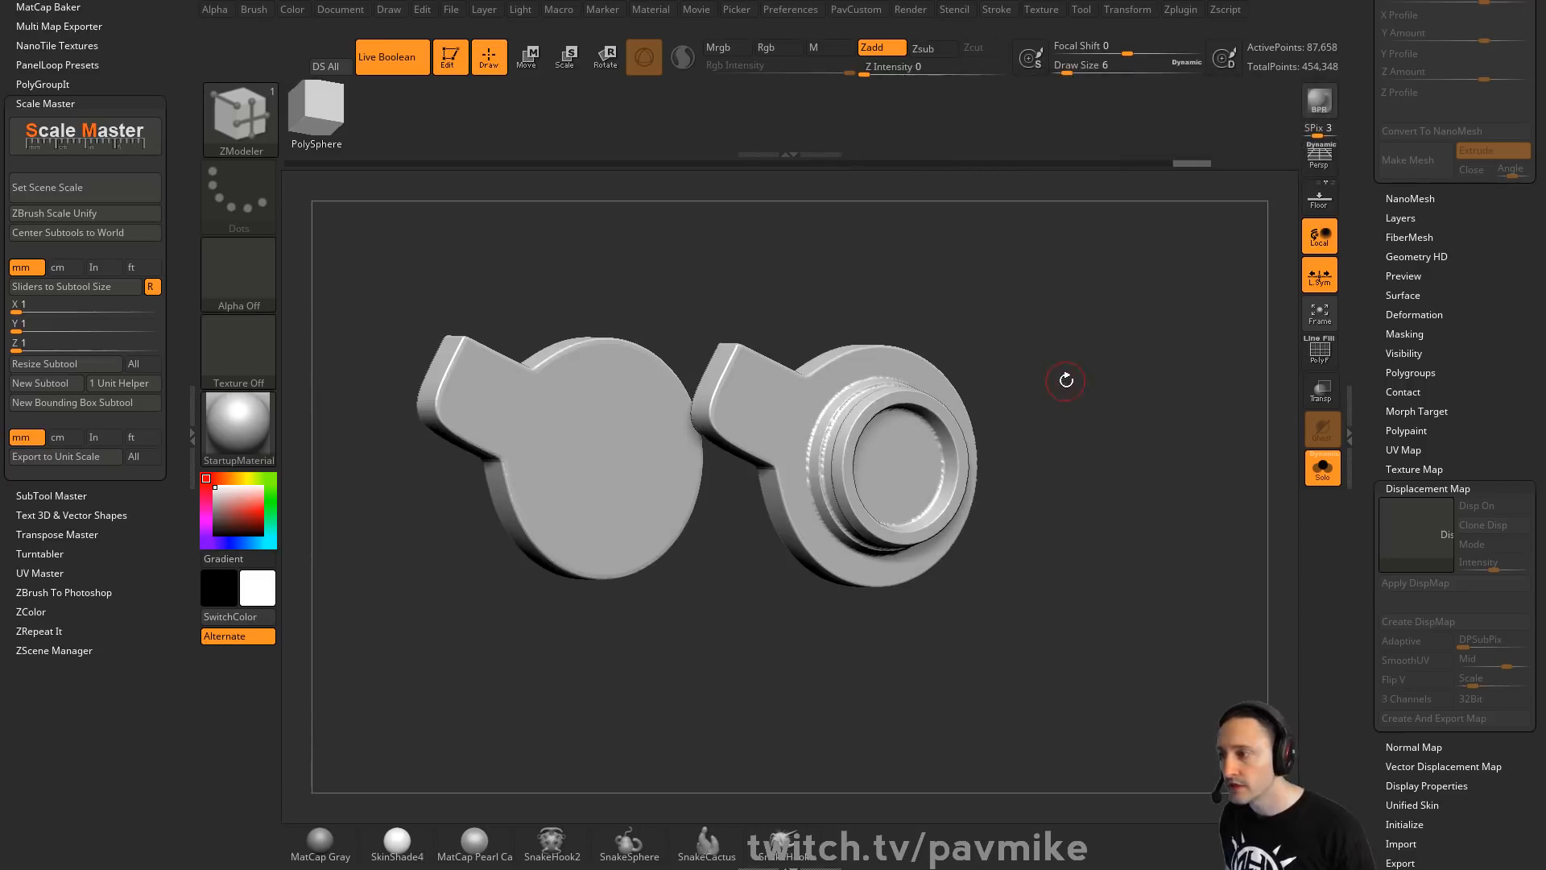
drag(1070, 376, 1085, 318)
Set the ZModeler brush's draw size to 12 for the remeshed end caps
click(1178, 11)
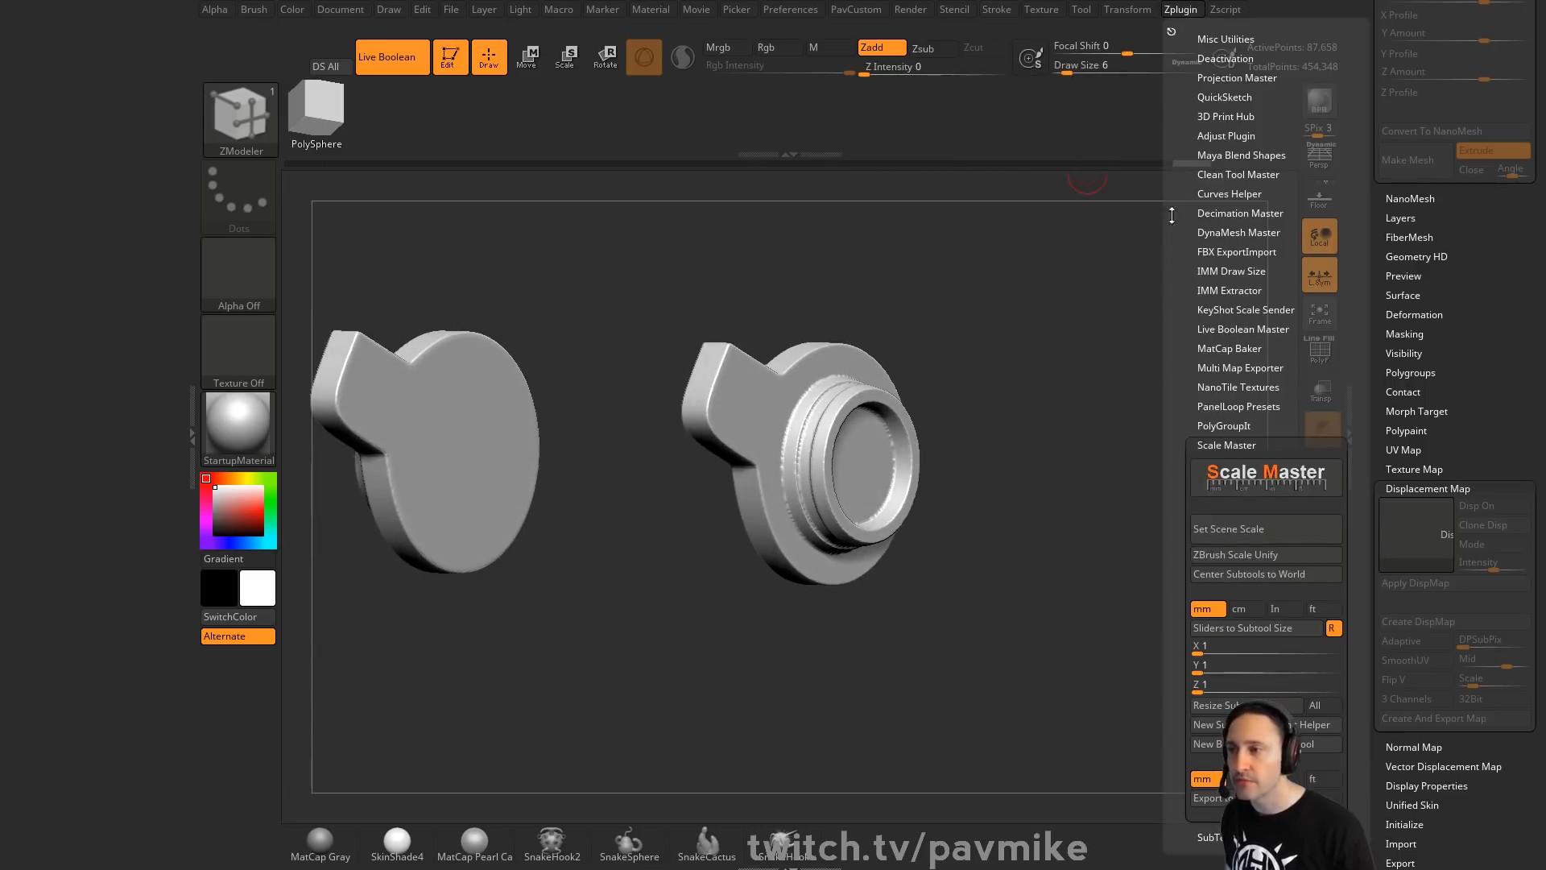
mouse_move(1139, 384)
mouse_down()
mouse_move(1063, 364)
mouse_move(1115, 373)
mouse_move(1048, 316)
mouse_move(863, 404)
mouse_up()
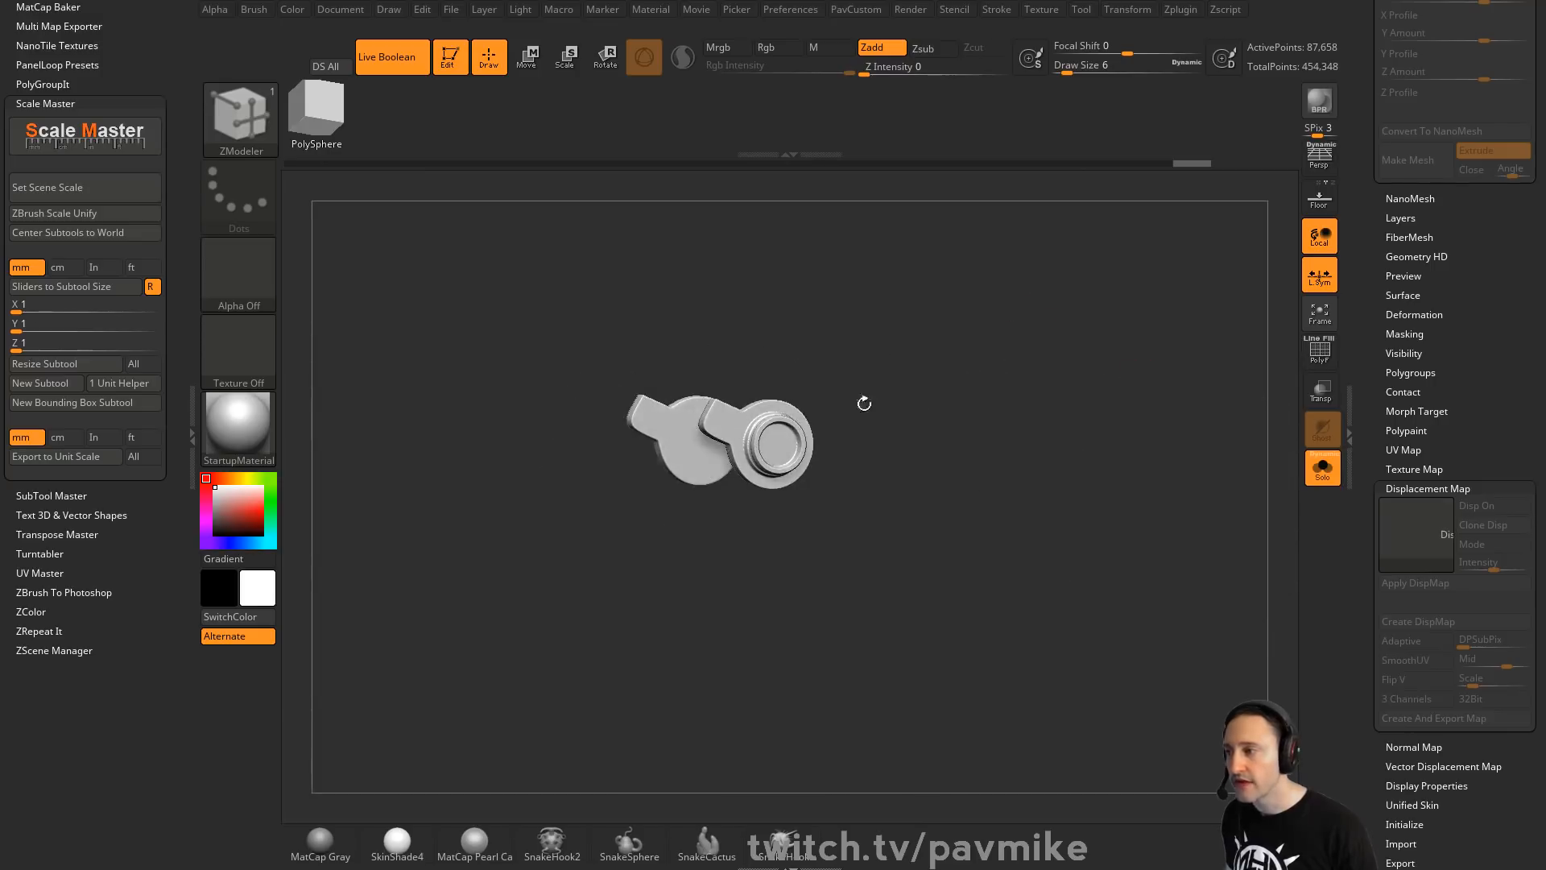
key(s)
mouse_move(935, 349)
alt+mouse_down()
mouse_move(997, 357)
mouse_move(1043, 467)
alt+mouse_up()
click(1010, 359)
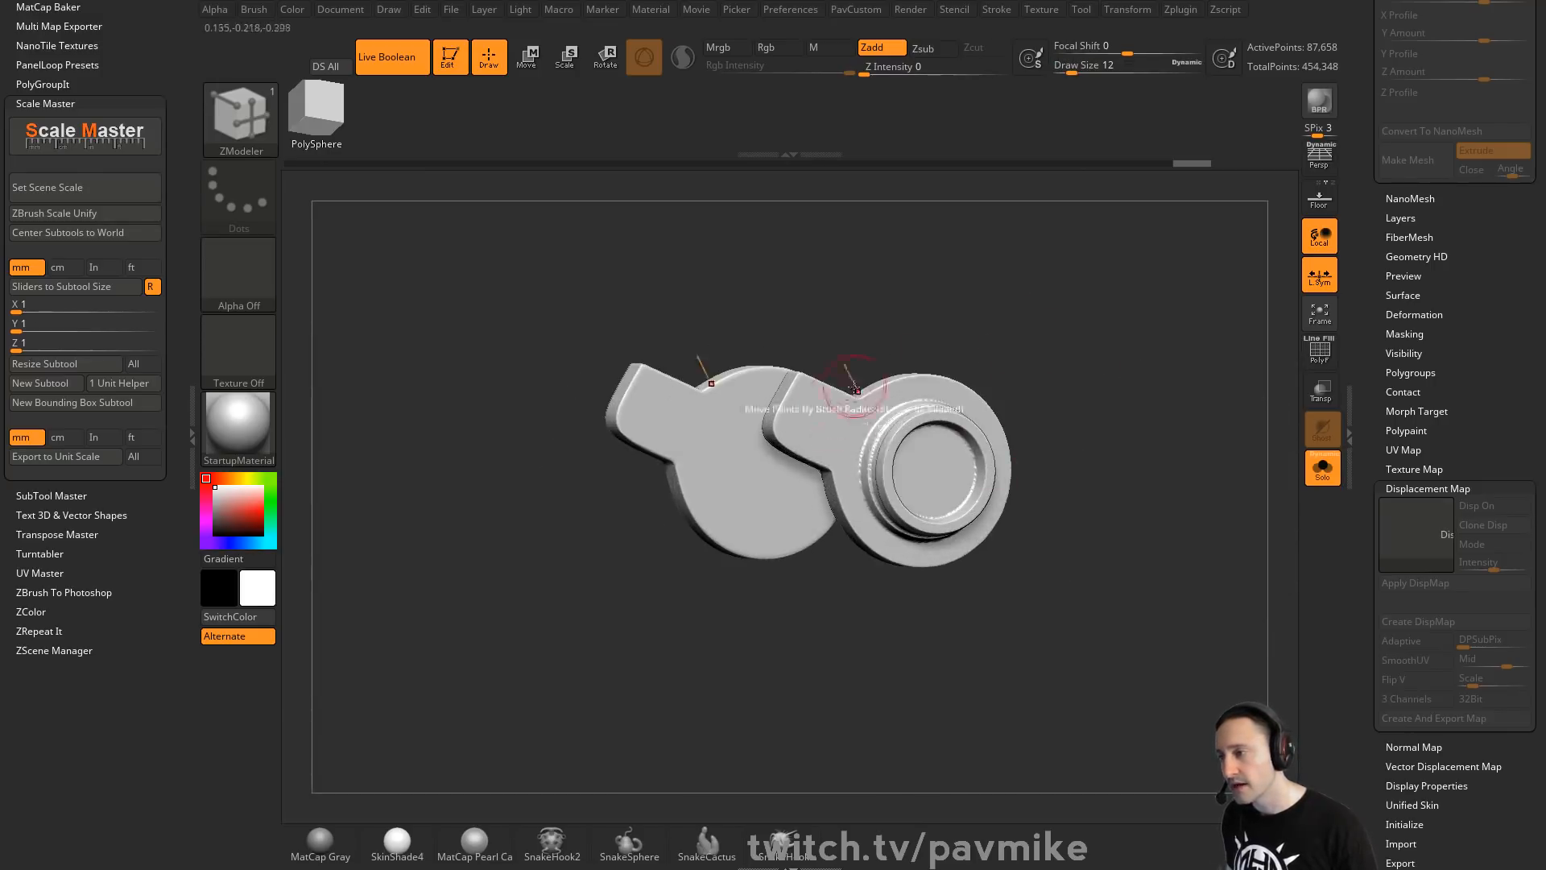
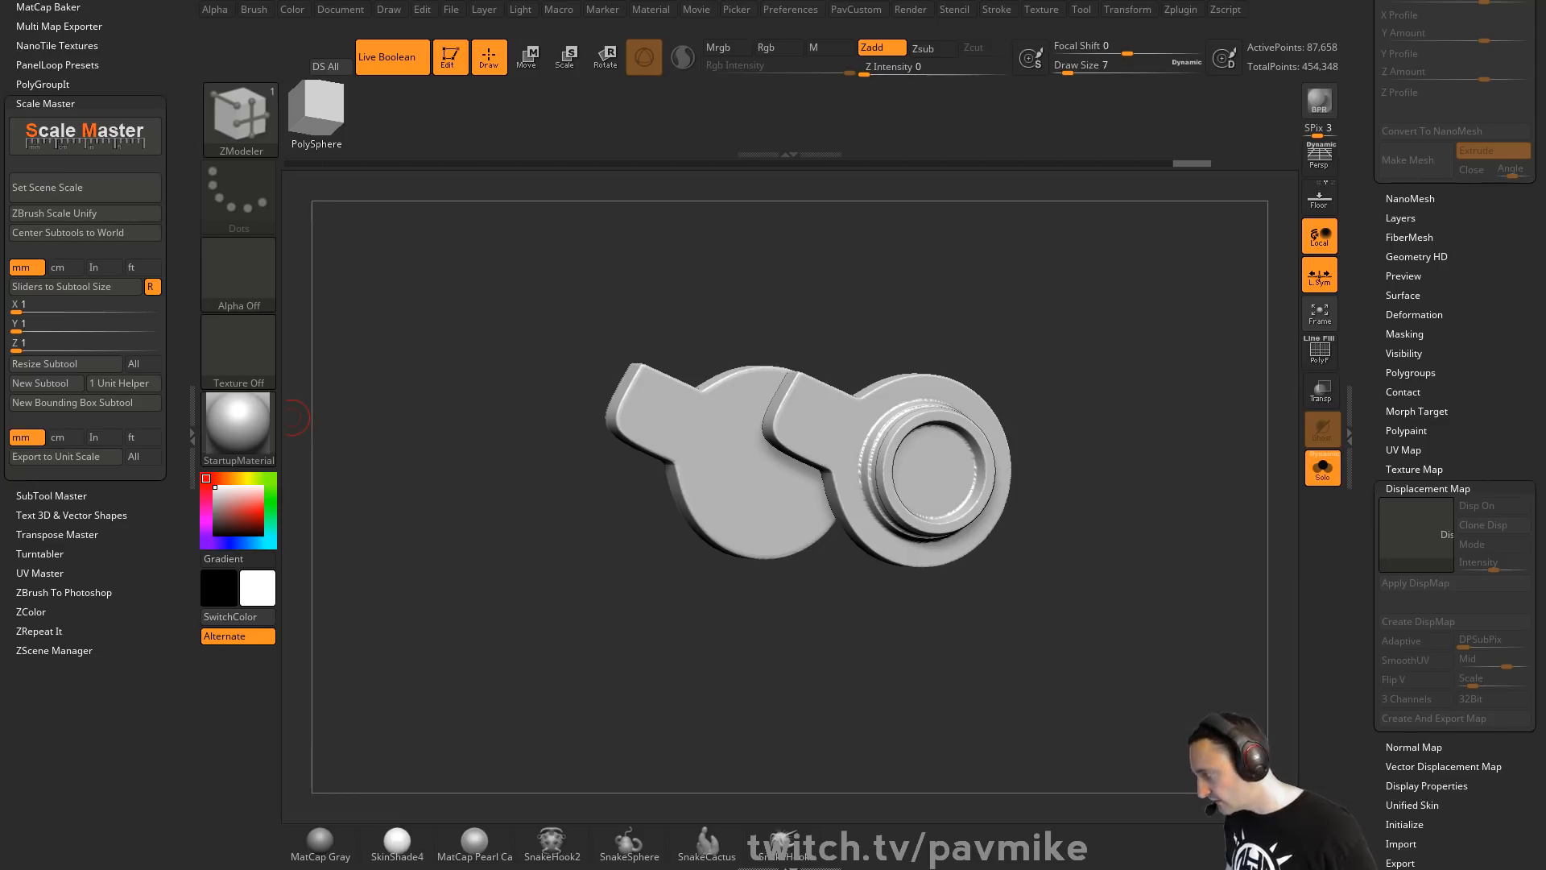
Browse the ZBrush tutorial listings in the web store and view the Intro To ZBrush files product page
drag(909, 0, 749, 0)
scroll(731, 573, down, 6)
scroll(731, 573, down, 17)
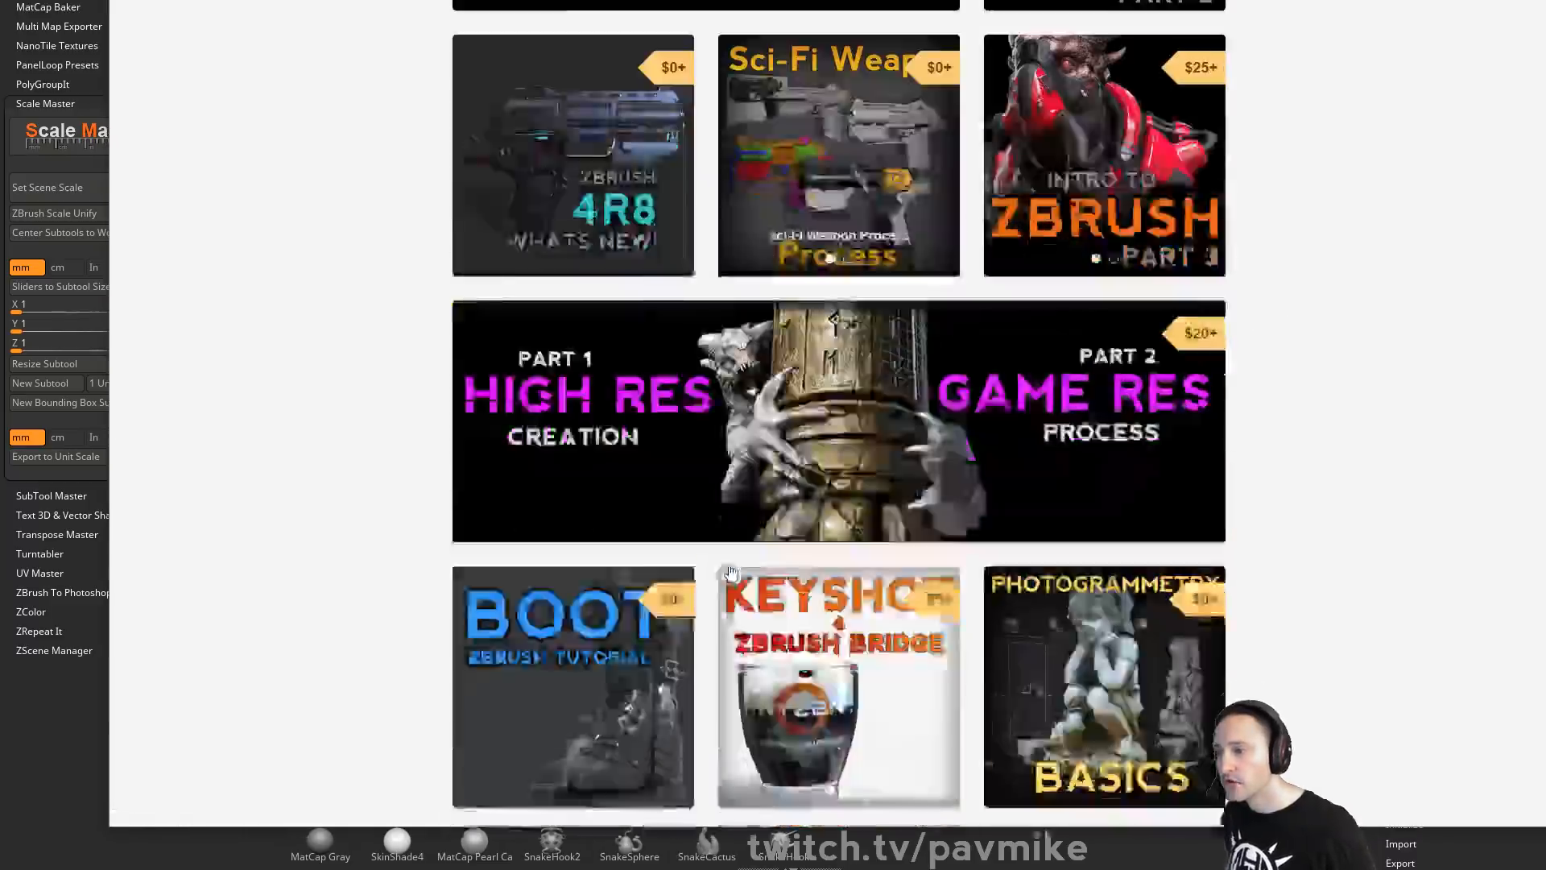
scroll(731, 573, down, 2)
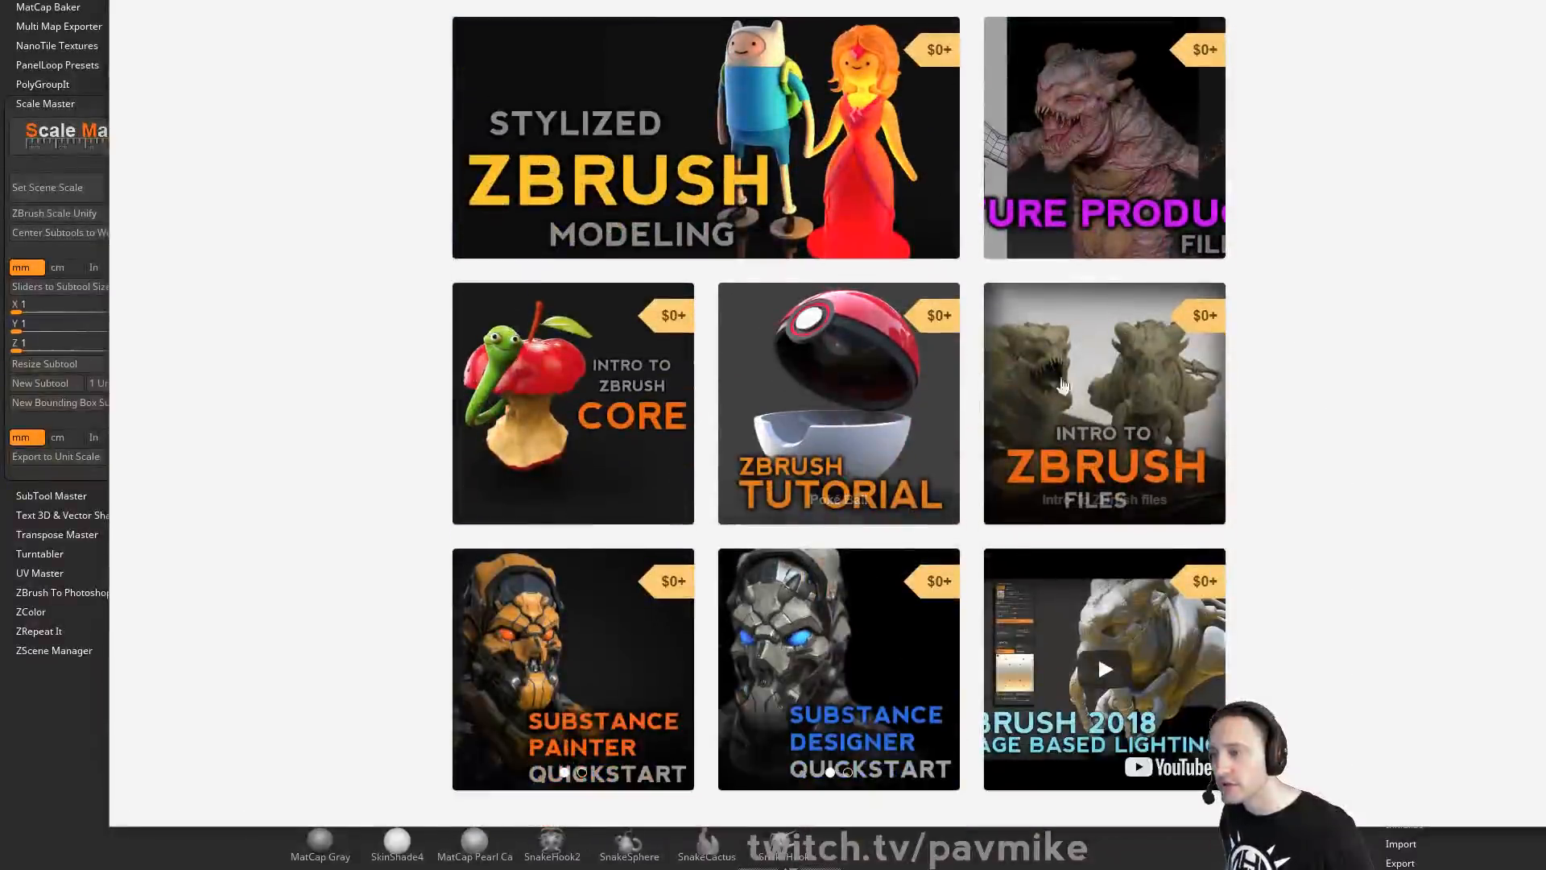
click(1000, 306)
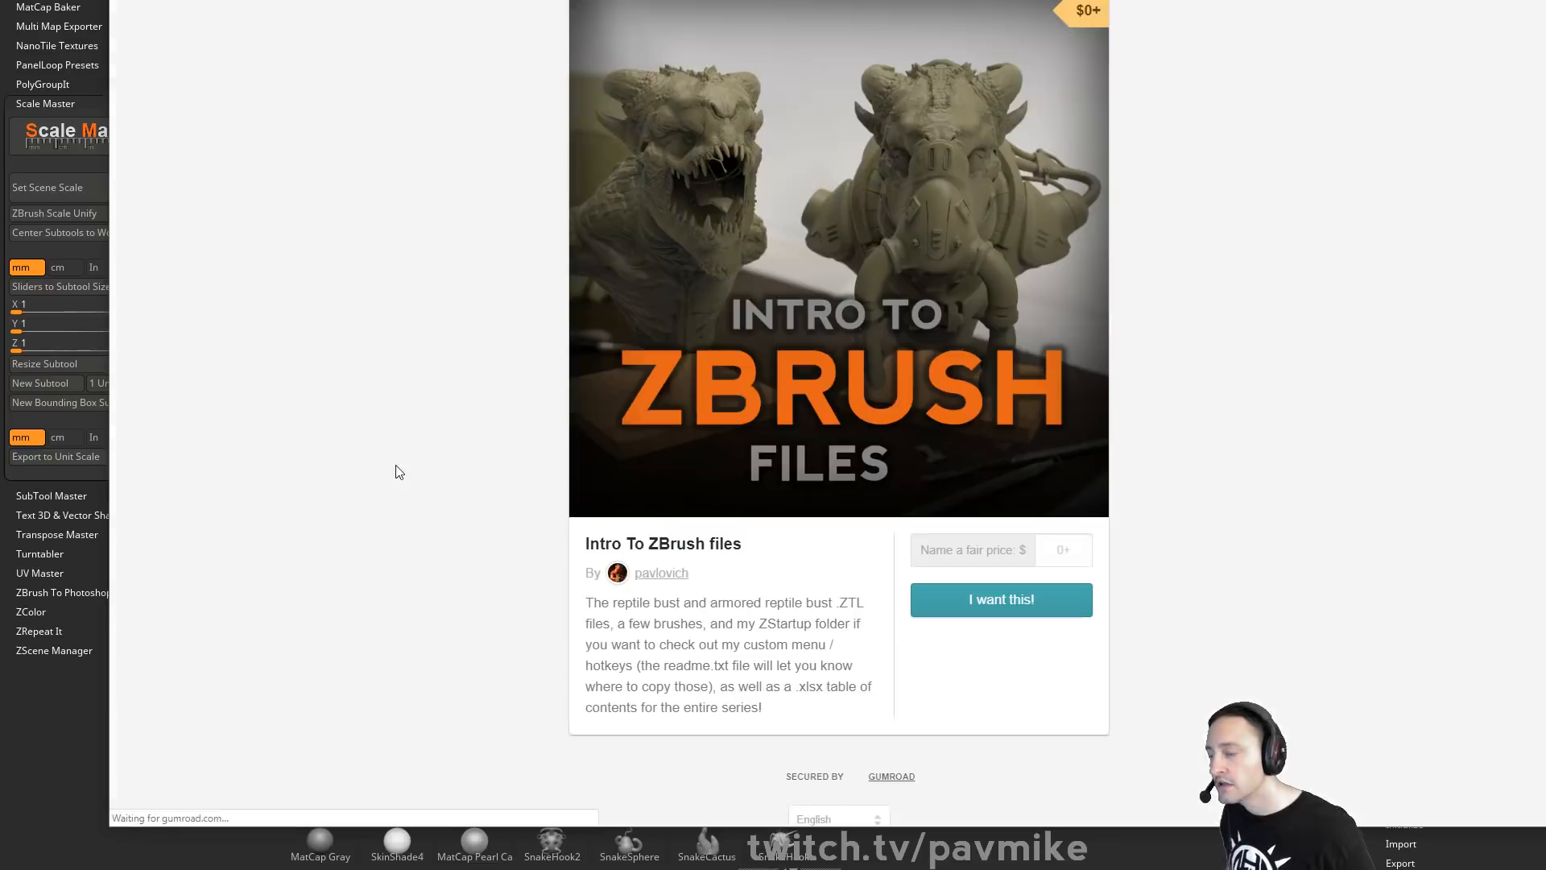
scroll(599, 538, down, 1)
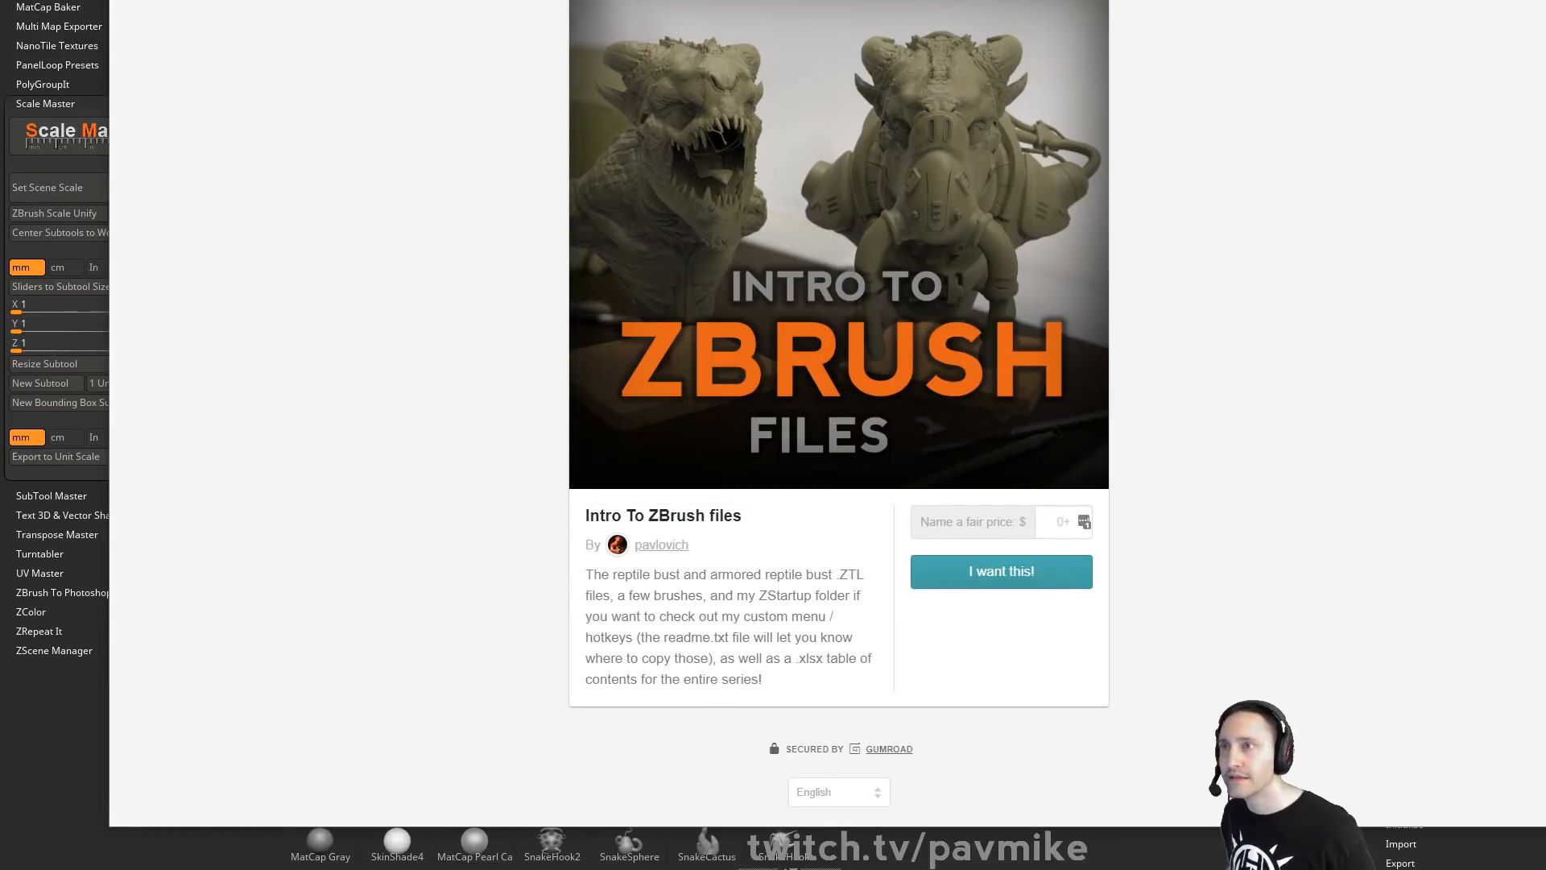
Leave the product page and view the second marketplace store before switching back to ZBrush
key(alt+Left)
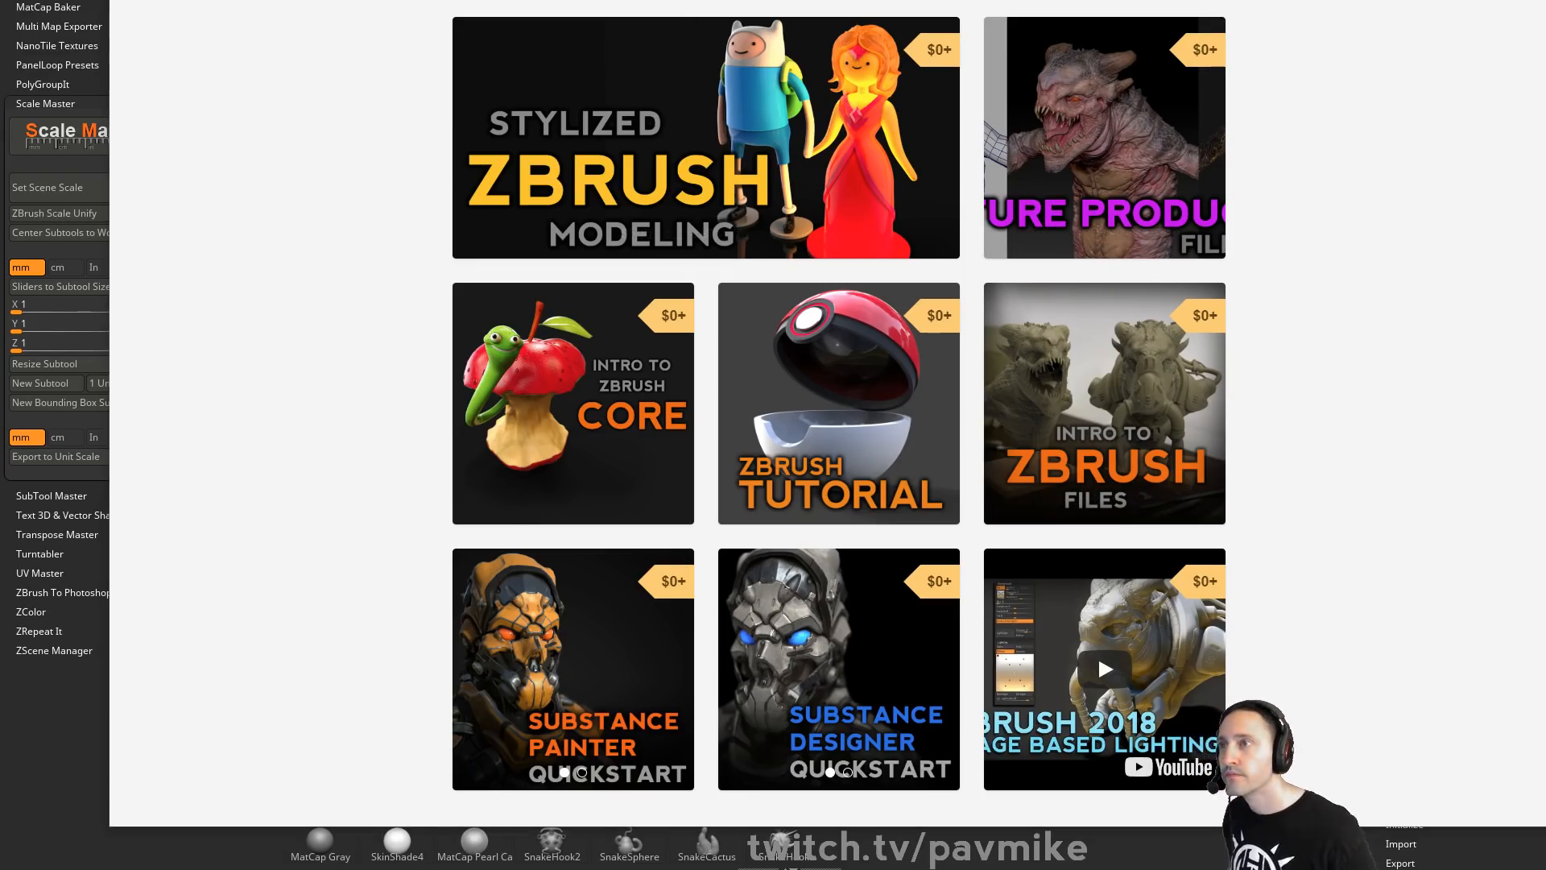
key(ctrl+Tab)
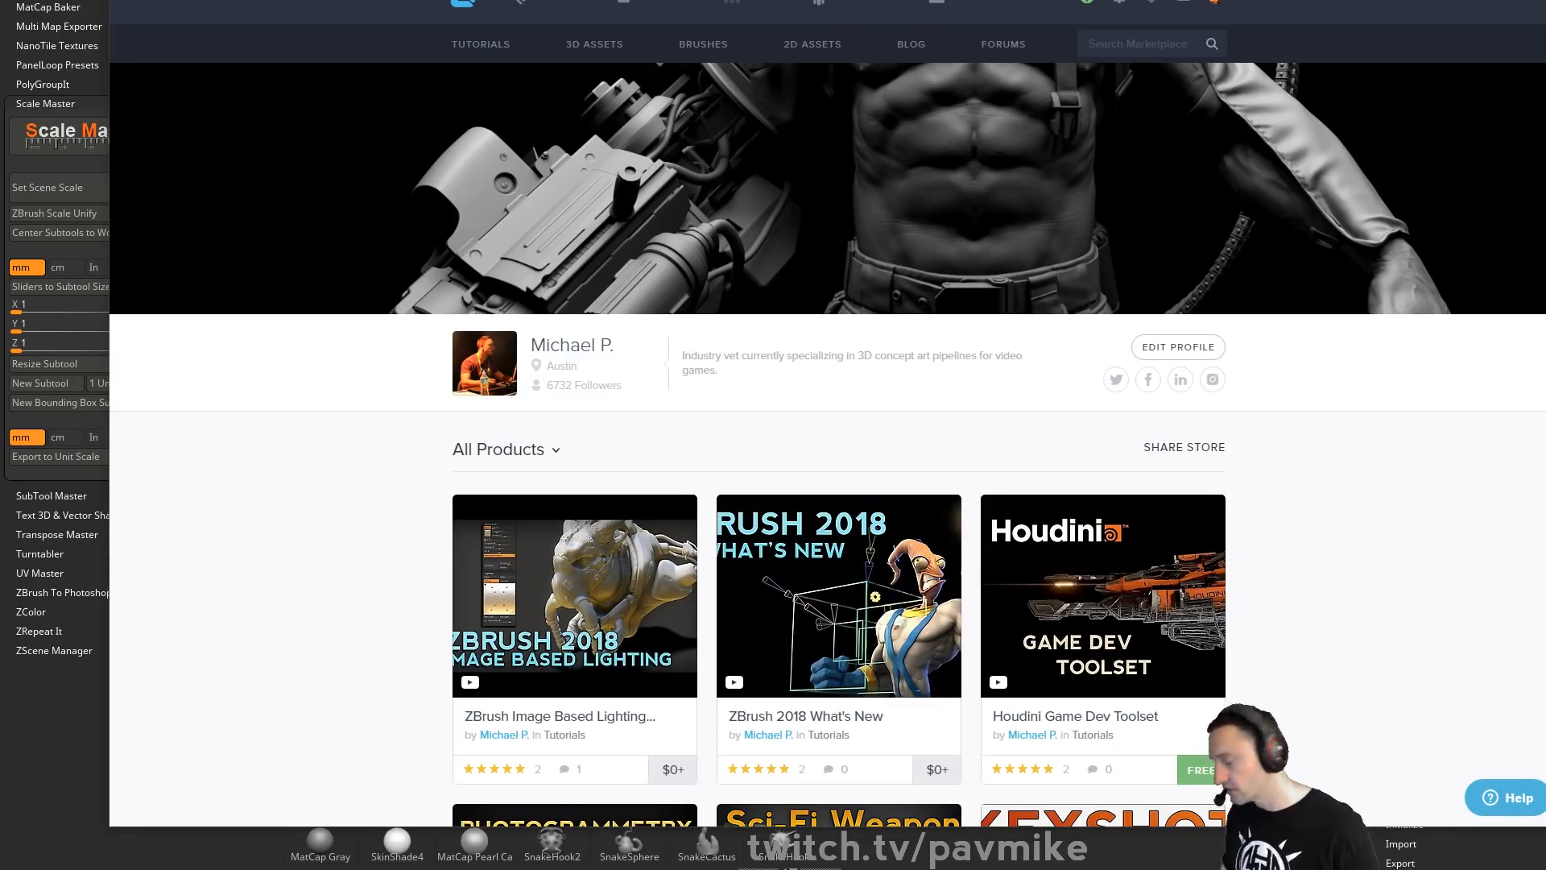
key(alt+Tab)
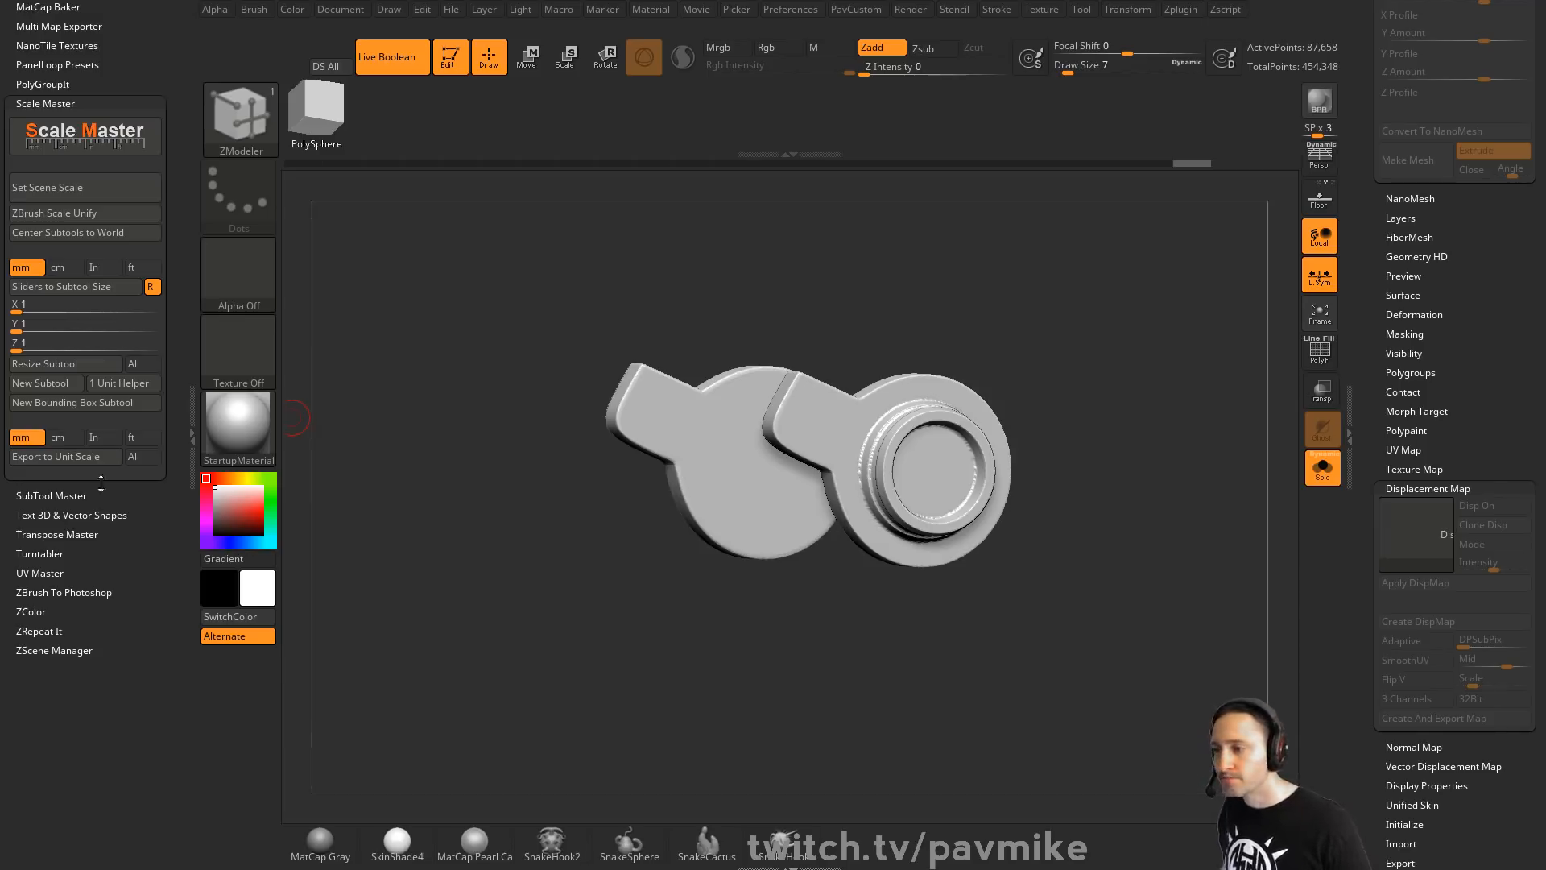
Switch to the PowerPoint deck, view slide 74 about ArrayMesh, and return to ZBrush
key(alt+Tab)
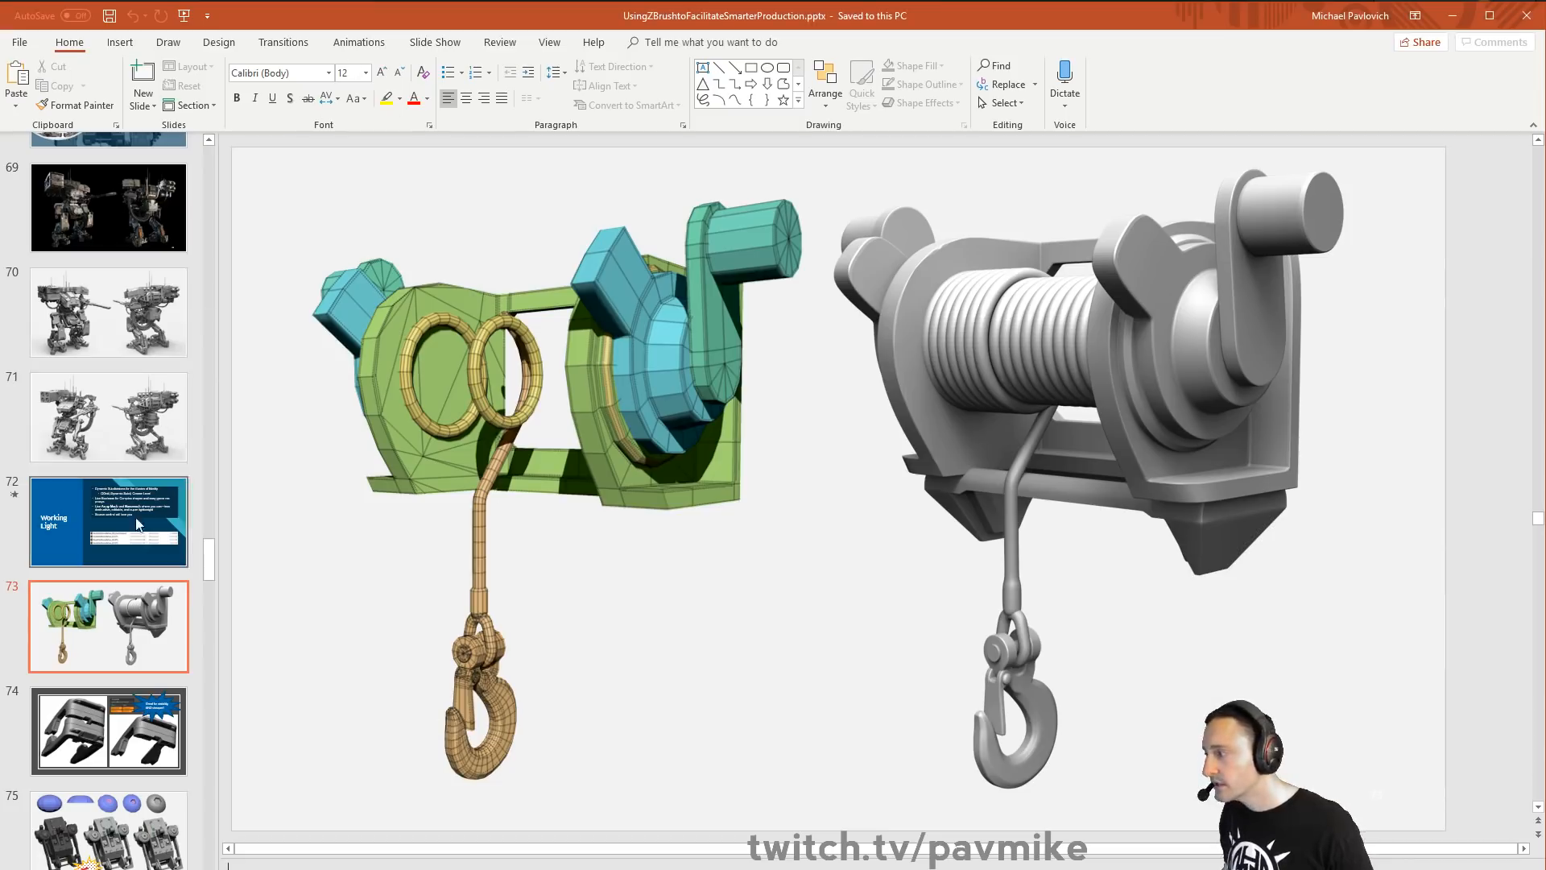
scroll(139, 519, down, 2)
scroll(141, 522, down, 2)
click(137, 451)
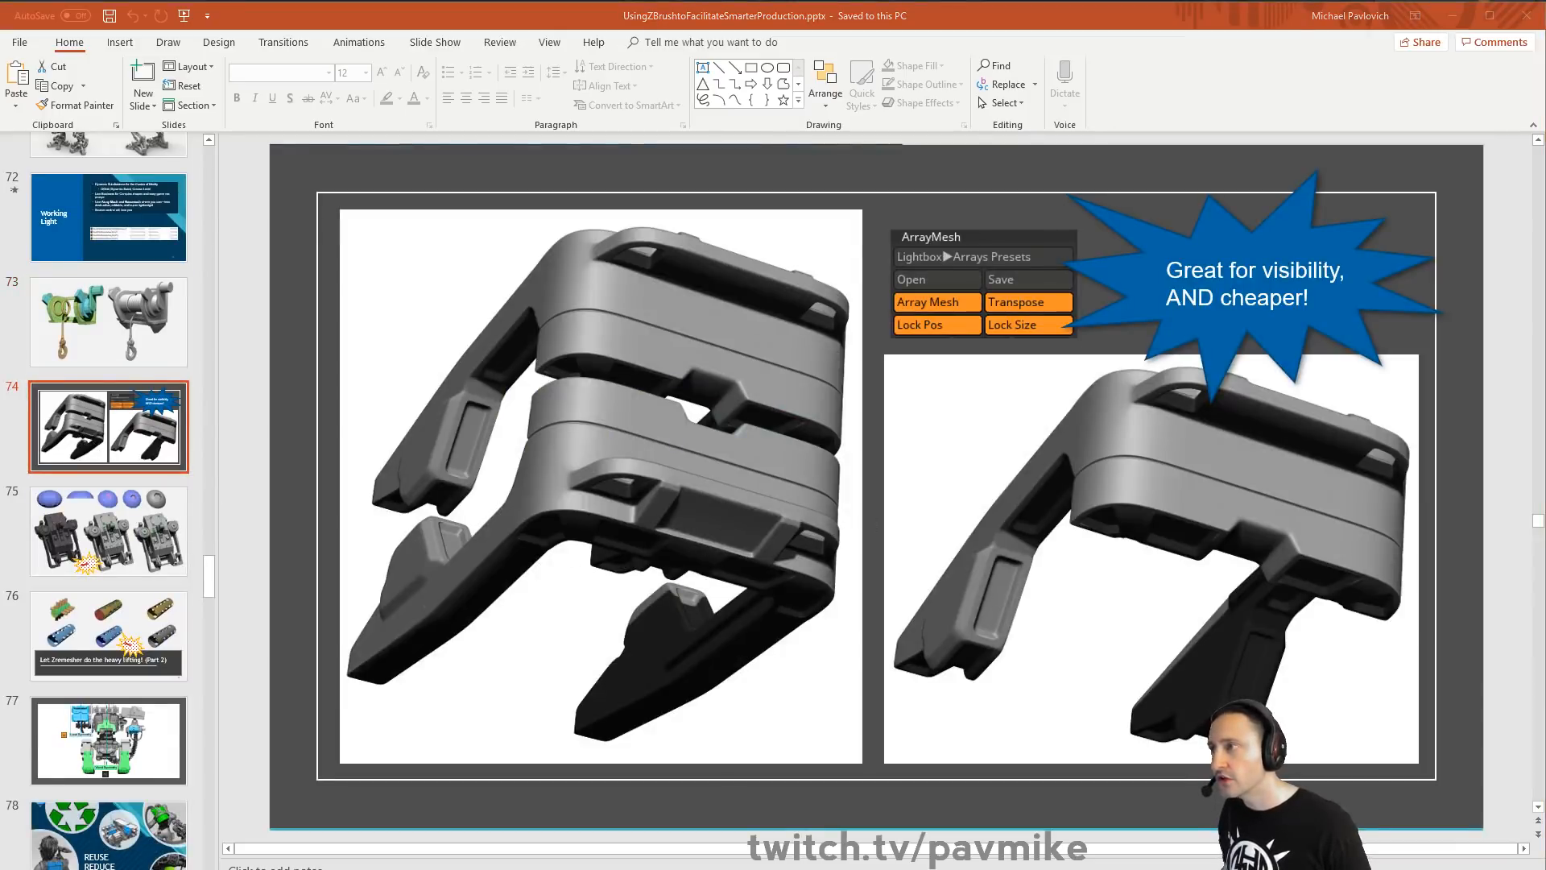
key(alt+Tab)
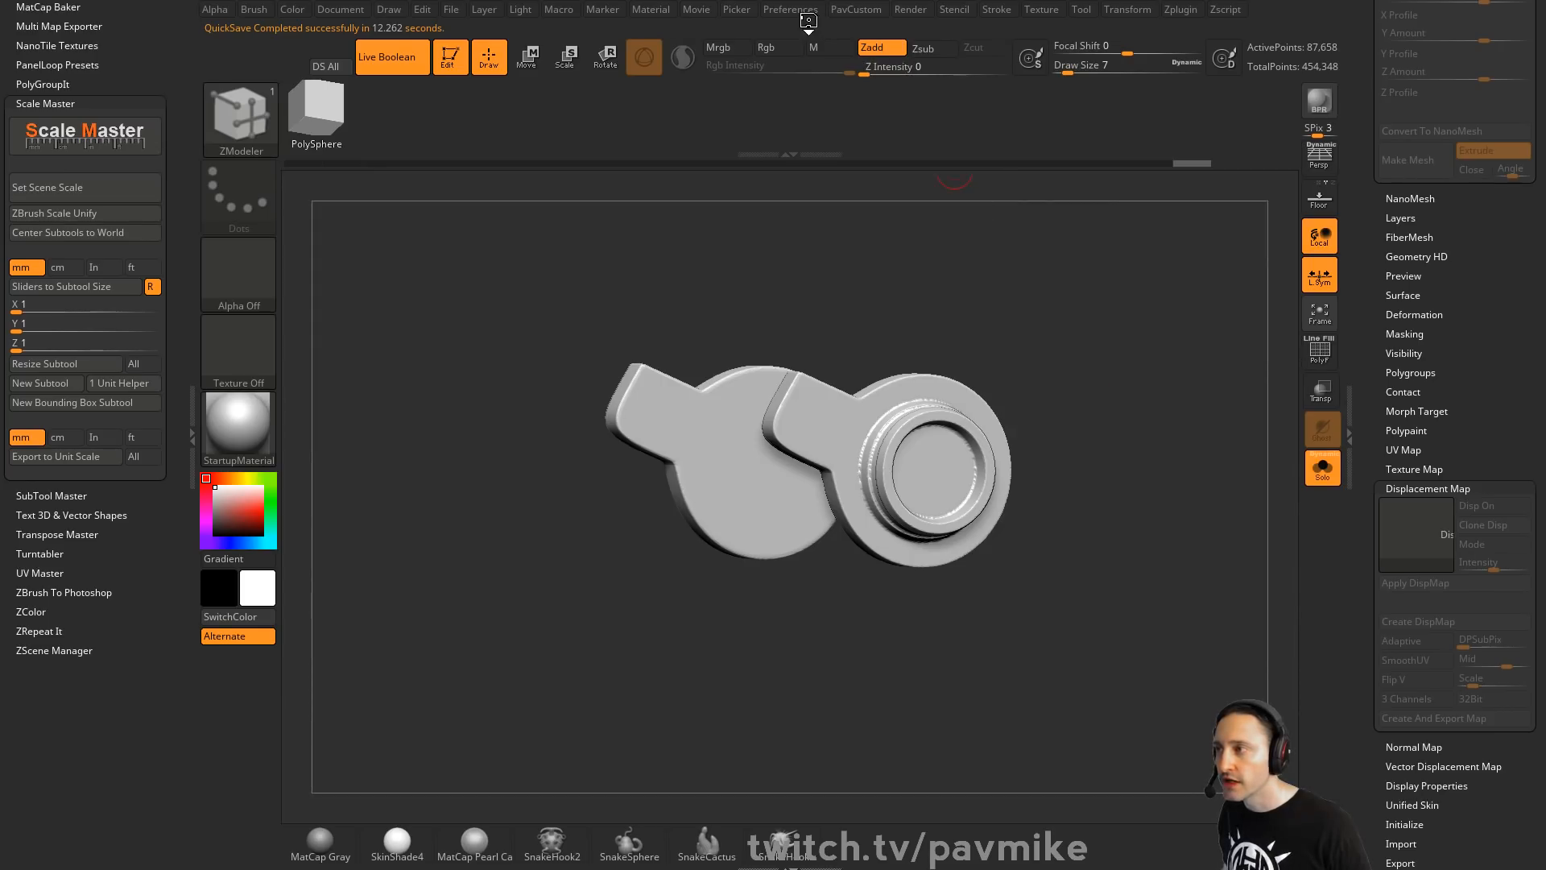
Set the QuickSave maximum duration to 600 in the preferences
click(806, 14)
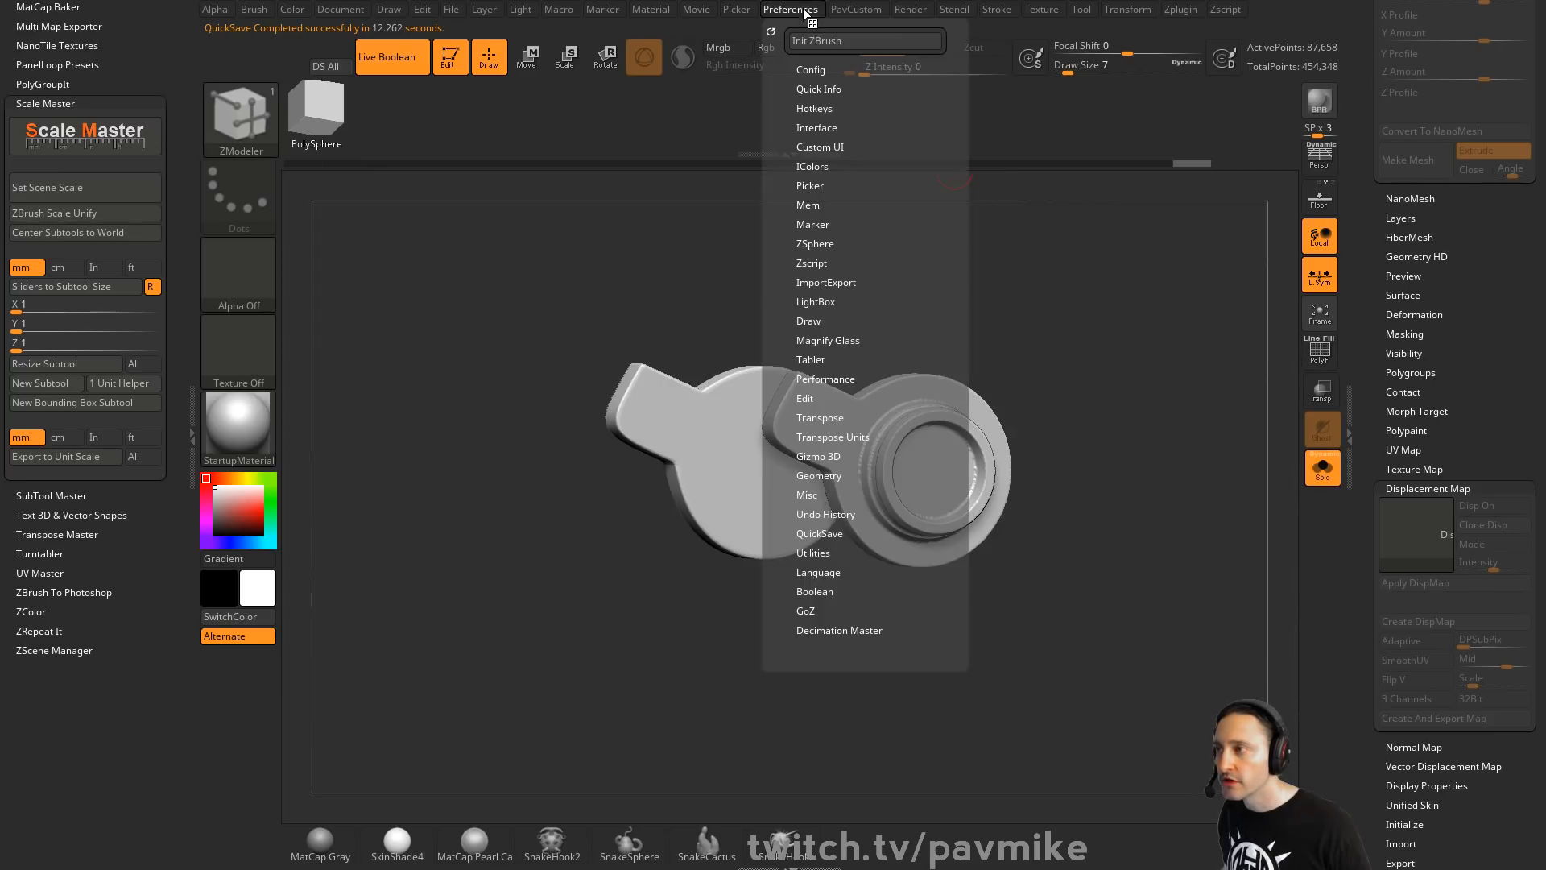
click(813, 535)
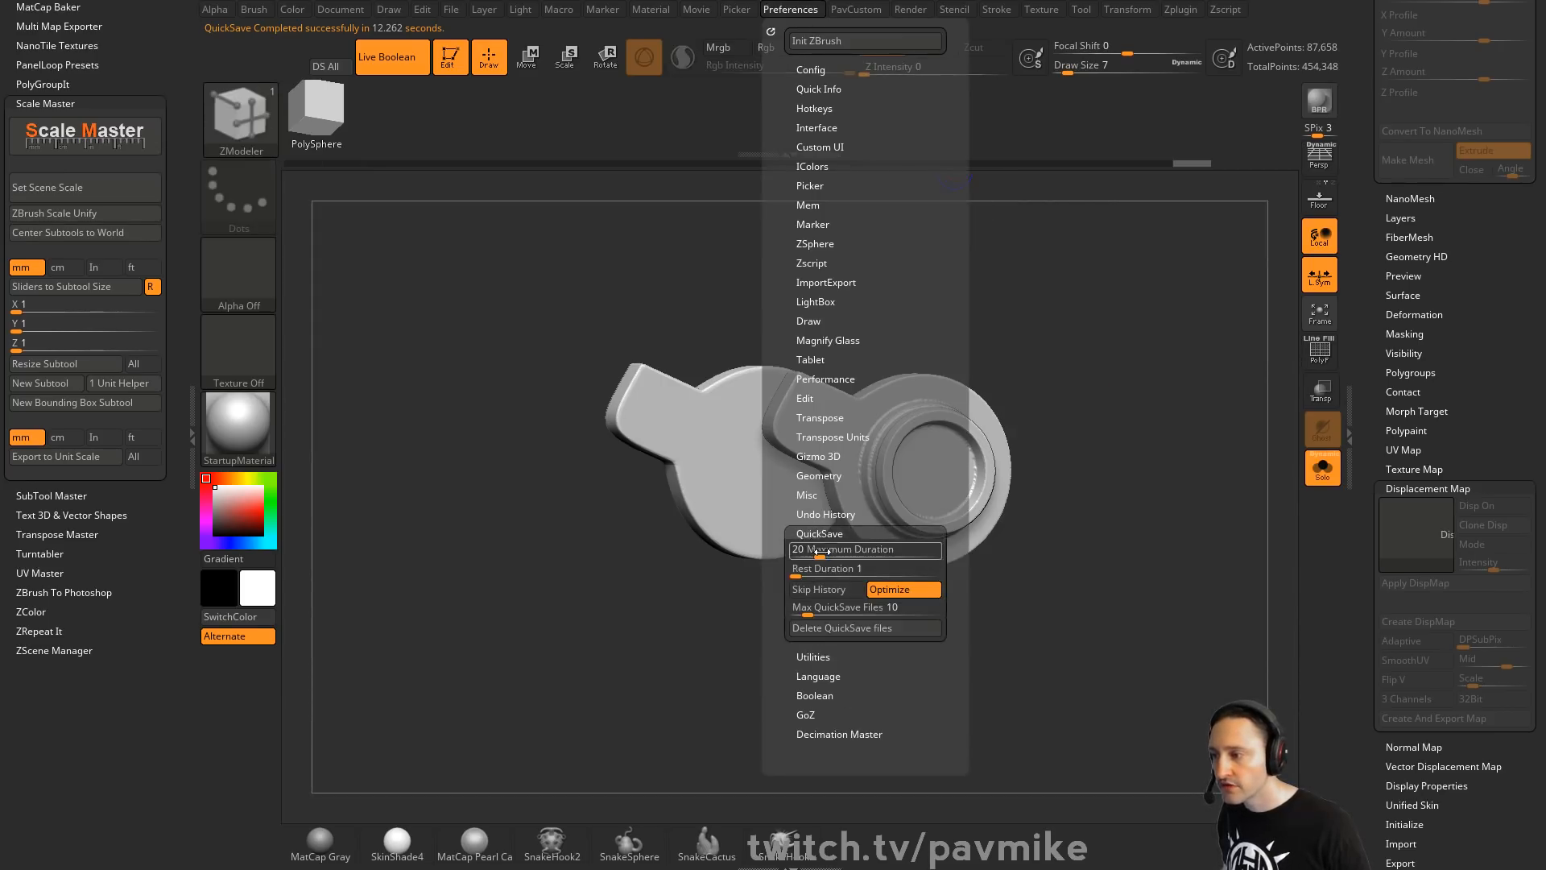
click(937, 554)
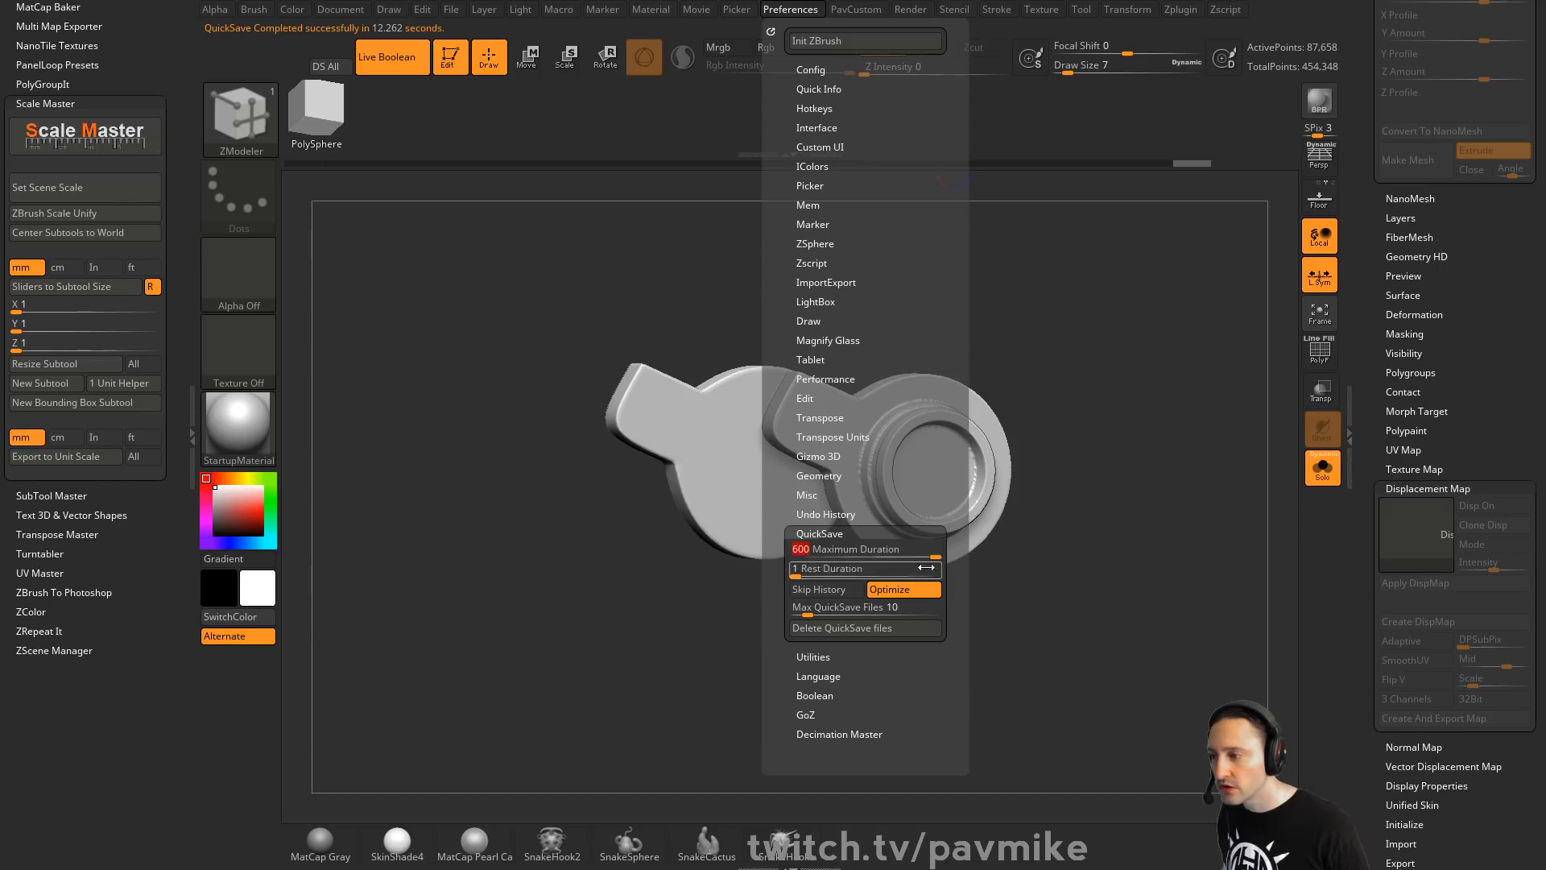
click(876, 612)
drag(876, 612, 938, 574)
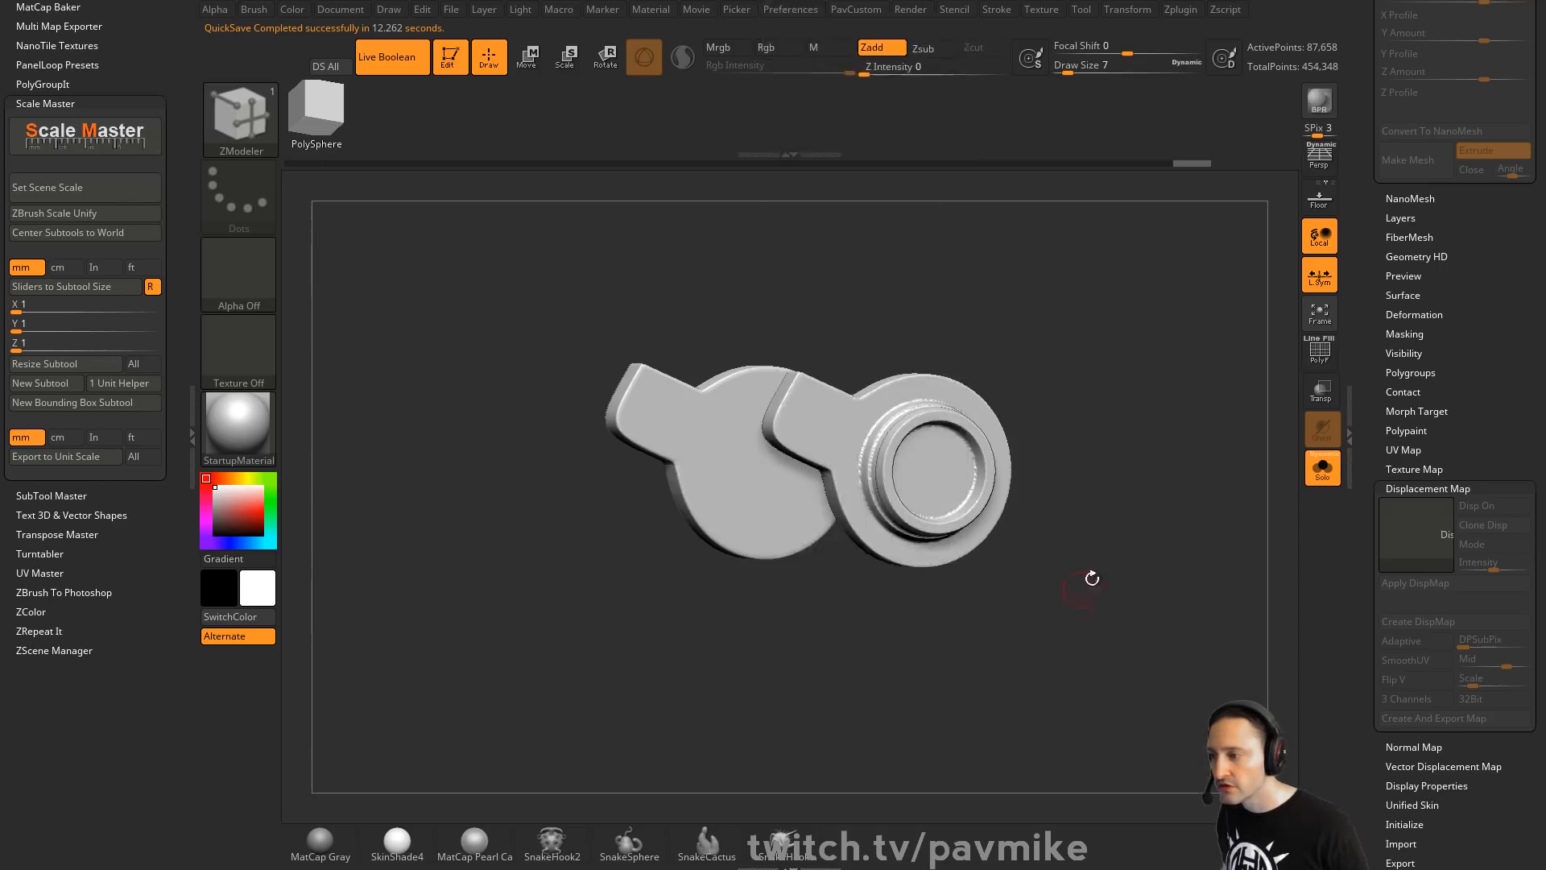
Select the Merged_Wench3 subtool and examine the mech's upper body and shoulder launcher from several angles
drag(1372, 377, 1399, 630)
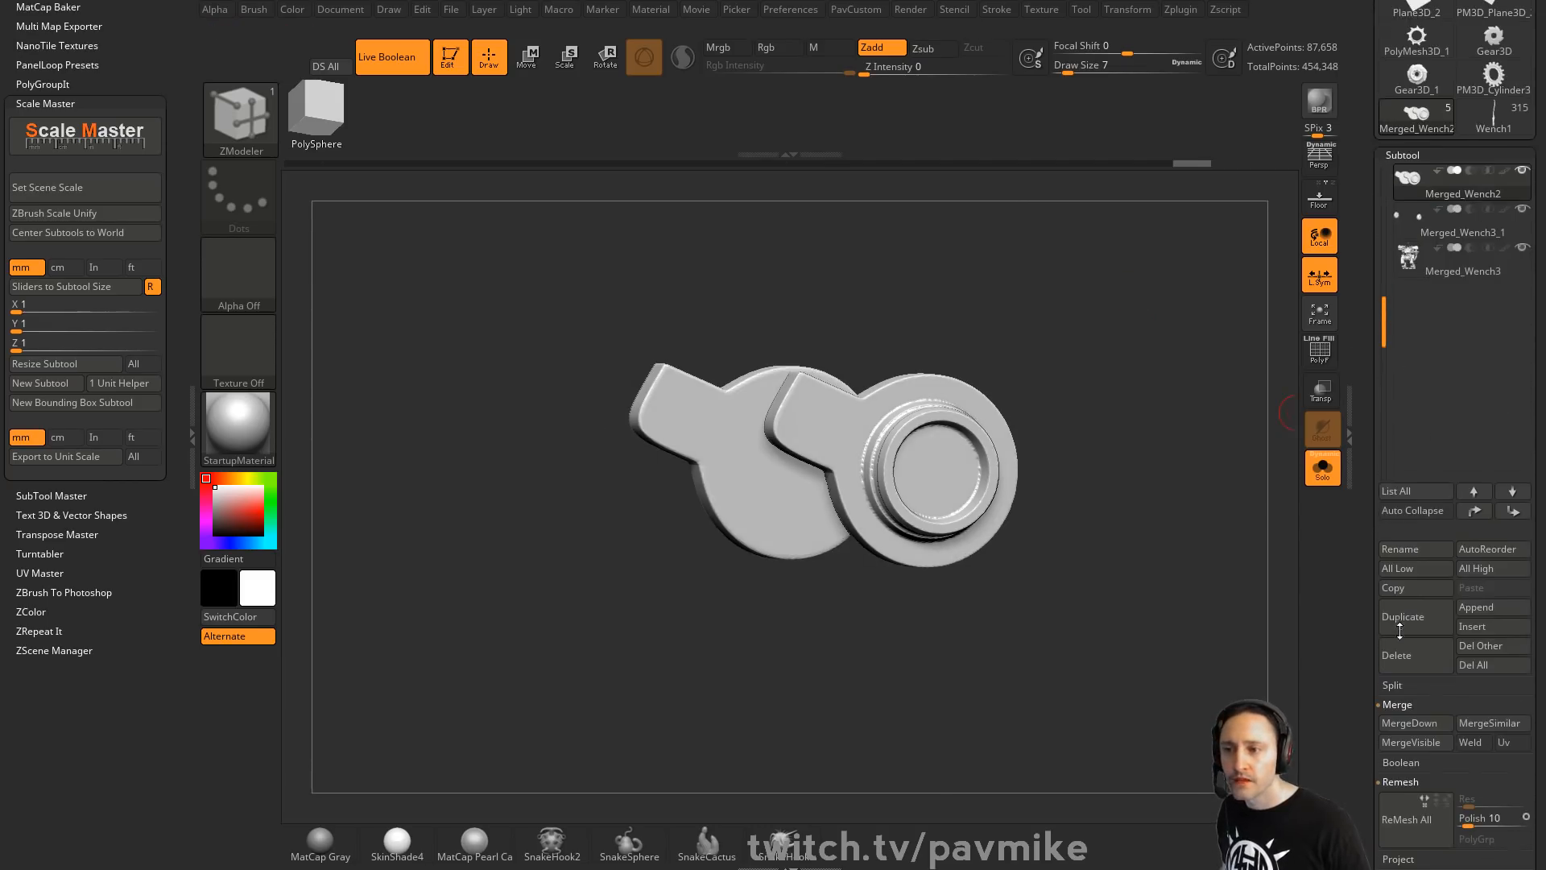
drag(1367, 210, 1358, 330)
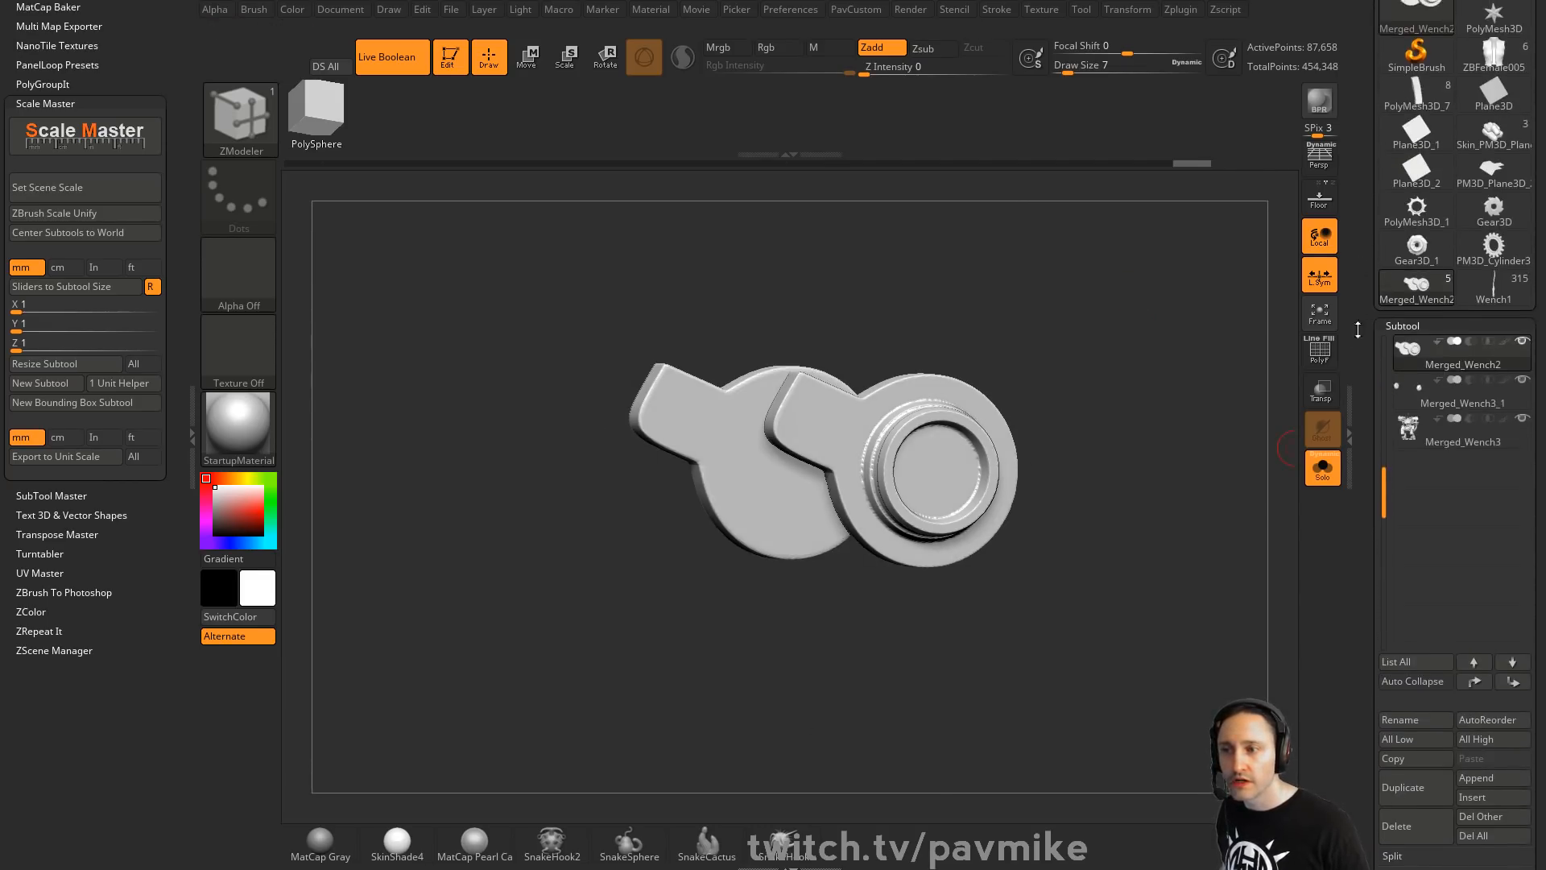
click(1453, 445)
alt+drag(443, 318, 541, 317)
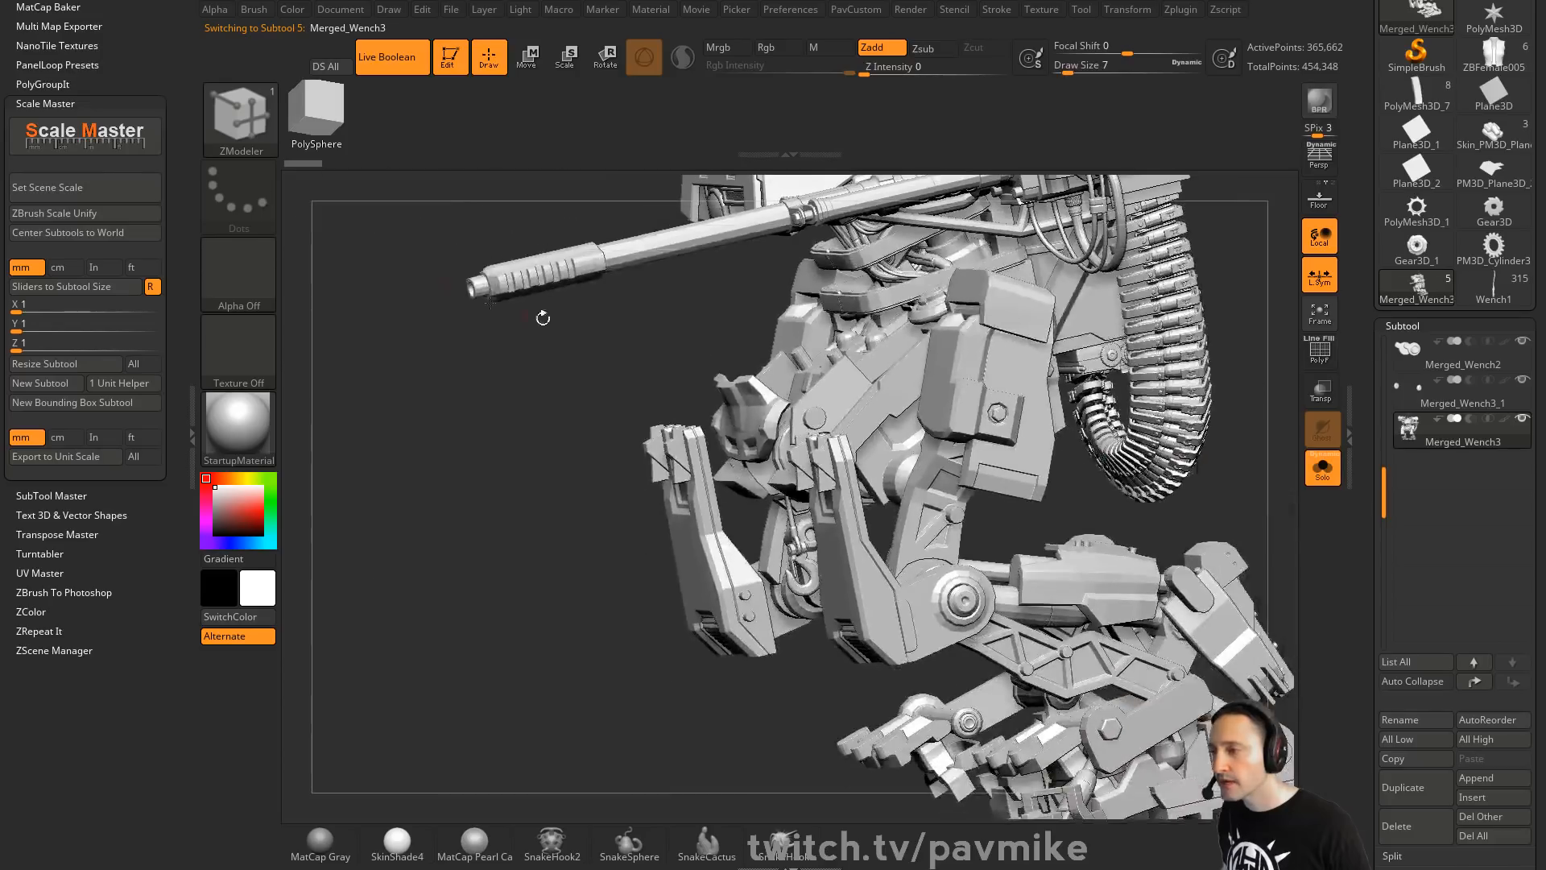
drag(537, 392, 956, 373)
alt+drag(1076, 373, 1159, 761)
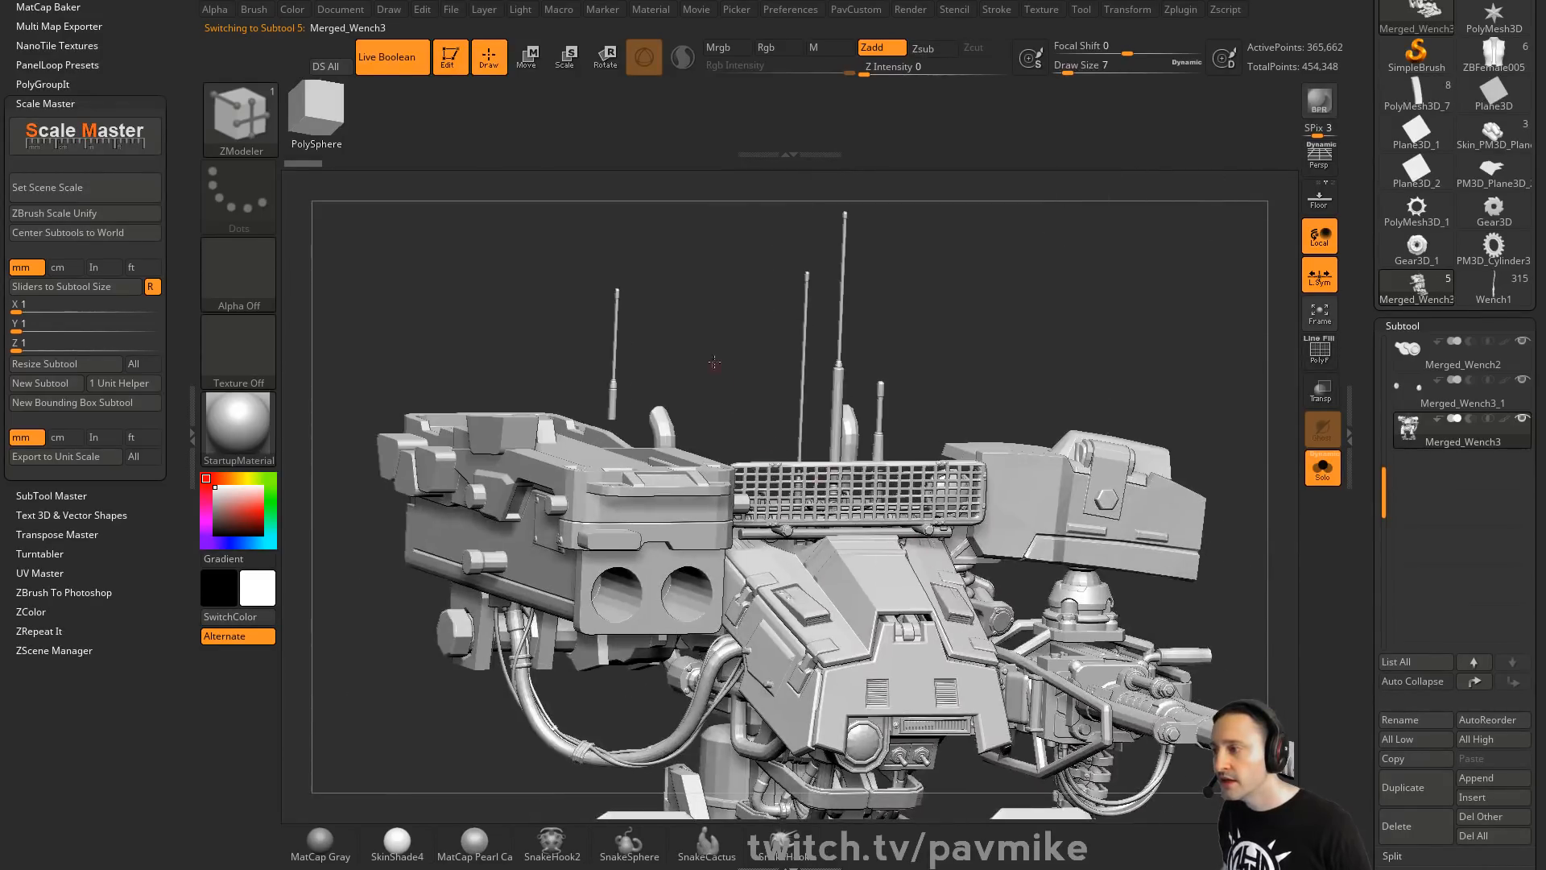
shift+drag(719, 364, 748, 360)
alt+drag(556, 290, 725, 322)
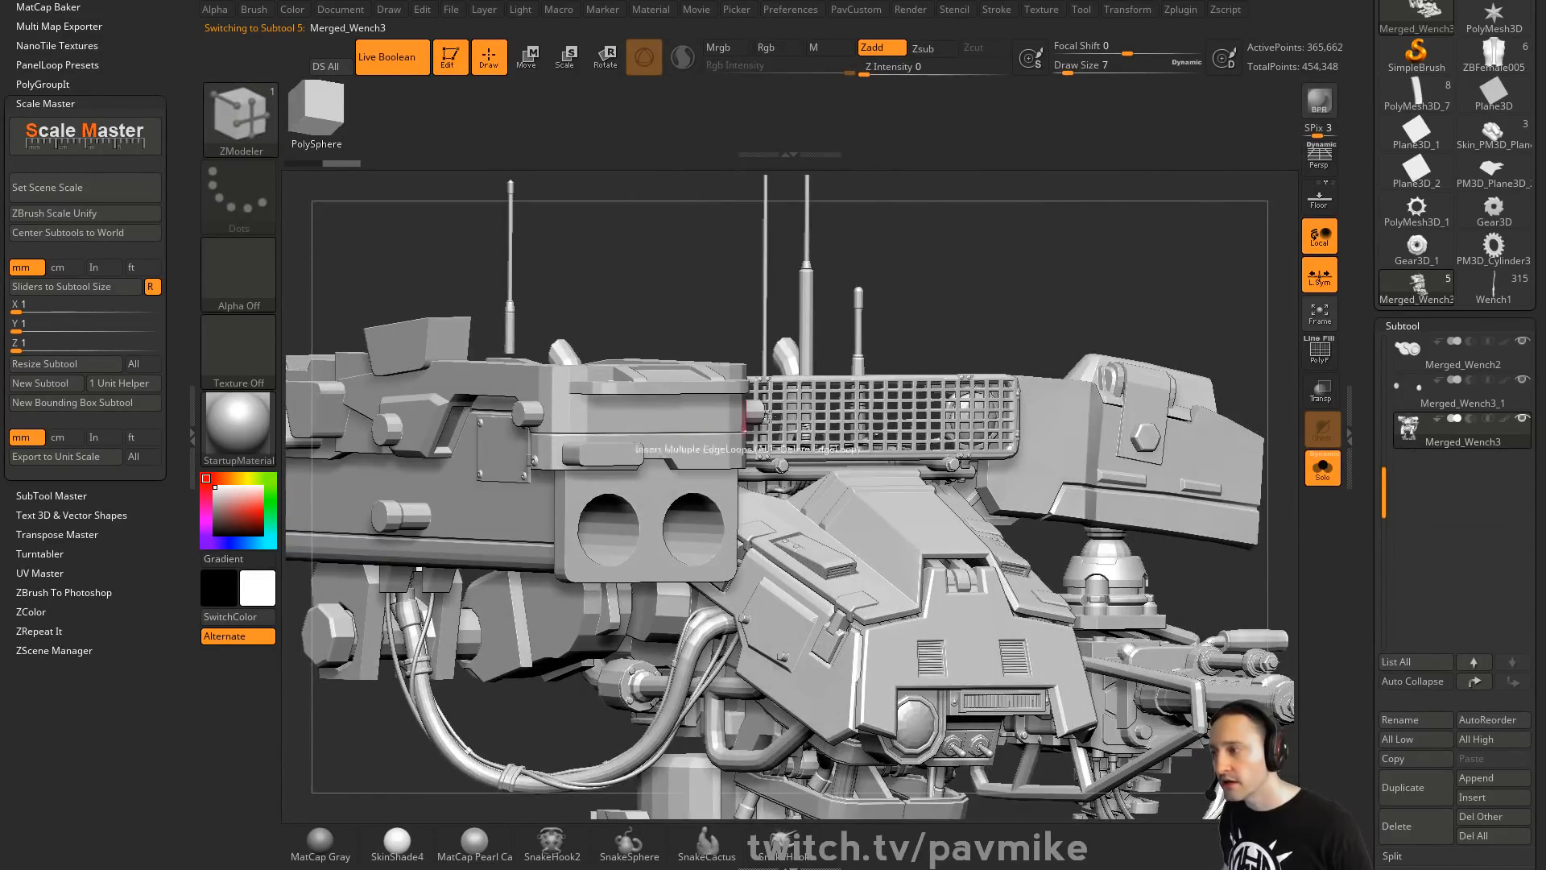
alt+drag(924, 279, 991, 284)
Isolate the upper shoulder launcher housing of the merged mech, inspect it, and show the whole mesh again
ctrl+shift+click(797, 428)
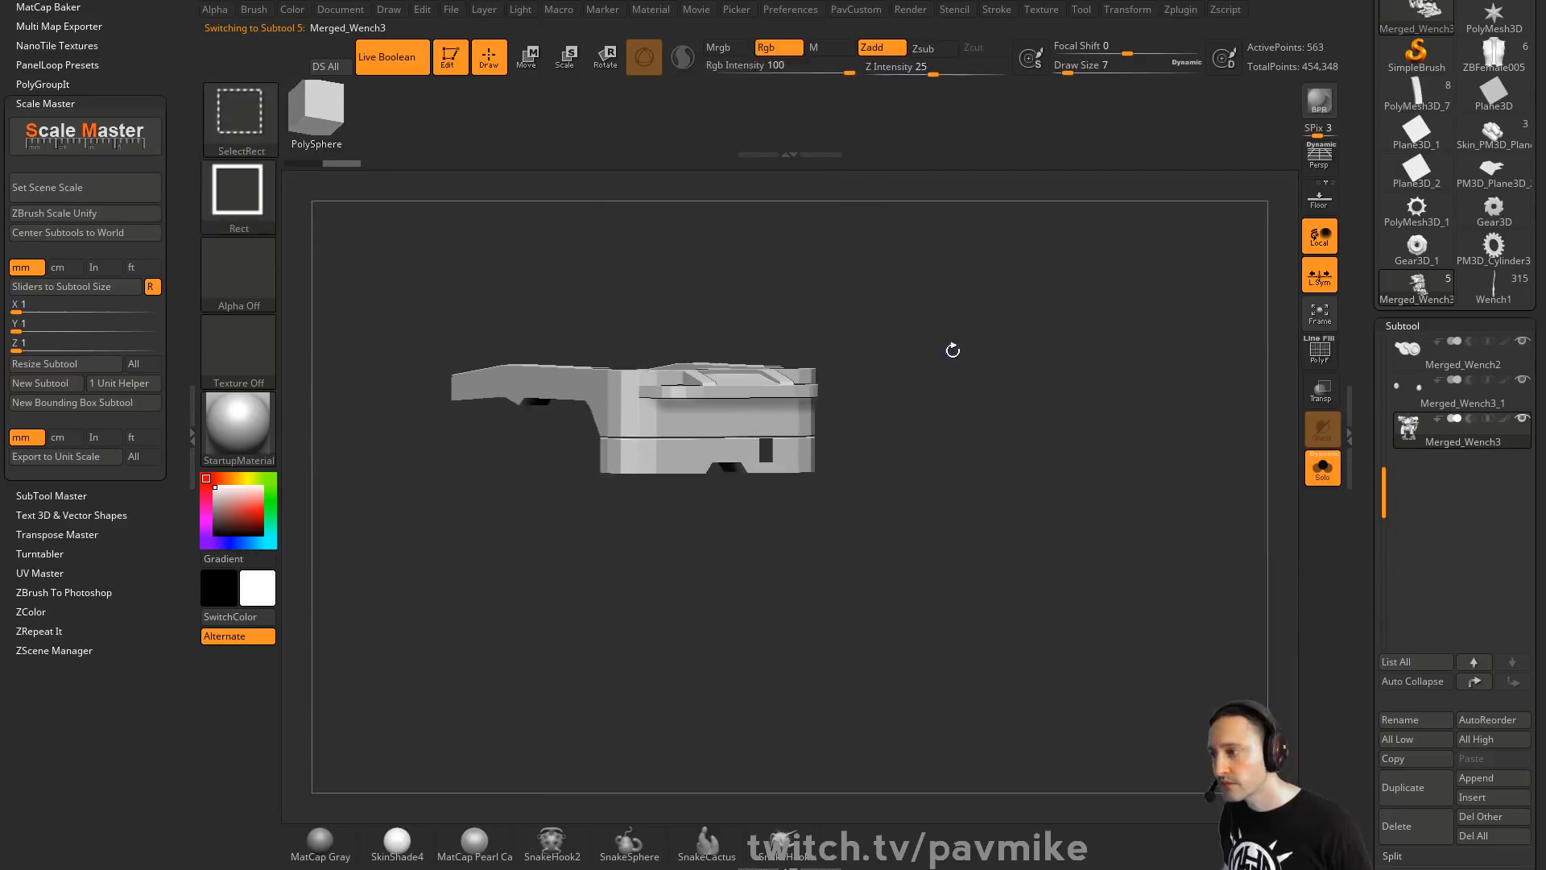
key(ctrl+shift+a)
drag(973, 306, 1028, 352)
ctrl+shift+click(1028, 352)
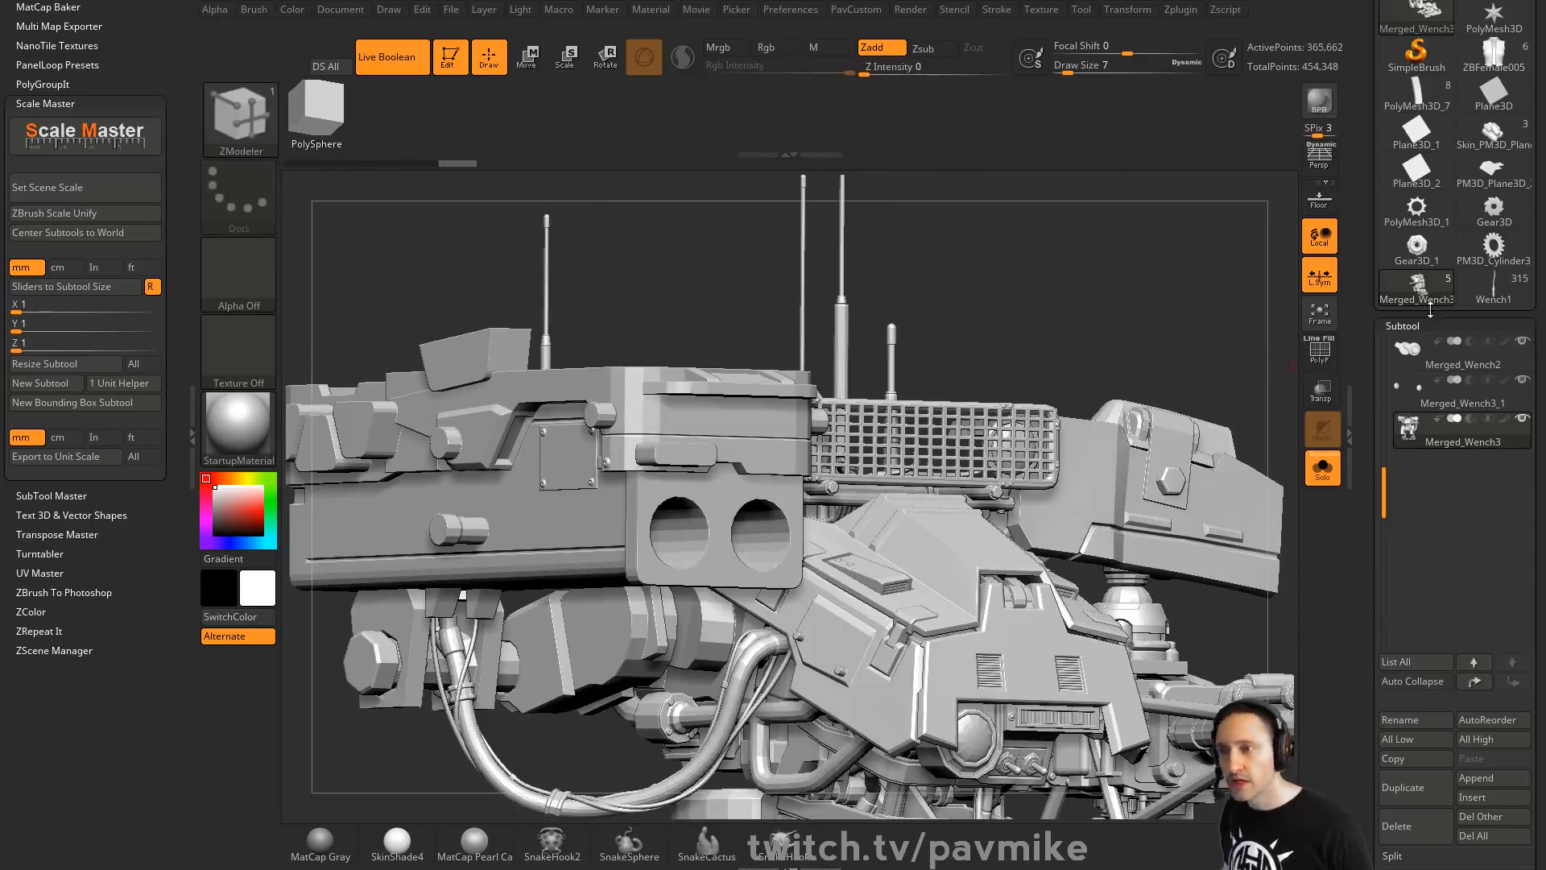
Switch to the Wench1 tool and solo the subtool of the arrayed shoulder launcher housing
click(1493, 286)
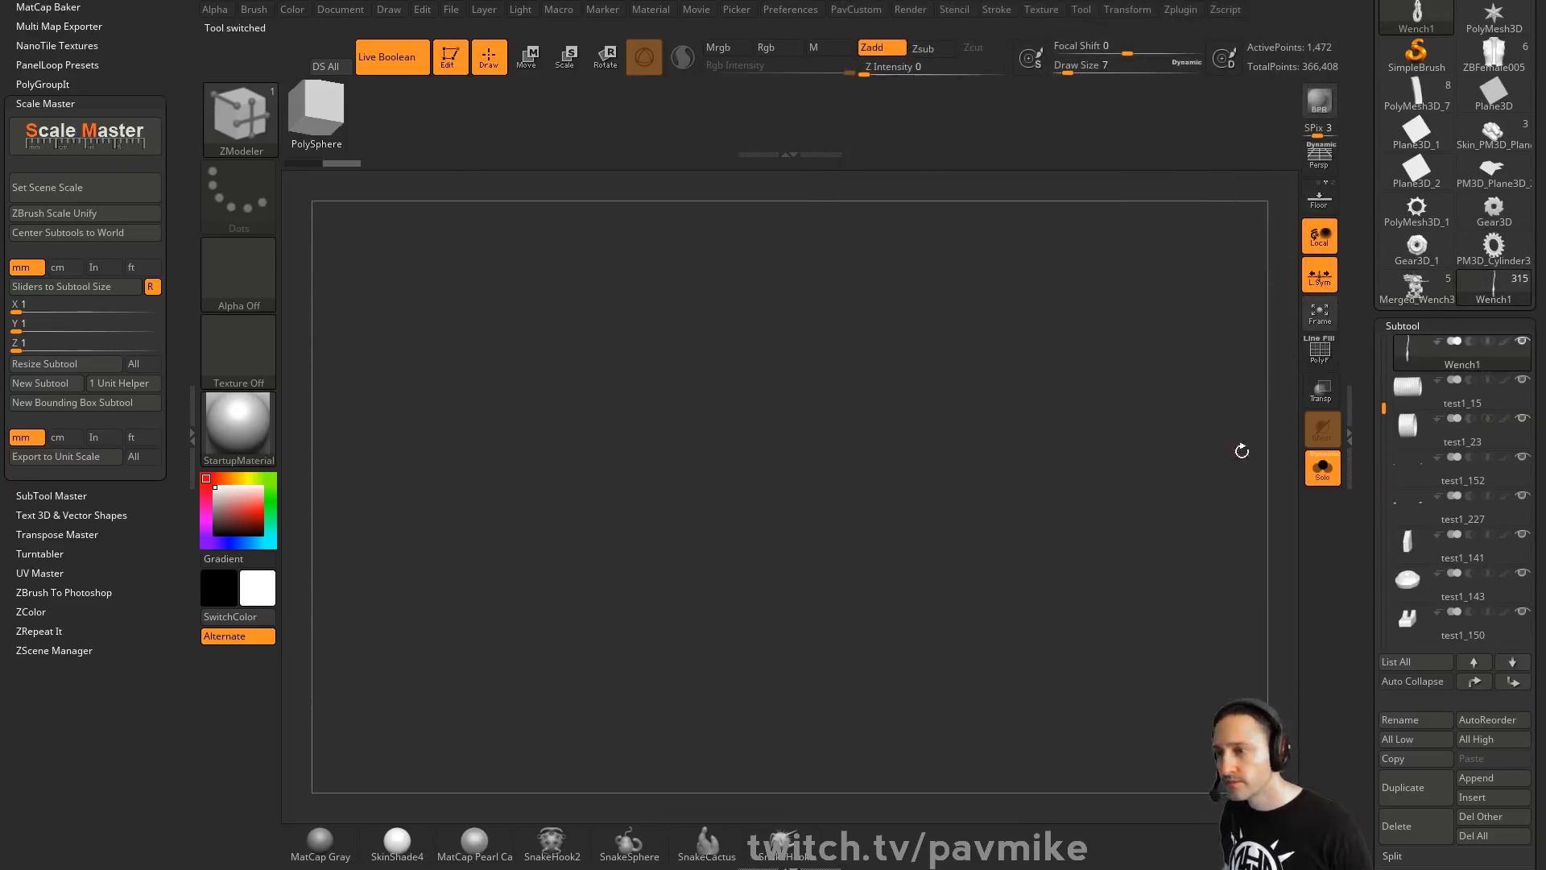
click(1317, 474)
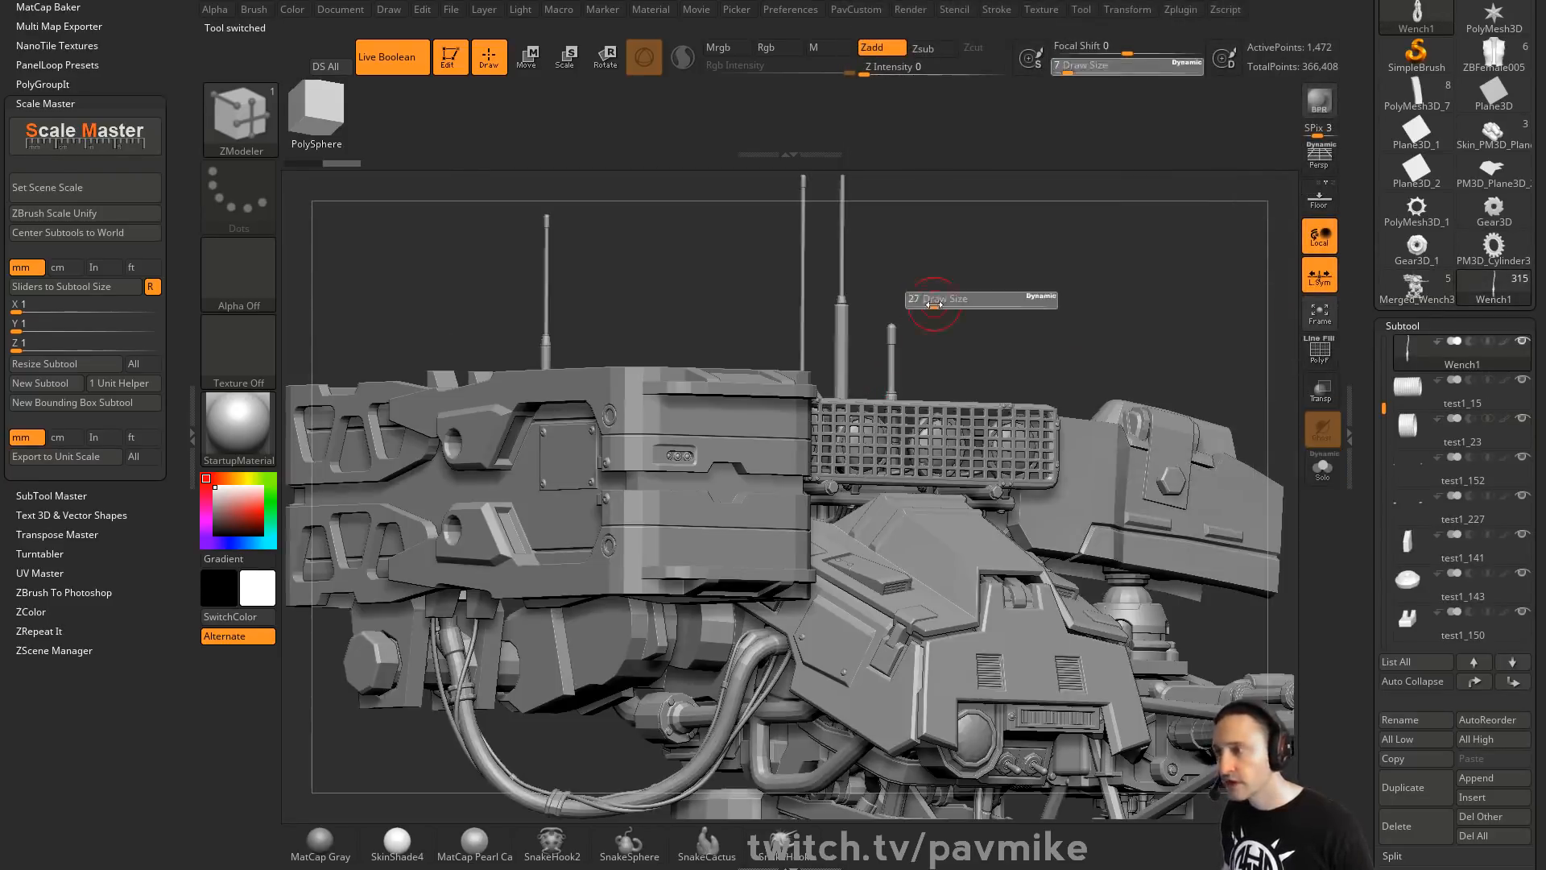
alt+click(763, 447)
alt+drag(1030, 275, 1149, 407)
click(1322, 467)
Set the draw size to 20, turn on PolyFrame, and bring up the housing's ArrayMesh settings
mouse_move(1000, 292)
mouse_down()
mouse_move(1085, 421)
mouse_move(684, 294)
mouse_up()
key(s)
click(1068, 391)
drag(1375, 502, 1378, 255)
click(1320, 350)
scroll(1368, 352, down, 5)
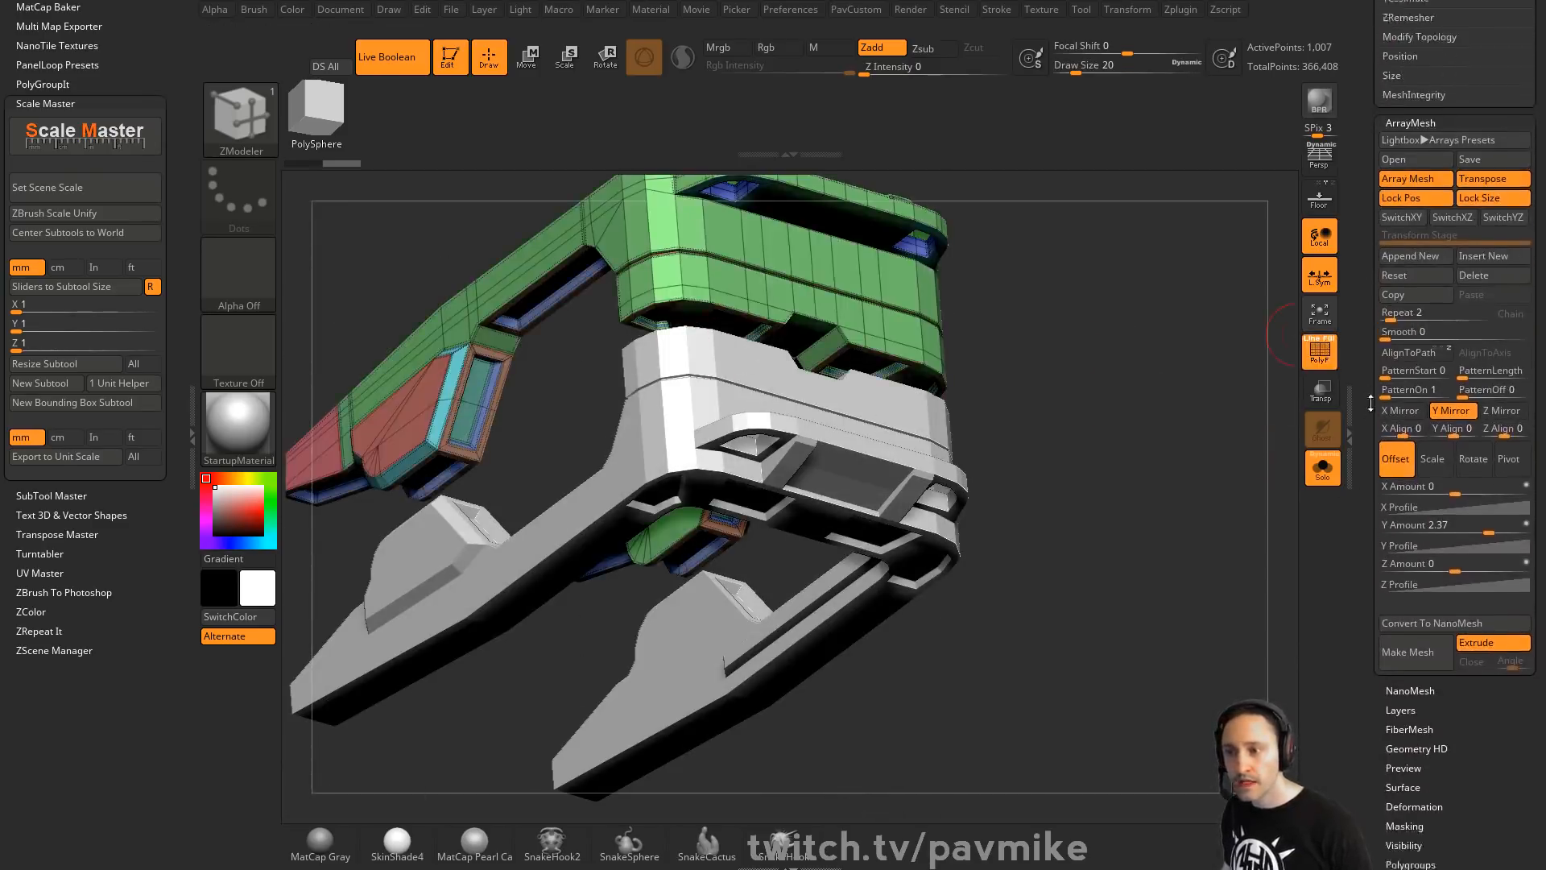
scroll(1367, 351, up, 3)
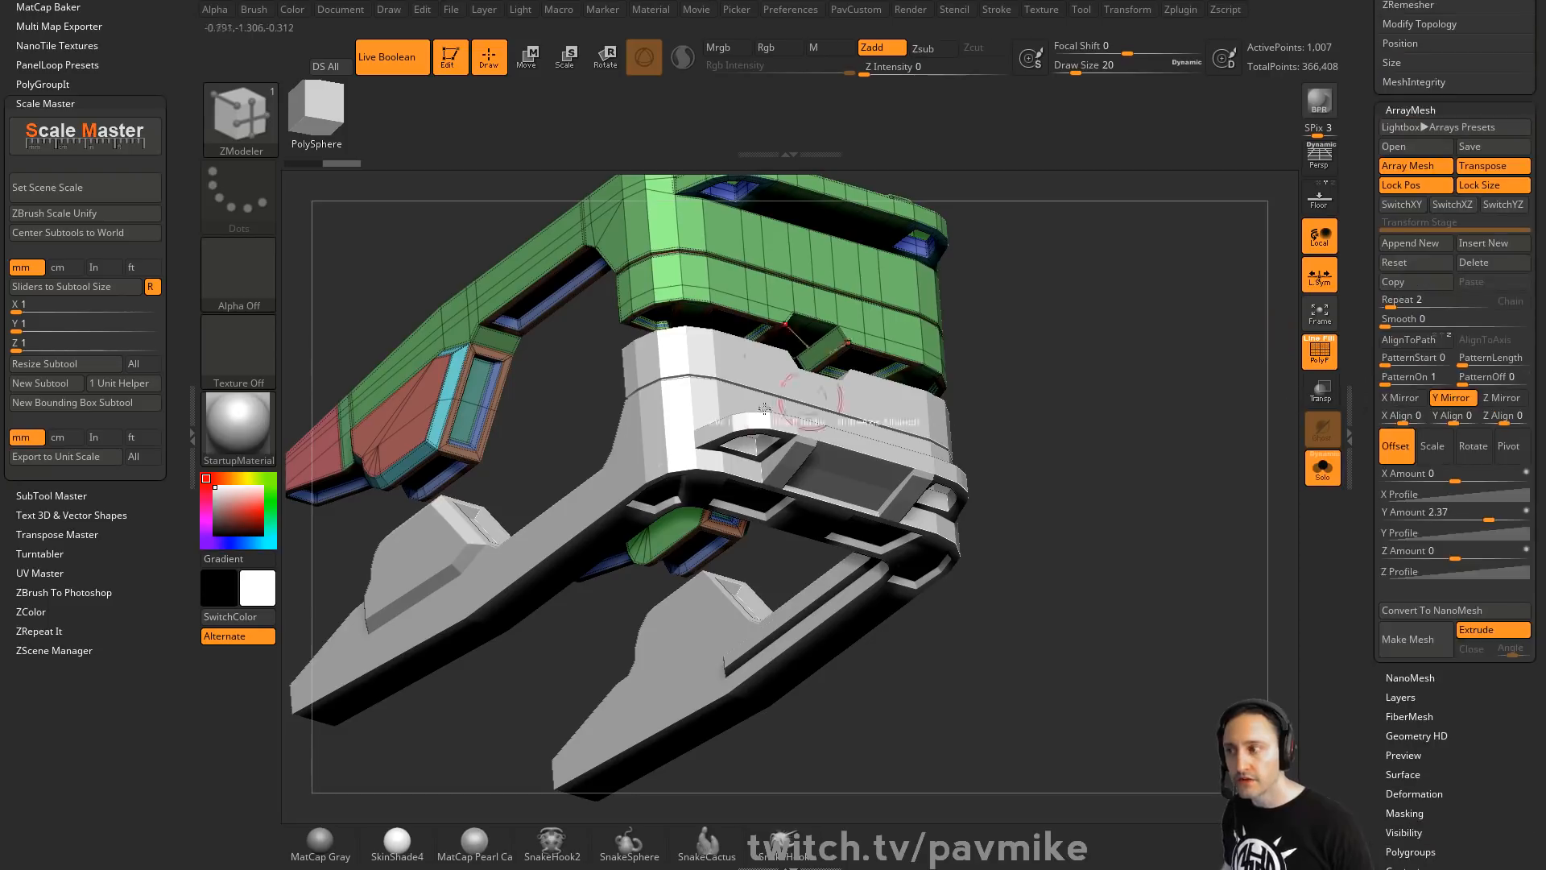
Turn off Array Mesh on the housing and set the ZModeler polygon action to Inset with the Polygroup Island target
click(1407, 165)
drag(1069, 282, 1108, 308)
key(space)
click(612, 300)
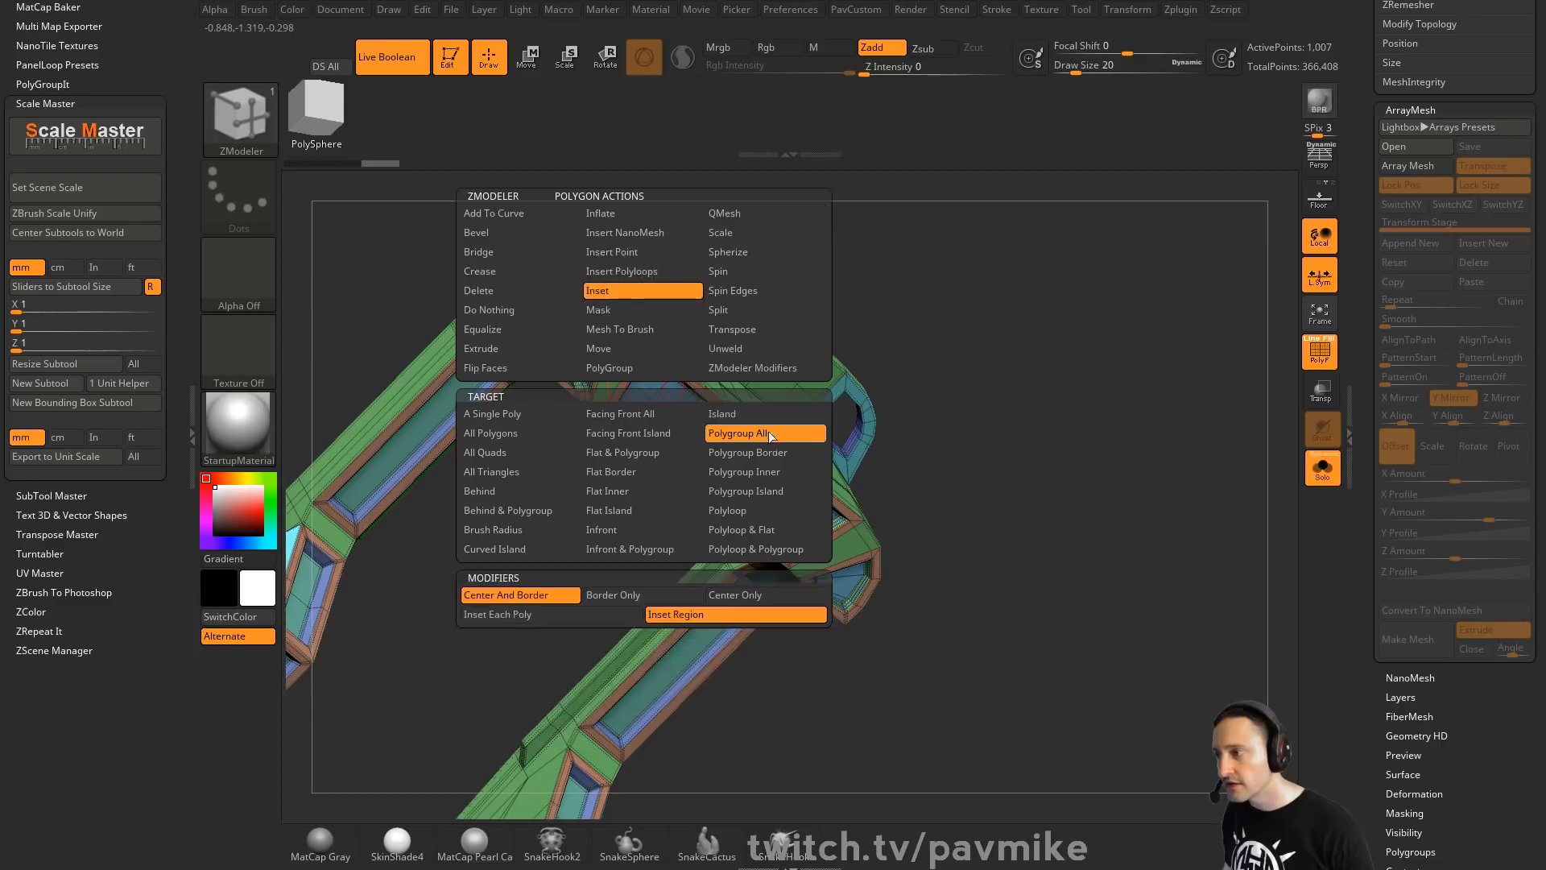
key(space)
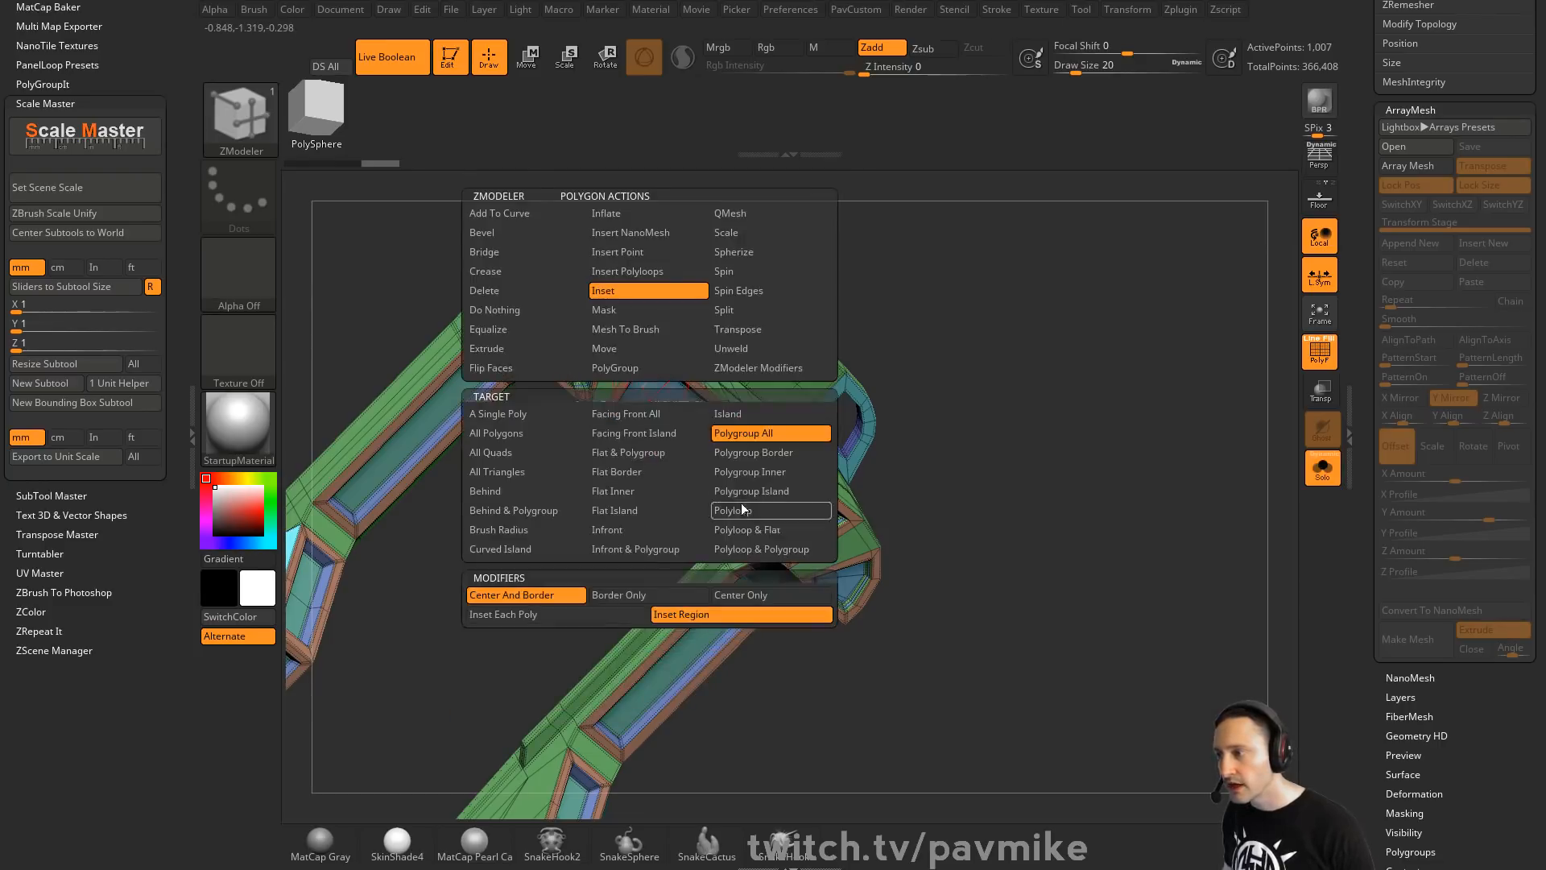
click(767, 473)
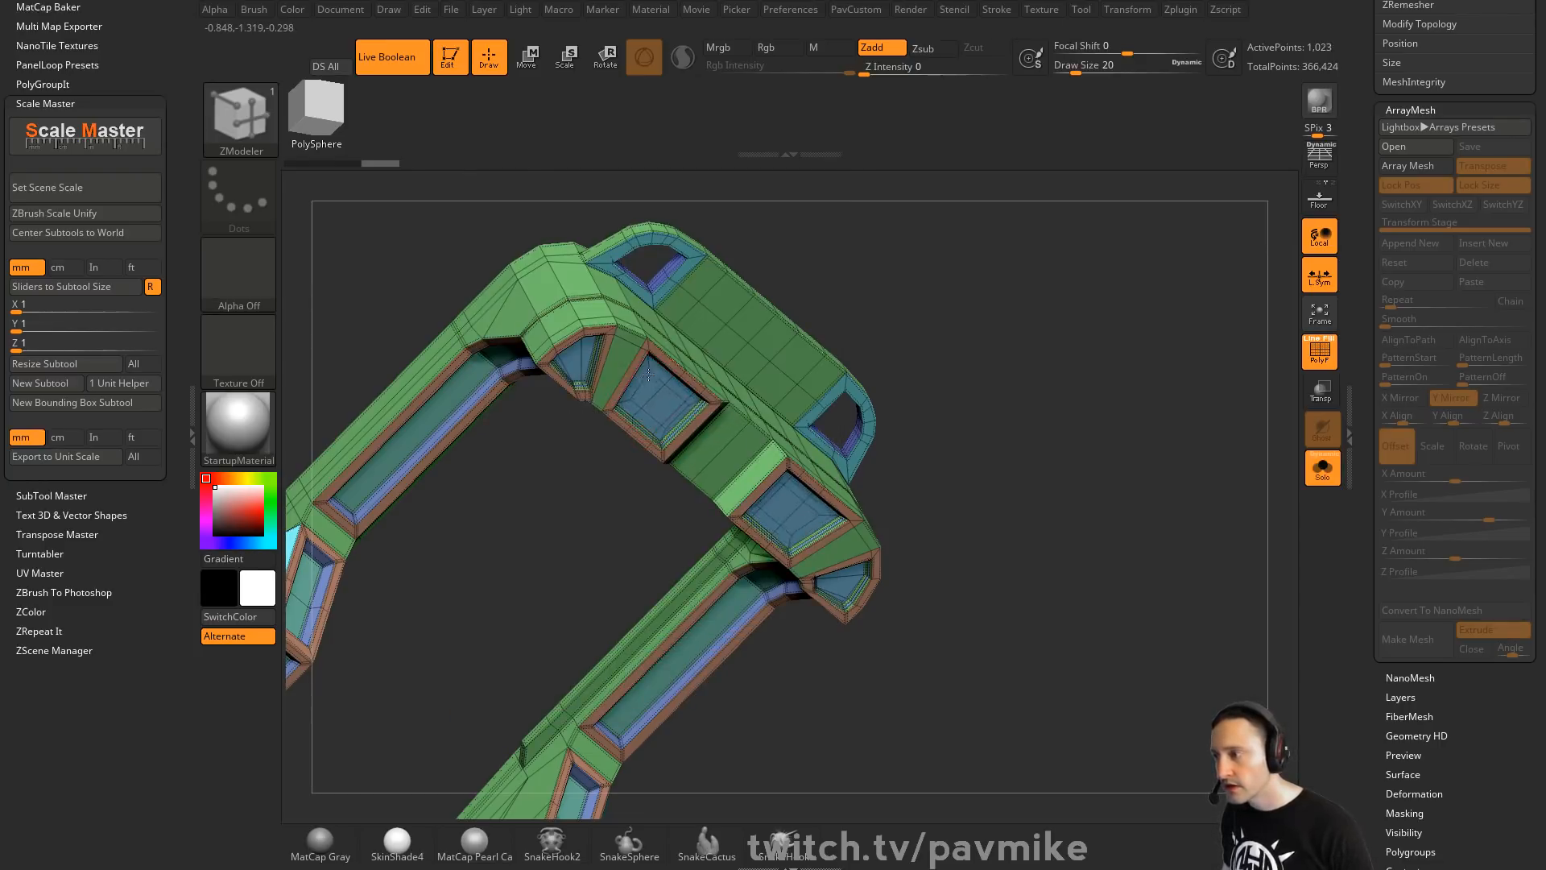
drag(648, 375, 638, 388)
alt+right_drag(637, 388, 734, 483)
key(ctrl+z)
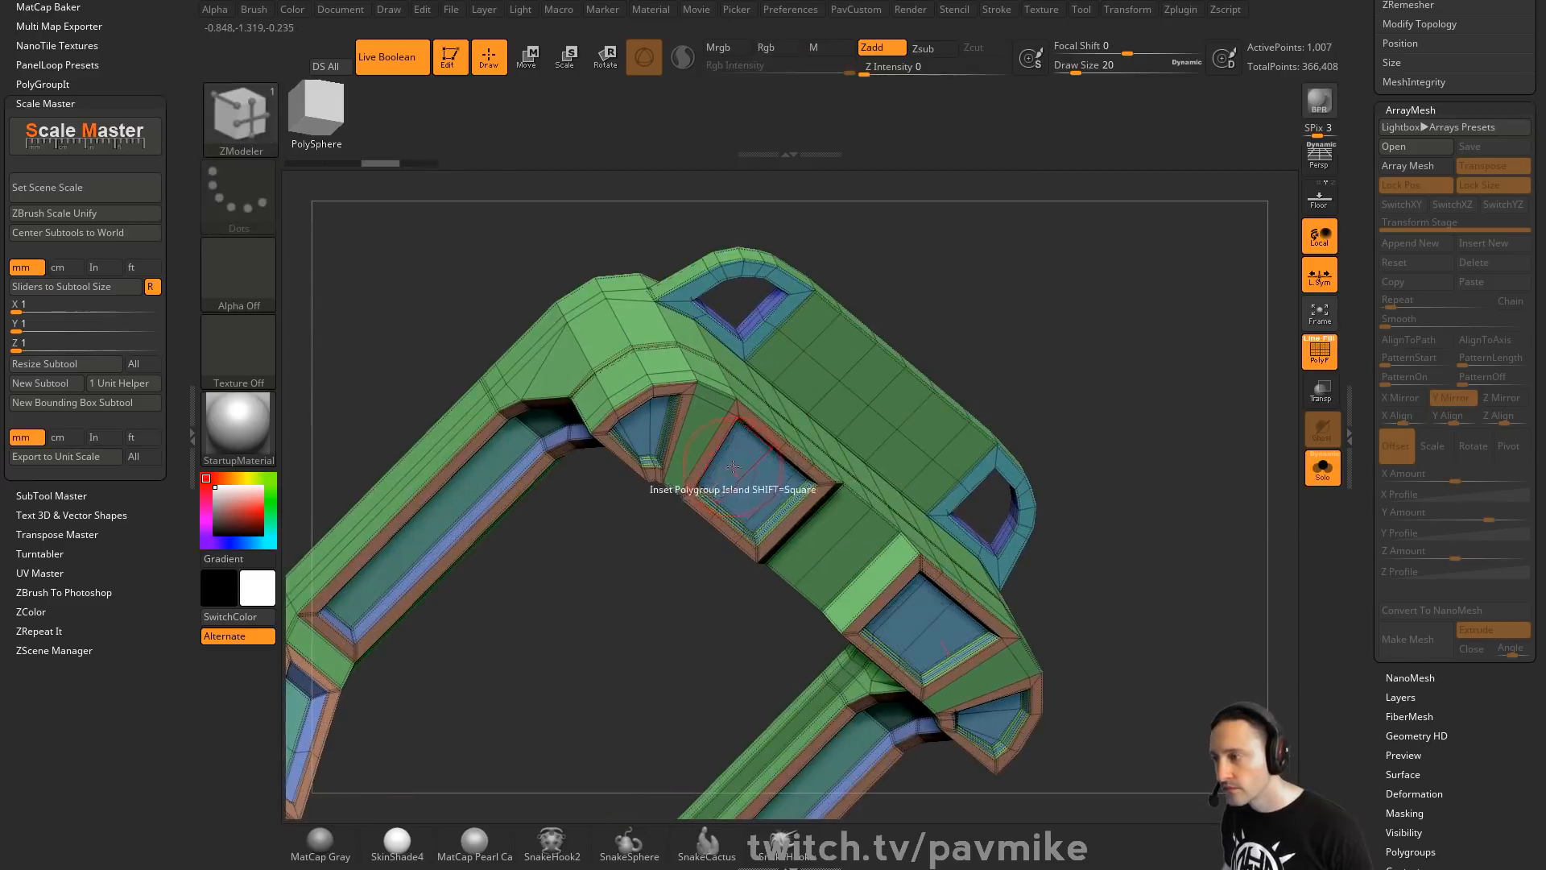
Inset the blue recessed panels on the housing's underside twice by polygroup island
click(732, 467)
key(space)
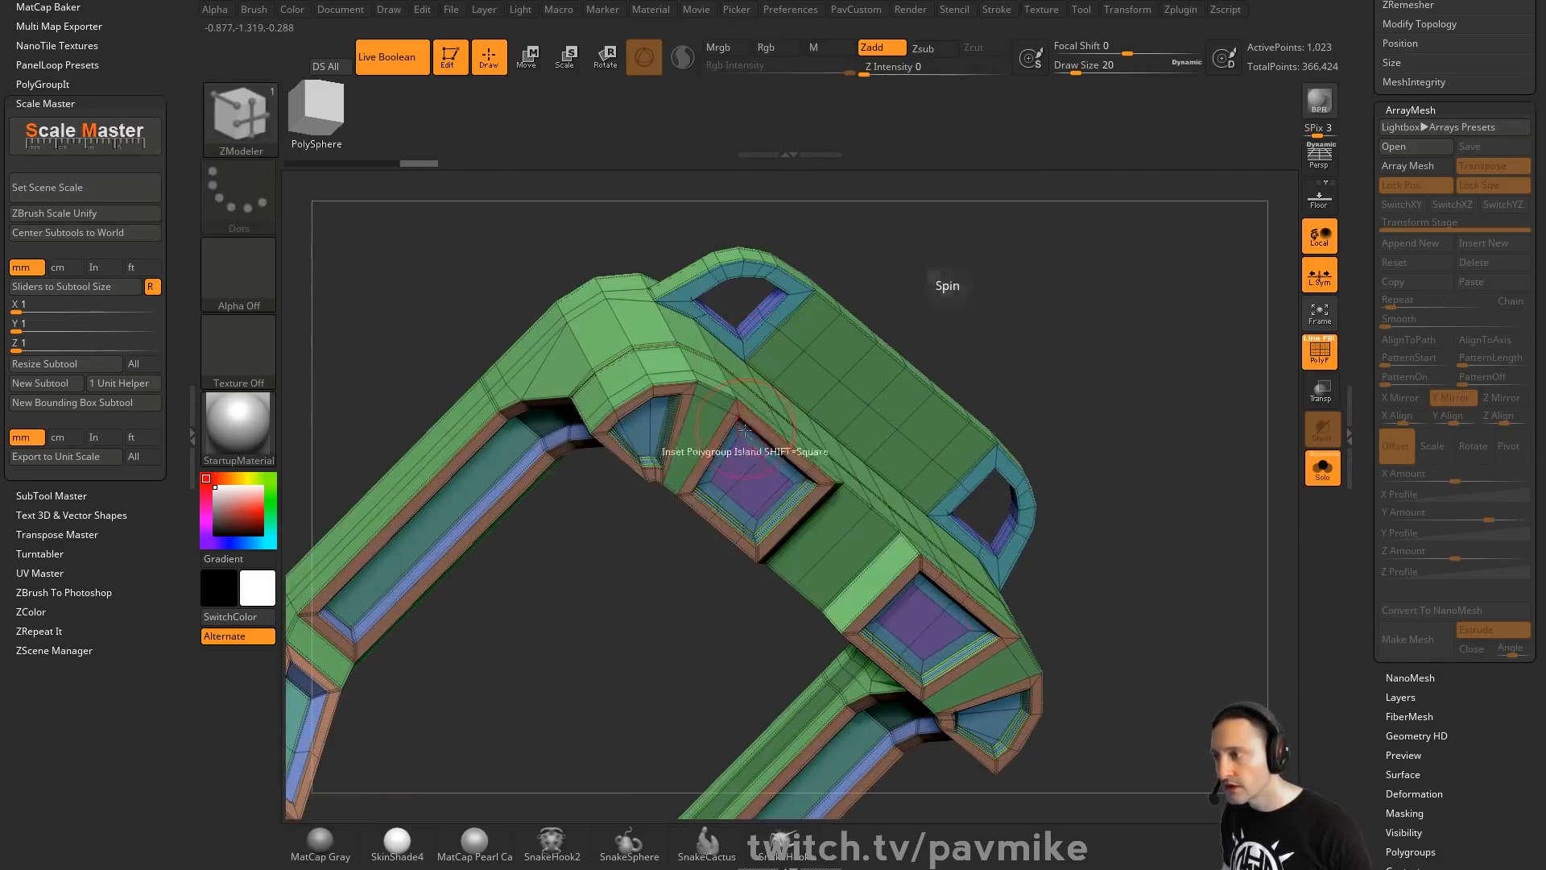
click(744, 429)
Extrude the innermost inset panels on the housing's underside outward into blocks with QMesh
key(space)
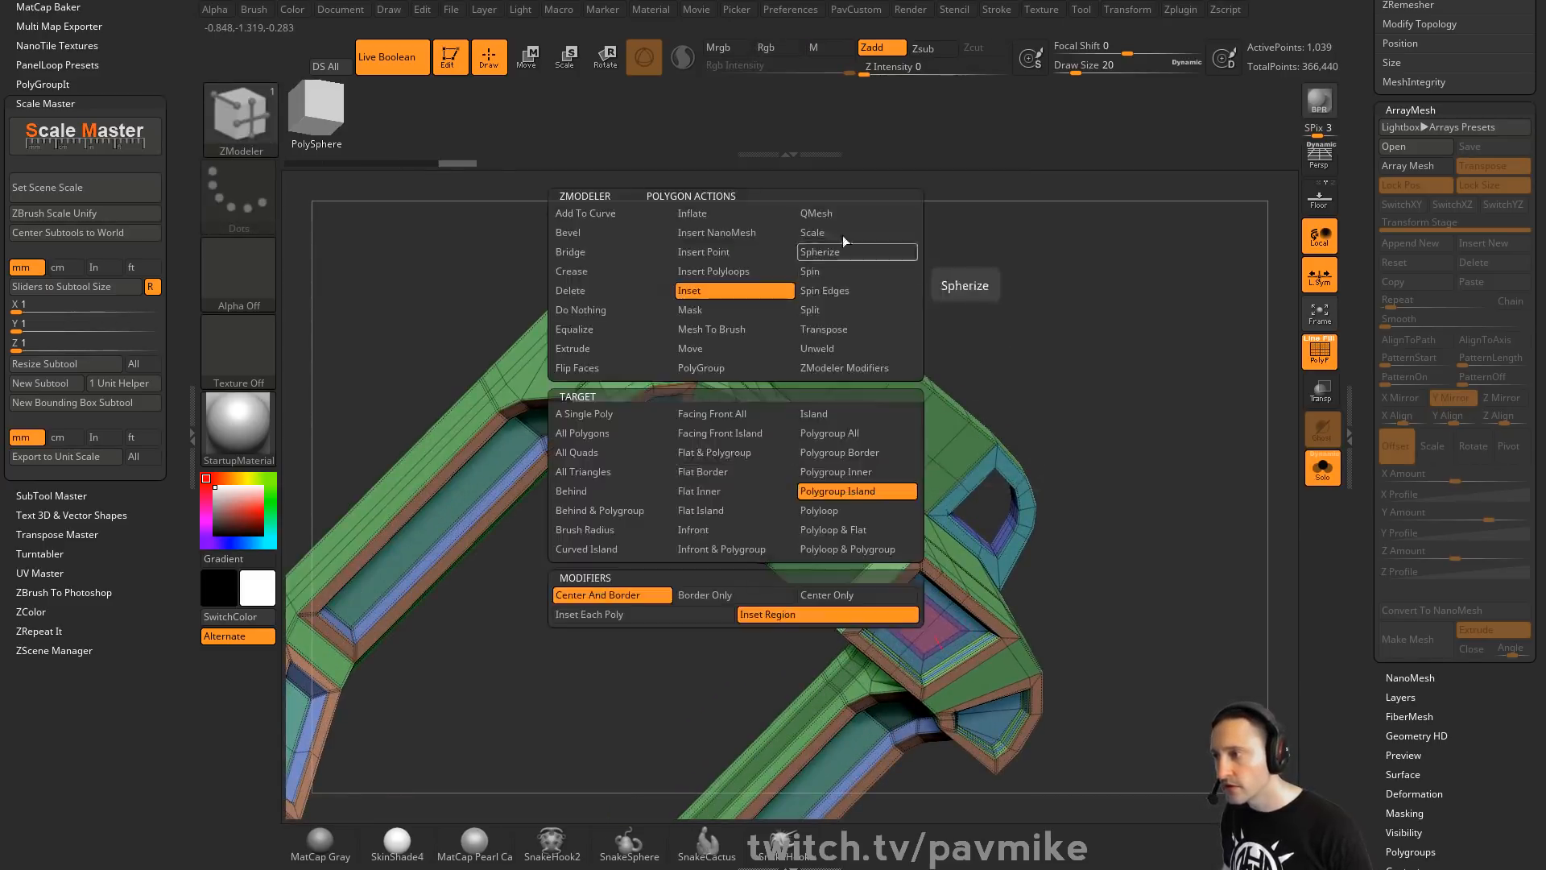
click(837, 213)
right_drag(943, 399, 845, 438)
drag(744, 475, 765, 509)
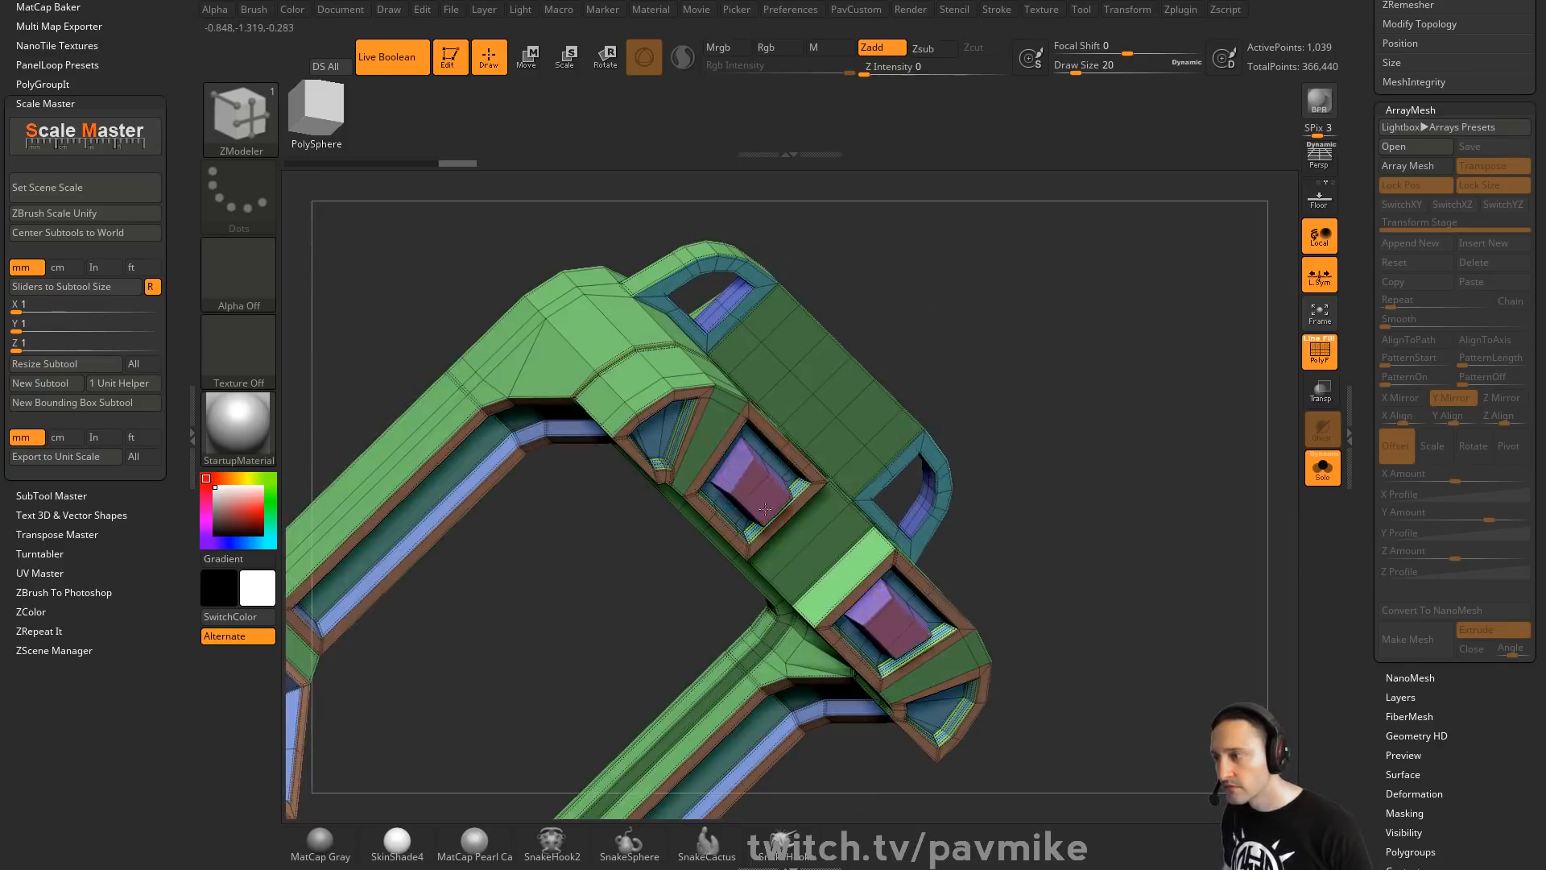
Turn Array Mesh back on for the housing and examine the mirrored copy with the new blocks
right_drag(765, 508, 1159, 490)
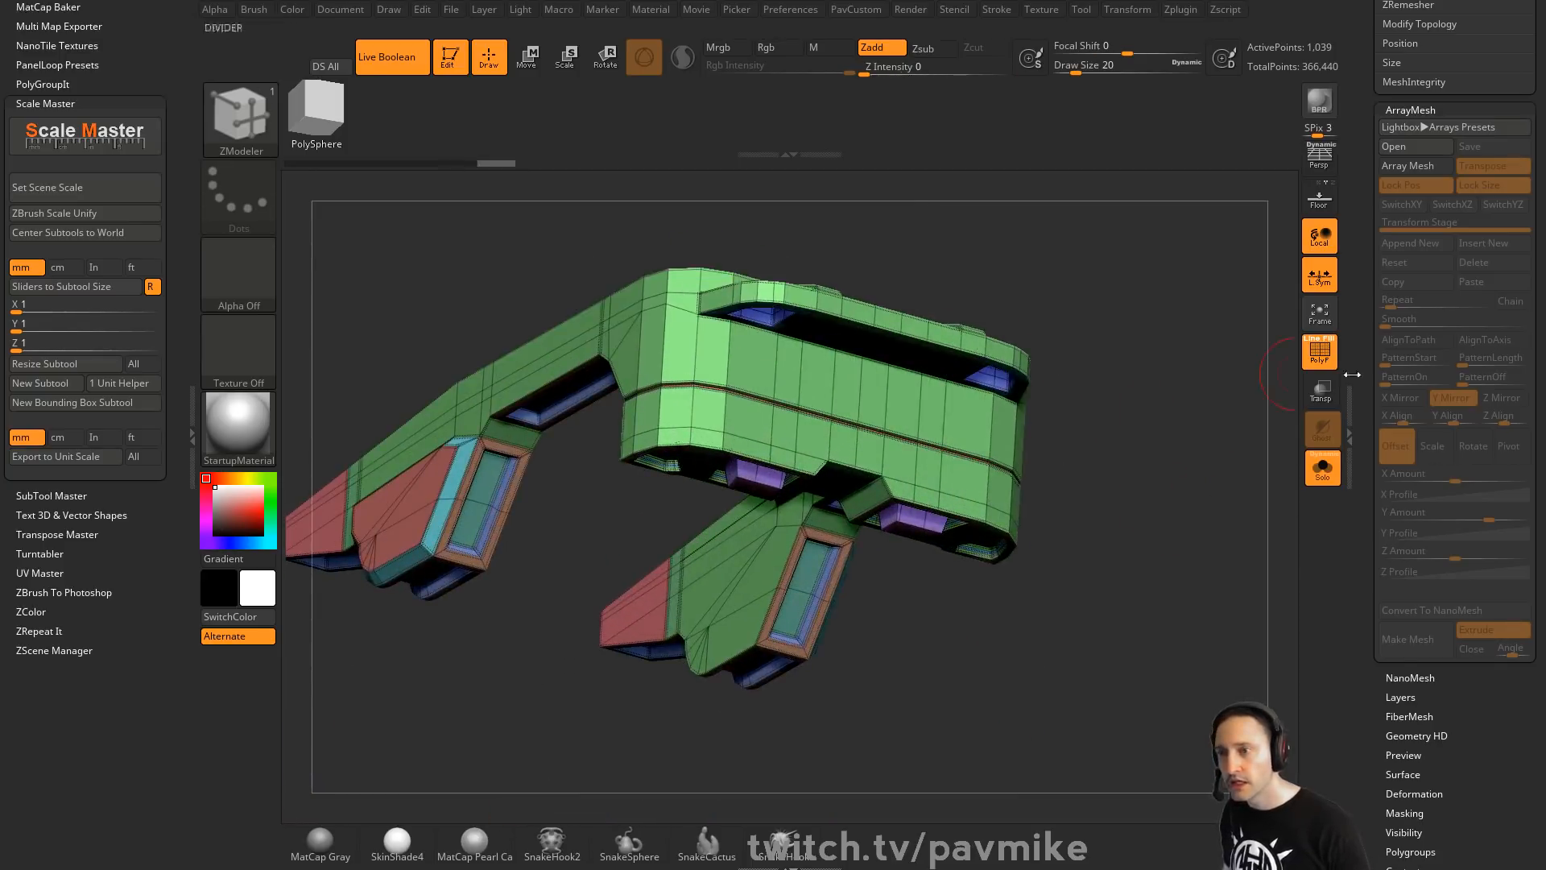
click(1408, 165)
mouse_move(1126, 358)
mouse_down()
mouse_move(1149, 415)
mouse_move(1159, 403)
mouse_move(1108, 317)
mouse_move(1039, 483)
mouse_move(942, 595)
mouse_up()
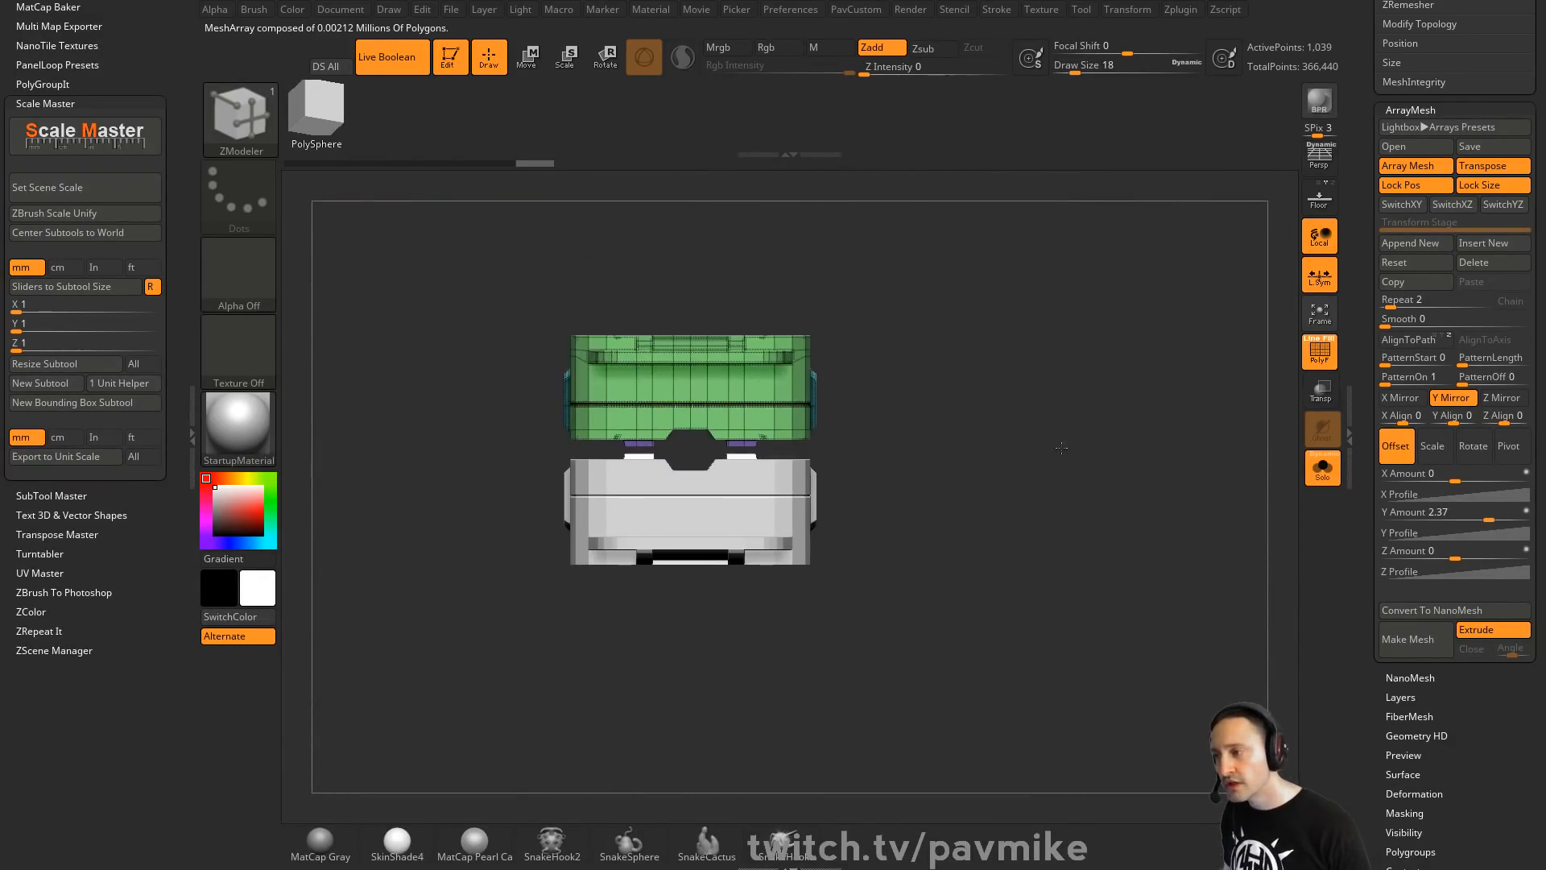
drag(1061, 448, 929, 643)
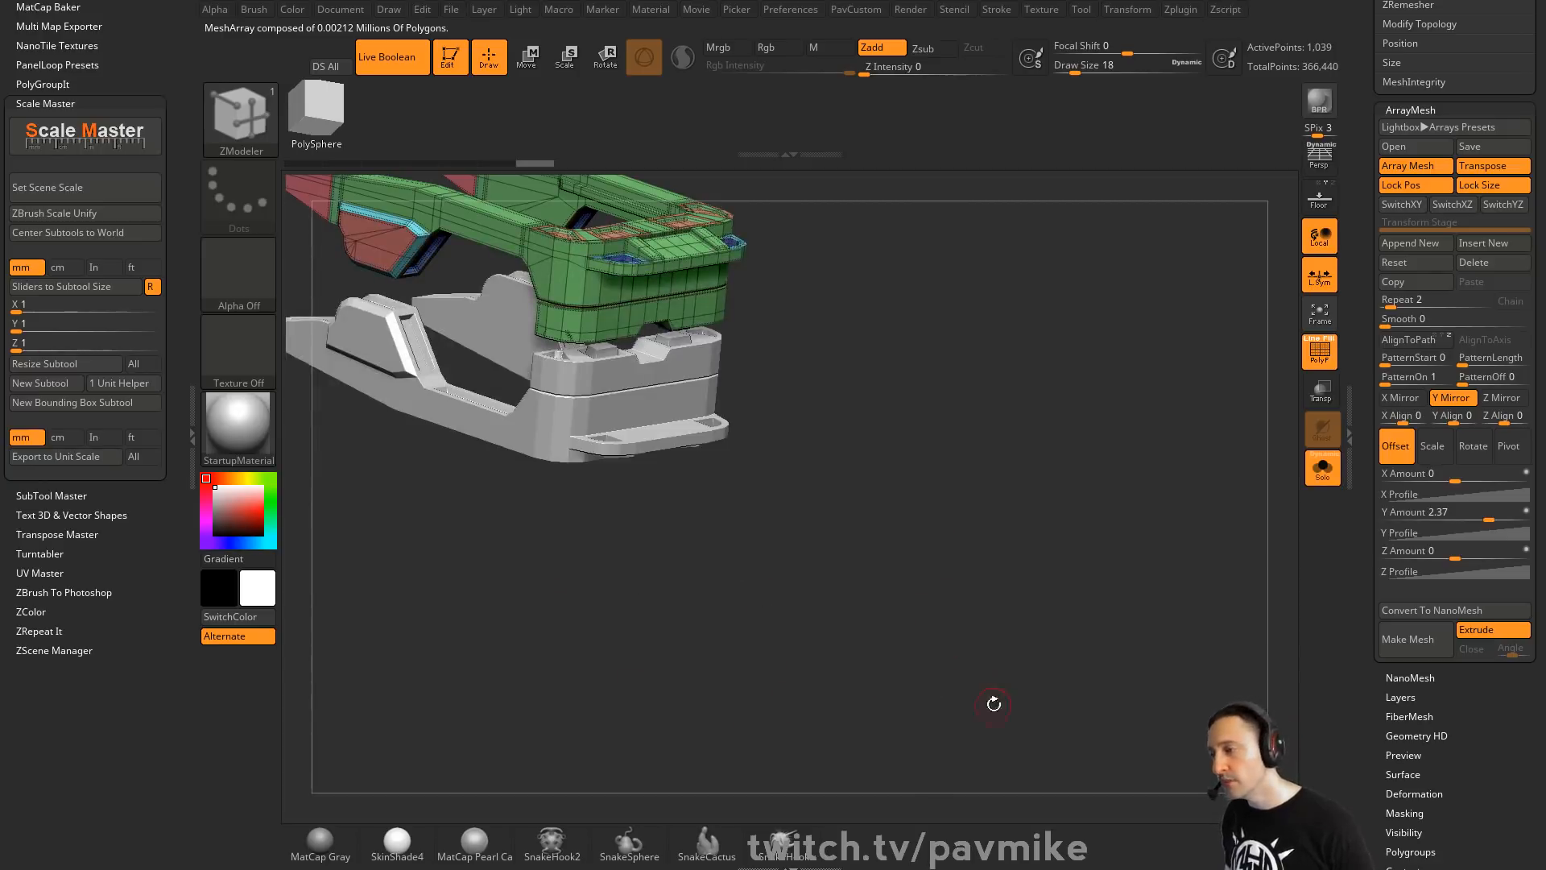
Turn off Solo for the housing and examine the whole mech down to its feet
drag(1097, 362, 1143, 439)
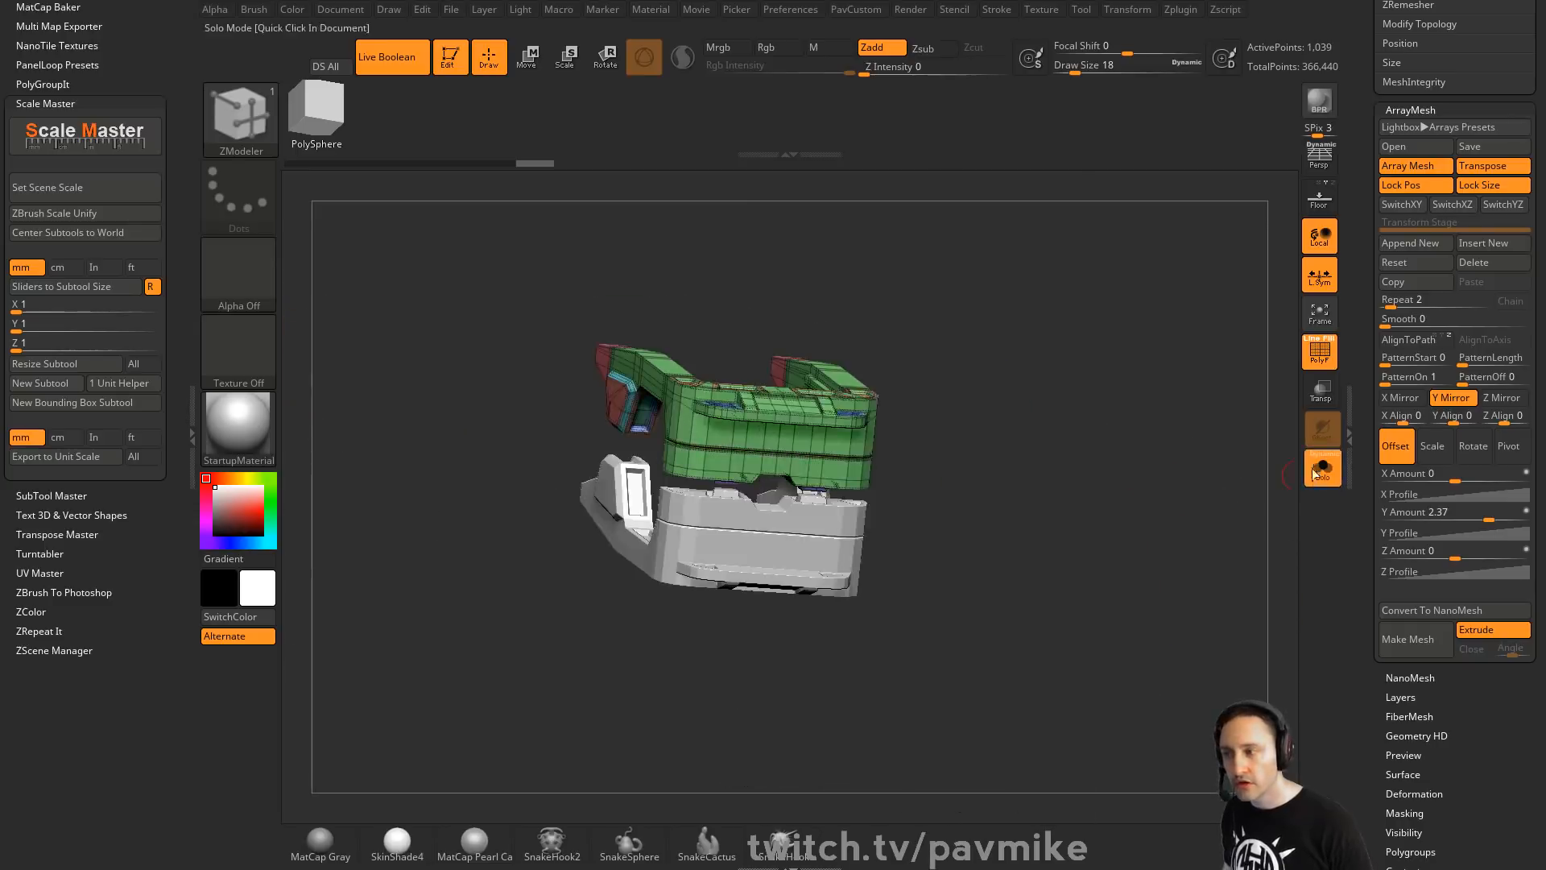
click(1314, 474)
mouse_move(1268, 425)
mouse_down()
mouse_move(1090, 431)
mouse_move(1191, 432)
mouse_move(1160, 426)
mouse_up()
alt+drag(1011, 716, 1092, 504)
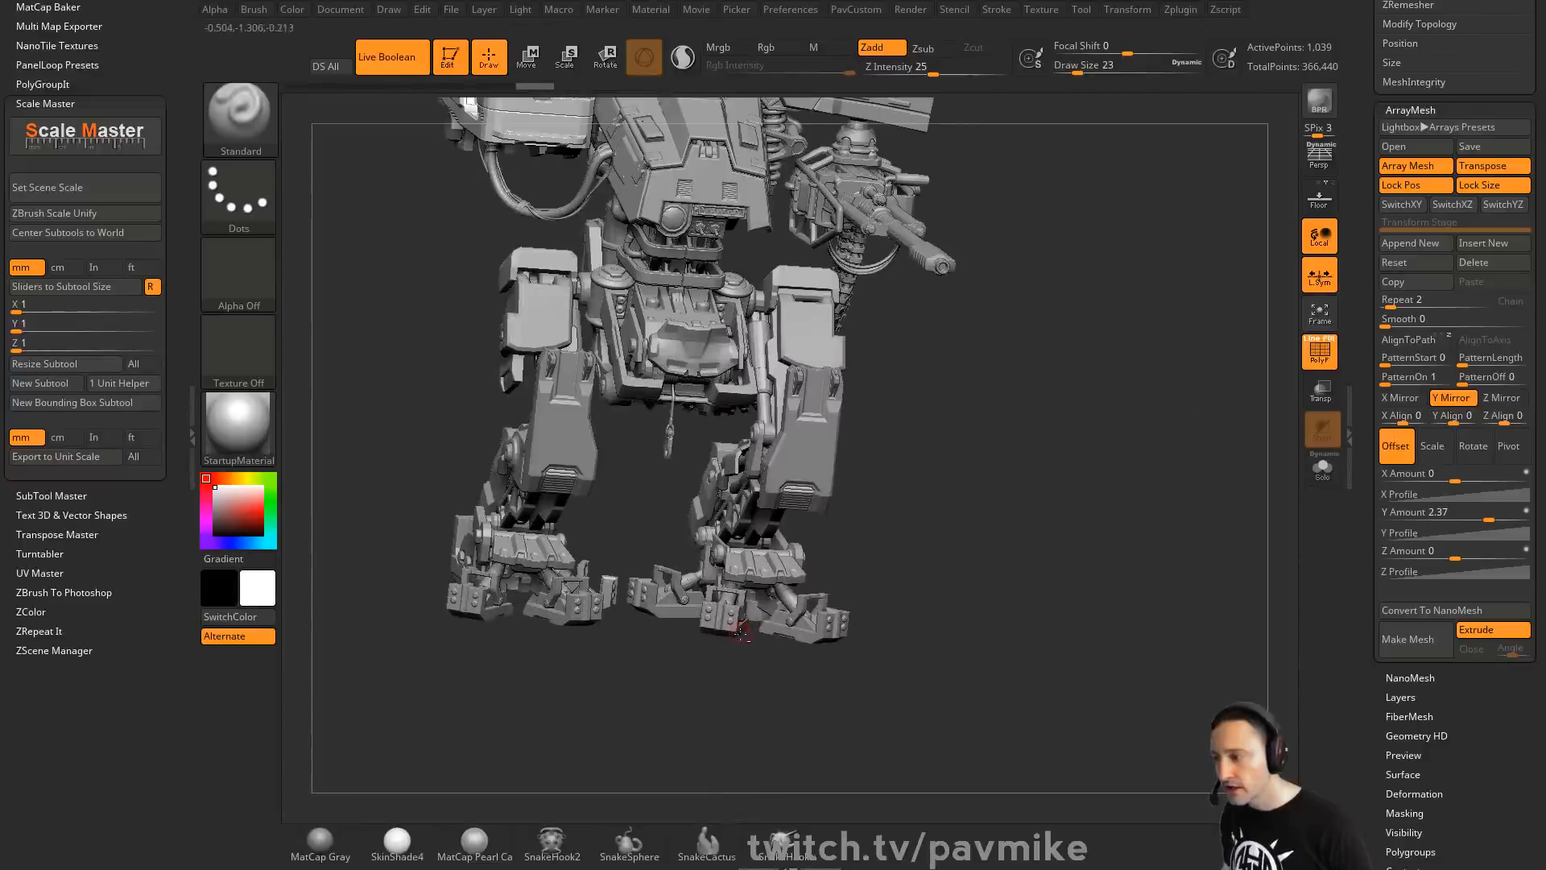
drag(937, 589, 1065, 491)
alt+drag(1097, 555, 1143, 652)
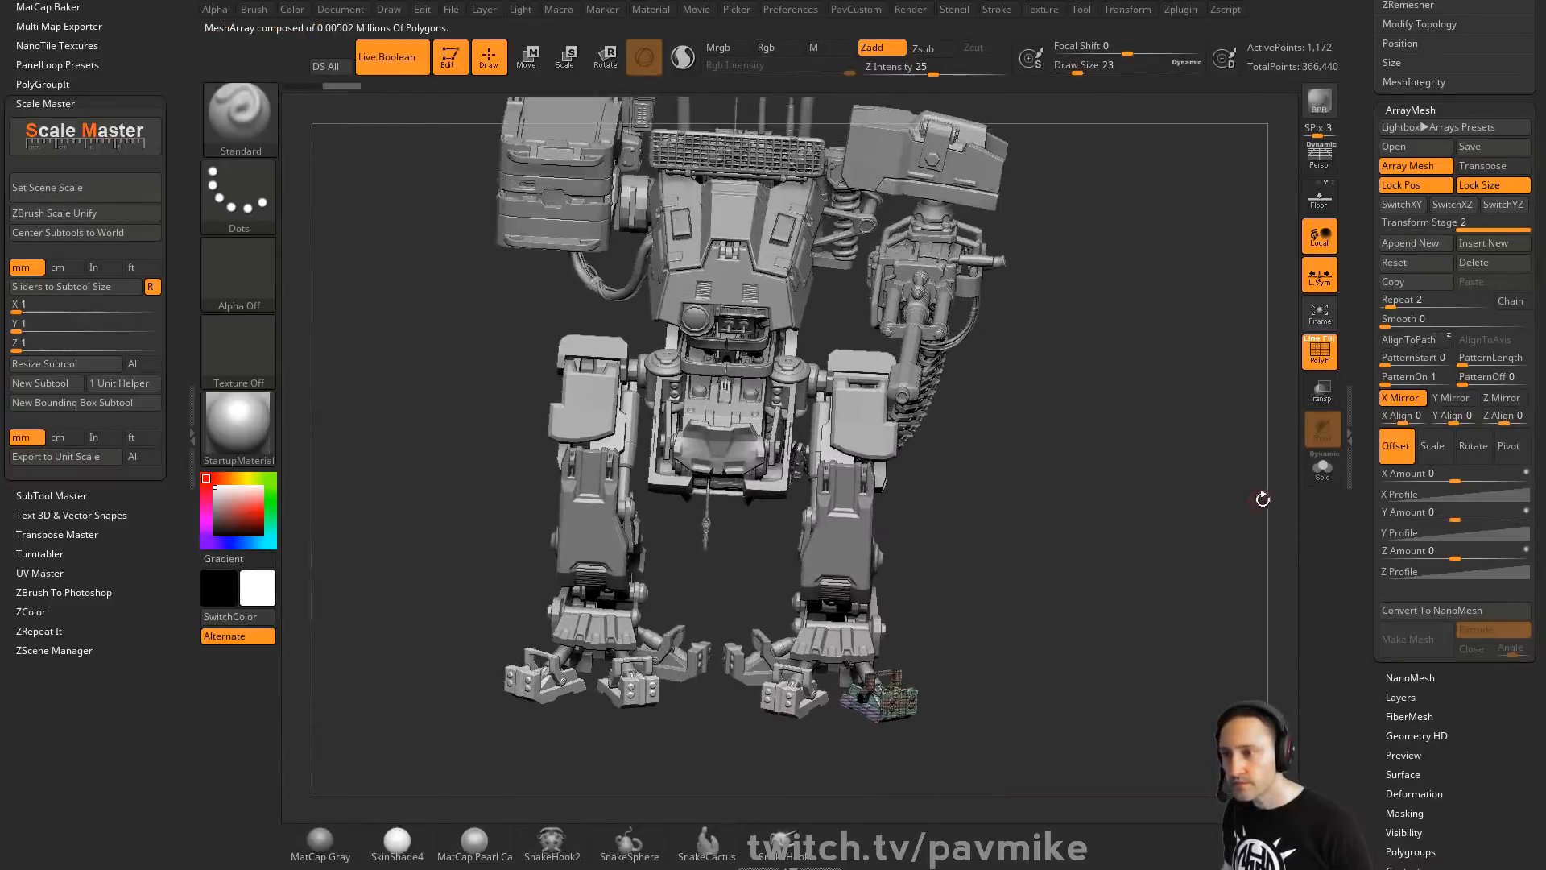
Isolate the outer toe part of the foot and toggle its Array Mesh off and on to check its mirrored copies
click(1322, 482)
click(1433, 167)
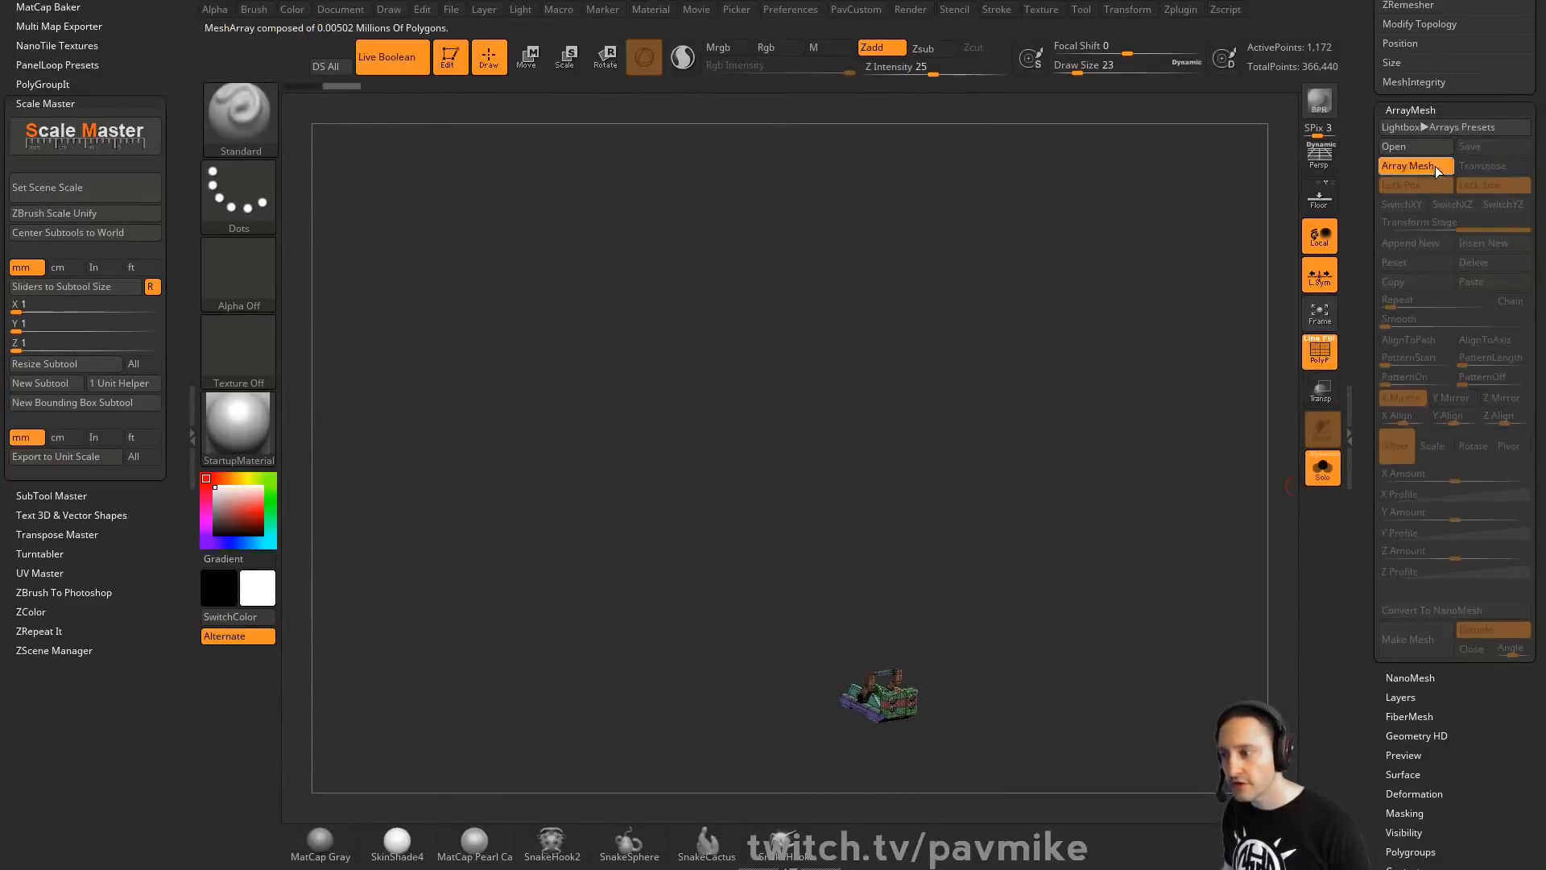
click(1434, 166)
click(1322, 469)
Select the mech's lower leg brace and toggle its Array Mesh off and on to compare both legs
drag(955, 523, 841, 497)
alt+click(842, 497)
alt+click(904, 589)
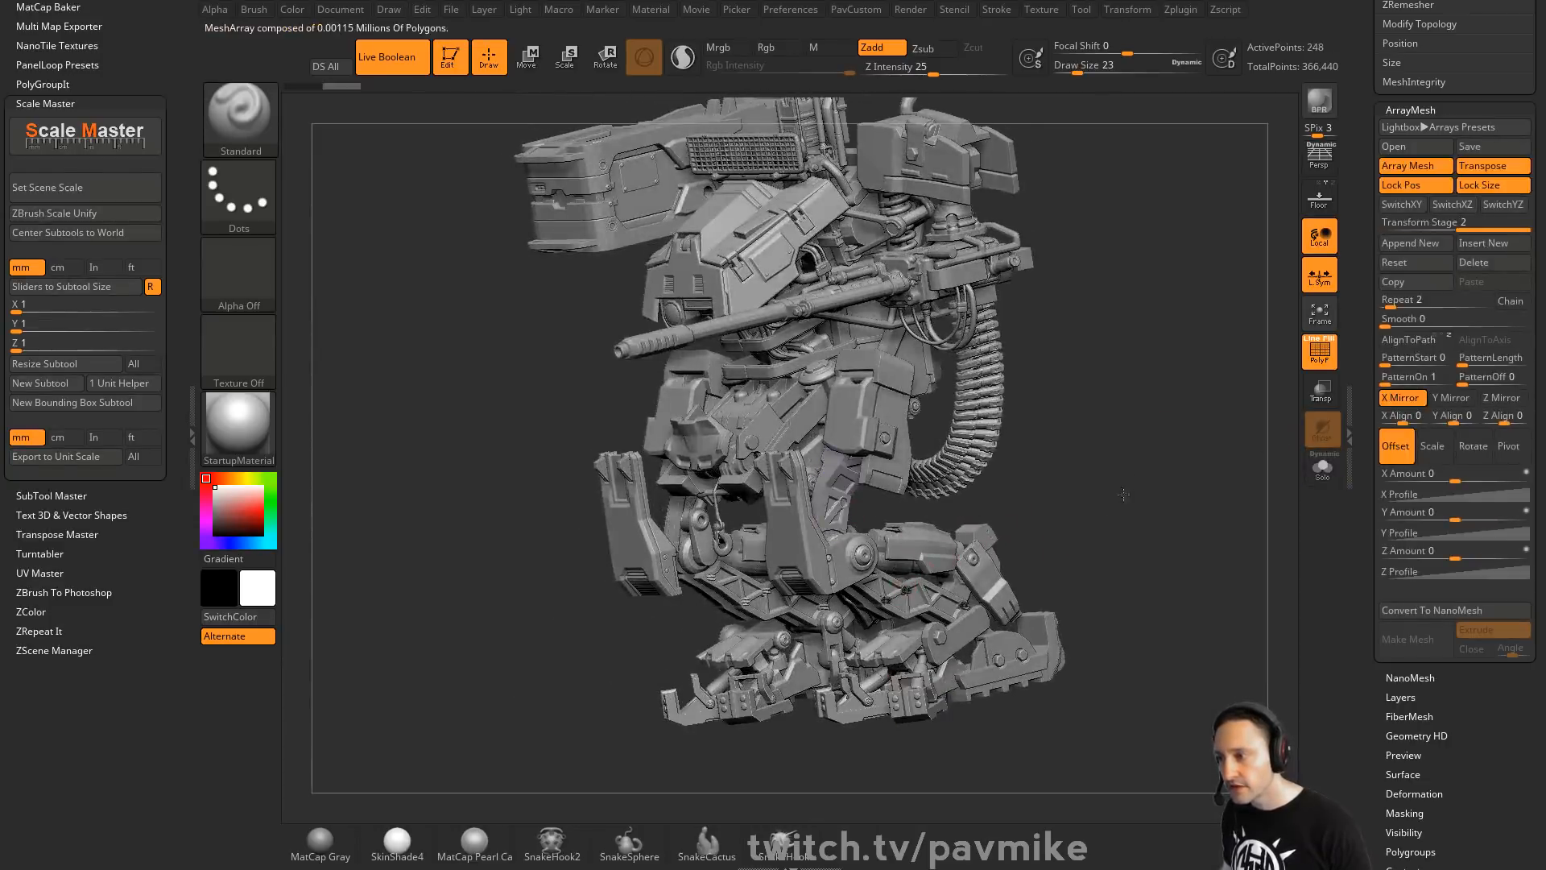
drag(1124, 494, 909, 587)
alt+click(863, 597)
alt+drag(1112, 477, 1150, 406)
click(1417, 166)
click(1419, 166)
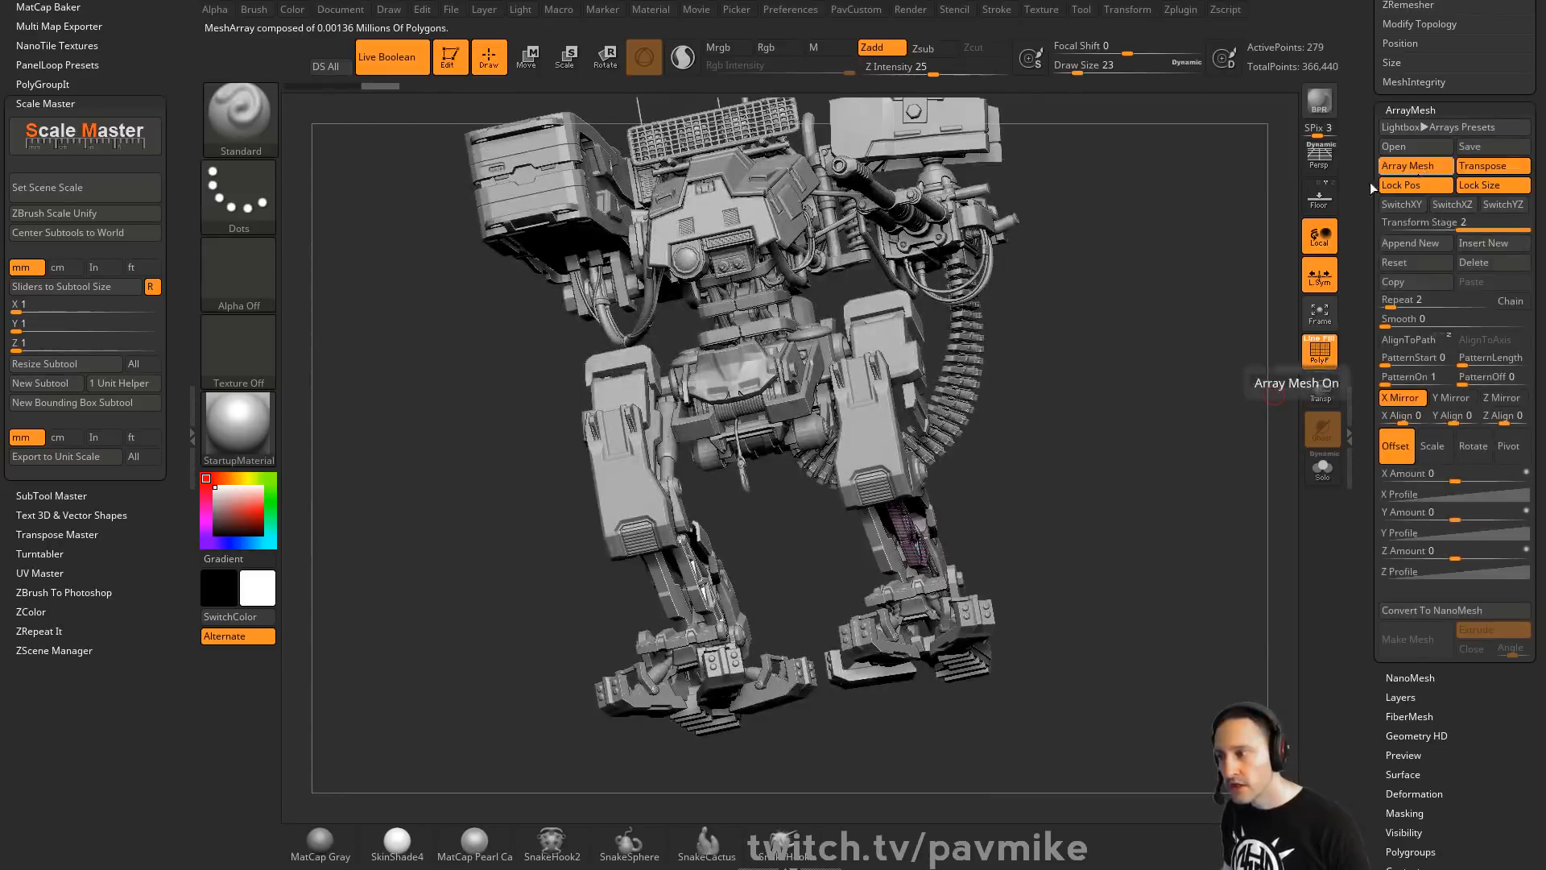
Hide the polyframe and inspect the mirrored lower leg braces up close, briefly isolating the selected part
drag(1054, 455, 1154, 475)
scroll(912, 526, up, 3)
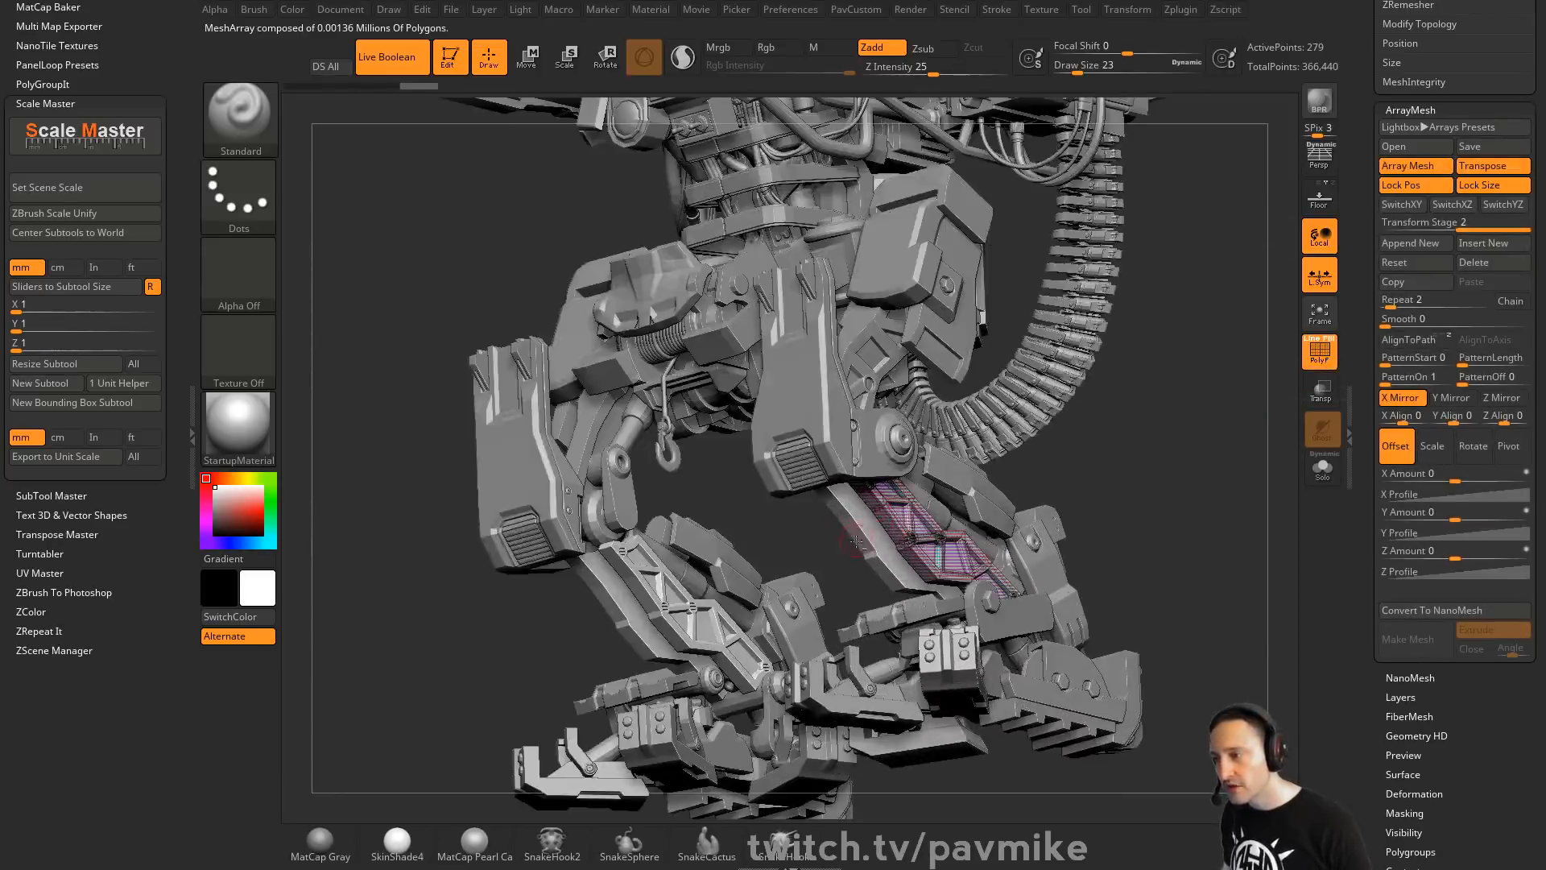
drag(1003, 497, 1125, 487)
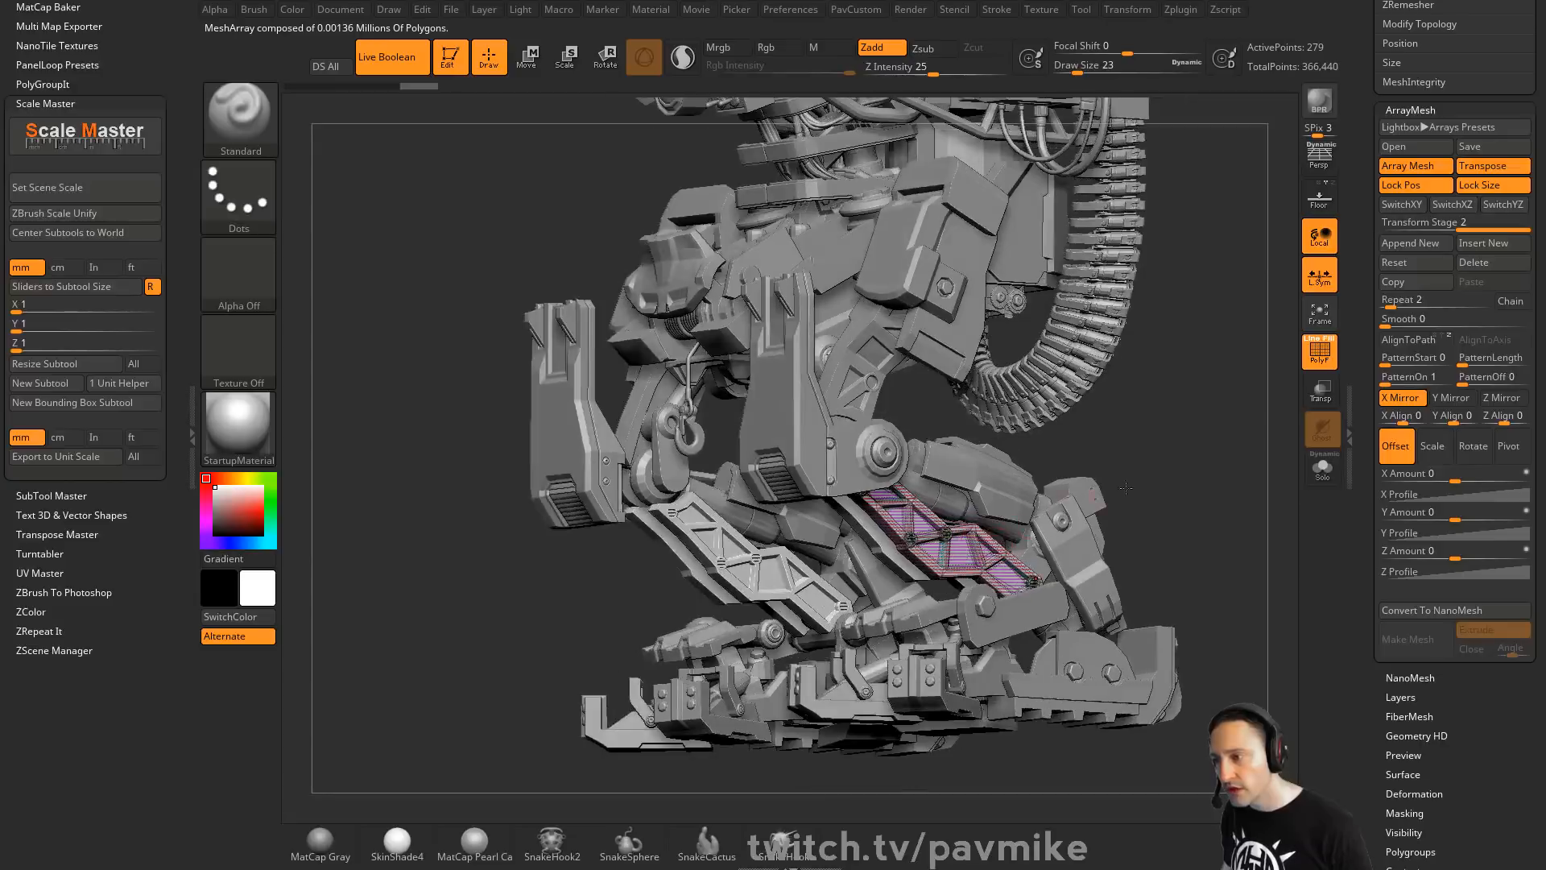
scroll(979, 513, up, 5)
key(shift+f)
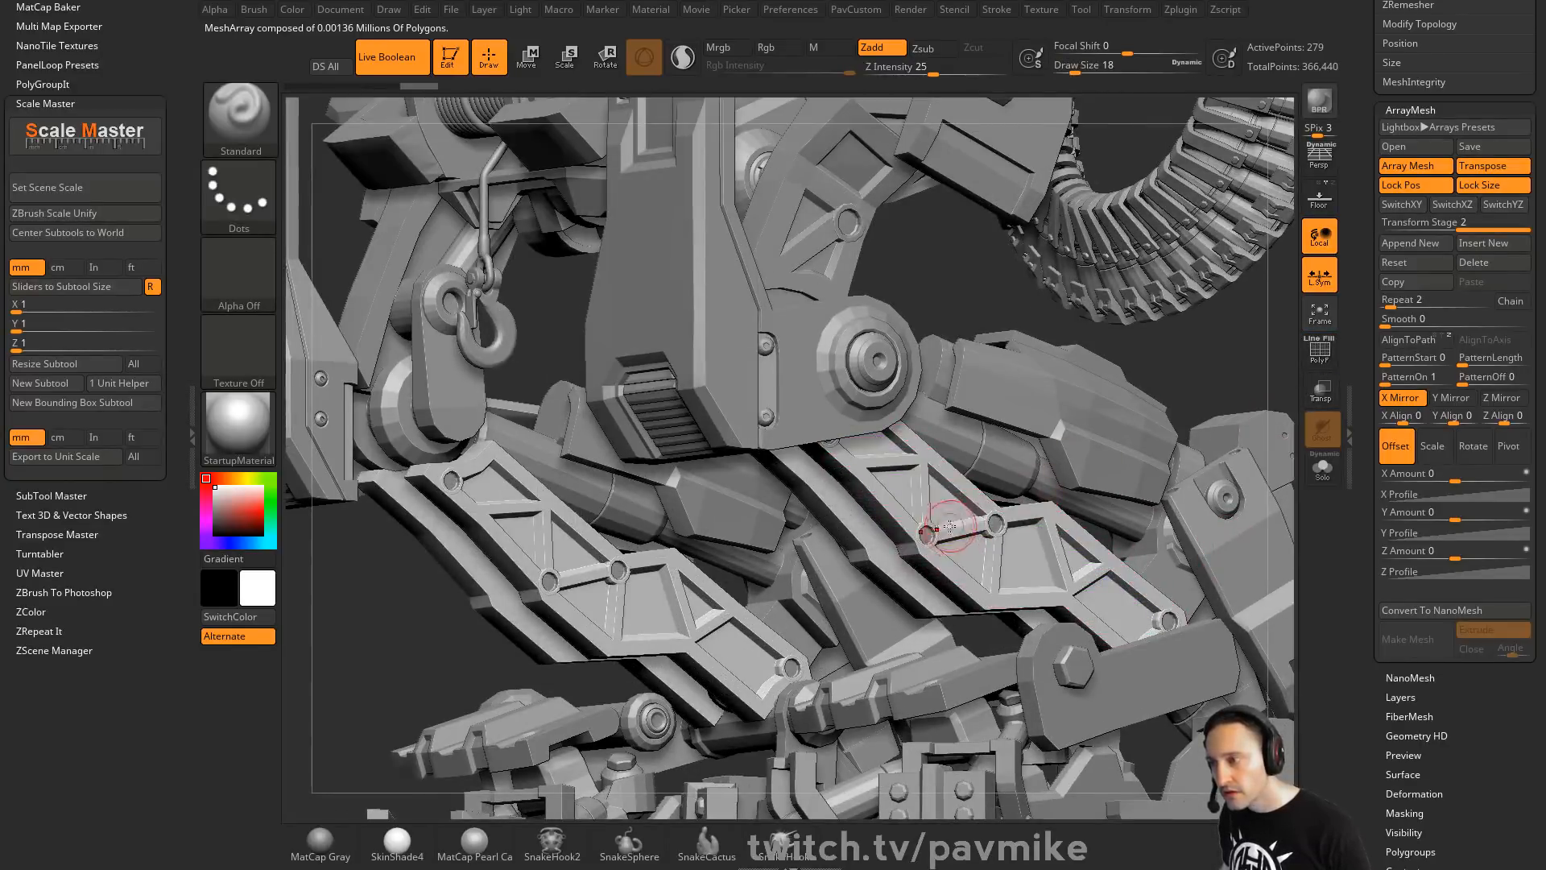
alt+click(928, 533)
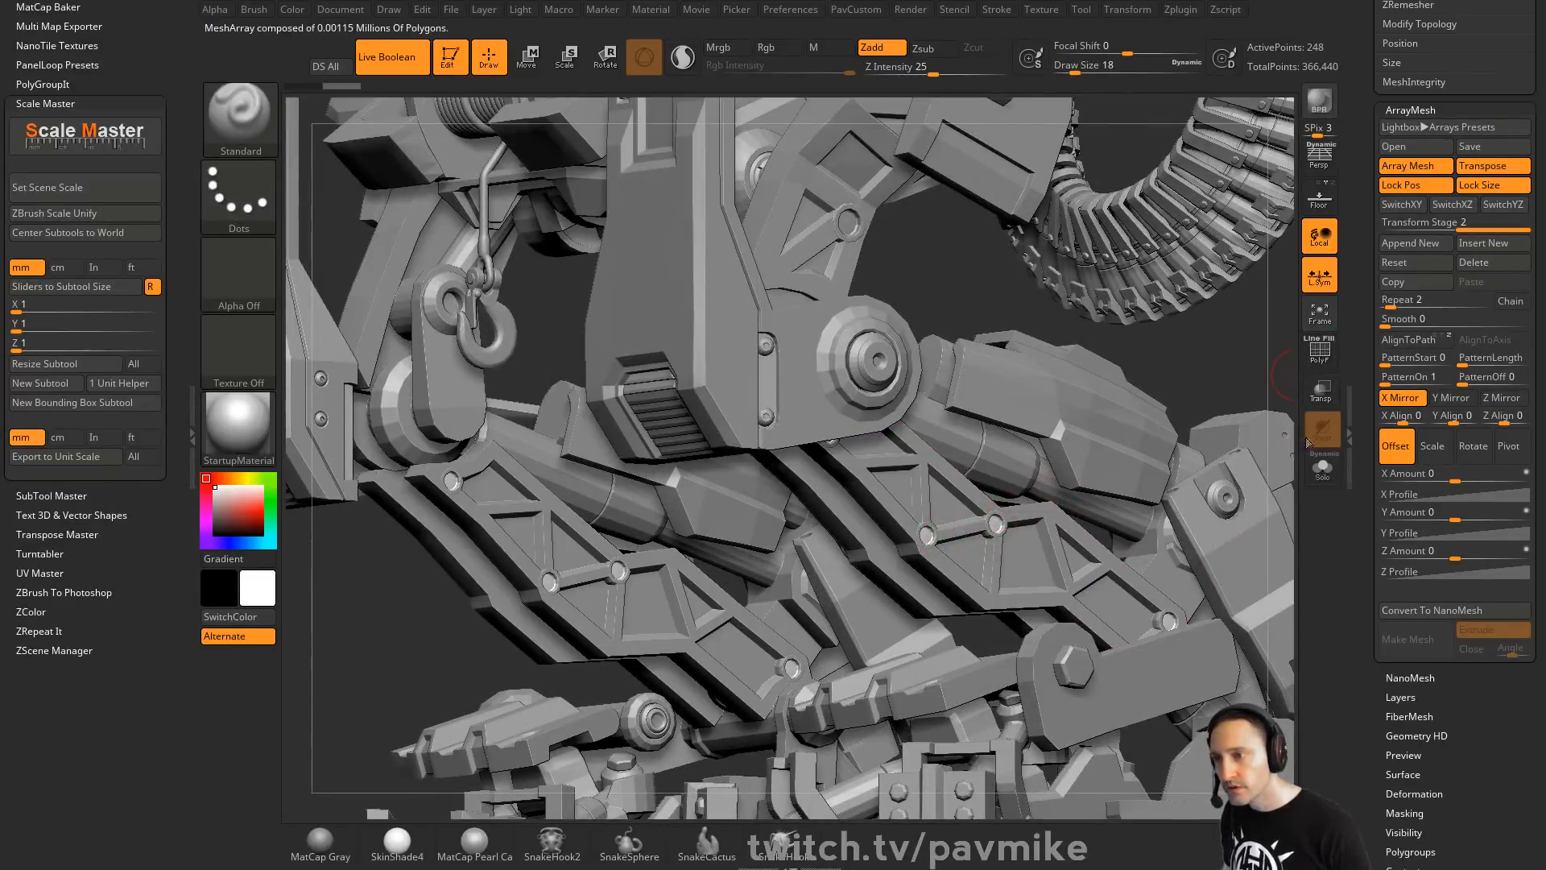
click(1322, 469)
click(1322, 469)
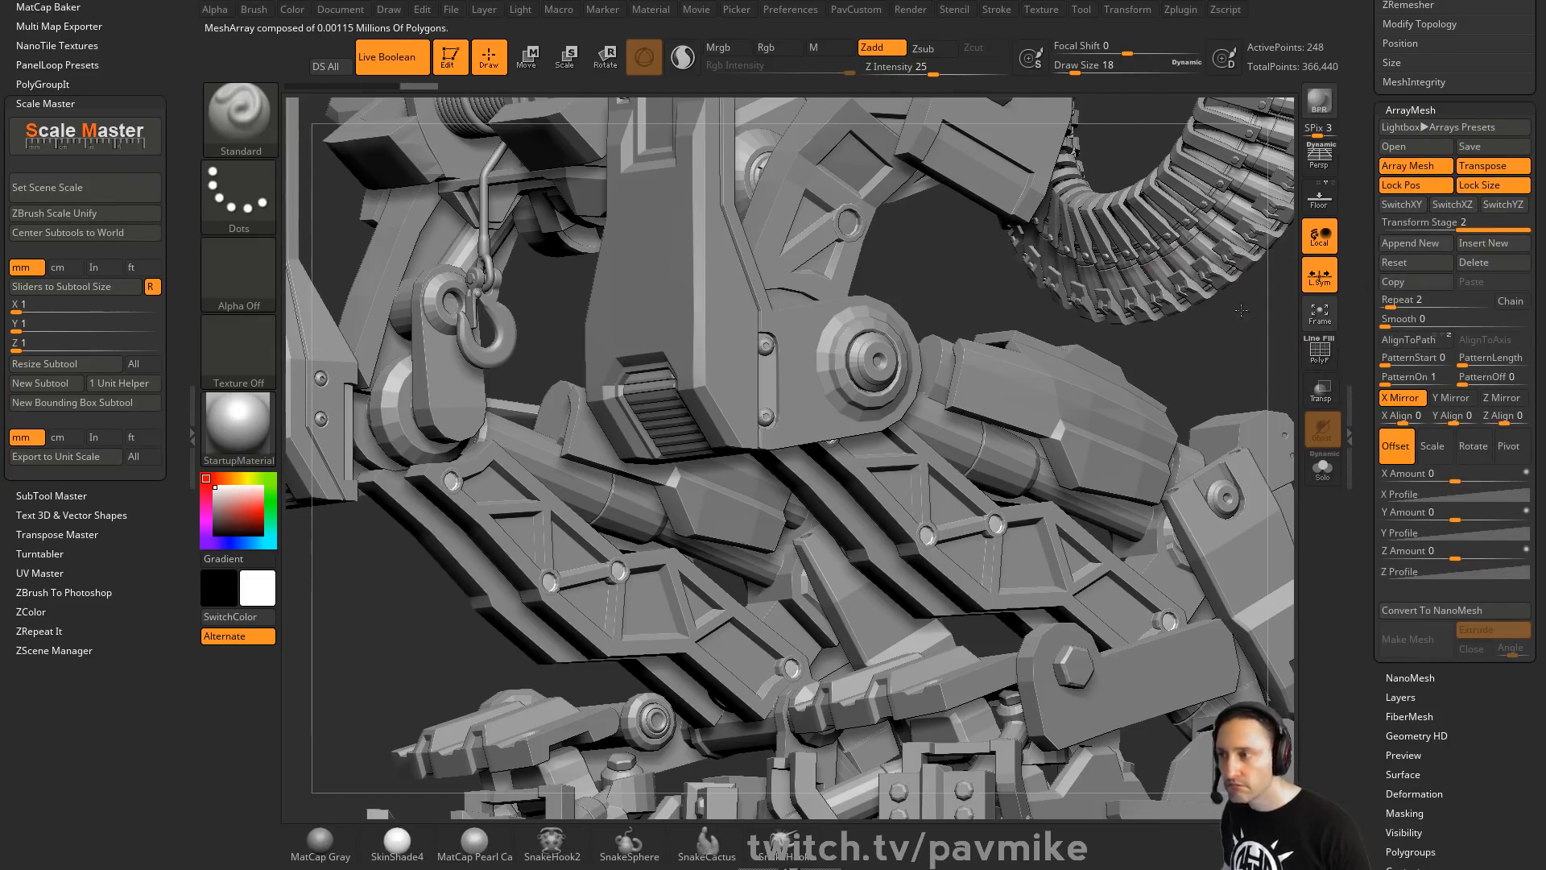
ctrl+right_drag(1240, 310, 1190, 224)
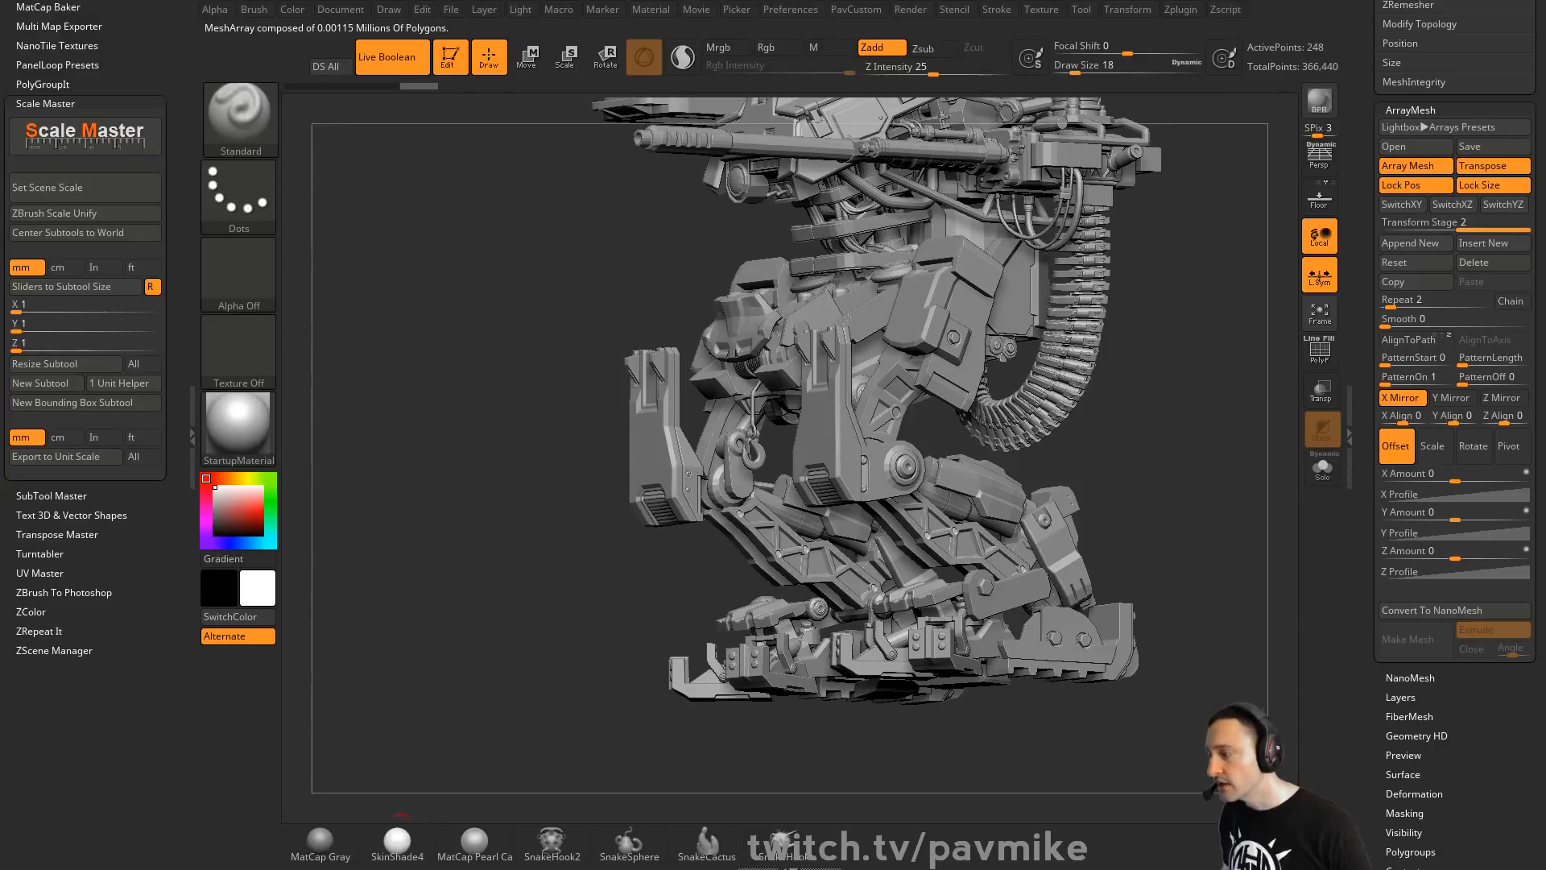
Switch to PowerPoint to view the slide on the capped sphere with the hexagonal recess, and return to ZBrush
key(alt+Tab)
click(91, 504)
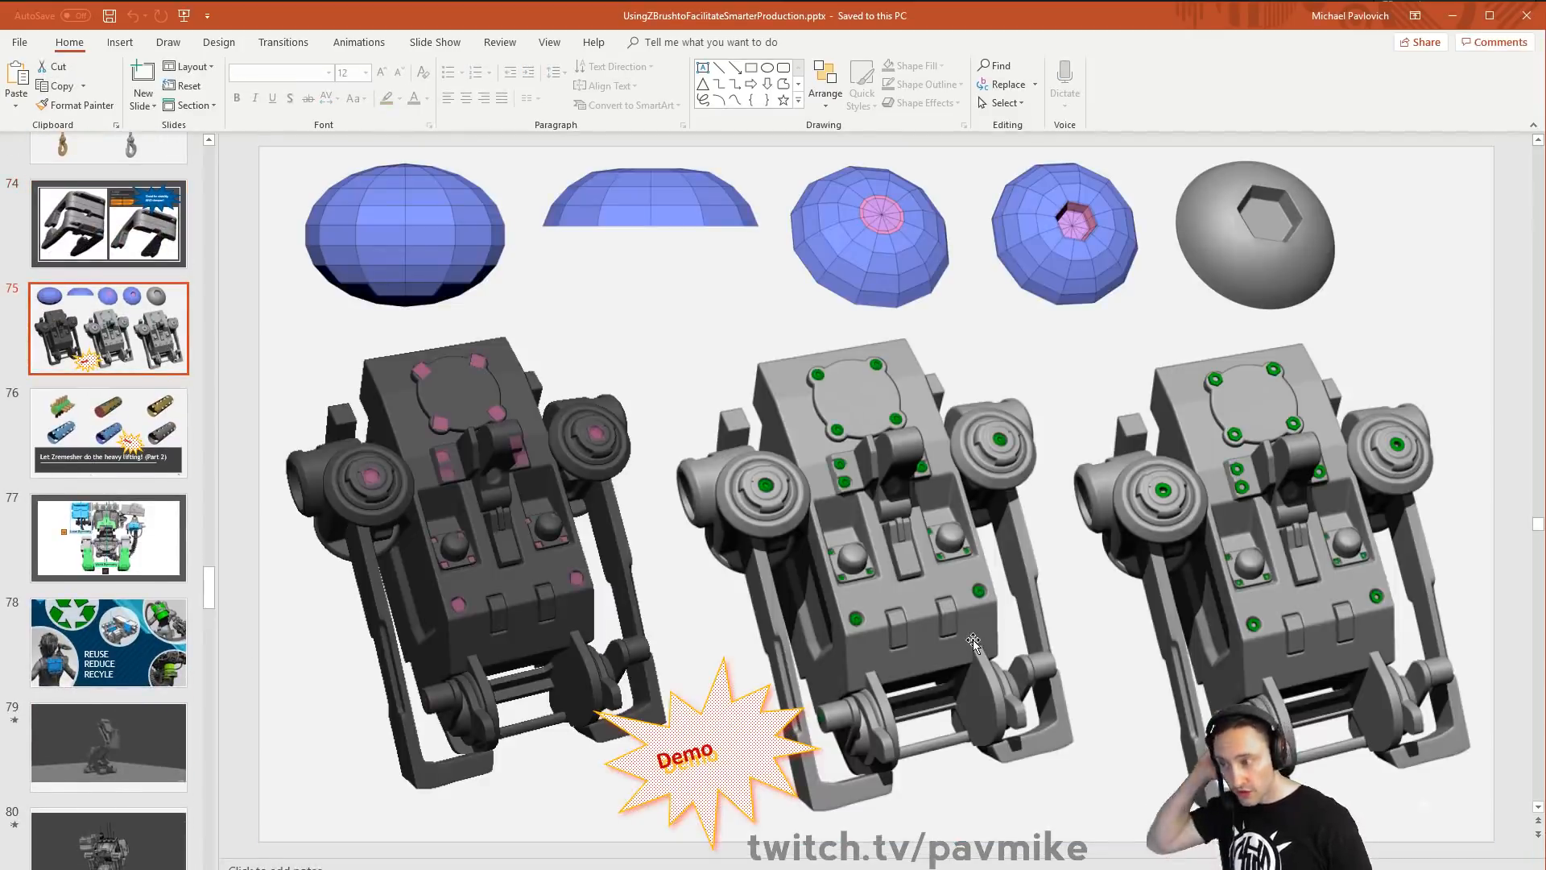
key(alt+Tab)
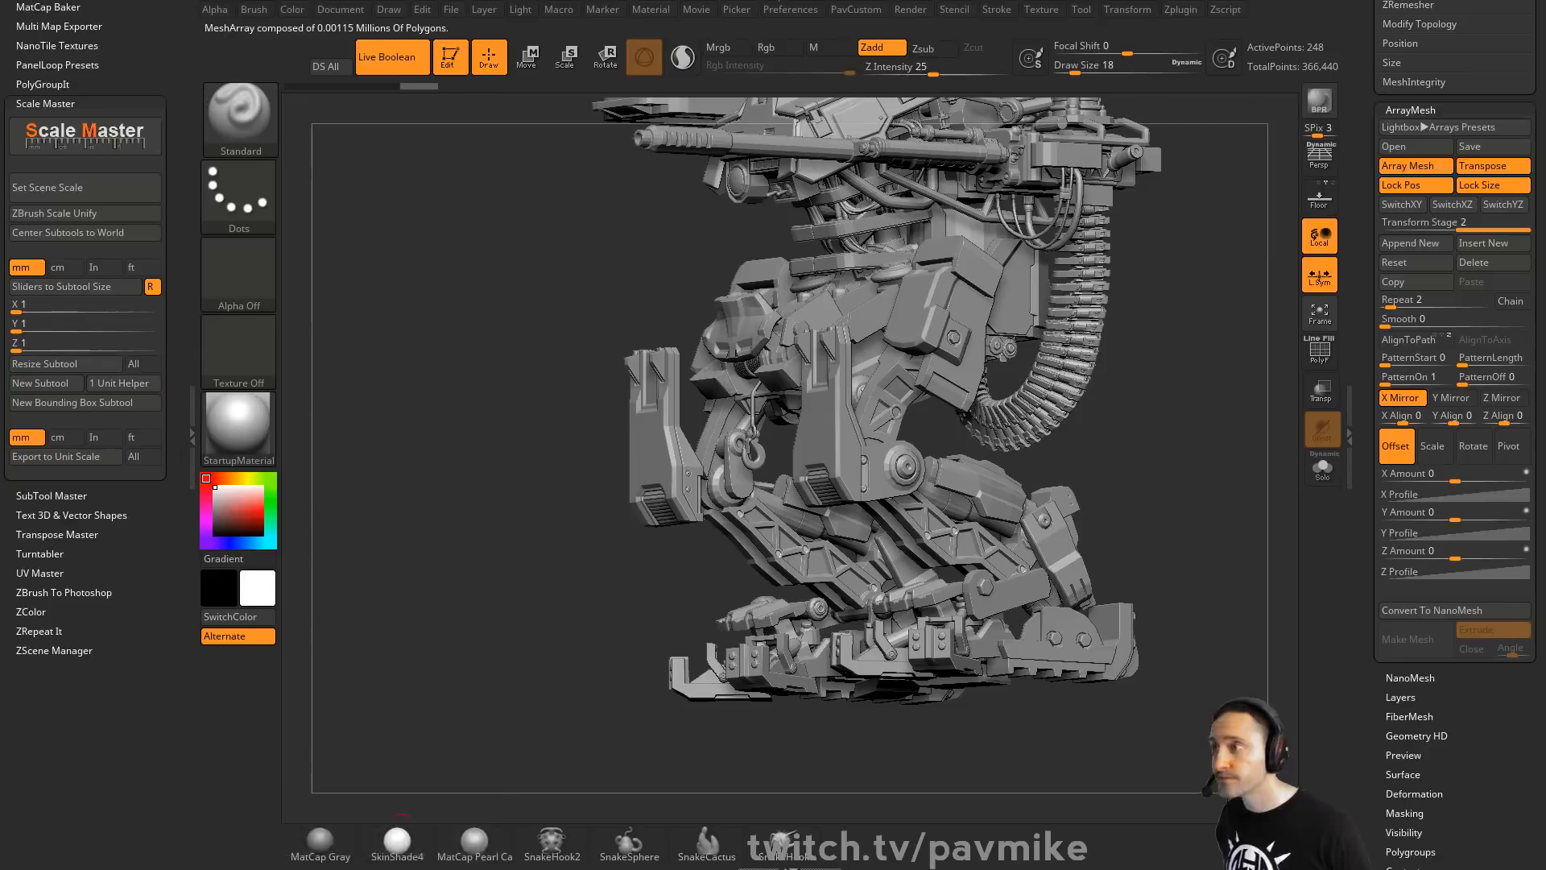
Load NanomeshPlanesExample.ZTL from the Summit folder's Demos/006_NanomeshPlanes subfolder and turn off Live Boolean
drag(1360, 48, 1384, 527)
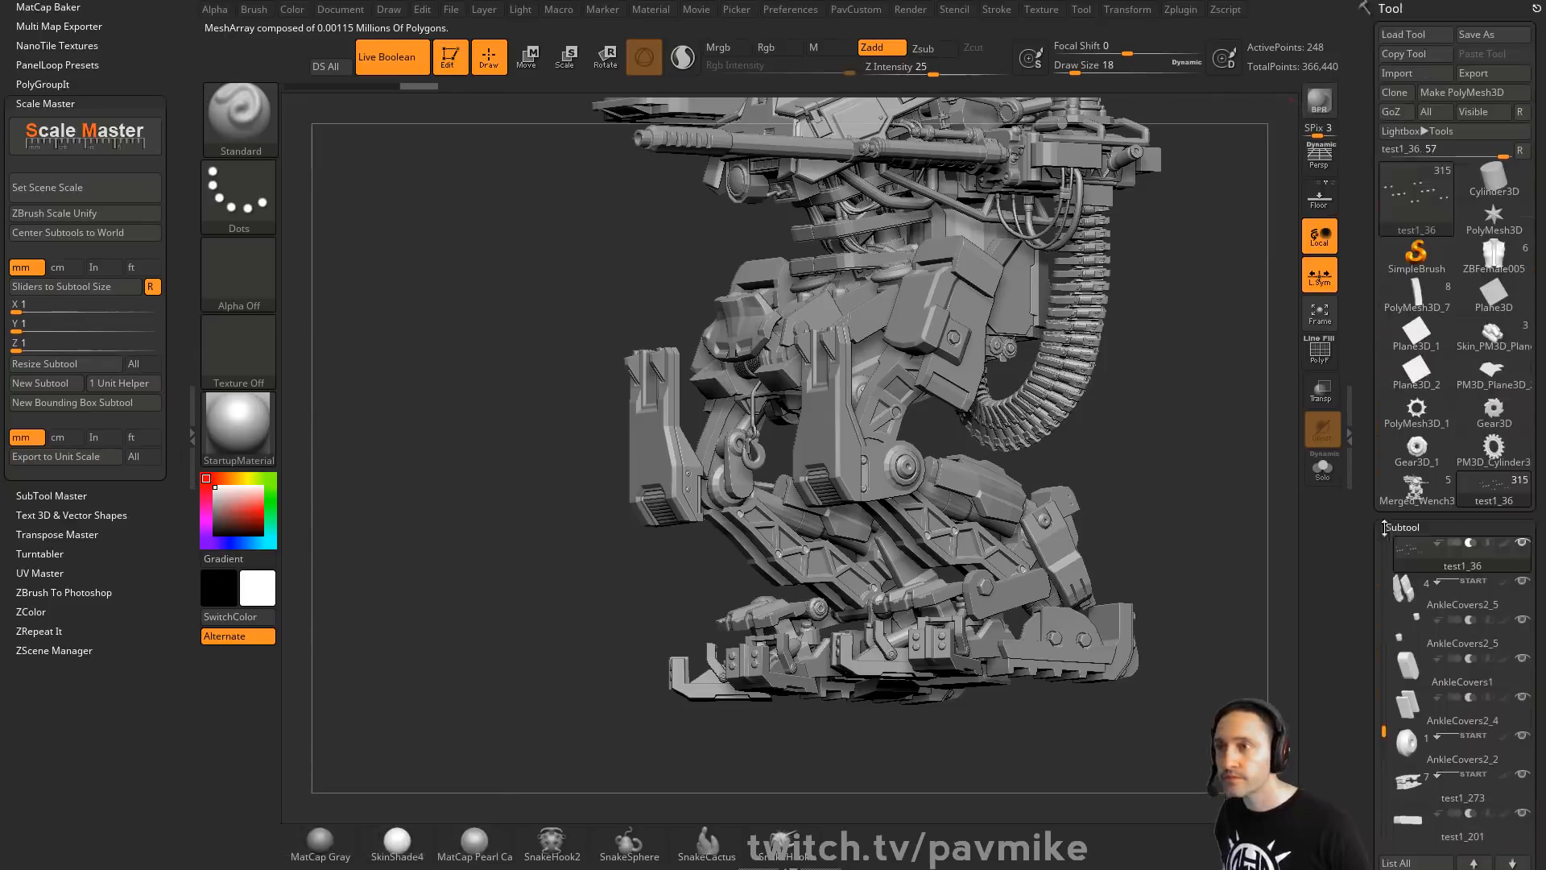
click(1408, 39)
scroll(478, 306, up, 5)
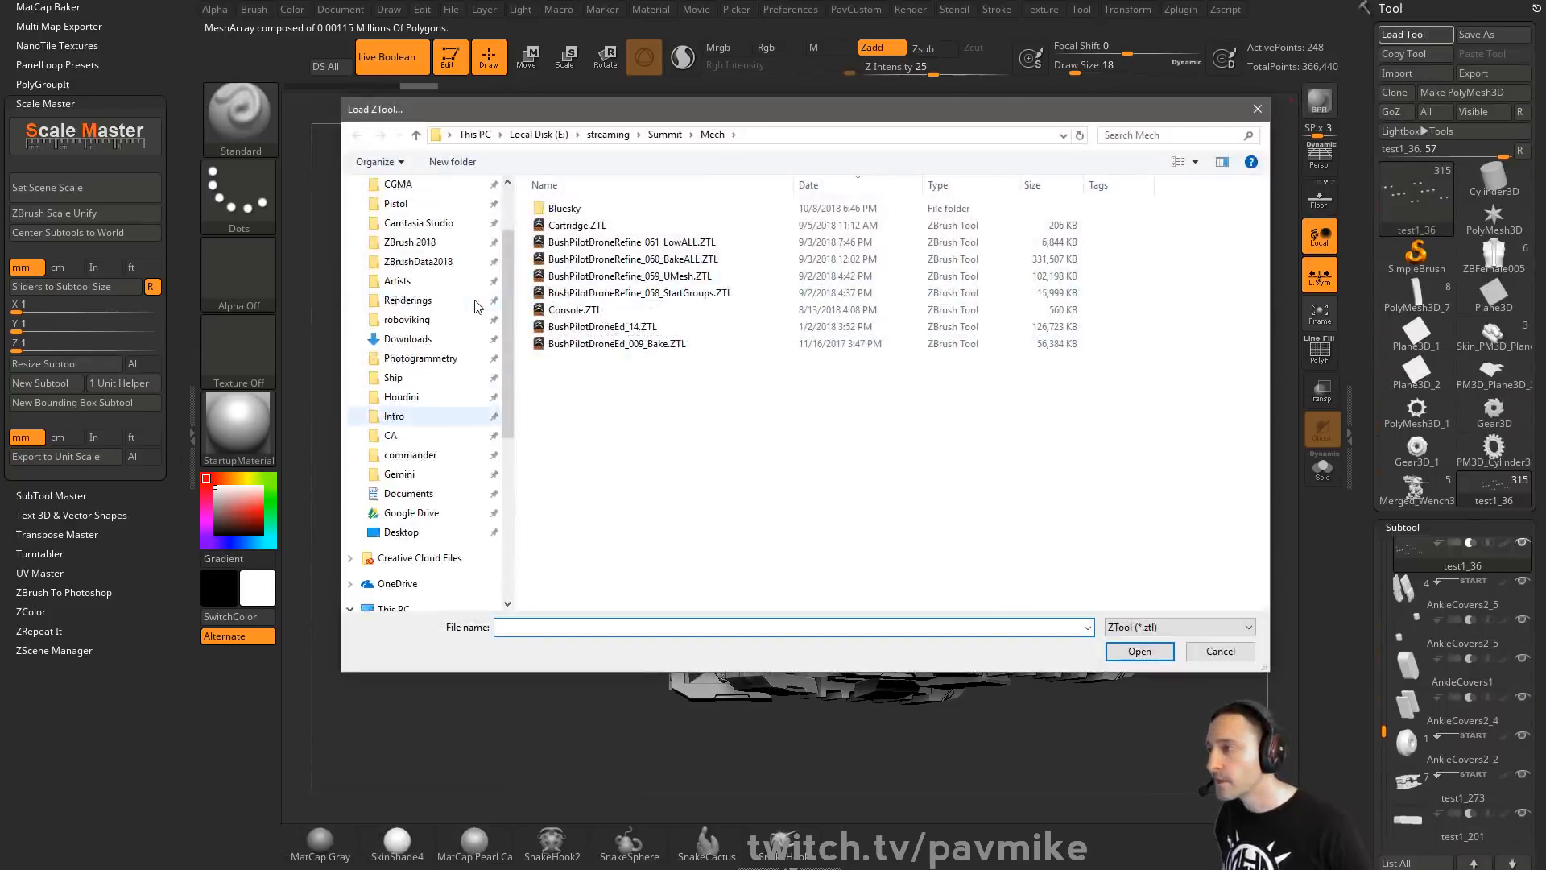
scroll(478, 306, up, 2)
click(439, 256)
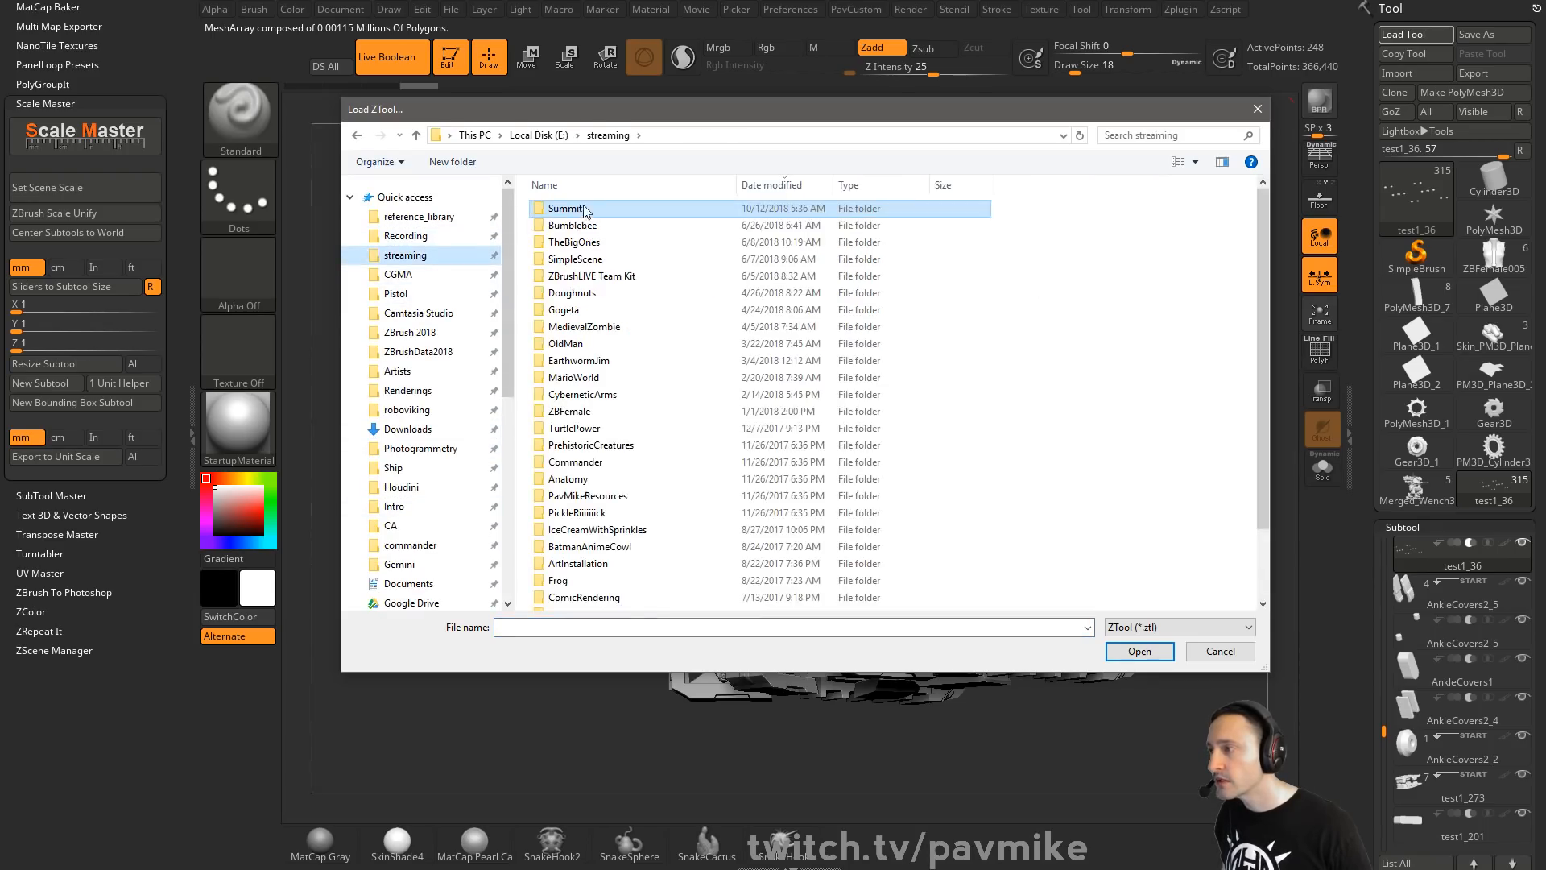
double_click(585, 211)
double_click(670, 230)
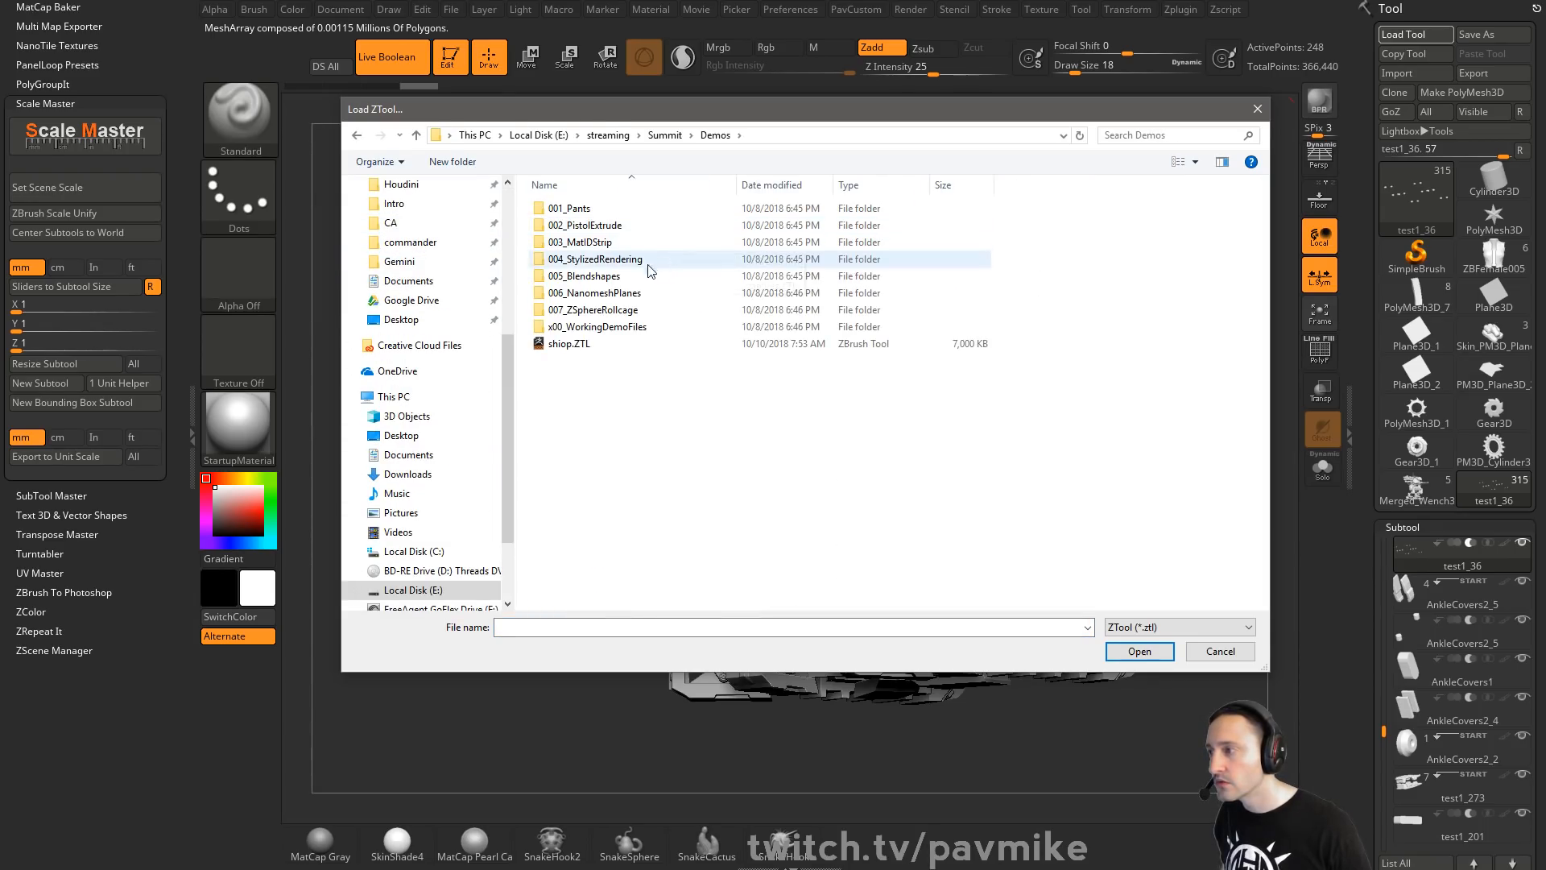
double_click(644, 292)
double_click(612, 208)
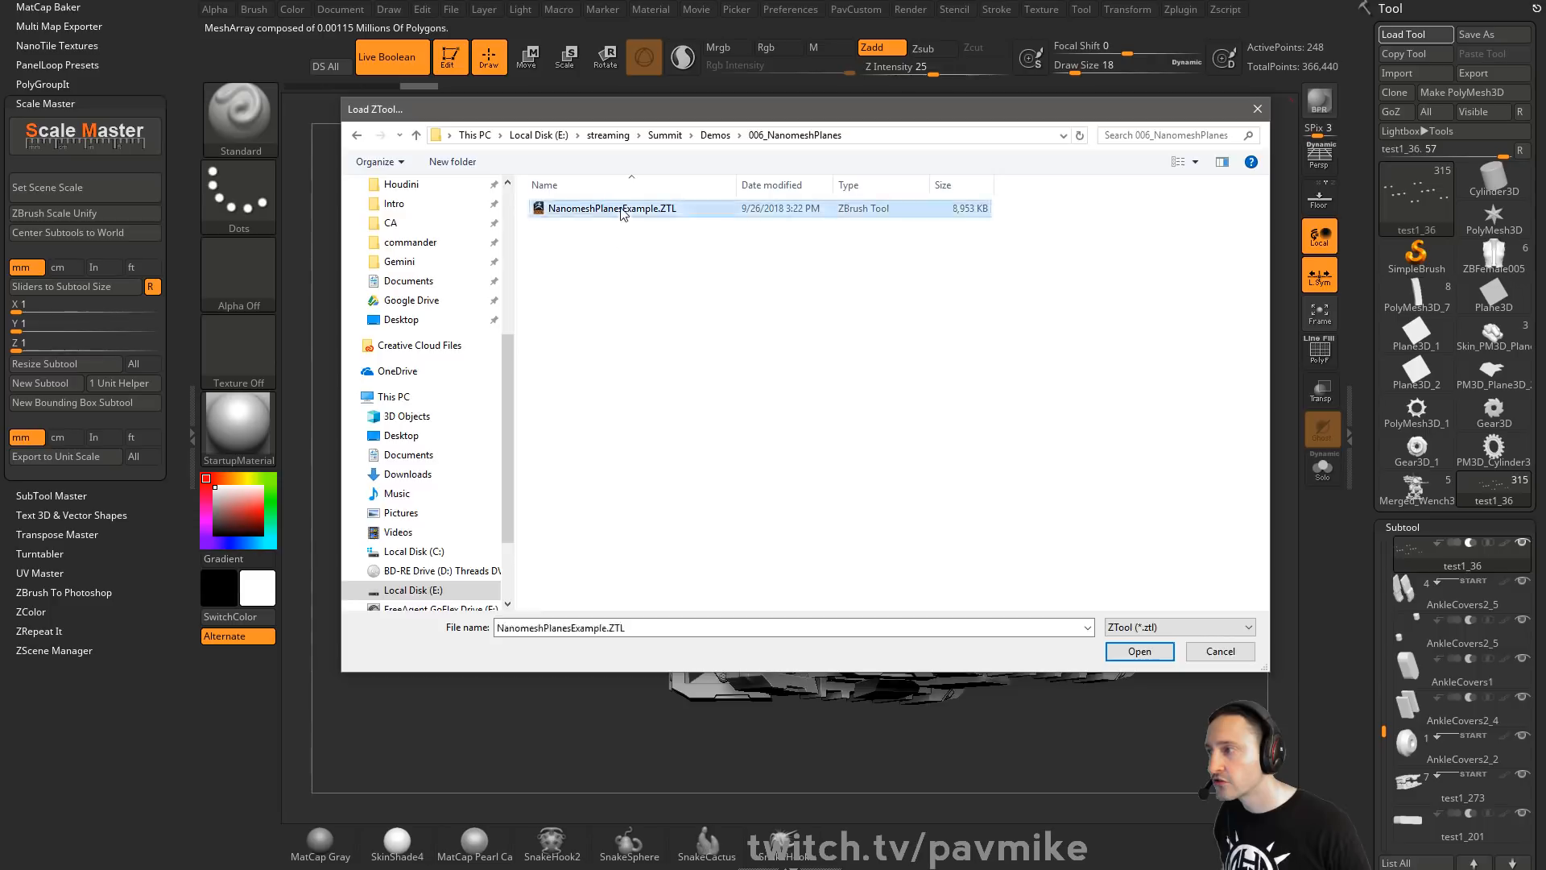
drag(539, 264, 1122, 290)
click(411, 58)
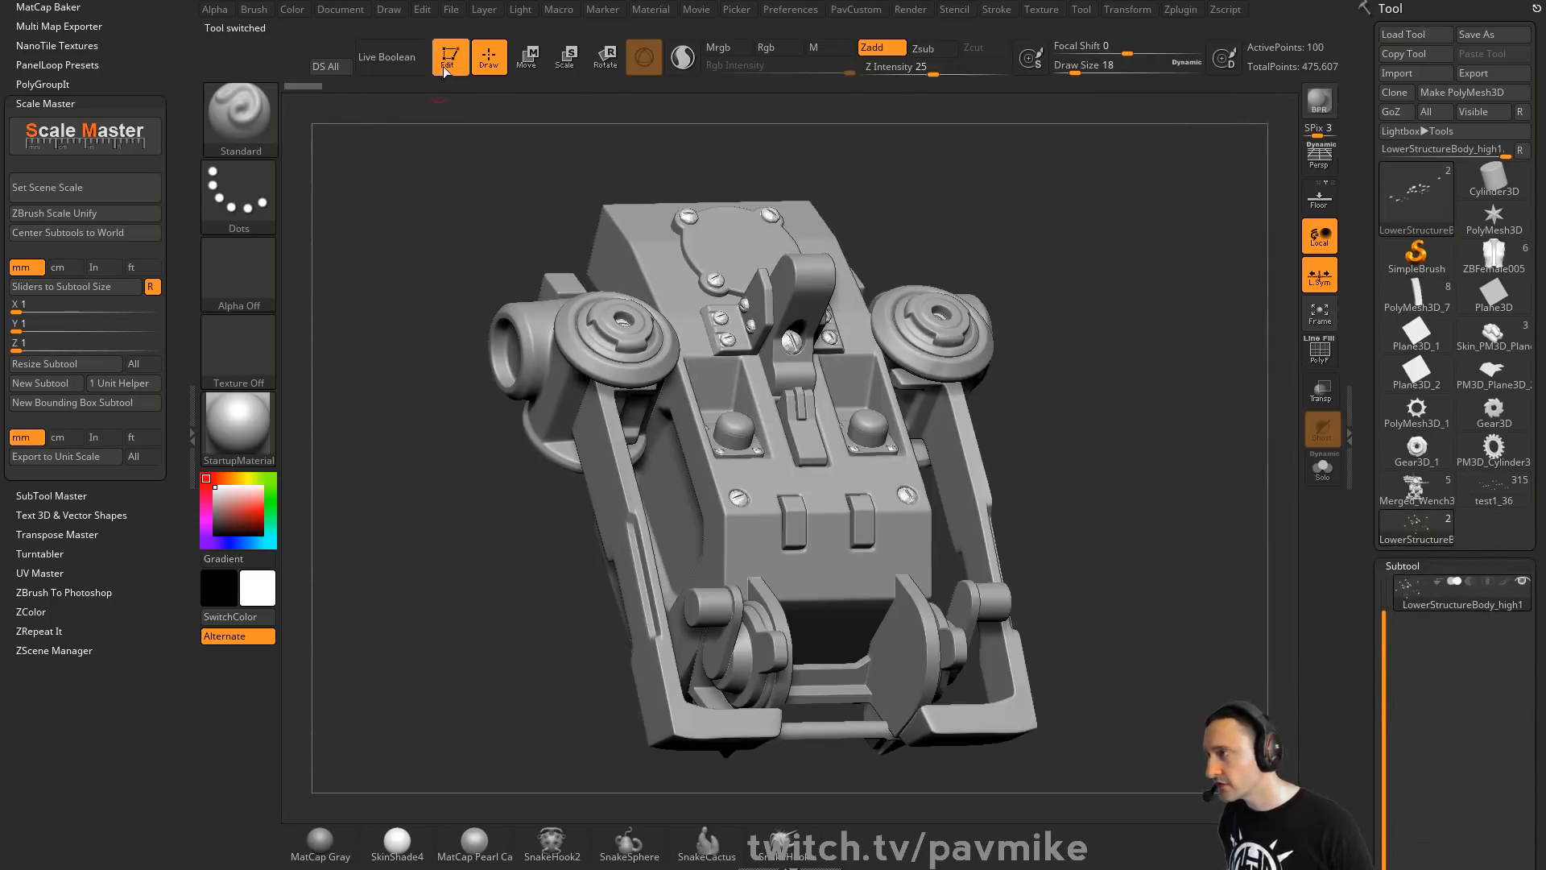
Clear the canvas, draw a large Sphere3D in Edit mode and show its polyframe
click(448, 56)
key(ctrl+n)
click(1446, 251)
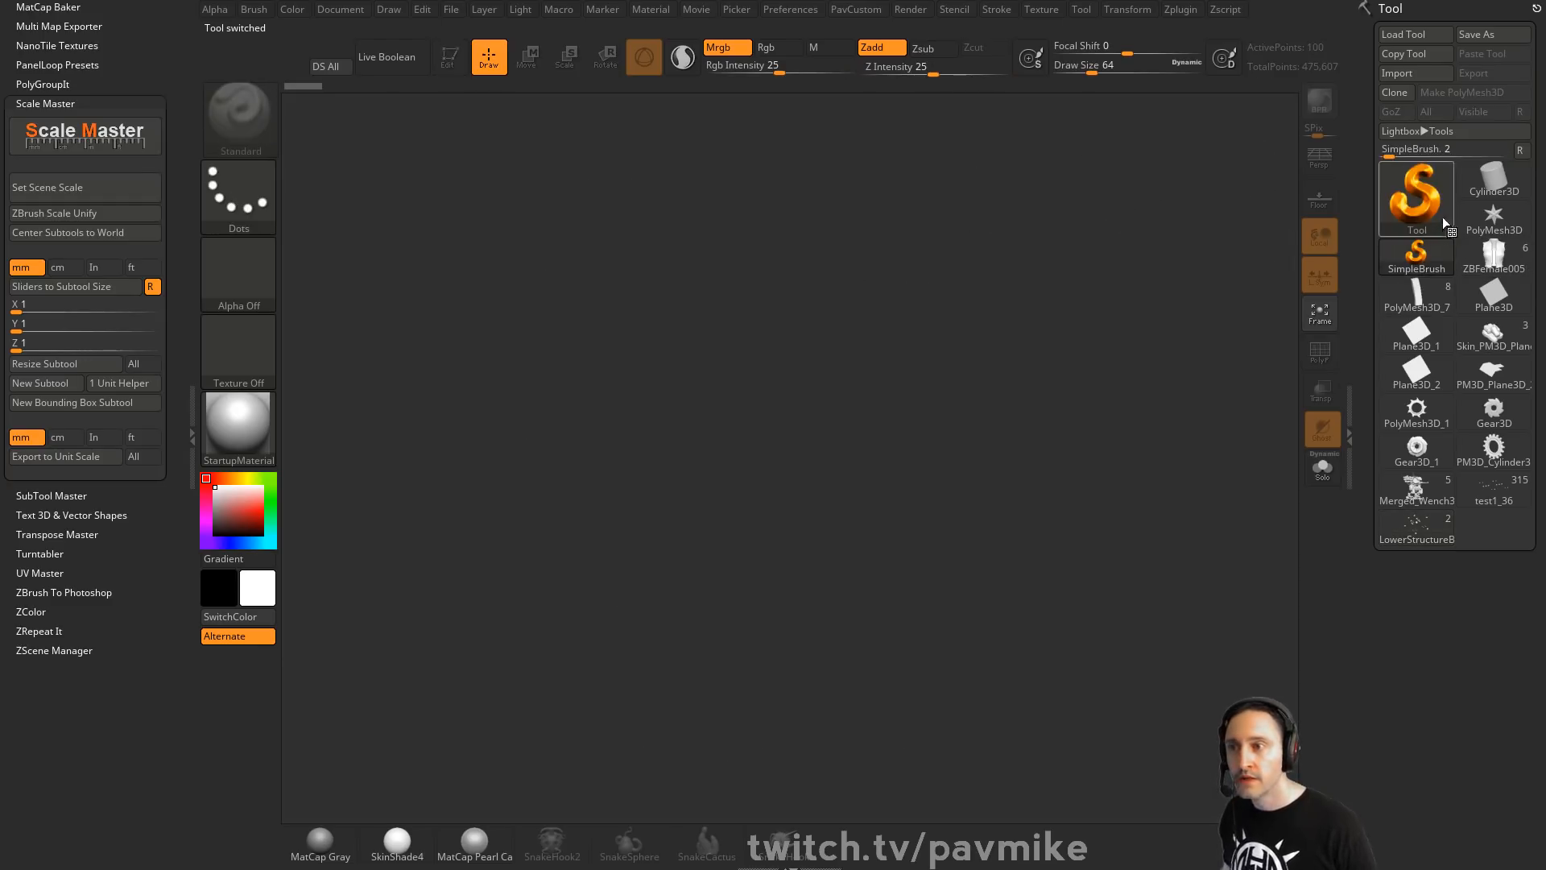
click(1442, 216)
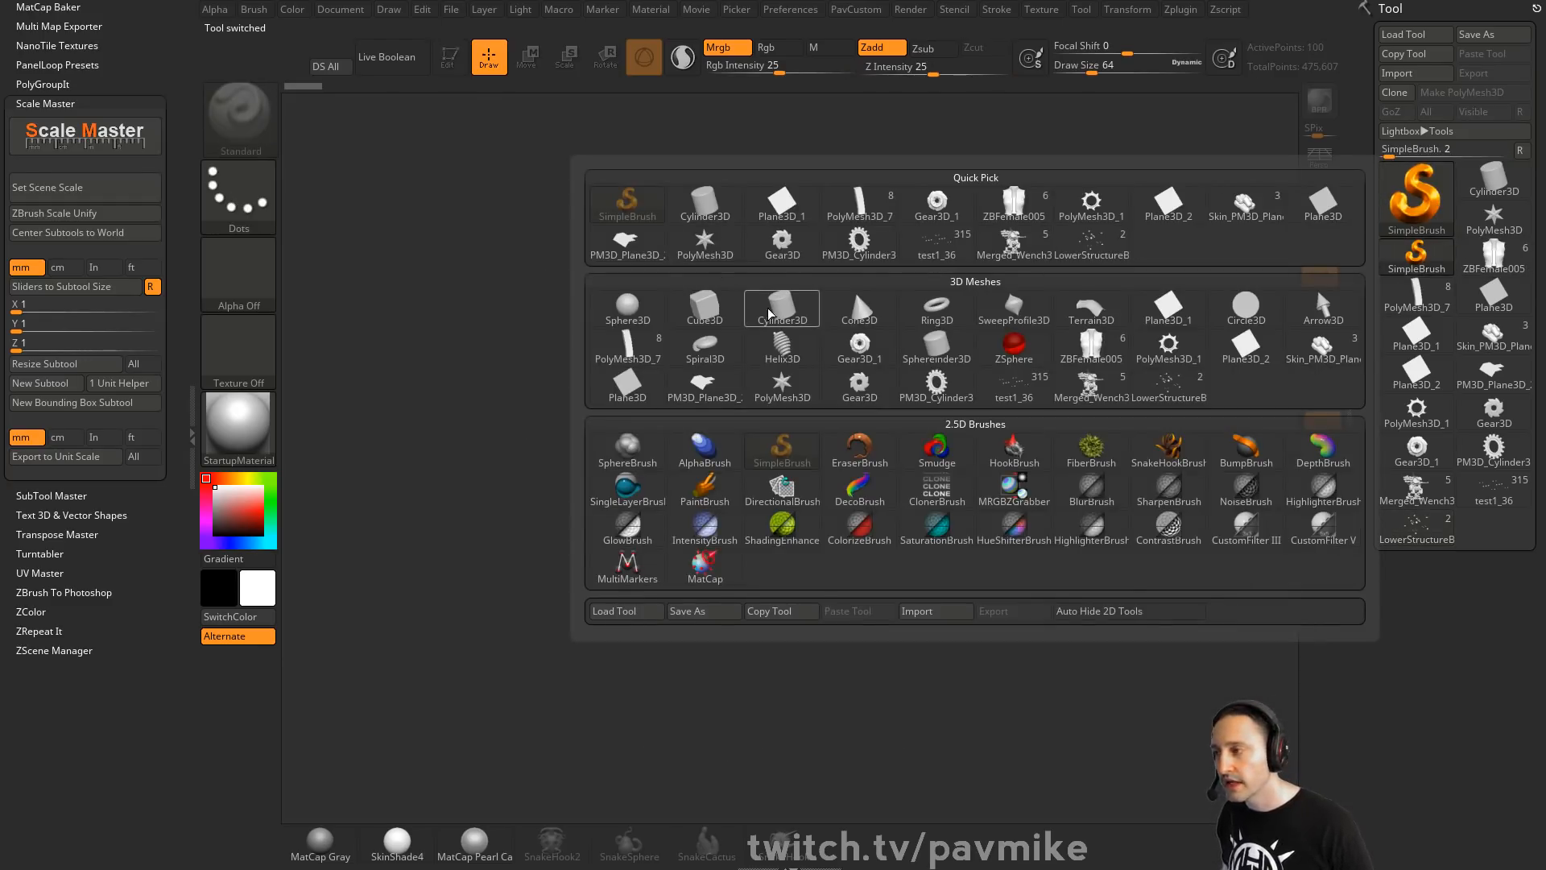
click(627, 306)
drag(603, 479, 445, 322)
click(449, 58)
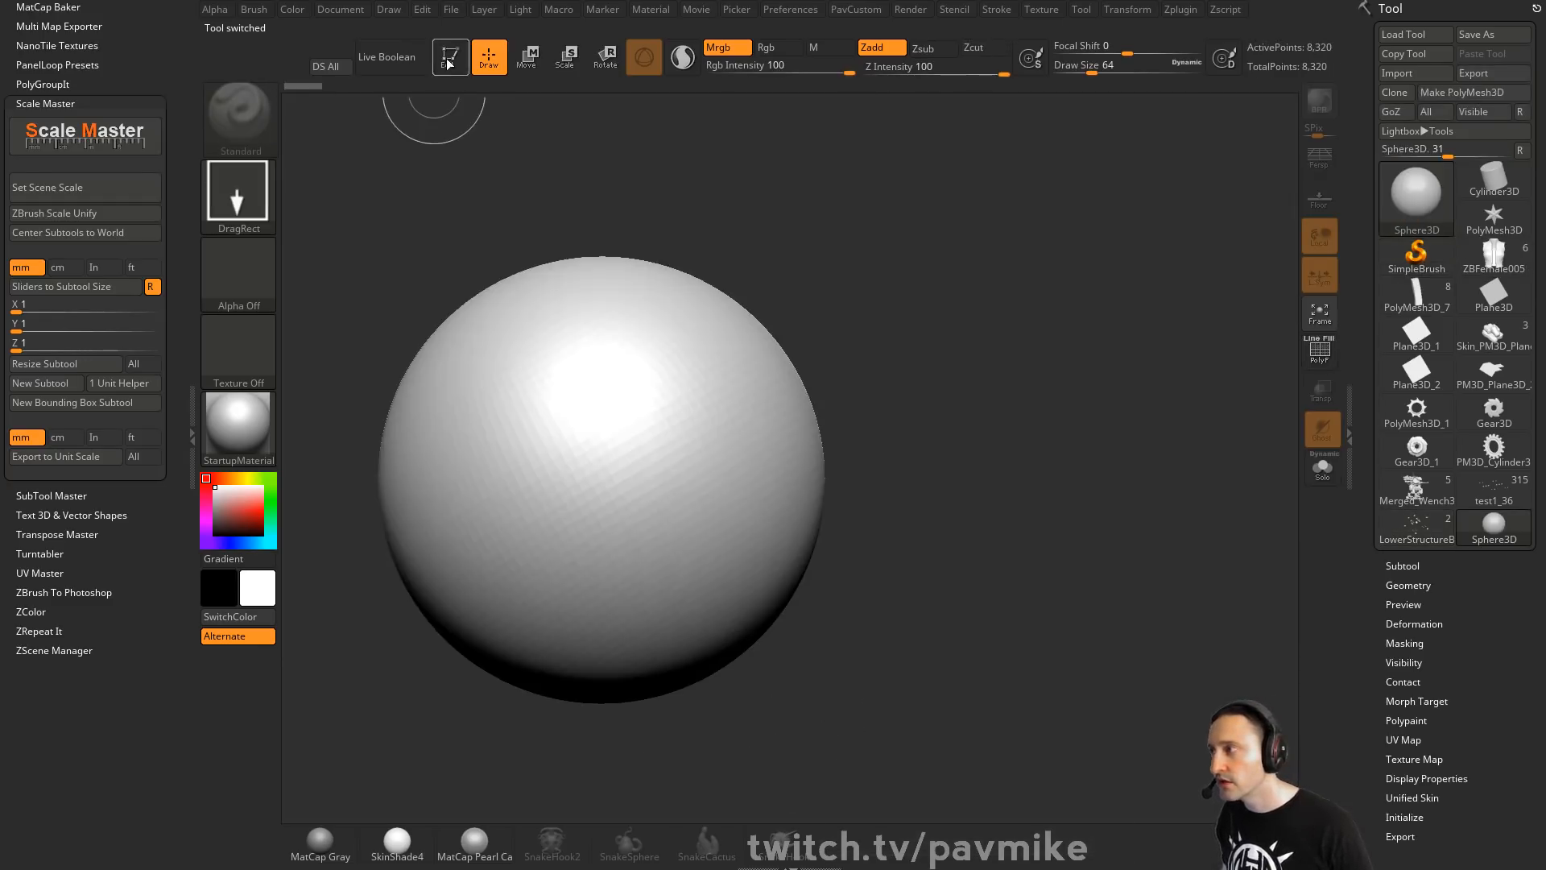
key(shift+f)
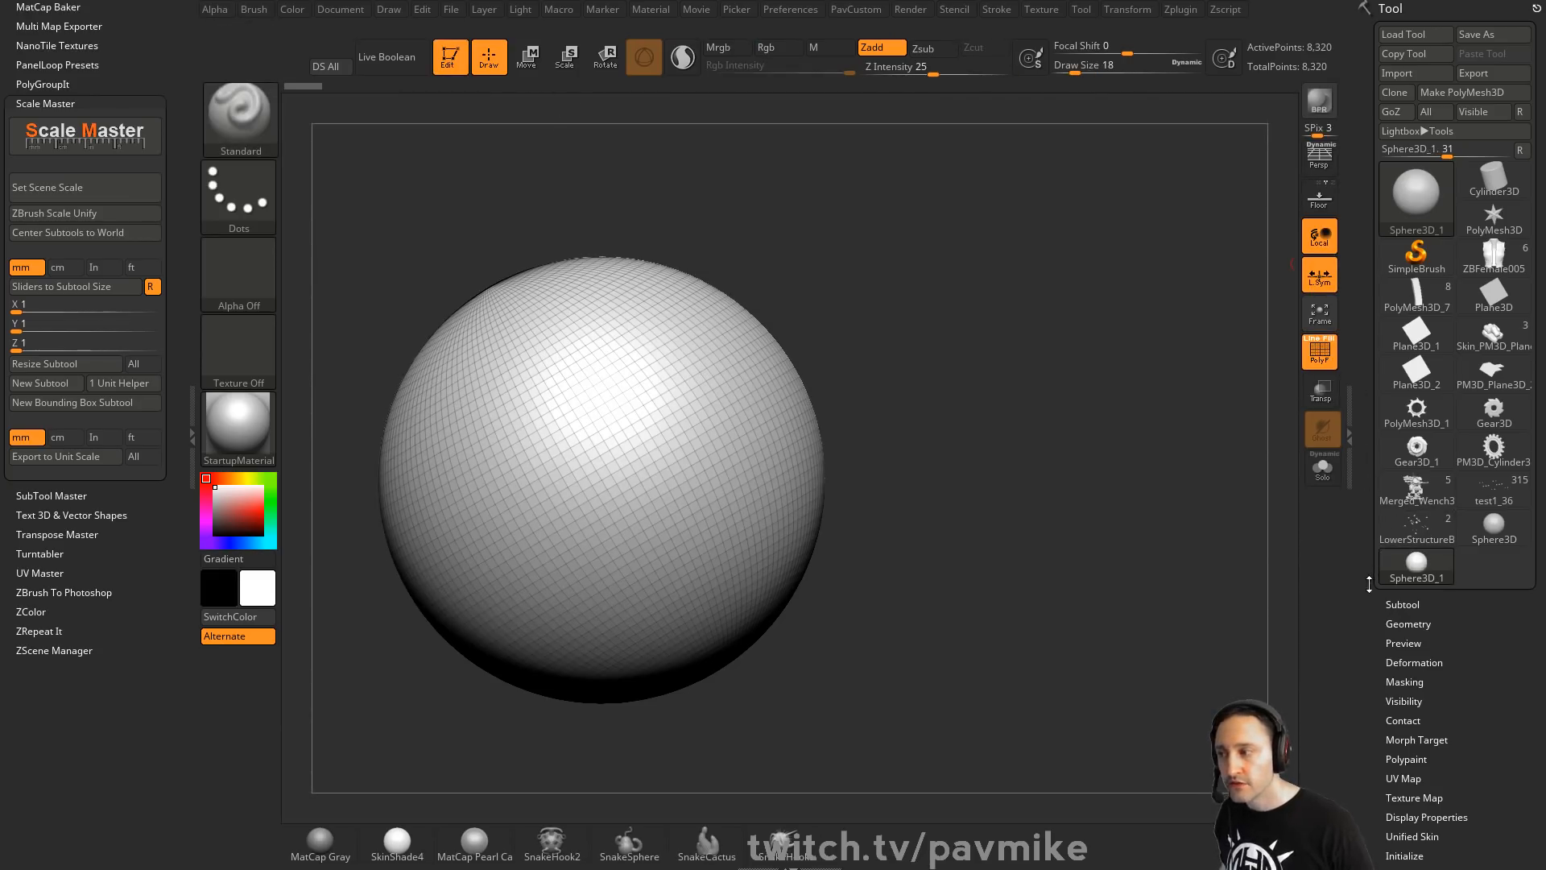
Initialize the sphere with both HDivide and VDivide set to 12
drag(1369, 584, 1369, 409)
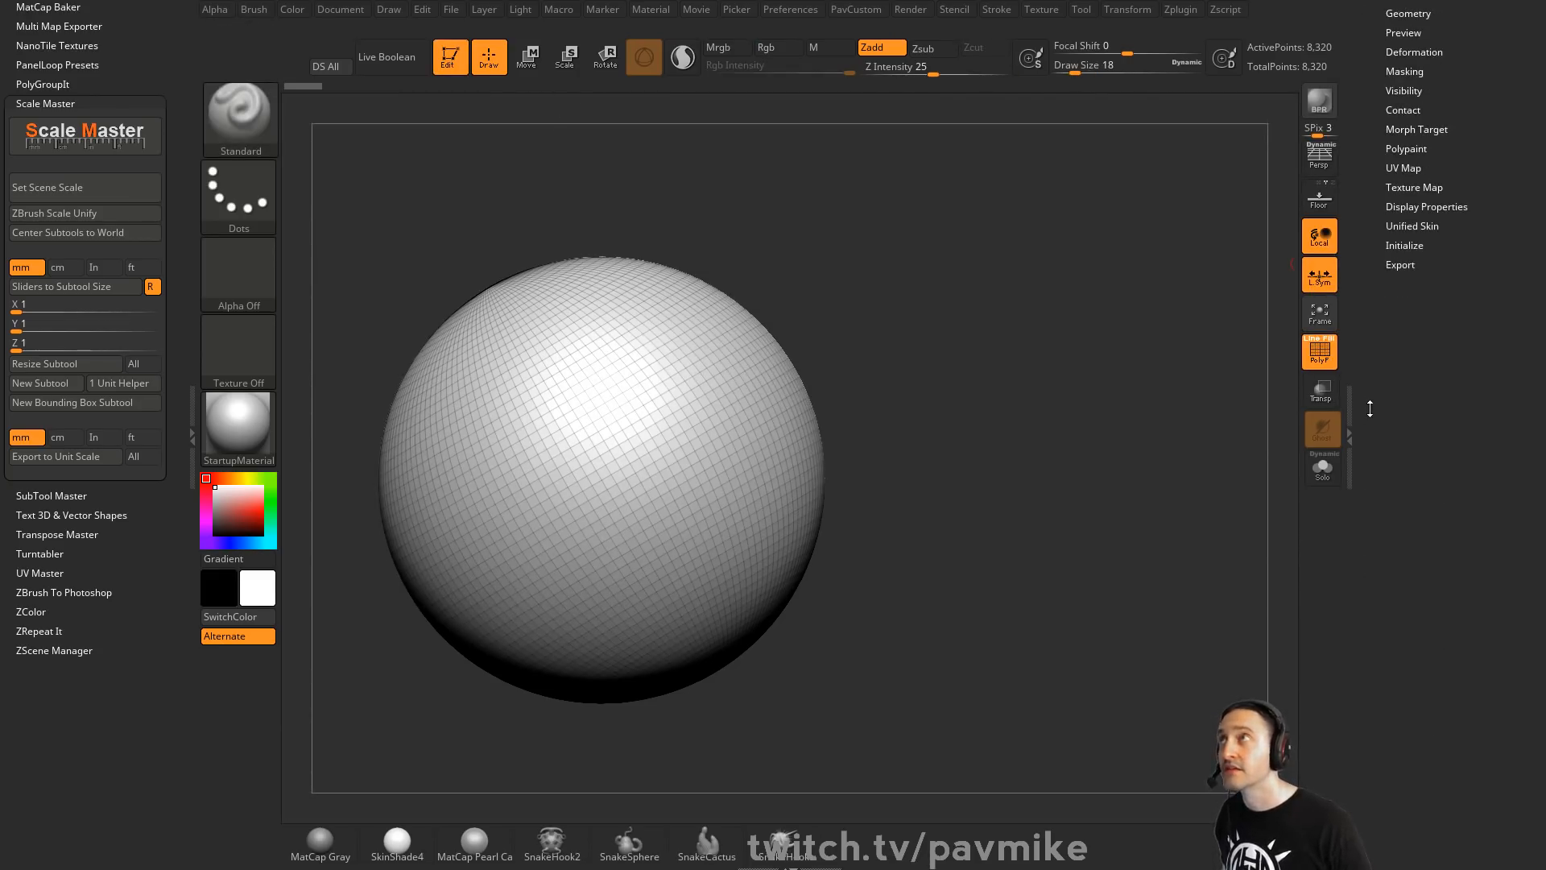
key(shift)
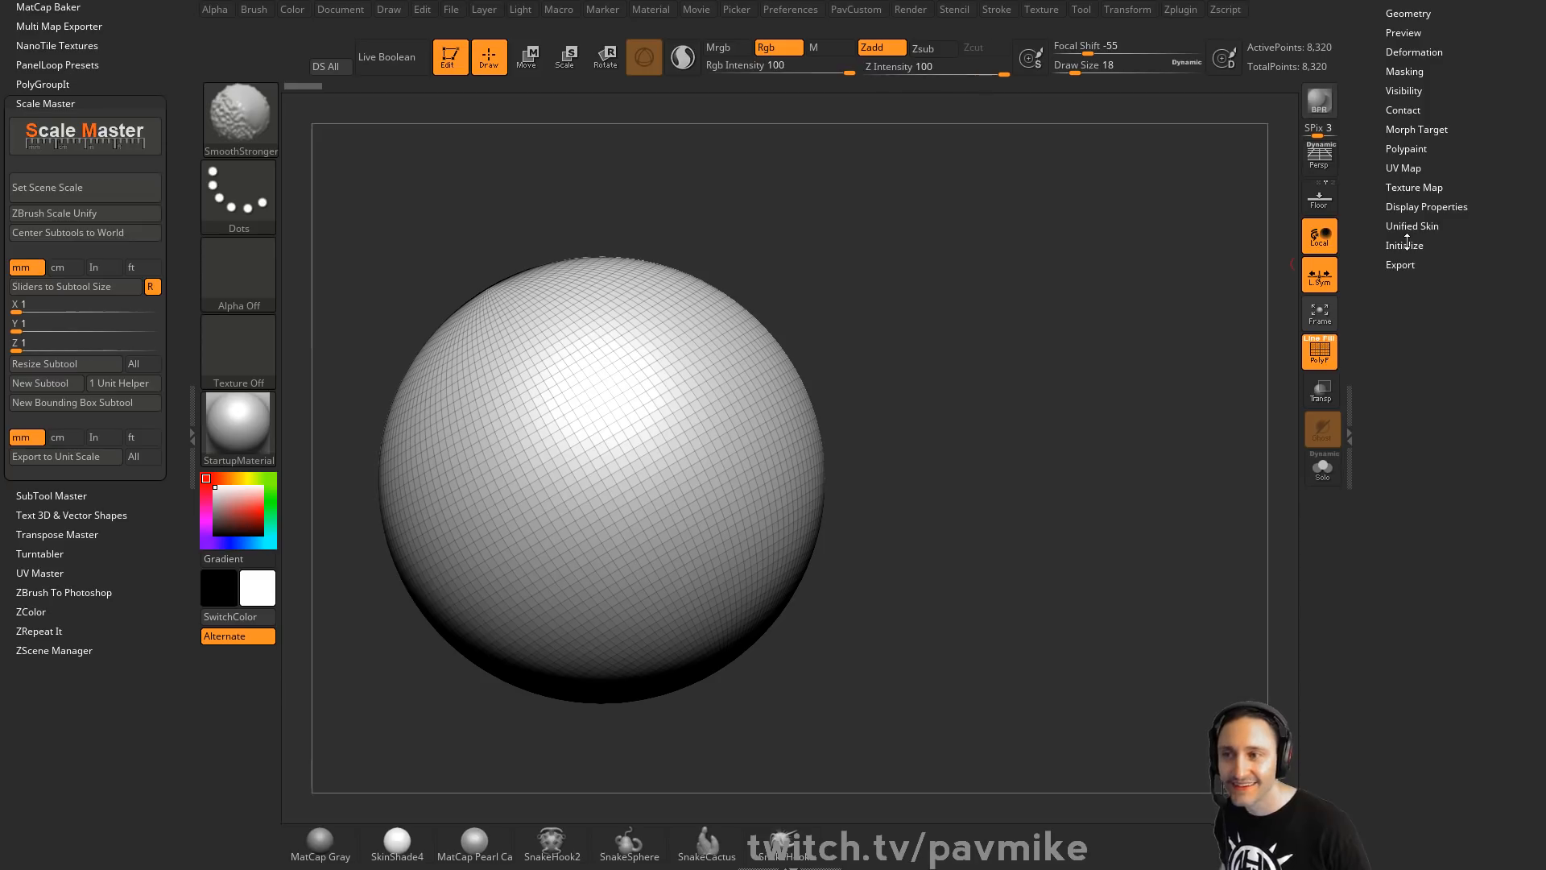
click(1405, 245)
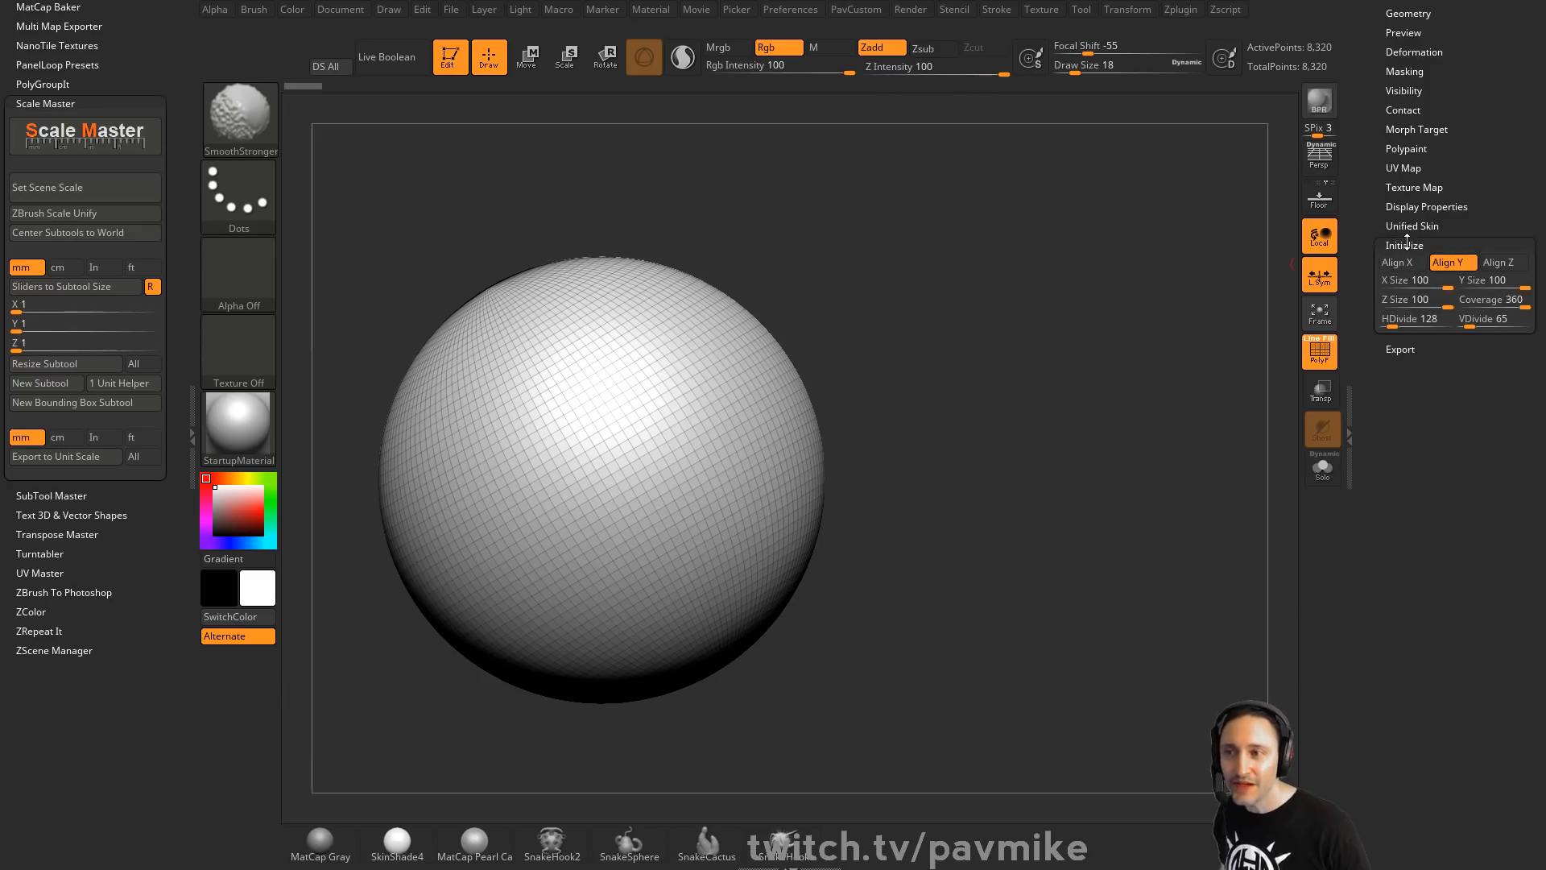
click(1405, 319)
text(16)
key(Tab)
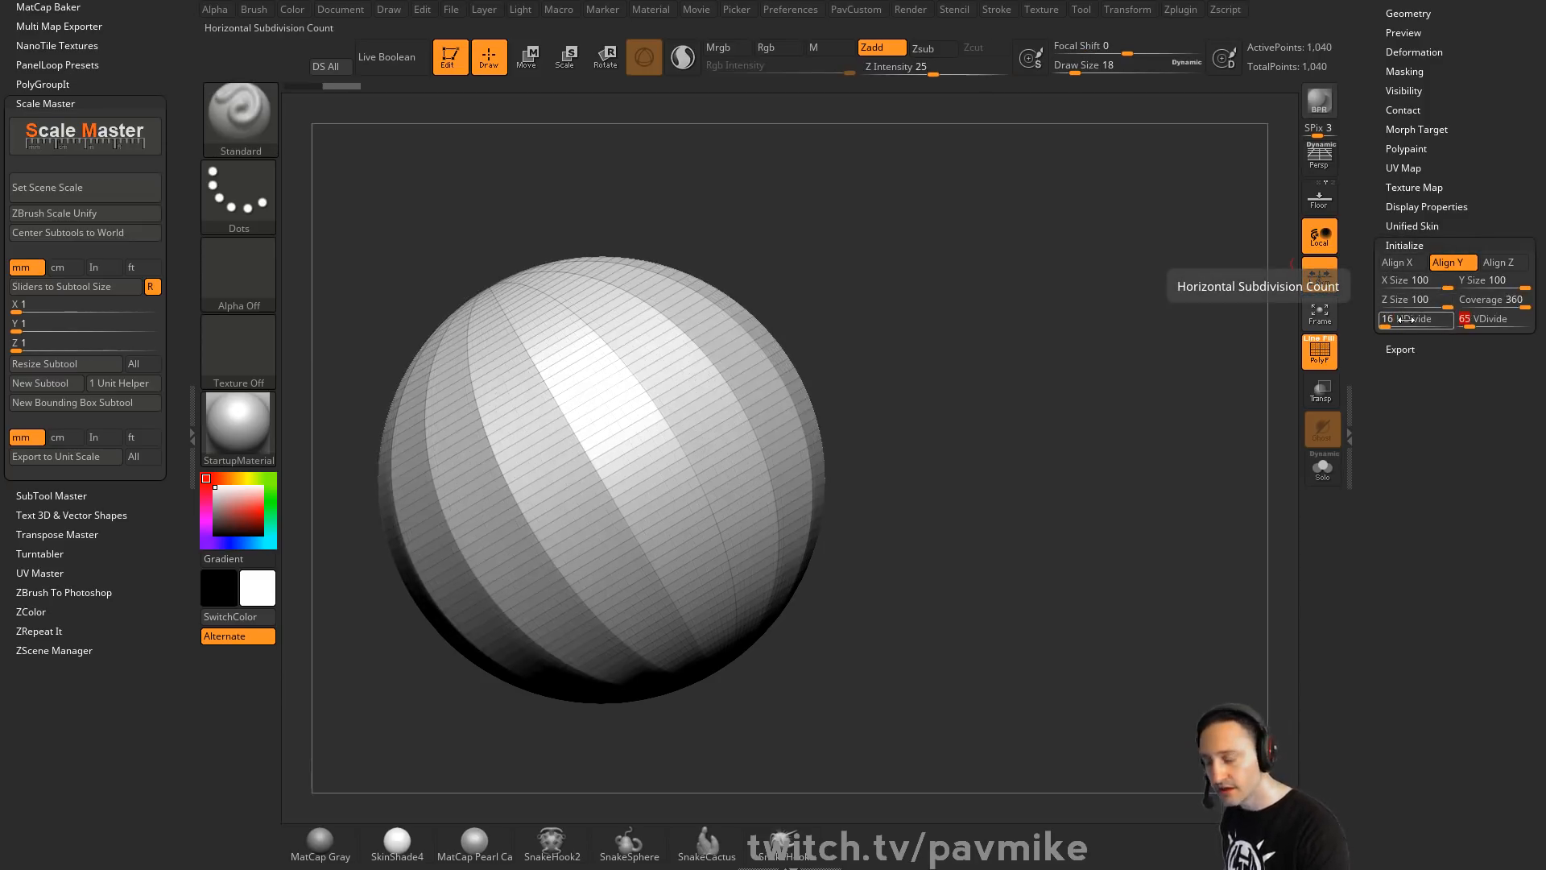
click(1405, 319)
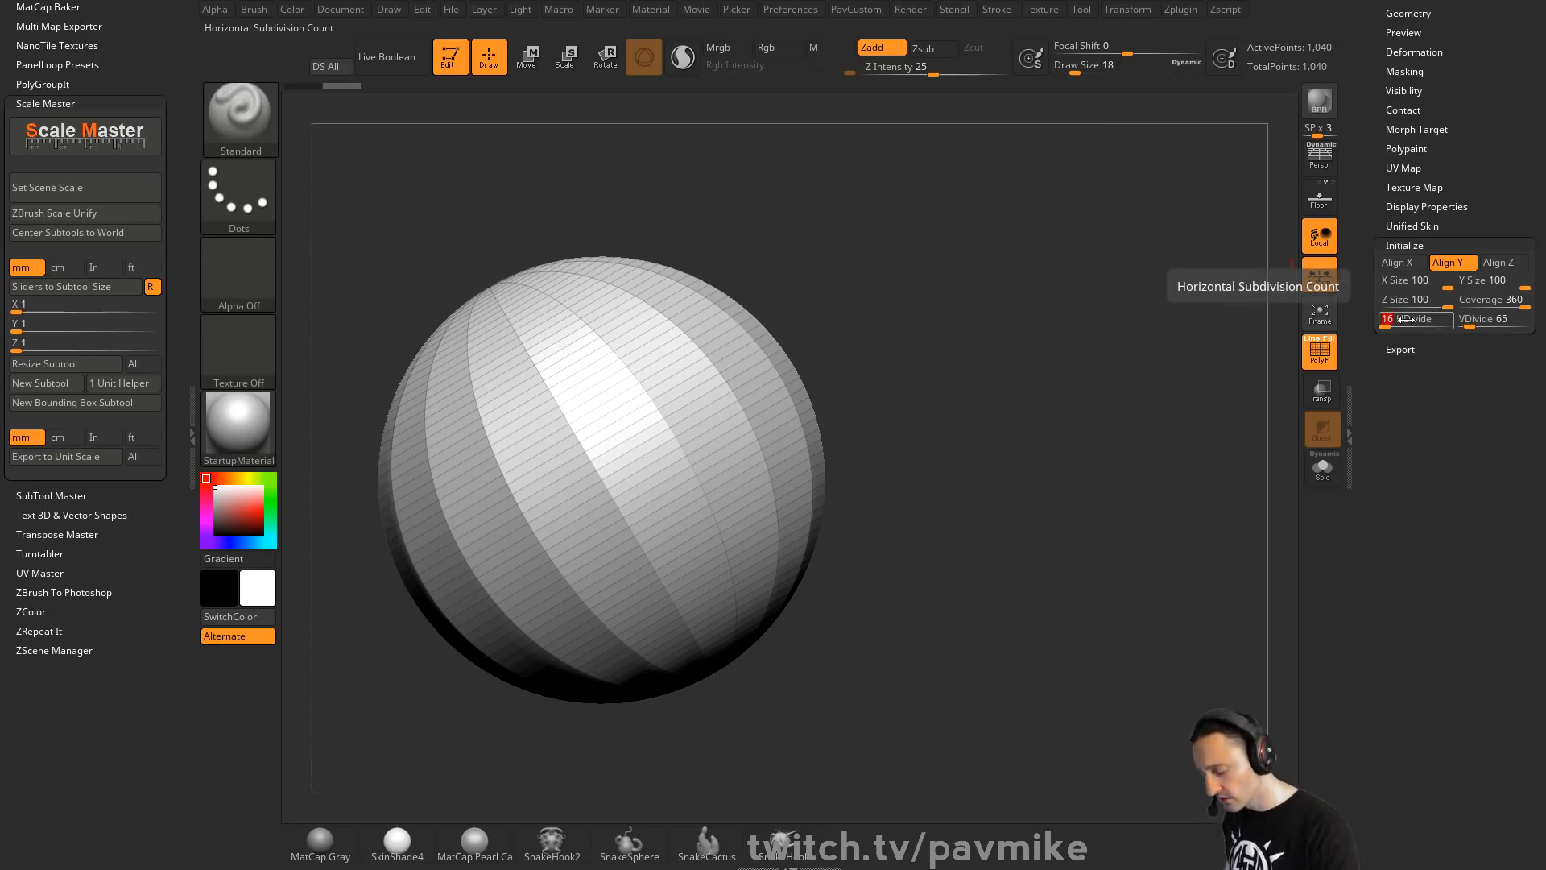
text(12)
key(Tab)
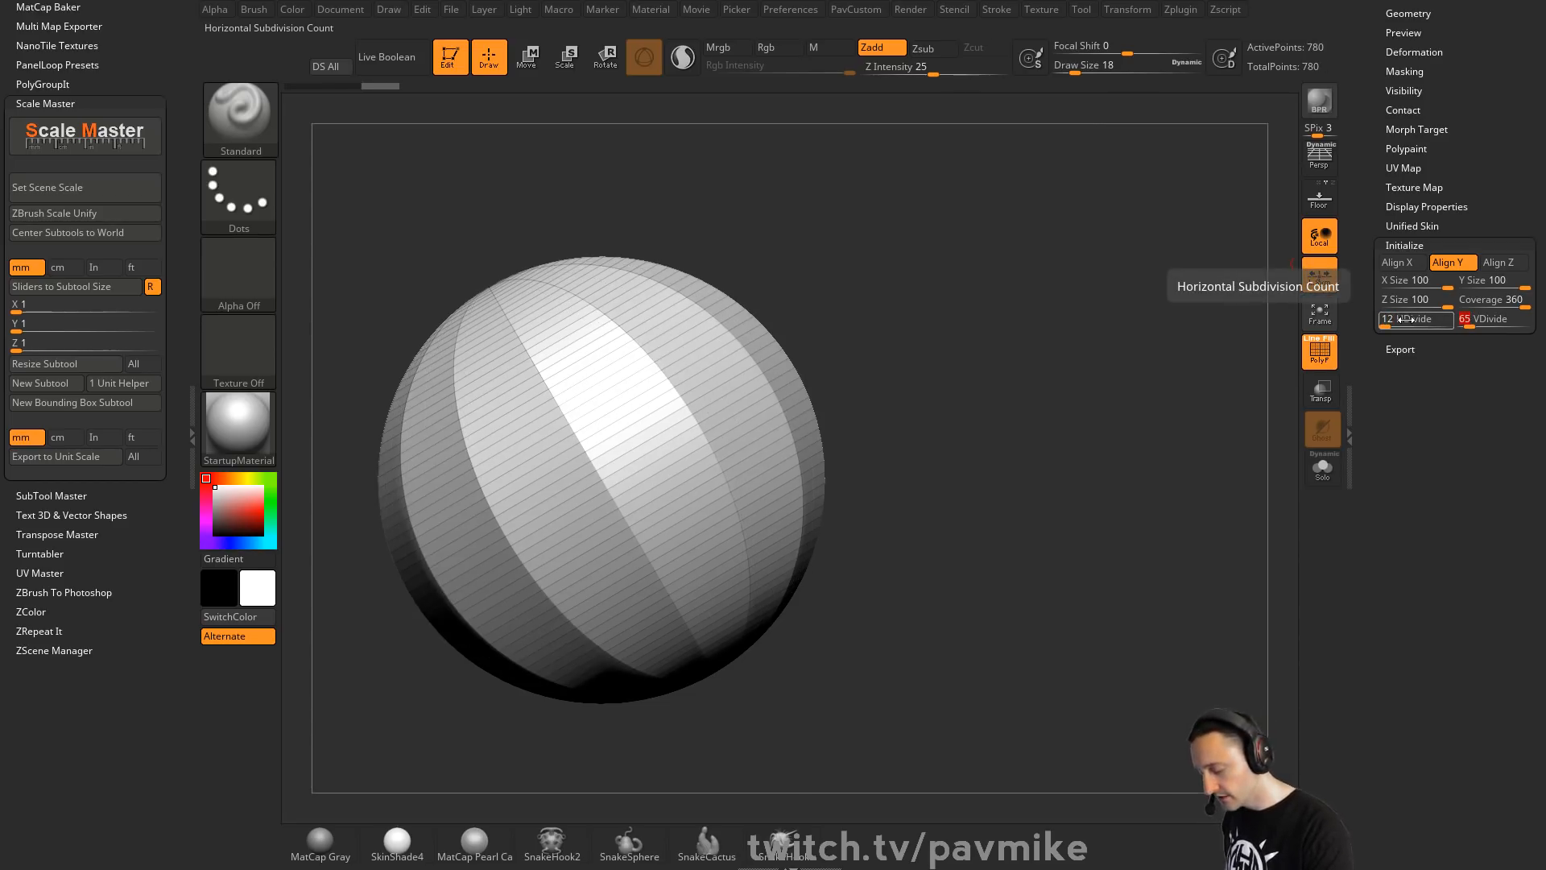
text(12)
key(Return)
drag(1038, 297, 1020, 318)
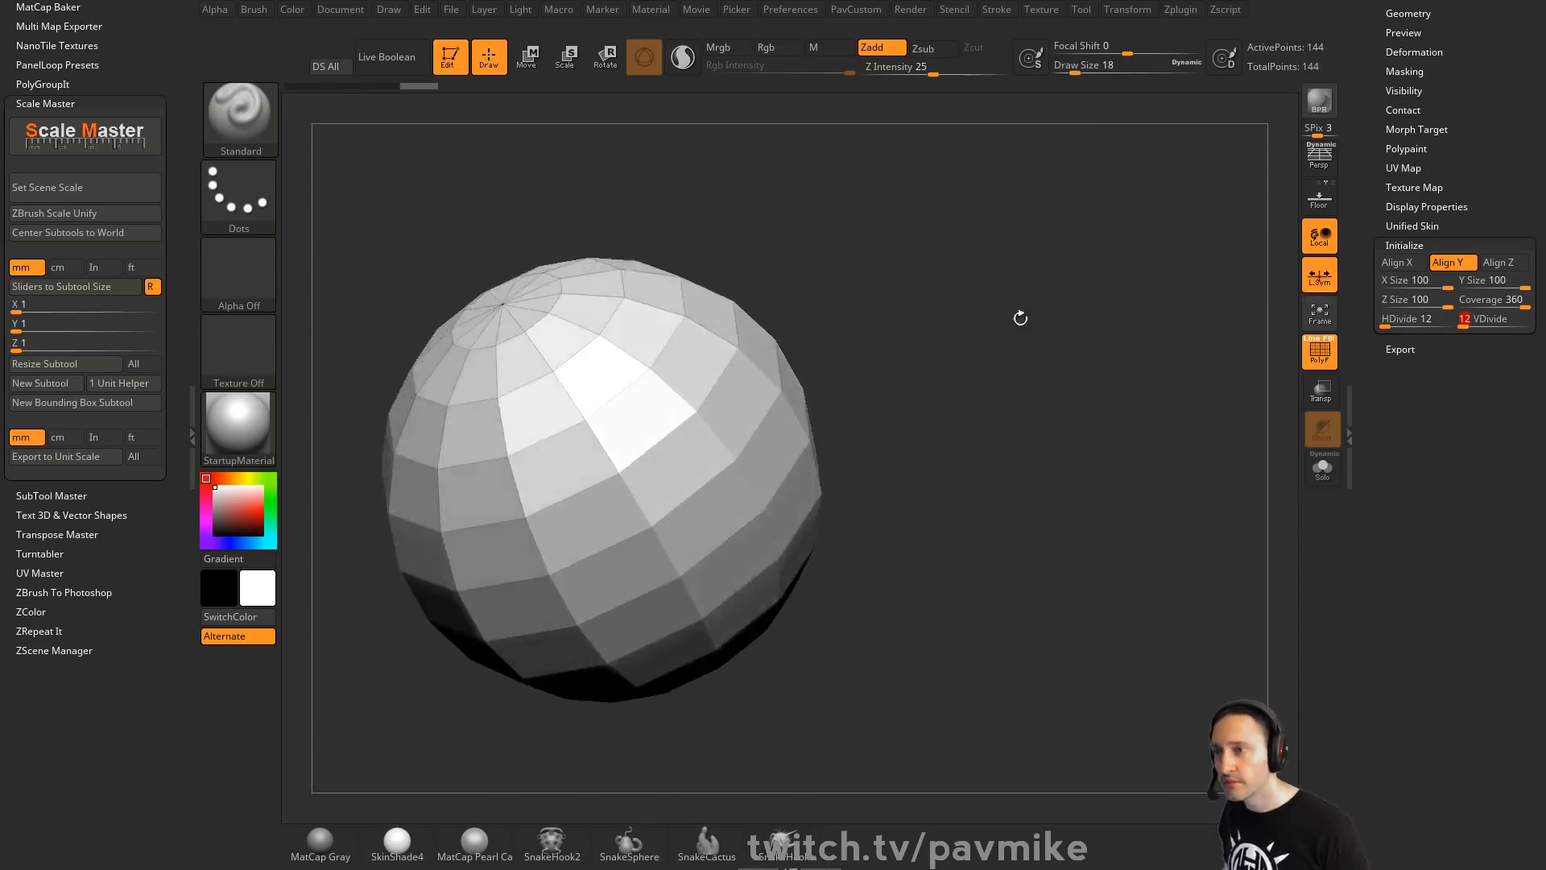
Convert the sphere to a PolyMesh3D and delete its lower half to leave a dome
drag(1368, 136, 1371, 266)
click(1484, 97)
shift+drag(1016, 273, 1029, 341)
key(ctrl+shift)
ctrl+alt+shift+drag(1007, 752, 360, 463)
key(2)
click(1040, 231)
Close the dome's open underside using the ZModeler edge action Close with the Convex Hole target
key(b)
key(z)
key(m)
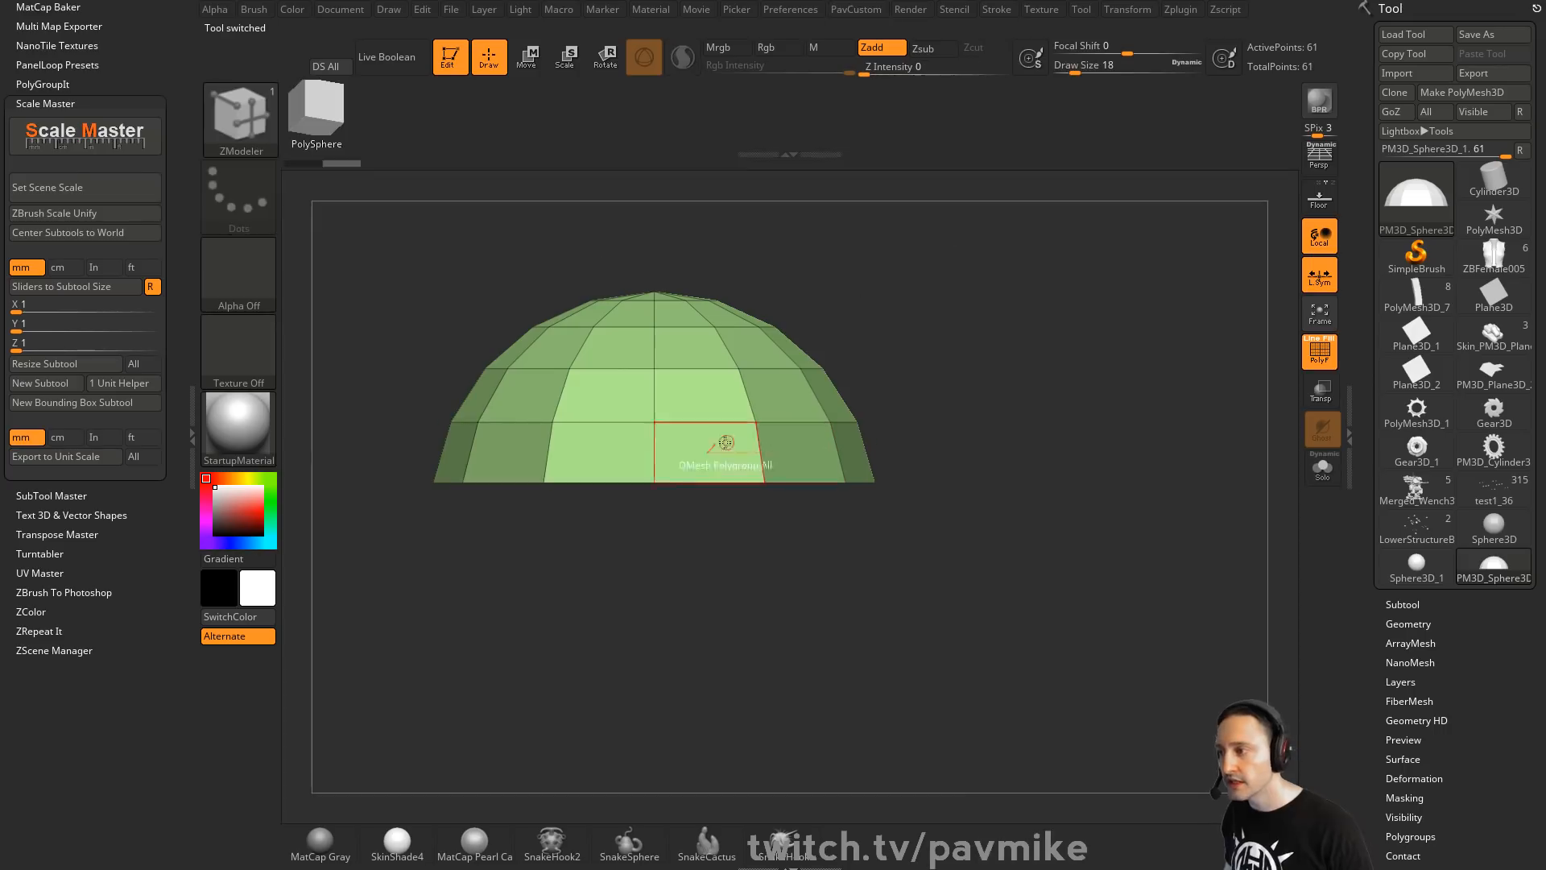
key(space)
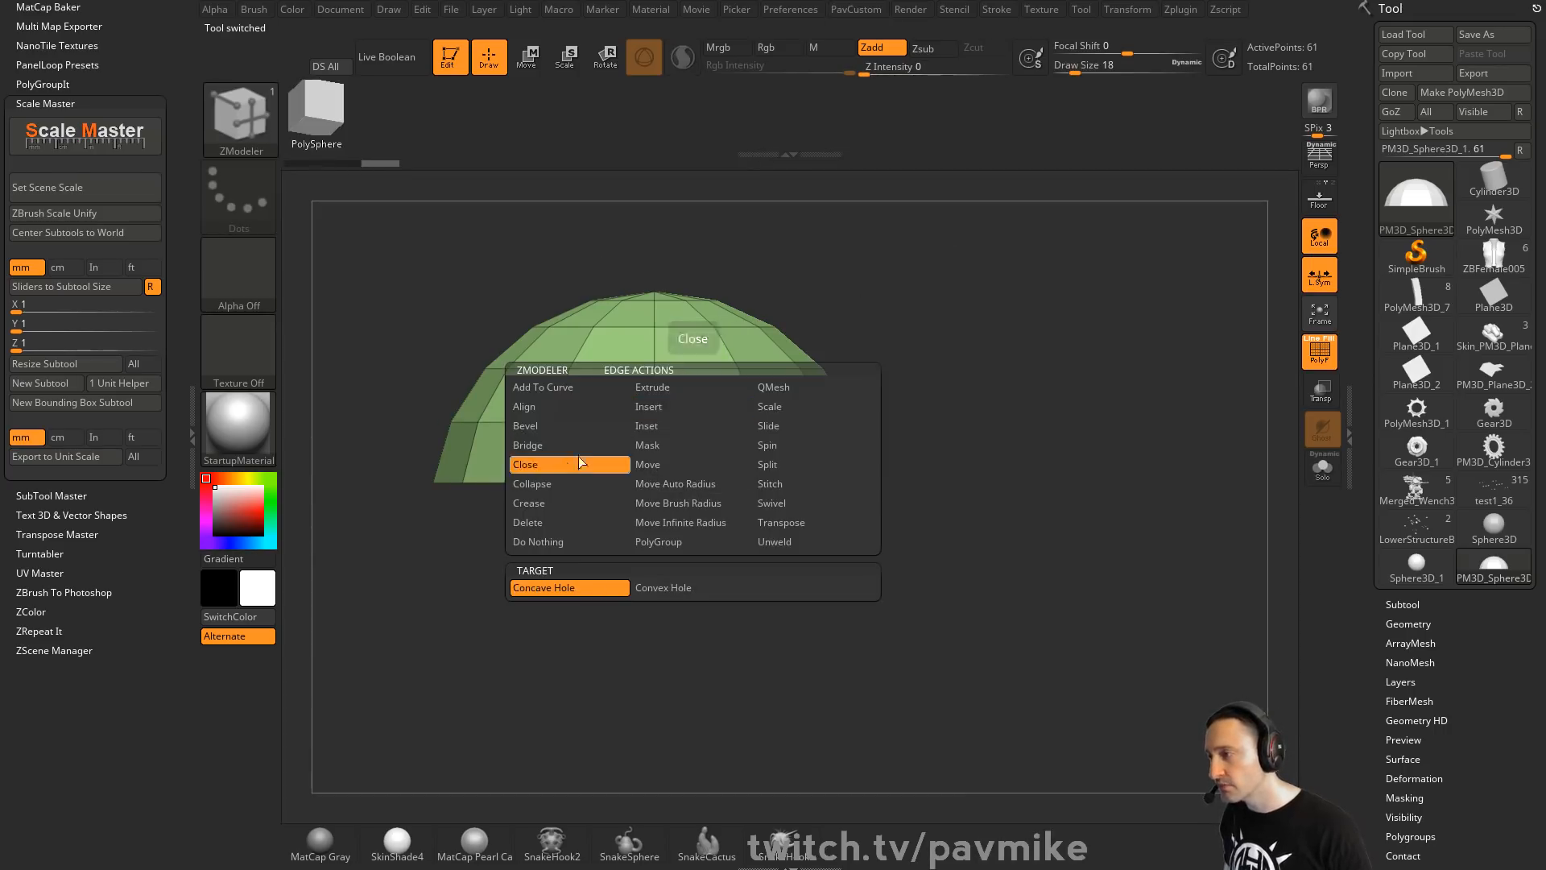
click(568, 465)
click(713, 394)
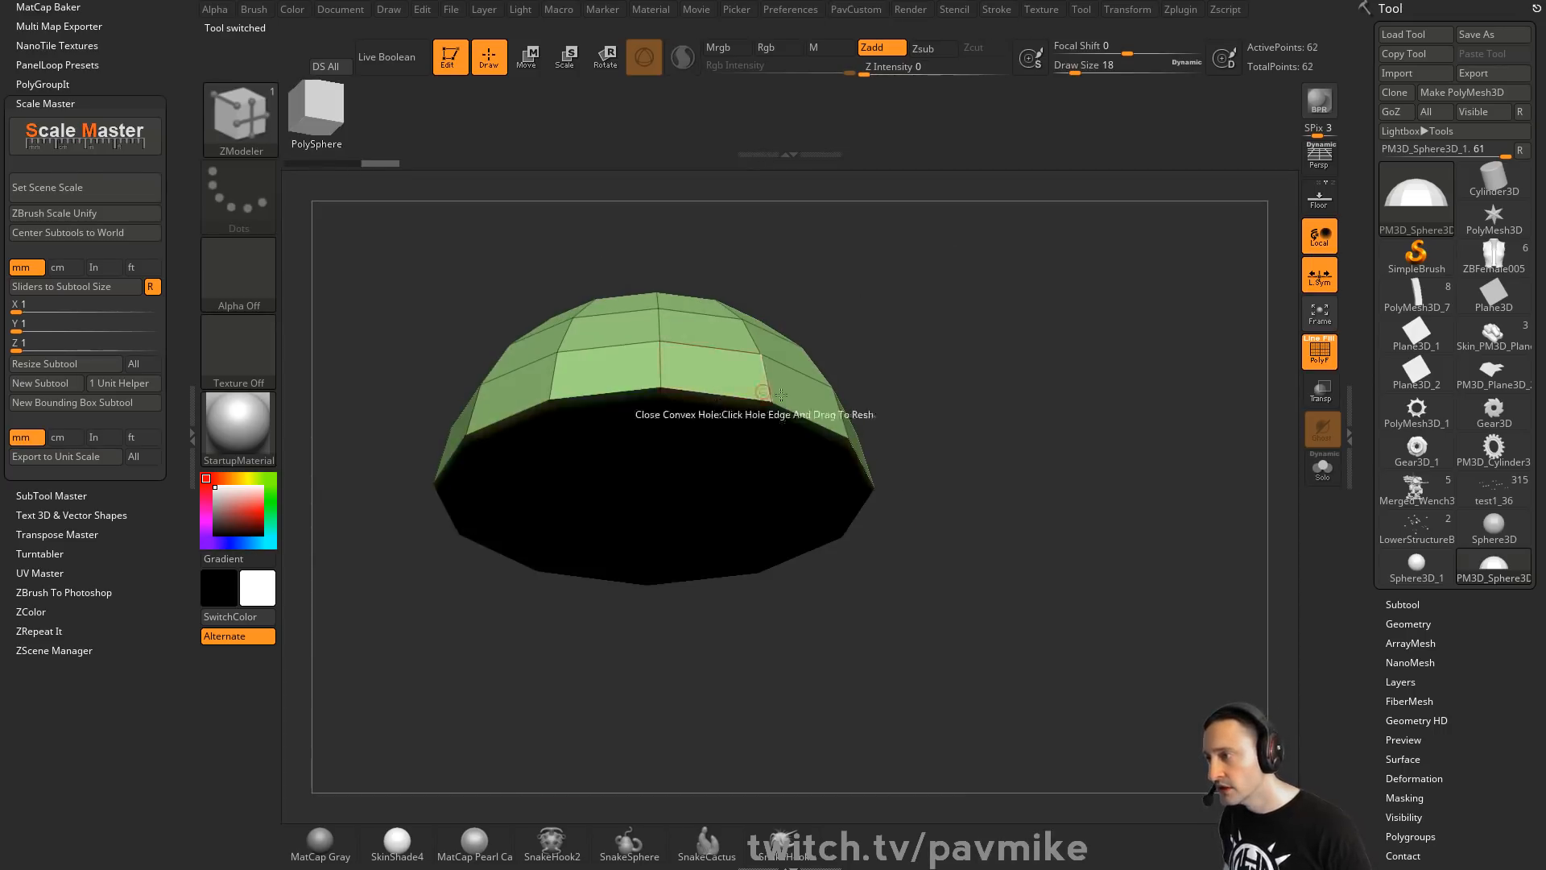
Assign the capped dome to a single polygroup and return to a straight side view for selecting
drag(967, 386, 976, 265)
ctrl+shift+click(673, 551)
key(ctrl+w)
ctrl+shift+drag(930, 406, 1058, 384)
ctrl+shift+click(1052, 320)
key(ctrl+shift)
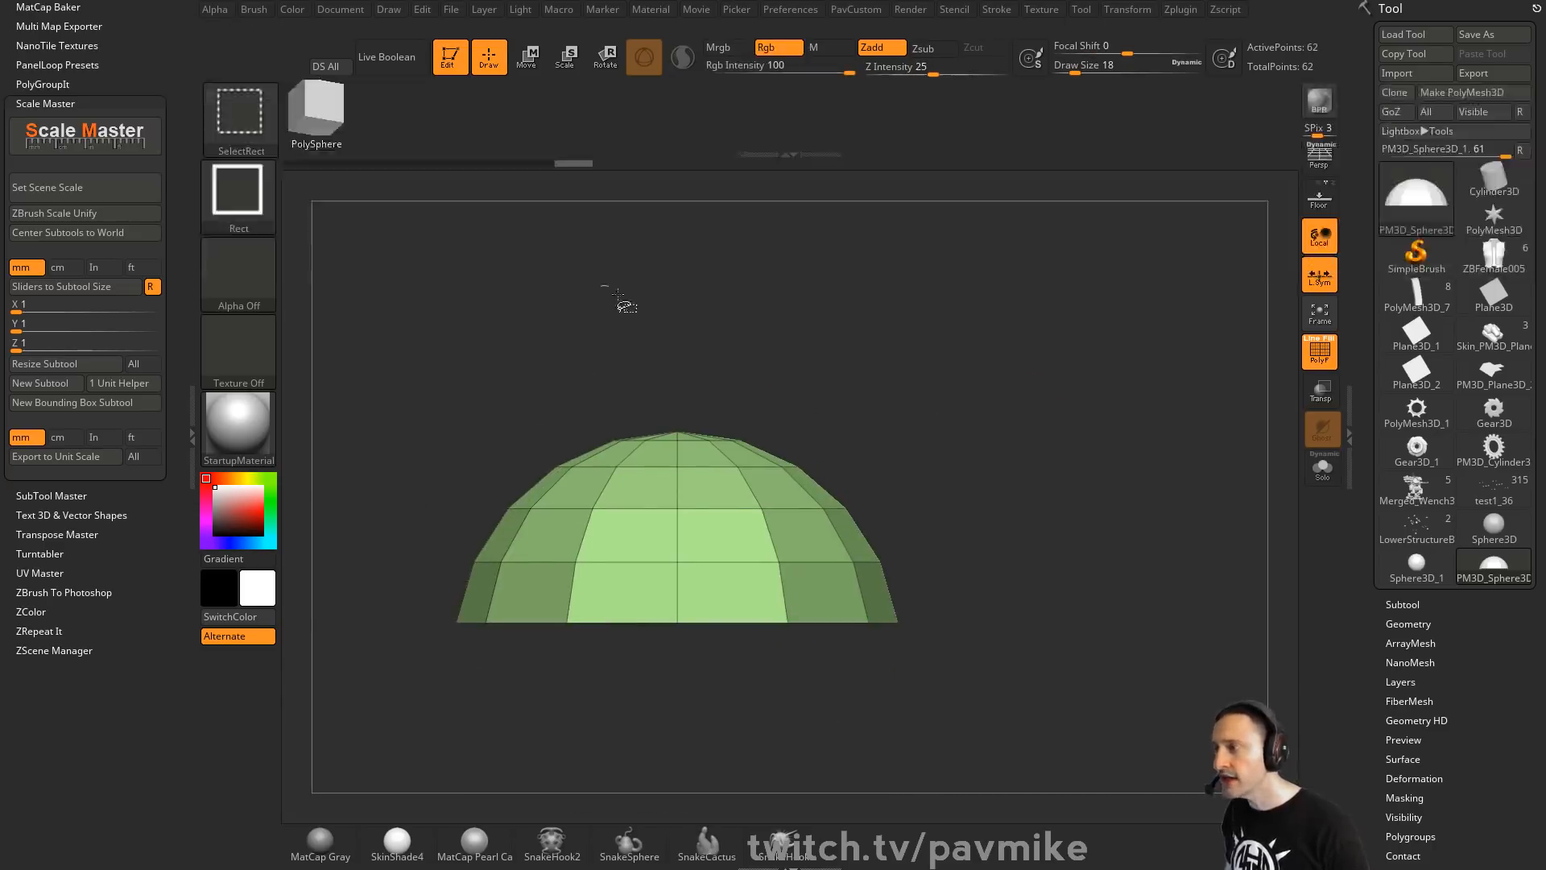
Mask the dome except its top cap and scale the cap flat along the Y axis
click(269, 150)
ctrl+shift+click(397, 207)
mouse_move(362, 450)
ctrl+shift+mouse_down()
mouse_move(965, 495)
mouse_move(1137, 483)
ctrl+shift+mouse_up()
mouse_move(1057, 342)
mouse_down()
mouse_move(1045, 453)
mouse_move(1035, 415)
mouse_up()
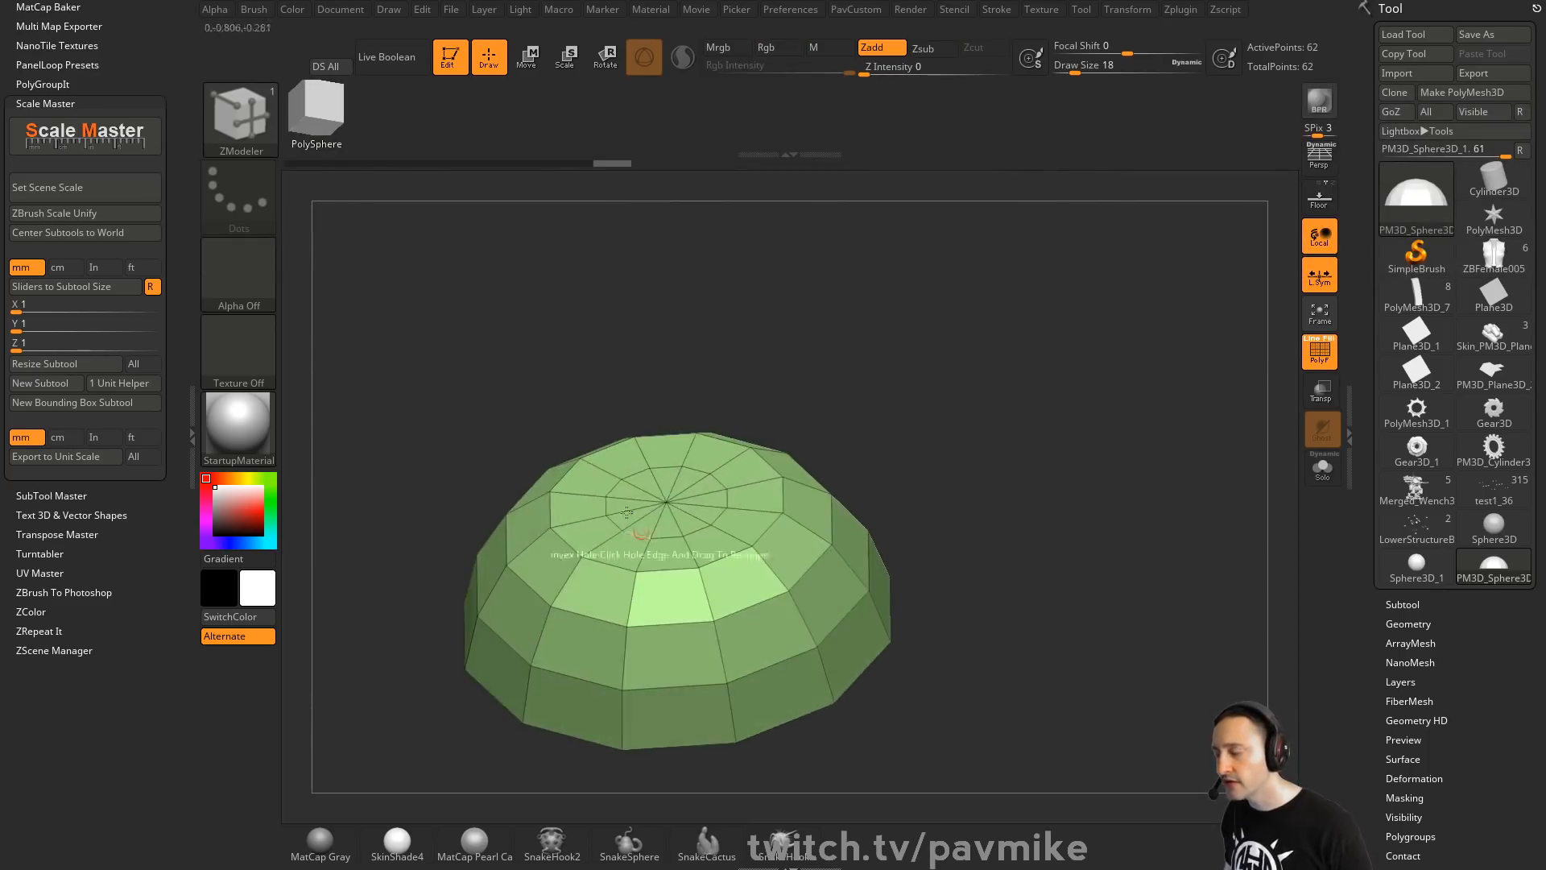
shift+drag(990, 467, 1011, 405)
key(ctrl+z)
ctrl+drag(466, 320, 919, 480)
ctrl+click(966, 469)
key(w)
alt+click(678, 467)
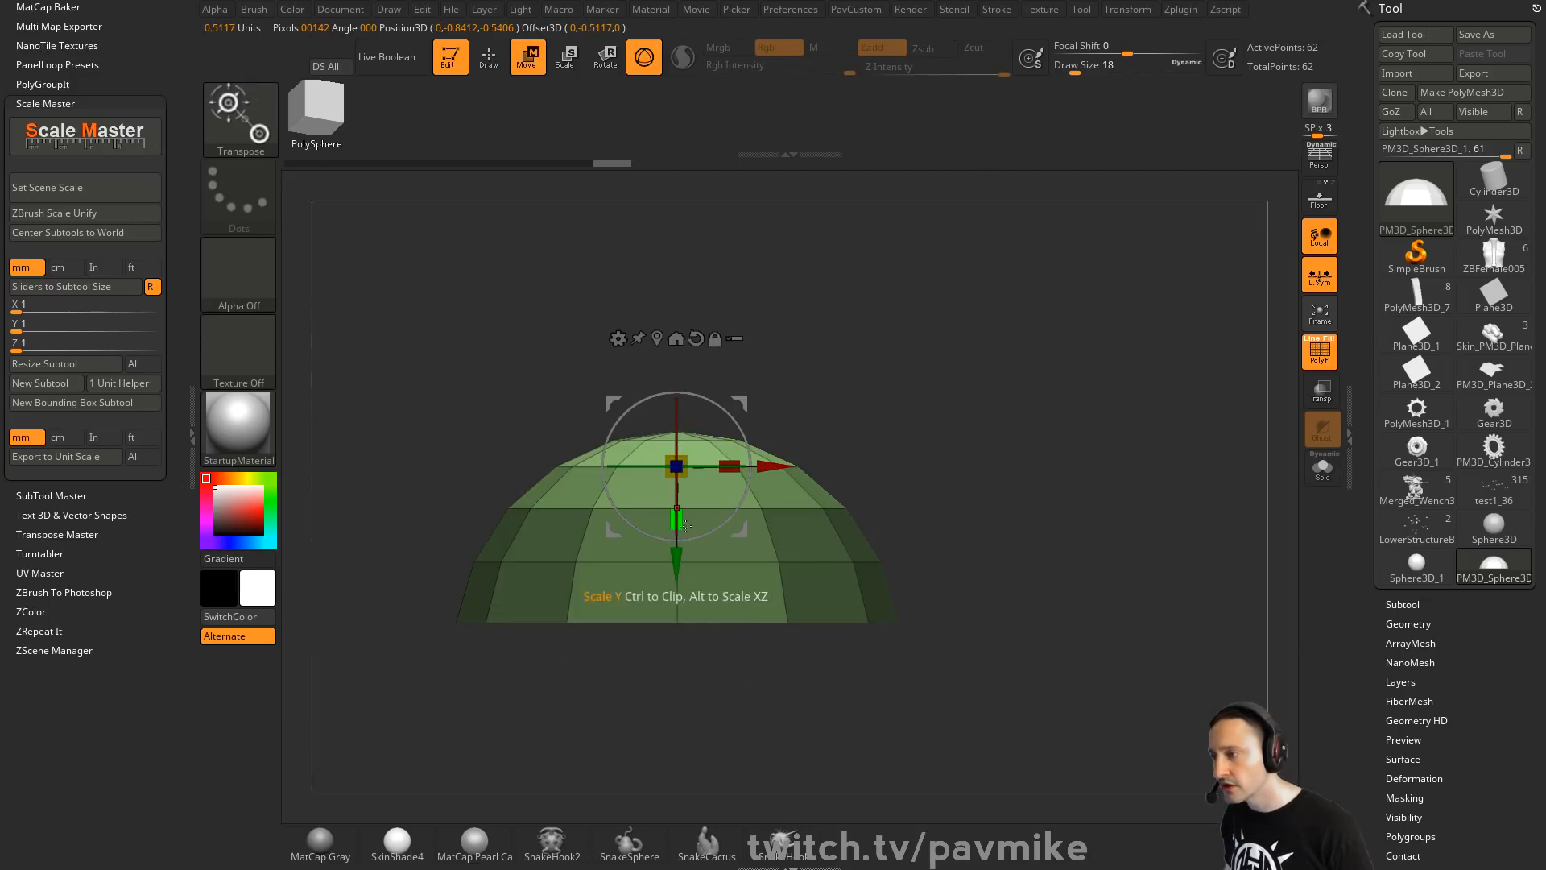
drag(685, 525, 686, 390)
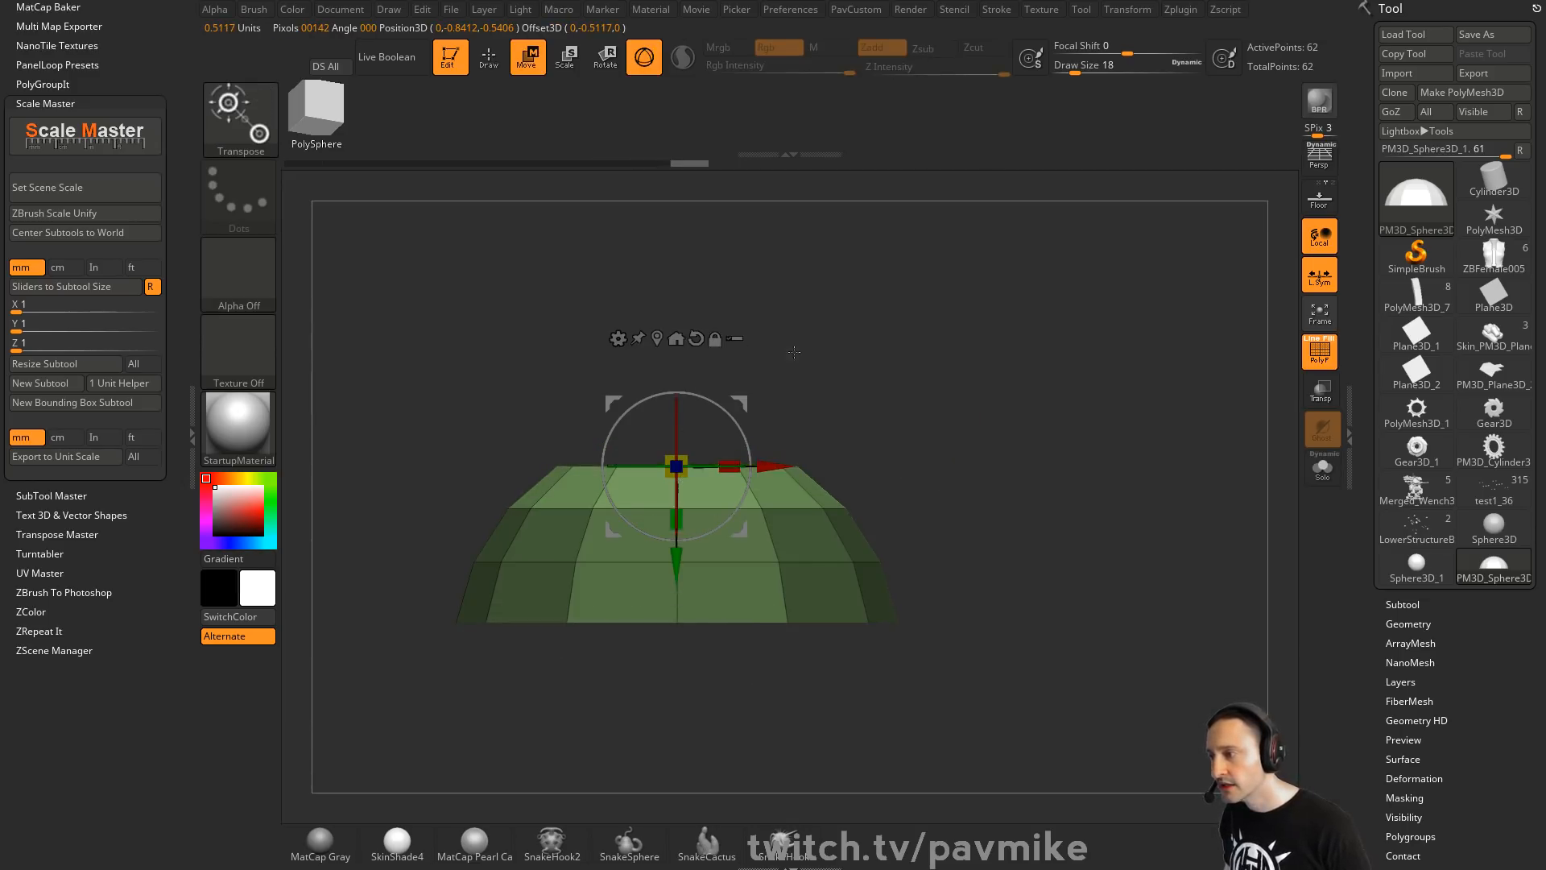
key(q)
mouse_move(794, 352)
mouse_down()
mouse_move(1001, 335)
mouse_move(1042, 342)
mouse_move(1063, 385)
mouse_up()
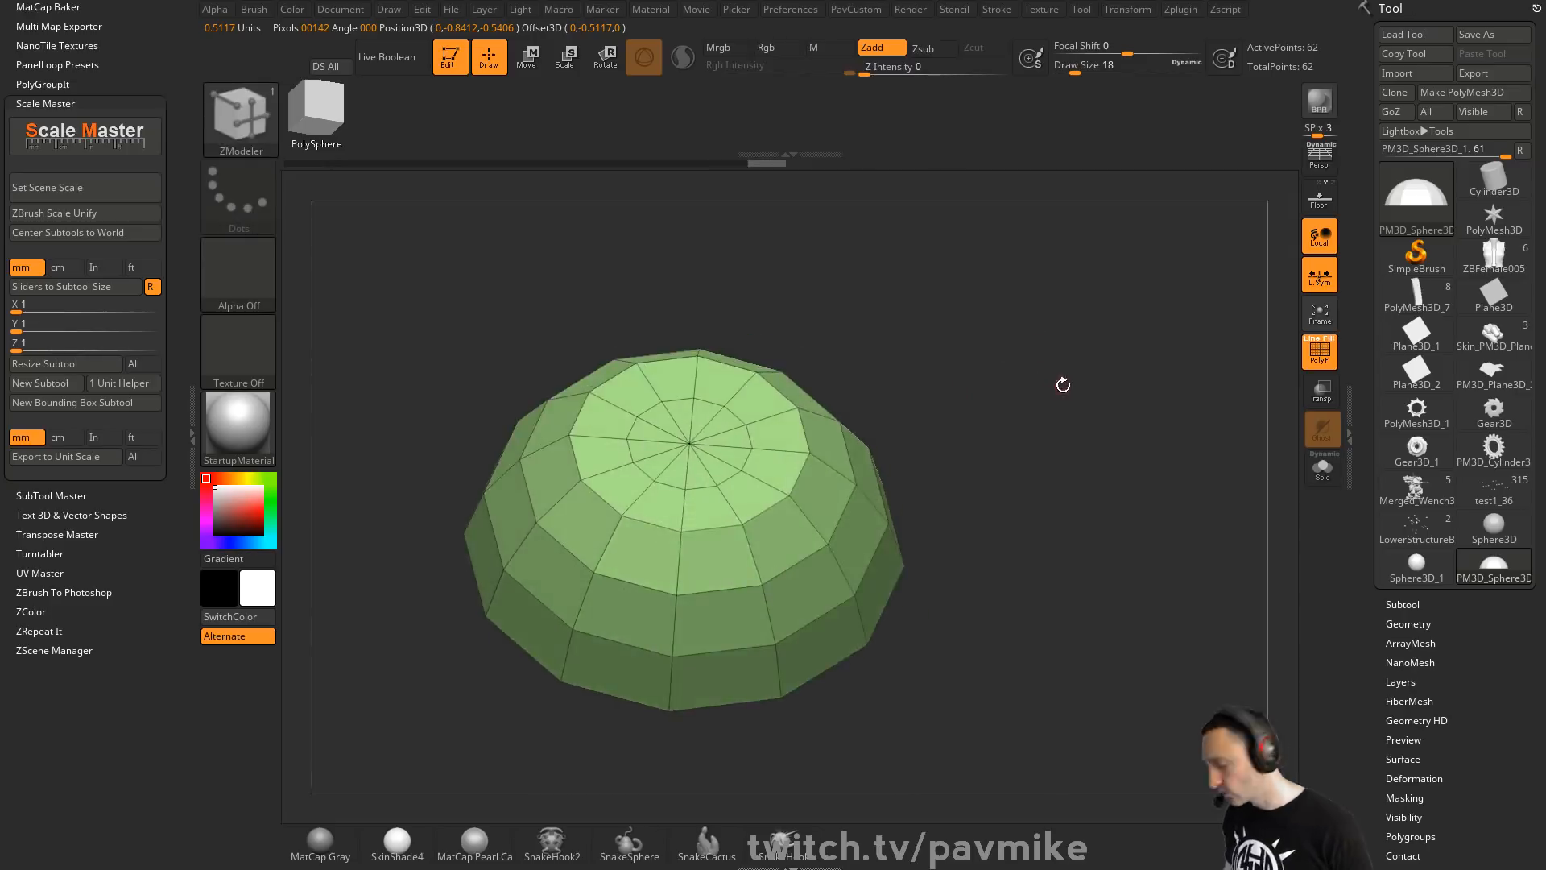
Preview the flattened dome with dynamic subdivision from another angle
key(shift+d)
click(1320, 363)
drag(1224, 382, 1190, 428)
click(1315, 366)
key(shift+d)
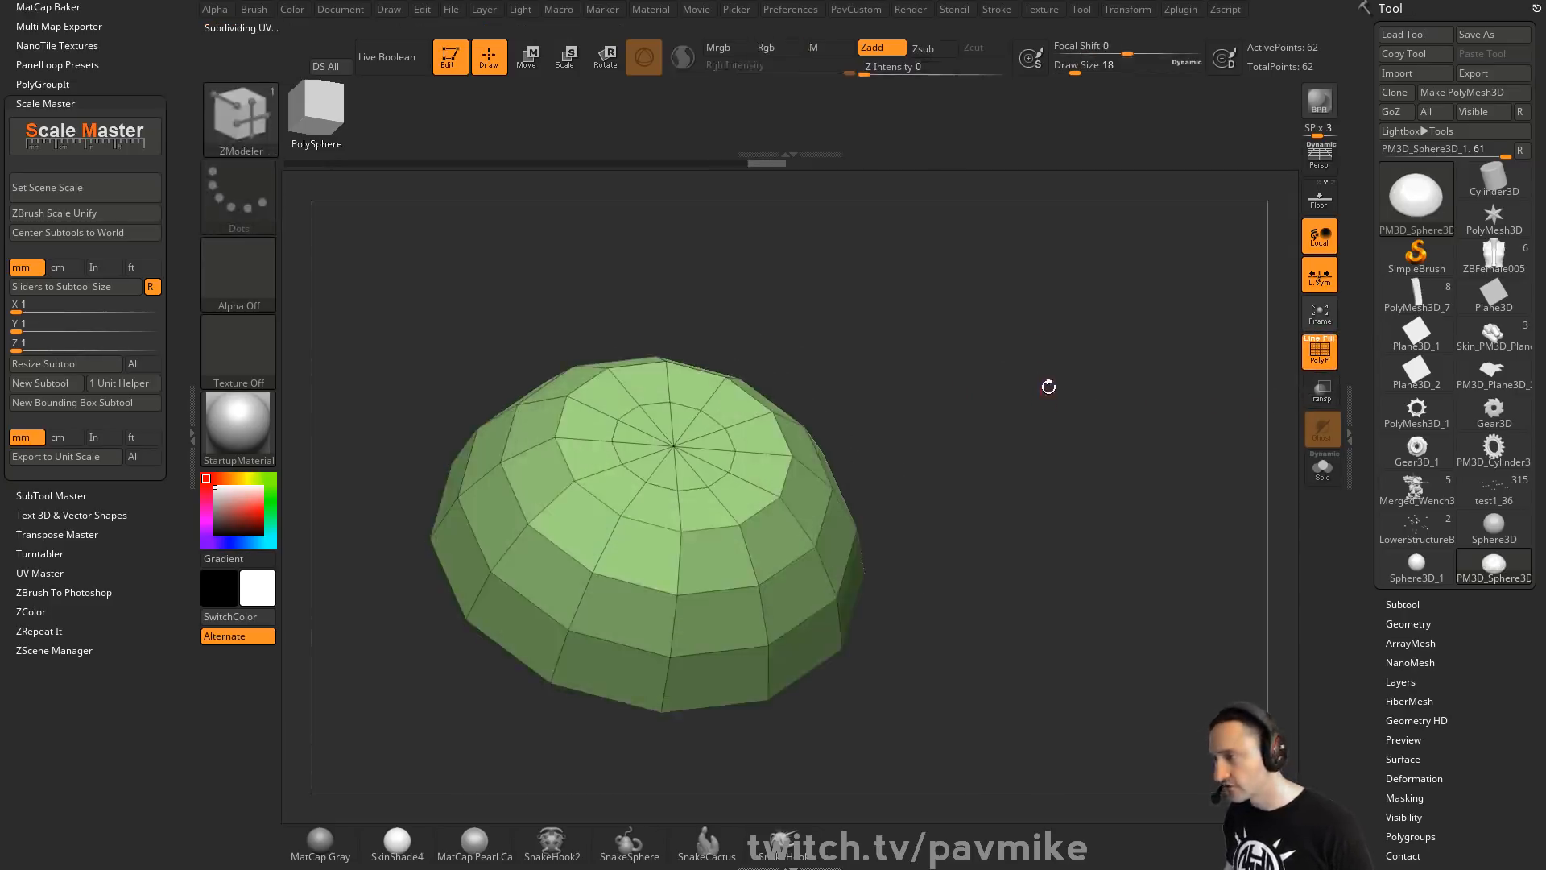
Push the dome's central polygons inward using the ZModeler polygon action QMesh with the Polygroup All target to form a round socket
mouse_move(1003, 370)
mouse_down()
mouse_move(1045, 394)
mouse_move(930, 426)
mouse_move(1060, 379)
mouse_move(987, 373)
mouse_up()
key(space)
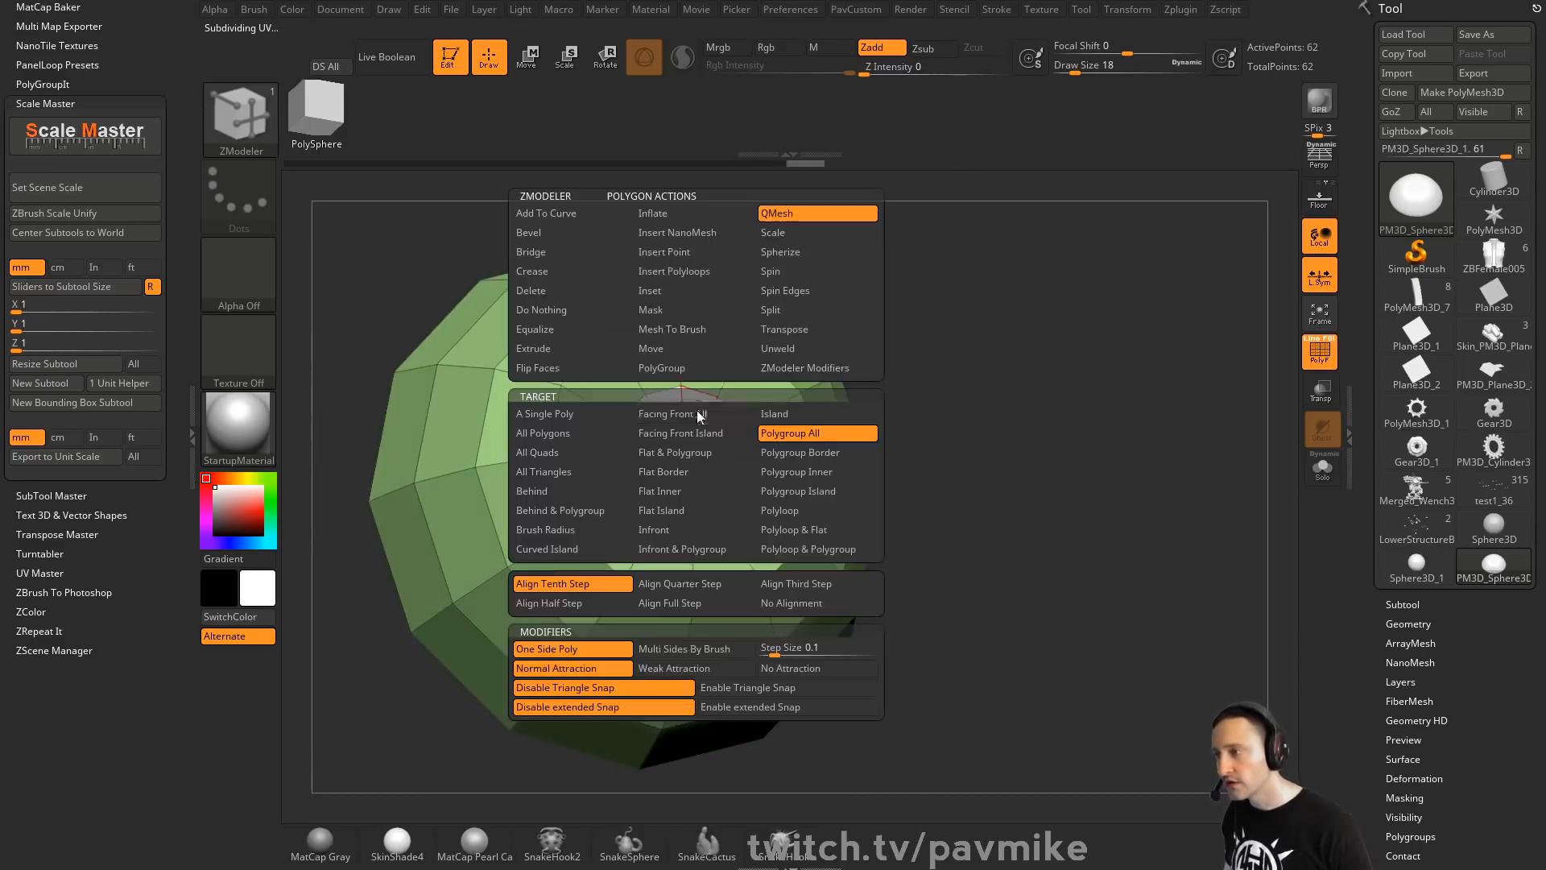
click(834, 427)
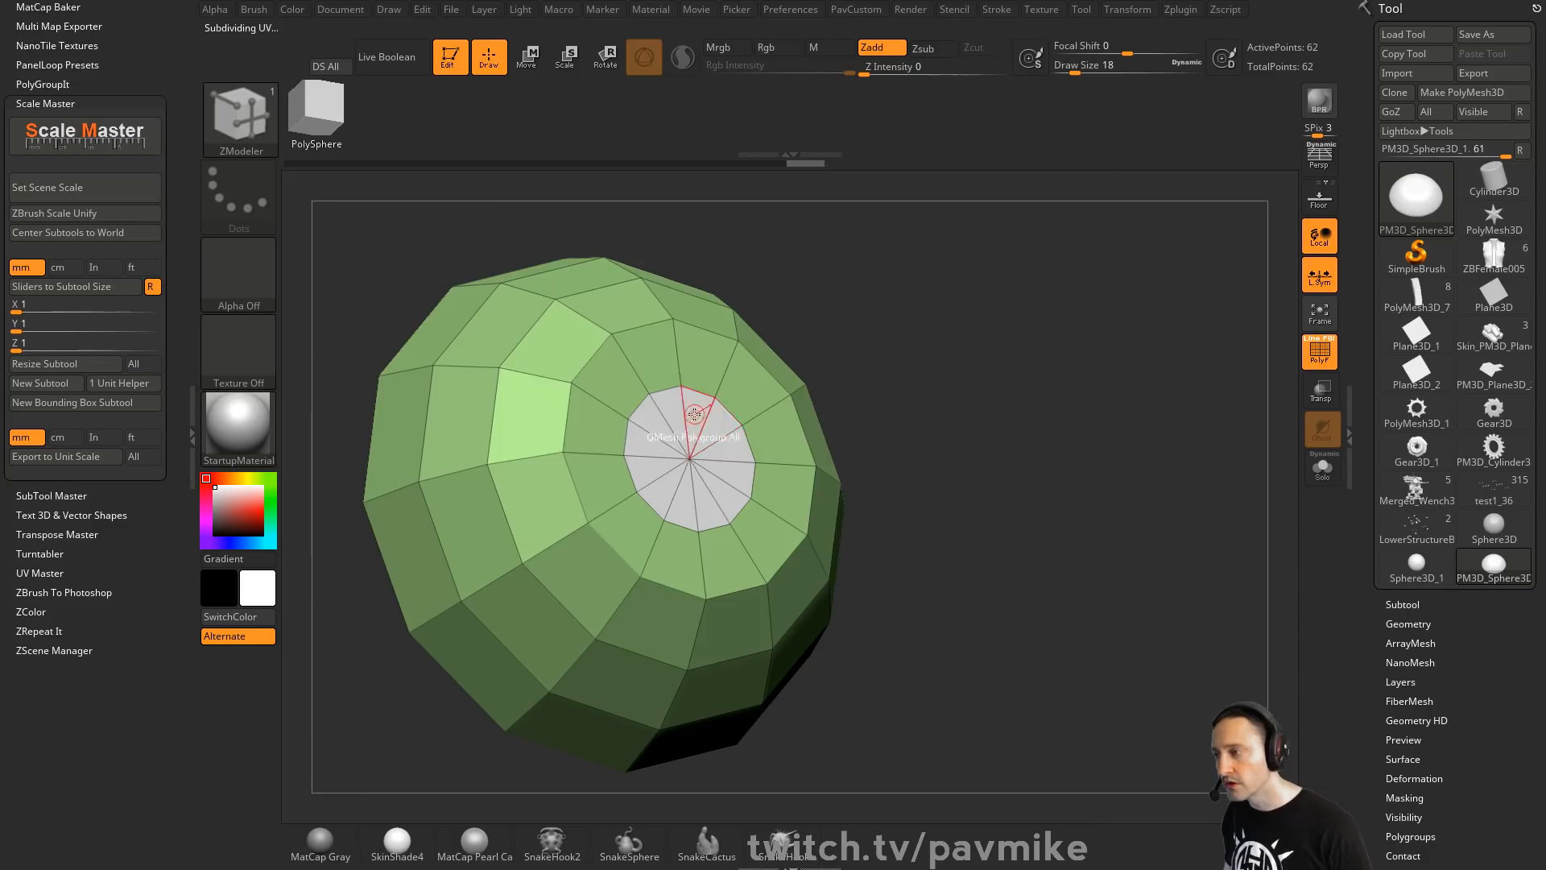
key(space)
click(681, 295)
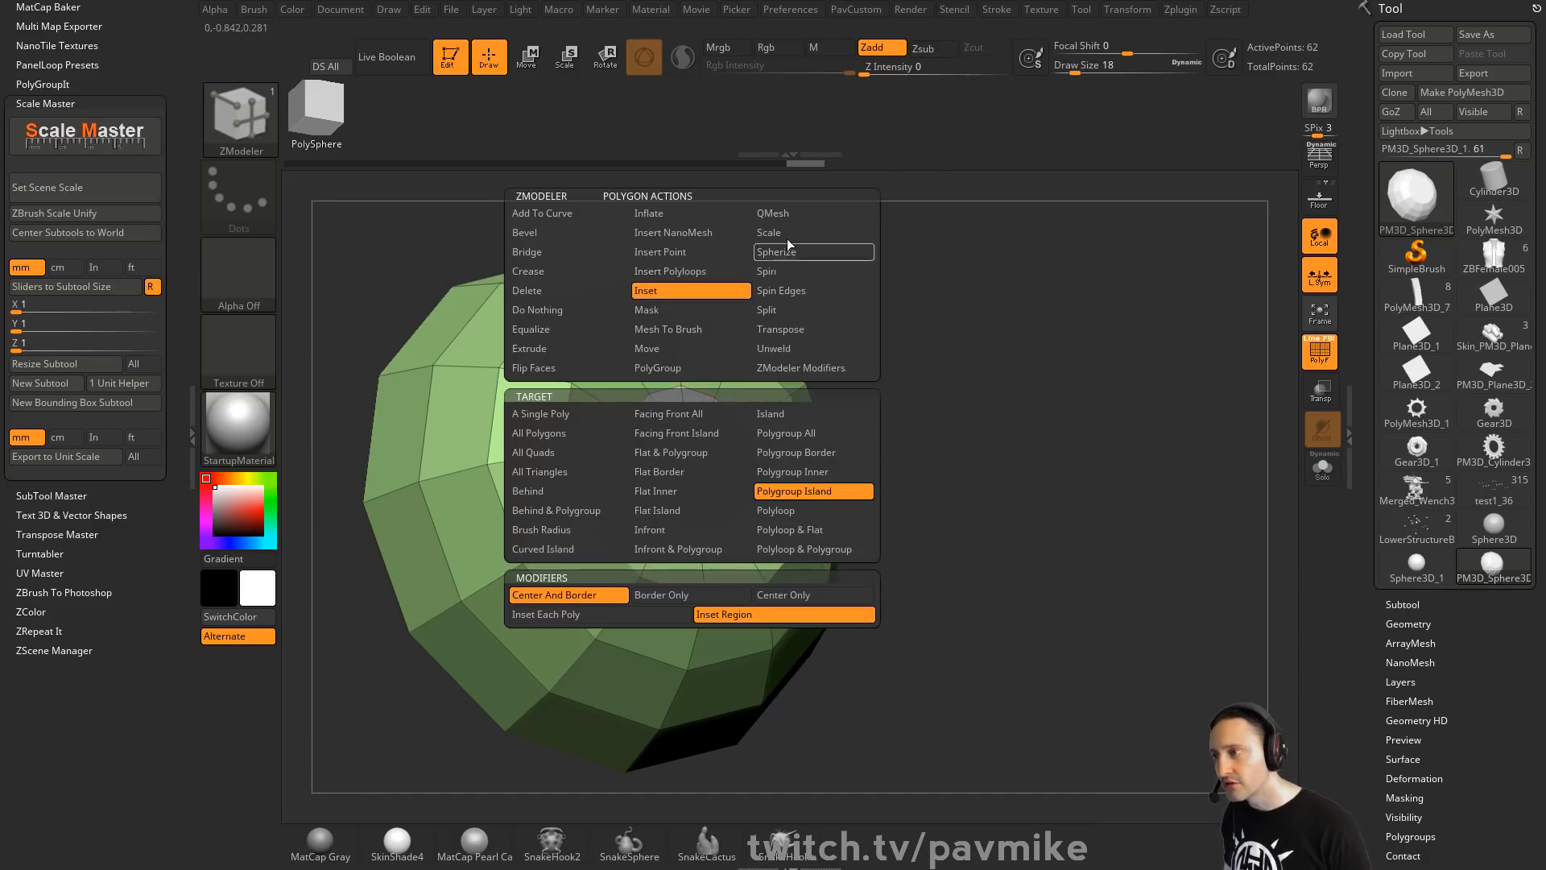
click(793, 213)
click(805, 435)
drag(687, 431, 616, 450)
shift+drag(962, 318, 985, 432)
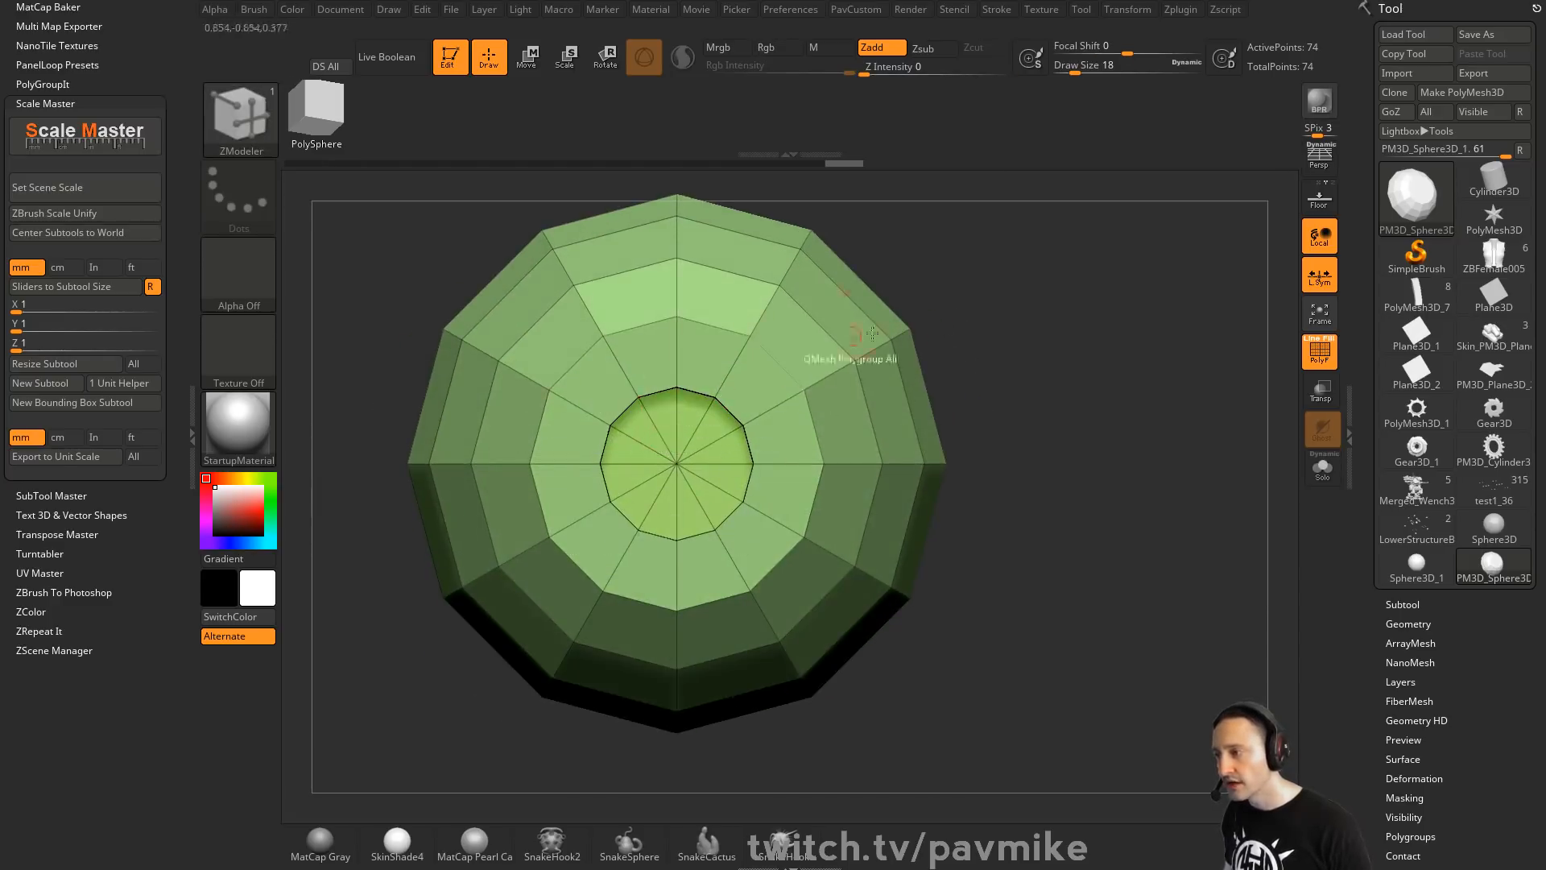
drag(1063, 377, 1071, 328)
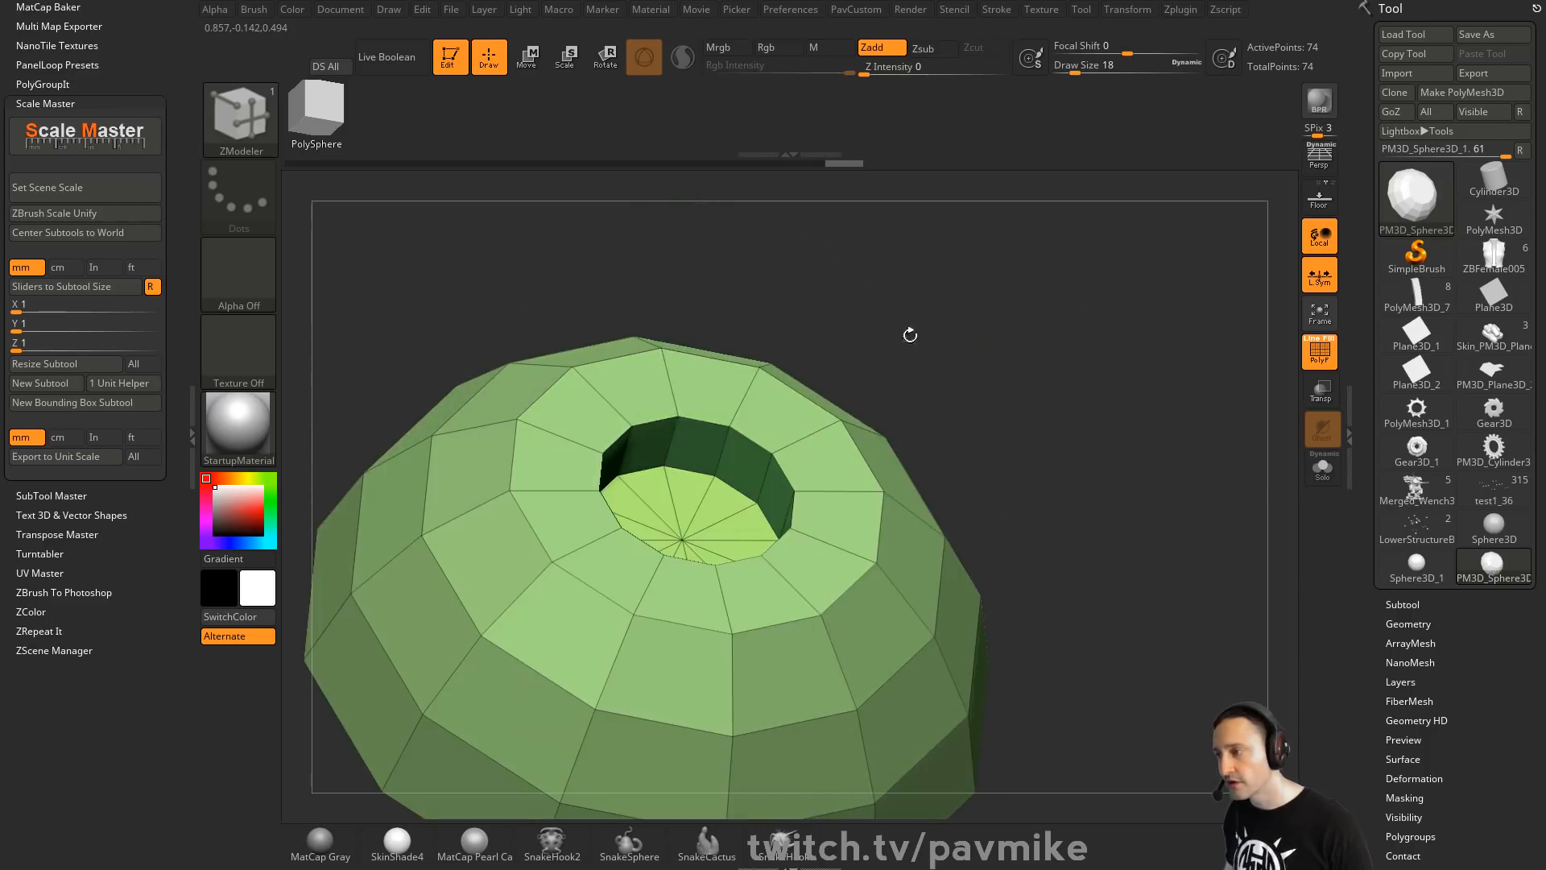
Straighten the socket's wall edges pair by pair using the ZModeler edge action Align with the Edge-Strip target to make the hole hexagonal
key(space)
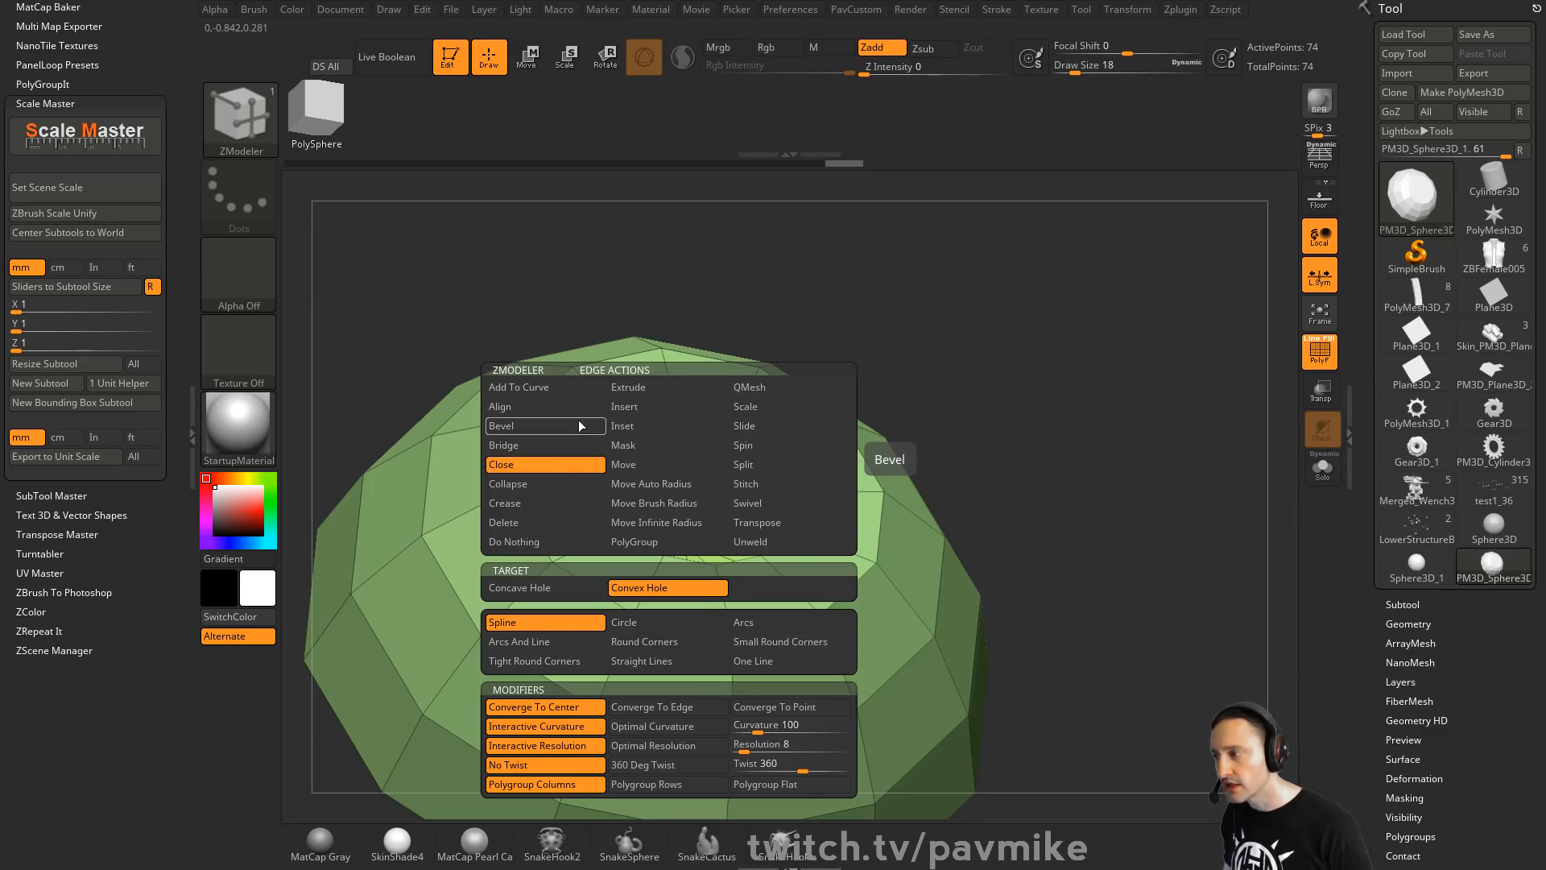
click(548, 406)
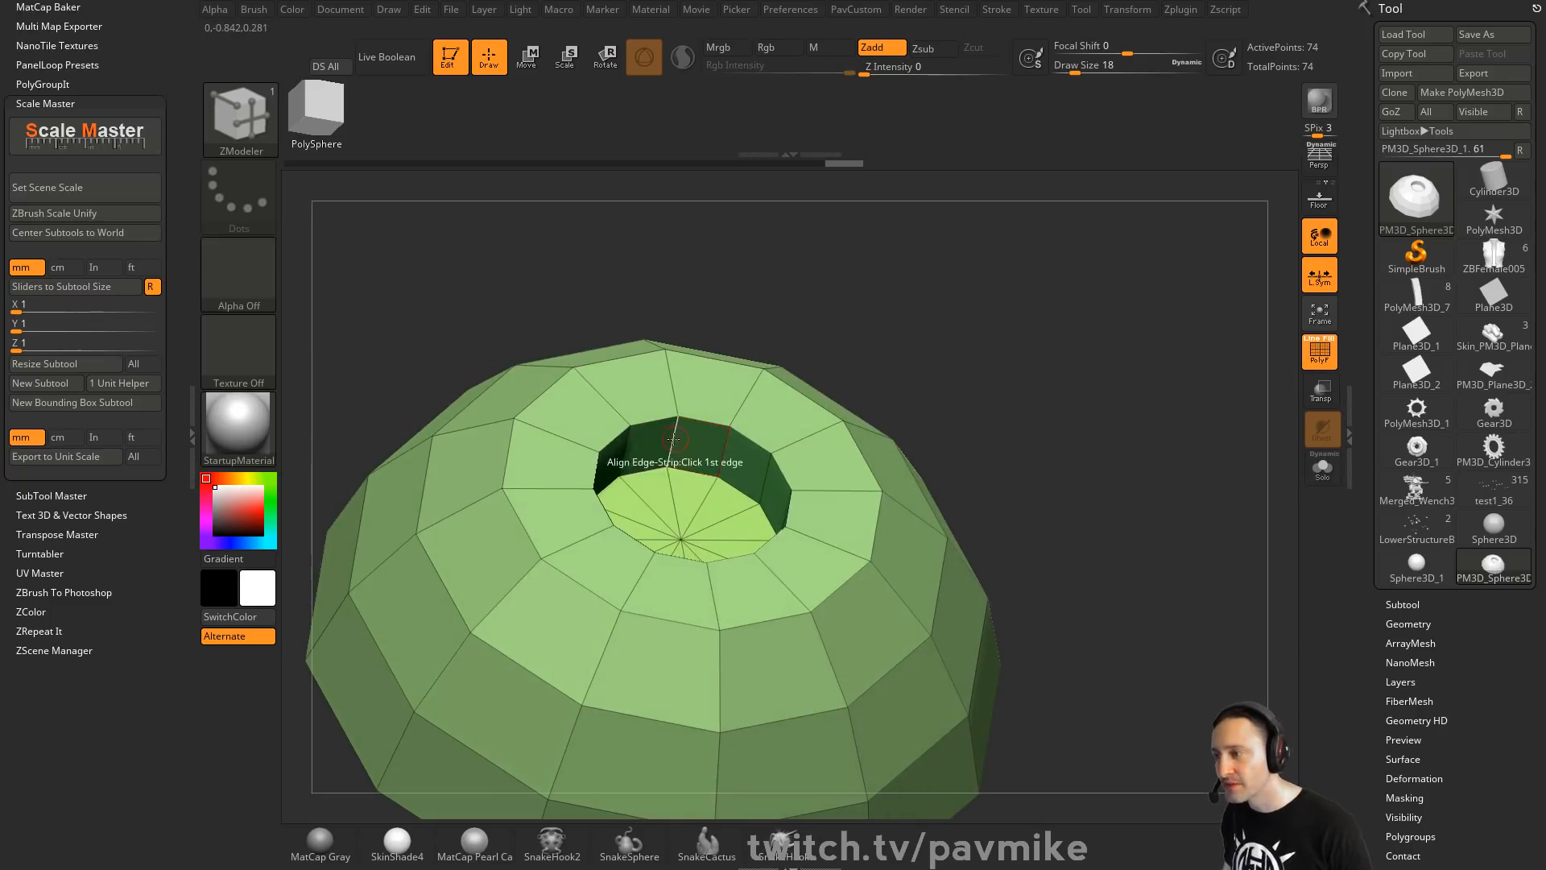
click(759, 481)
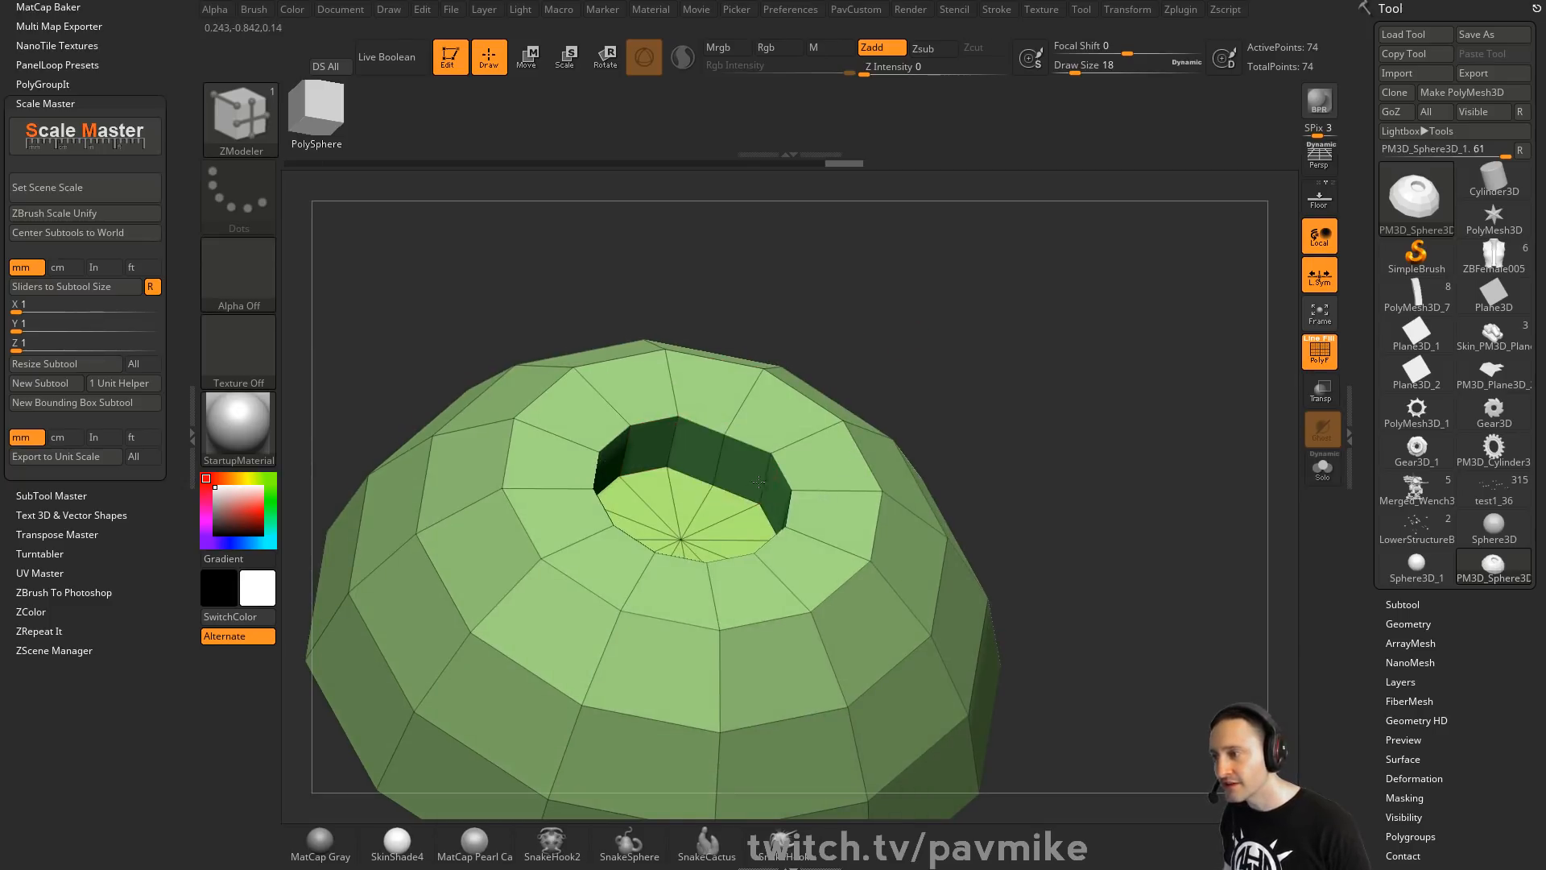
drag(930, 344, 893, 435)
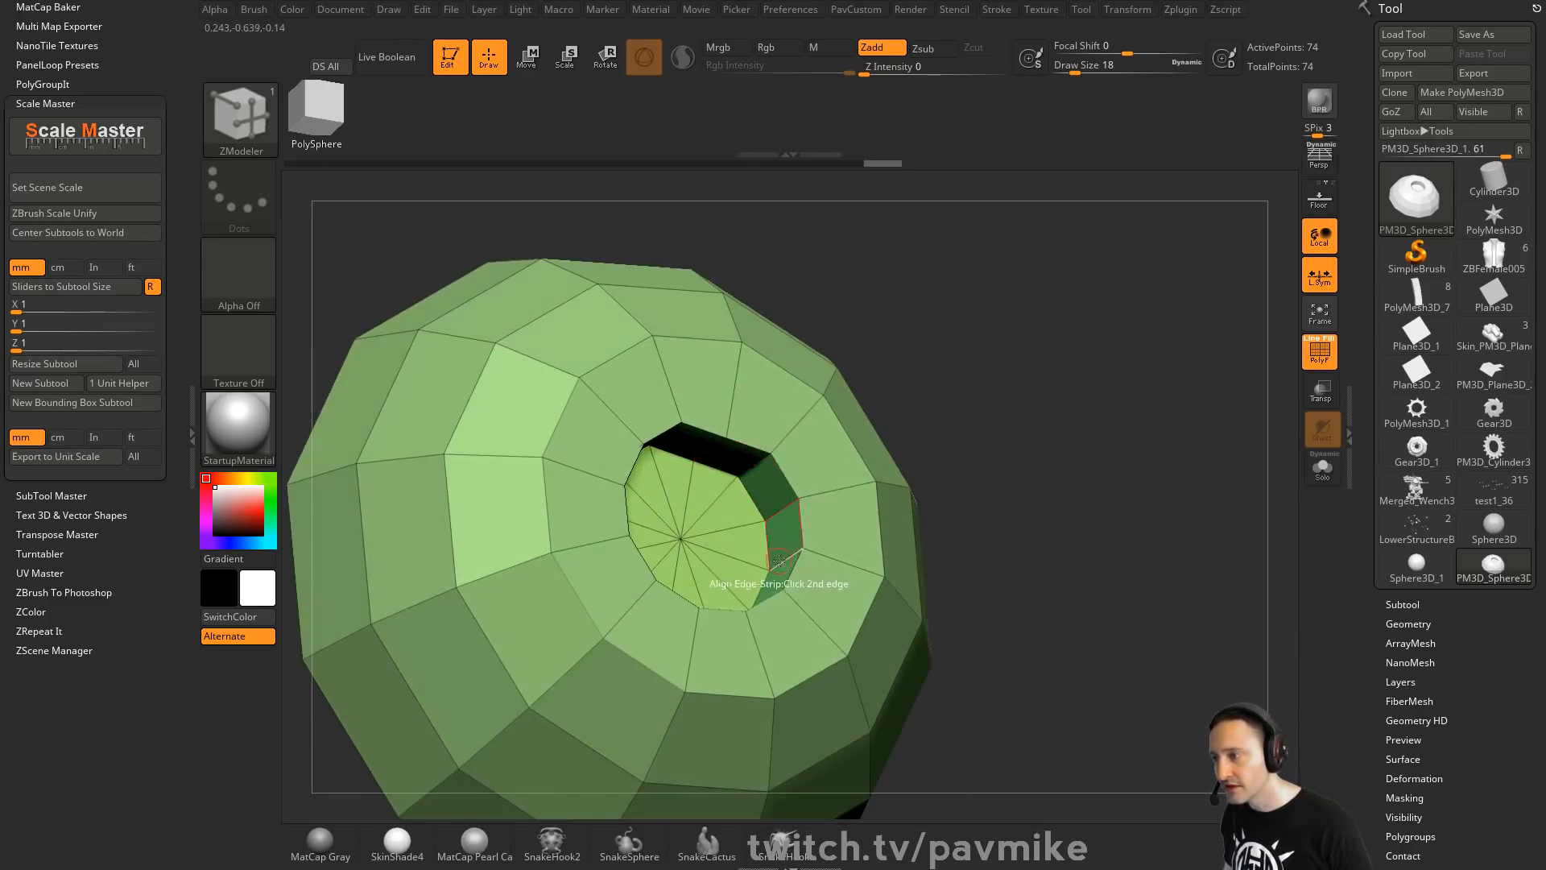
alt+drag(1007, 541, 999, 466)
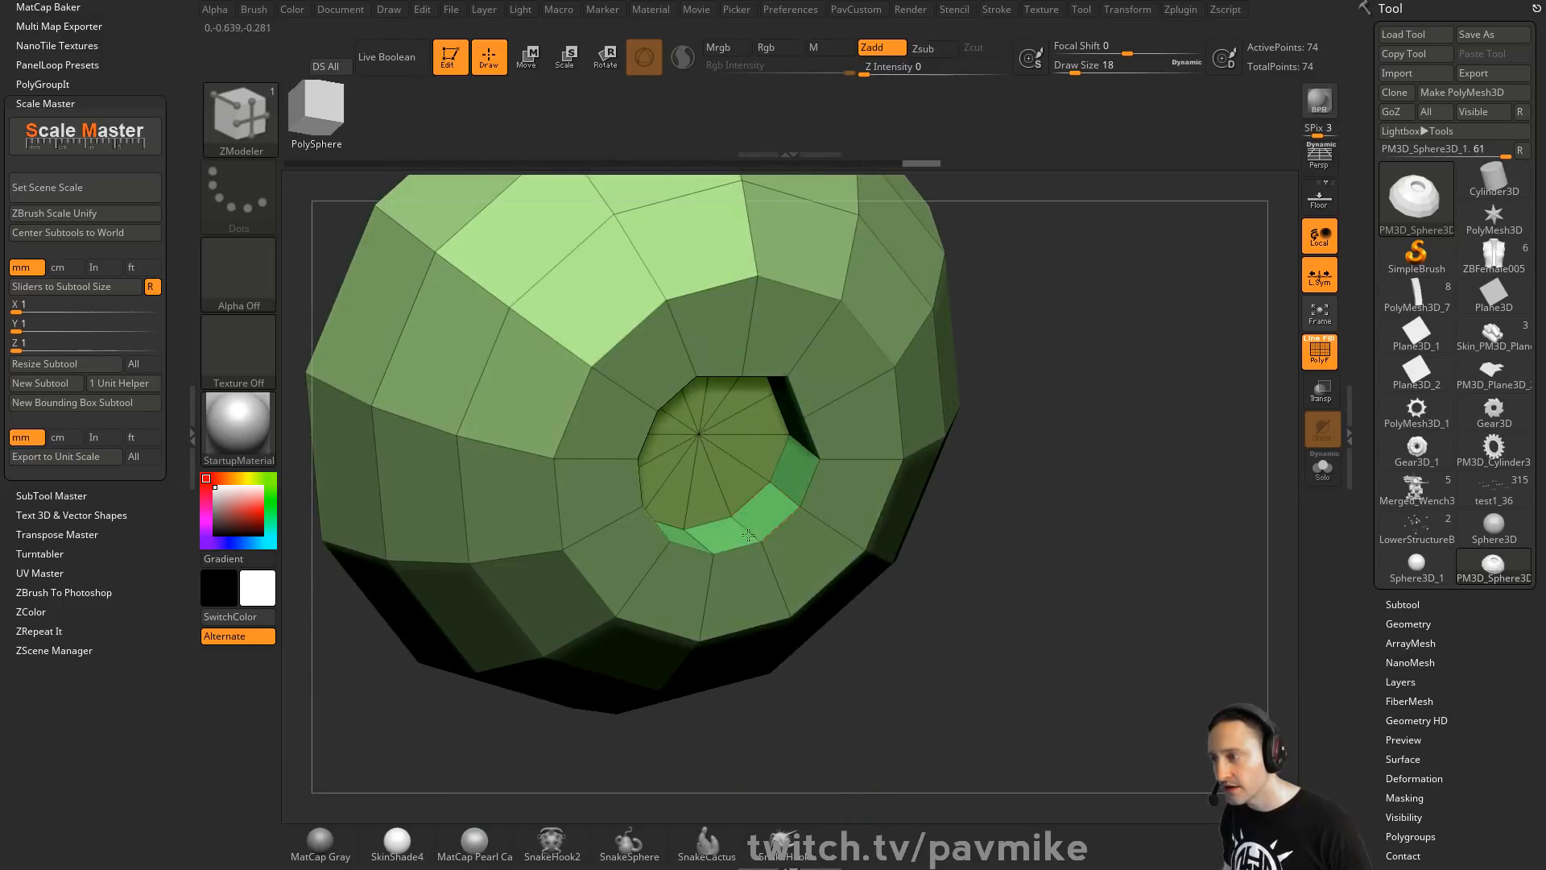
drag(801, 480, 808, 453)
drag(1030, 482, 648, 535)
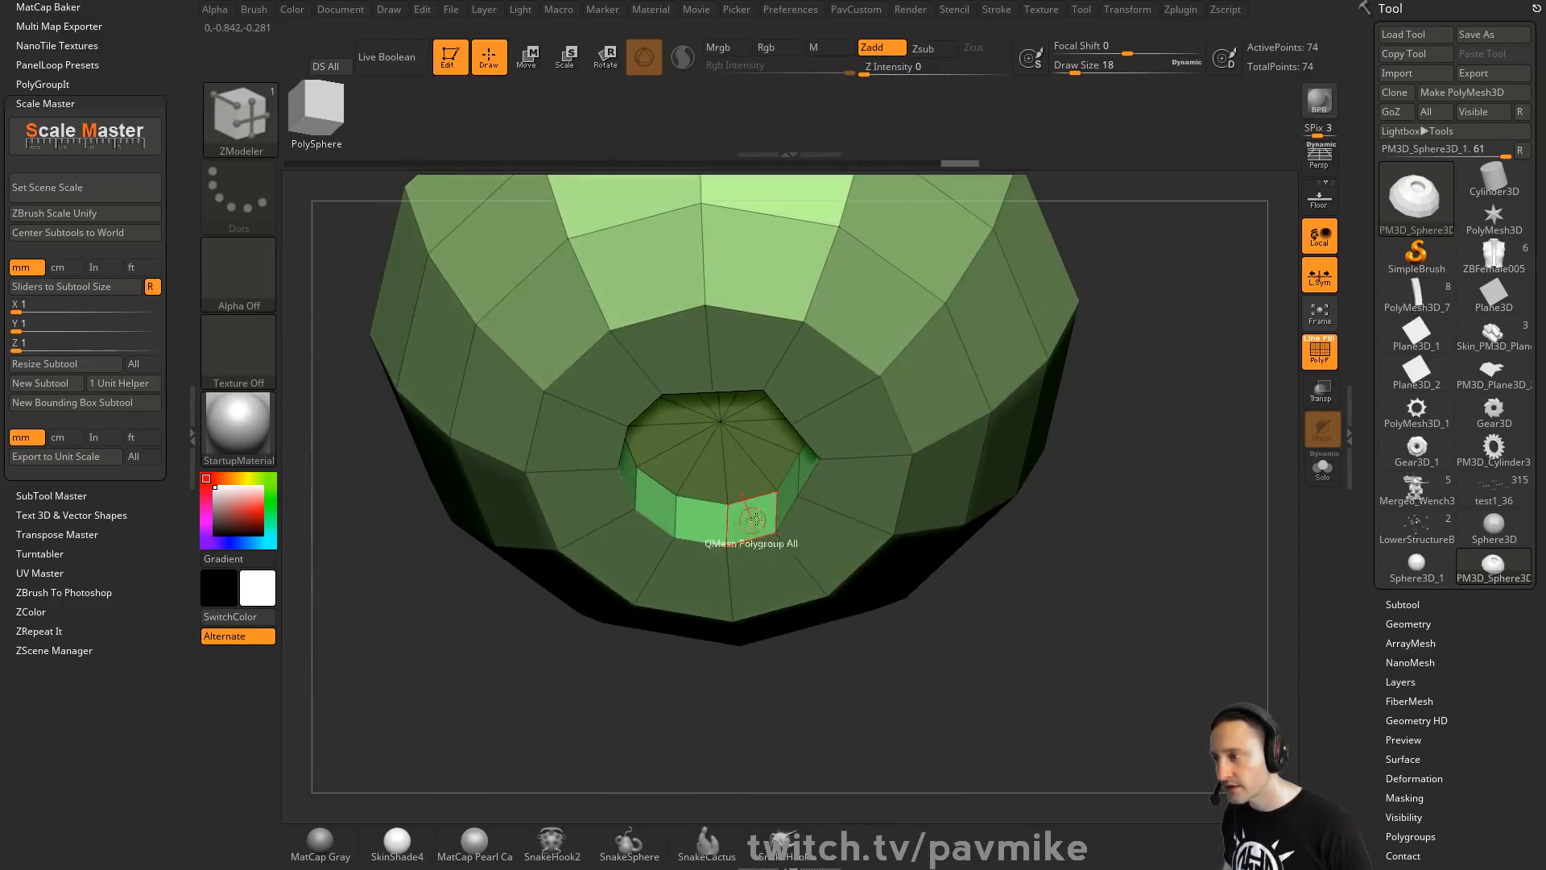
right_drag(646, 527, 611, 516)
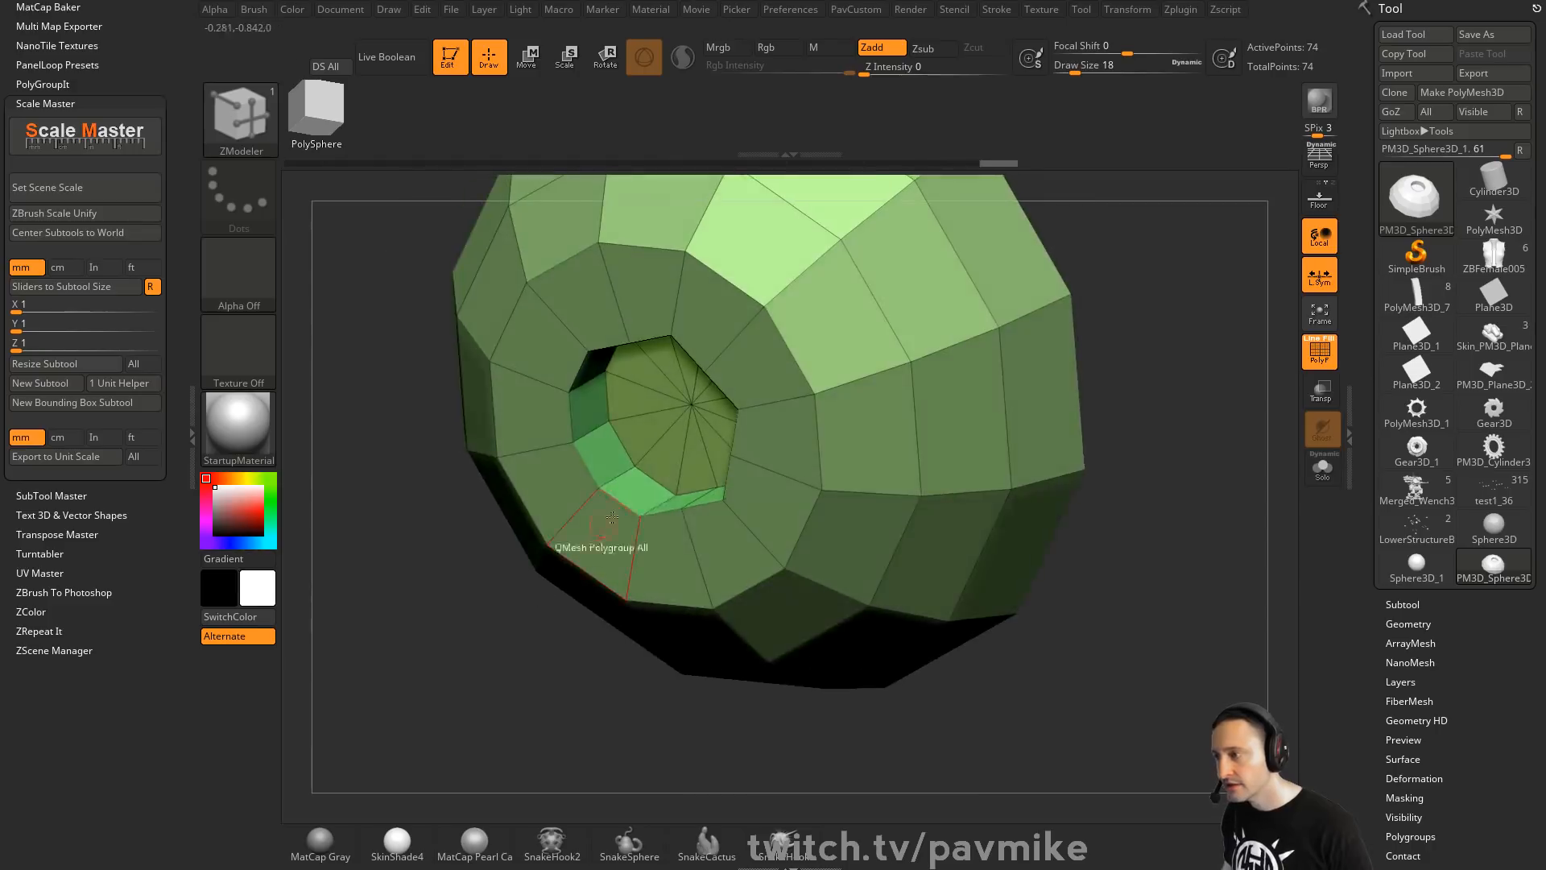
click(599, 435)
drag(475, 556, 475, 507)
right_drag(563, 354, 1067, 373)
Crease the head with a tolerance of 45, enable dynamic subdivision and set the crease level to 3
key(2)
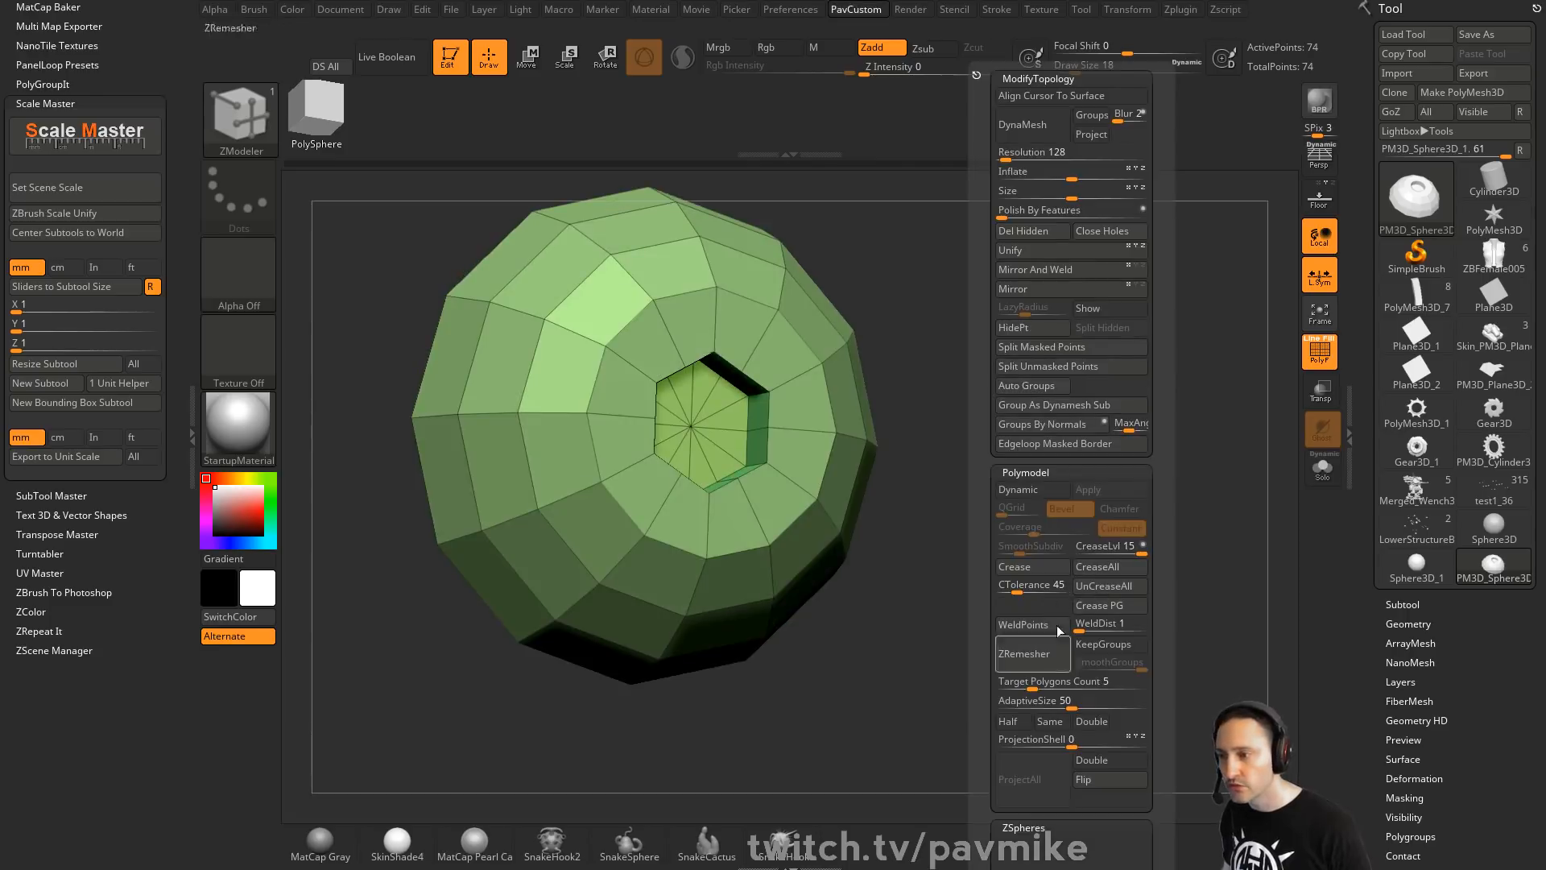
click(1024, 571)
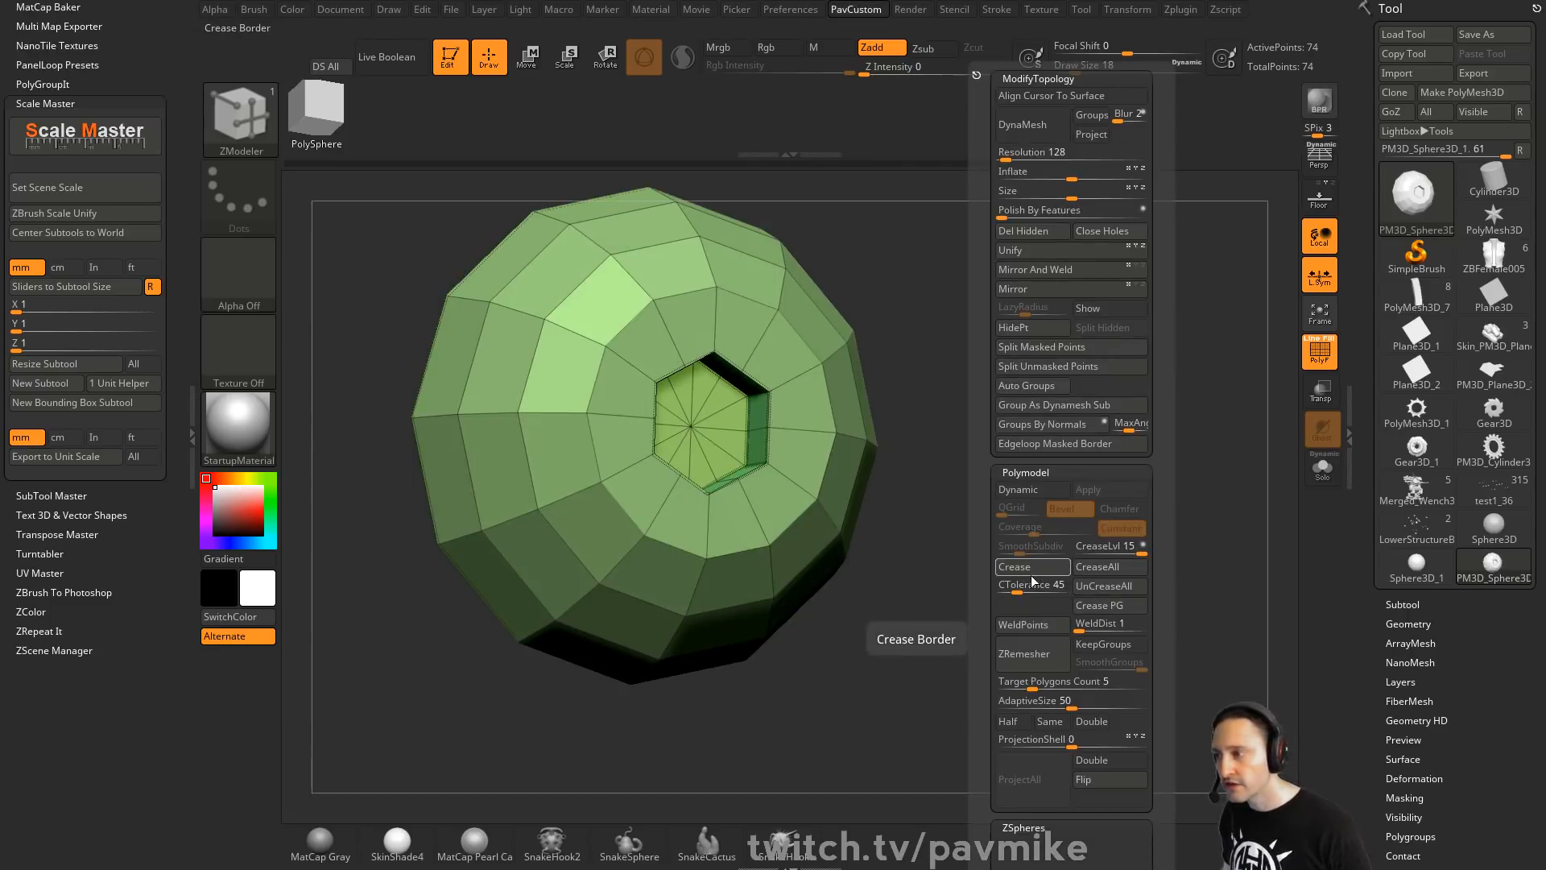
right_drag(886, 548, 995, 520)
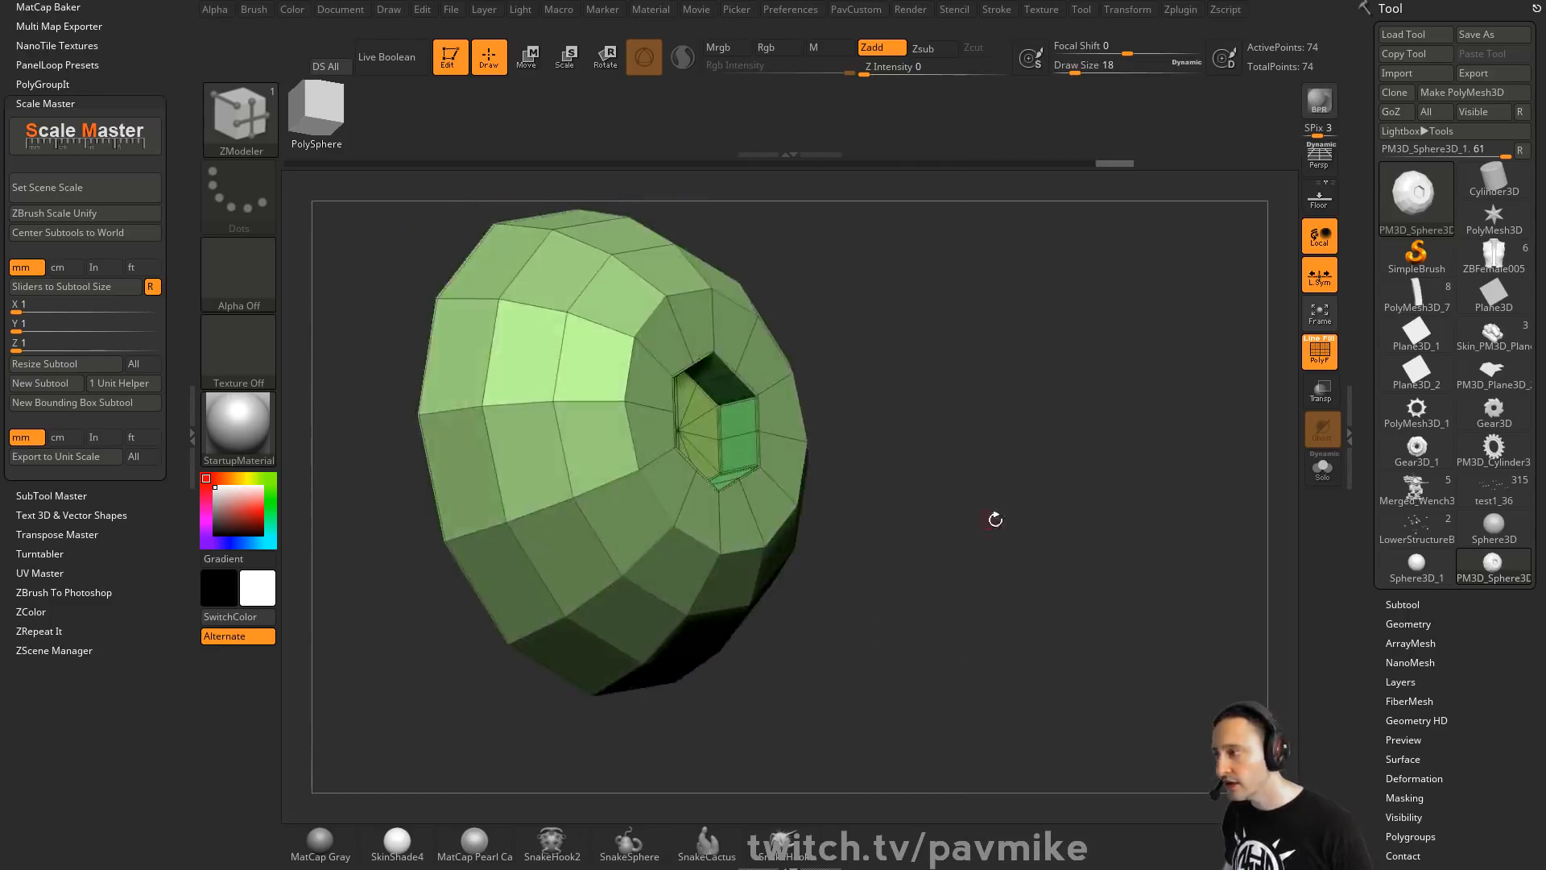
key(ctrl+d)
key(2)
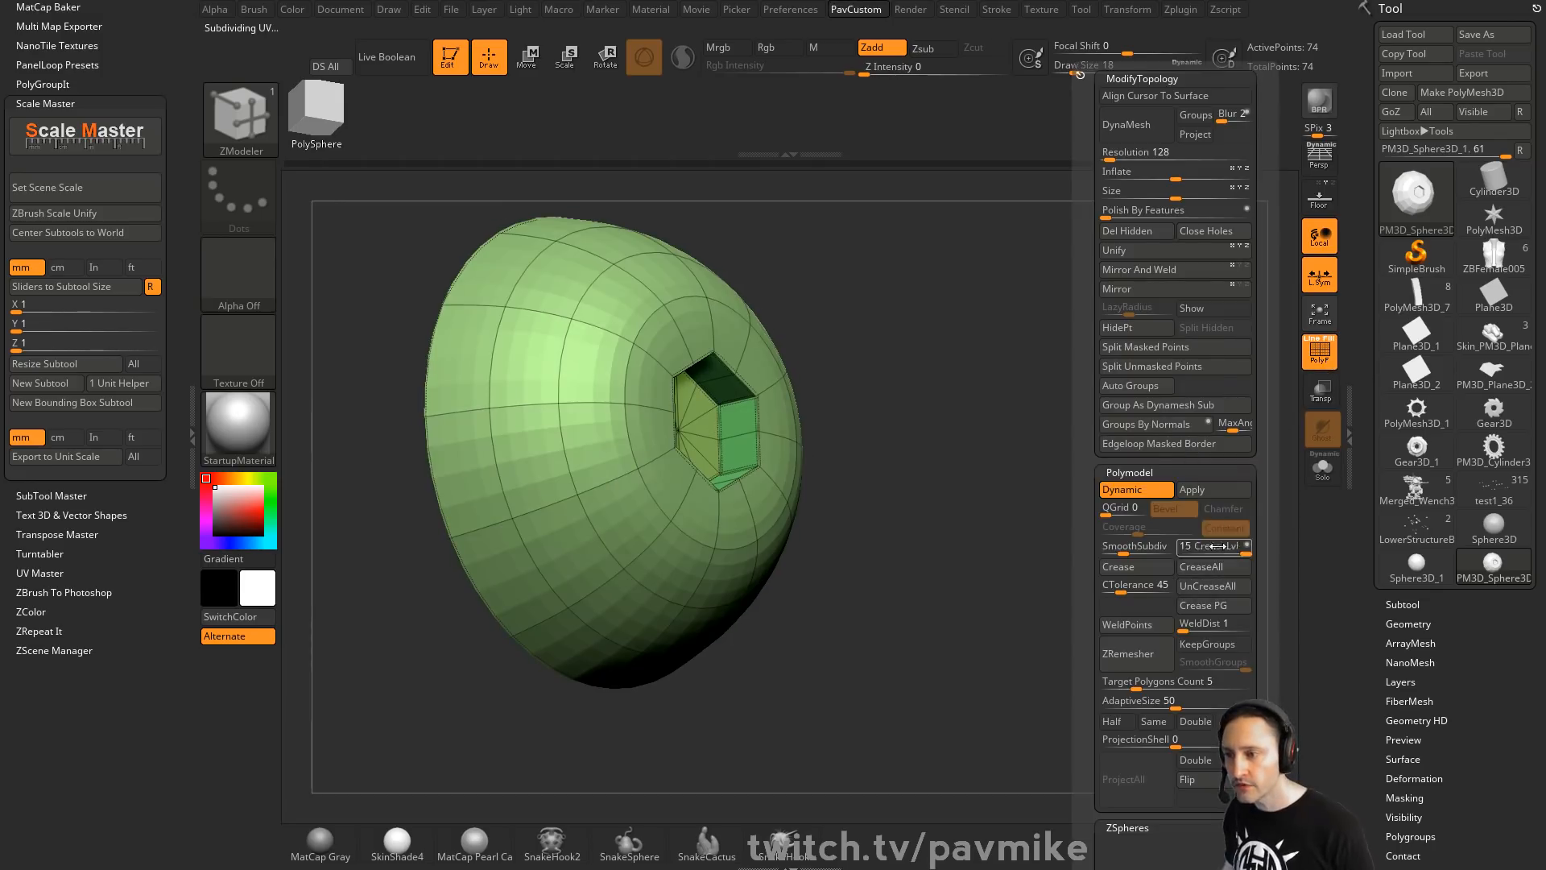
right_drag(998, 538, 1210, 422)
click(1309, 369)
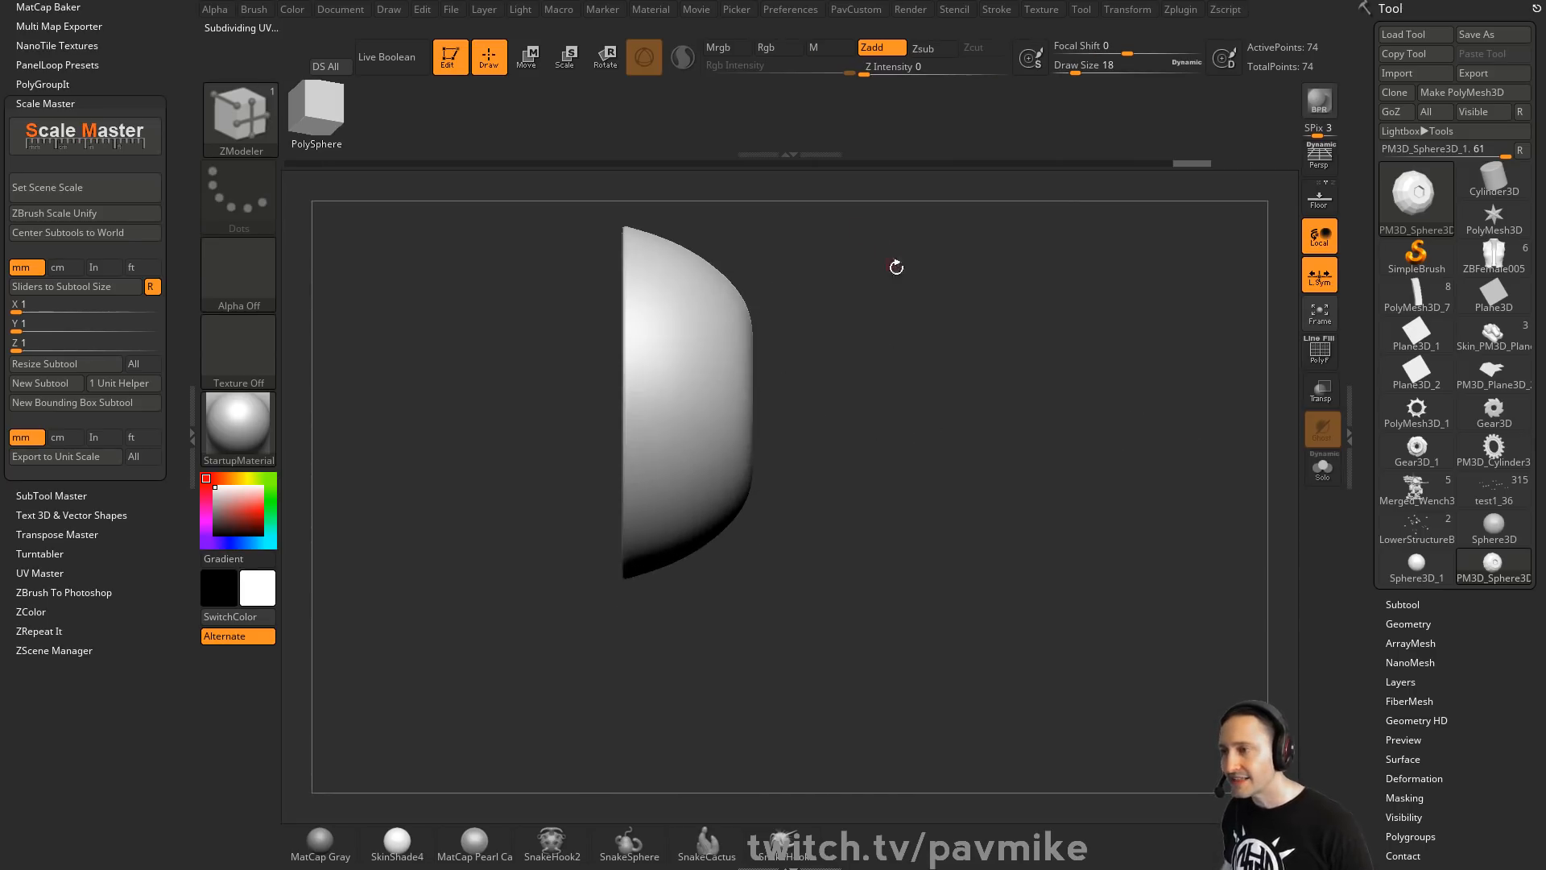
Center the gizmo on the bolt head's flat back face and scale the head shallower along its depth
alt+right_drag(897, 267, 955, 342)
click(1315, 362)
key(w)
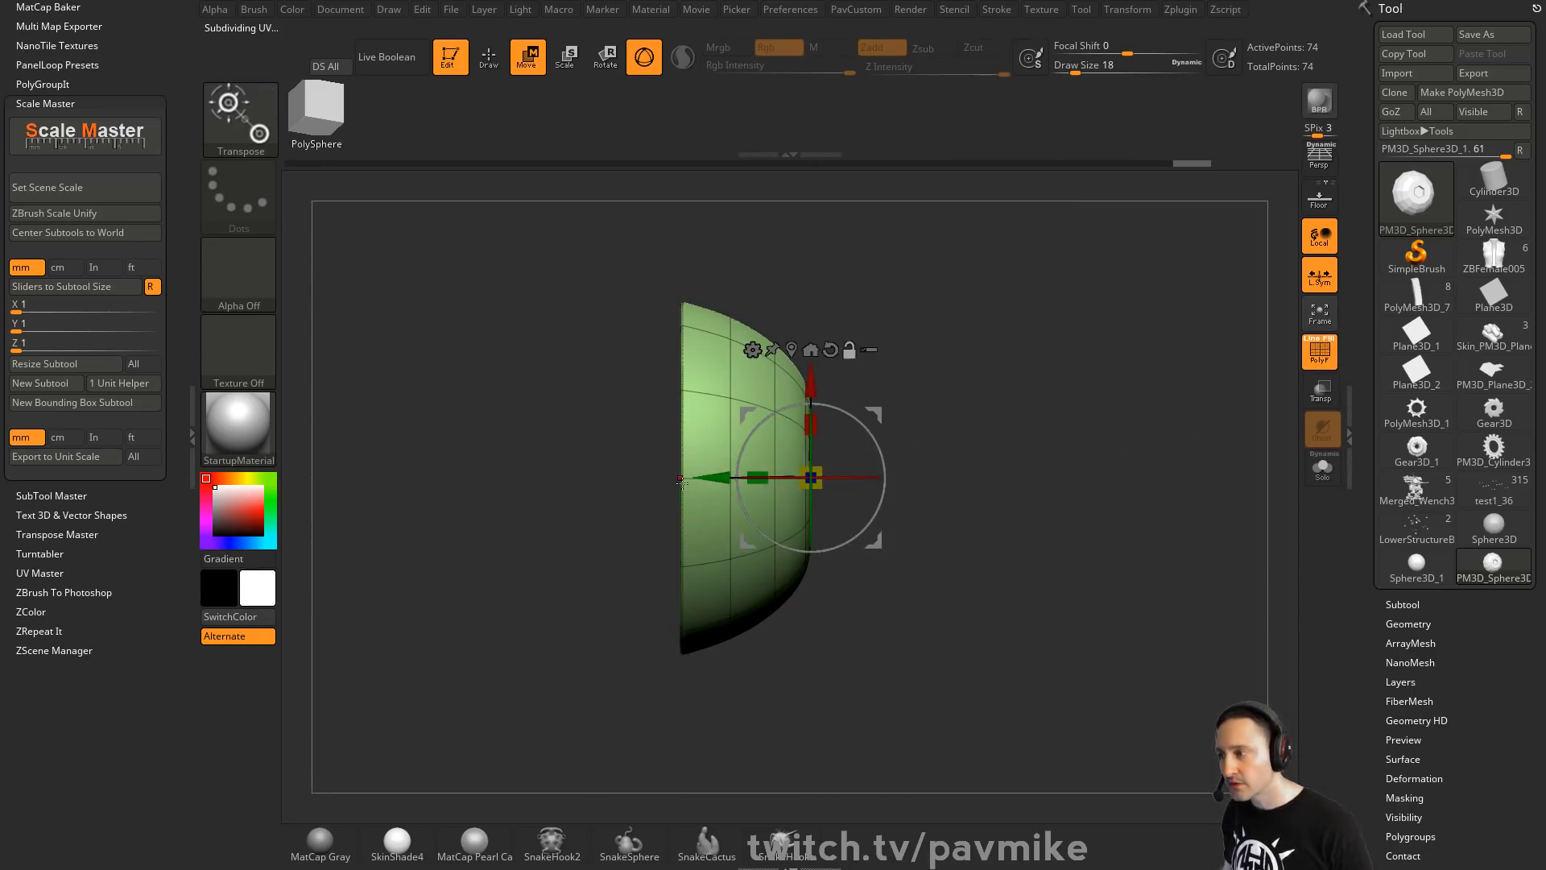
alt+click(681, 482)
drag(627, 478, 647, 477)
key(q)
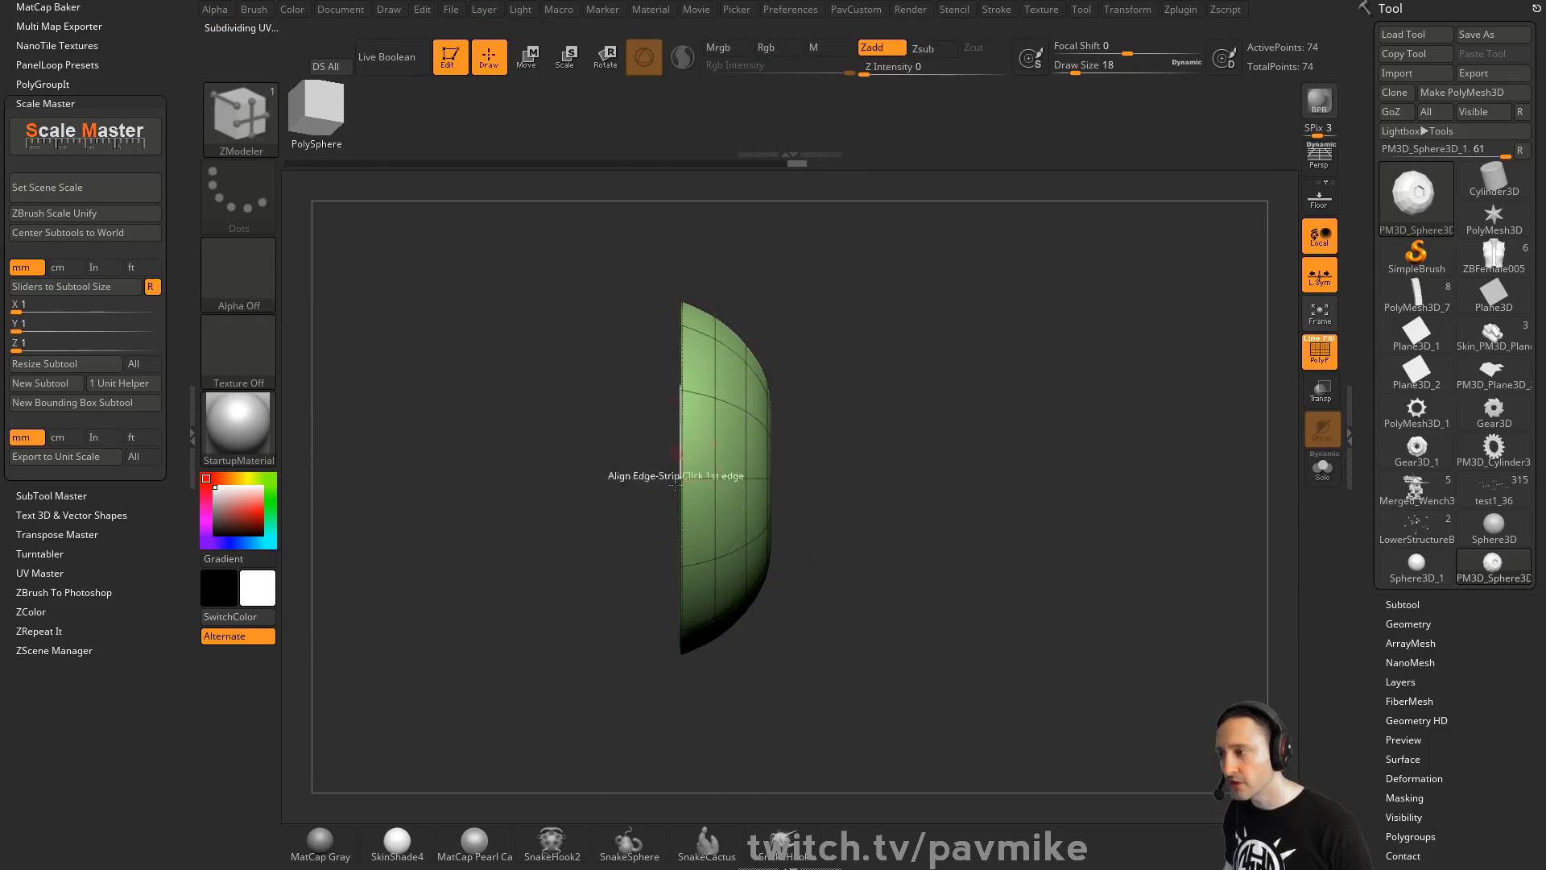
Extrude the bolt head's flat back outward using QMesh with the Polygroup All target to add a rim band
key(shift+d)
click(1320, 467)
alt+drag(1079, 414, 1162, 403)
key(space)
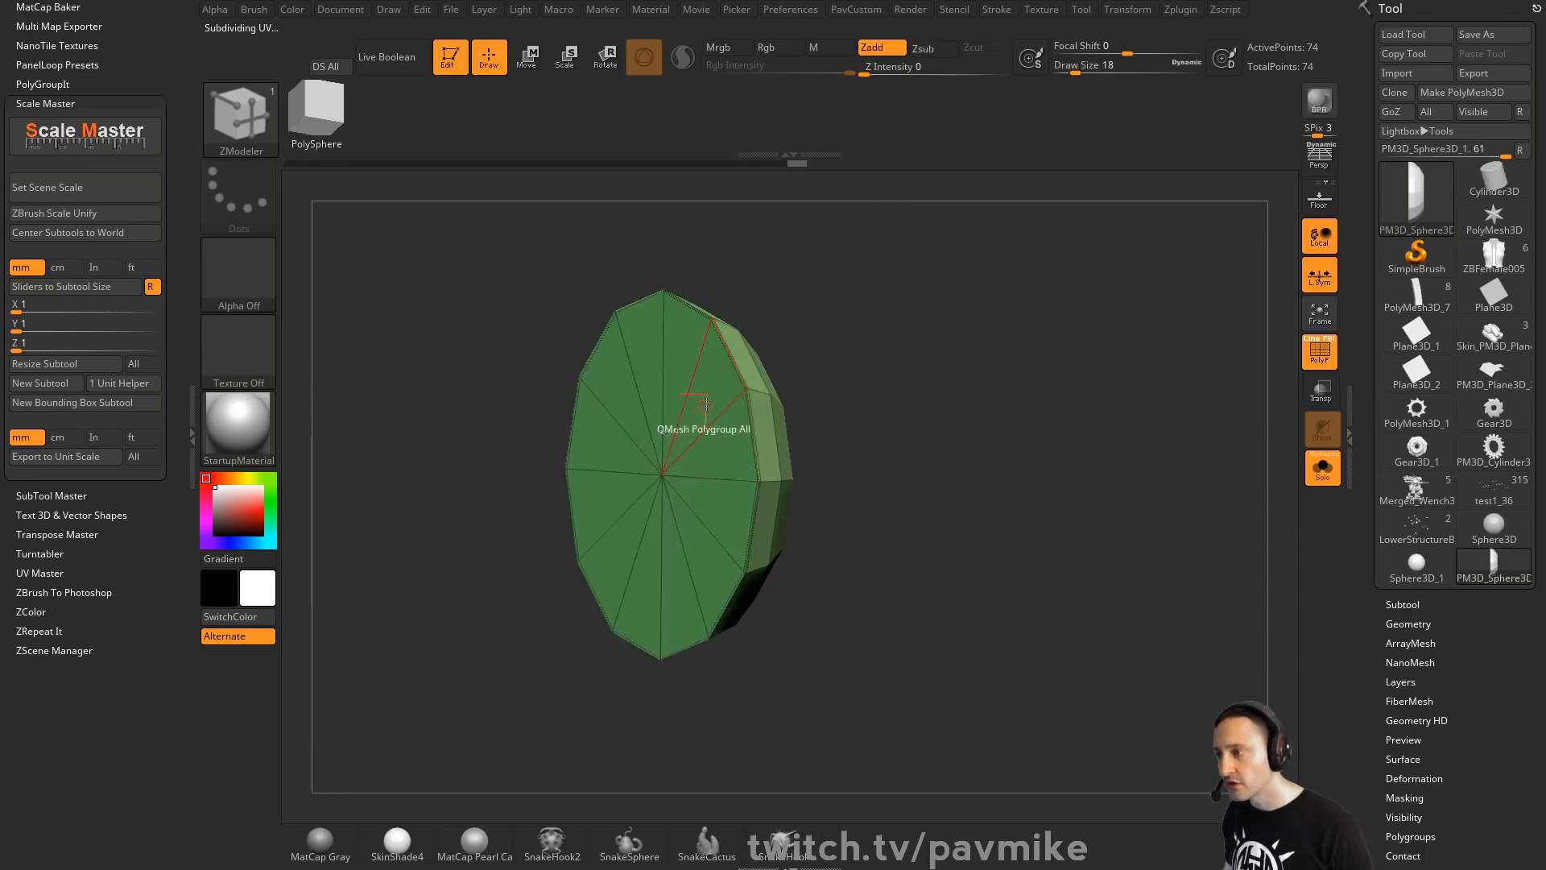
drag(690, 409, 602, 427)
drag(843, 374, 910, 380)
Crease the polygroup borders and inspect the bolt head with dynamic subdivision from the side and front
key(space)
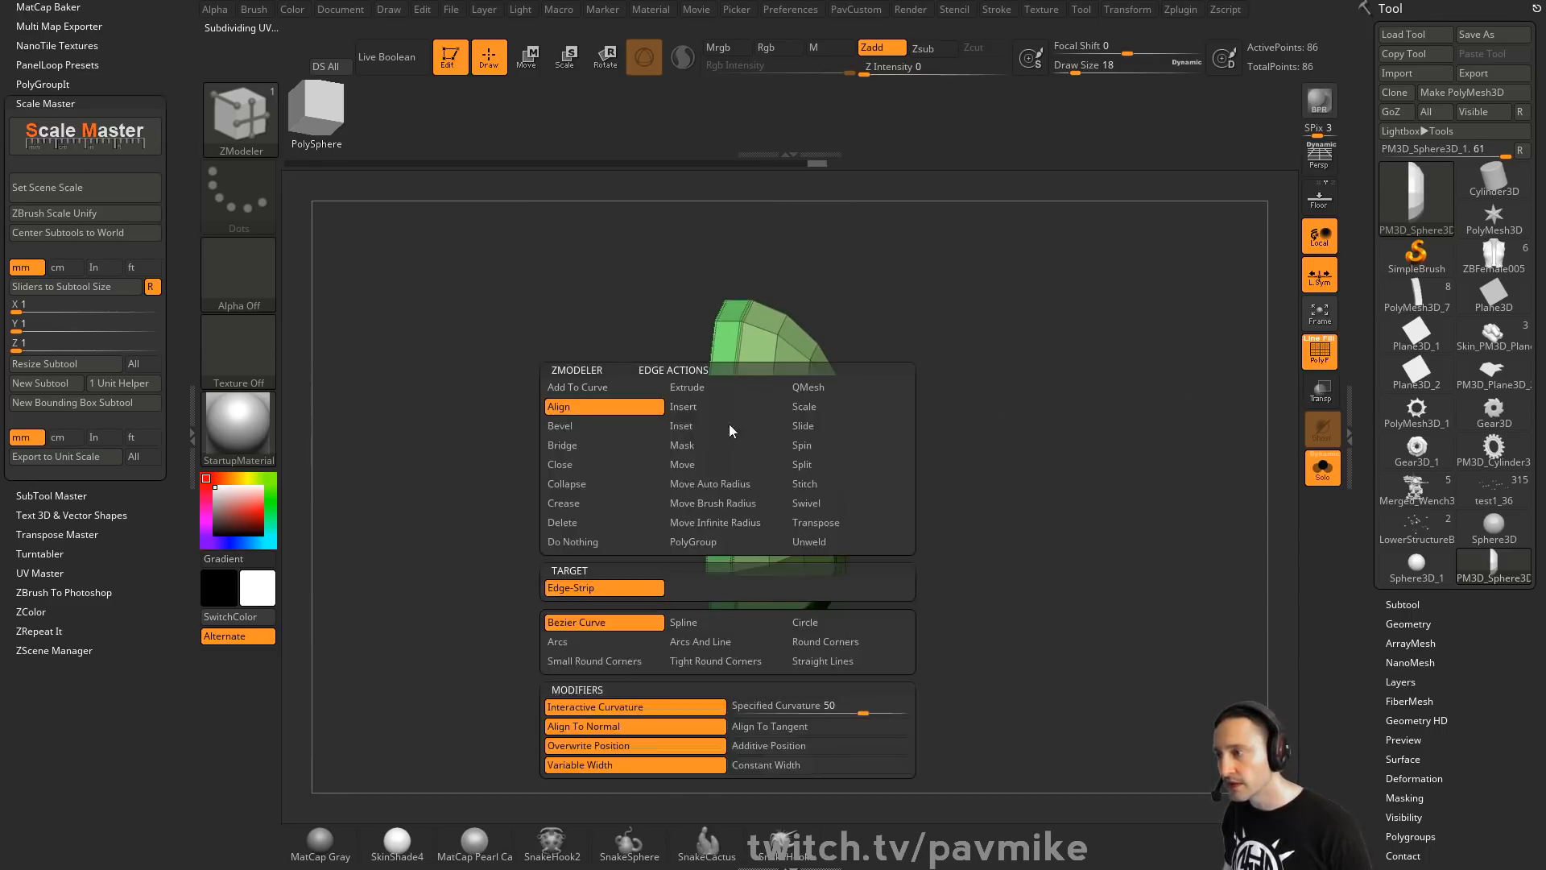
key(grave)
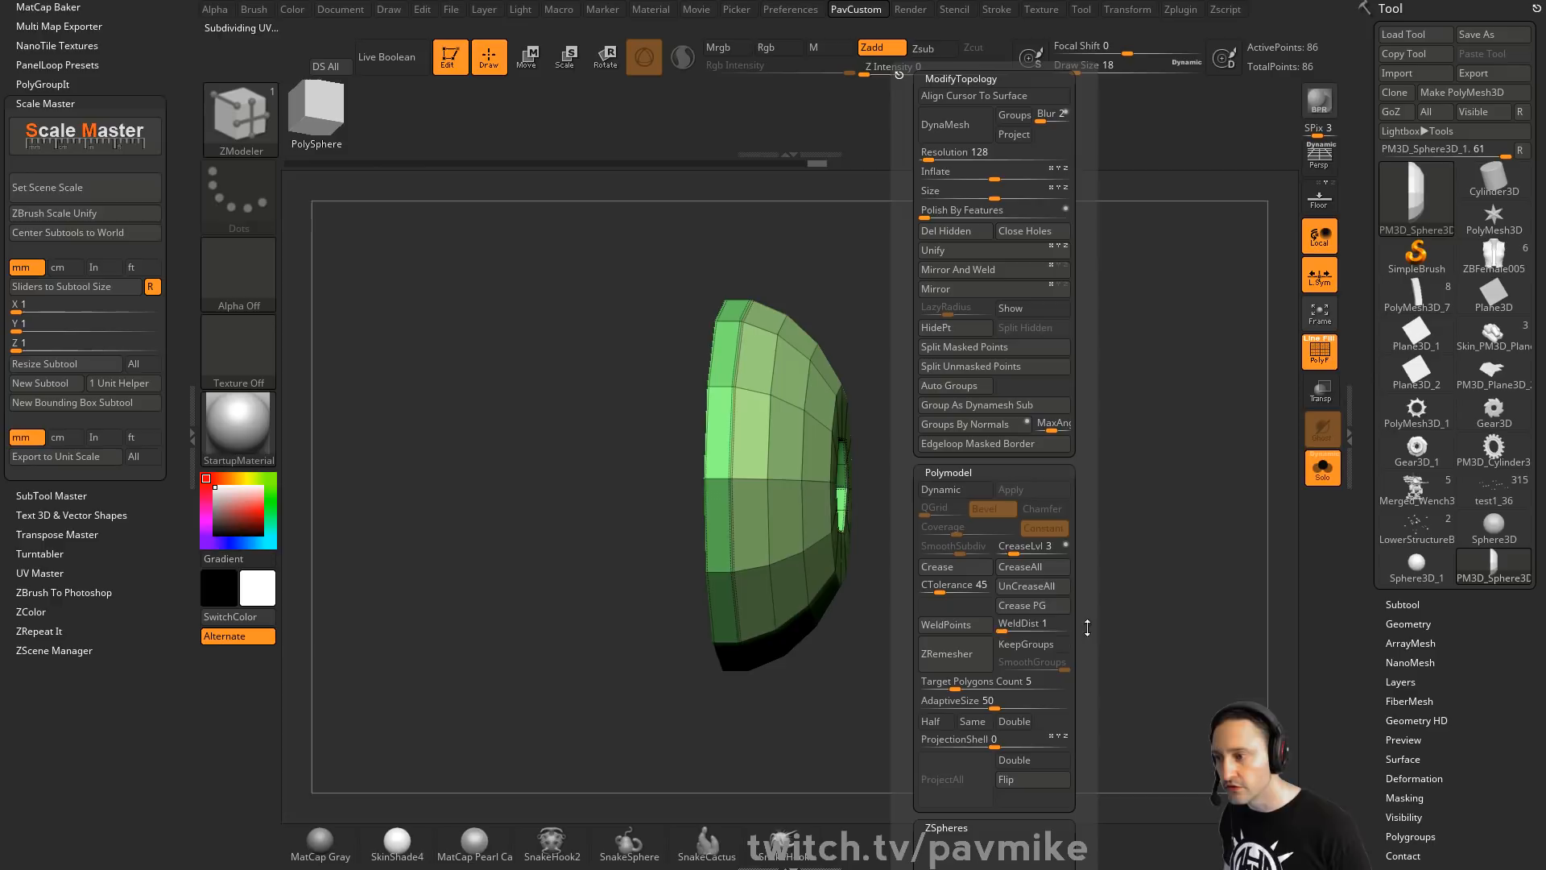
click(1010, 587)
key(d)
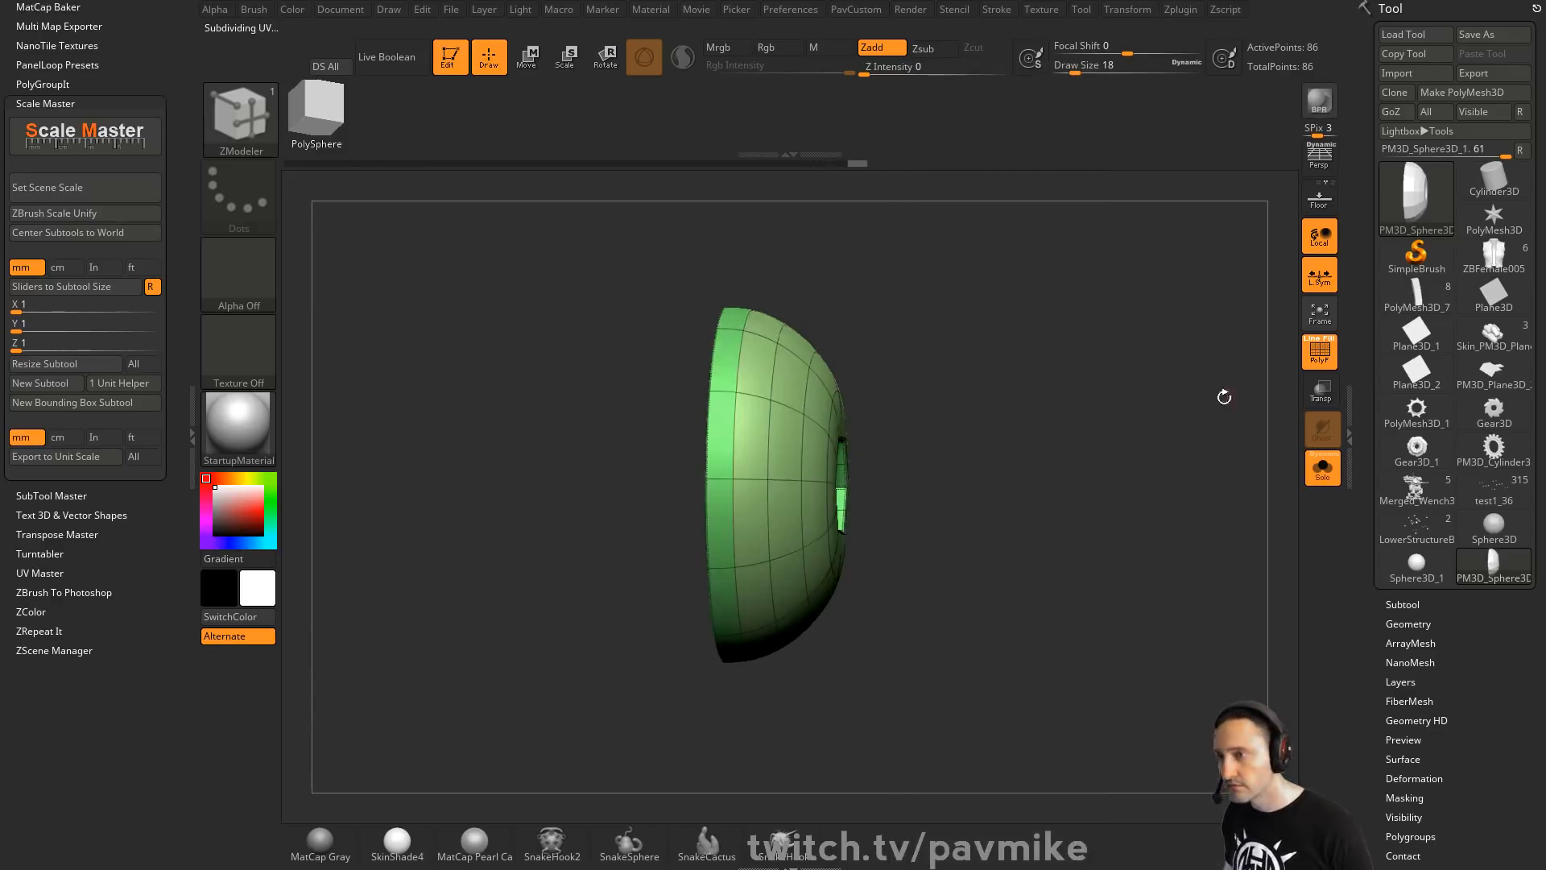
drag(1221, 397, 1114, 398)
click(1319, 354)
alt+drag(1256, 369, 988, 381)
key(shift+f)
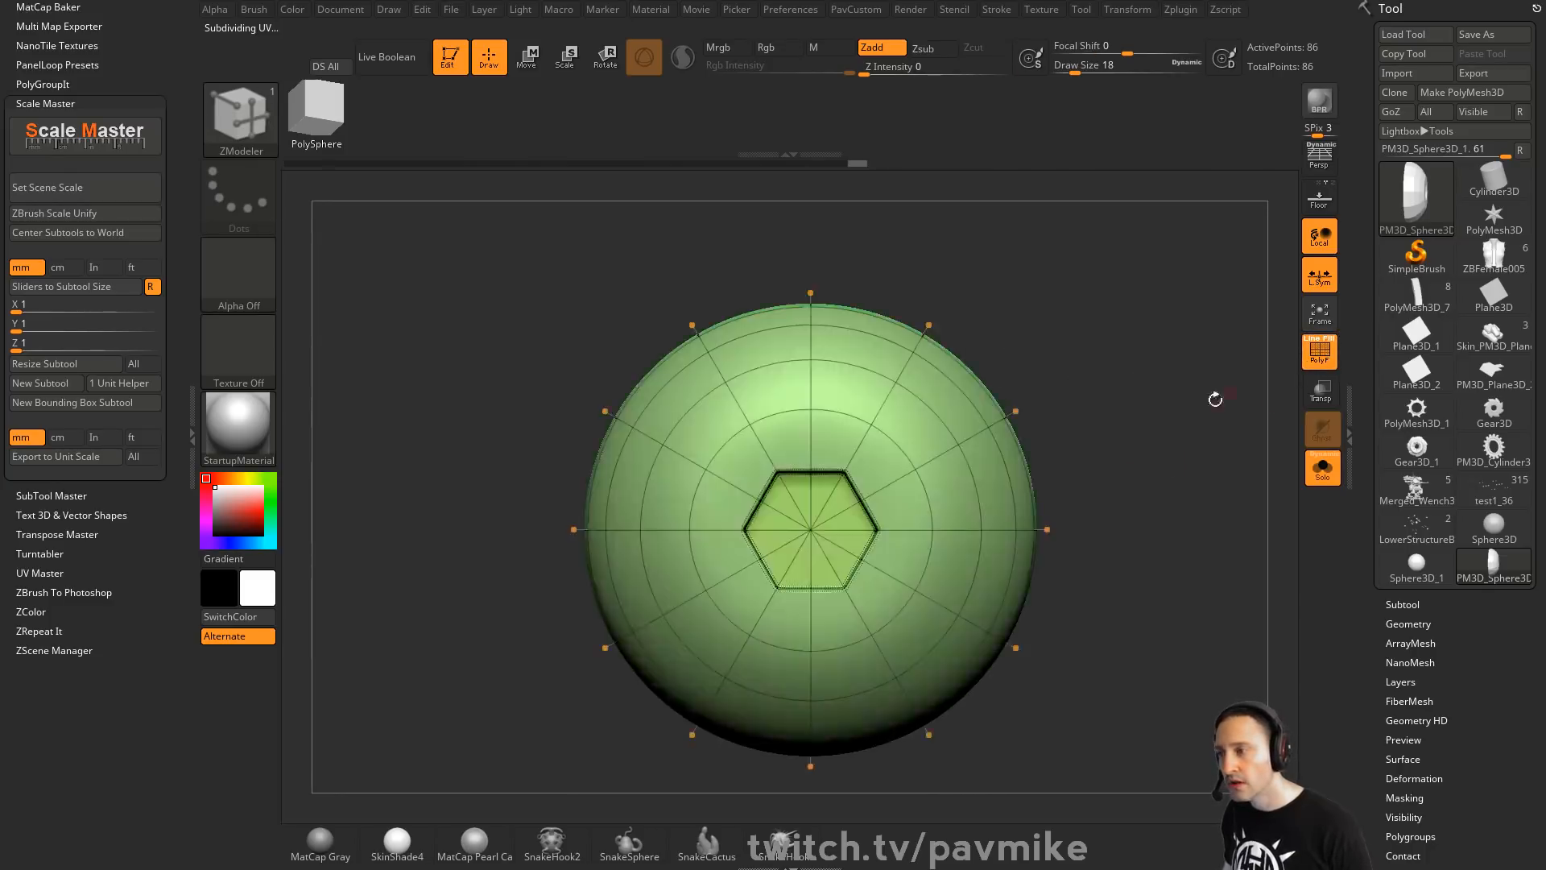
alt+drag(1215, 399, 1218, 286)
key(shift+d)
Hide the domed surface and regroup the remaining rim band and hex socket as separate polygroups with Auto Groups
drag(1166, 331, 1140, 338)
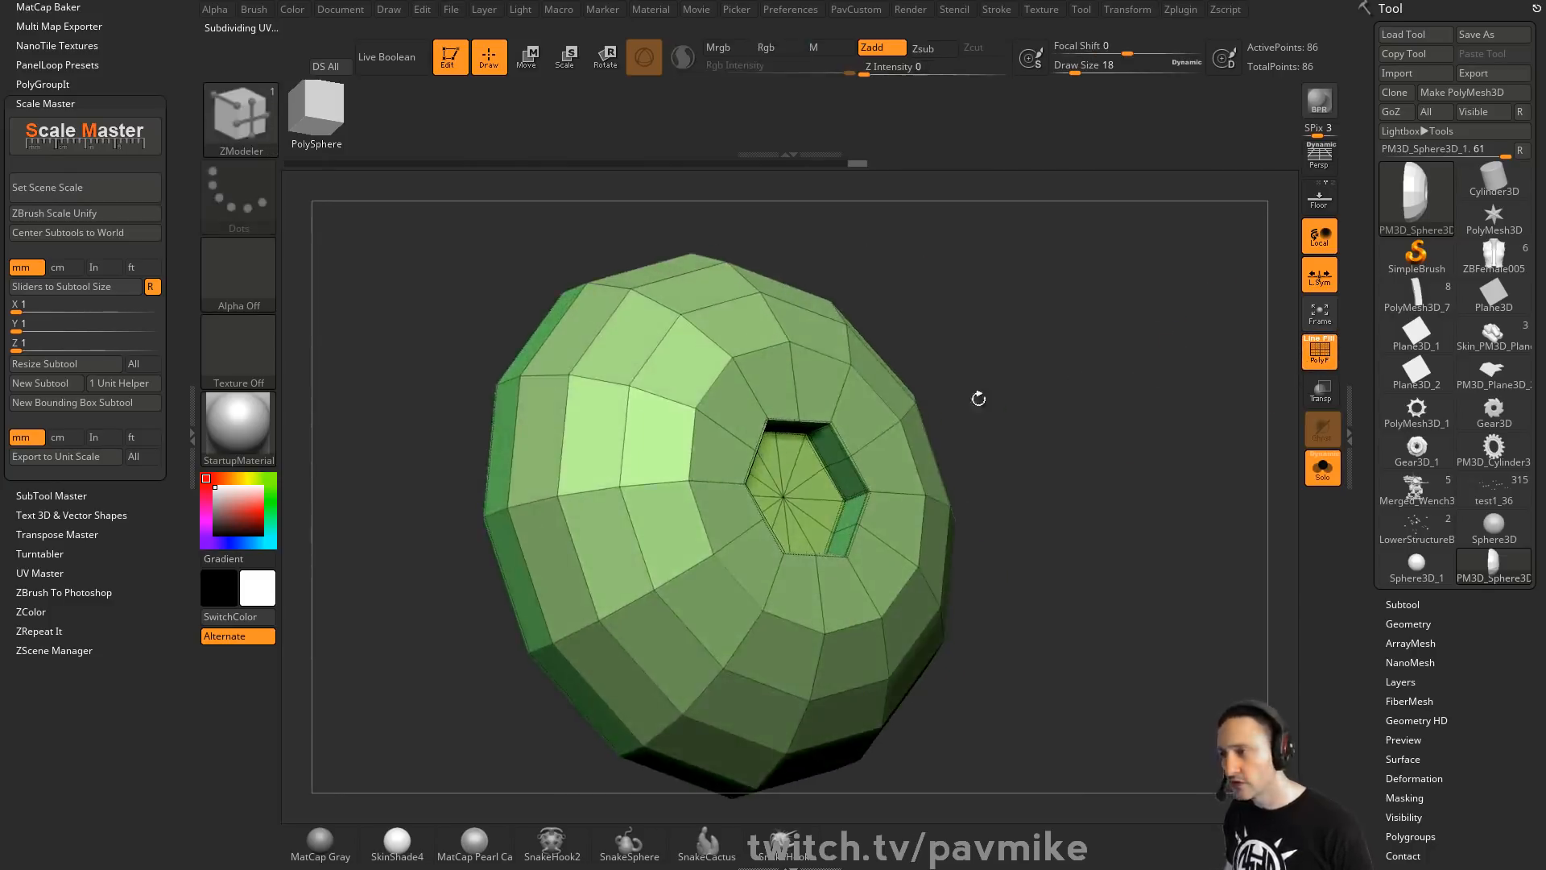
ctrl+alt+shift+click(895, 467)
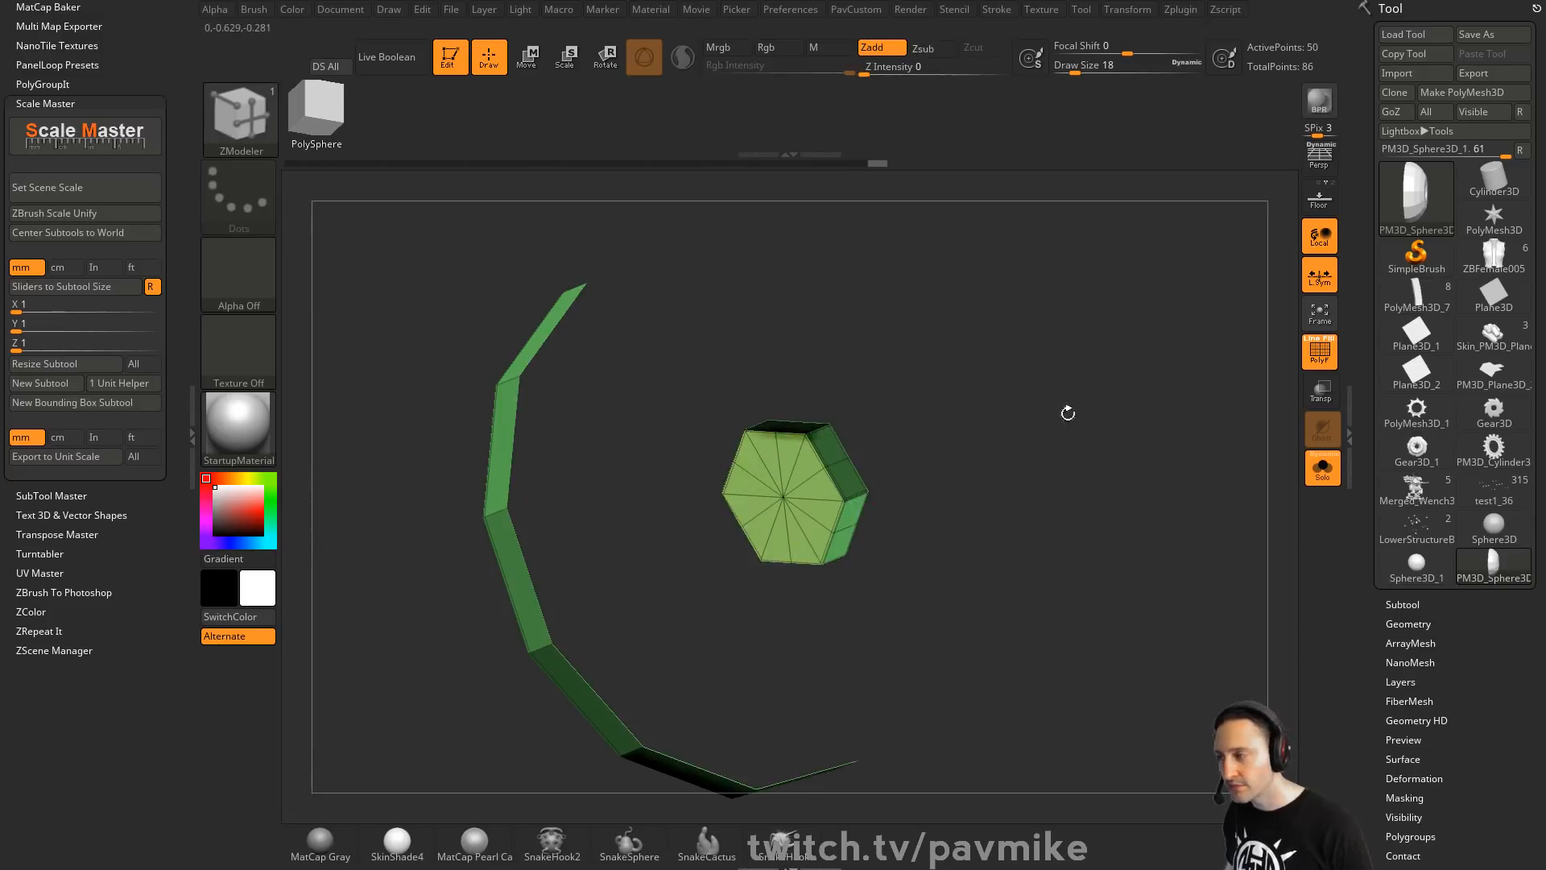
drag(1067, 413, 1134, 407)
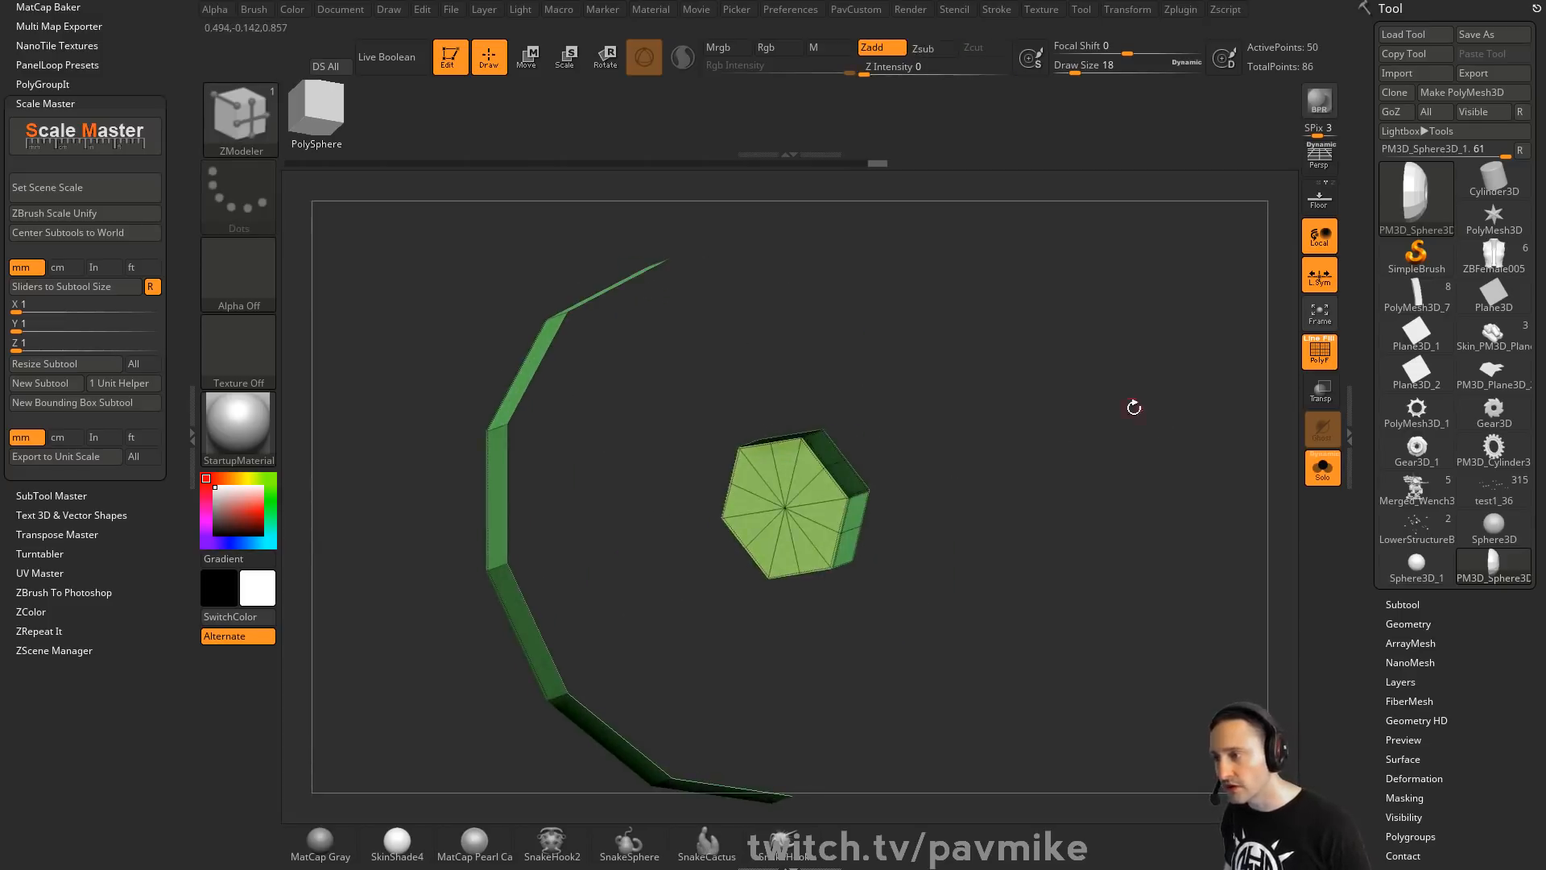
key(5)
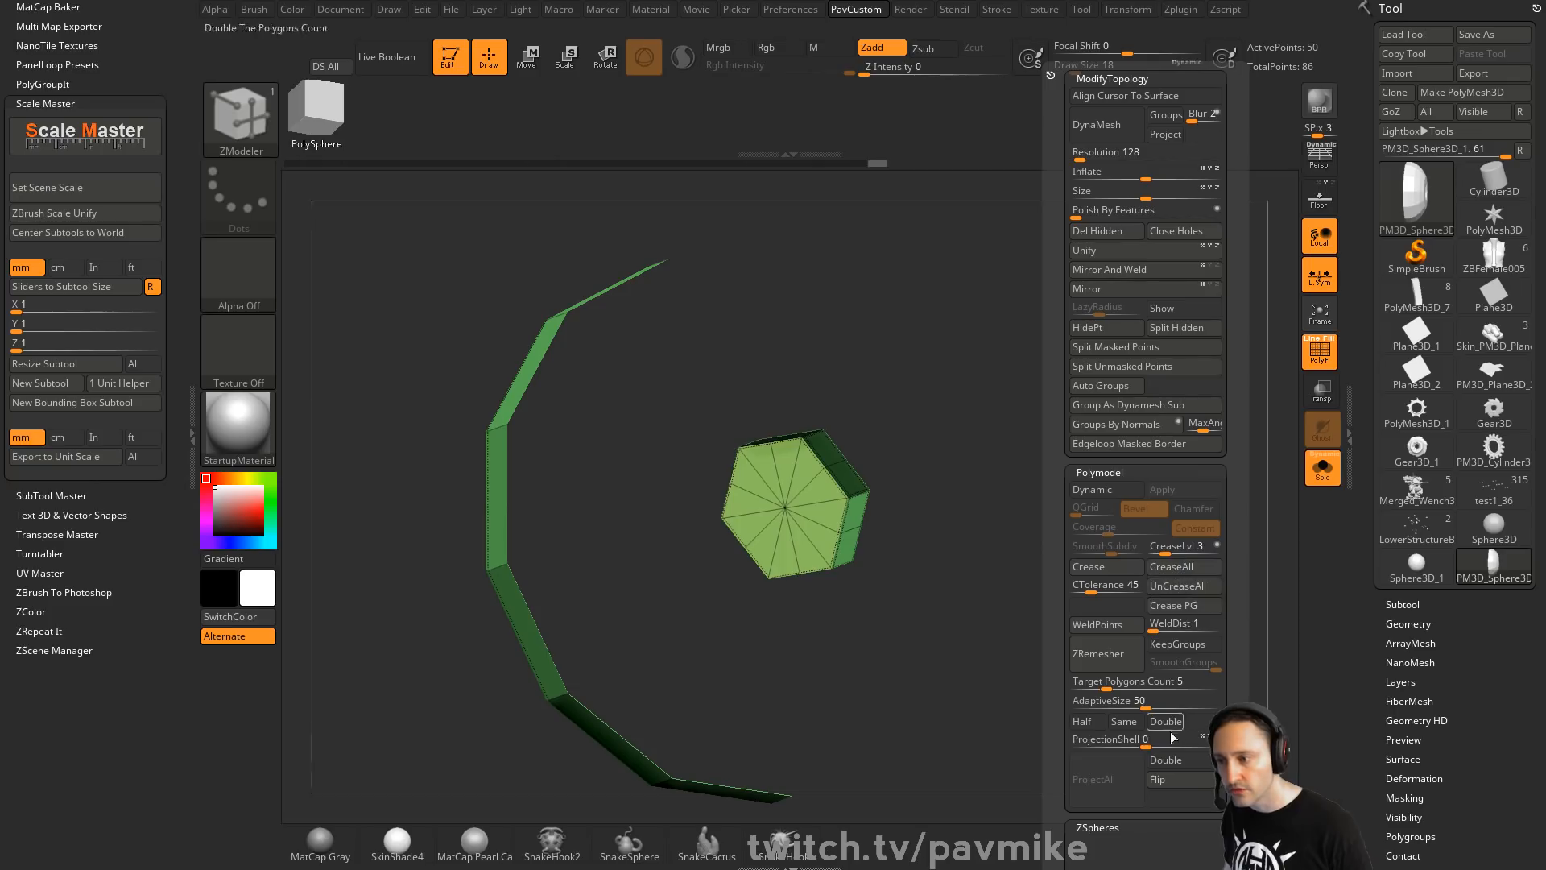
click(1139, 423)
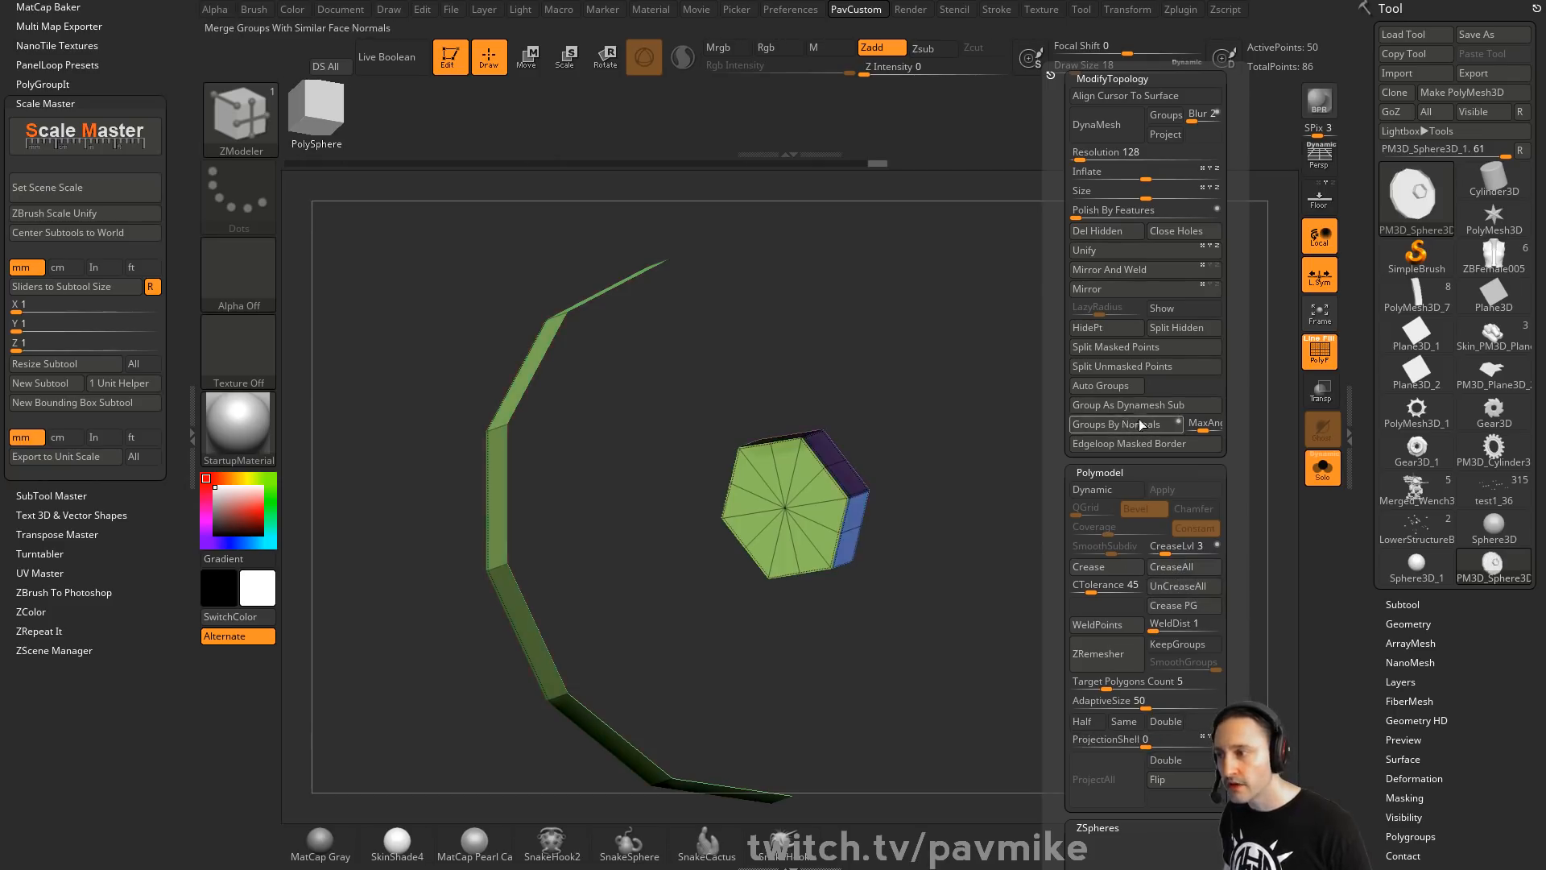
click(1127, 387)
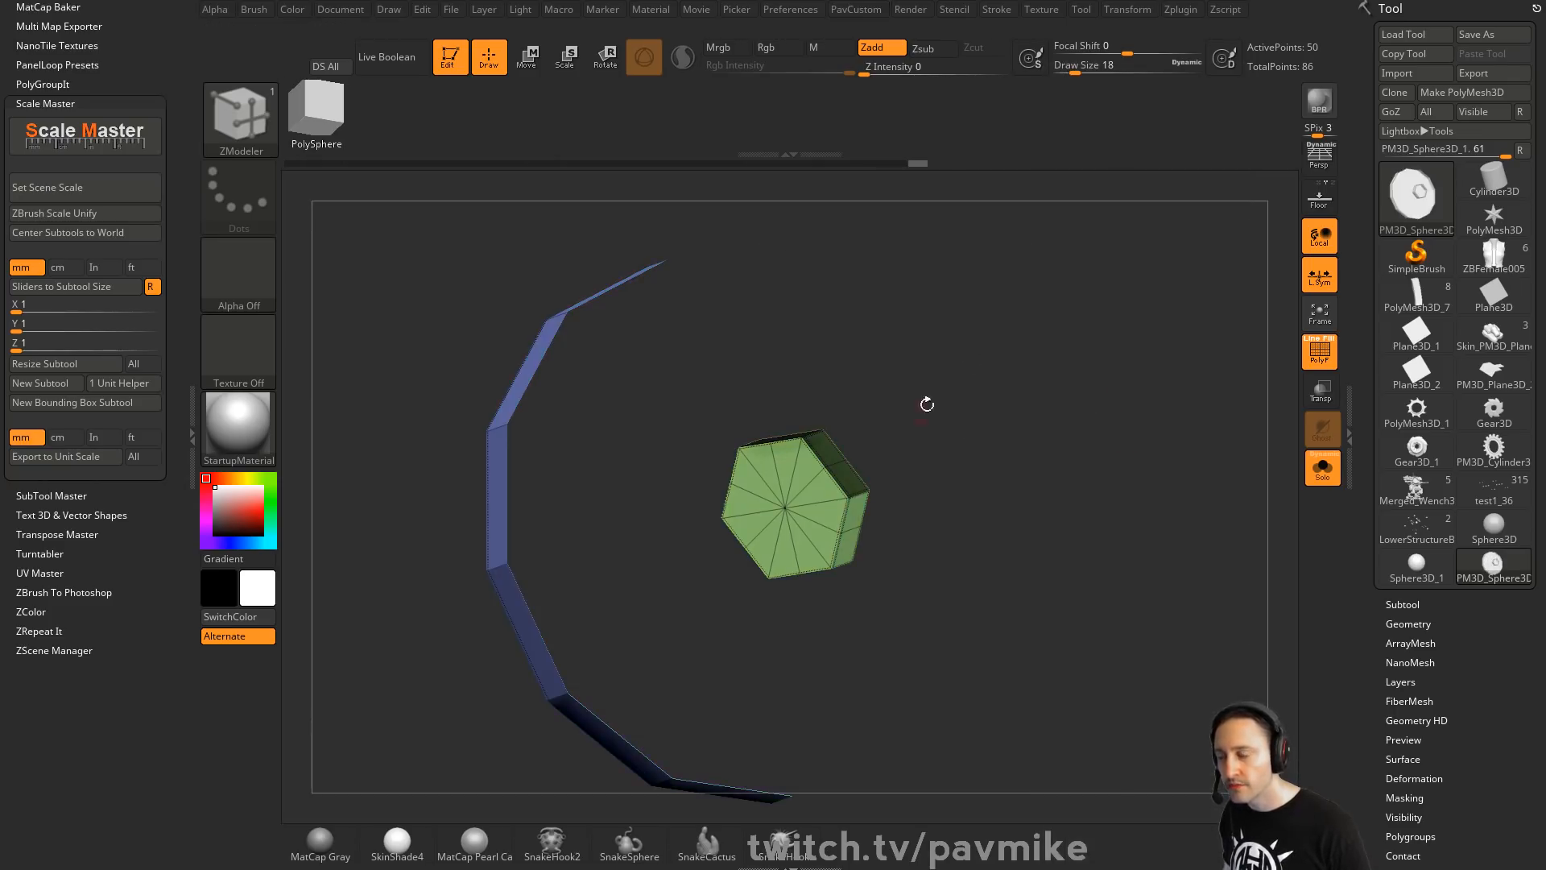
Unhide the full bolt head and regroup its faces by normals, separating the dome from the socket's floor and walls
ctrl+shift+click(1168, 423)
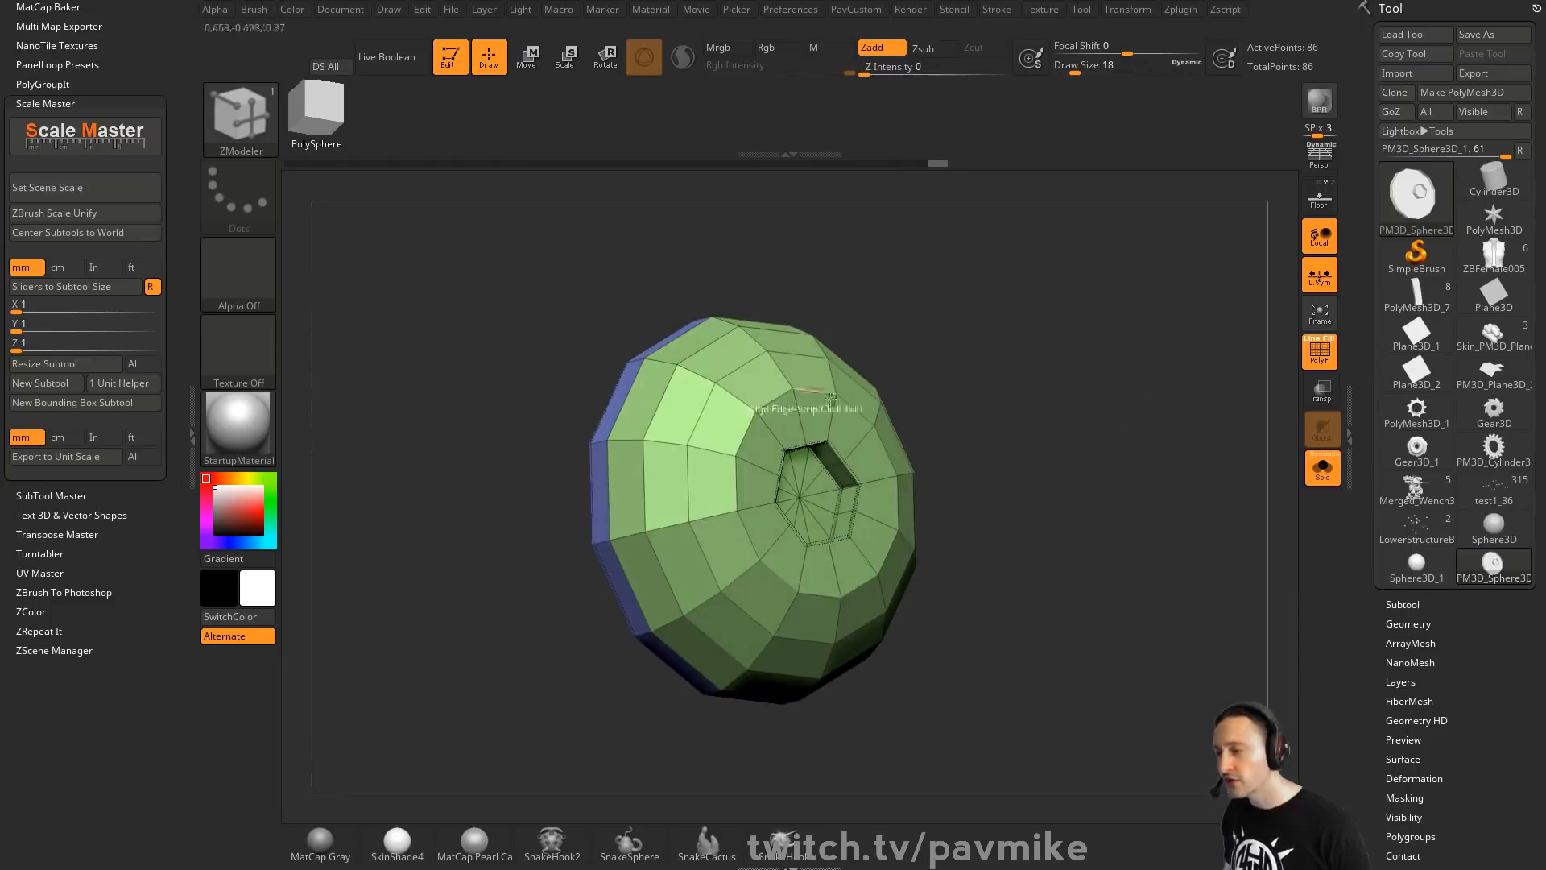
key(space)
click(1063, 442)
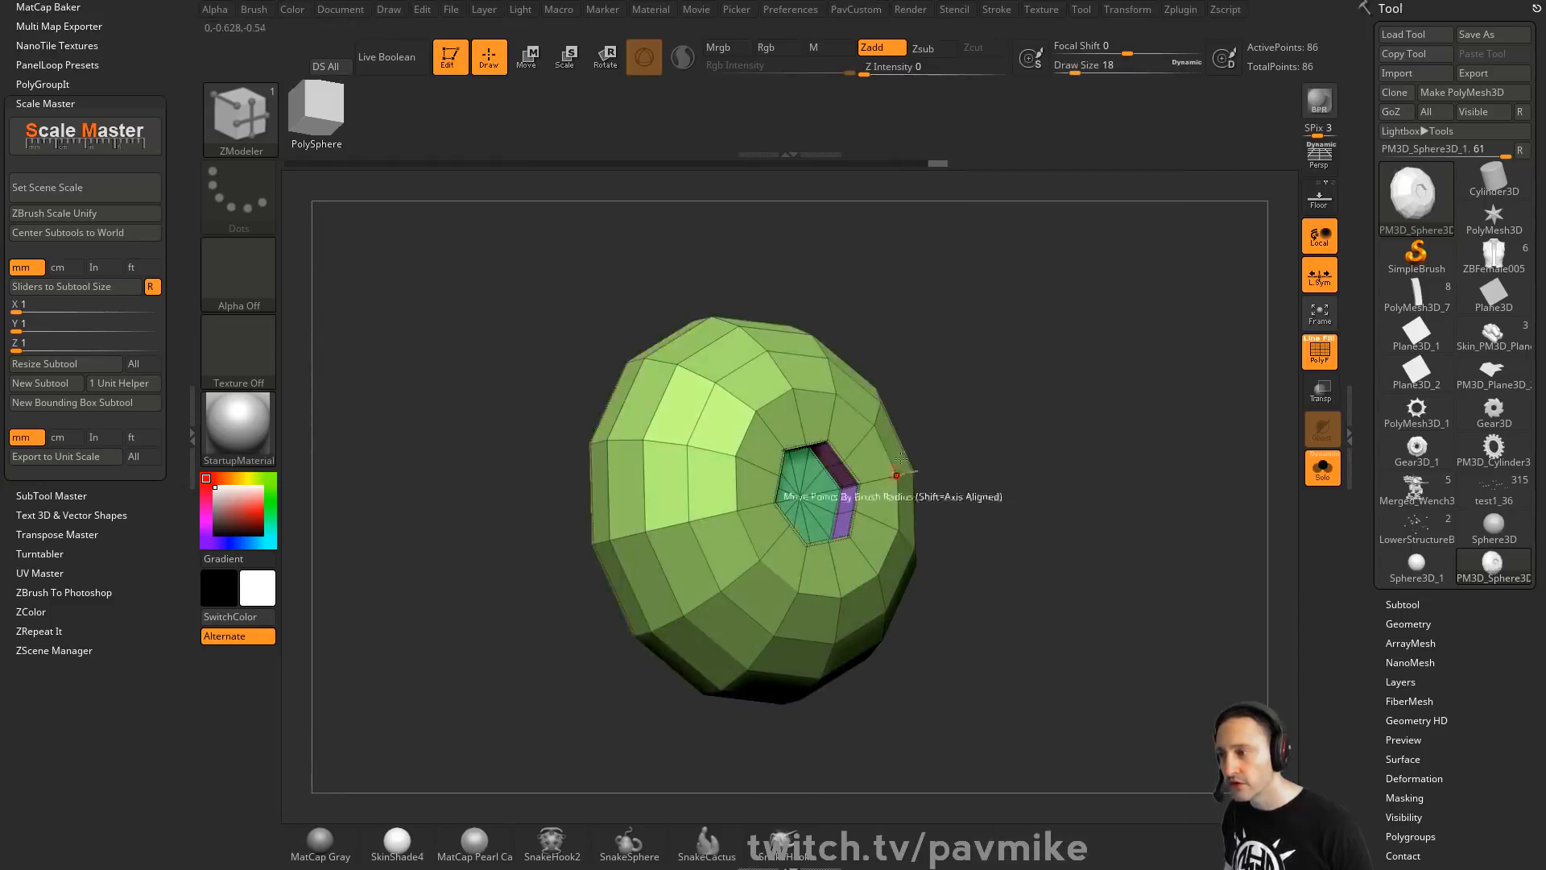
mouse_move(966, 451)
mouse_down()
mouse_move(1093, 397)
mouse_move(1049, 370)
mouse_move(1071, 411)
mouse_move(1150, 385)
mouse_move(1113, 407)
mouse_move(1045, 380)
mouse_move(1066, 373)
mouse_move(1035, 390)
mouse_up()
ctrl+shift+click(770, 512)
key(ctrl+w)
ctrl+shift+click(1107, 430)
Isolate the socket floor, grow the visibility to its side walls, and group the walls as a single polygroup
key(ctrl+shift)
ctrl+shift+click(855, 494)
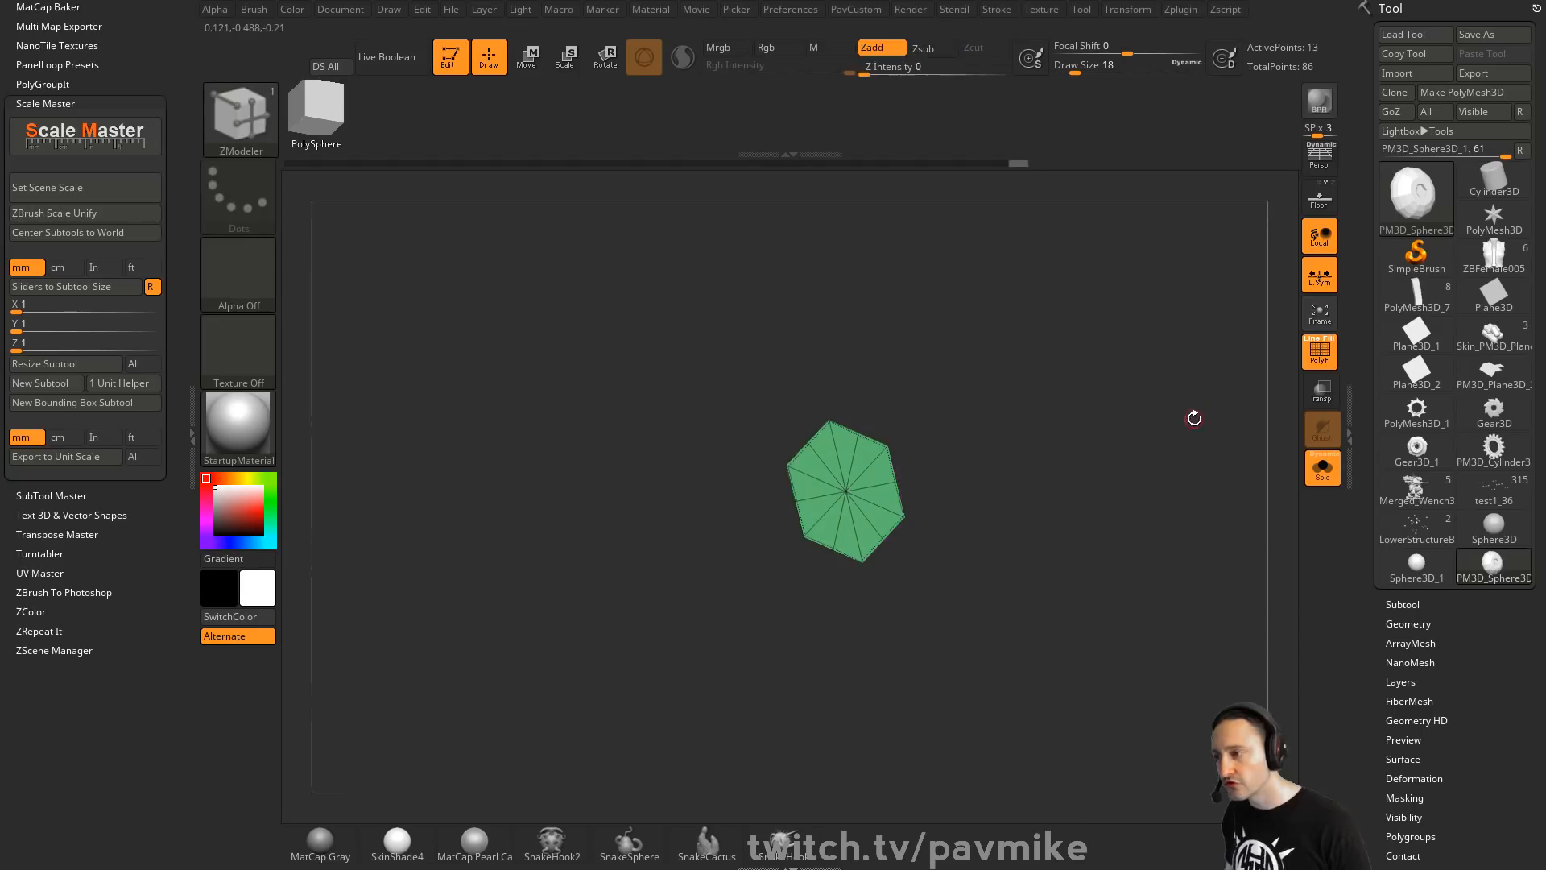
key(ctrl+shift+x)
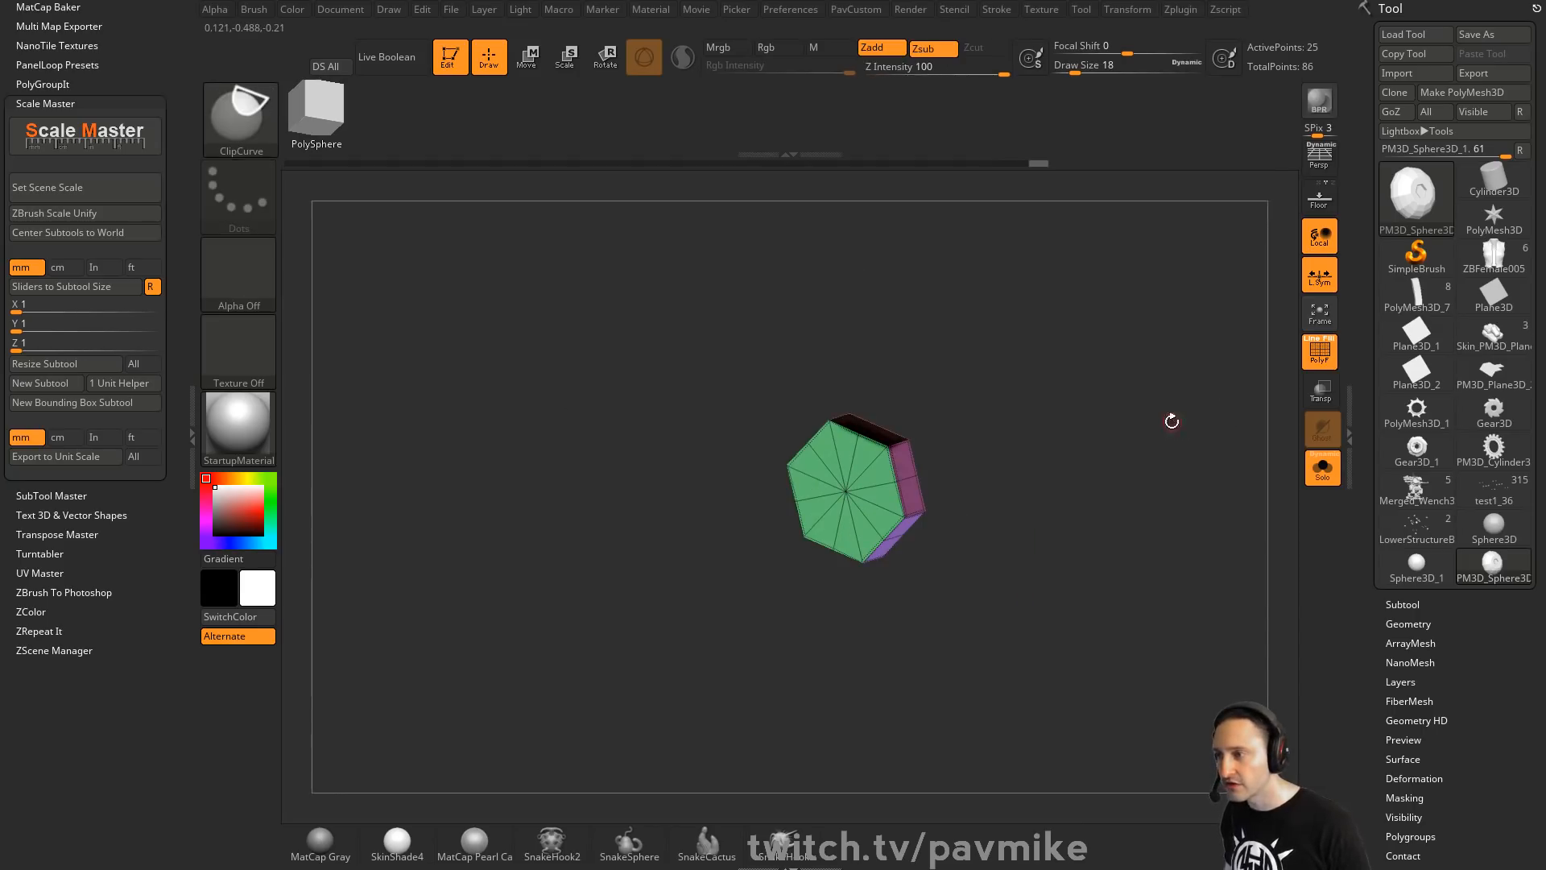
drag(1171, 421, 1146, 400)
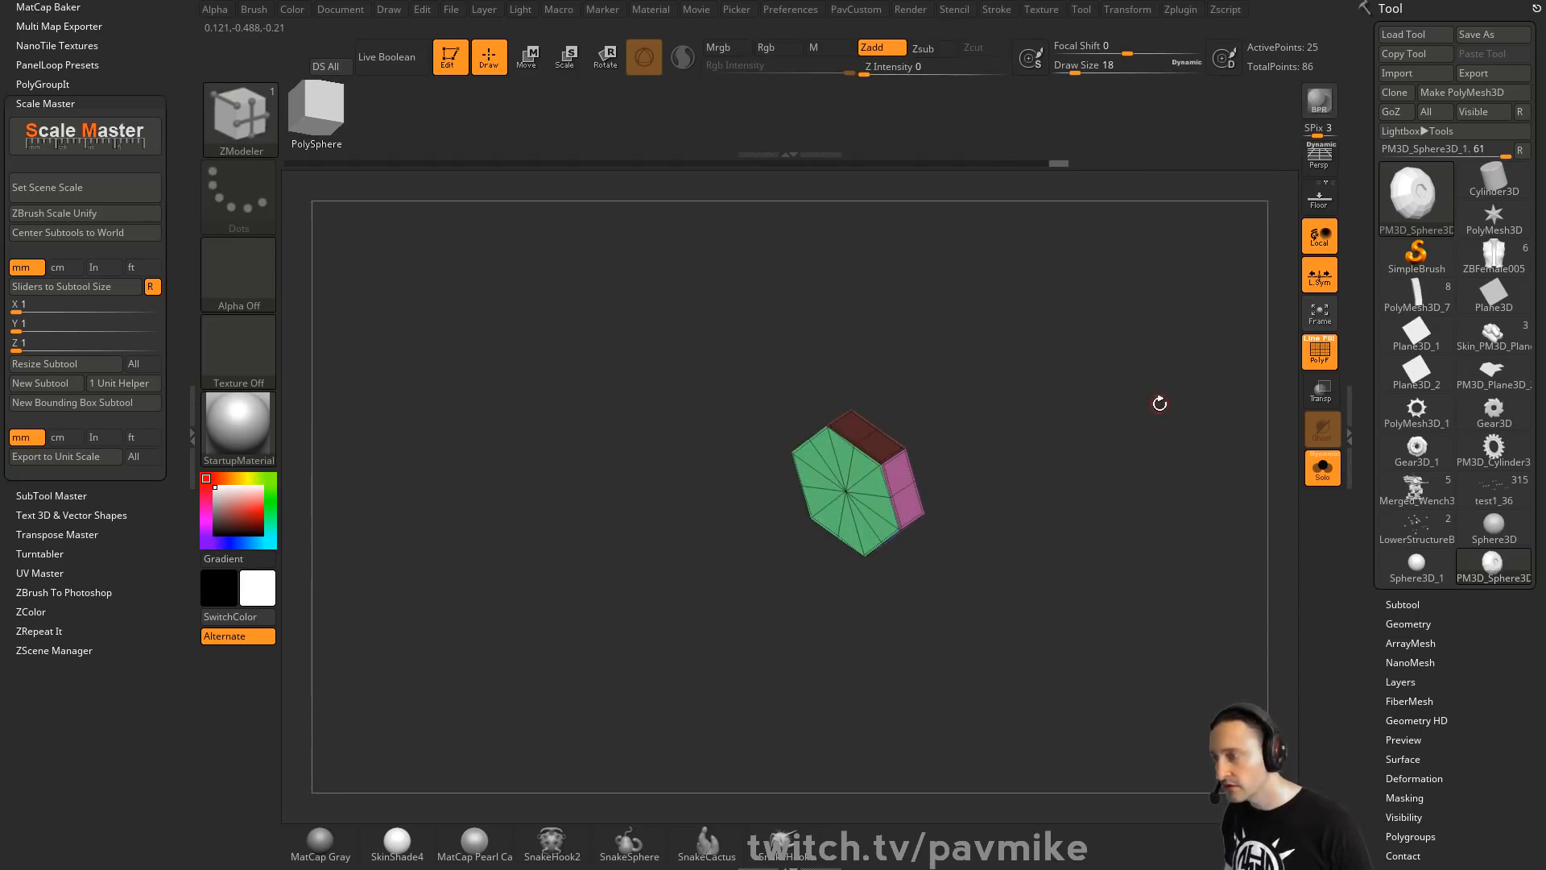
key(ctrl+w)
key(ctrl+z)
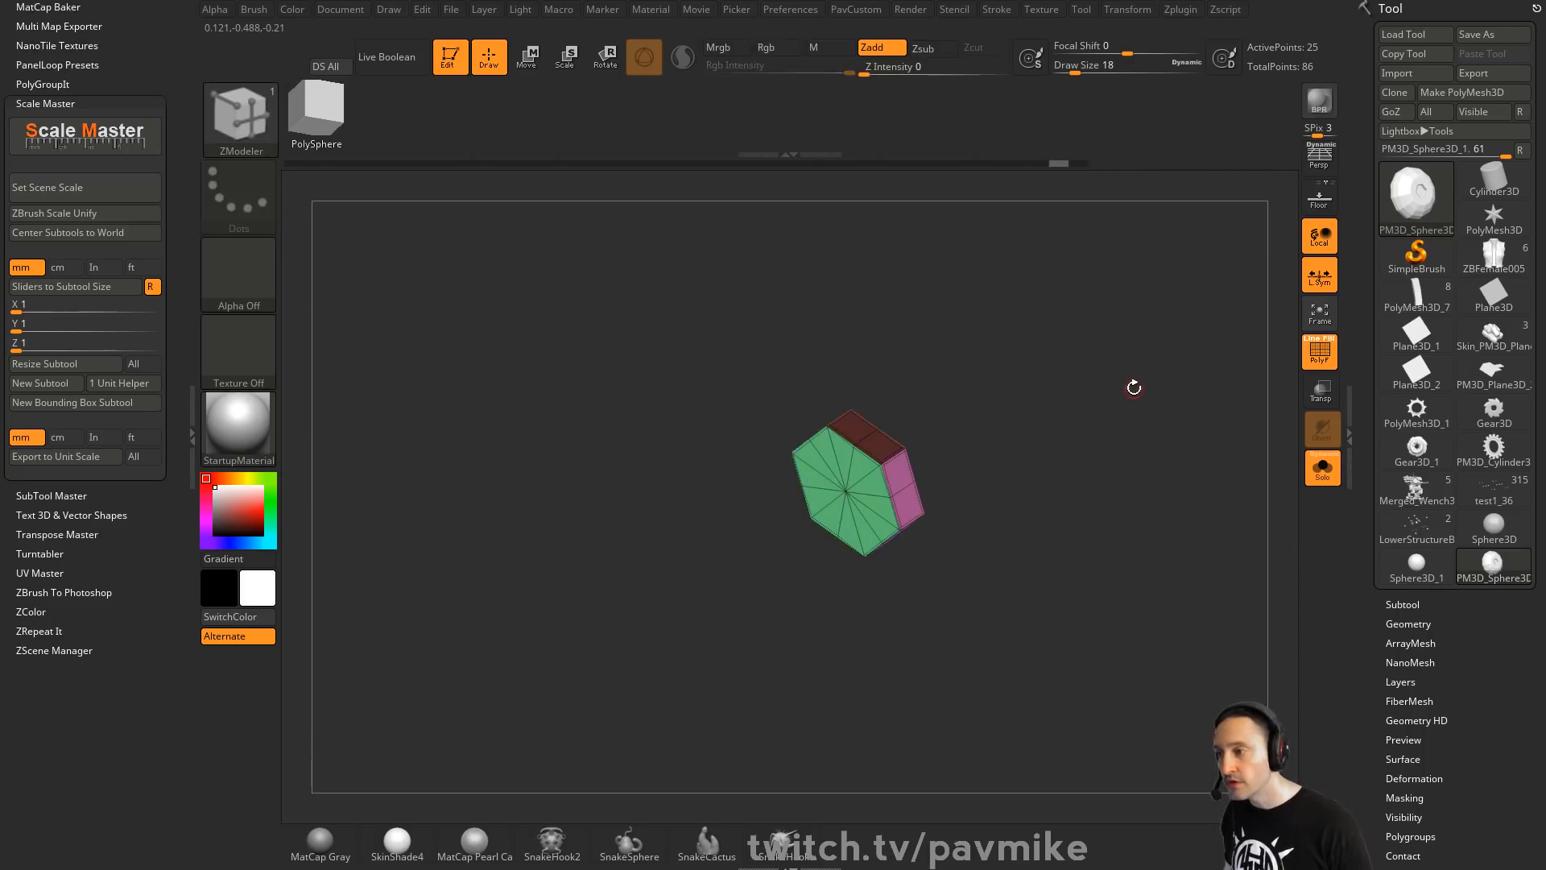
drag(1133, 387, 1132, 400)
key(ctrl+z)
key(ctrl+shift+x)
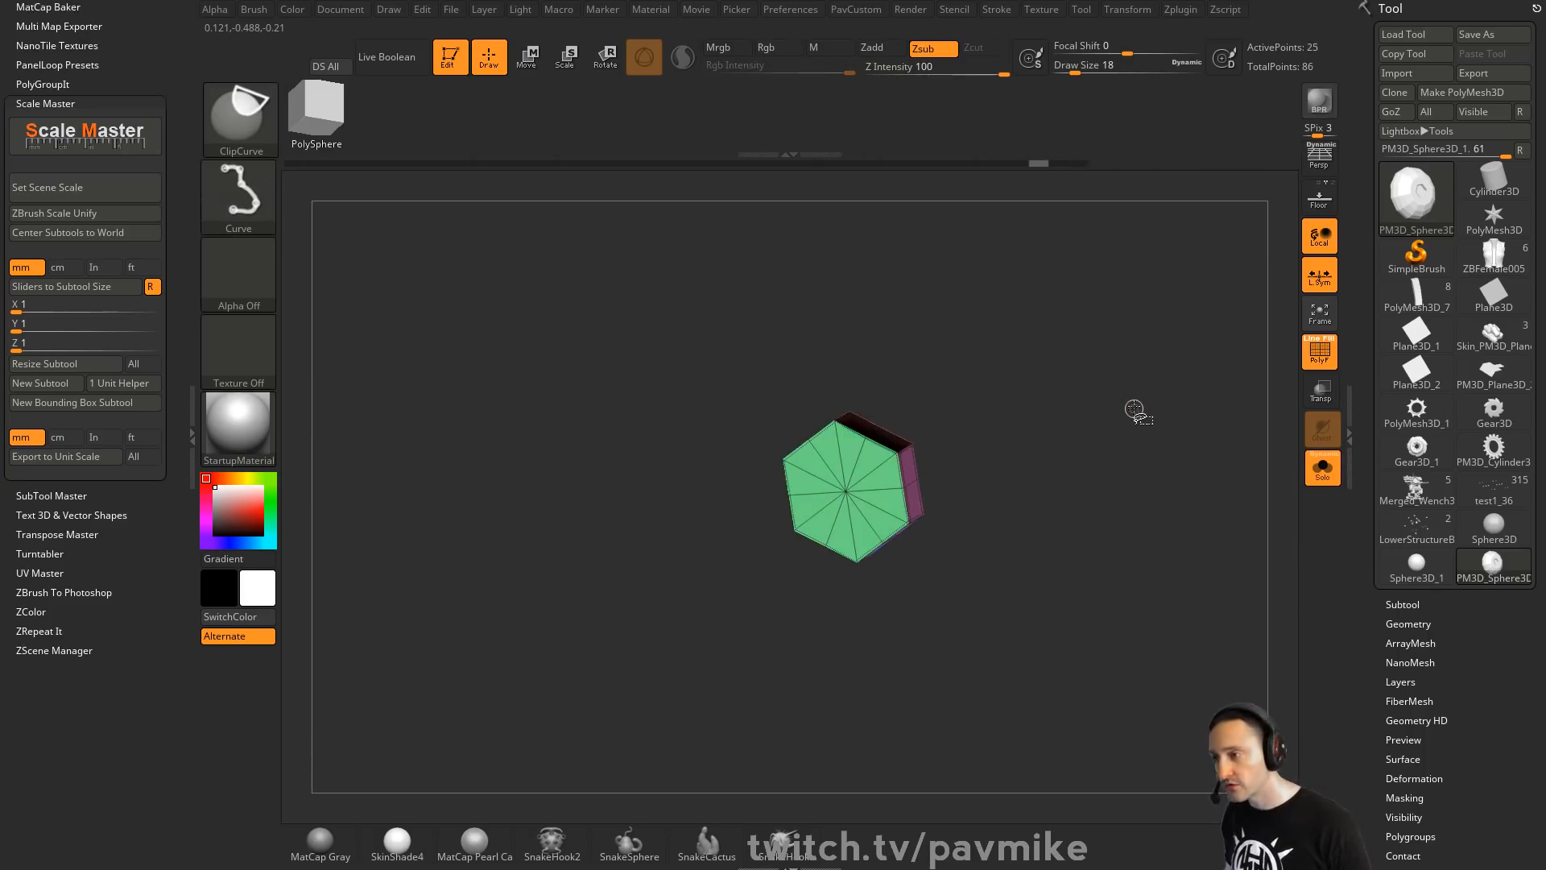
ctrl+alt+shift+click(841, 491)
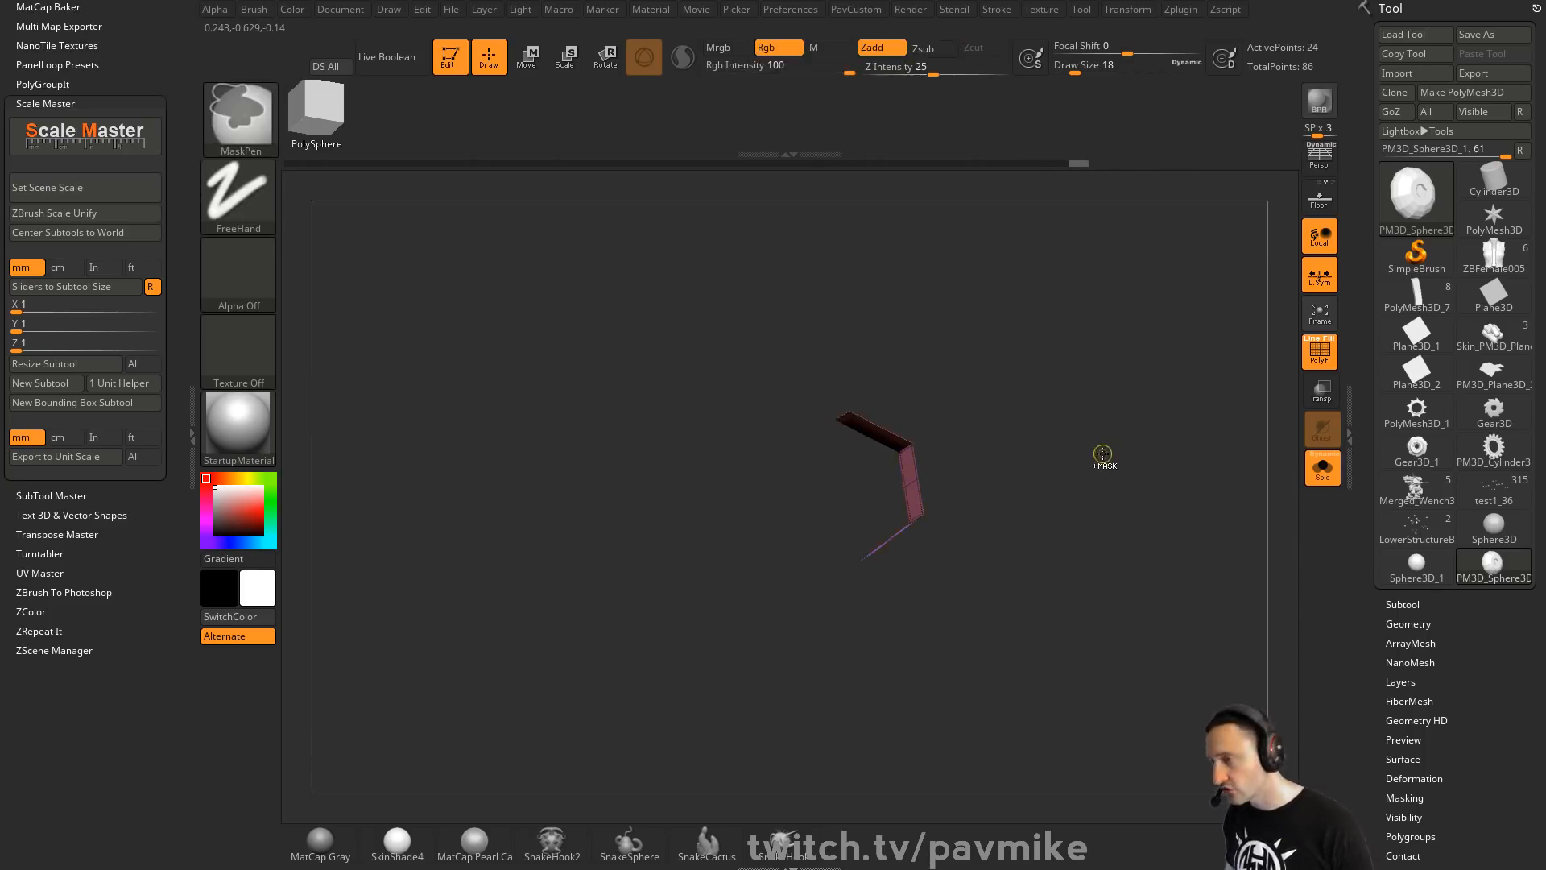
ctrl+shift+click(1115, 450)
mouse_move(1137, 439)
mouse_down()
mouse_move(1177, 439)
mouse_move(1042, 443)
mouse_move(1135, 435)
mouse_move(1152, 387)
mouse_up()
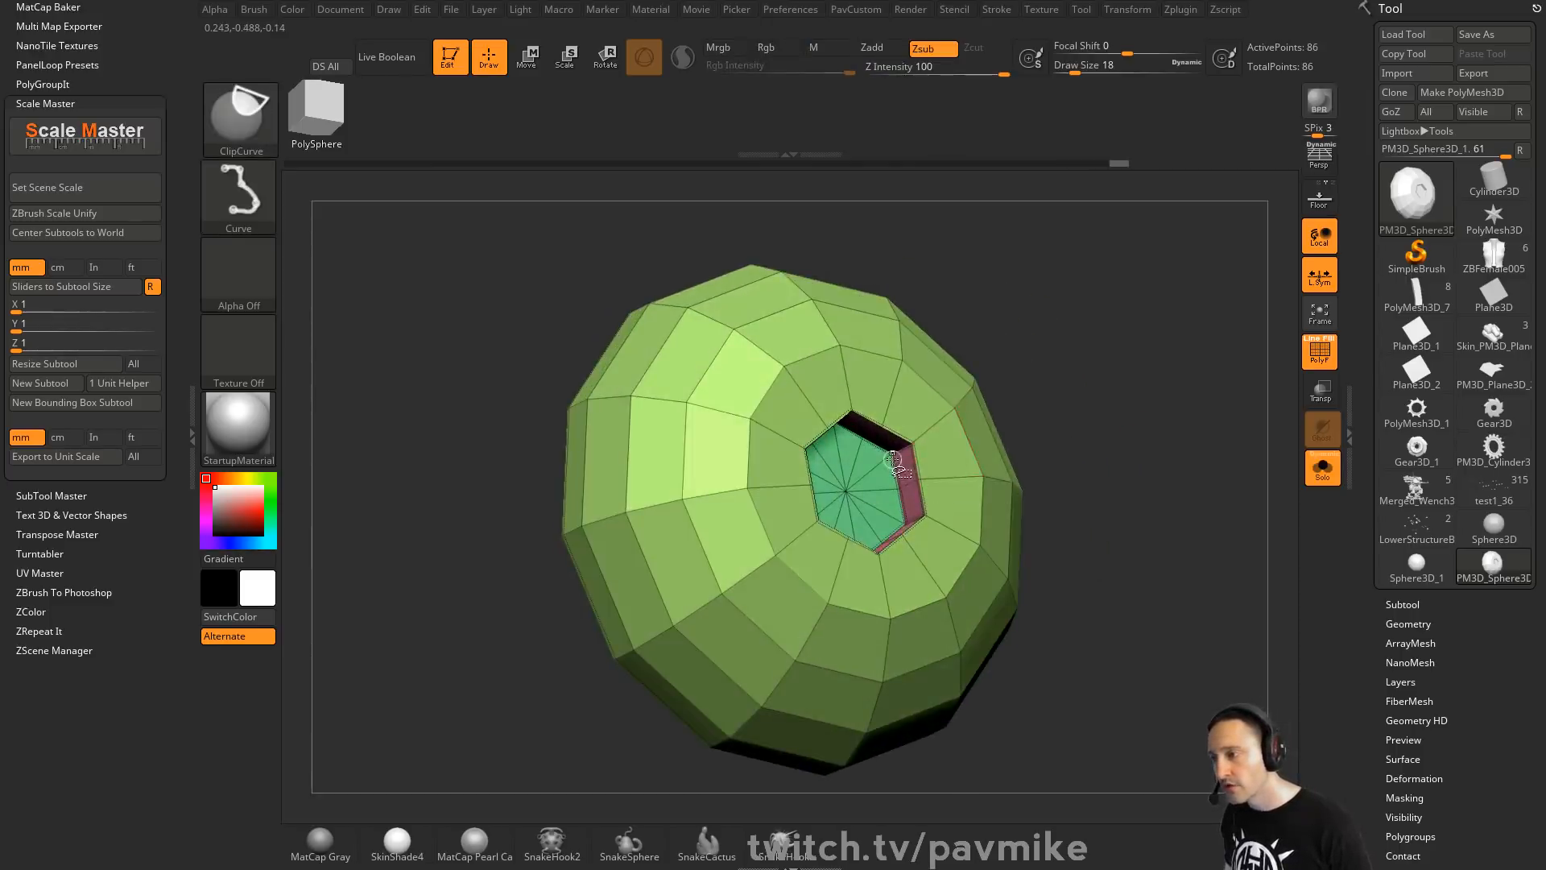
Mask the whole bolt head except the hex socket by isolating and masking the socket and inverting the mask
ctrl+shift+click(893, 457)
ctrl+click(1185, 478)
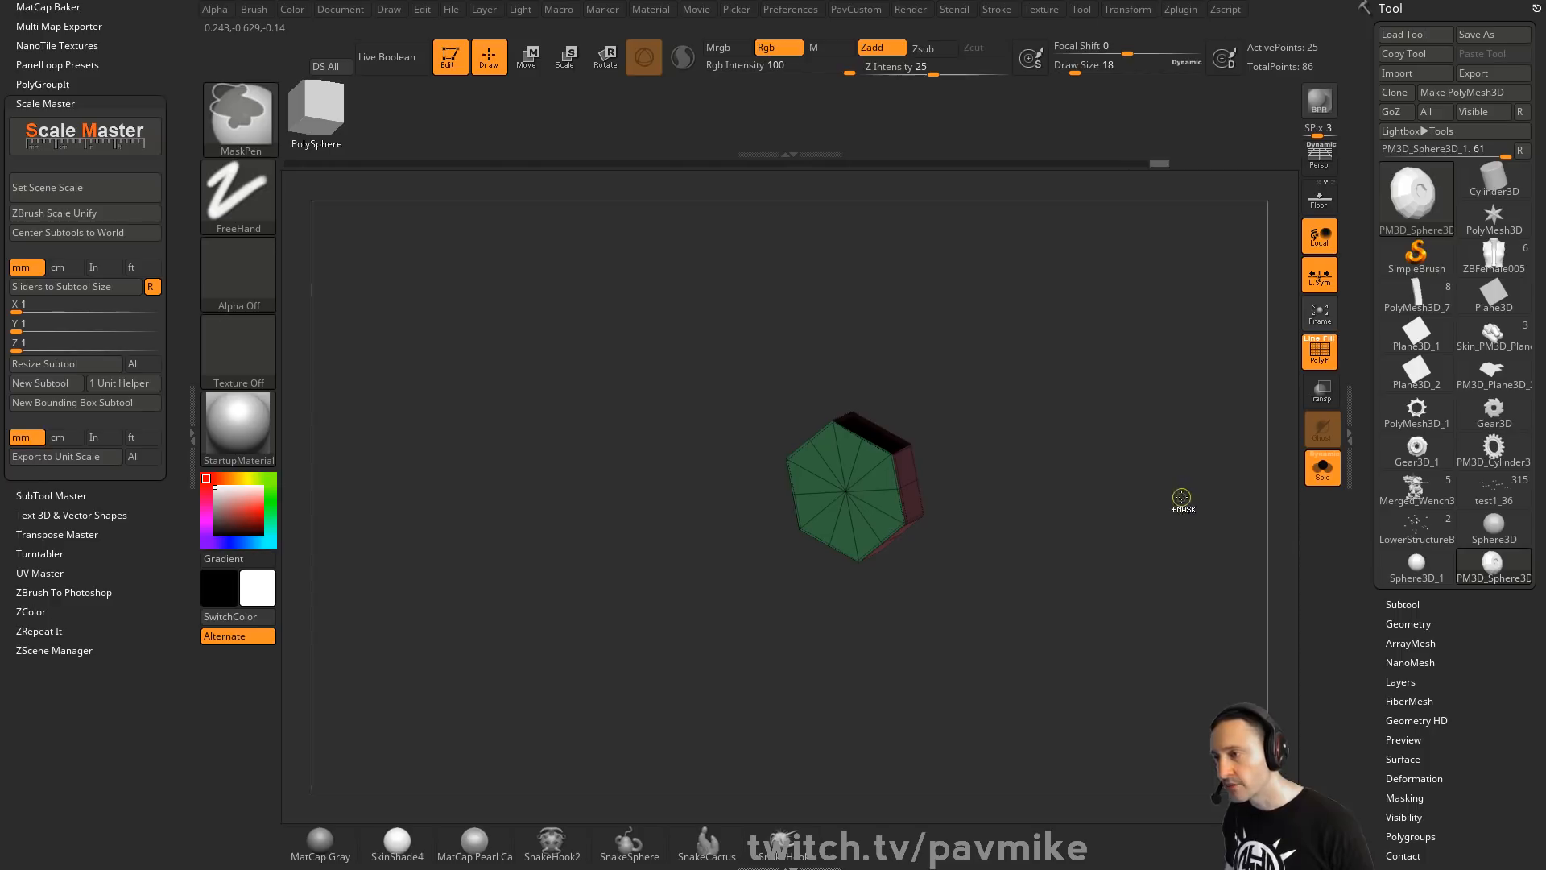
ctrl+shift+click(1188, 475)
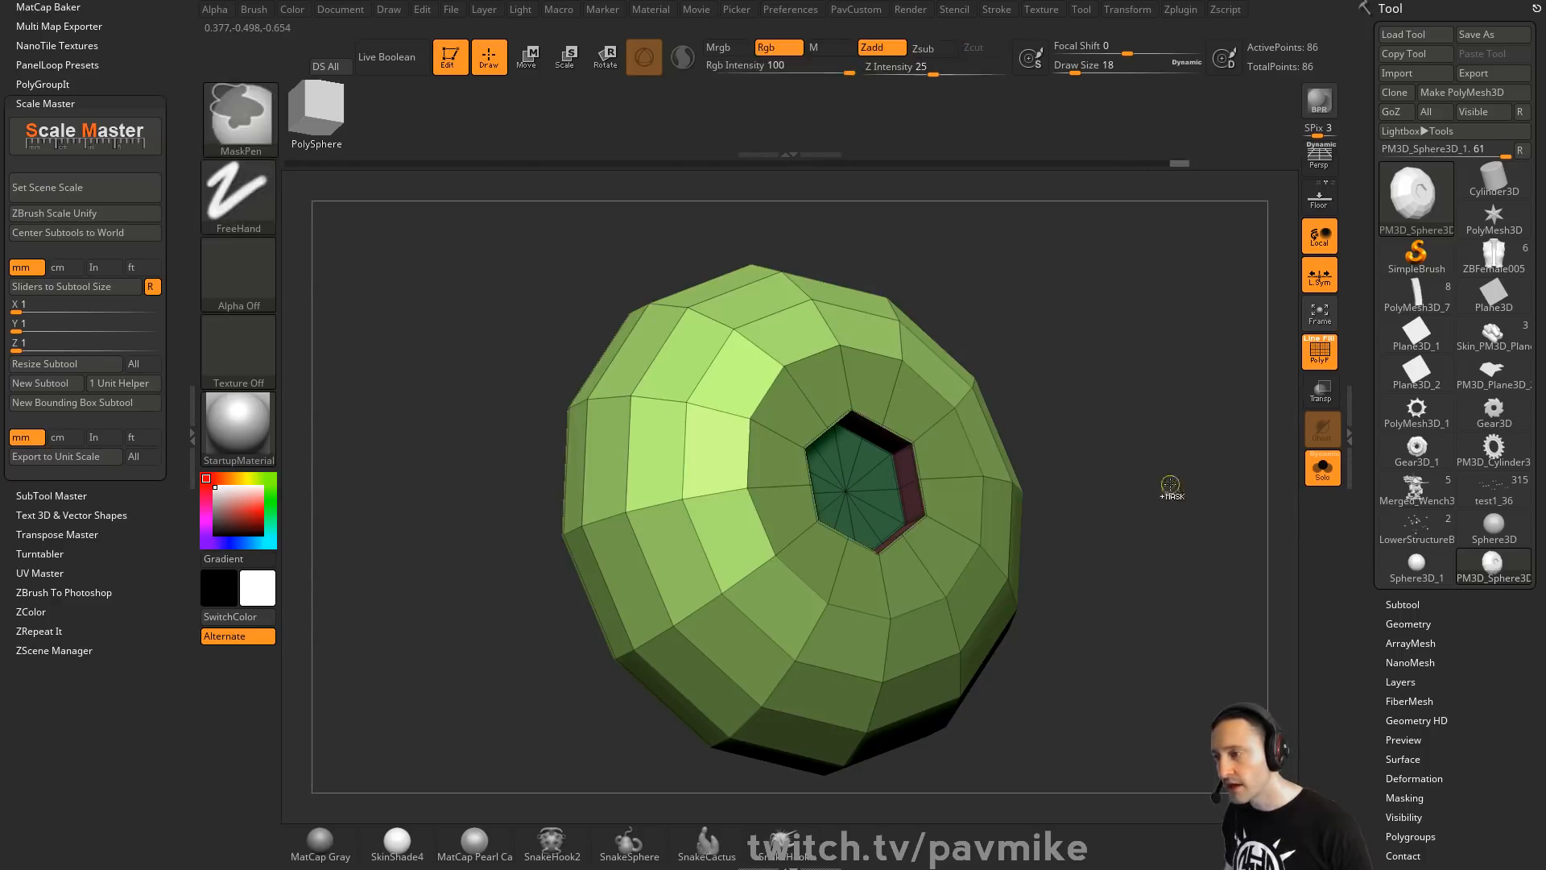
ctrl+click(1183, 489)
Center the gizmo on the unmasked hex socket in front view and scale the socket up
shift+drag(1198, 494, 1136, 478)
key(w)
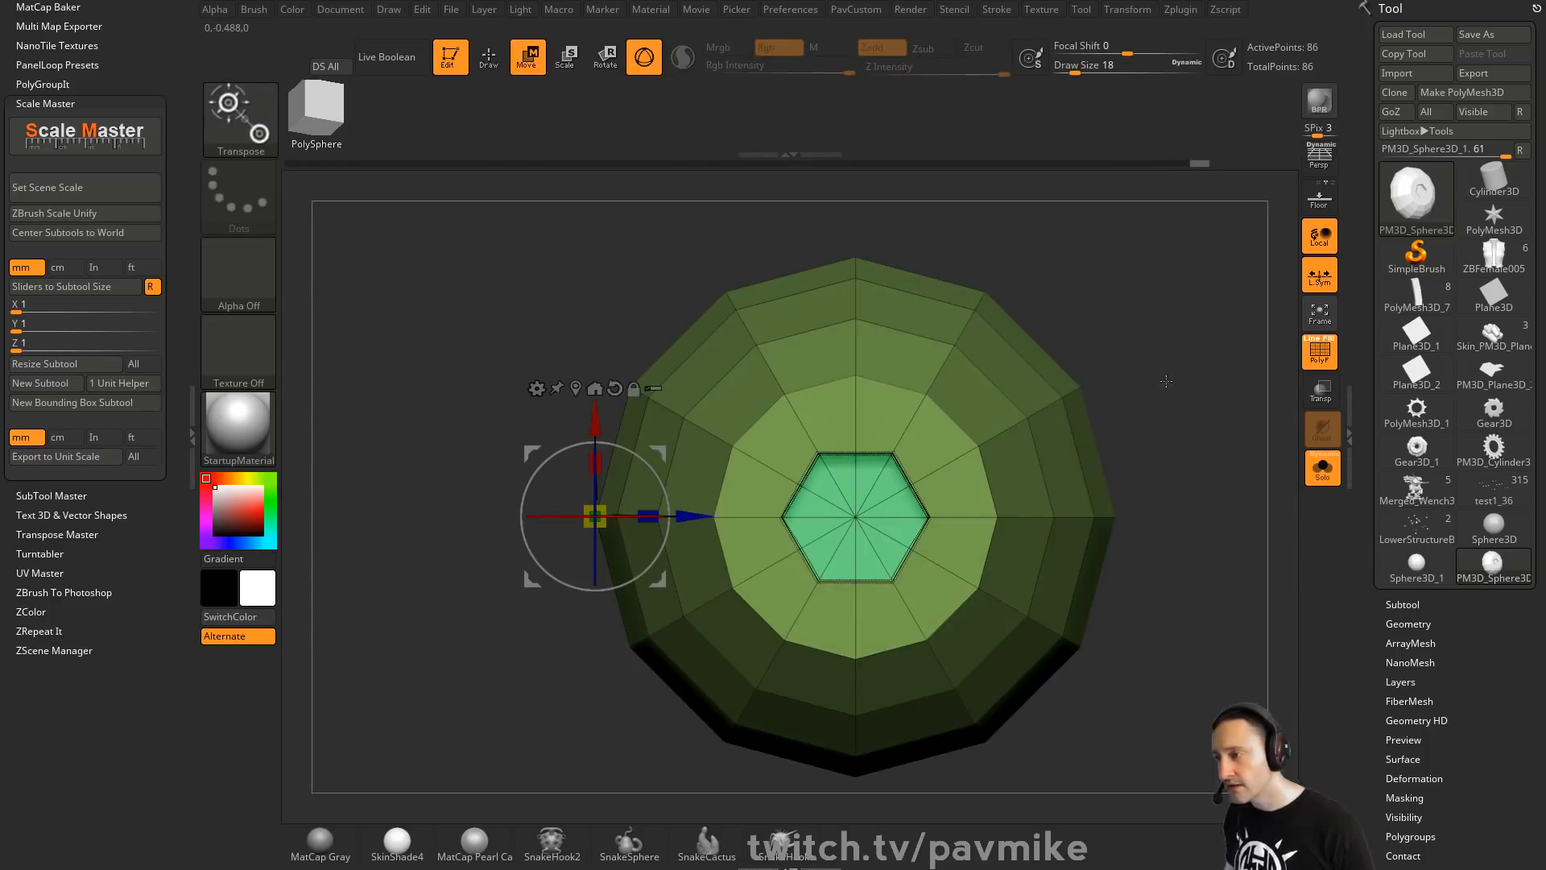
click(575, 388)
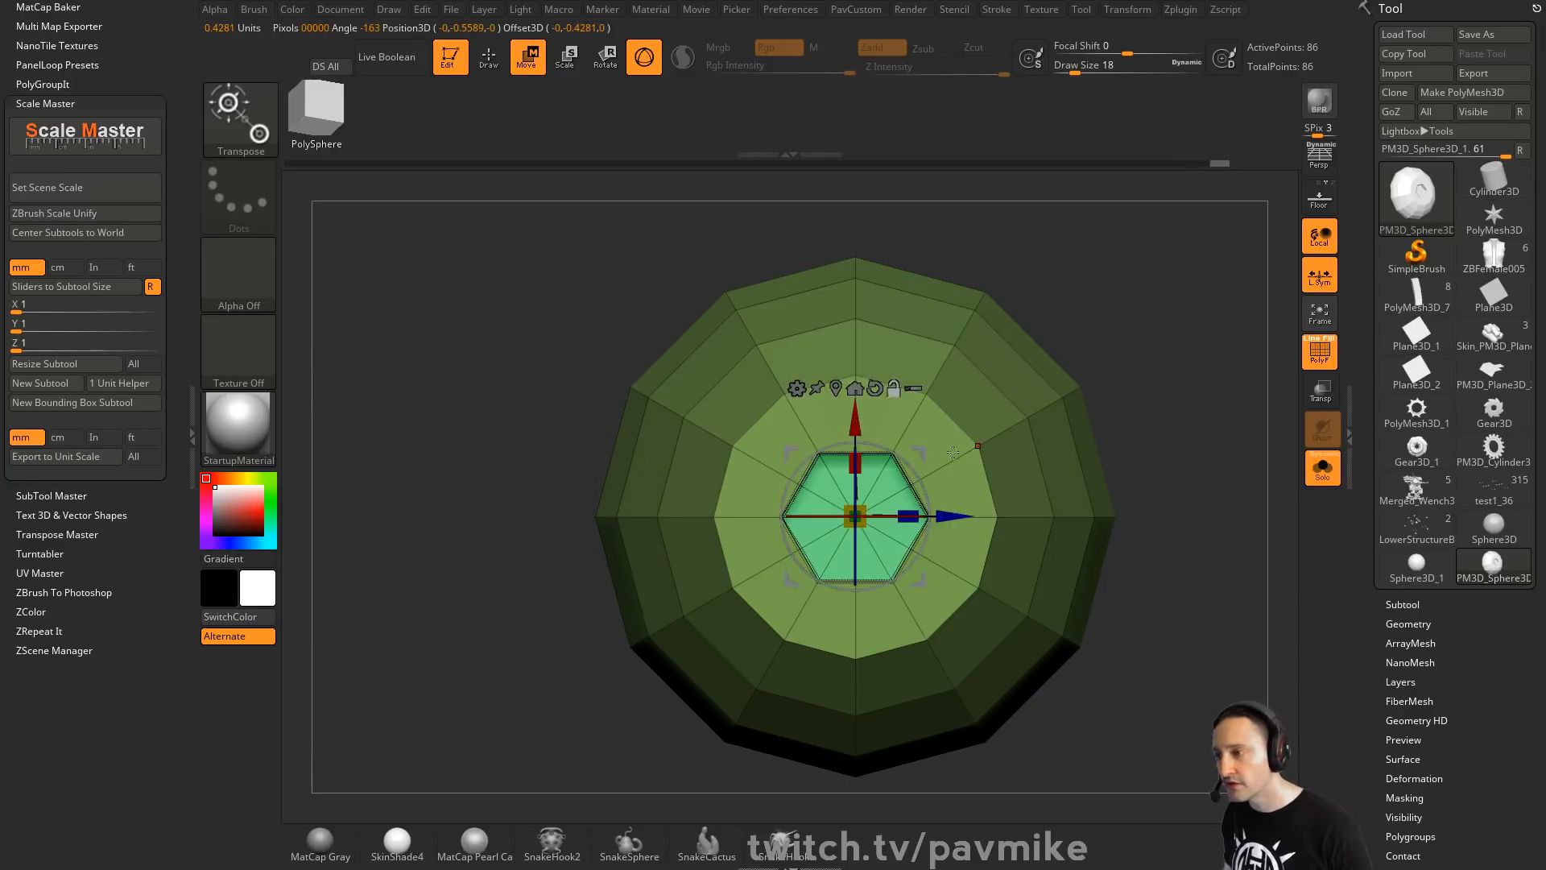
alt+drag(921, 454, 1156, 234)
drag(1075, 451, 1117, 465)
Adjust the hex socket's depth by moving it along the bolt head's axis
alt+click(803, 513)
mouse_move(804, 514)
mouse_down()
mouse_move(1065, 459)
mouse_move(1014, 447)
mouse_up()
key(ctrl+z)
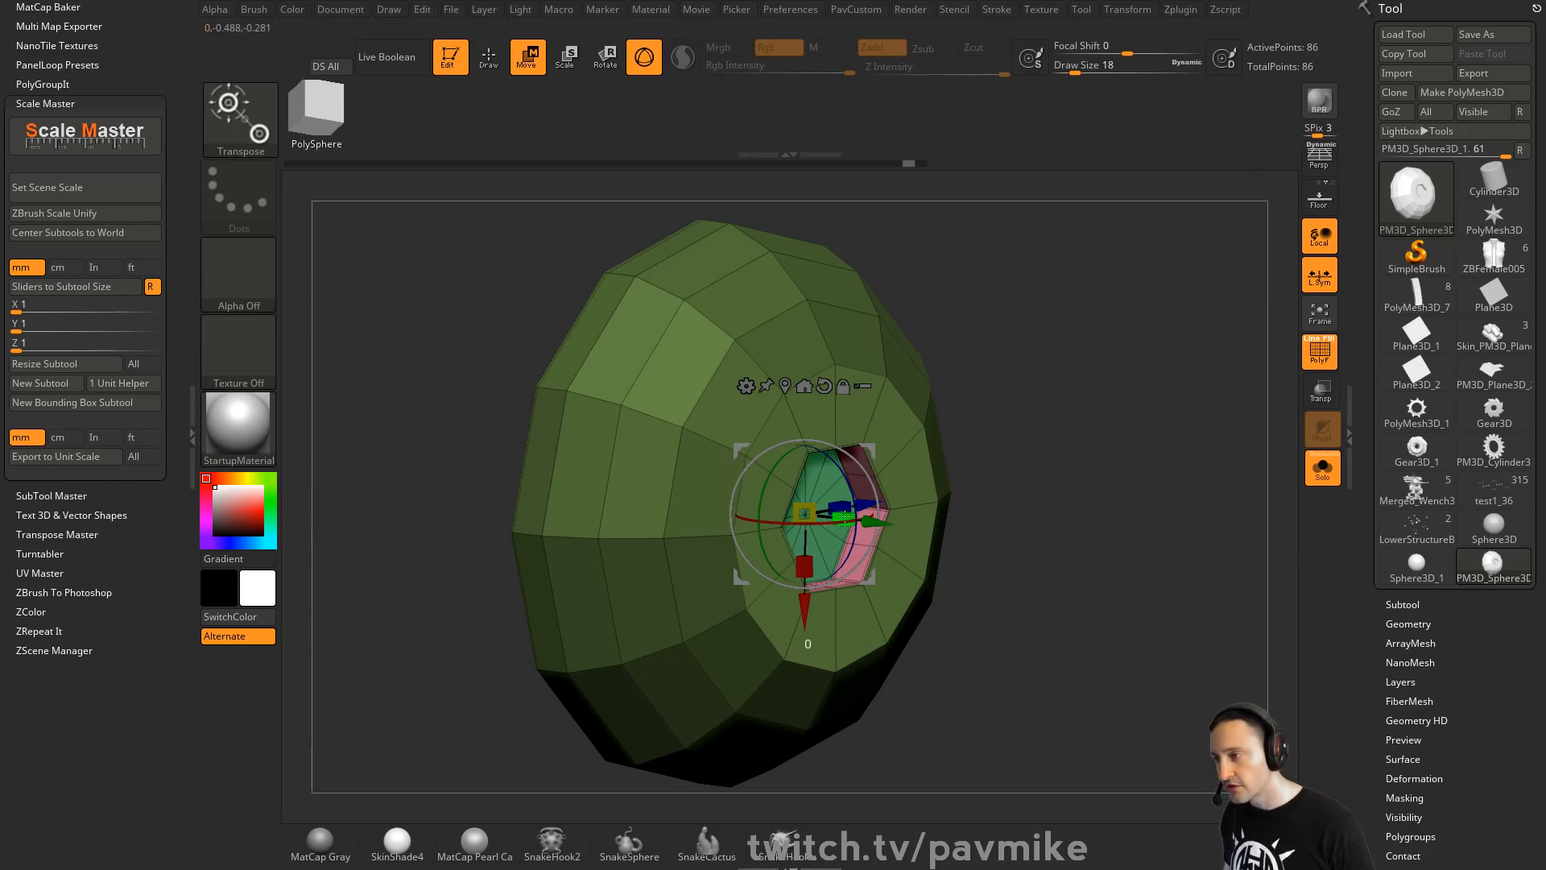
drag(844, 518, 876, 540)
ctrl+right_drag(1025, 504, 1191, 491)
Clear the mask, crease the polygroup borders, and check the head with dynamic subdivision and PolyFrame off
key(q)
right_drag(1192, 491, 1129, 462)
ctrl+drag(1138, 414, 1174, 488)
key(1)
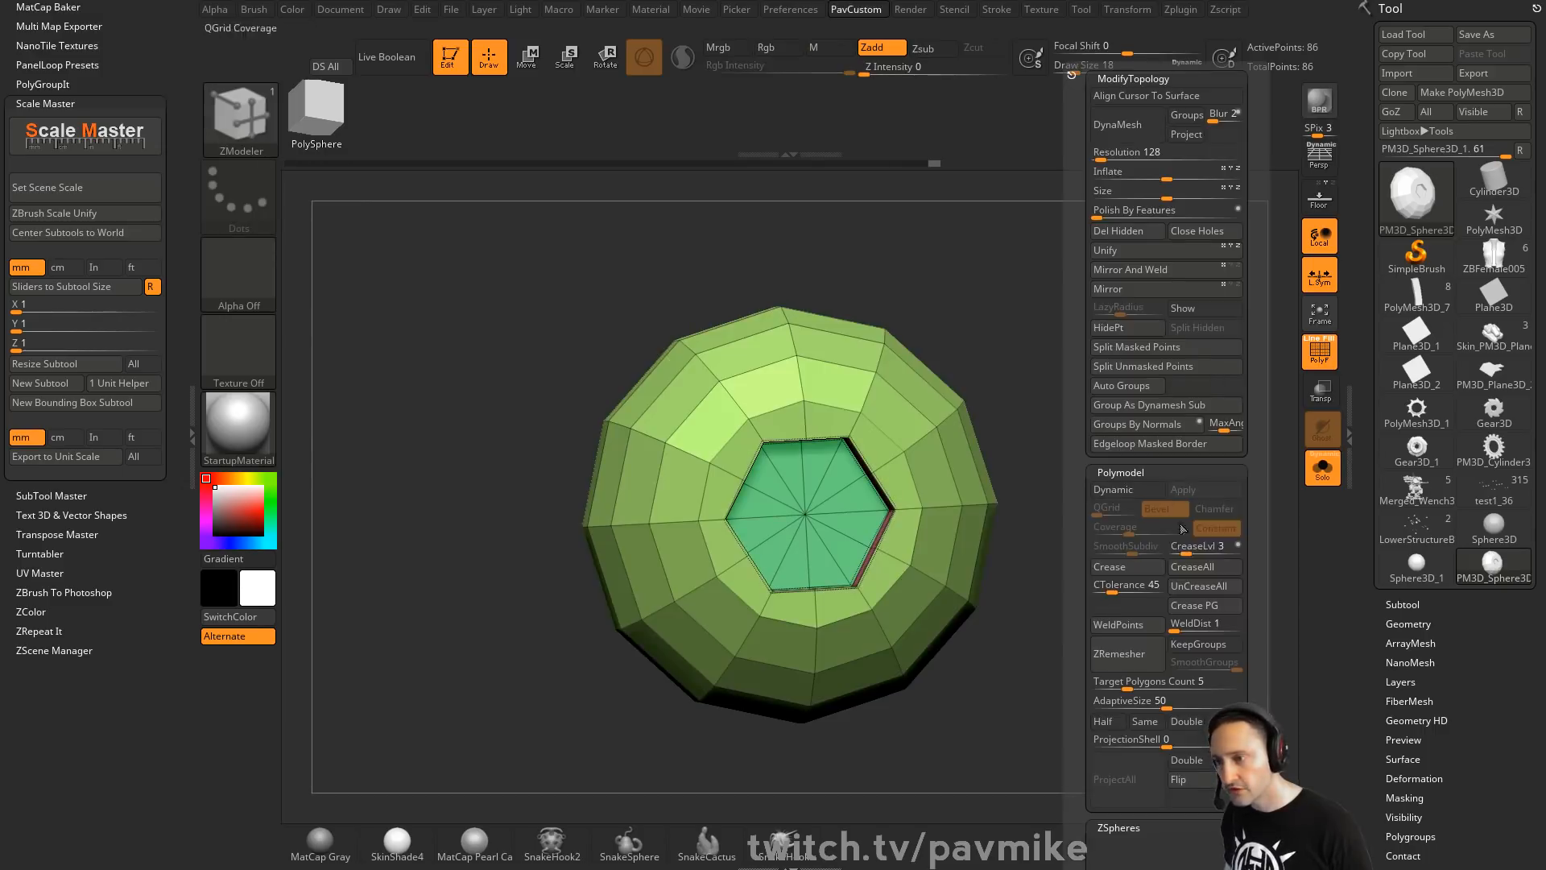
click(1170, 570)
key(d)
key(shift+f)
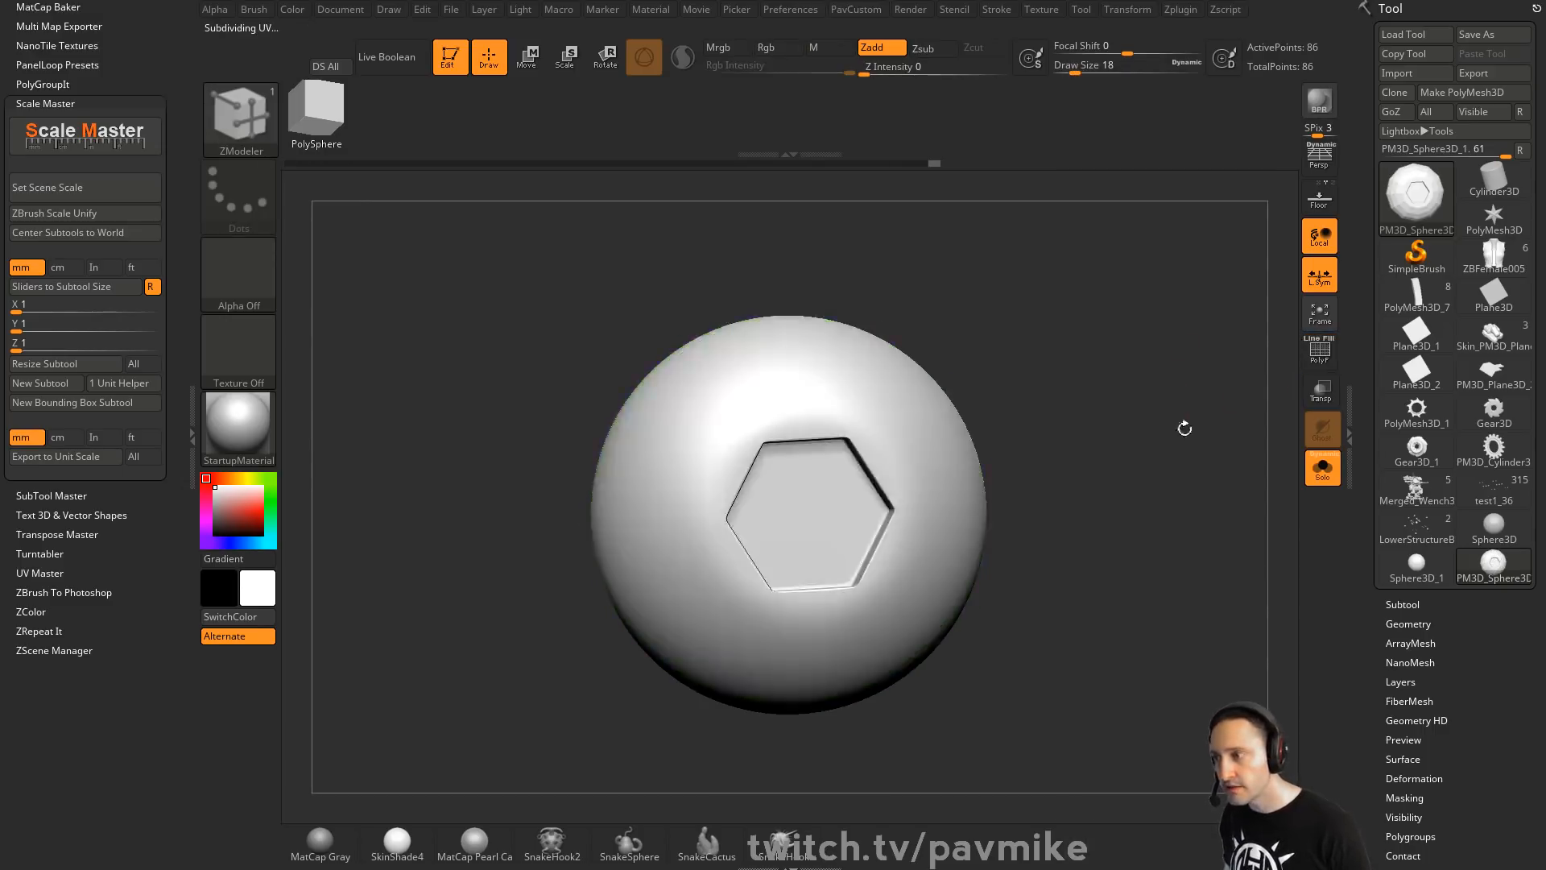
ctrl+right_drag(1184, 427, 1148, 406)
right_drag(1148, 405, 1122, 437)
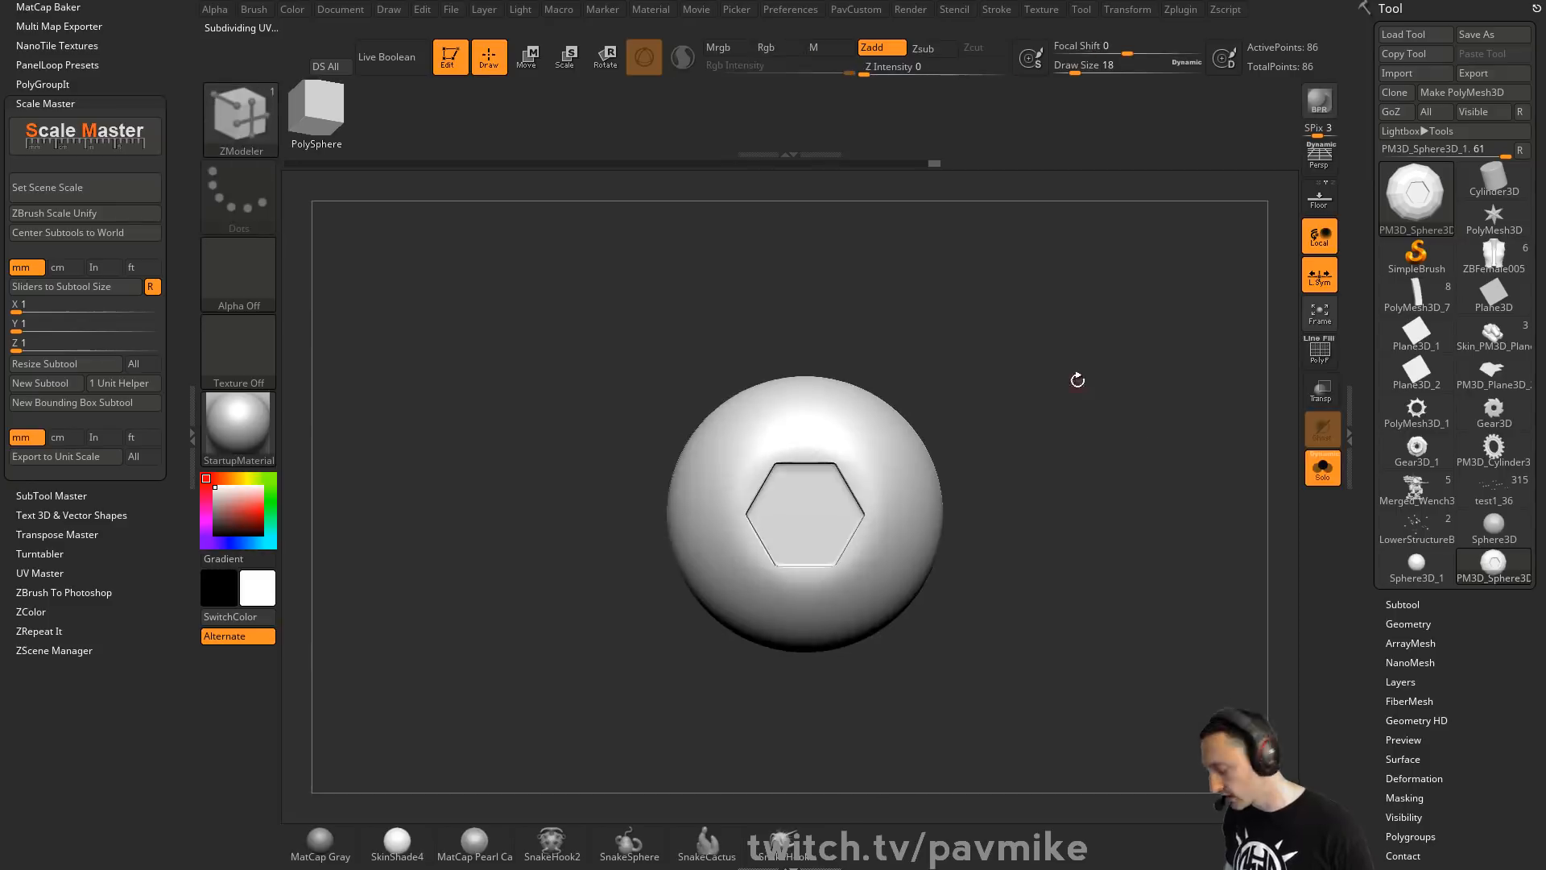
Create a new InsertMesh brush from the bolt head and set the active color to white
key(b)
click(525, 834)
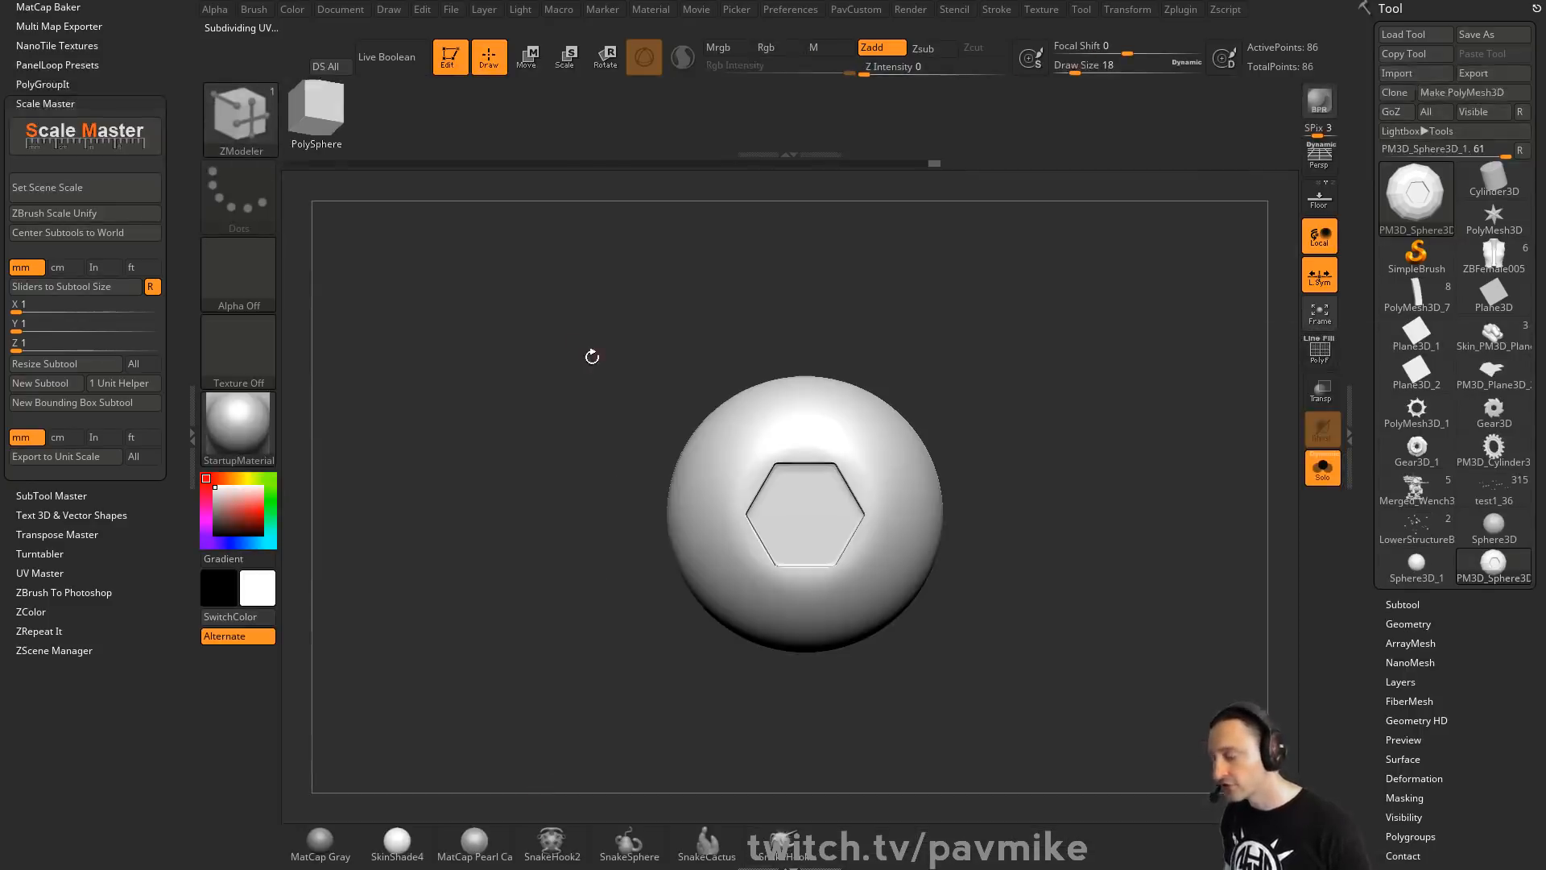
key(b)
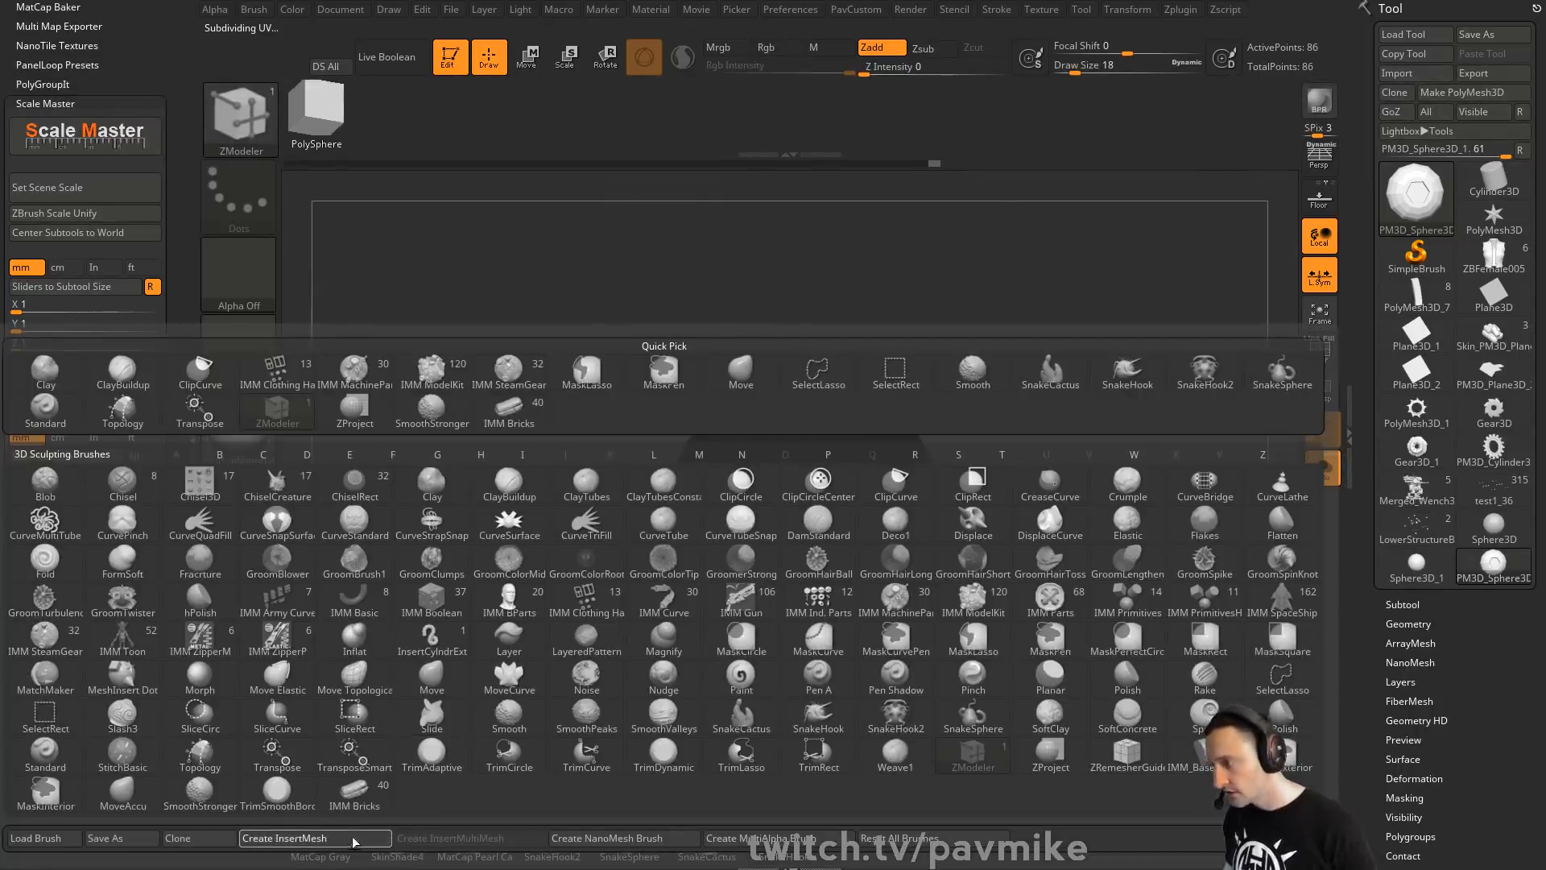
click(314, 837)
click(681, 283)
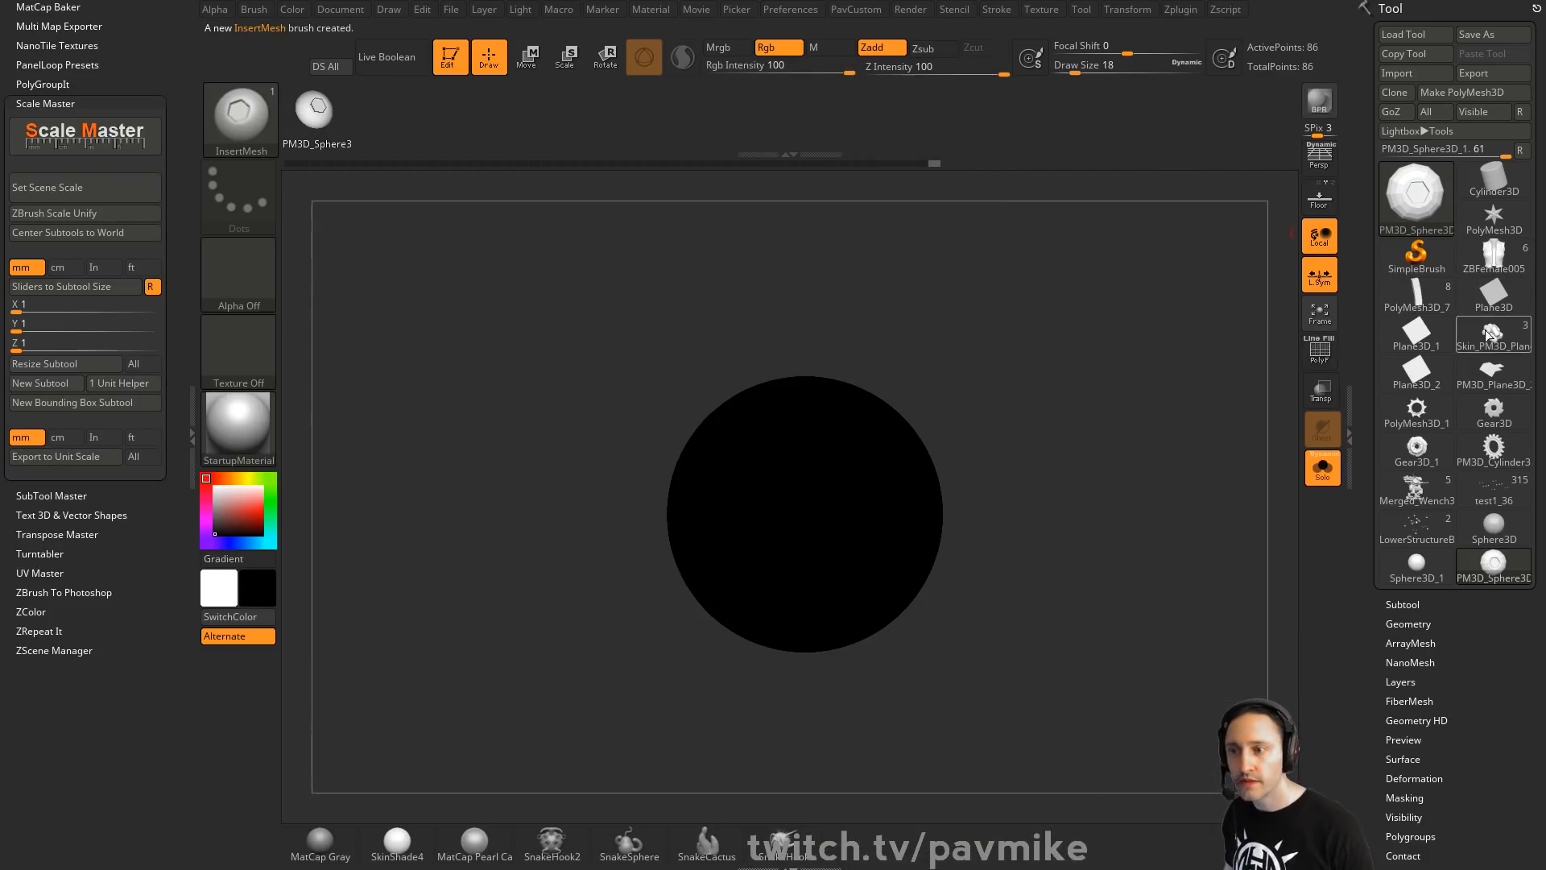
drag(1207, 549, 1101, 517)
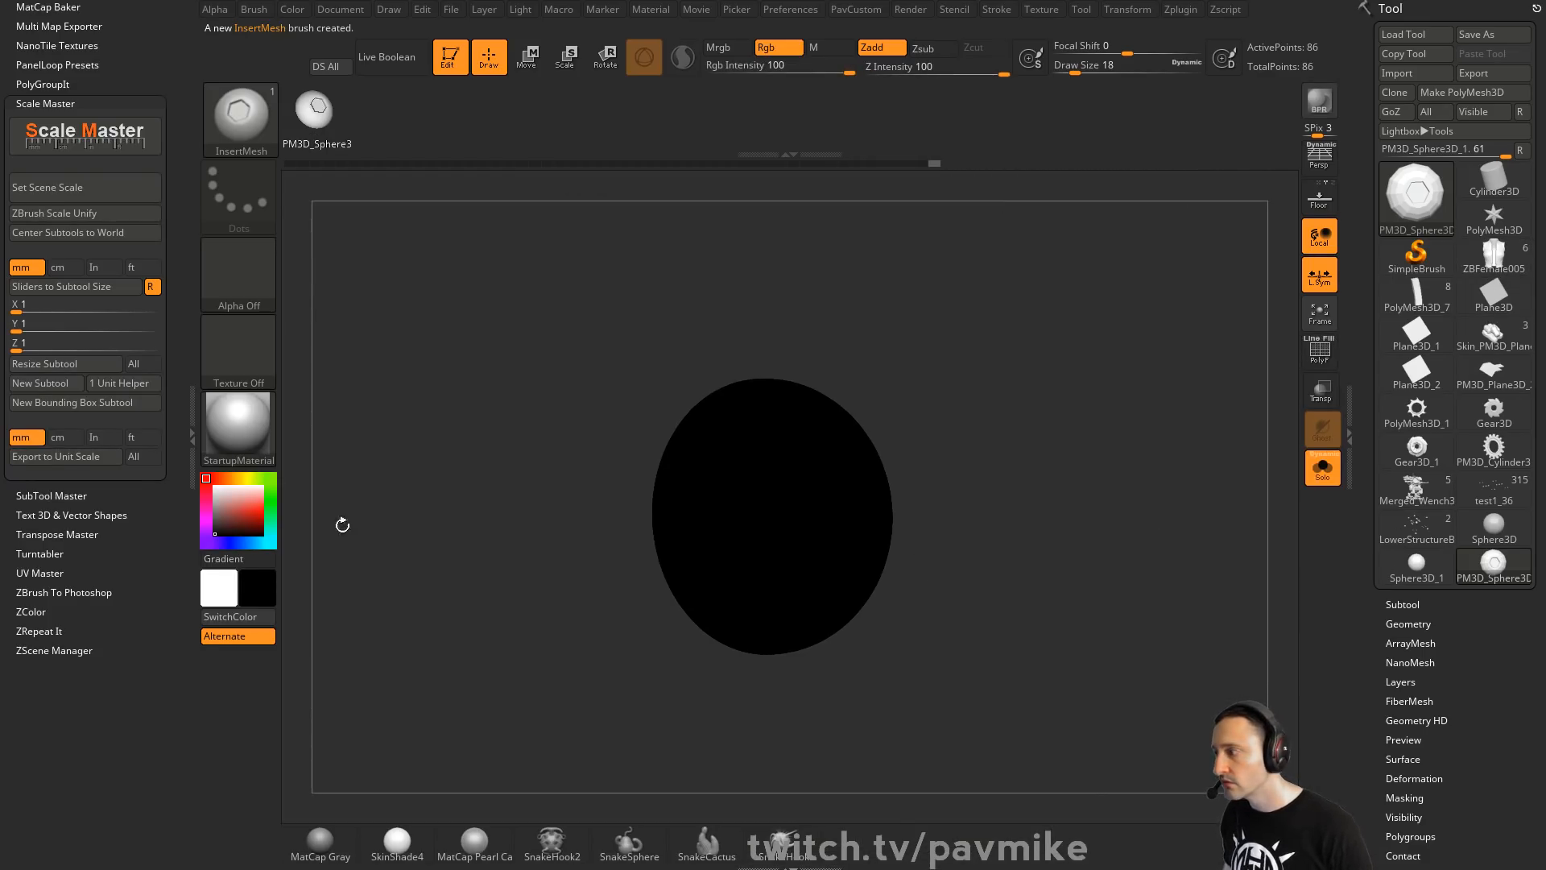
drag(216, 522, 209, 481)
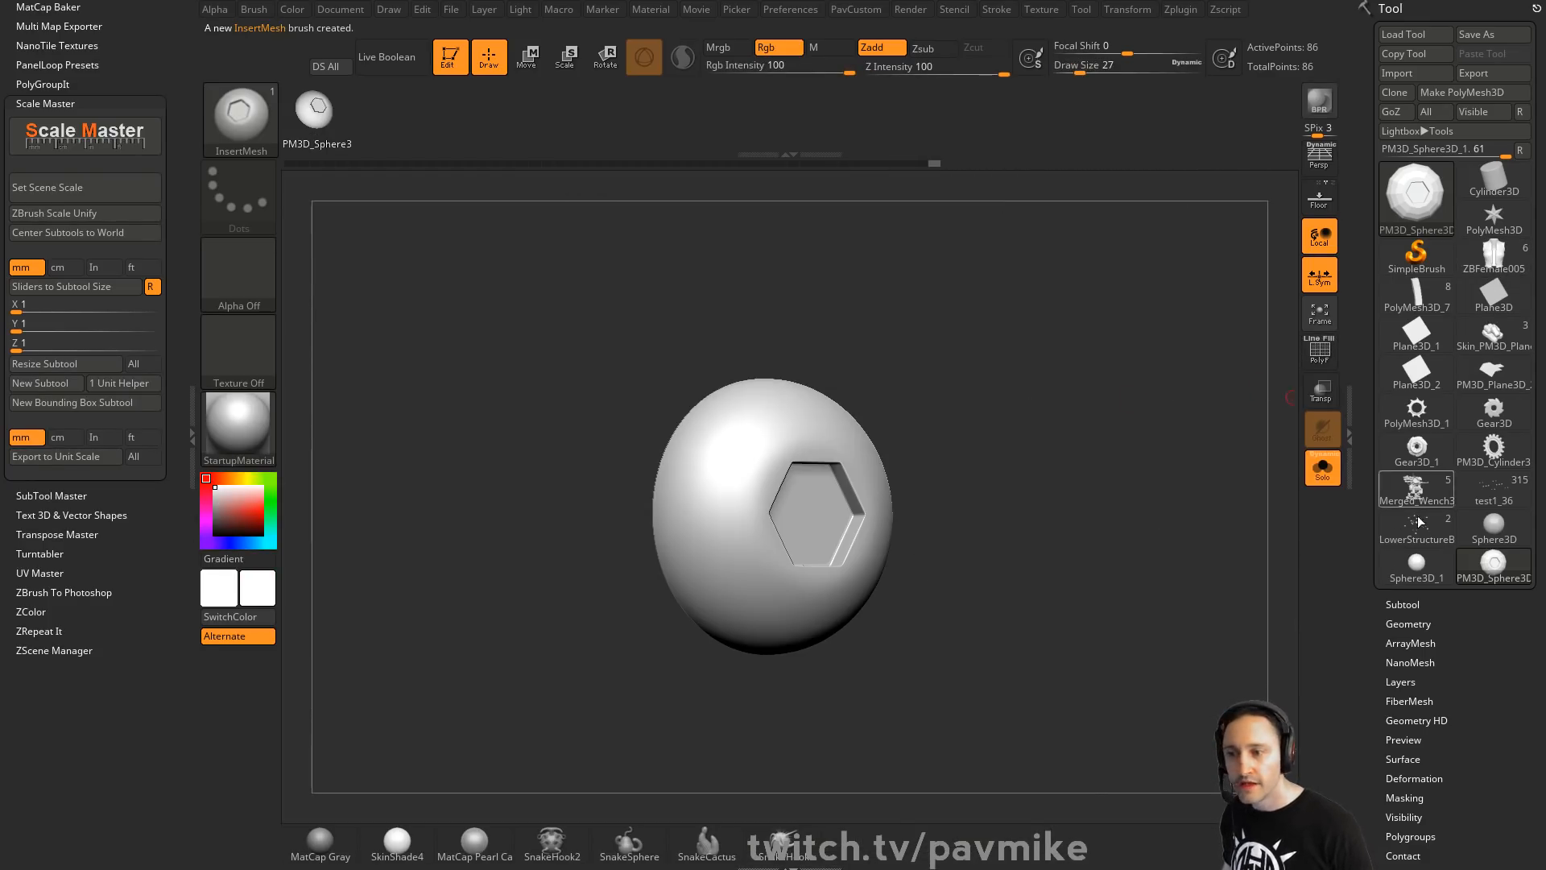
Switch to the LowerStructureBody tool, turn off Solo, and make the NanomeshPlanesExample subtool active
click(1415, 527)
alt+drag(1013, 423, 1063, 462)
click(1321, 466)
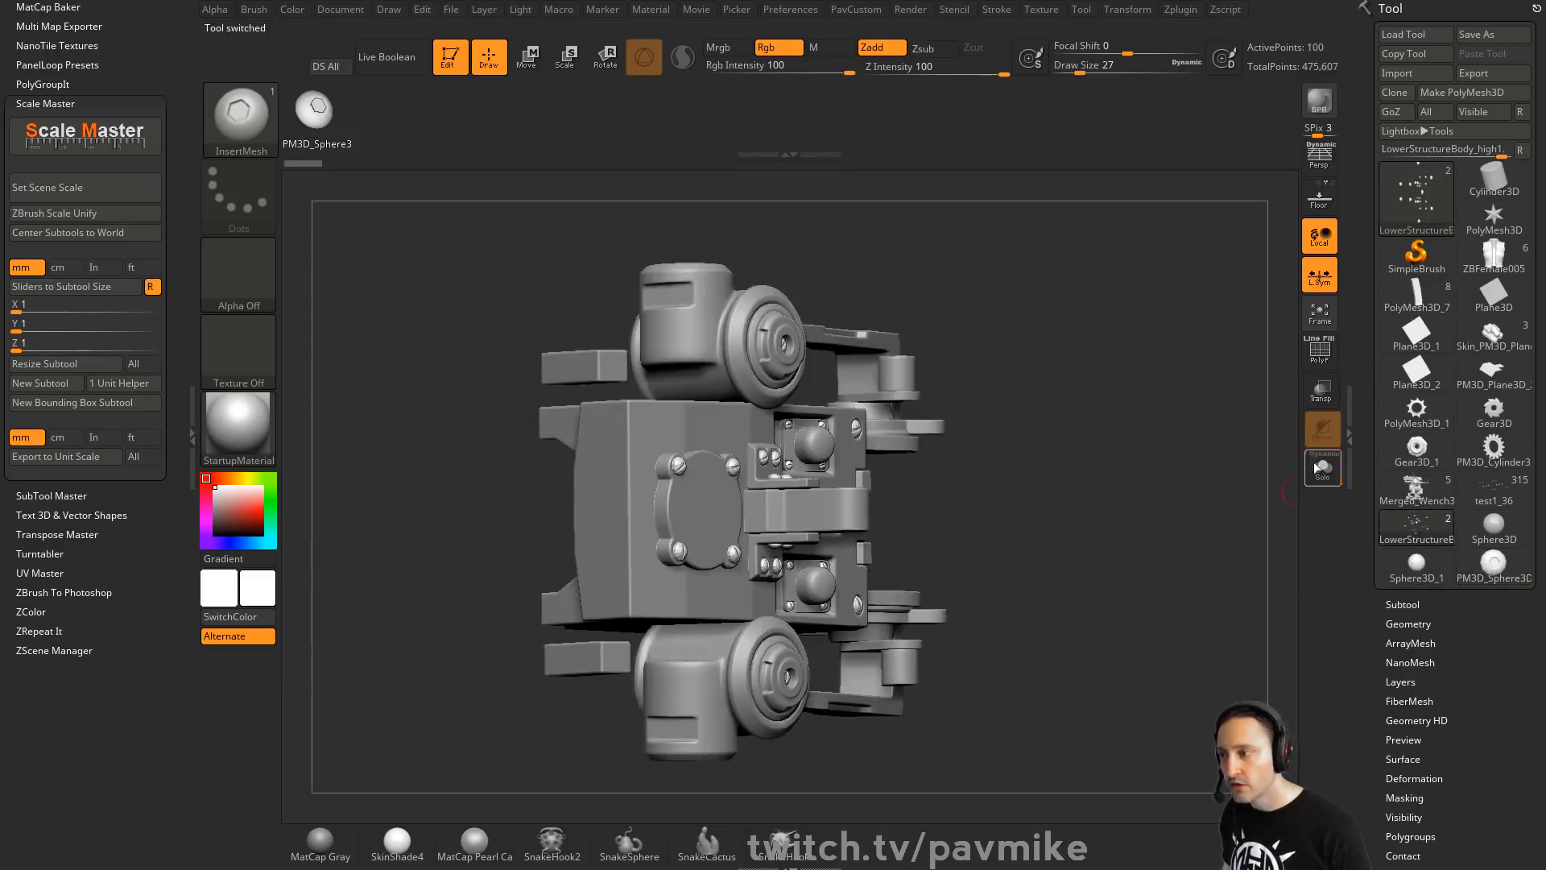
drag(1180, 466, 1129, 463)
alt+click(858, 547)
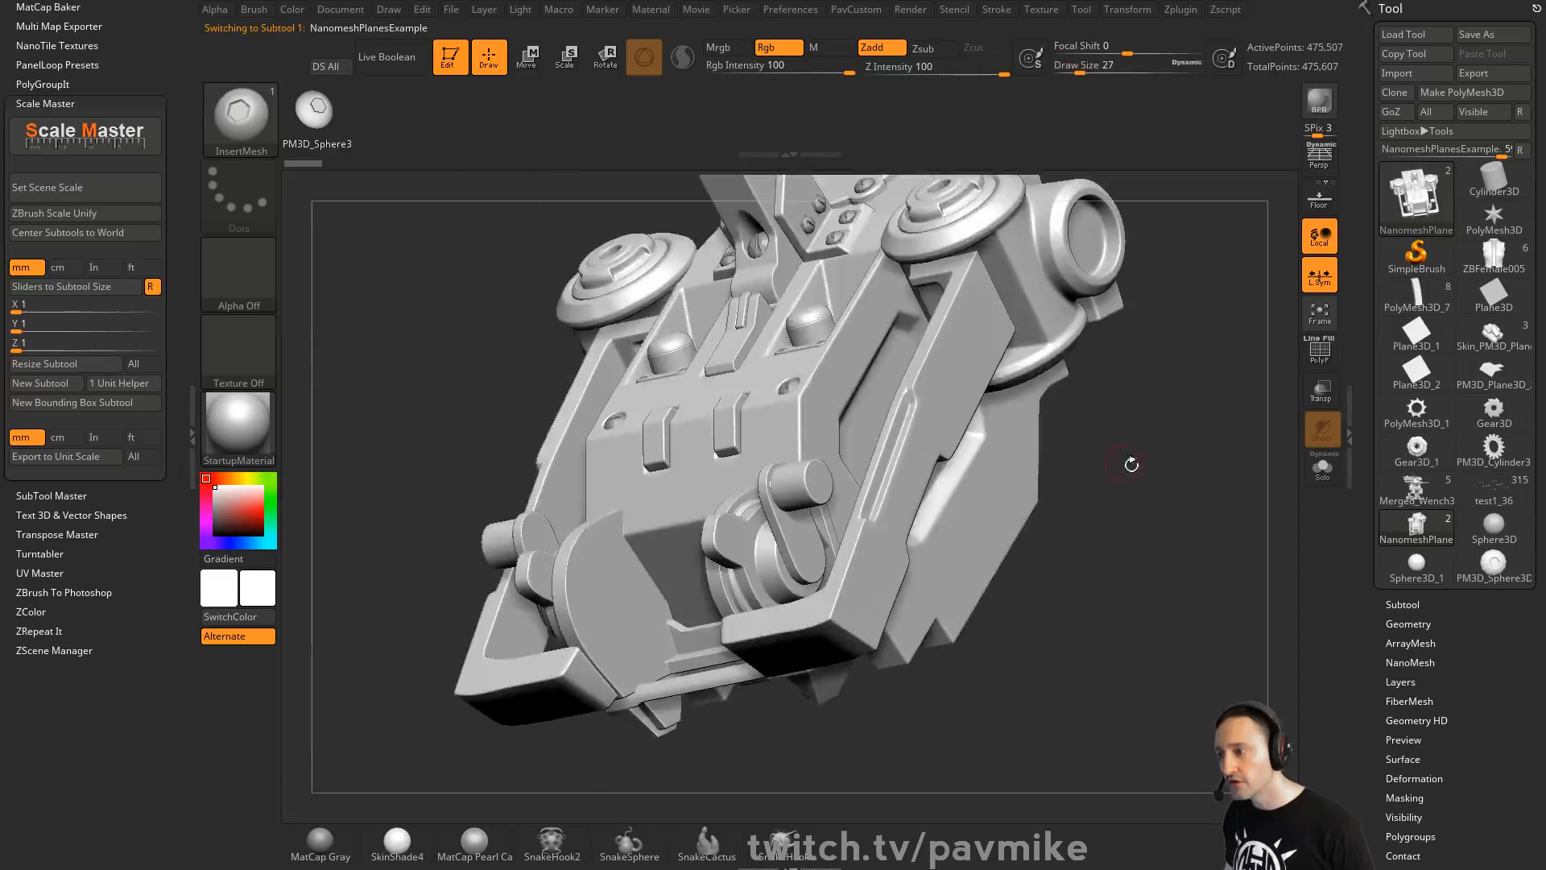
Insert bolt heads on the two round pins and a smaller one at draw size 18 on the arm's lower corner
alt+drag(1217, 510, 1161, 512)
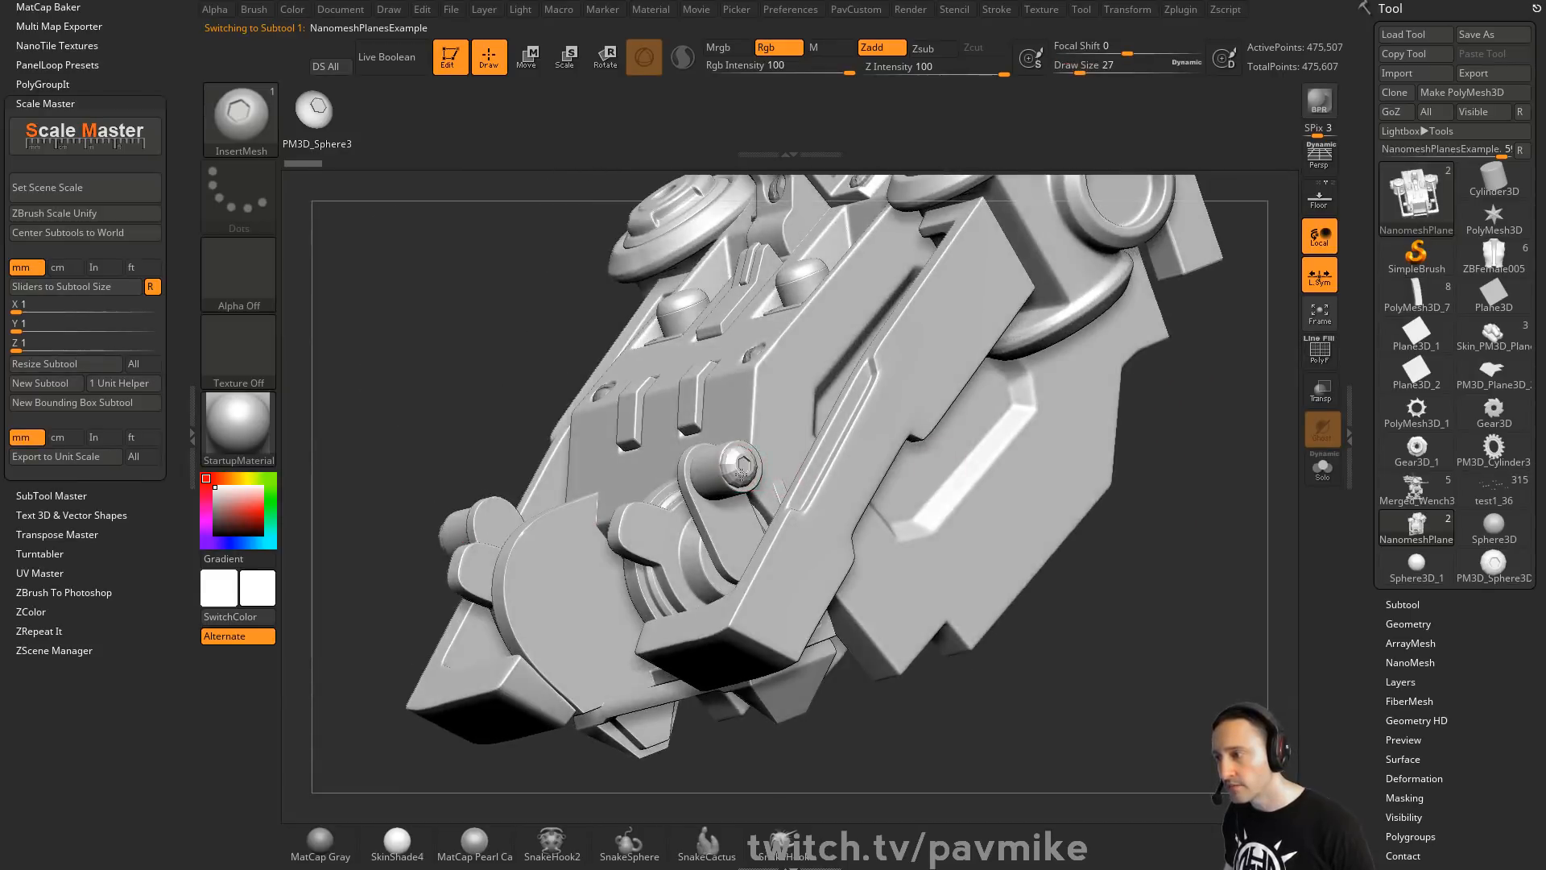
drag(643, 529, 653, 534)
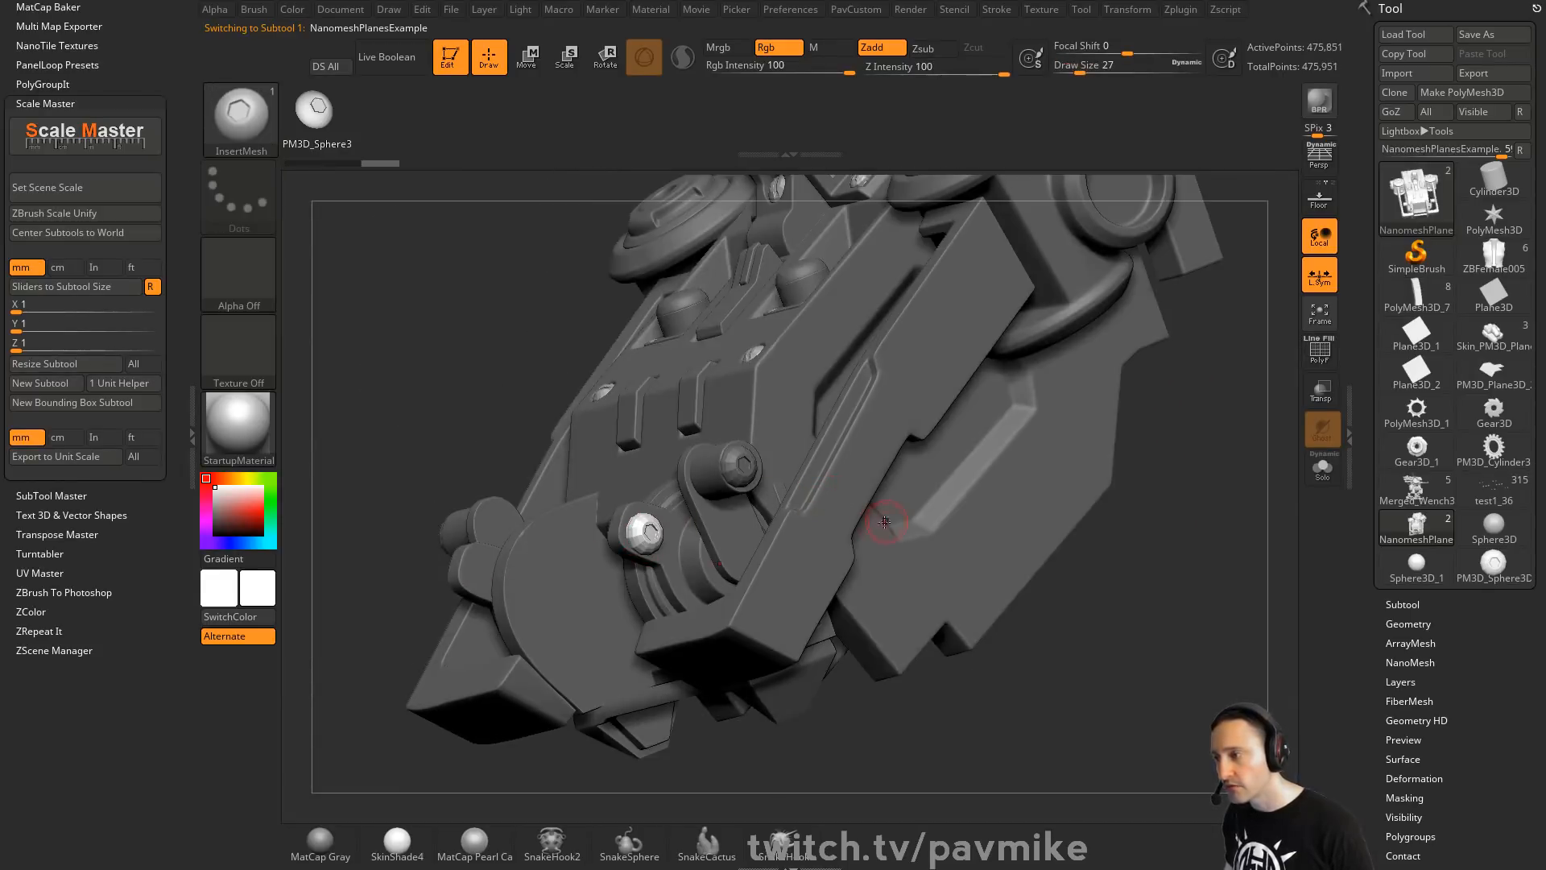
key(s)
drag(799, 563, 795, 564)
click(767, 609)
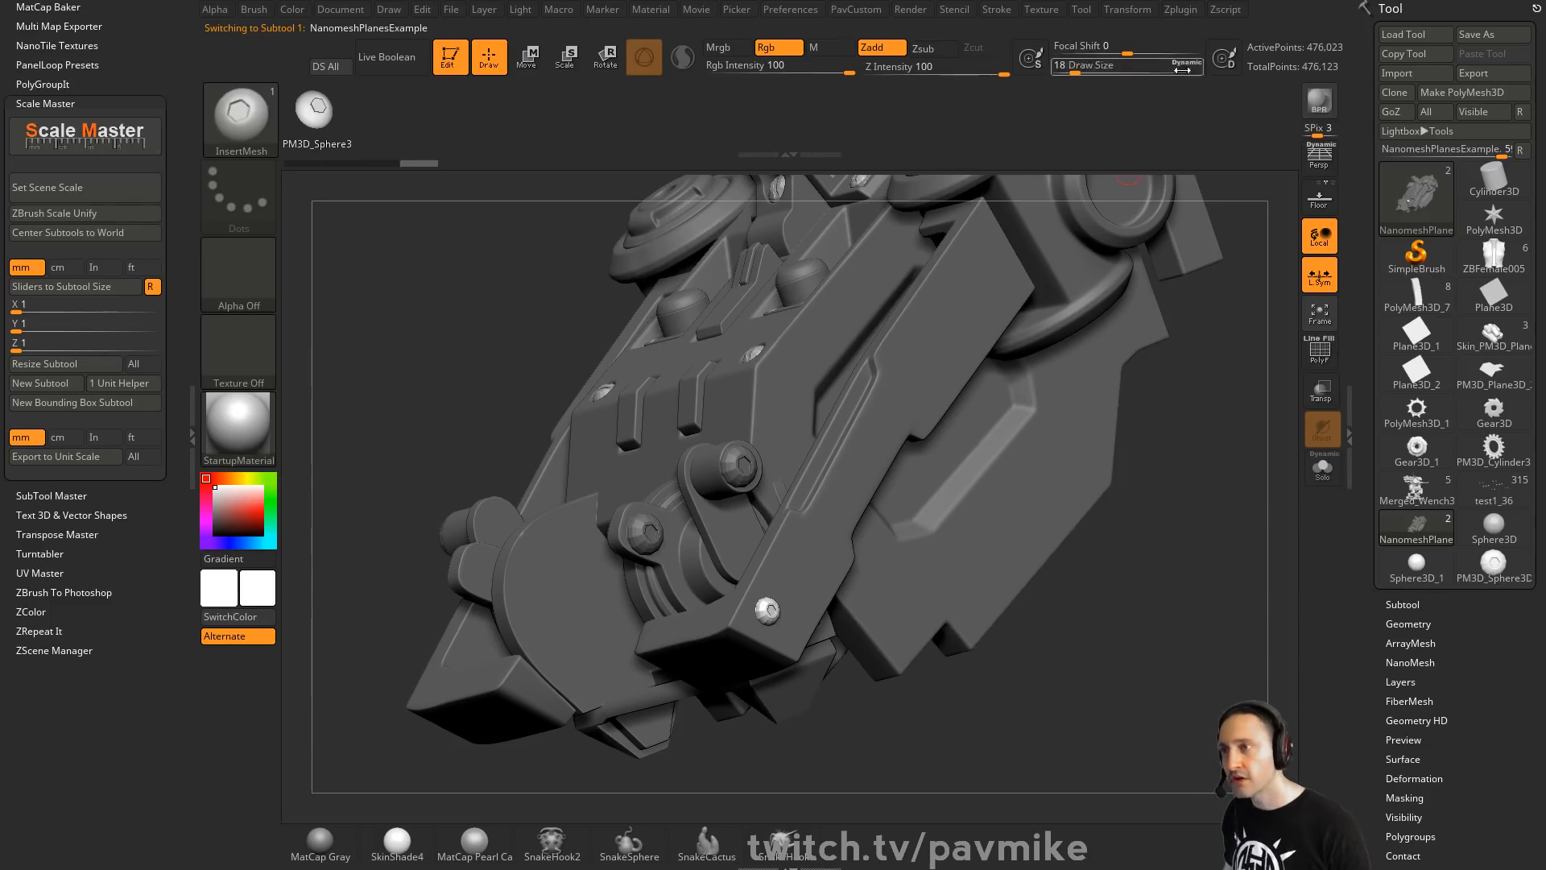
Reduce the draw size to 13 and insert a row of small bolt heads along the side arm's edge
click(1189, 71)
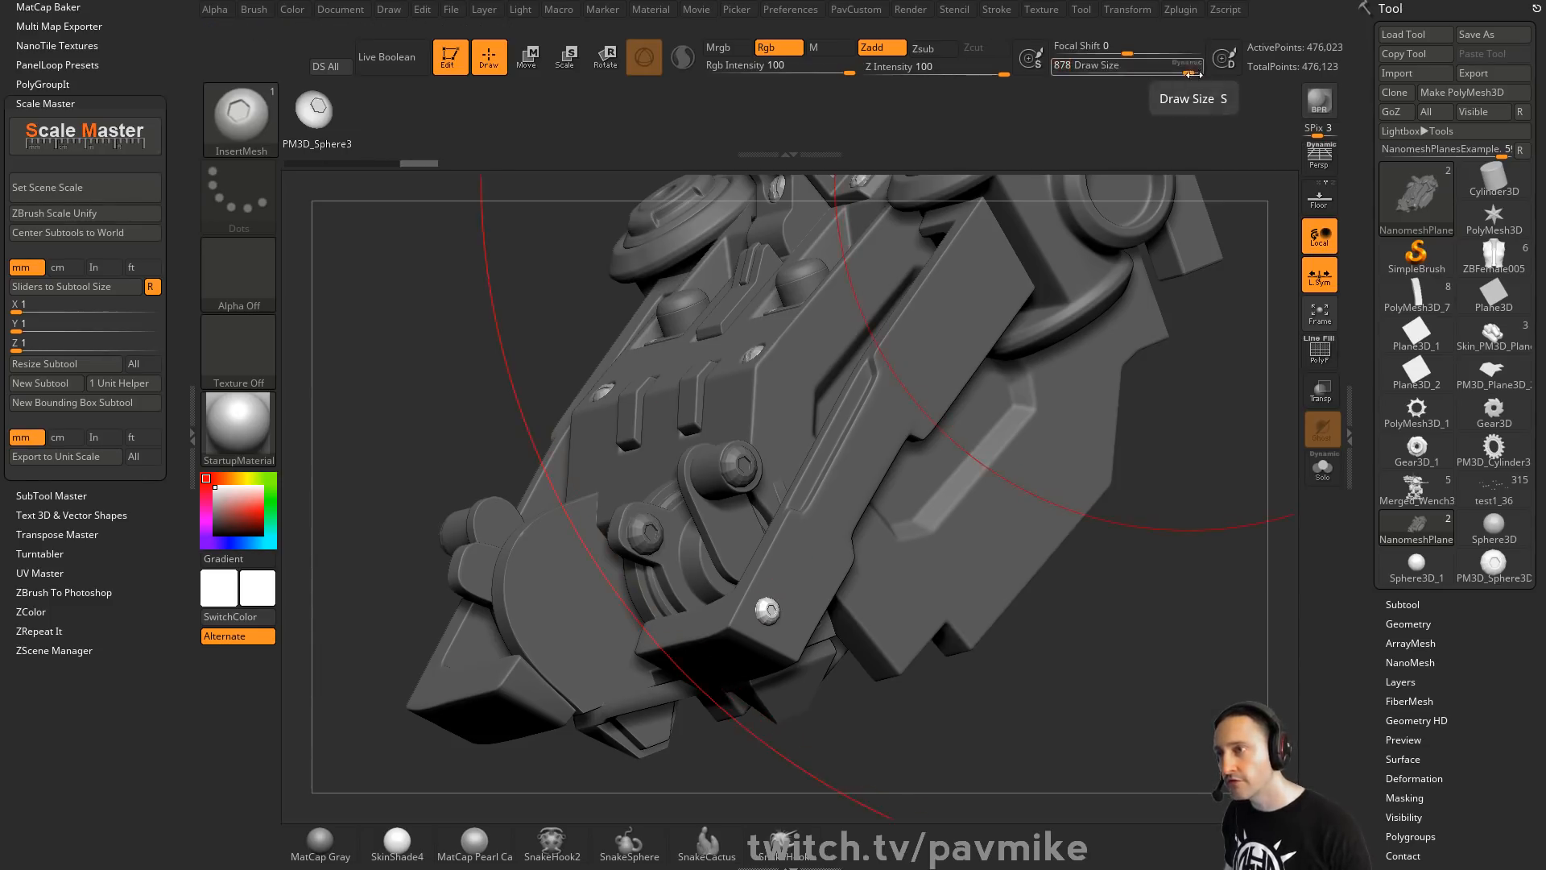
key(s)
drag(1167, 245, 1086, 243)
key(s)
drag(1158, 505, 1120, 511)
click(837, 507)
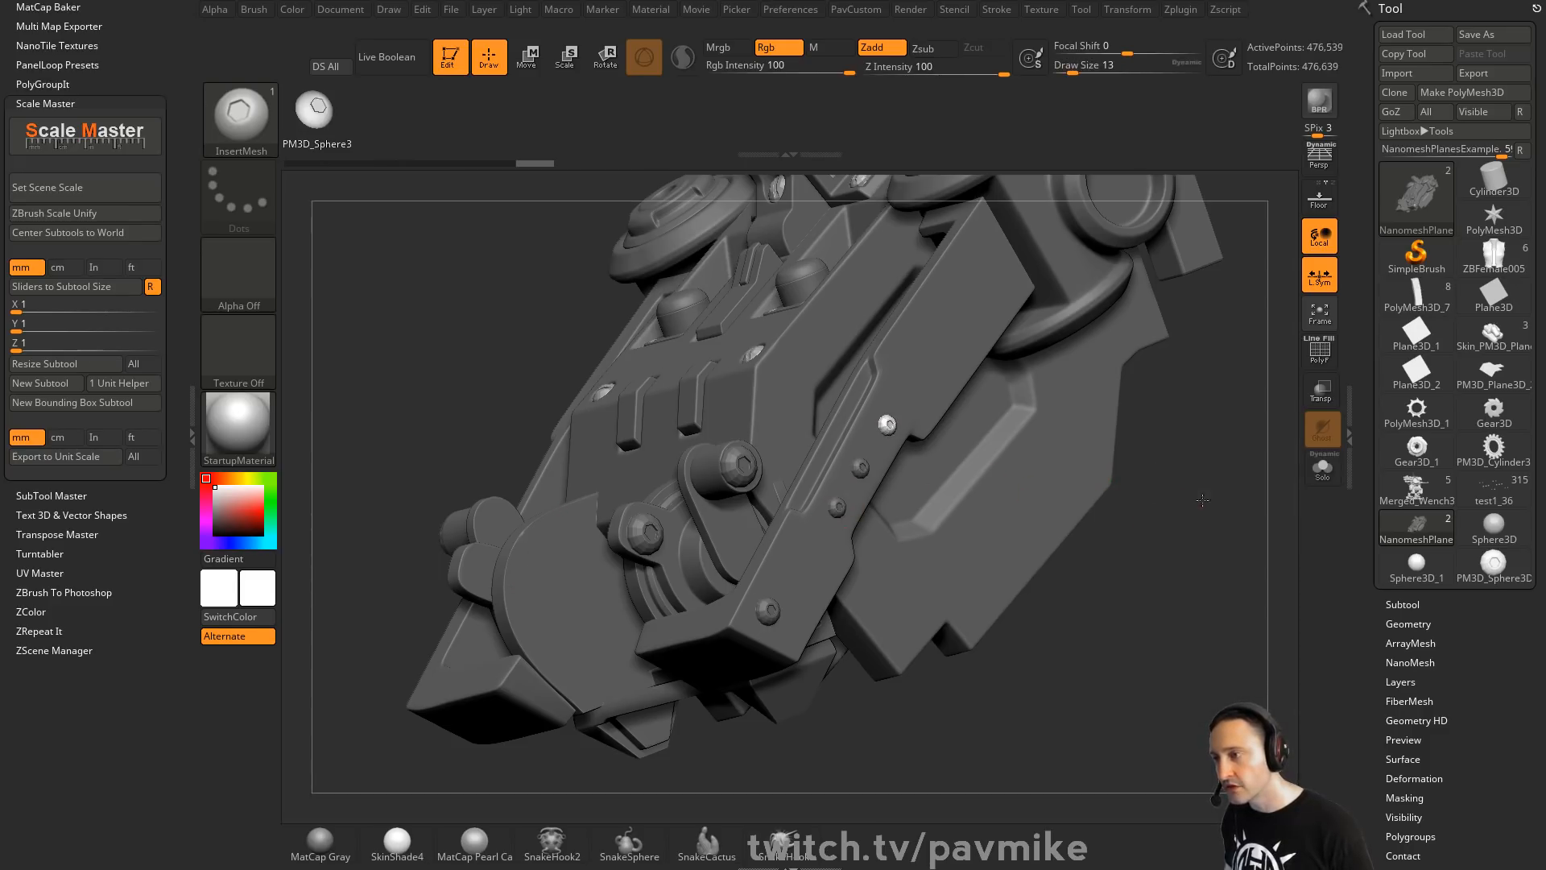
Insert larger bolt heads toward the side arm's upper end and two tiny ones near its lower end at draw size 13
alt+drag(1202, 500, 1149, 424)
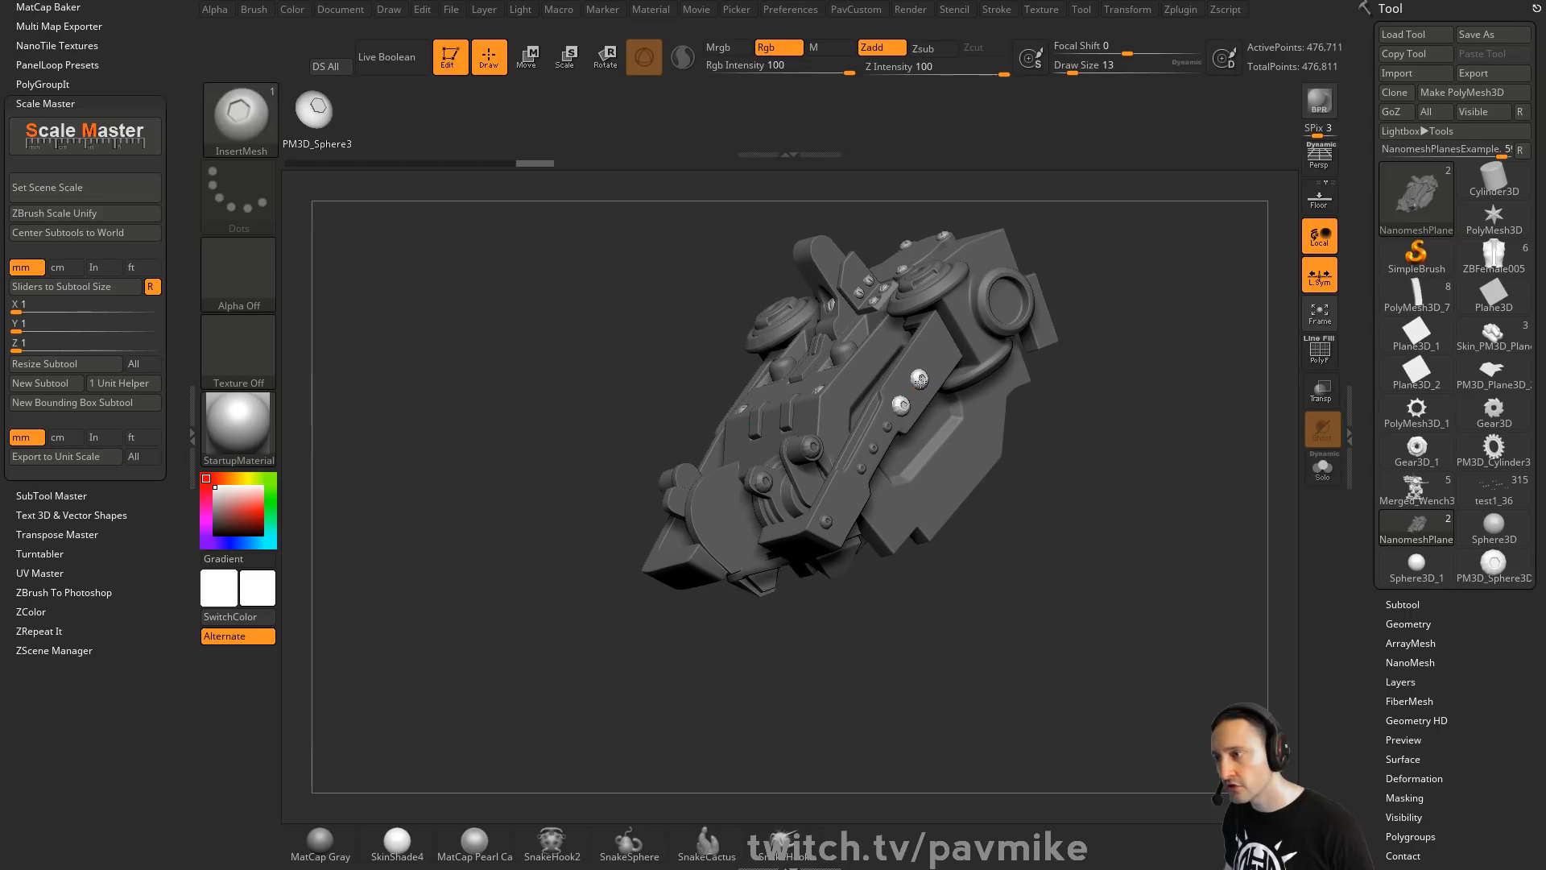
click(918, 379)
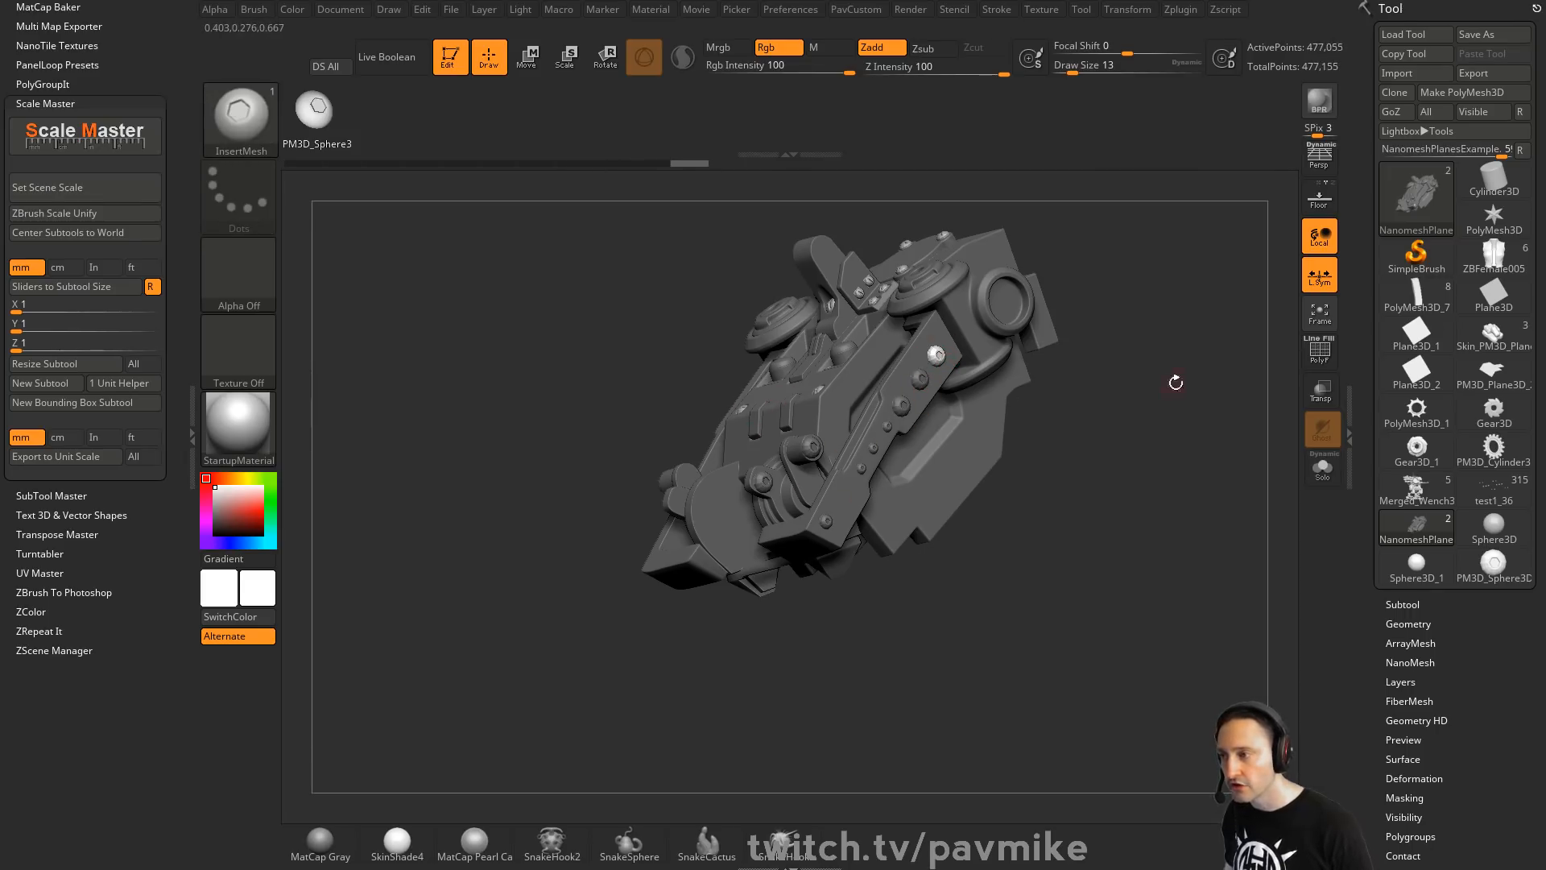
alt+drag(1176, 382, 1212, 515)
alt+right_drag(691, 734, 783, 407)
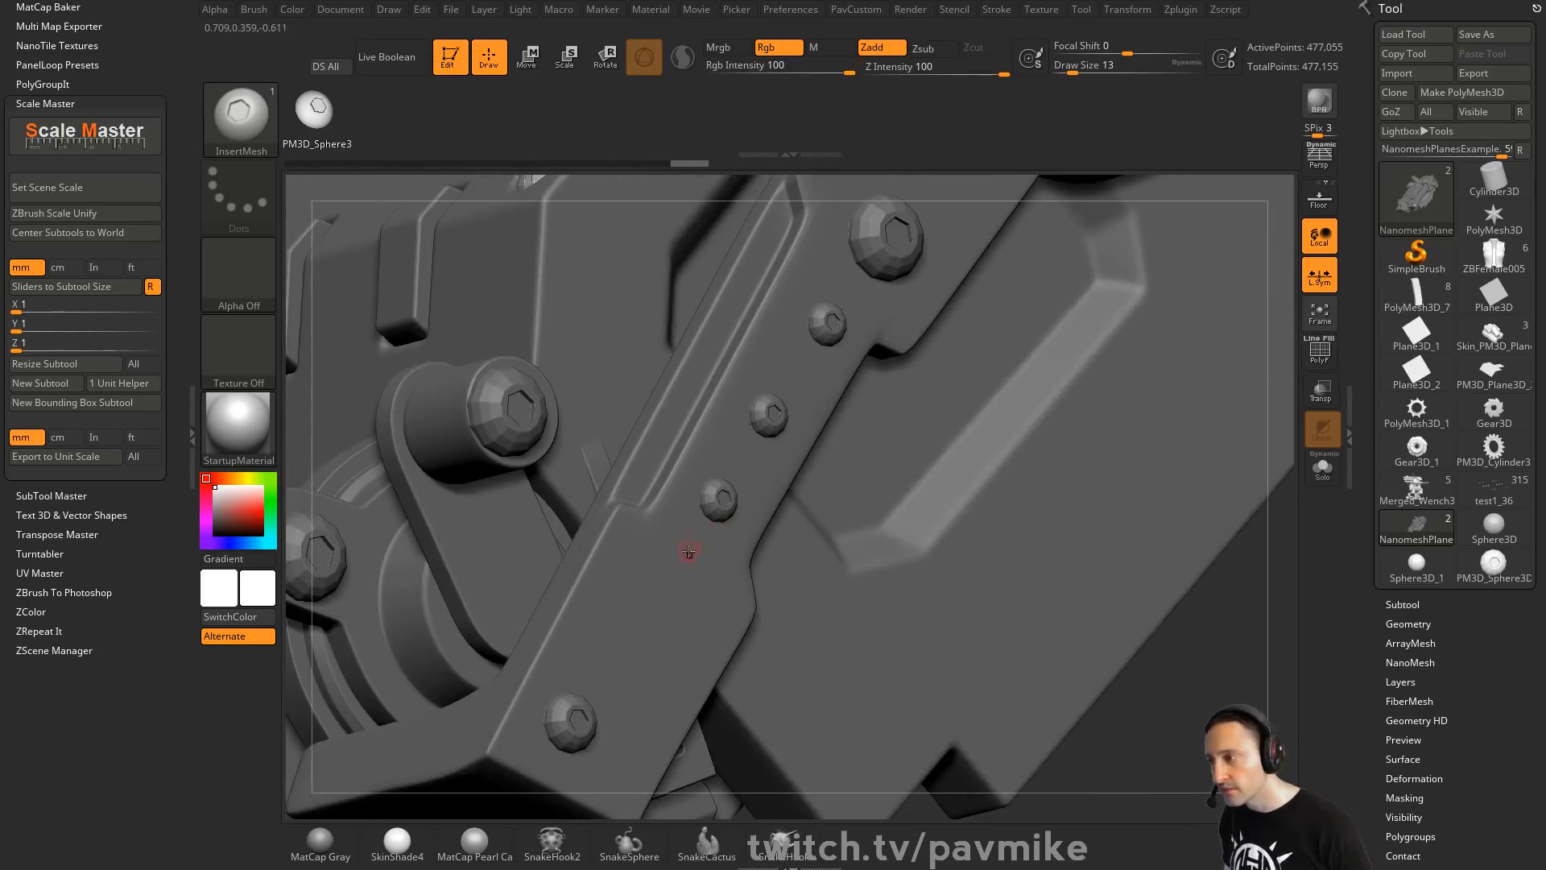
Set the draw size to 888 and turn on dynamic brush sizing
double_click(1187, 66)
click(1224, 58)
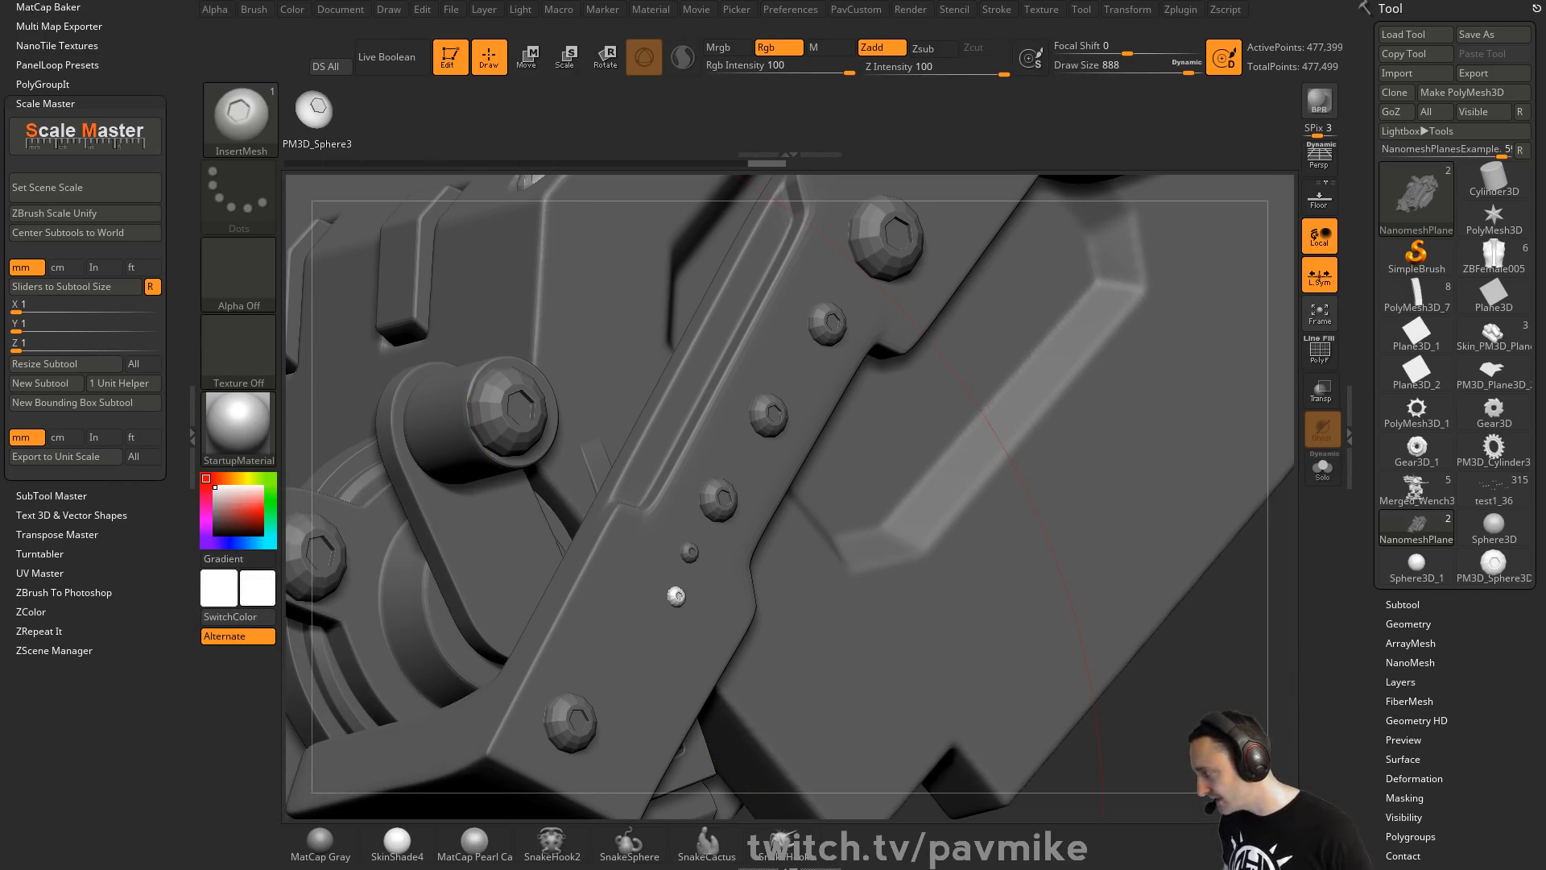
Switch to the browser's YouTube playlists page and return to ZBrush
drag(0, 128, 1235, 38)
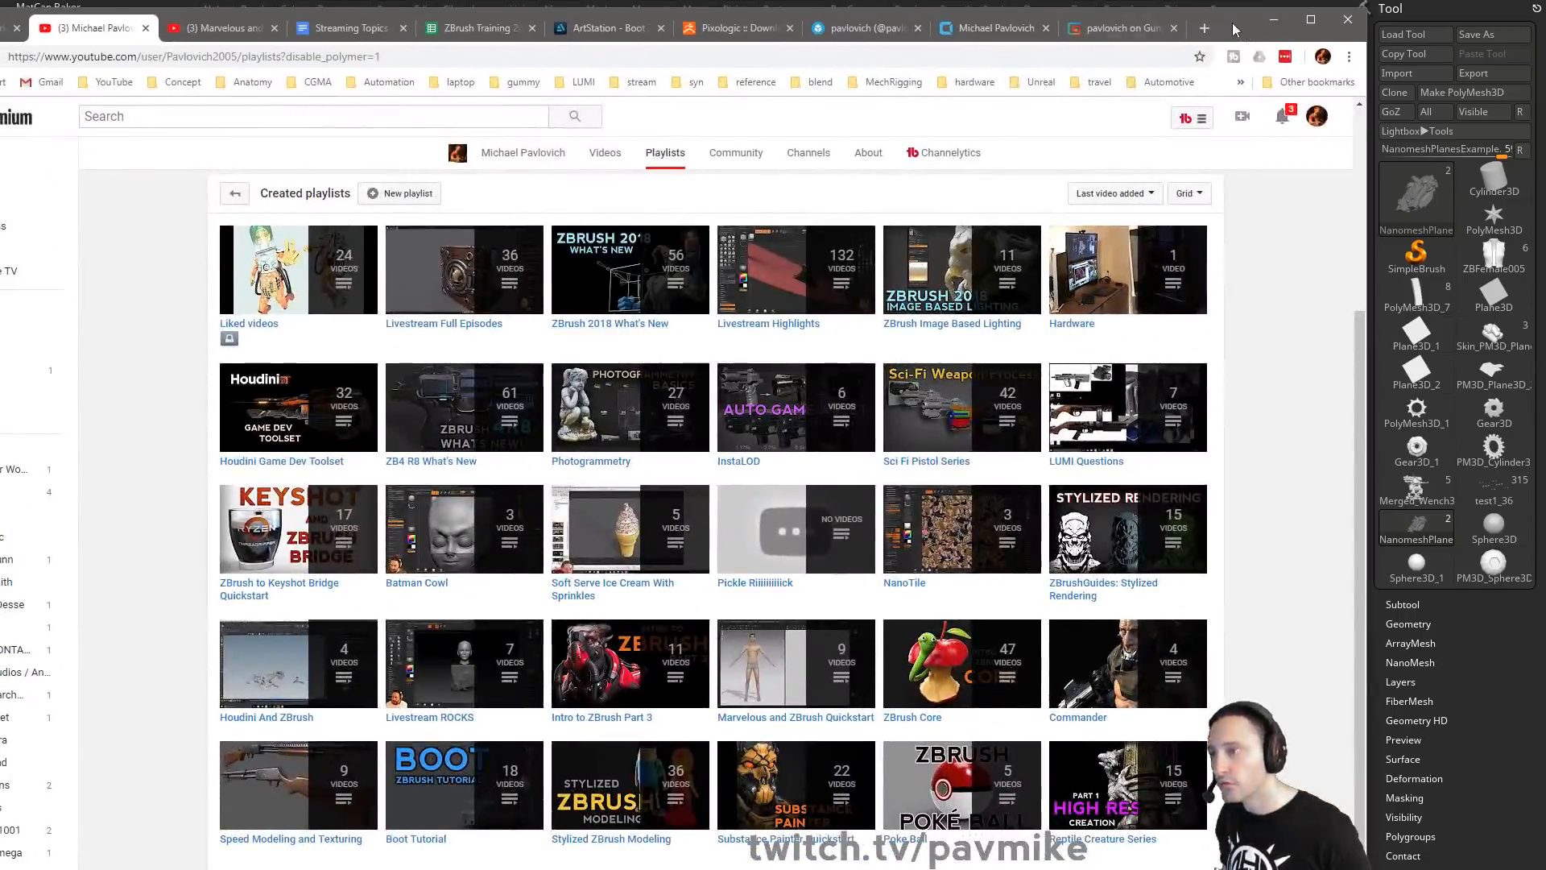
key(alt+Tab)
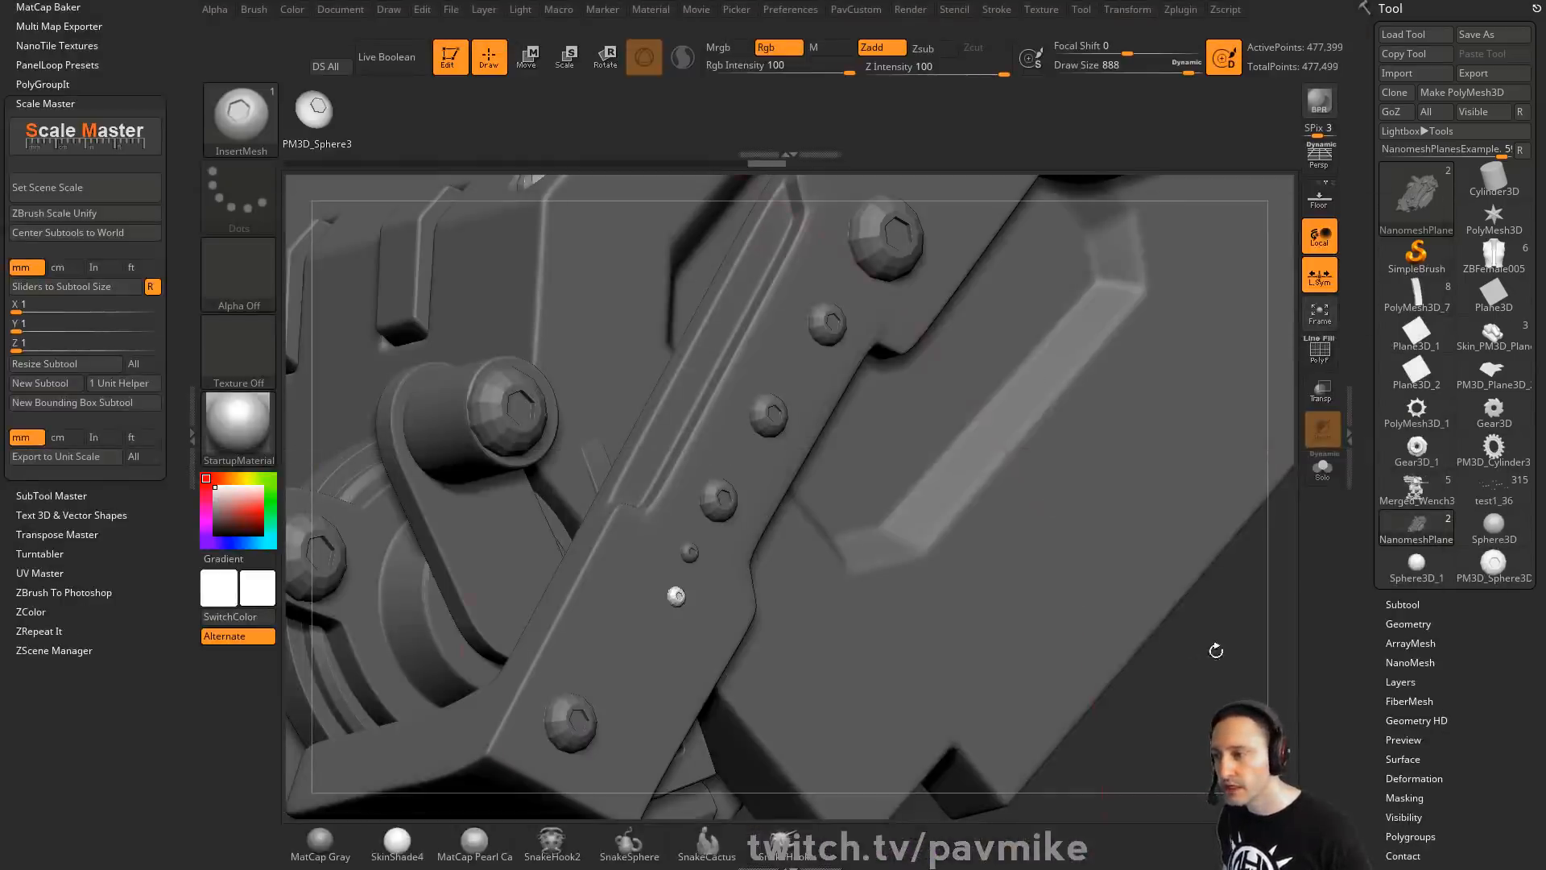
Set the draw size to 6
key(f)
key(s)
key(s)
mouse_move(1127, 514)
mouse_down()
mouse_move(1064, 513)
mouse_move(1132, 480)
mouse_move(1014, 463)
mouse_move(1039, 497)
mouse_move(1074, 448)
mouse_move(1070, 504)
mouse_move(1055, 505)
mouse_move(1071, 580)
mouse_up()
key(s)
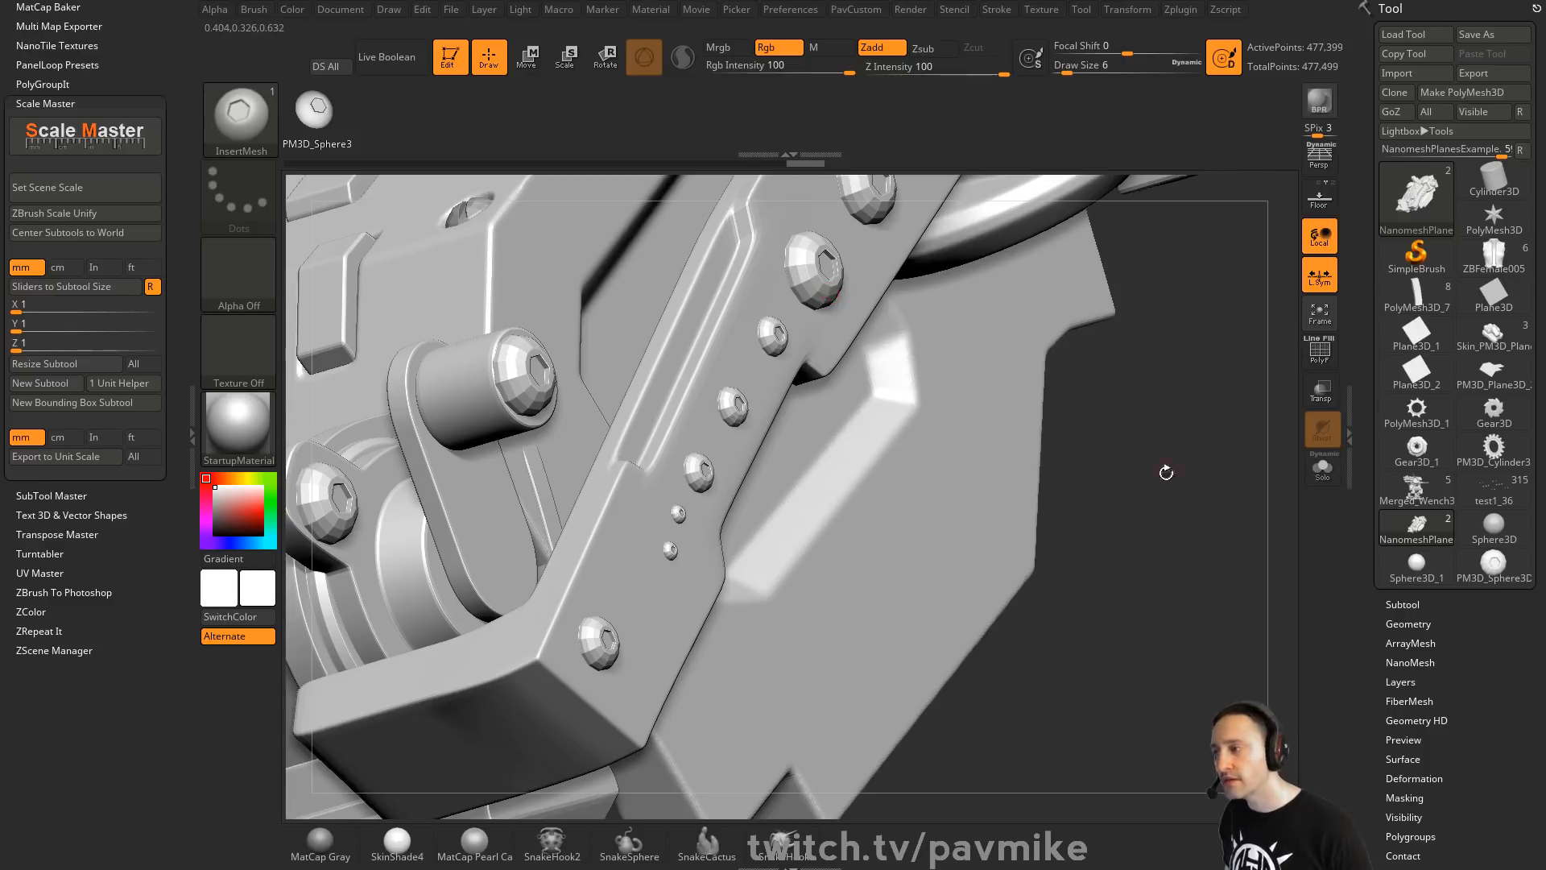
Turn on the polyframe display and rewind the undo history to before the bolt heads were inserted
drag(1166, 472, 1131, 336)
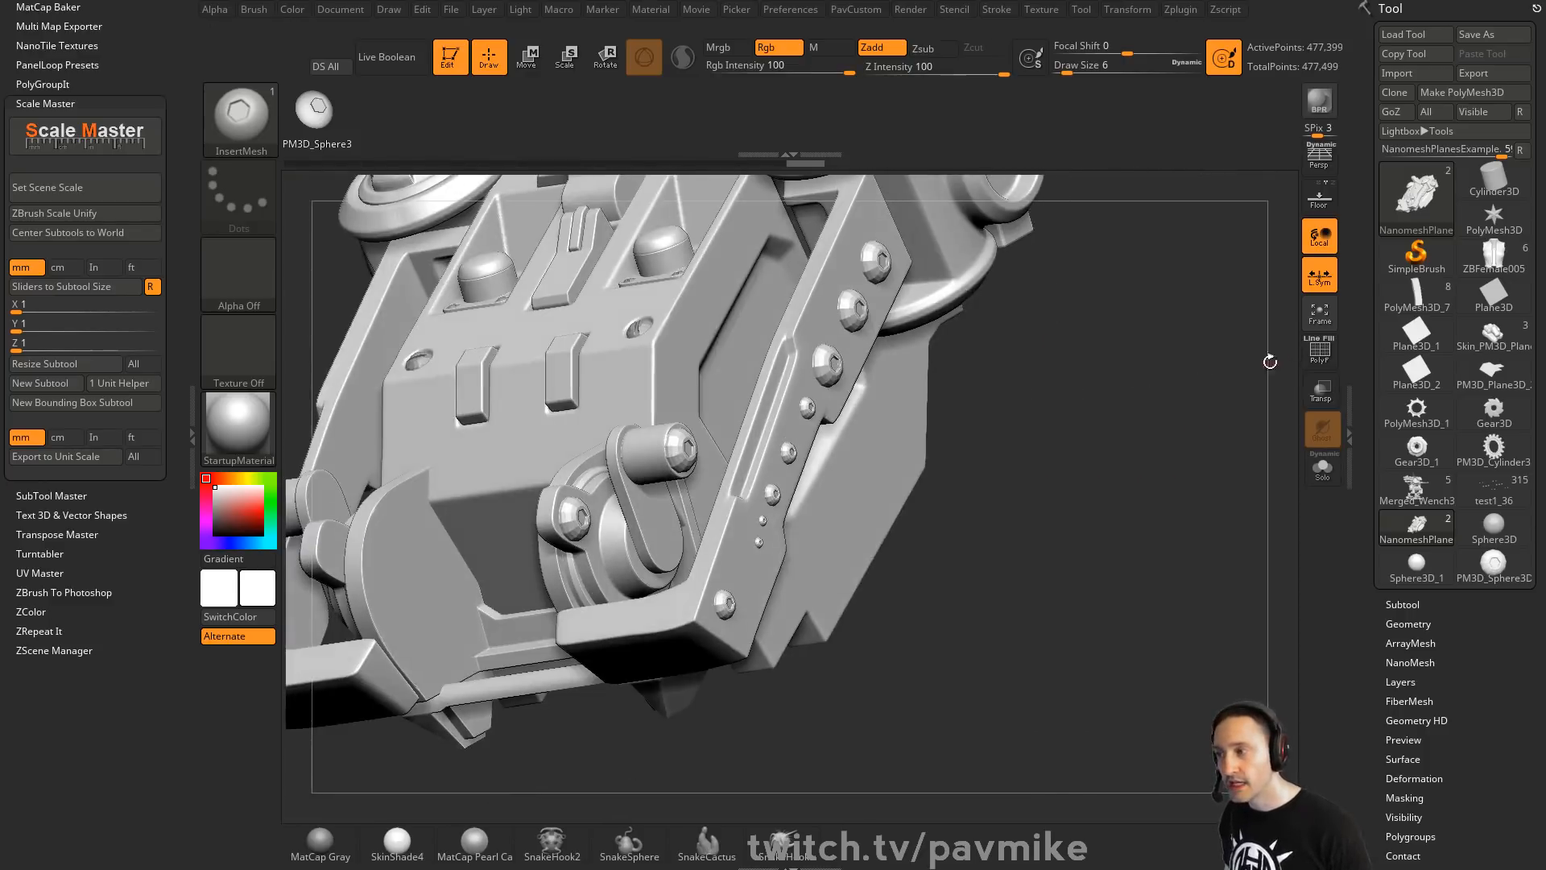
click(1320, 352)
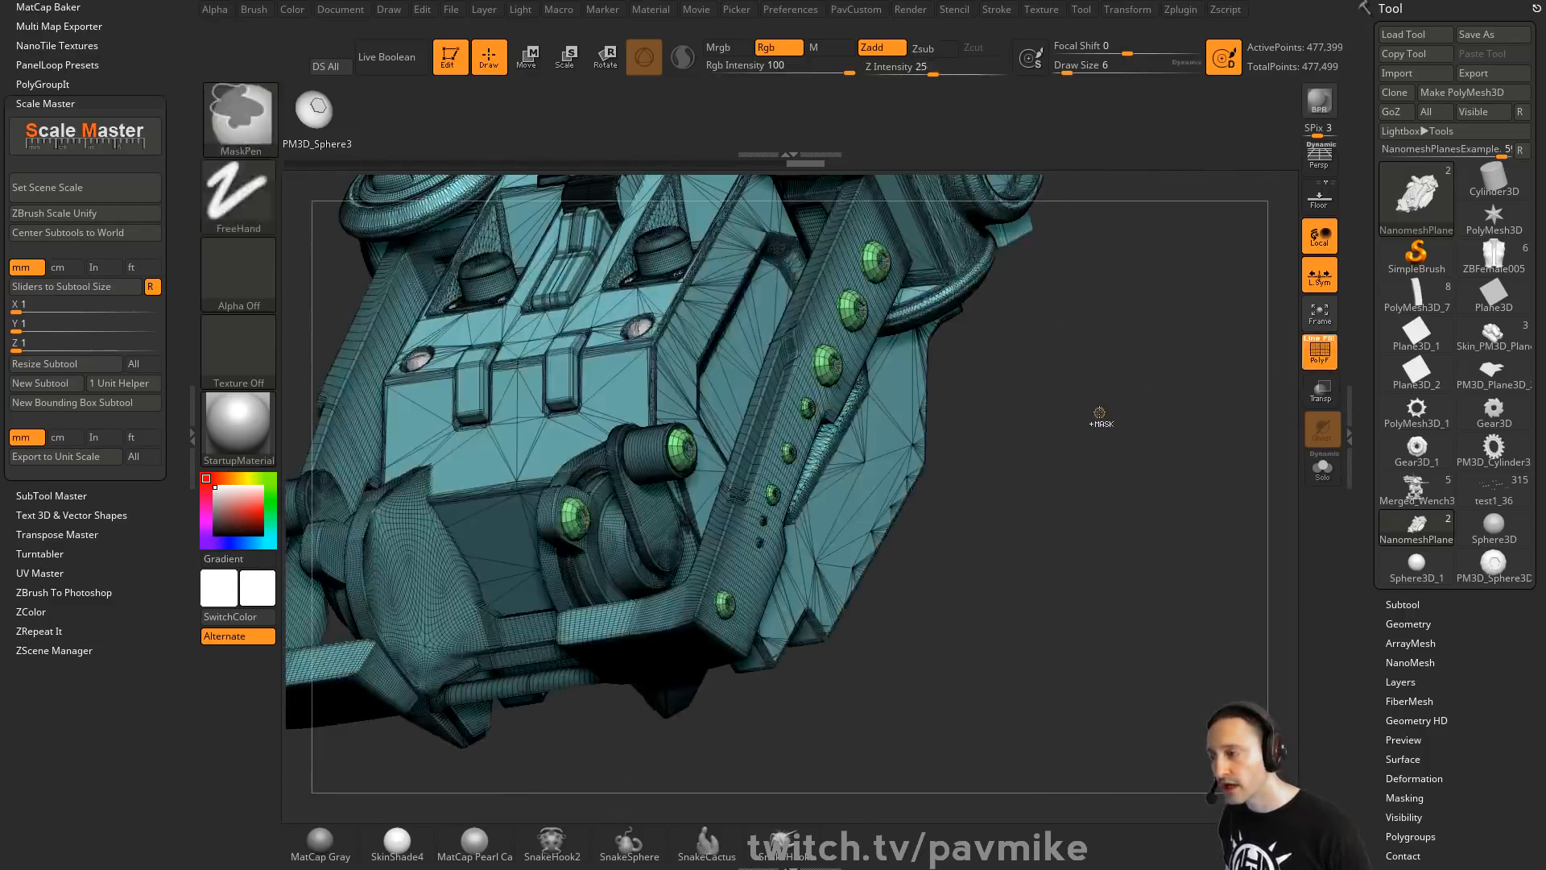
drag(768, 162, 297, 160)
drag(1171, 436, 1123, 419)
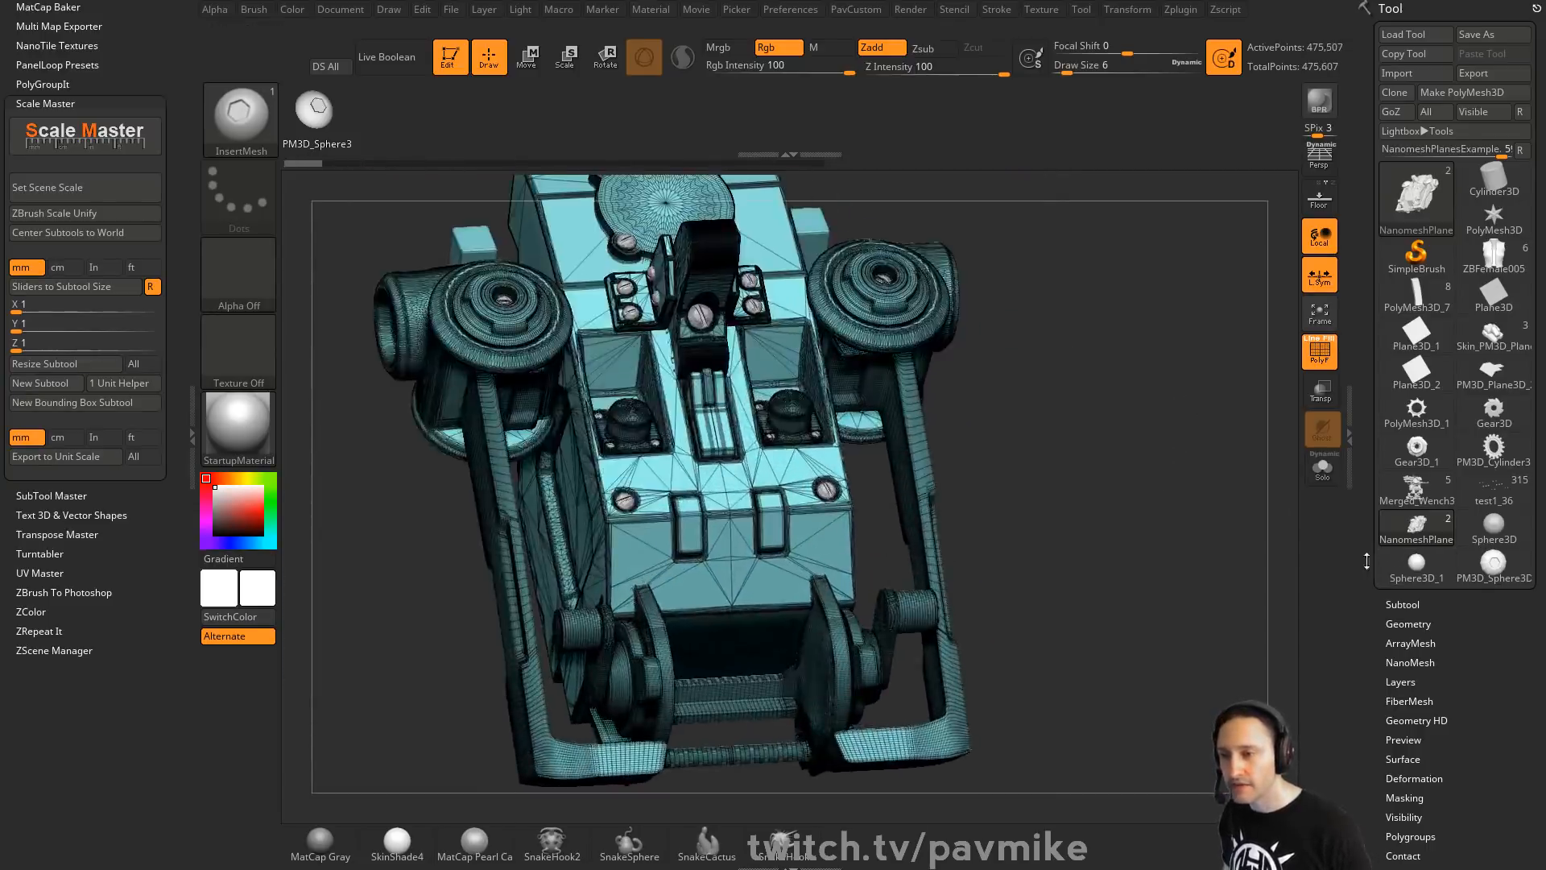
Select the LowerStructureBody_high1 subtool and isolate it in Solo mode
drag(1368, 523, 1368, 482)
click(1400, 563)
drag(1366, 583, 1365, 464)
click(1438, 520)
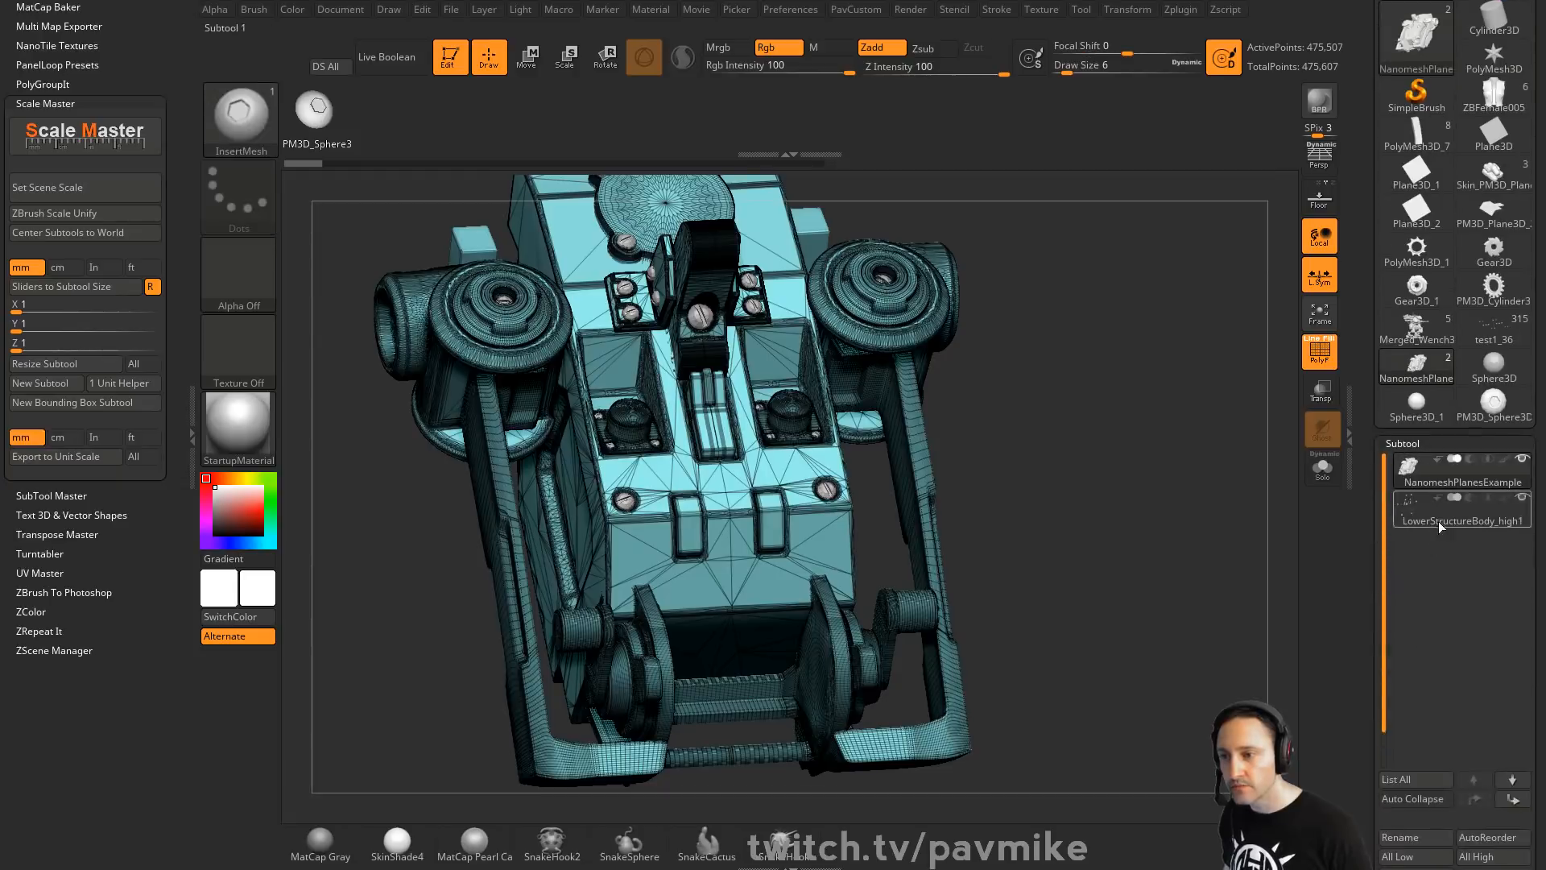
click(1322, 470)
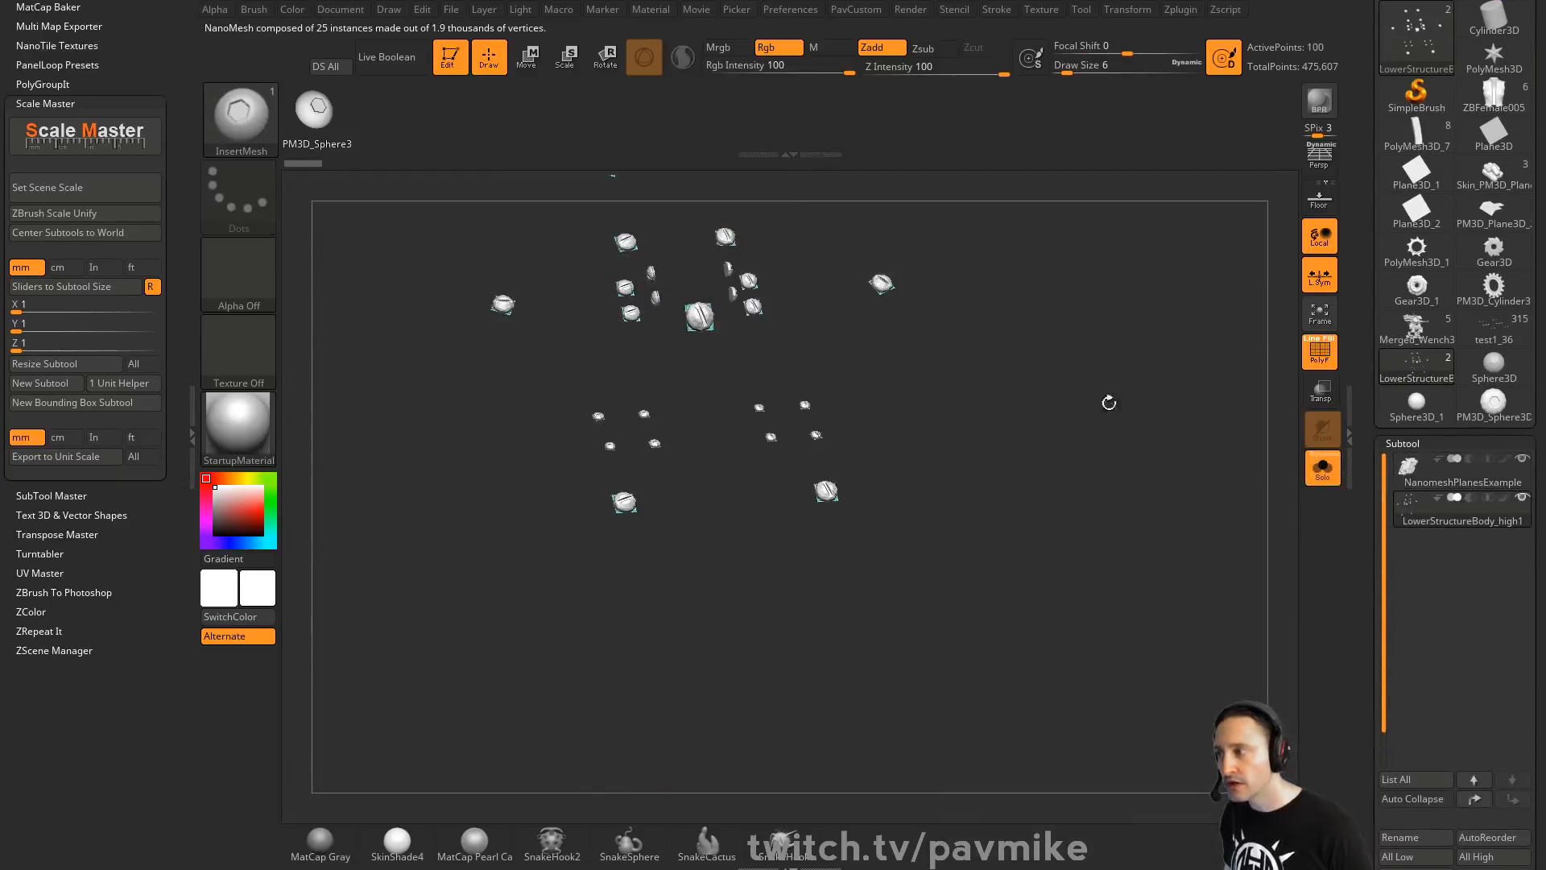
alt+drag(1109, 403, 1017, 524)
Hide the placement polygons of the flat-head NanoMesh and show the whole mech again
drag(1361, 513, 1380, 296)
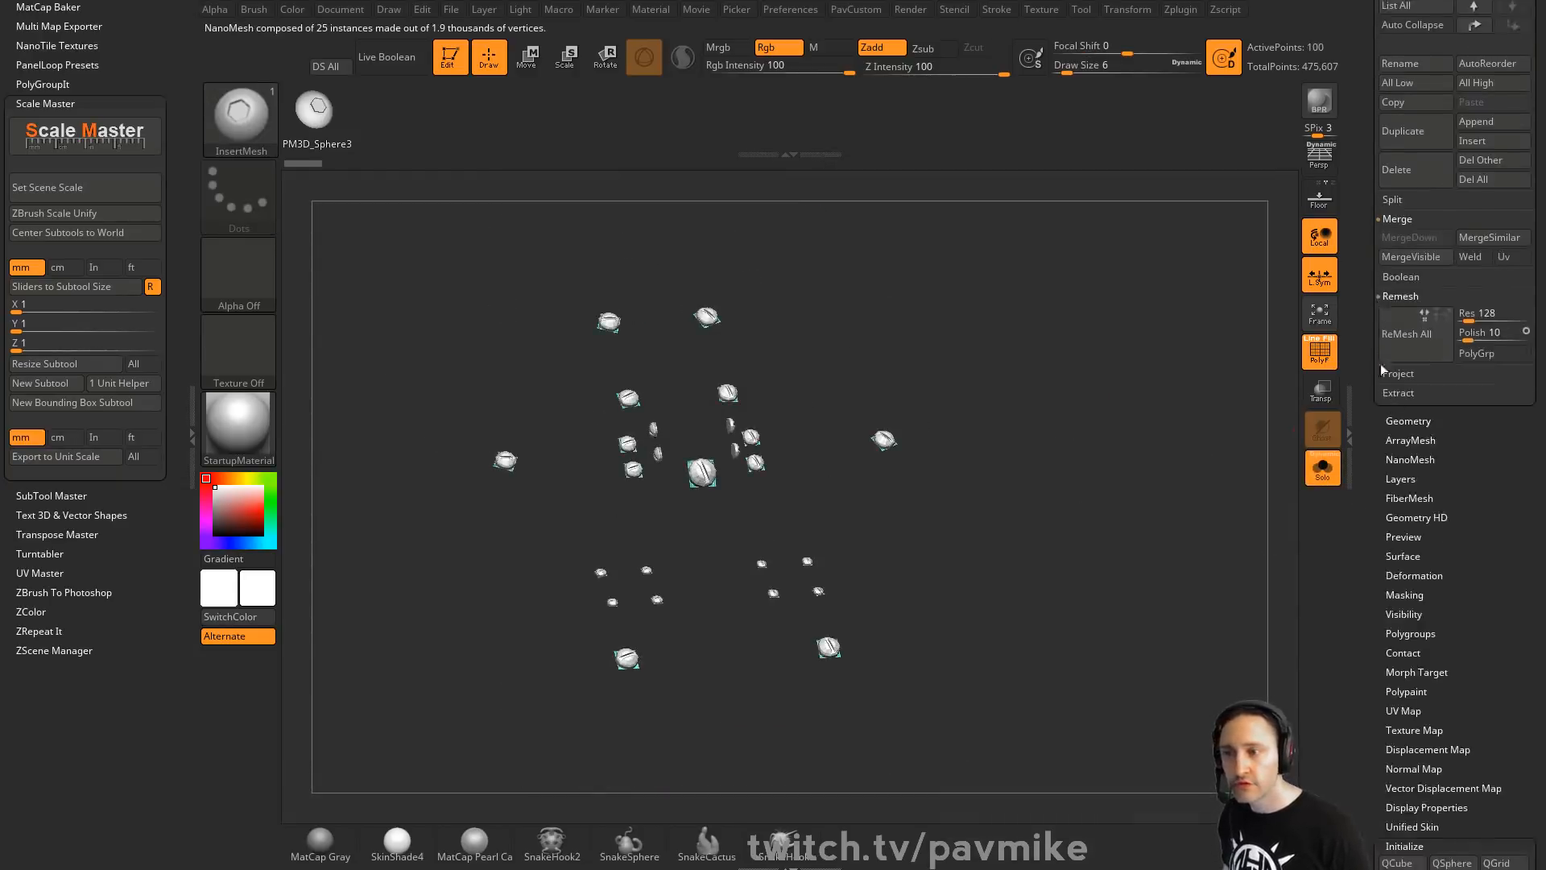
click(1395, 458)
click(1415, 592)
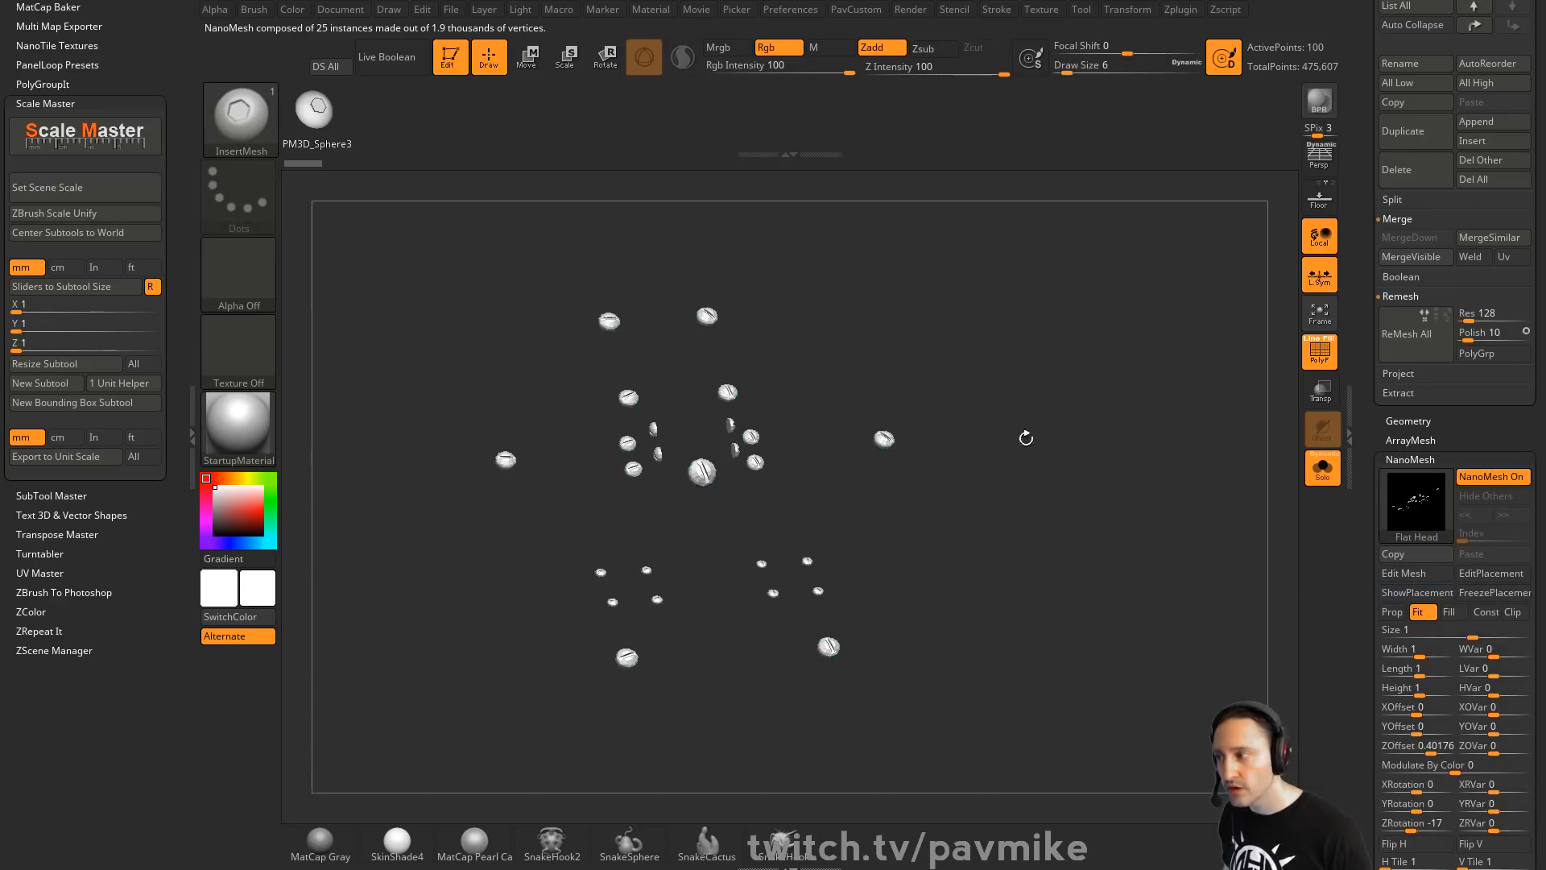
click(1321, 465)
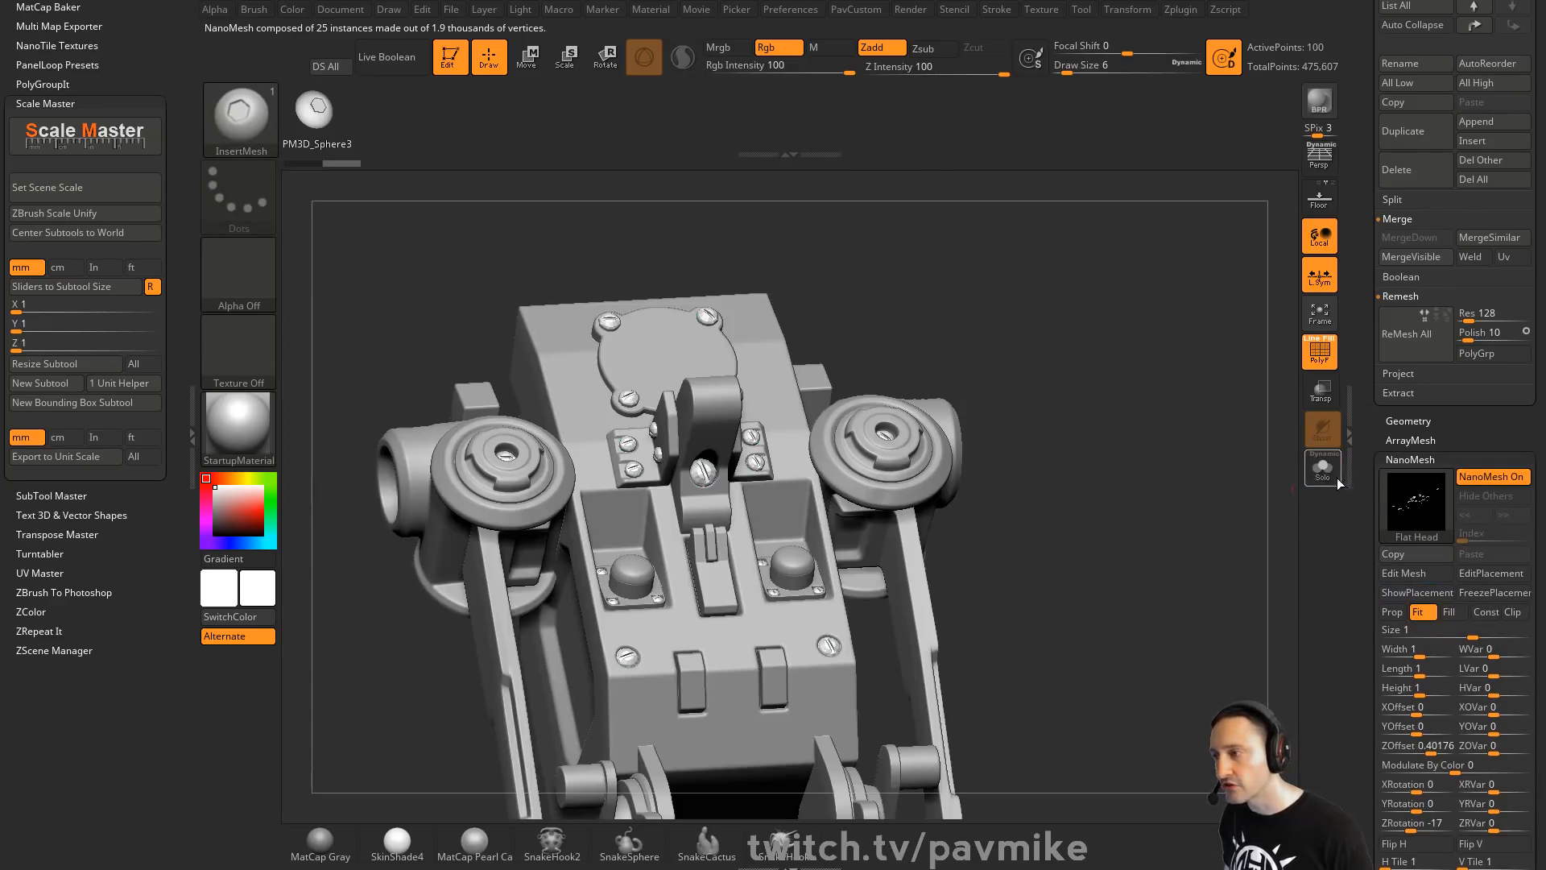
Isolate the flat-head screws again and show their NanoMesh placement polygons
click(1326, 471)
mouse_move(1417, 525)
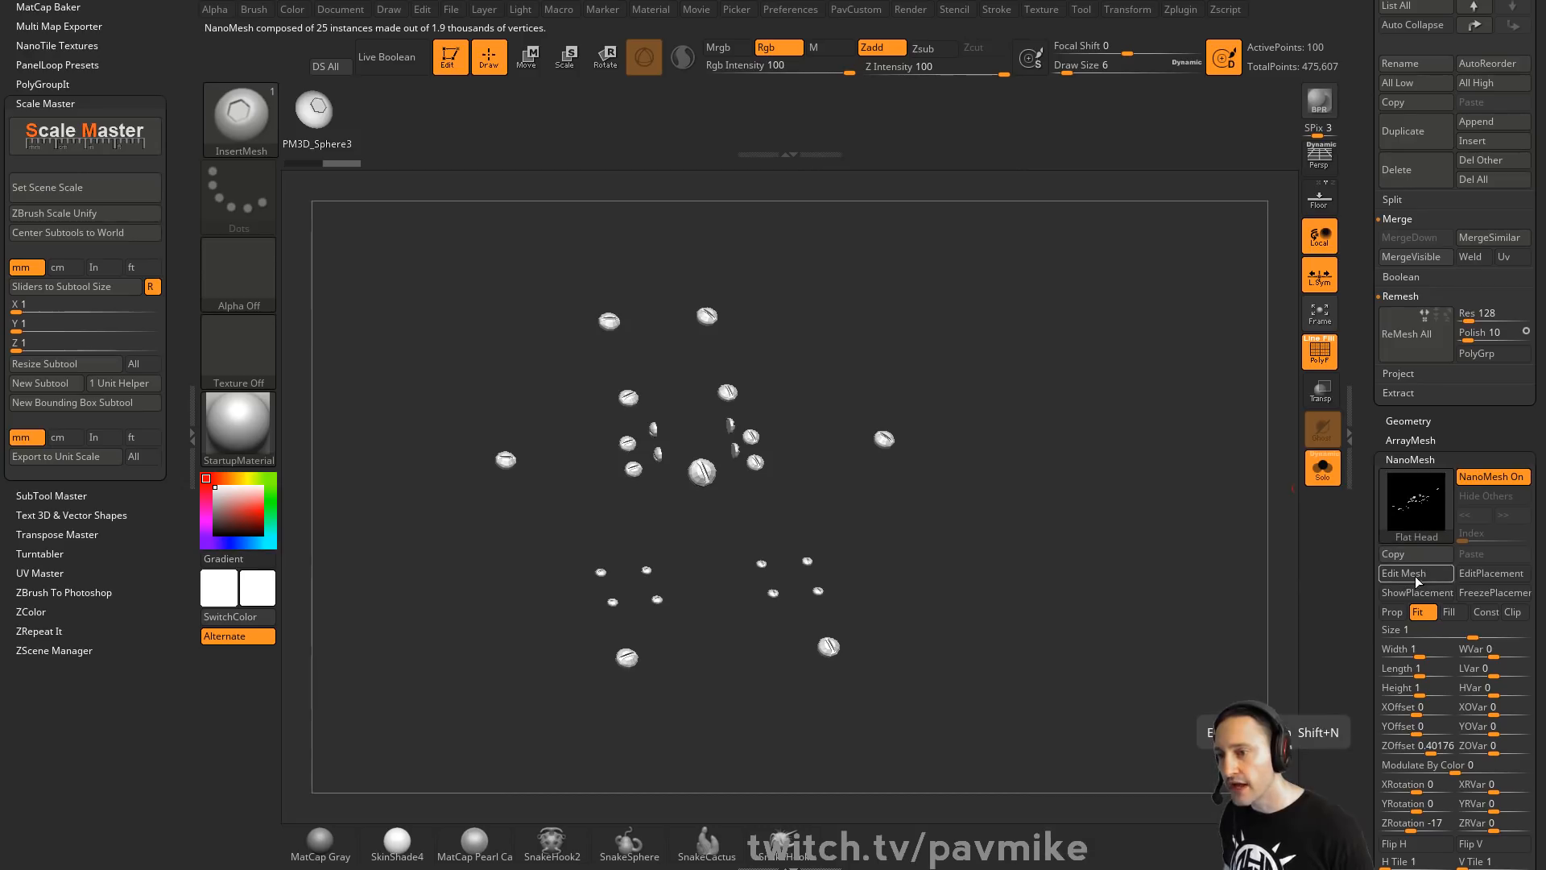
click(1403, 594)
ctrl+right_drag(1172, 402, 1163, 436)
drag(1163, 435, 1183, 543)
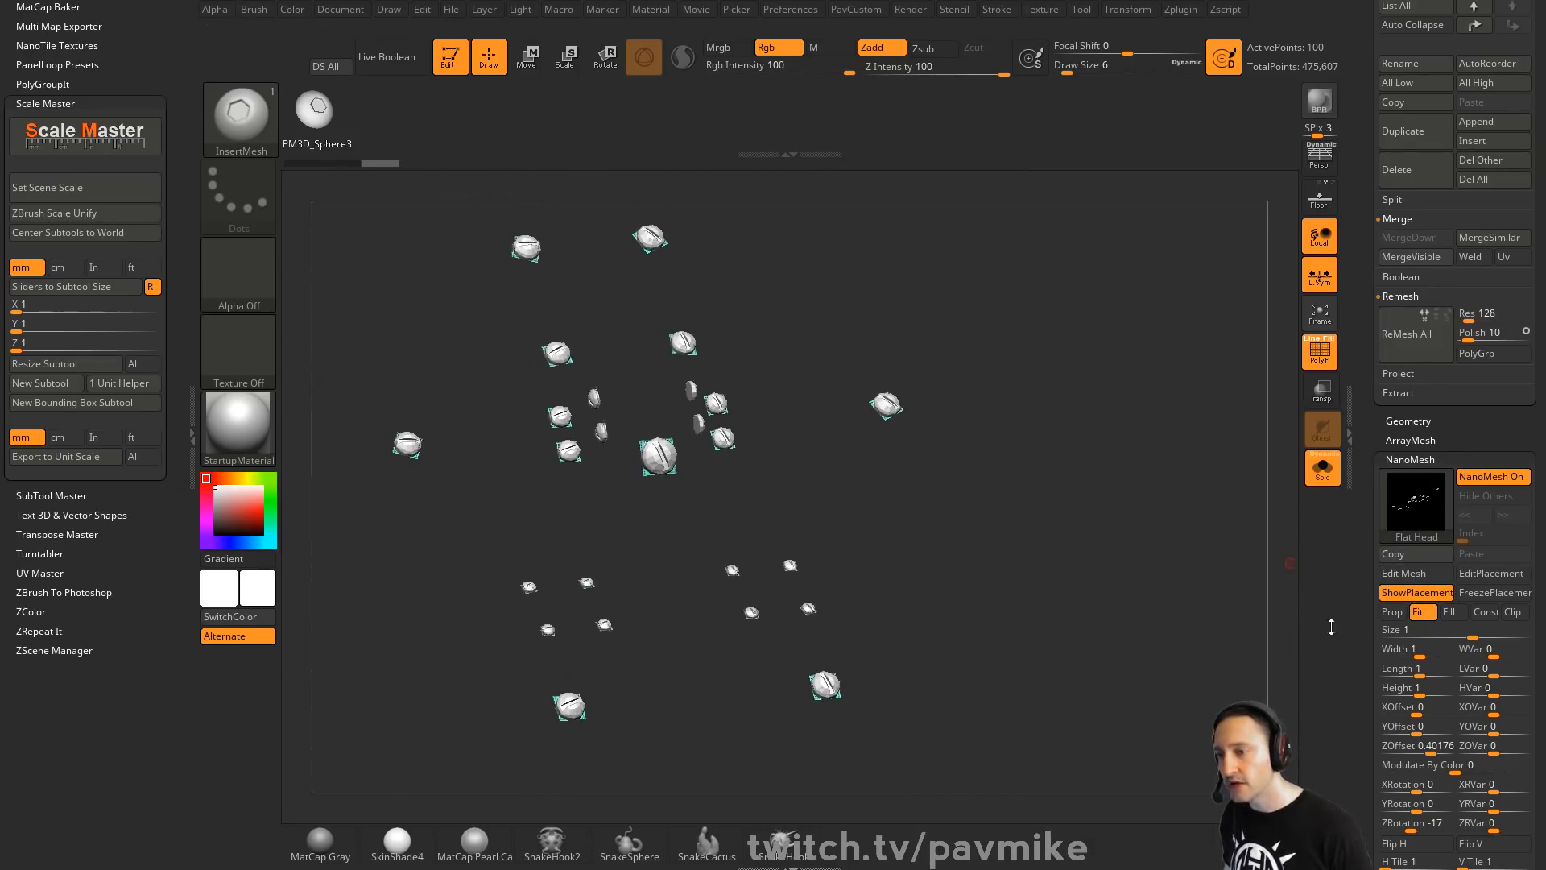
Clear the canvas and draw a Plane3D_1 object on it in Edit mode
drag(1364, 467, 1359, 716)
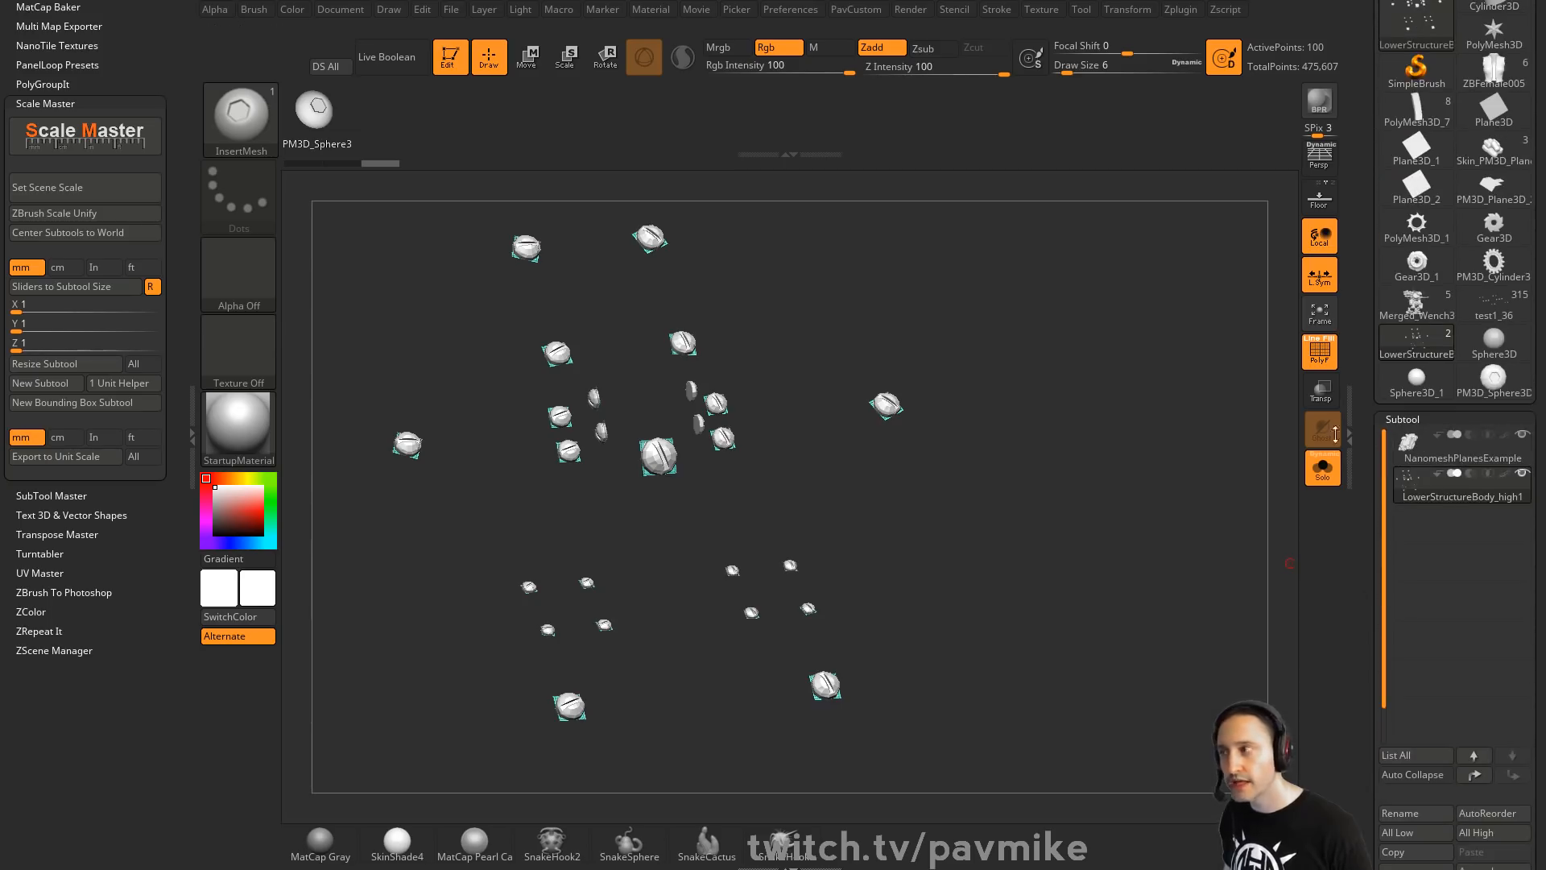
click(458, 70)
key(ctrl+n)
drag(1364, 264, 1364, 448)
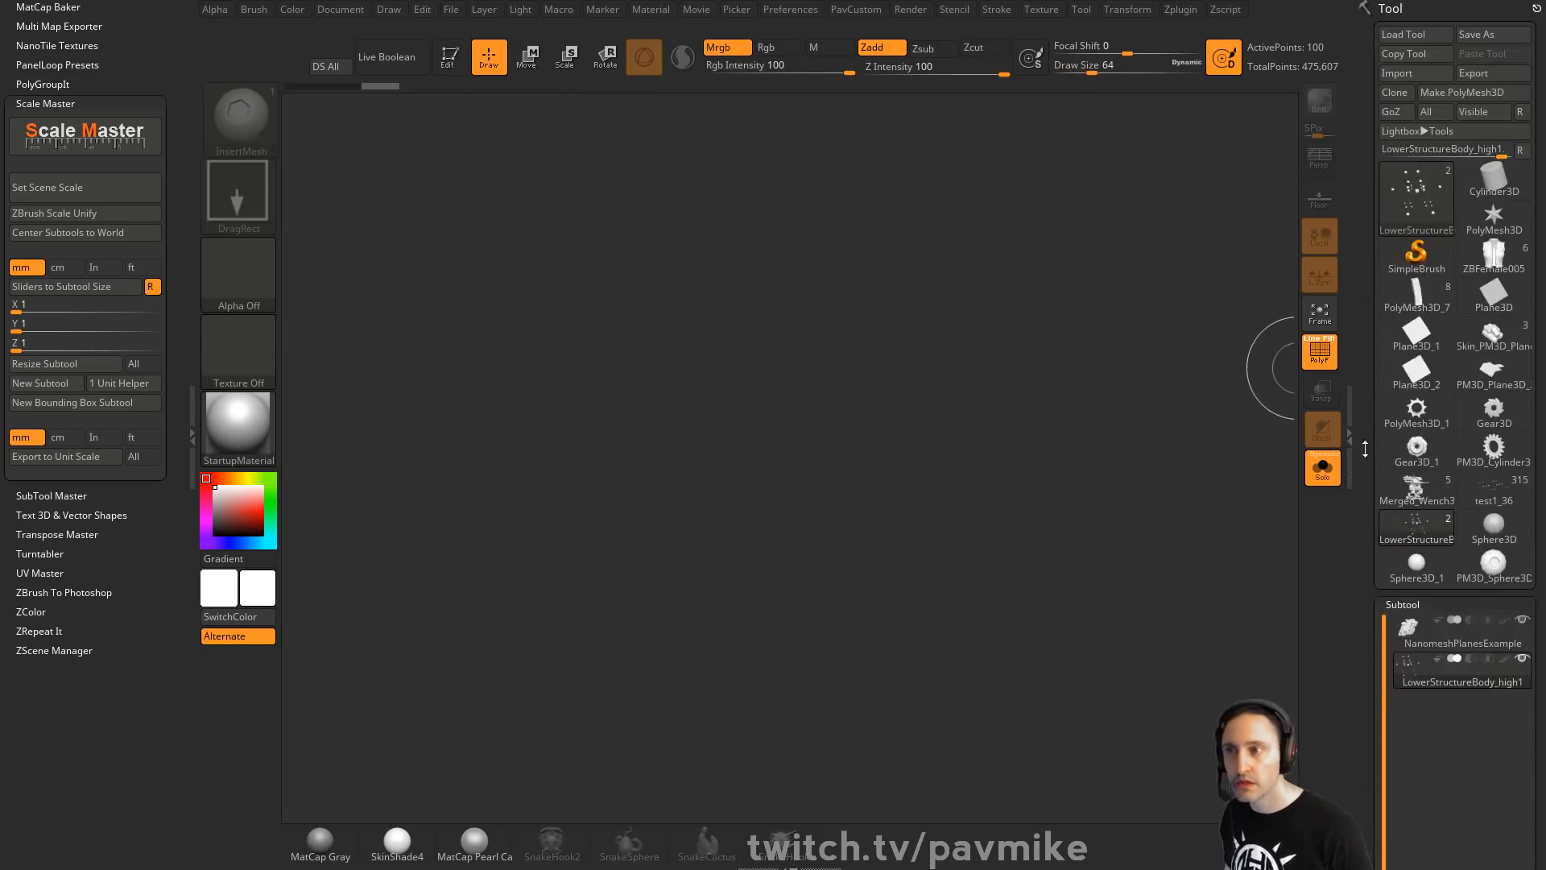
click(1417, 272)
click(1404, 211)
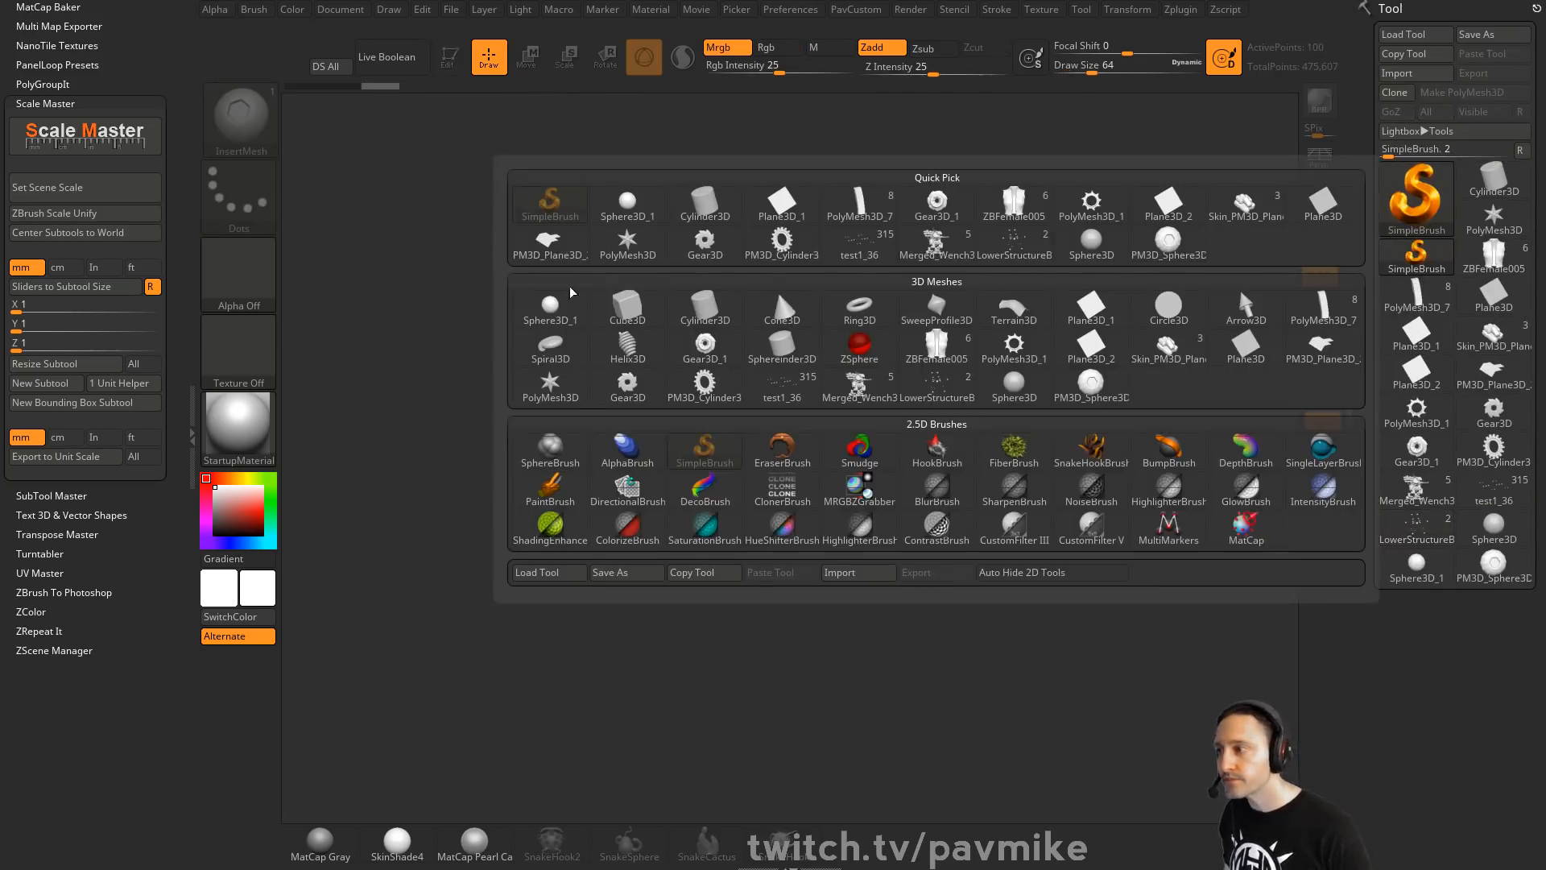
click(1091, 308)
drag(646, 523, 732, 654)
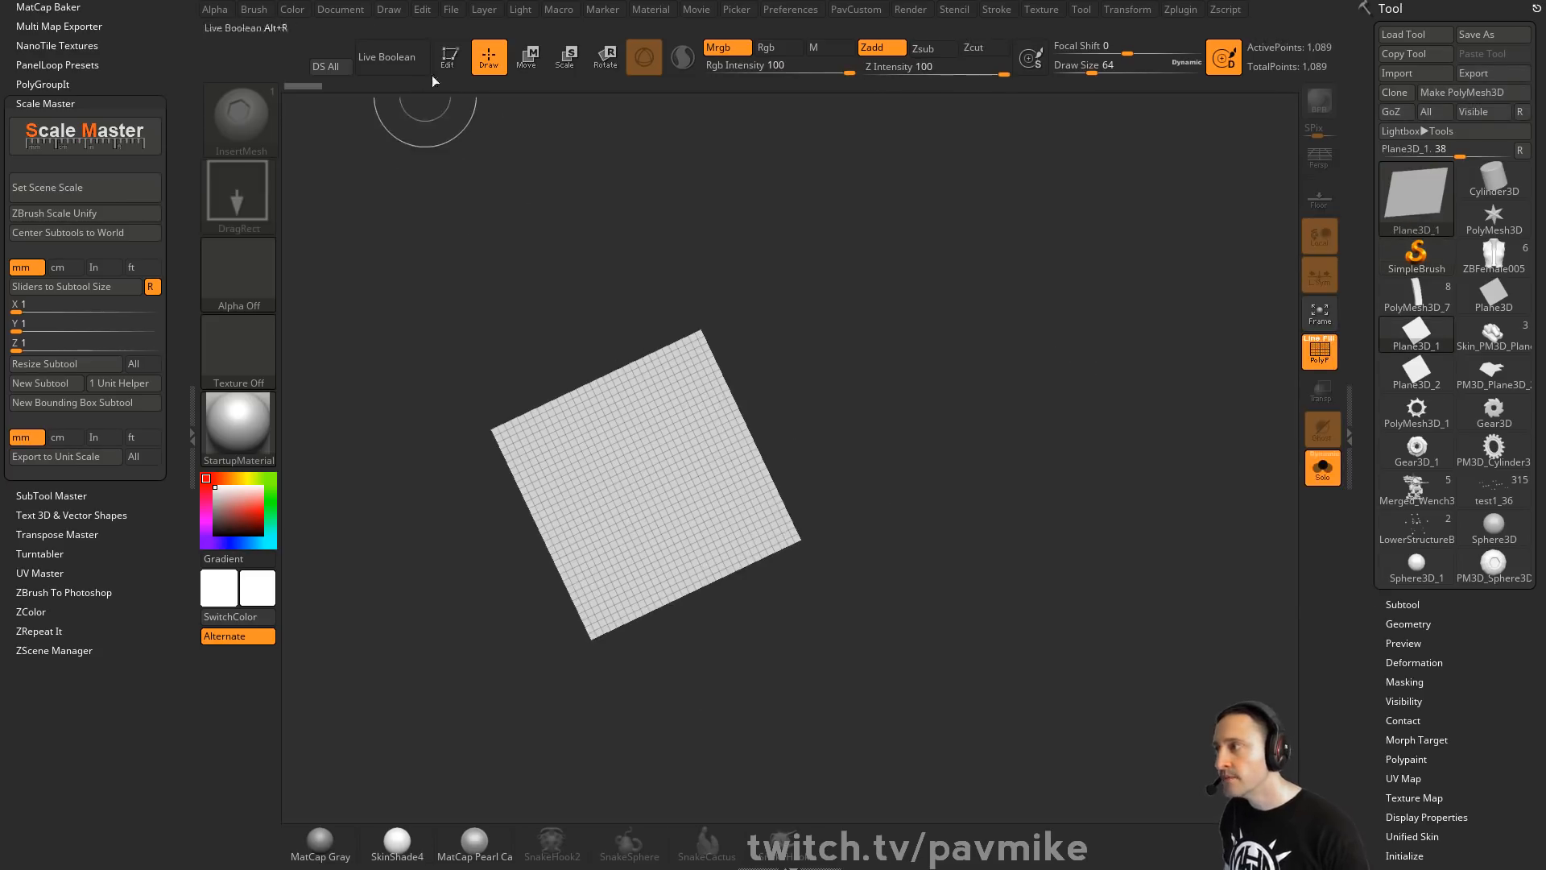
key(t)
Try initializing the plane with horizontal and vertical divisions of 2, and undo the change
drag(1360, 523, 1343, 306)
click(1404, 183)
click(1410, 238)
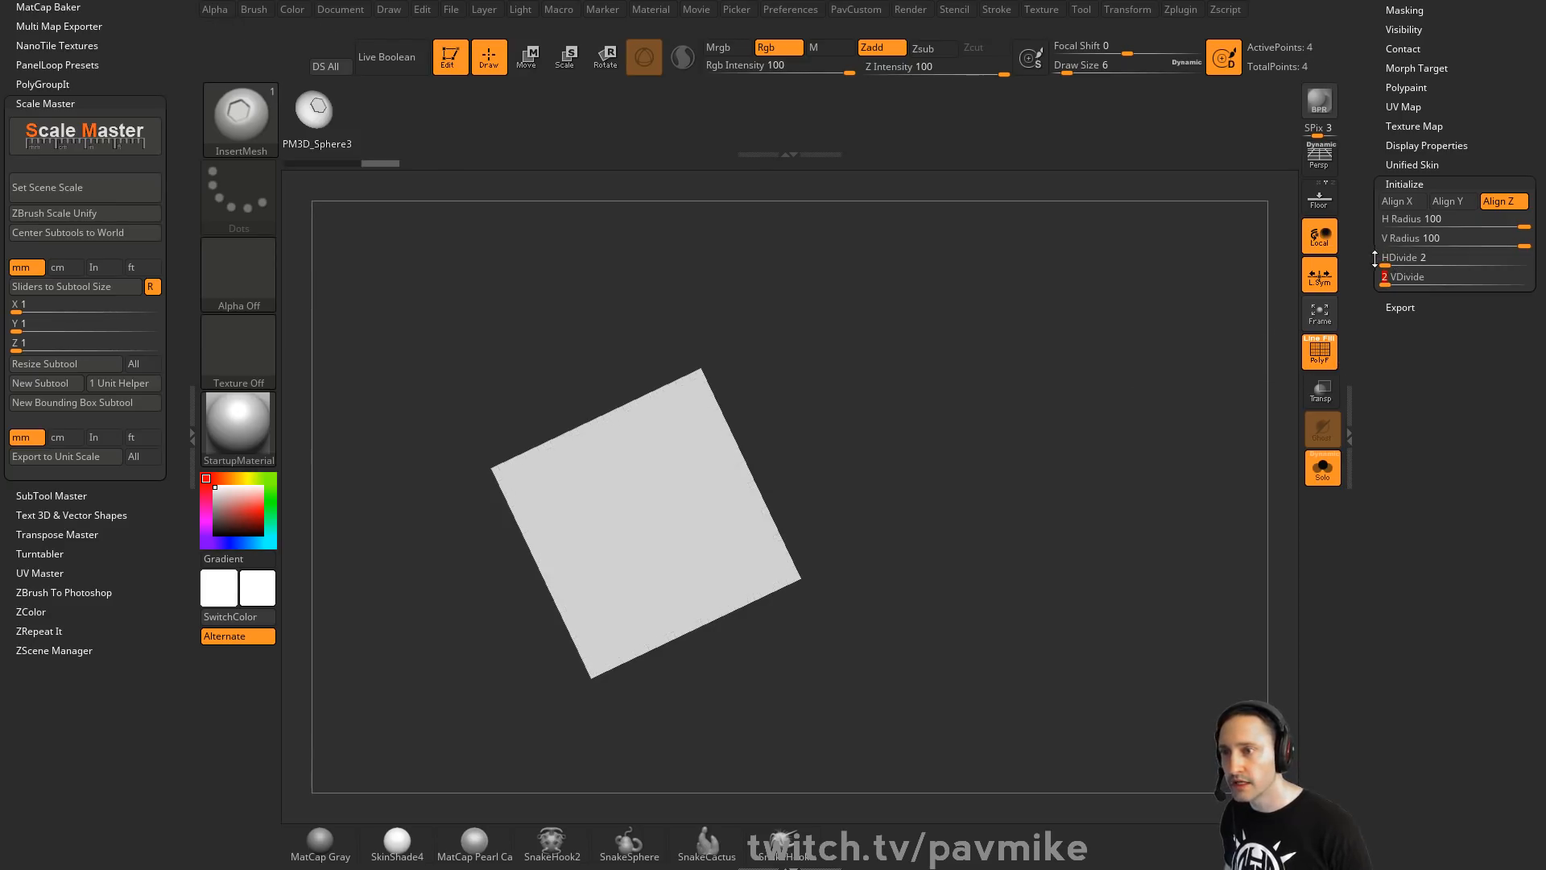
key(ctrl+z)
key(ctrl+z)
Convert the plane to a PolyMesh3D, reconstruct its lower subdivision levels and delete the higher ones to leave a single polygon
drag(1356, 269, 1367, 539)
click(1474, 94)
drag(1372, 282, 1362, 84)
click(1408, 307)
click(1421, 401)
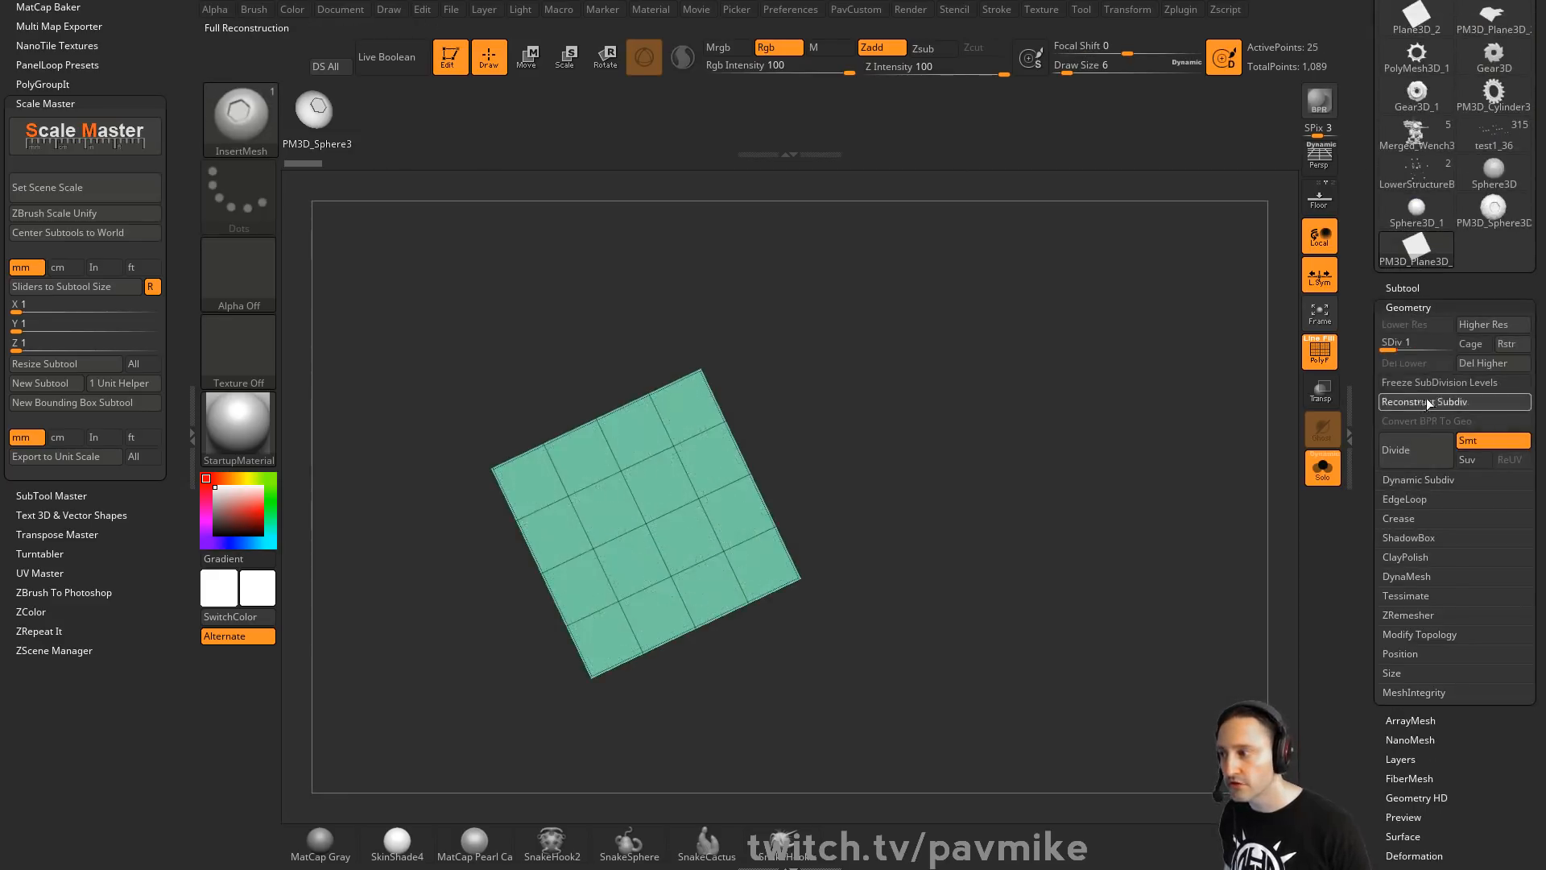
click(1482, 363)
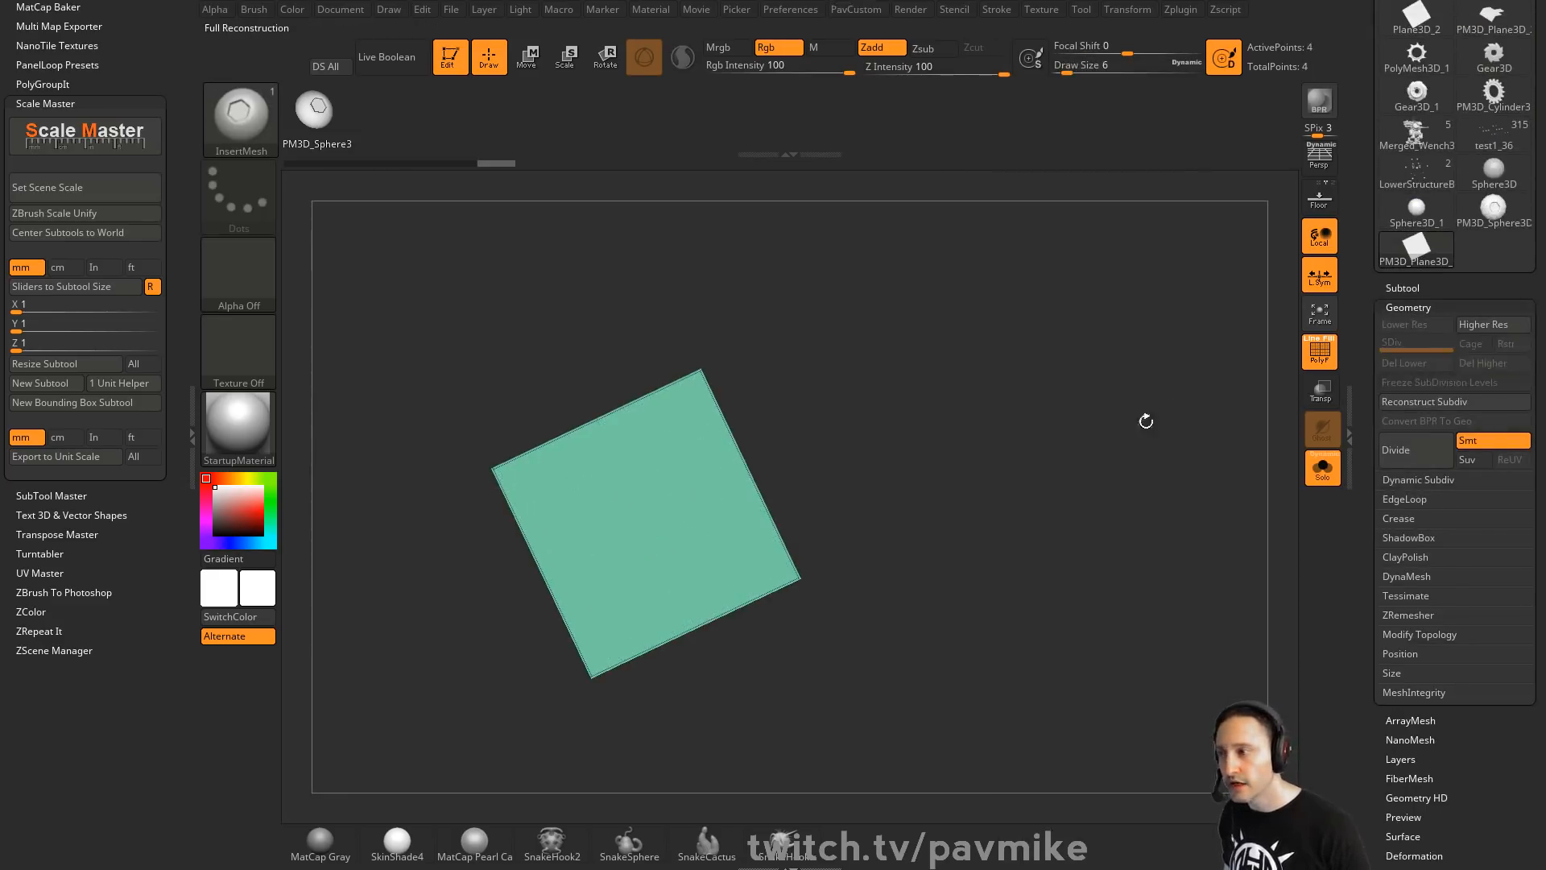
Face the single-polygon plane straight on and create a new InsertMesh brush from it
shift+drag(1145, 421, 1071, 431)
key(b)
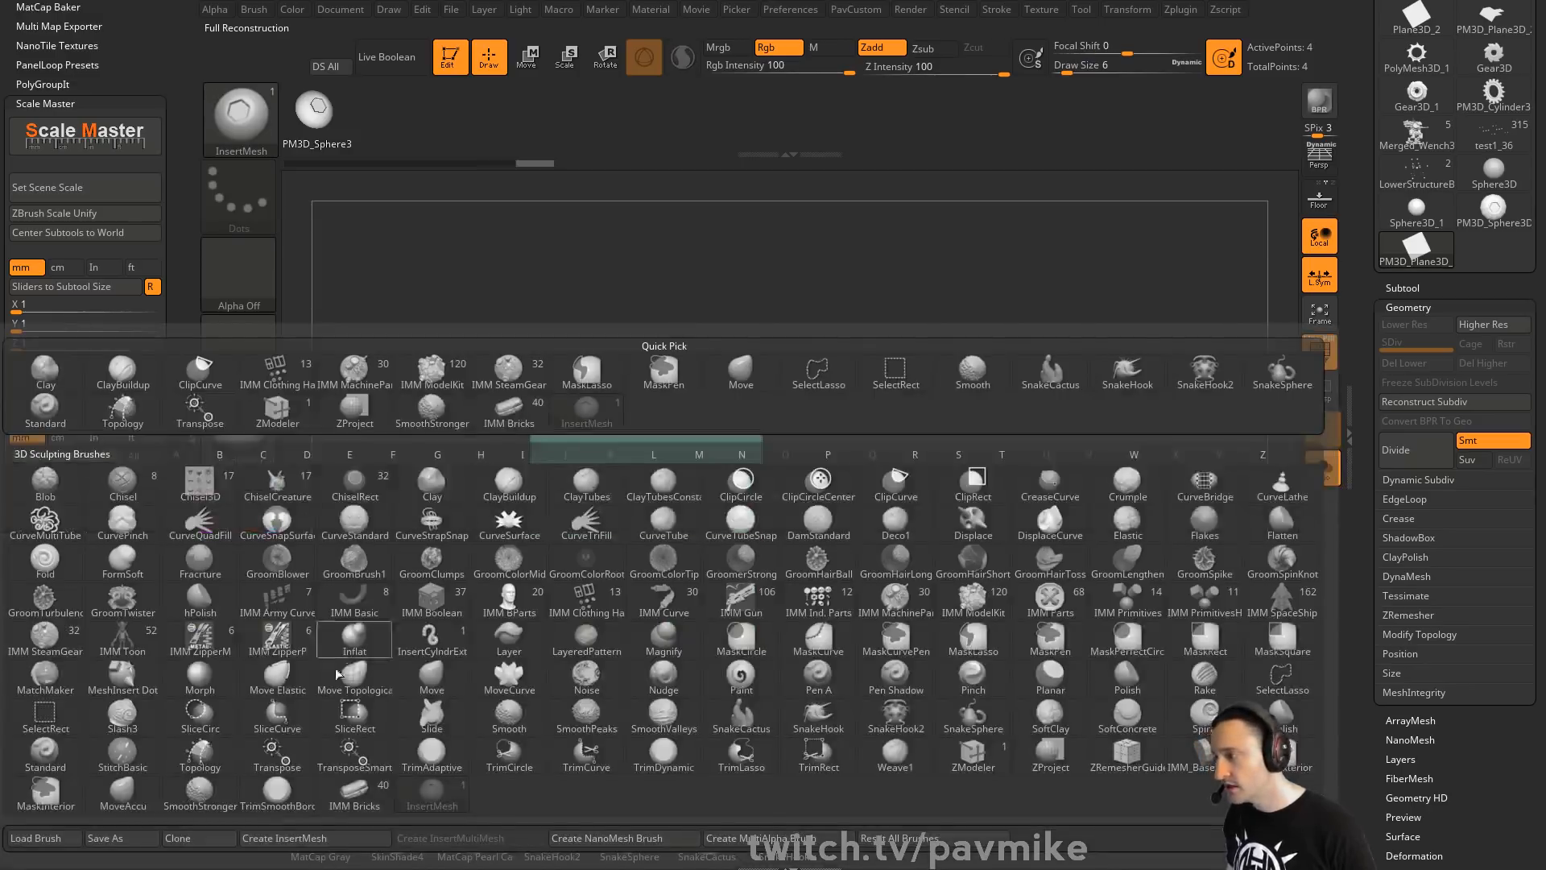
click(314, 837)
click(672, 283)
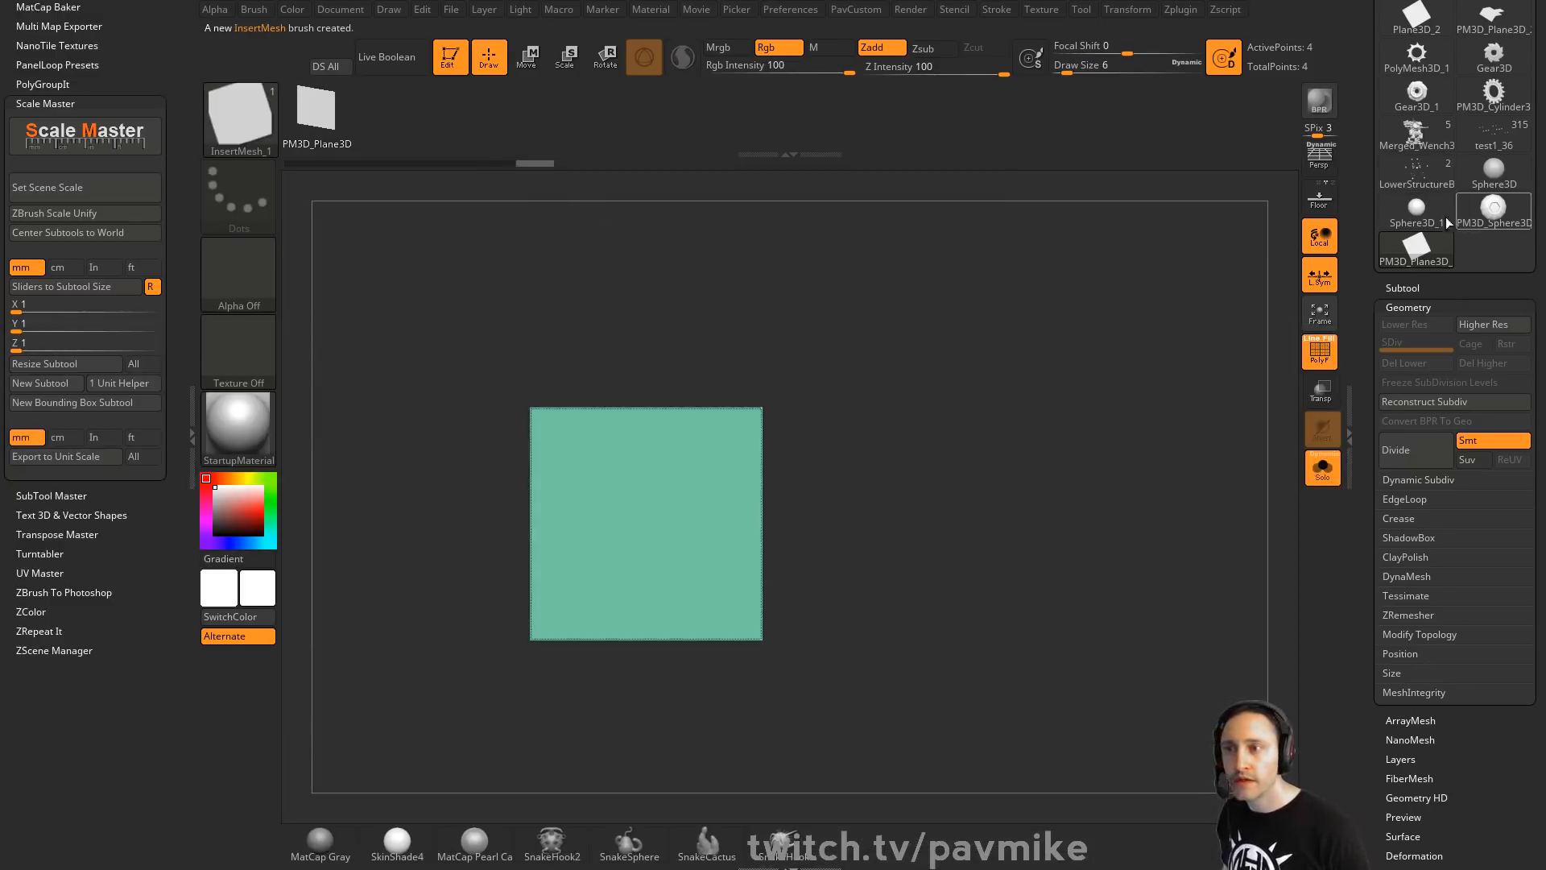
Switch to the Sphere3D tool, convert it to a PolyMesh3D and frame it
mouse_move(1472, 206)
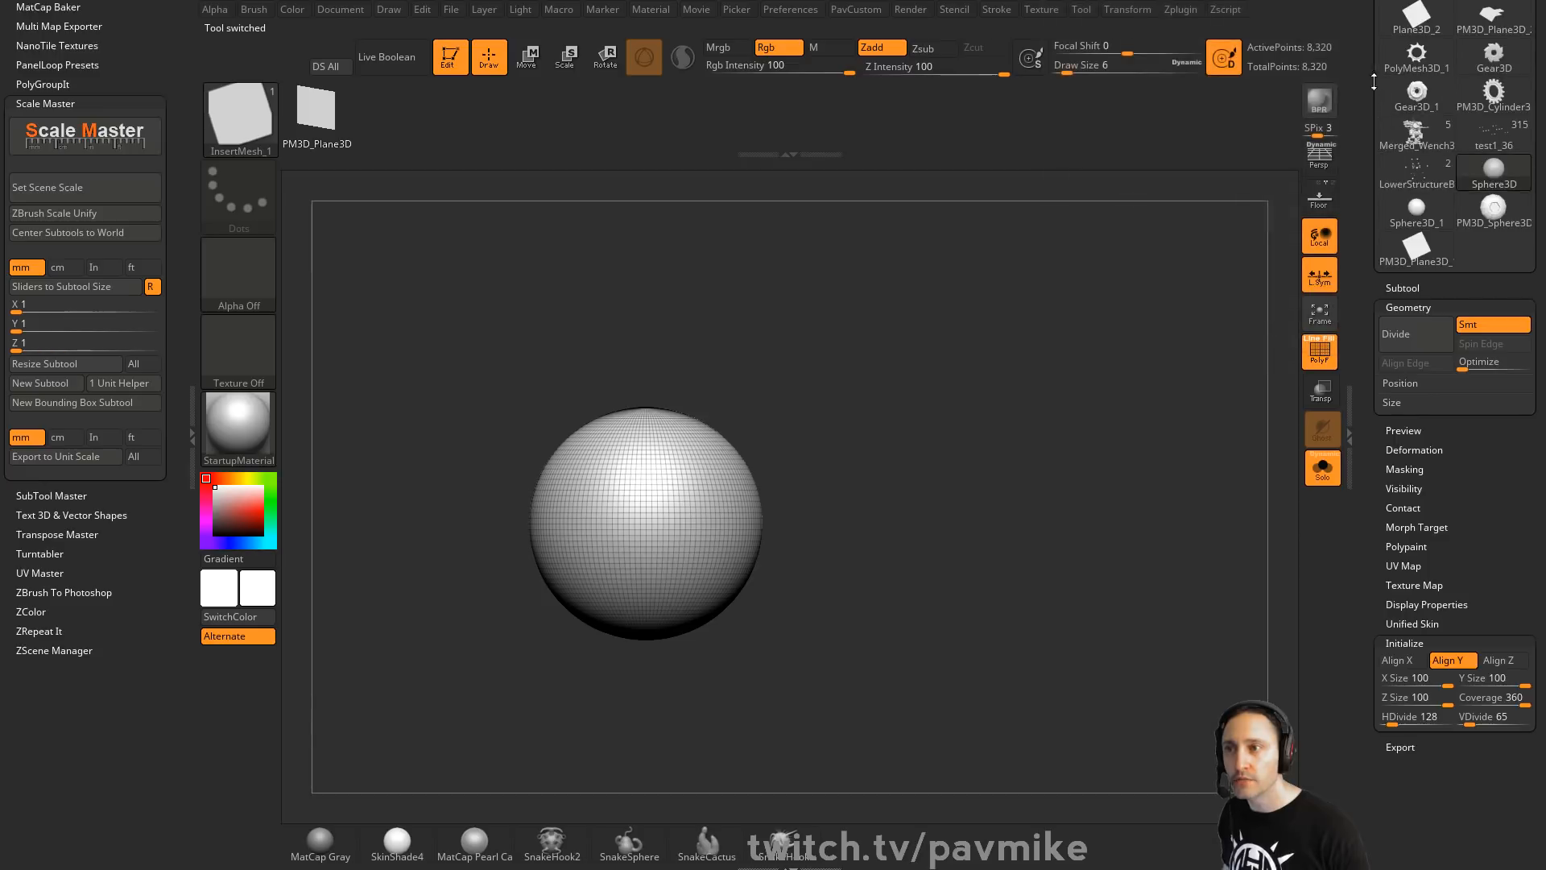
scroll(1459, 161, up, 5)
click(1474, 92)
key(f)
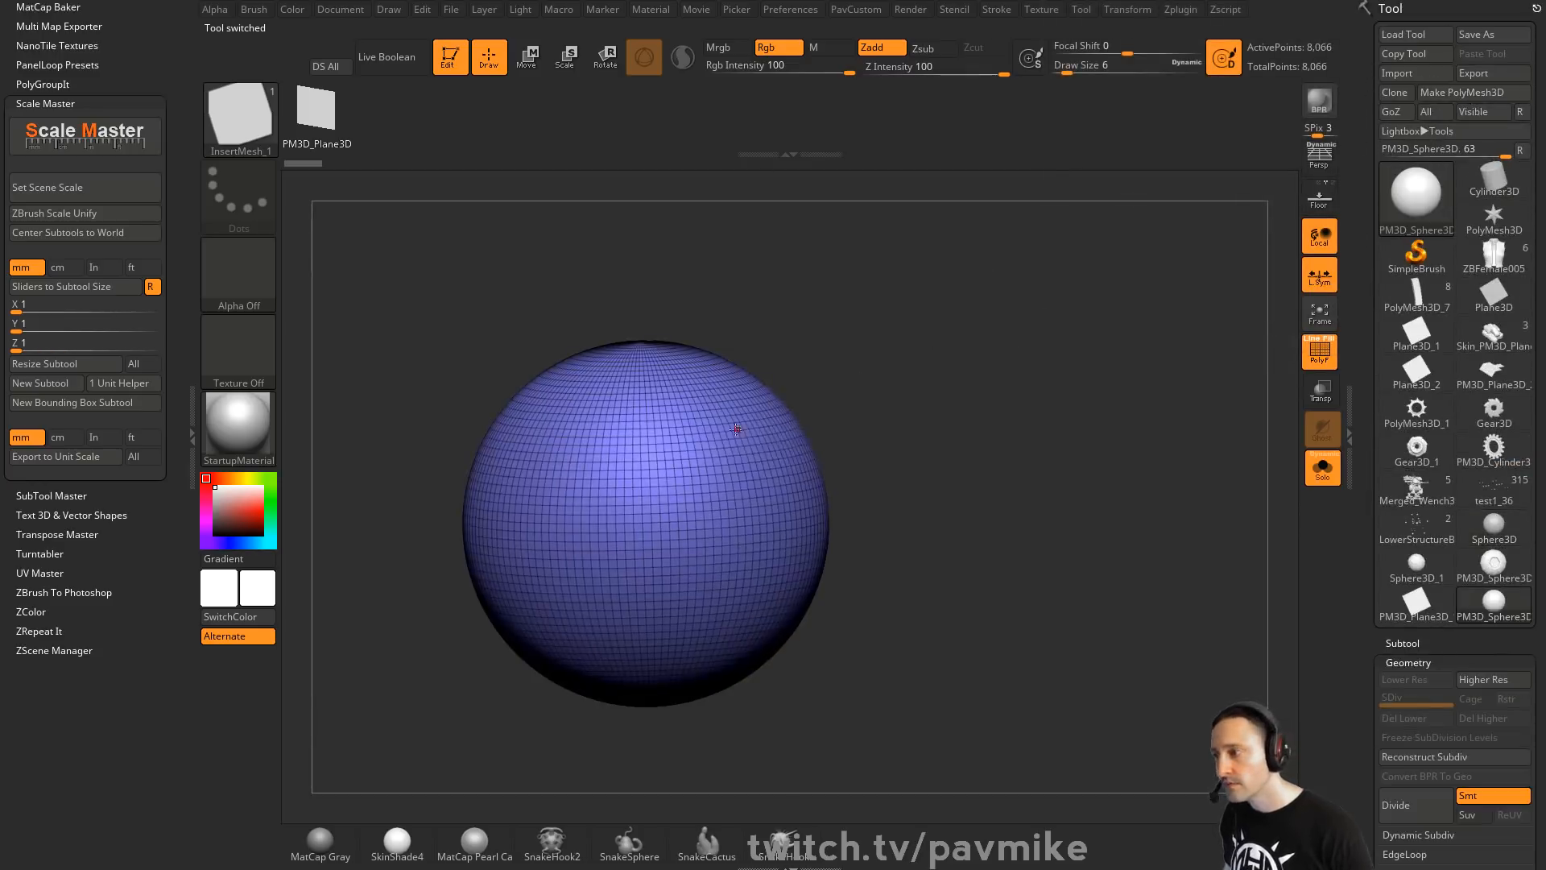
Set the draw size to 65 and insert a row of four planes across the sphere's upper front
key(s)
alt+drag(867, 397, 881, 427)
drag(653, 446, 793, 453)
drag(934, 455, 886, 441)
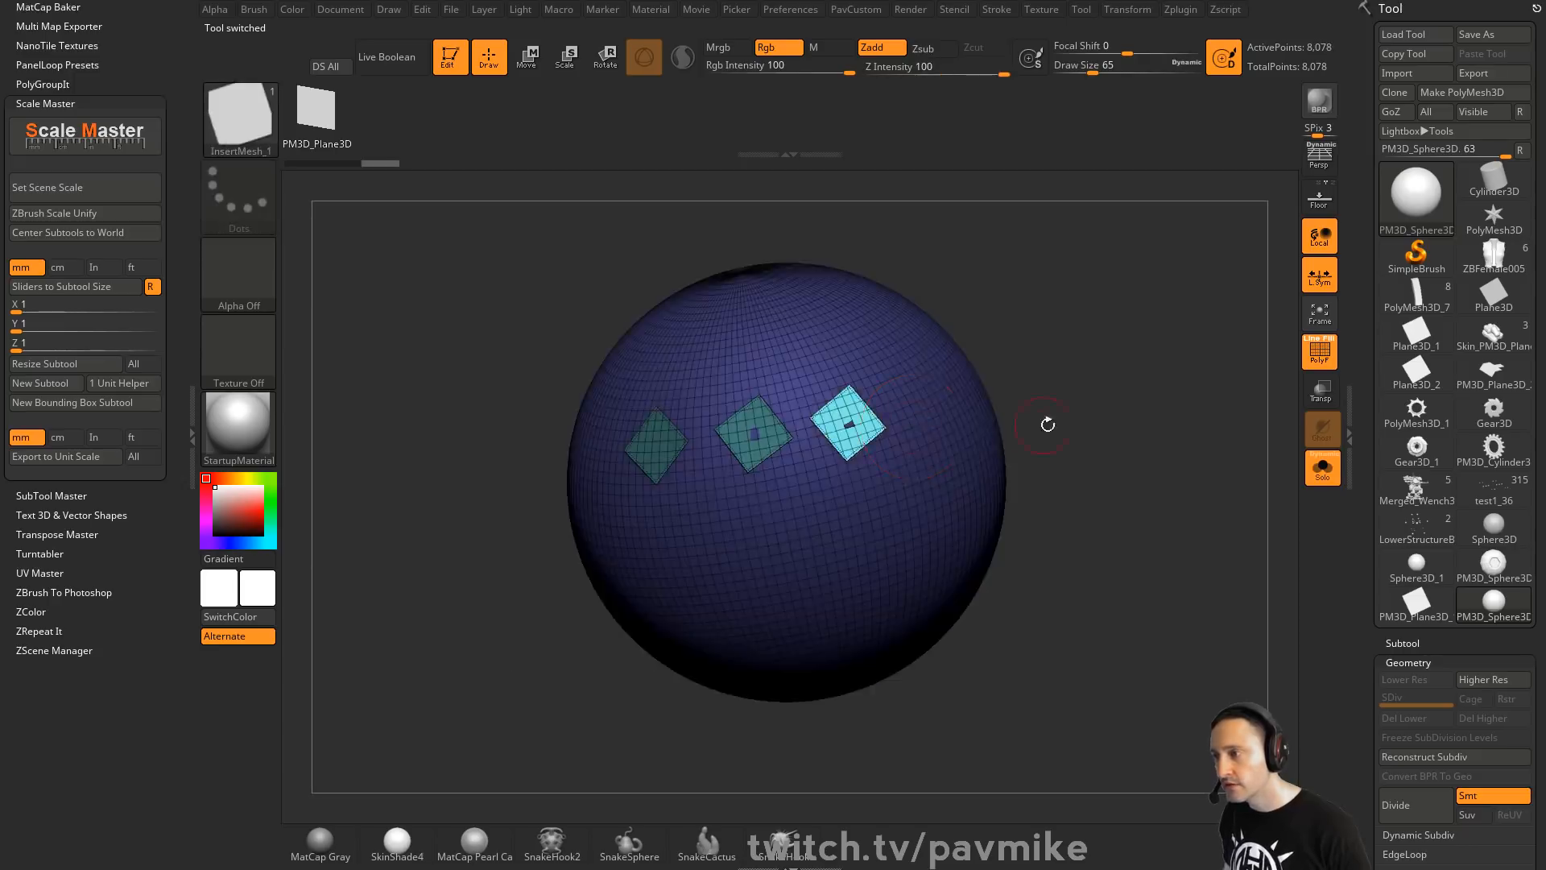
drag(1046, 424, 992, 437)
drag(1146, 470, 1045, 468)
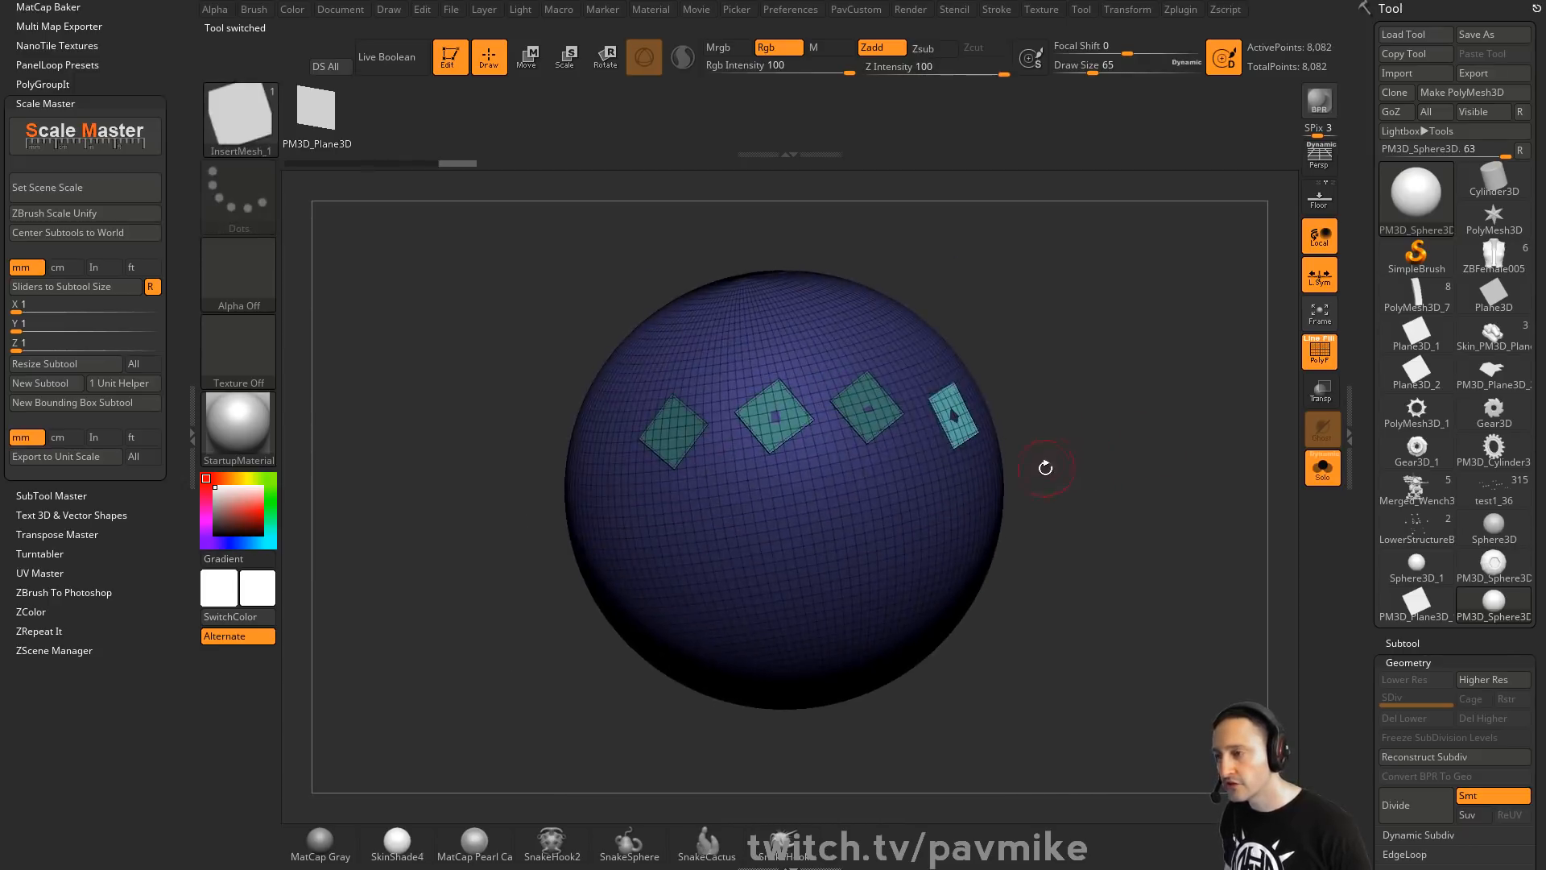
Isolate the sphere, split the inserted planes into their own subtool and select that subtool
ctrl+drag(1090, 283, 1119, 398)
ctrl+shift+click(905, 340)
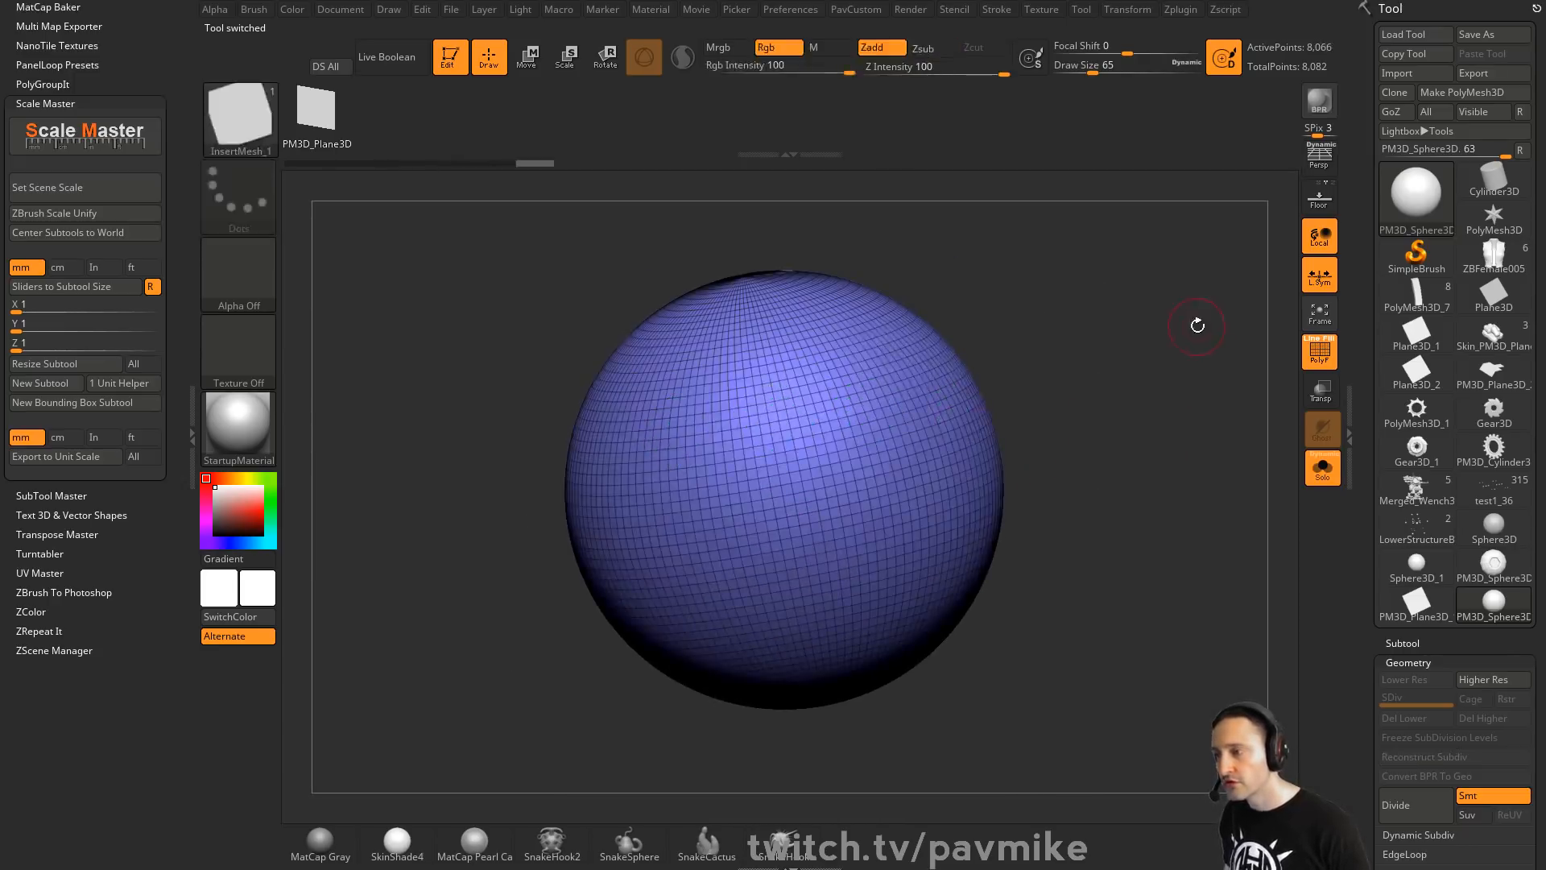
key(space)
click(1225, 327)
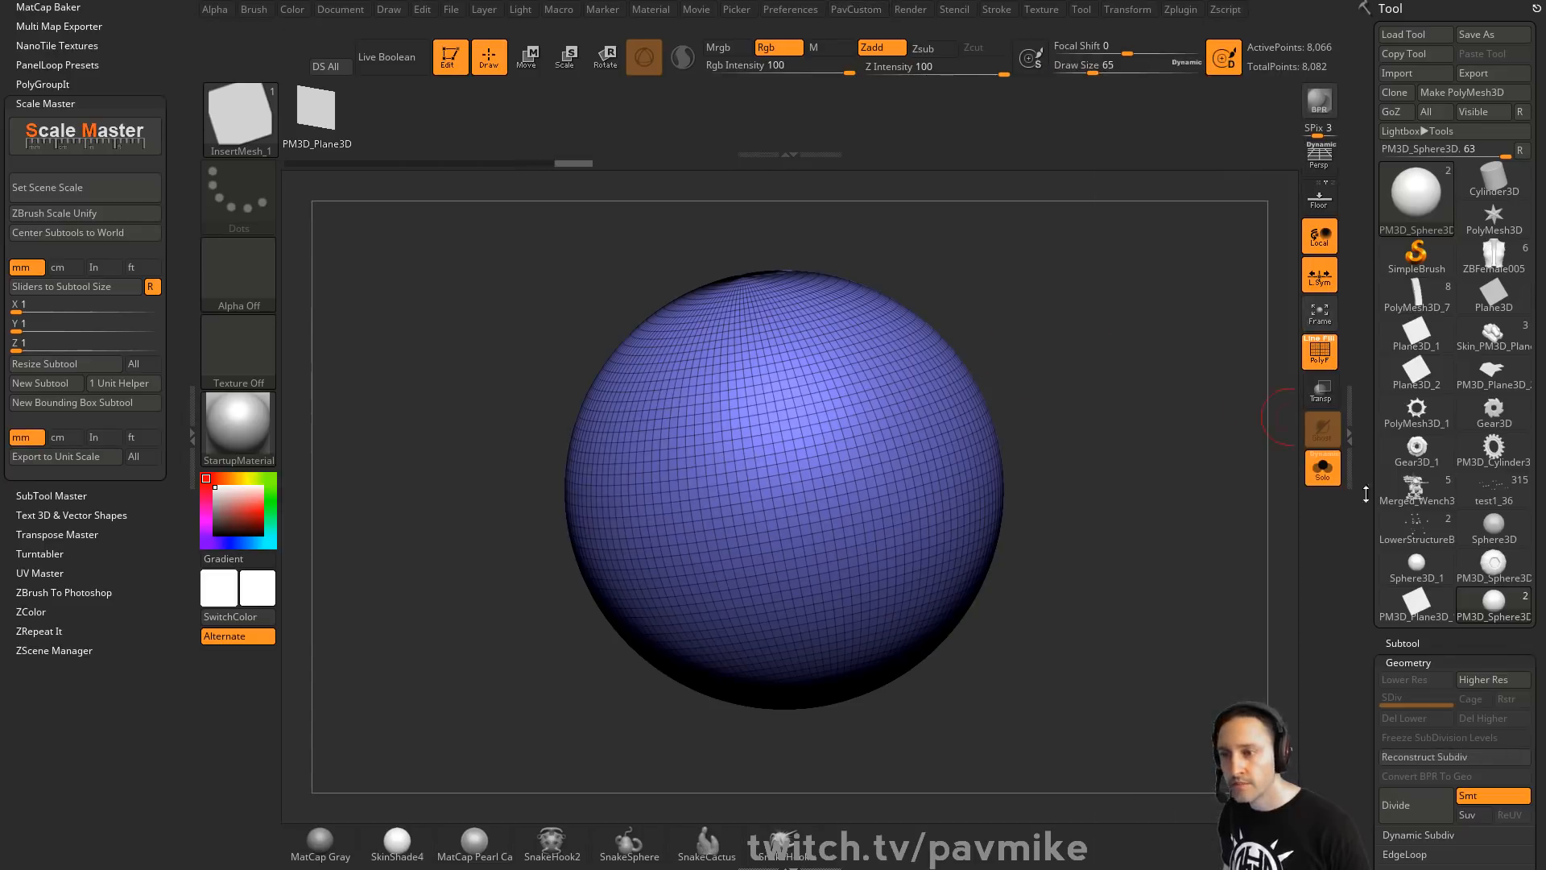
scroll(1401, 378, down, 5)
click(1402, 331)
click(1441, 398)
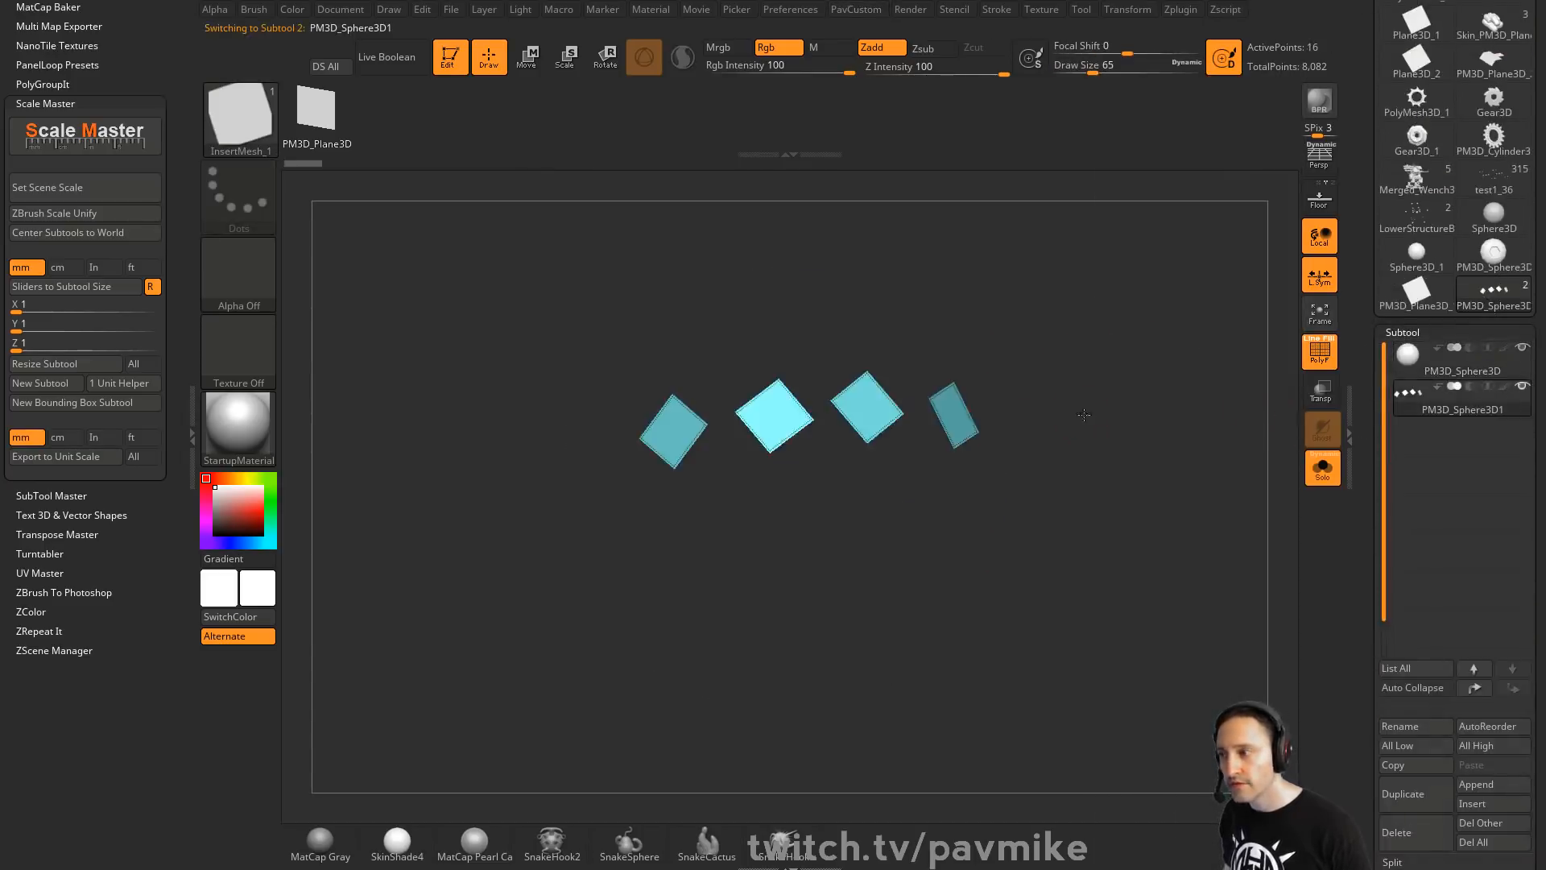
drag(1160, 418, 1107, 421)
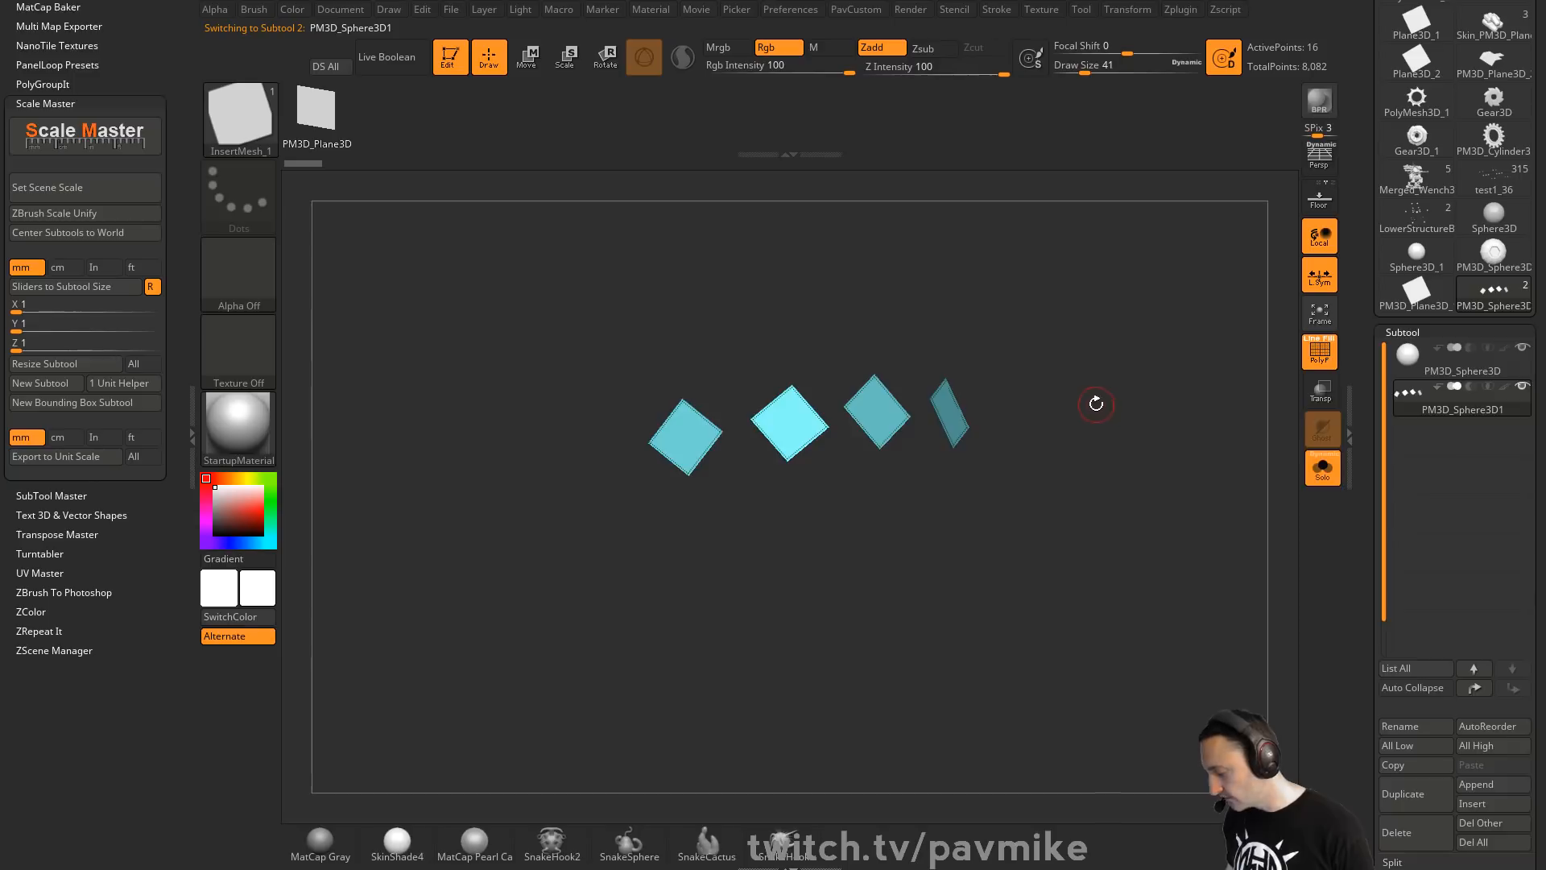
Switch to the ZModeler brush for working on the four planes
key(b)
key(i)
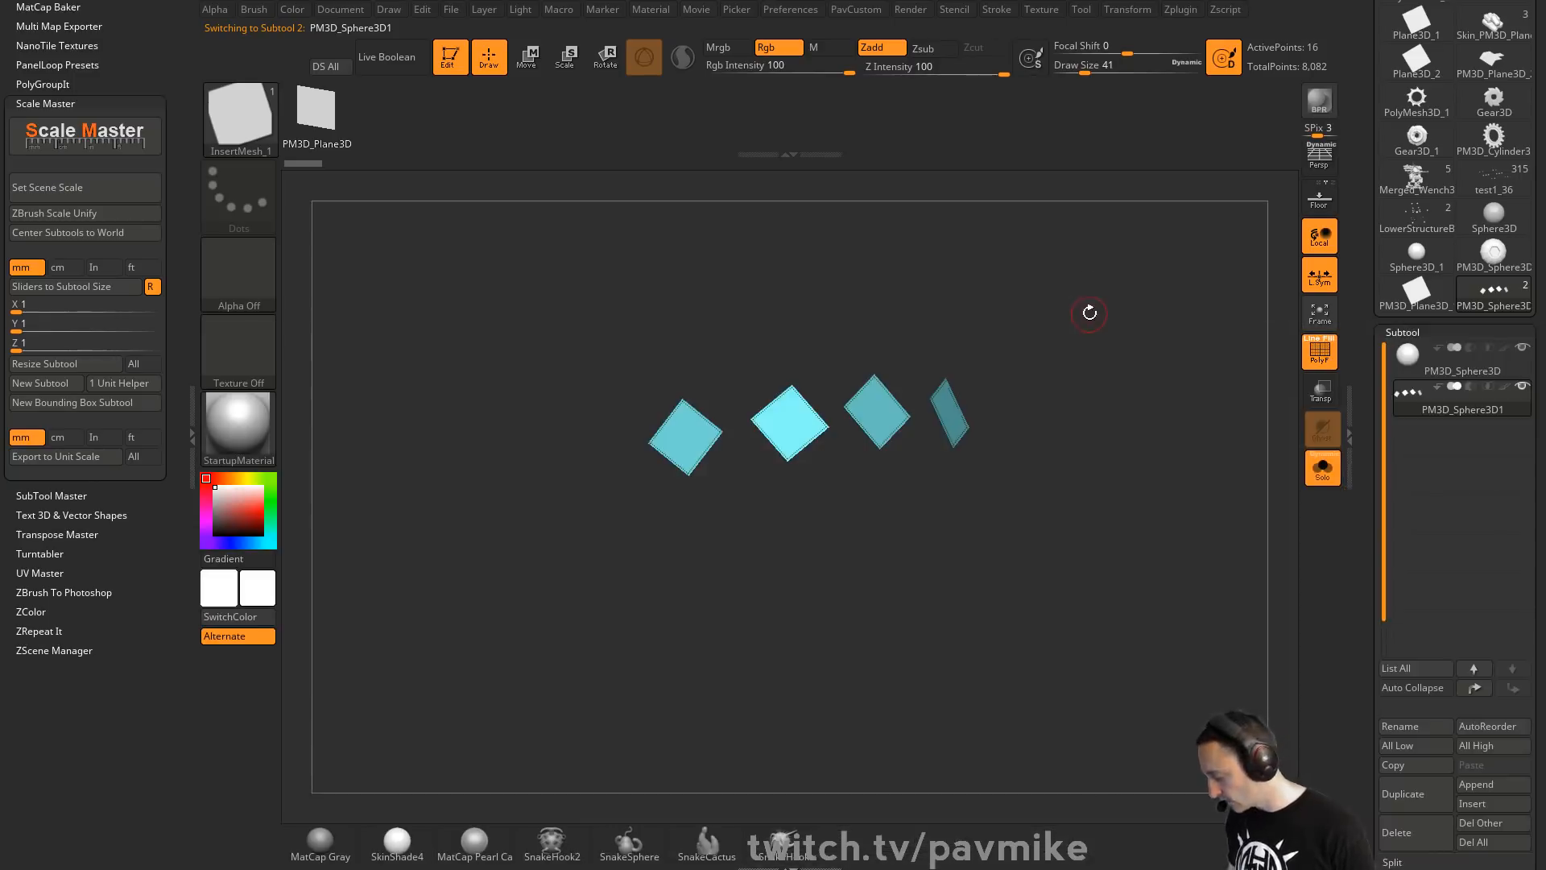
key(b)
key(z)
key(m)
alt+drag(1081, 352, 1039, 403)
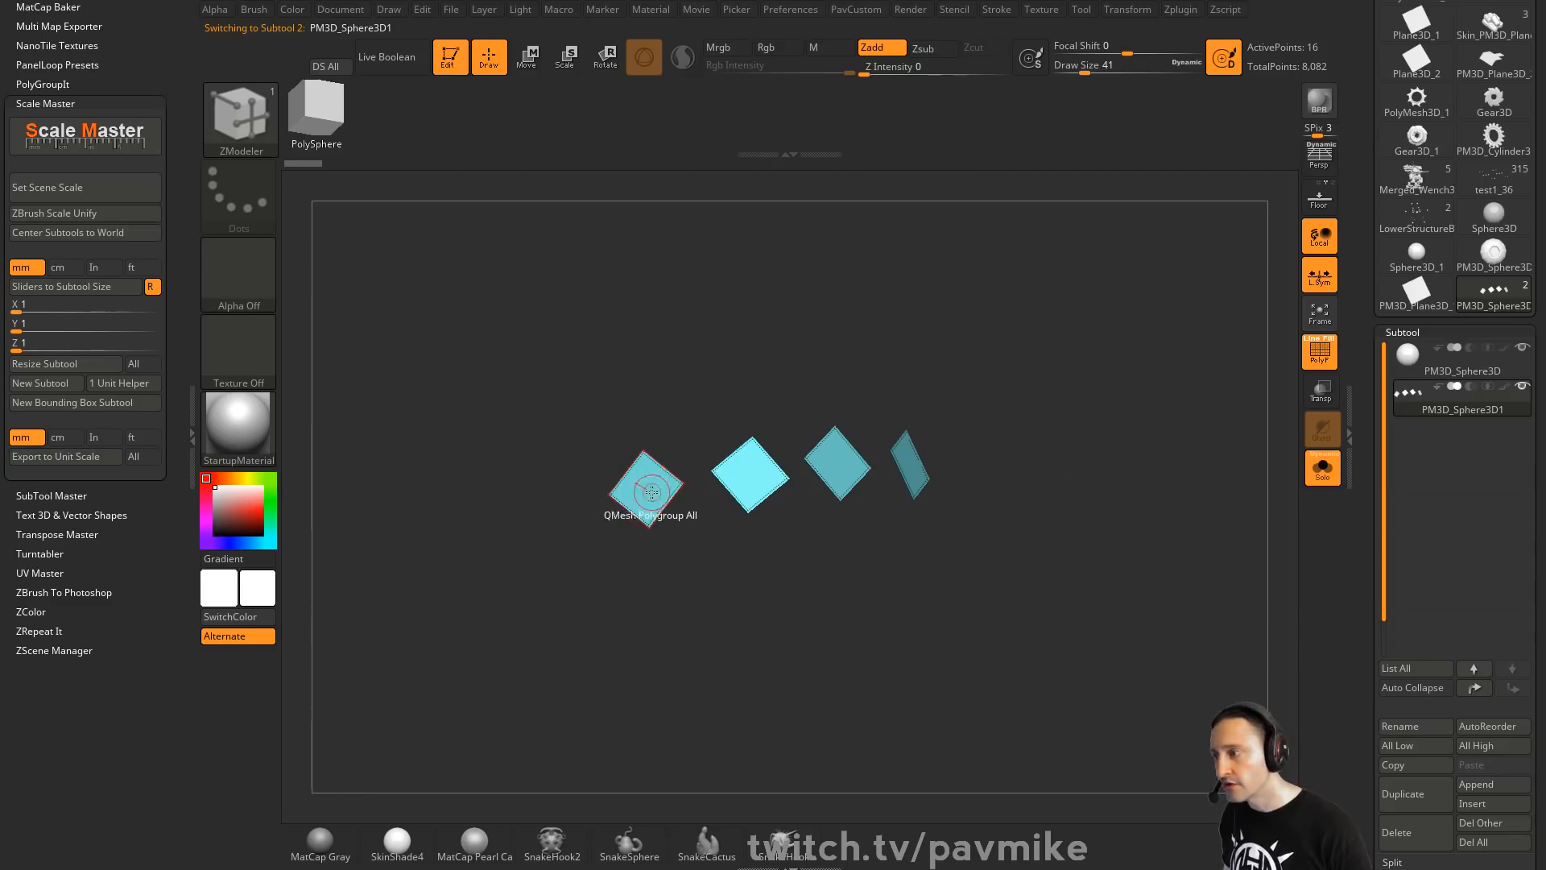
Set the ZModeler polygon action to Insert NanoMesh with Polygroup All, try inserting PolySphere cubes on the planes, and undo the insertion
key(space)
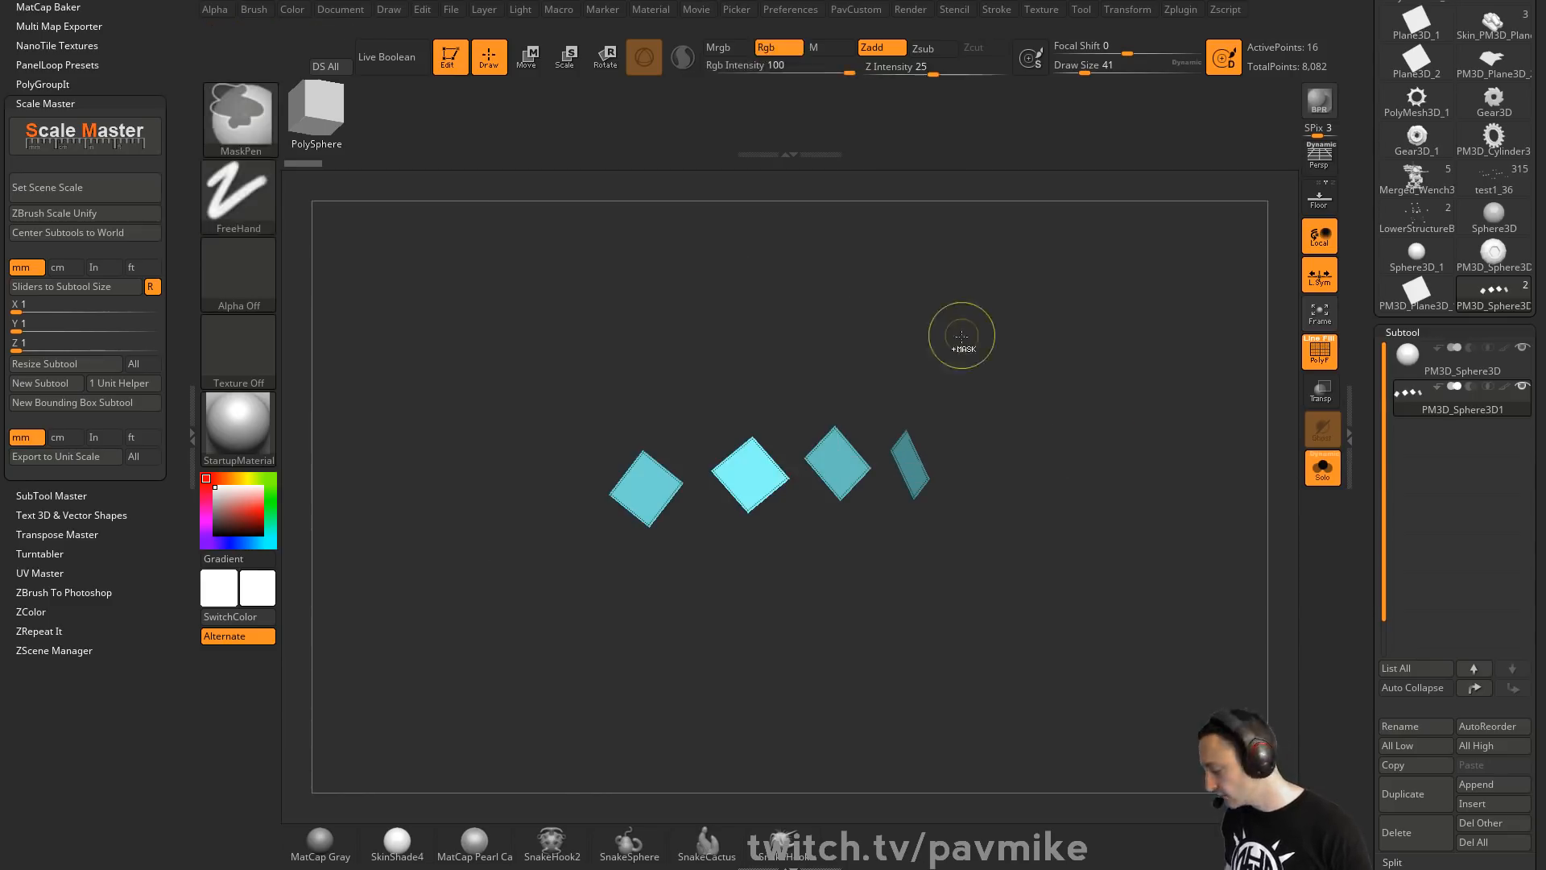
key(space)
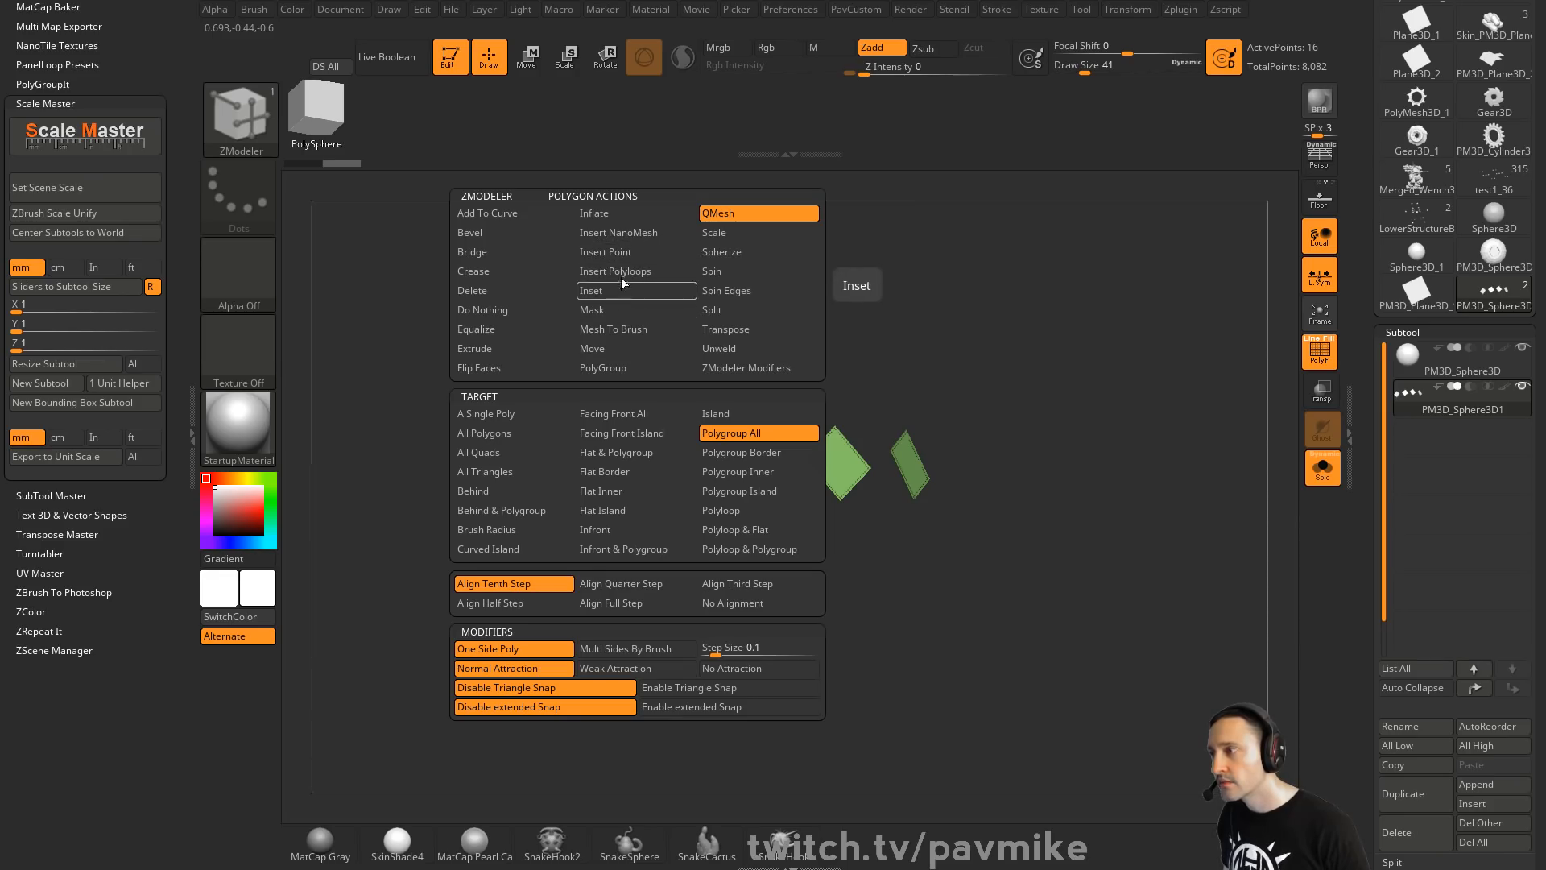
click(636, 233)
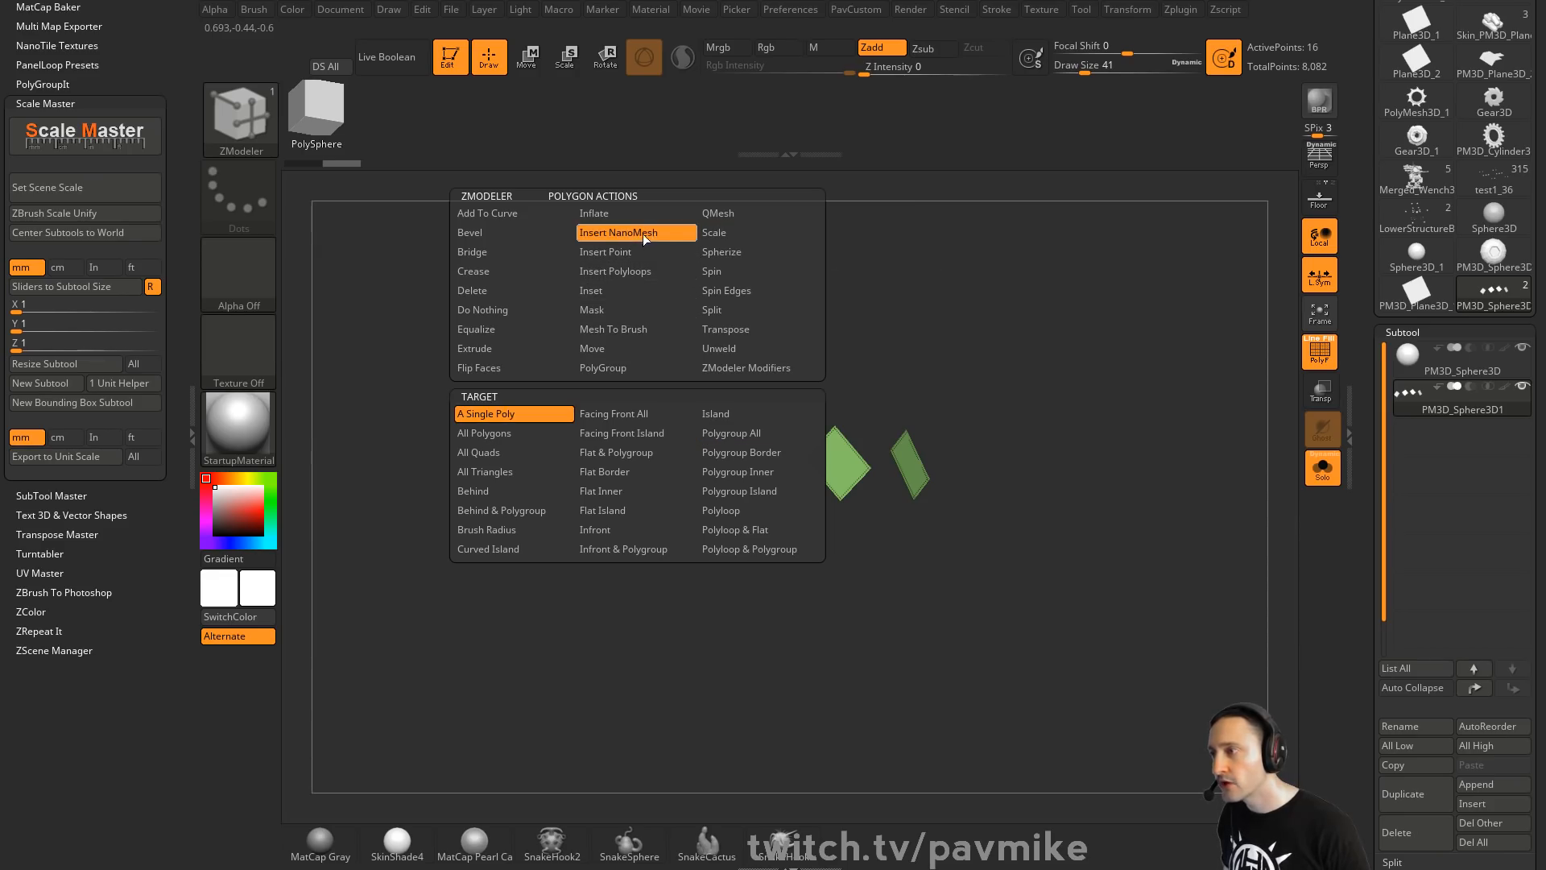
click(735, 438)
drag(644, 471, 995, 367)
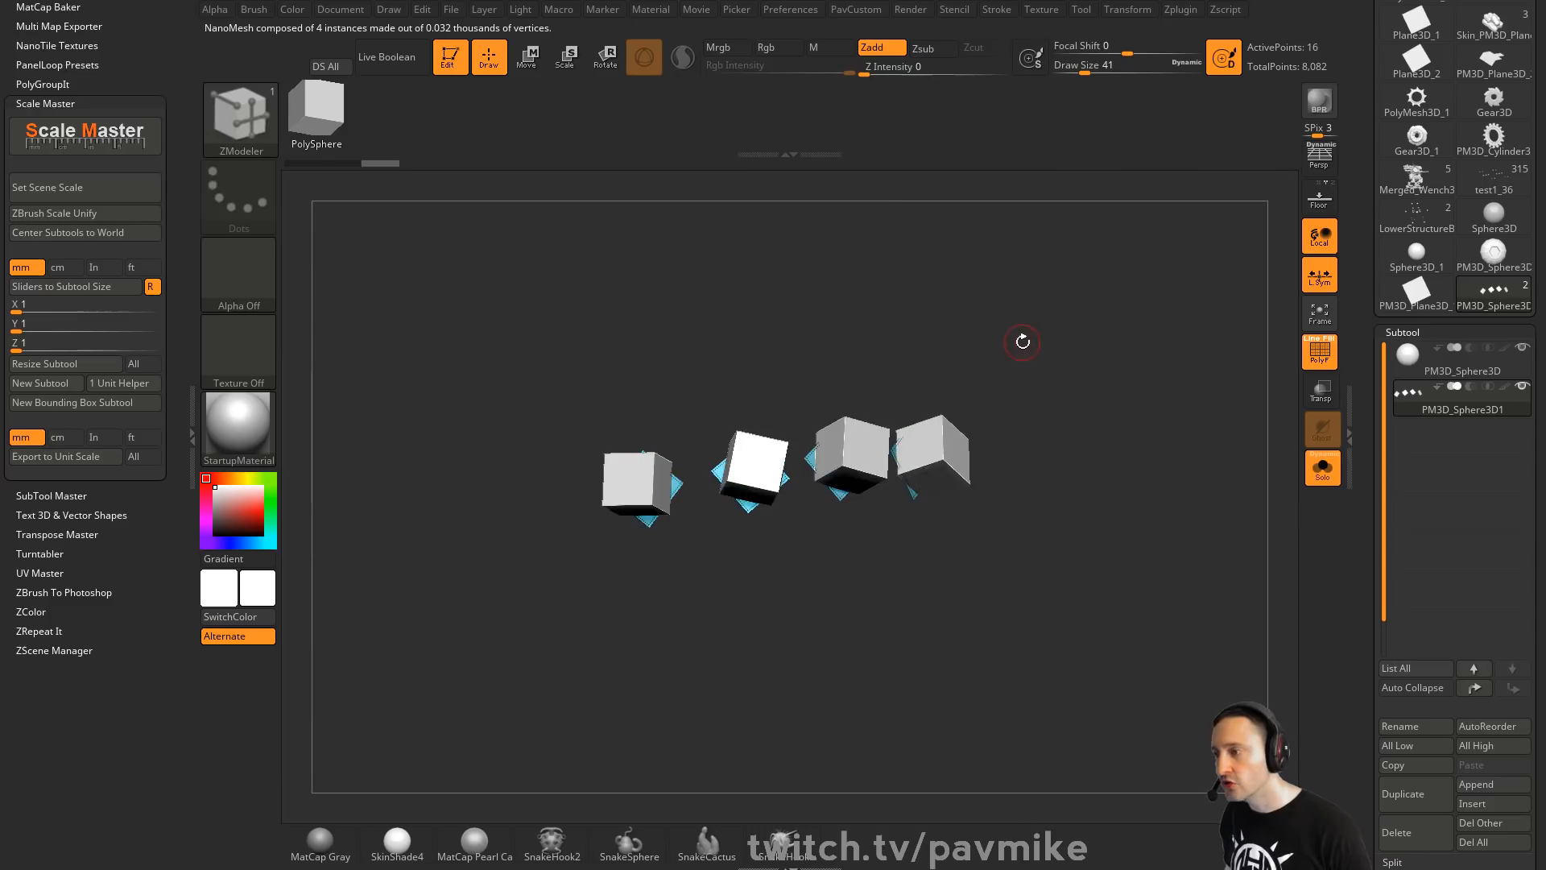
key(ctrl+z)
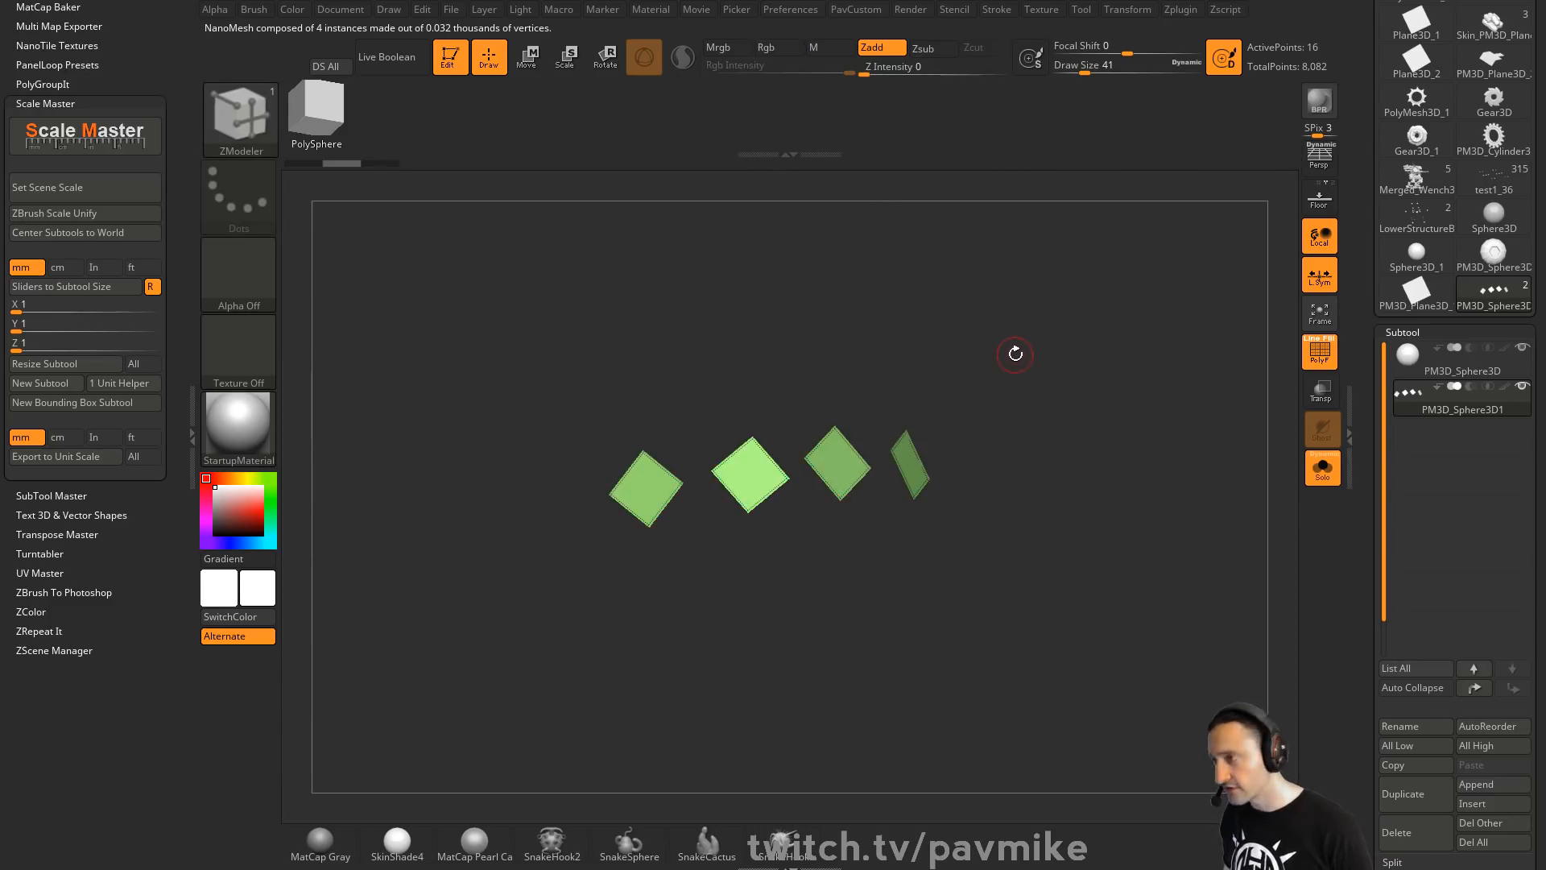
Try inserting the PM3D_Sphere3 half dome as a NanoMesh on the planes and undo the insertion
key(F1)
click(1125, 640)
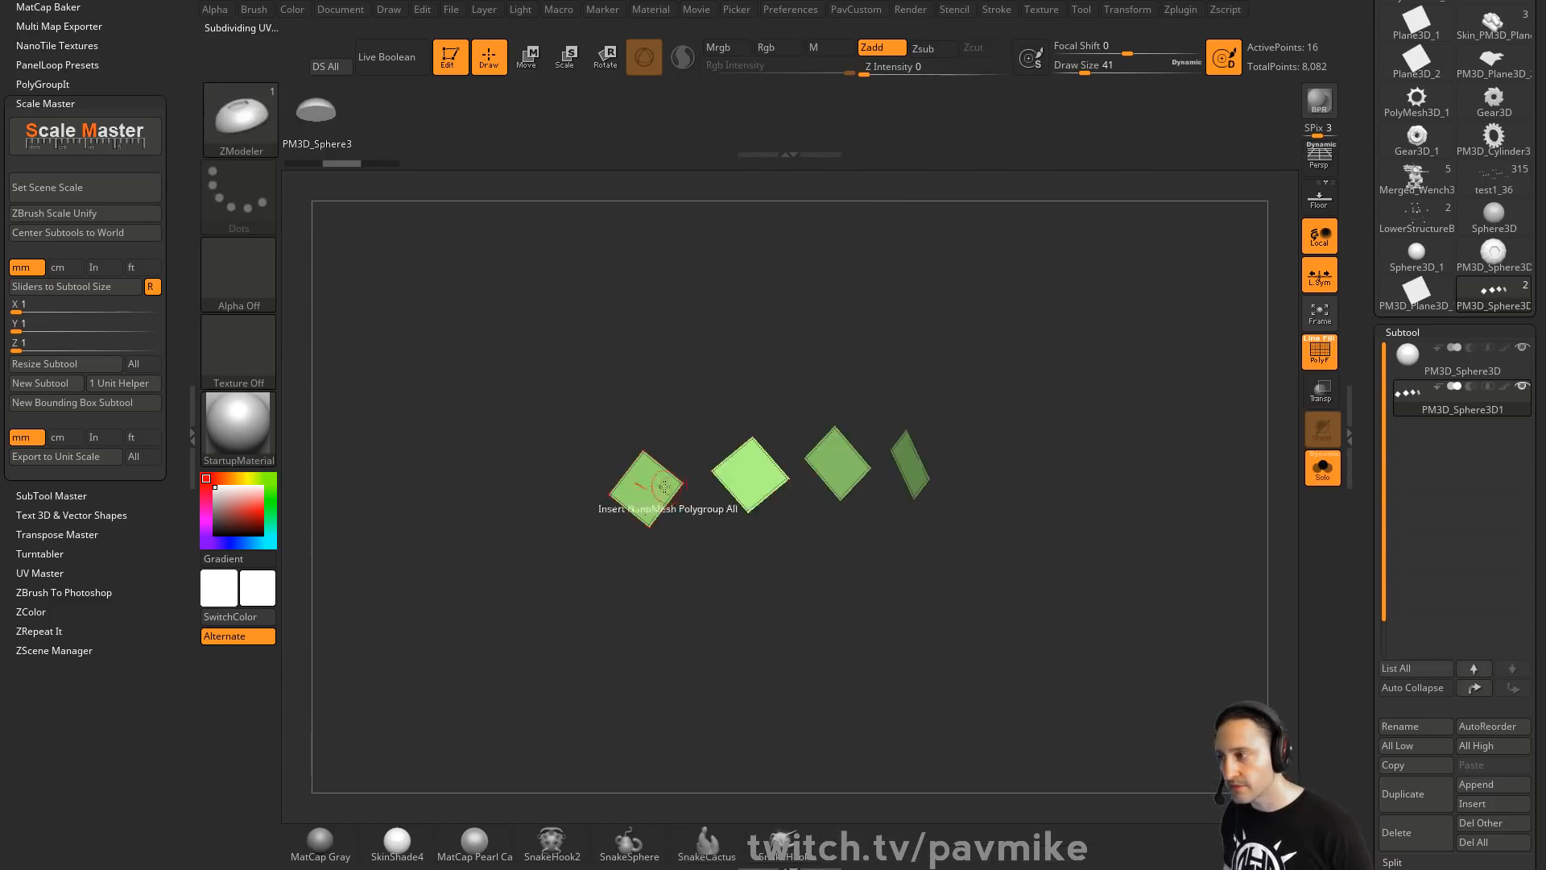
click(644, 491)
key(ctrl+z)
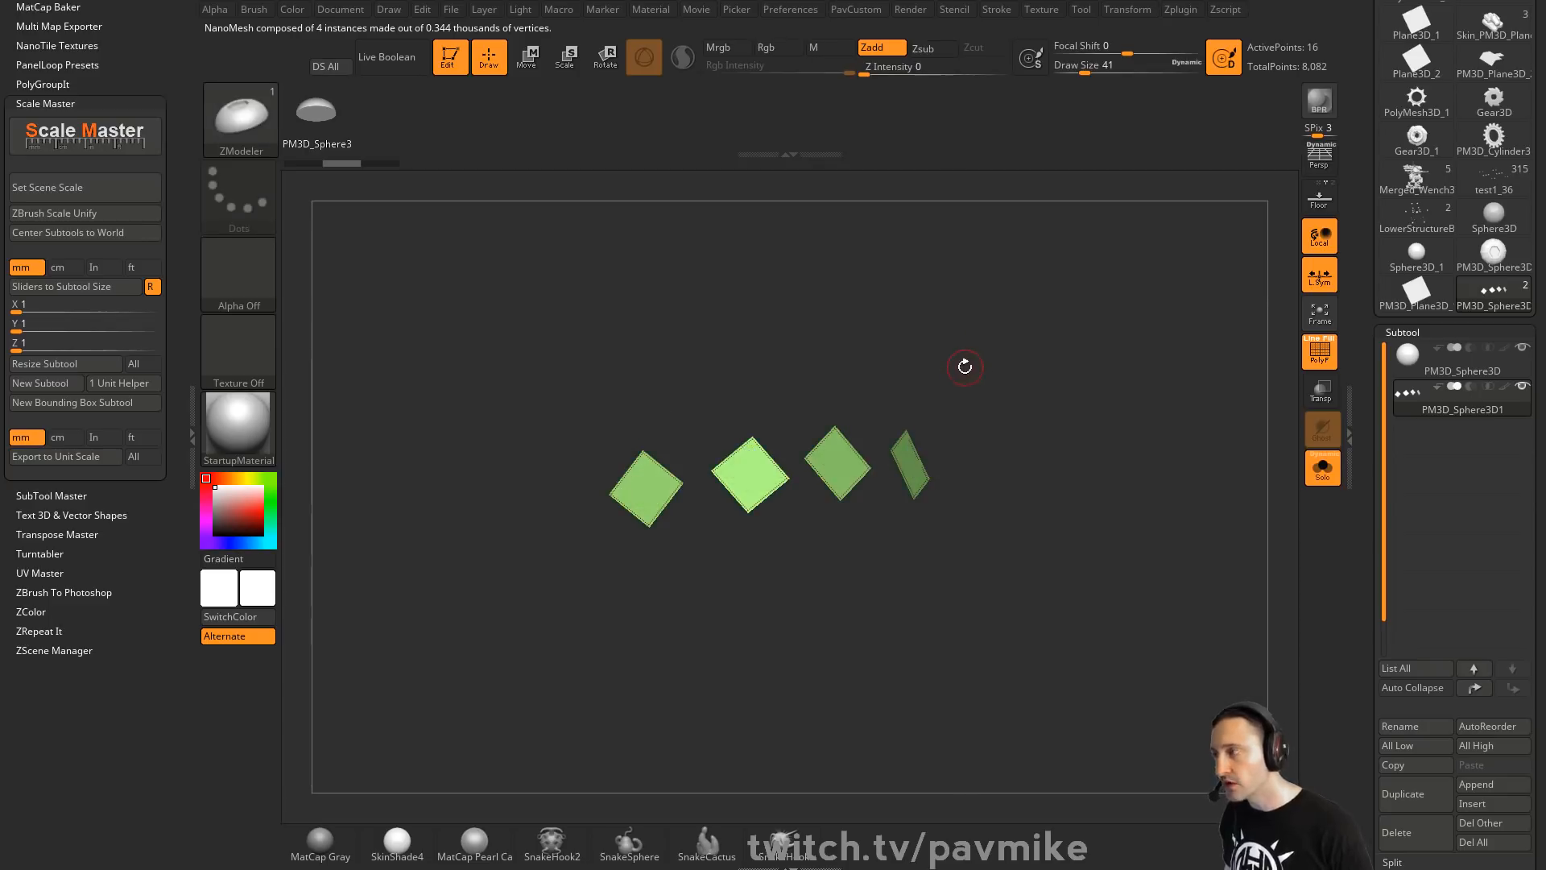
Choose the IMM Ind. Parts brush and create a NanoMesh brush from its twelve parts
key(b)
key(i)
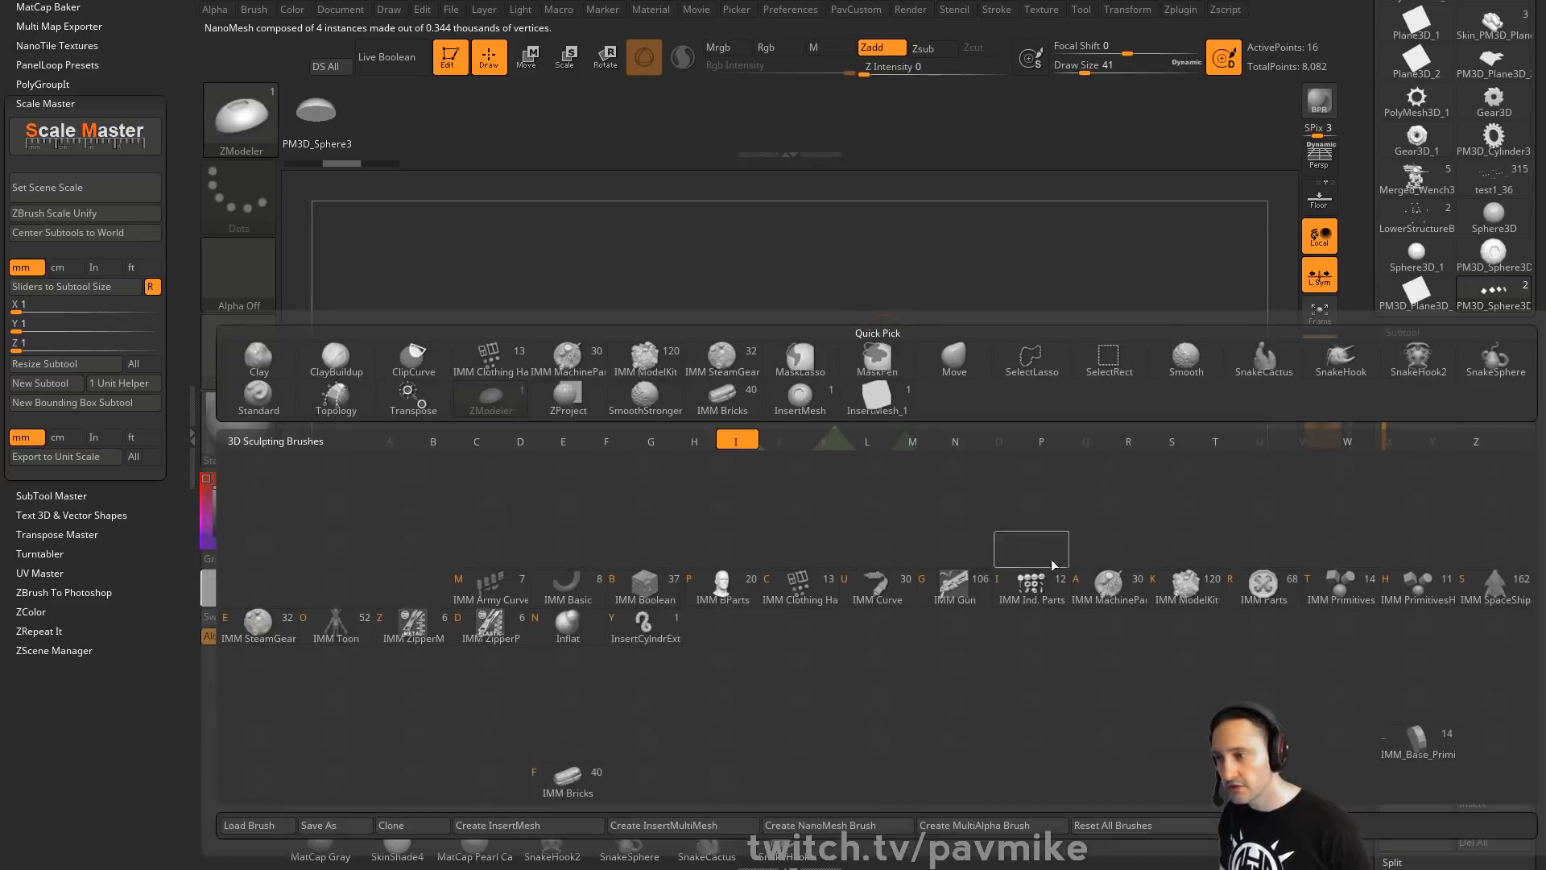
click(1026, 594)
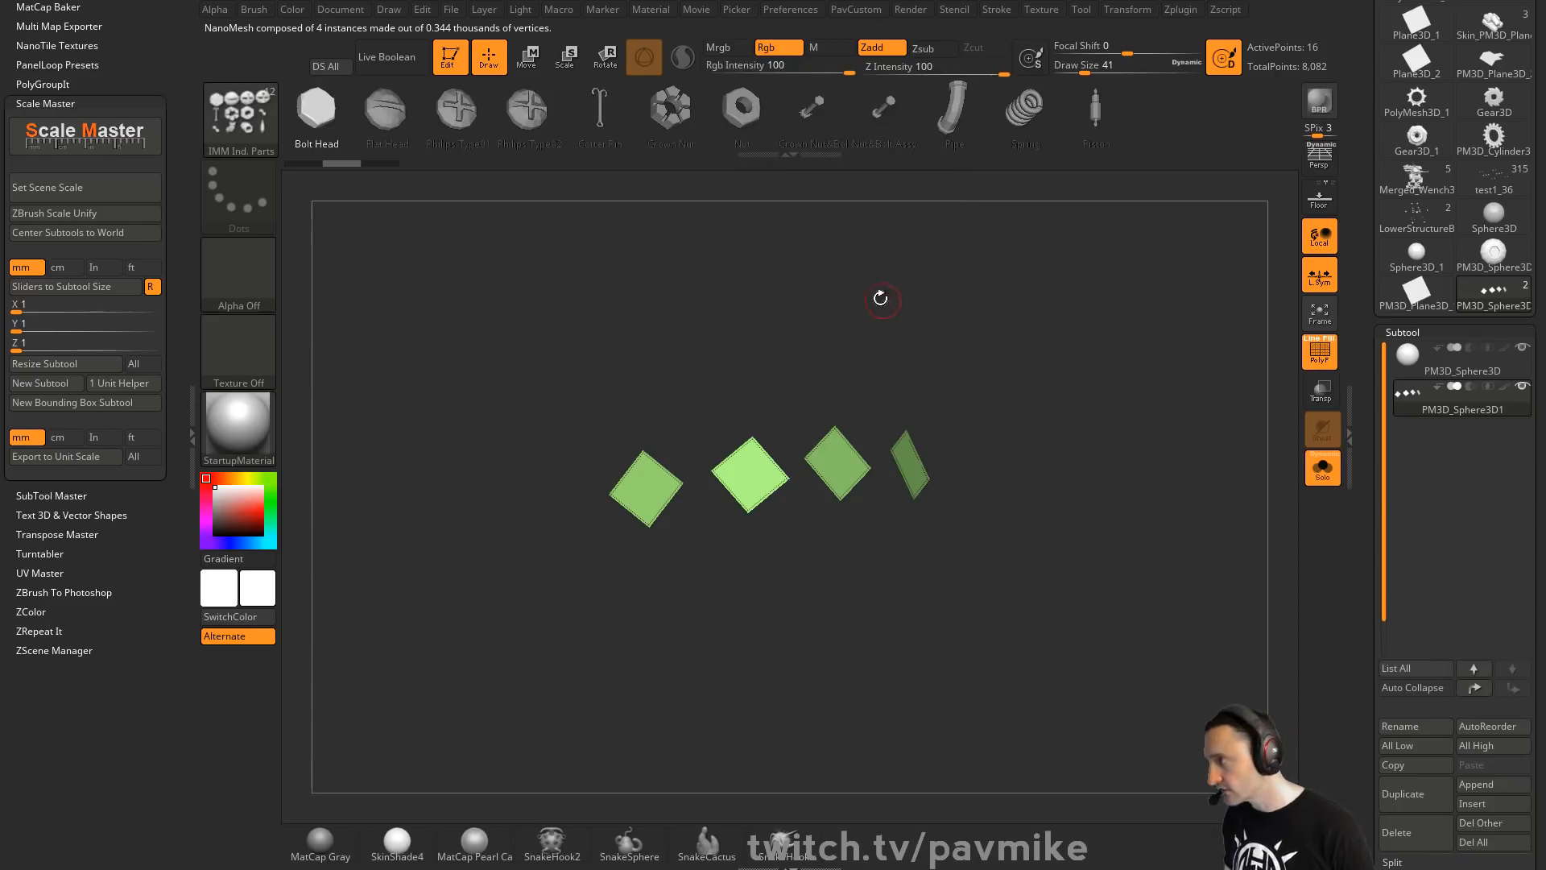
click(253, 10)
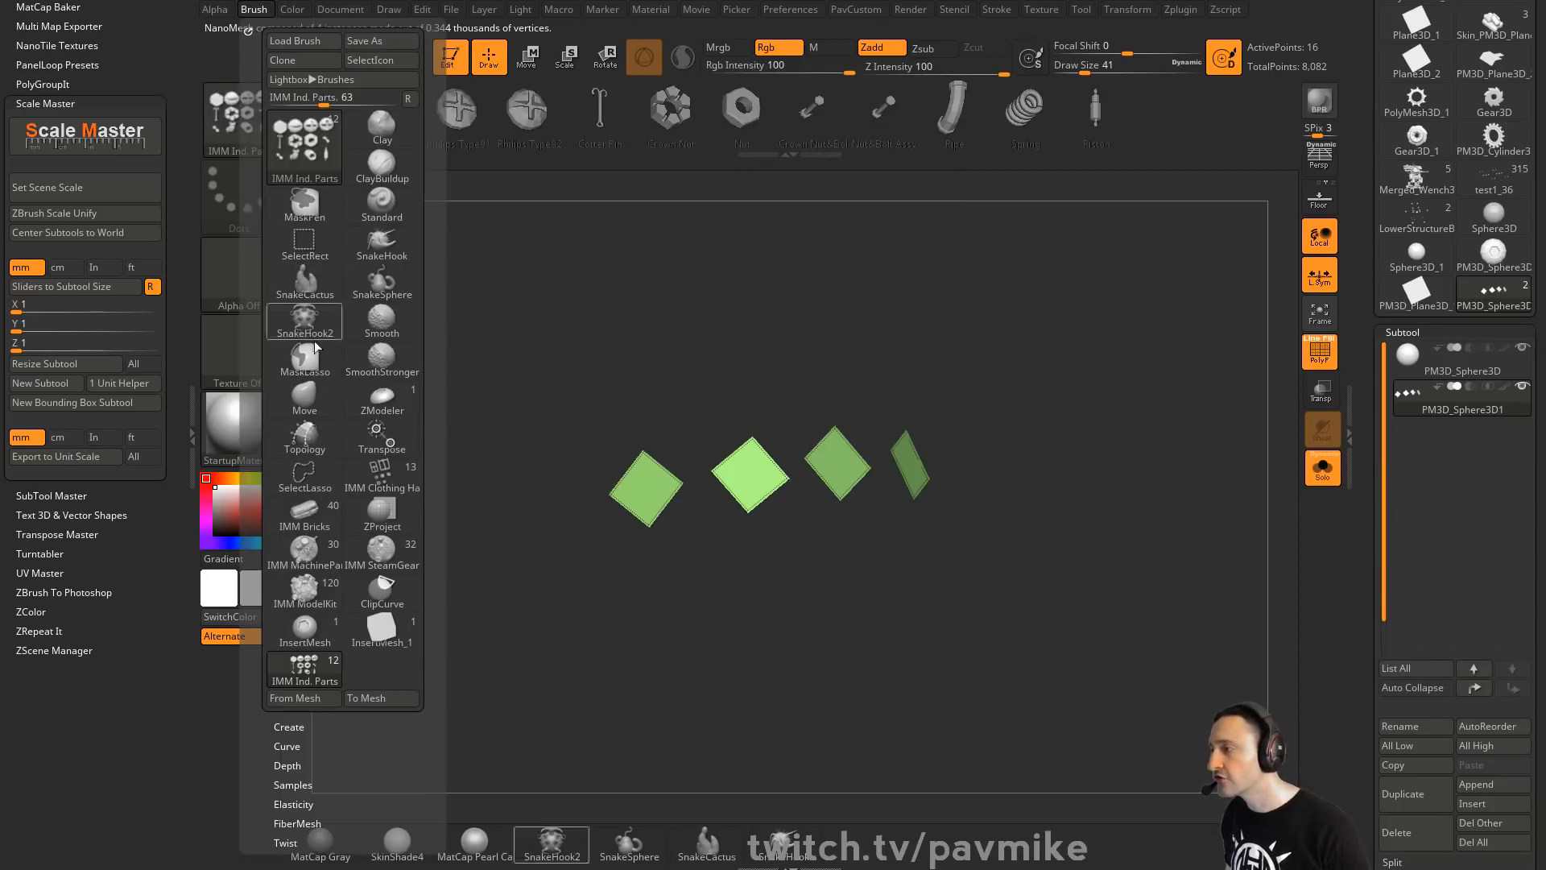
click(288, 726)
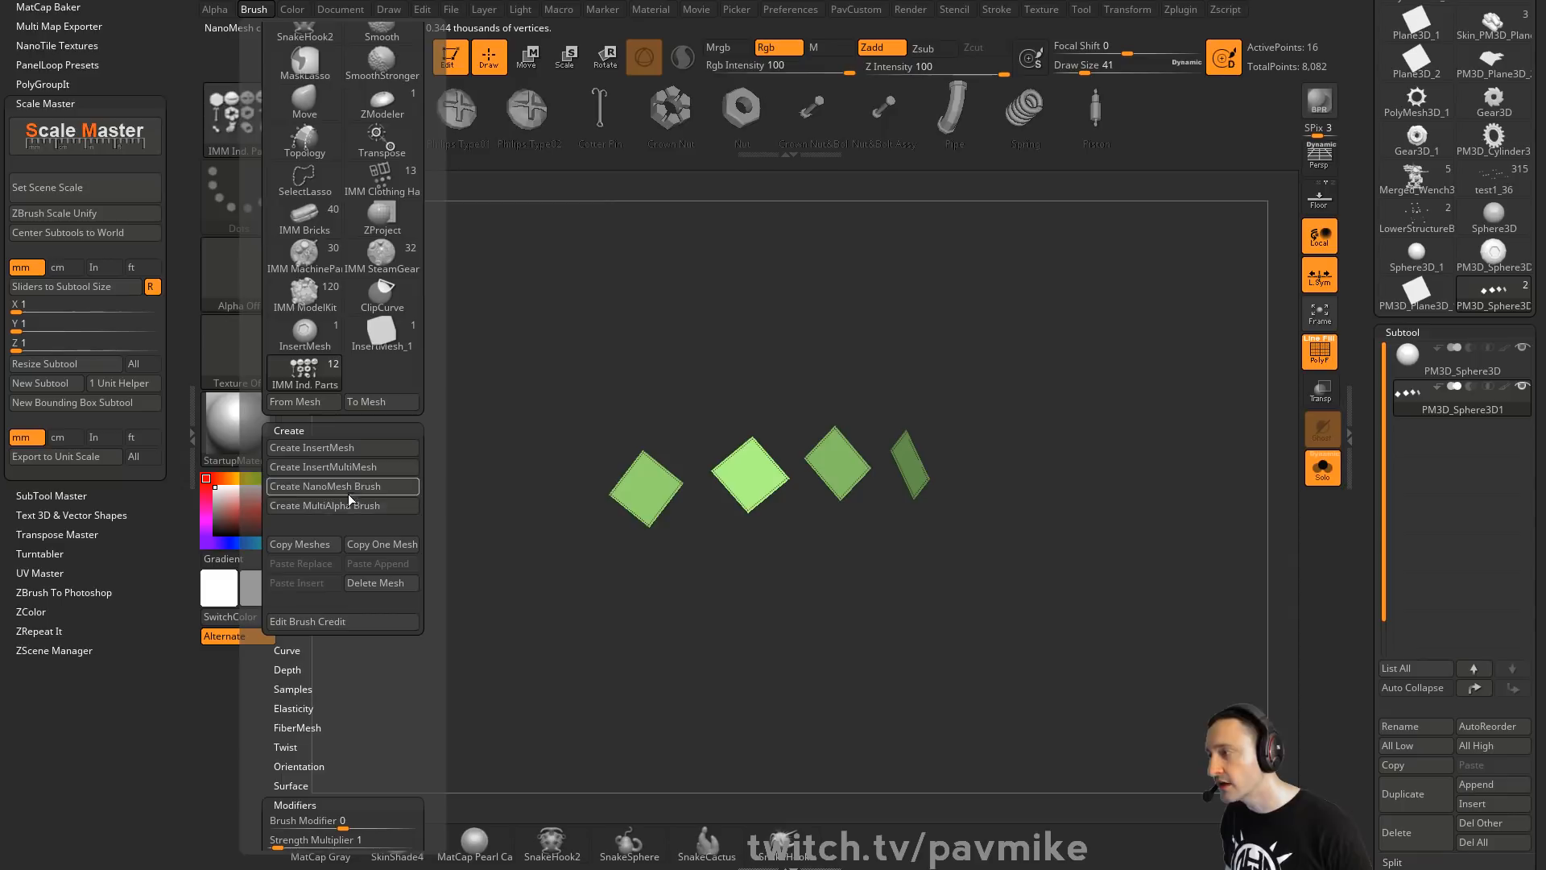
click(343, 467)
Select the new ZModeler brush that carries the twelve industrial parts
key(m)
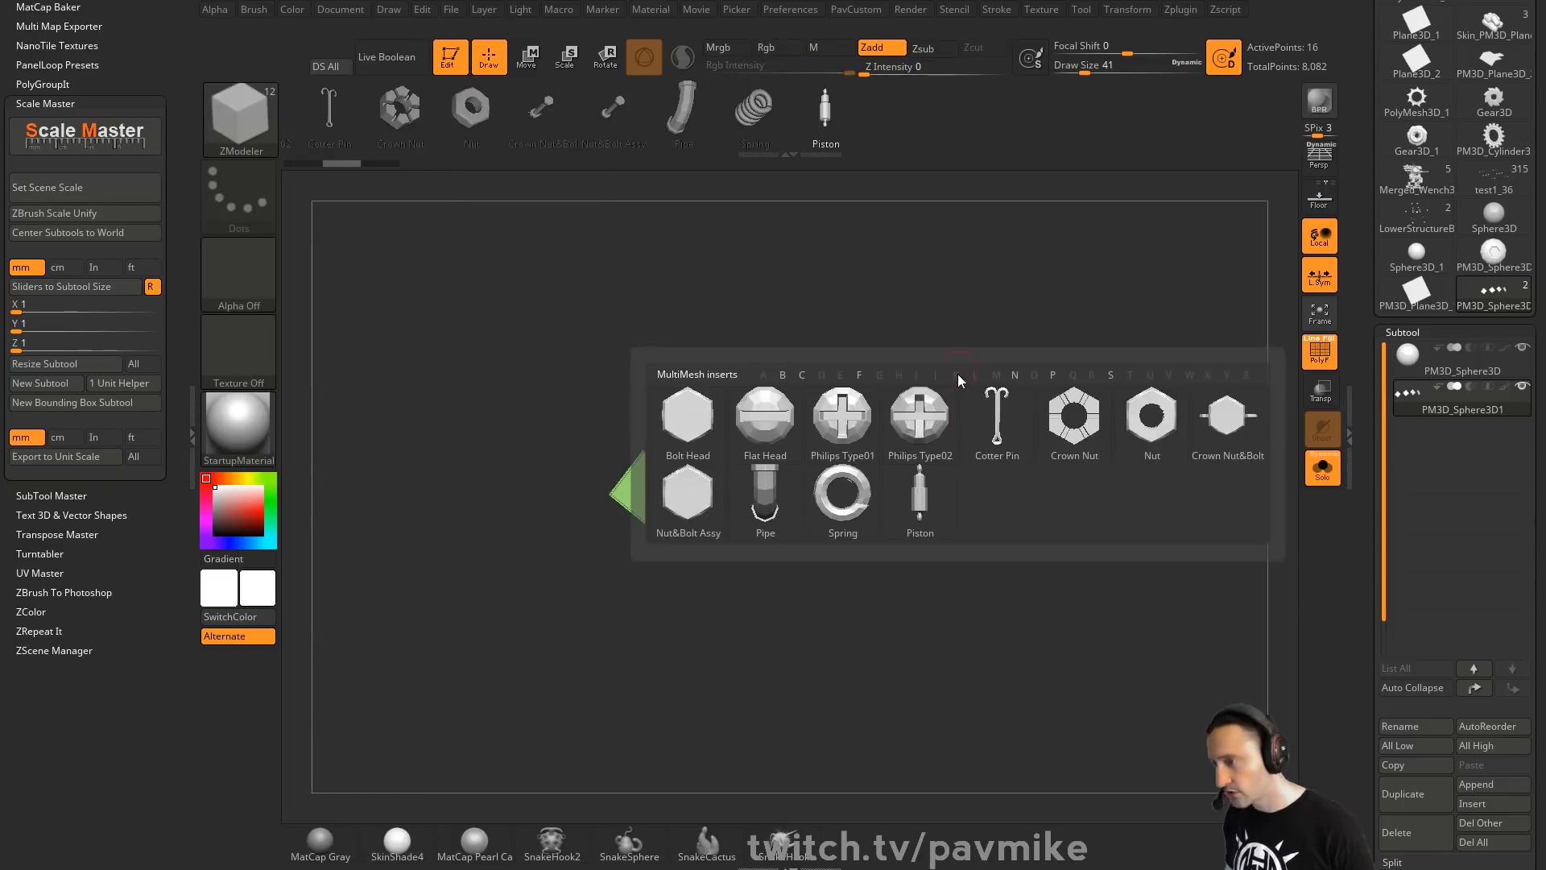
click(920, 415)
key(b)
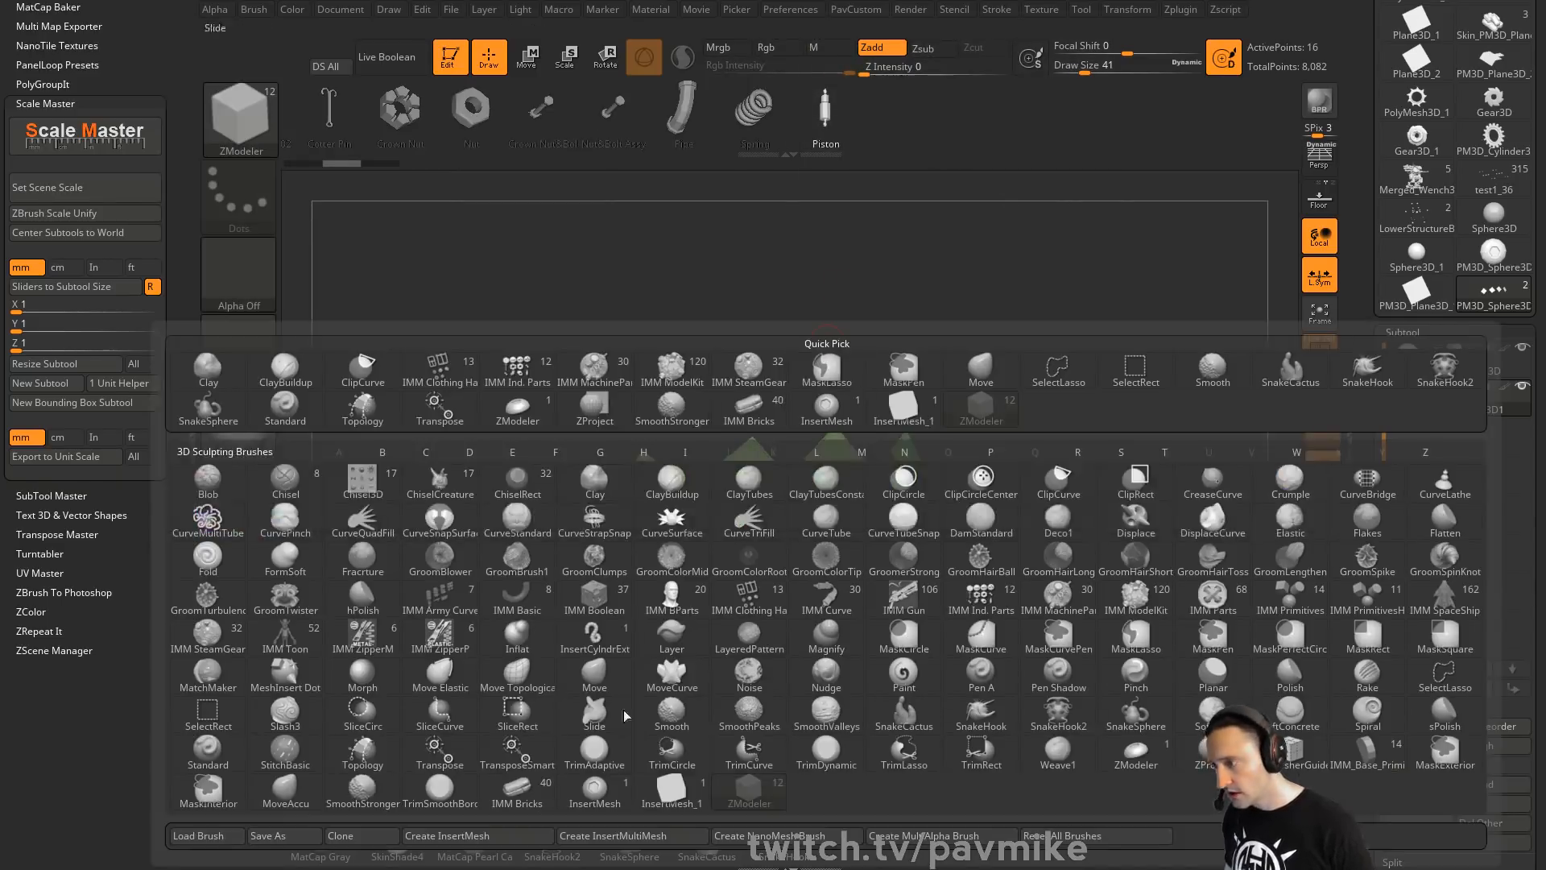
click(753, 787)
Target Insert NanoMesh at Polygroup All, place the Nut part on all four planes and open the NanoMesh settings
key(space)
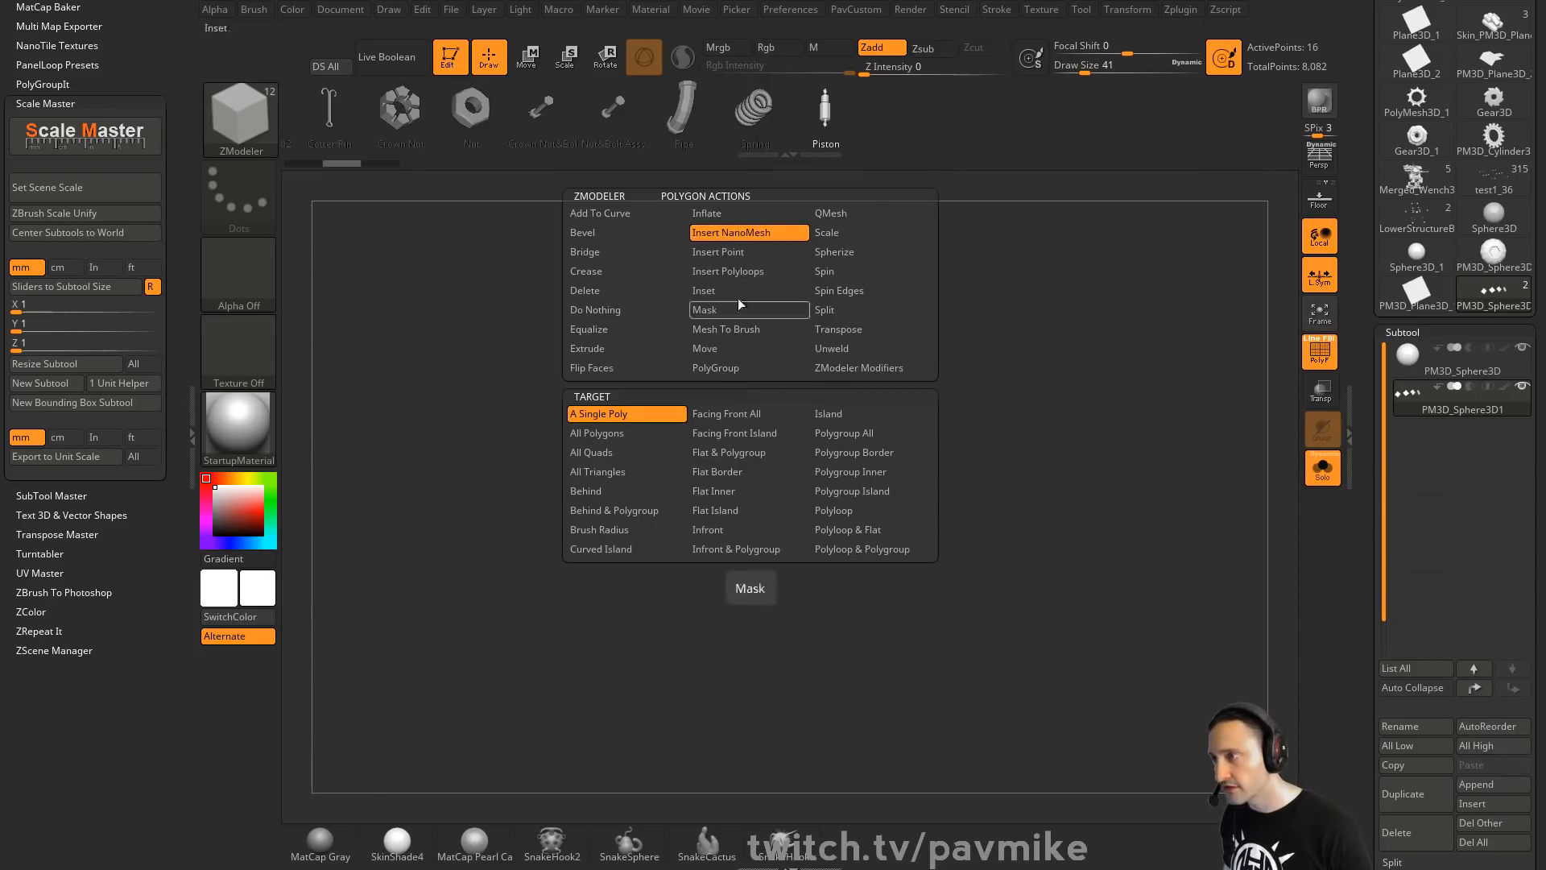
click(842, 433)
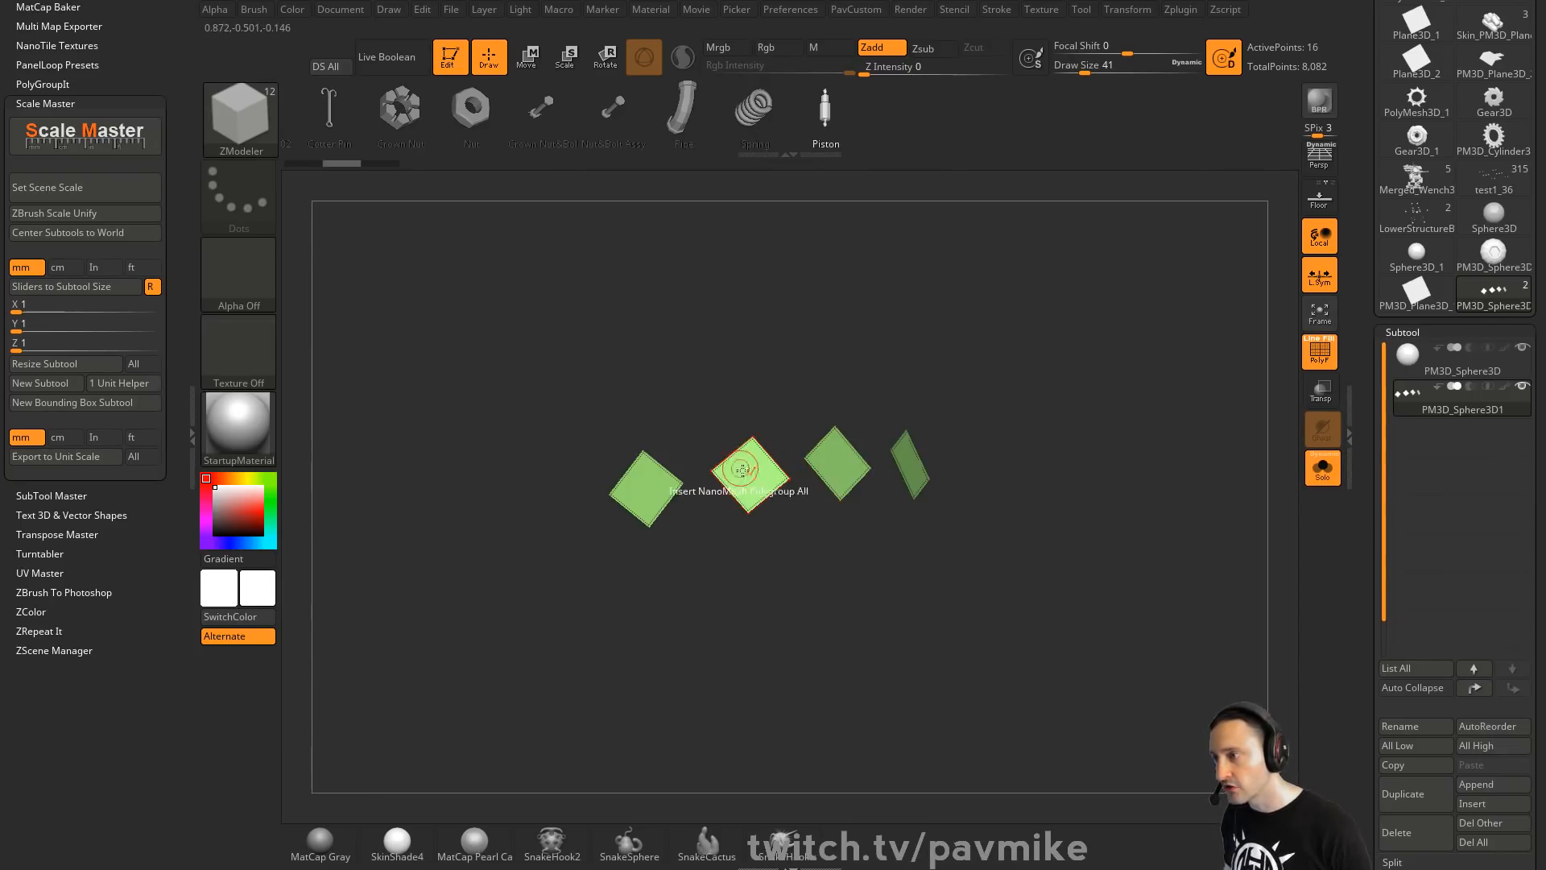
click(743, 469)
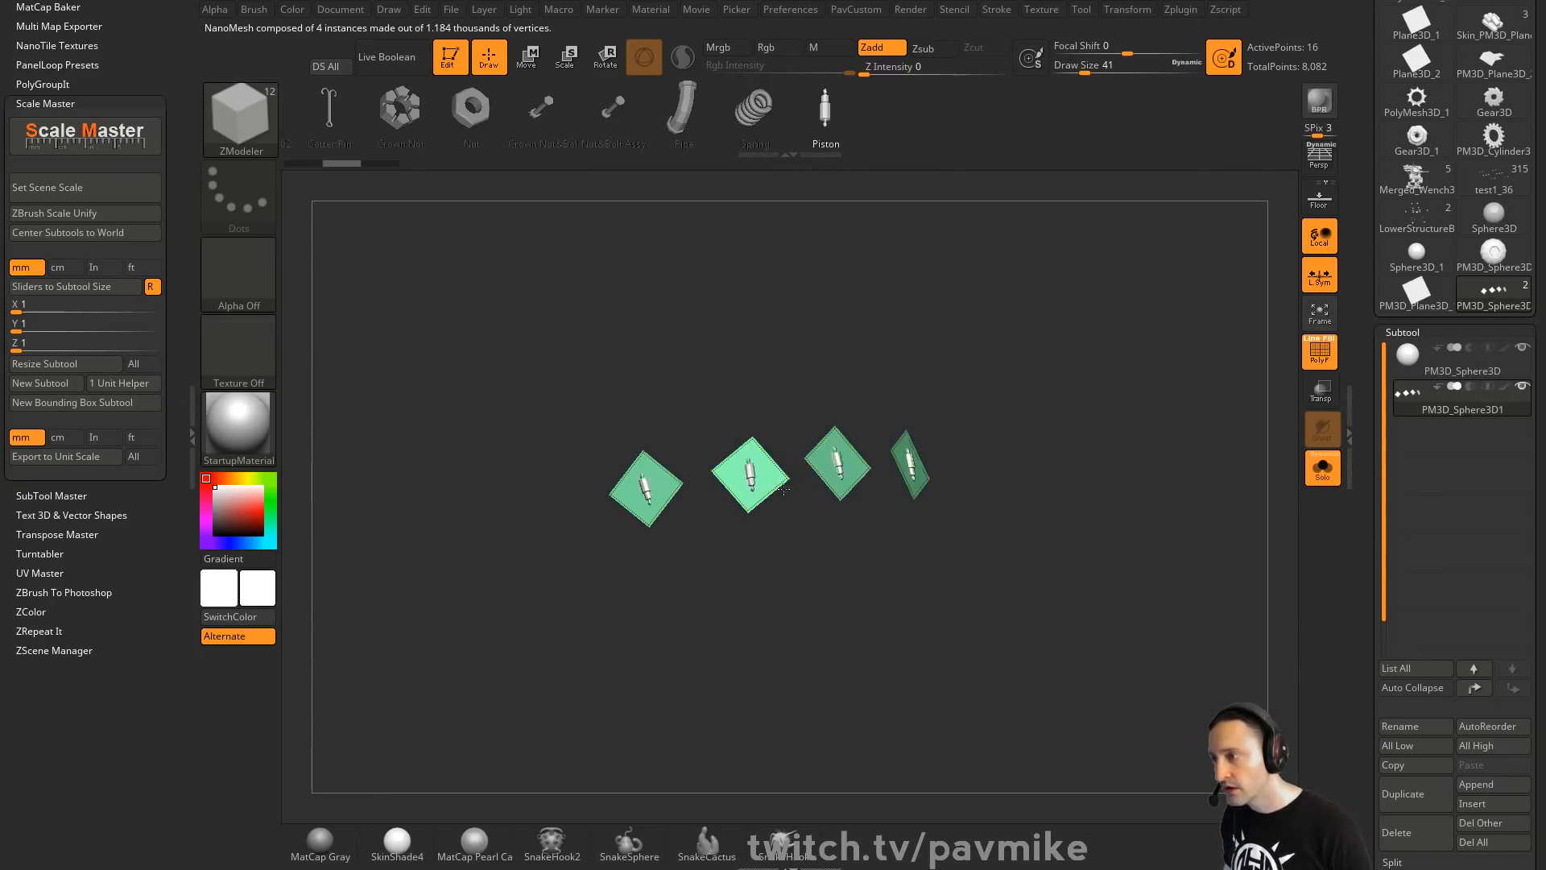
click(474, 121)
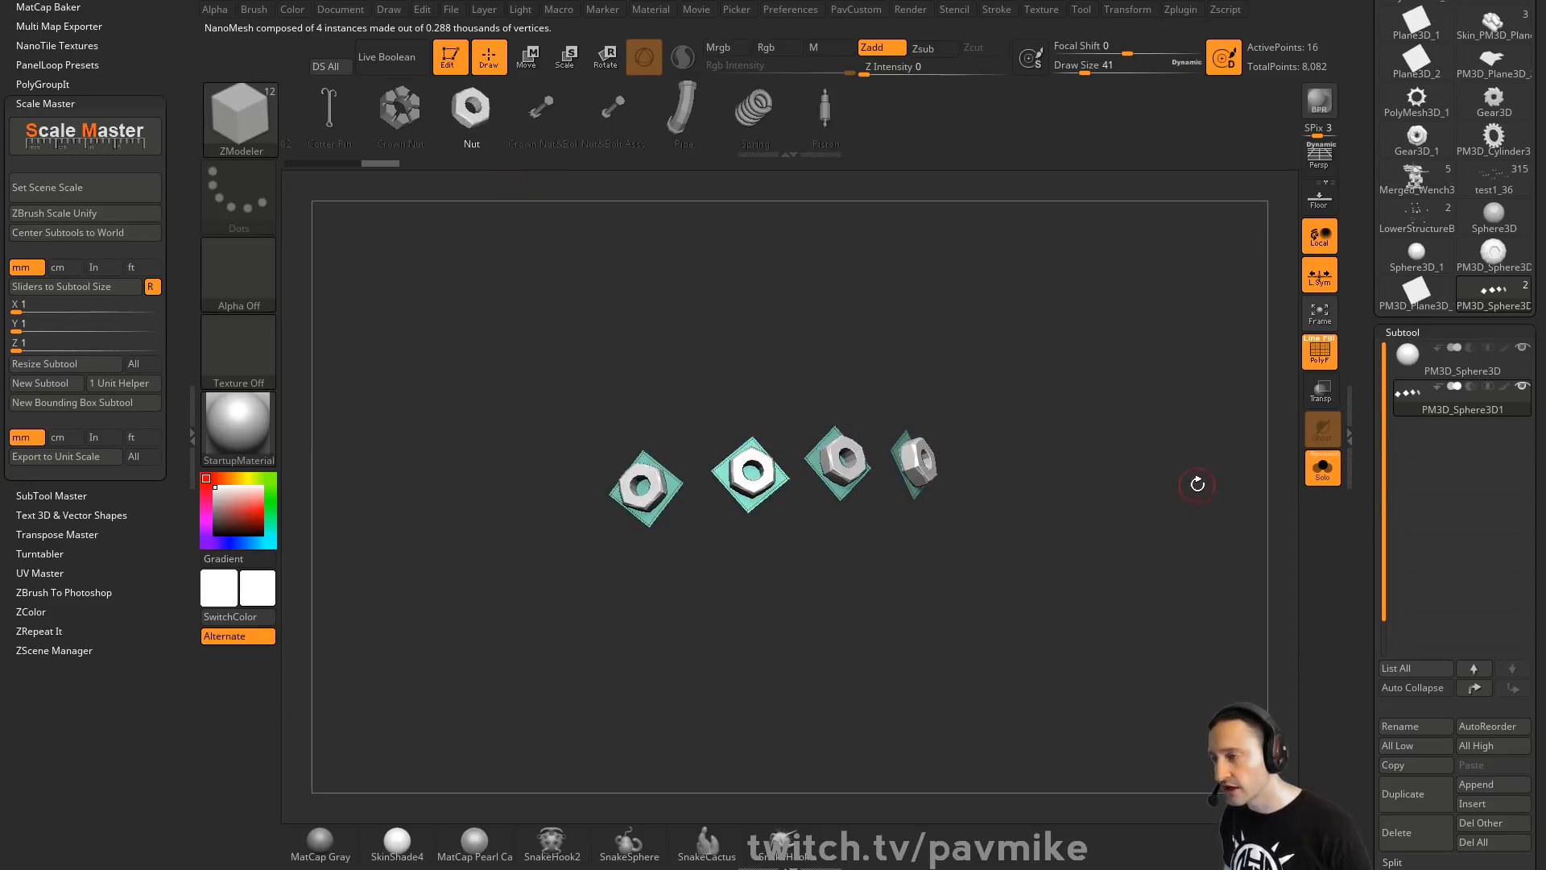
scroll(1403, 483, down, 10)
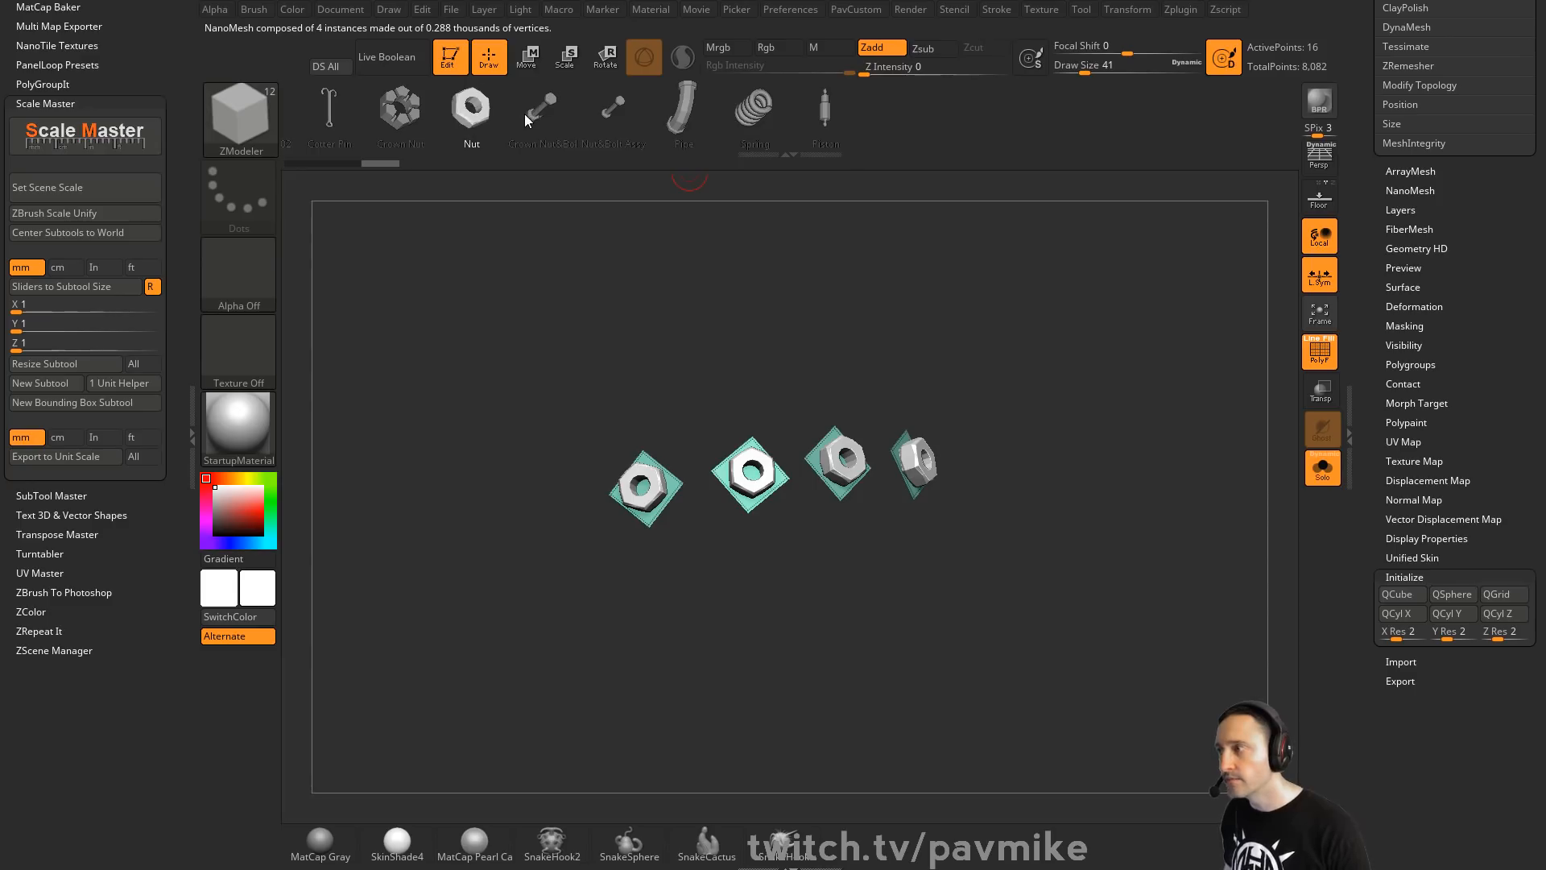
click(1411, 194)
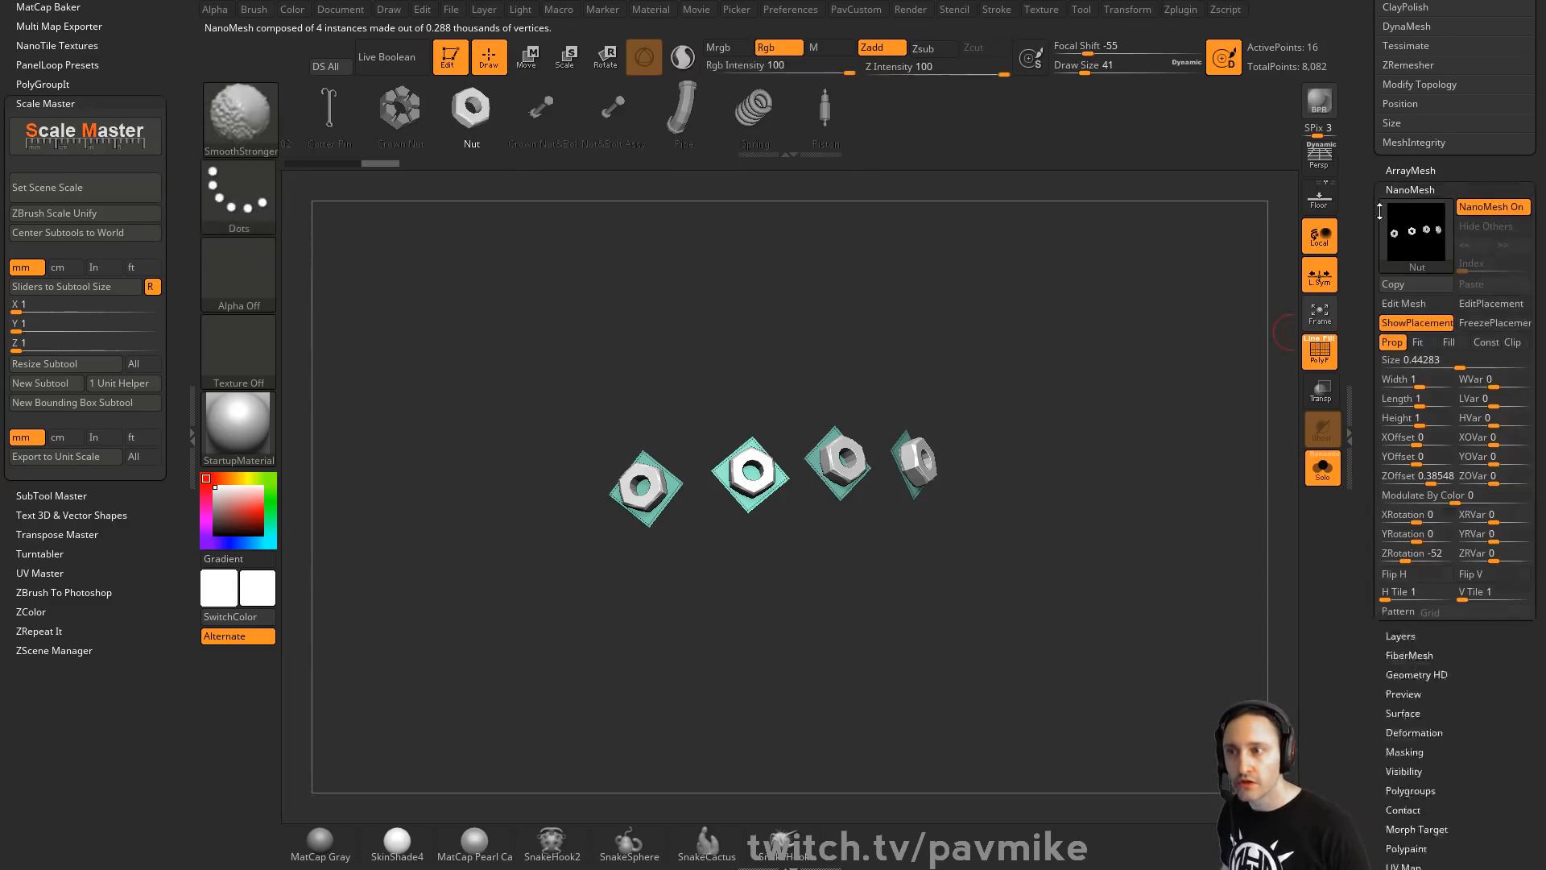
Try the Fill fitting mode on the nuts with a NanoMesh size of 1
click(1451, 253)
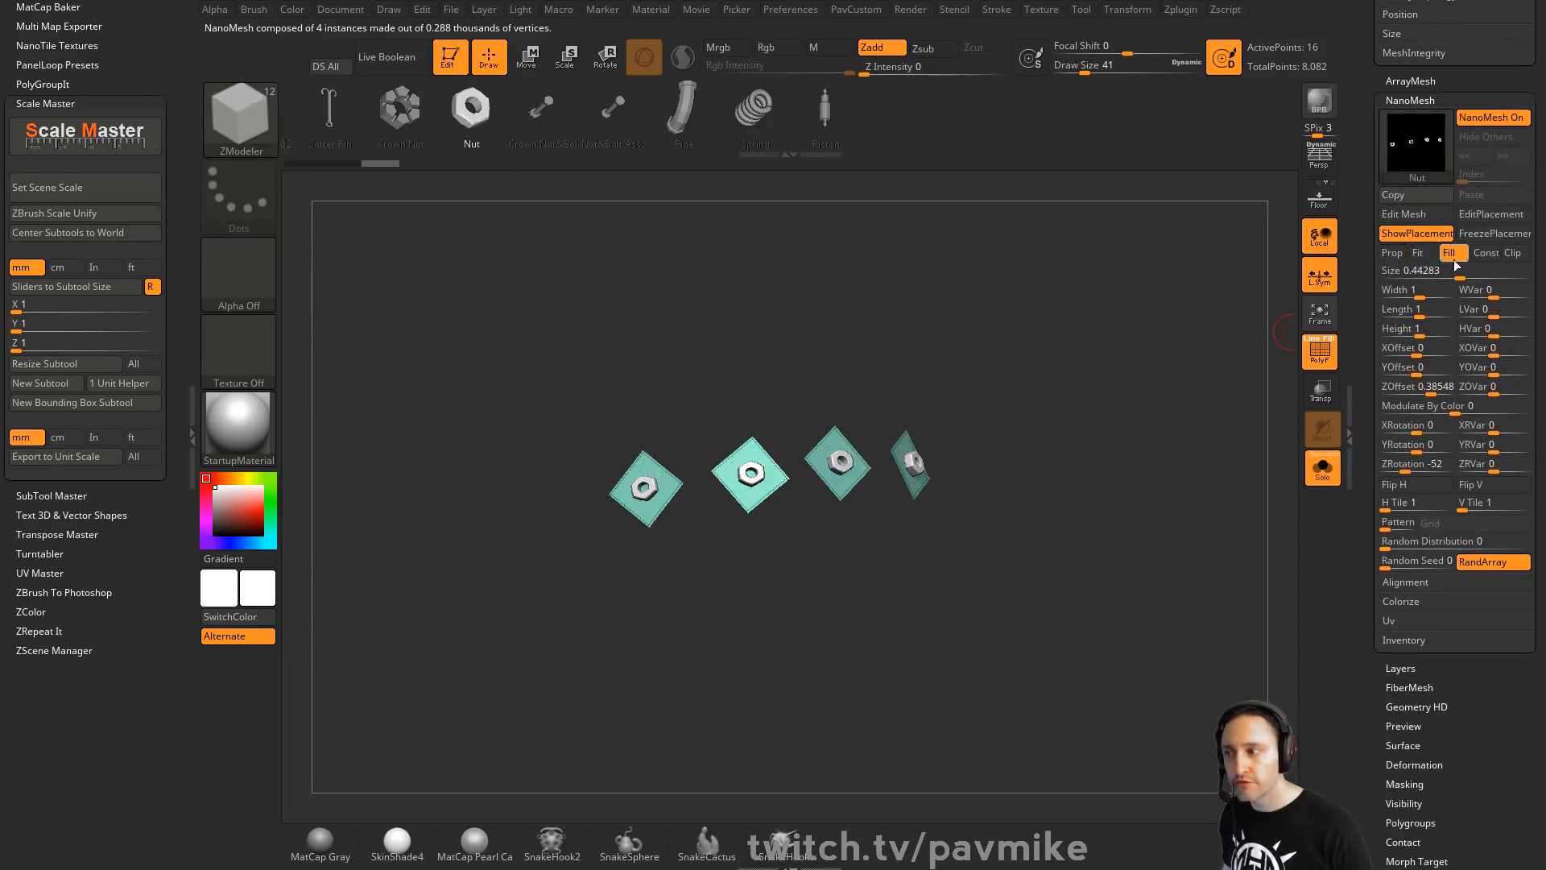
drag(1468, 276, 1460, 281)
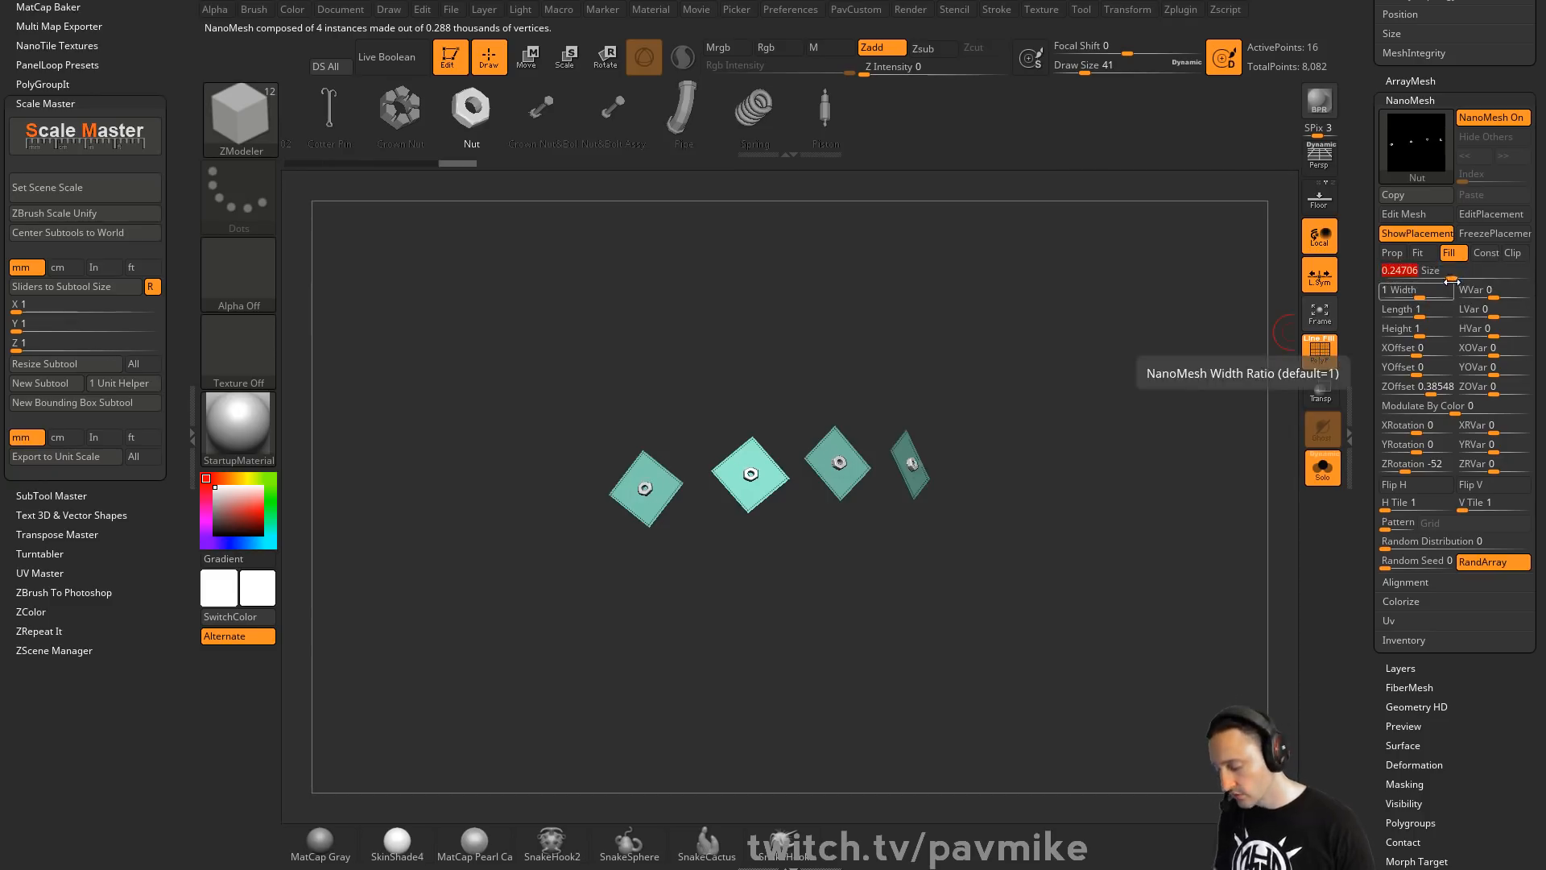
text(1)
key(Return)
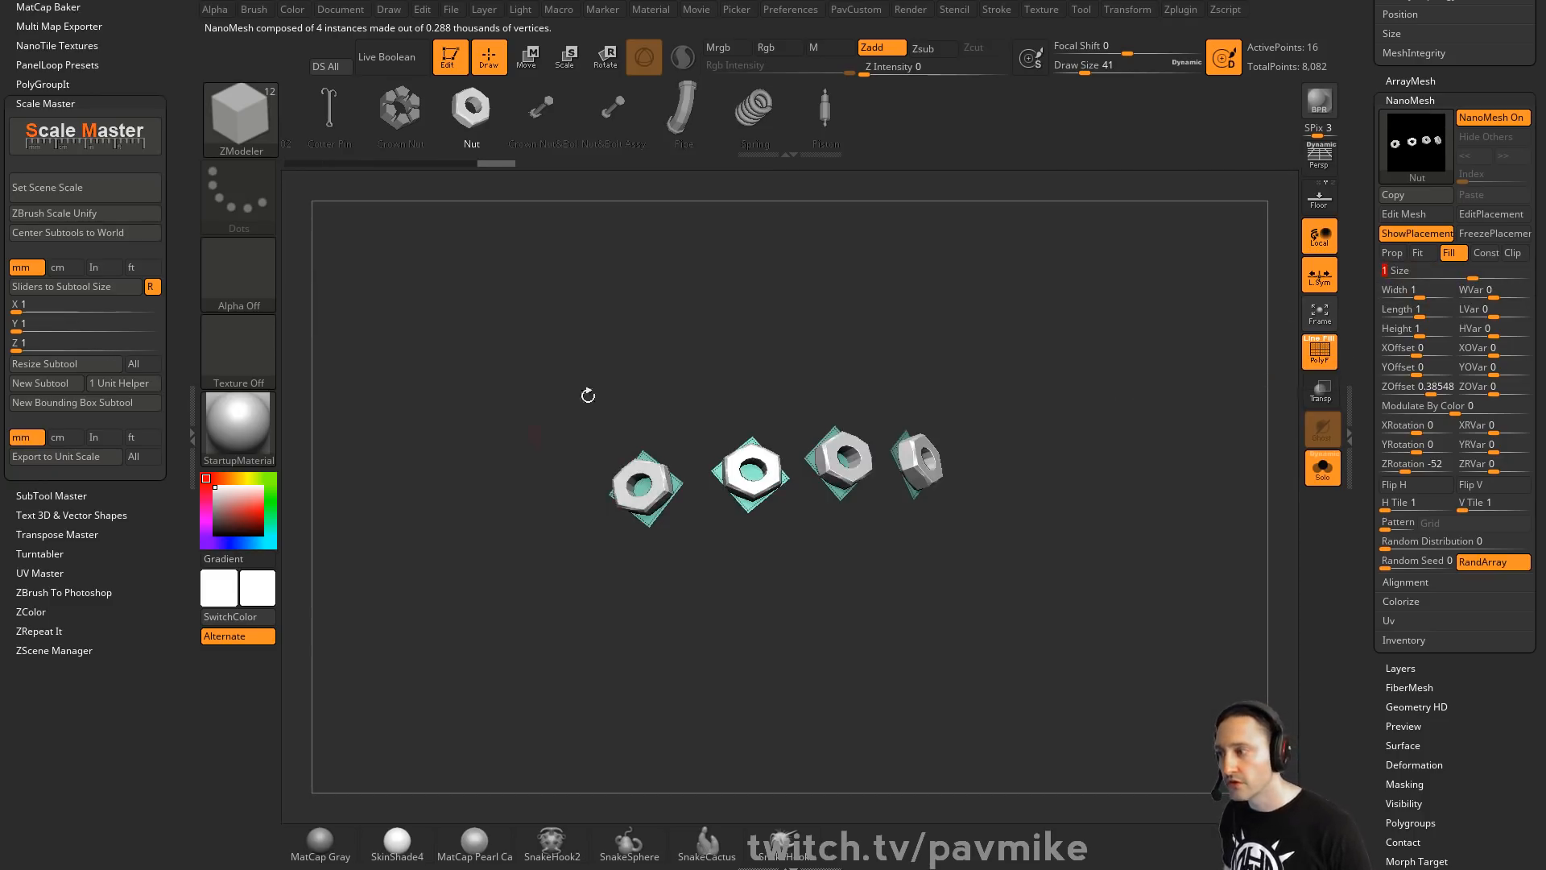
Set the nuts to Prop fitting with size 0.48524 and hide the placement planes
click(1394, 256)
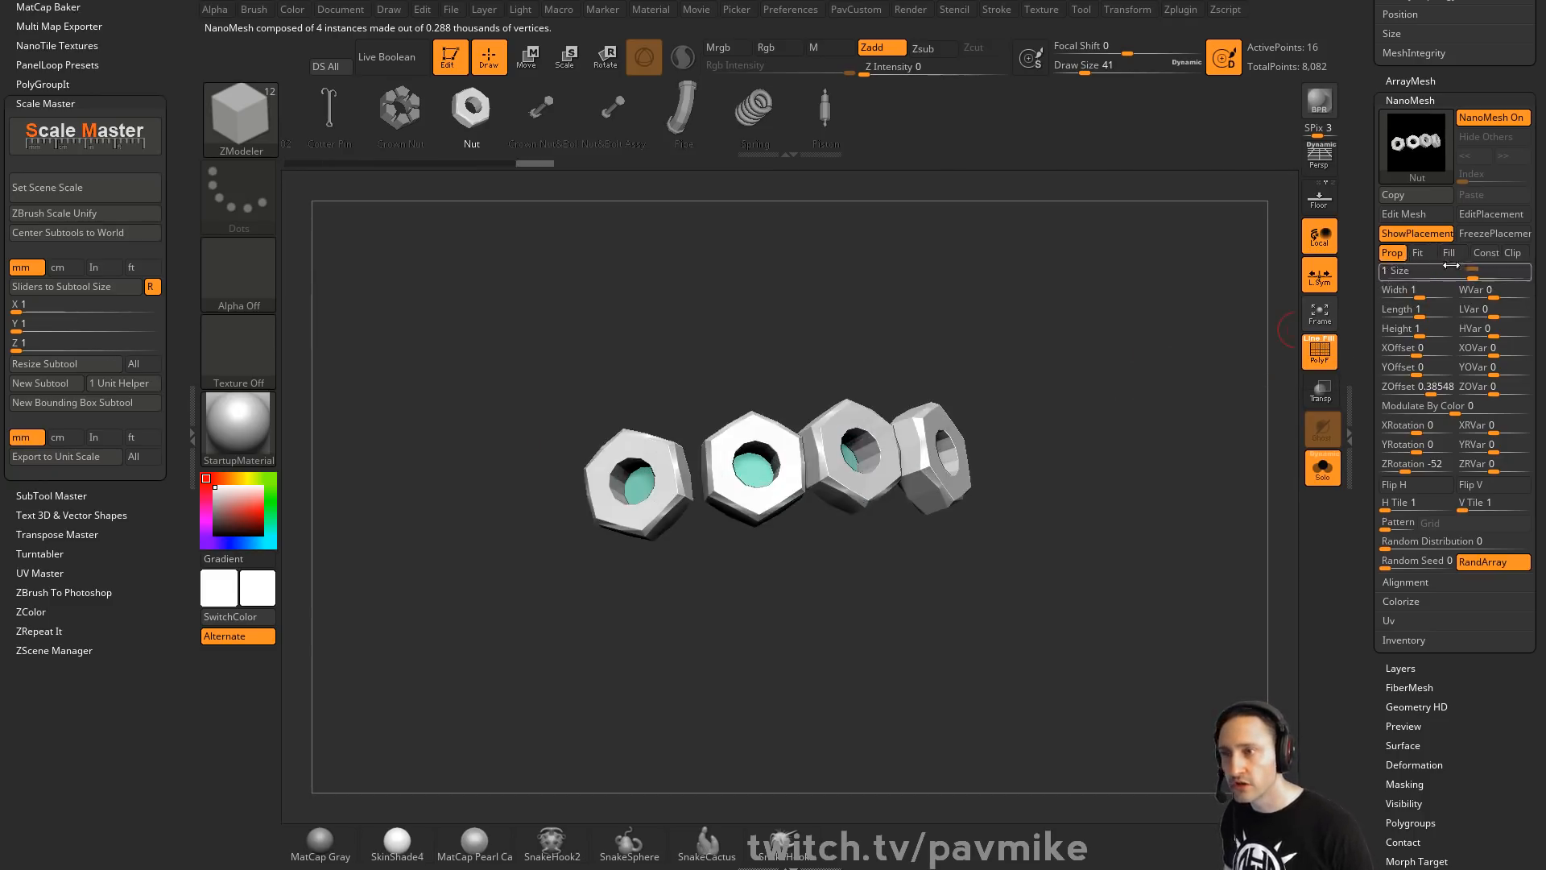
mouse_move(1454, 272)
mouse_down()
mouse_move(1440, 273)
mouse_move(1459, 273)
mouse_up()
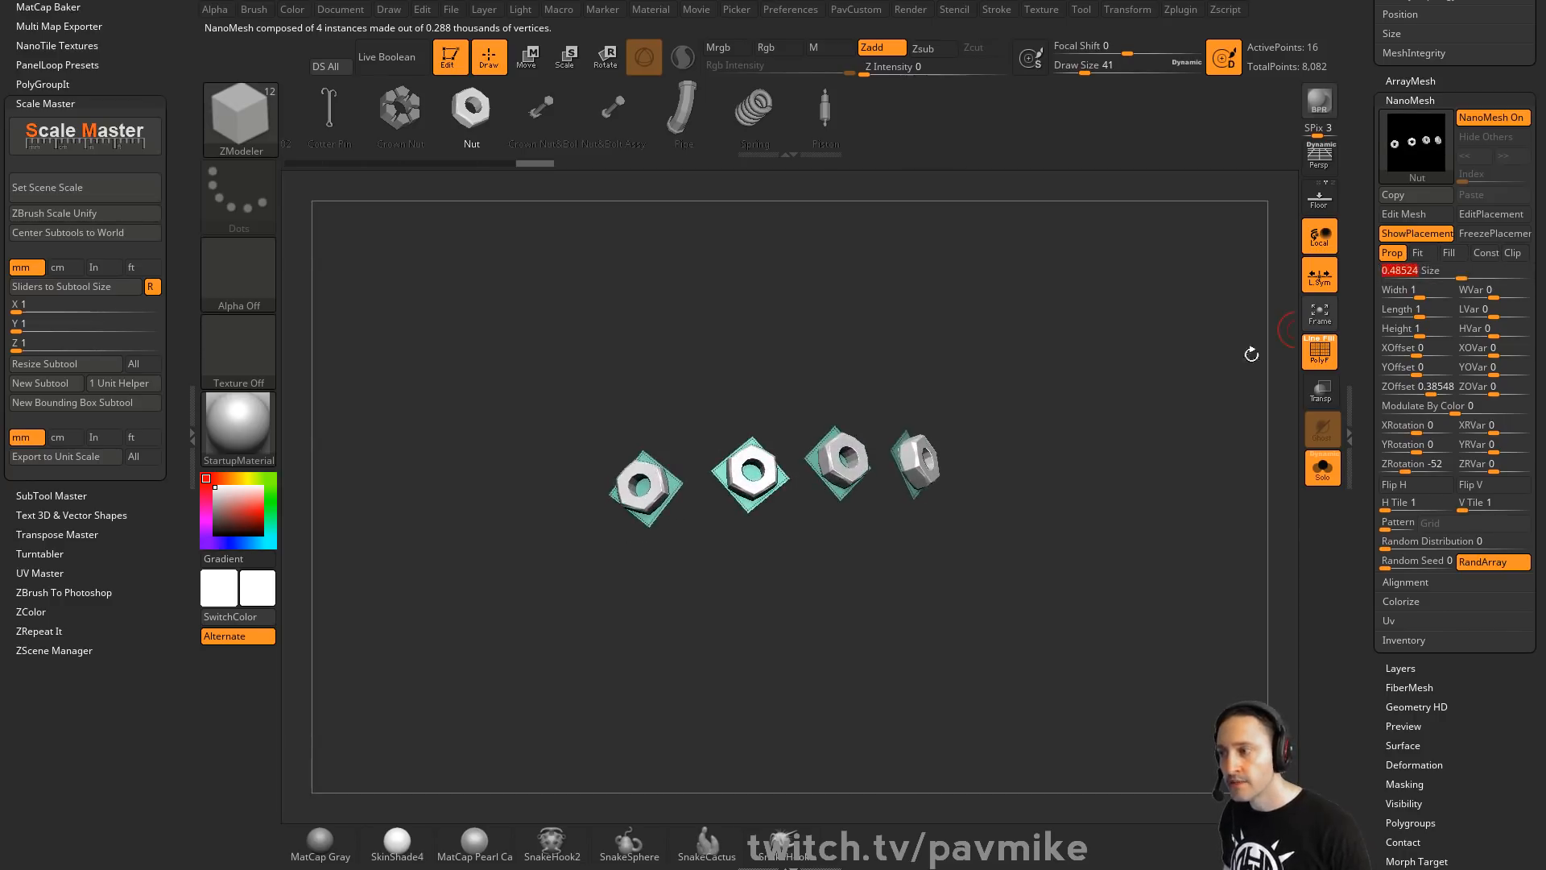
drag(1252, 349, 1171, 397)
click(1416, 233)
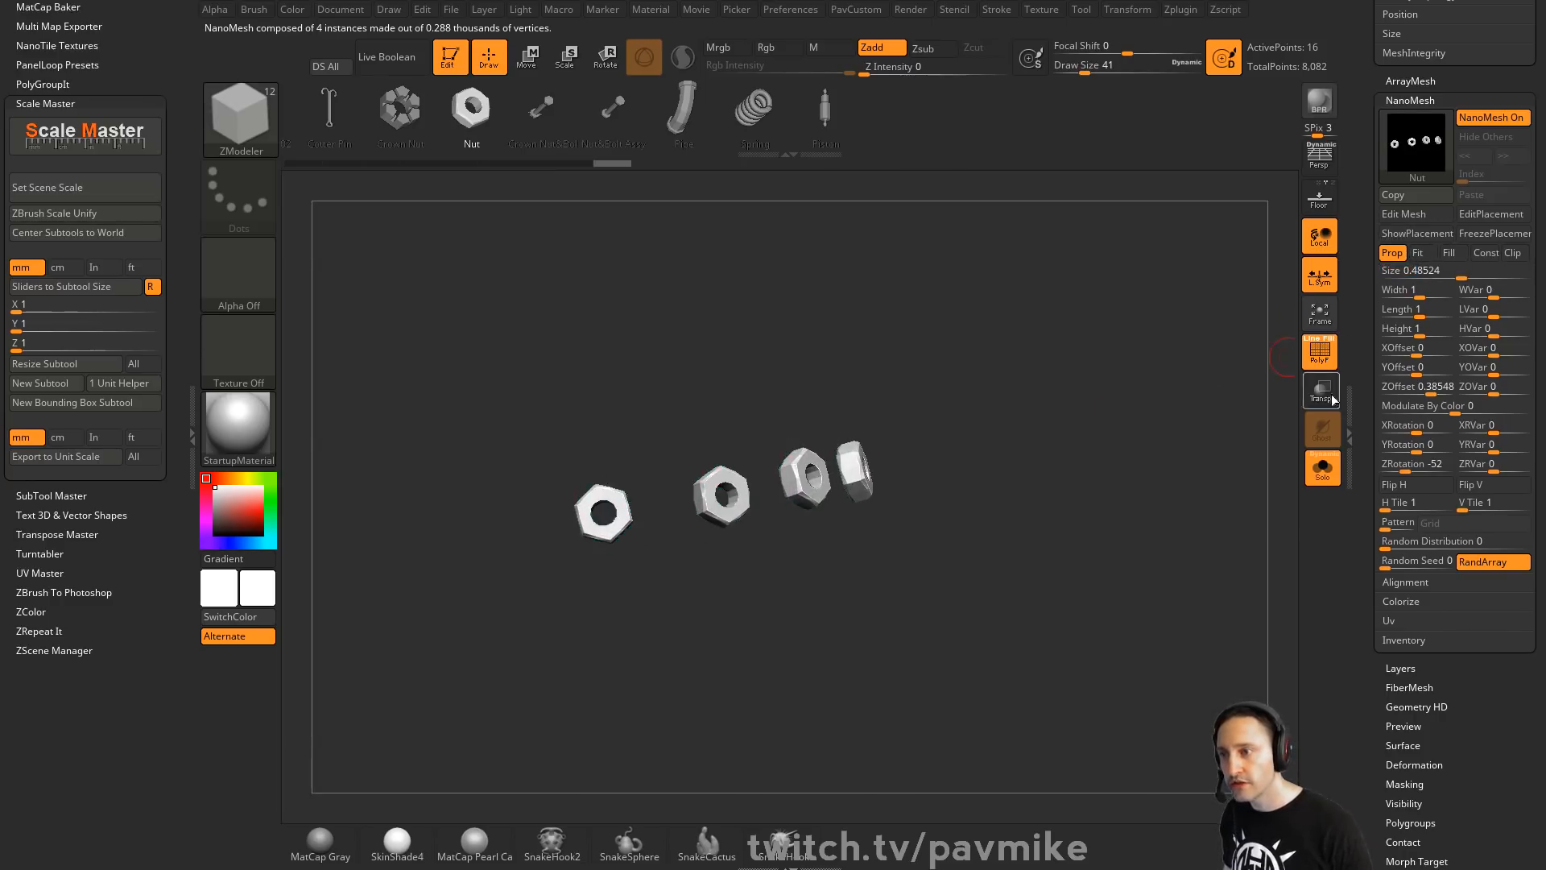
Show the sphere again and set the nuts' ZRotation to -18 and ZRVar to 41
click(1322, 467)
drag(1060, 414, 1105, 403)
drag(1435, 387, 1423, 391)
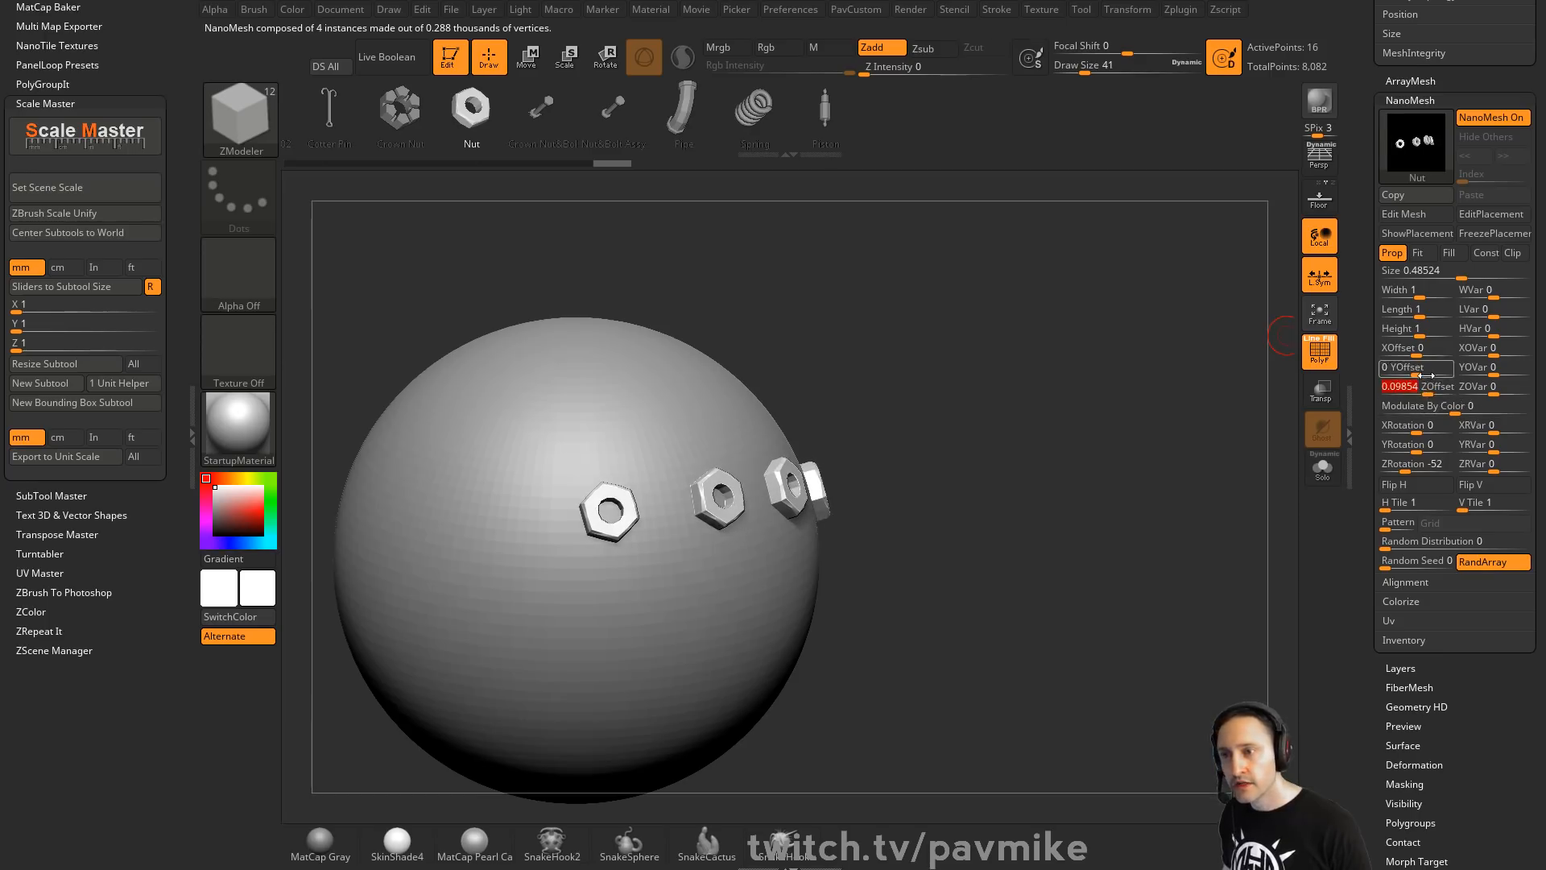
drag(1415, 445, 1515, 470)
key(ctrl+z)
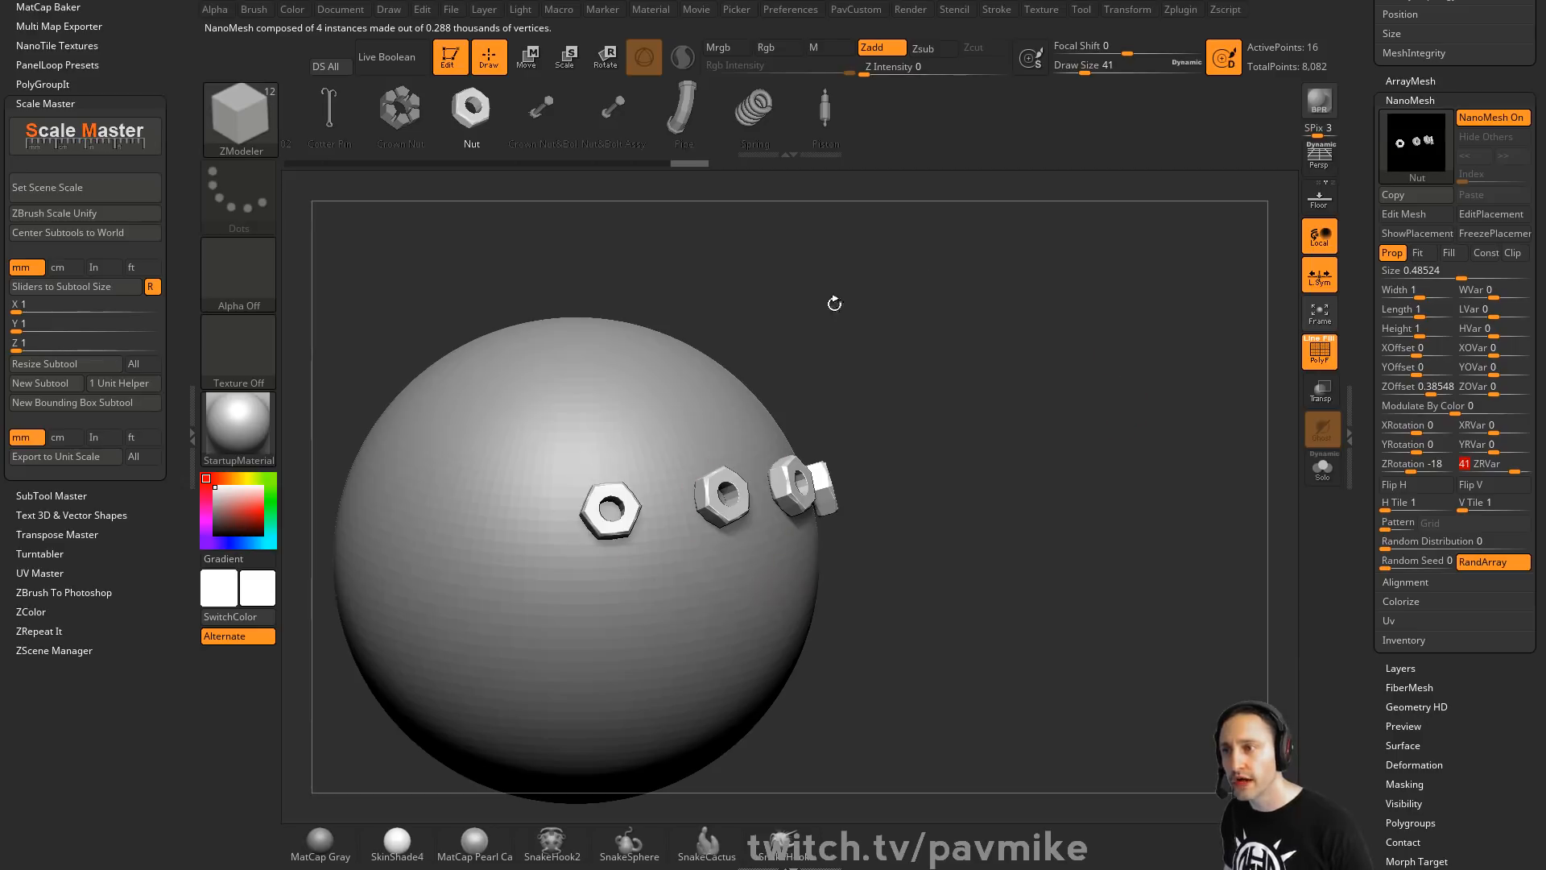
Open the nut's source mesh for editing in isolation and inset the ring of polygons on its front face
click(1395, 214)
click(1322, 470)
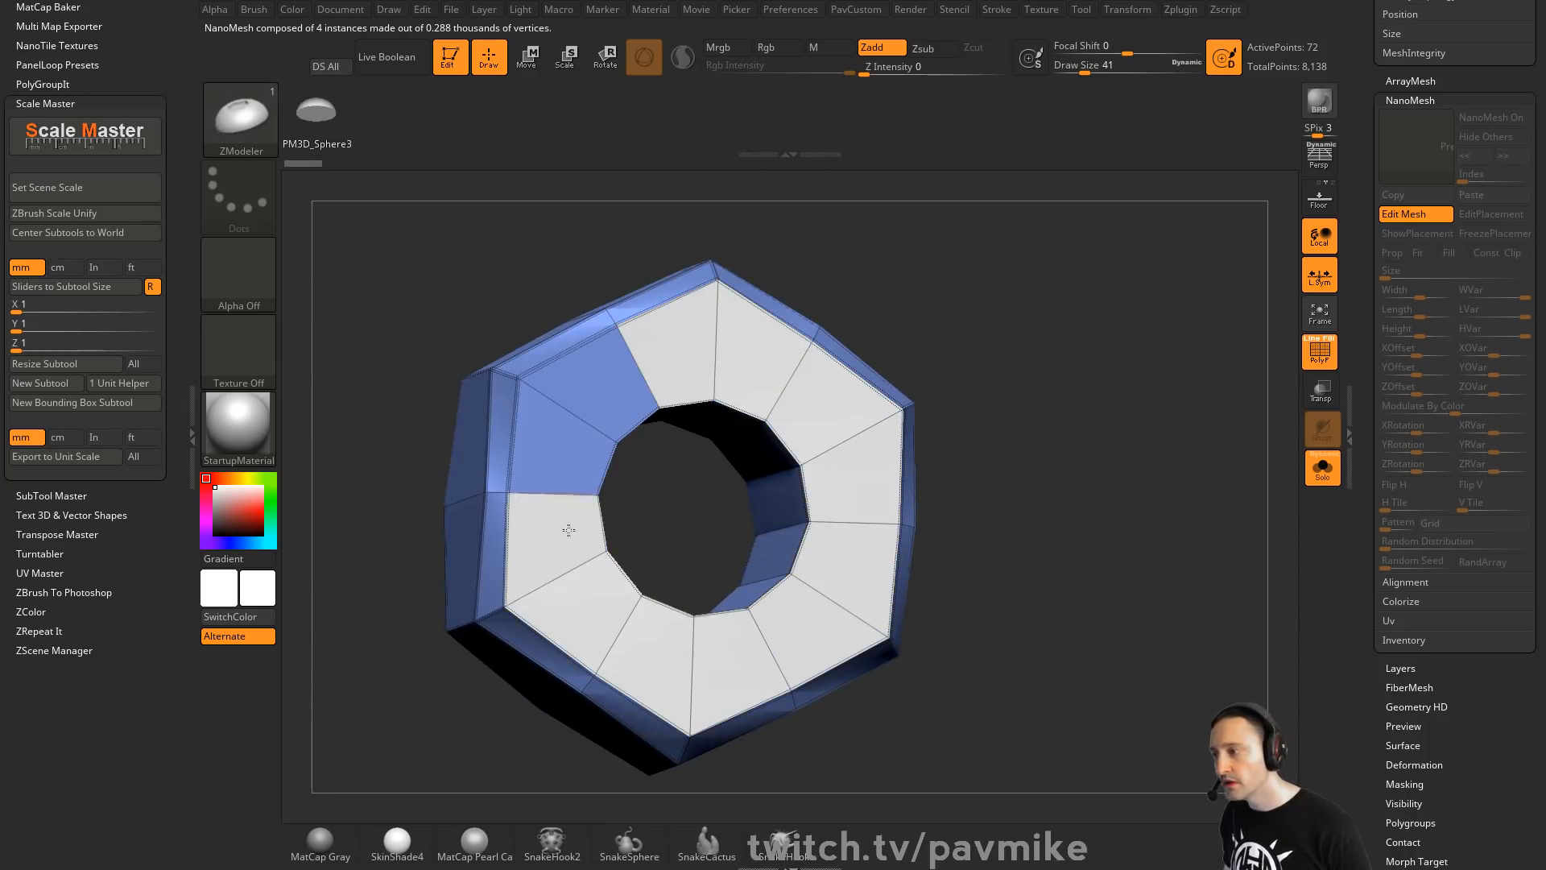
key(space)
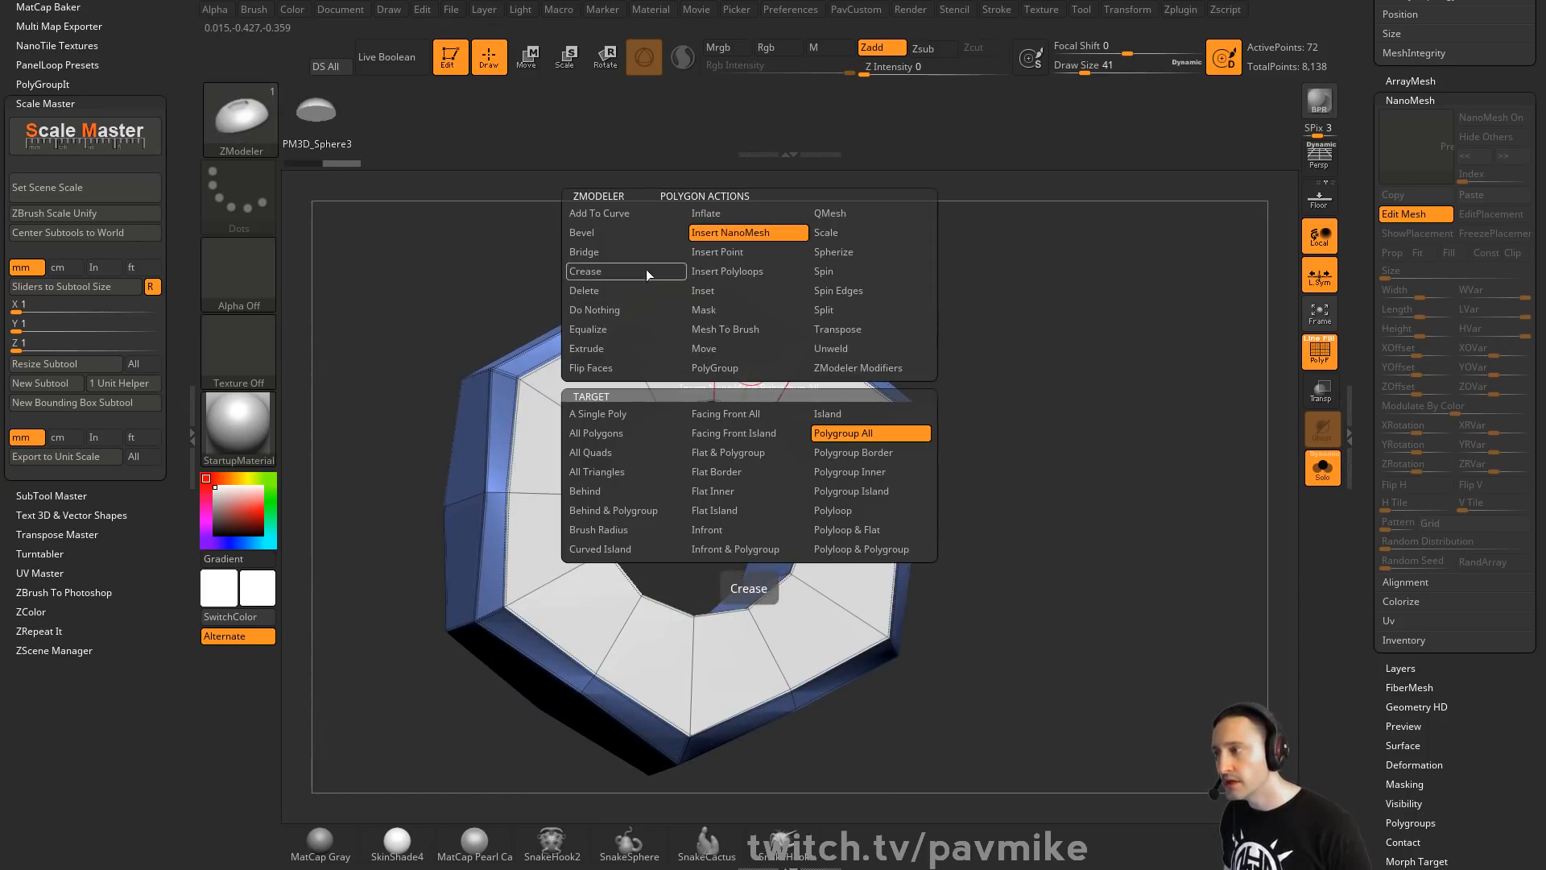
click(753, 291)
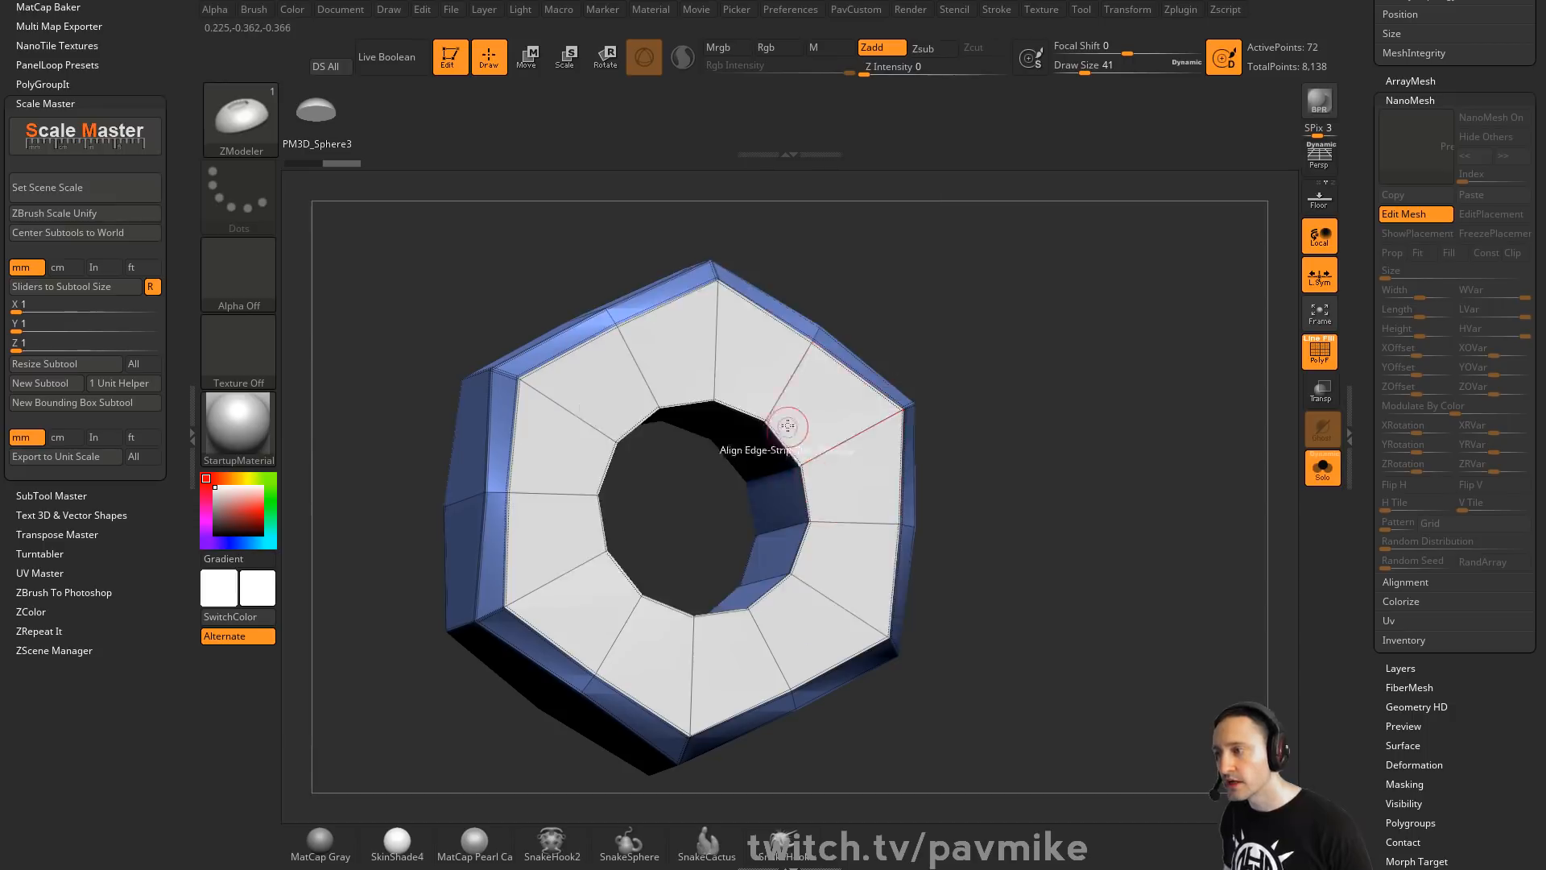
drag(771, 379, 746, 354)
QMesh the inset ring inward to form a shallow groove around the nut's front face
key(space)
click(834, 213)
mouse_move(1089, 295)
alt+mouse_down()
mouse_move(1113, 254)
mouse_move(1104, 322)
alt+mouse_up()
Bevel the complete edge loop around the nut's hole with a single linear row and finish editing the mesh
key(space)
click(709, 586)
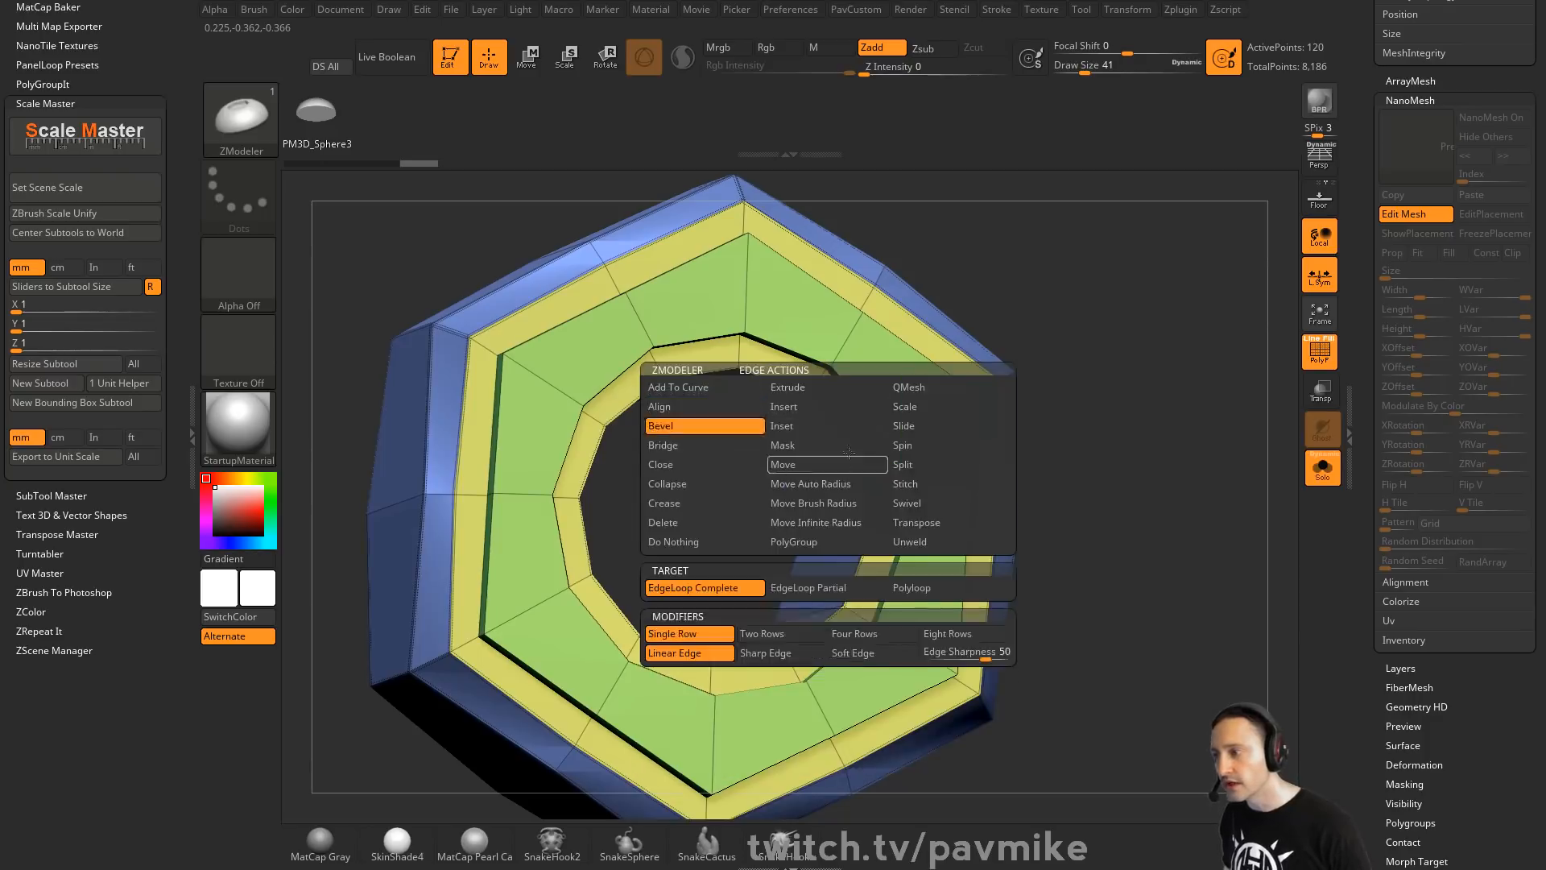
drag(829, 420, 832, 435)
ctrl+right_drag(1150, 338, 1178, 446)
click(1414, 215)
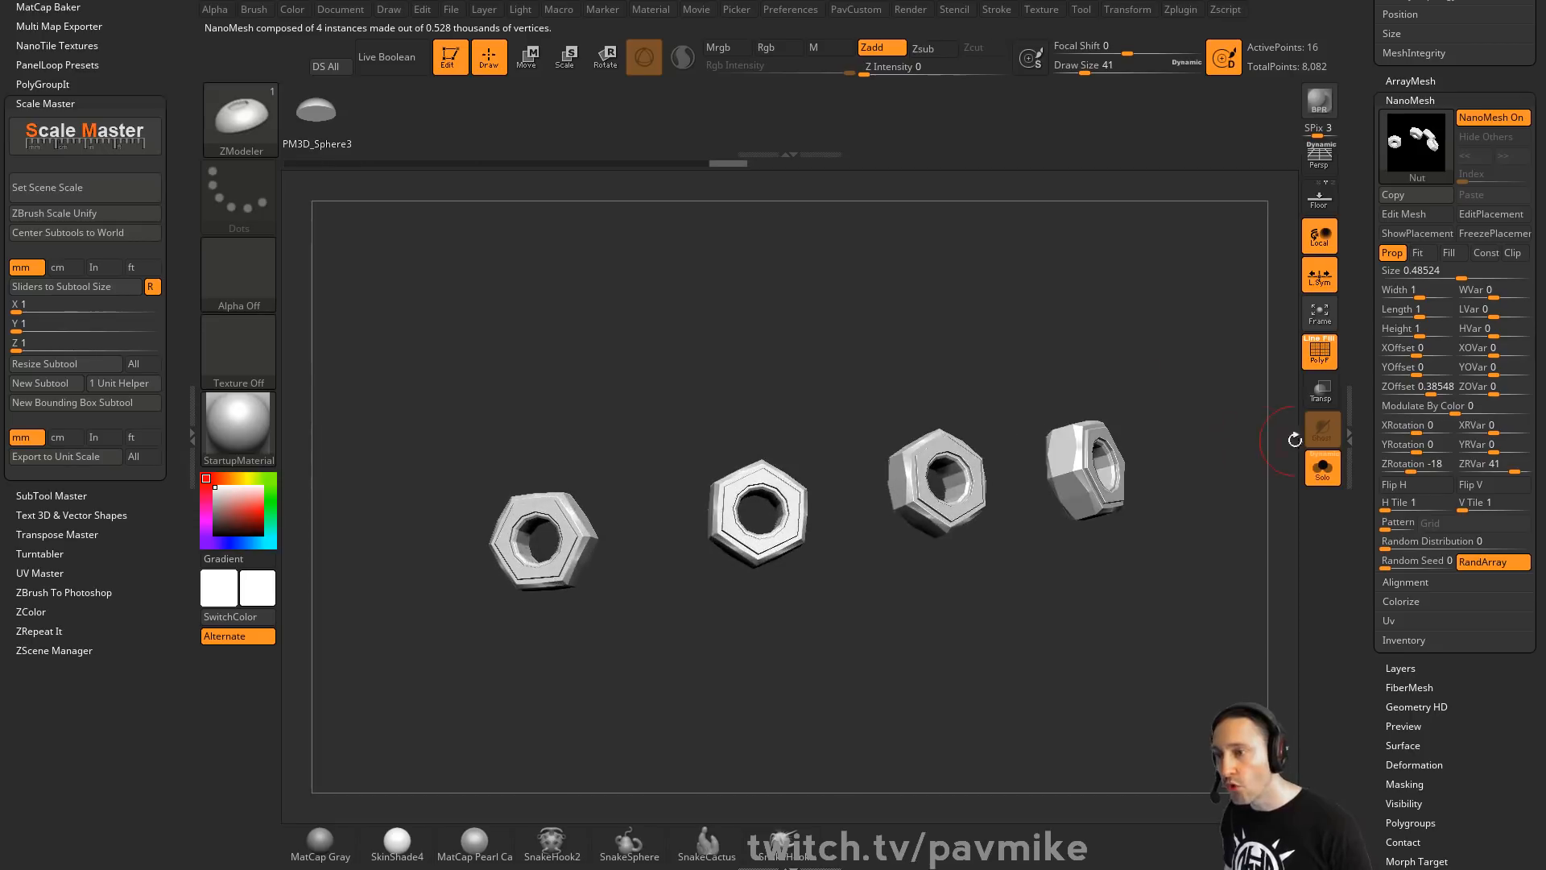
Reopen the NanoMesh source for editing and replace the nut with Philips Type01 from the IMM Ind. Parts brush
click(1403, 214)
alt+right_drag(1111, 348, 1049, 435)
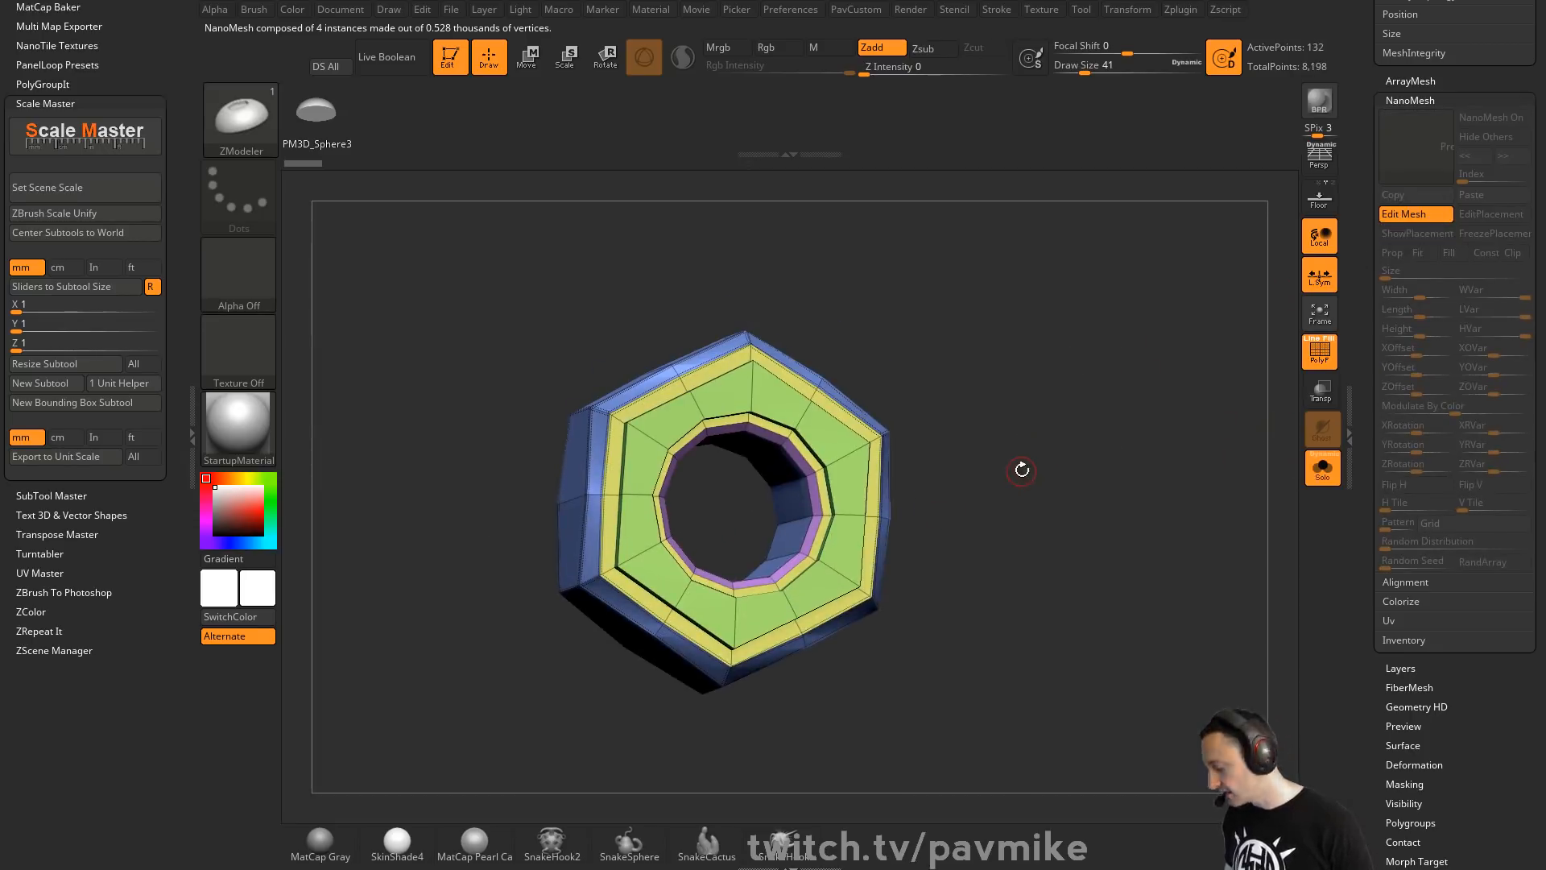
key(b)
key(i)
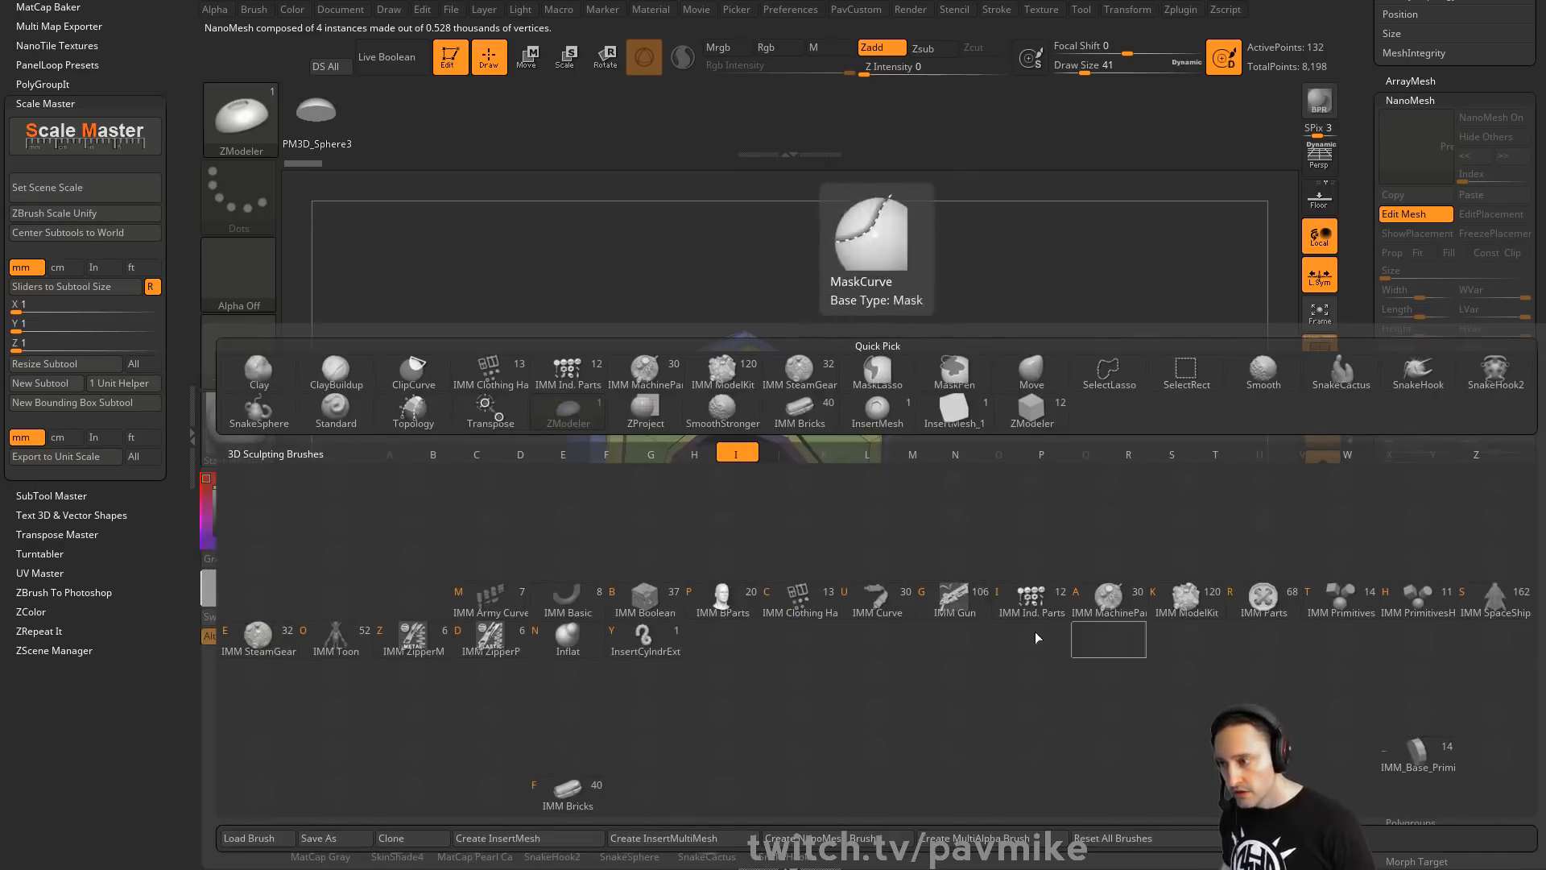
click(1033, 606)
key(w)
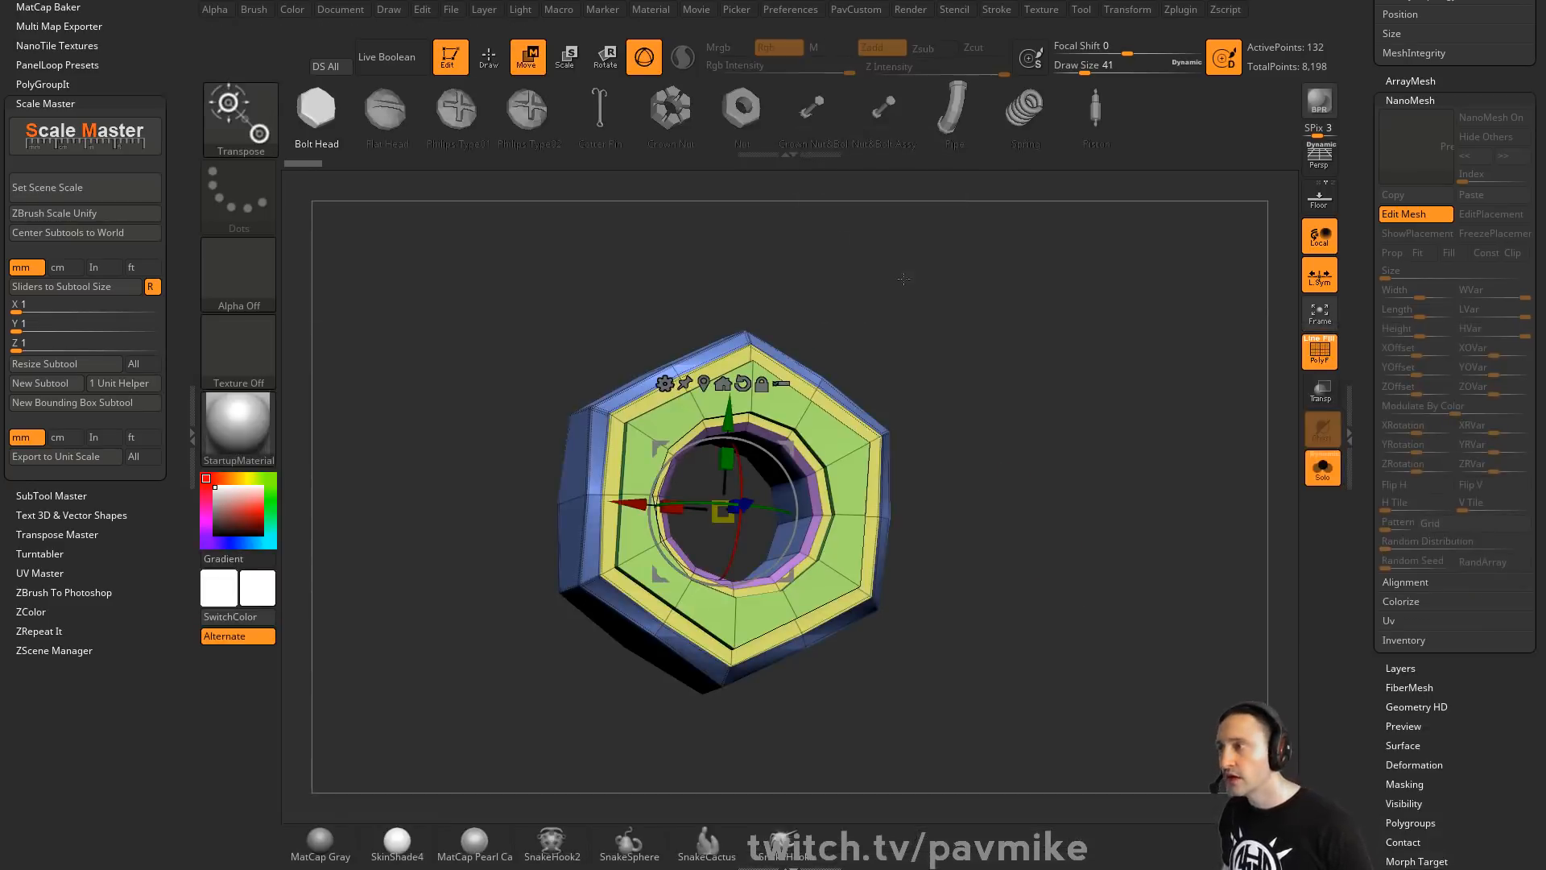
click(465, 119)
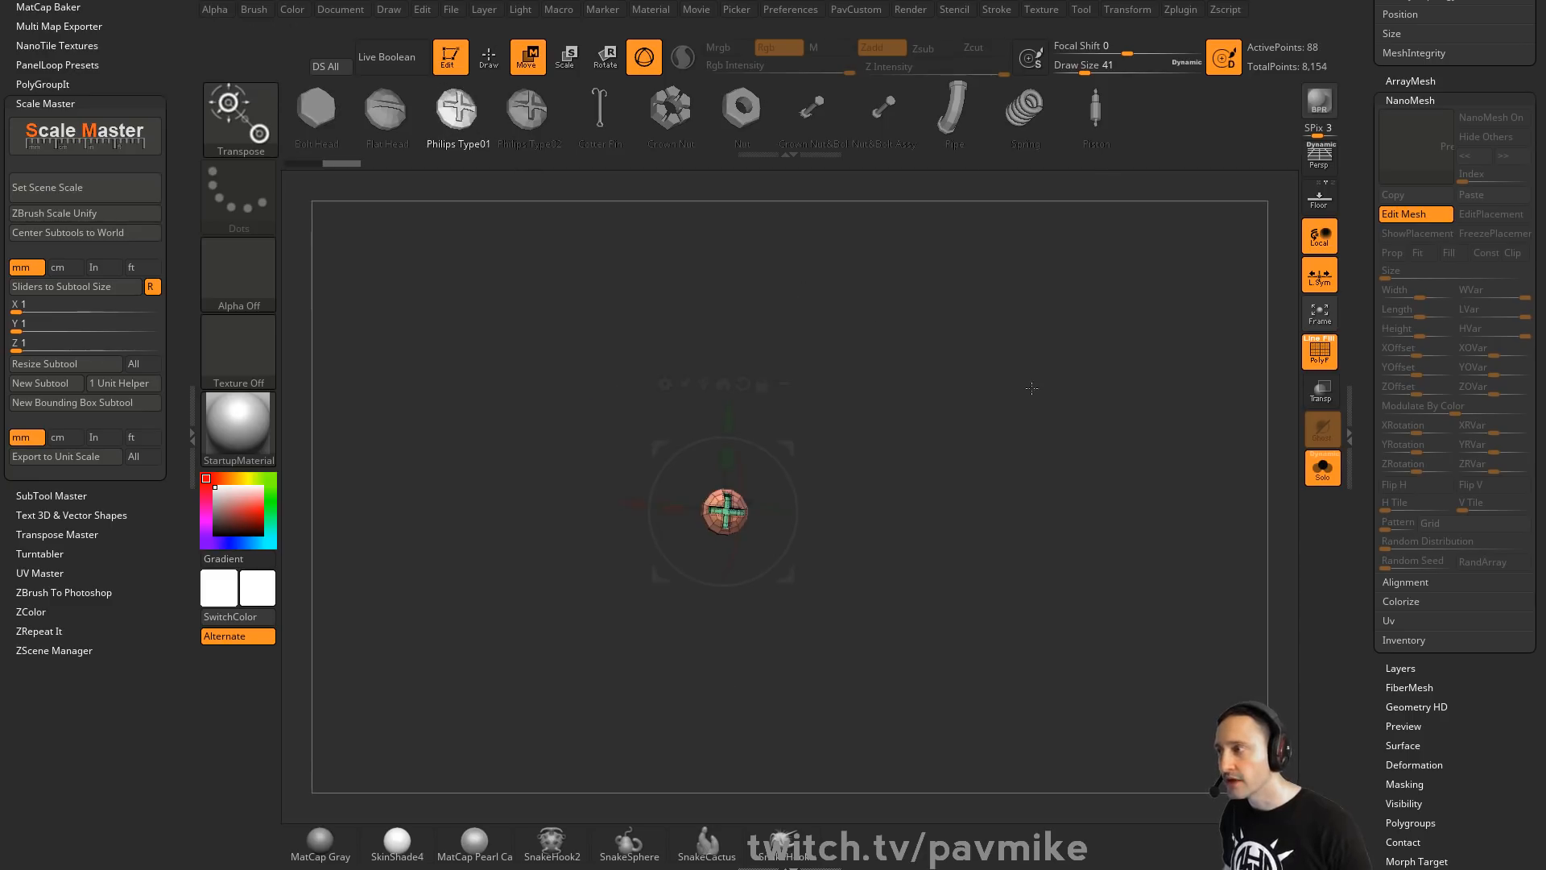
Unify the Philips screw head's size and finish editing the NanoMesh source
key(3)
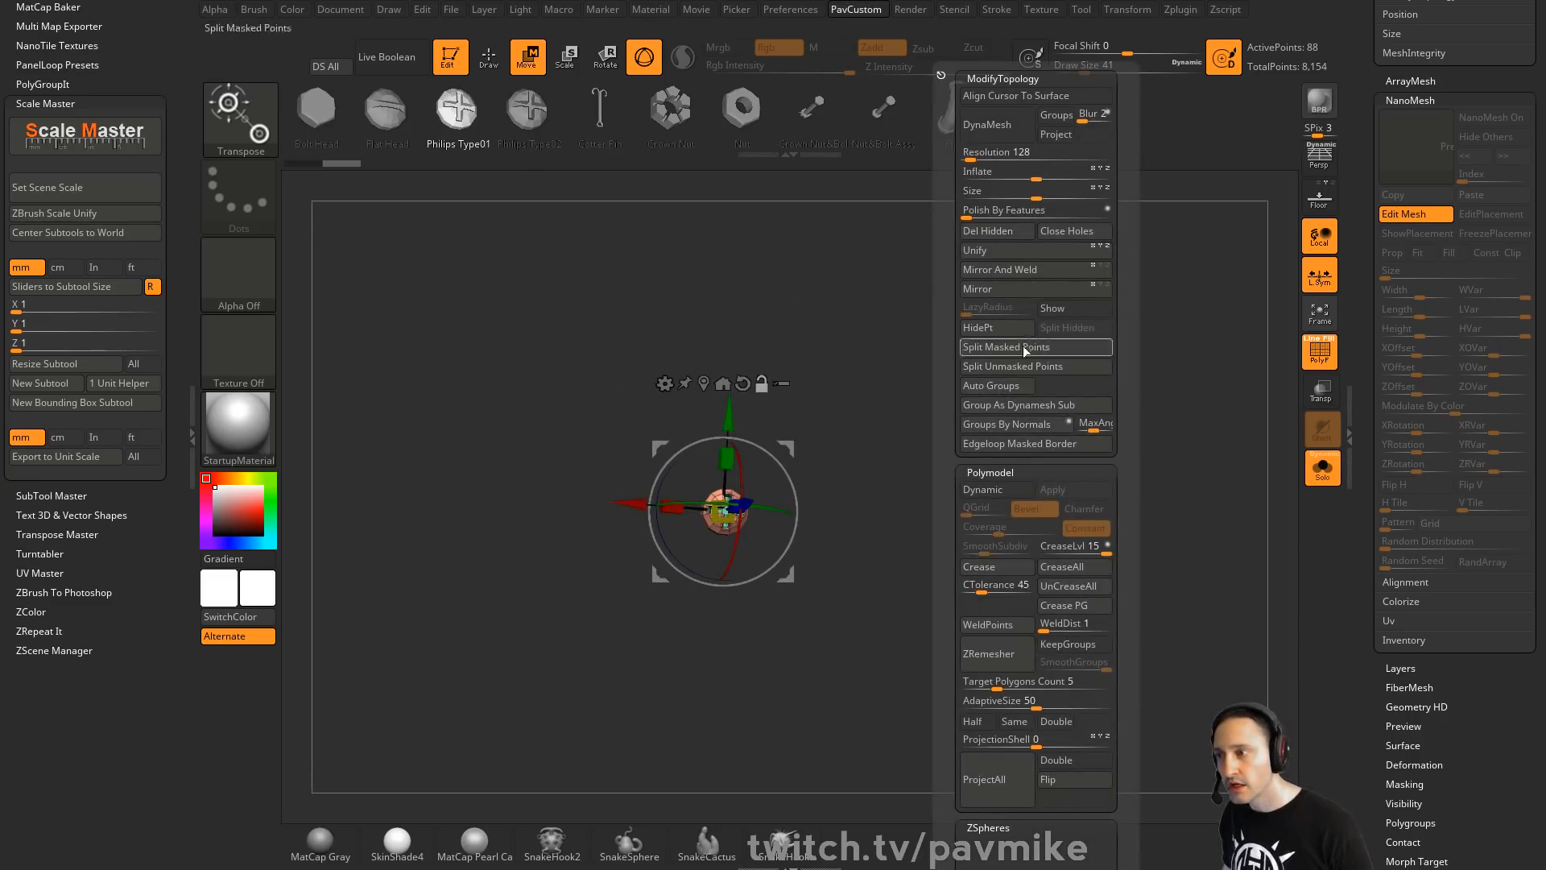
click(1023, 248)
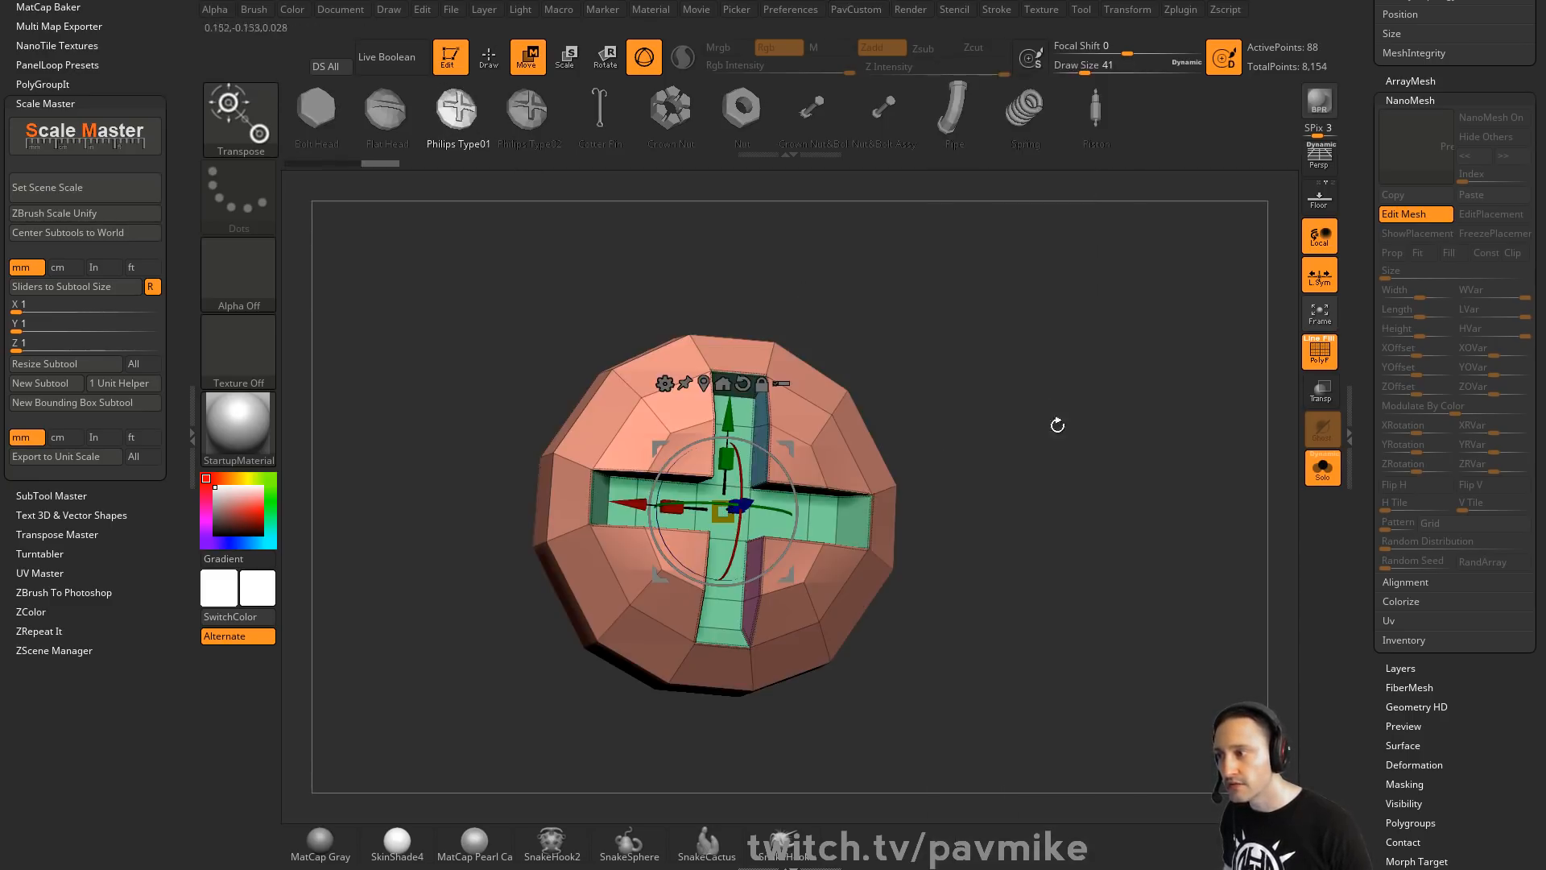
key(q)
click(1415, 214)
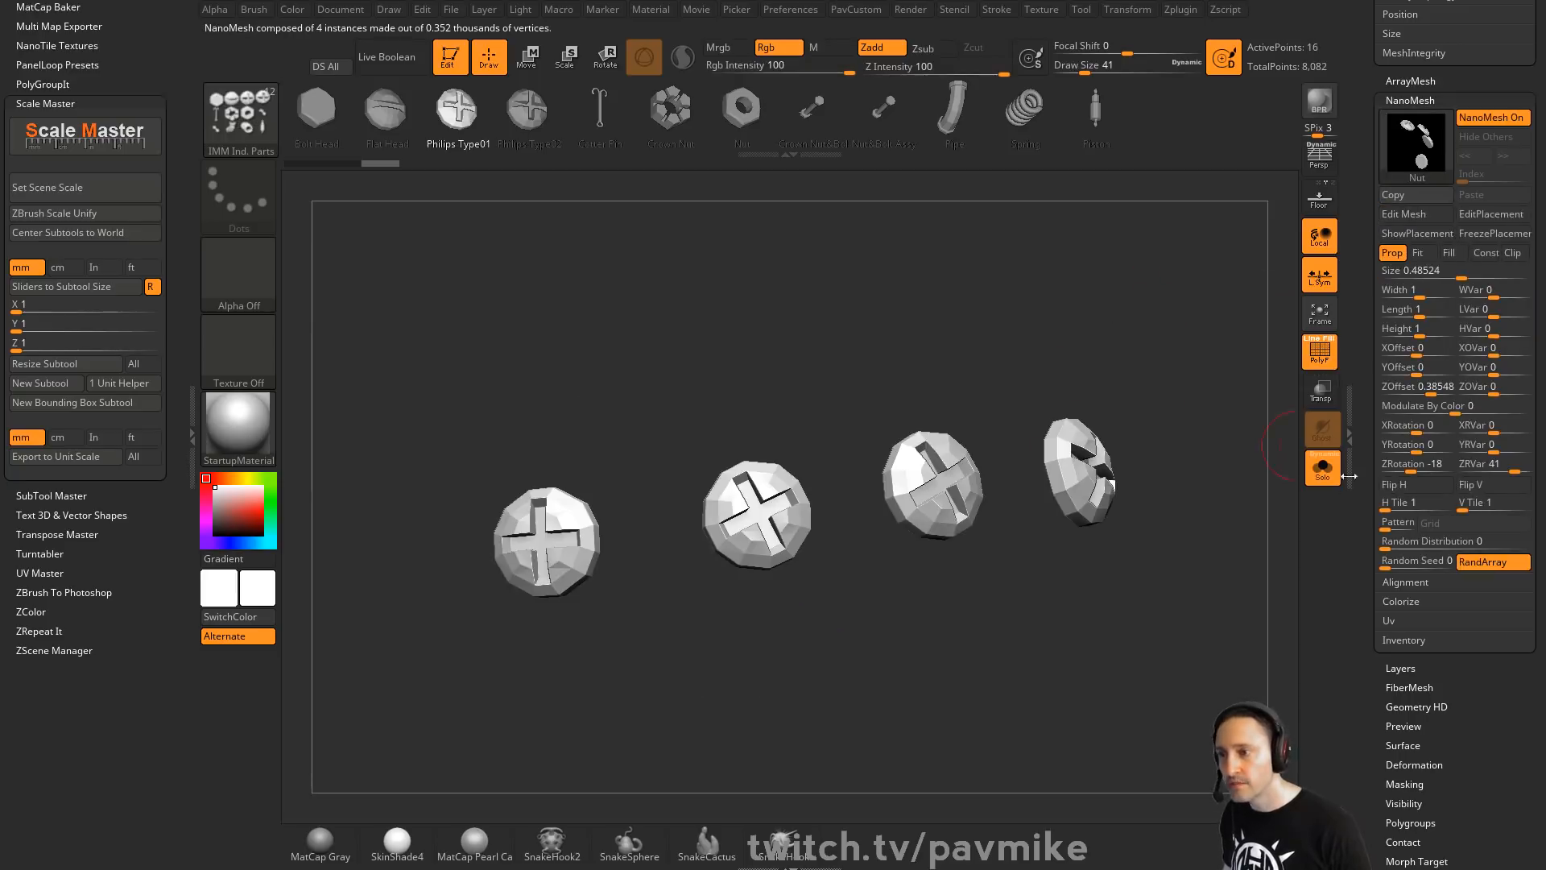
Show the sphere together with the screw heads and view them from the side
click(1322, 469)
mouse_move(1176, 324)
alt+mouse_down()
mouse_move(1135, 280)
mouse_move(1200, 312)
alt+mouse_up()
alt+drag(1200, 312, 1211, 374)
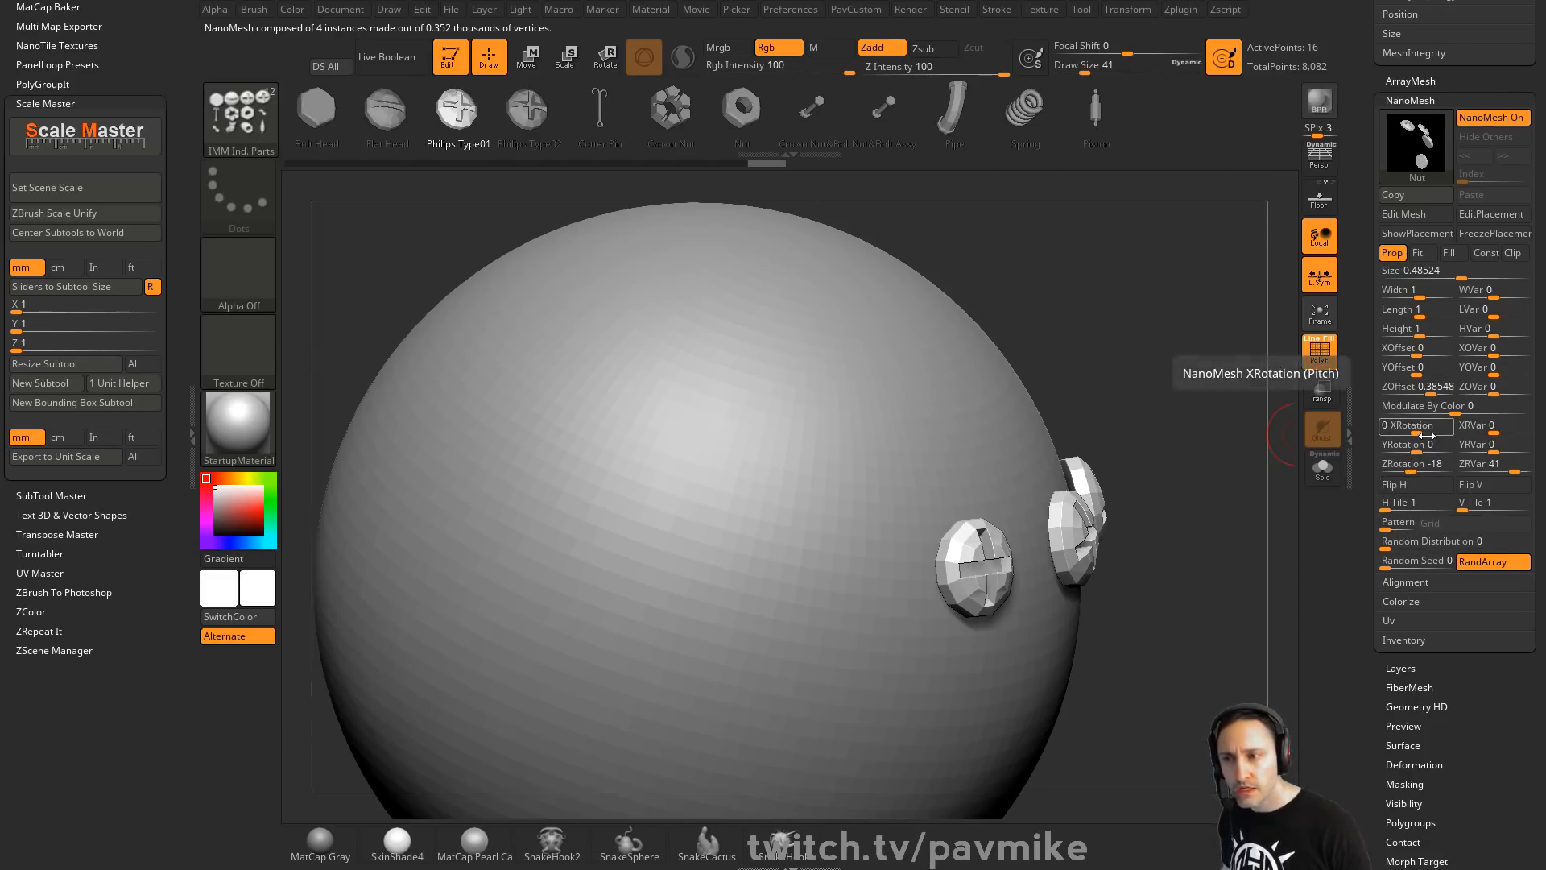
Lower the ZOffset of the sphere's screw heads to 0.18713 and view them from the front
drag(1433, 391, 1429, 391)
alt+drag(1114, 394, 1095, 327)
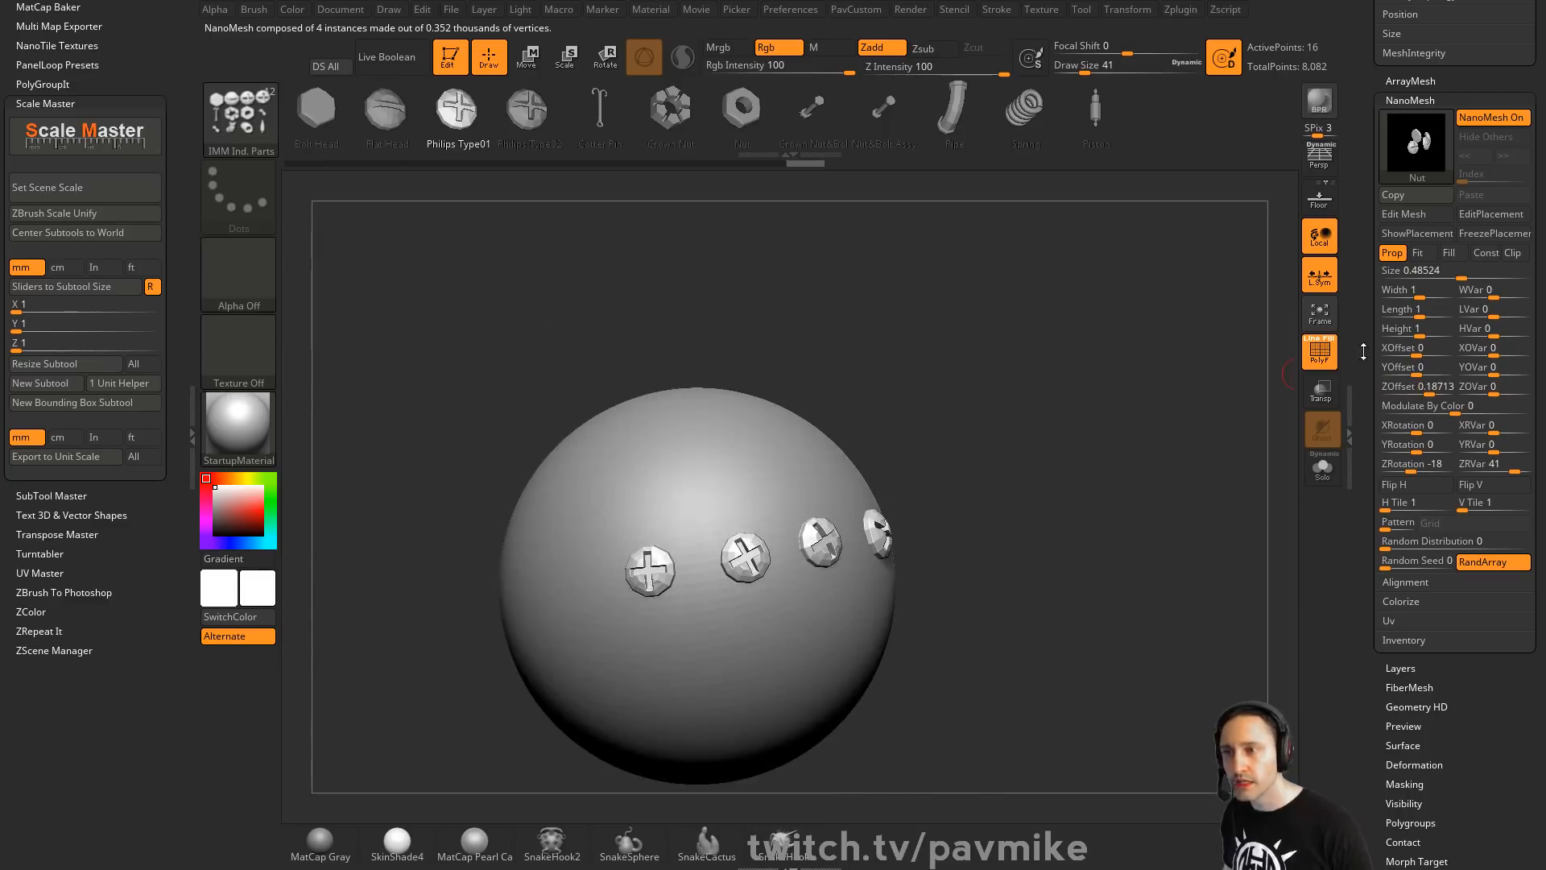
Switch to the LowerStructureBody model and isolate its screw-head NanoMesh subtool
drag(1363, 352, 1342, 470)
drag(1368, 145, 1388, 312)
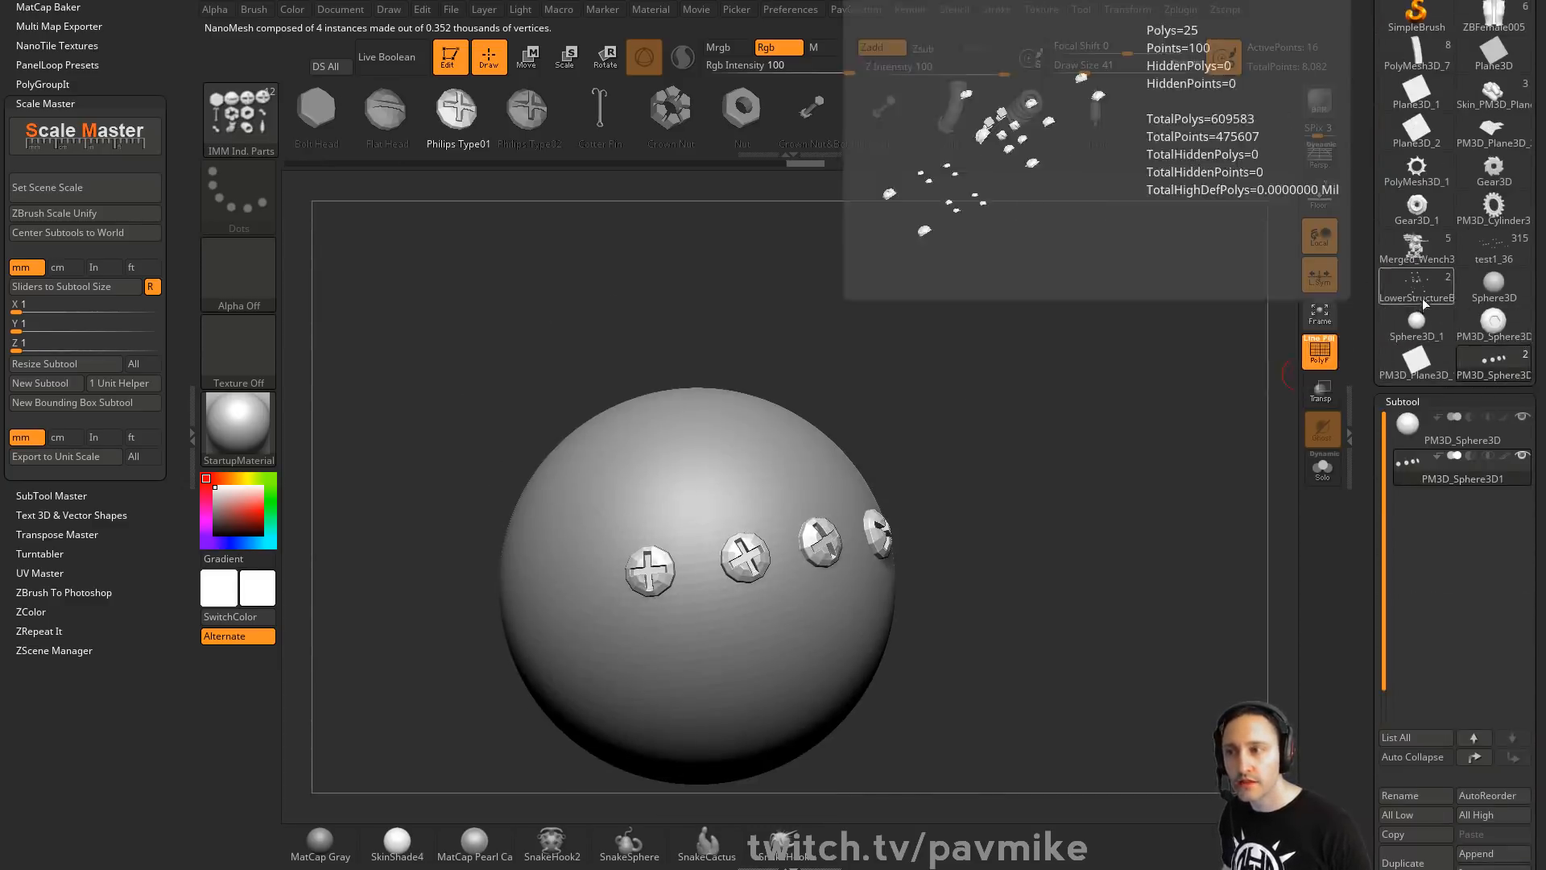
click(1419, 291)
mouse_move(1115, 408)
mouse_down()
mouse_move(1147, 385)
mouse_move(1052, 408)
mouse_move(1036, 452)
mouse_move(1173, 486)
mouse_move(1151, 476)
mouse_move(1305, 443)
mouse_up()
key(s)
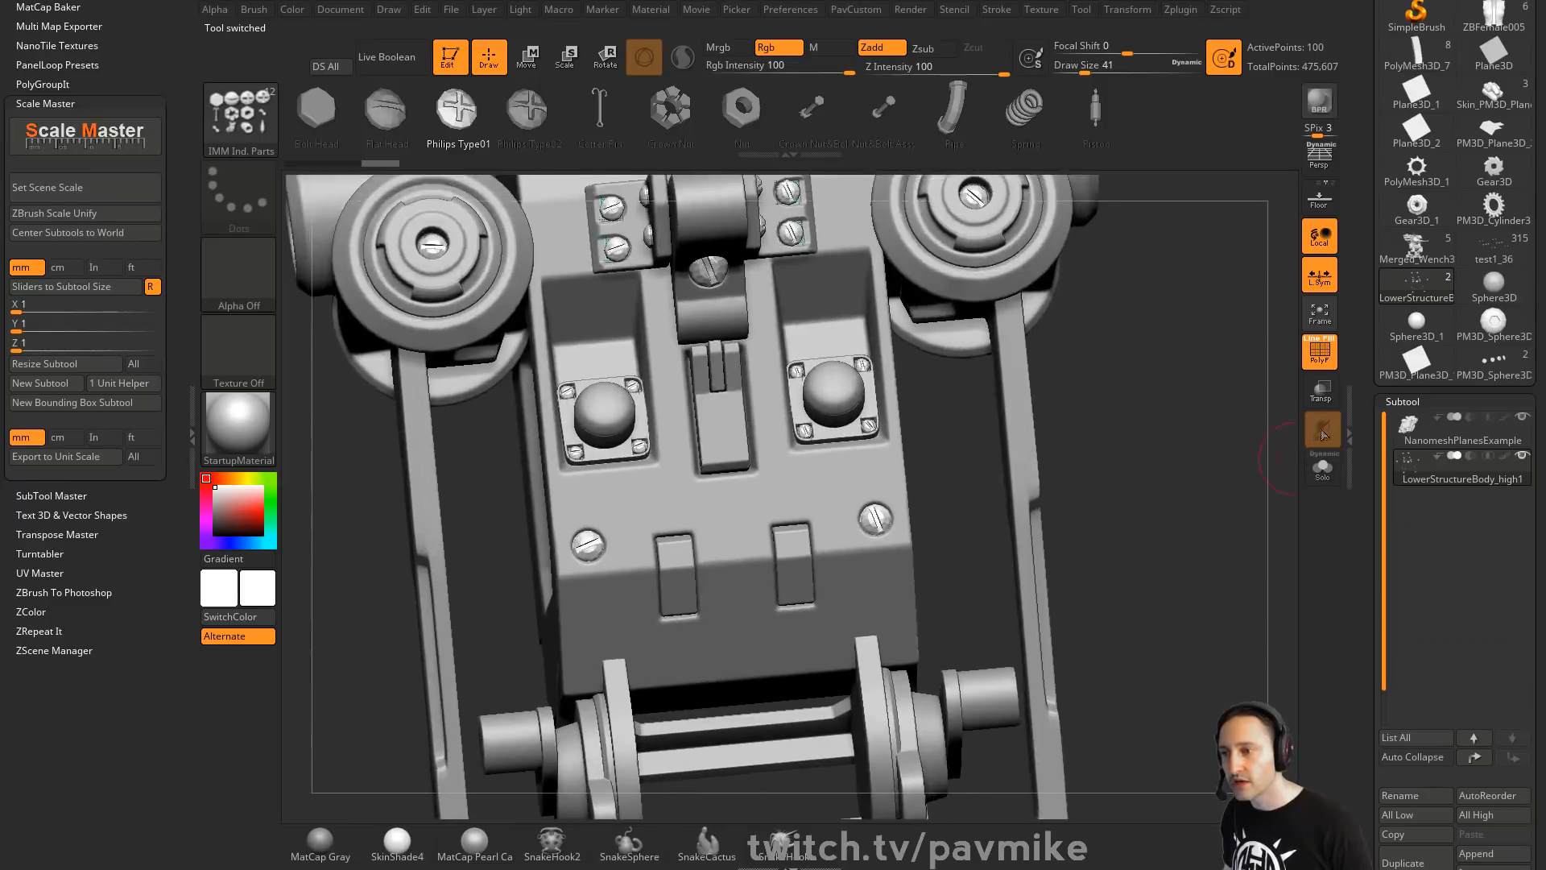
click(1322, 470)
alt+drag(1176, 443, 1217, 536)
key(s)
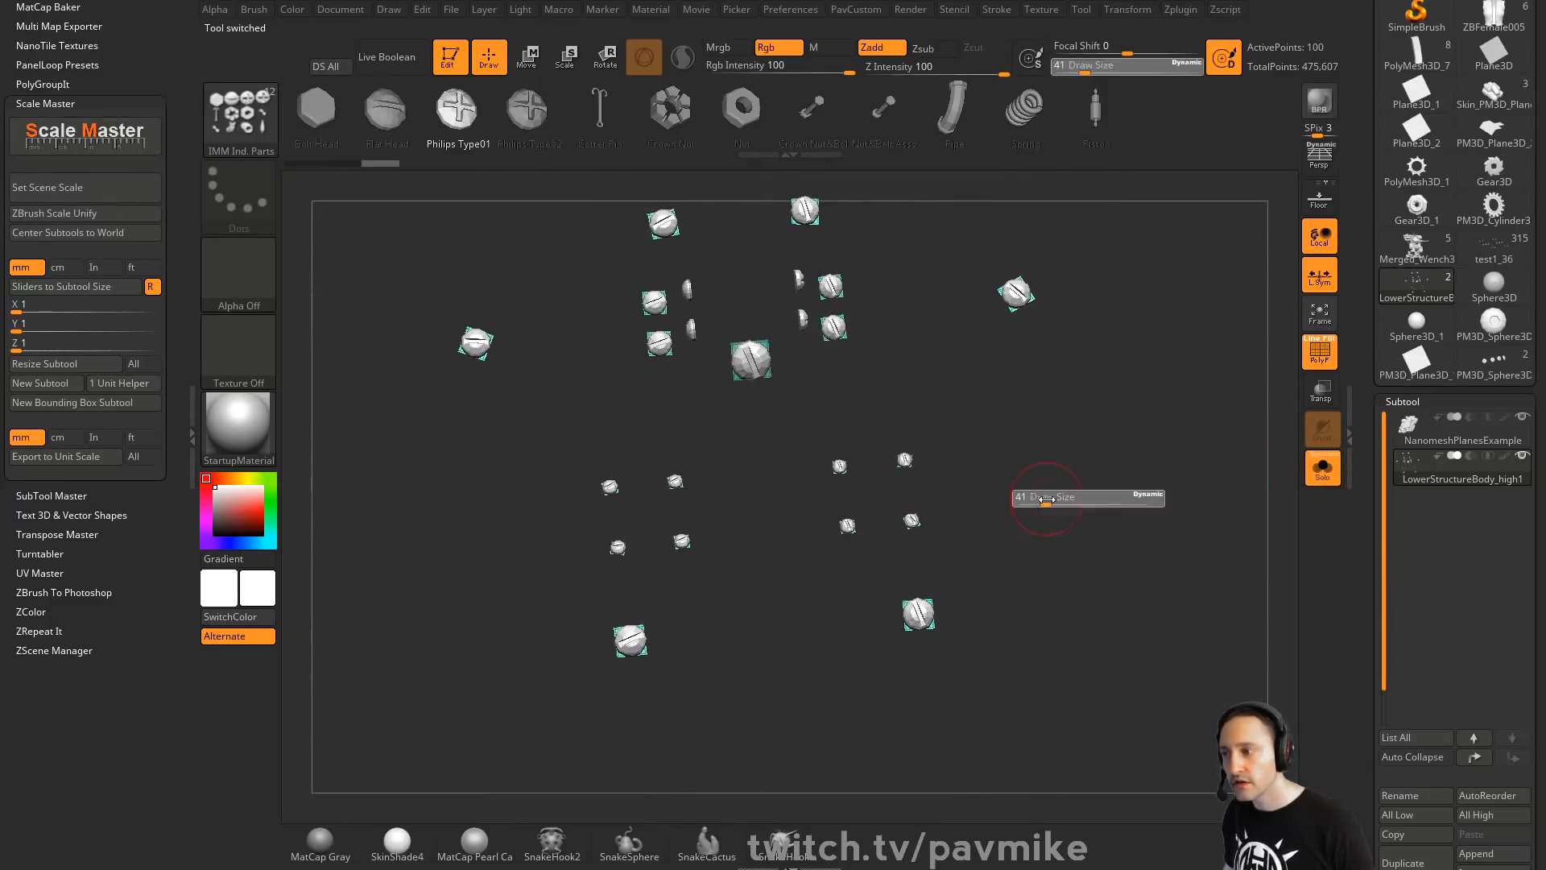
Examine the screw heads' NanoMesh settings, place the transform gizmo on a small screw's plane, and show the whole model again
drag(1359, 513, 1362, 175)
drag(1366, 452, 1362, 334)
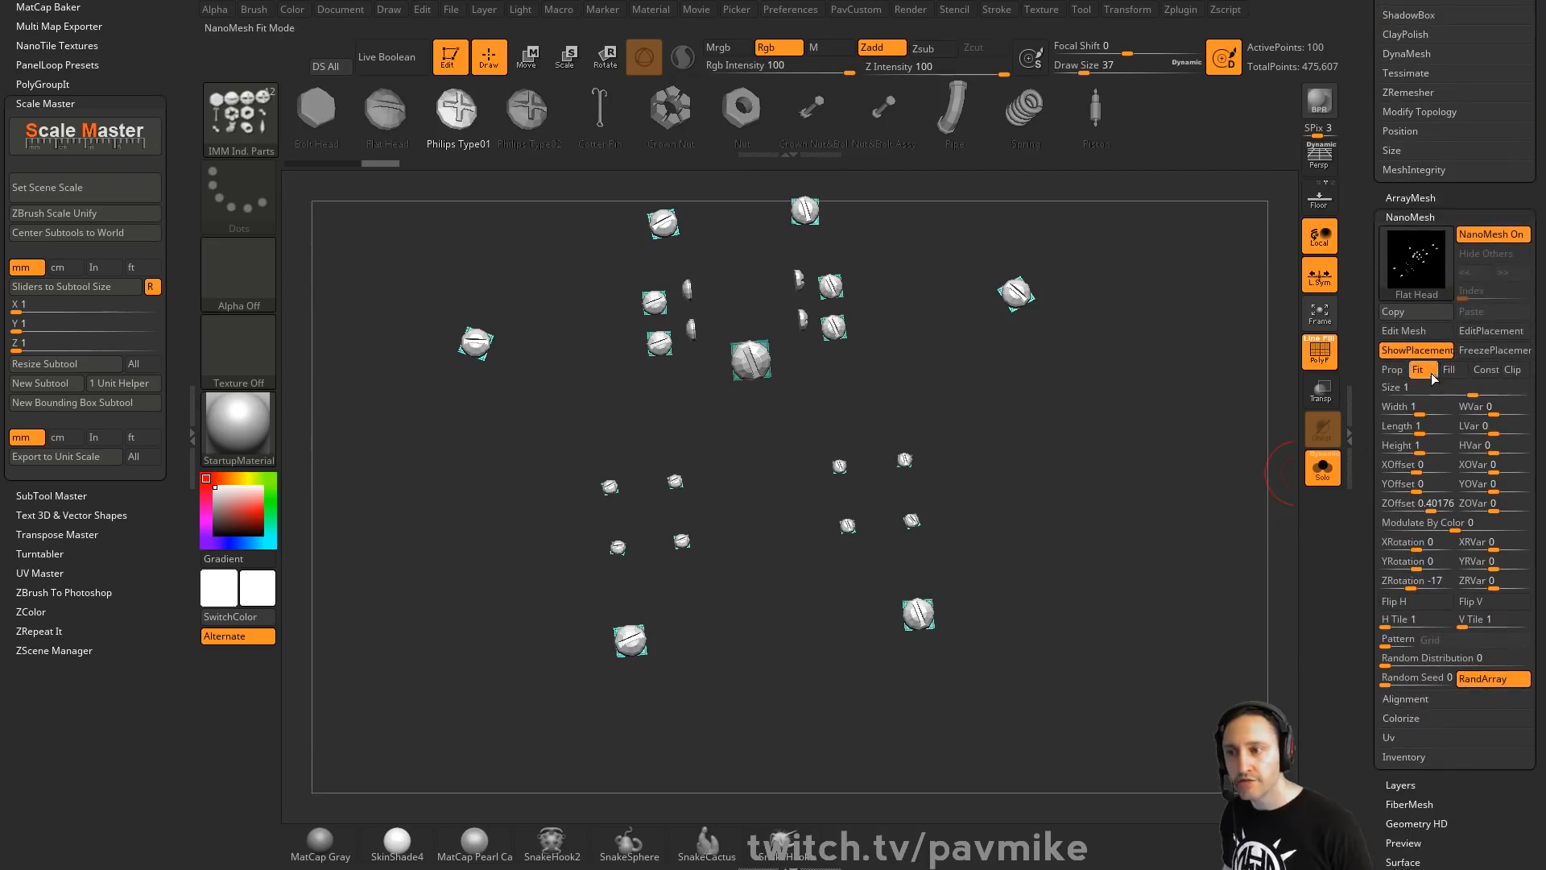
key(ctrl)
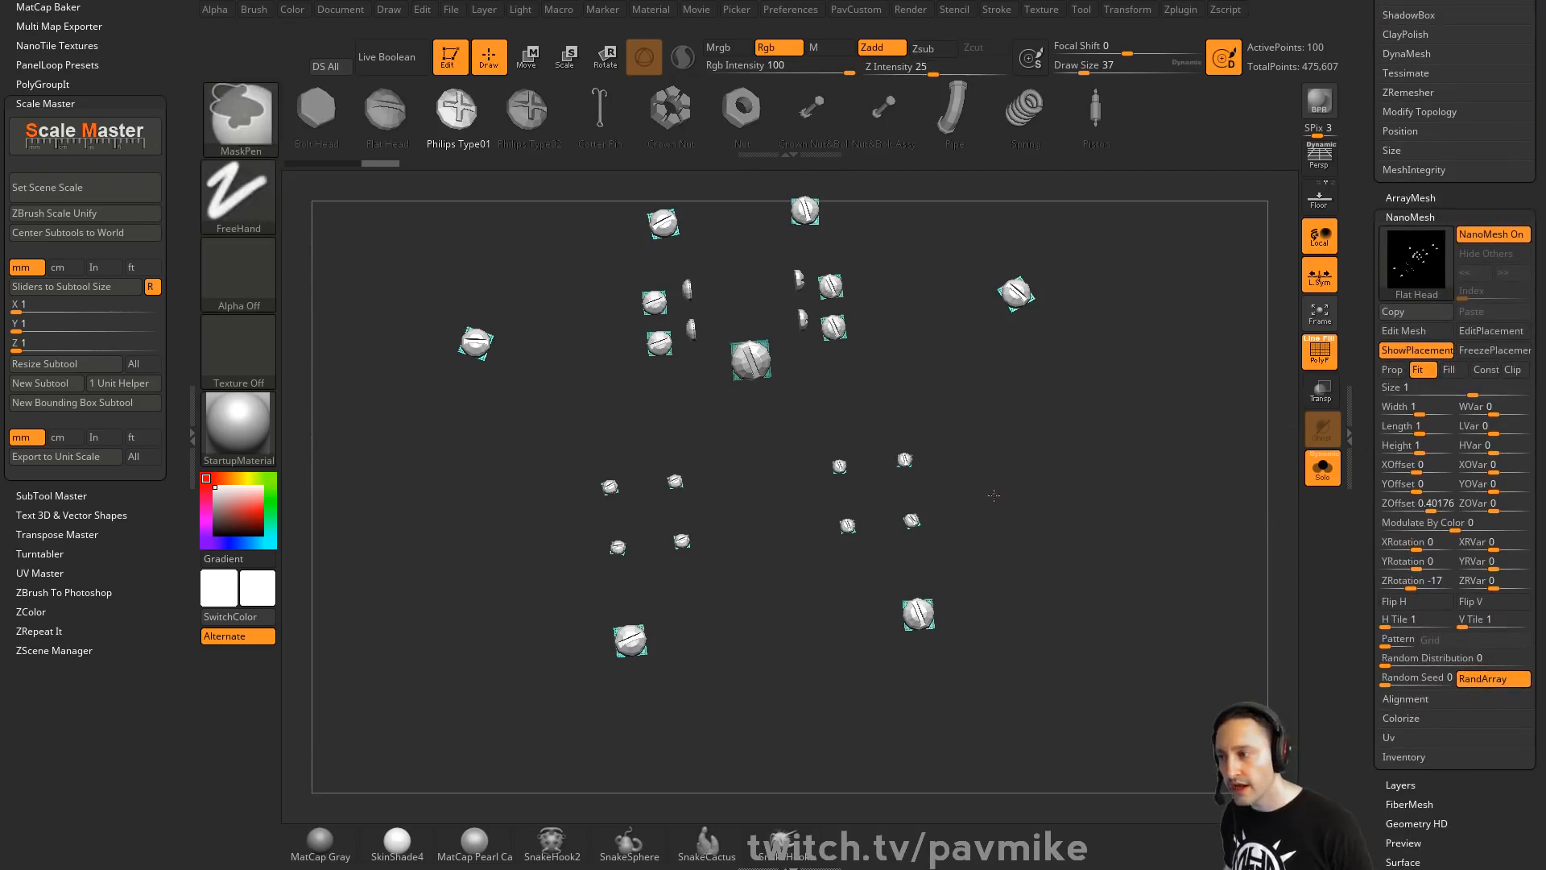
key(w)
alt+click(911, 520)
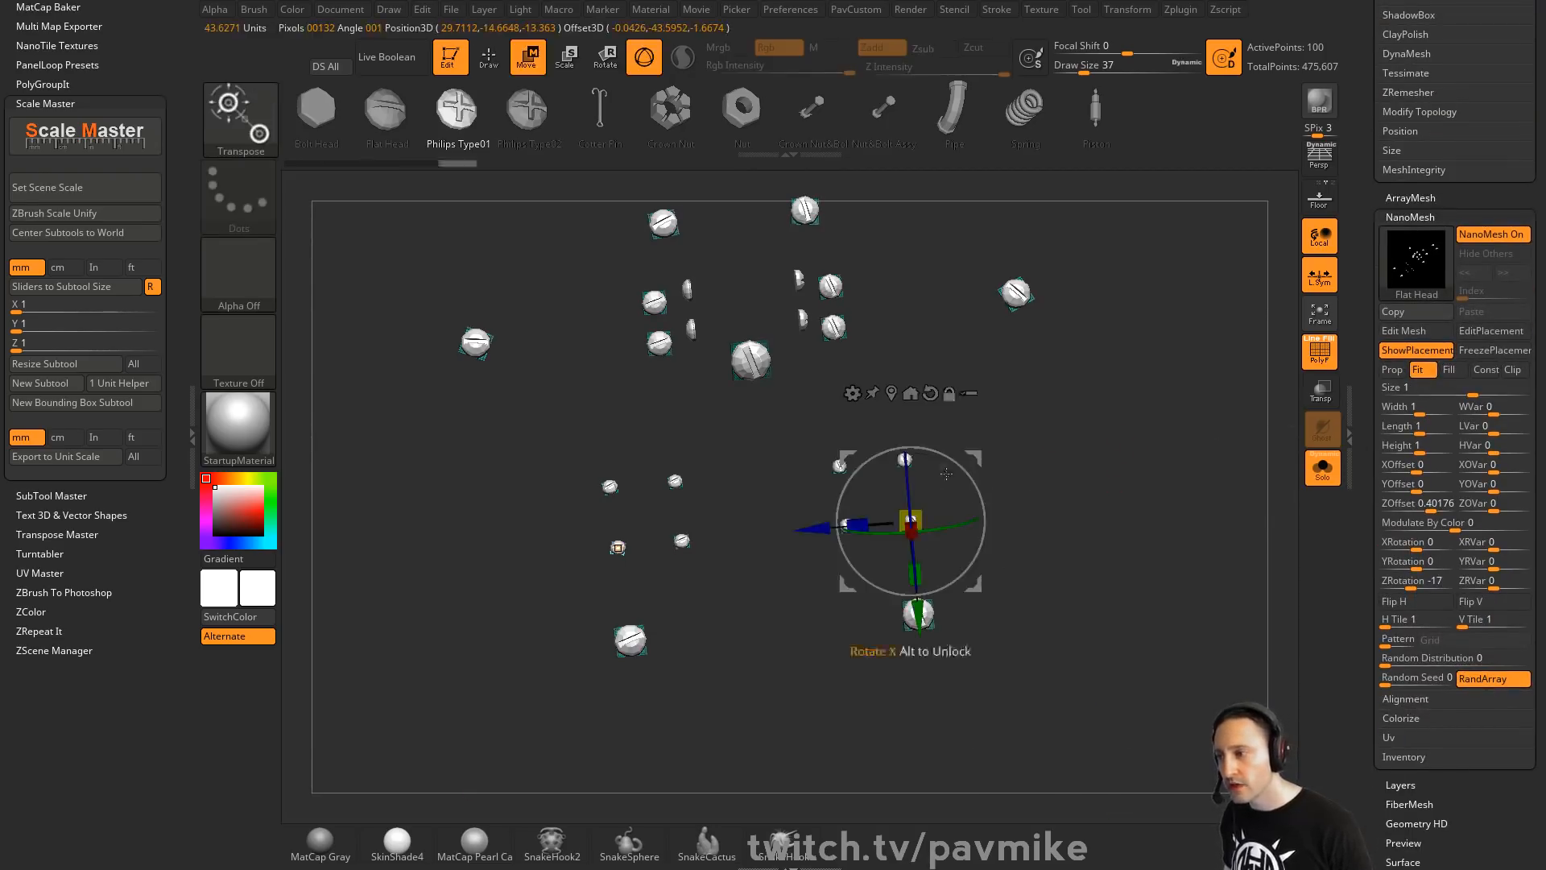
drag(916, 516, 1264, 435)
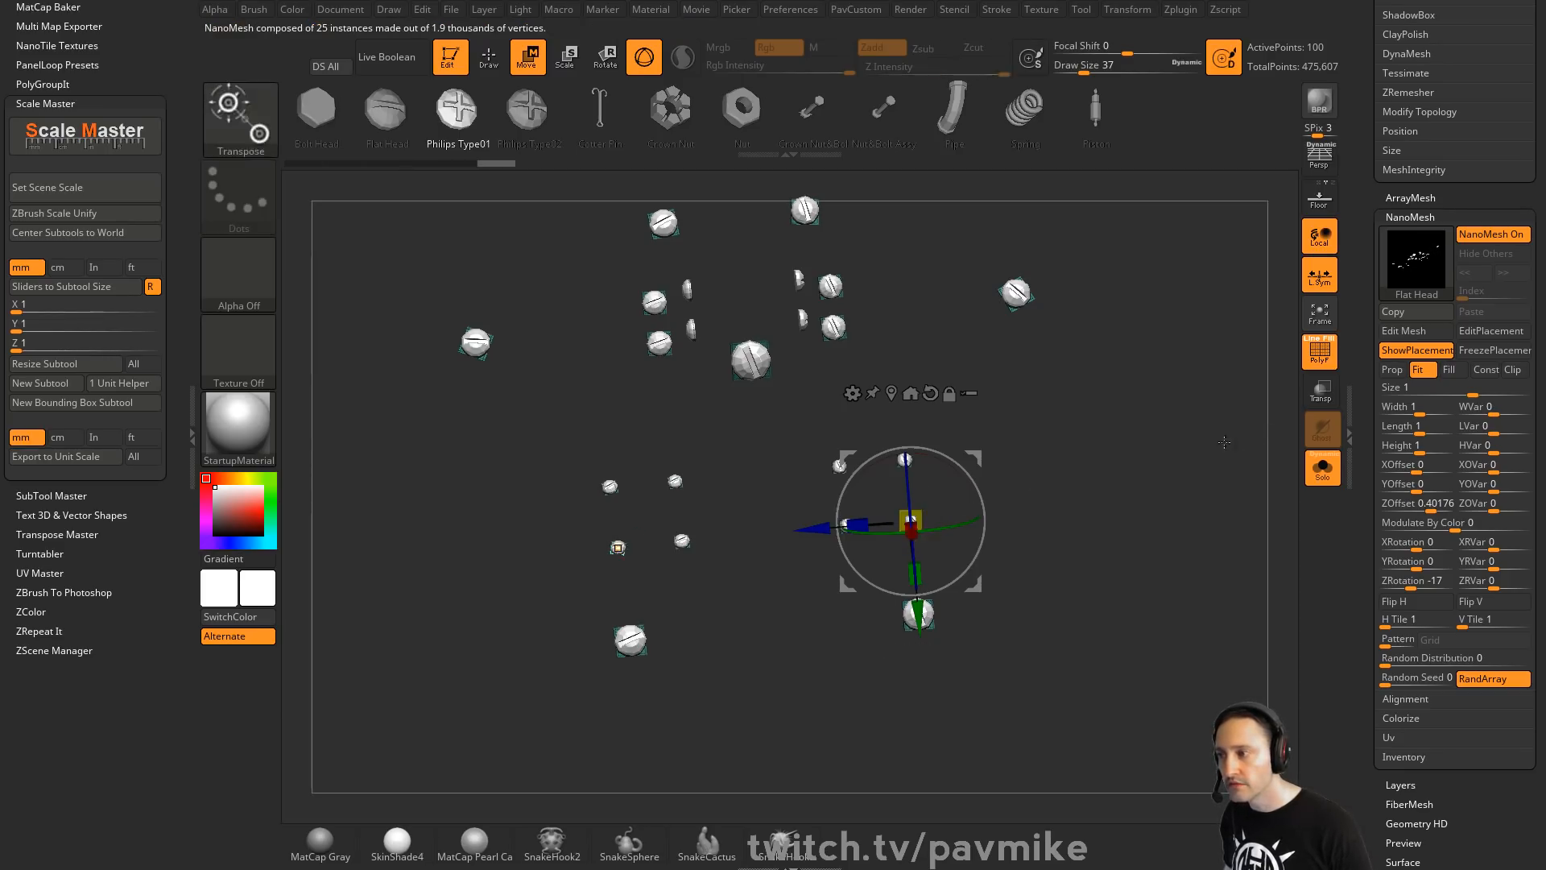
key(q)
click(1332, 479)
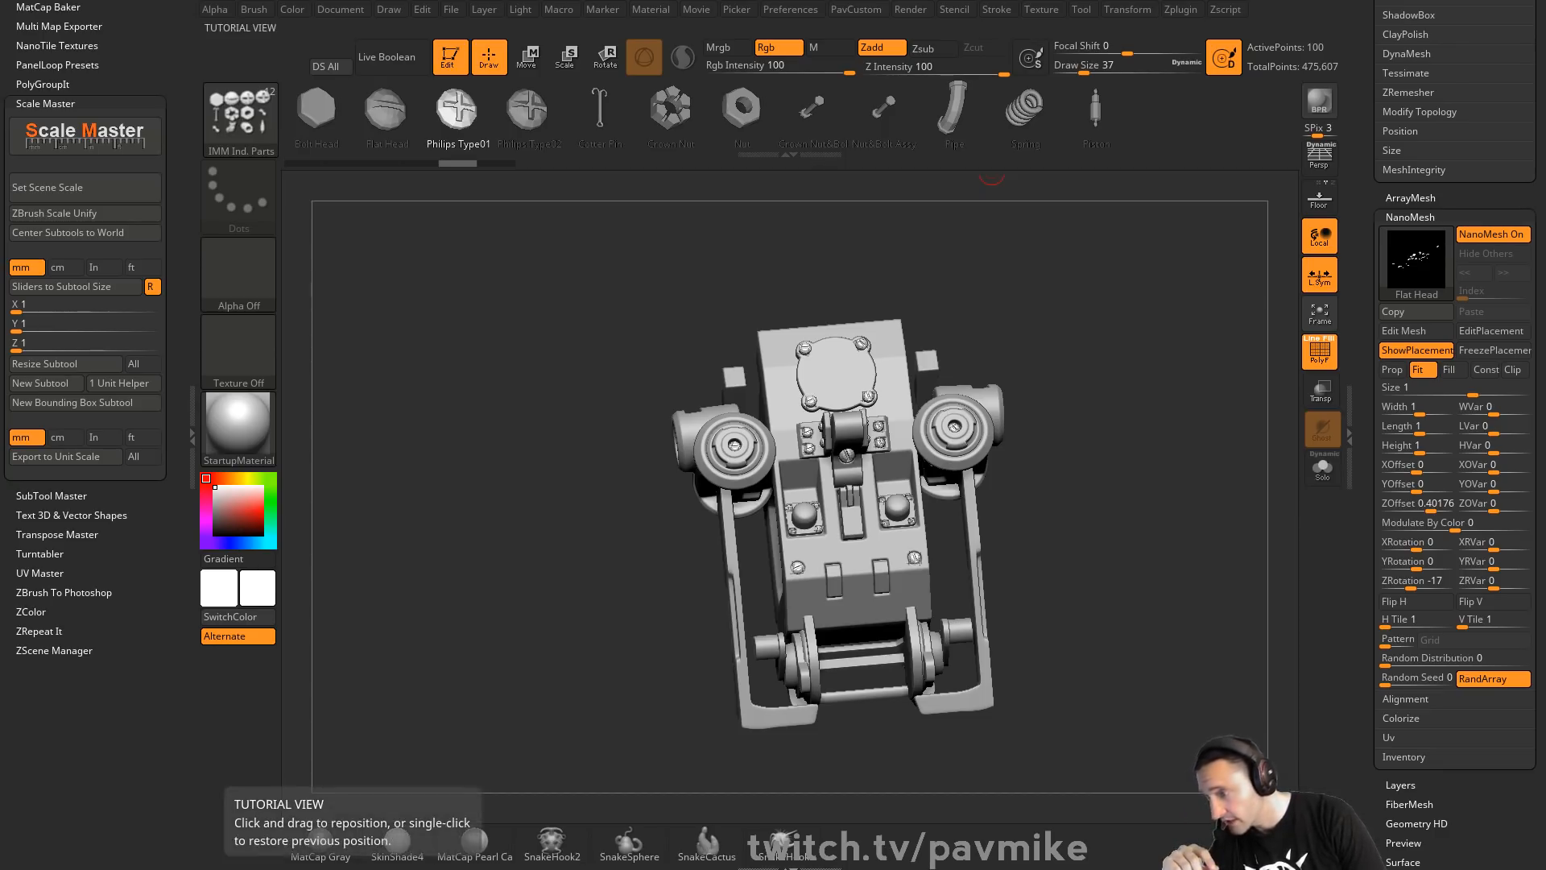
Switch to the browser, look through the YouTube channel's created playlists, and return to ZBrush
key(alt+Tab)
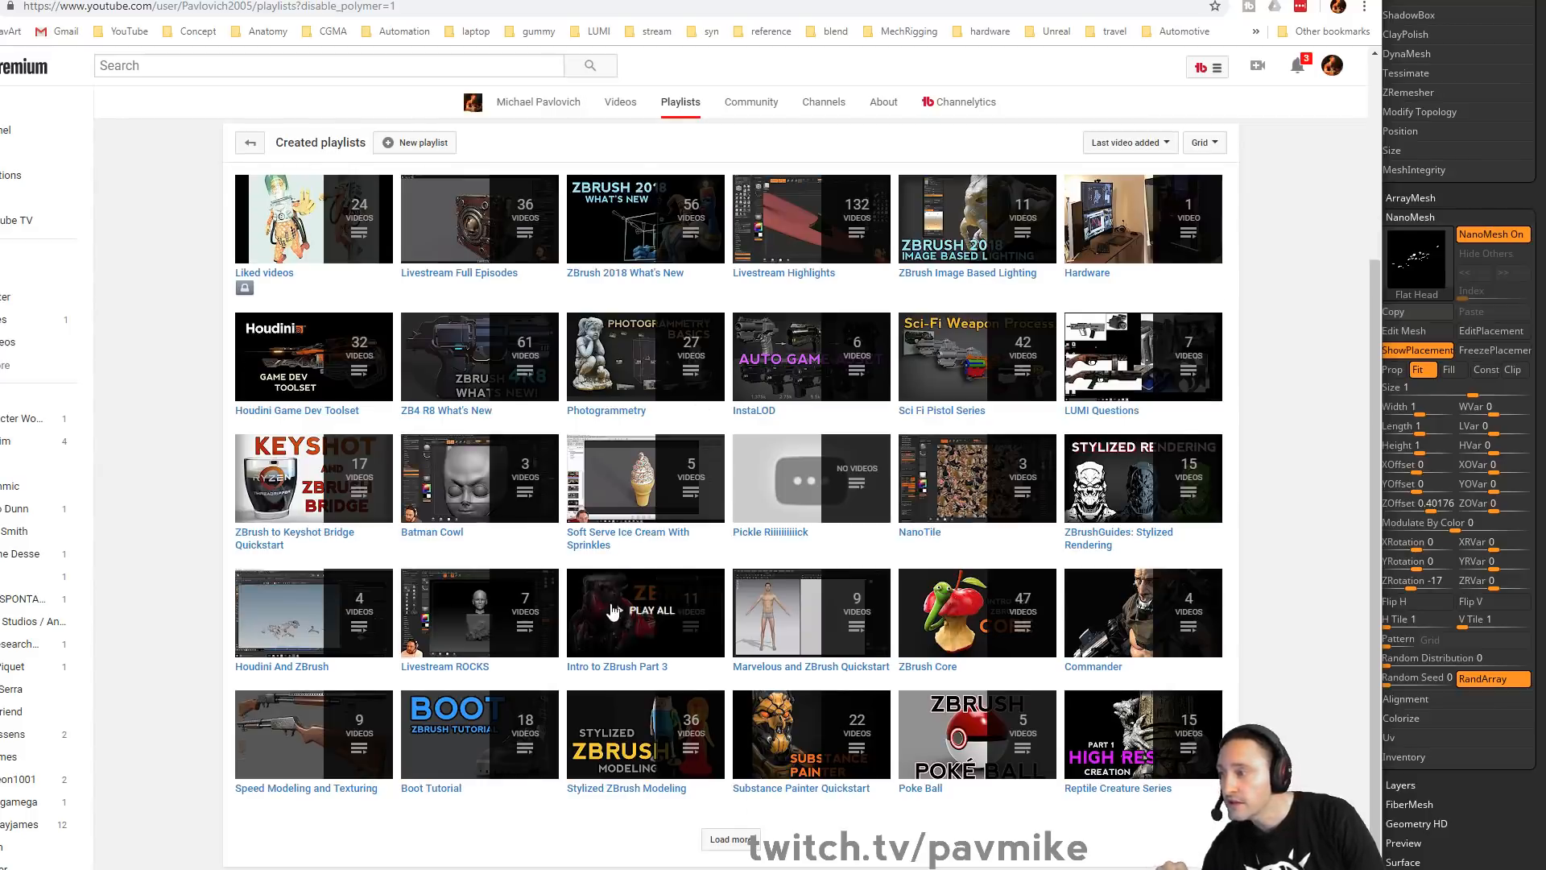
scroll(636, 603, up, 1)
scroll(742, 737, down, 2)
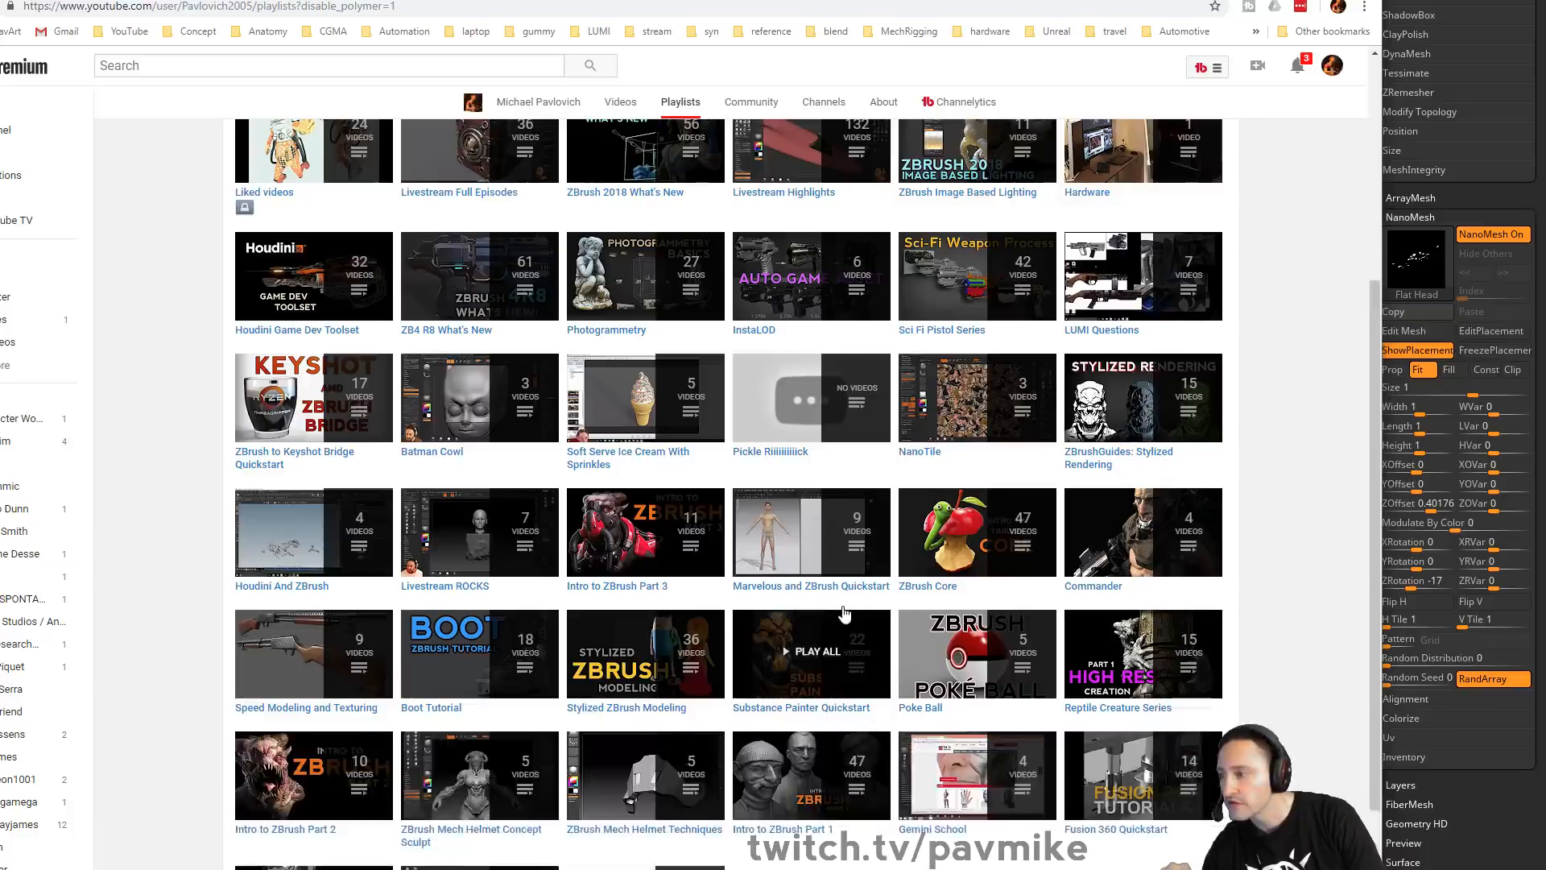
scroll(742, 737, down, 2)
scroll(844, 614, up, 3)
scroll(844, 613, up, 1)
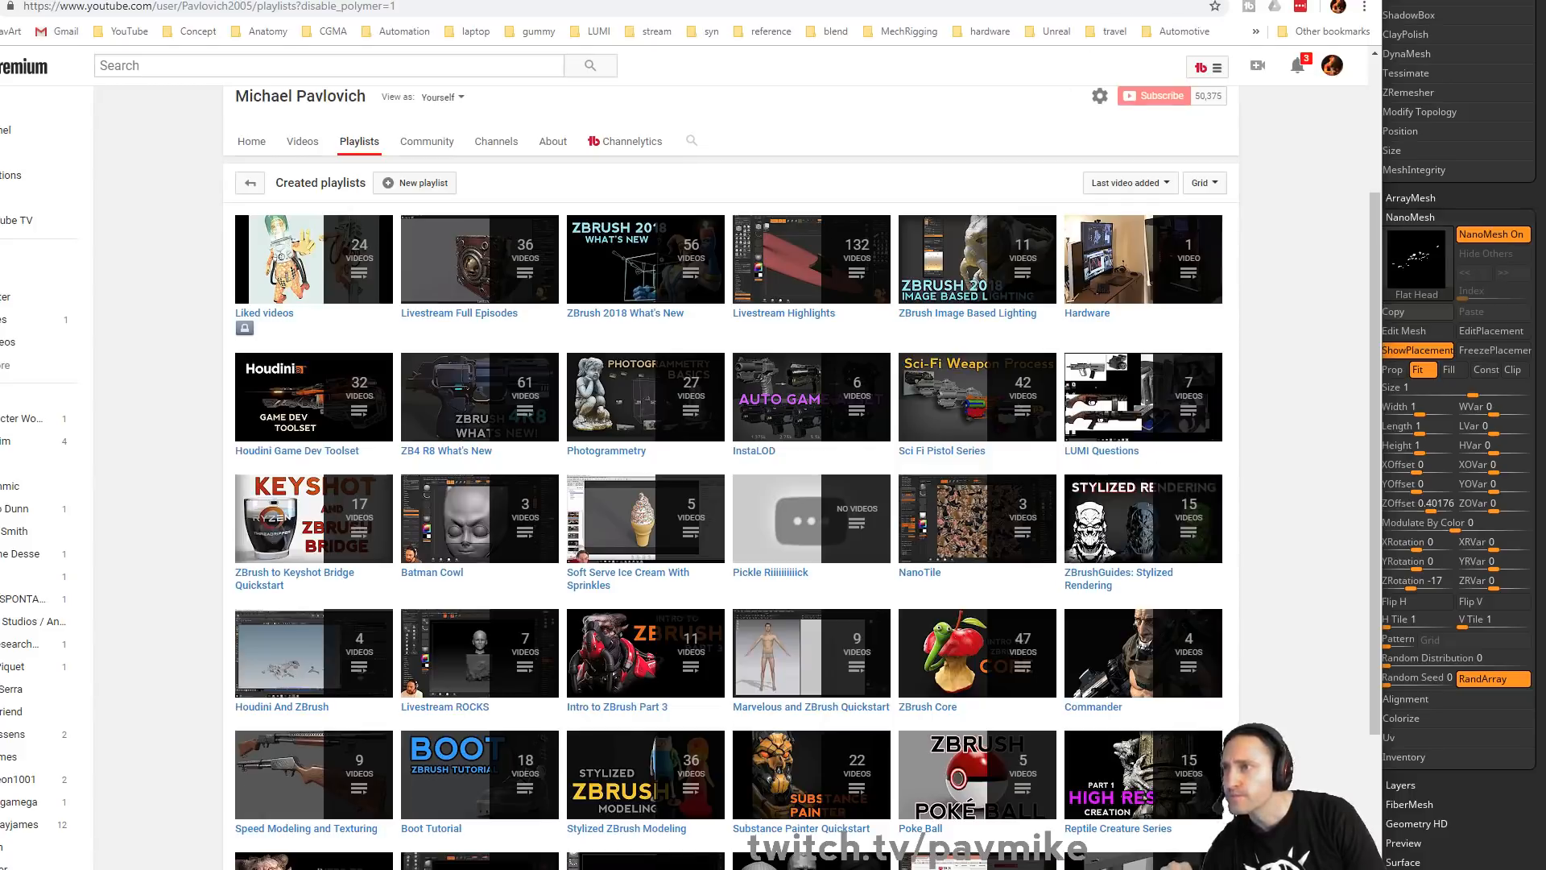
key(alt+Tab)
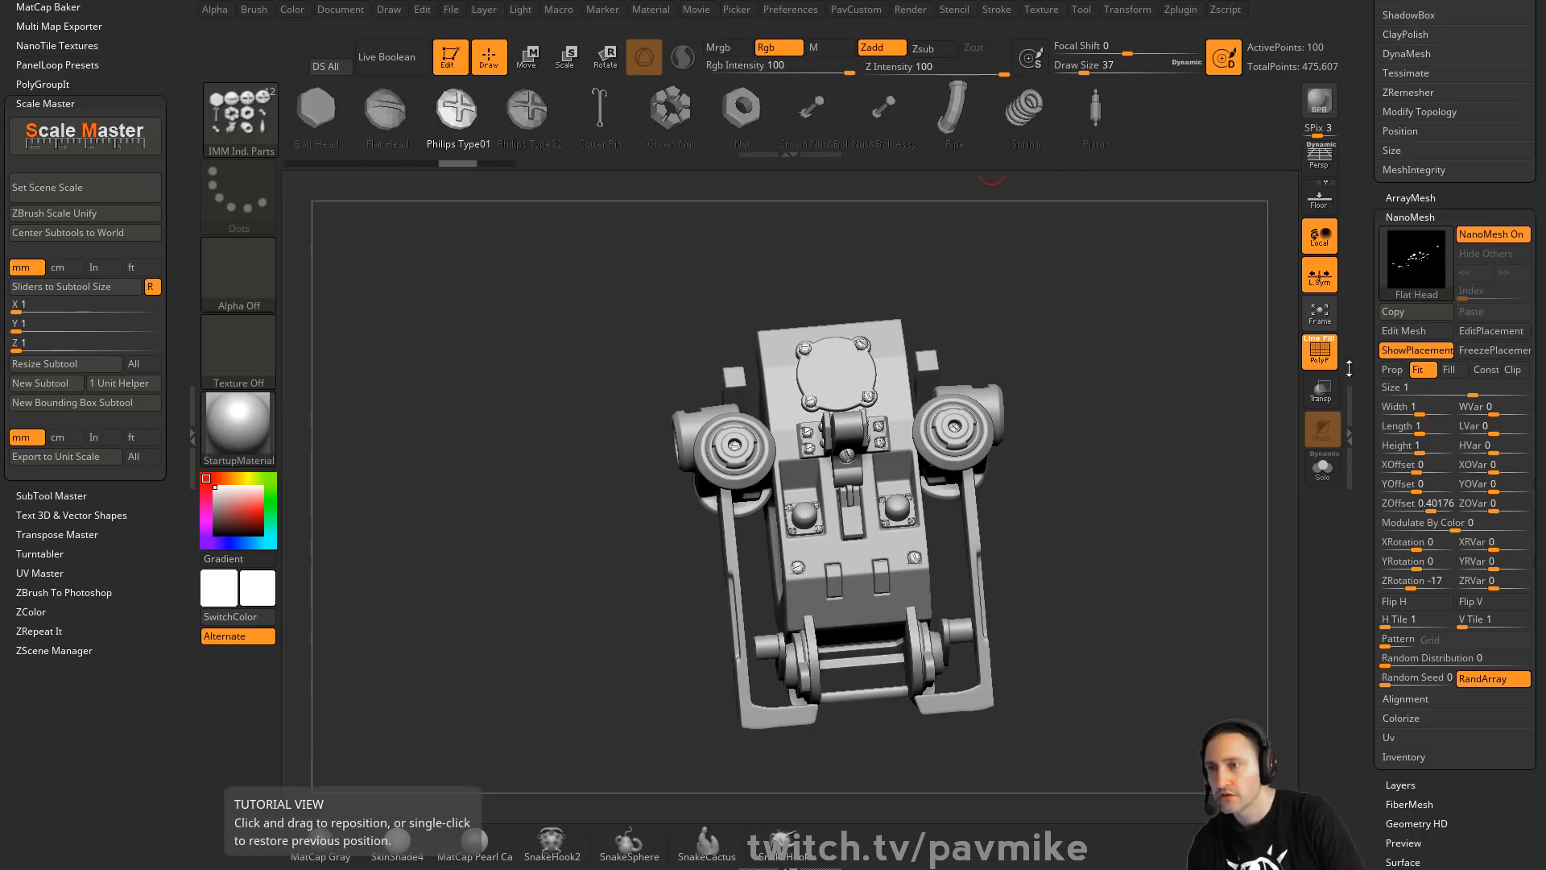
Switch to the full mech model test1_36 and select its ammo belt subtool
drag(1361, 349, 1398, 677)
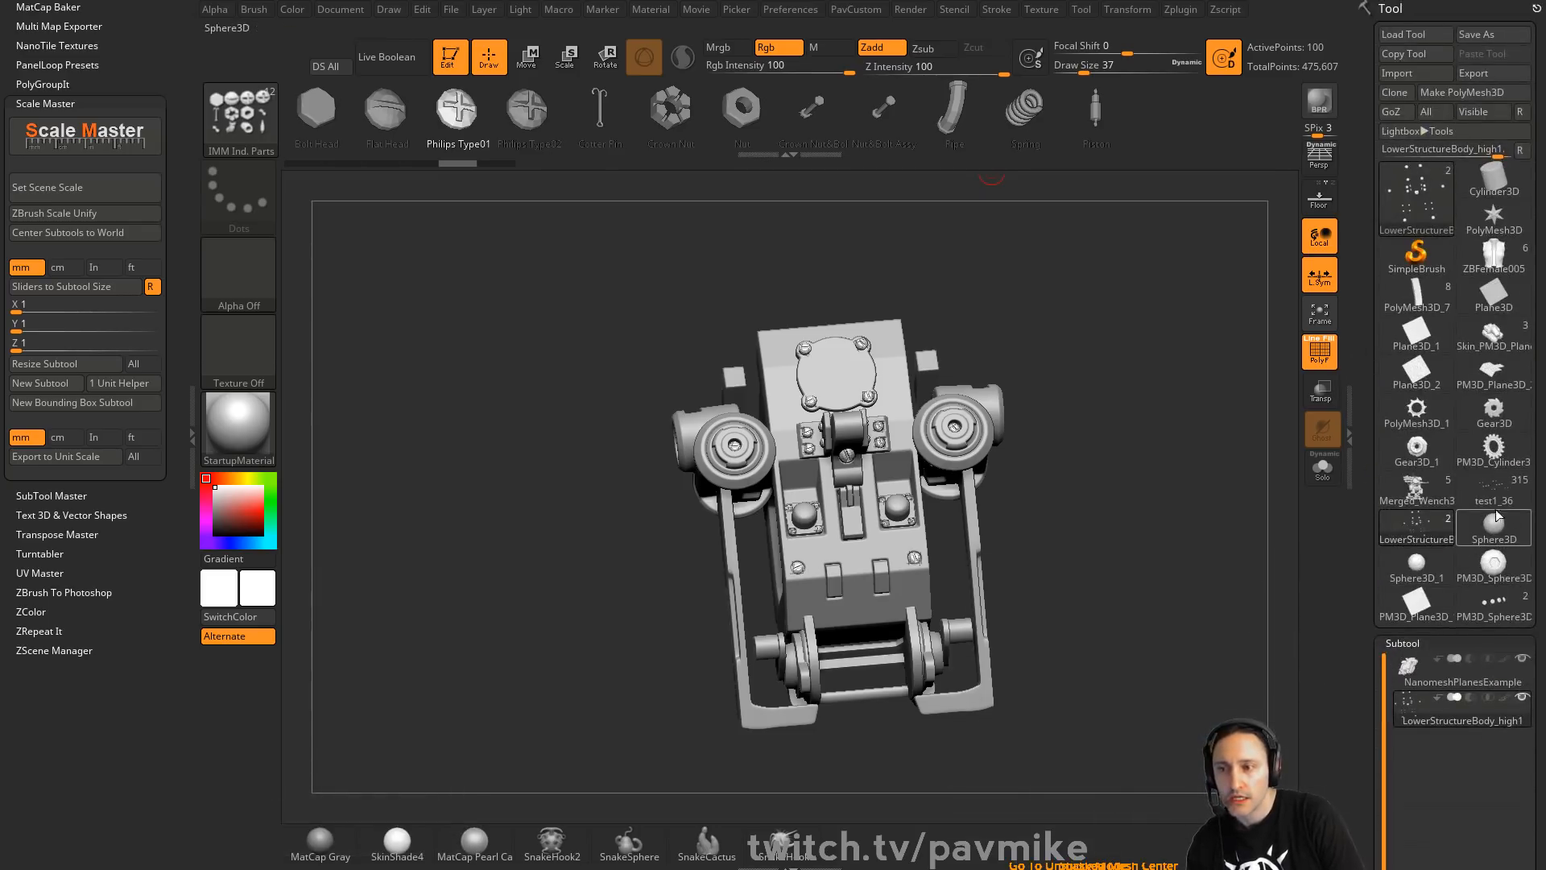
mouse_move(1494, 600)
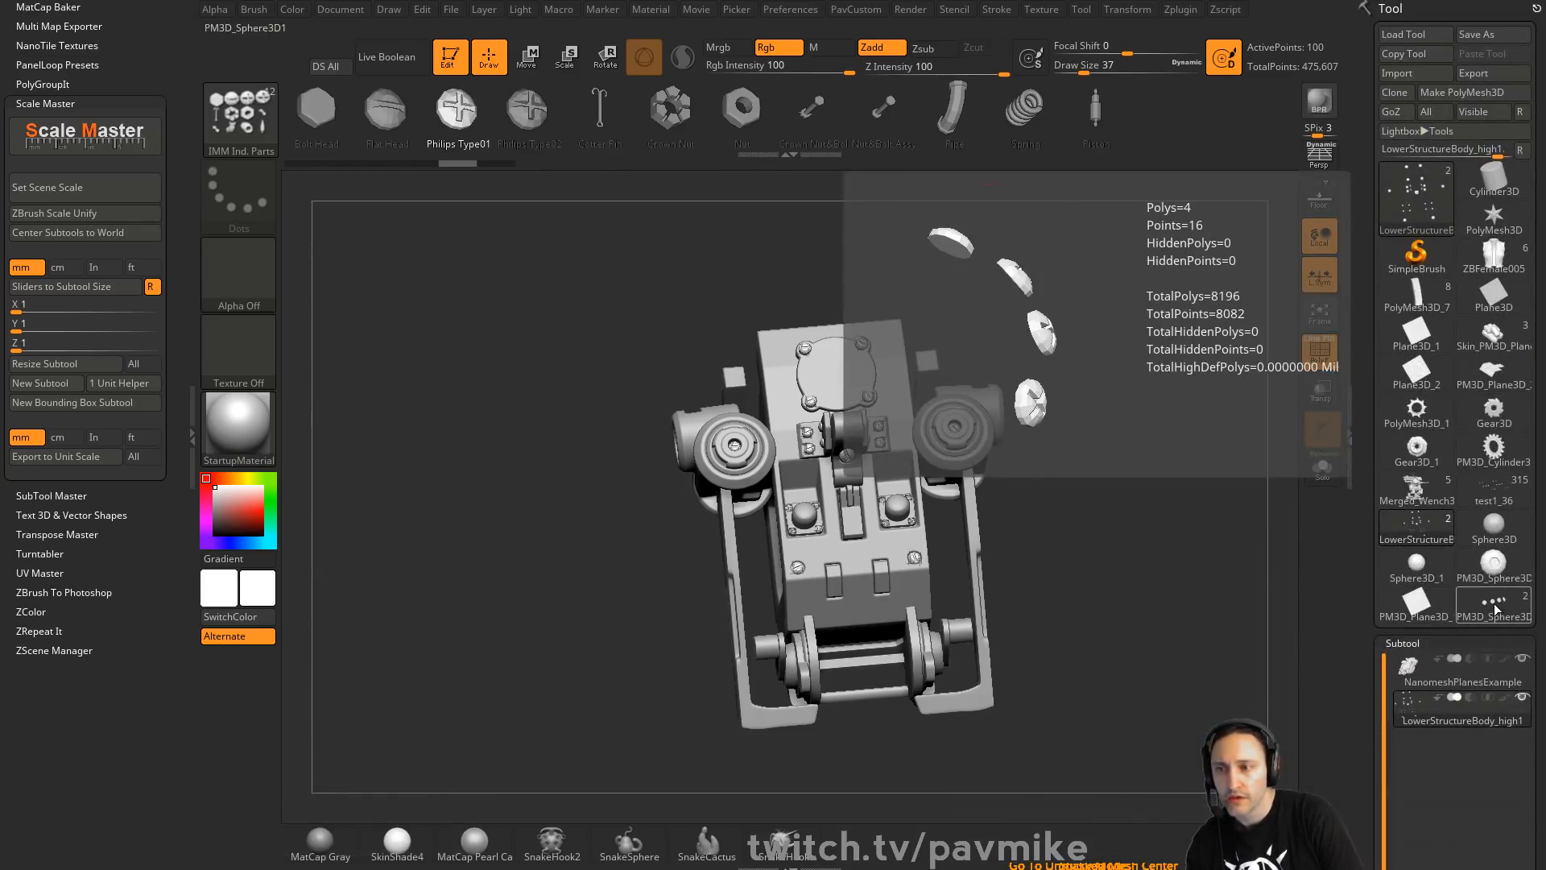
click(1494, 496)
mouse_move(1190, 454)
mouse_down()
mouse_move(1183, 341)
mouse_move(1131, 387)
mouse_move(1200, 427)
mouse_move(1231, 423)
mouse_up()
key(s)
click(1082, 408)
mouse_move(1101, 360)
mouse_down()
mouse_move(1194, 413)
mouse_move(1221, 408)
mouse_move(1087, 429)
mouse_move(1114, 442)
mouse_move(1025, 415)
mouse_move(1177, 434)
mouse_up()
key(s)
click(1108, 419)
key(s)
key(s)
alt+click(891, 490)
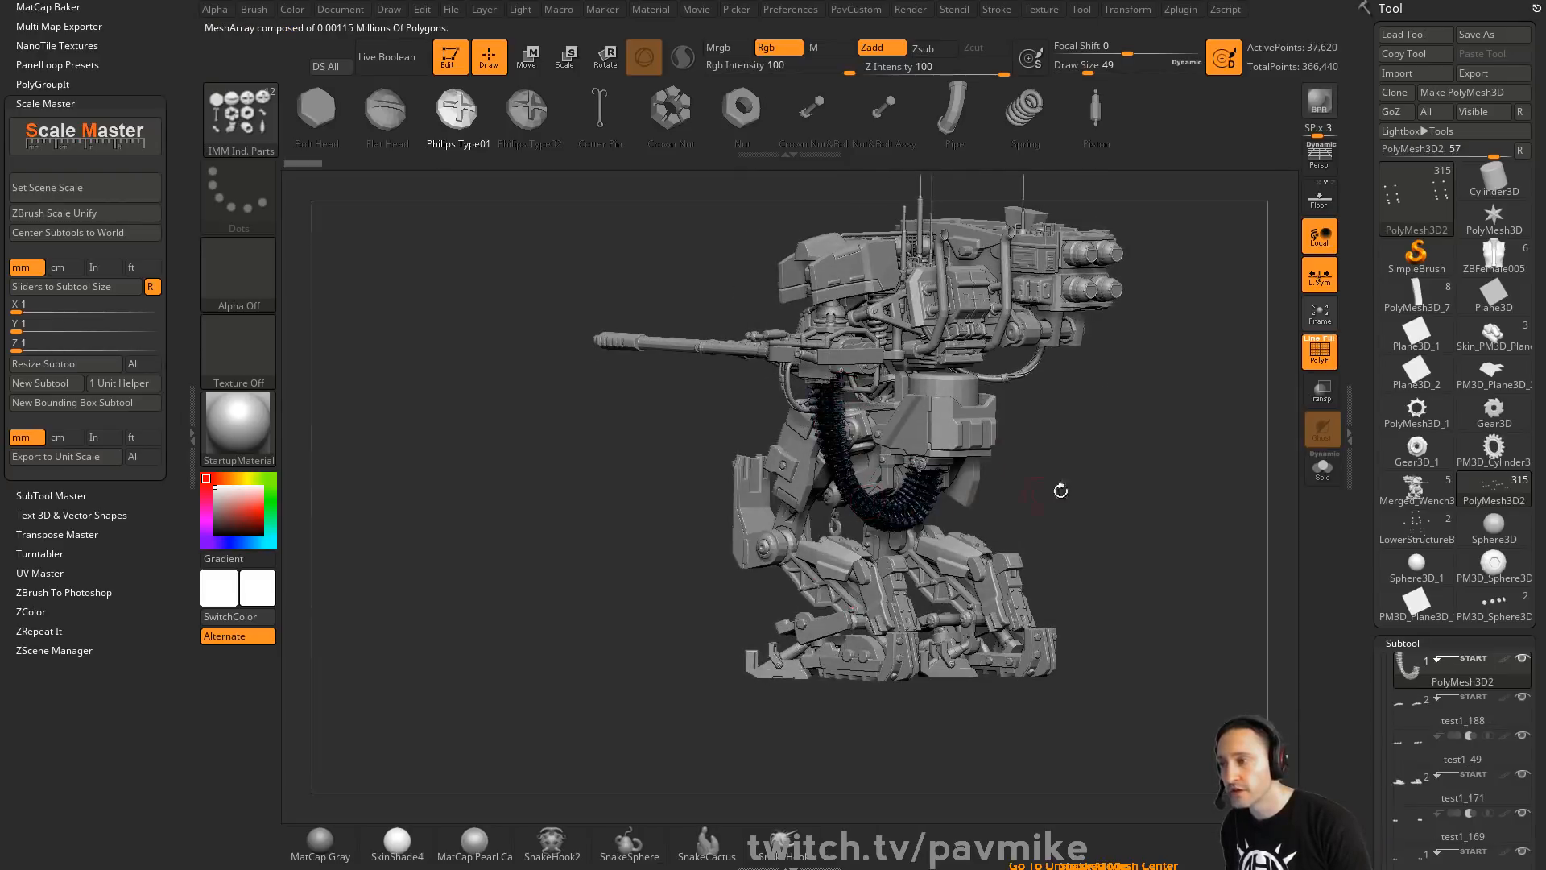
Isolate and inspect the ammo belt, then show the whole mech with polyframe off
click(1322, 467)
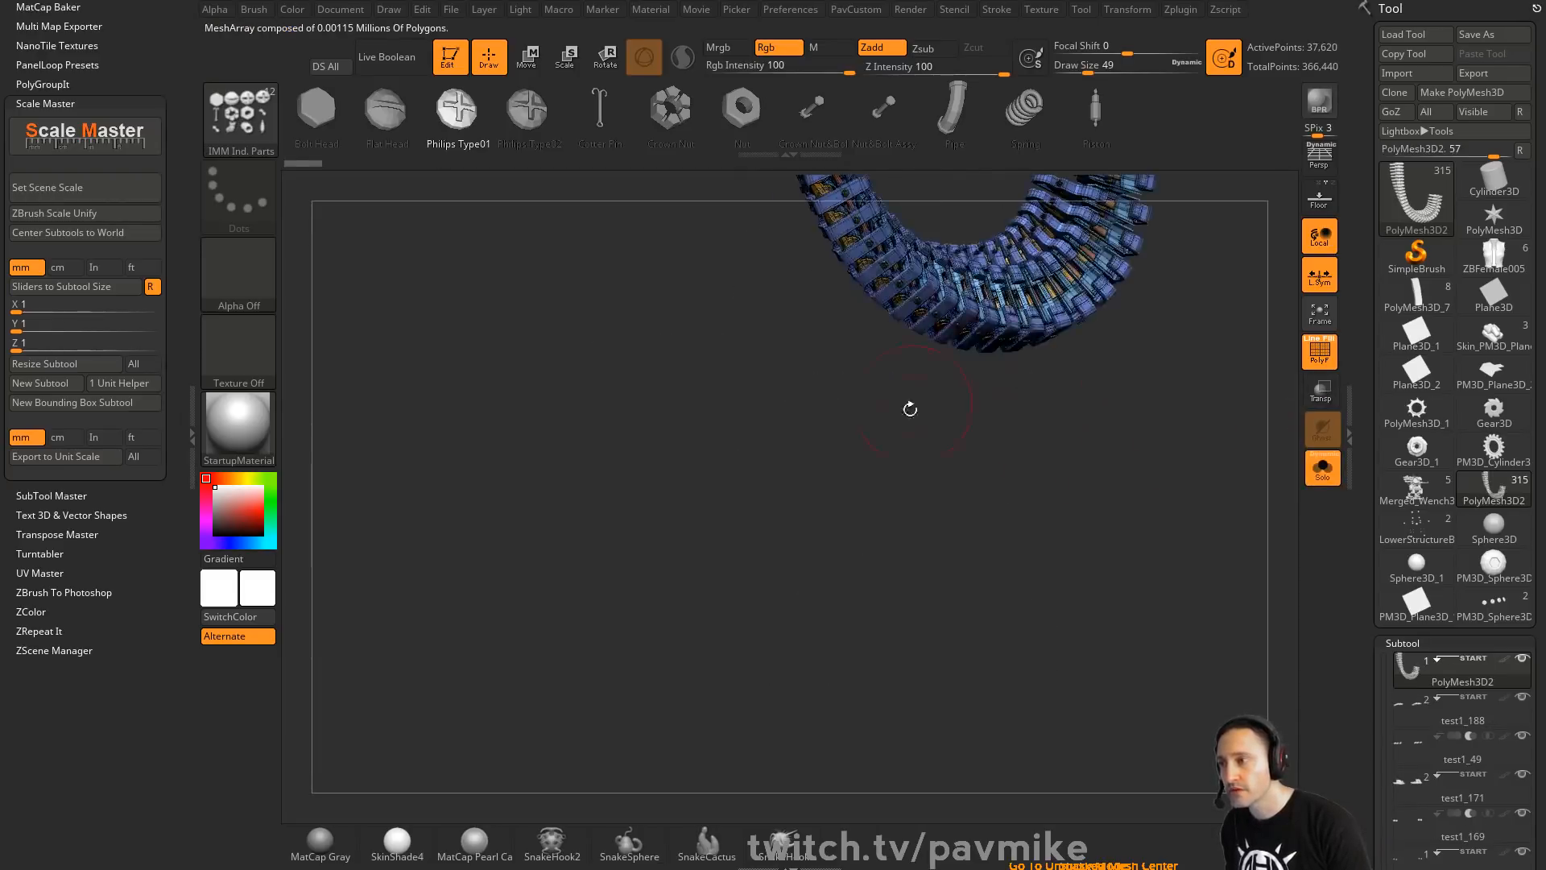
key(f)
key(s)
drag(837, 481, 819, 482)
mouse_move(899, 451)
mouse_down()
mouse_move(818, 473)
mouse_move(959, 444)
mouse_up()
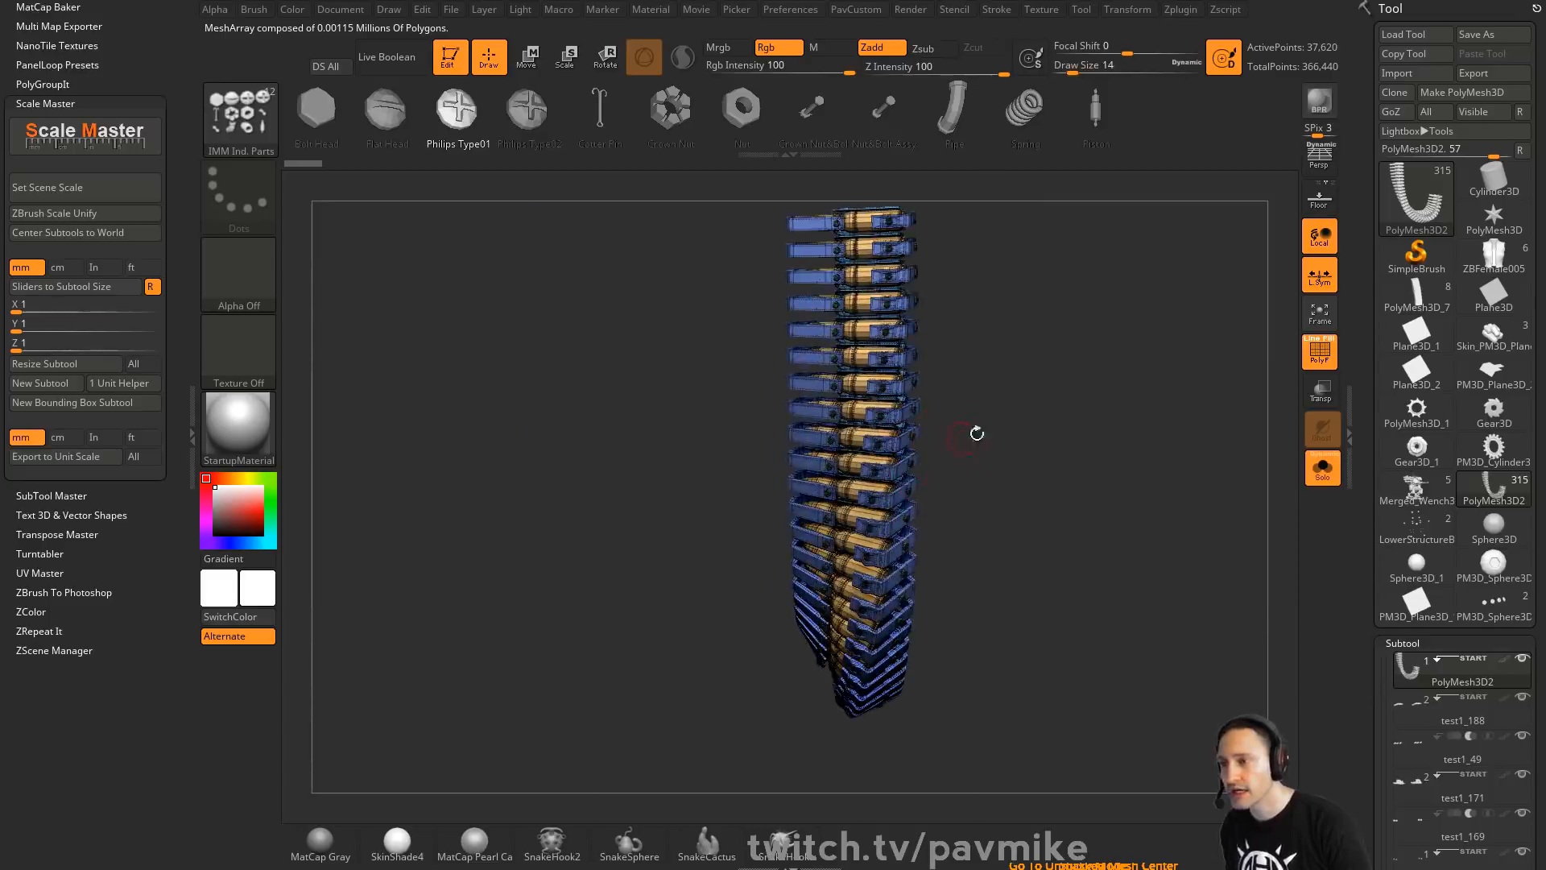
click(1322, 467)
click(1319, 350)
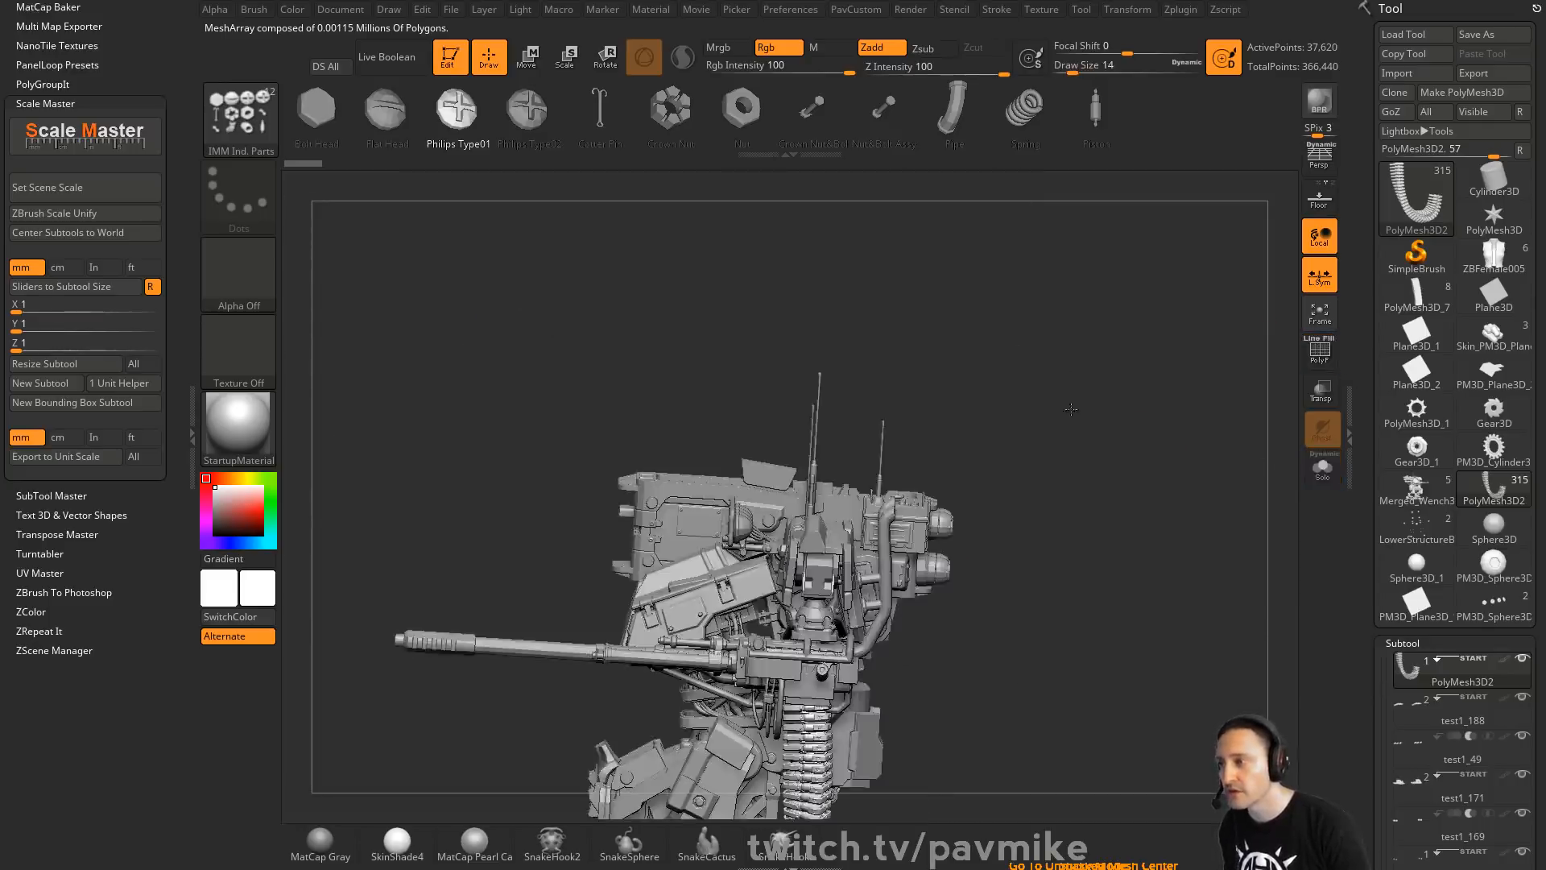
drag(1071, 409, 1101, 380)
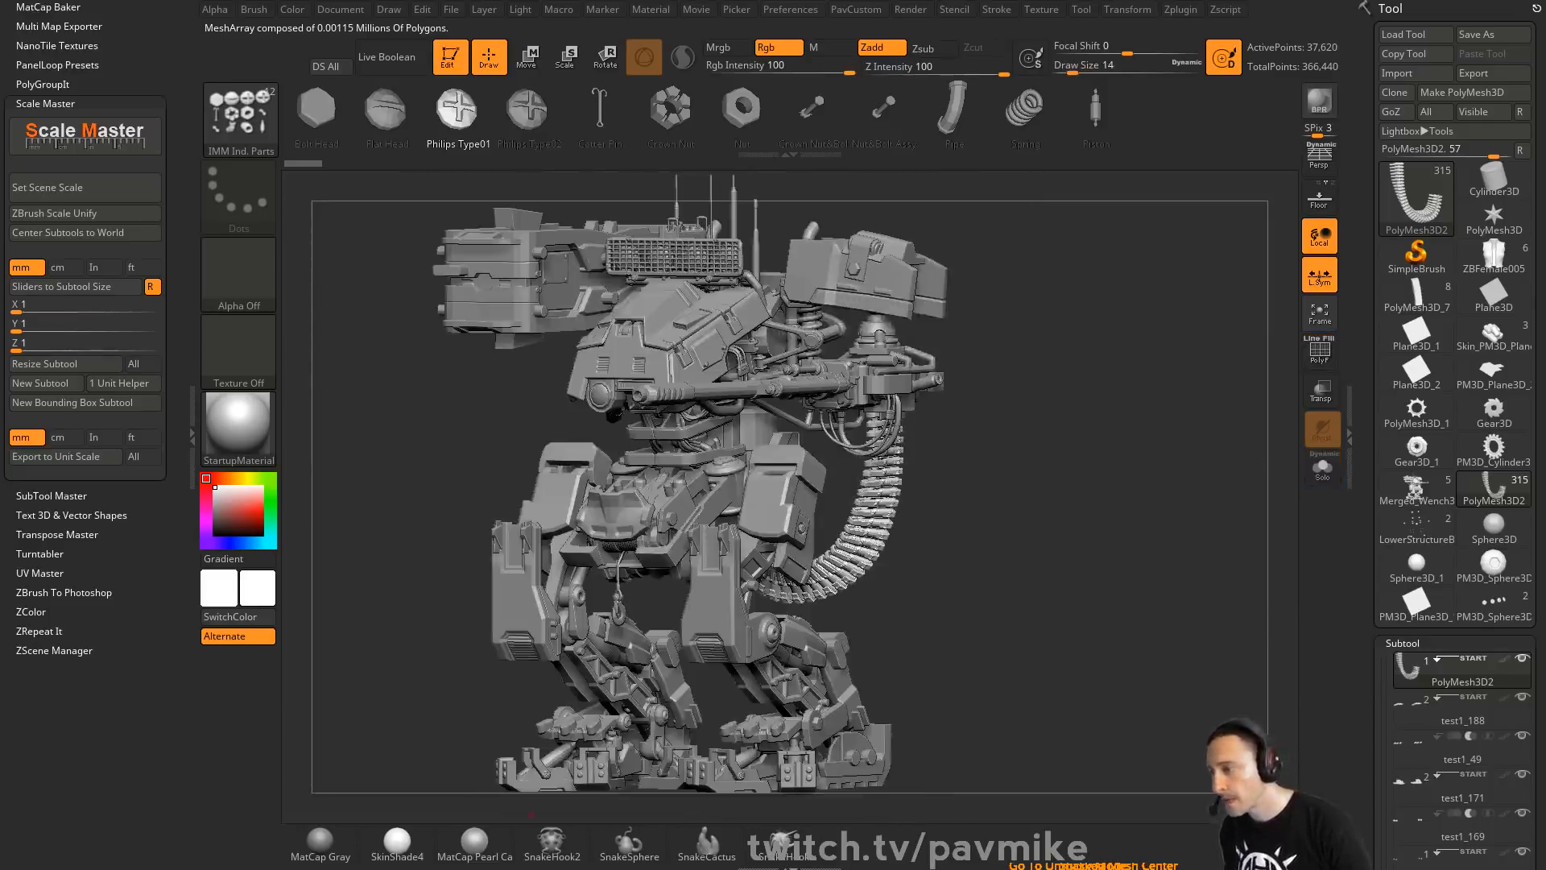
Switch to the PowerPoint presentation, show the reuse and reduce slide 78, and return to ZBrush
key(alt+Tab)
scroll(184, 524, down, 3)
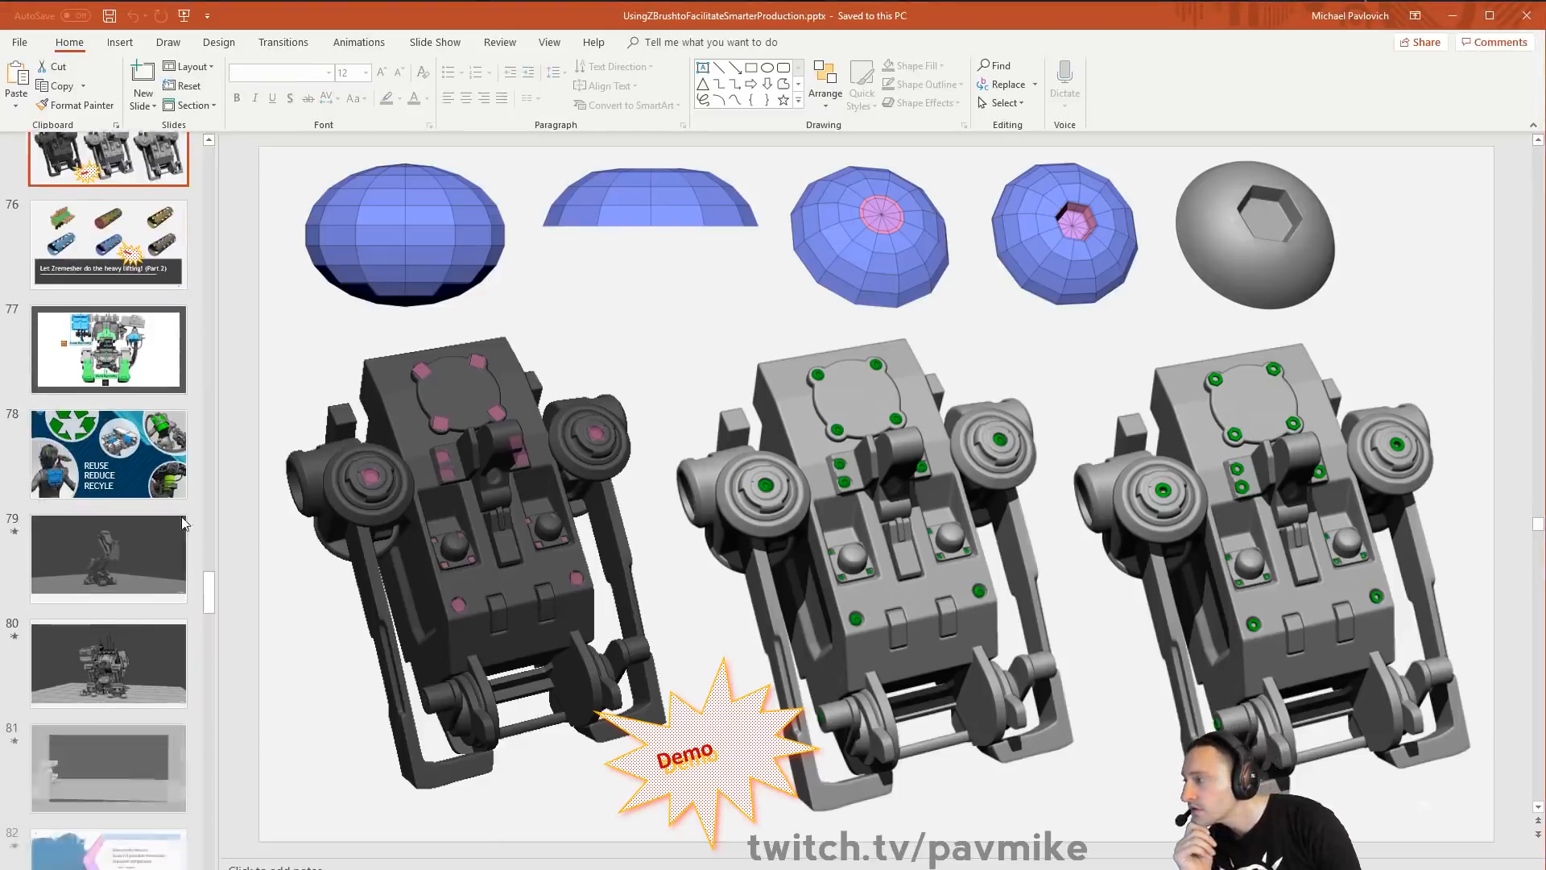
click(144, 461)
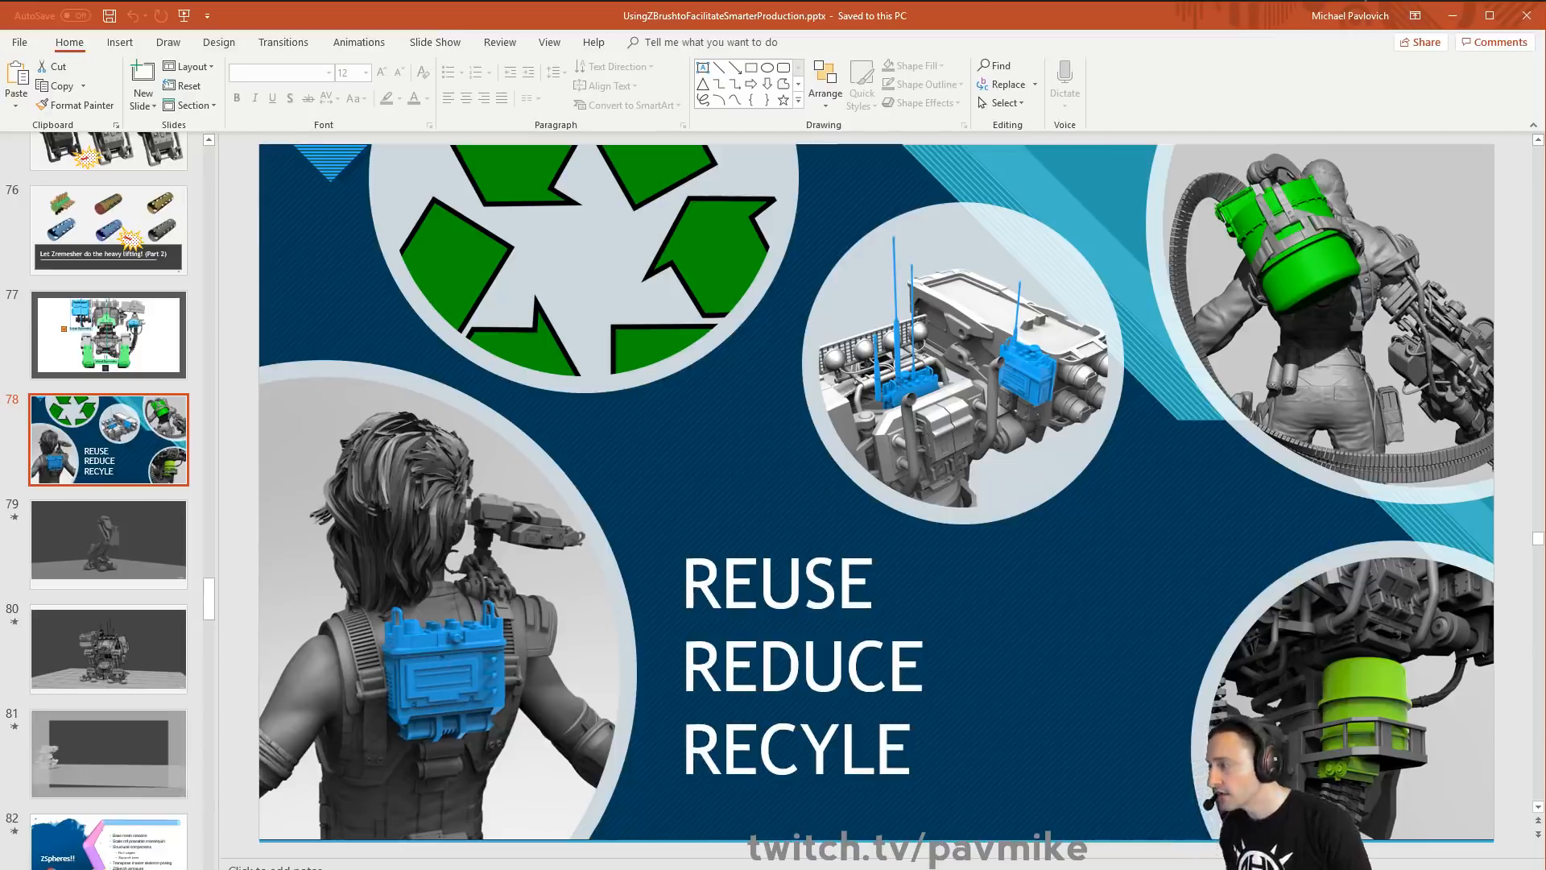
key(alt+Tab)
Load the back radio tool from the Characters folder inside Summit
click(1430, 34)
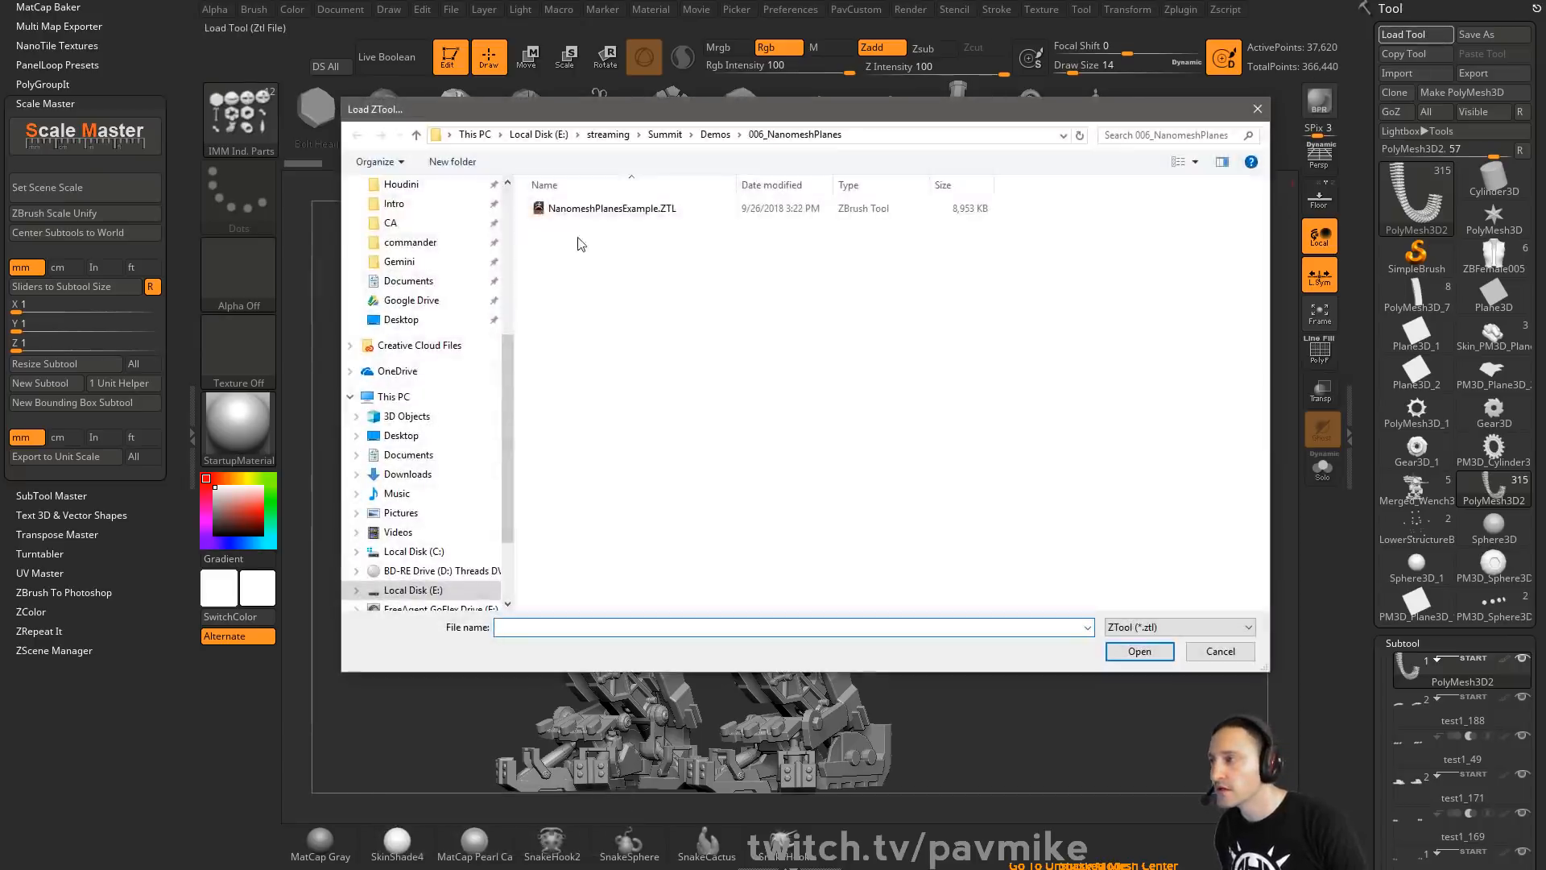
click(716, 137)
click(666, 135)
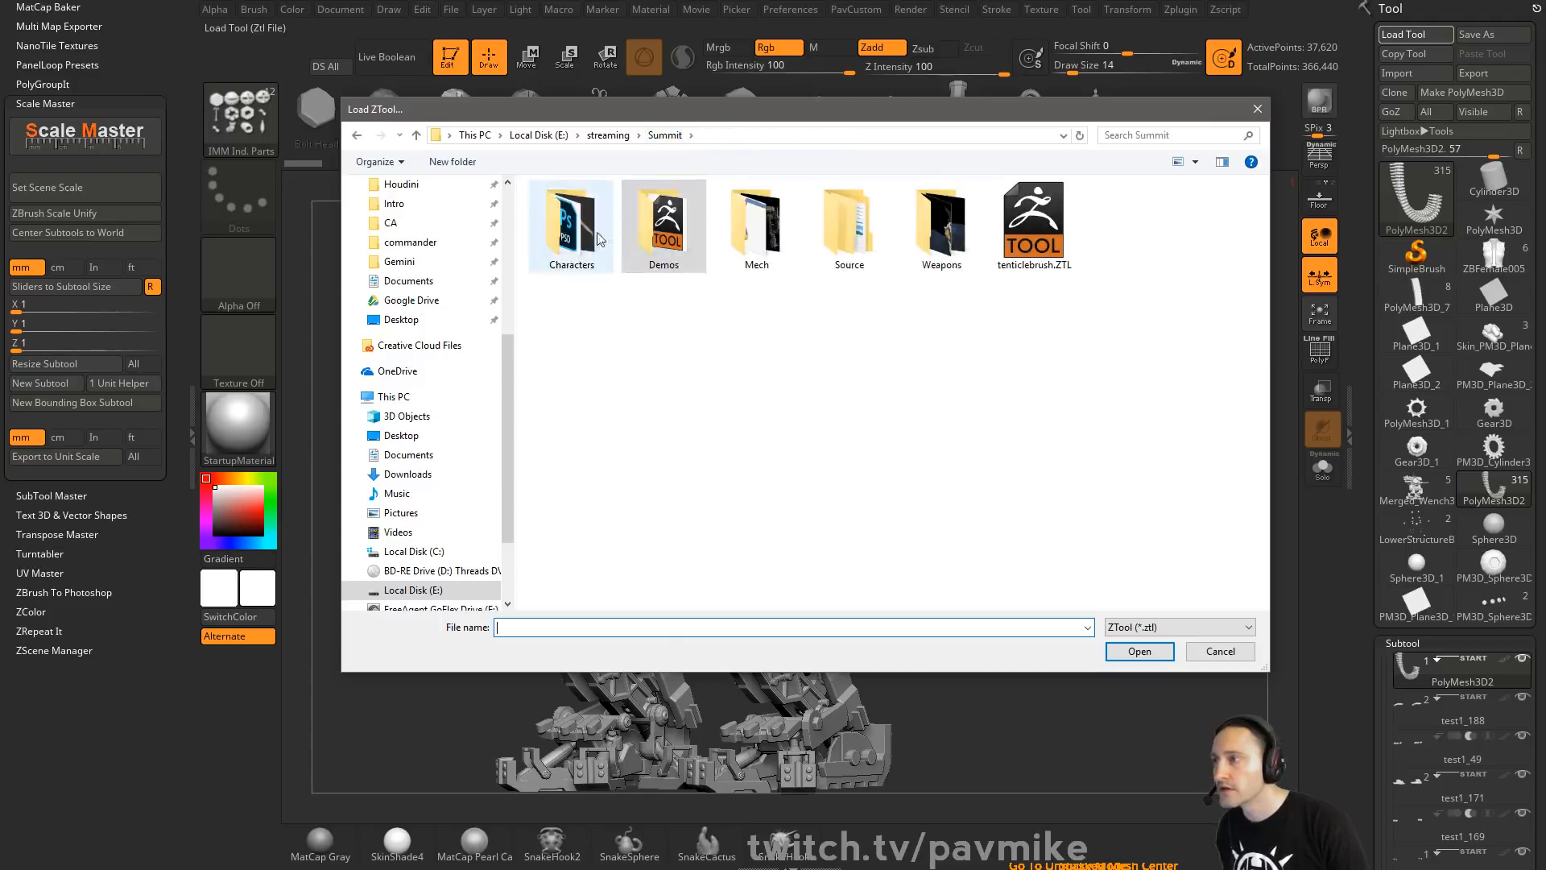
double_click(604, 224)
double_click(615, 225)
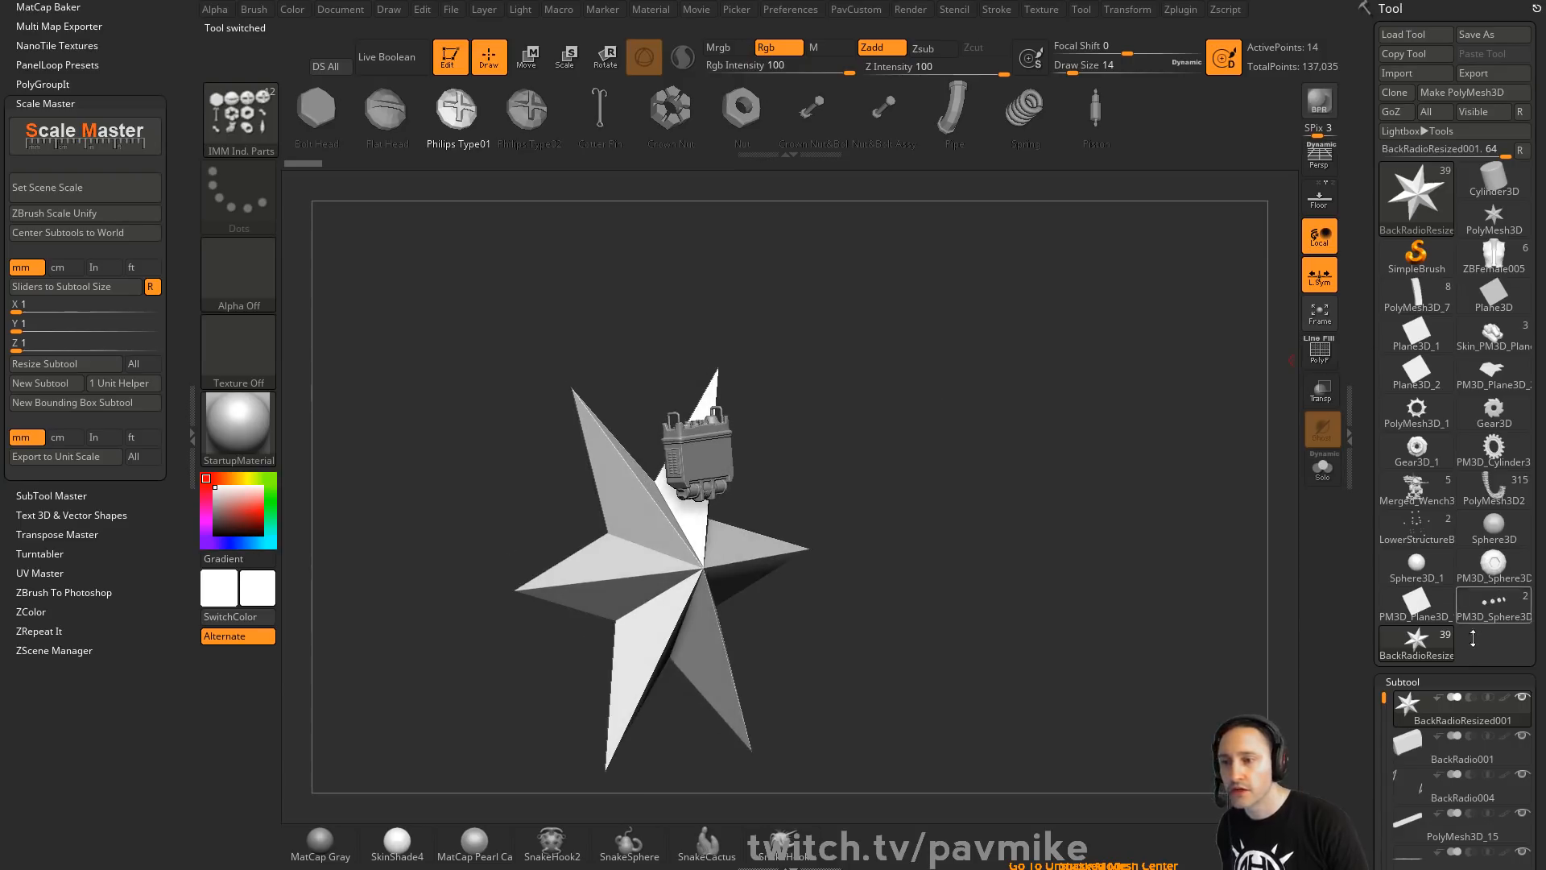
Hide the star subtool BackRadioResized001, select BackRadio001, and view the radio up close with Live Boolean
click(1521, 699)
click(1487, 757)
alt+drag(868, 431, 1027, 706)
drag(1023, 473, 957, 451)
key(ctrl+b)
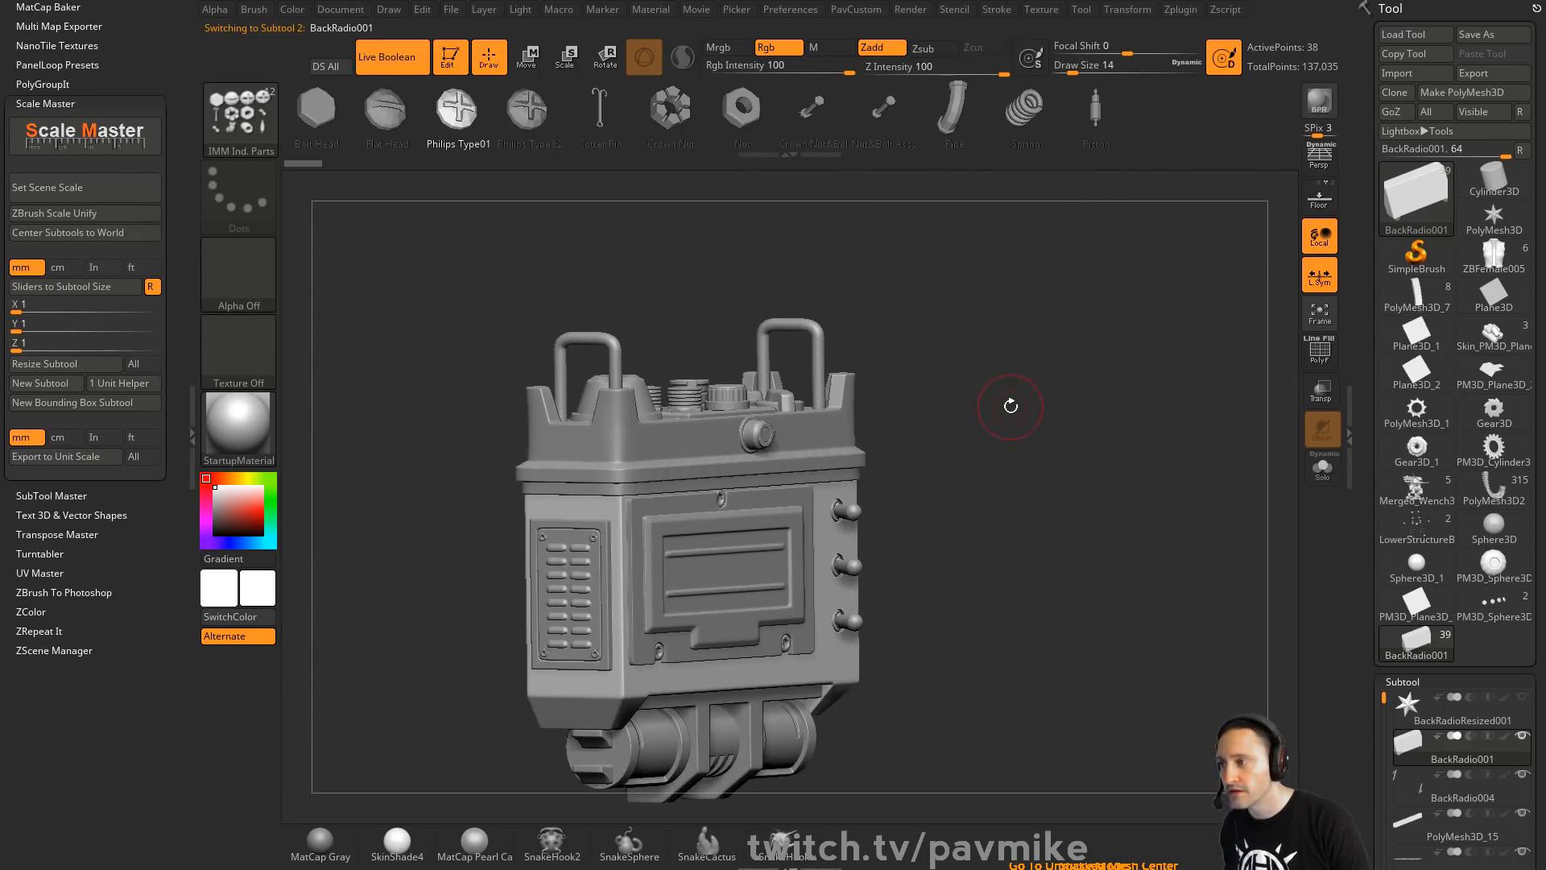
key(s)
mouse_move(1012, 407)
mouse_down()
mouse_move(1077, 389)
mouse_move(1140, 406)
mouse_move(1122, 507)
mouse_move(1165, 548)
mouse_move(1125, 421)
mouse_up()
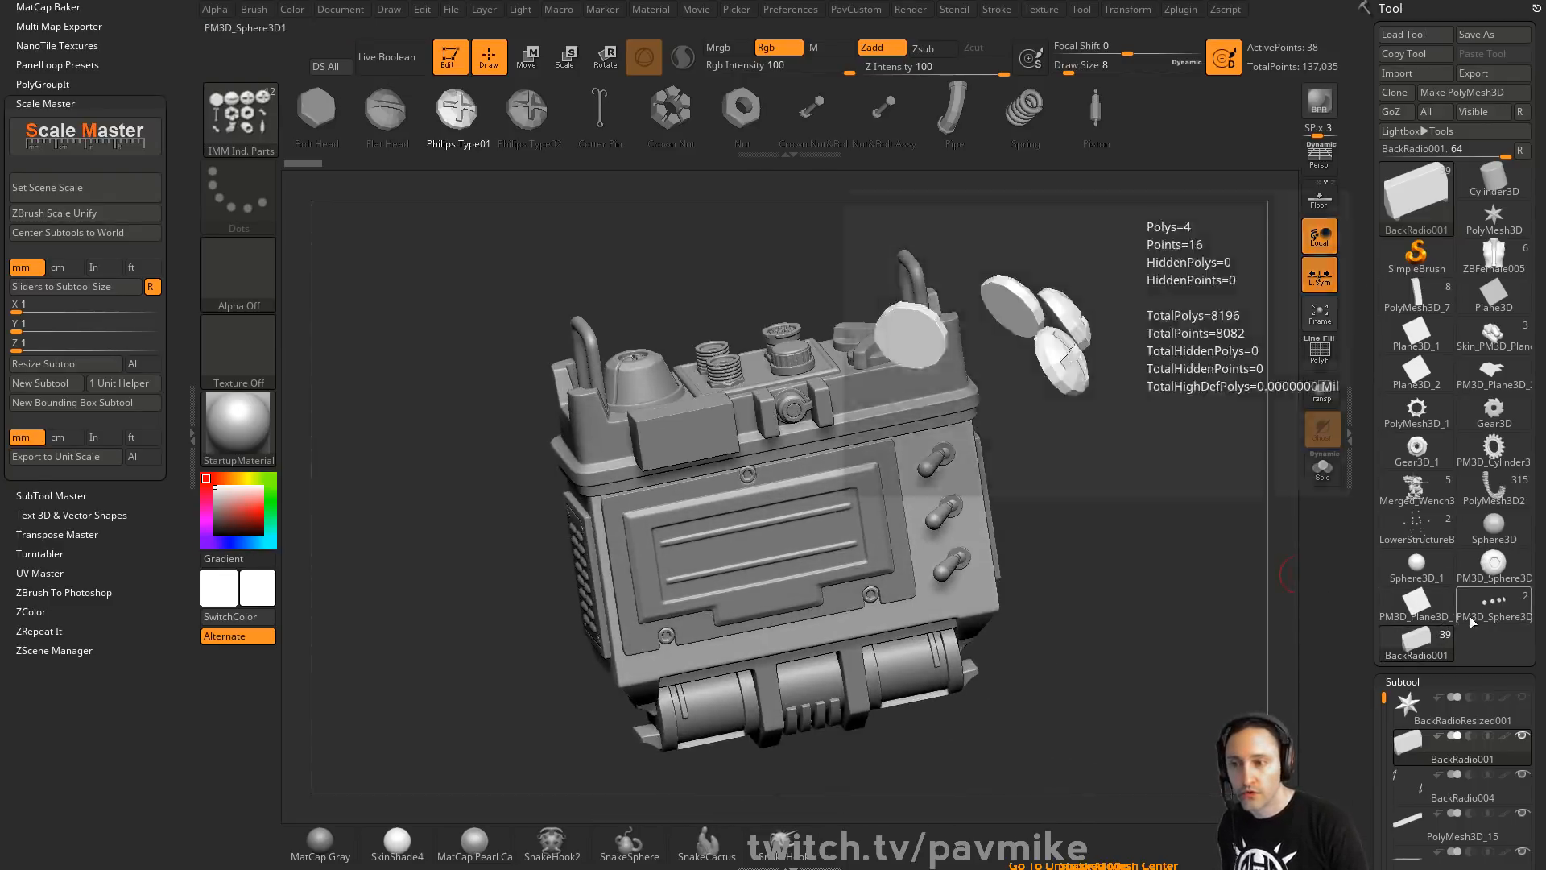
Return to the mech model and select the test1_8 radio subtool on its upper body
mouse_move(1407, 506)
click(1494, 489)
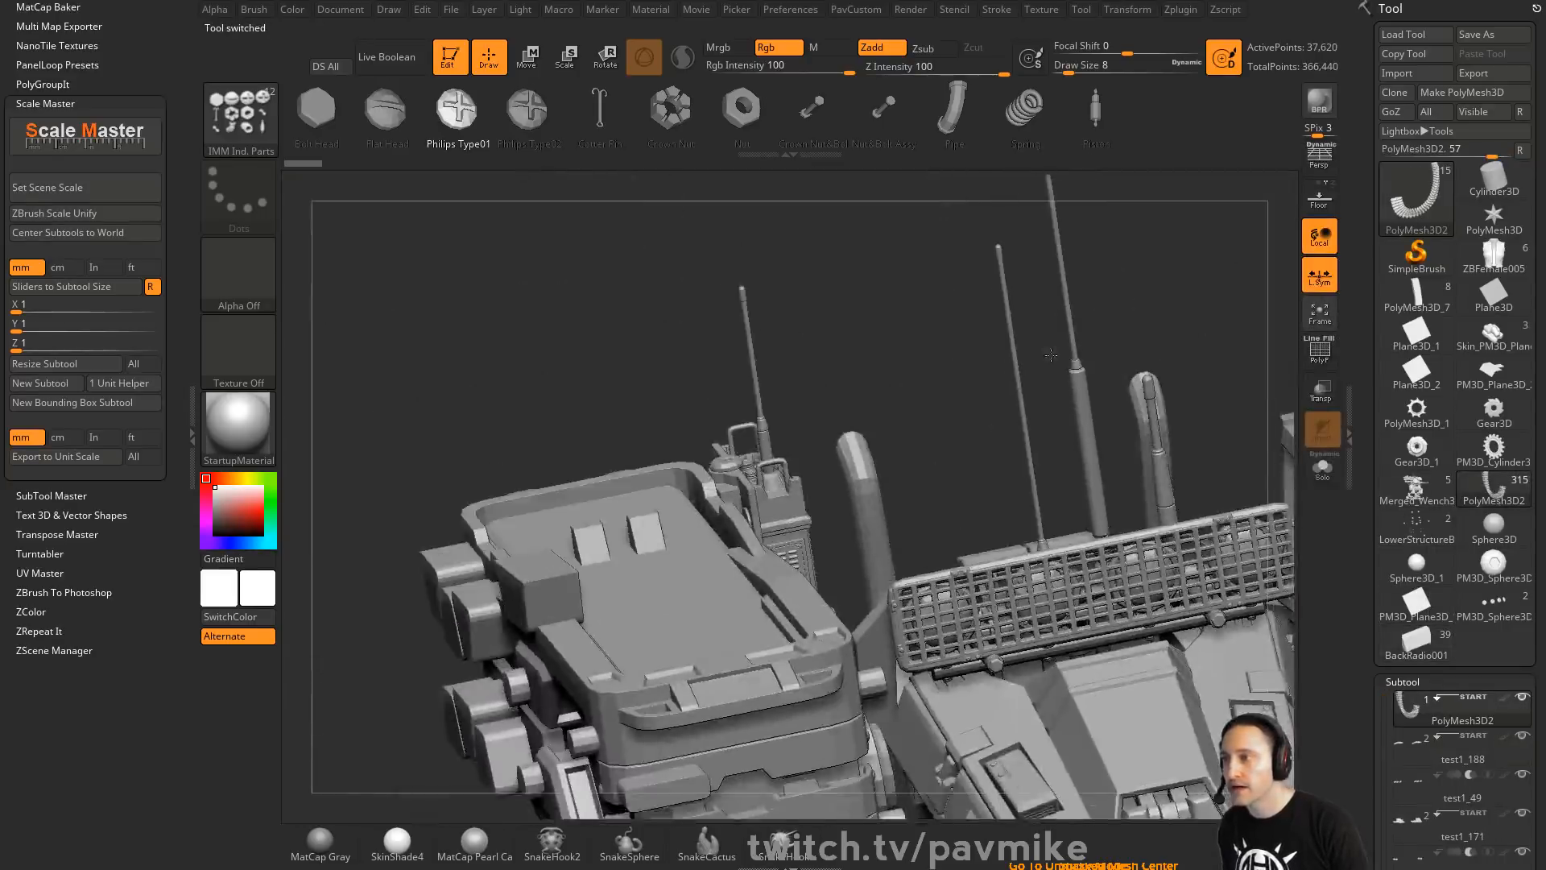
drag(970, 346, 421, 451)
drag(721, 355, 1191, 283)
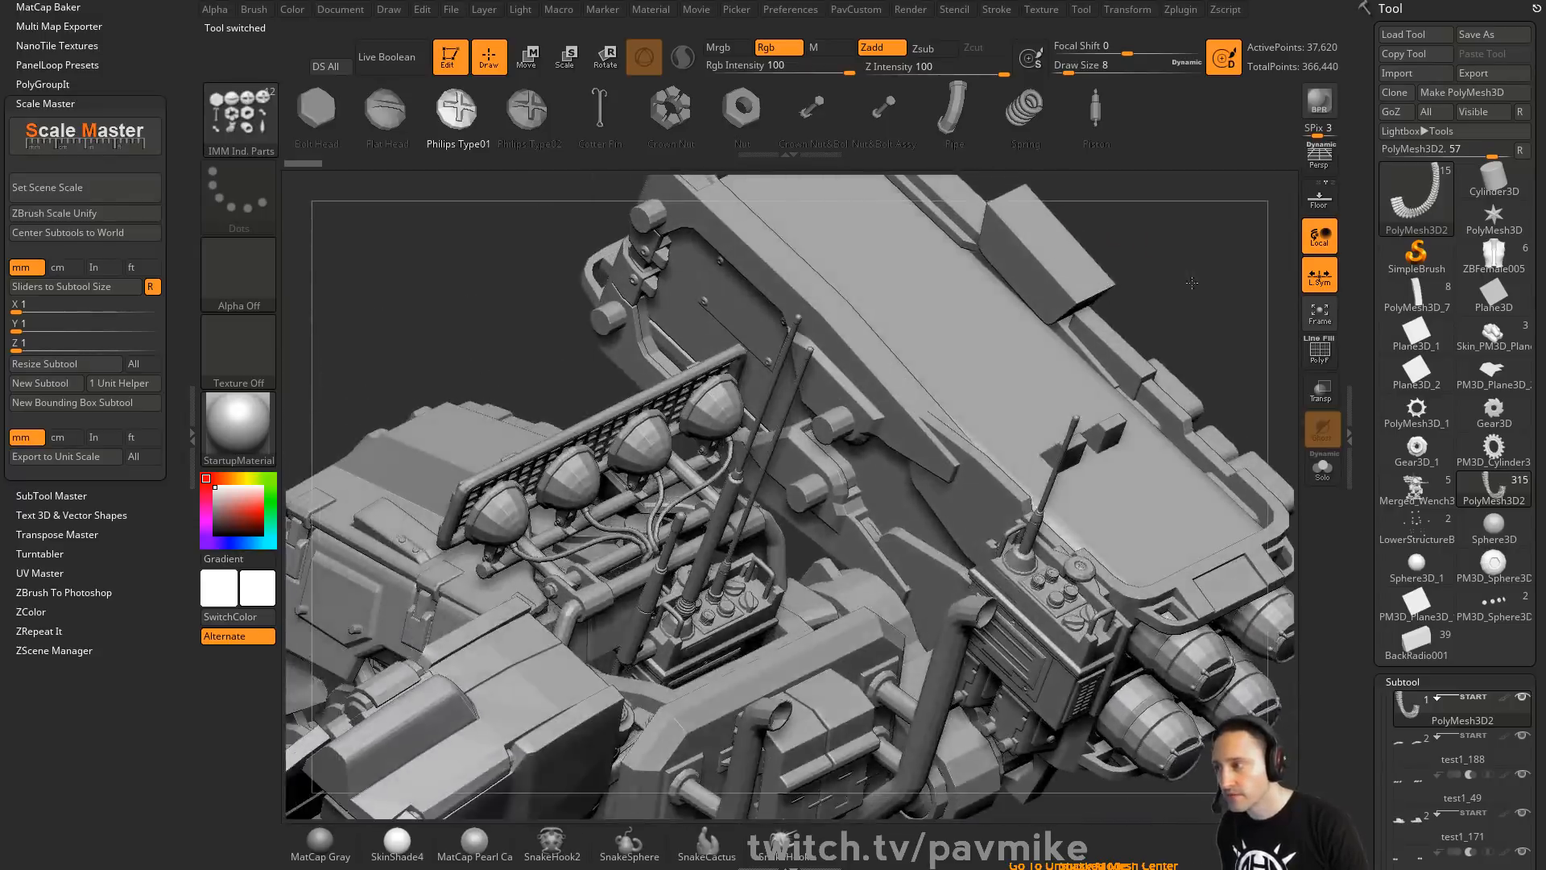
drag(1039, 638, 679, 509)
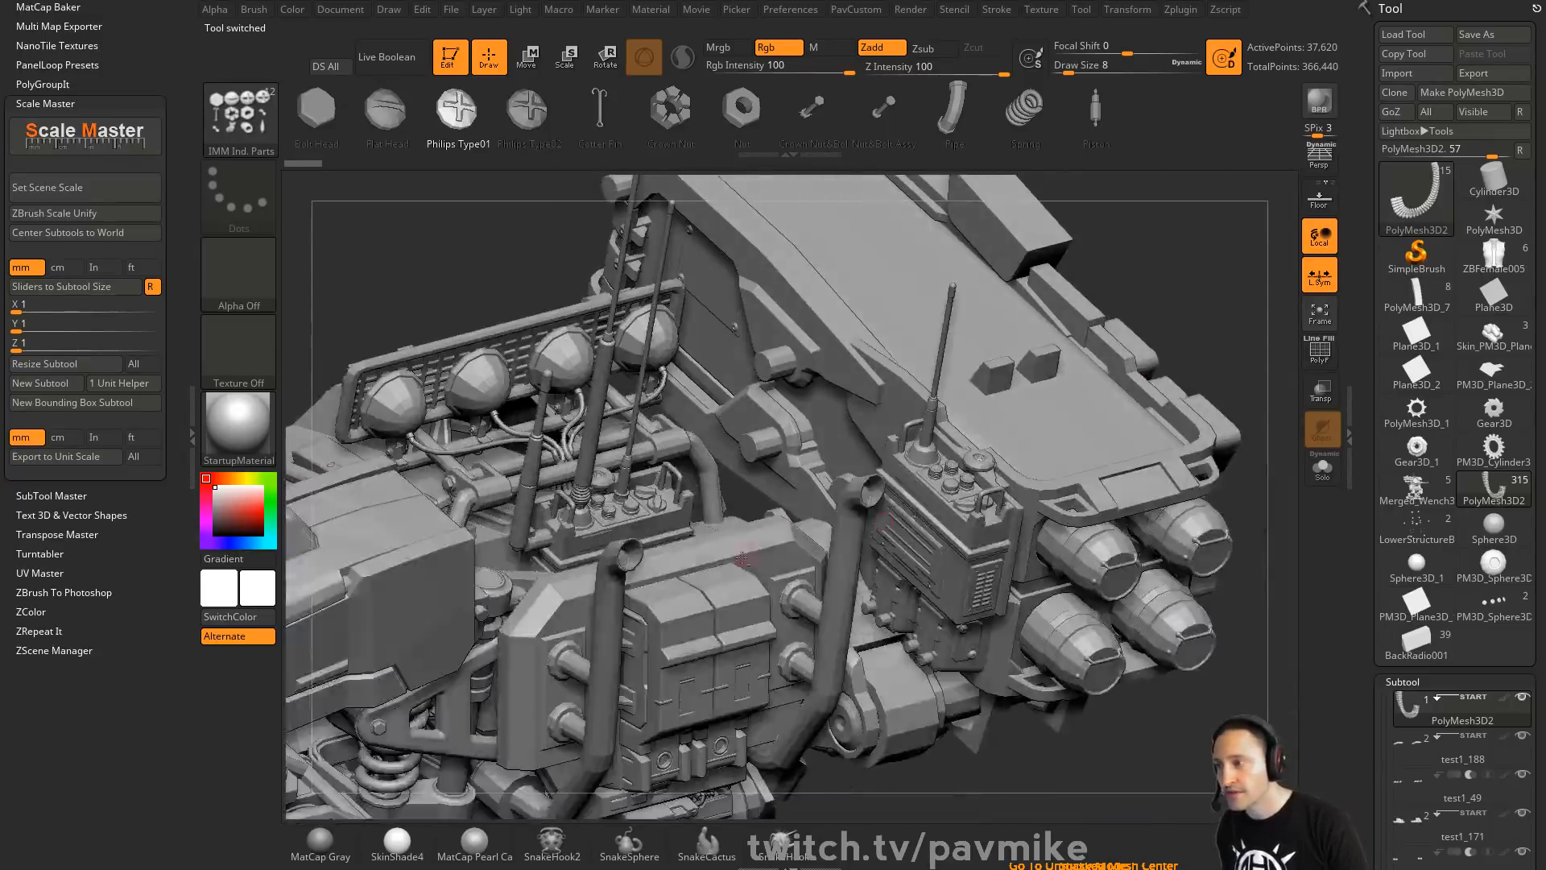
alt+click(679, 509)
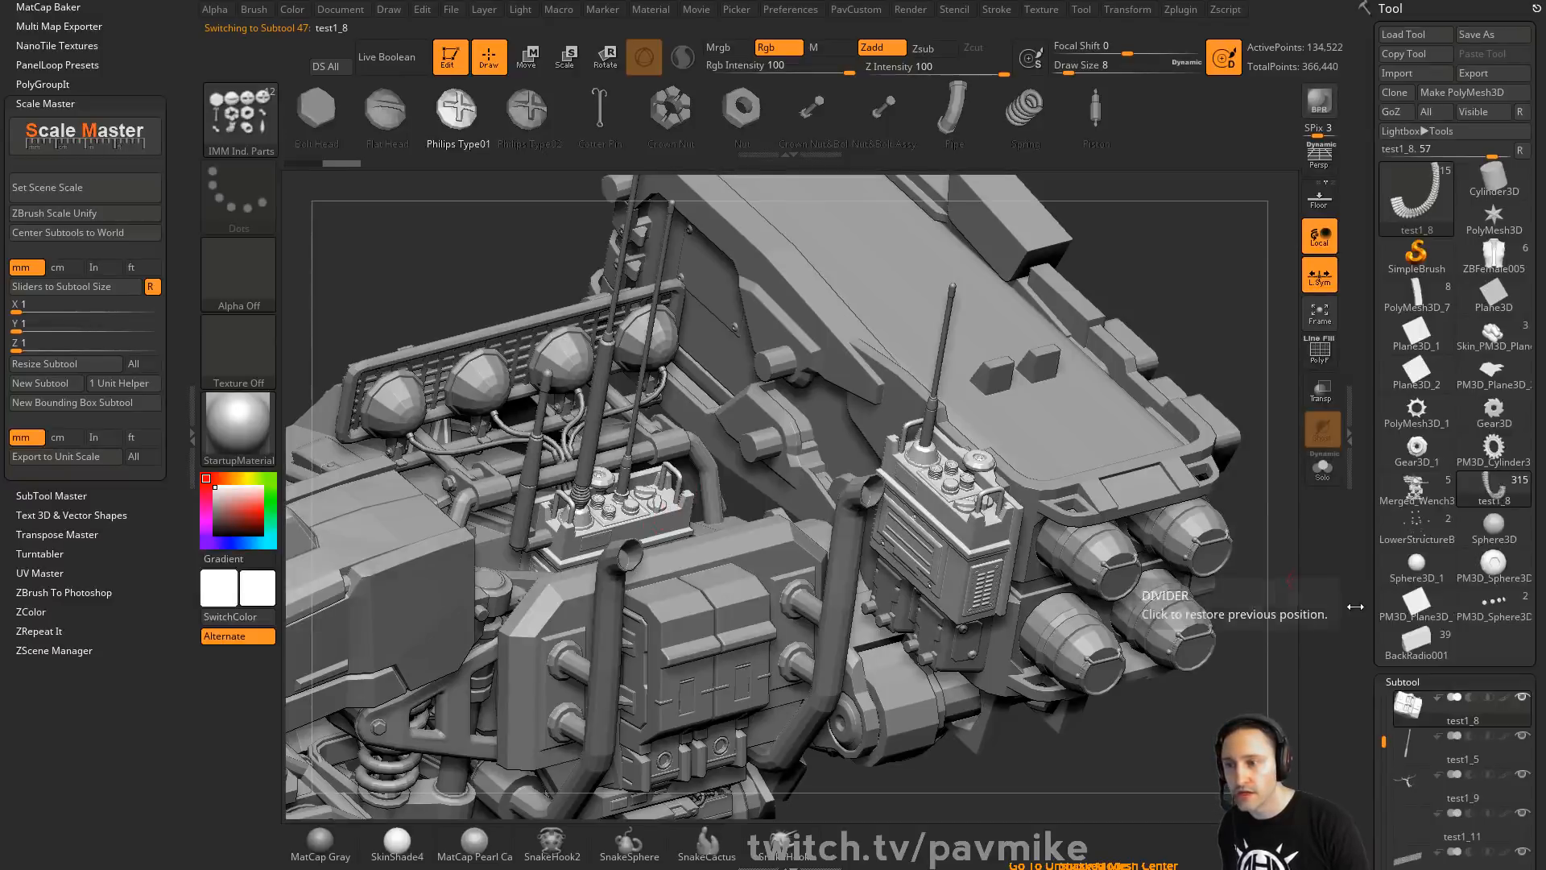
Open the radio's ArrayMesh settings and toggle Array Mesh off and on to compare the duplicated radios
drag(1353, 604, 1352, 352)
scroll(1352, 353, down, 5)
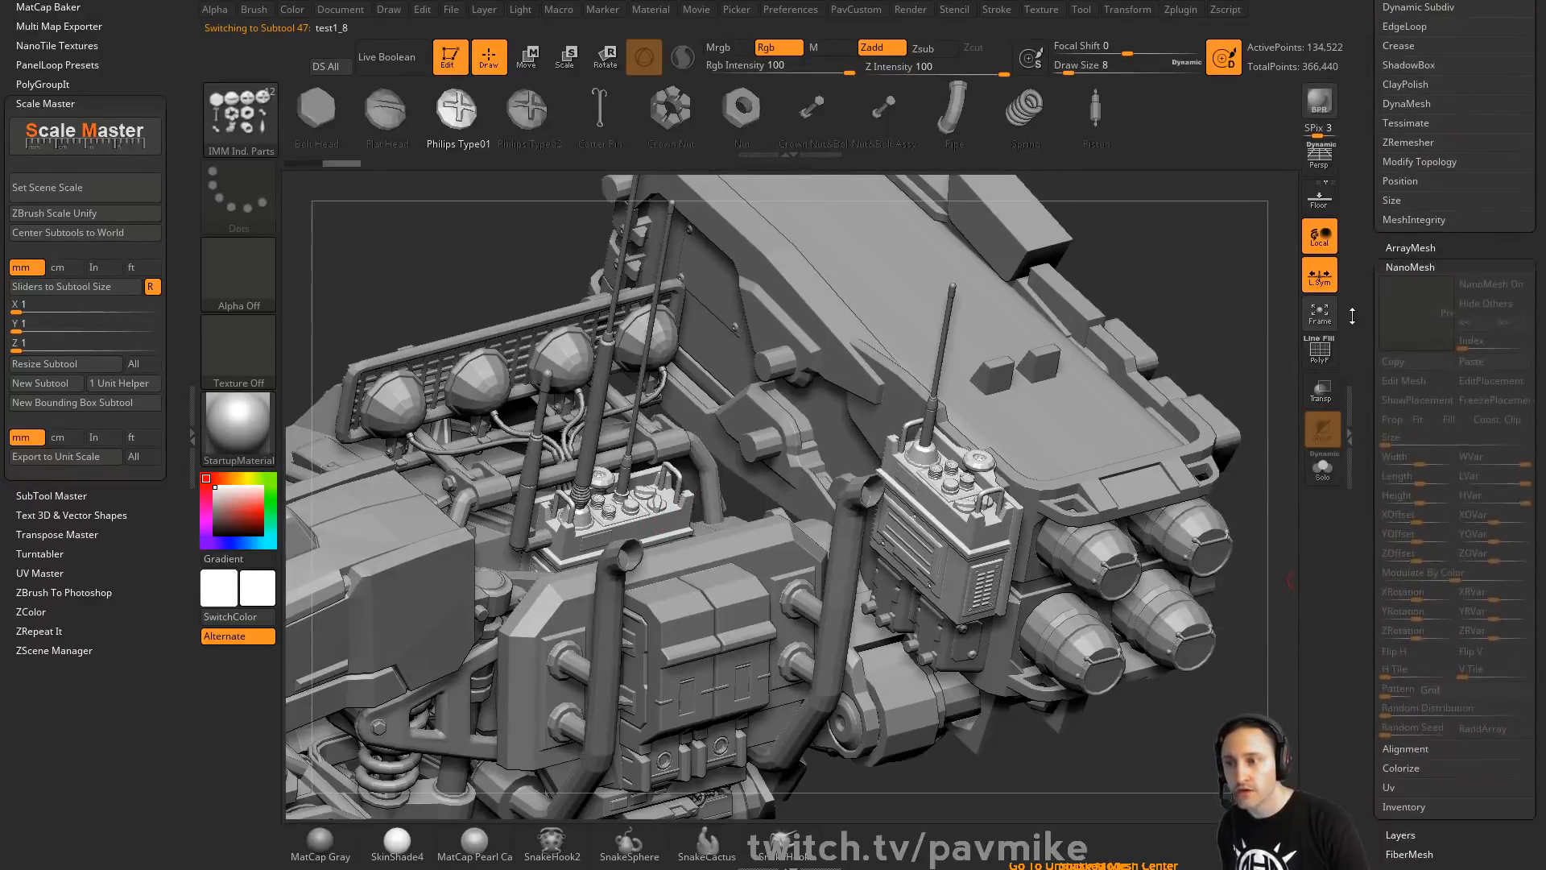
click(1411, 247)
click(1406, 304)
click(1407, 303)
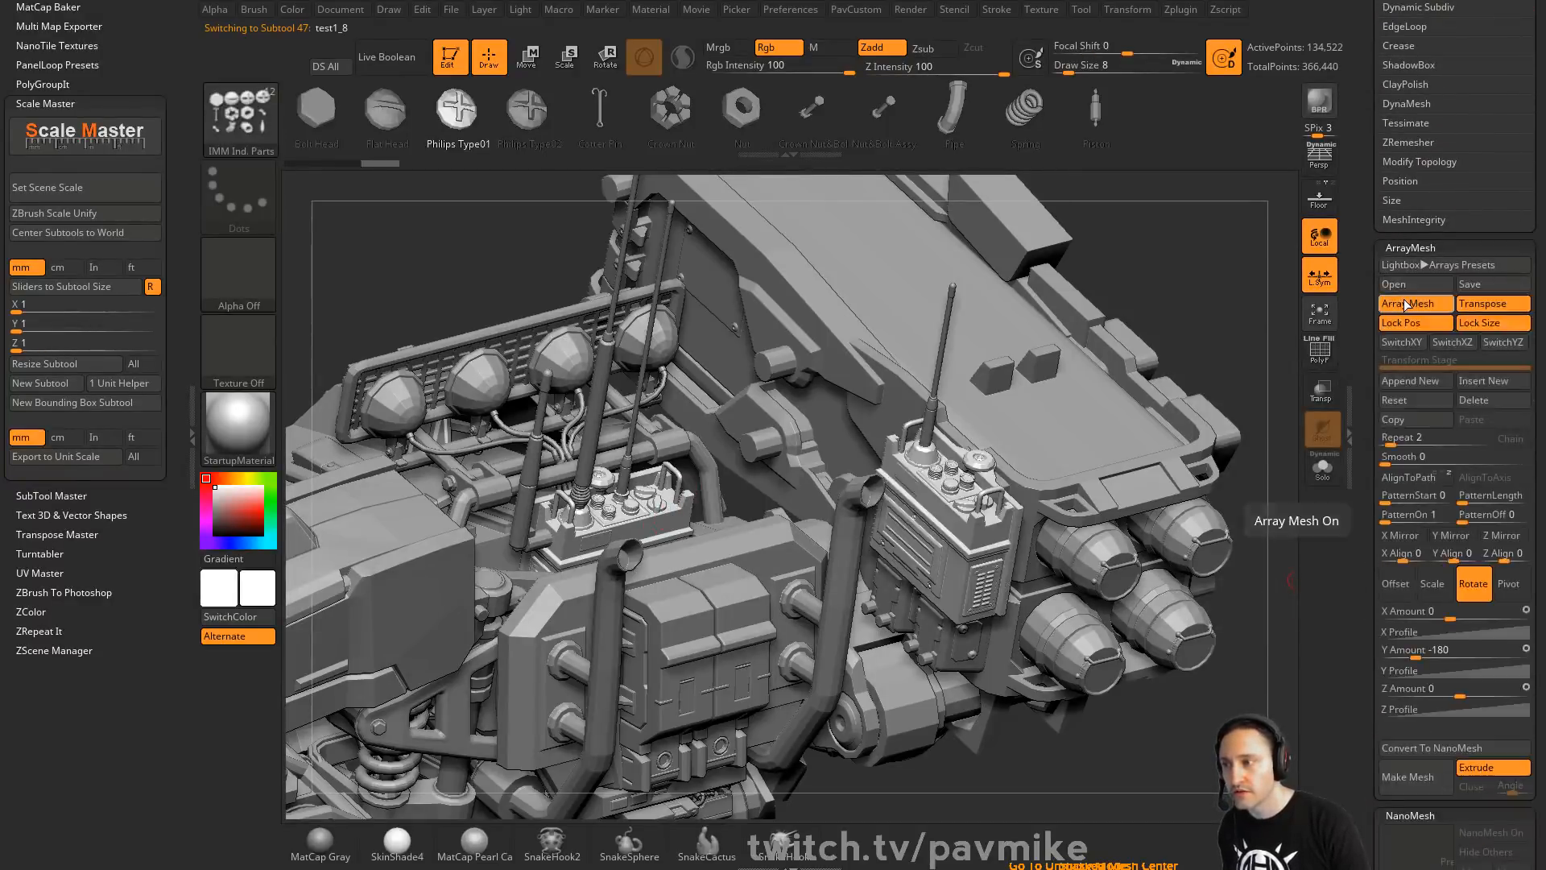
click(1407, 304)
click(1406, 304)
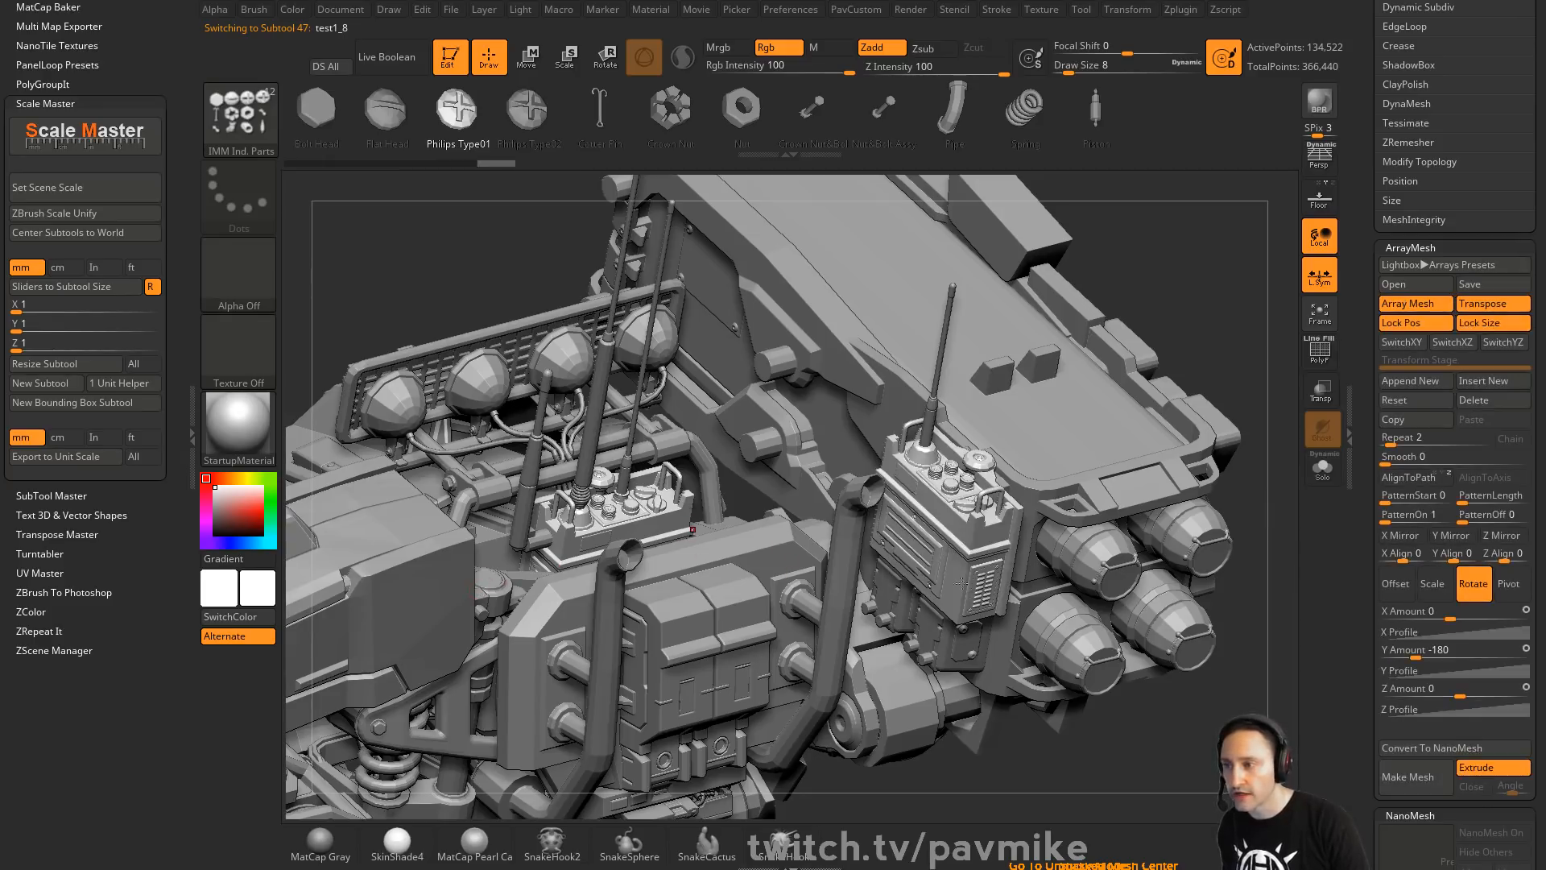
click(1407, 303)
click(1406, 304)
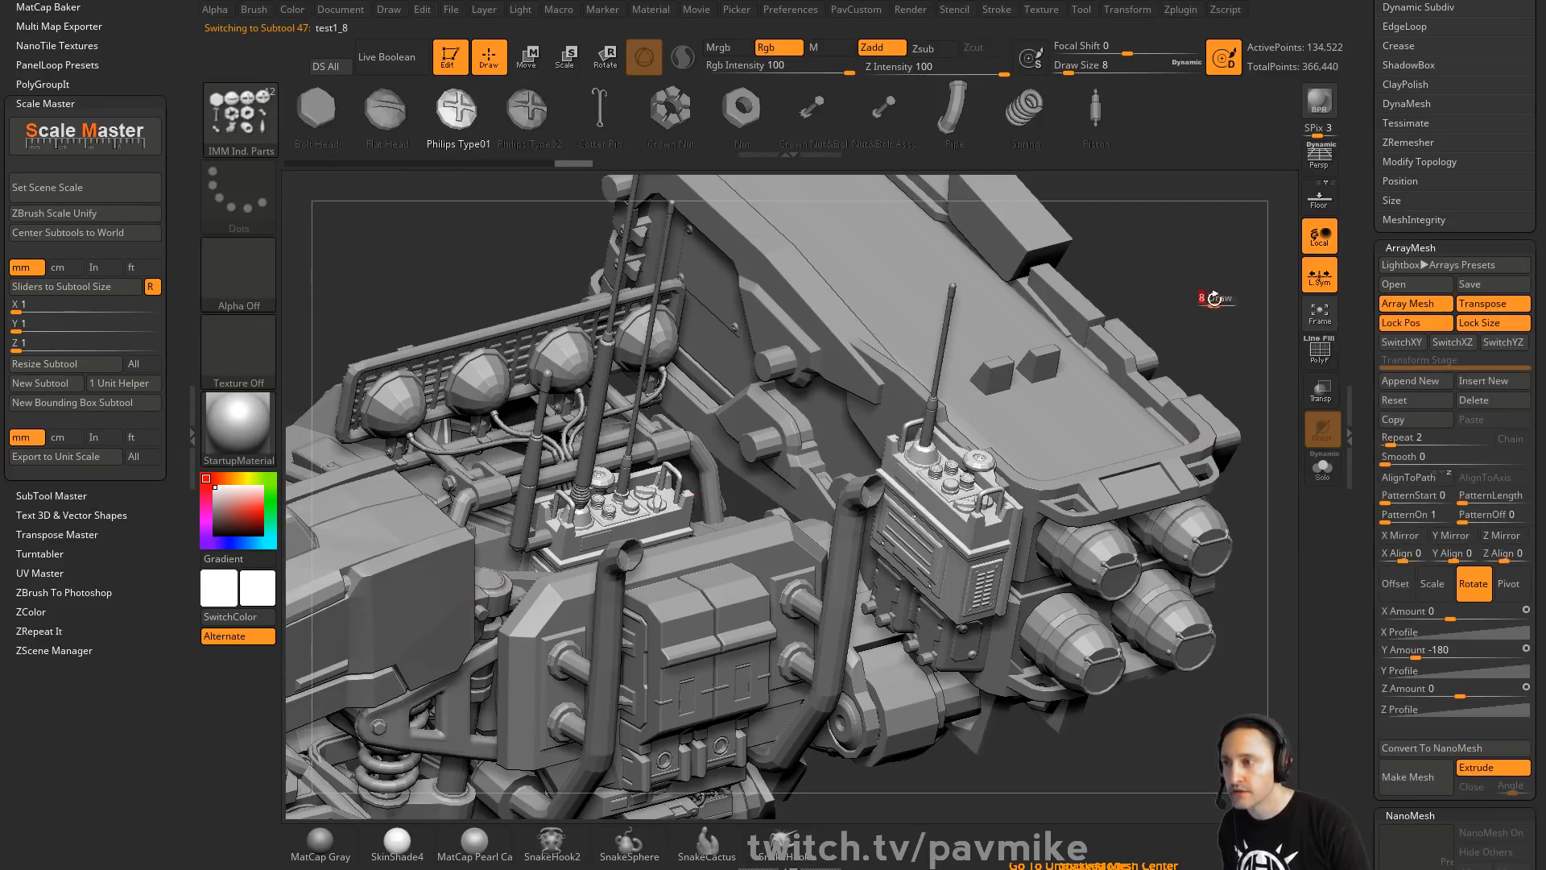
drag(1214, 298, 1219, 298)
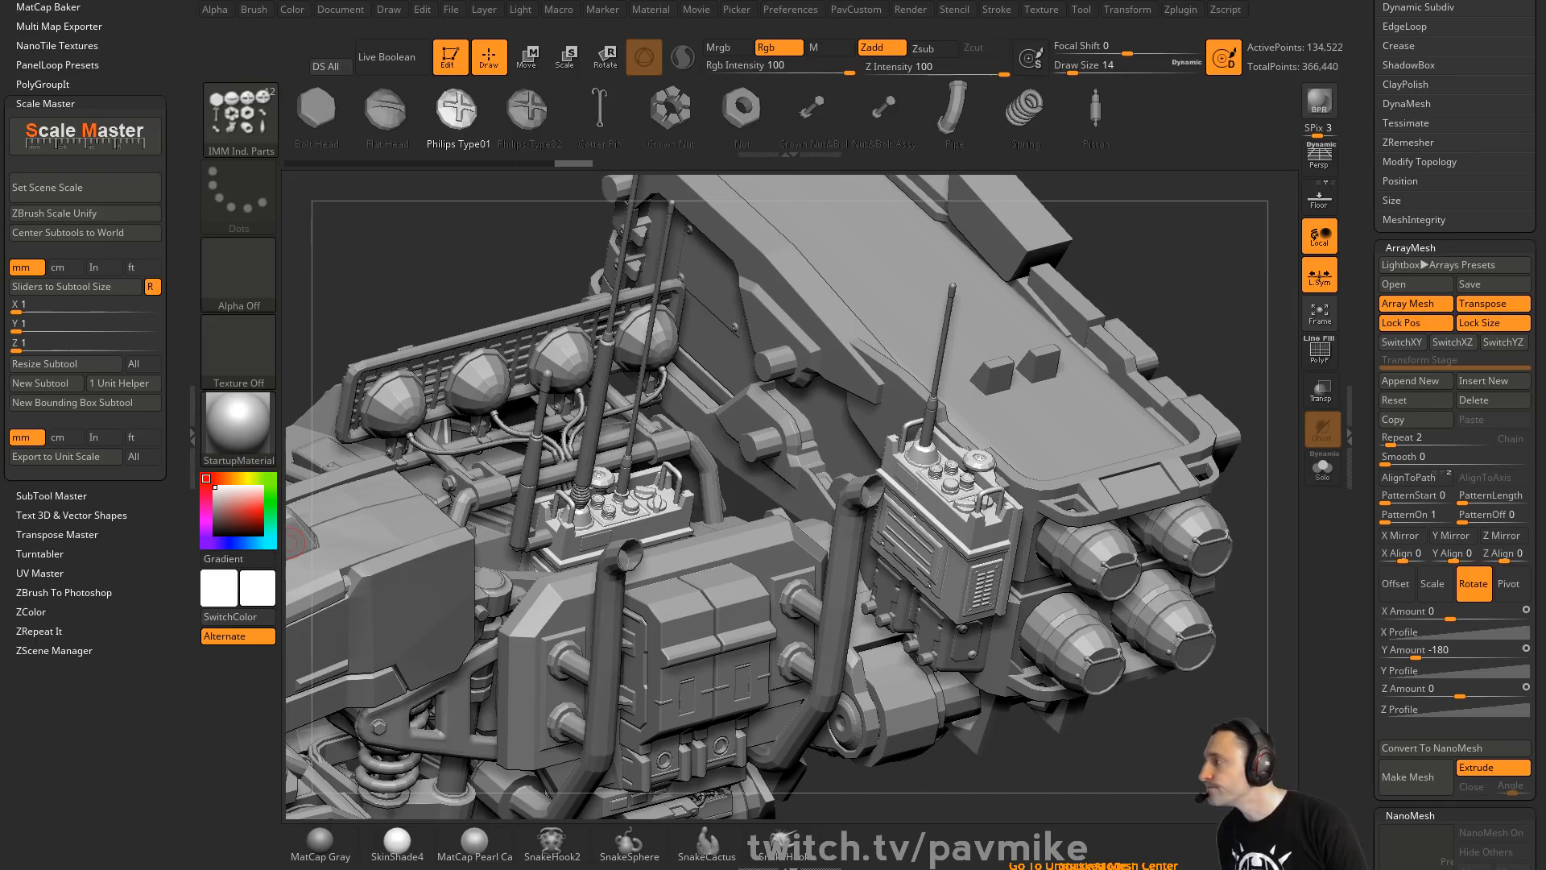
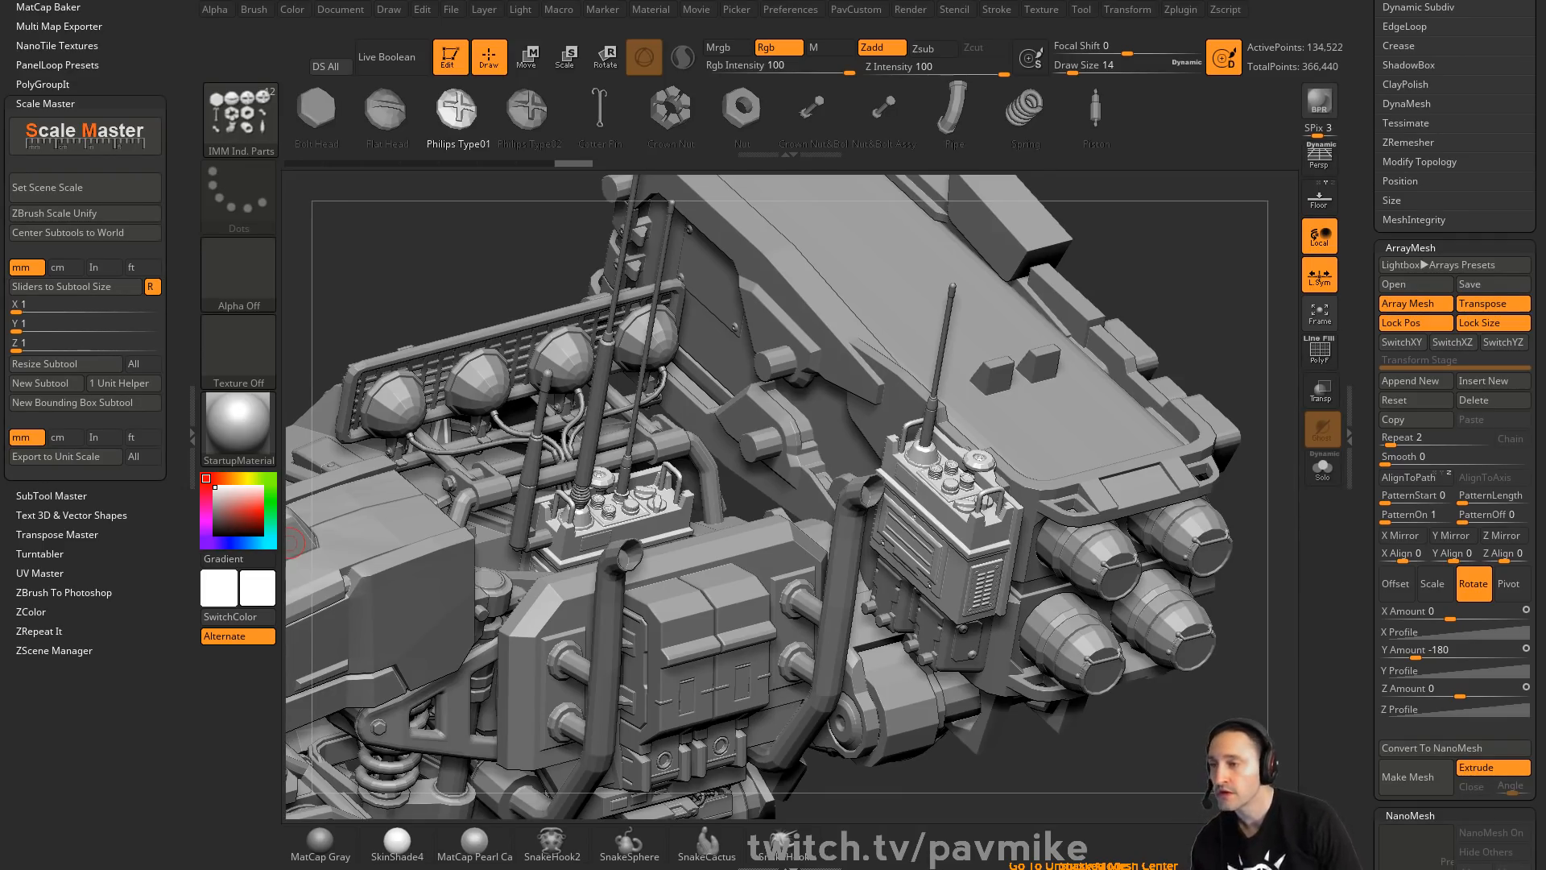
Examine the mech model's duplicated radios, side and front from several angles
drag(379, 267, 1167, 351)
alt+drag(901, 576, 1245, 266)
drag(1211, 339, 1207, 644)
alt+drag(370, 464, 622, 608)
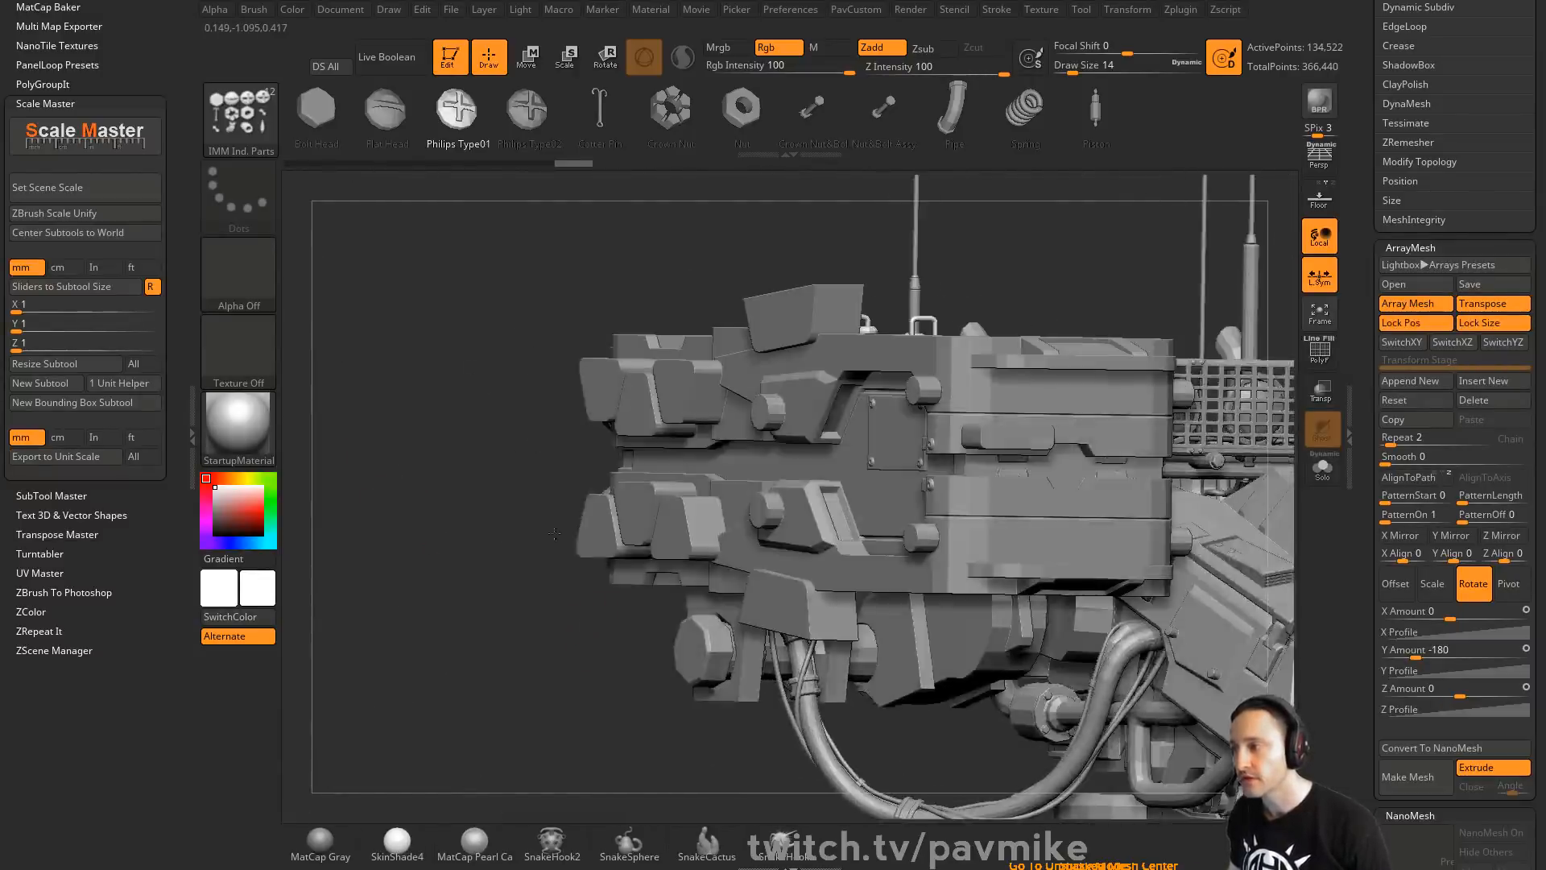
drag(554, 533, 1155, 411)
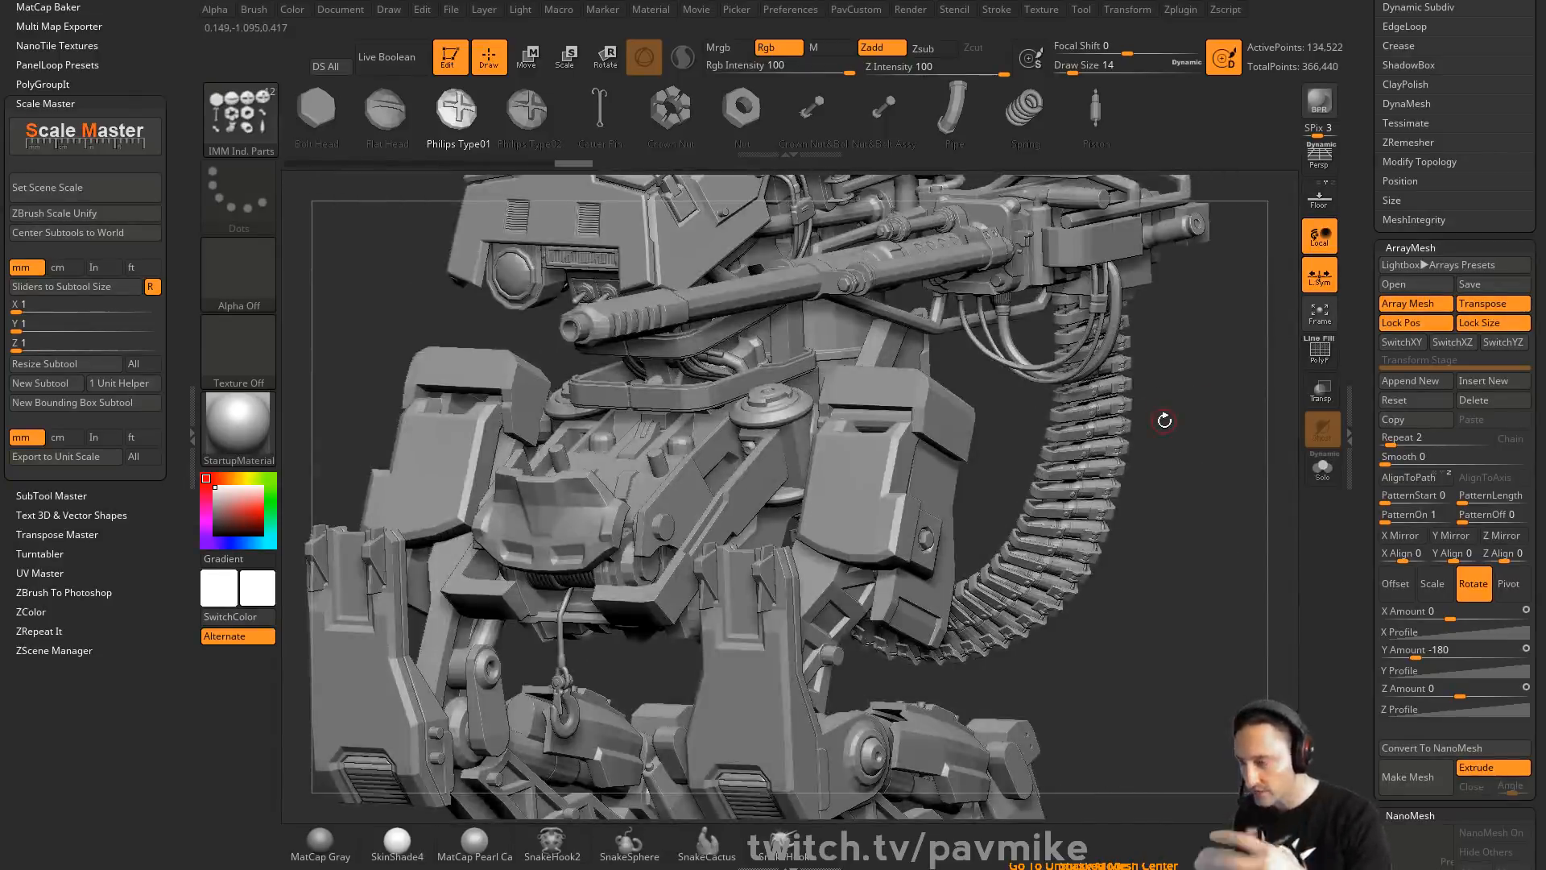
drag(1249, 409, 1148, 607)
Clear the mech from the canvas and draw a Cylinder3D in Edit mode with its polyframe shown
click(448, 54)
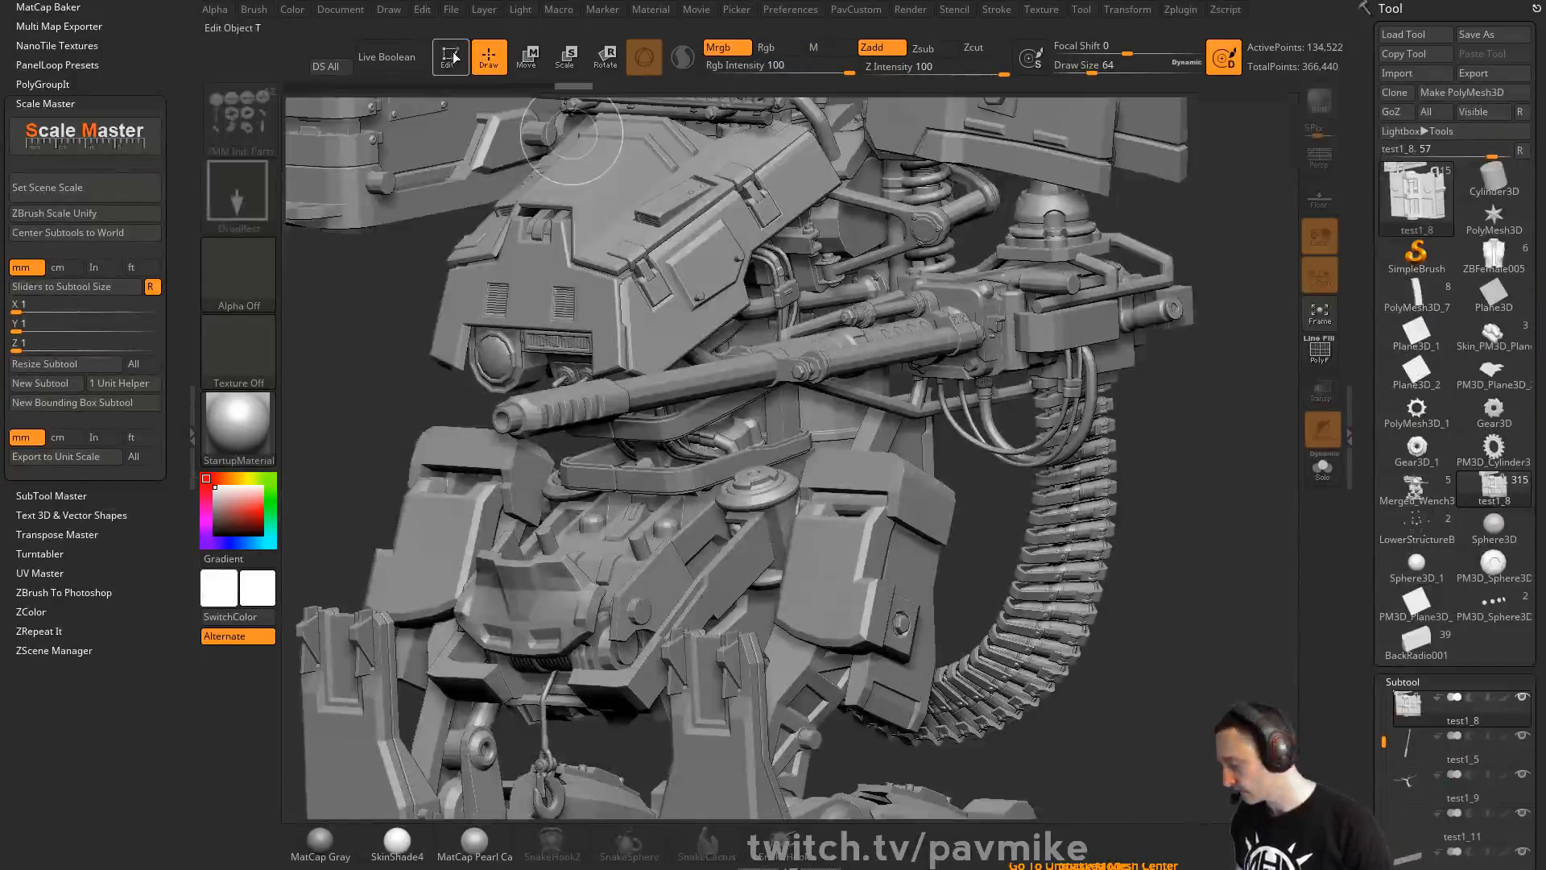
key(ctrl+n)
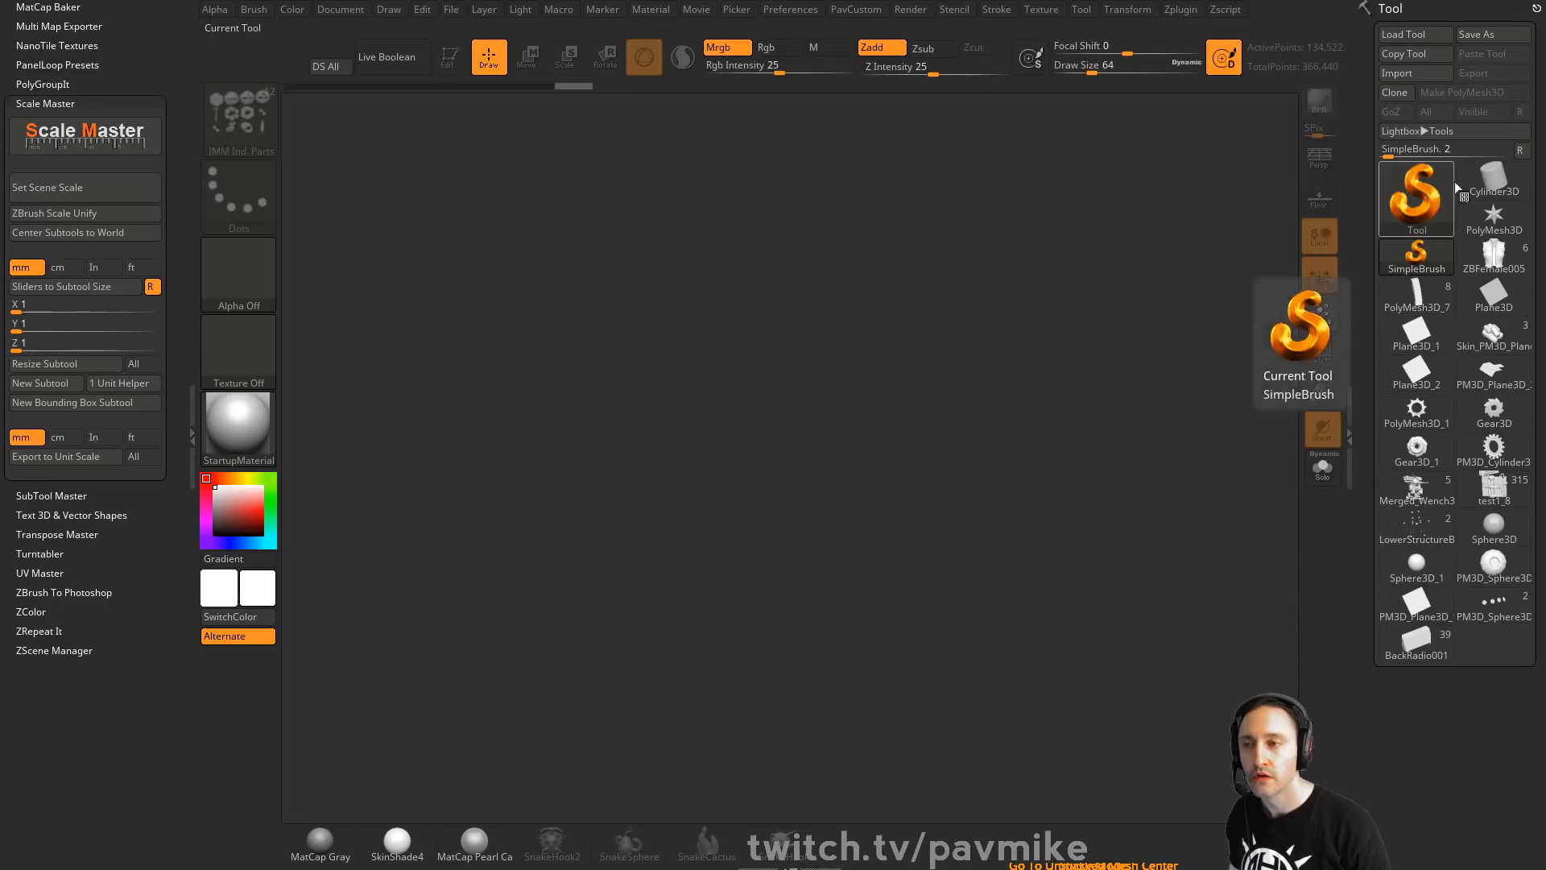
click(1494, 177)
drag(867, 448, 329, 102)
click(455, 70)
drag(979, 234, 949, 348)
click(1319, 353)
key(space)
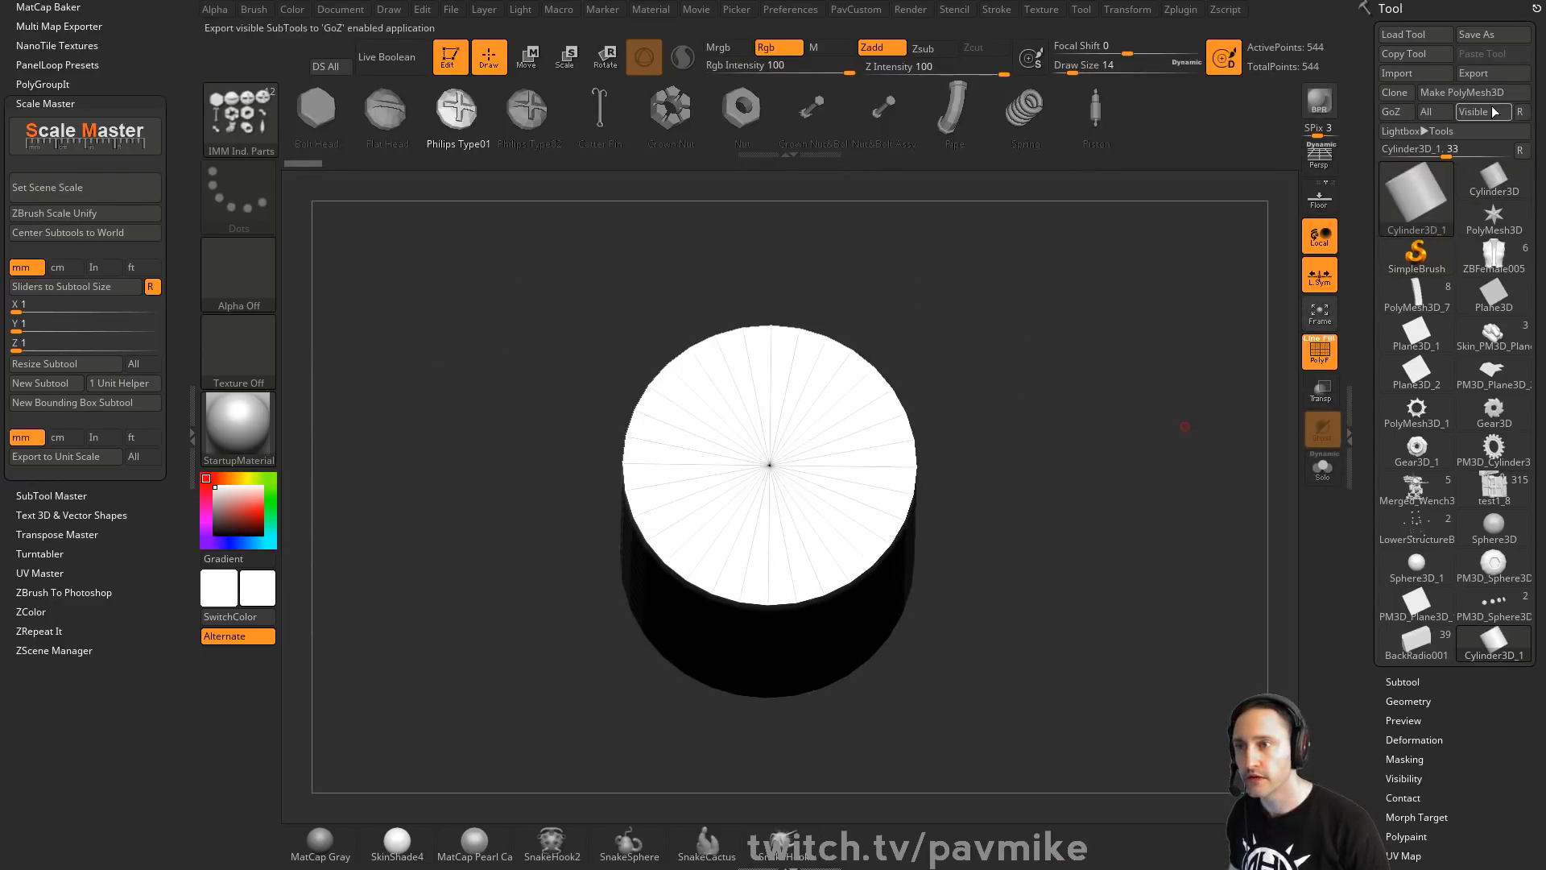
Convert the cylinder to a PolyMesh3D and set the draw size to 25
click(1474, 93)
drag(1260, 338, 1201, 276)
drag(1116, 304, 1142, 322)
key(s)
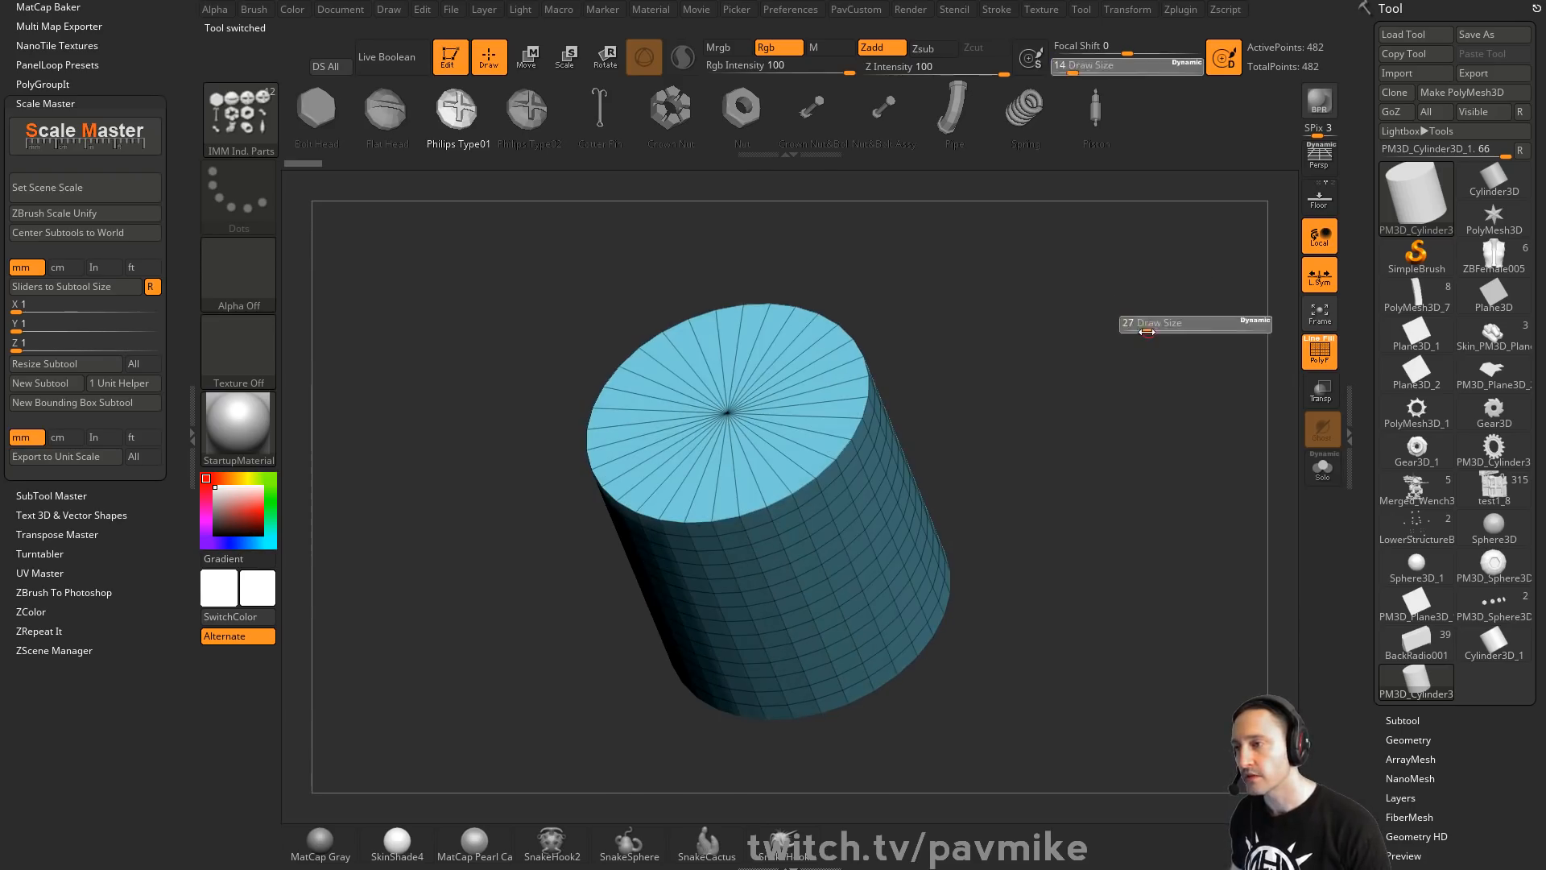
click(1146, 326)
Switch to the ZModeler brush and polygroup the cylinder with Groups By Normals
key(b)
key(z)
key(m)
key(space)
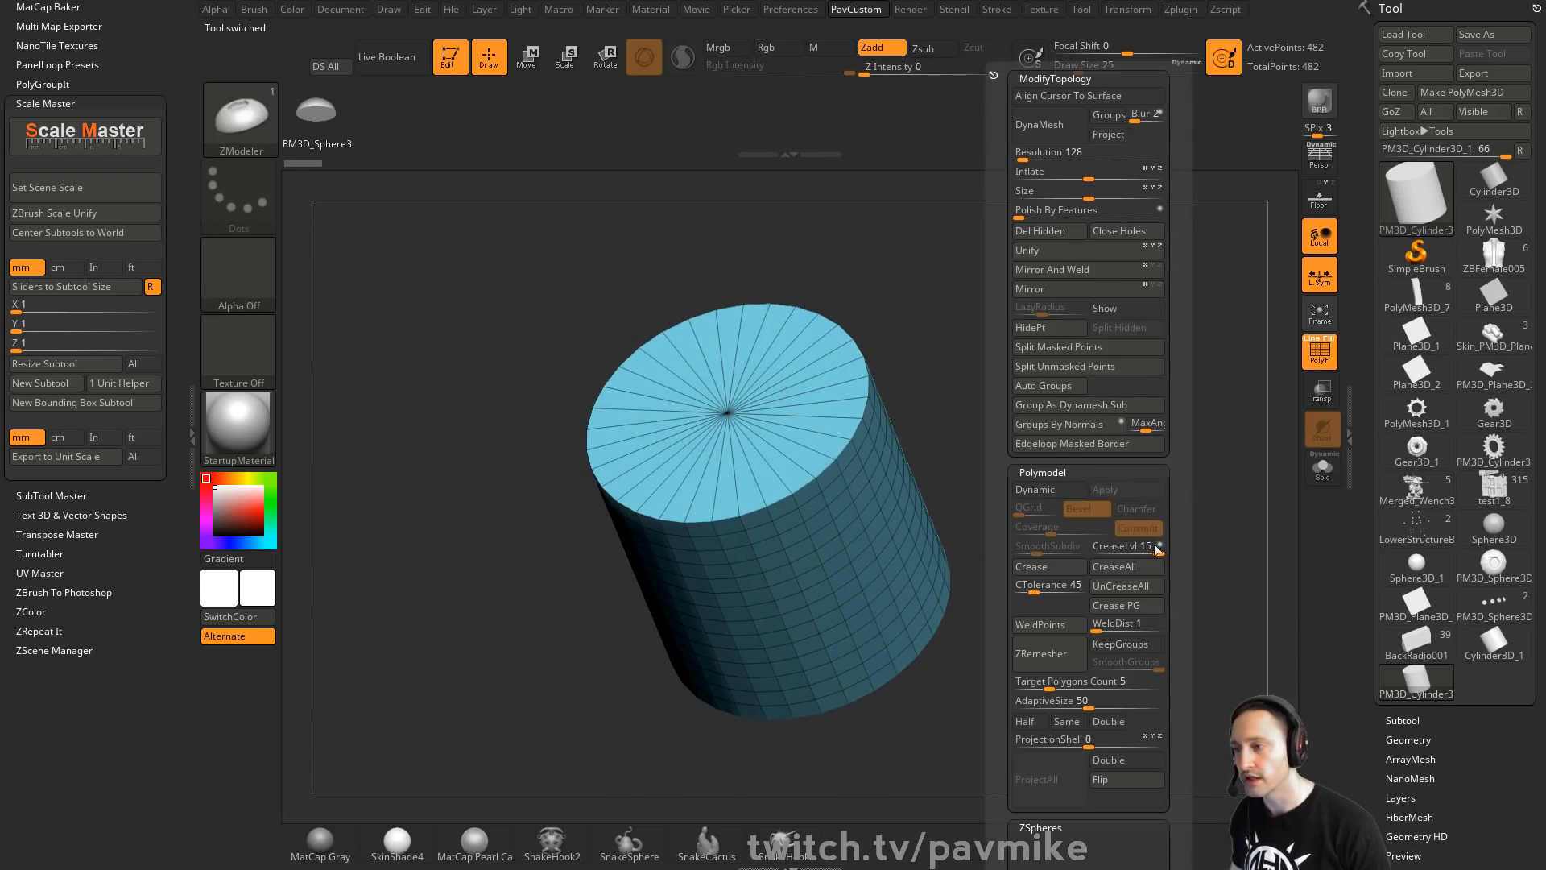
click(1078, 424)
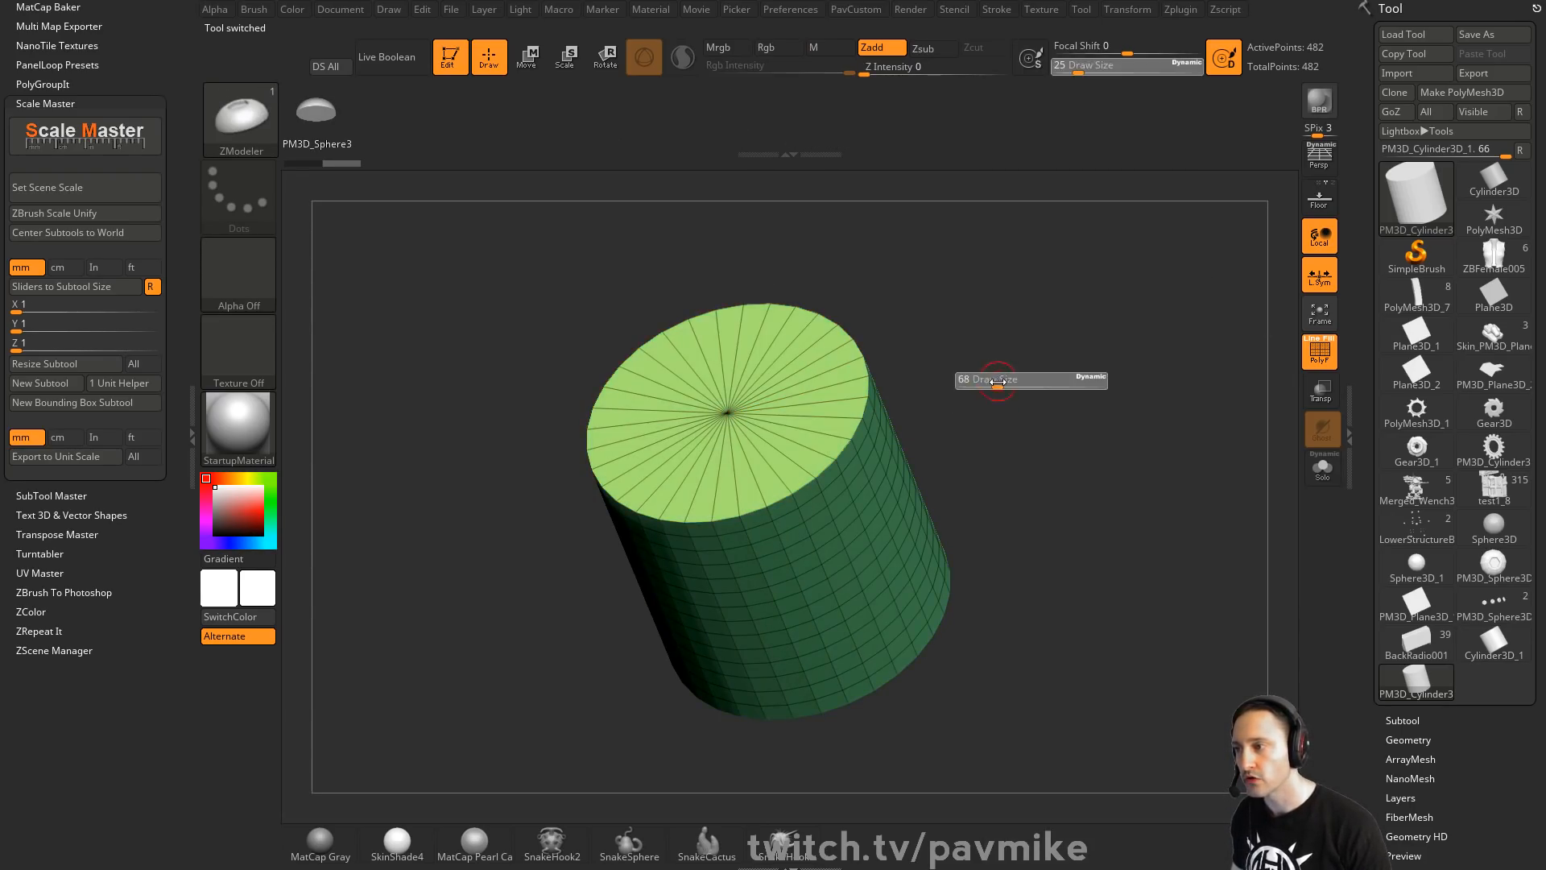
Inset the cylinder's end cap with the ZModeler Inset polygon action, targeting Polygroup Island with Inset Region
key(space)
click(831, 291)
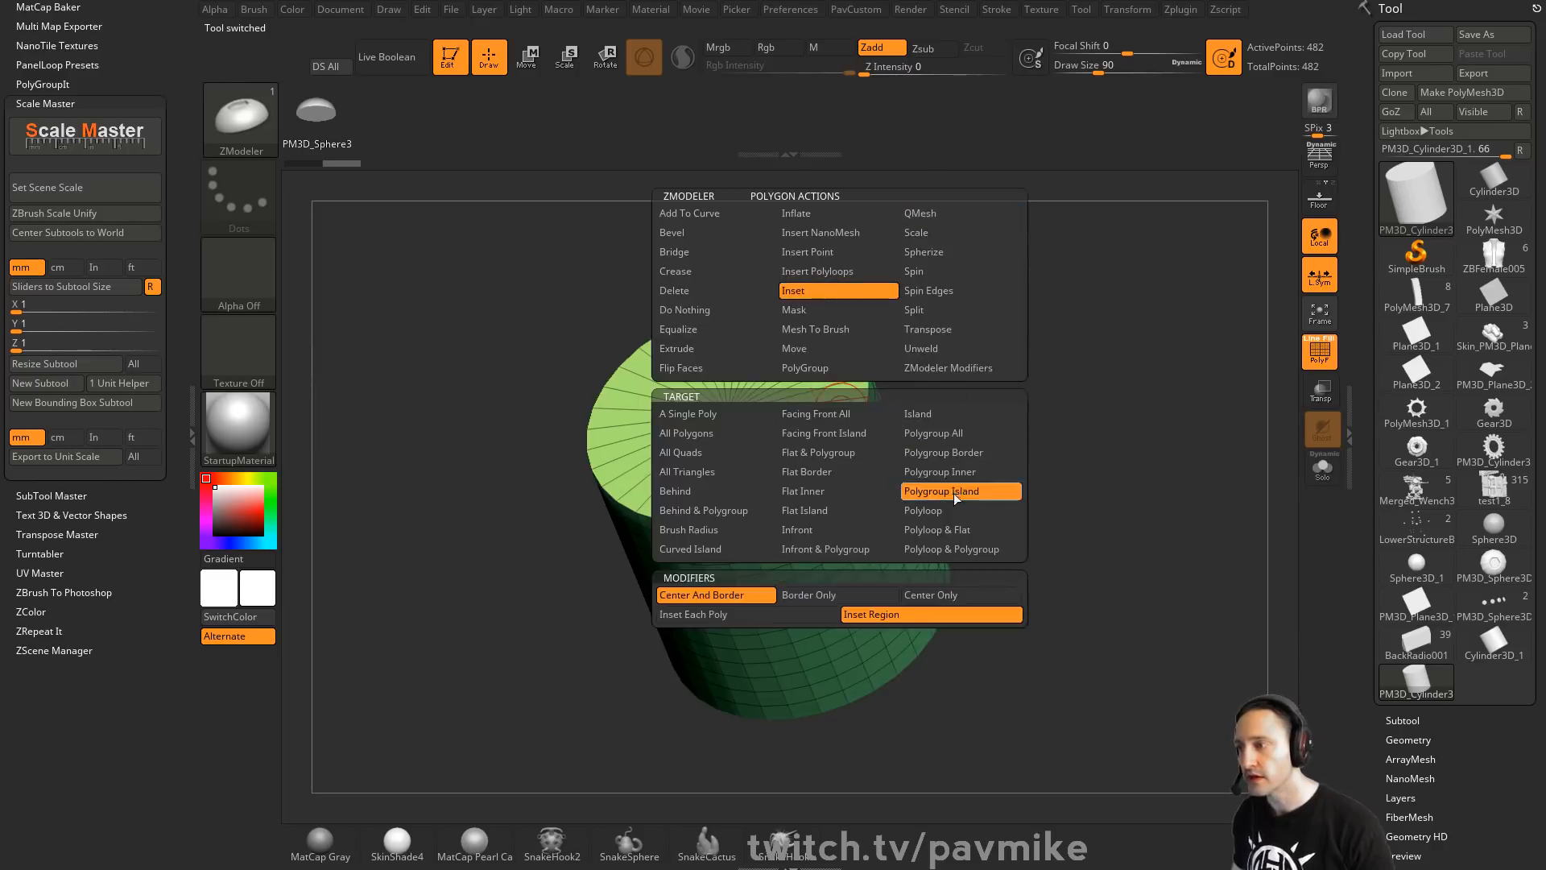
drag(822, 422, 844, 415)
drag(966, 393, 1038, 385)
click(450, 56)
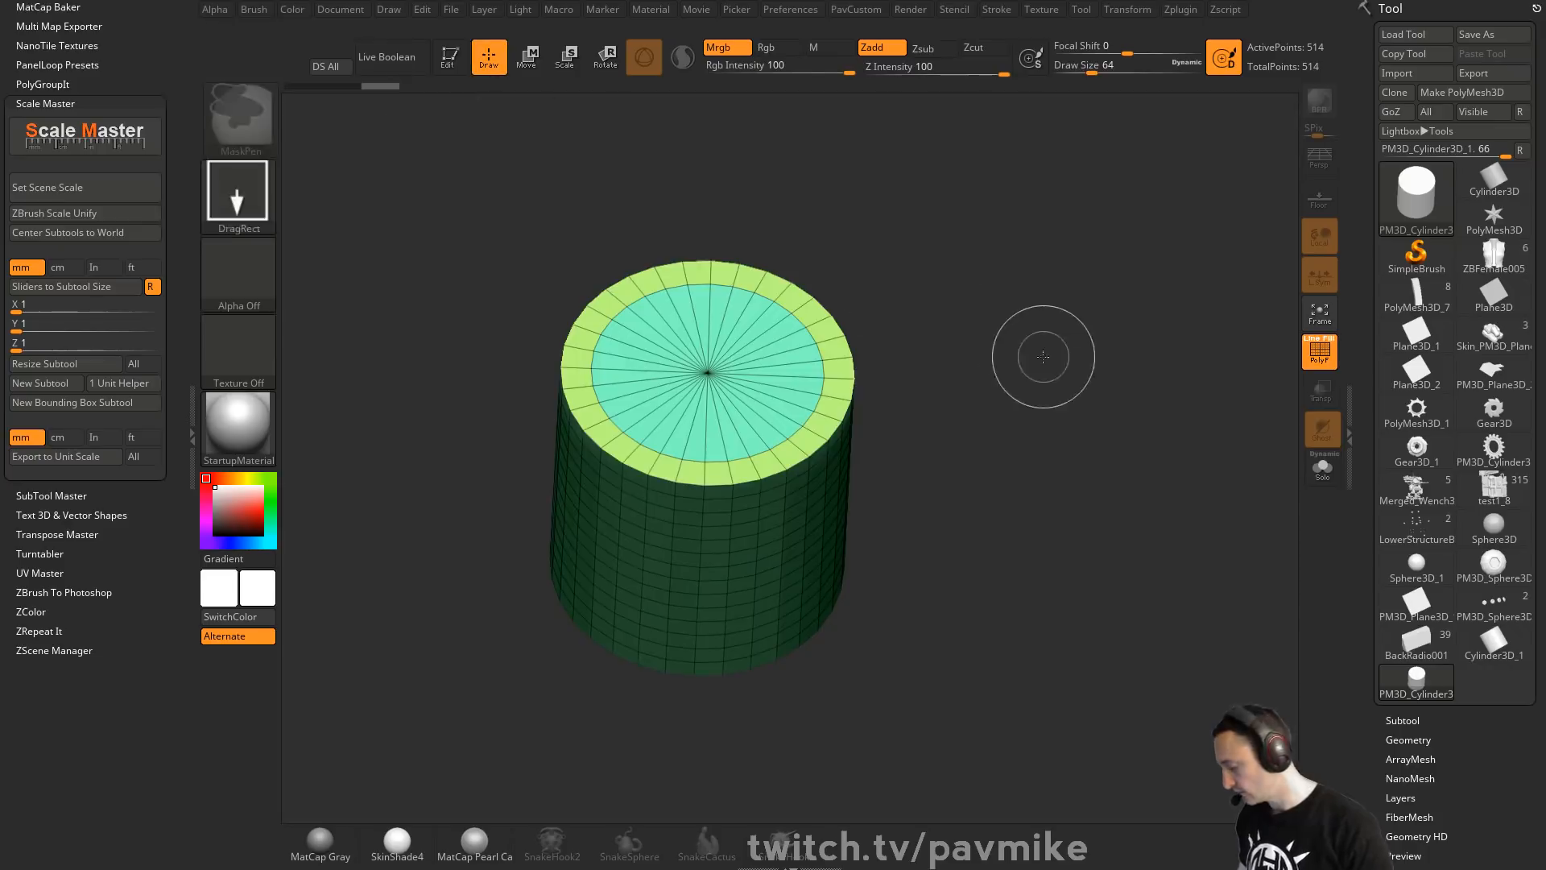
key(ctrl+n)
key(comma)
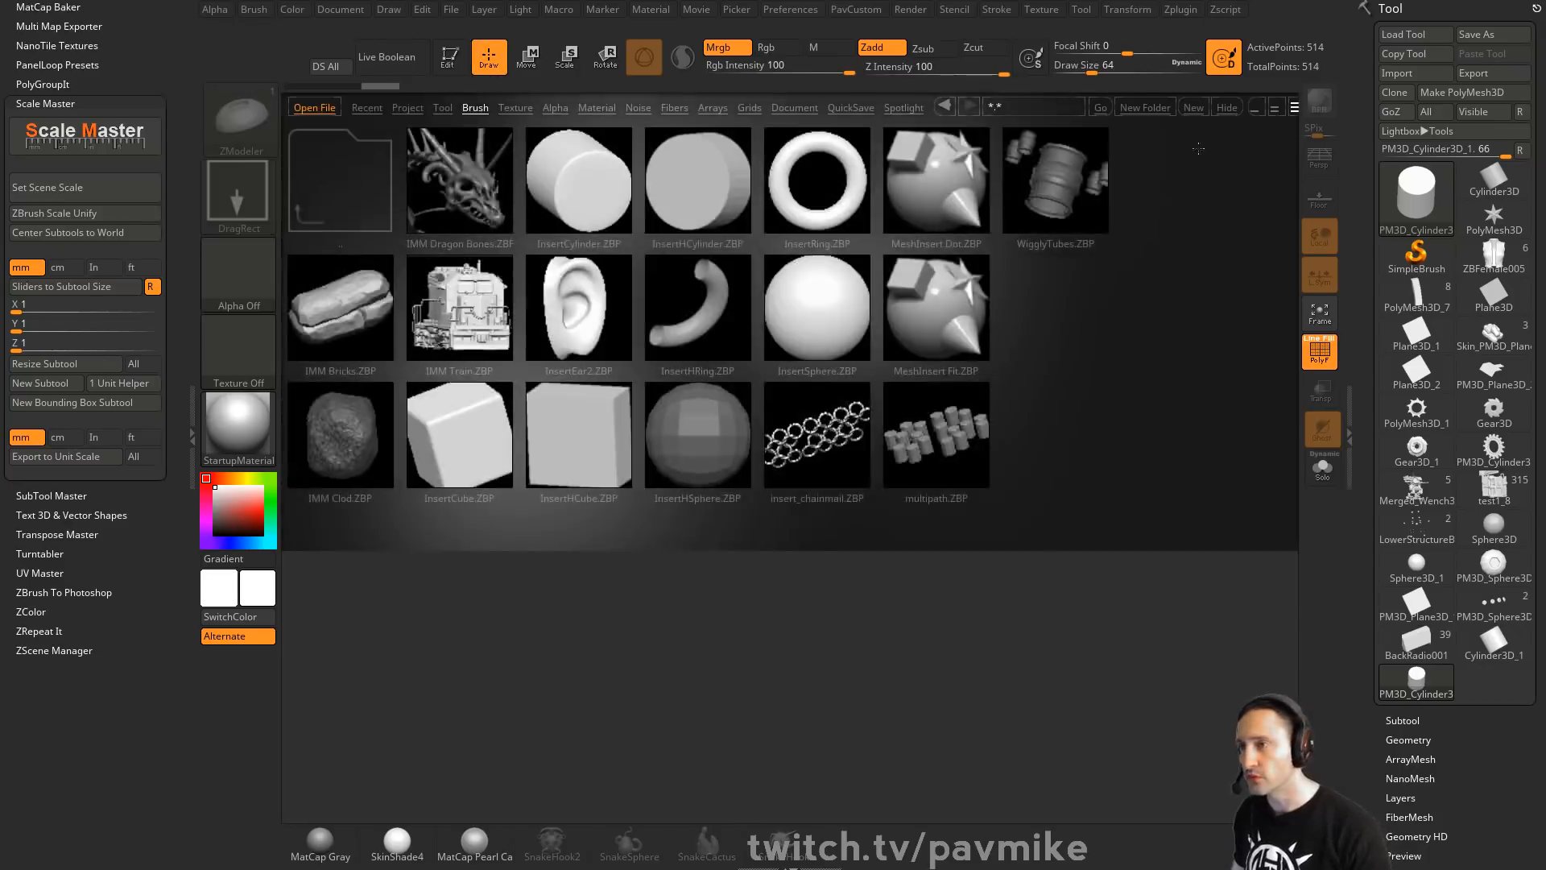
click(1226, 107)
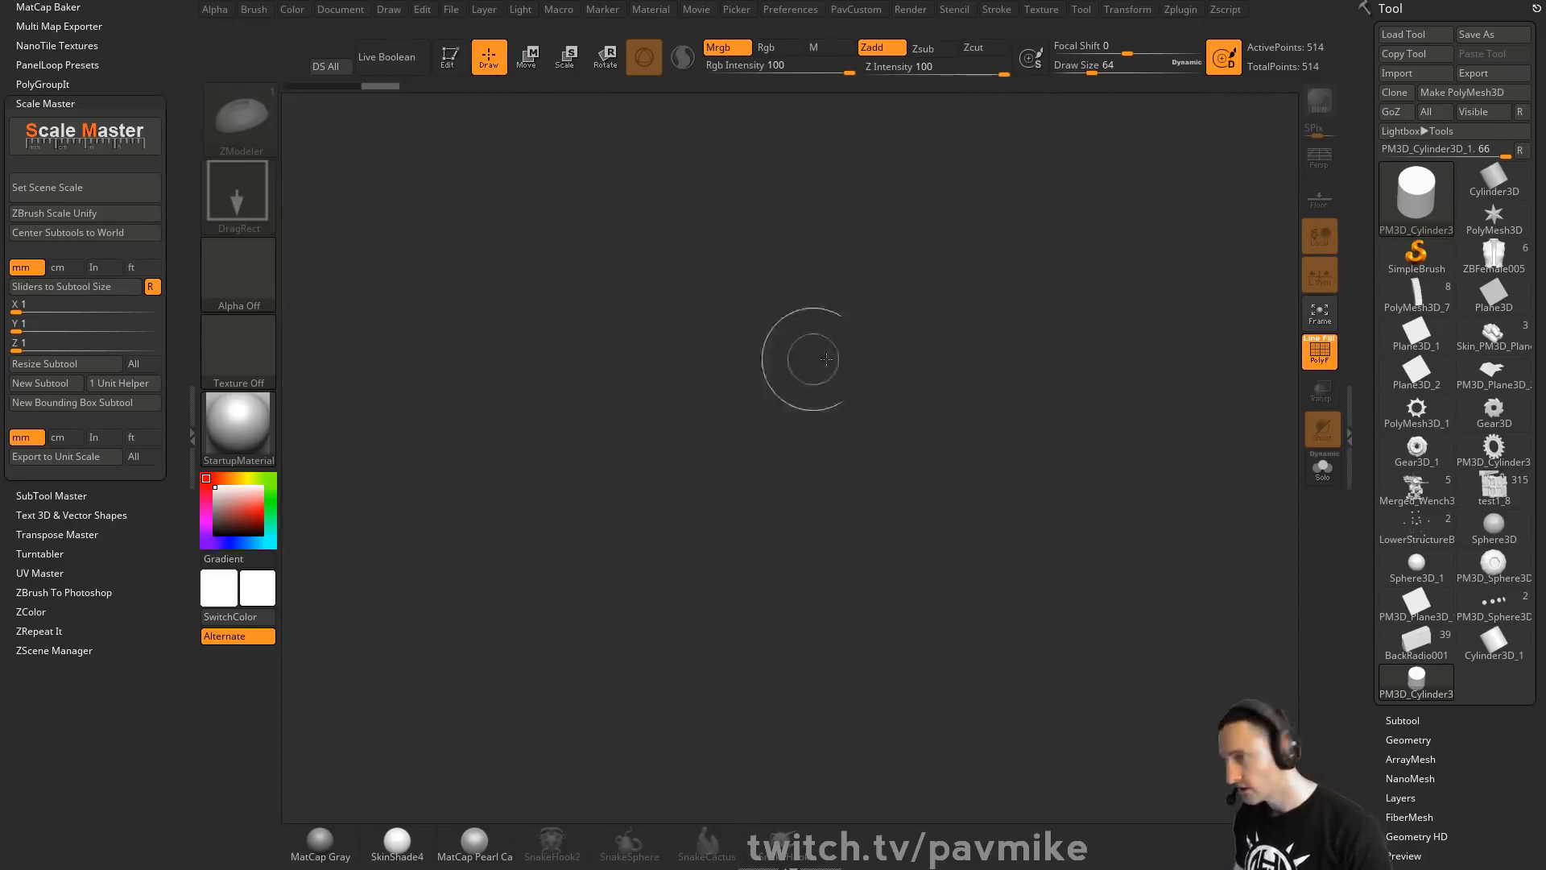
drag(647, 505, 715, 646)
key(t)
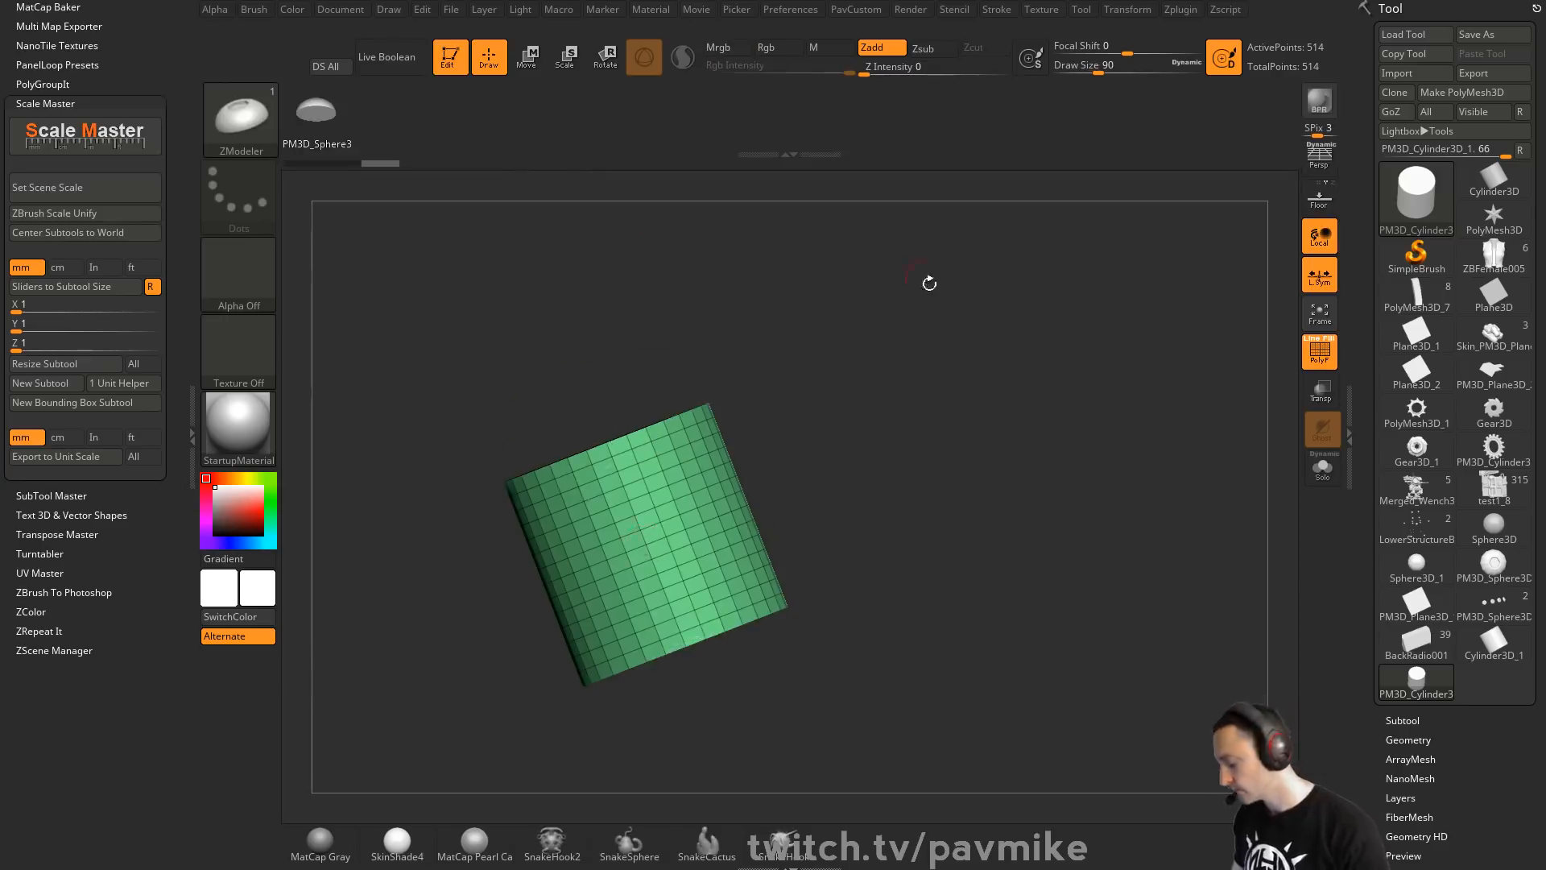
drag(932, 287, 943, 345)
Select the IMM Boolean brush and duplicate the cylinder subtool
key(b)
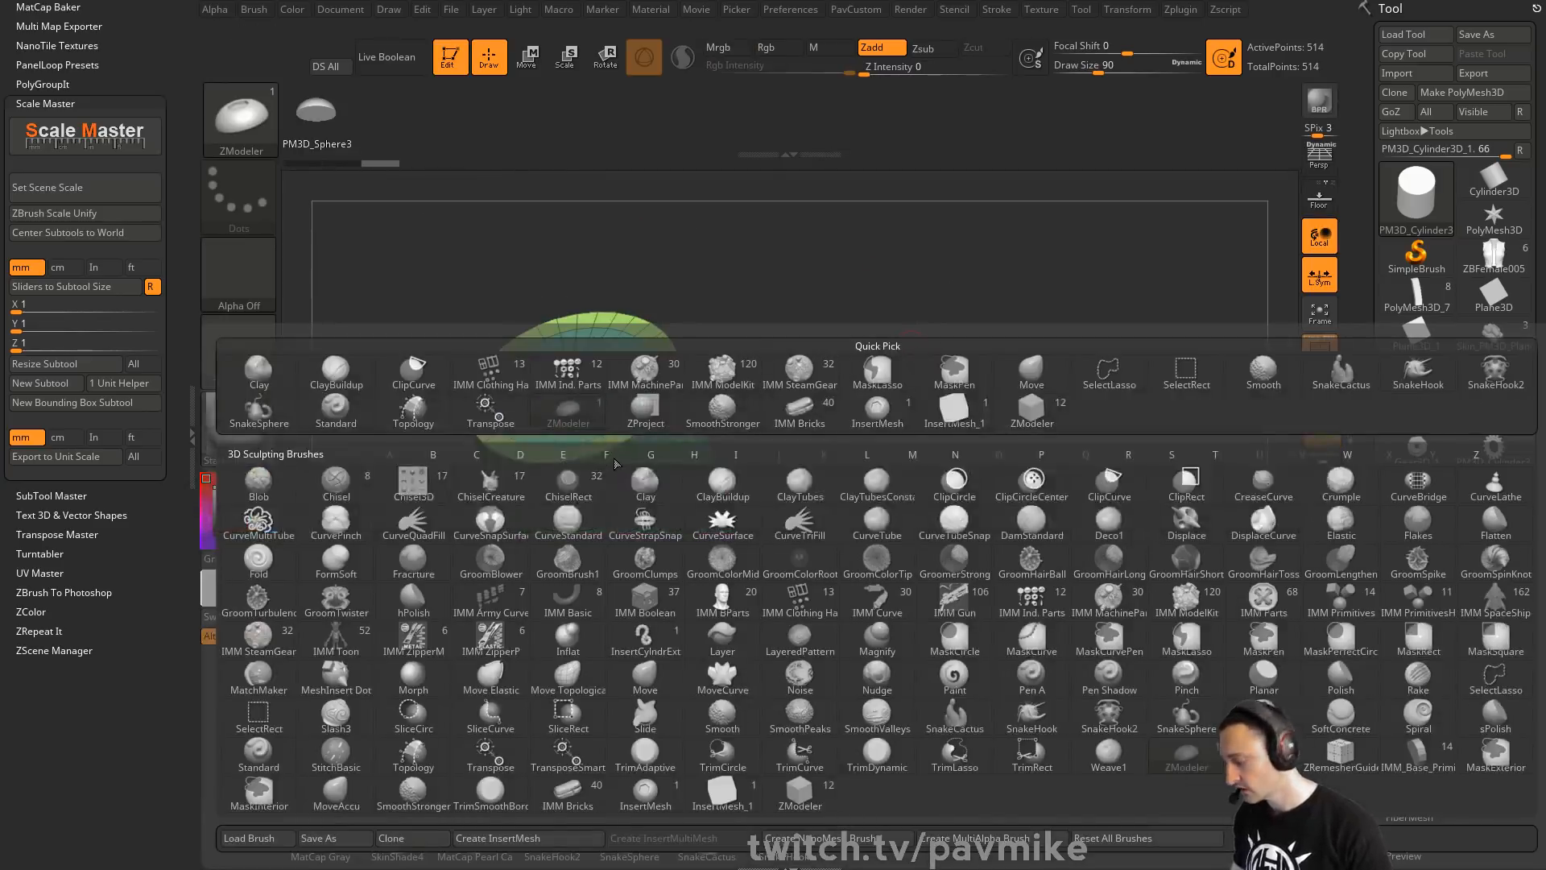
click(644, 597)
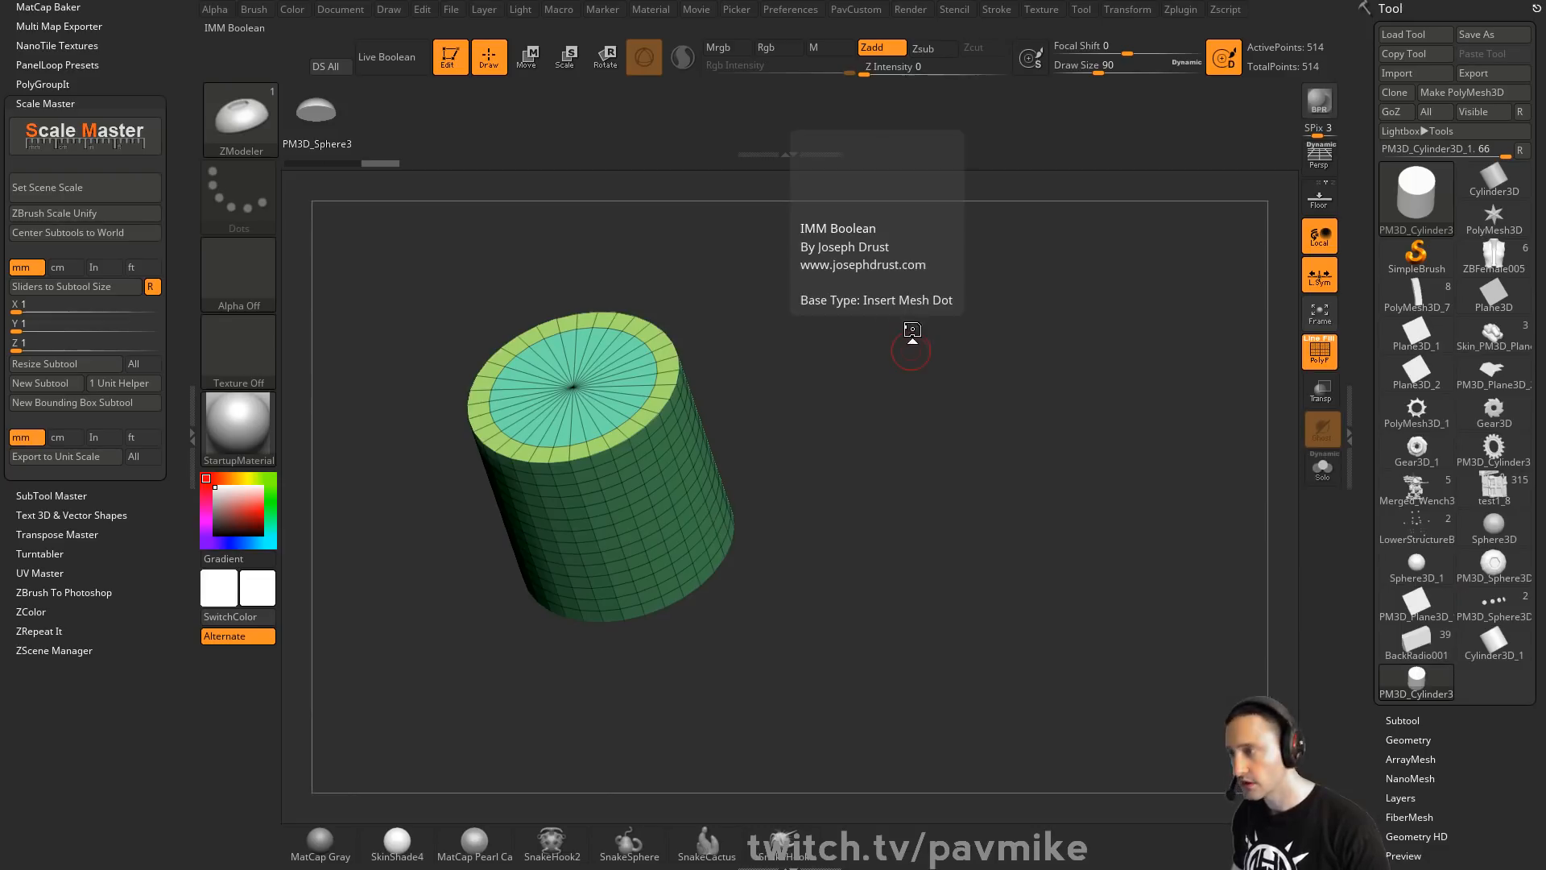
key(m)
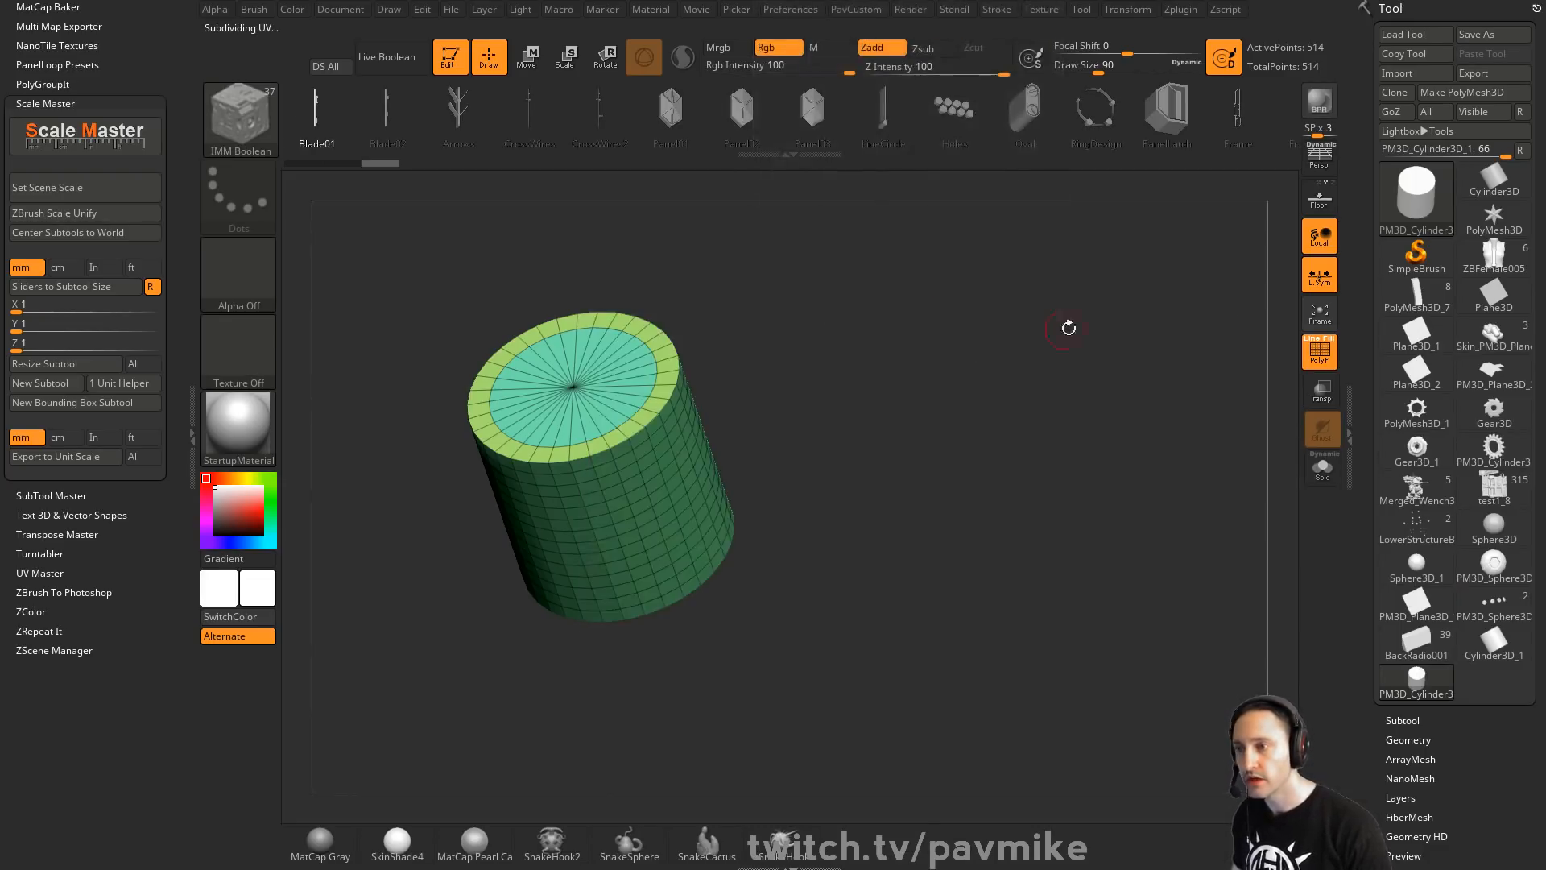
alt+drag(1066, 328, 1113, 351)
mouse_move(1409, 707)
mouse_down()
mouse_move(1409, 523)
mouse_move(1368, 410)
mouse_up()
shift+click(1402, 537)
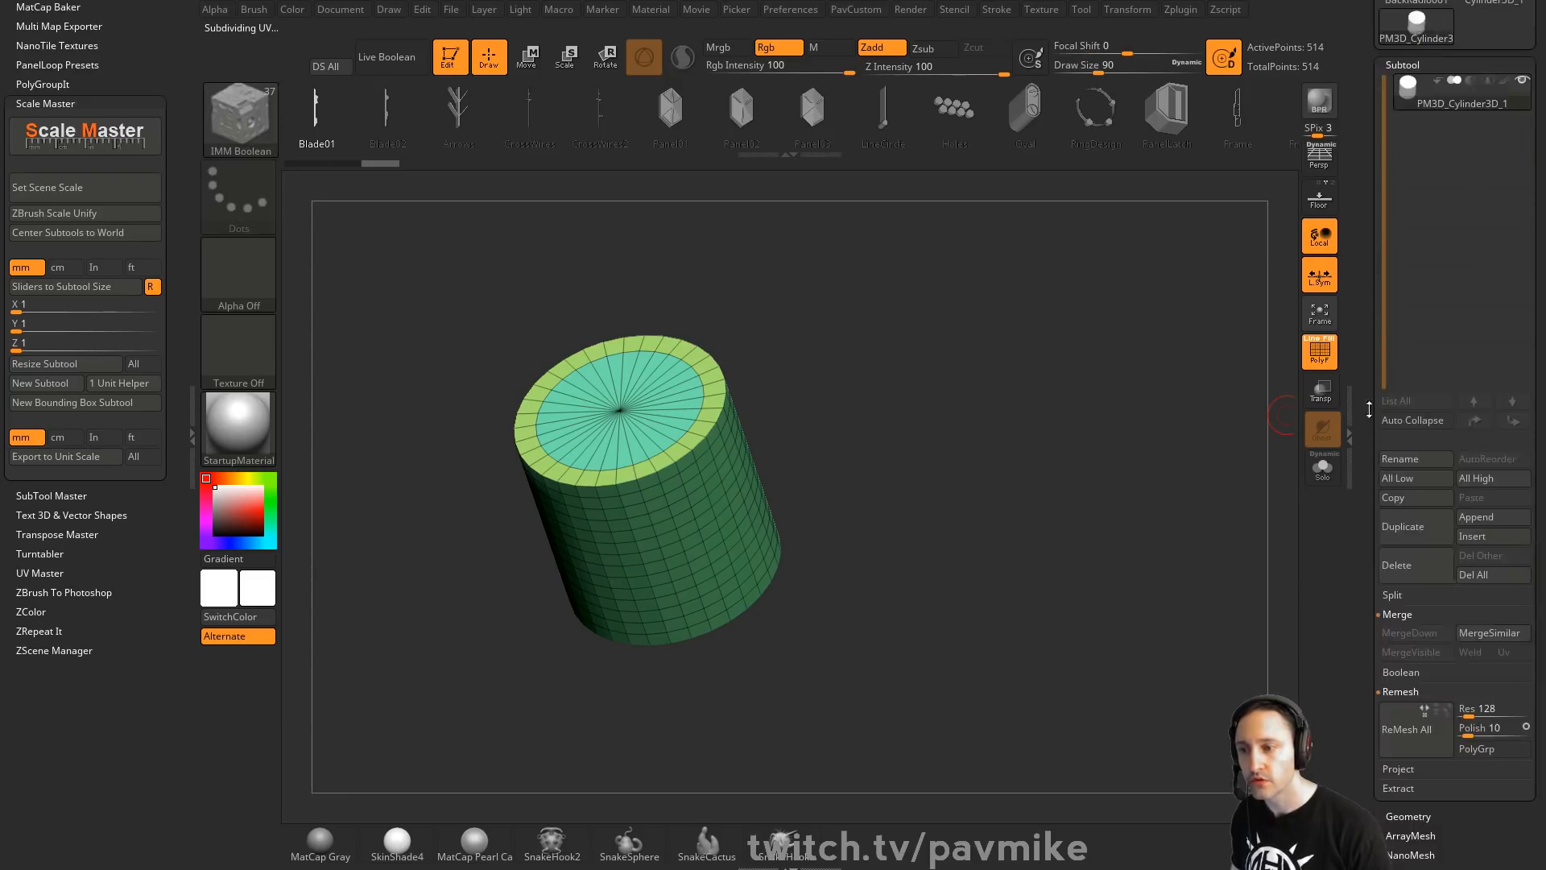
click(1413, 527)
key(w)
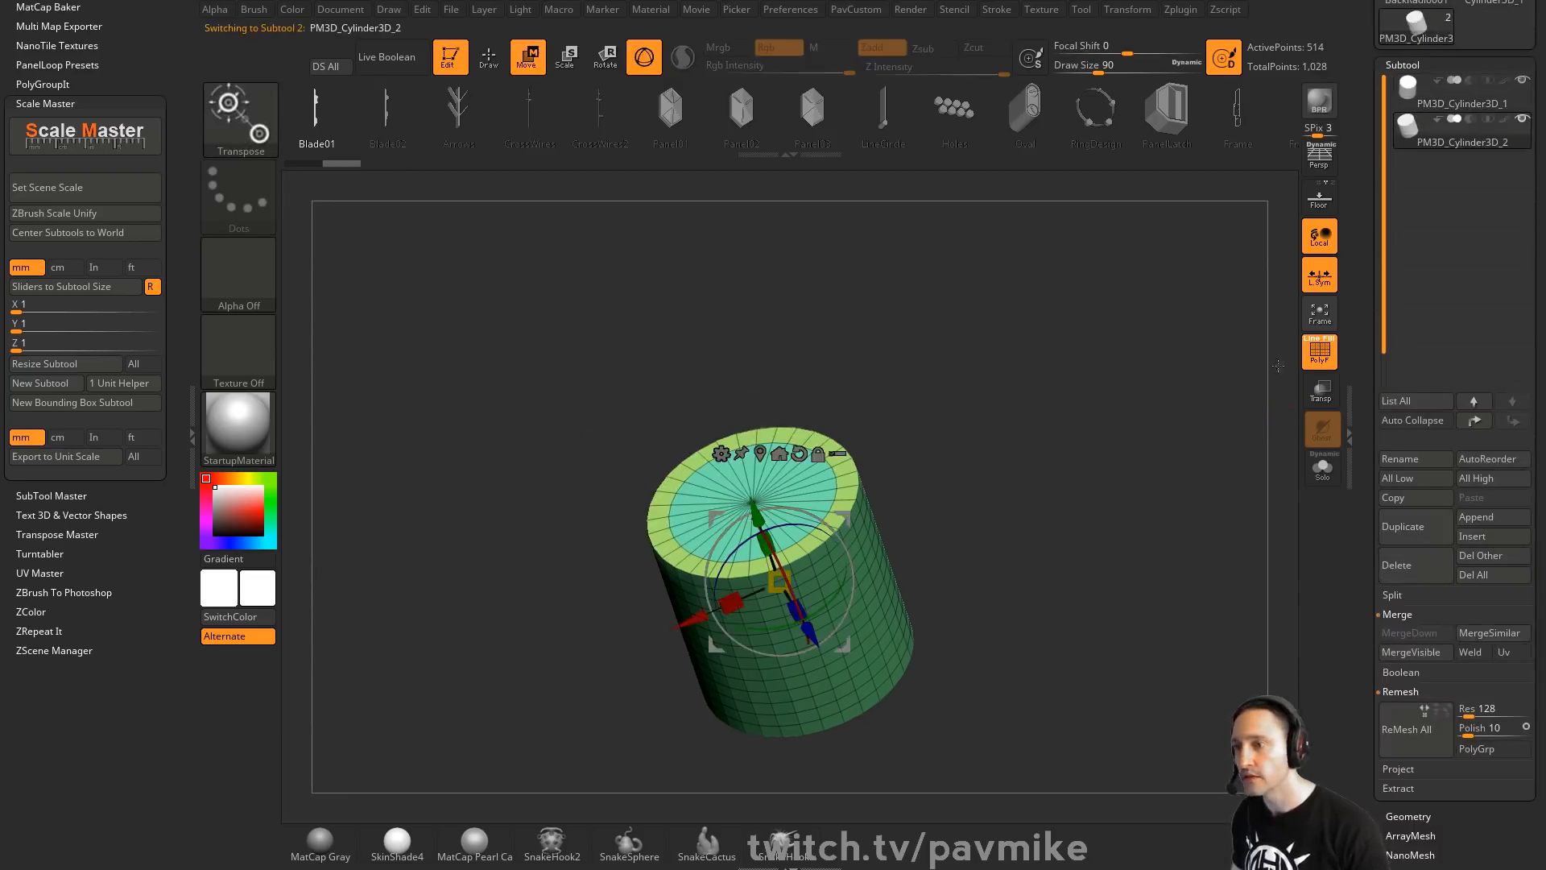
Replace the duplicate cylinder with the PortAccess part from the IMM Boolean set and isolate it with Solo
drag(1037, 119, 516, 130)
drag(1119, 115, 829, 112)
drag(1134, 113, 980, 114)
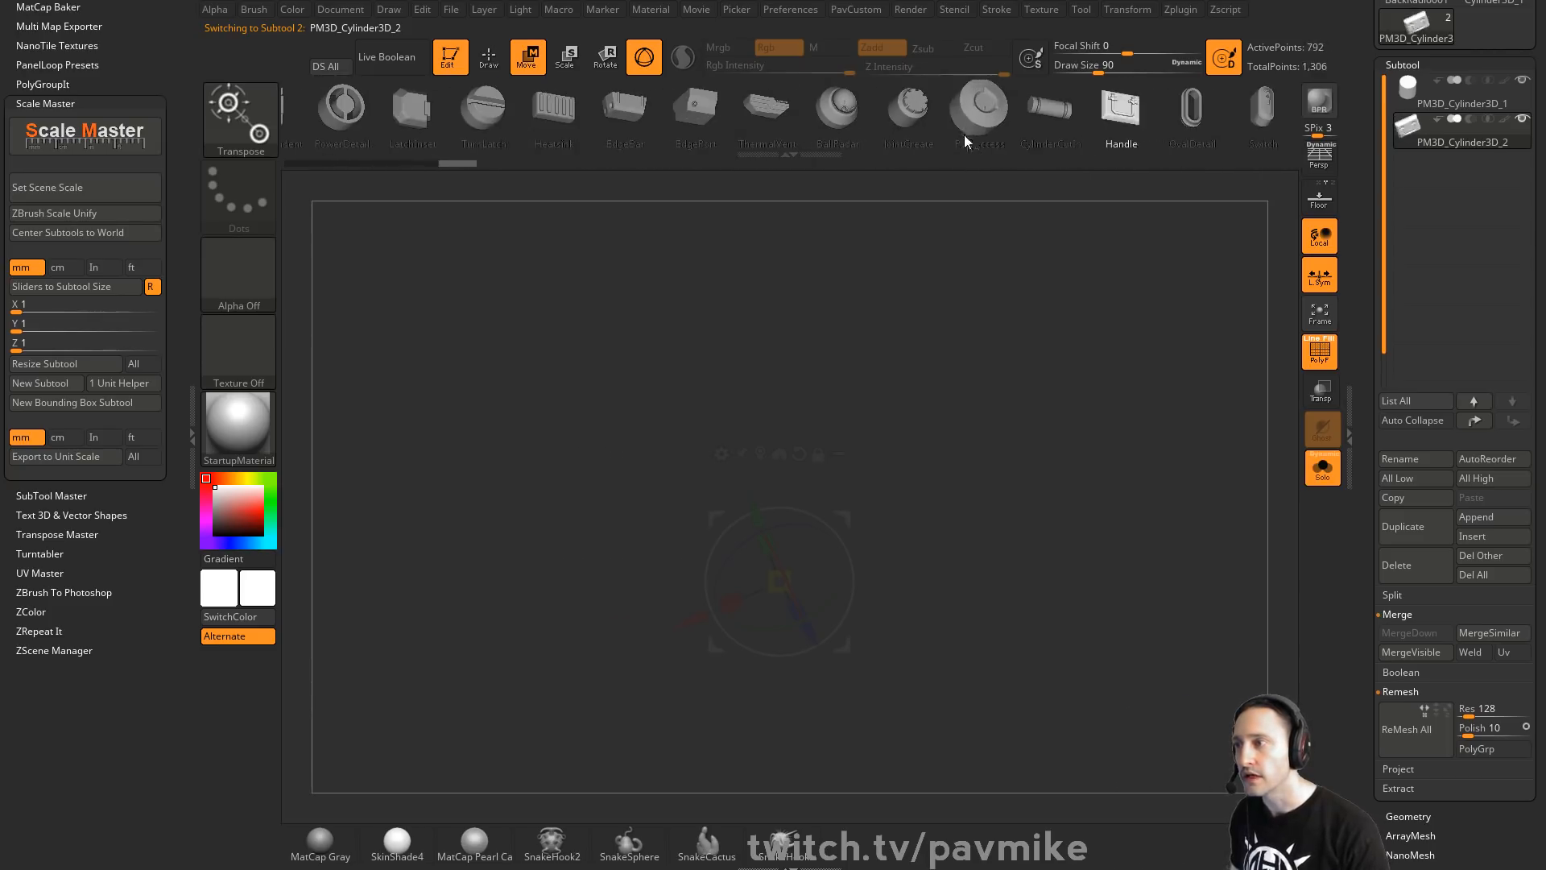
key(space)
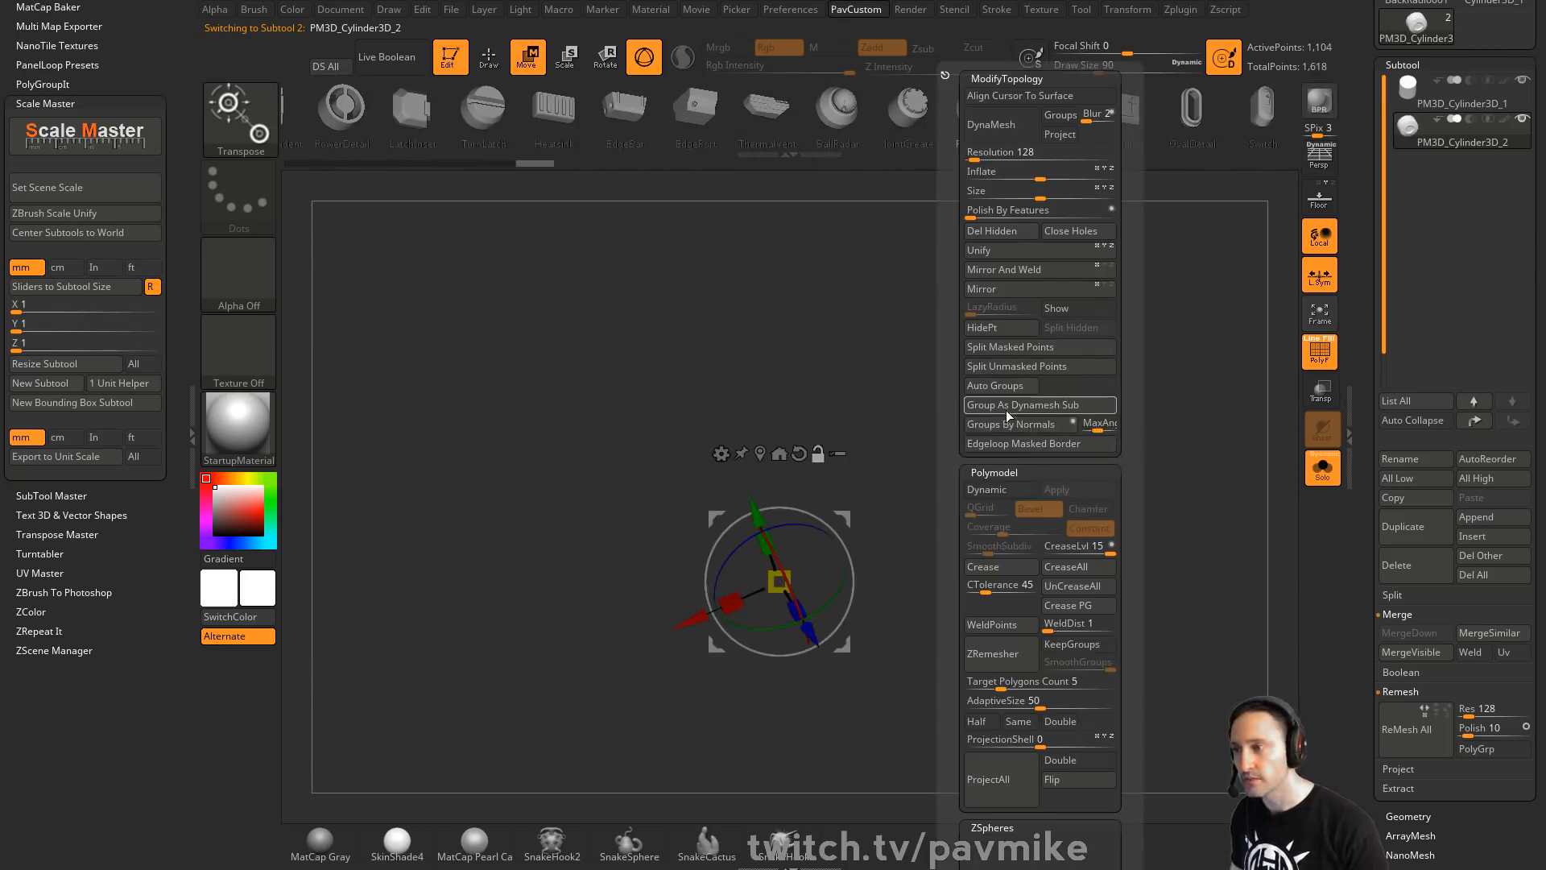
key(q)
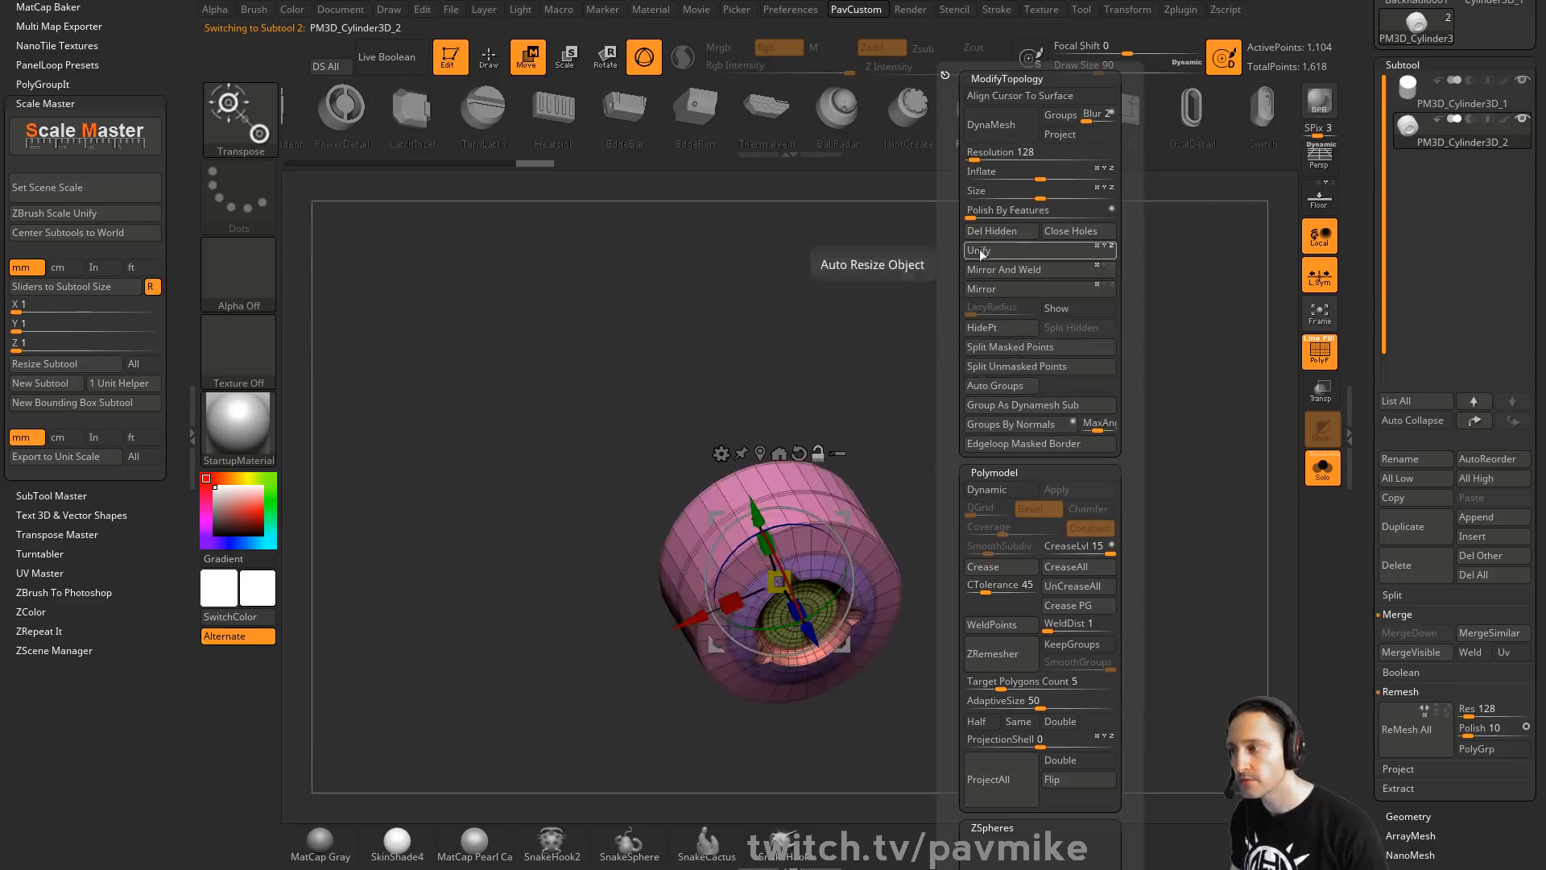
Hide one half of the PortAccess part from a side view and delete the hidden polygons
mouse_move(998, 444)
shift+mouse_down()
mouse_move(1008, 418)
mouse_move(1051, 410)
shift+mouse_up()
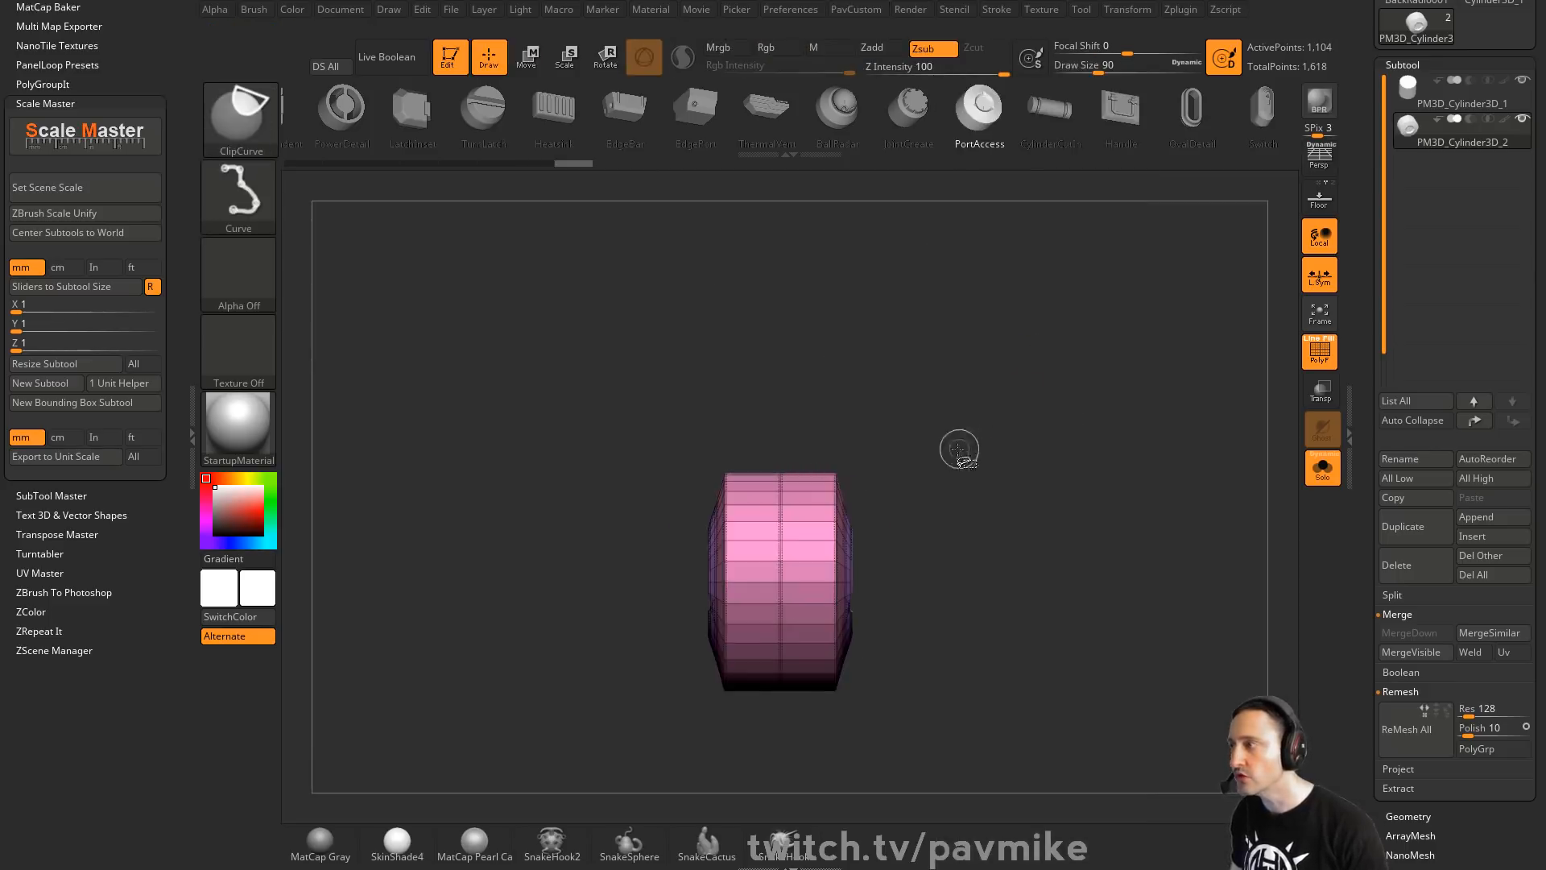
ctrl+shift+drag(1056, 285, 821, 757)
shift+drag(1098, 394, 1044, 390)
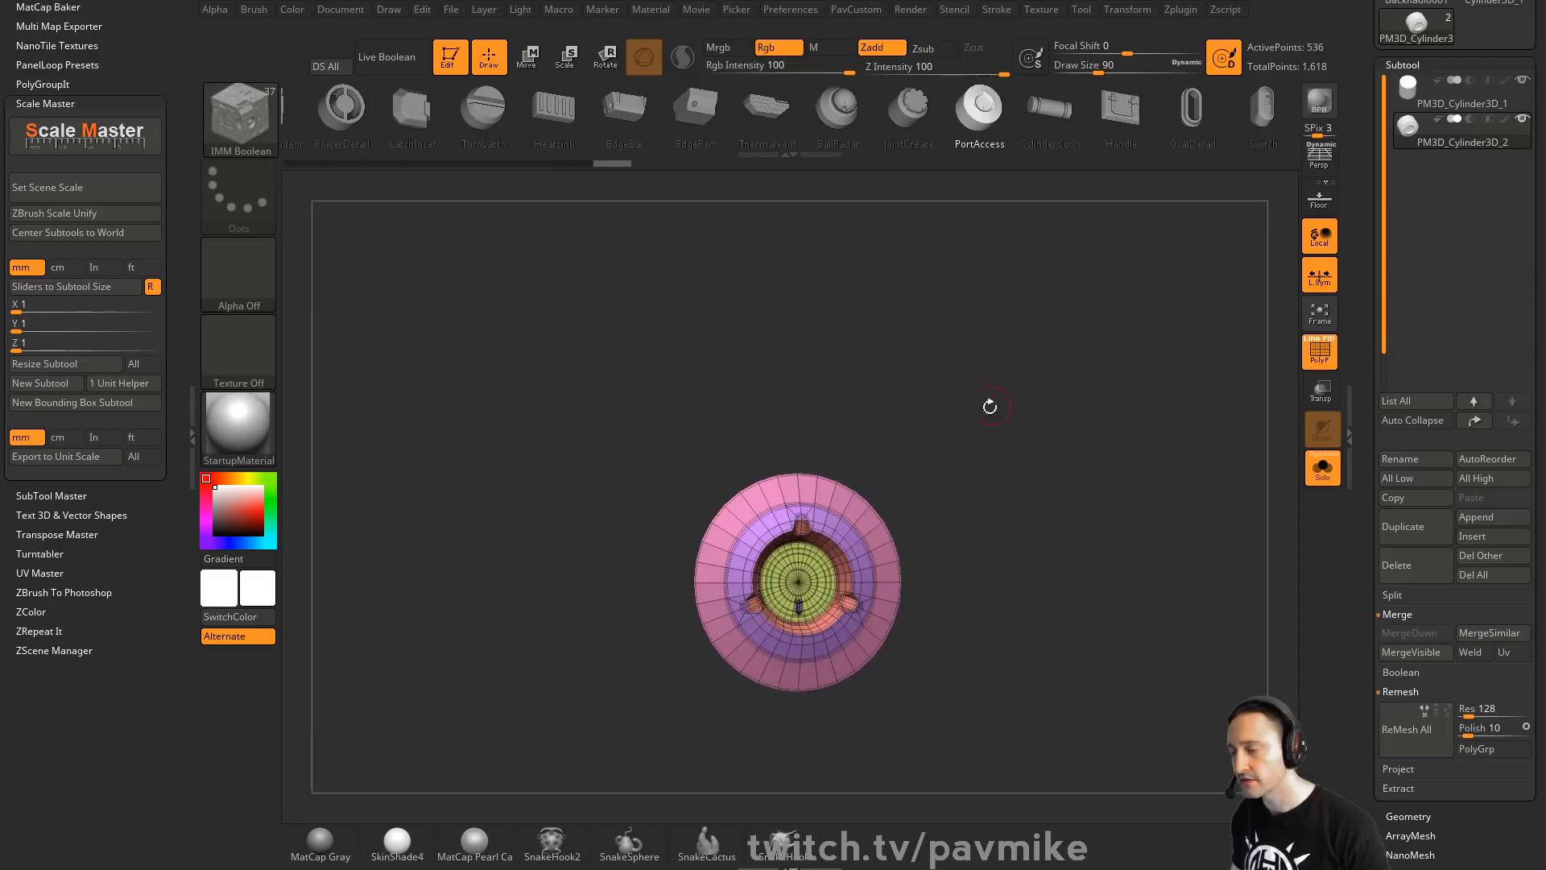
key(space)
click(954, 231)
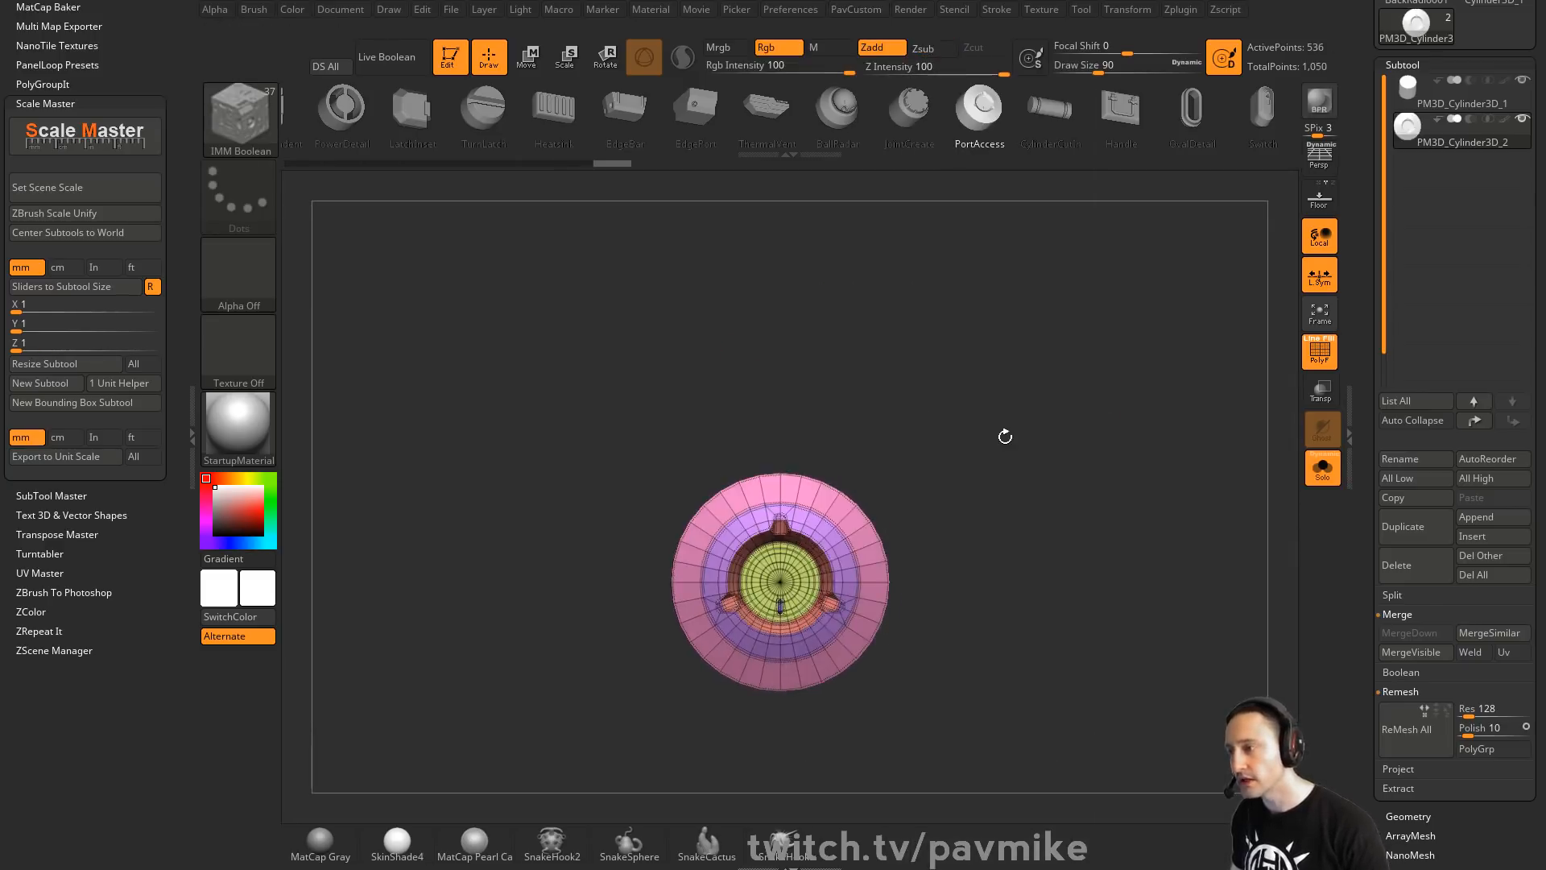
Create a new InsertMesh brush from the trimmed PortAccess part, facing its open front
key(b)
click(722, 838)
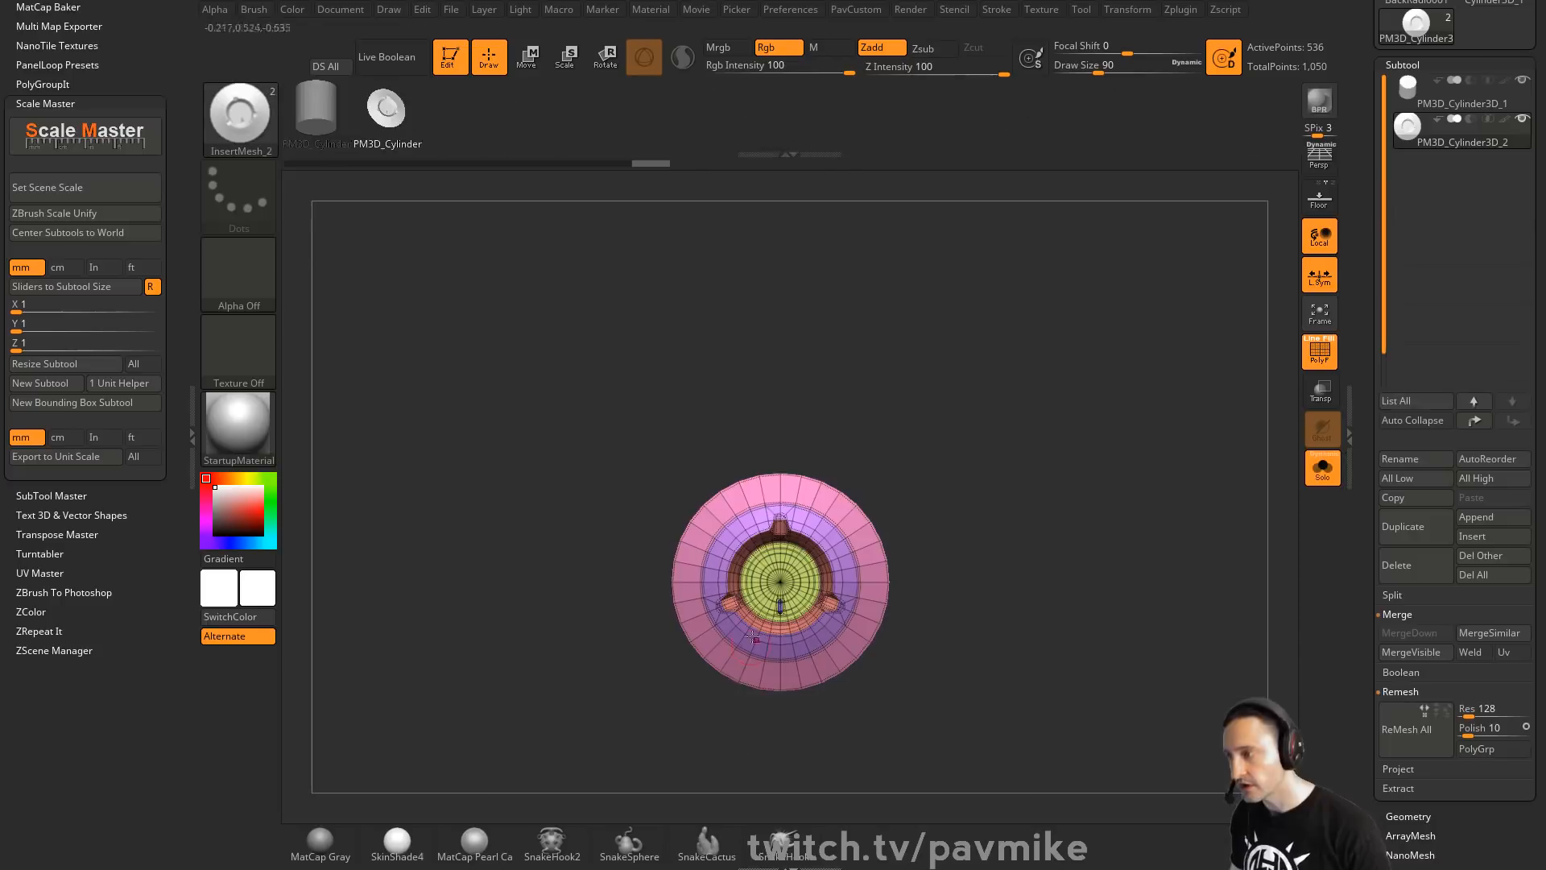
key(b)
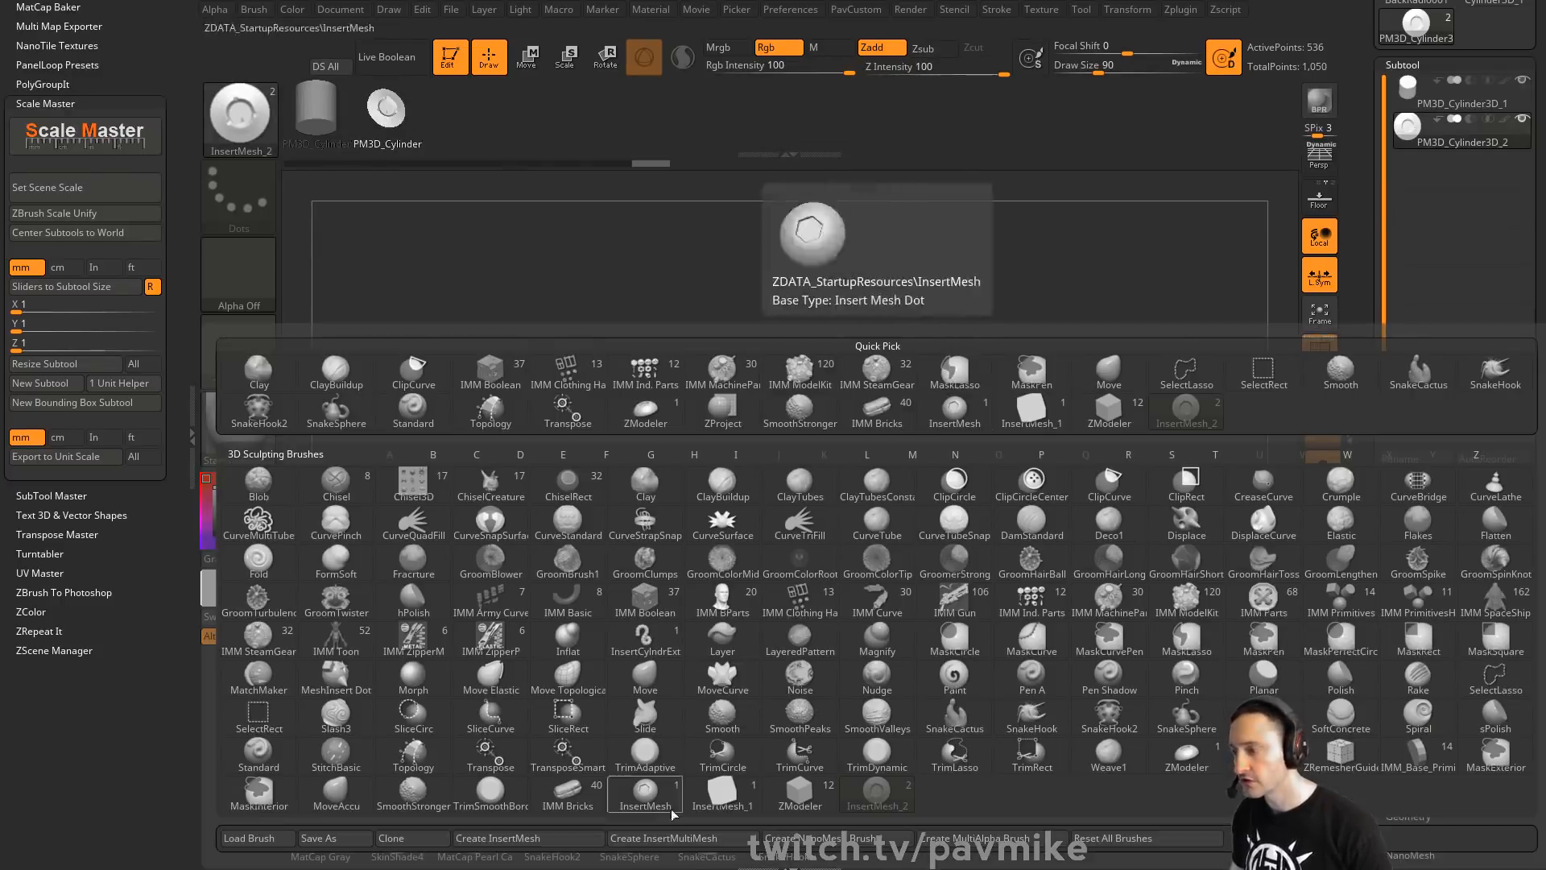
click(528, 838)
click(686, 283)
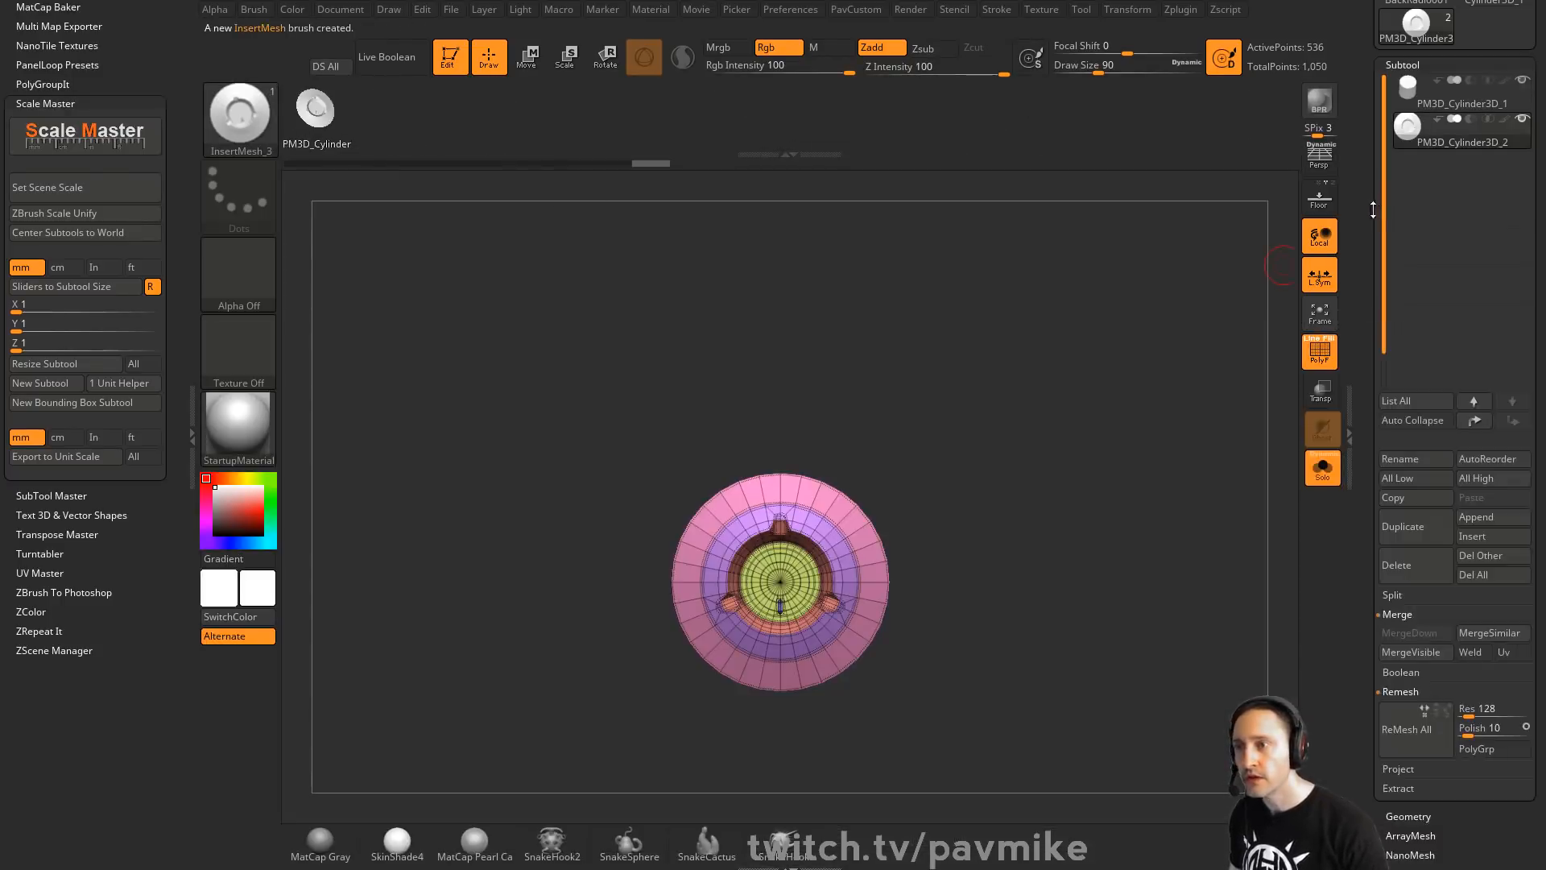
Delete the PortAccess subtool PM3D_Cylinder3D_2 and face the cylinder's inset cap
scroll(1441, 599, down, 5)
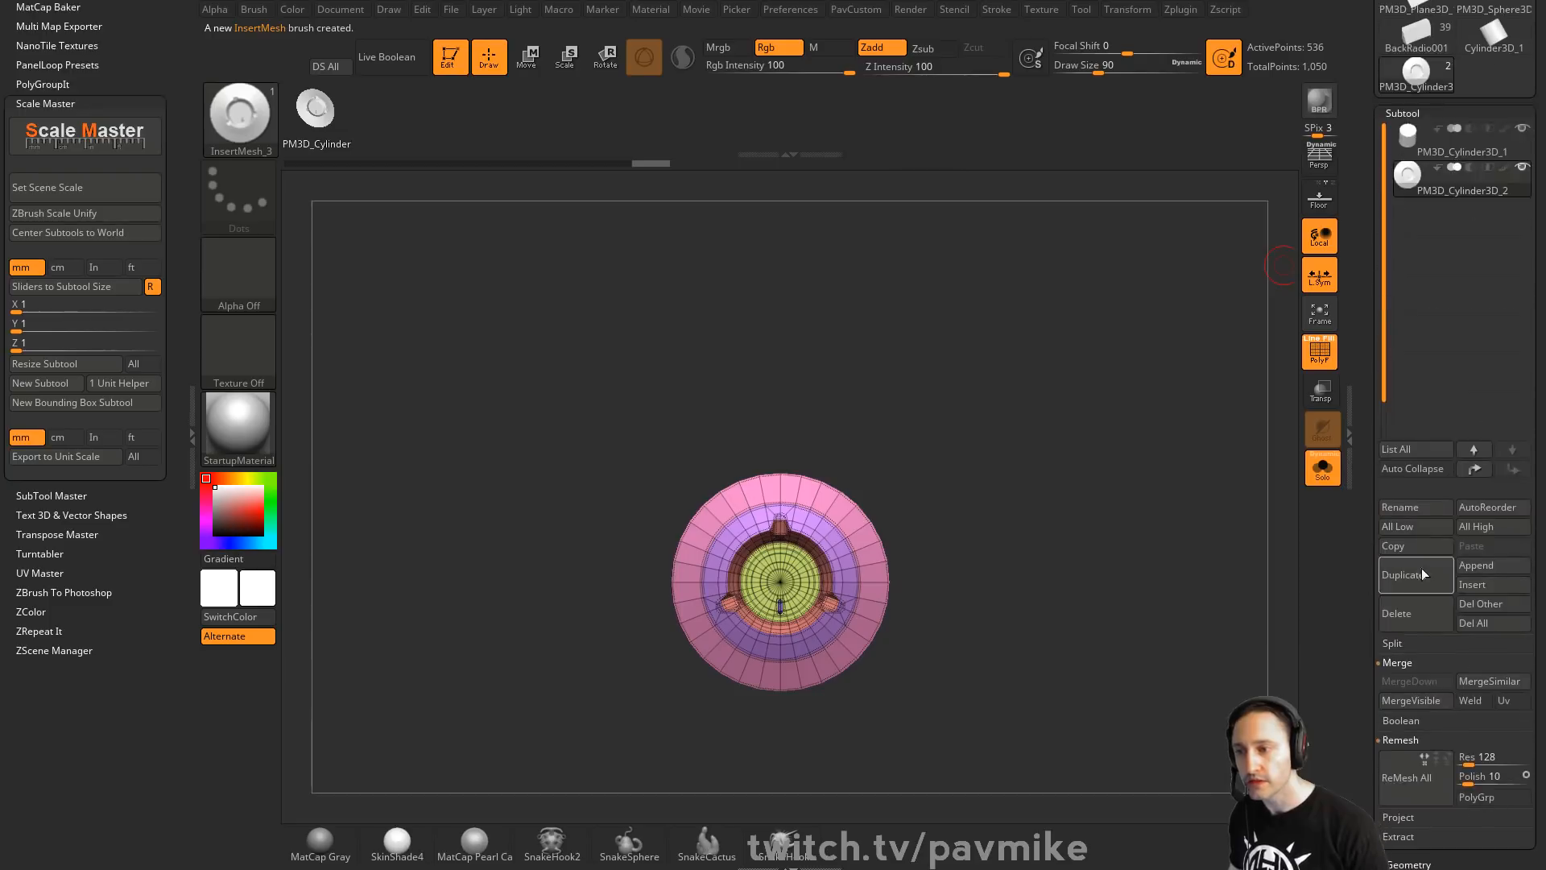
click(1416, 613)
drag(1081, 362, 1105, 459)
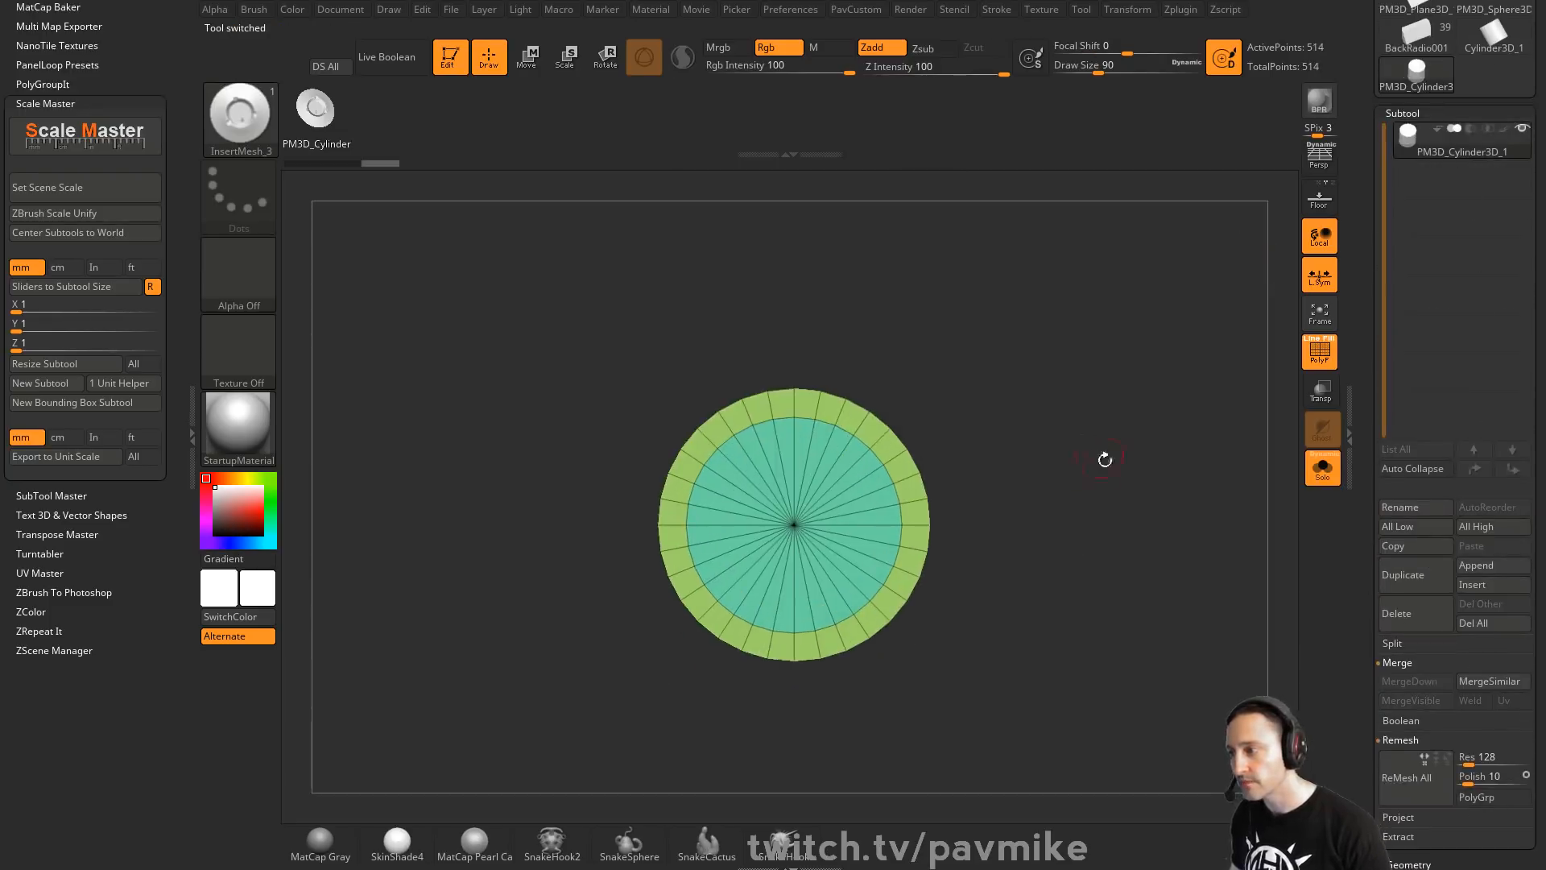
Try inserting the port mesh at the centre of the cylinder's cap and moving it with the gizmo, and undo the attempt
mouse_move(795, 525)
mouse_down()
mouse_move(902, 523)
mouse_move(1060, 481)
mouse_up()
key(w)
drag(892, 514, 1021, 498)
ctrl+drag(1180, 363, 1236, 528)
mouse_move(1207, 403)
ctrl+mouse_down()
mouse_move(1242, 465)
mouse_move(1131, 451)
mouse_move(1202, 444)
mouse_move(1182, 414)
ctrl+mouse_up()
key(q)
key(ctrl+z)
key(ctrl+z)
key(ctrl+z)
key(ctrl+z)
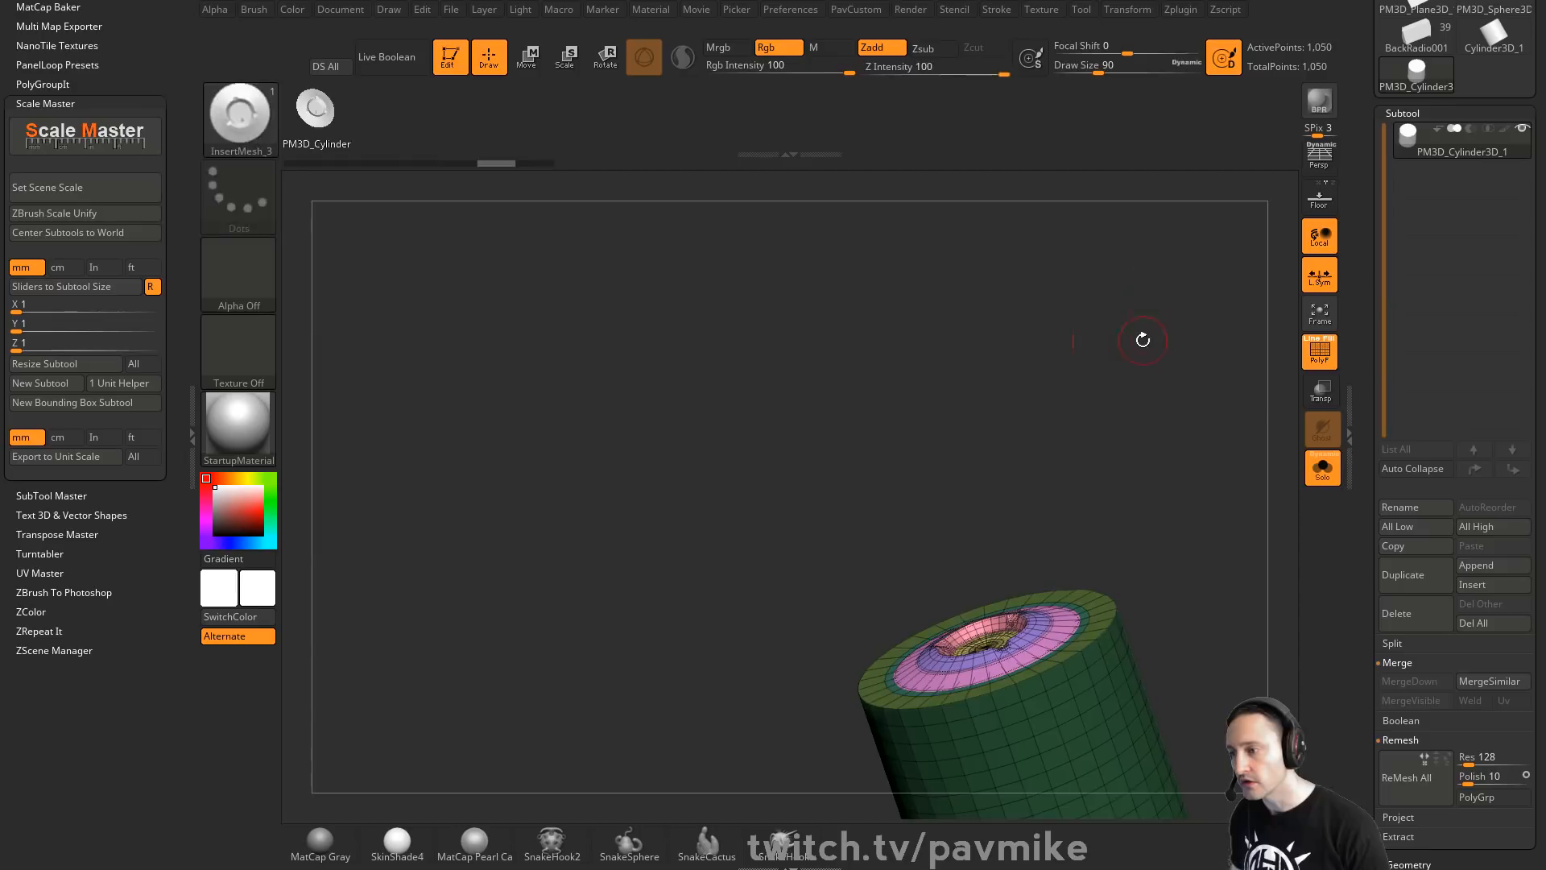
key(ctrl+z)
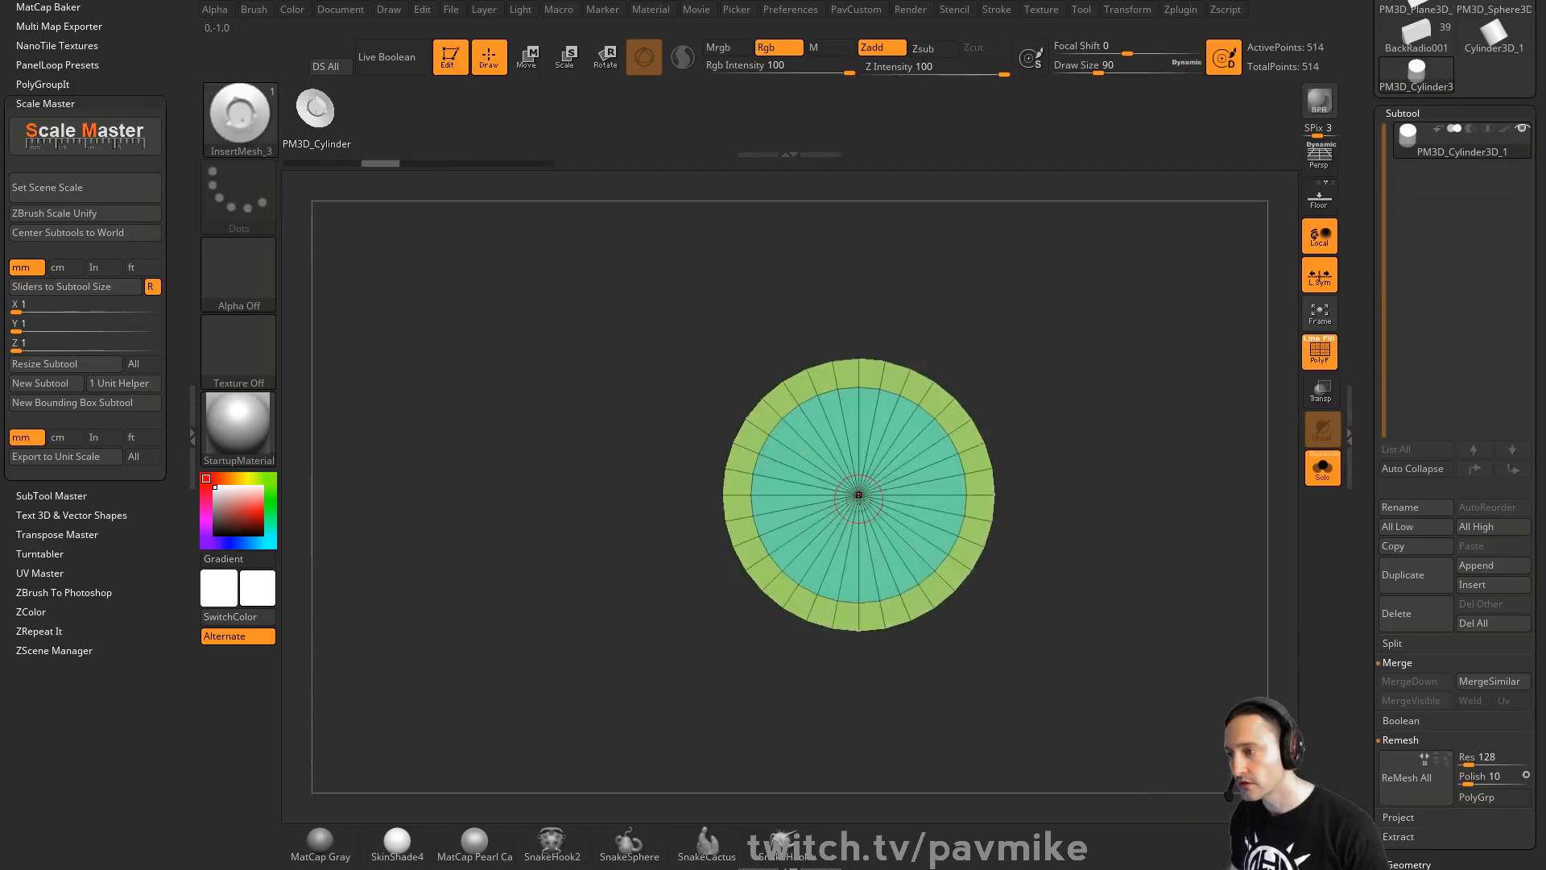
Insert the port mesh at the centre of the cylinder's inset cap and push it inward to form a recess
drag(858, 497, 954, 493)
drag(1125, 473, 1035, 467)
key(w)
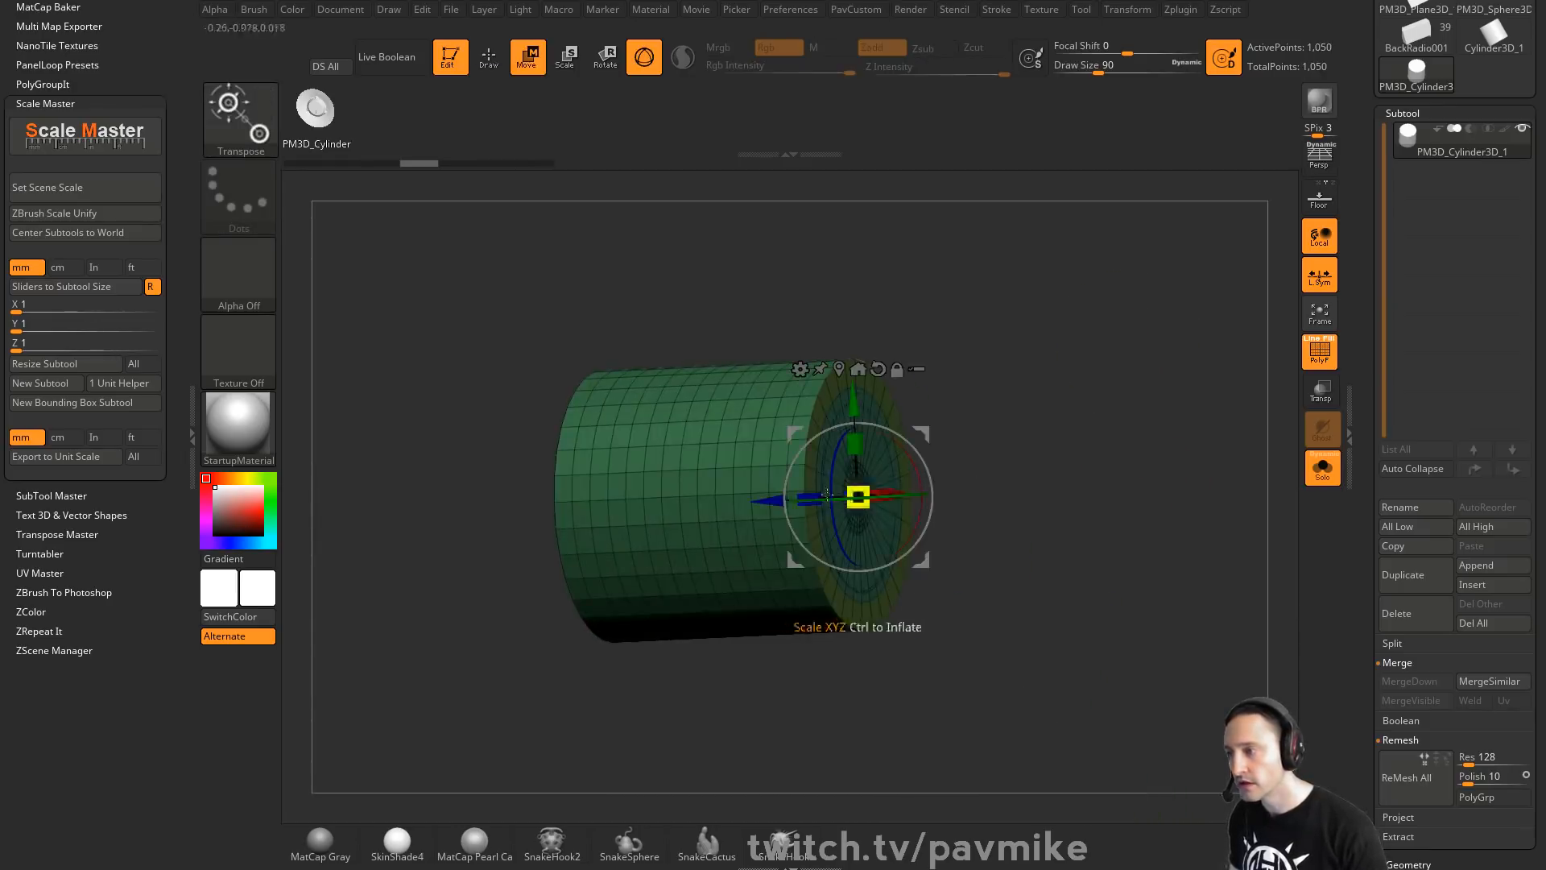
drag(769, 501, 718, 503)
ctrl+drag(1080, 421, 1127, 451)
key(q)
Crease the cylinder's edges, turn on Dynamic Subdivision, and hide the polyframe to view the smoothed port
mouse_move(1215, 470)
mouse_down()
mouse_move(1125, 452)
mouse_move(1135, 392)
mouse_move(1166, 398)
mouse_up()
key(2)
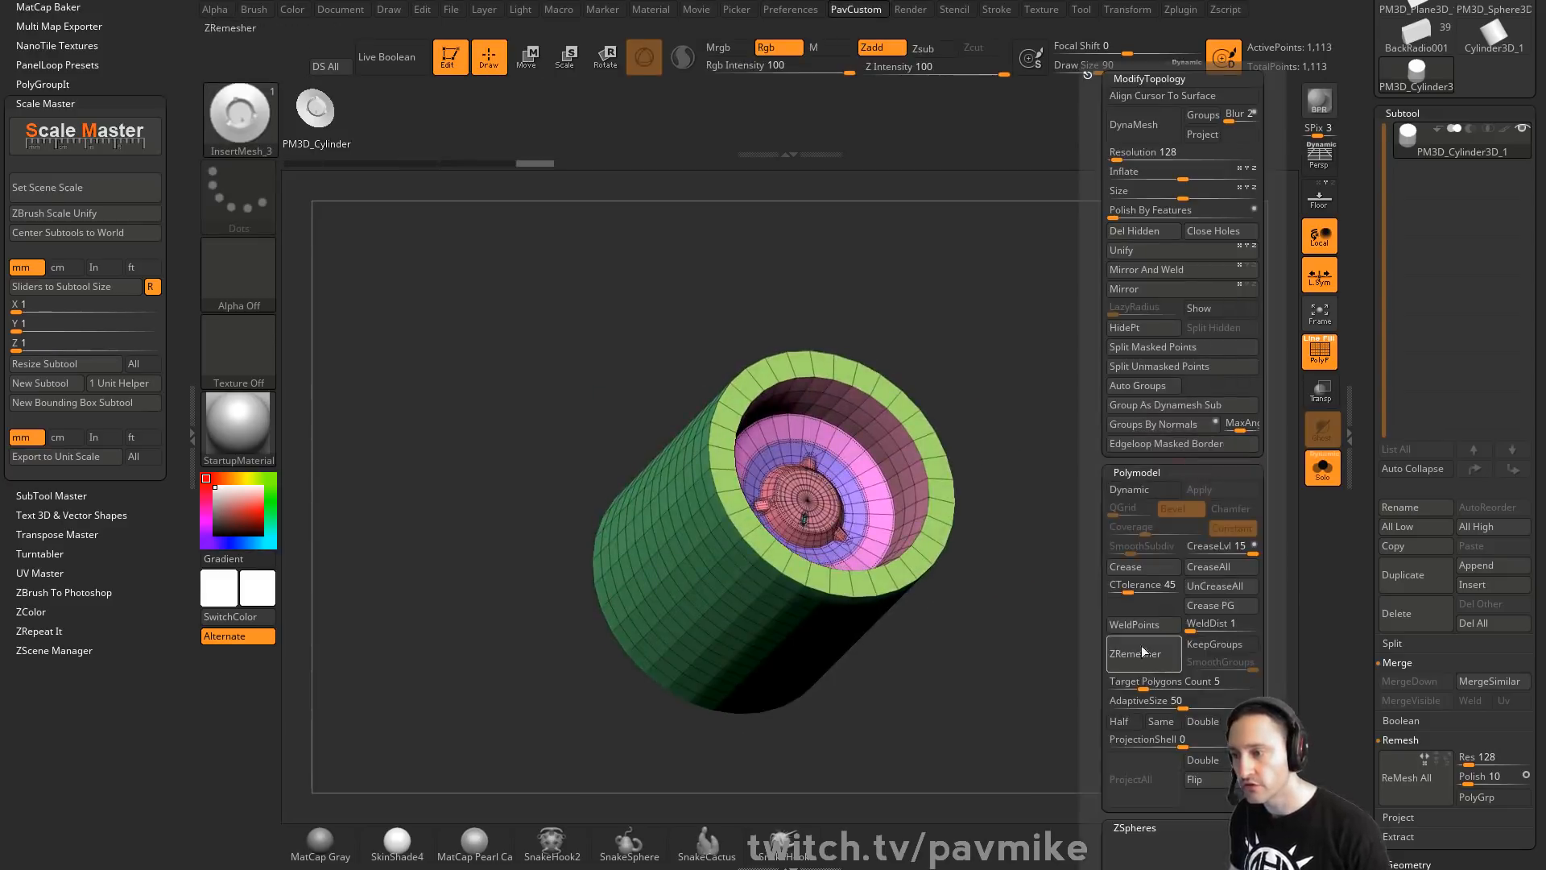
click(1142, 567)
click(1142, 489)
key(shift+f)
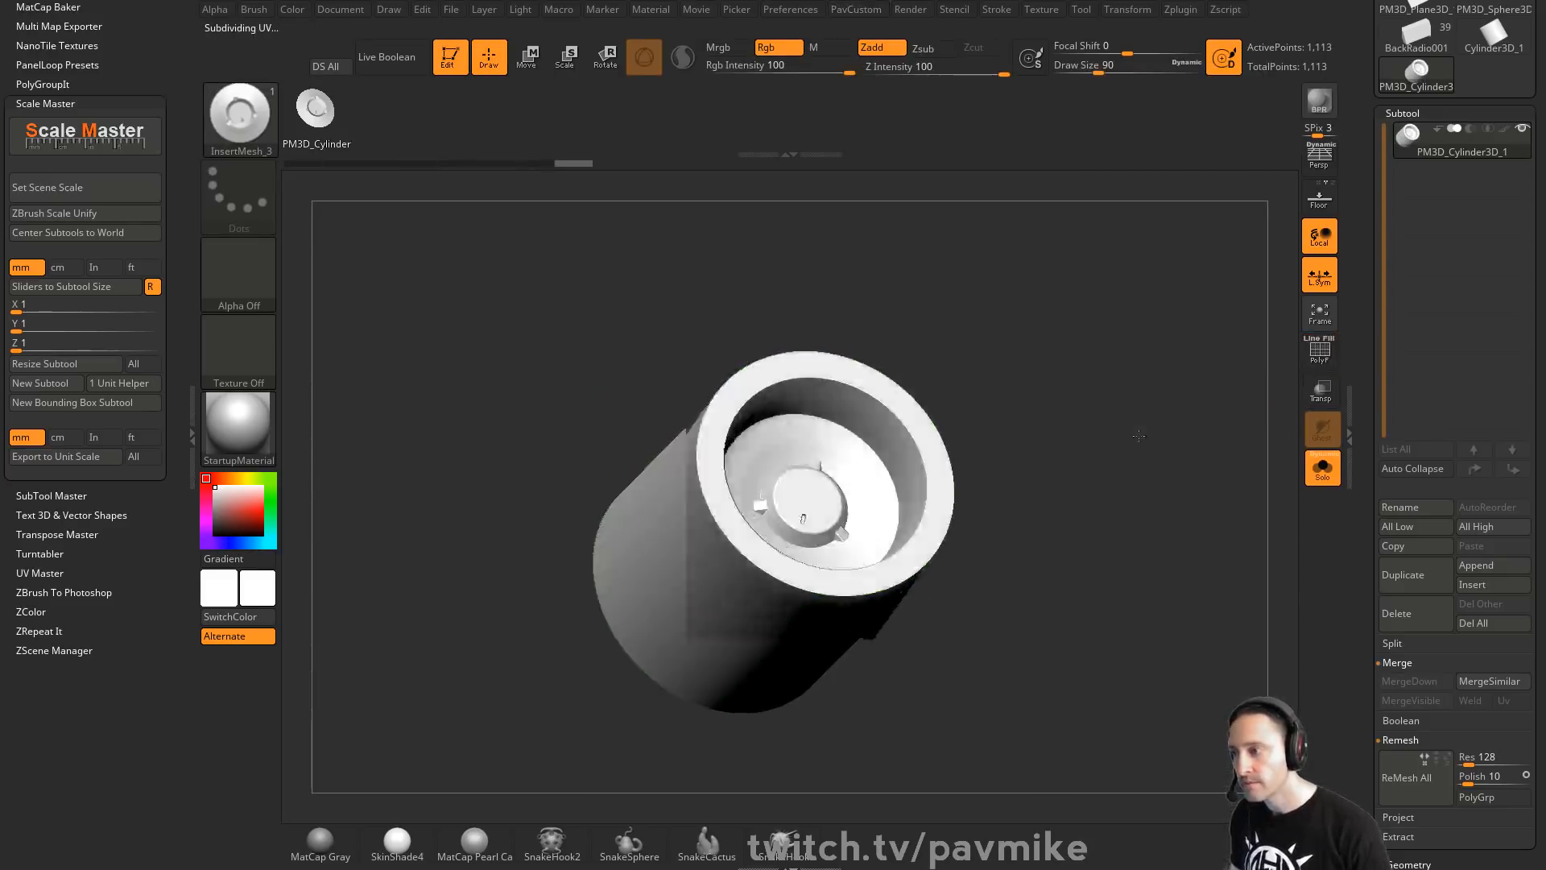
drag(1138, 435, 1075, 472)
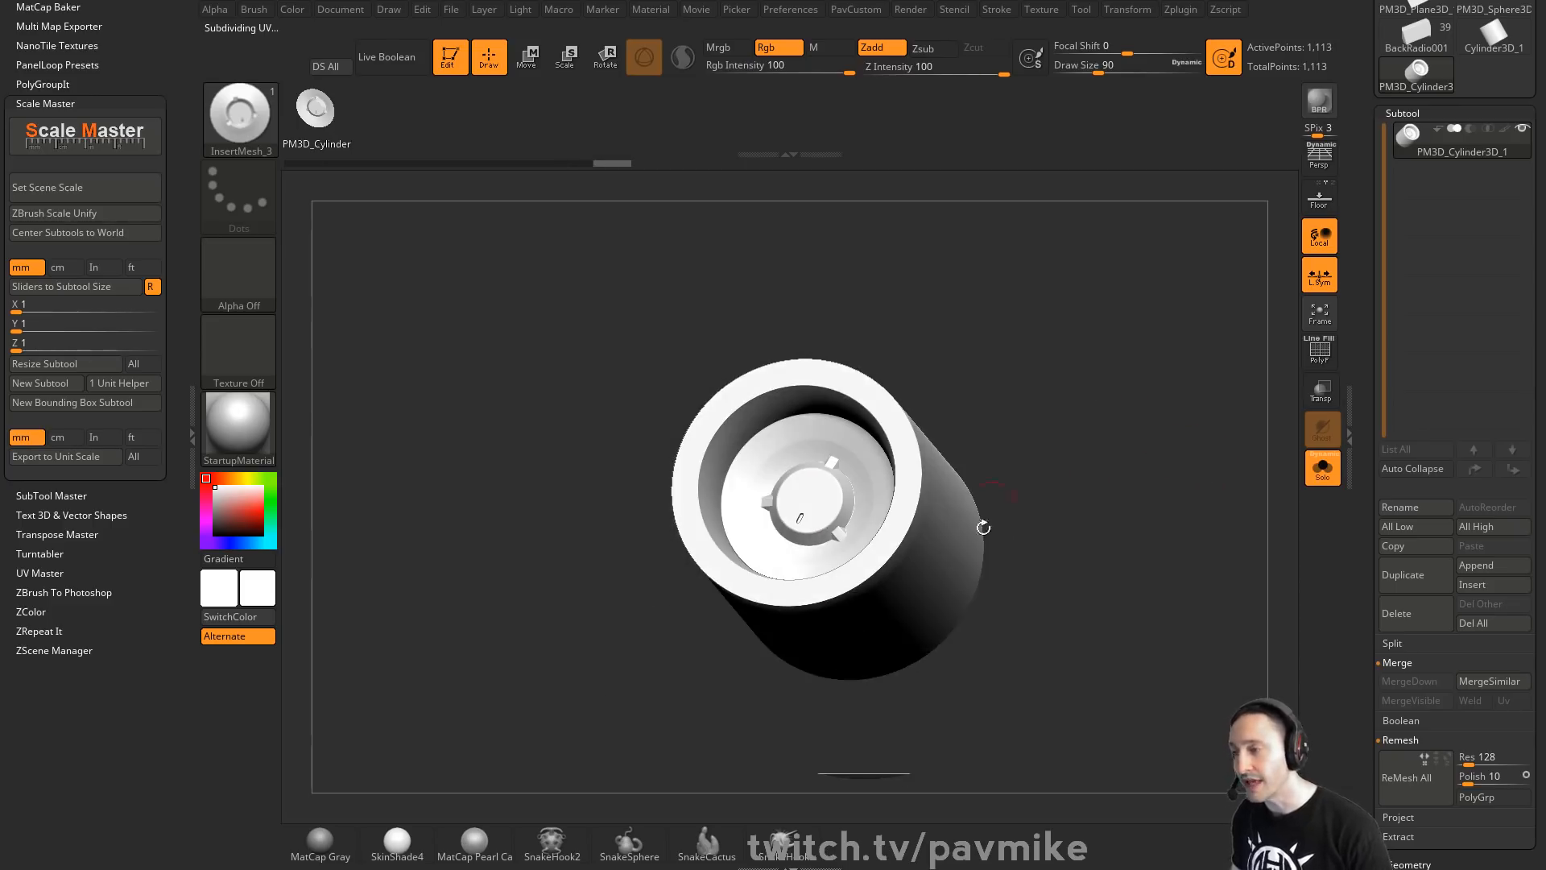
Show the polyframe and bevel the complete inner and outer edge loops of the cylinder's rim with ZModeler, using a single row
drag(983, 527, 1141, 475)
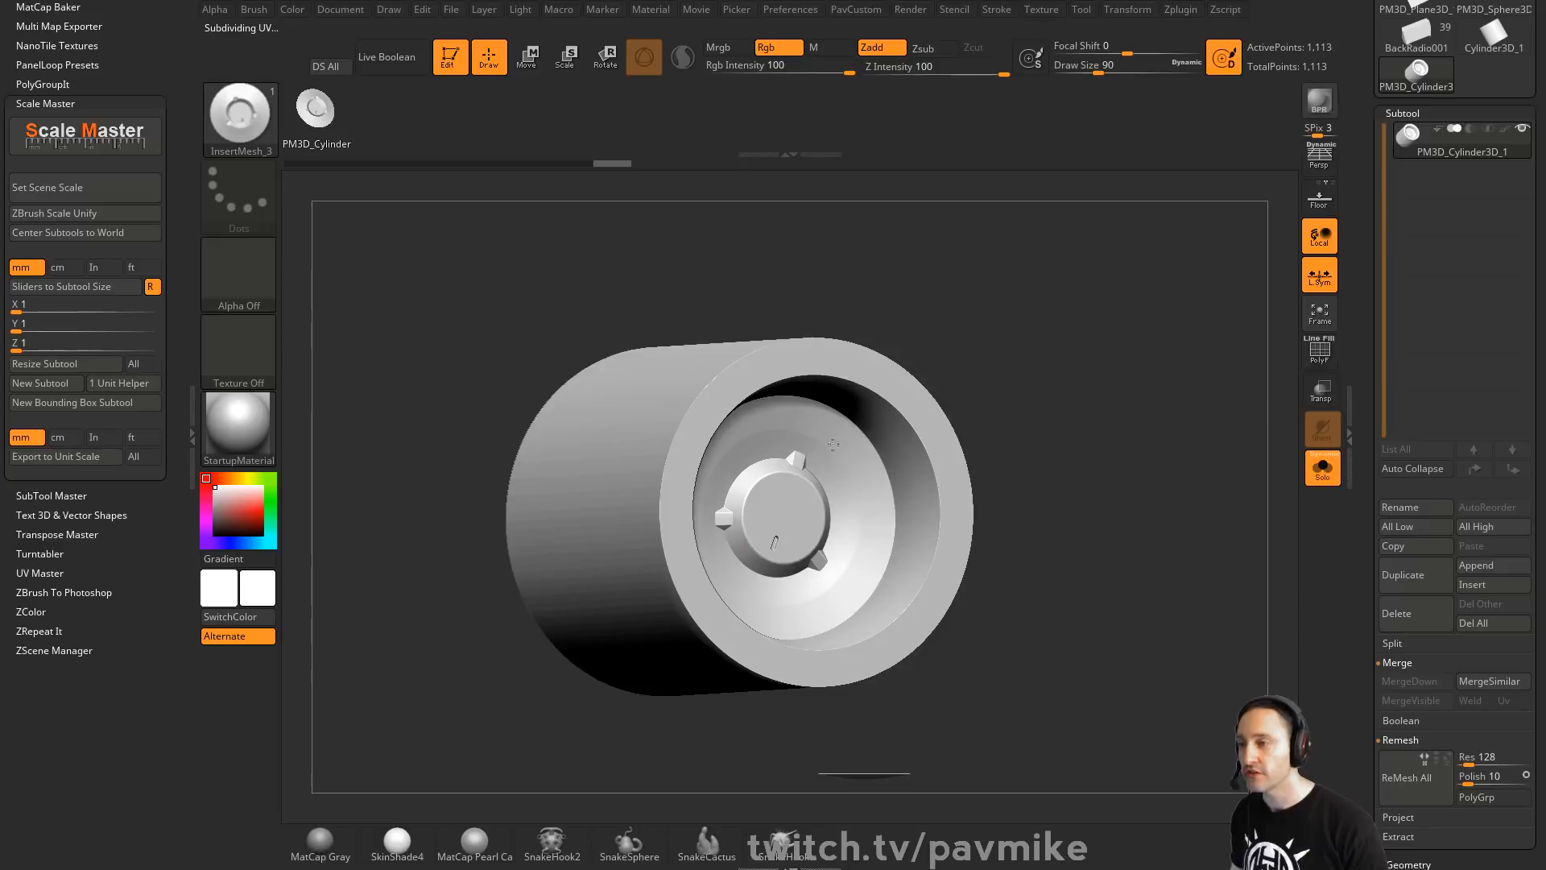
key(shift+f)
drag(1260, 403, 1160, 398)
key(b)
key(z)
key(m)
key(space)
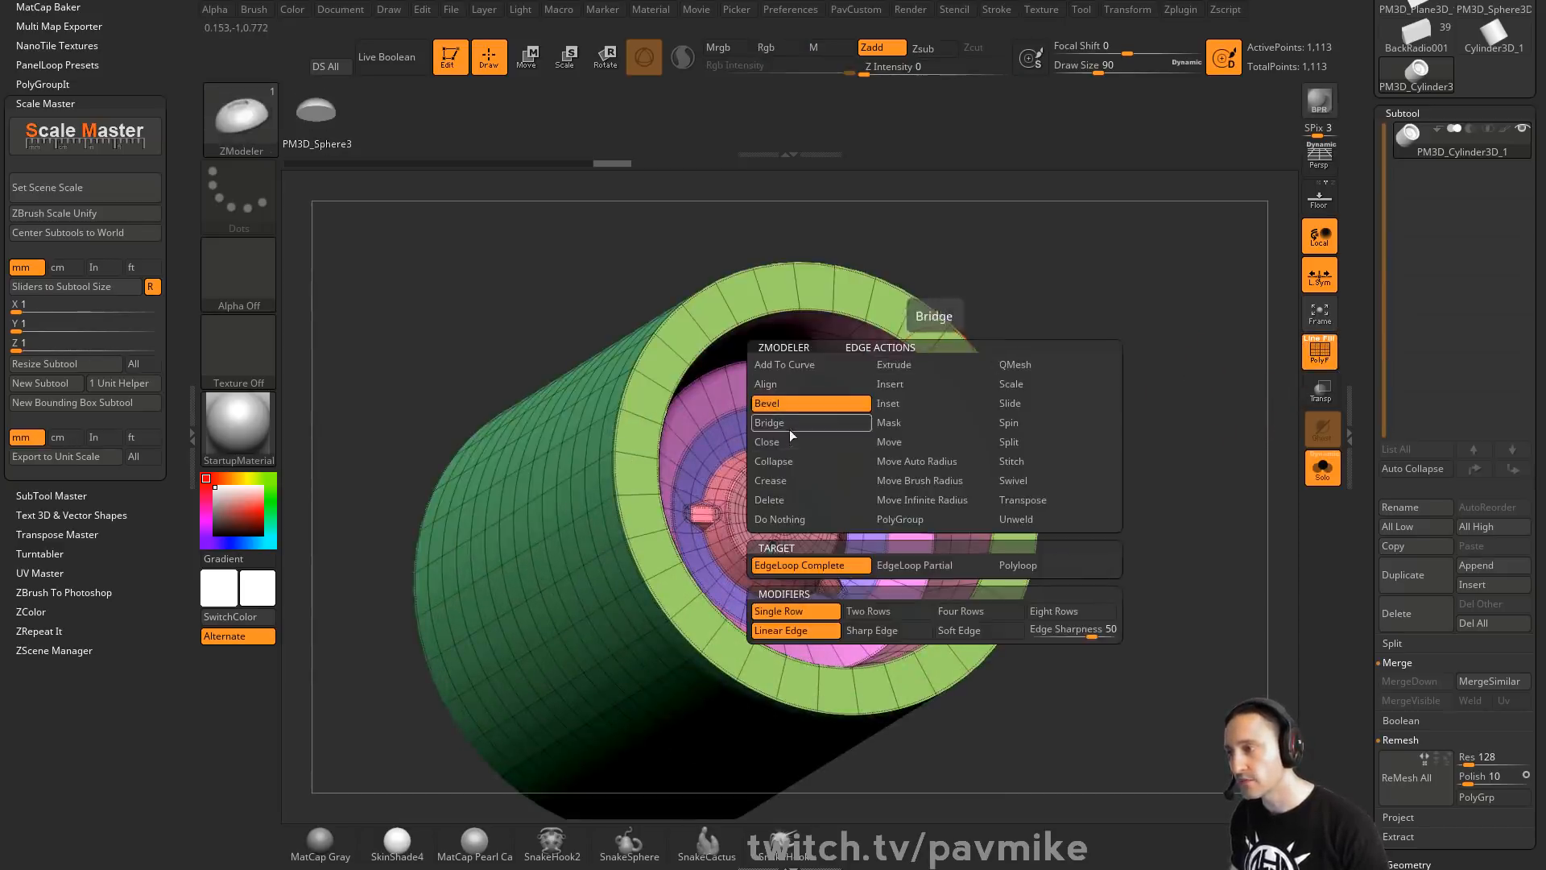
click(793, 403)
drag(1080, 365, 1042, 341)
drag(934, 396, 990, 380)
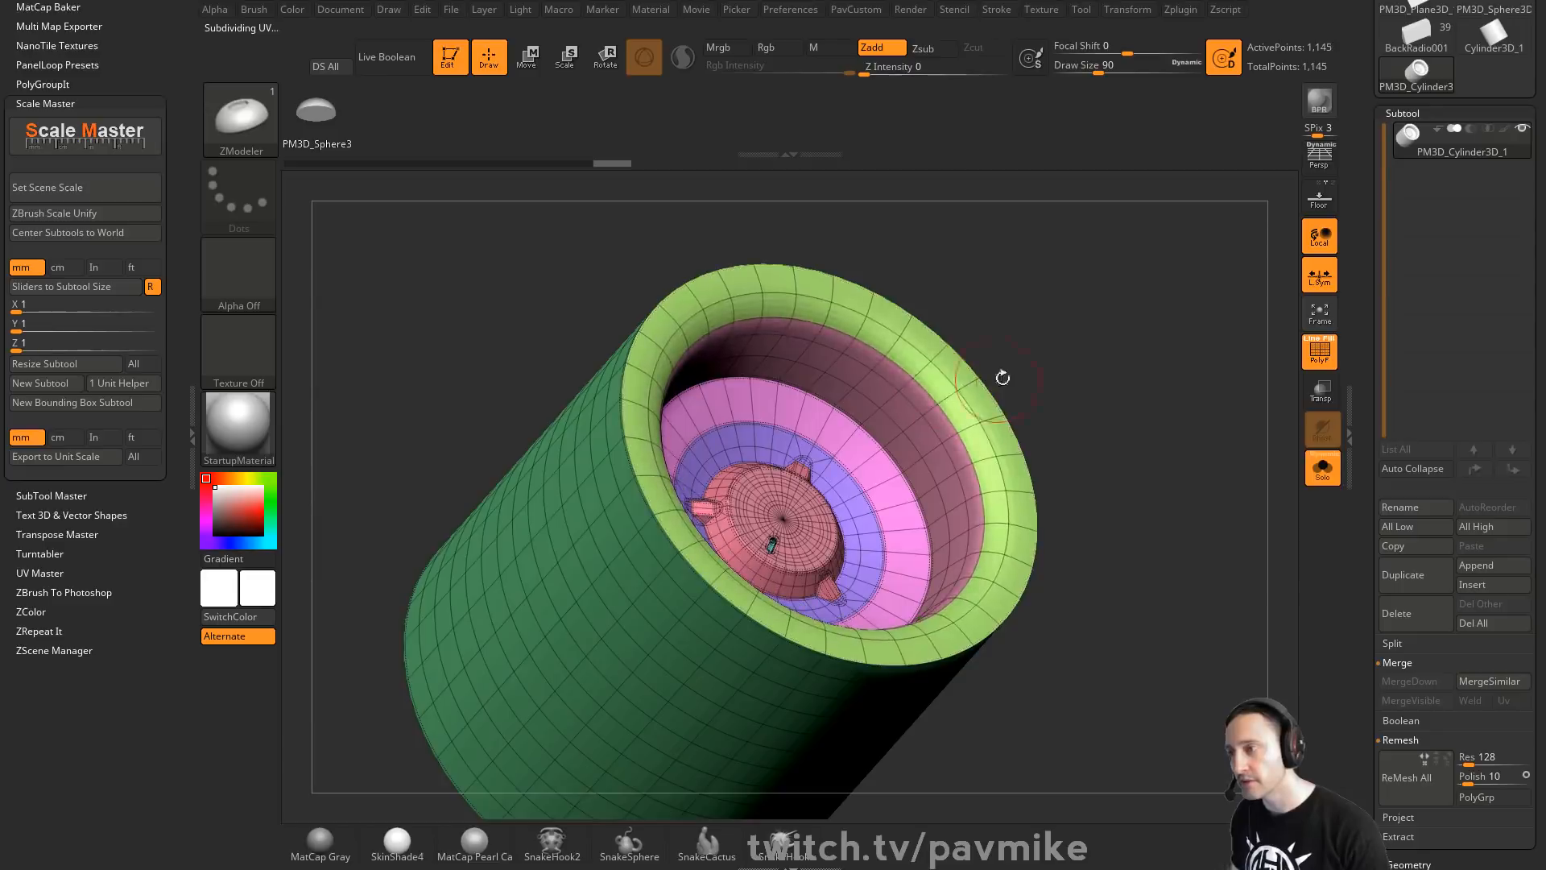
drag(1140, 389, 990, 391)
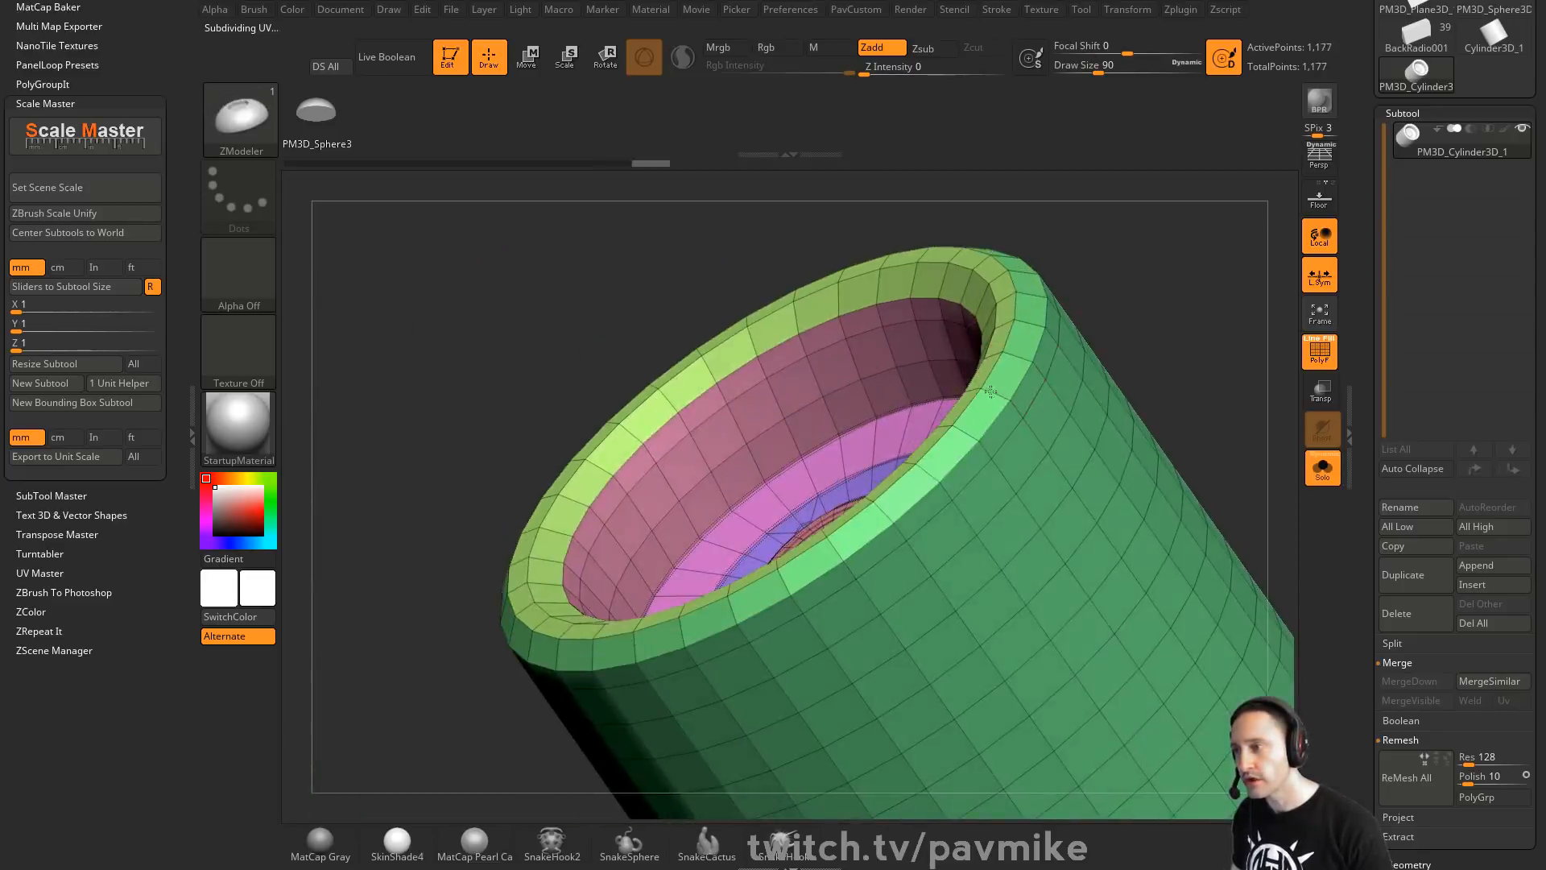
Insert additional edge loops around the outer bevel of the cylinder's rim with the ZModeler Multiple EdgeLoops target
key(space)
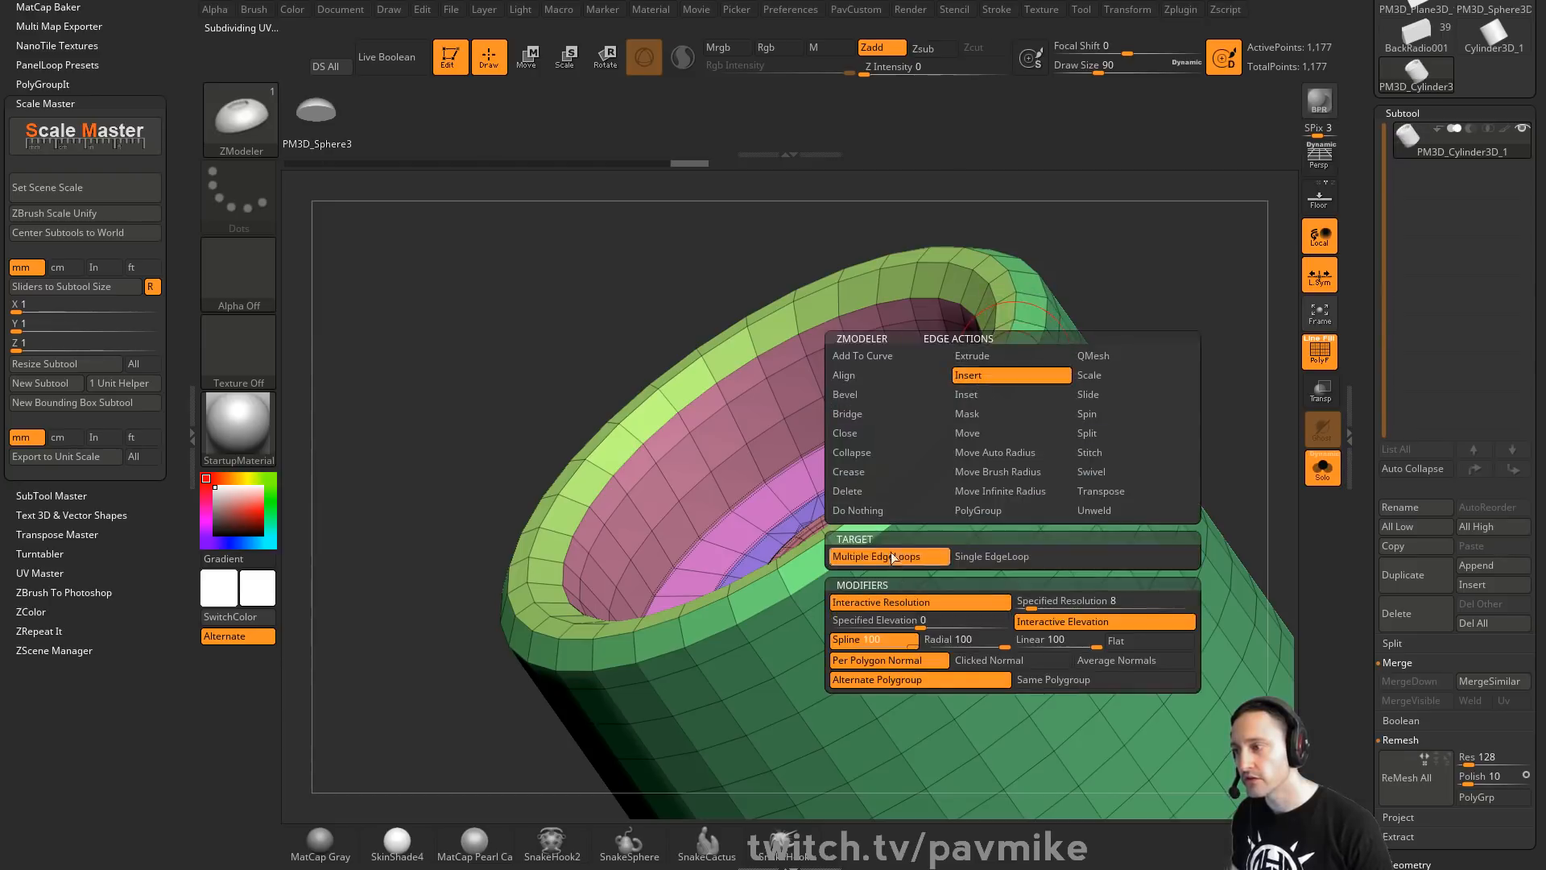
drag(1173, 301, 1083, 315)
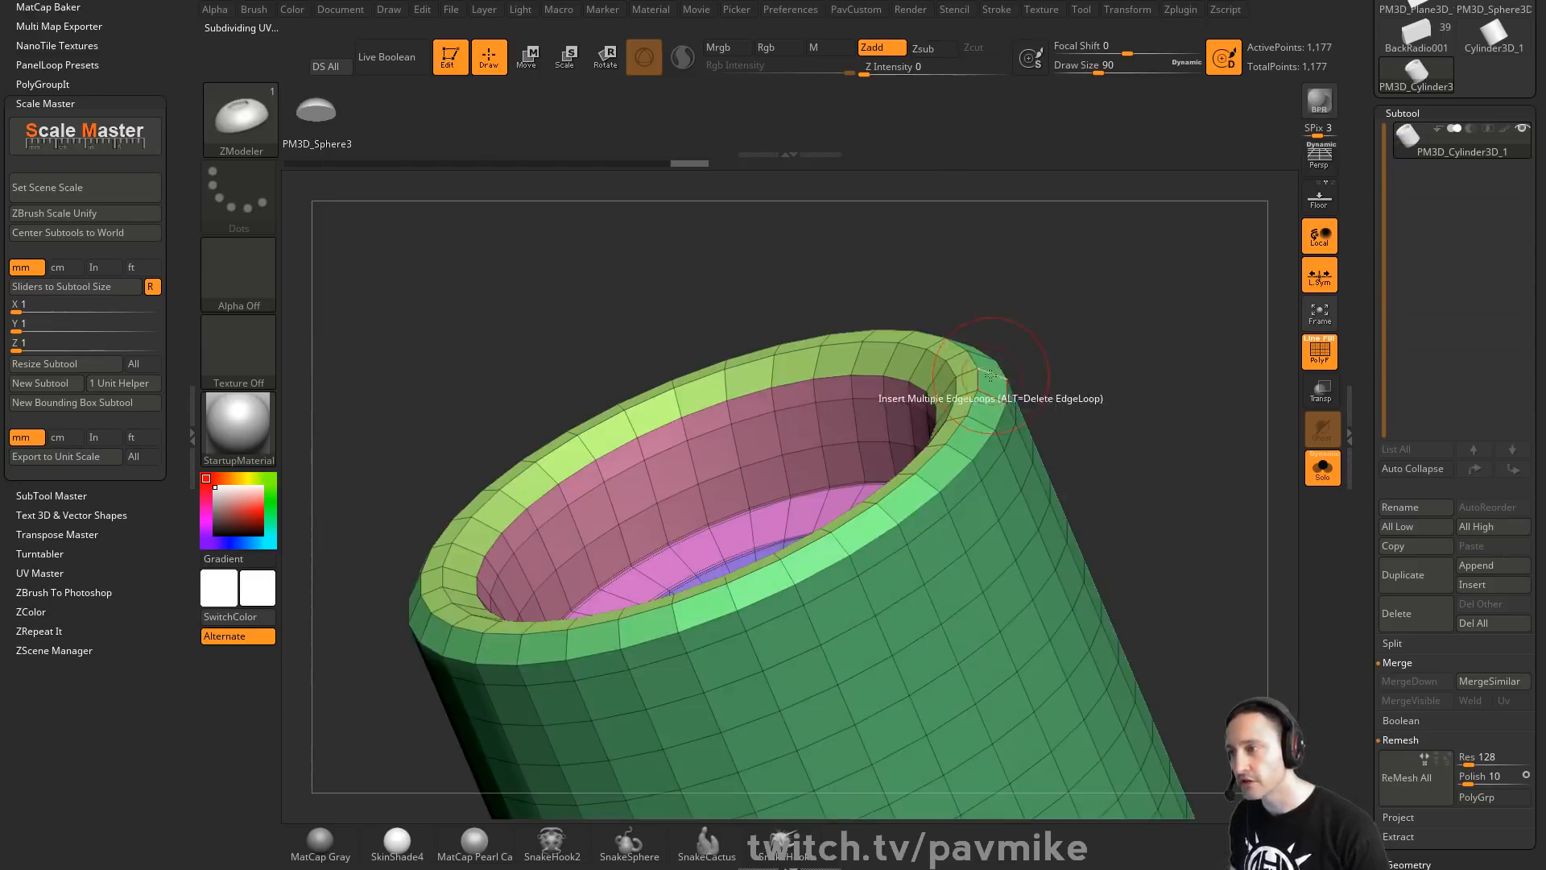
drag(994, 383, 1047, 367)
Crease edge loops on the cylinder's rim with the ZModeler EdgeLoop Complete target and undo the last crease
key(space)
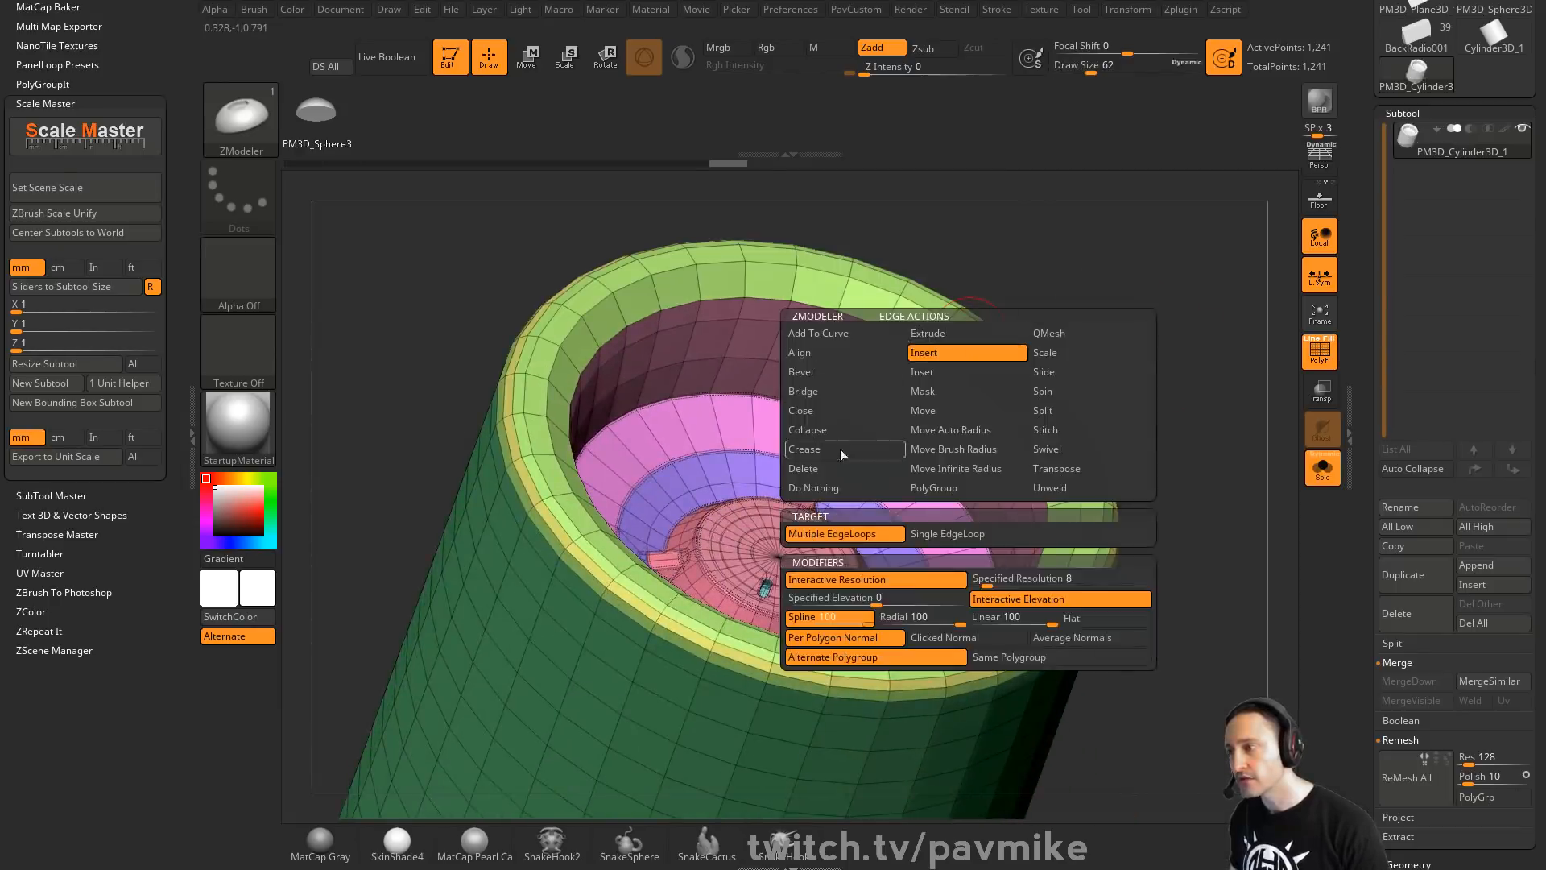
click(837, 446)
key(space)
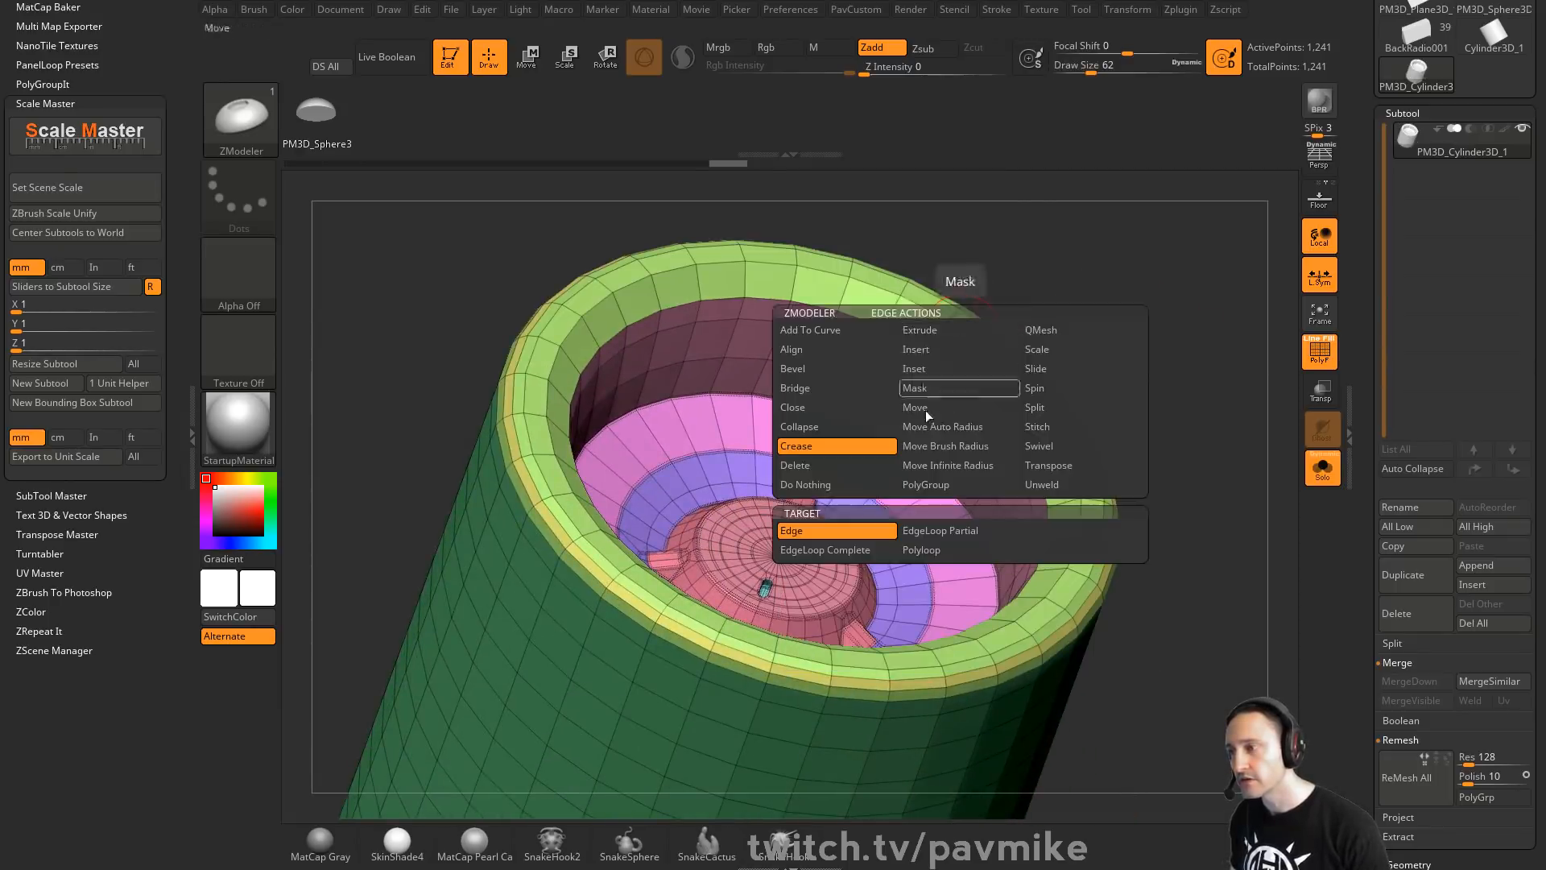
click(866, 552)
click(950, 331)
drag(932, 368, 1015, 352)
key(ctrl+z)
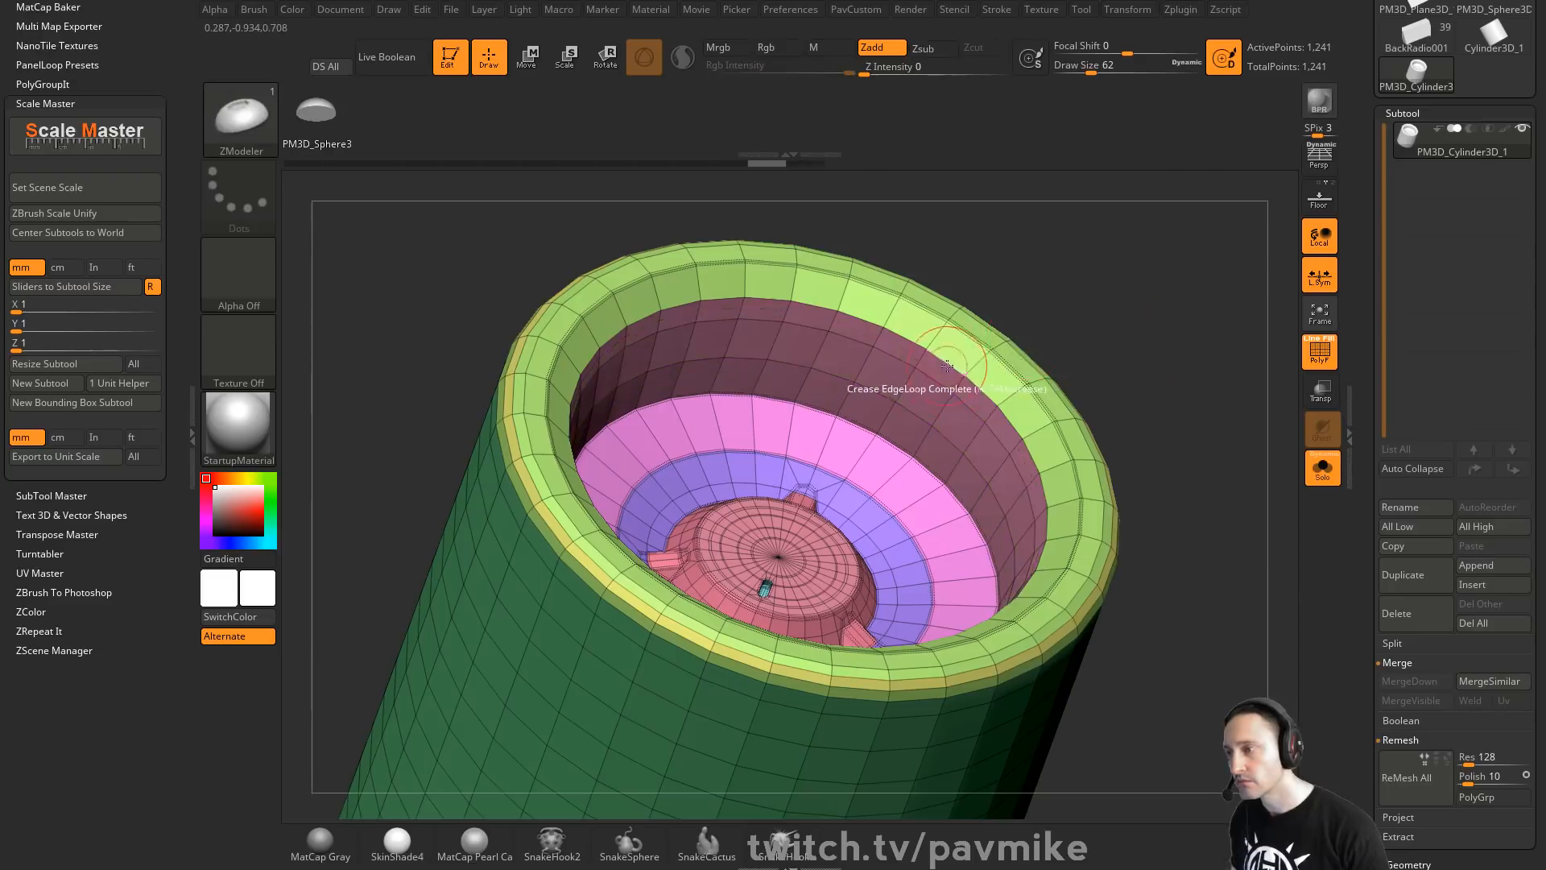
Turn on Dynamic Subdivision and hide the polyframe to show the smoothed rim
alt+drag(1123, 346, 1138, 379)
key(d)
click(1320, 352)
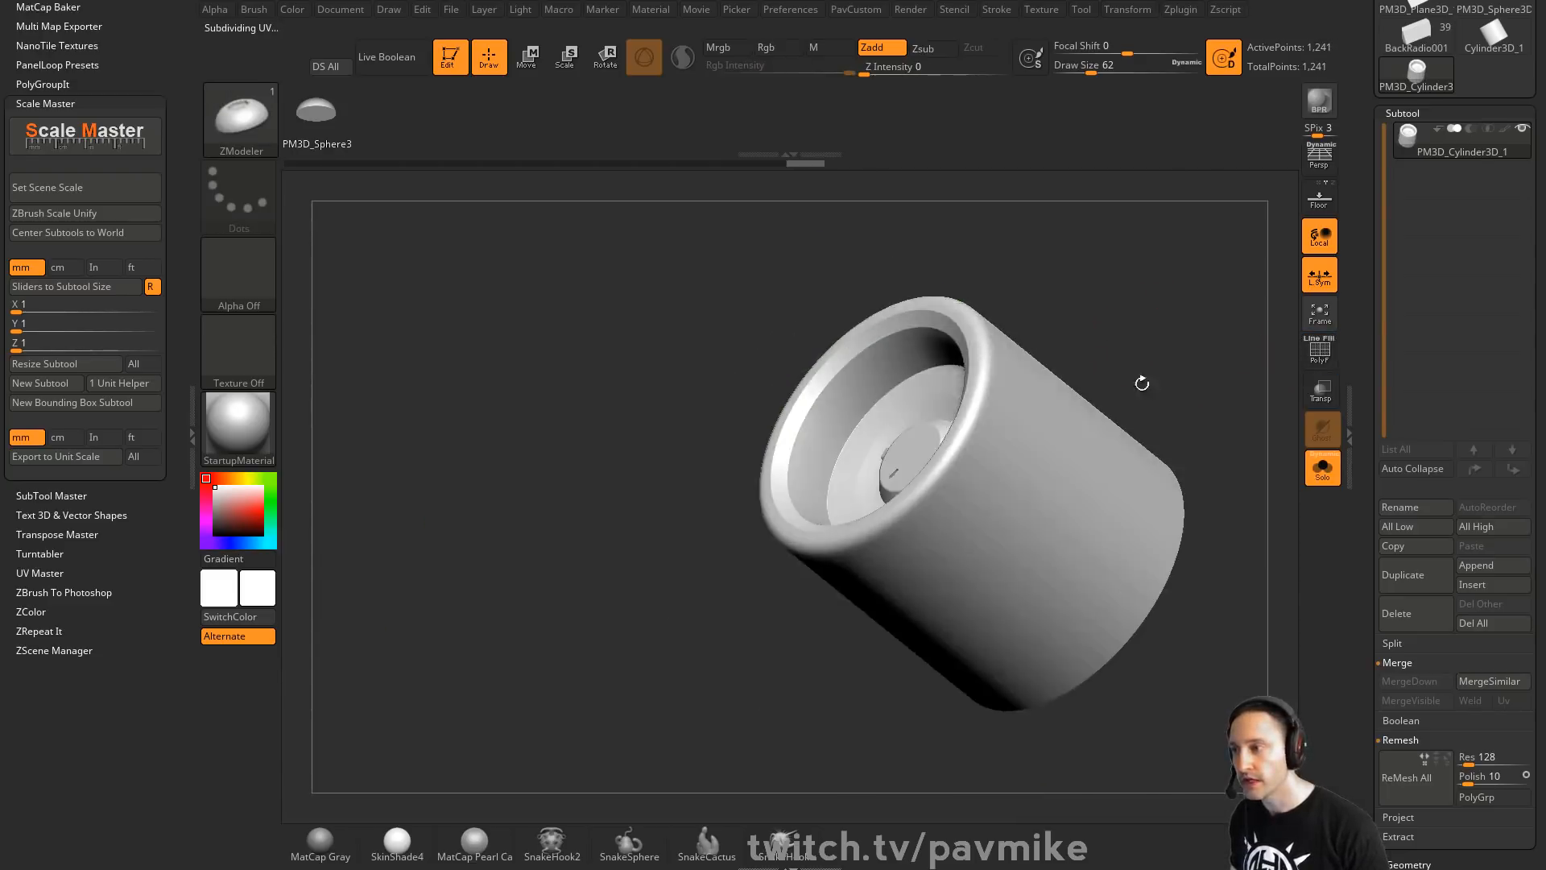
Insert the IMM Boolean Holes part on the cylinder's flat opposite cap and split the unmasked points into a separate subtool
drag(1001, 379, 1174, 288)
mouse_move(1032, 296)
mouse_down()
mouse_move(1165, 324)
mouse_move(1142, 345)
mouse_move(1157, 365)
mouse_move(1183, 314)
mouse_move(1184, 380)
mouse_up()
key(b)
key(i)
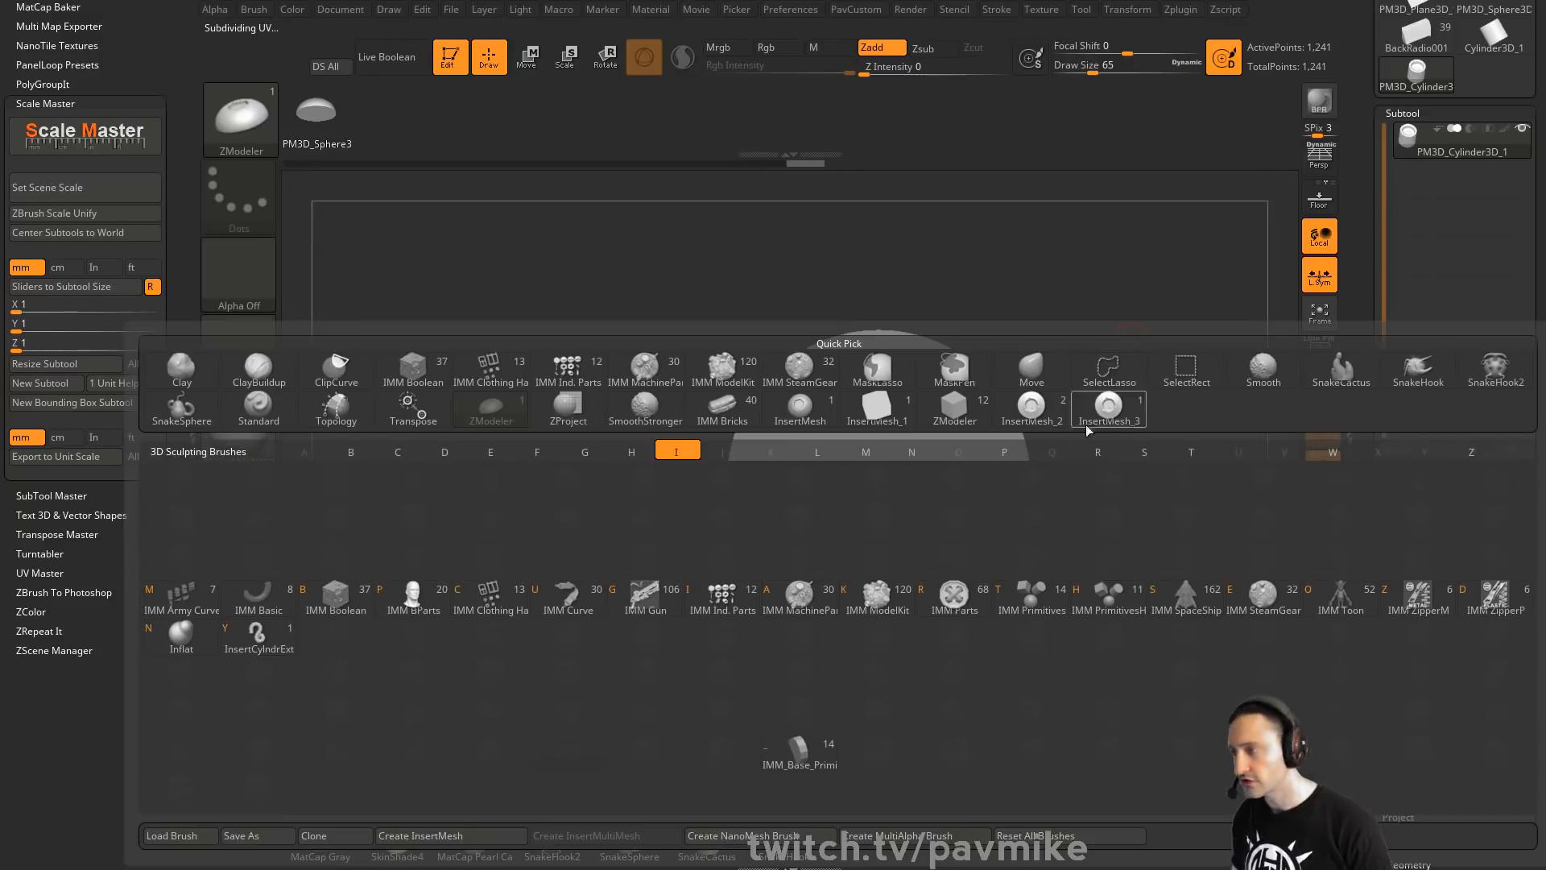
key(b)
key(m)
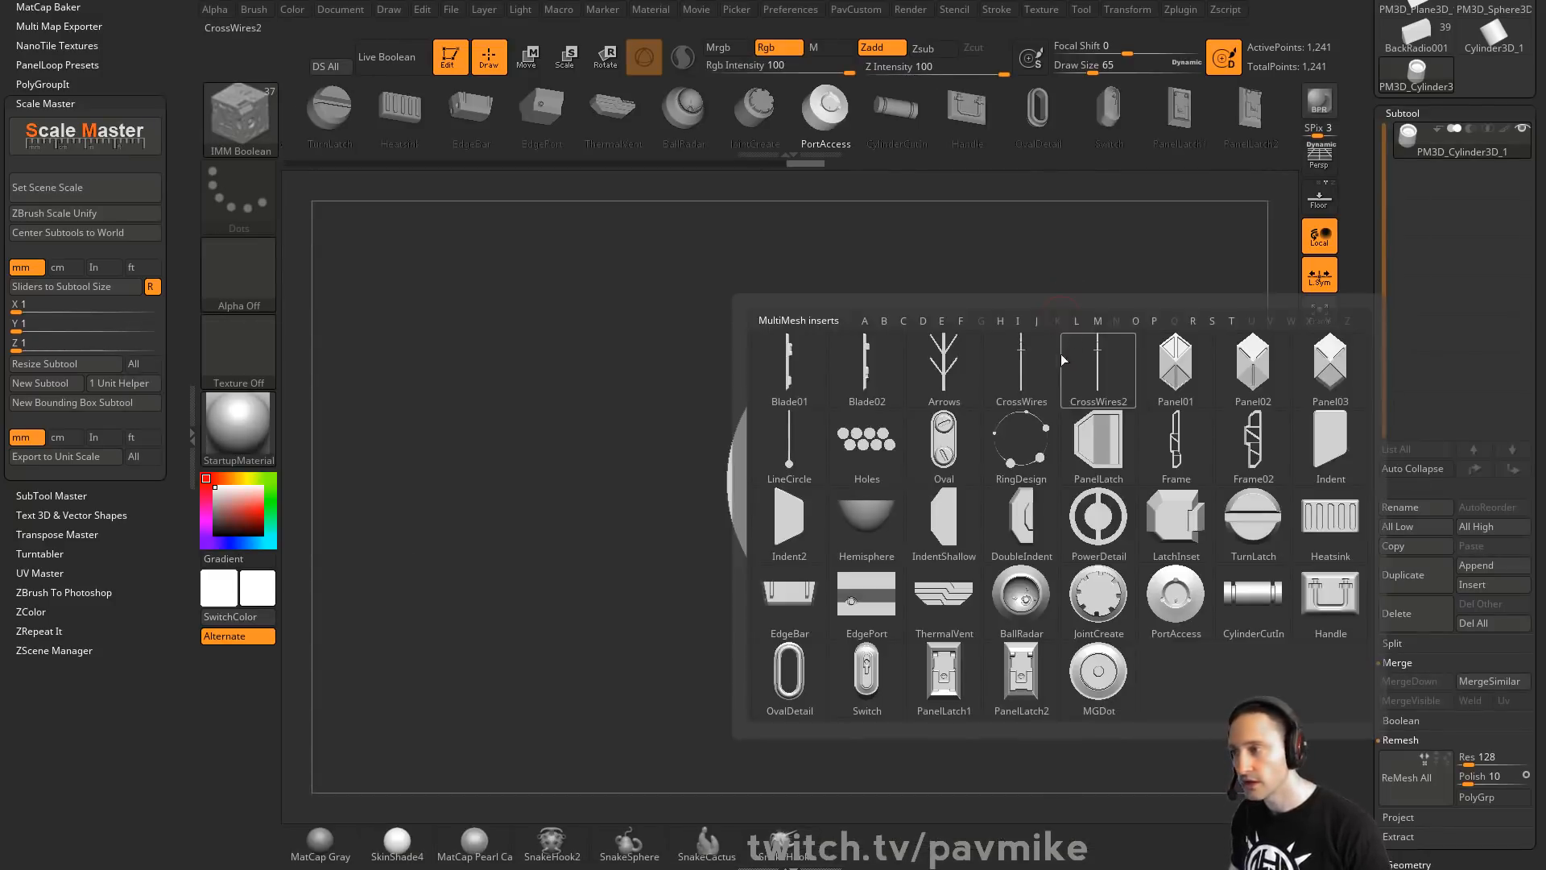
click(891, 471)
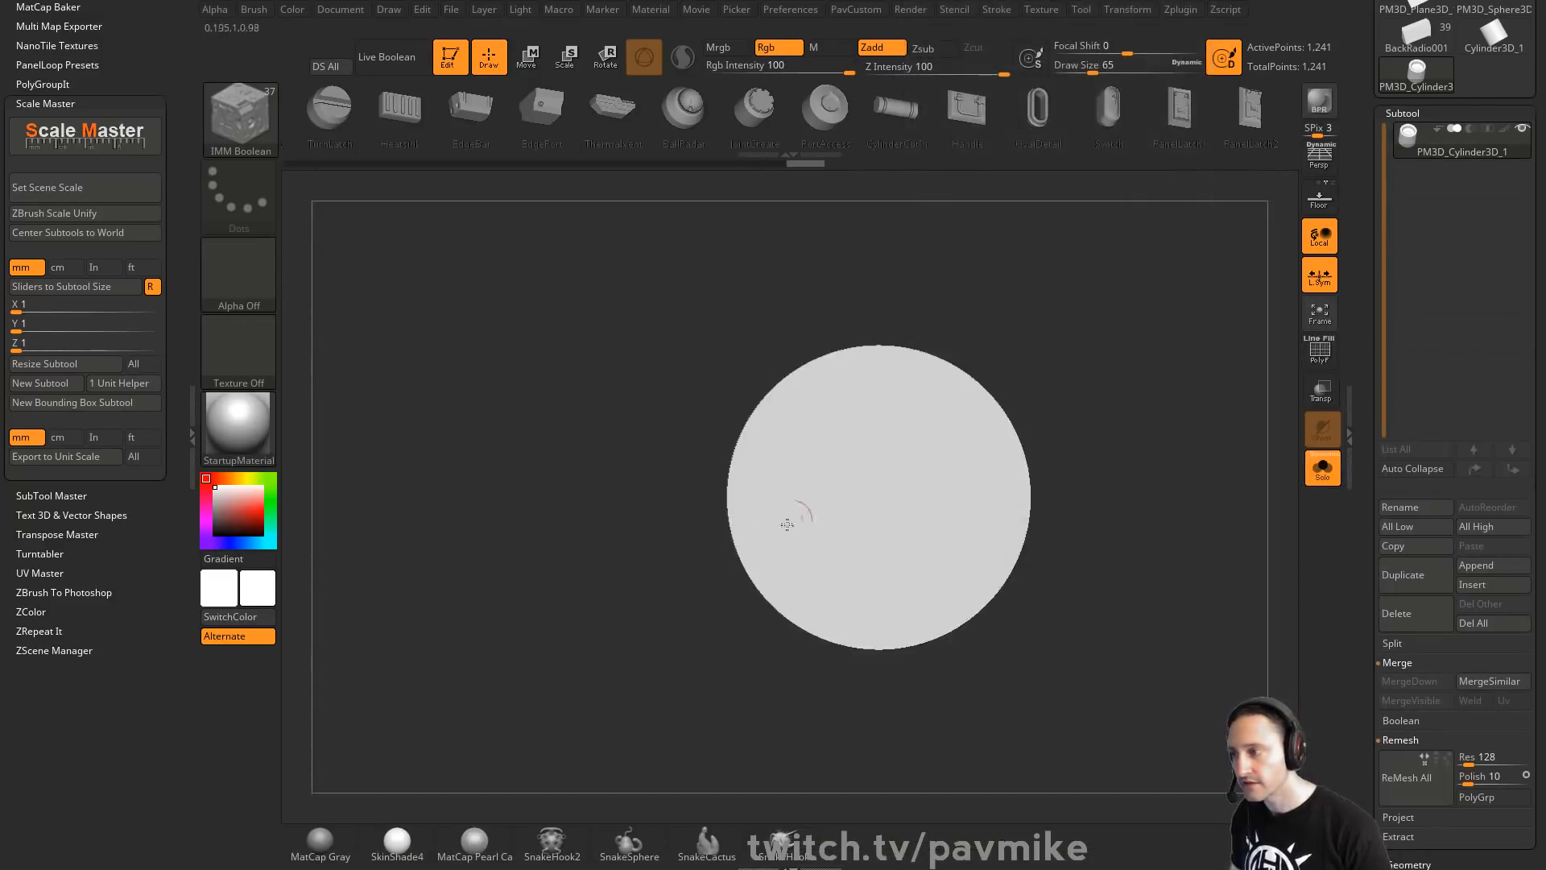
drag(809, 494, 815, 556)
key(2)
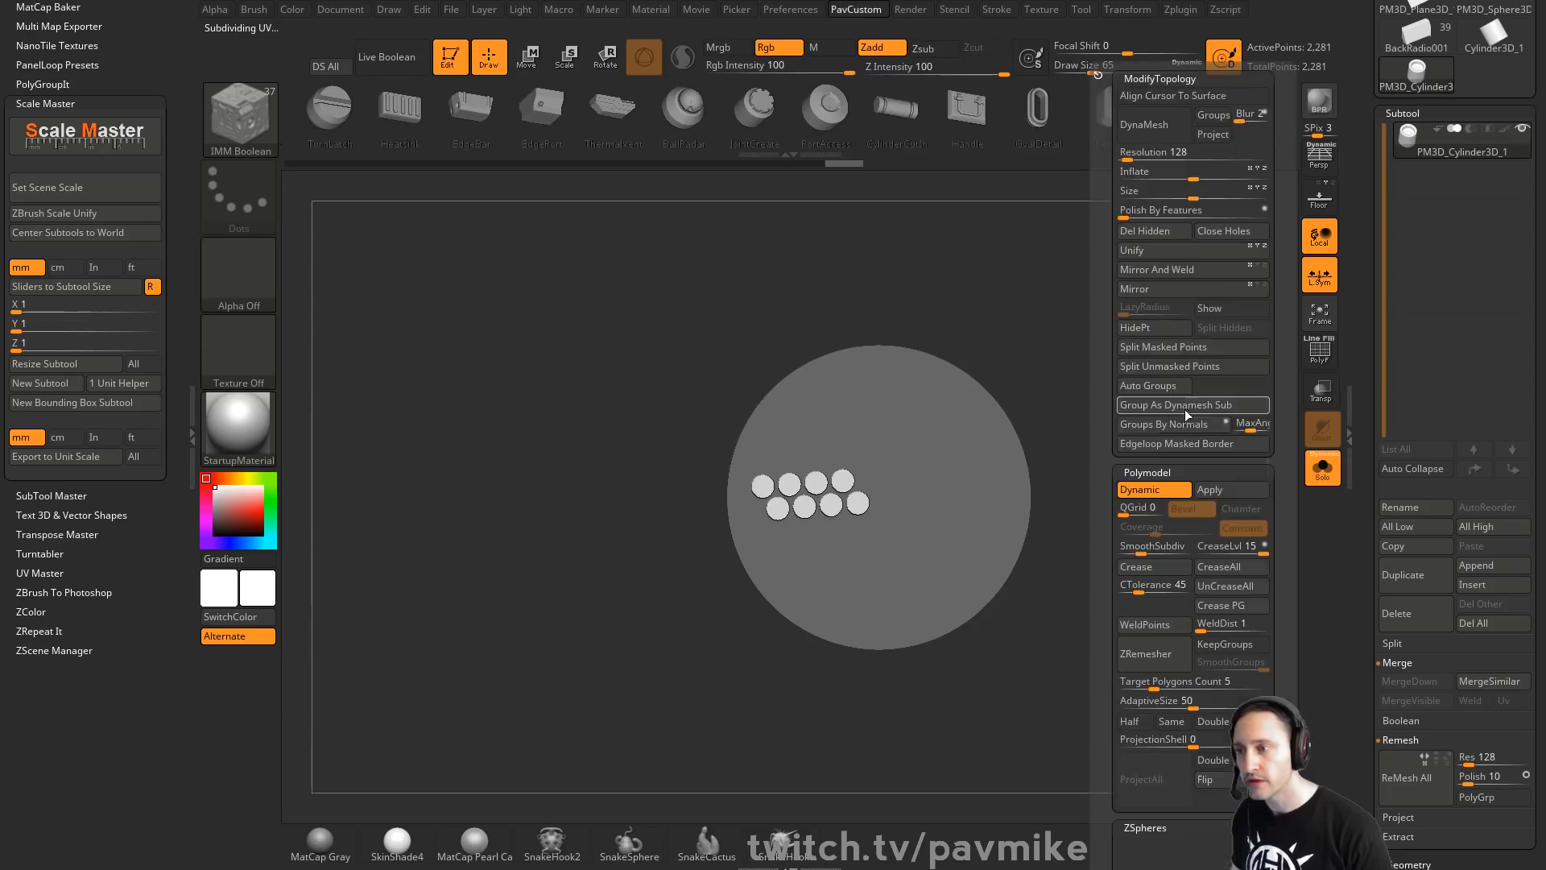
click(1173, 367)
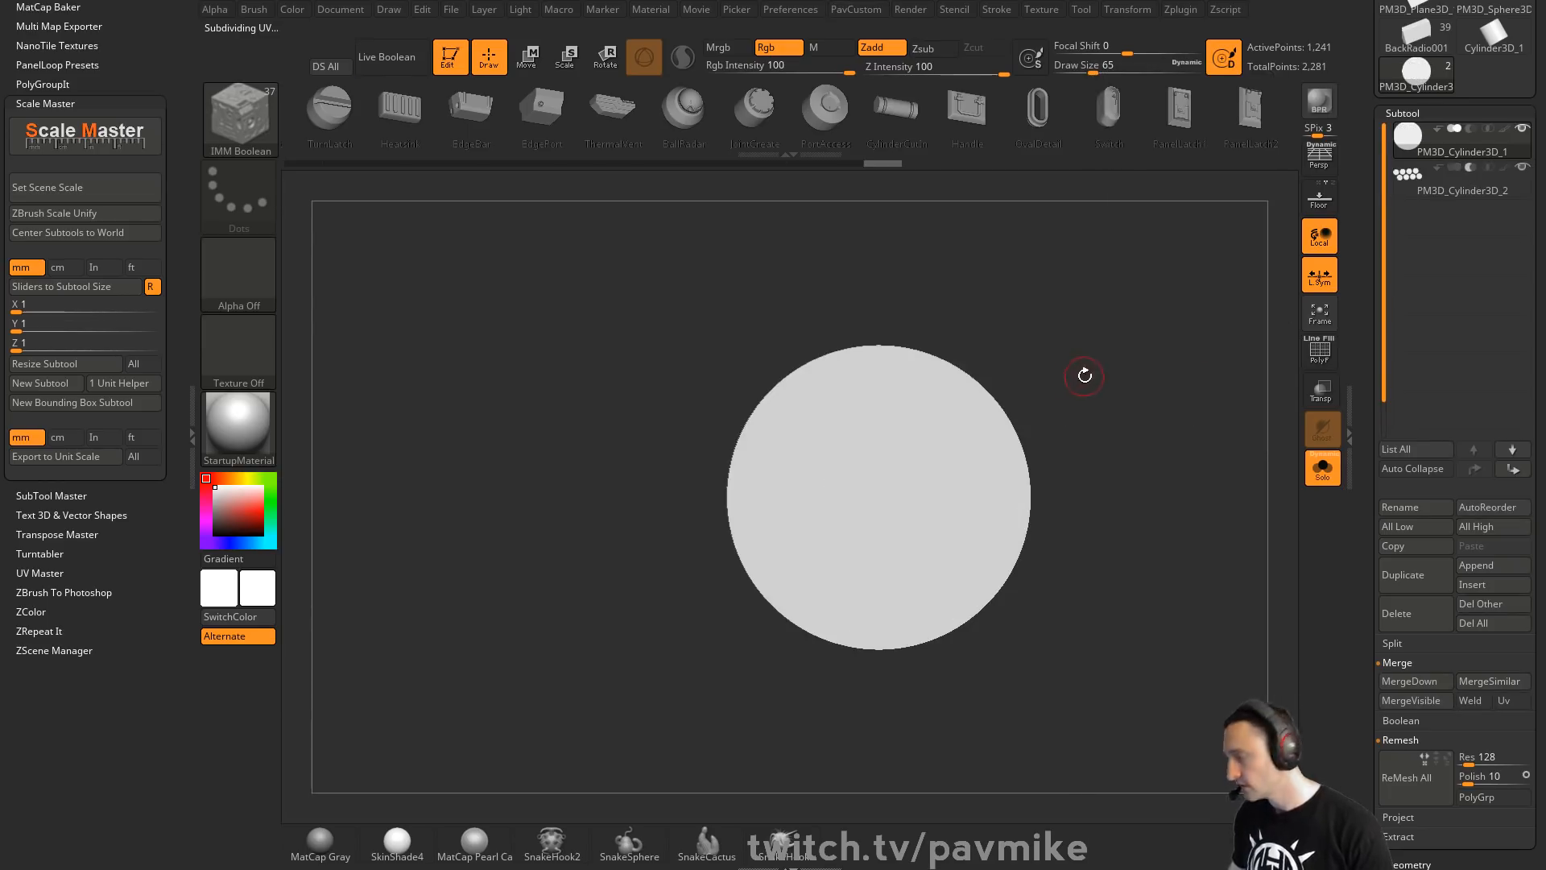
Turn on Live Boolean, switch Solo off to show both subtools, and undo a trial move of the cylinder
click(392, 58)
click(1321, 469)
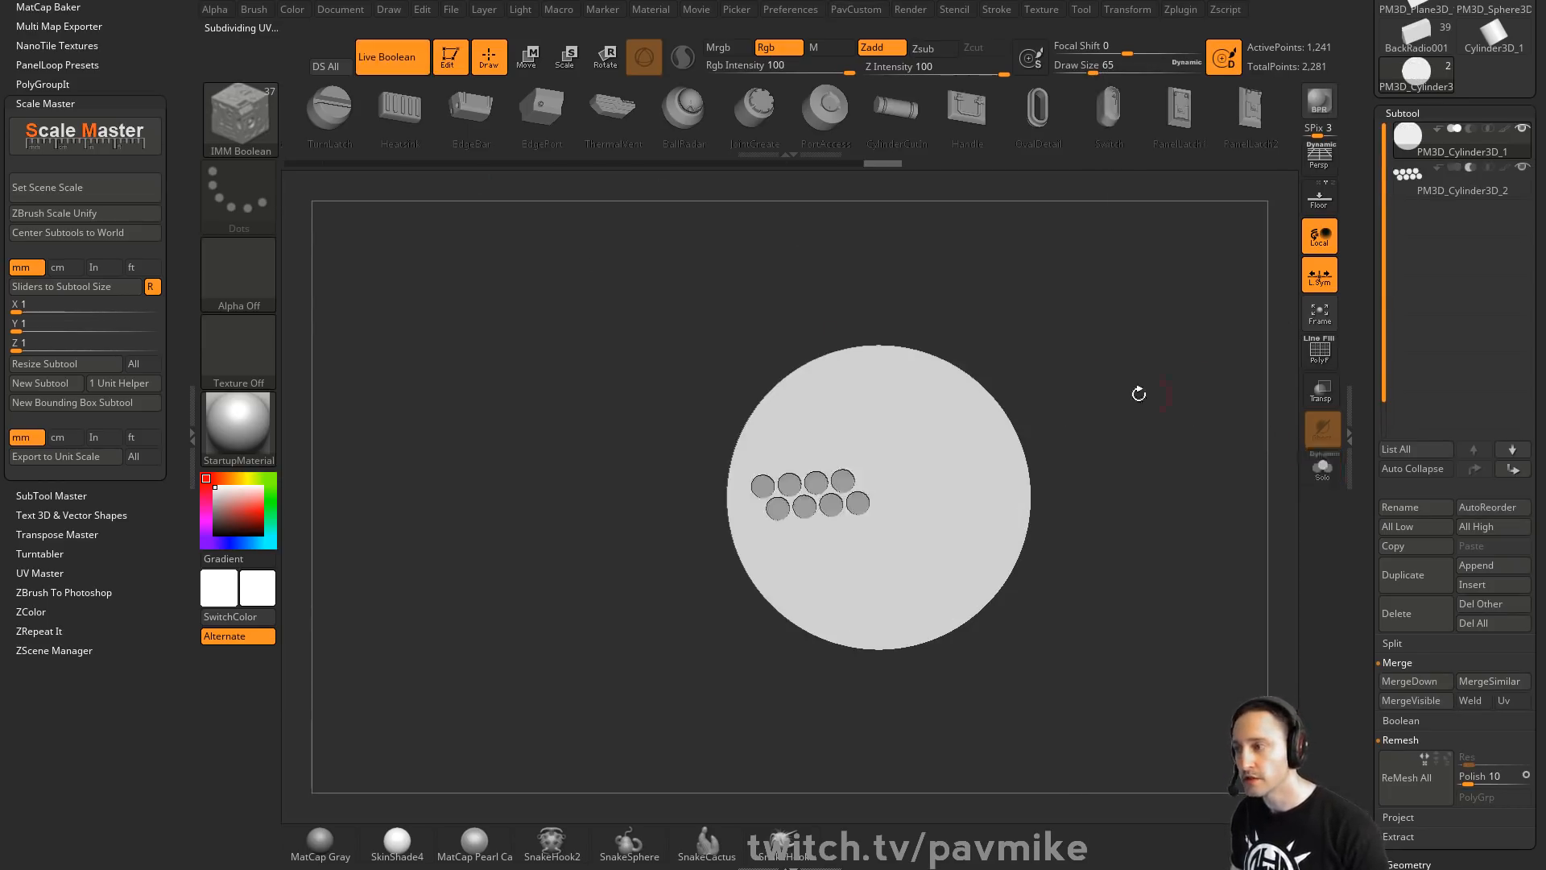
drag(1139, 390, 977, 404)
key(w)
drag(870, 455, 882, 489)
key(ctrl+z)
Make the holes subtool subtractive, turn it upright, and copy it into three groups of holes across the cap
click(1446, 187)
mouse_move(890, 431)
mouse_down()
mouse_move(919, 522)
mouse_move(981, 487)
mouse_move(1084, 483)
mouse_up()
key(q)
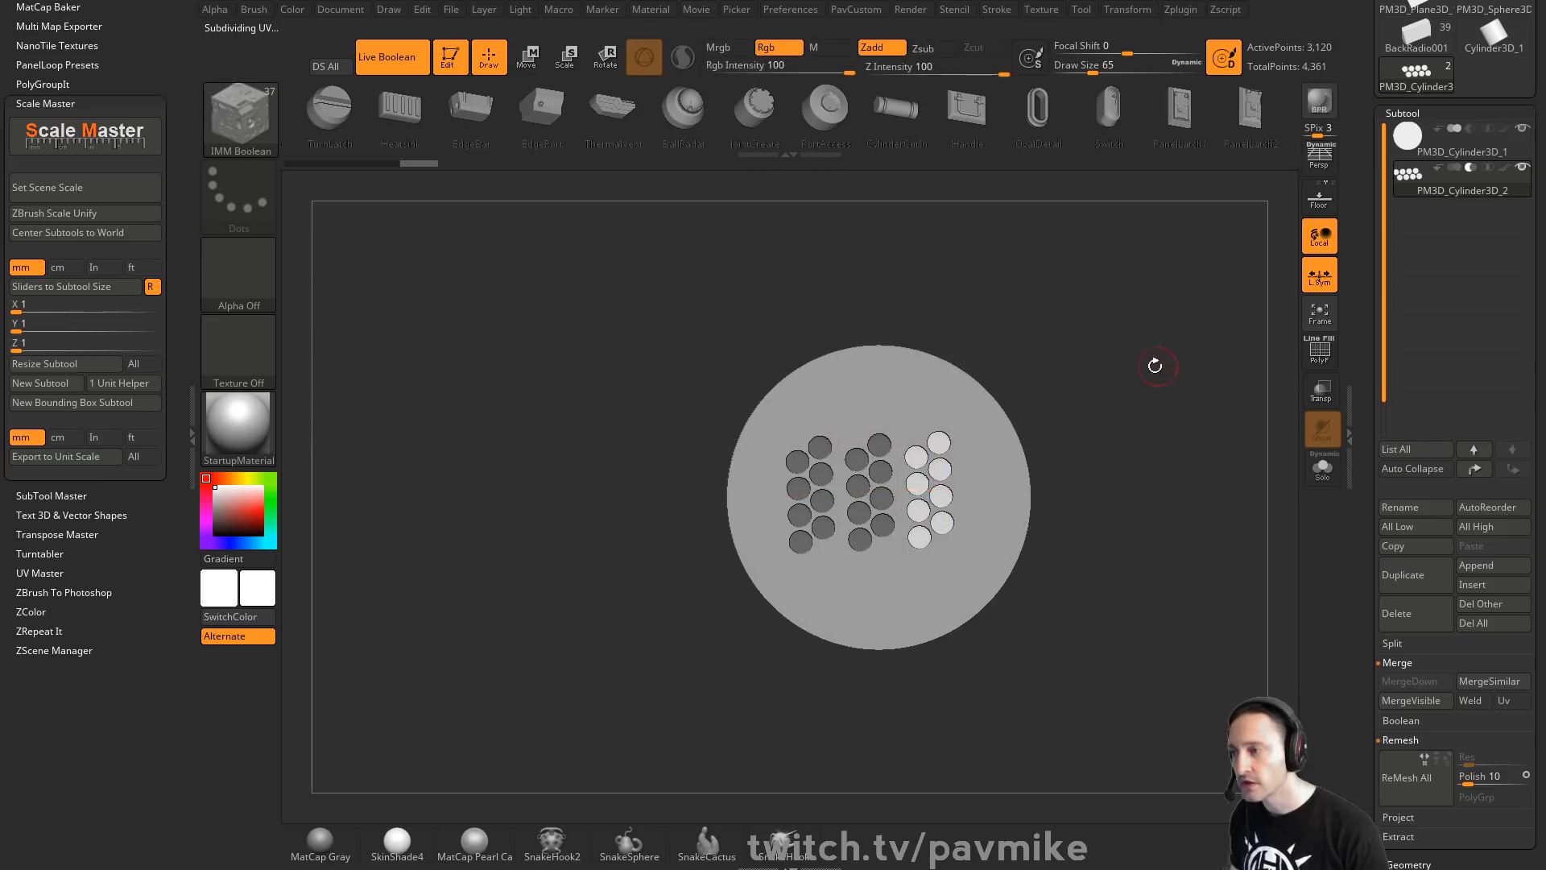
drag(1154, 365, 1190, 370)
drag(1200, 448, 943, 429)
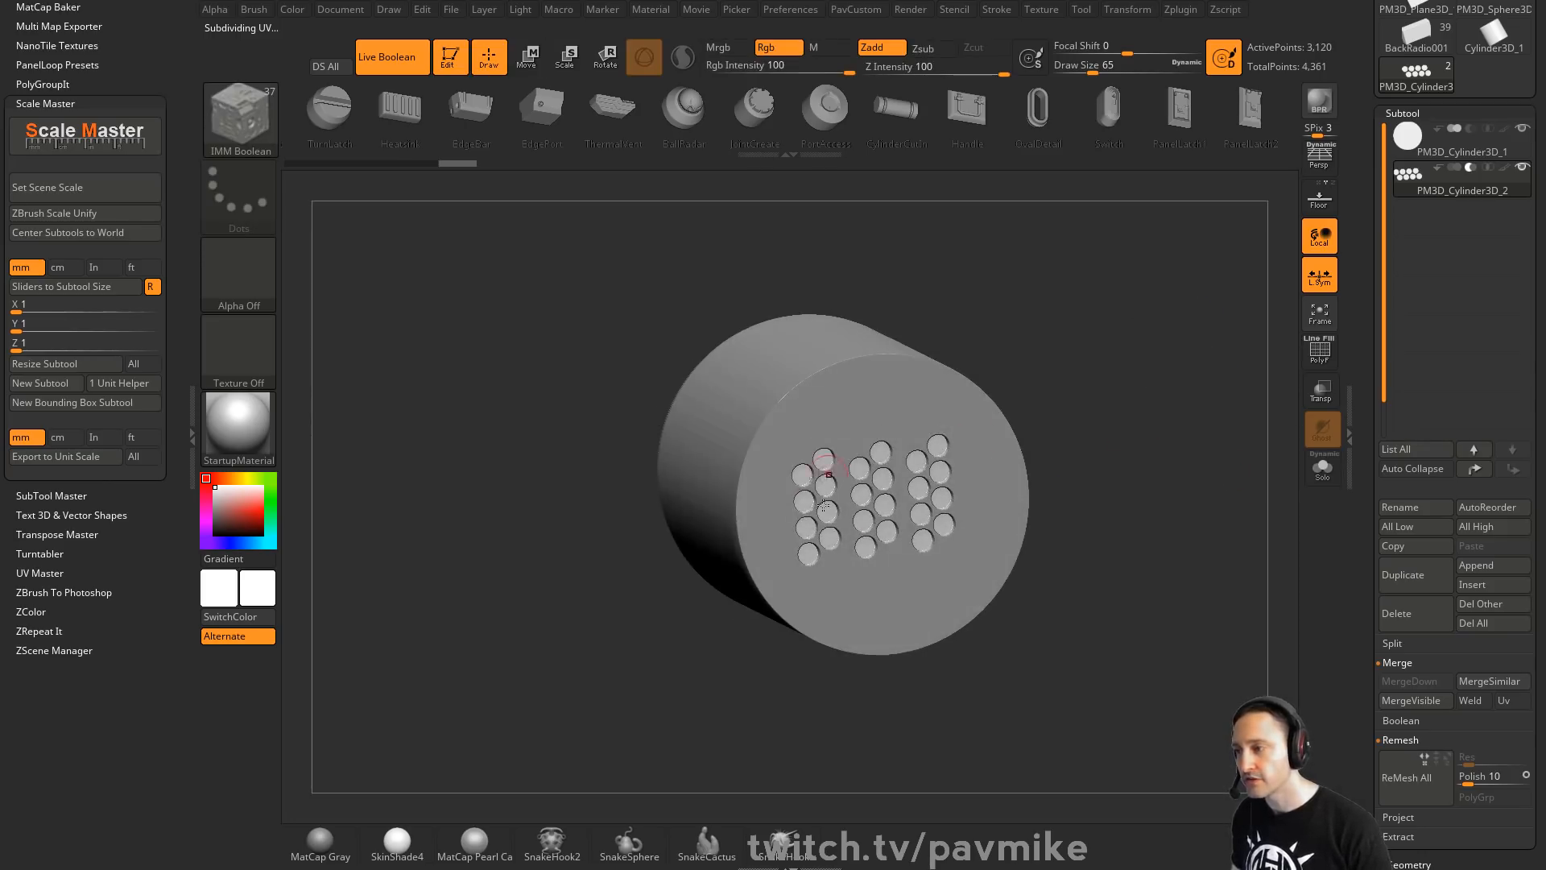
Make a Boolean mesh from the cylinder and the subtractive holes, and bring up the resulting UMesh tool
drag(1154, 514, 1125, 441)
drag(1365, 528, 1364, 287)
click(1405, 252)
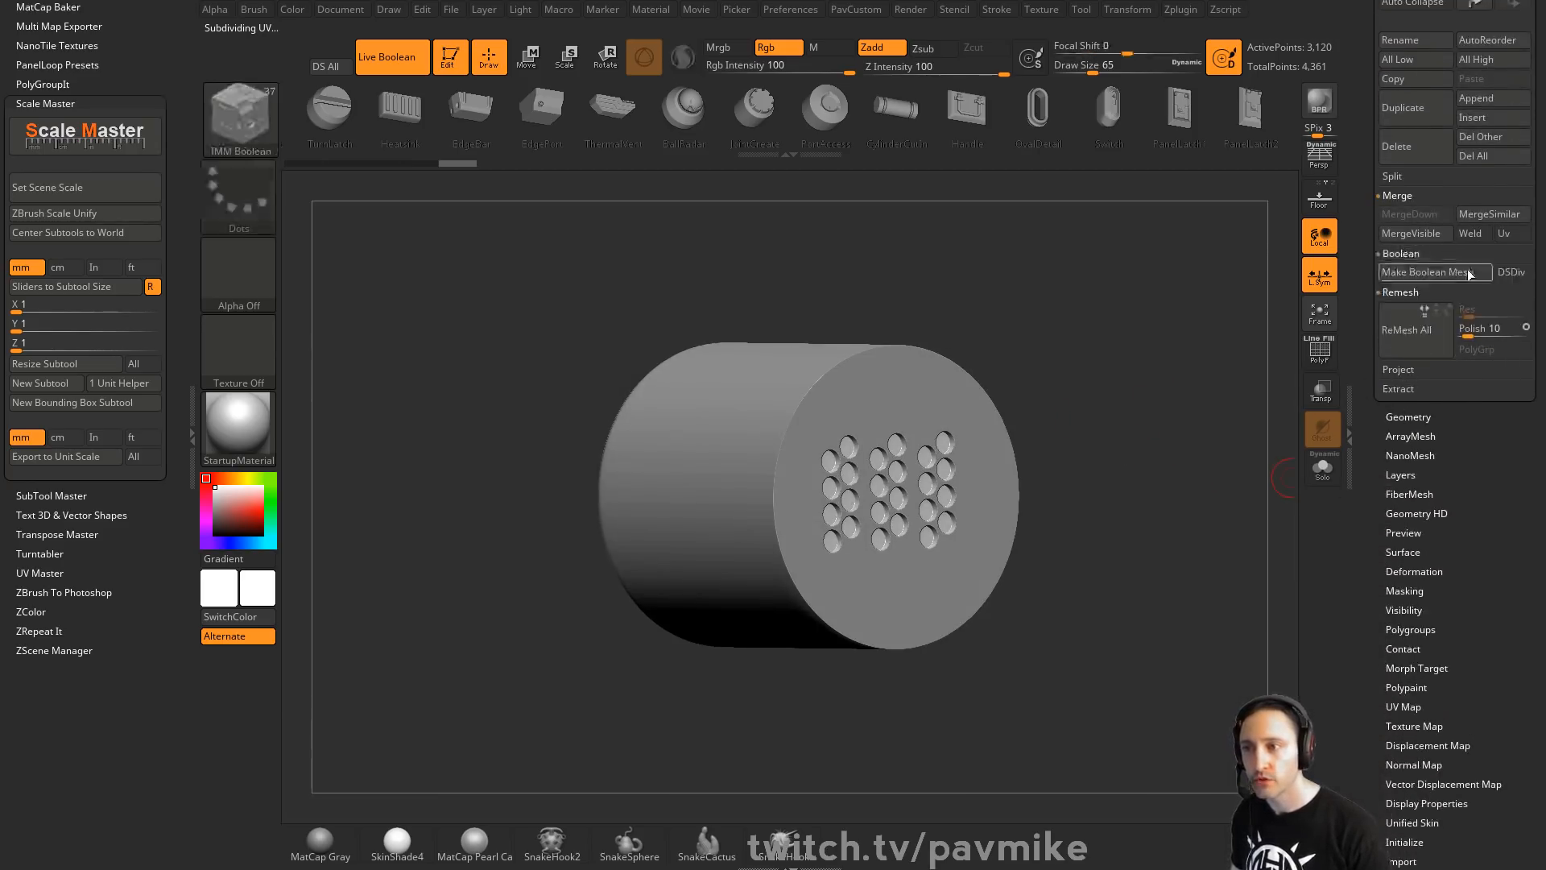
drag(1358, 244, 1405, 364)
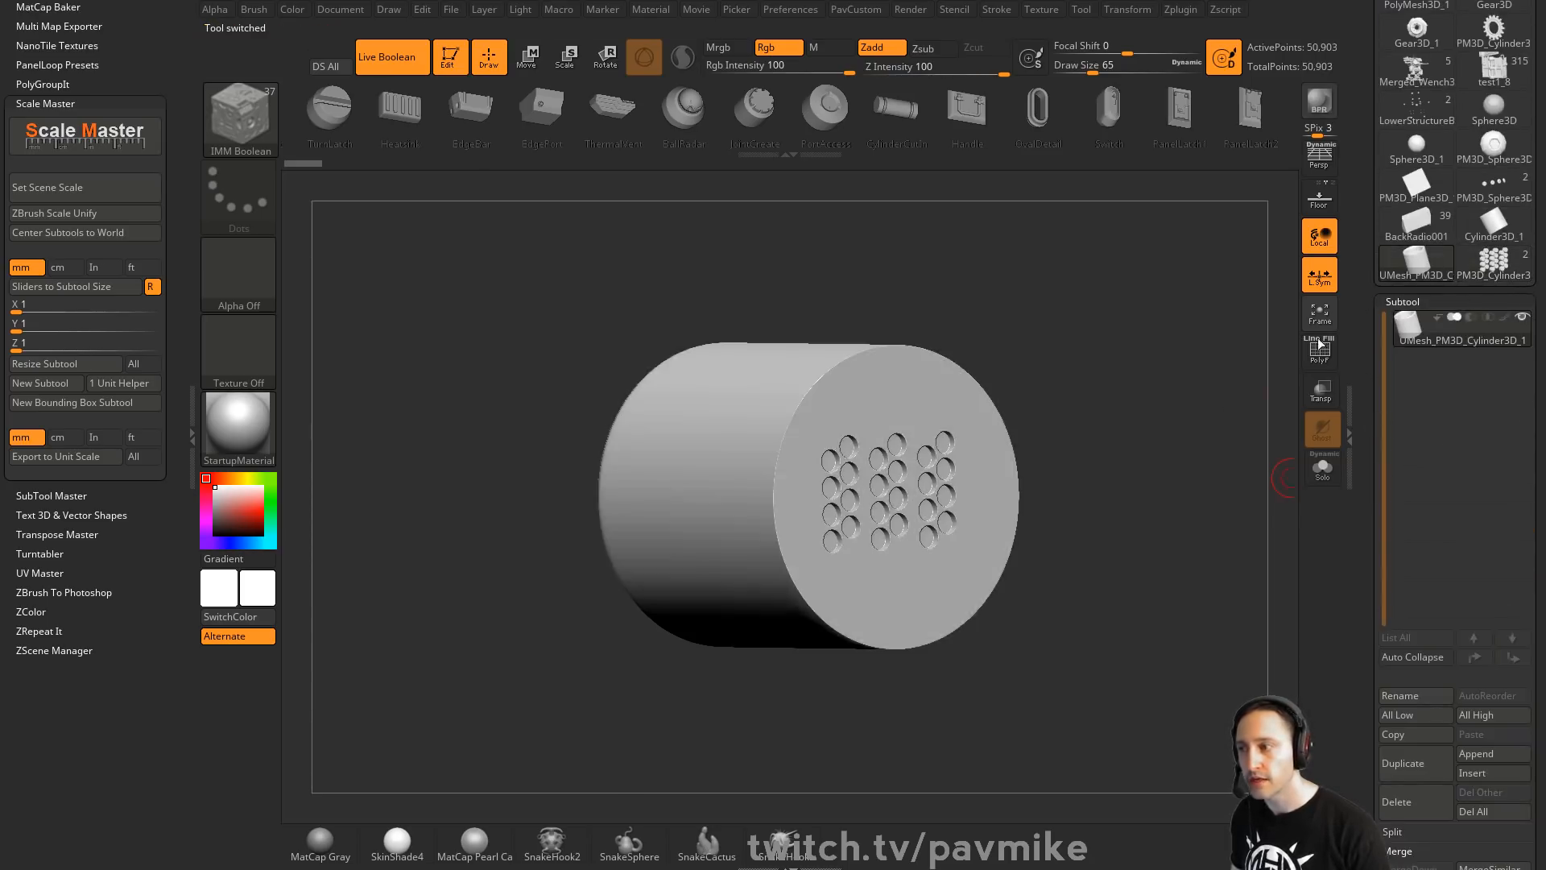
Return to the original two-subtool model, select PM3D_Cylinder3D_1, show its polyframe, and turn off Dynamic Subdivision to inspect the port
click(1485, 276)
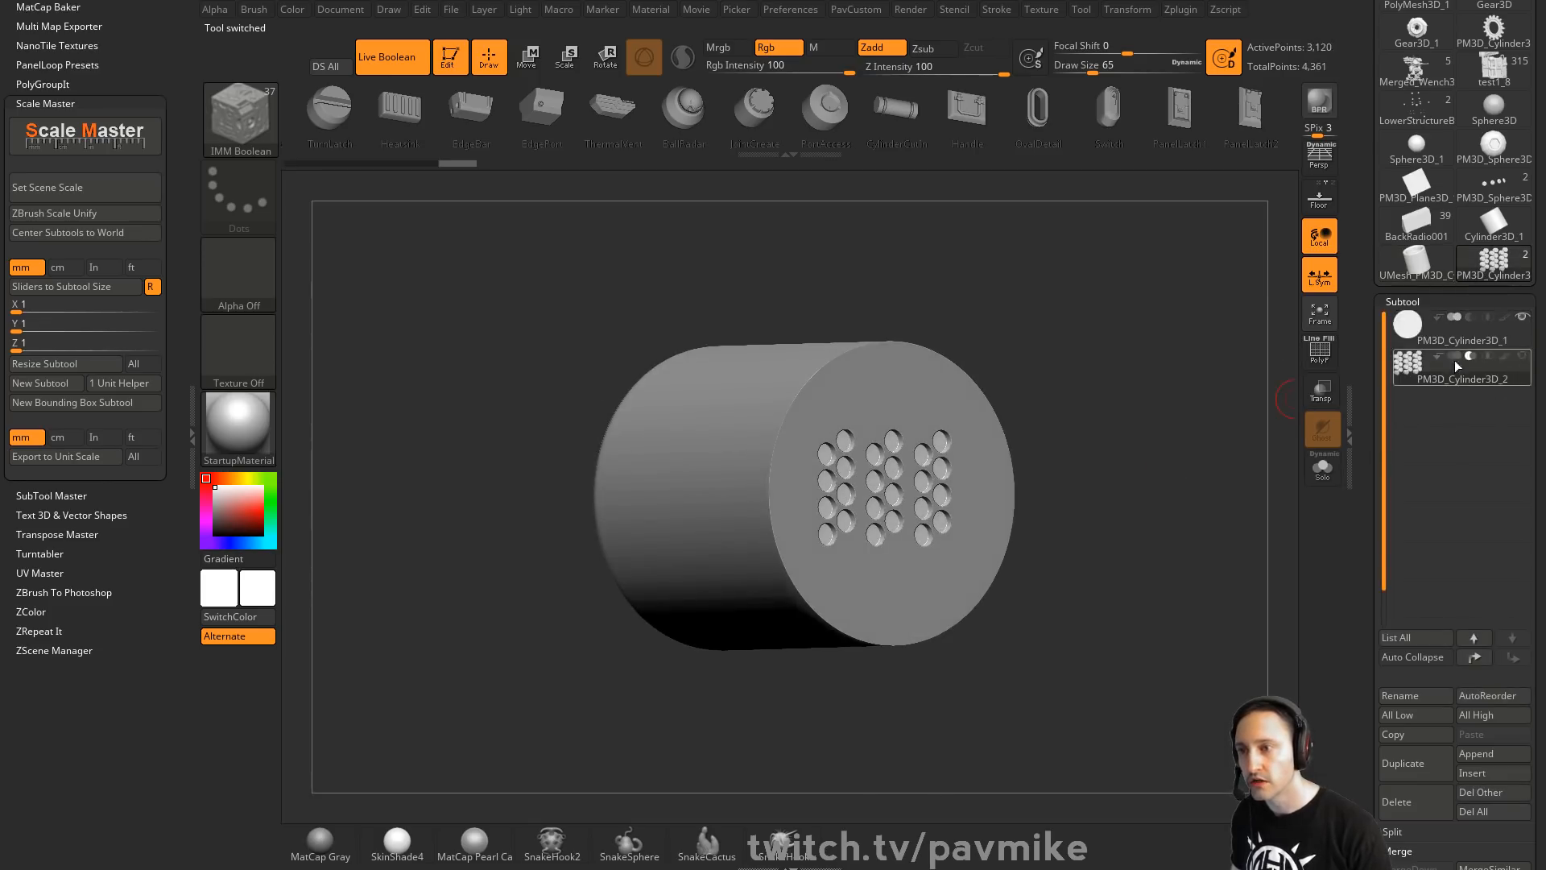
click(1452, 332)
mouse_move(1125, 373)
mouse_down()
mouse_move(1241, 382)
mouse_move(1068, 374)
mouse_move(1160, 347)
mouse_move(1119, 352)
mouse_move(1175, 480)
mouse_move(1138, 465)
mouse_up()
key(shift+f)
key(shift+d)
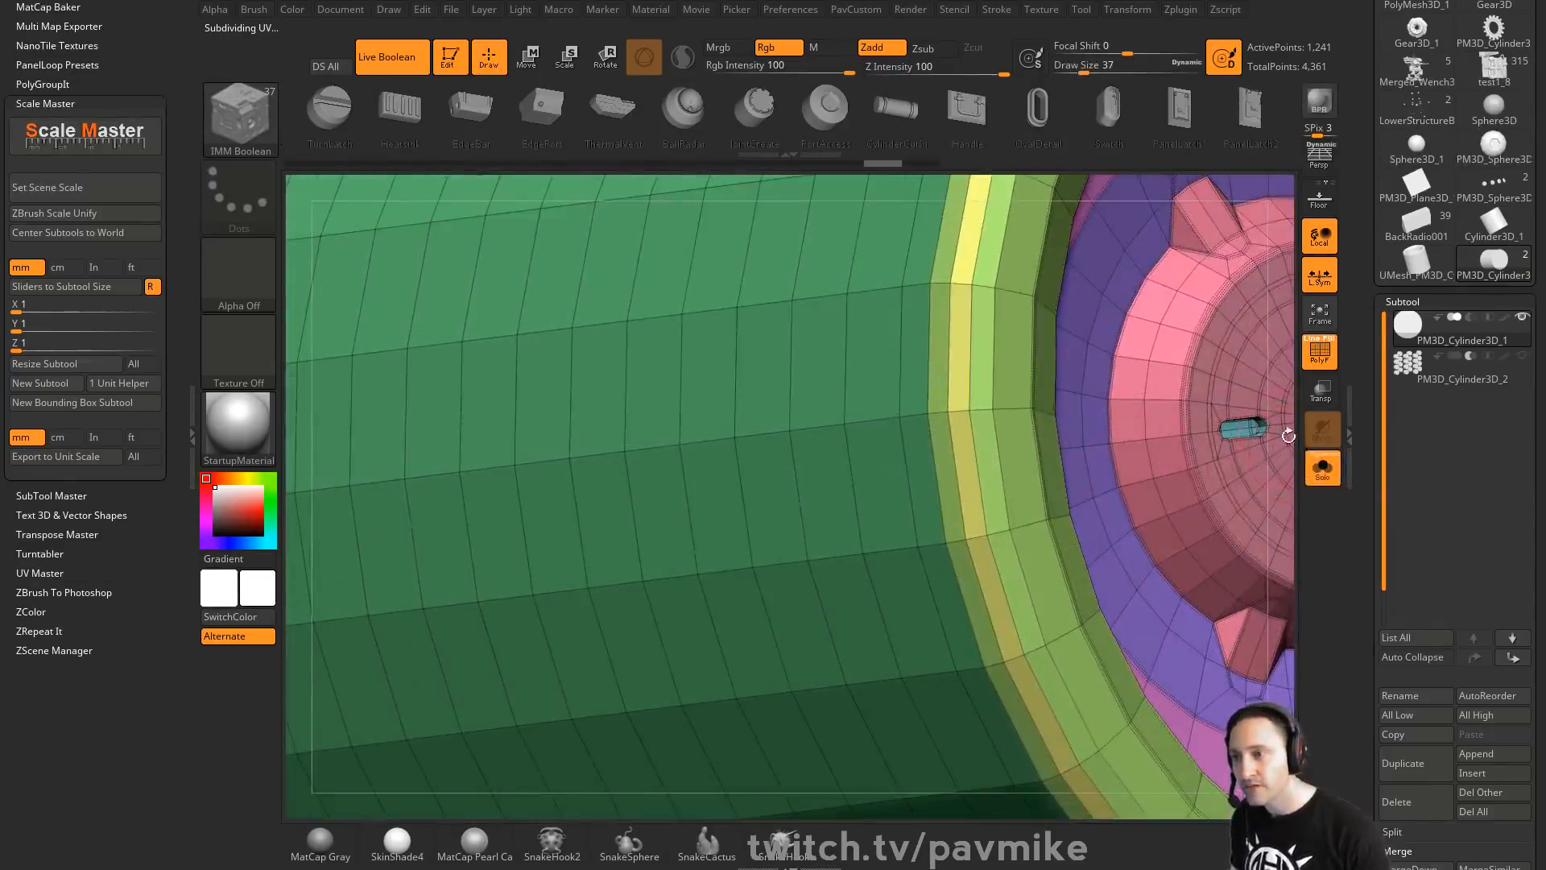
alt+drag(1288, 436, 809, 535)
Collapse polyloops on the small slot detail at the port's centre with ZModeler
key(b)
key(z)
key(m)
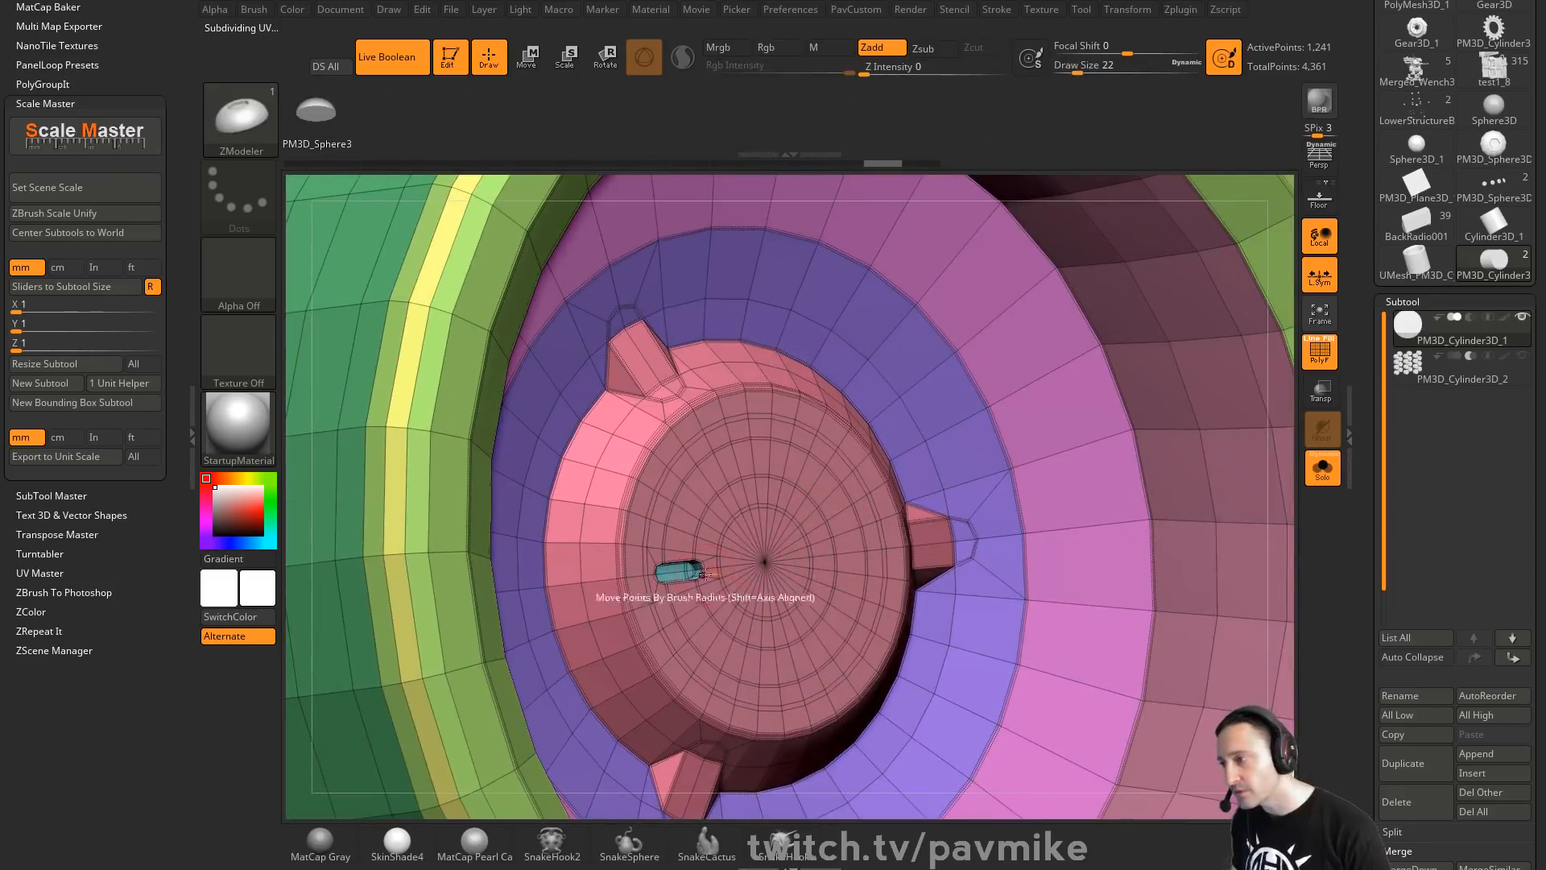
key(space)
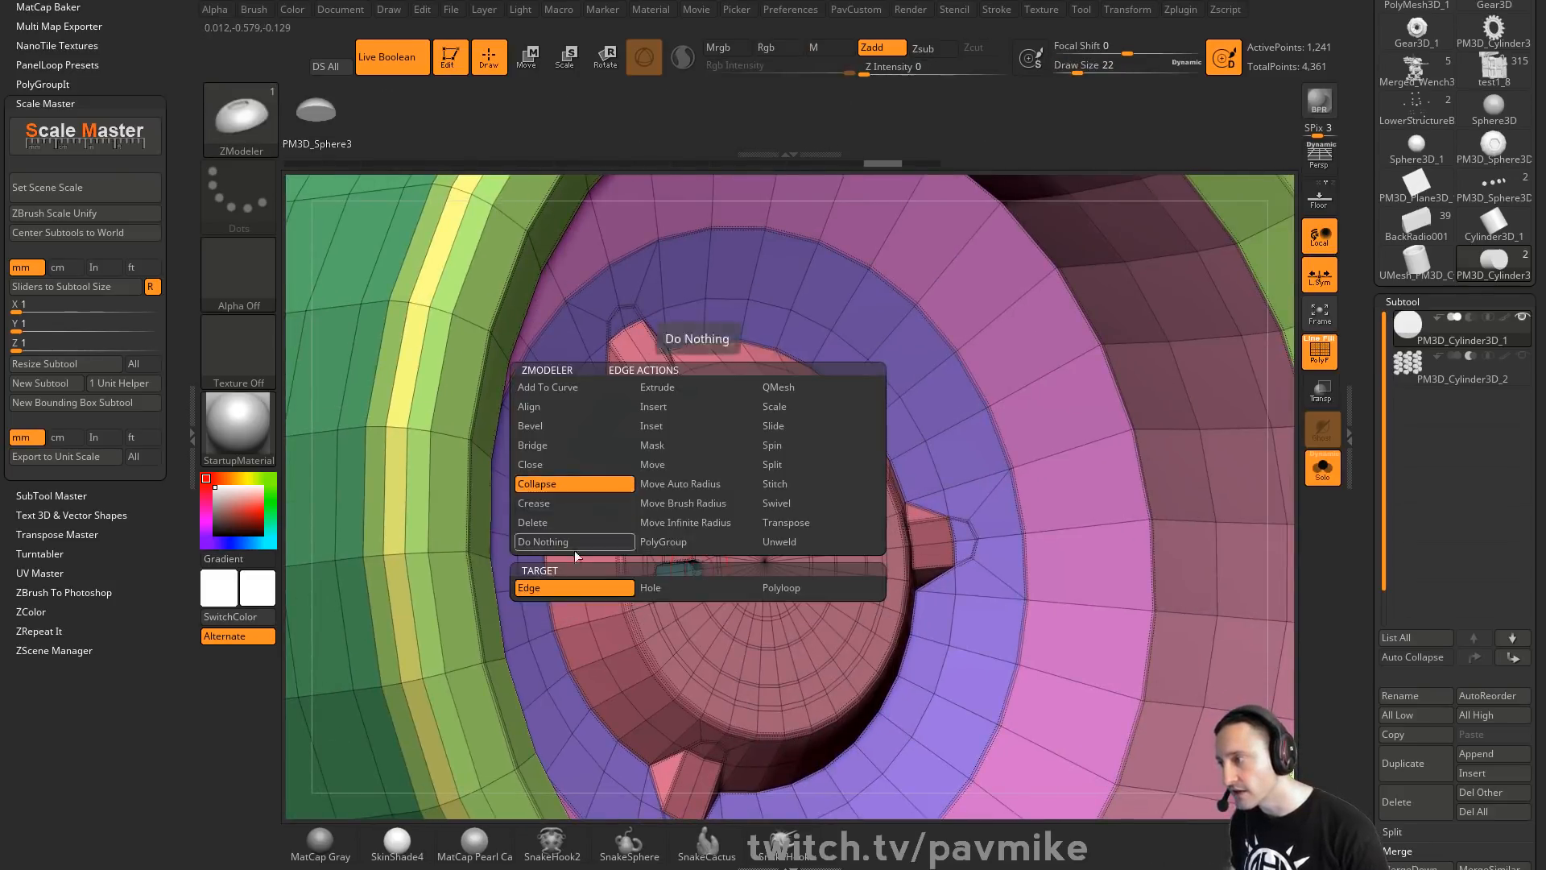
click(658, 607)
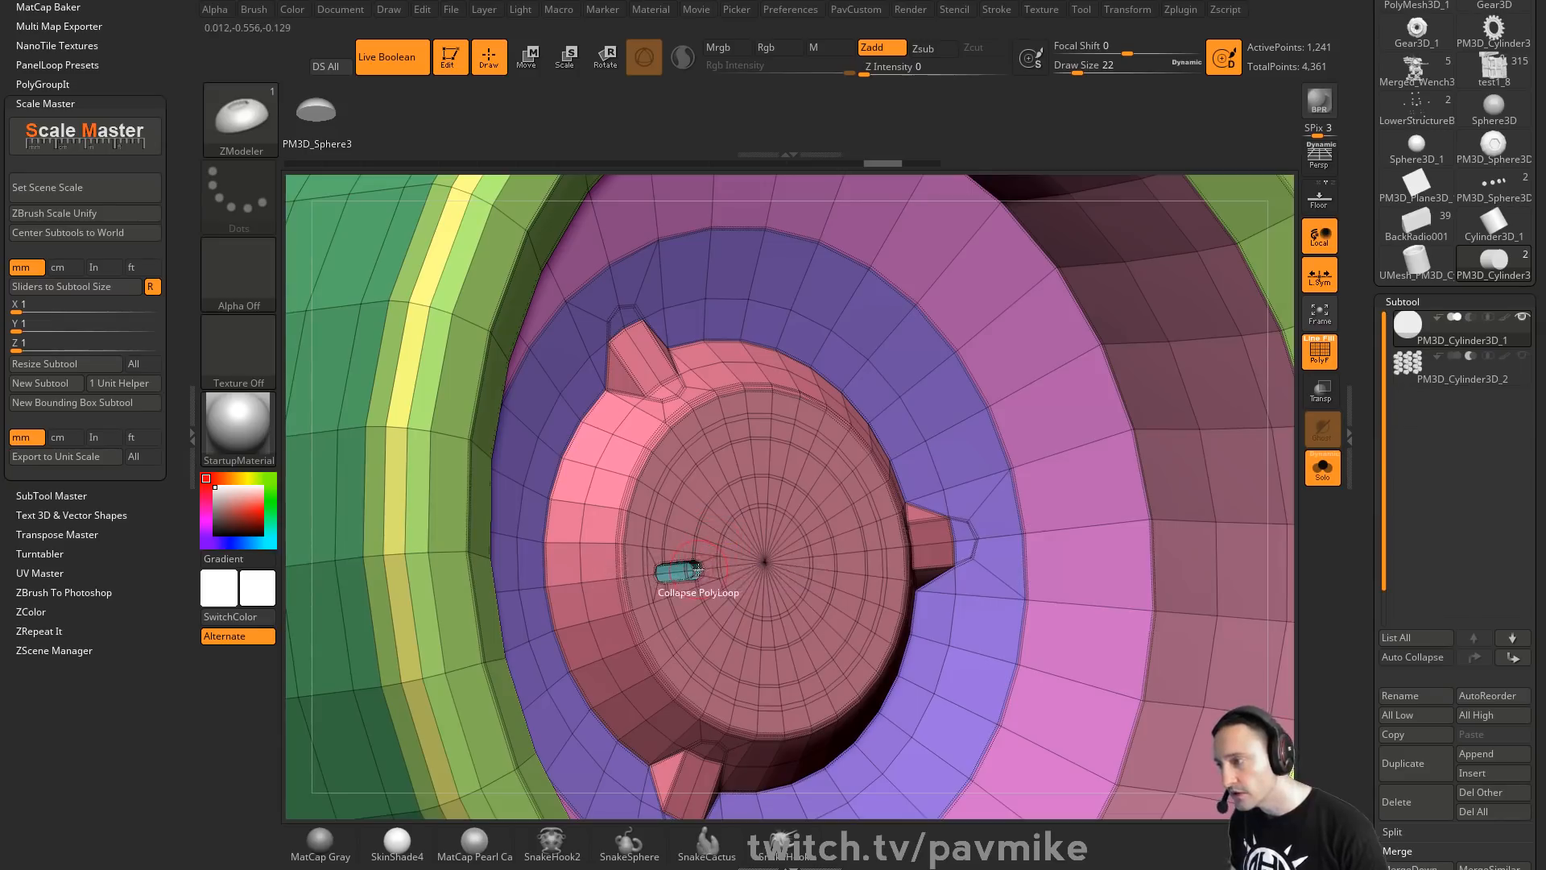
click(697, 569)
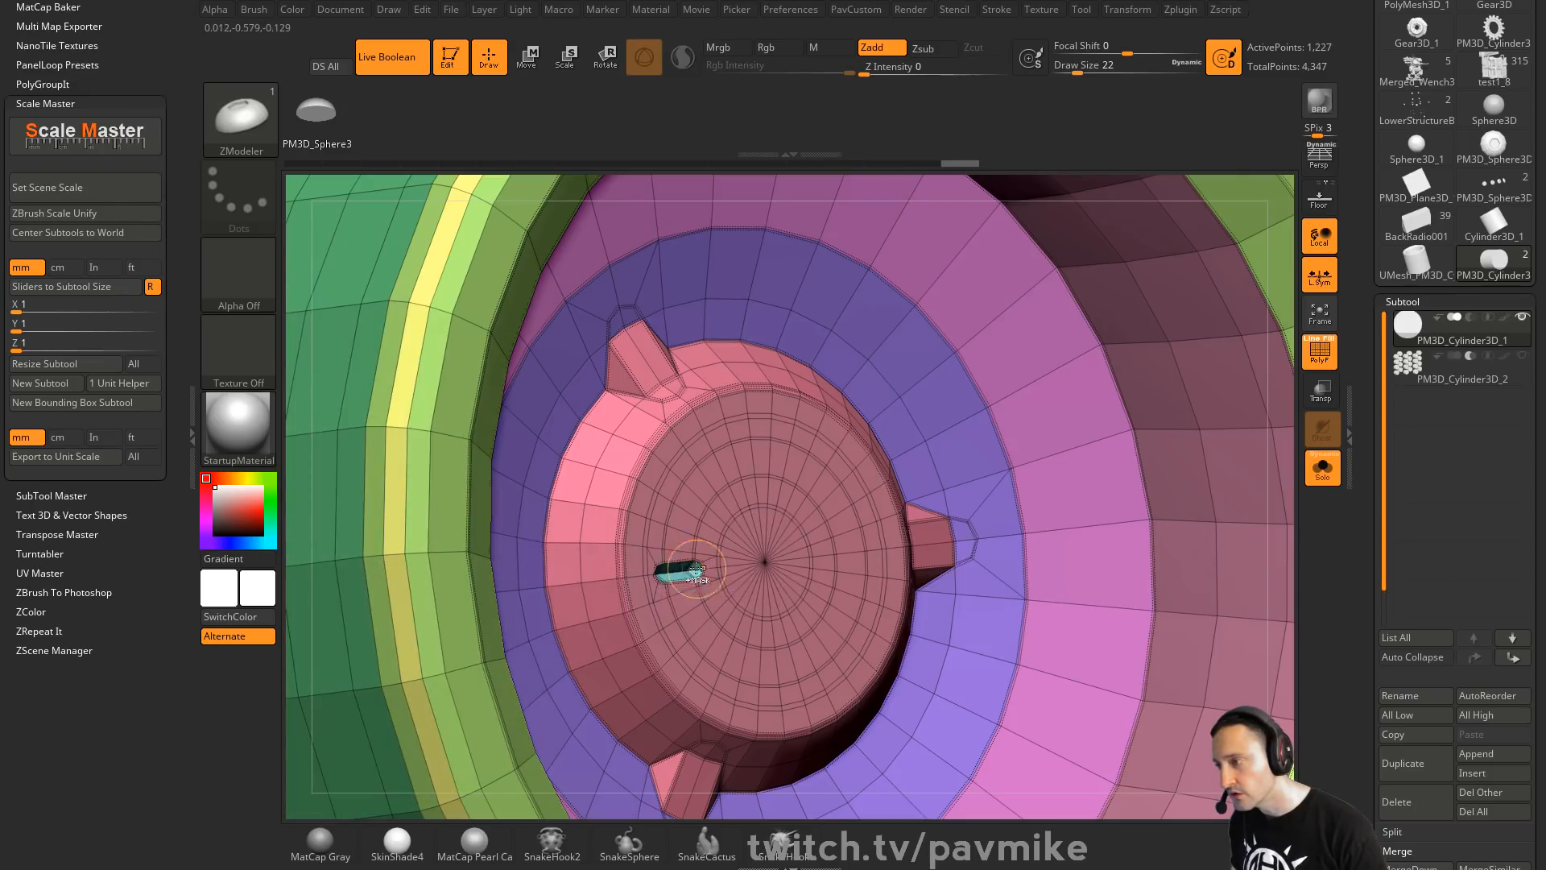
key(space)
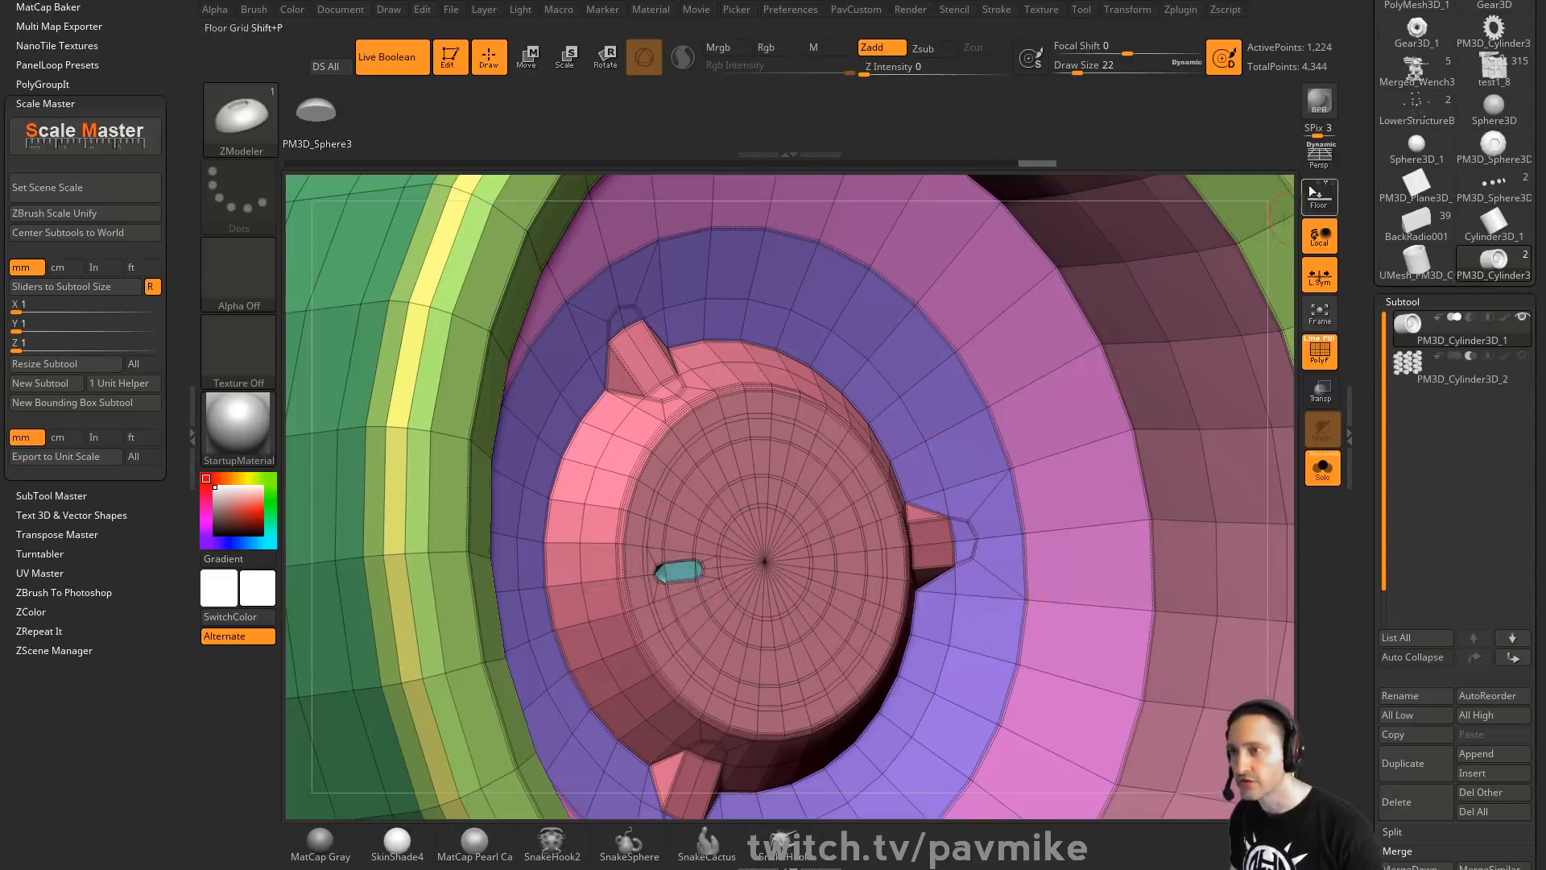
Remove the cylinder's redundant edge loops with Delete Loops, keeping Angle 45 and Aspect Ratio 25
key(f)
ctrl+right_drag(1109, 409, 838, 471)
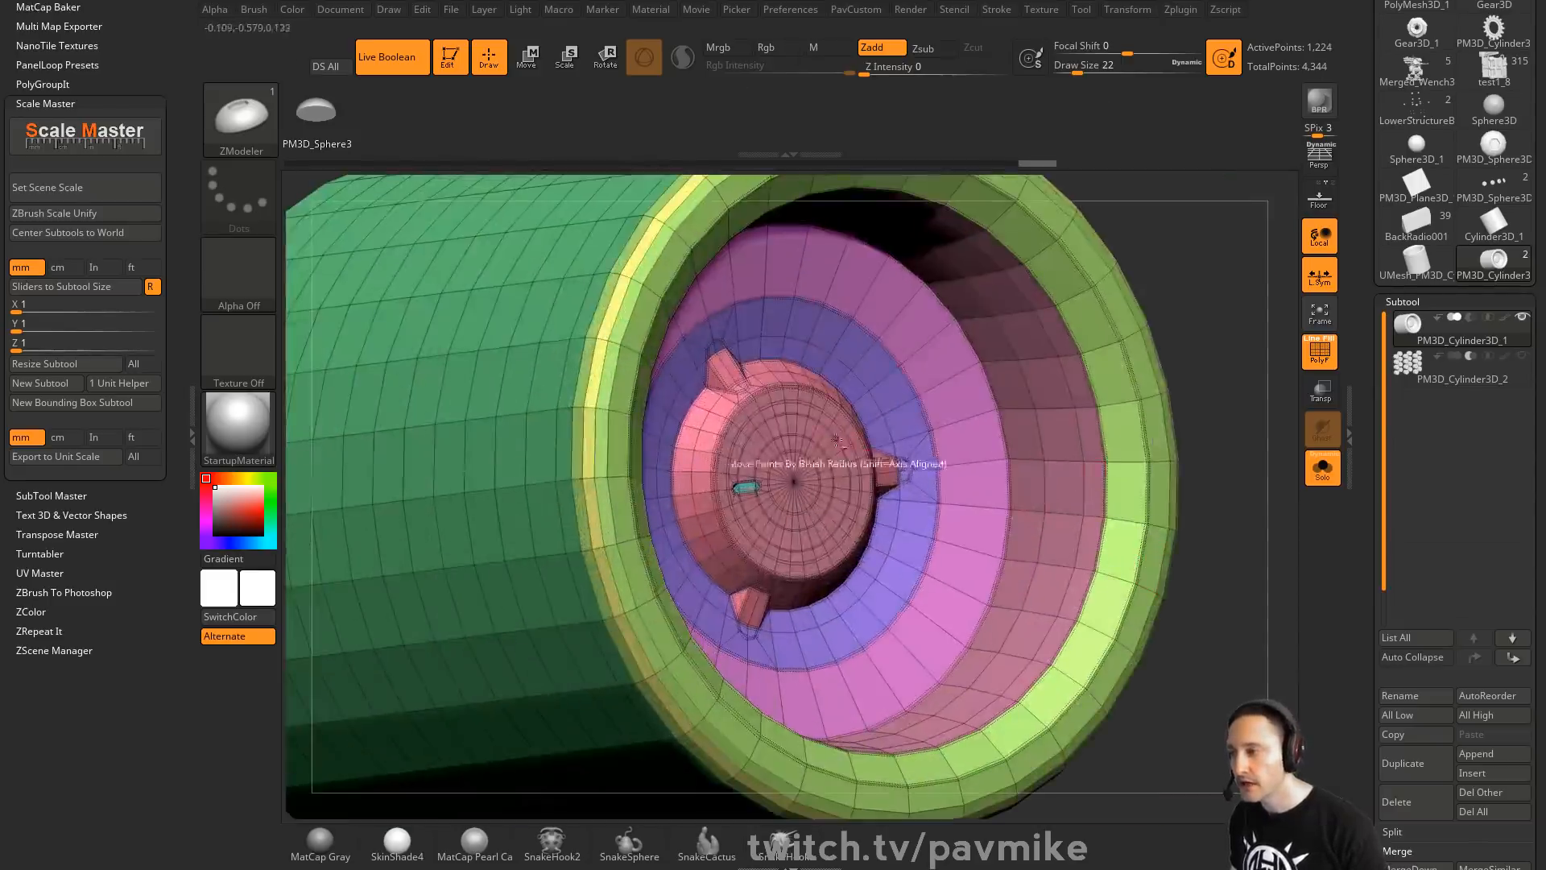
drag(1365, 543, 1386, 298)
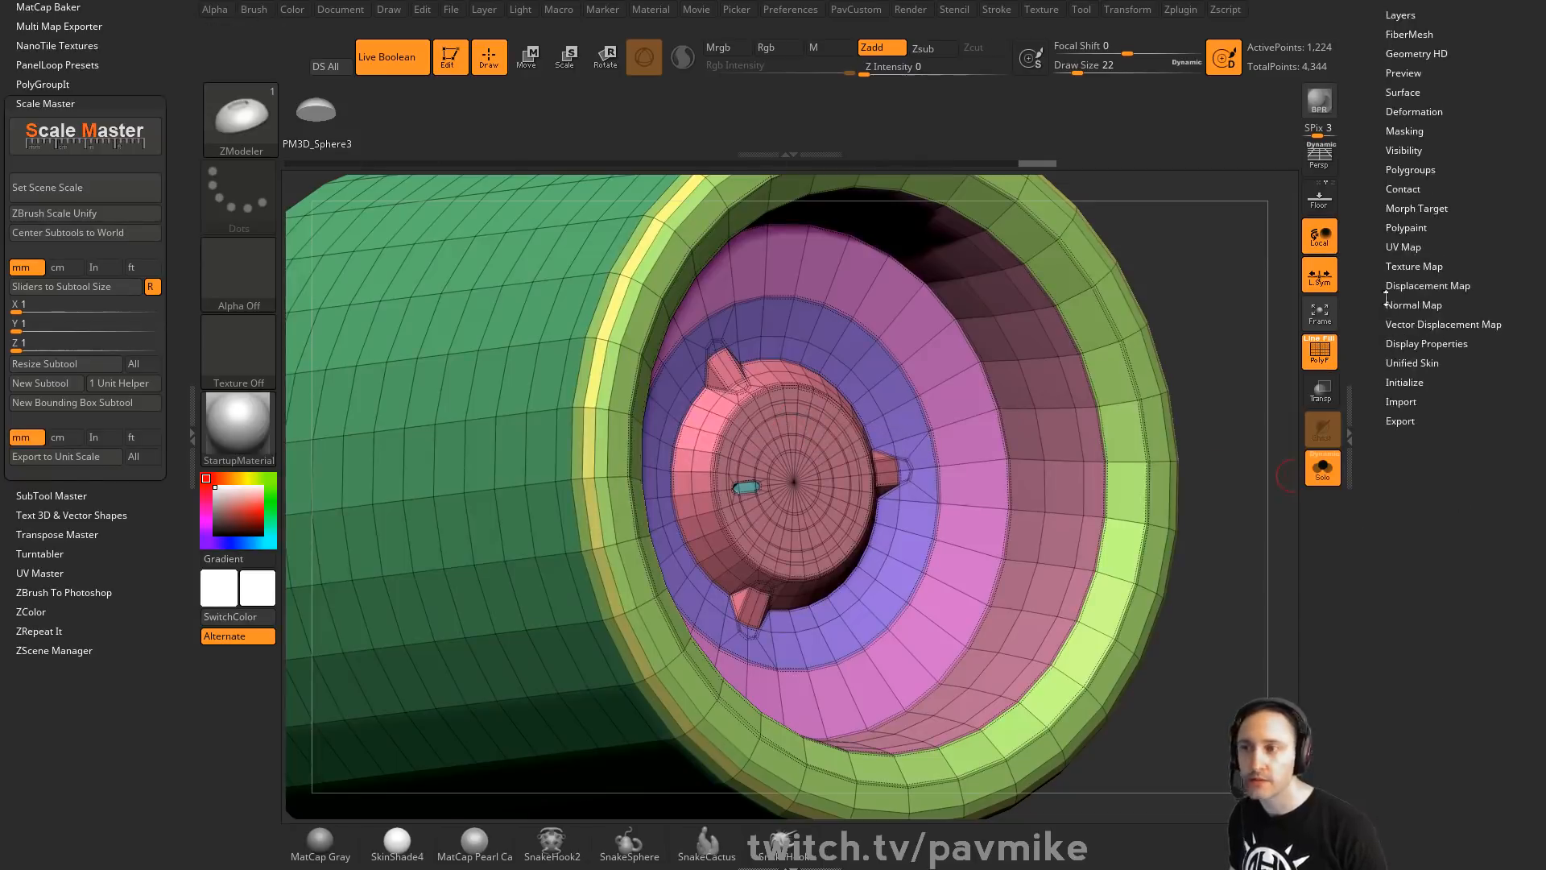
drag(1384, 93, 1451, 282)
drag(1399, 345, 1373, 129)
click(1391, 303)
click(1405, 314)
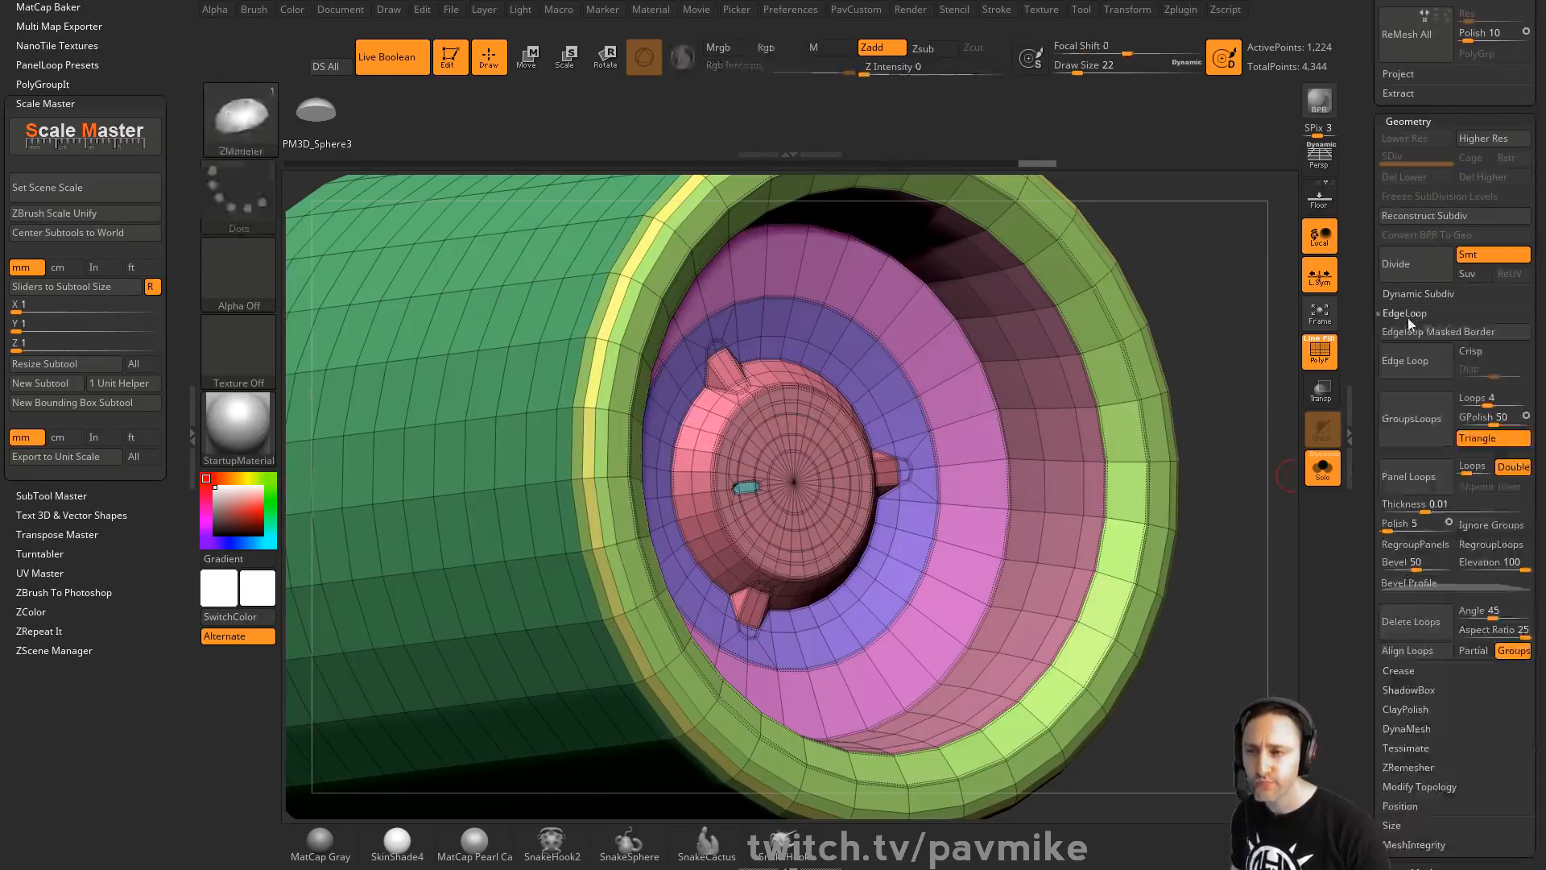
scroll(1366, 270, down, 3)
click(1415, 497)
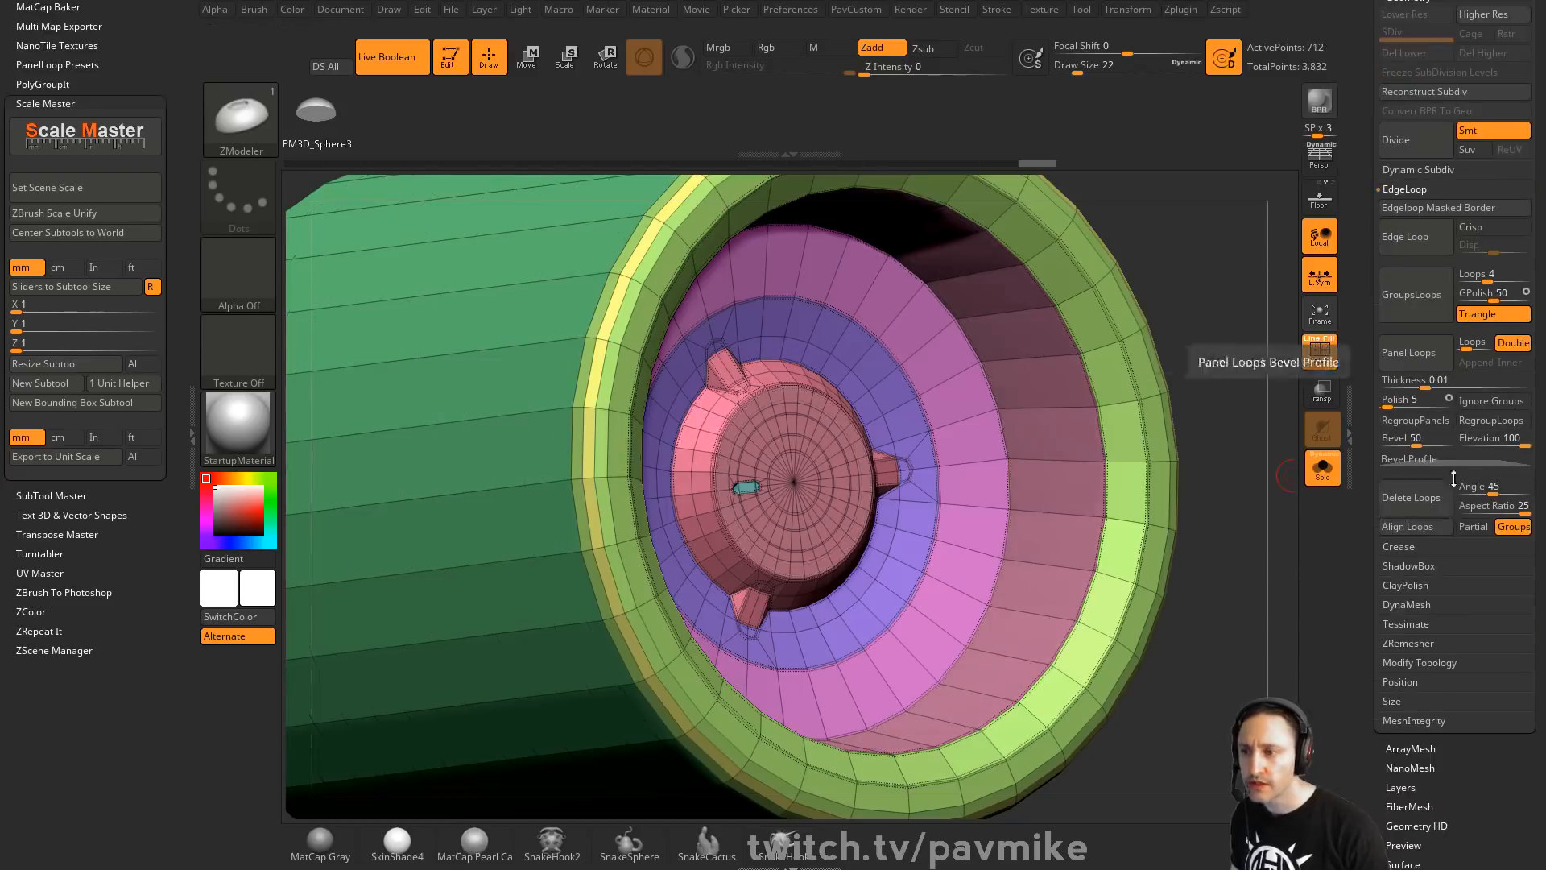
alt+drag(1177, 338, 1220, 394)
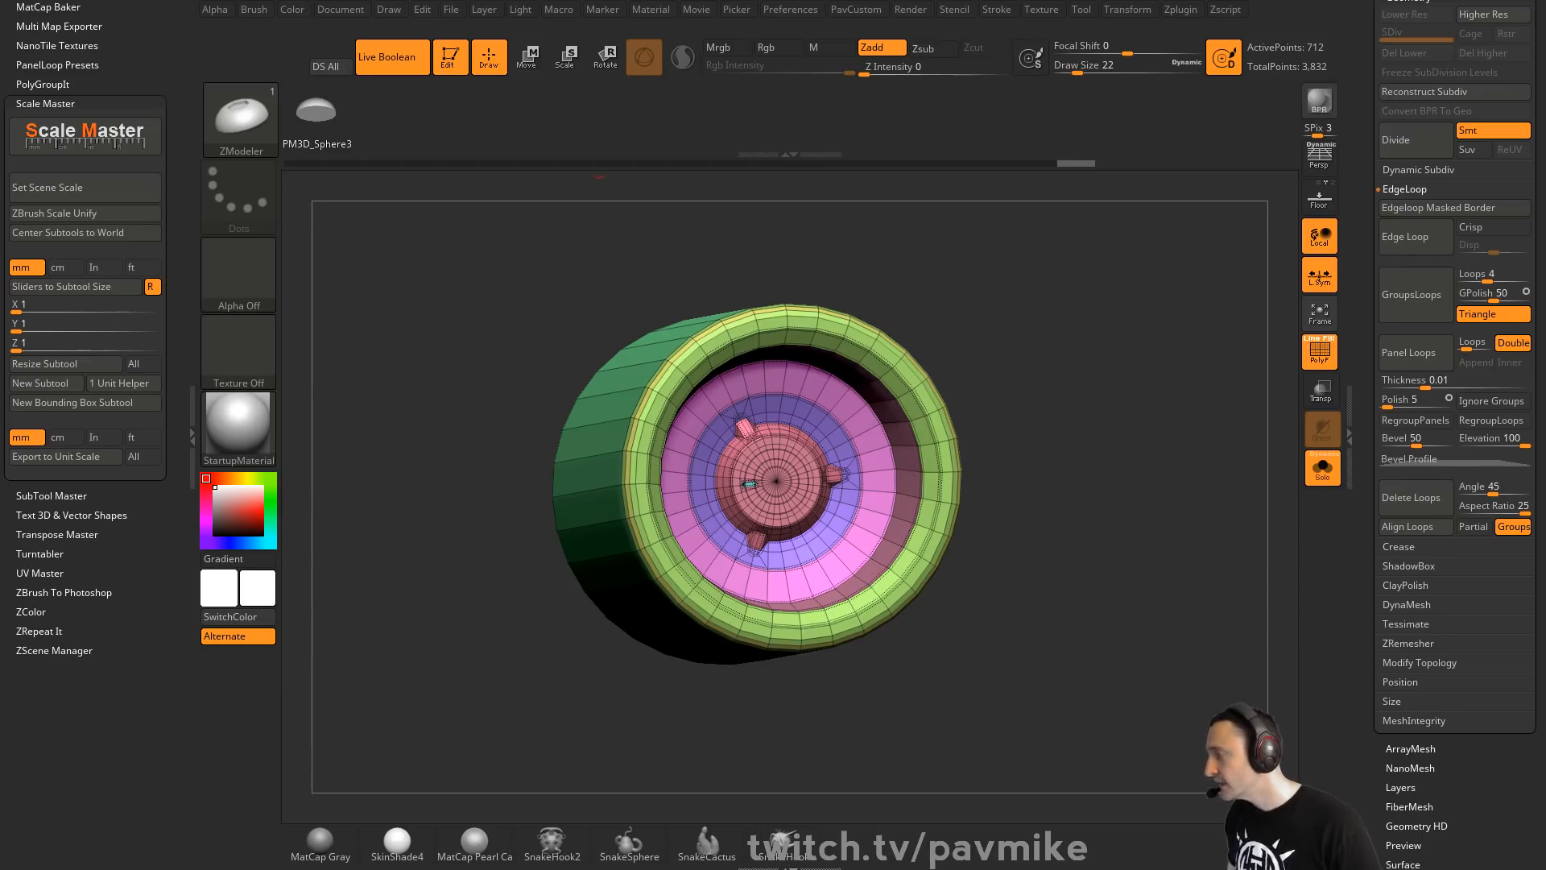
Load the Dog.ZTL tool from LightBox and frame the dog model with its polyframe shown
drag(1040, 259, 1038, 282)
key(comma)
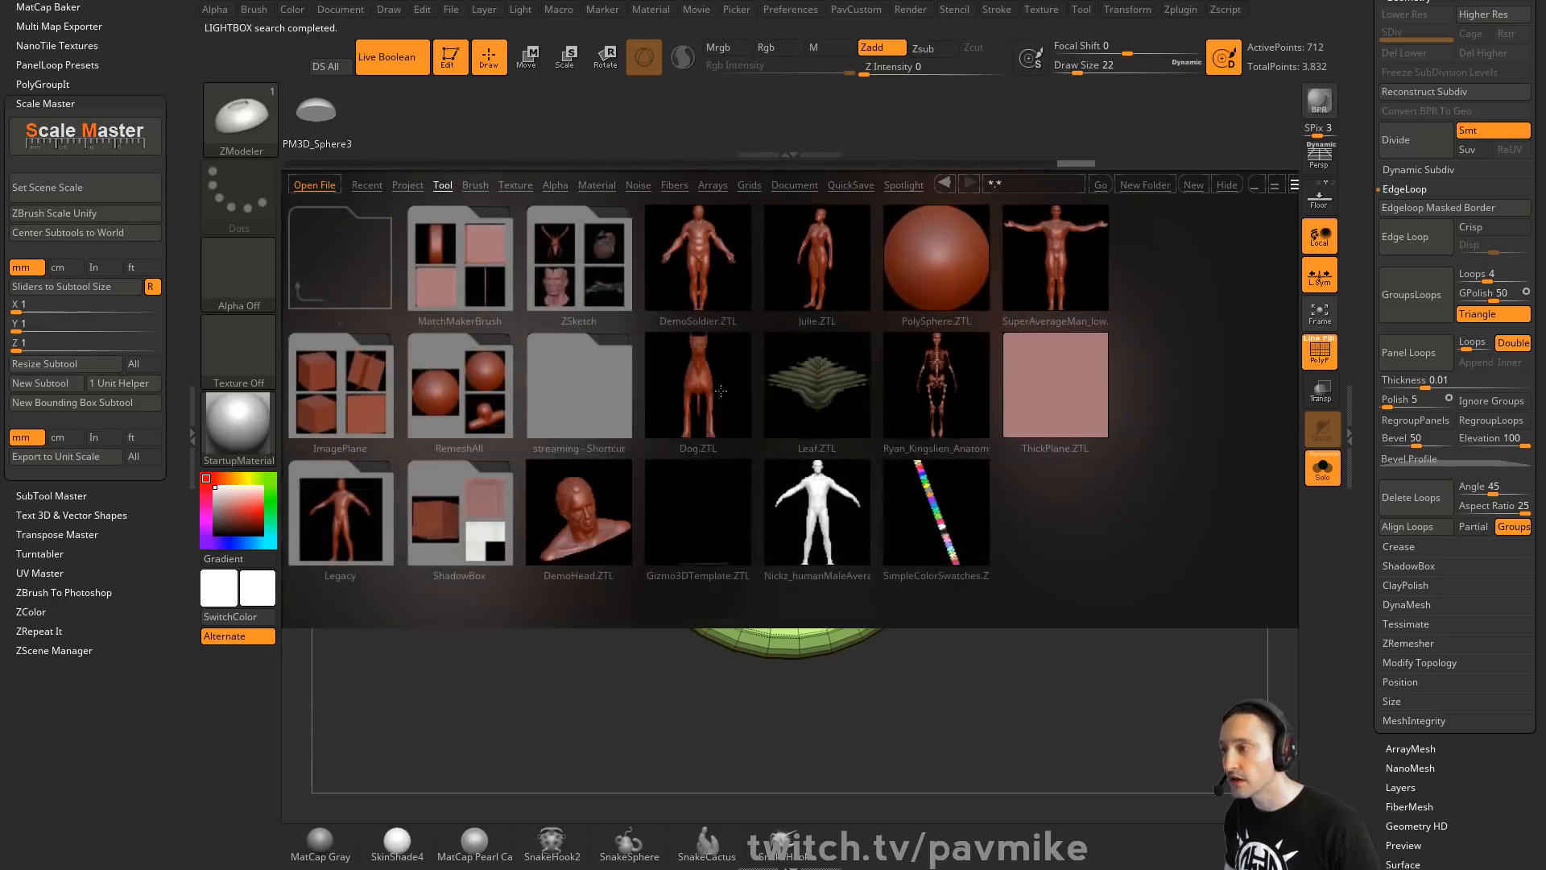
double_click(698, 386)
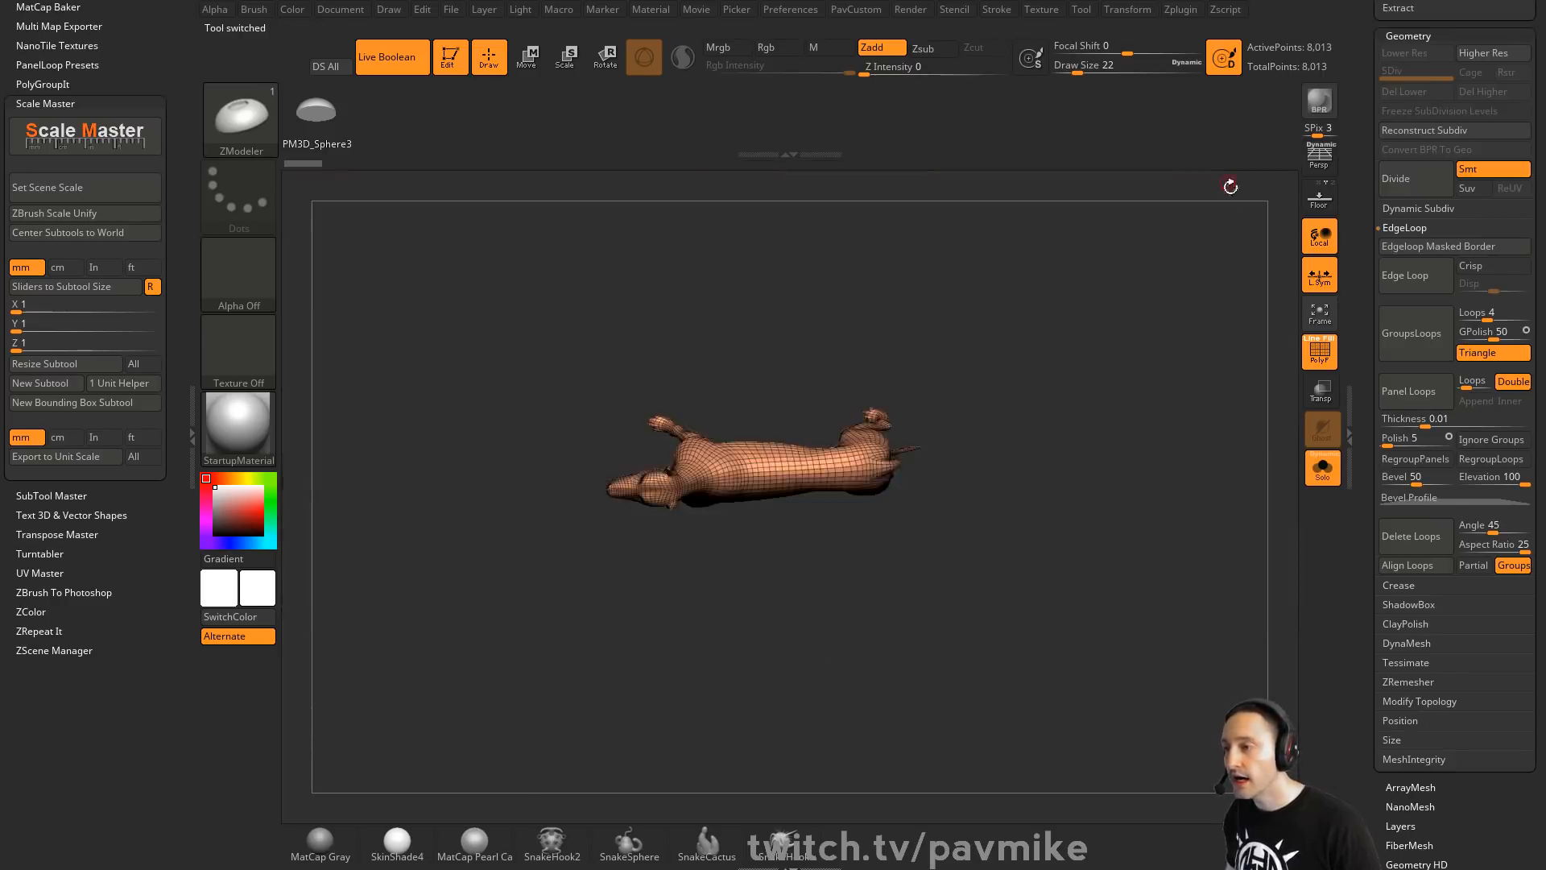
drag(1230, 186, 1208, 356)
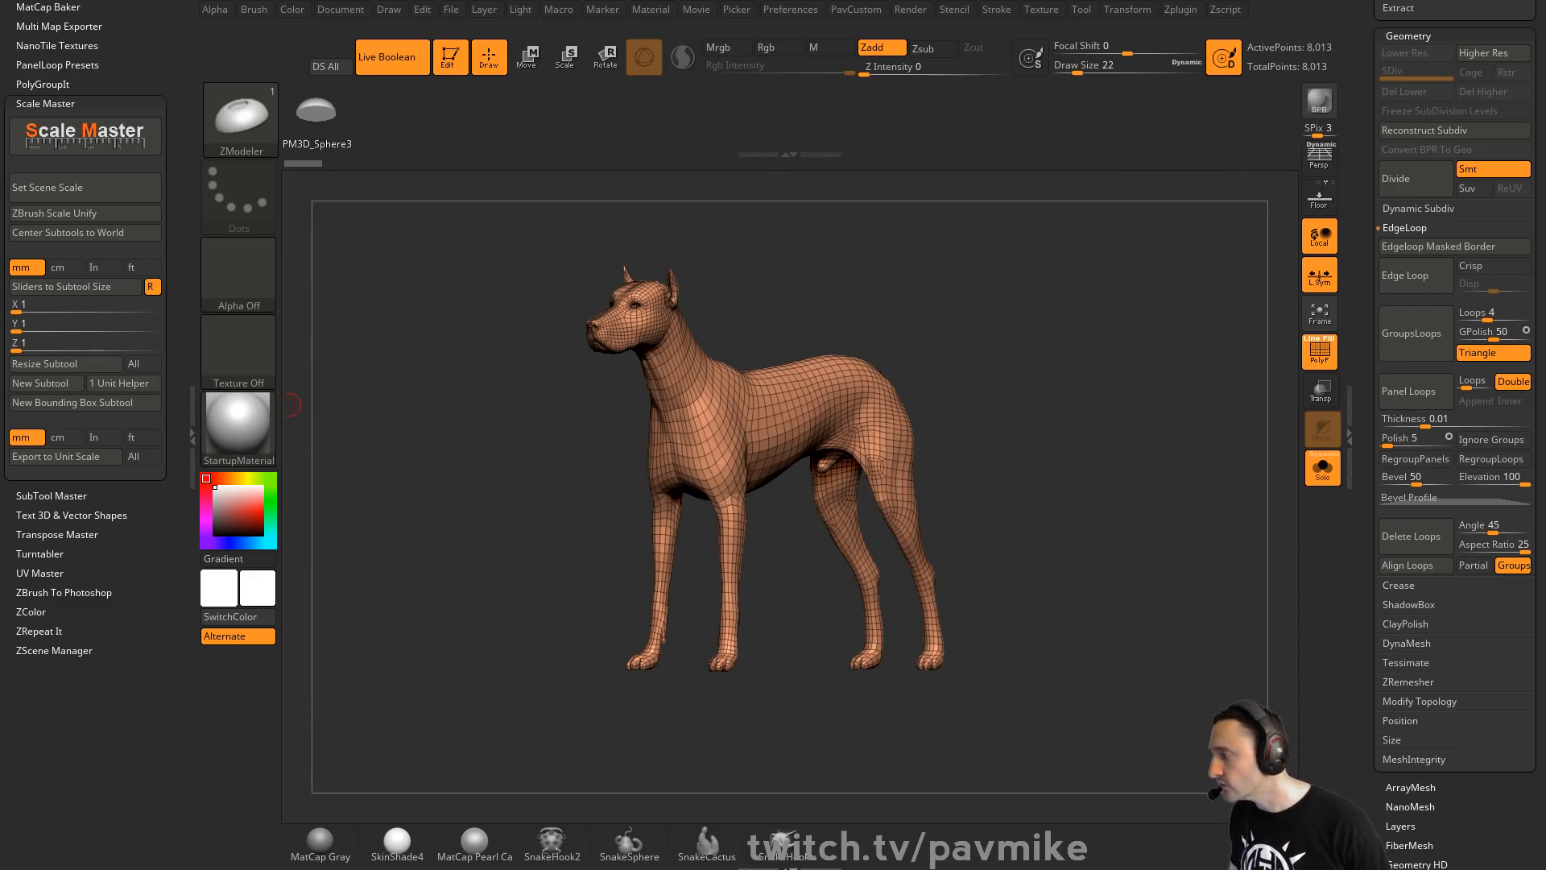
Switch to the PowerPoint presentation at slide 78 on reusing, reducing, and recycling parts
key(alt+Tab)
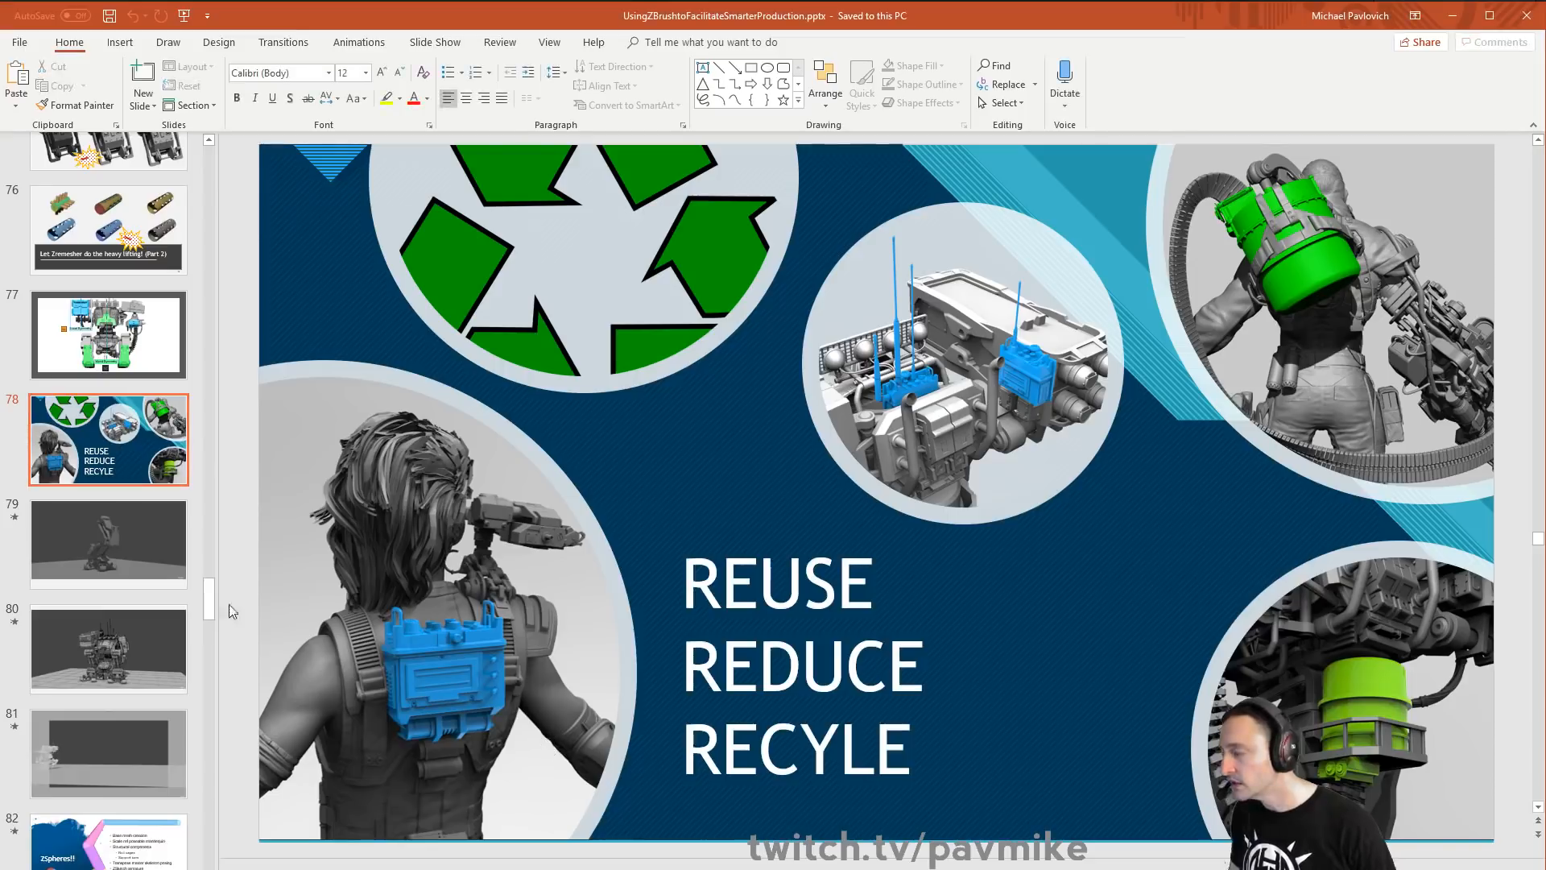
Play the mech animation videos on slides 79, 80 and 81 in turn
click(118, 540)
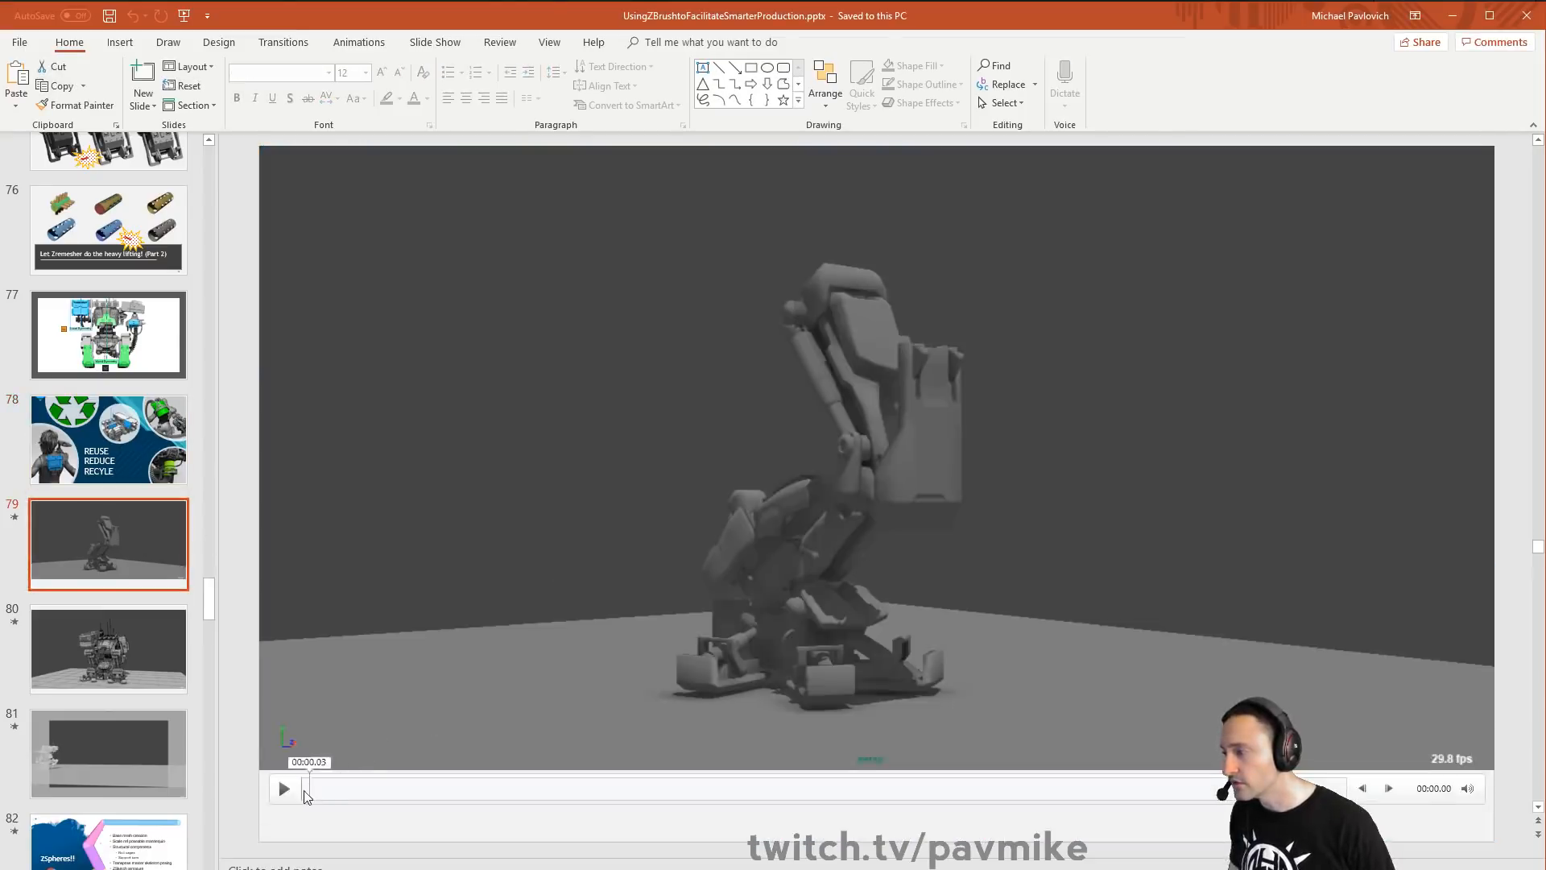
click(278, 791)
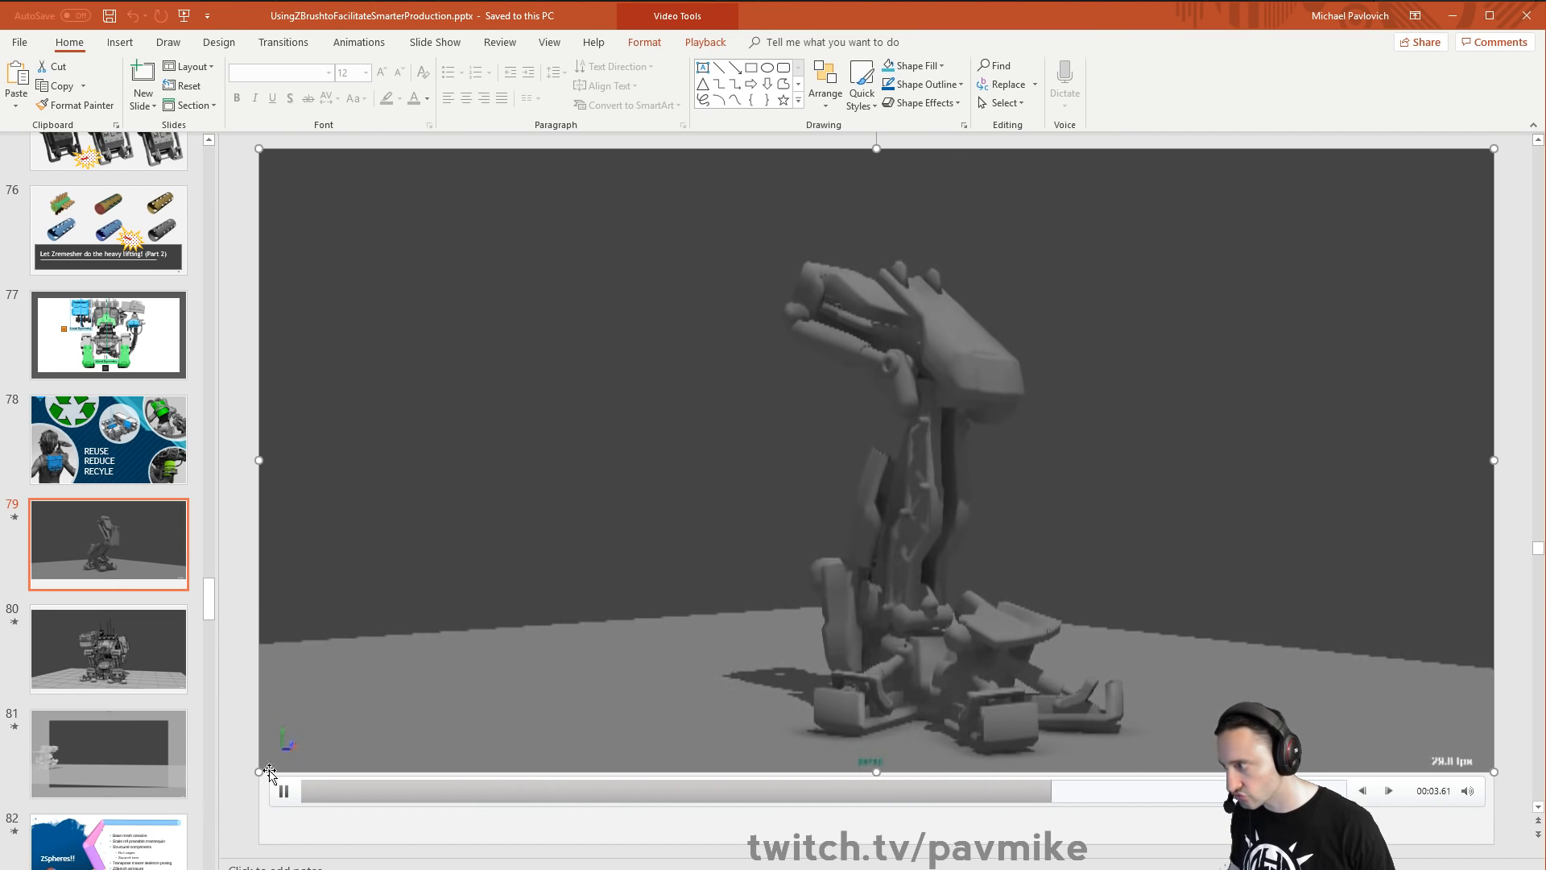
click(110, 661)
click(287, 826)
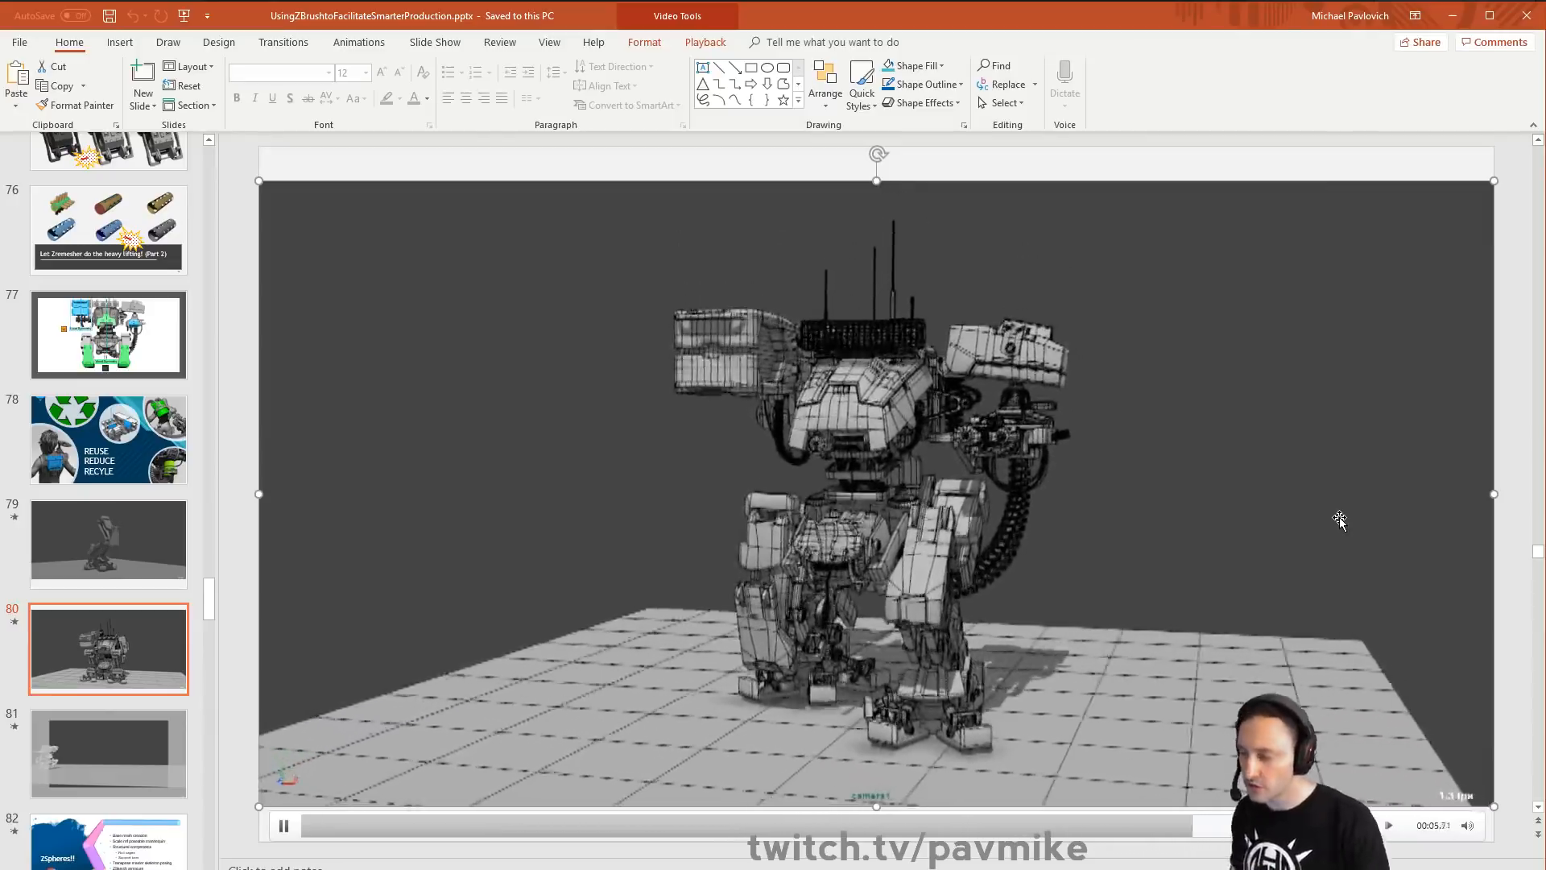
scroll(110, 563, down, 3)
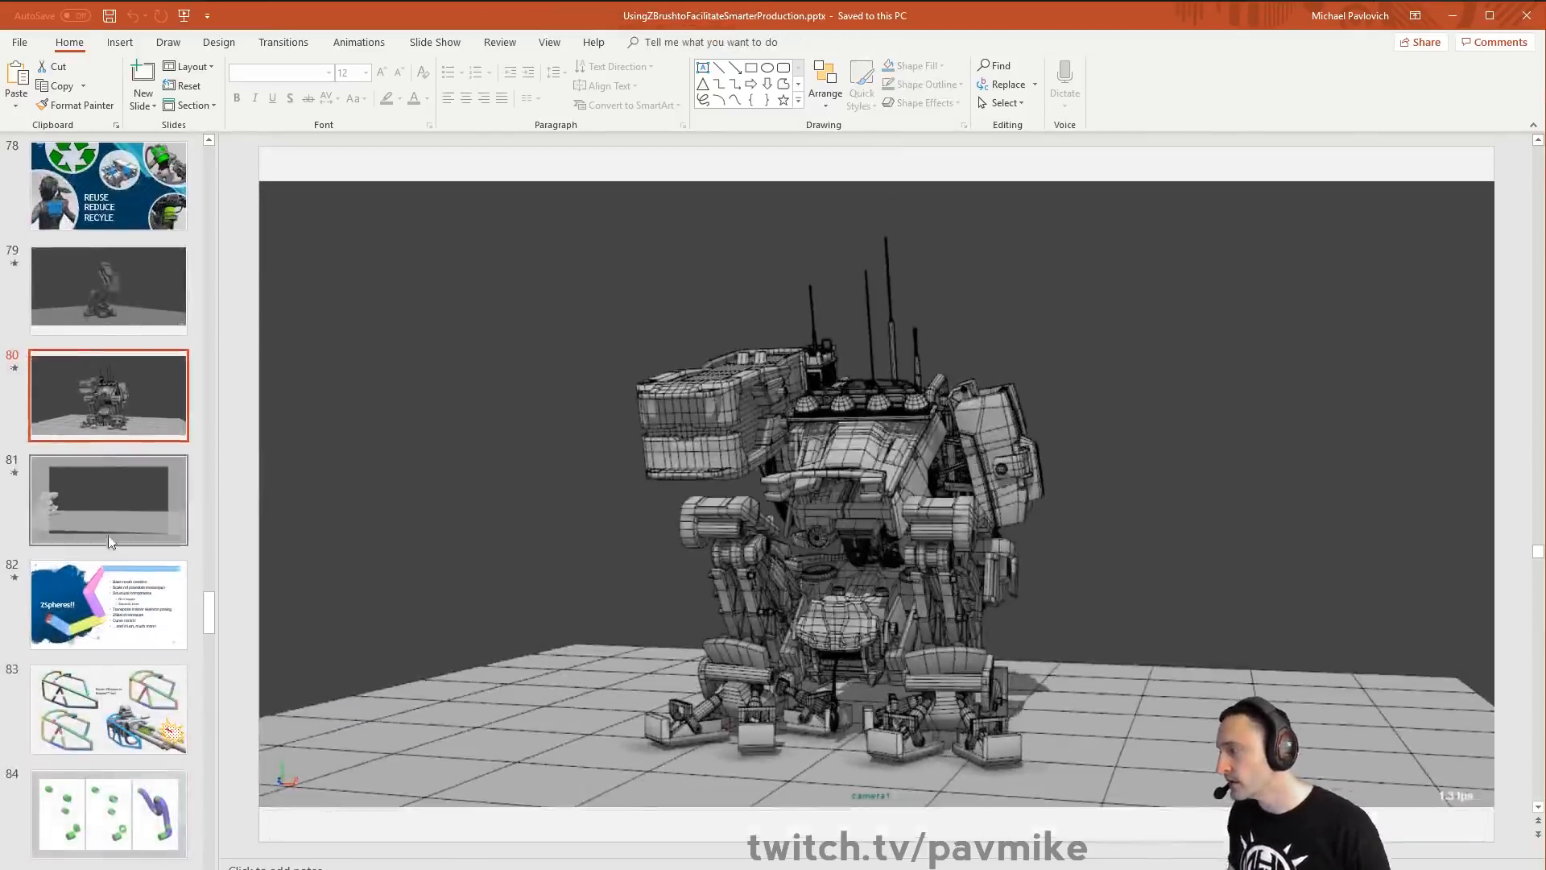
click(102, 532)
click(288, 832)
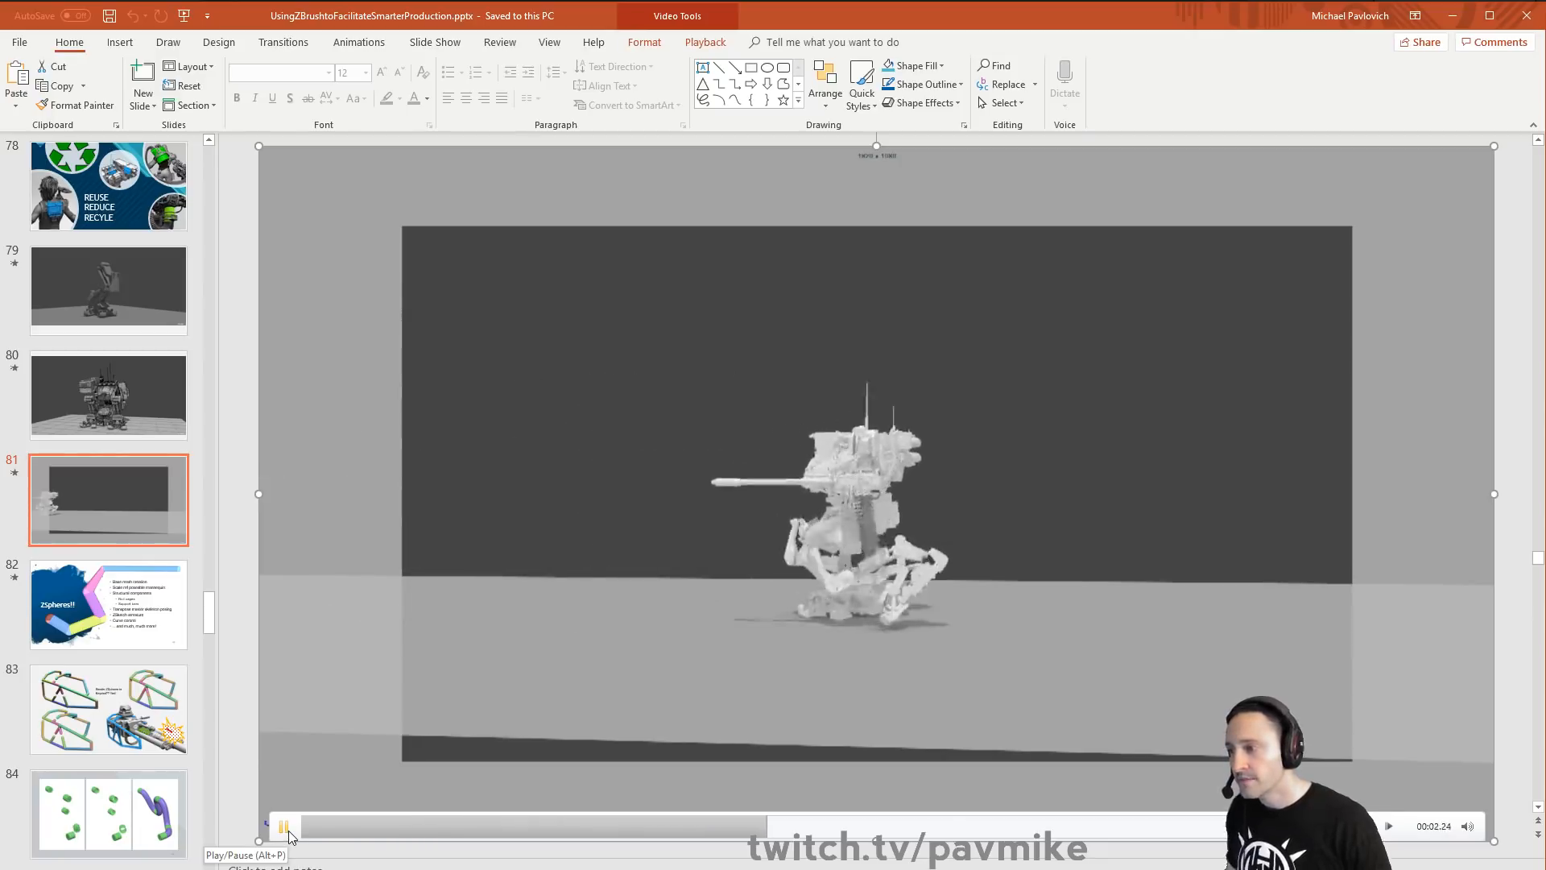
Show the ZSpheres slide 82 and move on to the roll cage slide 83
scroll(100, 515, down, 3)
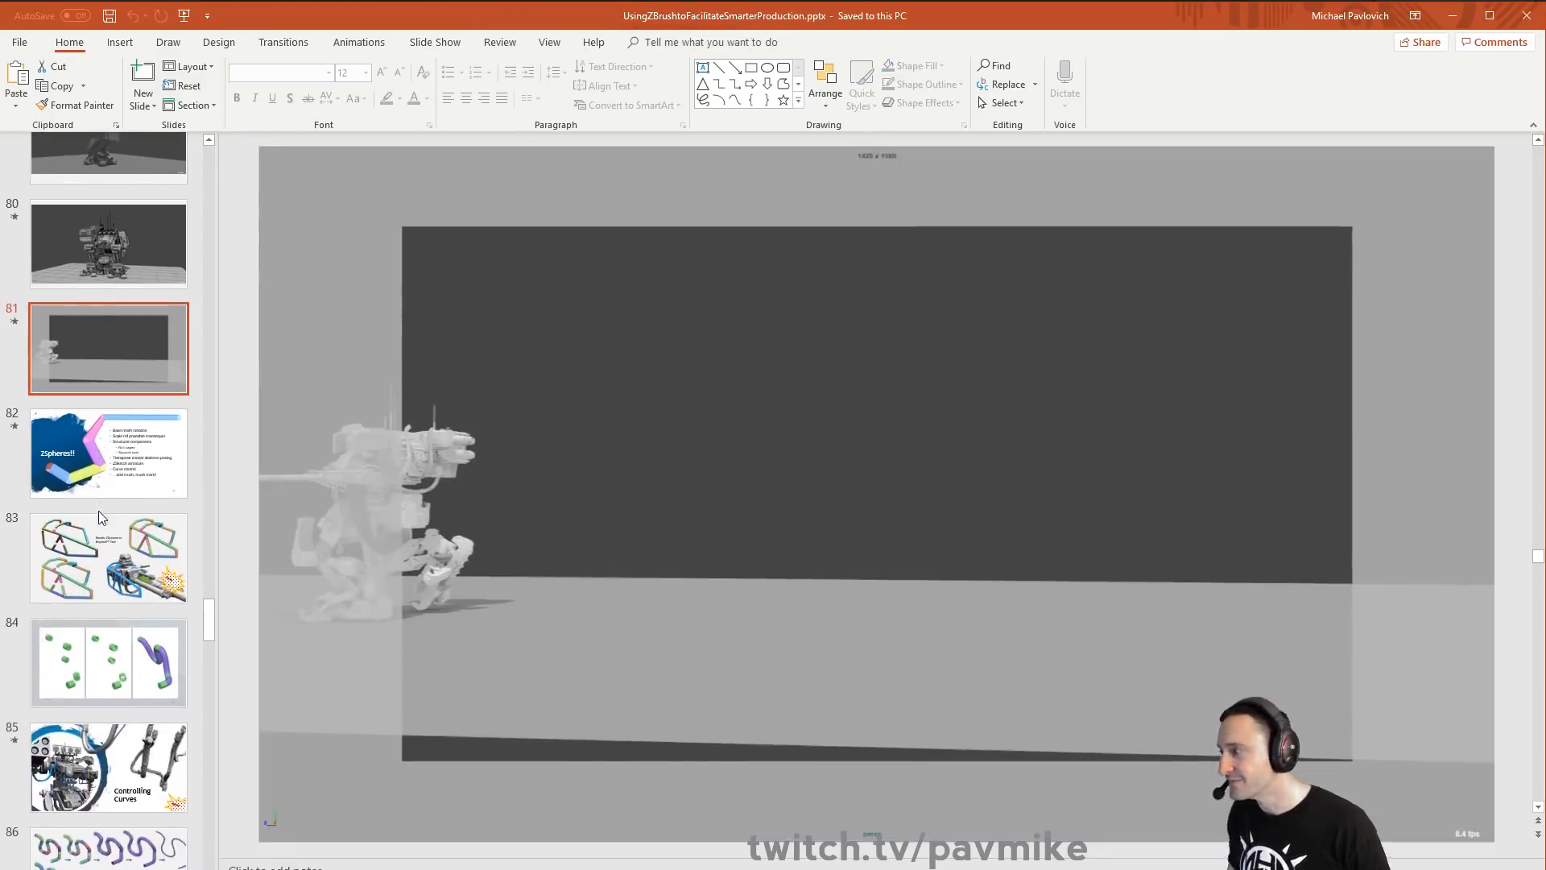
click(109, 458)
scroll(108, 457, down, 1)
click(109, 458)
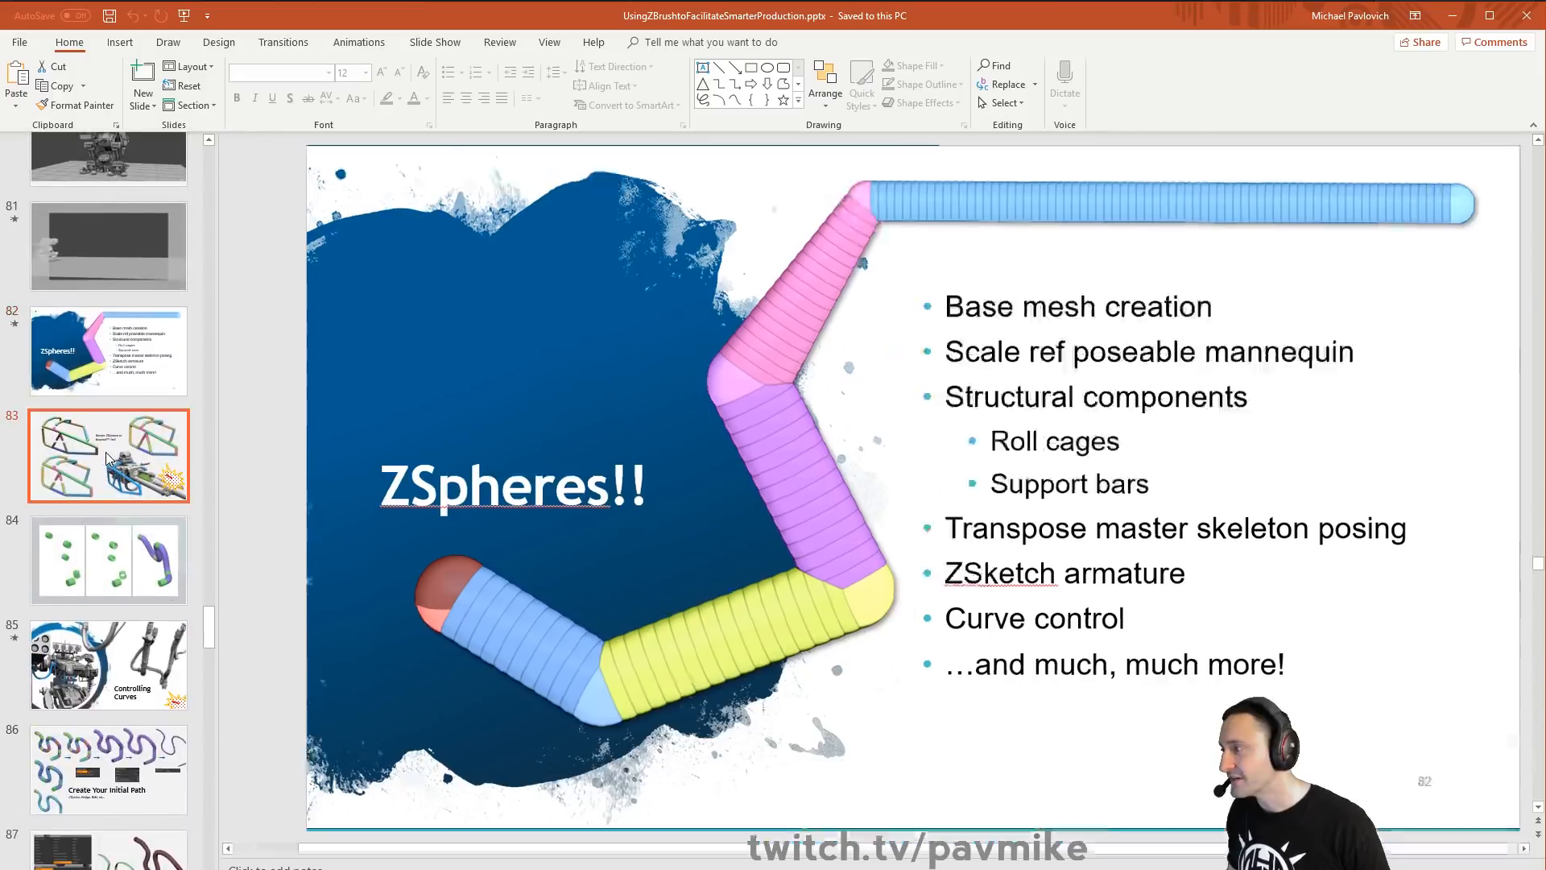
Switch to ZBrush, leave edit mode to clear the dog off the canvas, and make SimpleBrush the active tool
key(alt+Tab)
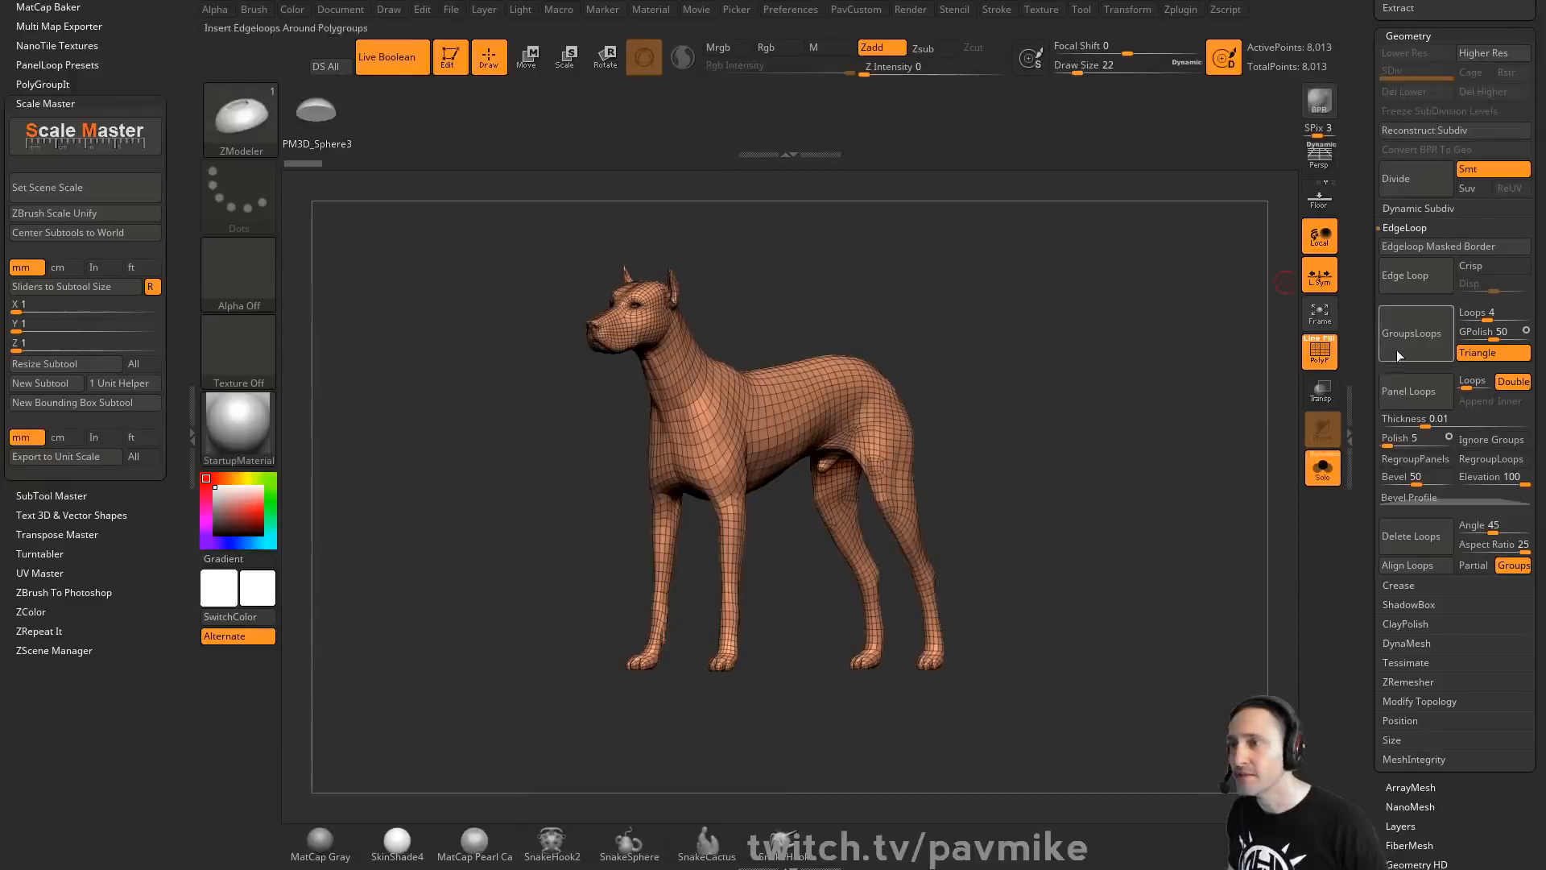
drag(1360, 109, 1404, 708)
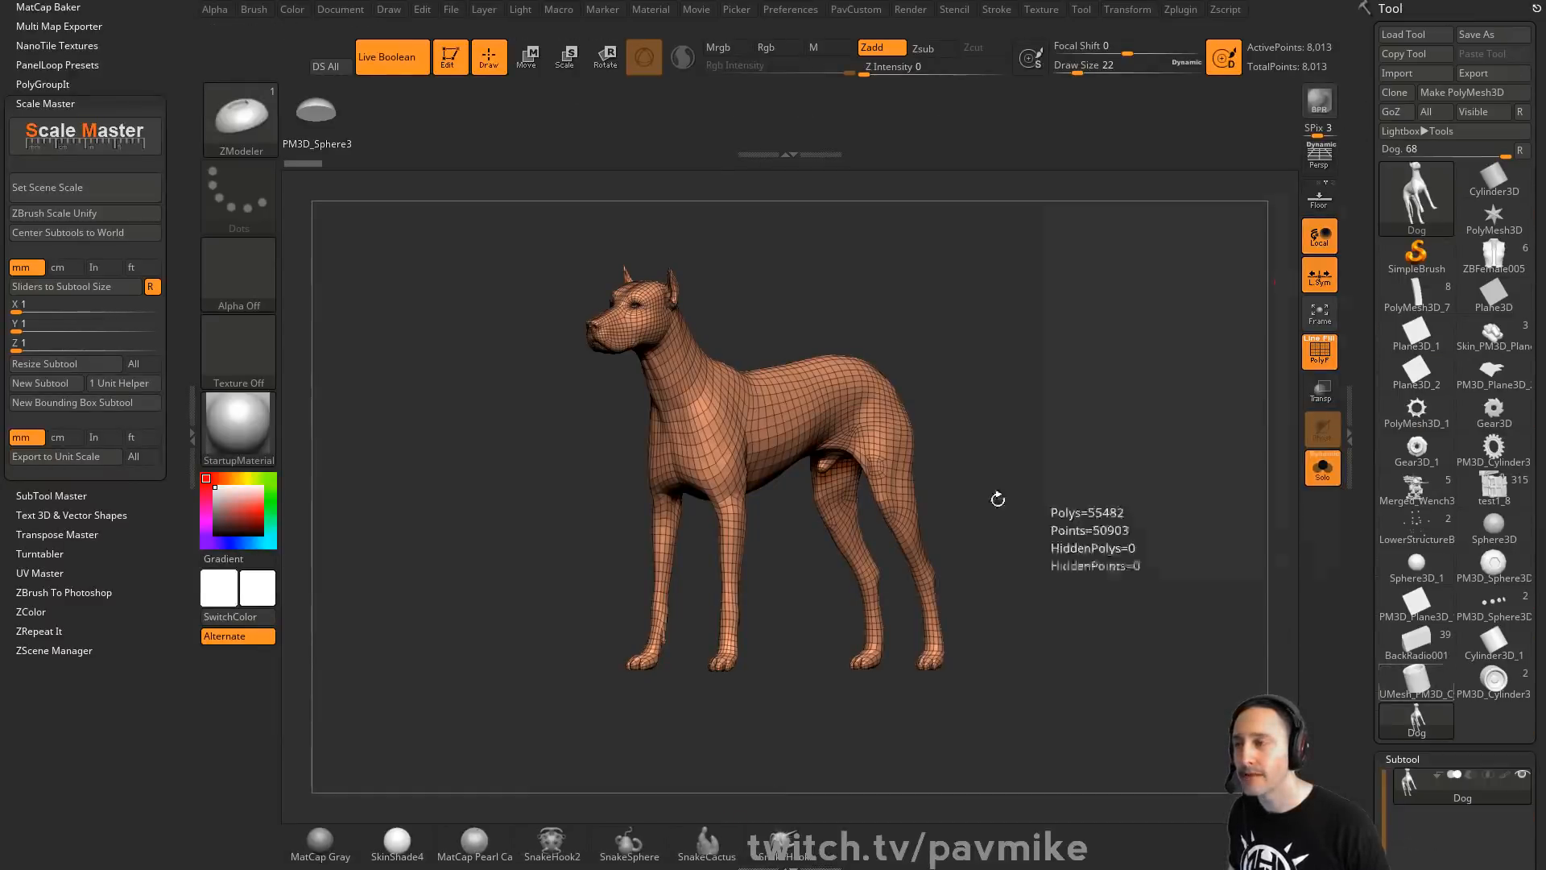
click(419, 63)
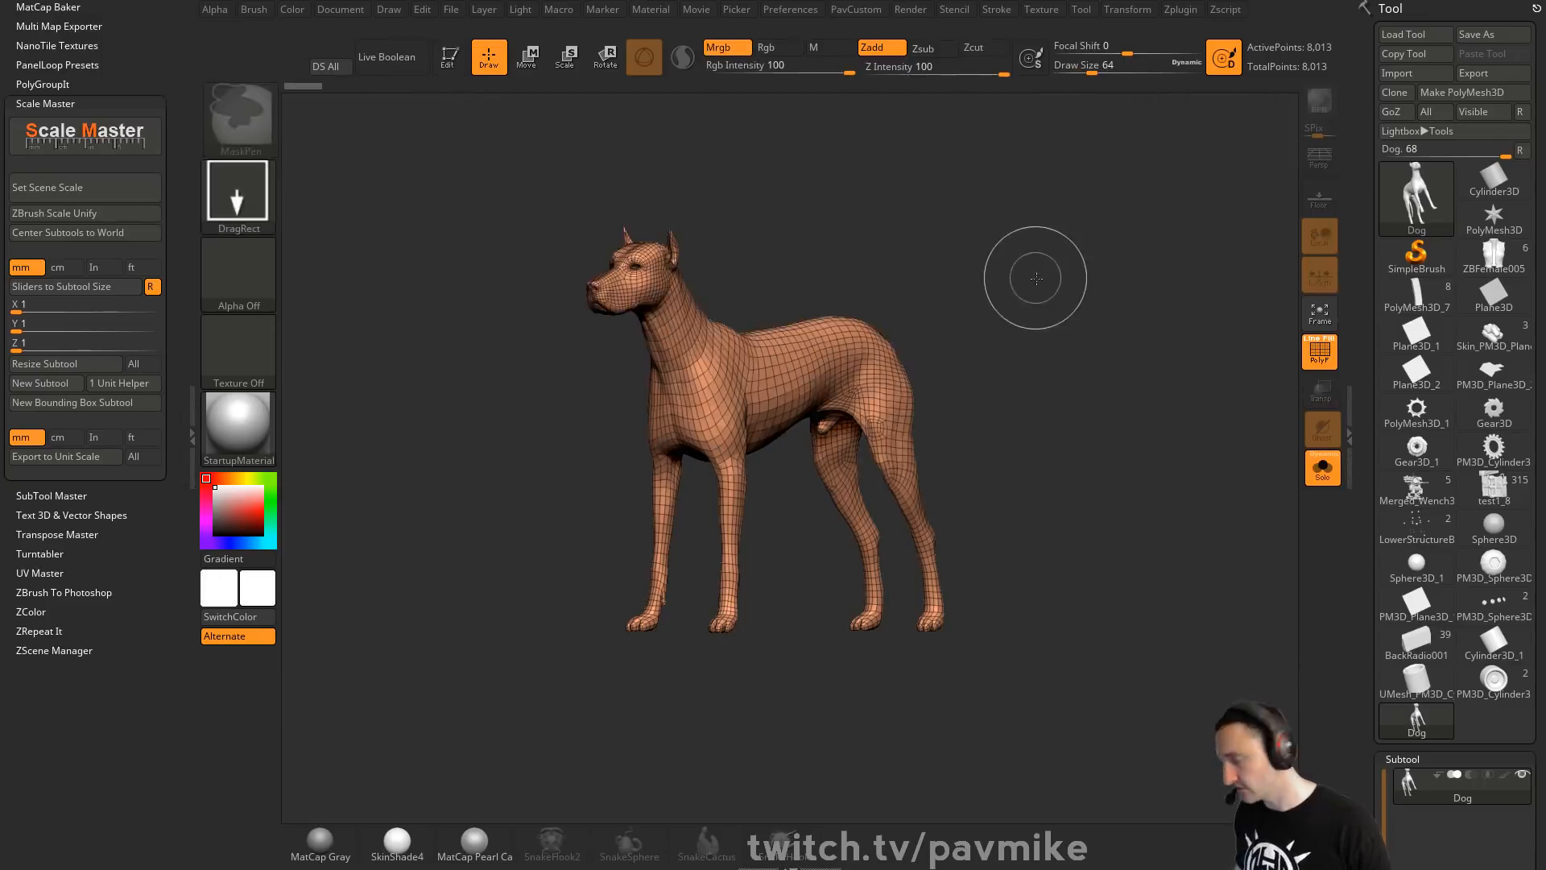
key(ctrl+n)
click(1406, 263)
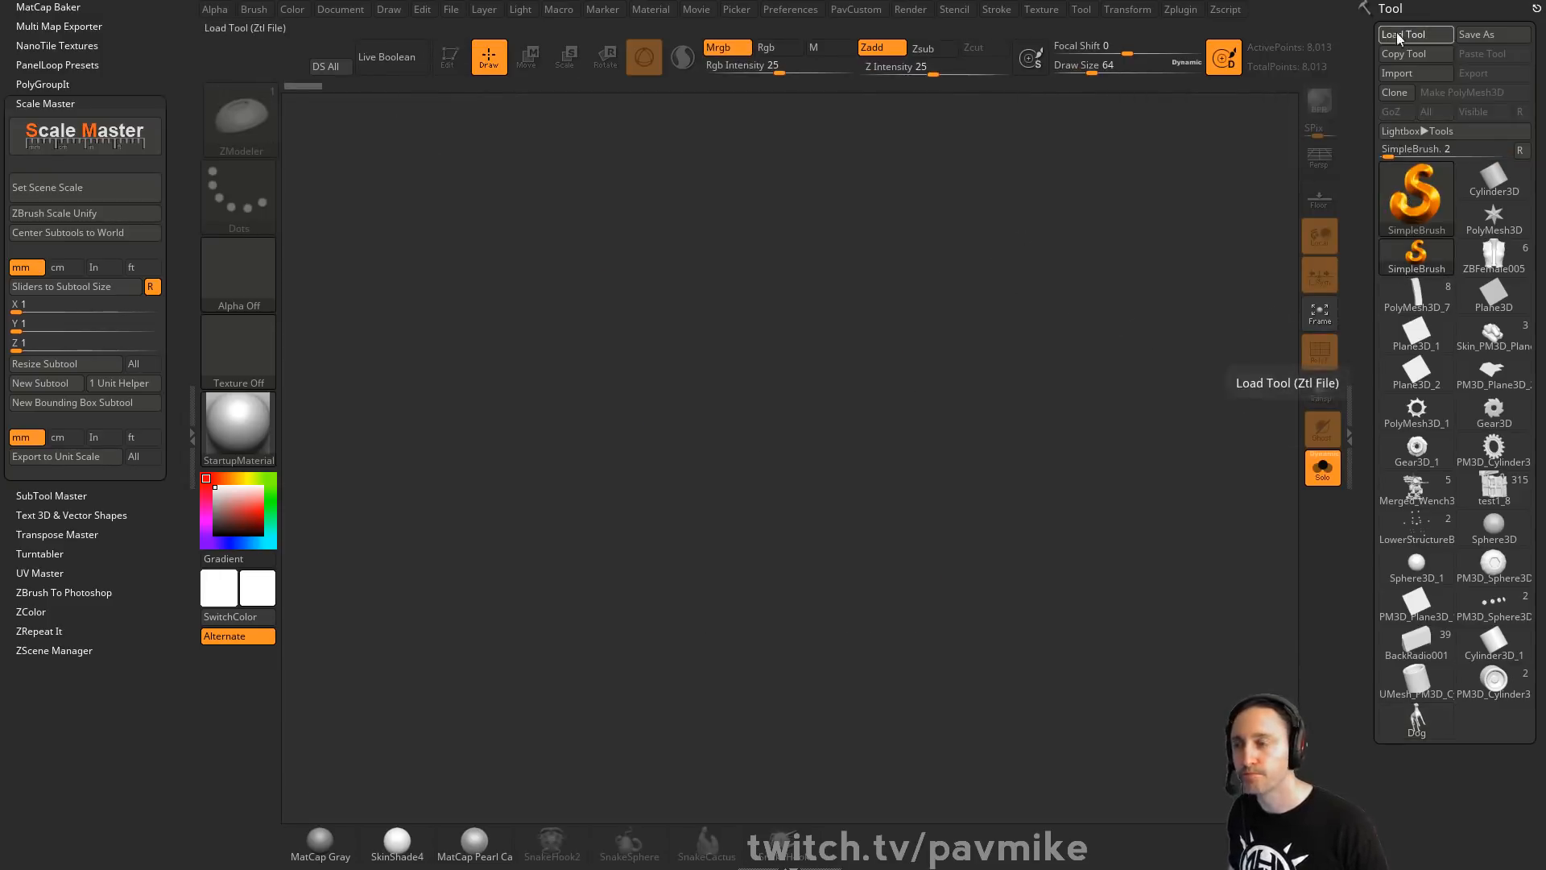
Load Cage001.ZTL from the Summit > Demos > 007_ZSphereRollcage folder
click(1404, 34)
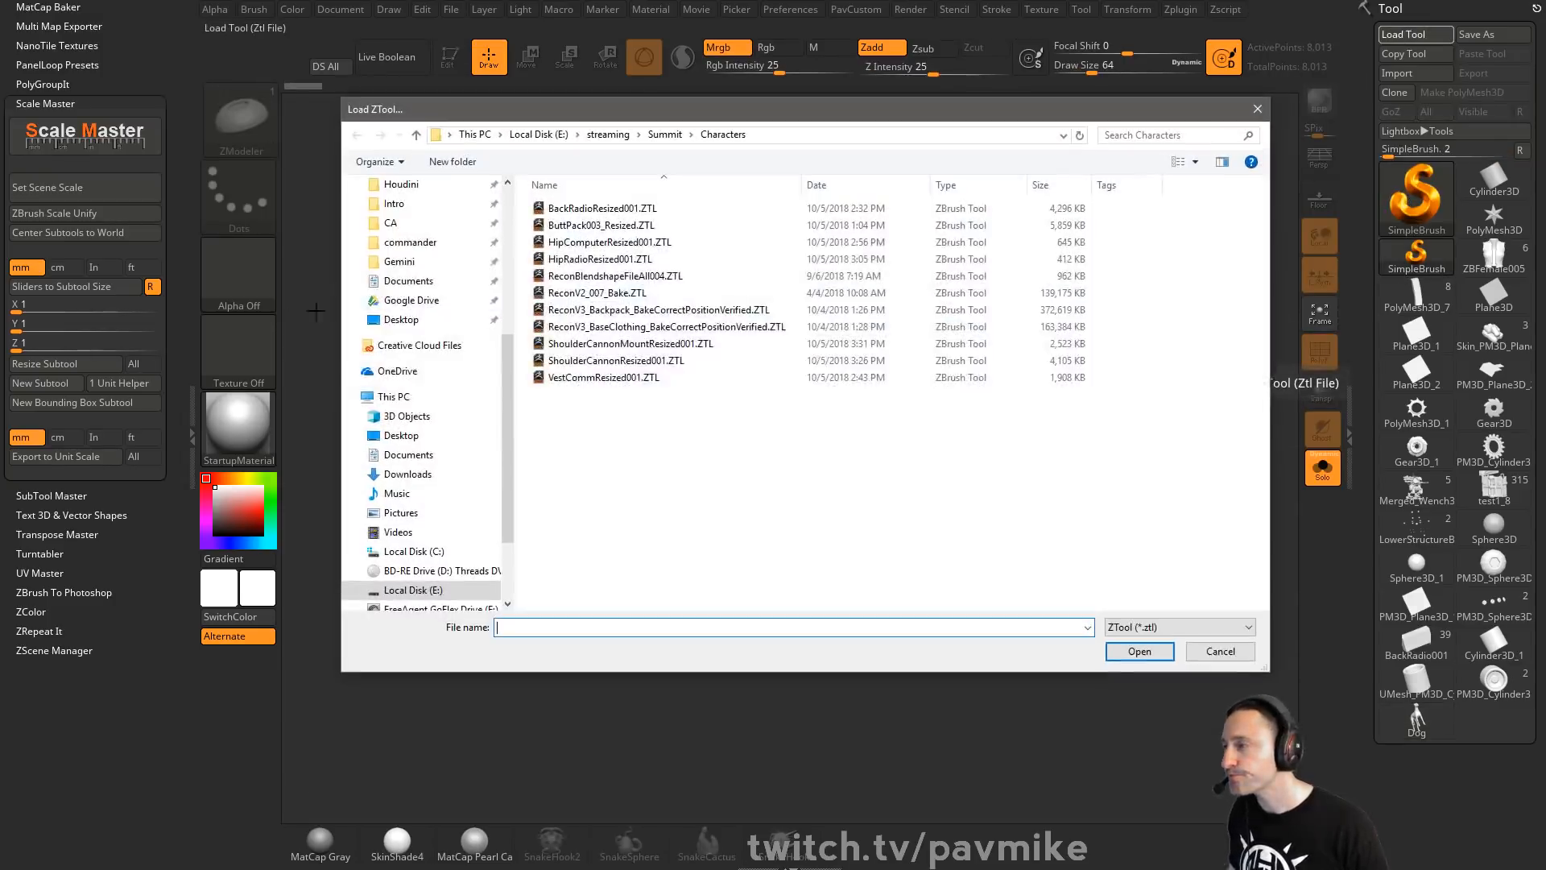
click(665, 135)
double_click(664, 234)
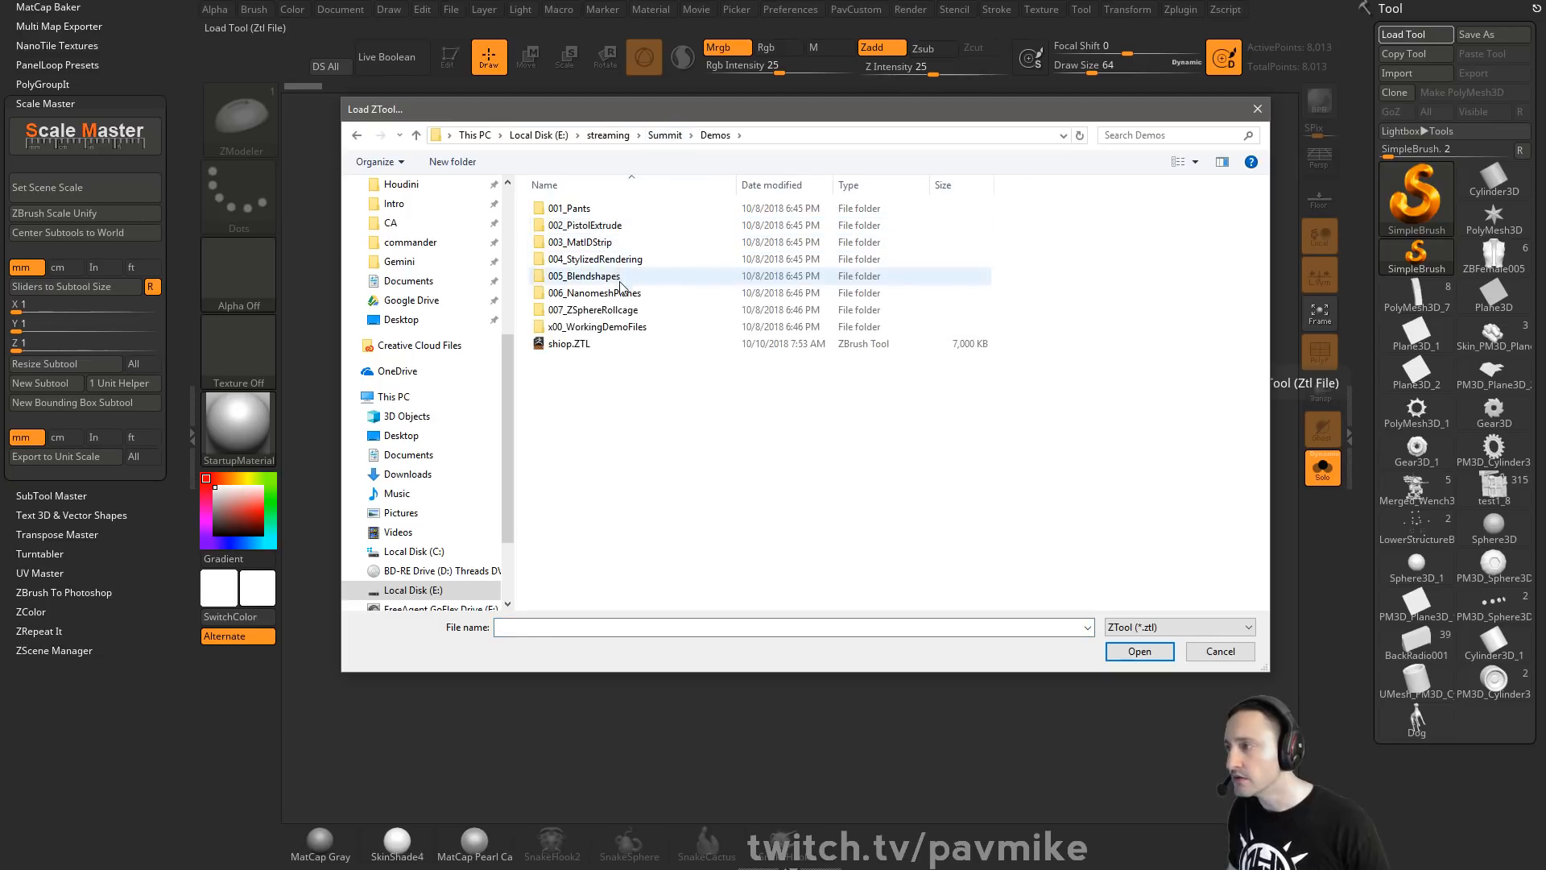
double_click(632, 310)
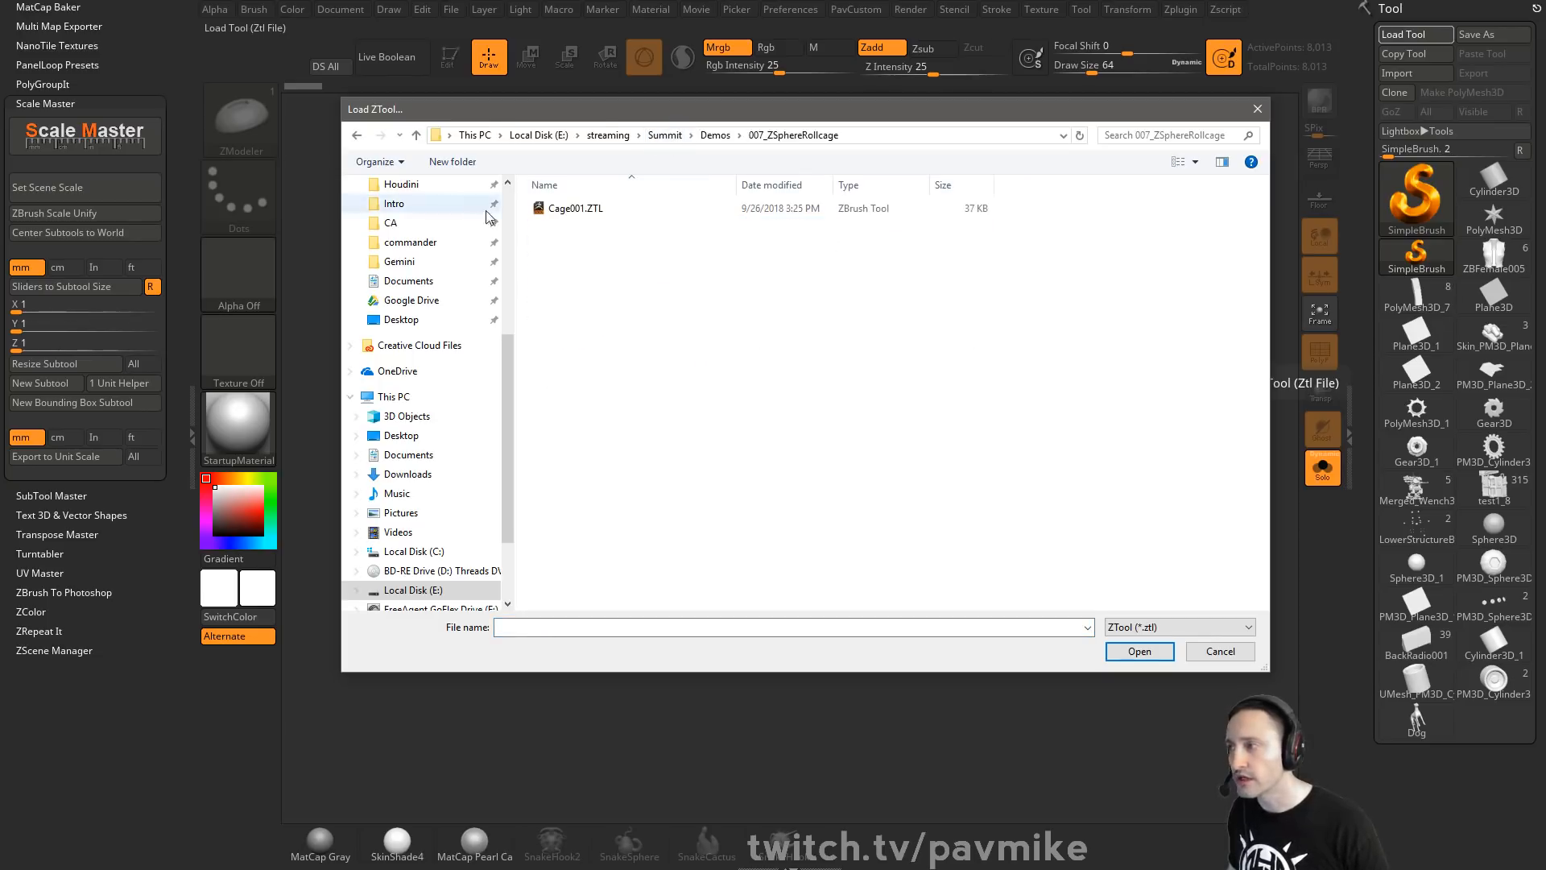
double_click(569, 211)
Draw the ZSphere roll cage on the canvas, put it in edit mode, and set the draw size to 11
drag(858, 362, 881, 383)
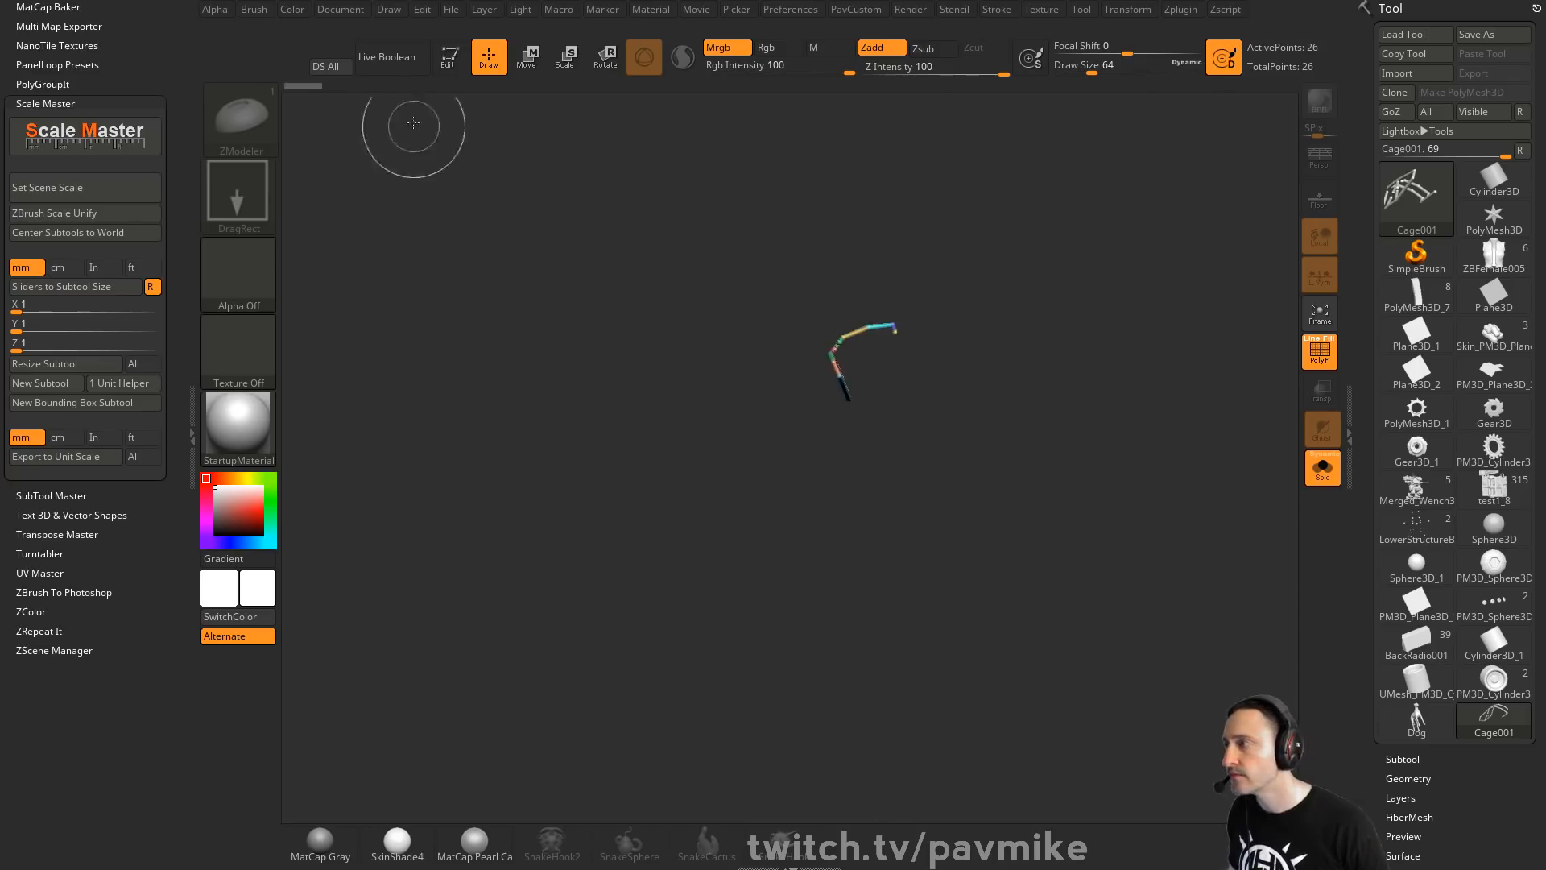
click(447, 57)
alt+drag(1111, 400, 990, 577)
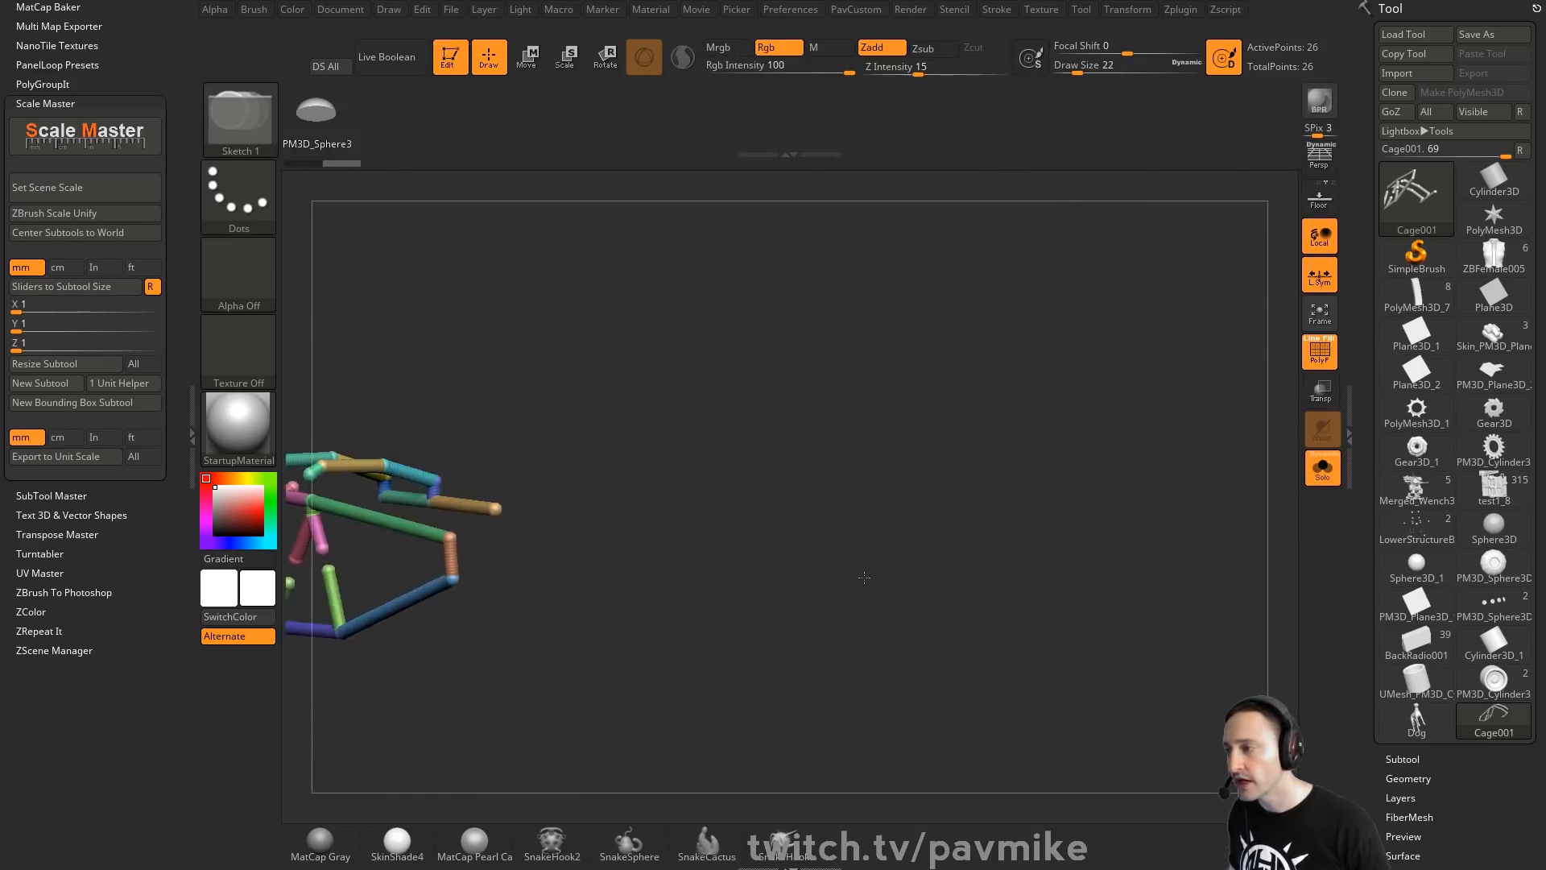
mouse_move(838, 577)
alt+mouse_down()
mouse_move(1149, 302)
mouse_move(1118, 625)
mouse_move(1128, 592)
mouse_move(1104, 490)
mouse_move(1119, 528)
alt+mouse_up()
key(s)
drag(1120, 528, 1081, 631)
key(s)
click(1087, 624)
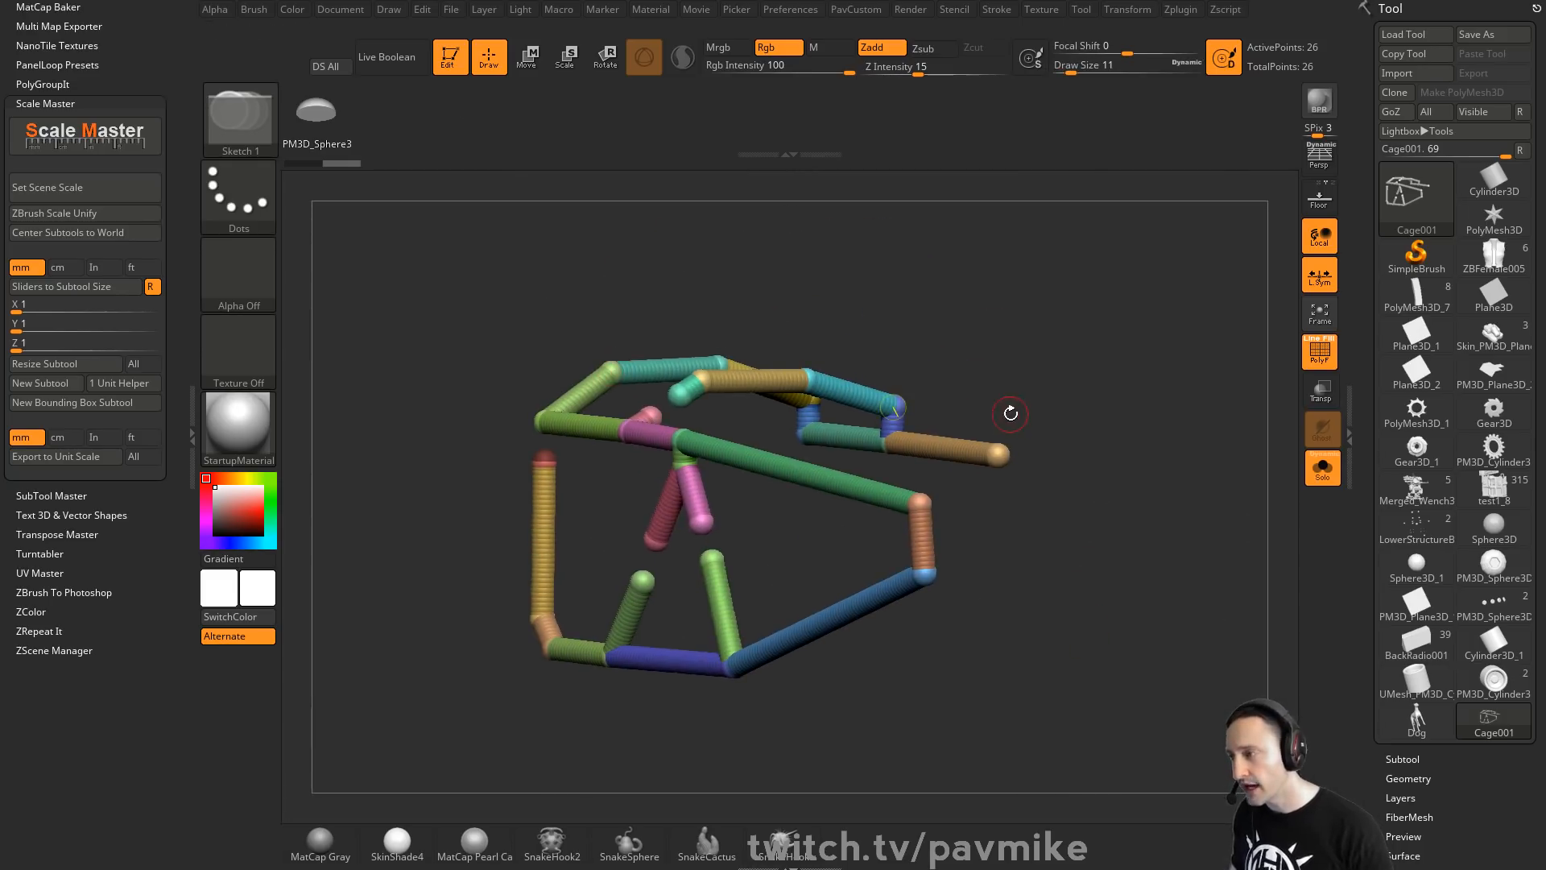
drag(1048, 349, 1140, 351)
Preview the roll cage's adaptive skin with a DynaMesh resolution of 192
key(a)
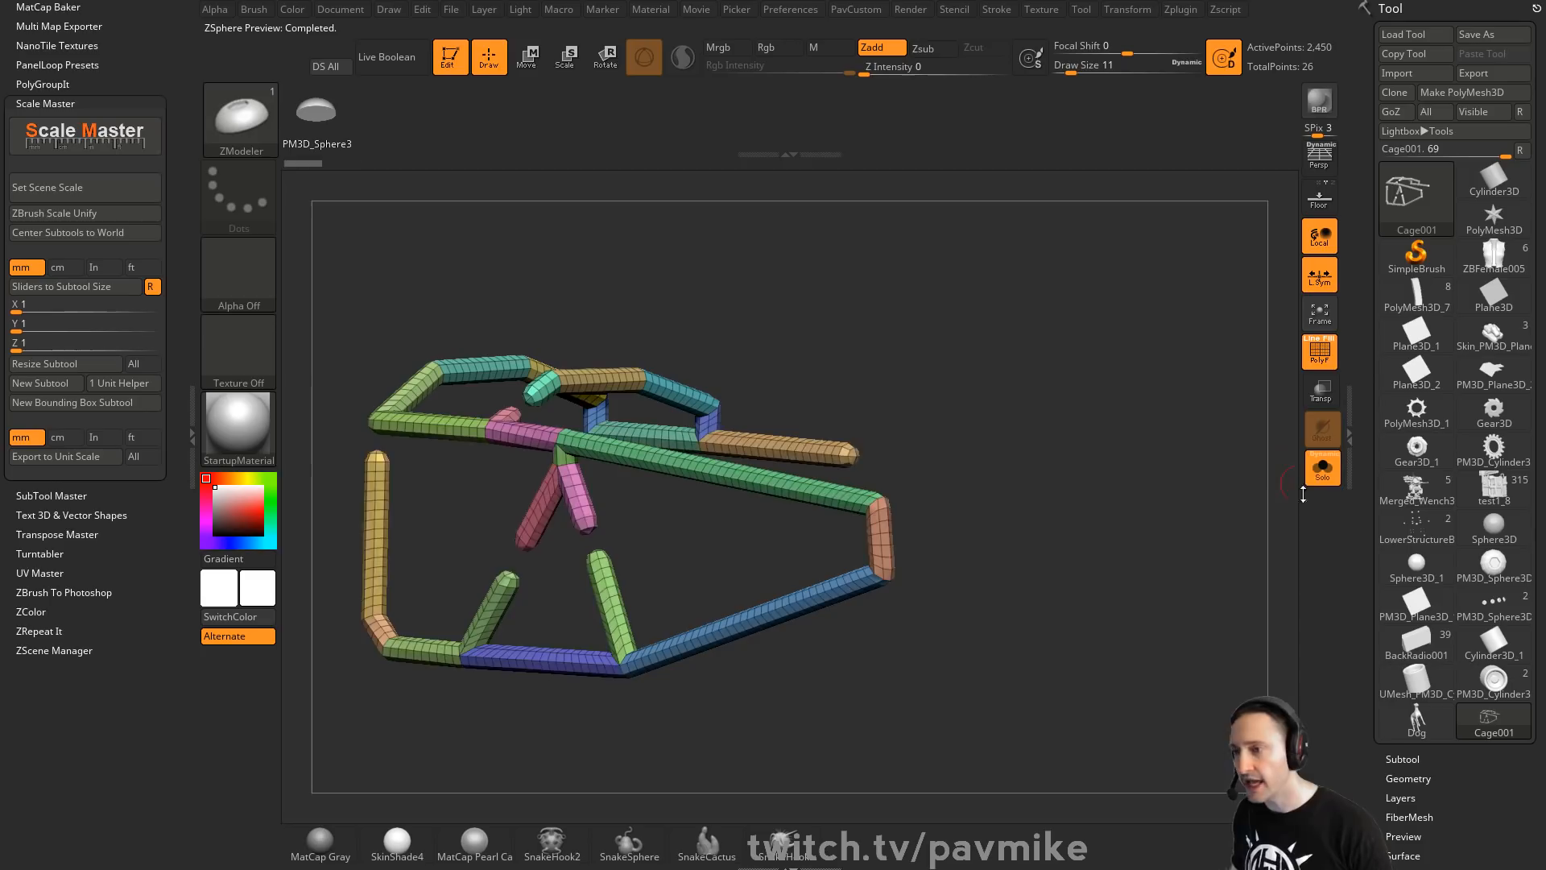
click(1359, 516)
scroll(1441, 362, down, 10)
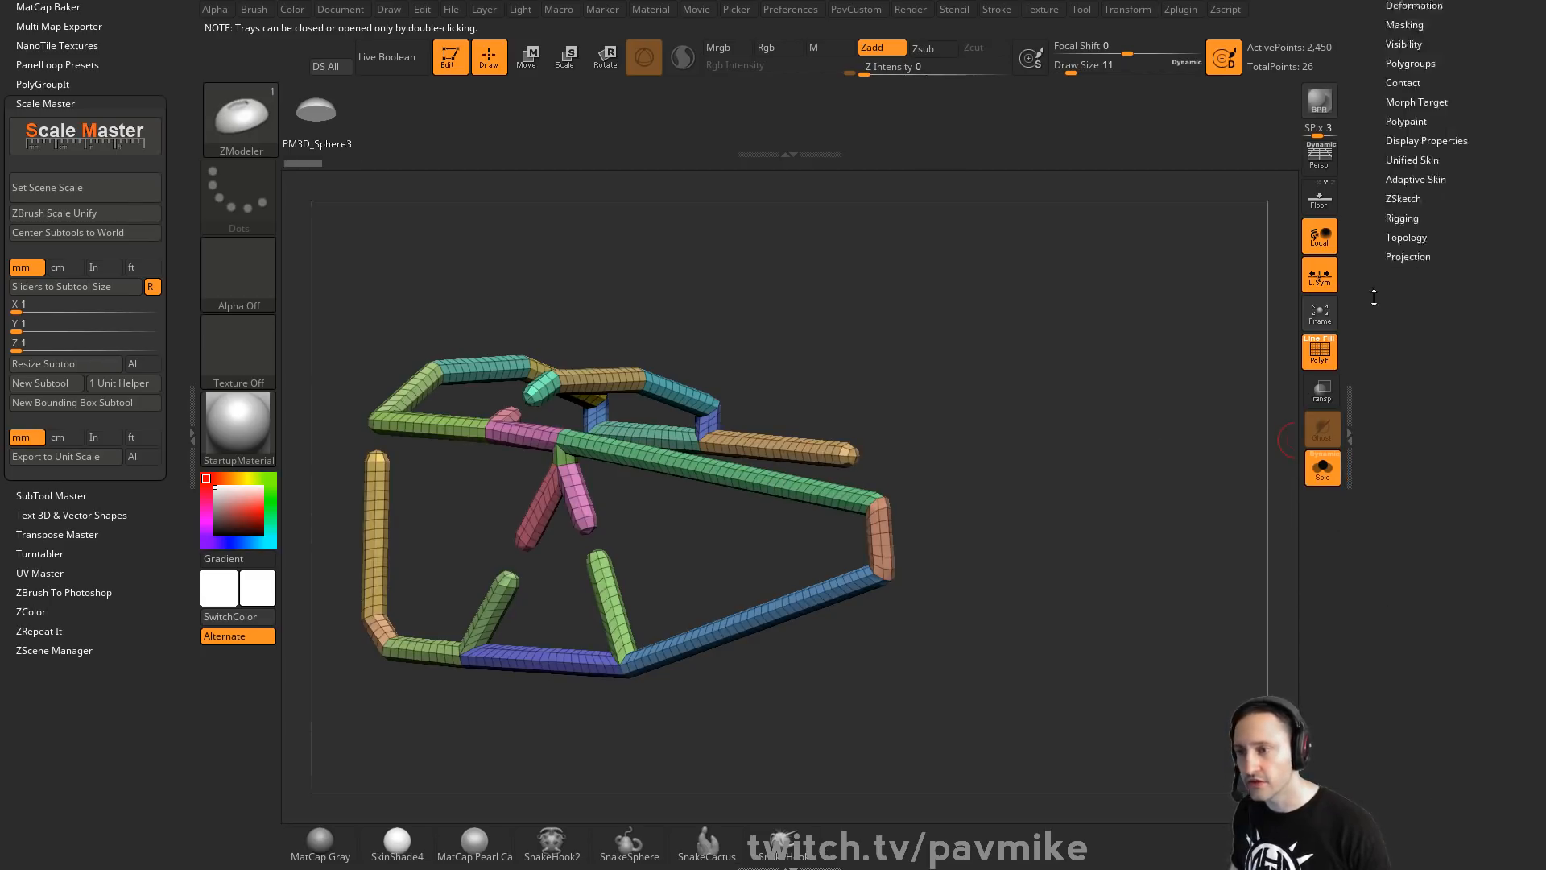
click(1405, 237)
drag(1437, 323, 1437, 315)
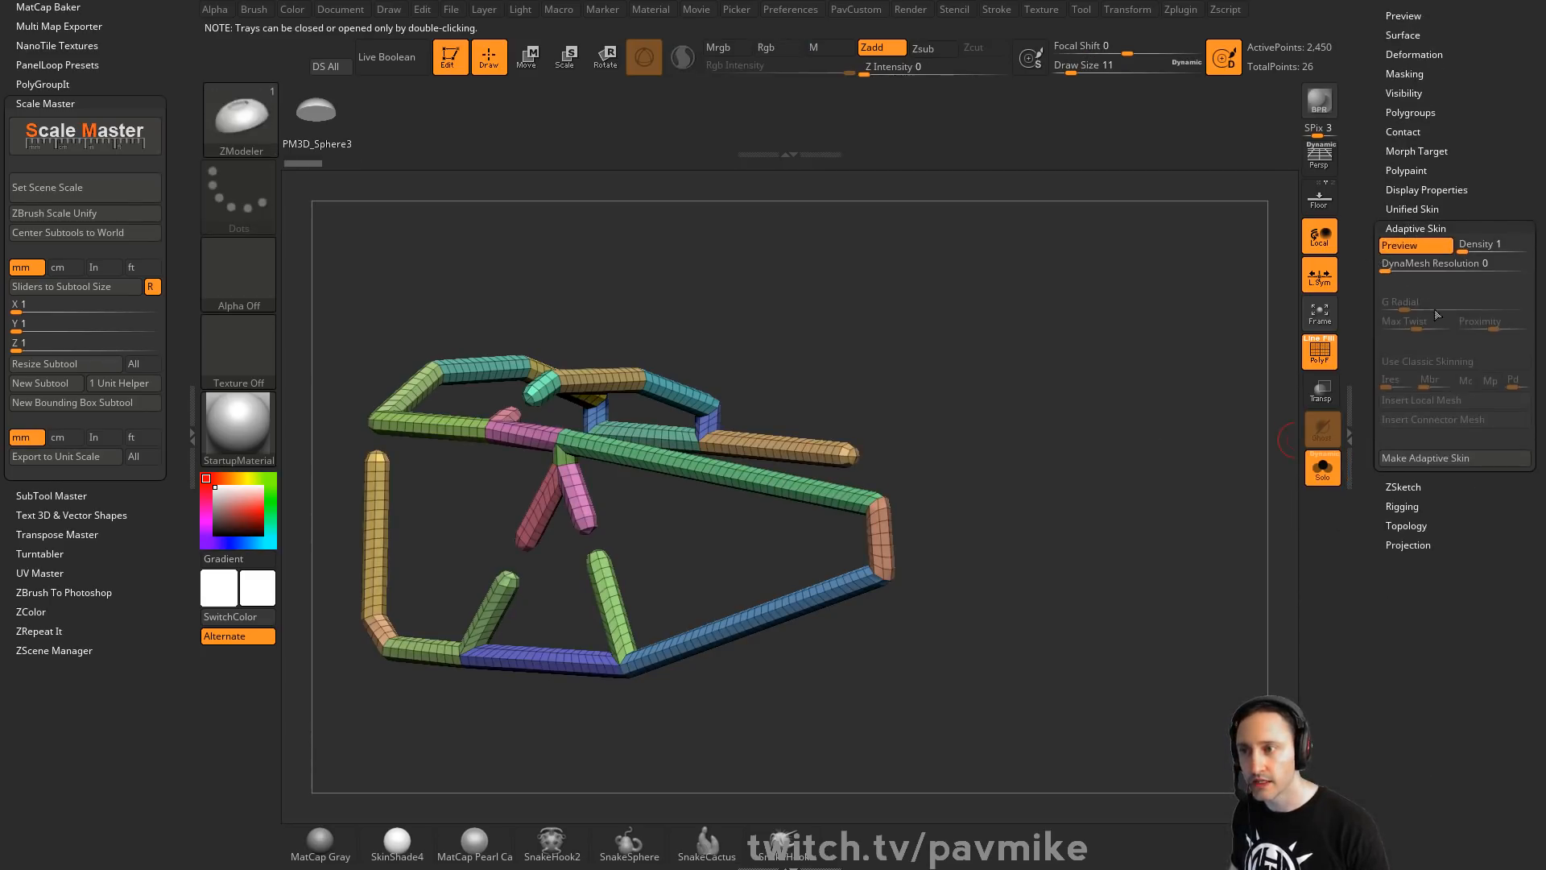
drag(1389, 263, 1400, 347)
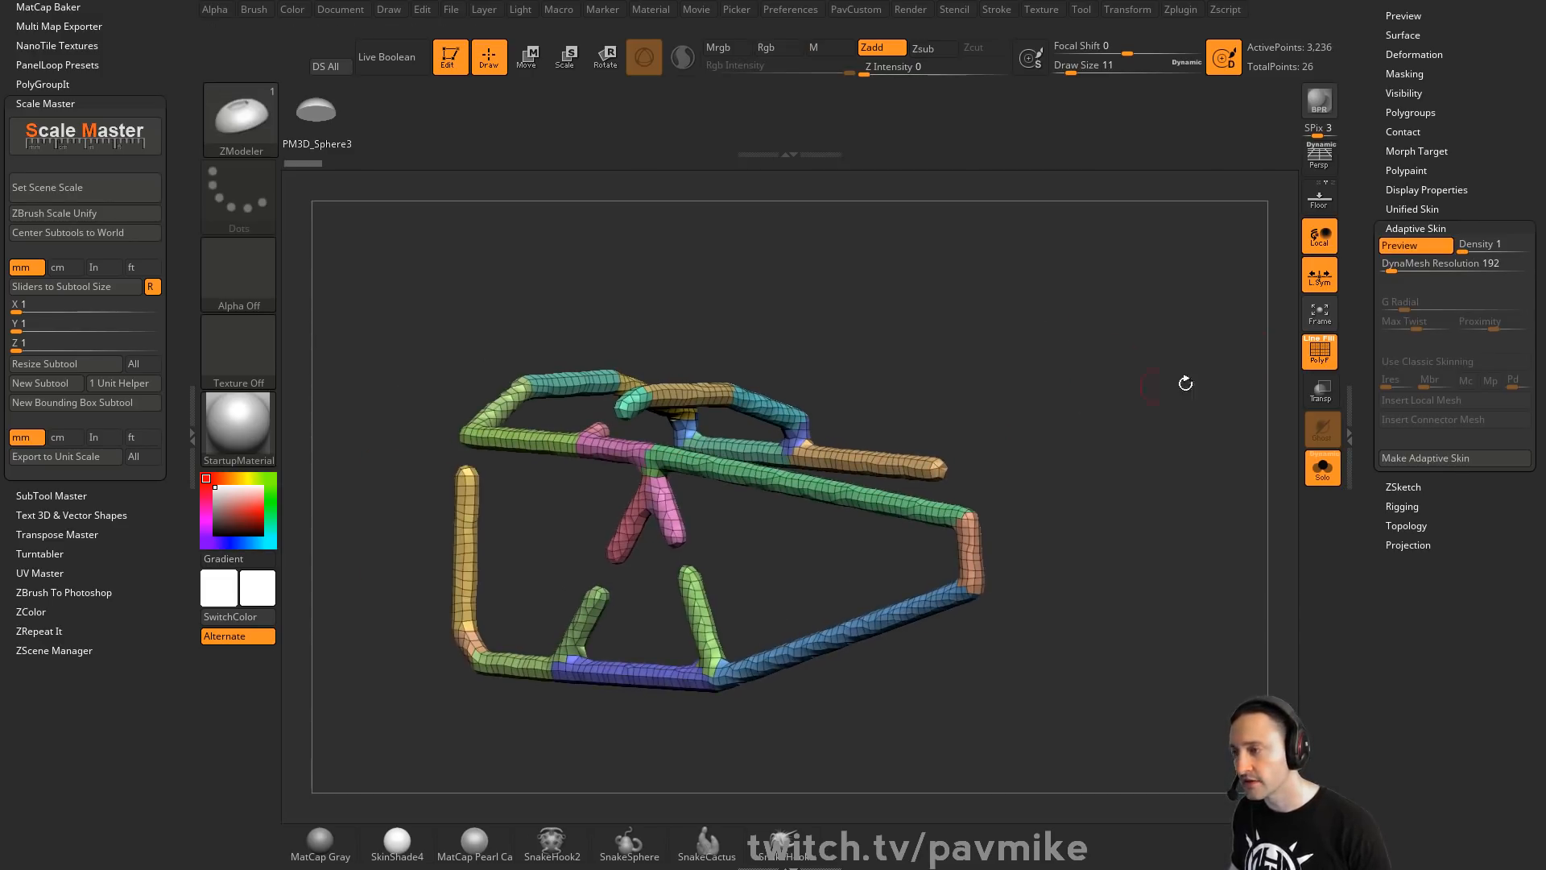
Set the adaptive skin's DynaMesh resolution to 0 and density to 2, and compare the preview with the ZSpheres
drag(1391, 274, 1473, 251)
key(a)
key(a)
key(a)
Set the adaptive skin density to 1, make an adaptive skin of the cage, and return to the ZSpheres
key(a)
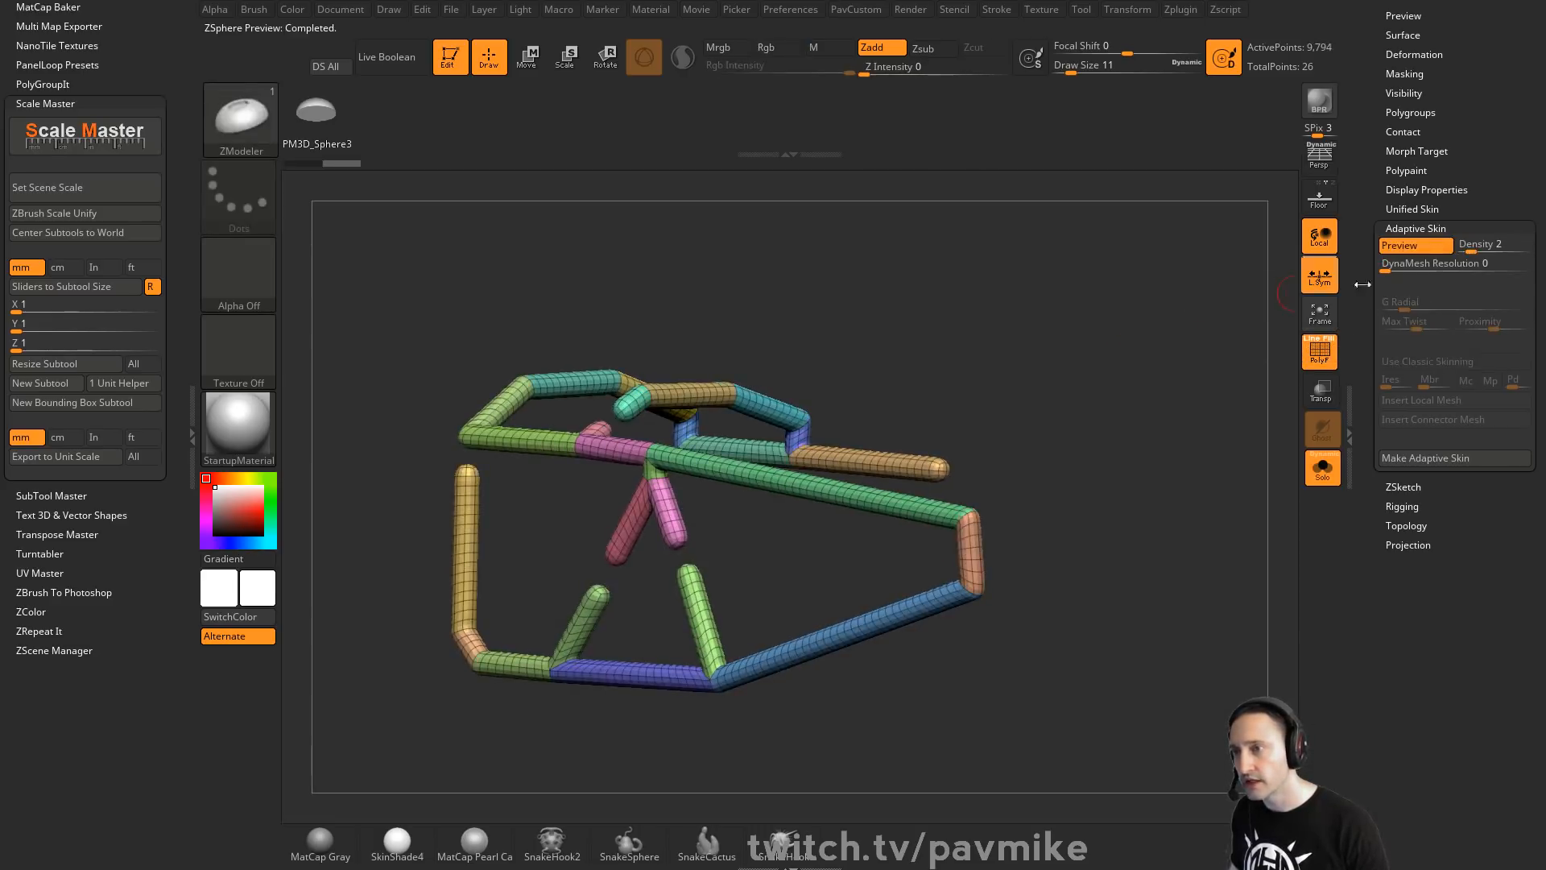
click(1462, 251)
drag(976, 362, 1183, 379)
click(1425, 460)
key(a)
Move the loose end of the pink ZSphere strut onto the green strut below it, reducing the draw size to 1
alt+drag(723, 351, 1129, 293)
key(w)
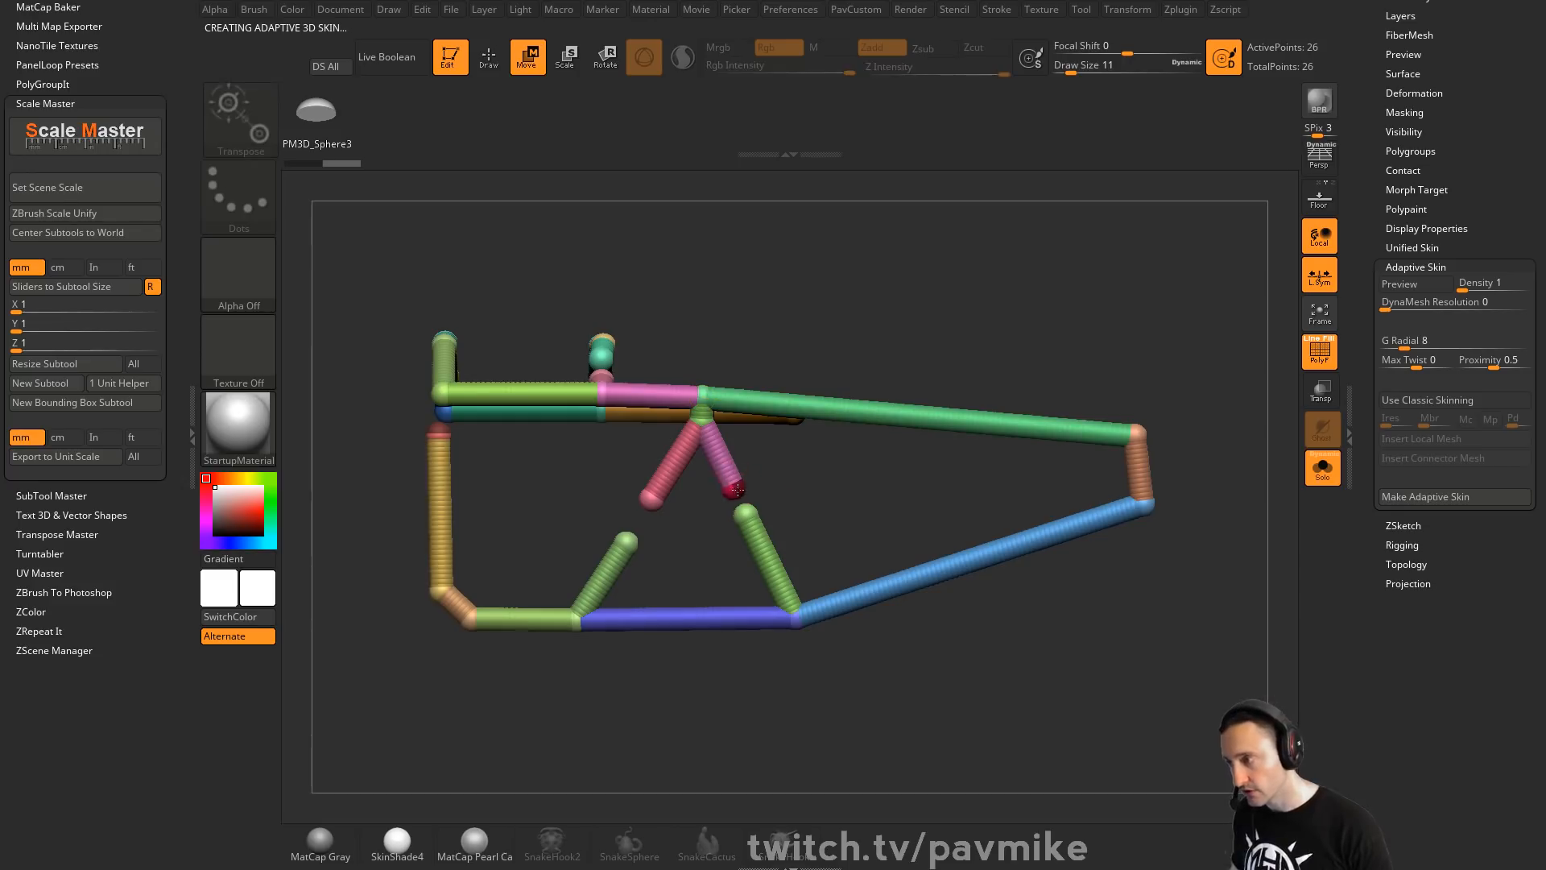
drag(697, 520, 653, 525)
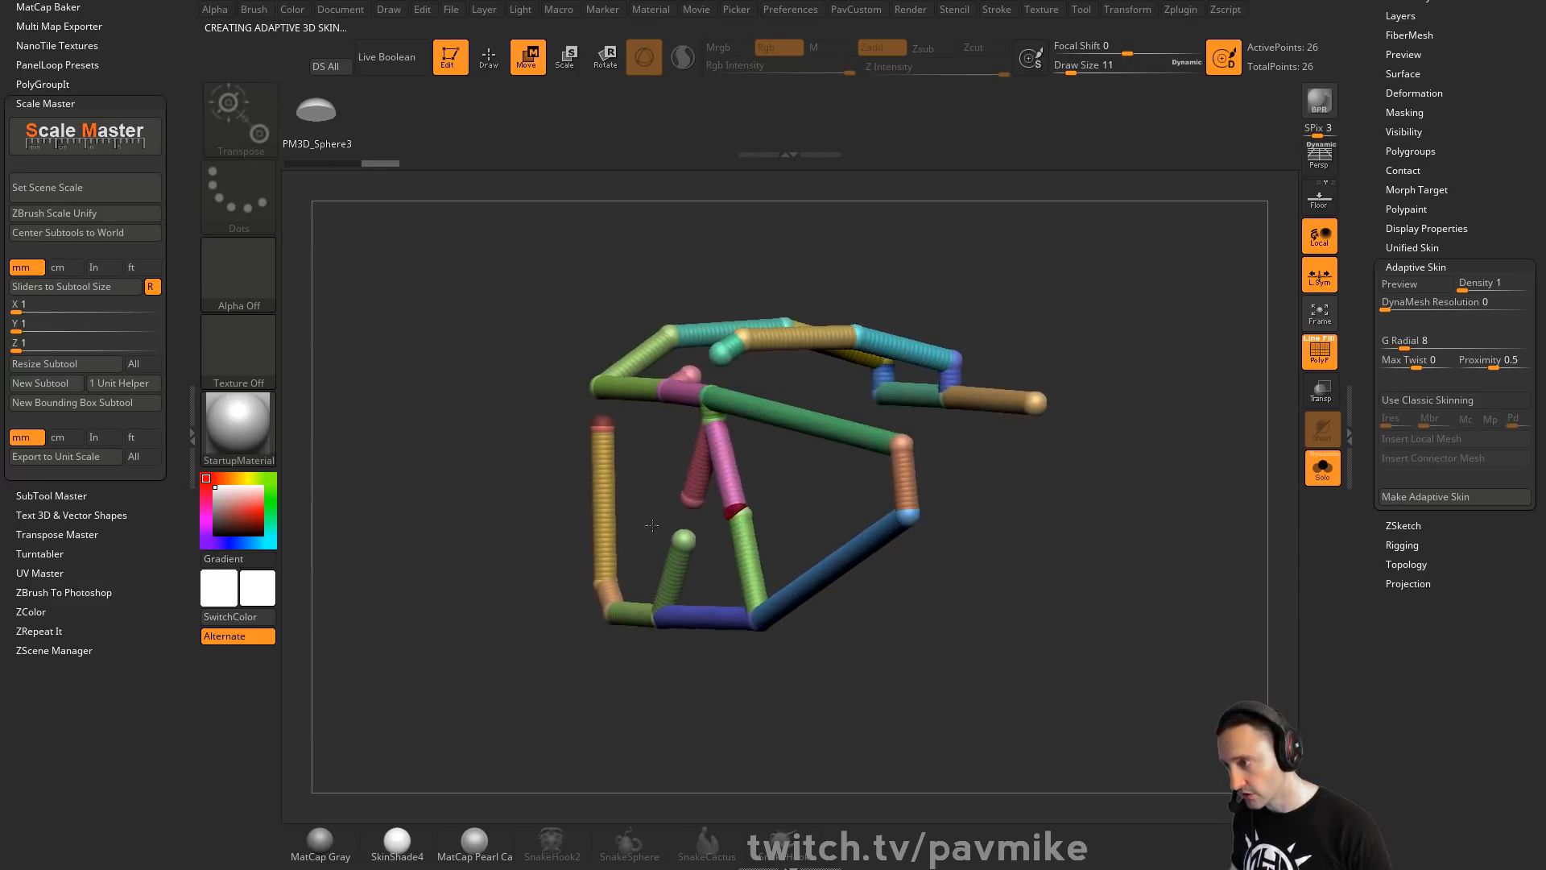
drag(746, 510, 742, 512)
ctrl+right_drag(746, 512, 845, 515)
key(bracketleft)
drag(782, 512, 850, 511)
Move the loose end of the red ZSphere strut onto the green strut below it and return to draw mode
drag(596, 492, 557, 564)
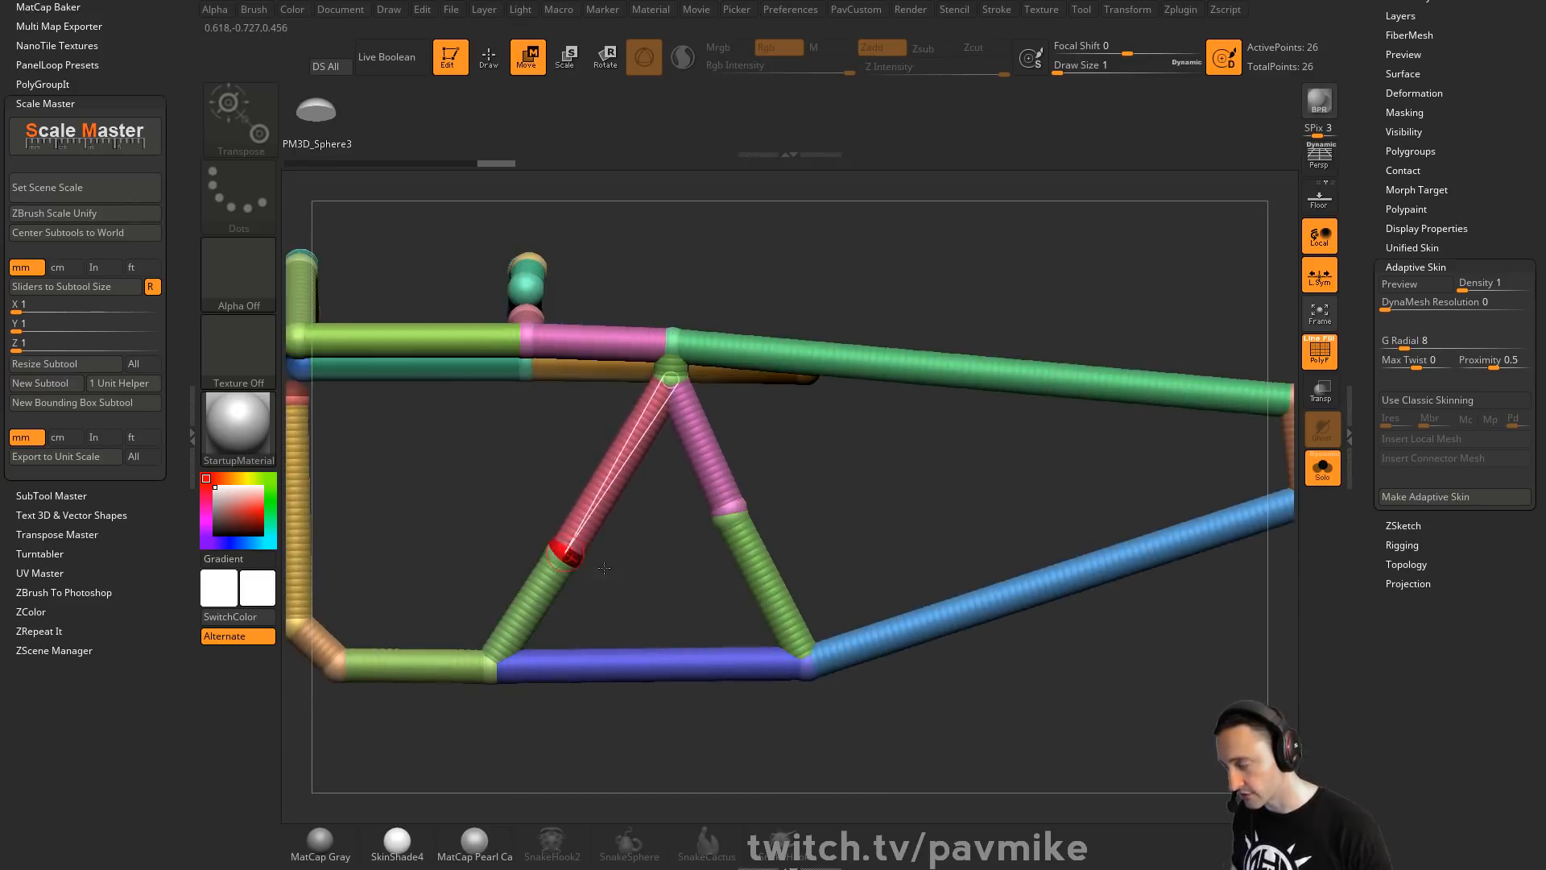
drag(661, 569, 567, 564)
key(q)
Preview the joined cage with DynaMesh resolution 144, raise it to 352, and make an adaptive skin
mouse_move(722, 497)
mouse_down()
mouse_move(1021, 307)
mouse_move(1218, 341)
mouse_up()
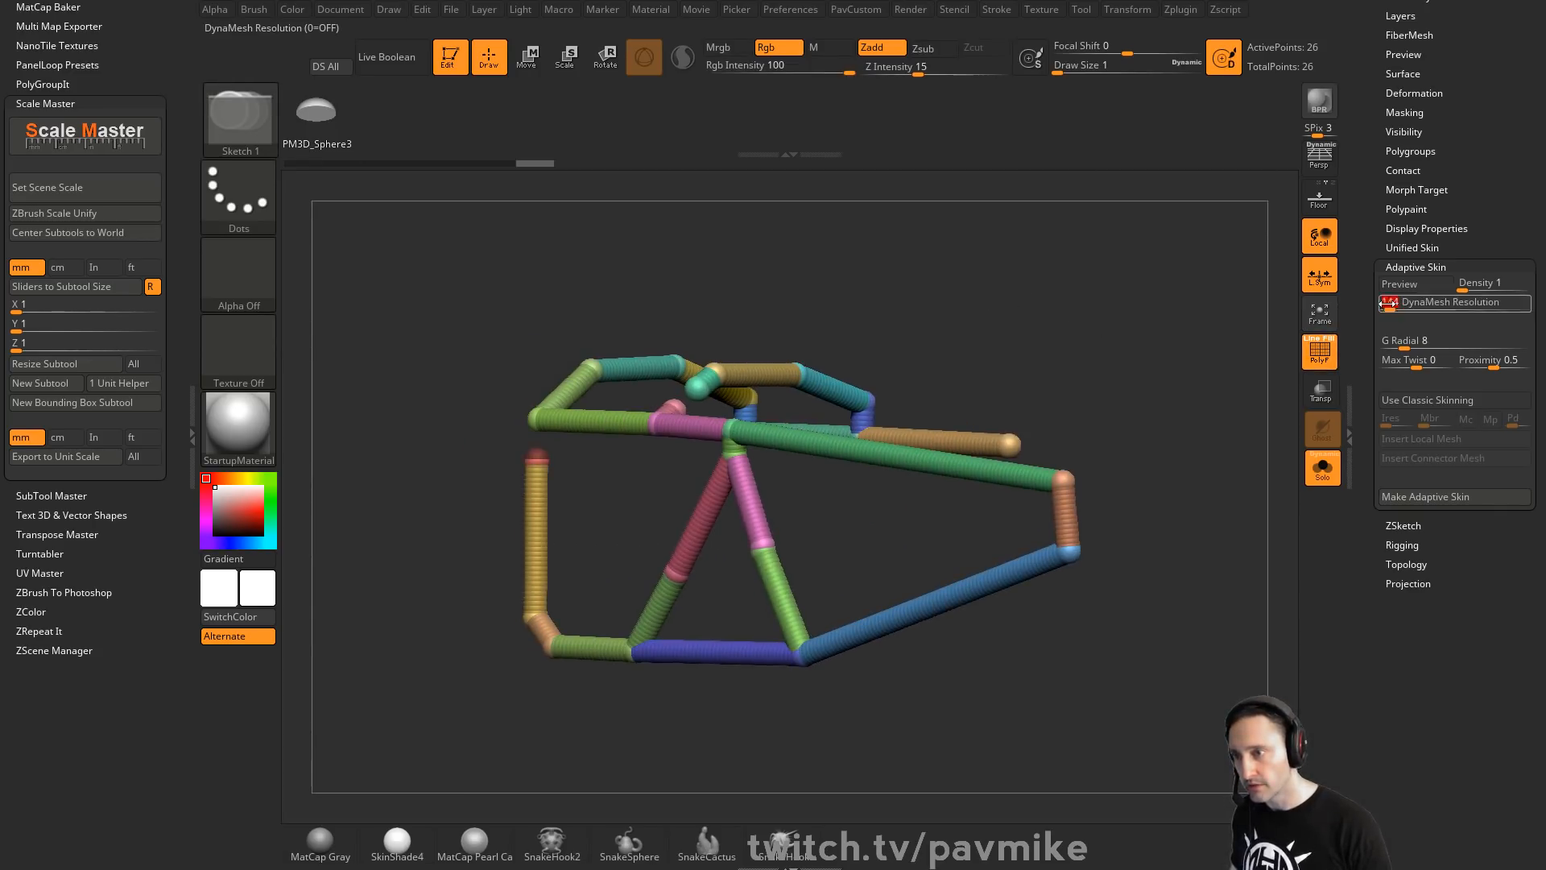
key(a)
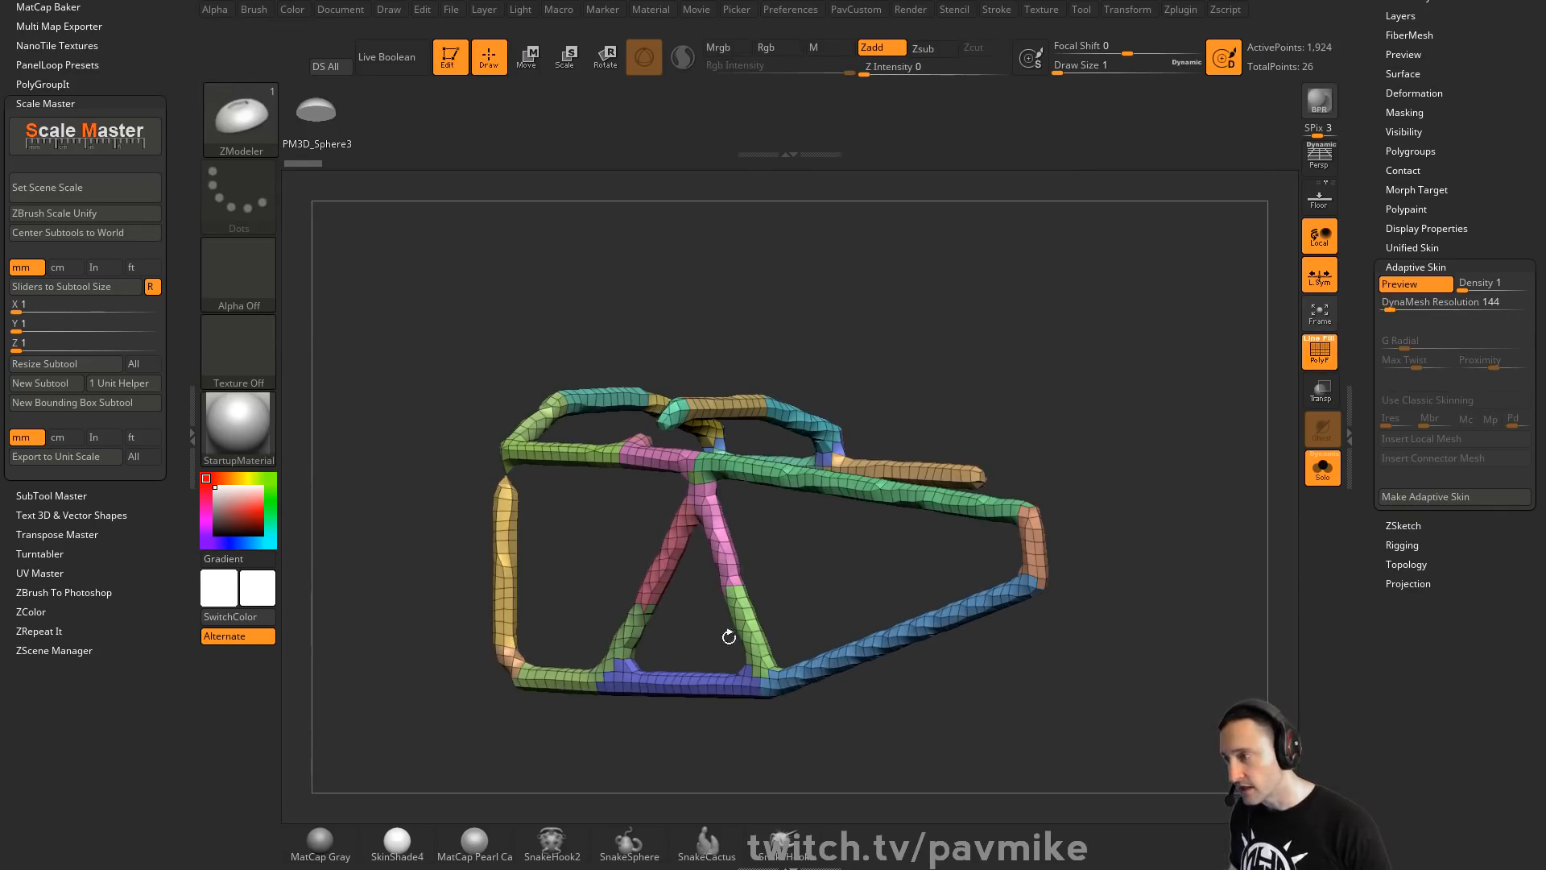
drag(1392, 310, 1398, 310)
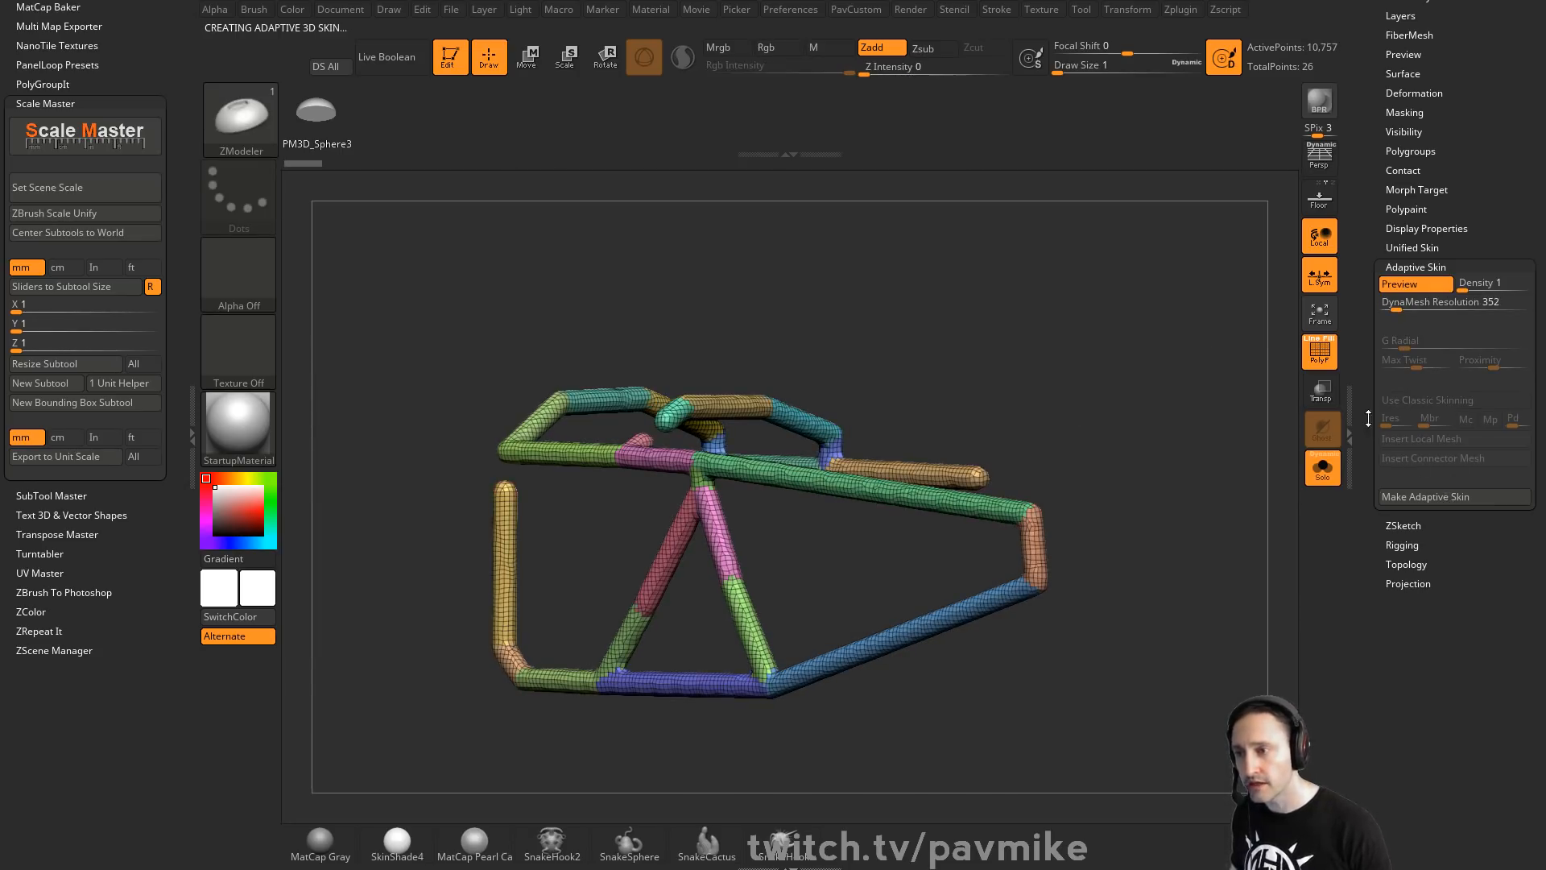
Make Skin_Cage001 the active tool and focus on the gaps between its open struts in side view
drag(1364, 400, 1351, 595)
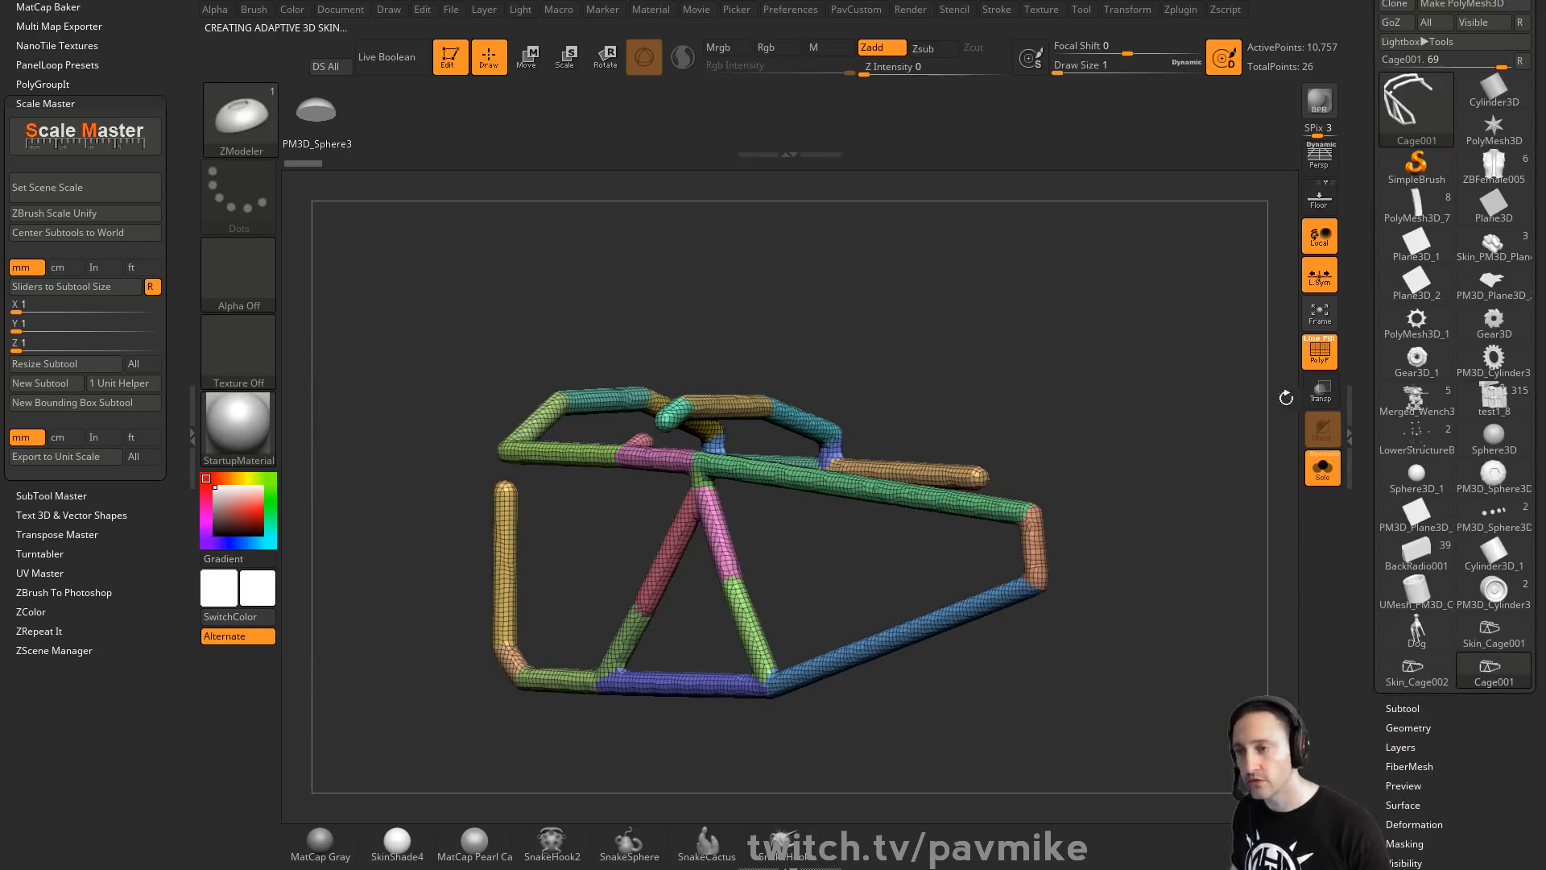
click(1480, 644)
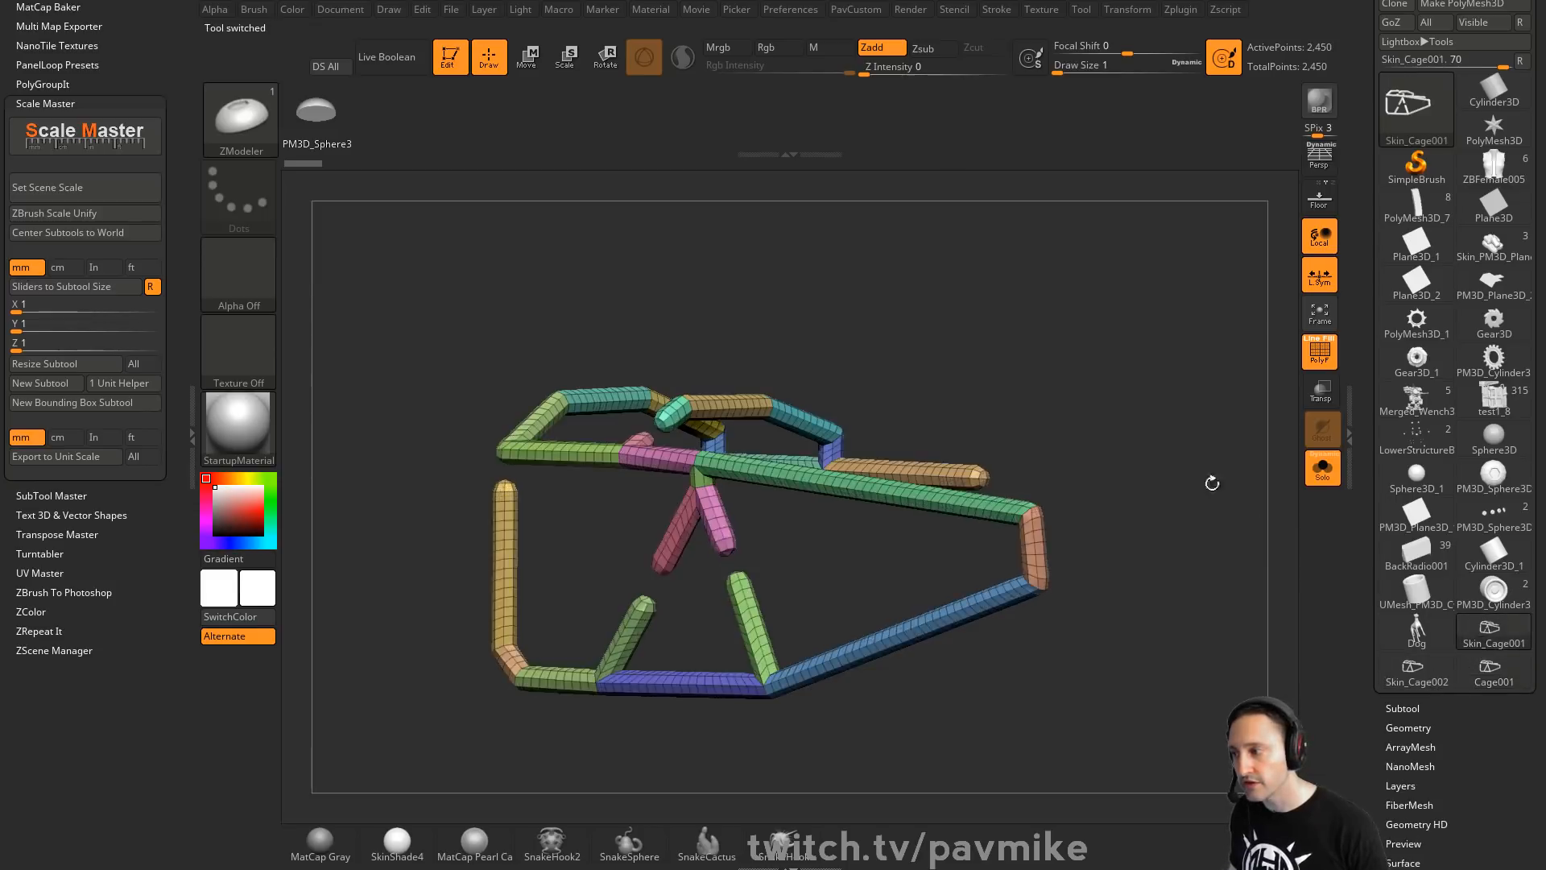
mouse_move(1004, 364)
alt+right_down()
mouse_move(1028, 531)
mouse_move(822, 401)
mouse_move(1127, 427)
mouse_move(1129, 449)
alt+right_up()
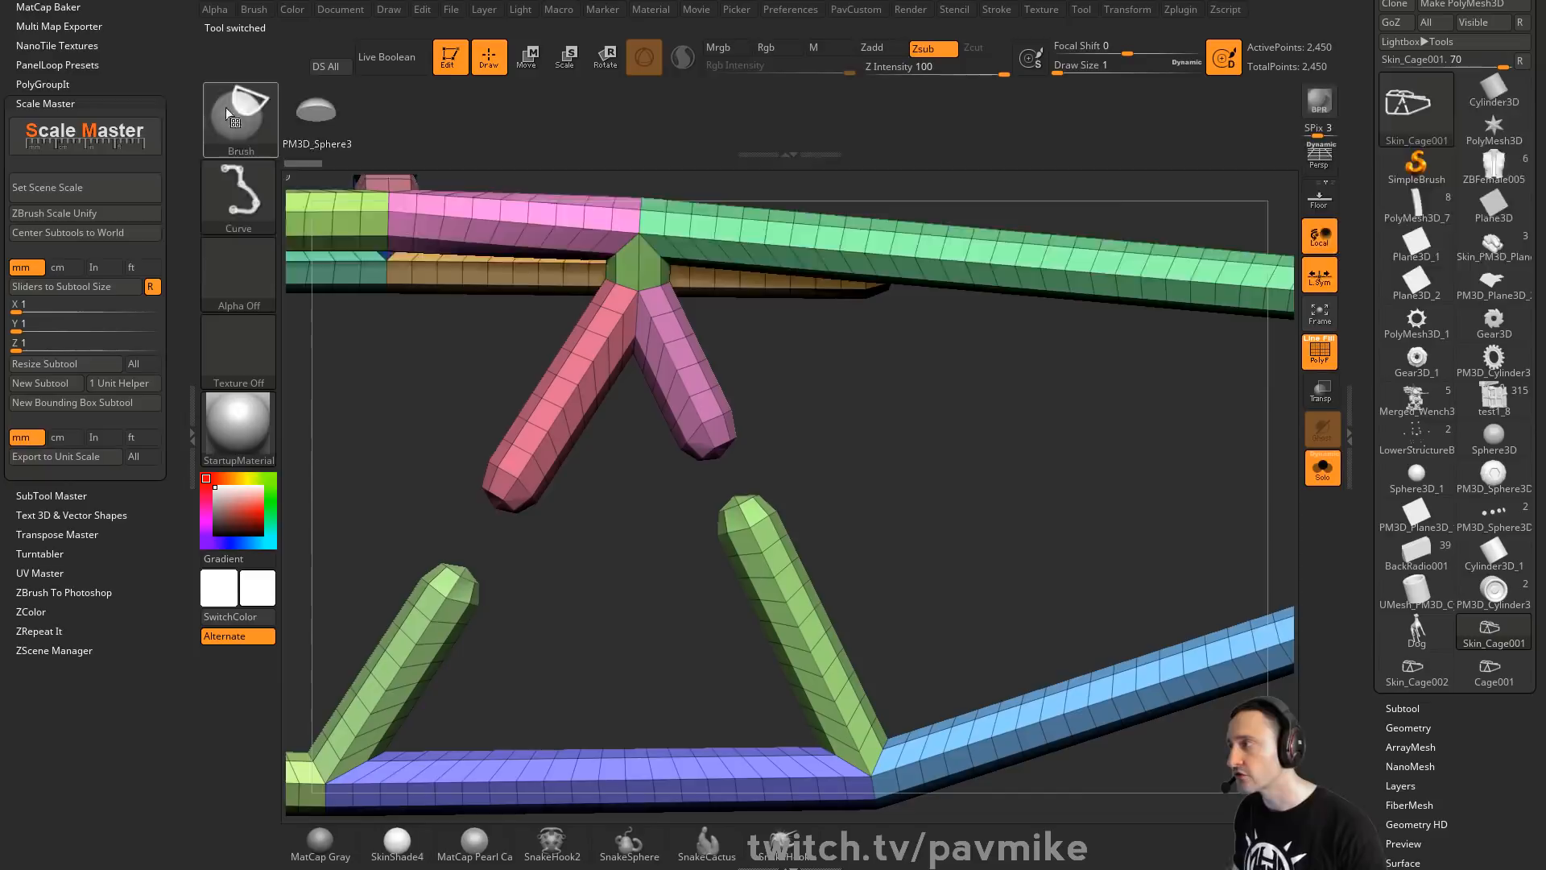
Hide the facing end caps of the pink strut and the green strut below it with SelectLasso, and delete the hidden polygons
click(228, 113)
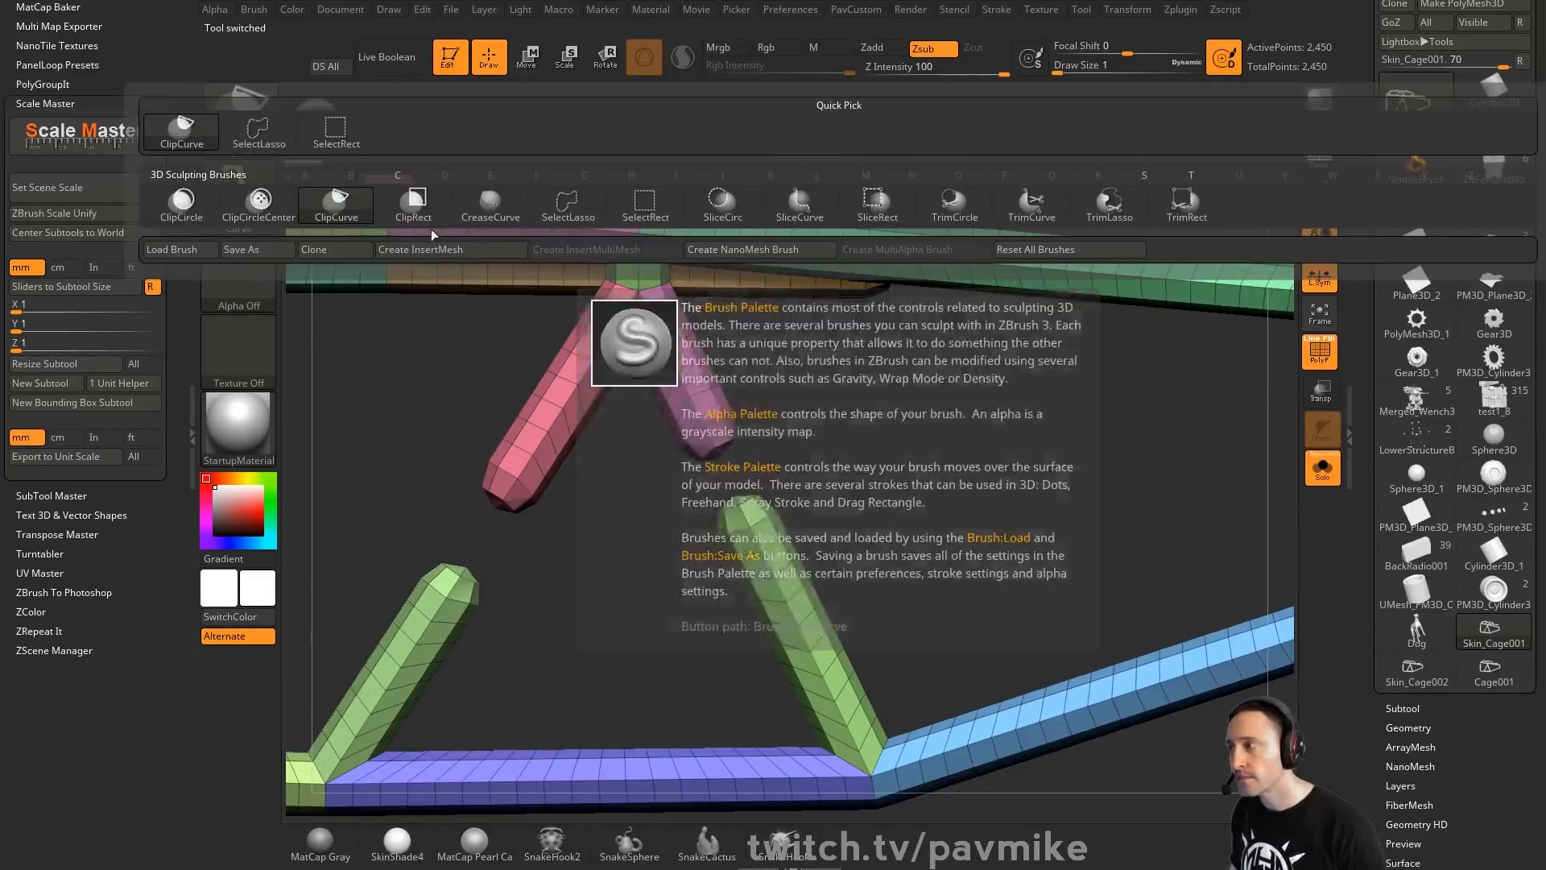
click(259, 133)
alt+right_drag(806, 455, 928, 400)
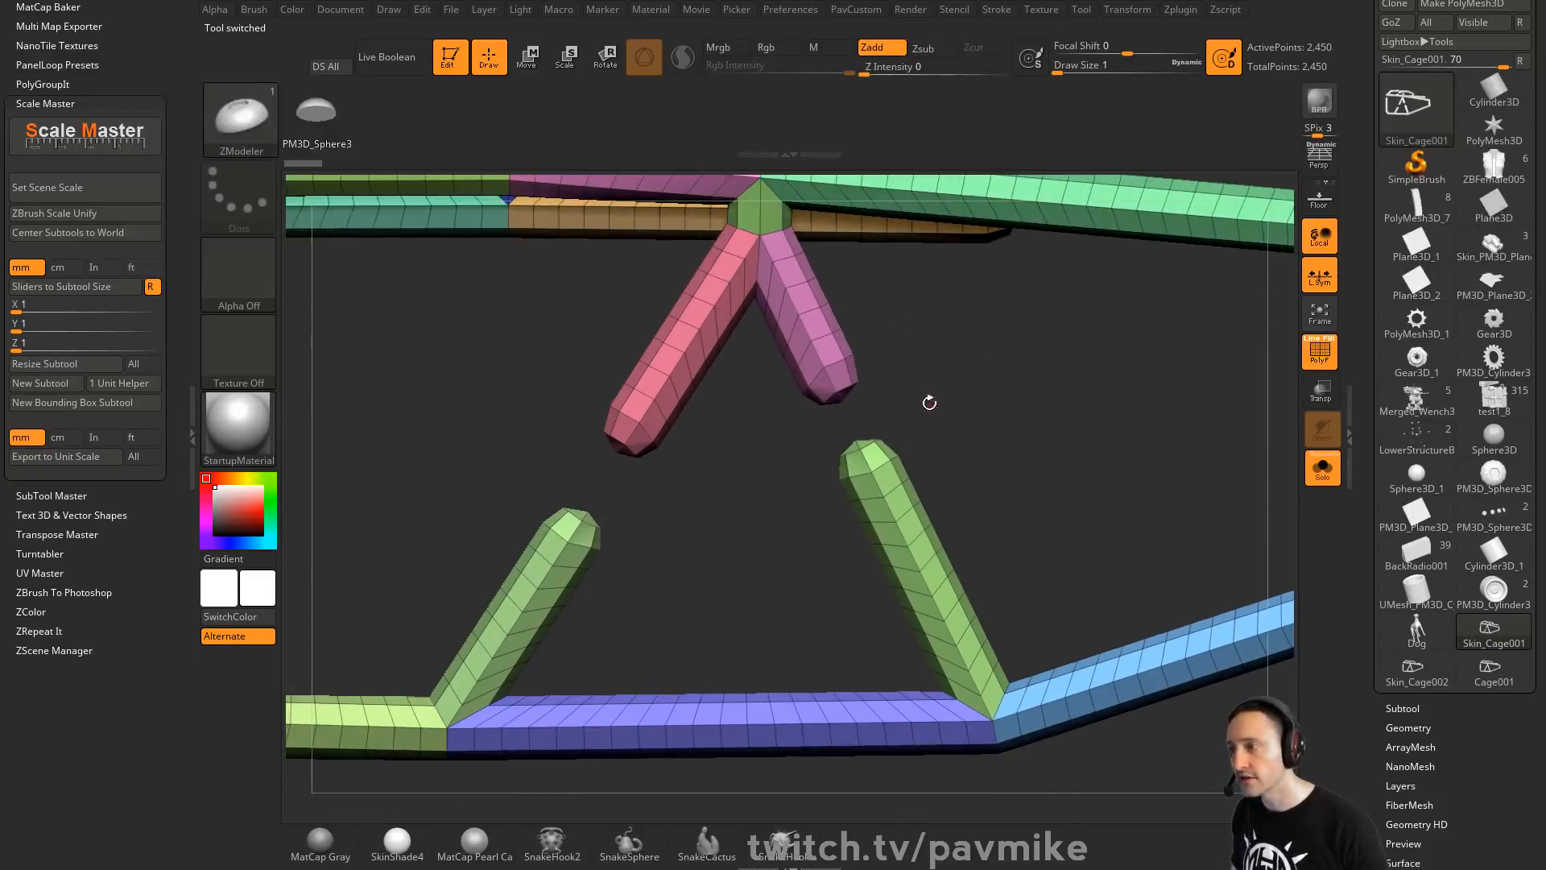
mouse_move(931, 404)
ctrl+alt+shift+mouse_down()
mouse_move(879, 359)
mouse_move(795, 421)
mouse_move(889, 469)
mouse_move(918, 451)
ctrl+alt+shift+mouse_up()
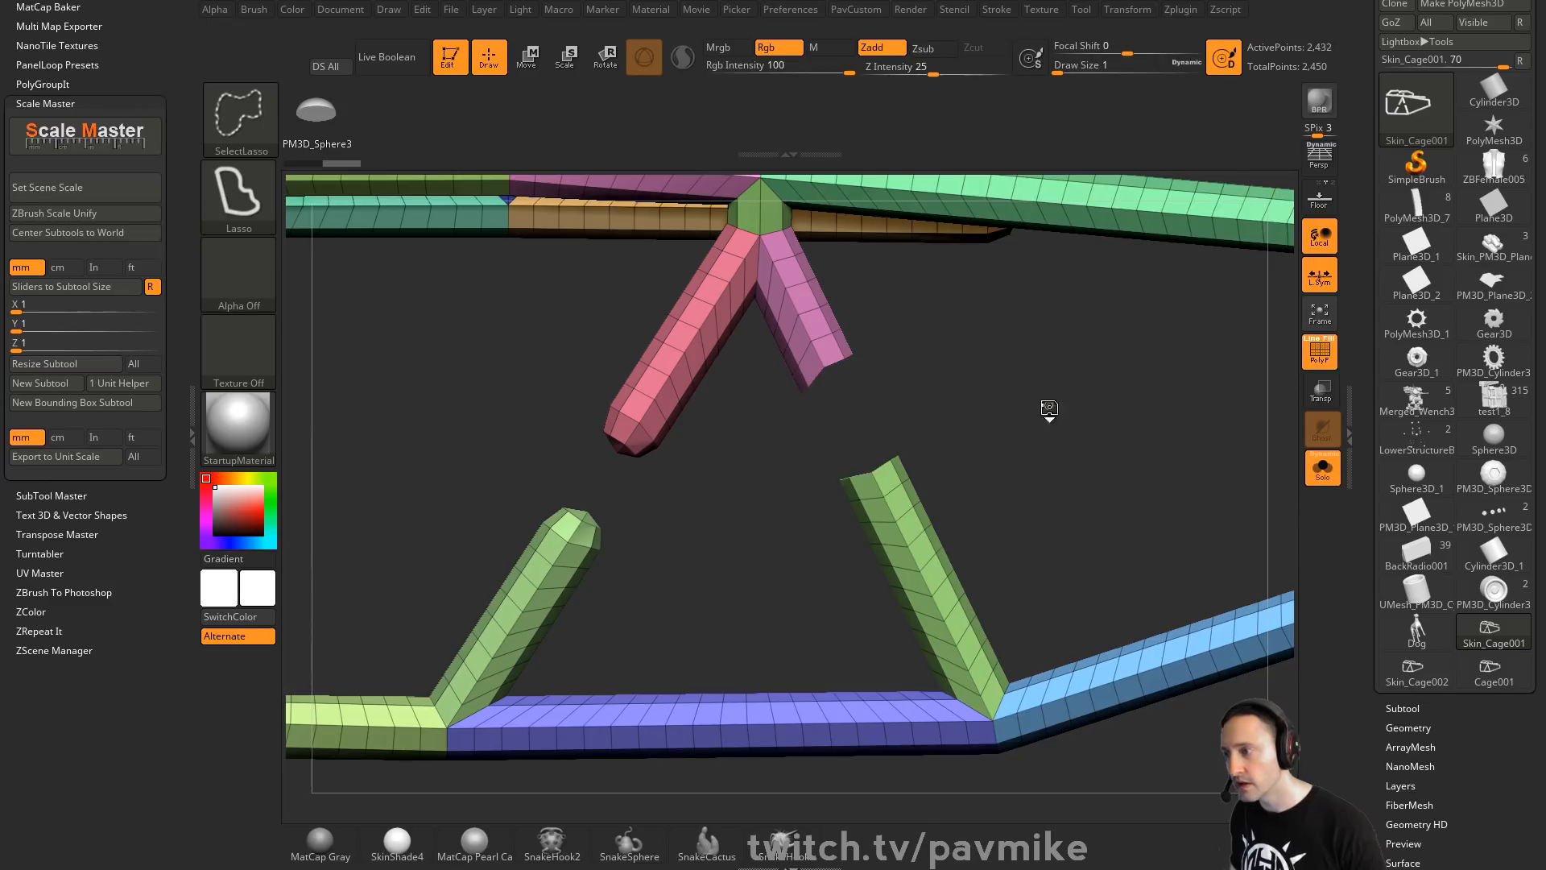
key(2)
click(999, 231)
Bridge the open hole of the pink strut to the open hole of the green strut below with ZModeler's Two Holes bridge
key(space)
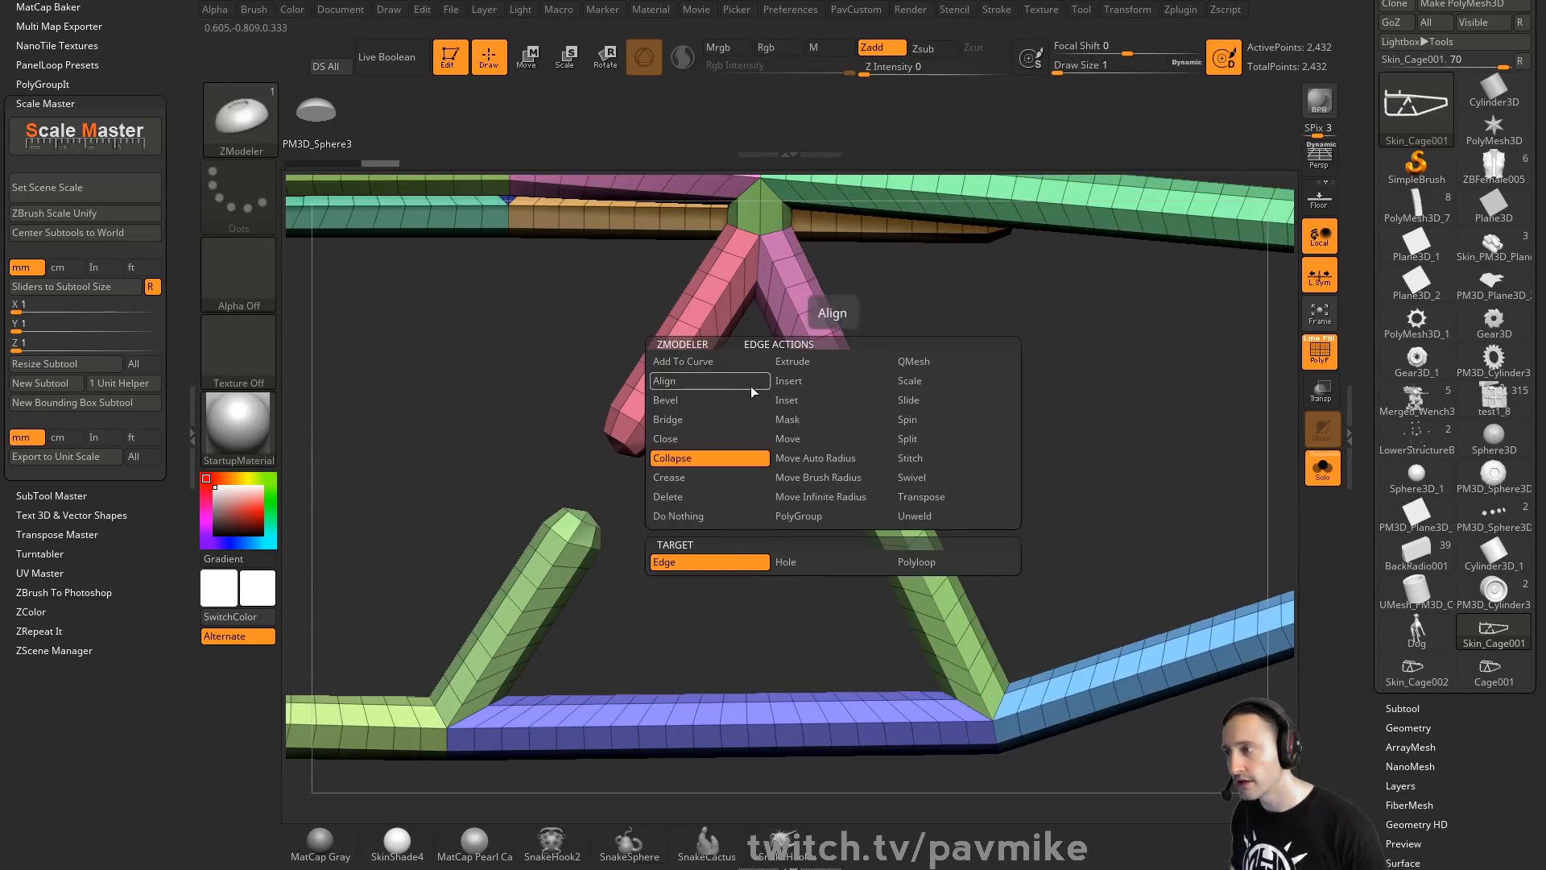
click(715, 418)
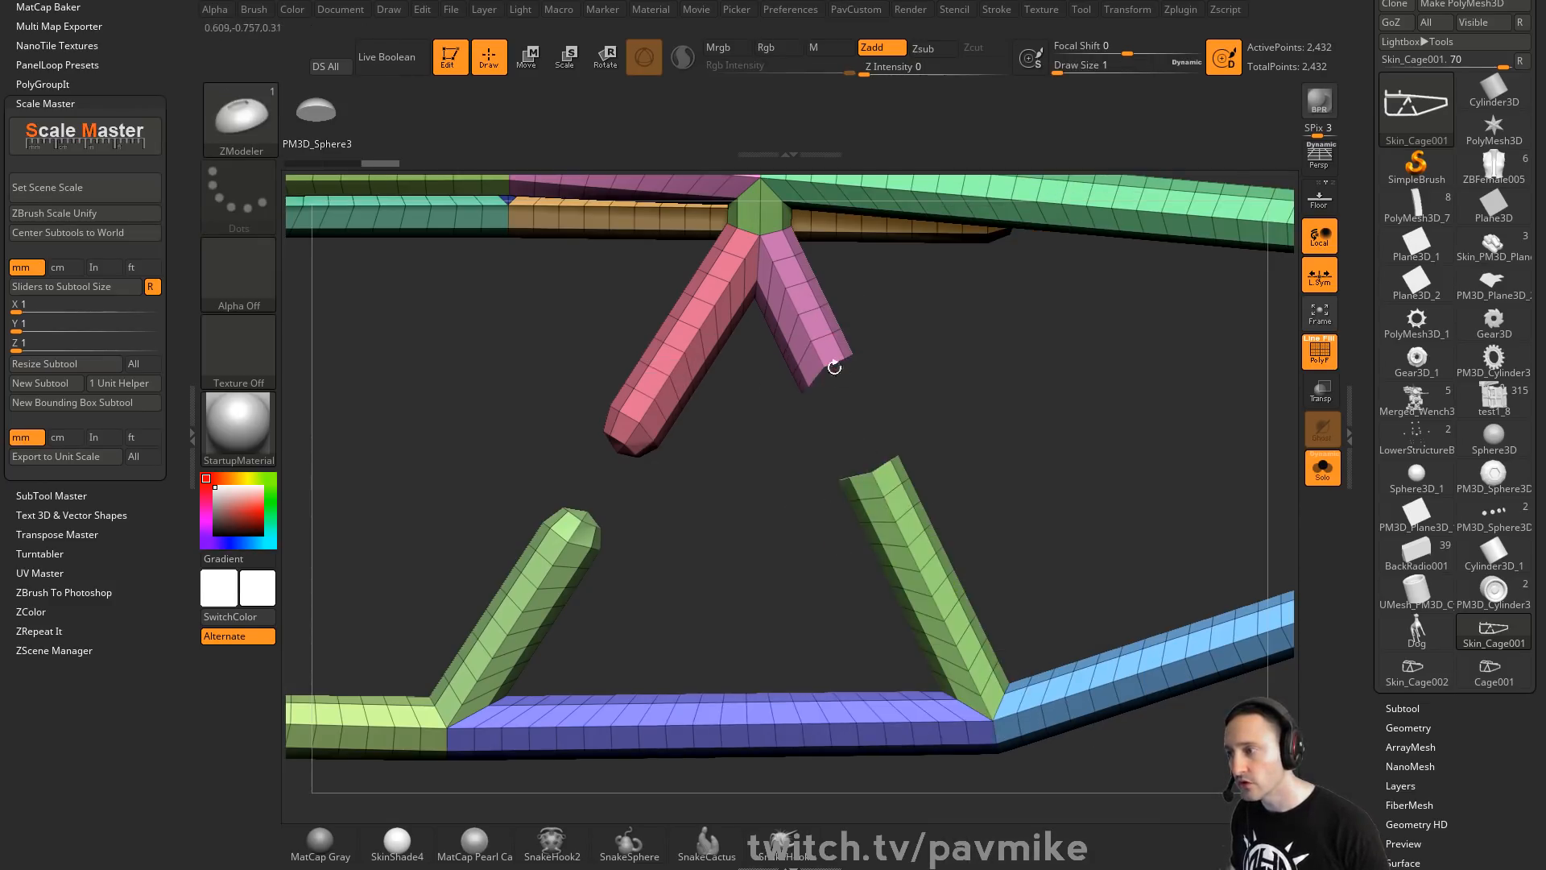
key(space)
click(876, 473)
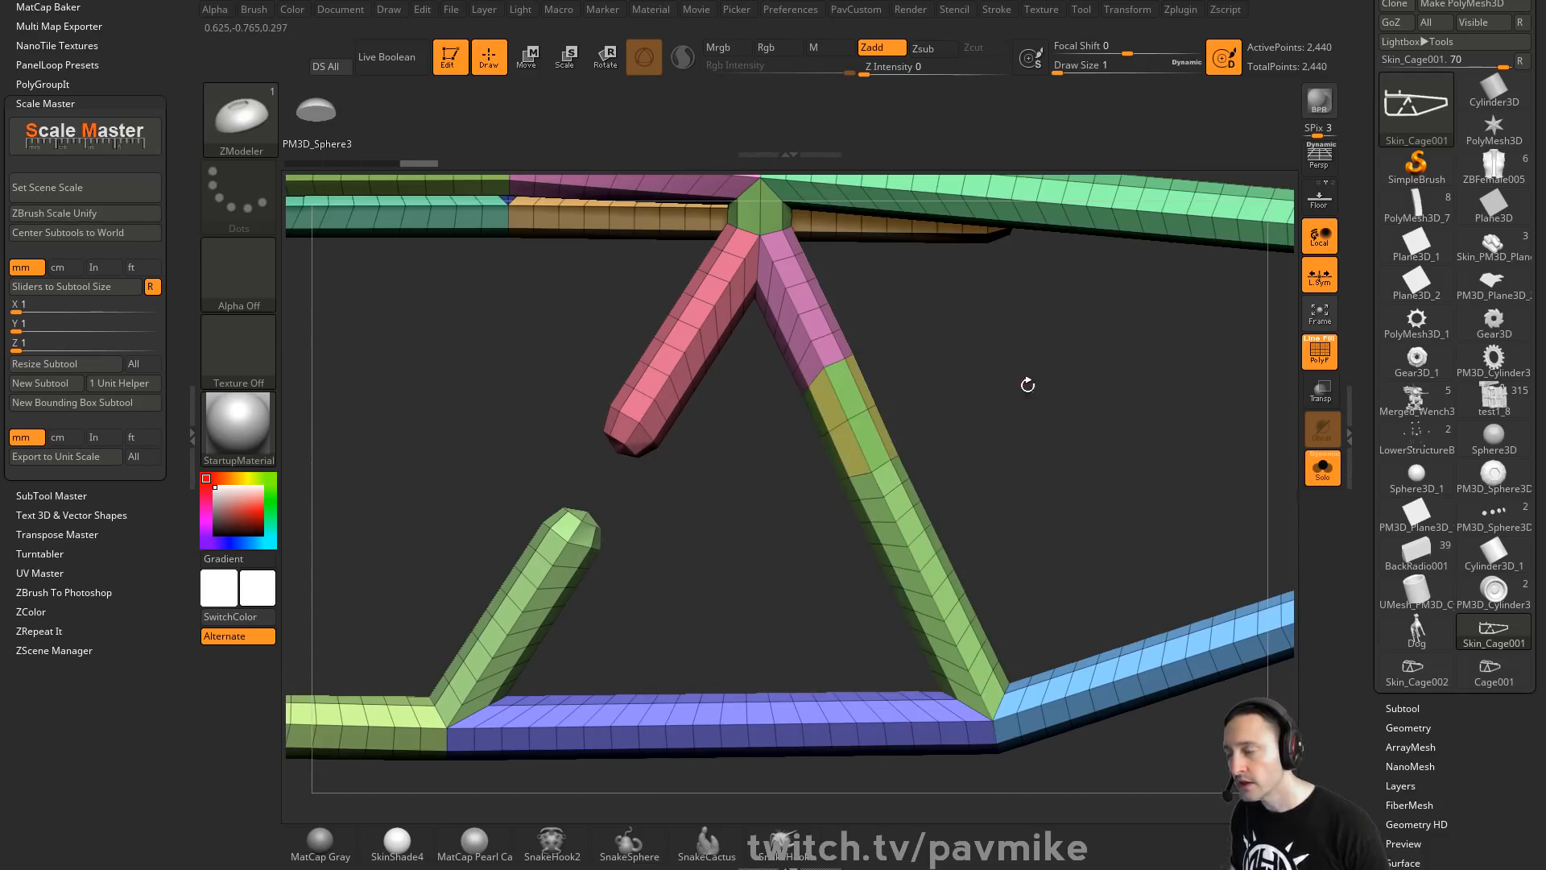
drag(1038, 417, 943, 352)
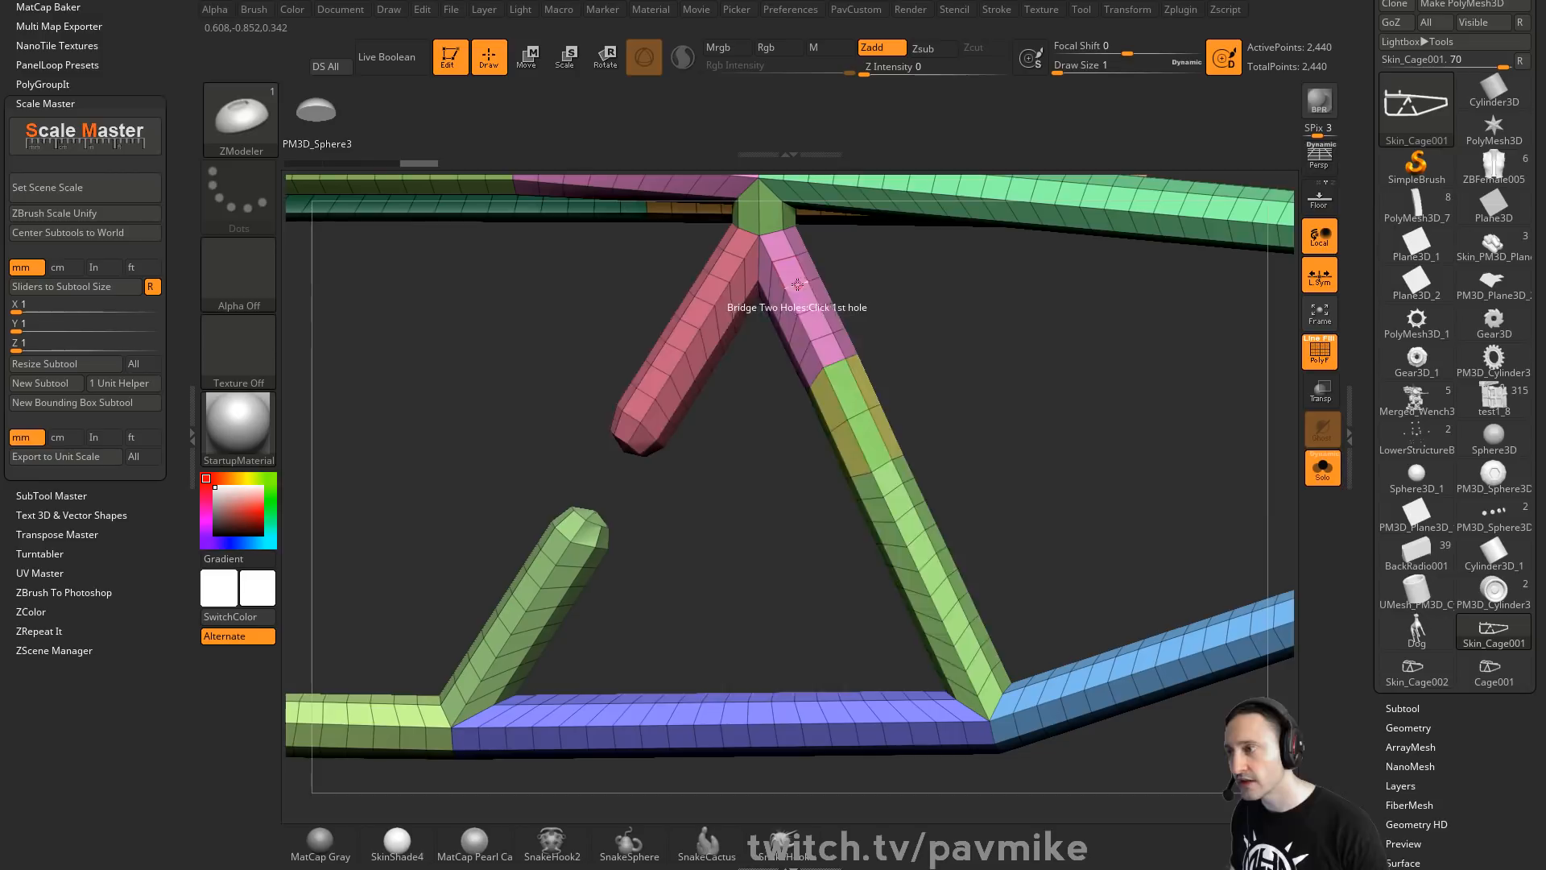
Try deleting the cage's nonessential edge loops with the angle tolerance at 45
key(space)
scroll(1373, 556, down, 1)
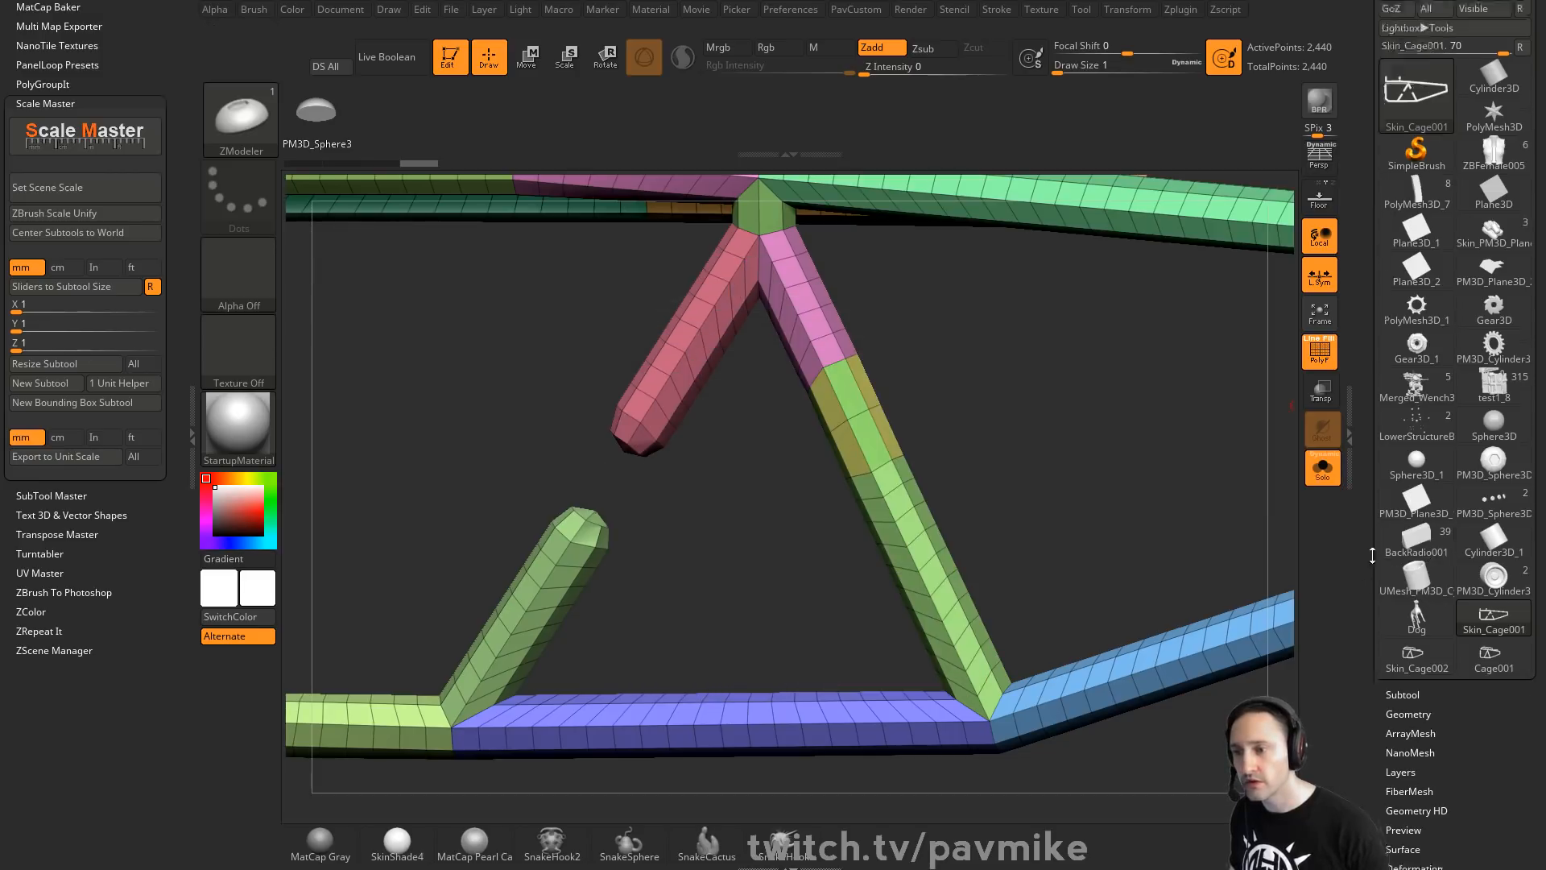
drag(1373, 555, 1367, 269)
click(1408, 320)
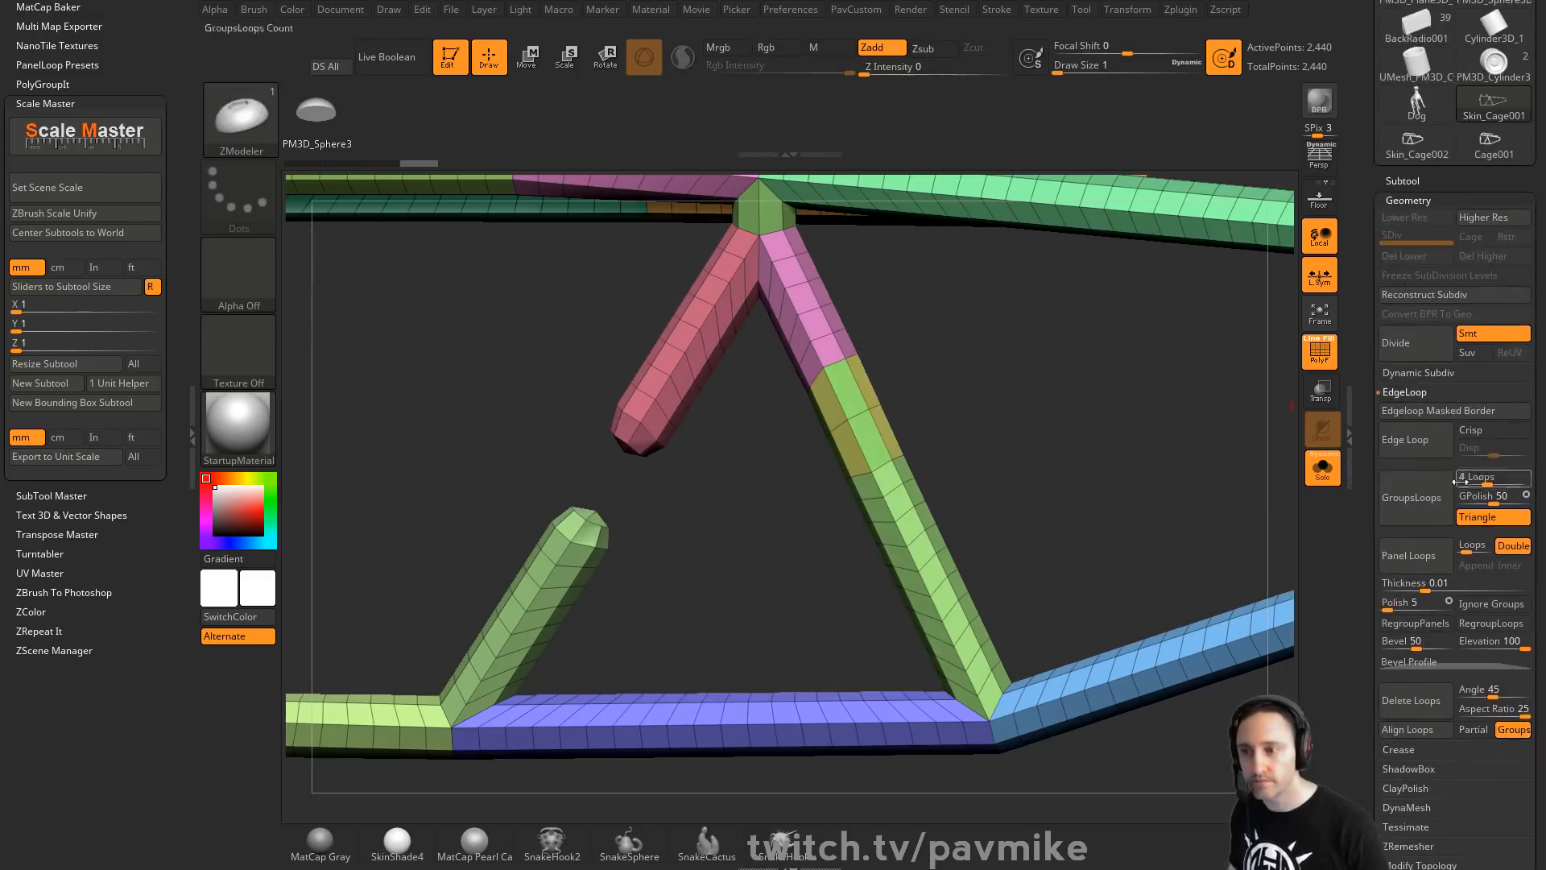
click(1417, 702)
key(f)
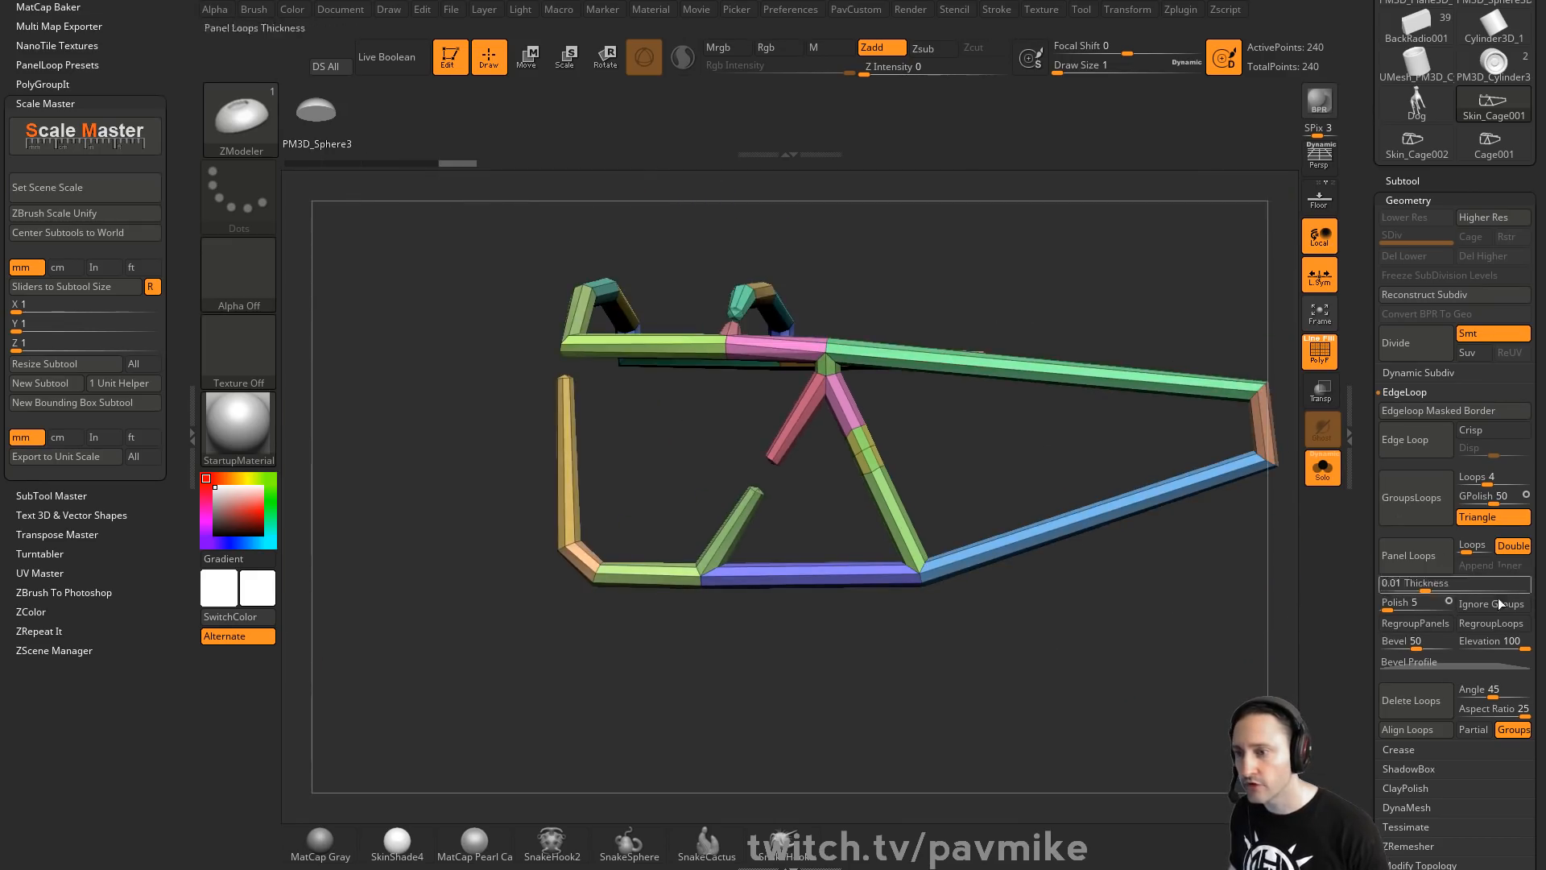
Undo the loop deletion and delete the nonessential edge loops again with the angle tolerance lowered to about 35.23
key(ctrl+z)
drag(1490, 696, 1482, 696)
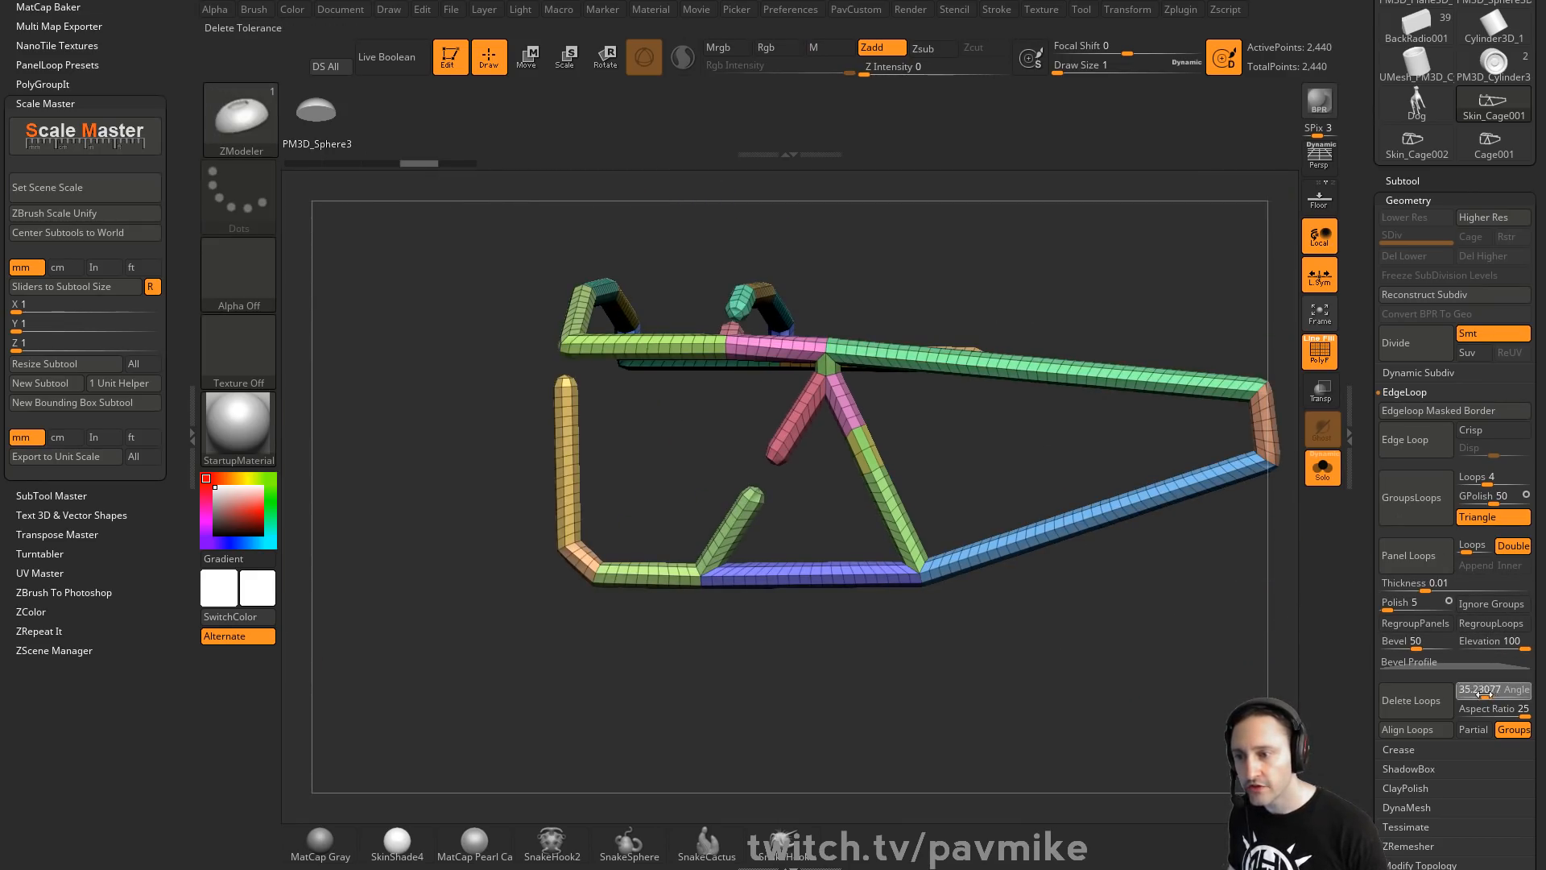
click(1415, 700)
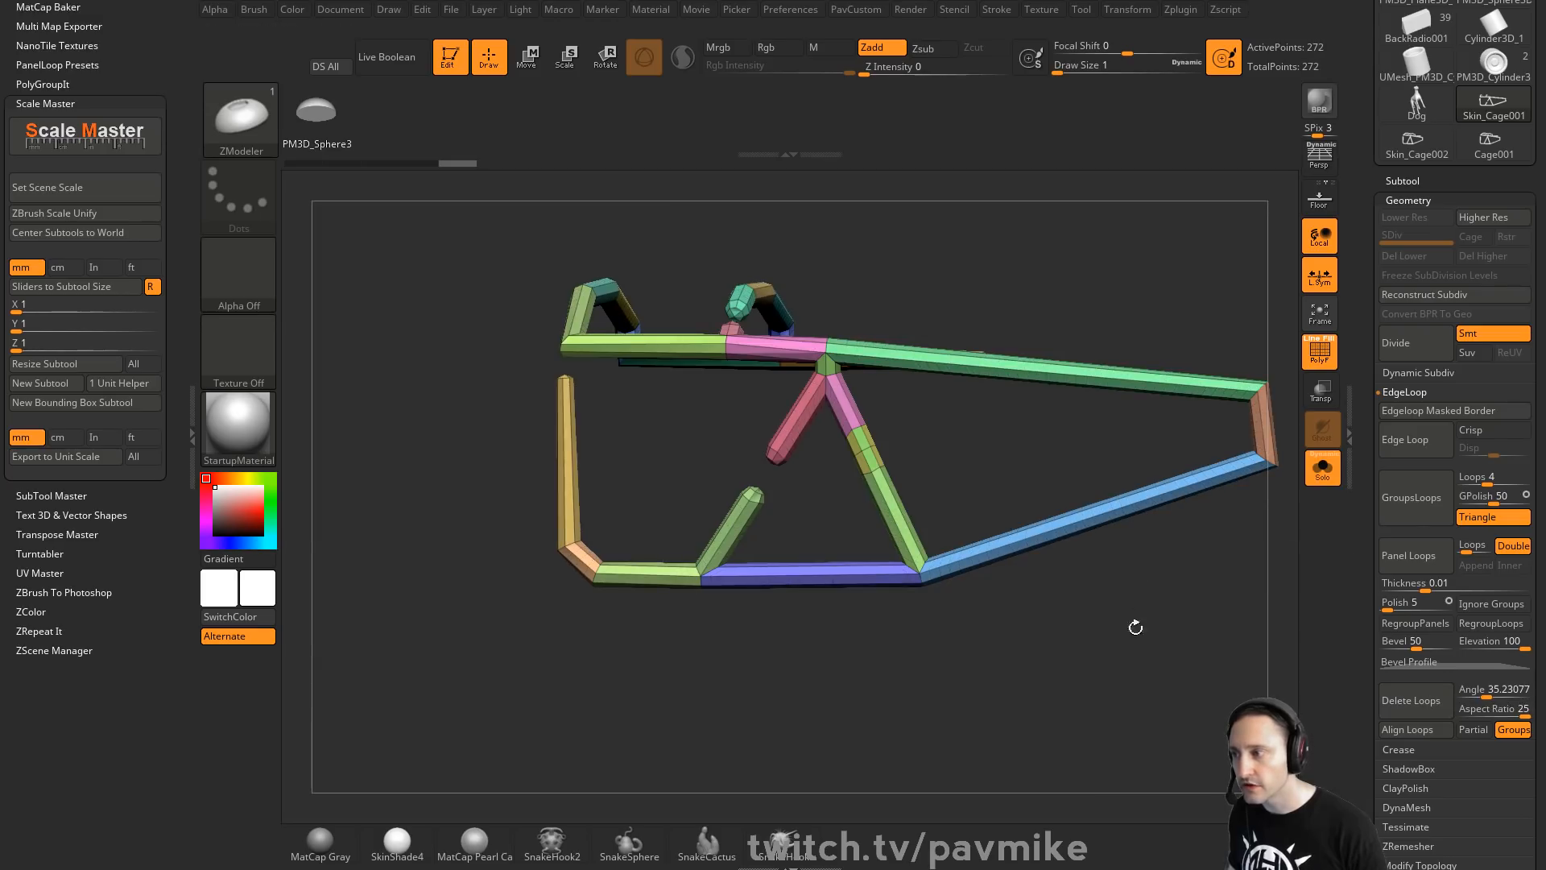
Delete the extra edge loops around the bridged section of the strut using the ZModeler Insert edge action
ctrl+right_drag(1136, 624, 1036, 482)
key(space)
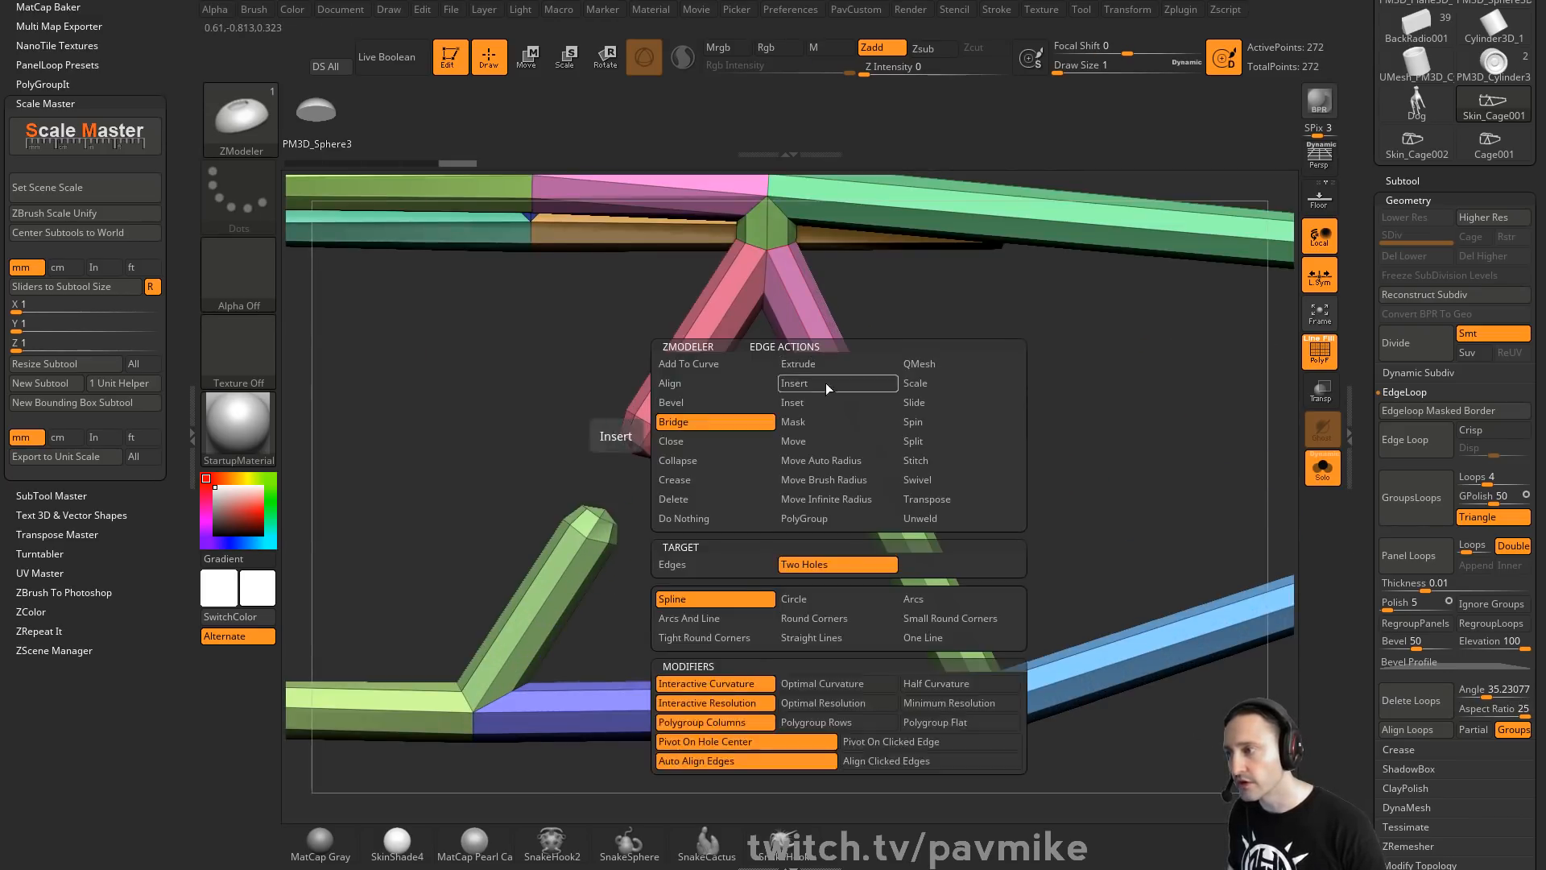
click(828, 388)
click(812, 565)
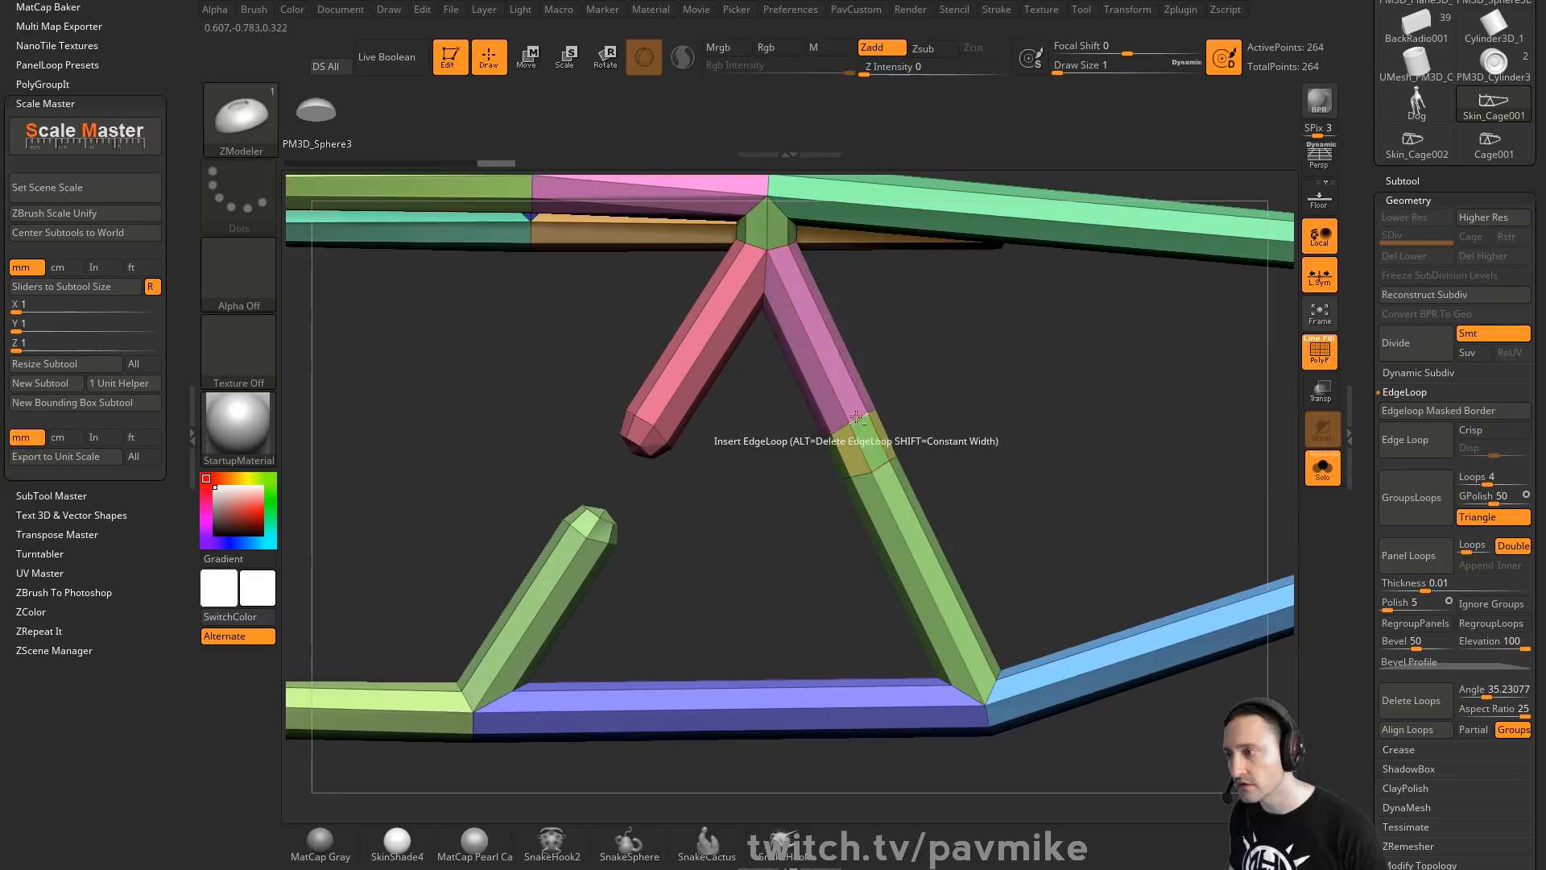
alt+click(857, 417)
Preview the simplified frame with Dynamic Subdiv smoothing and return to the unsmoothed mesh
drag(1031, 455, 967, 511)
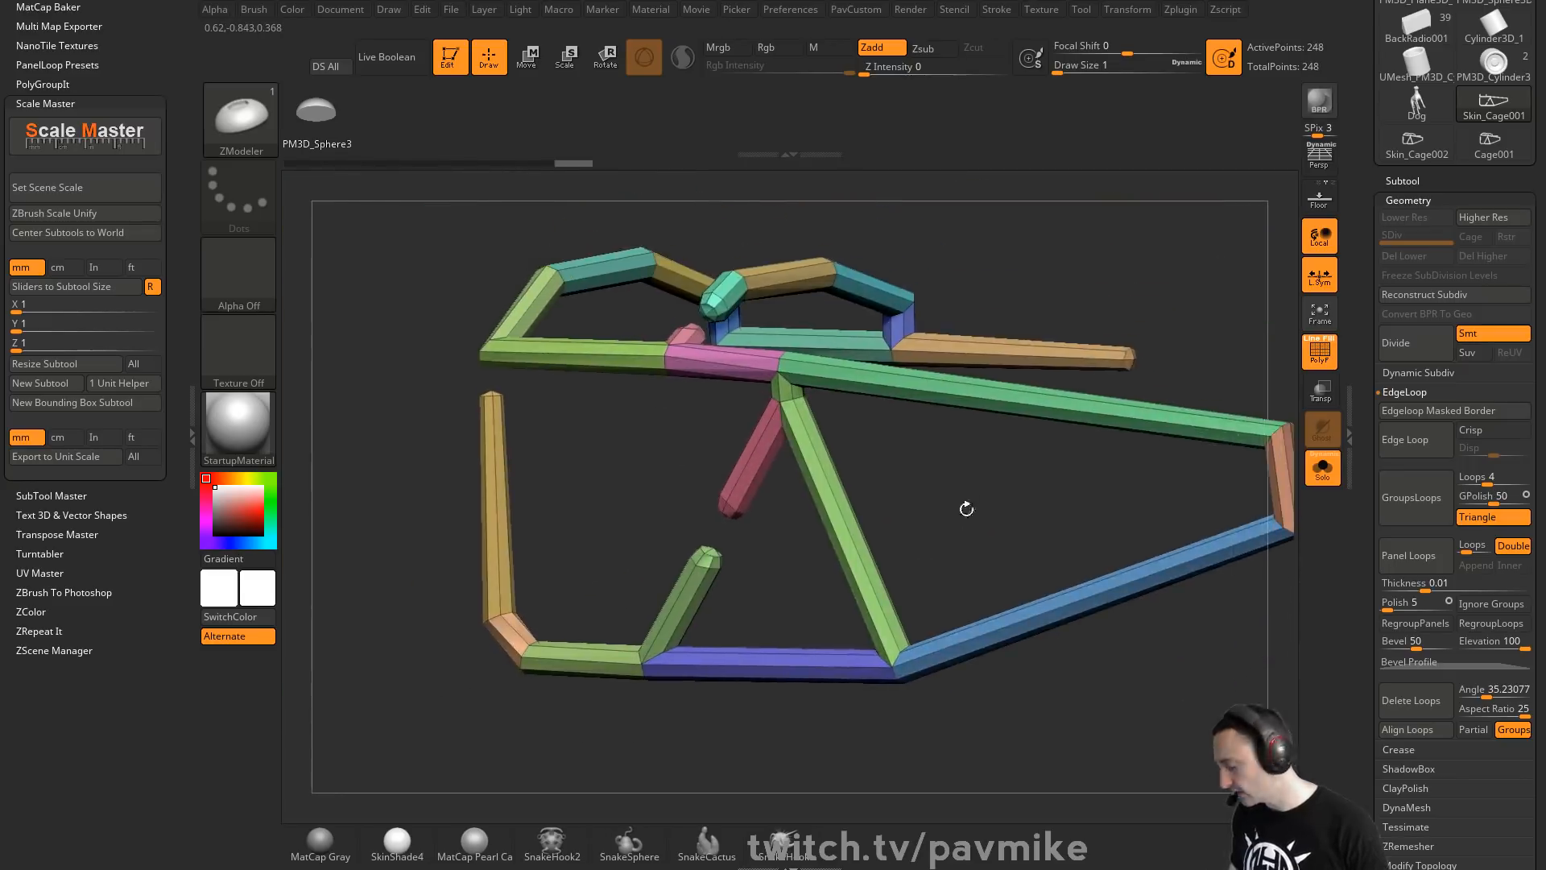
key(d)
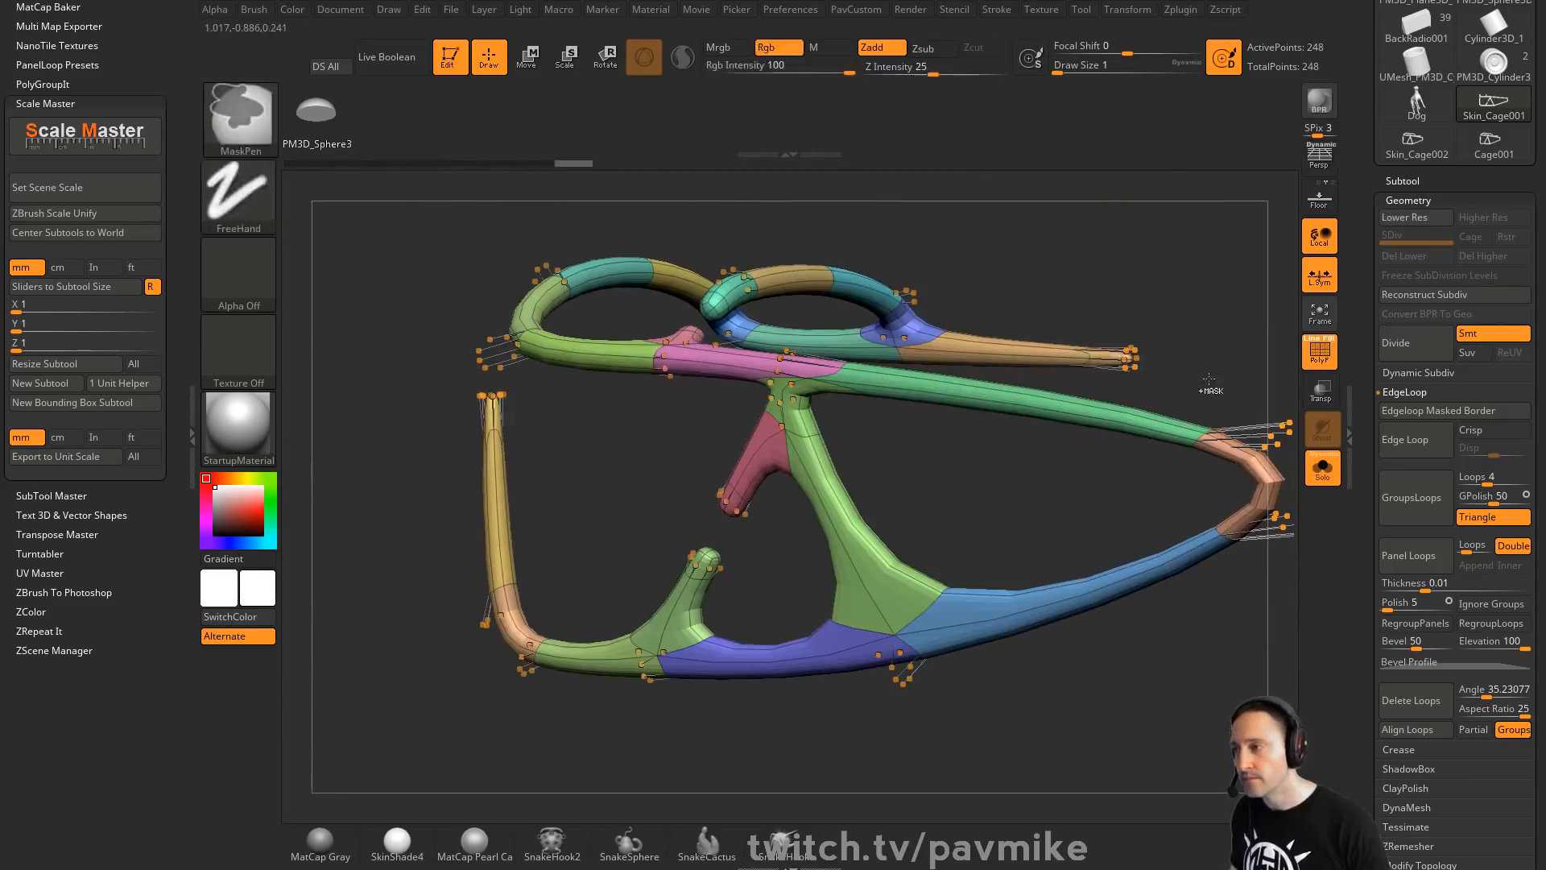
key(shift+d)
mouse_move(931, 514)
right_down()
mouse_move(956, 495)
mouse_move(956, 515)
right_up()
Try adding support edge loops to the bridged strut and the lower purple strut, and remove them again
key(ctrl+z)
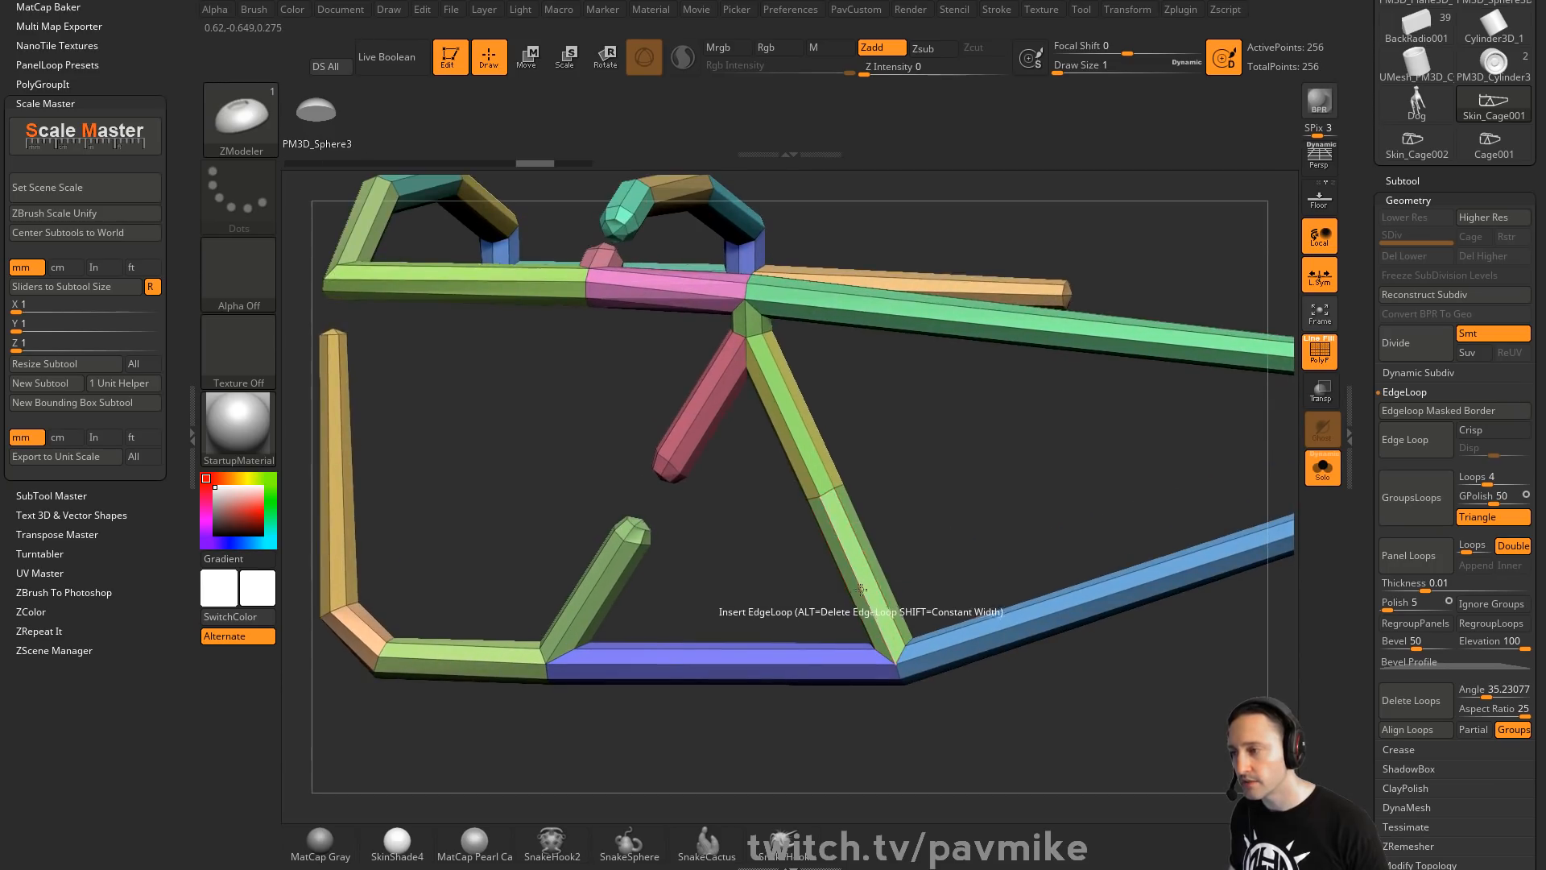
key(space)
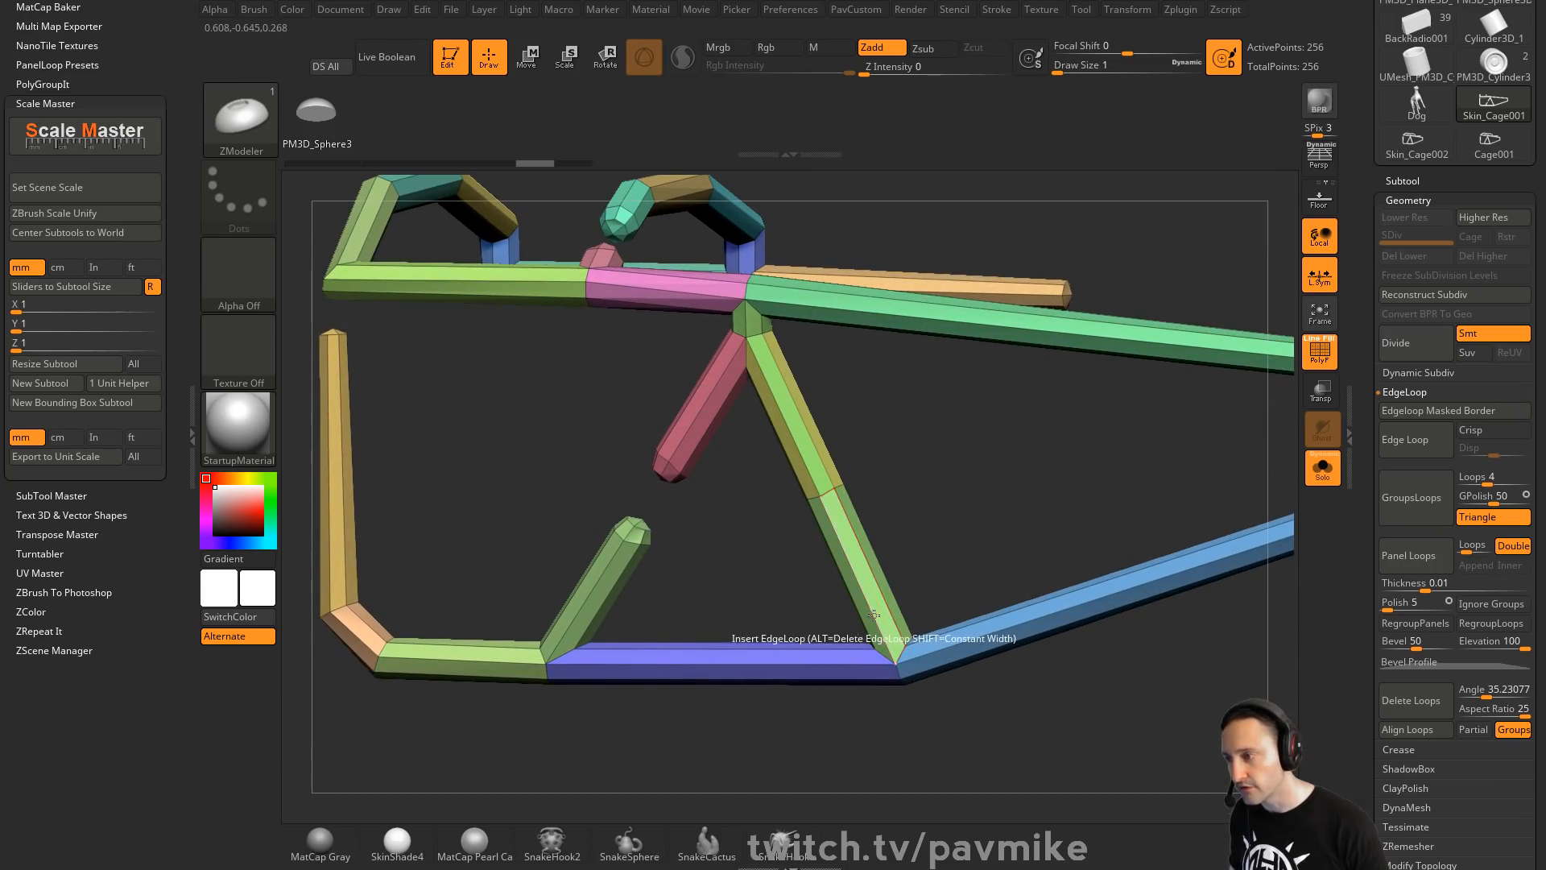
click(879, 635)
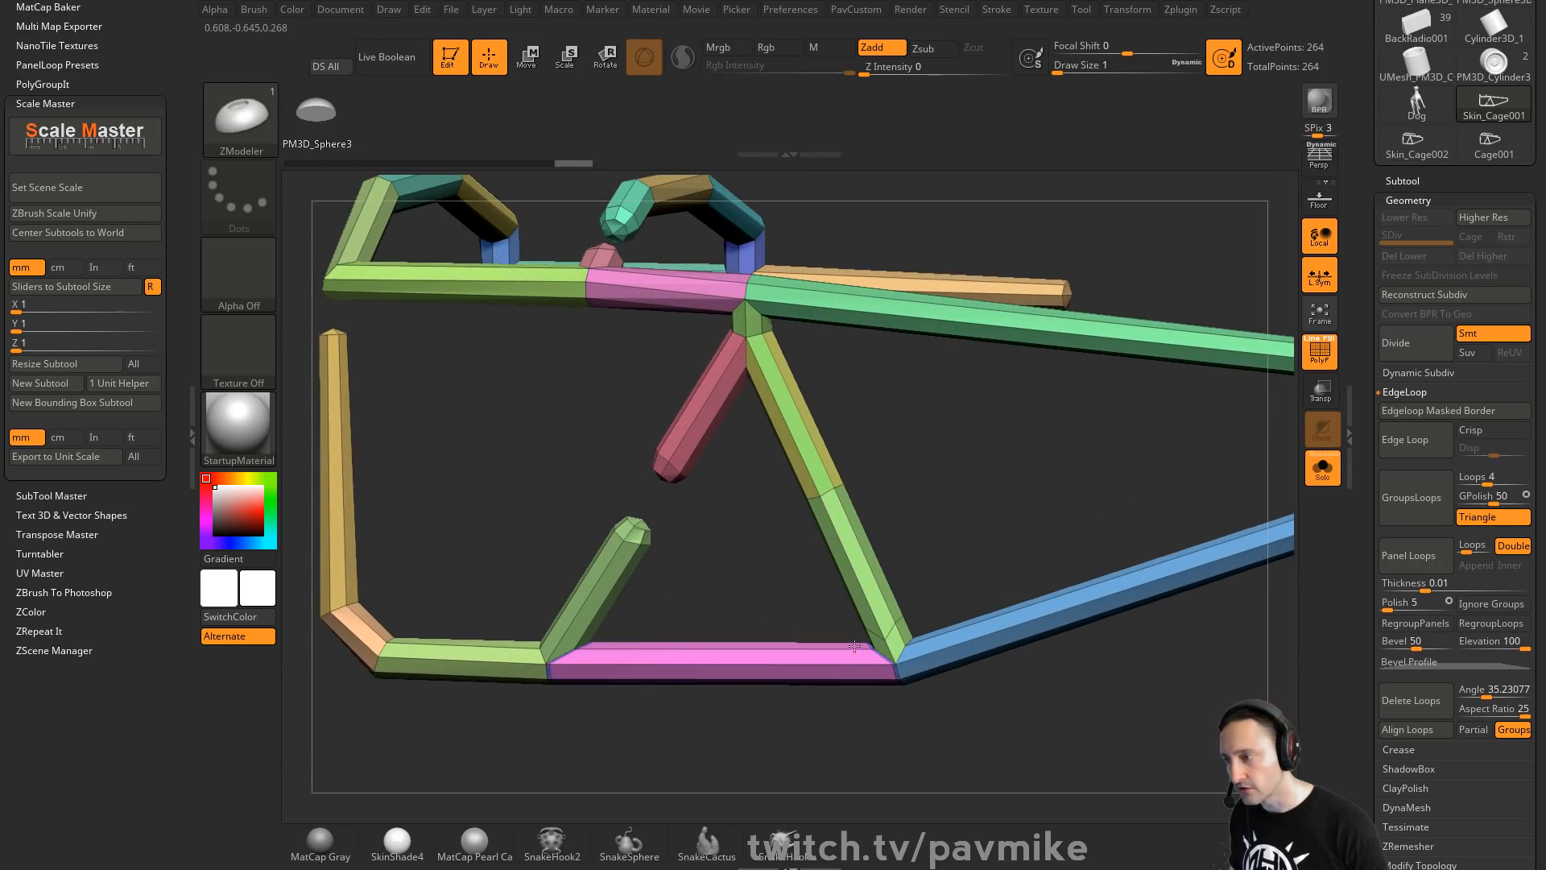
key(ctrl+z)
key(ctrl+z)
key(ctrl+z)
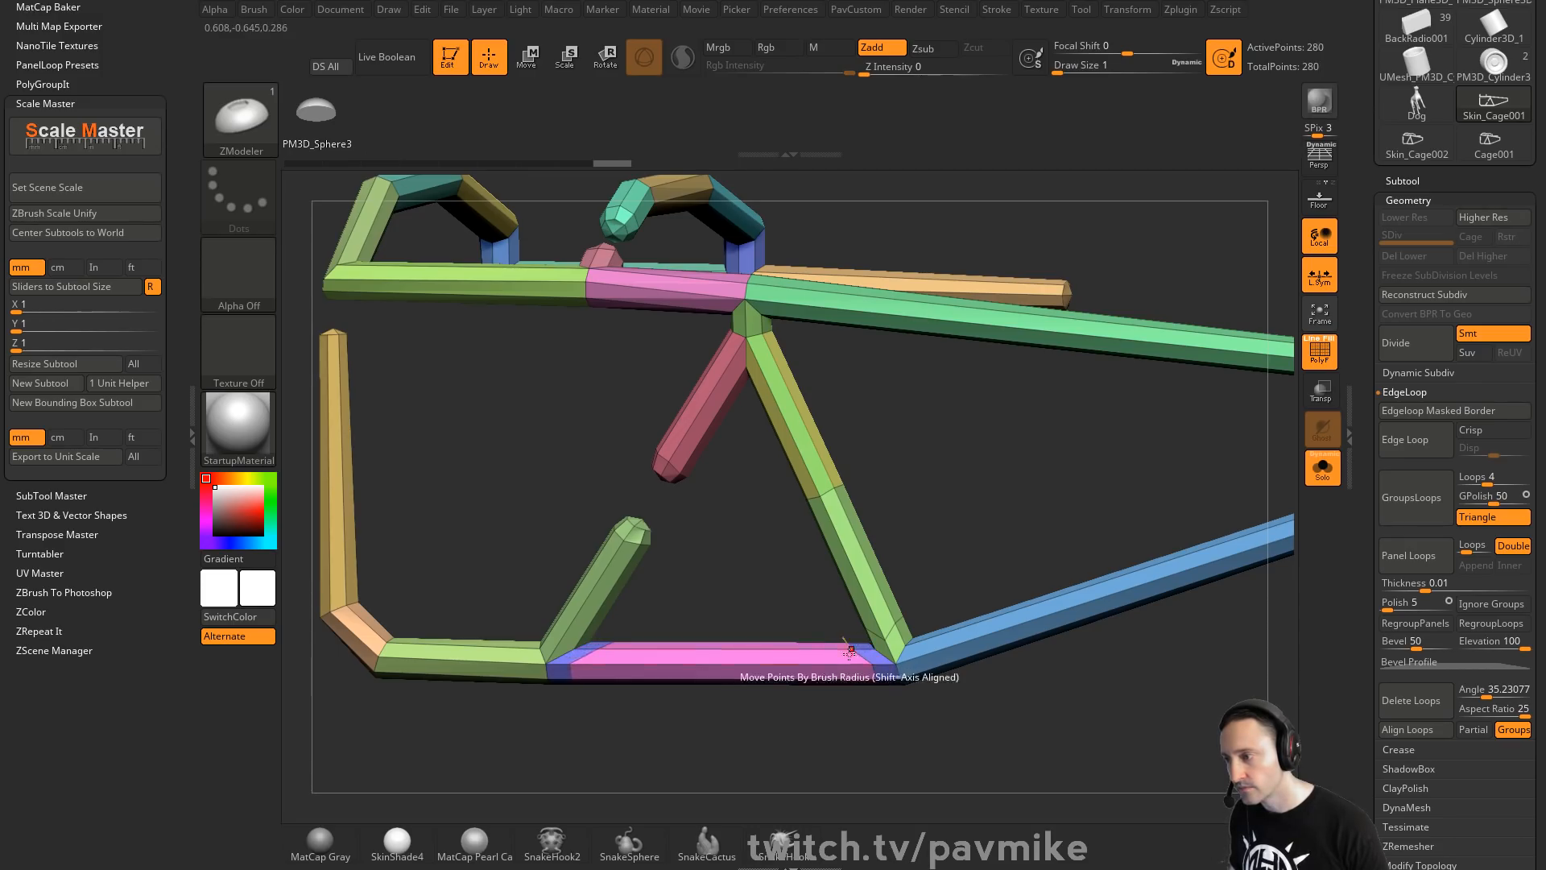
key(ctrl+z)
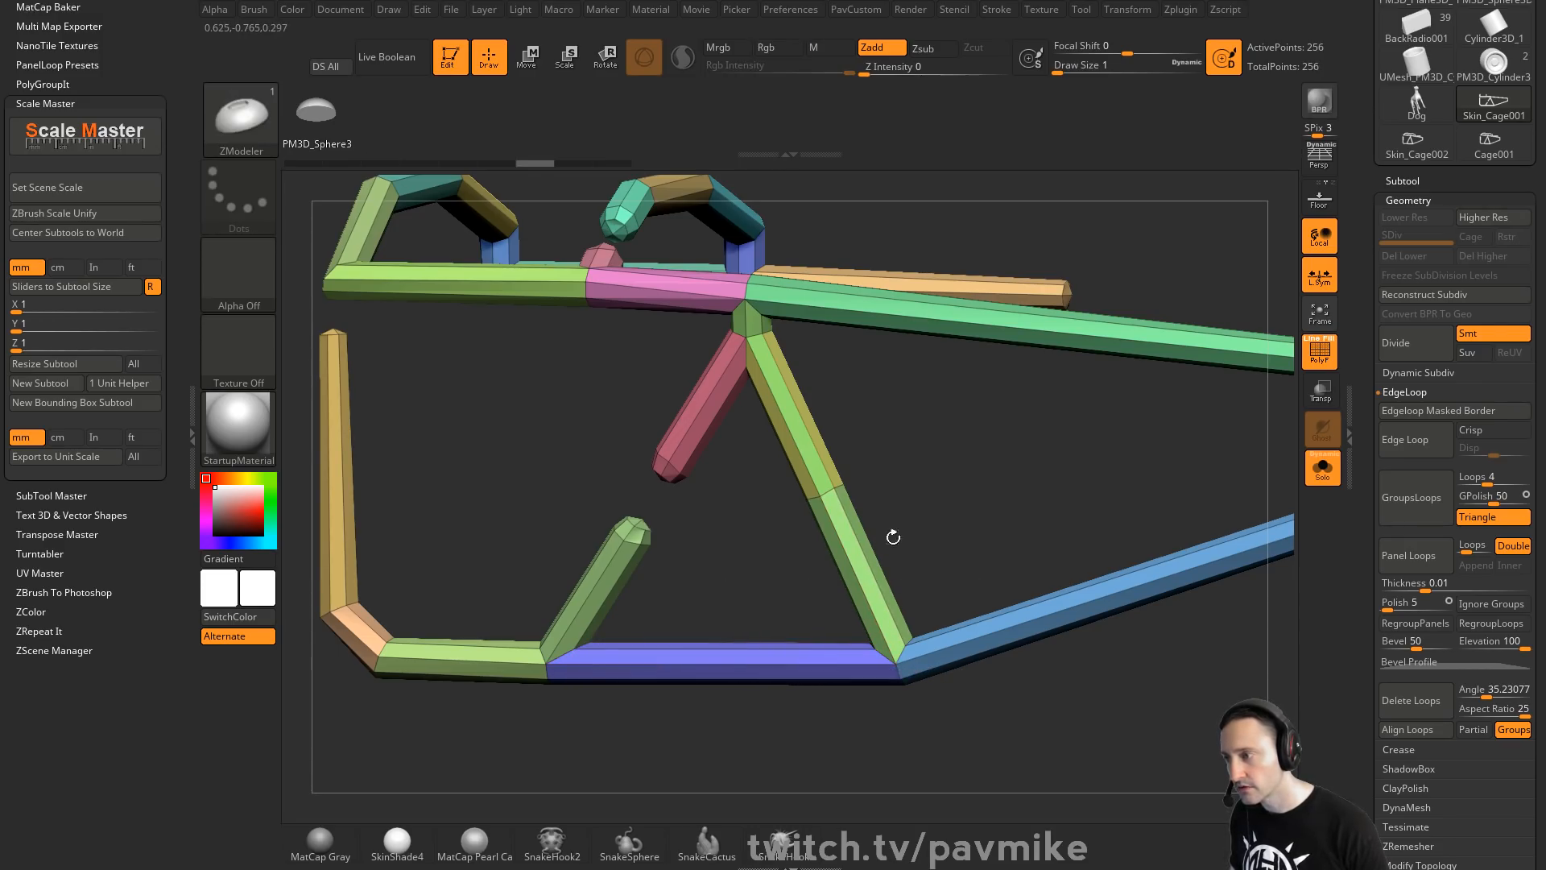
alt+click(835, 499)
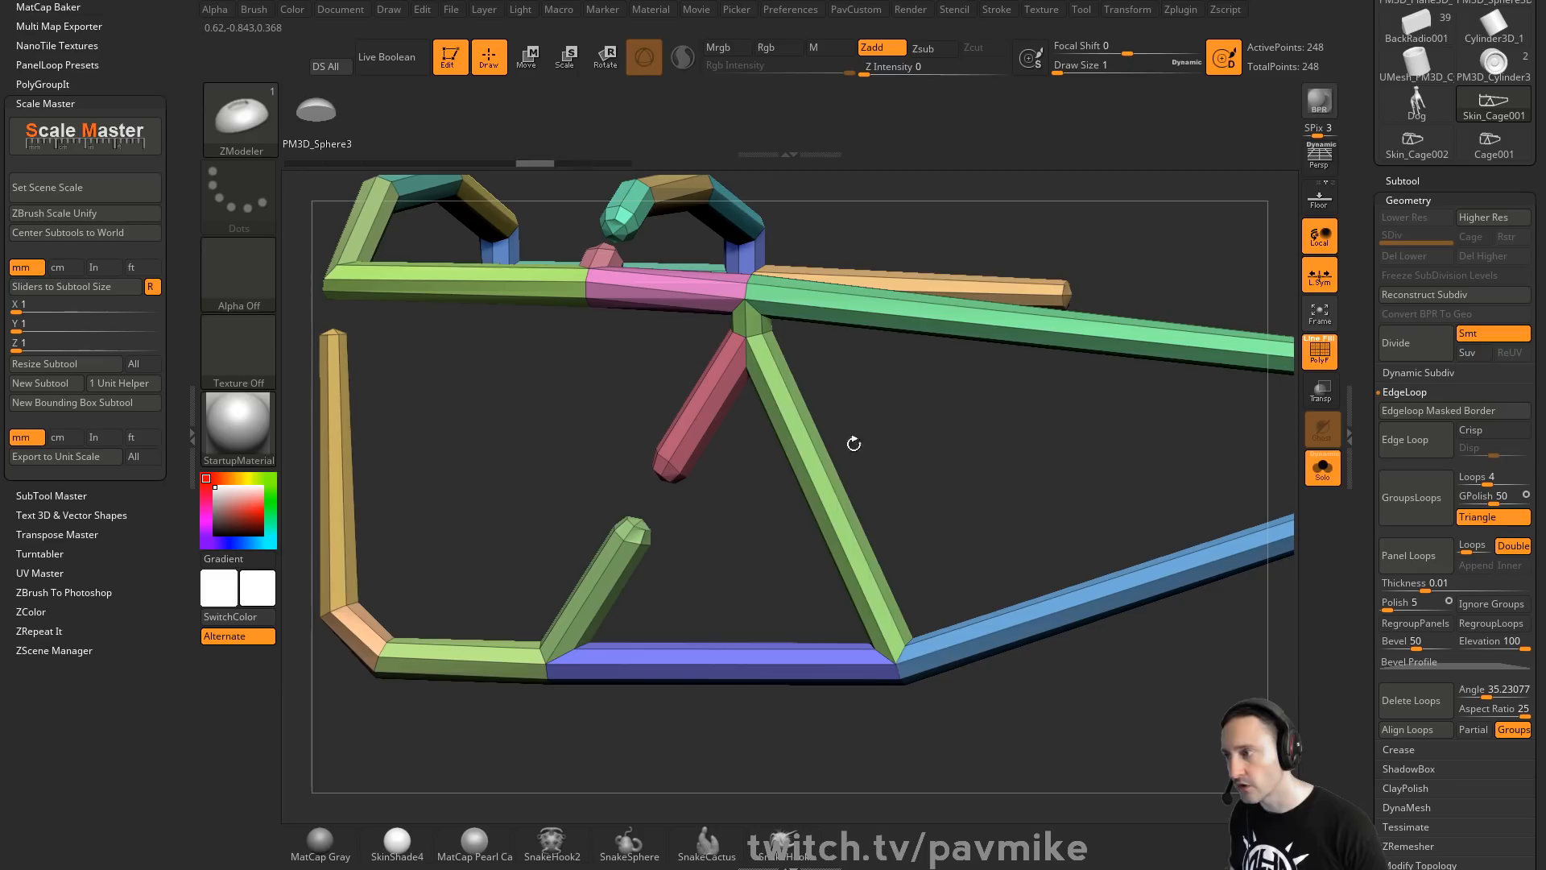
Set the ZModeler polygon action to Inset with the Polygroup Island target, and inset the bridged strut and the lower purple strut
key(space)
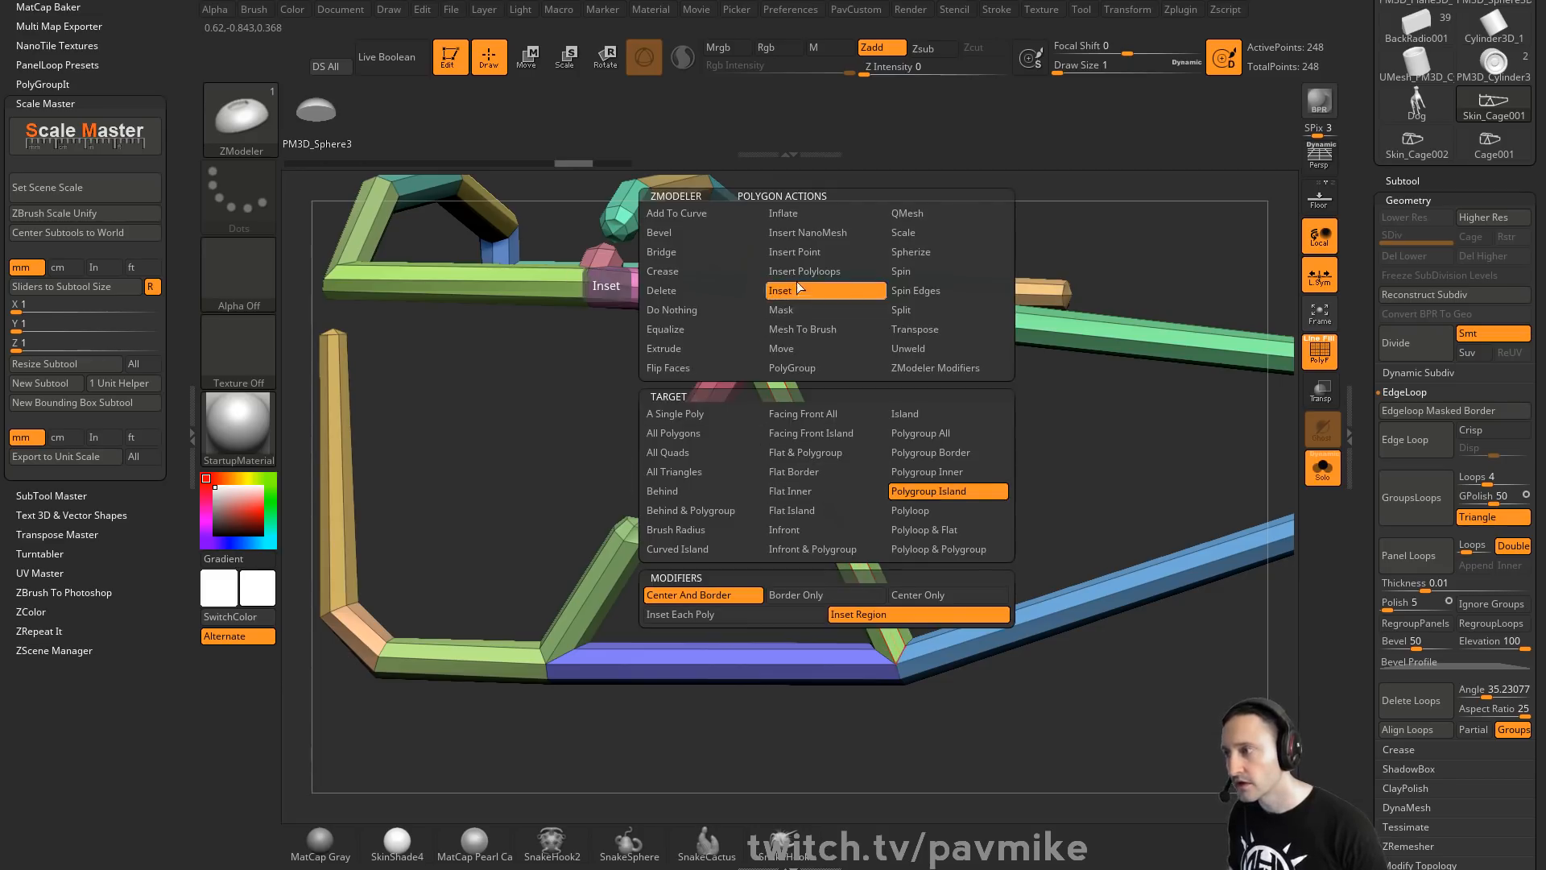
click(940, 493)
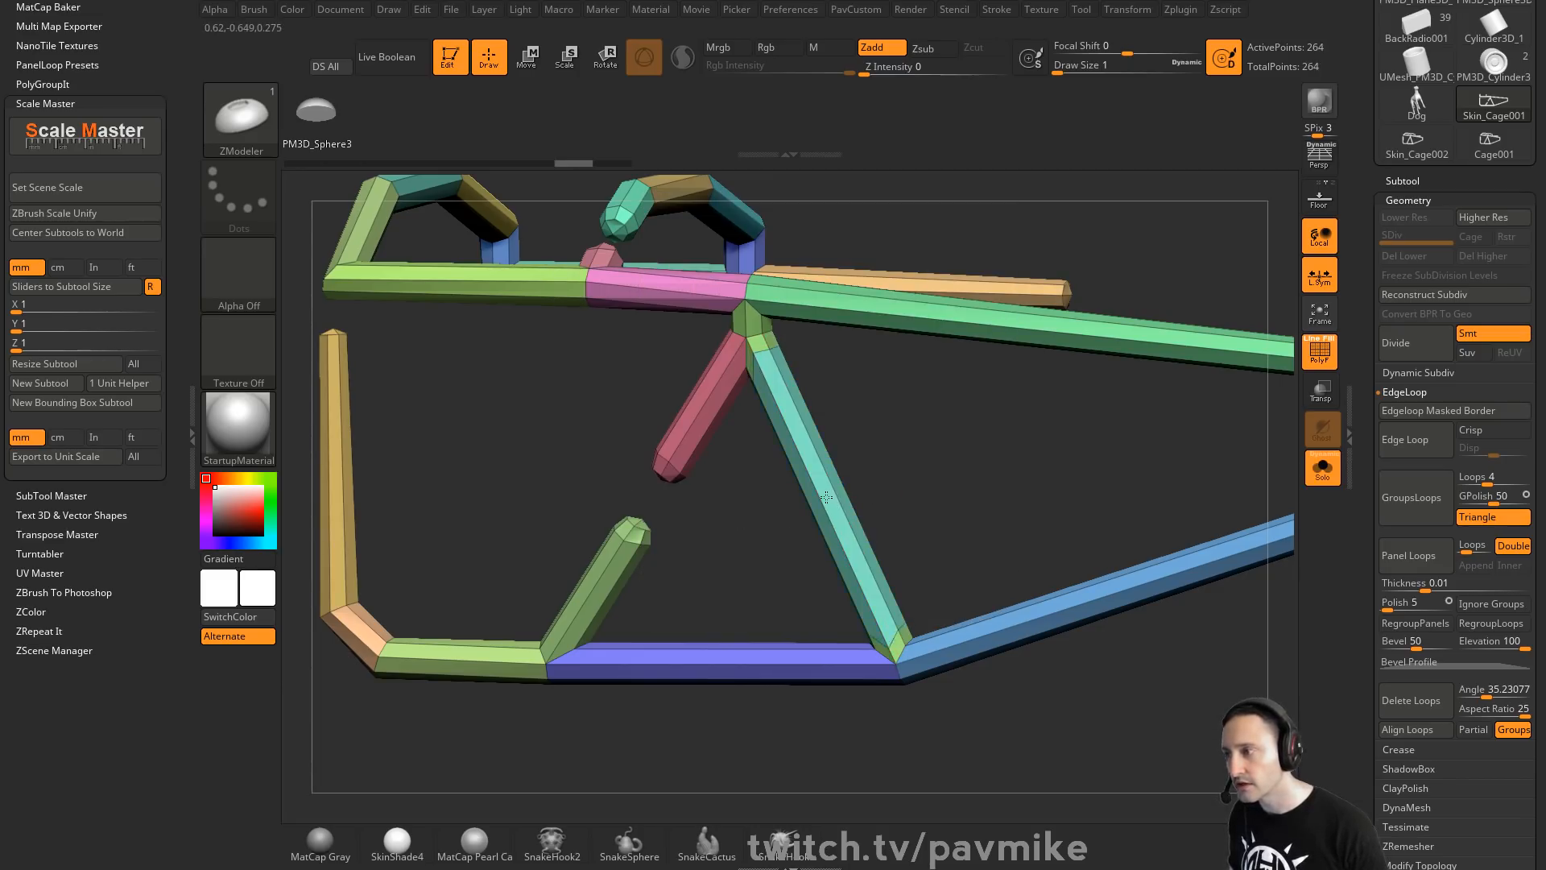
drag(826, 498, 827, 502)
drag(756, 654, 772, 655)
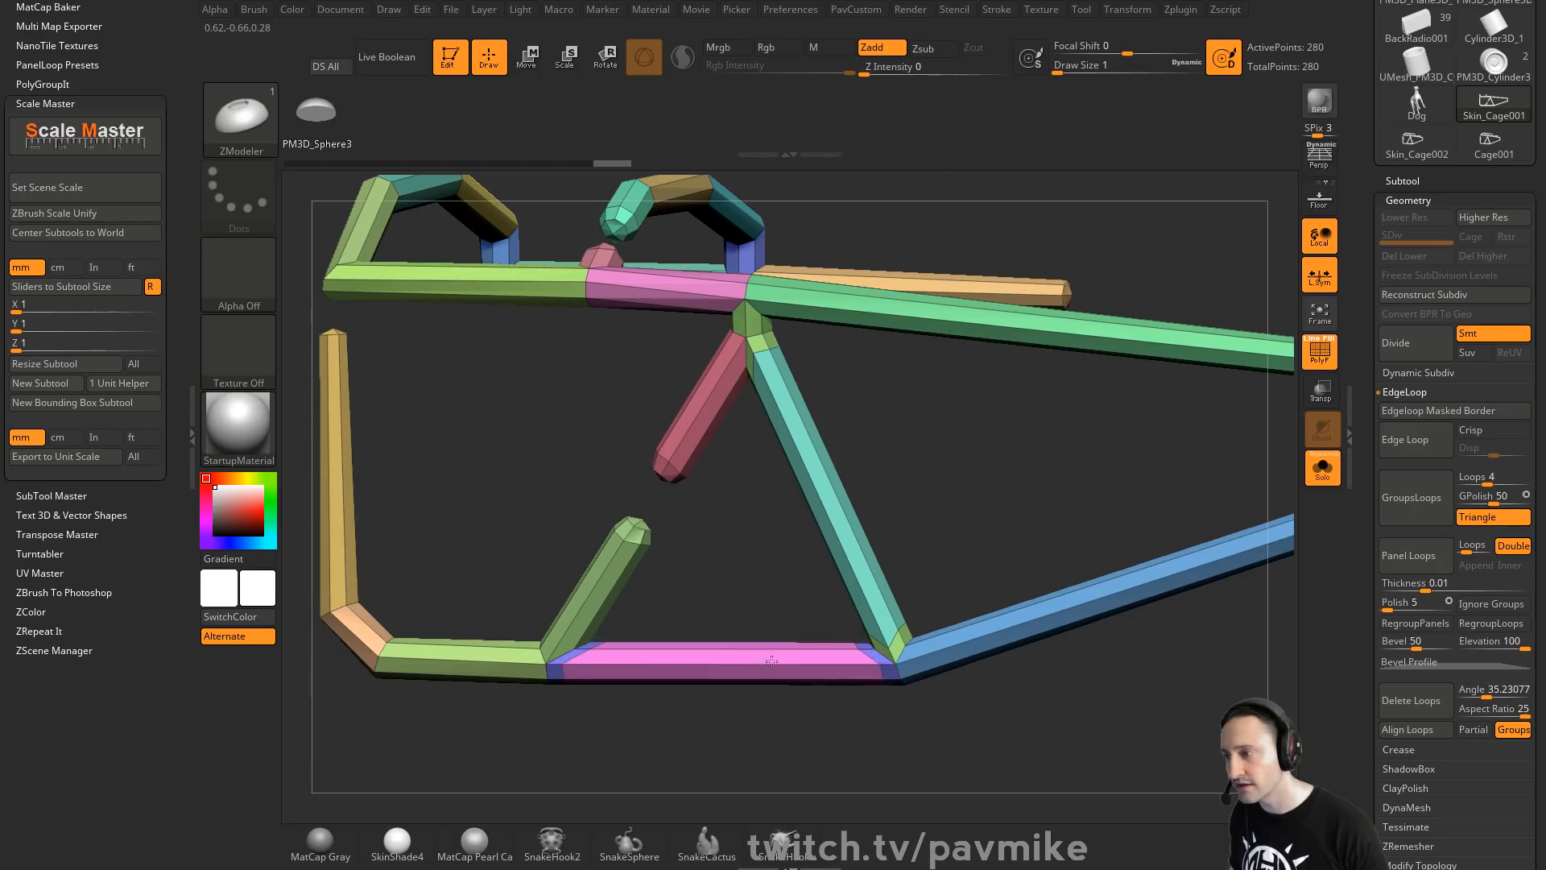
Inset the polygroup islands of the long lower blue strut, the short orange end strut and the long upper green strut
alt+right_drag(1212, 555, 912, 578)
drag(912, 578, 929, 573)
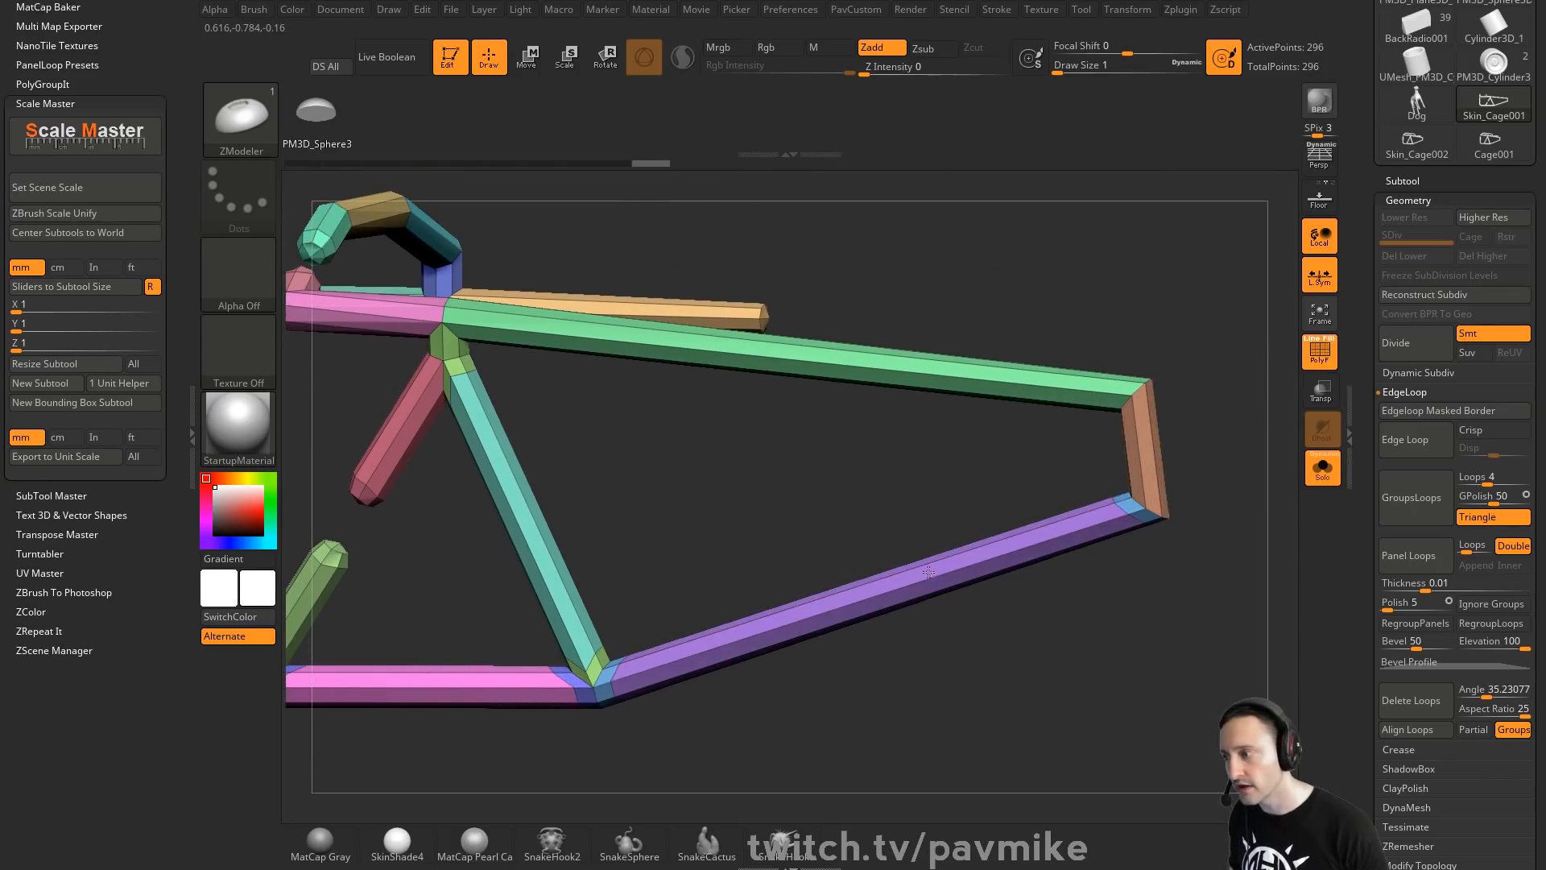
click(1146, 452)
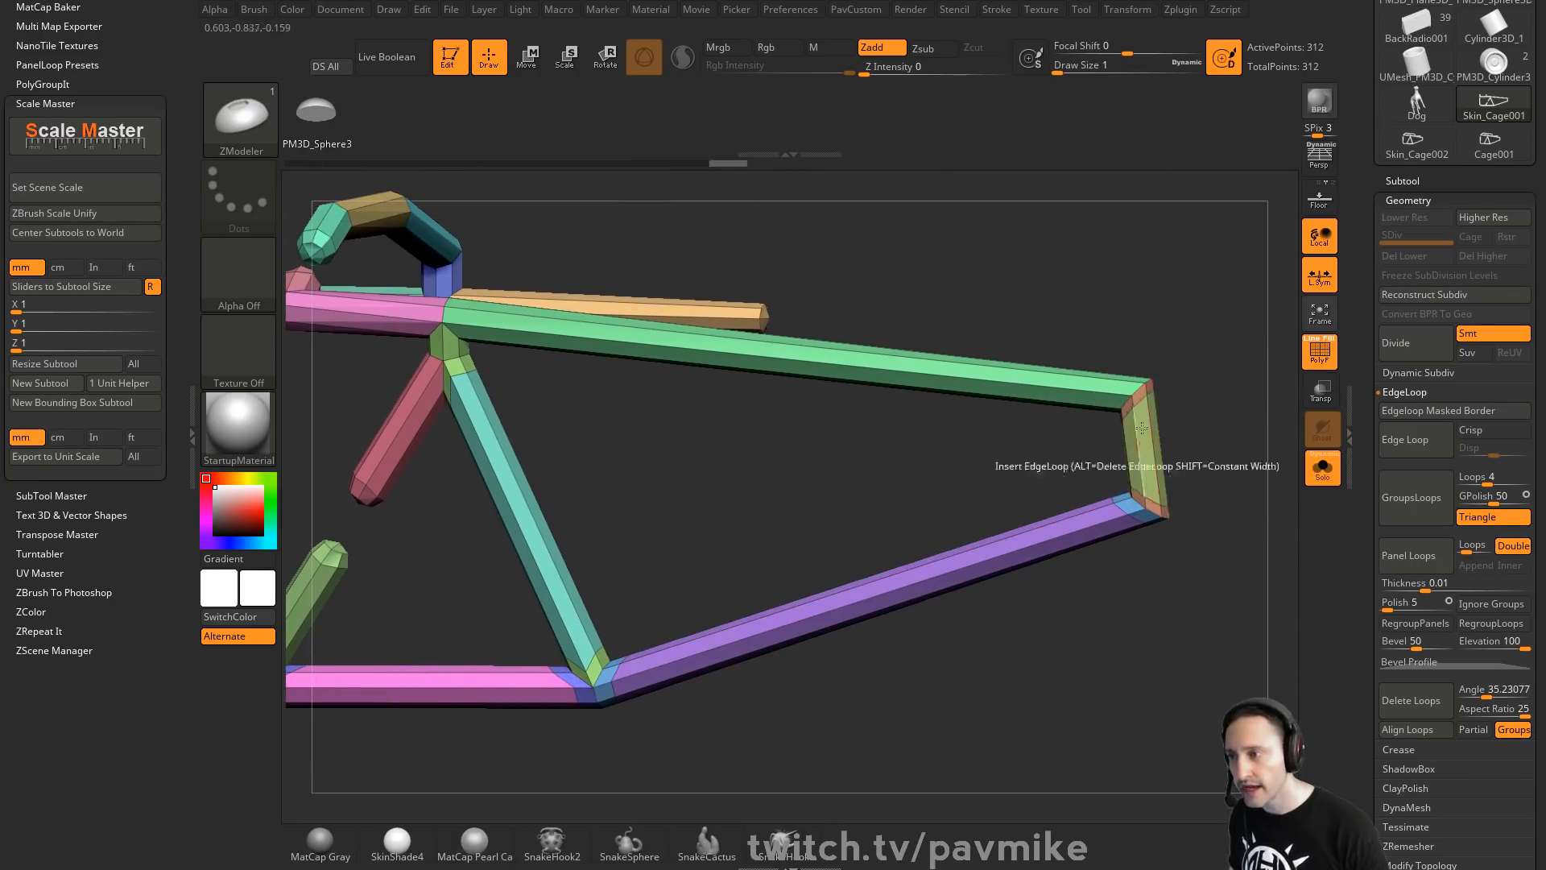
alt+drag(859, 319, 1009, 353)
click(939, 401)
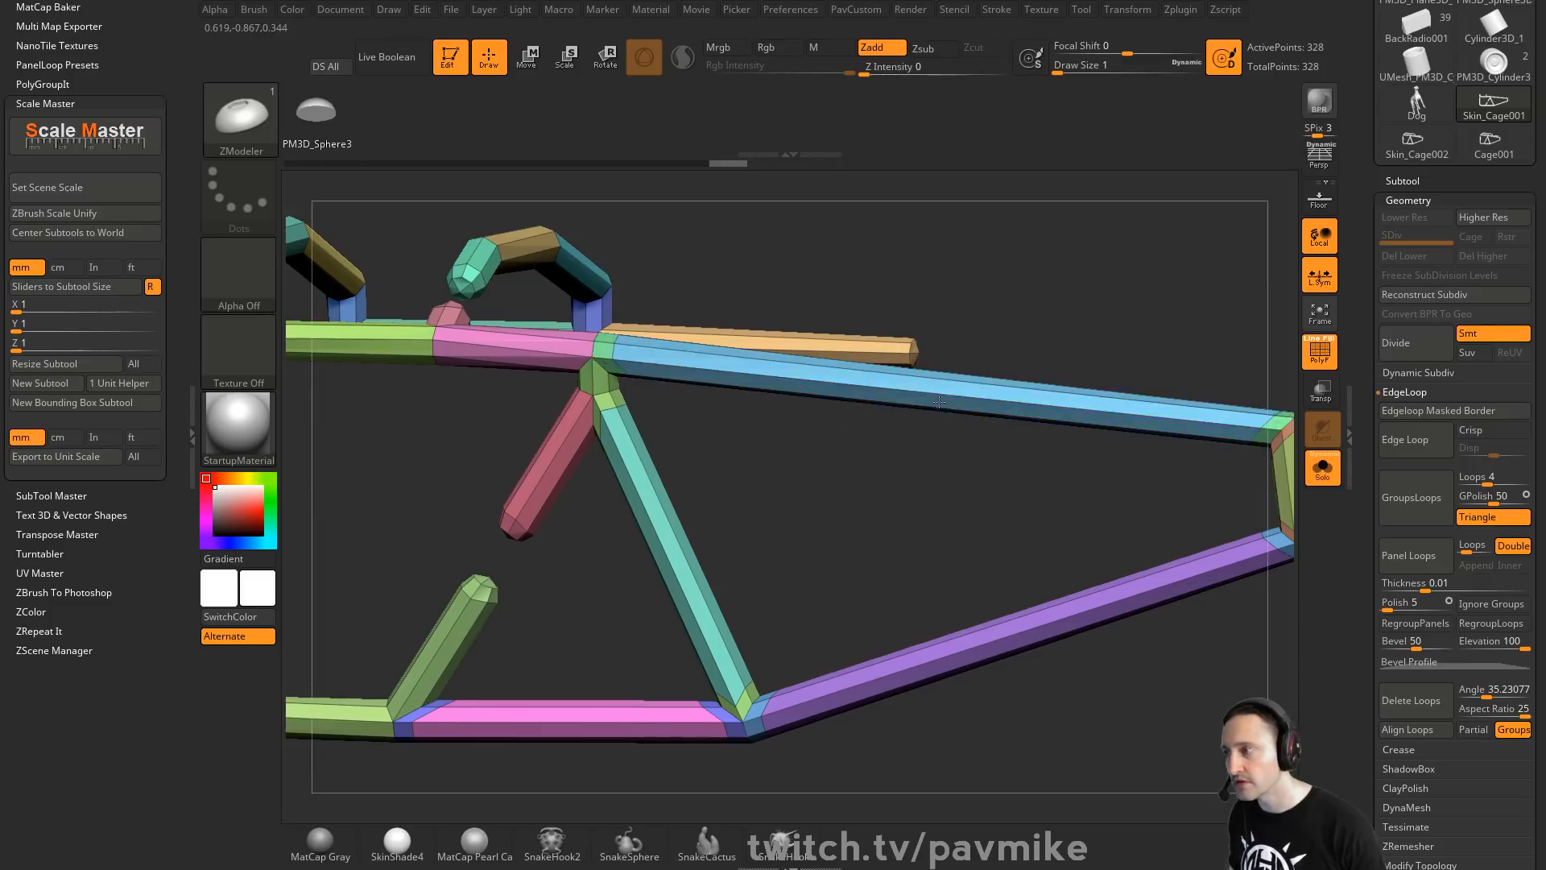
Inspect the inset struts and joints with Dynamic Subdiv smoothing, toggling the polyframe display, and return to the unsmoothed mesh
drag(973, 267, 812, 301)
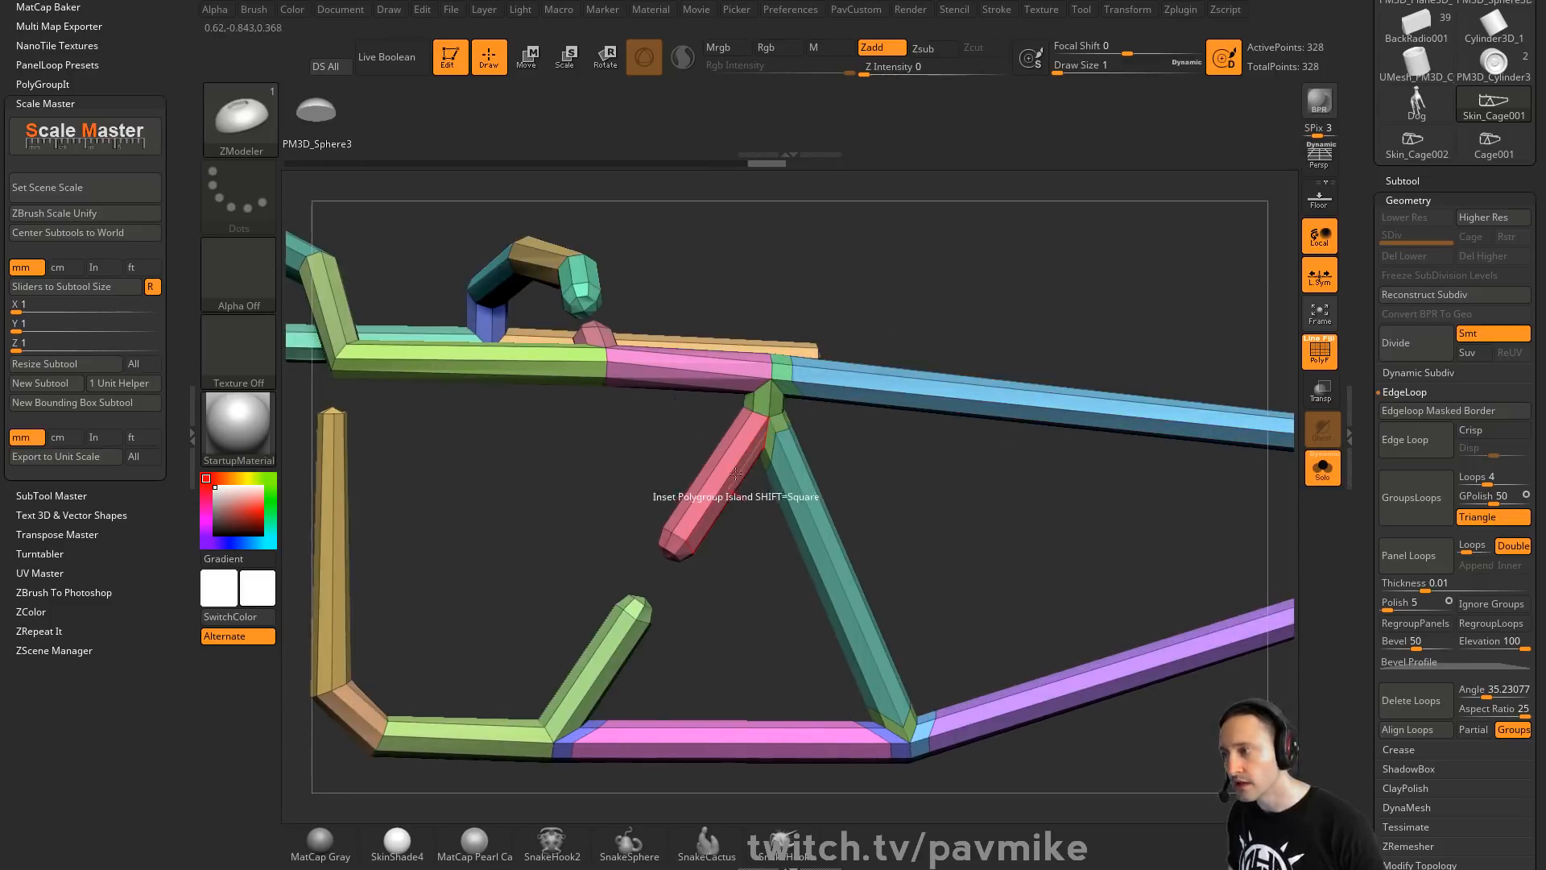
alt+drag(1224, 351, 977, 306)
key(d)
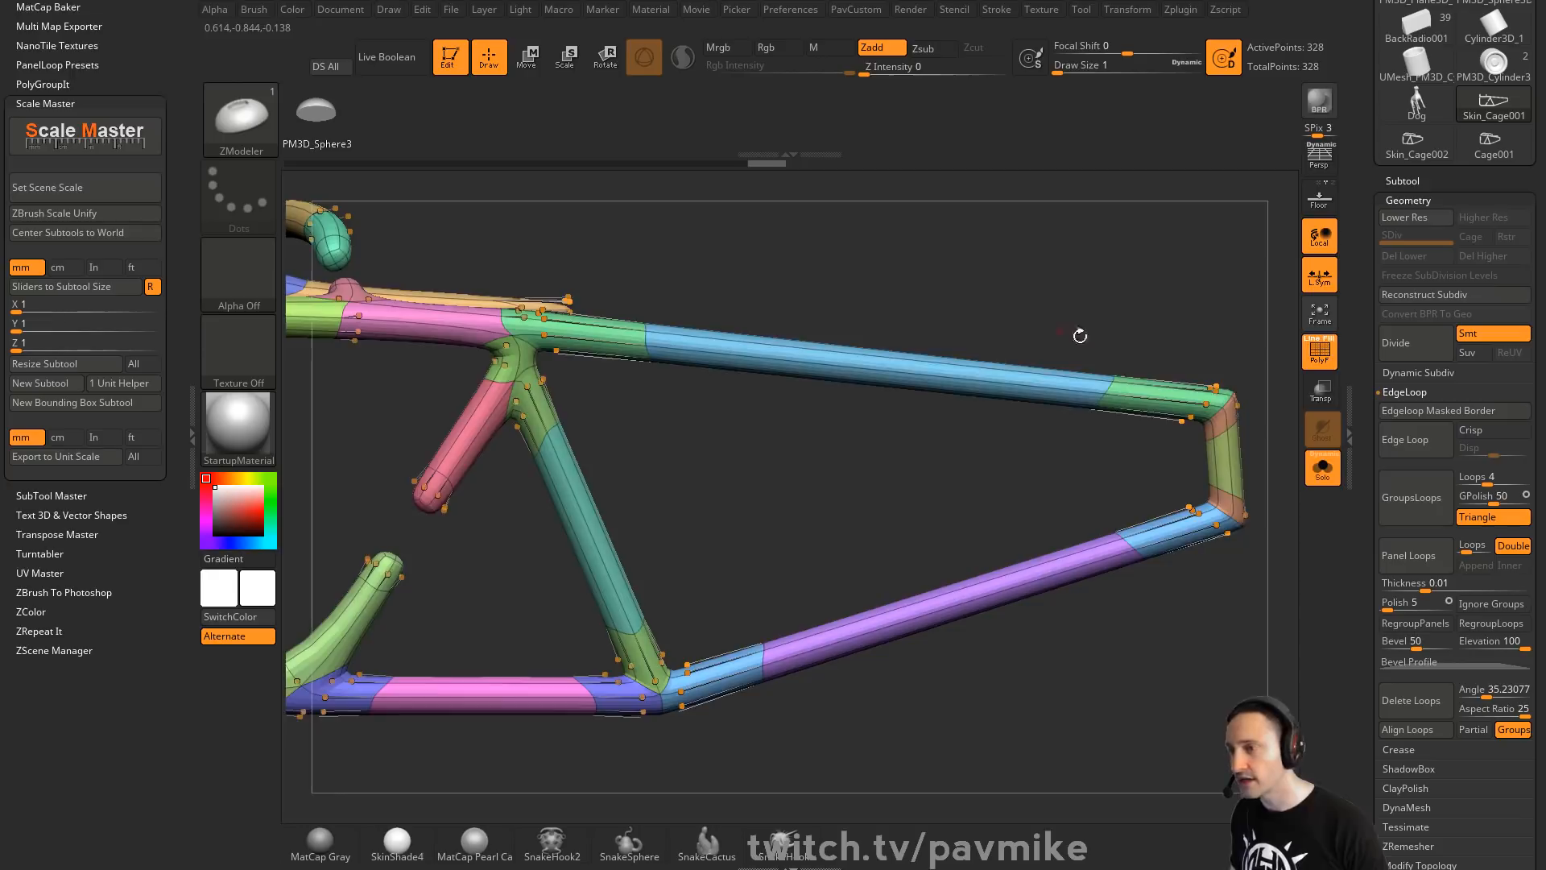
click(1317, 360)
drag(1168, 347, 976, 389)
click(1330, 366)
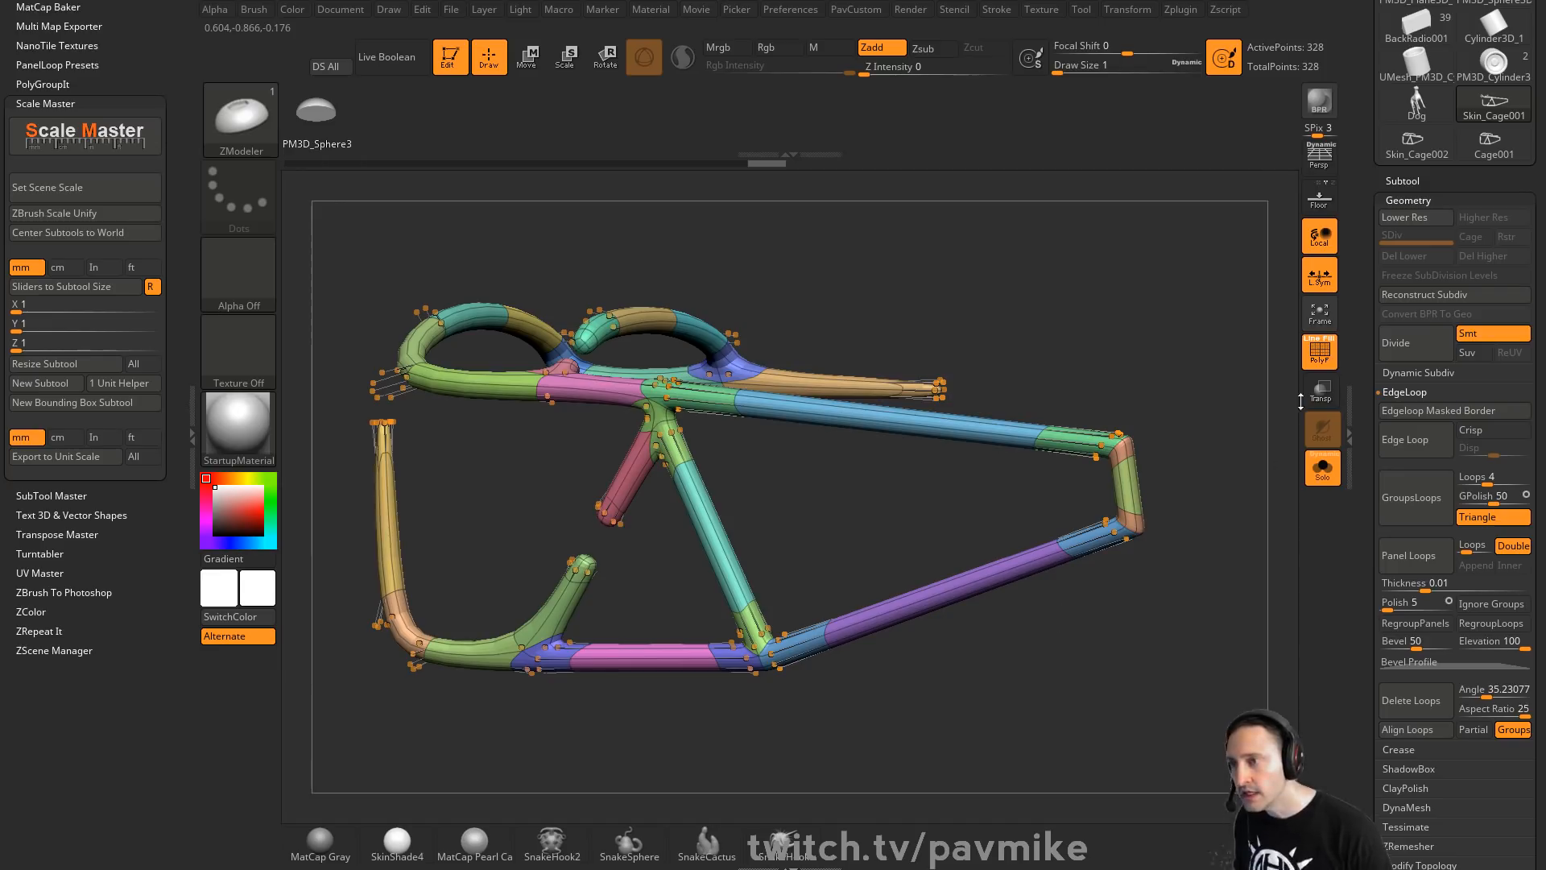
click(1312, 362)
drag(1229, 408, 1260, 388)
click(1311, 366)
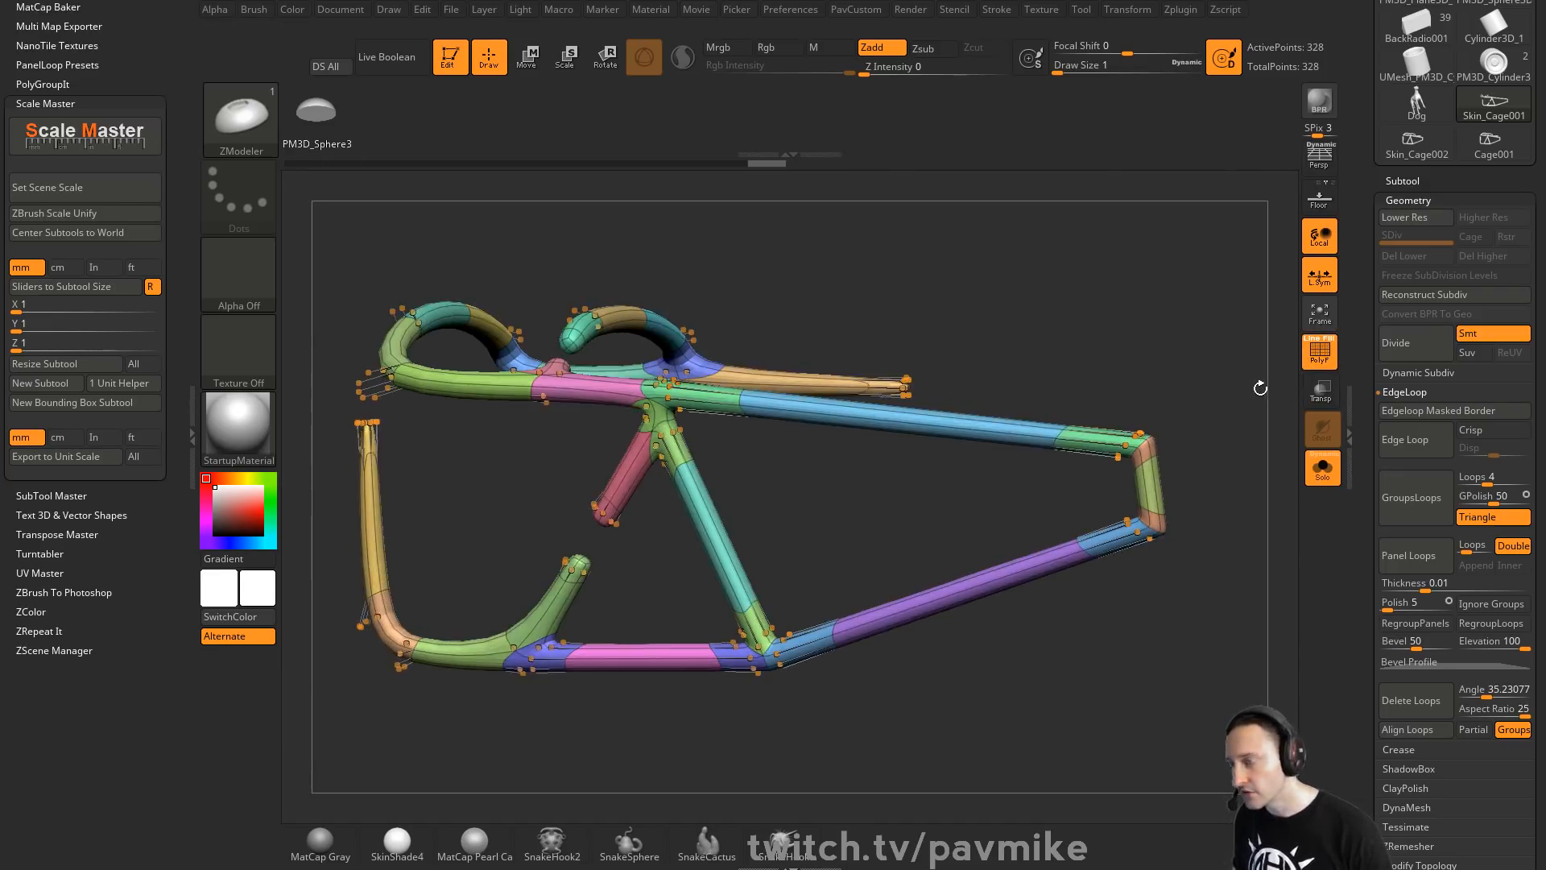
key(shift+d)
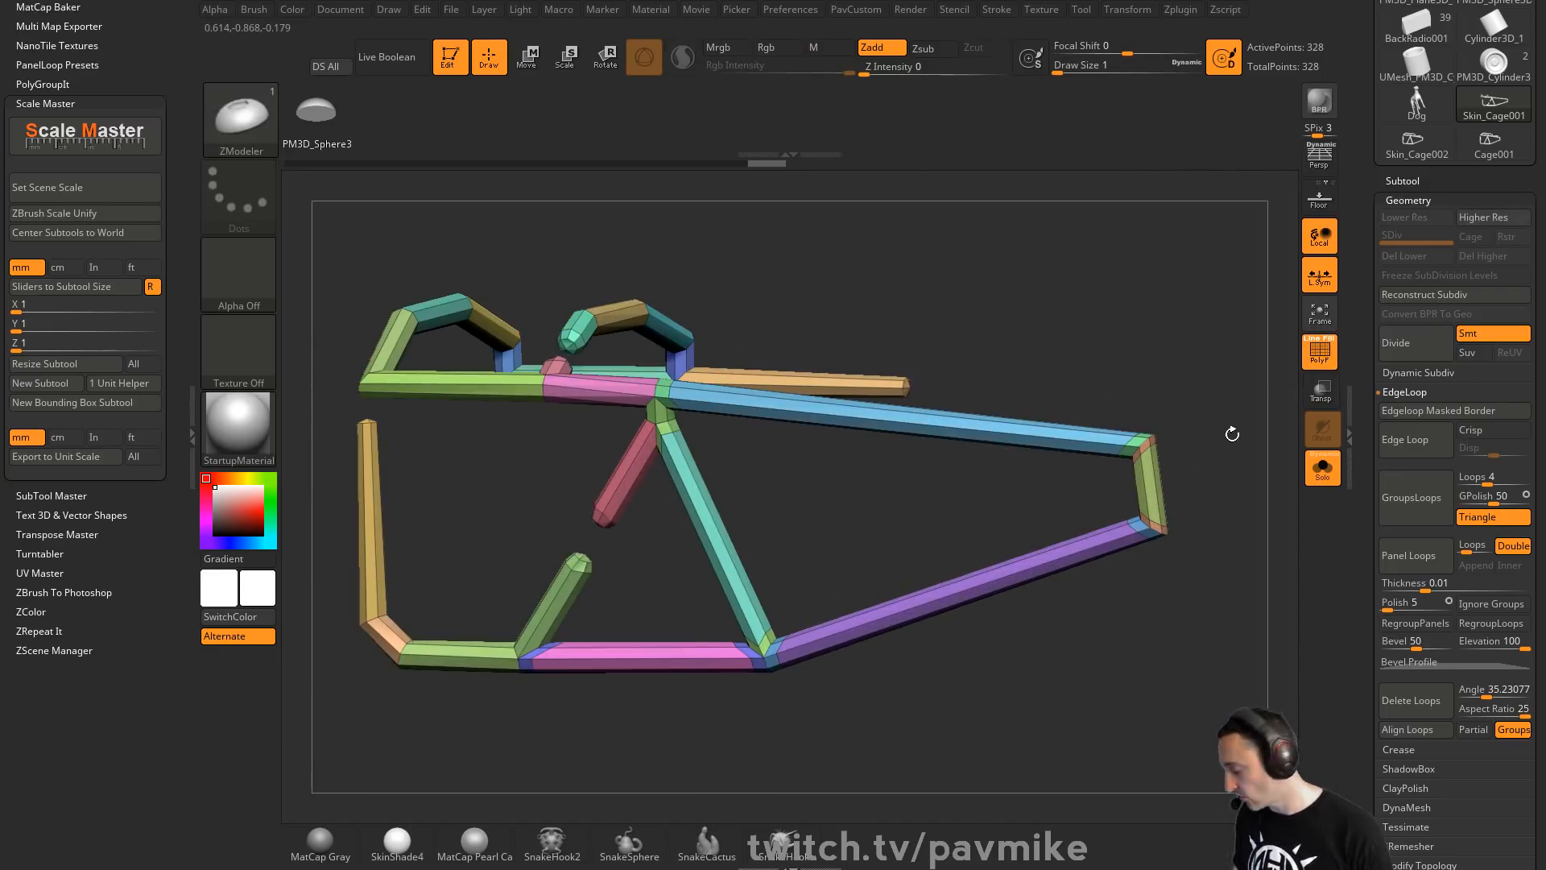
Subdivide the frame once, delete its lower subdivision level and look over the denser mesh
key(d)
click(1399, 267)
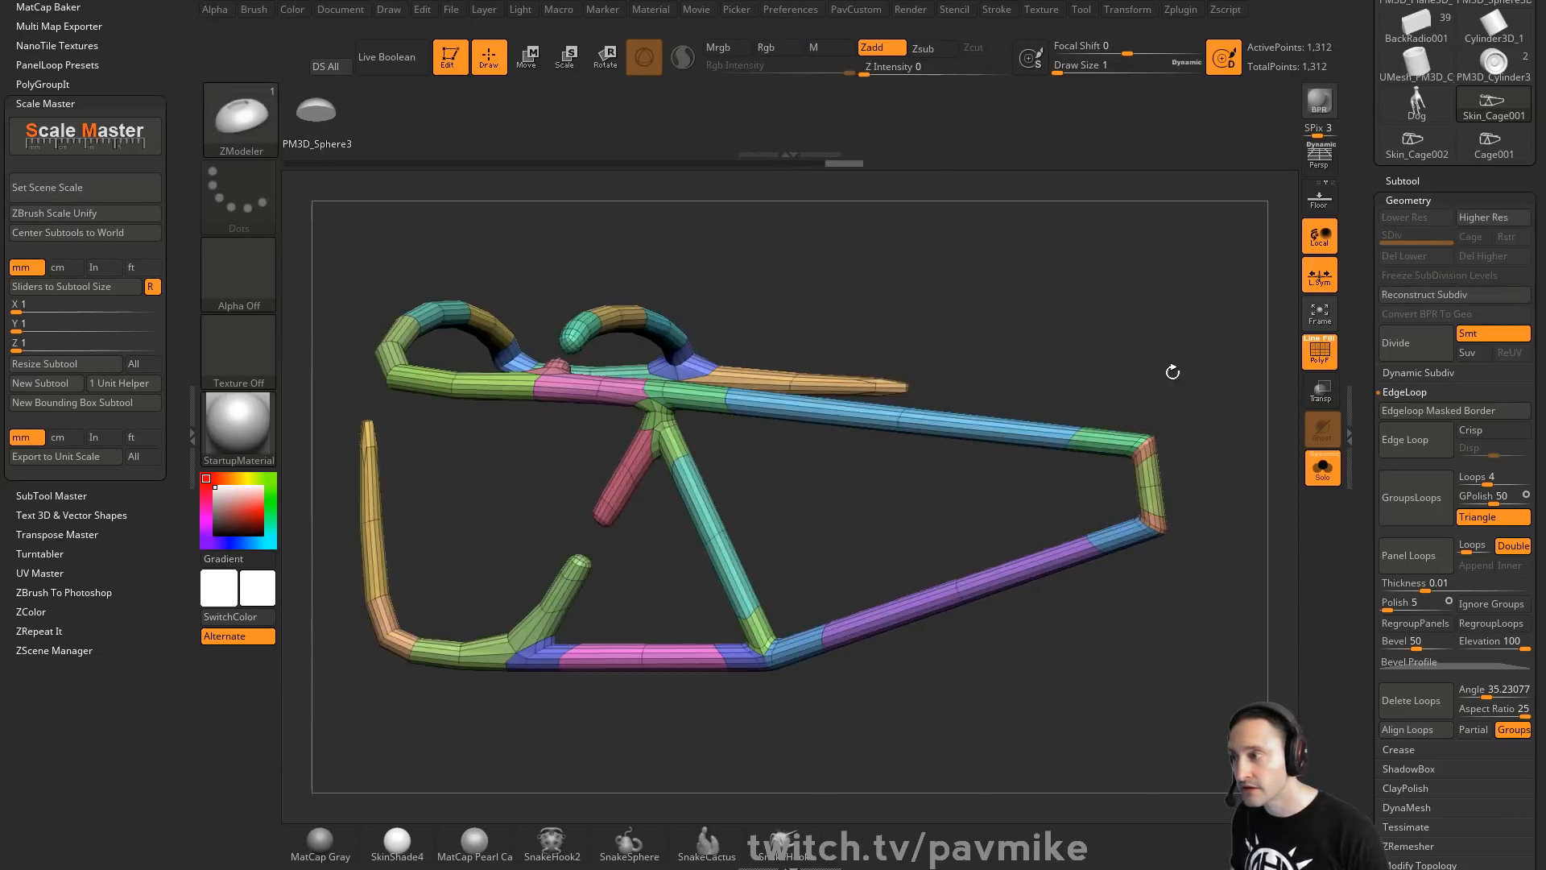
drag(1170, 369, 1129, 383)
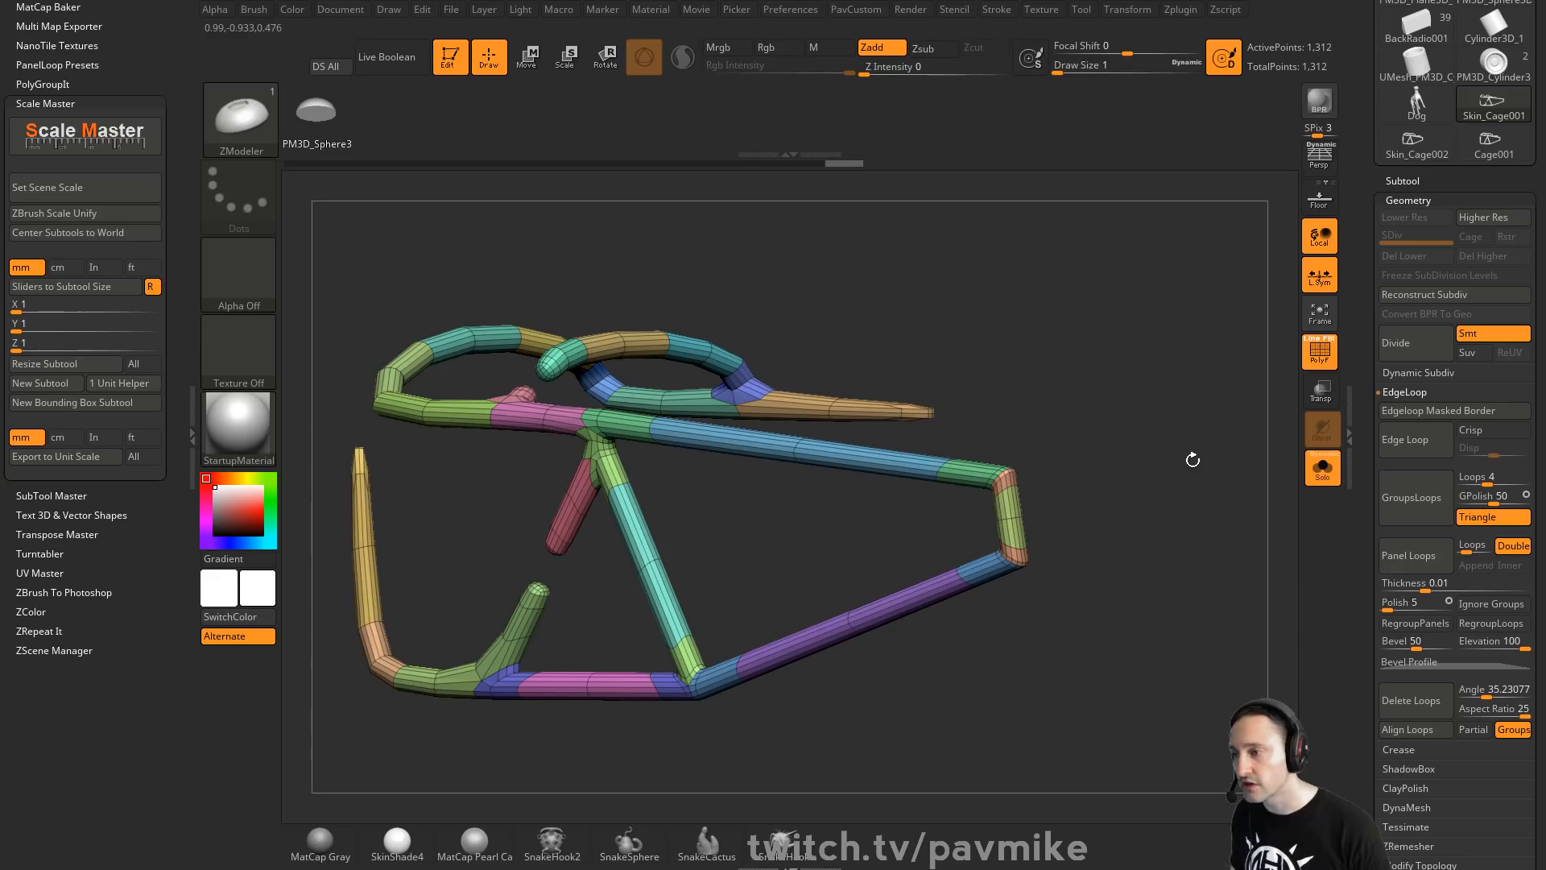
Make Skin_Cage002 the active tool and run ZRemesher on it with AdaptiveSize 0 and the Half option
click(1428, 178)
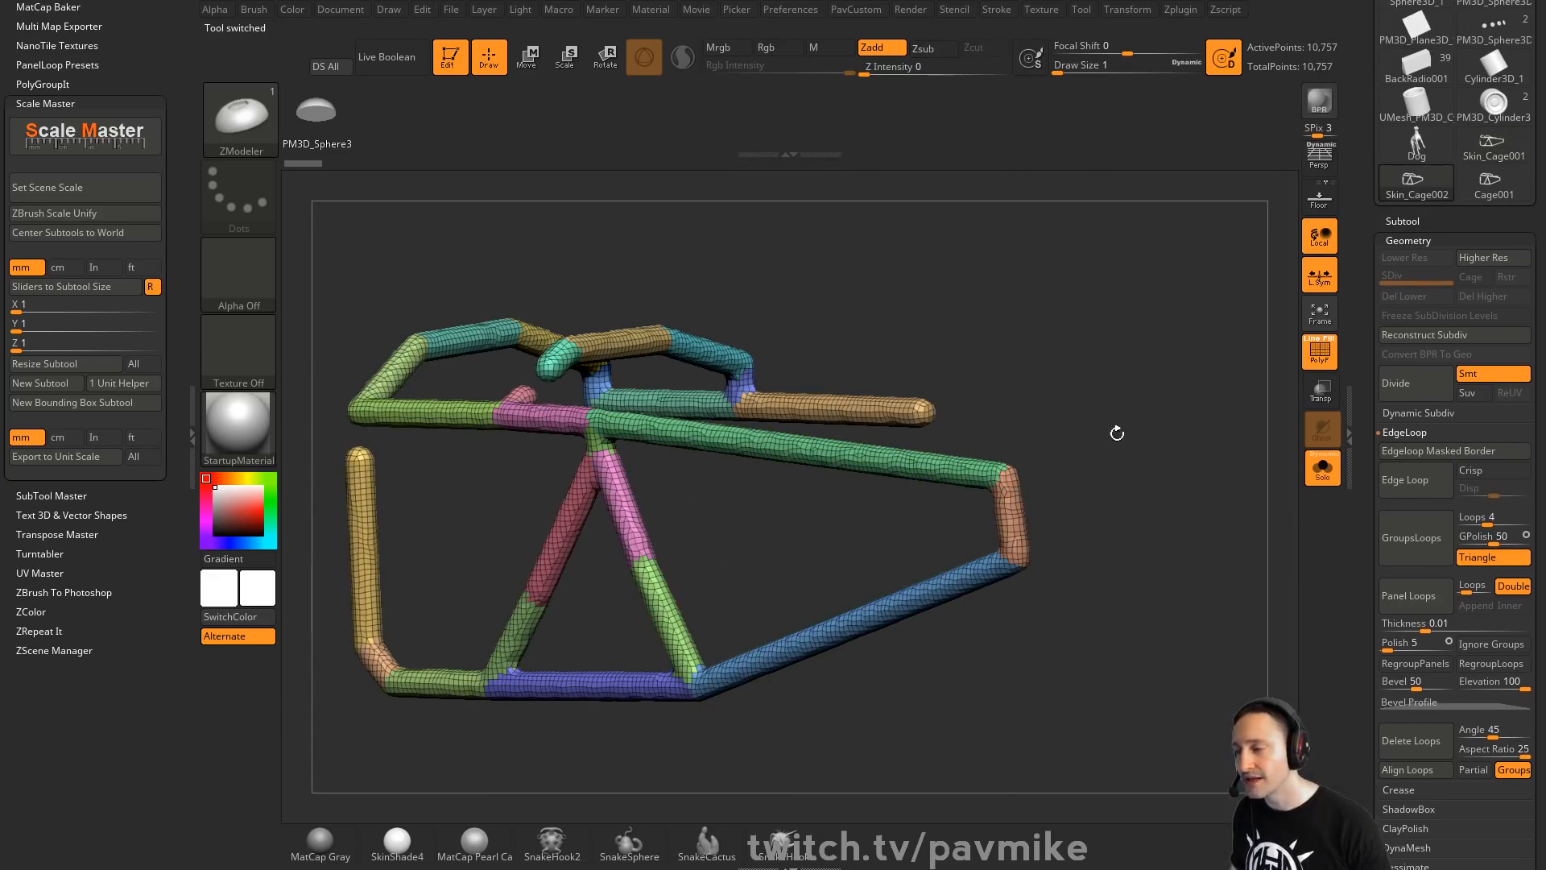
key(grave)
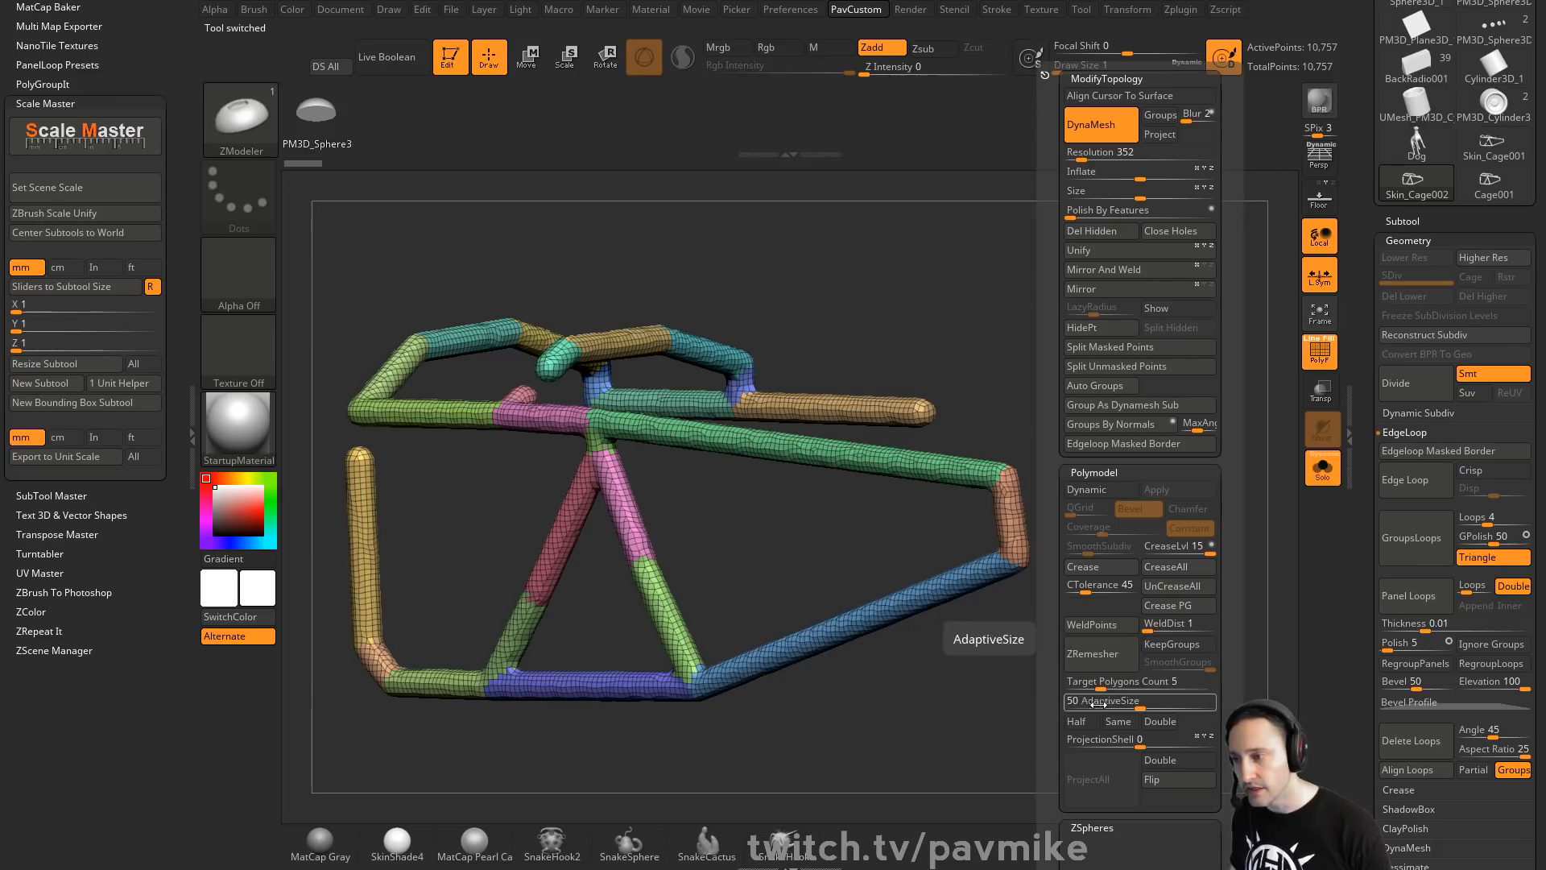
text(0)
key(Return)
click(1077, 722)
click(1133, 658)
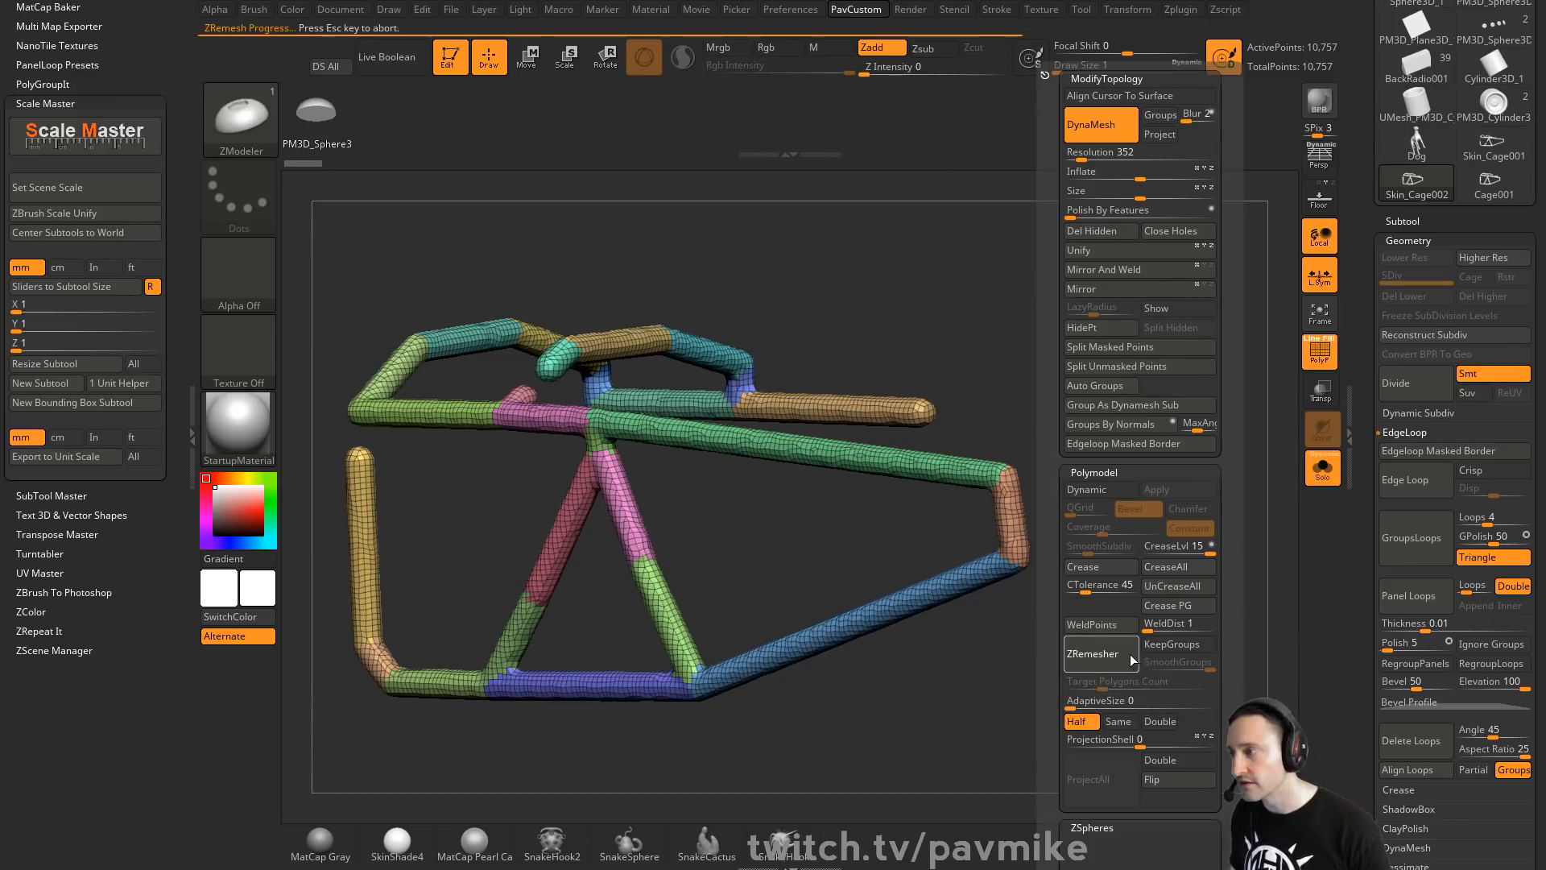
Run ZRemesher again on Skin_Cage002 with the Half option and examine the coarser mesh around the joints
alt+drag(1023, 337, 1112, 319)
key(grave)
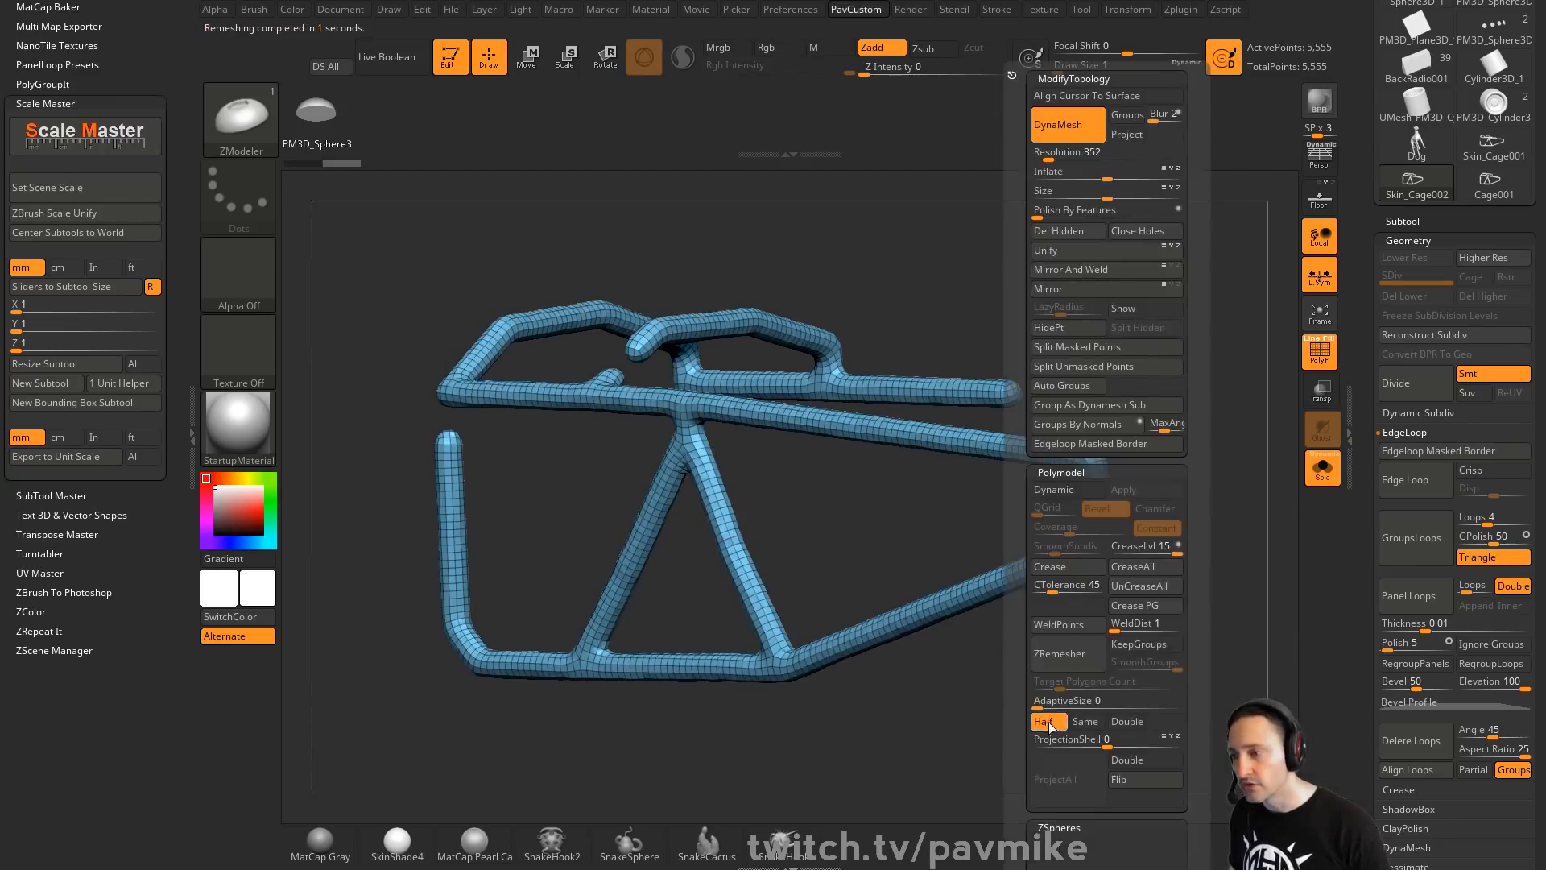
click(1065, 660)
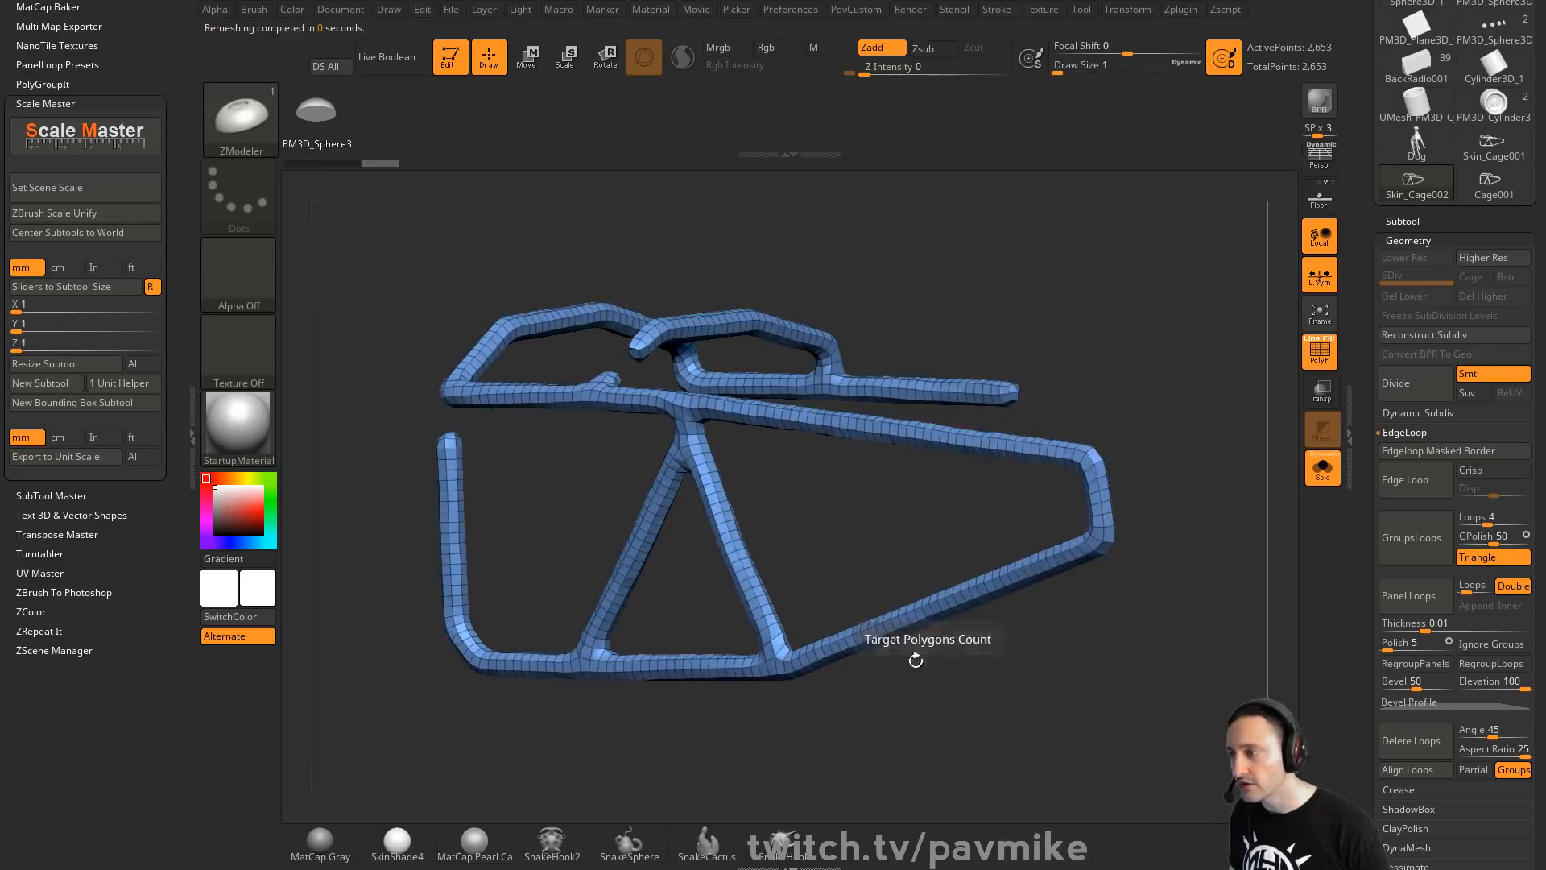
right_drag(1100, 372, 1087, 408)
key(f)
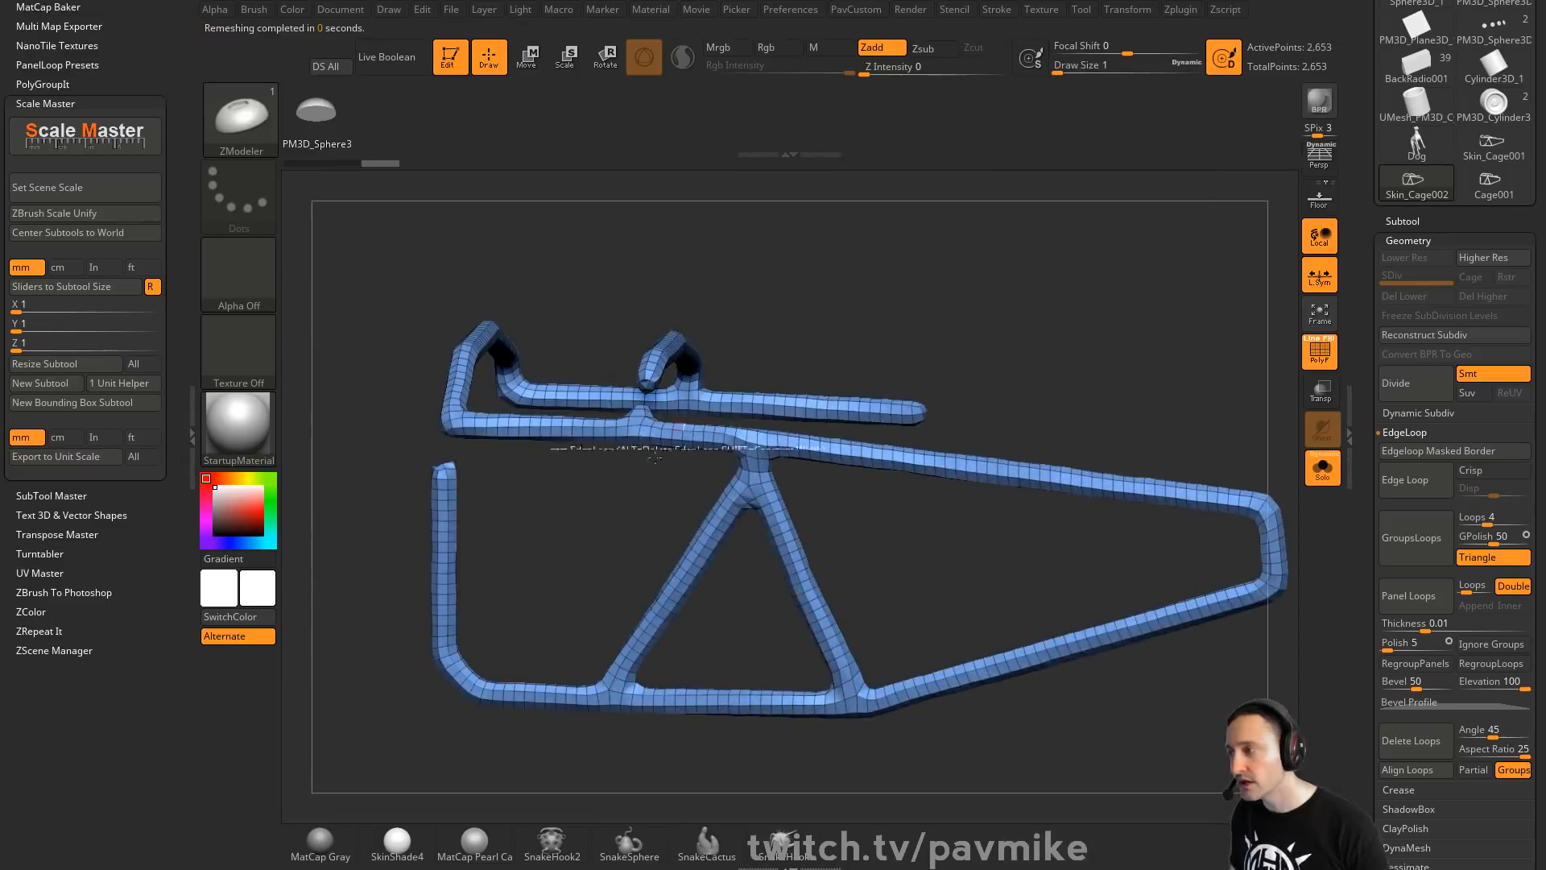
alt+right_drag(1041, 571, 913, 575)
Look at the Cage001 and Skin_Cage001 tools for comparison, subdividing the preview and turning off the polyframe
click(1492, 145)
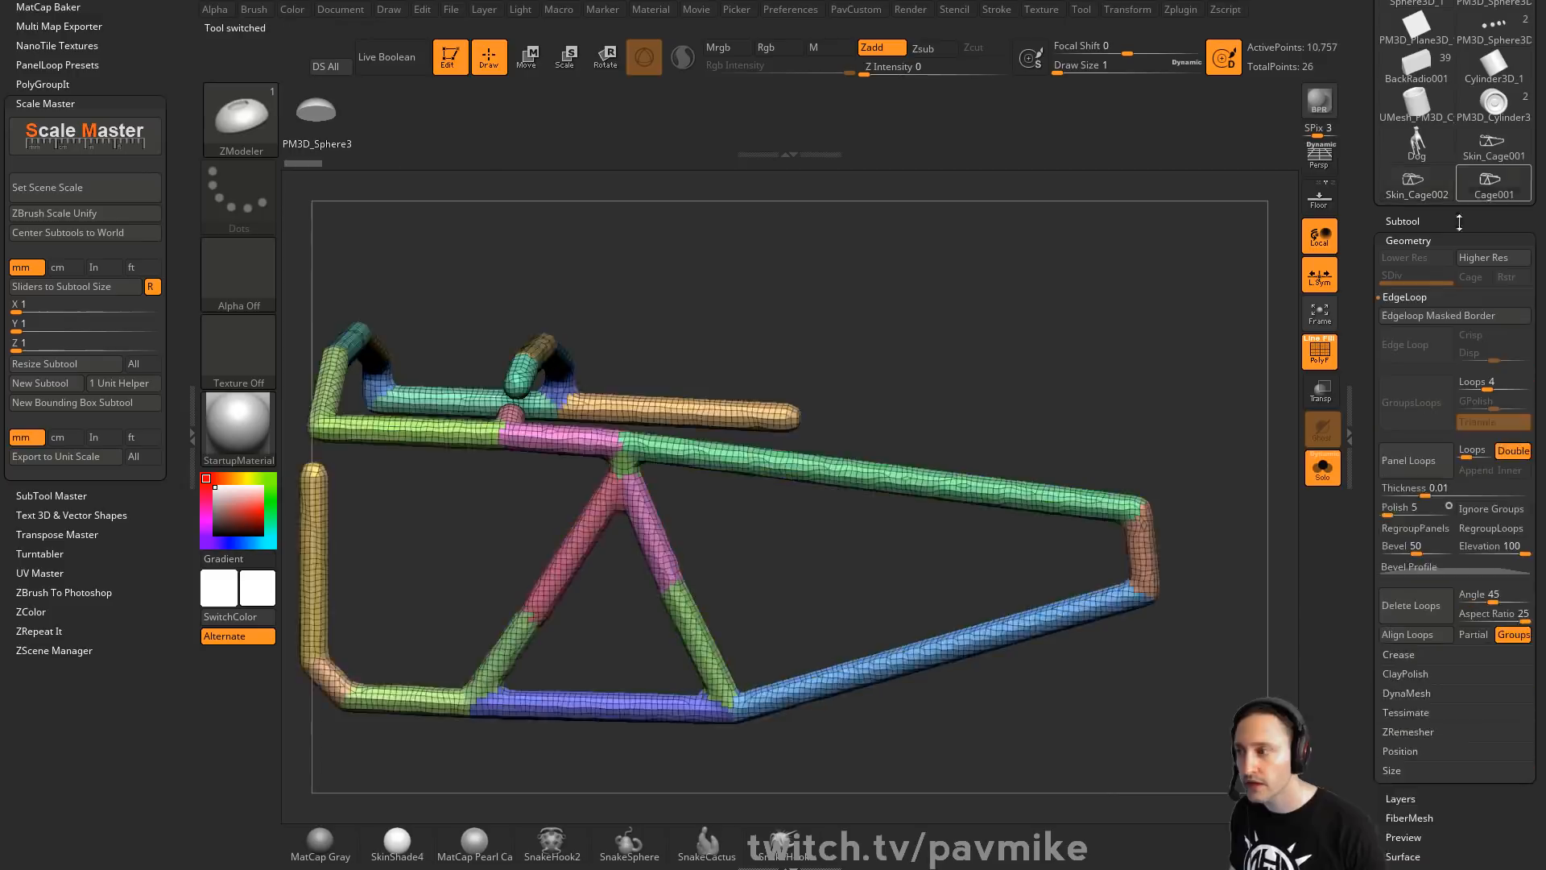
mouse_move(1135, 386)
right_down()
mouse_move(1222, 359)
mouse_move(1180, 335)
mouse_move(1163, 393)
mouse_move(1140, 409)
right_up()
key(d)
click(1314, 358)
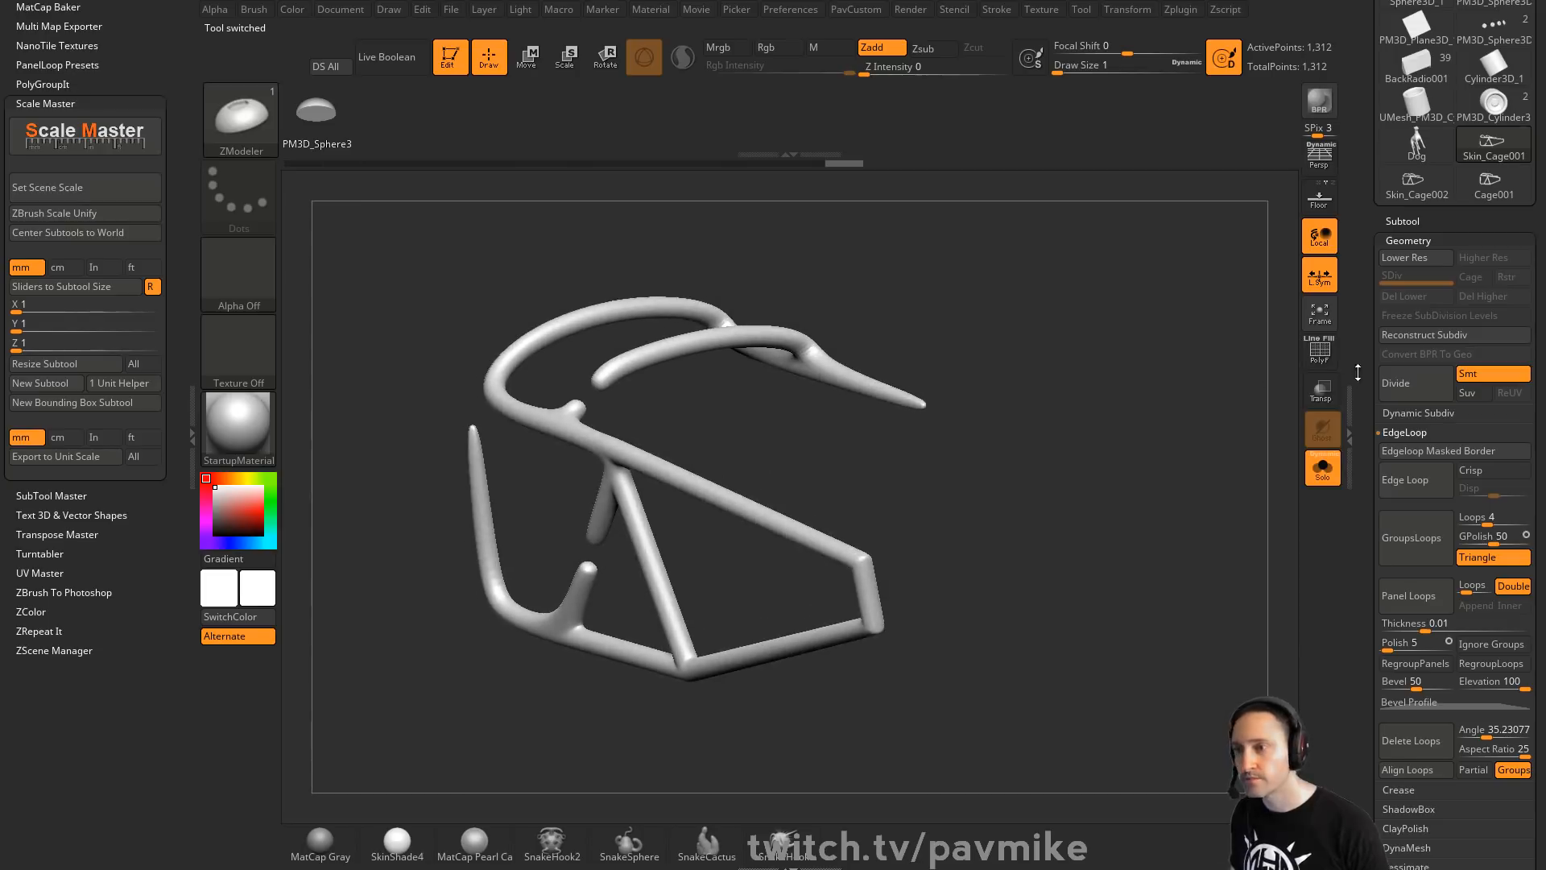
Activate the 315-subtool robot tool, turn Solo off, and examine the tubular frame around the gun arm
drag(1362, 373, 1367, 477)
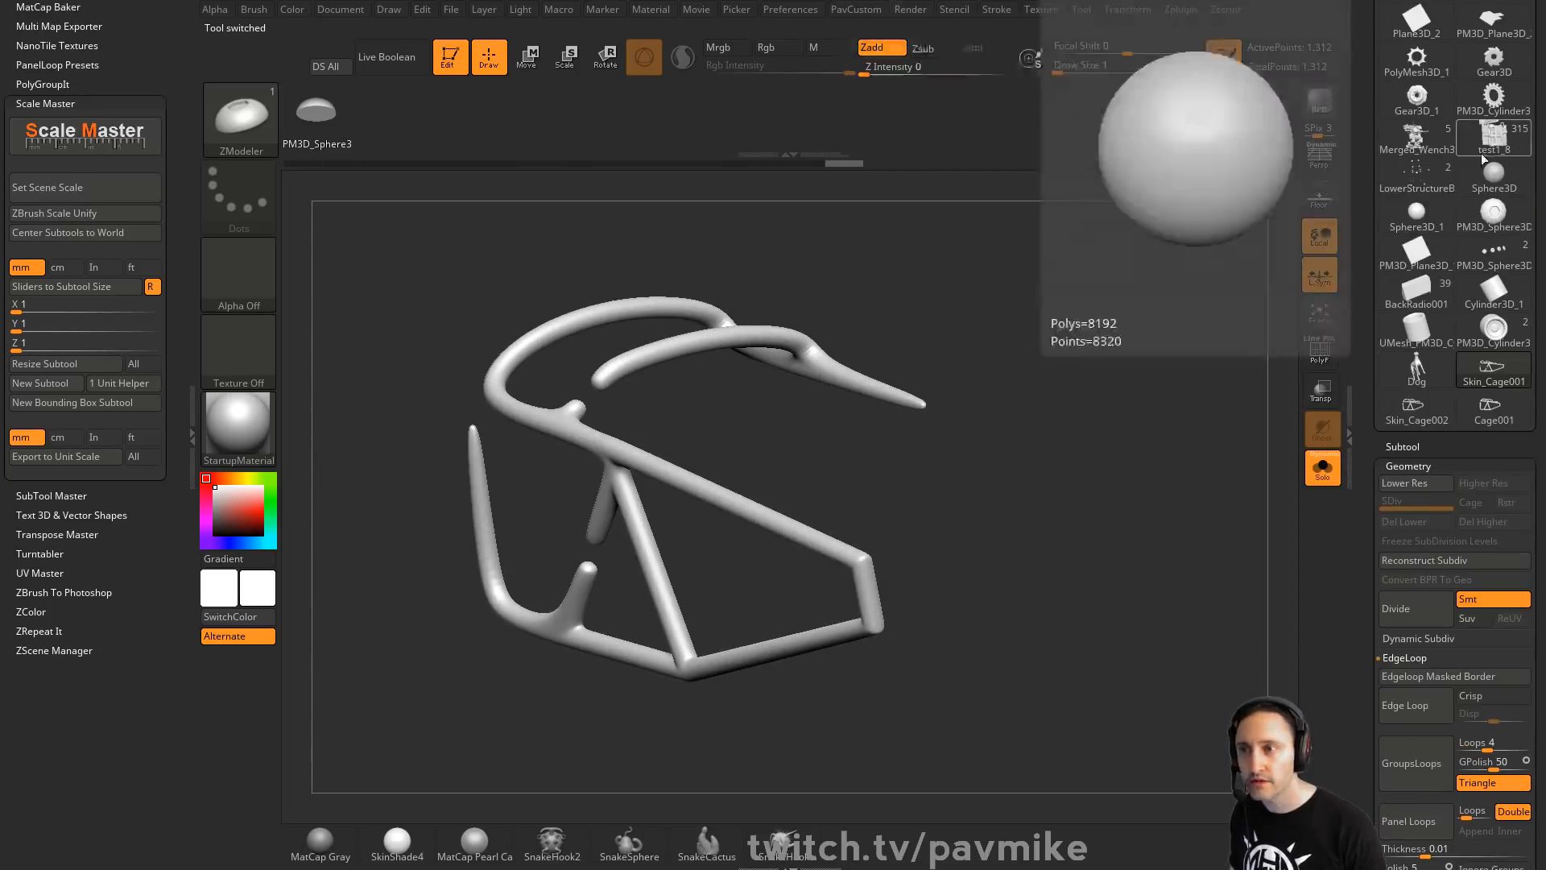
click(1493, 138)
click(1319, 465)
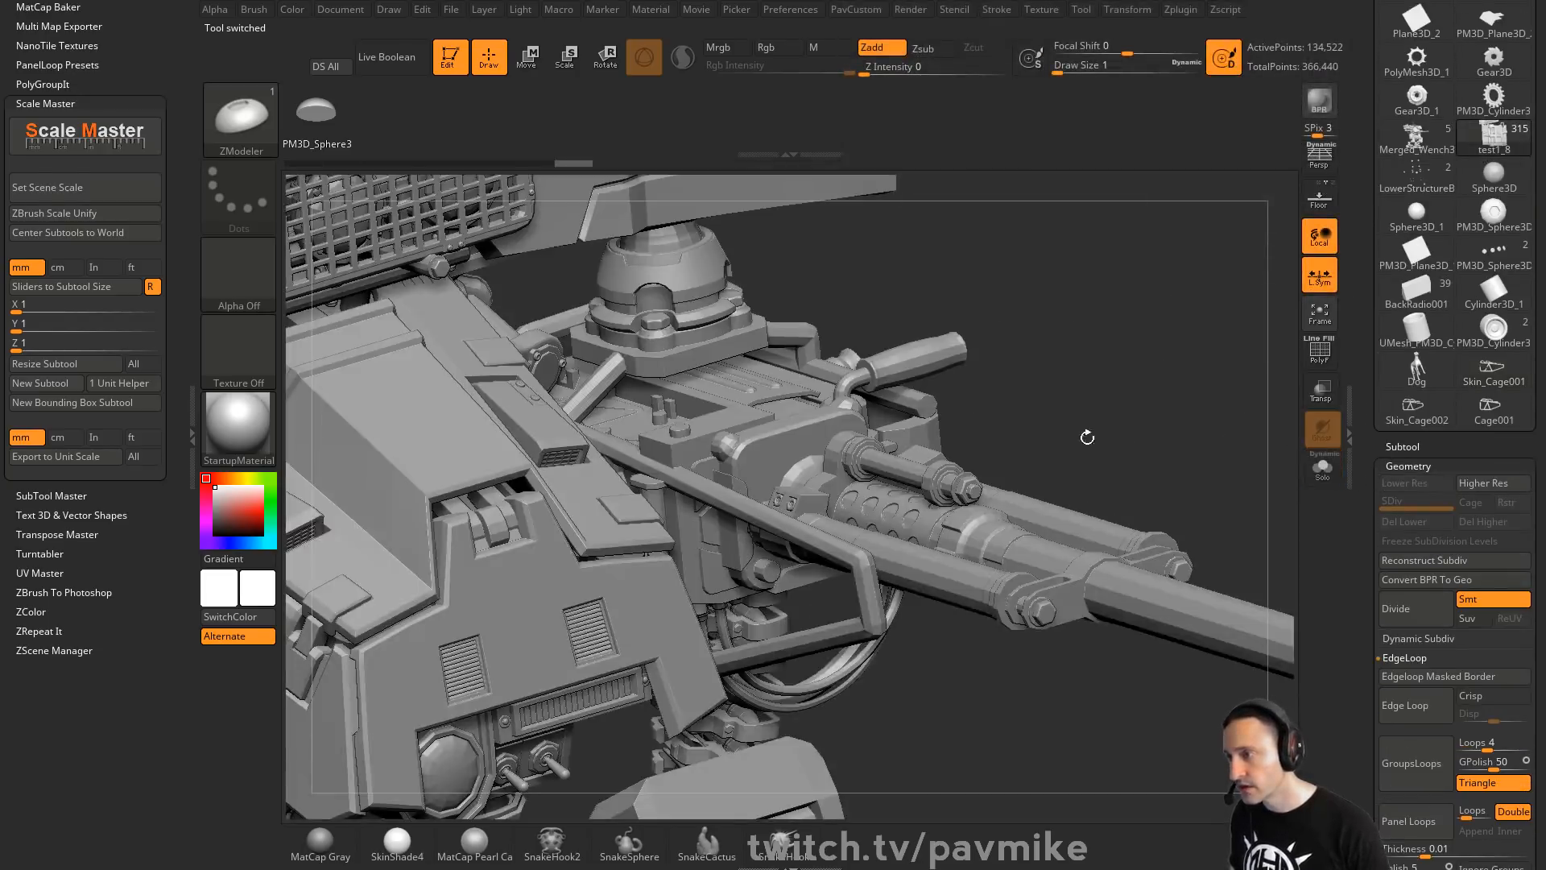
alt+click(860, 574)
key(s)
drag(1123, 423, 1137, 422)
mouse_move(1143, 432)
right_down()
mouse_move(980, 387)
mouse_move(1127, 416)
mouse_move(1176, 452)
mouse_move(1047, 390)
right_up()
drag(1166, 358, 1180, 426)
alt+click(886, 479)
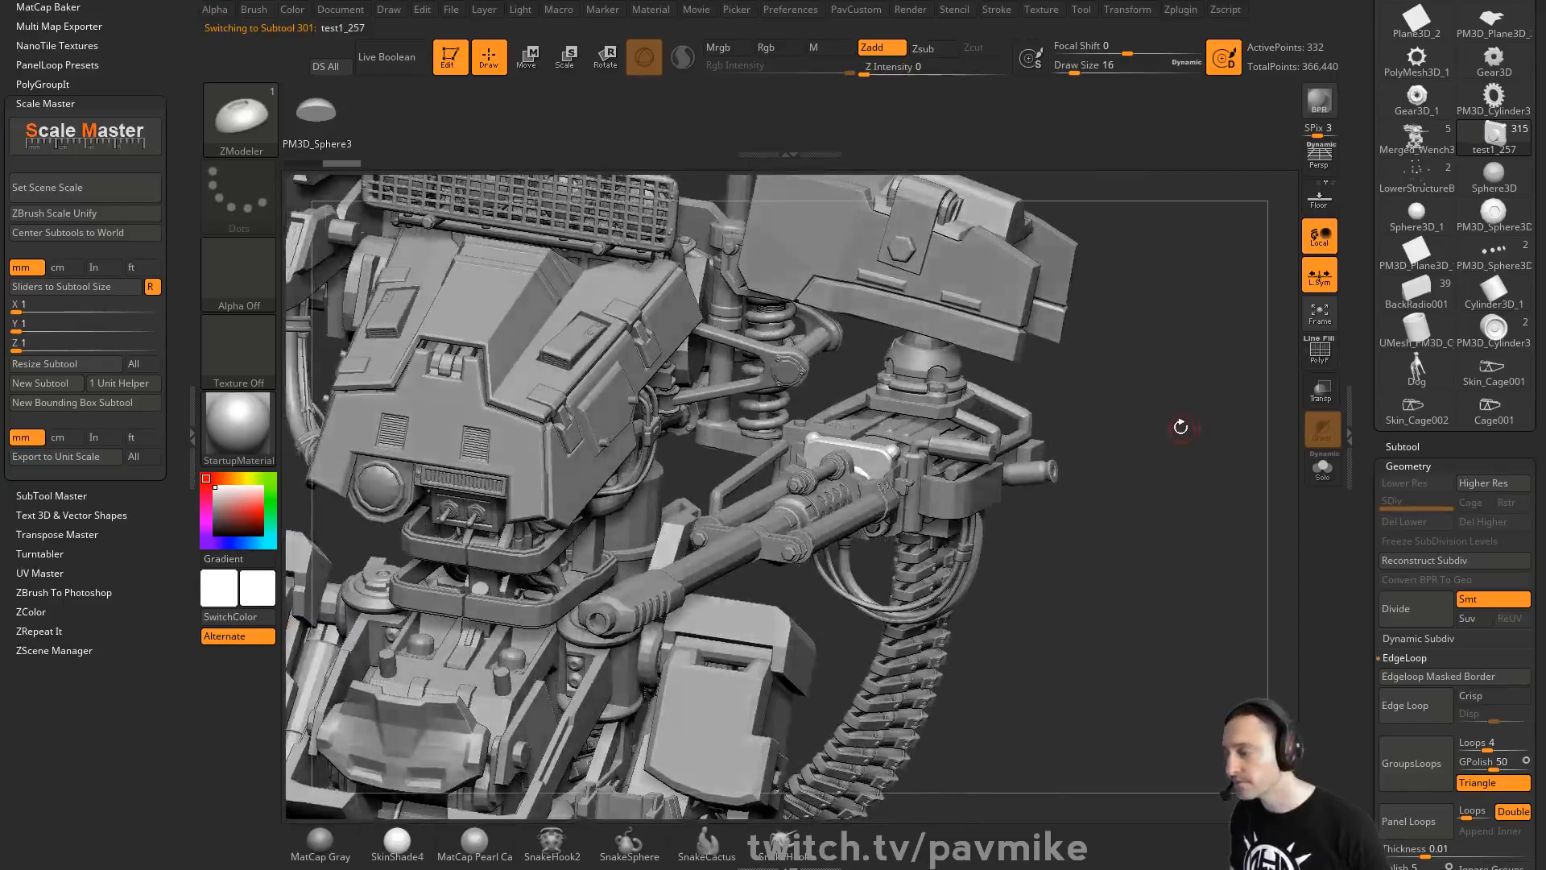
Switch to the PowerPoint presentation, review slide 84 on bridged cylinders and slide 85 on curves, and return to ZBrush
key(alt+Tab)
scroll(149, 435, down, 3)
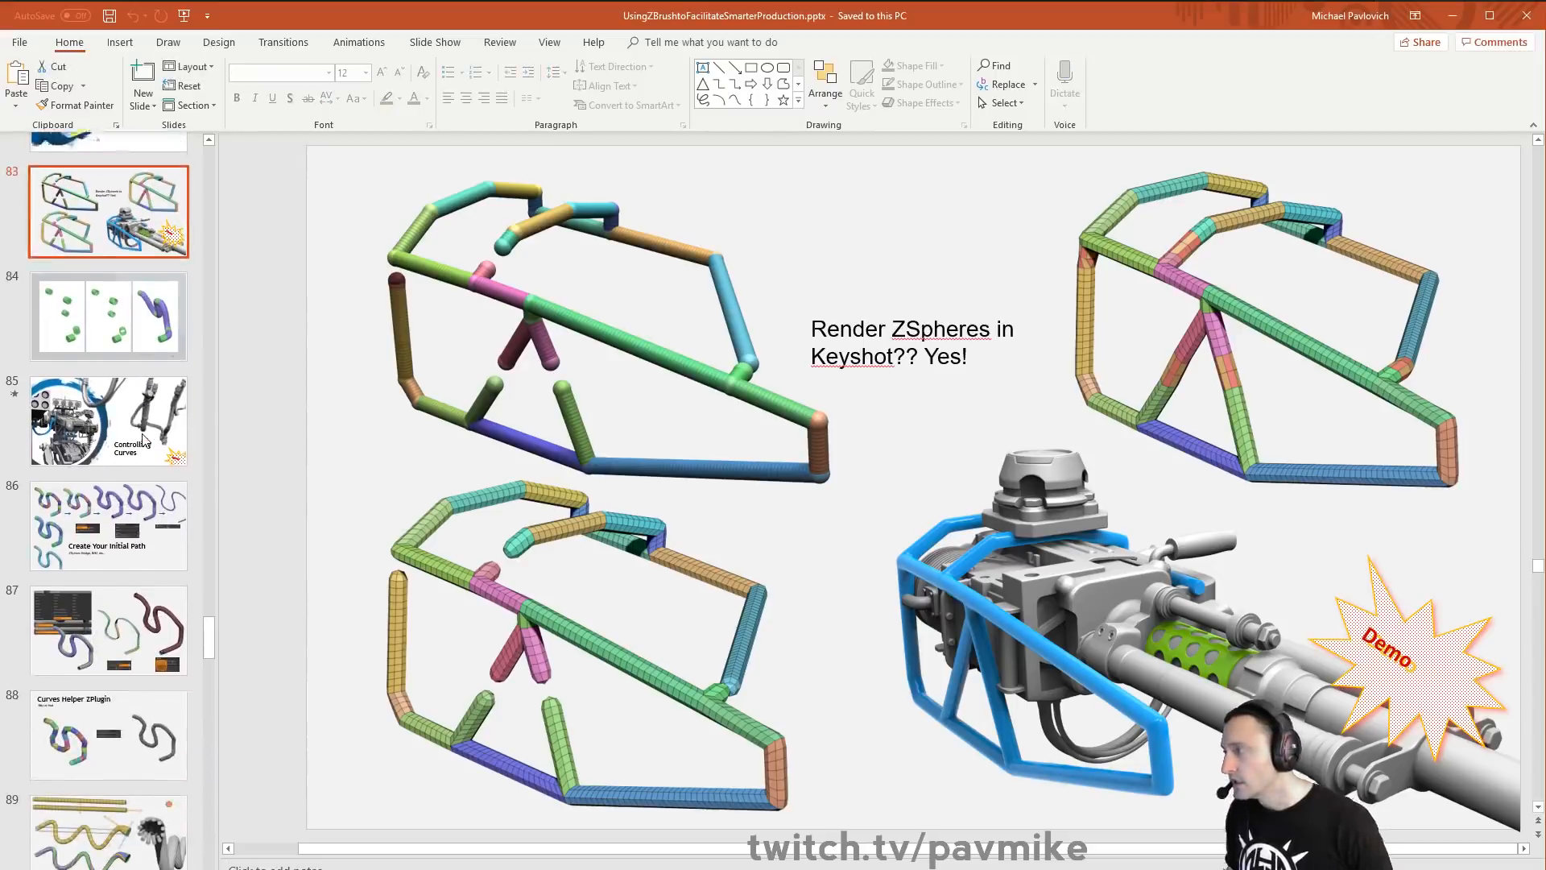
click(109, 306)
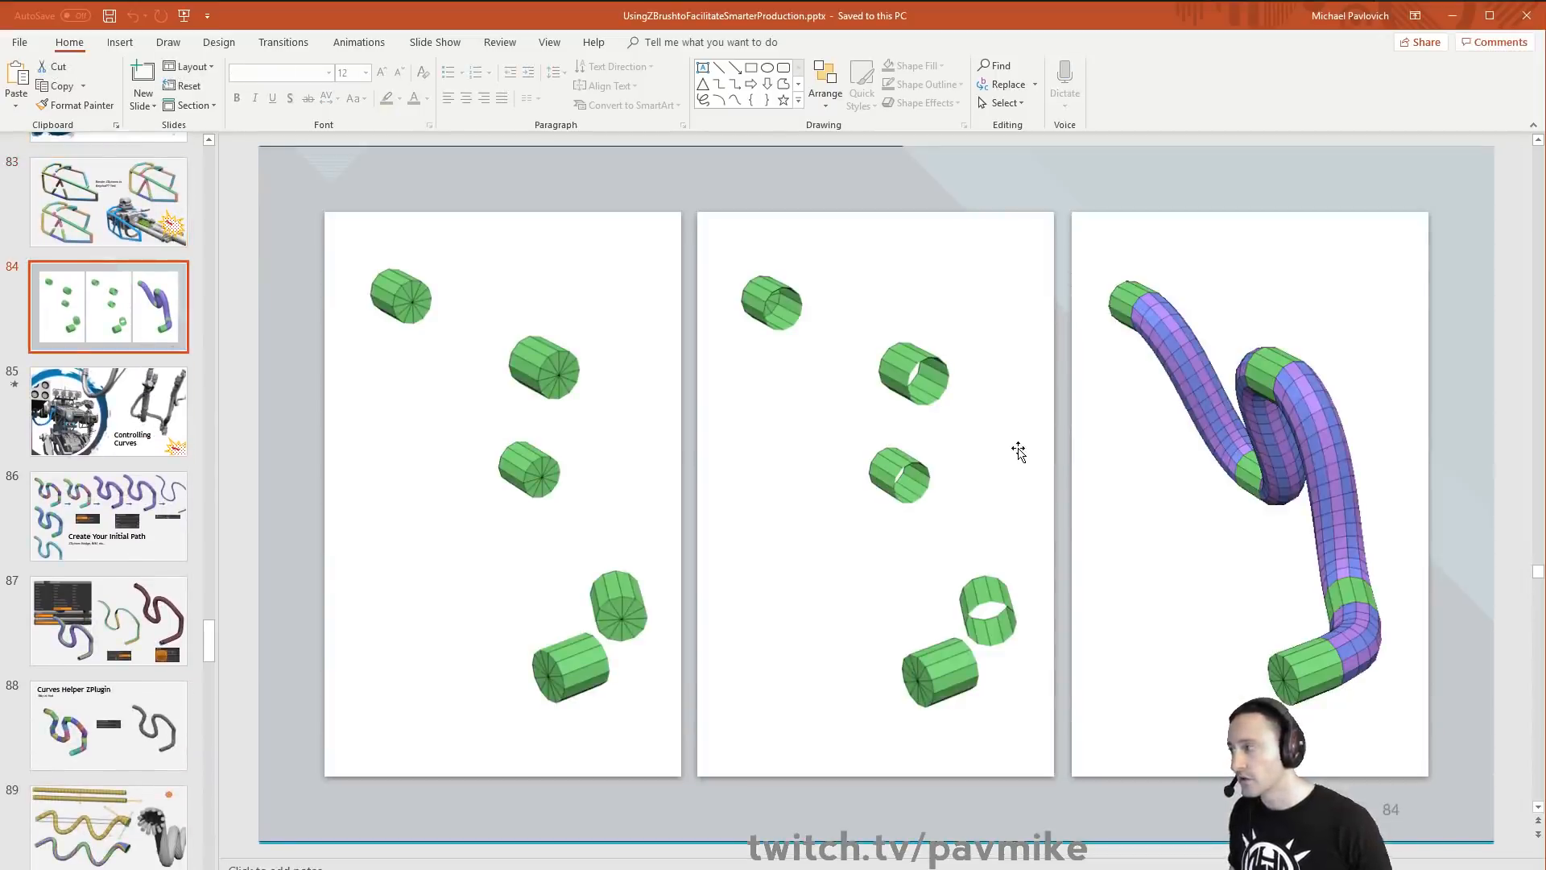
key(Down)
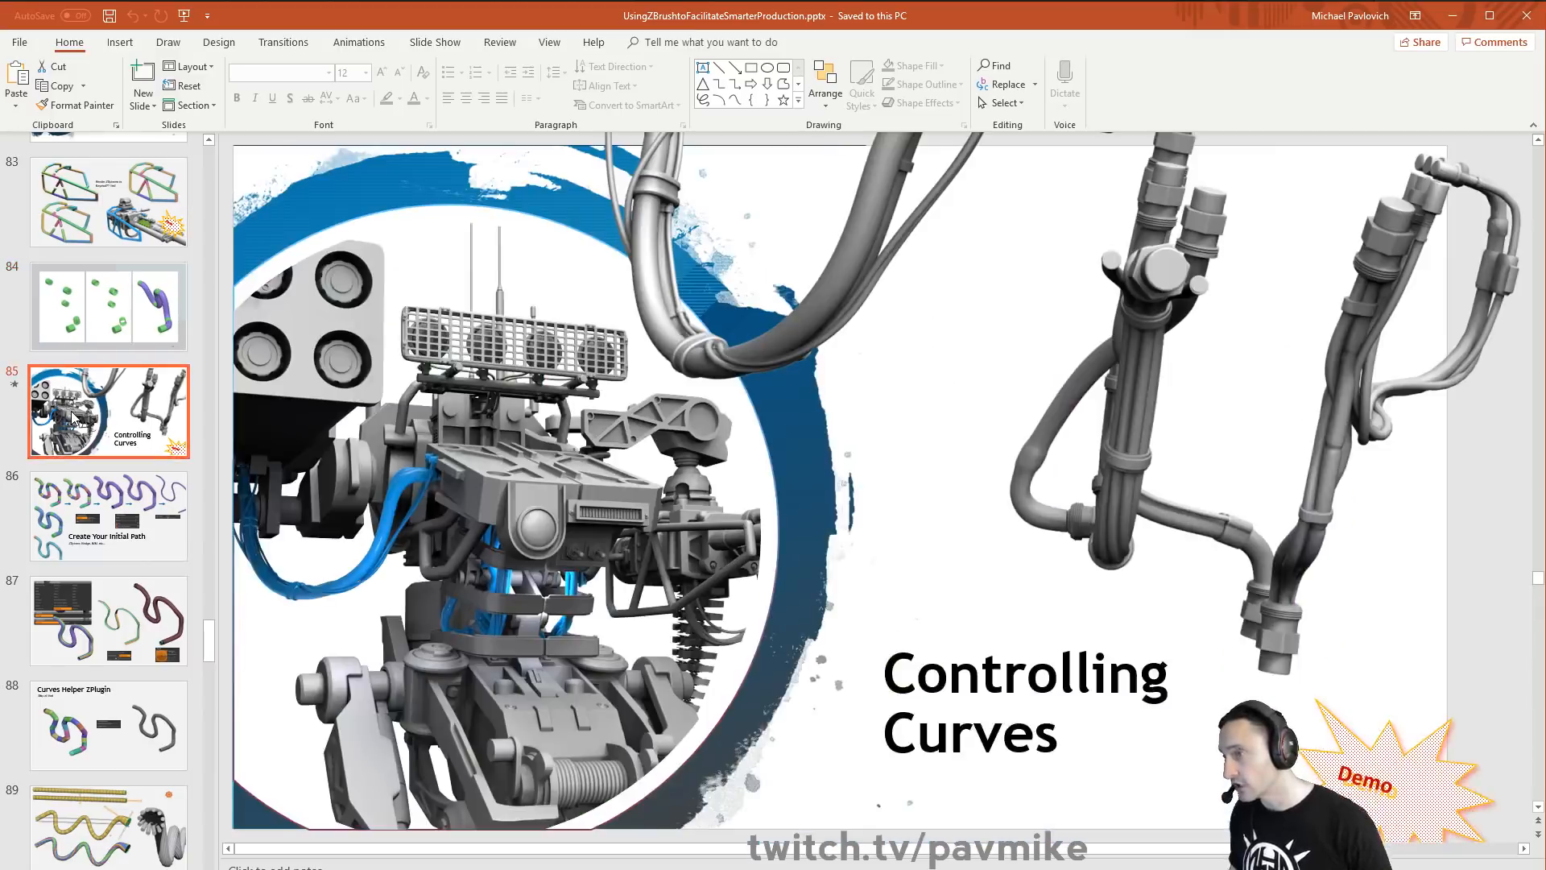
key(Up)
key(alt+Tab)
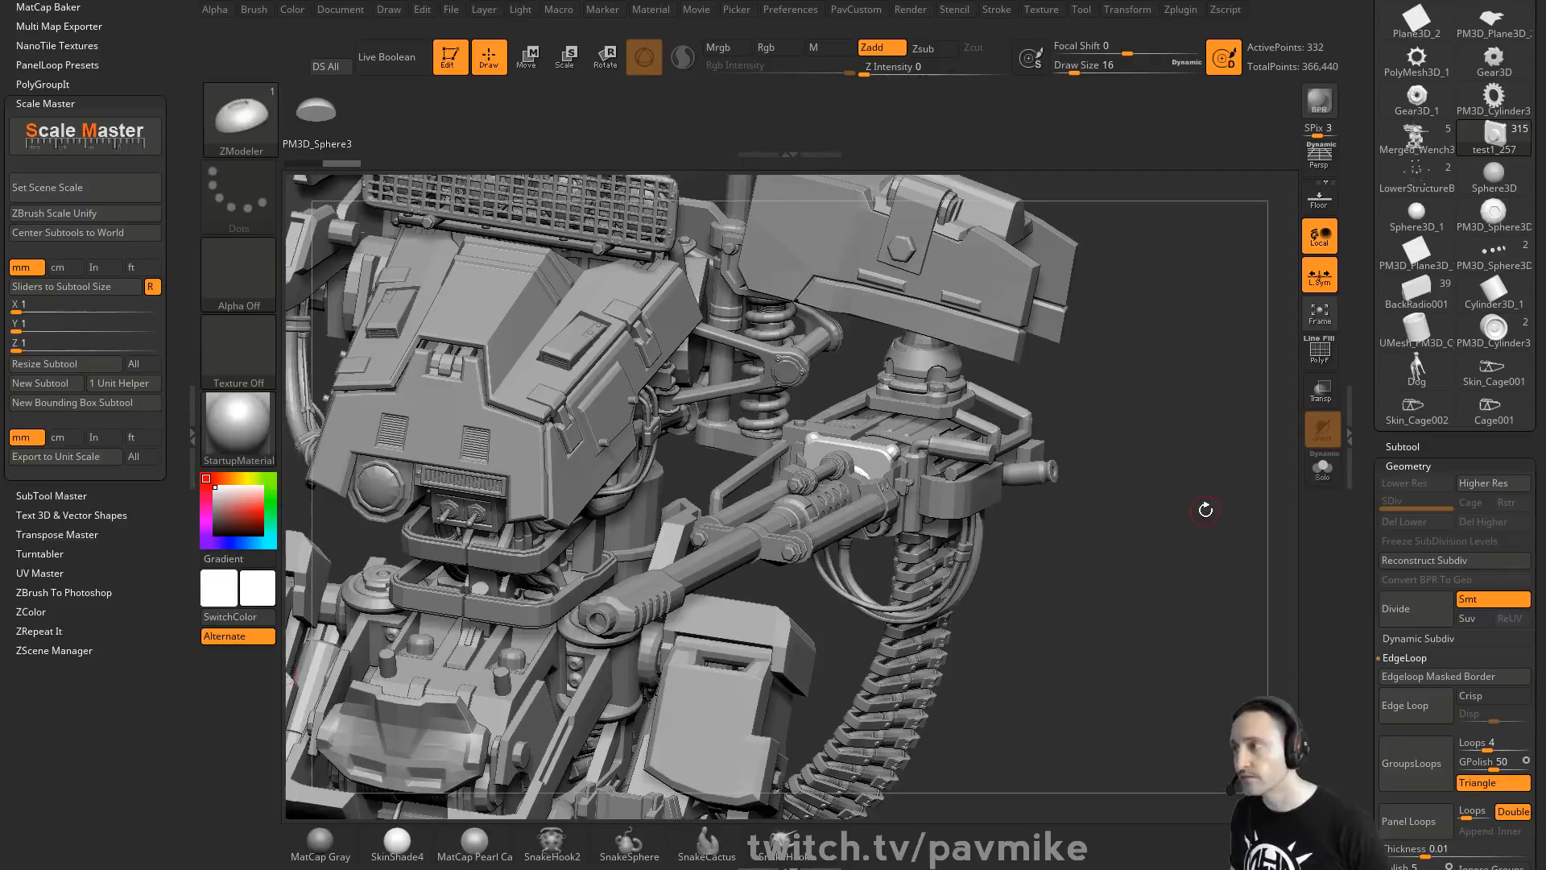
Clear the canvas, draw a Cylinder3D primitive on it and put it into Edit mode
click(455, 57)
key(ctrl+n)
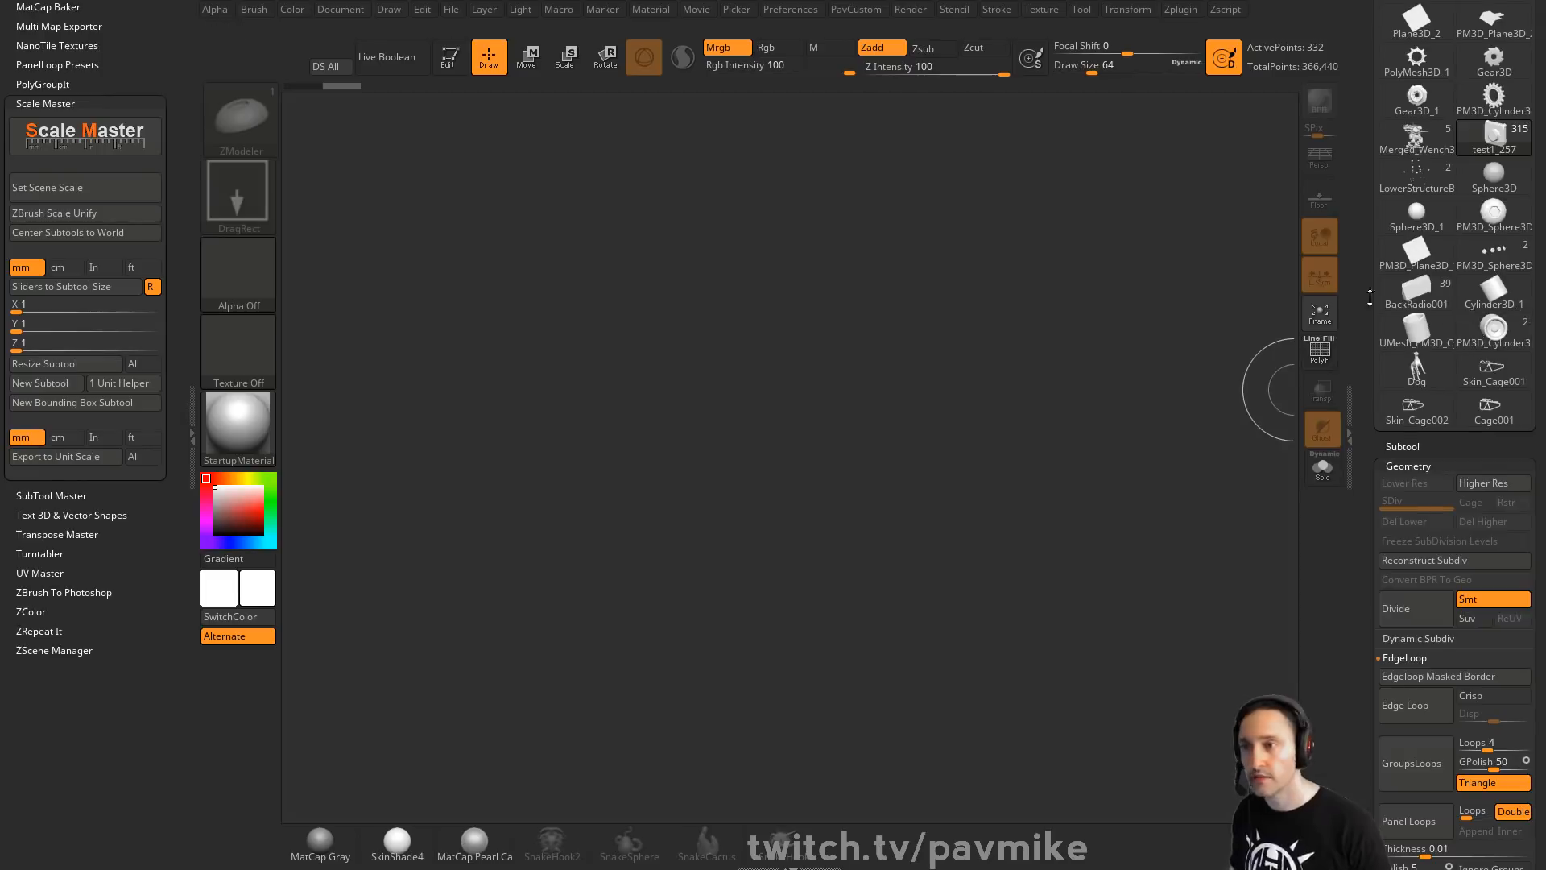
drag(1368, 300, 1372, 442)
click(1424, 255)
click(1427, 203)
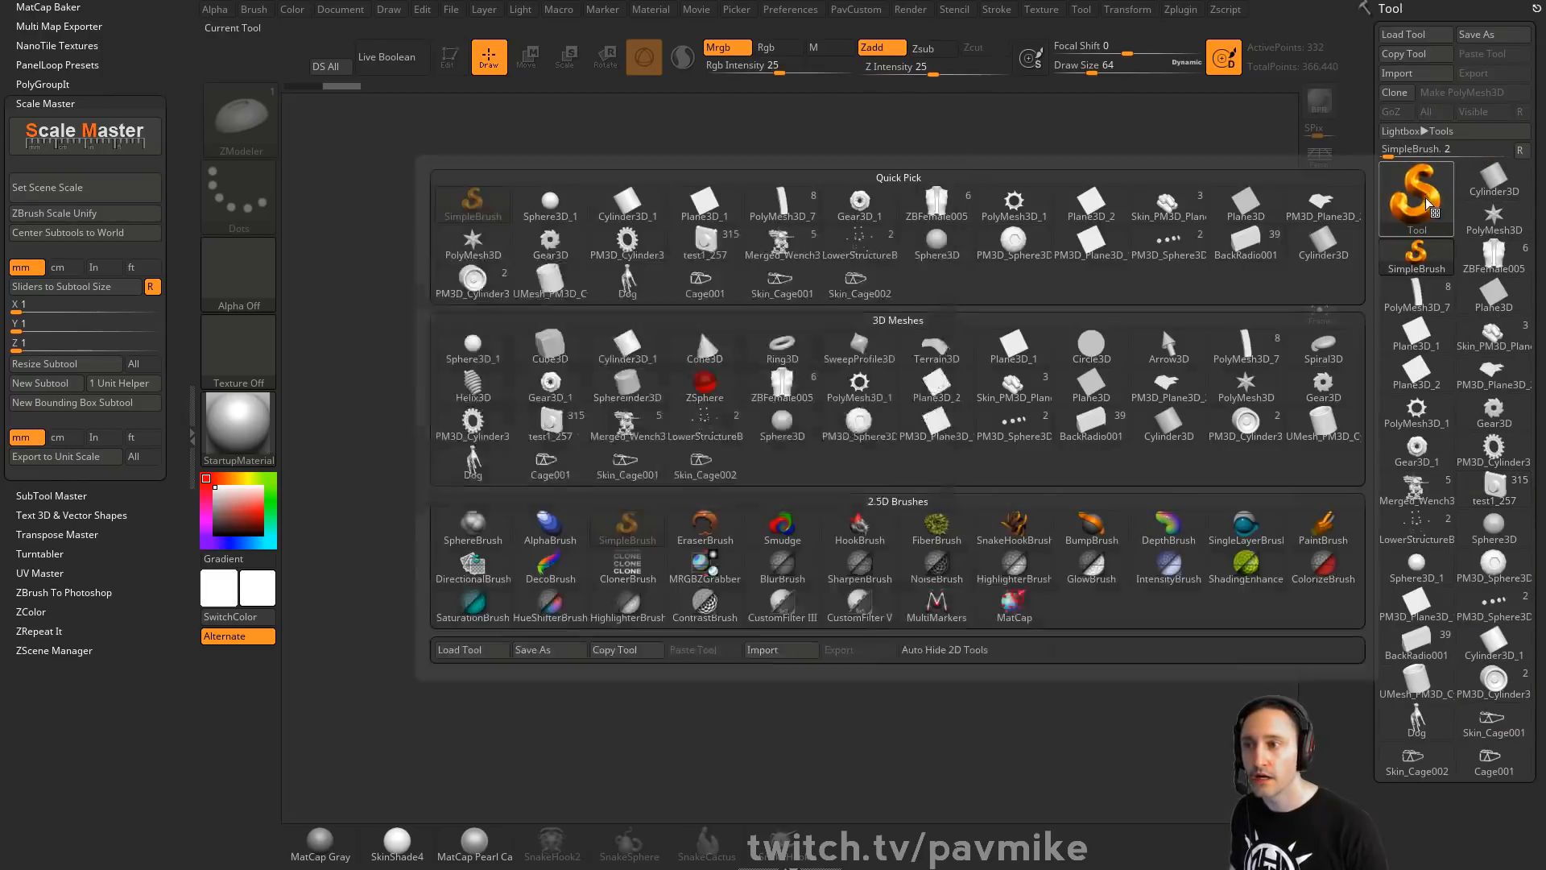
click(1494, 179)
drag(751, 475, 673, 397)
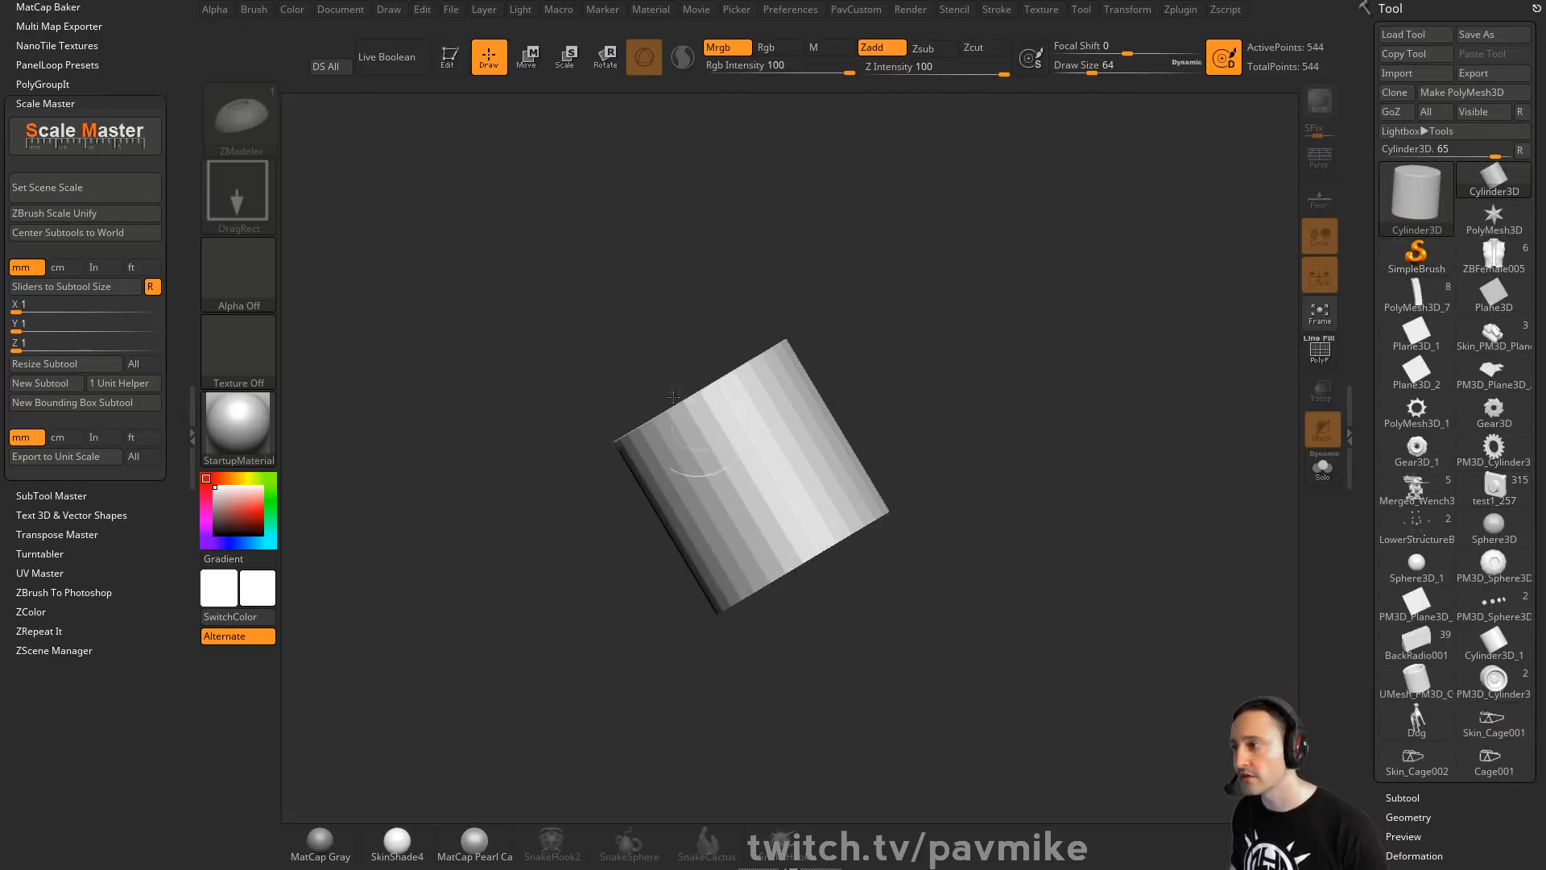
click(453, 60)
Initialize the cylinder with HDivide 12 and VDivide 4, and turn on its polyframe display
drag(1369, 435, 1349, 297)
key(shift)
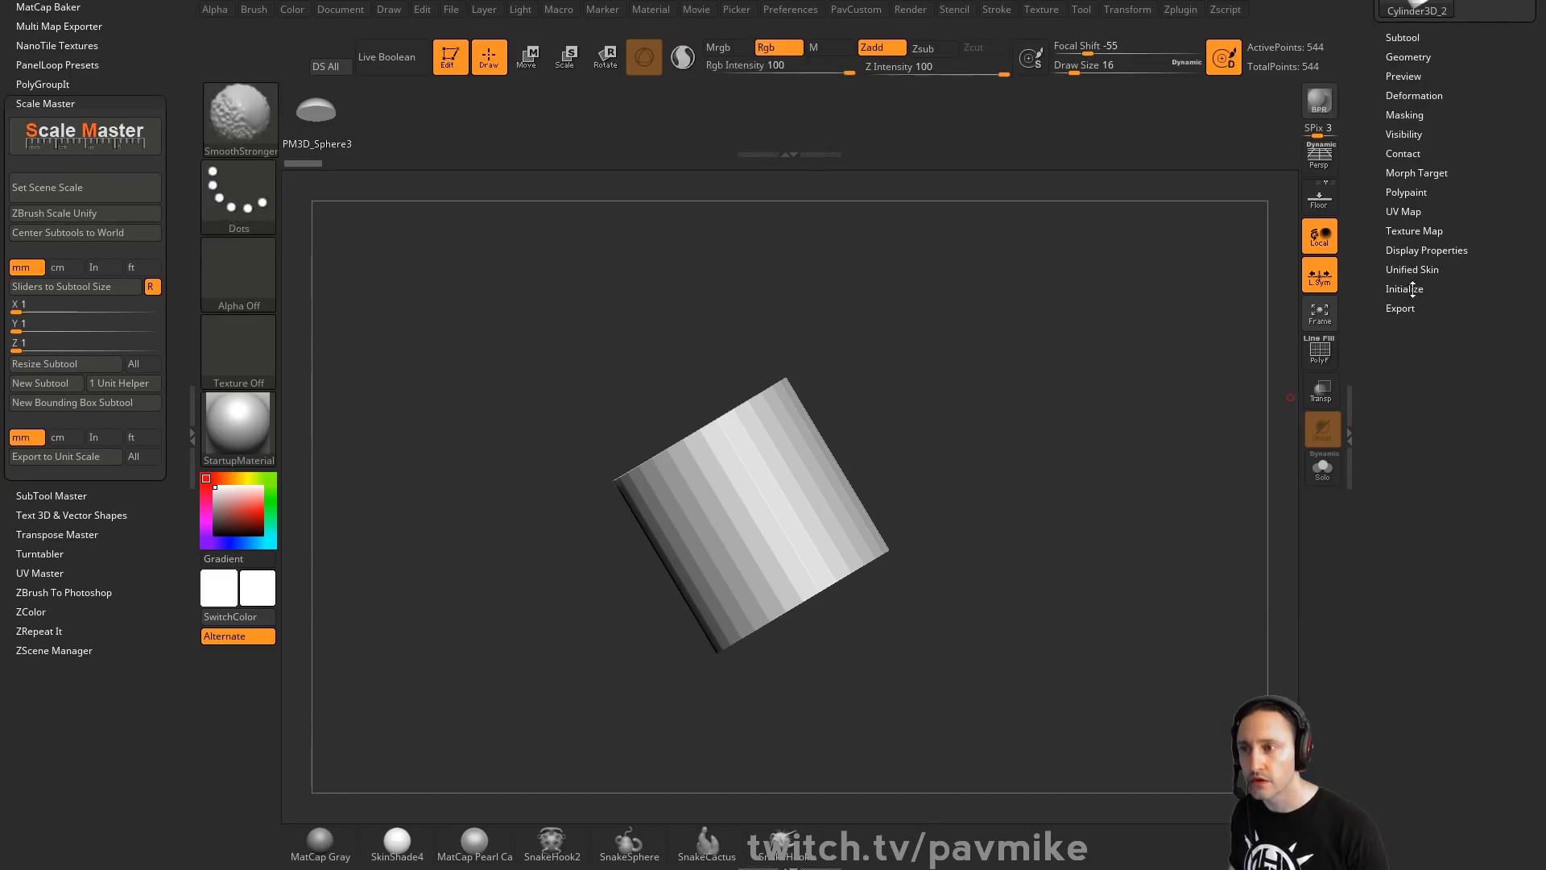
click(1412, 290)
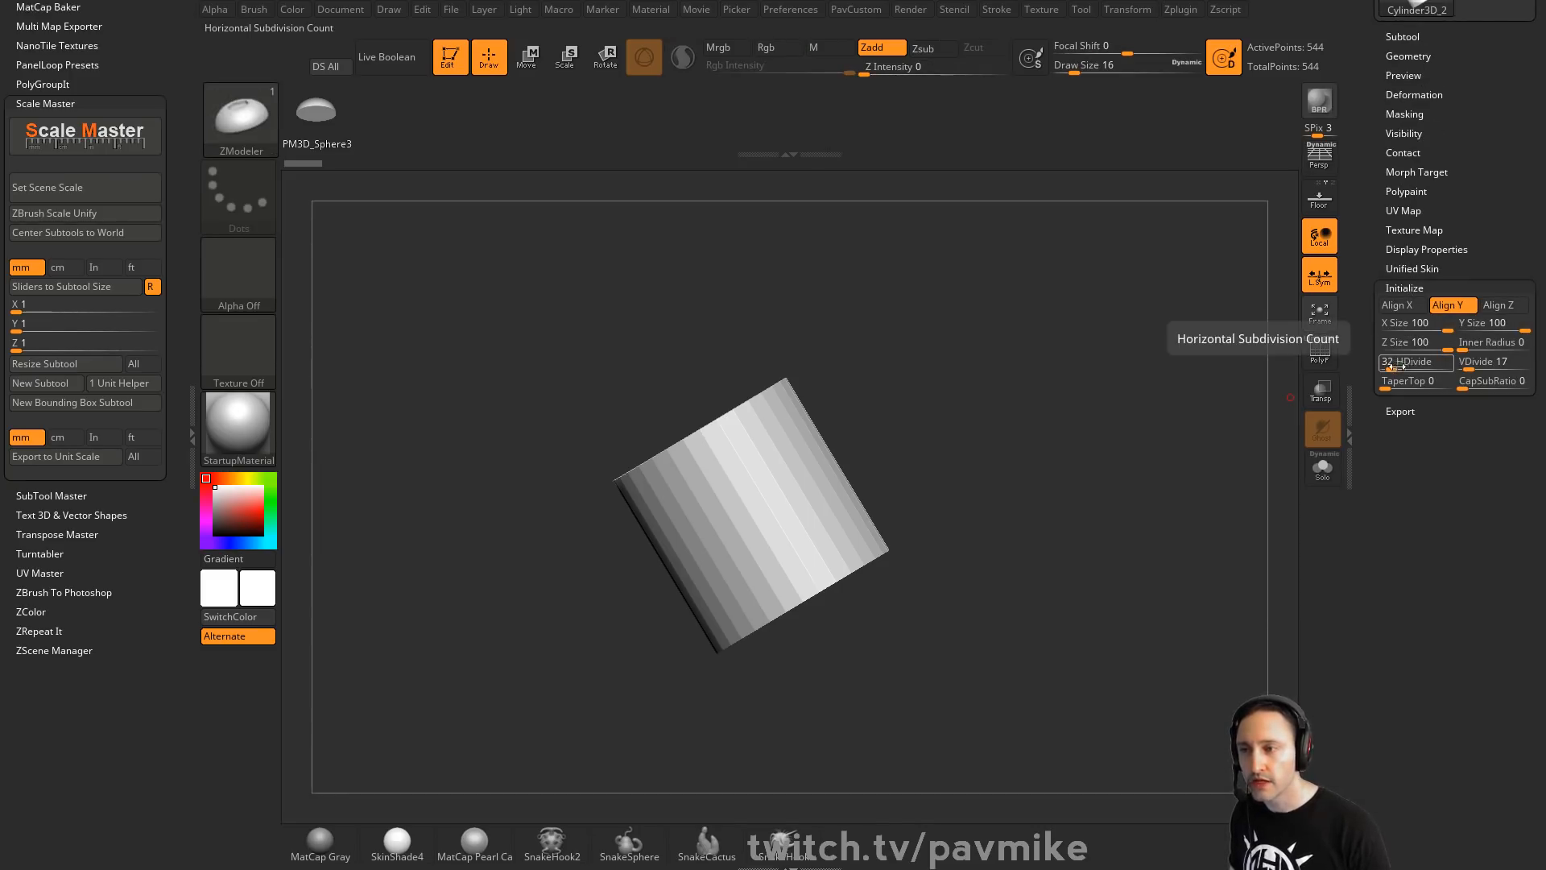
drag(1399, 367, 1413, 372)
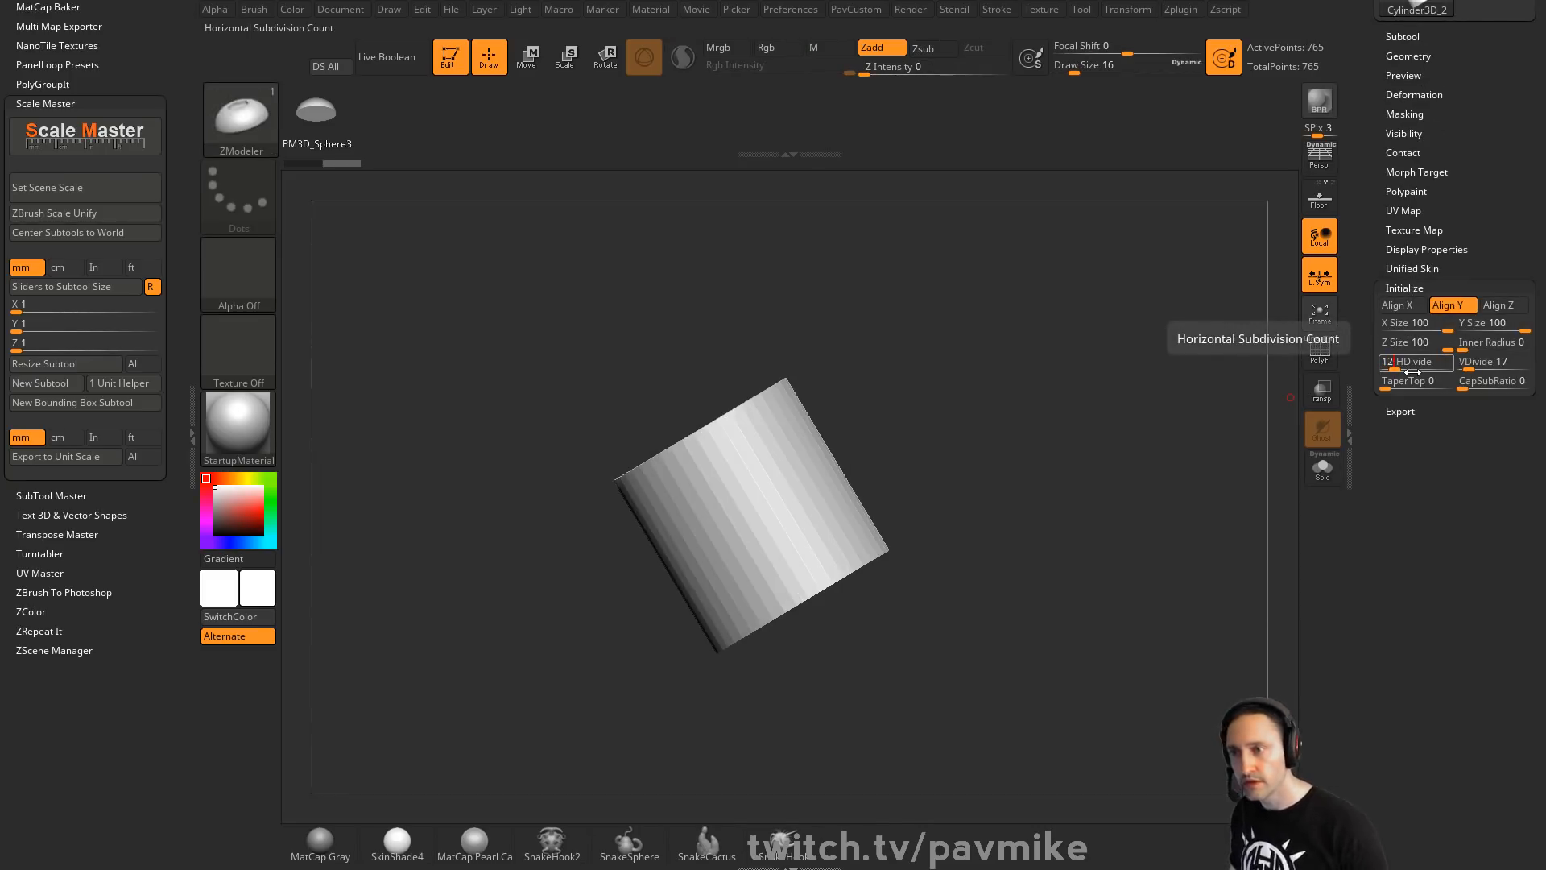
key(Tab)
click(1320, 351)
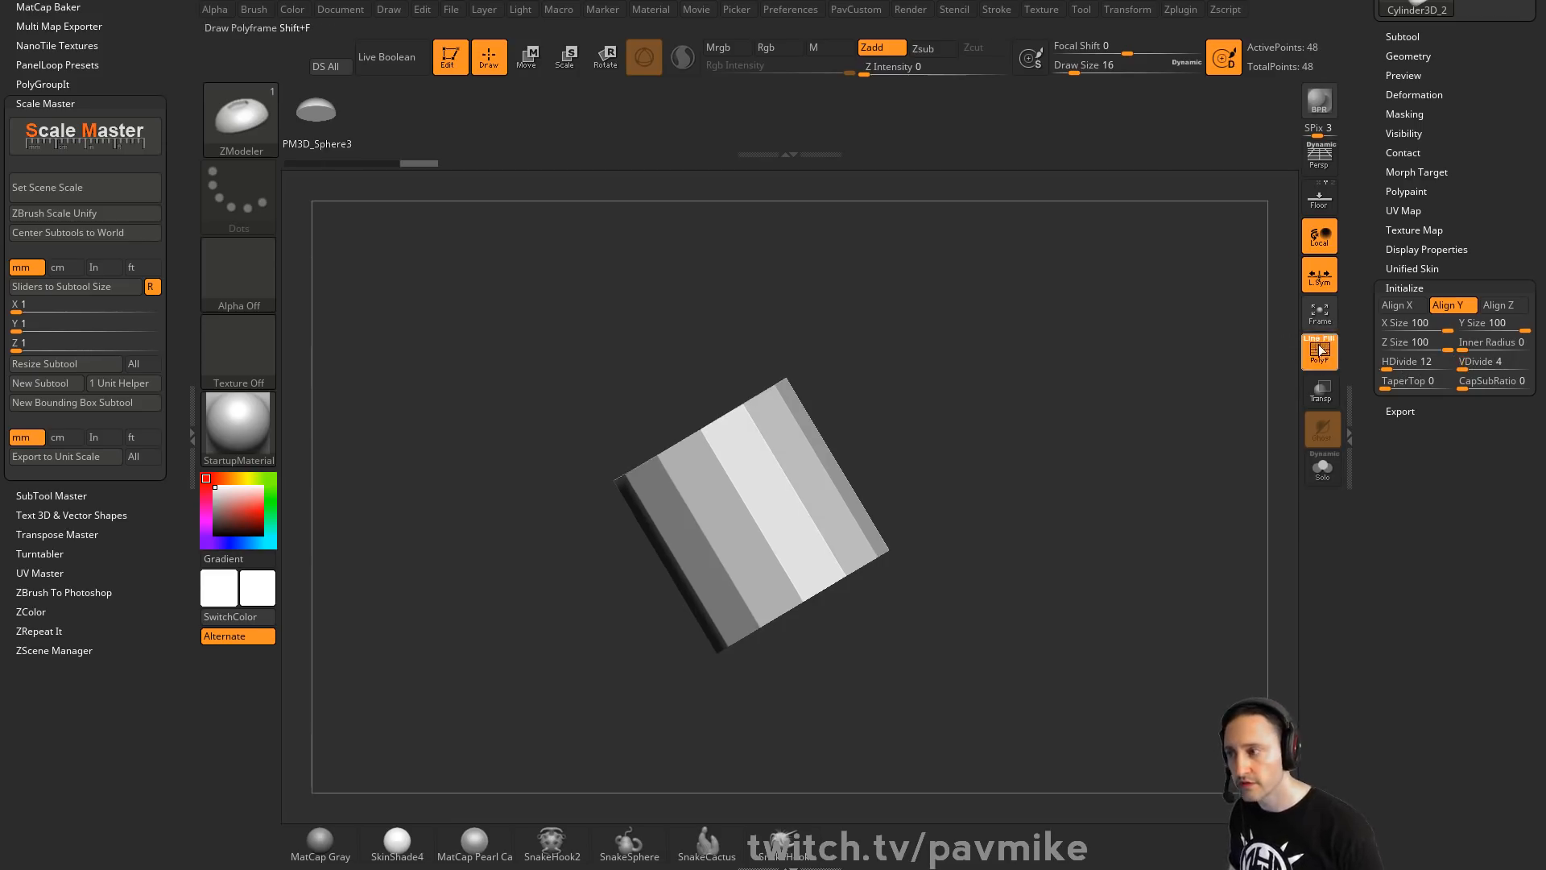
Convert the low-resolution cylinder into a PolyMesh3D
drag(960, 404, 1186, 331)
drag(1370, 288, 1394, 382)
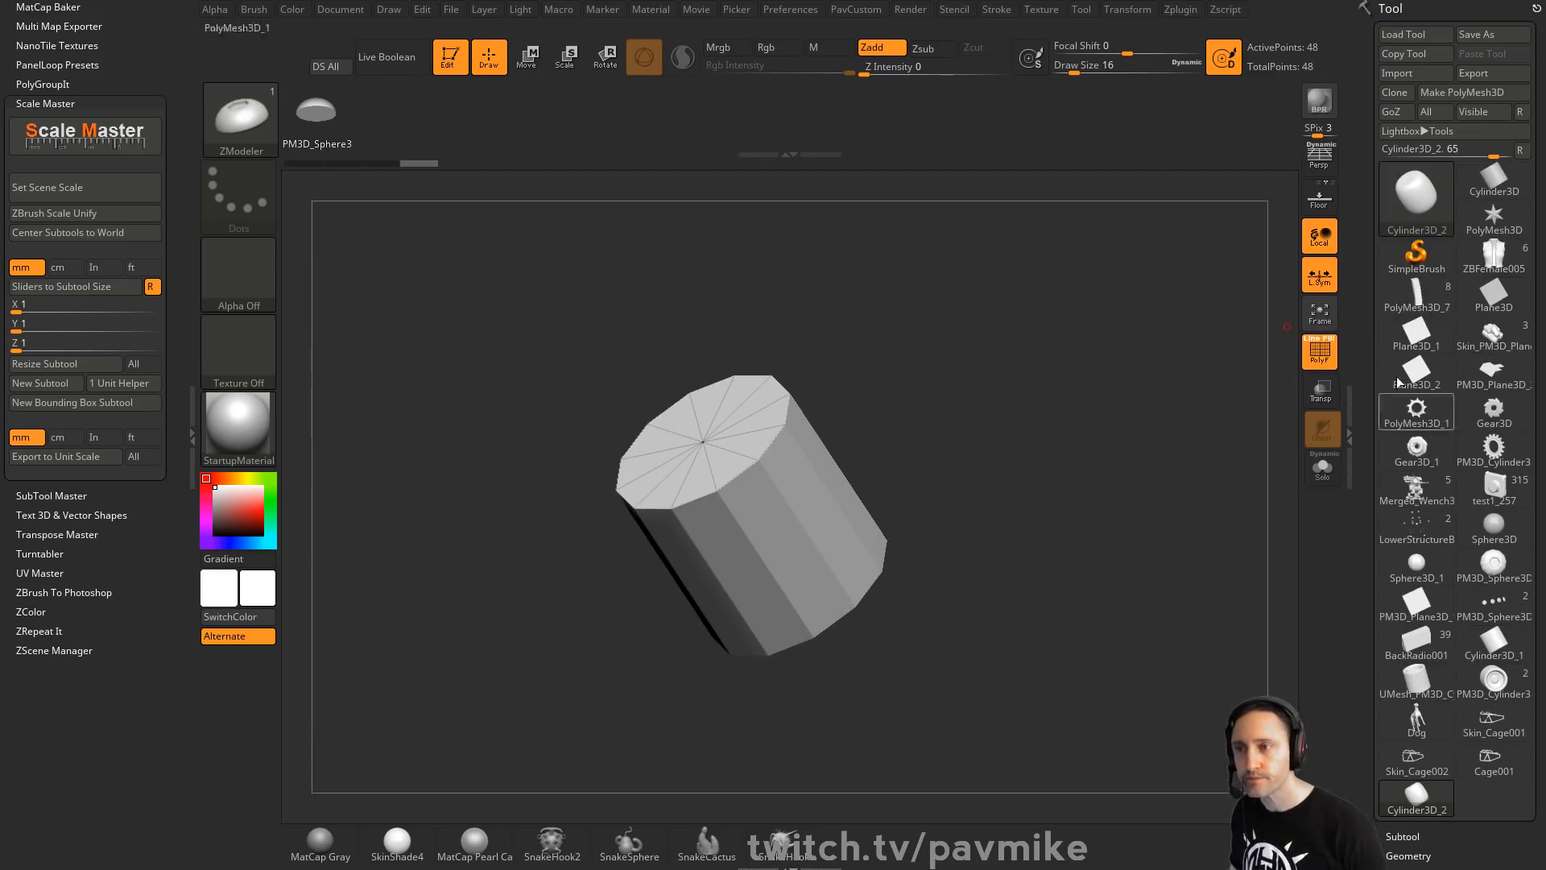
click(1461, 92)
Duplicate the cylinder along its axis to build a spaced row of four cylinders
alt+drag(1066, 401, 1062, 390)
key(w)
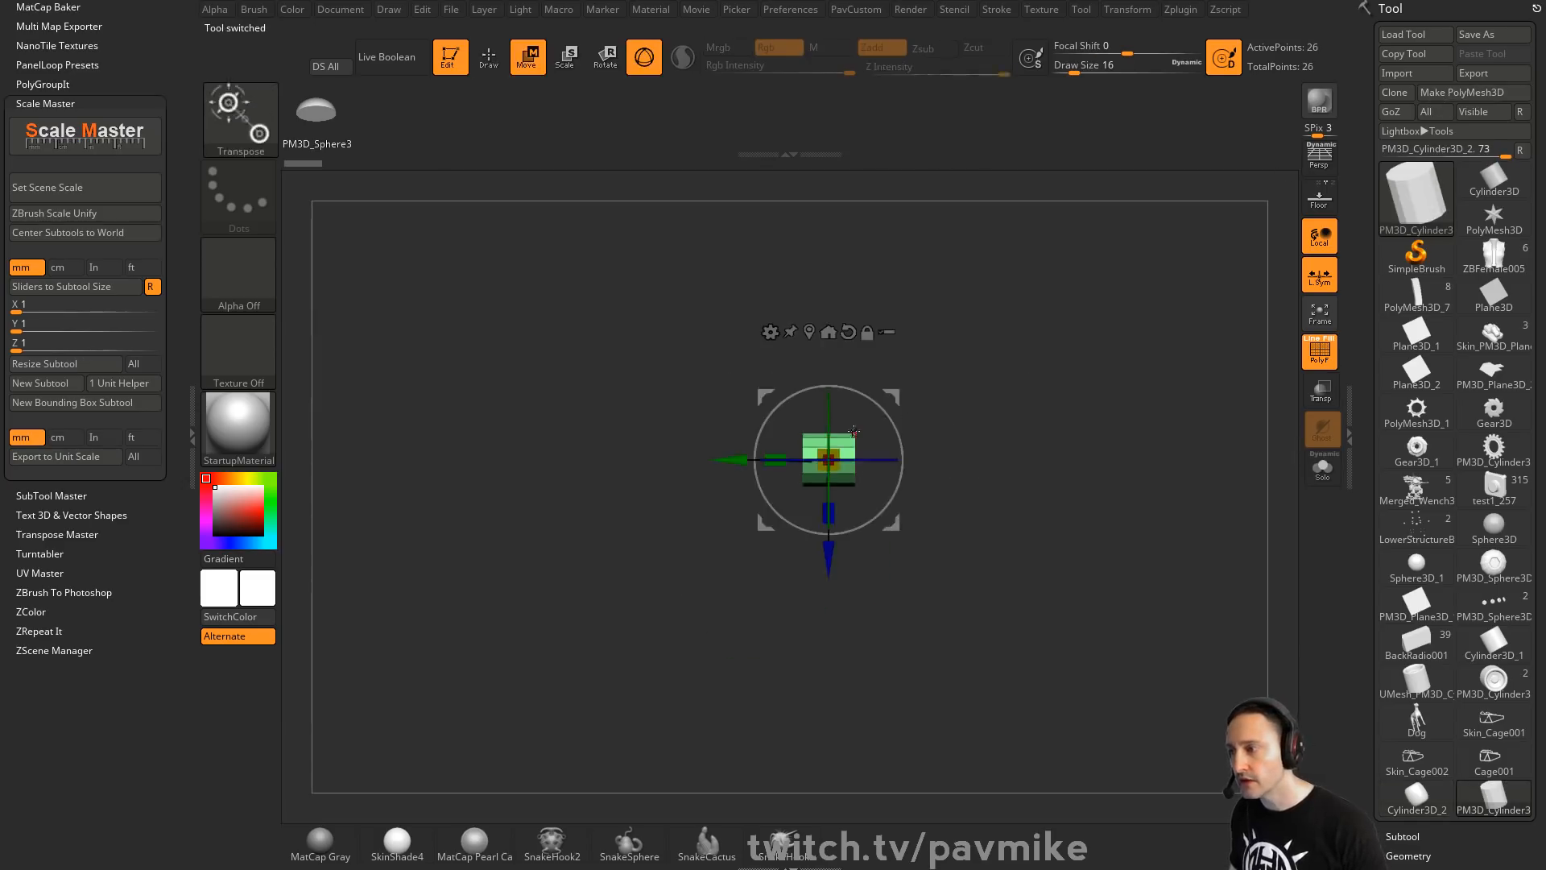
ctrl+drag(892, 395, 597, 572)
key(q)
mouse_move(1079, 334)
mouse_down()
mouse_move(670, 351)
mouse_move(1135, 330)
mouse_move(1163, 411)
mouse_move(1114, 376)
mouse_move(1132, 414)
mouse_up()
key(f)
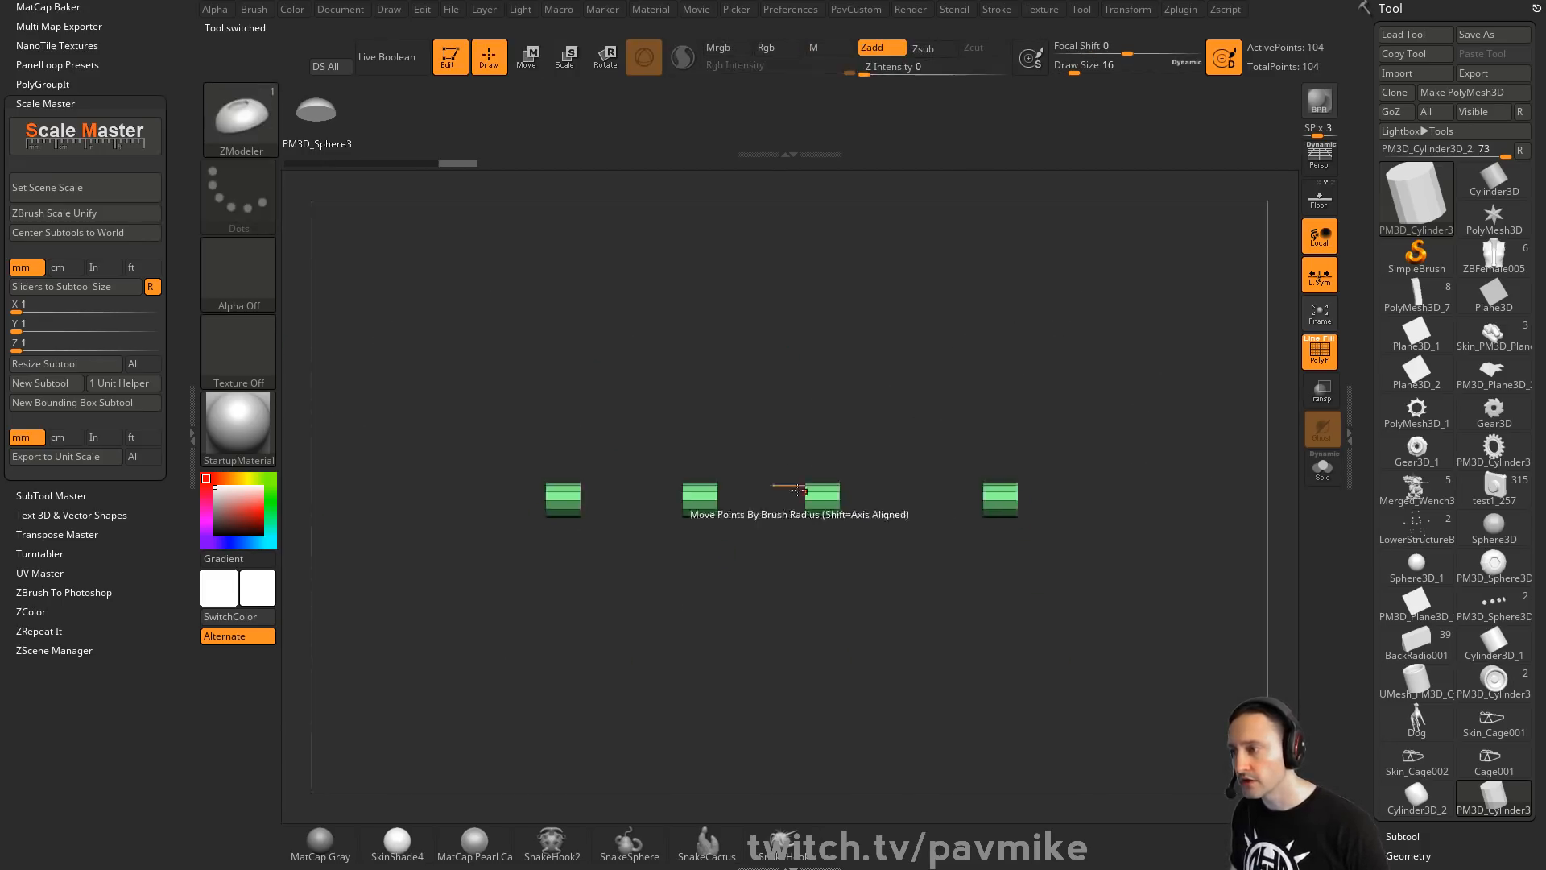
ctrl+drag(761, 416, 885, 566)
key(w)
key(ctrl)
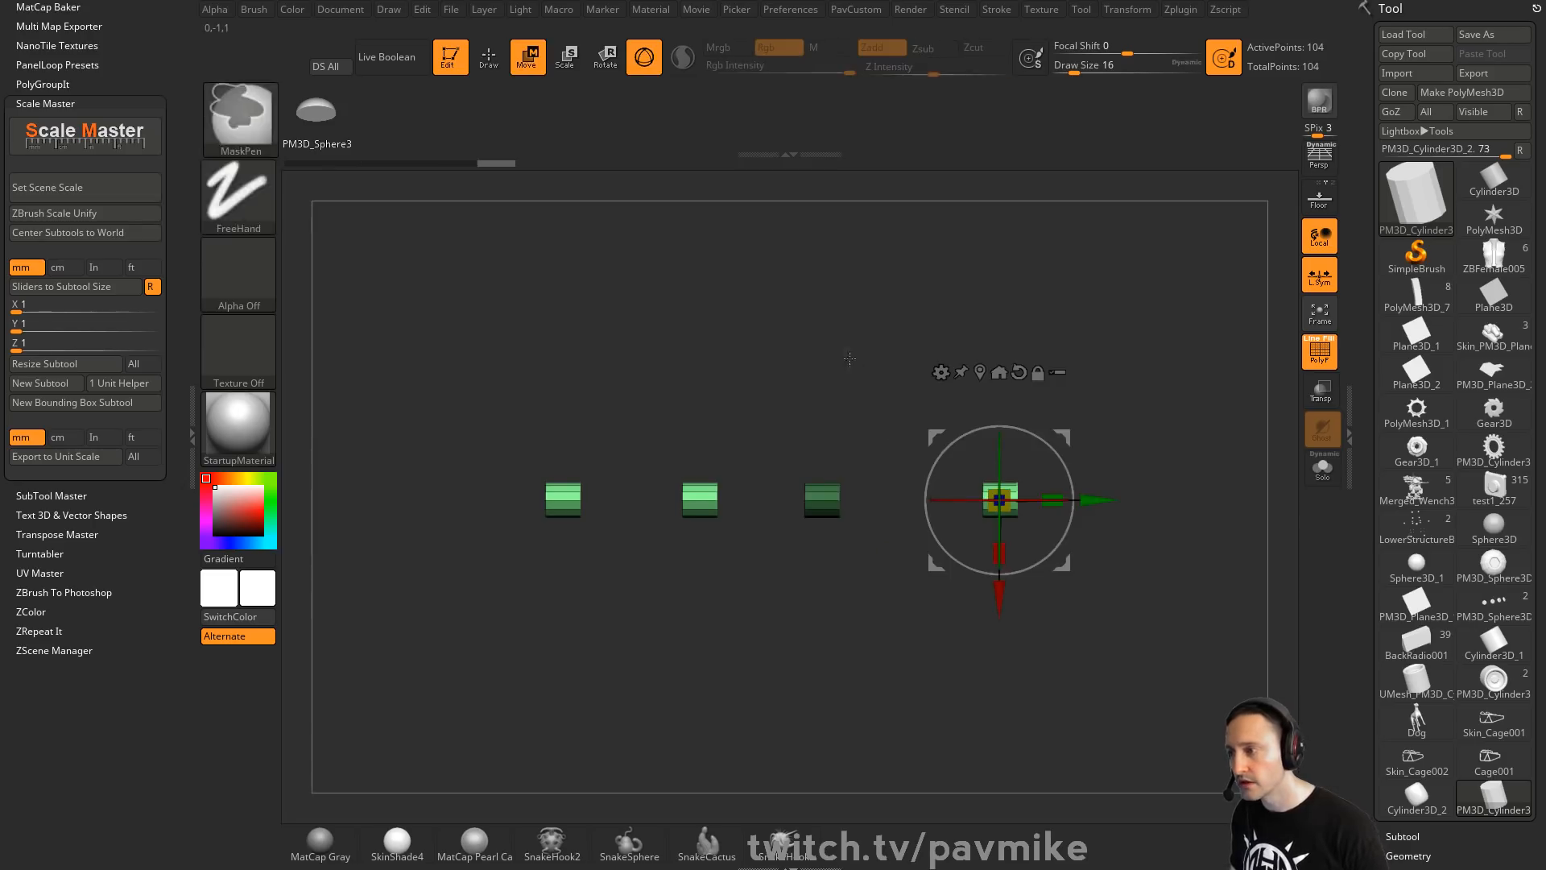
key(q)
mouse_move(848, 367)
ctrl+mouse_down()
mouse_move(889, 388)
mouse_move(887, 451)
mouse_move(932, 376)
ctrl+mouse_up()
Give each cylinder its own polygroup, and raise and tilt the third cylinder of the row
key(d)
click(999, 386)
key(w)
ctrl+click(833, 492)
alt+drag(1034, 488, 970, 460)
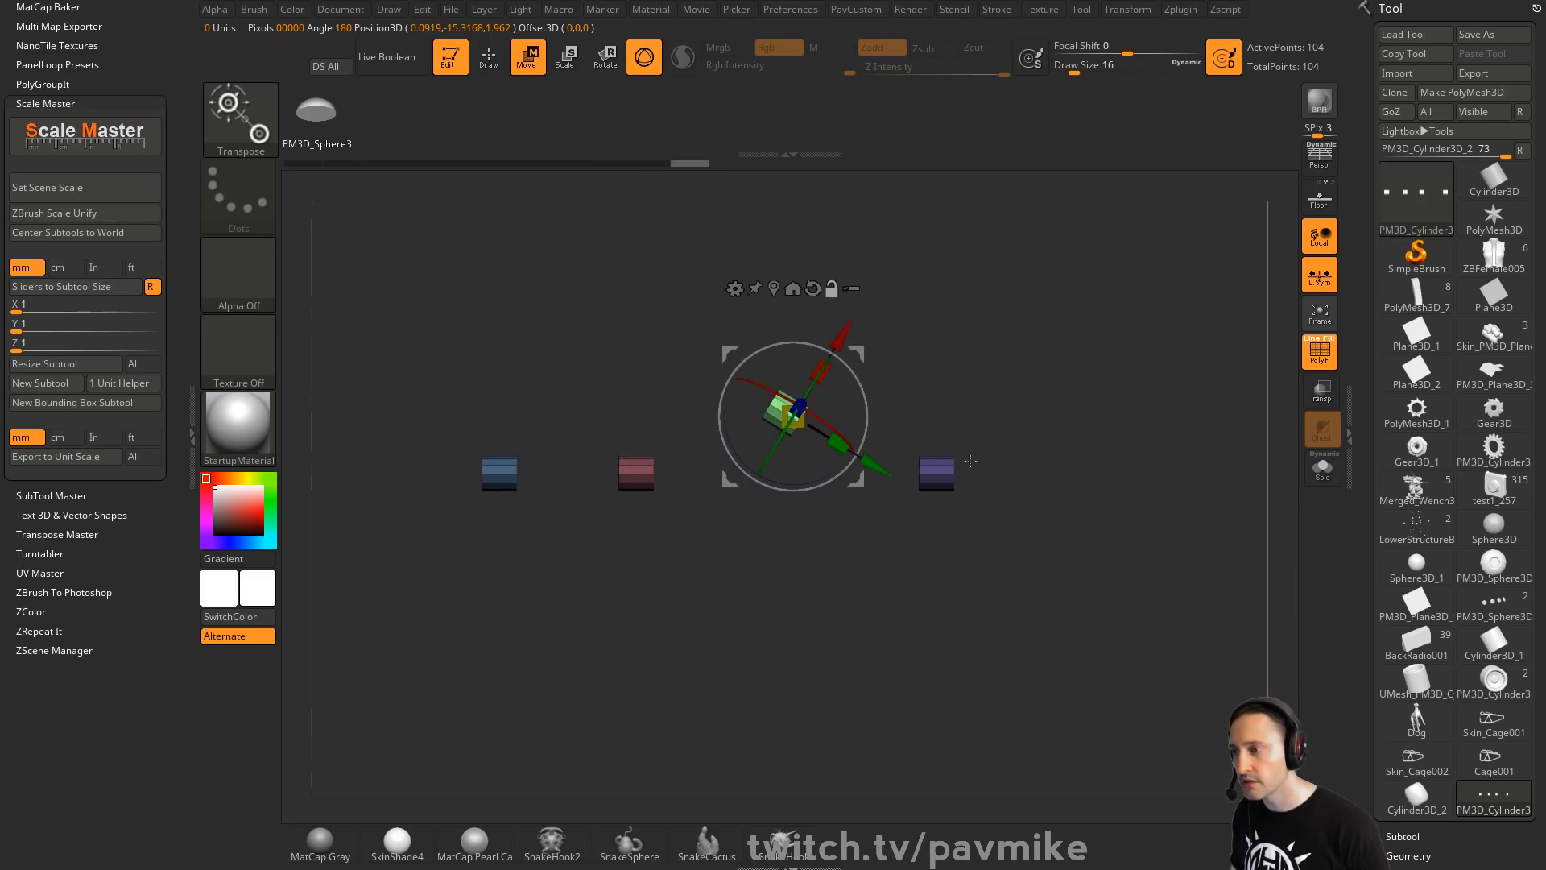
Move the fourth cylinder below the row and rotate it to point in a different direction
ctrl+drag(1014, 386, 973, 593)
ctrl+click(948, 469)
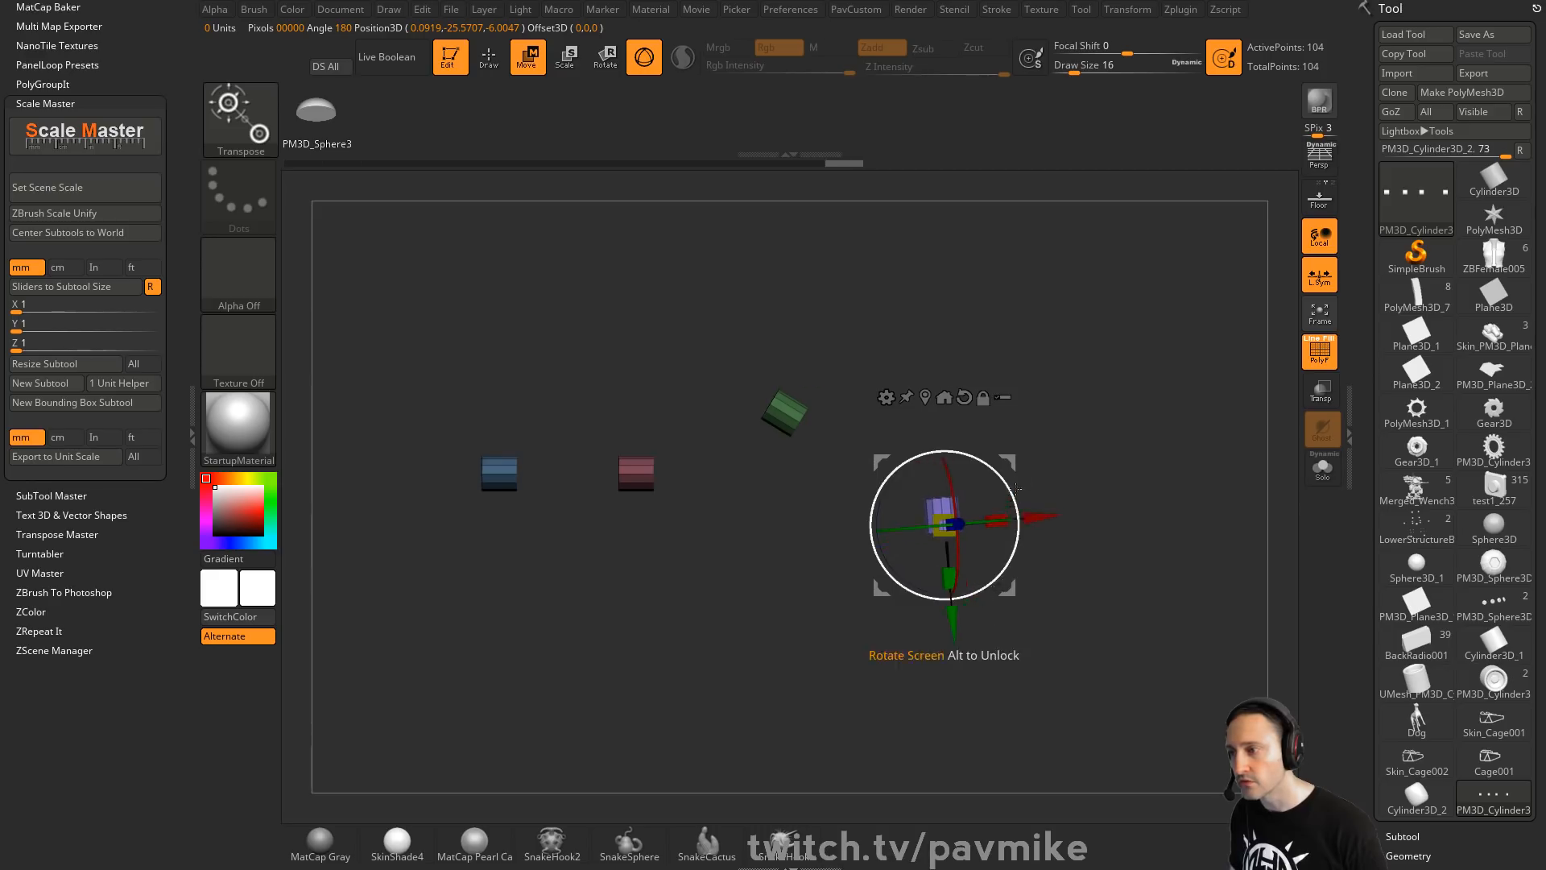
drag(1017, 467, 1017, 504)
Assign the cylinder caps polygroups separate from their side walls
key(q)
mouse_move(1079, 451)
ctrl+mouse_down()
mouse_move(1119, 475)
mouse_move(1135, 362)
mouse_move(993, 365)
mouse_move(1200, 380)
ctrl+mouse_up()
alt+drag(1079, 407, 815, 483)
key(2)
click(1144, 434)
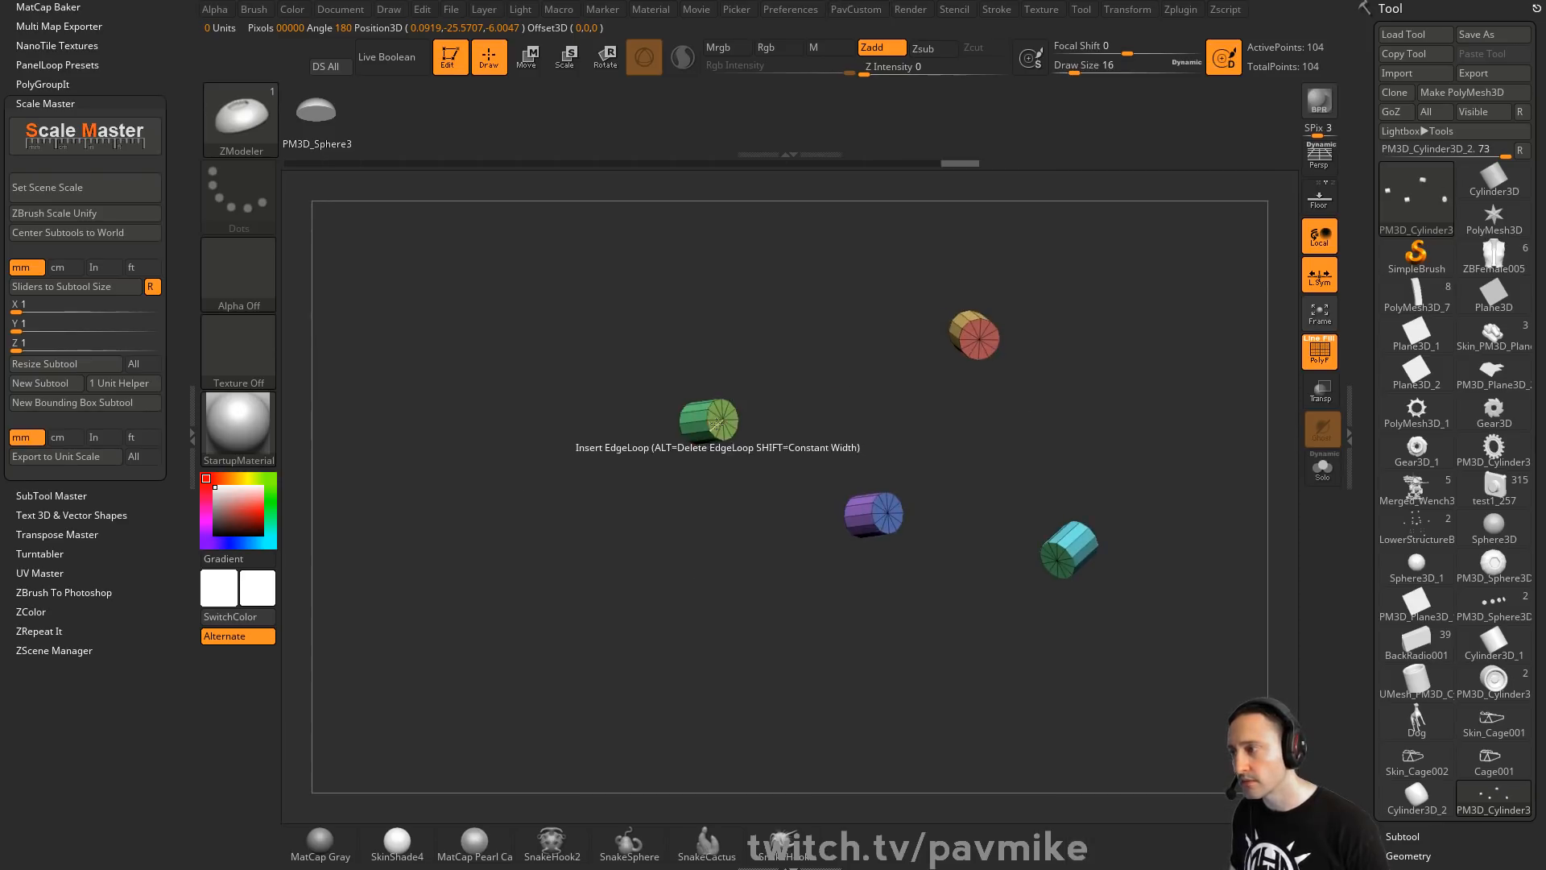
Set the ZModeler polygon action to Delete with Polygroup All, and remove one green cylinder cap and both purple cylinder caps
key(space)
click(588, 290)
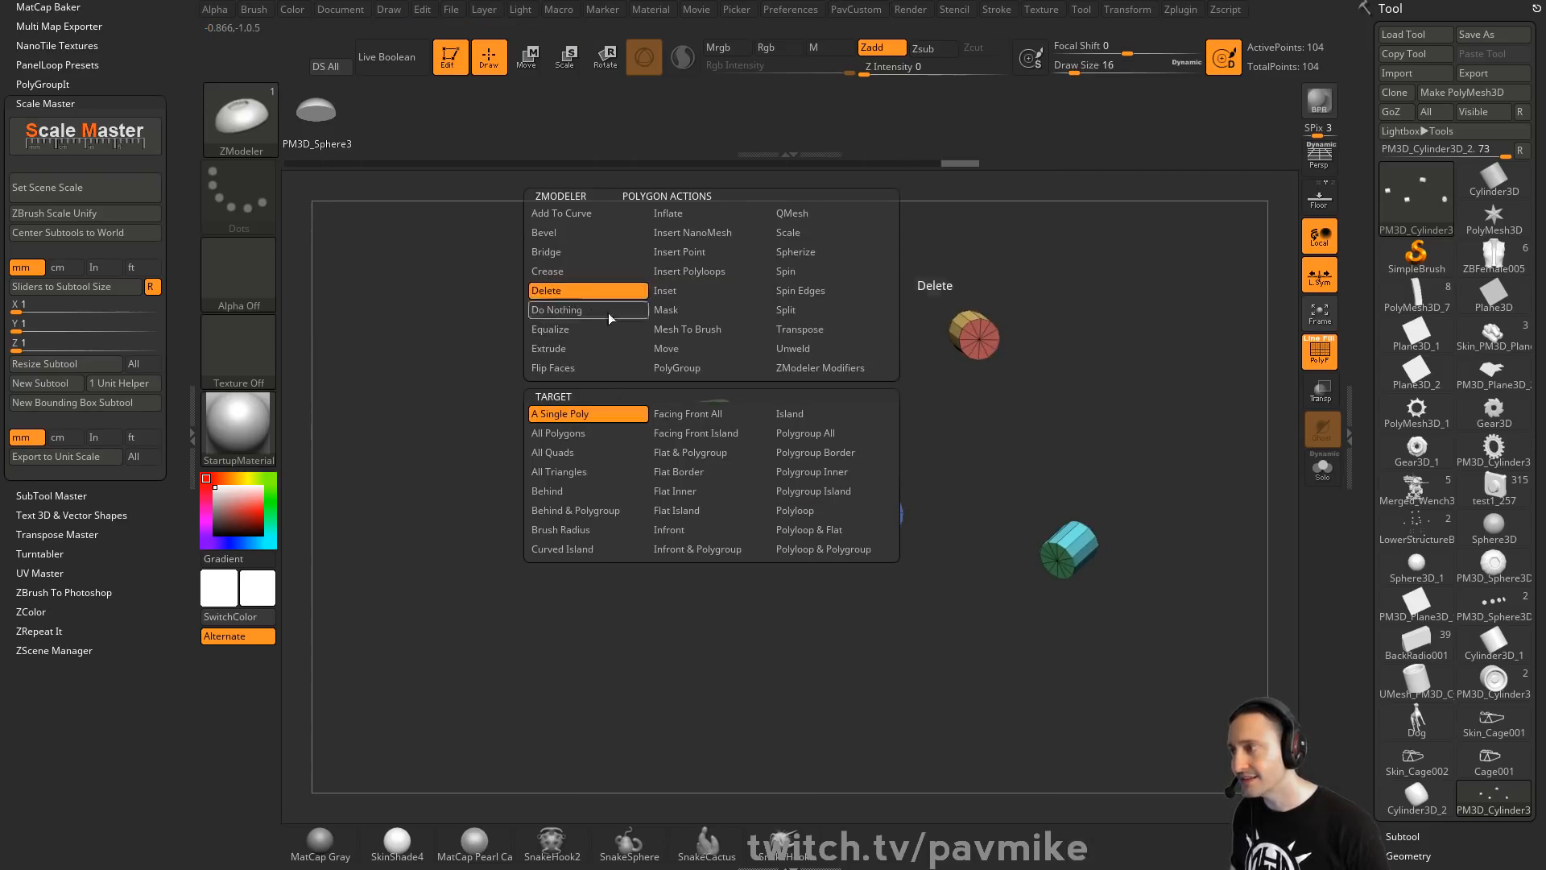
click(801, 435)
drag(852, 393, 860, 426)
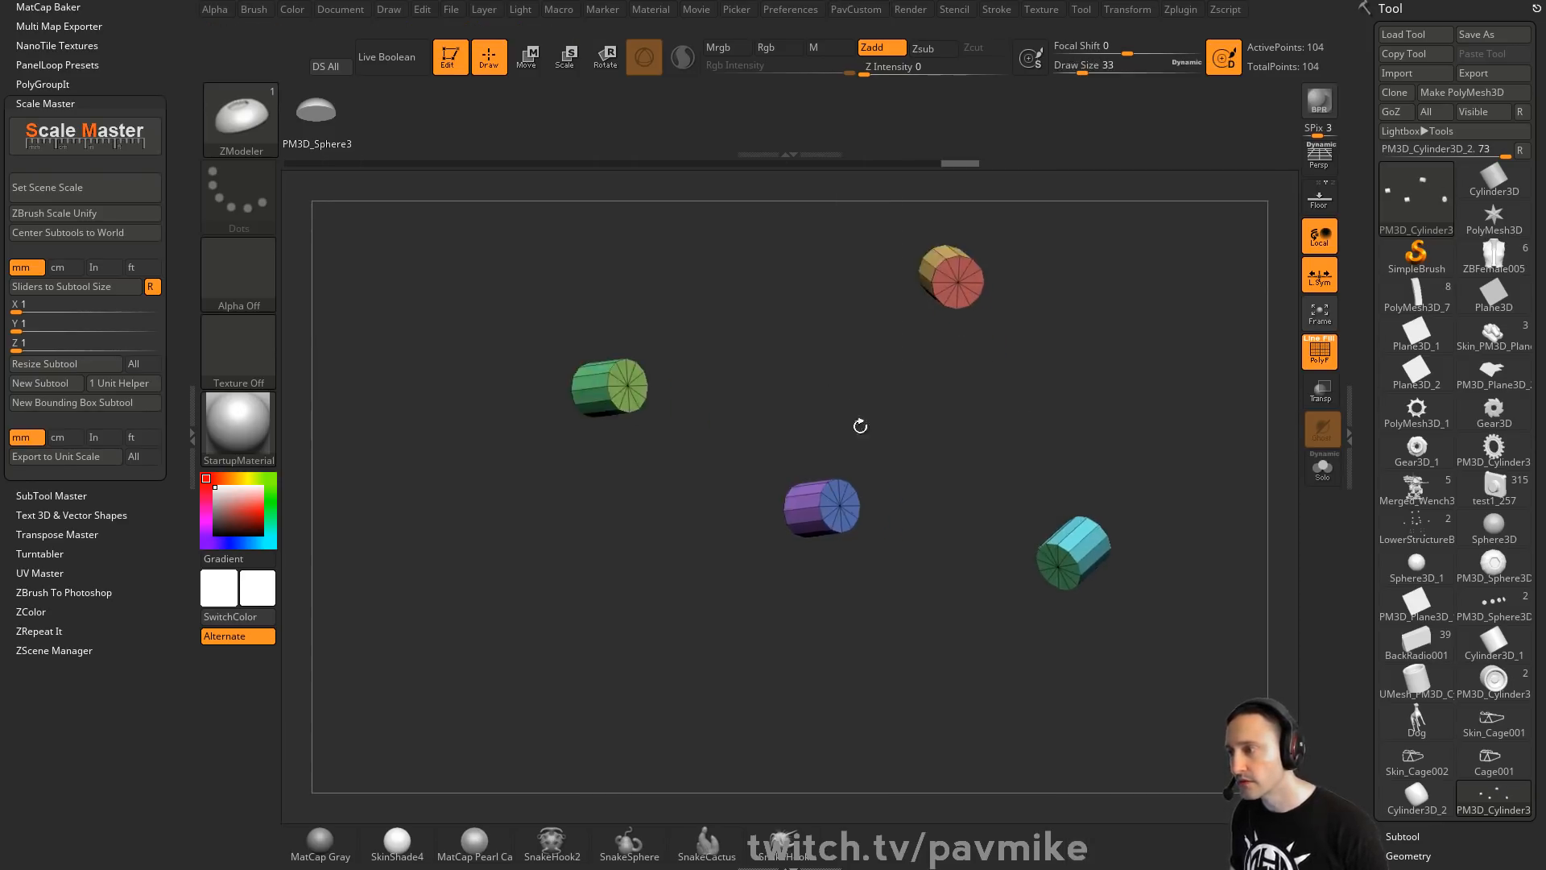
click(604, 385)
drag(738, 365, 690, 467)
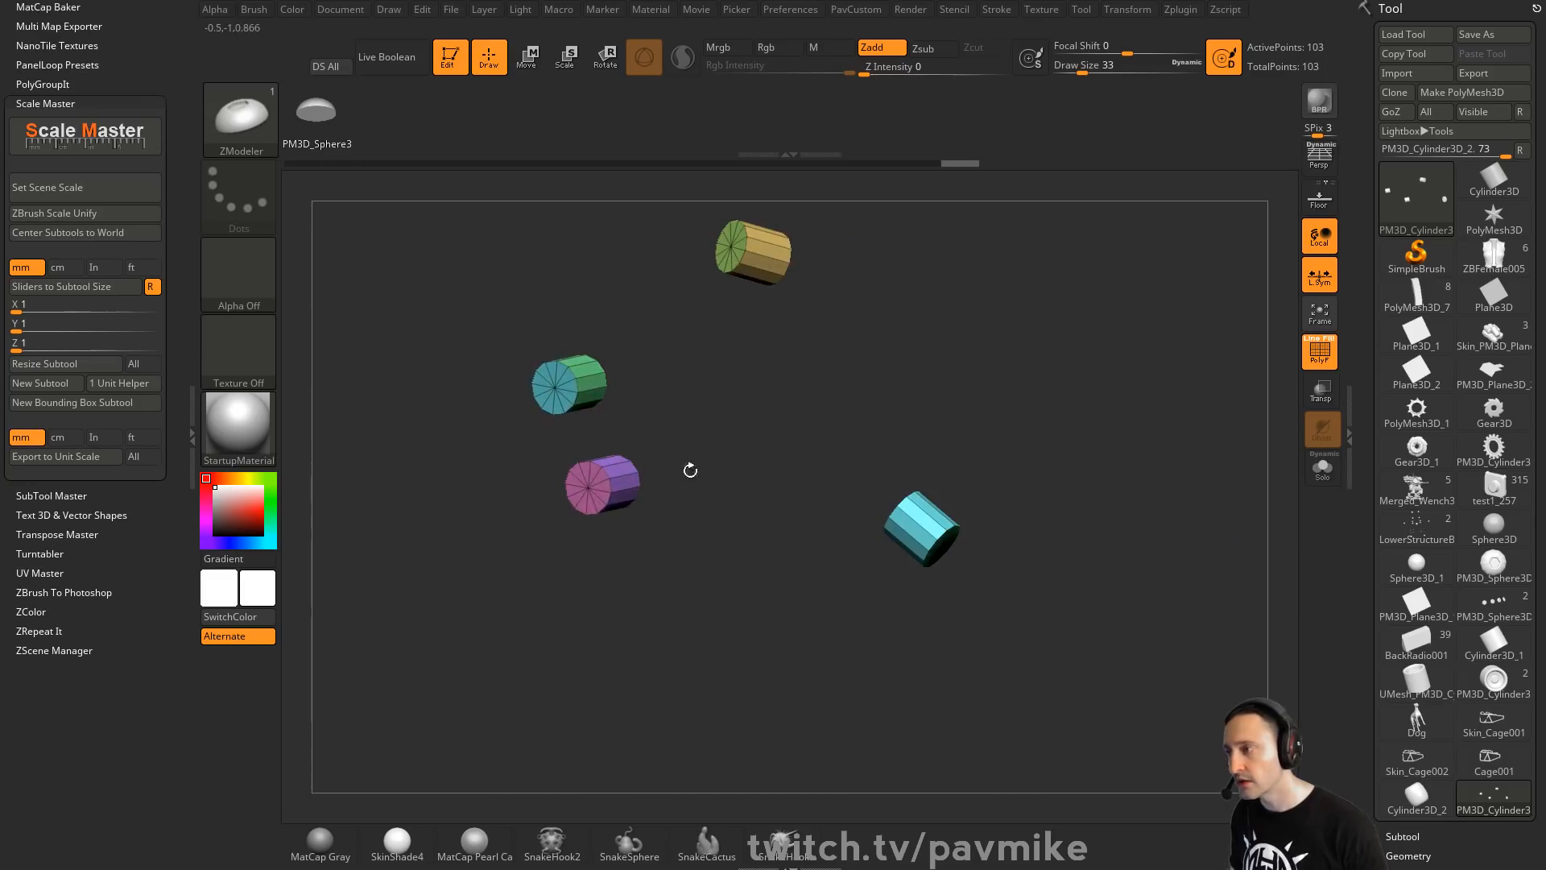
click(601, 484)
drag(809, 435, 660, 463)
click(653, 483)
Delete the green cylinder's remaining cap and one cap each on the yellow and cyan cylinders
drag(746, 418, 885, 407)
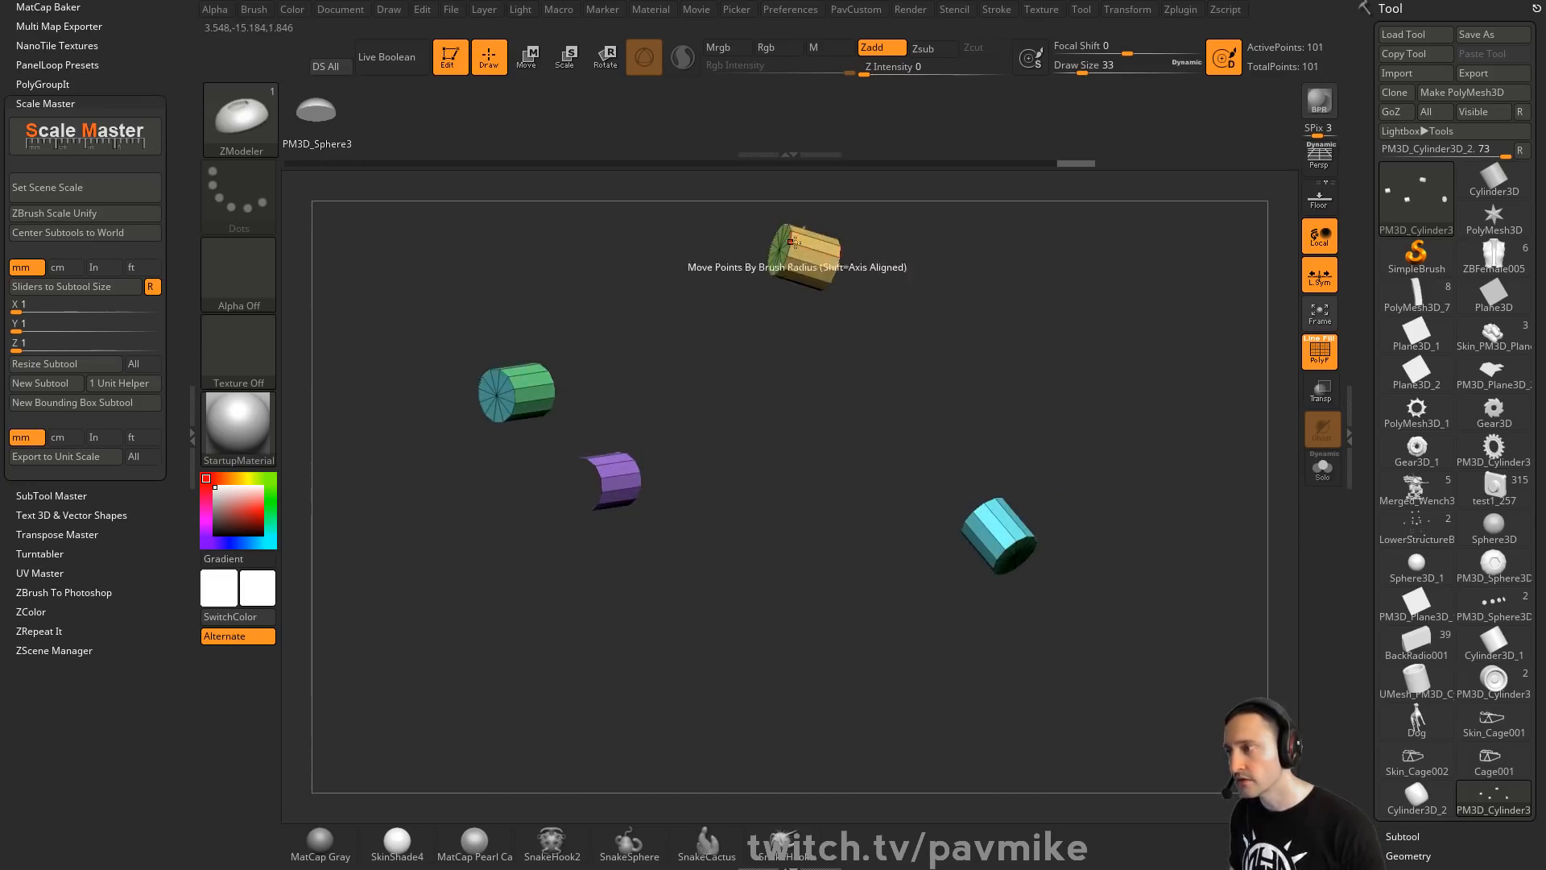
drag(957, 309, 874, 295)
click(832, 263)
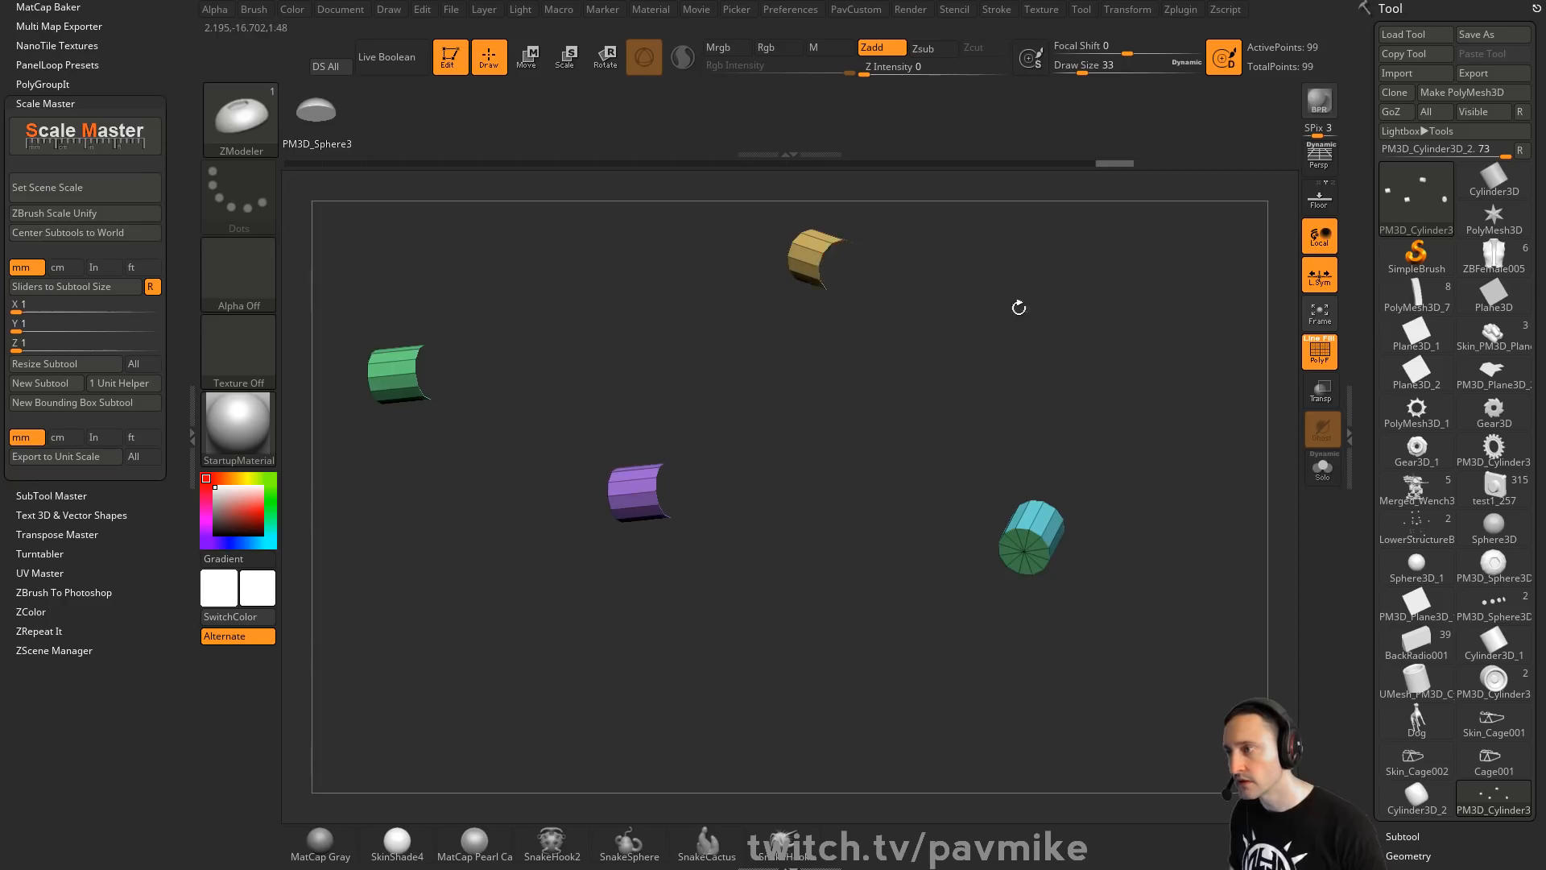
drag(1019, 307, 1025, 451)
drag(1084, 512, 1007, 564)
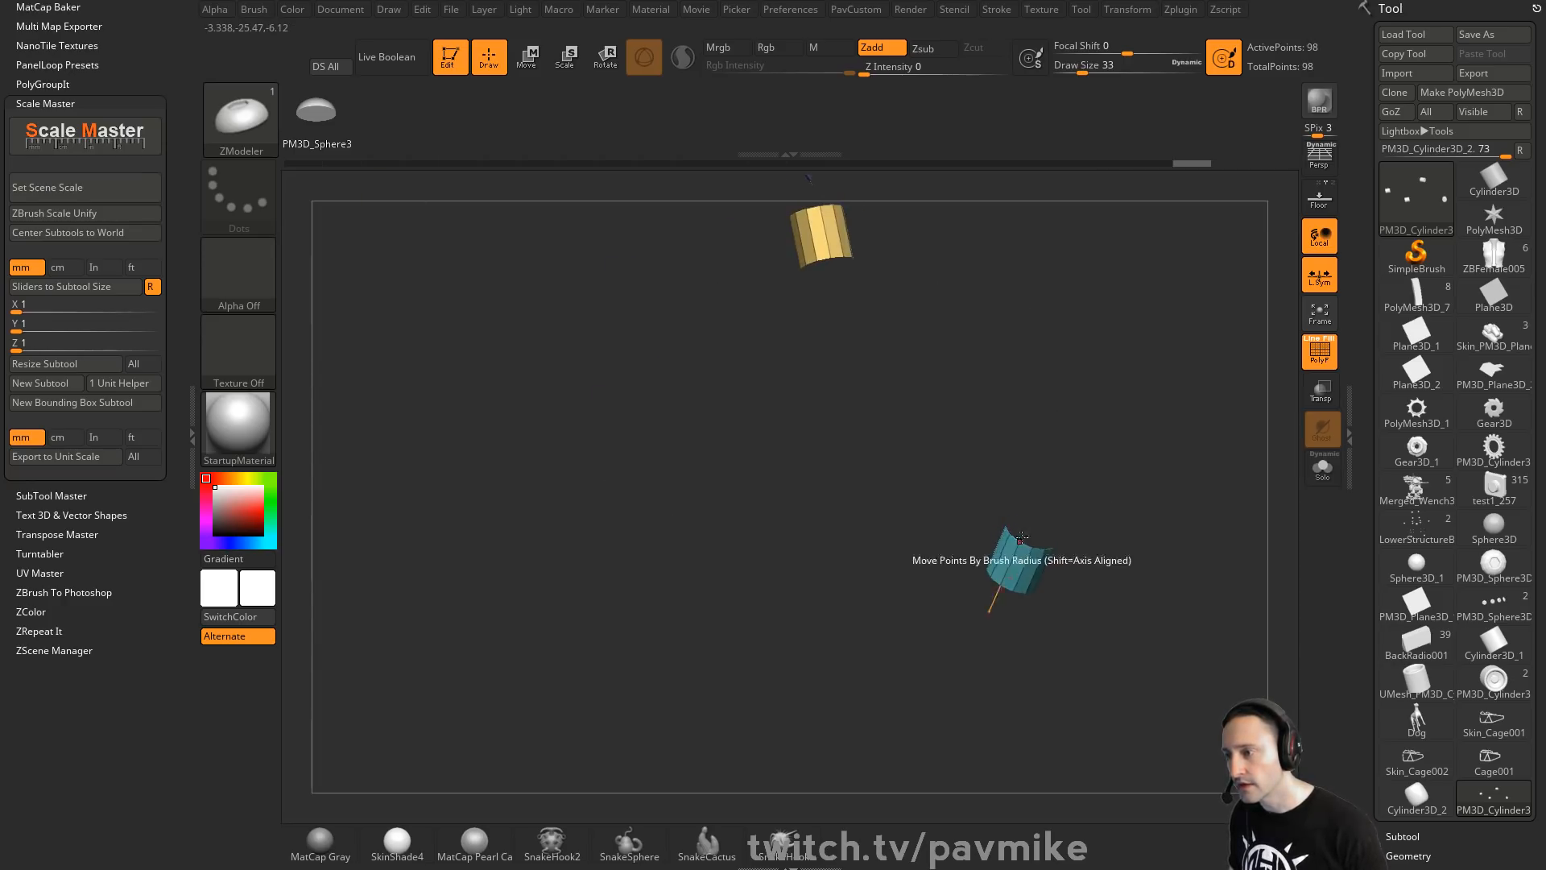
Set the ZModeler polygon action to Bridge and the edge action to Bridge with Two Holes and Spline
key(space)
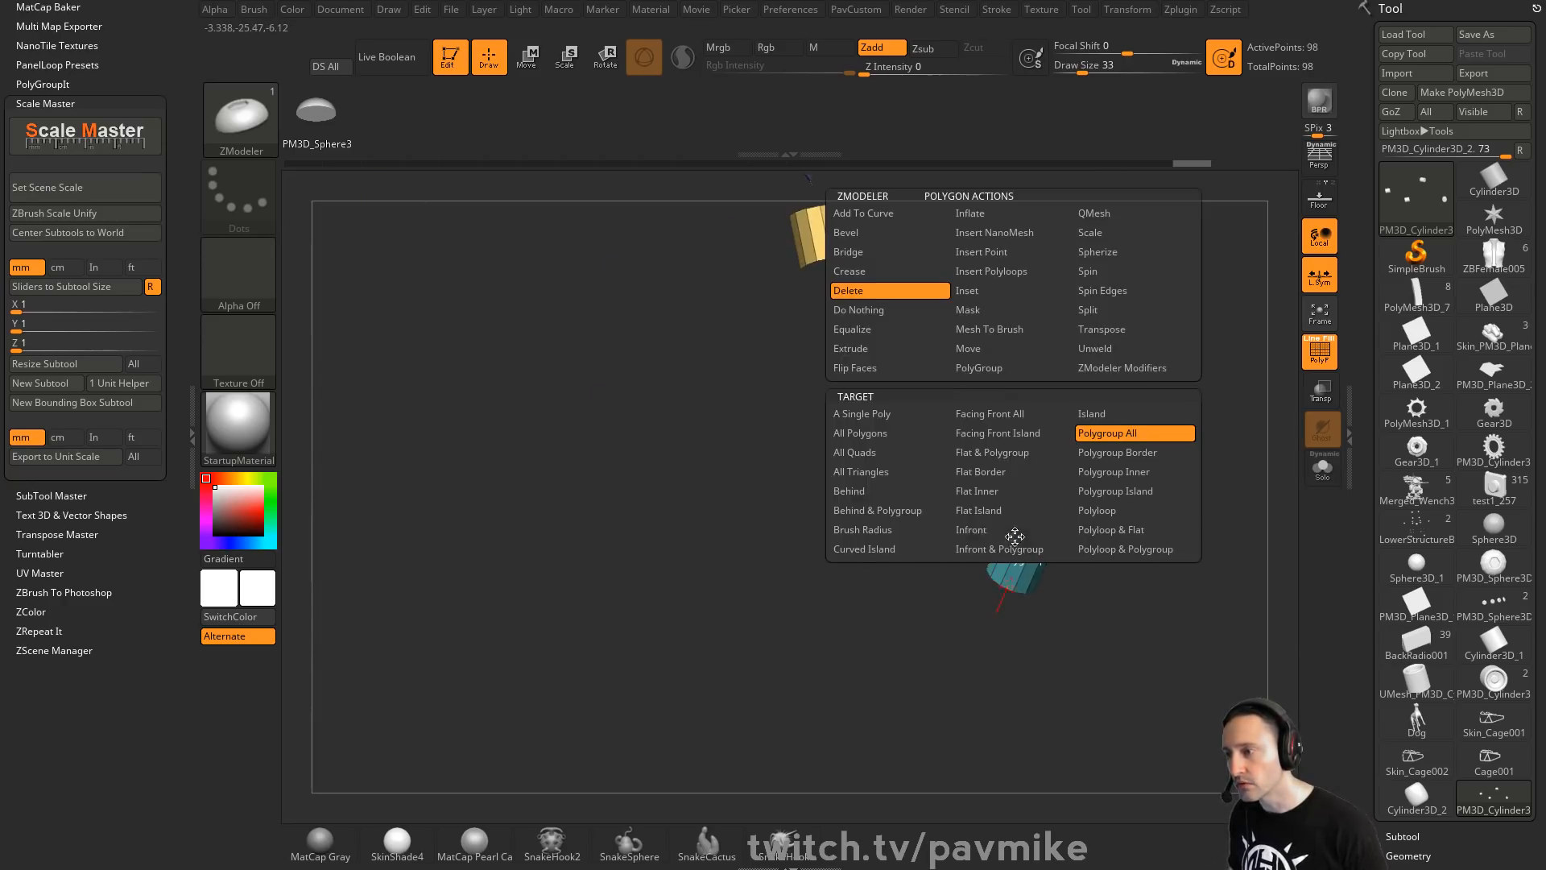
click(886, 252)
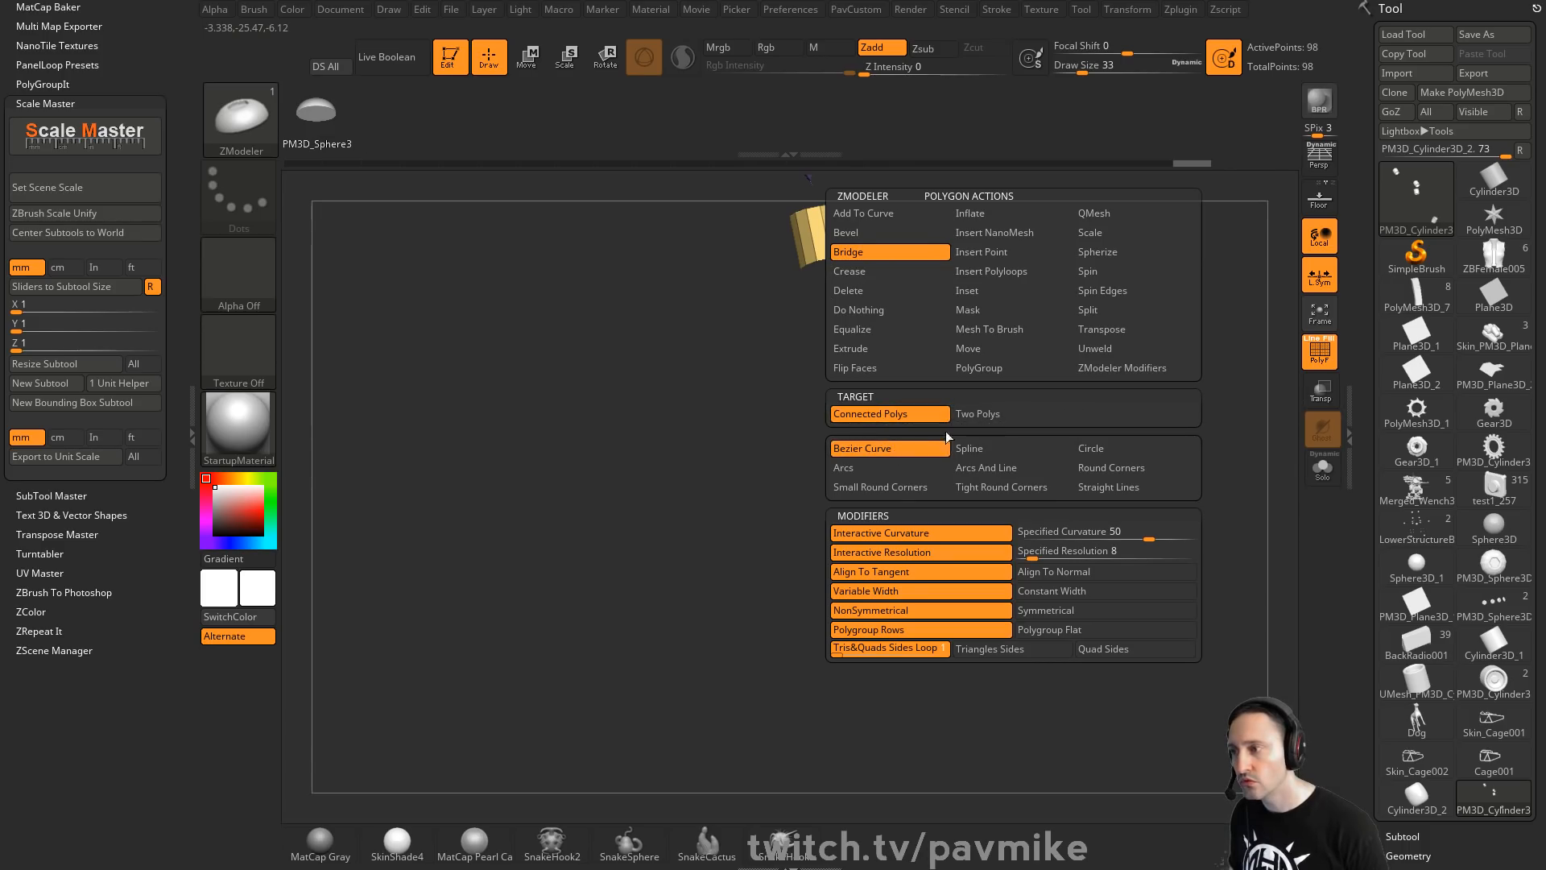
click(961, 412)
key(space)
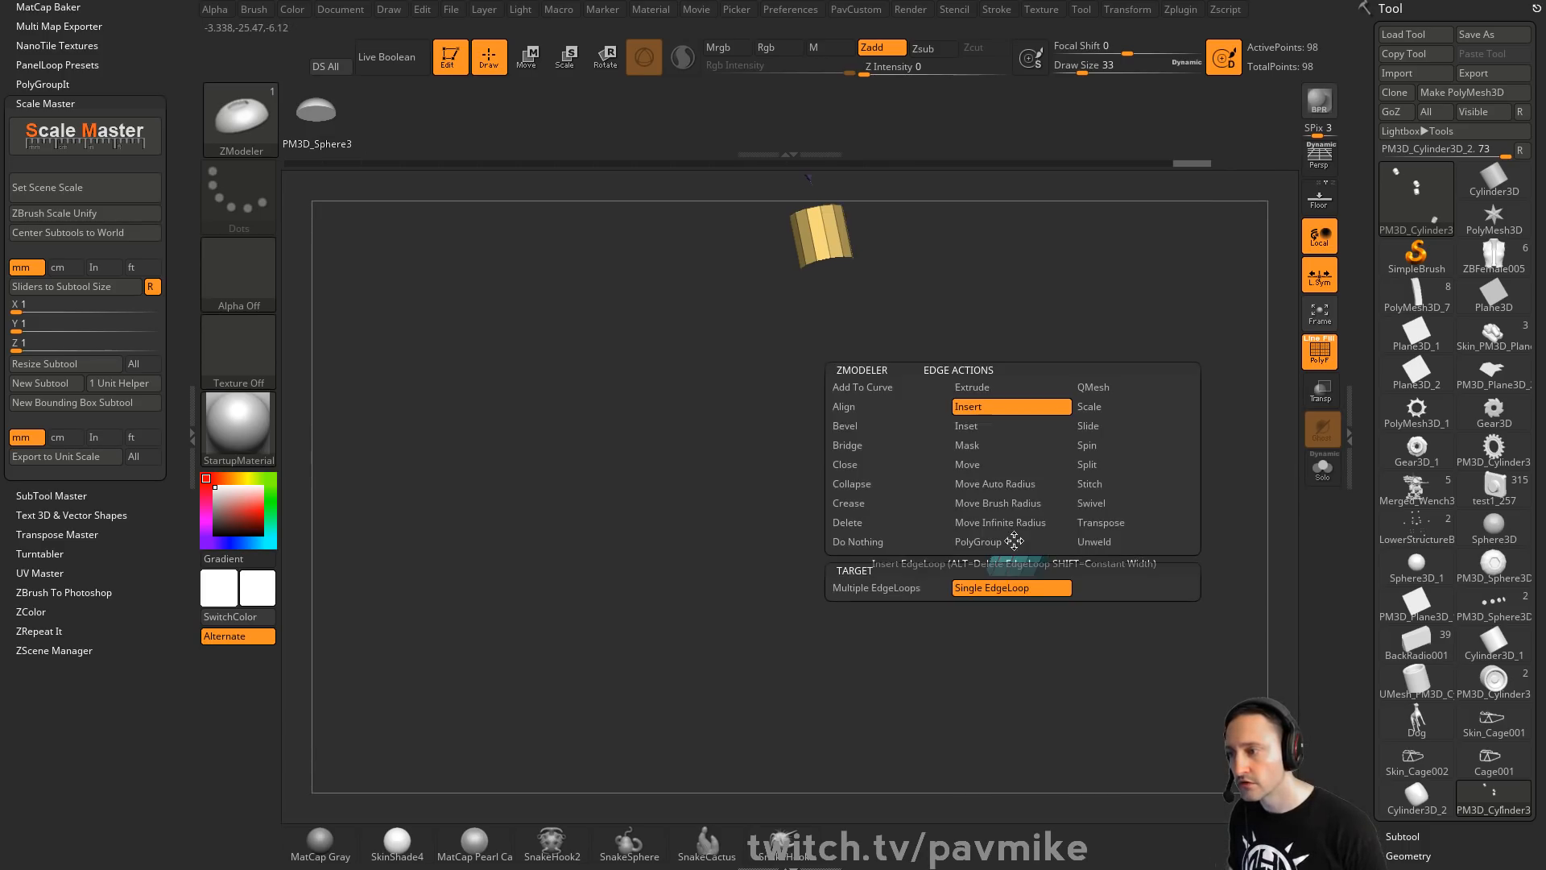
click(885, 444)
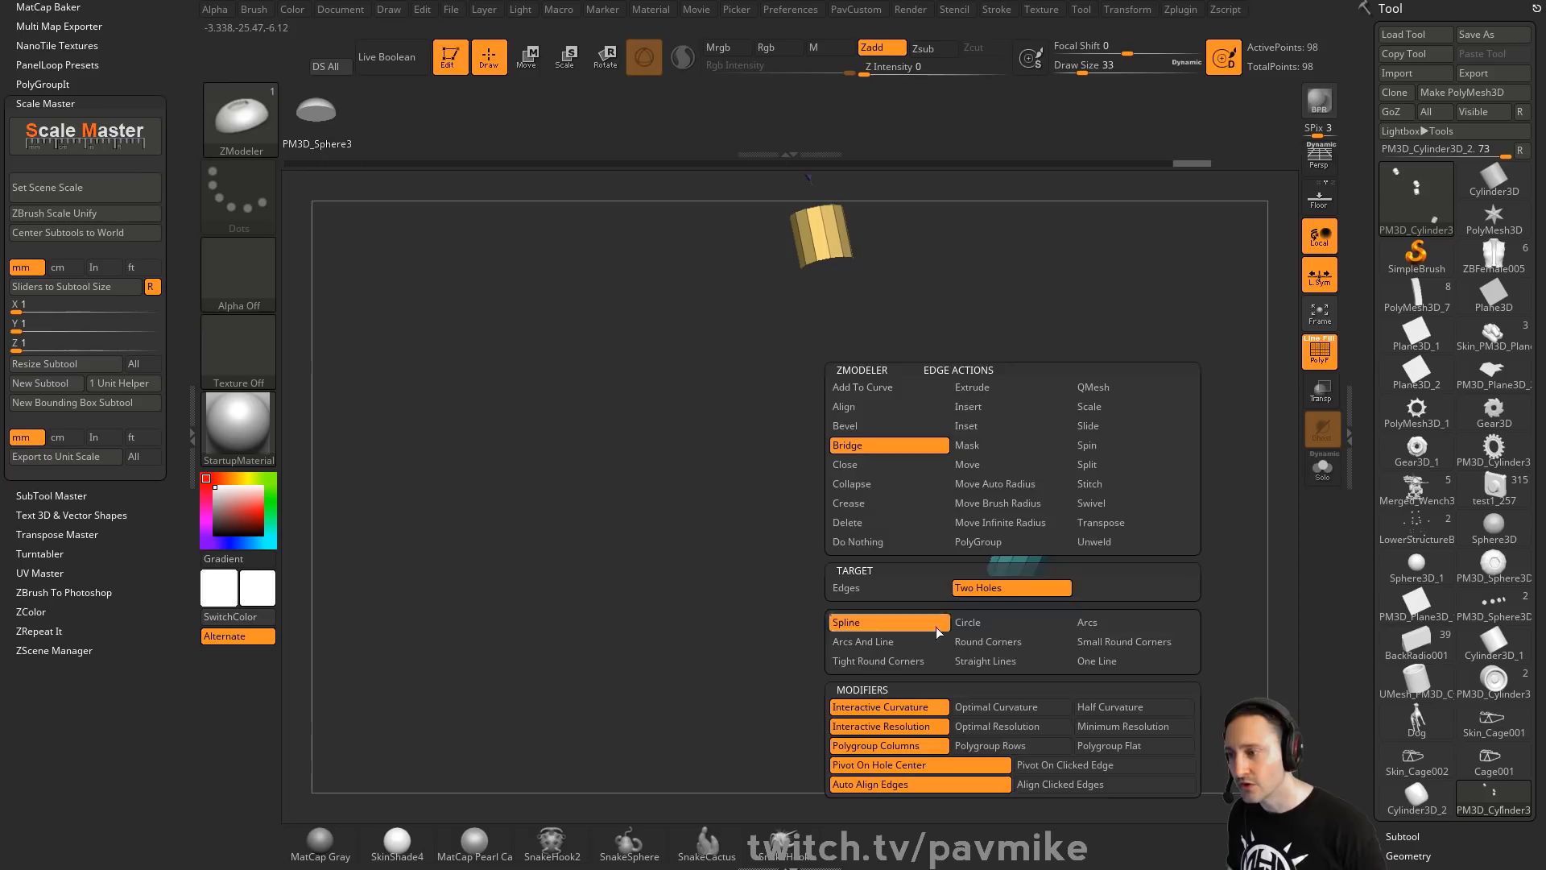
click(936, 630)
Bridge the open ends of the cyan, yellow, purple and green cylinders in sequence into one continuous curved tube
drag(1090, 420, 1098, 359)
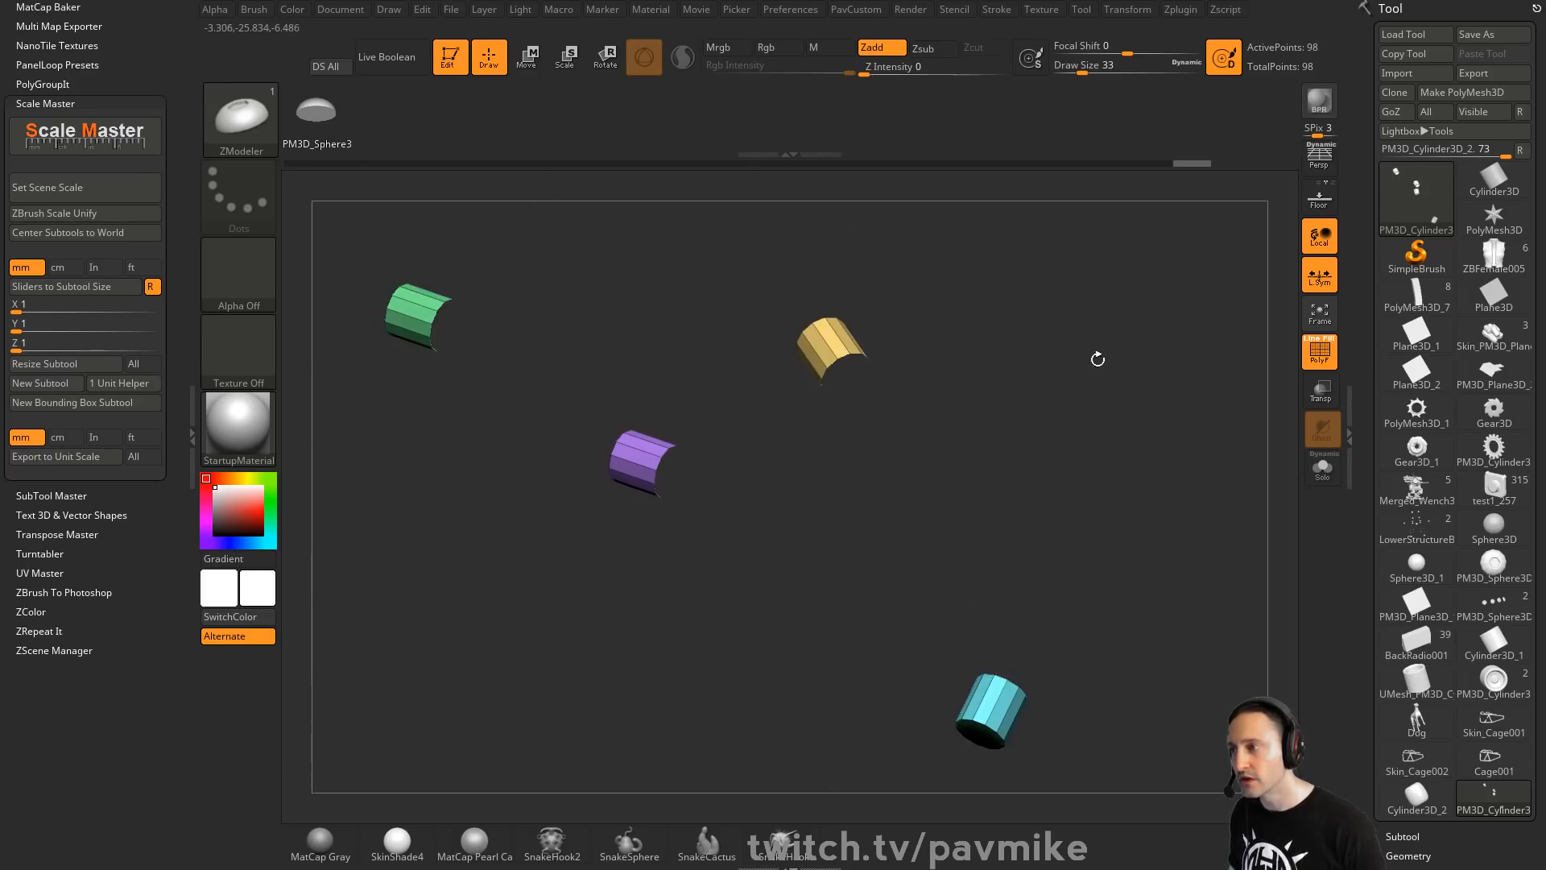
drag(854, 355, 1097, 311)
click(910, 350)
alt+drag(873, 334, 805, 387)
drag(752, 470, 902, 514)
alt+drag(716, 433, 821, 452)
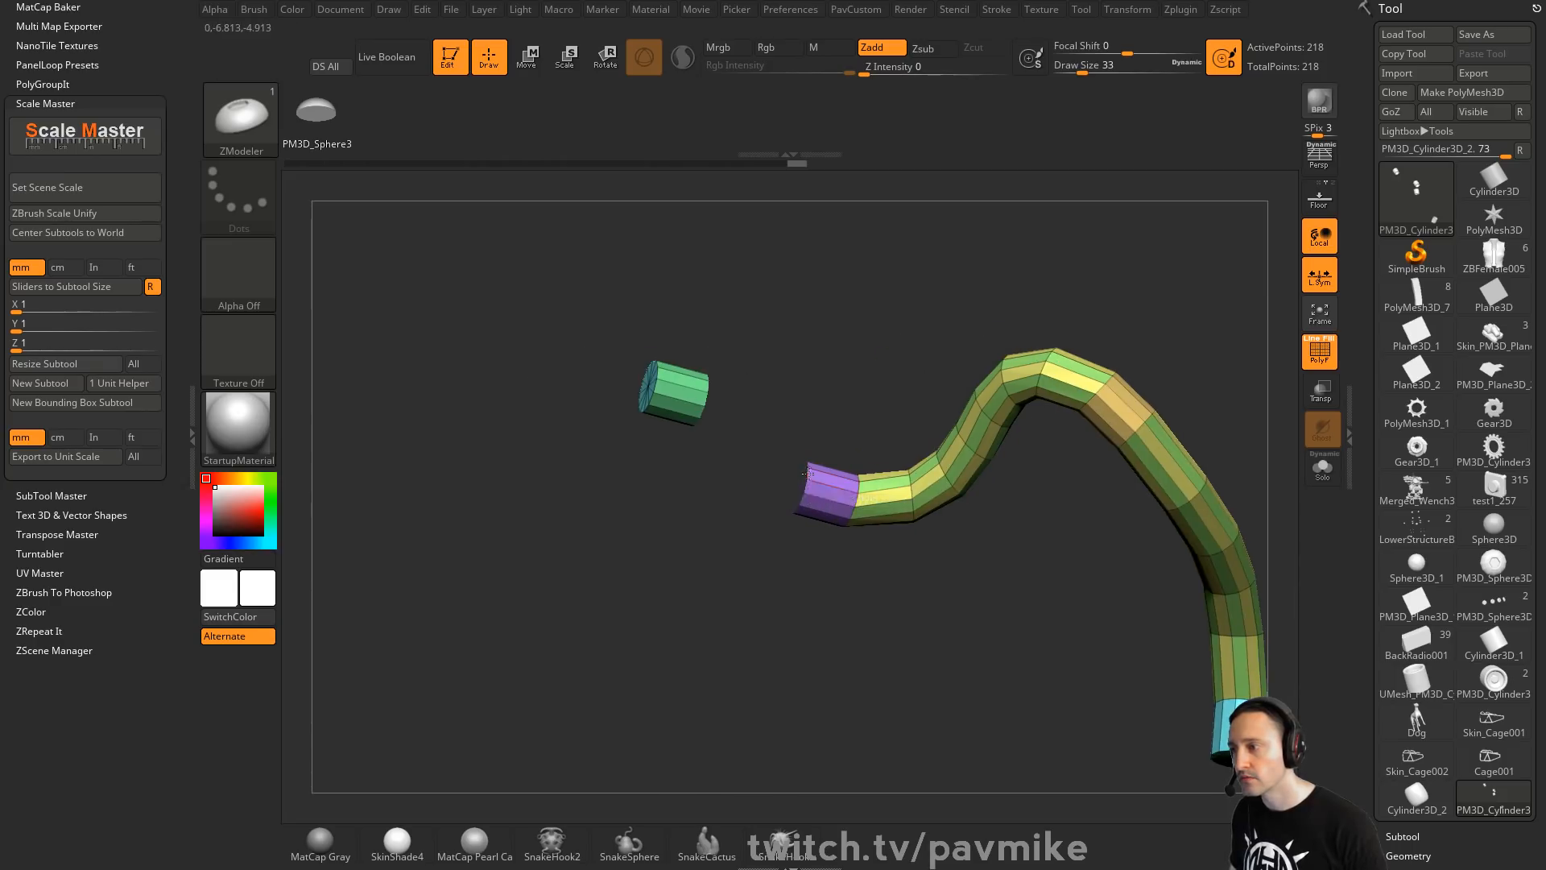
click(713, 400)
drag(810, 415, 834, 363)
key(f)
Regroup the tube so that its side walls share one polygroup separate from the end cap
mouse_move(1055, 330)
mouse_down()
mouse_move(1079, 269)
mouse_move(1111, 385)
mouse_move(1178, 394)
mouse_move(1100, 397)
mouse_move(1127, 425)
mouse_move(1075, 361)
mouse_move(969, 416)
mouse_move(1138, 432)
mouse_up()
key(s)
key(1)
click(1126, 413)
Set the tube's crease level to 3 and turn on Dynamic subdivision
key(1)
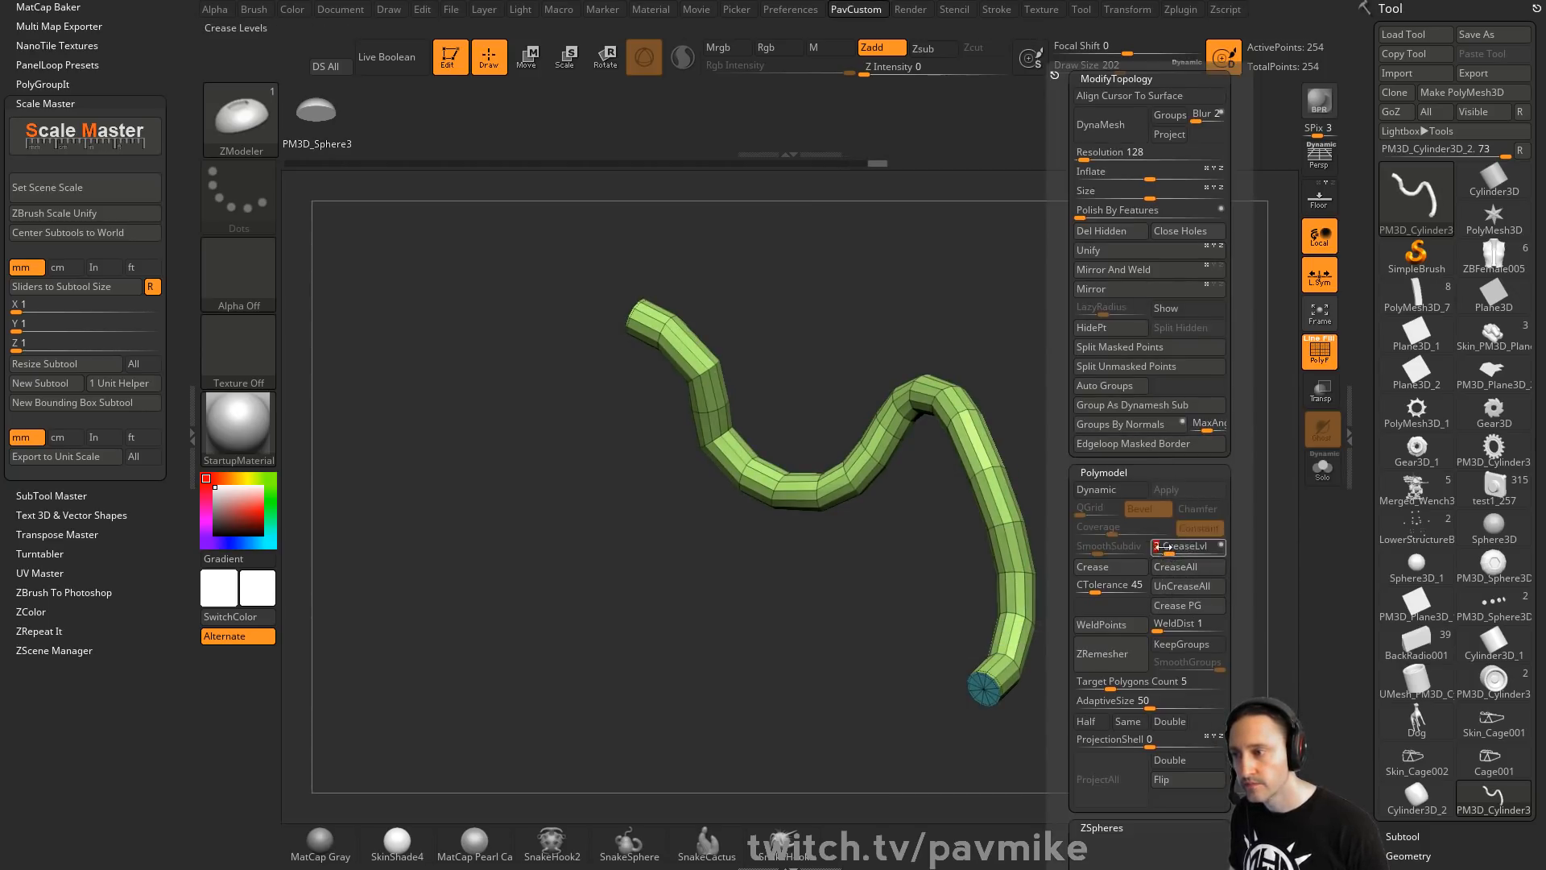
key(Return)
click(1115, 491)
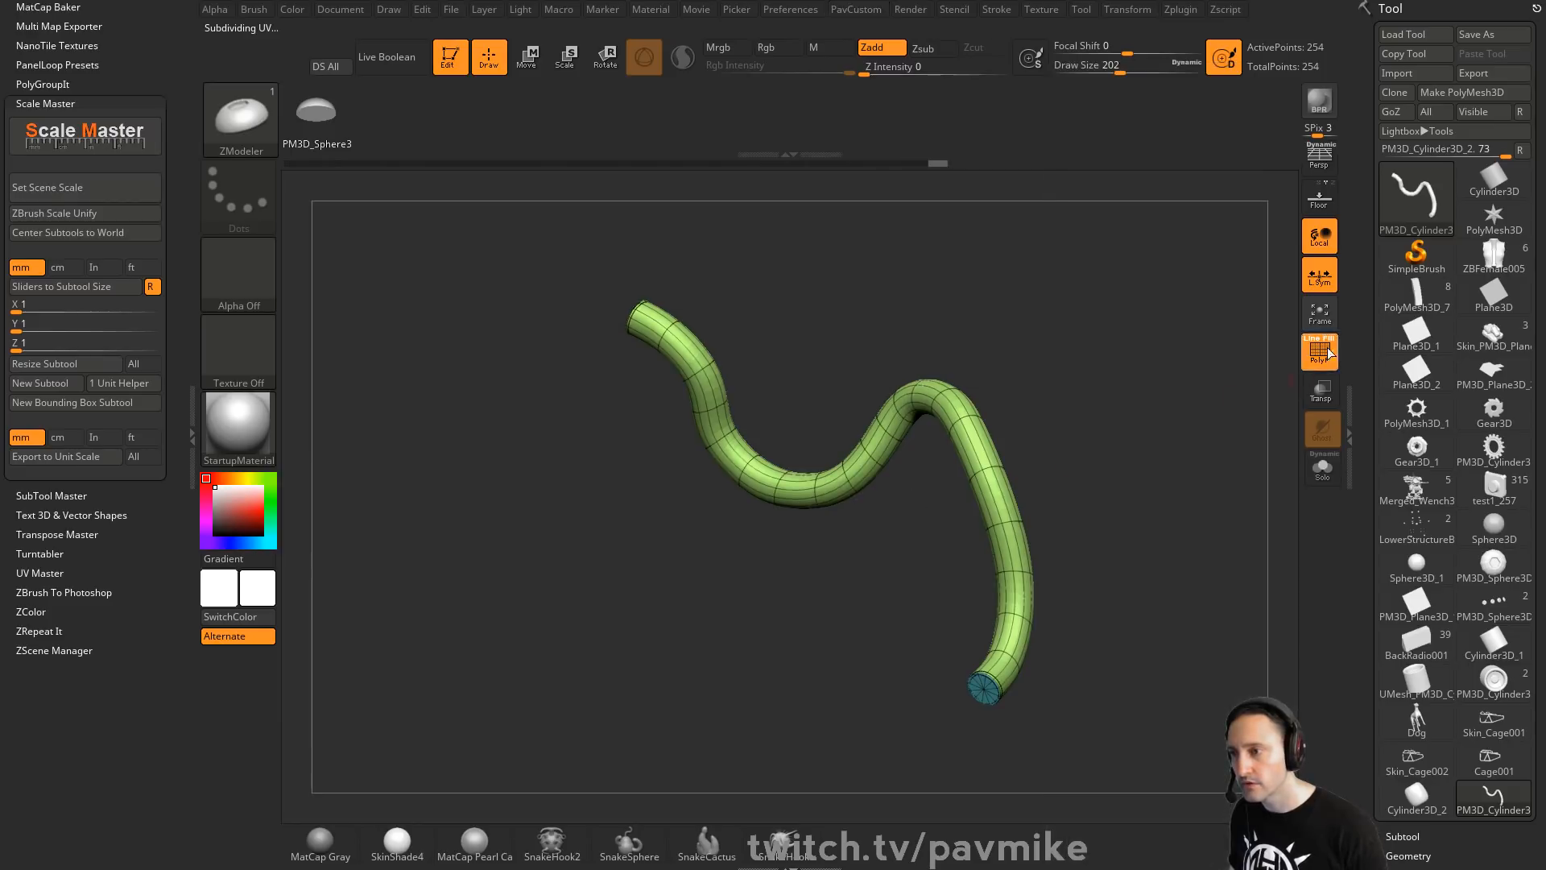
Examine the smoothed tube from several angles, with the polyframe hidden and shown
click(1327, 339)
drag(1244, 398, 1194, 404)
click(1326, 339)
click(1322, 352)
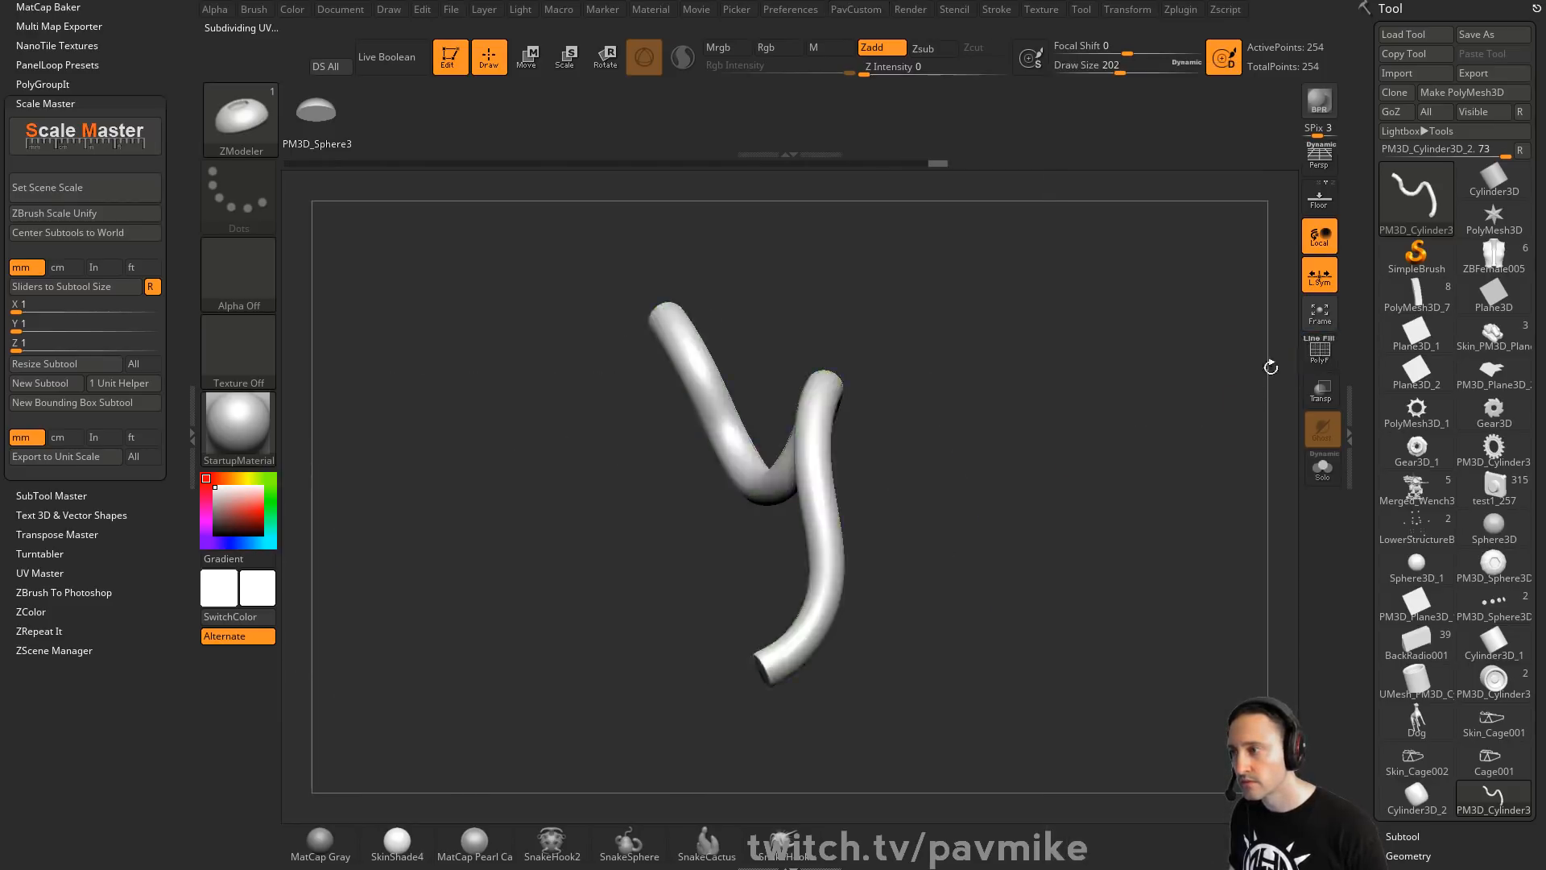
mouse_move(1269, 366)
mouse_down()
mouse_move(1052, 407)
mouse_move(1294, 355)
mouse_up()
click(1315, 352)
key(s)
mouse_move(1145, 406)
mouse_down()
mouse_move(1180, 417)
mouse_move(1161, 417)
mouse_up()
mouse_move(1191, 422)
mouse_down()
mouse_move(1125, 420)
mouse_move(1268, 371)
mouse_up()
click(1312, 360)
click(1318, 352)
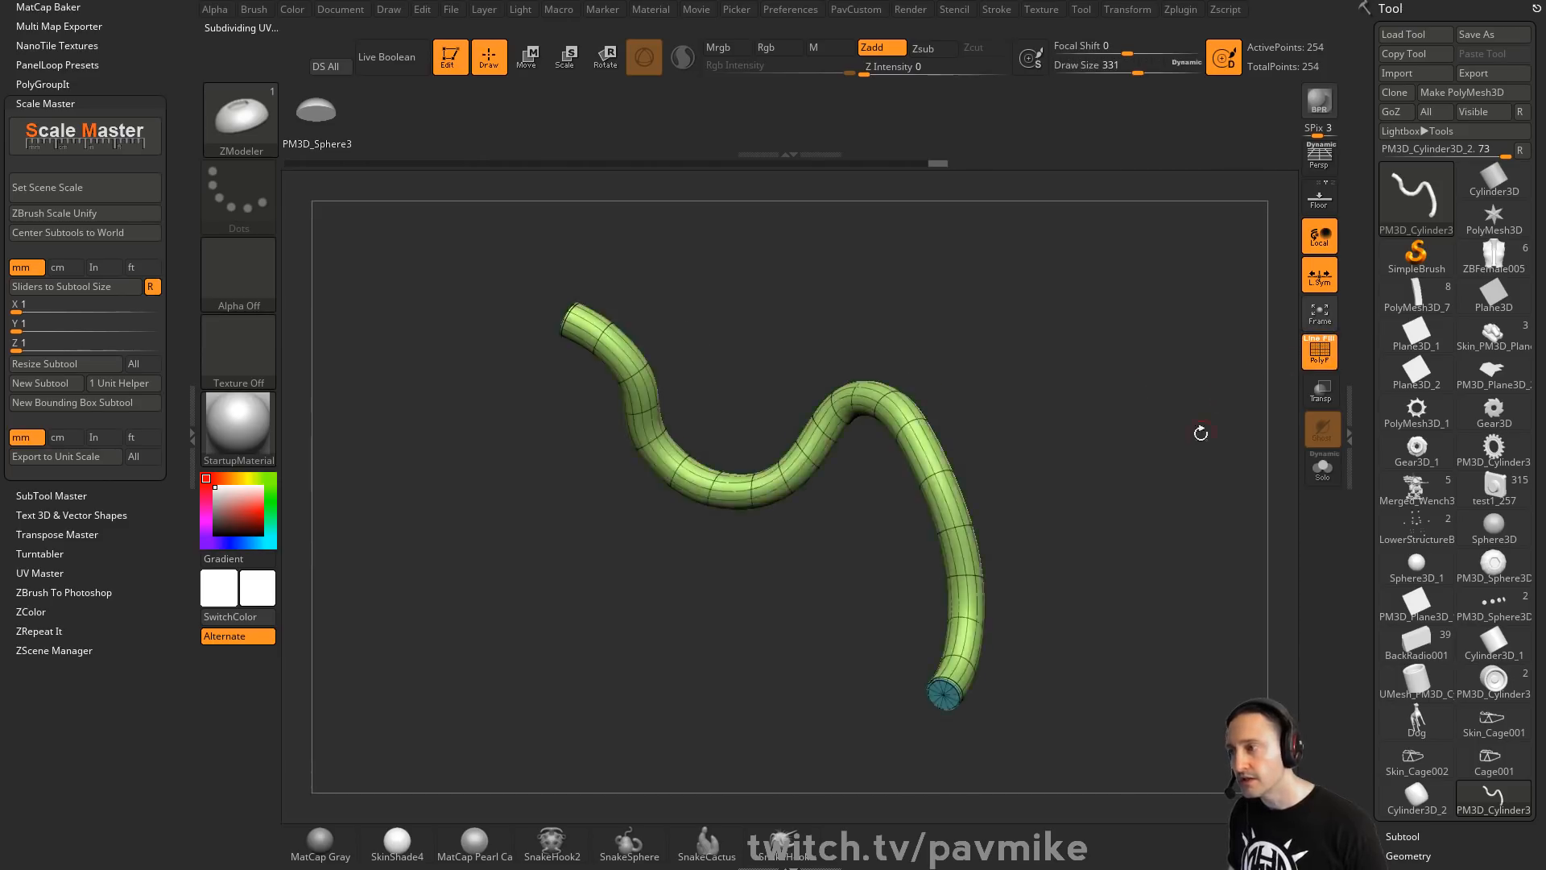
alt+drag(1200, 432, 1104, 352)
mouse_move(1126, 419)
alt+mouse_down()
mouse_move(1160, 416)
mouse_move(1181, 382)
alt+mouse_up()
key(s)
click(1135, 415)
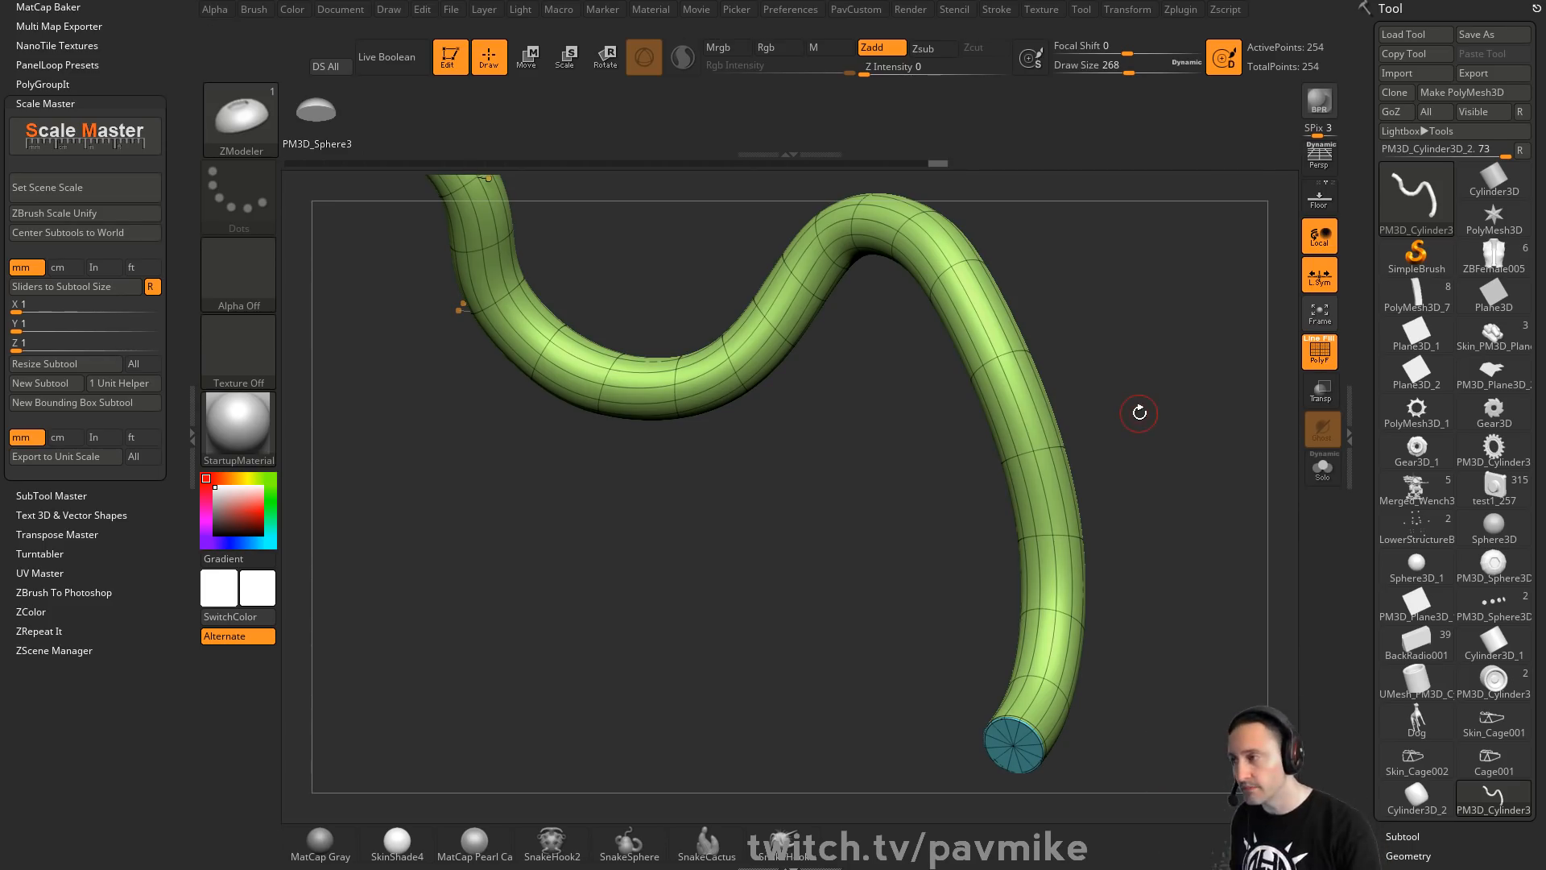
mouse_move(1120, 275)
alt+mouse_down()
mouse_move(1200, 527)
mouse_move(1051, 298)
alt+mouse_up()
Return the tube to its unsmoothed cage and set the draw size to 286
key(shift+d)
key(s)
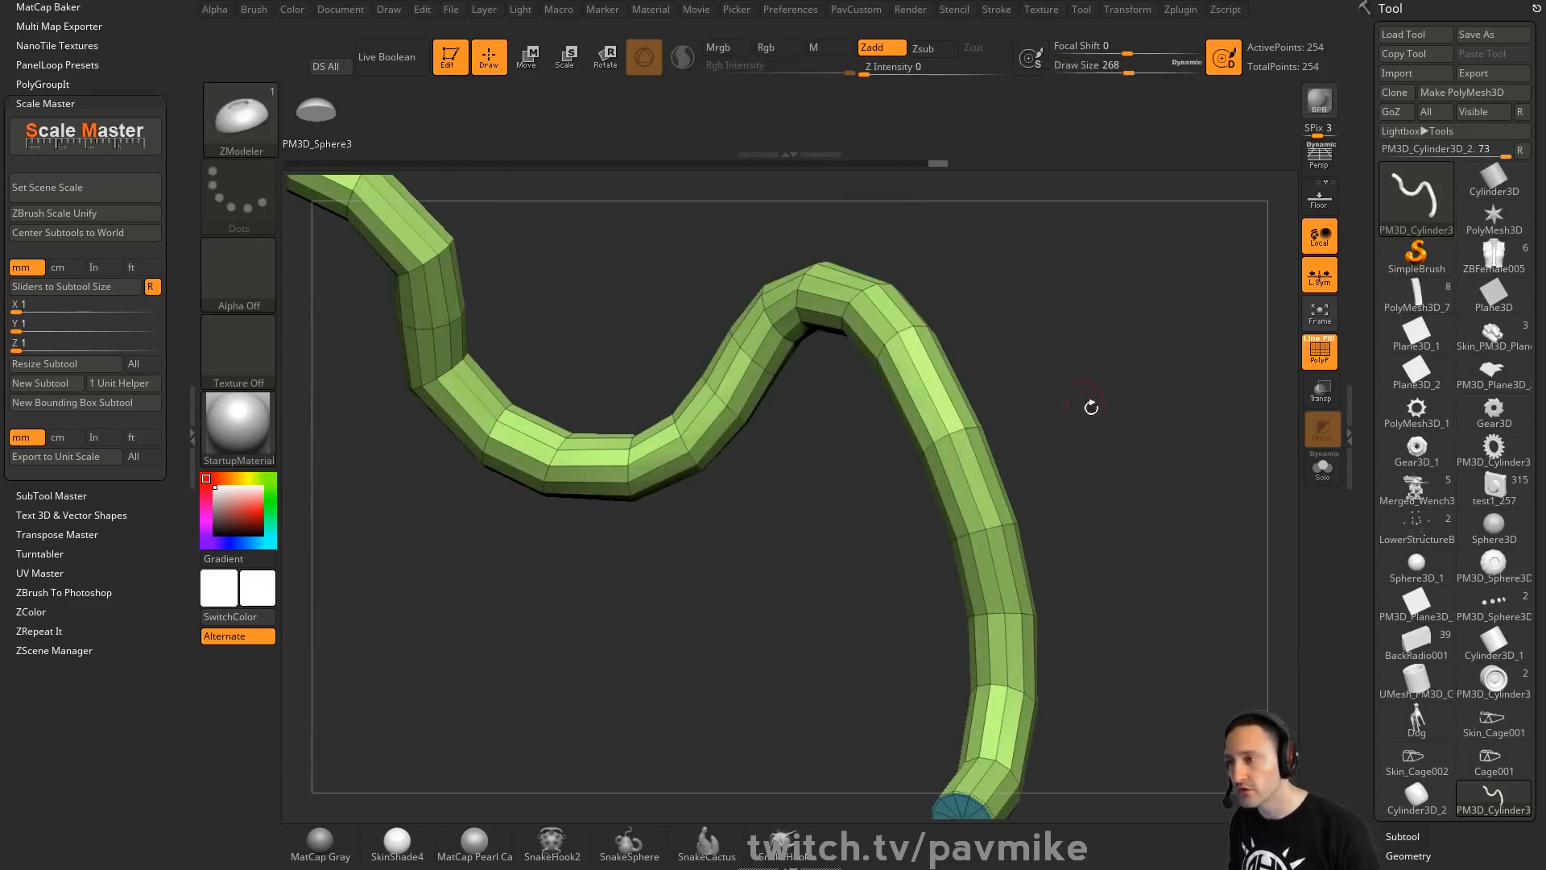
key(s)
mouse_move(1090, 408)
alt+mouse_down()
mouse_move(1168, 366)
mouse_move(1177, 463)
mouse_move(1196, 435)
mouse_move(1165, 412)
mouse_move(1192, 428)
alt+mouse_up()
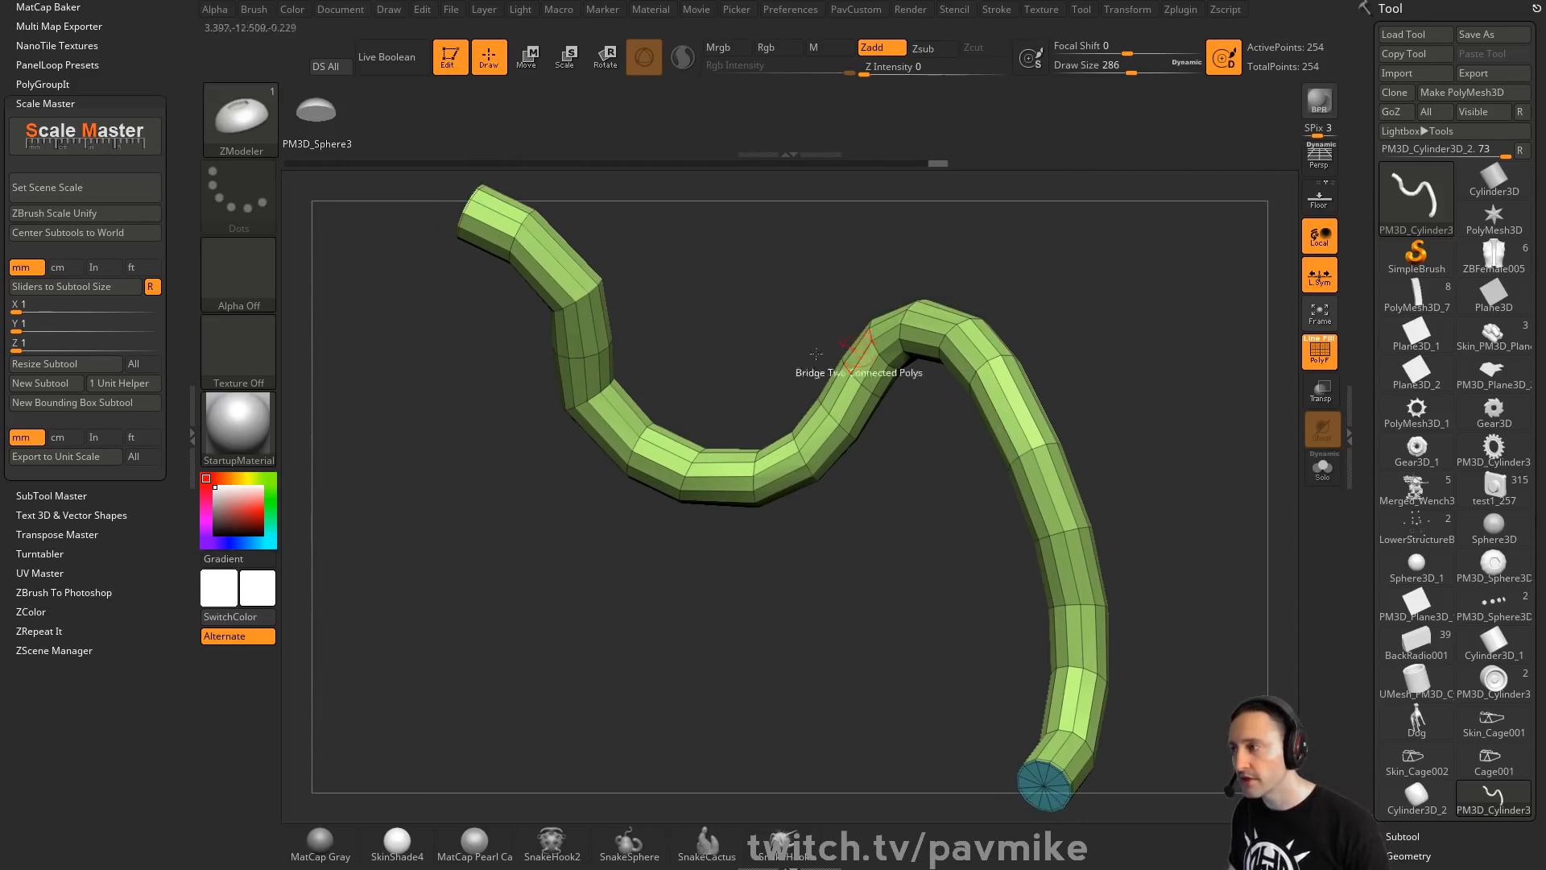
alt+drag(674, 279, 877, 328)
drag(807, 422, 976, 481)
Set the ZModeler edge action to PolyGroup and give one polyloop near the tube's capped end its own polygroup
key(space)
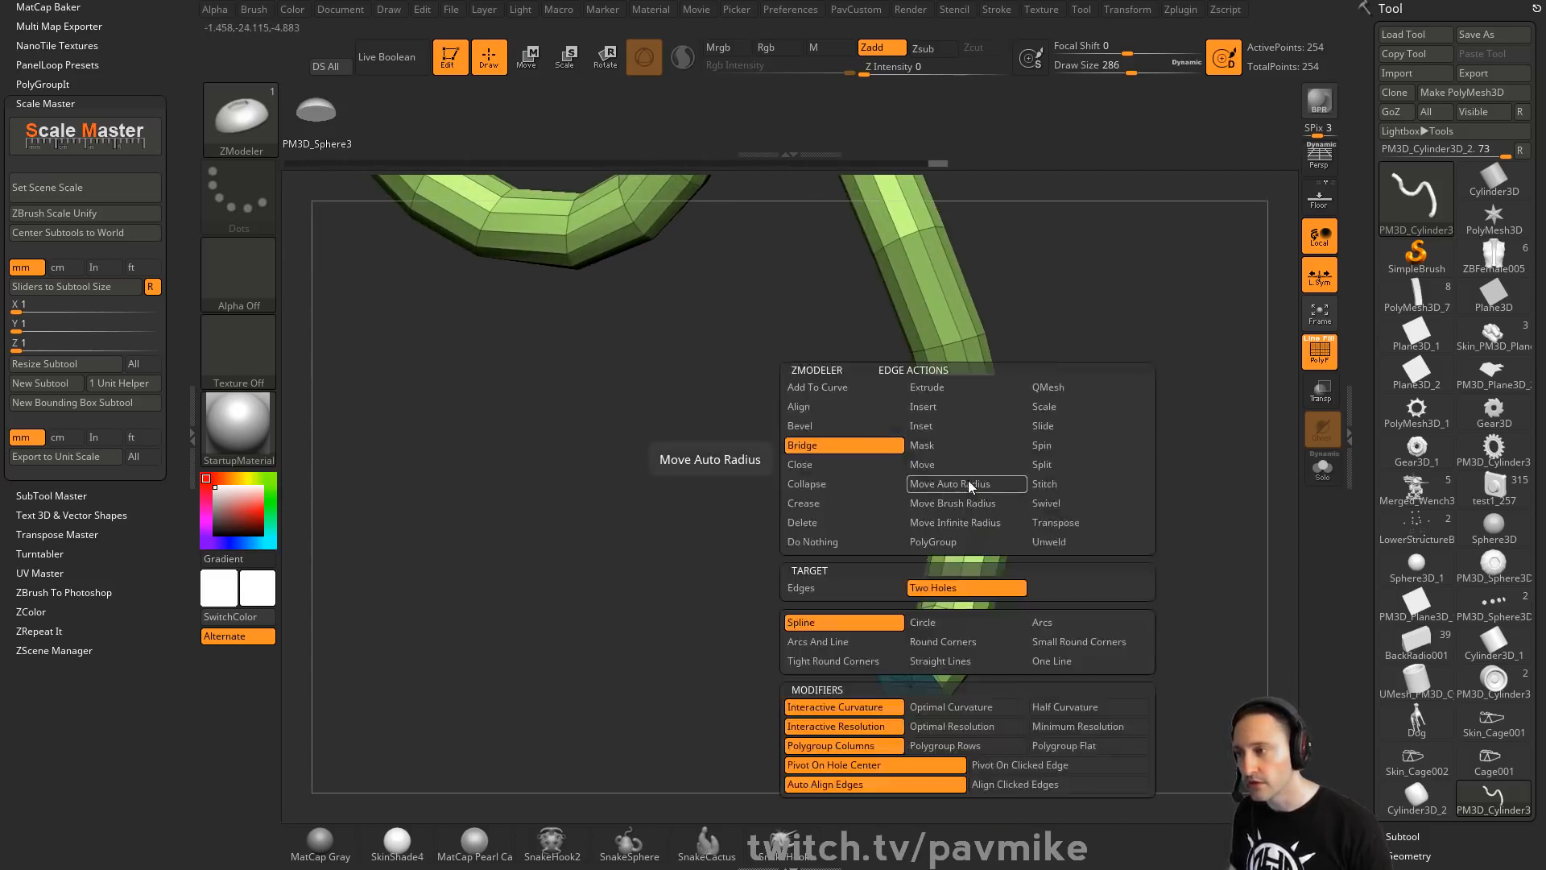
key(space)
click(938, 544)
click(864, 588)
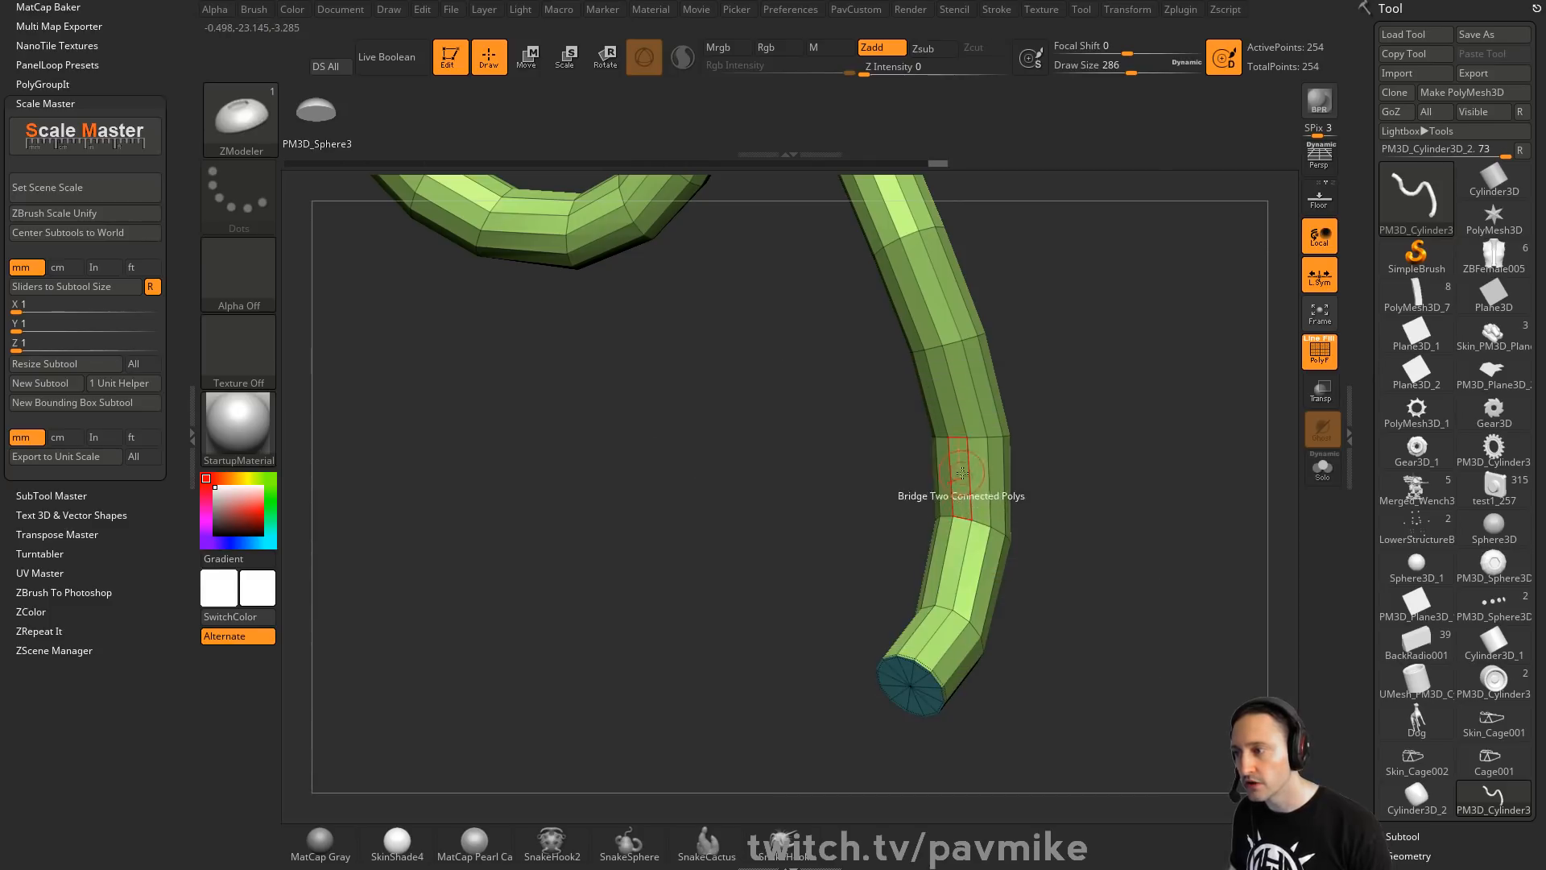
key(d)
click(968, 476)
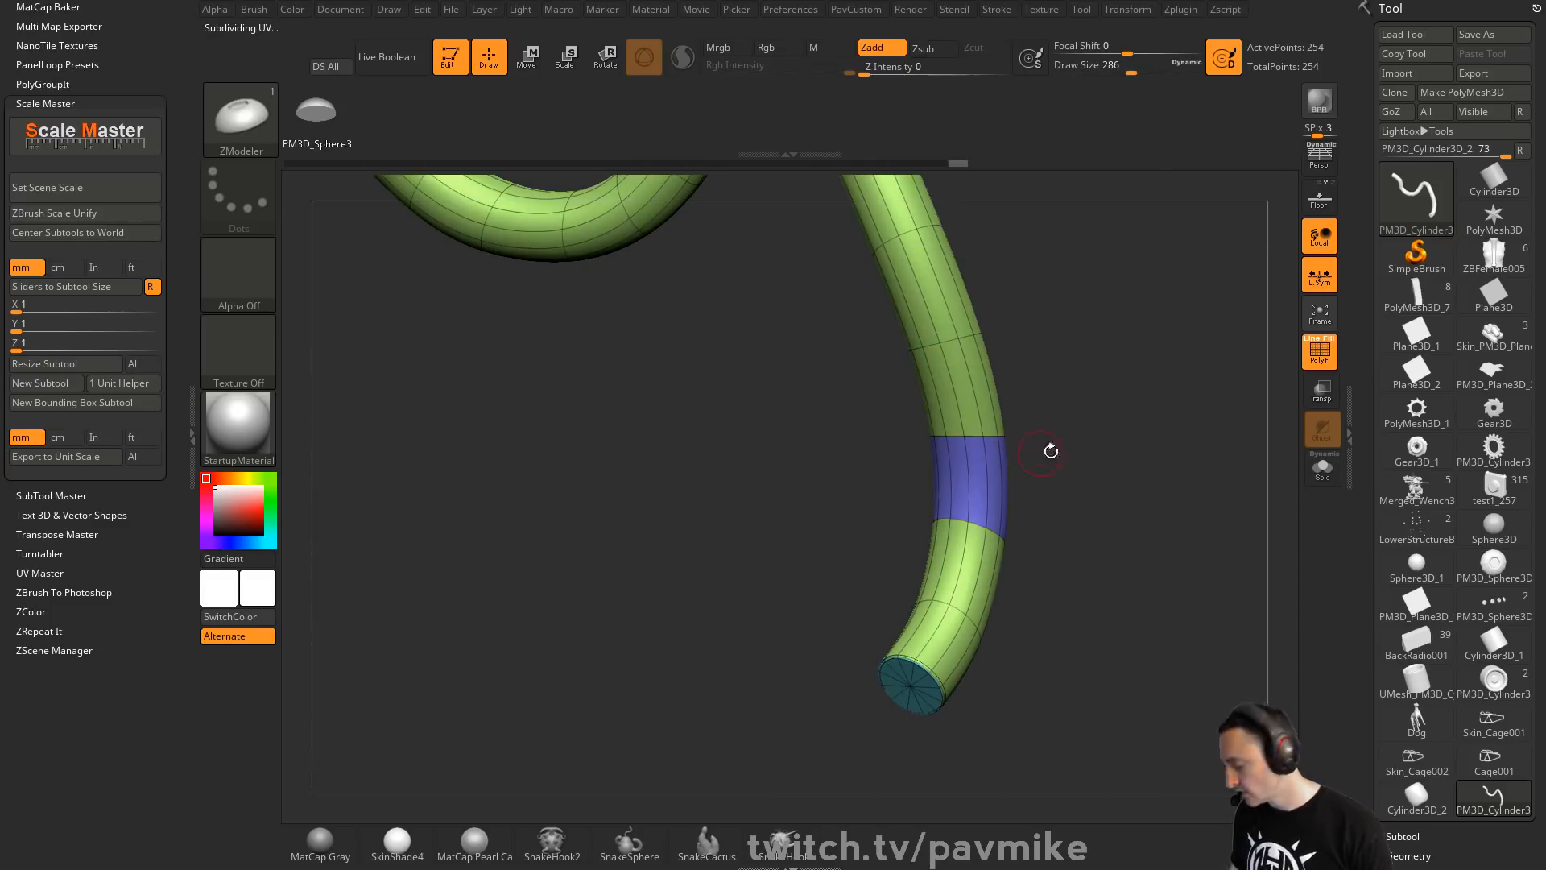
Turn off the smoothing and inset the new polygroup band using Inset with Polygroup All
key(shift+d)
key(space)
click(975, 293)
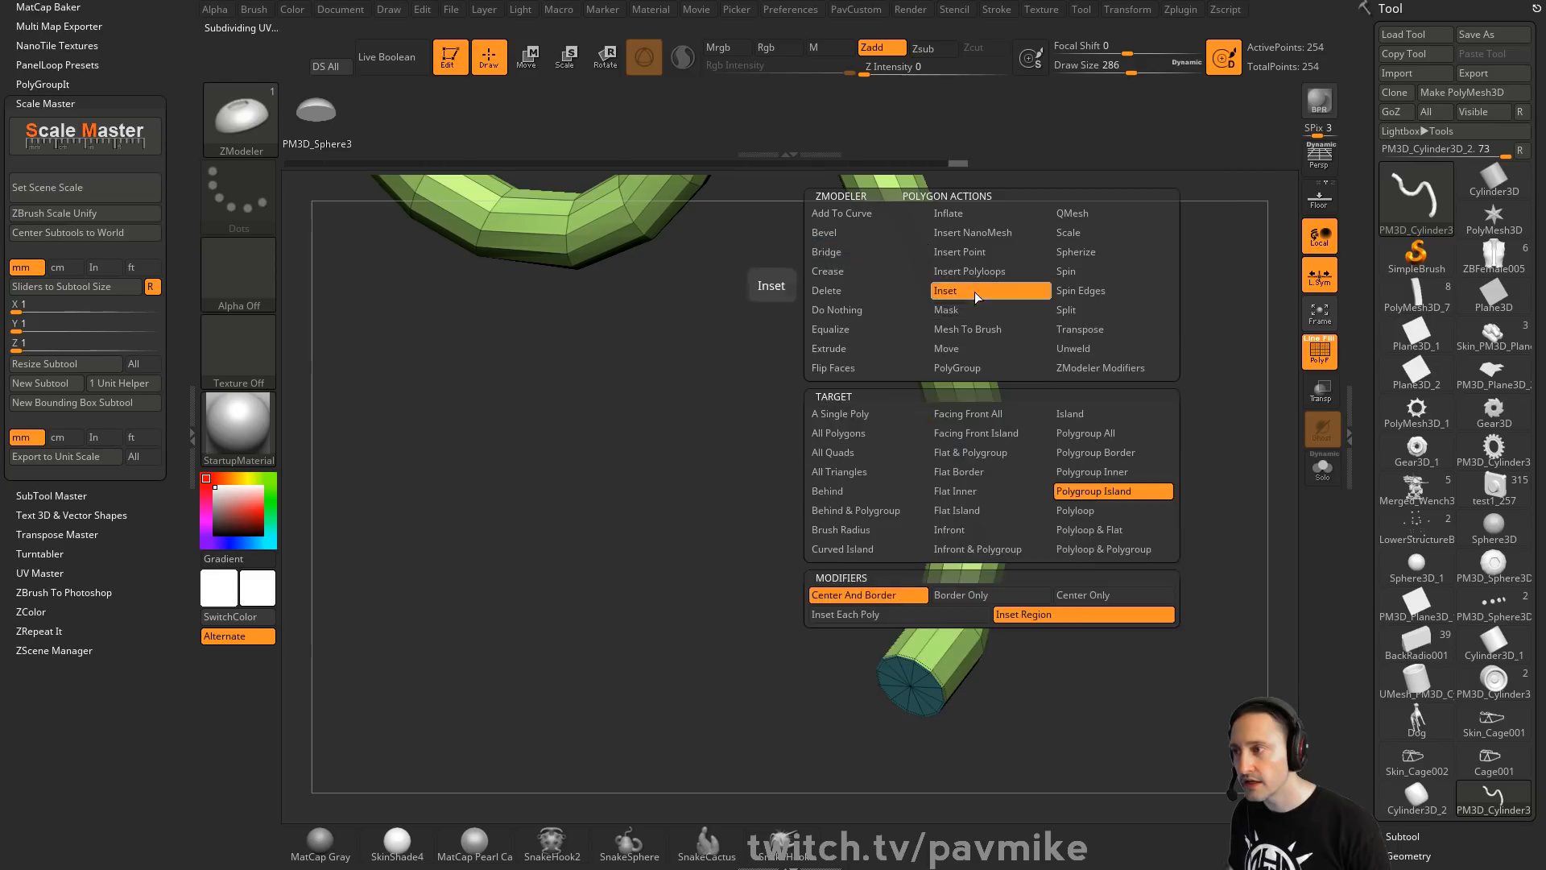
click(1063, 435)
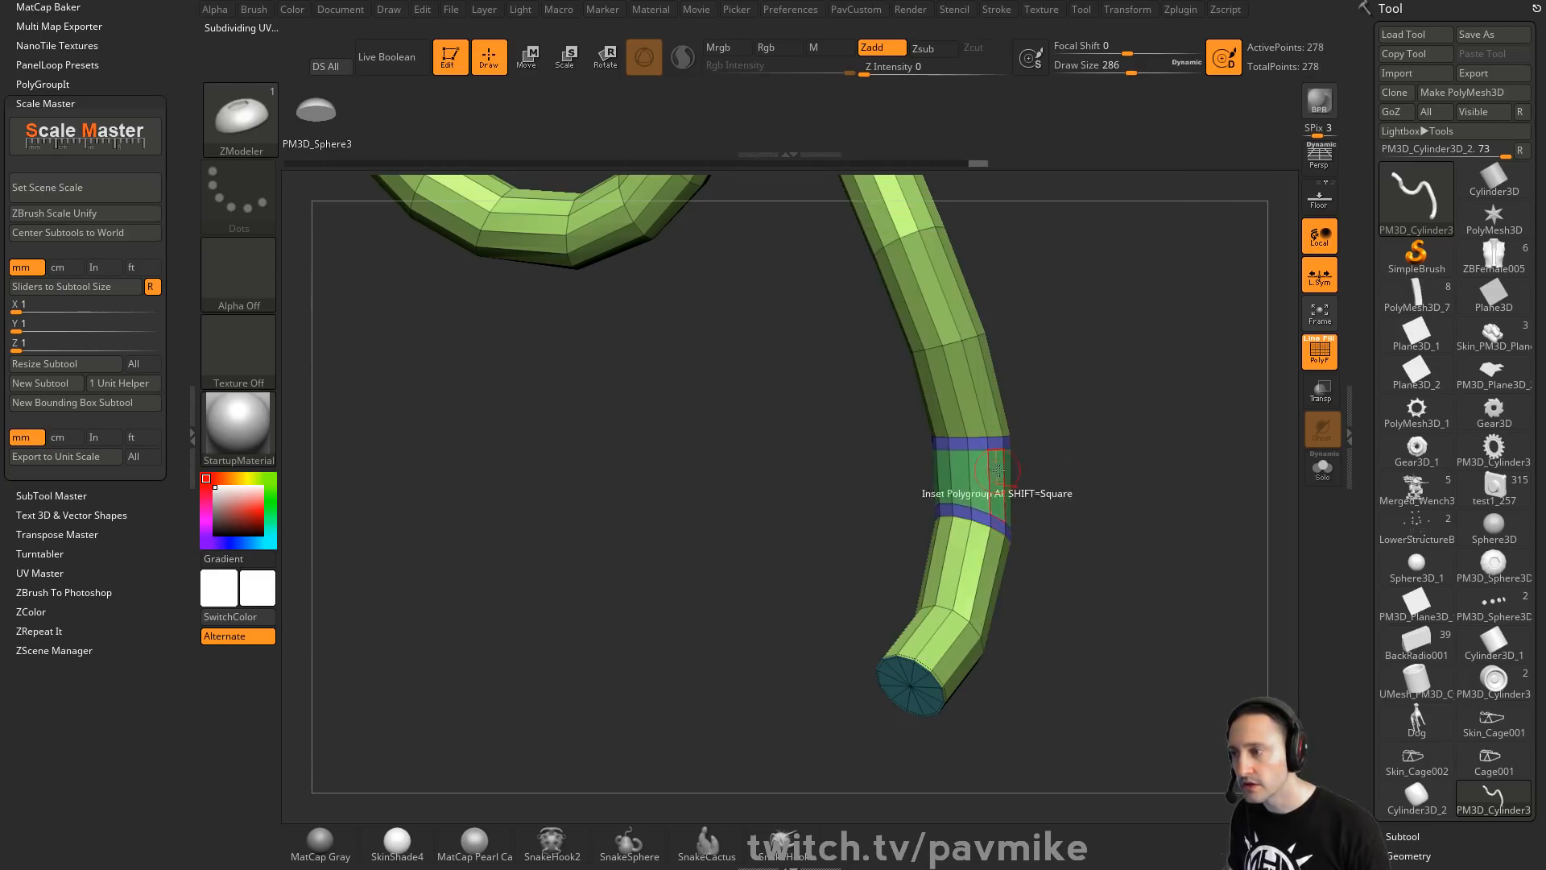
Pull the inset band outward with QMesh to form a raised collar around the tube
key(space)
click(1123, 214)
drag(999, 503, 1020, 486)
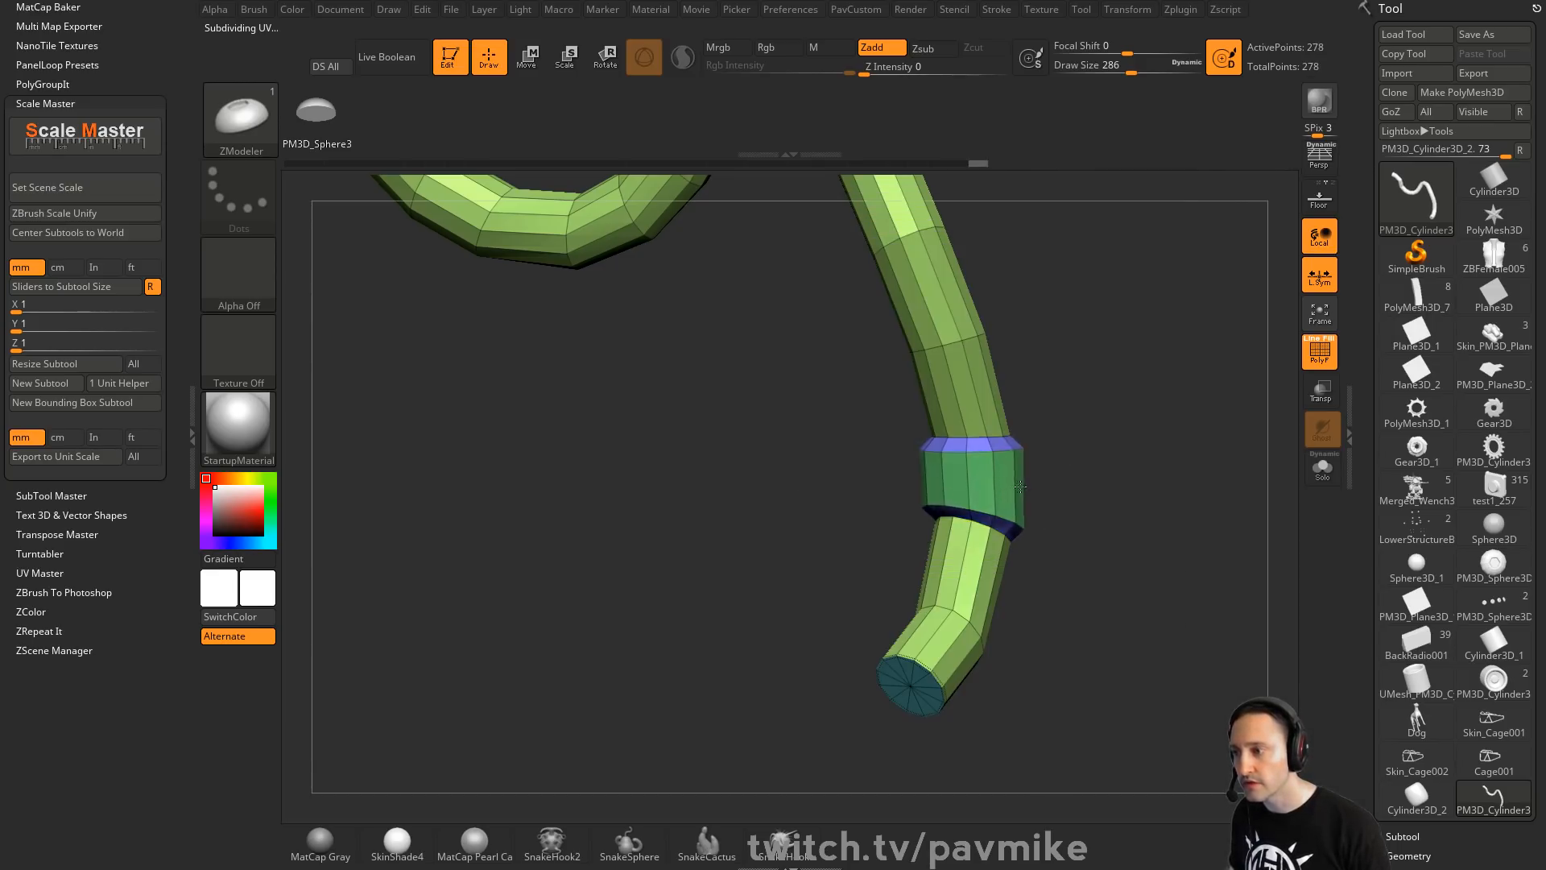
Preview the raised collar with dynamic subdivision on and the polyframe hidden
key(shift+d)
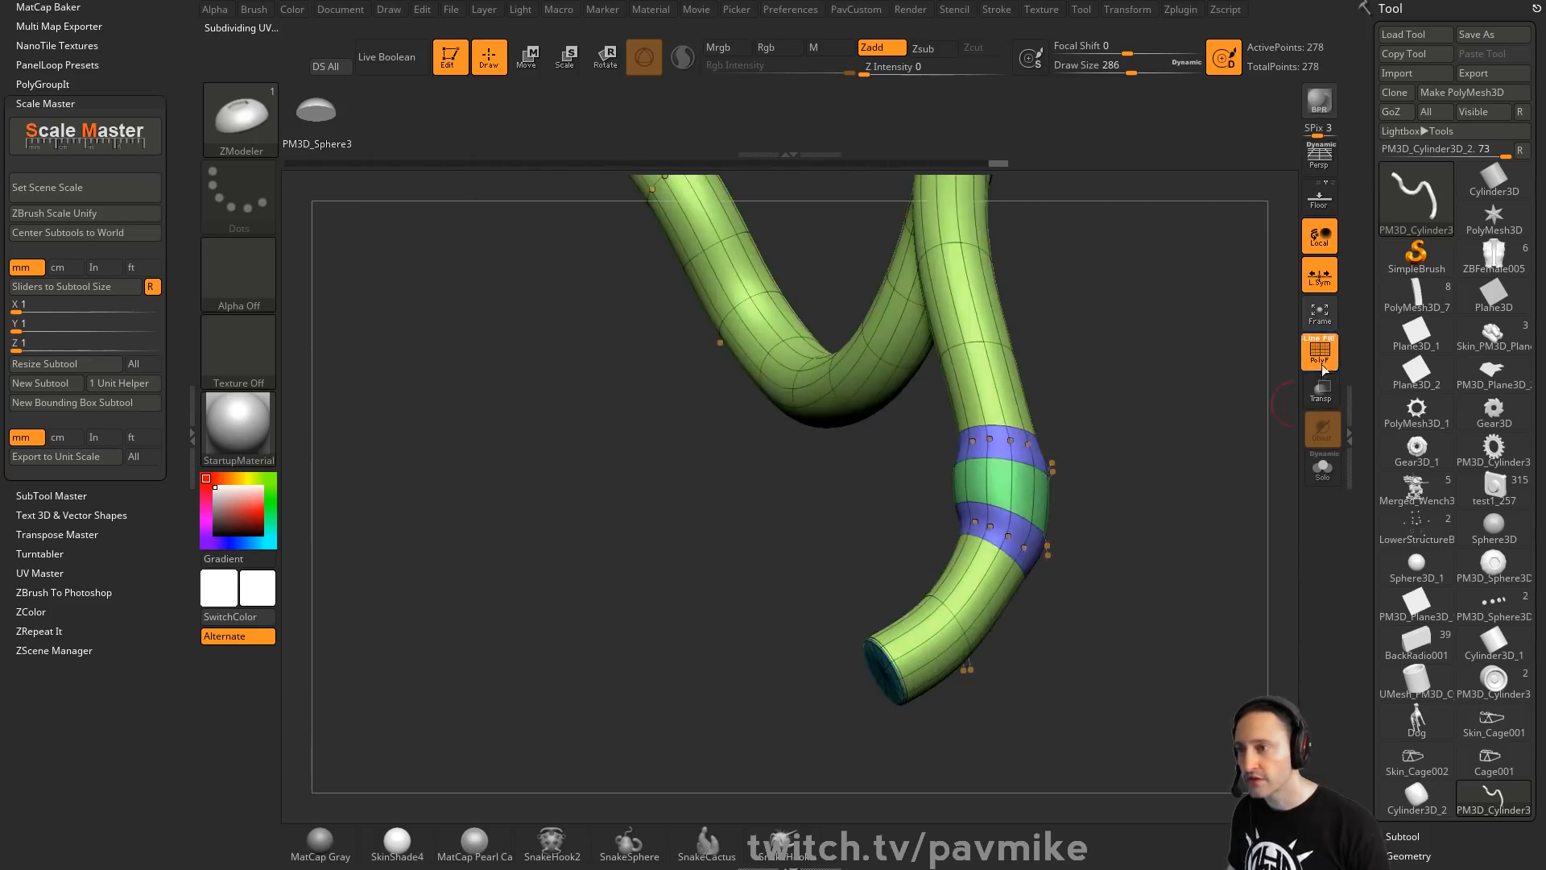
click(1321, 368)
drag(1127, 435, 1193, 507)
Crease the polygroup borders of the tube with Crease PG and inspect the collar's edges
key(2)
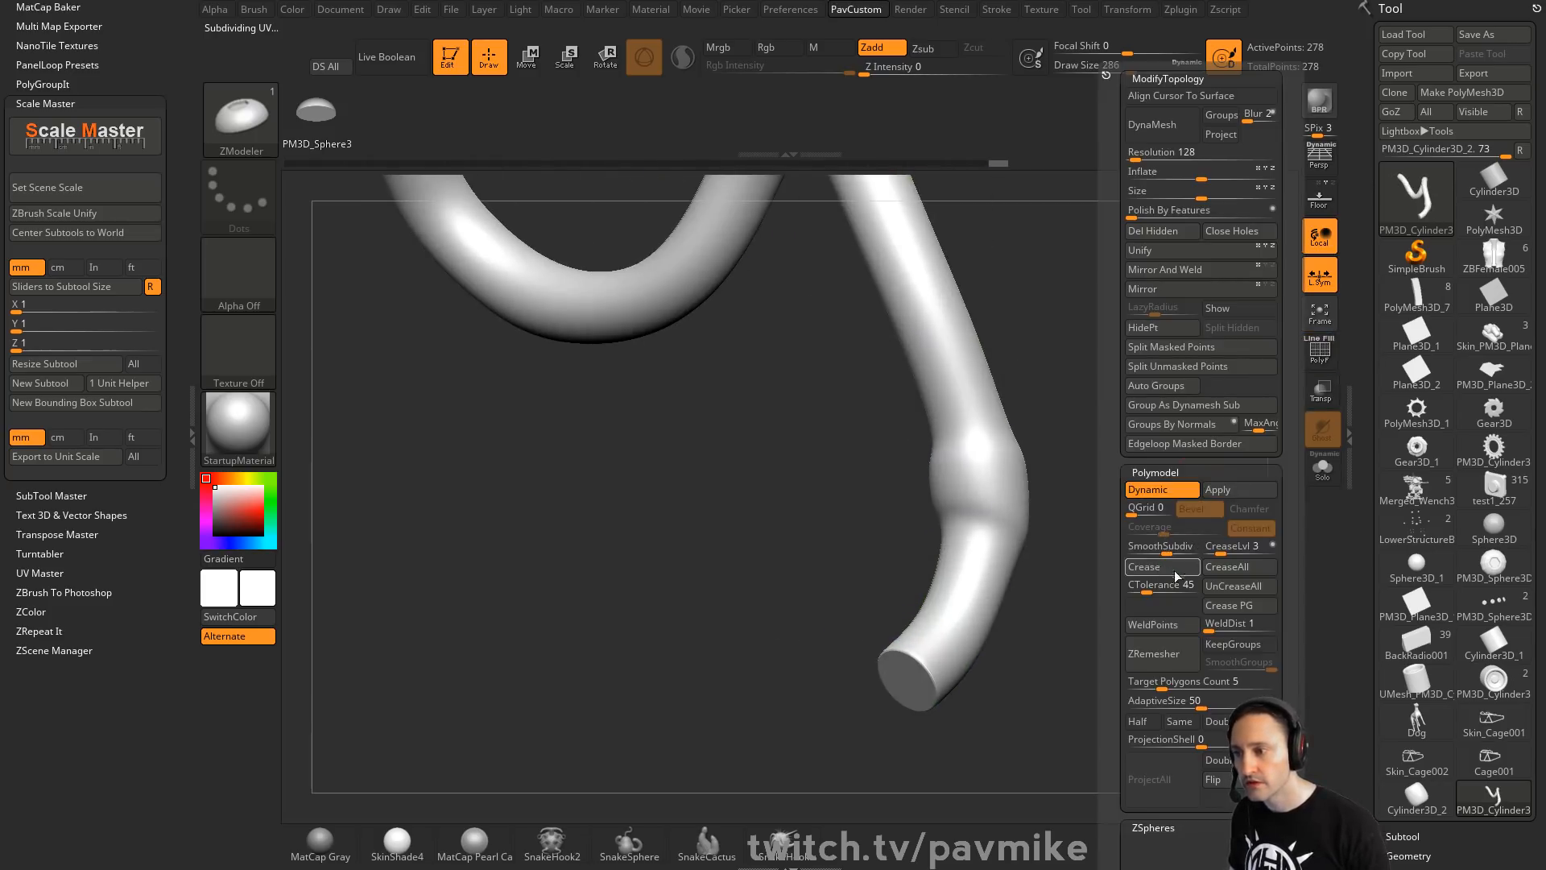
click(1218, 606)
drag(1134, 416, 1213, 445)
key(2)
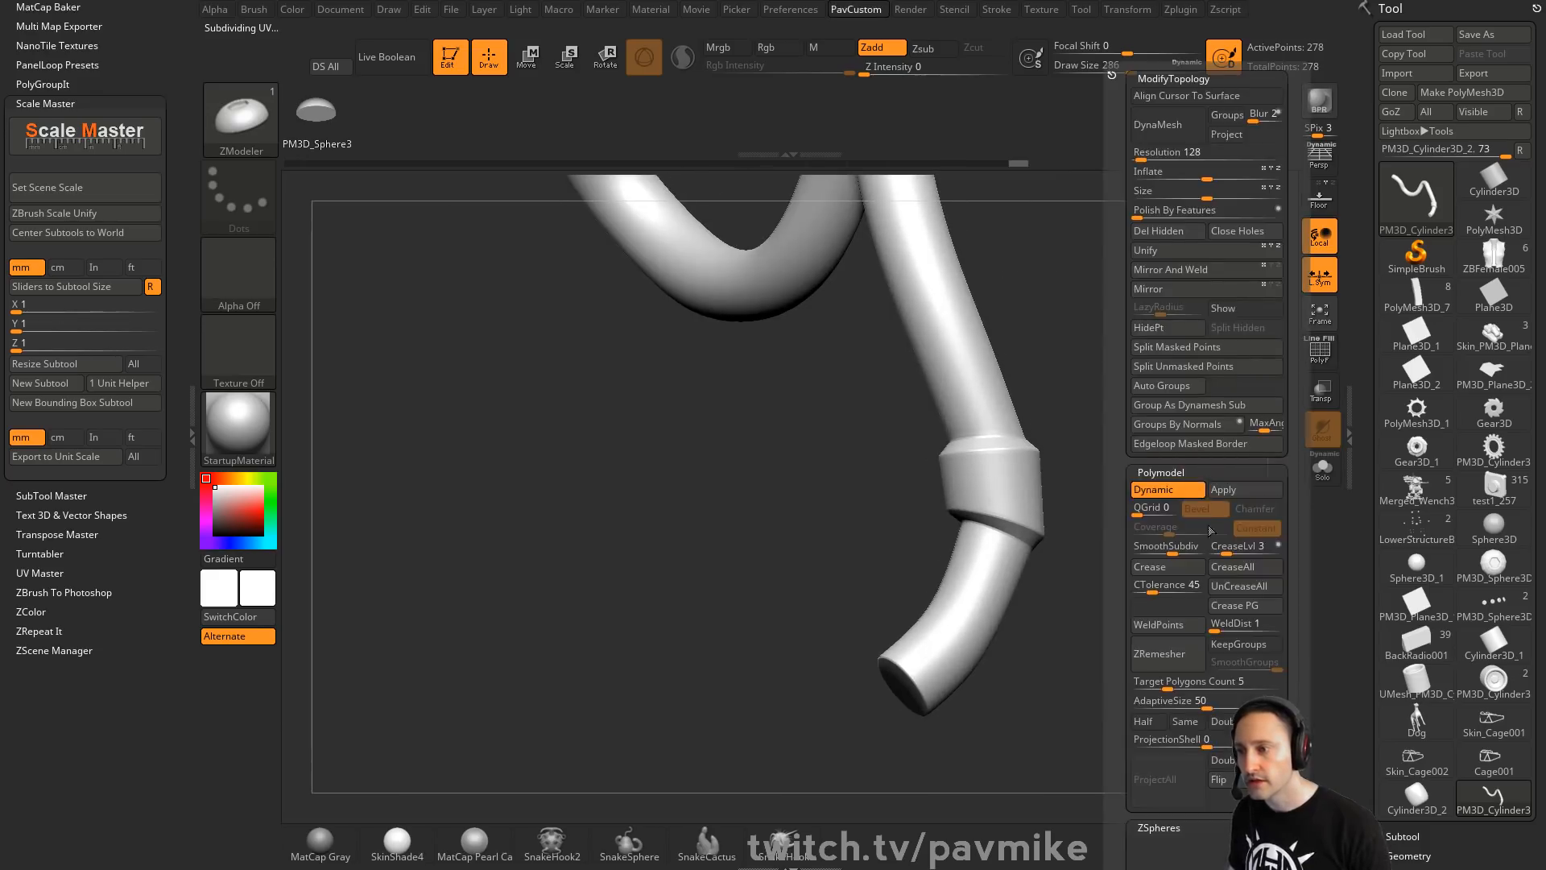
drag(1047, 494, 1196, 418)
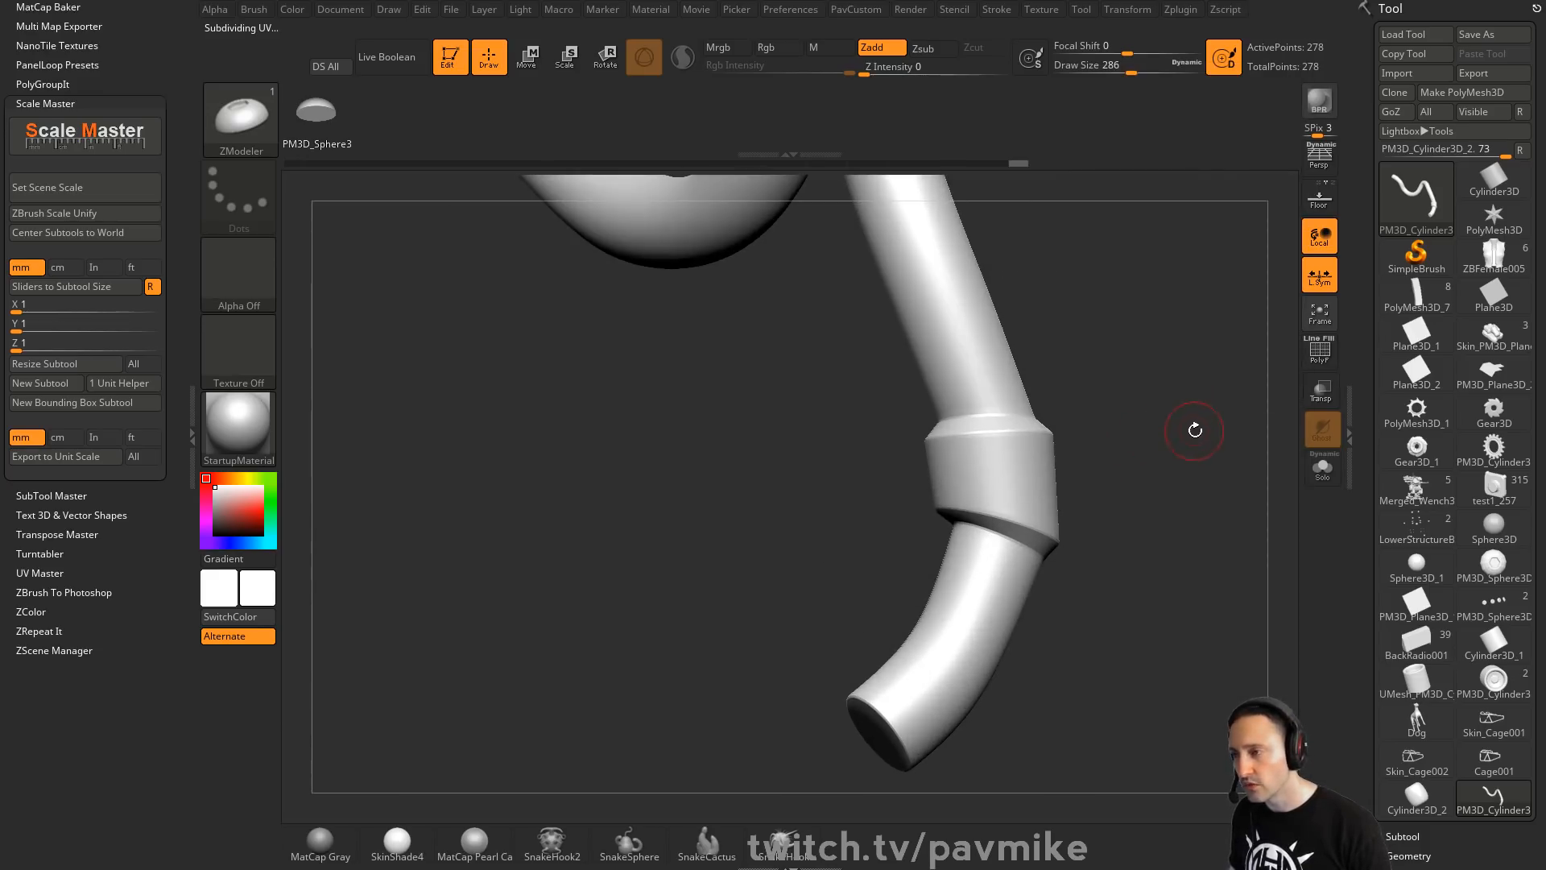
Undo the polygroup creasing and show the tube's unsmoothed cage with the polyframe on
key(shift+d)
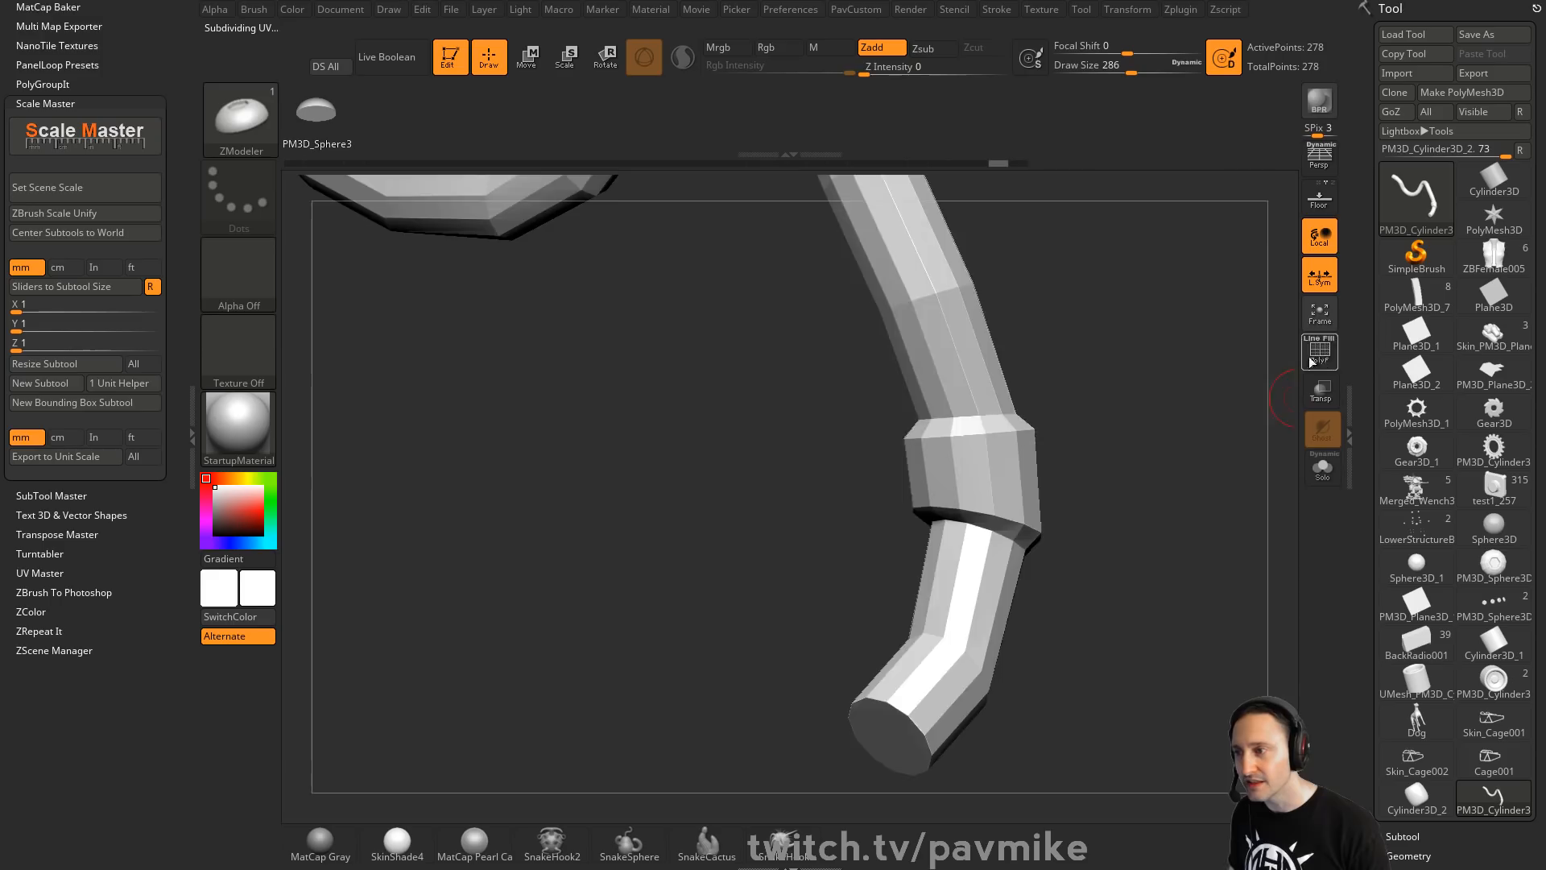
click(1310, 362)
drag(1176, 418, 1024, 461)
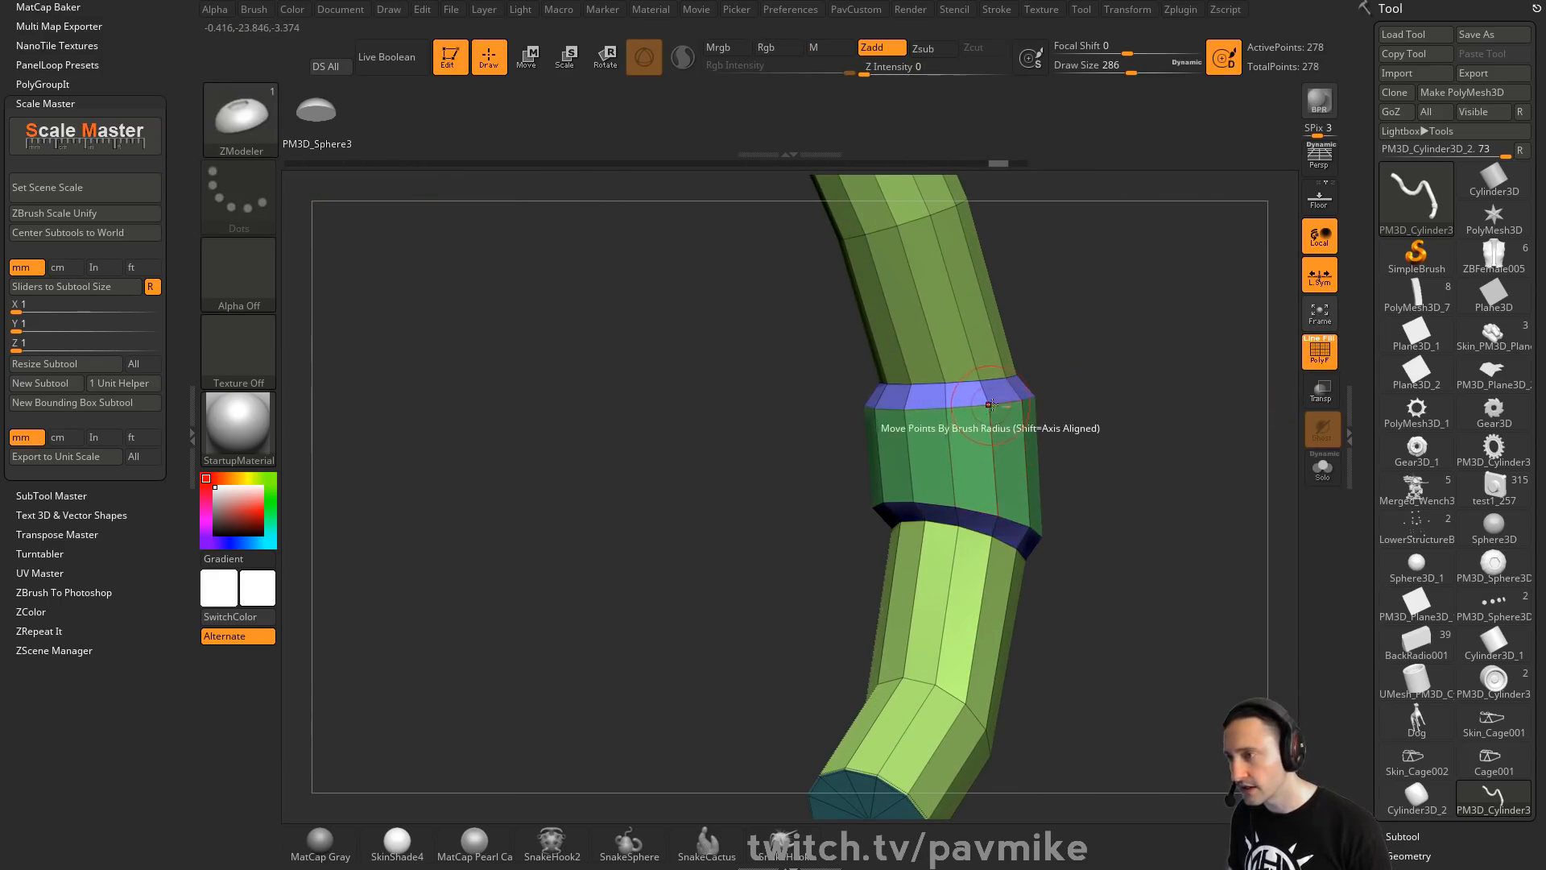
Set the ZModeler edge action to Bevel and bevel the two outer edge loops of the raised collar
key(space)
click(873, 425)
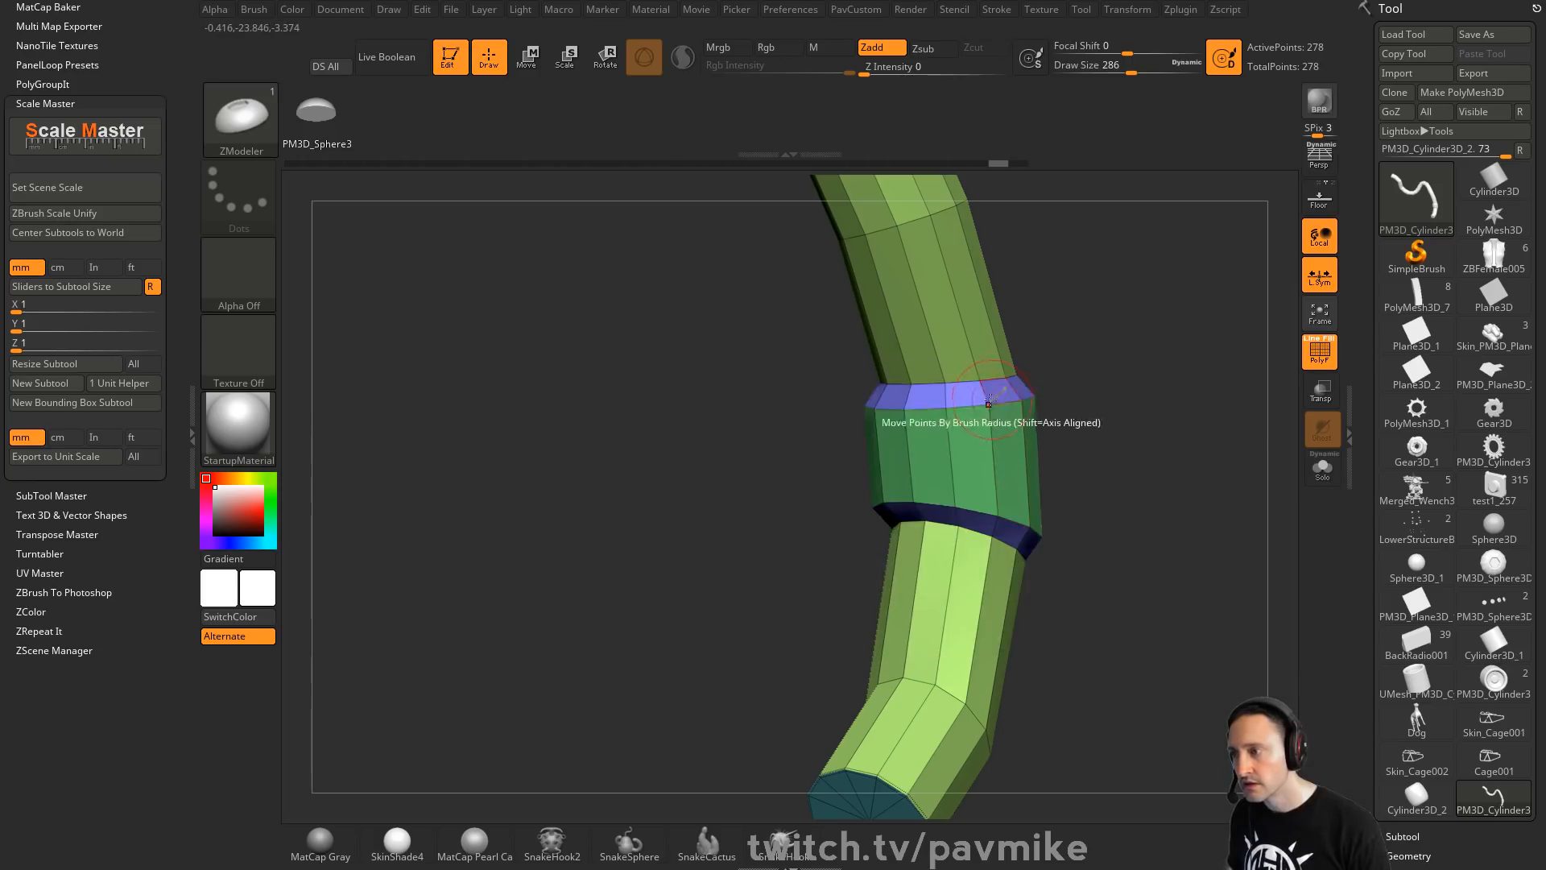
click(1021, 526)
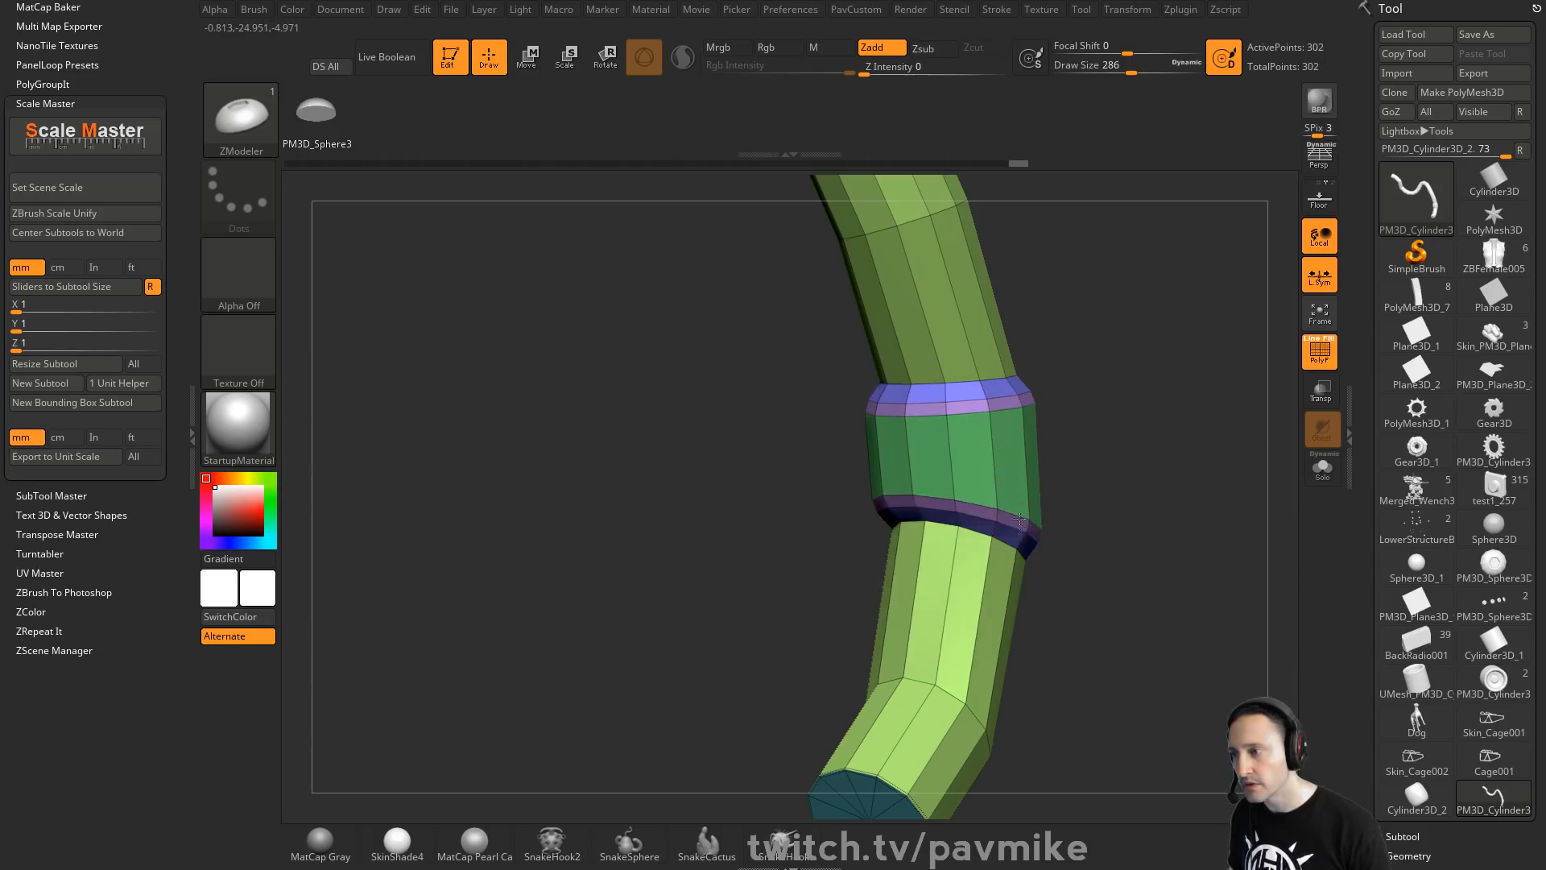
Turn on the smoothing and insert a single supporting edge loop on the tube close to each side of the collar
key(space)
click(938, 367)
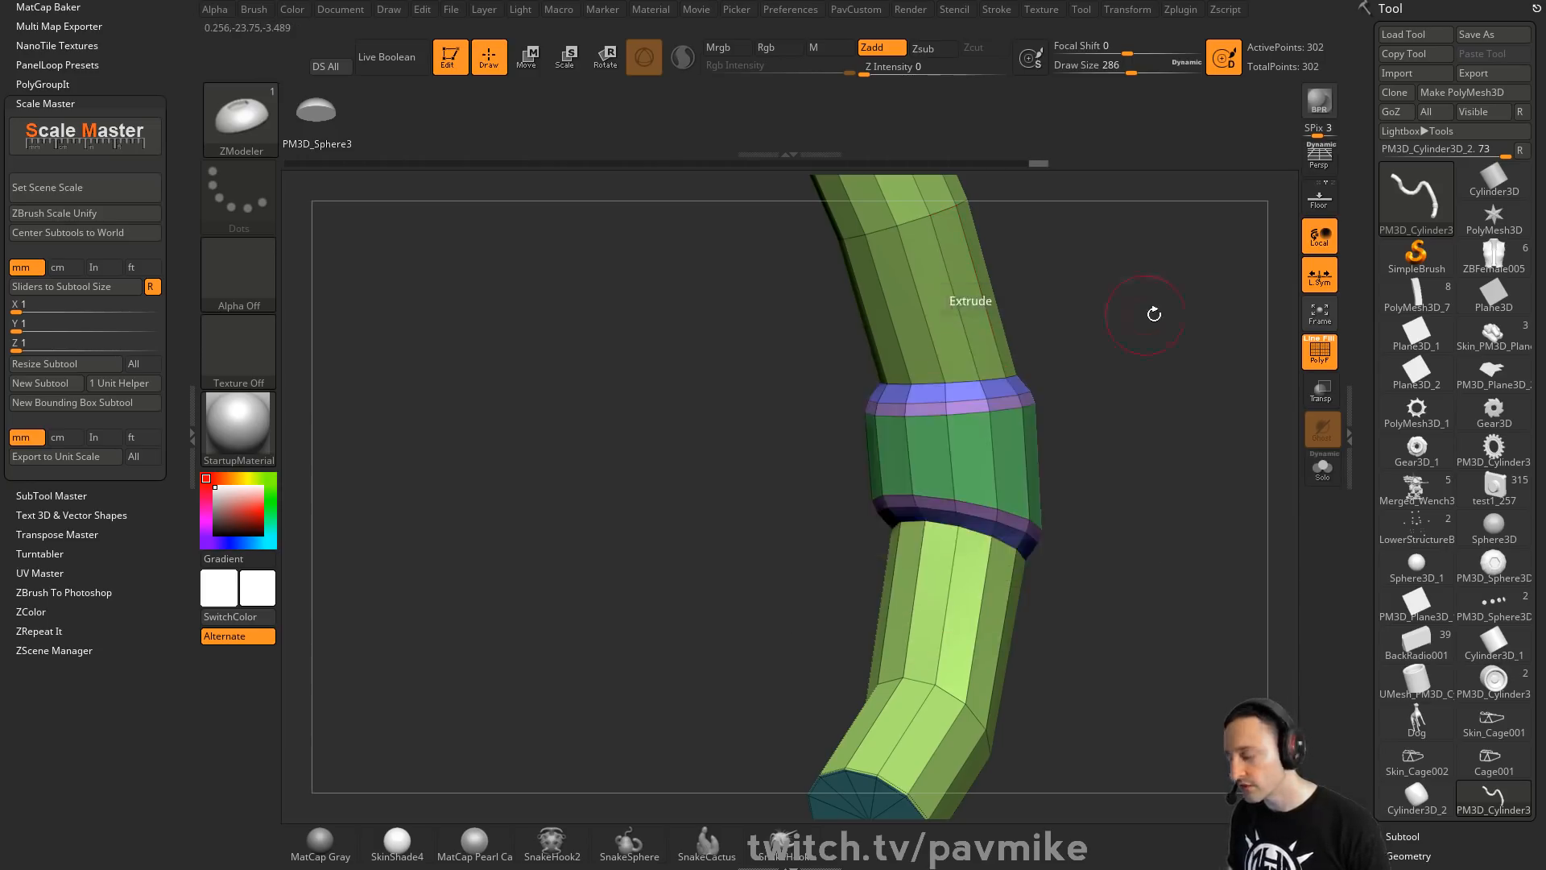
key(d)
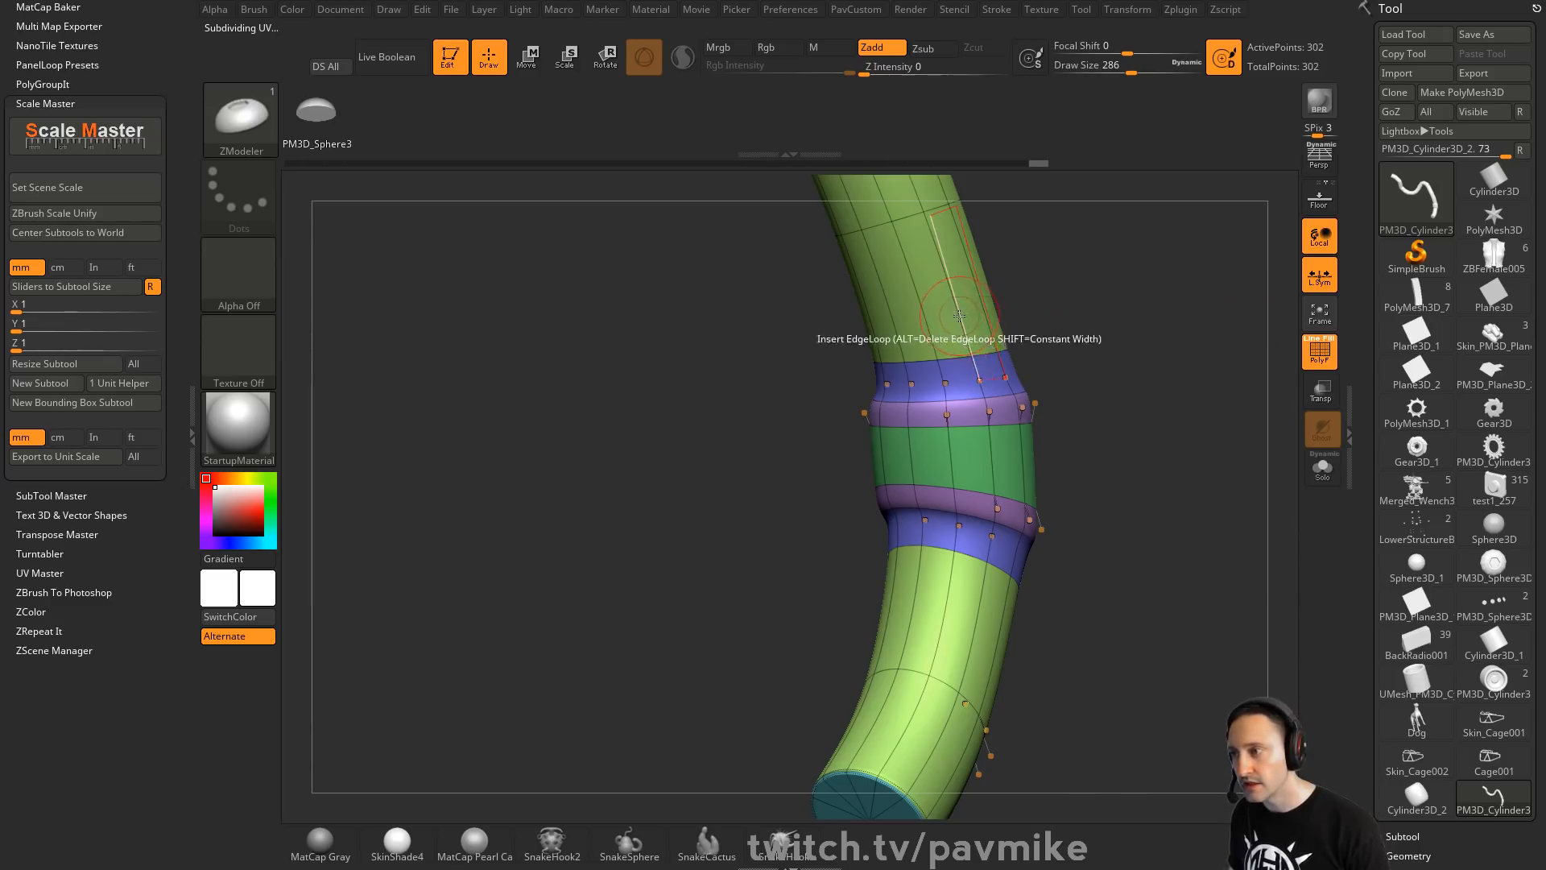
click(974, 363)
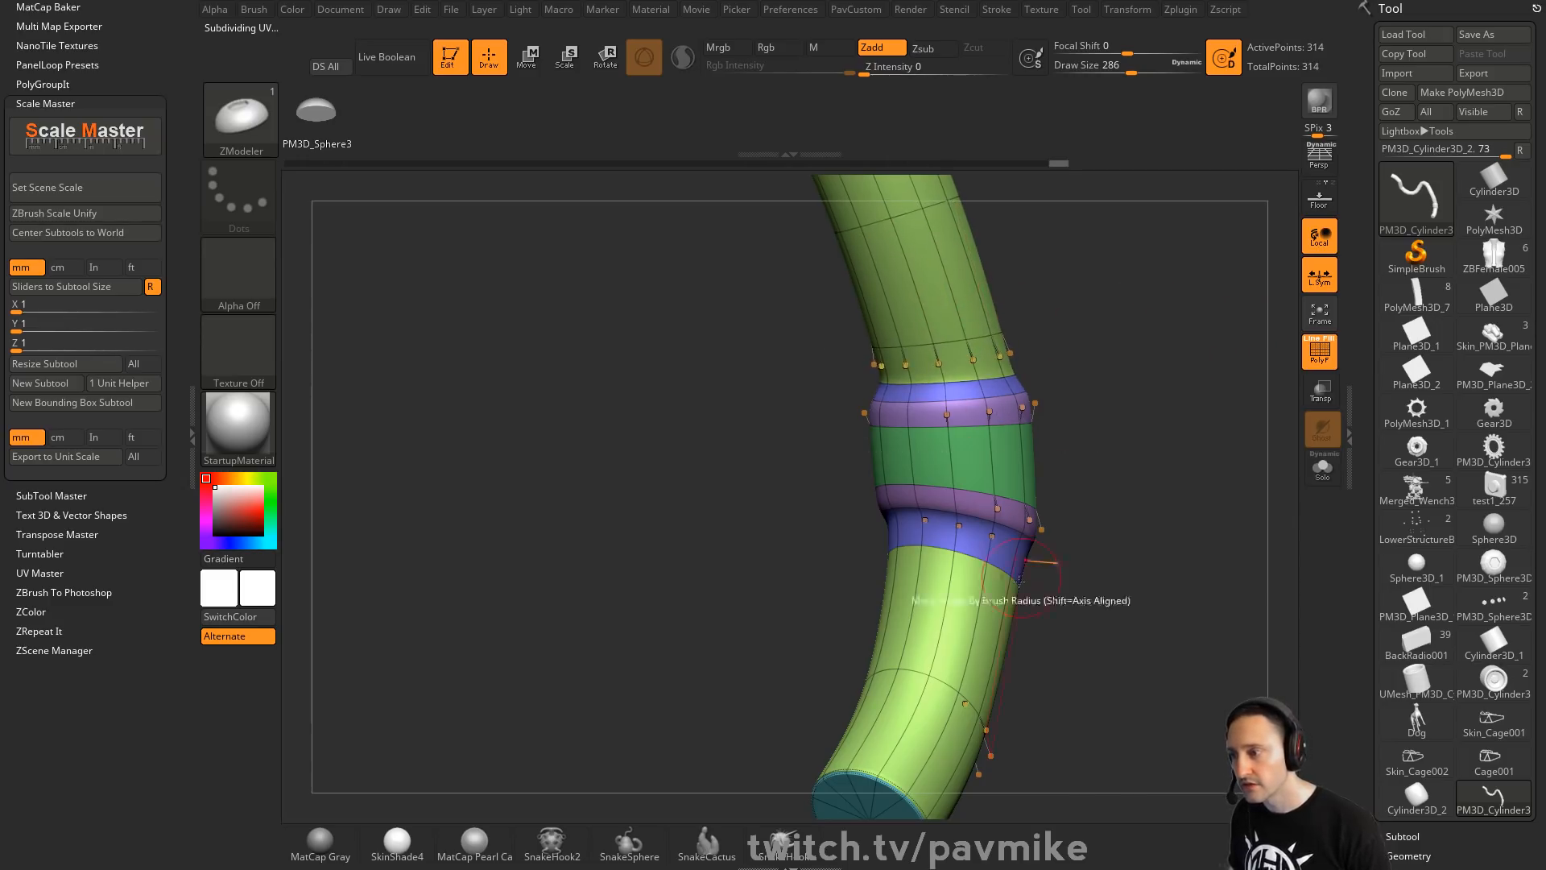
click(994, 555)
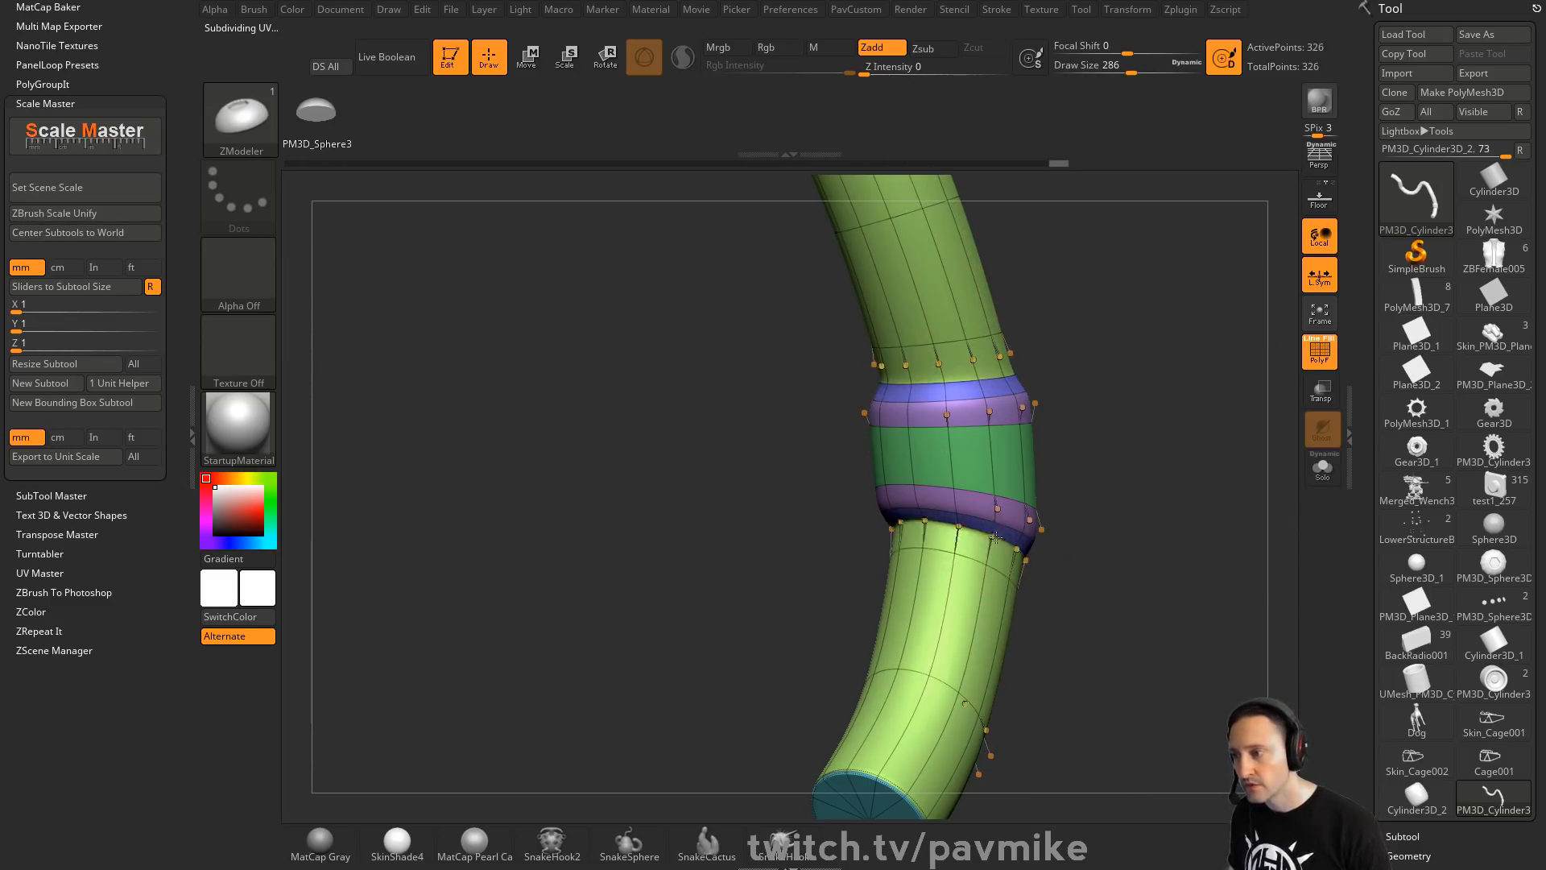
Inspect the whole smoothed tube and its collar with the polyframe hidden
click(1320, 359)
mouse_move(1151, 322)
alt+mouse_down()
mouse_move(1139, 366)
mouse_move(1128, 295)
mouse_move(1225, 306)
mouse_move(1093, 398)
mouse_move(1196, 370)
mouse_move(1134, 310)
alt+mouse_up()
key(s)
mouse_move(1133, 310)
alt+mouse_down()
mouse_move(1180, 338)
mouse_move(1131, 394)
alt+mouse_up()
key(s)
drag(1150, 457, 1189, 410)
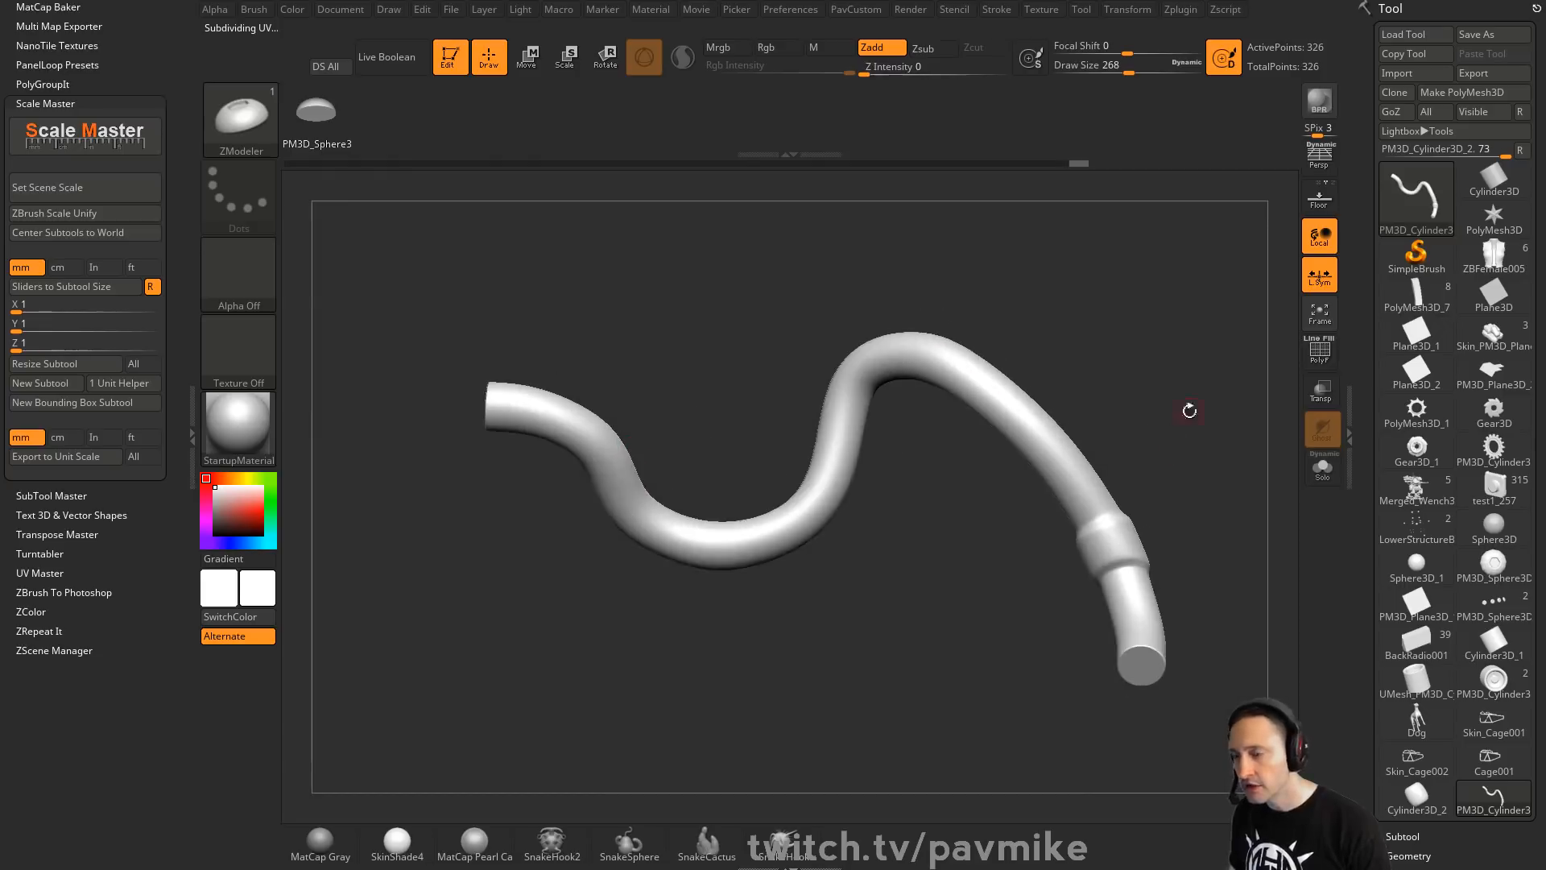
Show the tube's unsmoothed cage with the polyframe on and duplicate the tube subtool
scroll(1367, 376, down, 3)
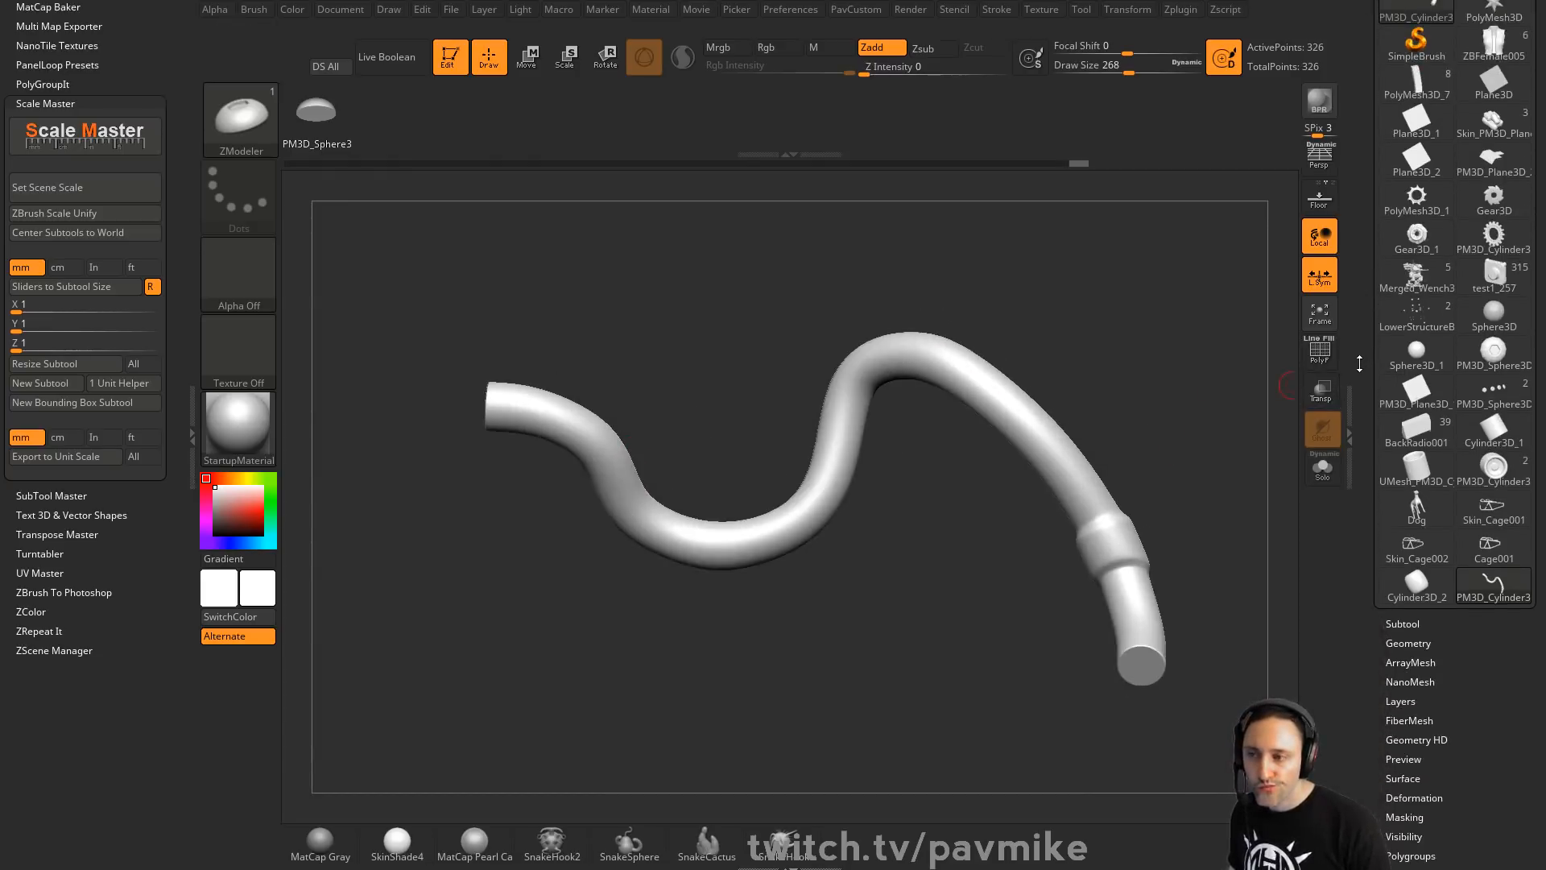
key(shift+f)
key(shift+d)
alt+drag(1142, 358, 1111, 398)
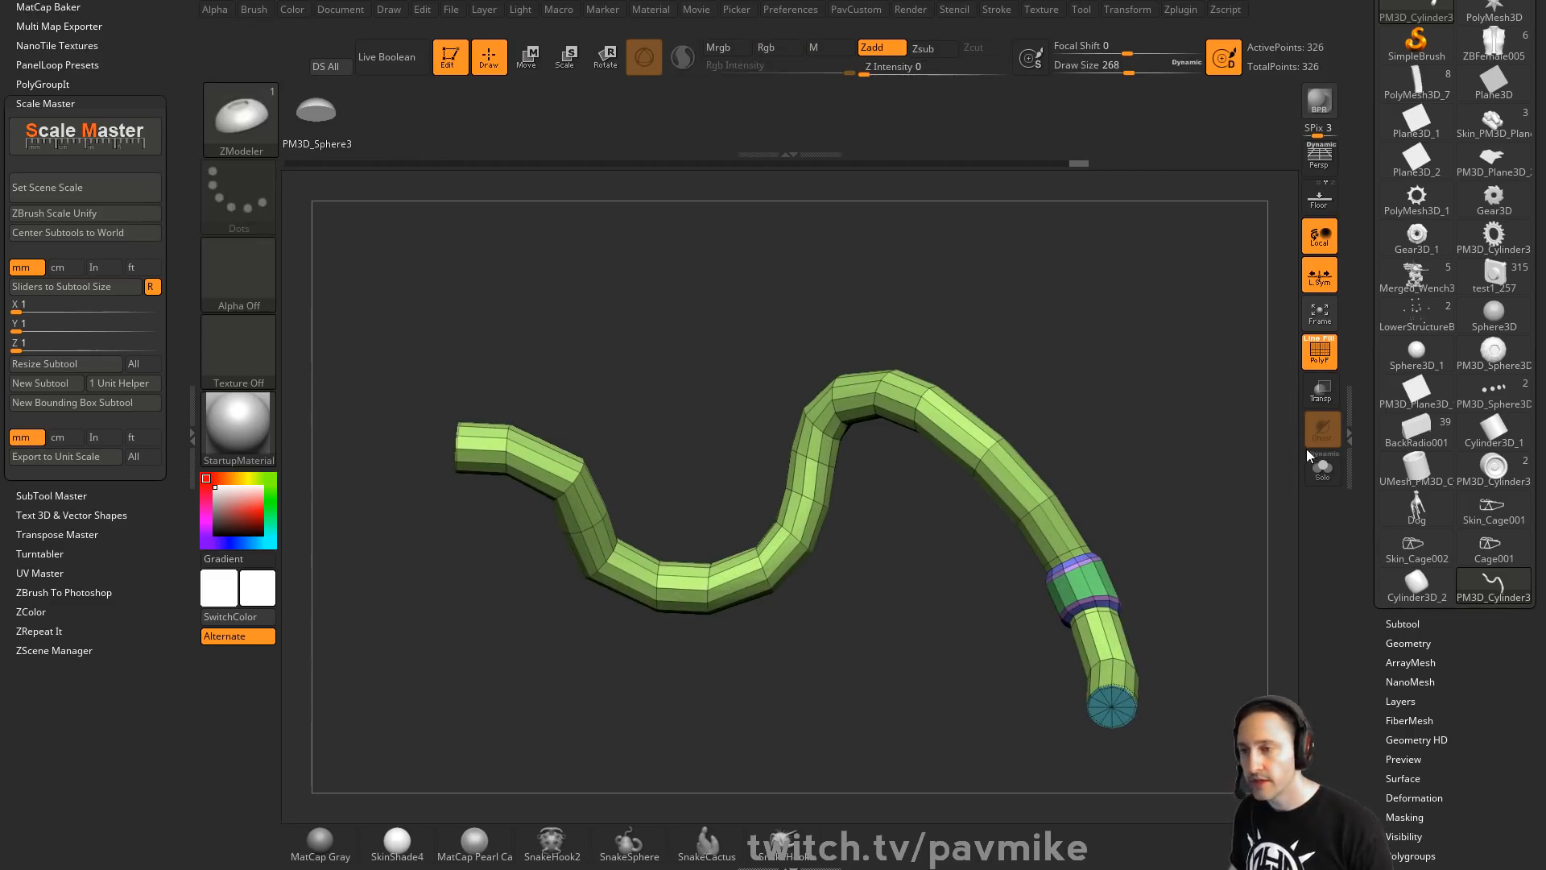
shift+click(1402, 623)
drag(1355, 698, 1353, 172)
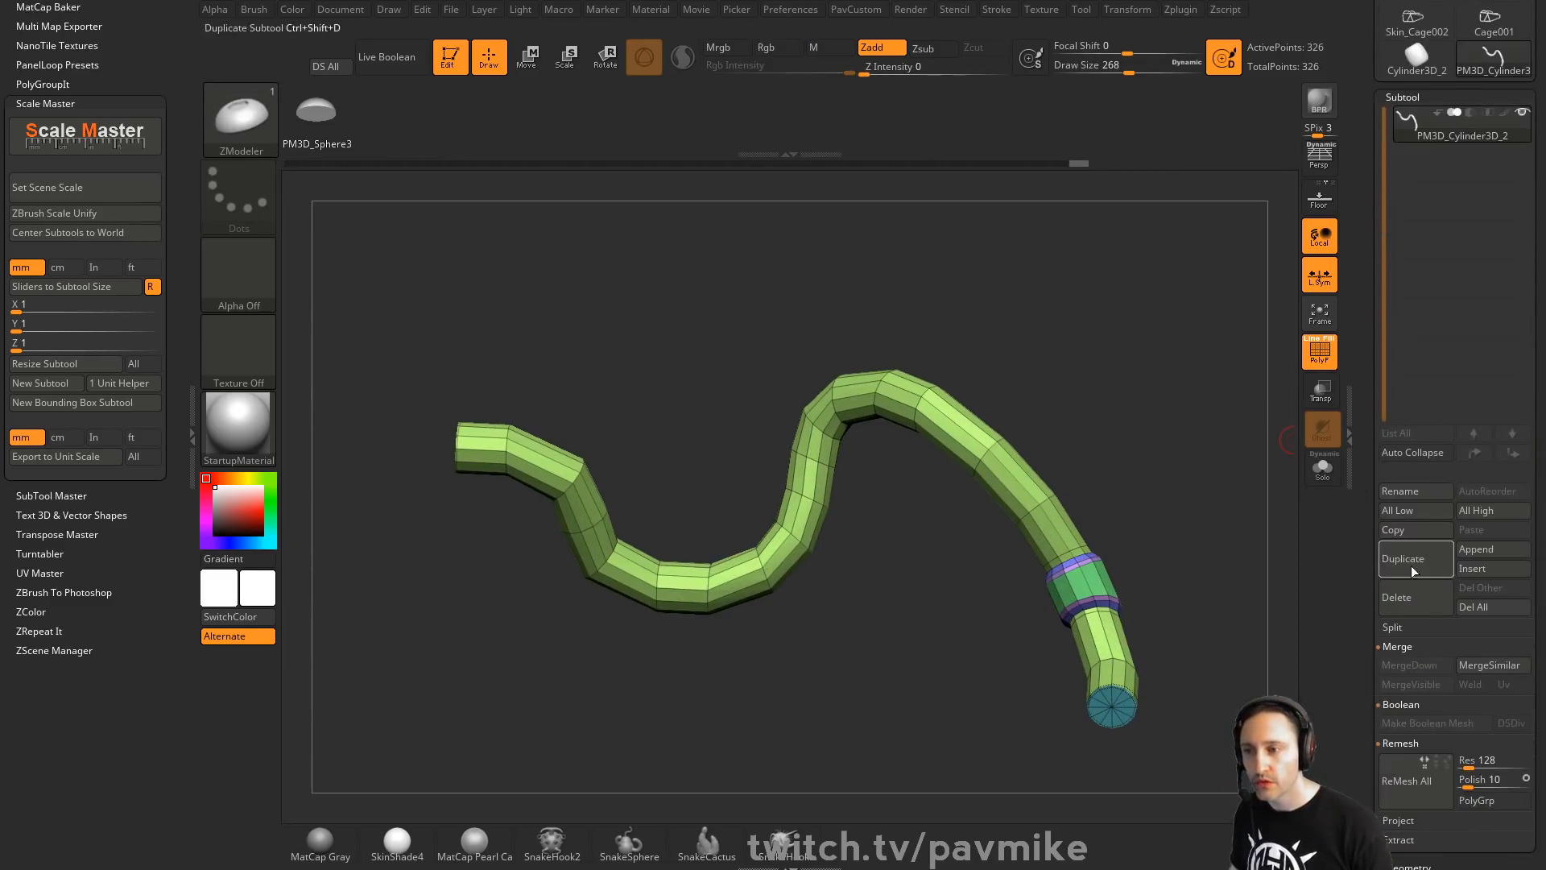
click(1410, 565)
drag(1114, 359, 1176, 381)
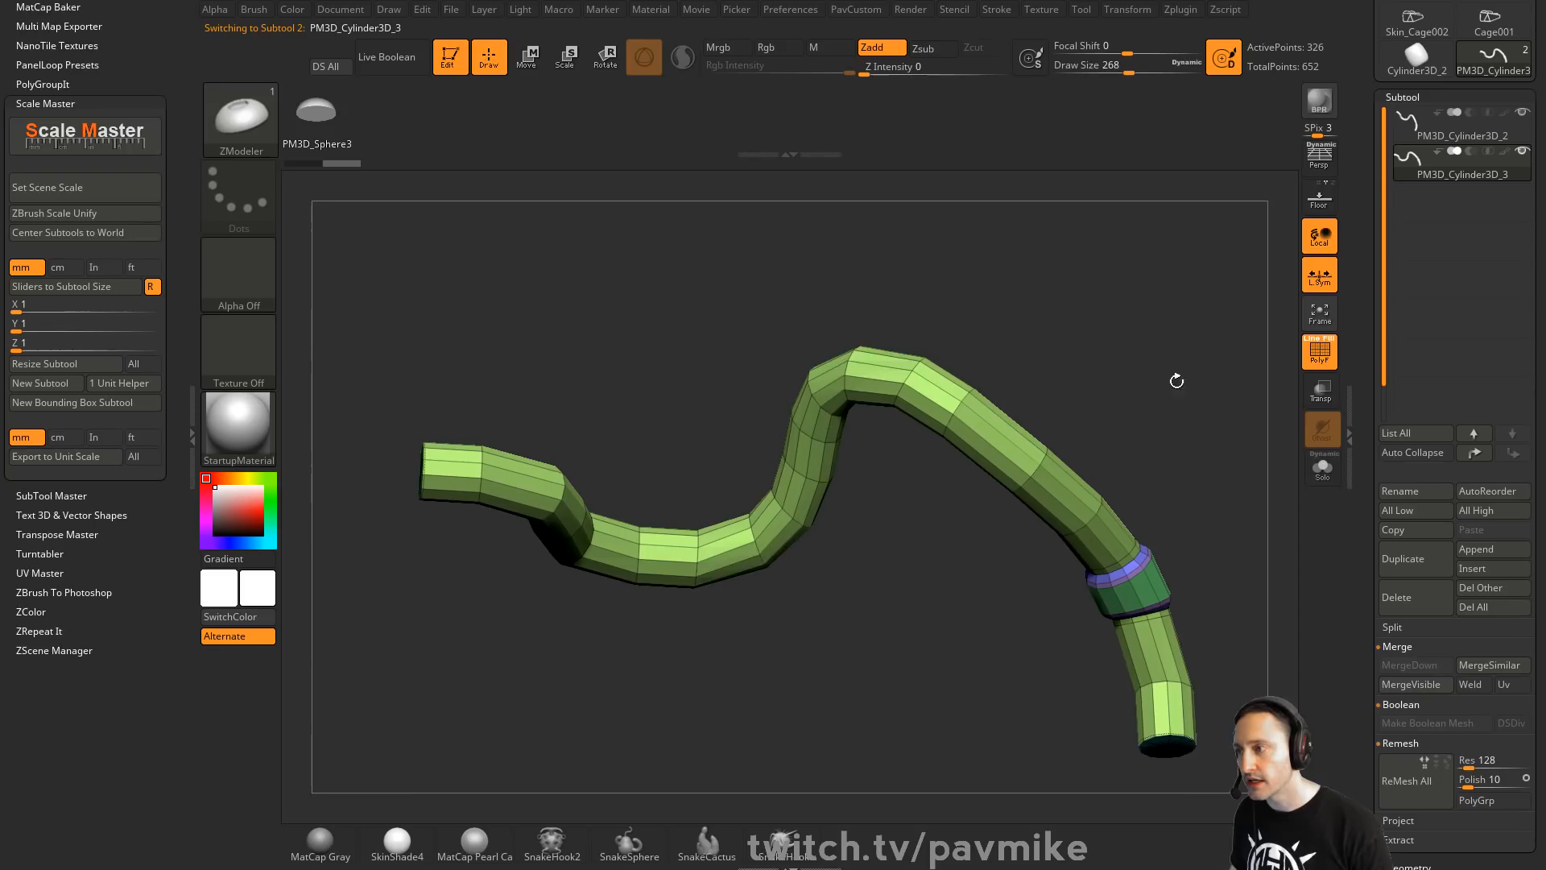
Set the ZModeler edge action to PolyGroup, try regrouping a lengthwise polyloop of the tube and undo it
right_click(908, 388)
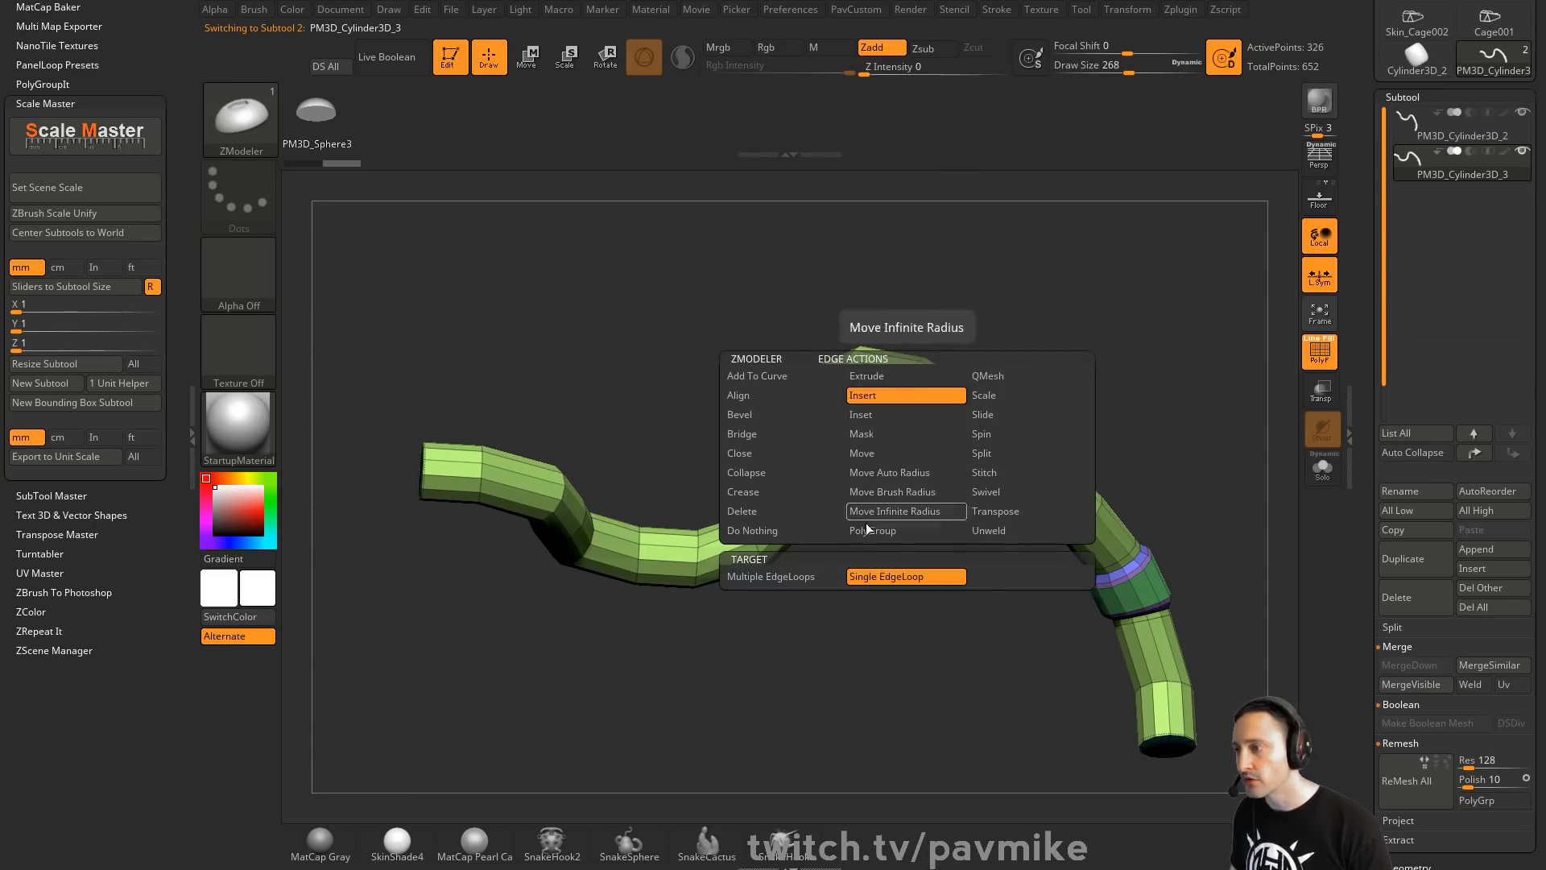
click(872, 530)
click(909, 378)
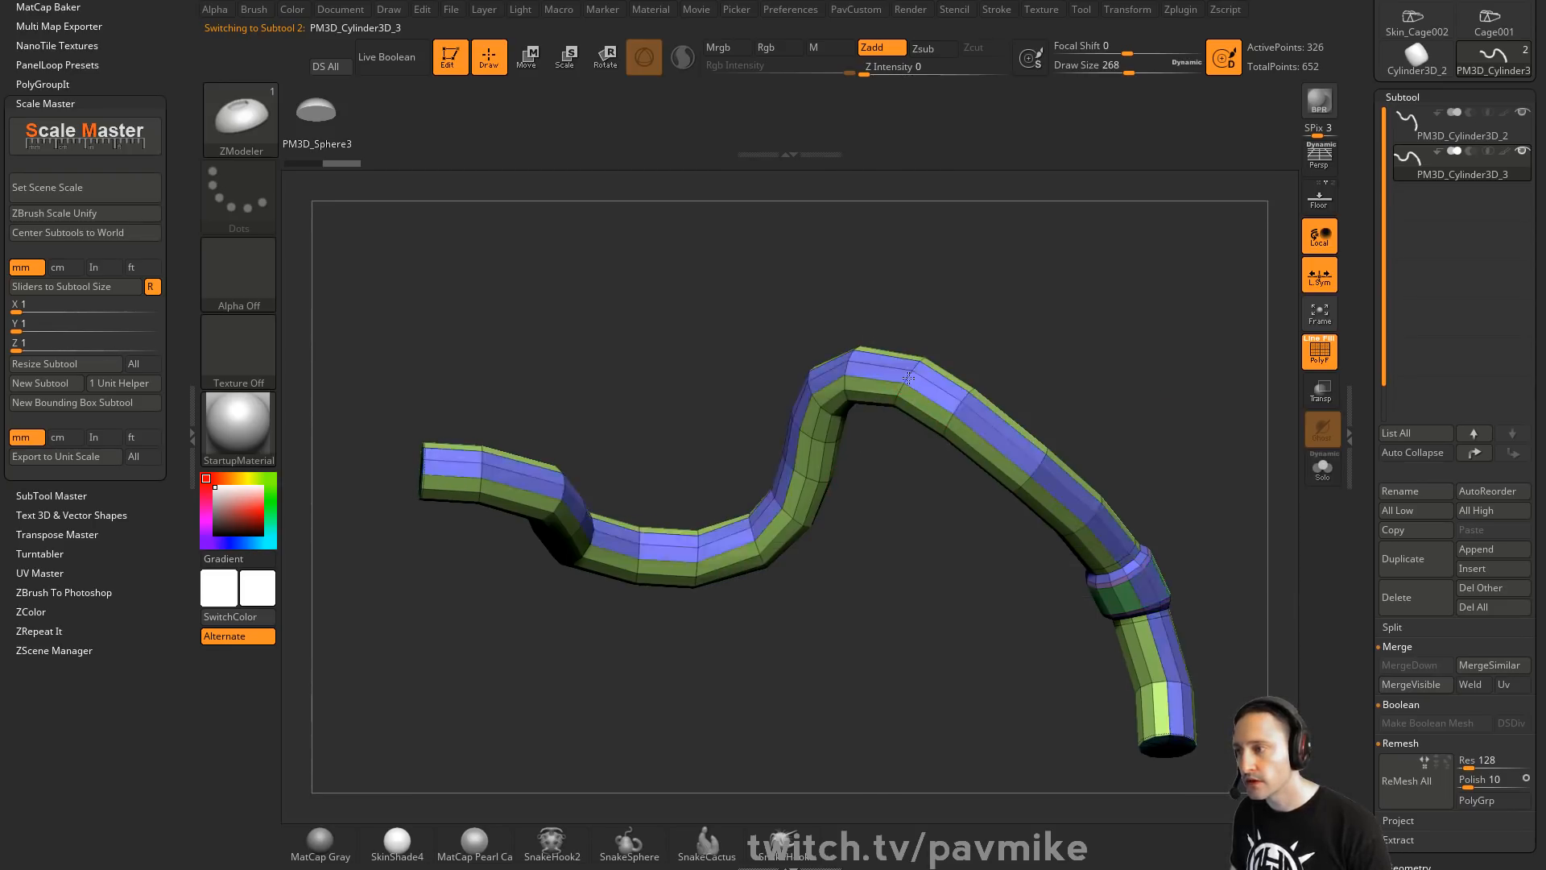
click(908, 379)
drag(1130, 392, 1102, 307)
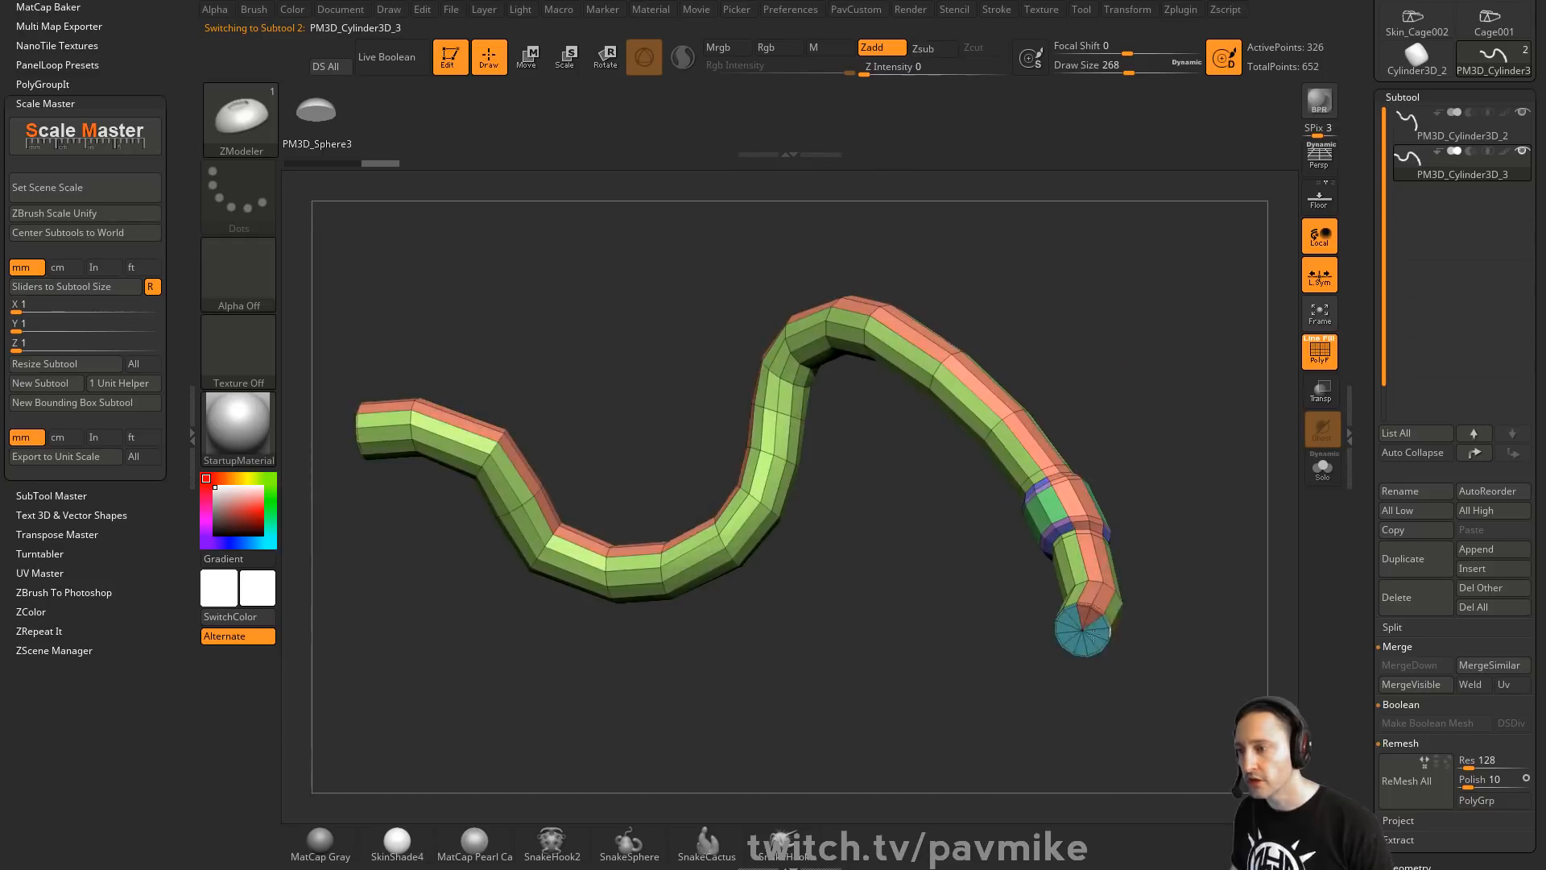
key(ctrl+z)
drag(1195, 427, 1179, 474)
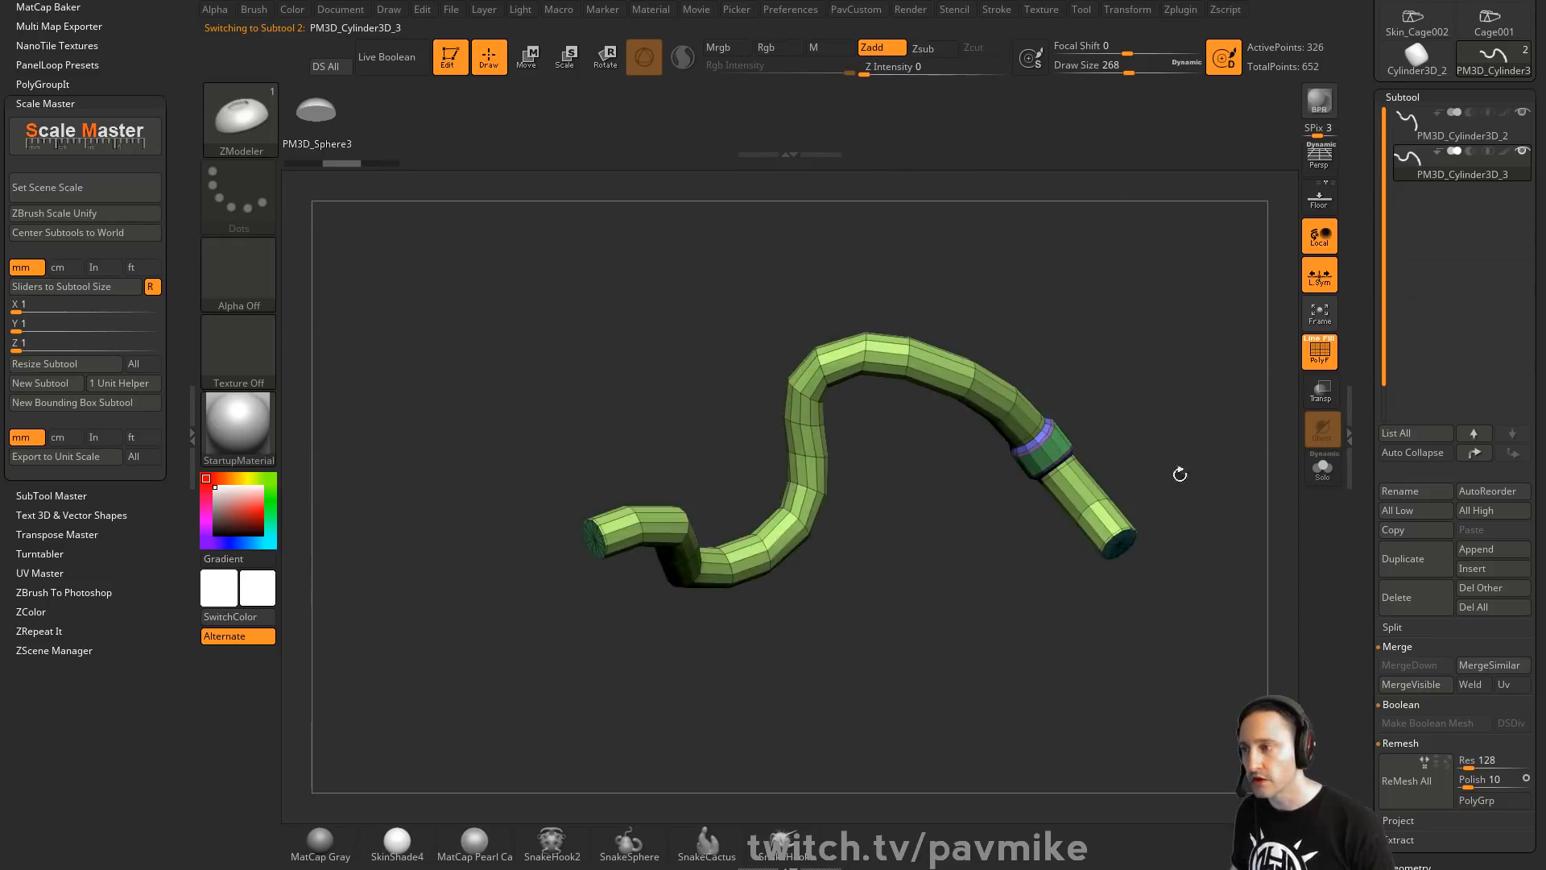
Regroup the duplicate tube with Groups By Normals, then hide and delete its two end caps
key(2)
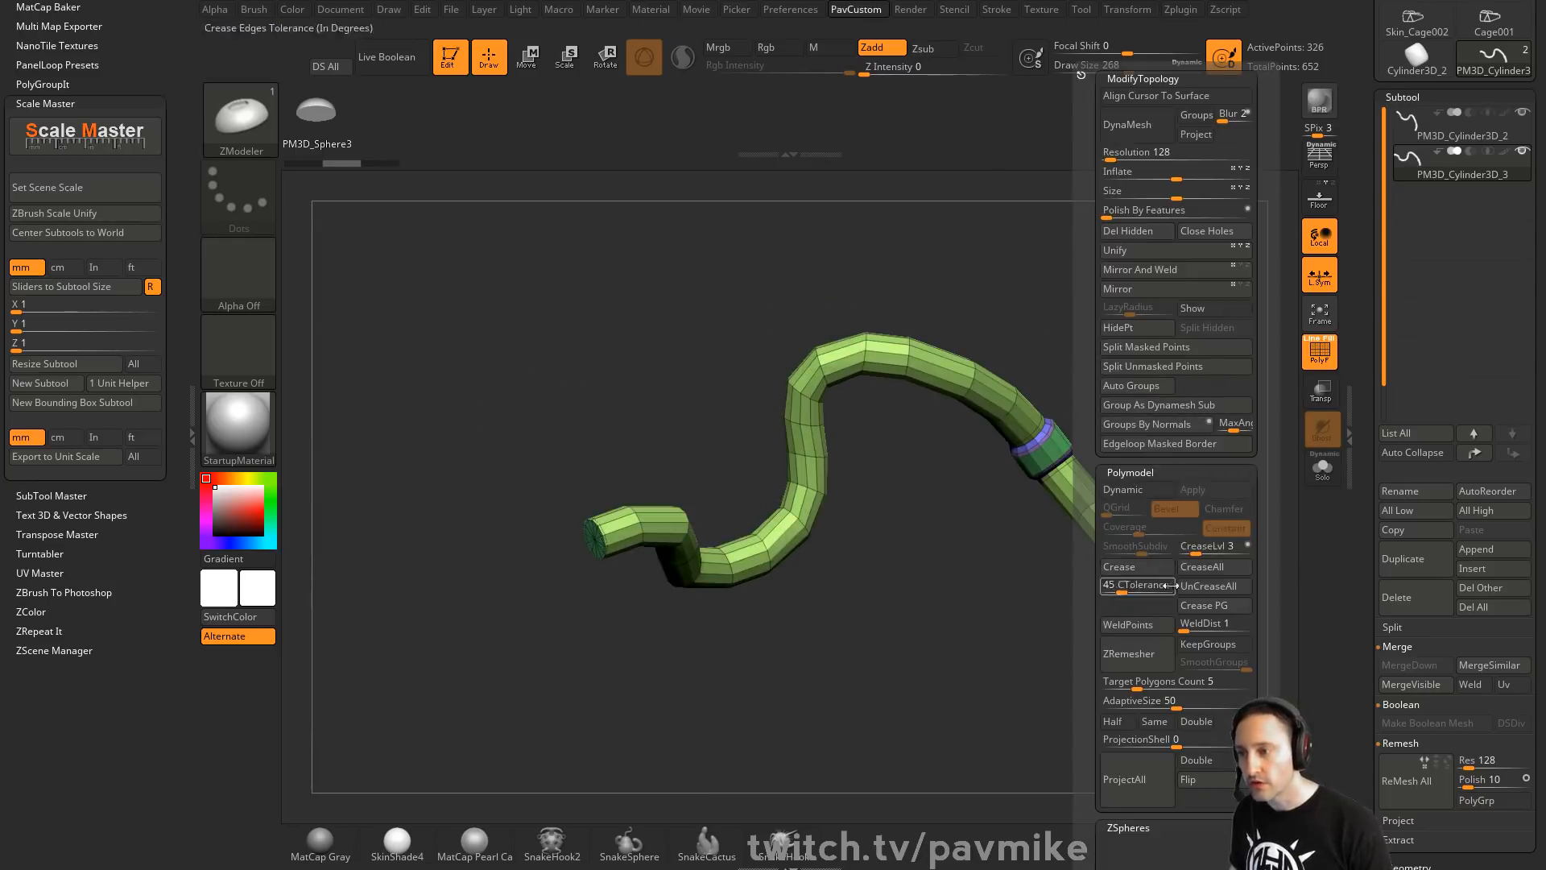
click(1152, 419)
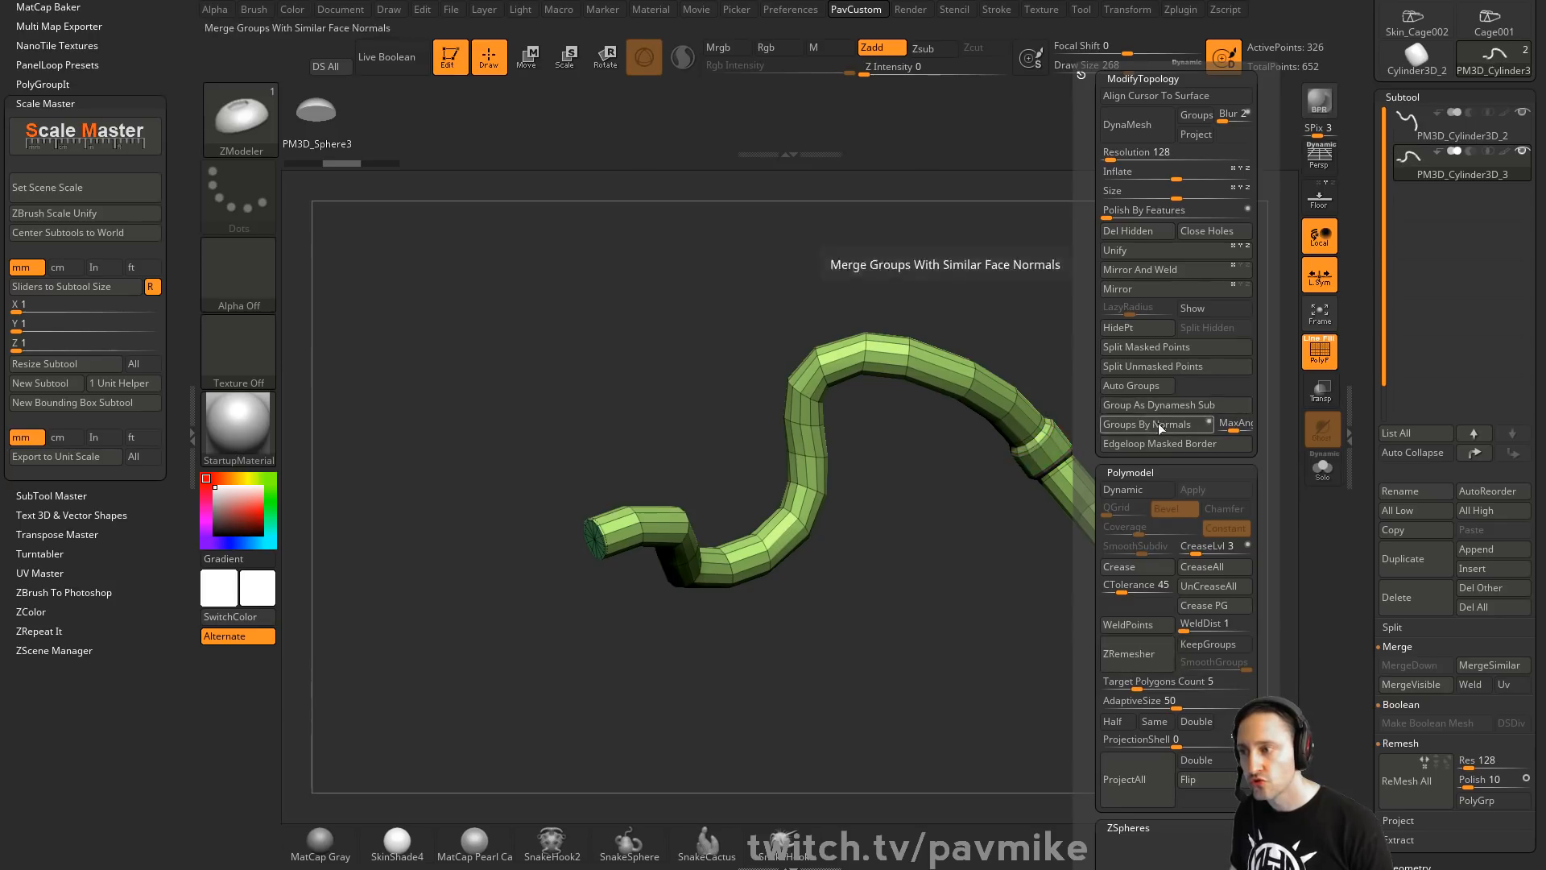
right_drag(1050, 407, 1083, 435)
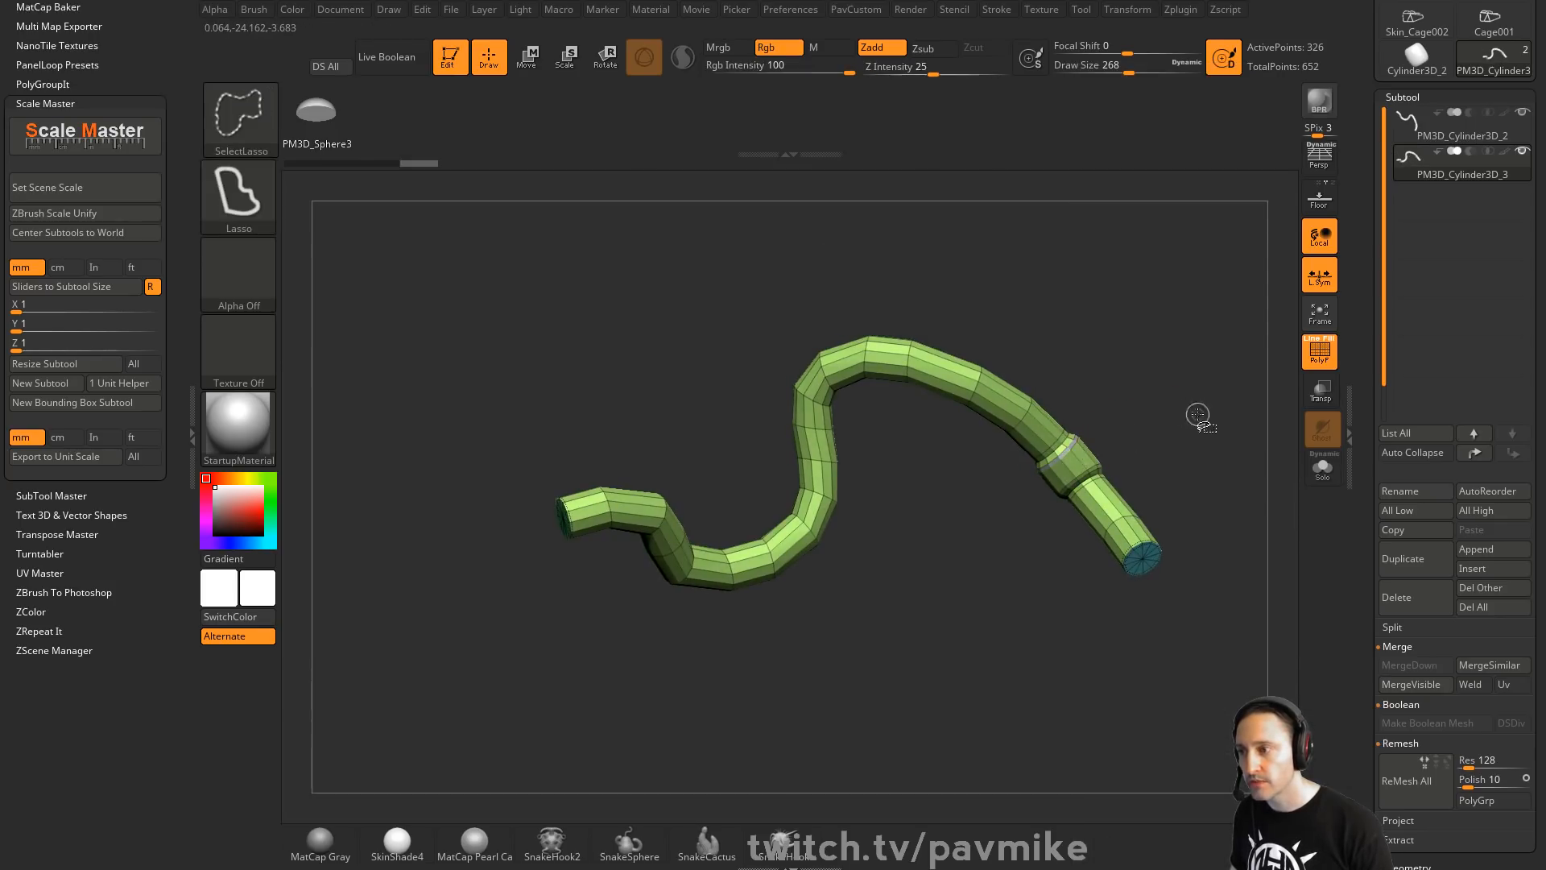
key(space)
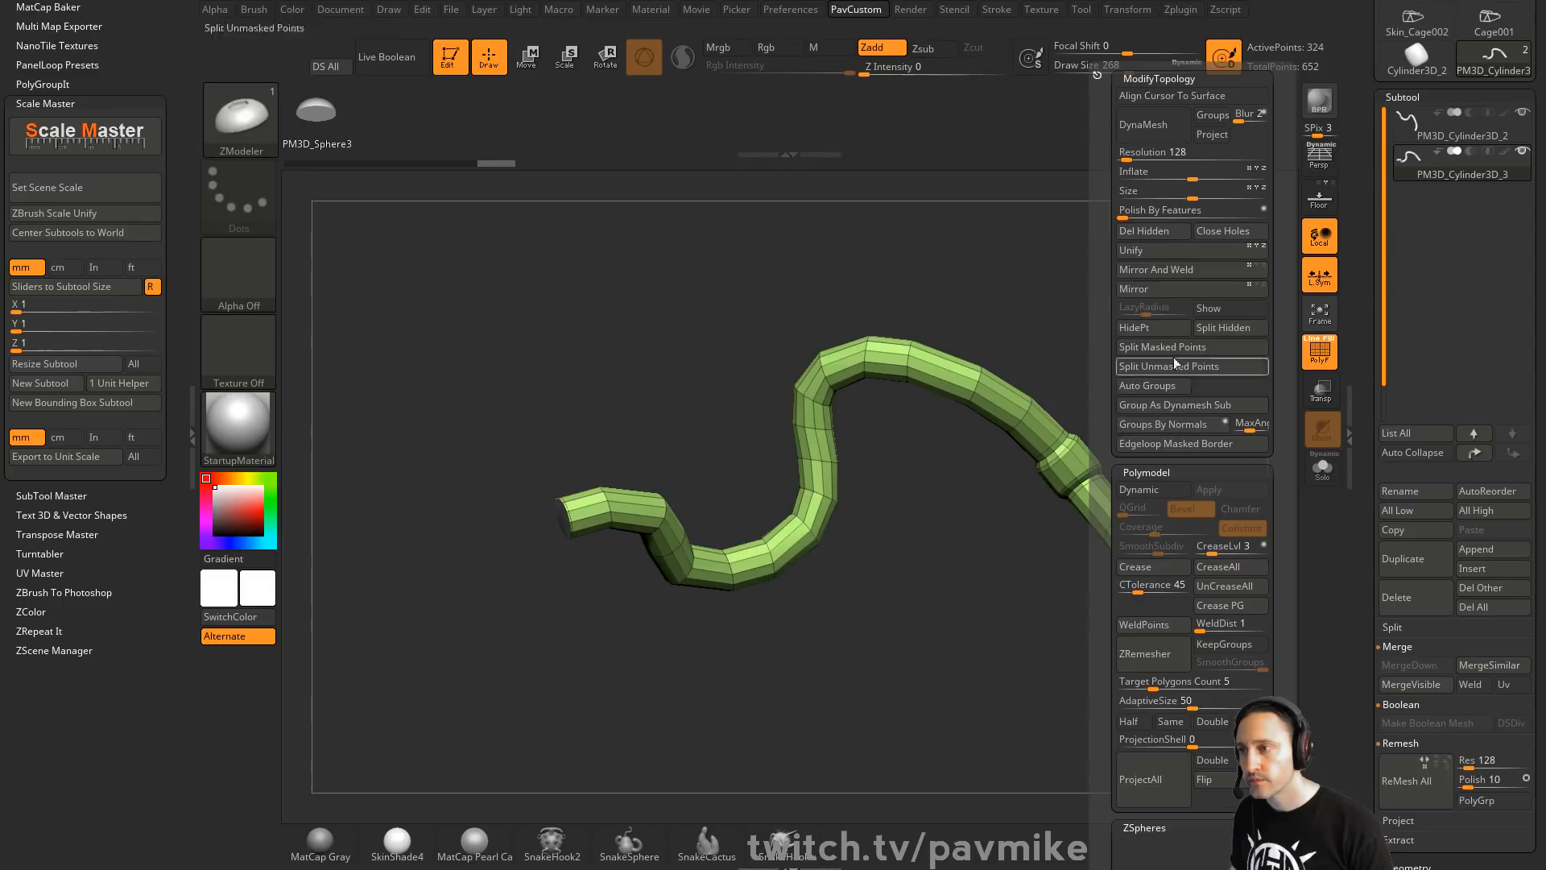
click(1156, 231)
Assign separate polygroups to two adjacent polyloops running lengthwise along the open tube
alt+right_drag(1163, 317, 1019, 443)
alt+right_drag(1152, 403, 1122, 310)
drag(1122, 310, 1226, 283)
right_drag(1004, 550, 1020, 561)
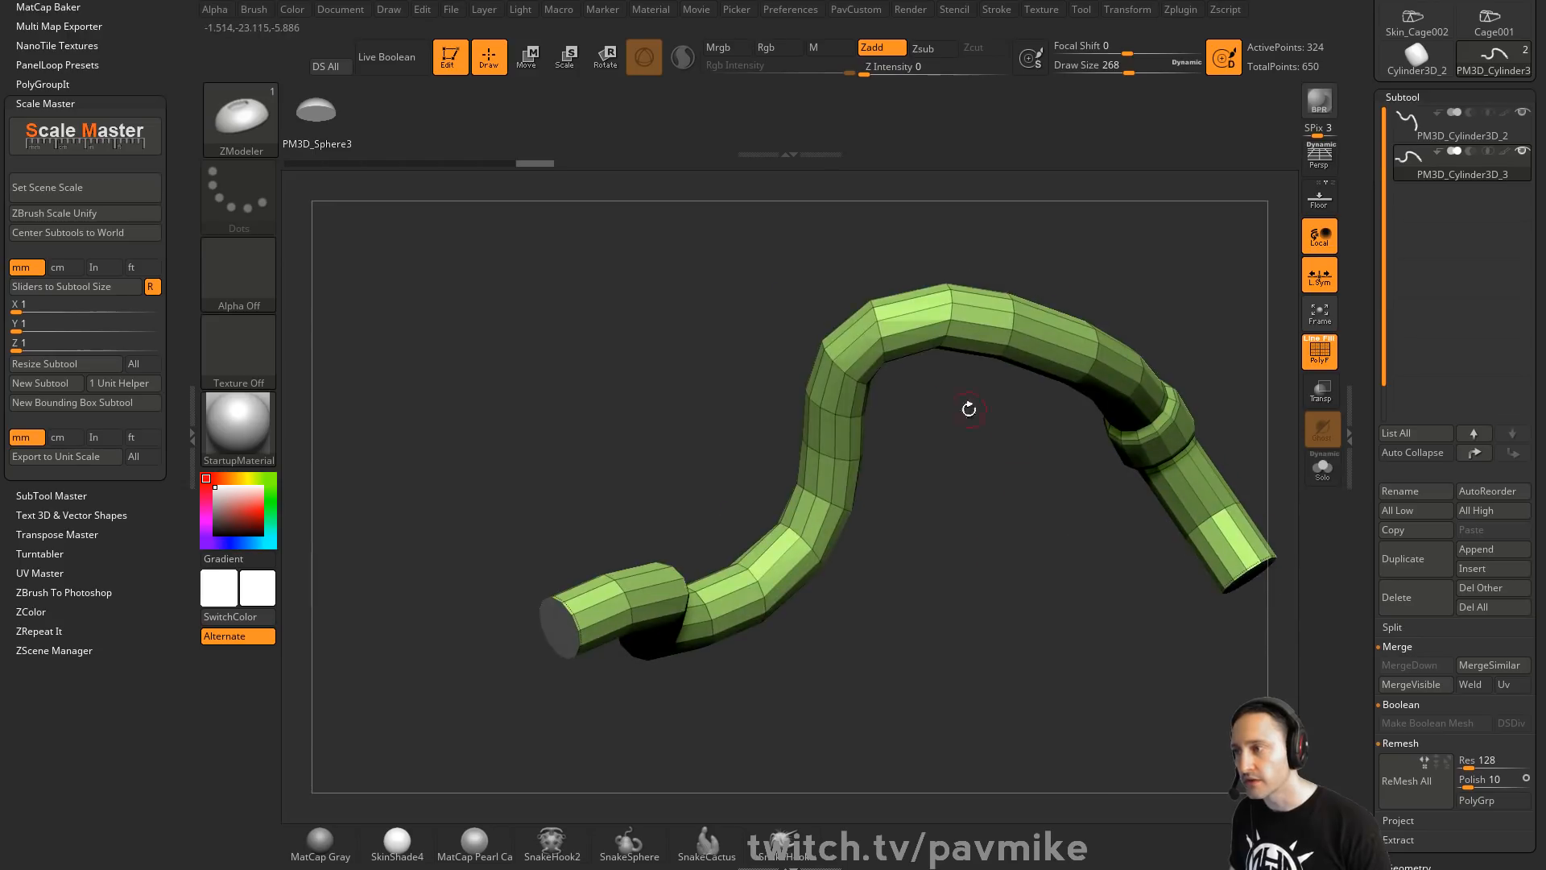
key(space)
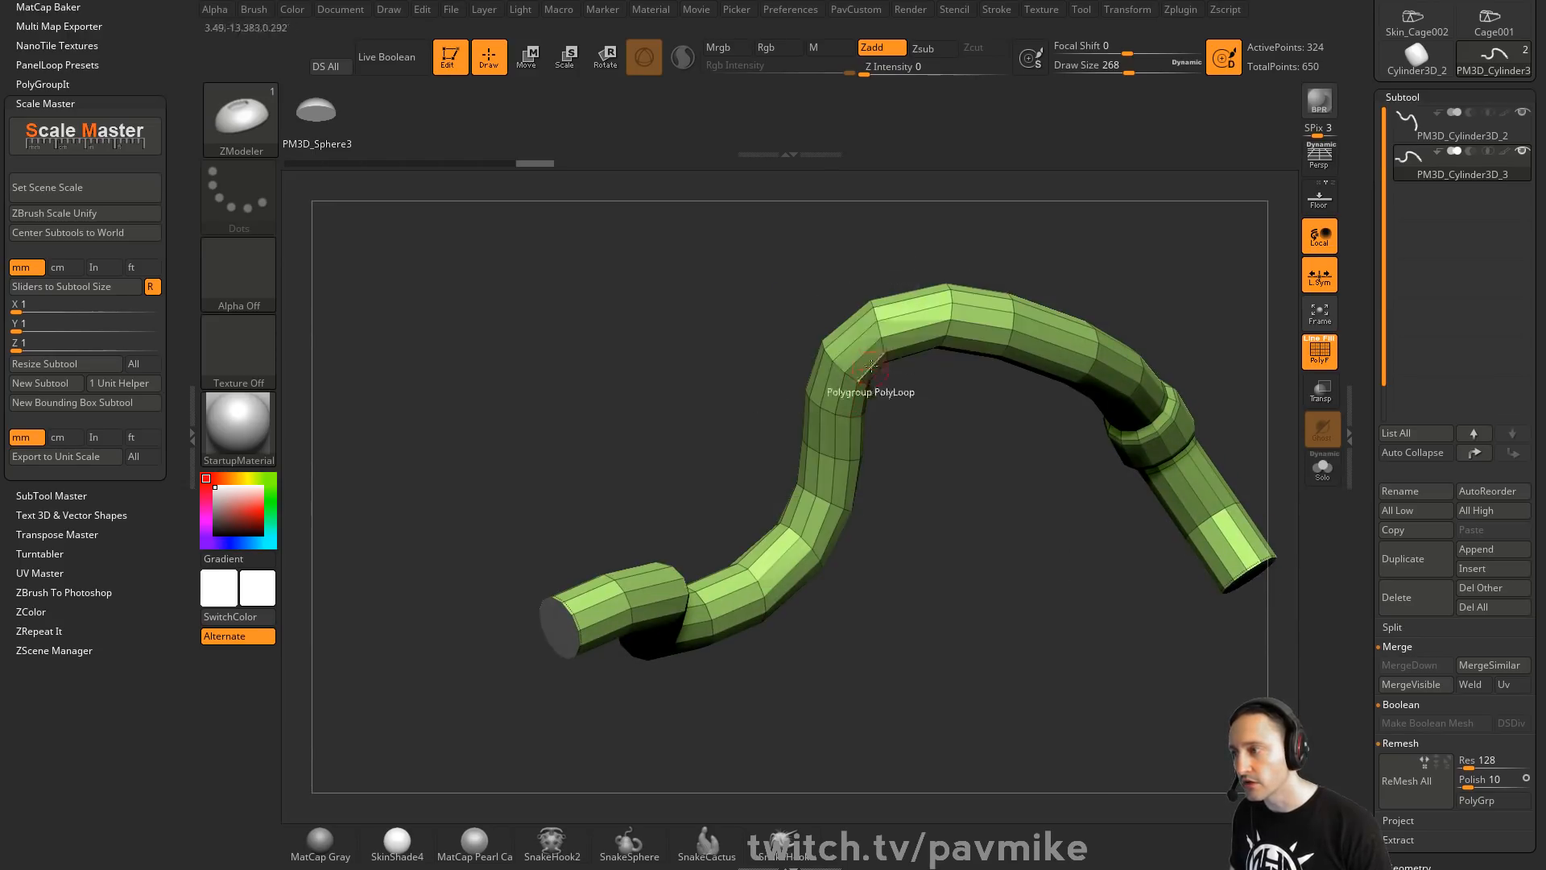
click(877, 326)
click(875, 313)
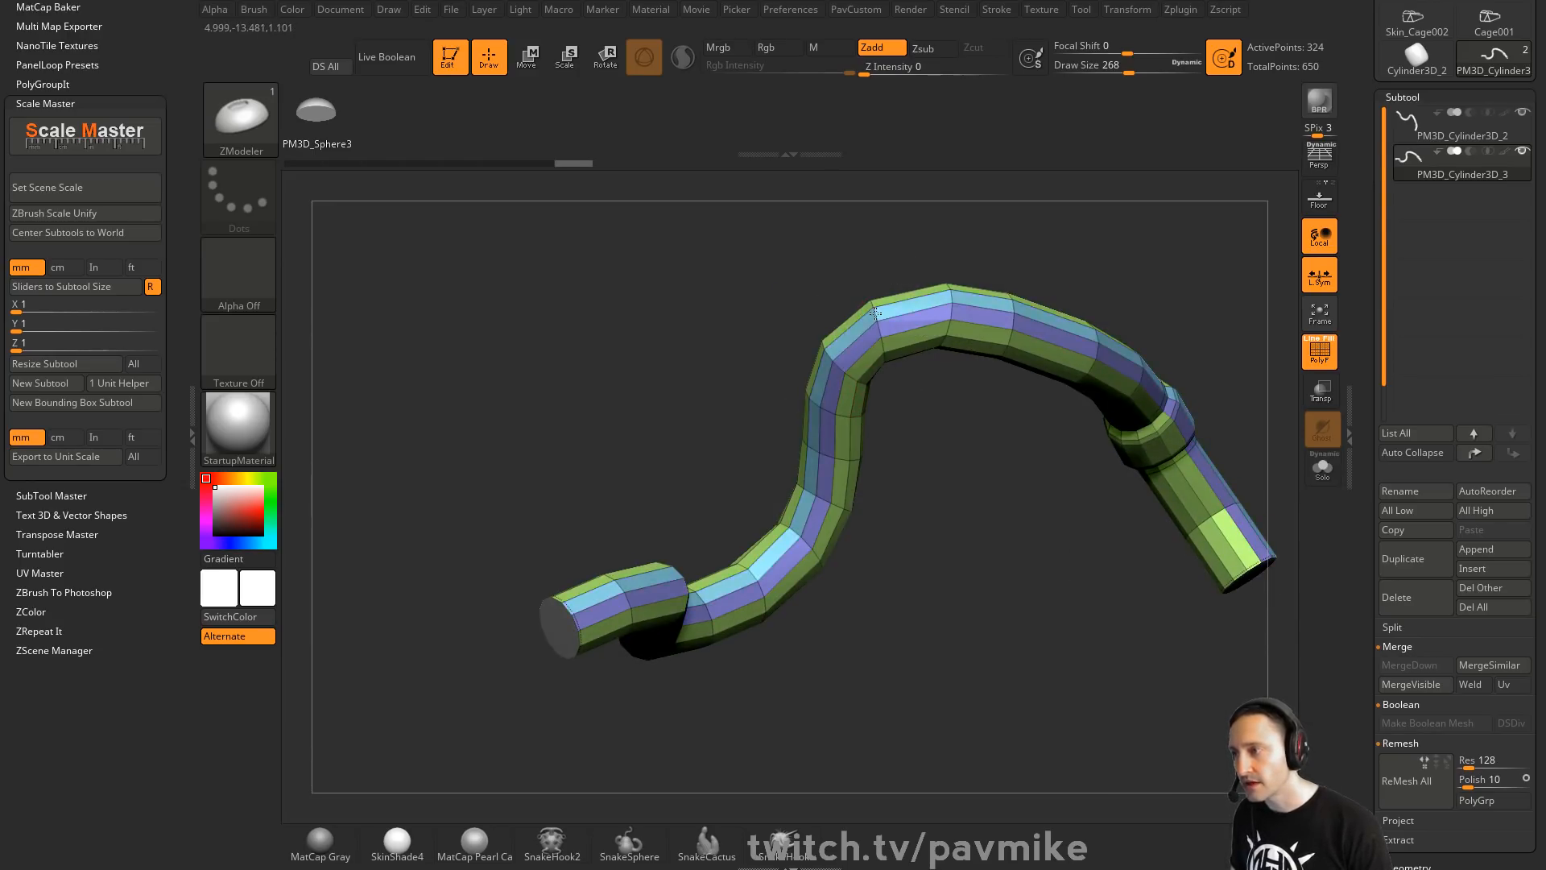
Isolate the two regrouped lengthwise strips and delete the hidden rest of the duplicate tube
ctrl+alt+shift+click(948, 337)
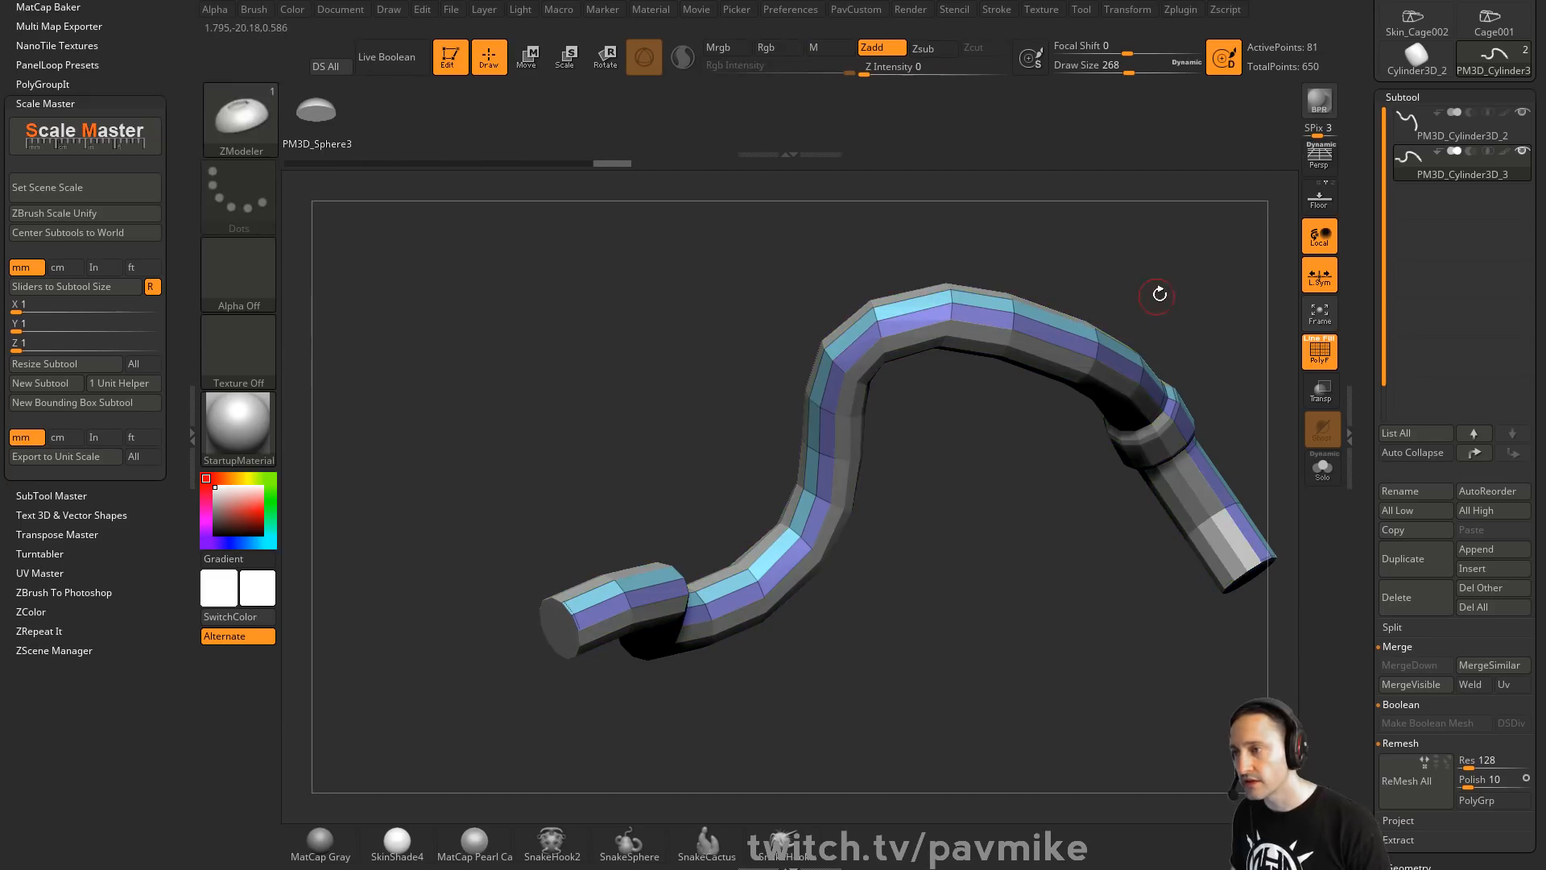
key(2)
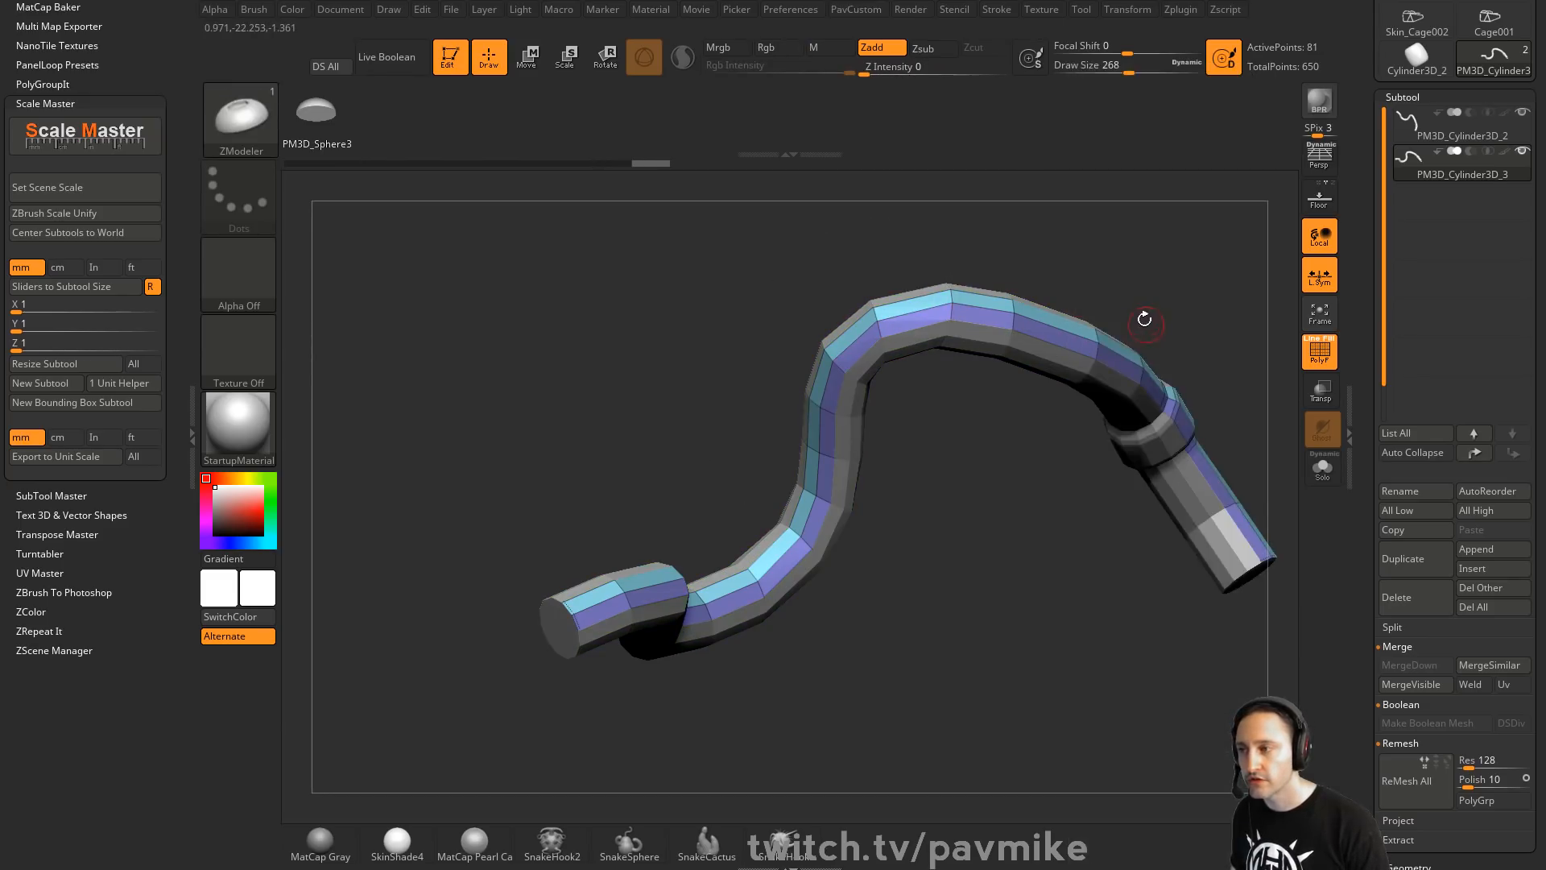
key(2)
click(1110, 232)
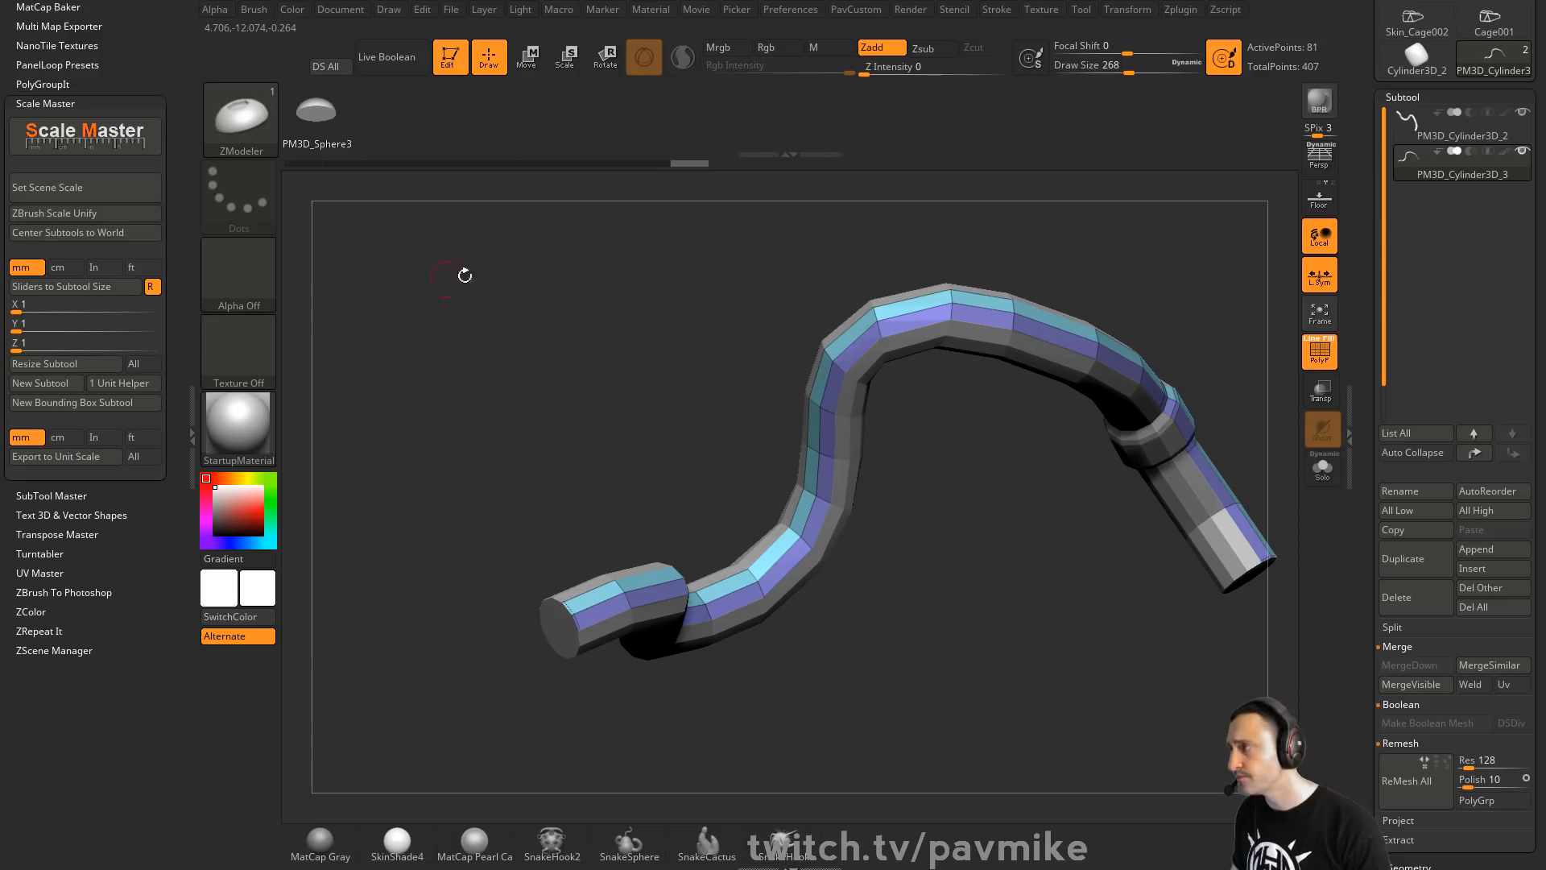
Dock the Stroke palette in the side tray and expand its Curve and Curve Functions settings
click(1000, 10)
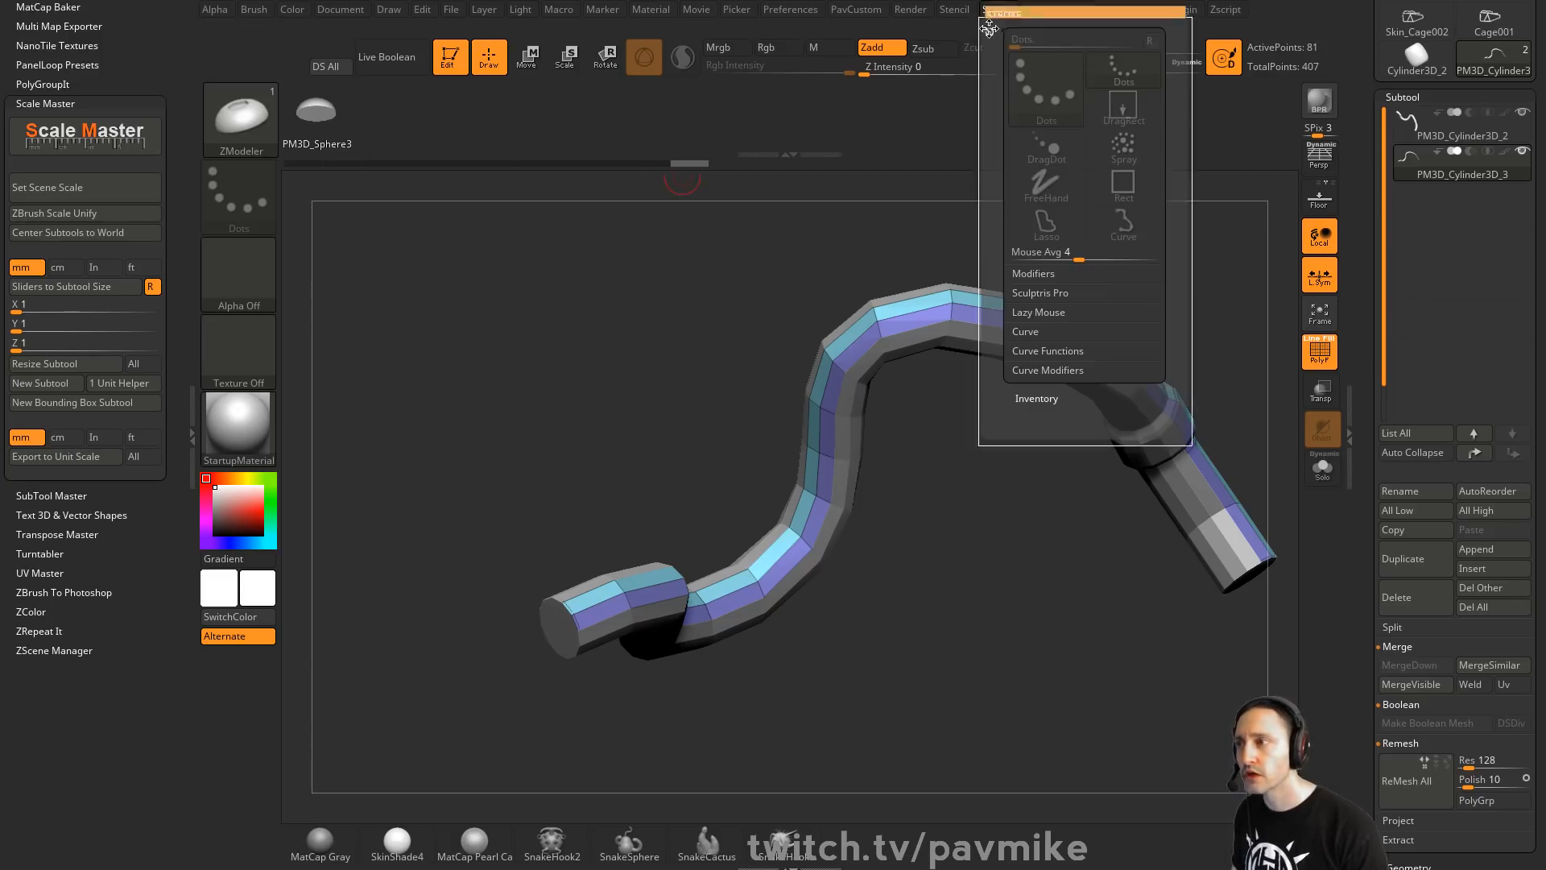
drag(989, 25, 114, 93)
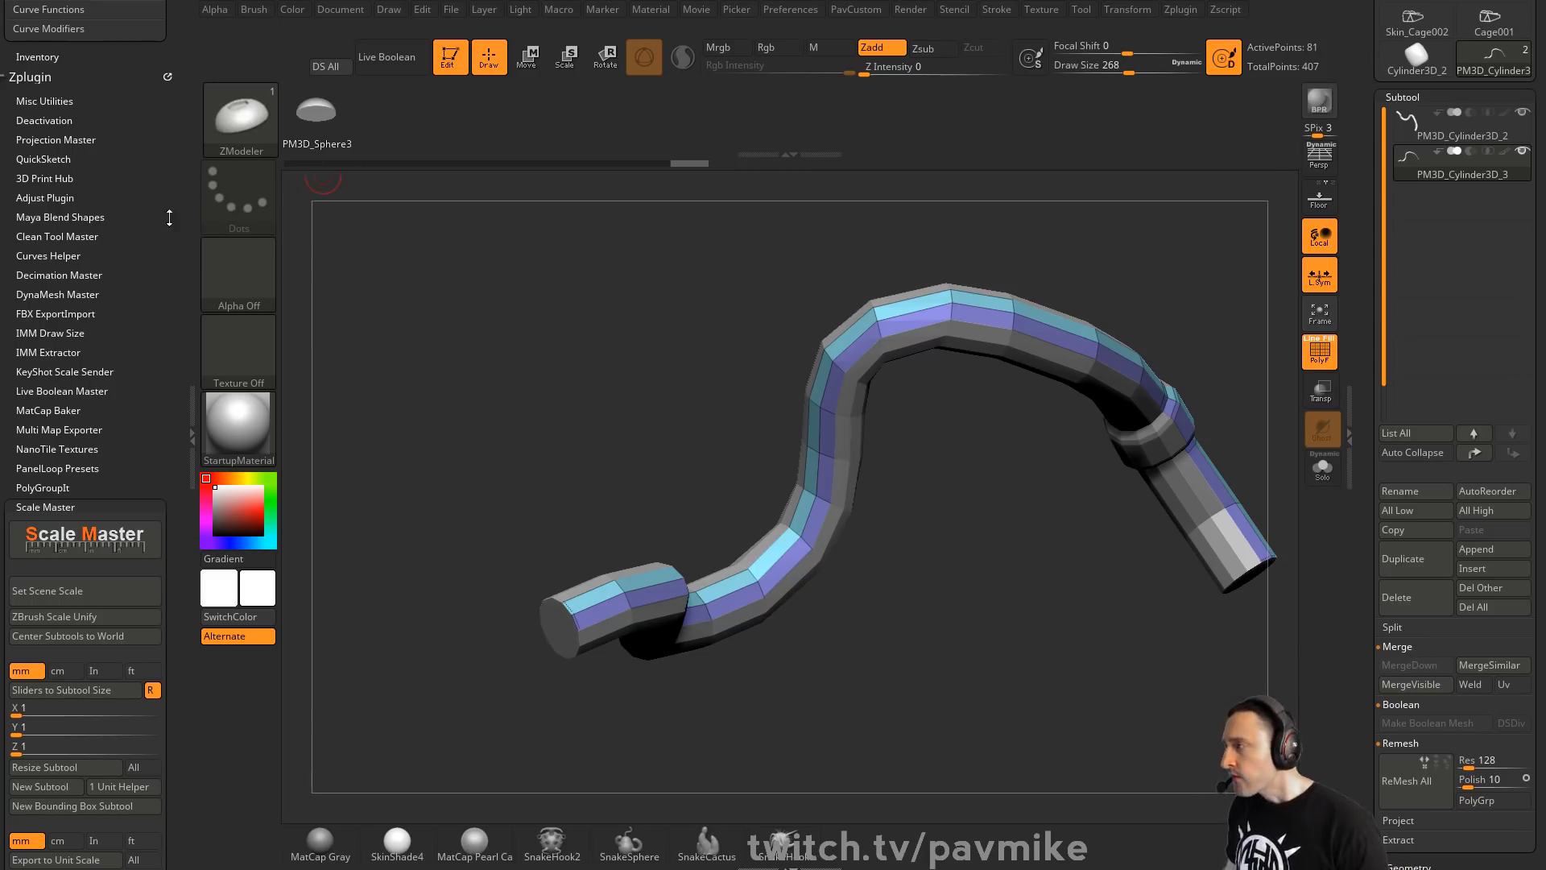
drag(169, 174, 163, 389)
key(shift)
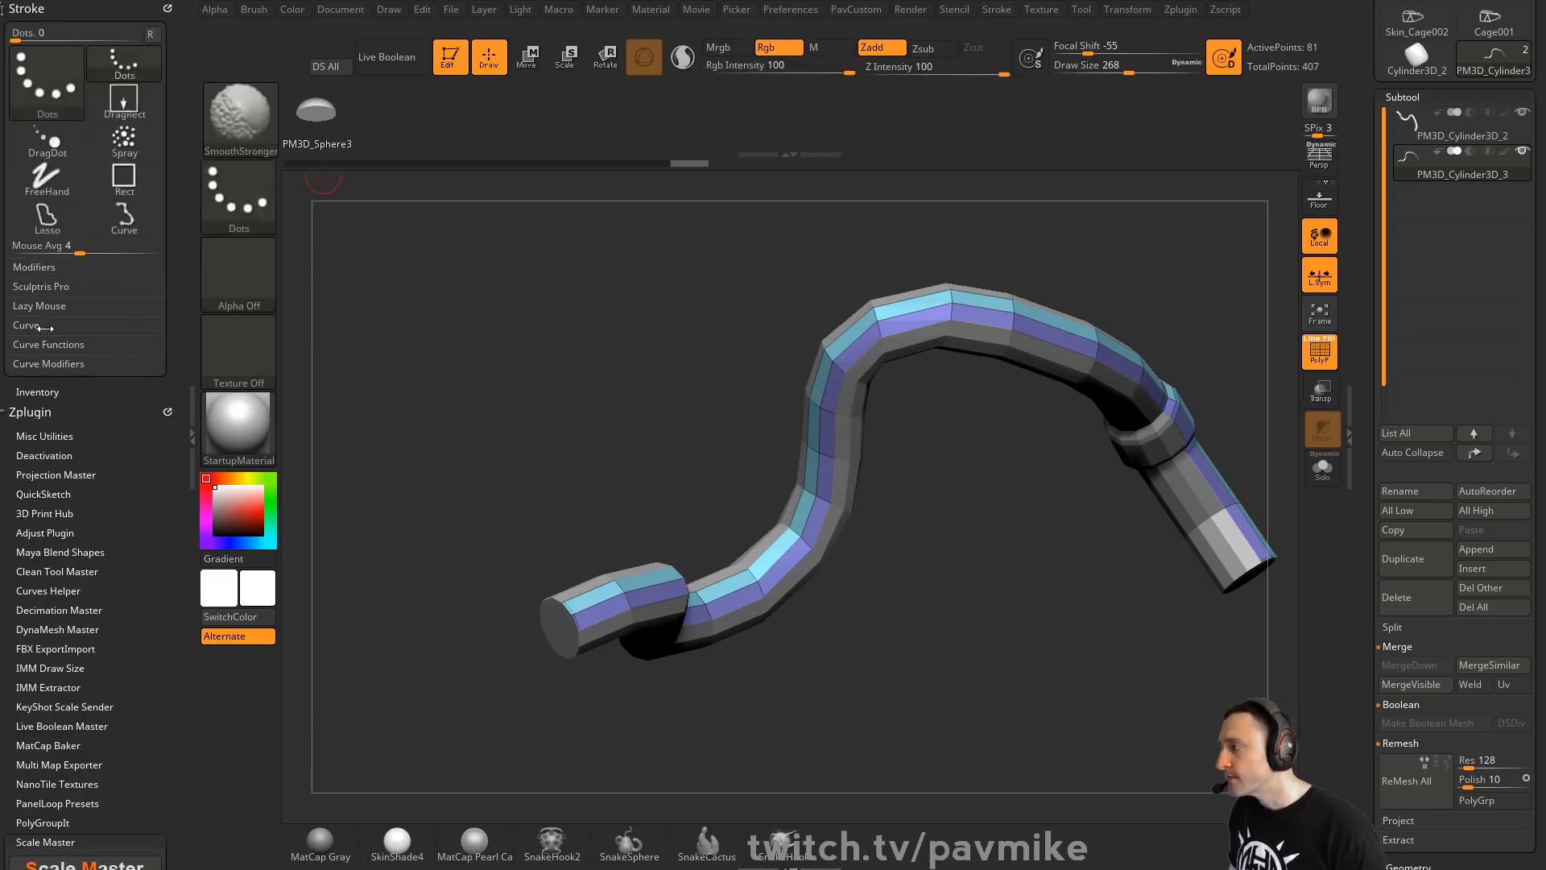
click(32, 325)
click(48, 422)
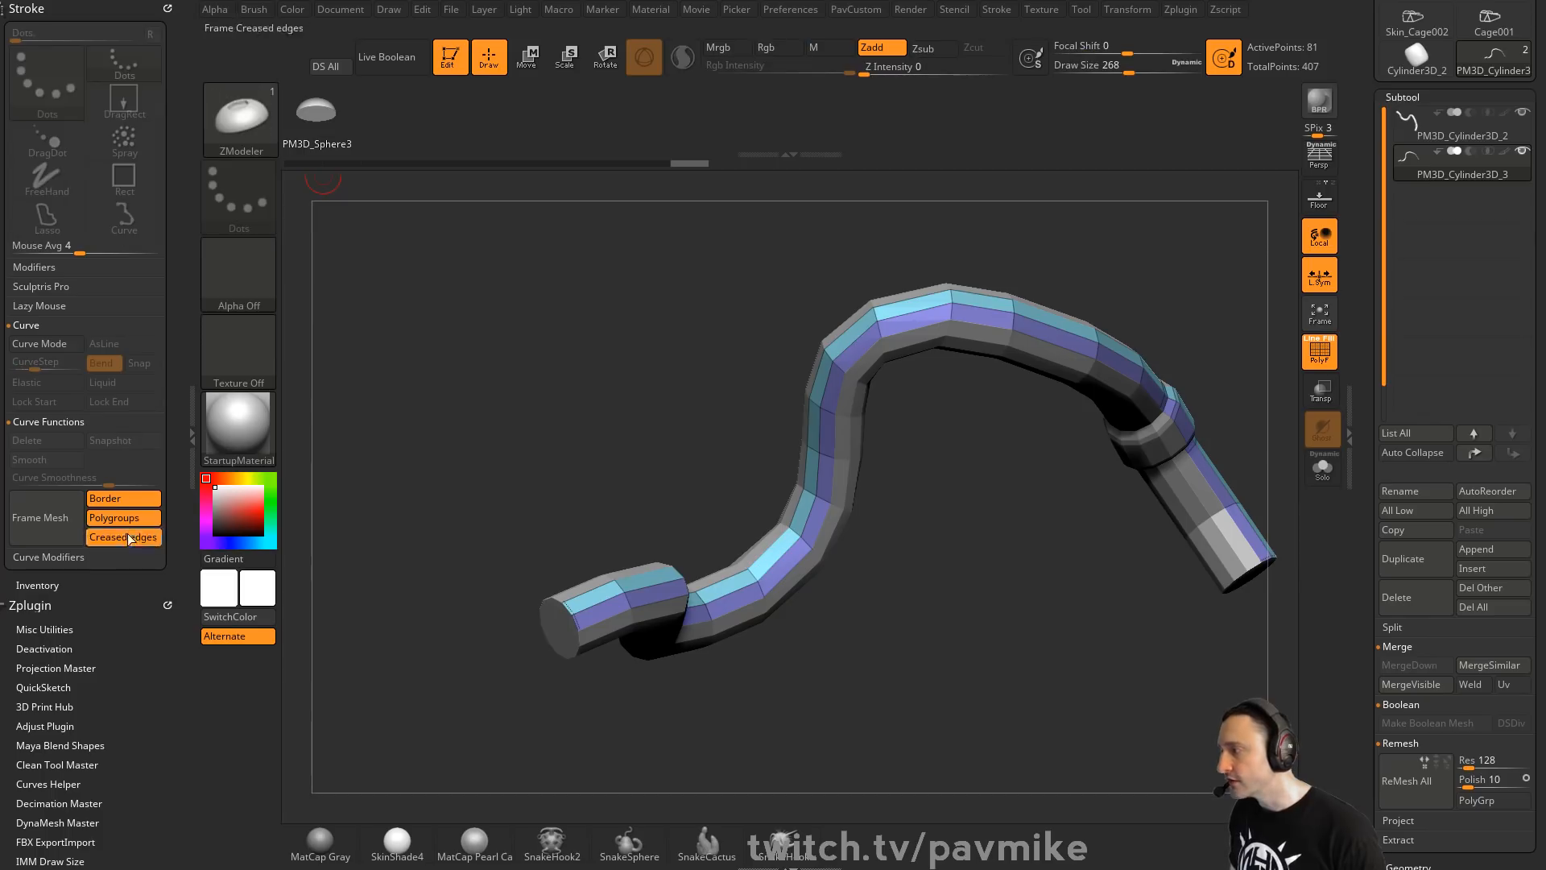
Frame the strip mesh with a curve along its polygroup boundary only, with Border and Creased edges off
click(124, 537)
click(120, 498)
click(41, 518)
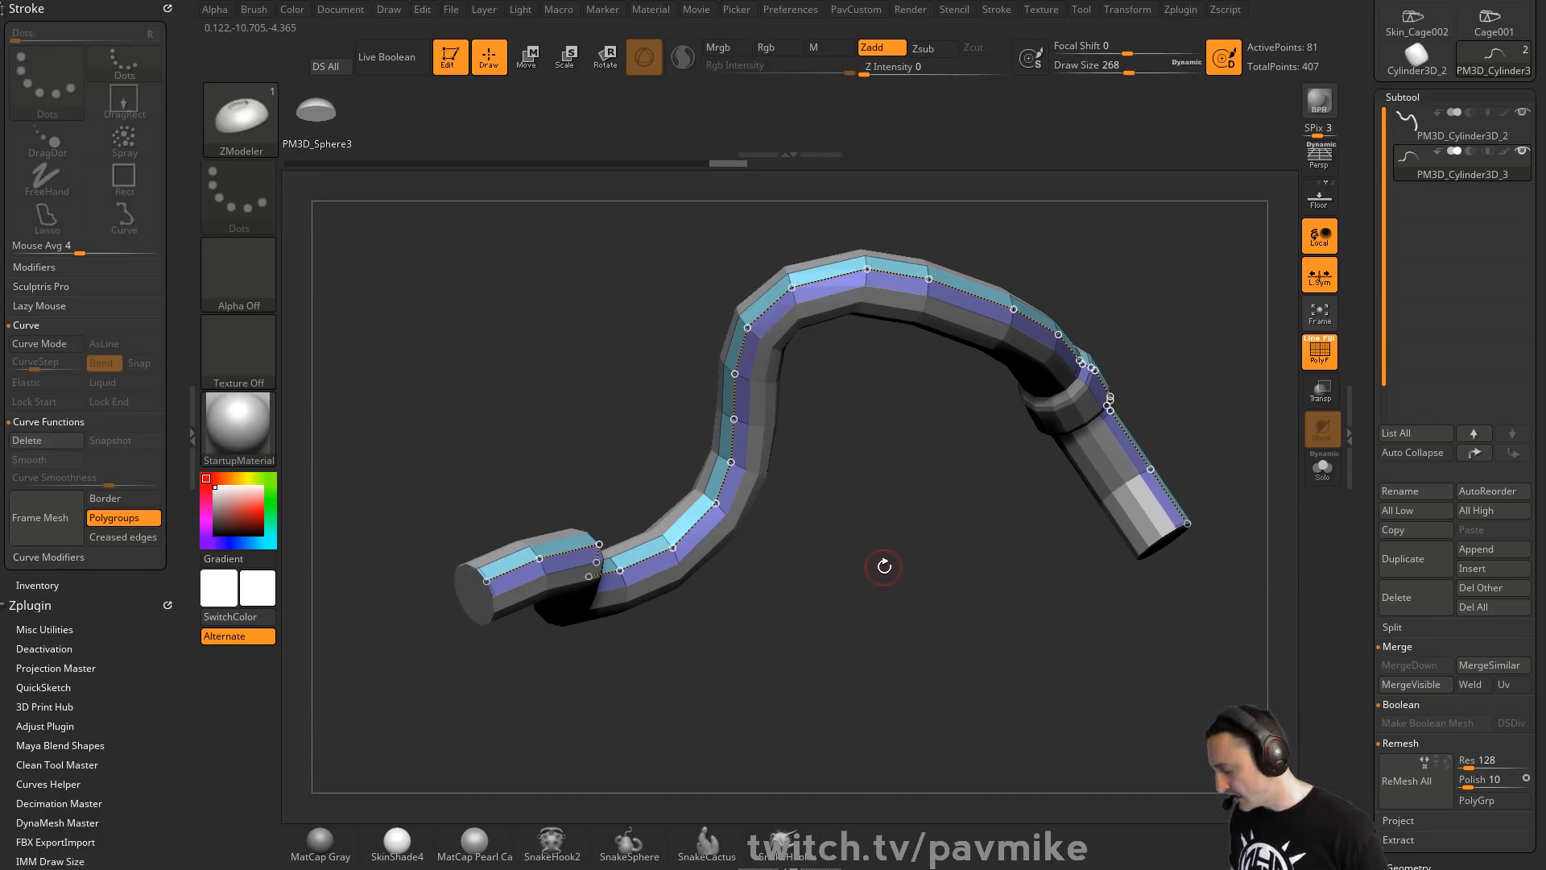
Clear the canvas and draw a new Cylinder3D primitive in edit mode
click(453, 67)
key(ctrl+n)
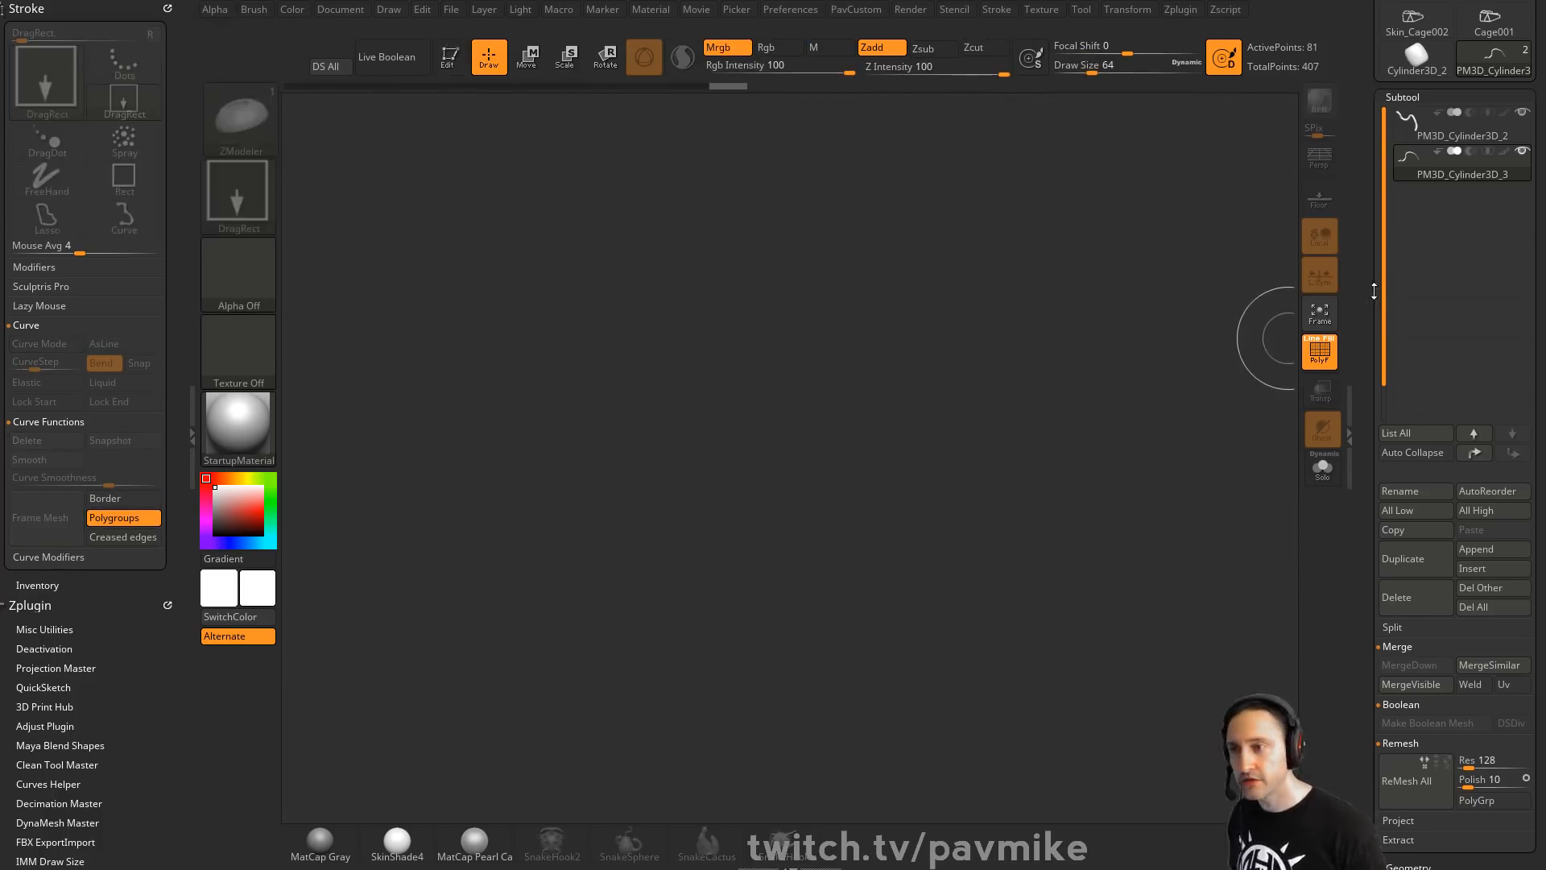
drag(1373, 290, 1366, 355)
click(1493, 177)
drag(721, 543, 845, 451)
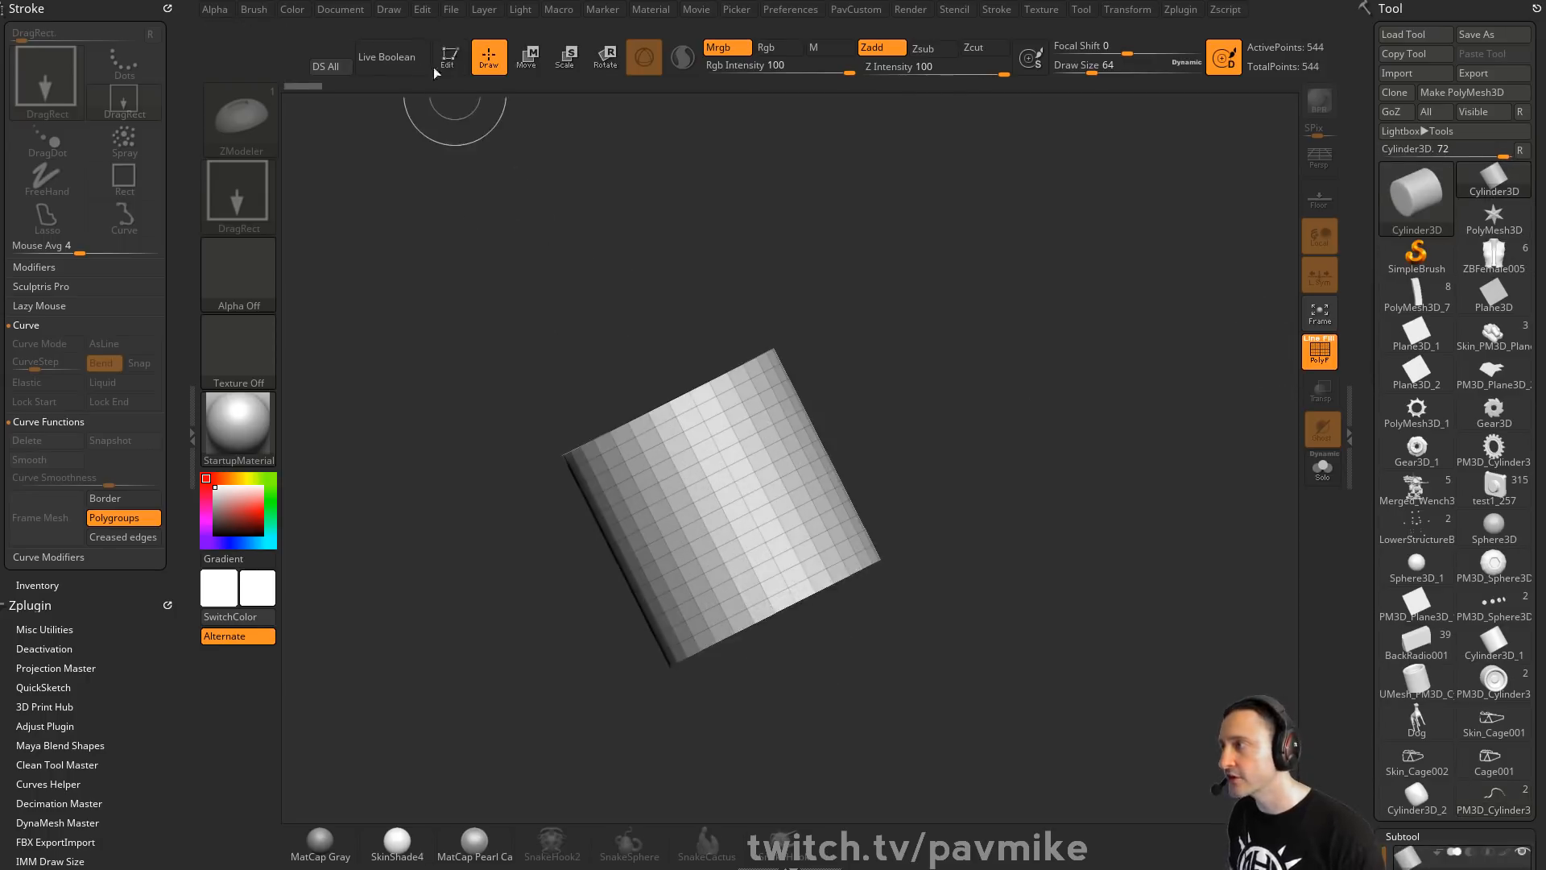
click(450, 58)
Set the cylinder's HDivide to 8 and VDivide to 4, and convert it to a PolyMesh3D
drag(1366, 477, 1369, 49)
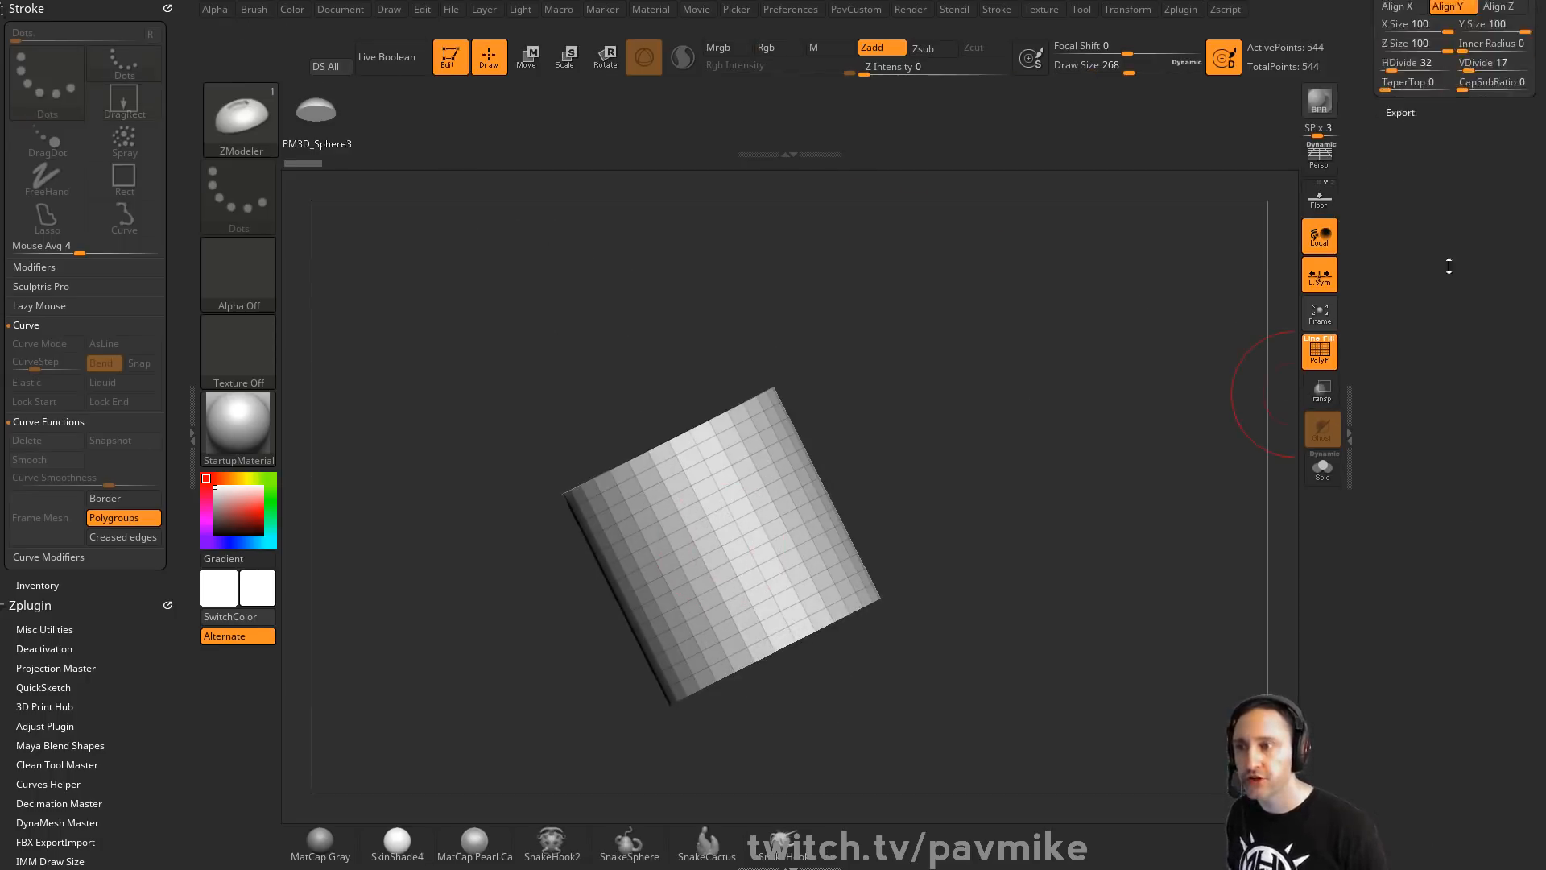
drag(1402, 143, 1394, 252)
click(1406, 241)
text(78)
key(Return)
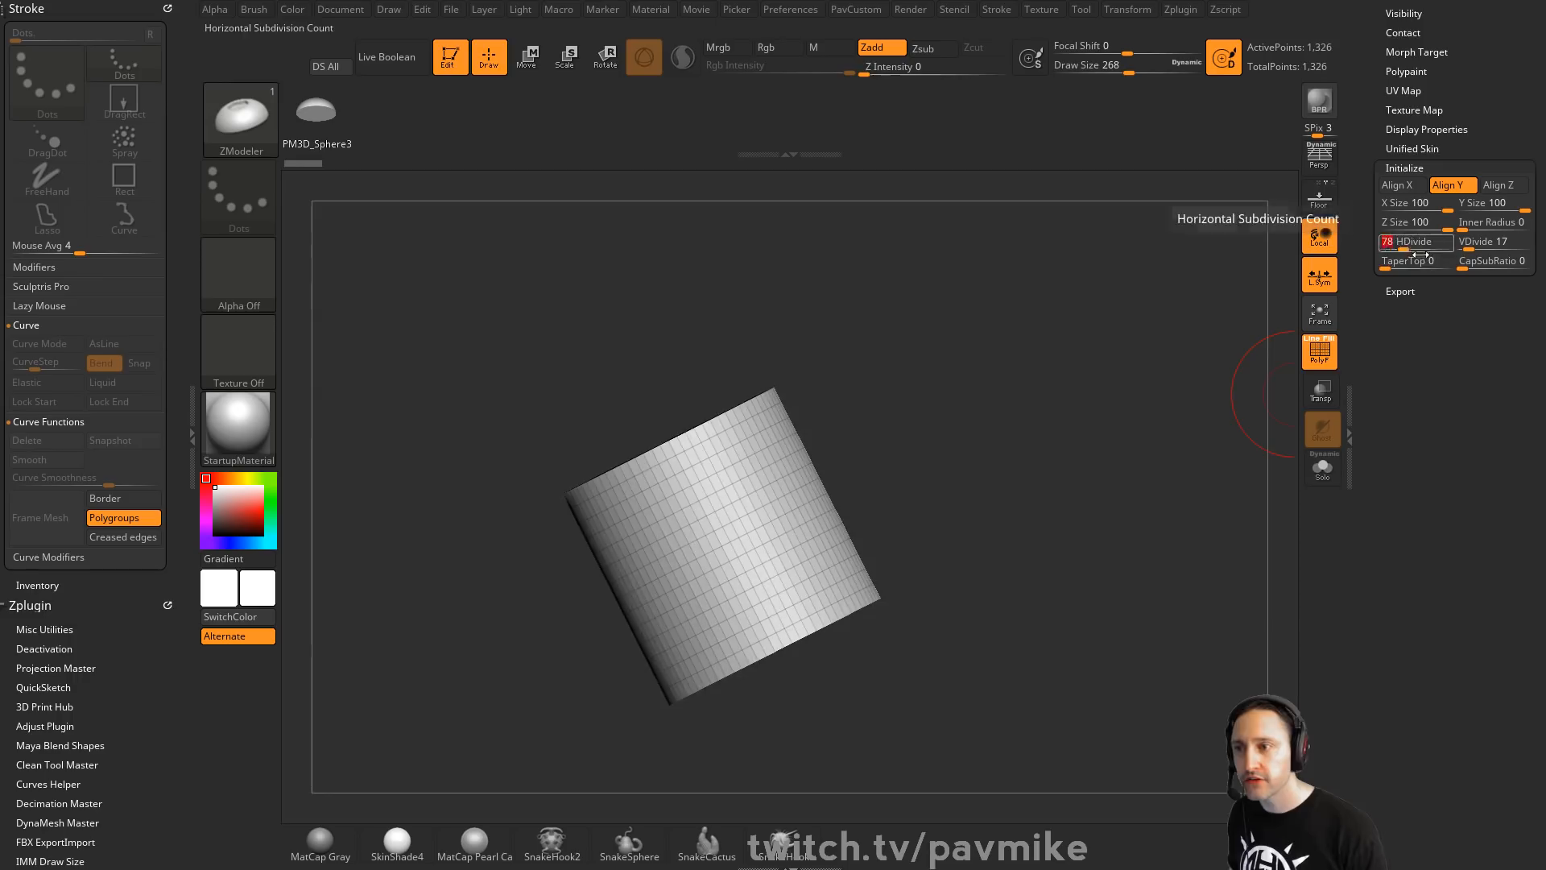
text(8)
key(Tab)
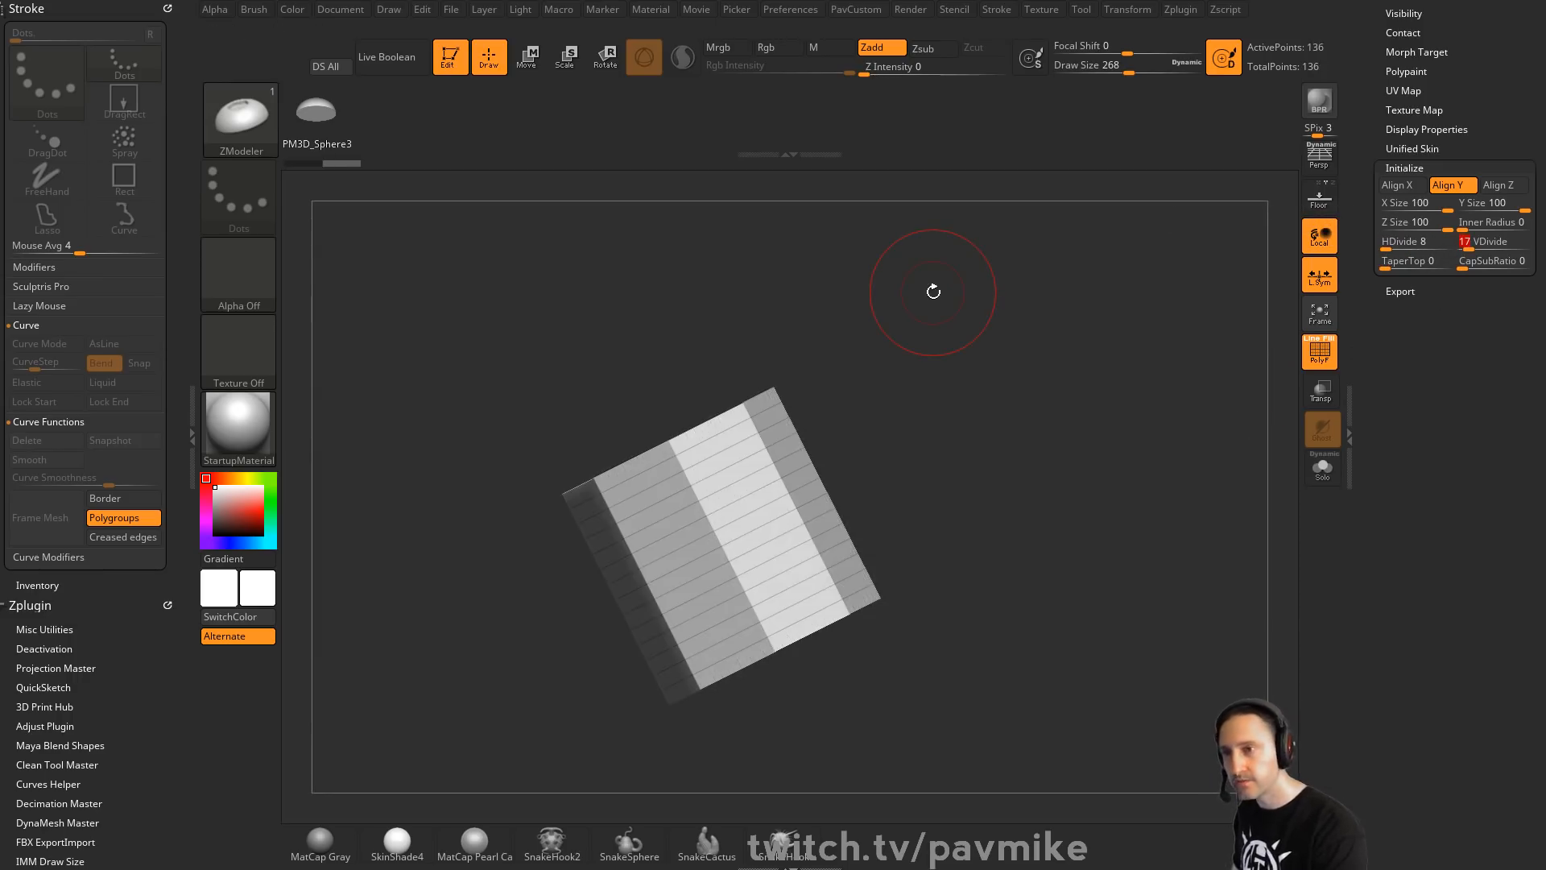
text(4)
key(Return)
drag(1396, 429, 1409, 765)
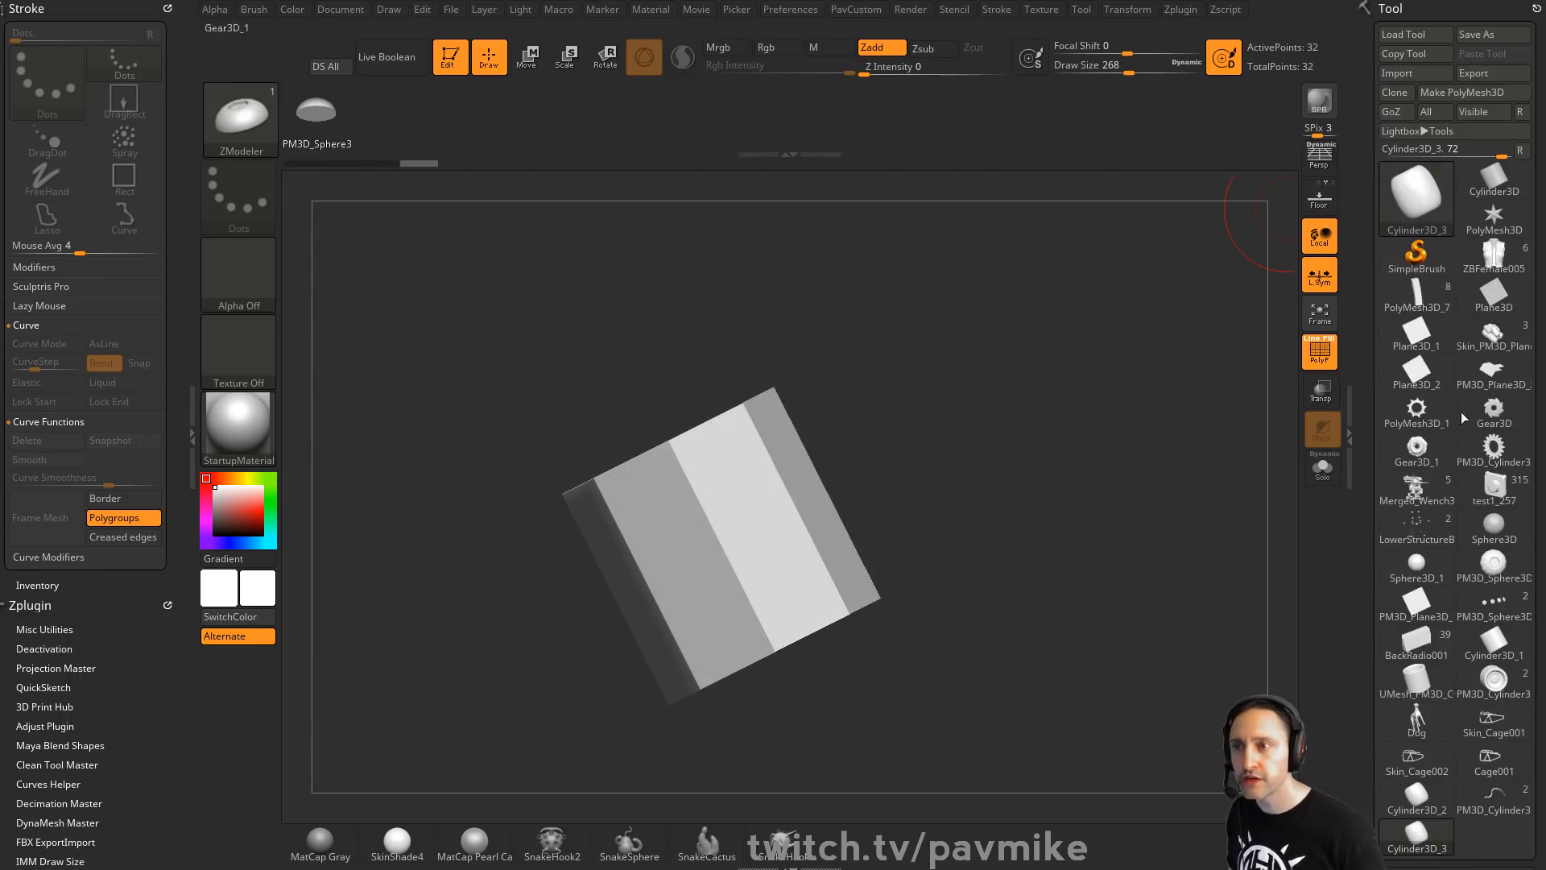
click(1481, 92)
Insert two evenly spaced edge loops around the cylinder with the Multiple EdgeLoops target
shift+drag(955, 368, 943, 474)
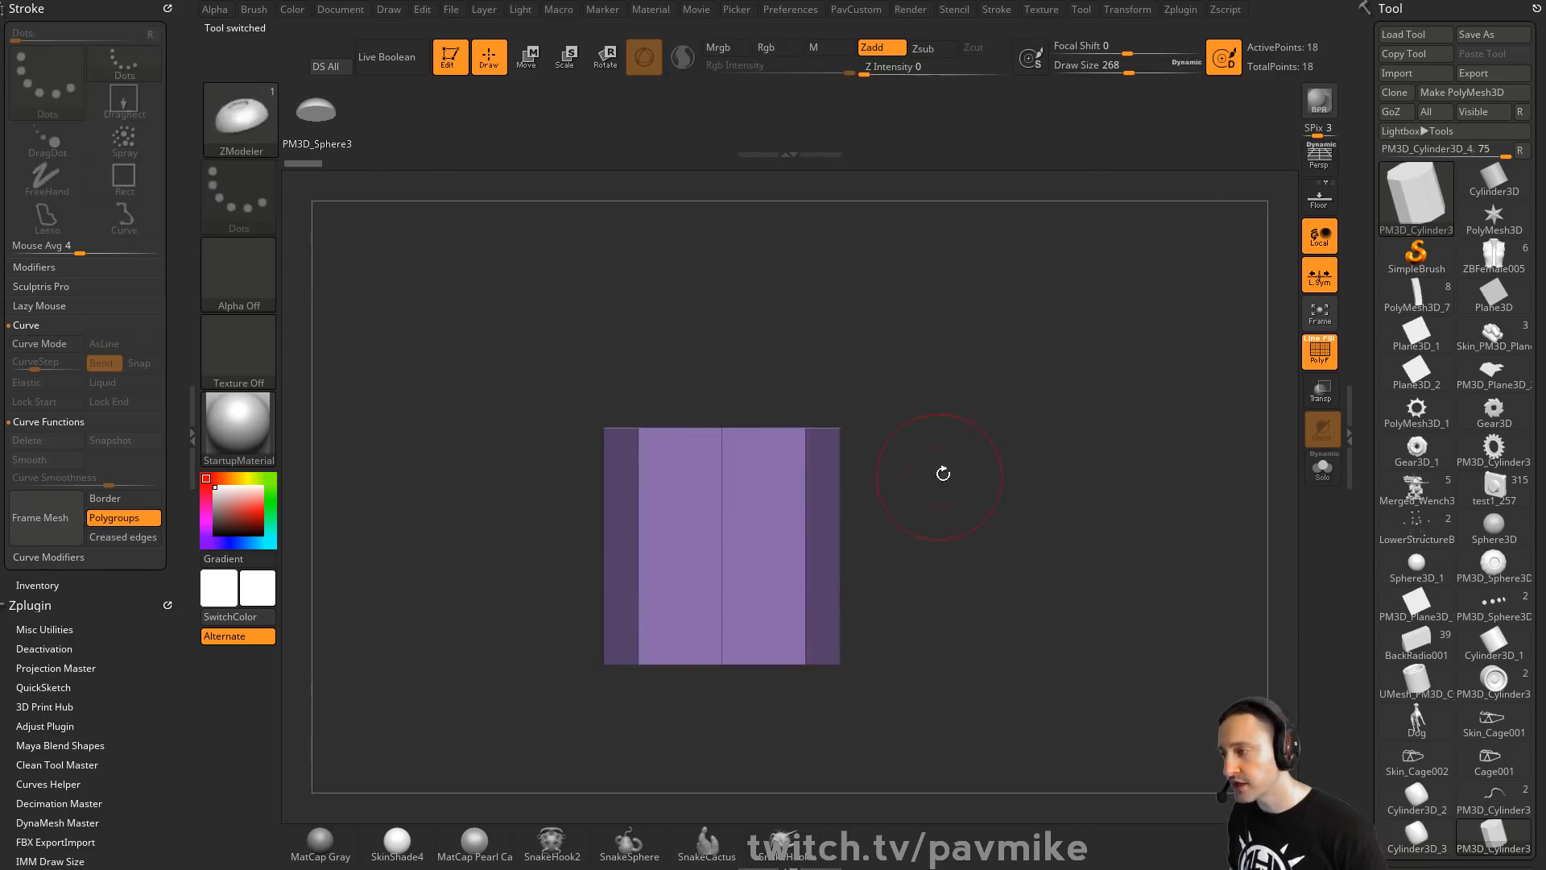
key(space)
click(735, 408)
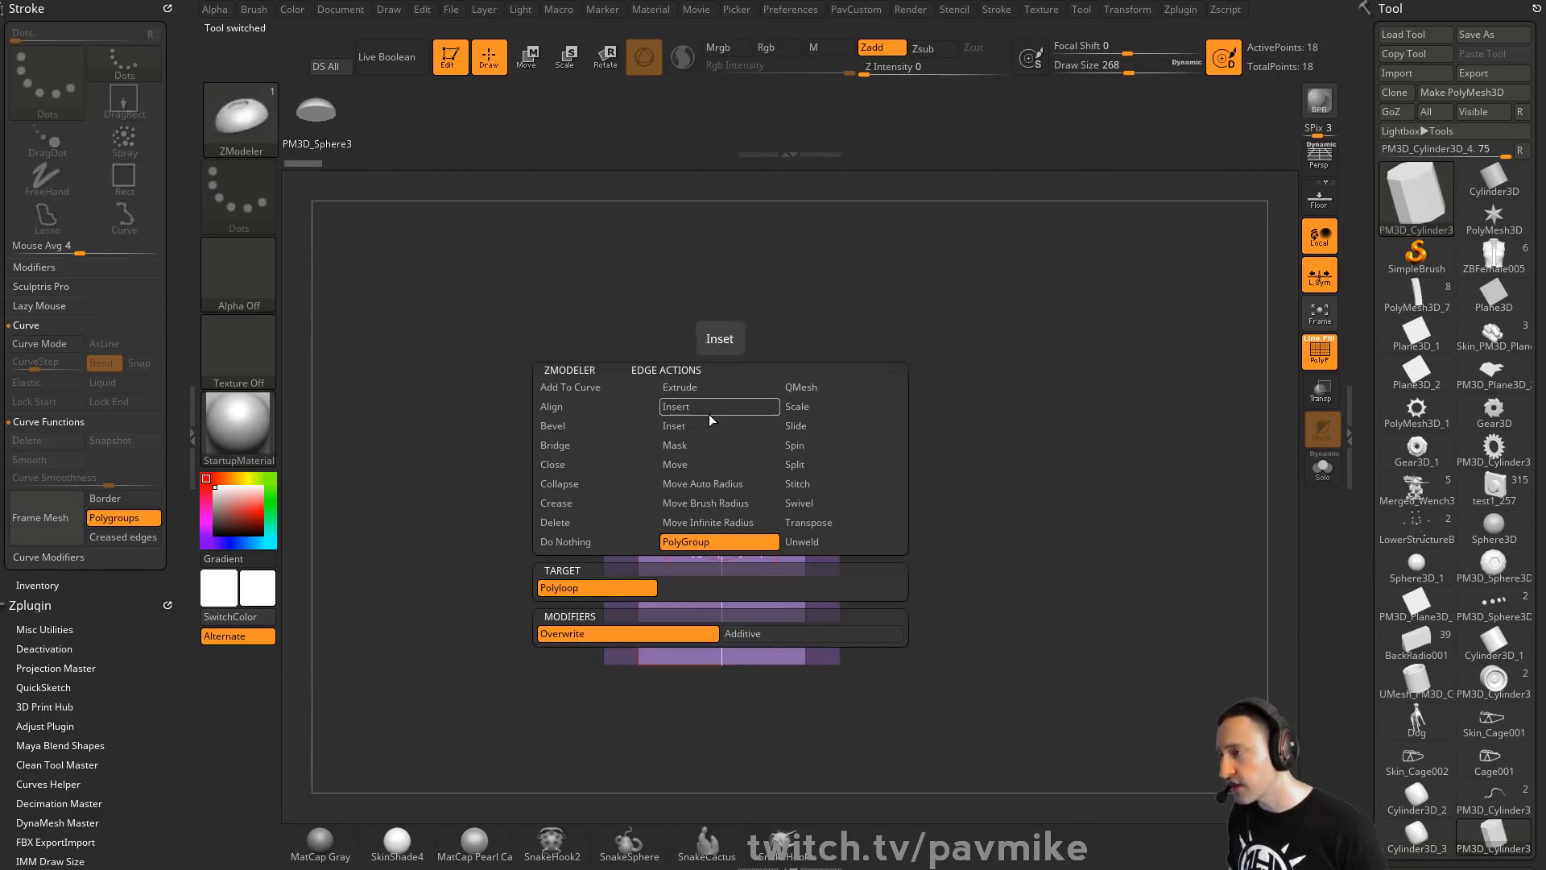
click(631, 588)
drag(722, 555, 725, 530)
Use SelectRect to isolate the cylinder's upper and lower sections in turn, give each its own polygroup and show the whole mesh
key(ctrl+shift)
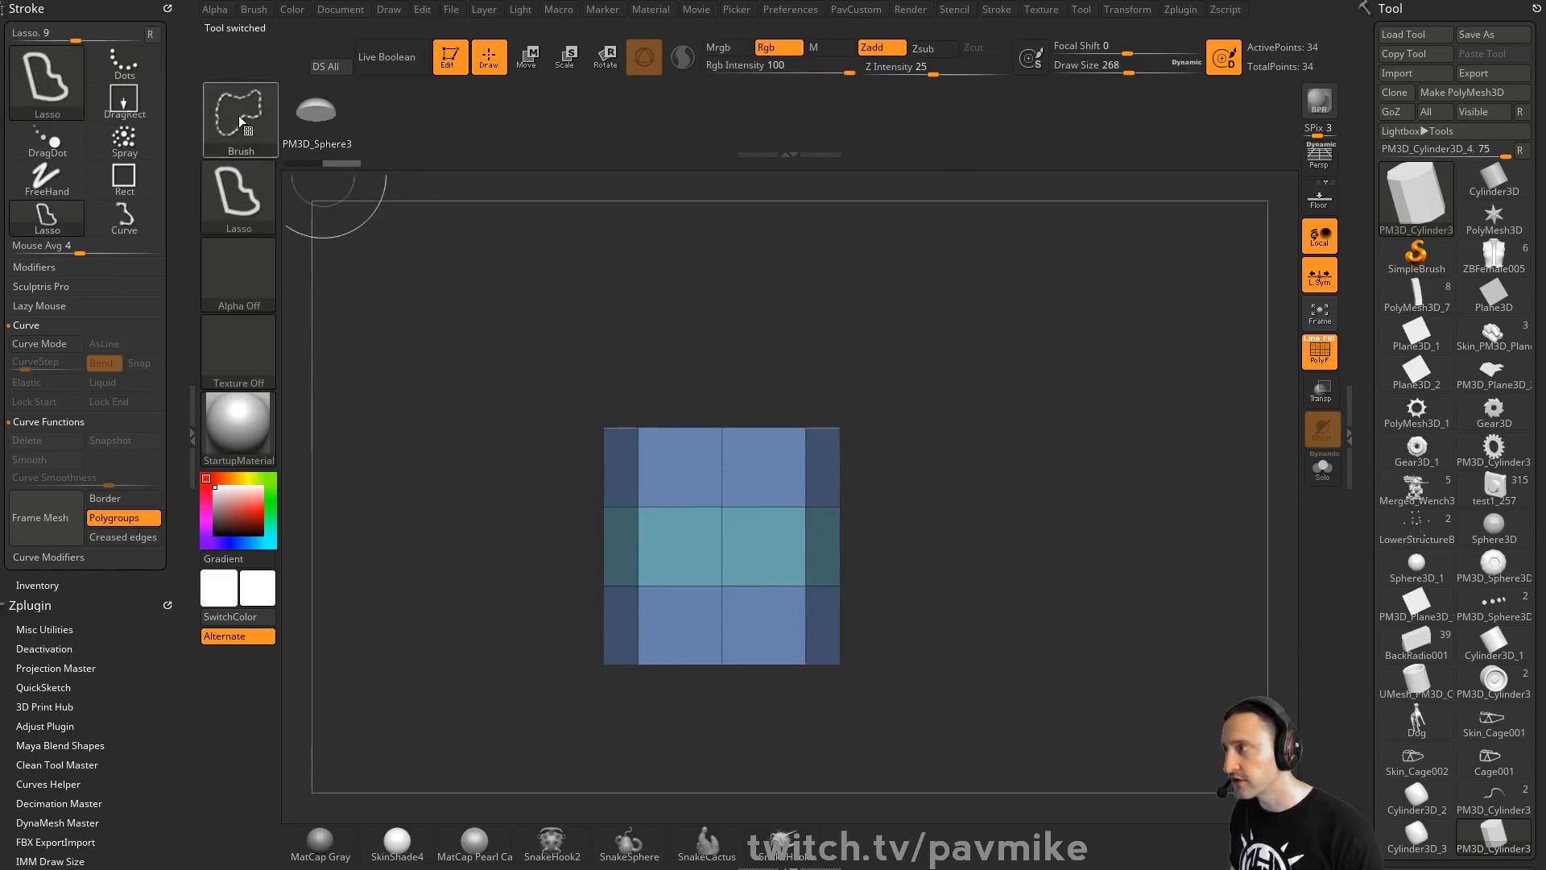
ctrl+shift+click(240, 121)
ctrl+shift+click(341, 139)
mouse_move(425, 290)
ctrl+shift+mouse_down()
mouse_move(800, 418)
mouse_move(993, 519)
ctrl+shift+mouse_up()
key(ctrl+w)
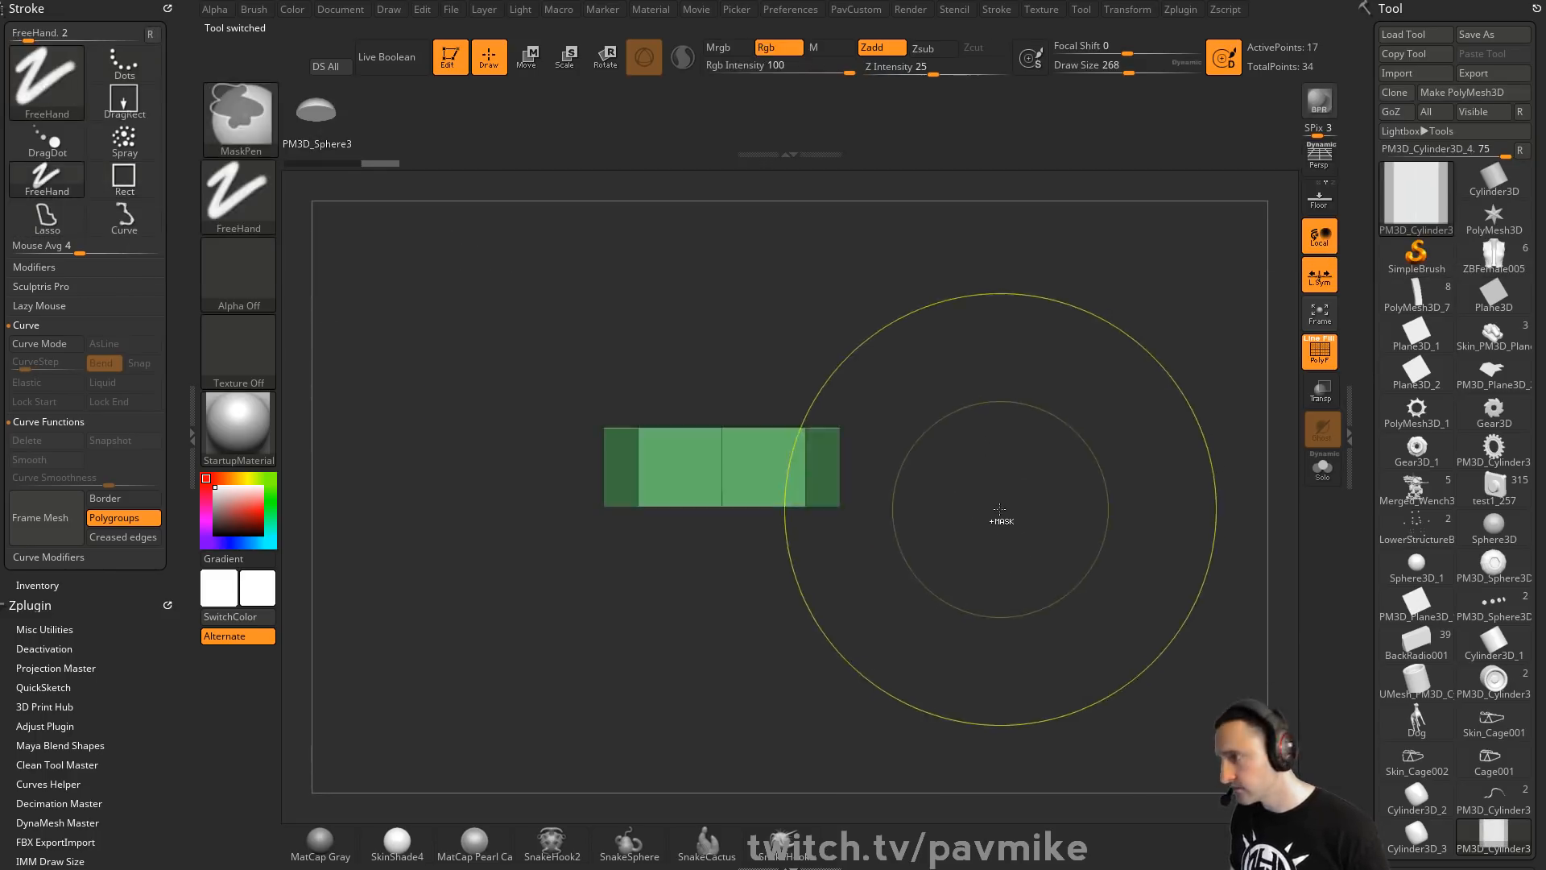
ctrl+shift+click(948, 686)
ctrl+shift+drag(946, 758, 447, 554)
key(ctrl+w)
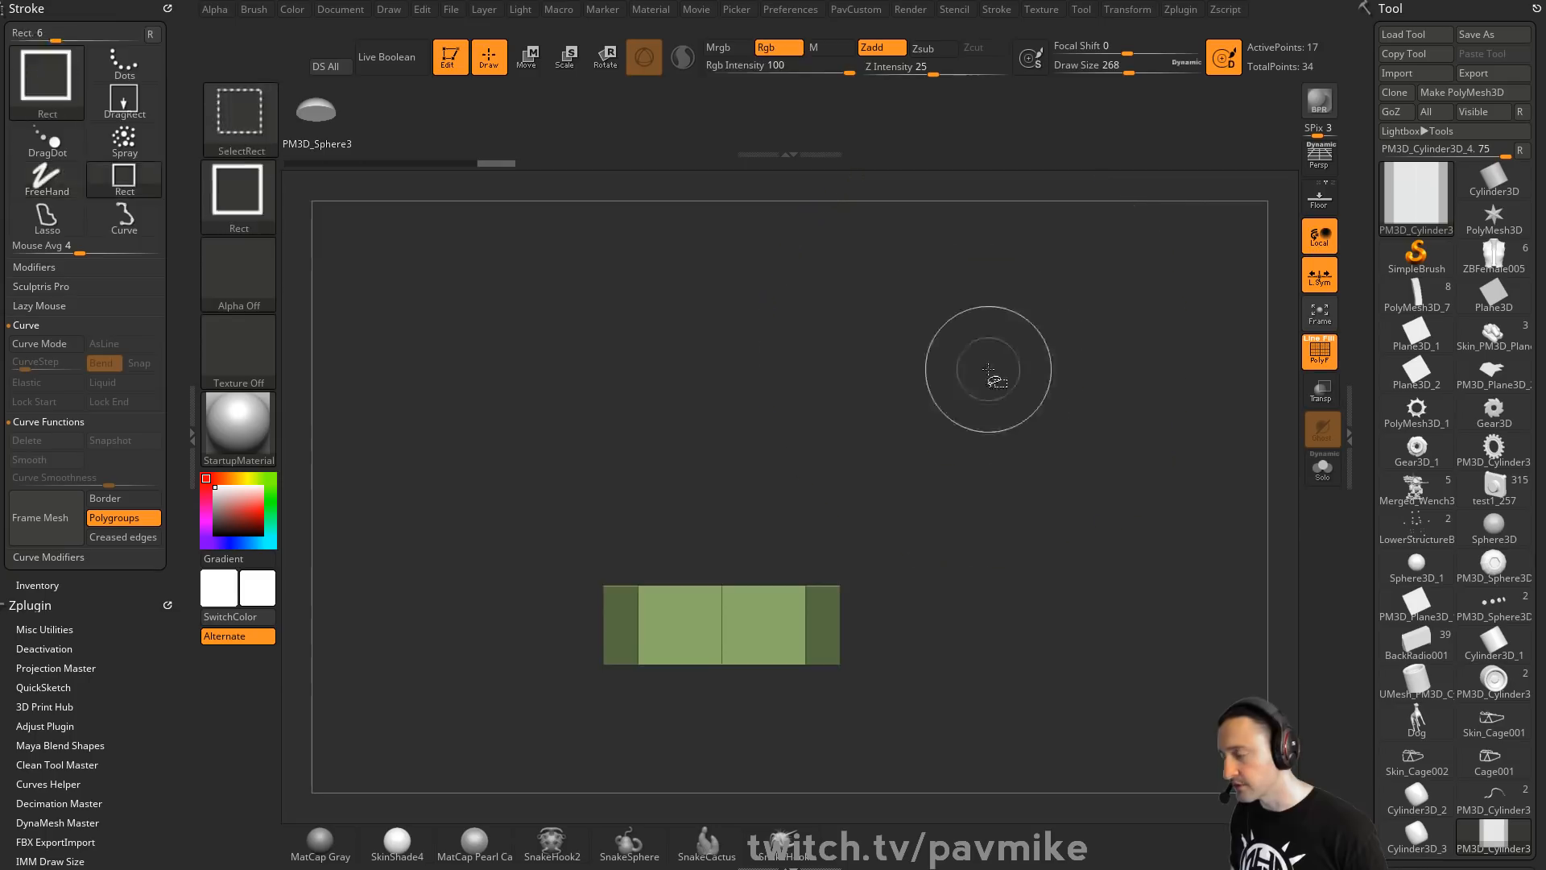
ctrl+shift+click(997, 373)
Show the whole polygrouped cylinder and stretch it taller along its vertical axis
drag(1064, 370, 1054, 445)
key(w)
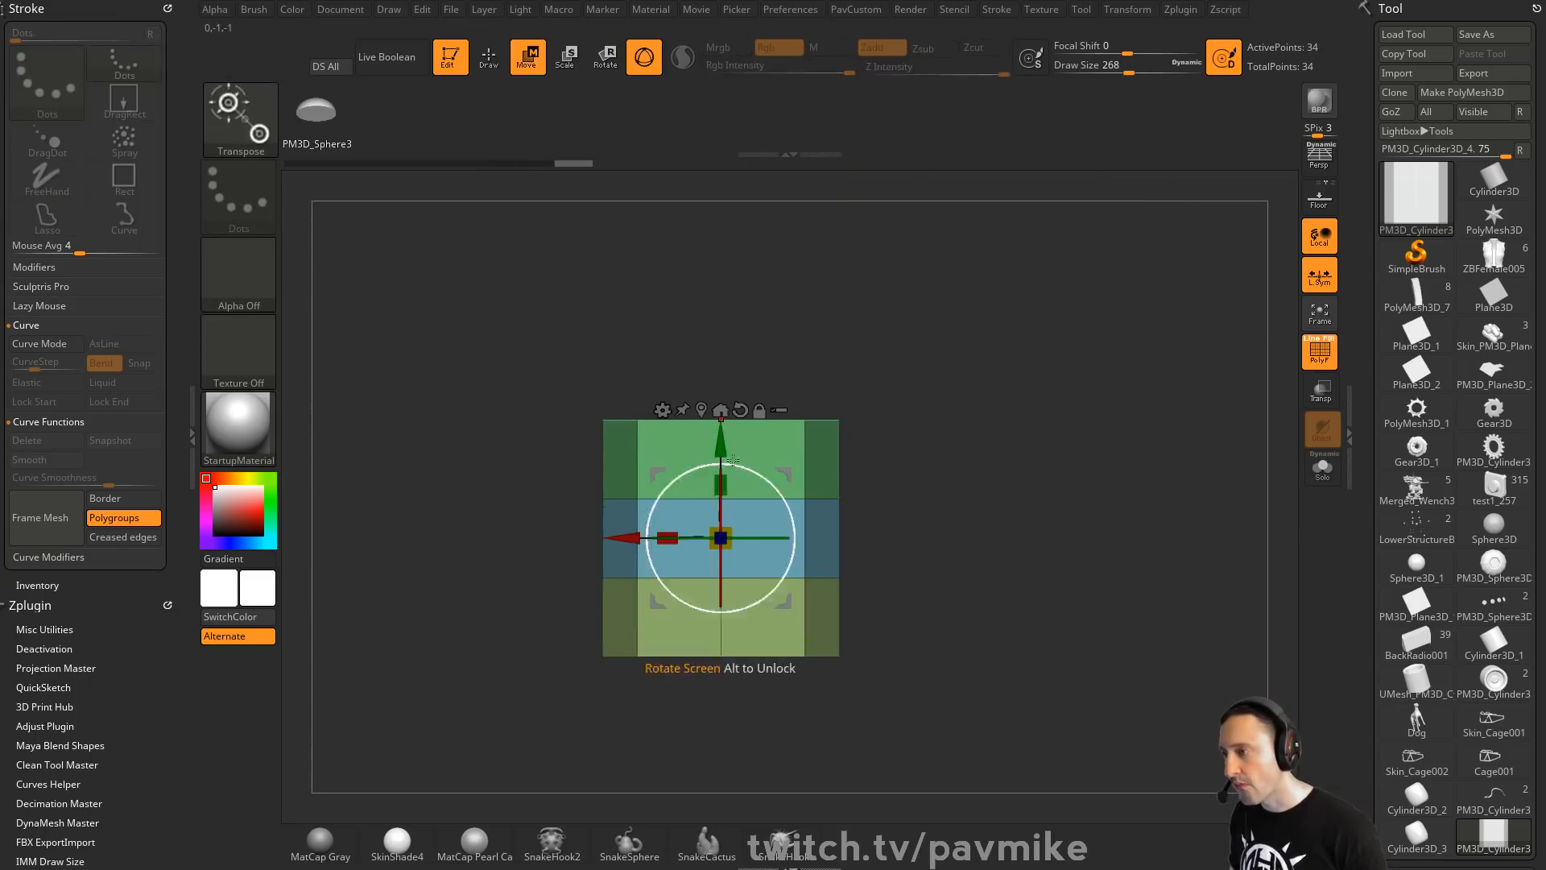
drag(724, 483, 724, 462)
key(q)
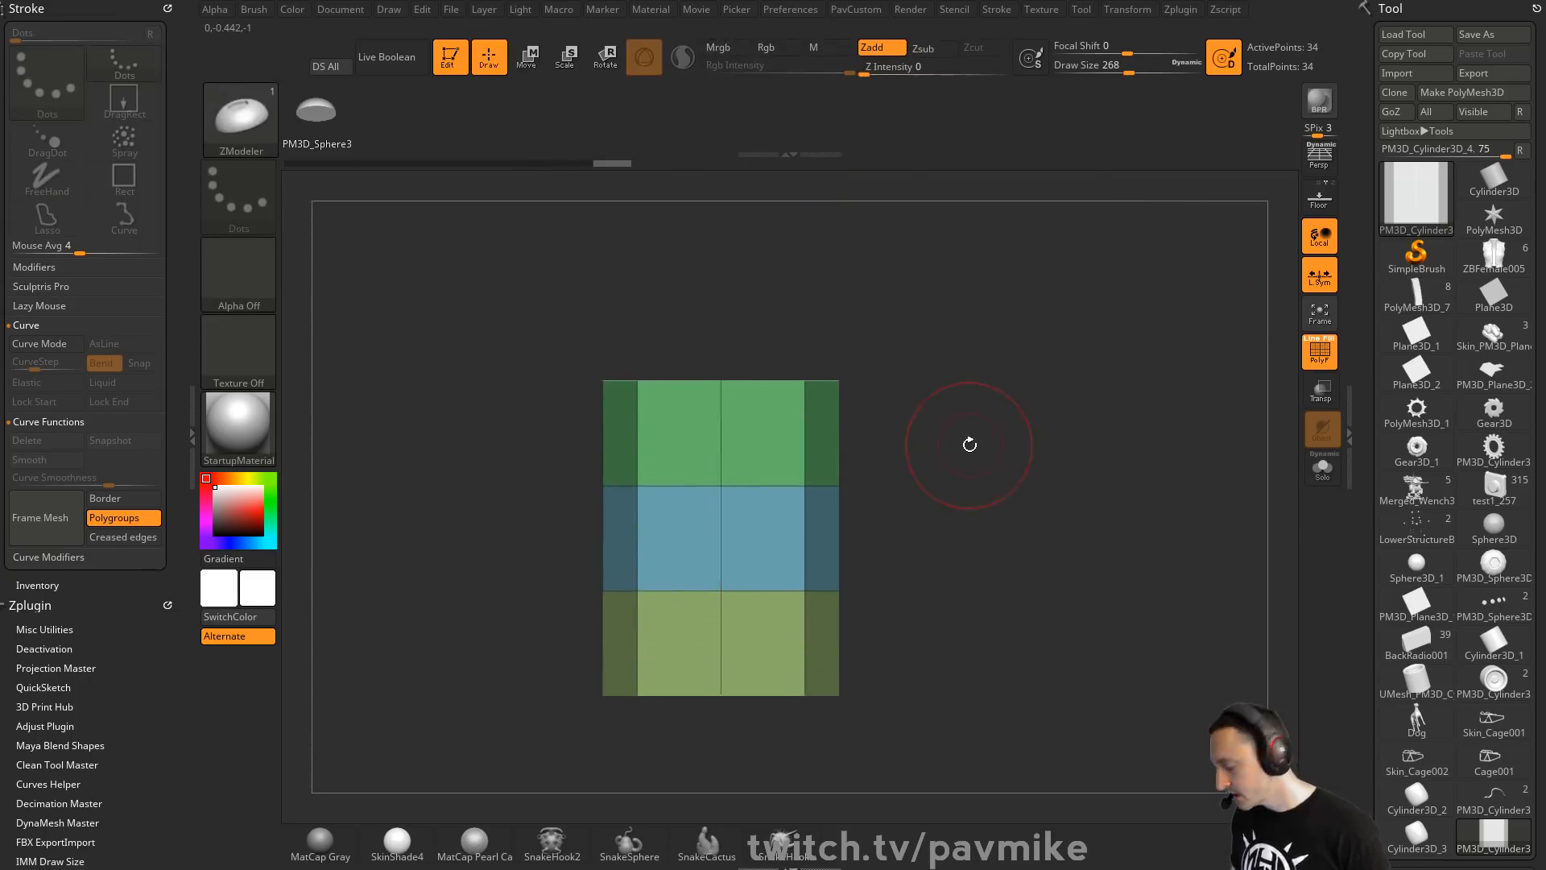
Create a new InsertMesh brush from the stretched three-polygroup cylinder, without appending it to the current brush
key(b)
click(516, 837)
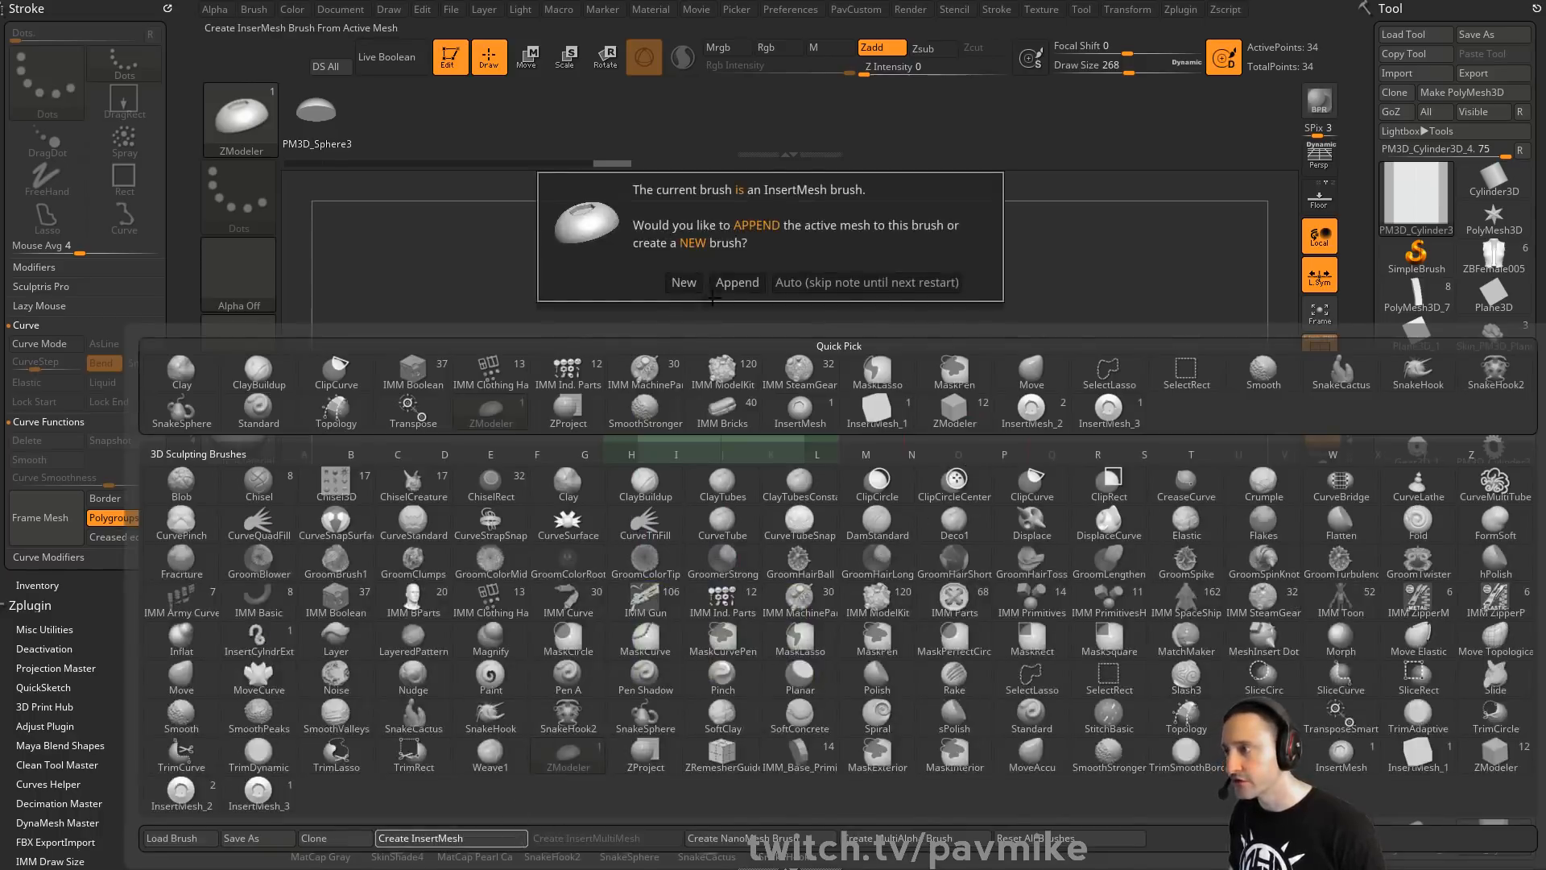
click(688, 284)
Try the new InsertMesh brush by inserting one cylinder on the mesh, and undo the insertion
drag(765, 475, 822, 523)
drag(759, 622, 793, 648)
key(ctrl+z)
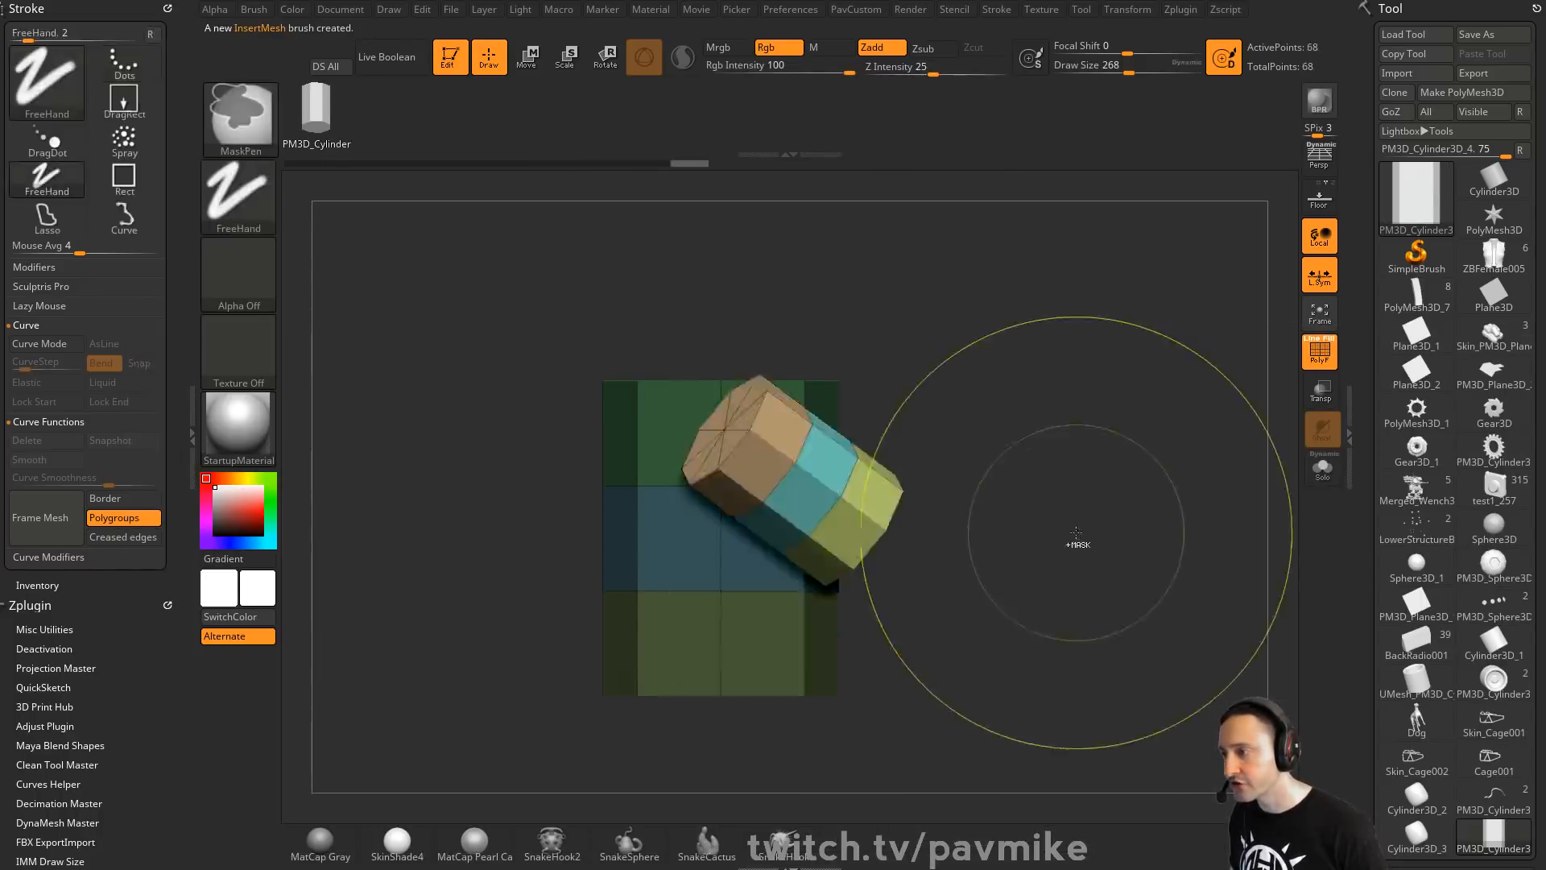
key(ctrl+z)
Set the InsertMesh brush's draw size to 158 and enable Curve Mode for it
key(s)
drag(1018, 338, 1001, 338)
click(998, 11)
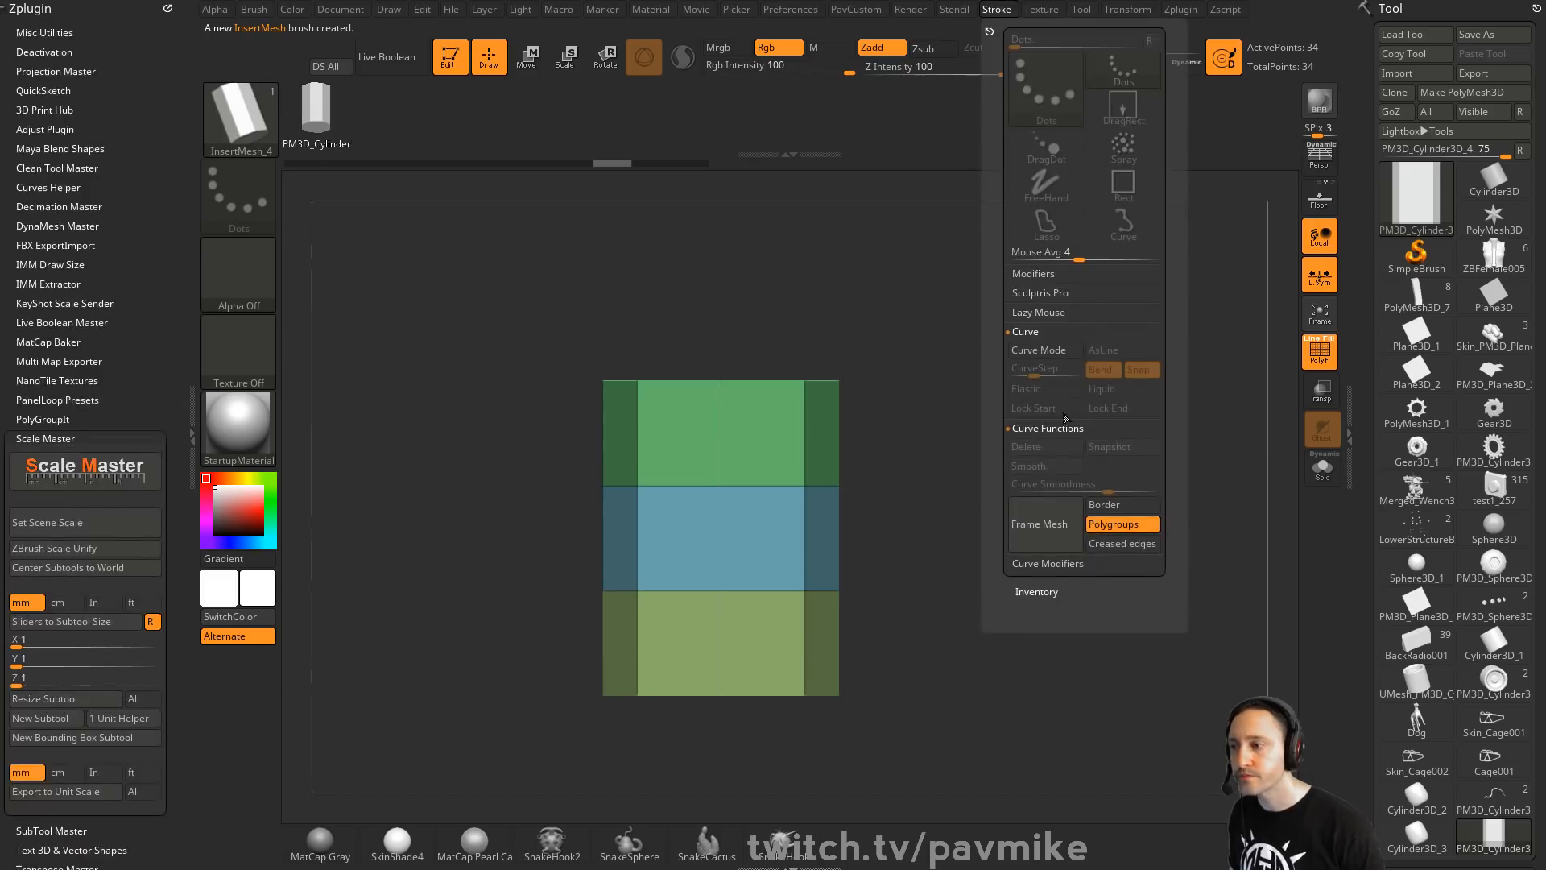
click(1043, 354)
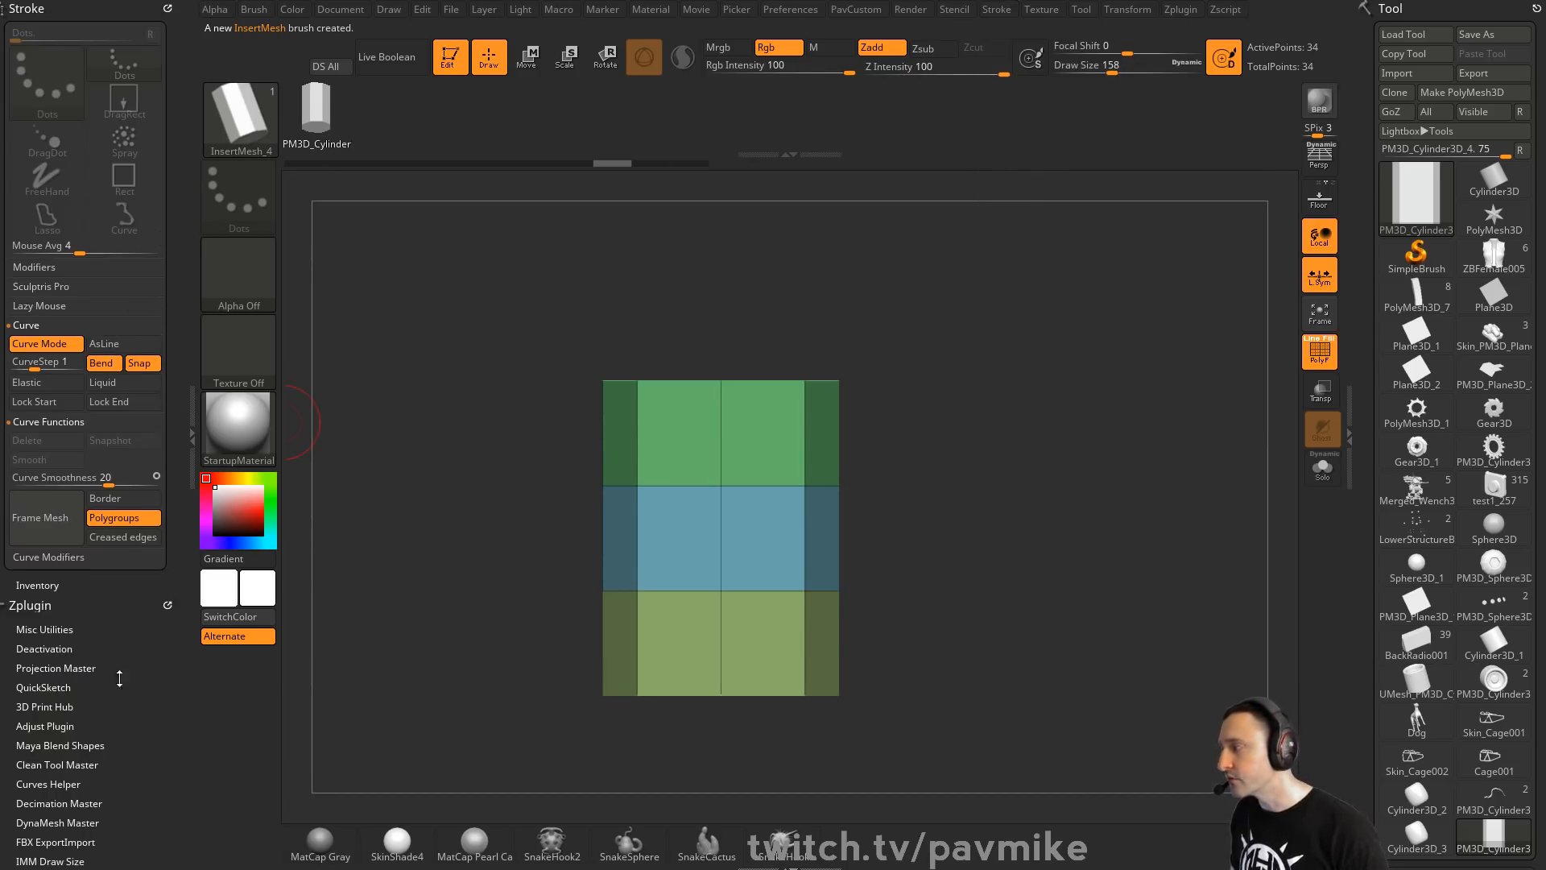
Dock the Brush palette beside the canvas and bring its Modifiers settings into view
click(253, 10)
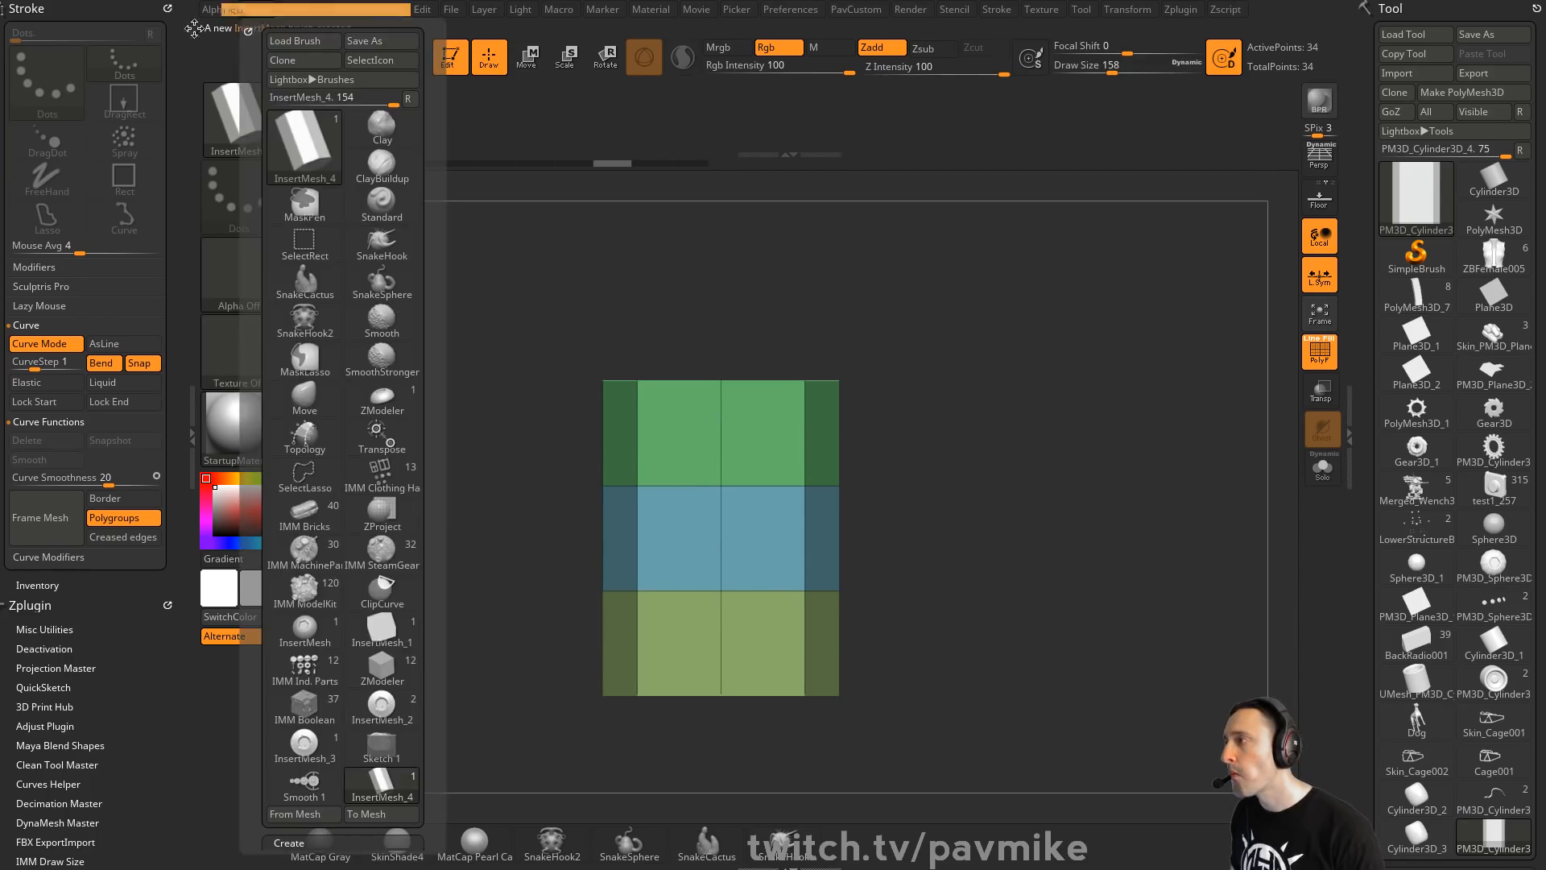
drag(194, 29, 113, 157)
click(150, 97)
drag(181, 331, 178, 170)
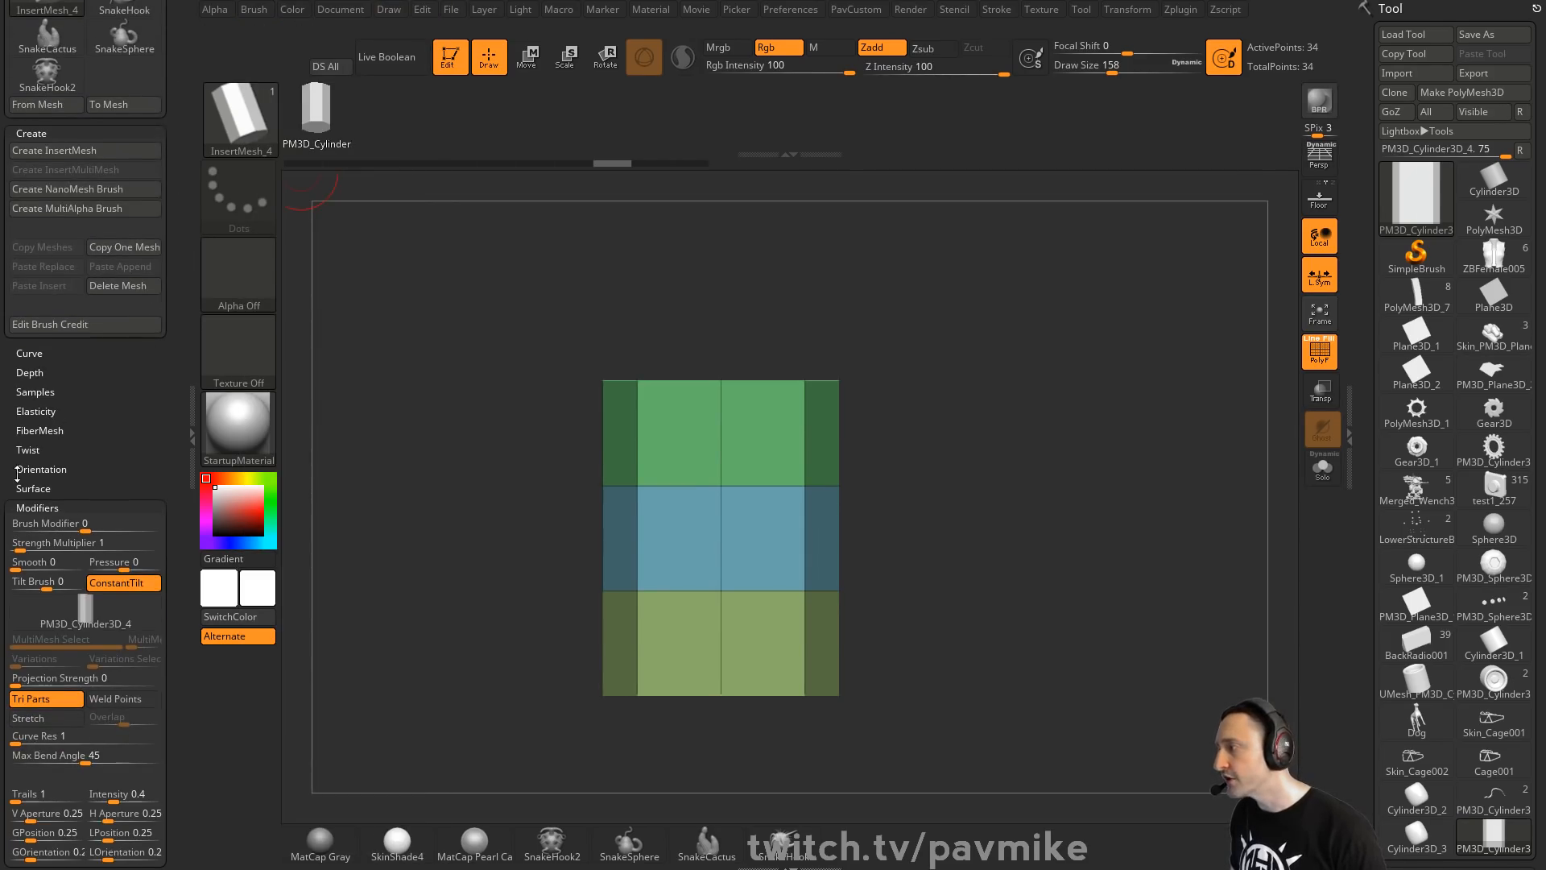
scroll(62, 480, down, 4)
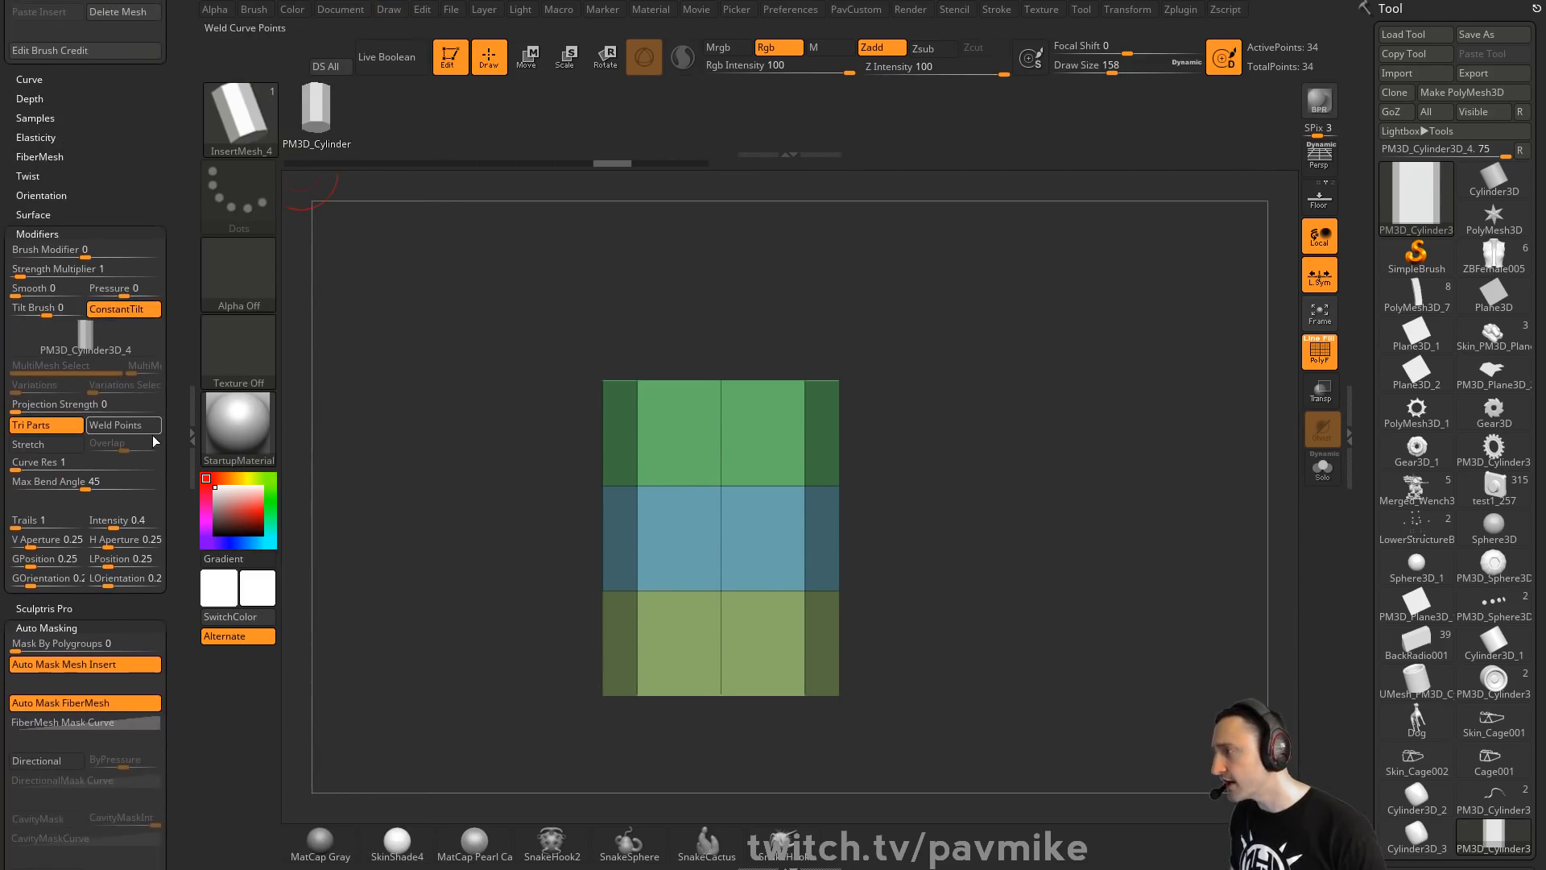
Enable Weld Points and Stretch for the InsertMesh brush and set its Curve Res to 4
click(123, 427)
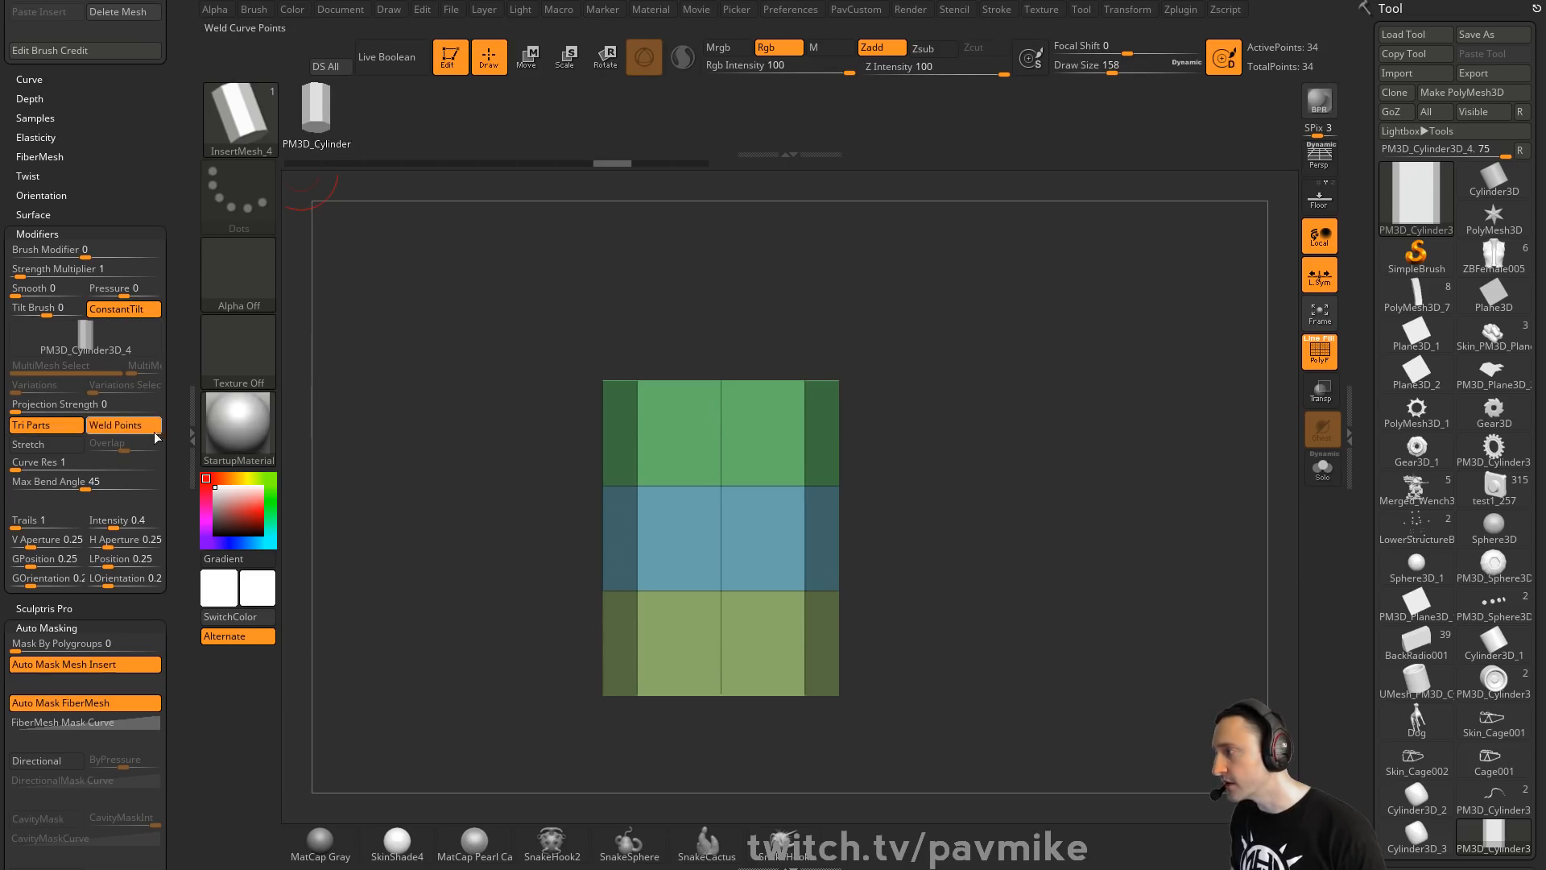
click(47, 444)
click(48, 461)
text(4)
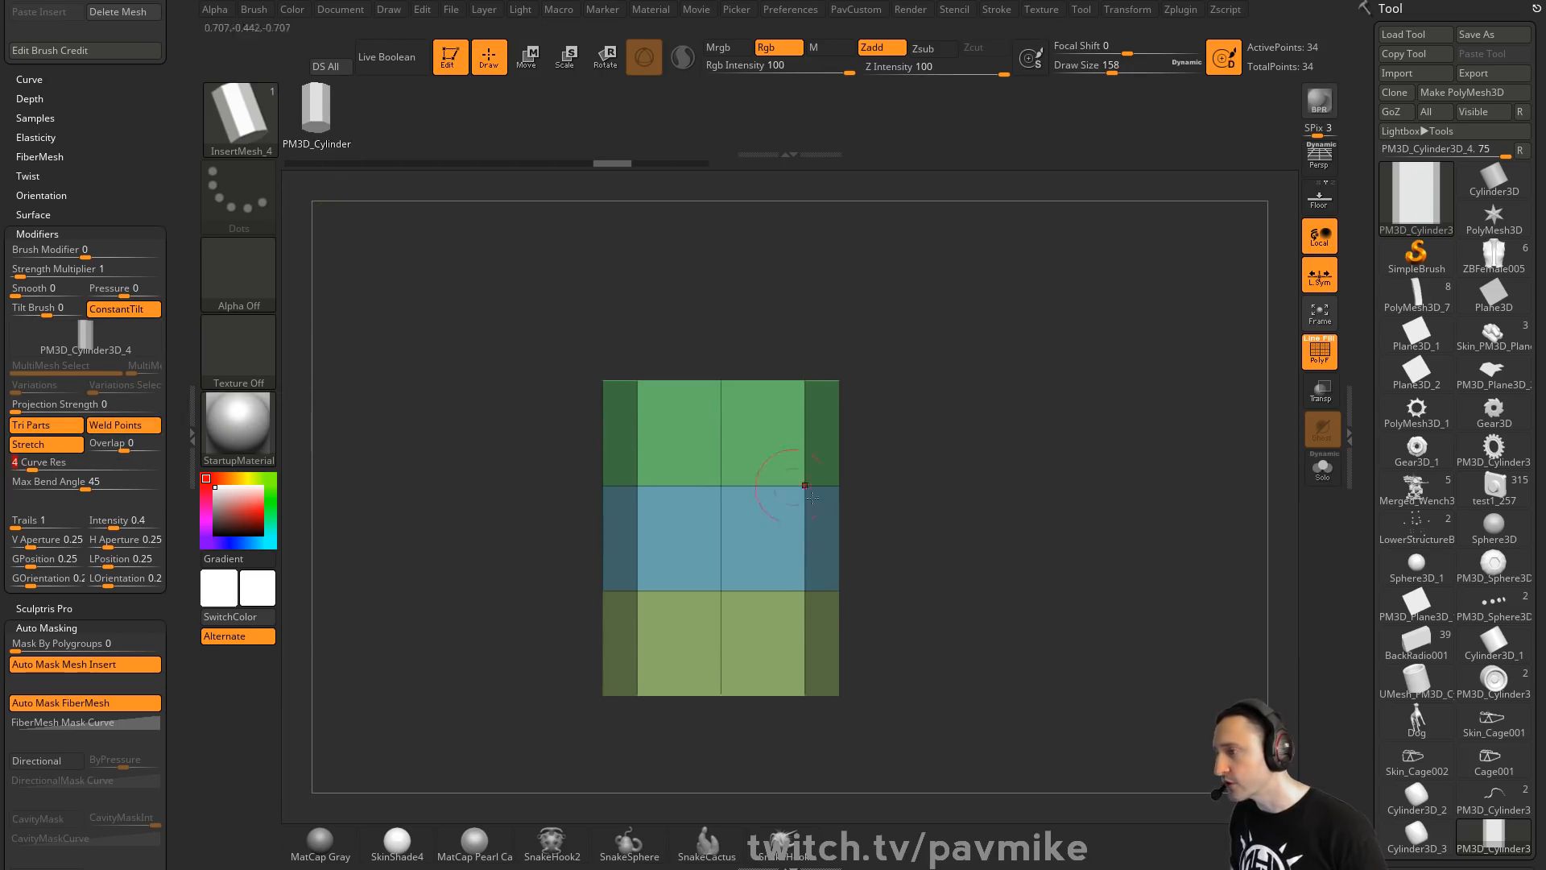
Draw a U-shaped curve starting on the cylinder to test the InsertMesh brush as a continuous tube
drag(1099, 376, 842, 282)
alt+drag(1183, 558, 1027, 580)
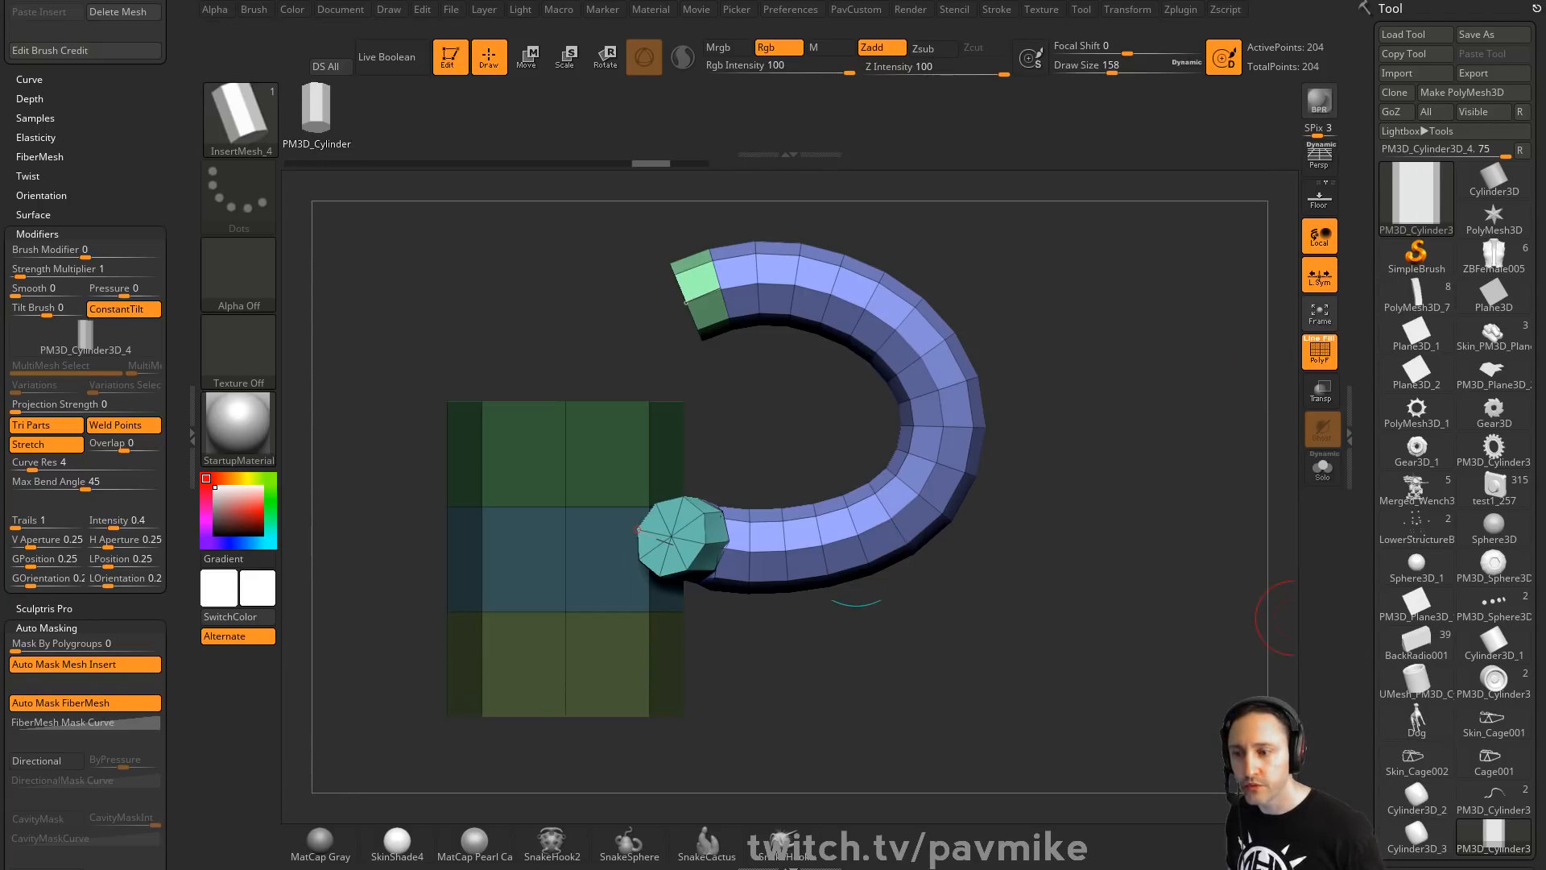
Switch to the two-subtool bent tube and apply the cylinder InsertMesh brush along its extracted polygroup curve at draw size 158
drag(1456, 827, 1465, 676)
click(1494, 644)
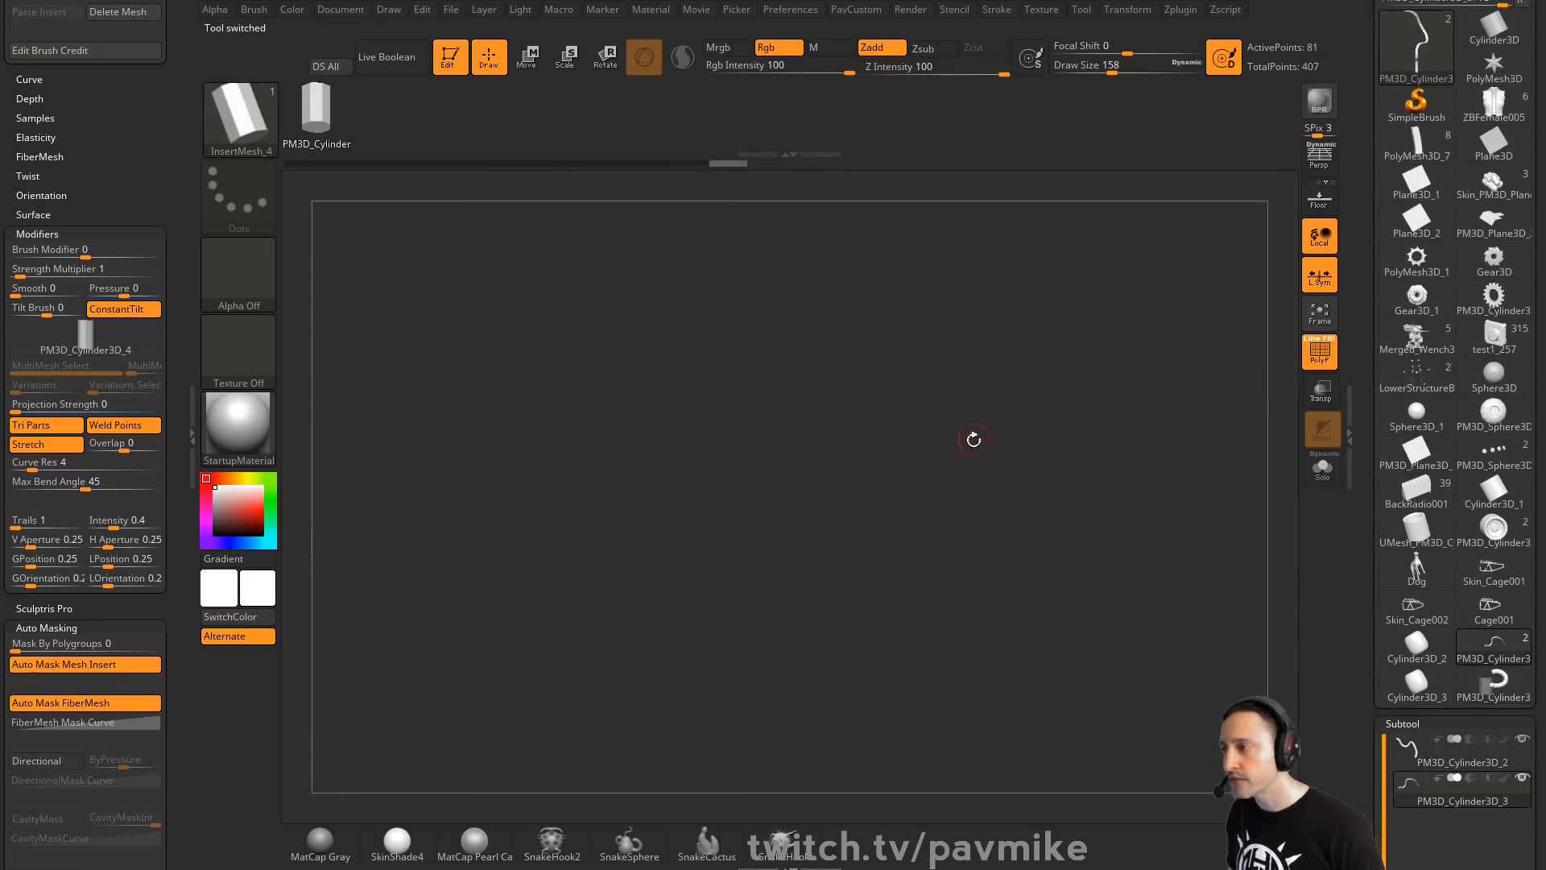
mouse_move(1039, 442)
mouse_down()
mouse_move(1103, 462)
mouse_move(998, 503)
mouse_move(959, 411)
mouse_up()
alt+drag(909, 337, 980, 408)
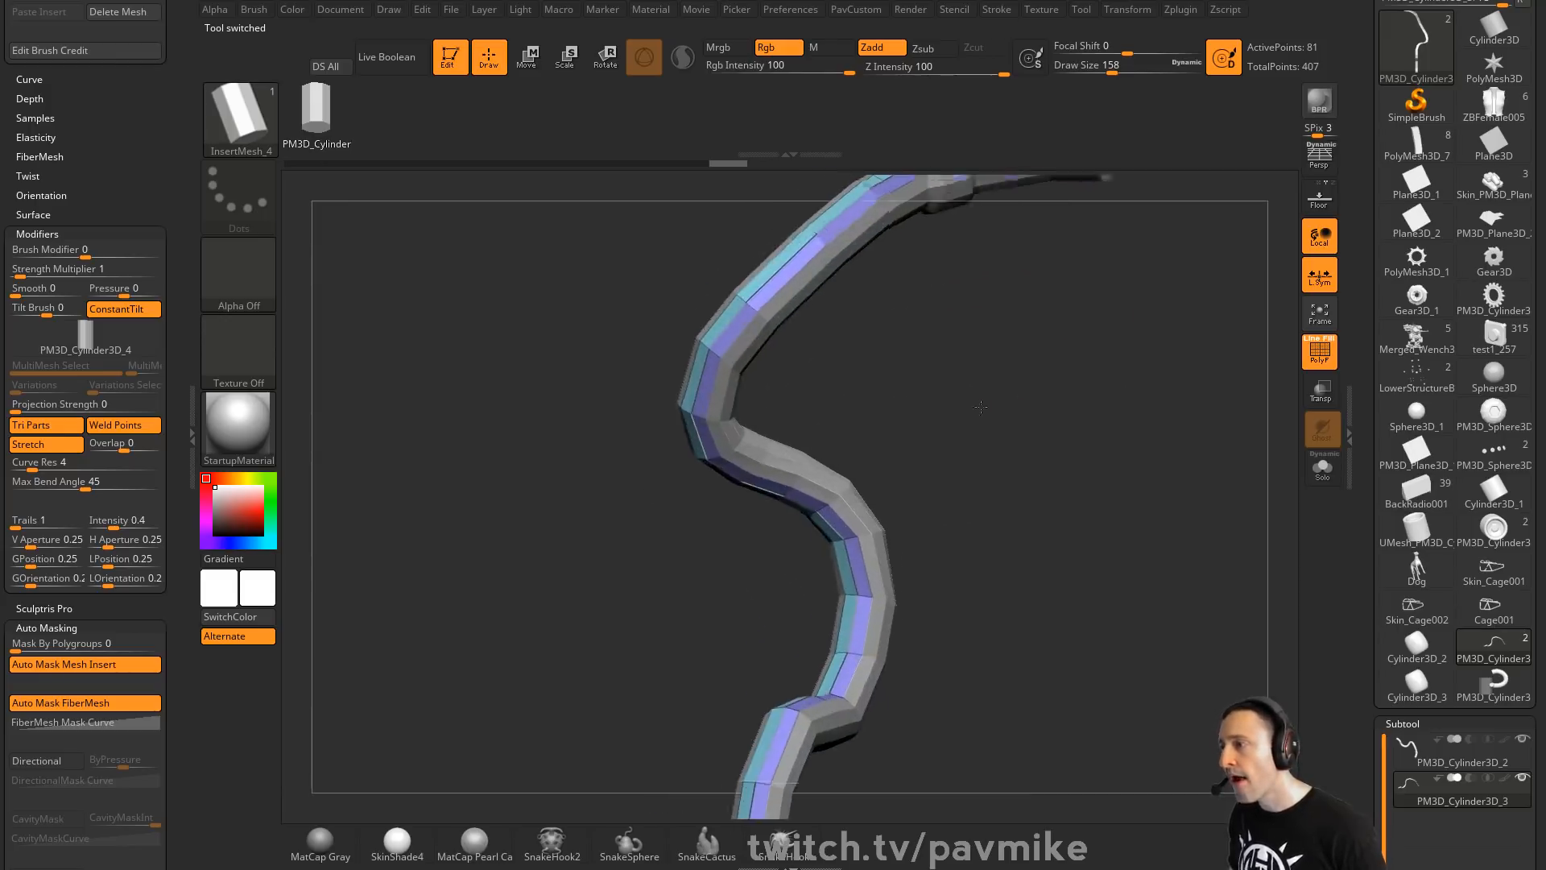
click(777, 263)
mouse_move(1051, 359)
alt+mouse_down()
mouse_move(1039, 314)
mouse_move(1079, 318)
mouse_move(1123, 346)
mouse_move(1158, 402)
alt+mouse_up()
drag(895, 504, 890, 506)
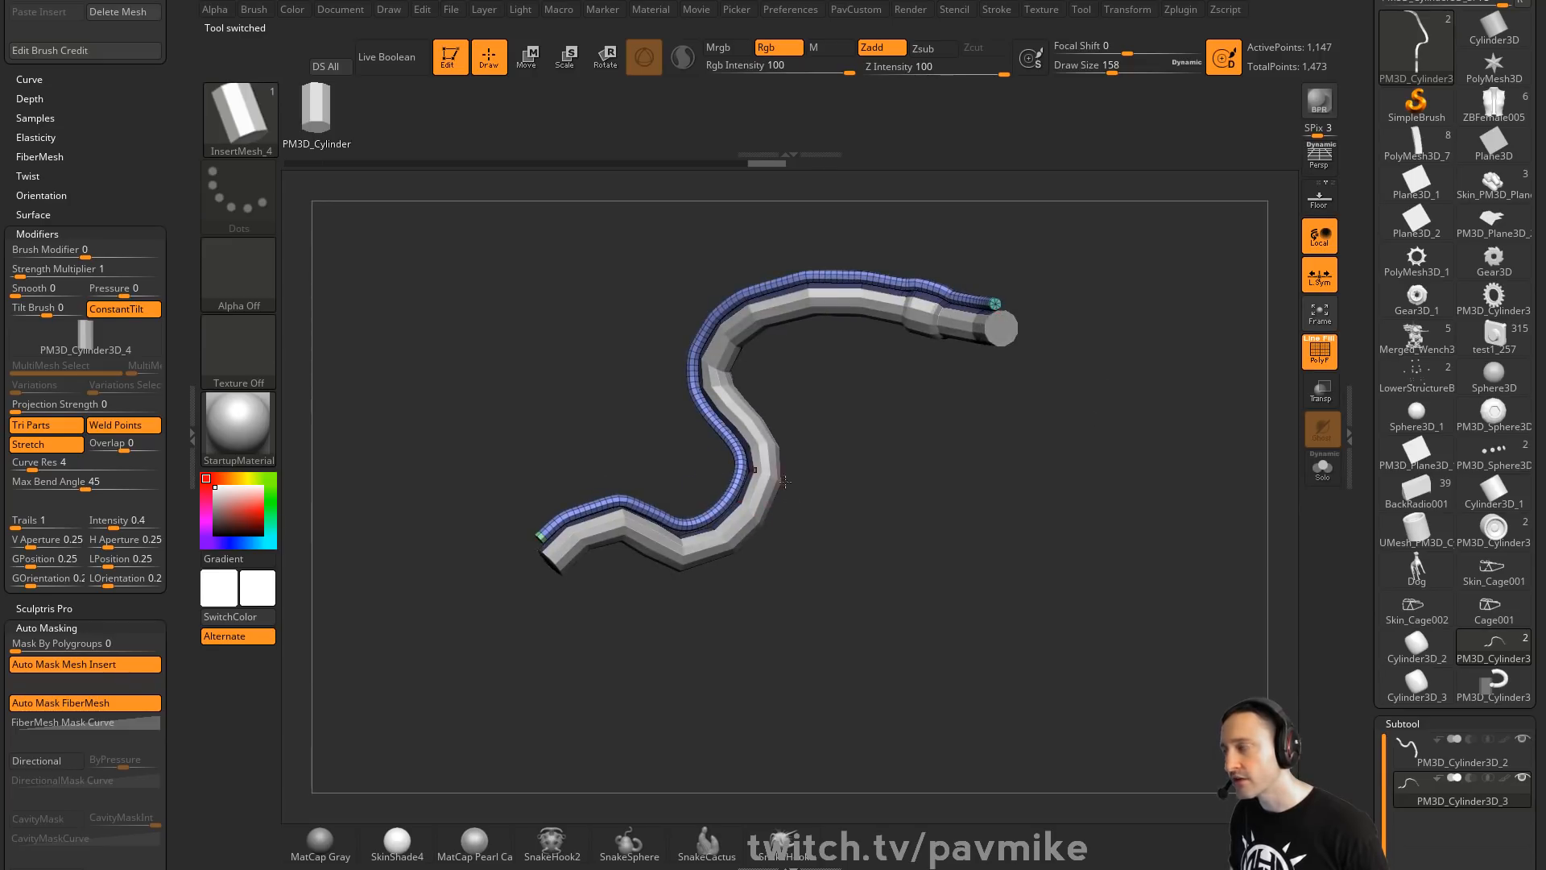
Expand the stroke's Curve Modifiers settings to review the available curve options
scroll(162, 252, up, 5)
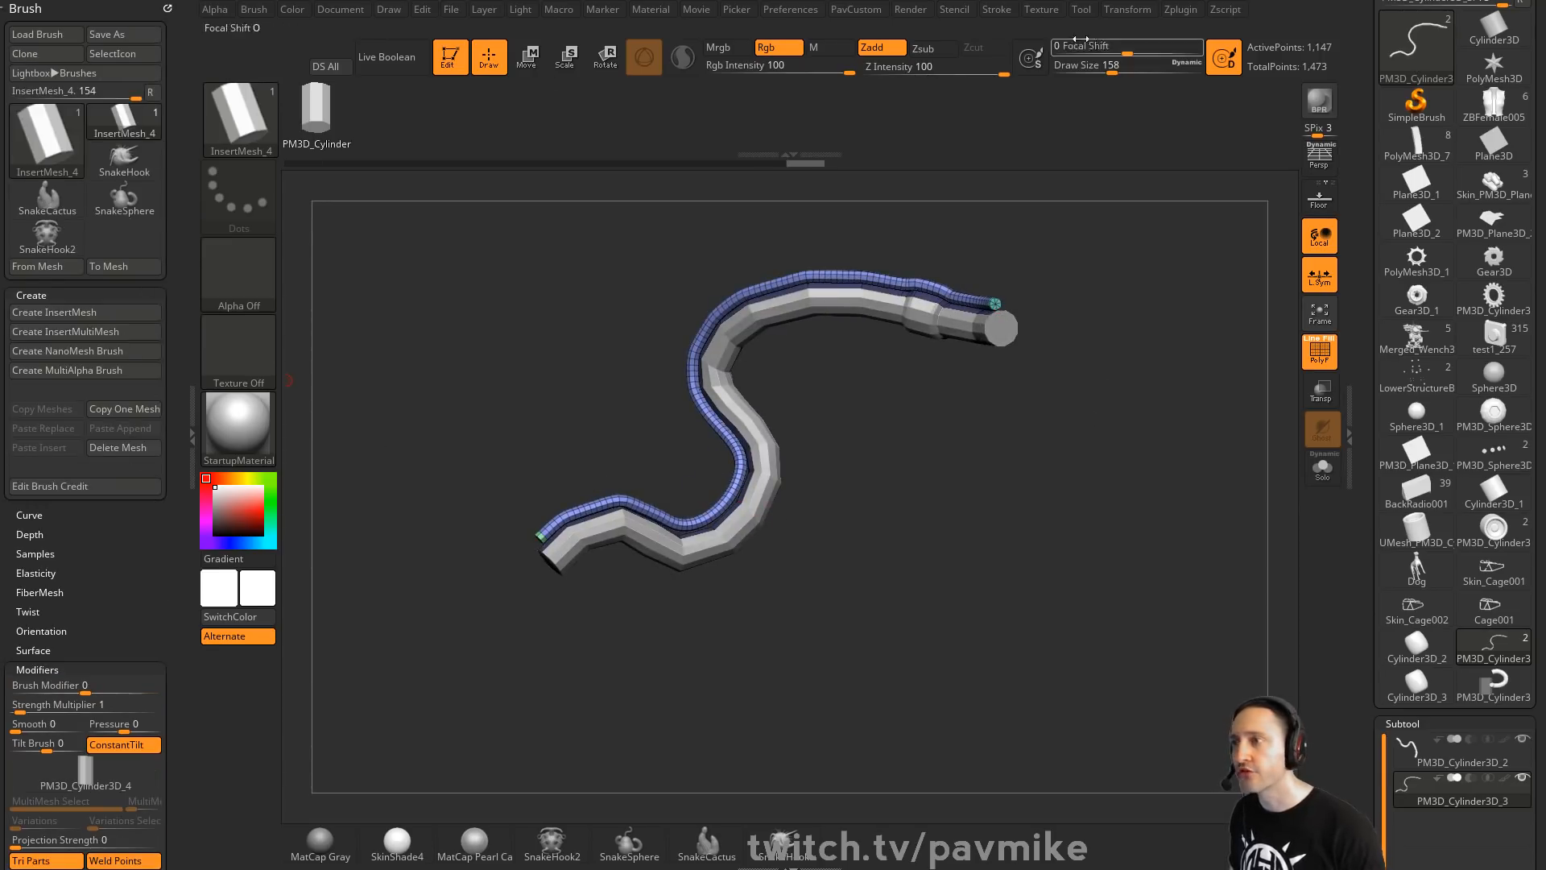
click(998, 10)
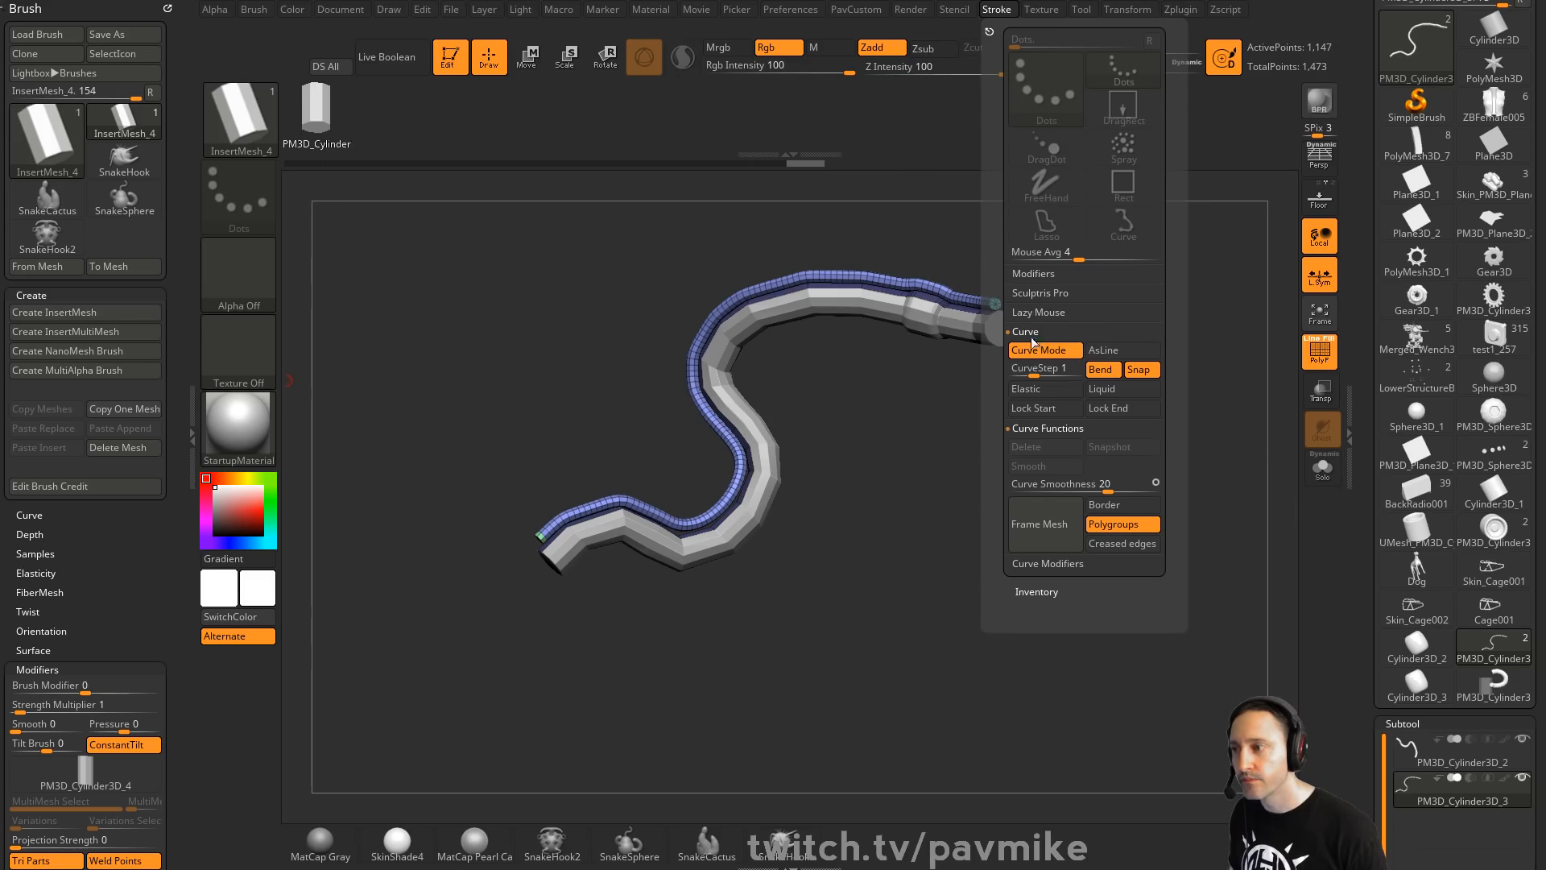
click(1035, 565)
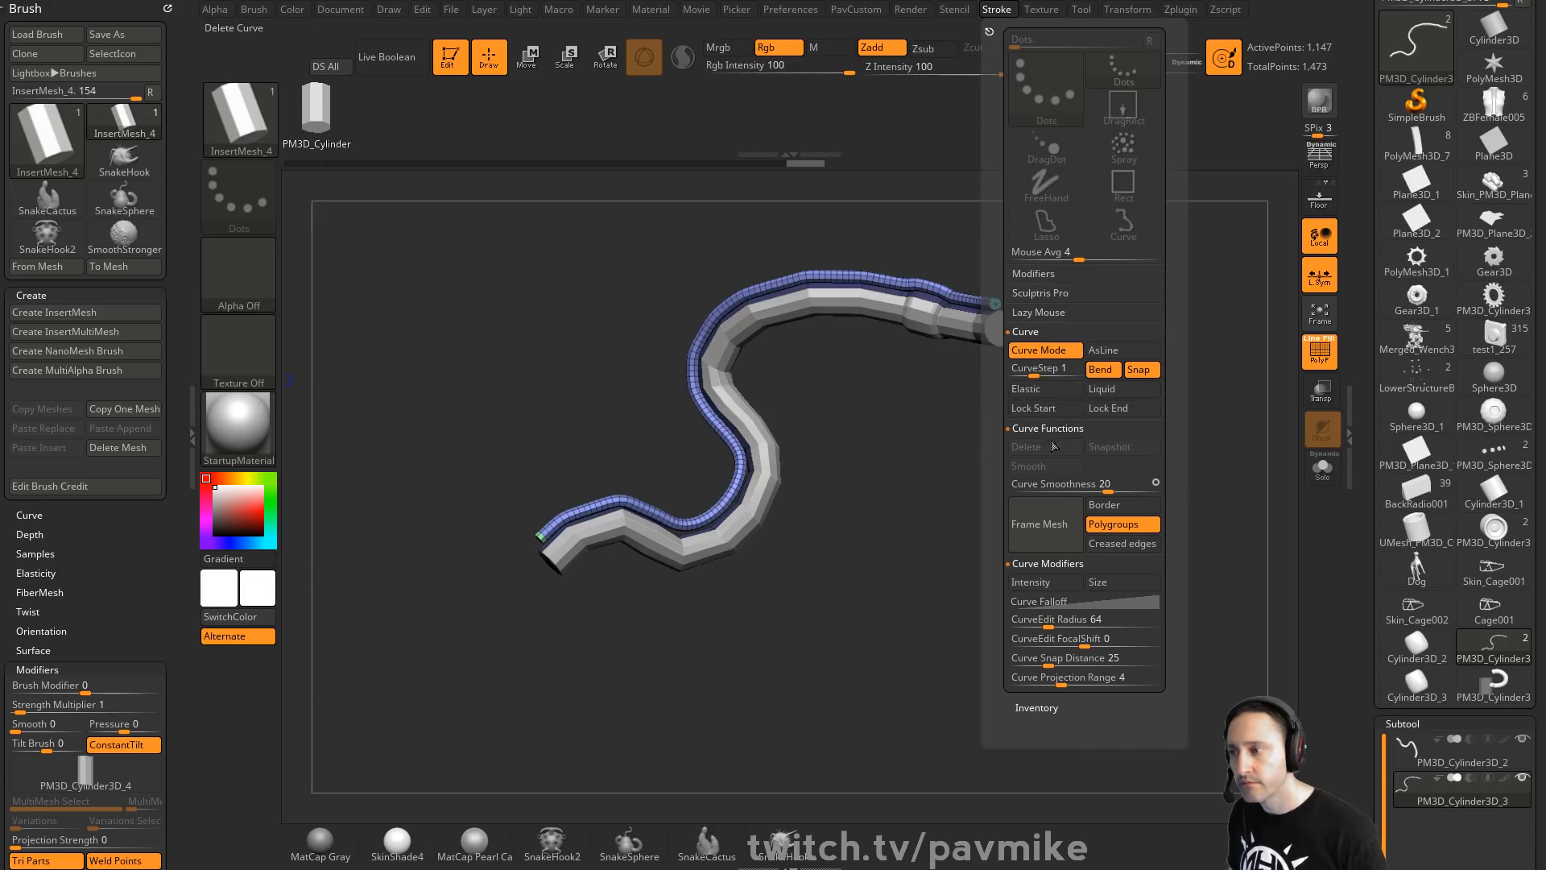
Split the masked polygroup strip from the new tube into its own subtool with Split Masked Points
alt+drag(969, 483, 1111, 552)
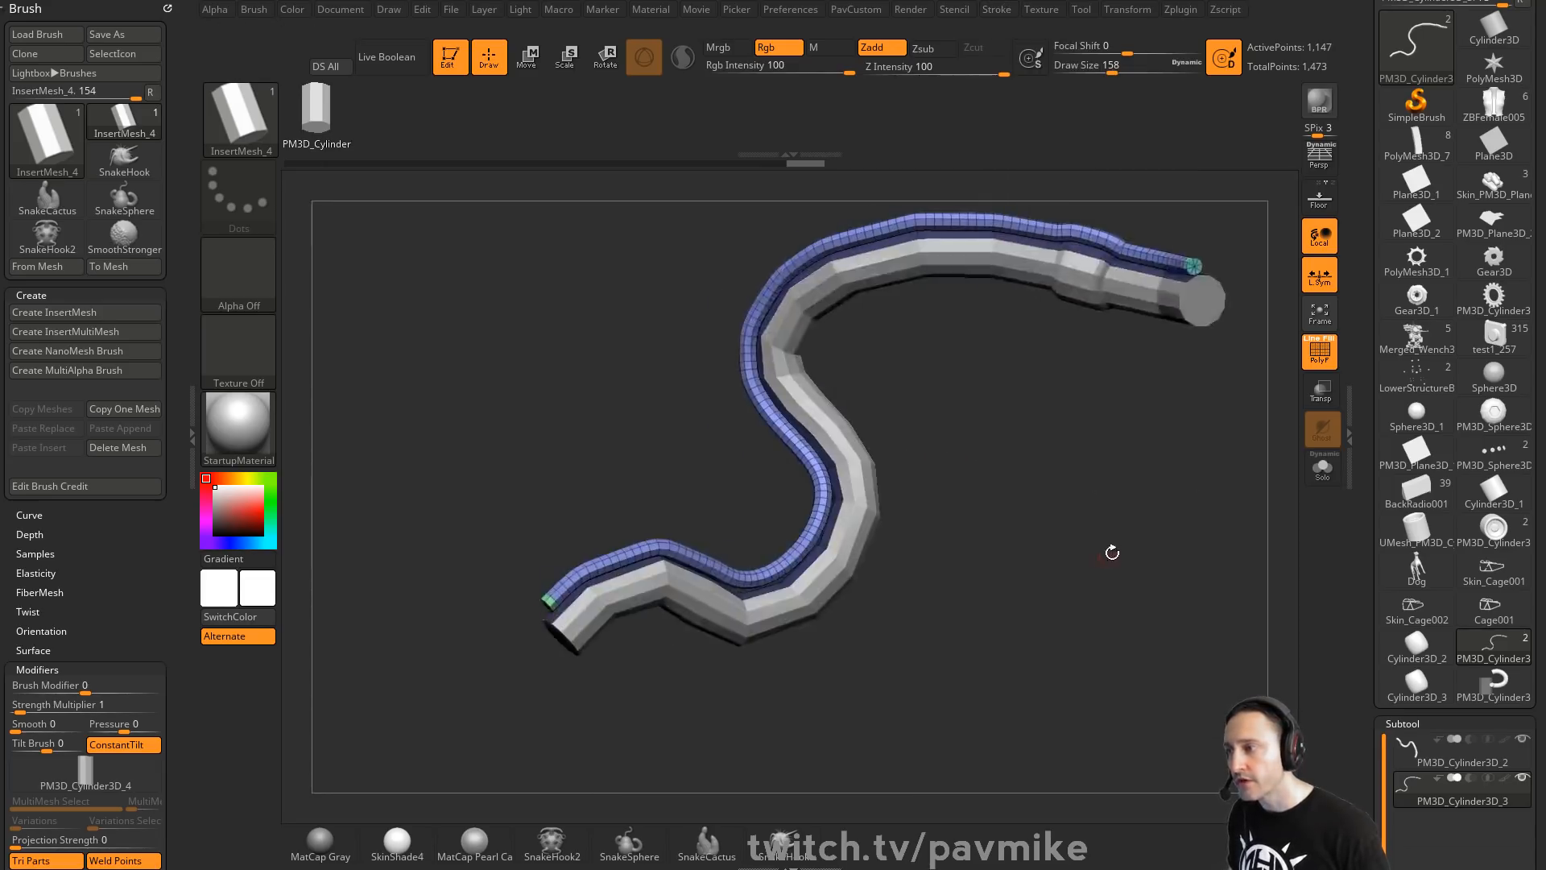
key(space)
click(1093, 346)
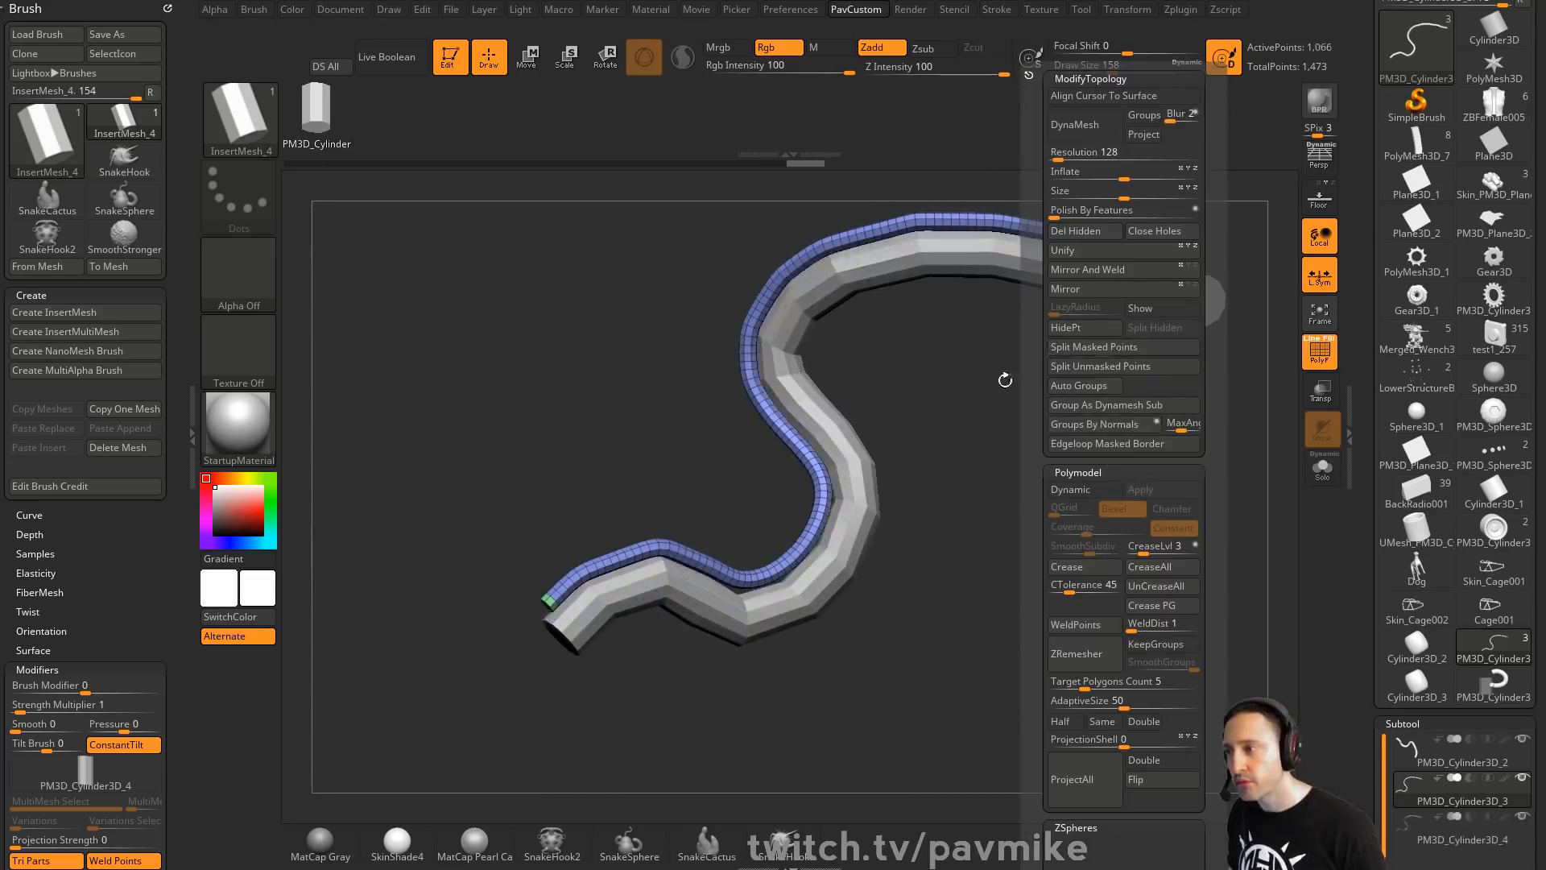
Isolate the split-off strip subtool PM3D_Cylinder3D_4 to check it, delete it, and show the remaining subtools together
scroll(1449, 585, down, 3)
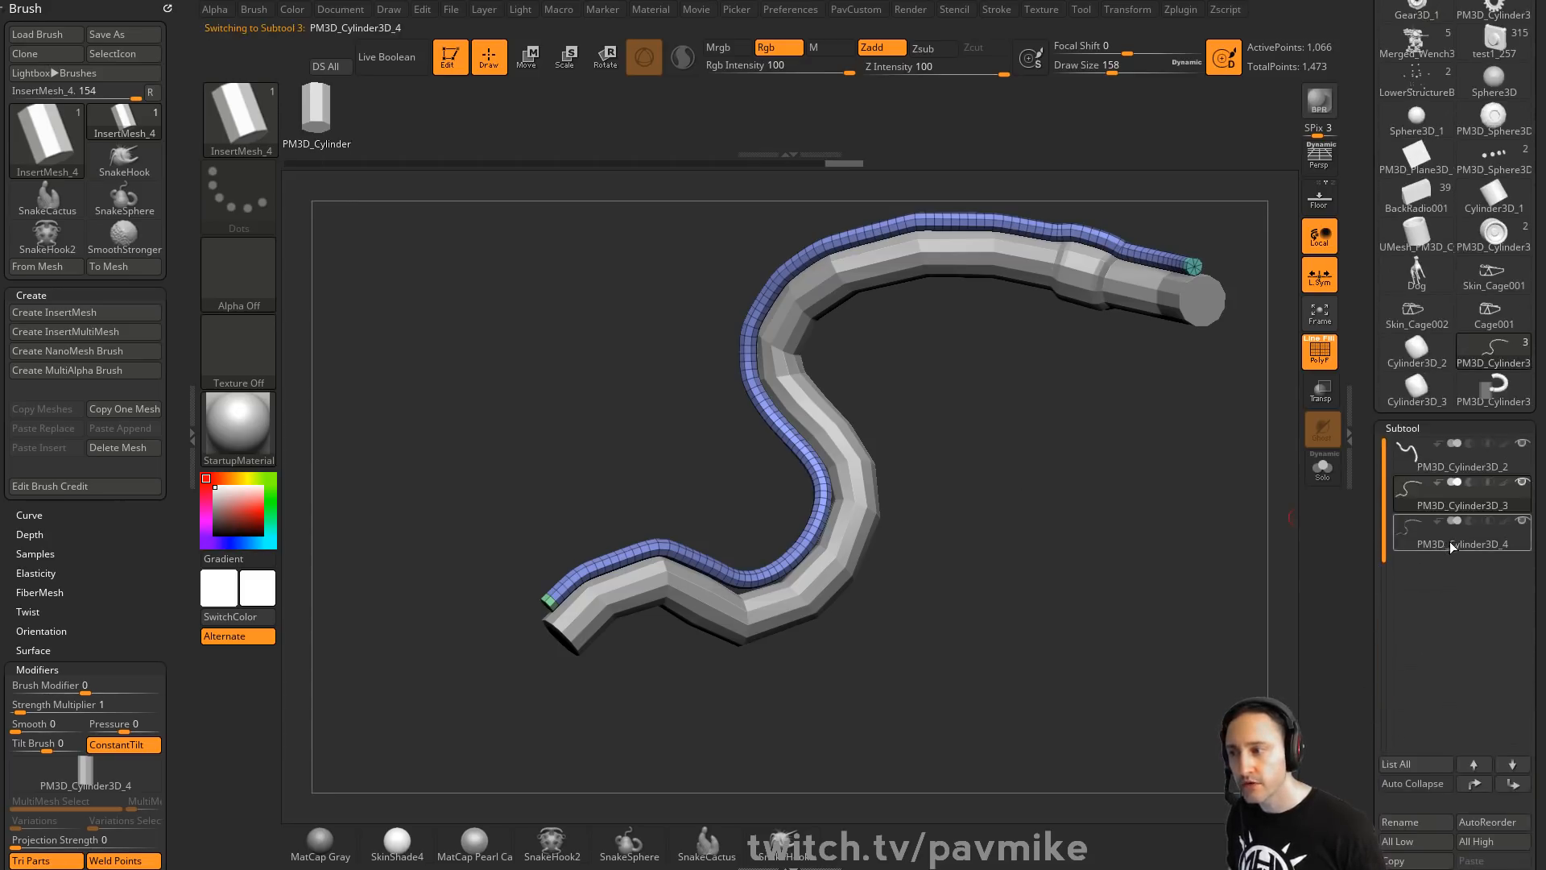
click(1450, 548)
click(1329, 477)
drag(1236, 528, 1182, 522)
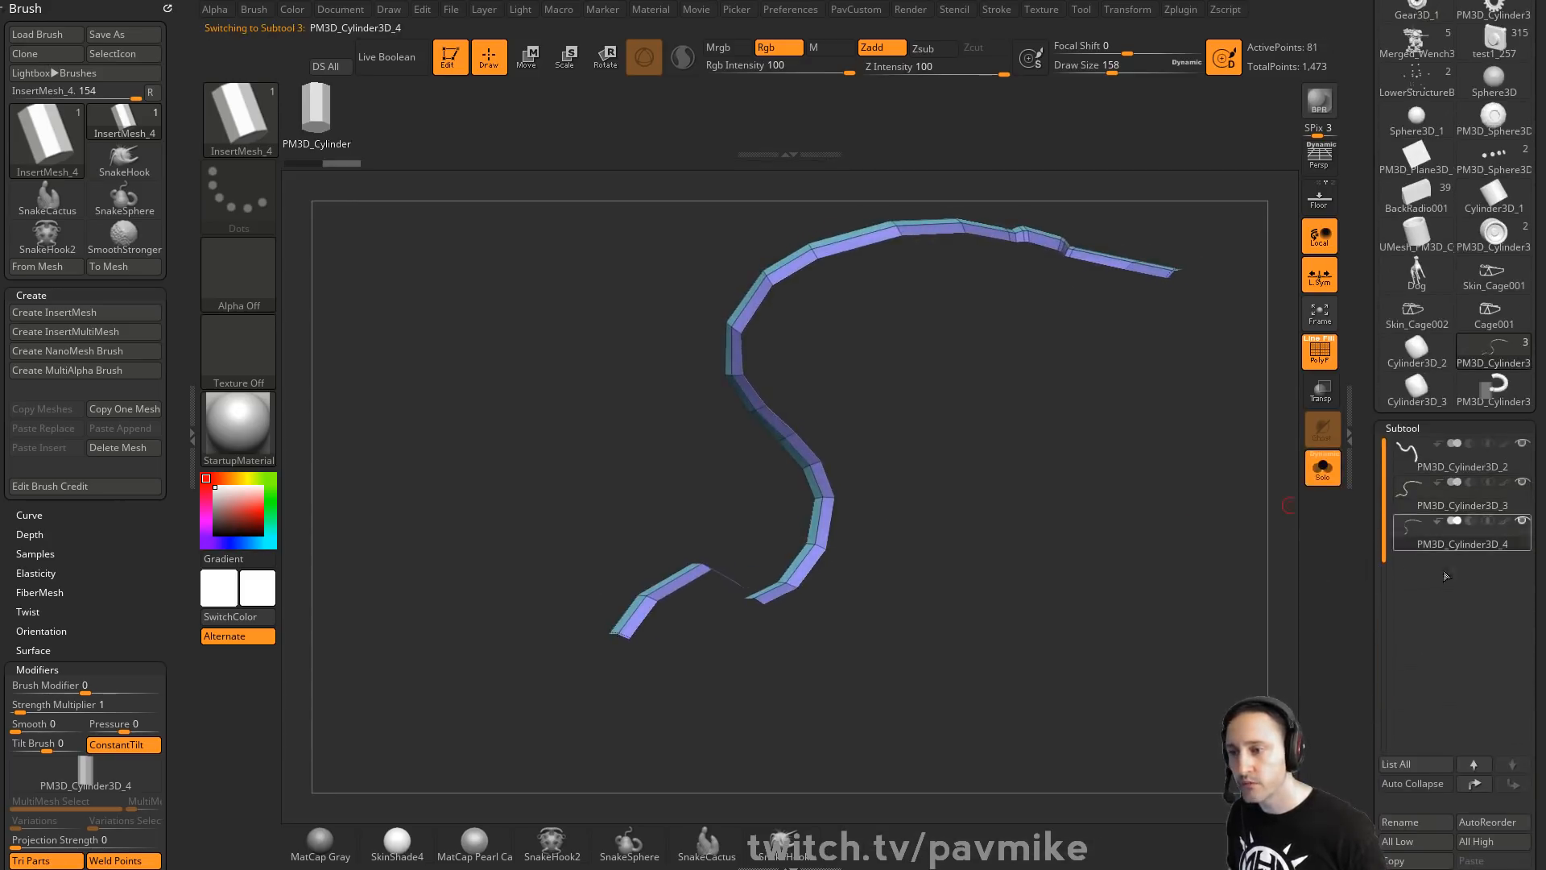
scroll(1368, 783, down, 3)
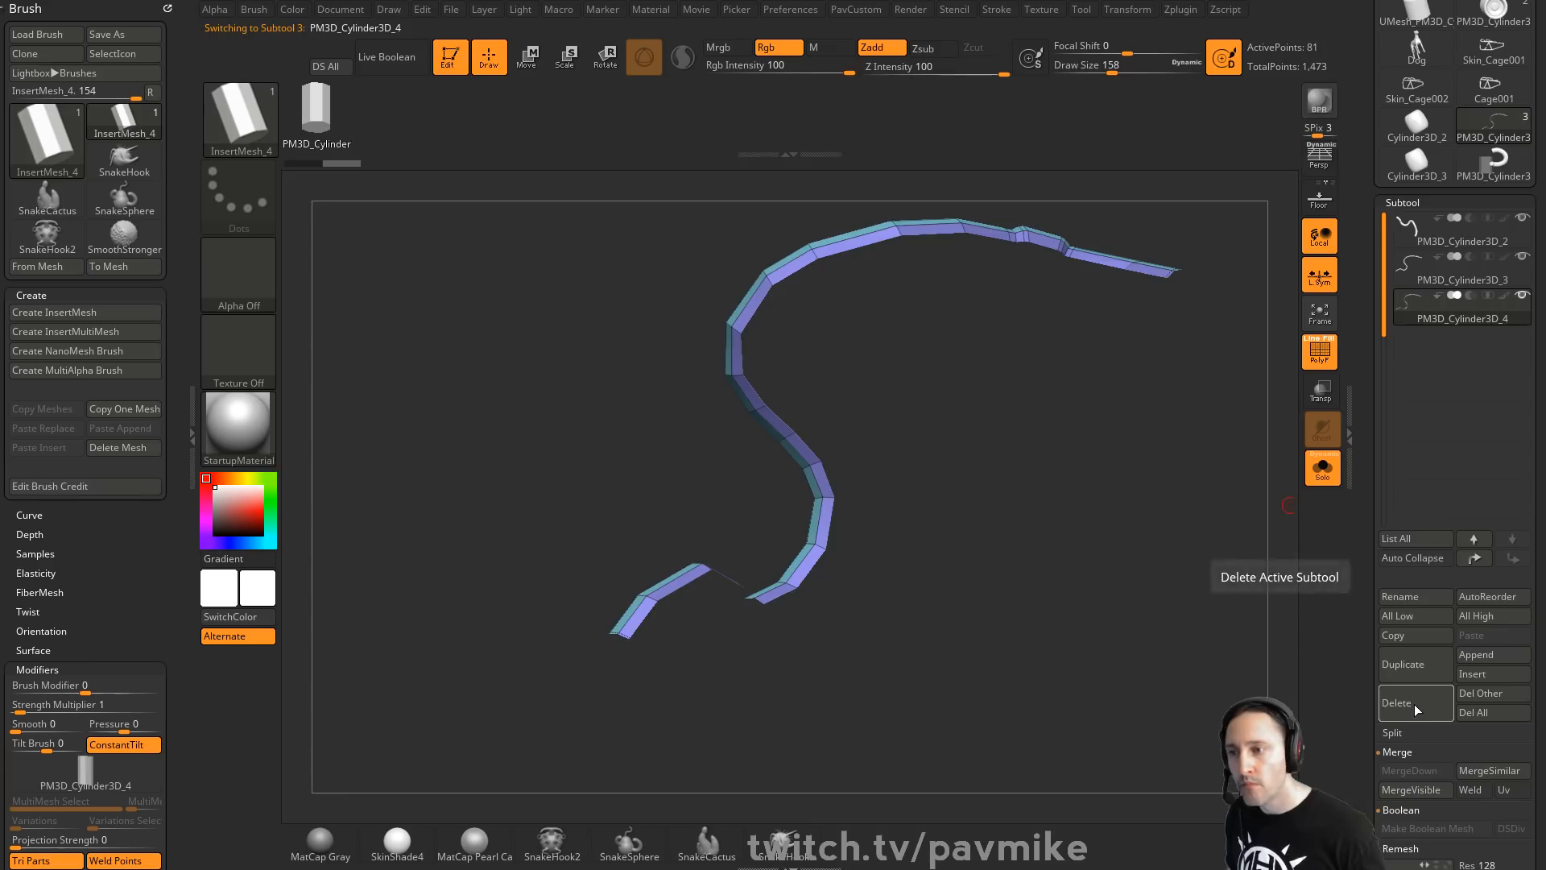
click(1414, 703)
alt+drag(1012, 410, 1055, 517)
drag(1055, 517, 1152, 496)
click(1321, 468)
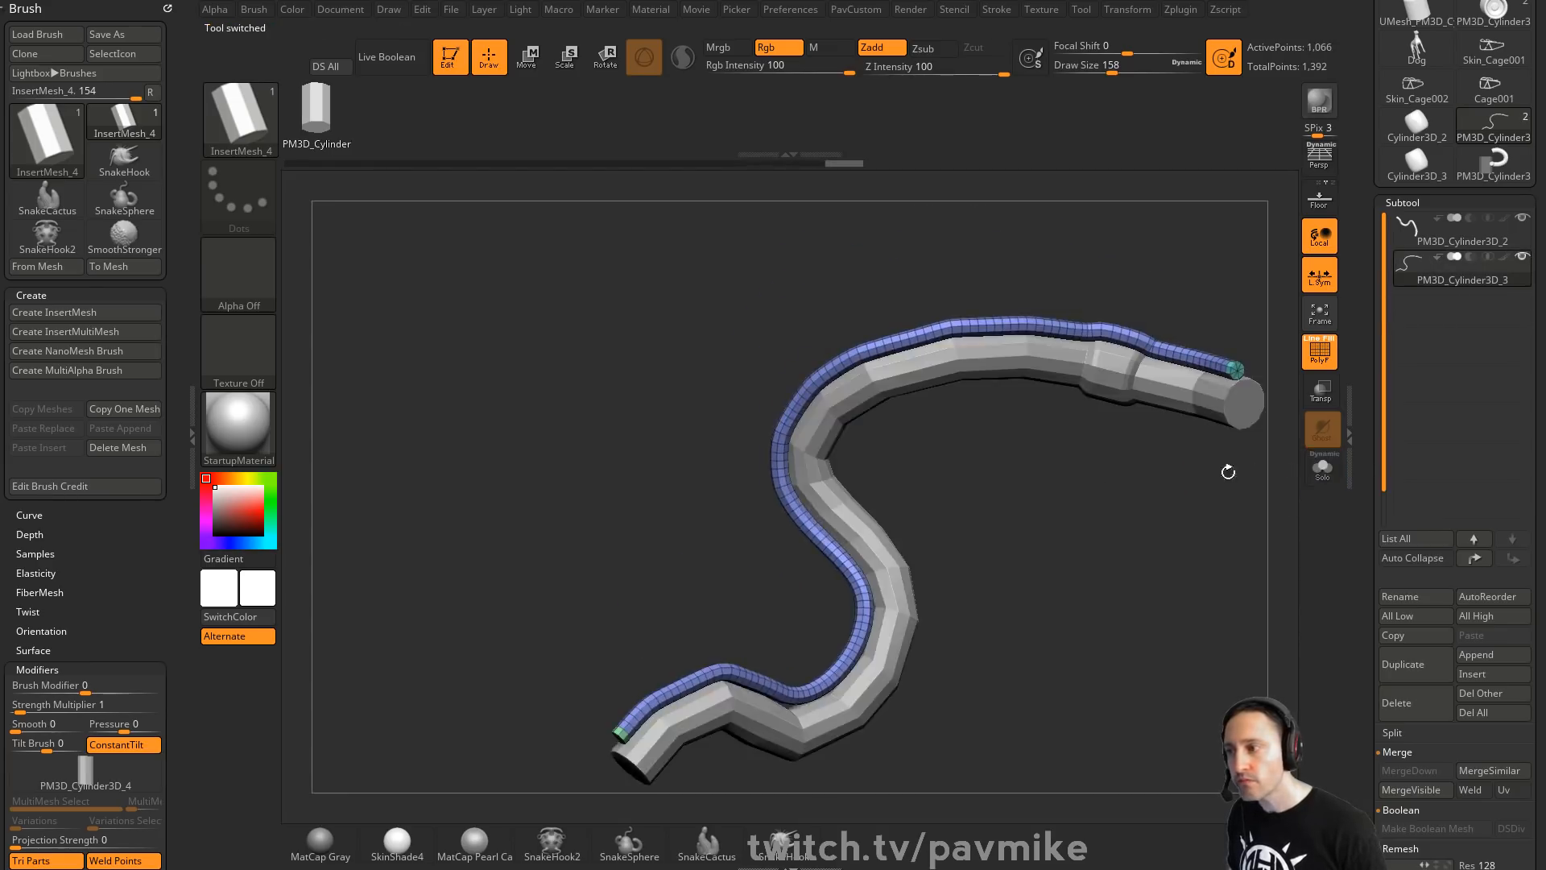
Select the Move brush for adjusting the thin blue tube and reduce the brush's draw size
mouse_move(1056, 507)
mouse_down()
mouse_move(1032, 503)
mouse_move(1125, 518)
mouse_up()
key(s)
key(b)
key(m)
key(v)
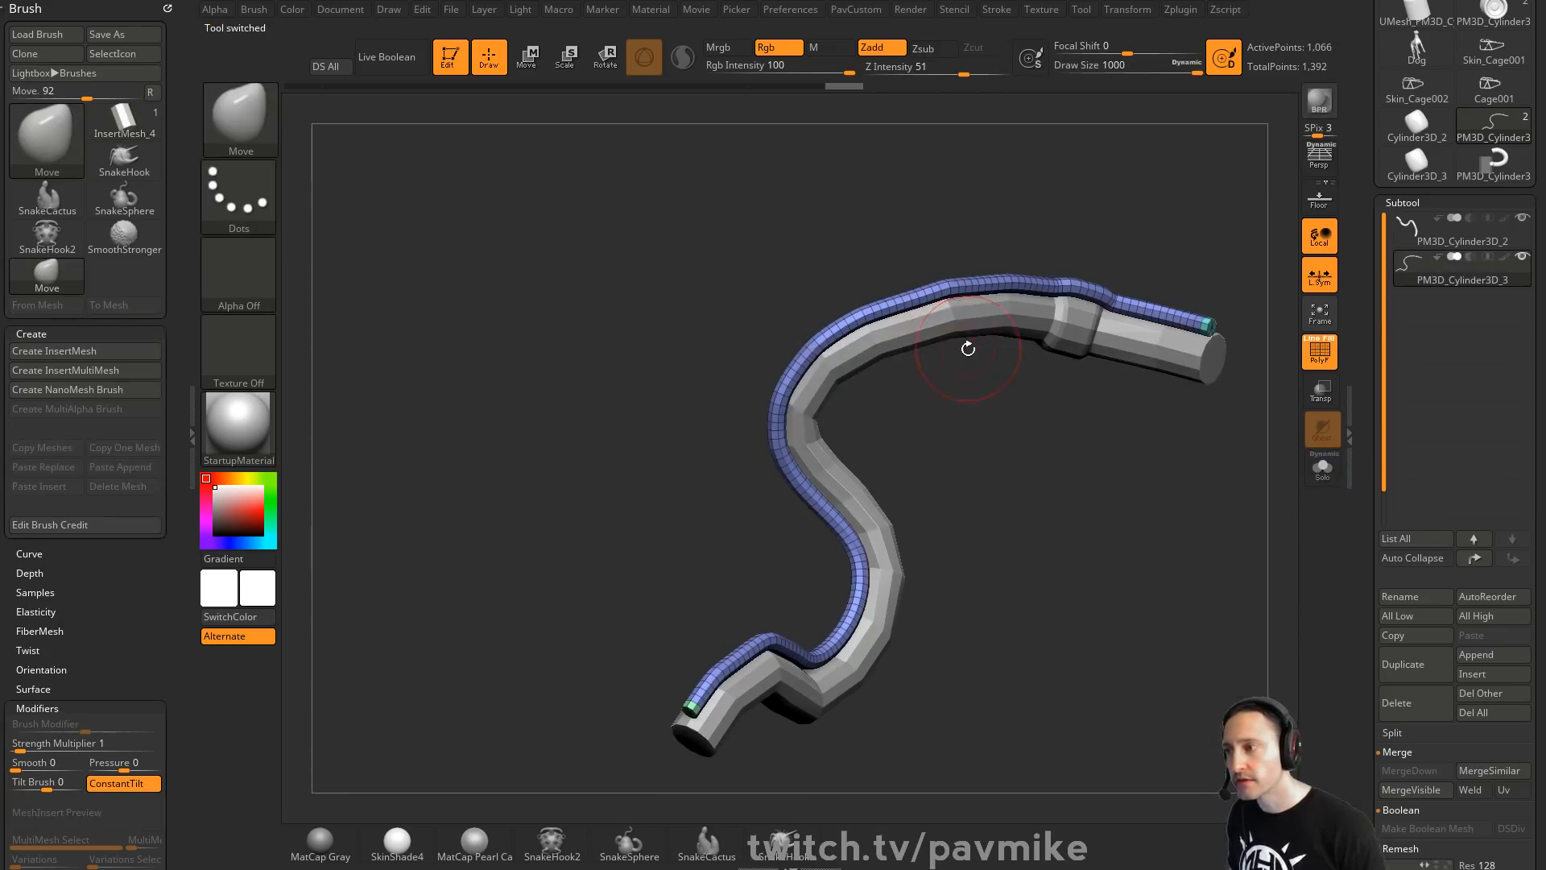
drag(1010, 391, 948, 442)
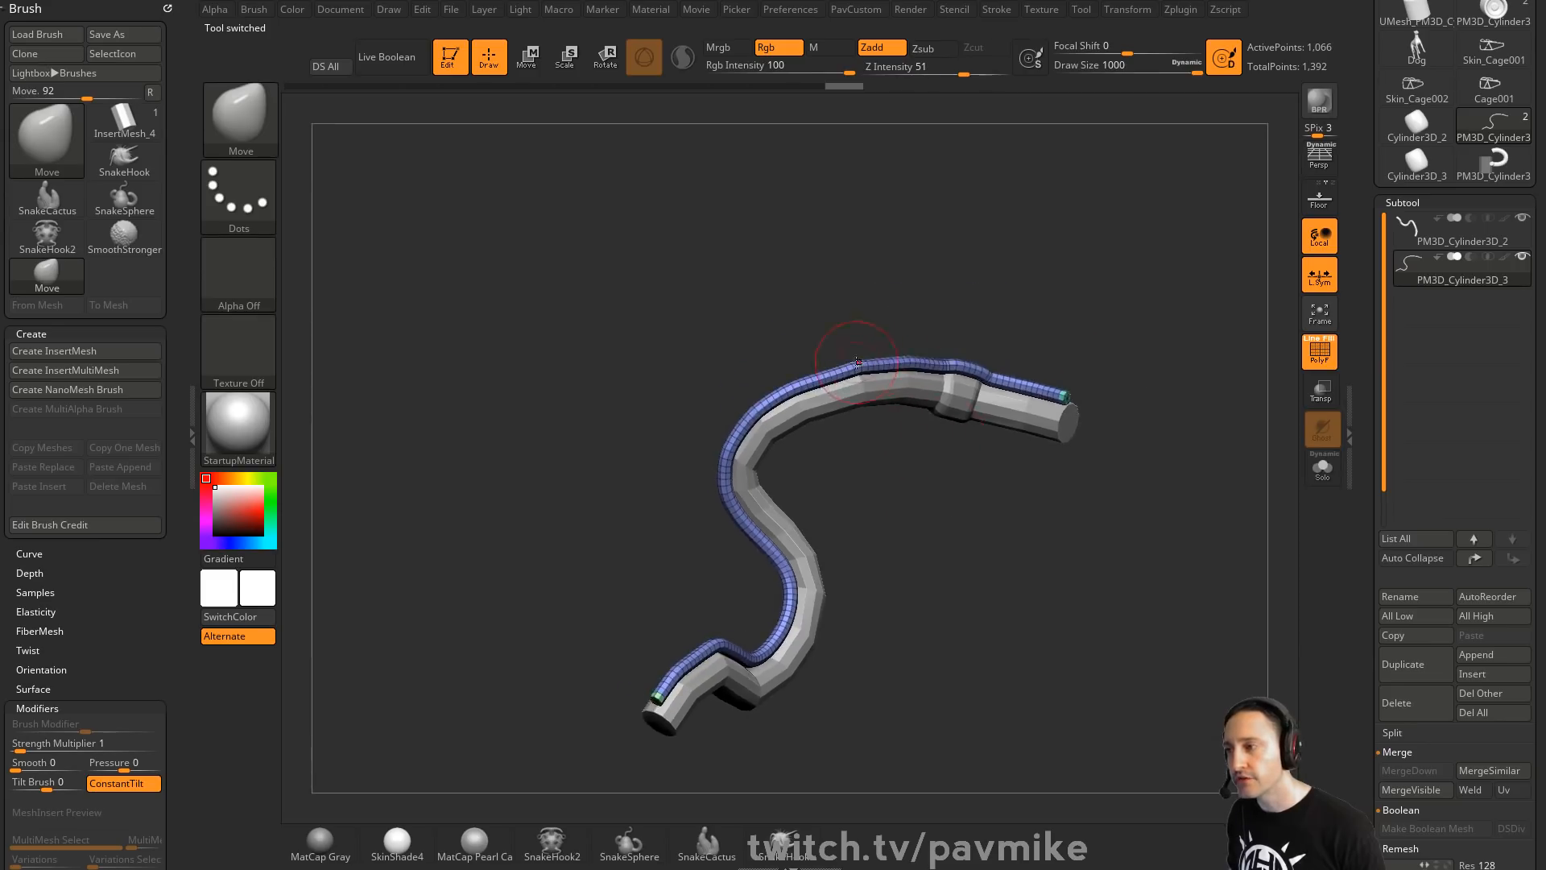
key(s)
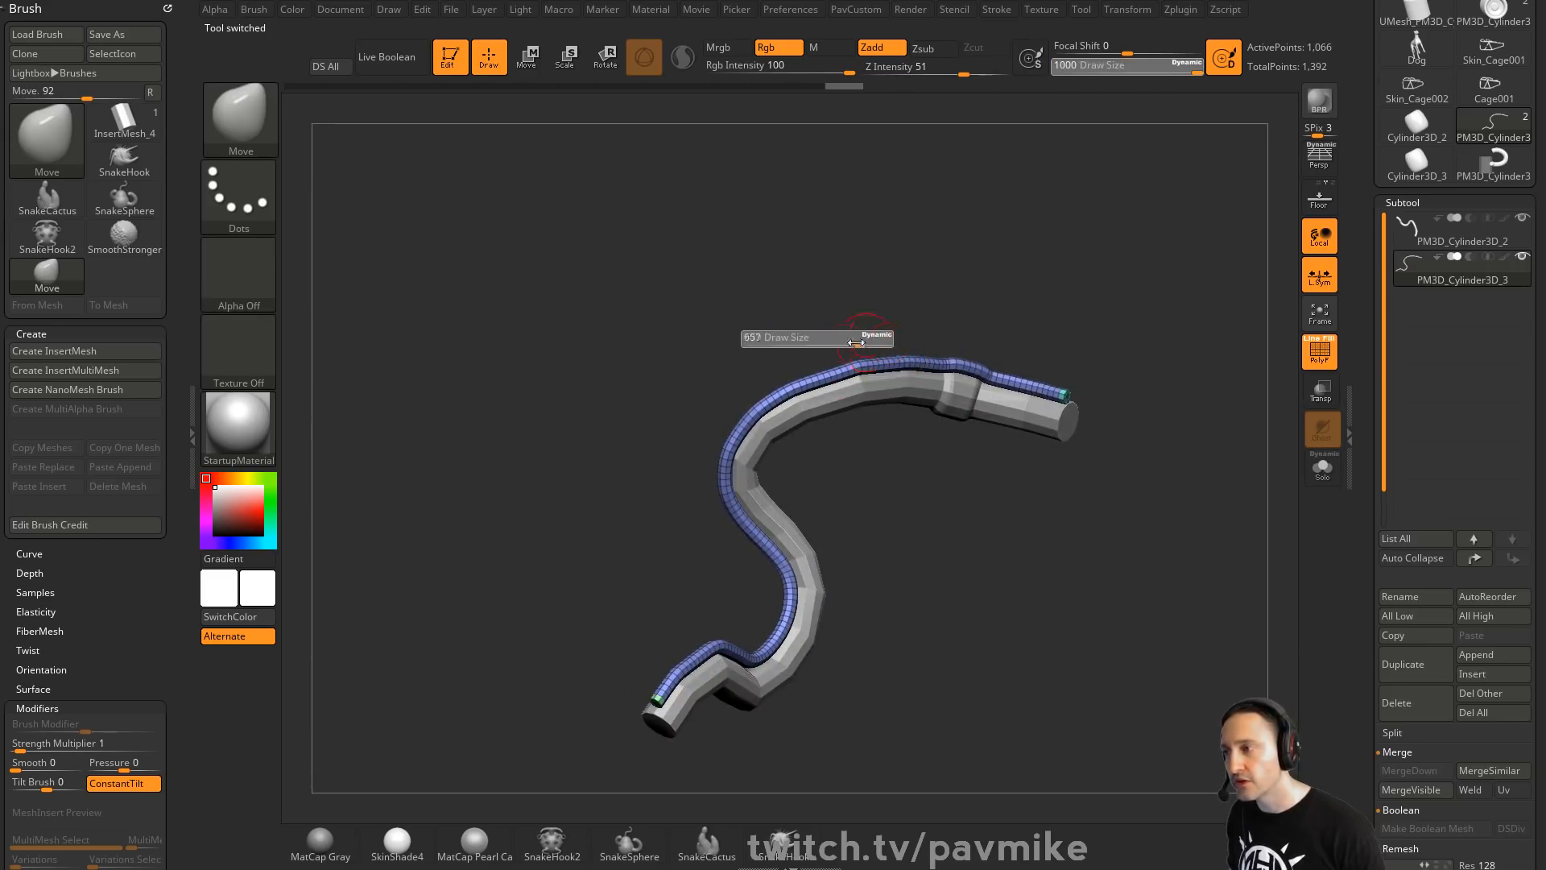
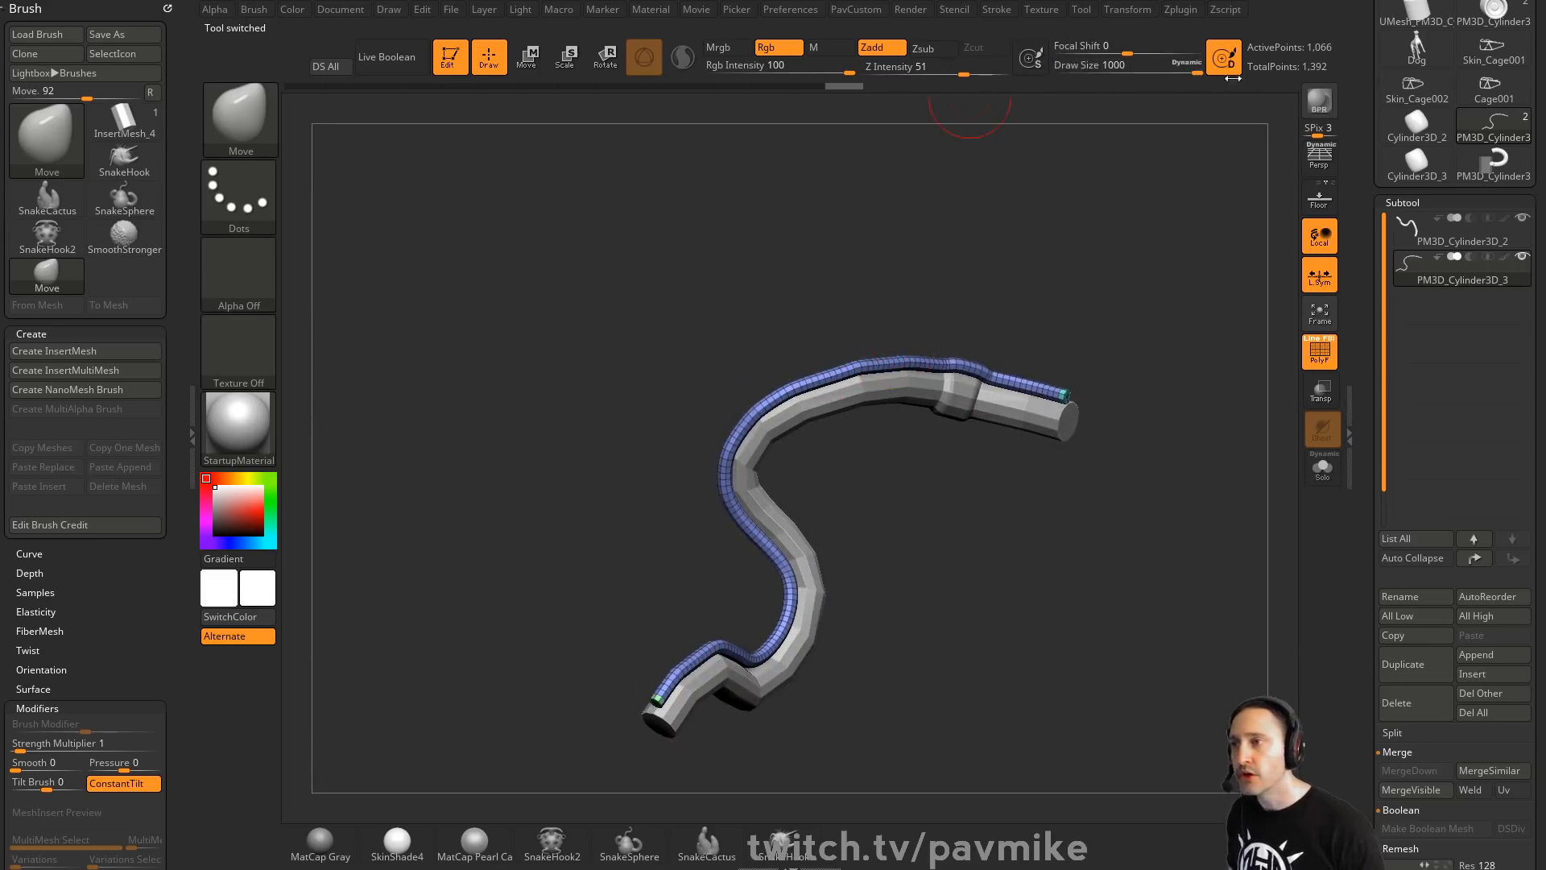
Find the Draw section in the preferences and raise the Max Brush Size to 5000
click(790, 10)
click(827, 534)
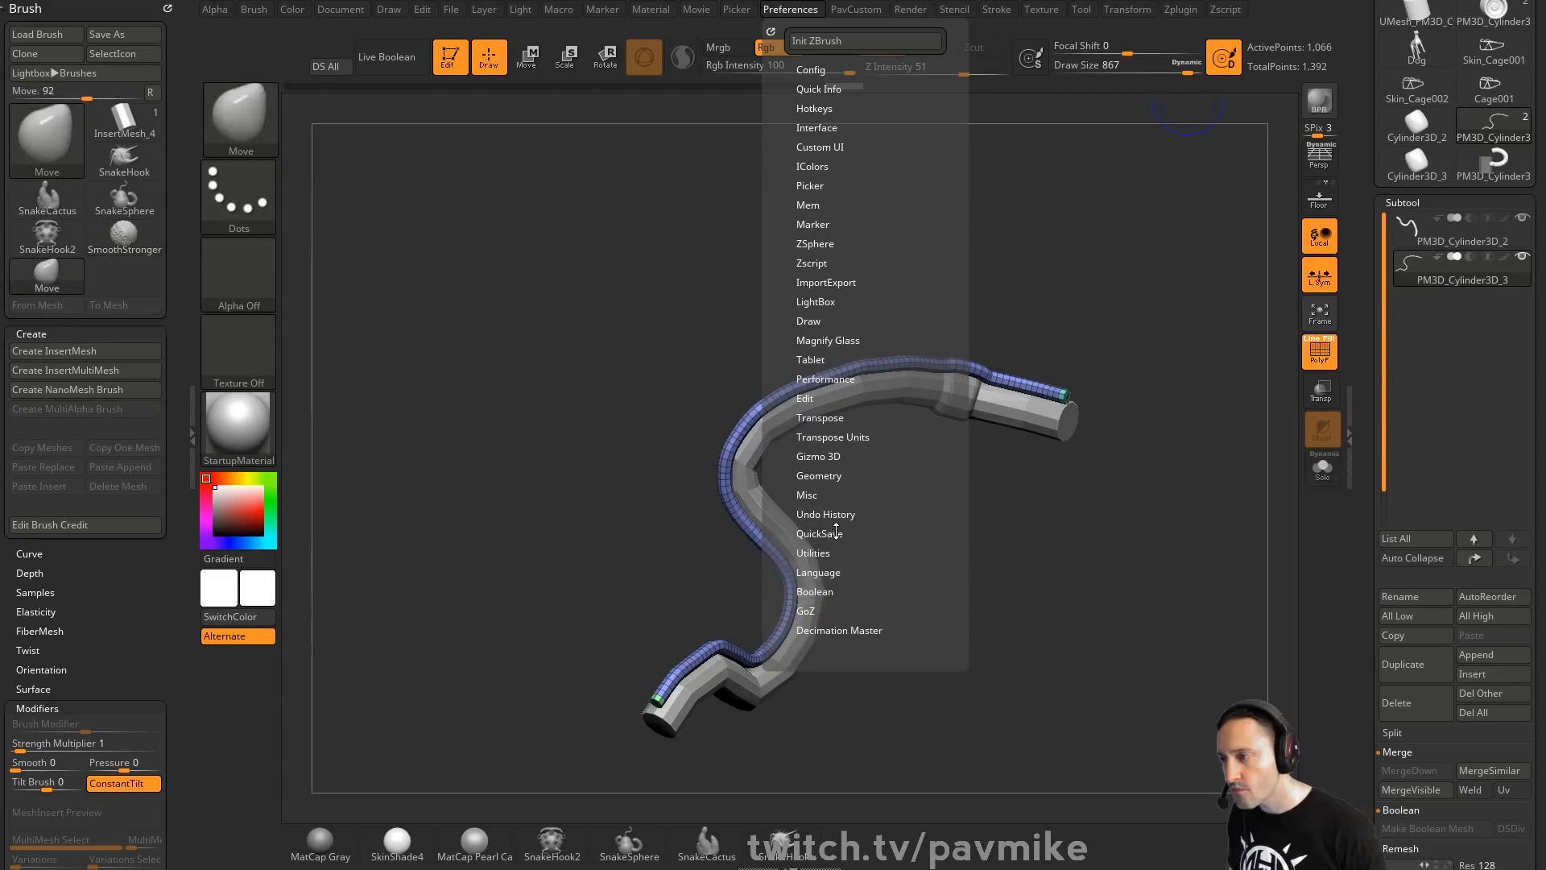
click(824, 497)
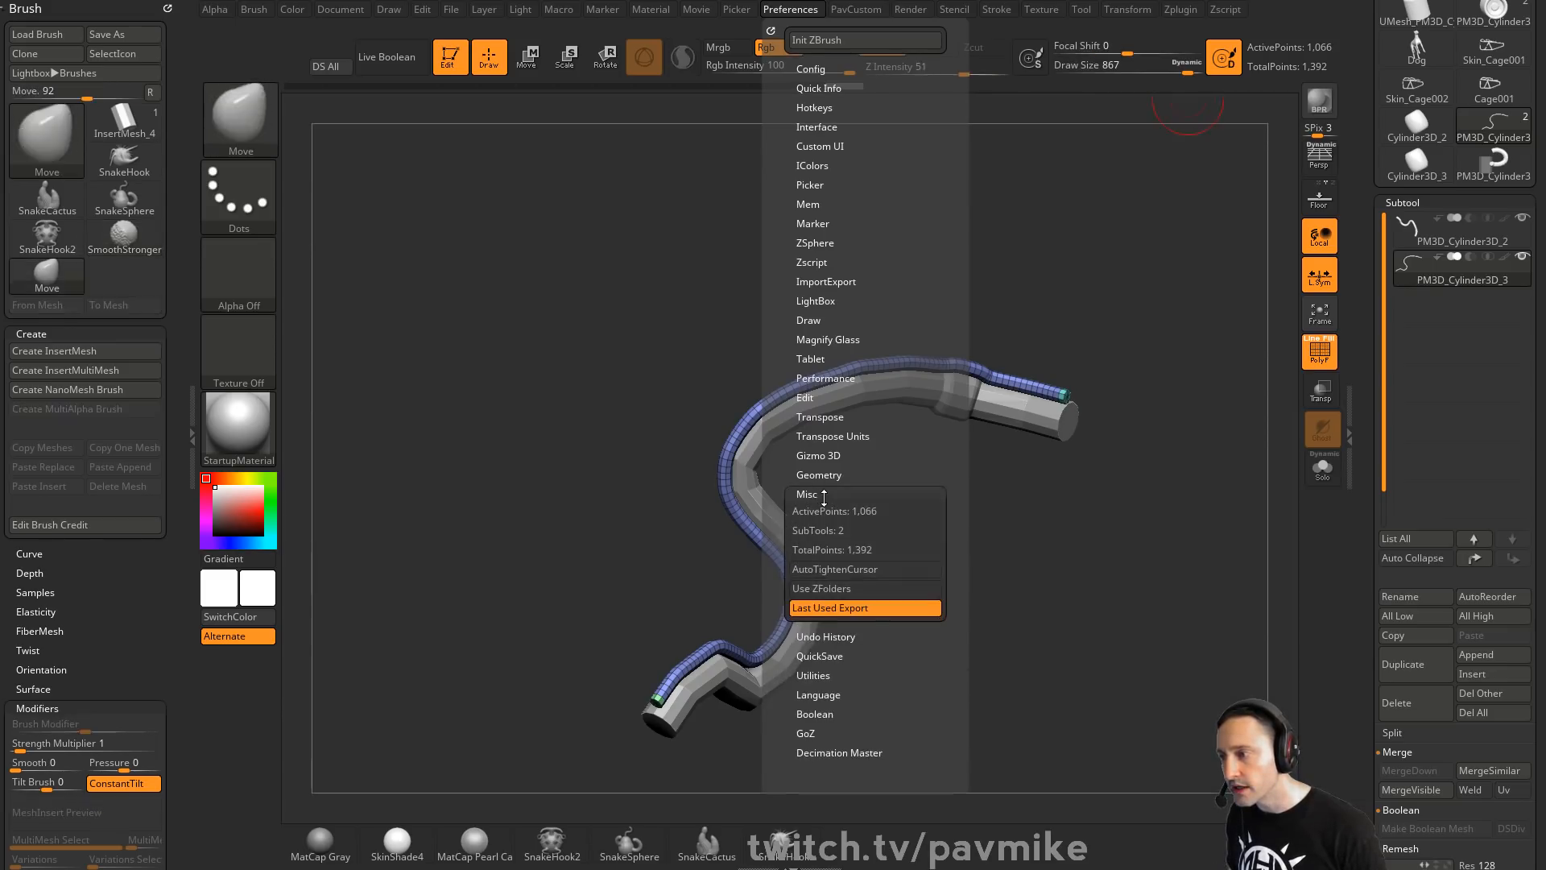
click(824, 495)
click(834, 396)
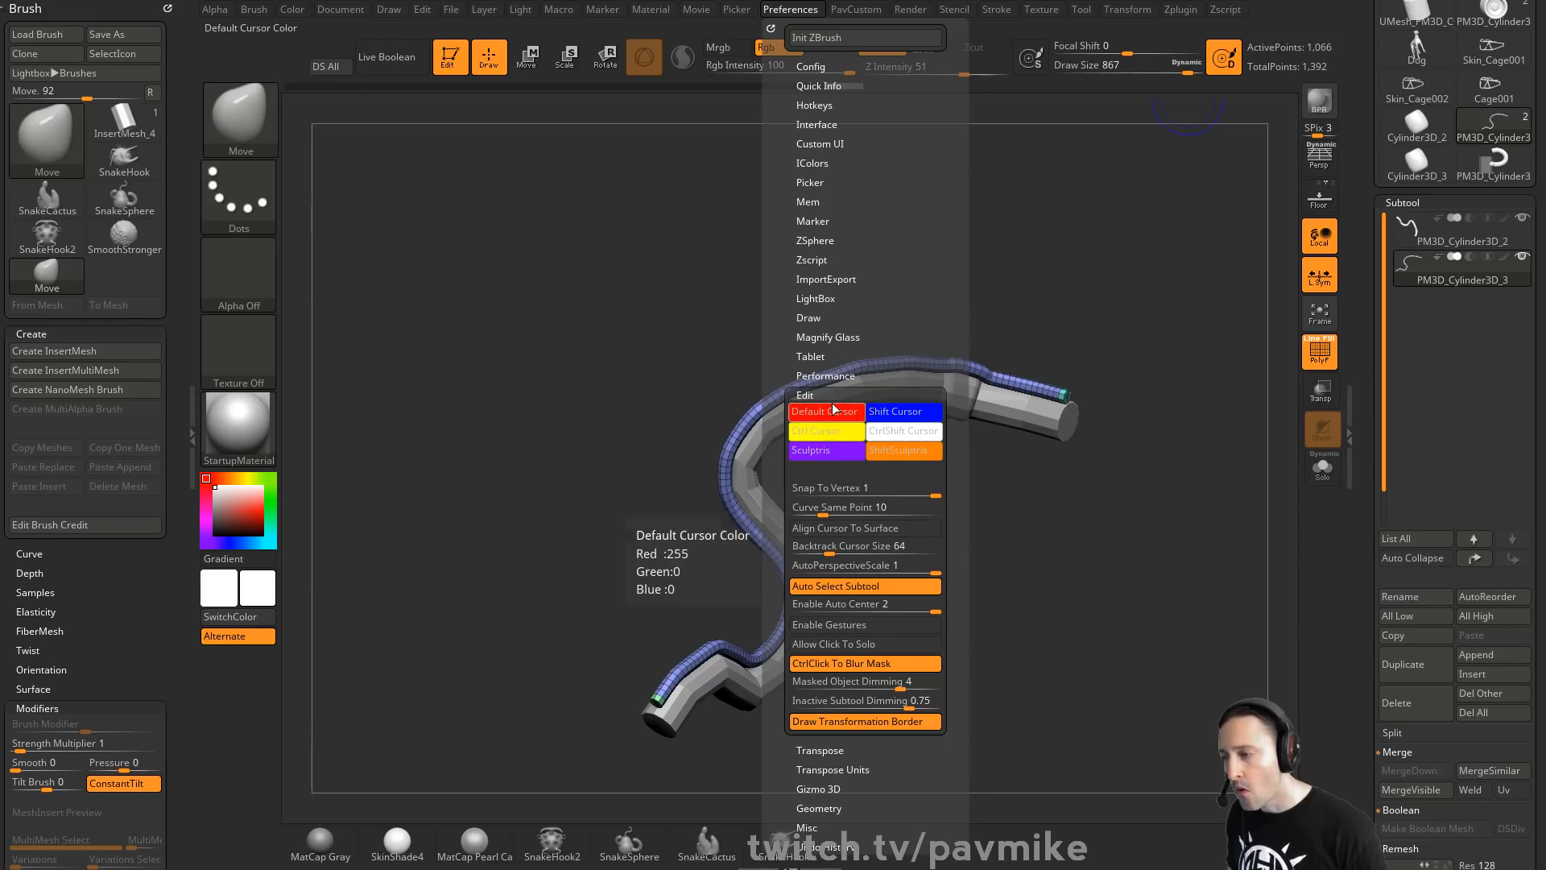
click(829, 395)
click(825, 317)
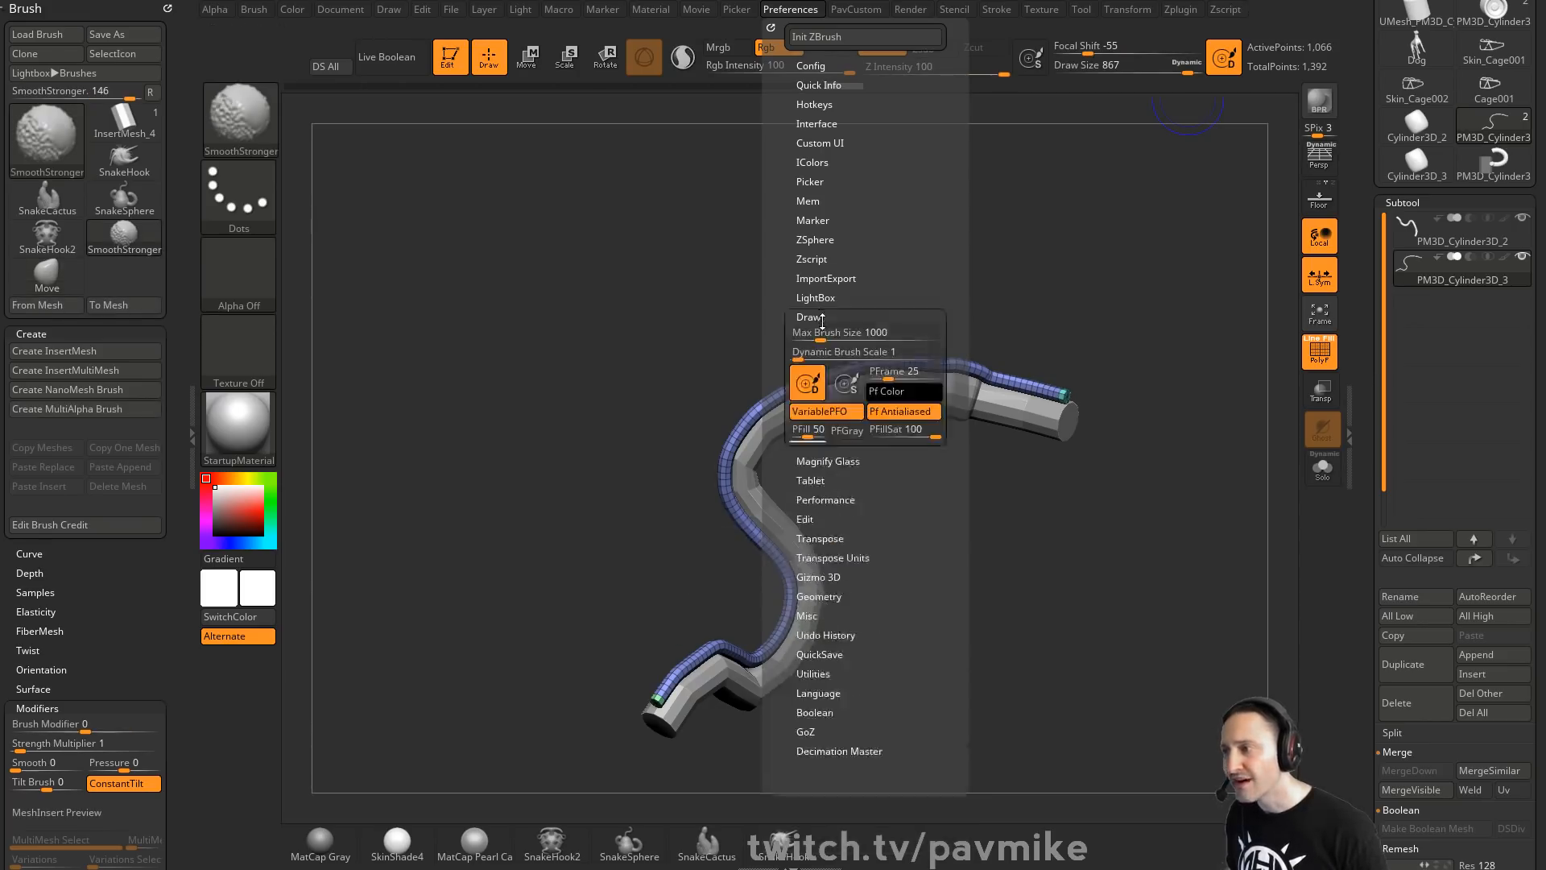
drag(834, 332, 932, 332)
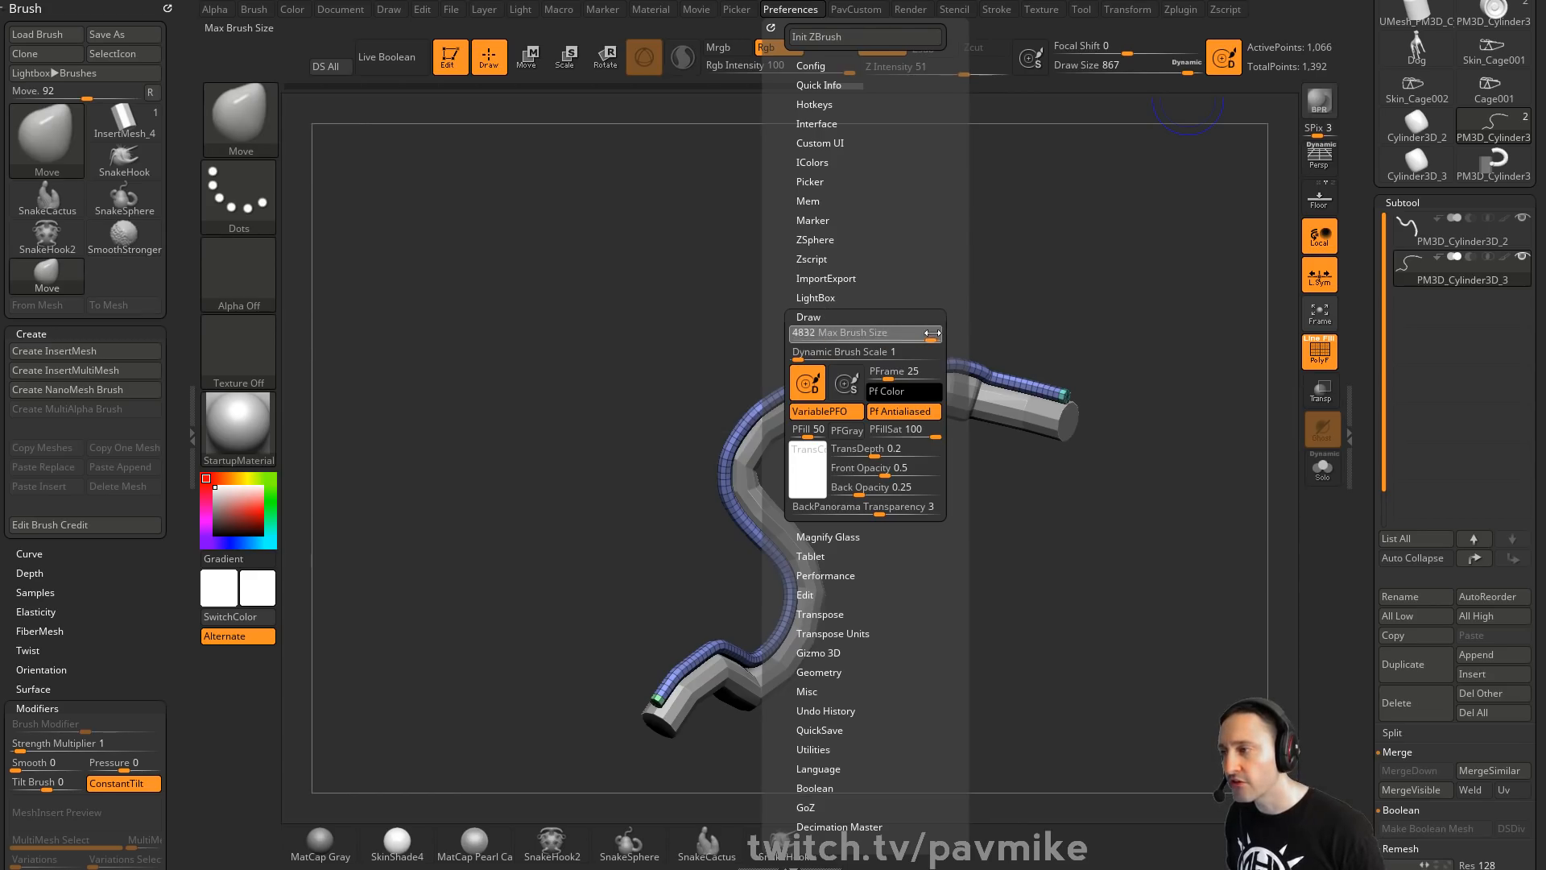
Enlarge the Move brush's draw size to 5000
key(s)
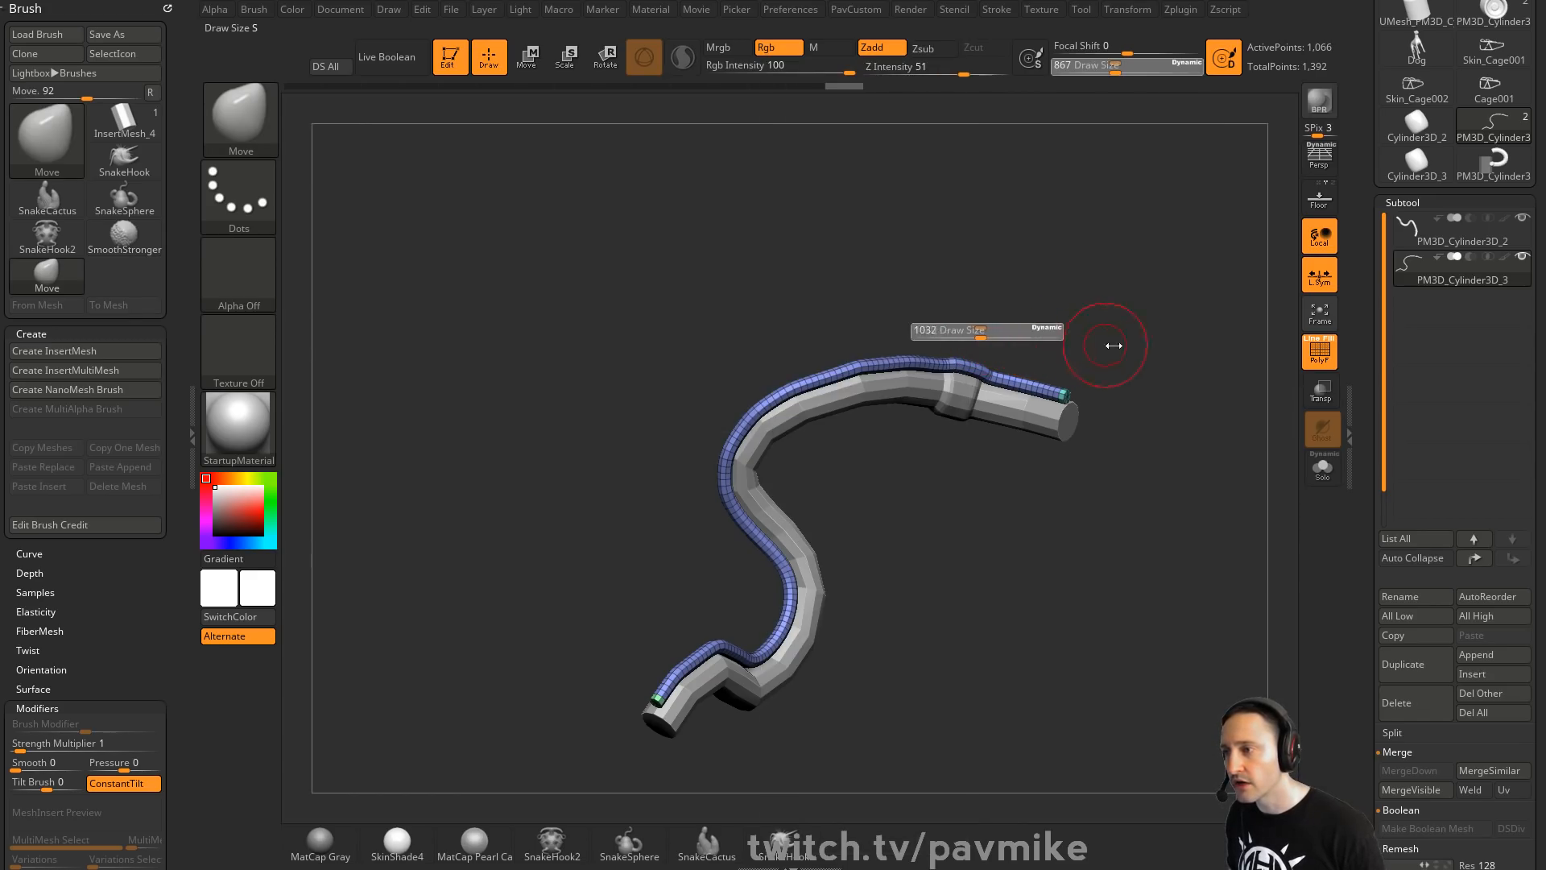
key(s)
drag(984, 337, 1083, 345)
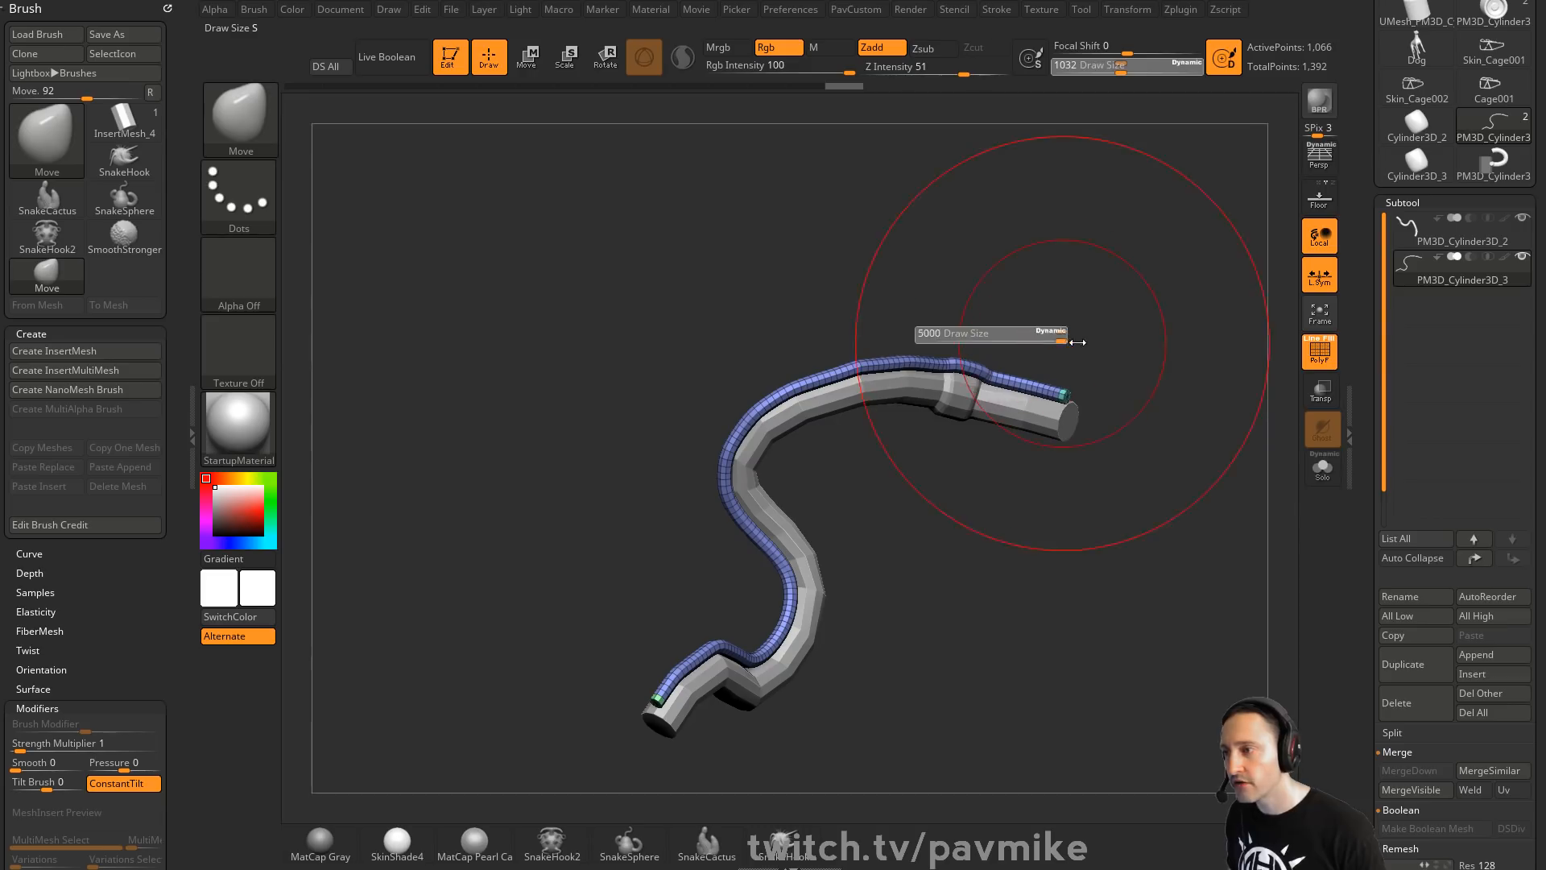
key(s)
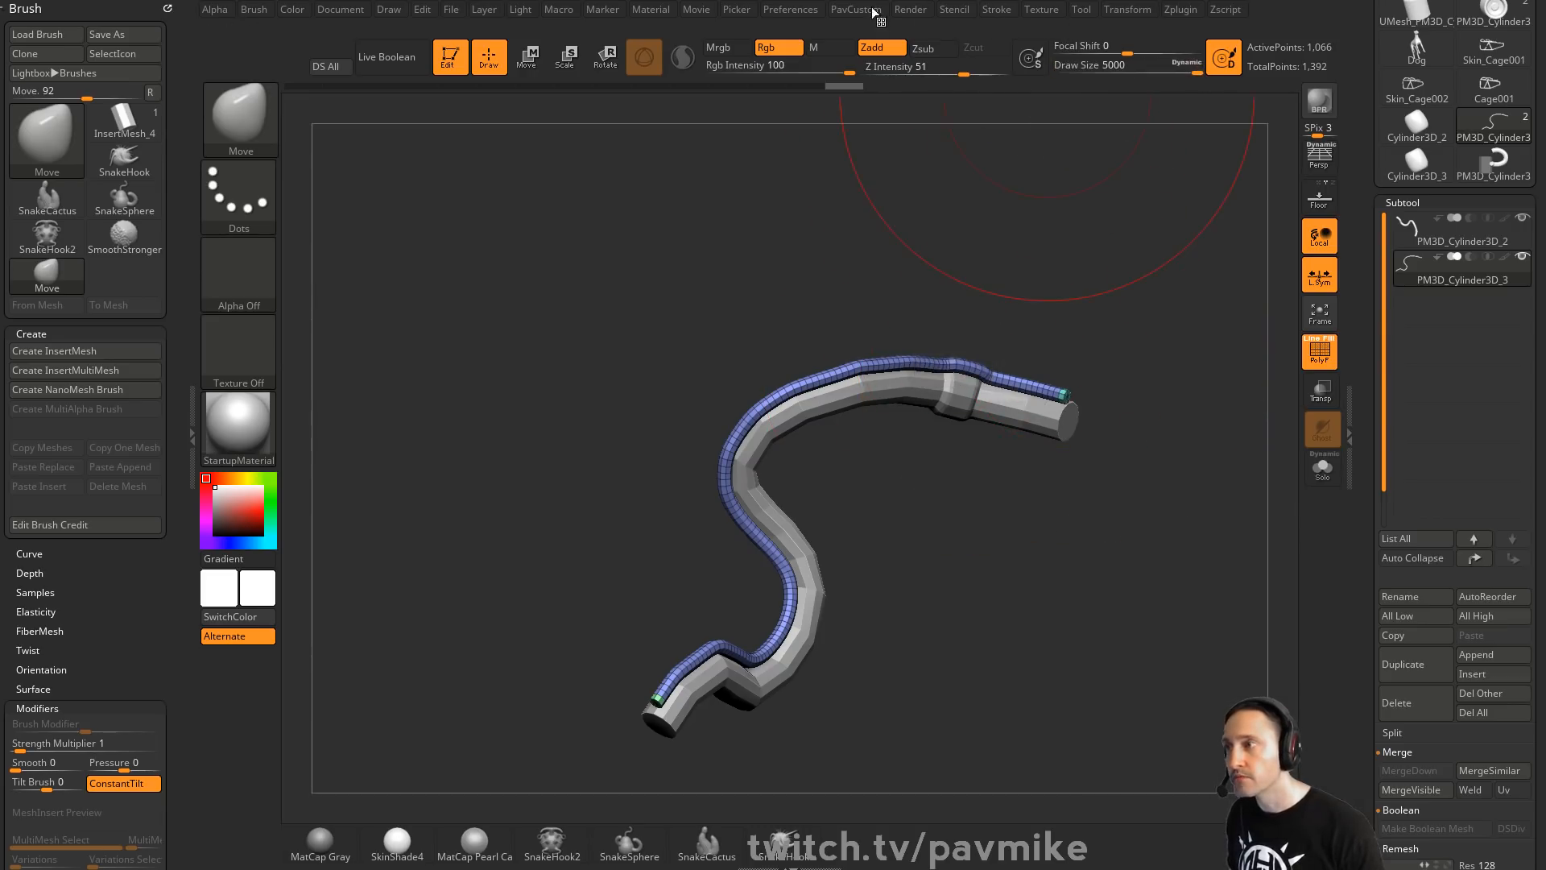
Set the Max Brush Size preference back to 1000 and the Dynamic Brush Scale to about 5.76
click(802, 11)
click(855, 339)
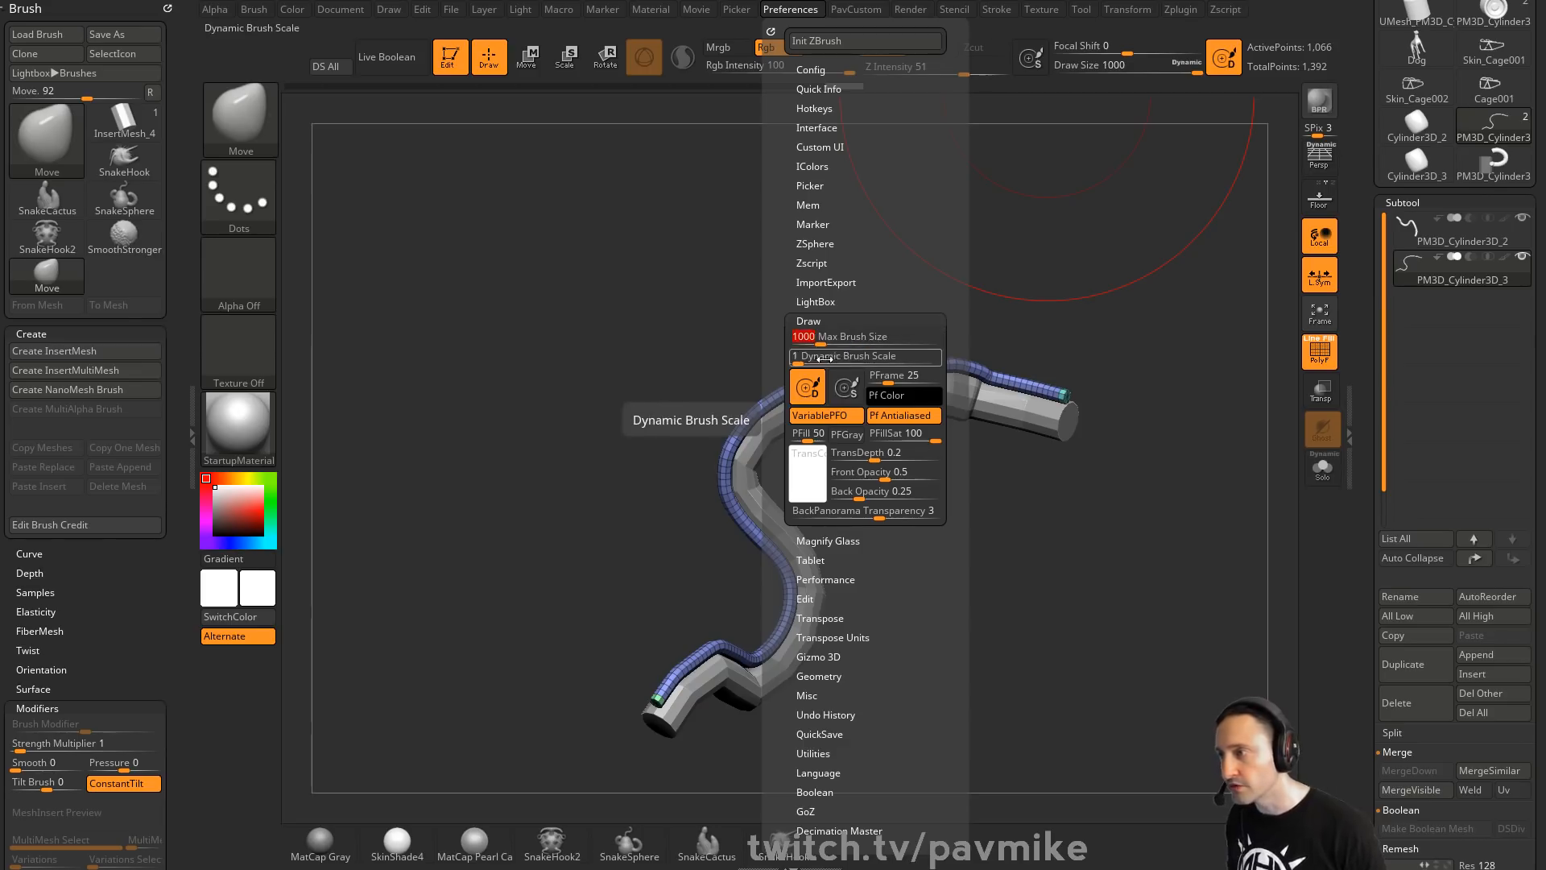
drag(801, 359, 821, 360)
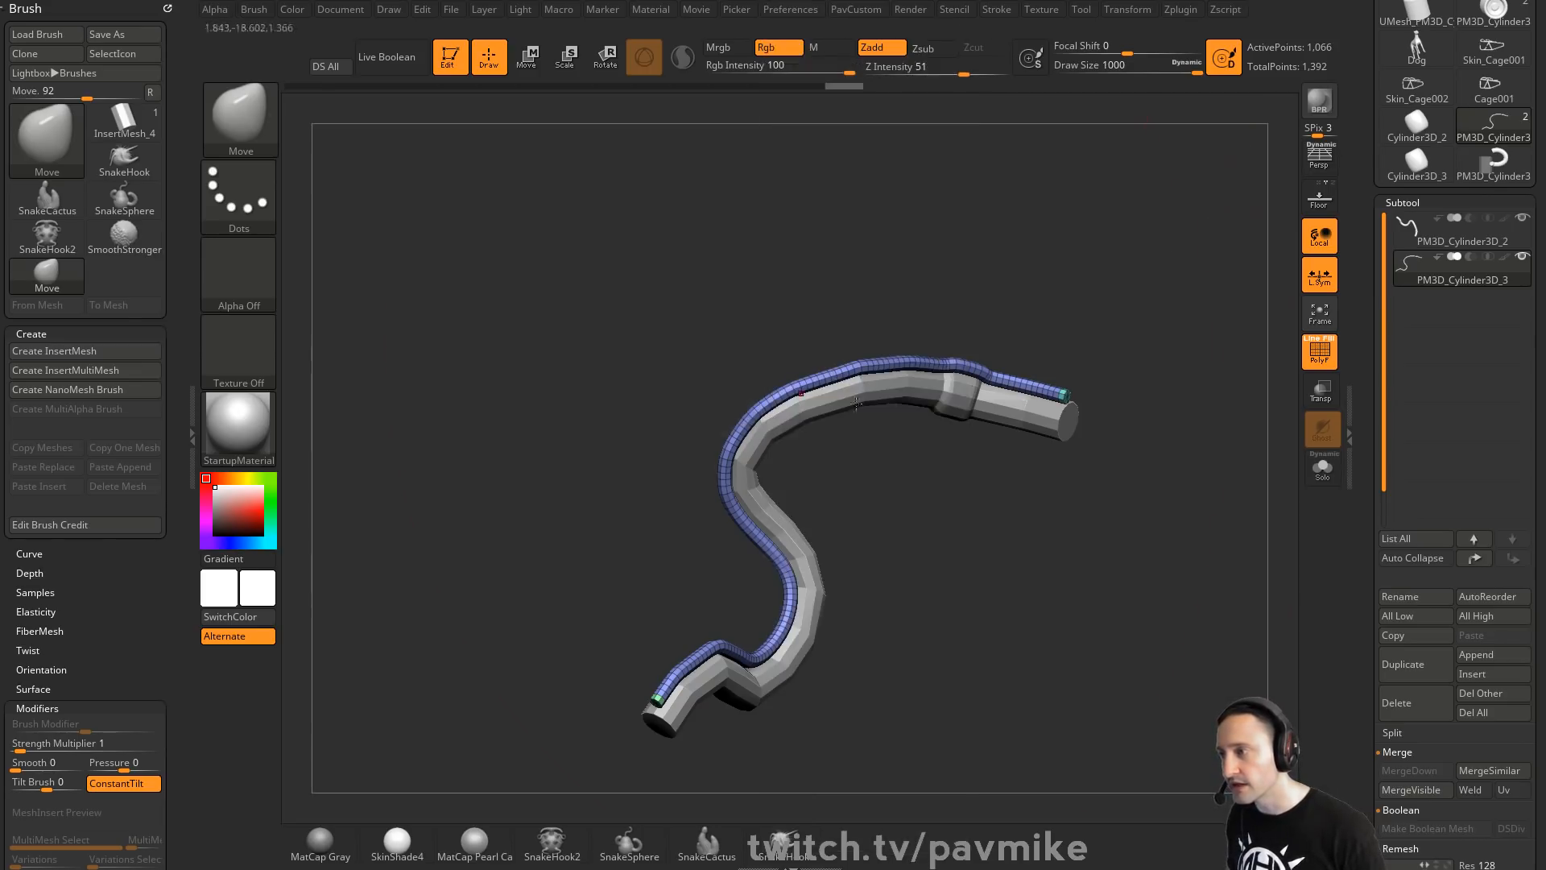
key(s)
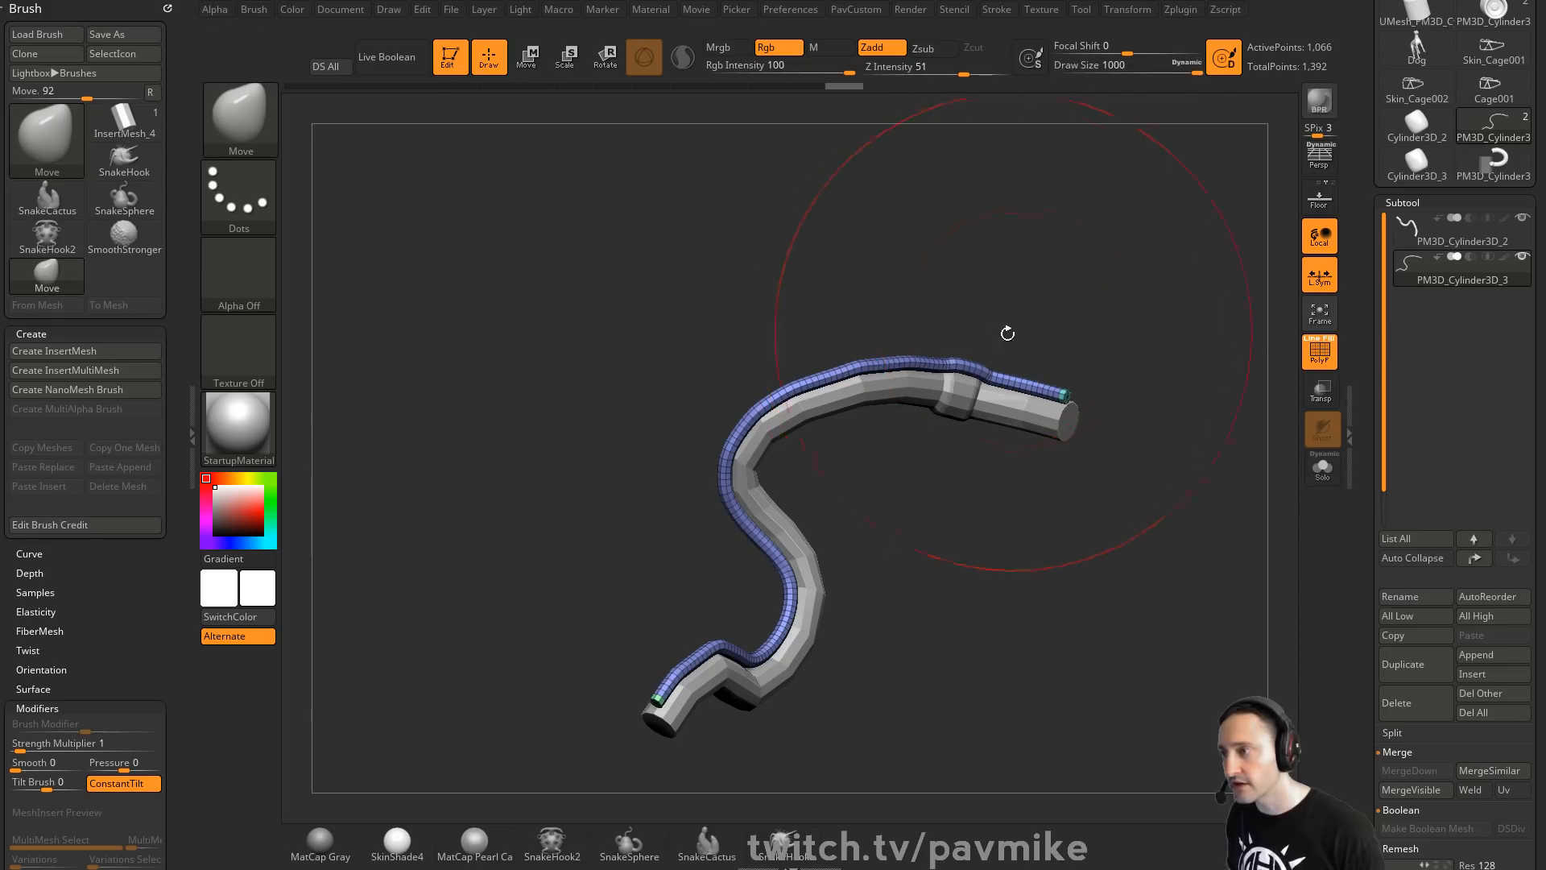
click(805, 9)
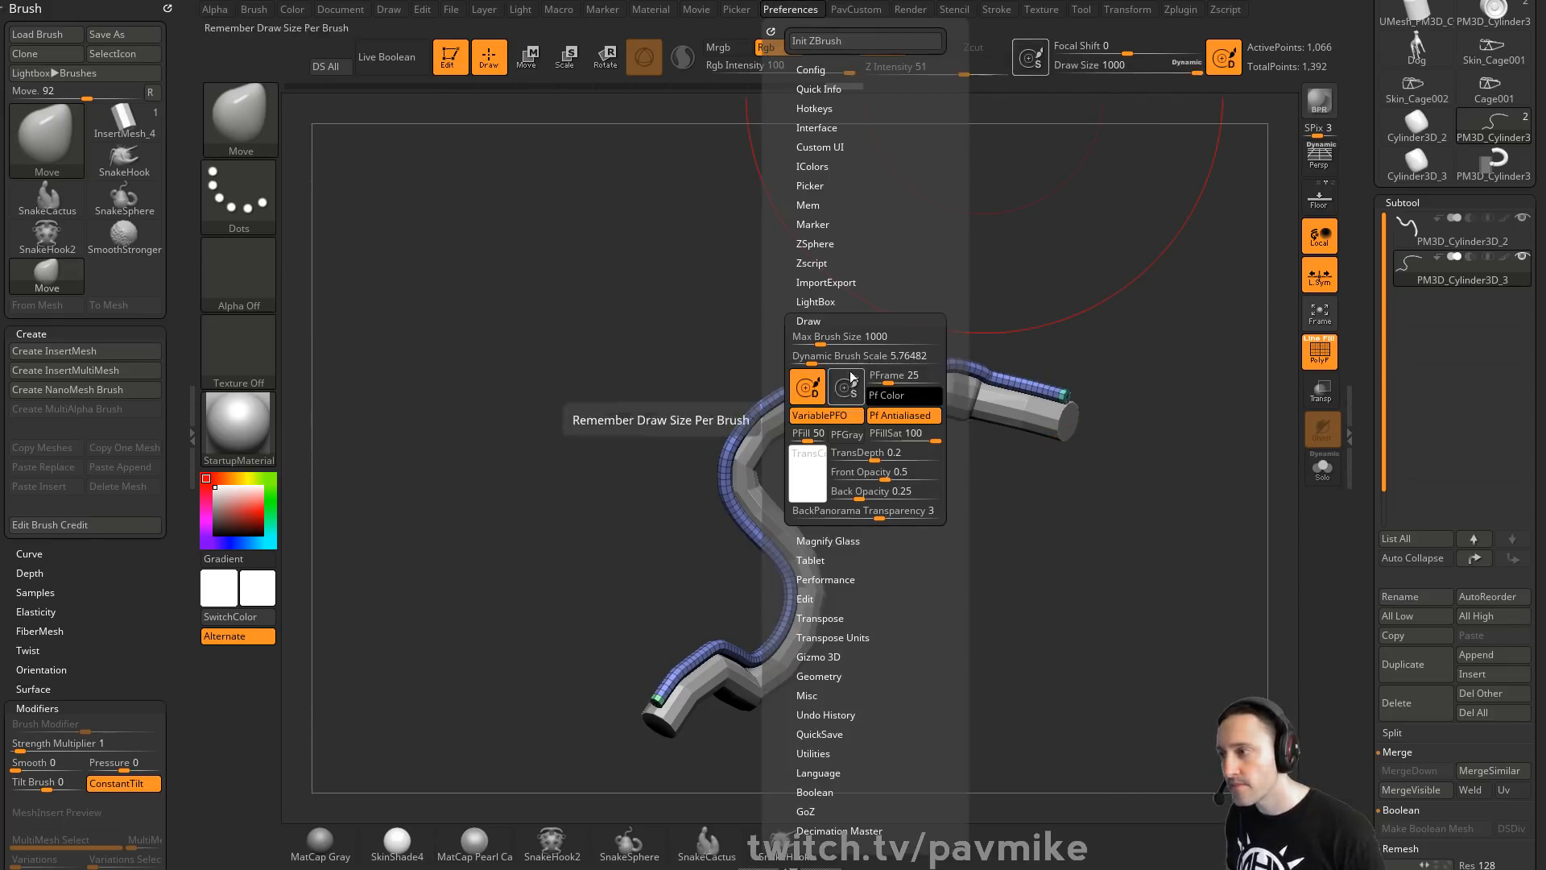
Reduce the draw size to 468 and reshape the upper part of the thin blue tube with the Move brush
key(s)
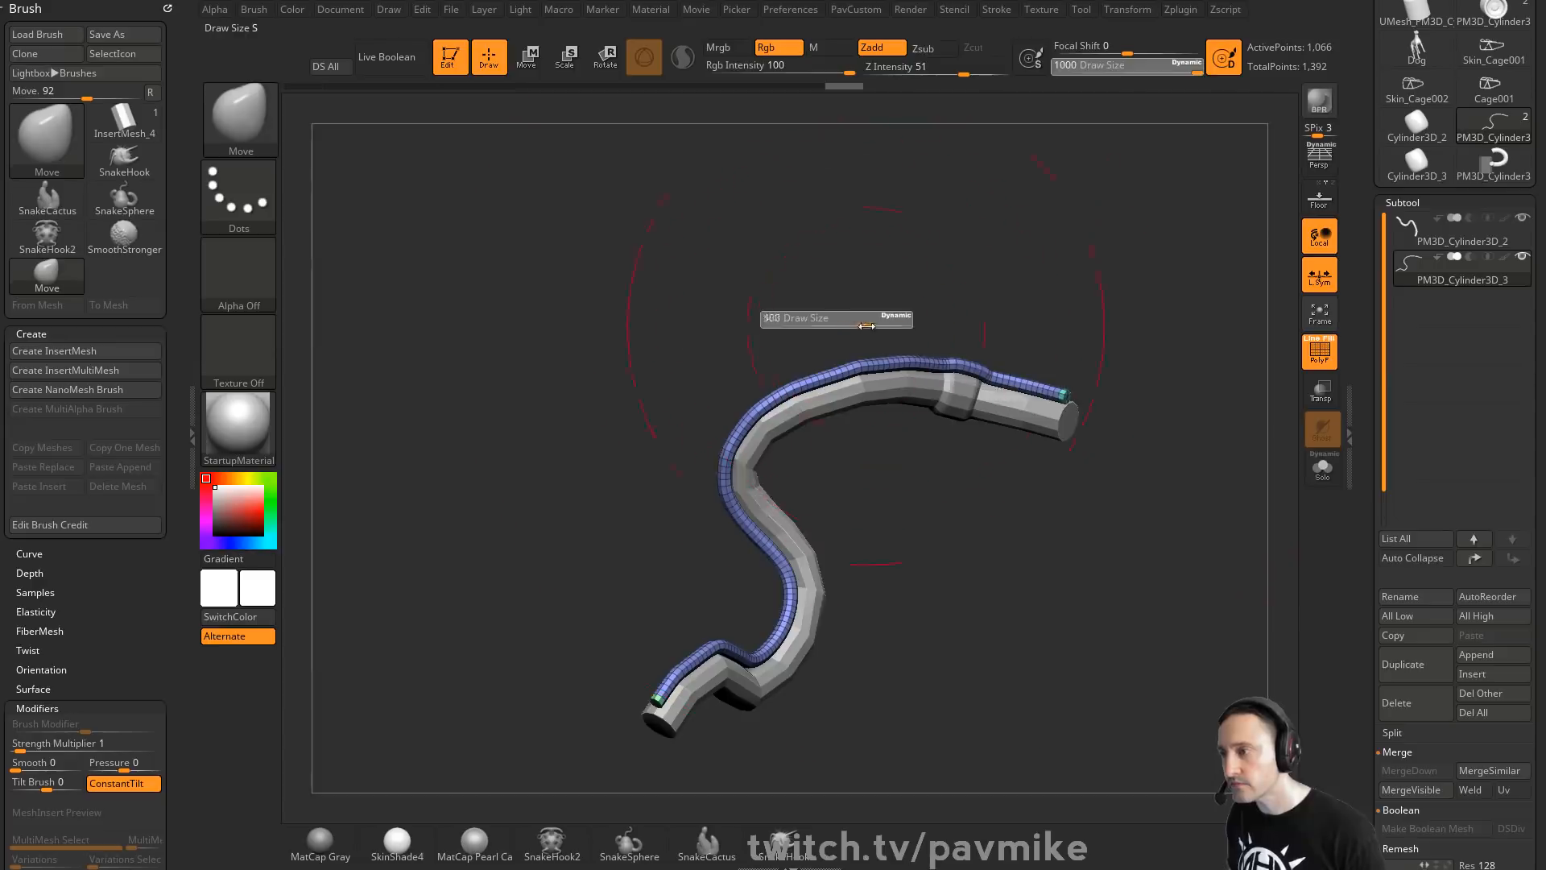
drag(866, 326, 868, 325)
mouse_move(1048, 314)
alt+mouse_down()
mouse_move(1021, 283)
mouse_move(967, 332)
alt+mouse_up()
key(s)
mouse_move(915, 355)
mouse_down()
mouse_move(901, 386)
mouse_move(1070, 335)
mouse_up()
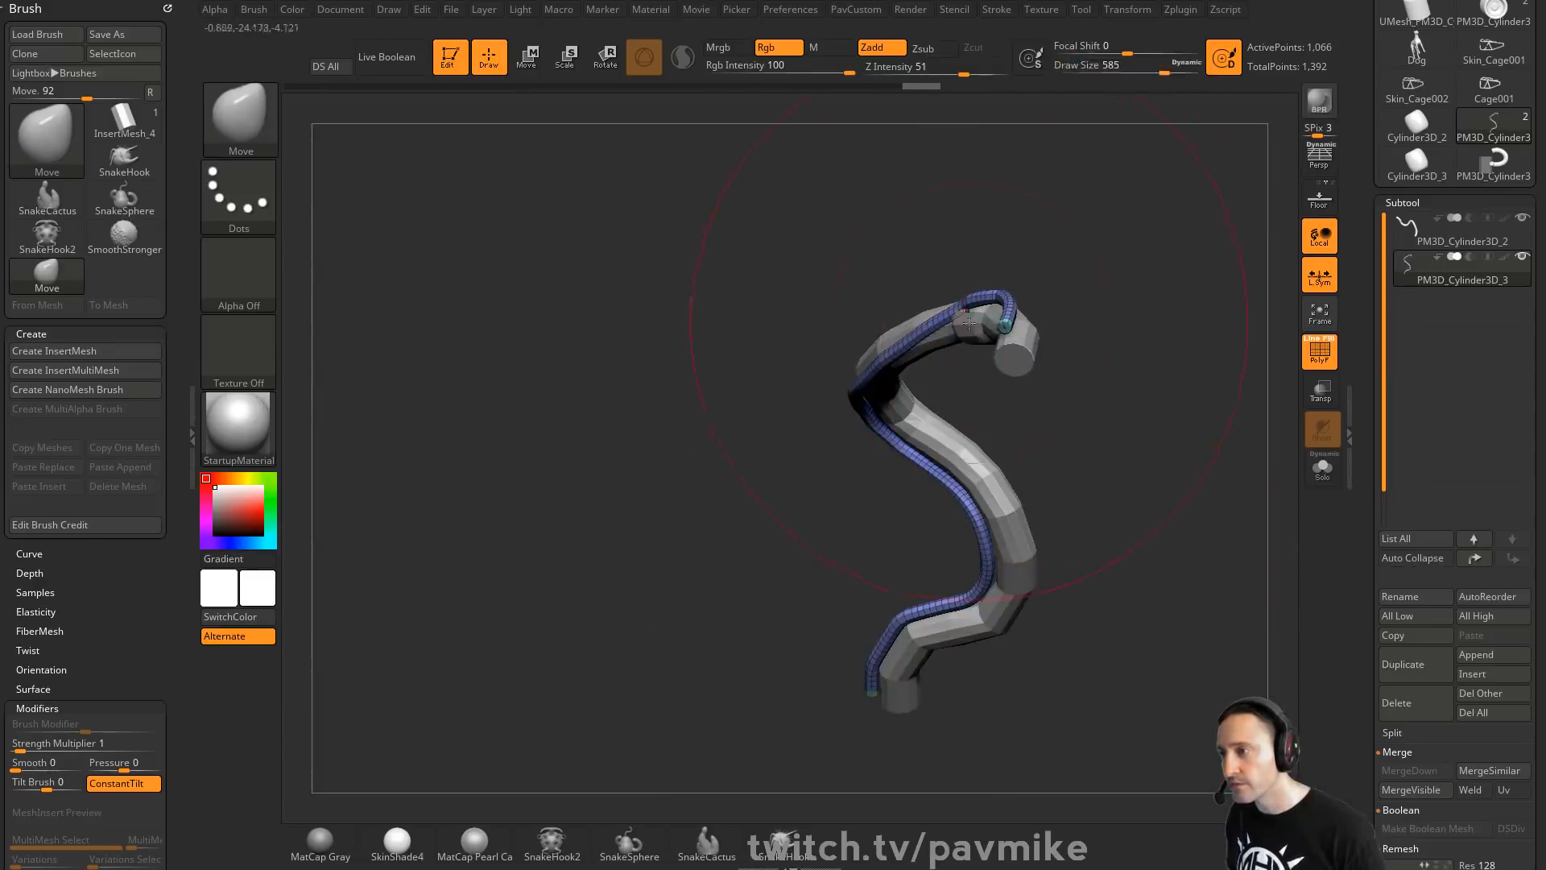
key(s)
drag(969, 323, 923, 320)
drag(1094, 262, 1162, 249)
mouse_move(971, 551)
alt+mouse_down()
mouse_move(1056, 408)
mouse_move(1106, 393)
alt+mouse_up()
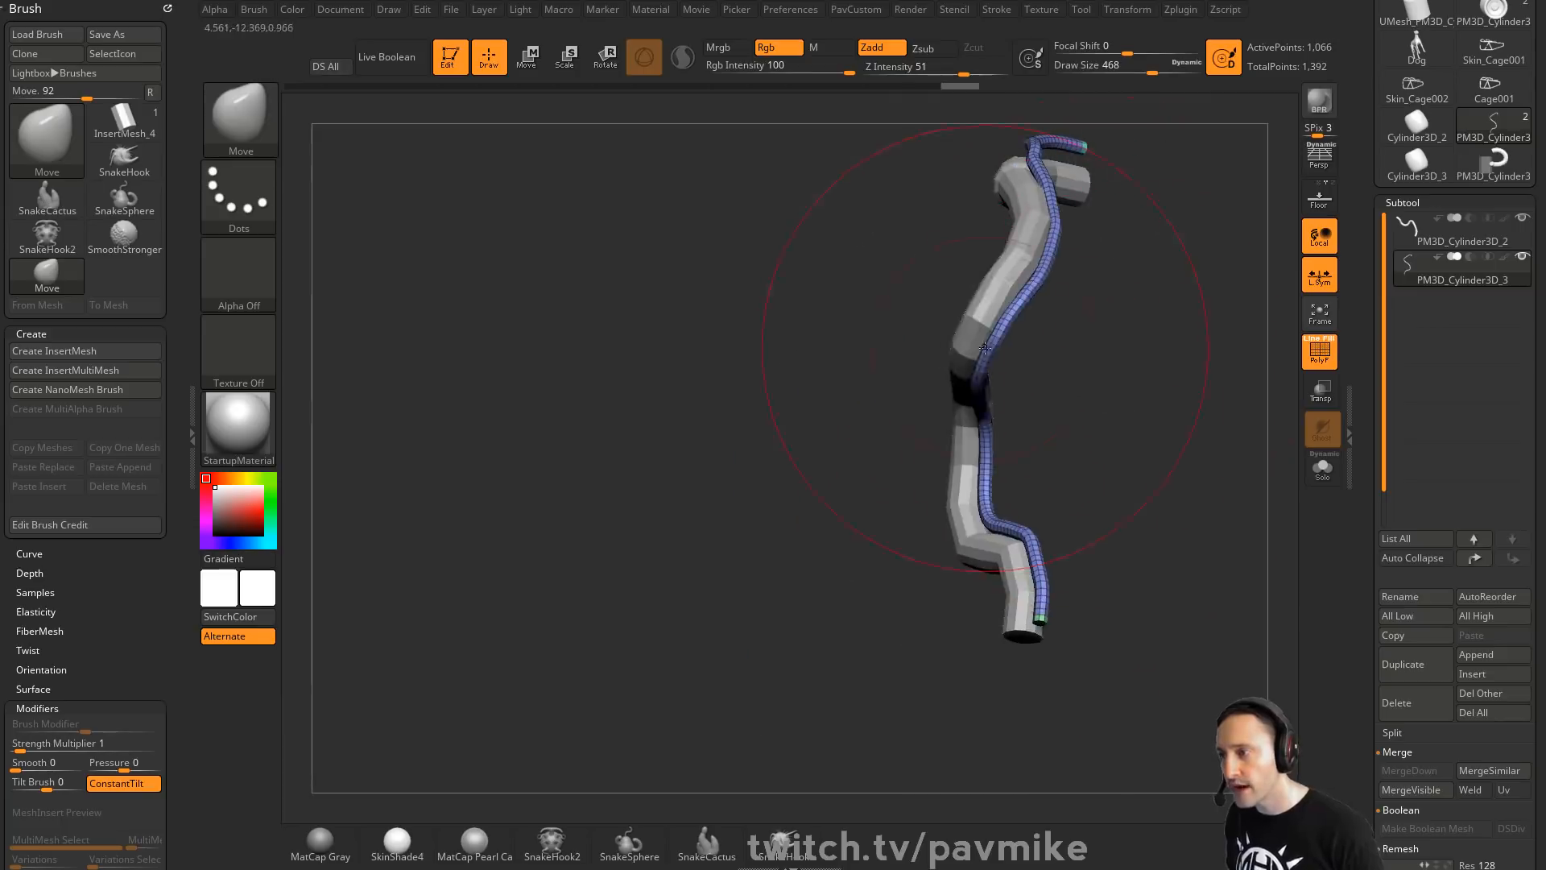
Lower the draw size to 393 and push the middle of the thin tube around the grey pipe with the Move brush
drag(984, 348, 921, 301)
key(s)
drag(1087, 290, 1030, 240)
drag(1109, 278, 1046, 273)
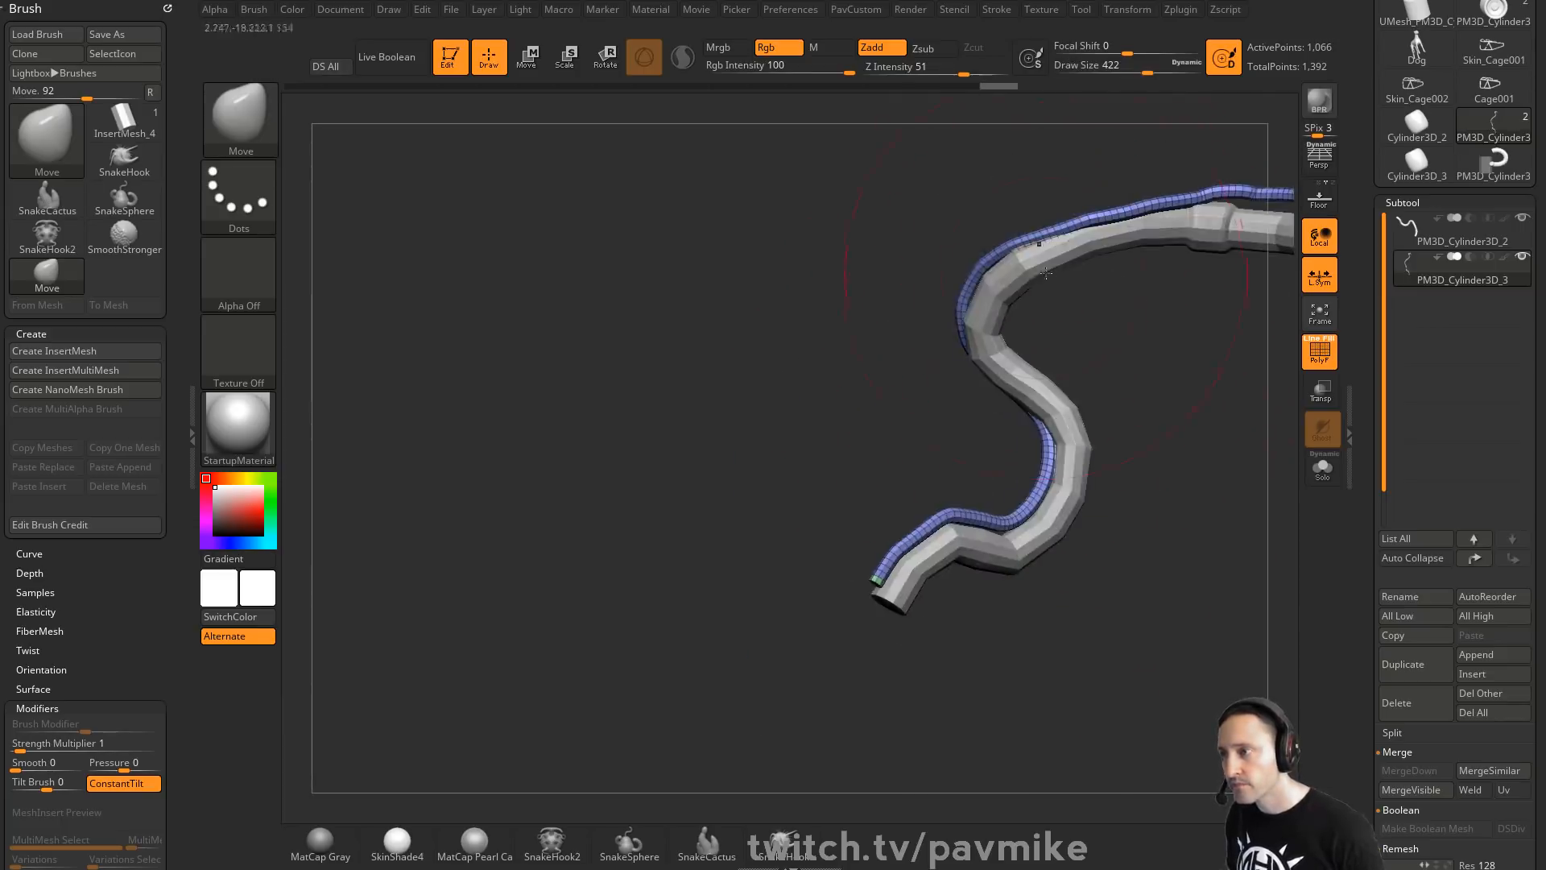
mouse_move(1098, 392)
alt+mouse_down()
mouse_move(1064, 336)
mouse_move(1046, 361)
alt+mouse_up()
mouse_move(1147, 390)
mouse_down()
mouse_move(1065, 428)
mouse_move(857, 450)
mouse_up()
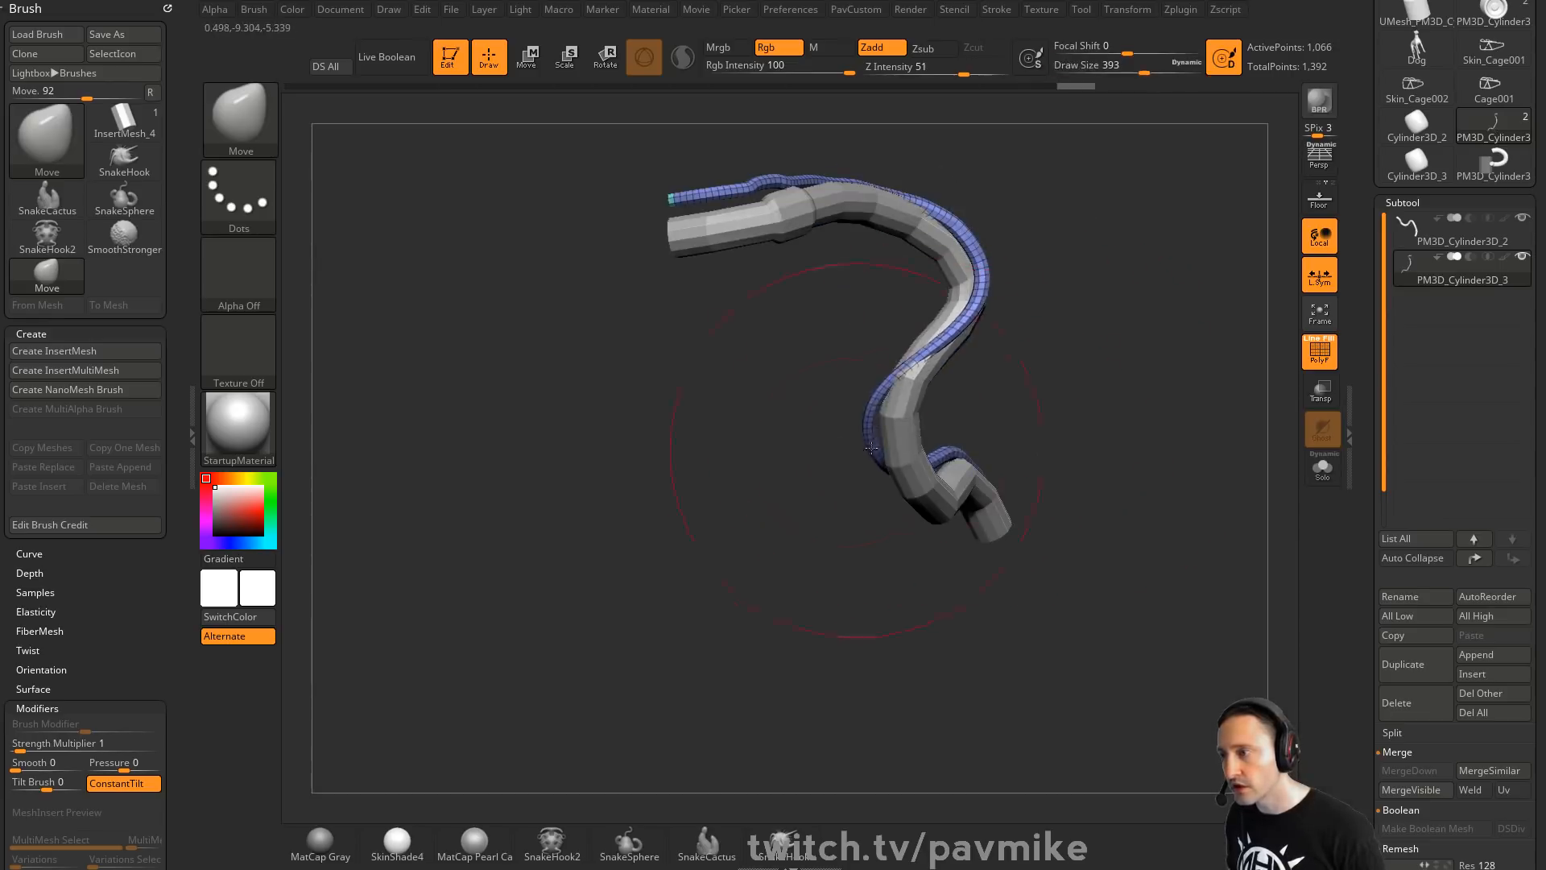
mouse_move(1018, 403)
mouse_down()
mouse_move(1059, 376)
mouse_move(1029, 383)
mouse_up()
Adjust the thin tube's bends around the grey pipe with the Move brush and reduce the draw size to 80
key(s)
drag(939, 359, 955, 362)
mouse_move(996, 464)
alt+mouse_down()
mouse_move(1001, 401)
mouse_move(1055, 402)
alt+mouse_up()
key(s)
drag(849, 426, 836, 400)
key(s)
drag(1119, 360, 1091, 361)
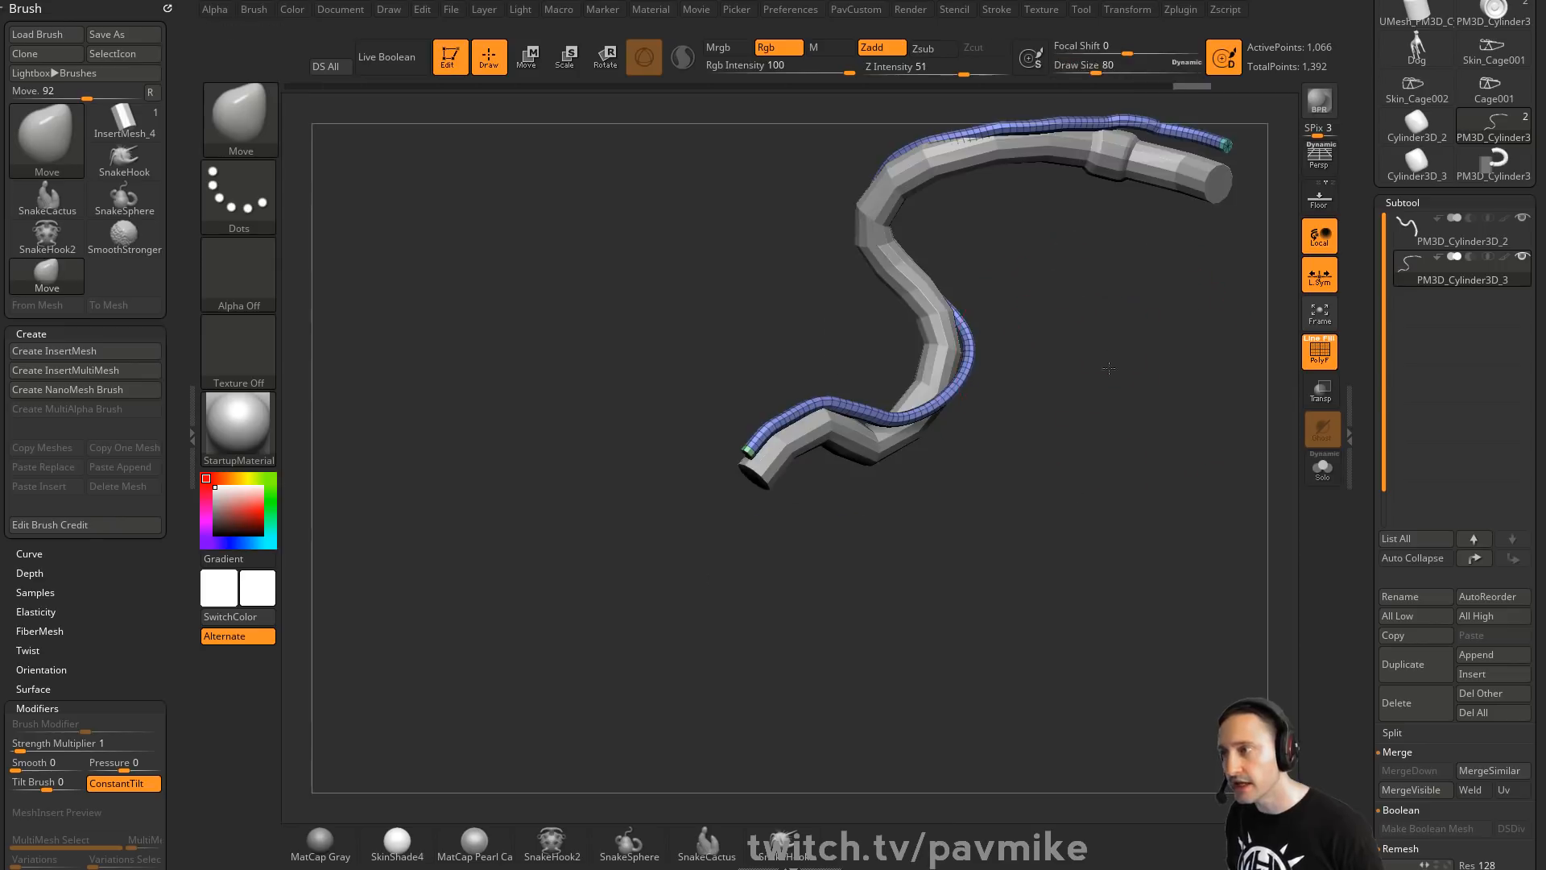
Set the draw size to 51 and switch the active subtool between the grey pipe and the thin tube PM3D_Cylinder3D_3
alt+drag(1077, 172, 1012, 352)
key(s)
drag(1098, 403, 1087, 404)
alt+click(1112, 354)
drag(1108, 461, 1037, 372)
alt+click(965, 305)
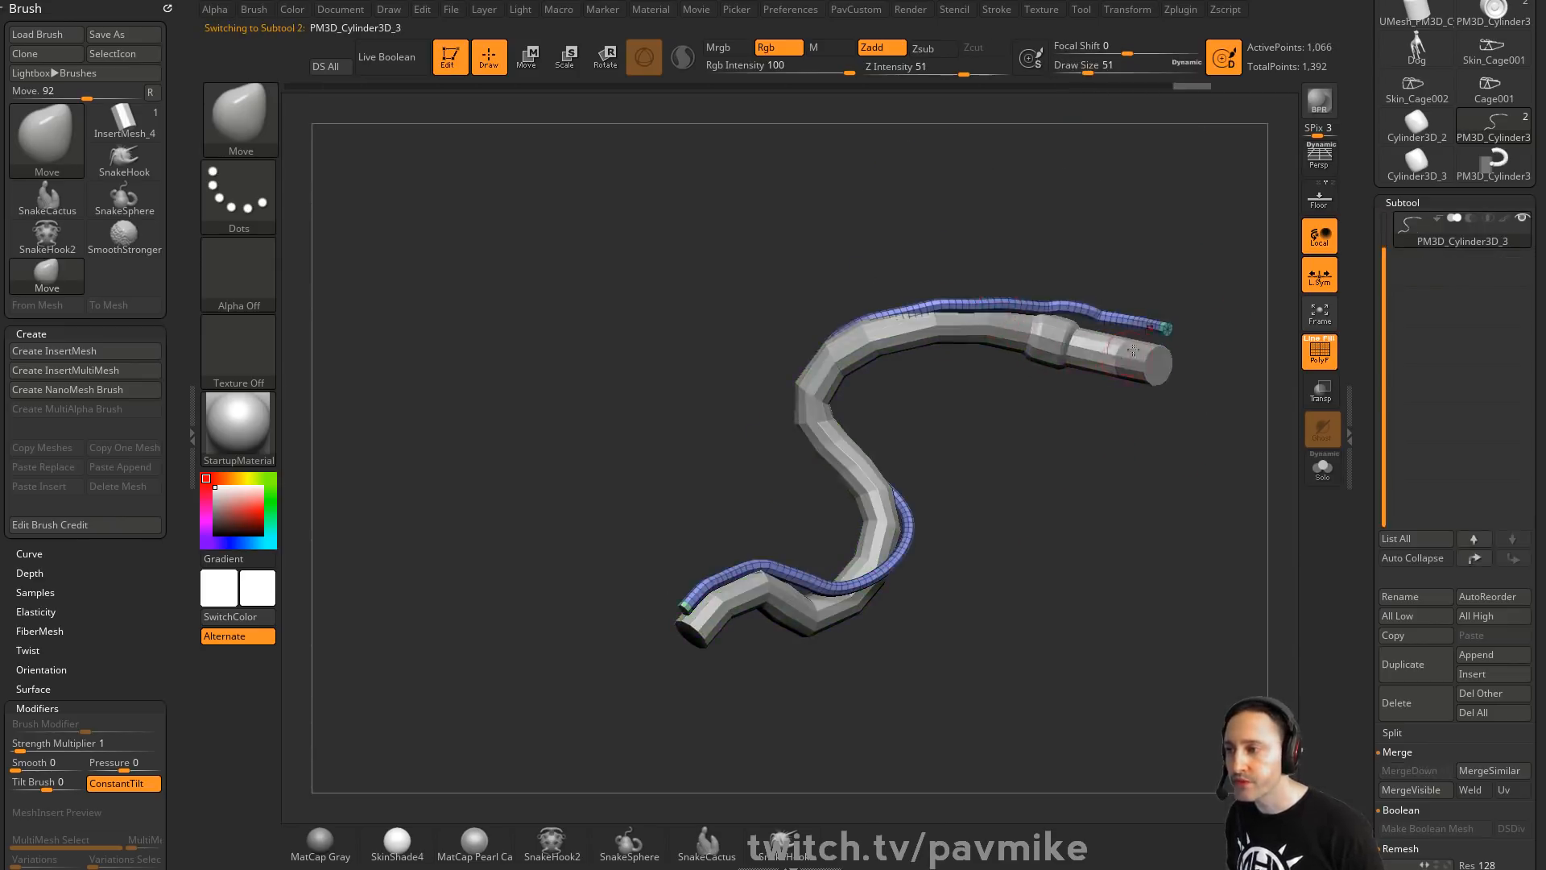
alt+click(1113, 355)
alt+click(947, 307)
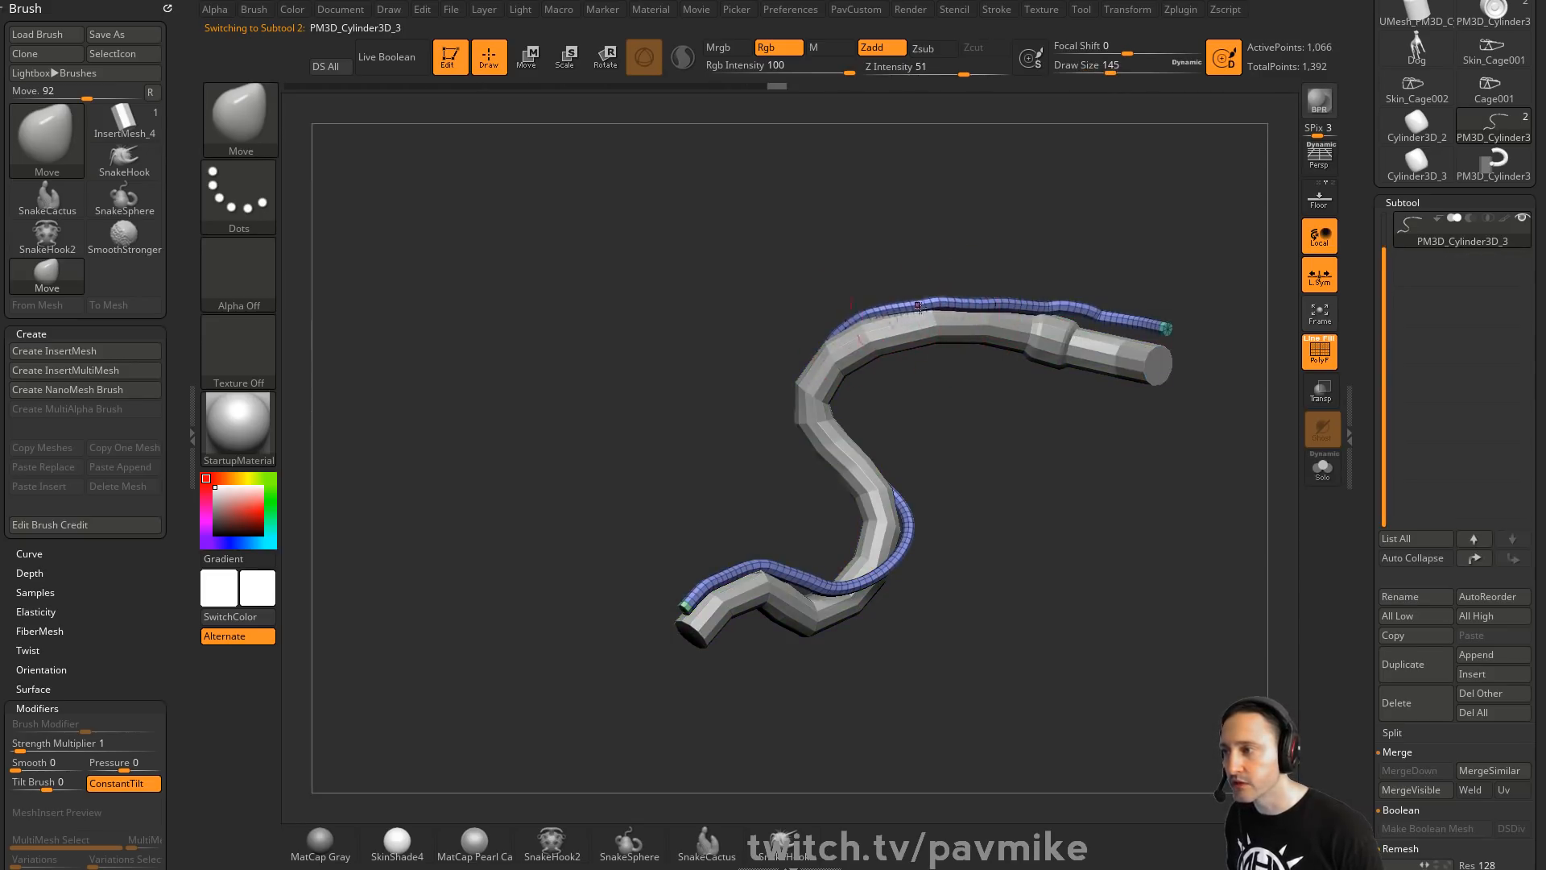
Switch to the grey pipe and back to the thin tube, and reduce the draw size to 27
key(s)
drag(948, 334, 927, 334)
alt+click(1136, 355)
drag(1211, 449, 1206, 469)
alt+click(1160, 324)
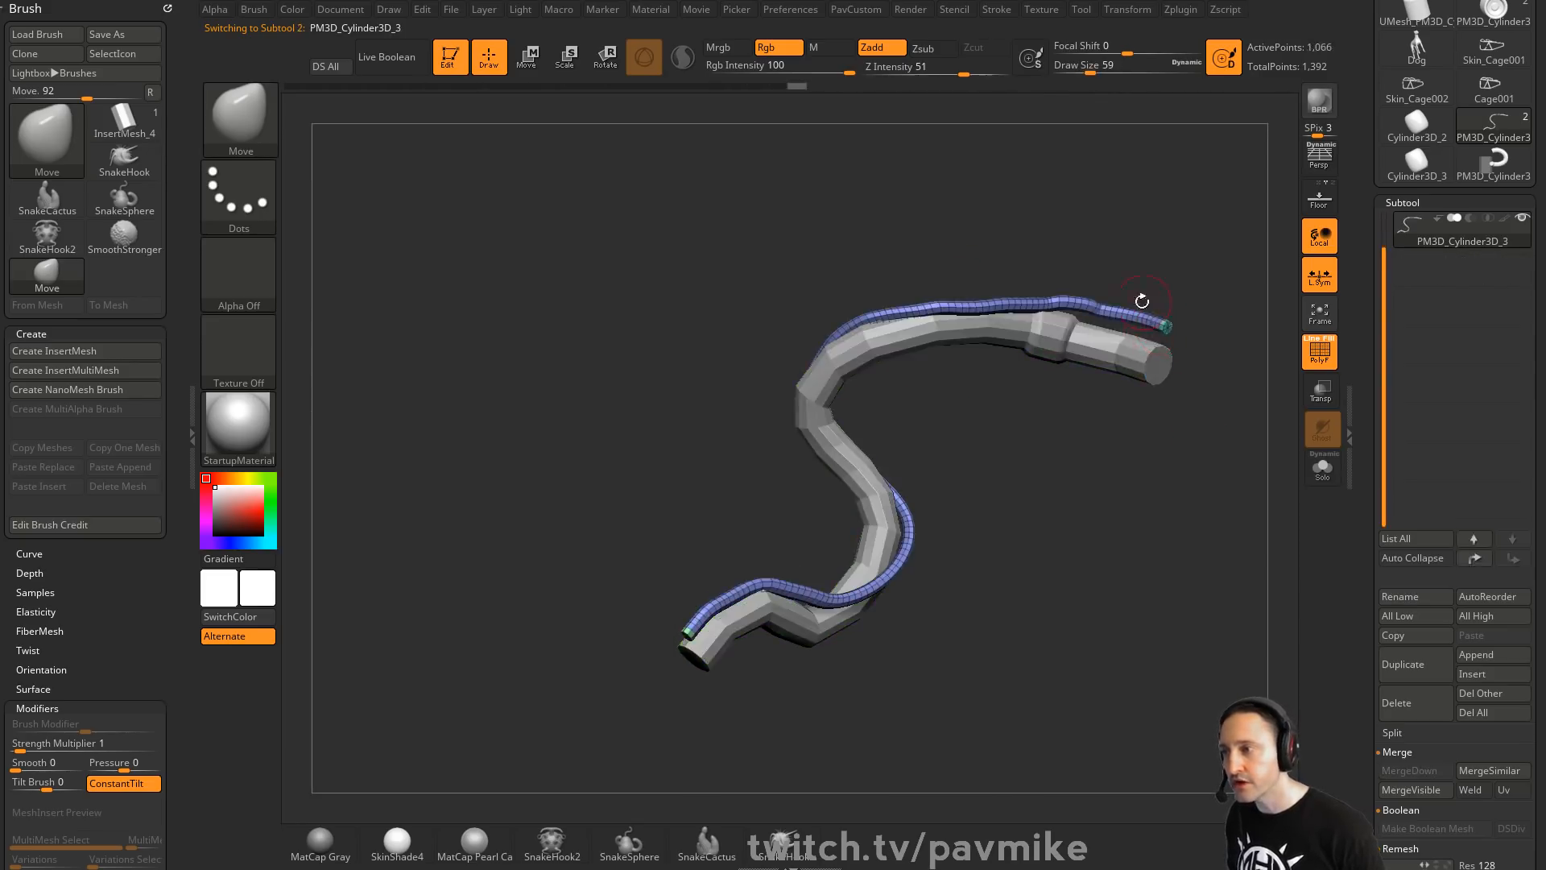
mouse_move(1039, 539)
mouse_down()
mouse_move(1028, 502)
mouse_move(1002, 501)
mouse_up()
drag(949, 435, 968, 465)
key(s)
drag(967, 464, 948, 404)
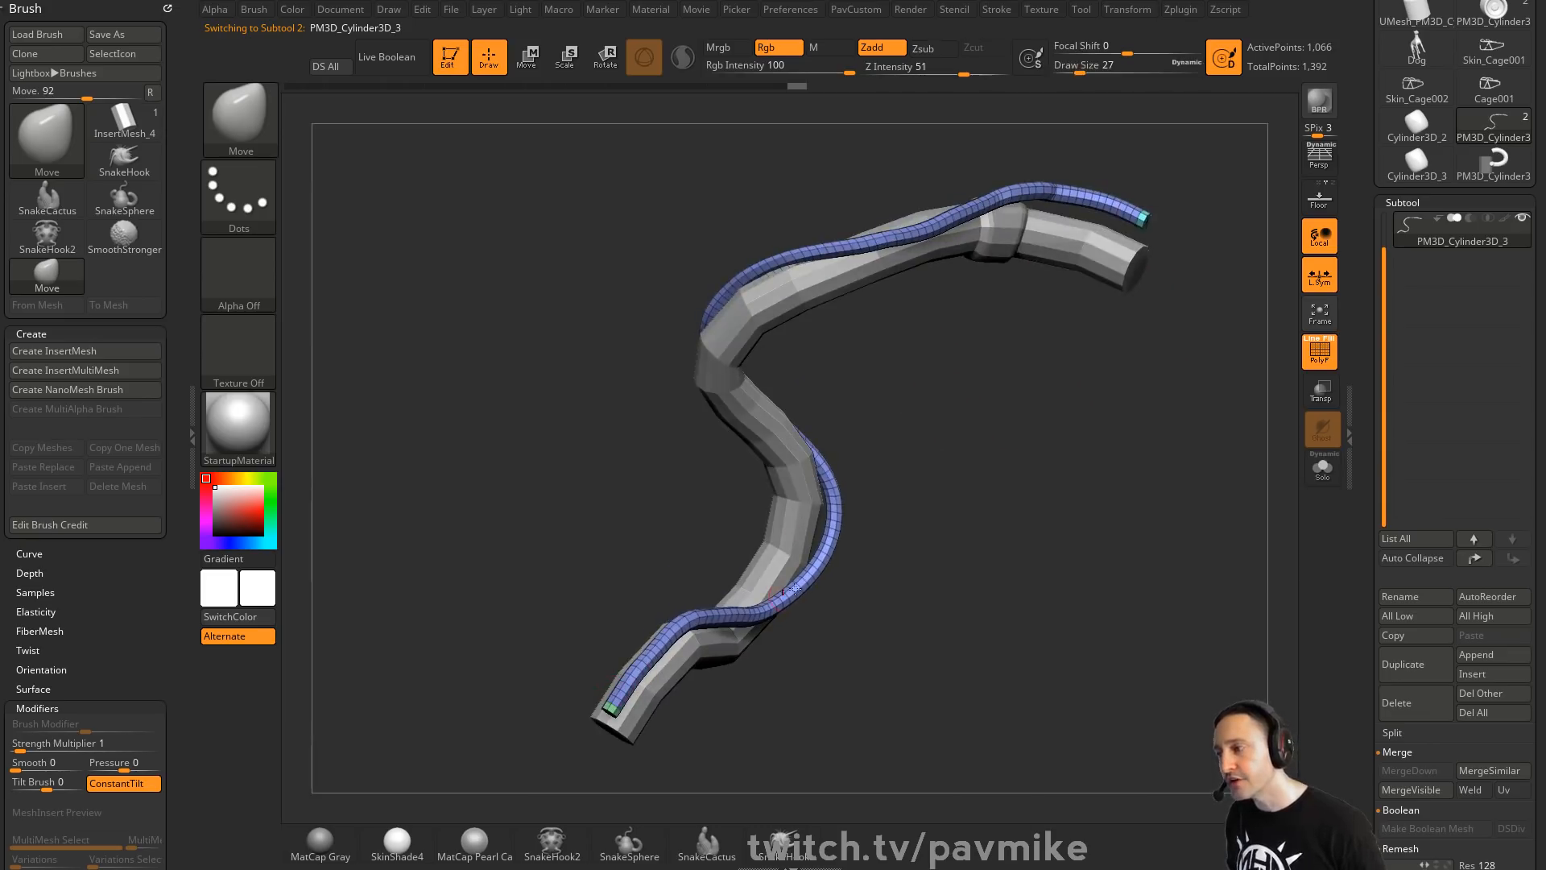
Regroup the thin tube with Groups By Normals and try smoothing it with Polish By Features
click(996, 9)
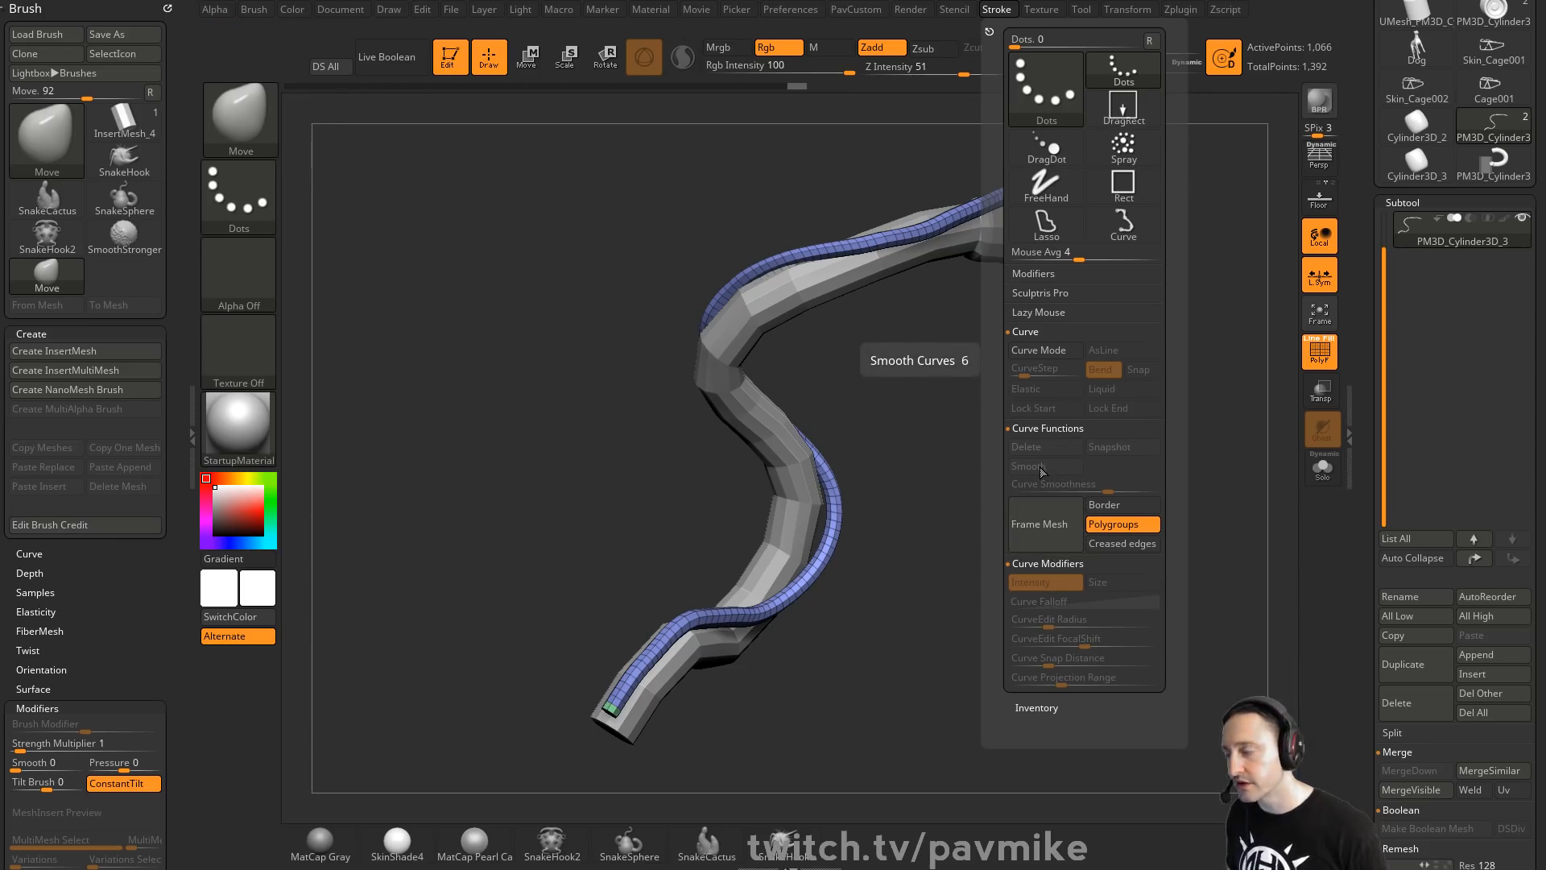
drag(1038, 355, 1090, 431)
key(5)
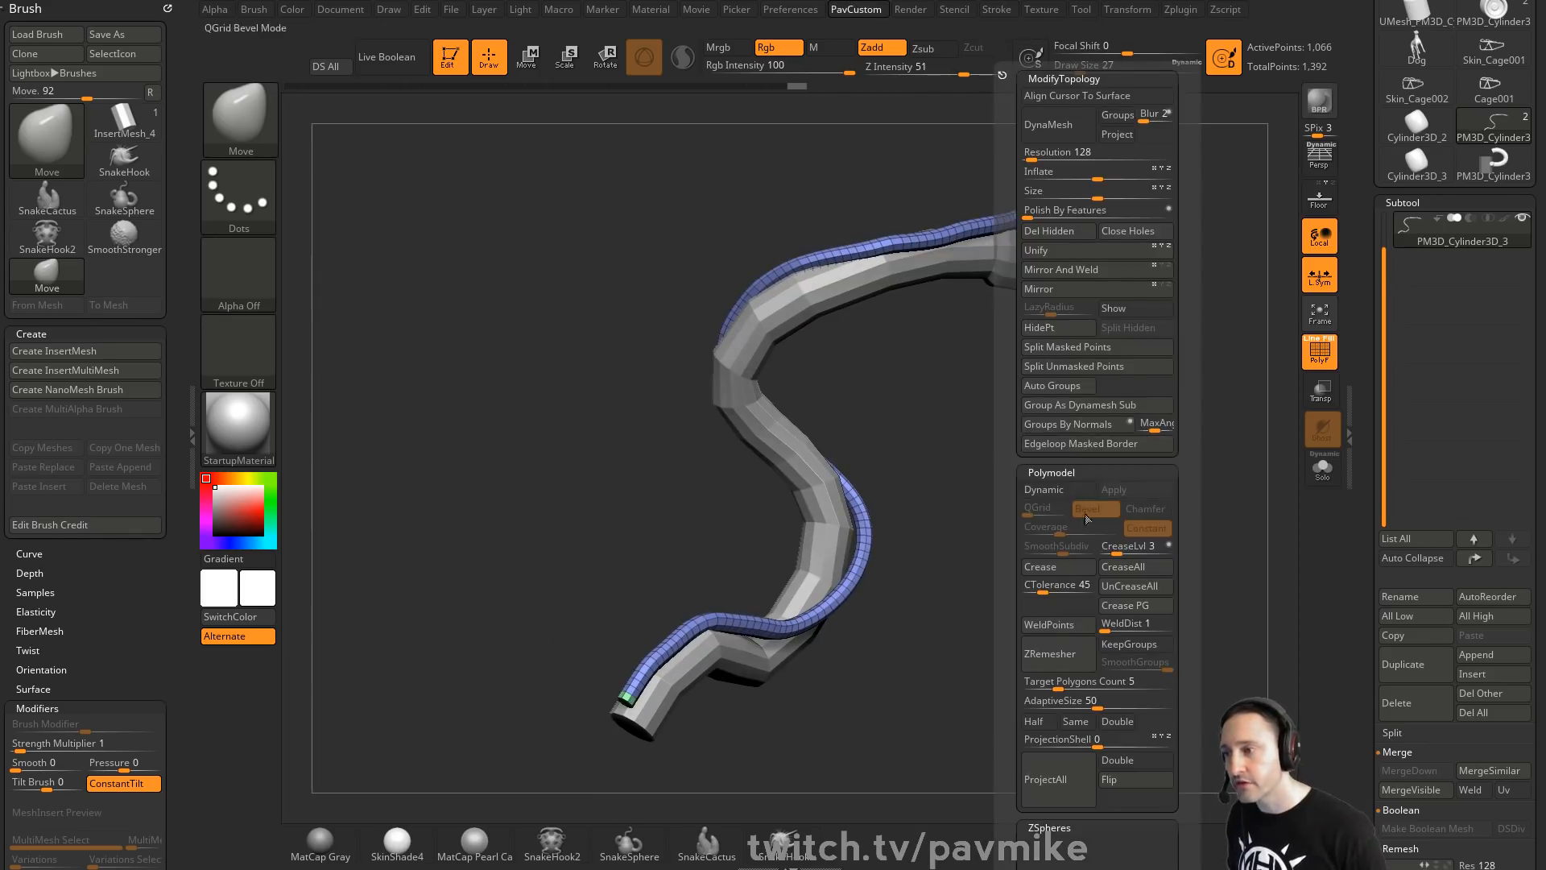
click(1083, 435)
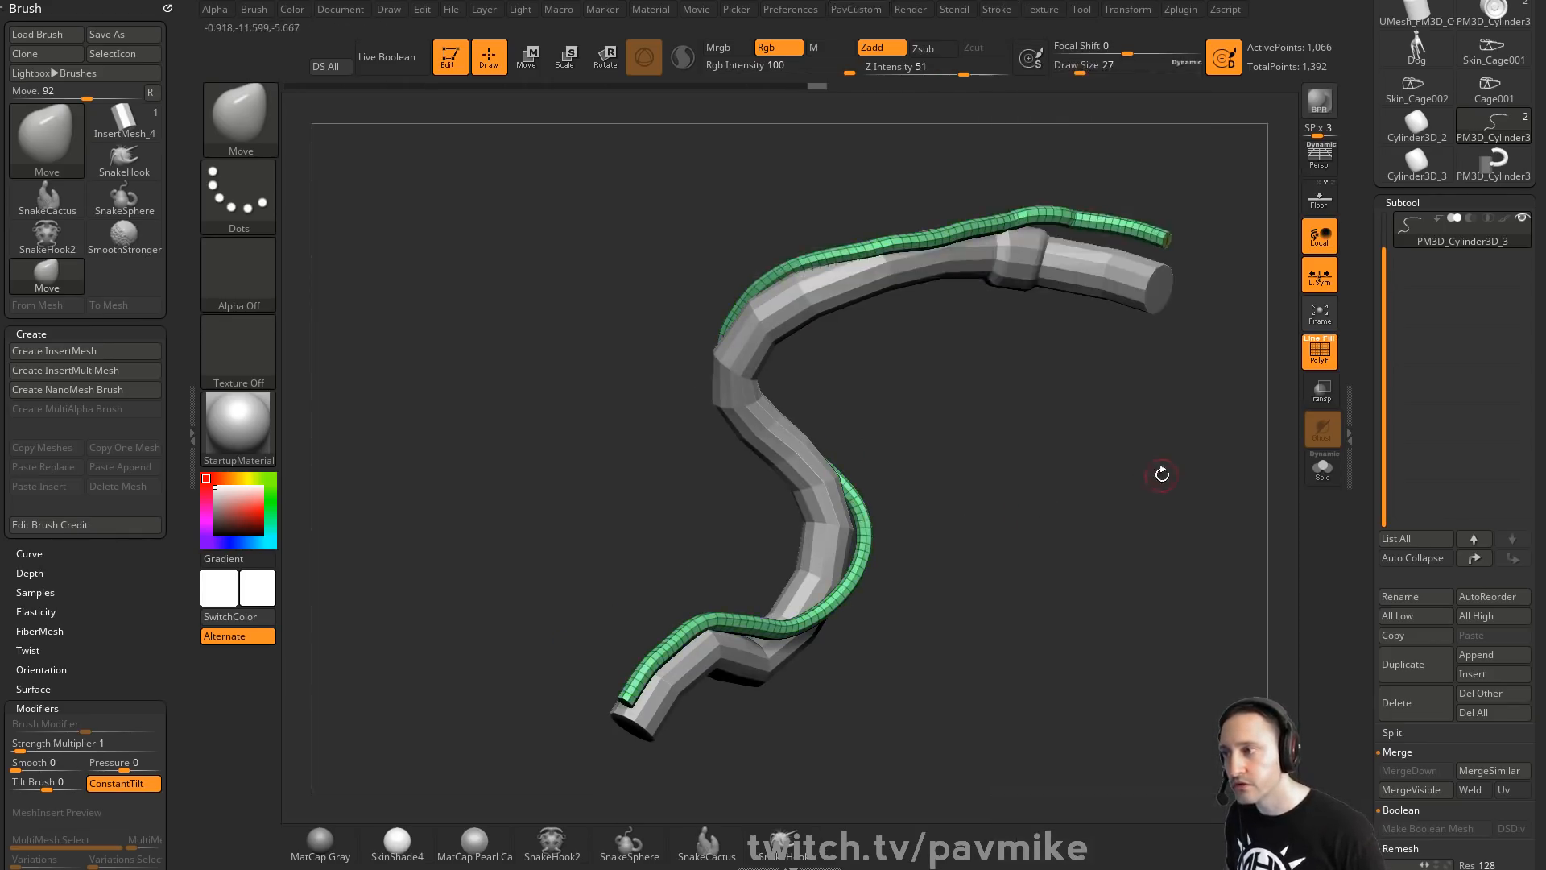
key(space)
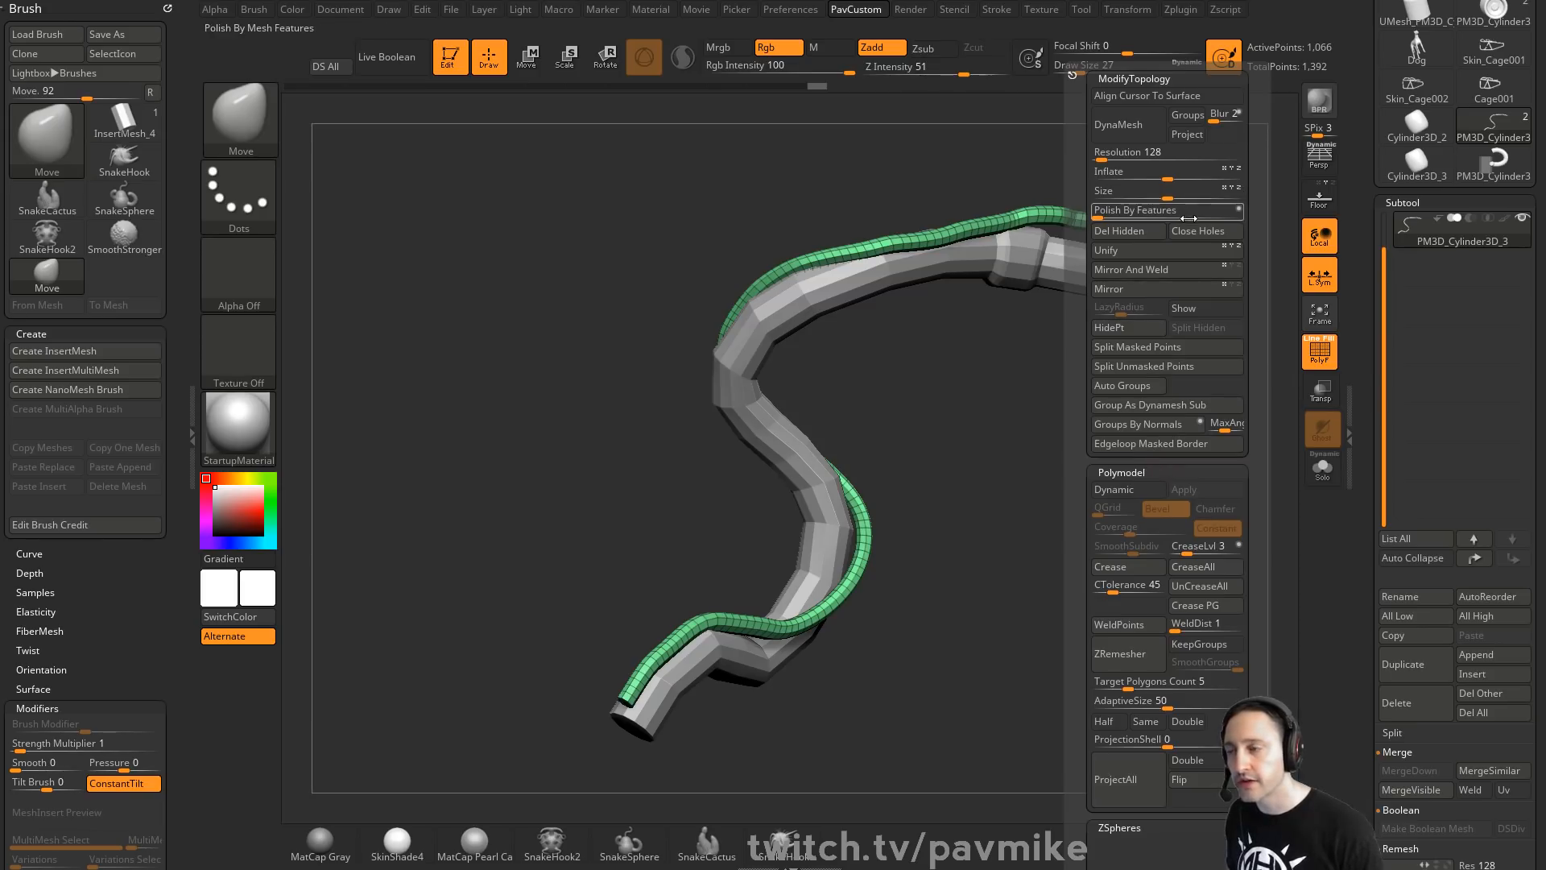
drag(1110, 210, 1116, 210)
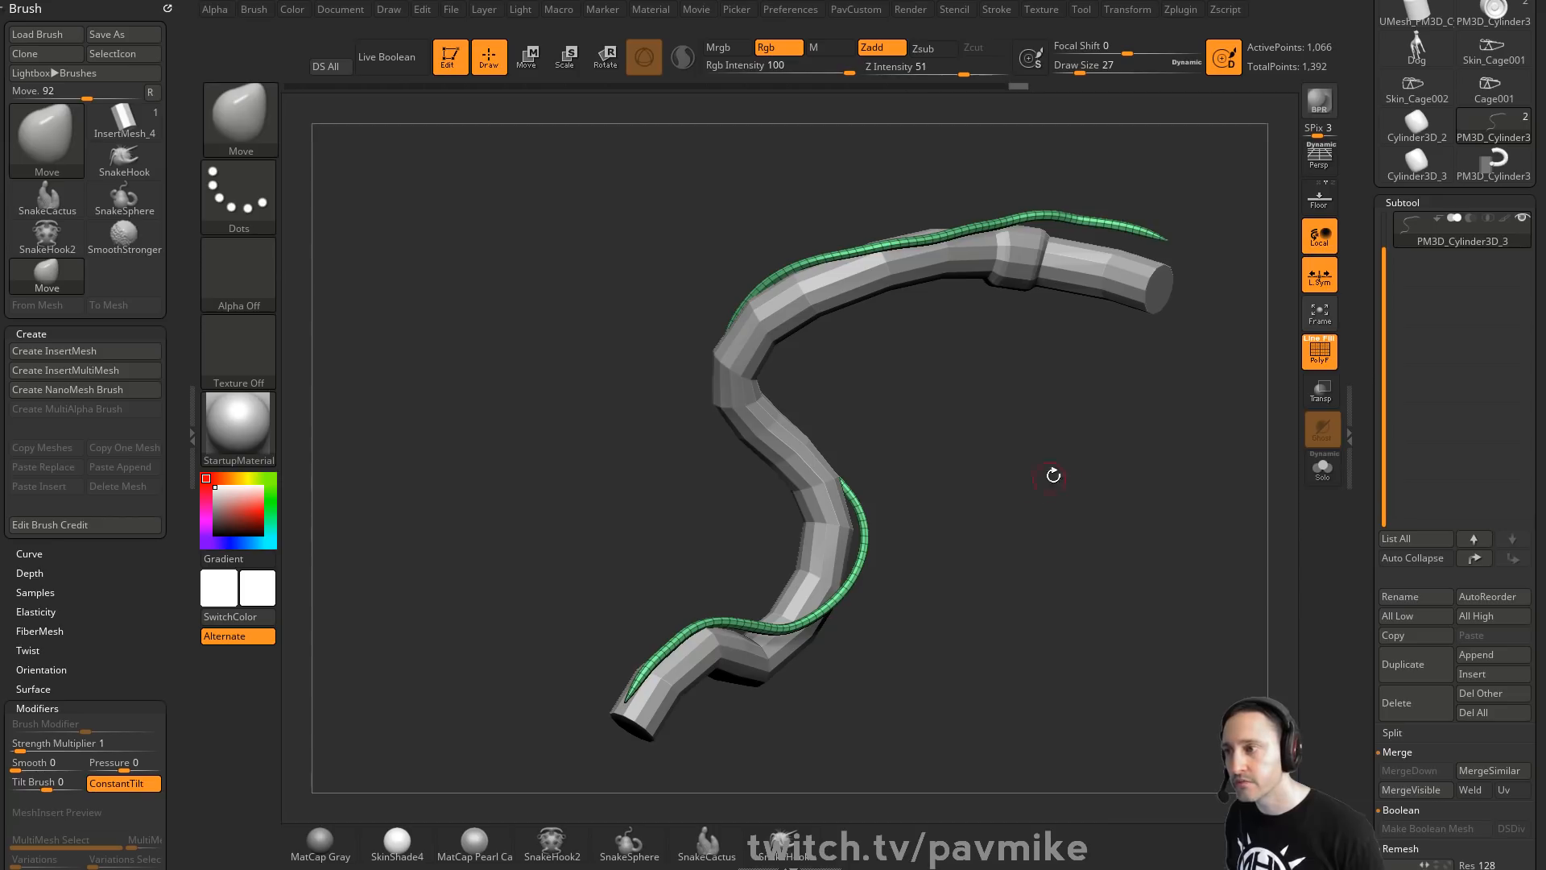
Undo the Polish By Features smoothing and the regrouping of the thin tube
key(ctrl)
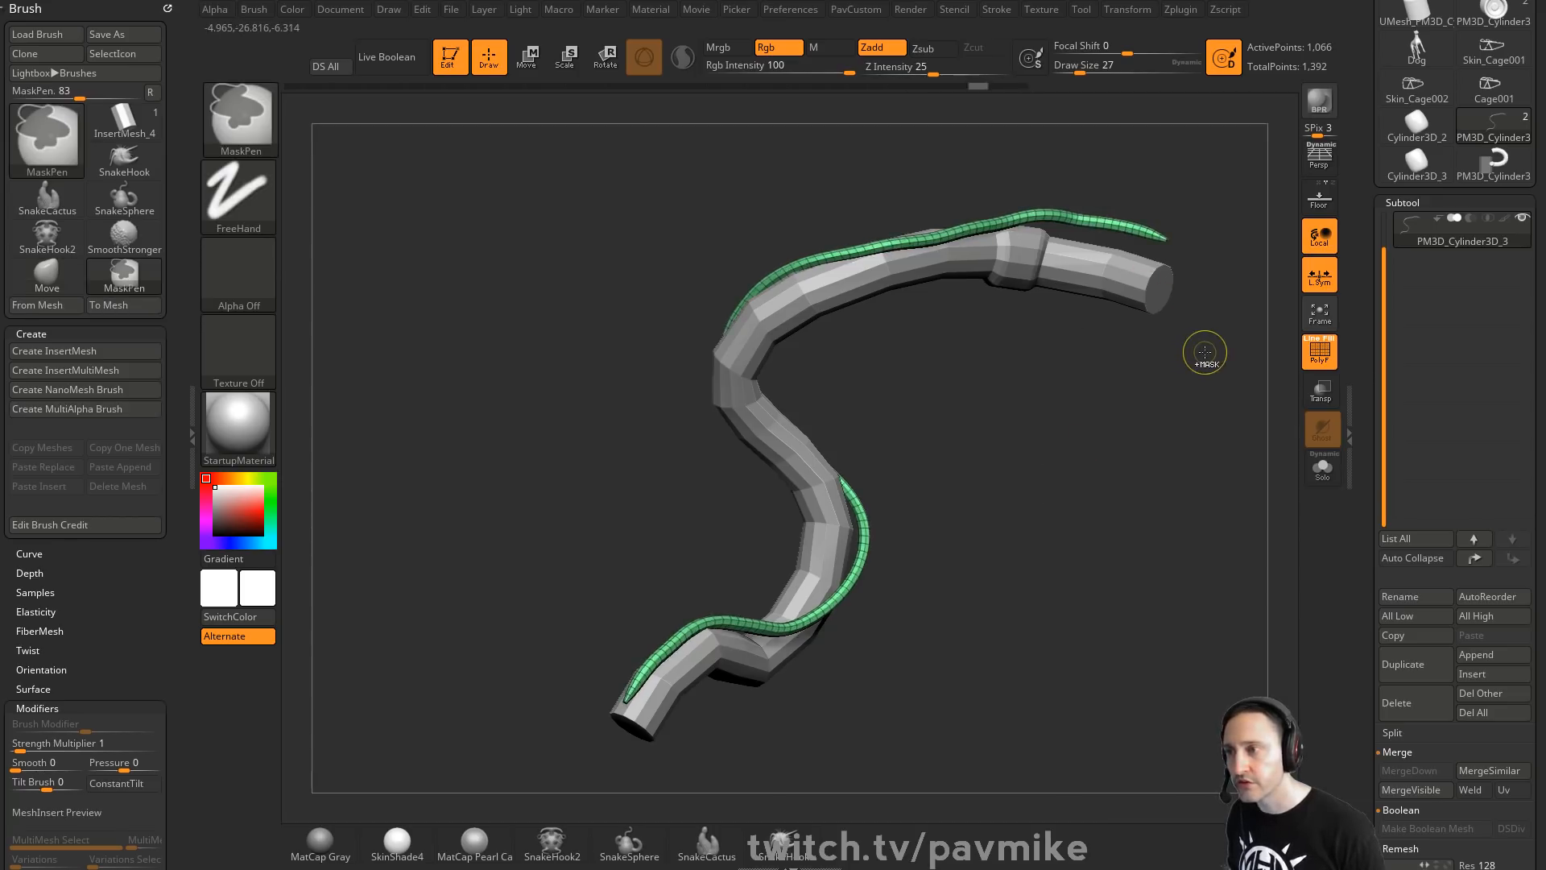
key(ctrl+z)
key(ctrl+z)
key(ctrl+z)
key(ctrl+z)
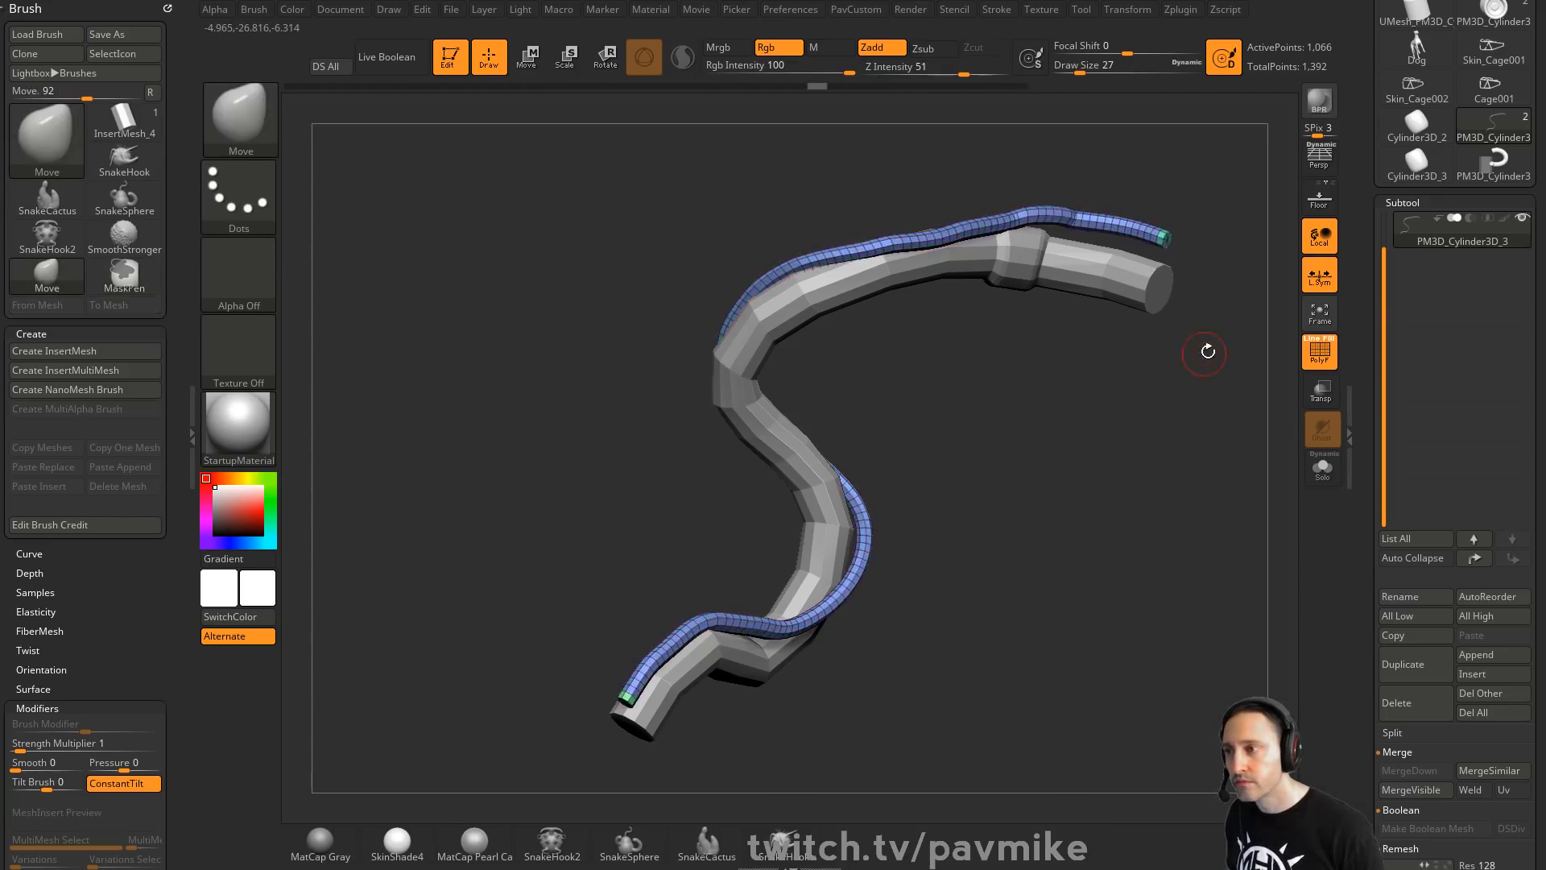
Regroup the thin tube with Groups By Normals, isolate its side walls and delete the hidden end caps
alt+drag(1204, 350, 1145, 493)
key(space)
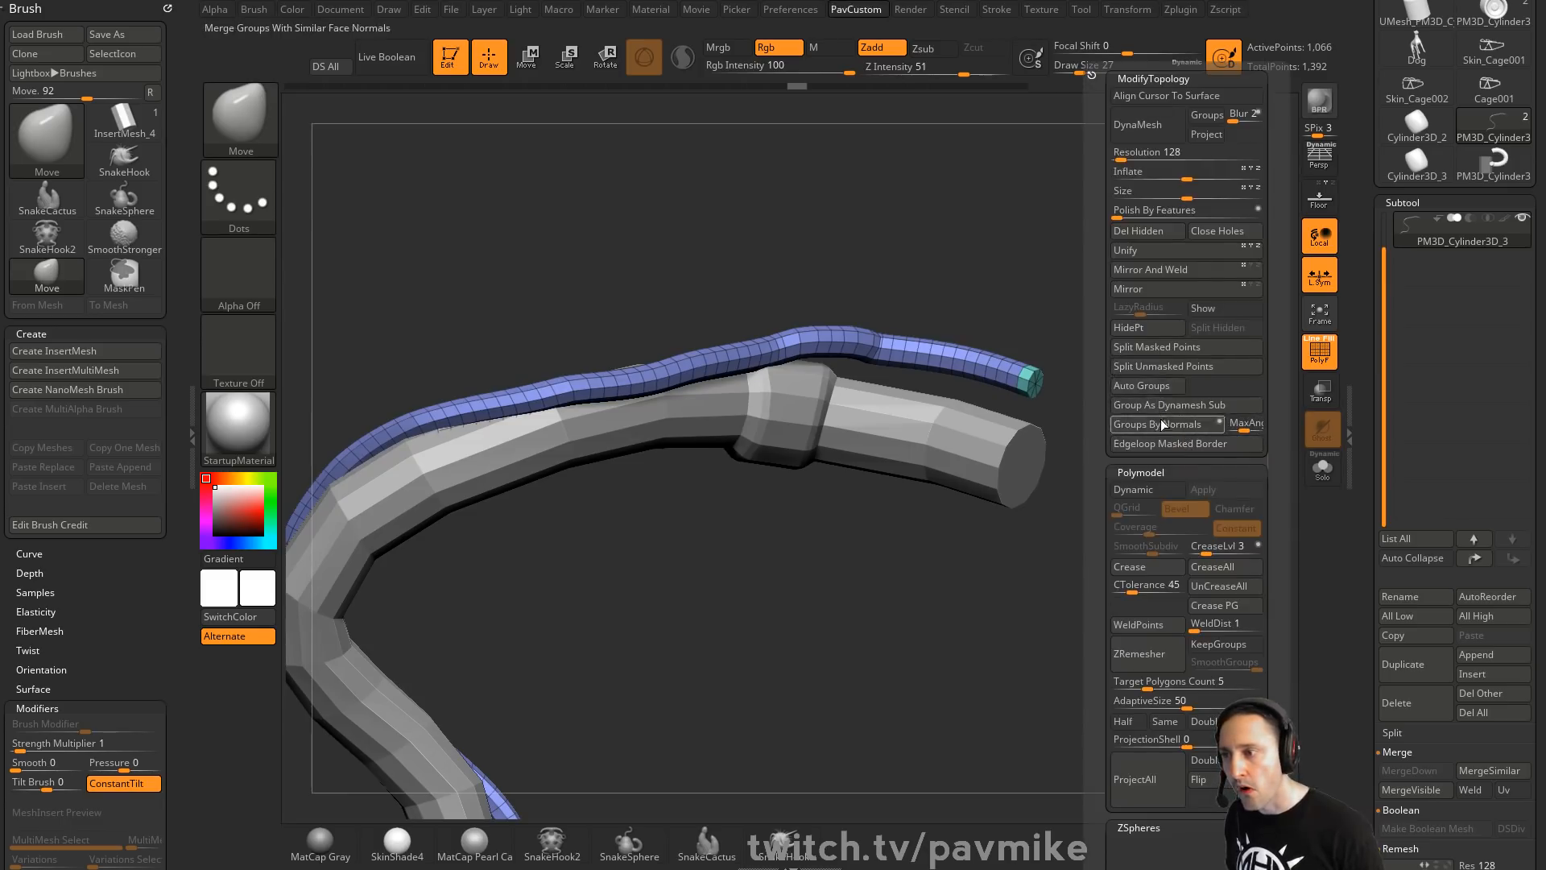
click(1183, 442)
key(ctrl+shift)
ctrl+shift+click(951, 360)
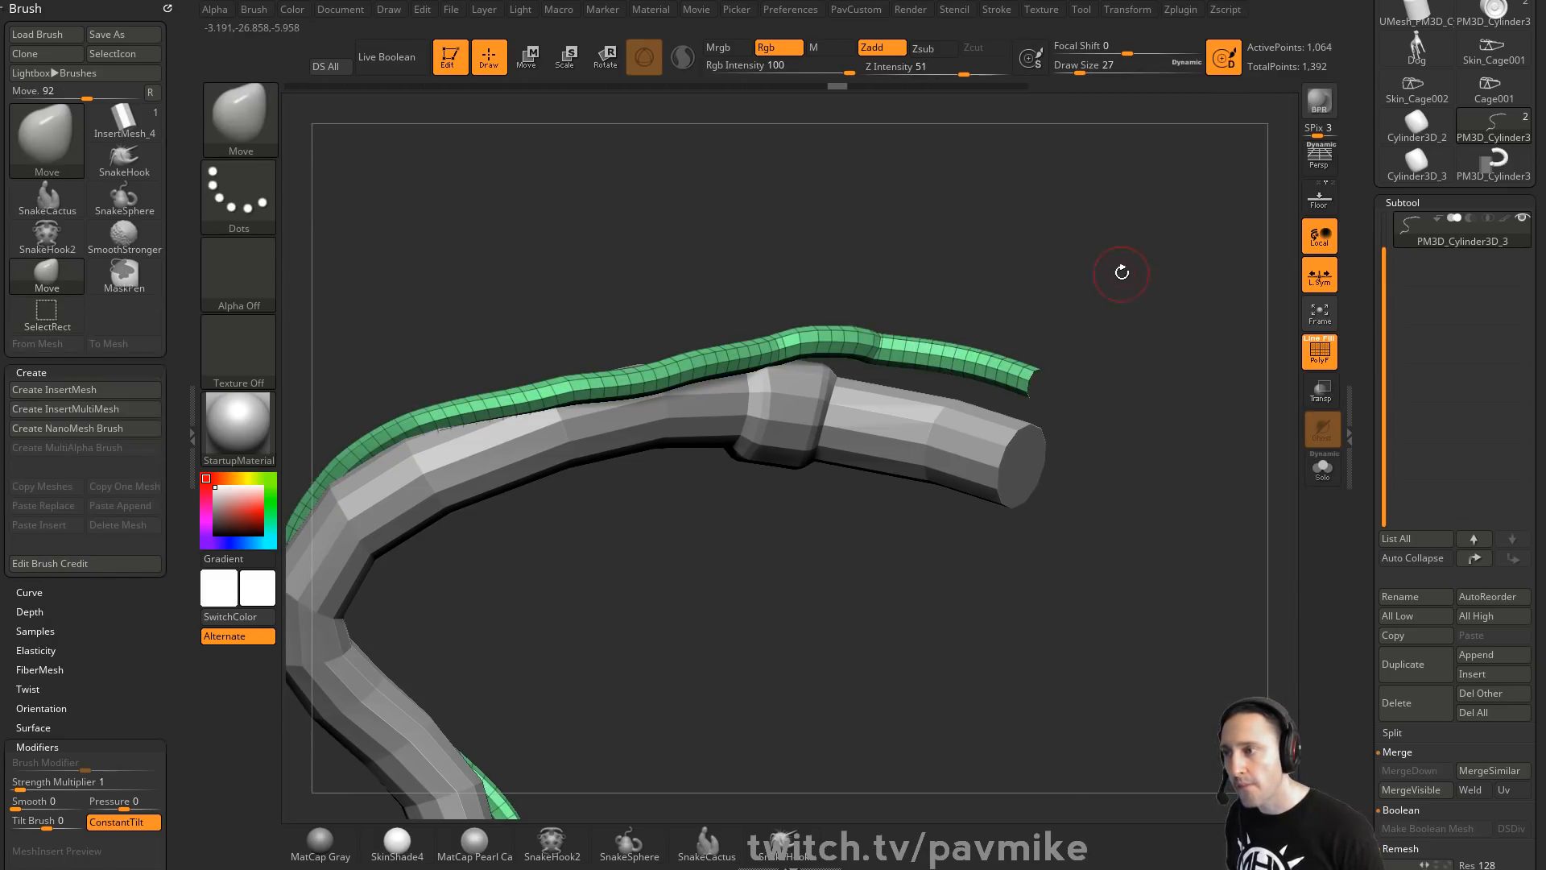
key(space)
click(1077, 231)
Select the ZModeler brush for editing the open-ended tube
key(b)
key(z)
key(m)
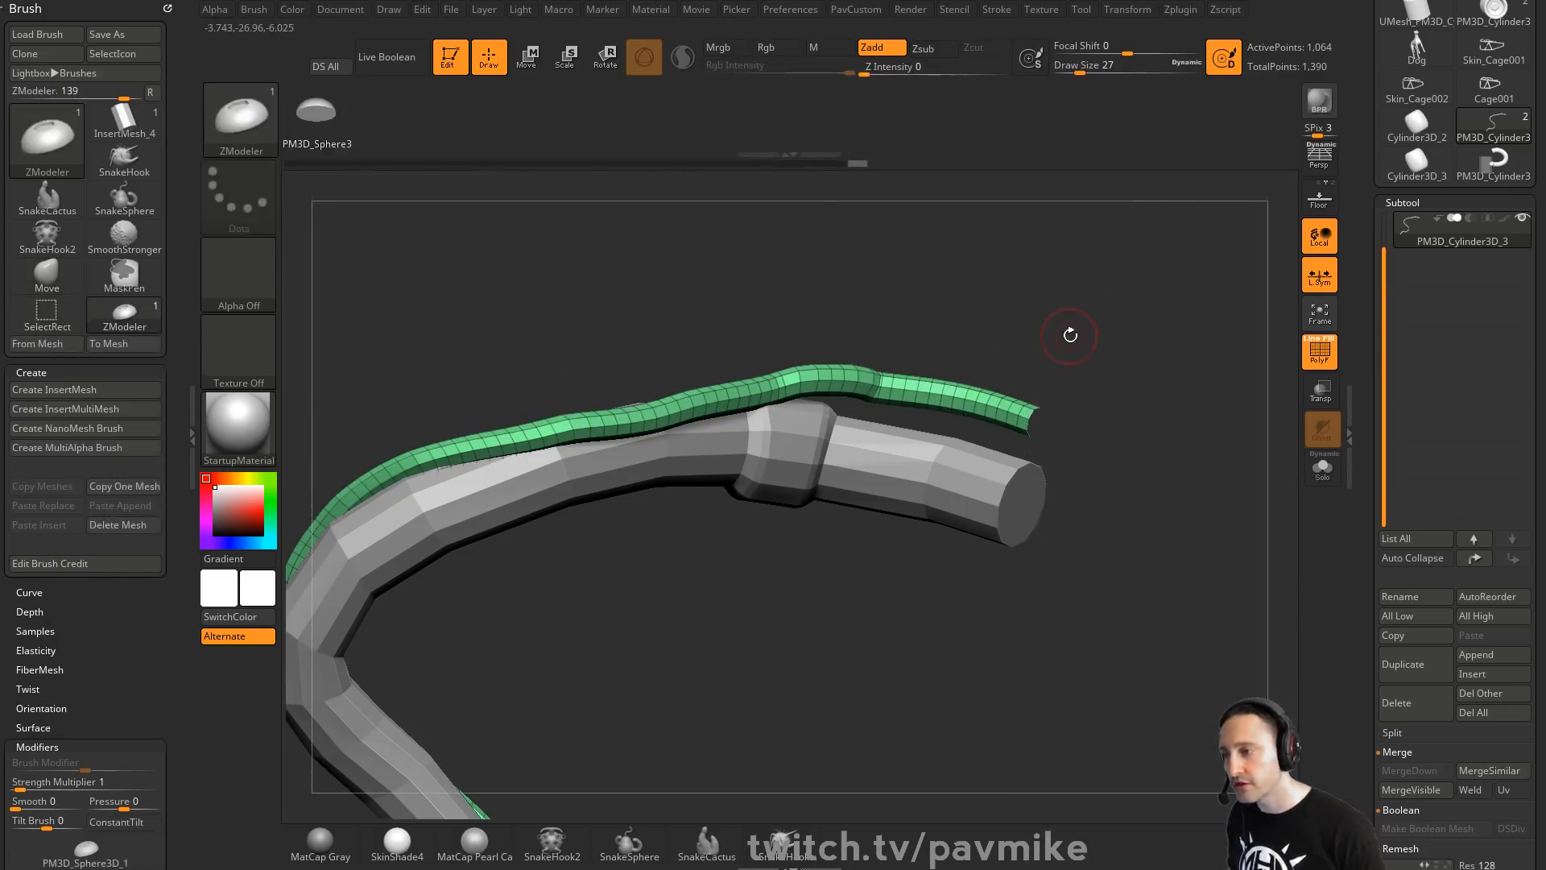
Try smoothing the open-ended tube with Polish By Features and undo it
key(space)
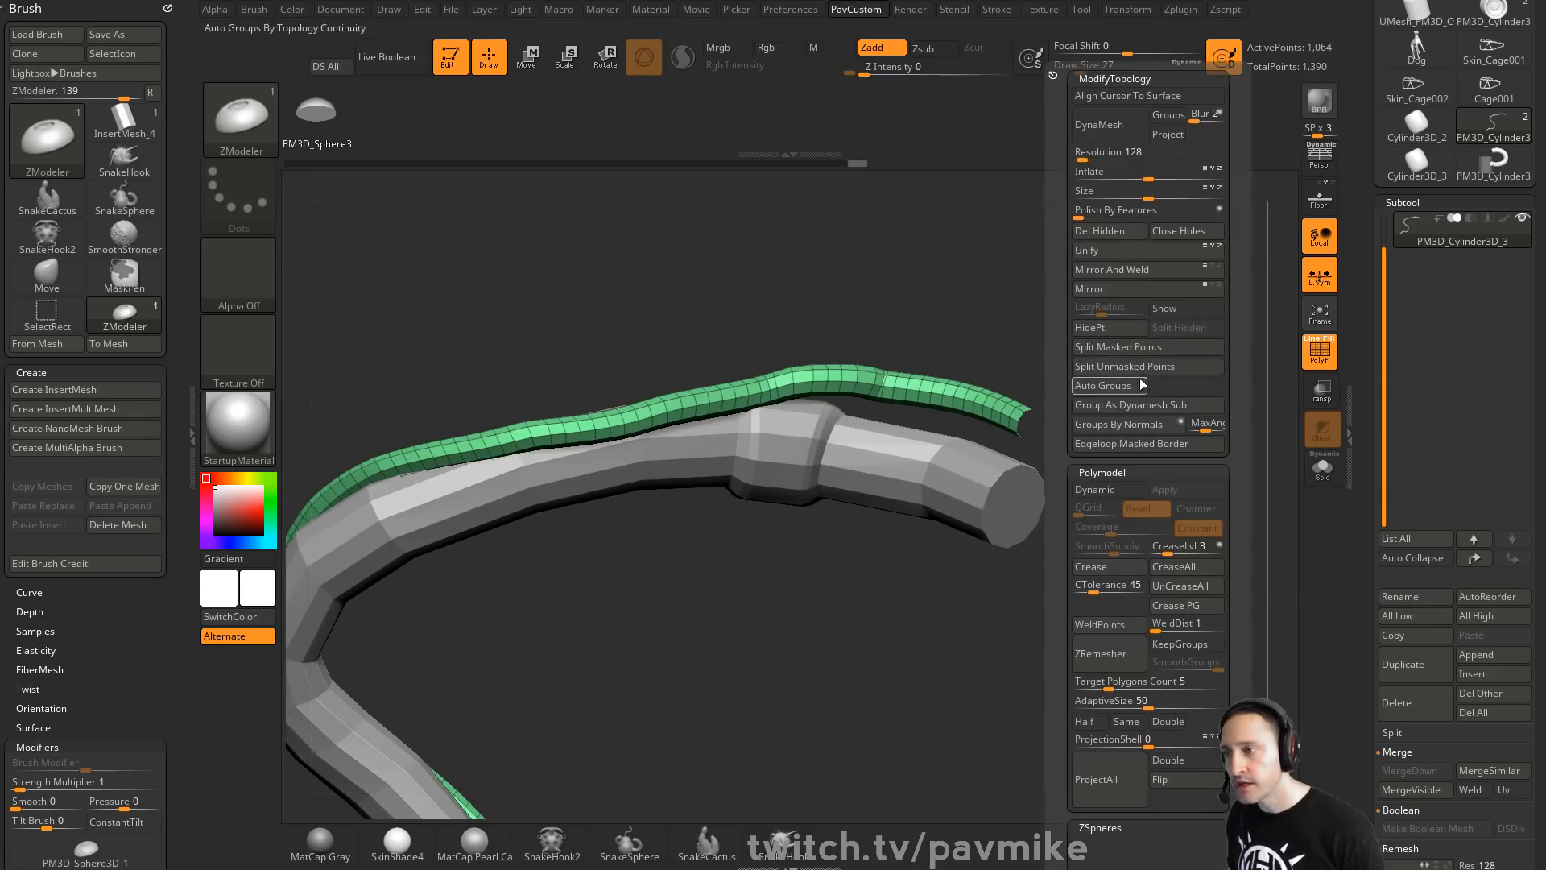
click(1099, 209)
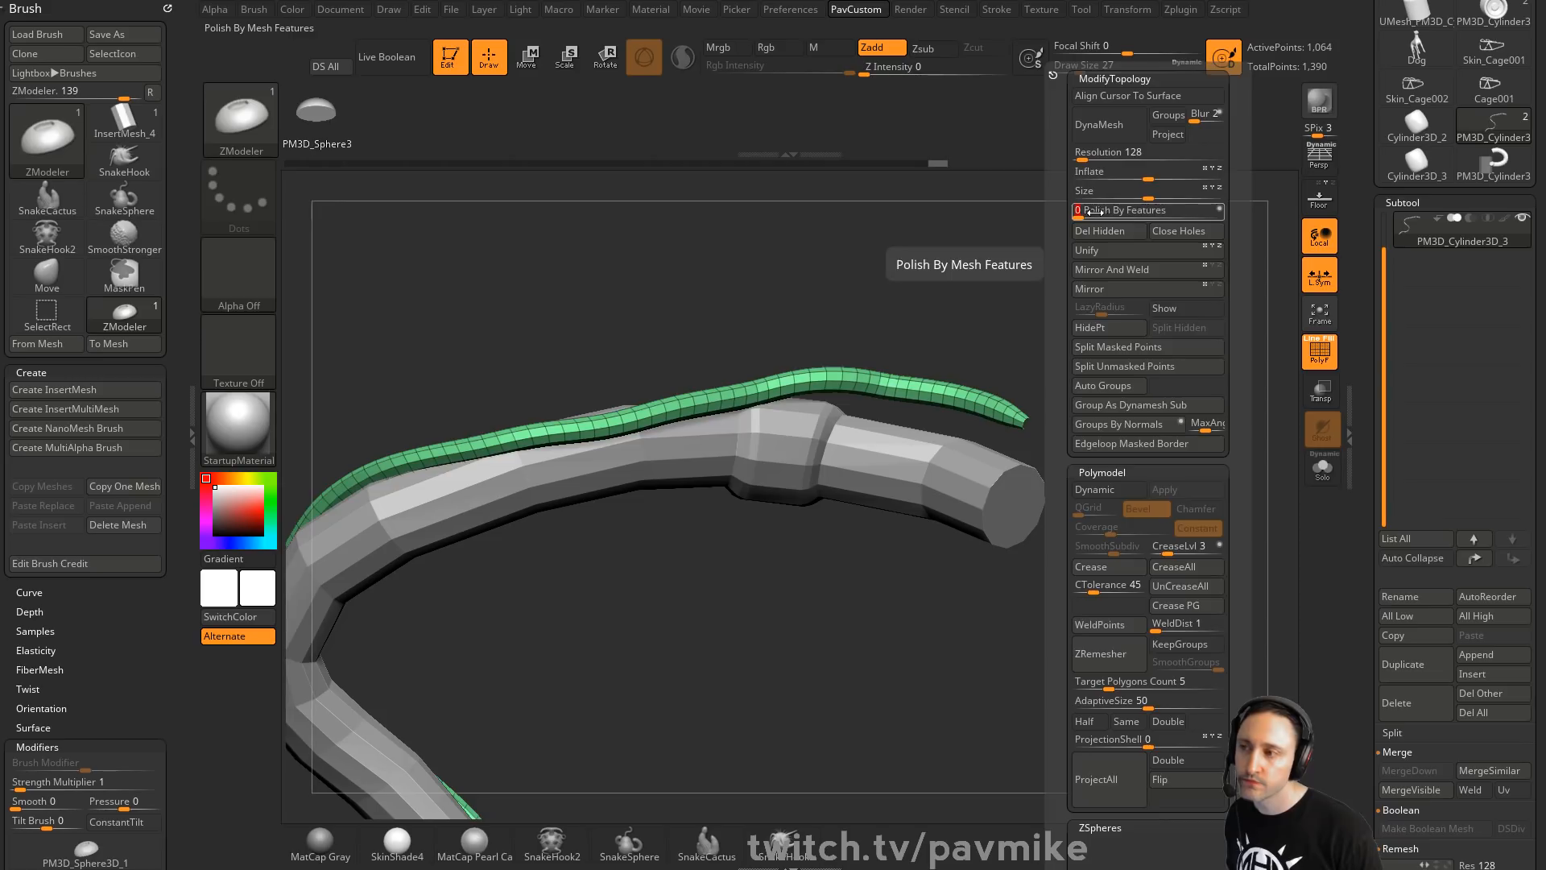
key(ctrl+z)
key(ctrl+z)
key(ctrl+z)
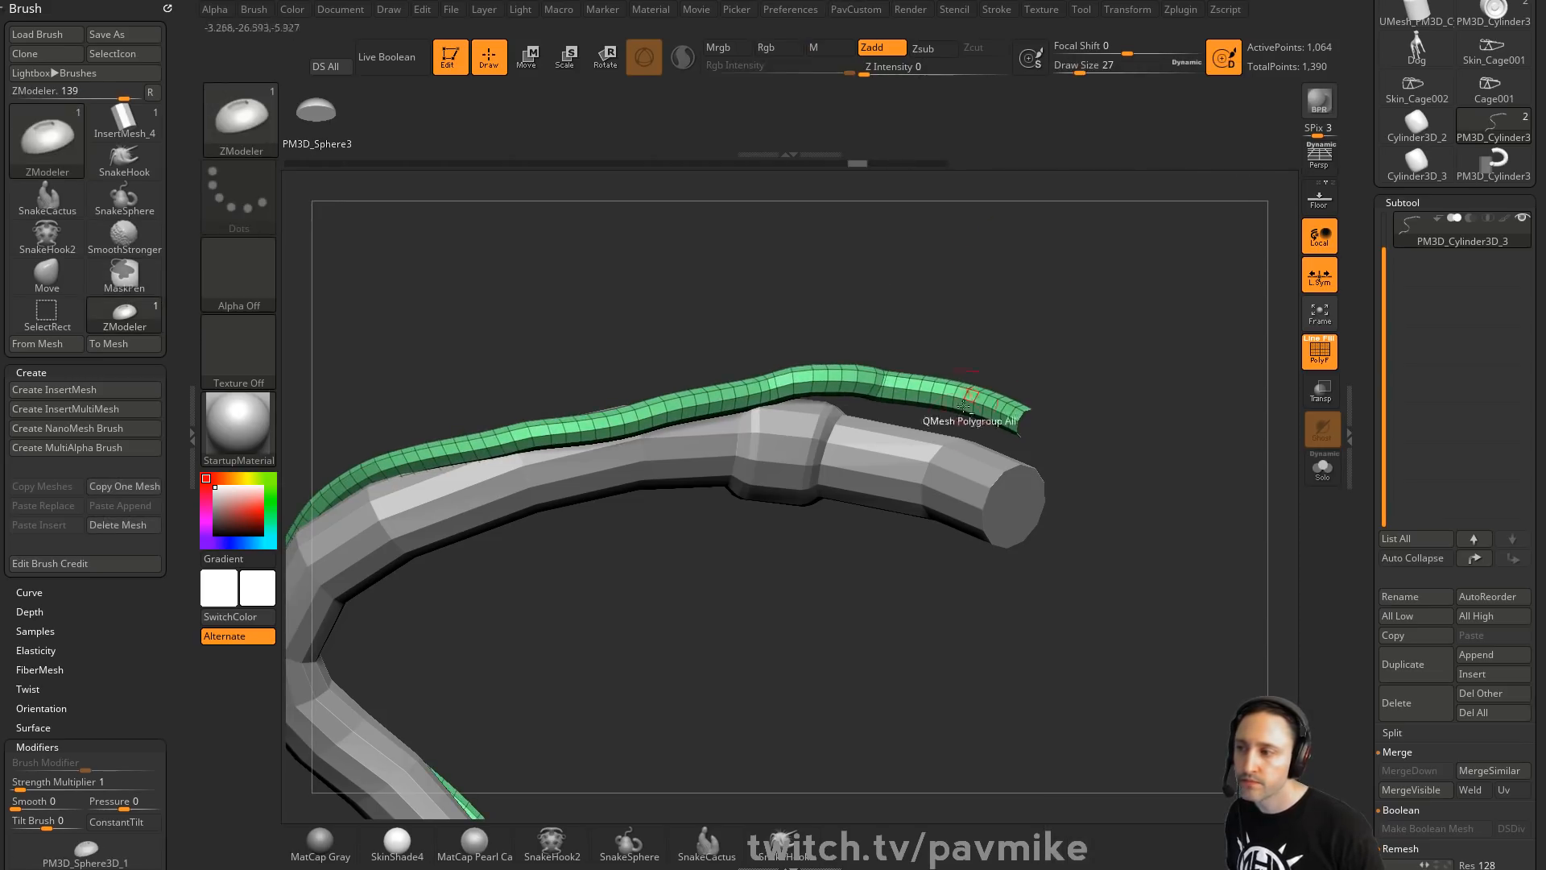
Undo the deletion of the thin tube's end caps and smooth the capped tube using Polish By Features in open-circle mode
key(ctrl+z)
key(ctrl+z)
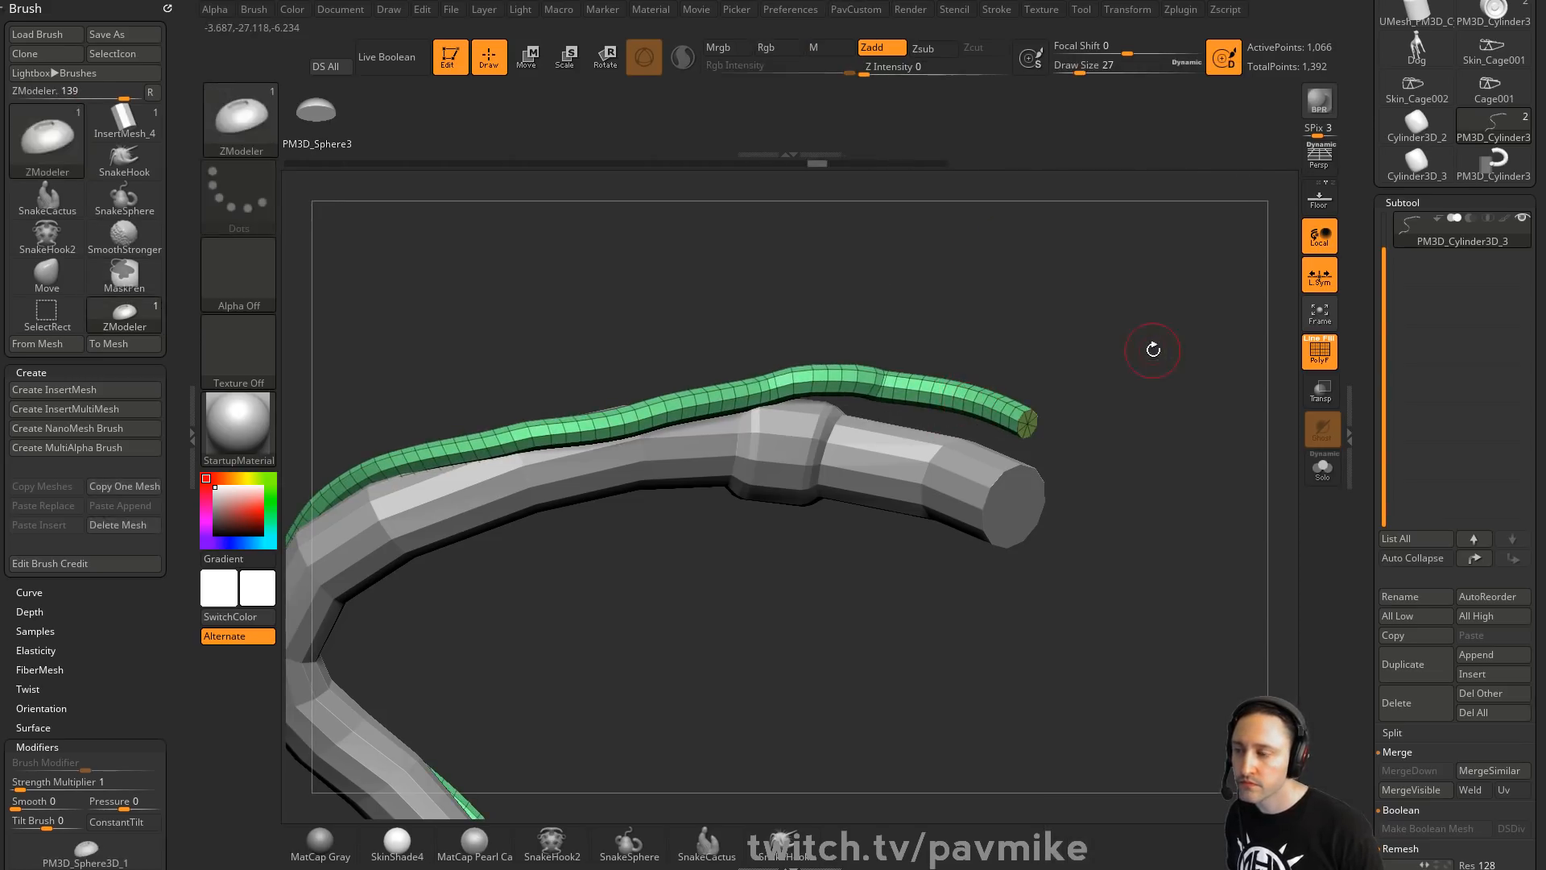
key(3)
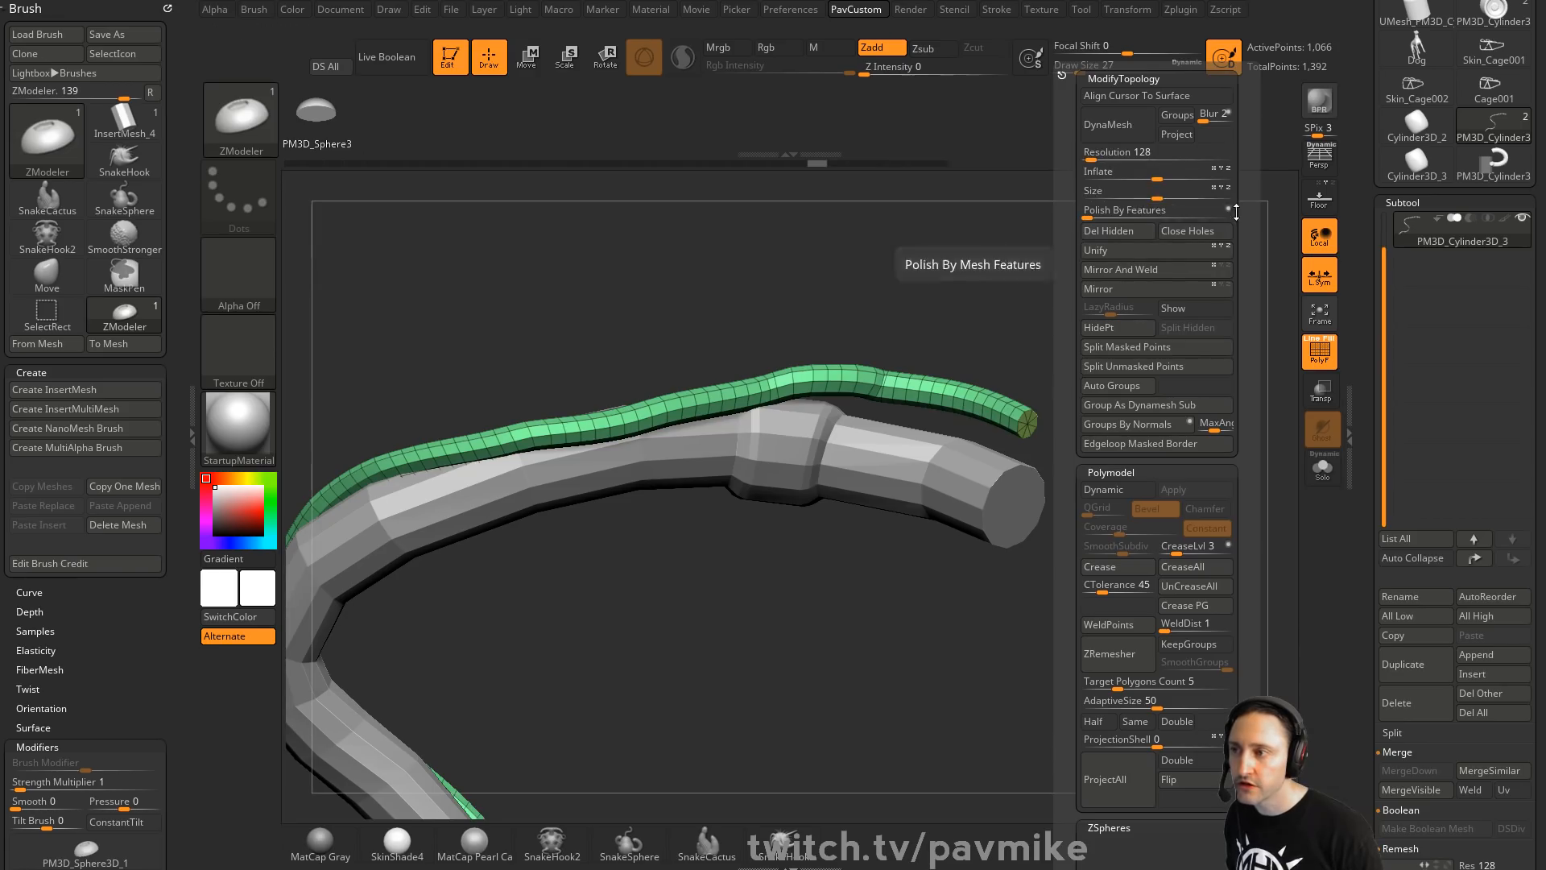
drag(1105, 210, 1113, 209)
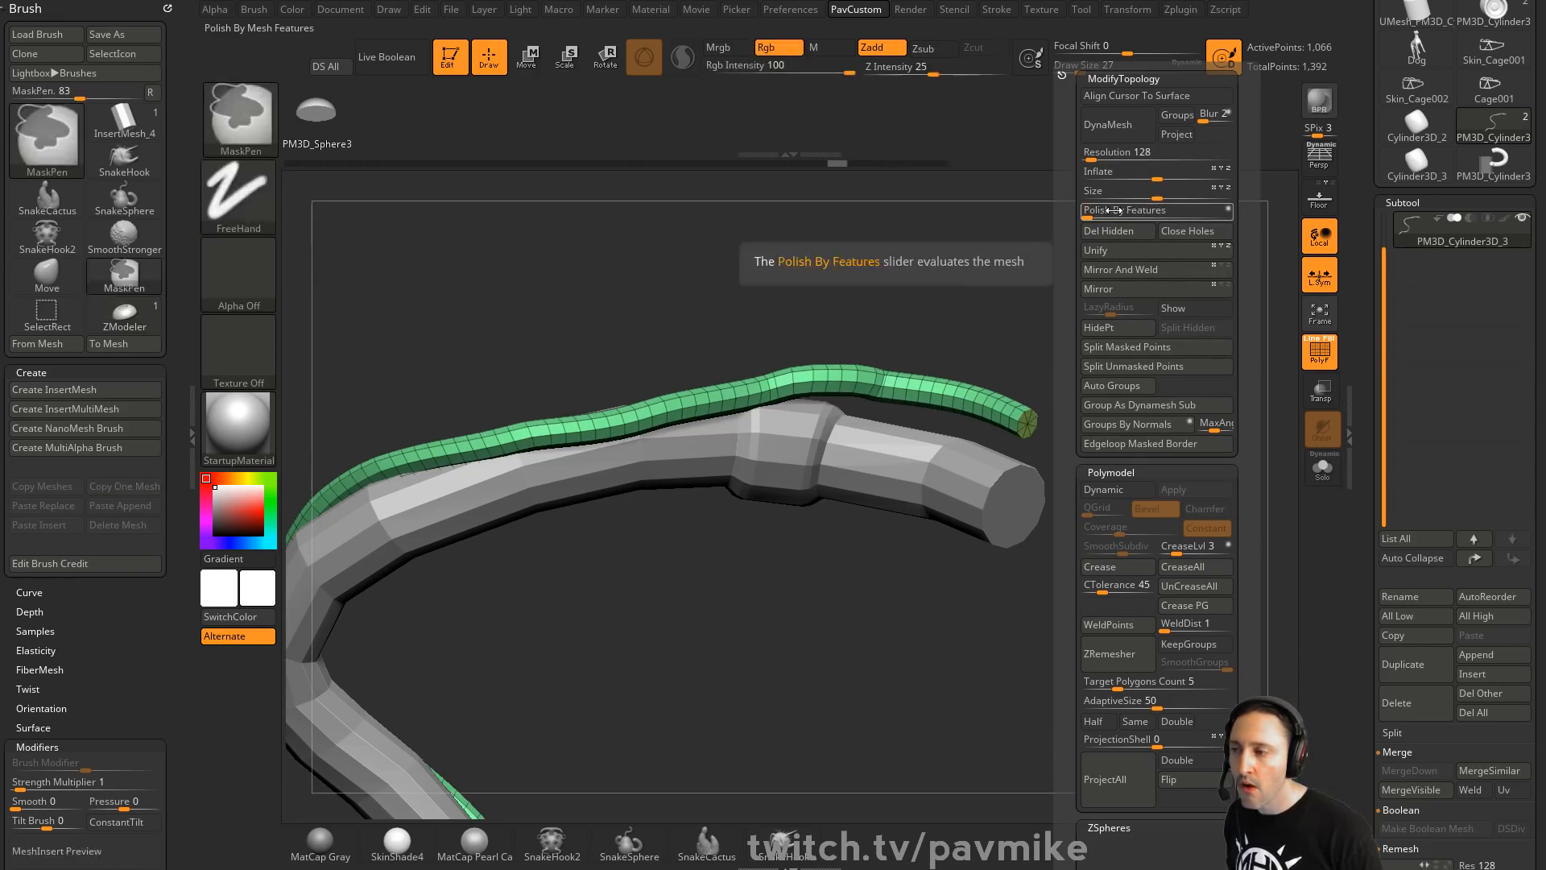
click(1103, 210)
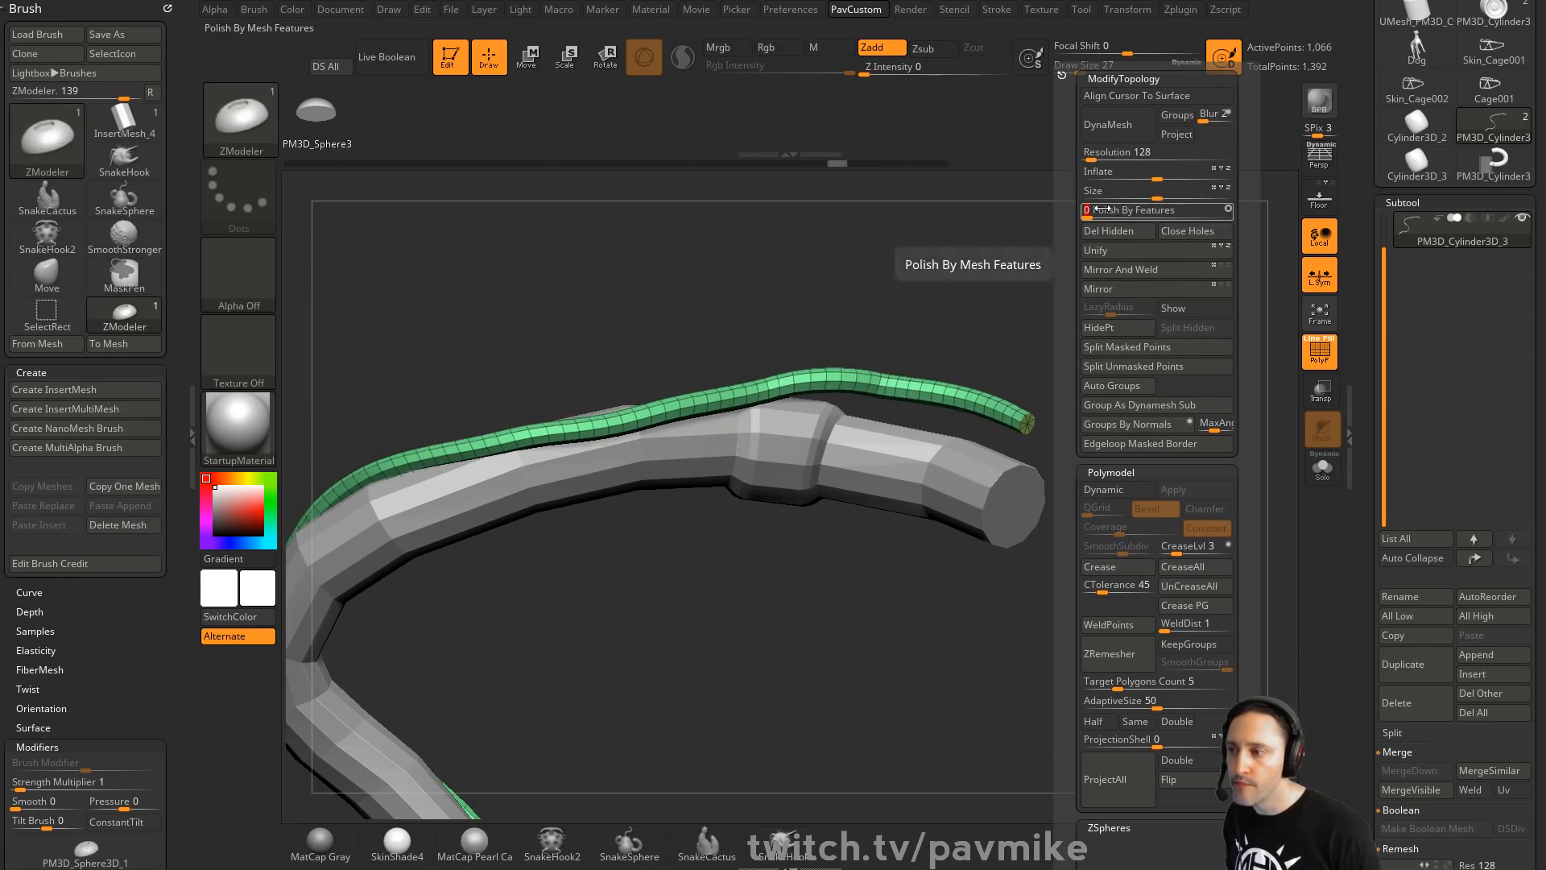
Try a stronger Polish By Features pass on the capped thin tube and undo it
alt+drag(988, 273, 971, 313)
alt+drag(1097, 306, 1059, 363)
key(3)
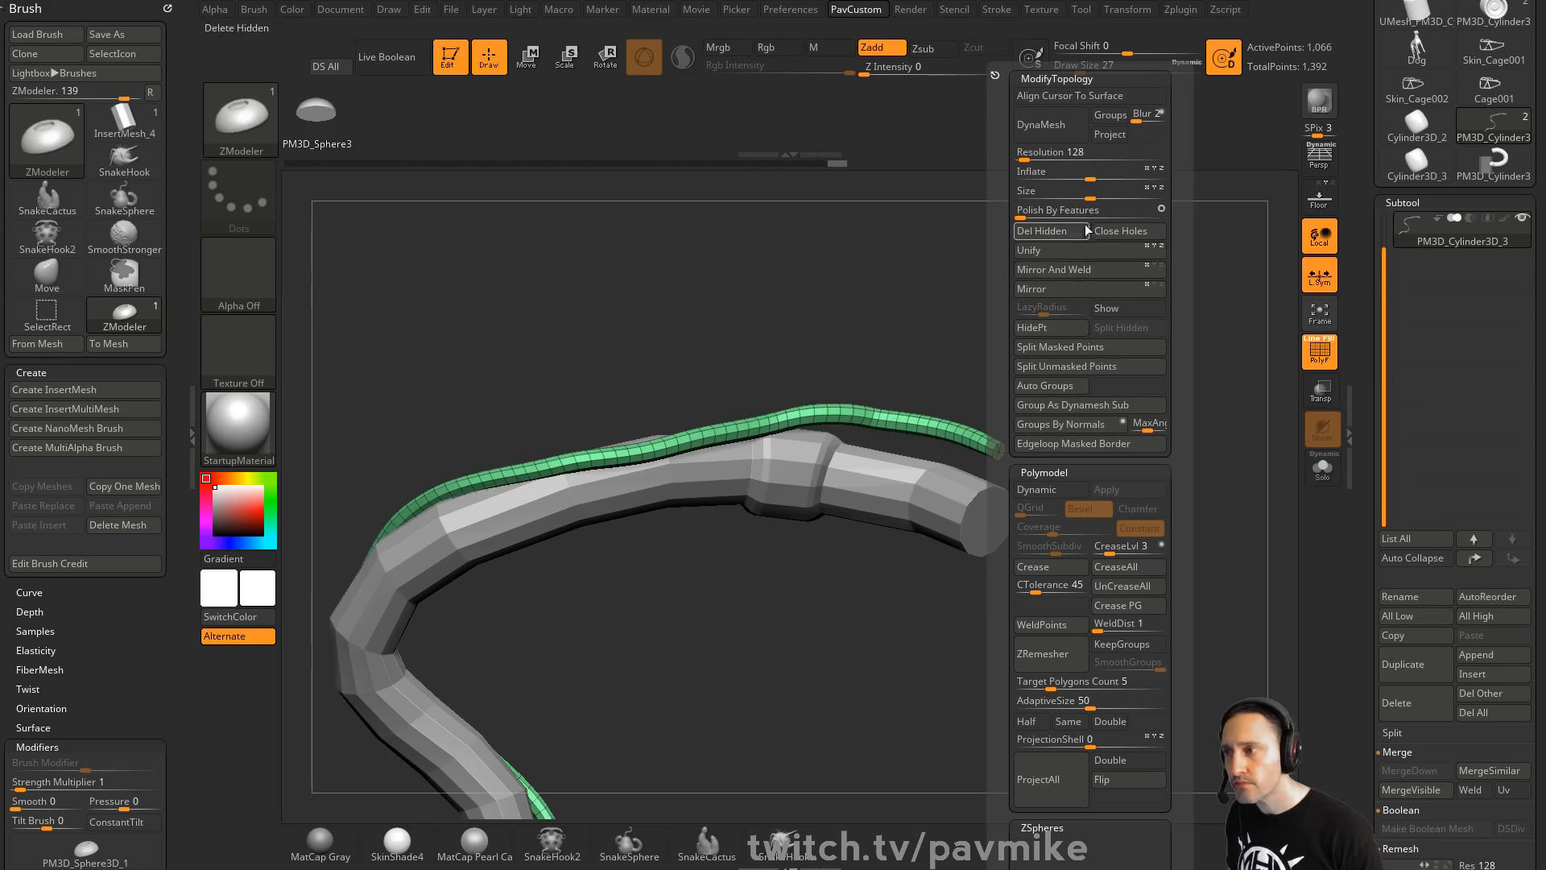
click(1027, 211)
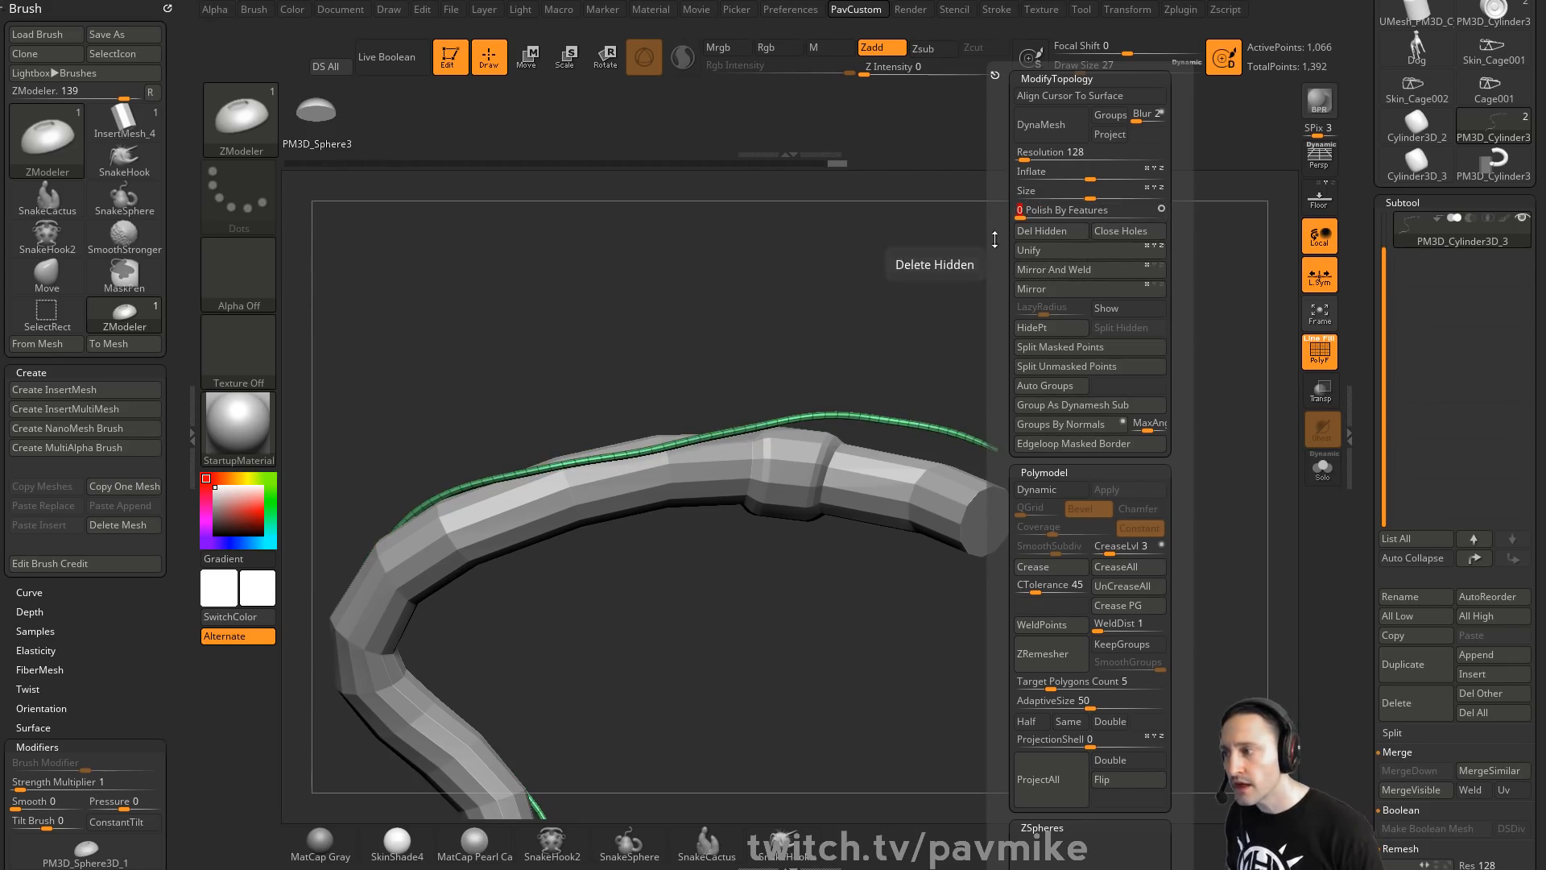
key(ctrl+z)
Apply another light Polish By Features pass to the capped thin tube and inspect its end up close
key(3)
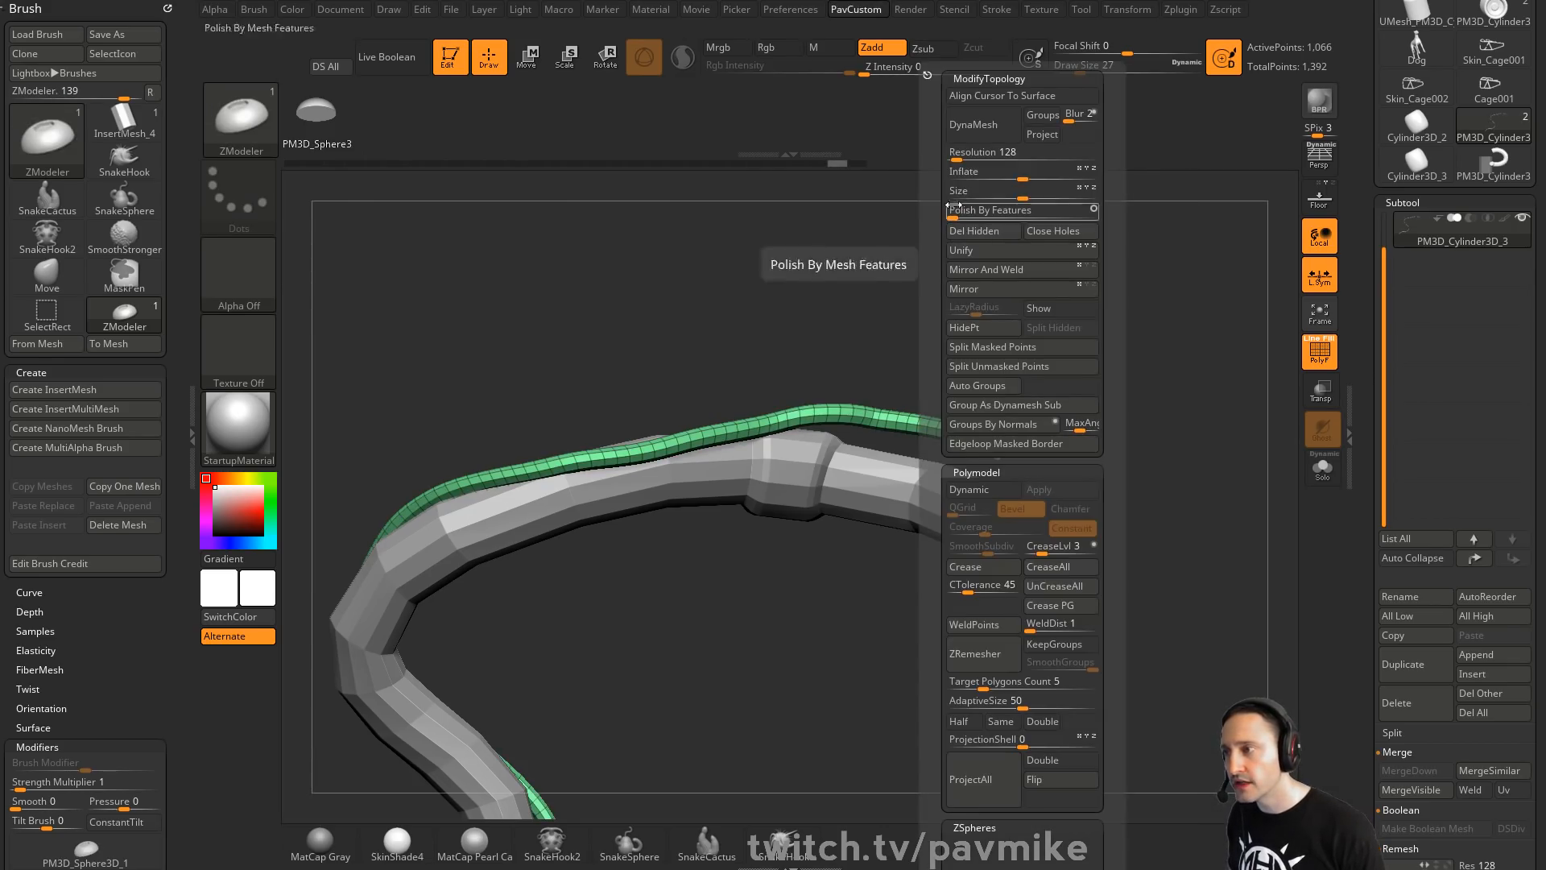
click(947, 211)
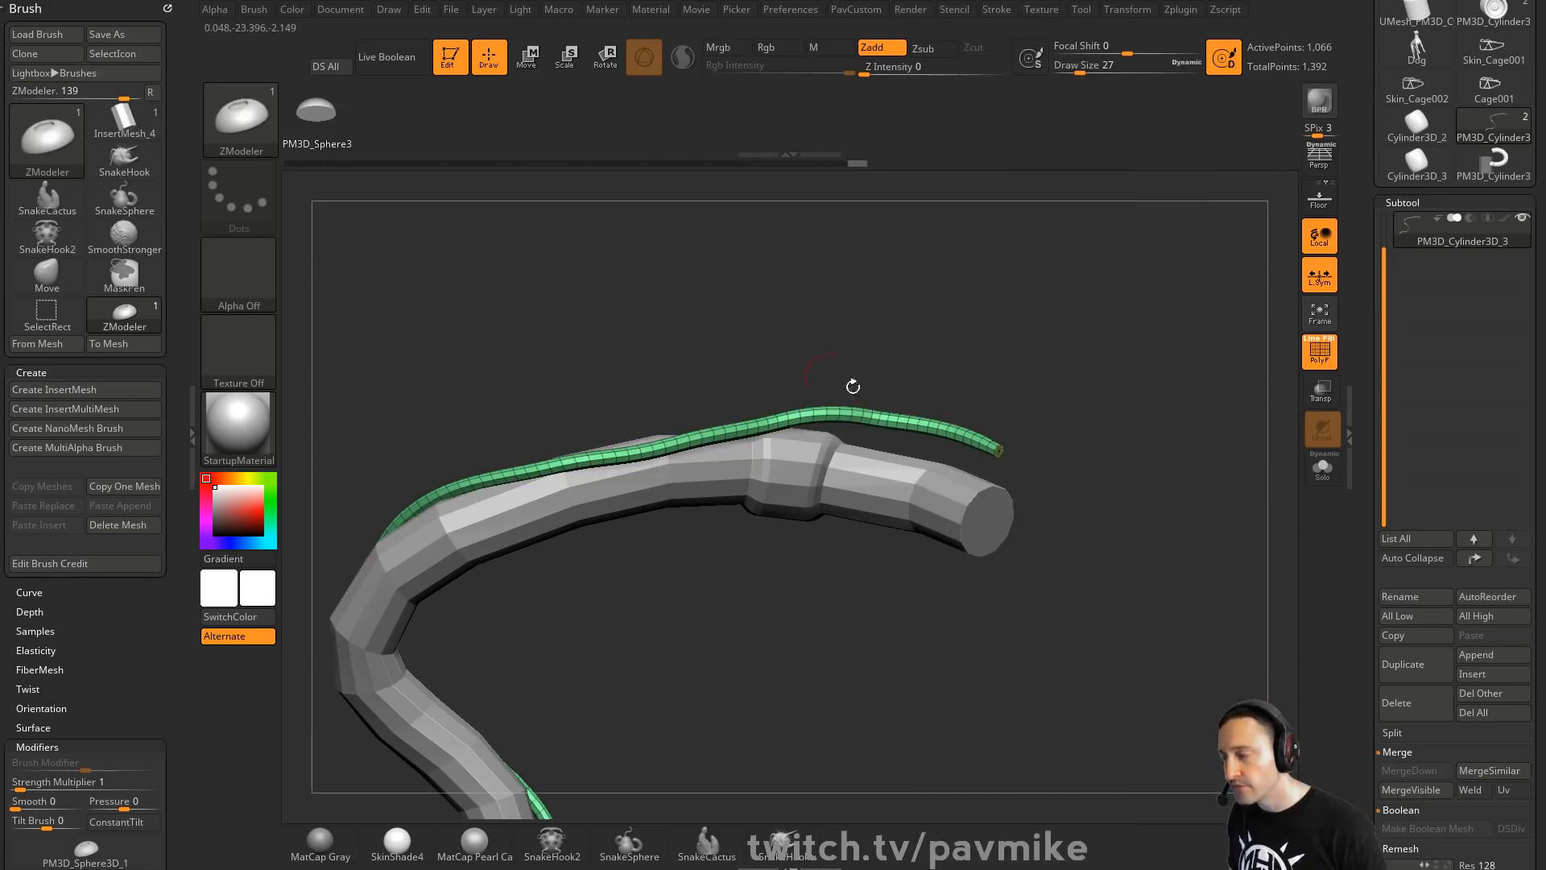
alt+drag(1193, 360, 1062, 414)
key(space)
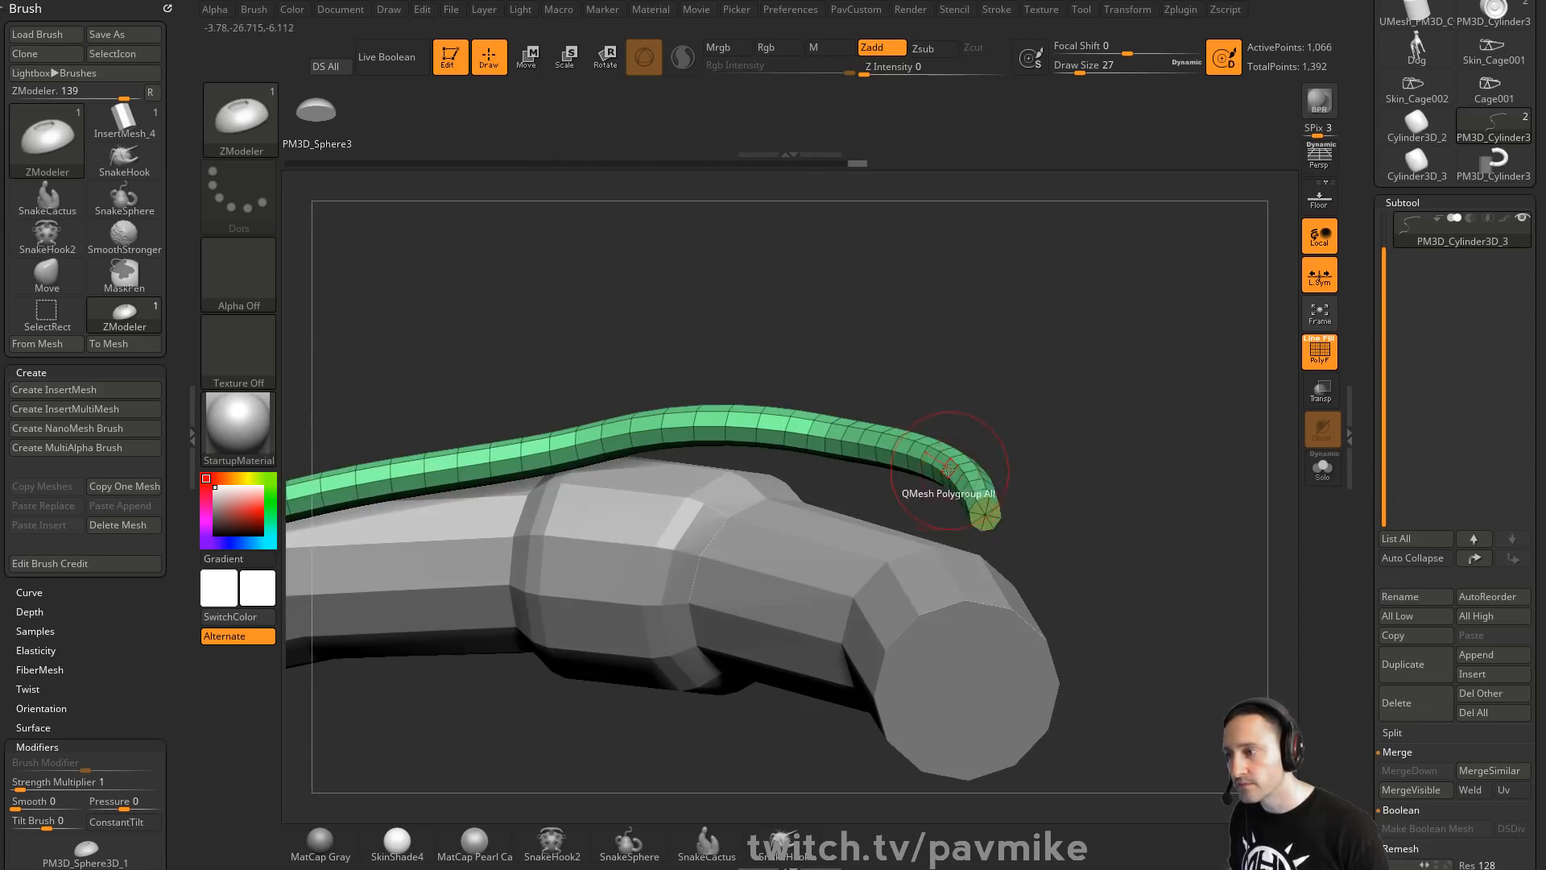
key(space)
drag(961, 476, 946, 469)
mouse_move(1063, 411)
alt+mouse_down()
mouse_move(904, 311)
mouse_move(1164, 406)
mouse_move(1203, 143)
mouse_move(1073, 424)
alt+mouse_up()
Select the thick pipe subtool PM3D_Cylinder3D_2 and subdivide it once
key(s)
alt+click(996, 264)
mouse_move(1186, 348)
alt+mouse_down()
mouse_move(1153, 460)
mouse_move(1138, 445)
mouse_move(1167, 431)
alt+mouse_up()
key(2)
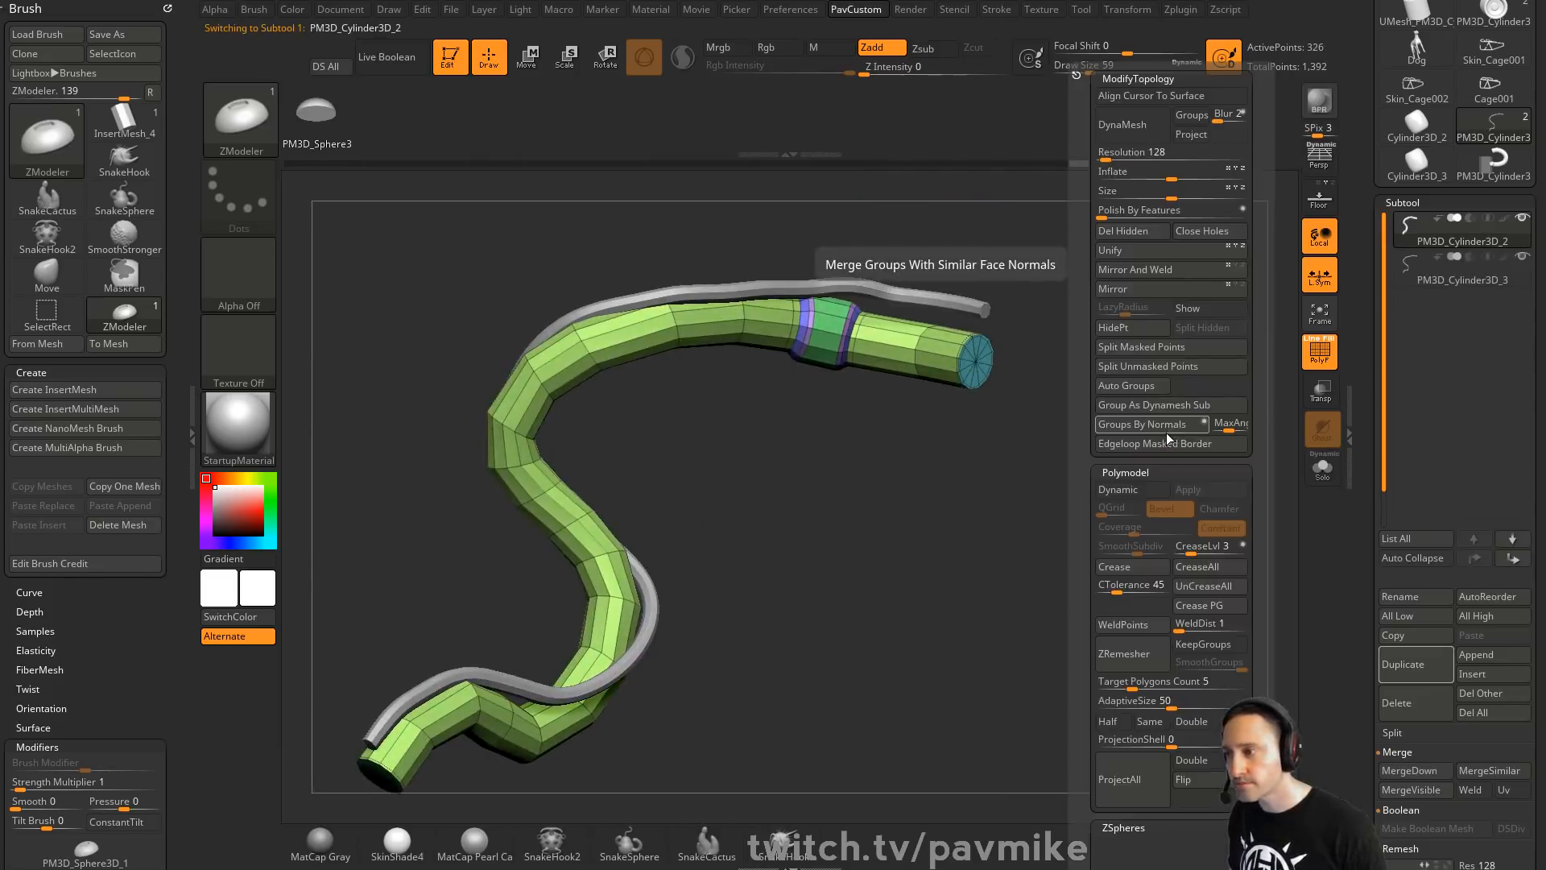
key(ctrl+d)
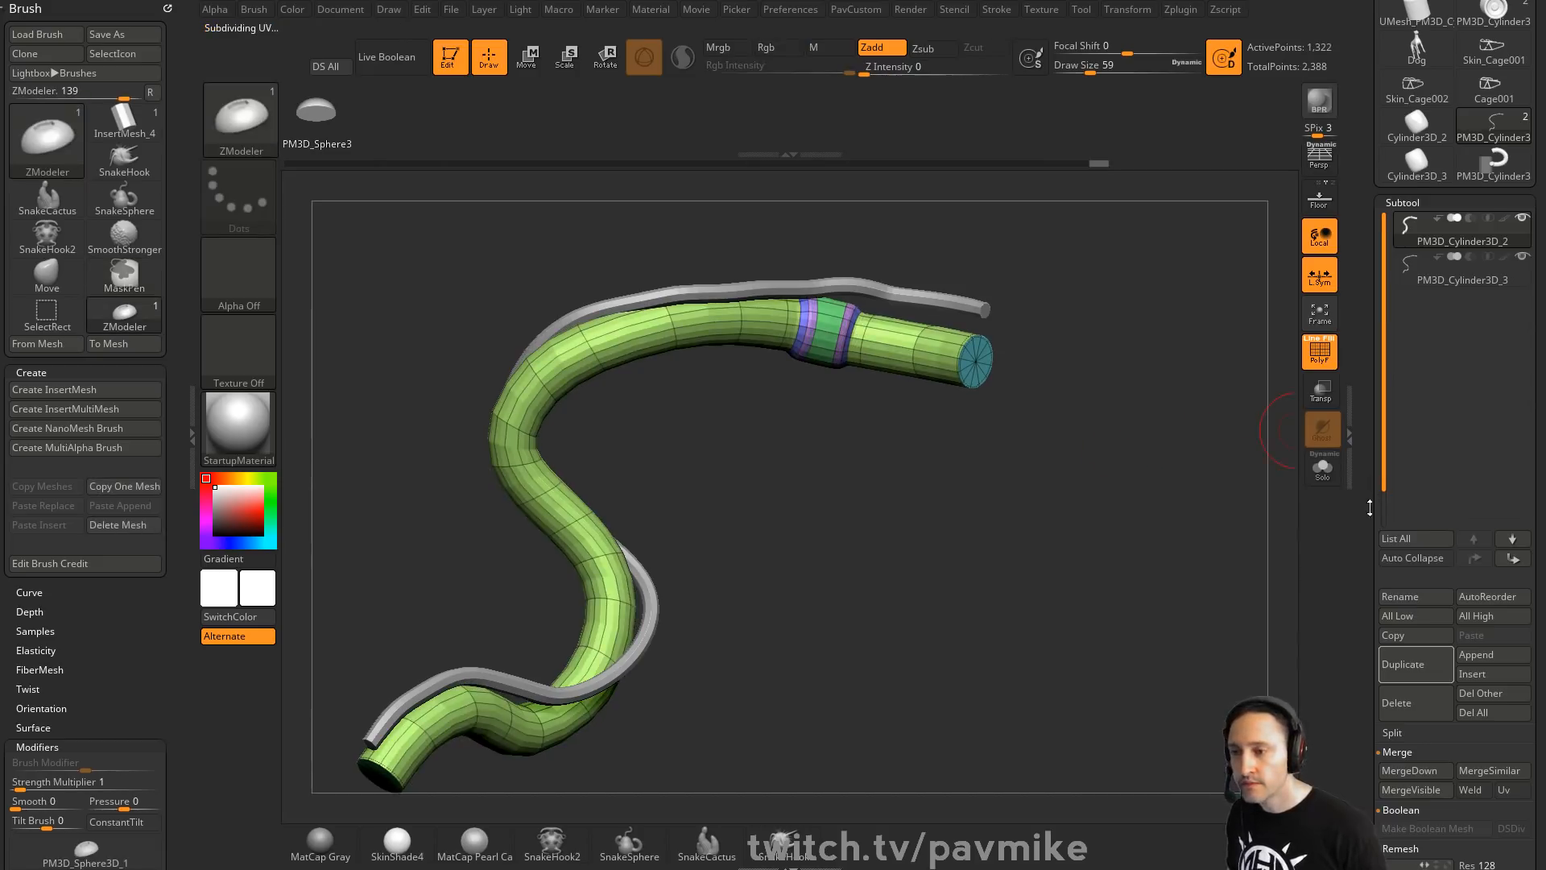
Duplicate the subdivided thick pipe and delete the lower subdivision level of the copy
scroll(1369, 508, down, 10)
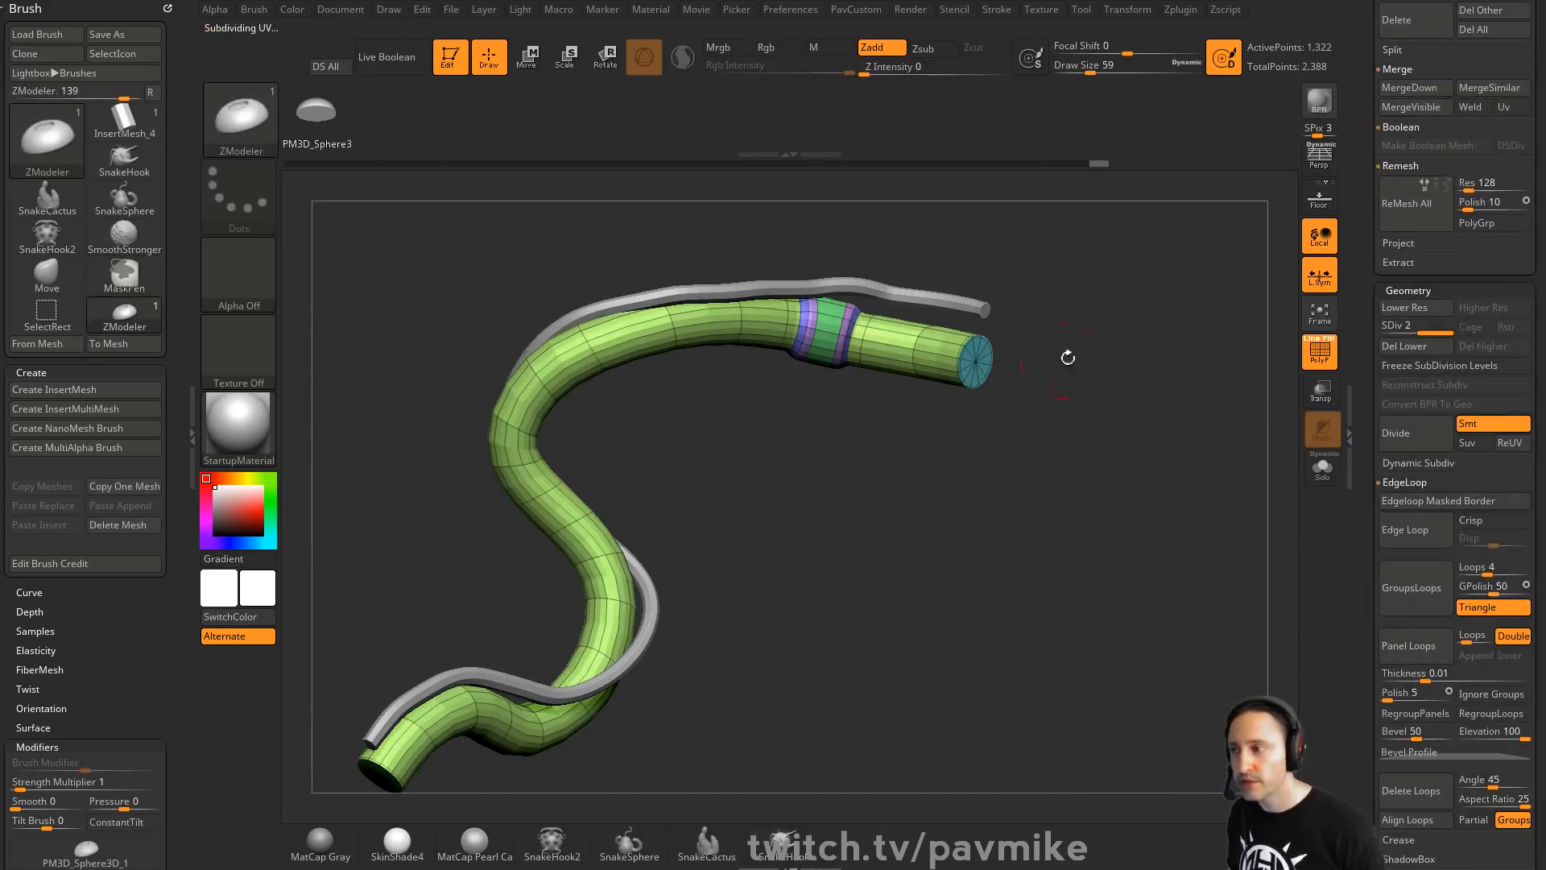
drag(1067, 358, 874, 413)
scroll(1409, 338, up, 10)
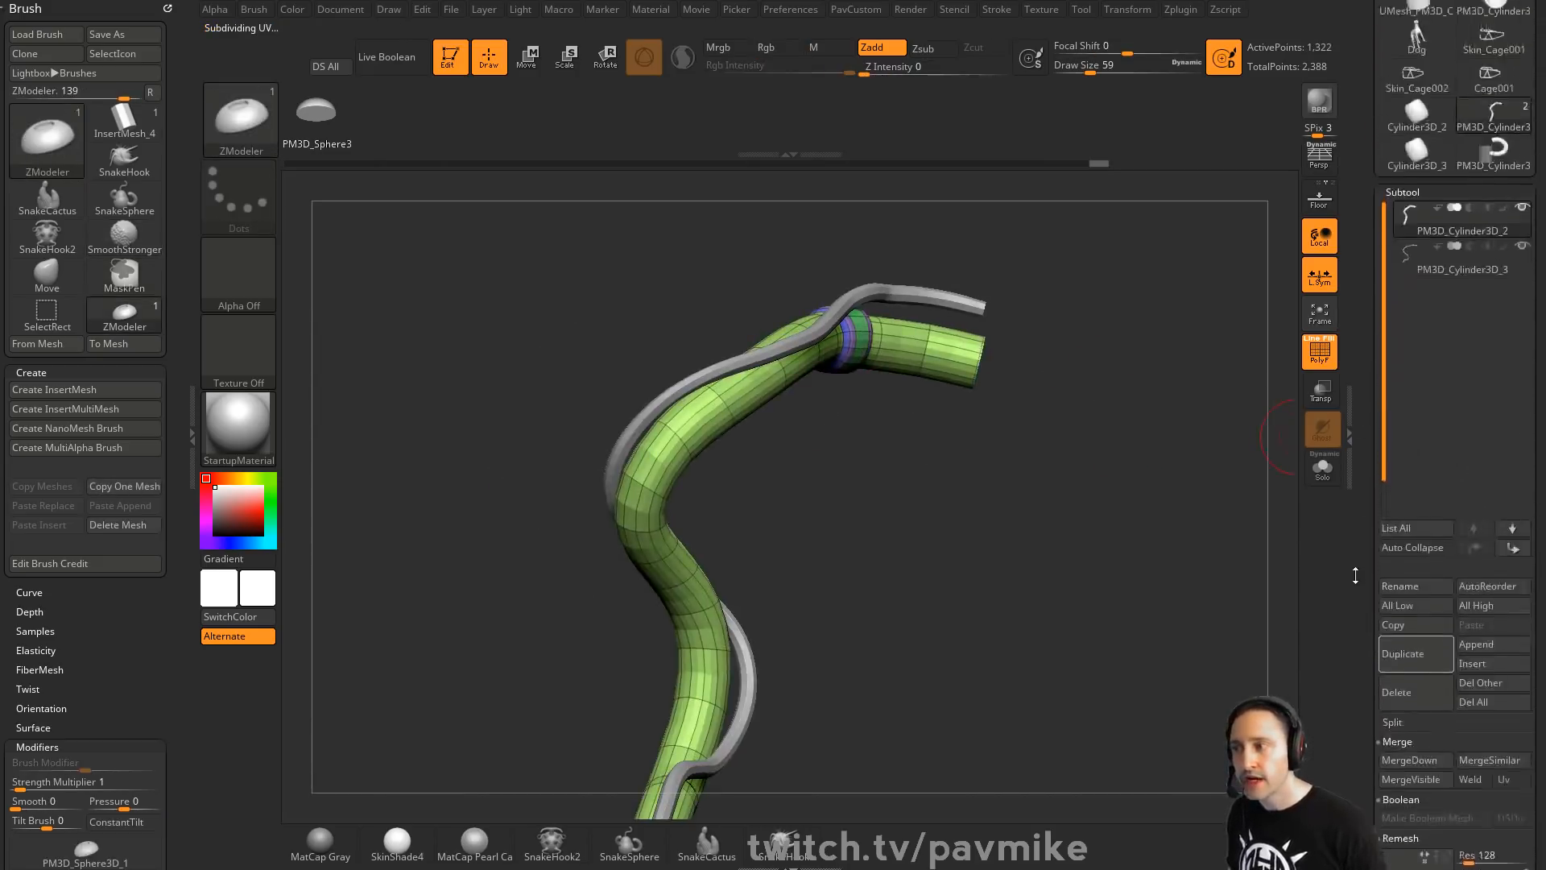
click(1405, 689)
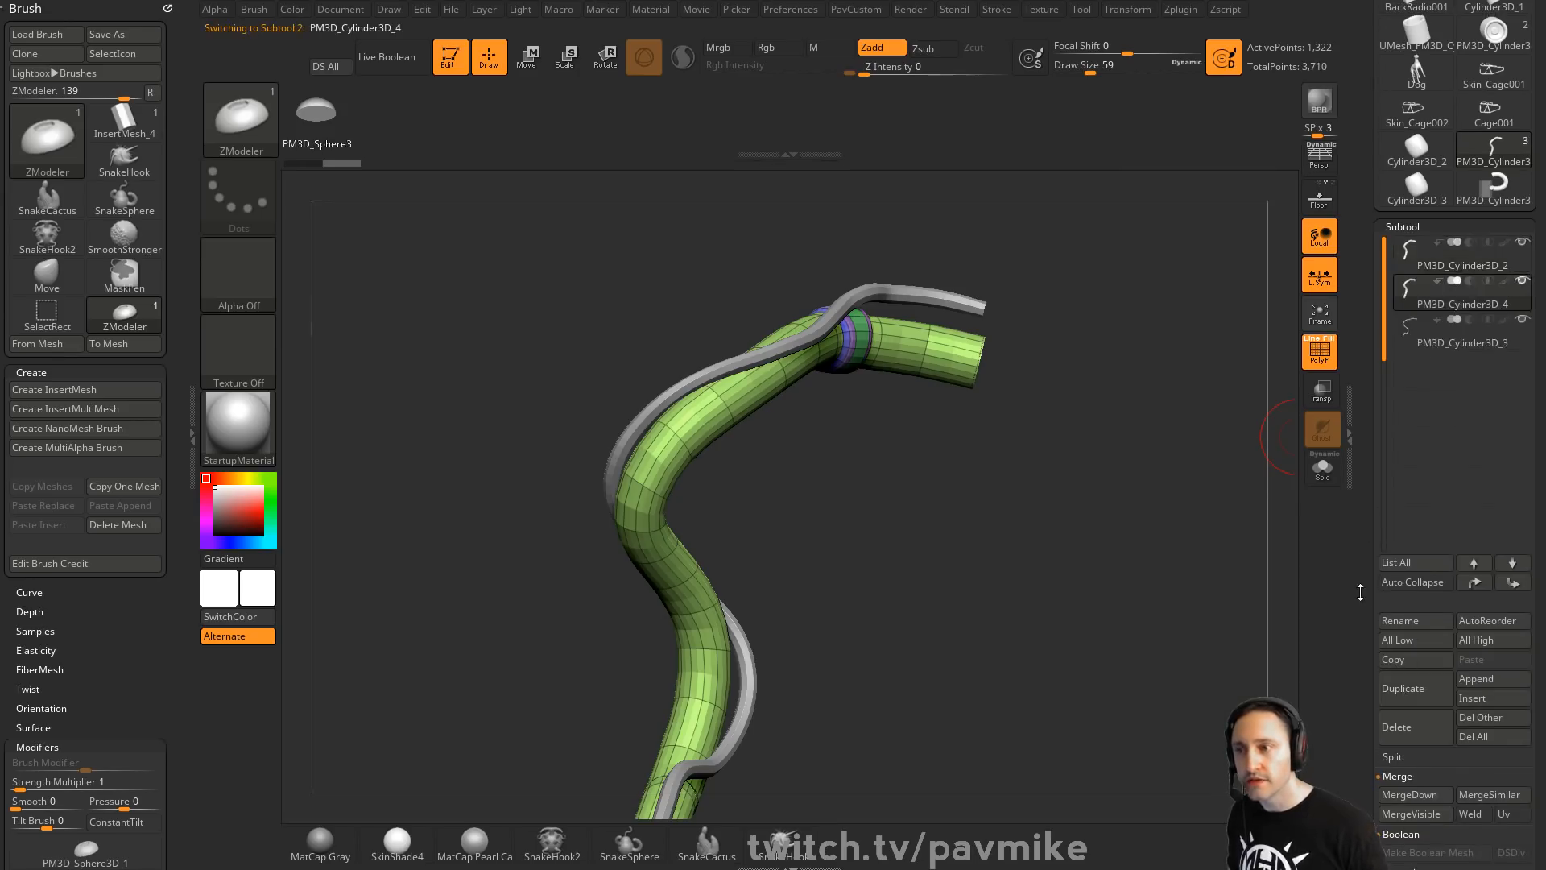
drag(1359, 614, 1366, 448)
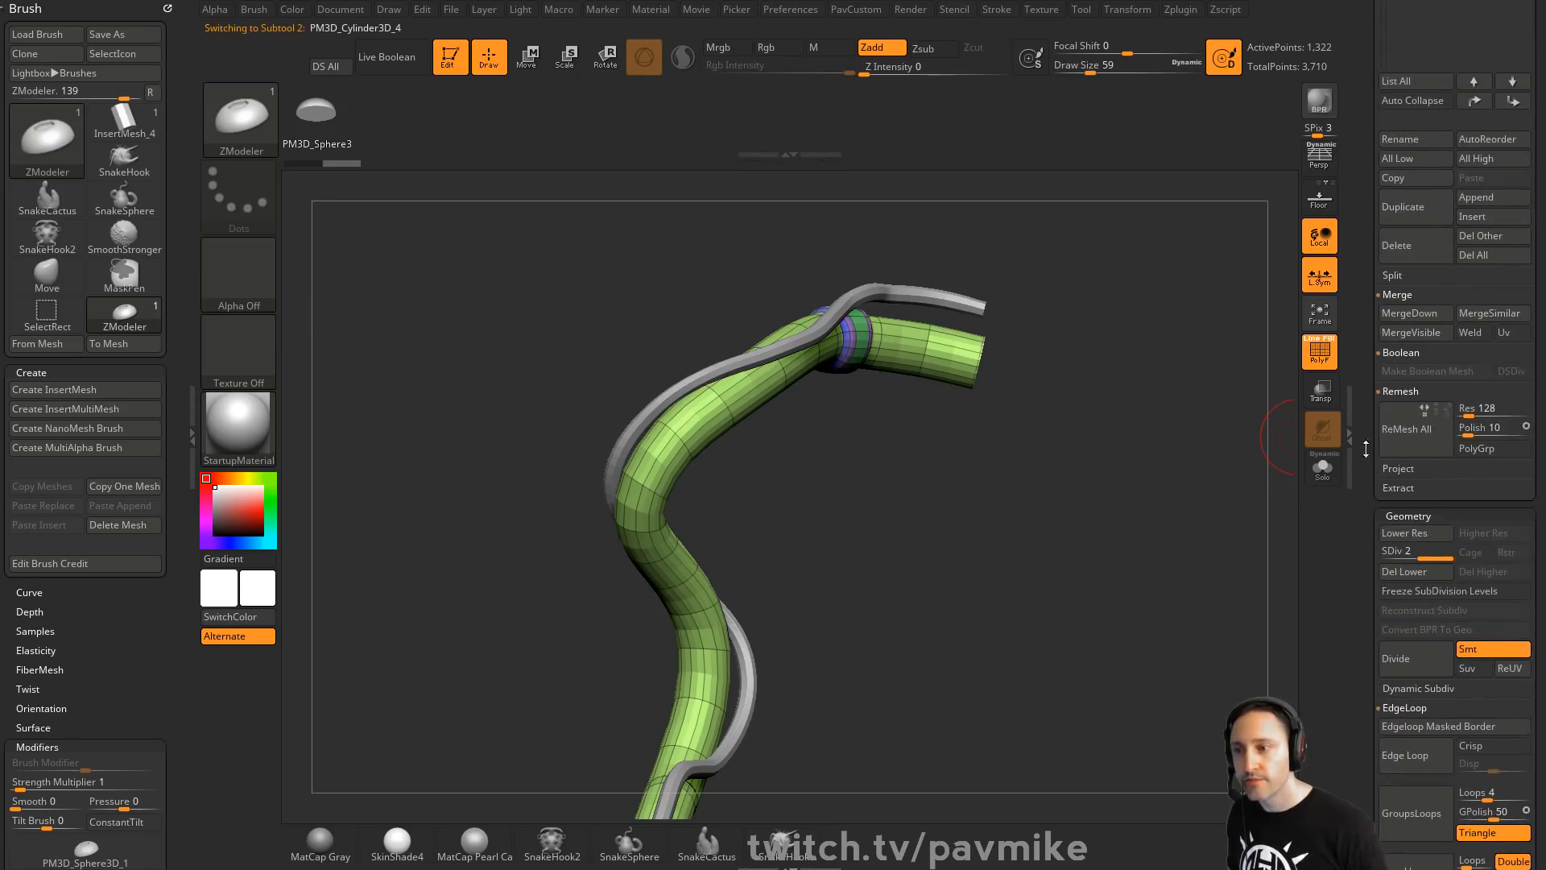
click(1422, 575)
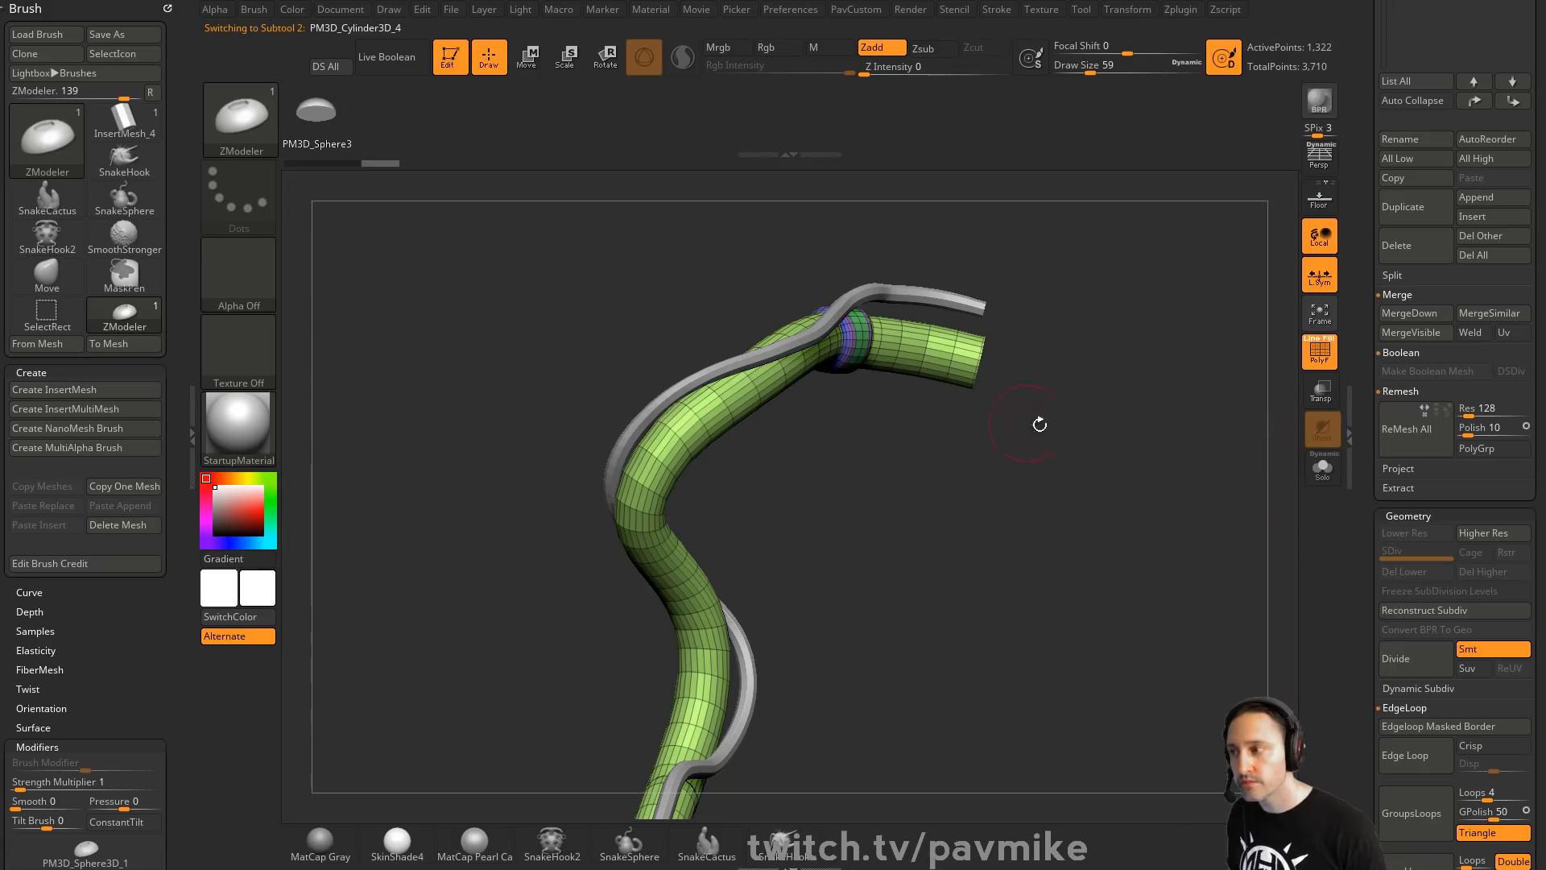
scroll(1398, 481, up, 5)
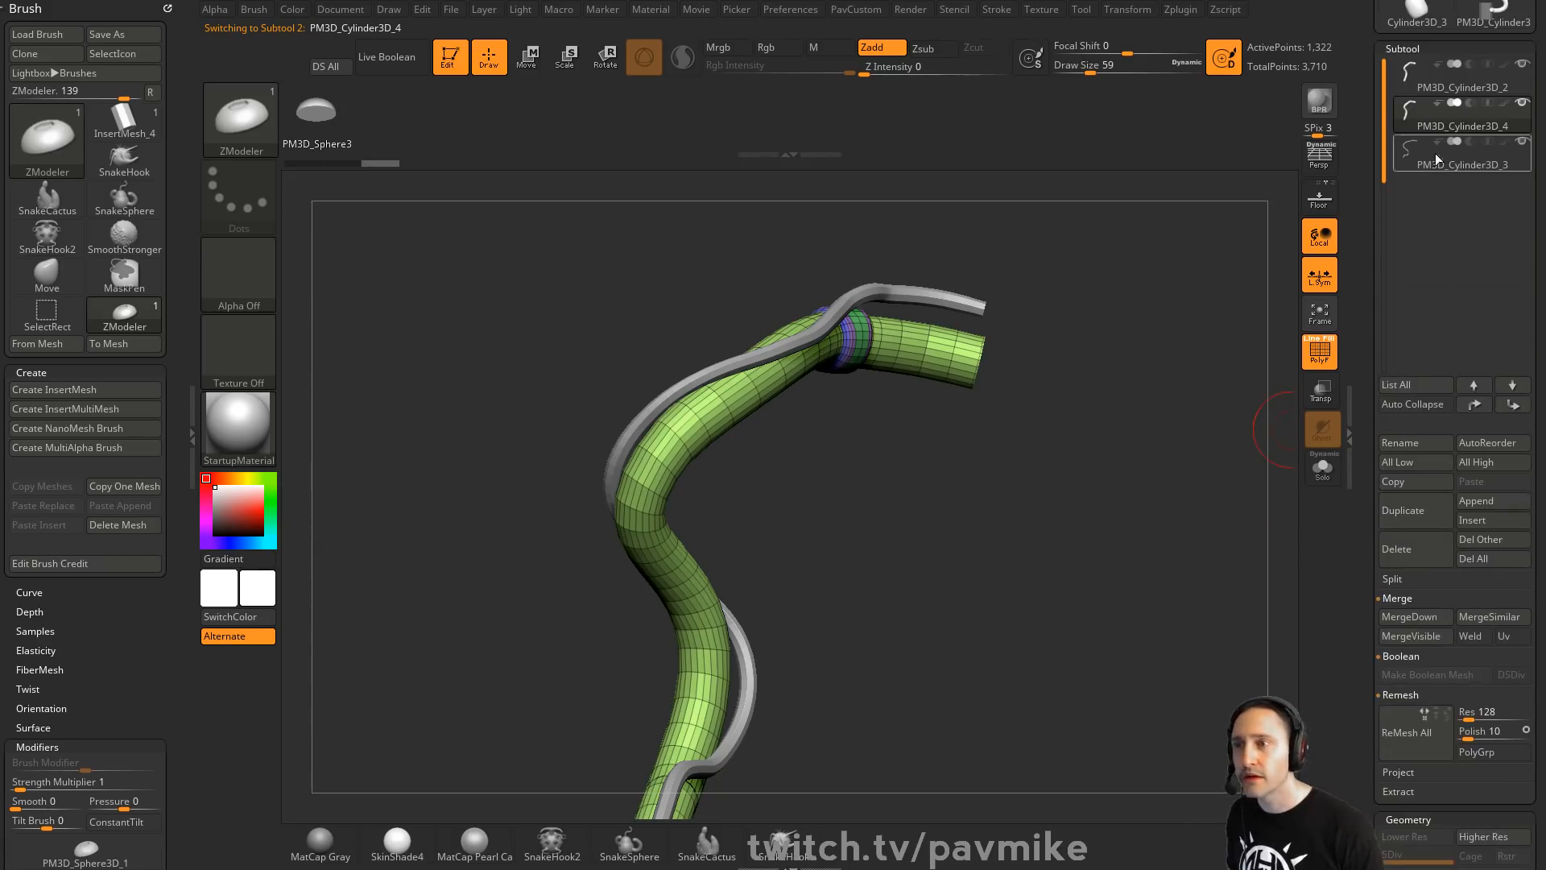
Undo the subdivision of the original pipe and check that pipe alone in Solo mode
click(1438, 87)
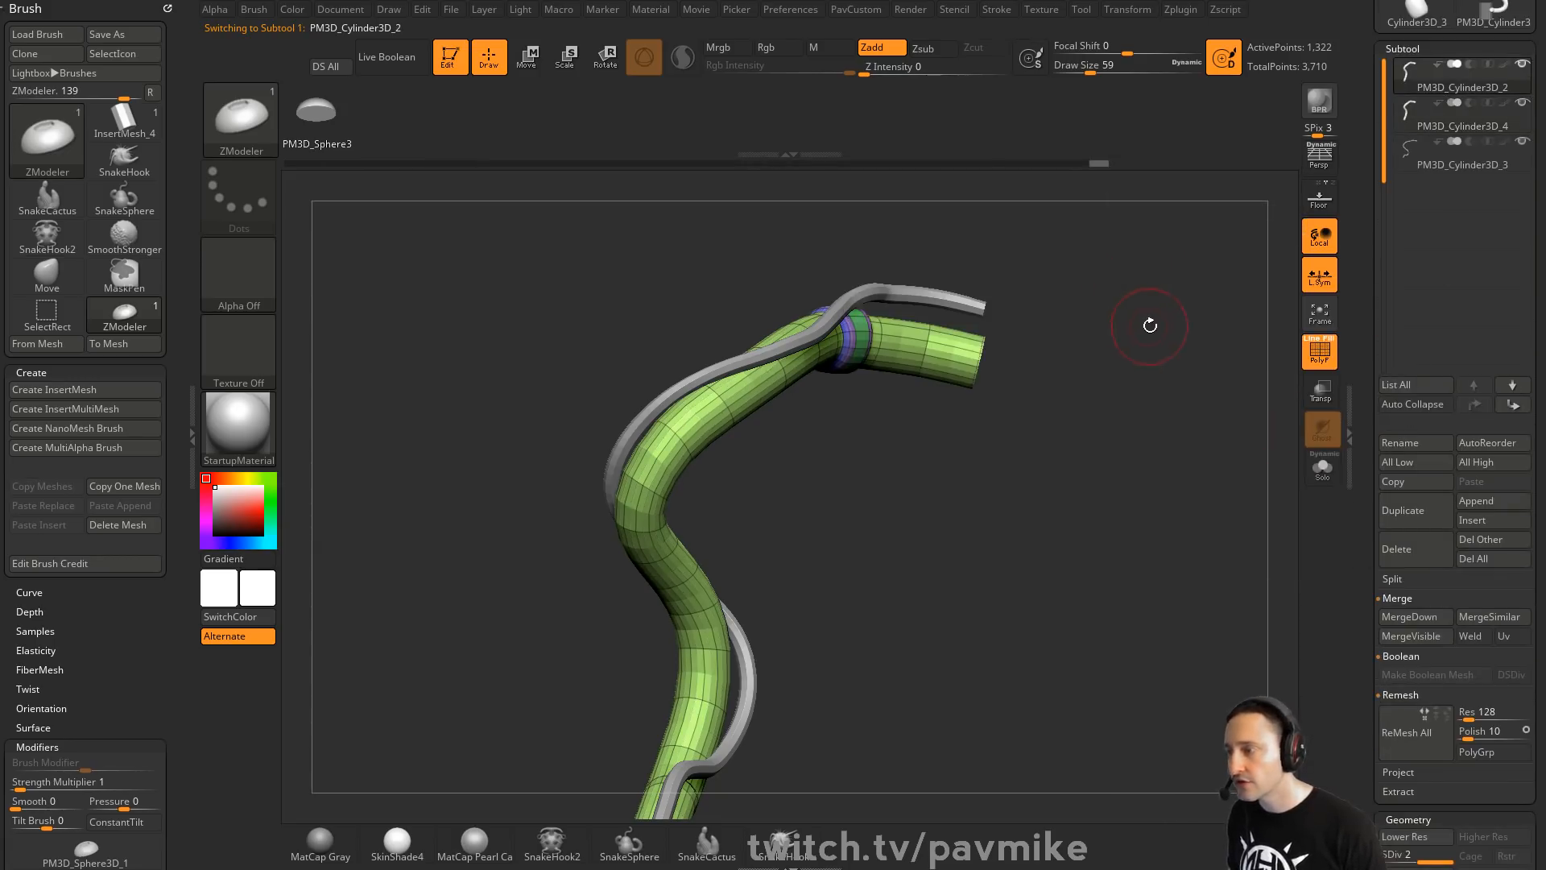
key(ctrl+z)
key(3)
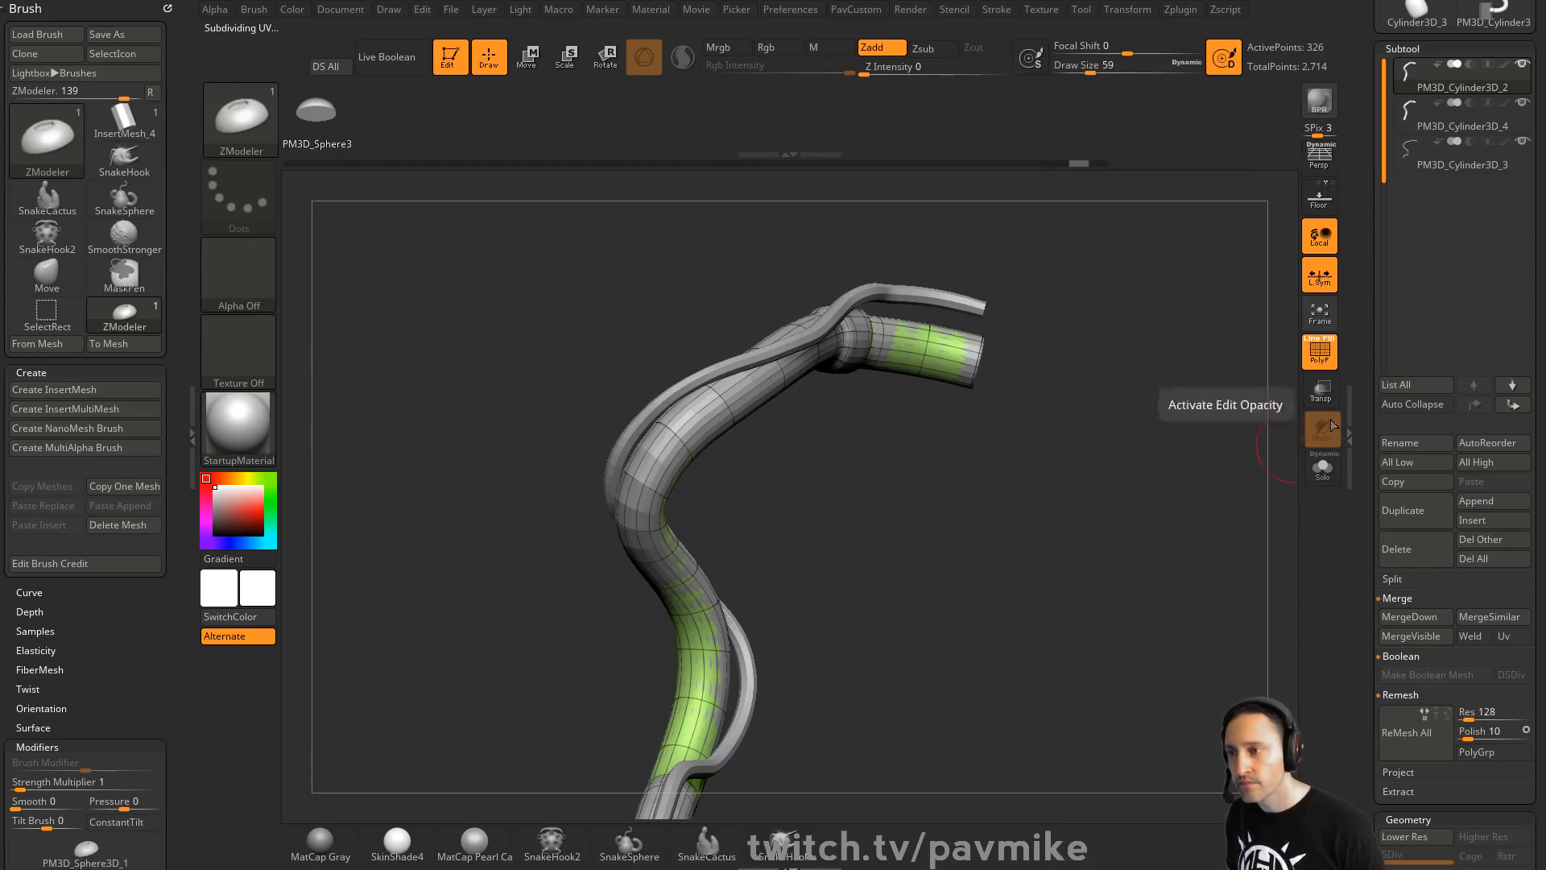
click(1321, 467)
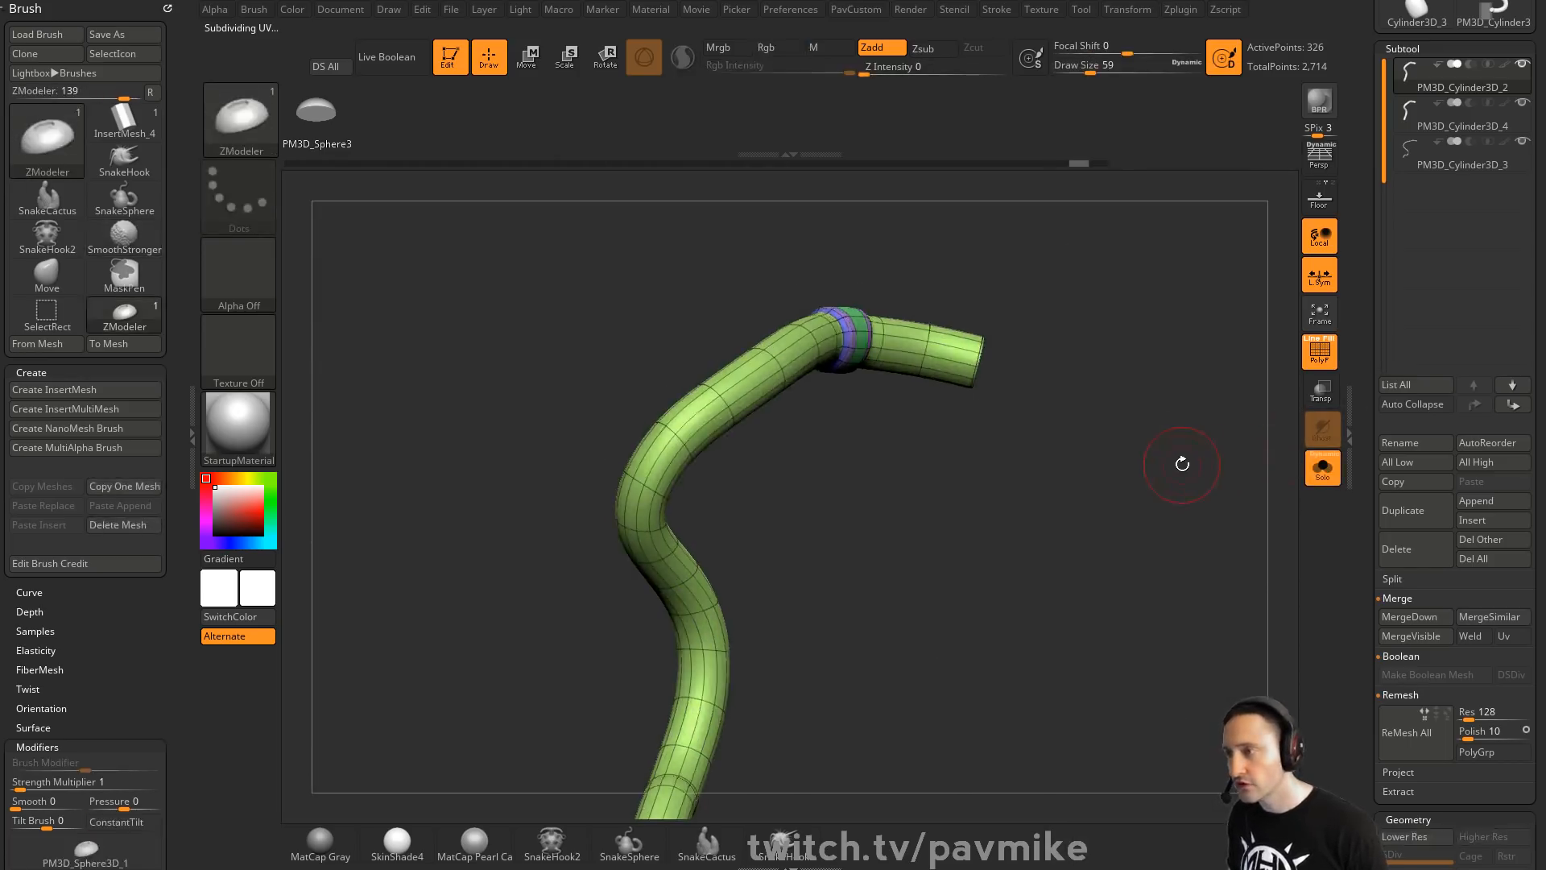
click(1327, 482)
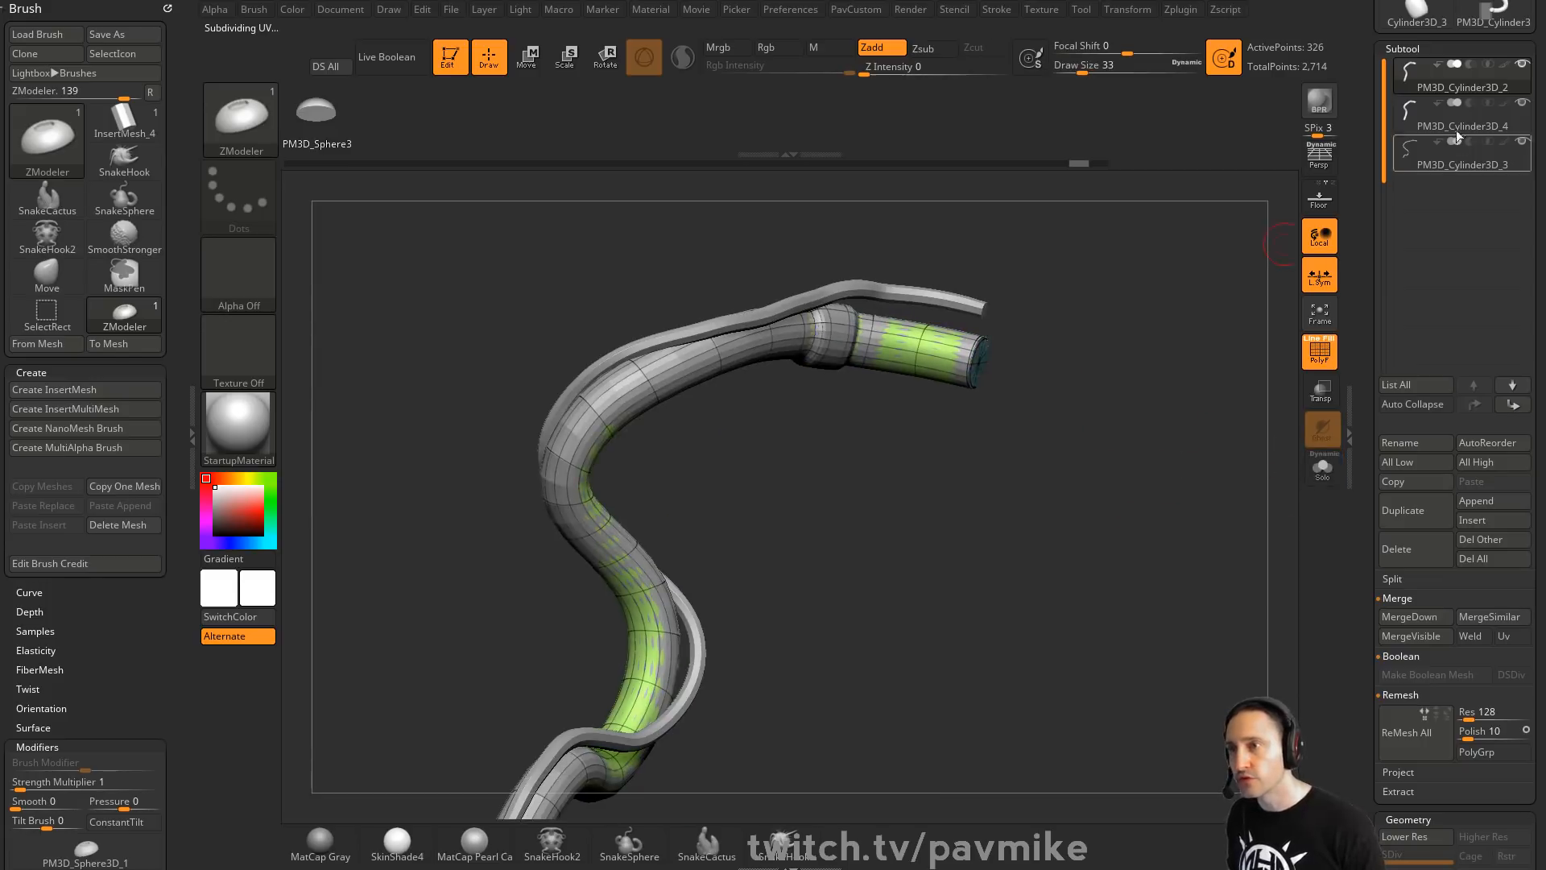
Select the pipe copy PM3D_Cylinder3D_4, subdivide it once more and delete its lower subdivision level
click(1456, 127)
mouse_move(737, 430)
mouse_down()
mouse_move(881, 455)
mouse_move(873, 403)
mouse_up()
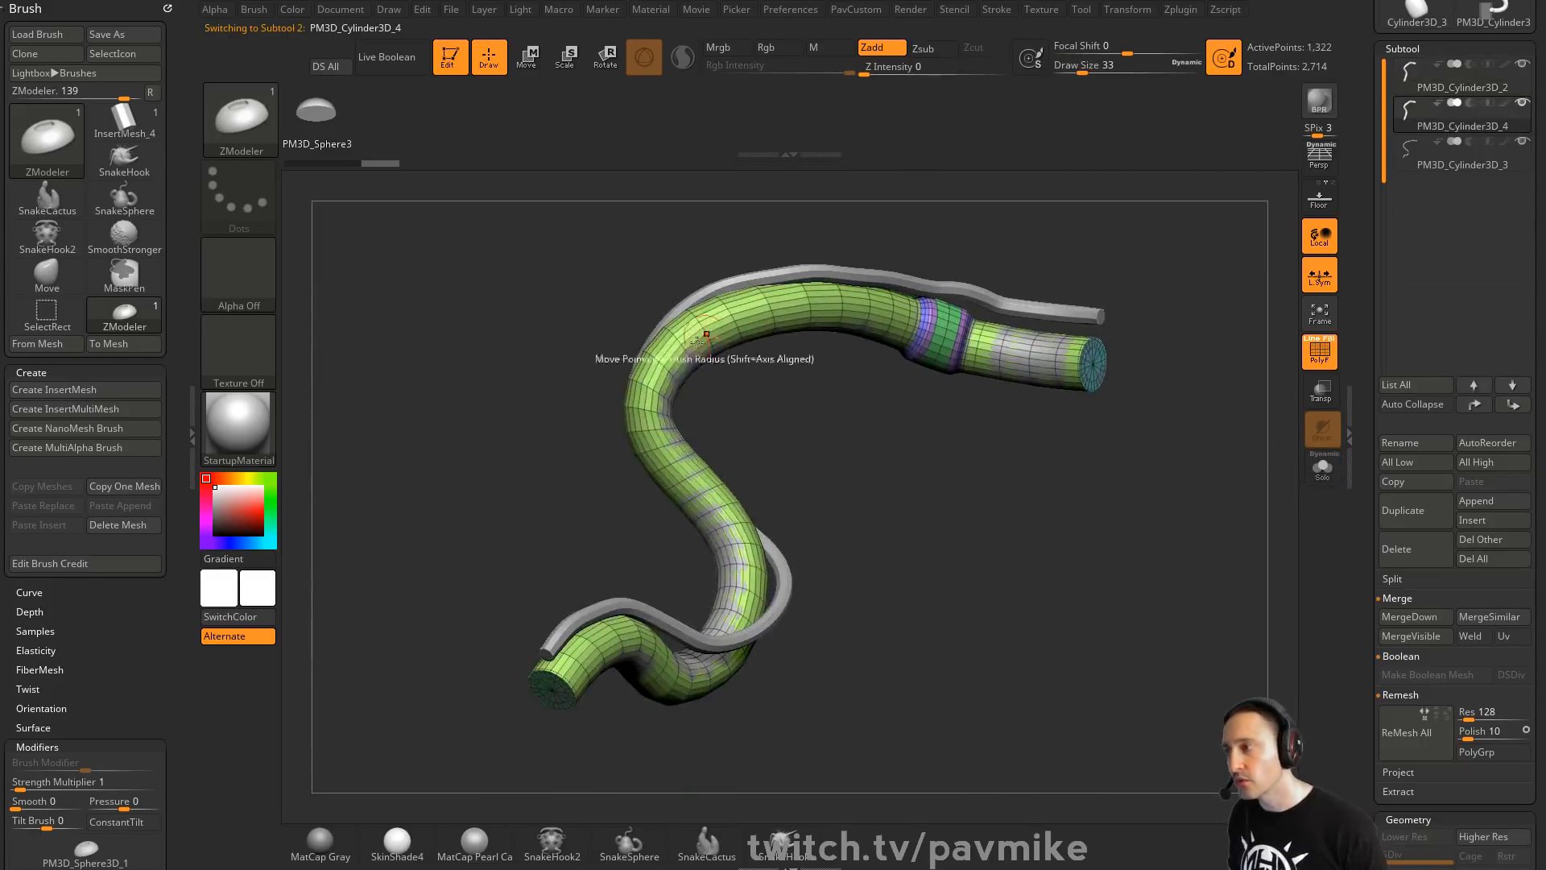
mouse_move(781, 386)
mouse_down()
mouse_move(947, 485)
mouse_move(913, 479)
mouse_up()
key(s)
mouse_move(1224, 491)
mouse_down()
mouse_move(1098, 375)
mouse_move(1156, 370)
mouse_up()
alt+drag(1273, 376, 1070, 411)
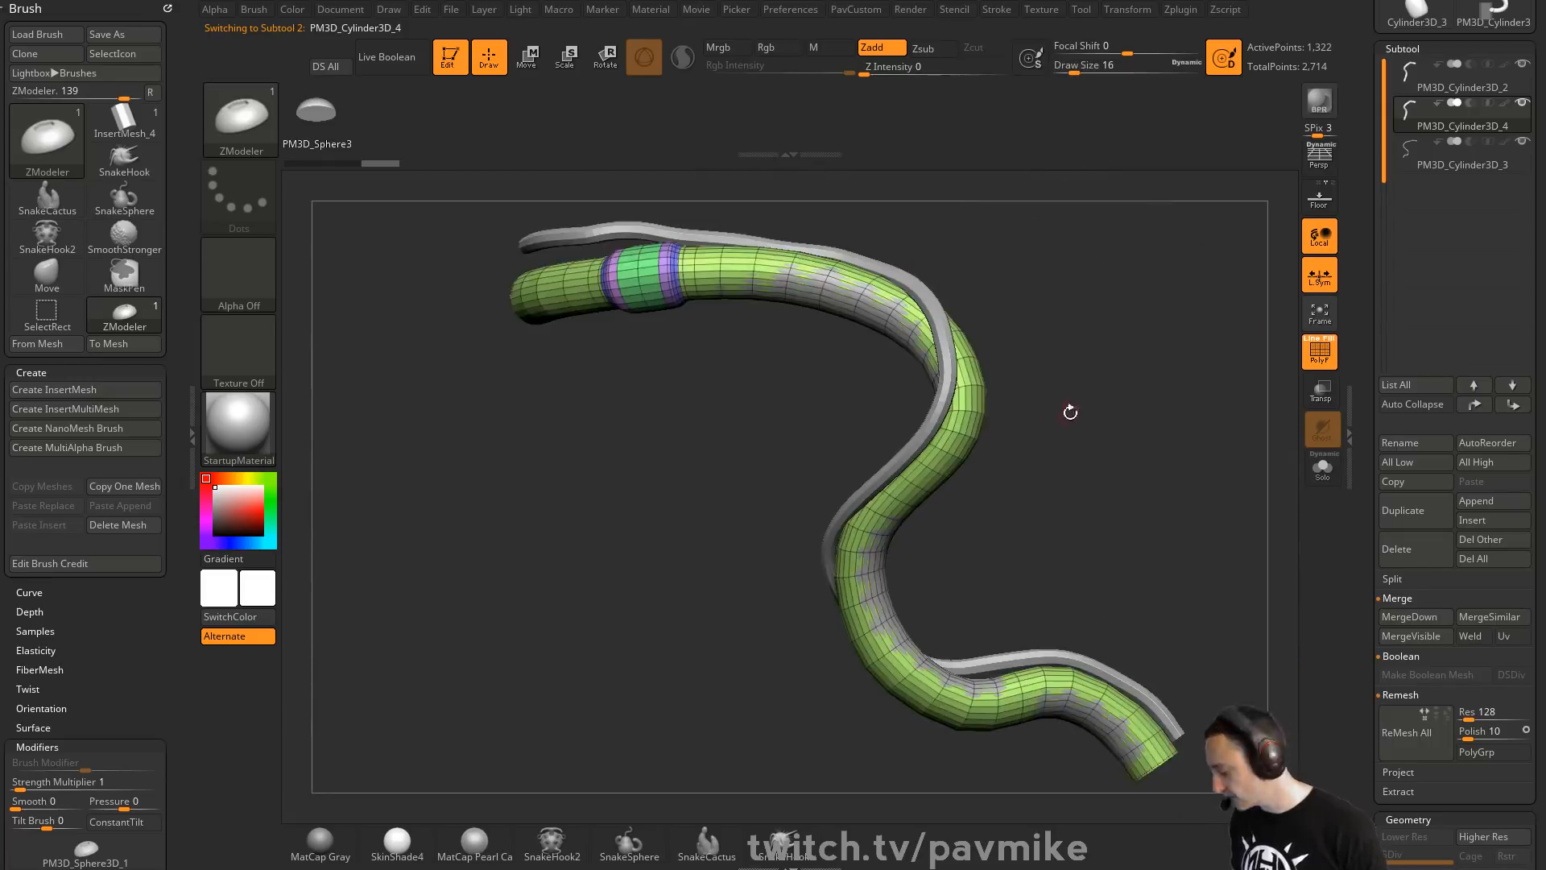
key(ctrl+d)
scroll(1405, 602, down, 3)
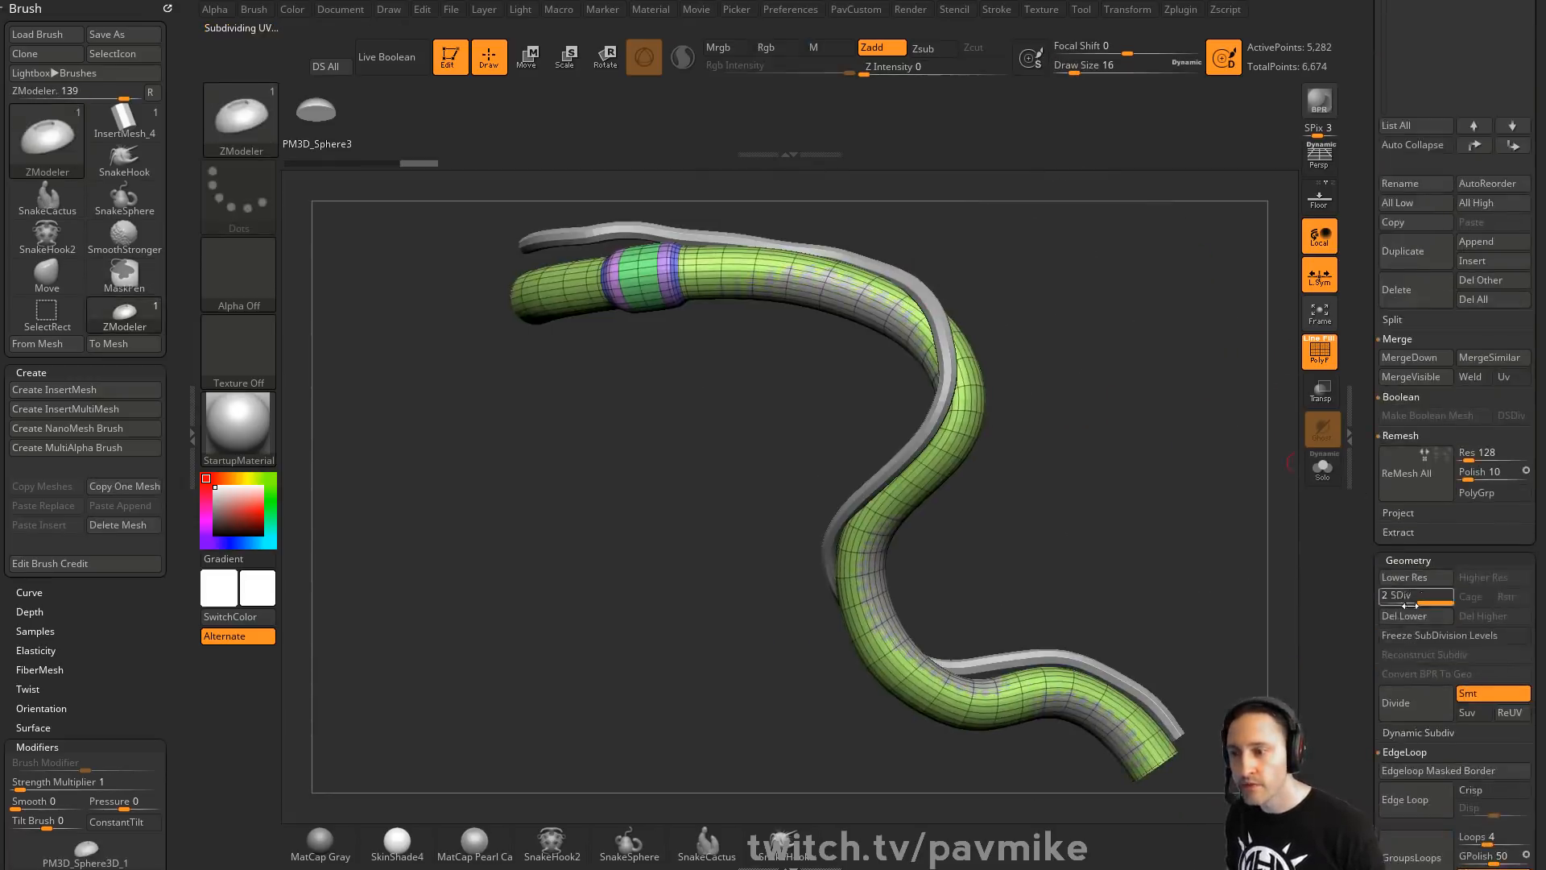
click(1407, 615)
Isolate a single ring of polygons around the pipe copy's bend beside the thin tube and delete the hidden rest
drag(1111, 375, 965, 362)
alt+drag(770, 387, 1266, 475)
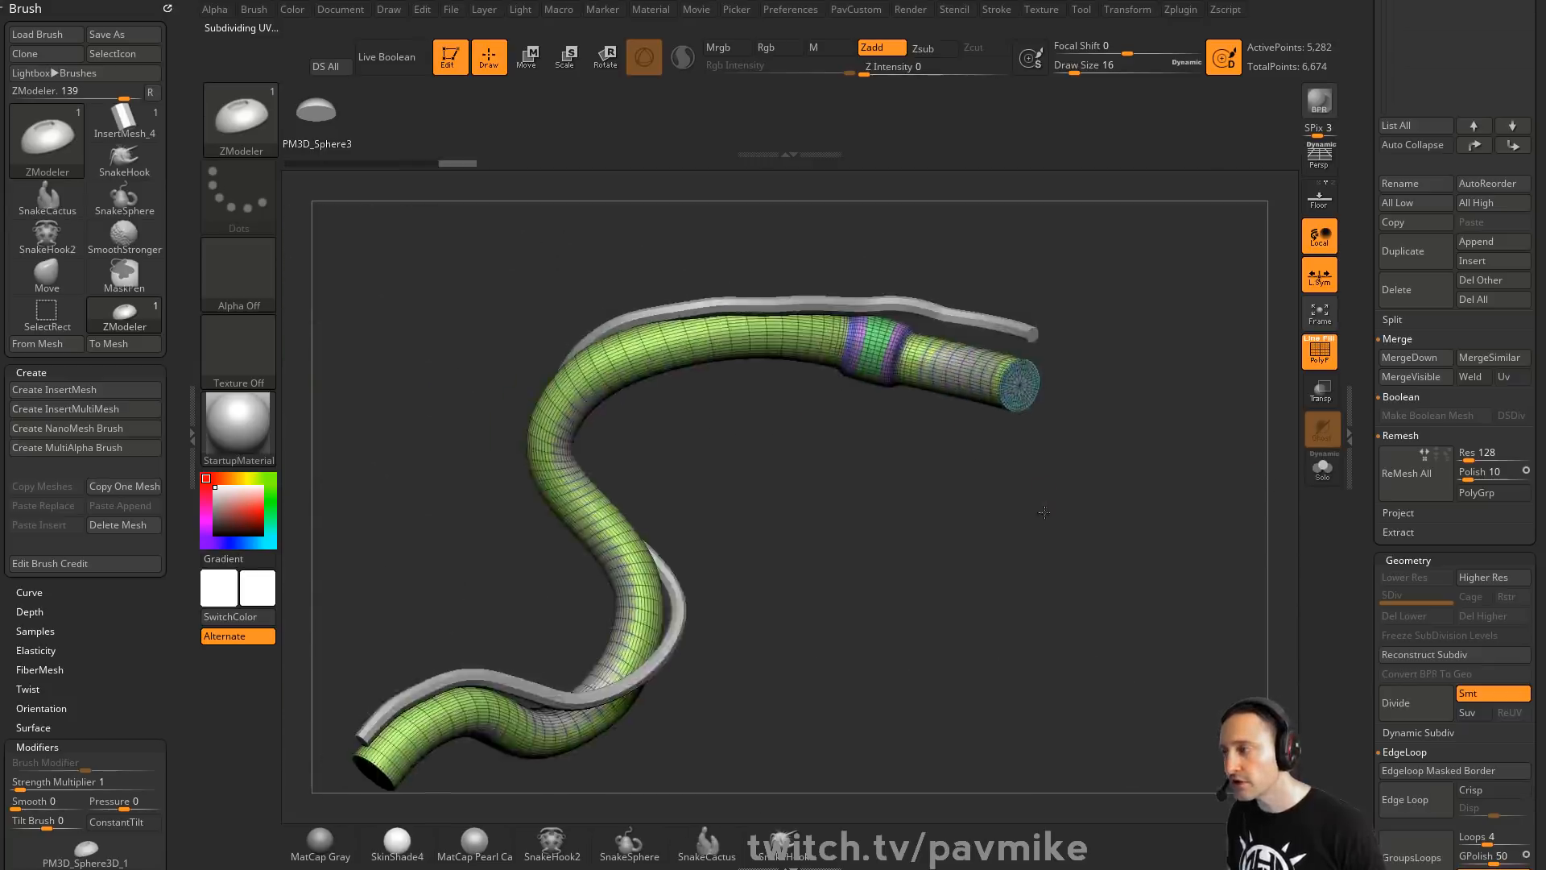
drag(1045, 512, 889, 375)
drag(1039, 365, 949, 433)
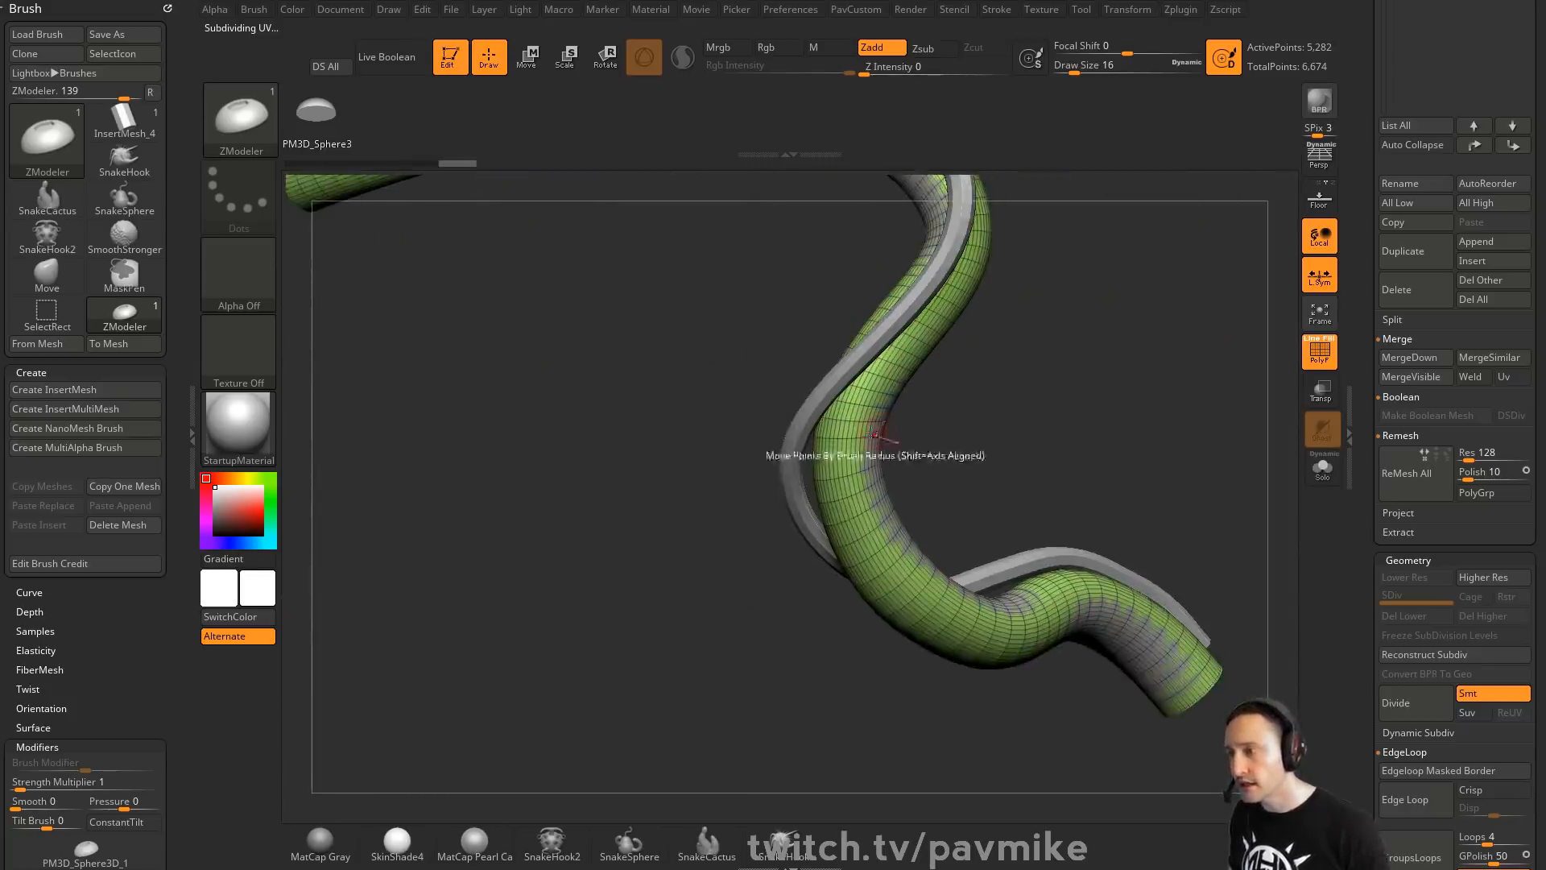
mouse_move(1068, 379)
mouse_down()
mouse_move(1047, 450)
mouse_move(1077, 400)
mouse_up()
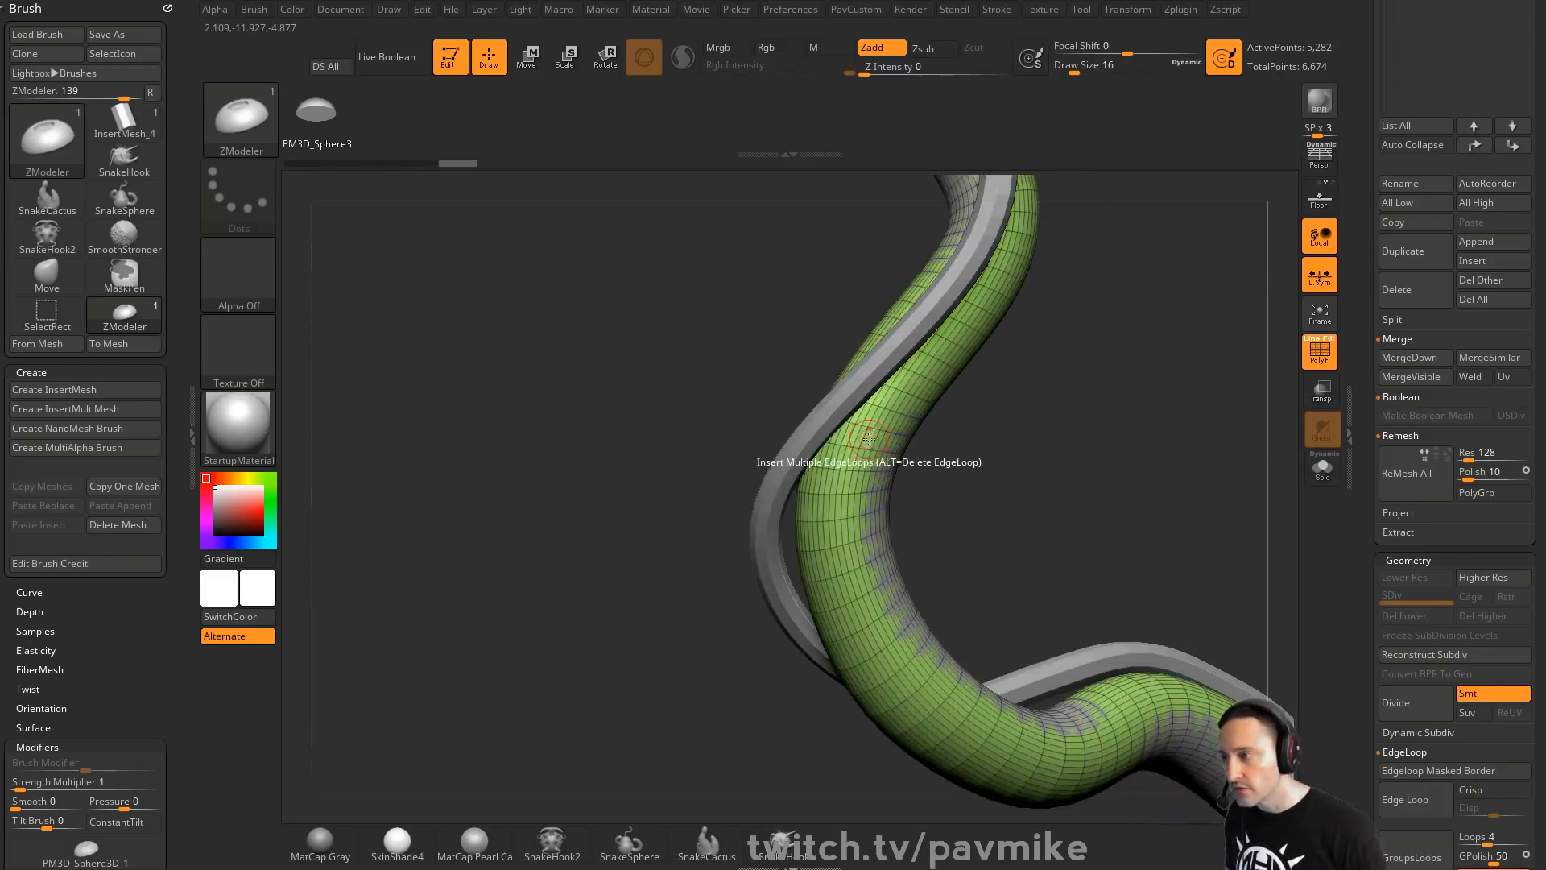
key(space)
click(826, 543)
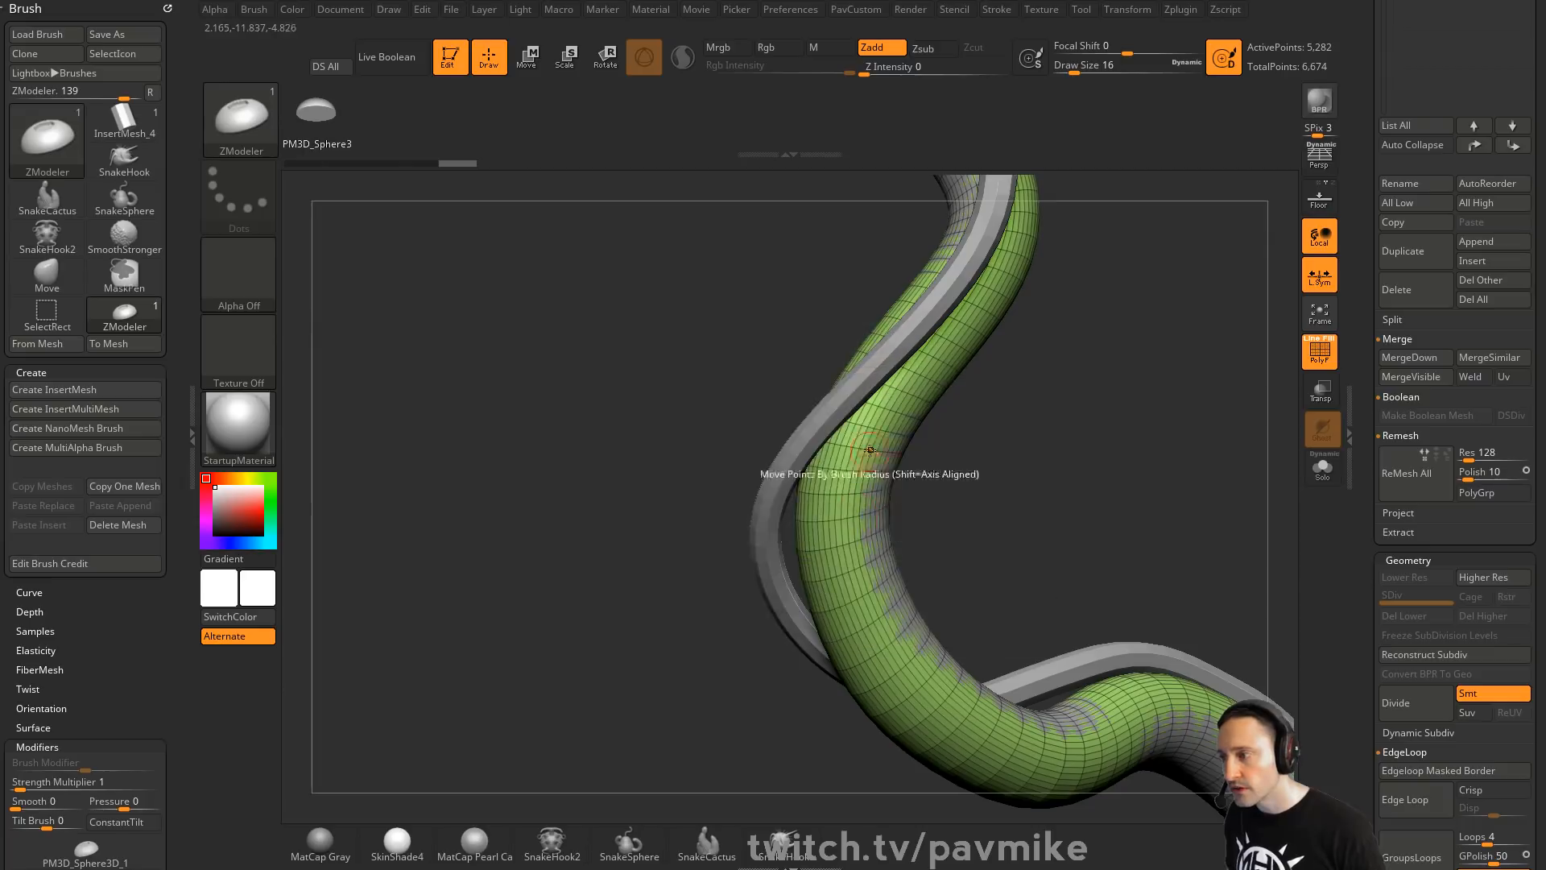
mouse_move(973, 440)
alt+mouse_down()
mouse_move(1008, 478)
mouse_move(1014, 540)
alt+mouse_up()
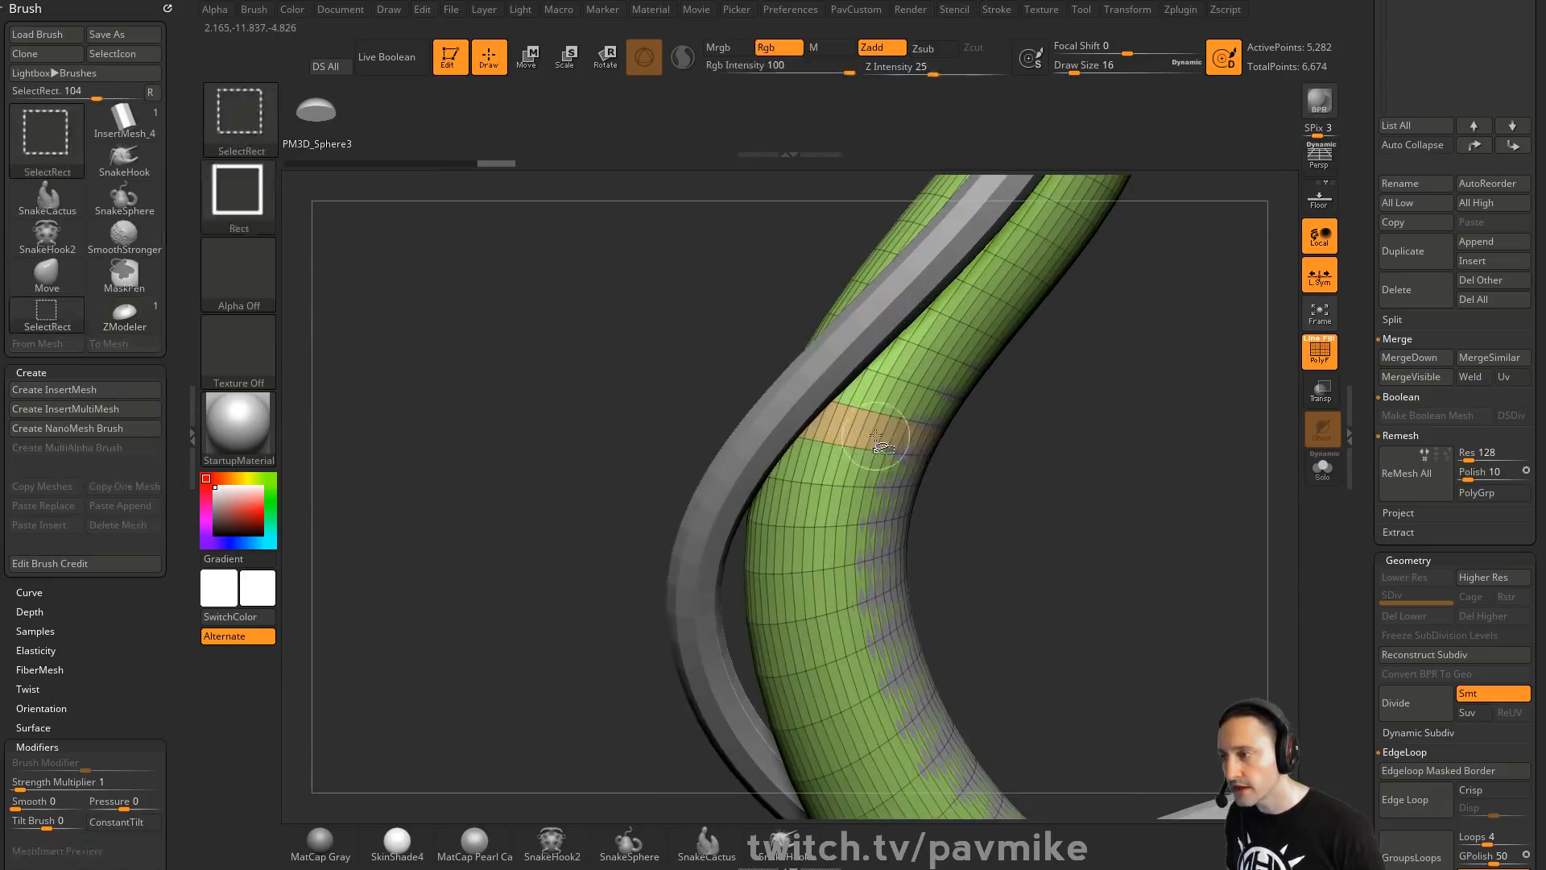
ctrl+shift+click(903, 428)
key(grave)
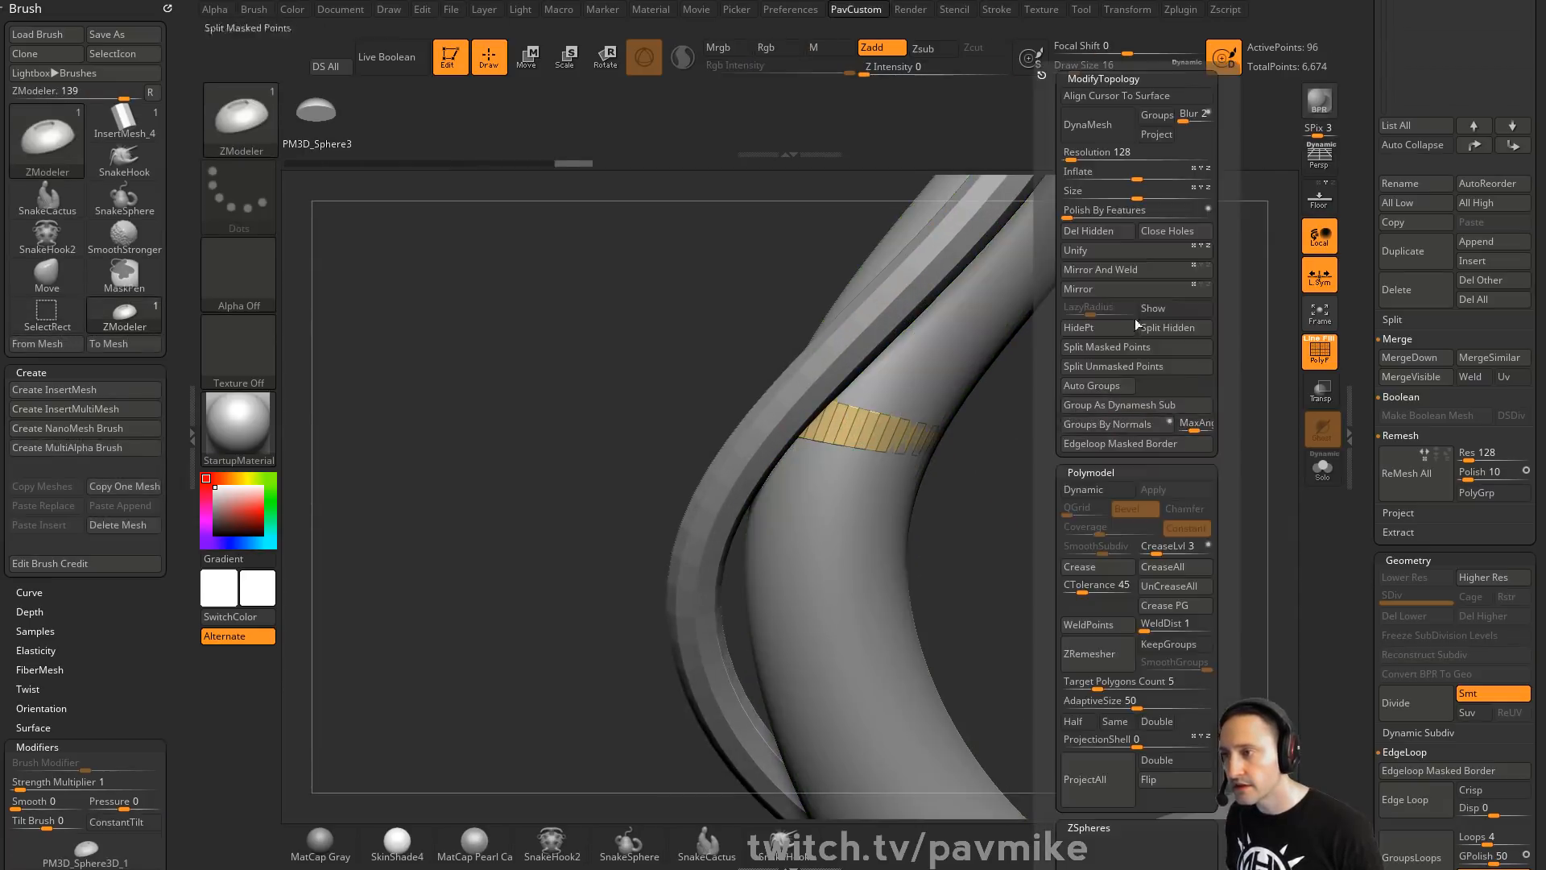
click(1104, 232)
Remesh the isolated ring using ZRemesher with Half and AdaptiveSize 0, and thicken it into a solid band with QMesh Polygroup All
key(space)
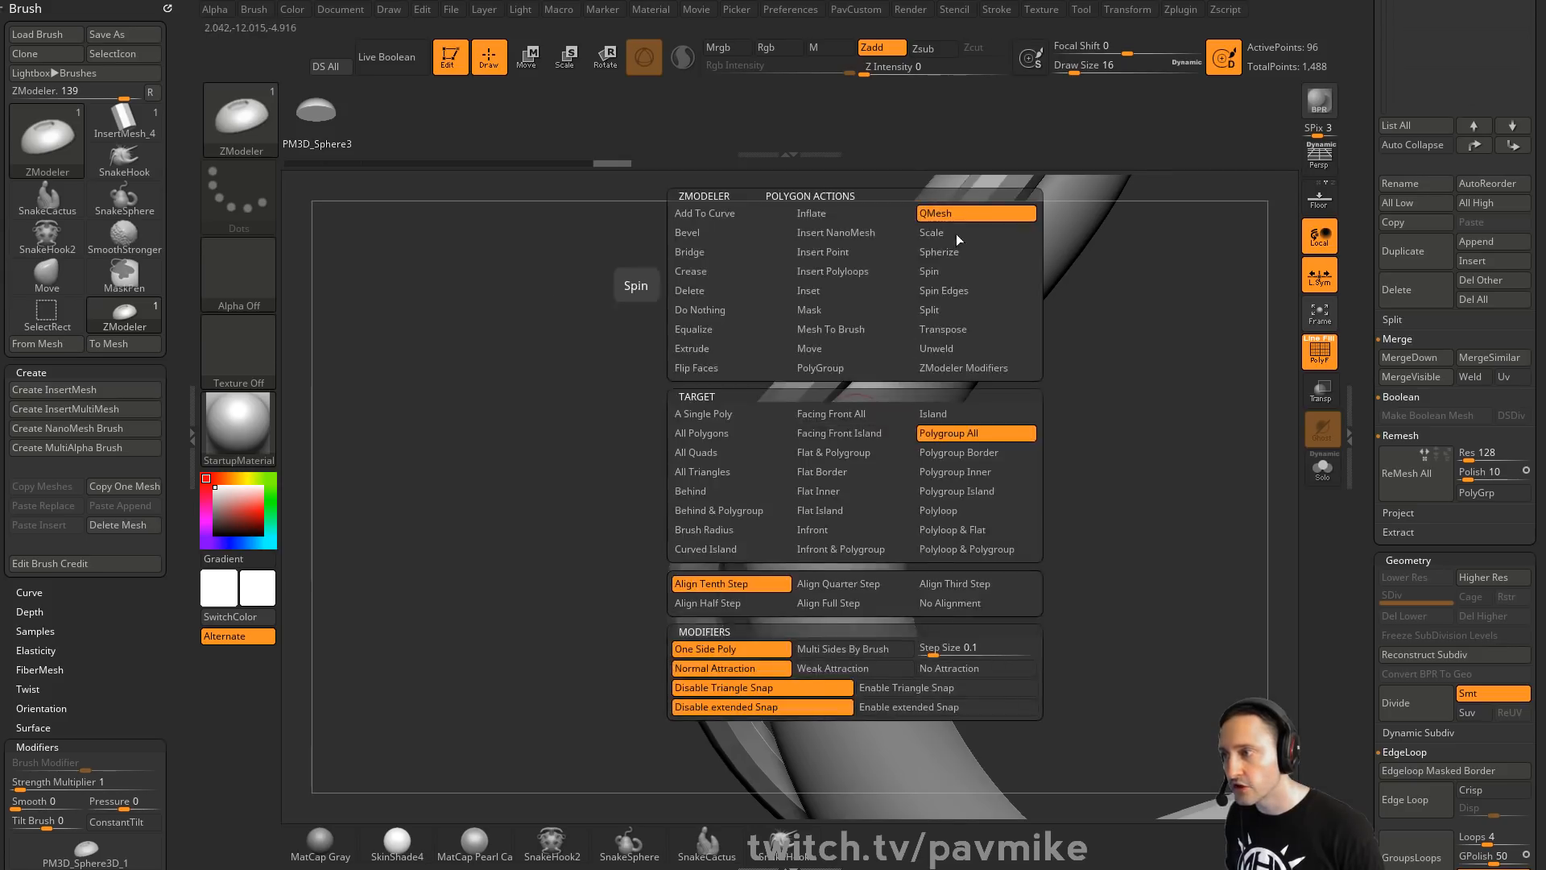
drag(1061, 409, 1190, 448)
key(grave)
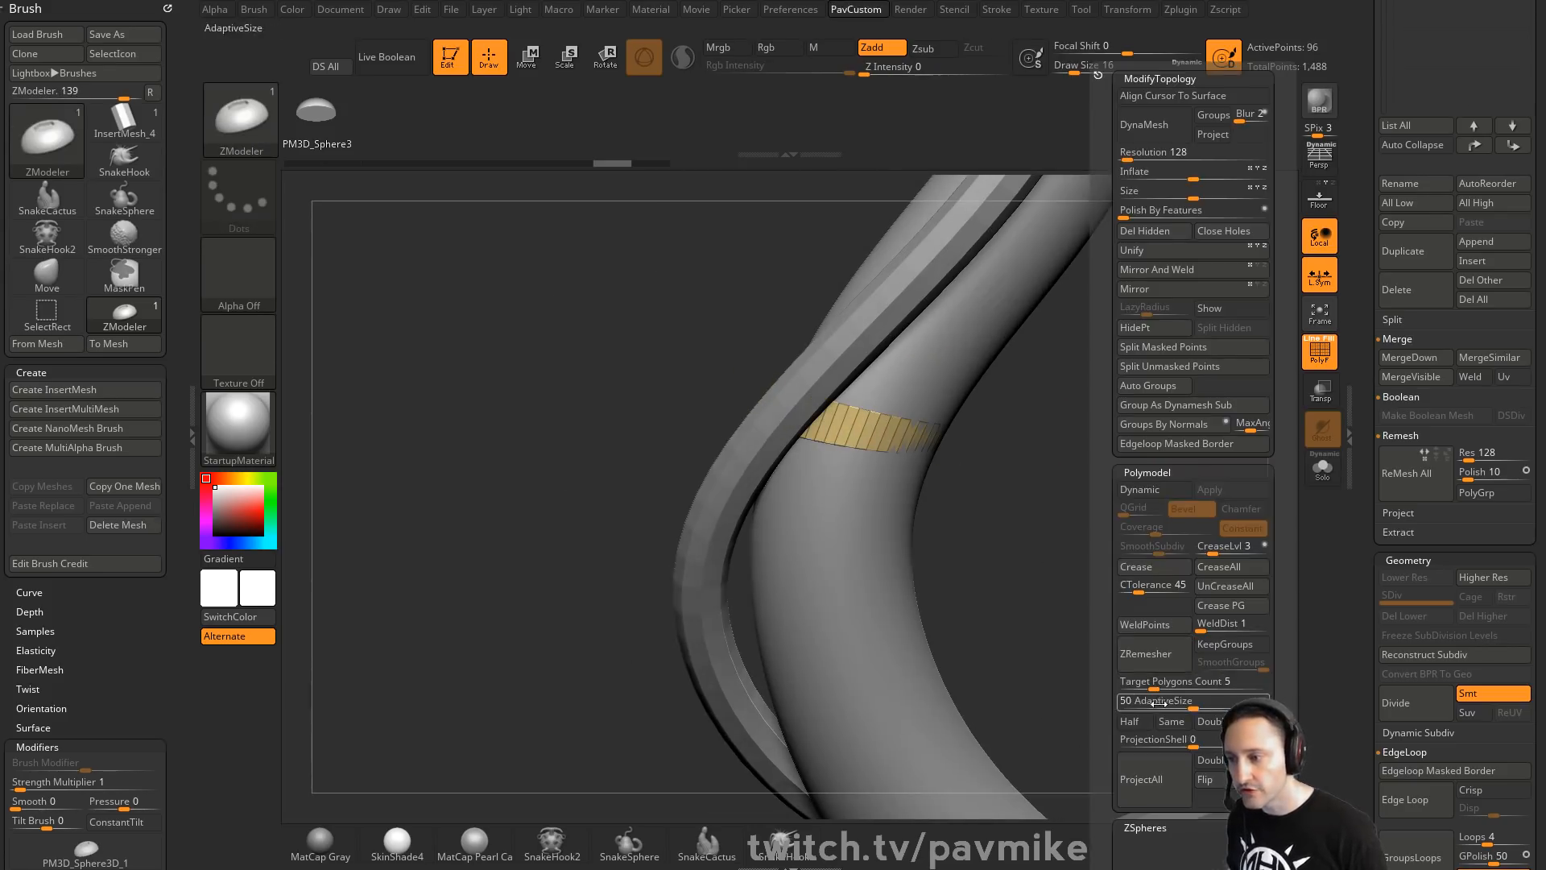
click(1151, 653)
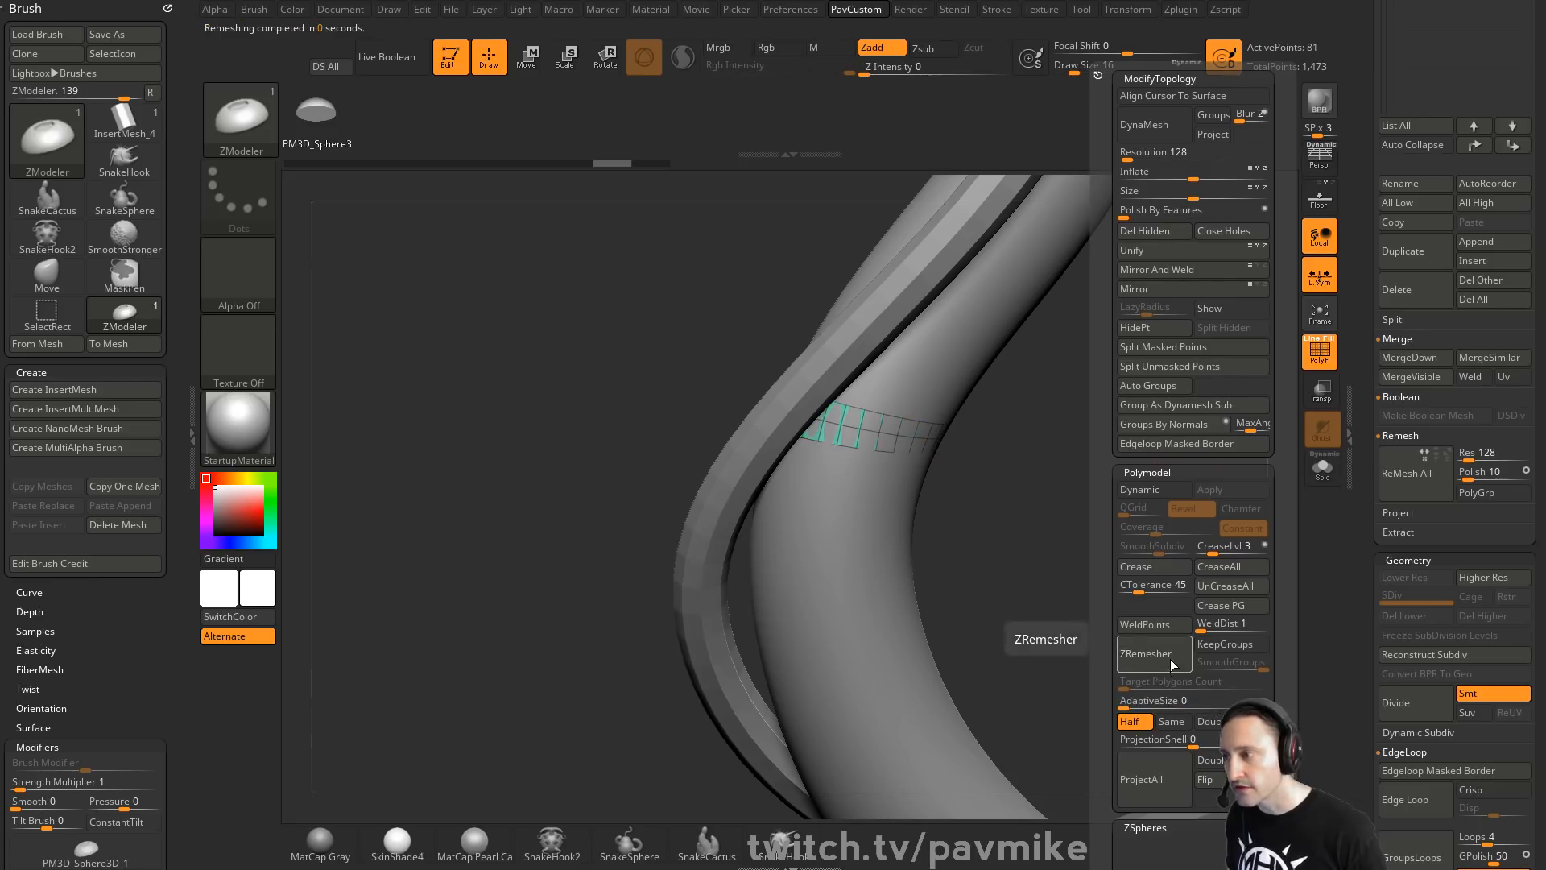
mouse_move(872, 422)
mouse_down()
mouse_move(1125, 448)
mouse_move(1017, 479)
mouse_move(987, 444)
mouse_move(1045, 497)
mouse_move(1128, 479)
mouse_up()
Choose the Move brush with Draw Size 77 and turn on ghost transparency to see the band around both tubes
key(b)
key(m)
key(v)
key(s)
key(s)
click(1317, 474)
click(1321, 468)
click(1320, 391)
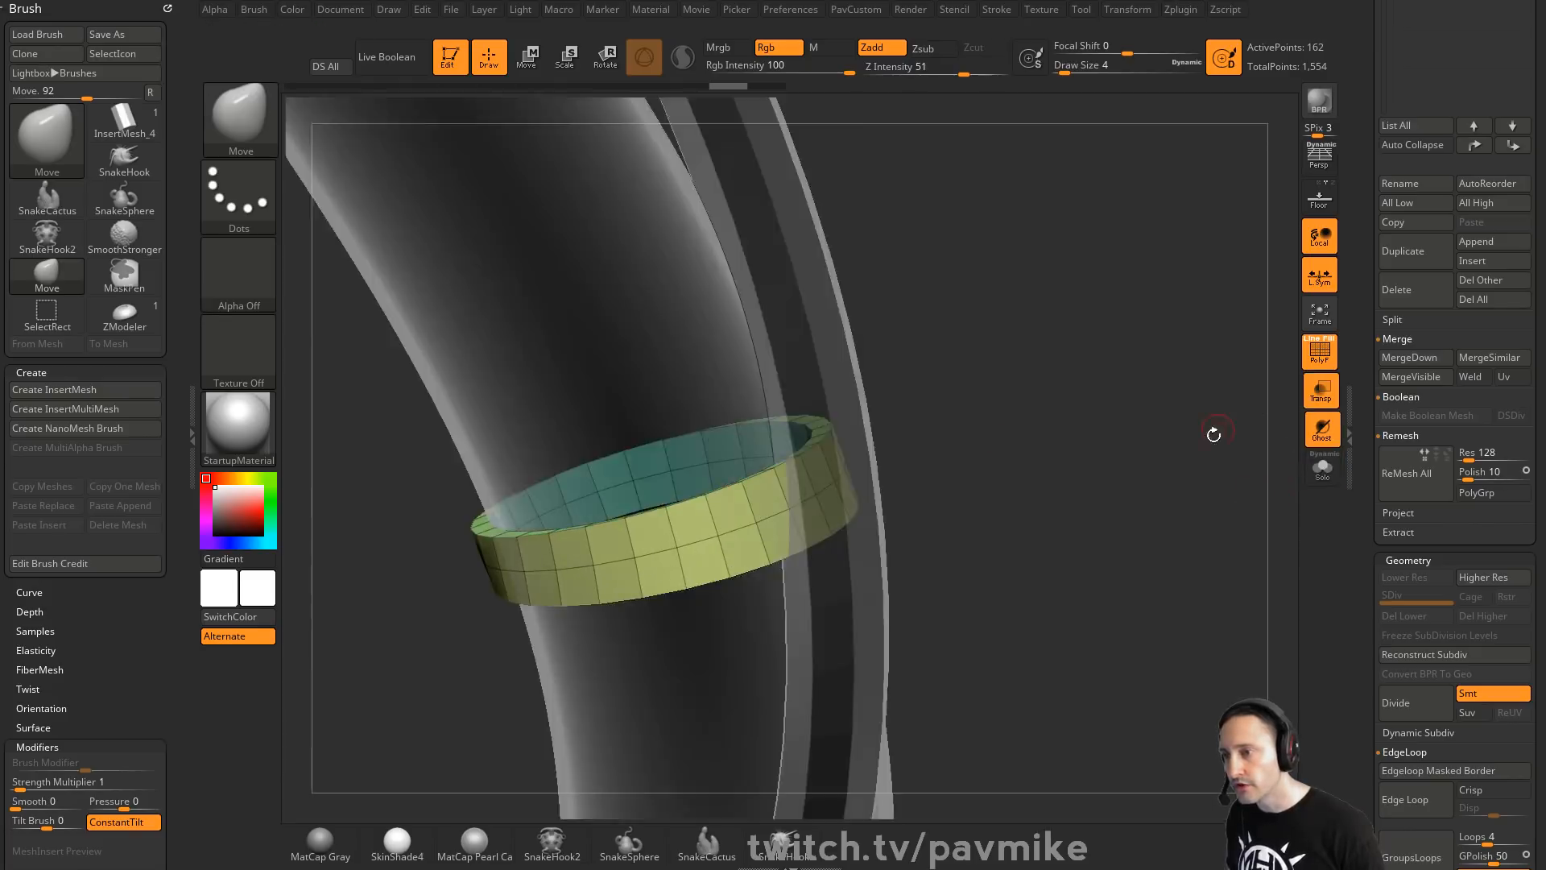
mouse_move(1213, 435)
mouse_down()
mouse_move(1013, 372)
mouse_move(983, 406)
mouse_up()
key(s)
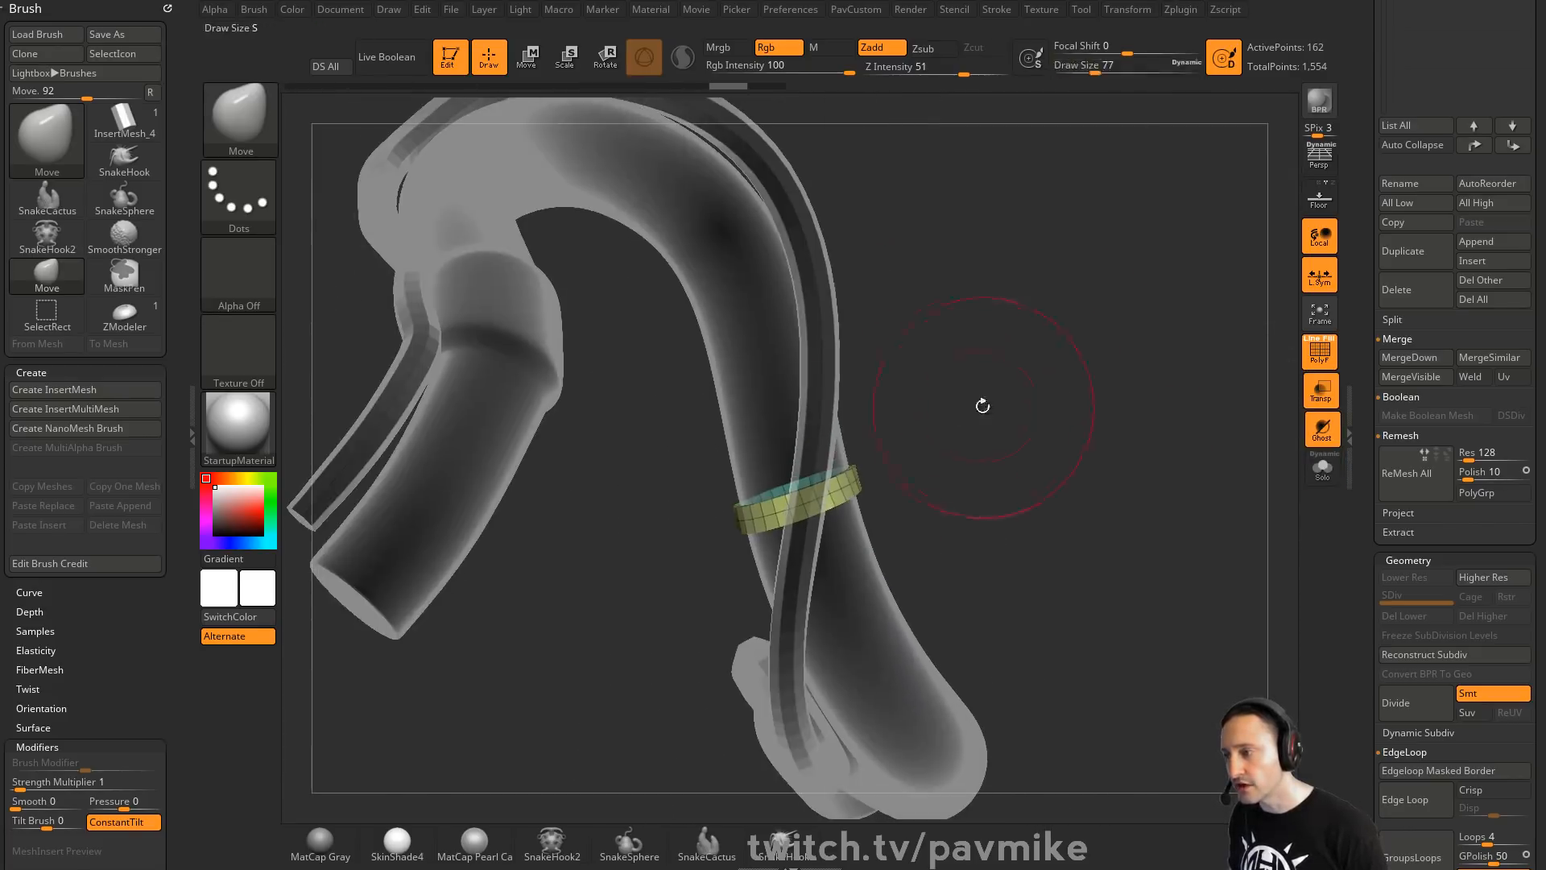
Select the thin tube and pull it across the front of the clamp band using the Move brush at Draw Size 49
key(s)
drag(890, 432, 872, 432)
alt+click(819, 425)
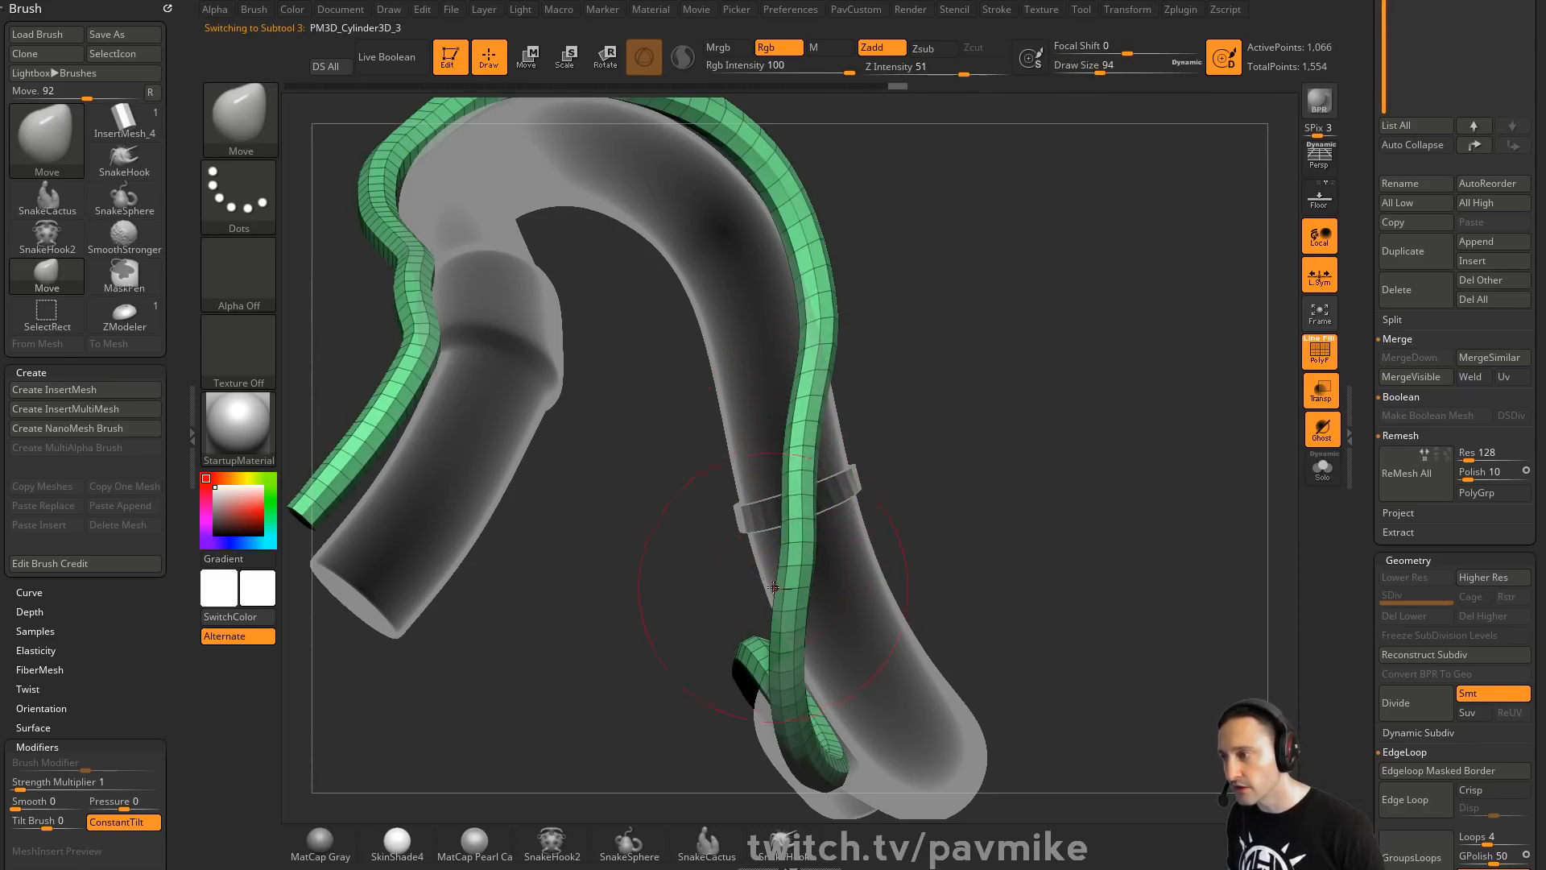
key(s)
drag(826, 570, 819, 570)
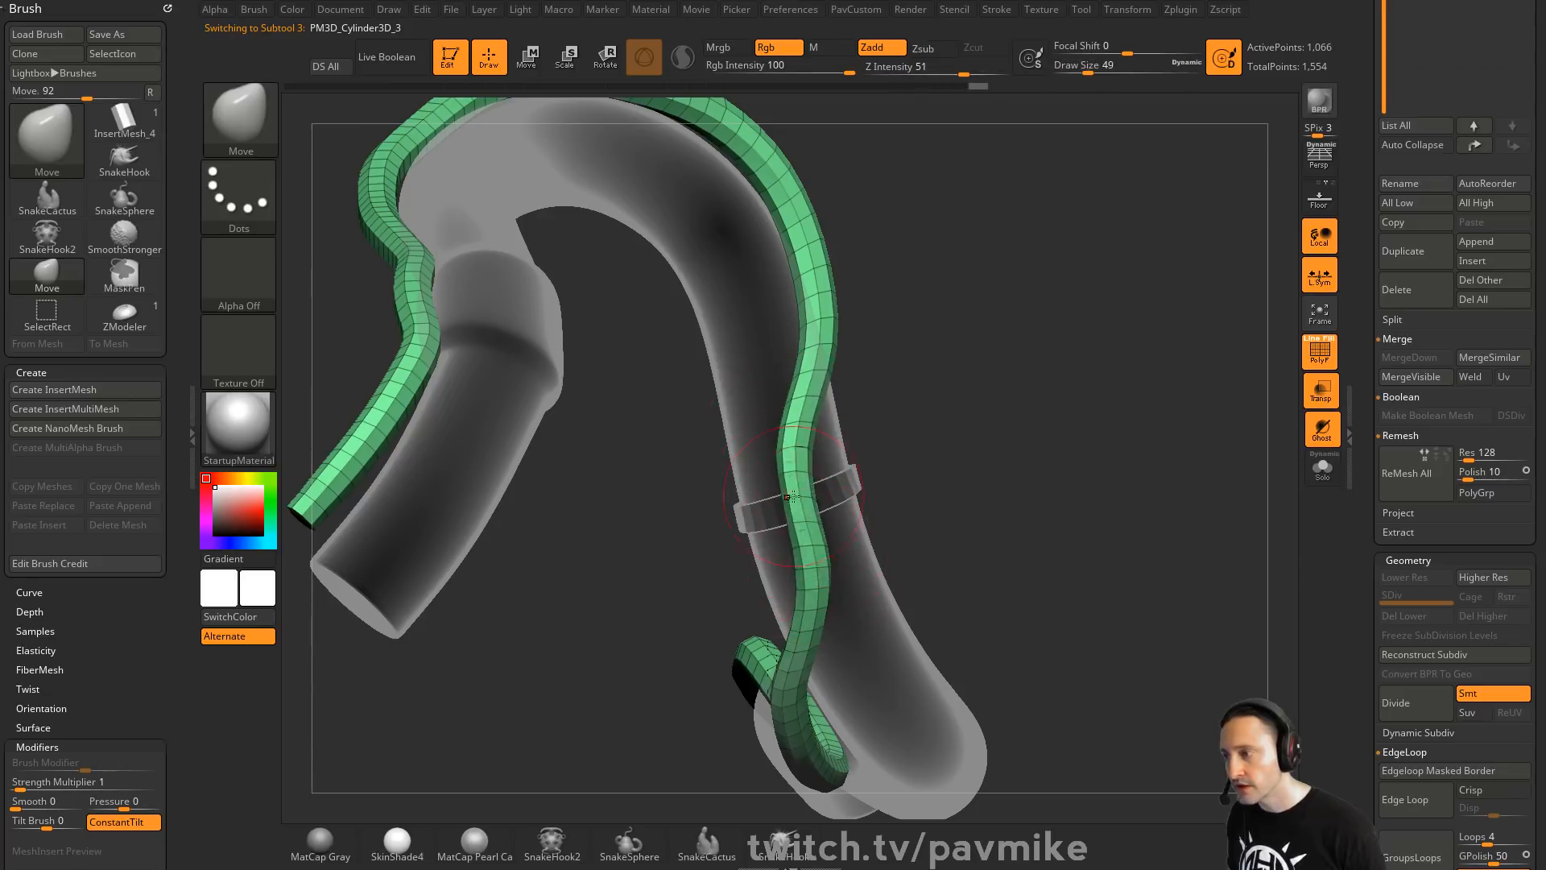
mouse_move(902, 448)
mouse_down()
mouse_move(1039, 448)
mouse_move(1006, 523)
mouse_move(1091, 480)
mouse_move(1076, 510)
mouse_move(978, 508)
mouse_move(1045, 493)
mouse_move(1054, 612)
mouse_move(1063, 400)
mouse_move(1090, 352)
mouse_move(1063, 334)
mouse_move(1062, 394)
mouse_move(1063, 362)
mouse_move(936, 320)
mouse_up()
Switch to the ZModeler brush and smooth the thin tube where it curves past the band
key(b)
key(s)
key(t)
alt+click(895, 530)
key(b)
key(z)
key(m)
key(ctrl)
alt+click(893, 363)
key(space)
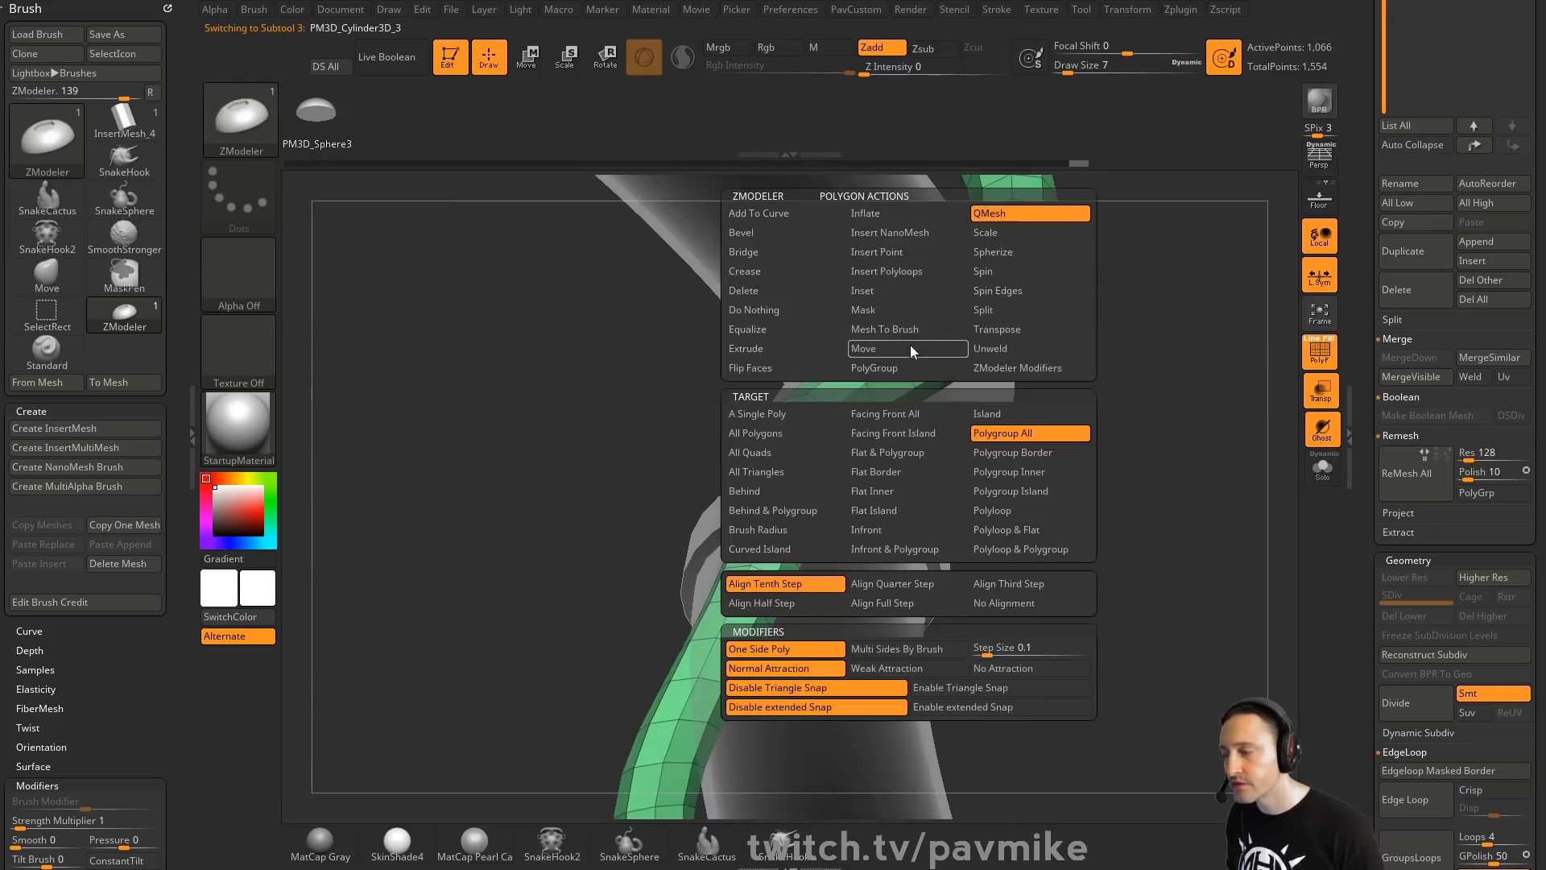
key(shift)
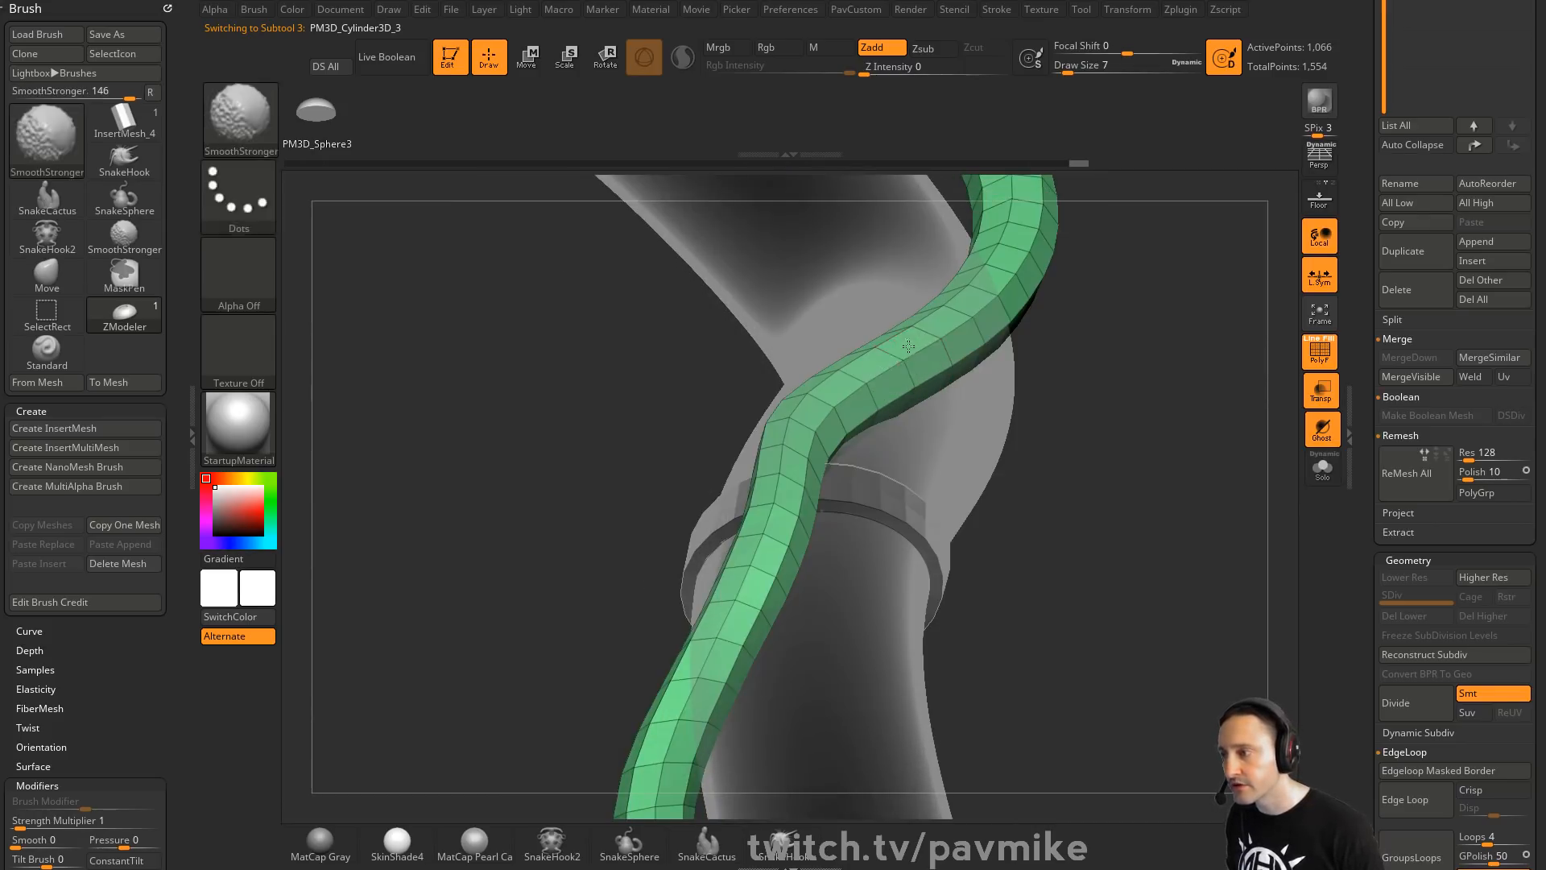
shift+drag(896, 357, 901, 356)
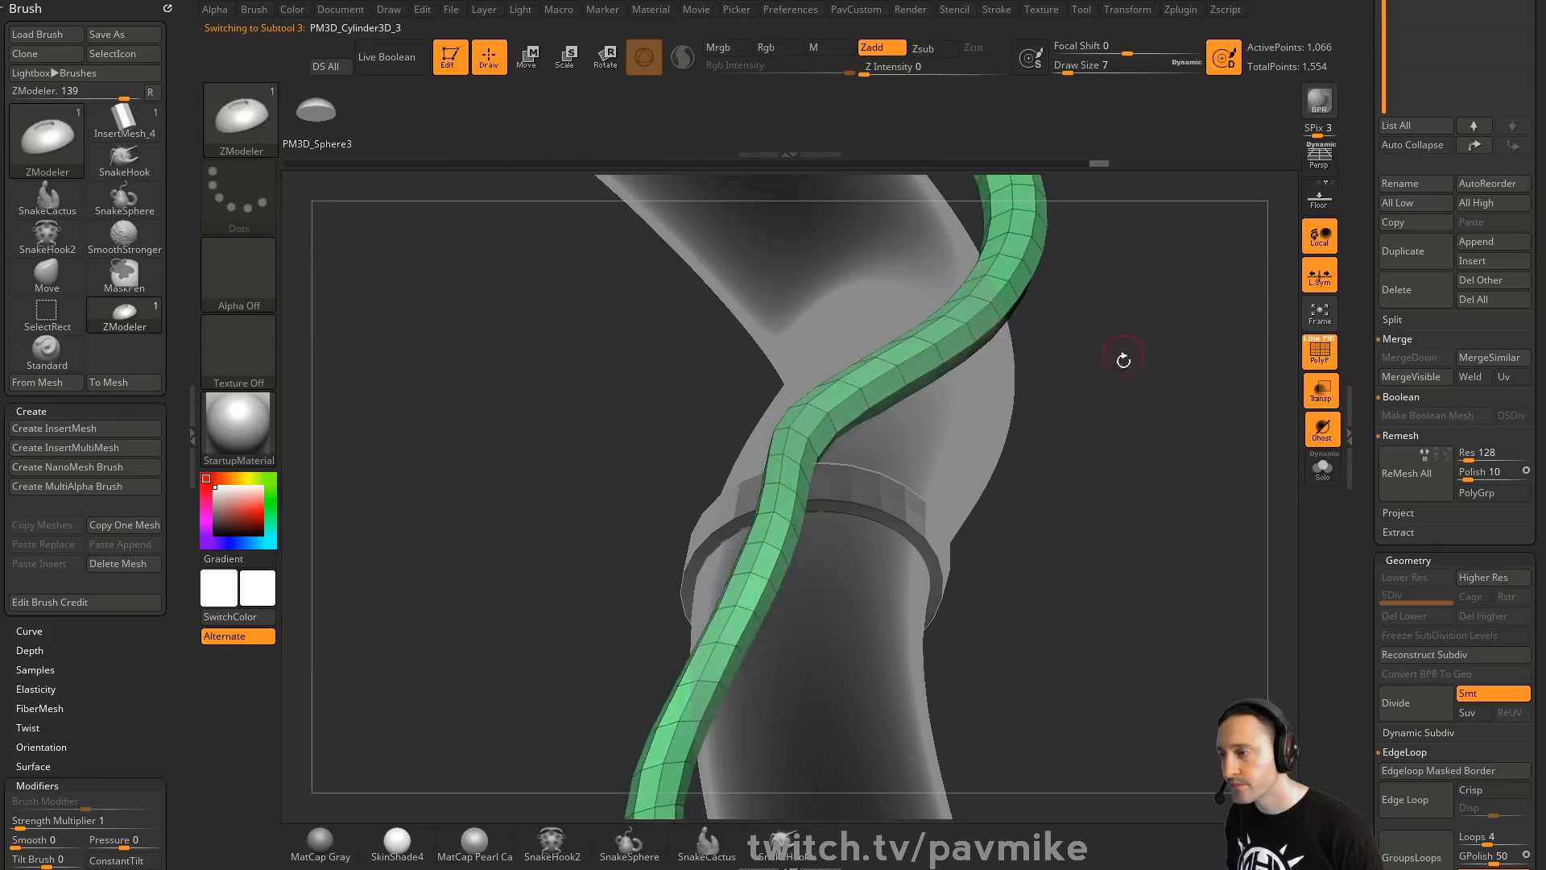
Select the band and delete the middle edge loop around its outer face with the ZModeler Insert edge action
drag(1123, 361, 1123, 419)
alt+click(956, 459)
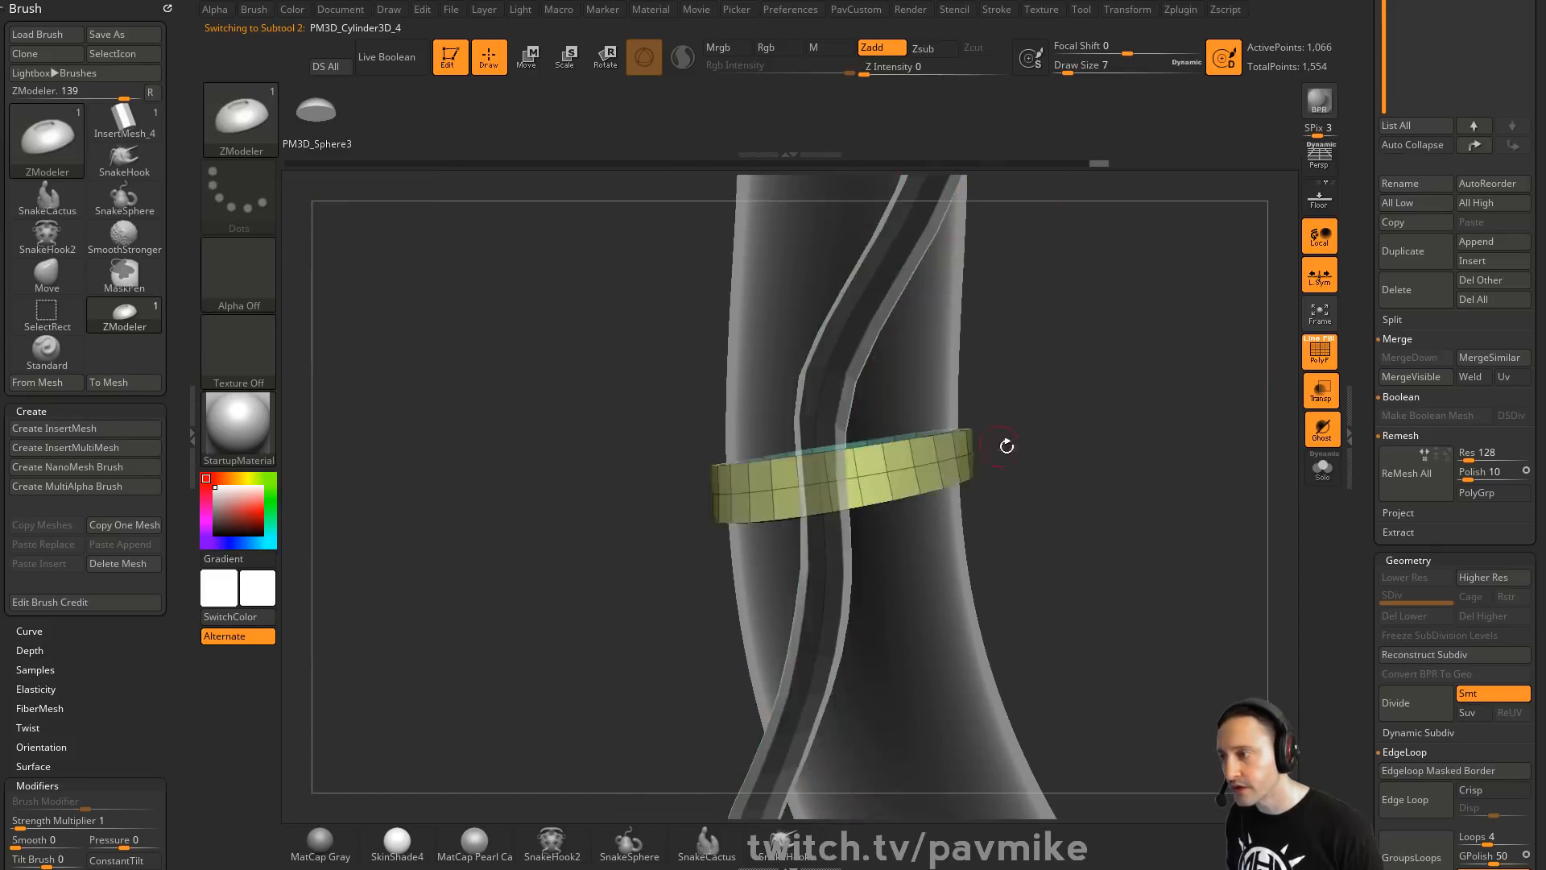
drag(1012, 445, 1042, 445)
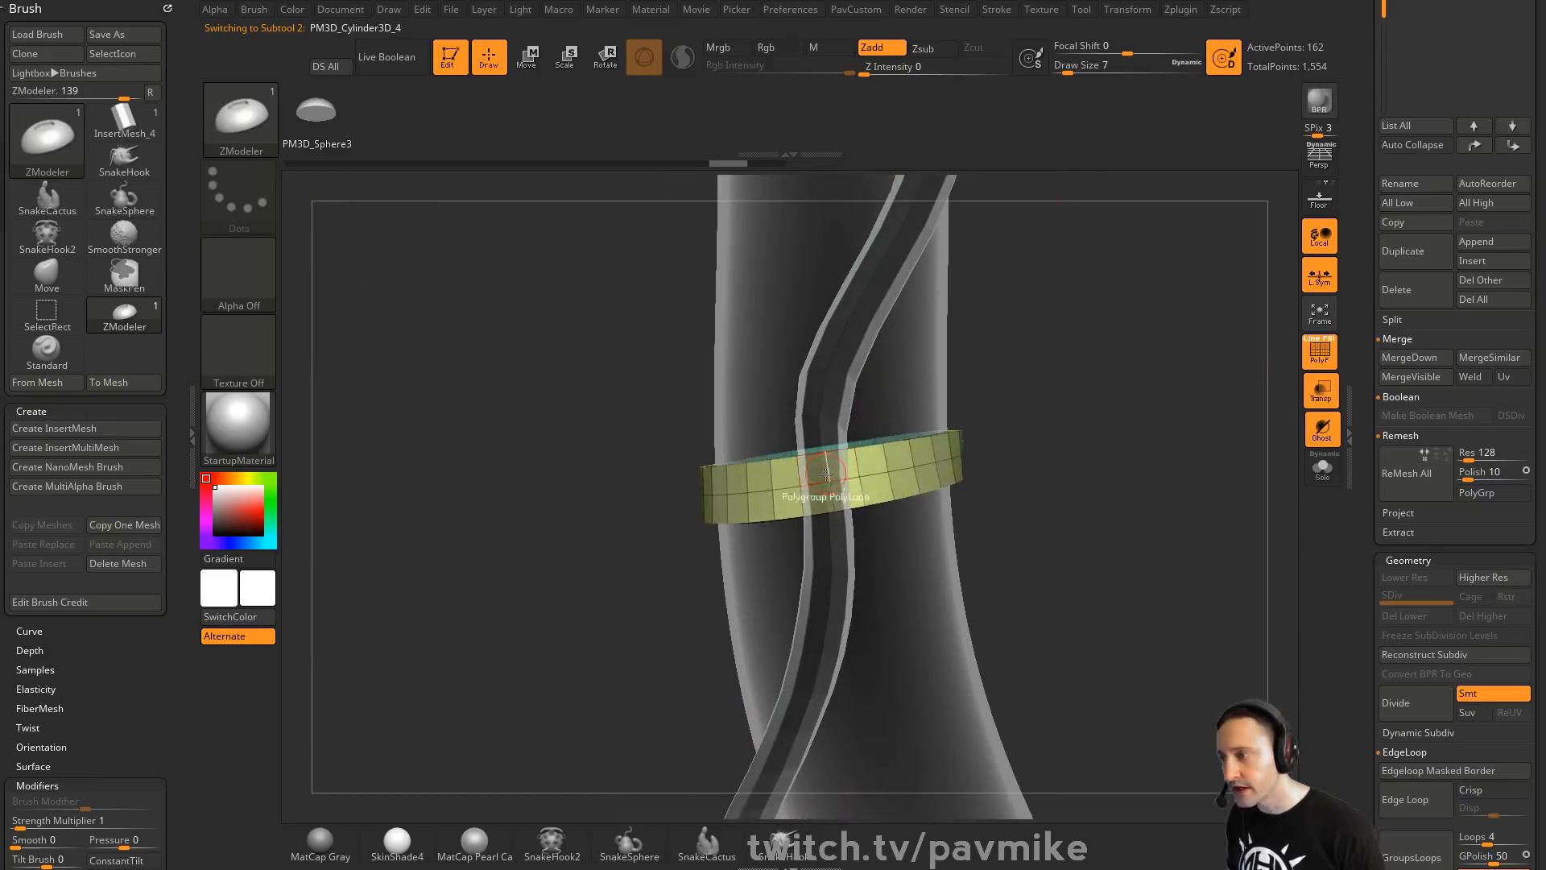
key(space)
click(824, 410)
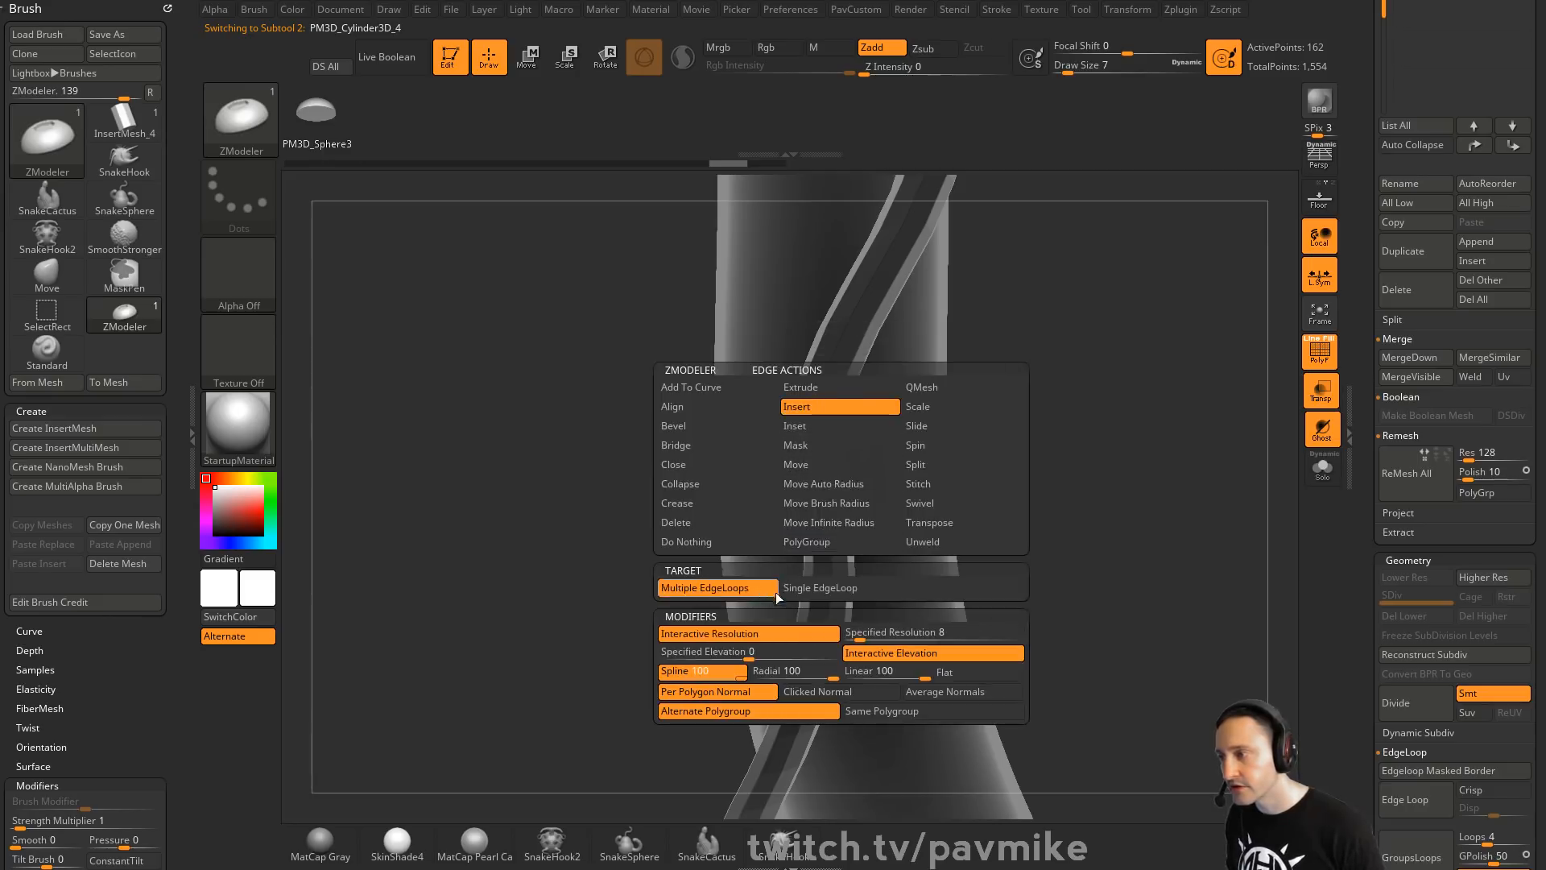
click(775, 589)
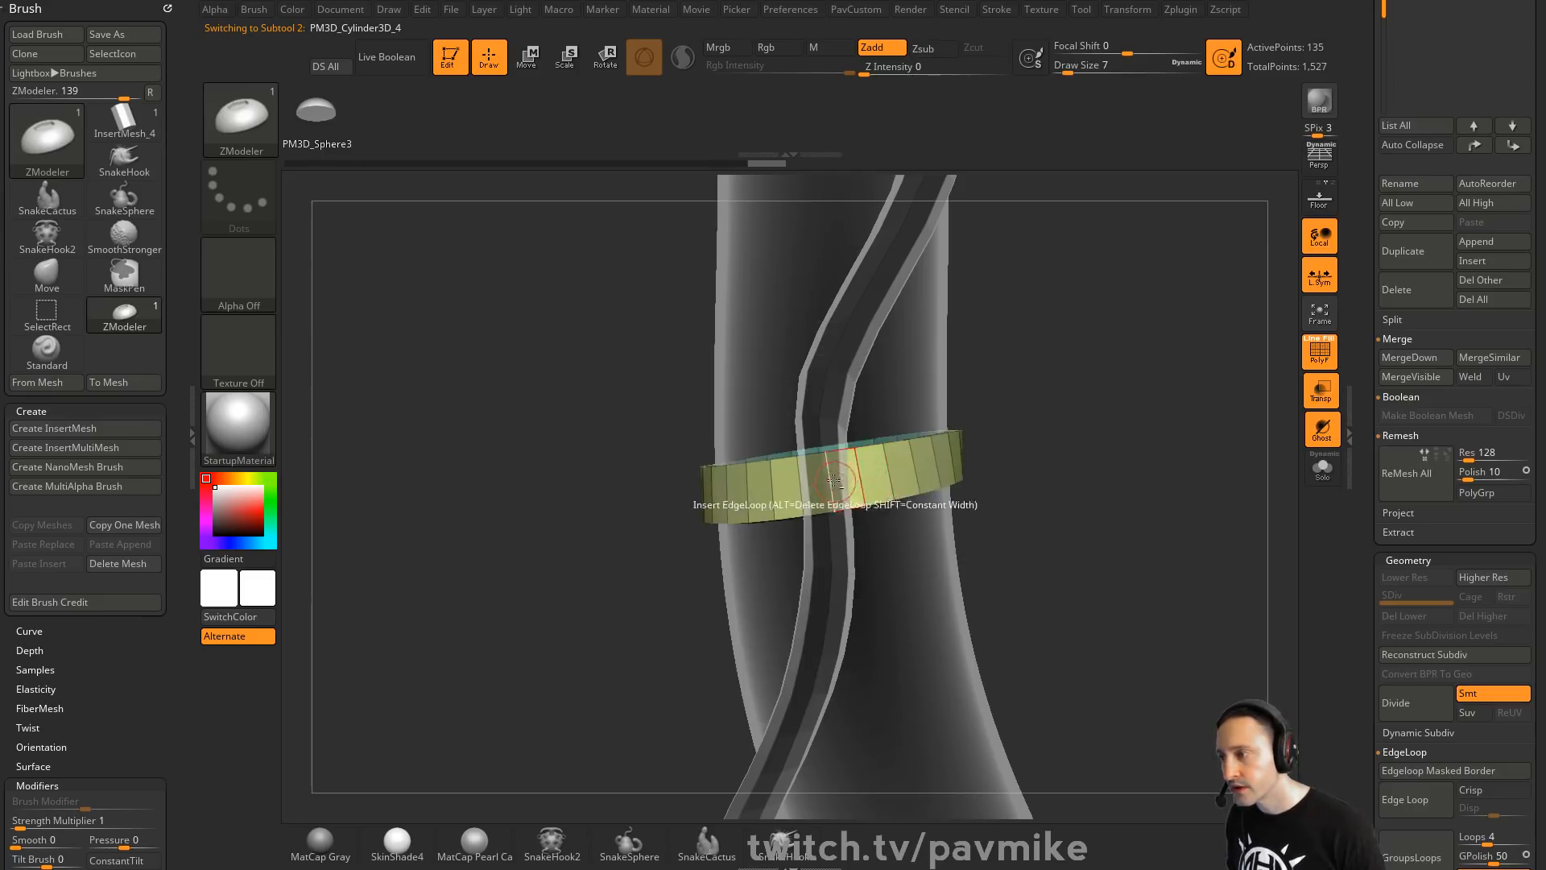
Solo the band and bridge one outer polygon into a Circle using Connected Polys, Specified Curvature 100, Resolution 8, Align To Normal and Triangles Sides
drag(1050, 469, 1247, 474)
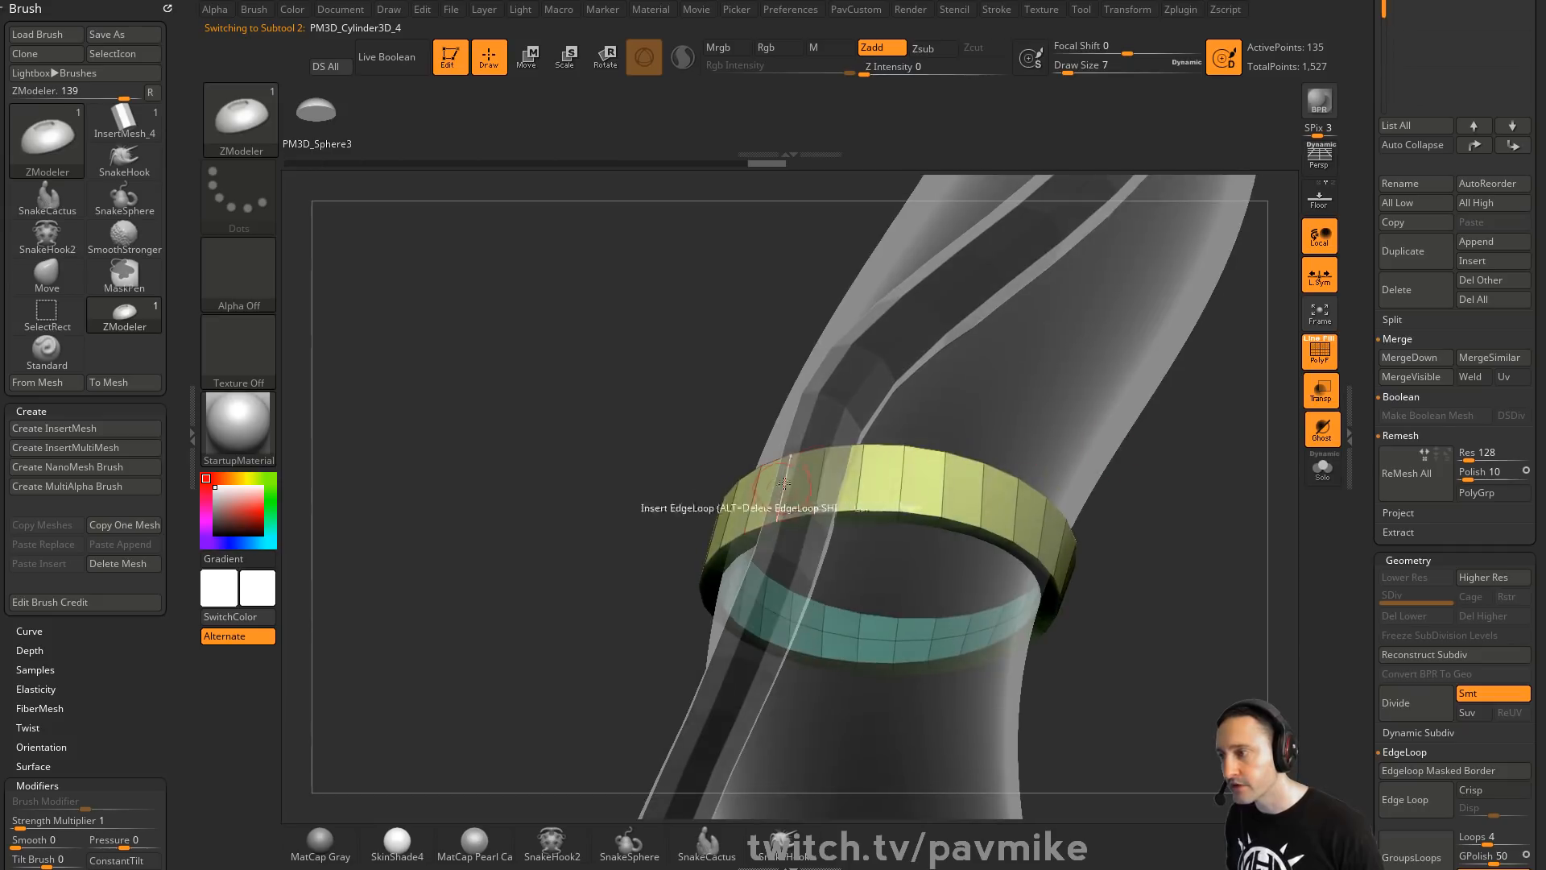
click(1337, 469)
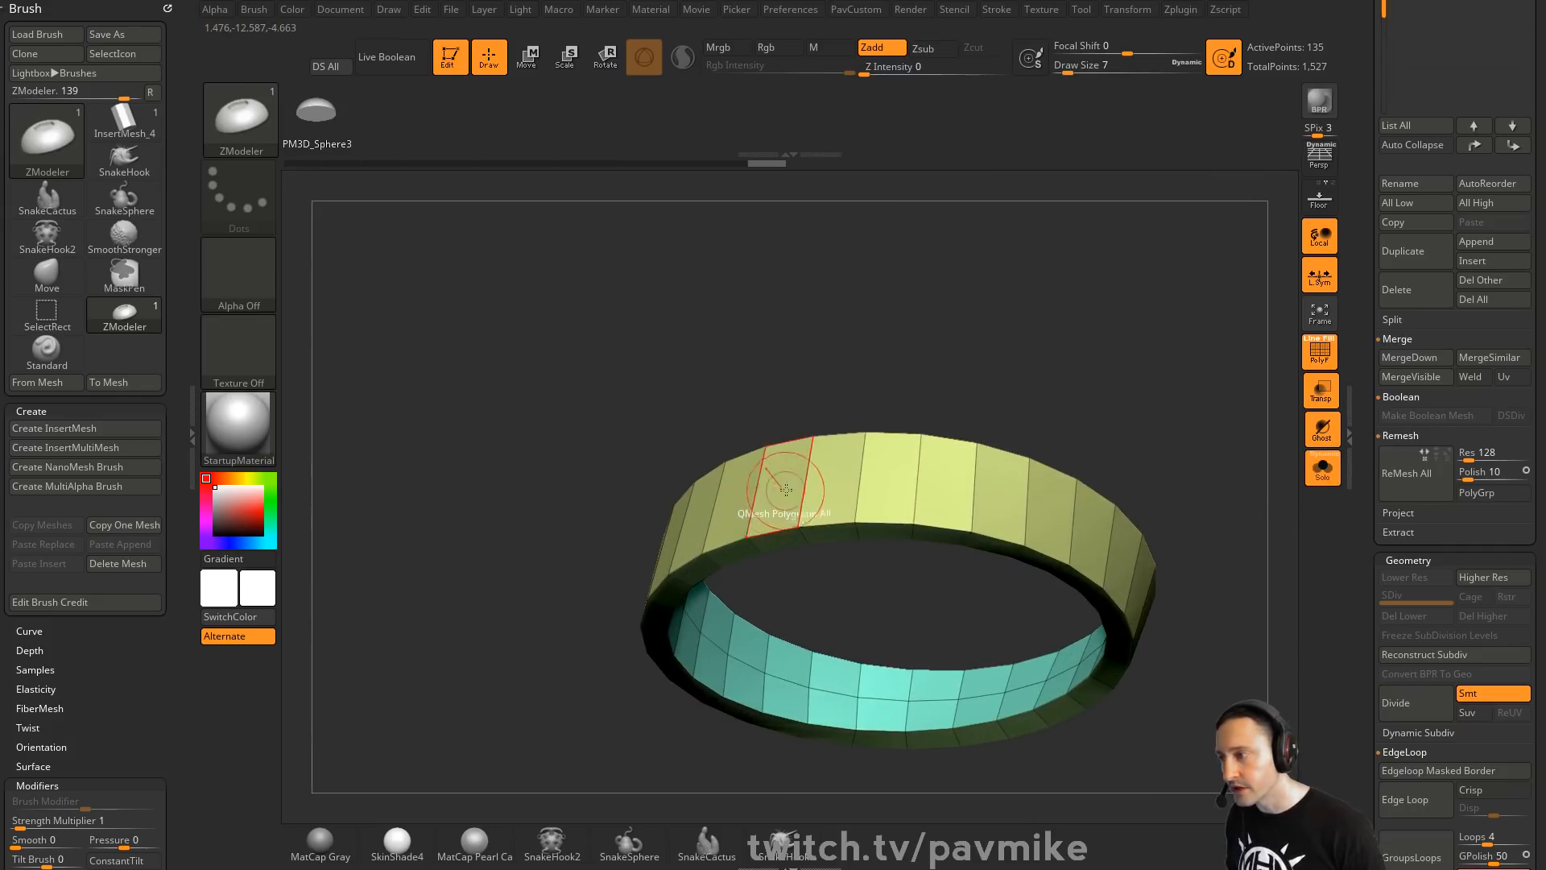
key(space)
click(648, 254)
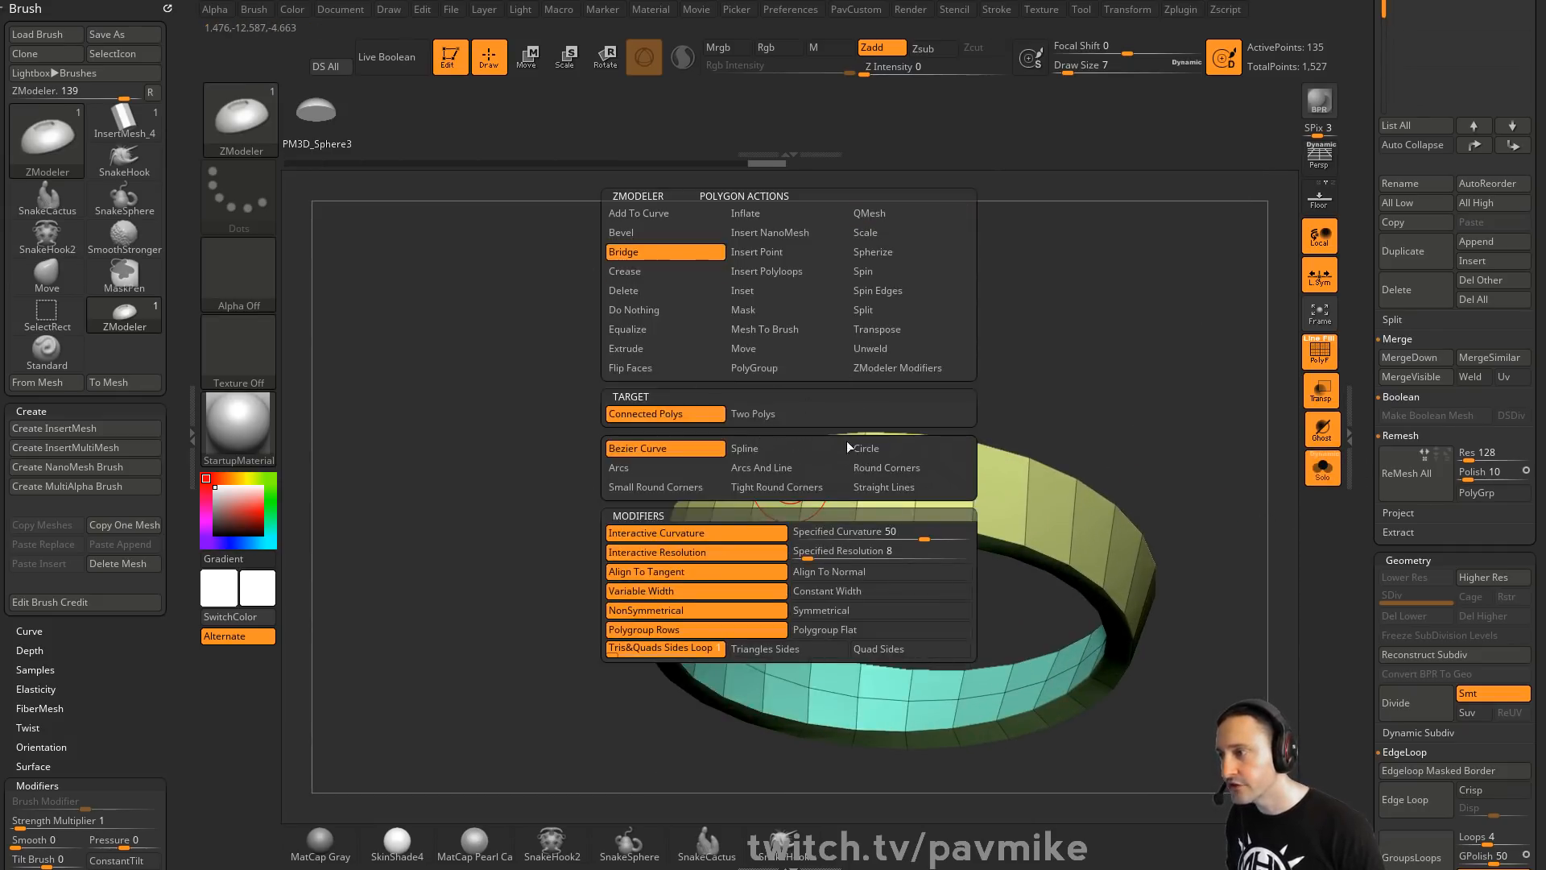
click(936, 532)
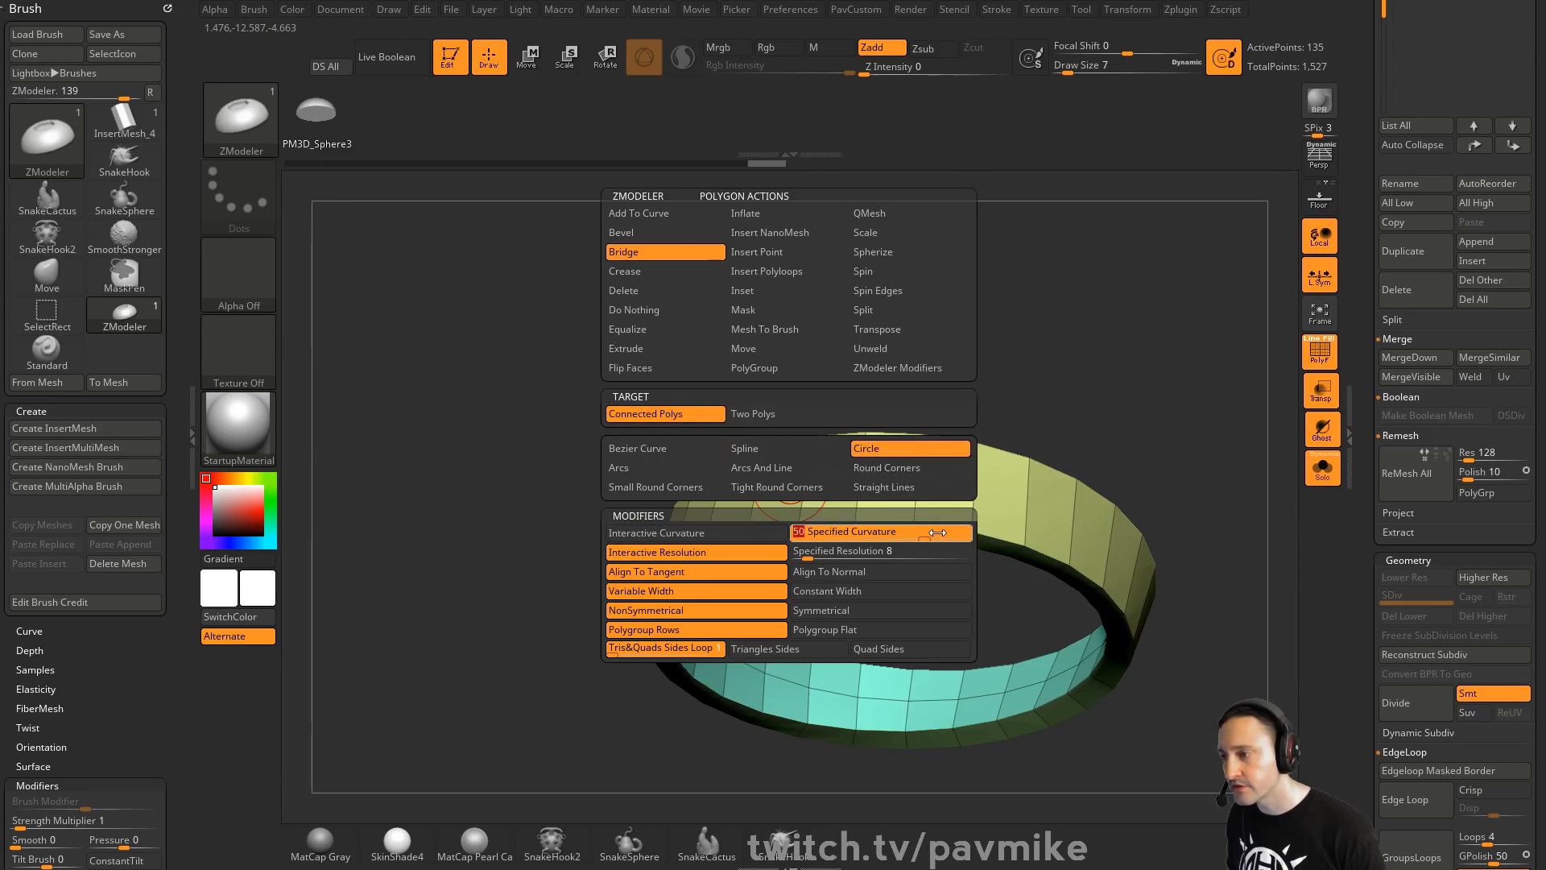
click(818, 557)
click(838, 571)
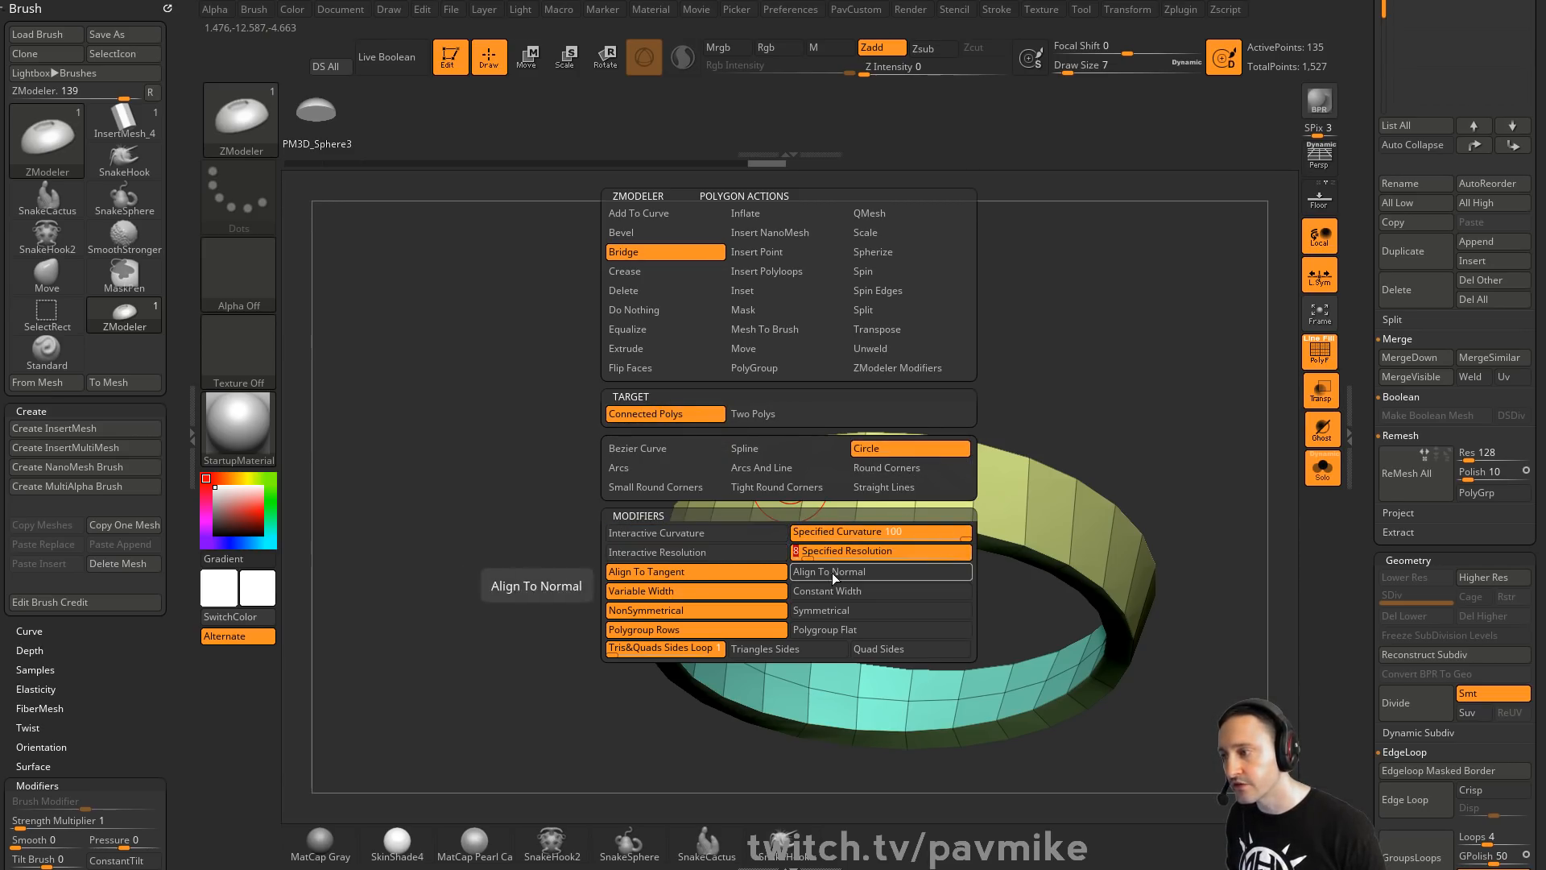
click(799, 651)
click(794, 480)
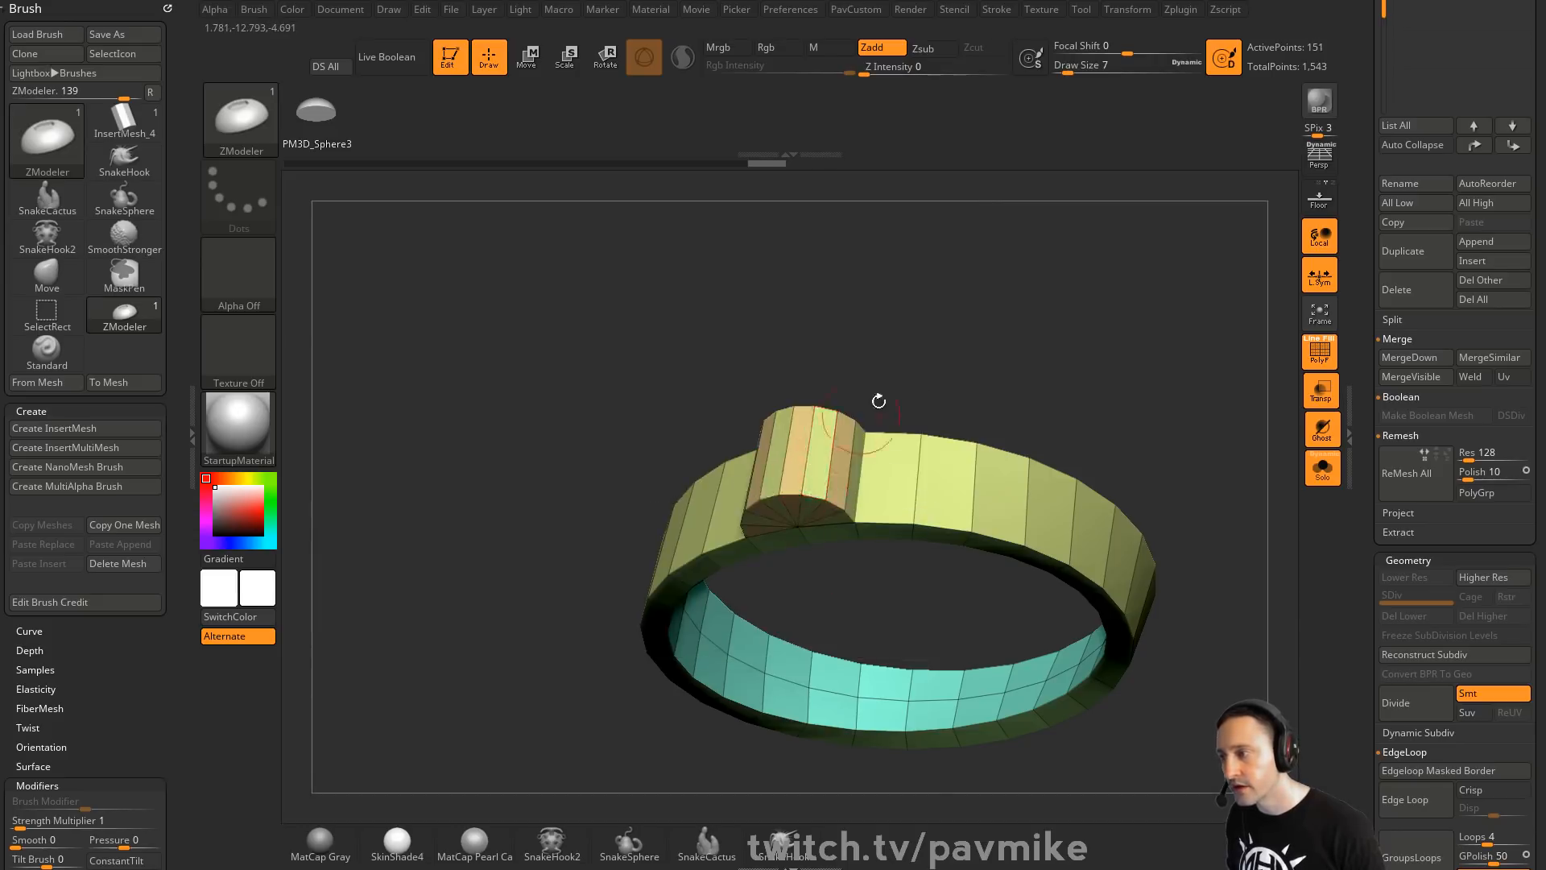
Regroup the band's polygroups by normals
drag(878, 400, 1102, 417)
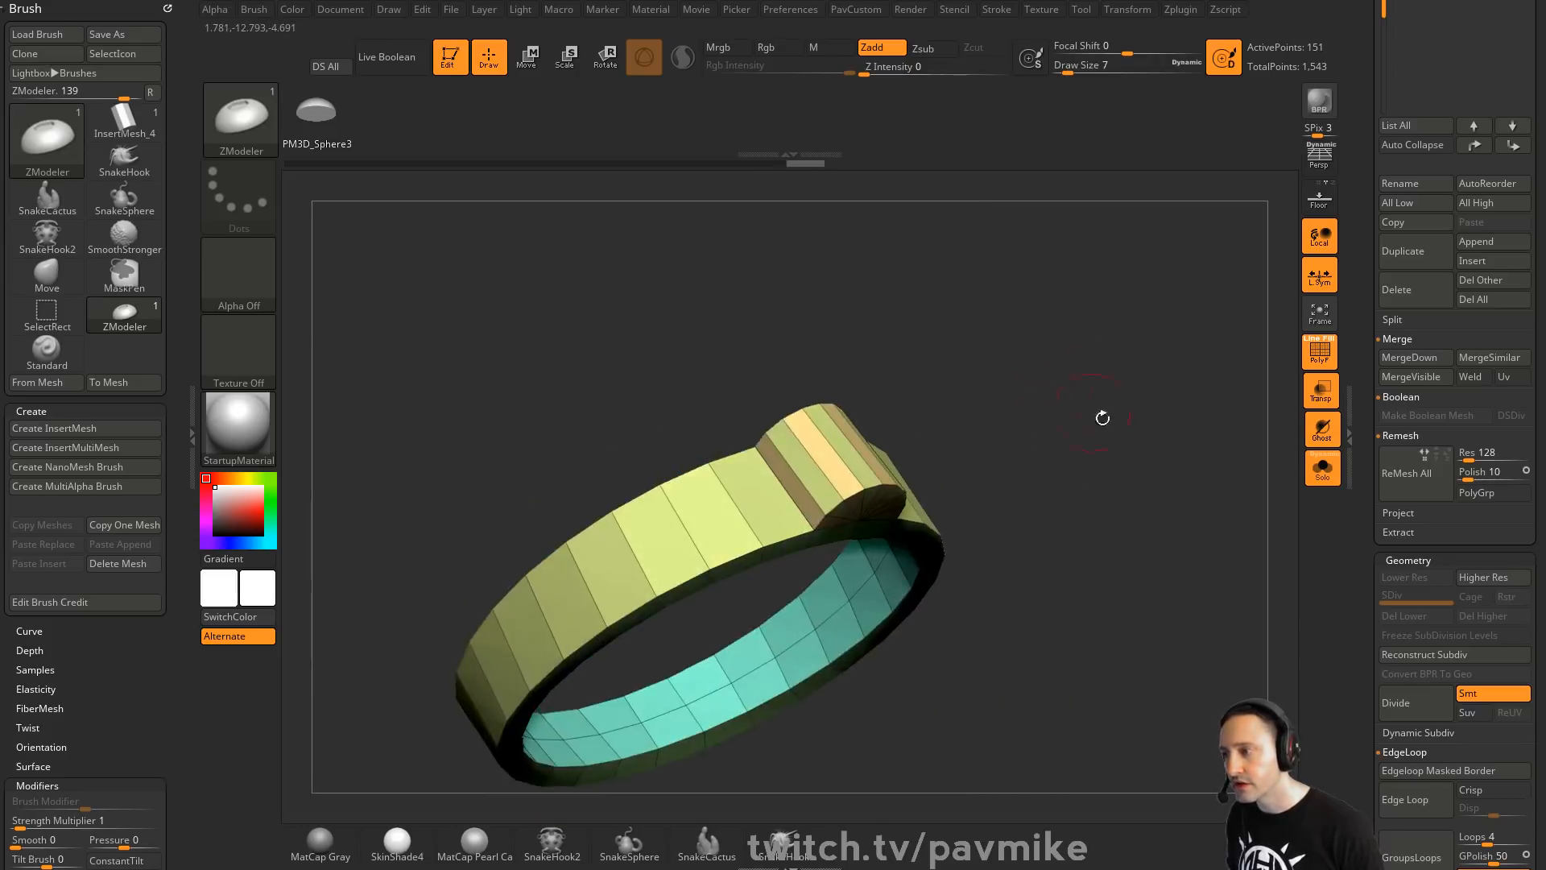
key(space)
click(1074, 445)
drag(940, 447, 974, 442)
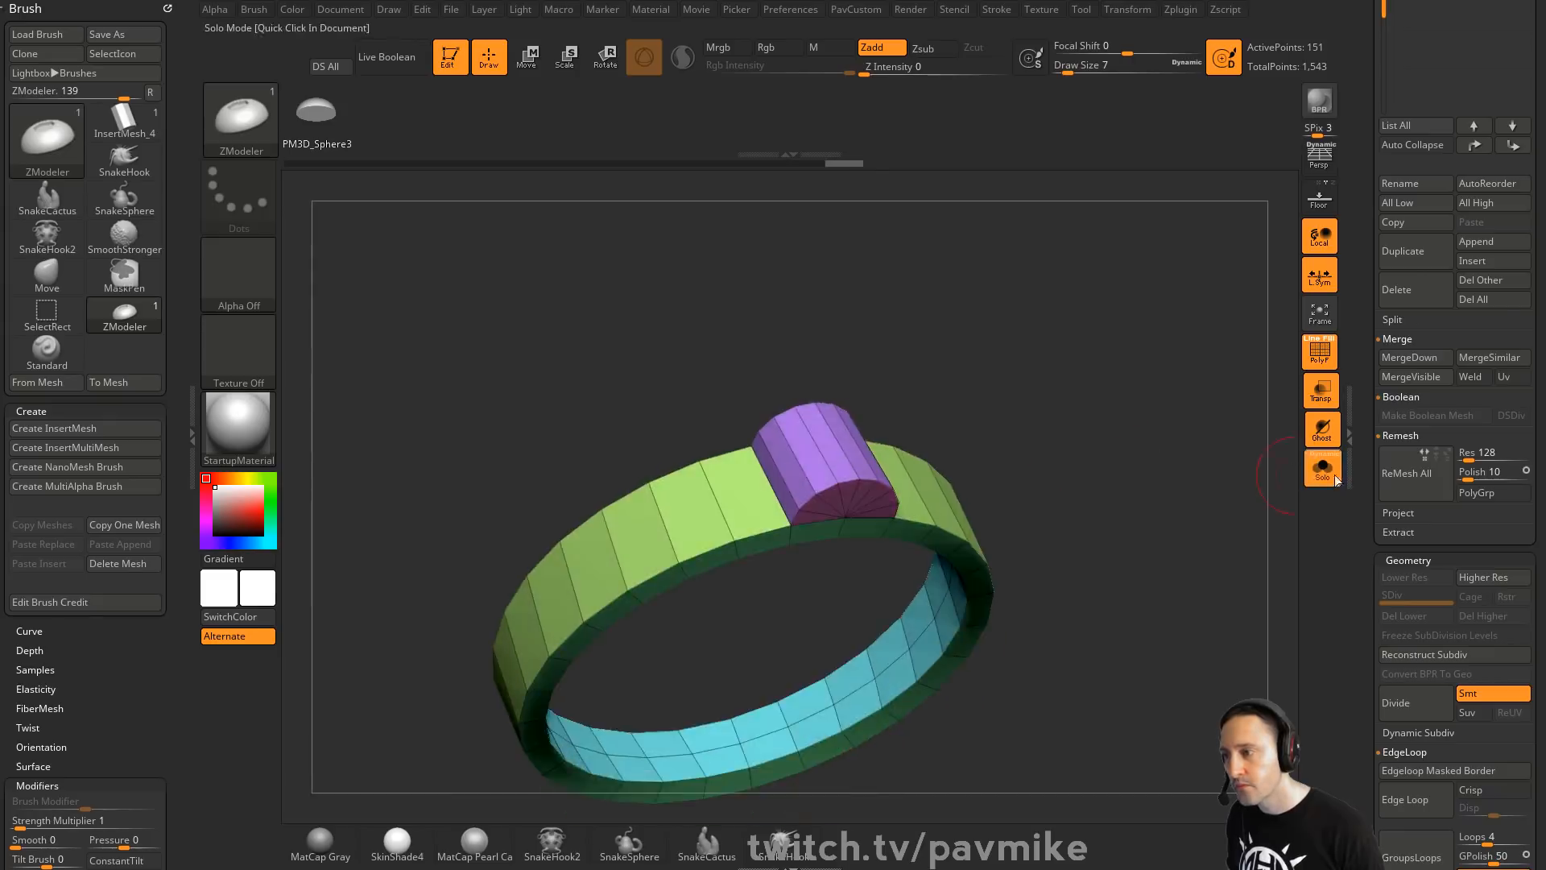
Show the band together with both tubes without polyframes and turn on its dynamic subdivision
click(1322, 469)
drag(1250, 462, 1164, 470)
click(1321, 364)
key(space)
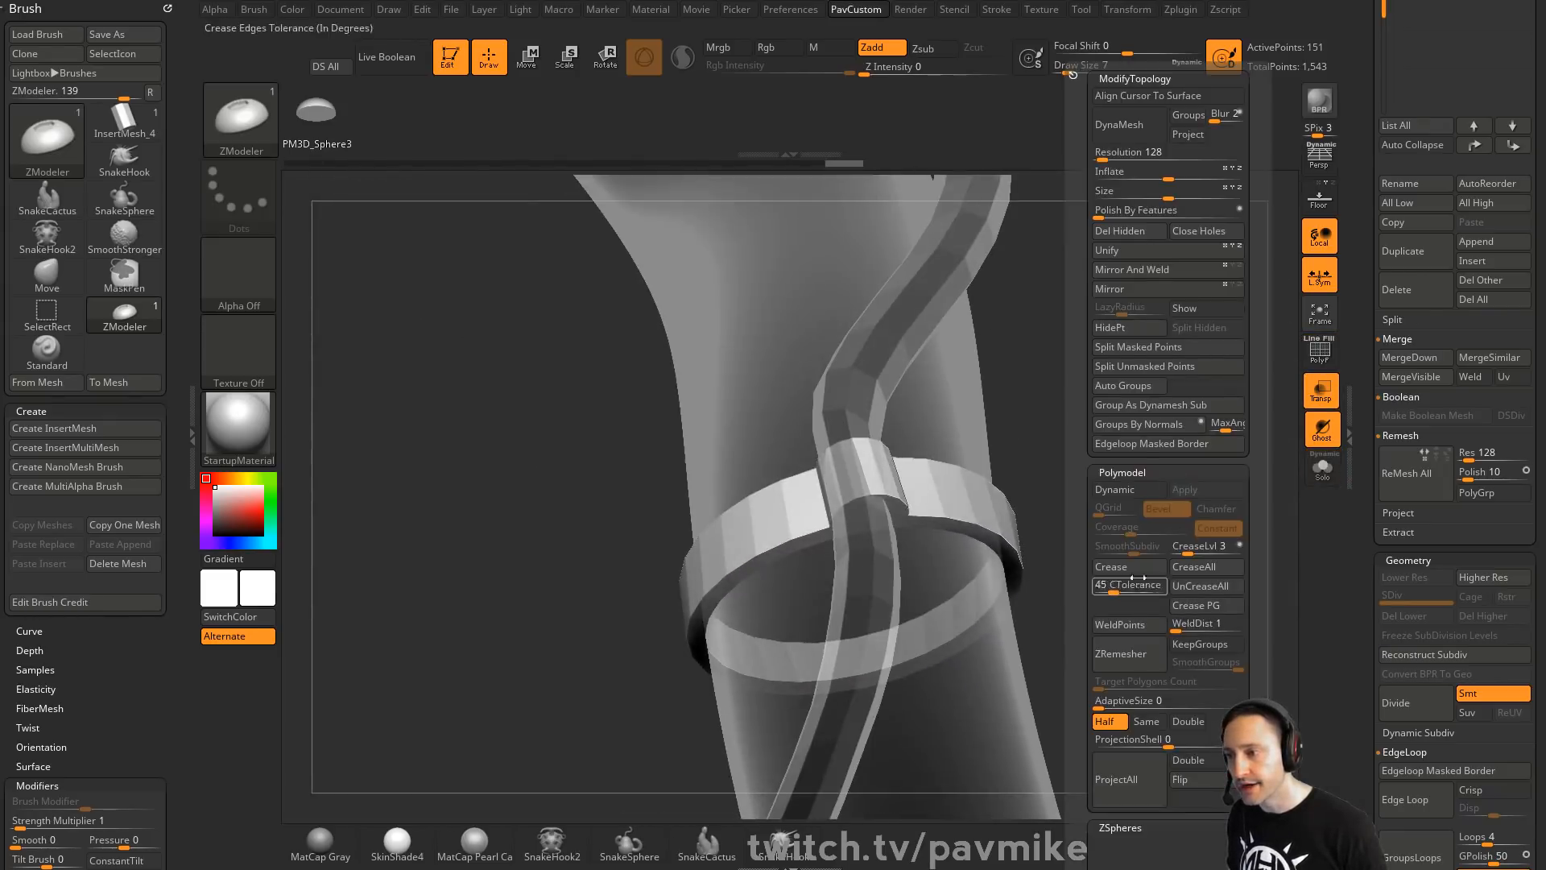
key(d)
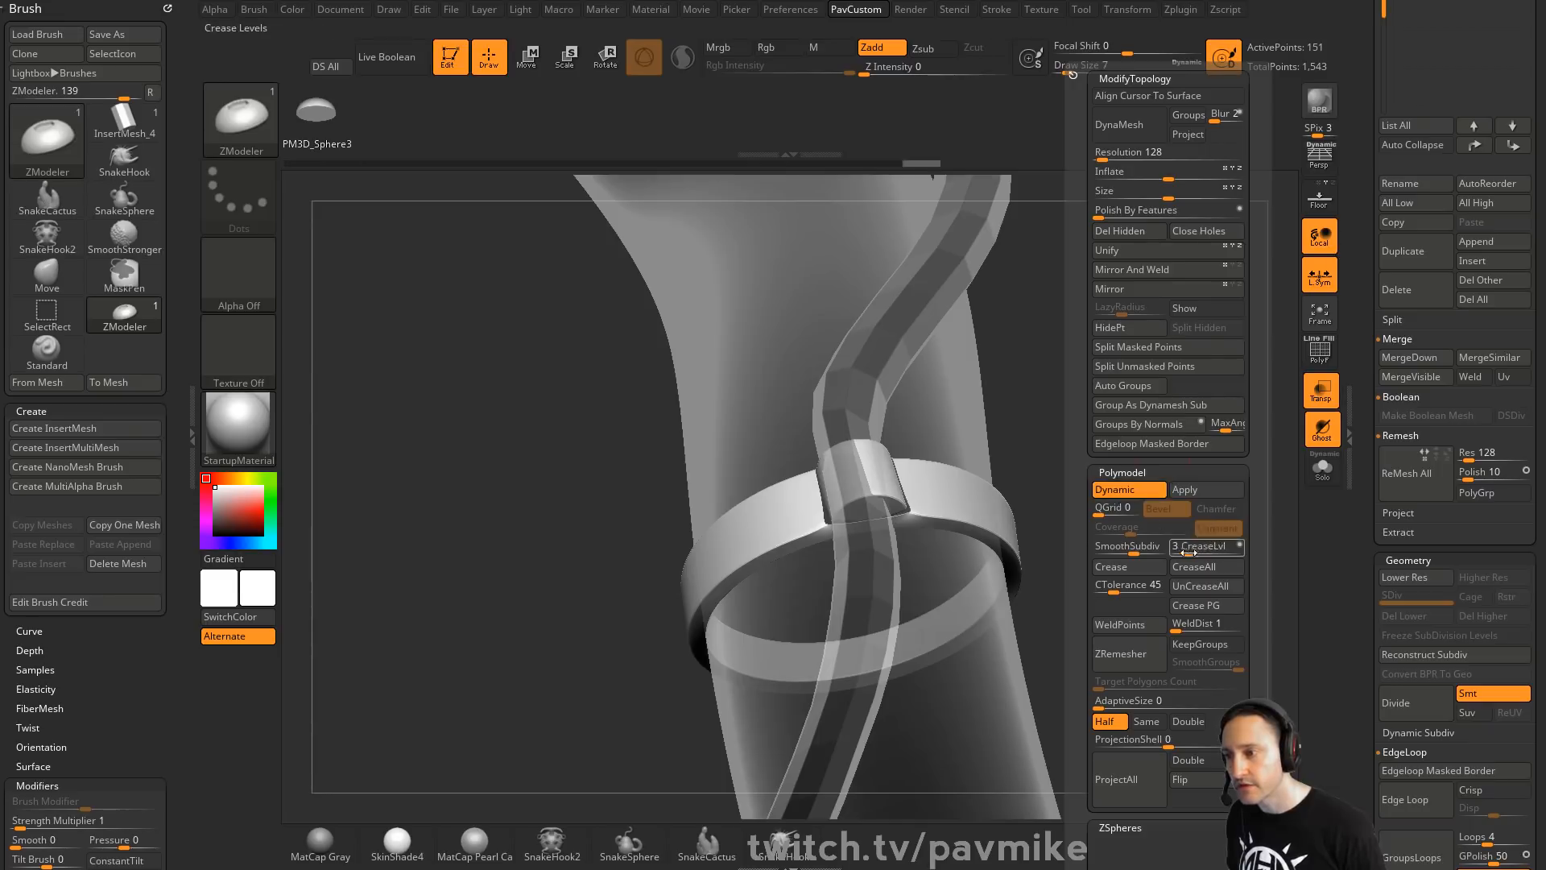
Solo the band with polyframes on, turn off its dynamic subdivision and weld its points with WeldDist 1
click(1322, 468)
click(1321, 362)
mouse_move(1266, 387)
mouse_down()
mouse_move(1167, 418)
mouse_move(1207, 511)
mouse_move(1145, 344)
mouse_move(1145, 423)
mouse_up()
key(shift+d)
key(2)
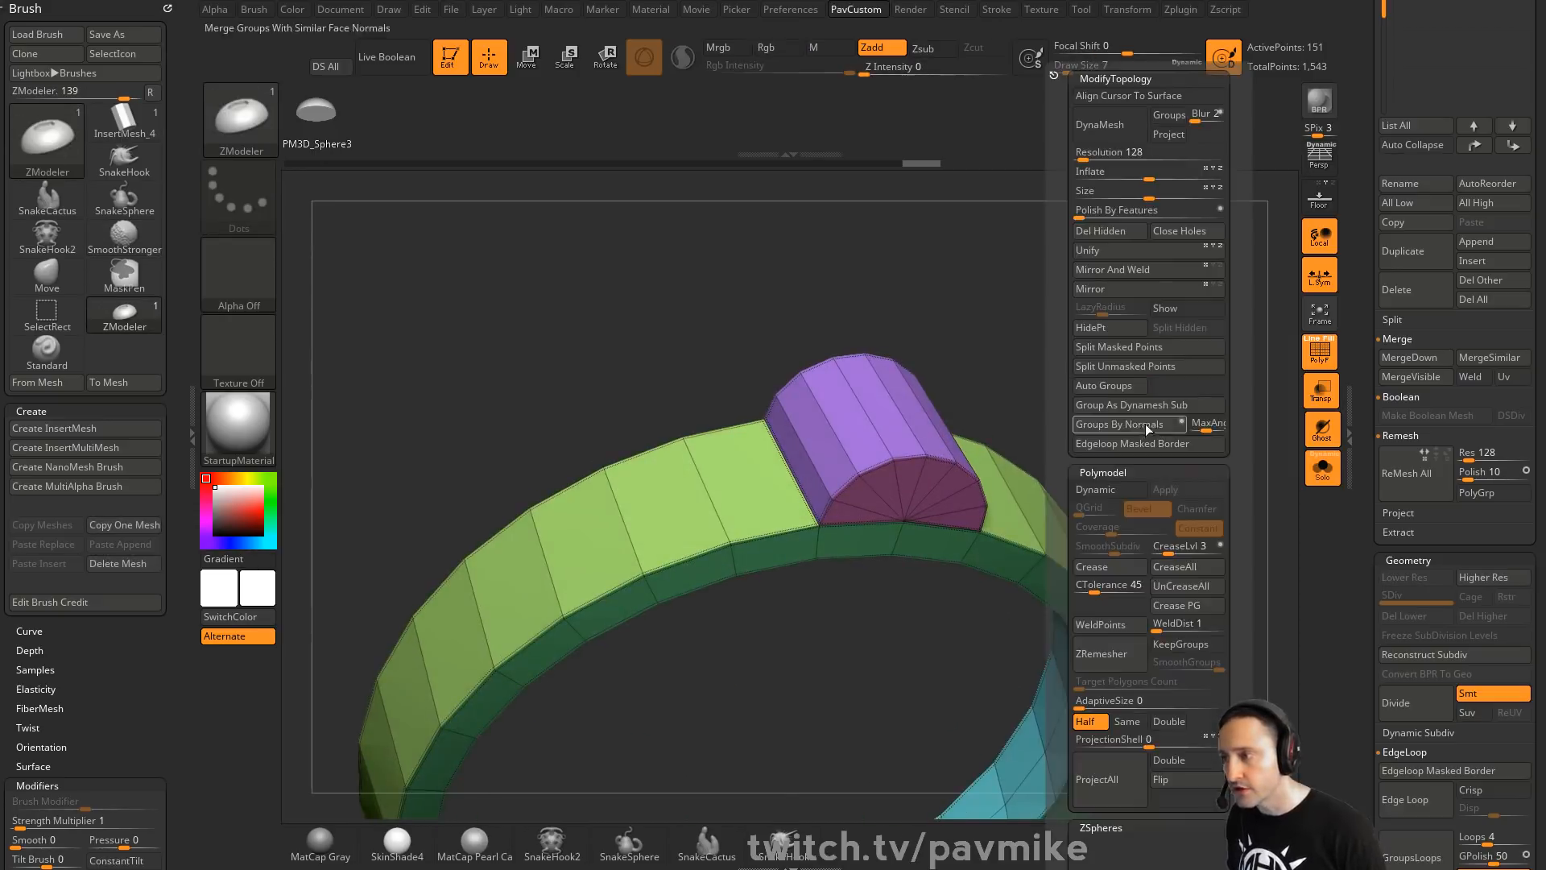
click(1131, 626)
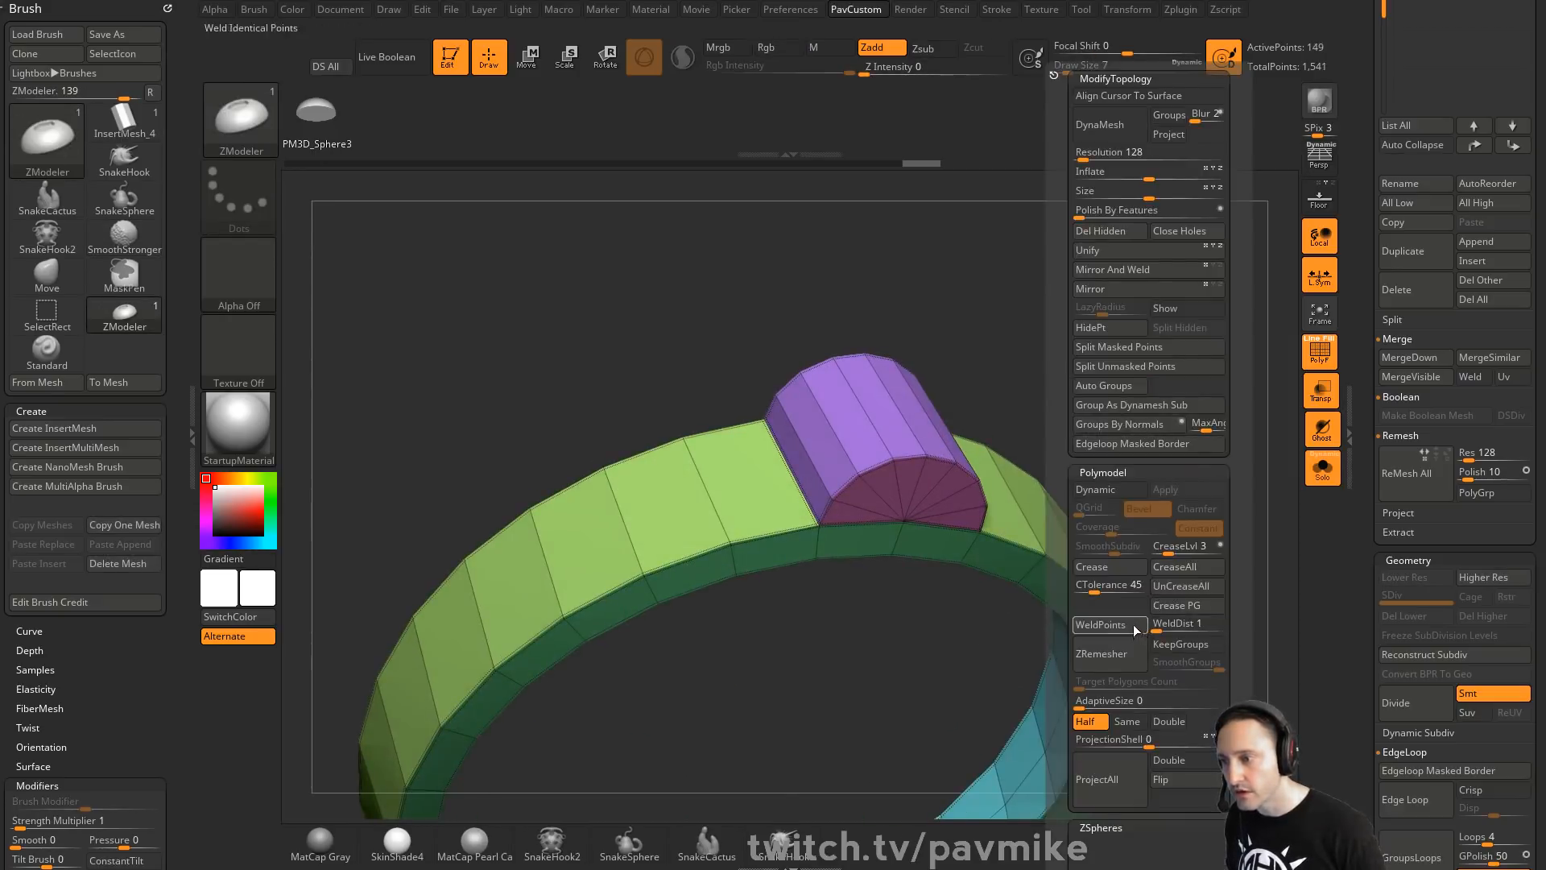
Turn dynamic subdivision back on for the band and show it with both tubes without polyframes
key(d)
key(s)
mouse_move(1146, 411)
mouse_down()
mouse_move(1139, 375)
mouse_move(1113, 405)
mouse_move(1131, 423)
mouse_up()
key(s)
mouse_move(1135, 425)
mouse_down()
mouse_move(1199, 453)
mouse_move(1159, 441)
mouse_move(1296, 396)
mouse_up()
click(1321, 465)
key(shift+f)
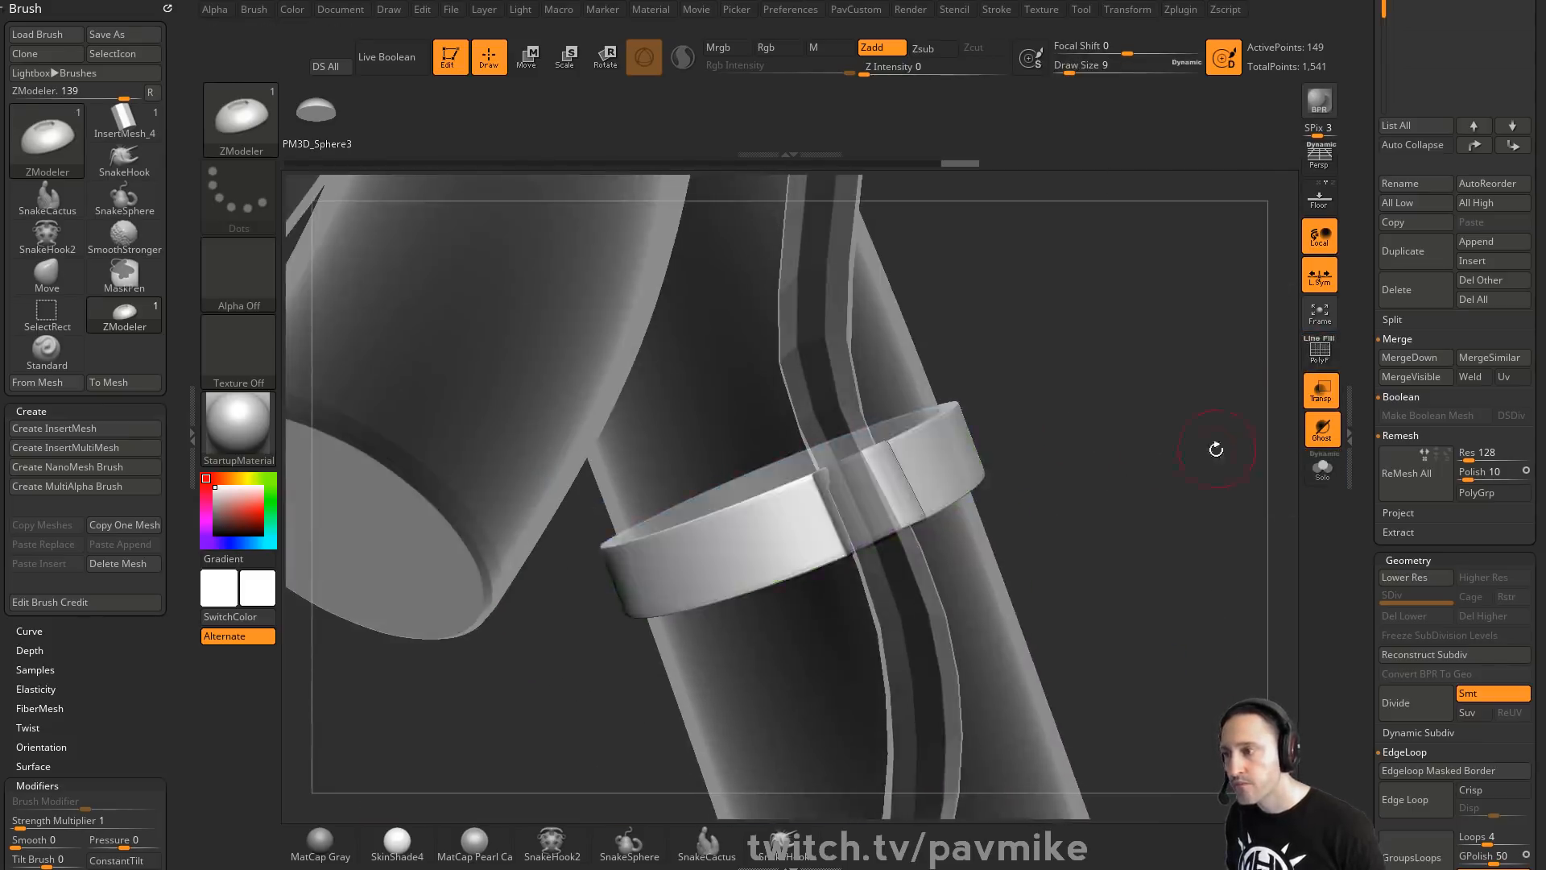
Select the thin tube, apply dynamic subdivision to it and turn off ghost transparency
drag(1215, 449, 1181, 324)
alt+click(1109, 347)
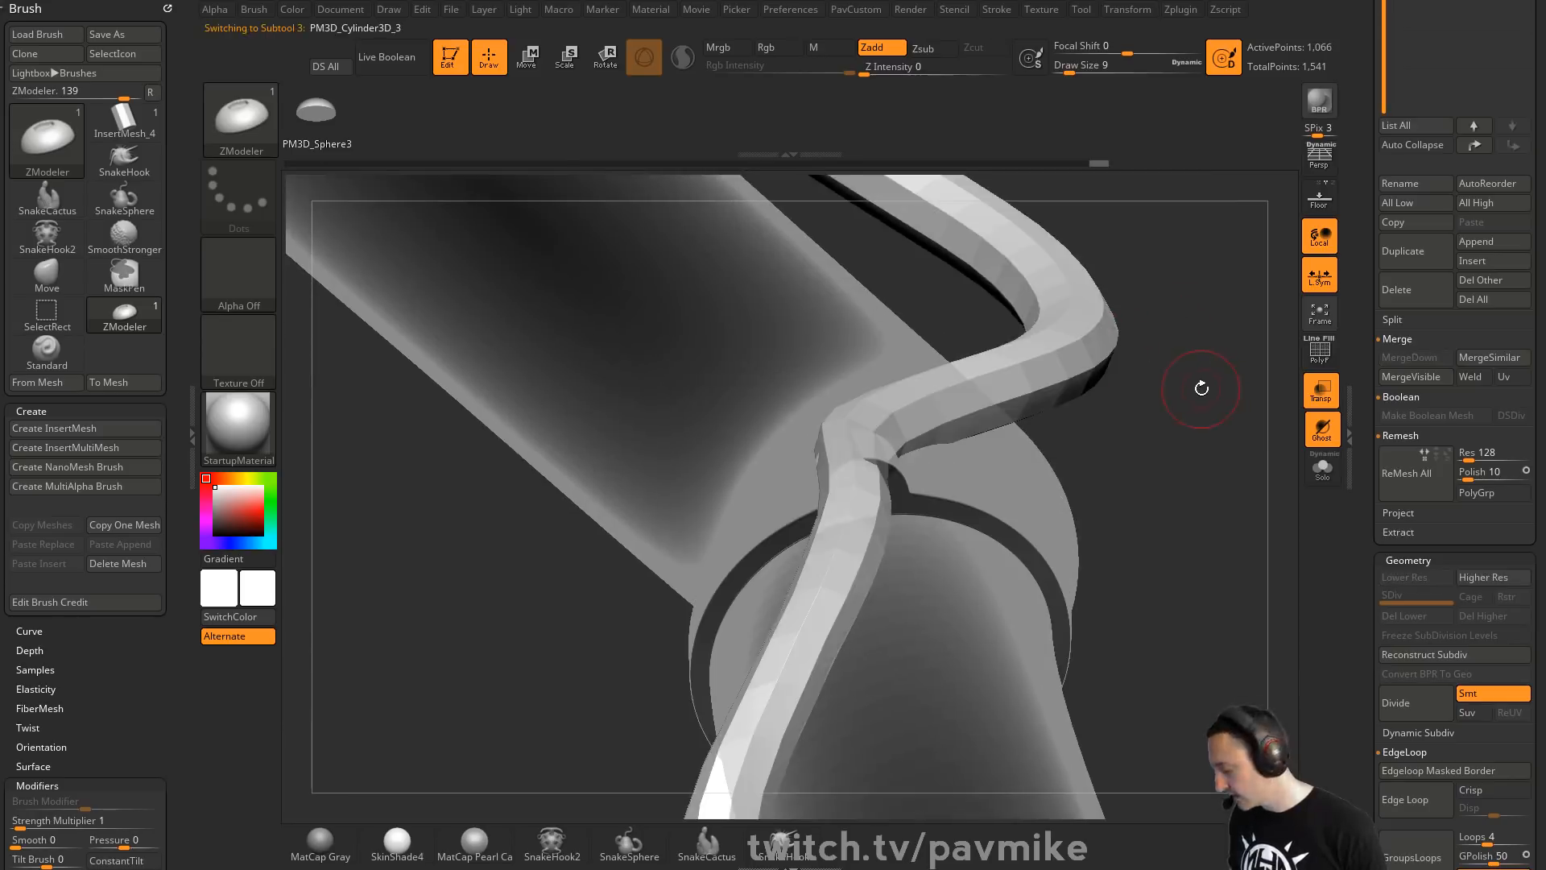
key(ctrl+d)
click(1323, 400)
Fit the thin tube into the band by nudging it with the Move brush, ending at Draw Size 31
mouse_move(1250, 467)
alt+mouse_down()
mouse_move(1208, 394)
mouse_move(969, 435)
mouse_move(1014, 440)
alt+mouse_up()
key(s)
key(b)
key(m)
key(v)
key(s)
drag(894, 474, 881, 474)
drag(881, 483, 896, 474)
mouse_move(998, 386)
mouse_down()
mouse_move(1073, 394)
mouse_move(1087, 416)
mouse_move(869, 415)
mouse_move(1062, 400)
mouse_move(1077, 423)
mouse_up()
key(s)
drag(1067, 430, 1073, 430)
mouse_move(1080, 439)
alt+mouse_down()
mouse_move(1061, 418)
mouse_move(1063, 375)
alt+mouse_up()
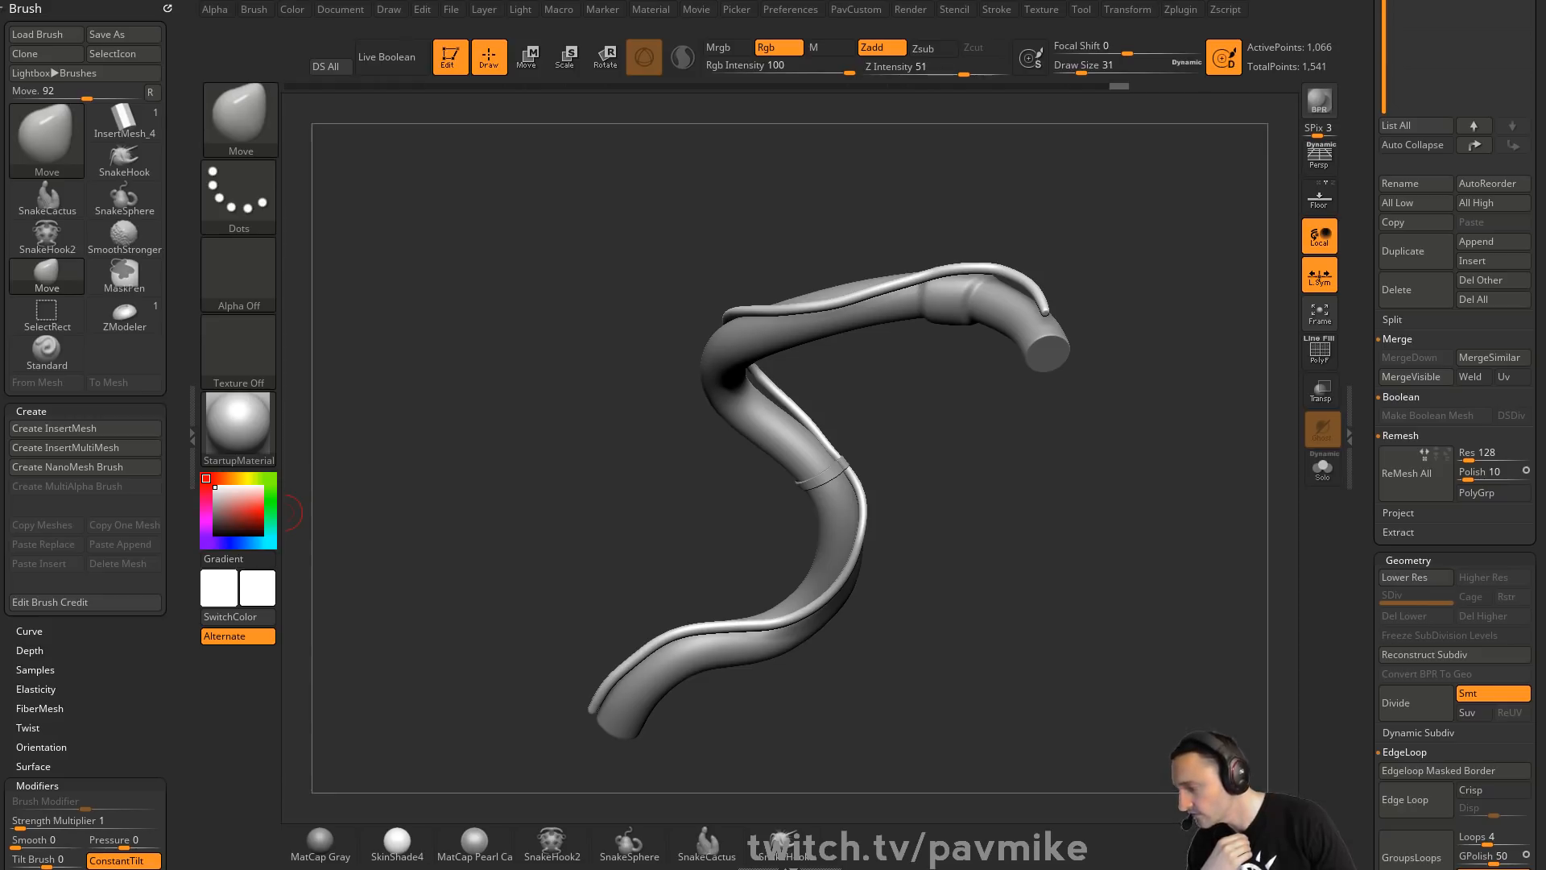
Switch to the web browser and look through the tutorials on the Cubebrush store page
drag(330, 869, 387, 869)
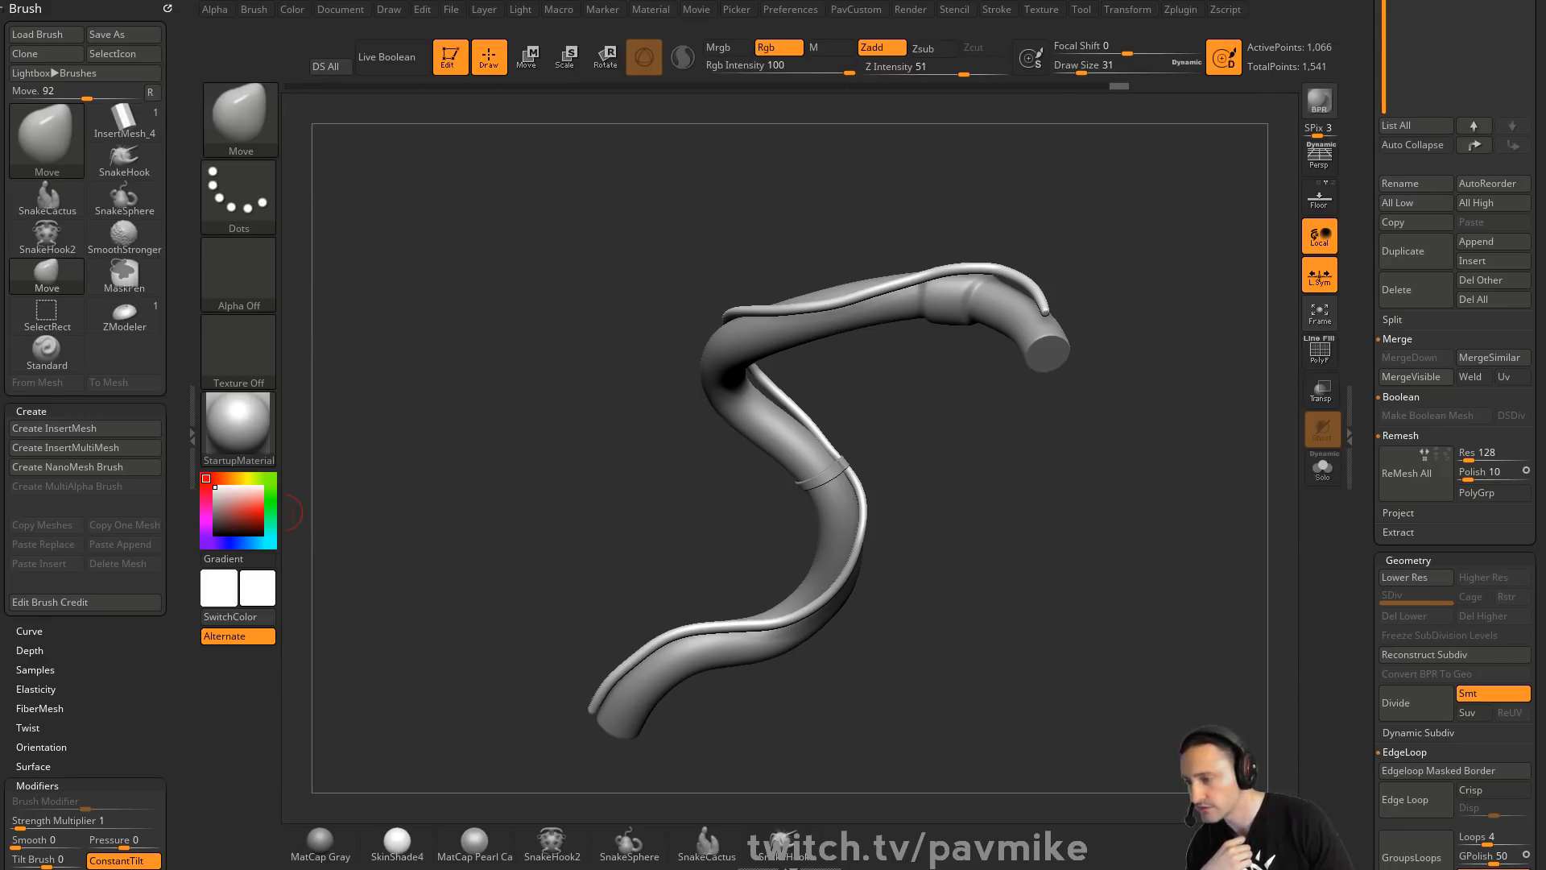
key(alt+Tab)
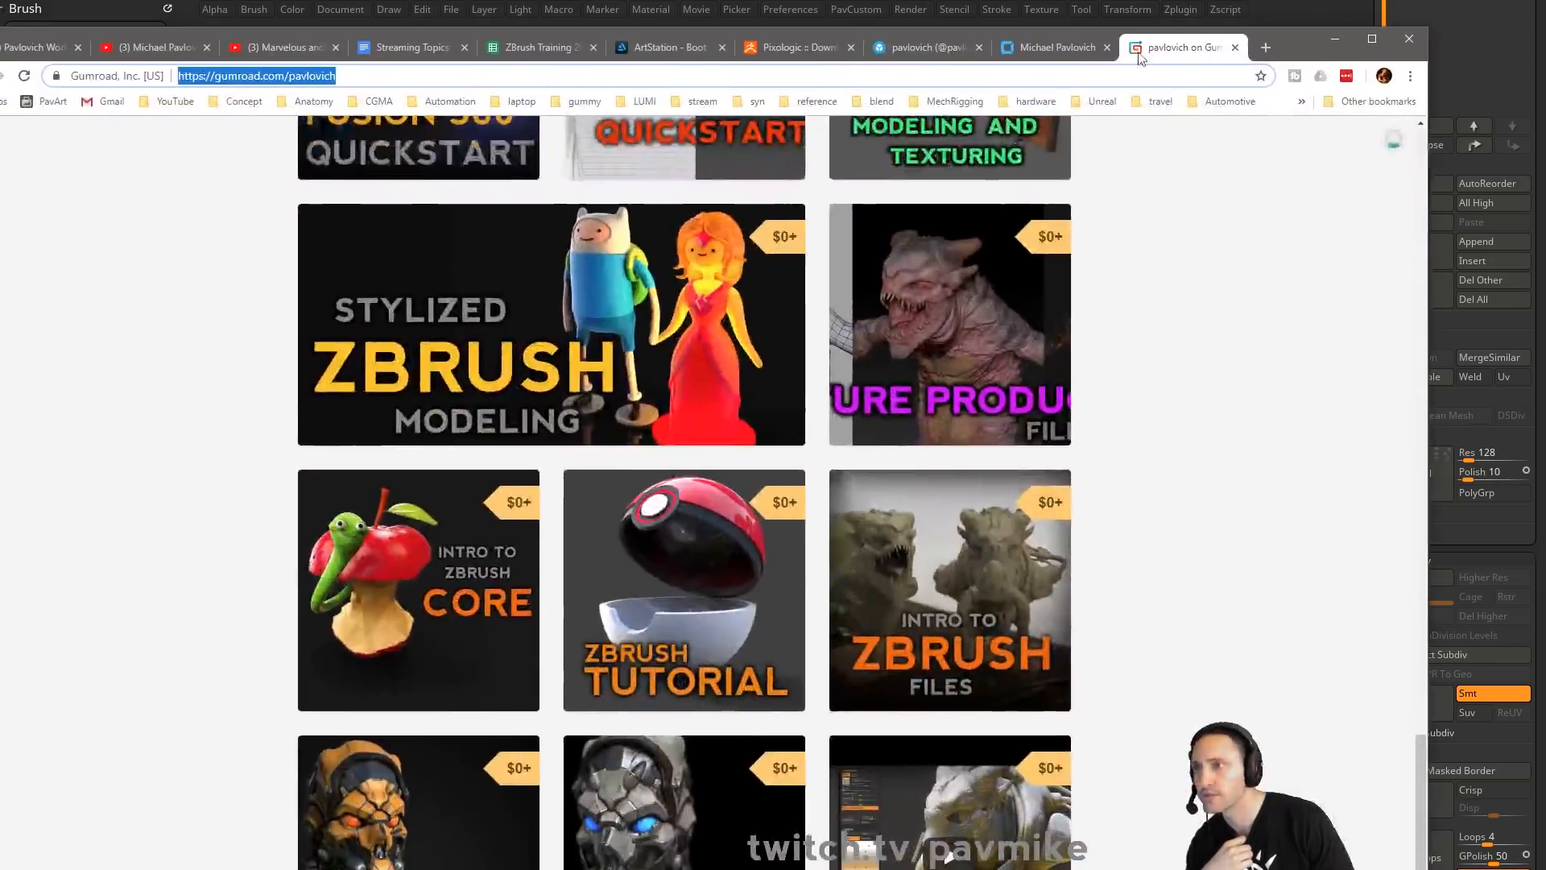
click(1064, 52)
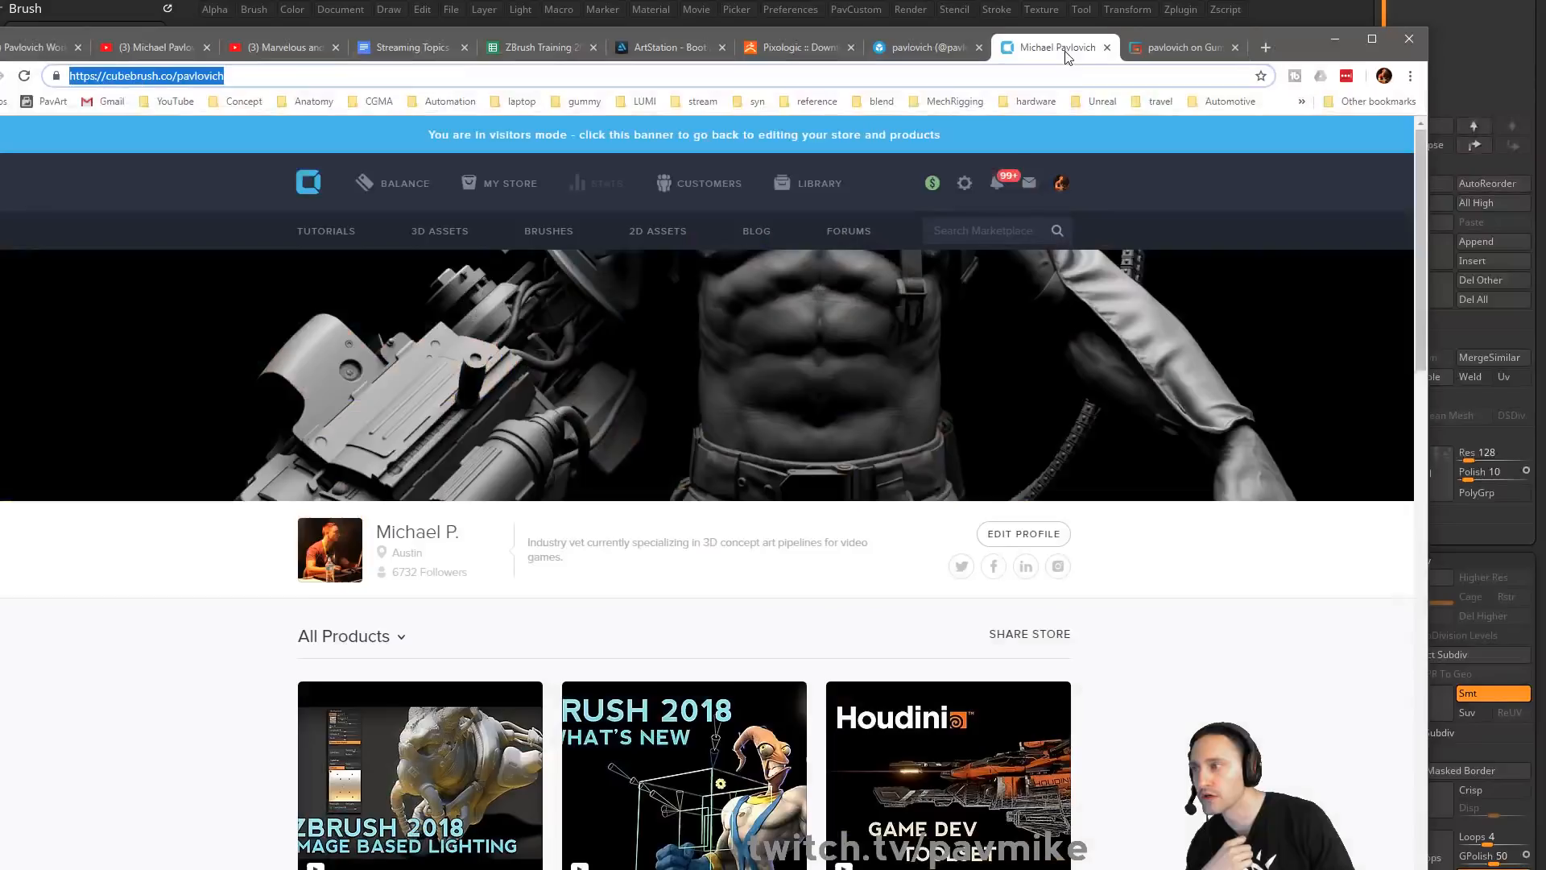
scroll(825, 552, down, 20)
scroll(923, 452, up, 6)
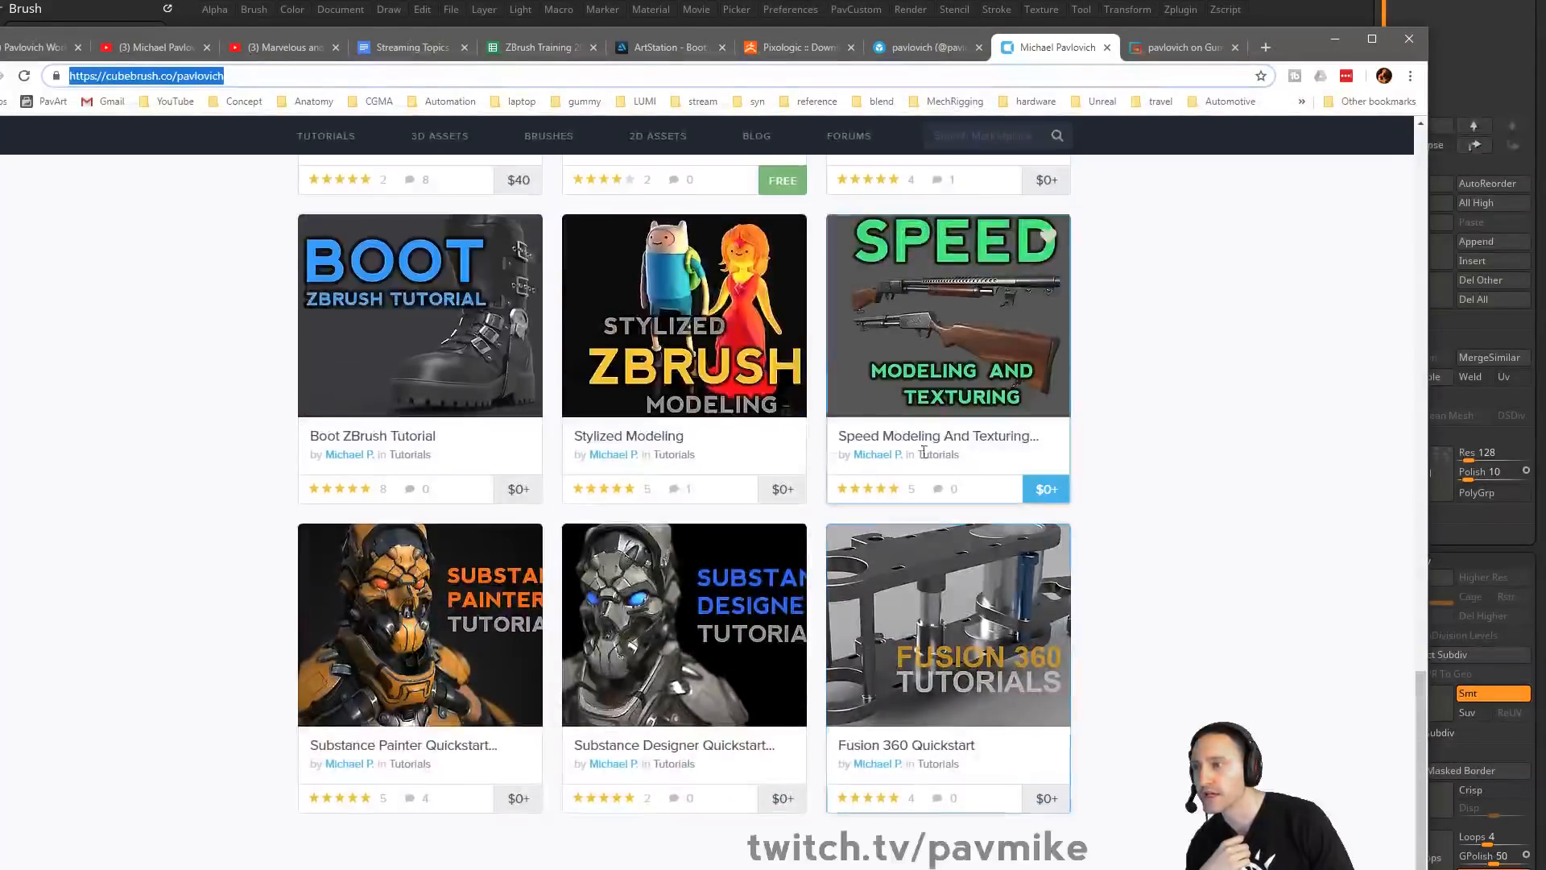
scroll(722, 596, up, 7)
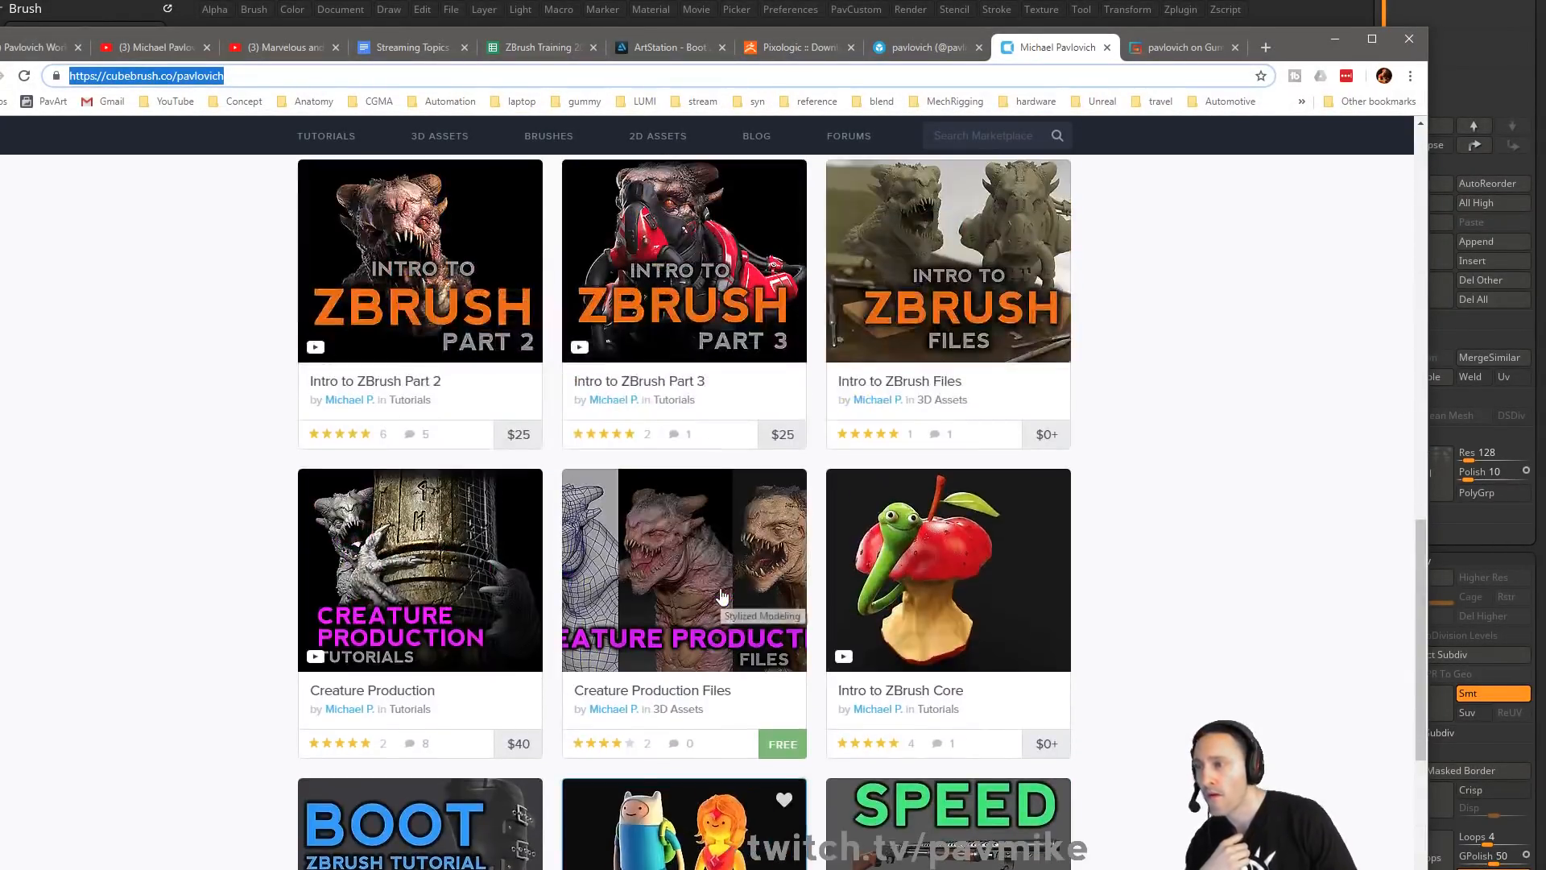
click(1334, 38)
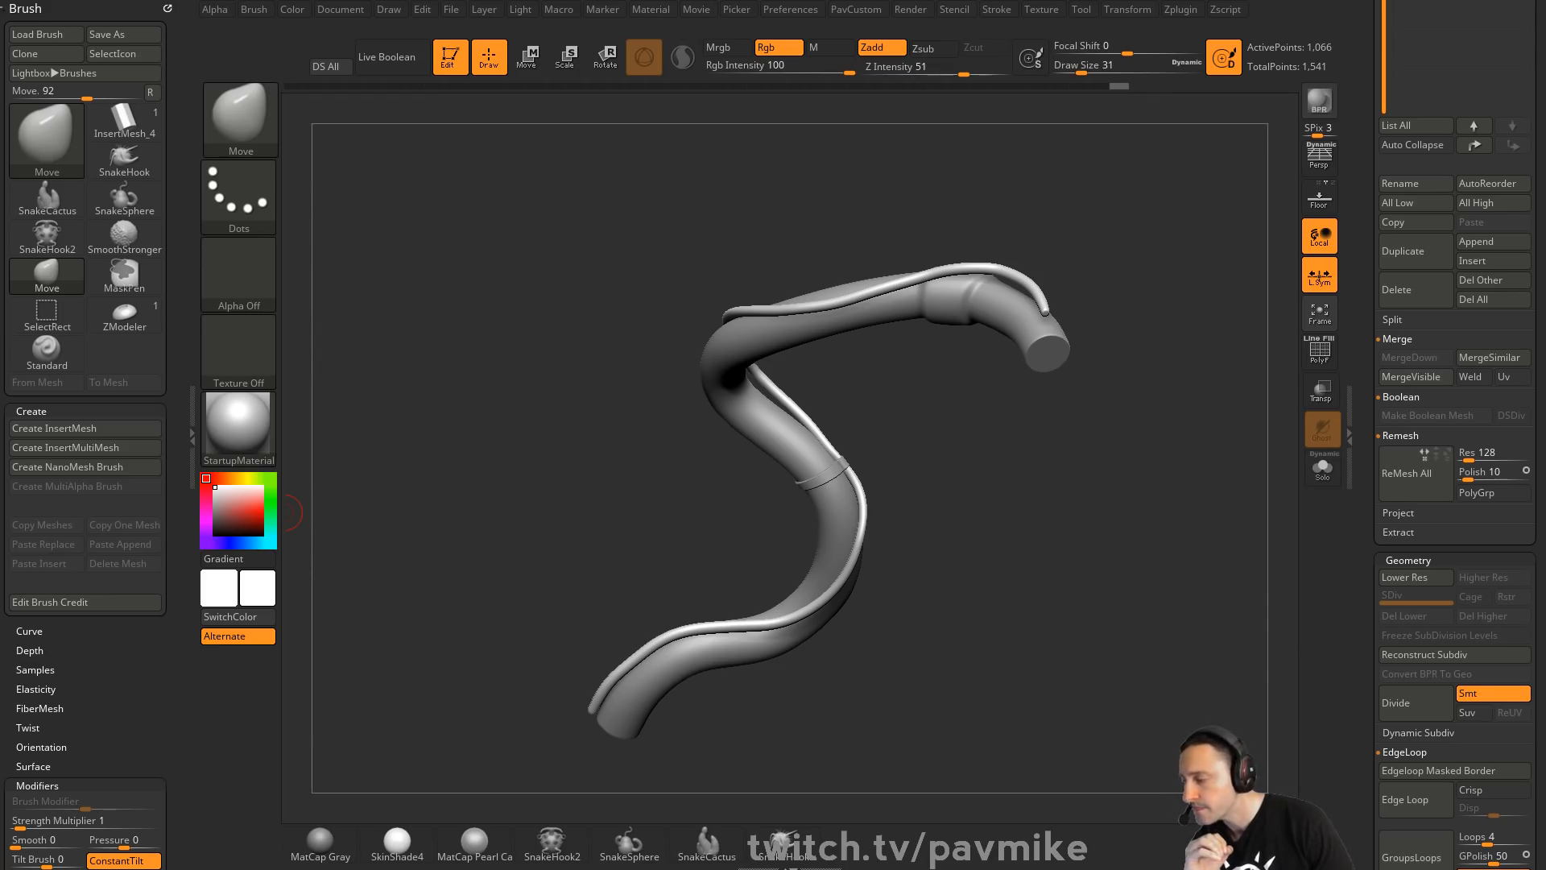
Switch to the Boot ZBrush Tutorial page on ArtStation and look over its breakdown image and video list
key(alt+Tab)
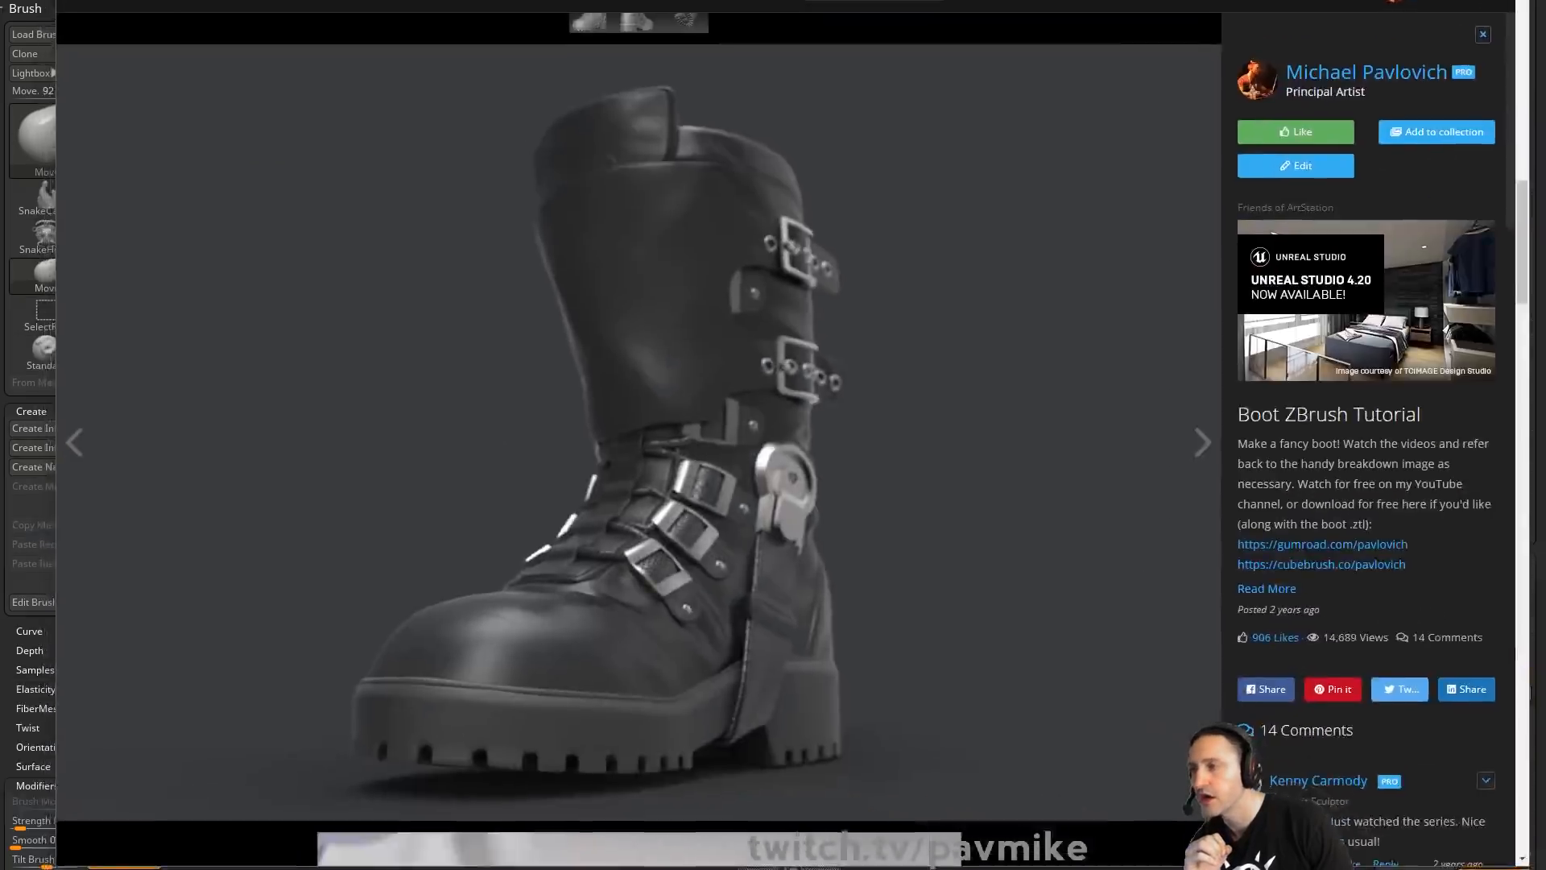
scroll(679, 486, down, 5)
scroll(679, 487, up, 5)
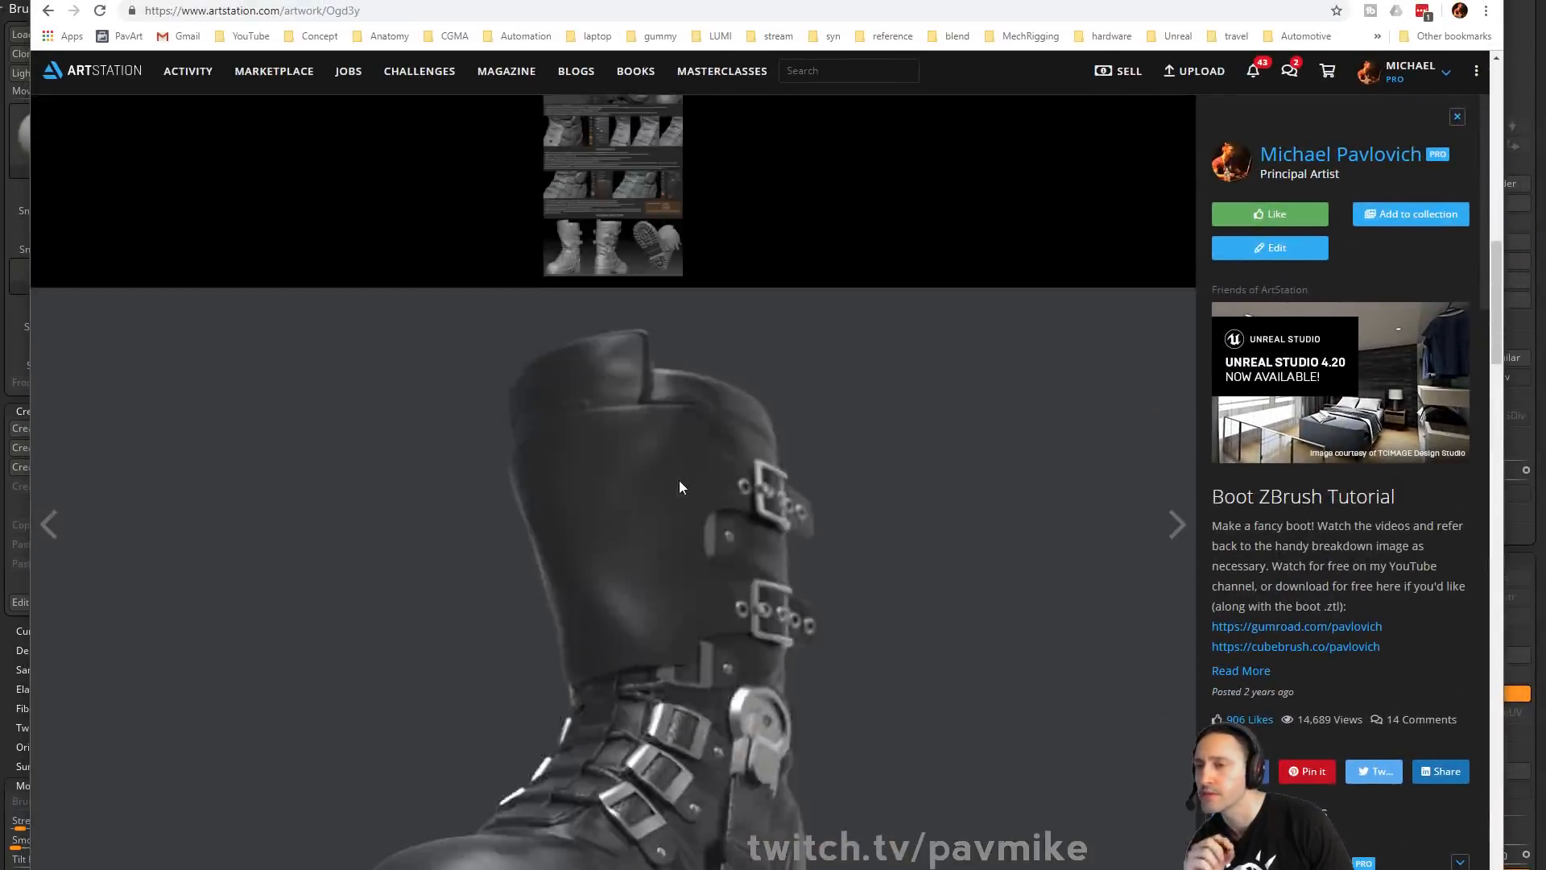
scroll(680, 482, down, 5)
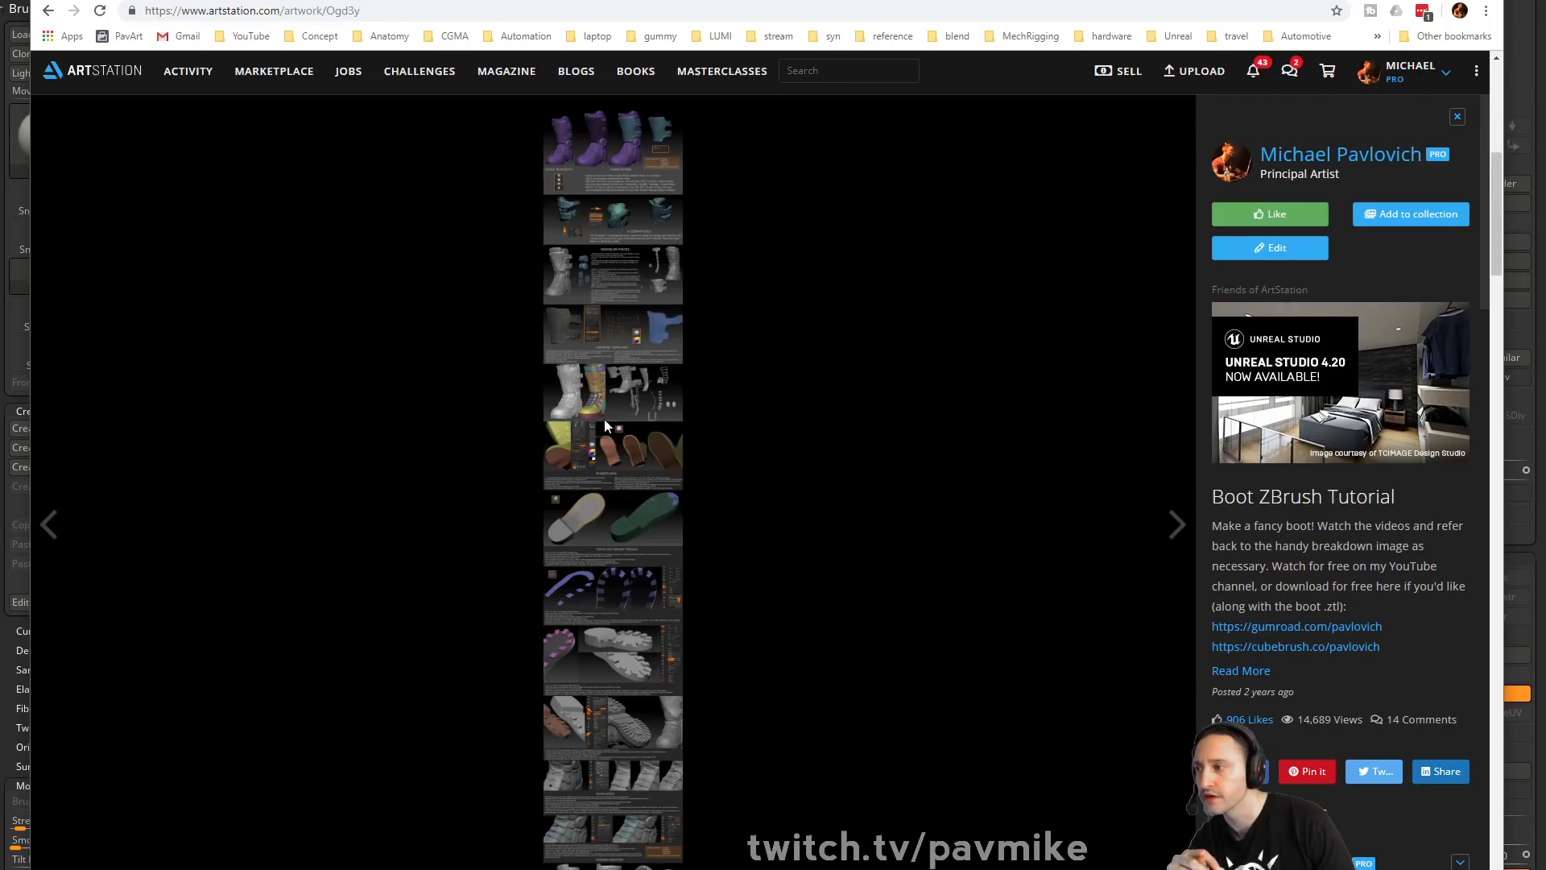
scroll(600, 491, up, 10)
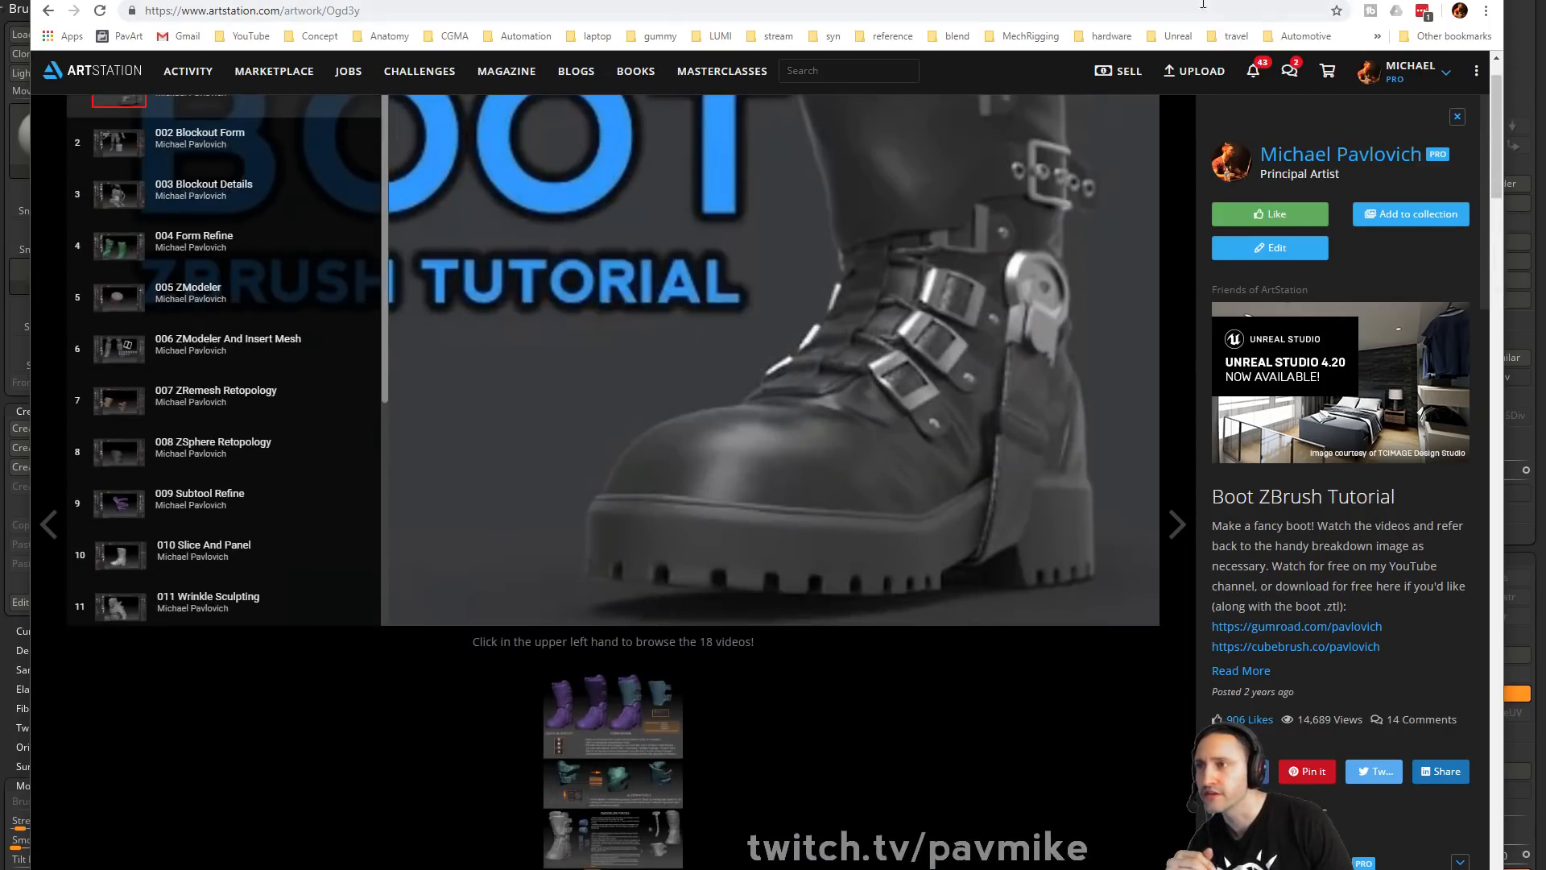
Open the Gumroad store page and look through its tutorial listings
click(1256, 1)
click(1273, 1)
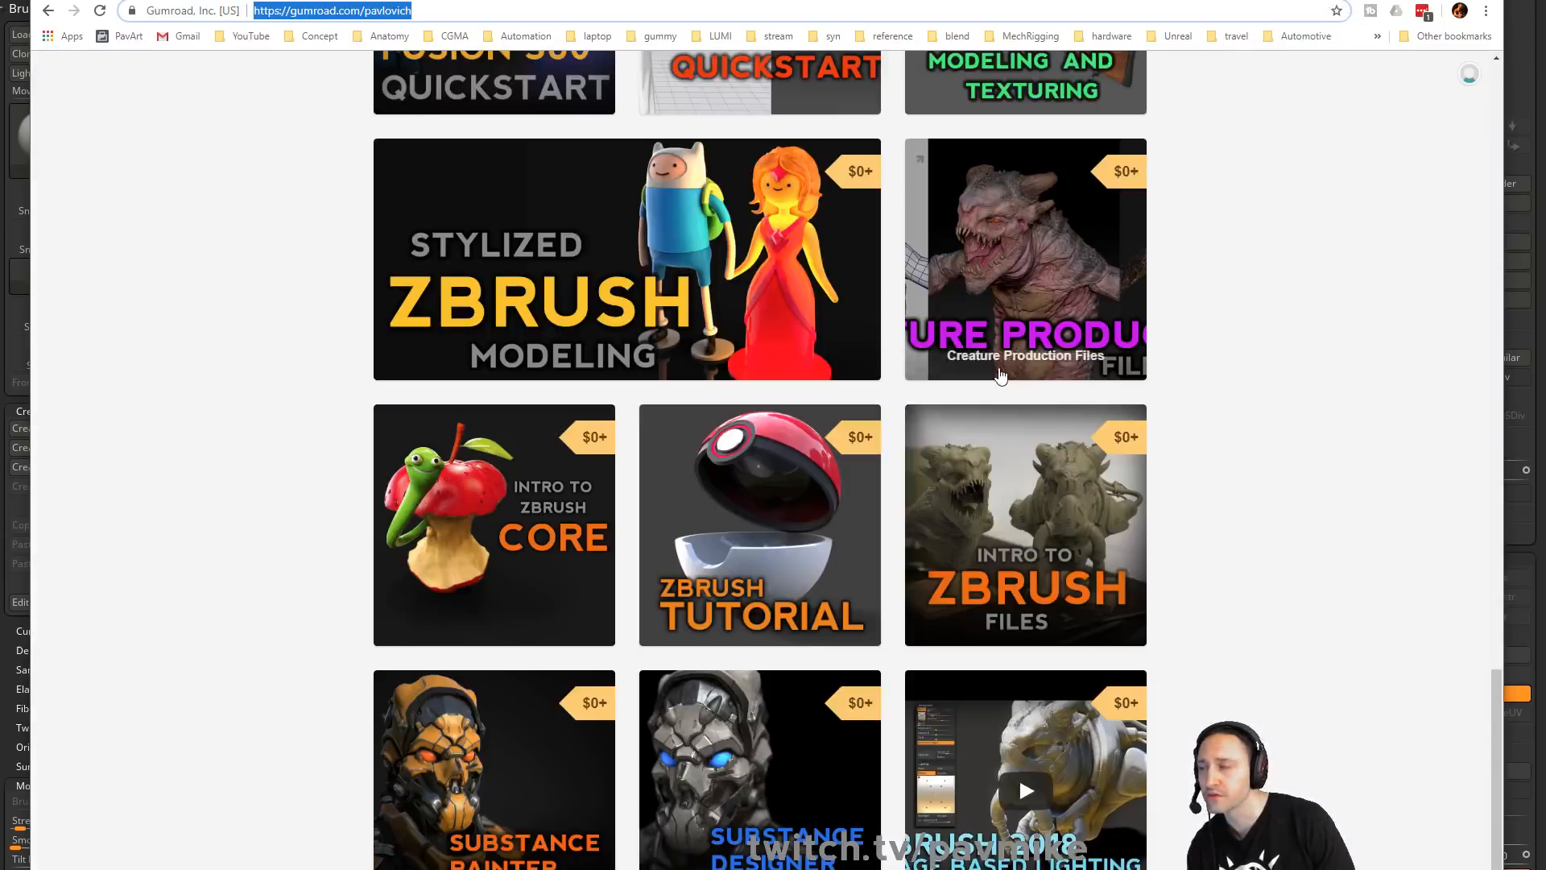
scroll(999, 374, up, 5)
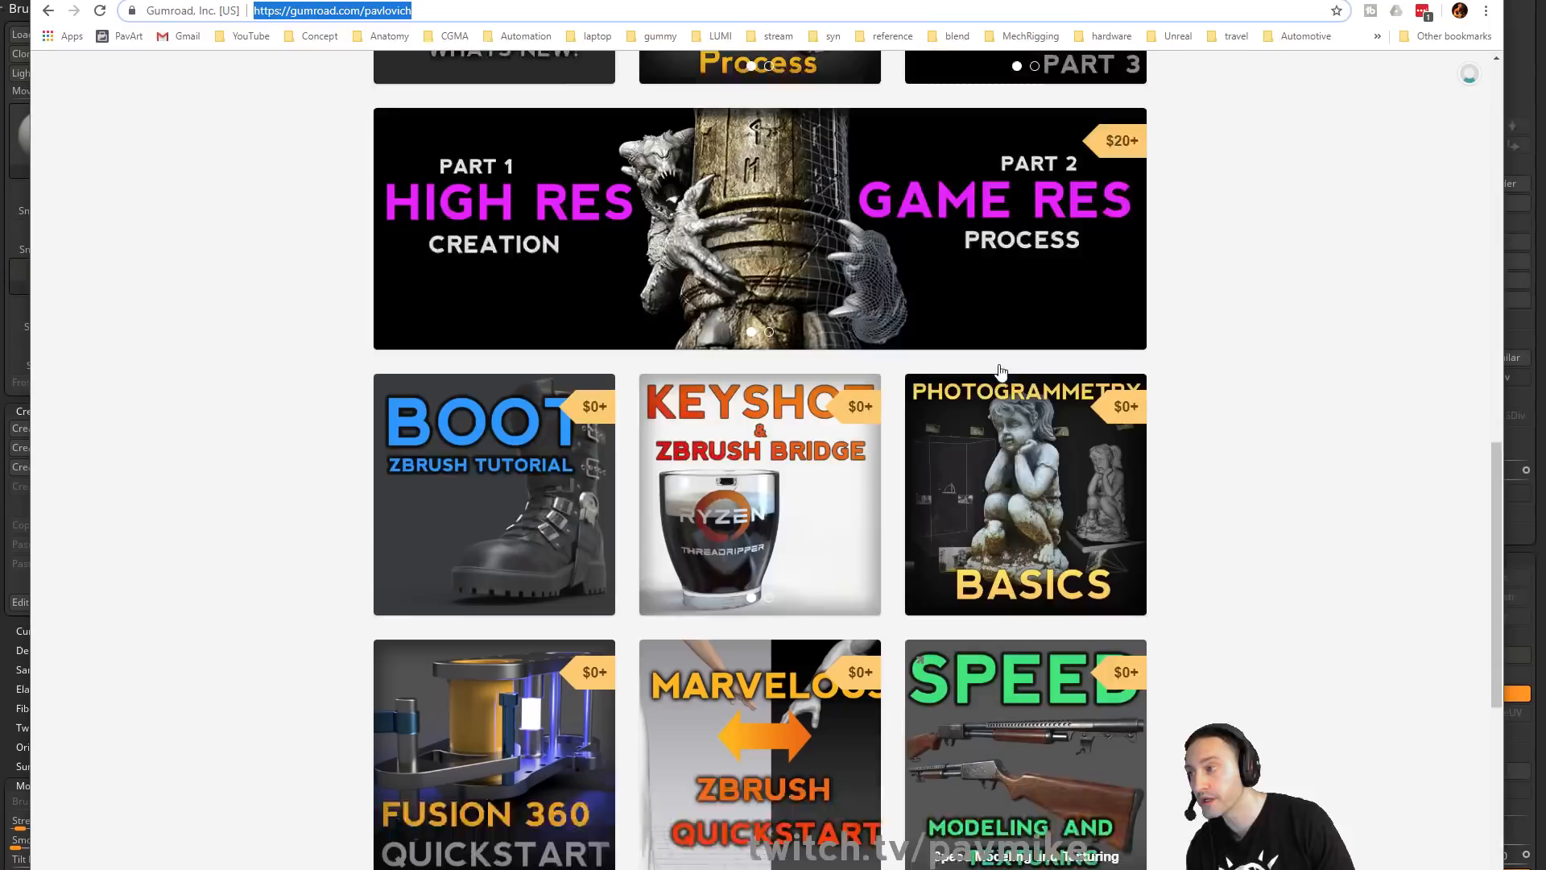
Look over the remaining tutorial listings on the Gumroad store page and return to ZBrush
scroll(999, 374, up, 5)
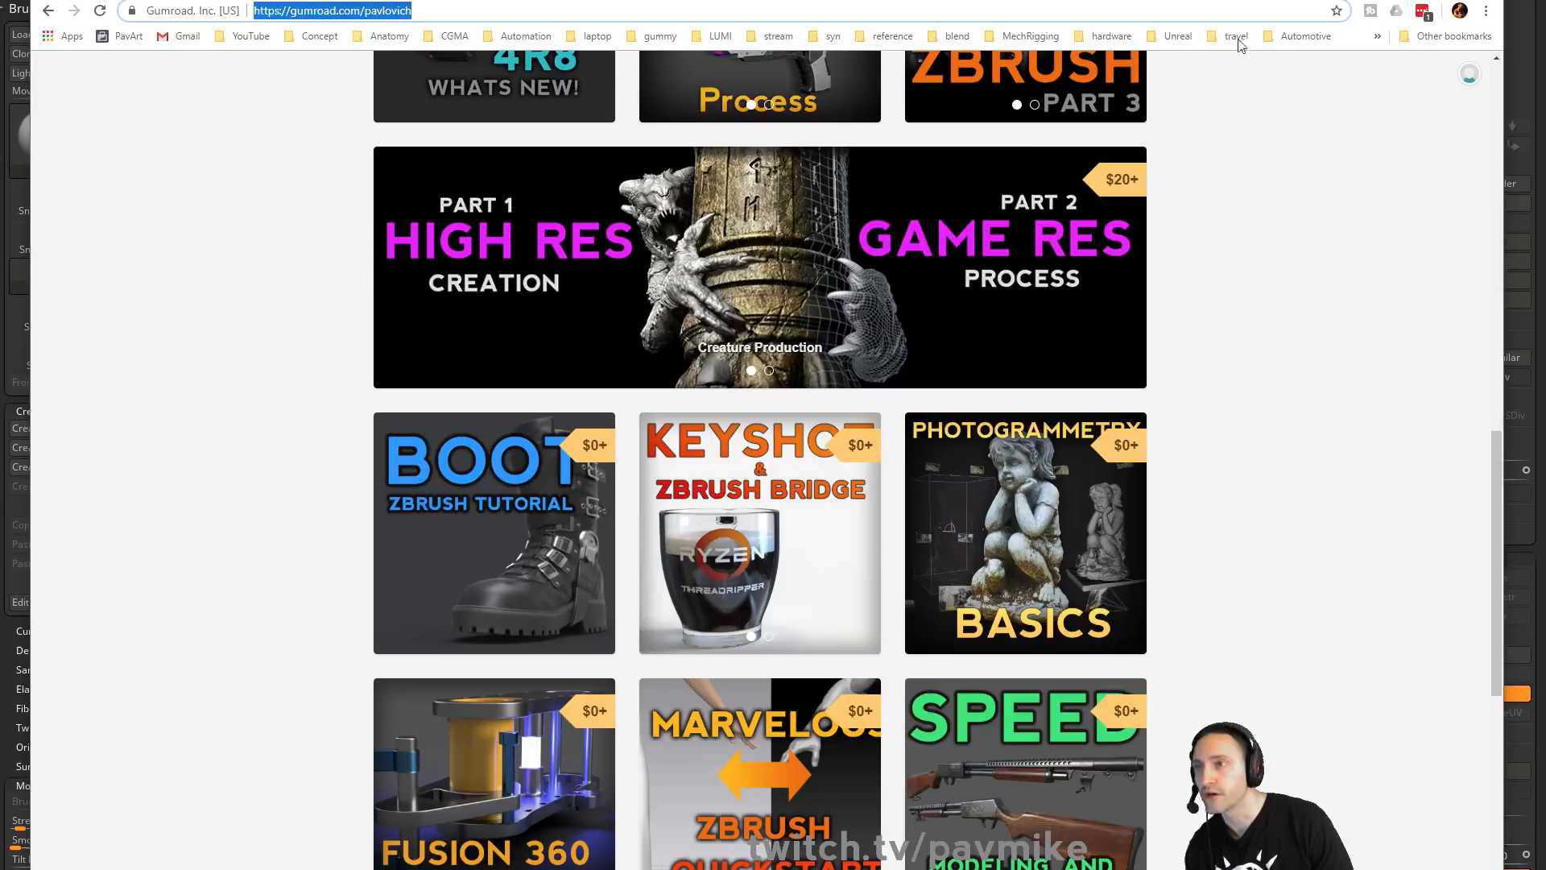
scroll(992, 348, up, 1)
scroll(992, 349, up, 10)
scroll(987, 356, down, 17)
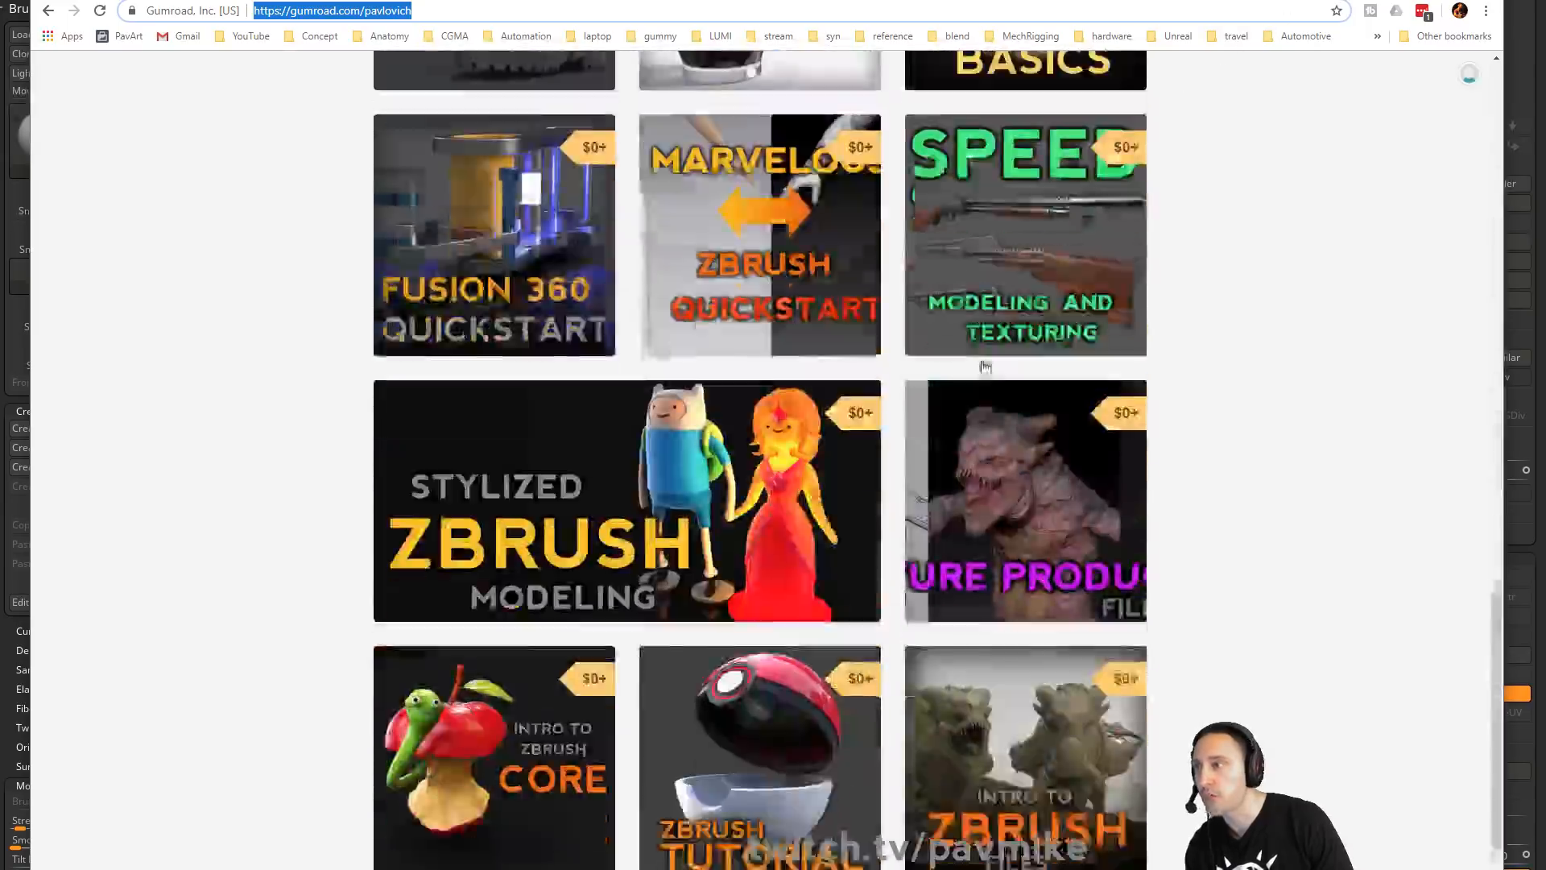
scroll(982, 365, up, 9)
scroll(982, 364, up, 5)
drag(1353, 4, 1320, 868)
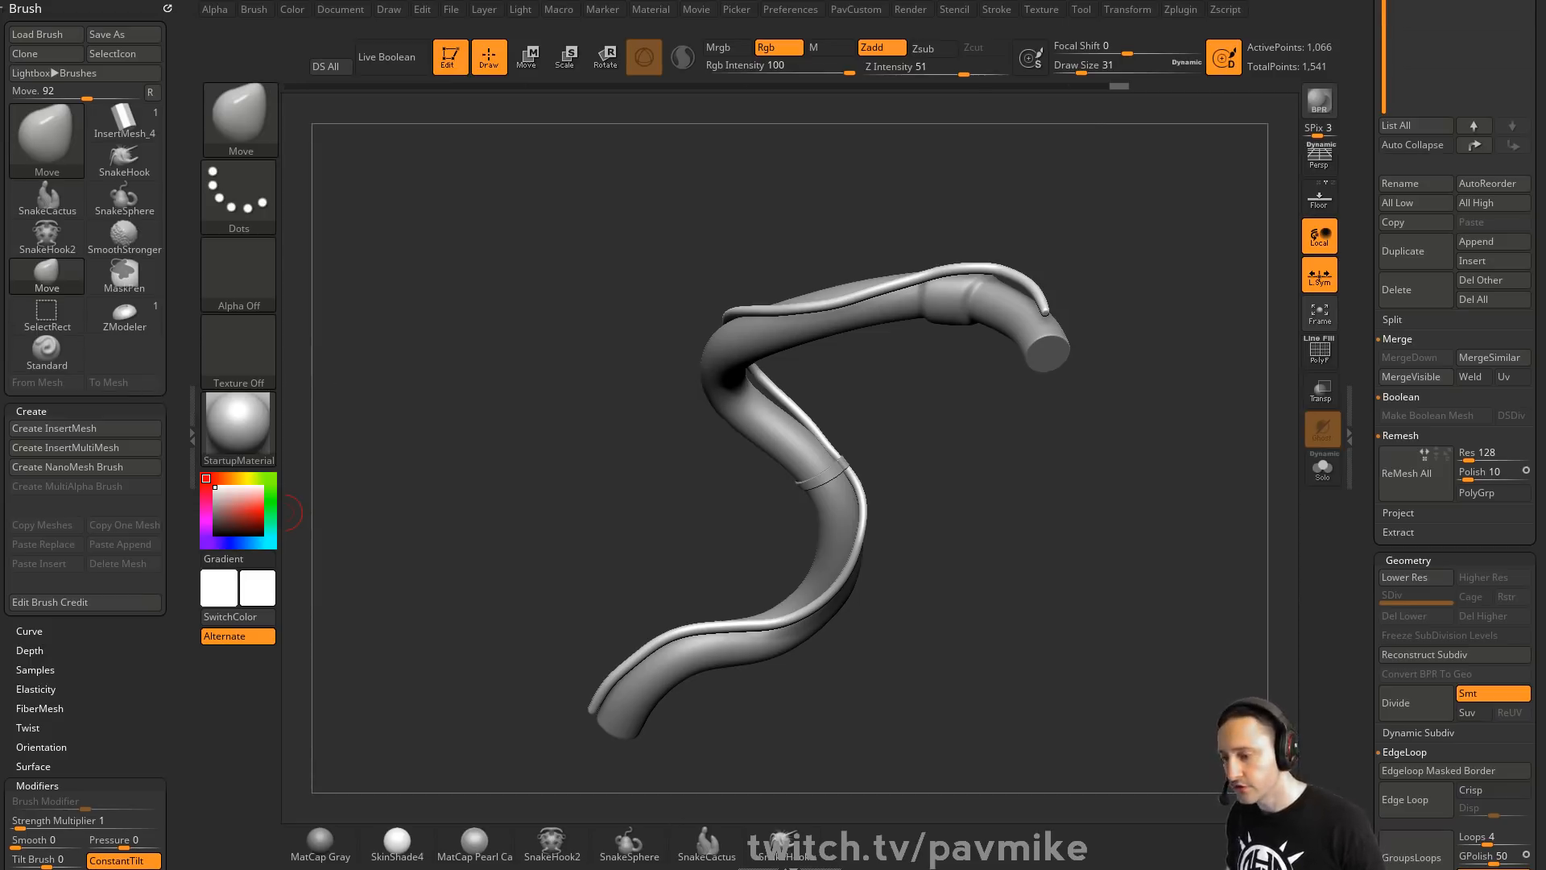
Examine the custom hotkey list in StartupHotkeys.TXT from the Hotkeys folder under ZBrushData2018\ZStartup, and close the file and folder
key(super+e)
scroll(322, 362, up, 1)
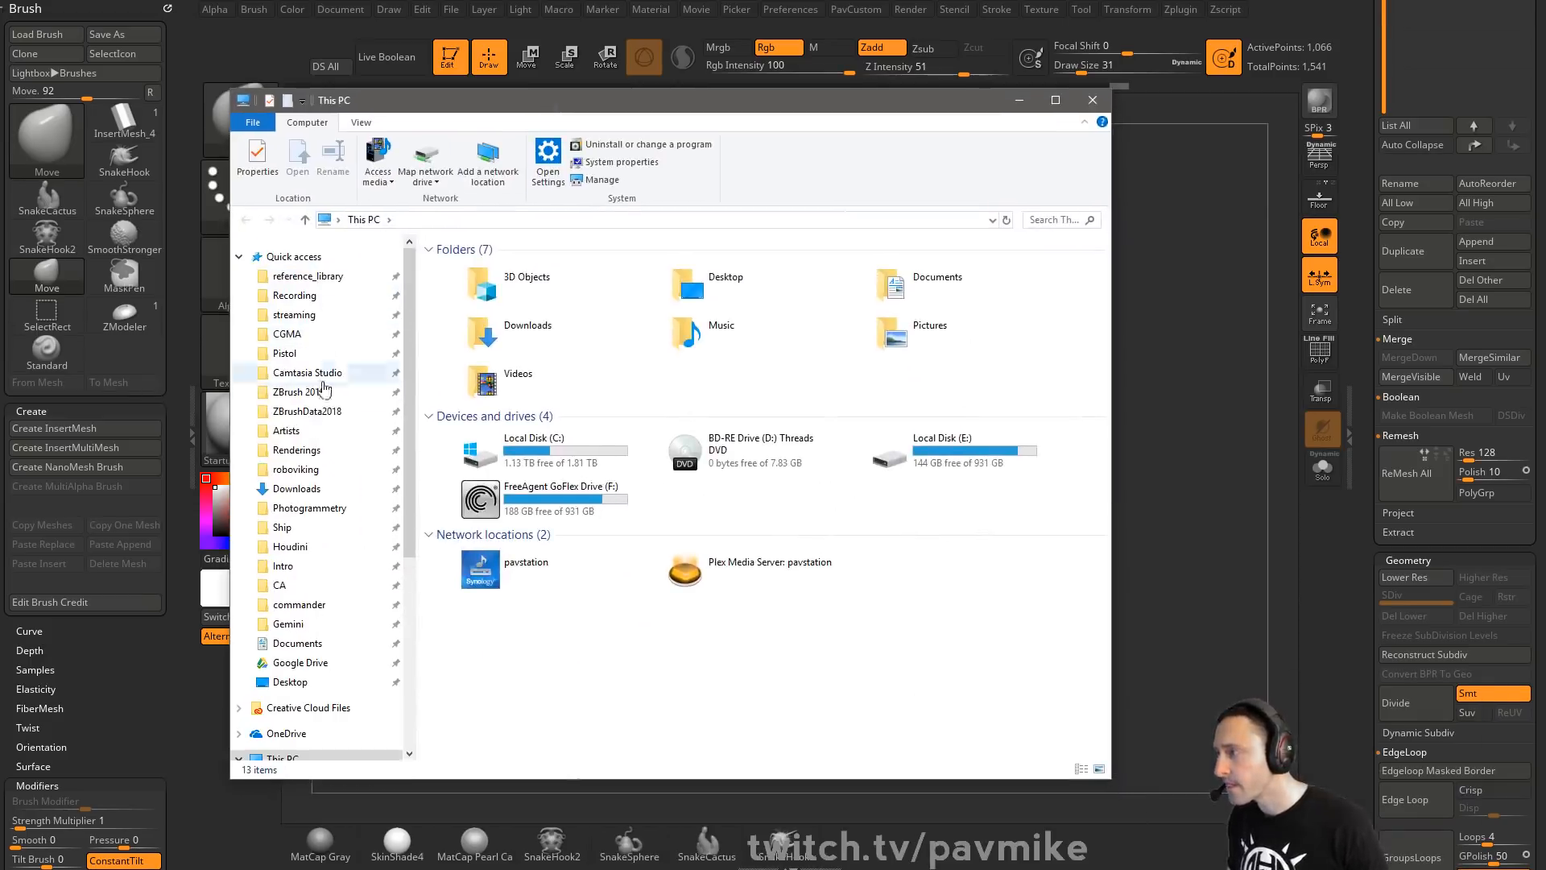
click(315, 411)
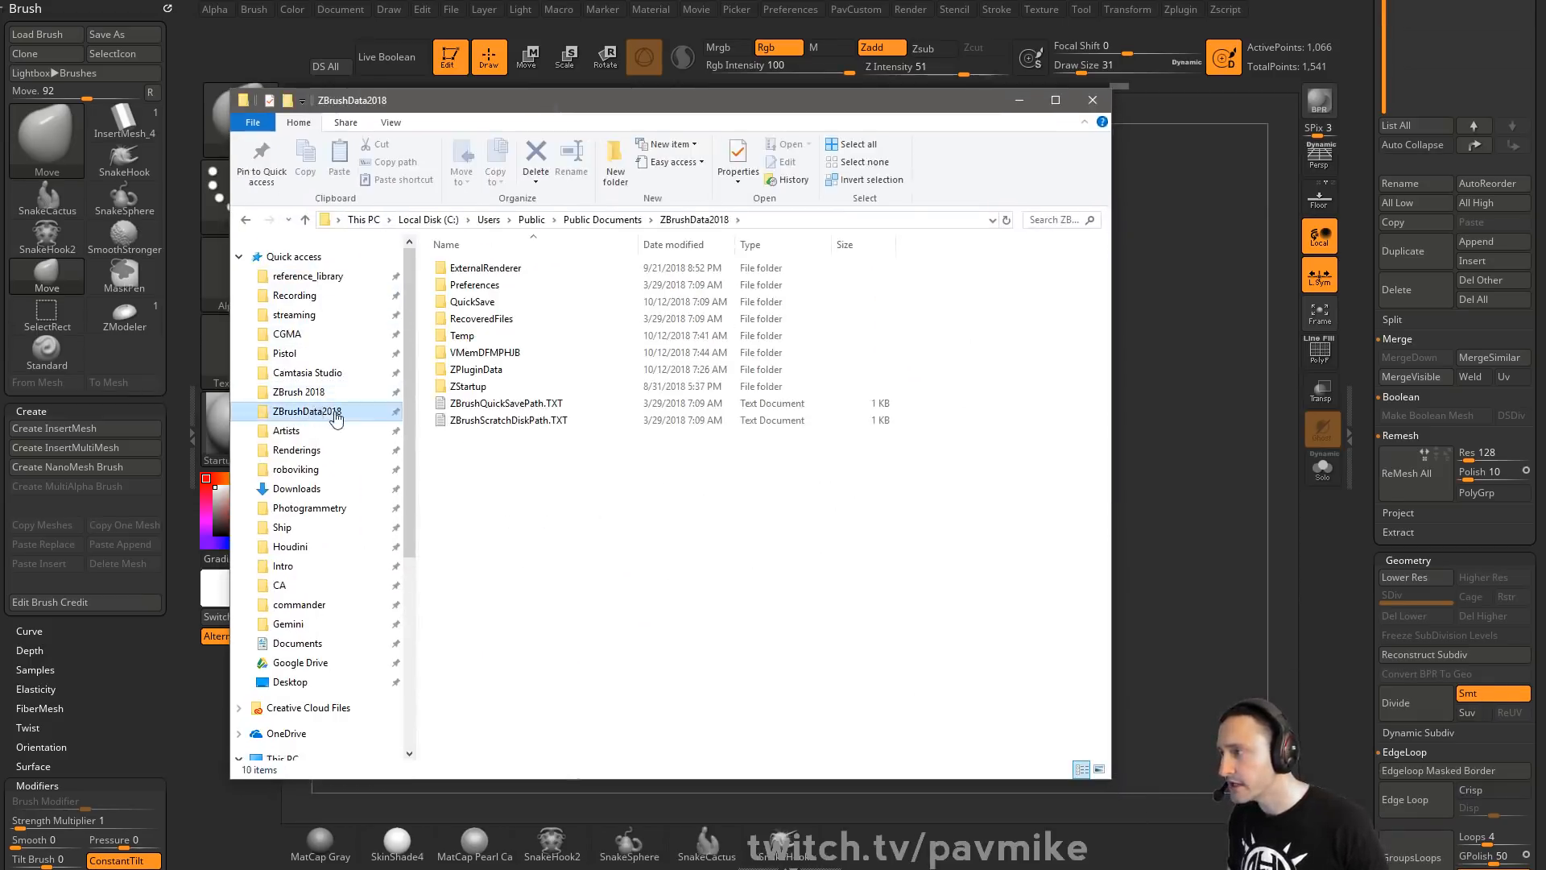
double_click(493, 388)
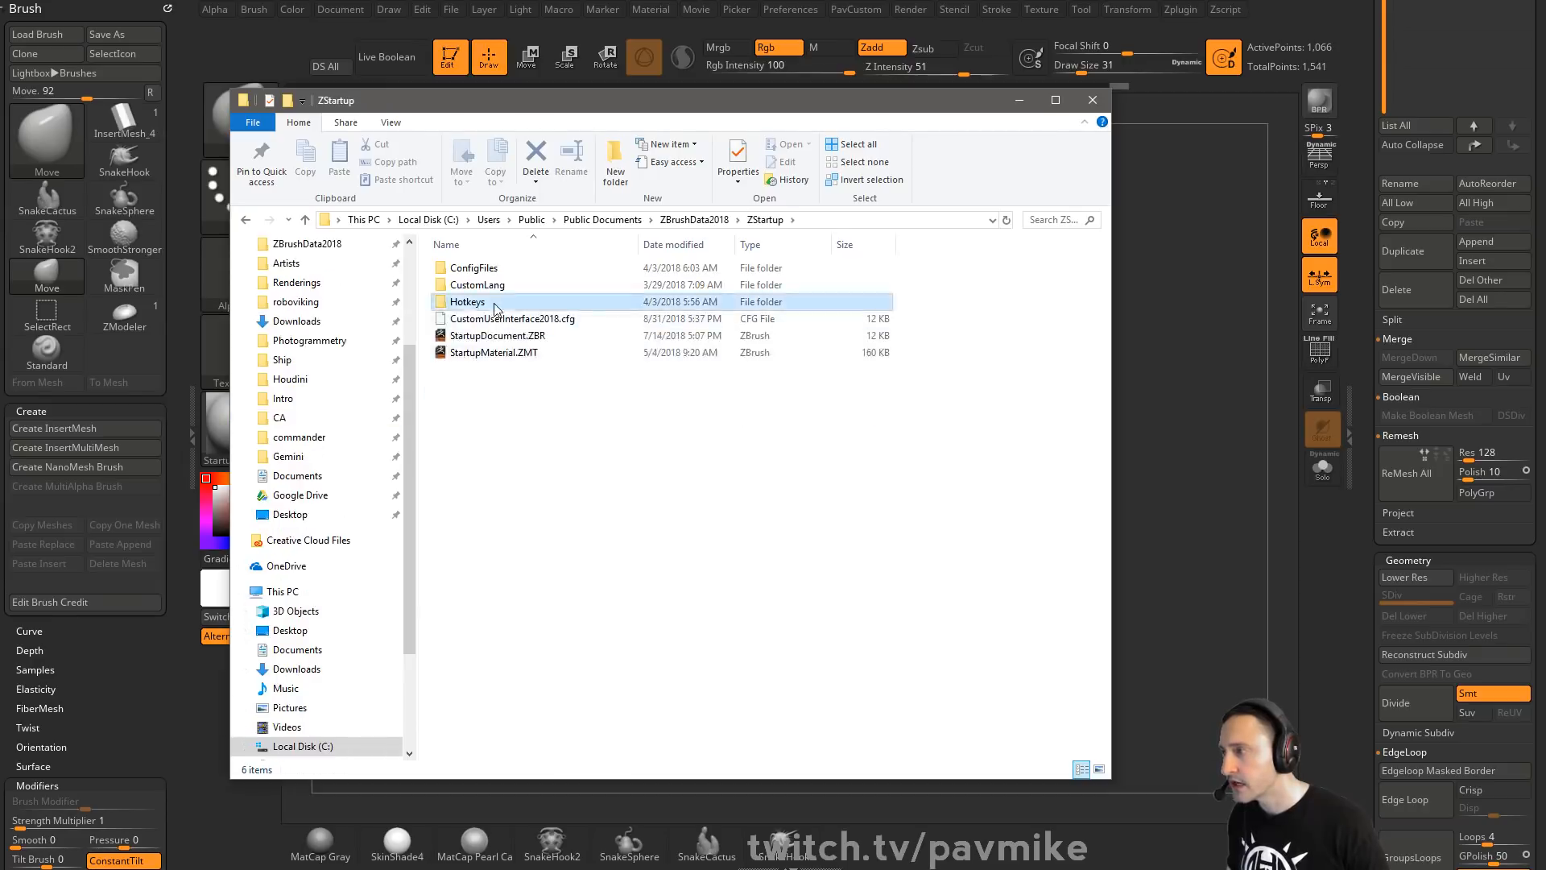
double_click(483, 302)
double_click(492, 269)
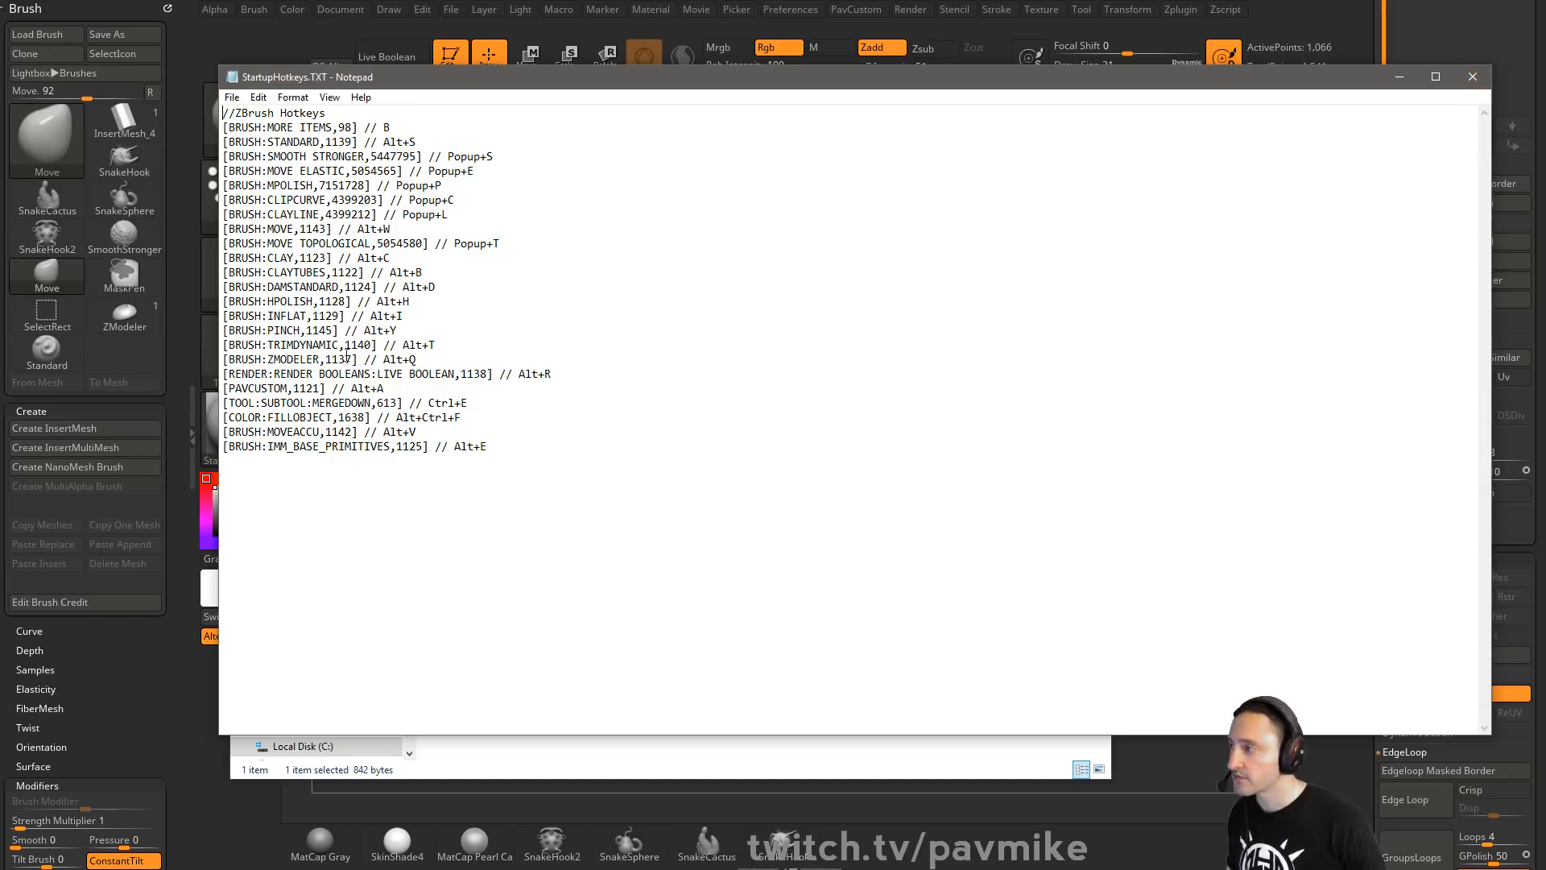
click(1472, 76)
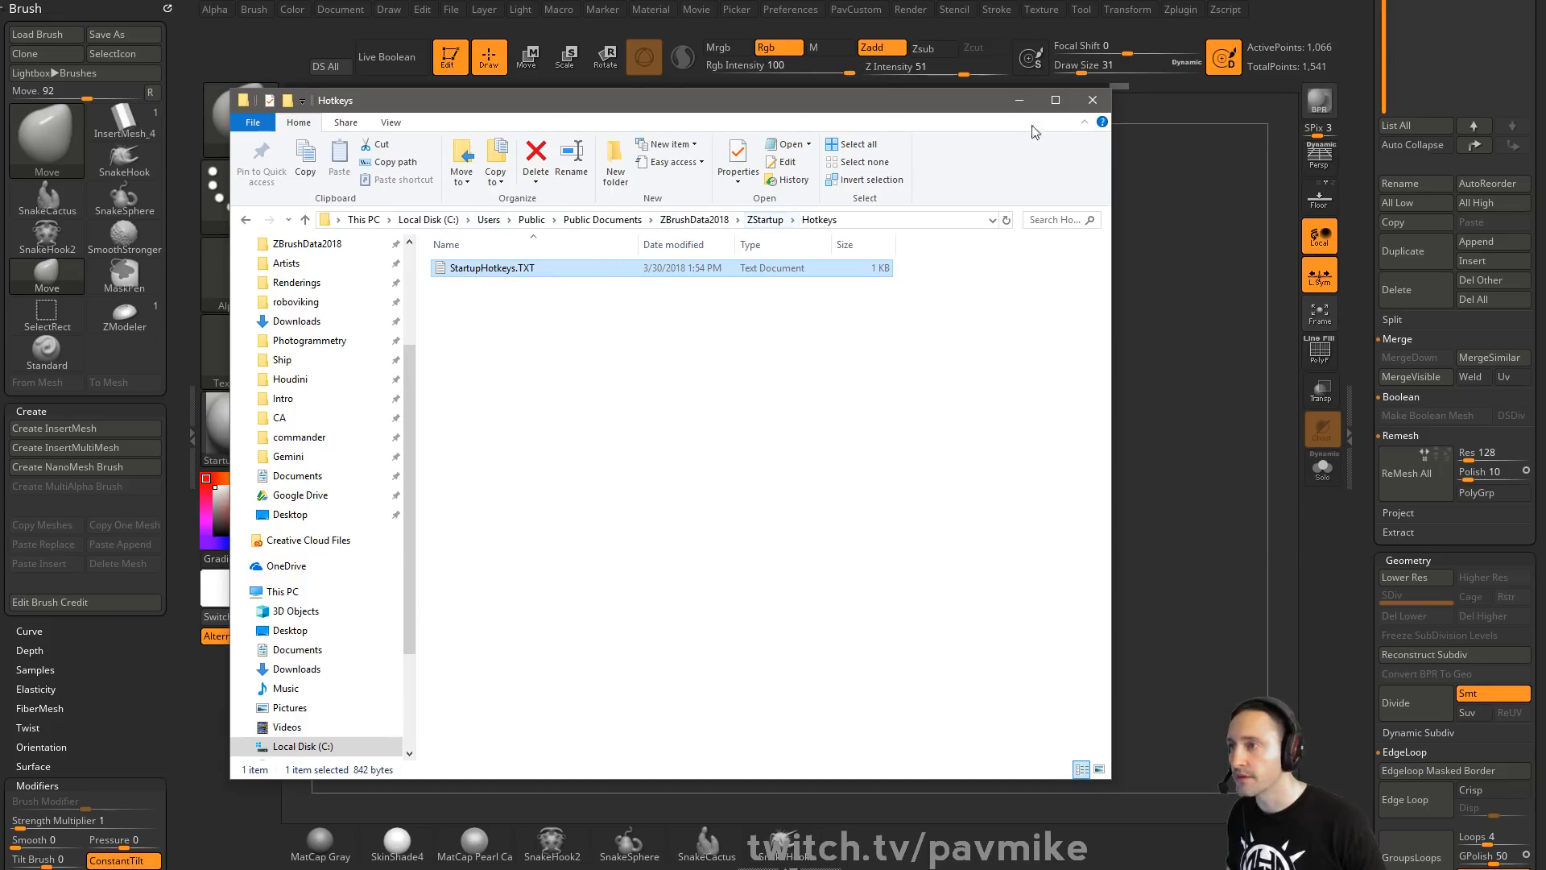
click(1092, 100)
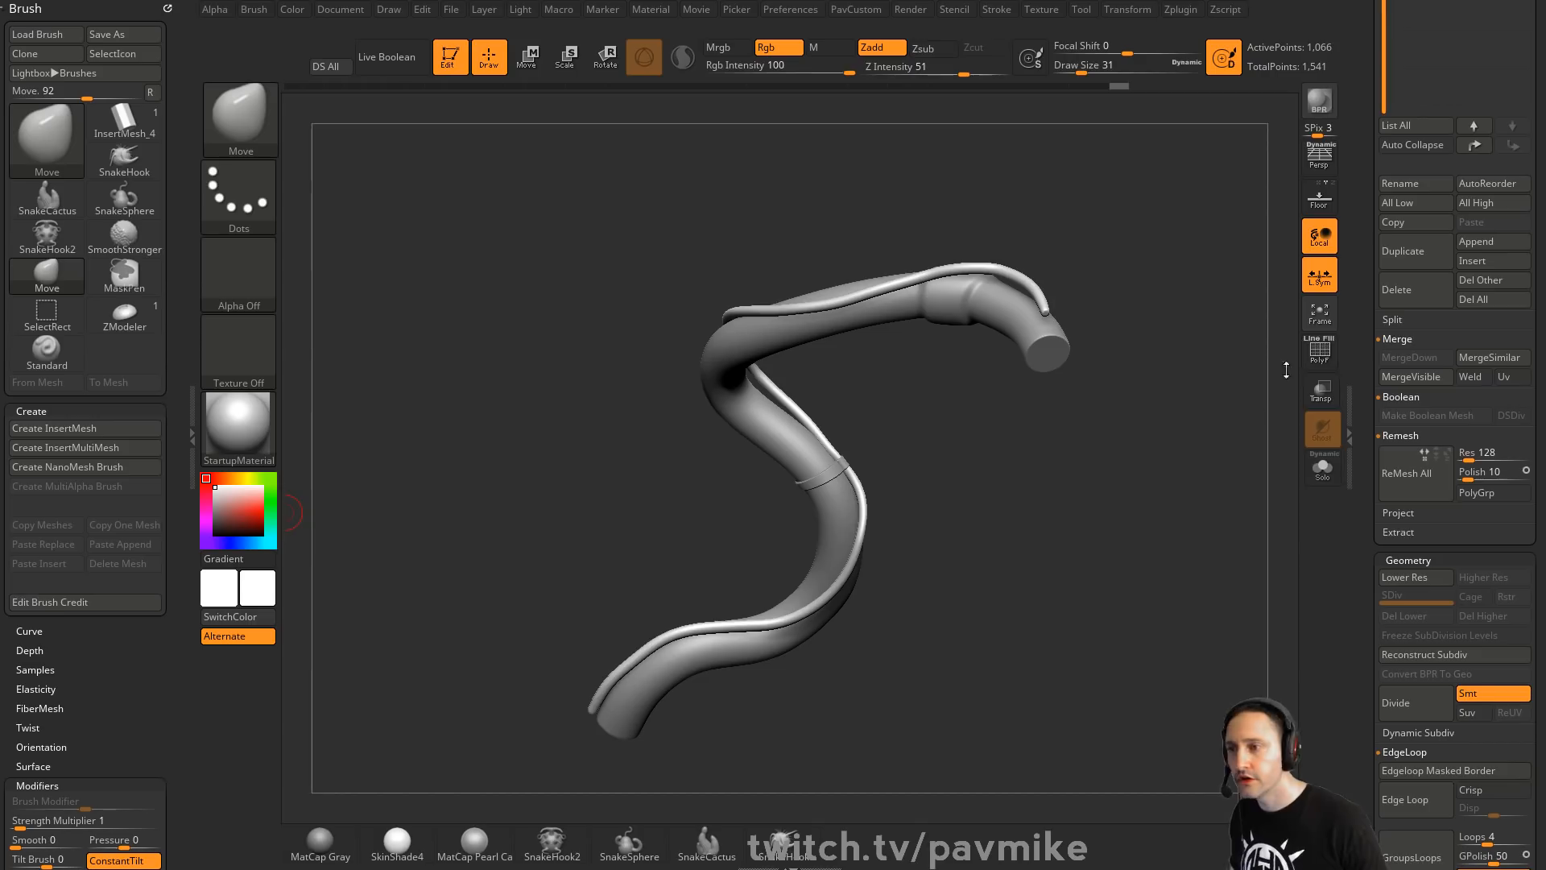
Display the polyframe on the thin tube and set the Move brush's Draw Size to 27
key(shift+f)
drag(1169, 438, 935, 498)
key(s)
click(1063, 452)
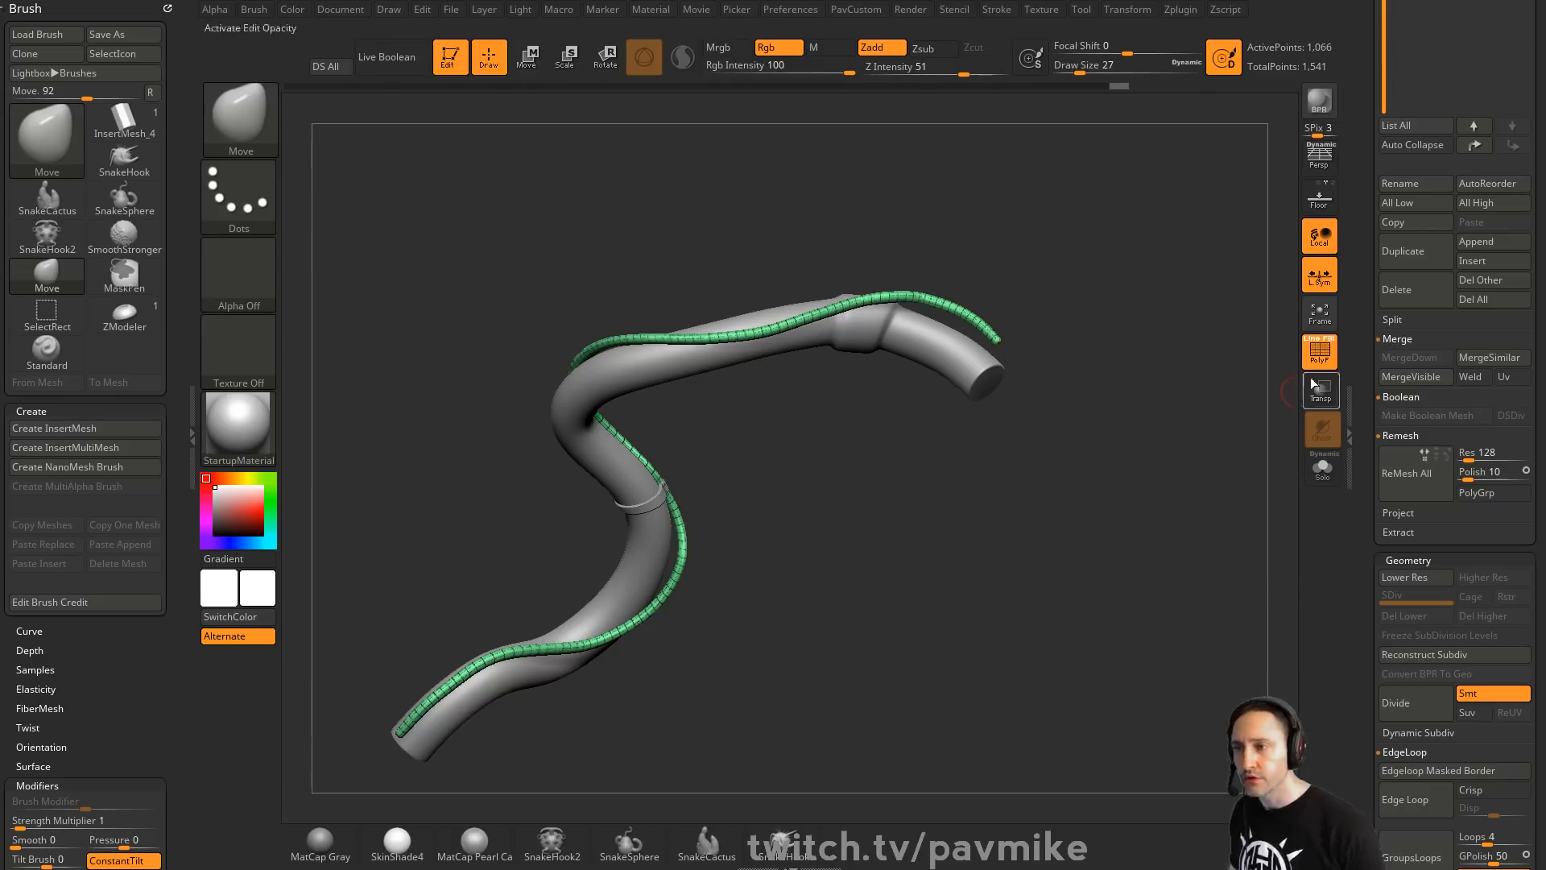
Clear the pipe model from the canvas and draw a Sphere3D primitive in its place
scroll(1357, 600, up, 5)
click(1415, 256)
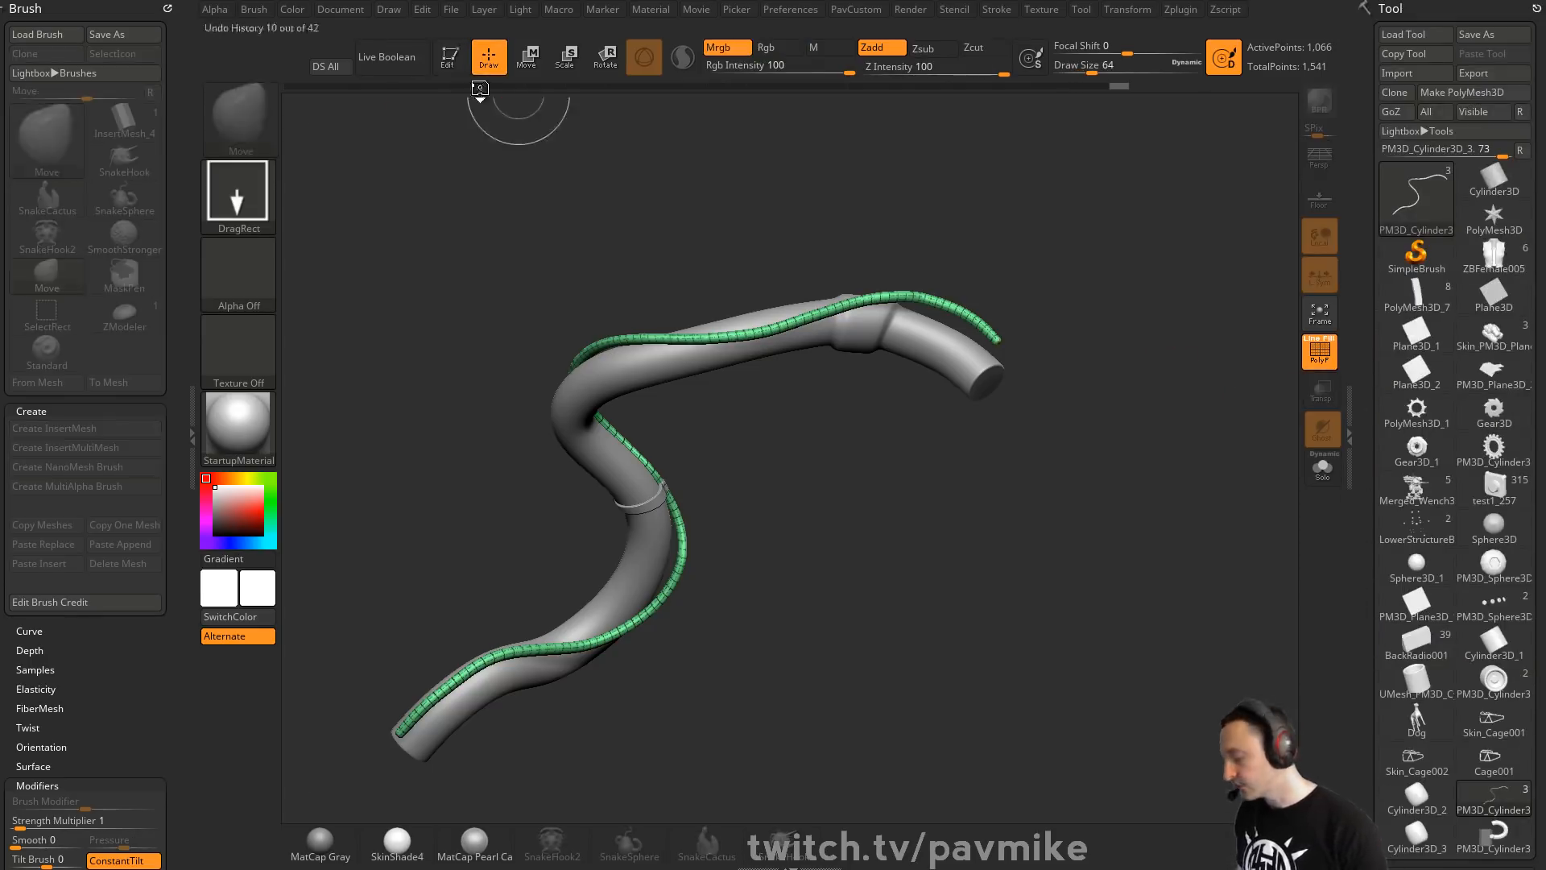
key(ctrl+n)
click(1419, 216)
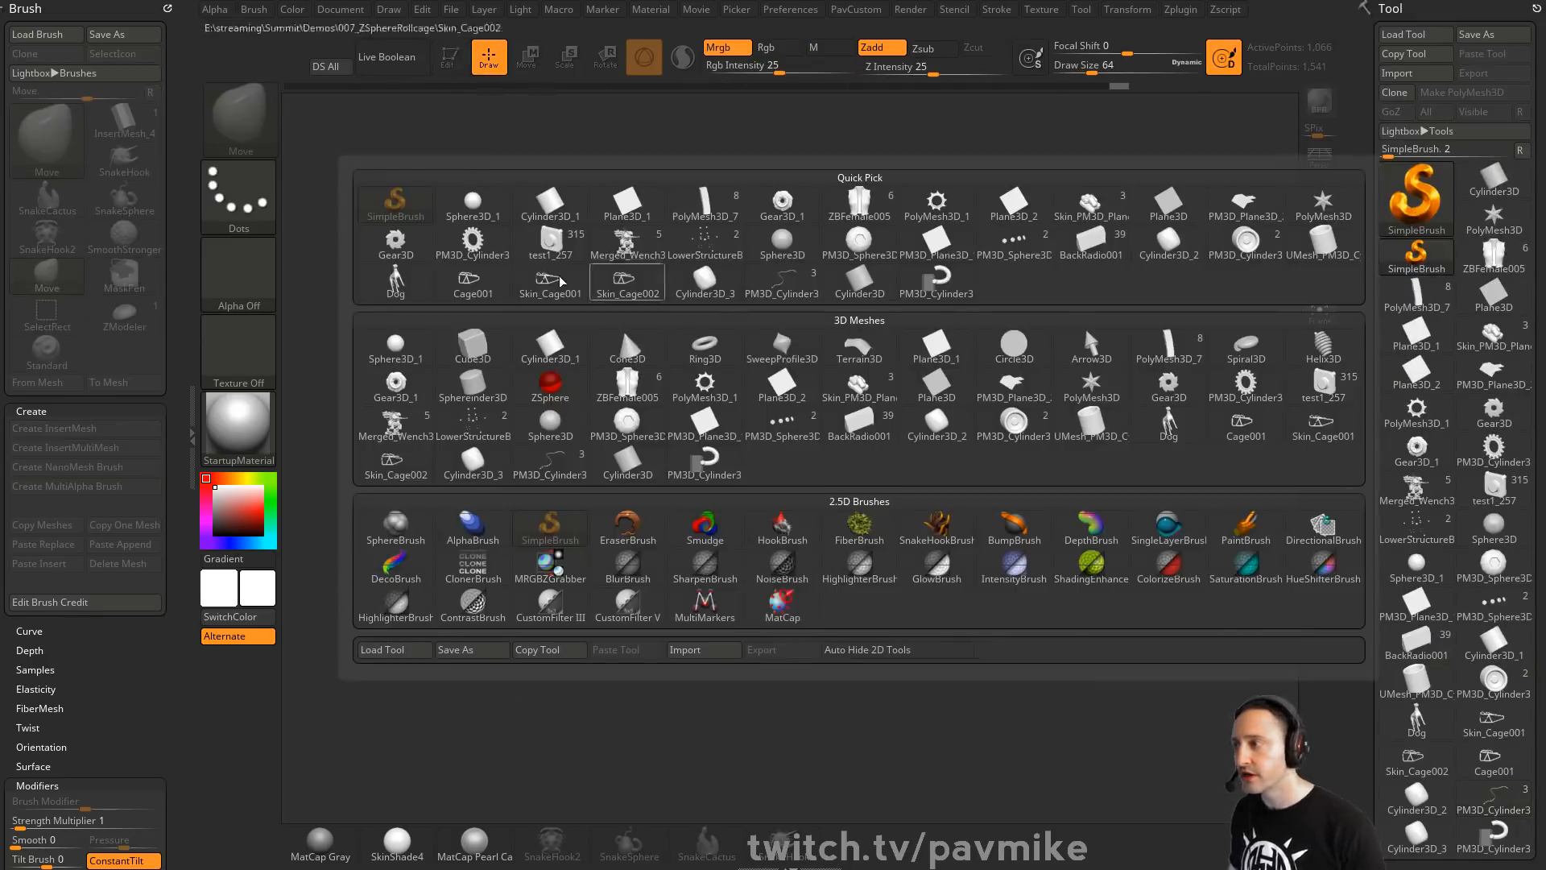
click(475, 206)
drag(694, 467, 595, 354)
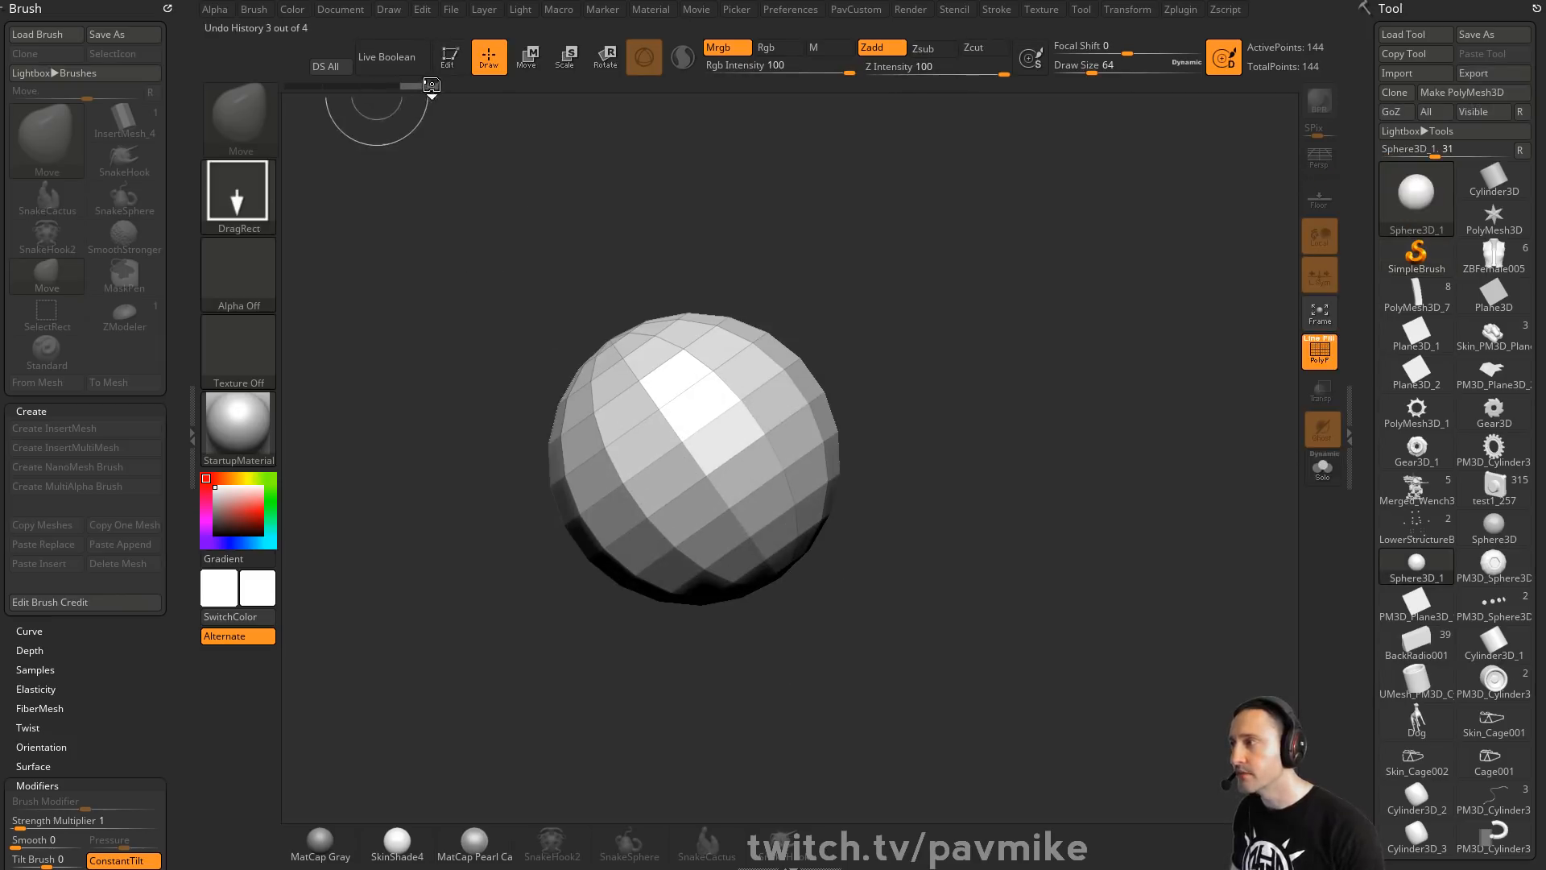
Set the sphere primitive's initial resolution to HDivide 160 and VDivide 114
scroll(1425, 362, down, 10)
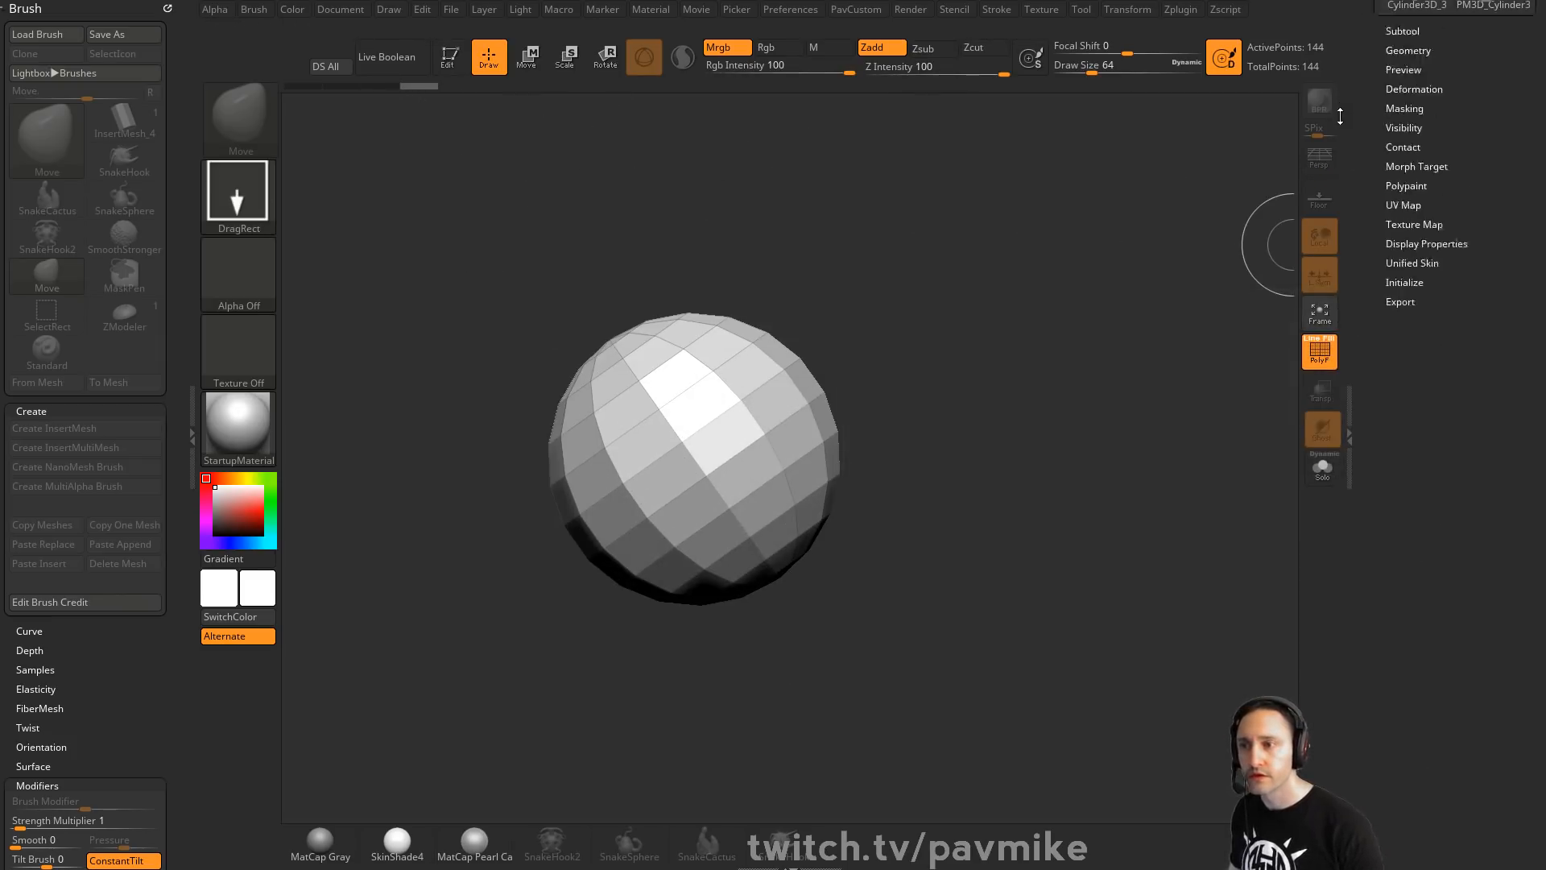
click(1404, 316)
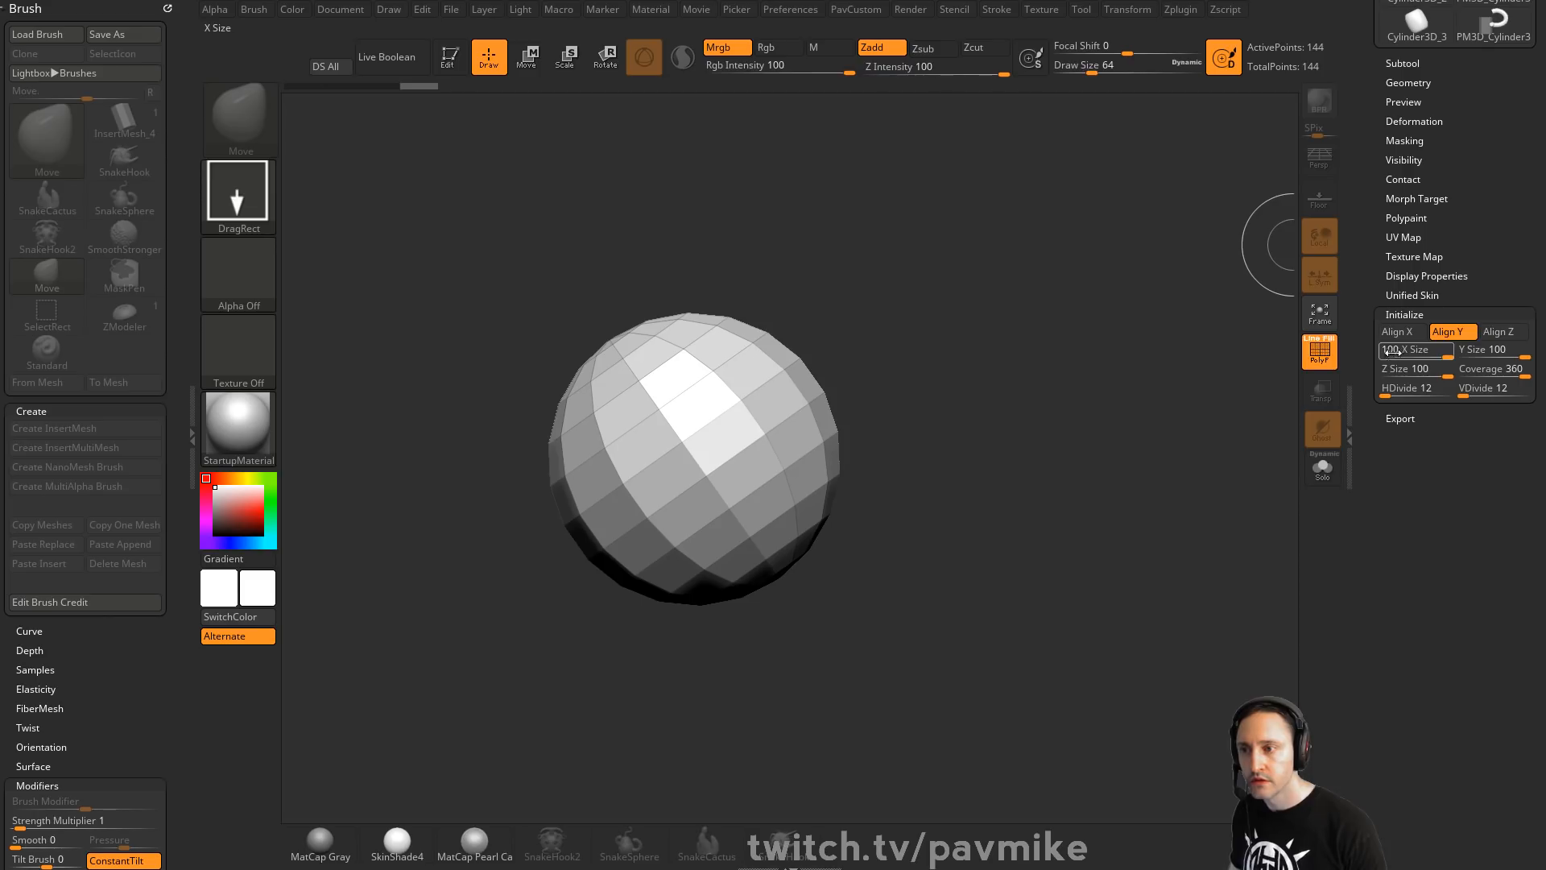
click(1409, 388)
text(160)
drag(1464, 394, 1470, 394)
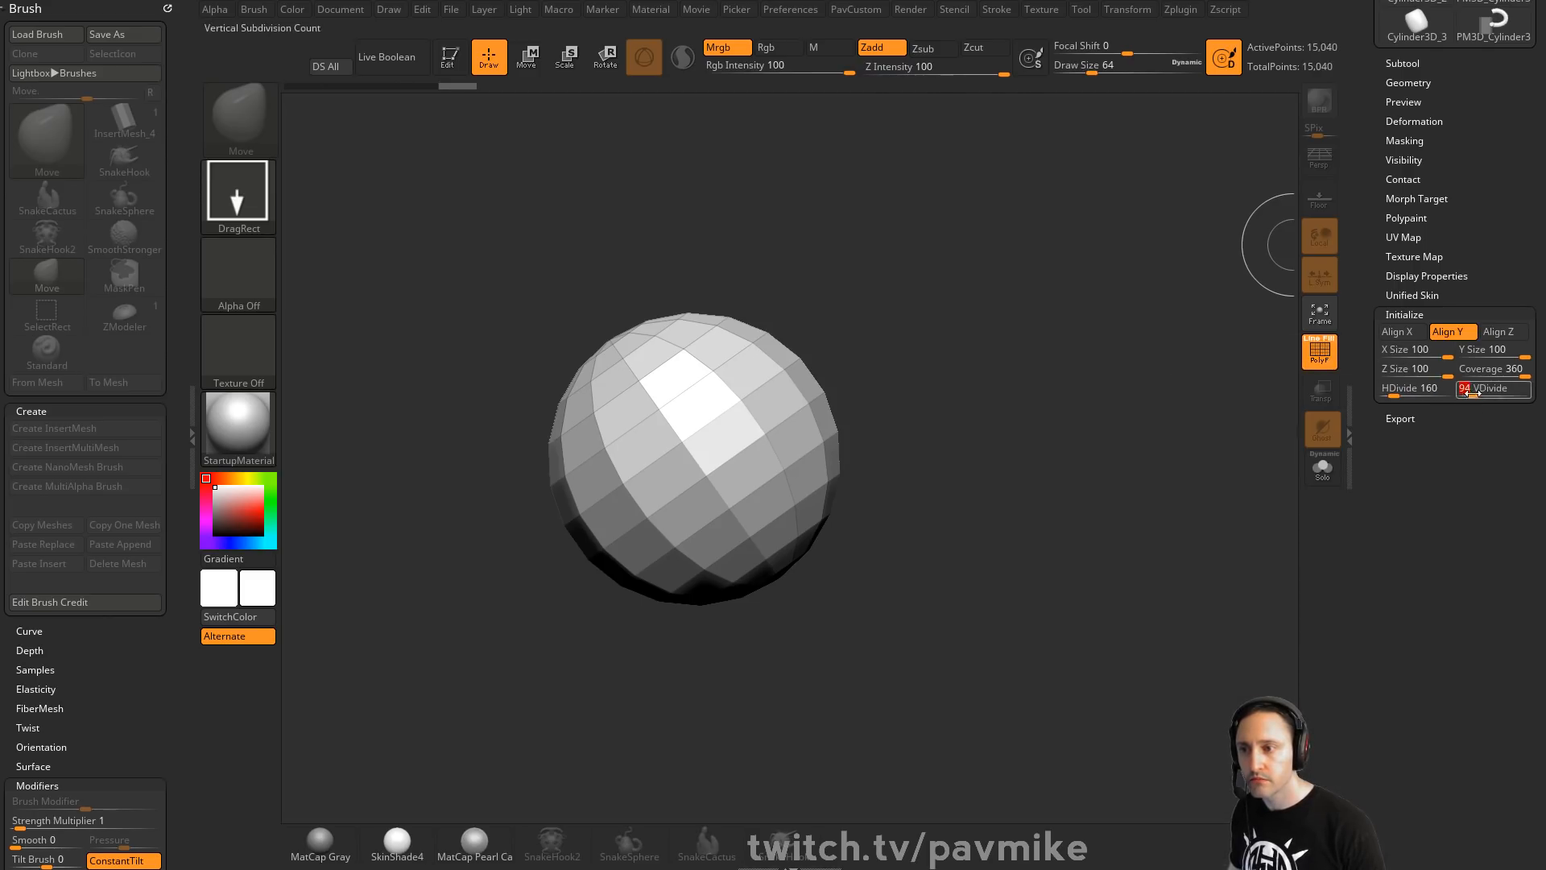
drag(1366, 379, 1361, 518)
scroll(1415, 334, down, 10)
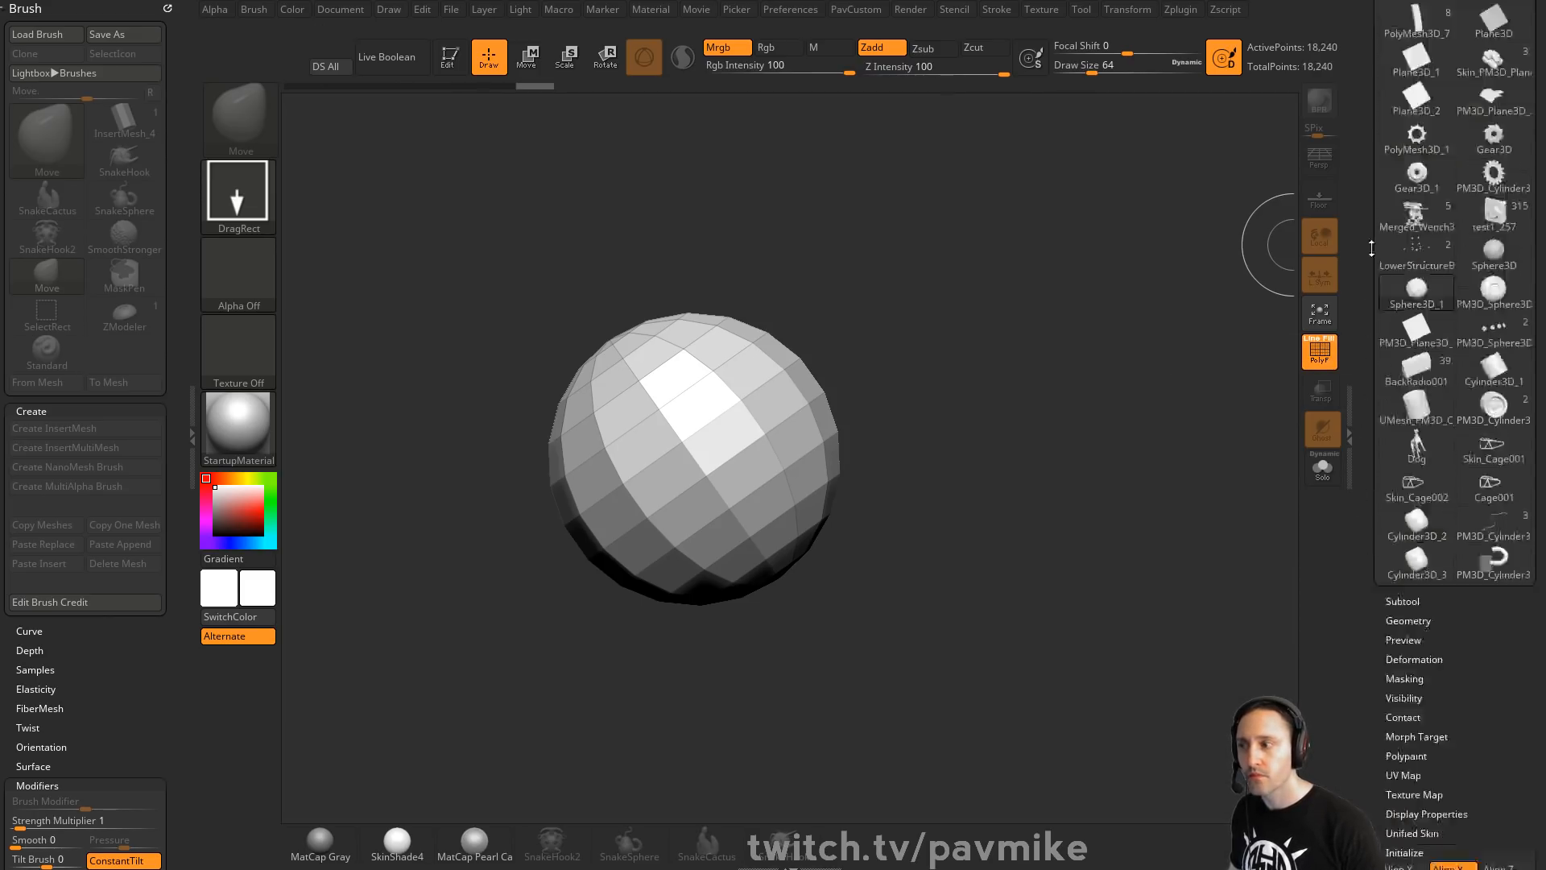
Redraw the sphere on a cleared canvas, enter Edit mode, and convert it to a PolyMesh3D
drag(958, 343, 991, 424)
key(ctrl+n)
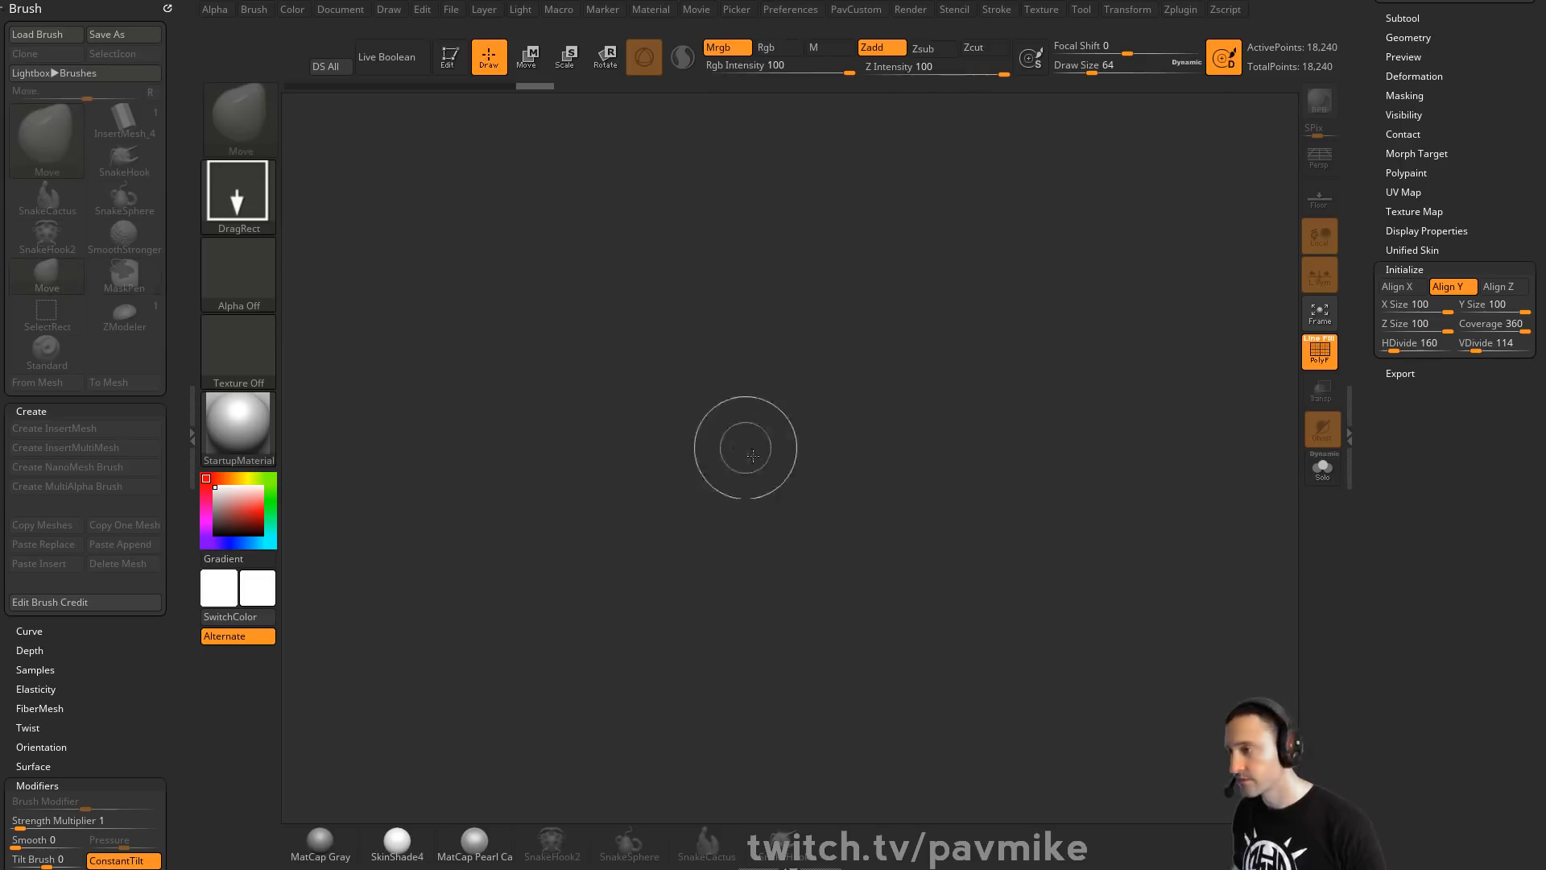
drag(748, 450, 825, 504)
click(450, 57)
drag(1370, 125, 1376, 567)
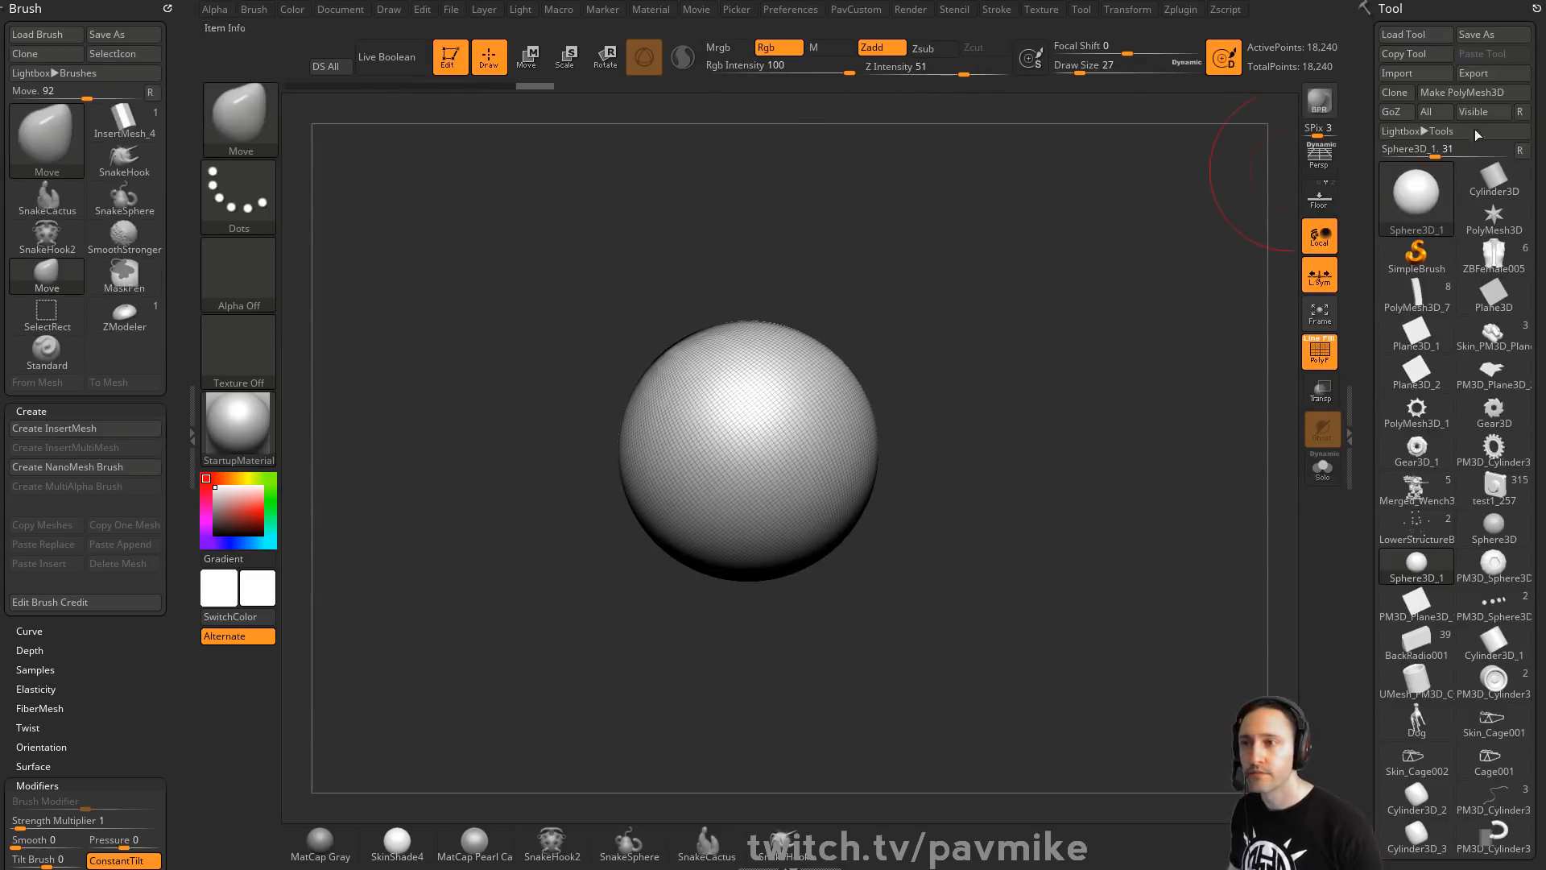
click(1473, 92)
alt+drag(1021, 343, 970, 358)
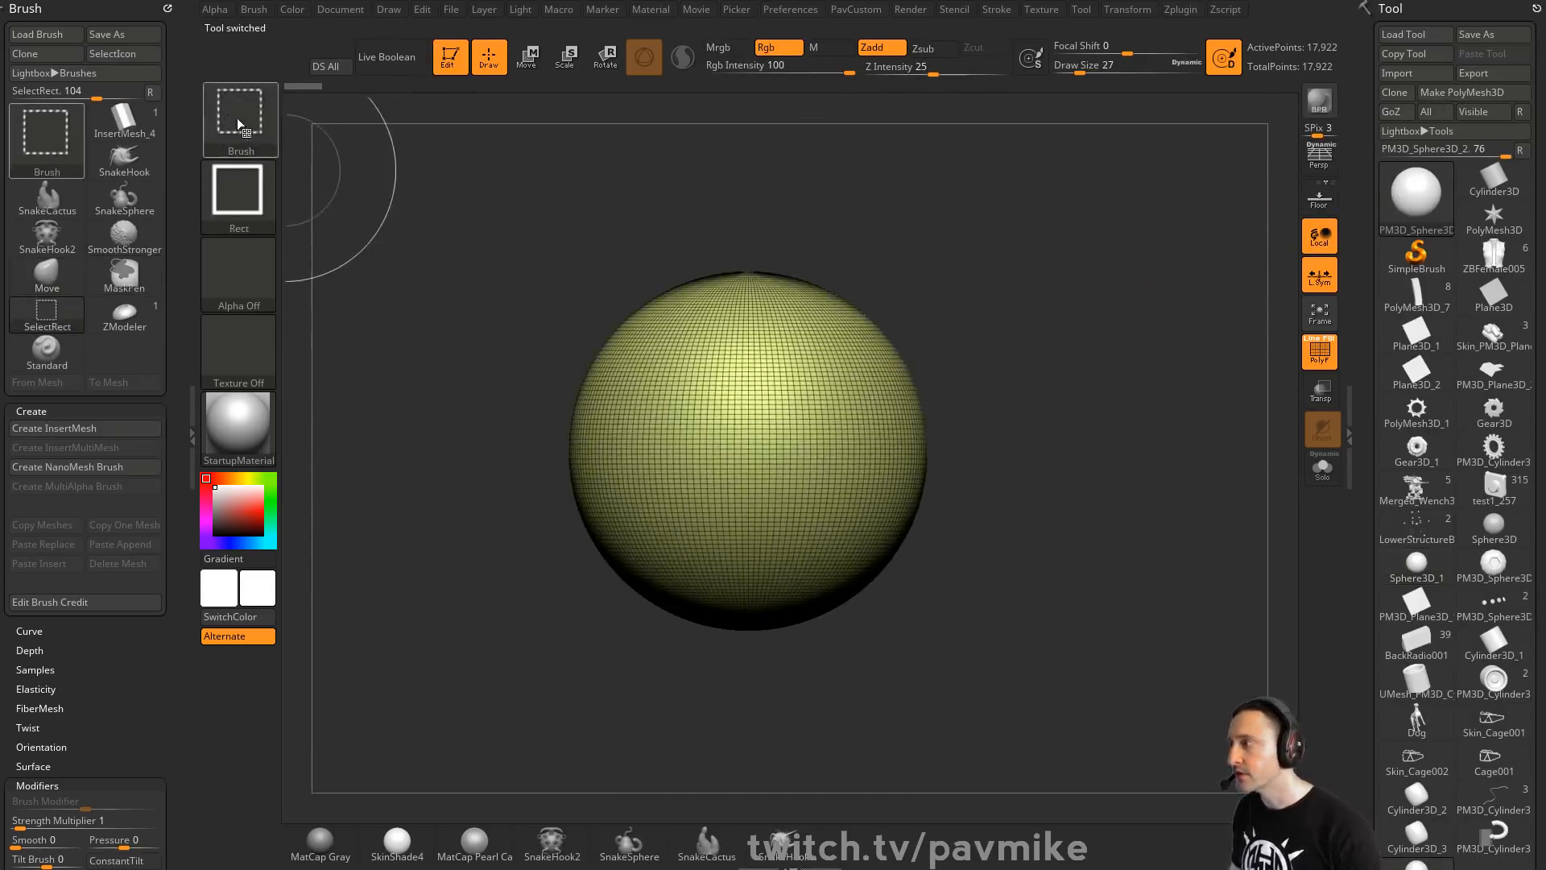
Slice the sphere into three polygroups with two SliceCurve strokes, one curved and one diagonal
ctrl+shift+click(239, 123)
ctrl+shift+click(802, 205)
mouse_move(1011, 273)
ctrl+shift+mouse_down()
mouse_move(766, 362)
mouse_move(709, 838)
ctrl+shift+mouse_up()
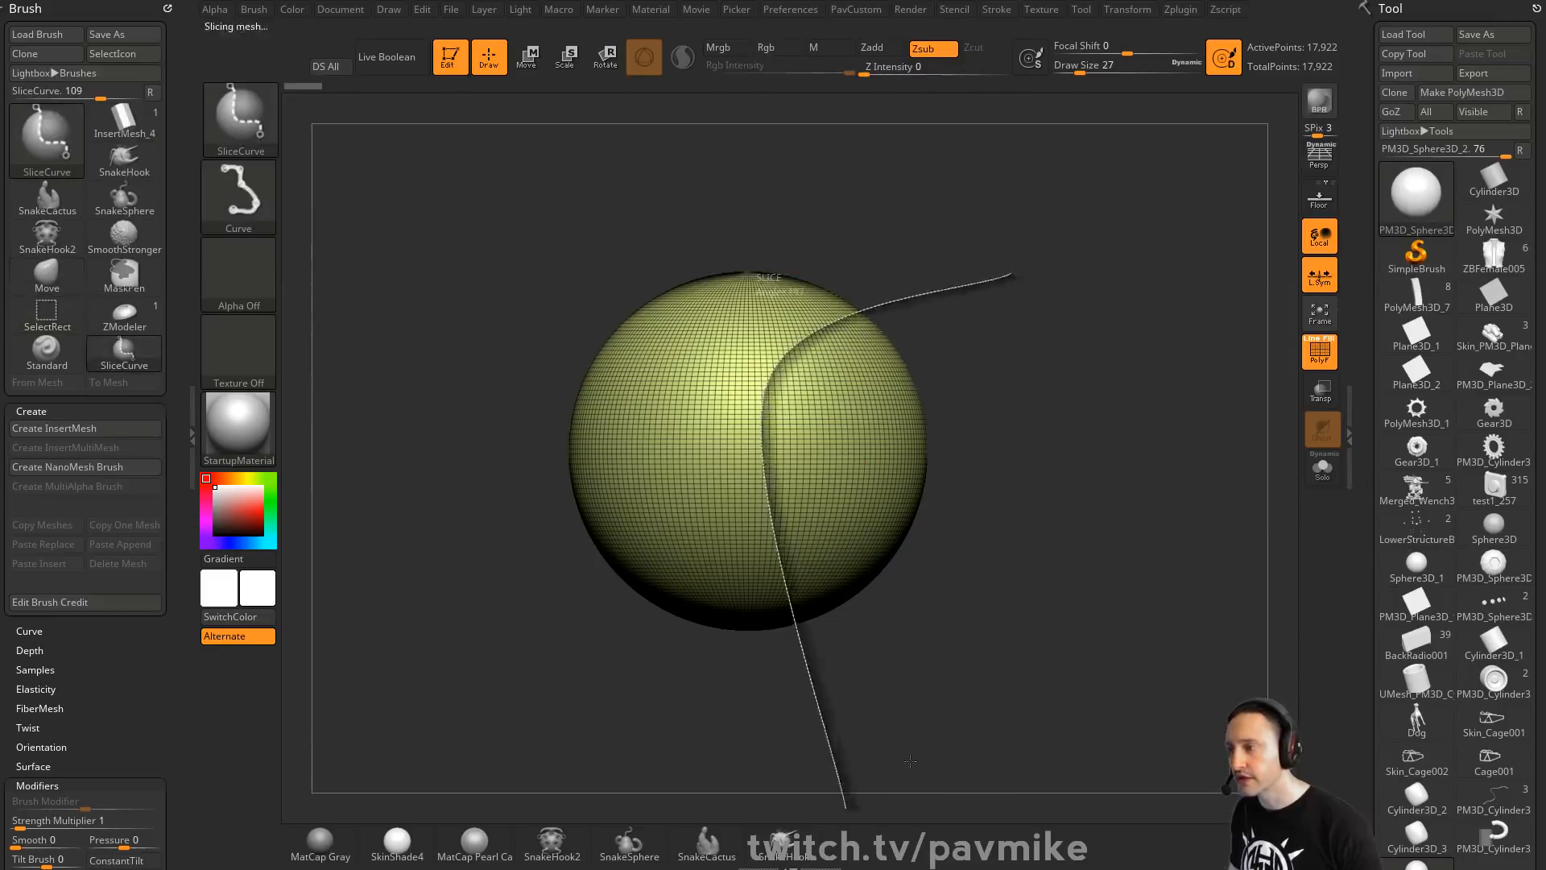
ctrl+shift+drag(525, 684, 829, 149)
mouse_move(1127, 322)
mouse_down()
mouse_move(1022, 352)
mouse_move(1087, 354)
mouse_up()
Set the Move brush's Draw Size to 3 with the sliced sphere enlarged in view
key(s)
click(1016, 354)
alt+drag(889, 328, 942, 372)
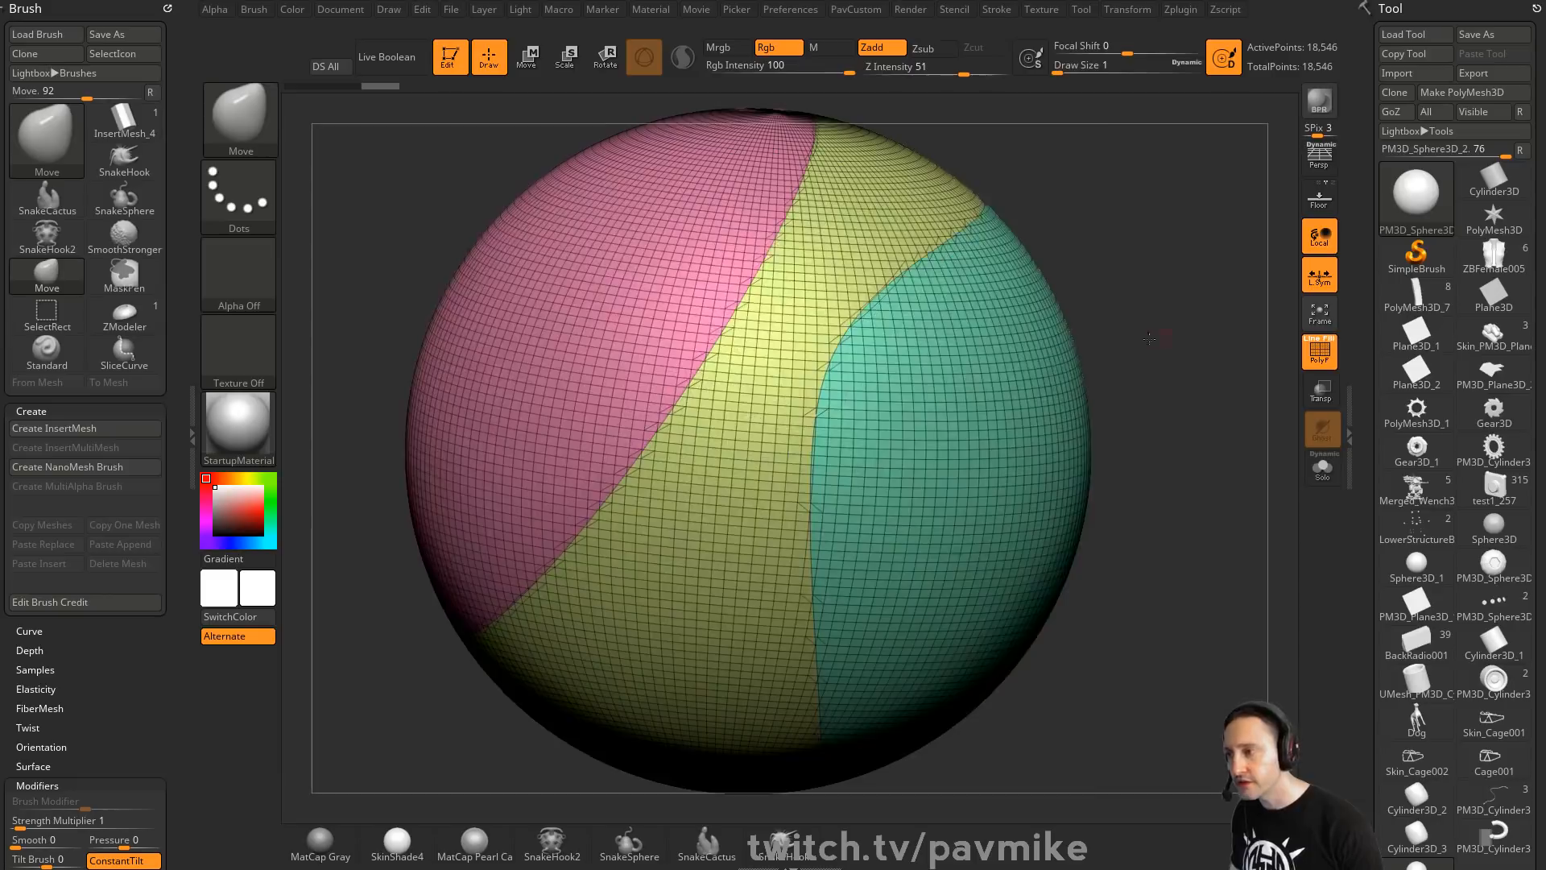
alt+drag(1148, 338, 1060, 340)
key(s)
drag(1149, 340, 1082, 343)
alt+drag(1071, 503, 1018, 459)
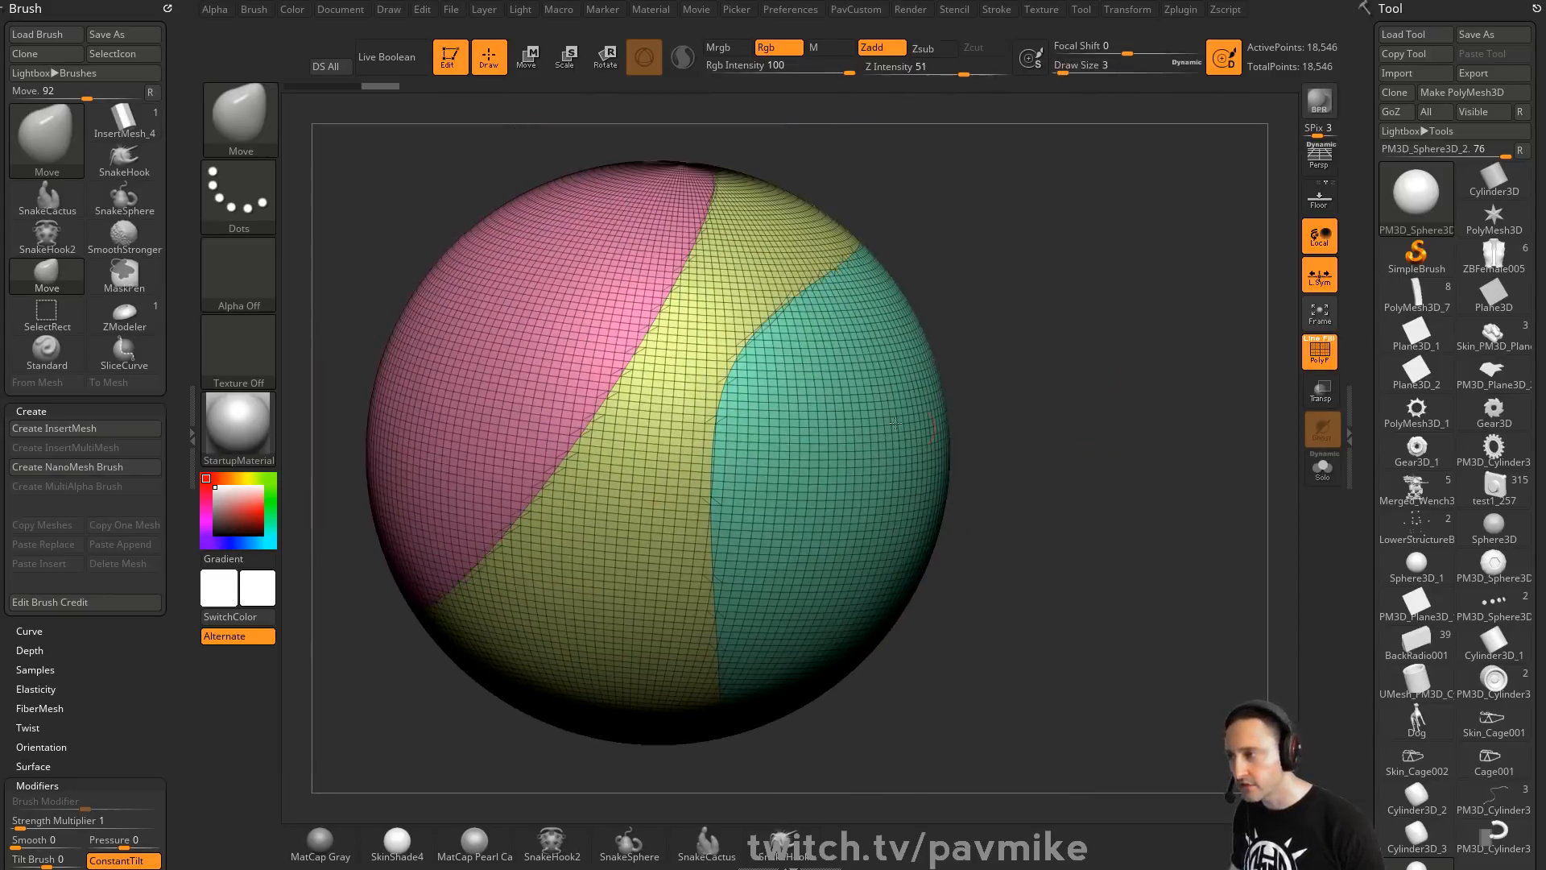
Switch the Polish By Features mode, hide the polyframe, and polish the sphere repeatedly along its polygroup borders
key(grave)
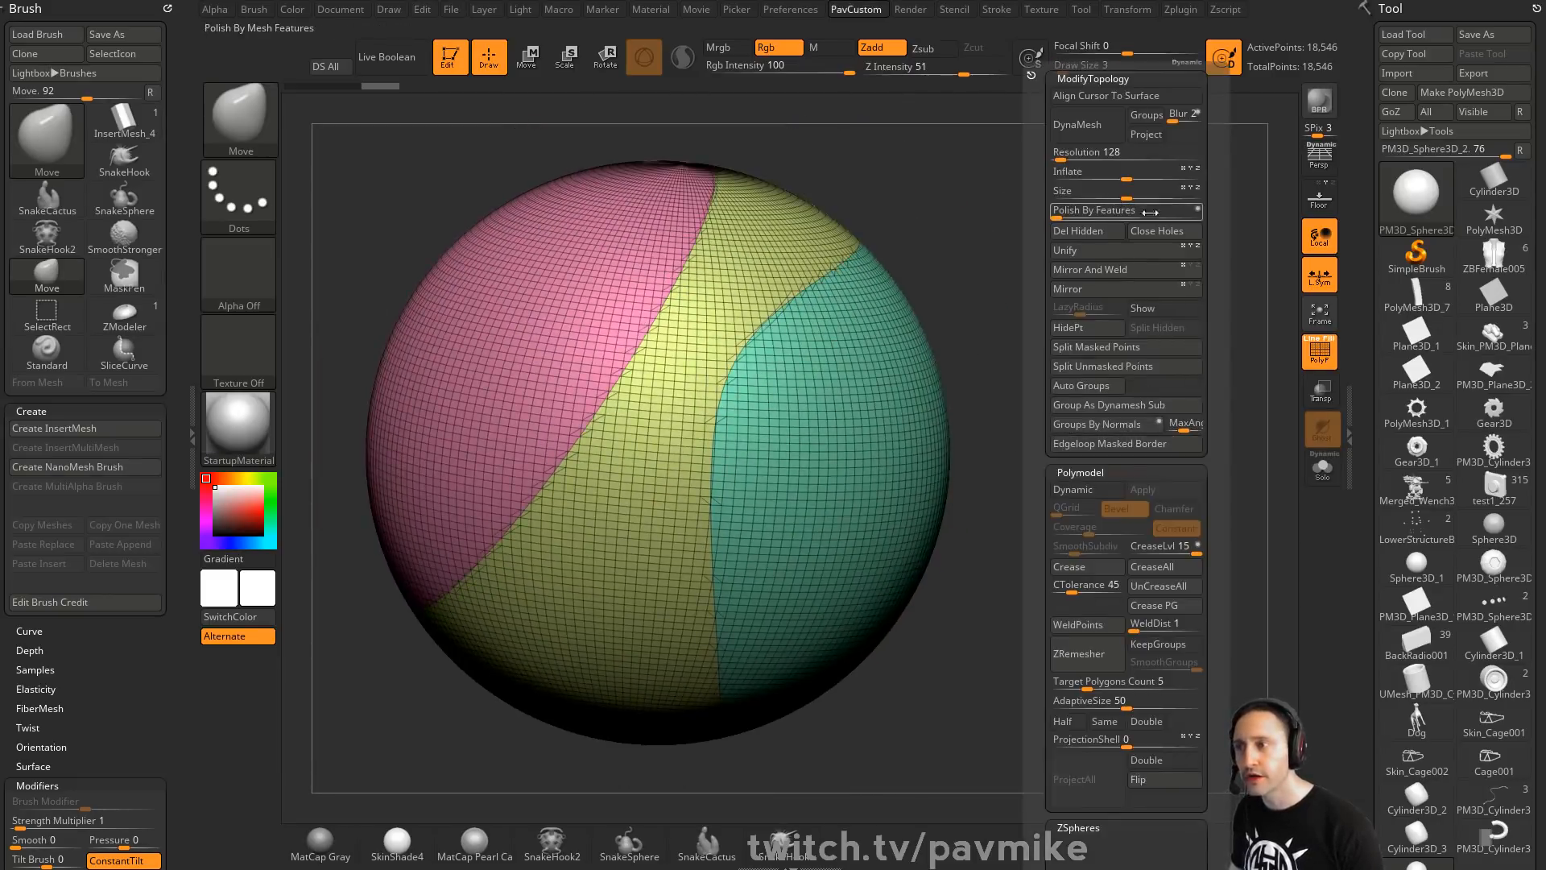
click(1198, 211)
click(1319, 352)
key(grave)
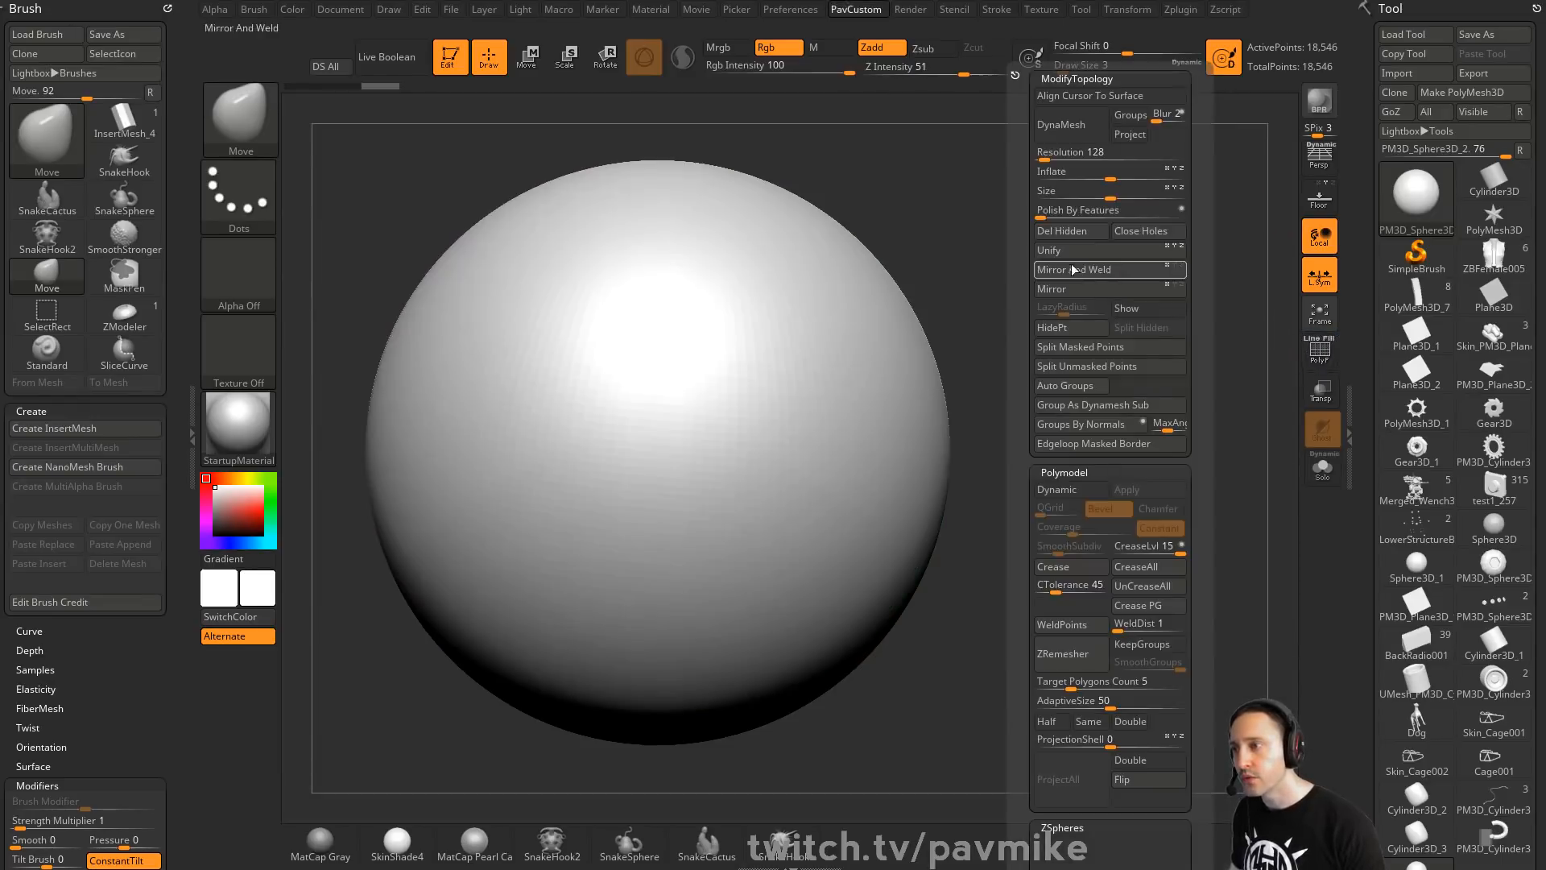
click(1071, 211)
key(grave)
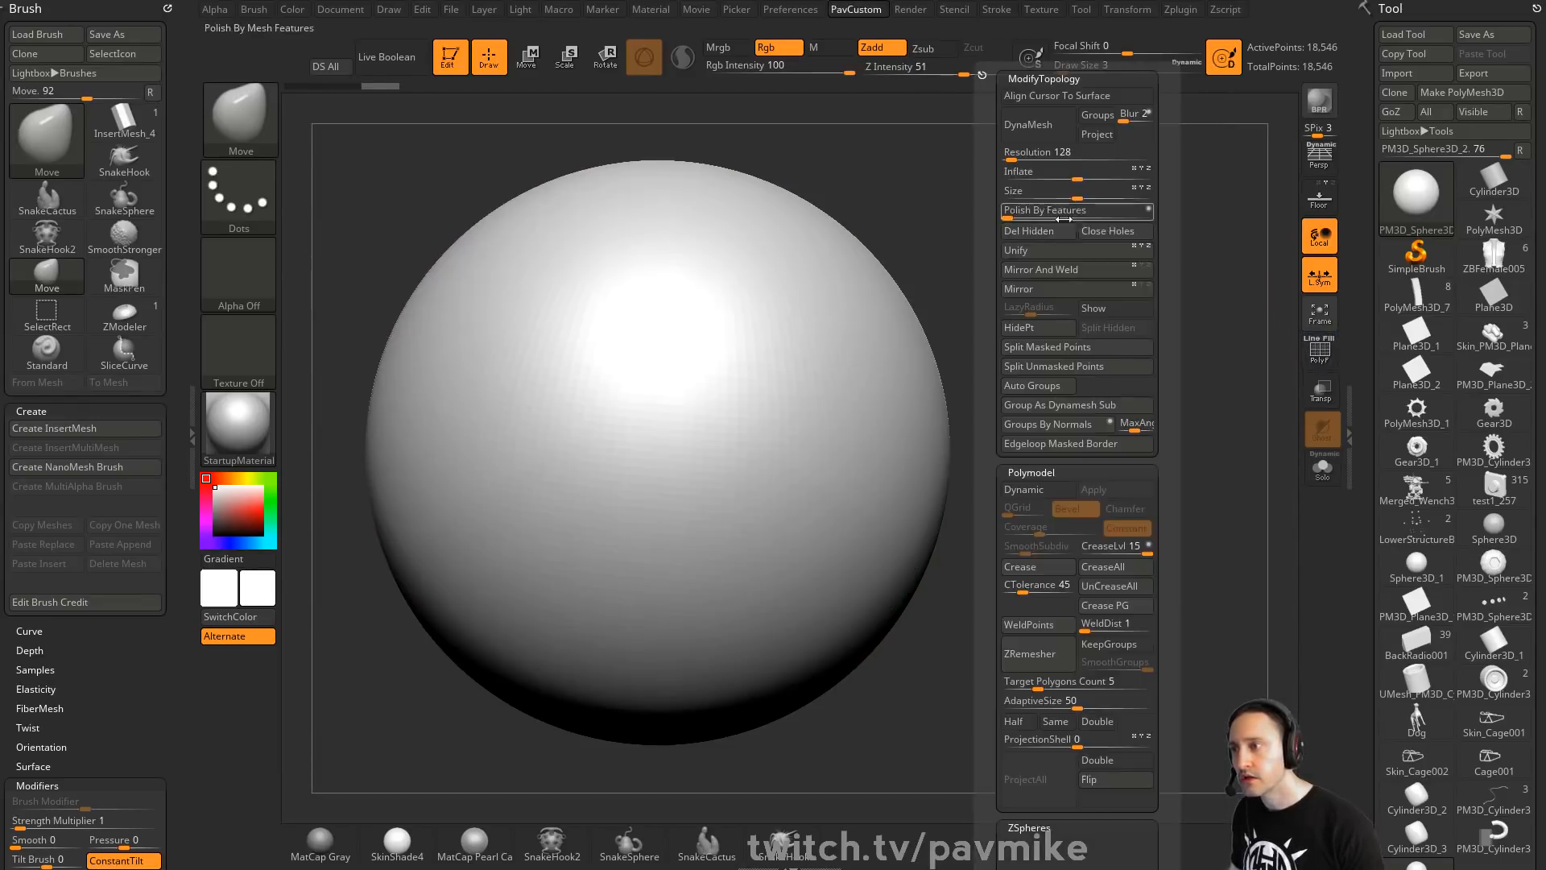
click(1011, 212)
key(grave)
click(995, 210)
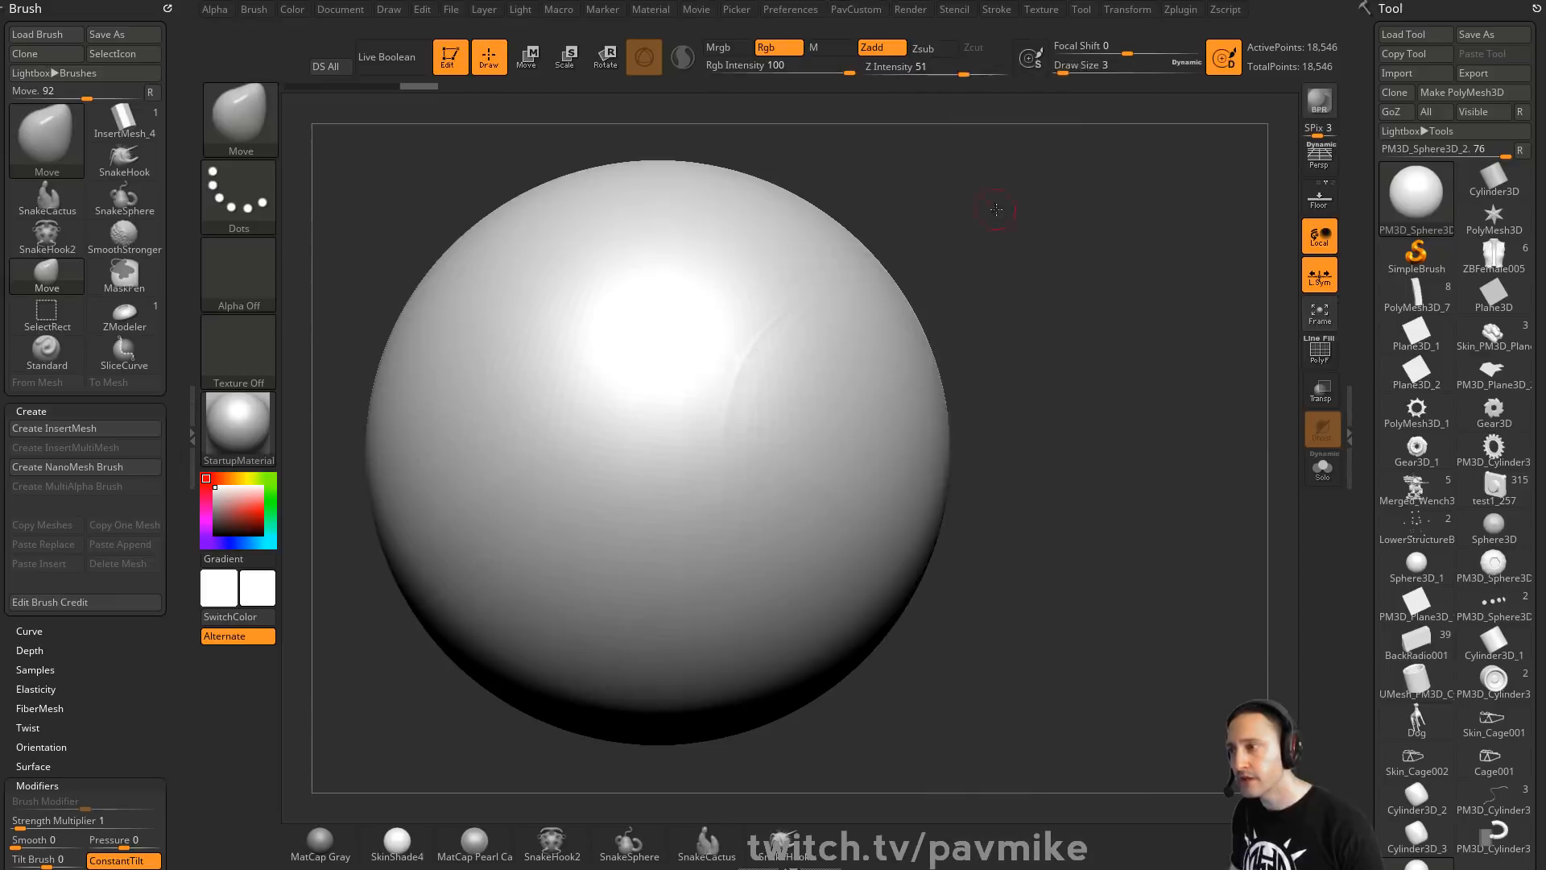
key(grave)
click(996, 210)
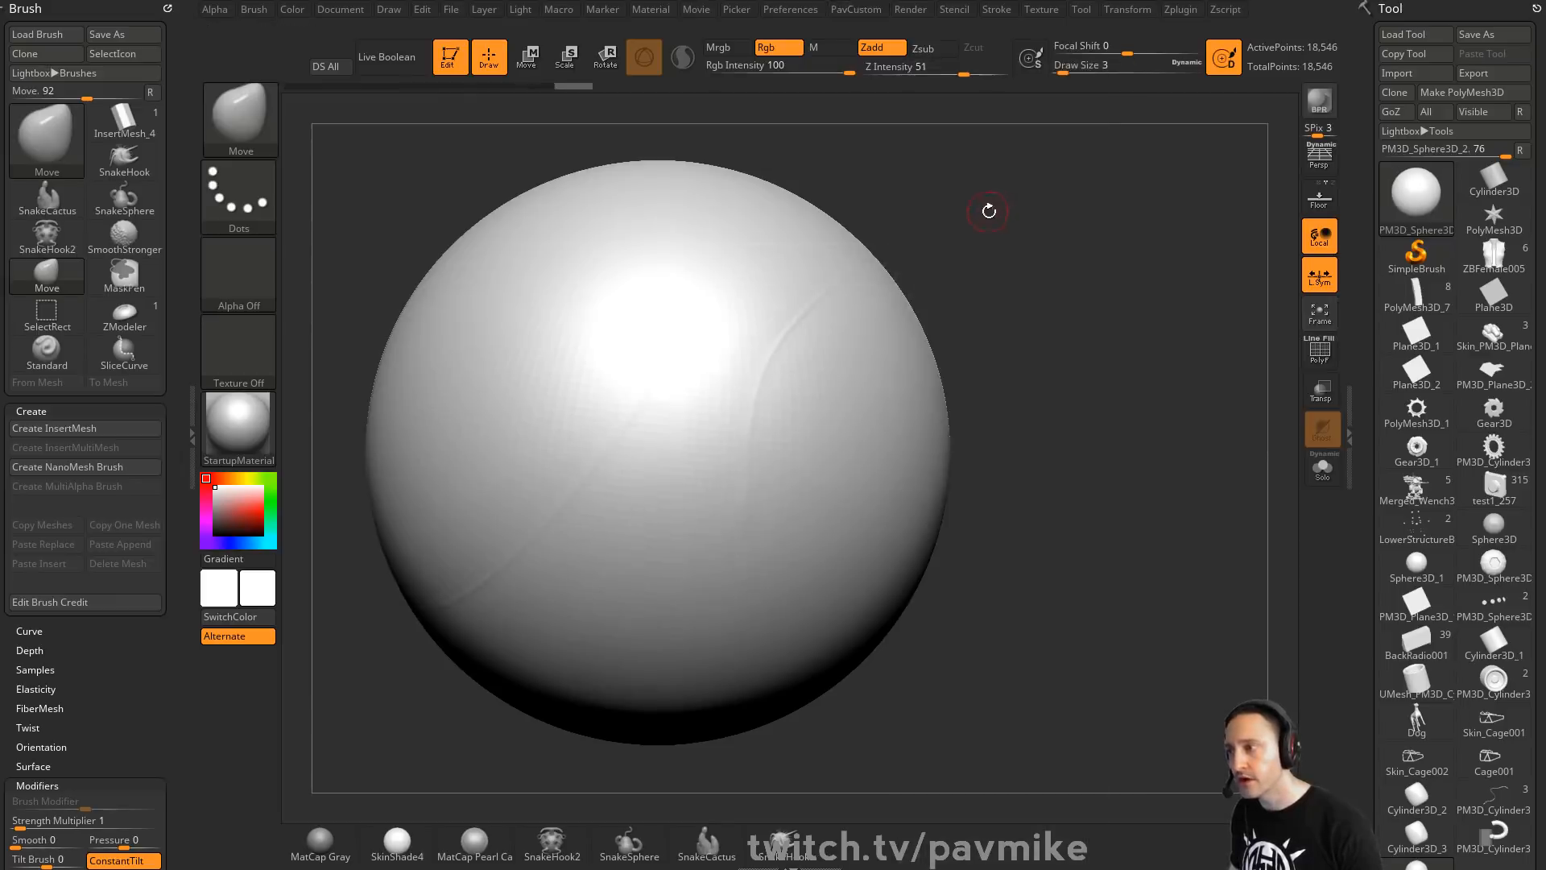
Display the polyframe again and mask a roundish patch inside the teal polygroup with the MaskPen brush
click(1318, 362)
key(ctrl)
key(ctrl)
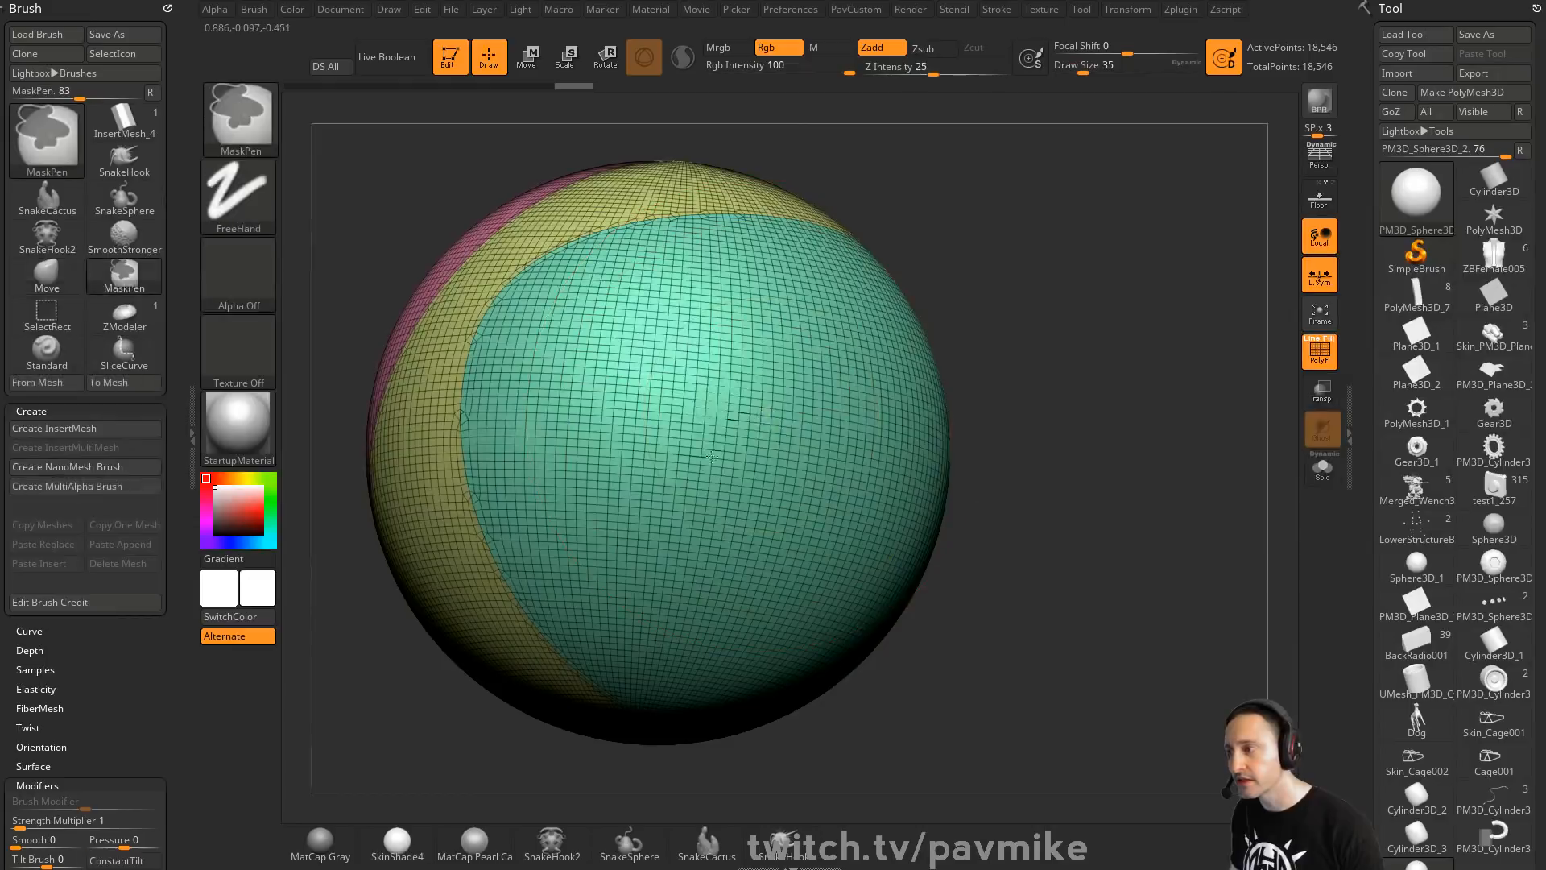
mouse_move(712, 457)
ctrl+mouse_down()
mouse_move(725, 370)
mouse_move(679, 446)
mouse_move(705, 435)
mouse_move(693, 451)
ctrl+mouse_up()
key(bracketright)
Set the Draw Size to 29 and the Dynamic Brush Scale preference to 1
key(s)
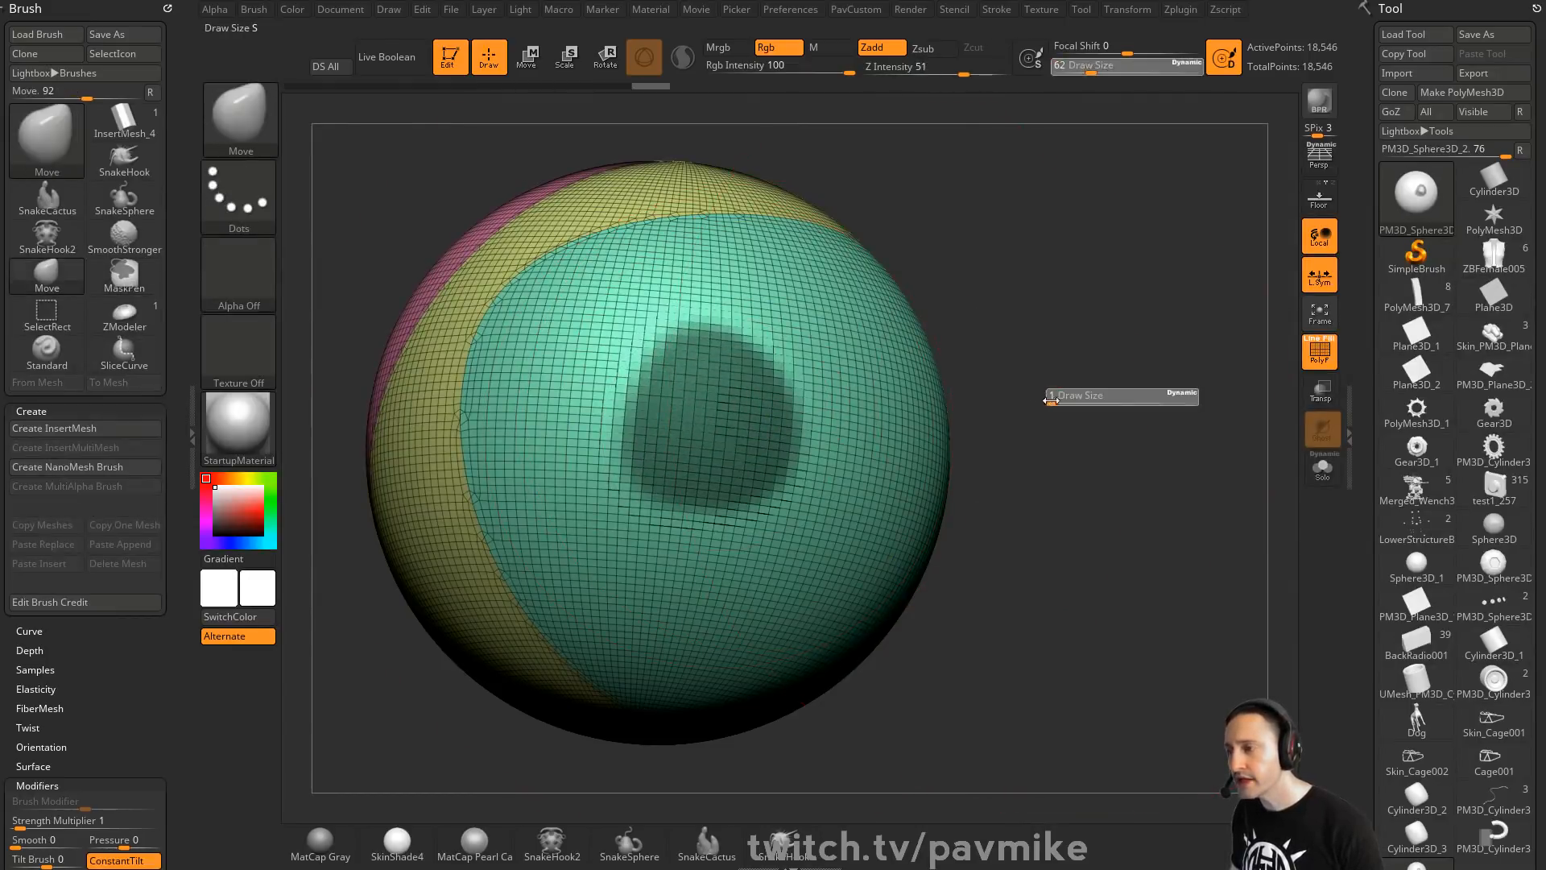
drag(1051, 400, 1075, 400)
click(811, 15)
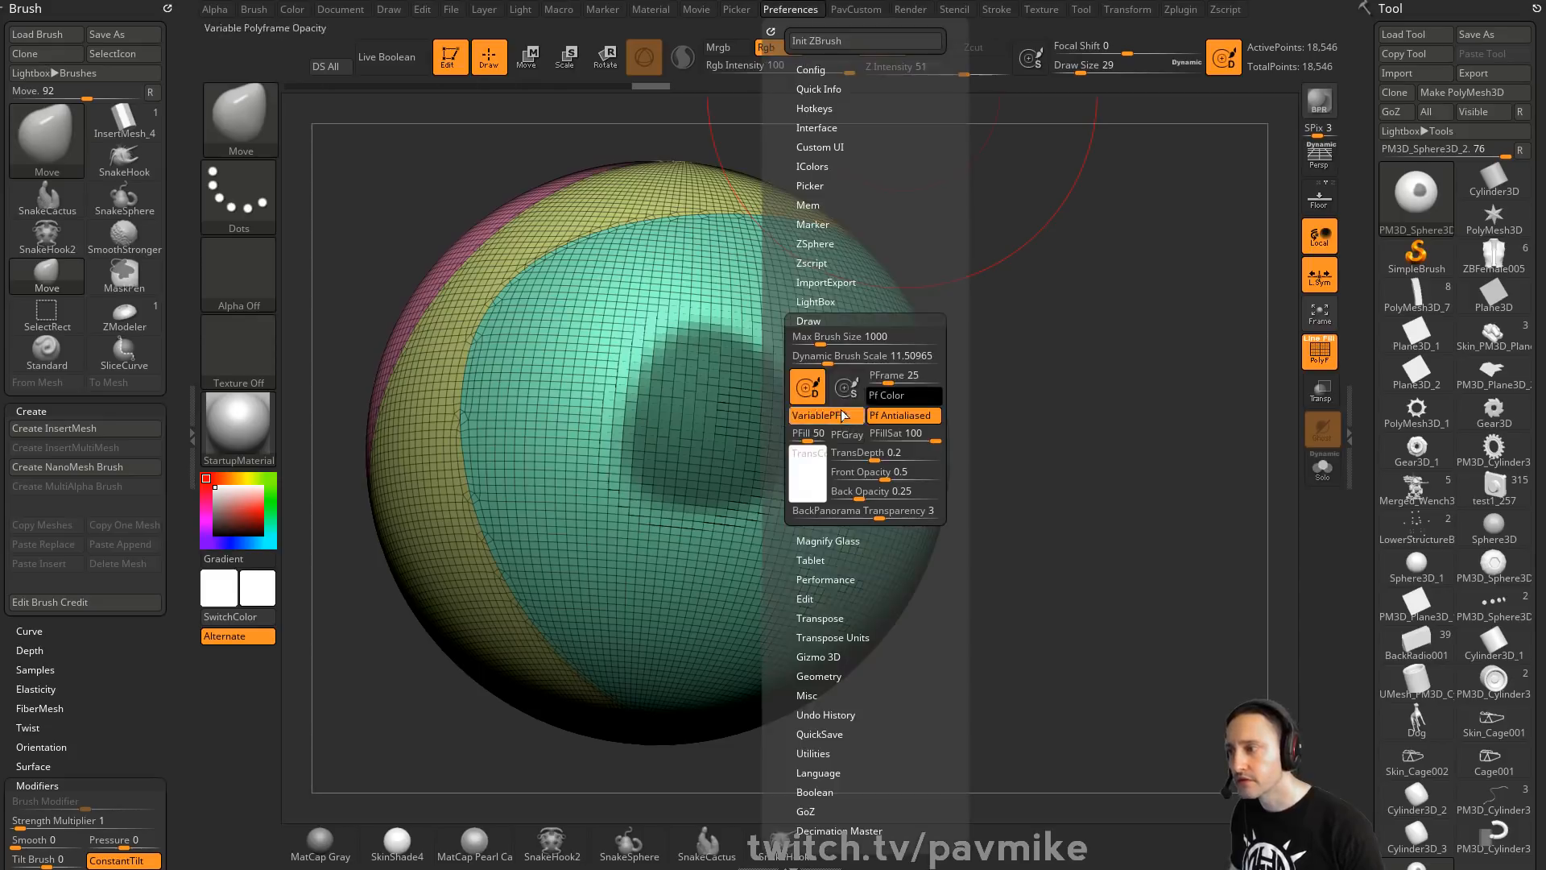
drag(825, 356, 826, 360)
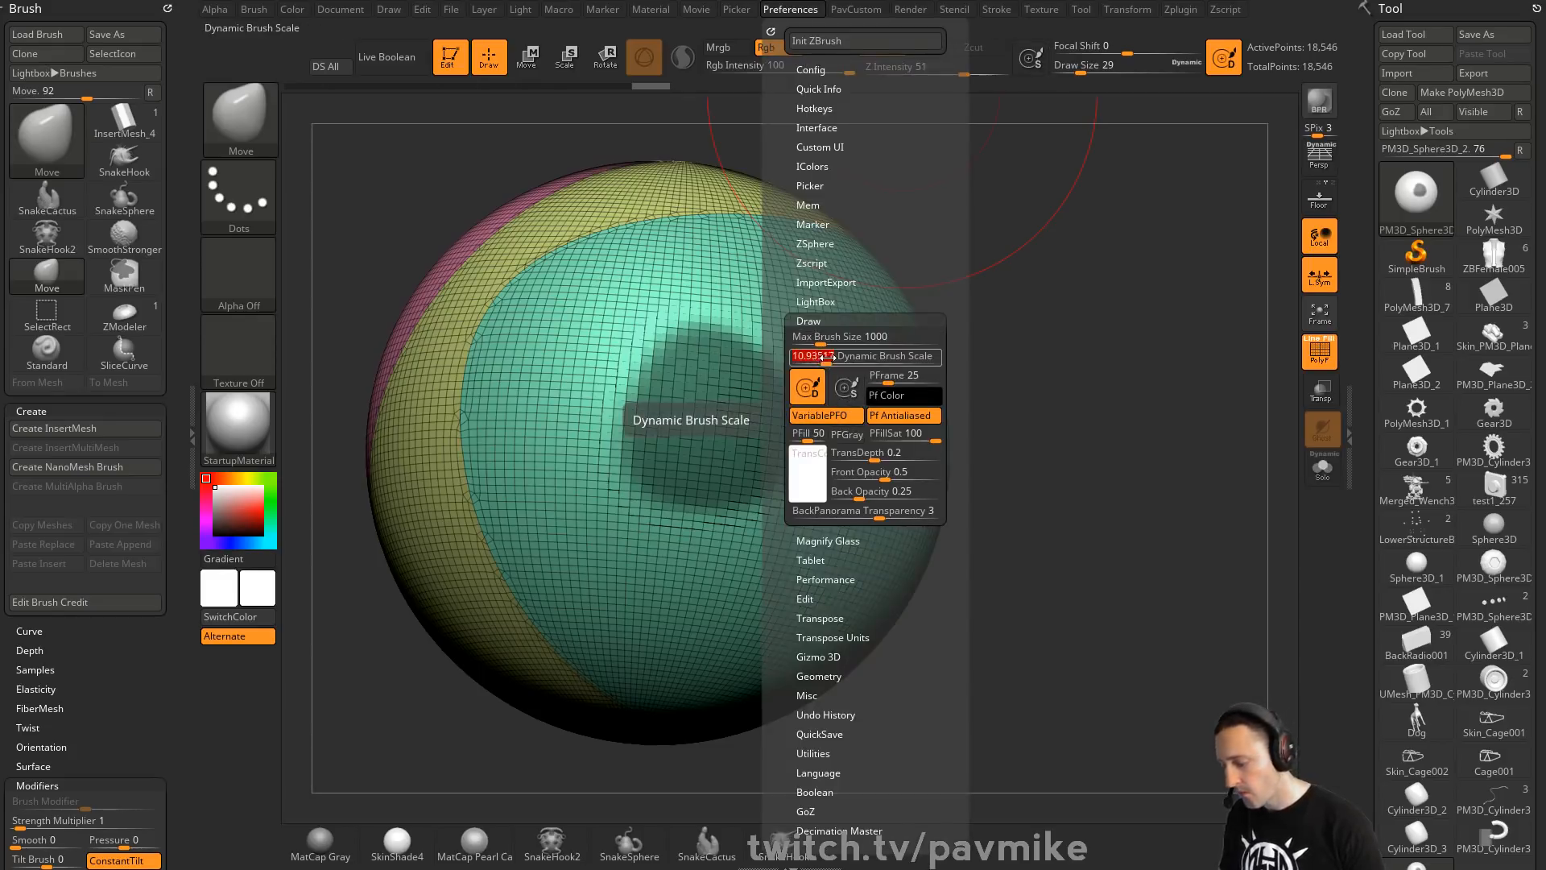
text(1)
key(Return)
Try turning the masked patch into its own polygroup, and undo it
key(ctrl)
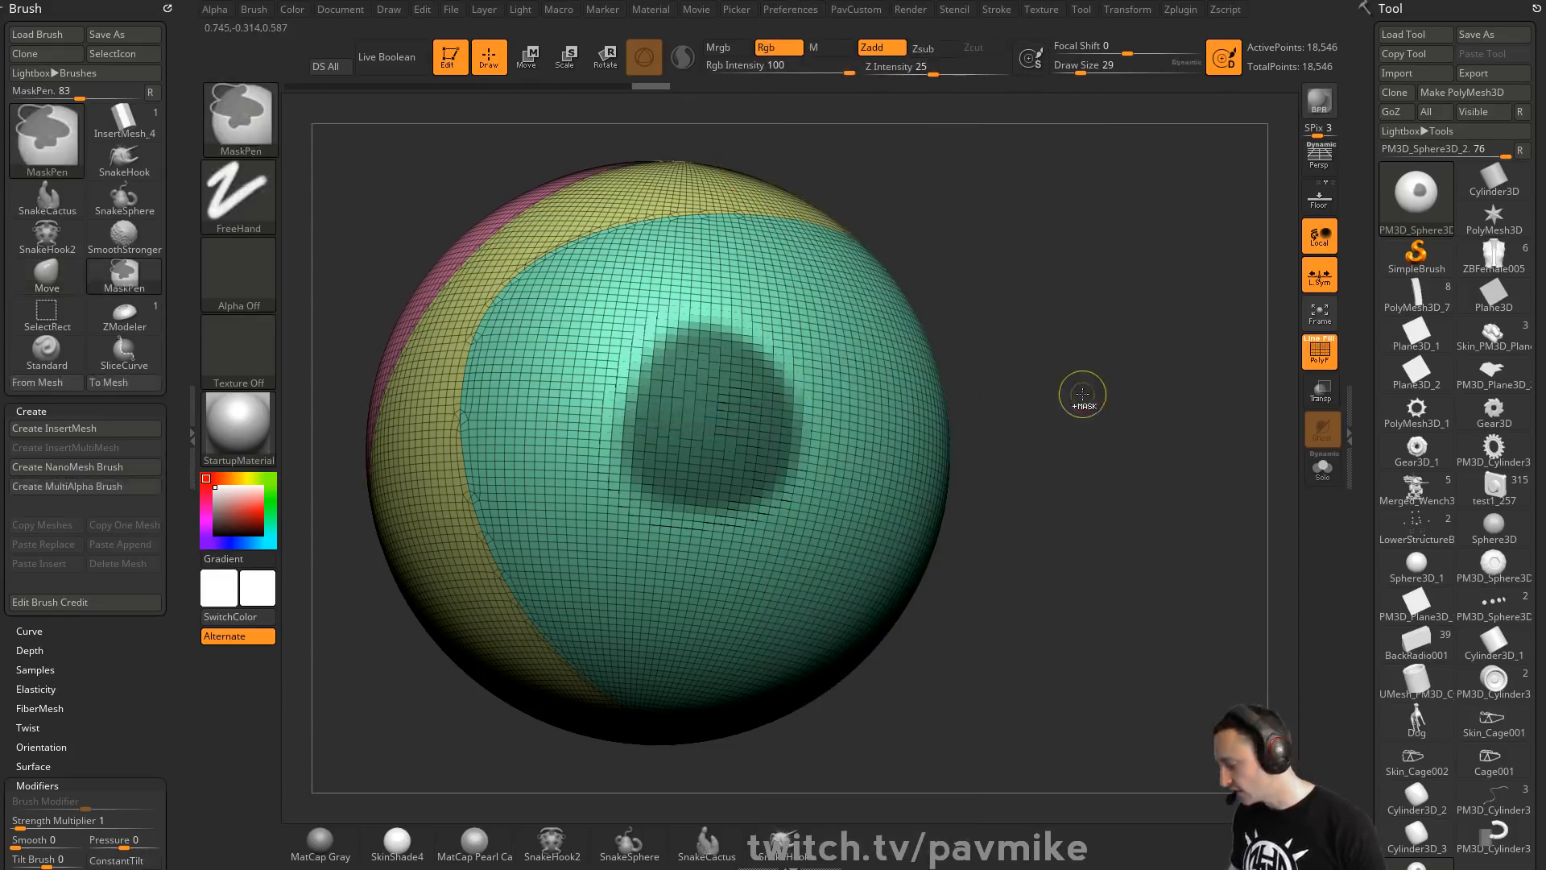
key(ctrl+w)
key(ctrl+z)
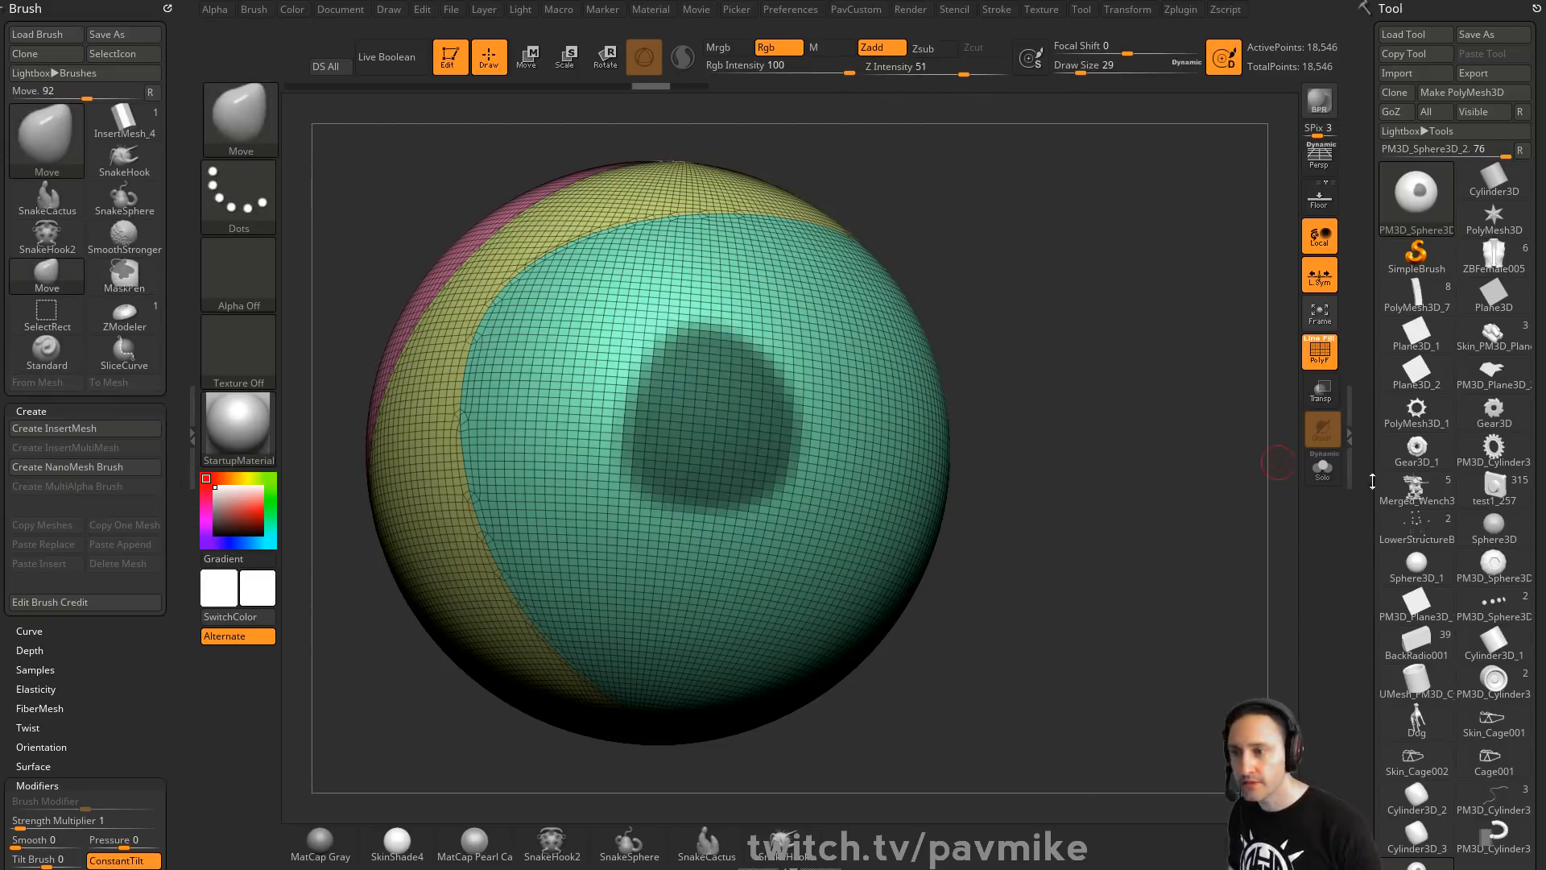
Try adding an edge loop along the masked patch's border and grouping the patch, and undo both operations
scroll(1433, 402, down, 10)
click(1409, 122)
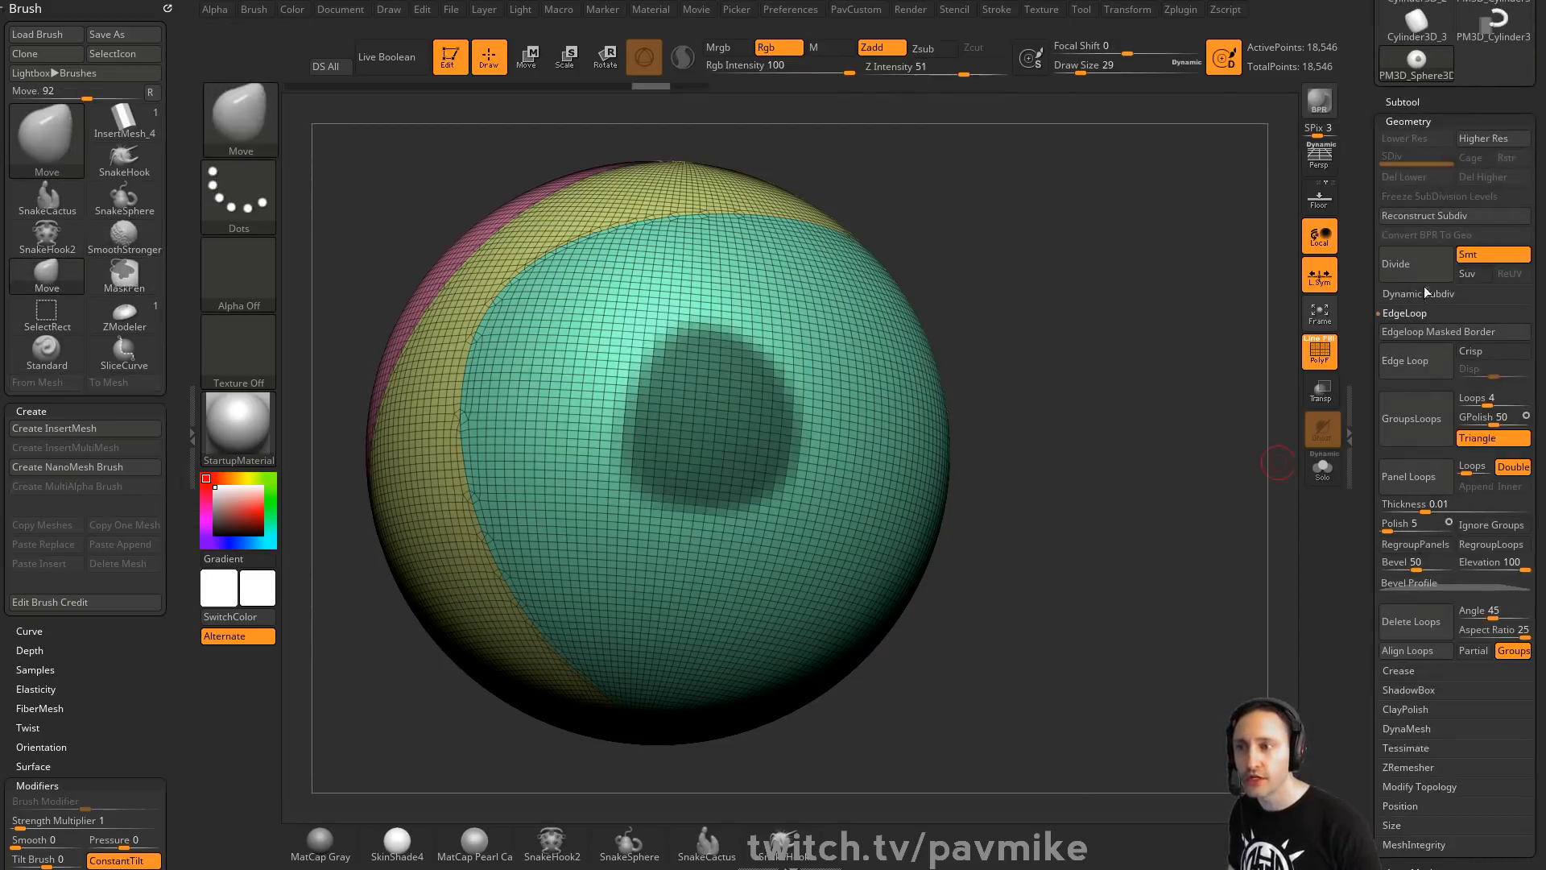
click(1419, 331)
key(ctrl+w)
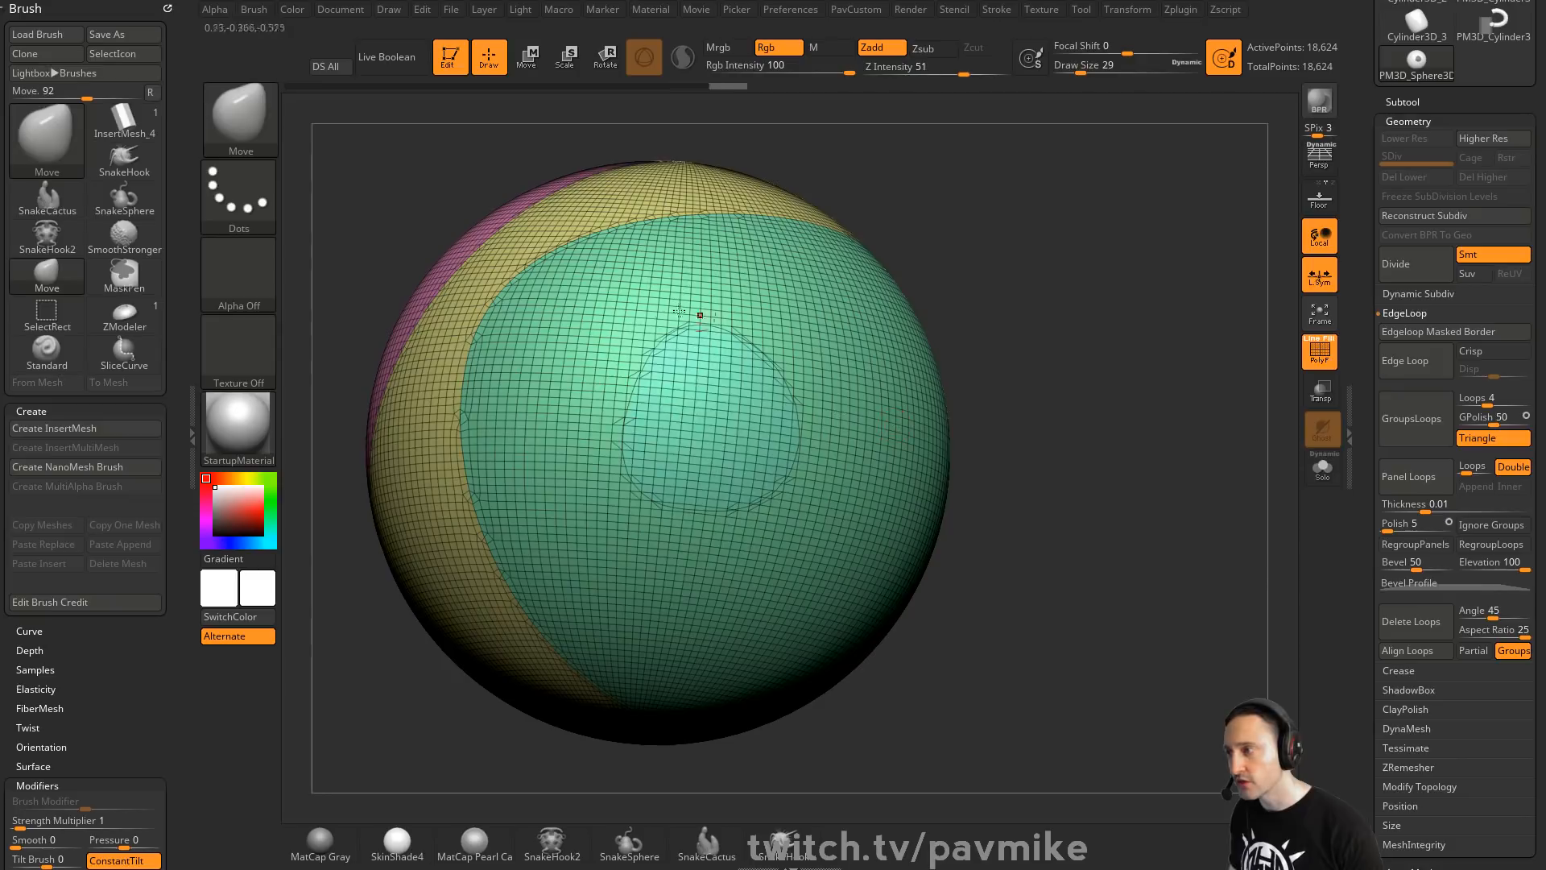
key(ctrl+z)
key(ctrl+z)
Turn the masked patch into its own polygroup, smooth its isolated outline with Polish By Features, and unhide the remaining sphere
key(ctrl+w)
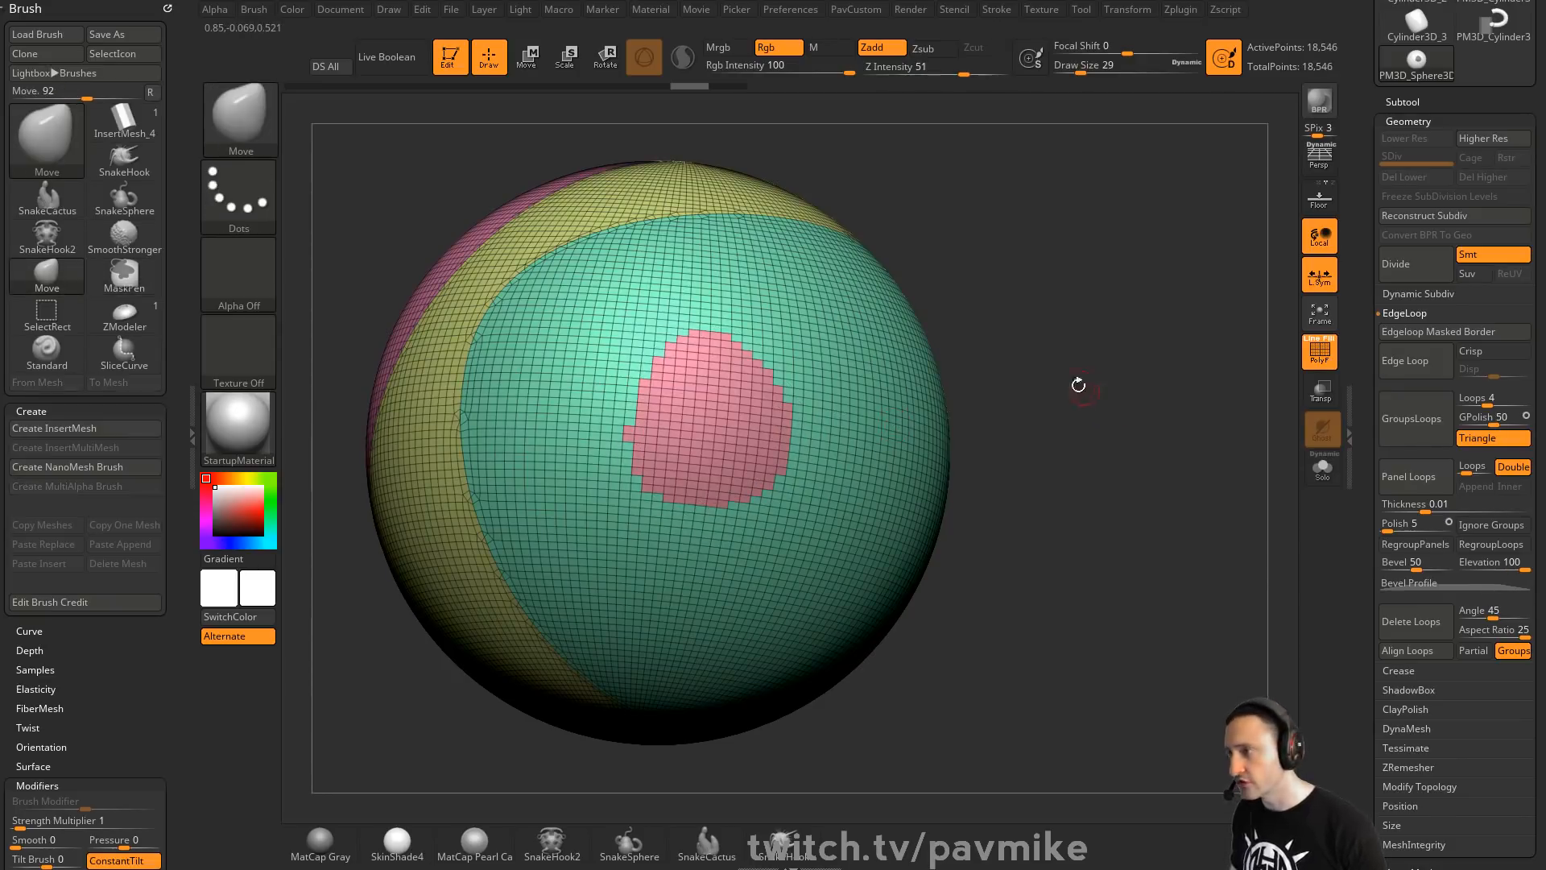
ctrl+shift+click(716, 419)
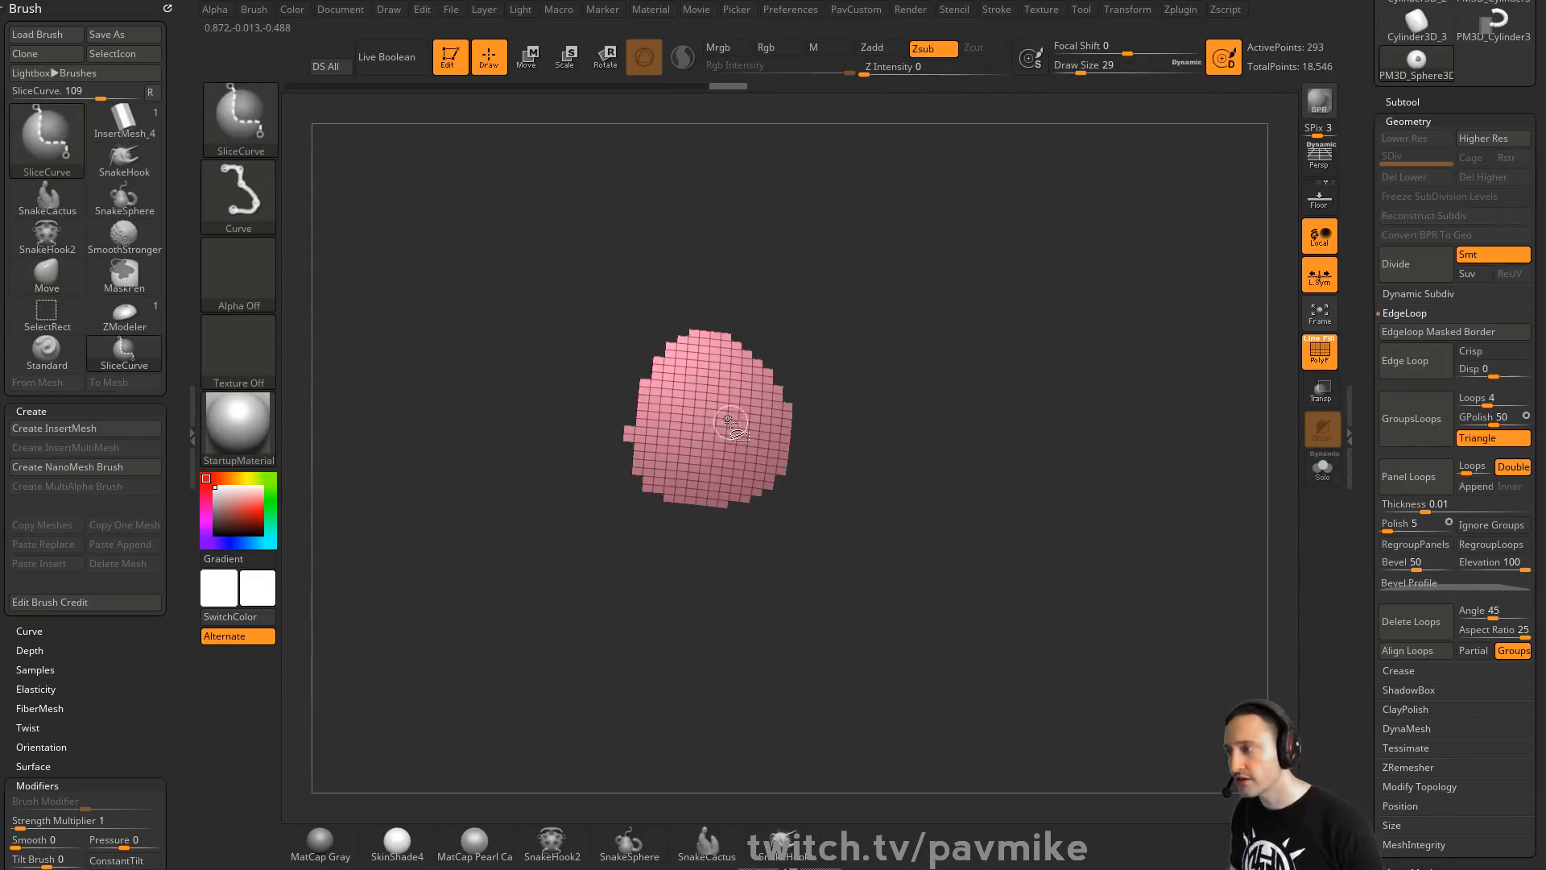
key(grave)
click(1017, 211)
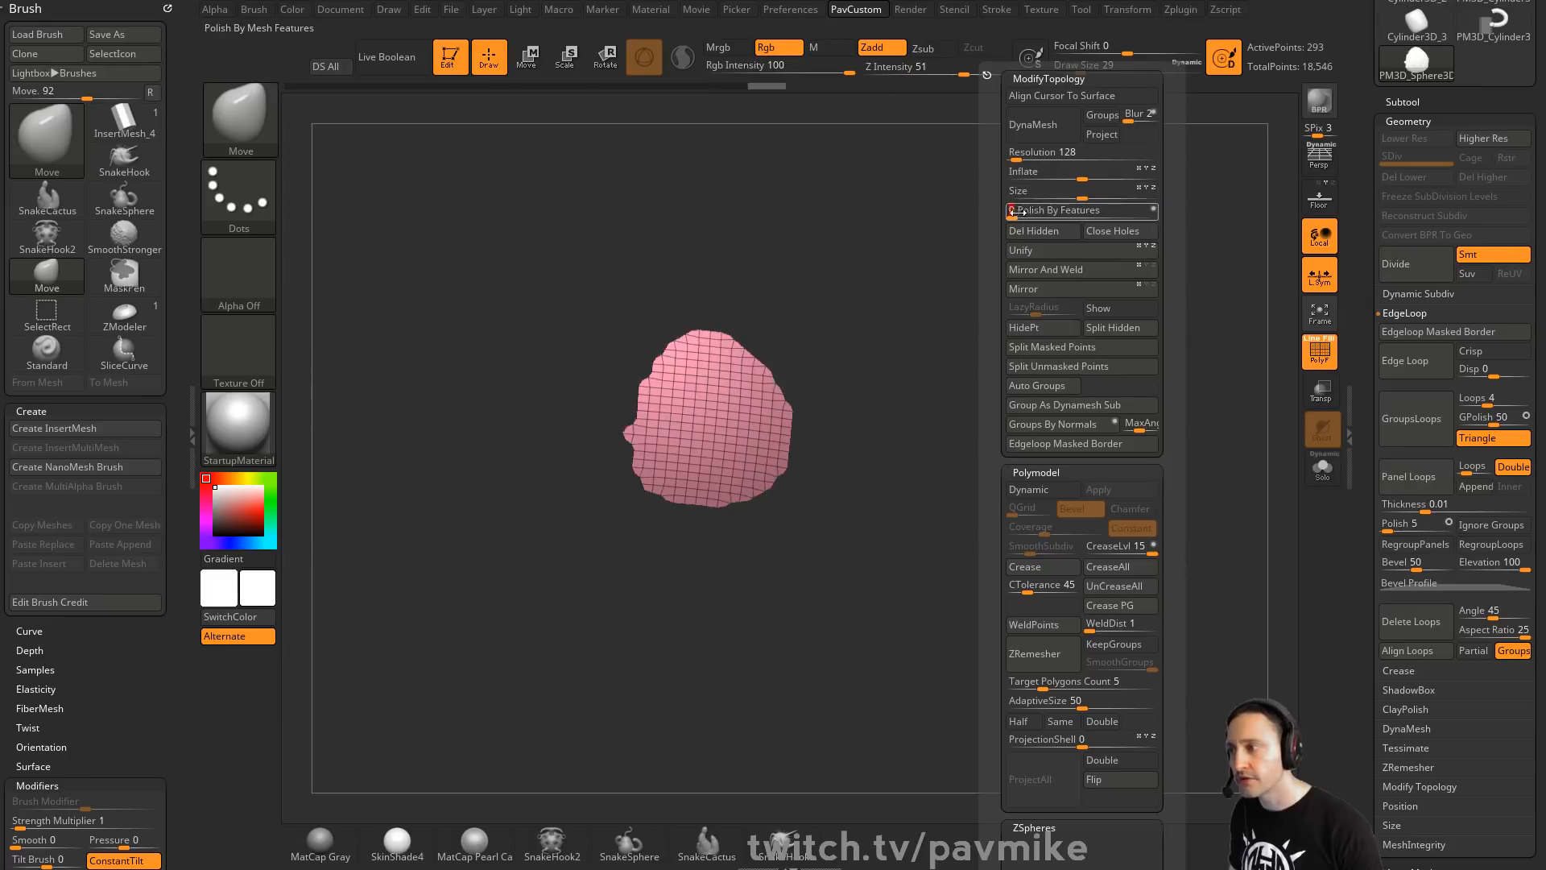
ctrl+shift+click(1018, 312)
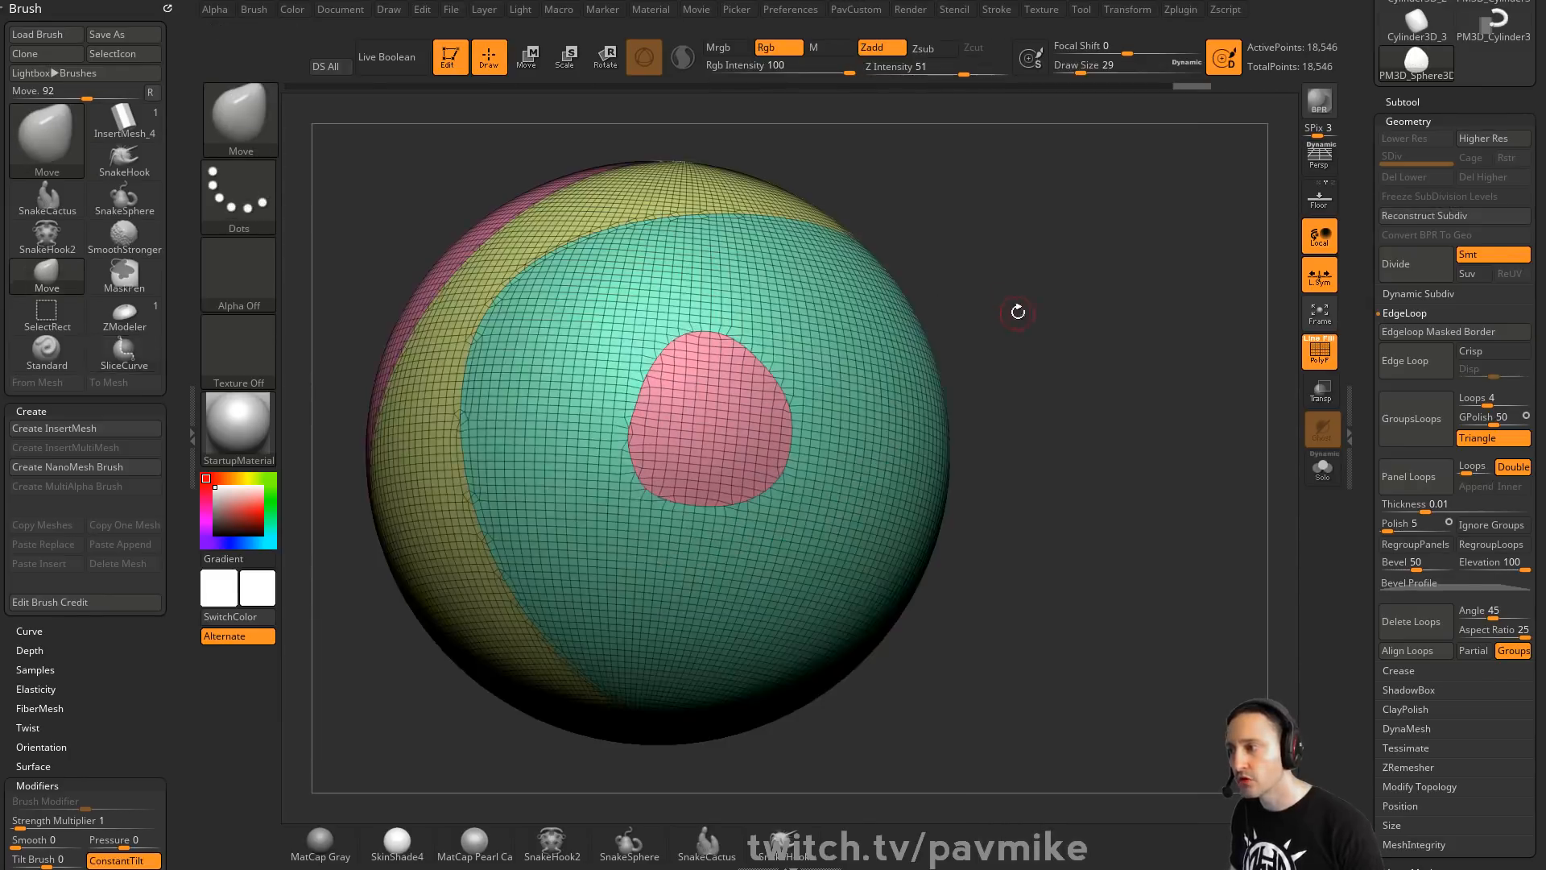
Switch the Polish By Features mode and polish the whole sphere repeatedly to round the pink patch's outline
key(grave)
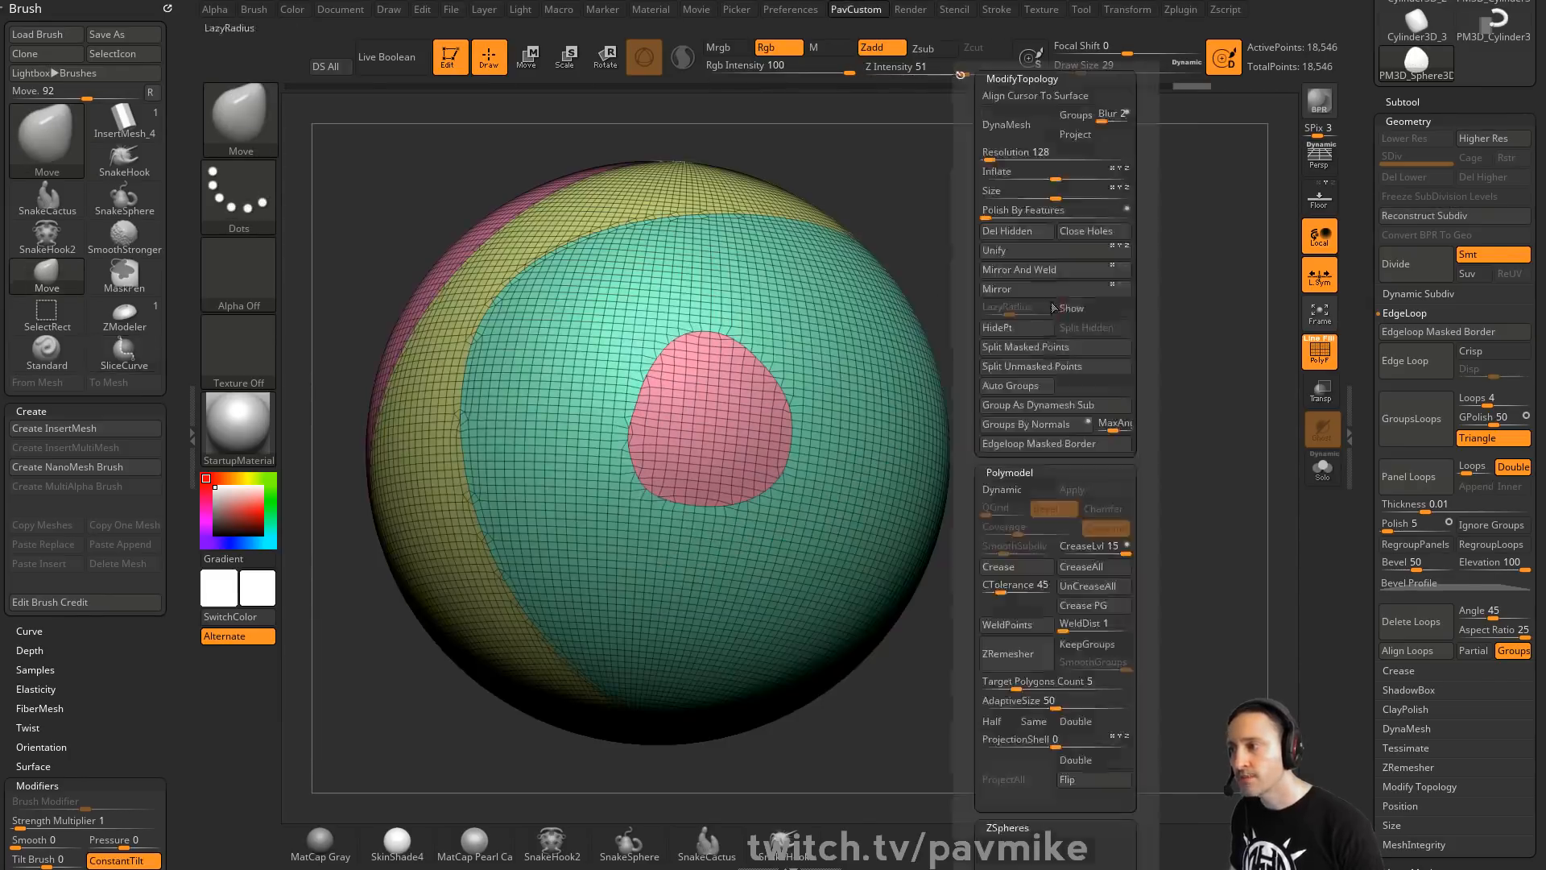
click(999, 211)
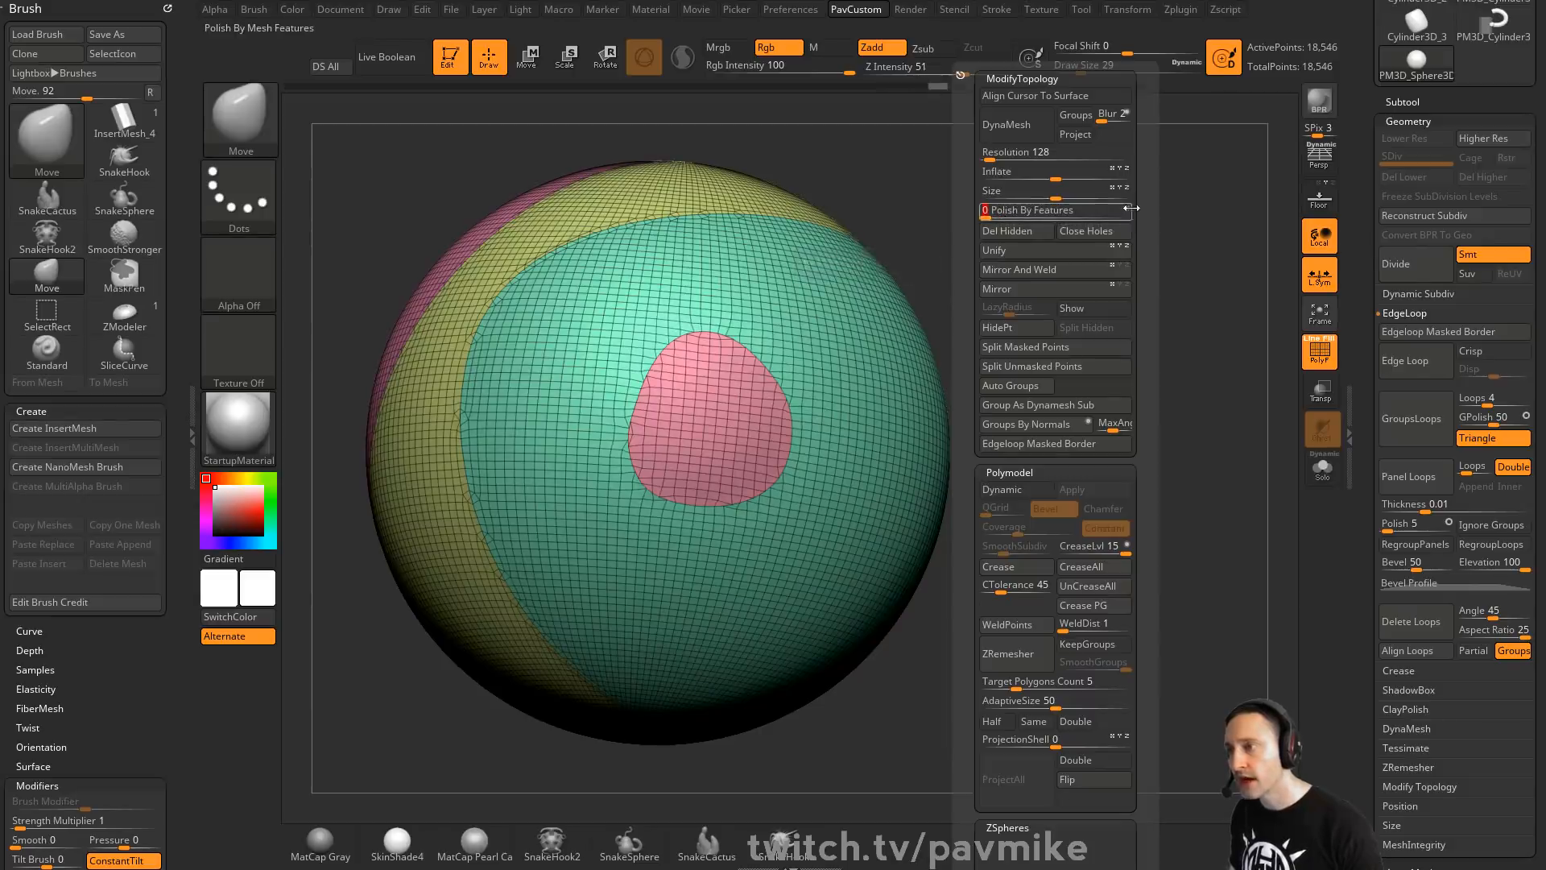
click(998, 211)
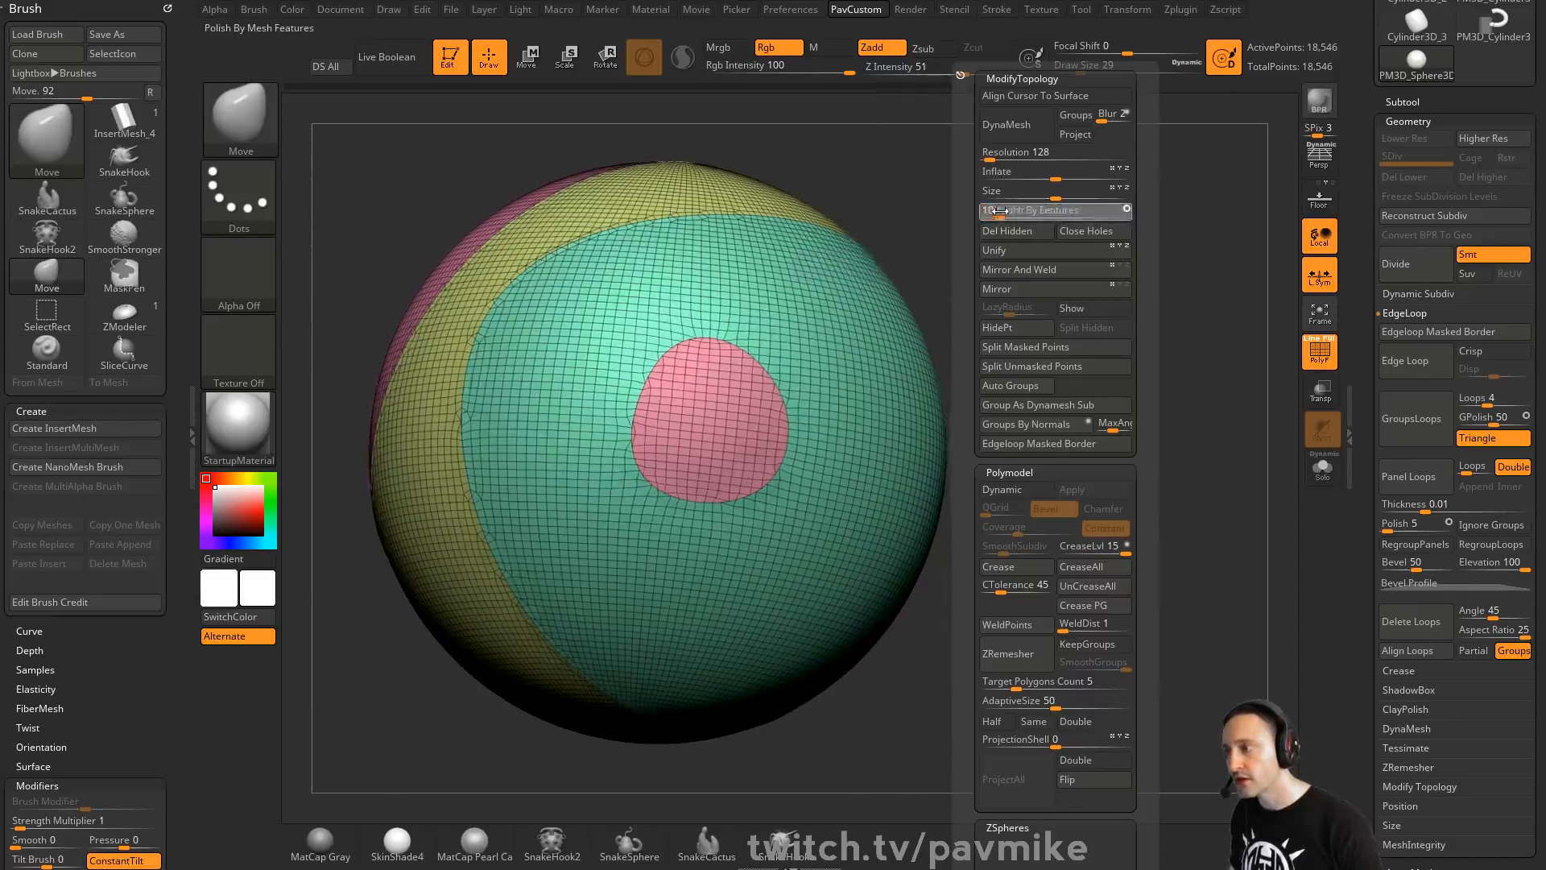
click(1000, 211)
click(1000, 211)
click(1000, 210)
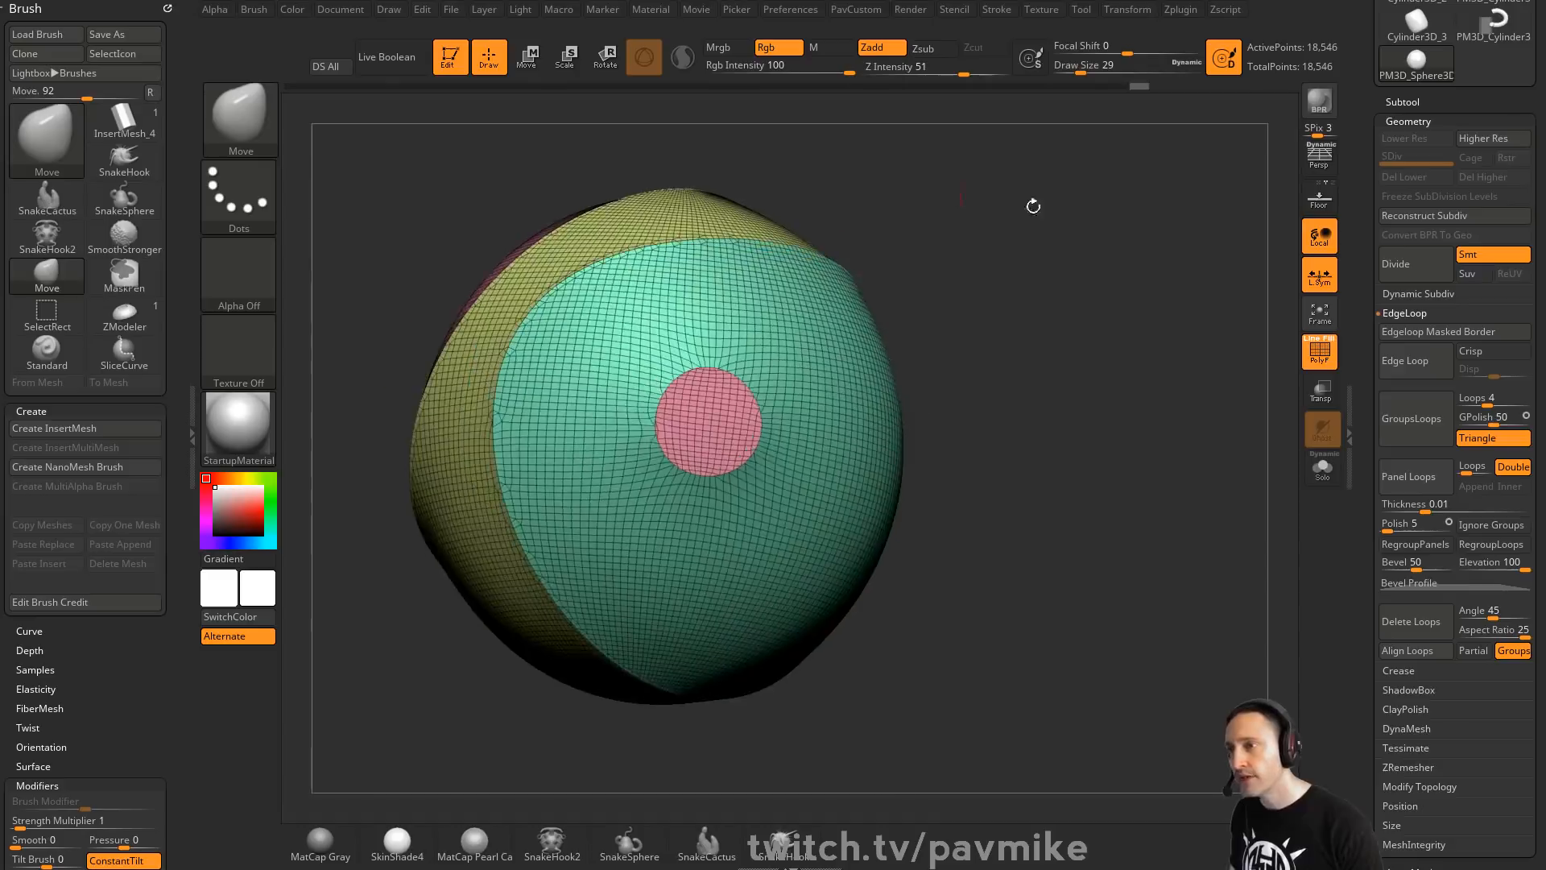
Hide the polyframe and create panel loops along the polygroup borders with a Thickness of 0.06956
click(1319, 351)
drag(1075, 313, 1164, 327)
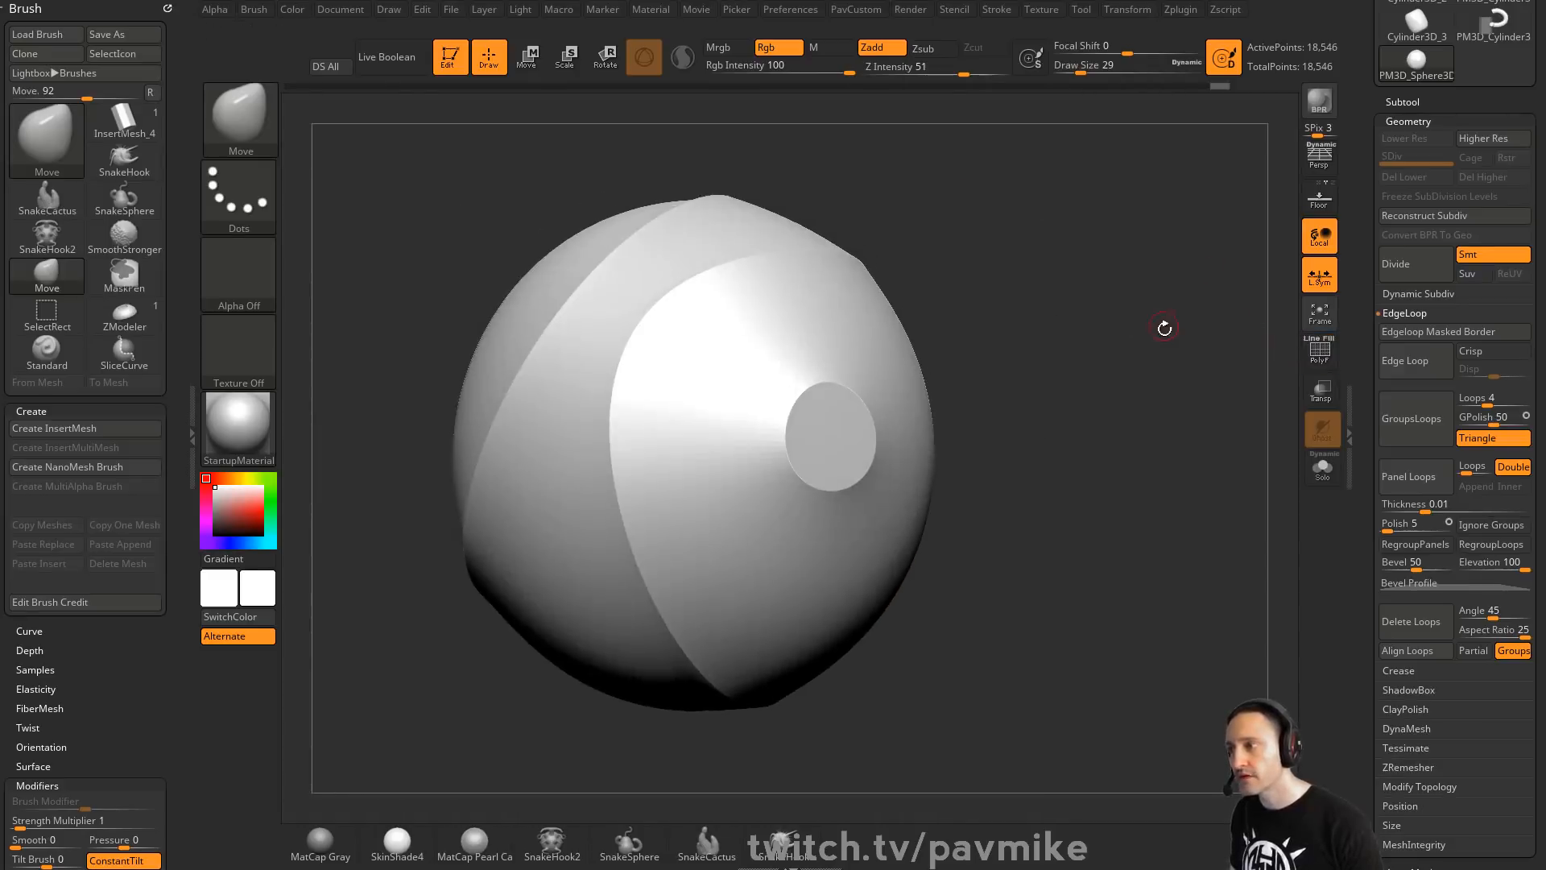
key(2)
drag(1359, 409, 1355, 270)
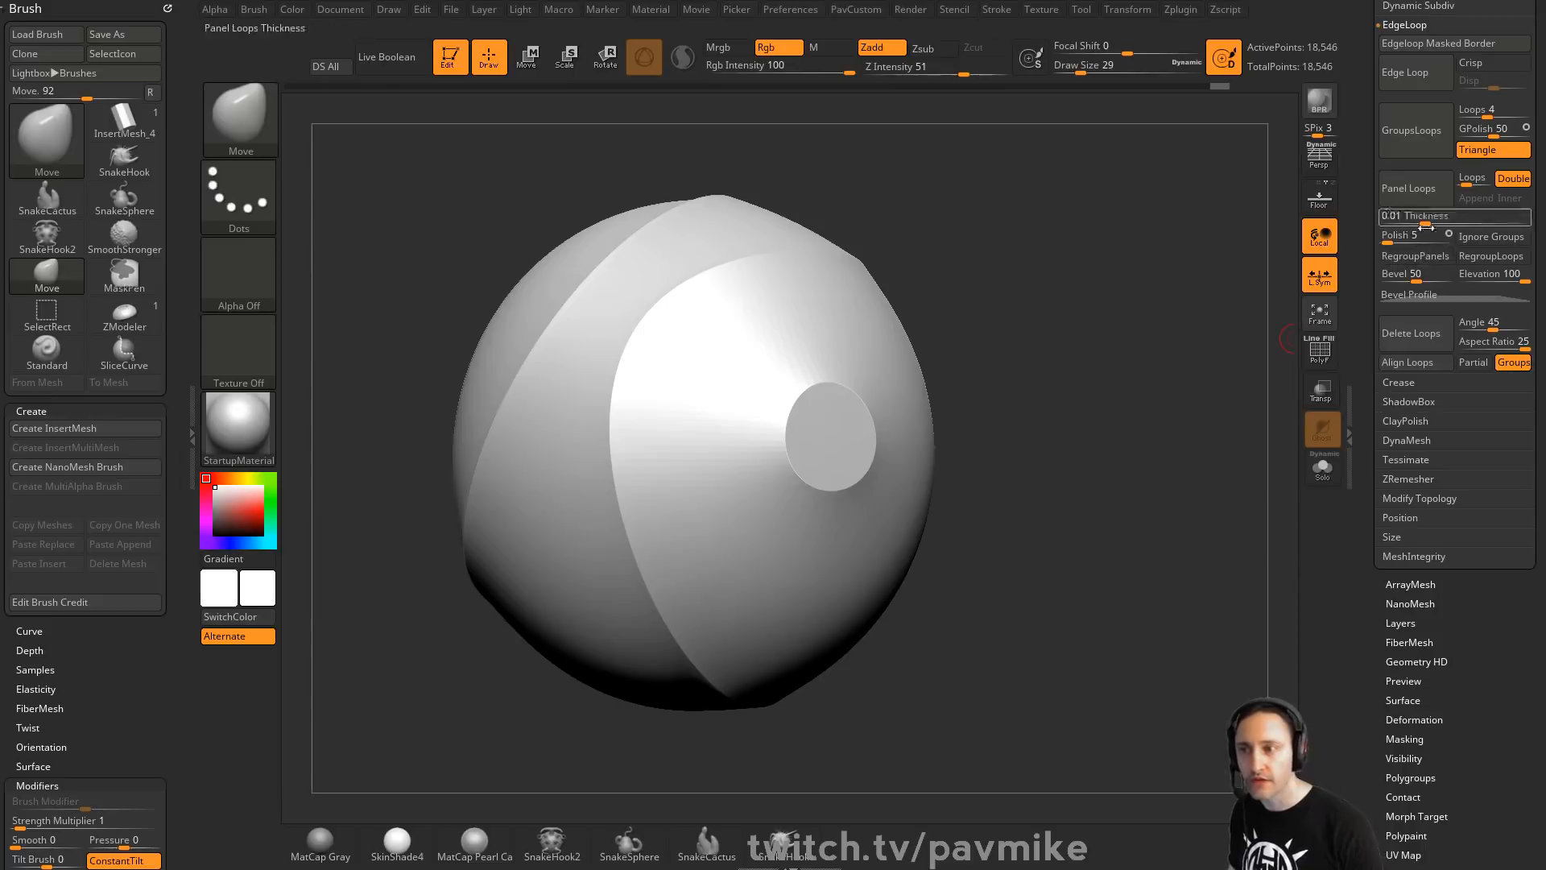
drag(1425, 218, 1444, 218)
click(1410, 203)
drag(1120, 338, 1176, 335)
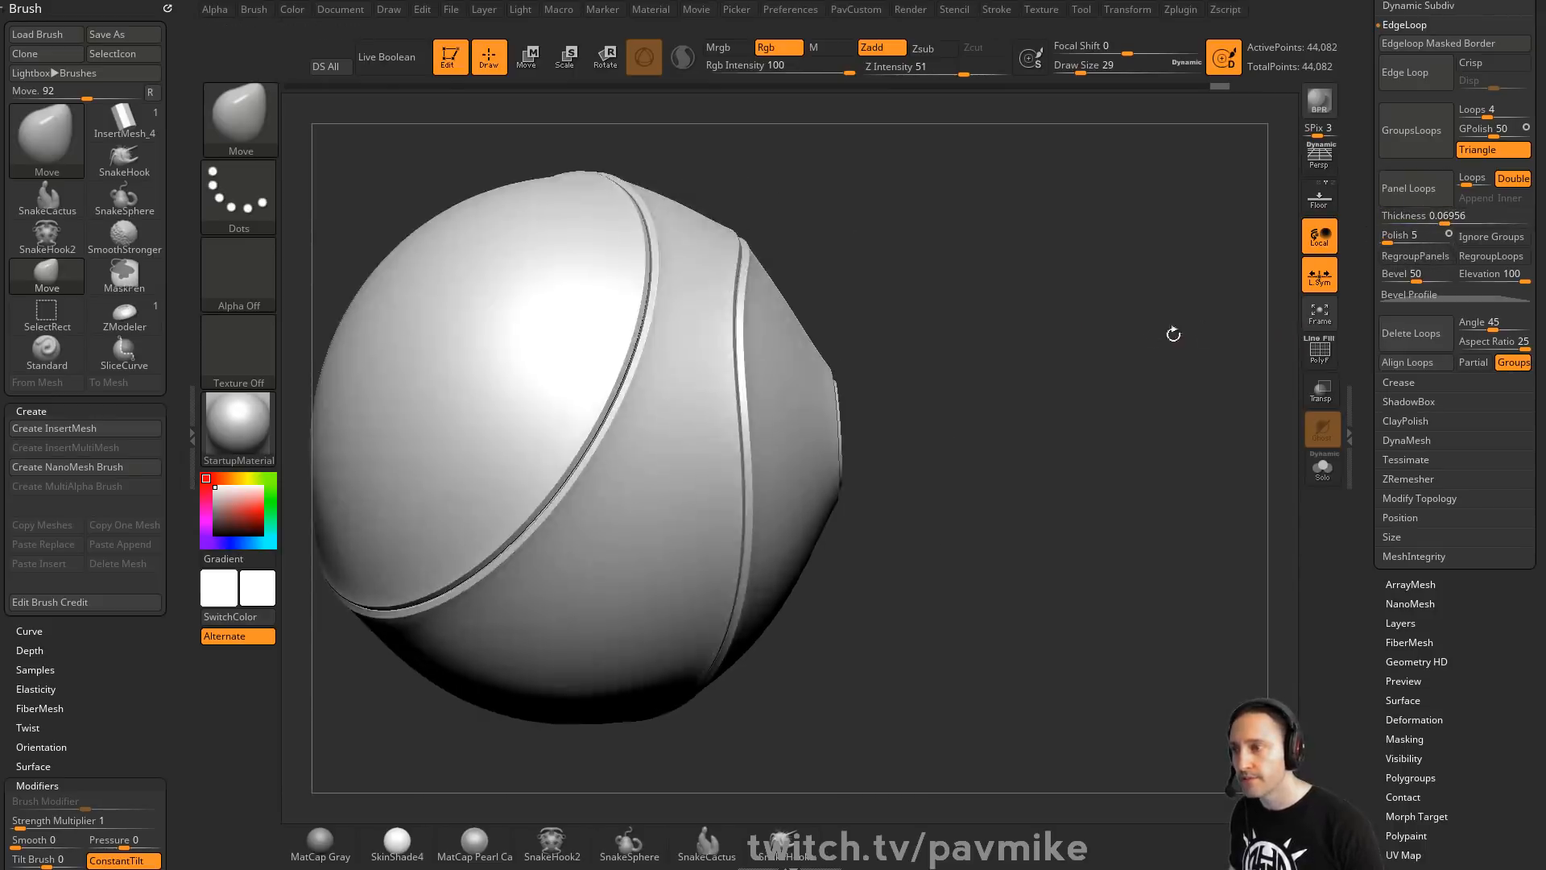
click(1319, 351)
drag(1272, 347, 1216, 386)
key(shift+f)
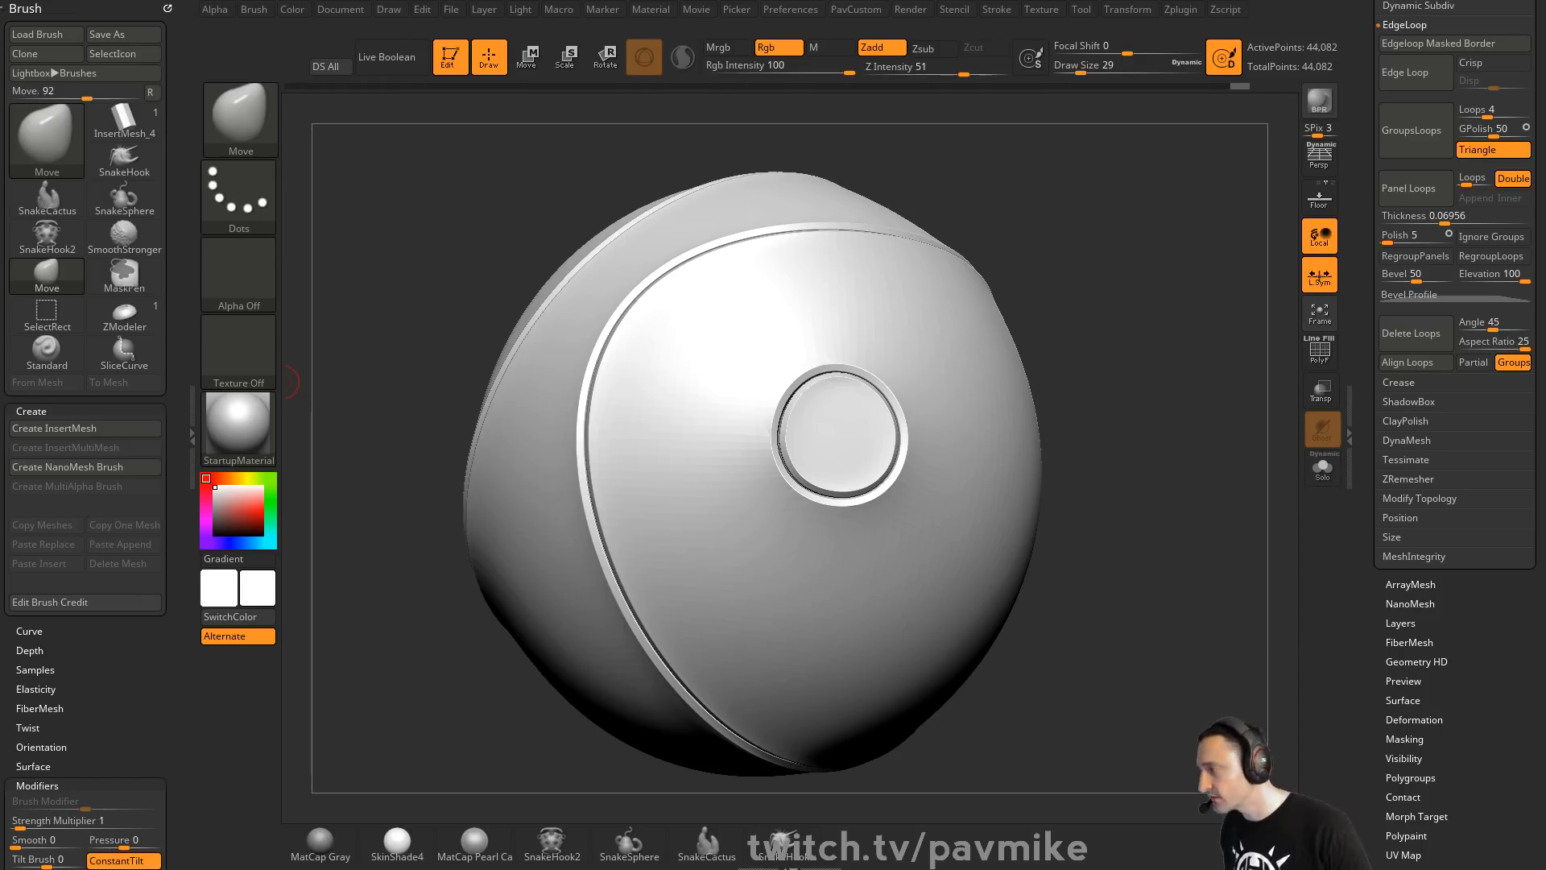
drag(1137, 290, 1215, 248)
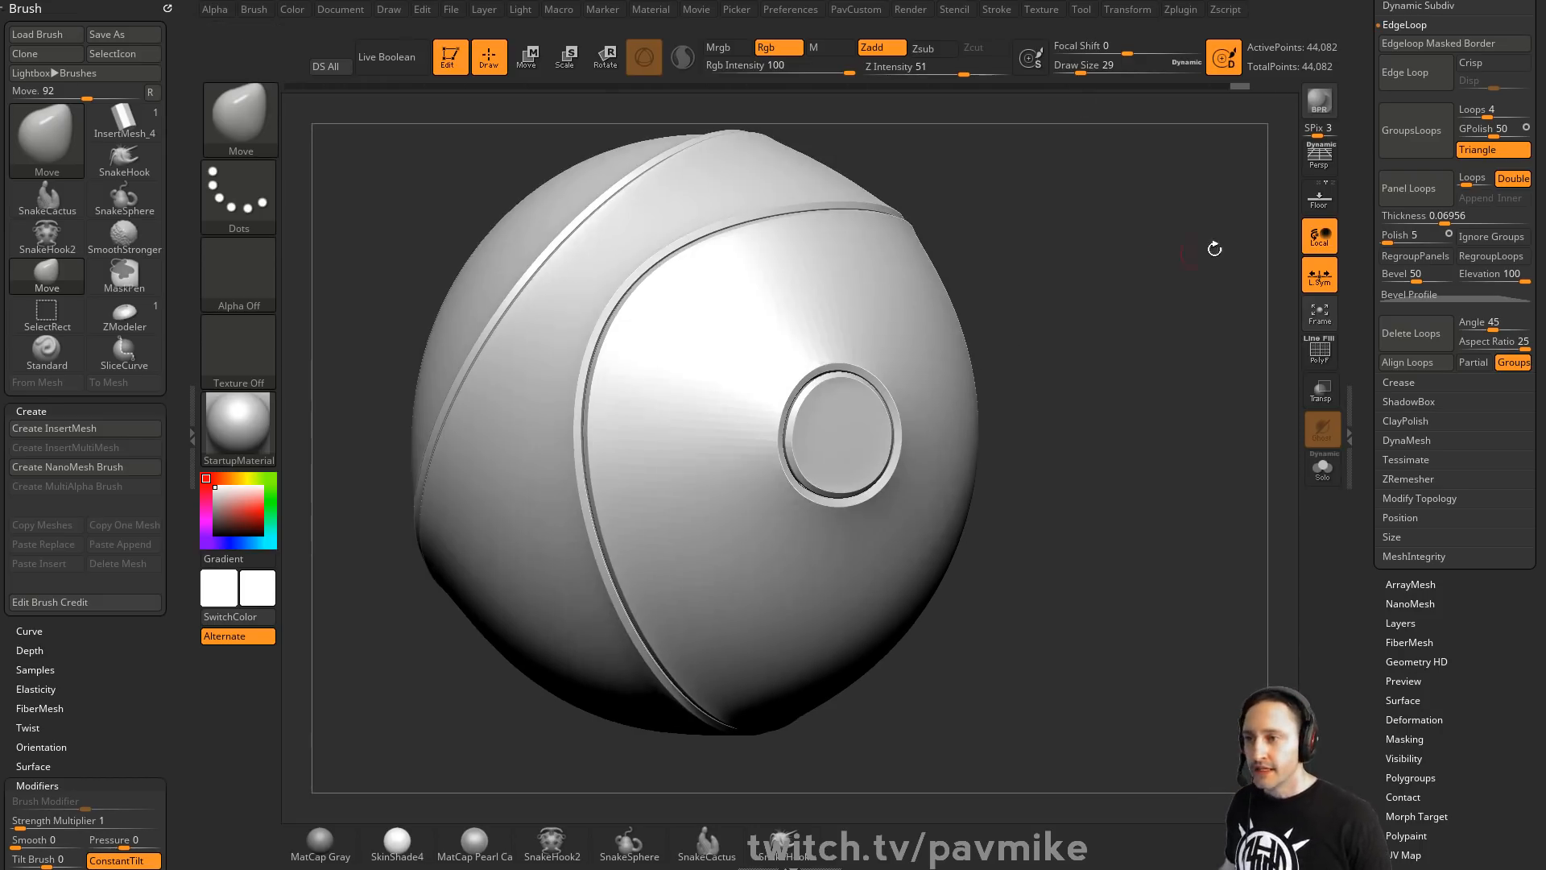
drag(1364, 141, 1372, 603)
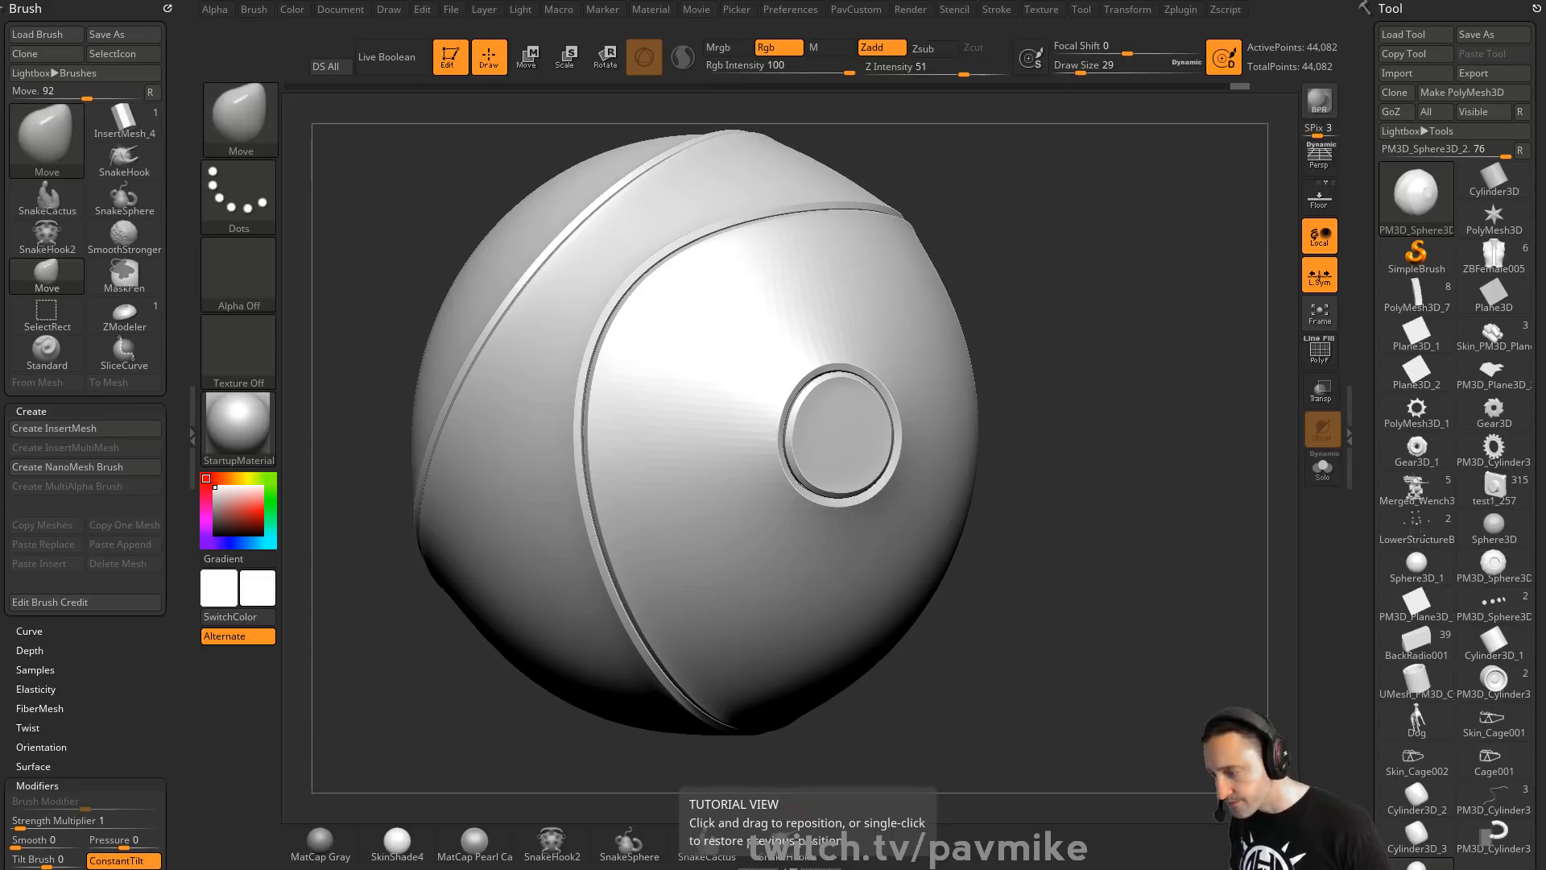
Switch to the PowerPoint presentation and open slide 86, "Create Your Initial Path"
key(alt+Tab)
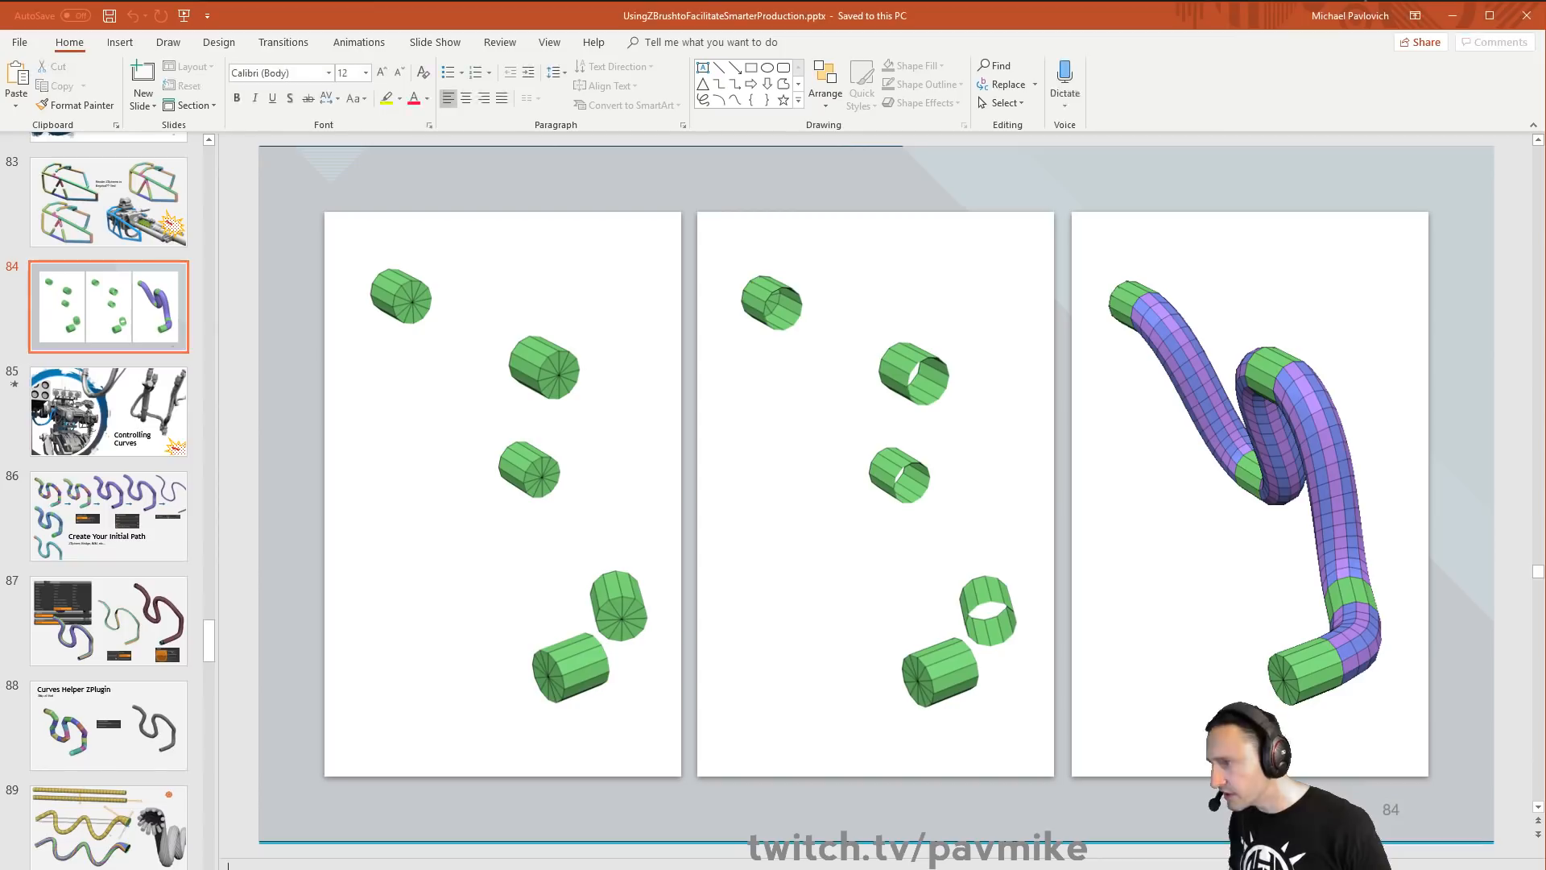
click(125, 428)
click(120, 507)
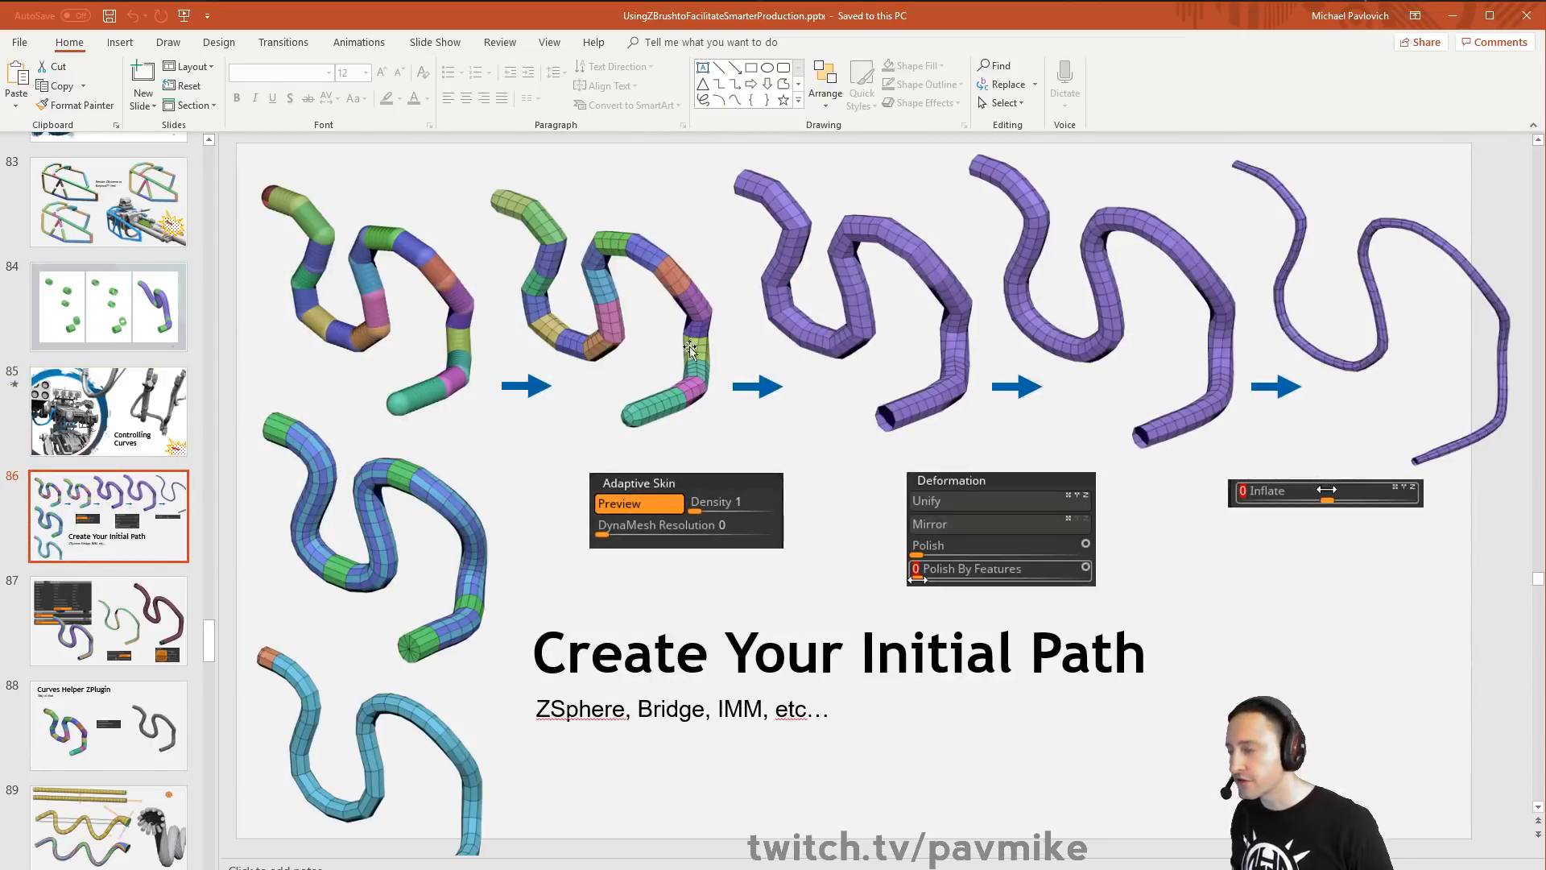
Return to ZBrush and draw a new ZSphere on a cleared canvas, ready for editing
key(alt+Tab)
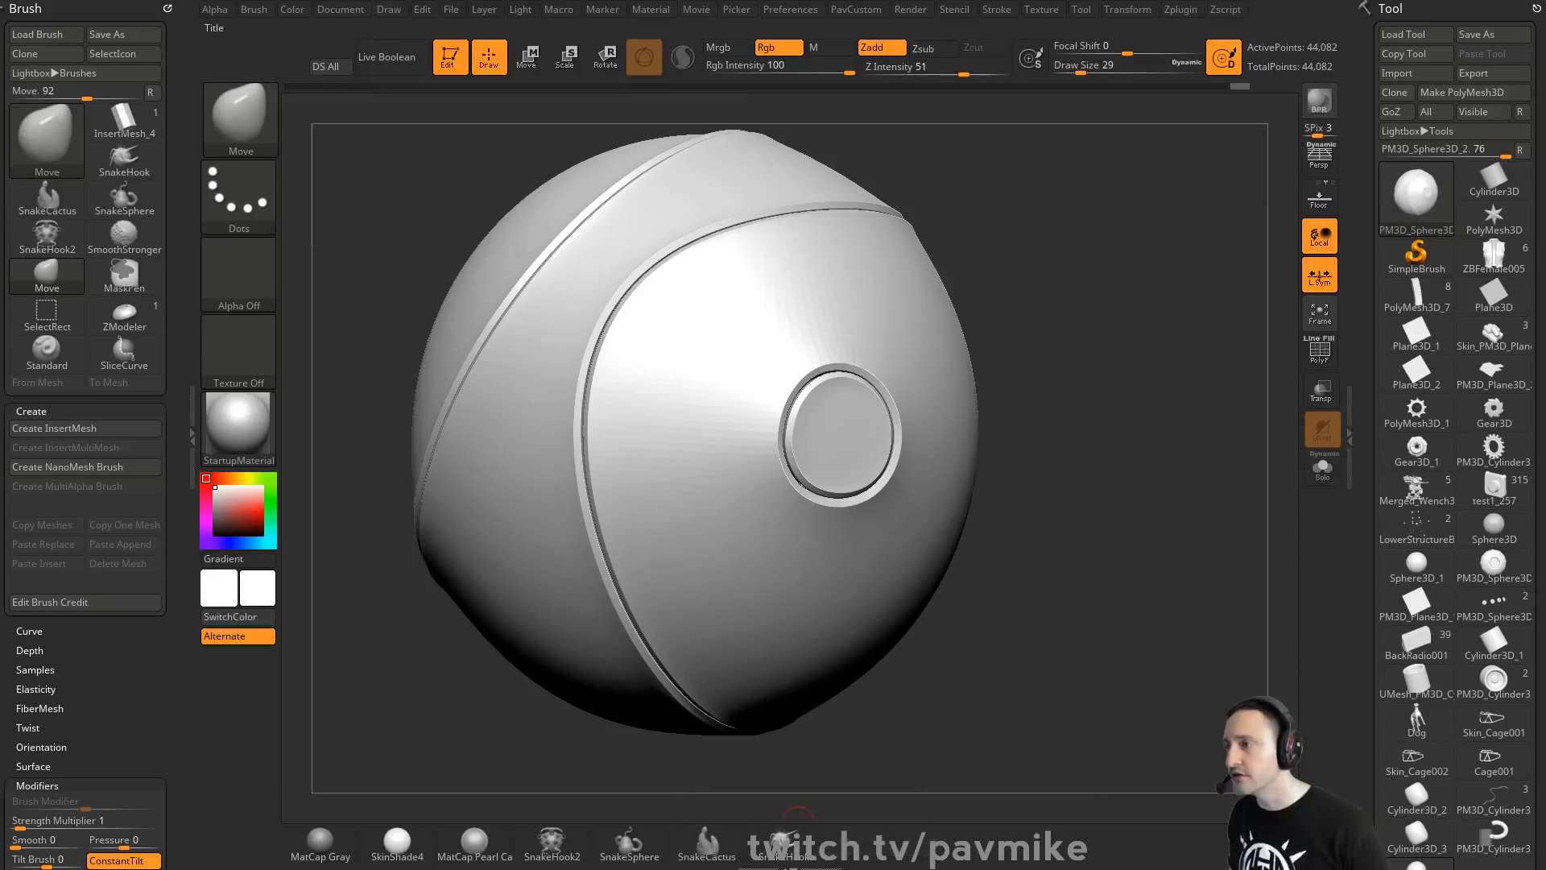
key(ctrl+n)
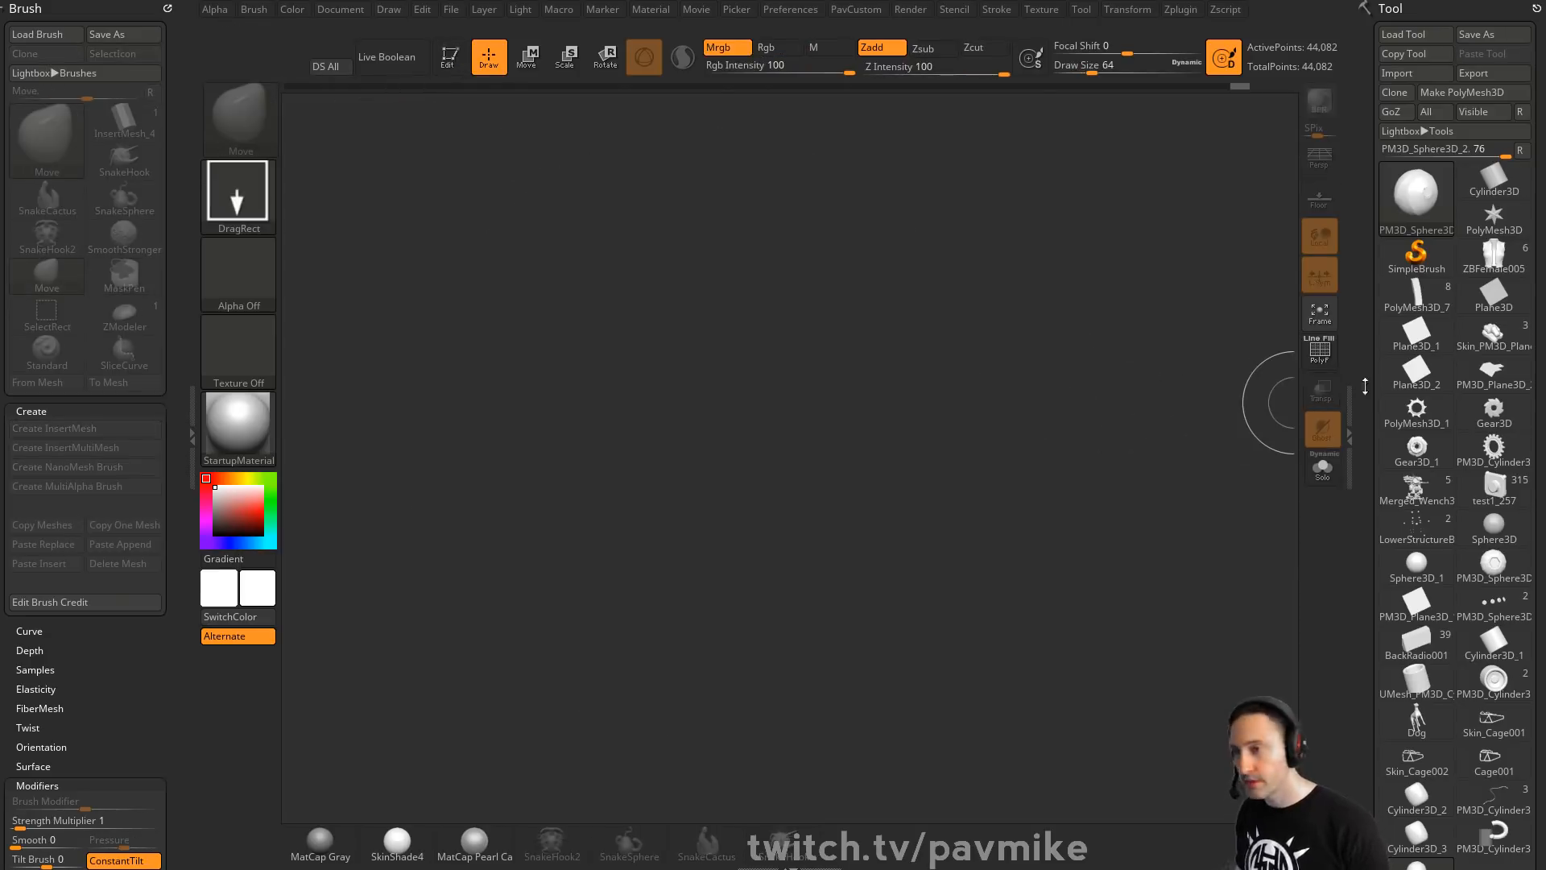
click(1416, 256)
click(1409, 205)
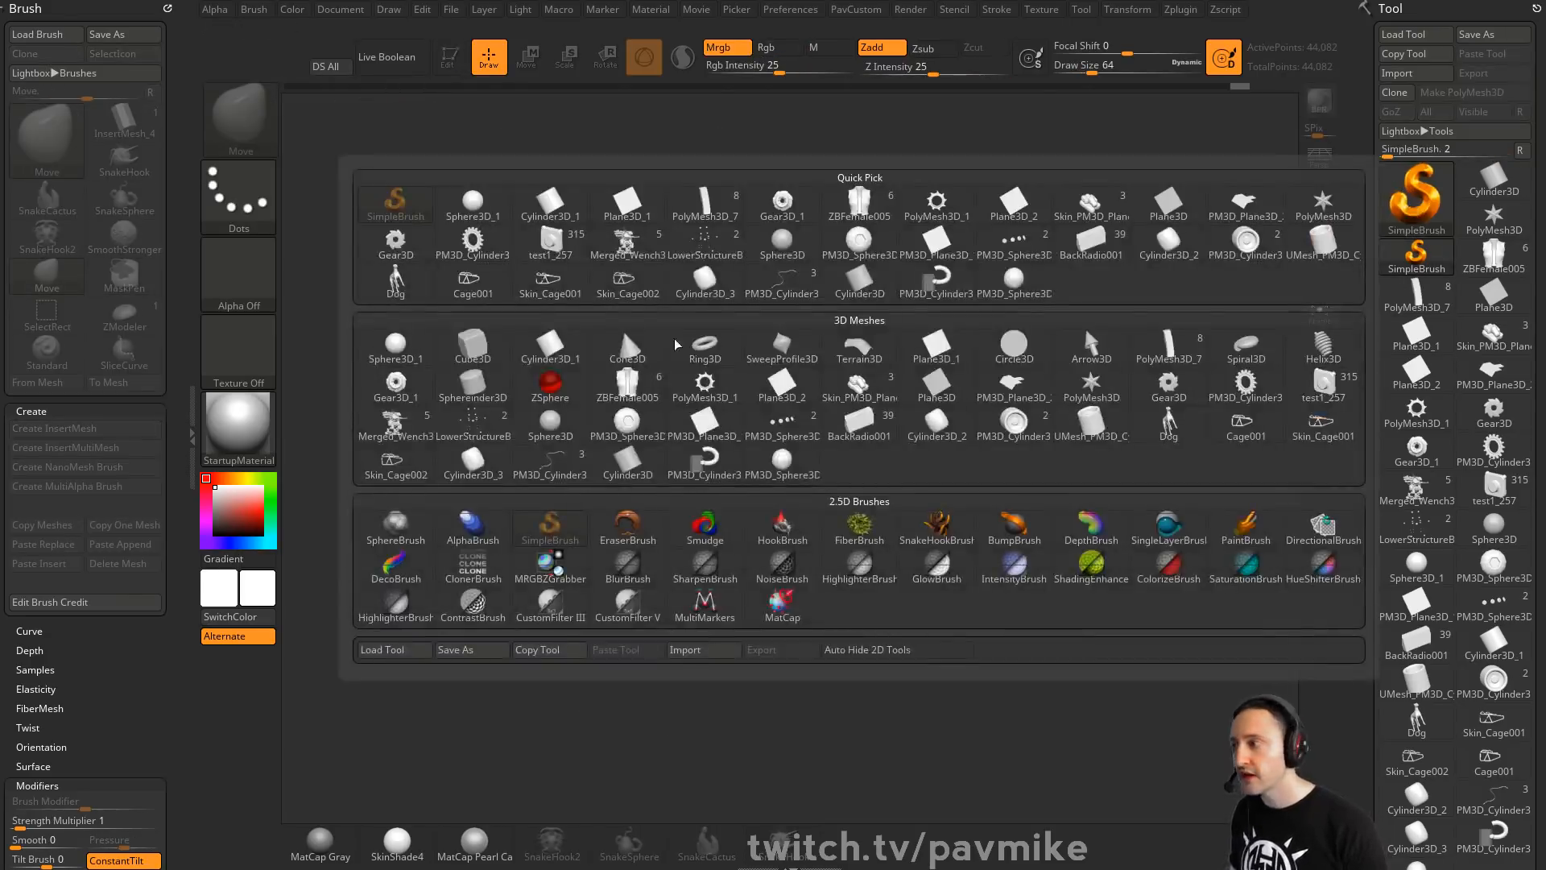
click(550, 384)
drag(613, 512, 662, 583)
click(449, 56)
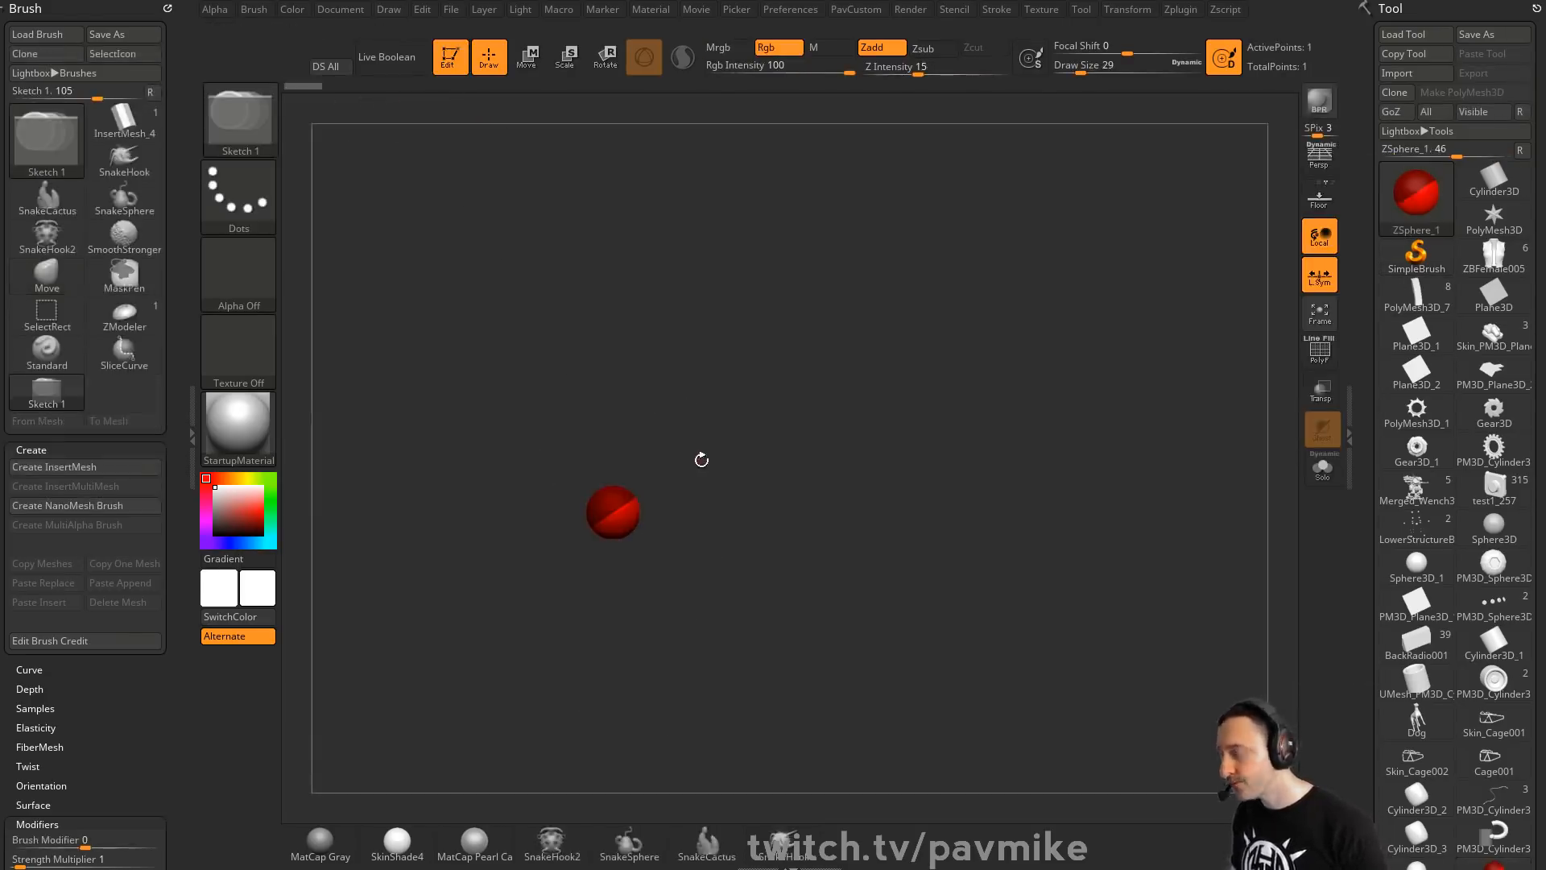
Scale the ZSphere down and extend it into a straight diagonal segment with a second ZSphere
key(e)
key(q)
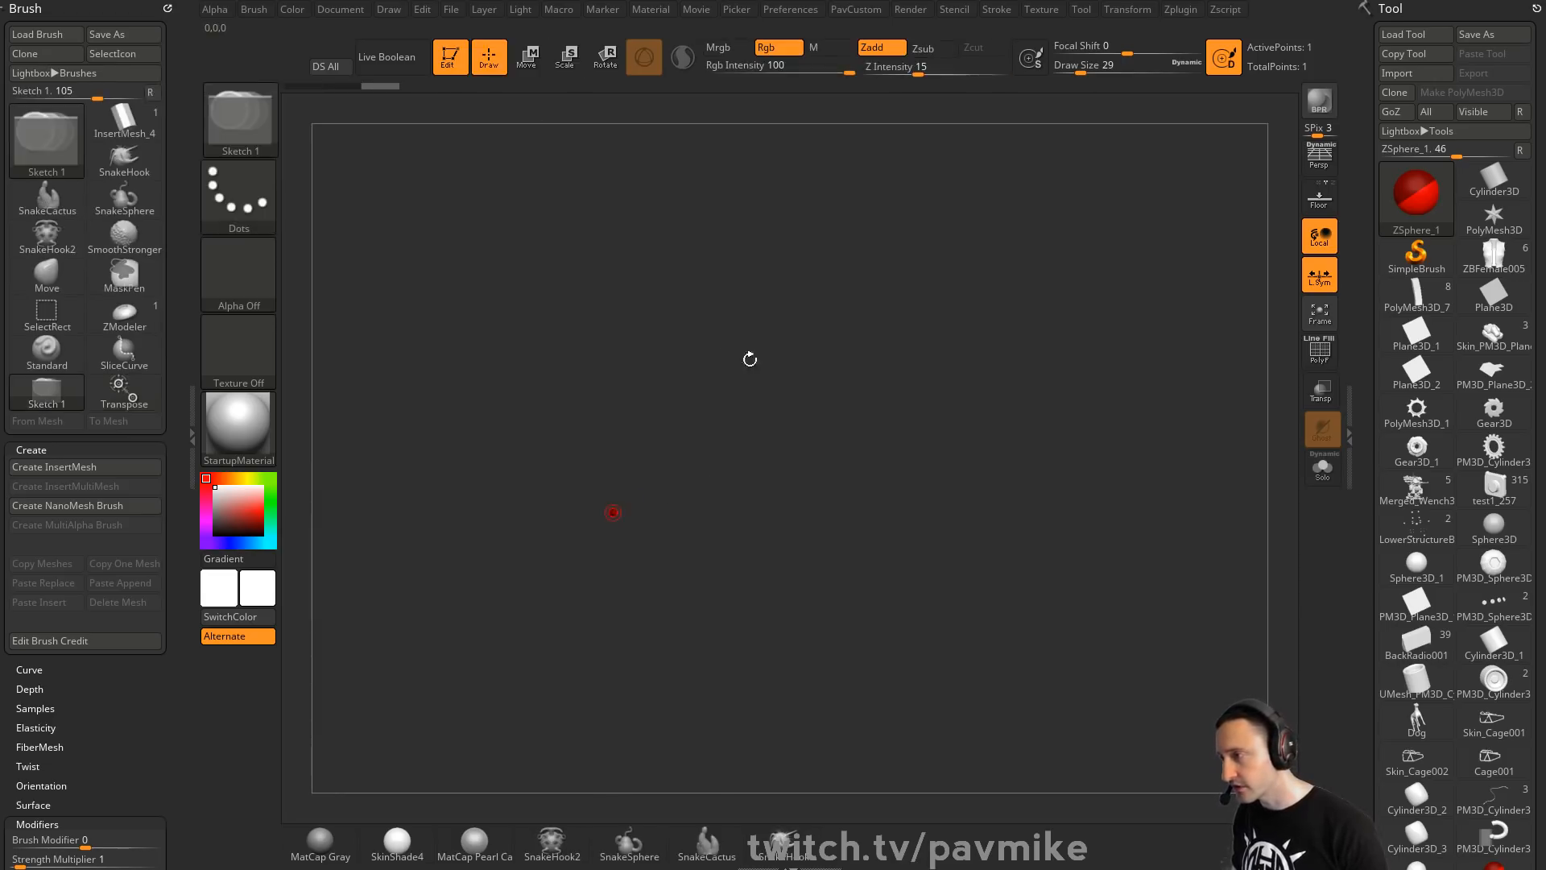
shift+drag(631, 513, 1117, 200)
key(w)
alt+drag(1007, 370, 857, 417)
key(ctrl+z)
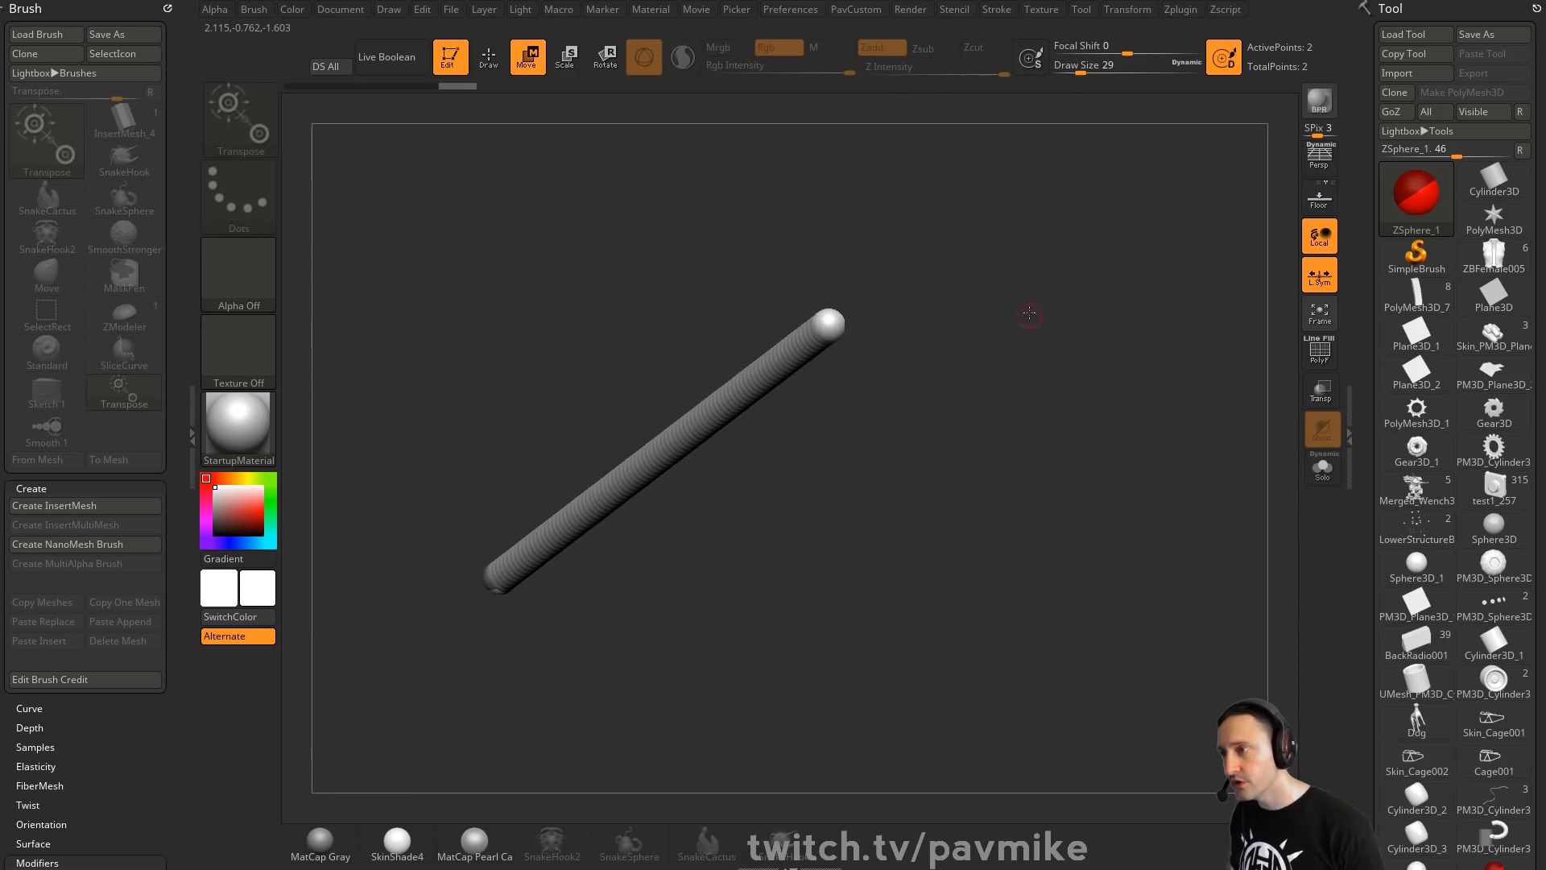
Add a third ZSphere at the segment's upper end and move it away to form a descending second segment
key(q)
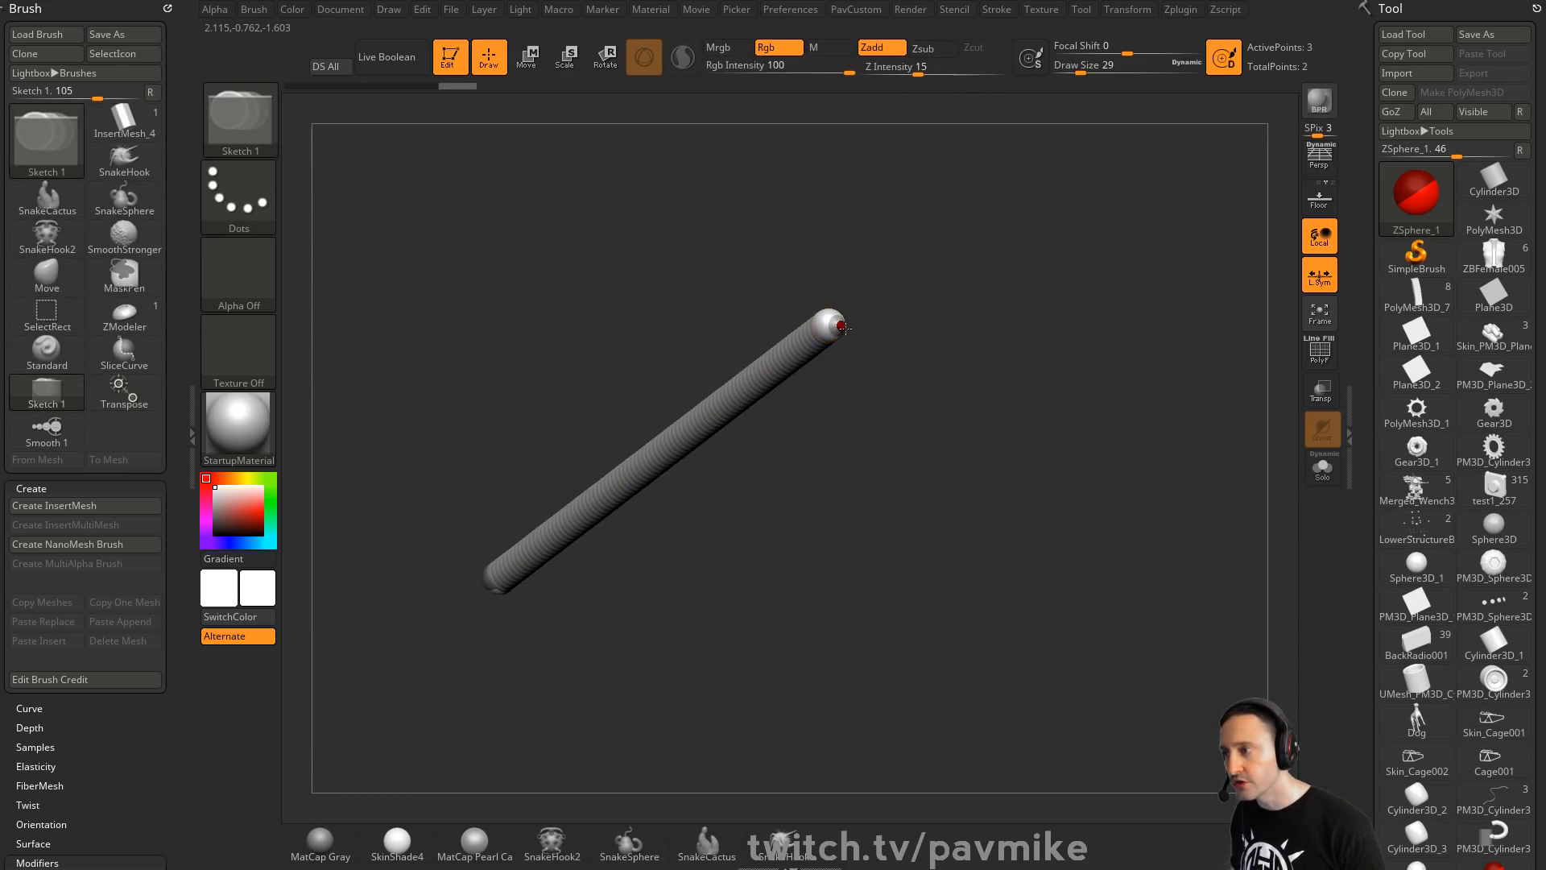
click(842, 325)
key(w)
drag(838, 322, 1166, 445)
drag(910, 434, 915, 509)
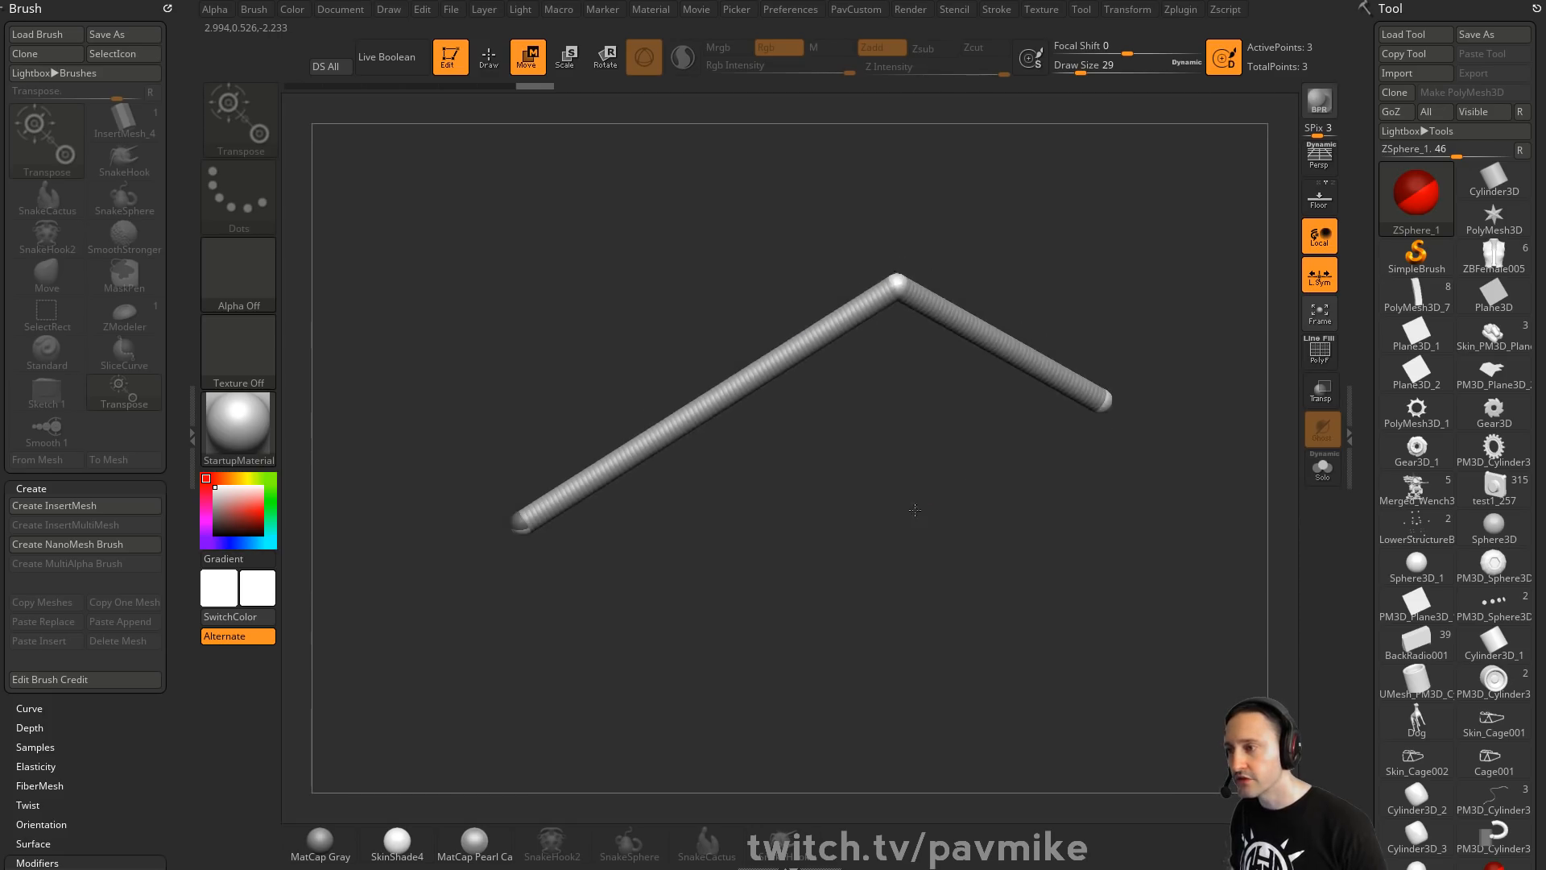
Insert one ZSphere in the shorter segment and three along the longer segment of the chain
key(q)
click(999, 369)
click(801, 361)
click(705, 425)
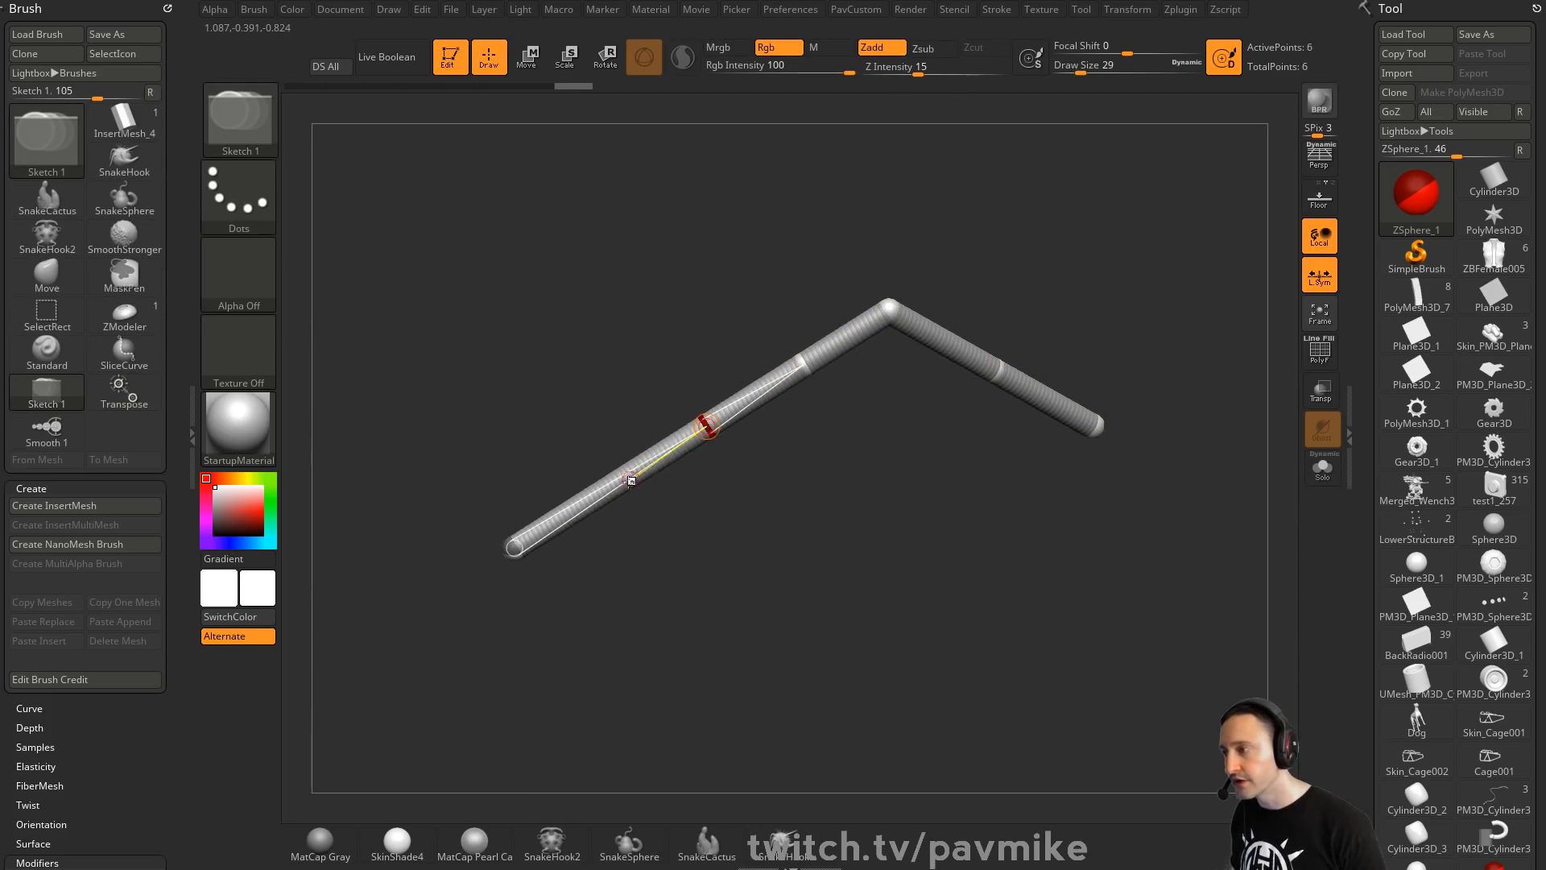
click(609, 486)
Move the inserted ZSpheres off the straight line to bend the chain into a winding path
key(w)
drag(608, 486, 563, 428)
drag(708, 427, 711, 516)
drag(835, 432, 886, 411)
drag(993, 379, 1095, 454)
drag(931, 199, 1028, 219)
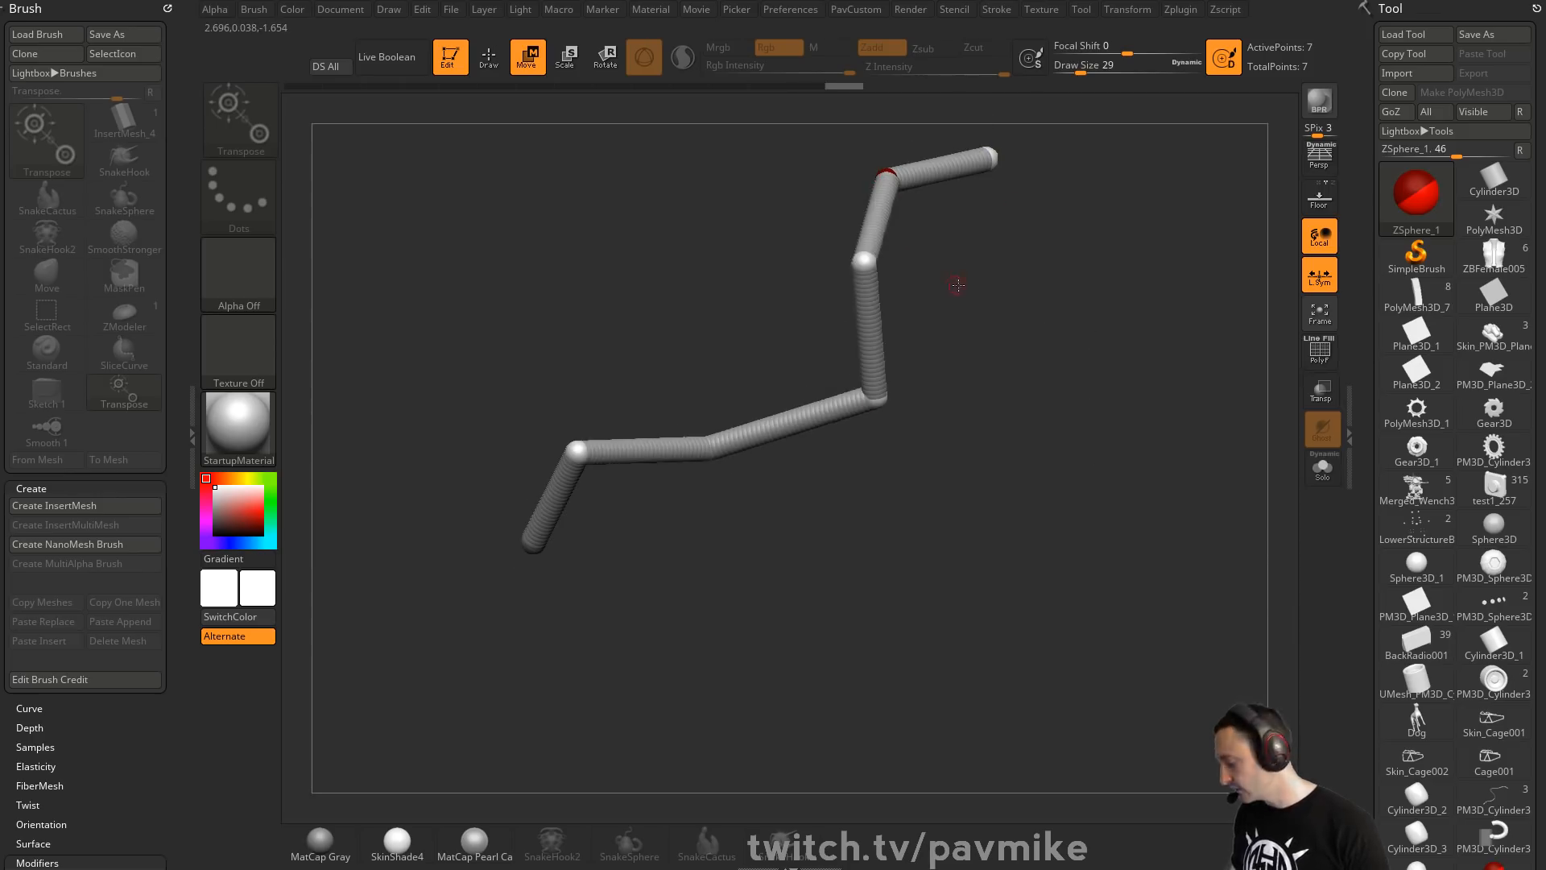
Rotate sections of the ZSphere chain about their joints to change the direction of its bends
key(r)
drag(863, 302, 930, 329)
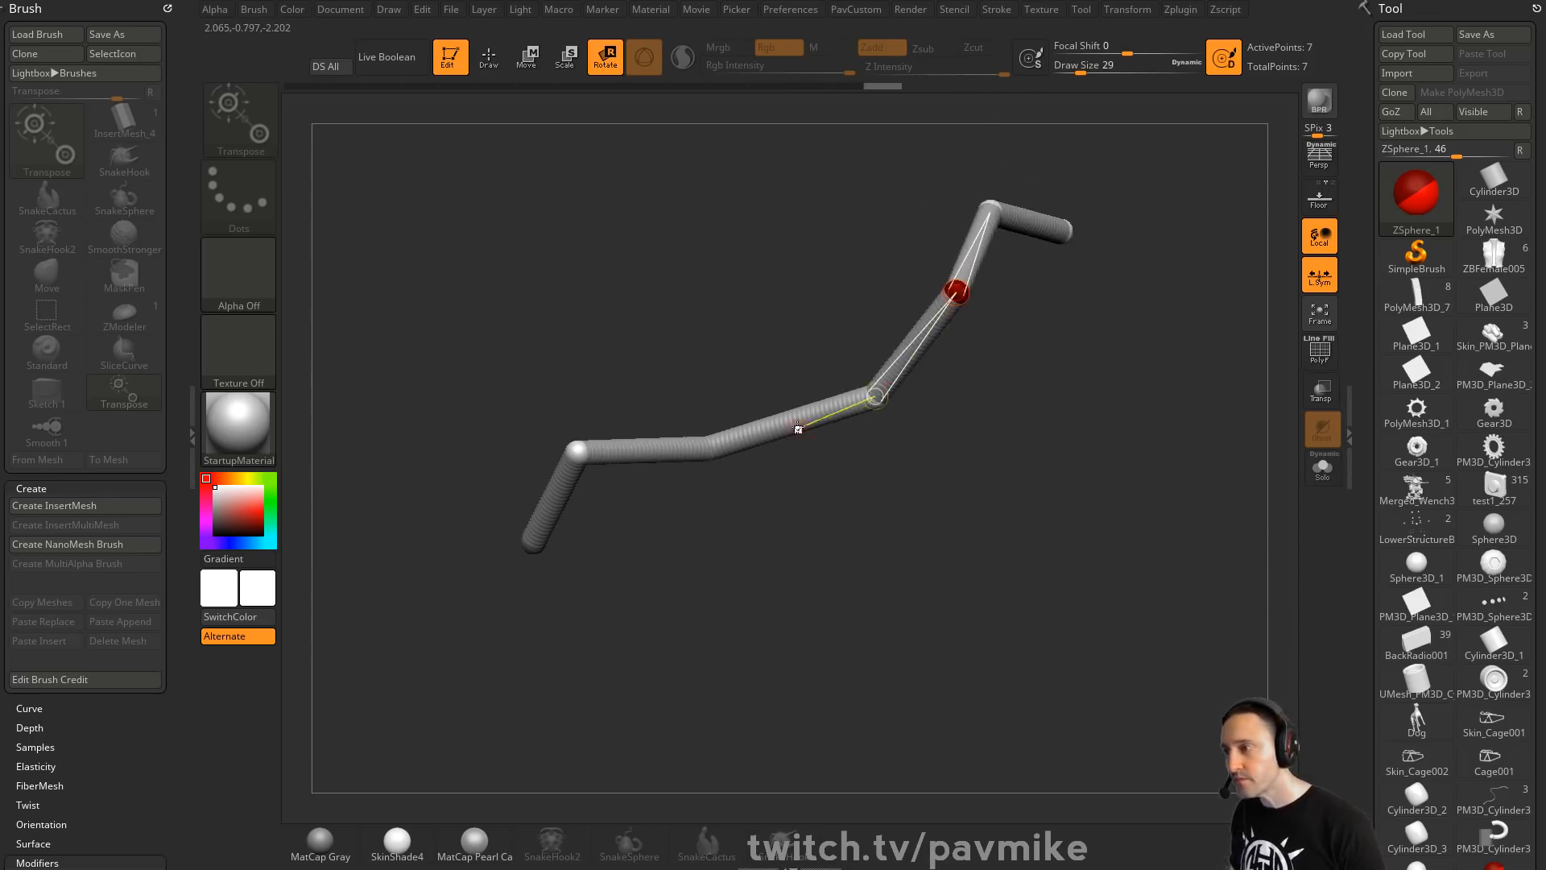
drag(798, 429, 797, 416)
drag(931, 260, 736, 412)
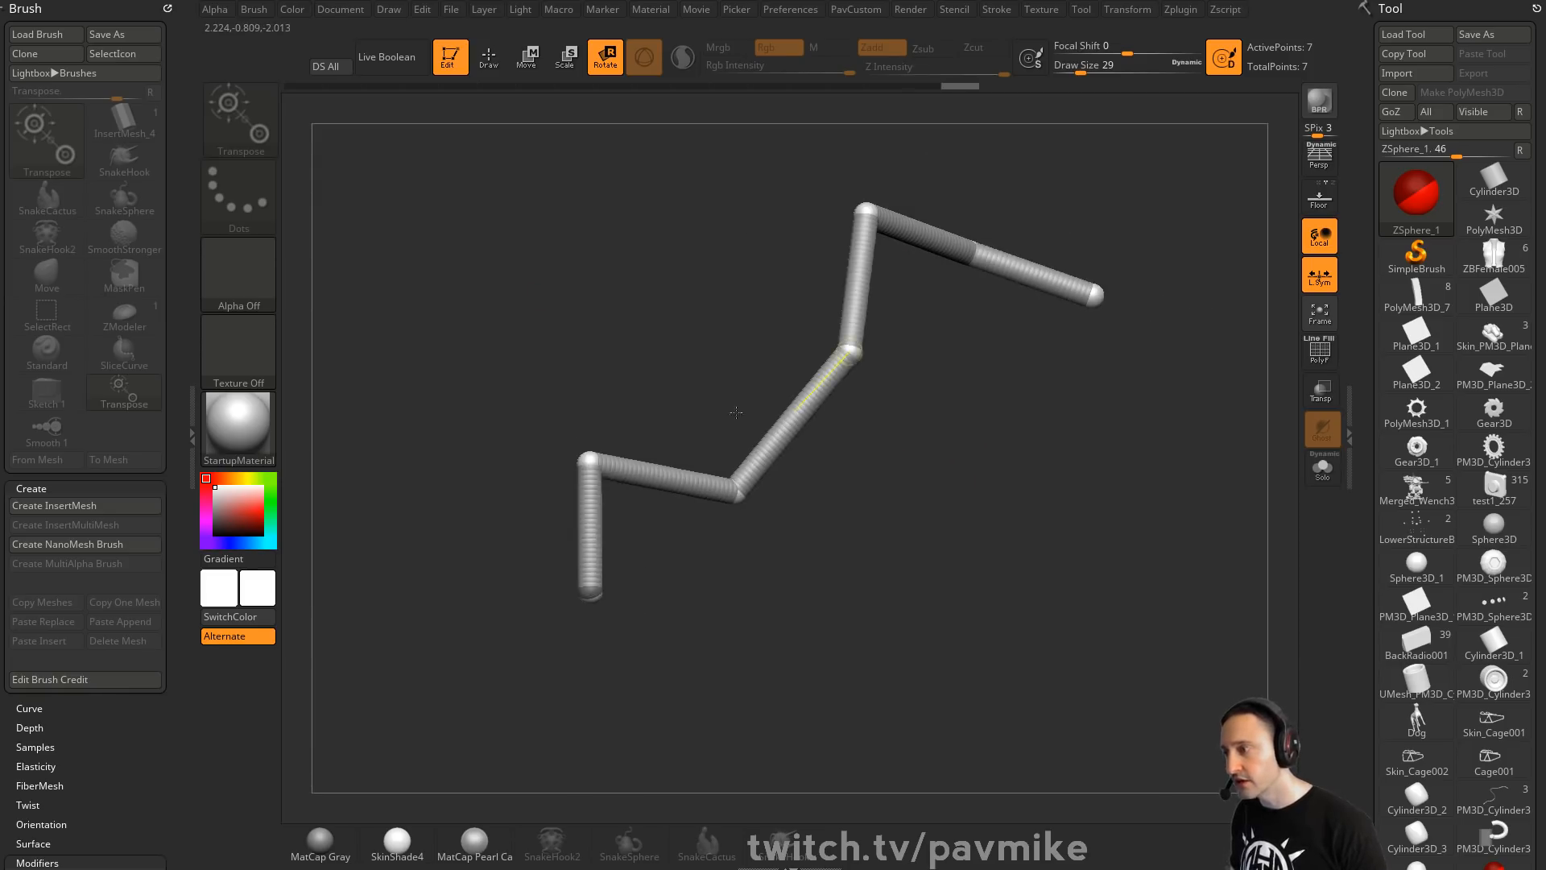
Insert an additional ZSphere in the middle of each of the chain's six segments
key(q)
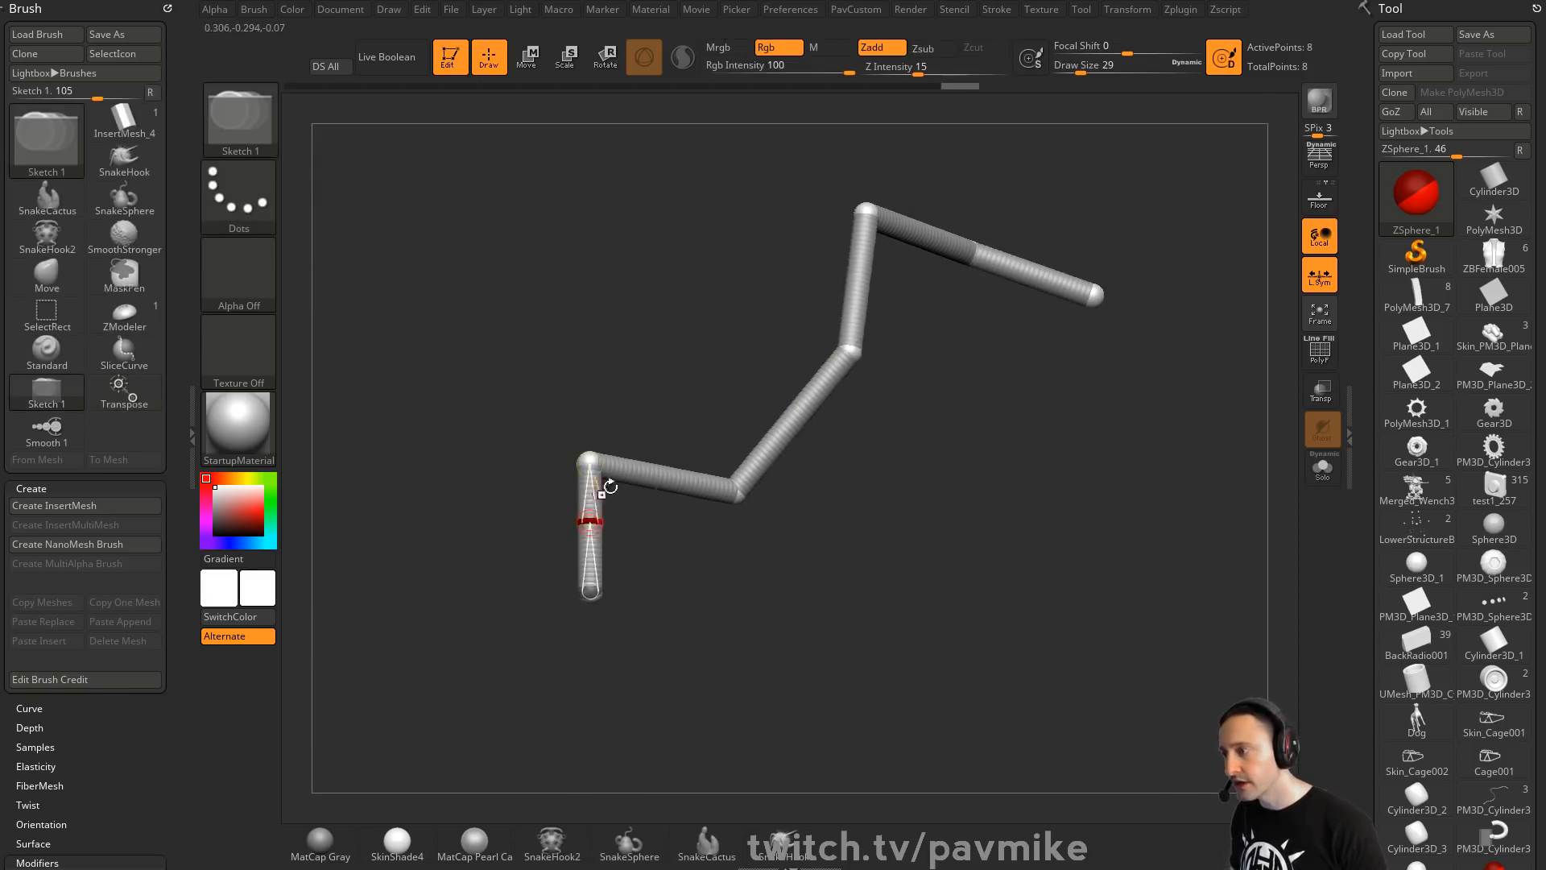
click(1043, 271)
mouse_move(978, 403)
mouse_down()
mouse_move(990, 424)
mouse_move(974, 394)
mouse_up()
Reposition the intermediate ZSpheres at the chain's corners to turn the sharp bends into a smoother S-shaped path
key(w)
drag(847, 287, 837, 285)
drag(890, 270, 868, 252)
click(913, 242)
drag(907, 306, 872, 355)
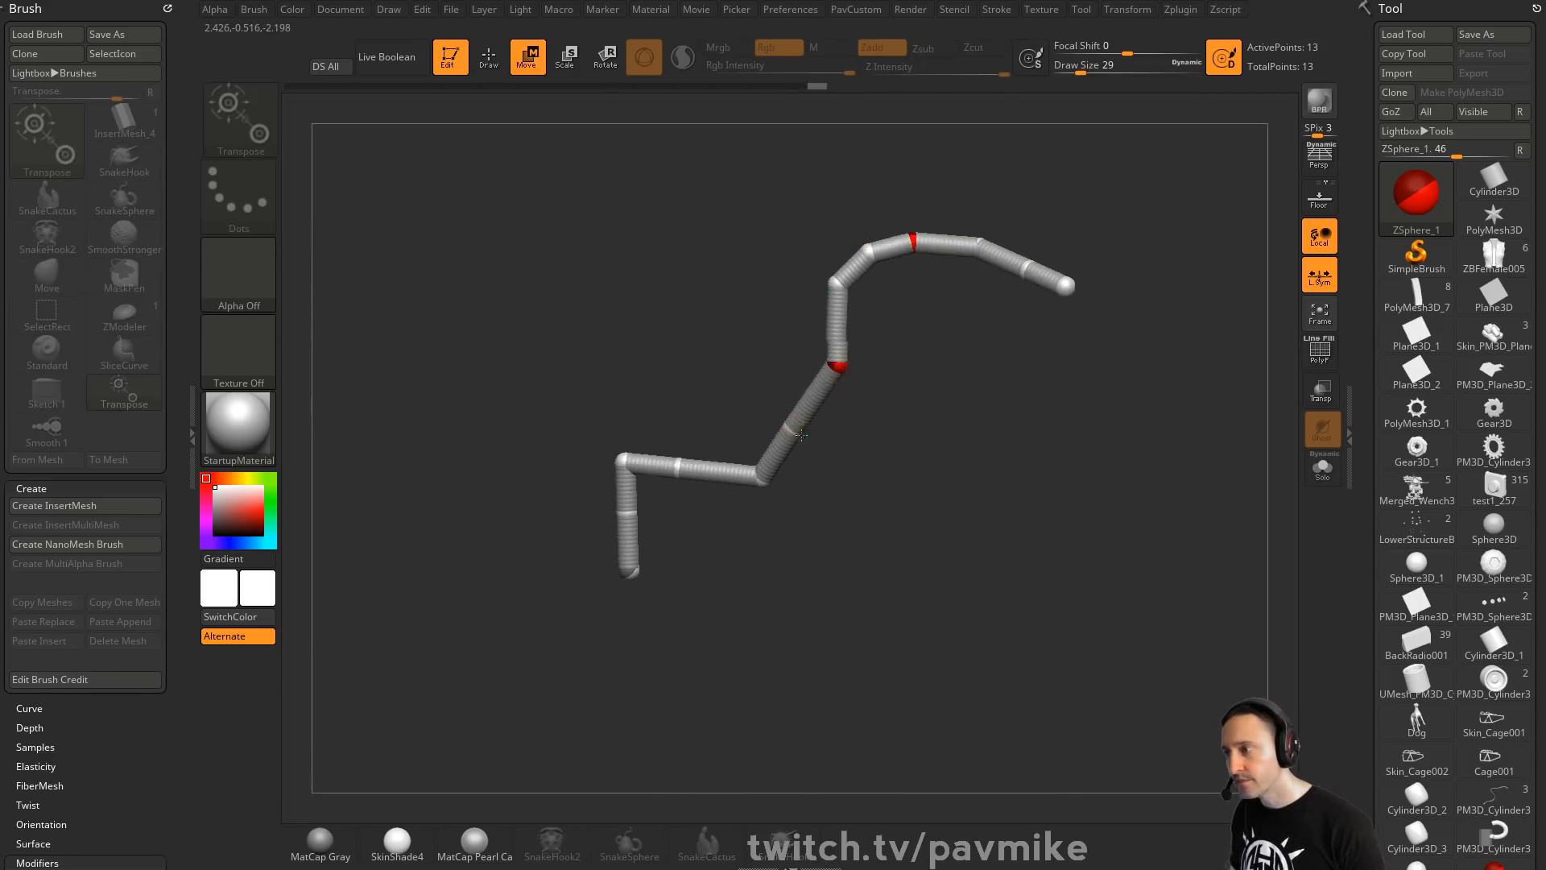
drag(801, 435, 825, 444)
drag(862, 445, 910, 484)
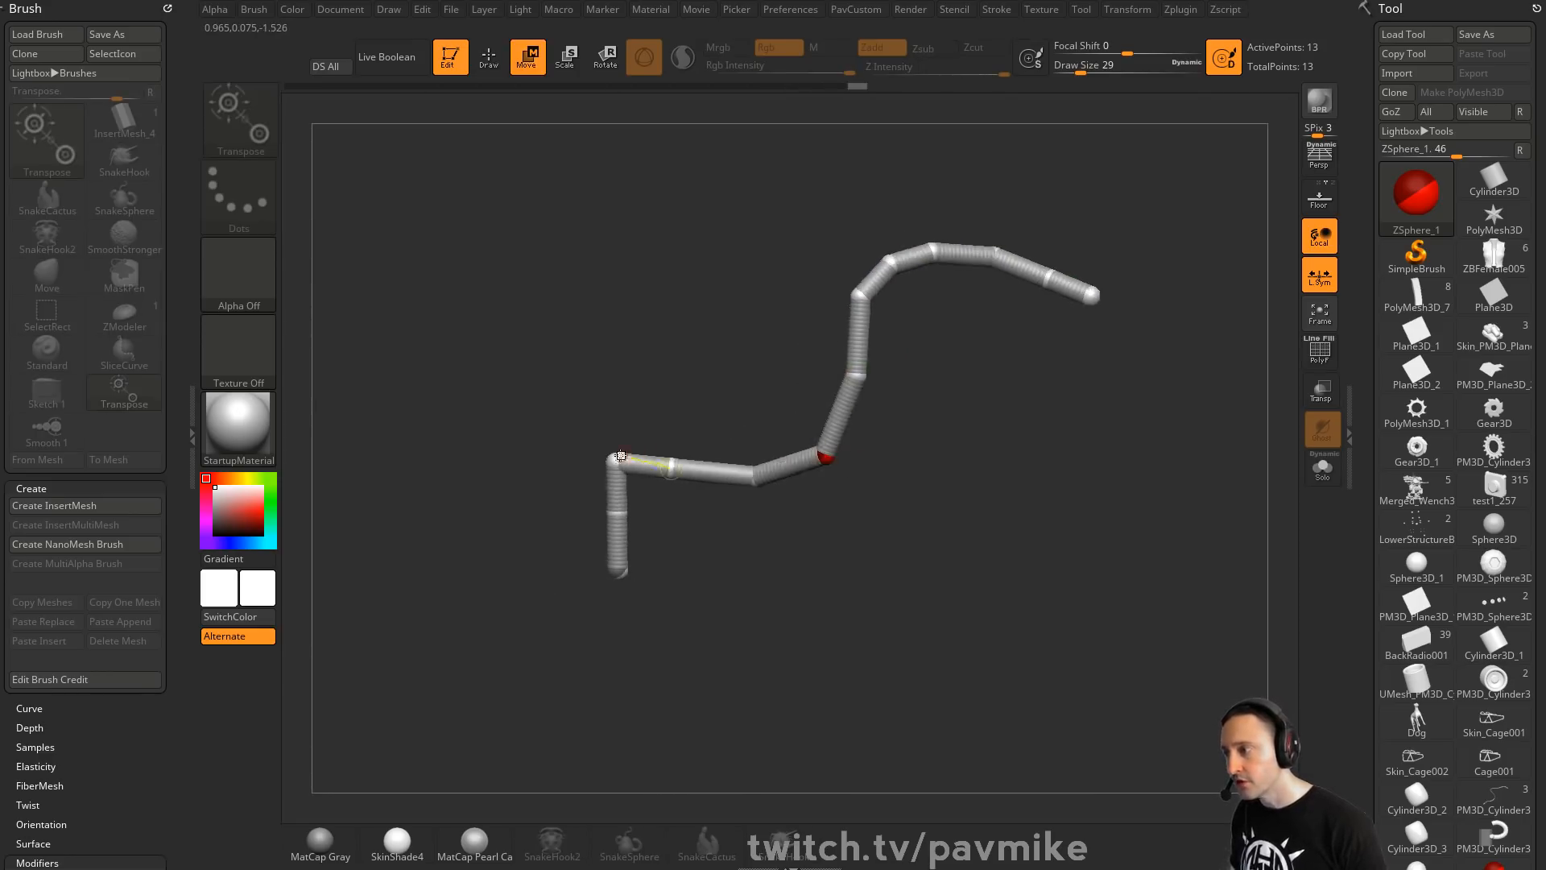
mouse_move(621, 455)
mouse_down()
mouse_move(635, 483)
mouse_move(672, 465)
mouse_up()
Finish shaping the ZSphere chain and preview its adaptive skin with density 1 and DynaMesh resolution 0
key(q)
drag(1372, 522, 1421, 258)
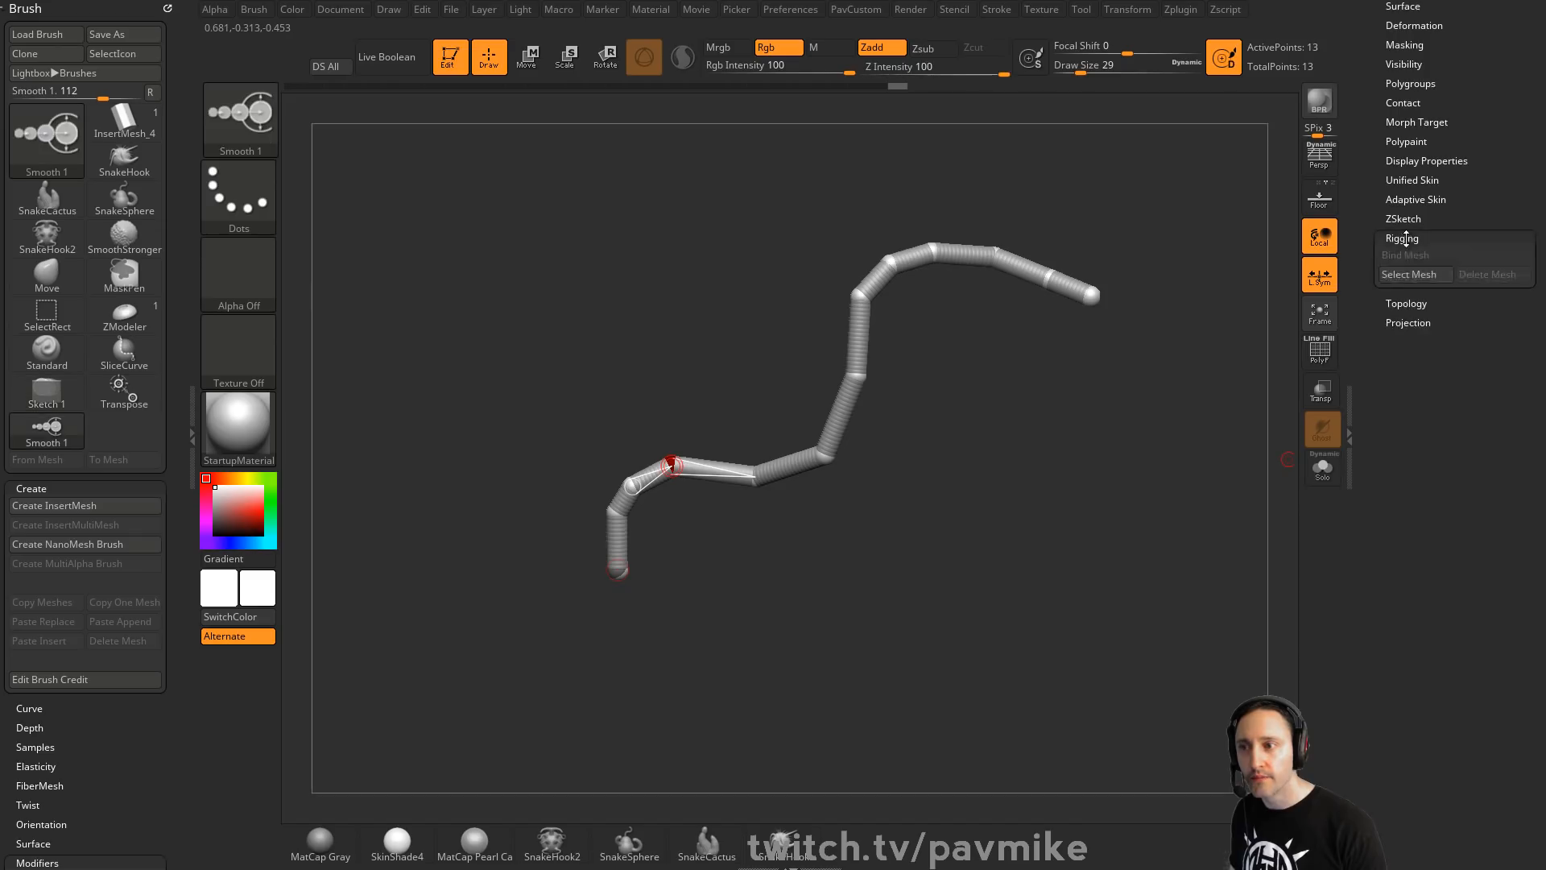
click(1410, 201)
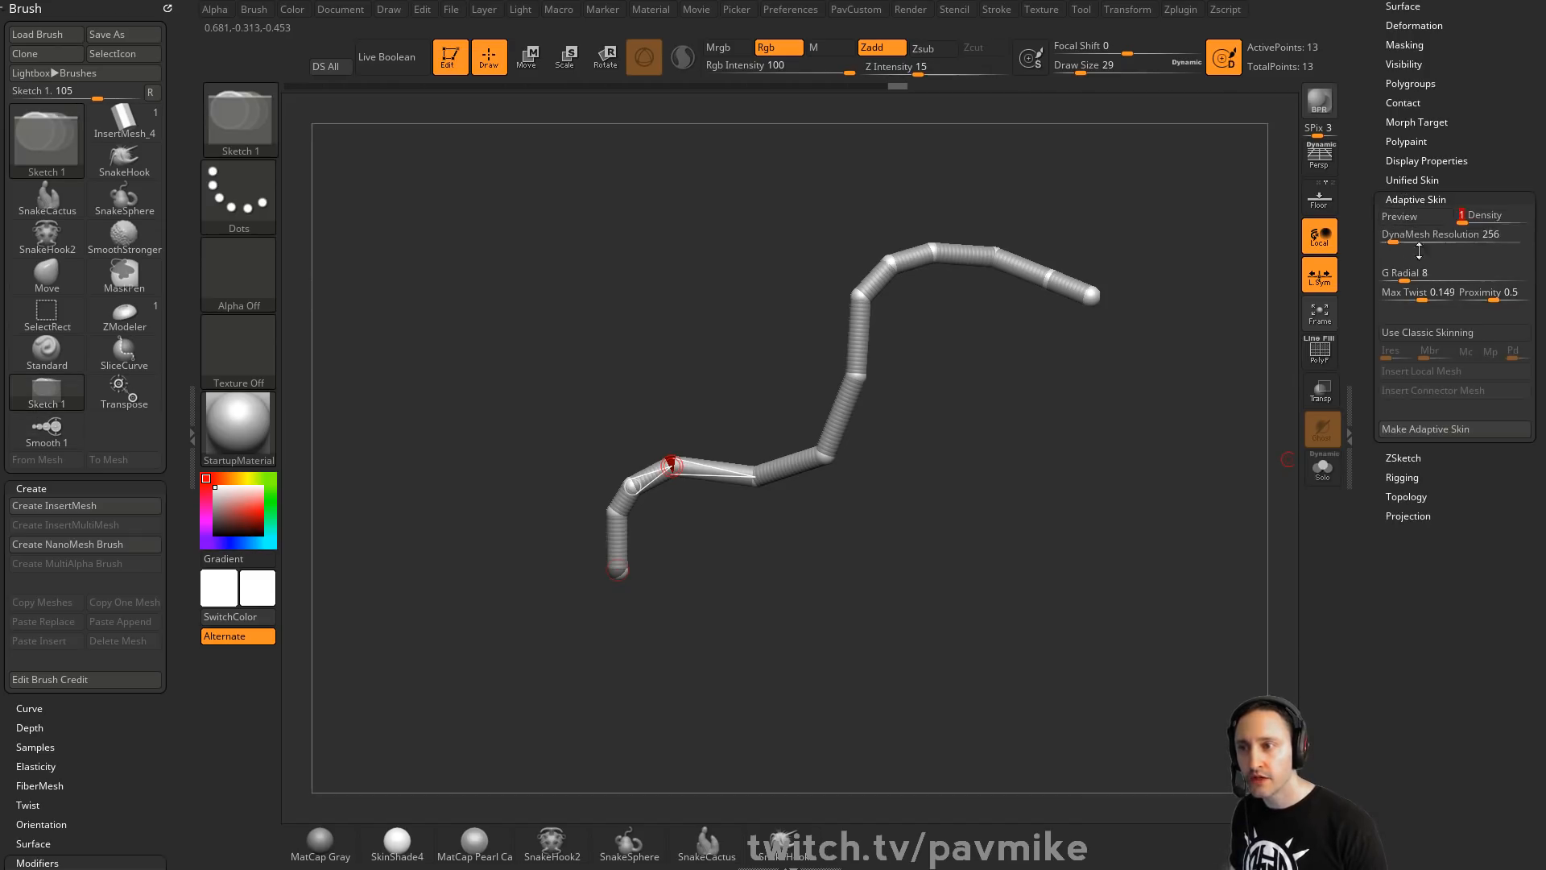
click(1403, 217)
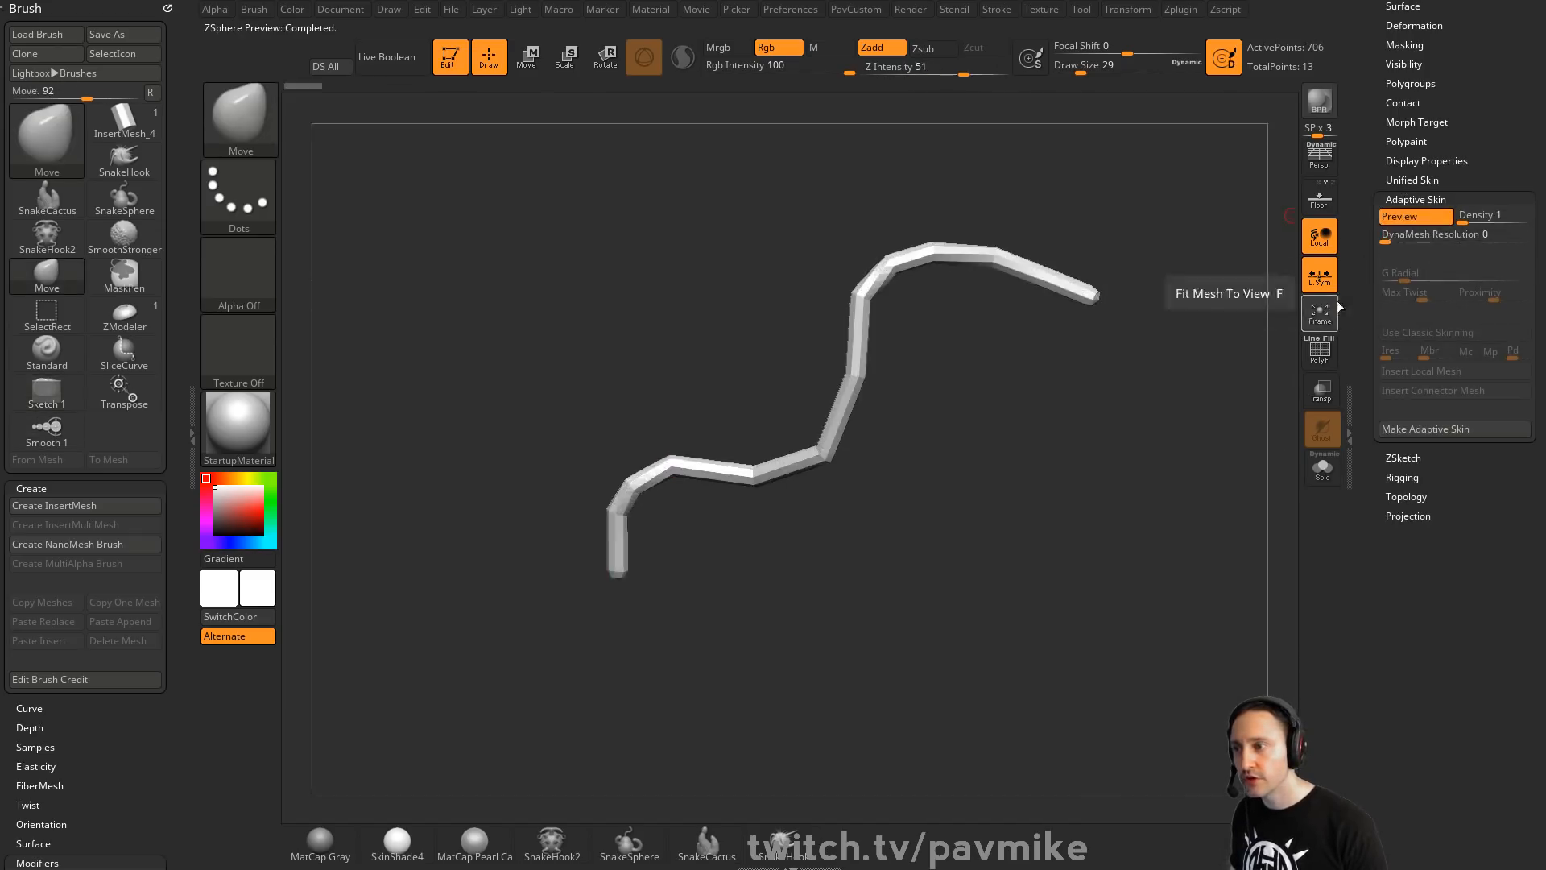
Show the polyframe, make an adaptive skin mesh from the chain and switch to the Skin_ZSphere_1 tool
click(1321, 350)
key(a)
key(a)
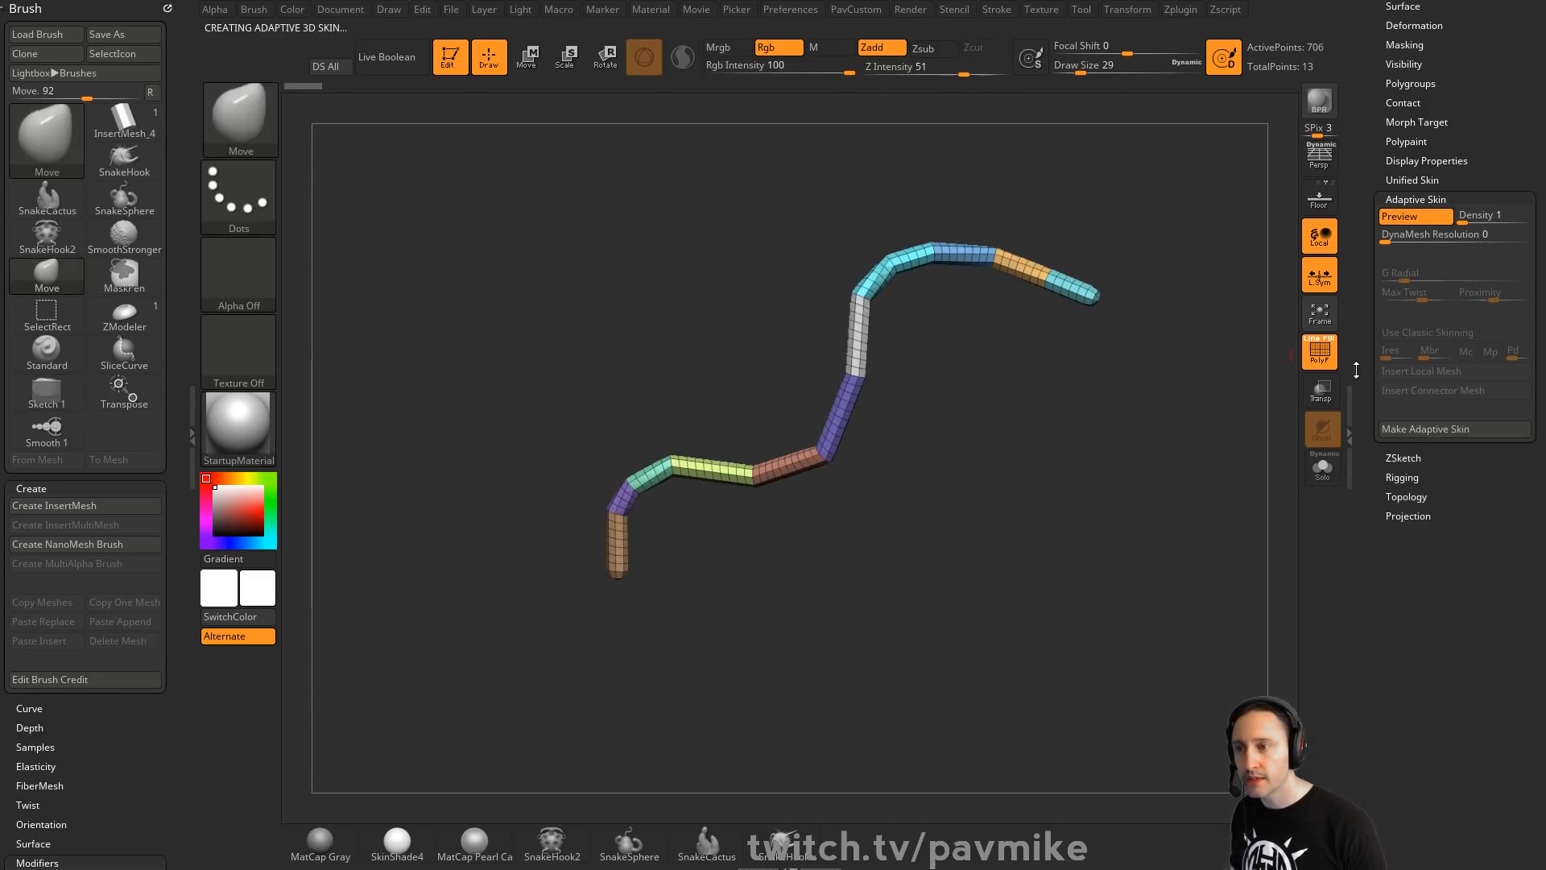
drag(1356, 370, 1379, 590)
click(1406, 727)
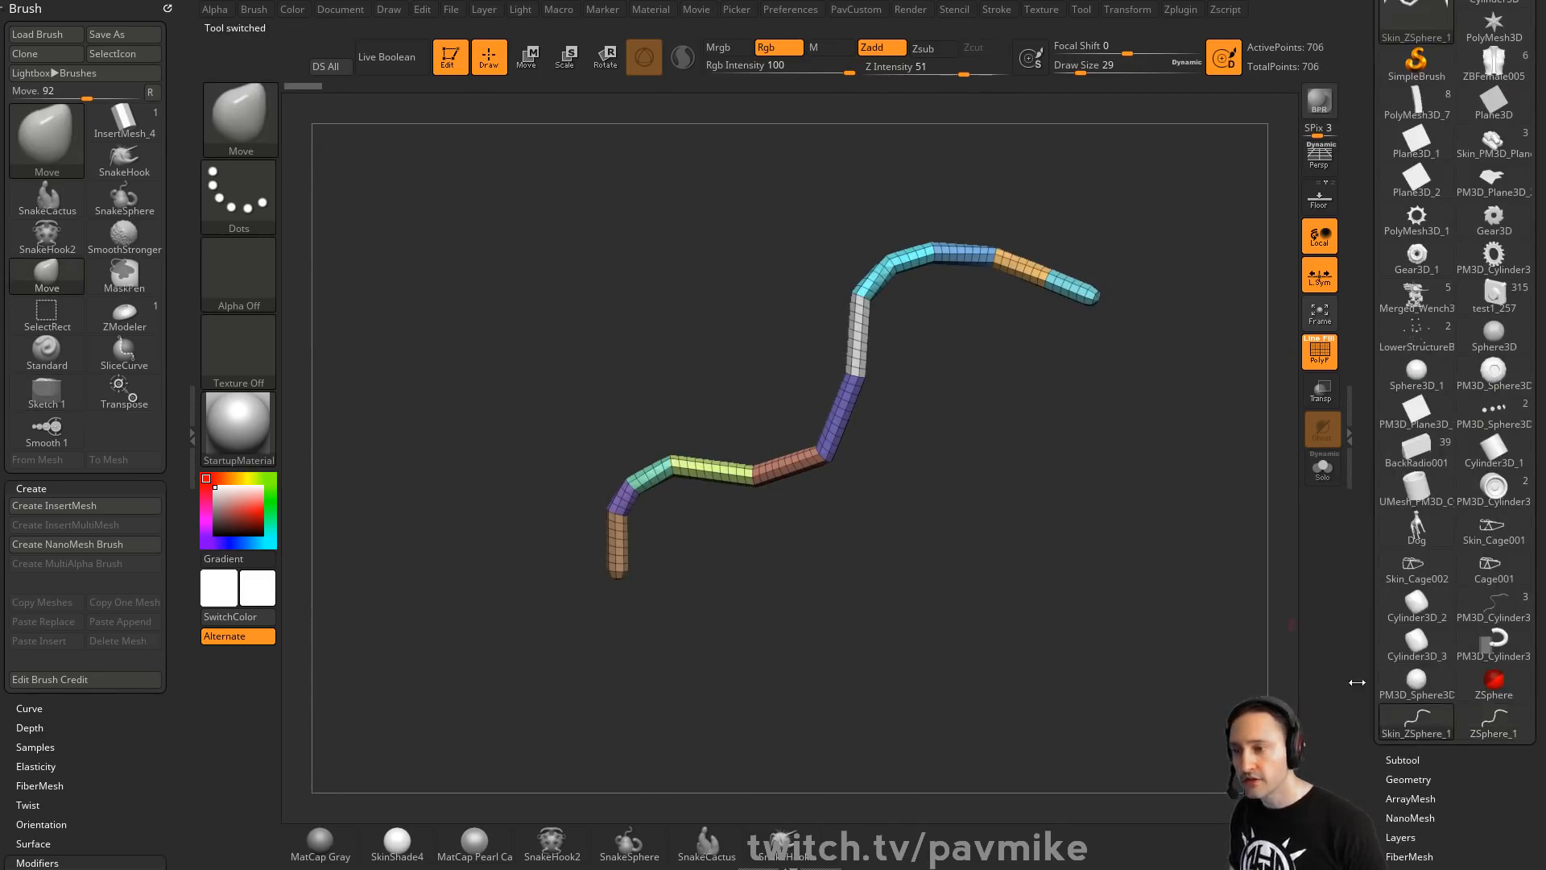
Hide the closed cap at the tube's upper end with SelectLasso and delete the hidden faces
alt+drag(1131, 434, 515, 805)
key(ctrl+shift)
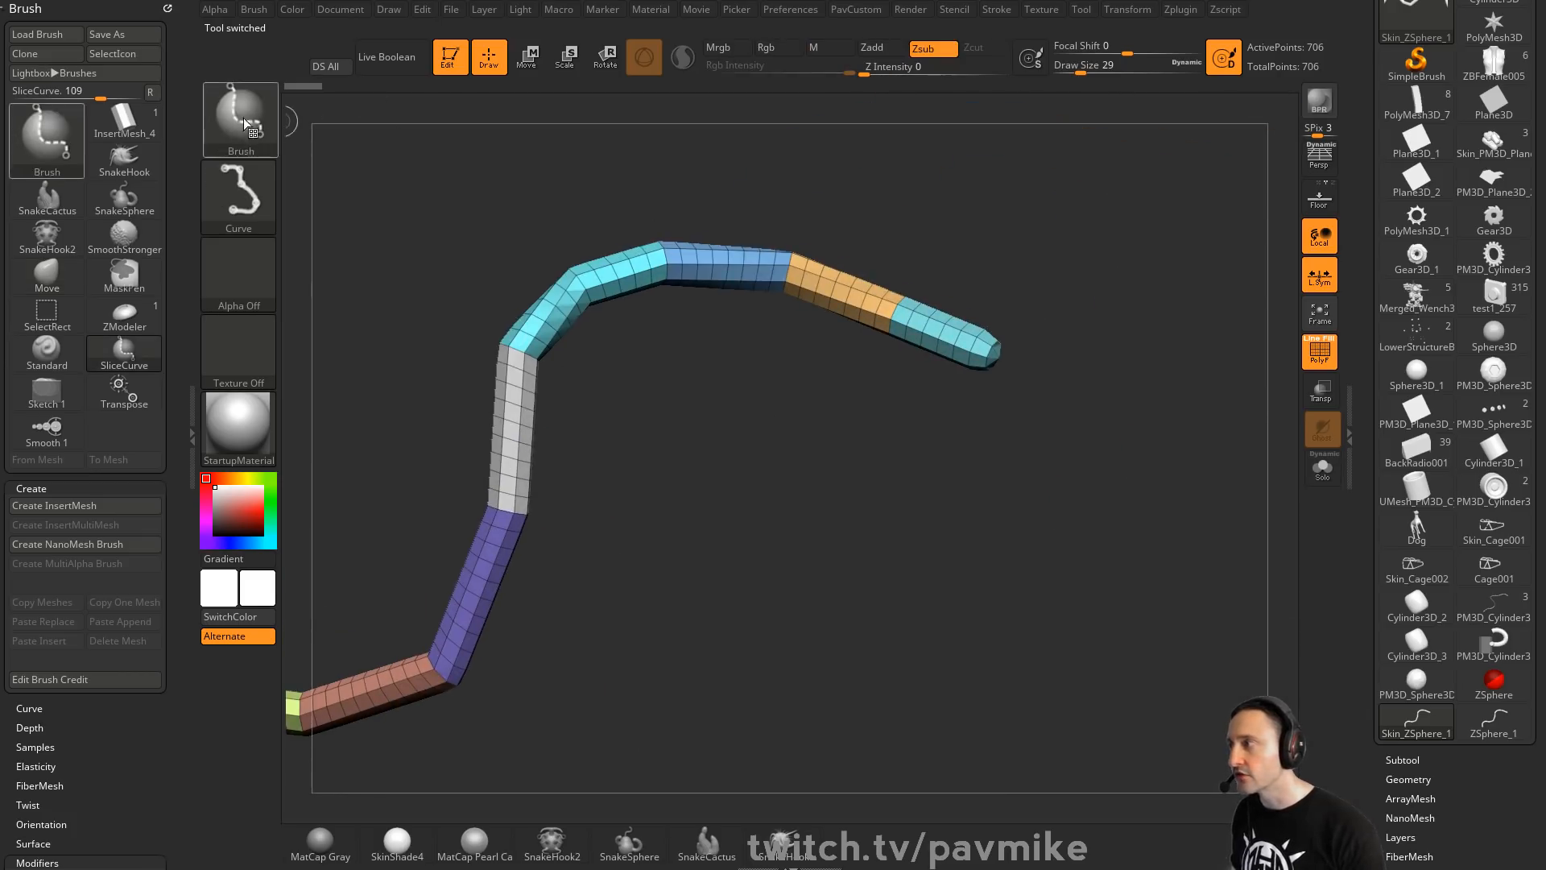
click(245, 124)
ctrl+shift+click(566, 211)
mouse_move(1013, 330)
ctrl+alt+shift+mouse_down()
mouse_move(964, 447)
mouse_move(946, 452)
mouse_move(952, 397)
ctrl+alt+shift+mouse_up()
key(space)
click(1119, 250)
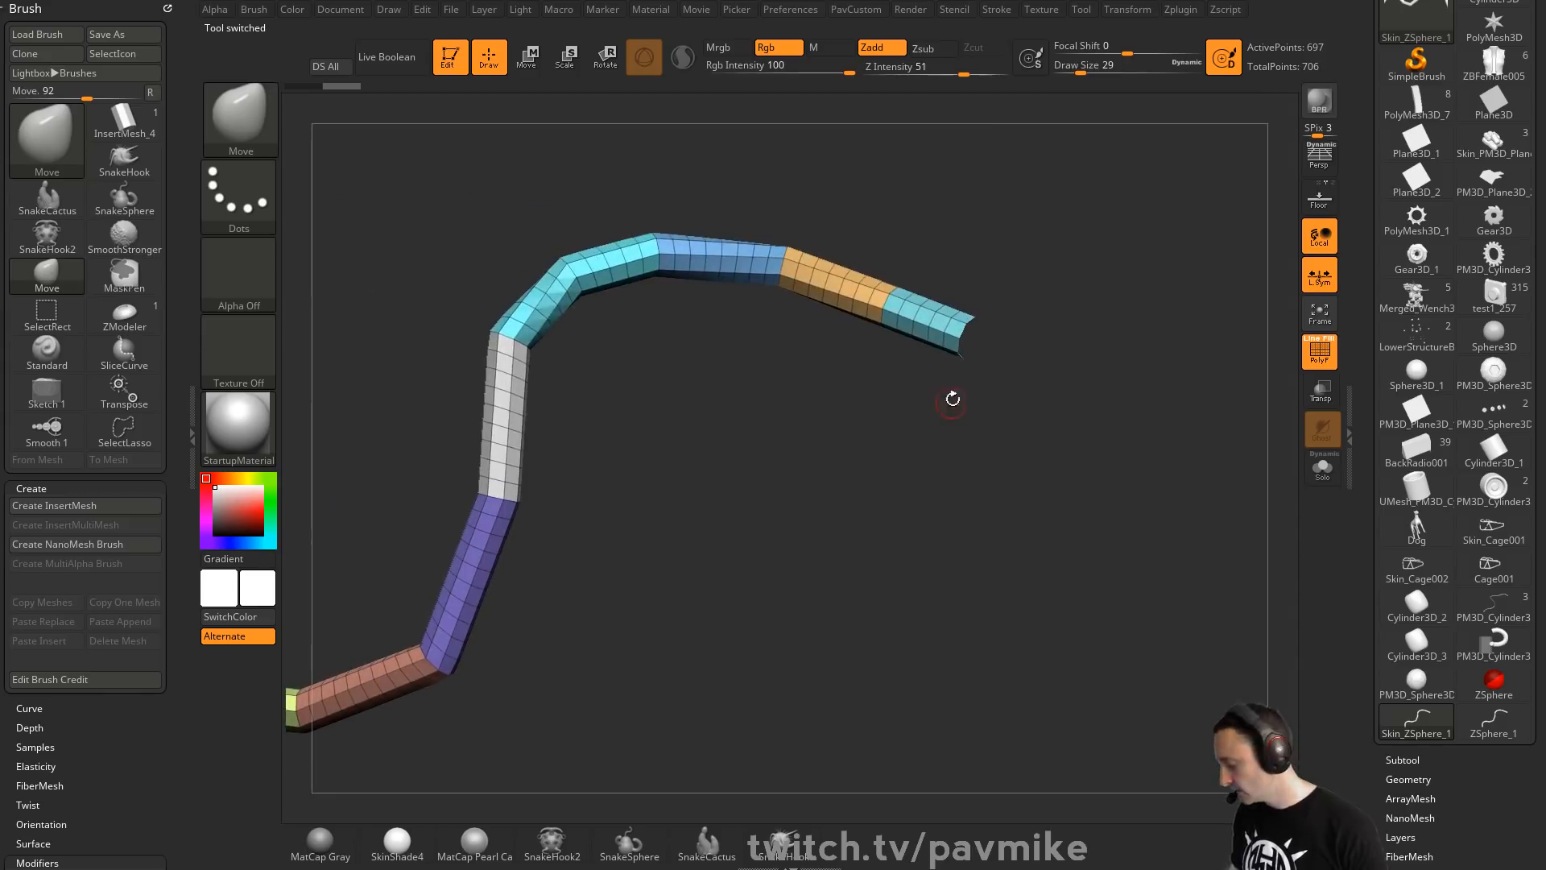
key(b)
key(s)
key(t)
mouse_move(1051, 297)
alt+mouse_down()
mouse_move(1055, 263)
mouse_move(942, 282)
mouse_move(1114, 279)
alt+mouse_up()
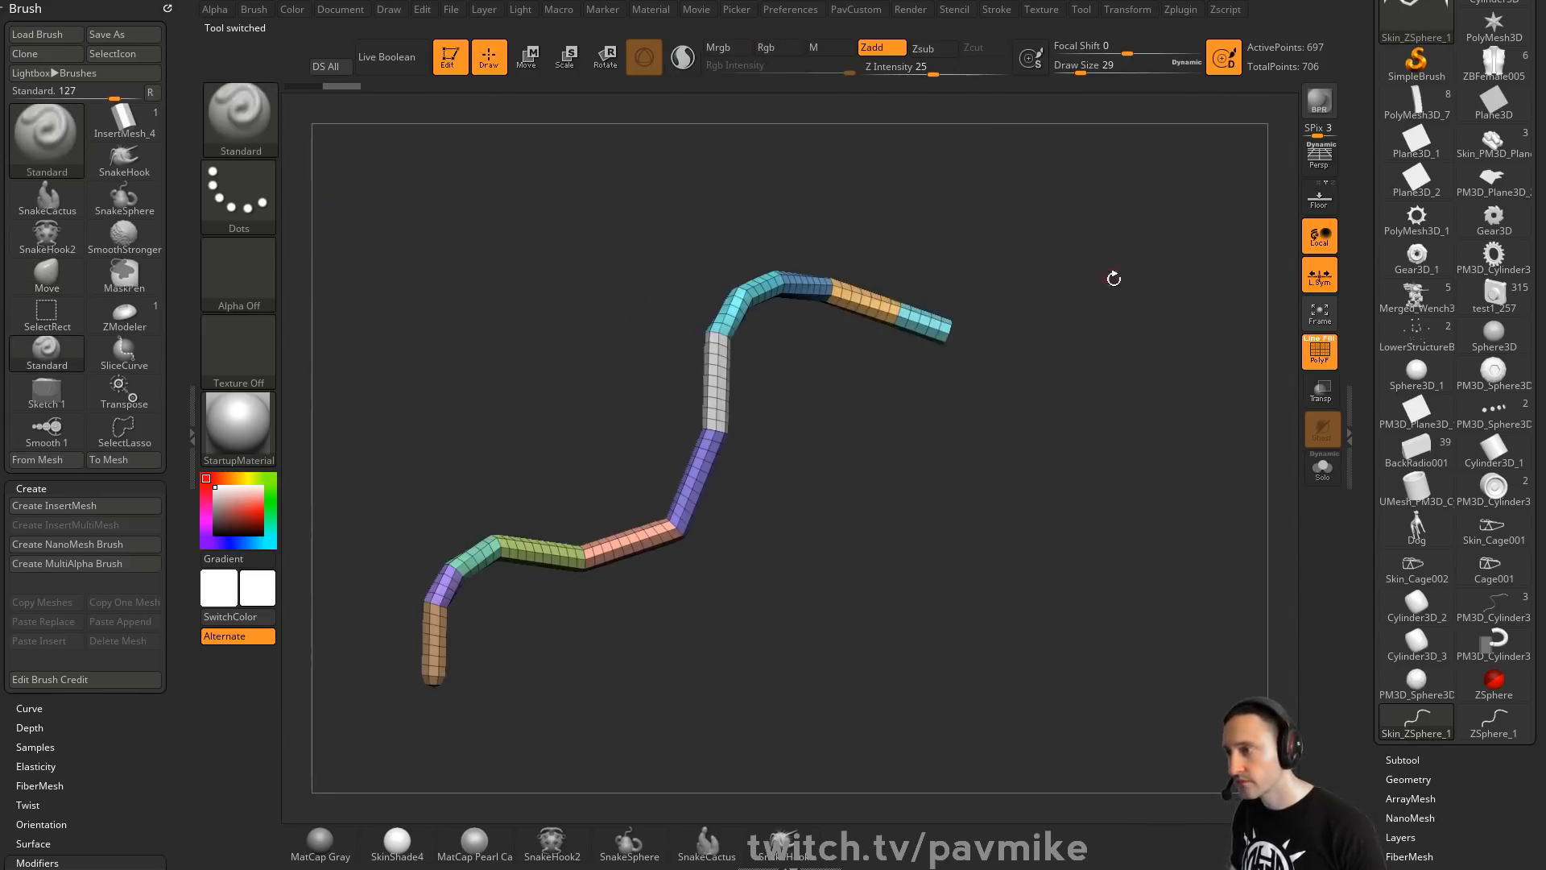
key(space)
click(1069, 231)
Hide the closed cap at the tube's lower end and delete the hidden faces so the tube is open
alt+drag(759, 559, 853, 473)
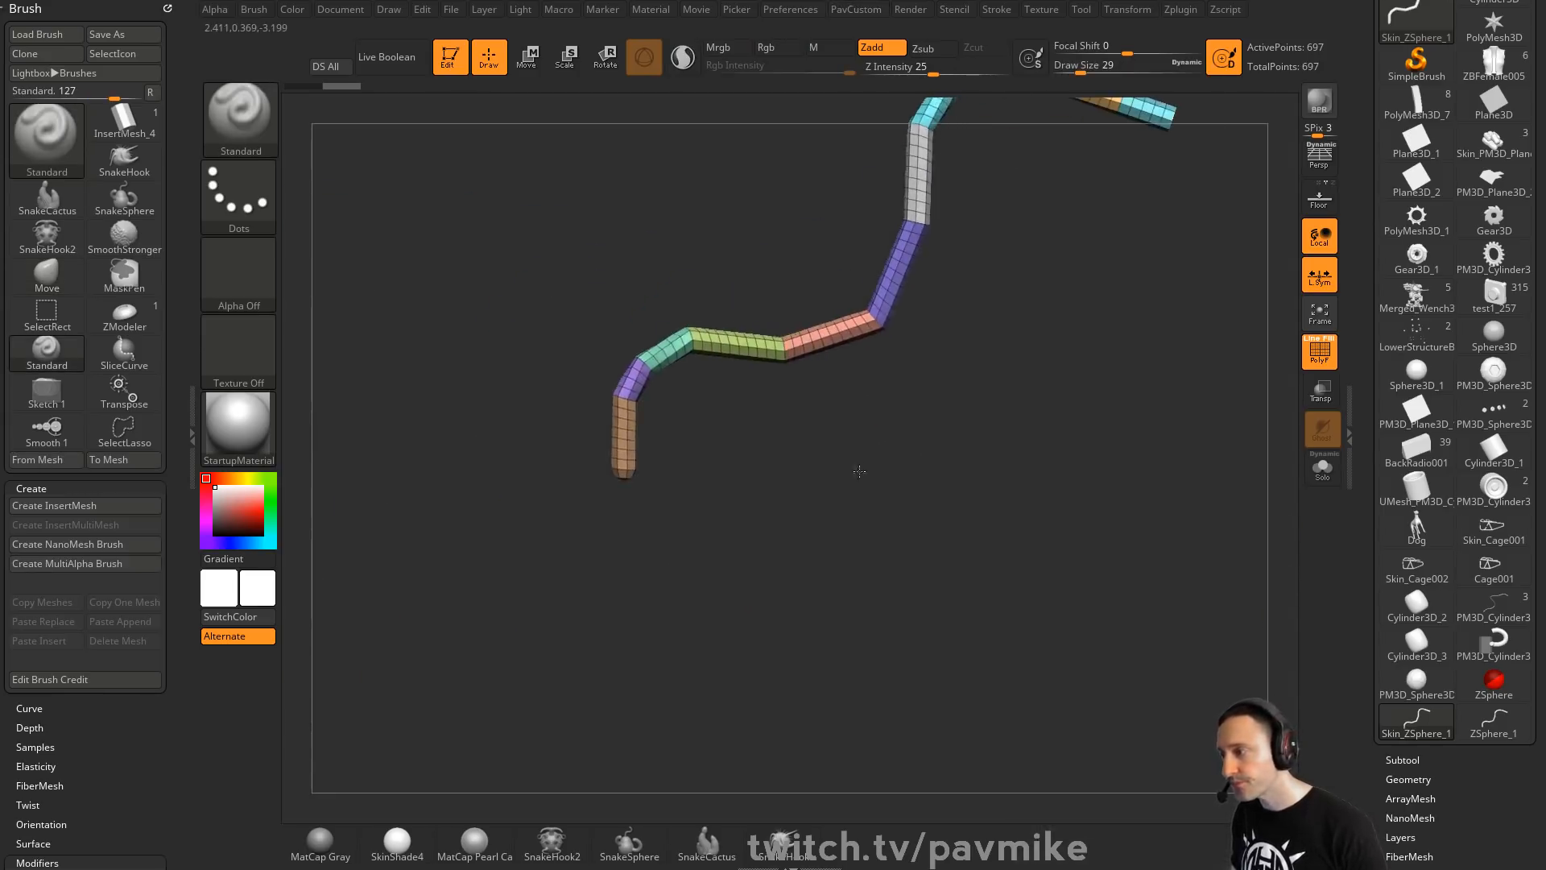
ctrl+alt+shift+drag(620, 475, 617, 476)
drag(773, 556, 942, 564)
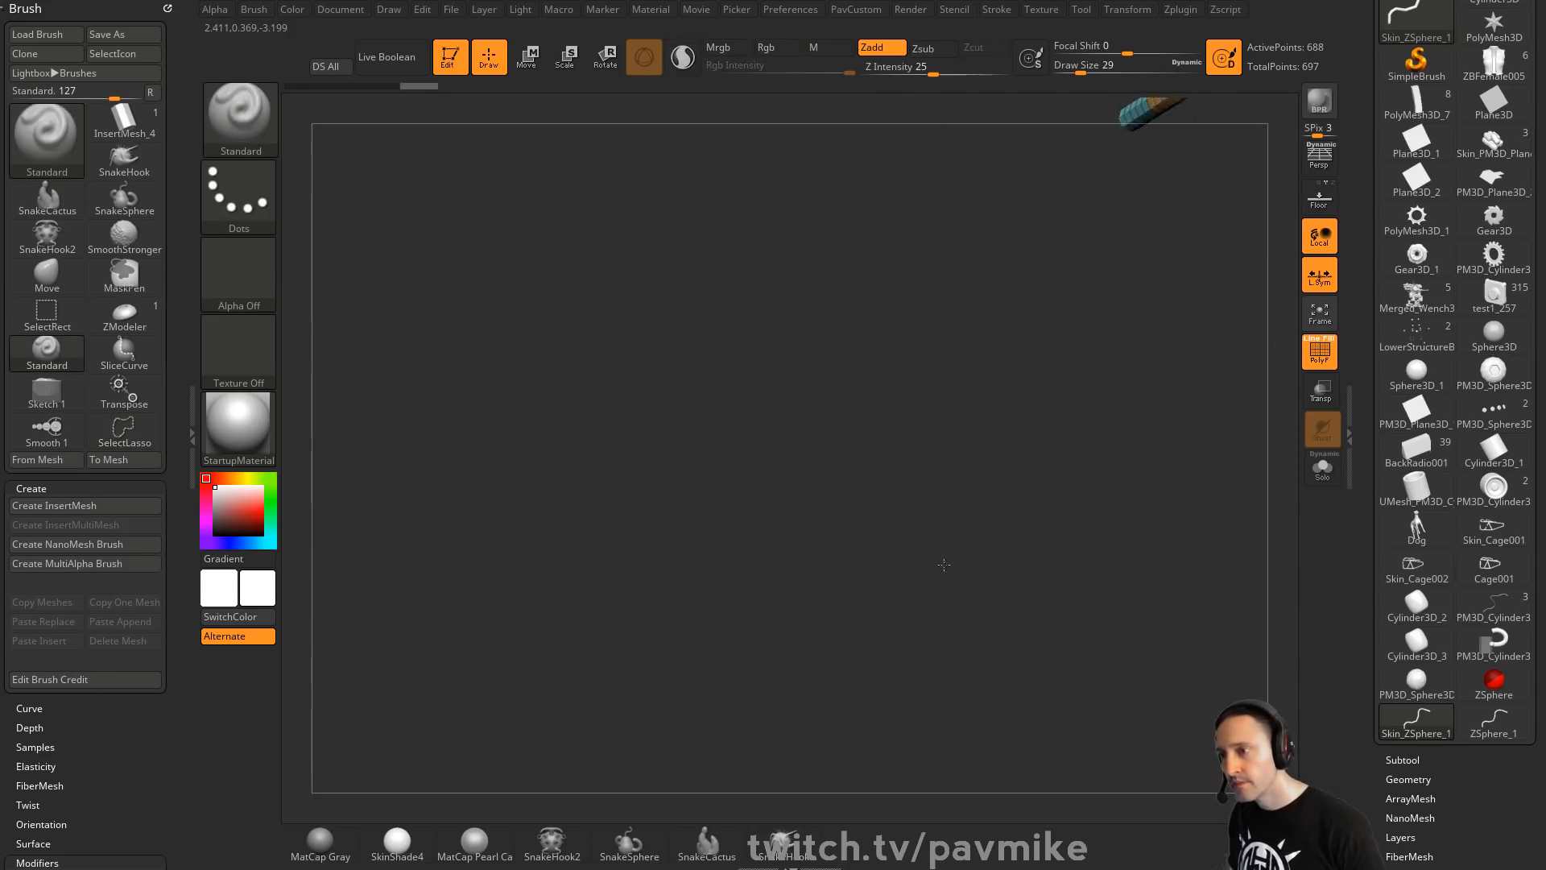
alt+drag(1111, 487, 362, 524)
key(space)
click(1065, 231)
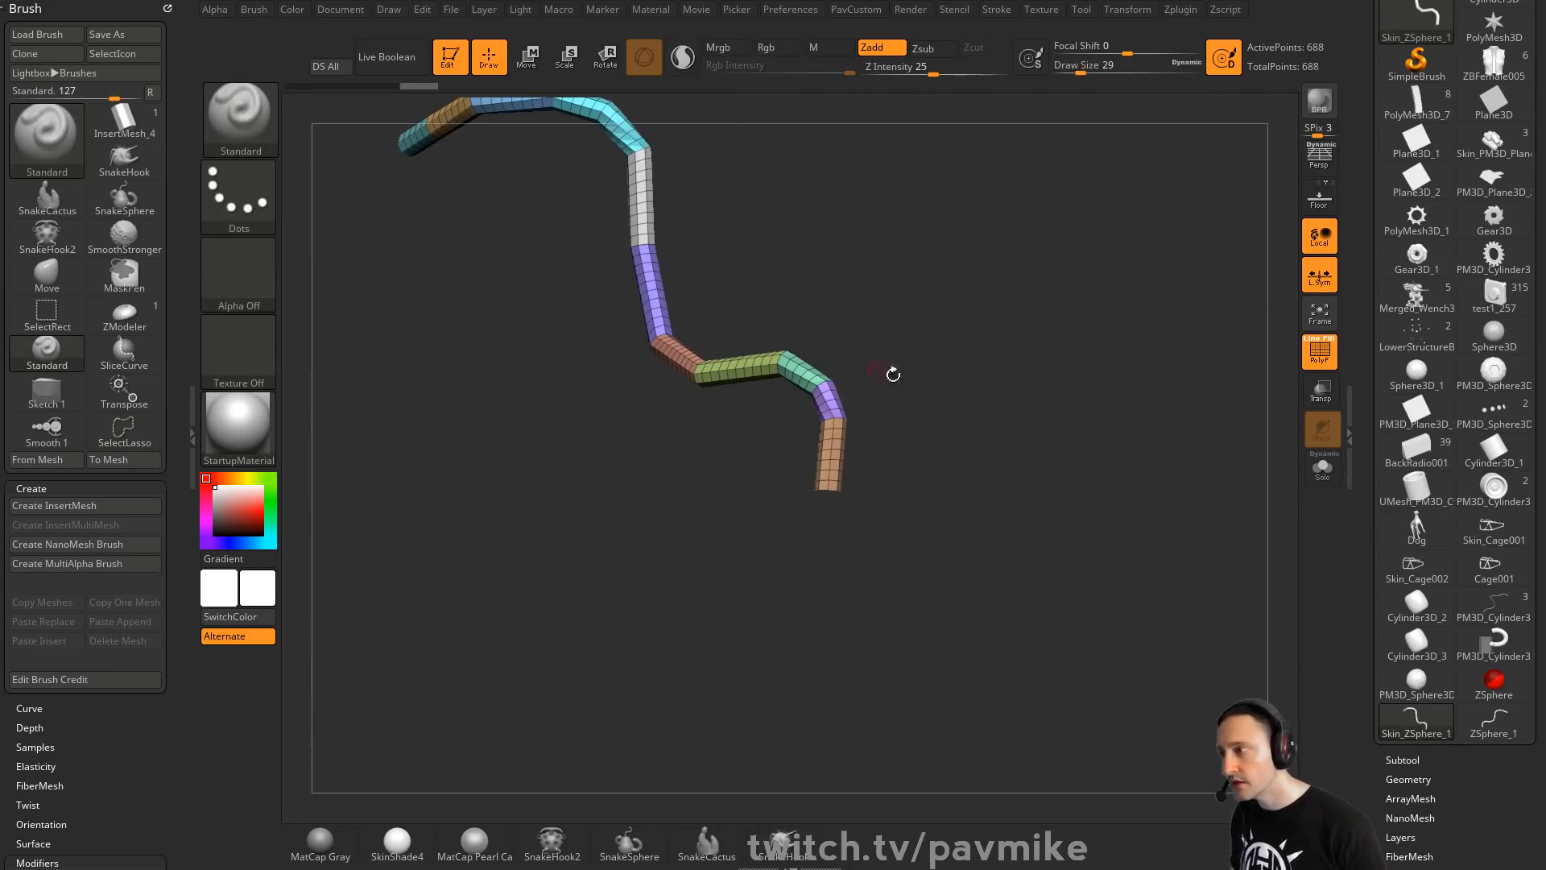
Assign the entire open tube to a single polygroup
mouse_move(984, 238)
alt+mouse_down()
mouse_move(1160, 382)
mouse_move(996, 400)
alt+mouse_up()
key(ctrl+w)
alt+drag(669, 496, 1132, 432)
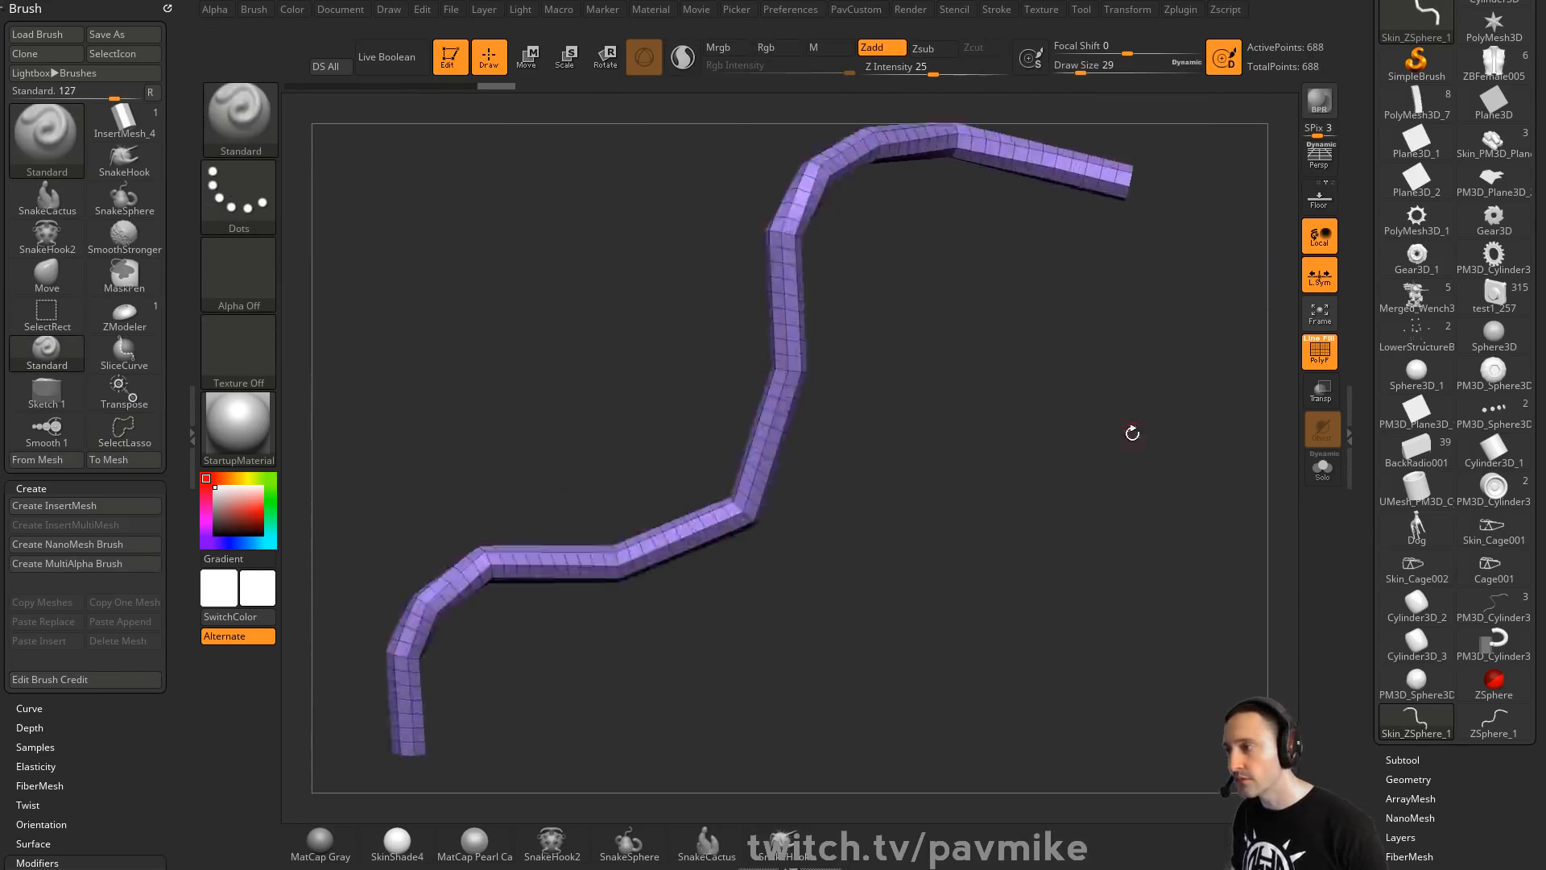
Select the ZModeler brush and smooth the tube's bends by applying Polish By Features repeatedly
alt+drag(871, 624, 974, 514)
key(b)
key(z)
key(m)
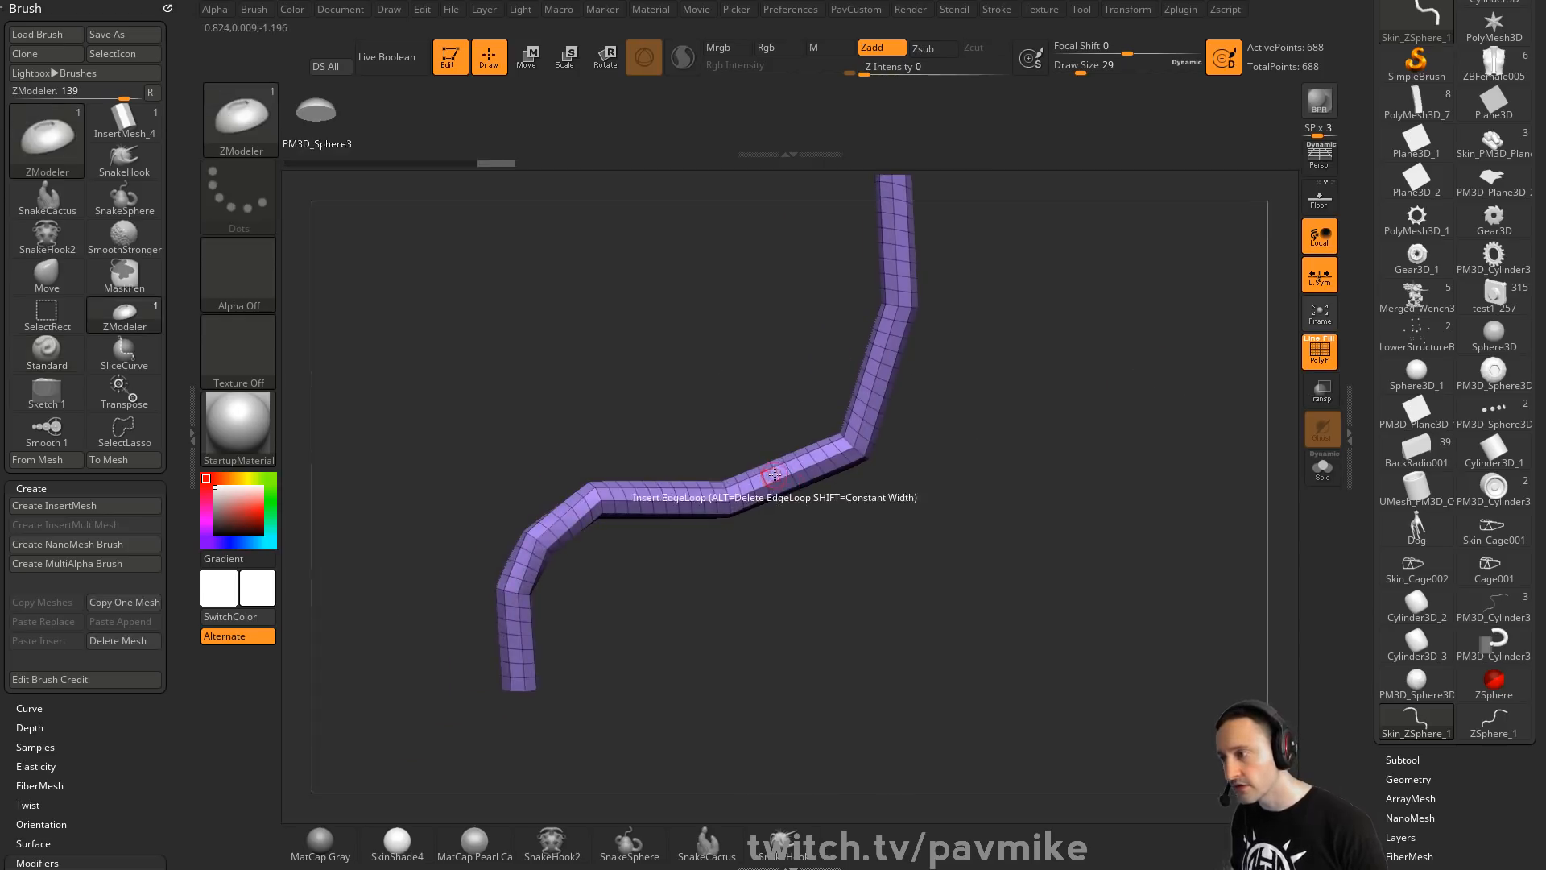
key(space)
key(5)
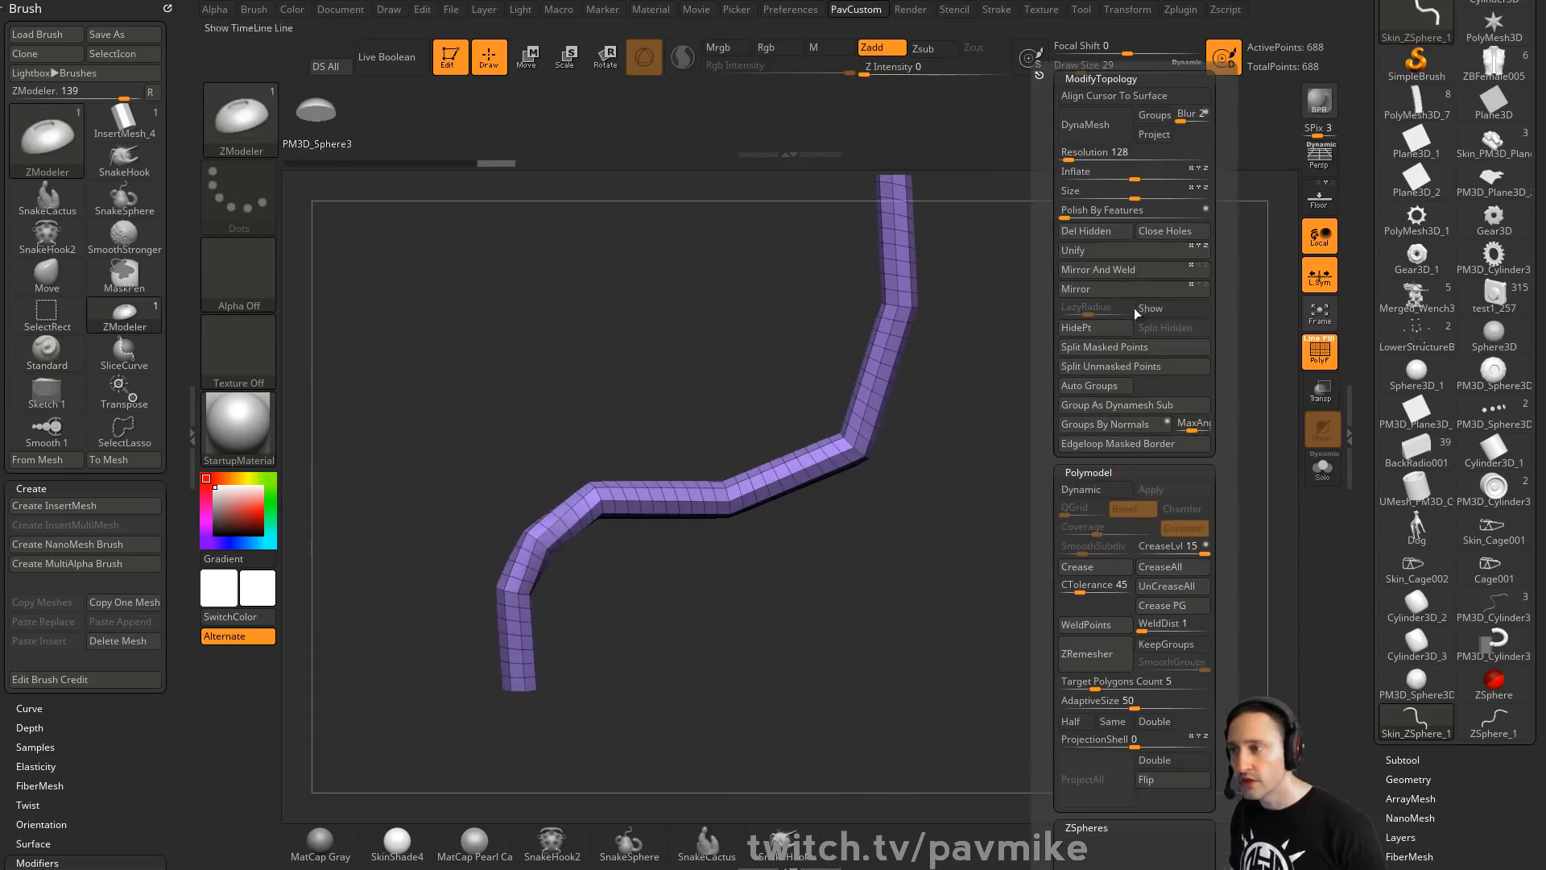
click(1086, 211)
click(1085, 211)
click(1086, 211)
click(1086, 211)
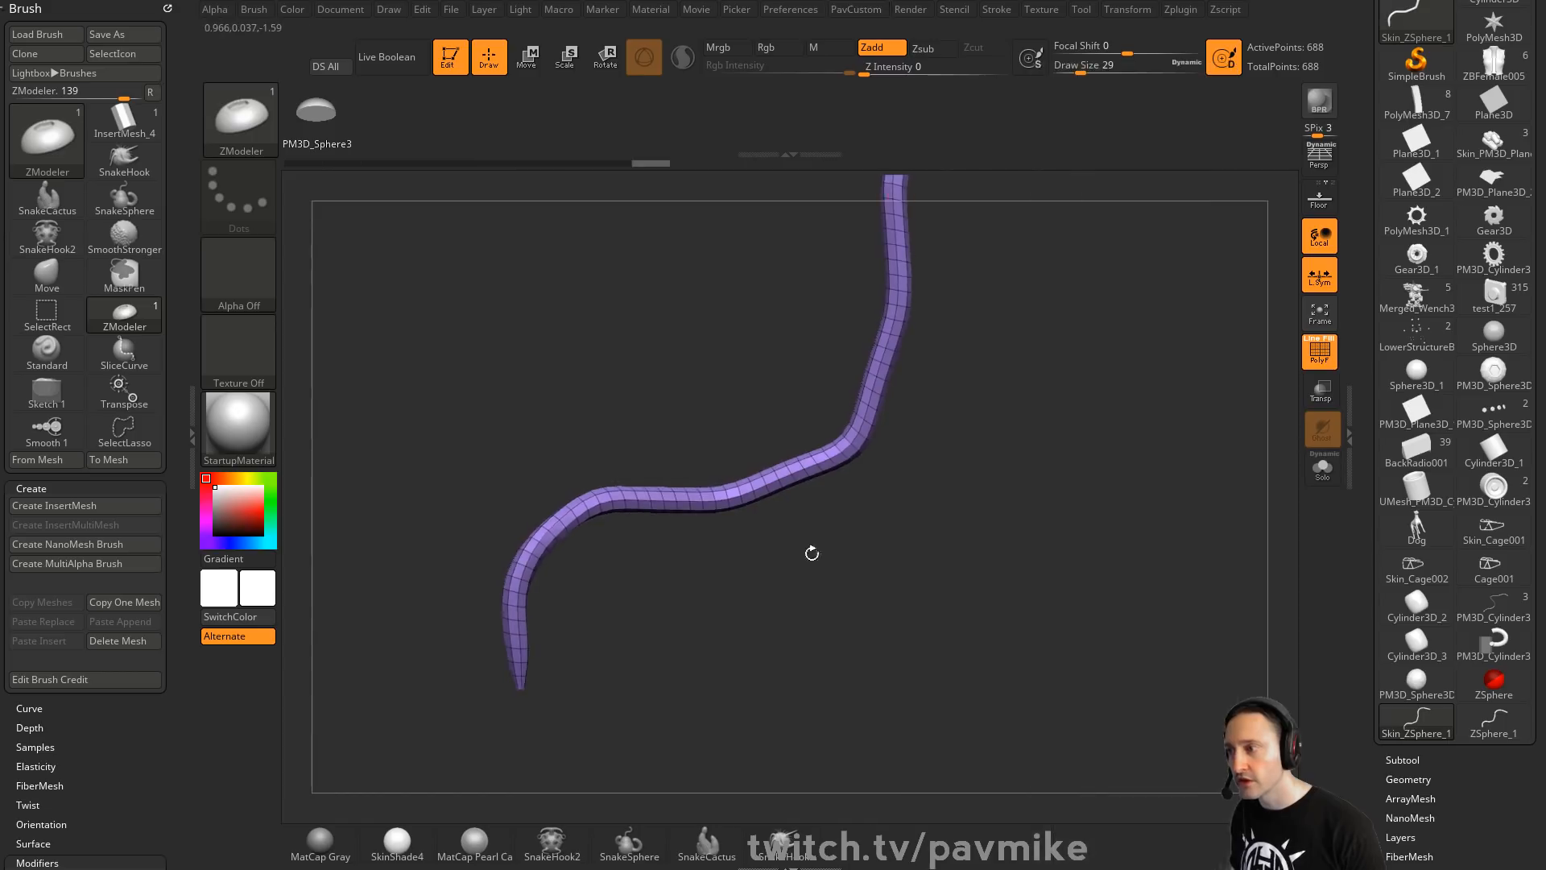
Use ZModeler's PolyGroup edge action on lengthwise face strips of the tube, isolate two adjacent strips and delete the hidden faces
alt+drag(811, 552, 1151, 364)
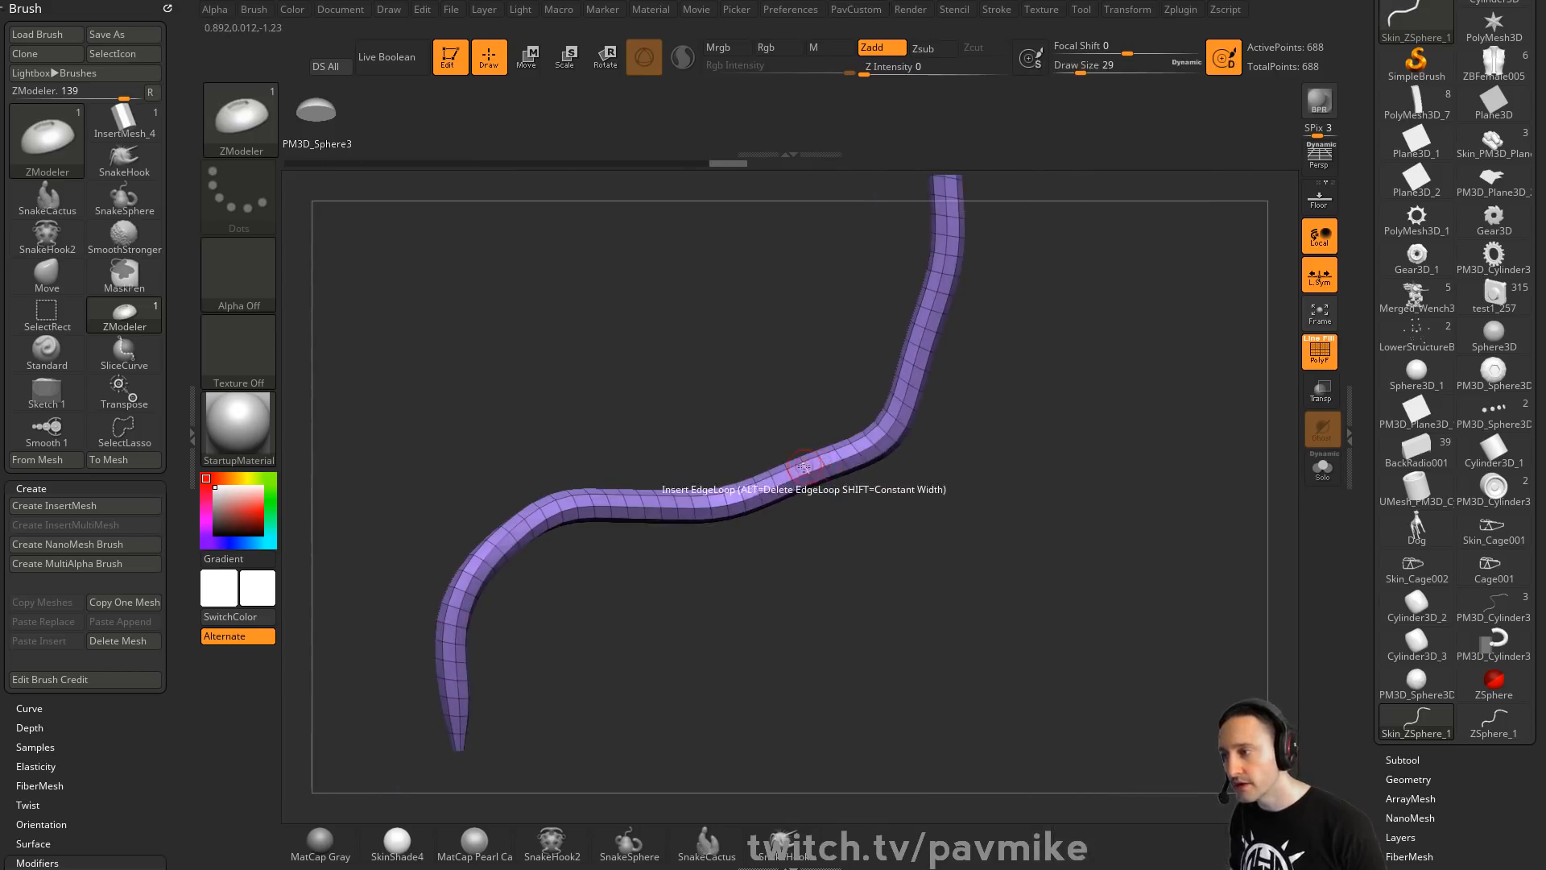
key(space)
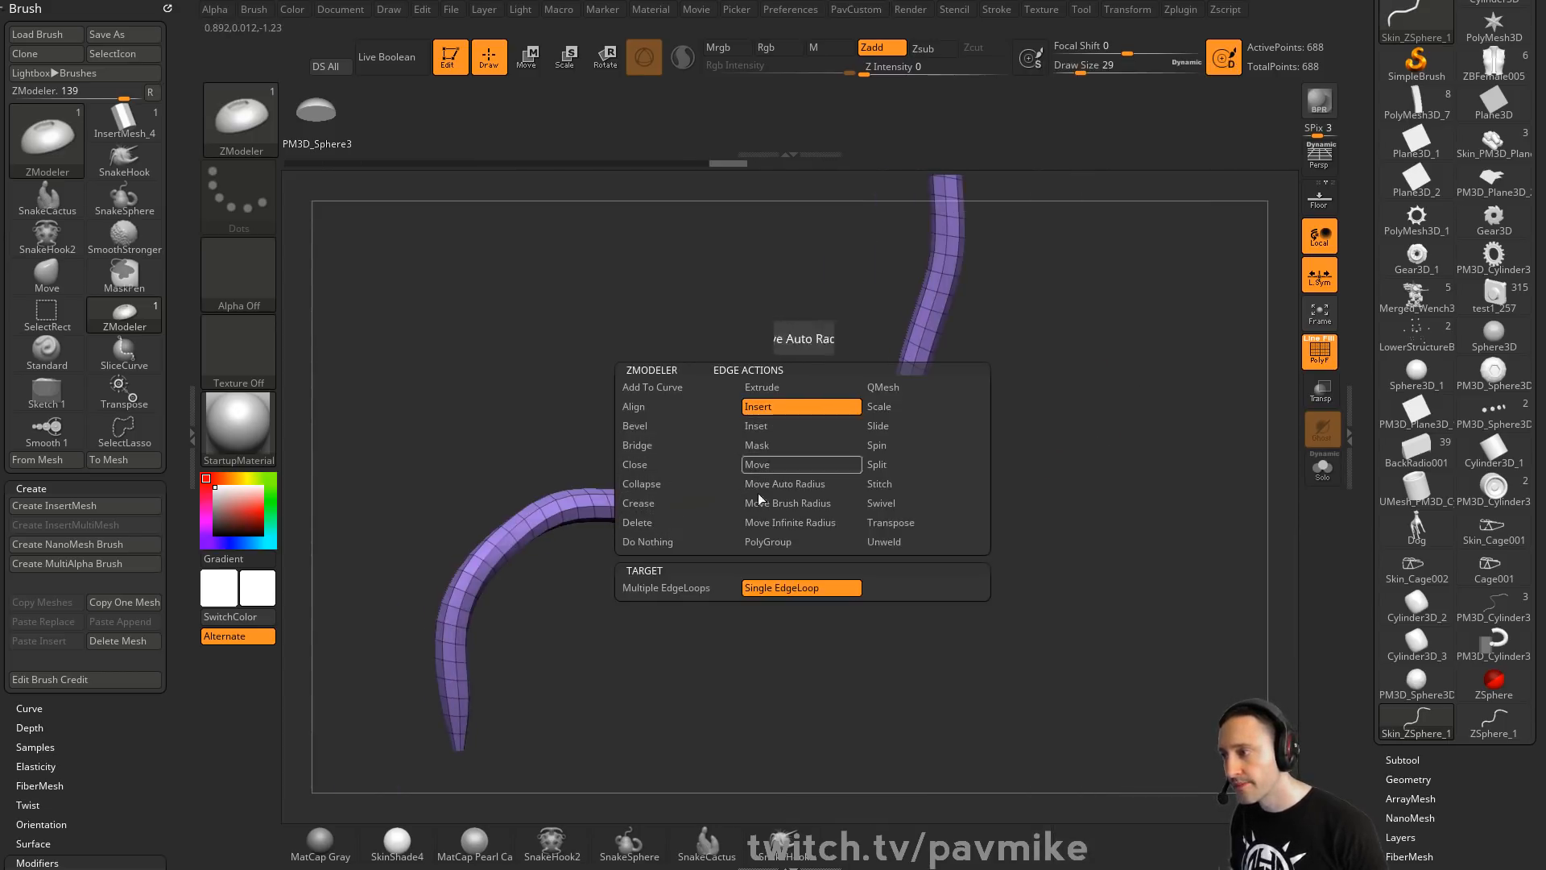
click(768, 541)
click(822, 460)
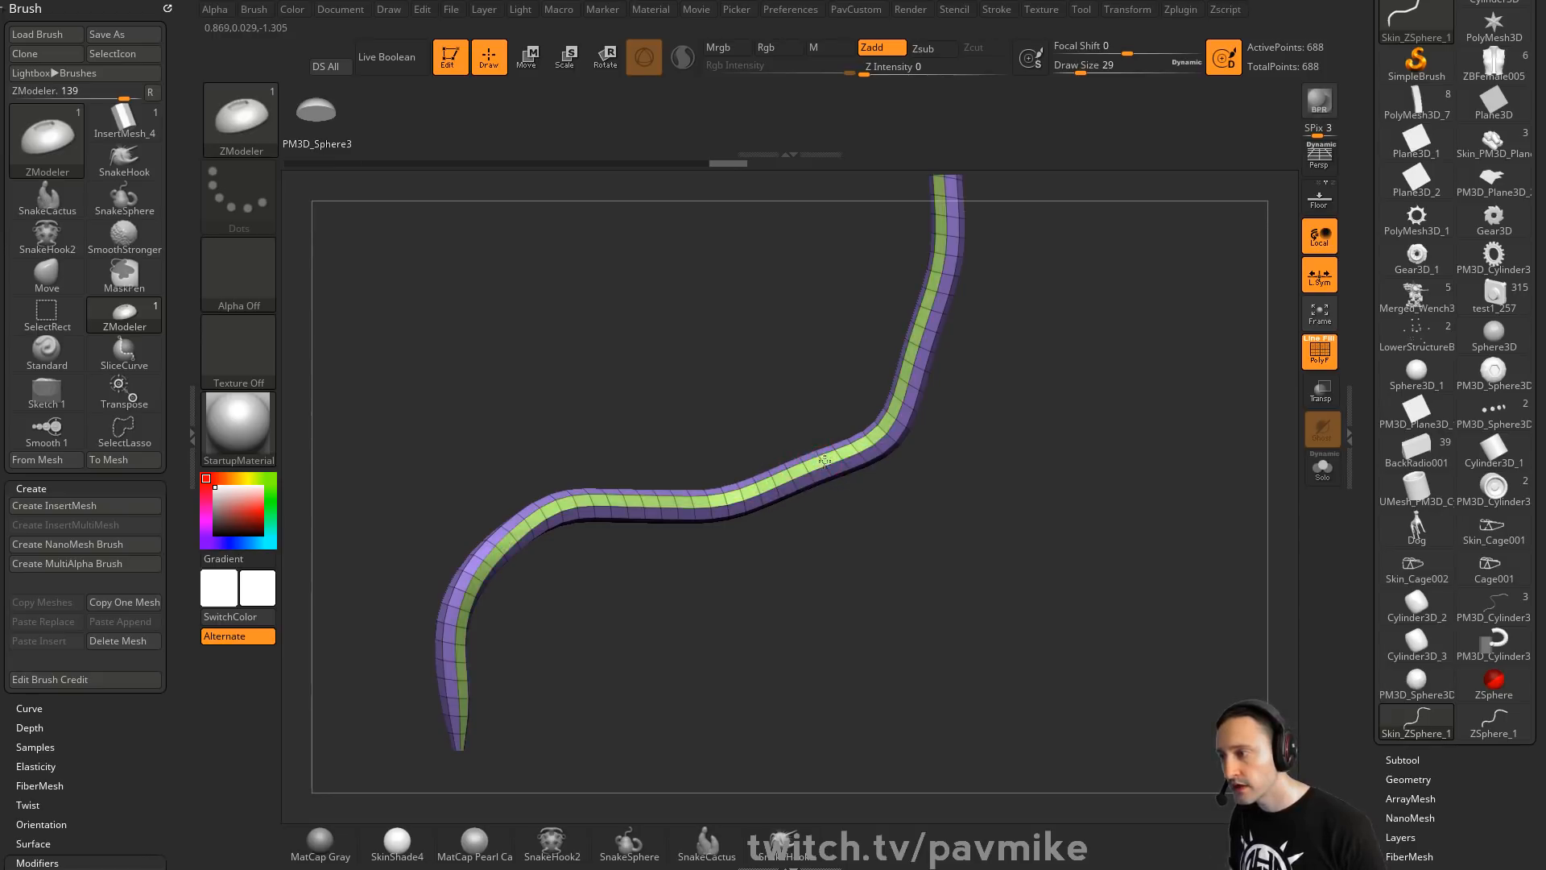
key(2)
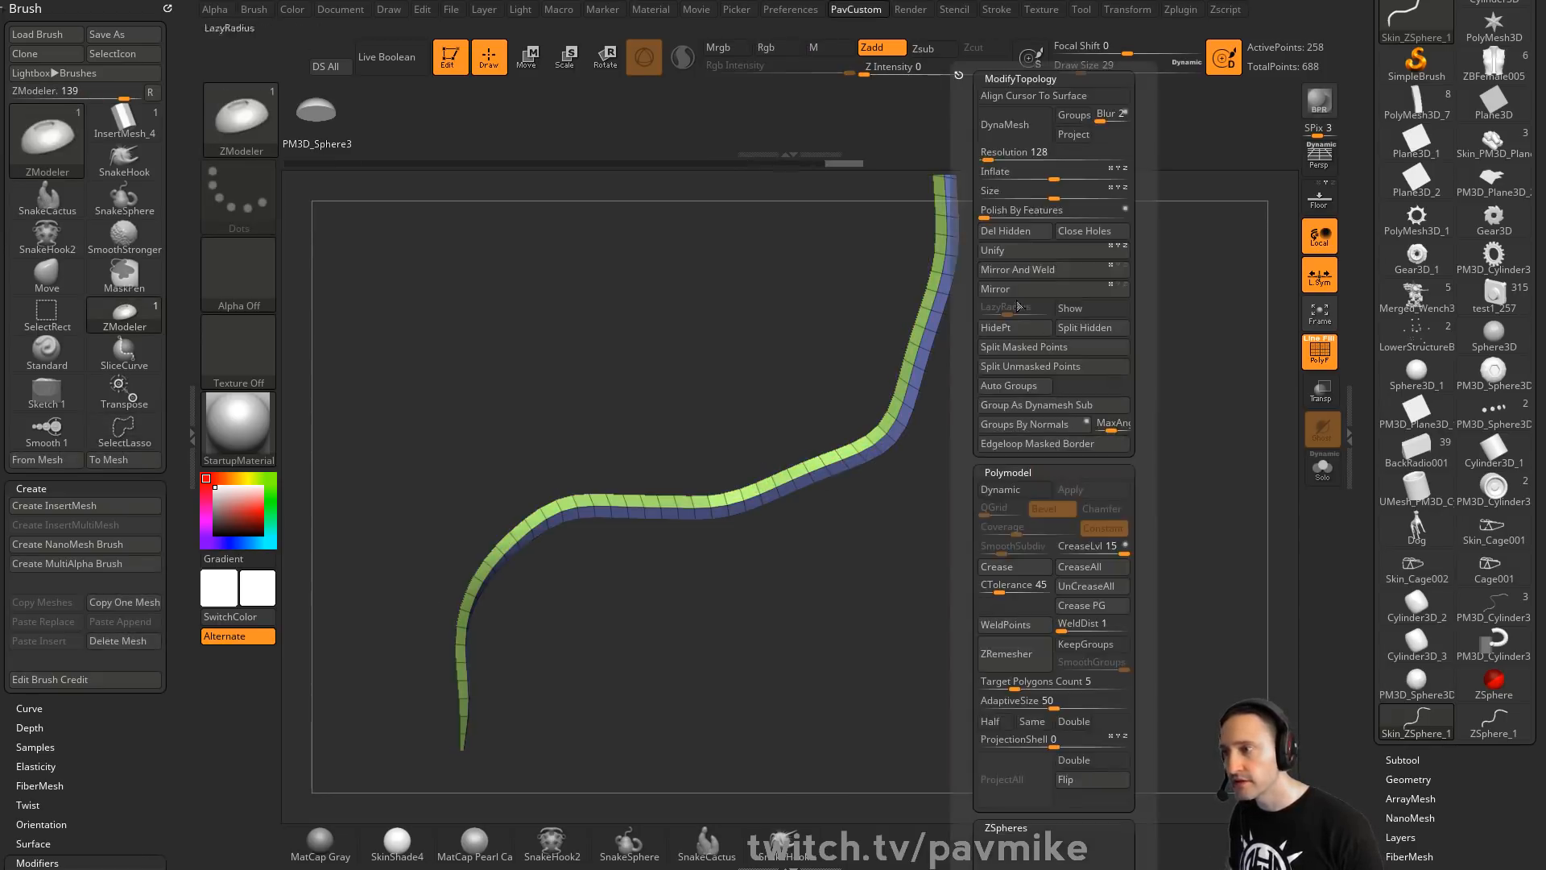
click(1017, 238)
Generate a curve along the border between the two strips and run the InsertMesh_4 cylinder along it at draw size 22
key(b)
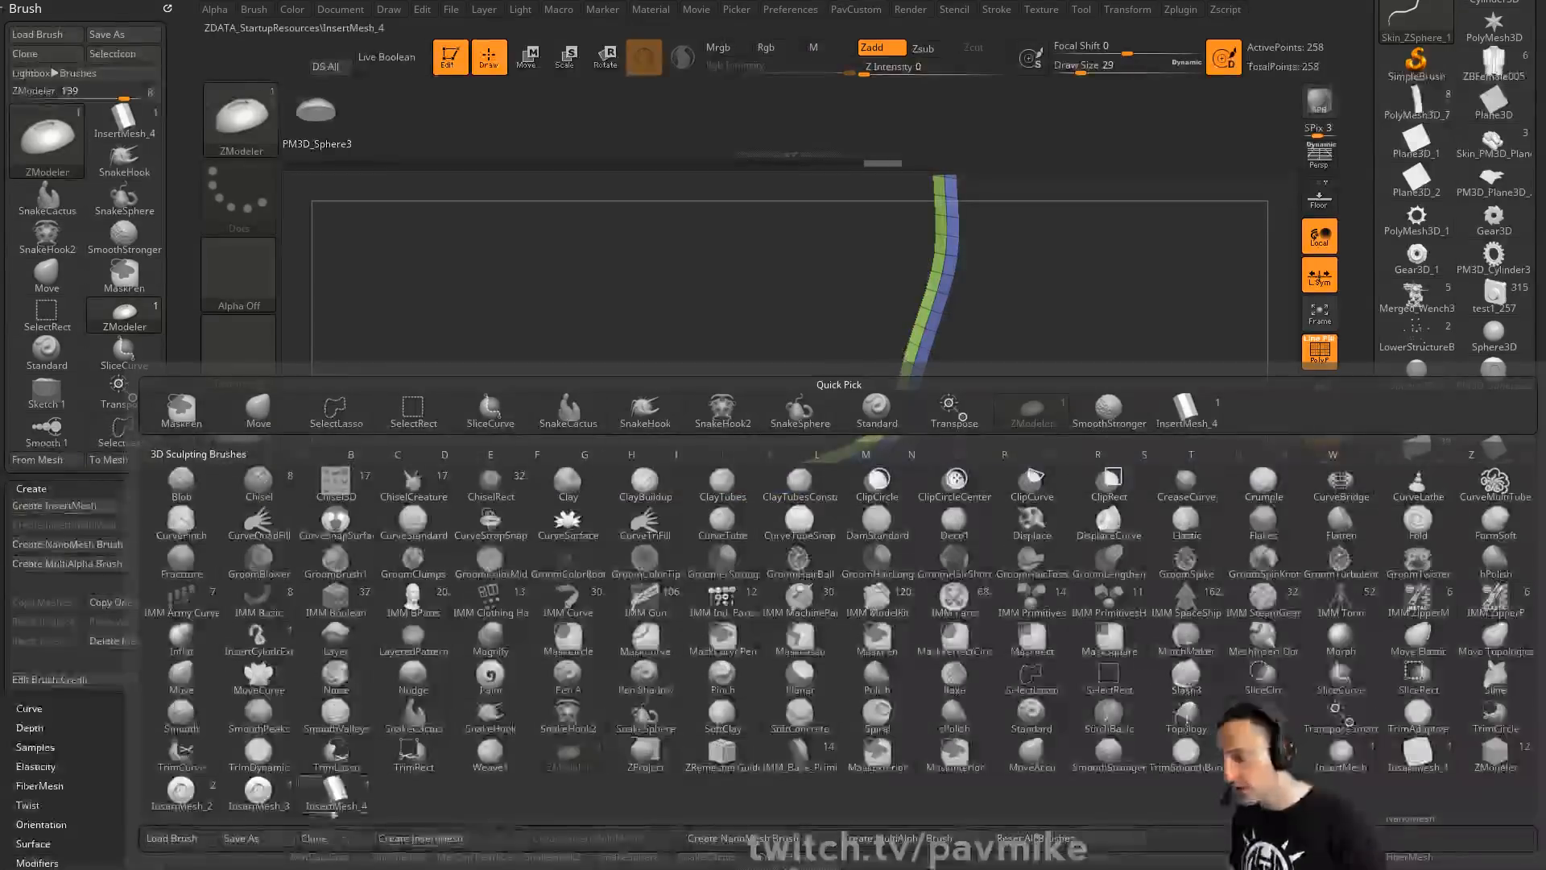
click(335, 791)
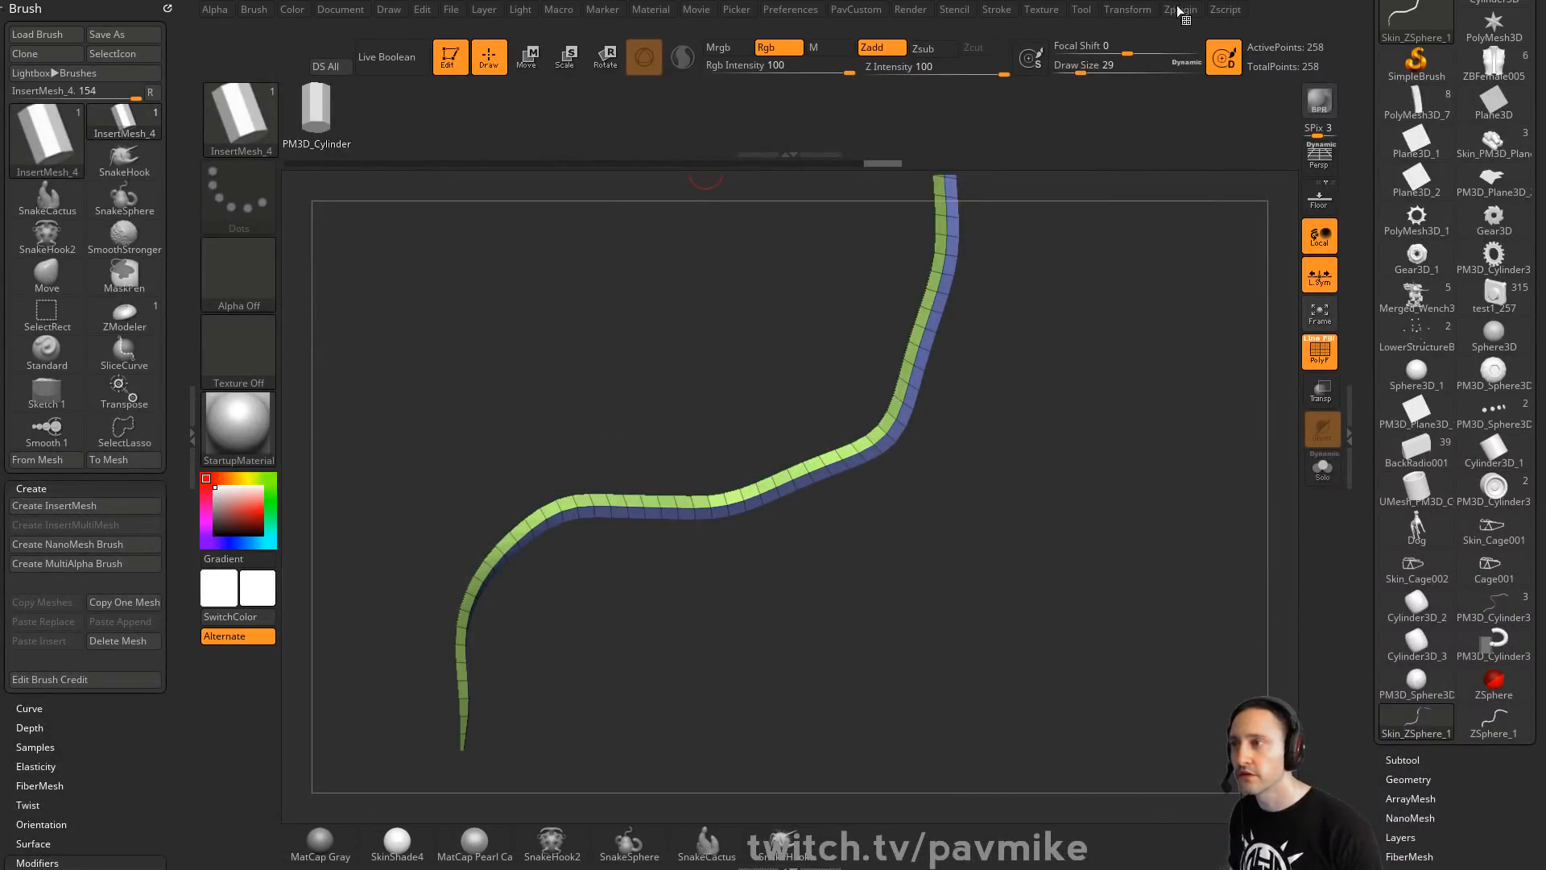
click(995, 10)
click(1045, 524)
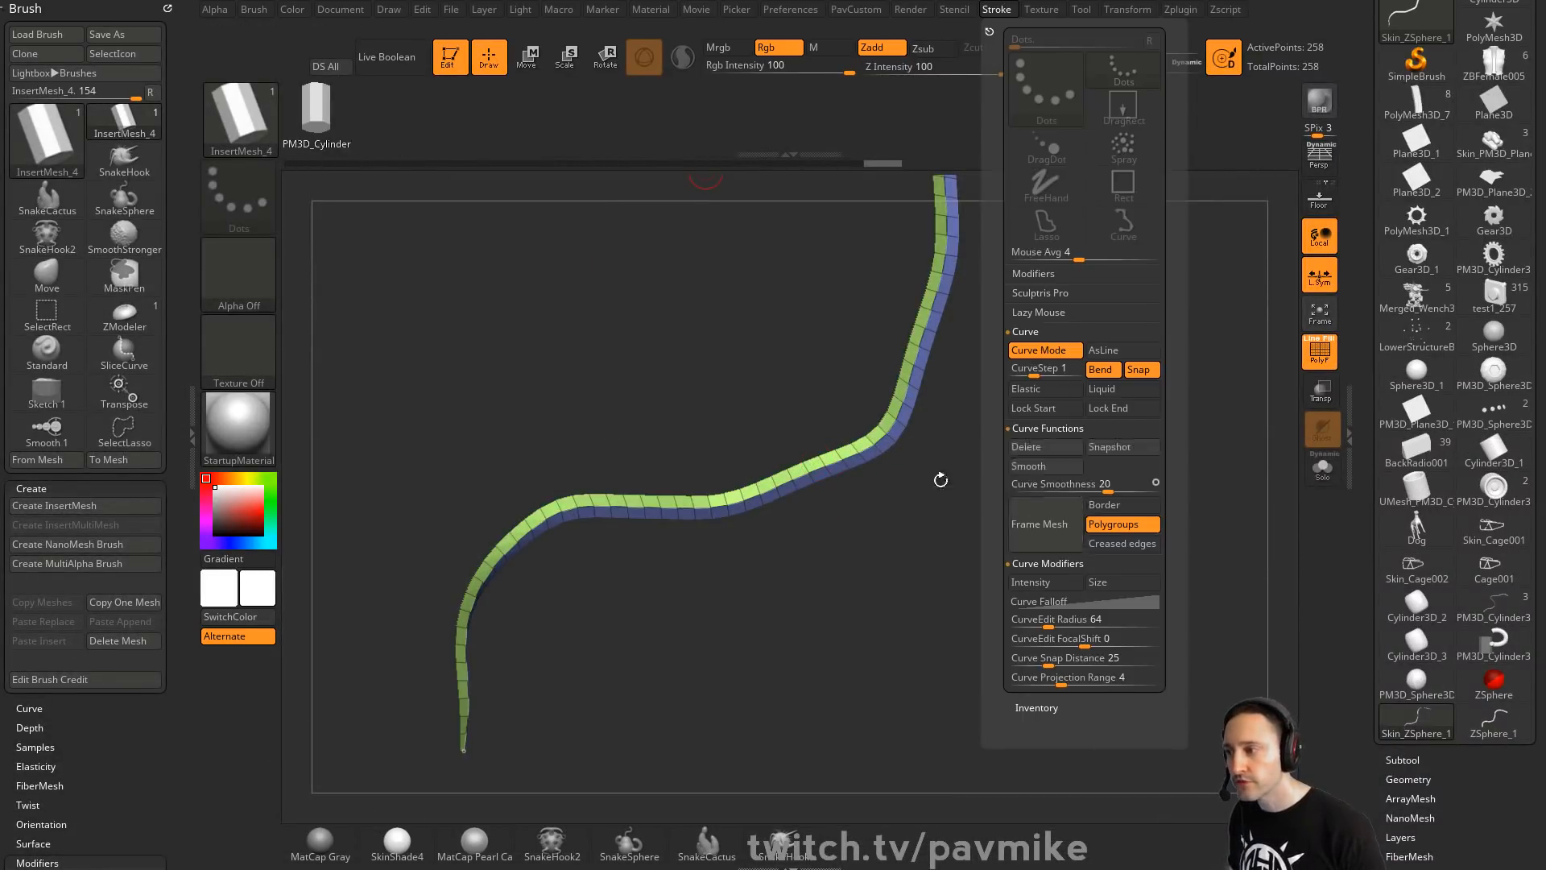
click(840, 459)
mouse_move(1000, 459)
mouse_down()
mouse_move(1051, 475)
mouse_move(1102, 403)
mouse_move(1087, 404)
mouse_up()
key(s)
mouse_move(857, 330)
mouse_down()
mouse_move(1077, 354)
mouse_move(1078, 452)
mouse_move(899, 455)
mouse_move(924, 539)
mouse_move(1156, 501)
mouse_up()
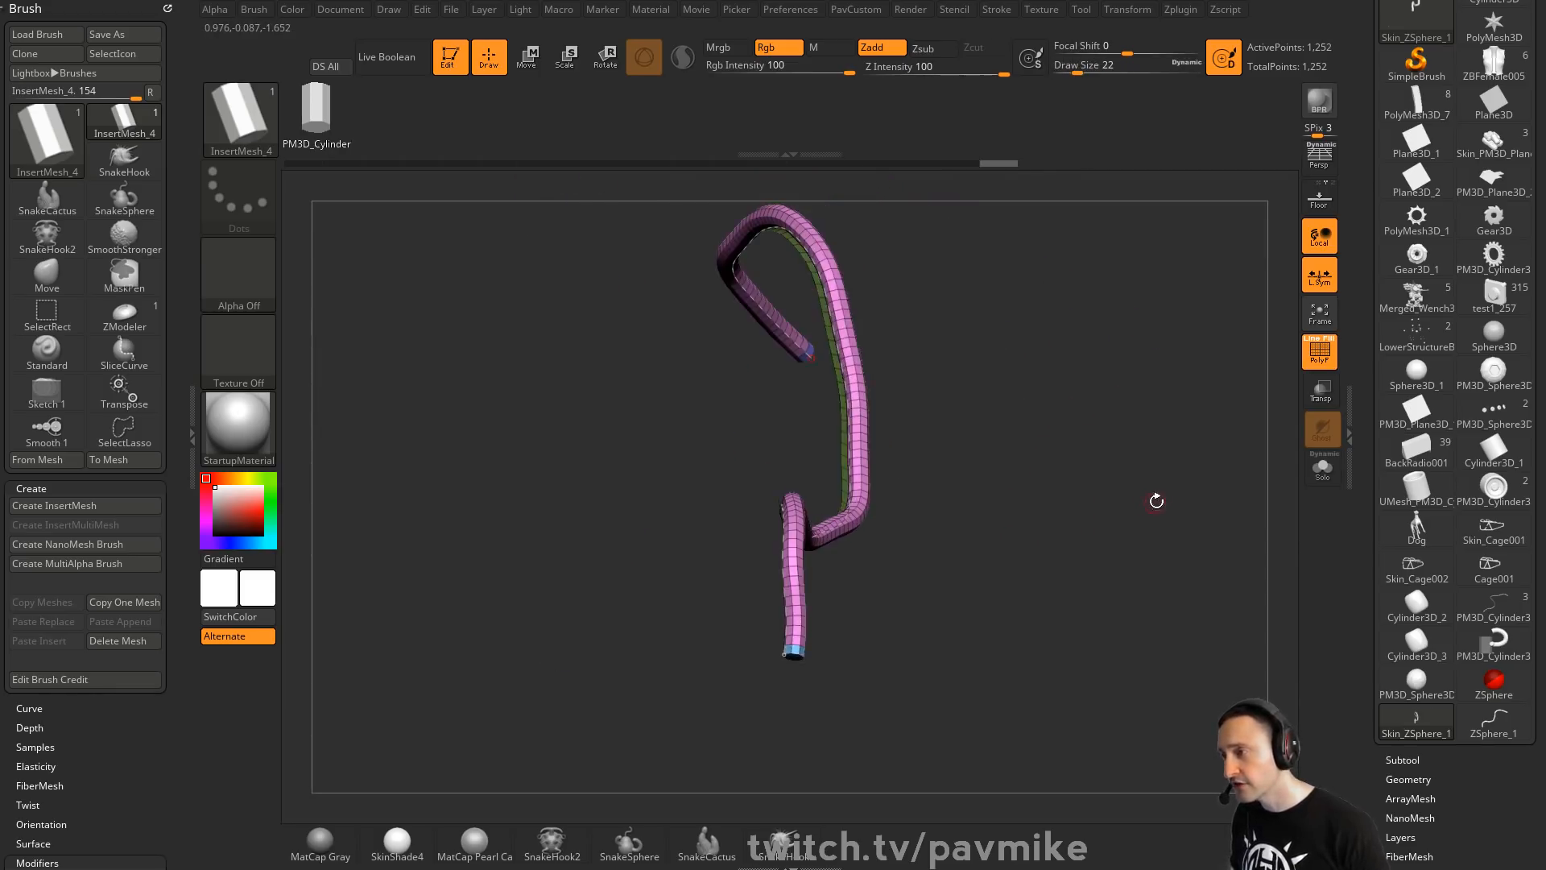
Set the InsertMesh_4 brush's depth Imbed to 15 and inspect the cylinder tube along the curve
click(90, 720)
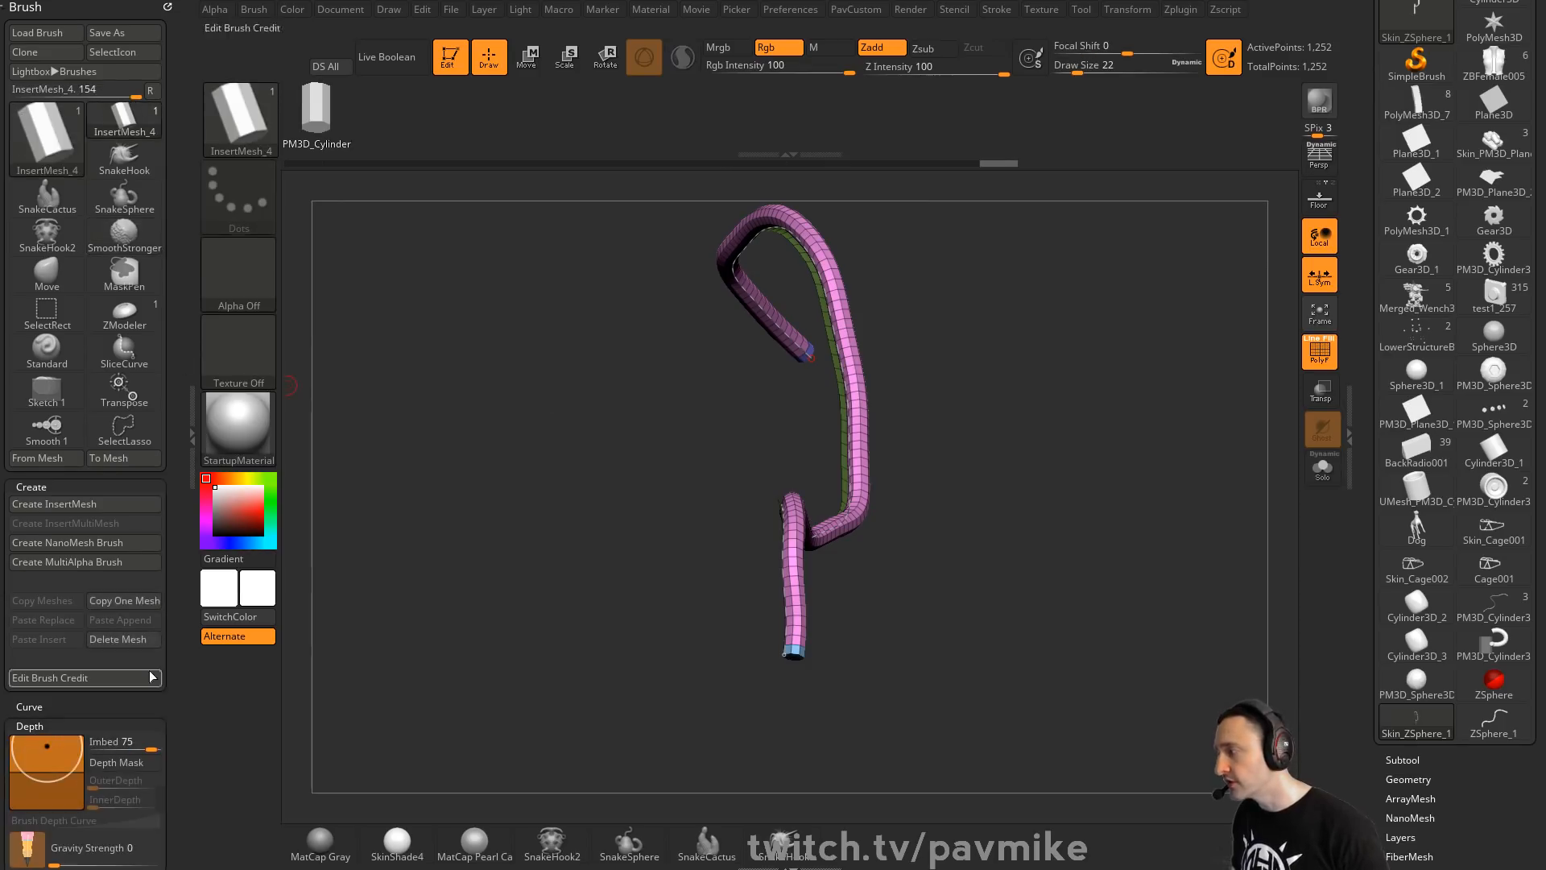
drag(169, 688, 169, 439)
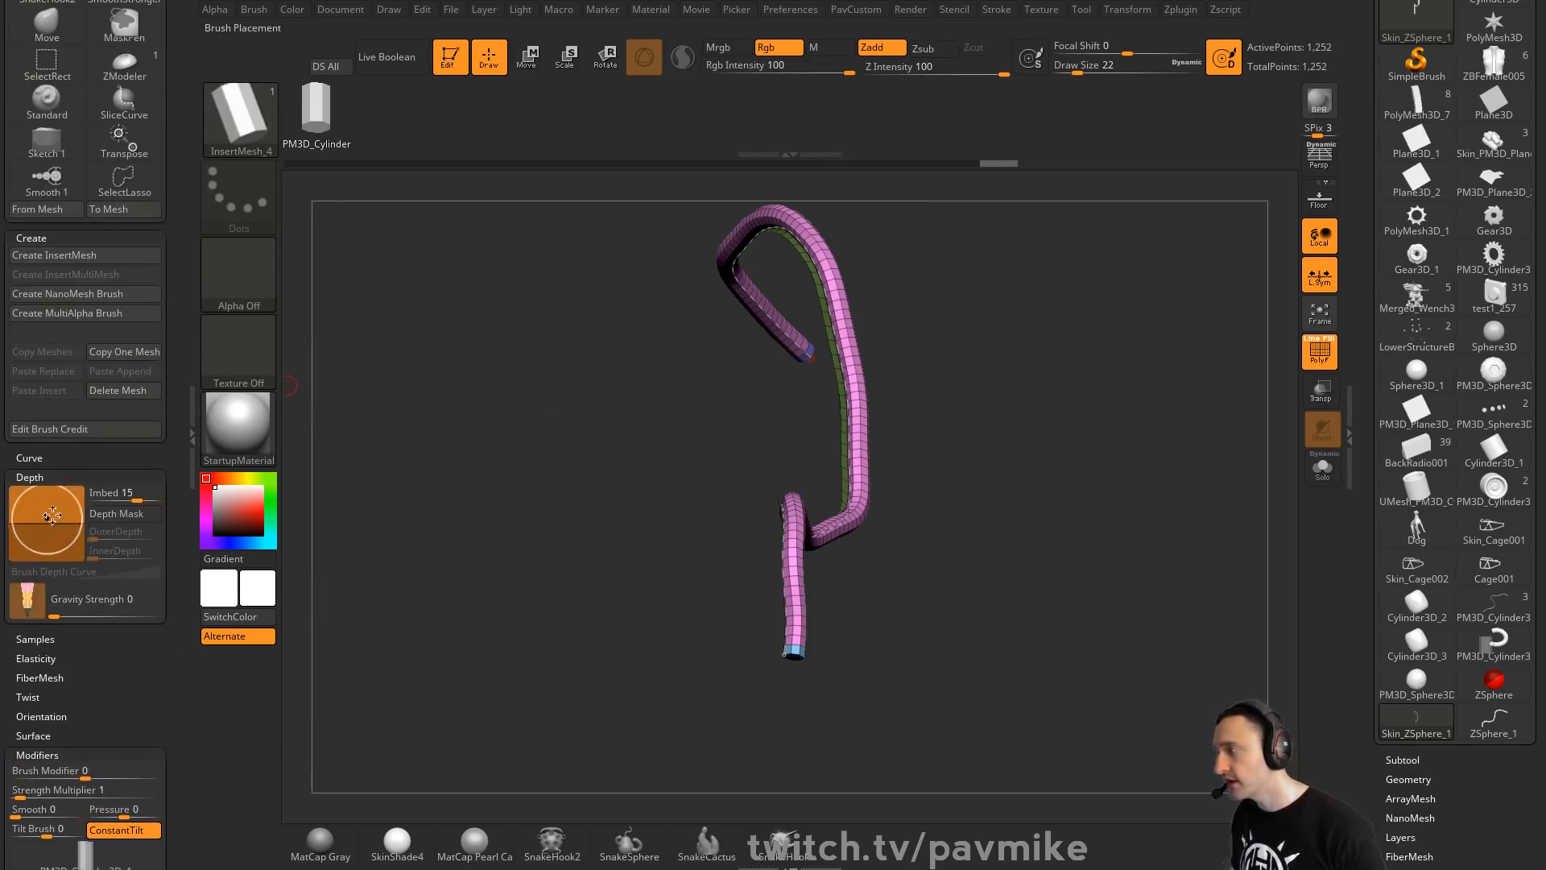
drag(821, 442, 1084, 456)
Choose the Timing Chain mesh of the IMM Army Curve brush and apply it along the curve in place of the cylinder
key(b)
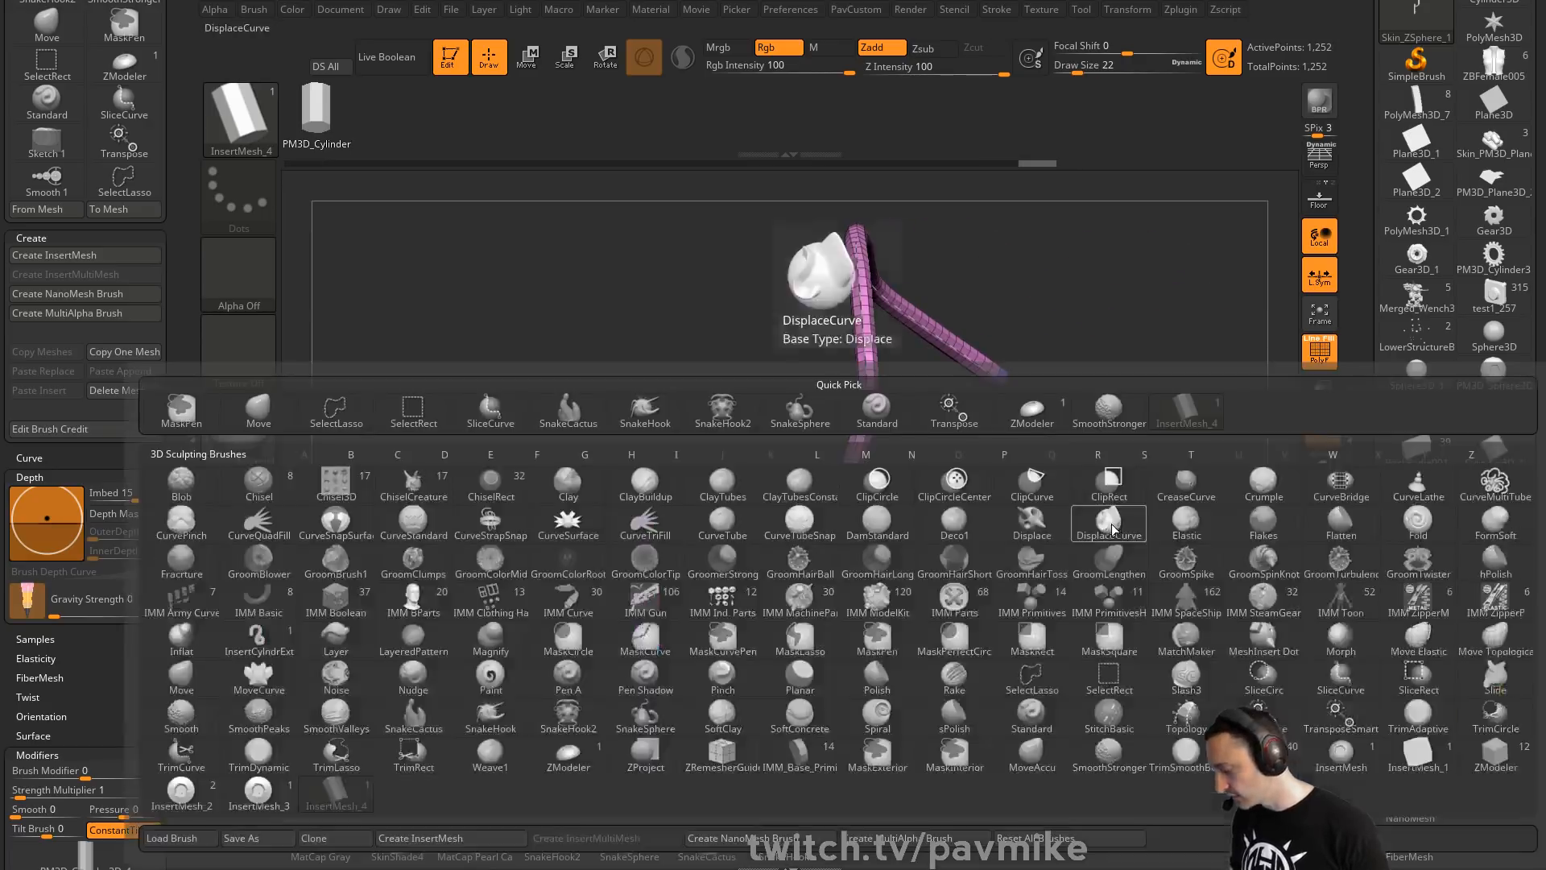
key(i)
key(m)
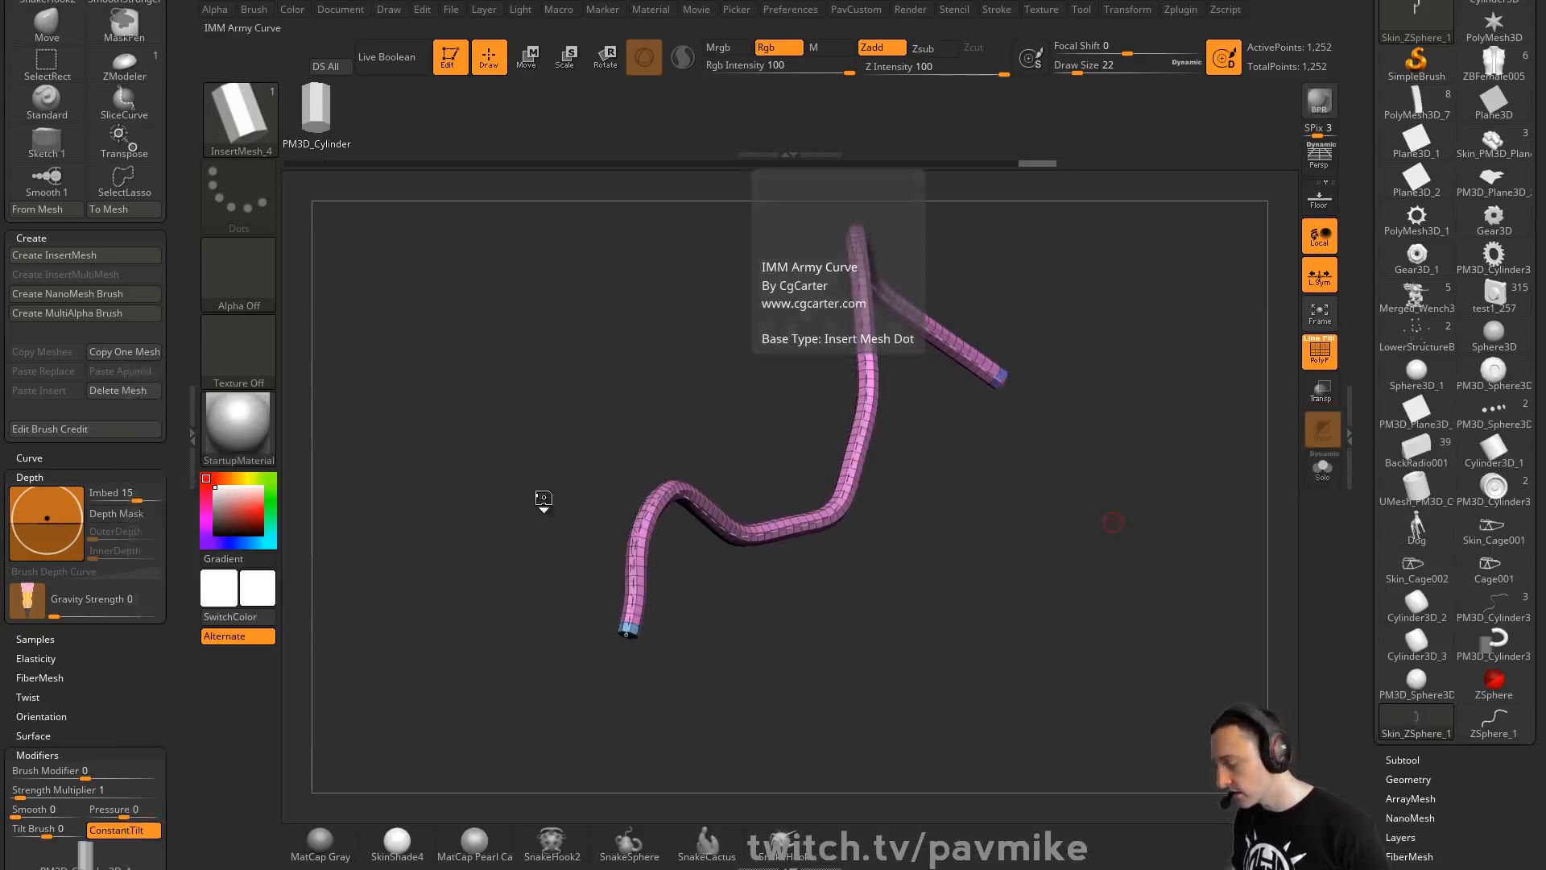
key(m)
key(d)
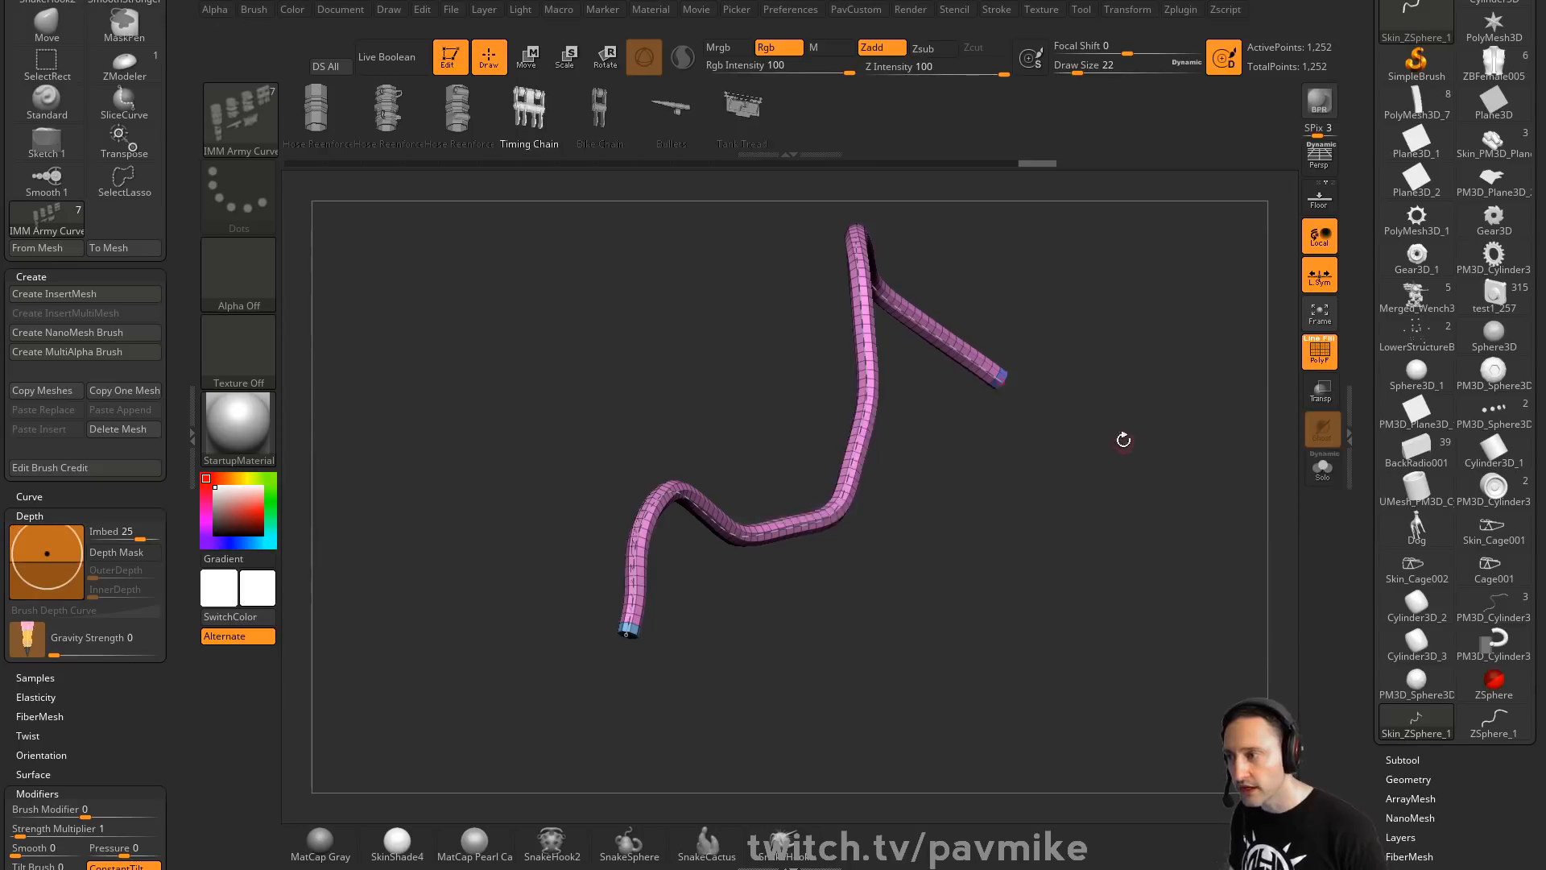
click(847, 454)
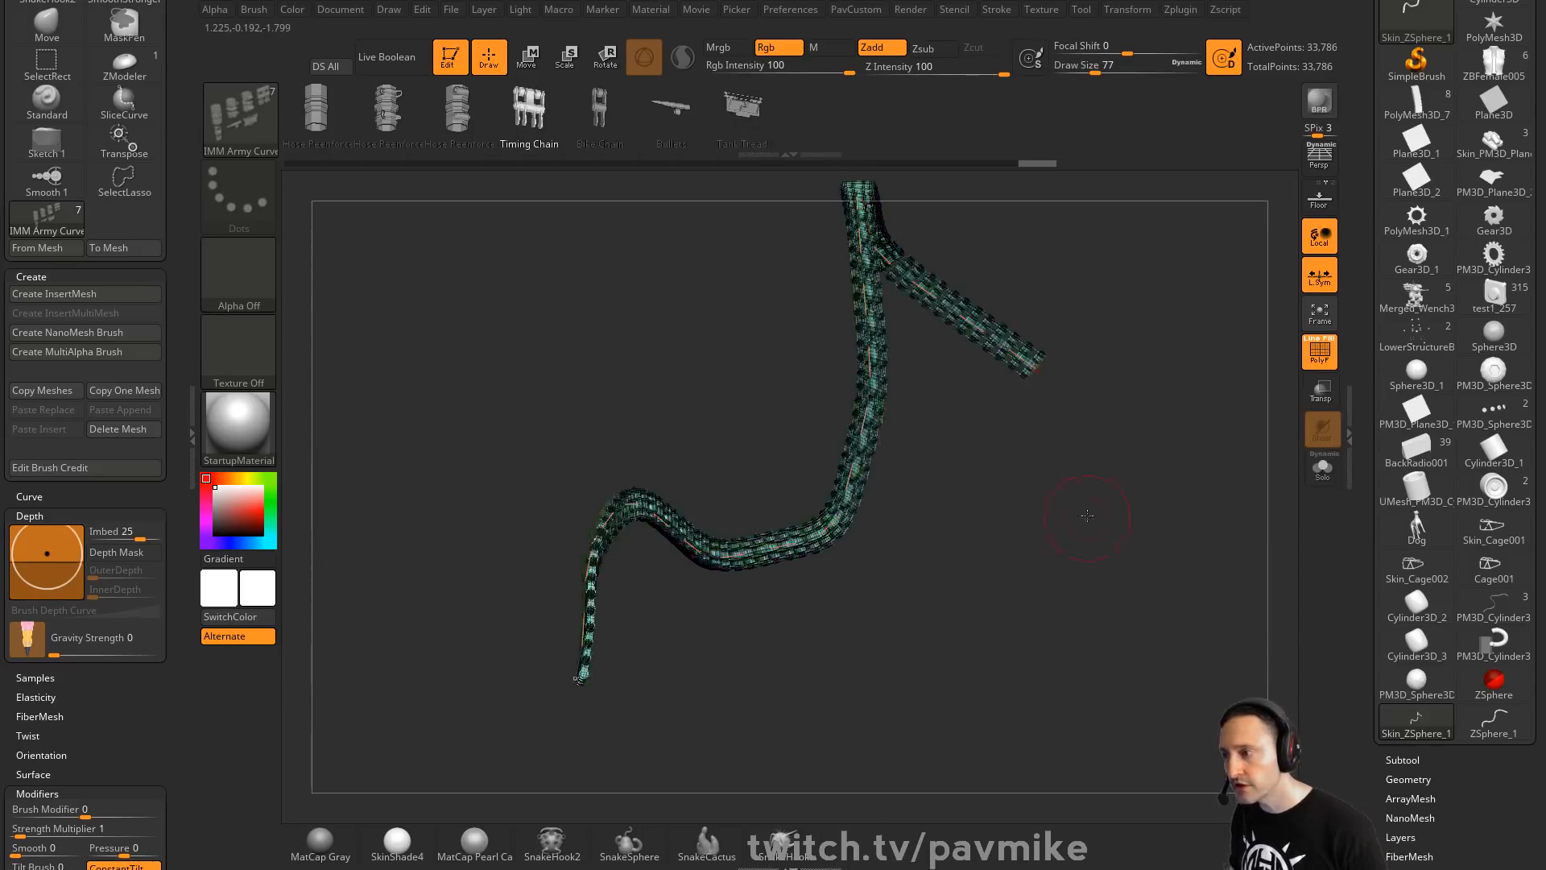
Turn off the polyframe and reapply the timing chain along the curve at draw size 108
mouse_move(1092, 514)
mouse_down()
mouse_move(1014, 500)
mouse_move(1273, 369)
mouse_up()
click(1319, 352)
drag(1134, 491, 1099, 498)
key(s)
click(913, 350)
Rebuild the timing chain along the curve at different draw sizes, trying 64 and finishing at 132
key(s)
drag(1055, 421, 1045, 425)
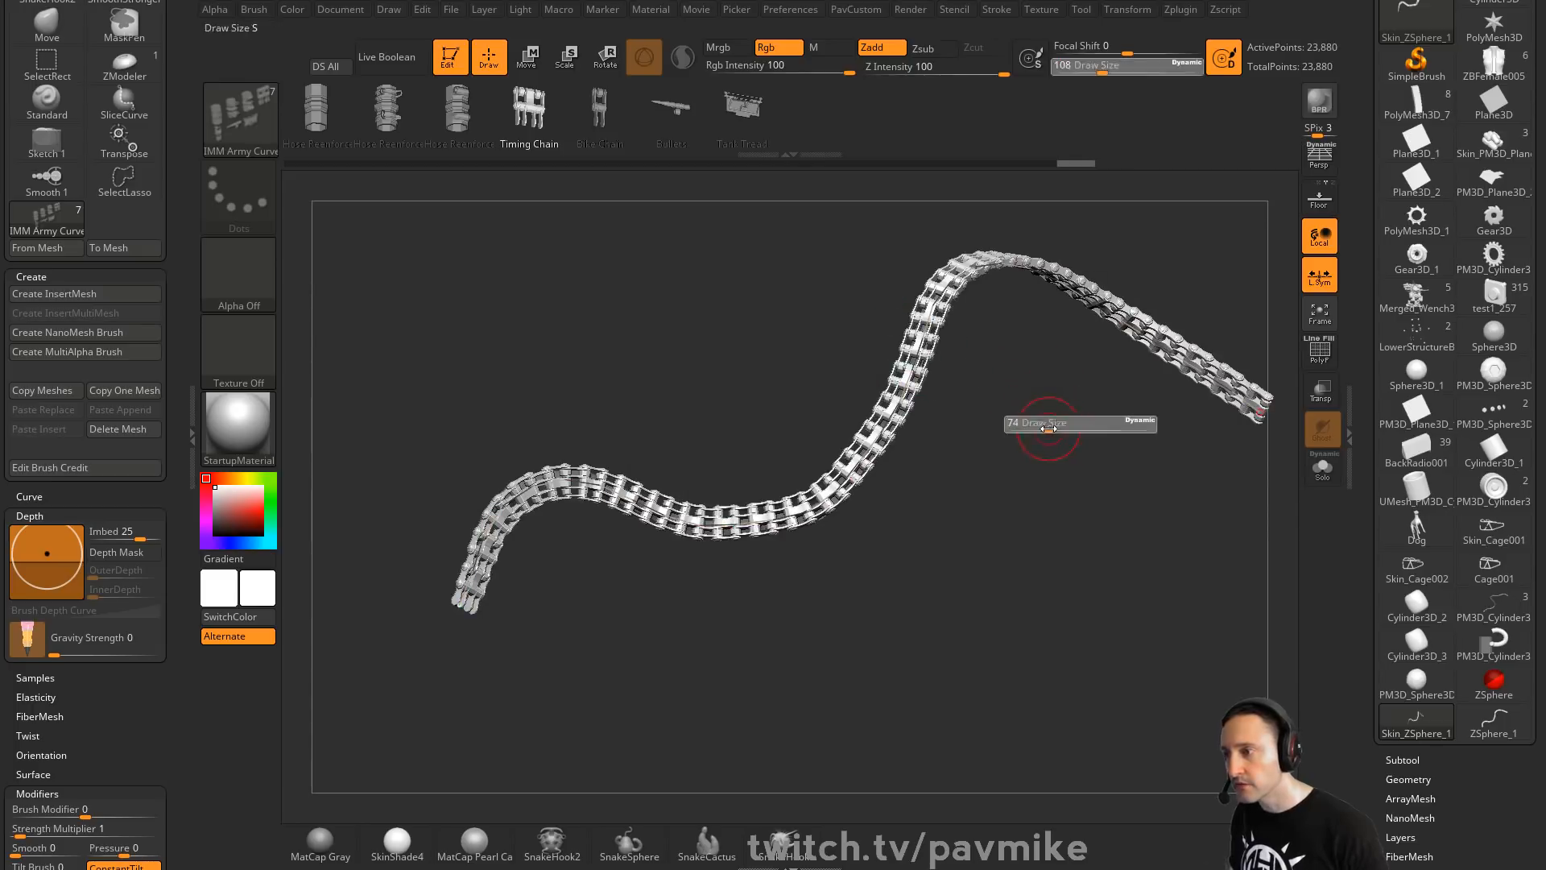
click(887, 410)
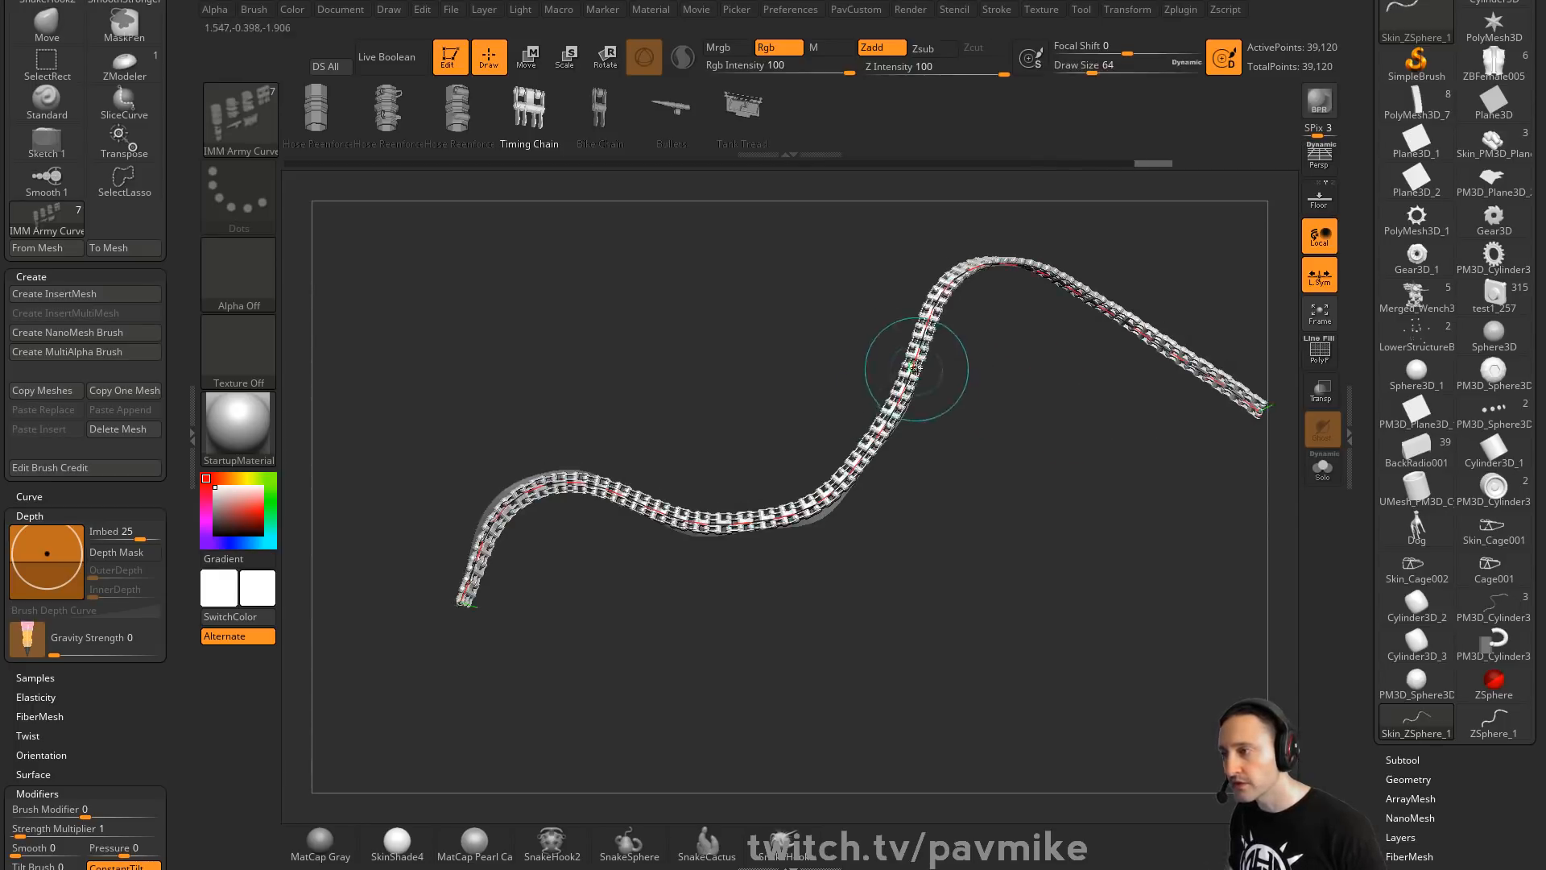
click(891, 355)
key(s)
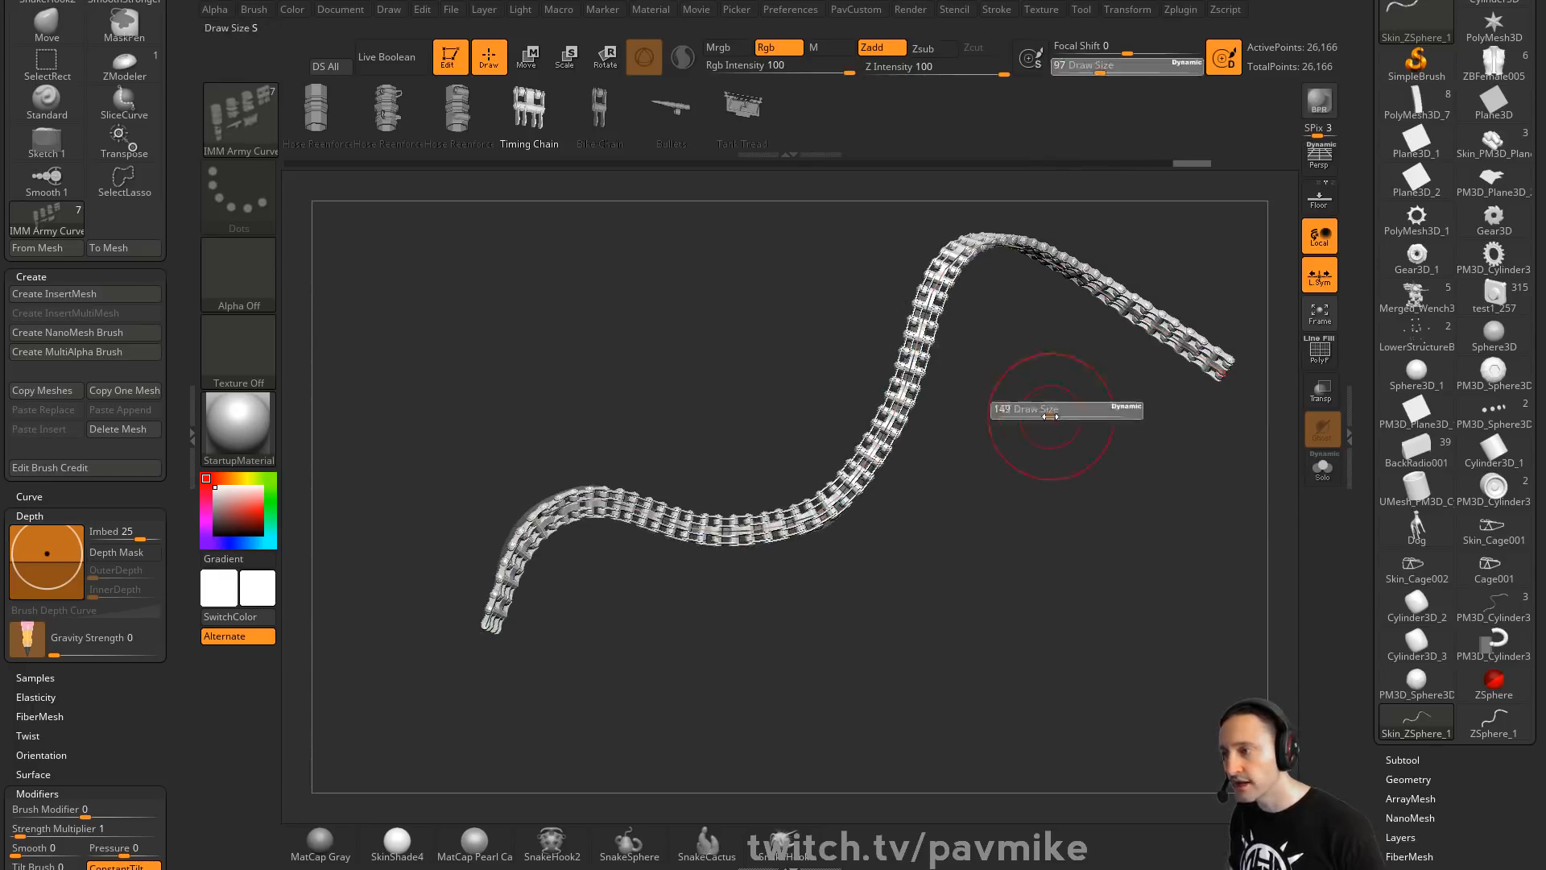
drag(1043, 408, 1056, 436)
click(971, 388)
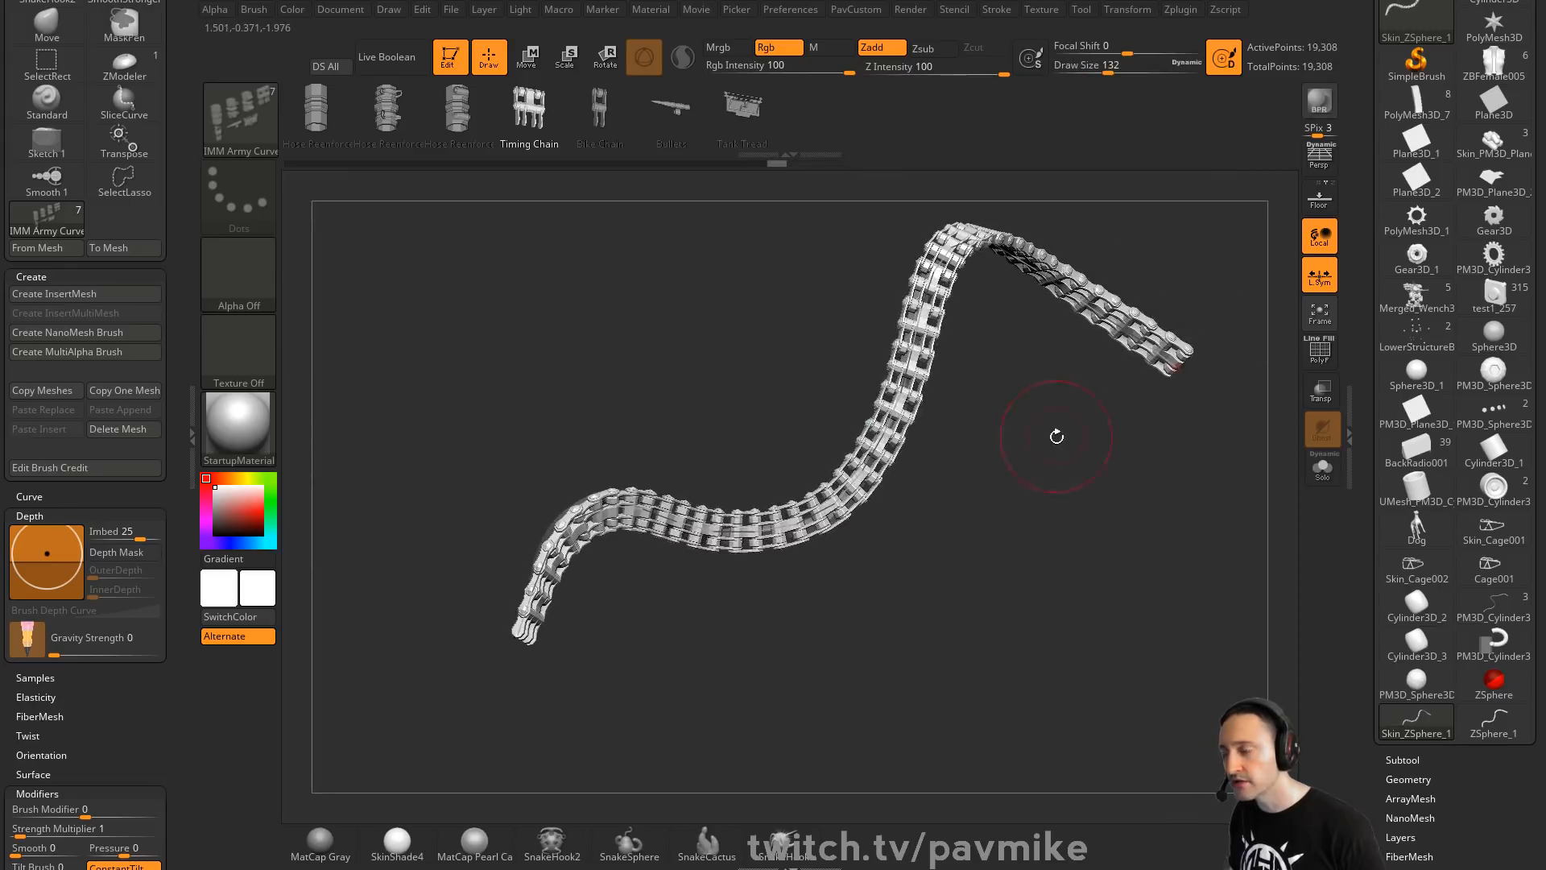
Shift the middle section of the curve slightly to reshape the timing chain's bend
key(s)
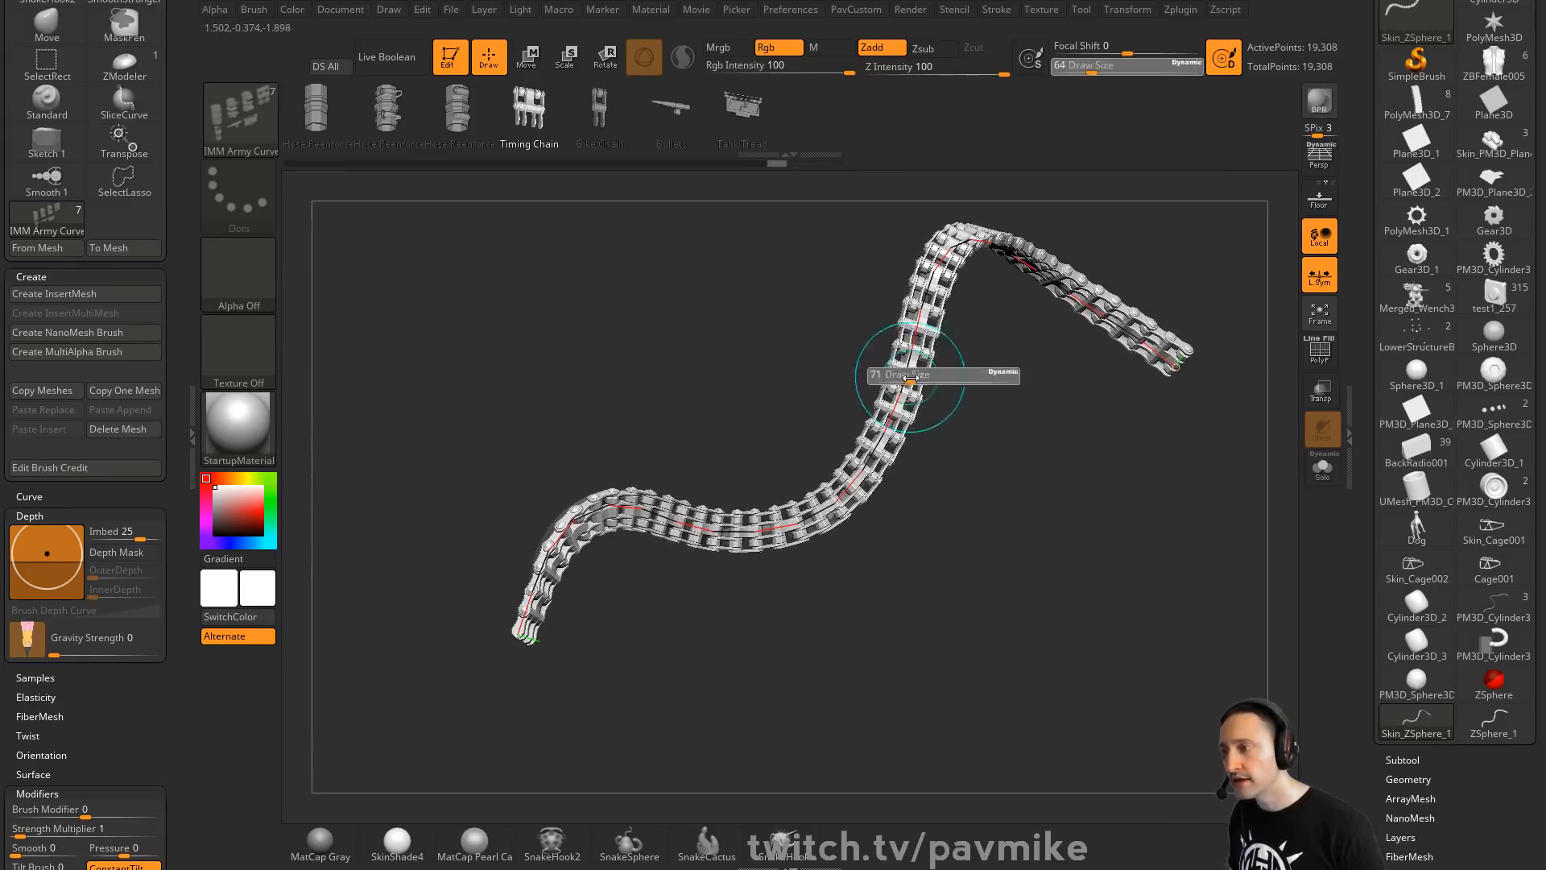
drag(906, 377, 889, 372)
click(896, 367)
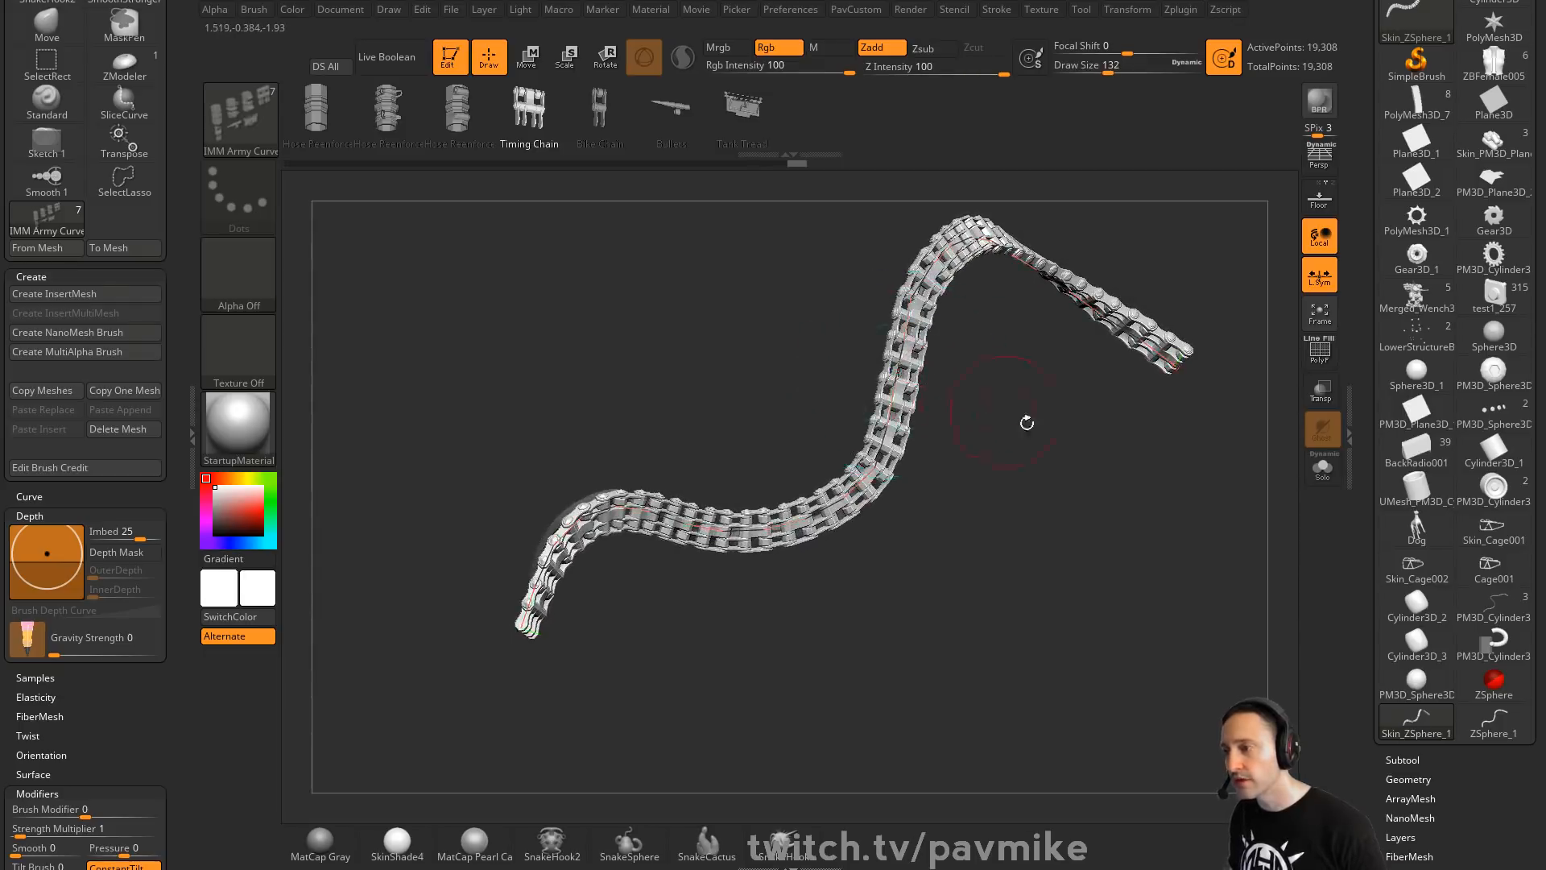
Bring up the Stroke palette's curve settings and enable Liquid curve editing for the timing chain
alt+drag(1025, 424, 853, 474)
drag(181, 339, 184, 463)
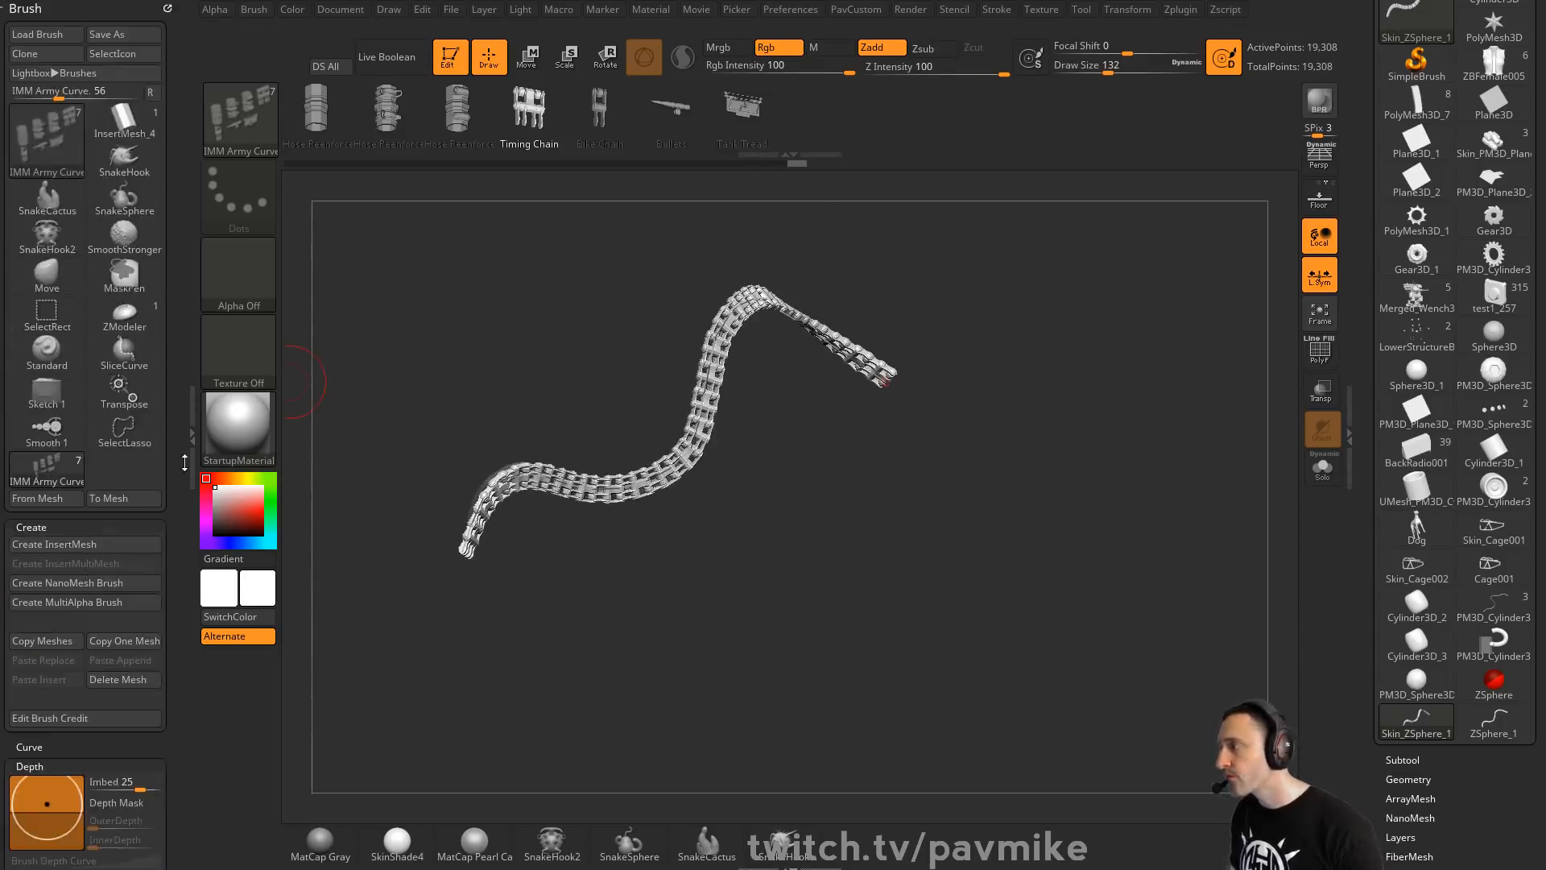
click(996, 11)
click(990, 29)
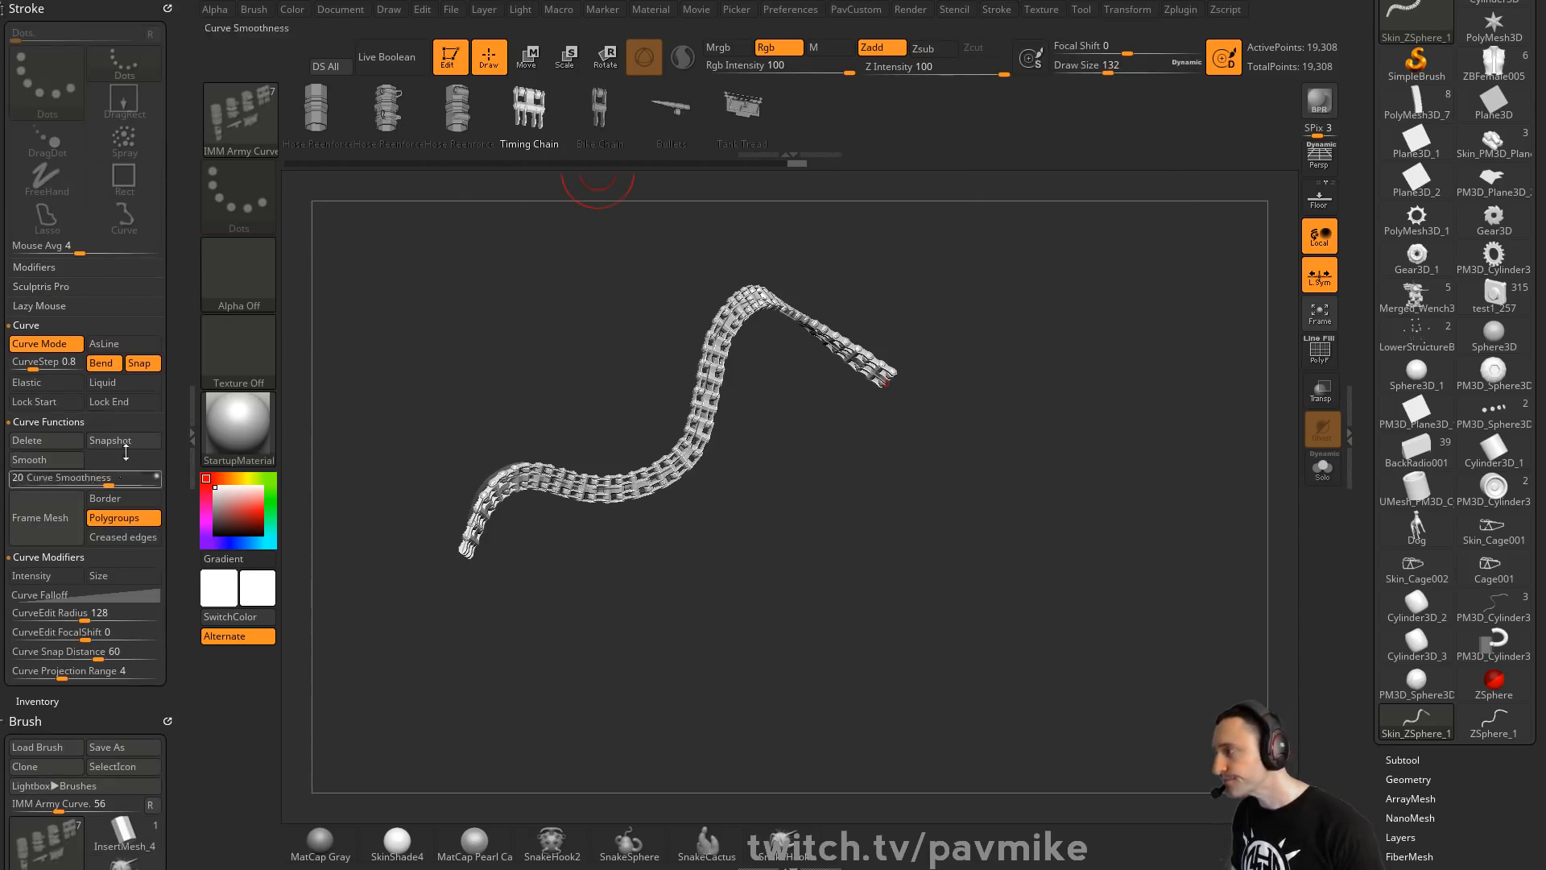
click(50, 383)
click(109, 385)
Try reshaping the timing chain by pulling its end and middle in Liquid mode, undoing the changes
mouse_move(1014, 459)
mouse_down()
mouse_move(1084, 467)
mouse_move(1070, 486)
mouse_move(901, 421)
mouse_move(904, 400)
mouse_move(925, 428)
mouse_up()
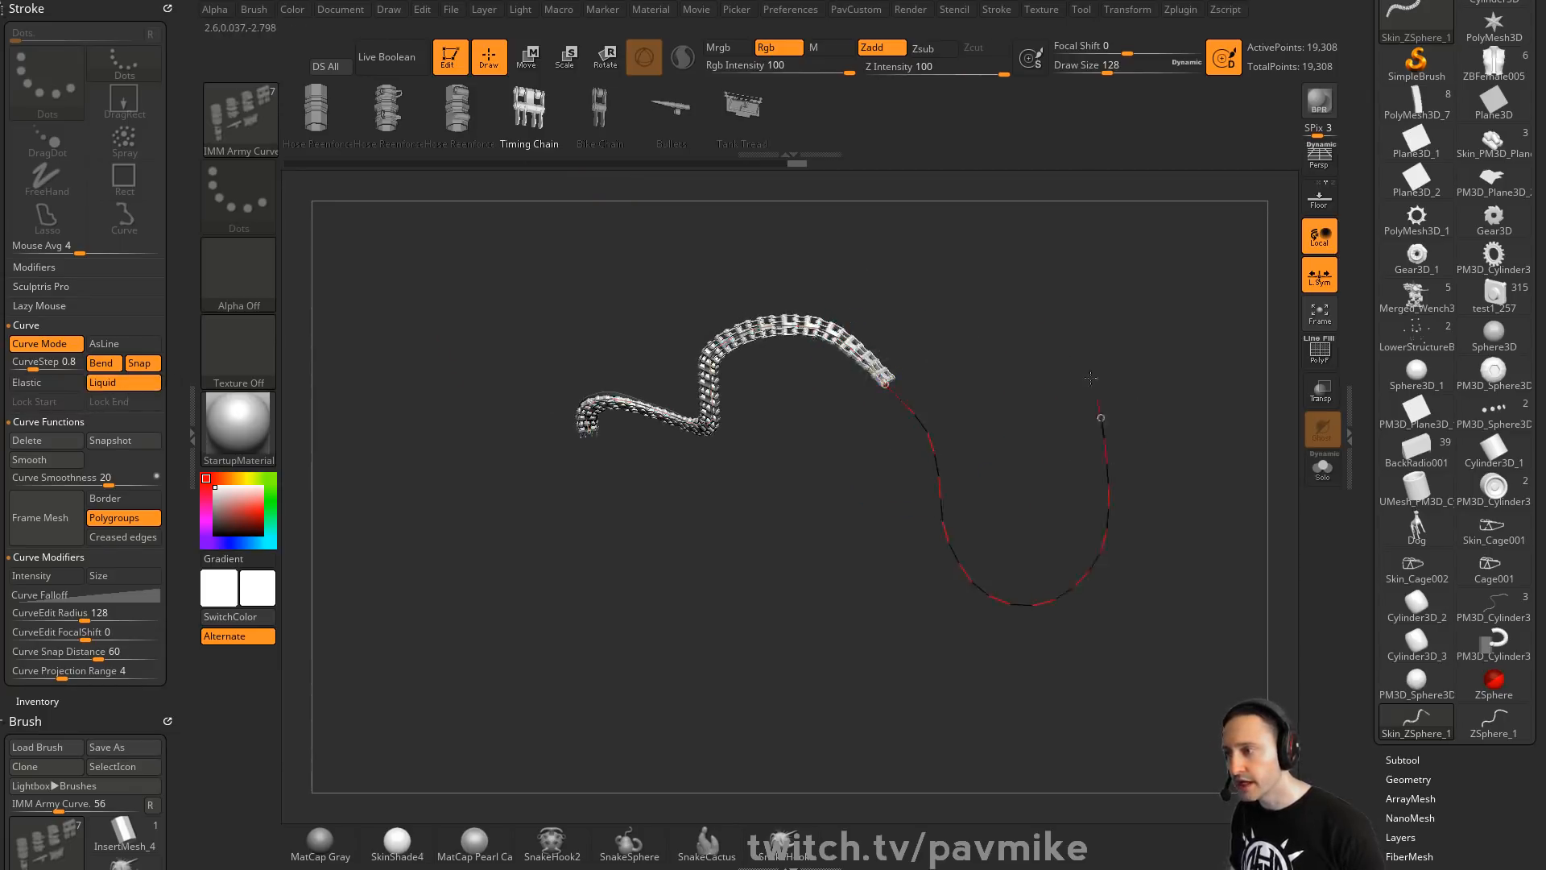
drag(1090, 378, 1001, 315)
key(ctrl+z)
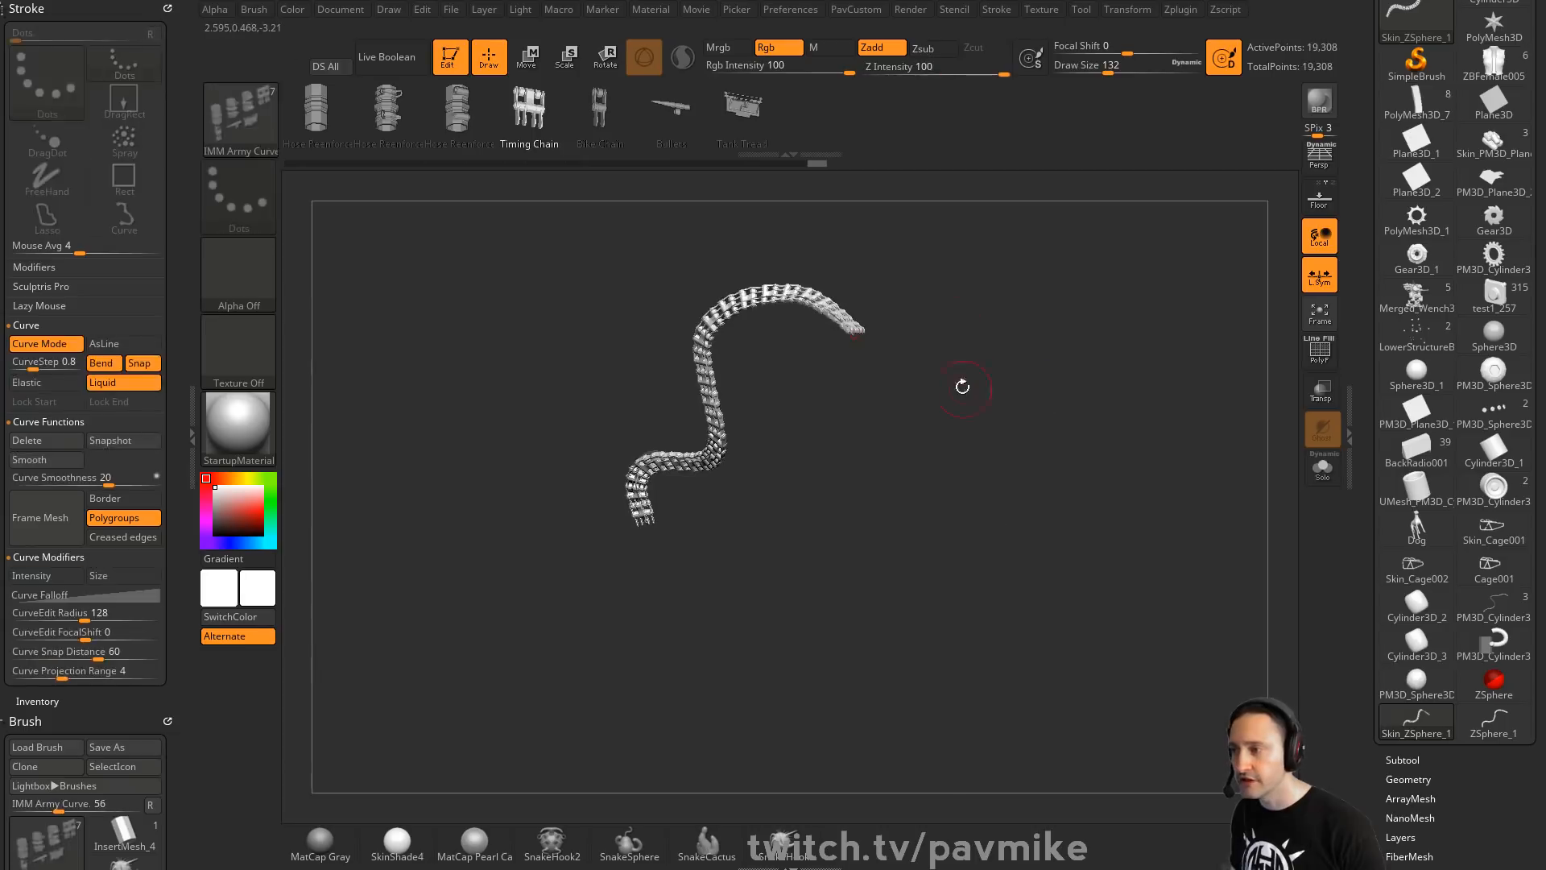
drag(962, 386, 946, 380)
mouse_move(842, 347)
mouse_down()
mouse_move(966, 379)
mouse_move(984, 367)
mouse_up()
mouse_move(1114, 467)
mouse_down()
mouse_move(1072, 316)
mouse_move(1045, 359)
mouse_move(1006, 378)
mouse_up()
key(ctrl+z)
drag(838, 390, 810, 354)
drag(908, 405, 988, 341)
key(ctrl+z)
mouse_move(1084, 432)
mouse_down()
mouse_move(996, 482)
mouse_move(970, 468)
mouse_move(985, 493)
mouse_move(935, 446)
mouse_up()
key(ctrl+z)
key(ctrl+z)
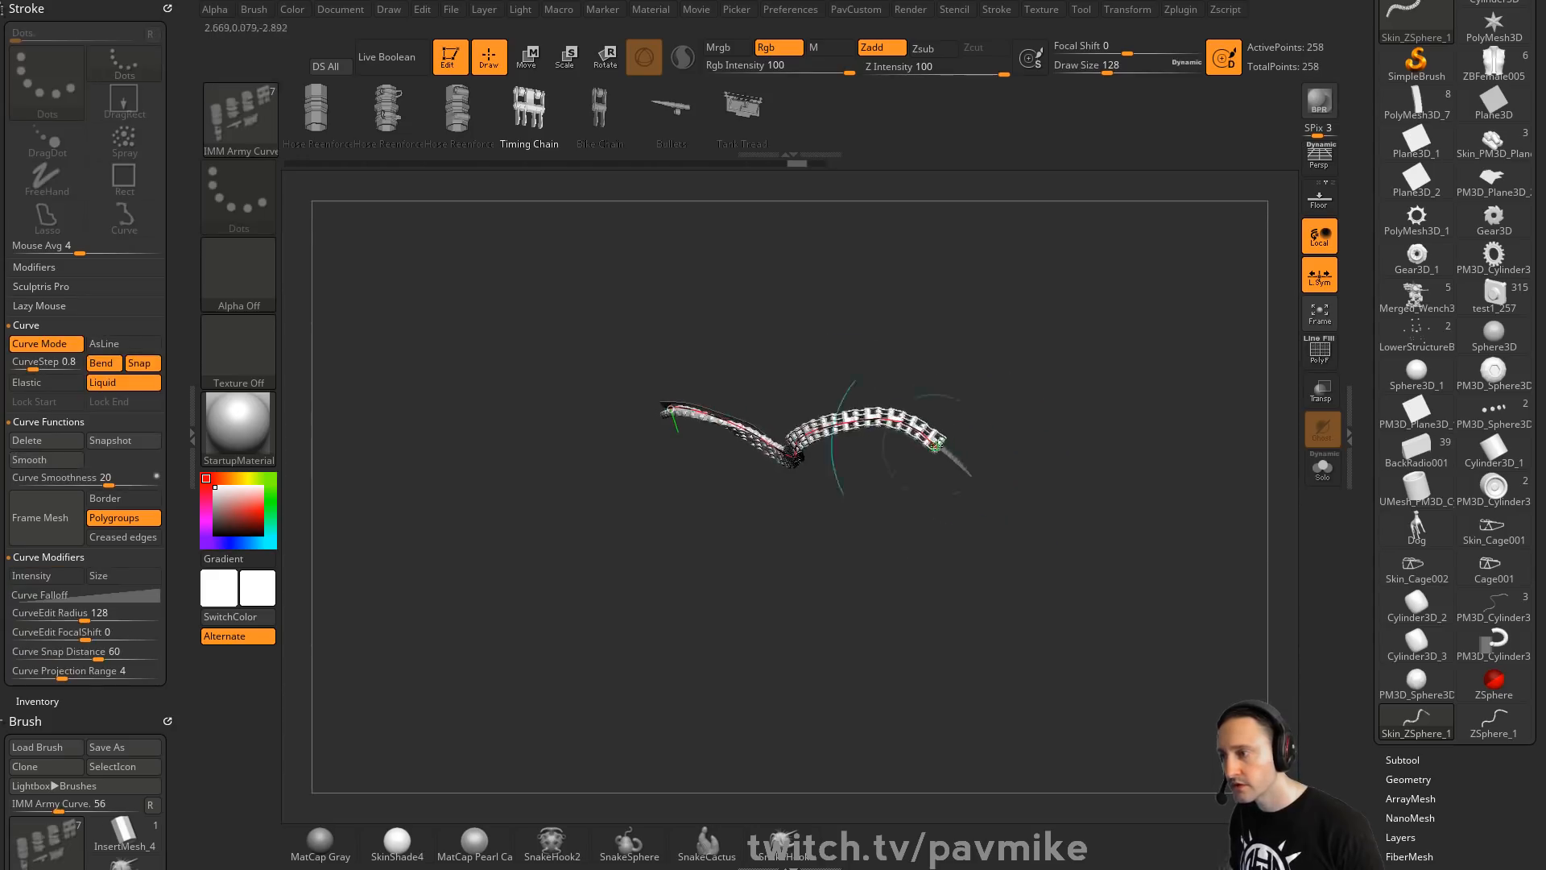
Switch the curve to Elastic editing, then test pulling the chain's end and undo the pull
click(108, 390)
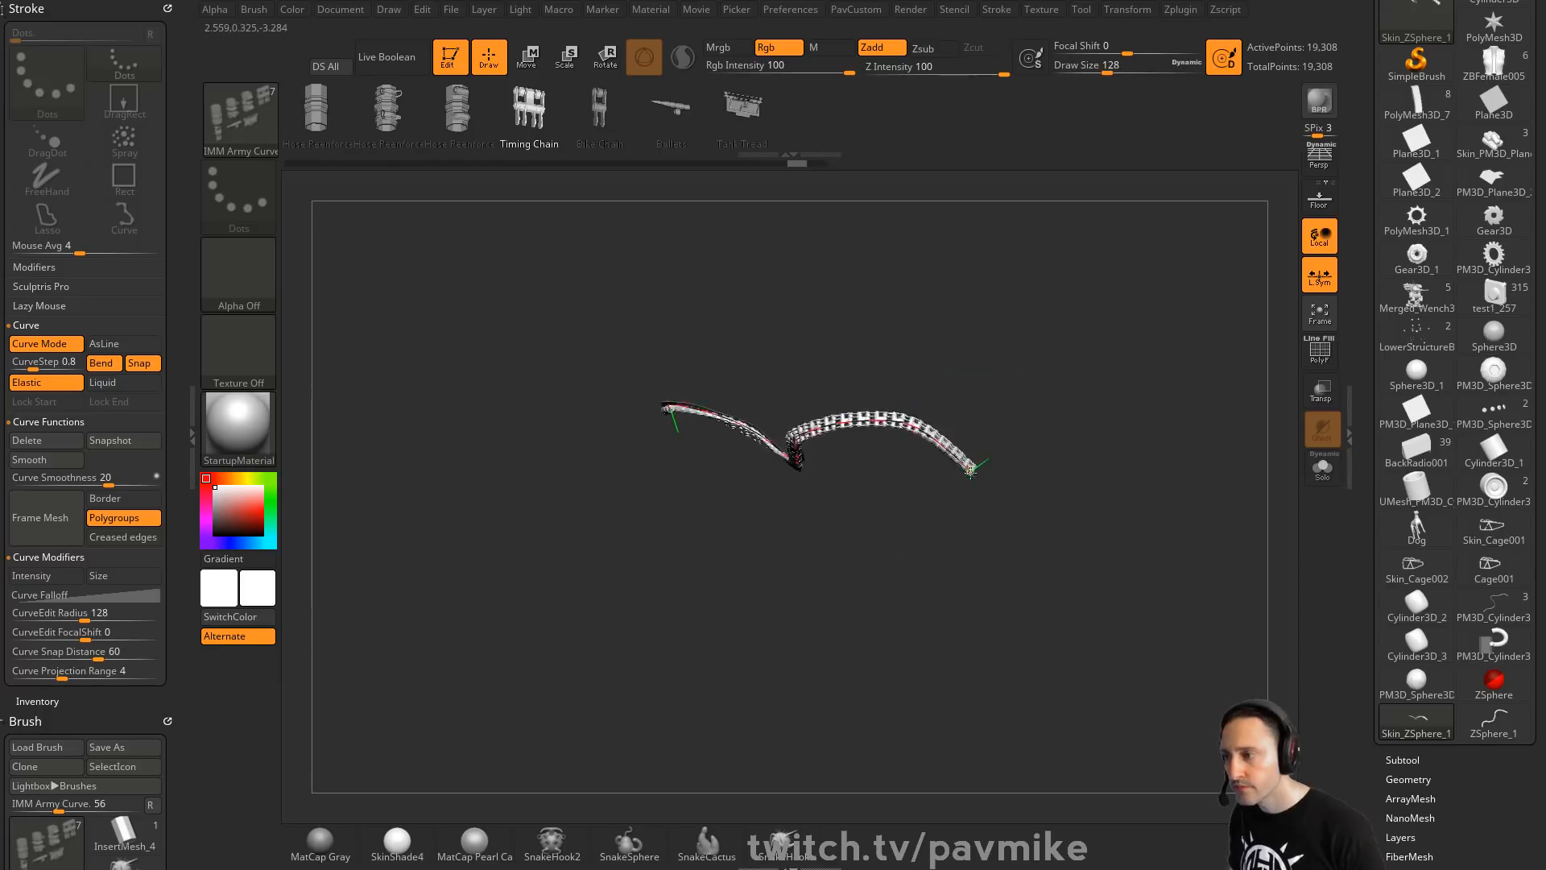
mouse_move(970, 471)
mouse_down()
mouse_move(949, 442)
mouse_move(995, 468)
mouse_move(949, 442)
mouse_up()
mouse_move(1076, 477)
mouse_down()
mouse_move(1108, 387)
mouse_move(1087, 462)
mouse_move(995, 420)
mouse_up()
key(ctrl+z)
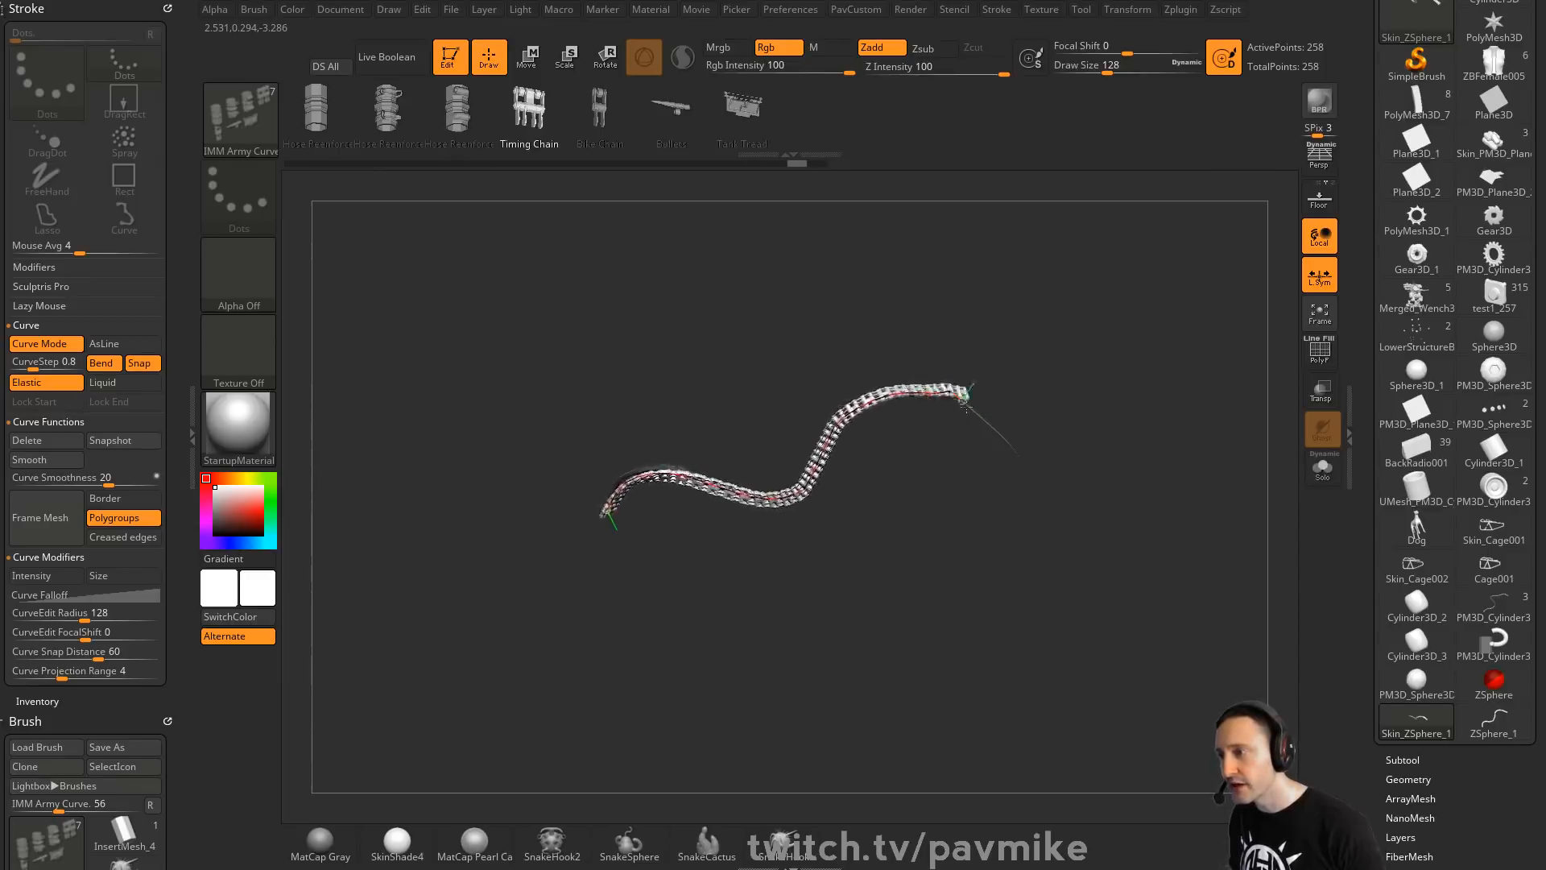
Extend the timing chain by pulling out its free end and curling it back over the chain in a wide loop
drag(966, 396, 1057, 482)
mouse_move(1064, 500)
mouse_down()
mouse_move(1103, 468)
mouse_move(986, 379)
mouse_move(950, 298)
mouse_move(1054, 337)
mouse_move(1131, 310)
mouse_move(866, 316)
mouse_up()
mouse_move(1183, 499)
mouse_down()
mouse_move(1205, 467)
mouse_move(1136, 461)
mouse_up()
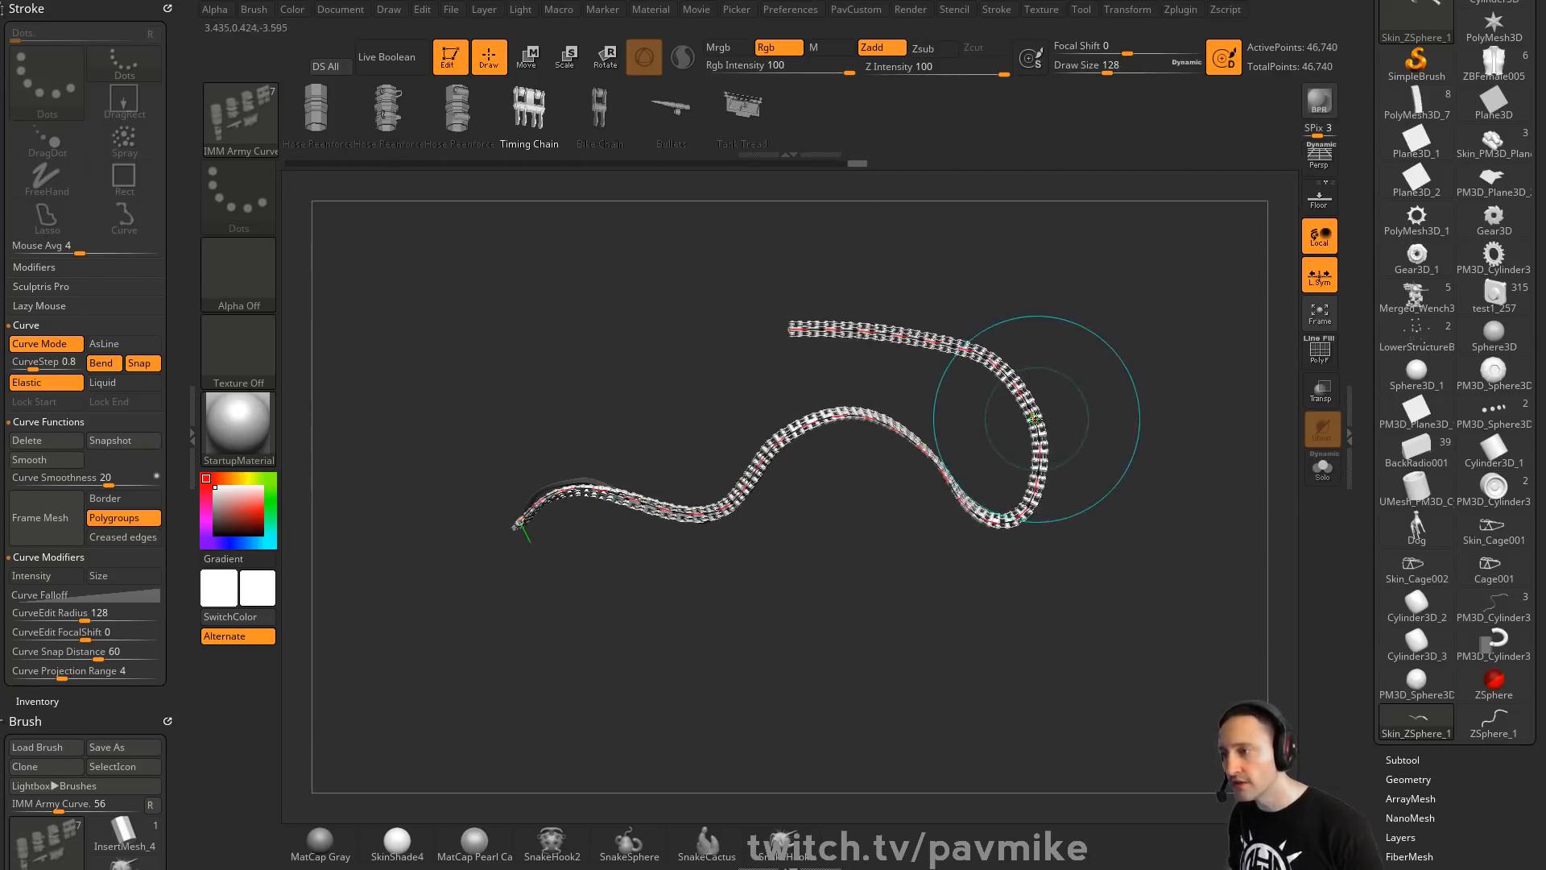
mouse_move(1036, 417)
ctrl+mouse_down()
mouse_move(1137, 419)
mouse_move(1001, 452)
mouse_move(1214, 446)
mouse_move(824, 495)
mouse_move(1207, 459)
mouse_move(805, 563)
ctrl+mouse_up()
Reduce the brush draw size to 17
key(s)
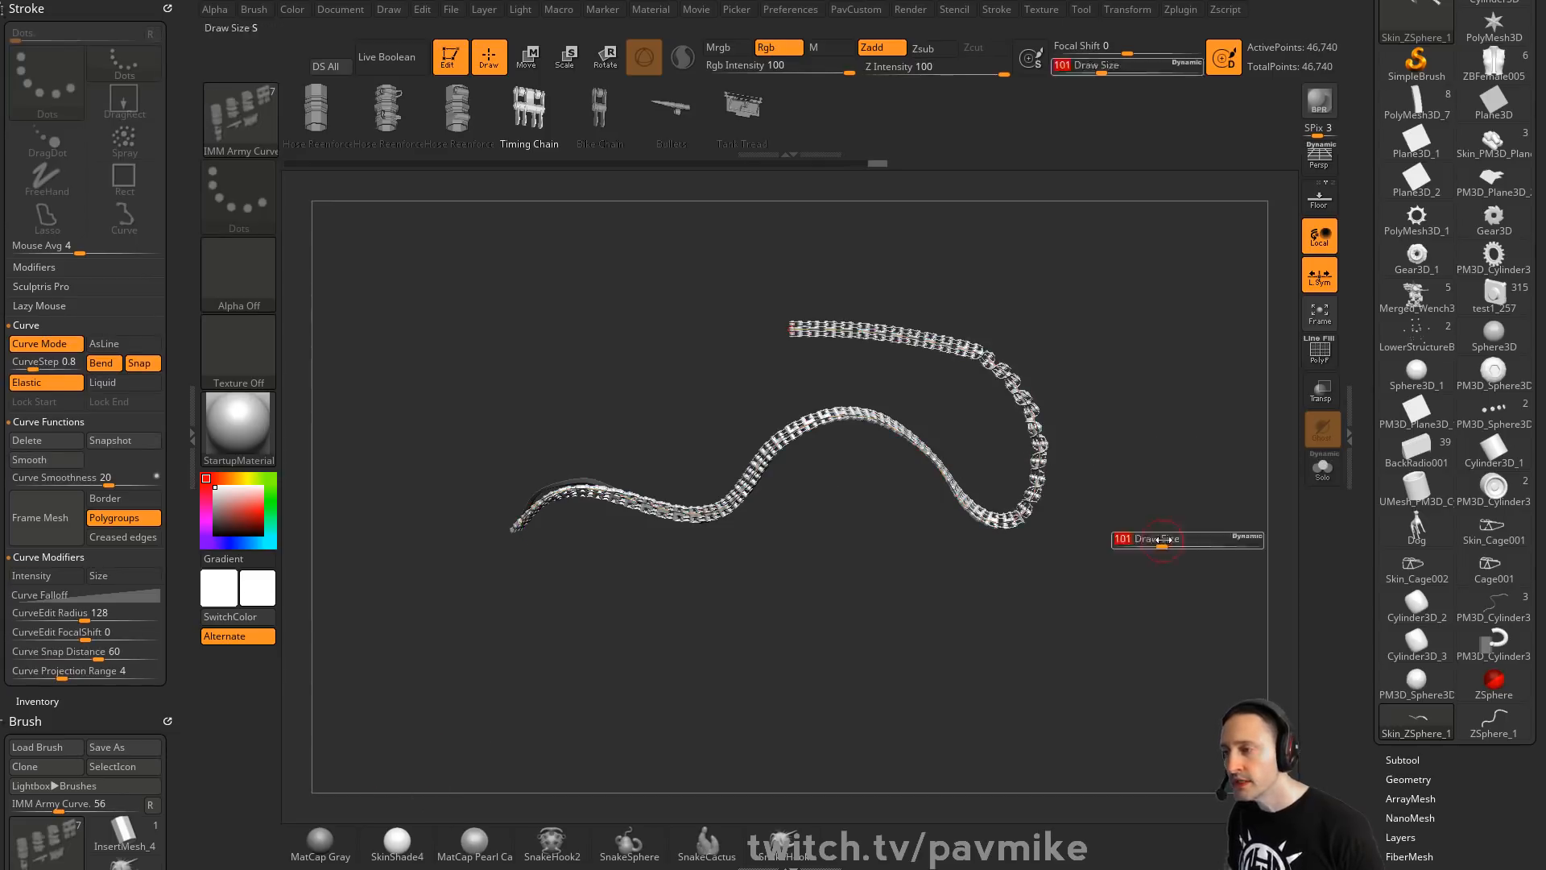
click(1134, 545)
mouse_move(1142, 597)
mouse_down()
mouse_move(1146, 488)
mouse_move(1160, 551)
mouse_up()
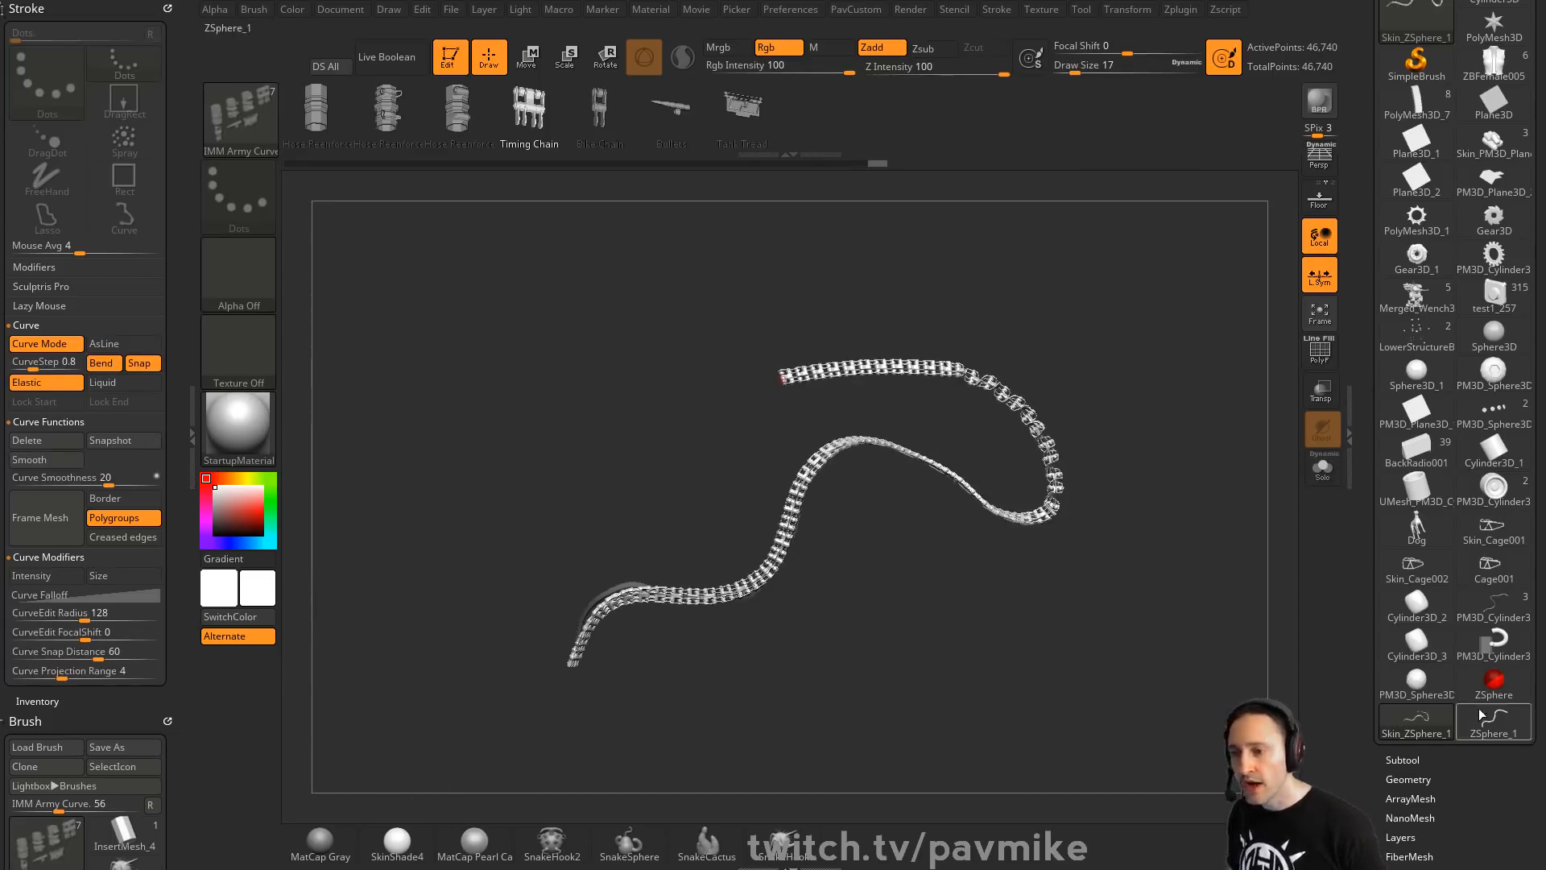
Load the ZSphere_1 tool and show its original ZSphere chain
mouse_move(1425, 730)
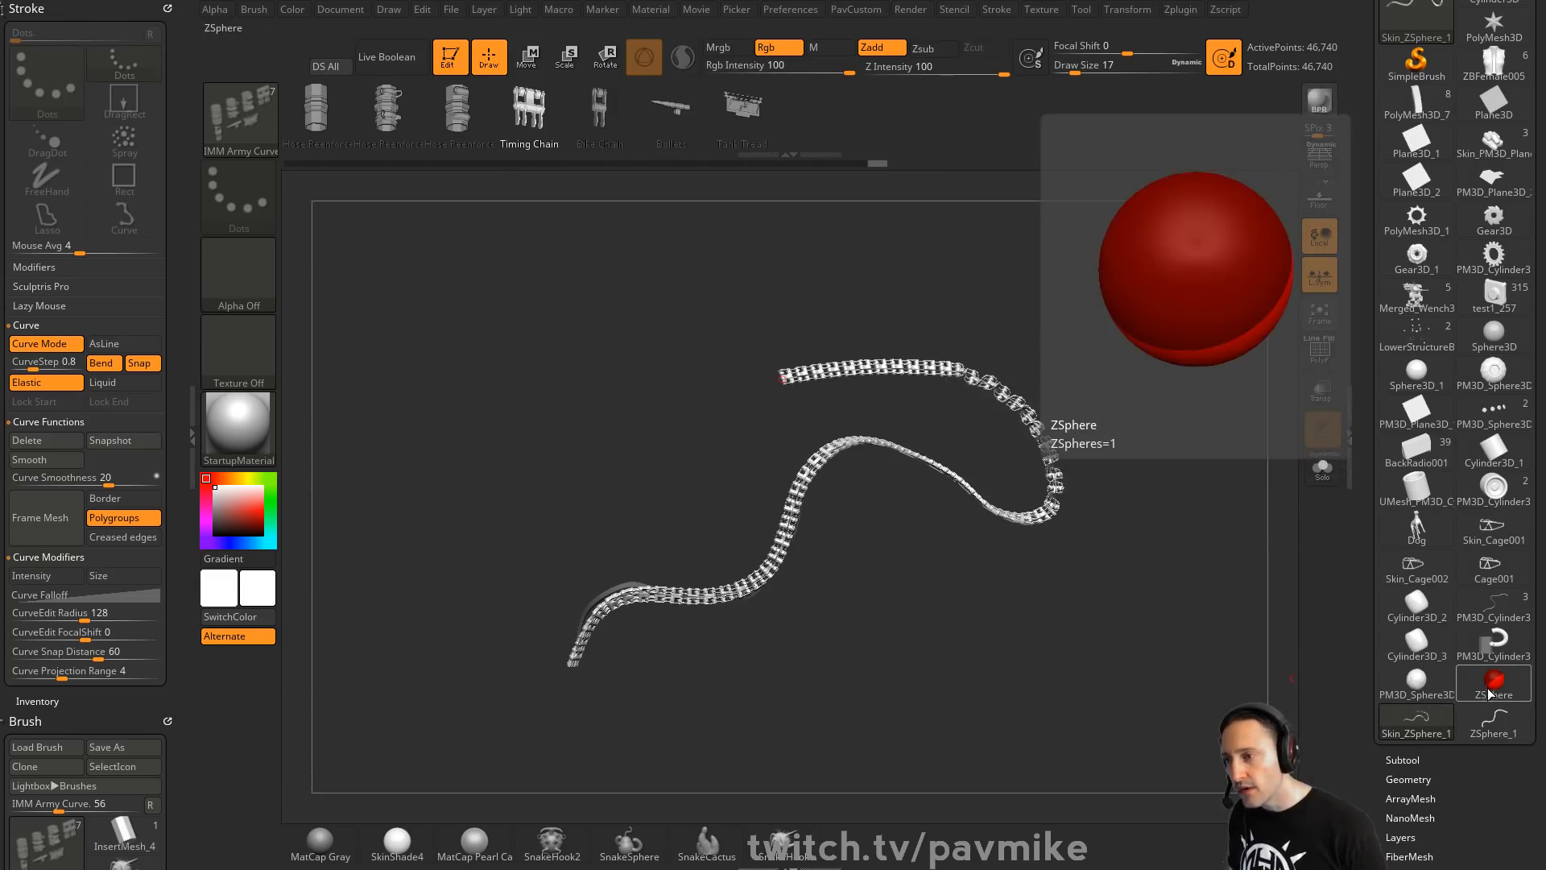
click(1493, 718)
key(a)
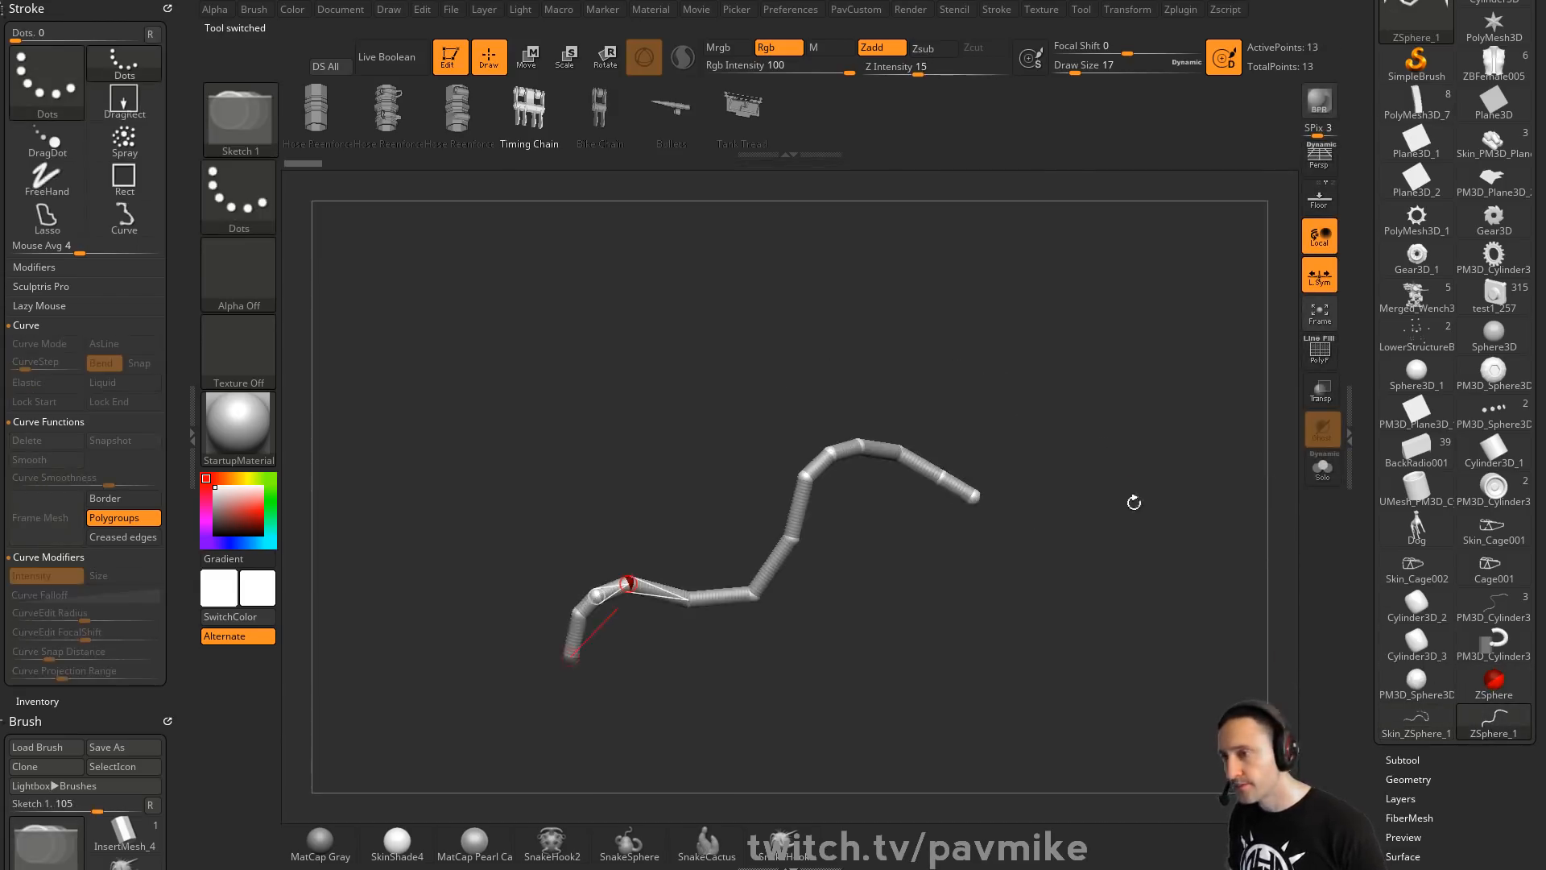
alt+drag(1133, 501, 1162, 448)
Replace the docked palettes with Zplugin, expand Curves Helper and copy the ZSphere chain into memory
click(166, 10)
click(166, 10)
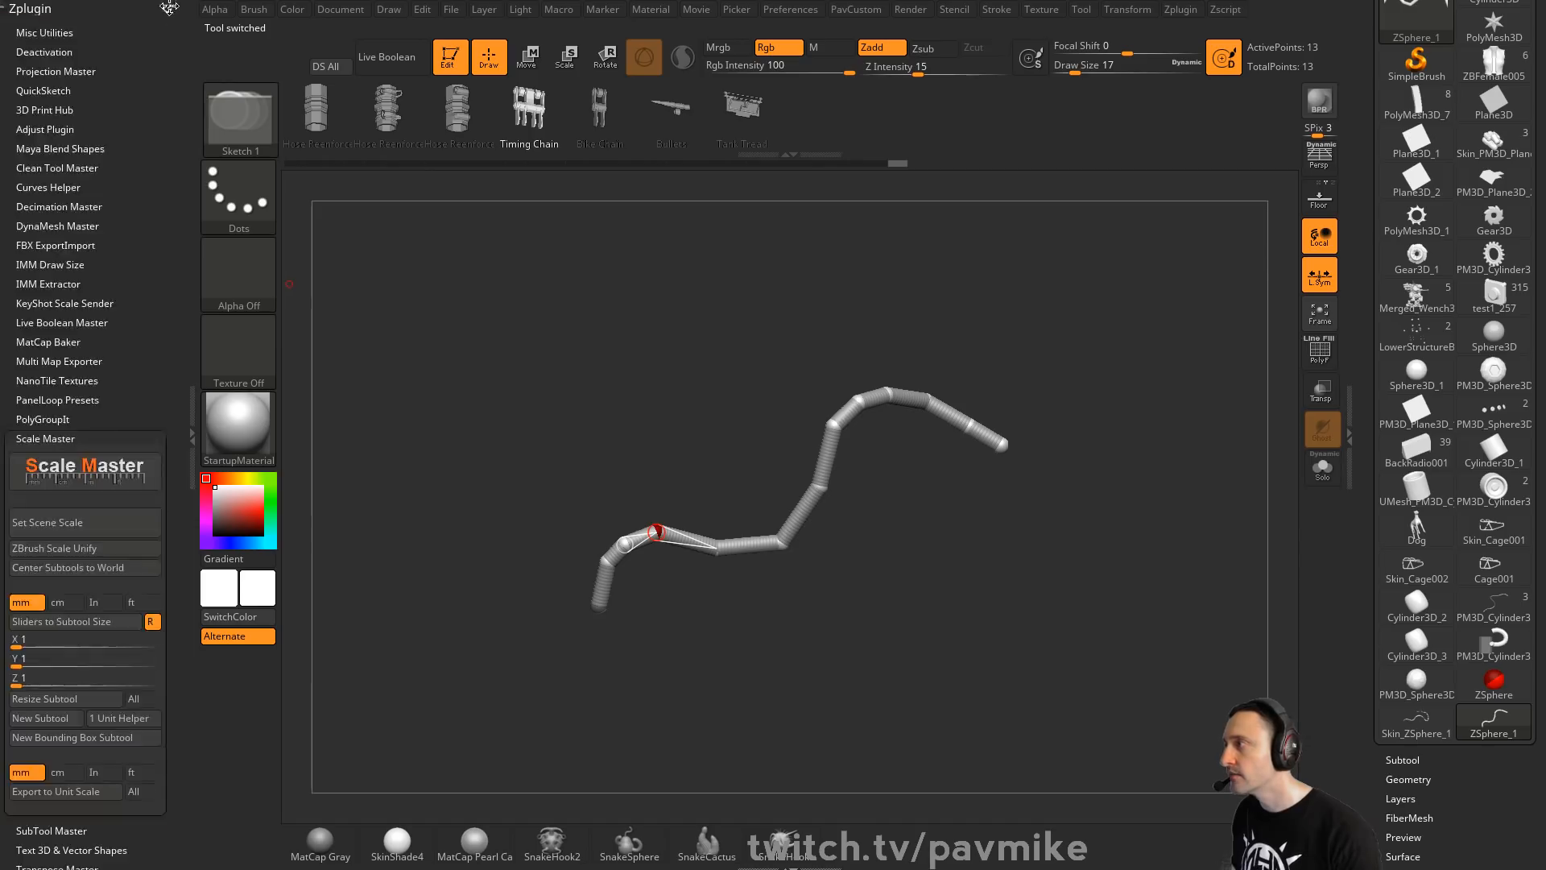
click(166, 9)
click(1174, 9)
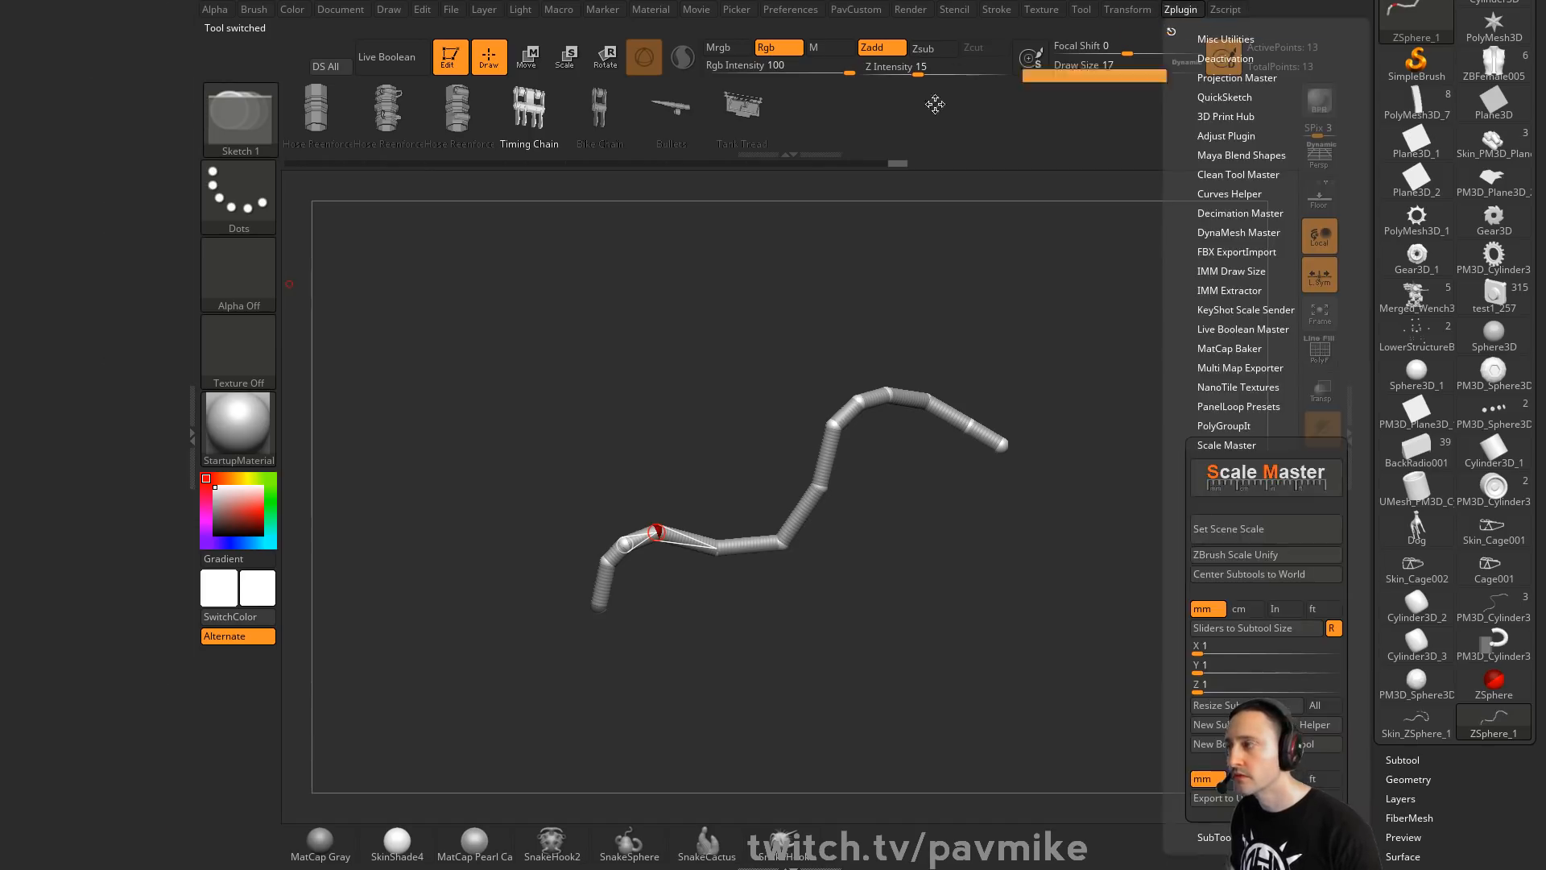
click(1169, 18)
click(87, 439)
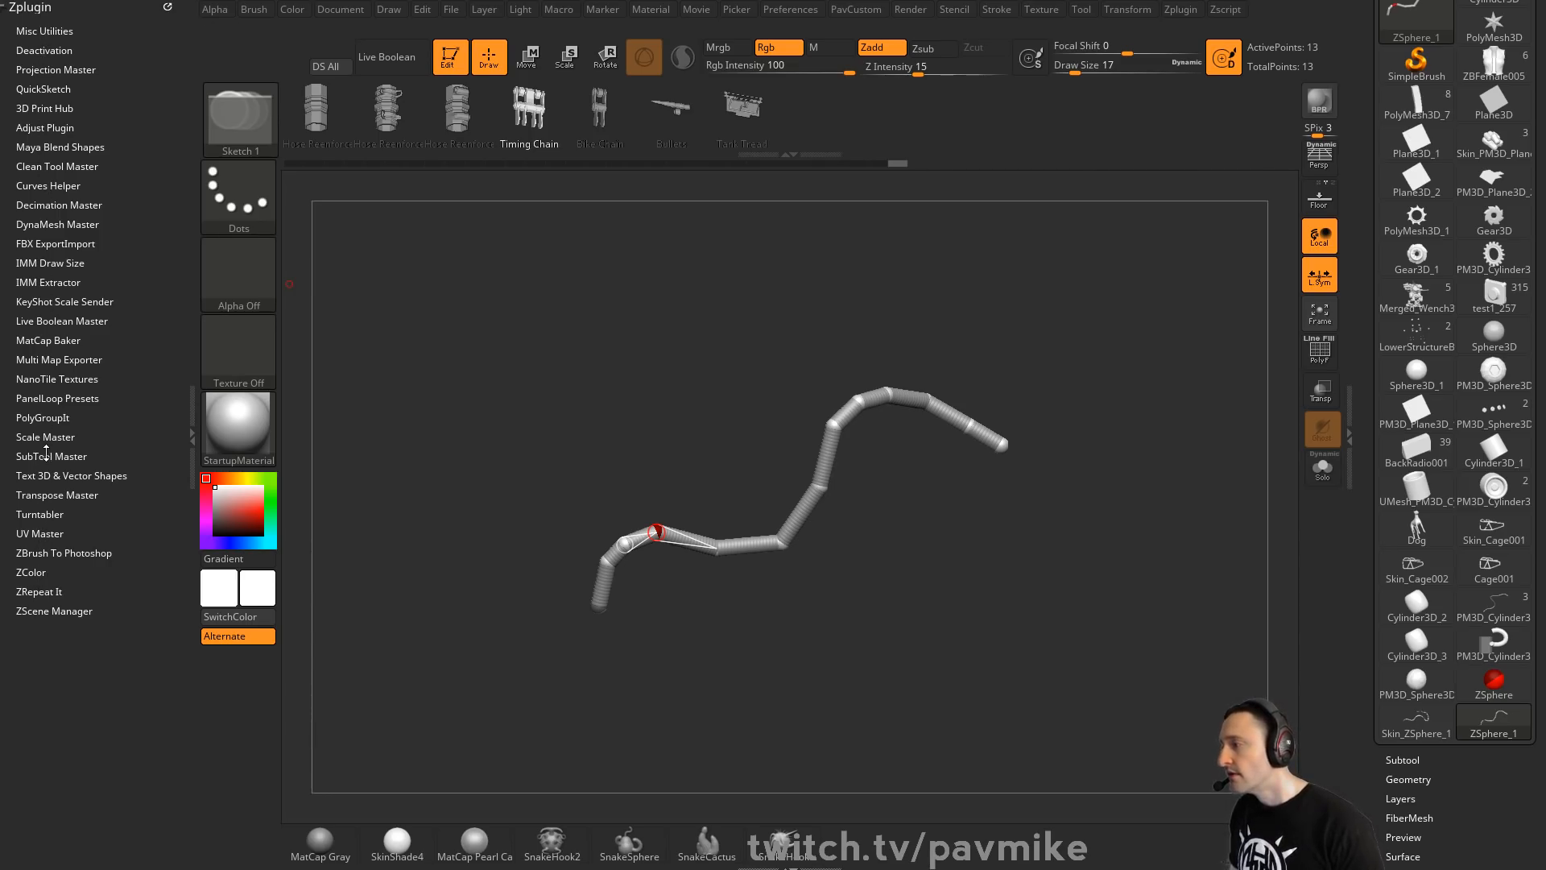
click(49, 187)
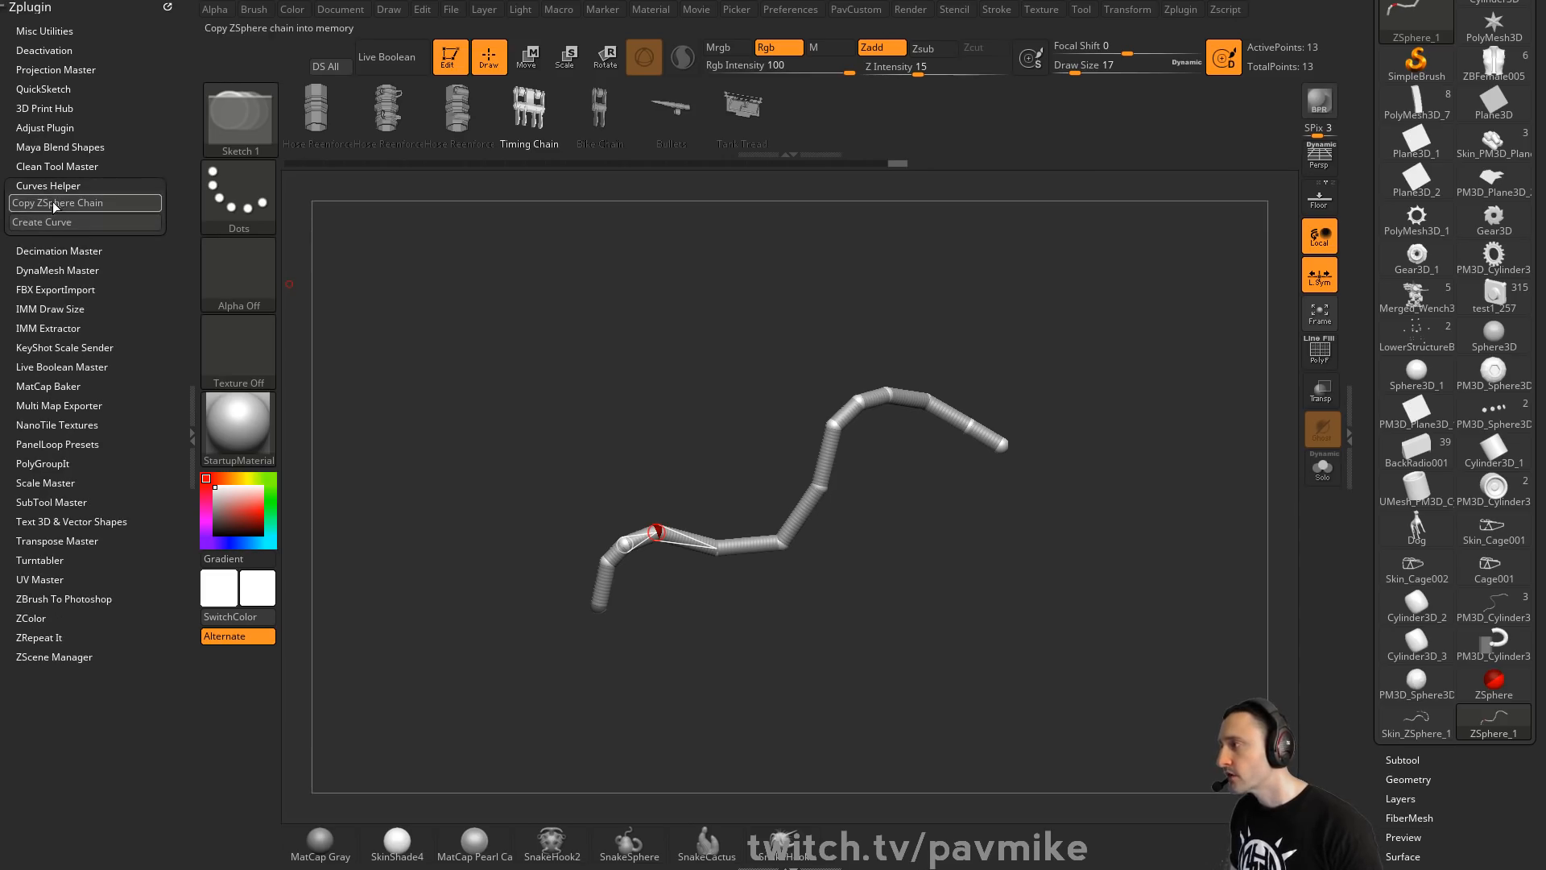
click(85, 203)
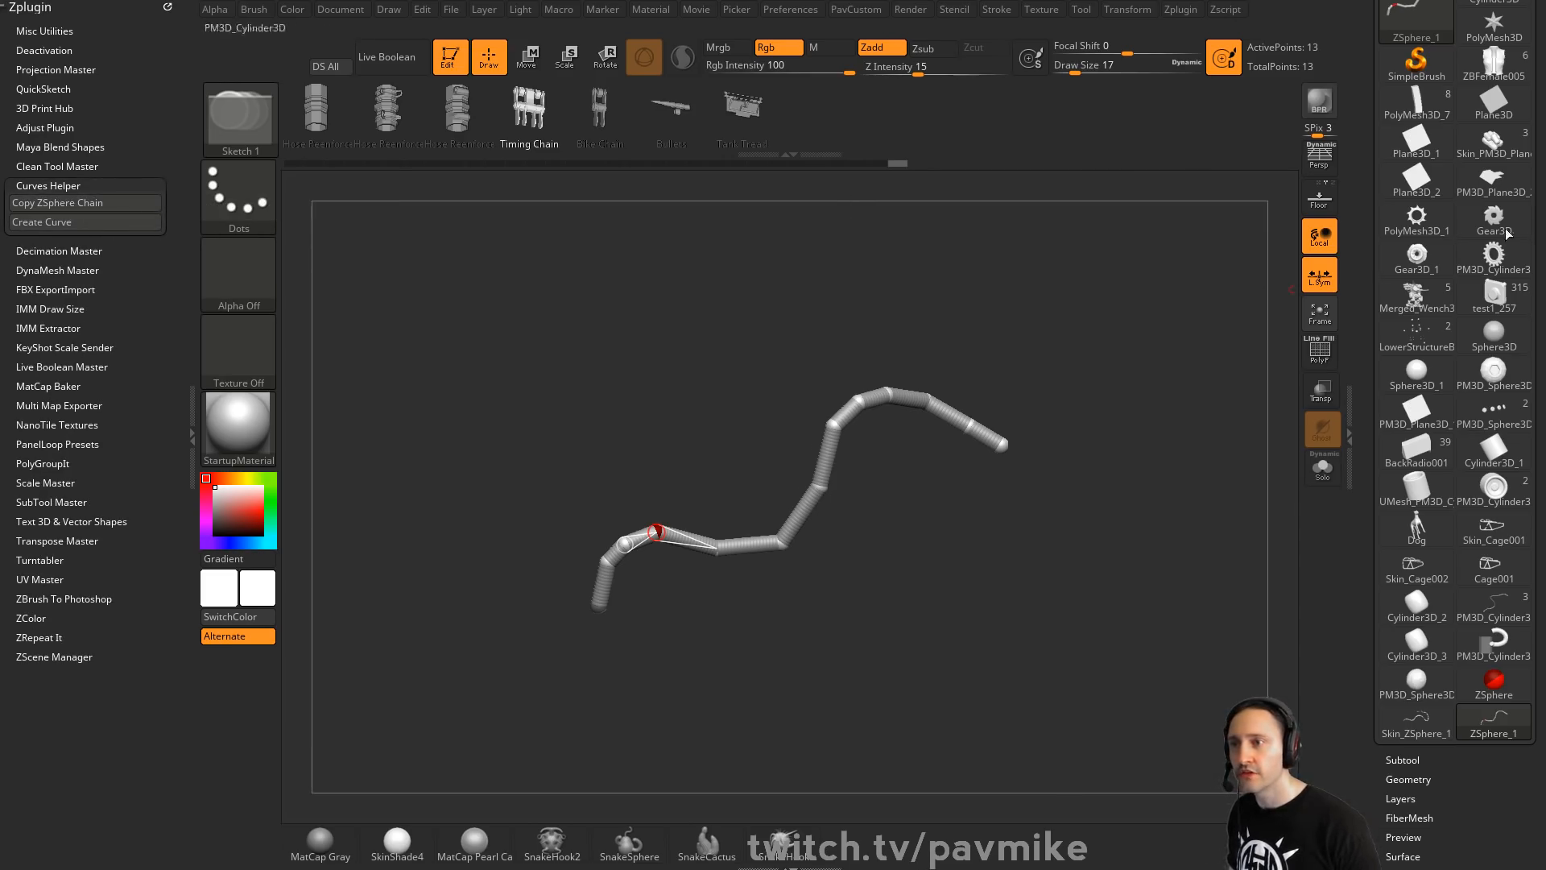
Load the PolyMesh3D star and create a curve on it from the copied ZSphere chain
drag(1371, 182, 1370, 335)
click(1498, 181)
alt+drag(881, 507, 1025, 483)
click(85, 223)
Choose the Bracelet Link mesh of the IMM Curve brush and apply it along the new curve
key(b)
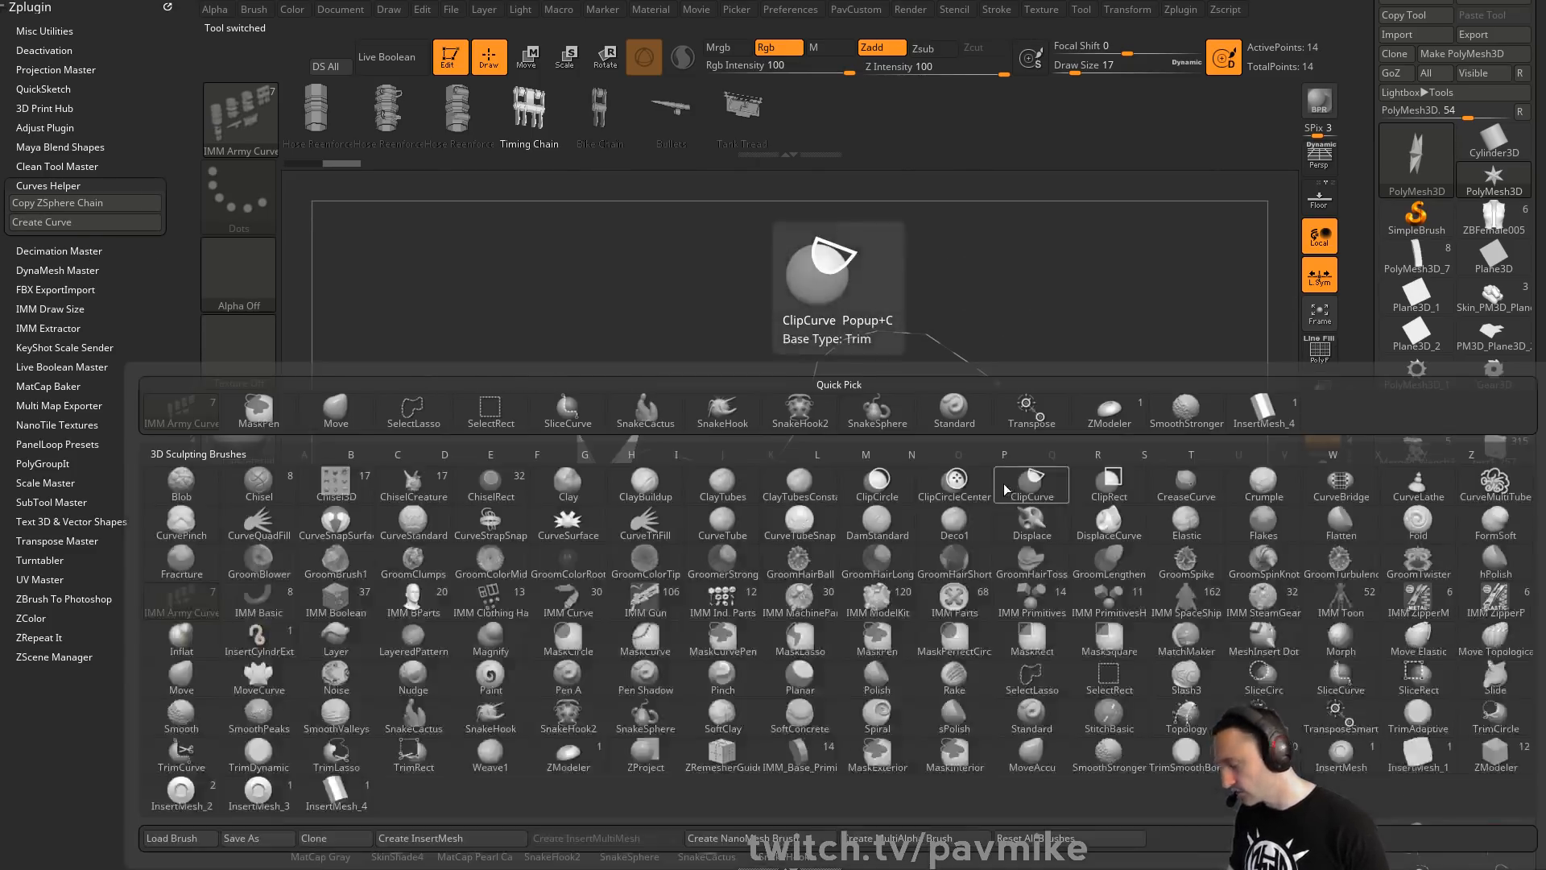
key(i)
click(557, 597)
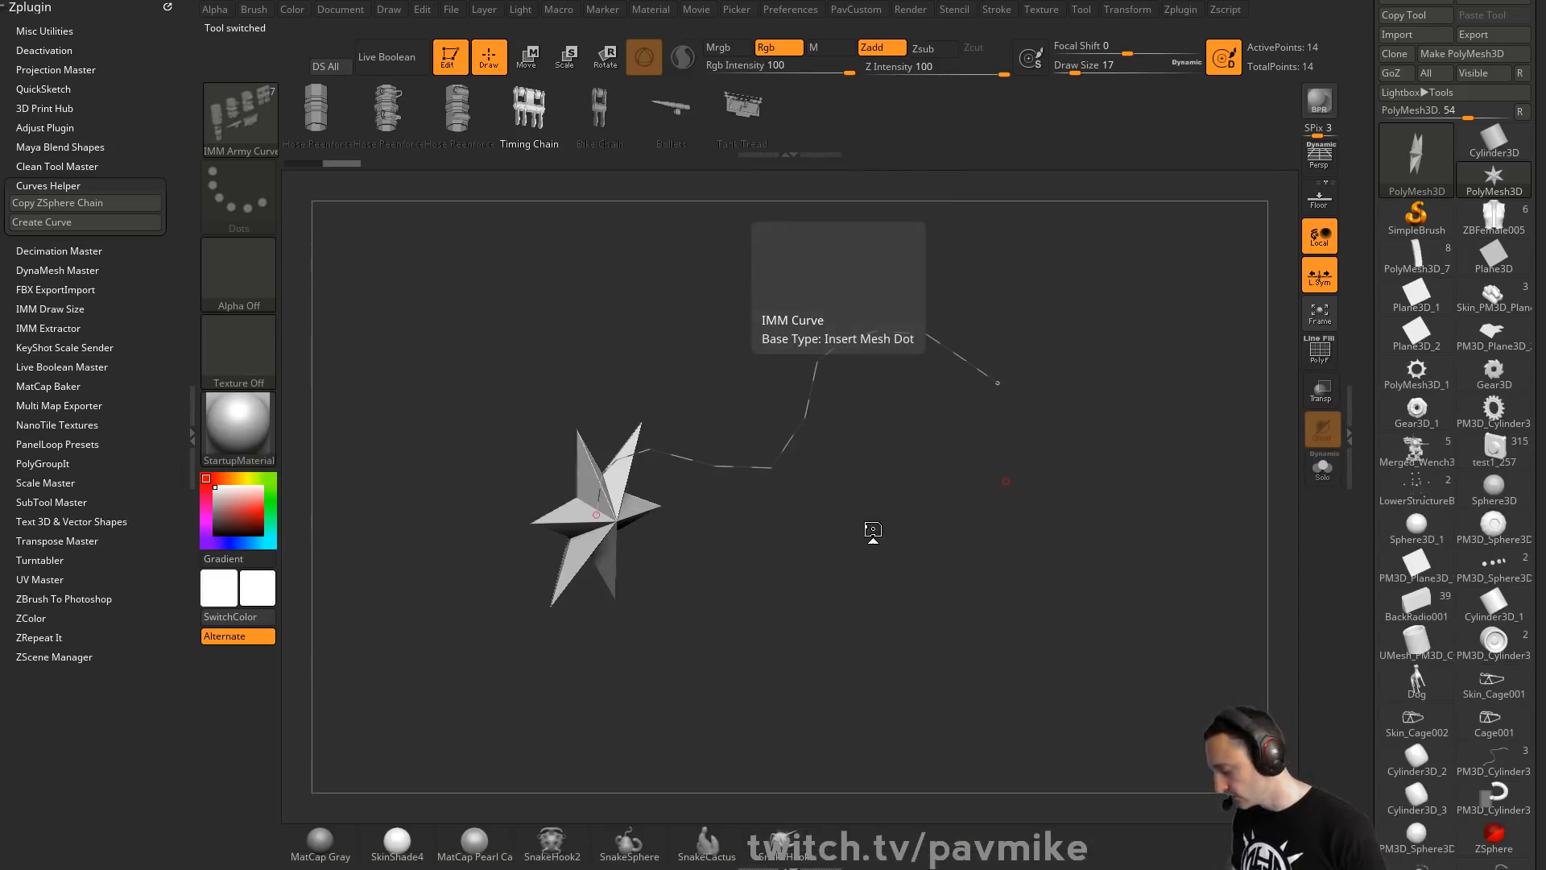
key(m)
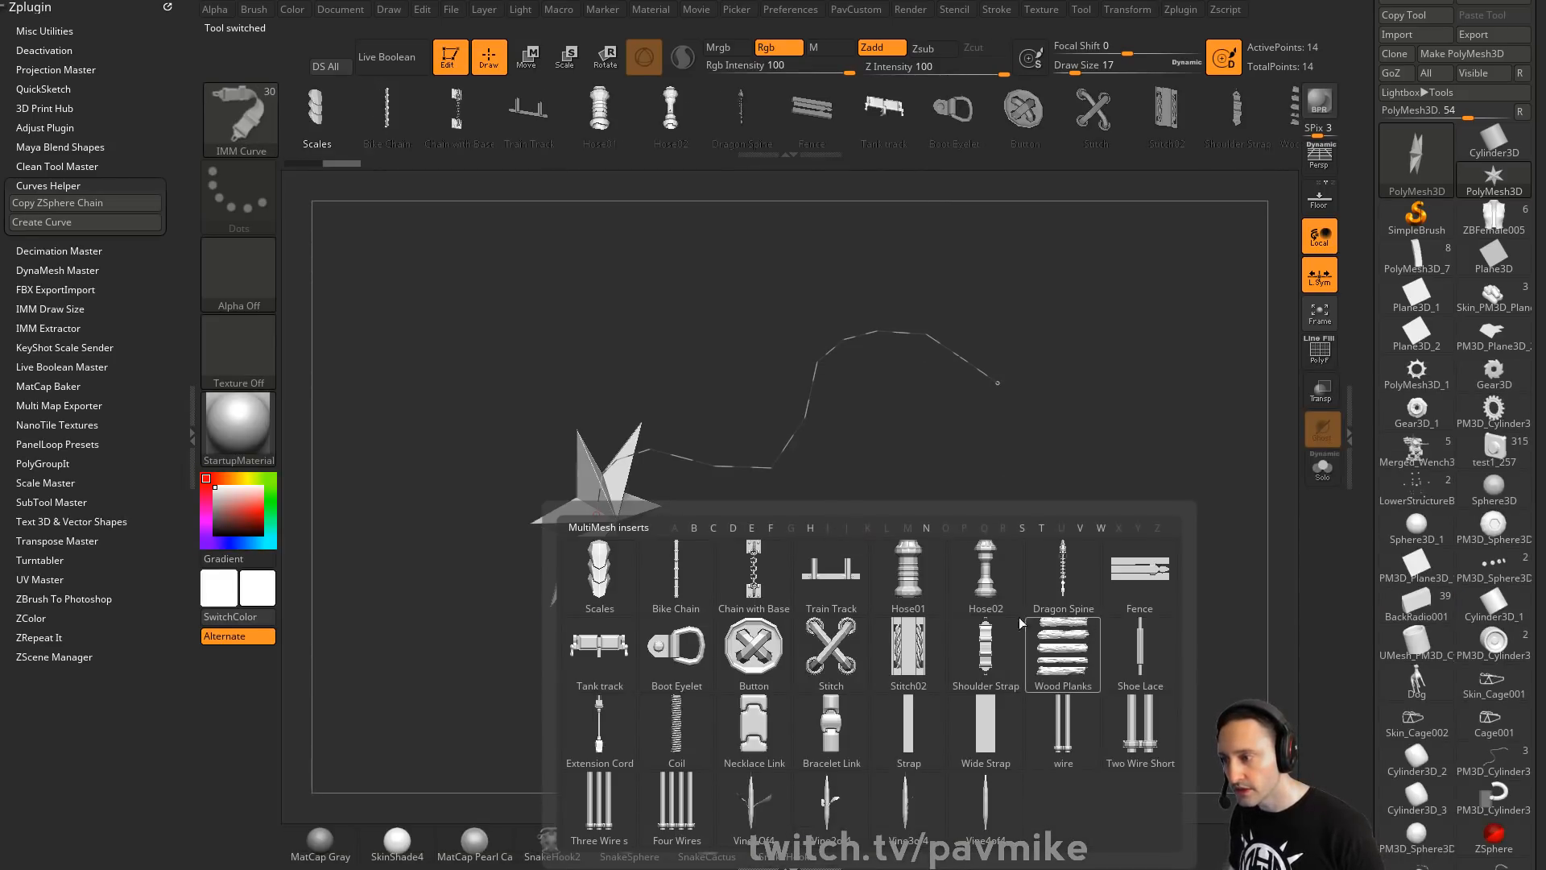
click(810, 734)
click(804, 418)
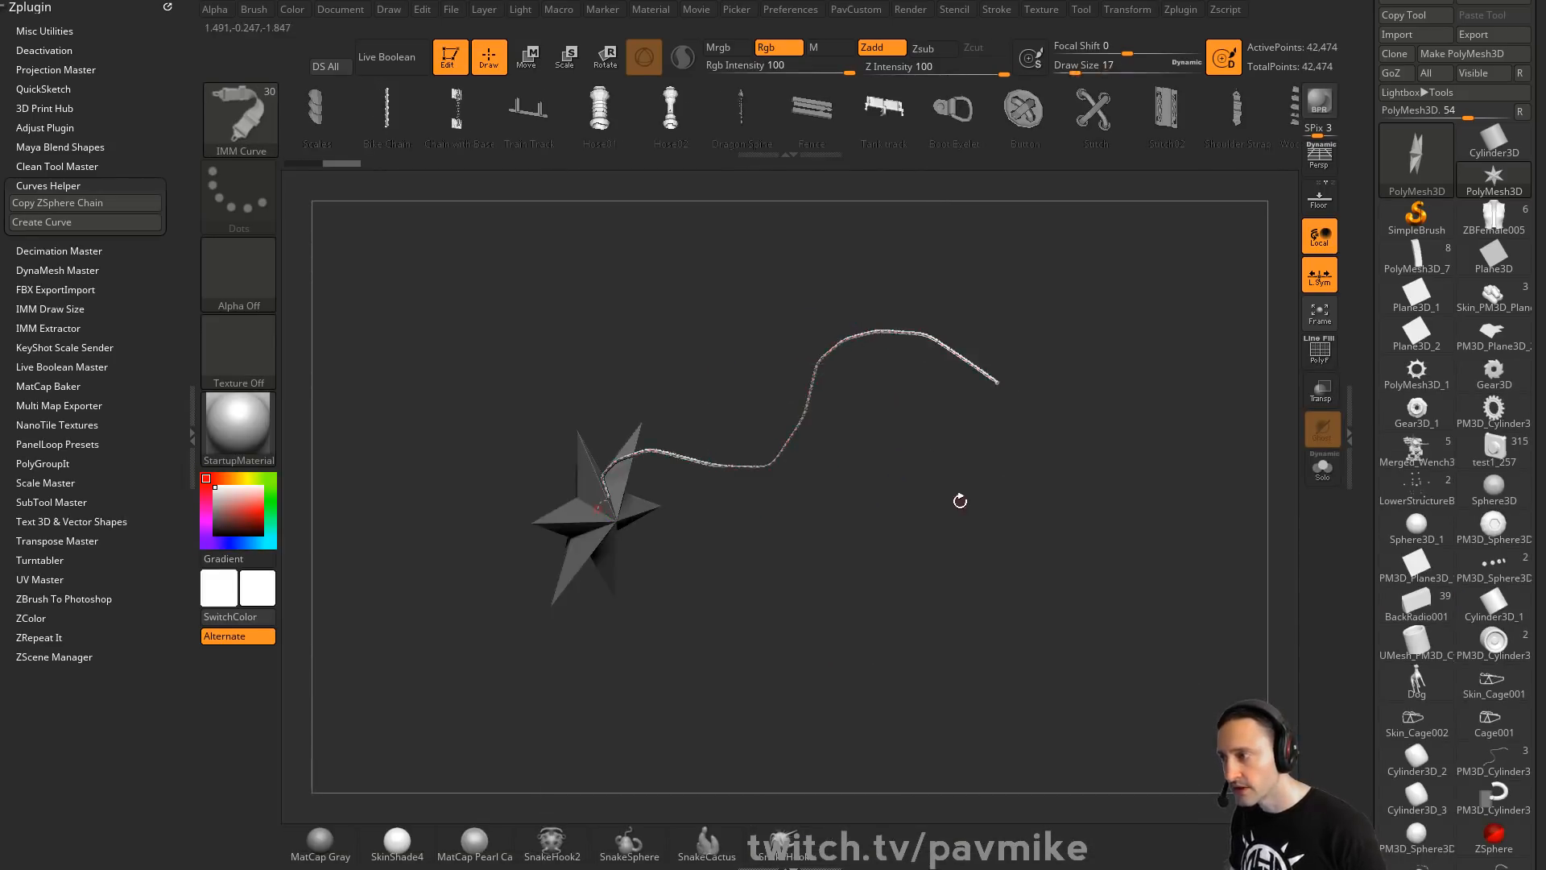
Increase the draw size to 74 and reapply the bracelet links along the curve
key(s)
mouse_move(972, 490)
mouse_down()
mouse_move(1003, 490)
mouse_move(991, 437)
mouse_up()
click(864, 363)
key(s)
alt+drag(995, 431, 997, 455)
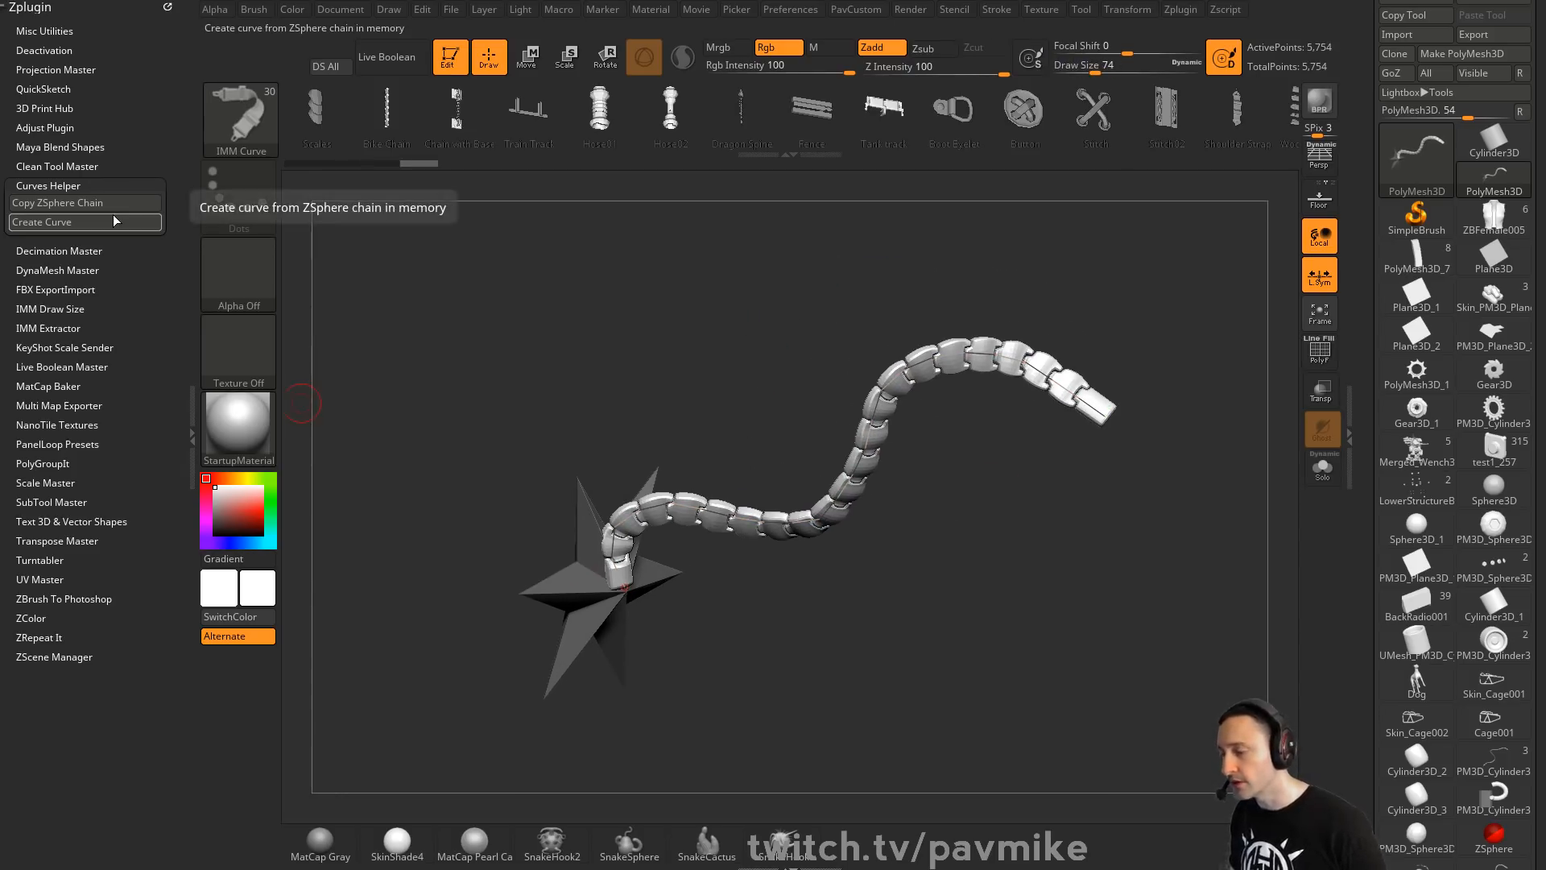
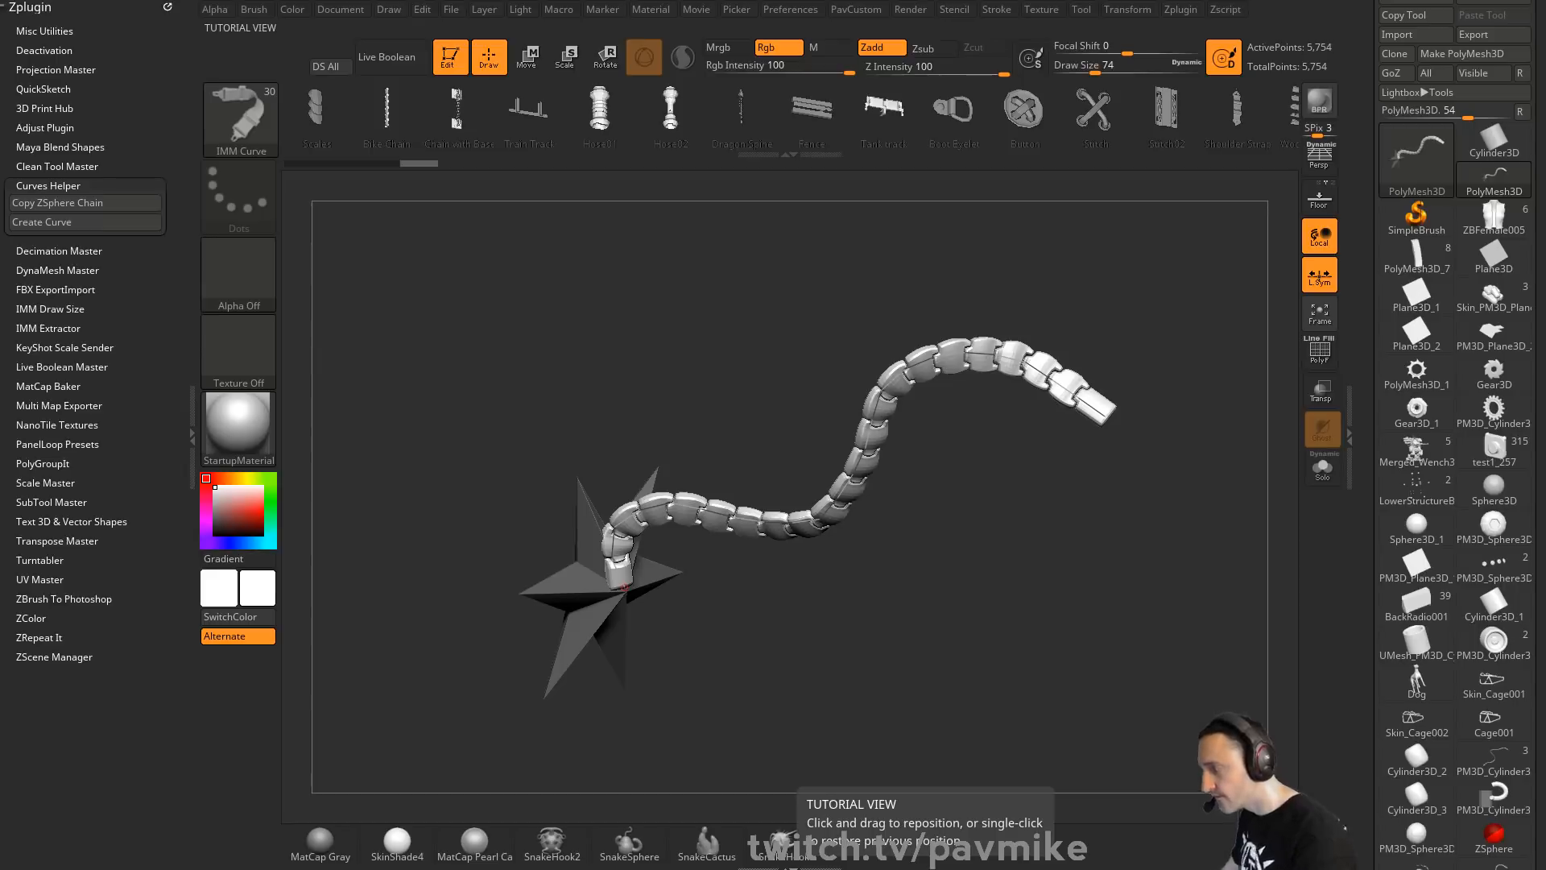
Switch to the web browser and read the Curves Helper post in ZBrushCentral's thread on useful ZScripts and macros
drag(1159, 869, 1330, 36)
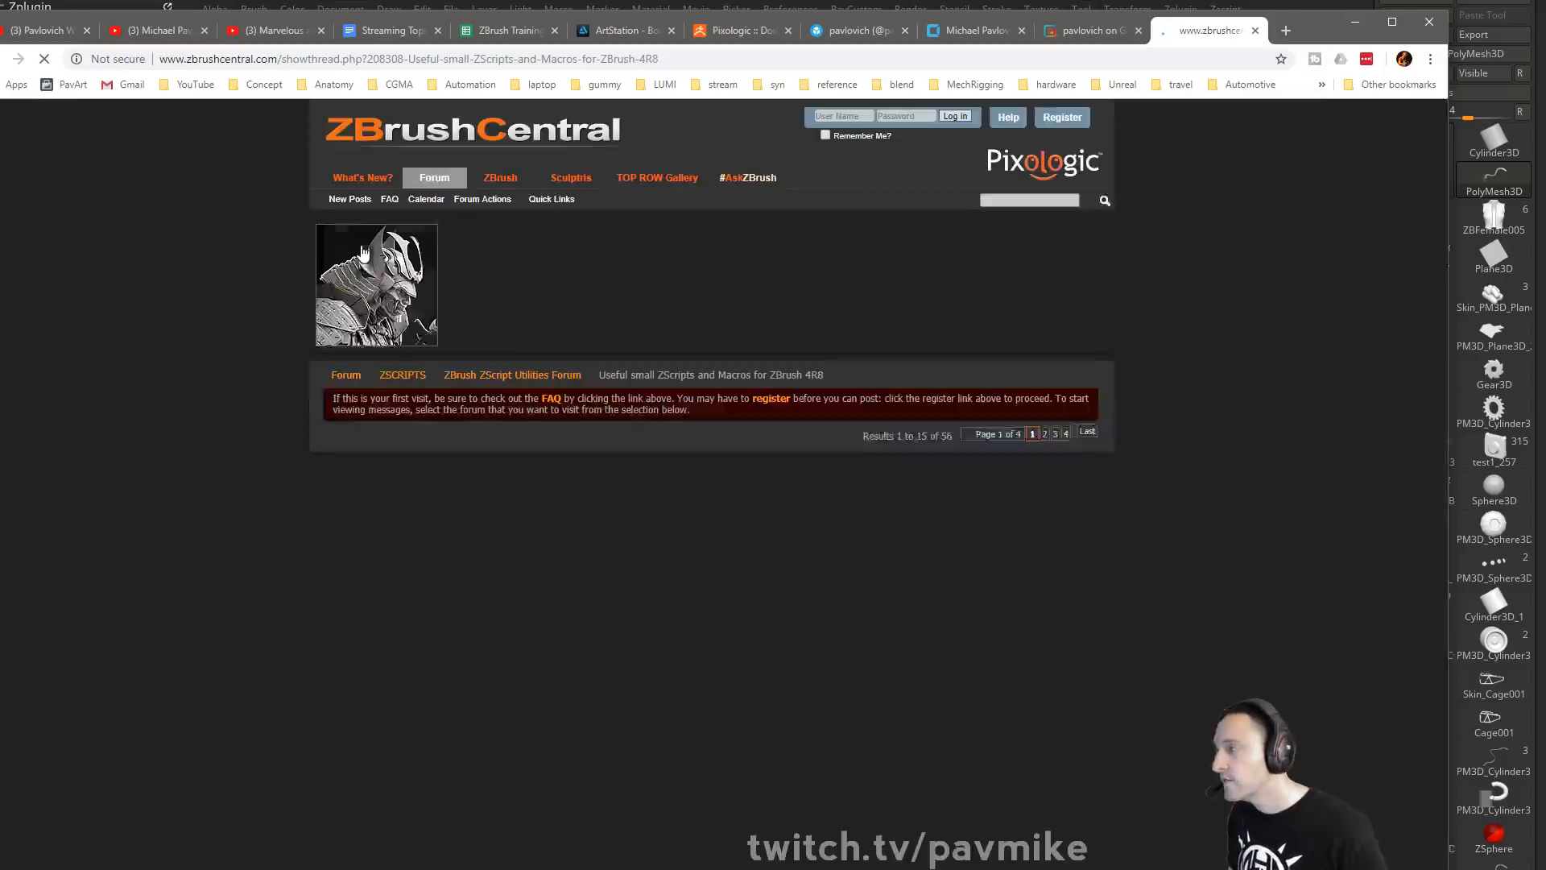
scroll(252, 461, down, 3)
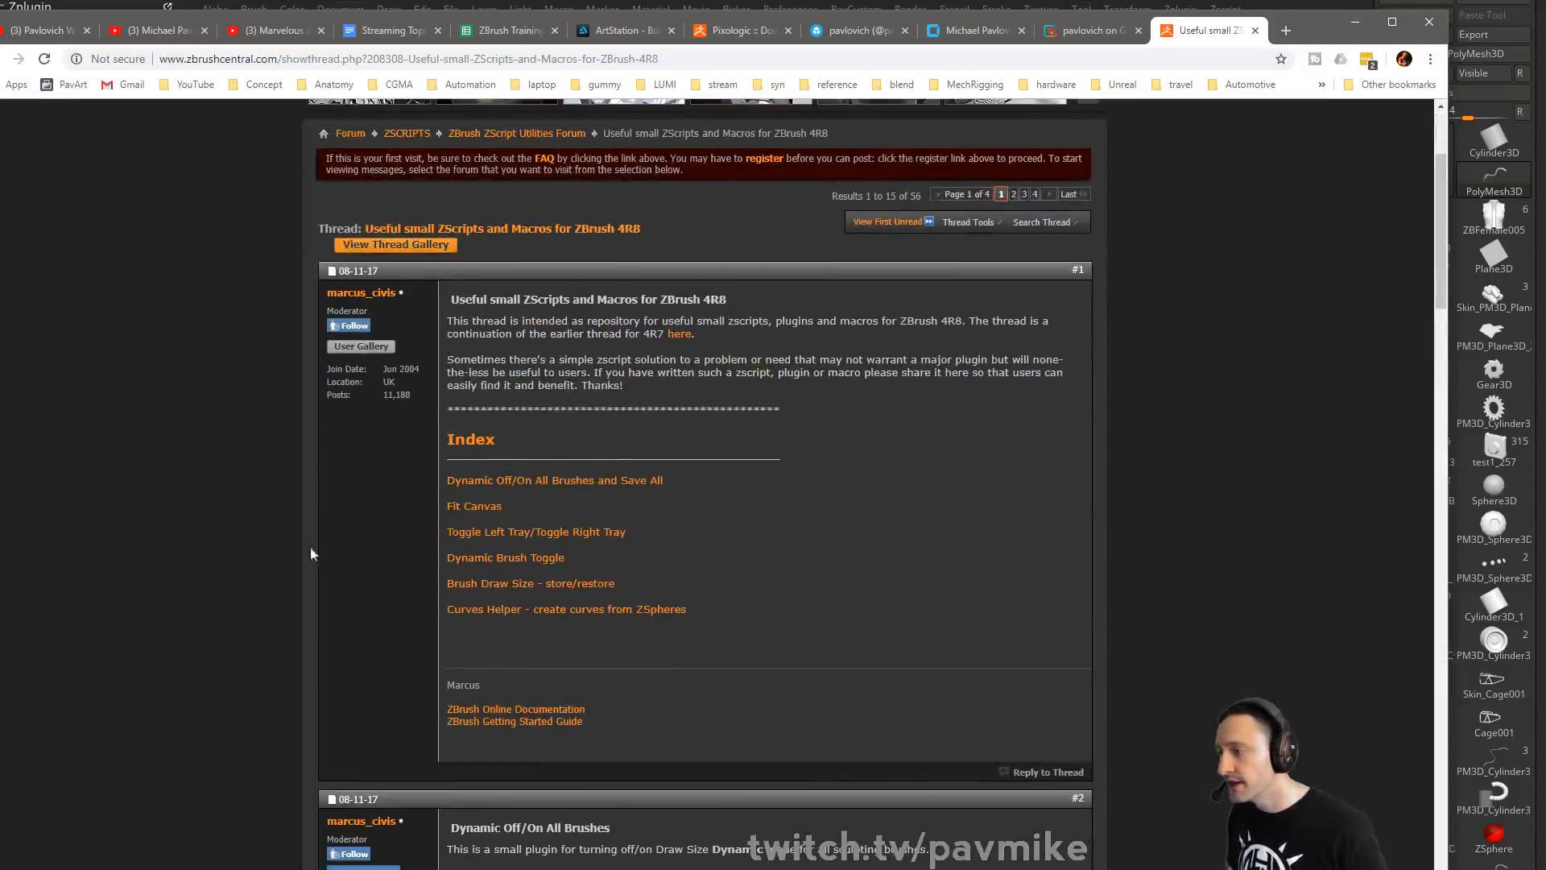
click(494, 609)
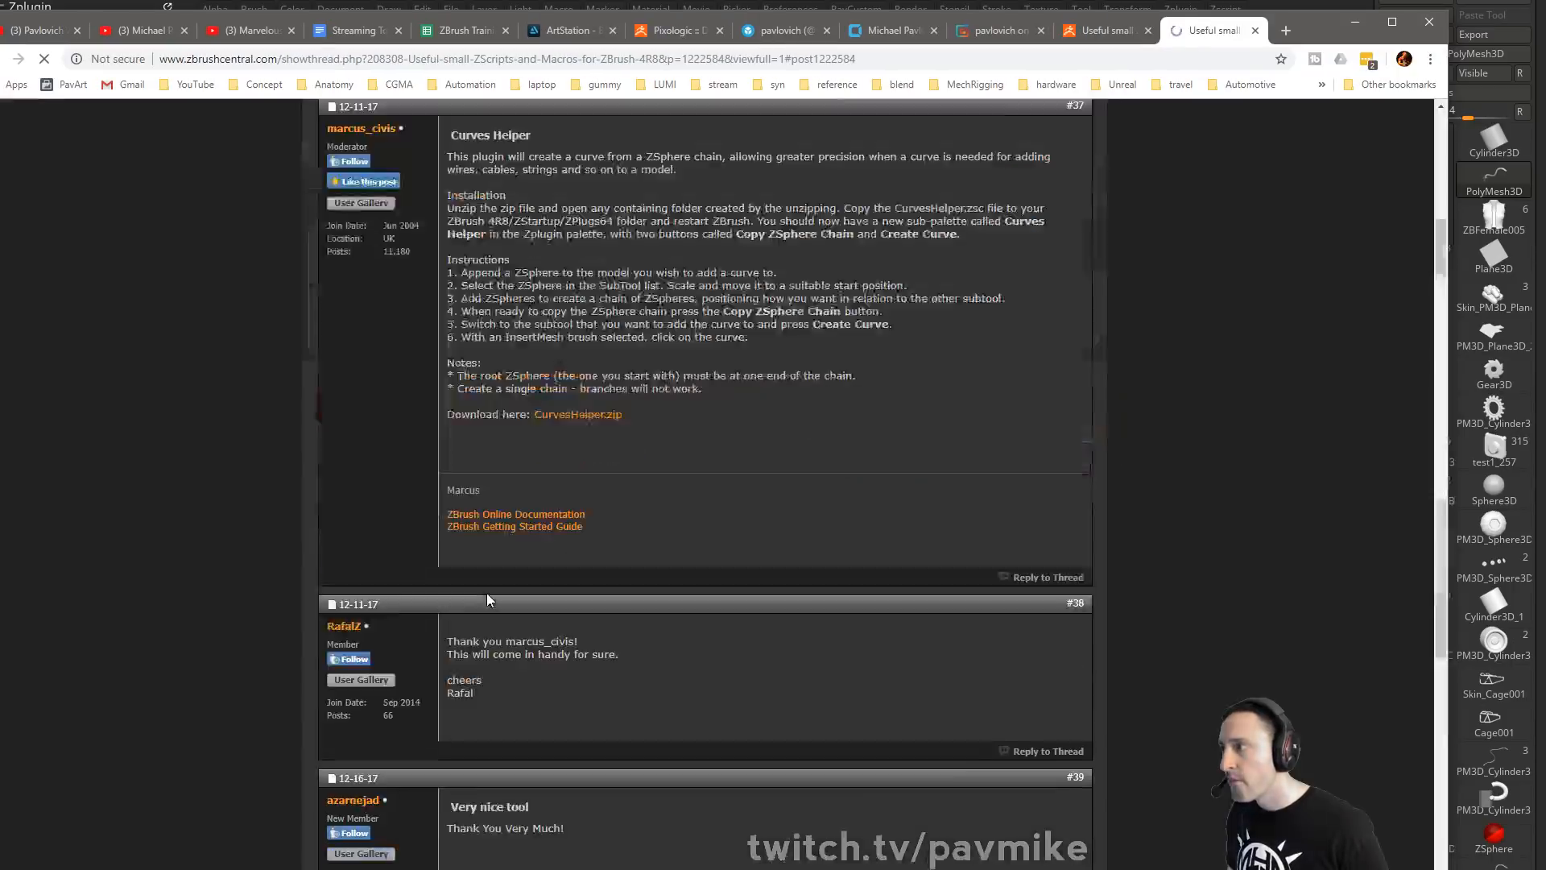
click(1033, 7)
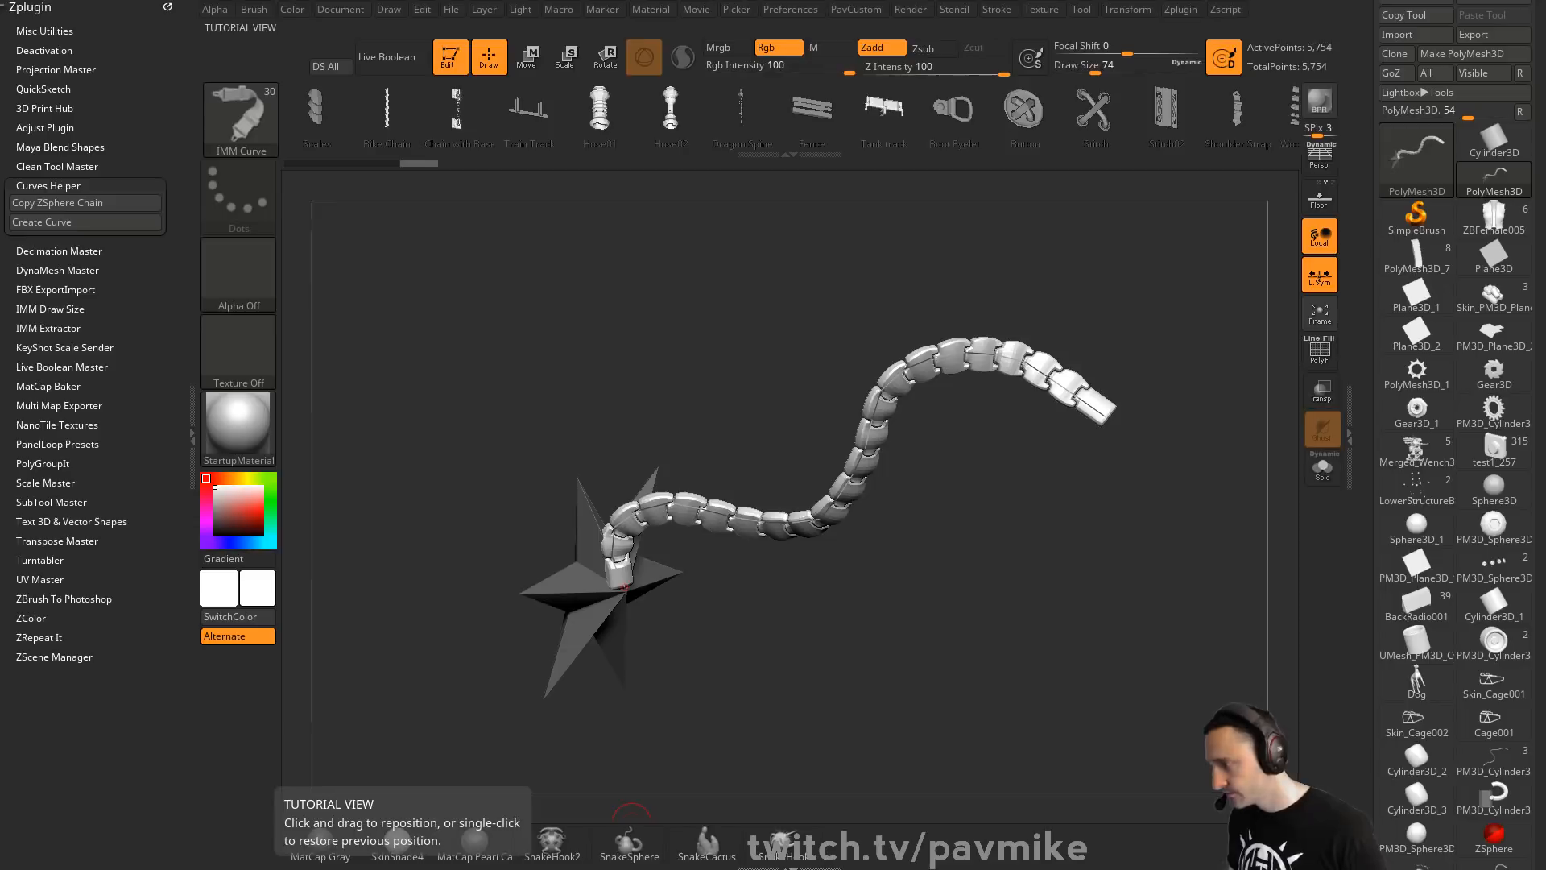
key(alt+Tab)
drag(1299, 29, 1354, 0)
scroll(722, 625, down, 20)
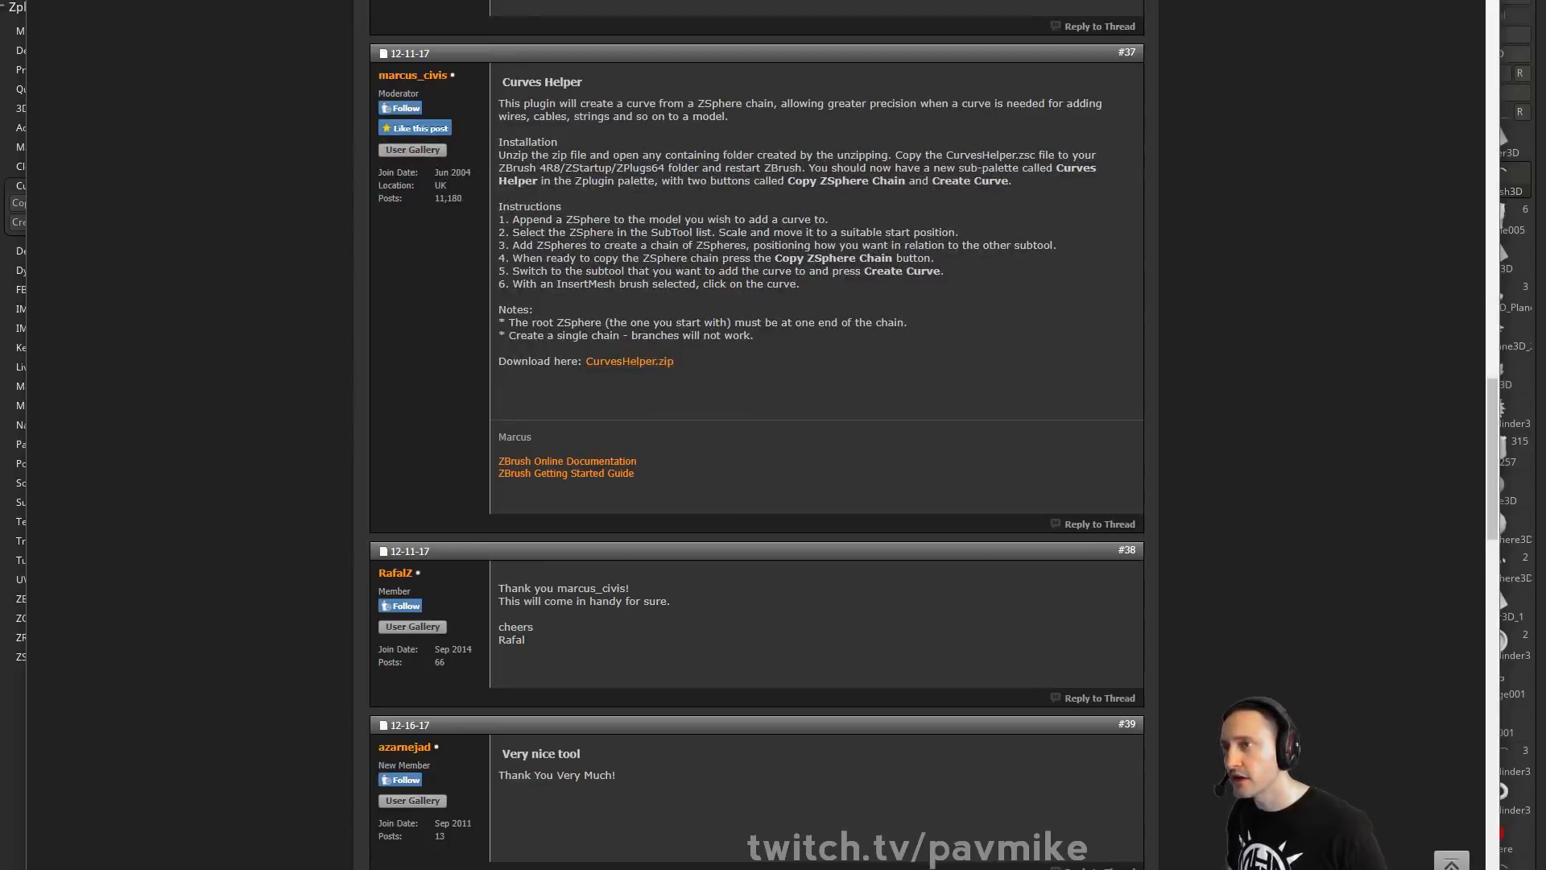
key(alt+Tab)
Browse File Explorer to ZBrush 2018\ZStartup\ZPlugs64, look through the plugin files there, and close the window
key(super+e)
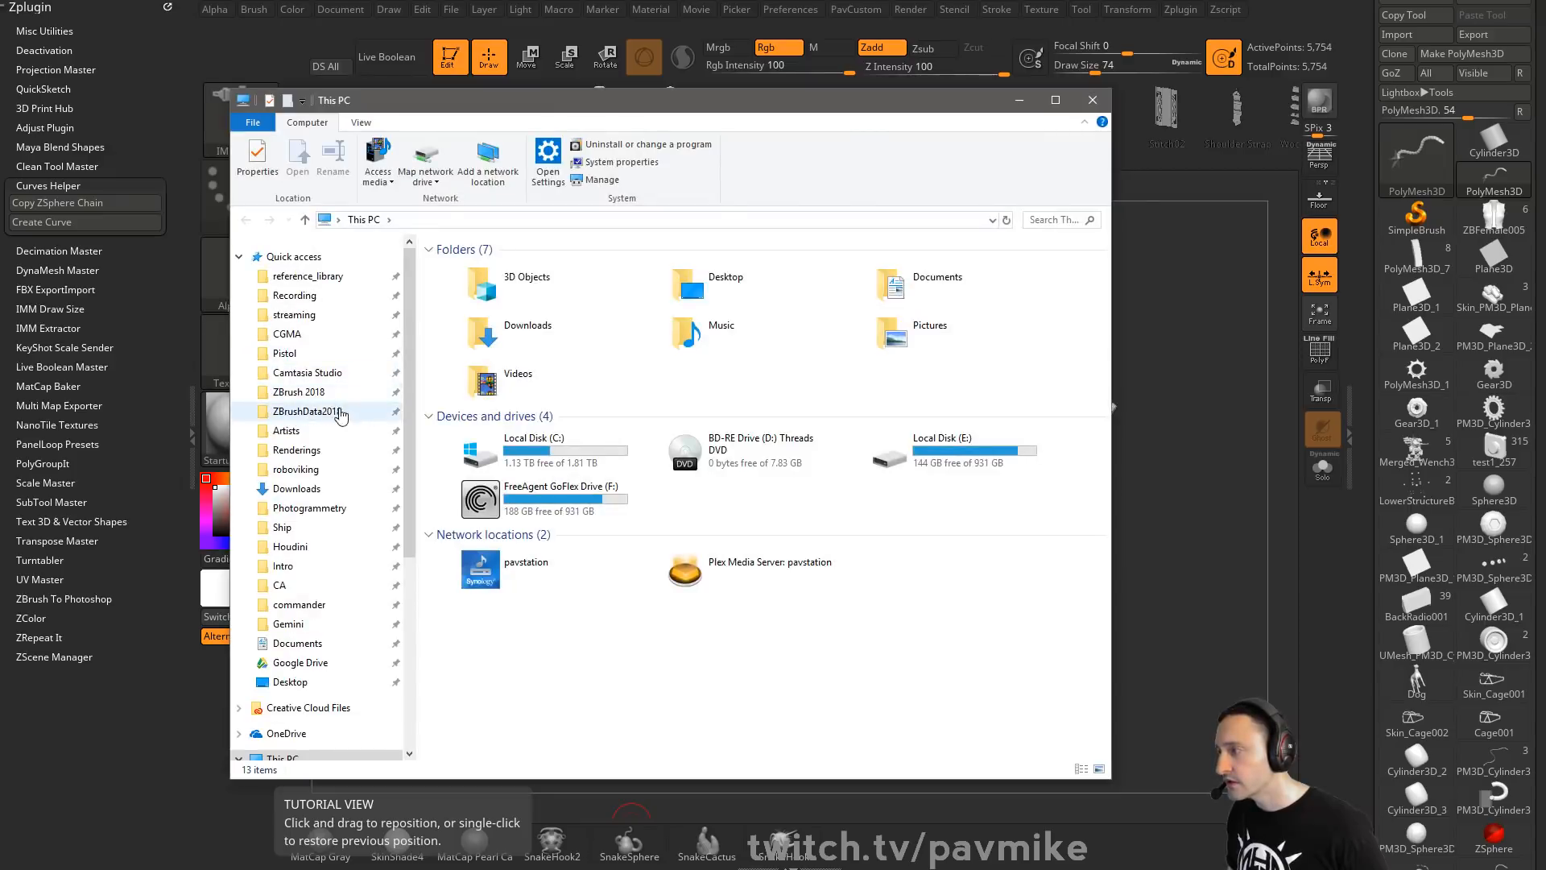
click(310, 391)
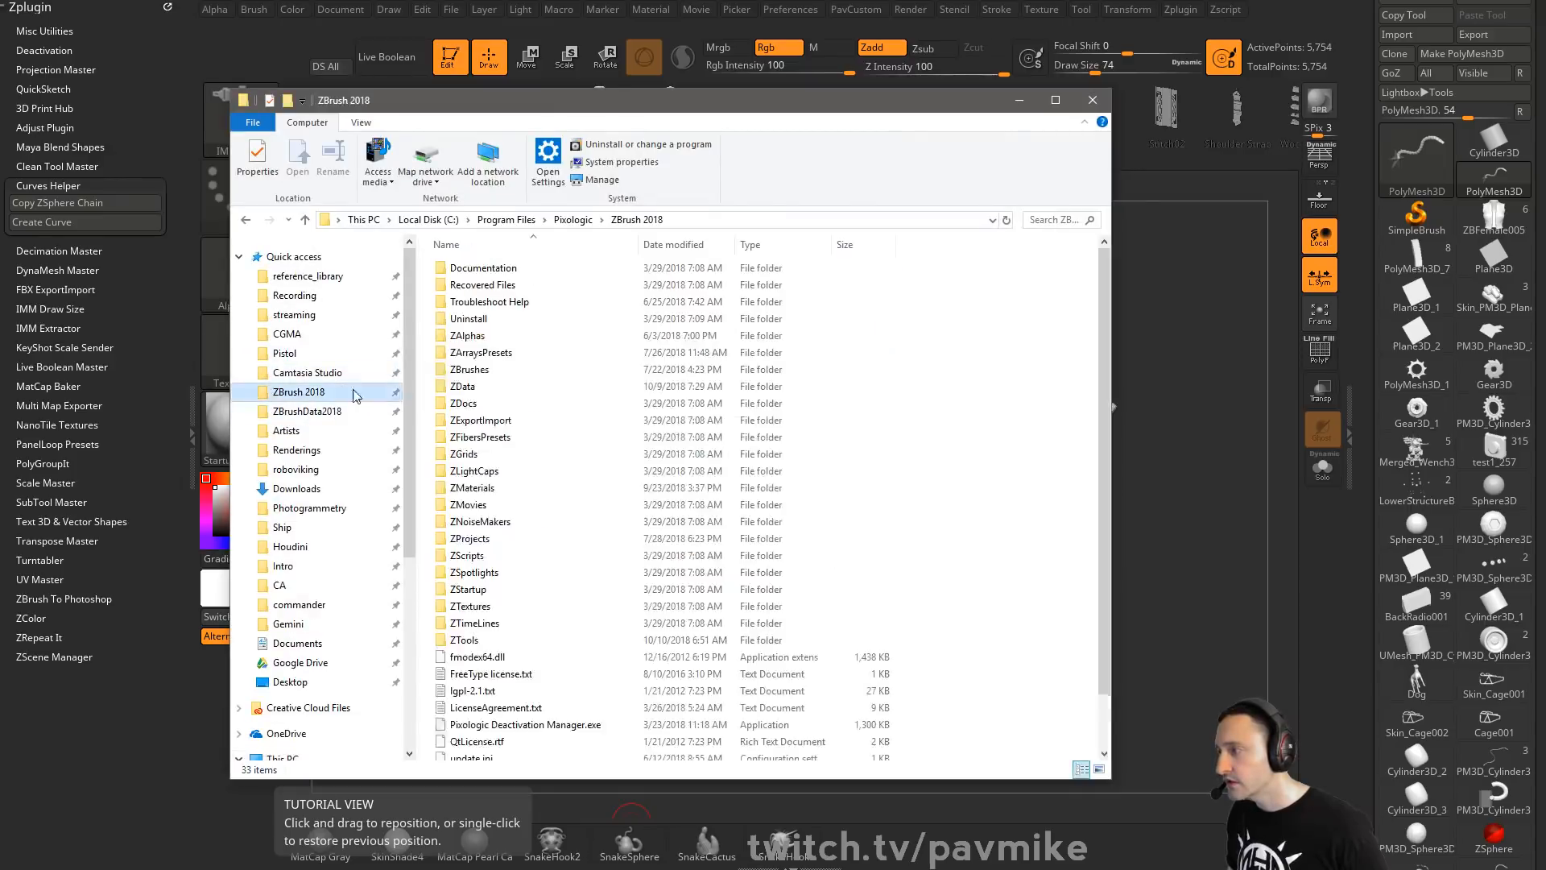
double_click(500, 592)
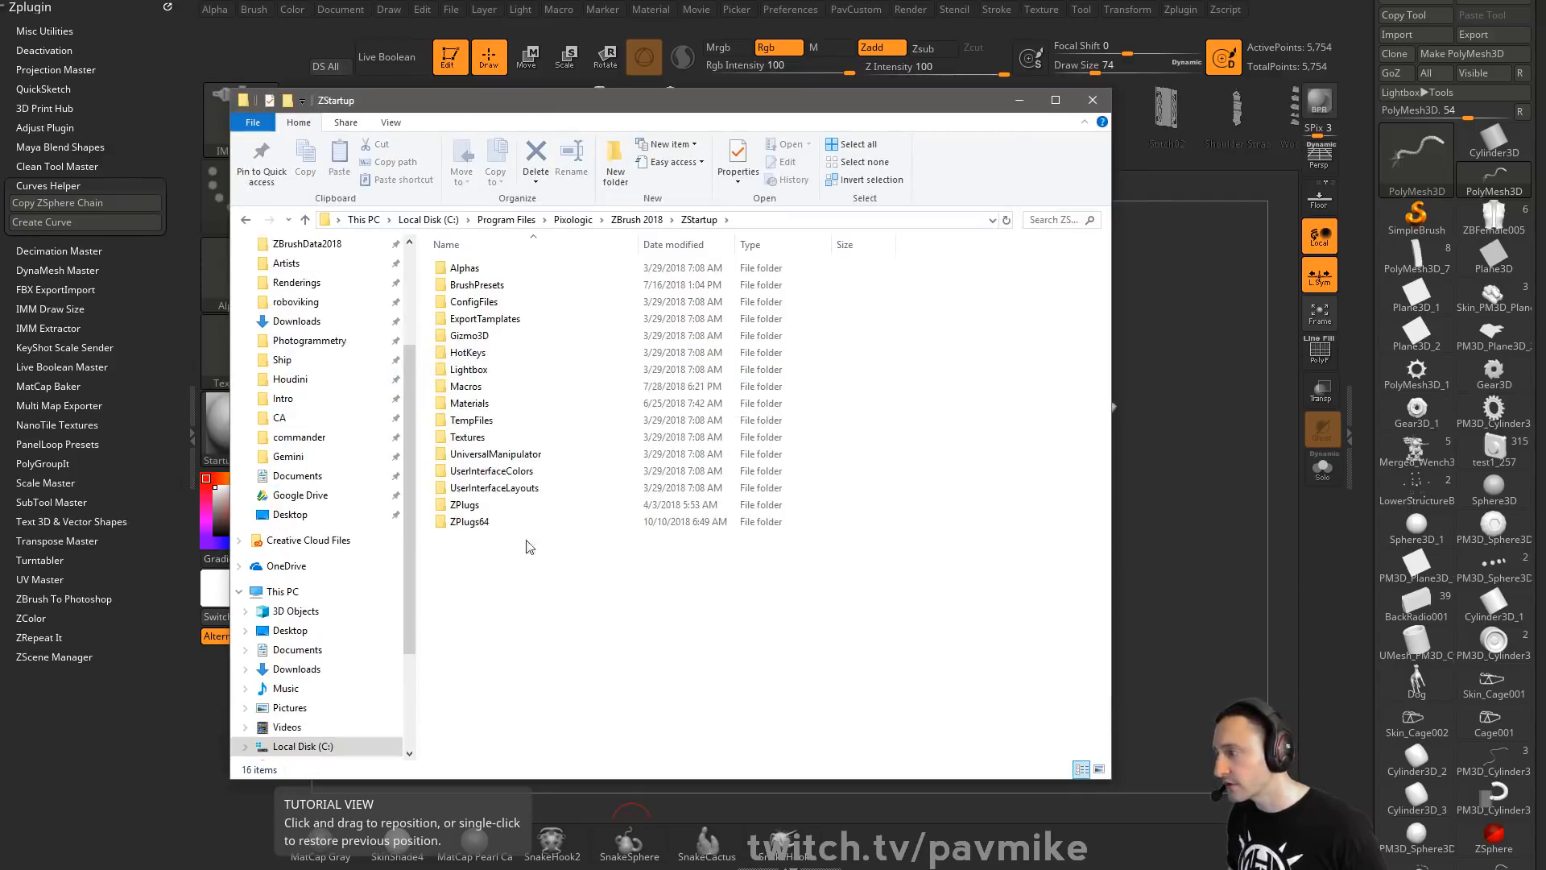
double_click(508, 521)
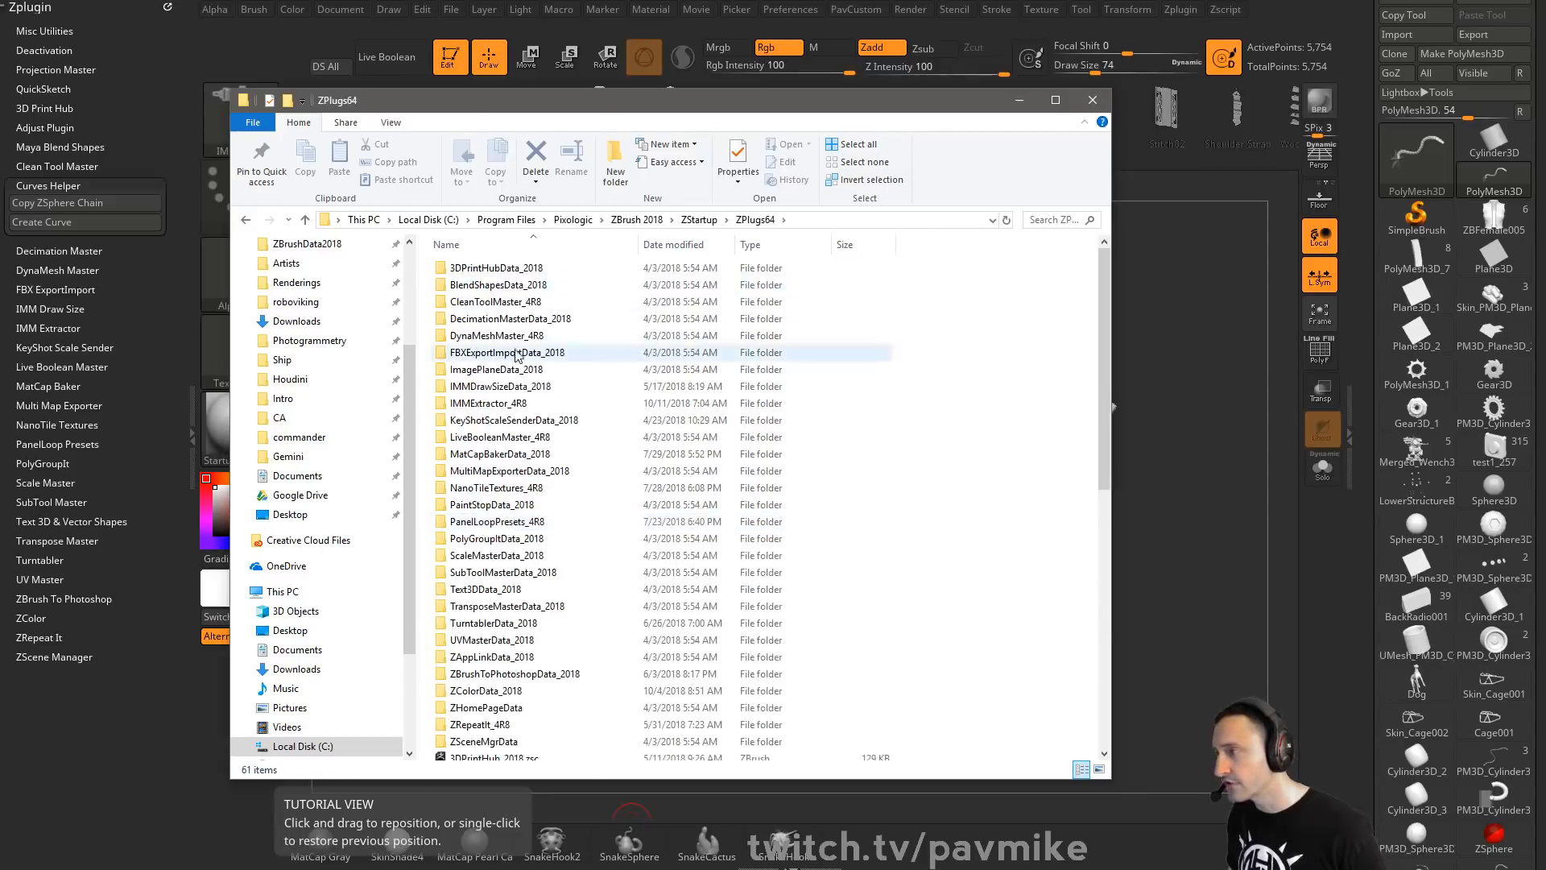
scroll(749, 540, down, 8)
scroll(748, 538, down, 5)
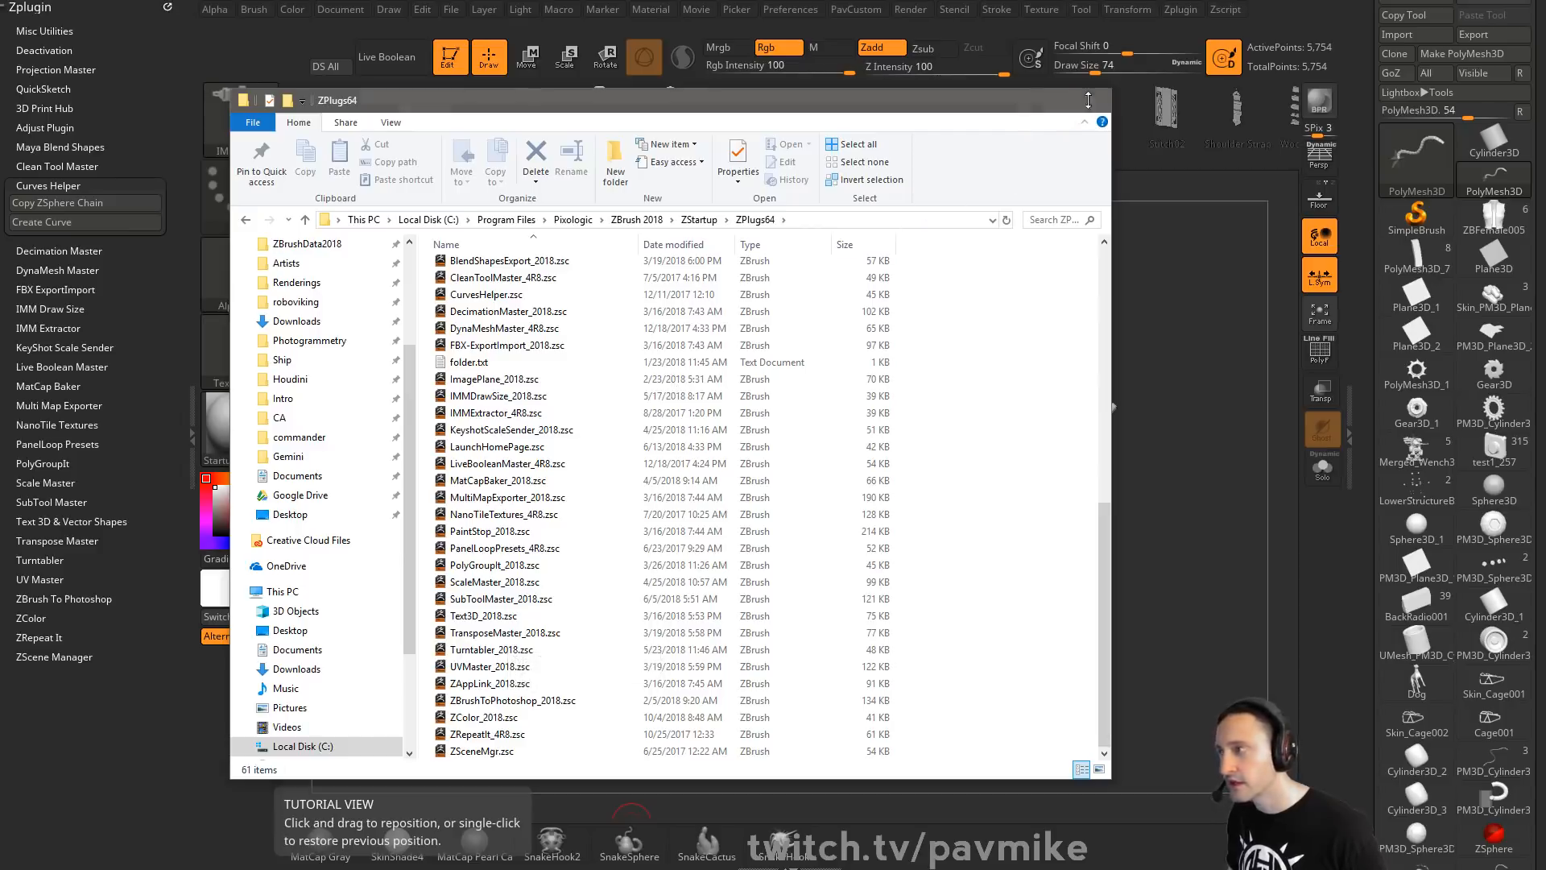
click(1087, 99)
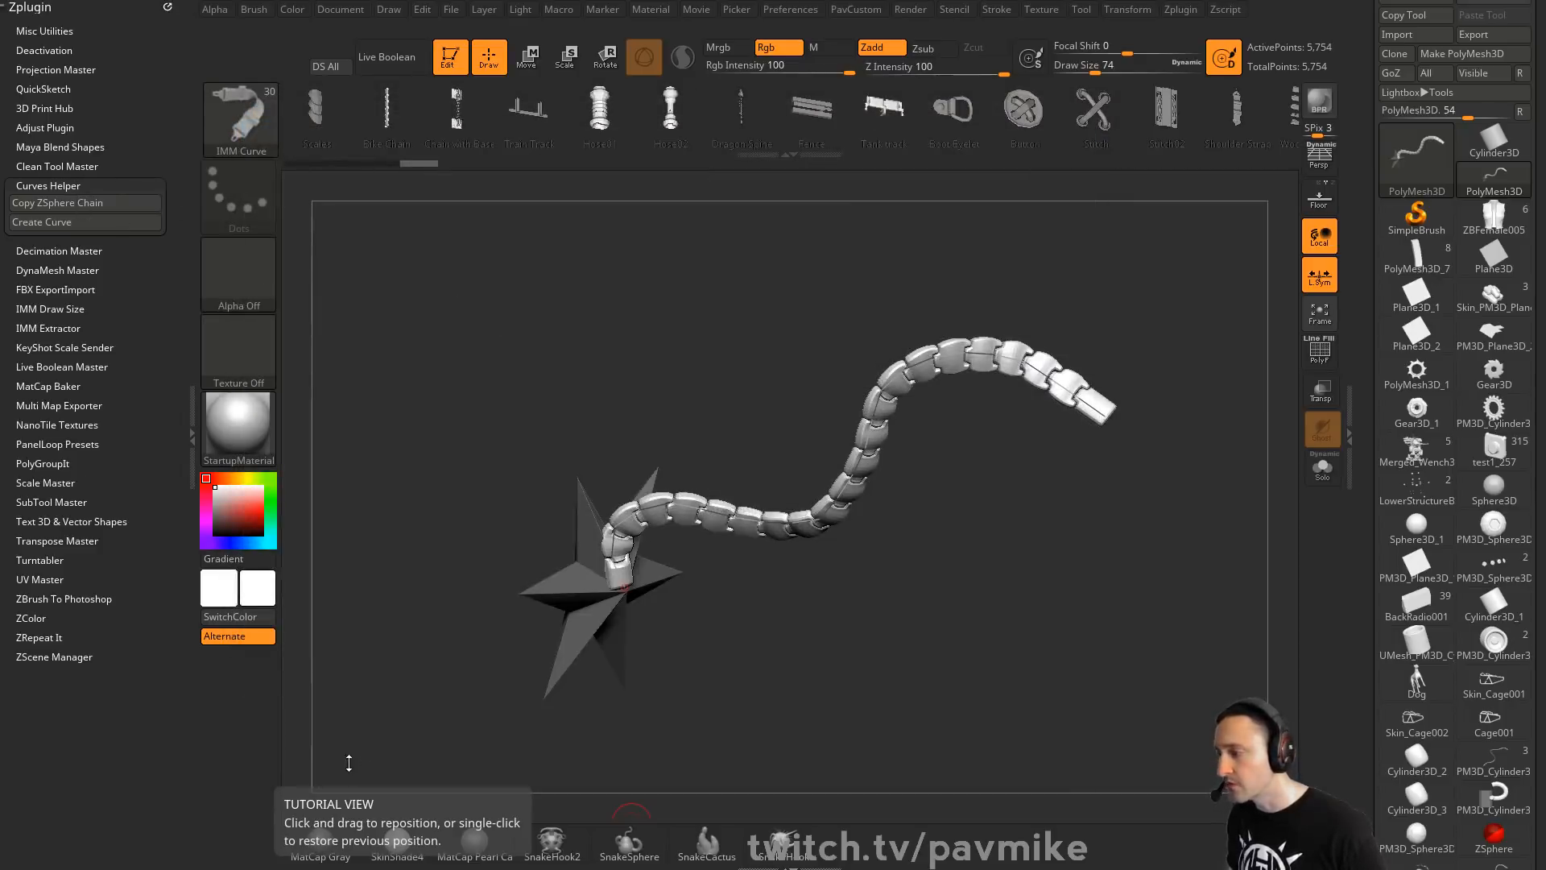
Switch to the PowerPoint deck, view slides 87 to 89 on controlling curves, and return to ZBrush
key(alt+Tab)
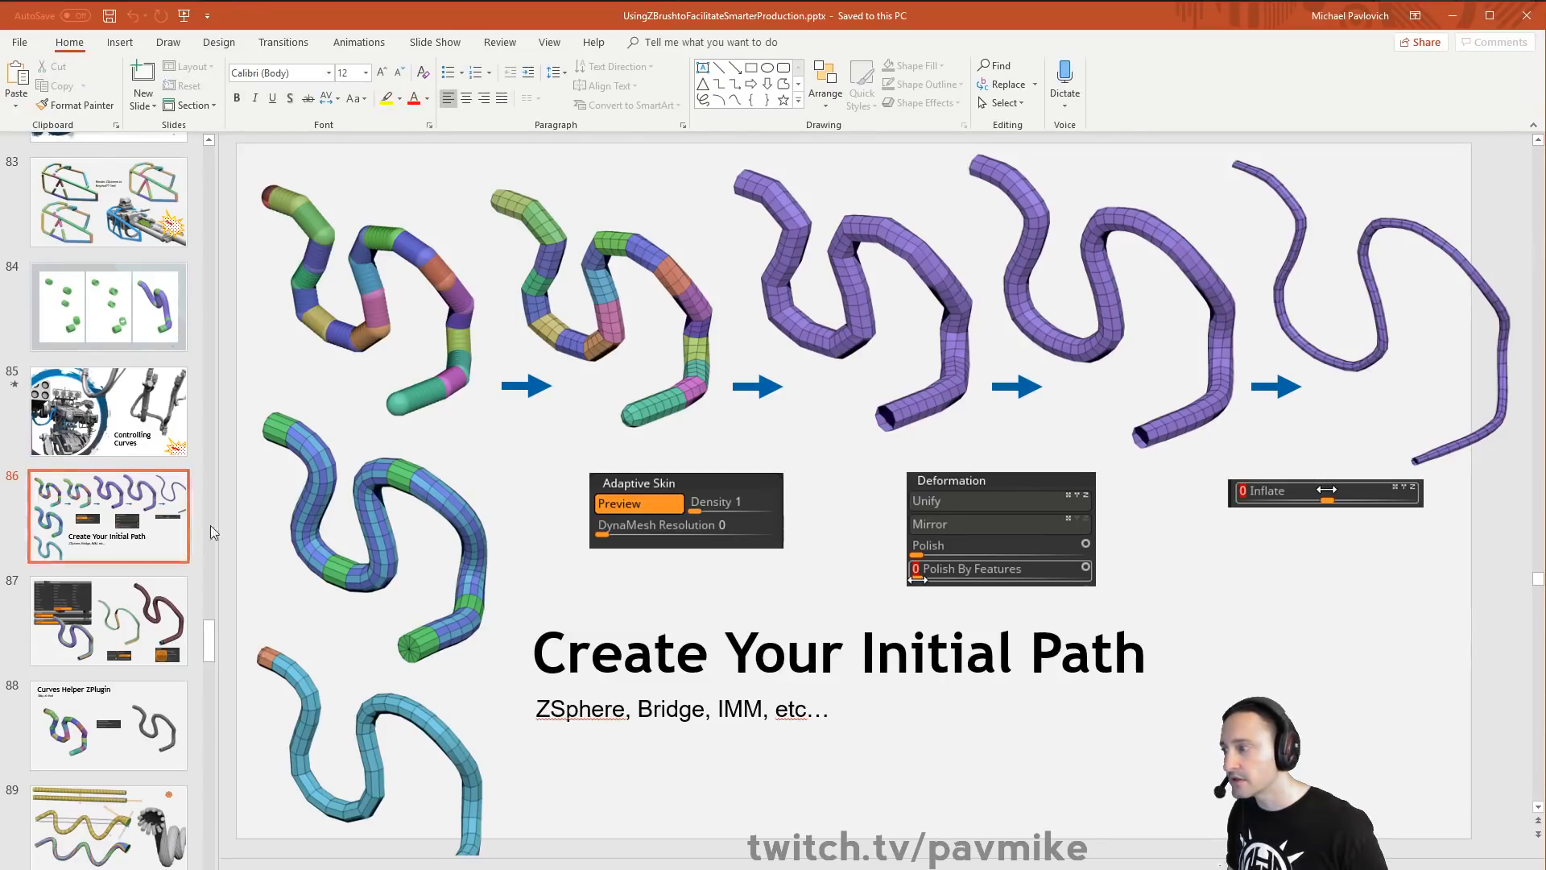
scroll(93, 570, down, 2)
click(126, 491)
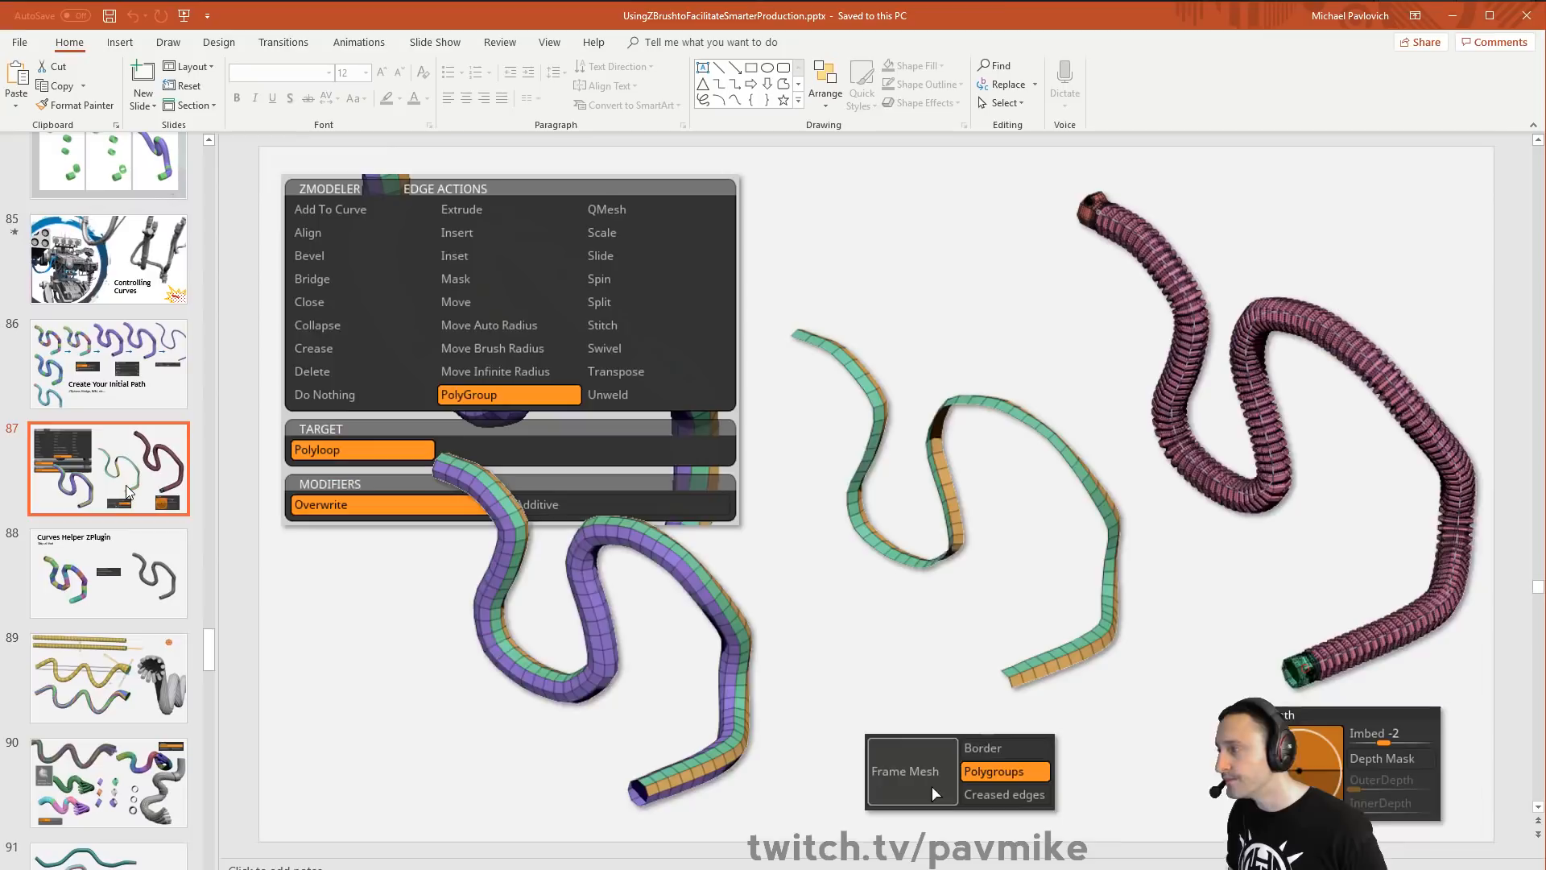
scroll(112, 419, down, 3)
click(103, 360)
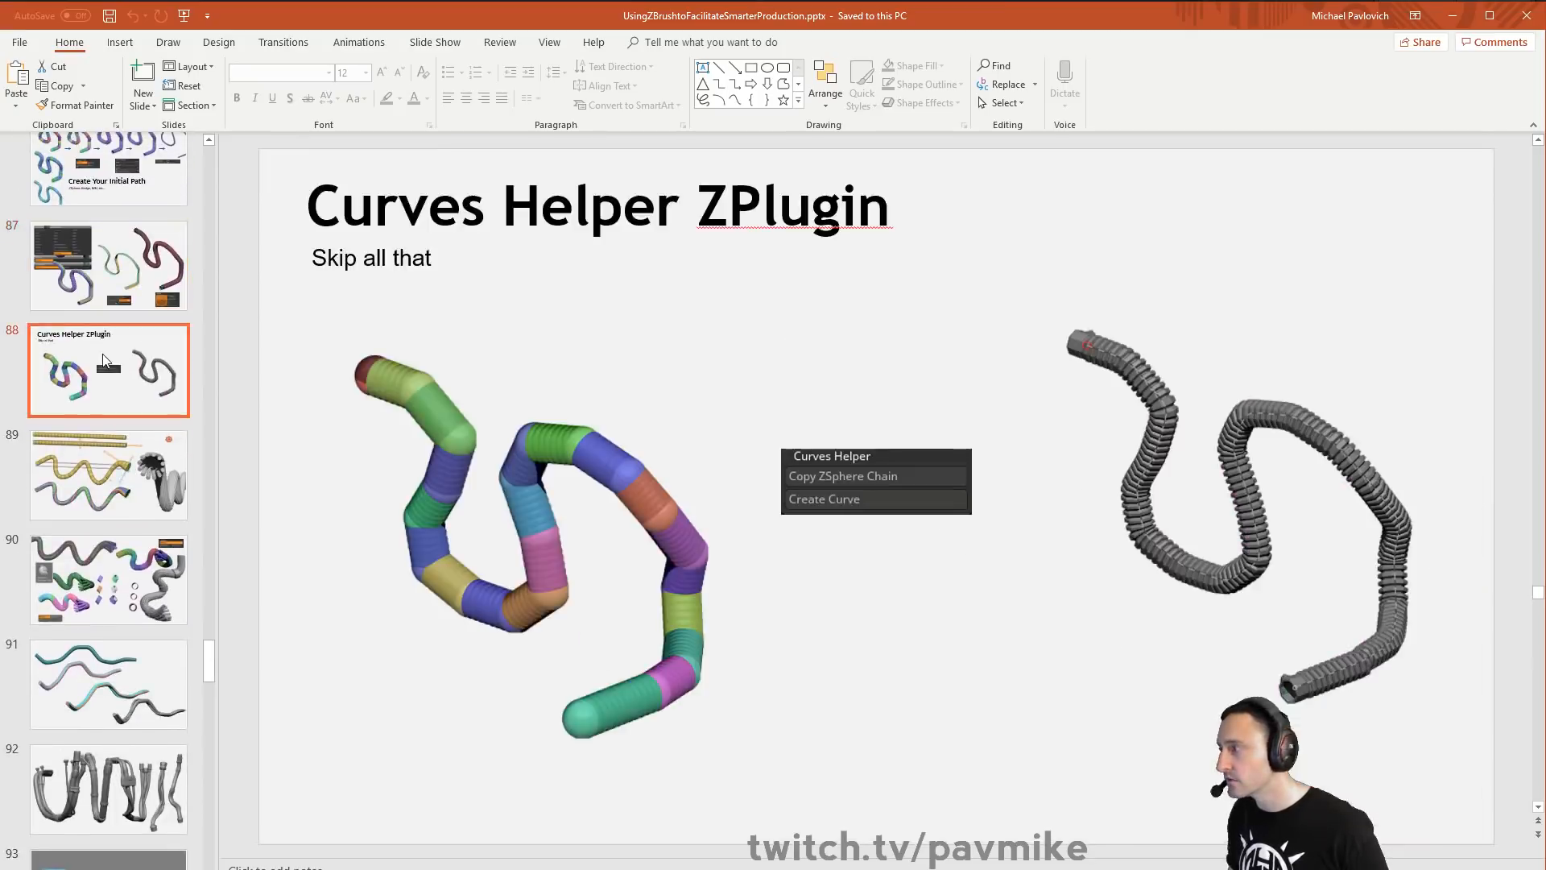
scroll(103, 360, down, 1)
click(103, 360)
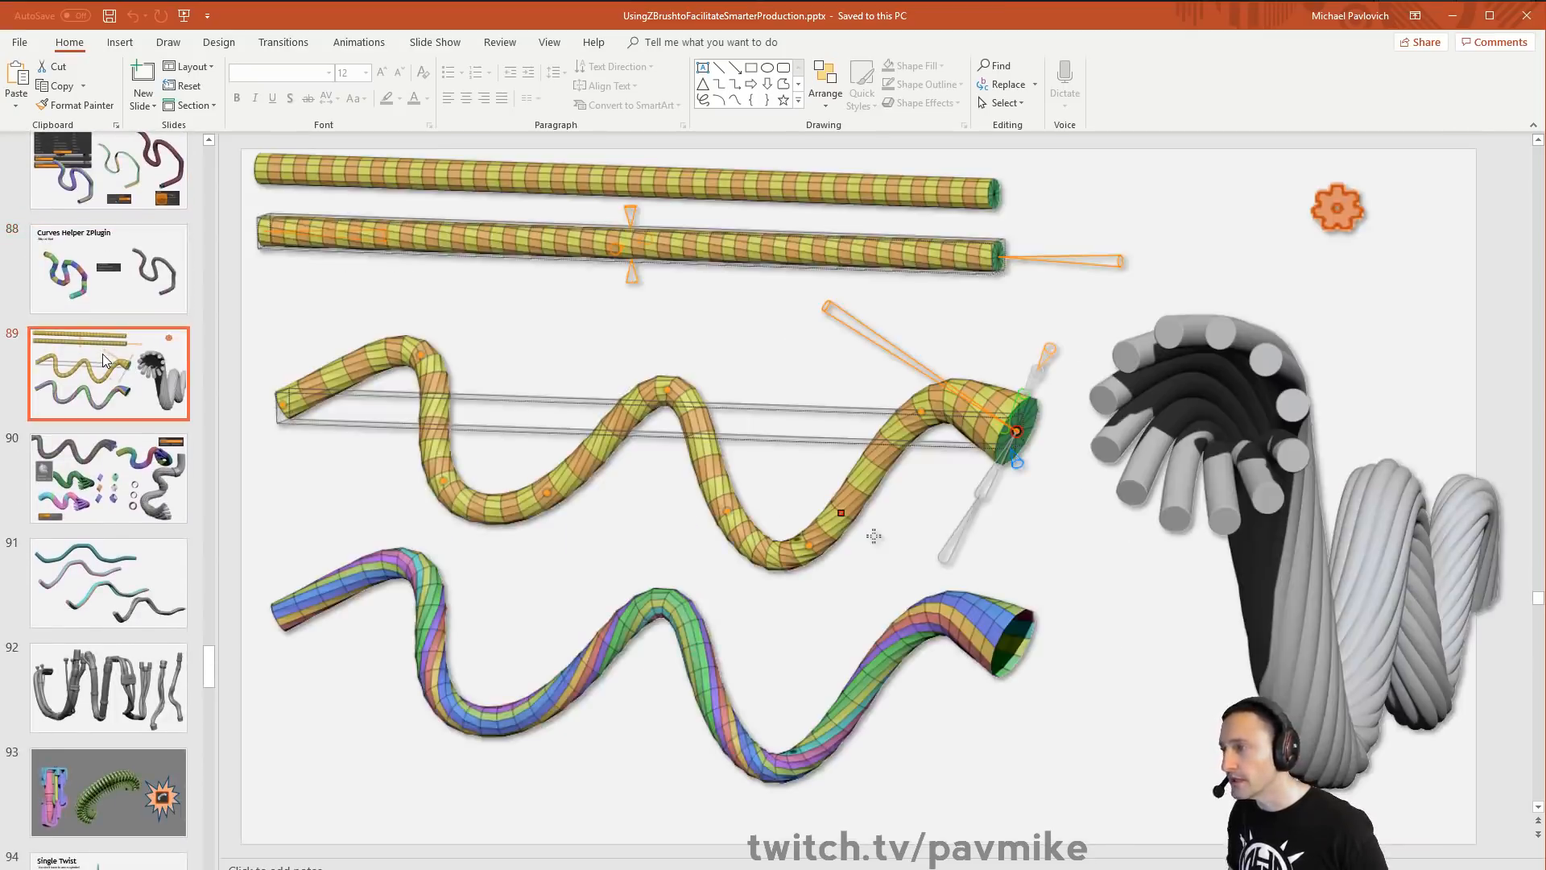
key(alt+Tab)
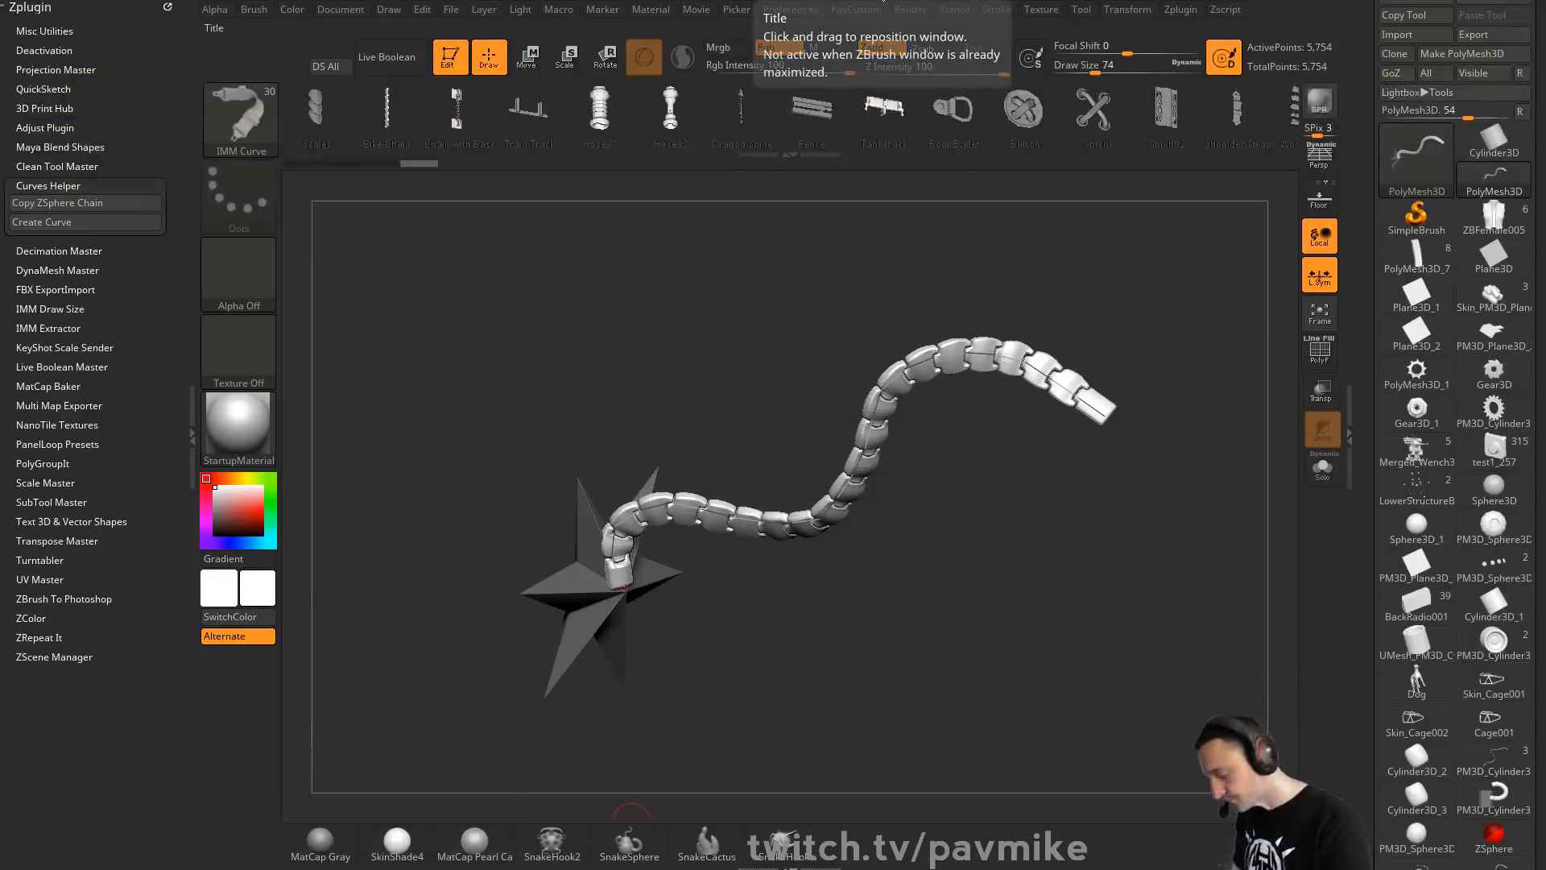
Clear the canvas, draw a Cylinder3D in the middle, and put it in Edit mode with PolyFrame shown
click(452, 59)
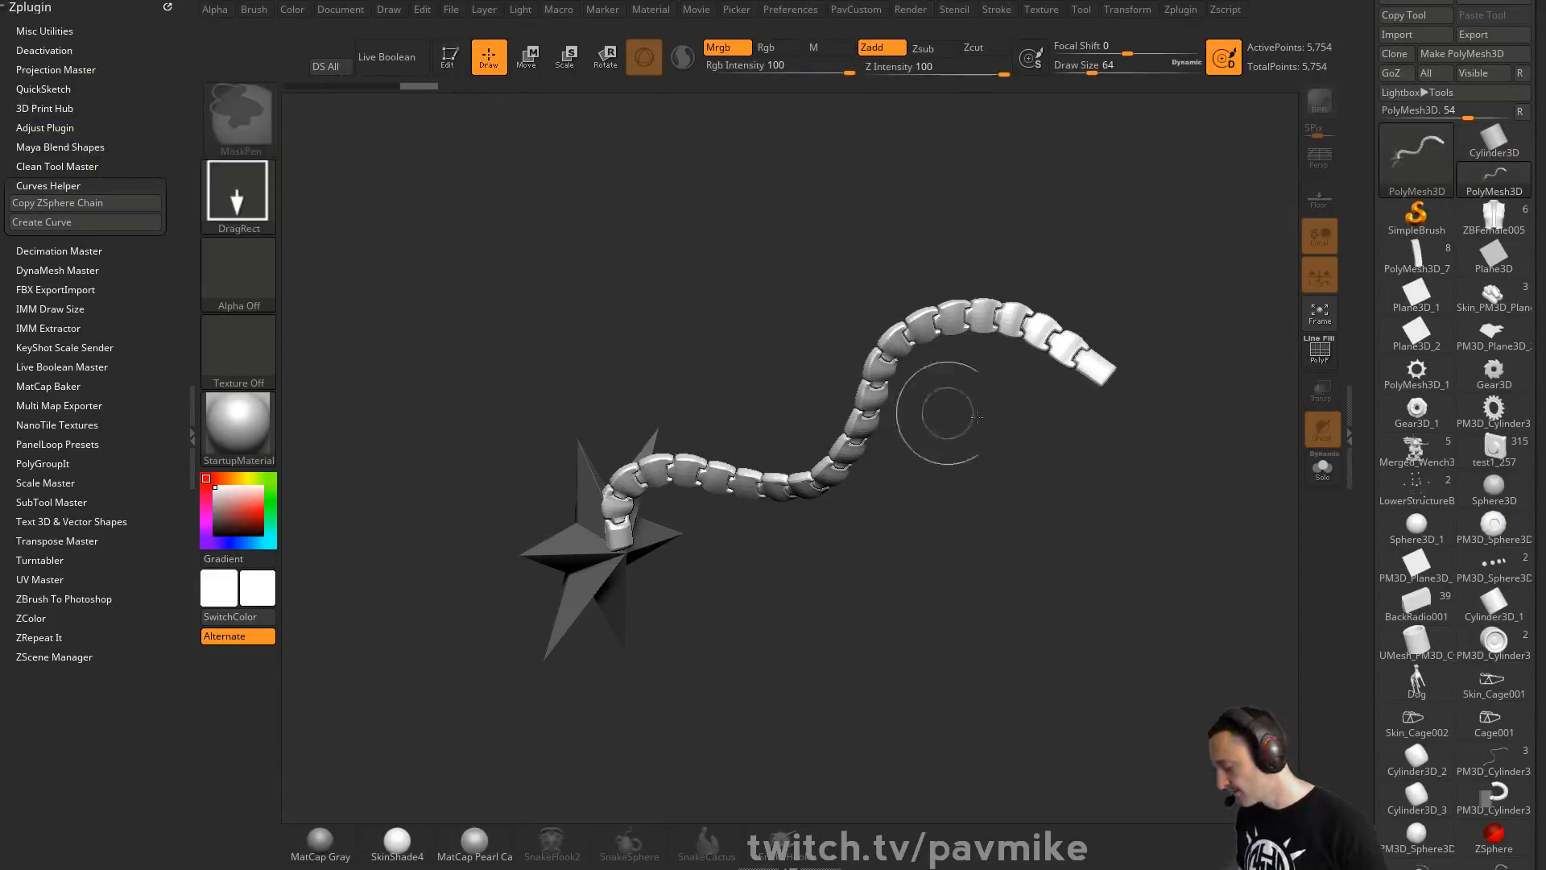
key(ctrl+n)
click(1419, 216)
click(1487, 143)
drag(769, 444, 817, 549)
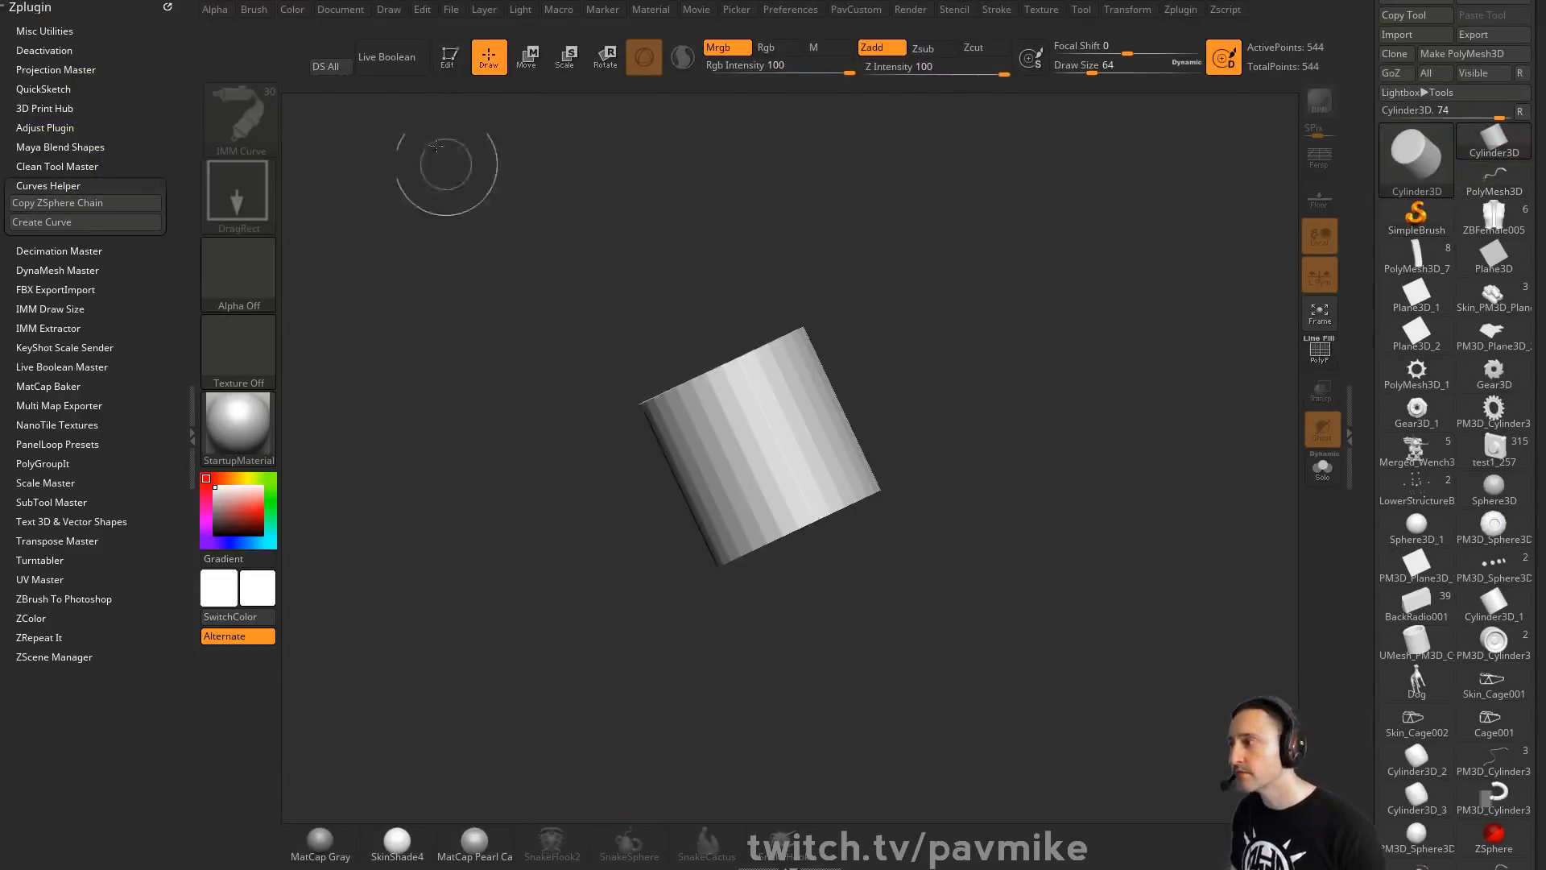
click(449, 58)
key(shift+f)
Initialize the cylinder with HDivide 12 and VDivide 4
mouse_move(1360, 401)
mouse_down()
mouse_move(1370, 181)
mouse_move(1384, 203)
mouse_up()
shift+click(1406, 281)
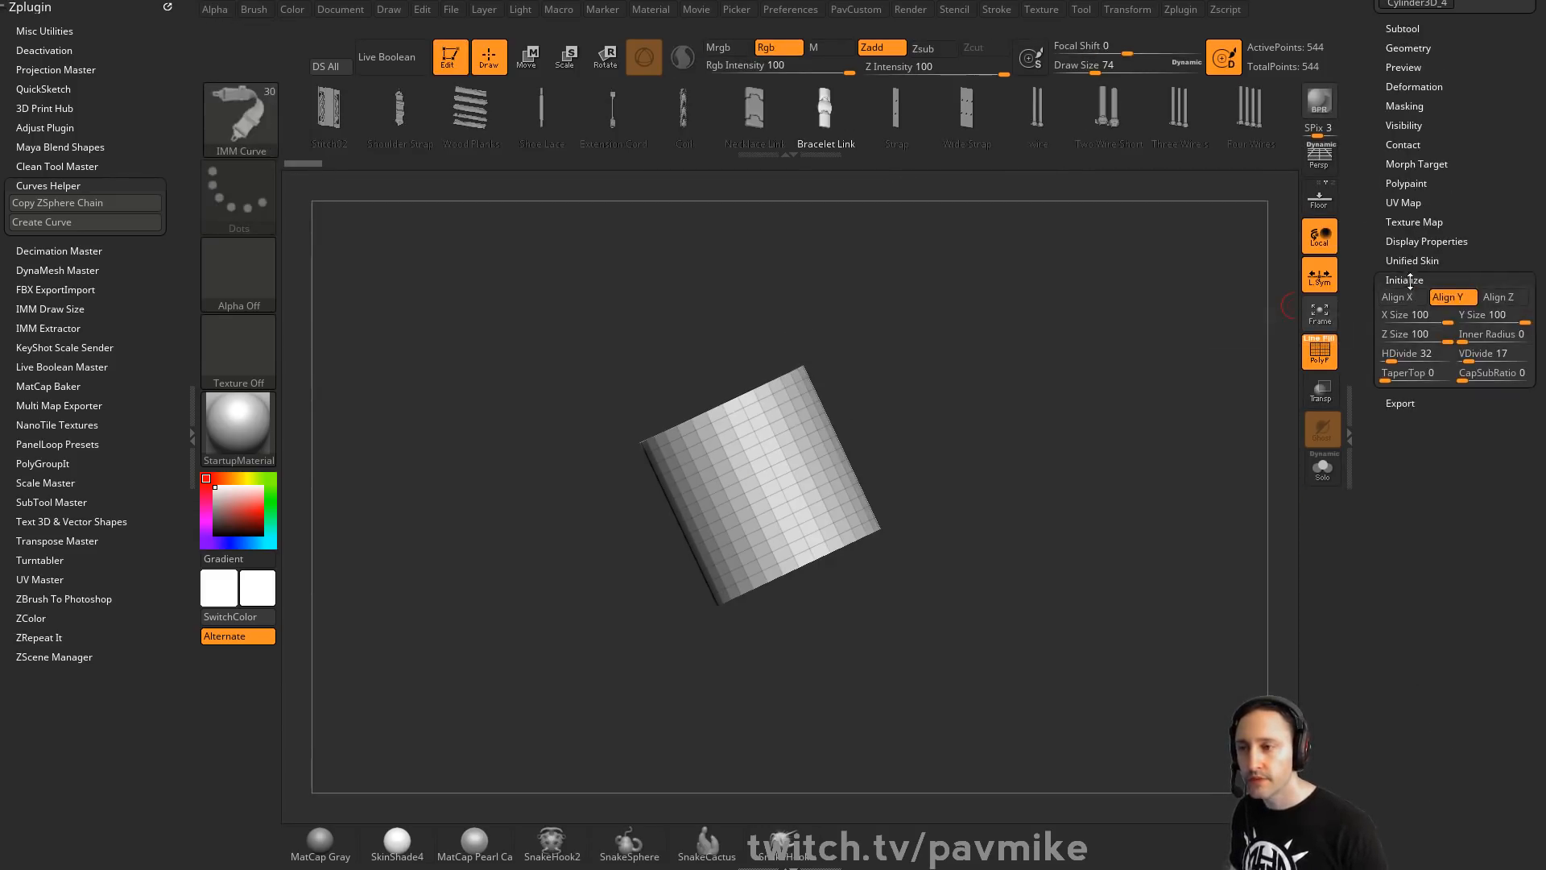
click(1411, 354)
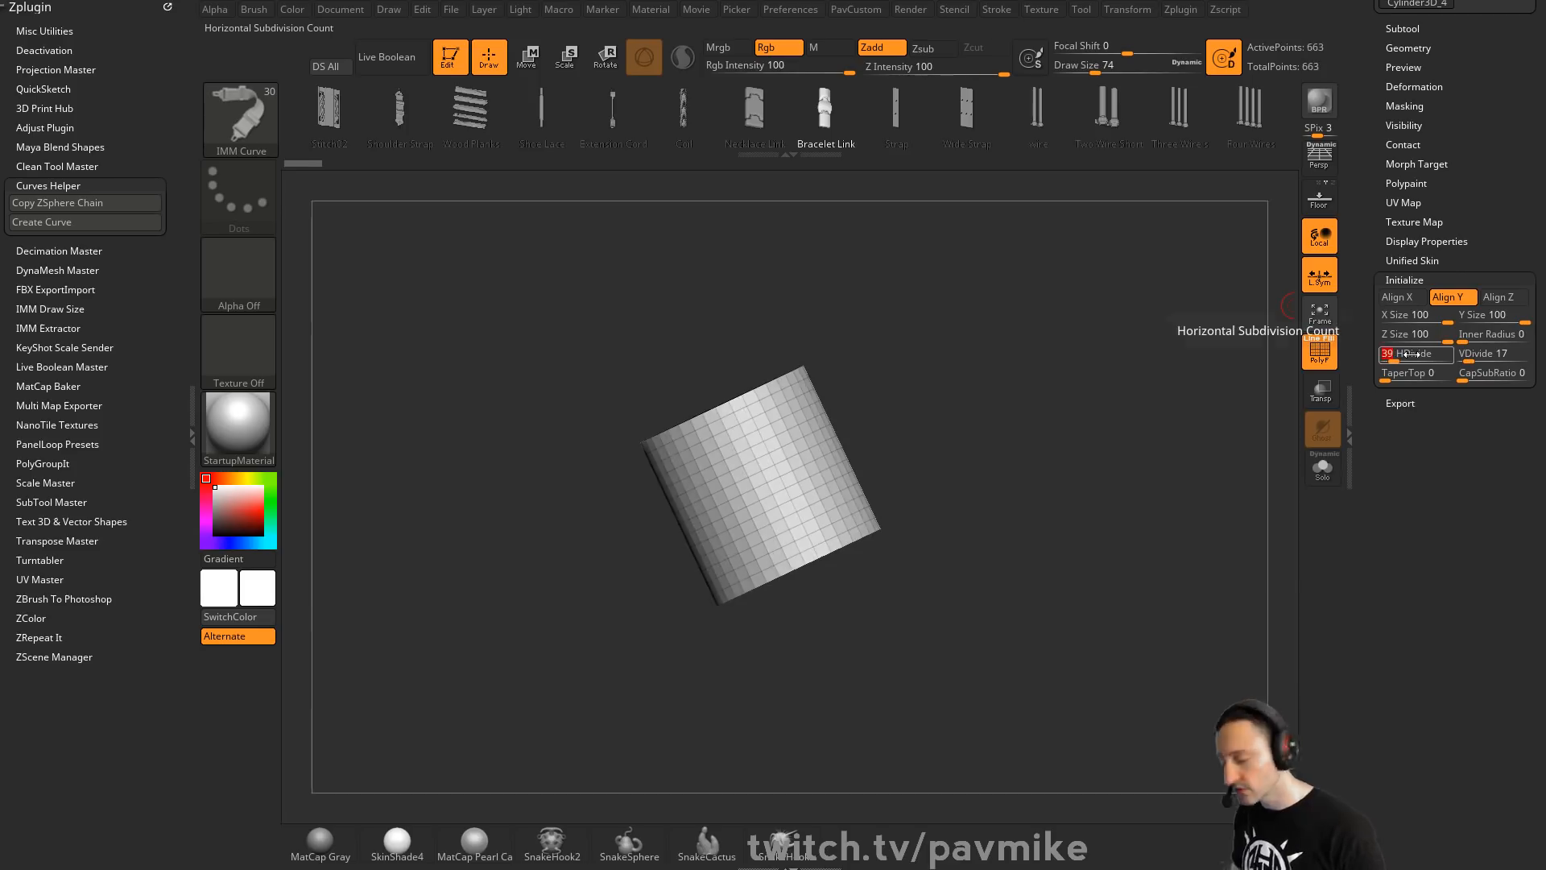
text(12)
key(Tab)
text(4)
key(Return)
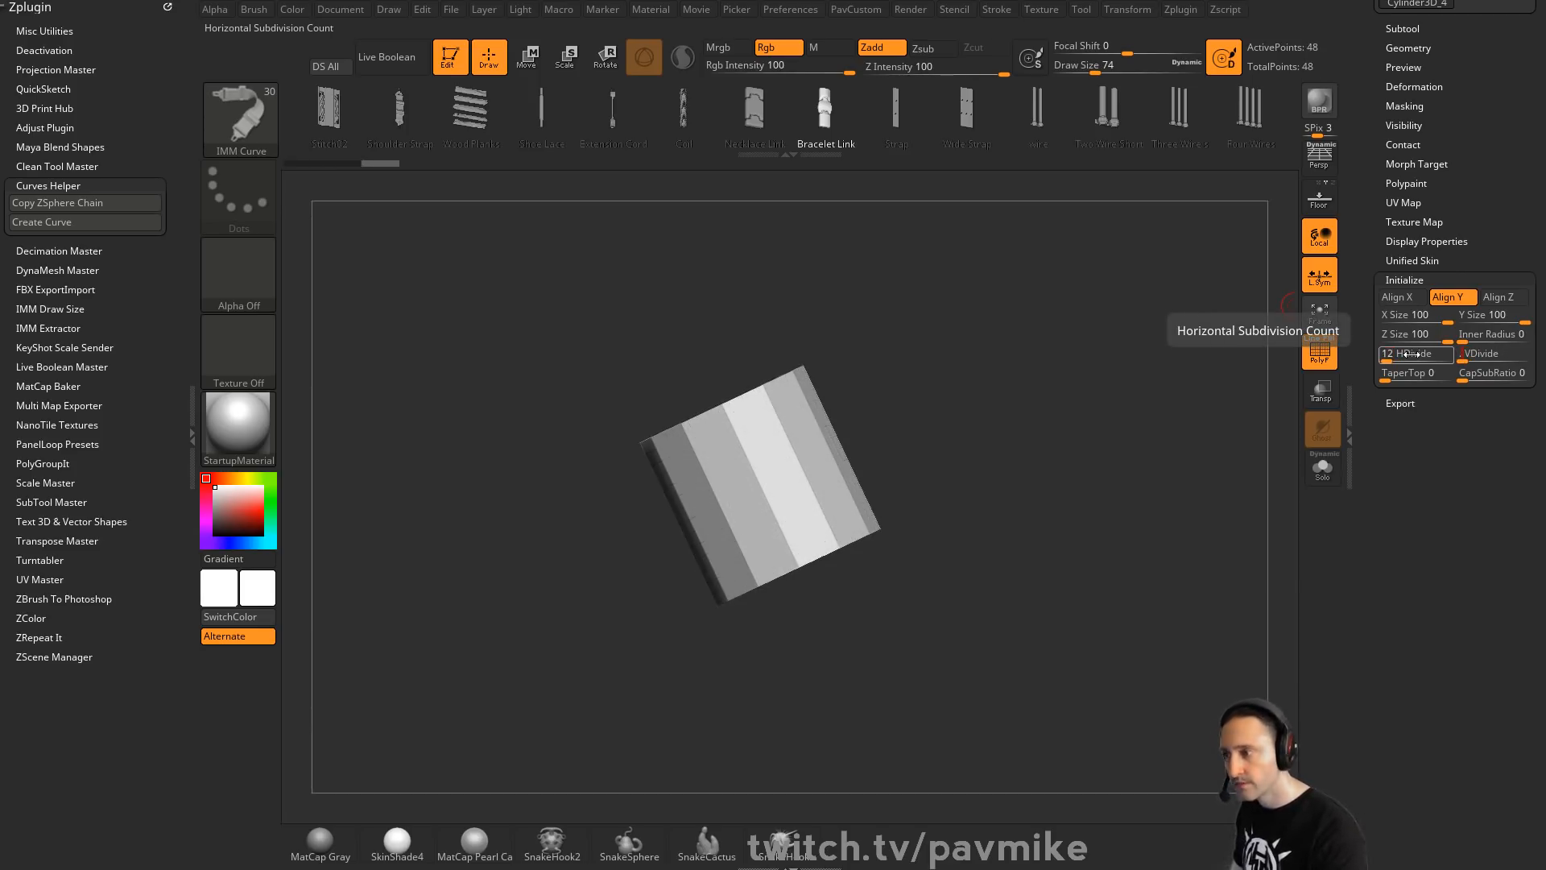
View the cylinder straight from the side and convert it to a PolyMesh3D
shift+drag(1018, 300, 1239, 312)
drag(1365, 151, 1391, 398)
scroll(1391, 397, up, 2)
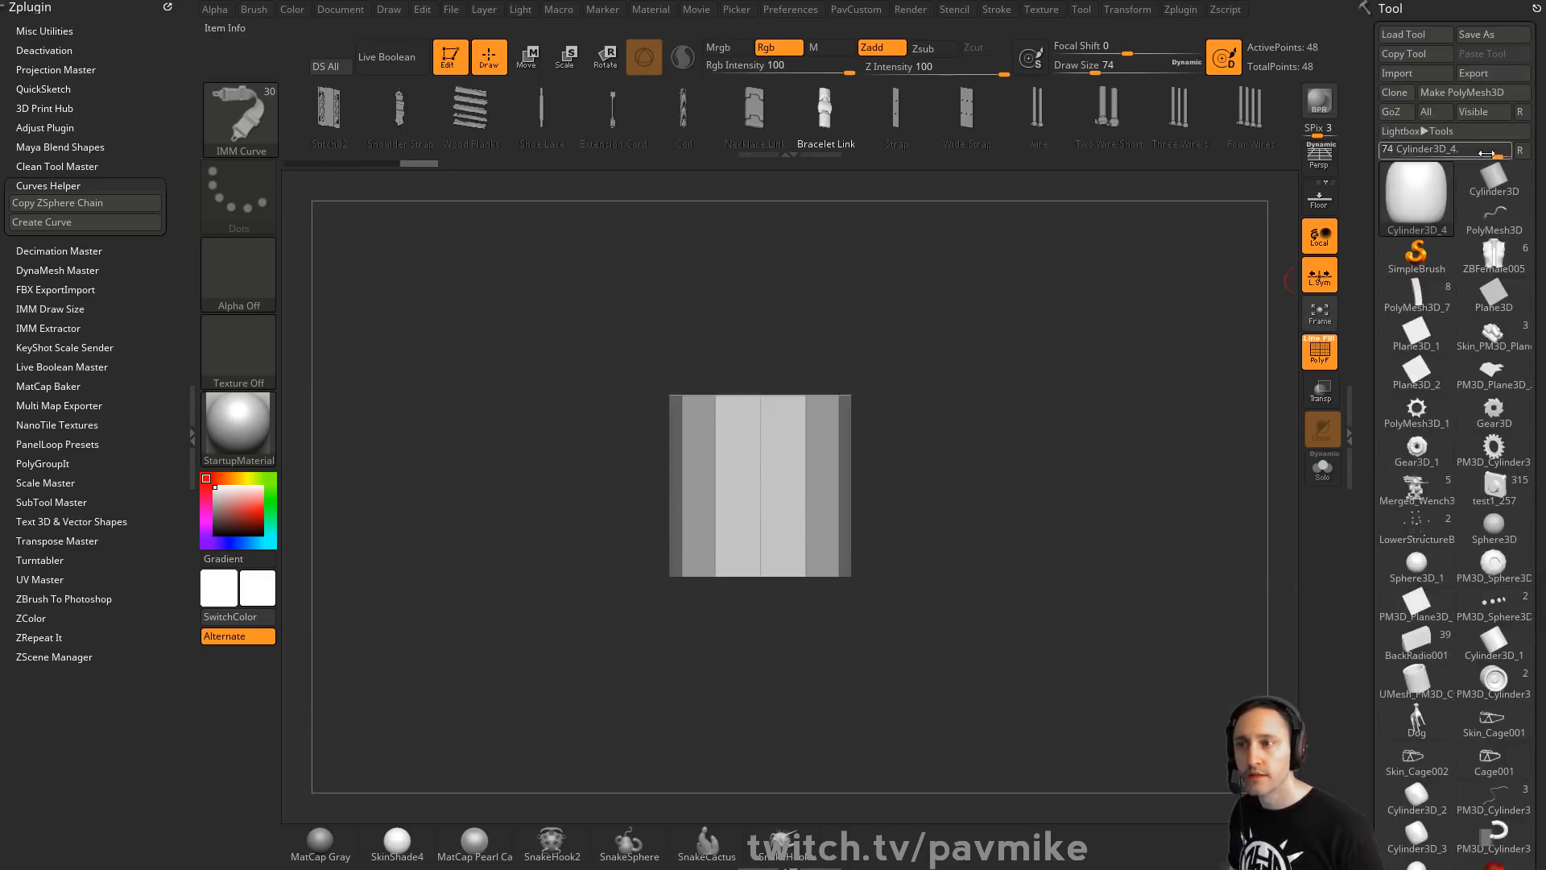
click(1461, 92)
Scale the cylinder down and stretch it along its vertical axis into a long, thin rod
key(w)
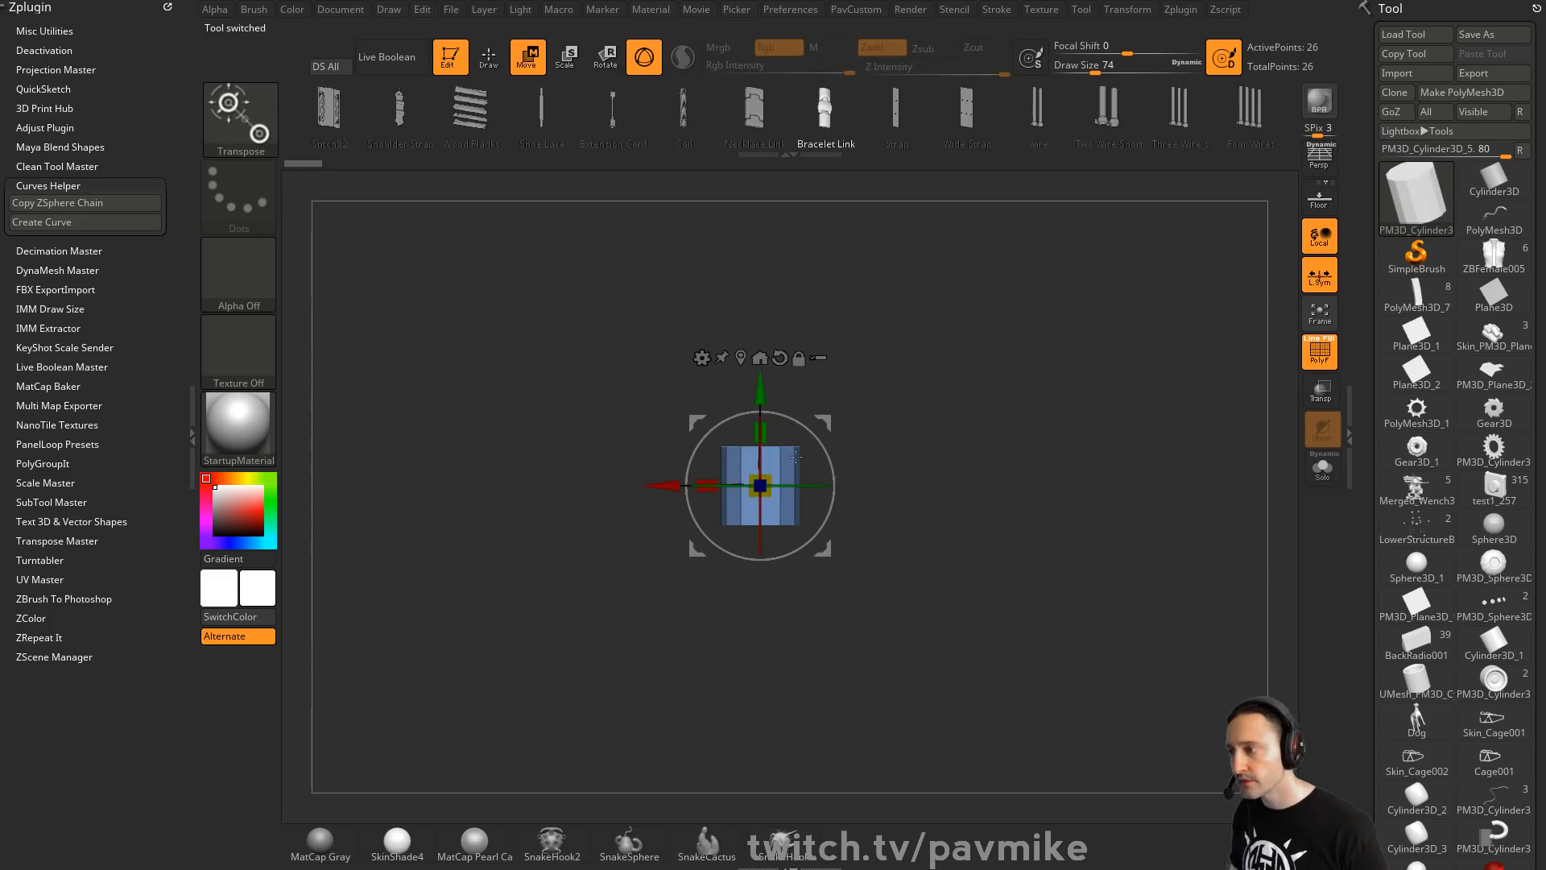
drag(769, 478, 732, 497)
drag(760, 432, 760, 378)
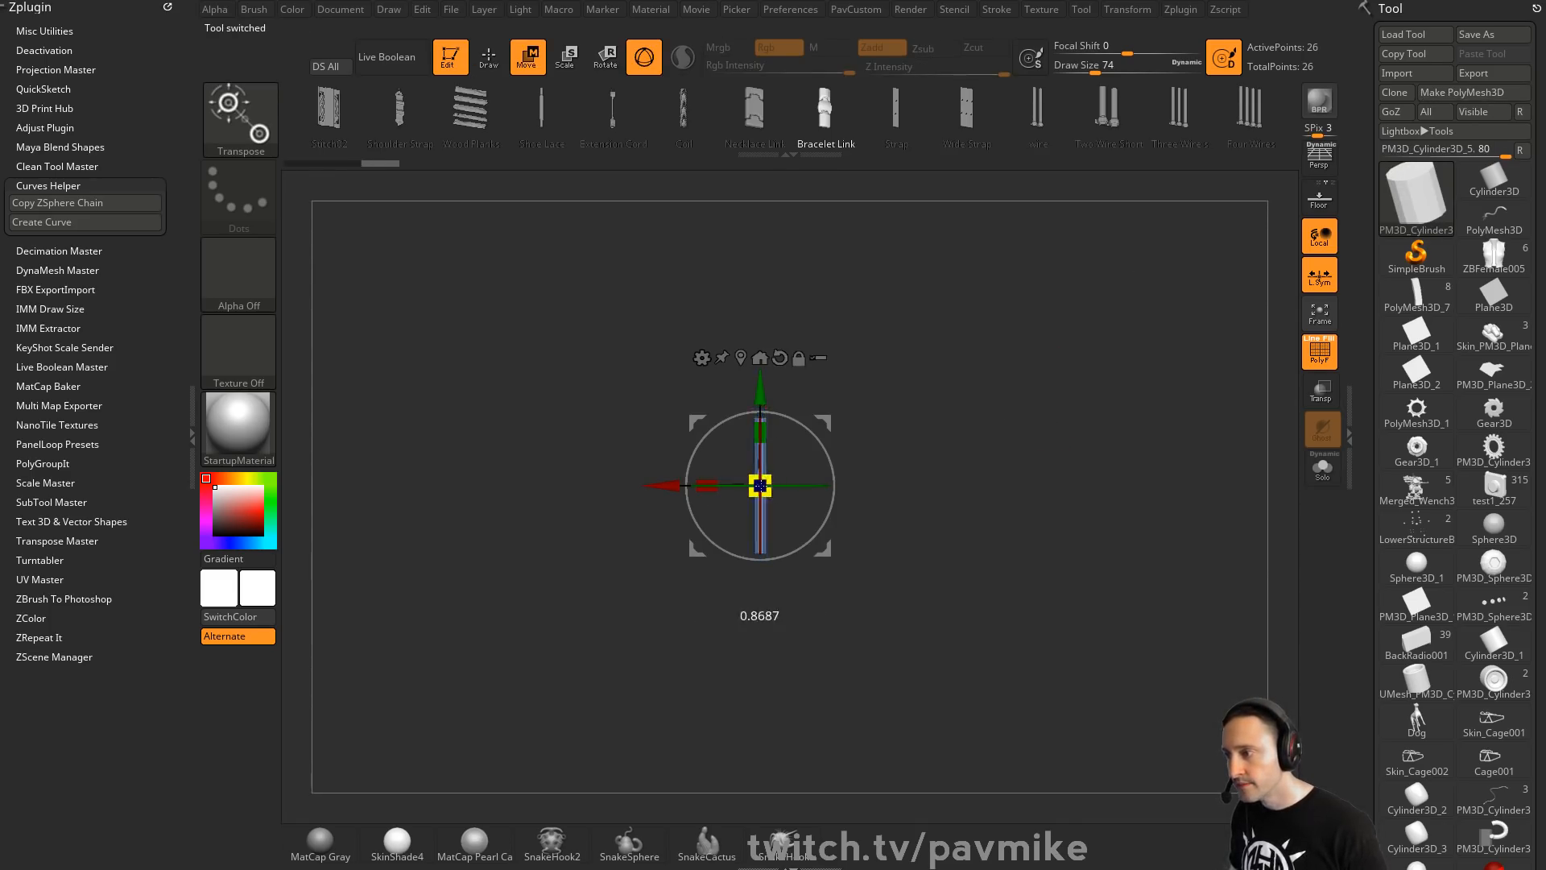
drag(760, 432, 760, 322)
key(q)
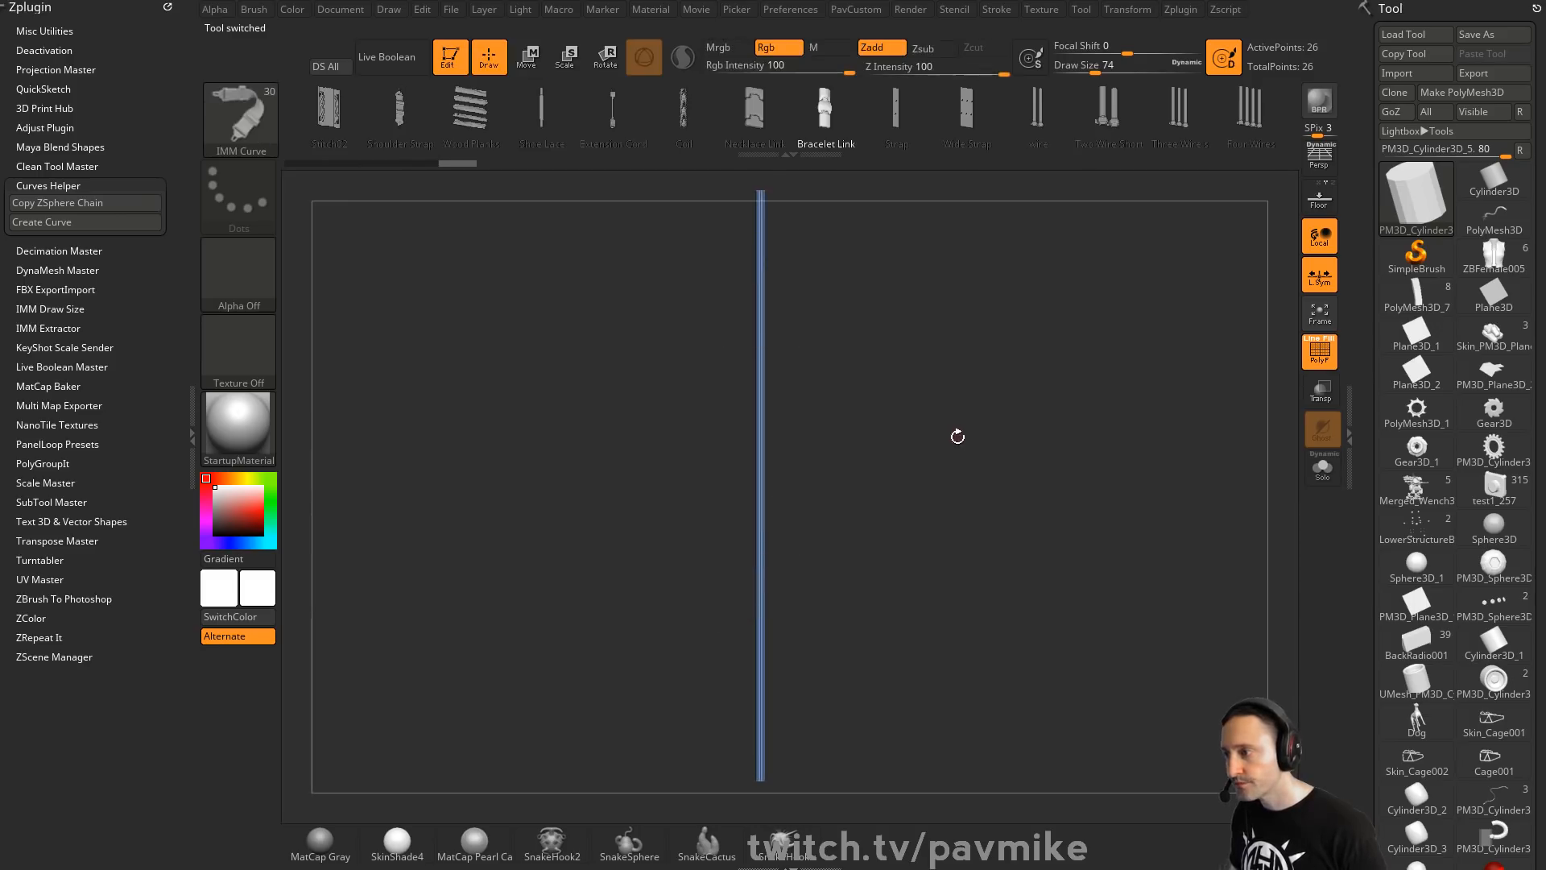
Select the ZModeler brush and set its edge action to Insert with Multiple EdgeLoops
ctrl+right_drag(921, 403, 950, 520)
key(b)
key(z)
key(m)
key(space)
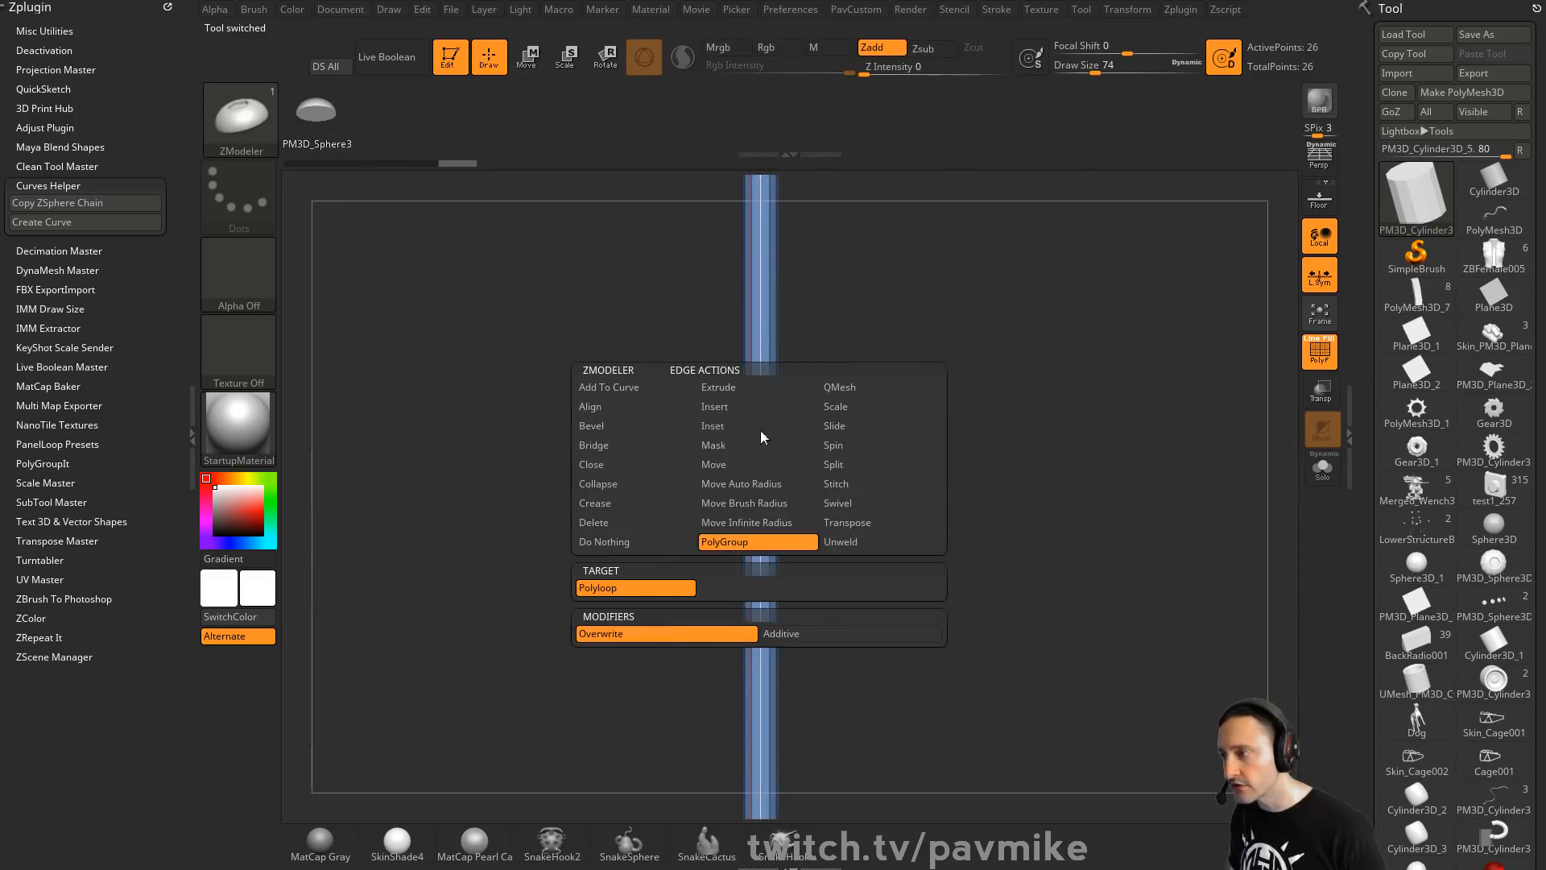
click(741, 411)
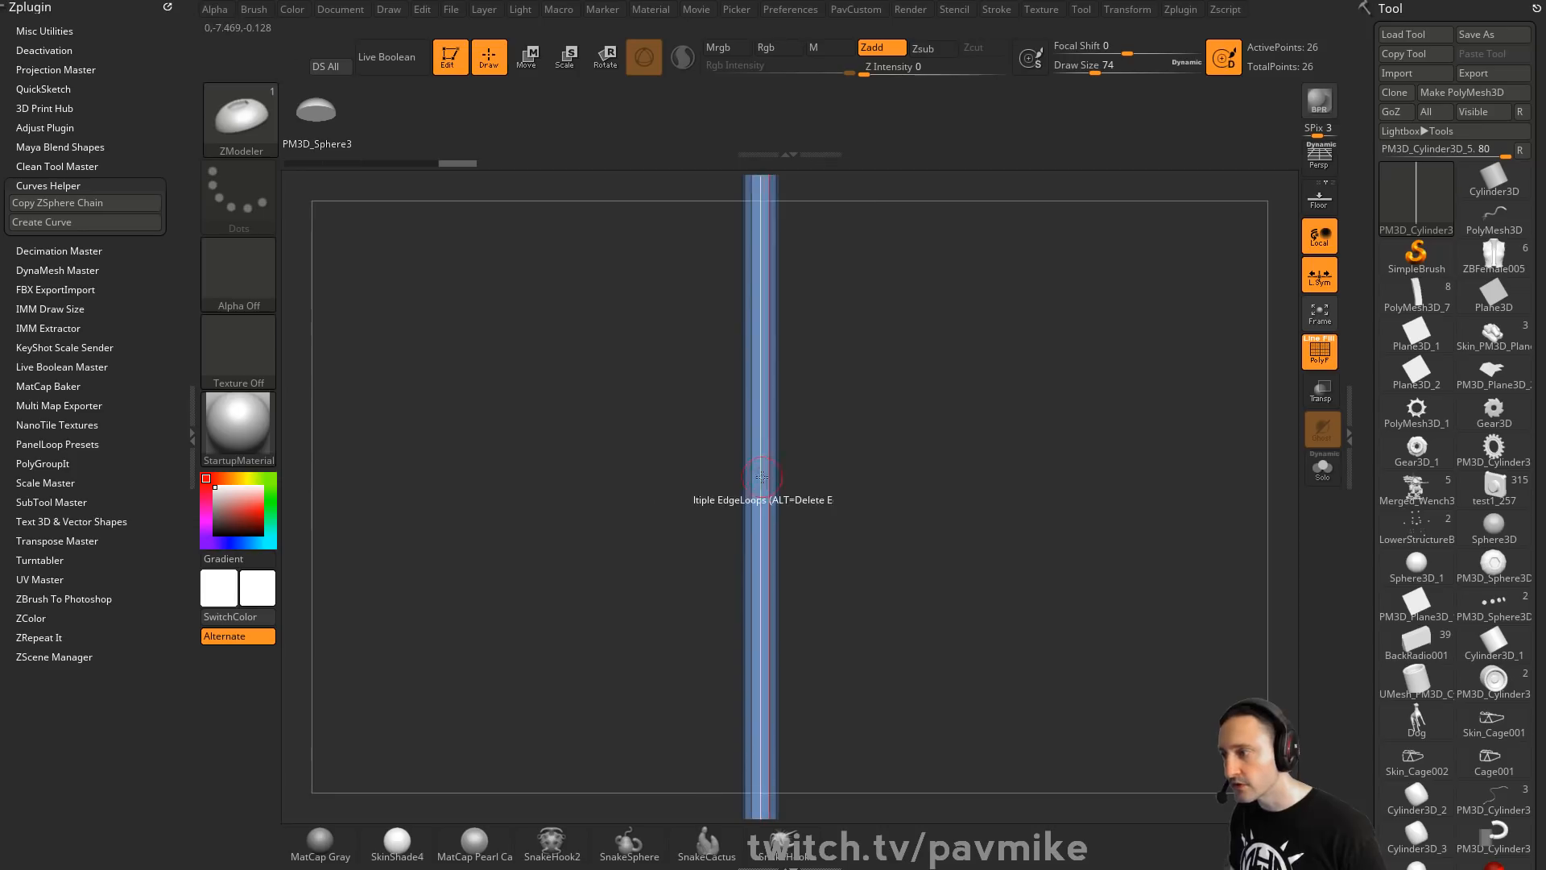
Insert closely spaced edge loops with alternating polygroups along the whole rod, using Interactive Resolution and Specified Elevation 0
click(759, 452)
drag(759, 452, 777, 417)
key(space)
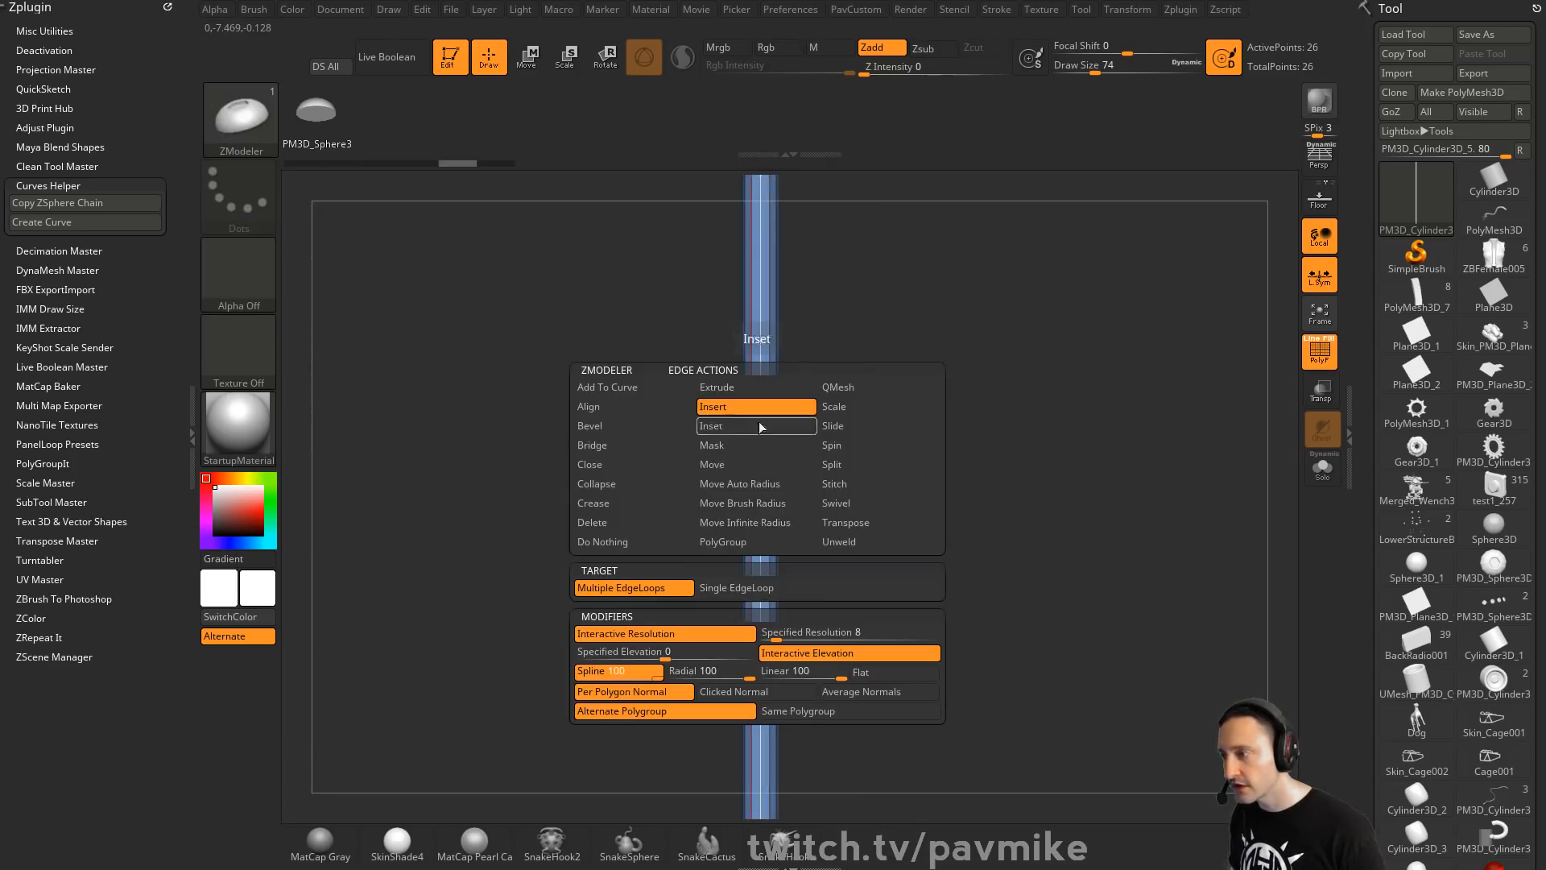
click(714, 648)
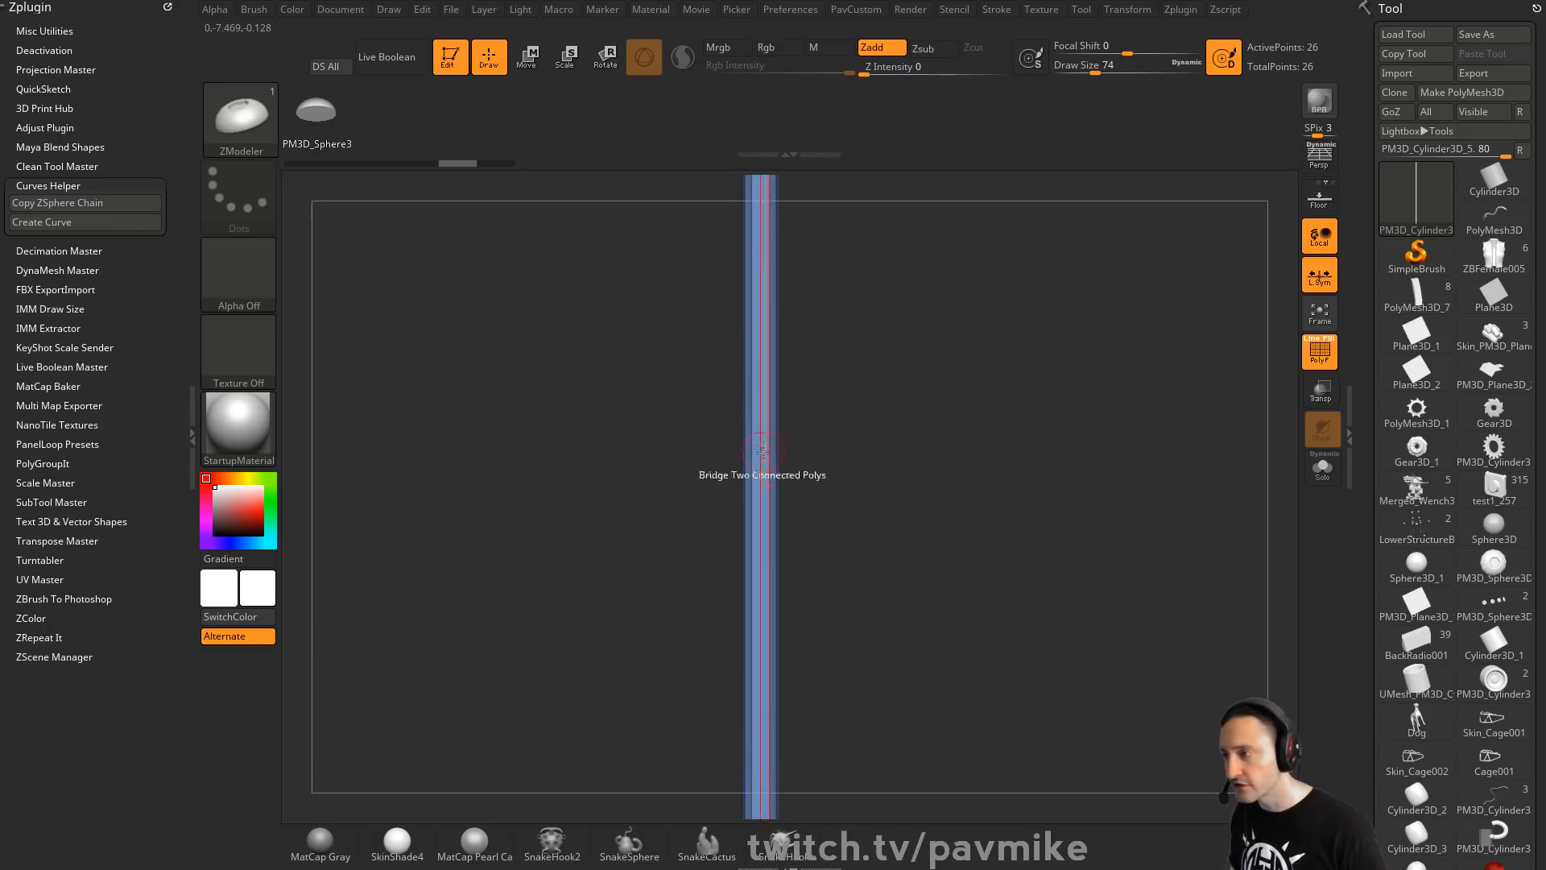
click(761, 453)
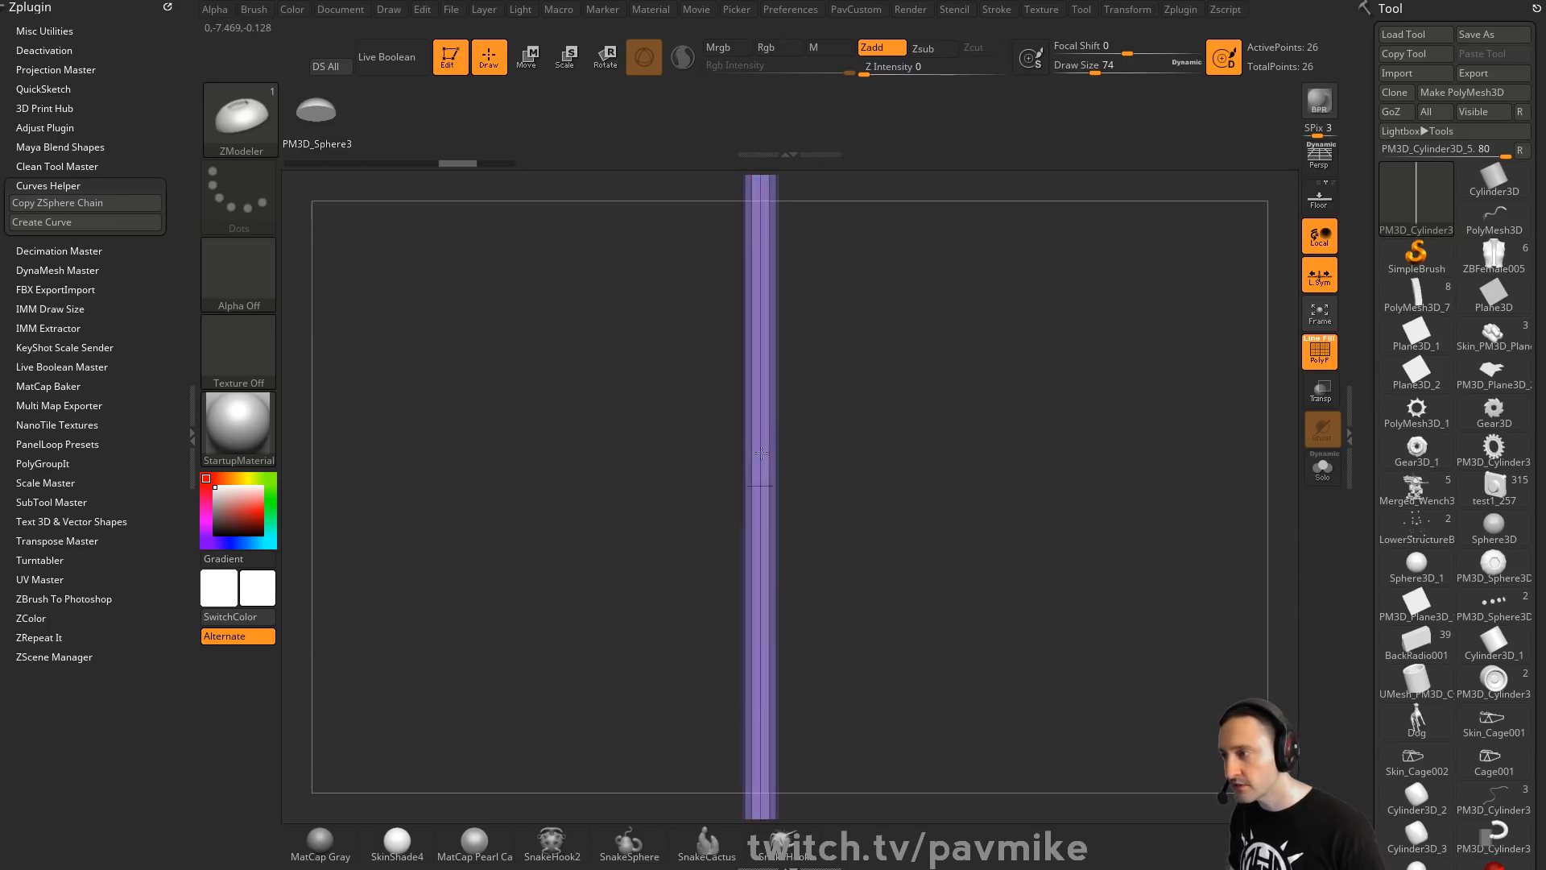
click(777, 243)
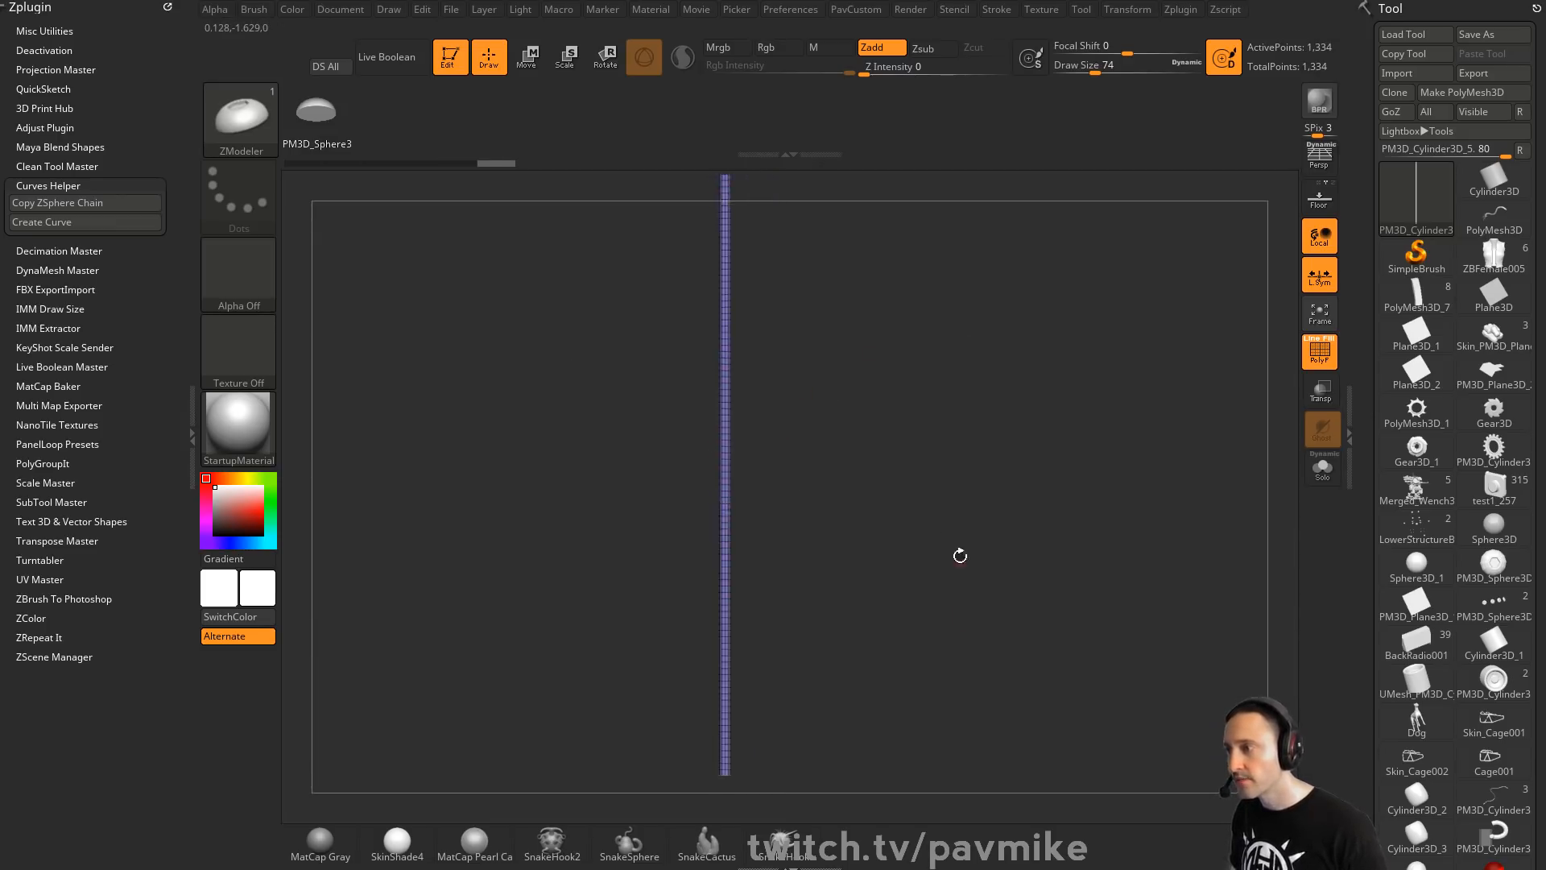
Look at the gizmo's transform types and rotate the rod by about 35 degrees into a diagonal position
key(w)
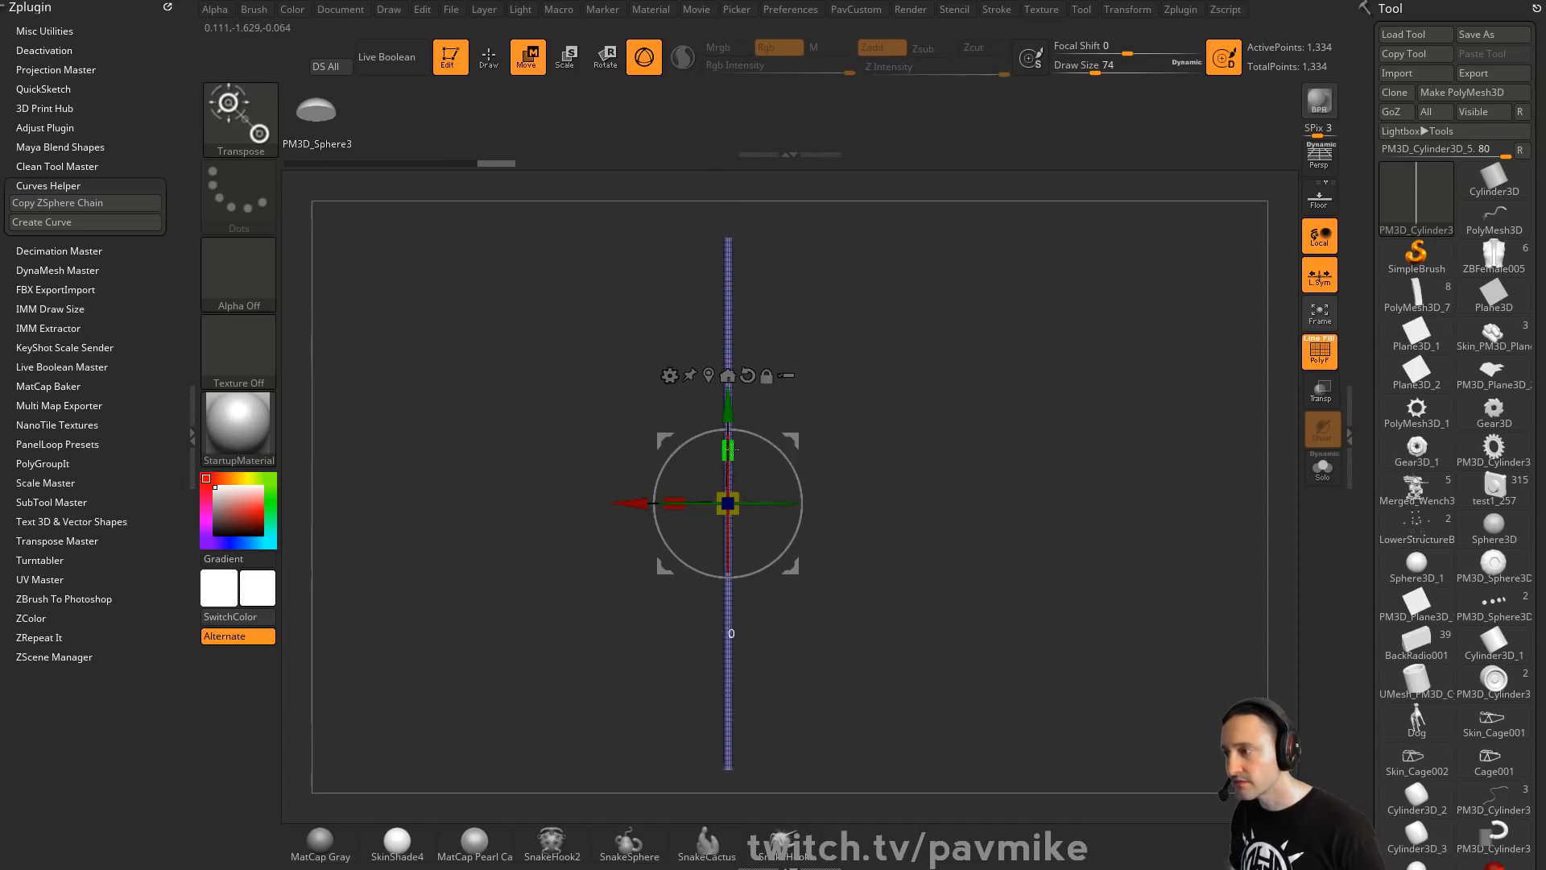
drag(730, 496, 730, 497)
key(q)
mouse_move(914, 428)
right_down()
mouse_move(966, 379)
mouse_move(908, 391)
mouse_move(905, 336)
right_up()
key(w)
click(708, 378)
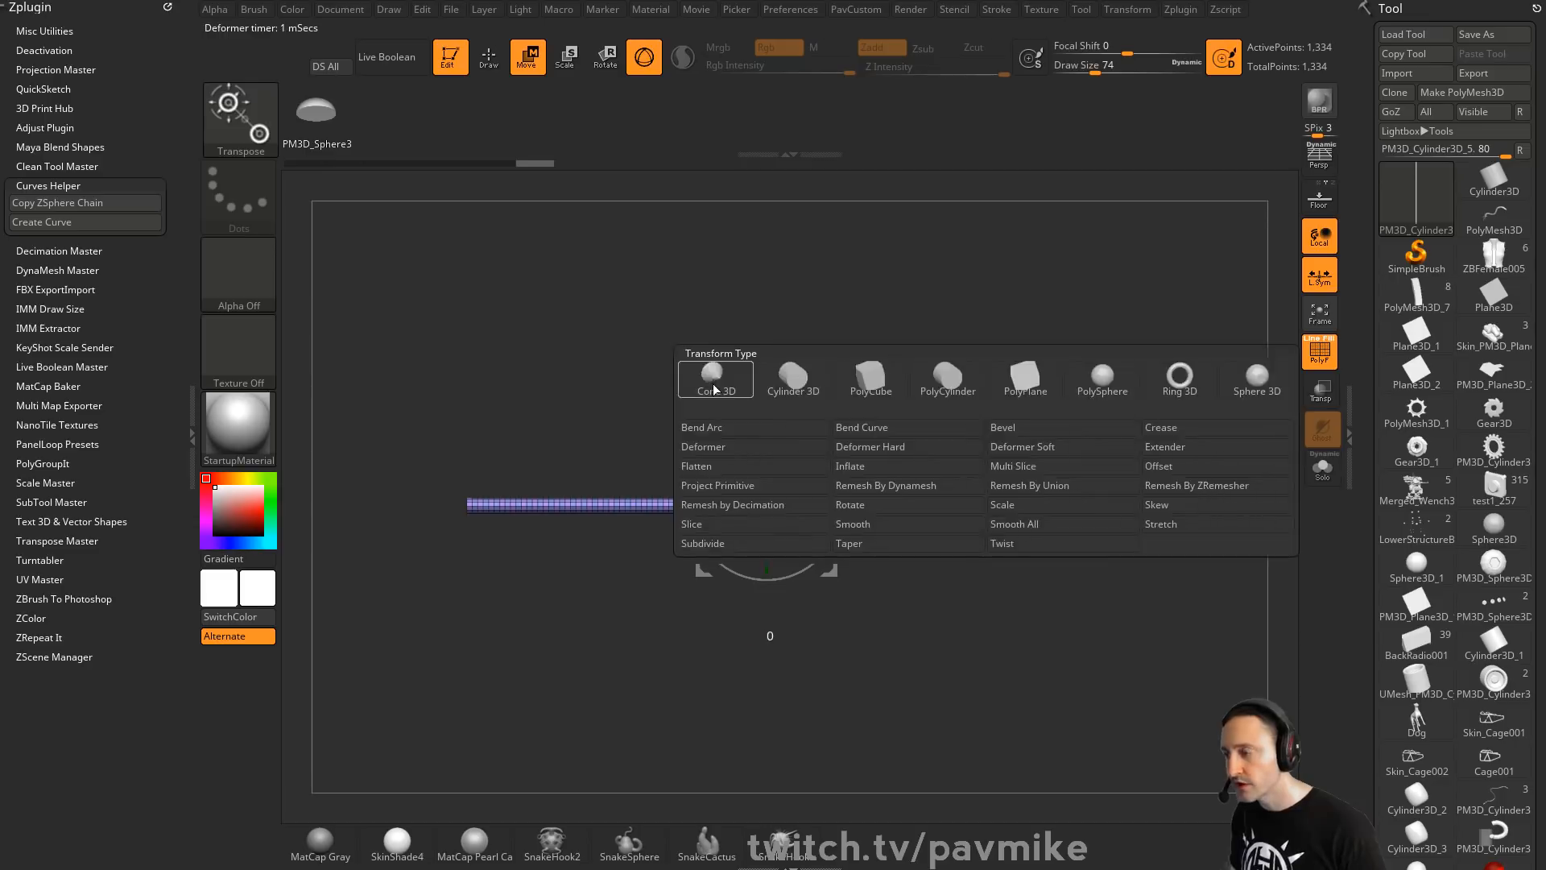
key(ctrl+shift+z)
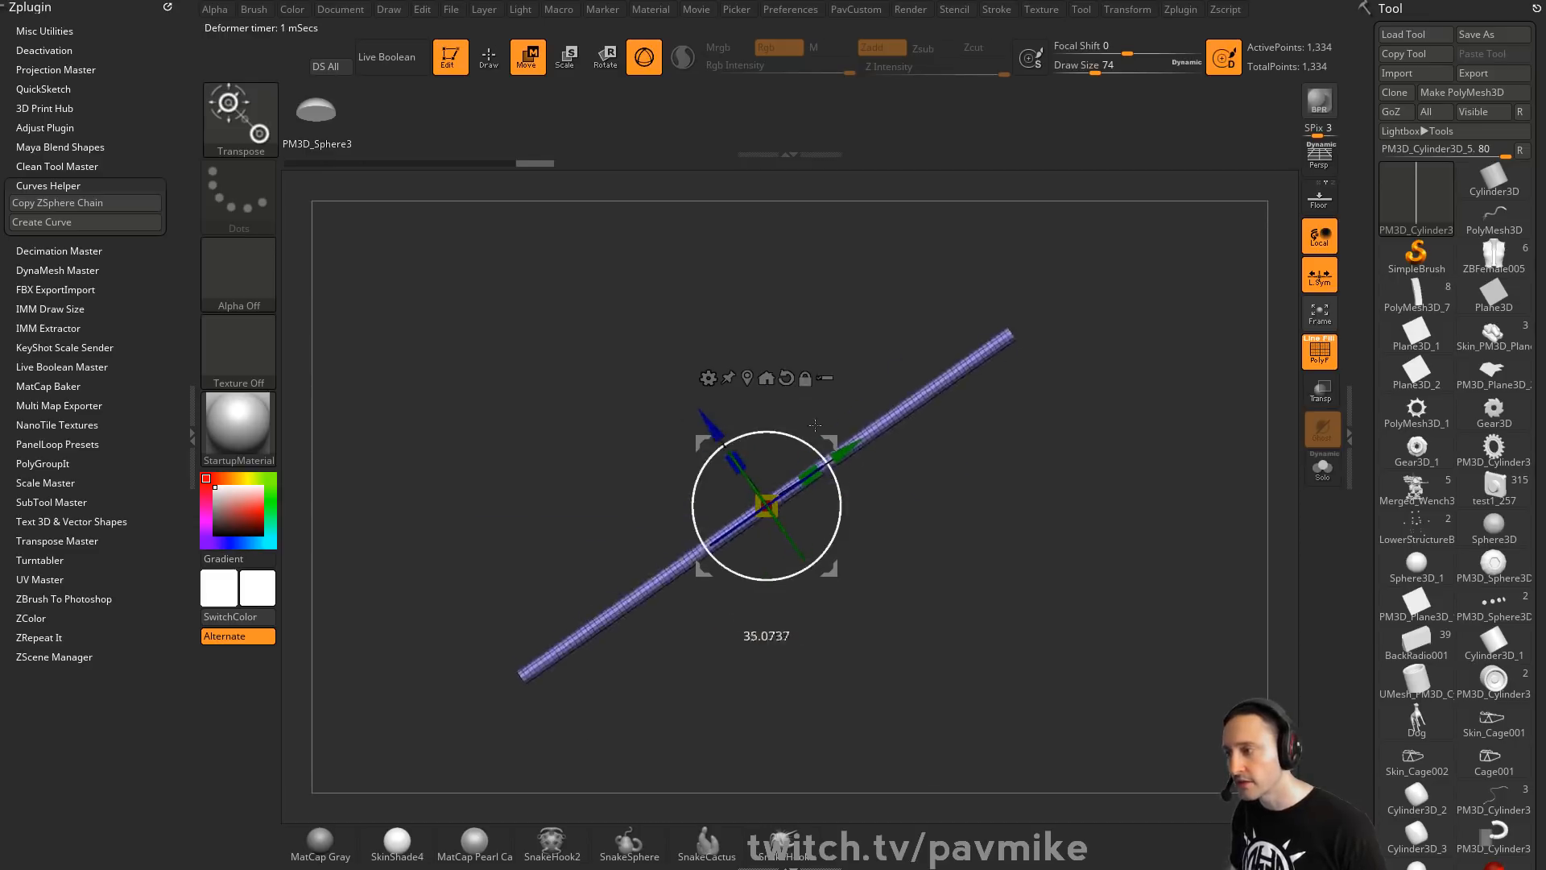
drag(927, 510, 904, 476)
alt+drag(775, 432, 490, 257)
drag(1007, 483, 1051, 408)
key(ctrl+shift+z)
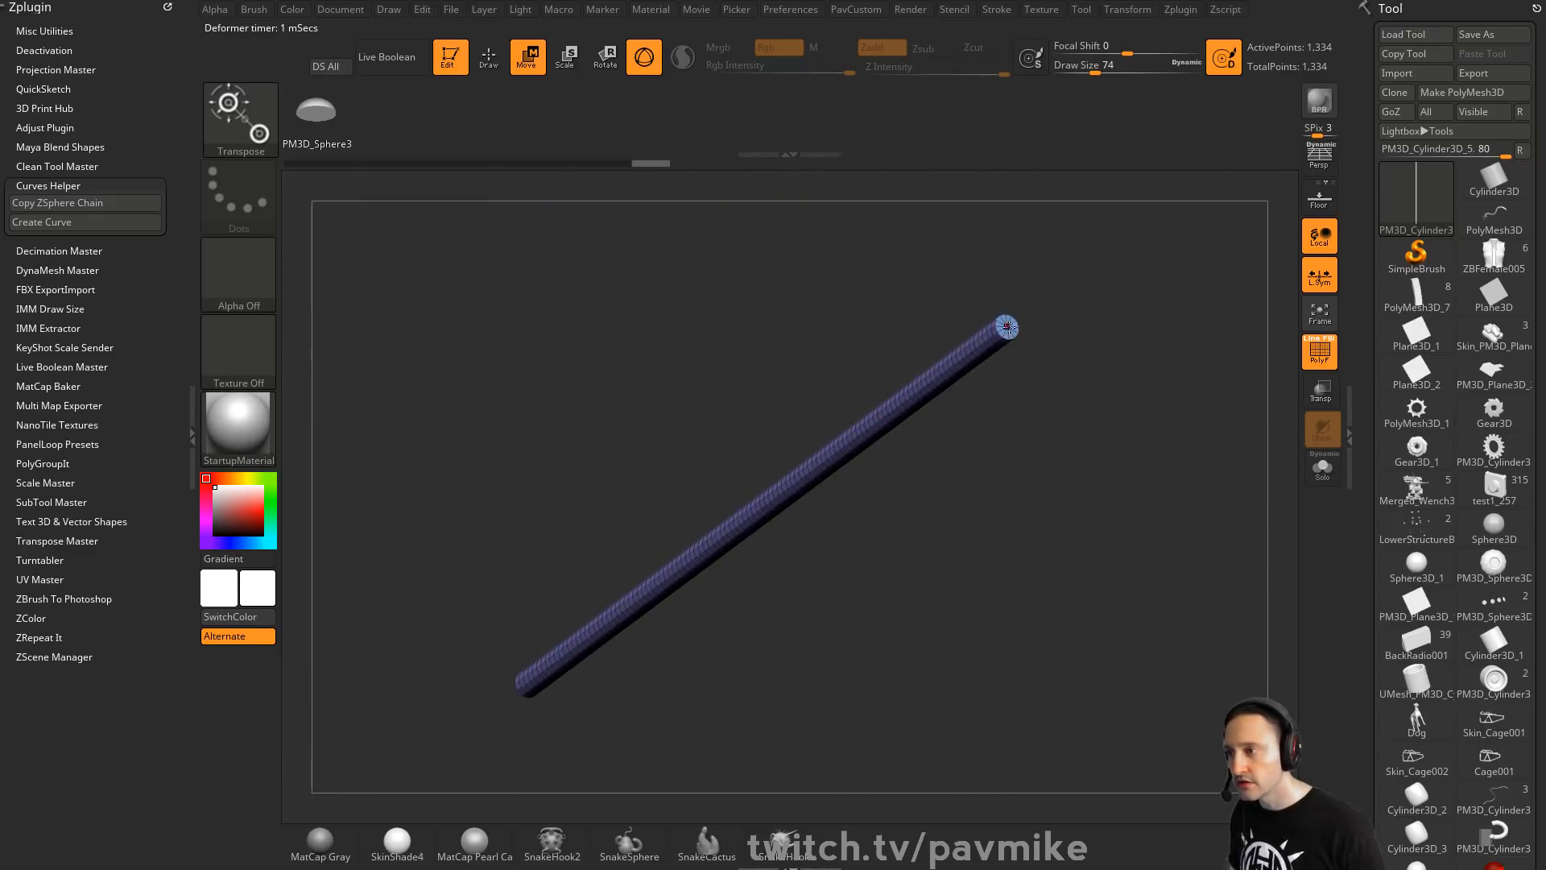
Center the gizmo on the middle of the diagonal rod
key(ctrl+shift+z)
key(ctrl+shift+z)
key(ctrl+shift+z)
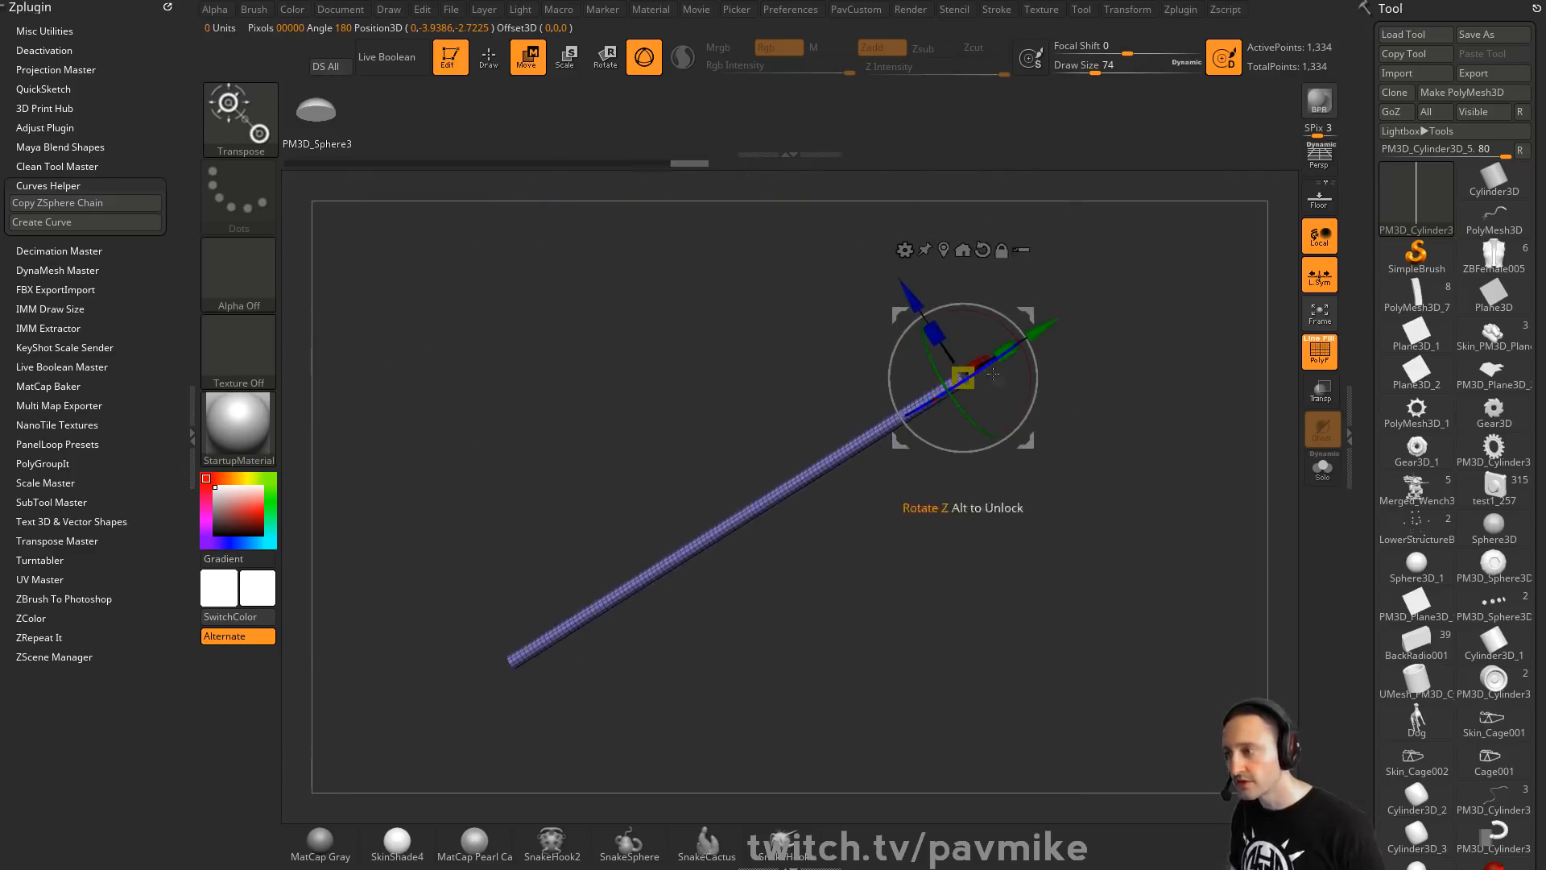
key(ctrl+shift+z)
key(ctrl+shift+z)
key(ctrl+shift+z)
key(ctrl+shift+z)
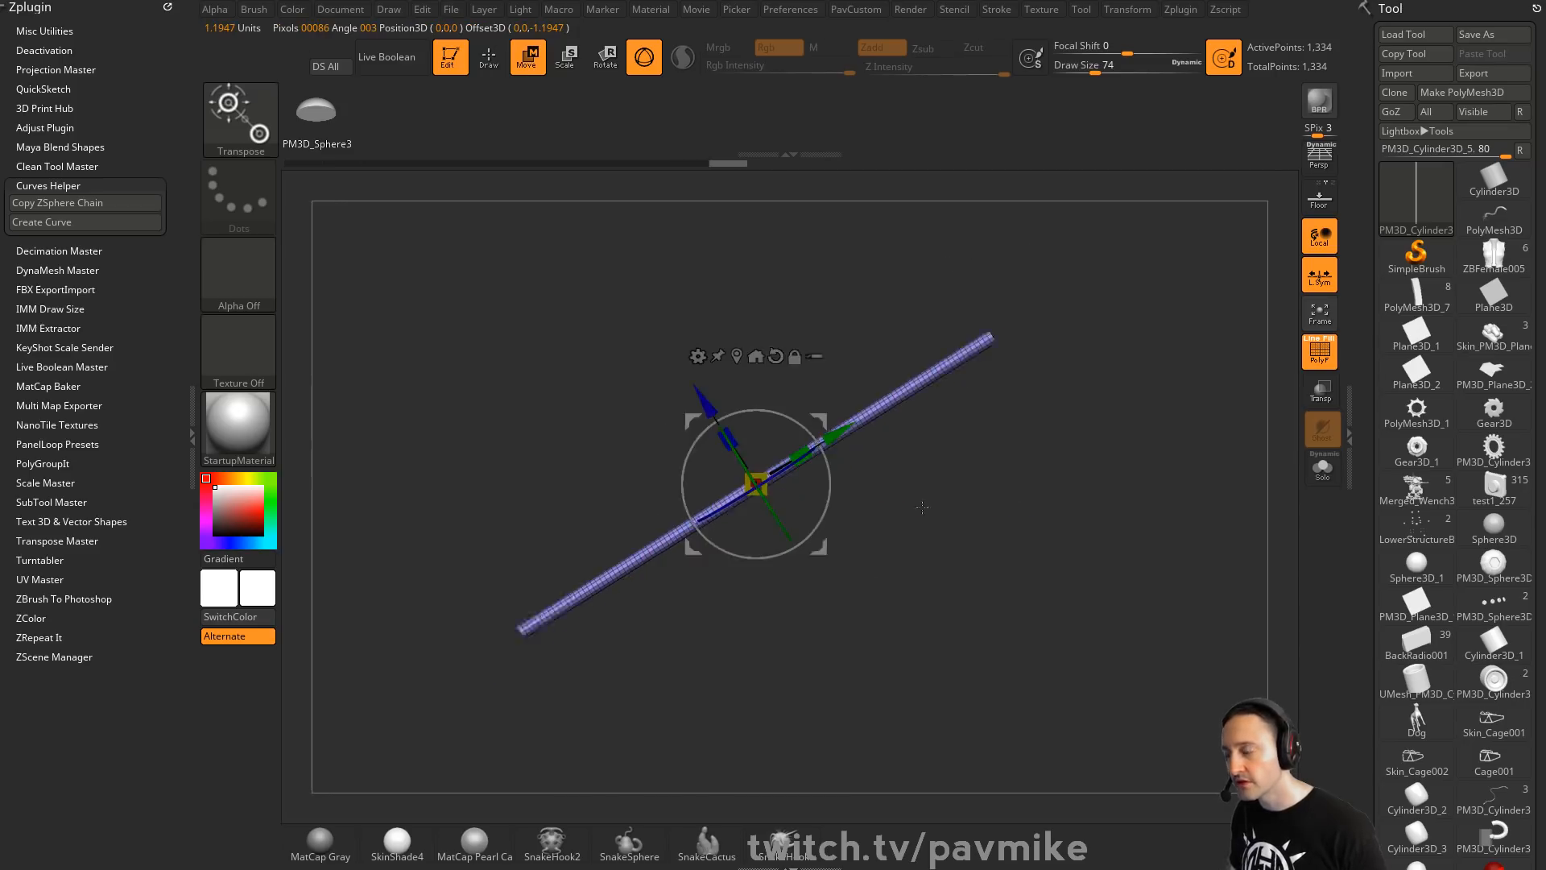
key(ctrl+shift+z)
click(724, 304)
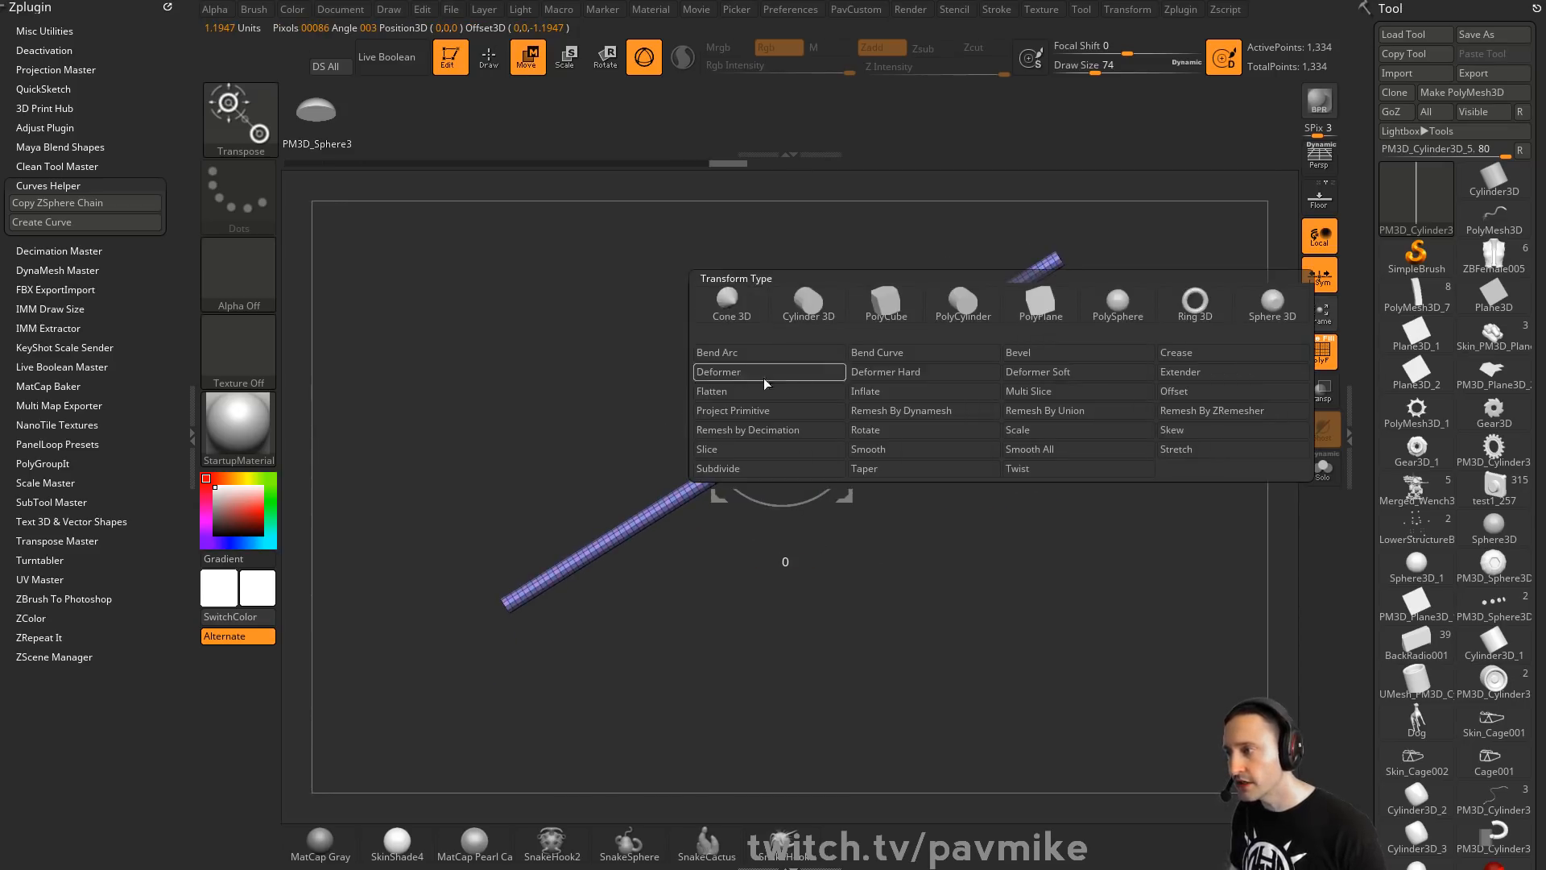
click(822, 355)
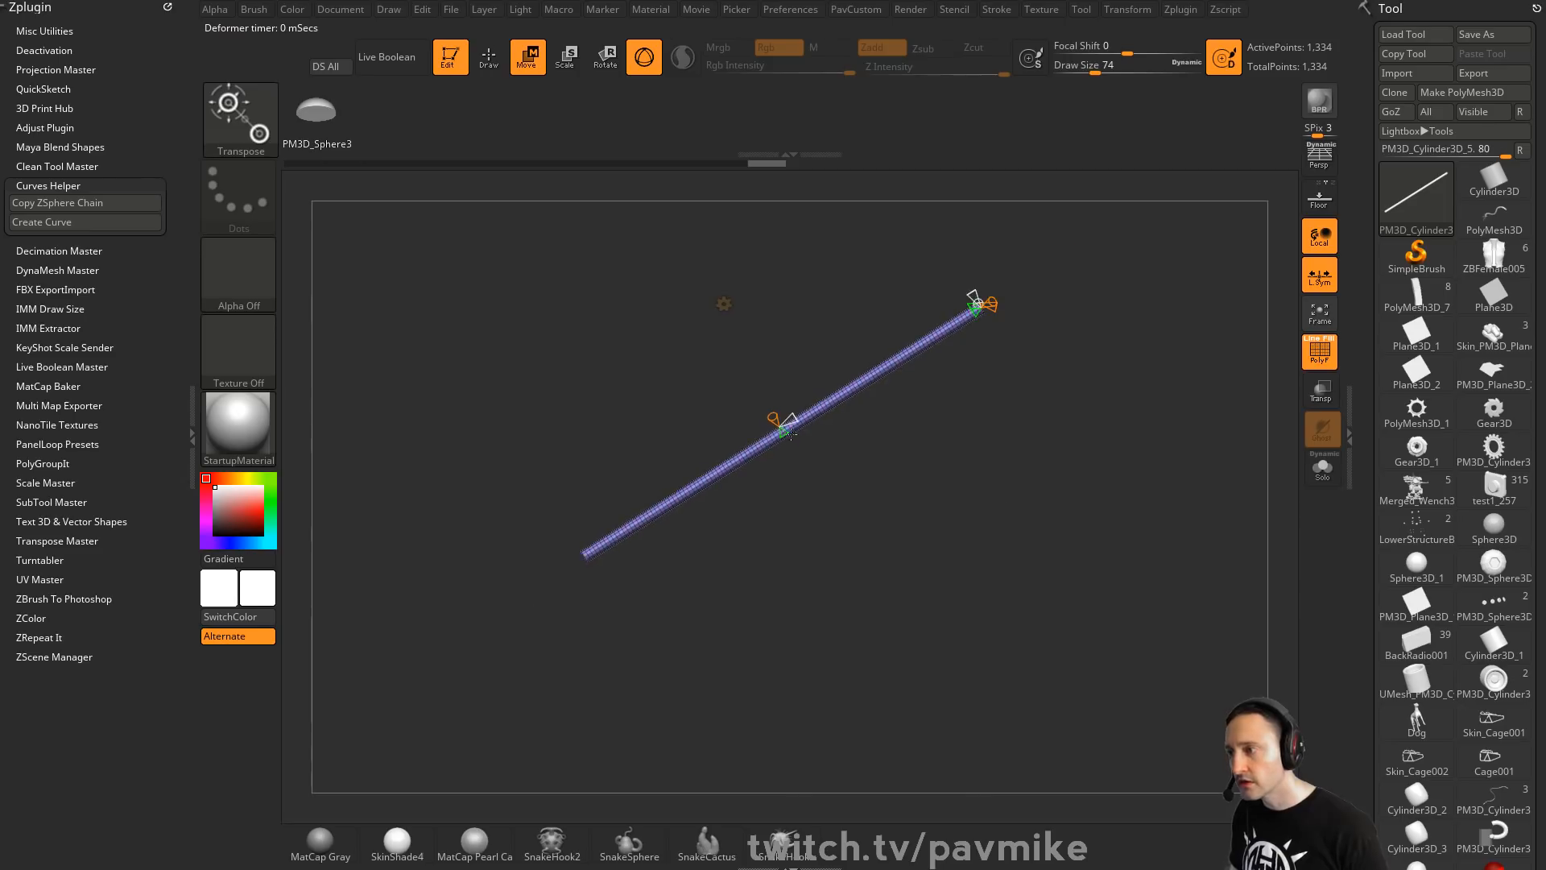
drag(782, 435, 810, 372)
Apply the Bend Curve deformer to the rod and raise its curve resolution to nine control points along the length
click(724, 306)
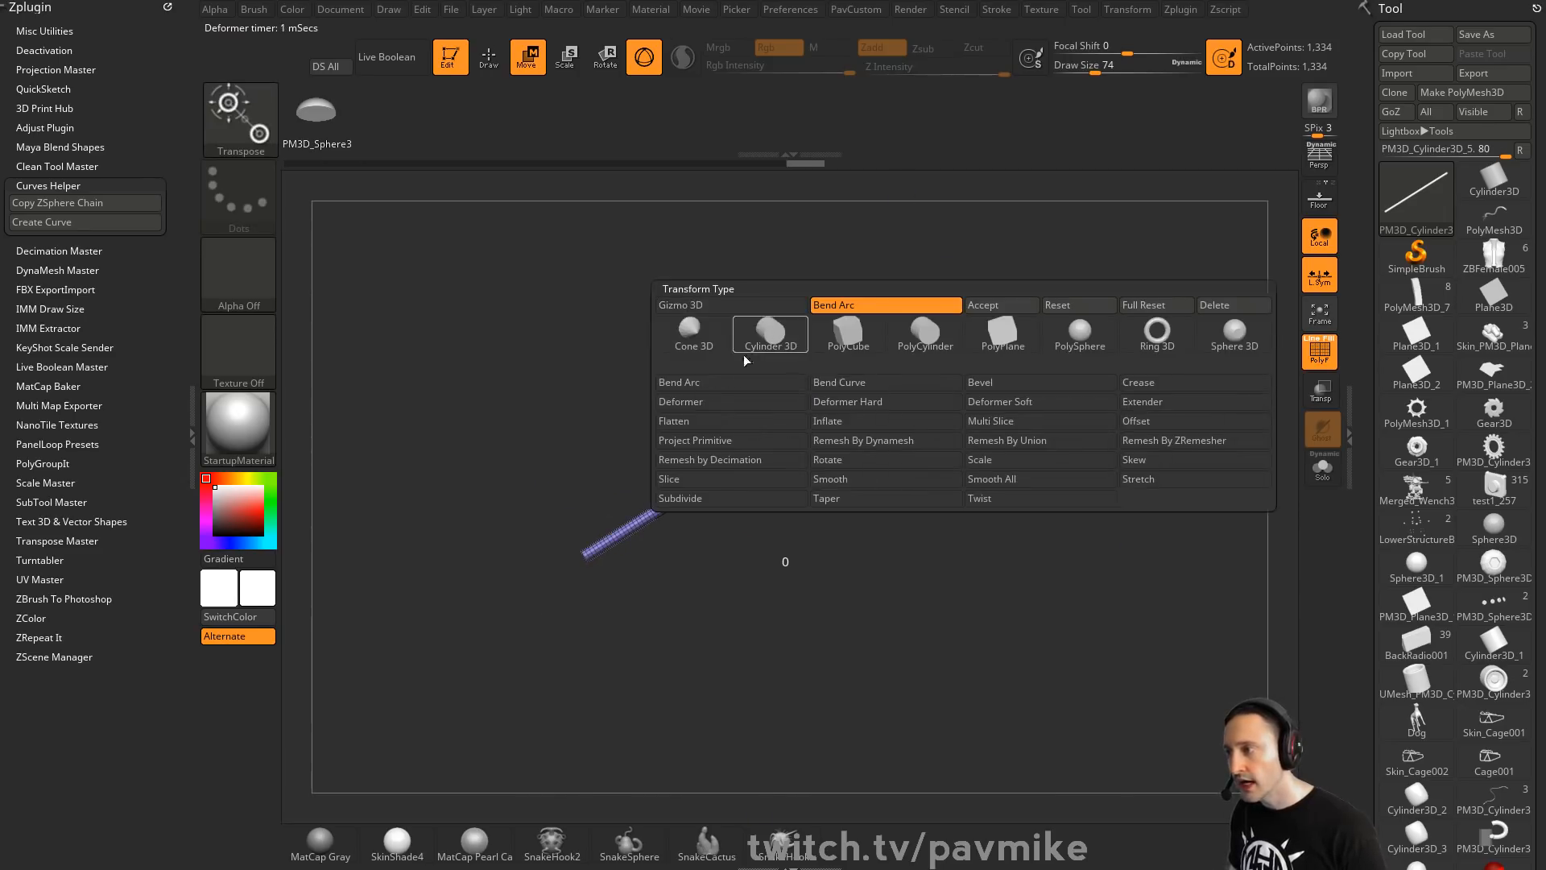
click(829, 384)
drag(1066, 490, 957, 551)
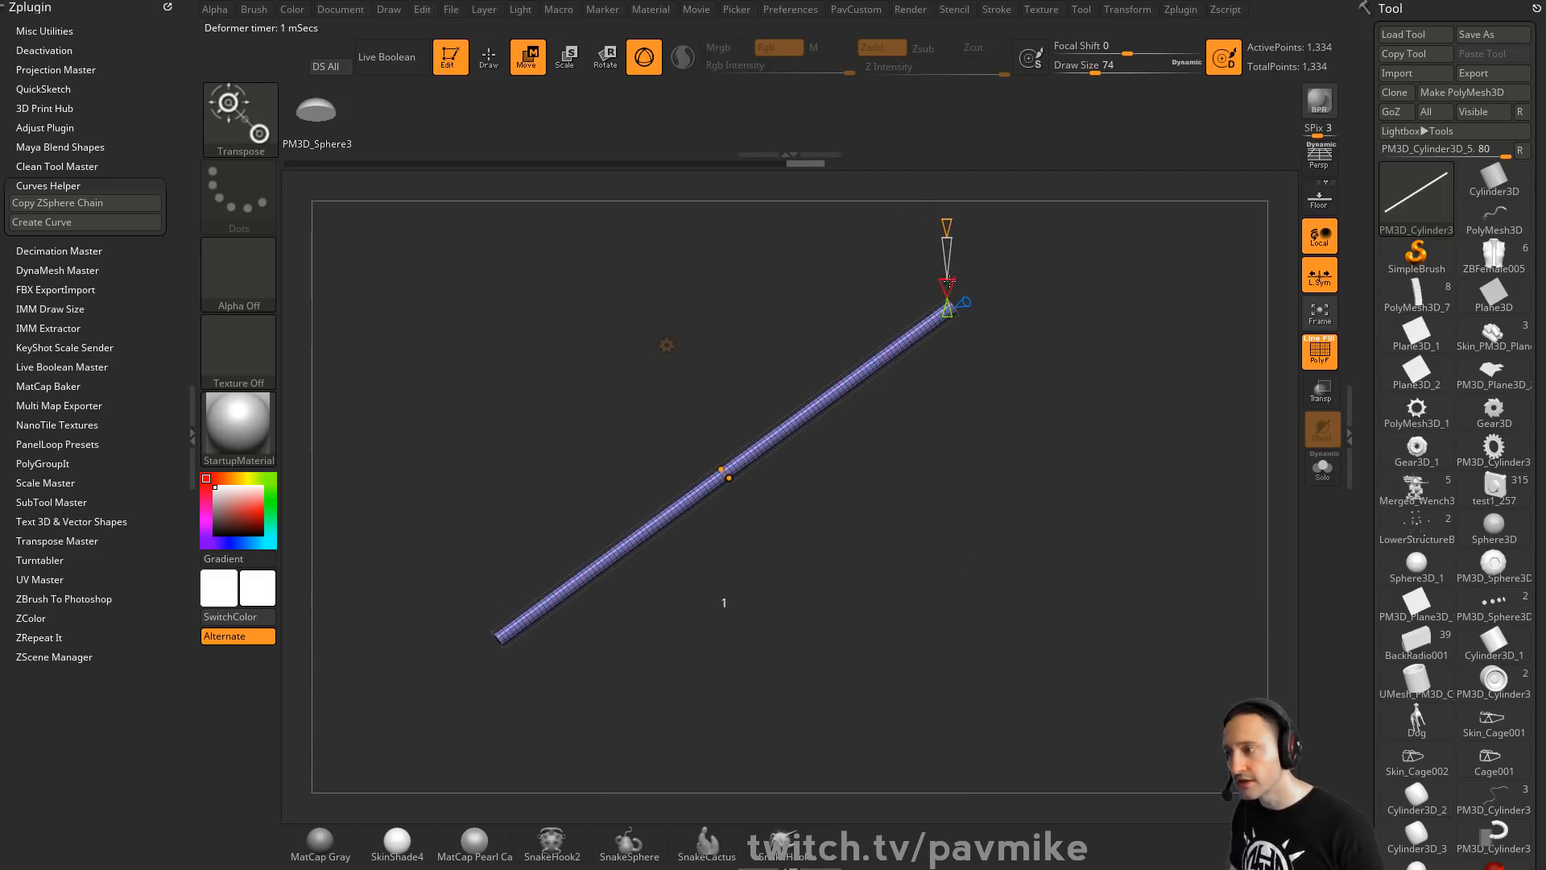
alt+right_drag(772, 426, 790, 469)
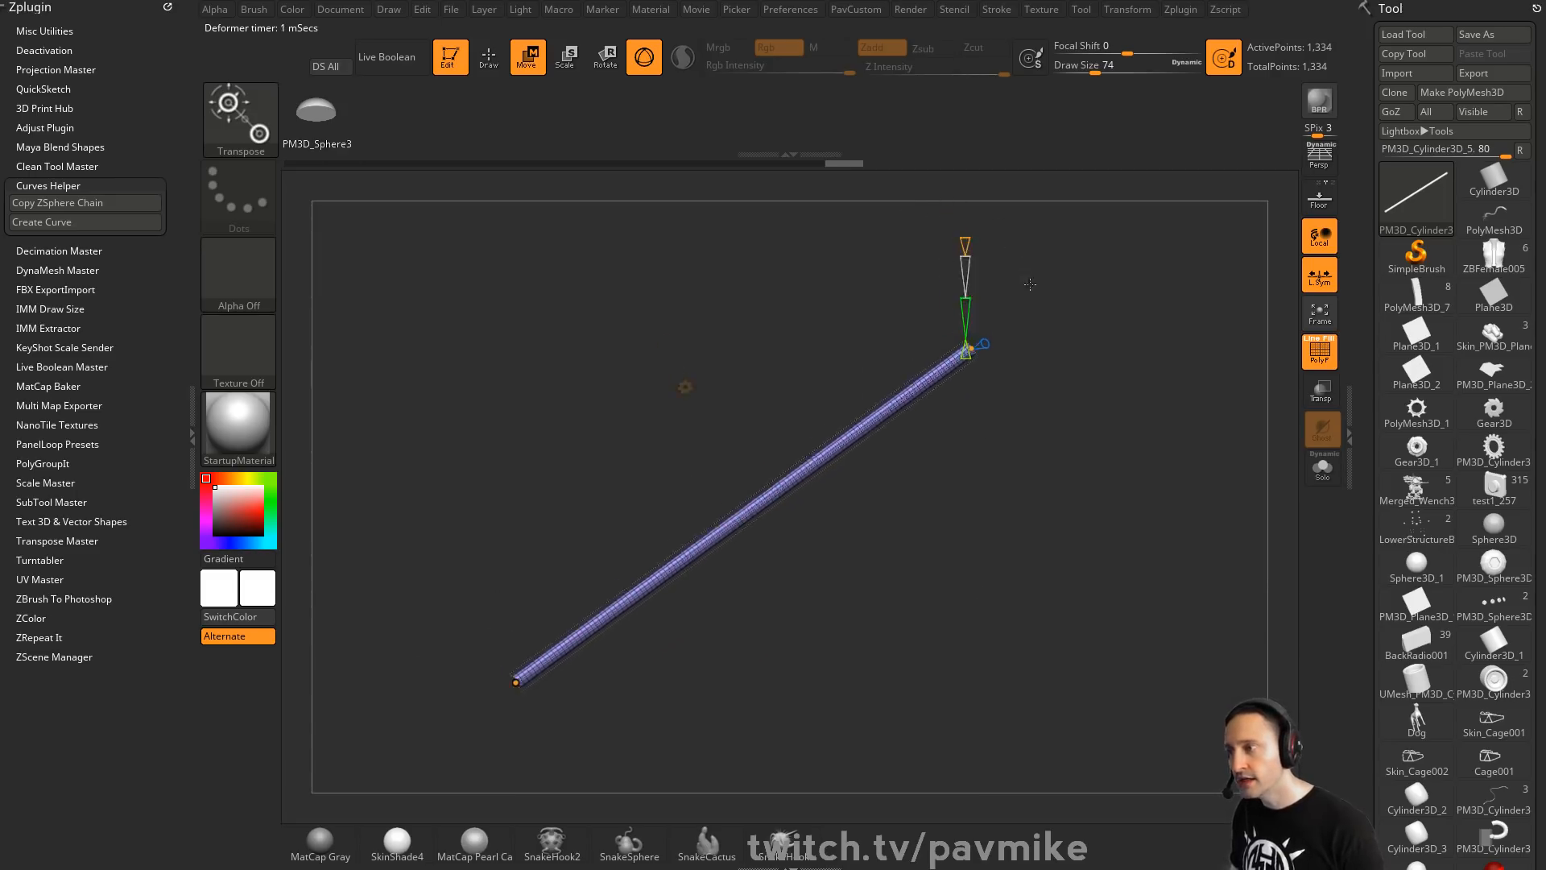
mouse_move(964, 241)
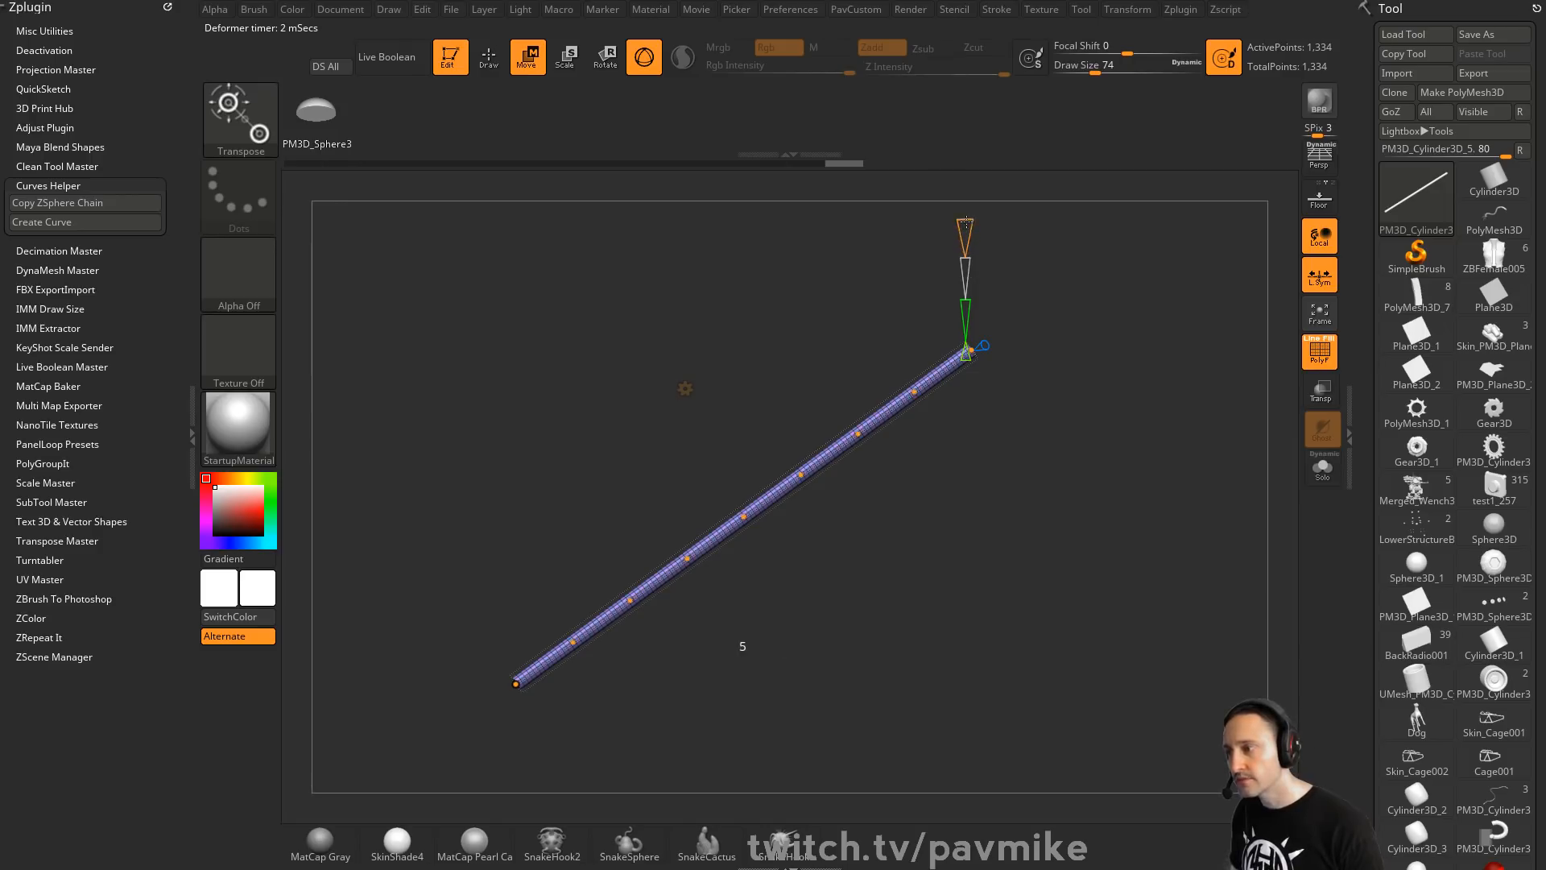
drag(1035, 319, 1022, 334)
Move several of the Bend Curve control points off the axis to shape the rod into a wavy tube
drag(916, 394, 910, 371)
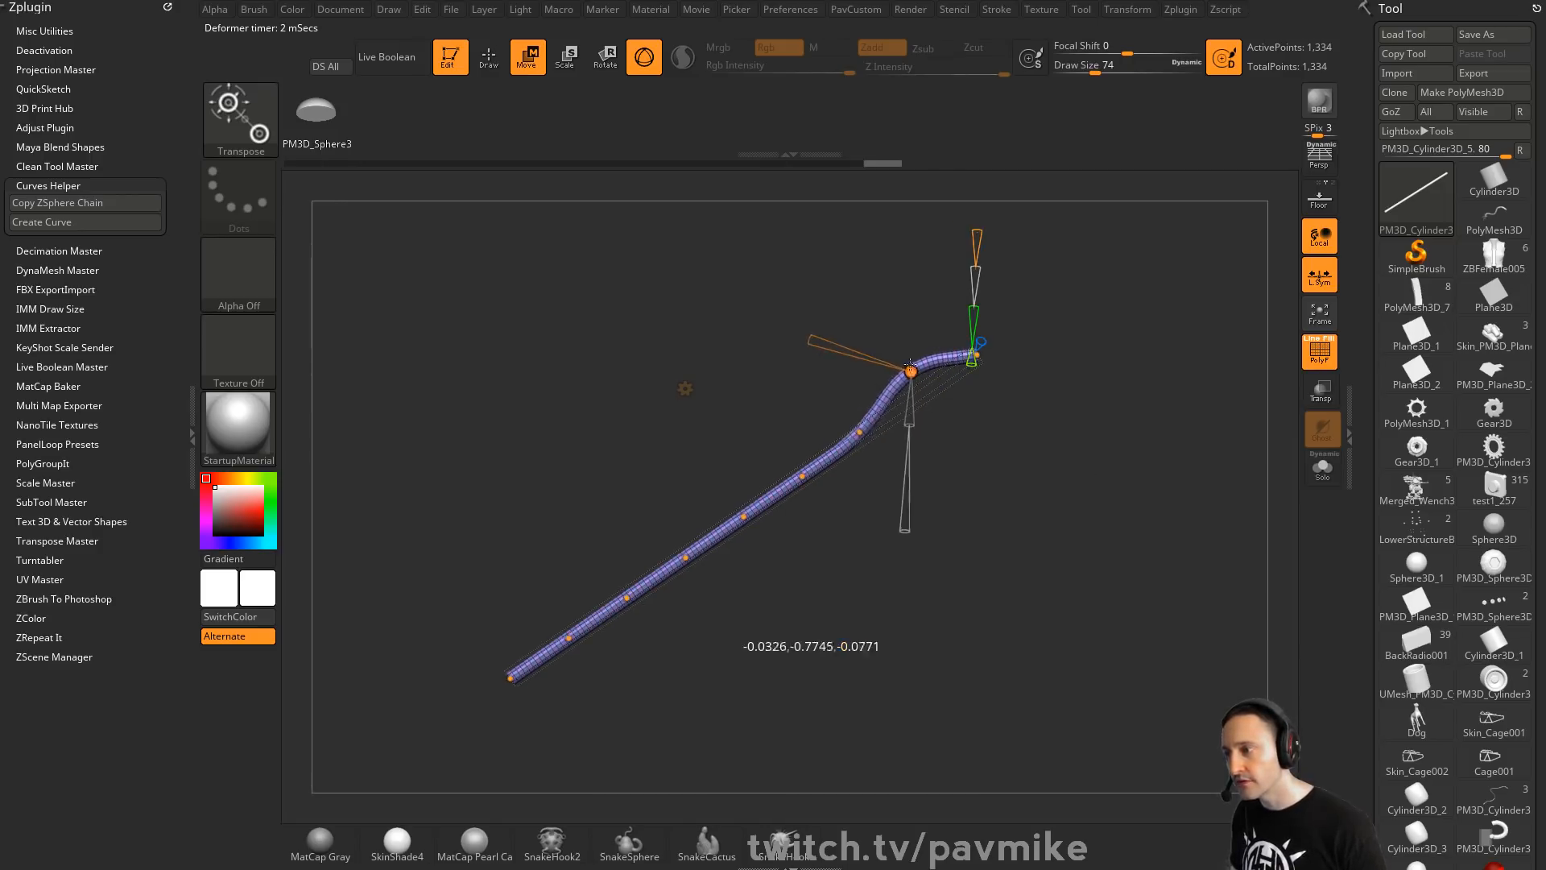
drag(802, 476, 821, 500)
alt+right_drag(931, 573, 818, 453)
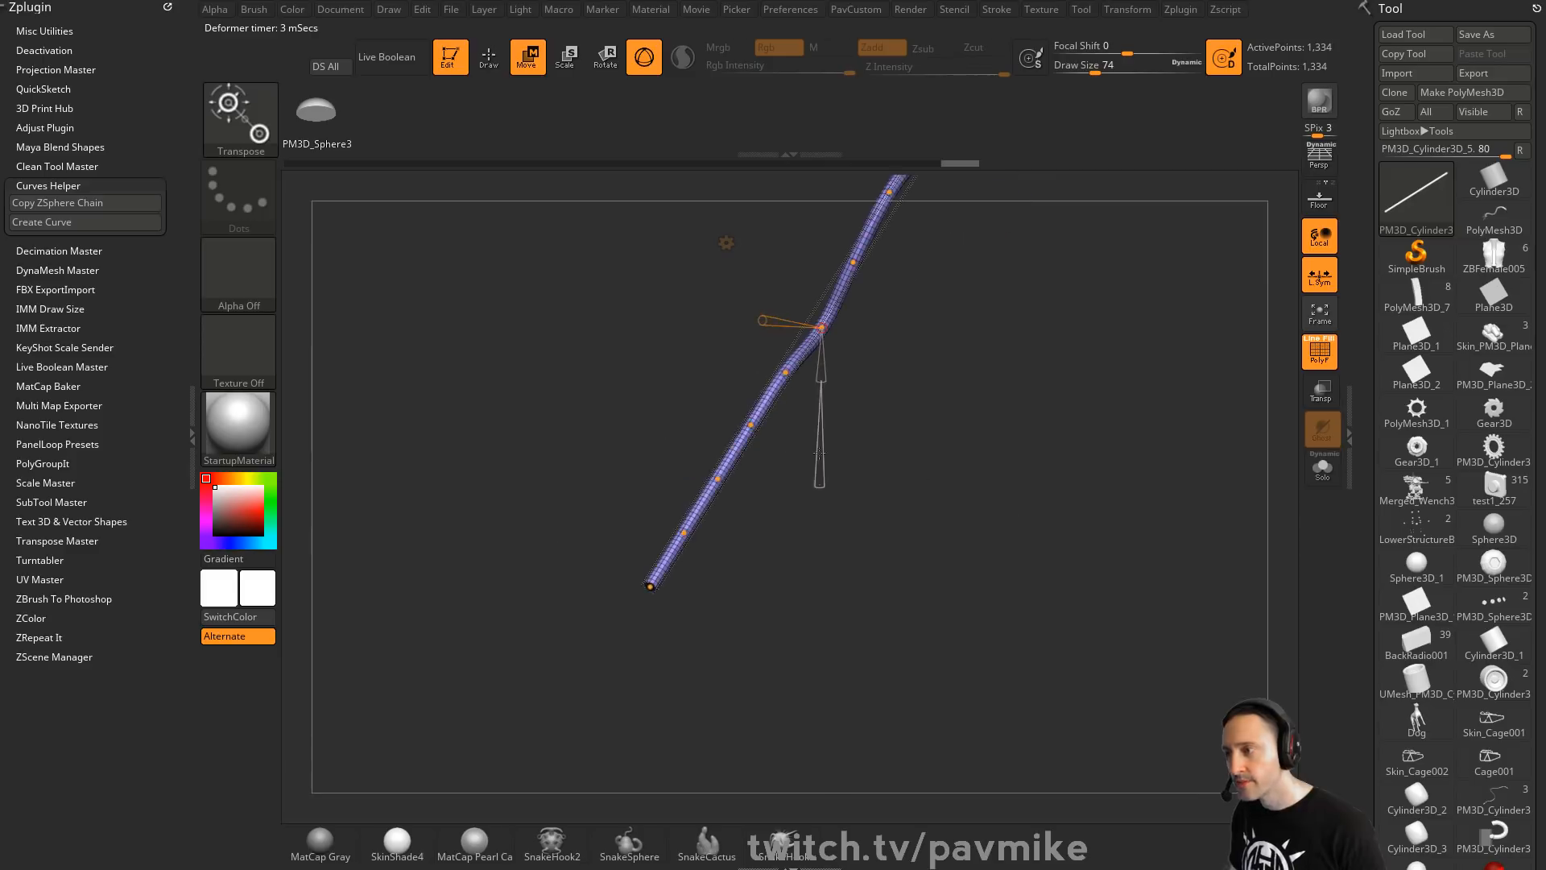
drag(751, 423, 569, 487)
right_drag(628, 491, 1033, 309)
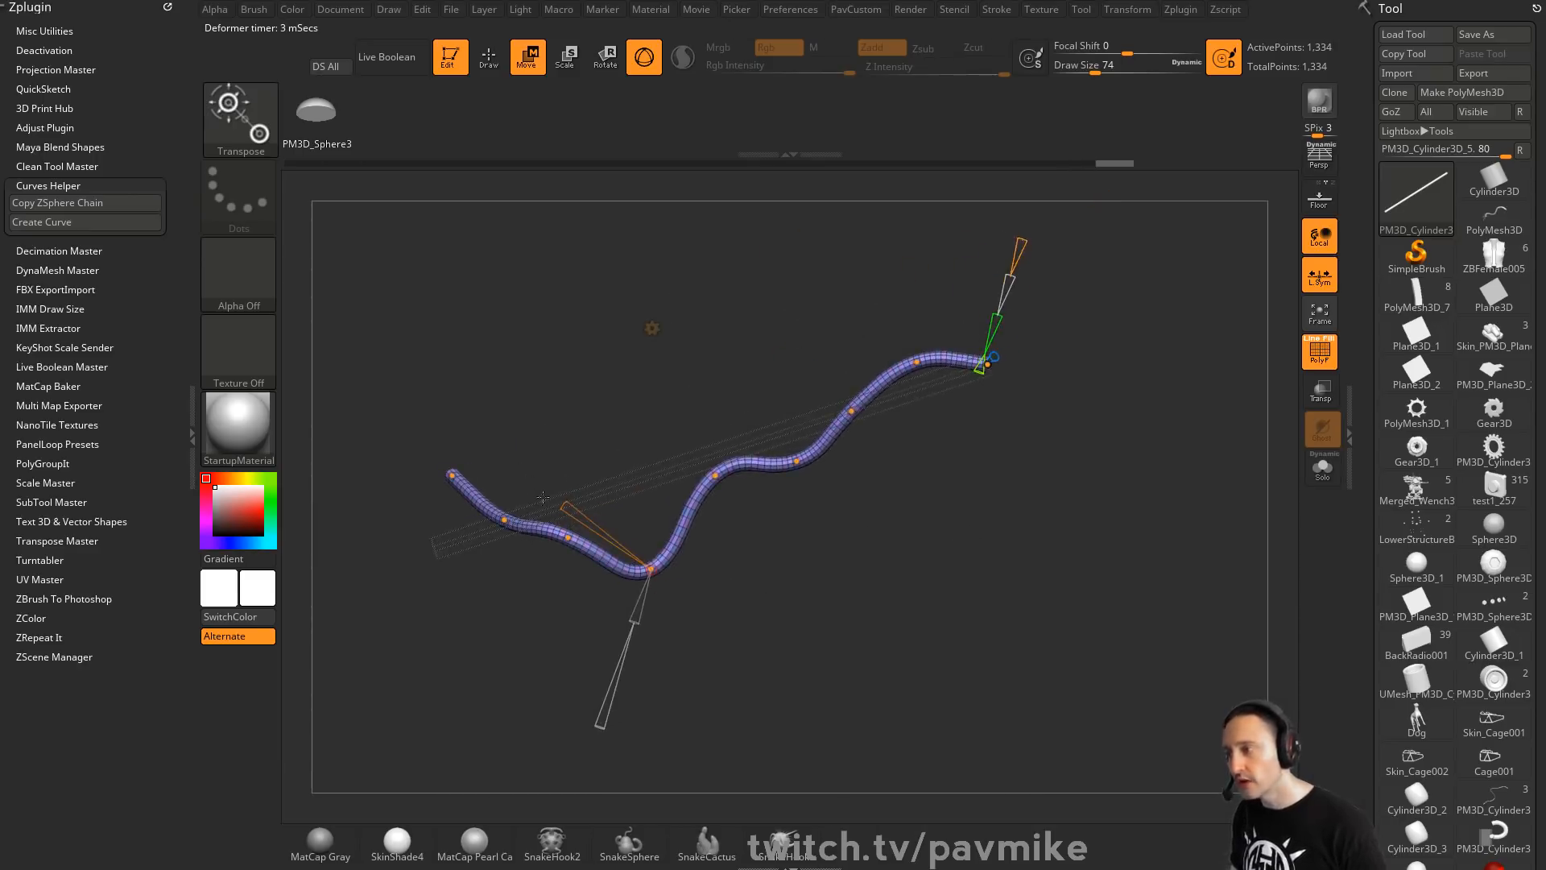
Scale up the tube at its middle control point into a thick bulge and adjust the outward handles of other control points
drag(567, 506, 500, 454)
click(717, 474)
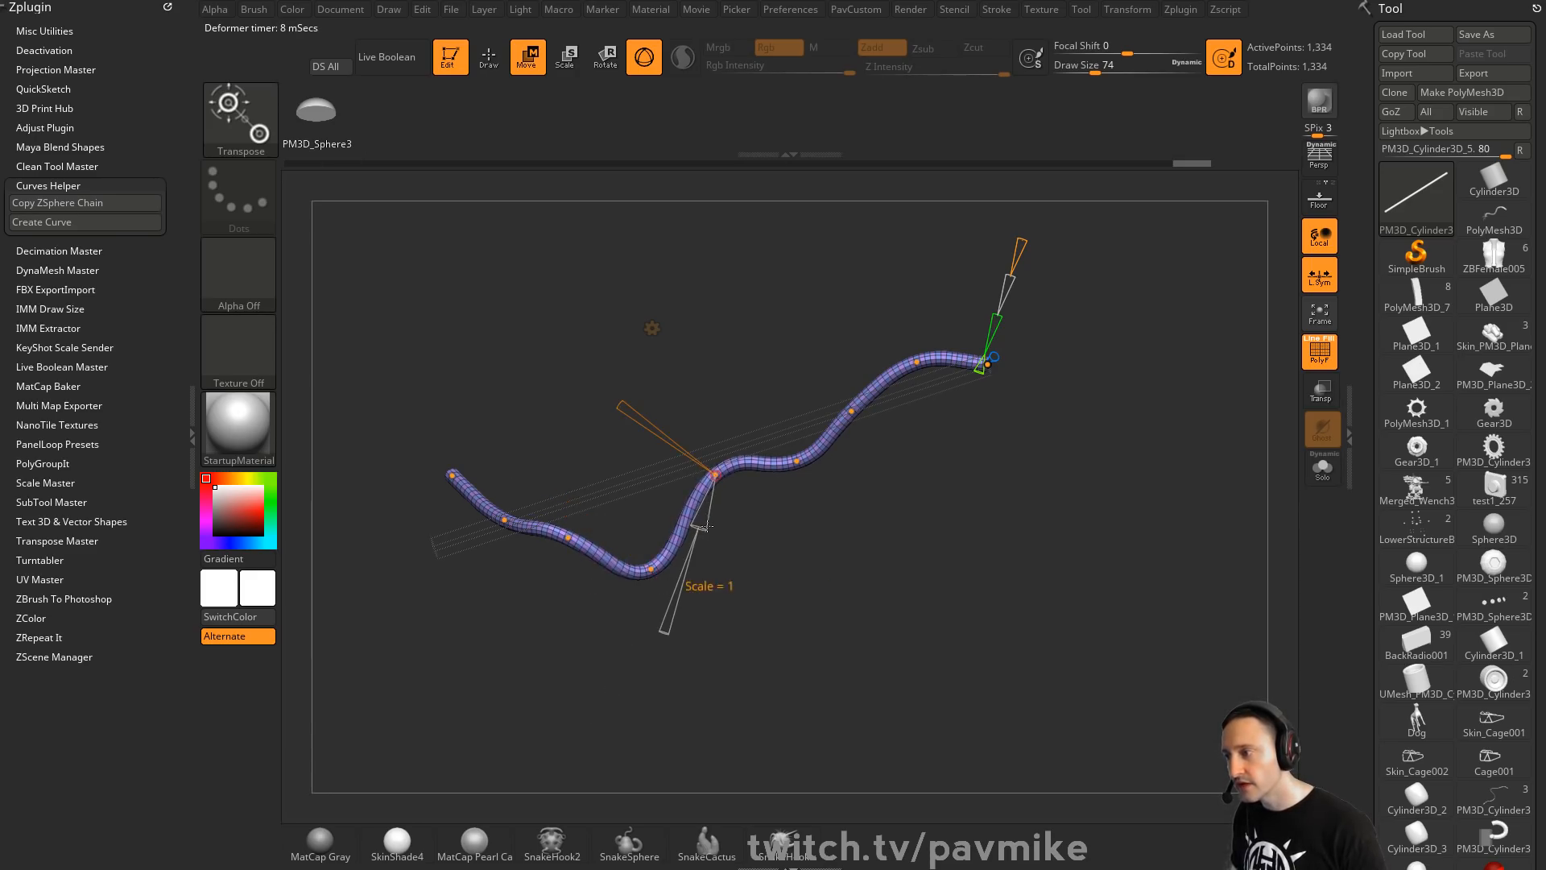
drag(706, 527, 690, 581)
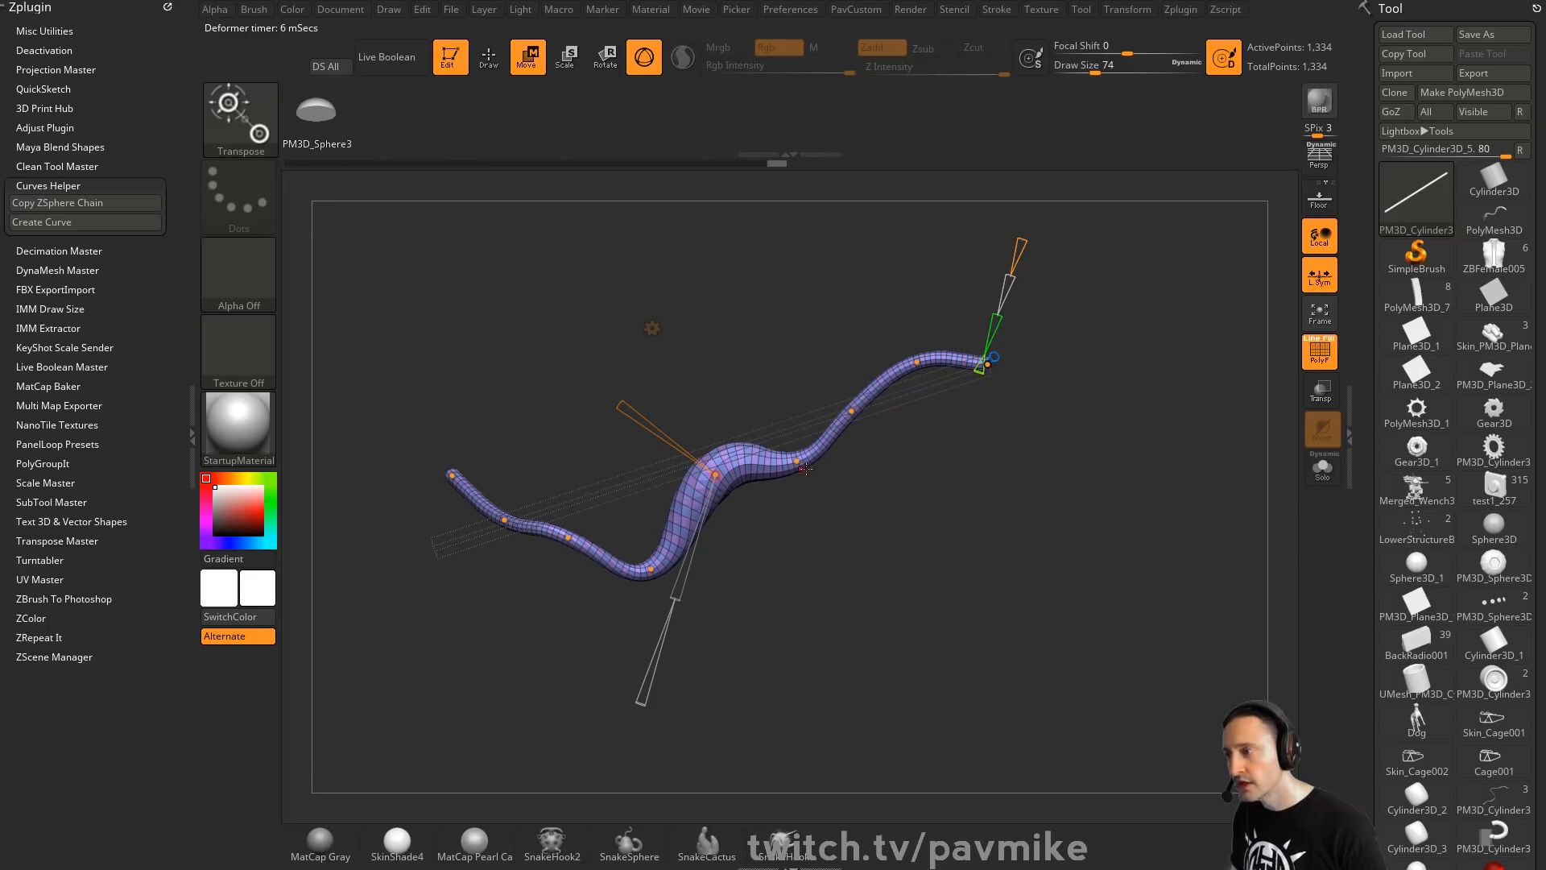
click(851, 411)
drag(749, 335, 713, 307)
click(915, 360)
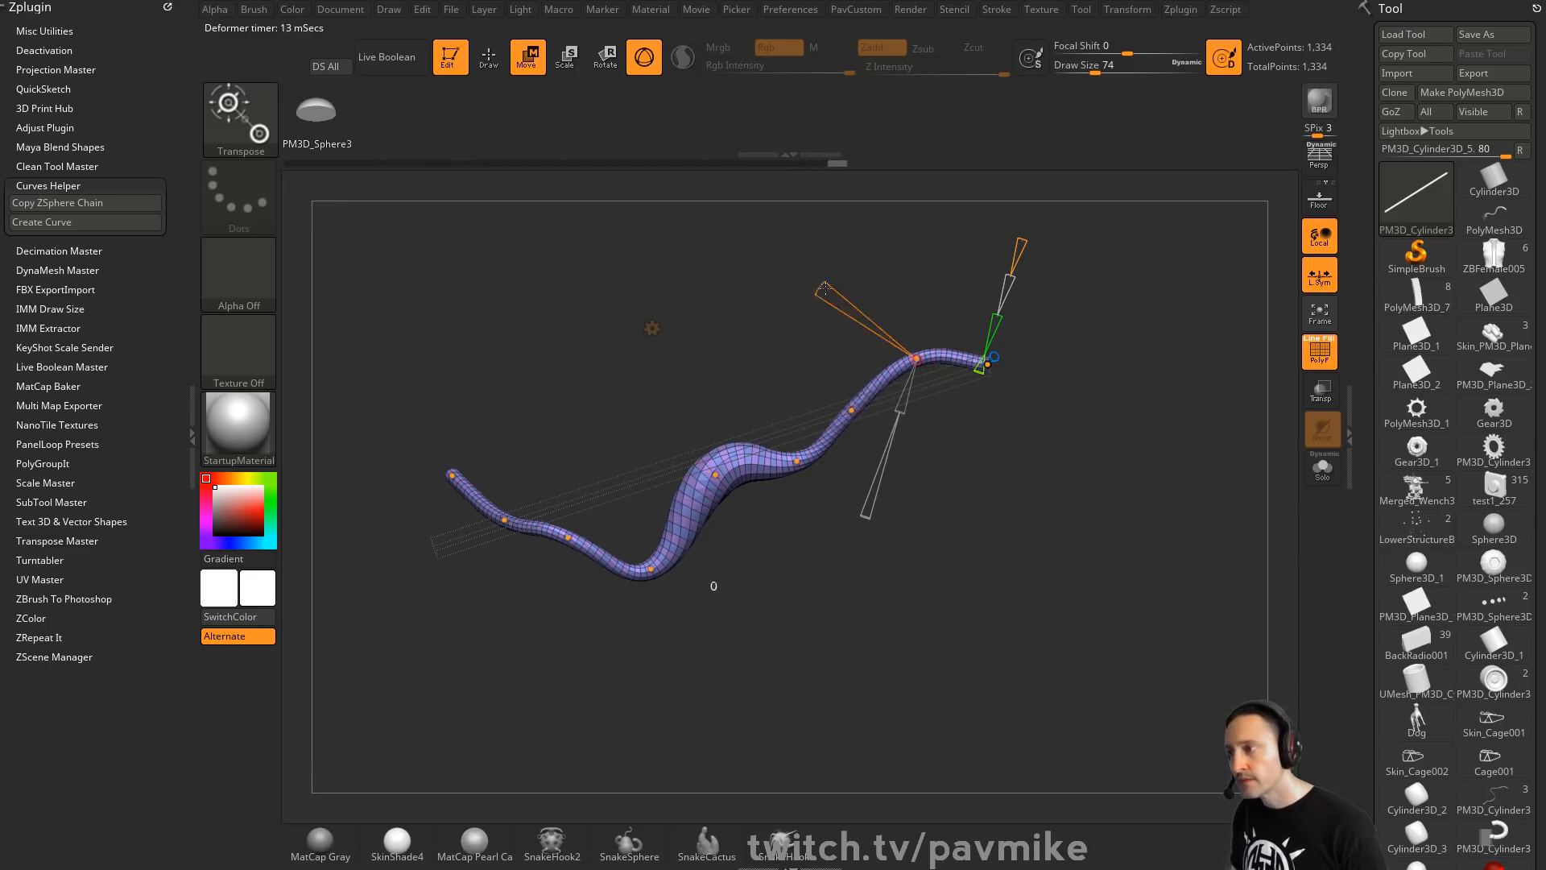
drag(824, 288, 770, 248)
Check the bent tube without its deformer handles and accept the Bend Curve deformation
key(q)
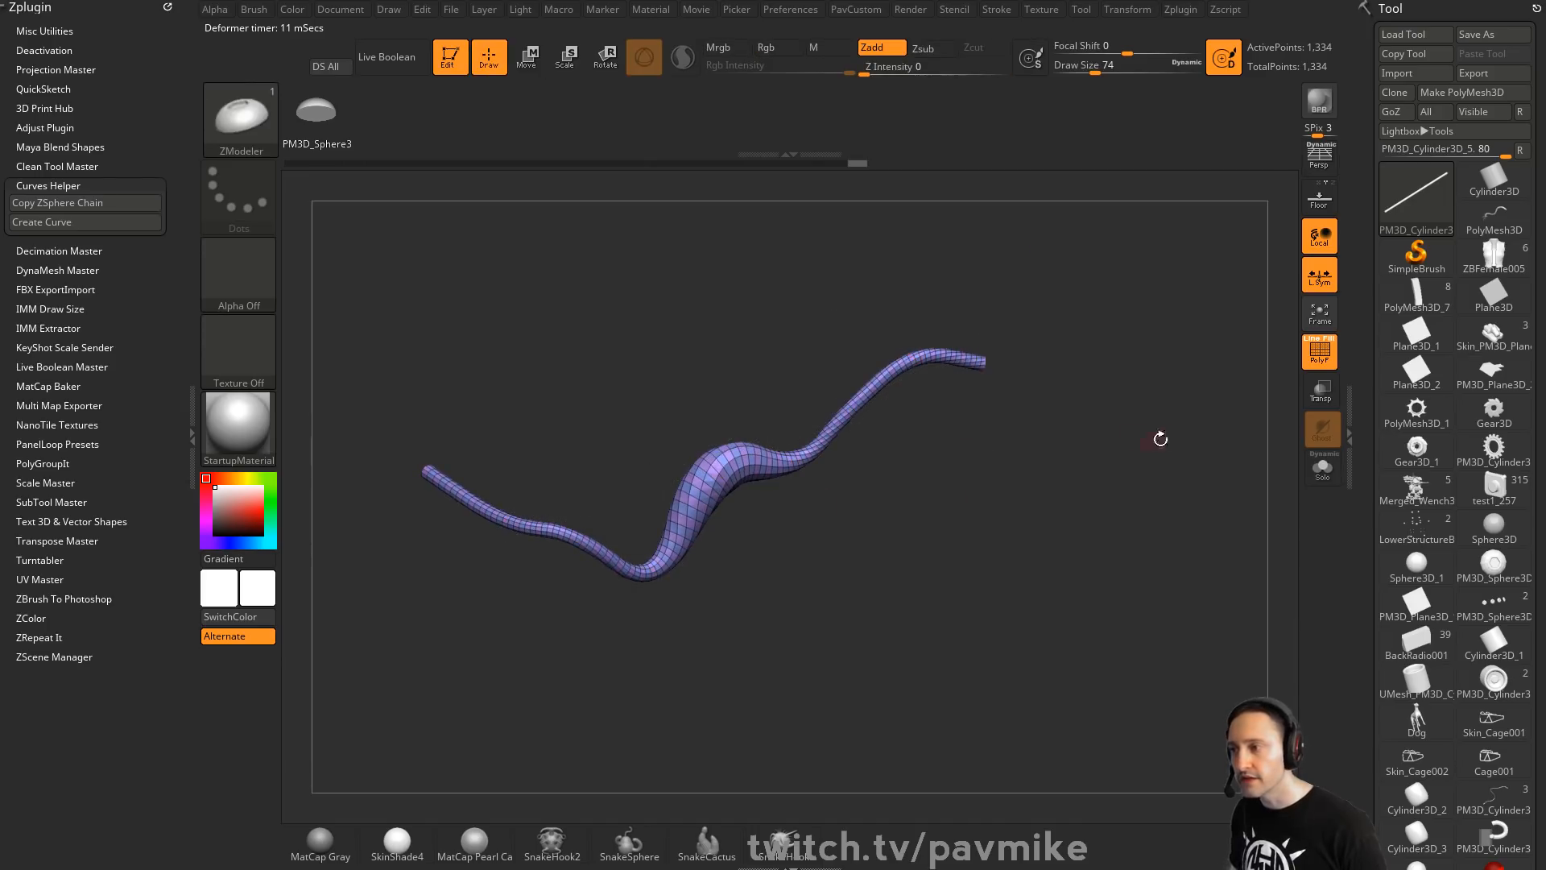
key(space)
key(w)
key(f)
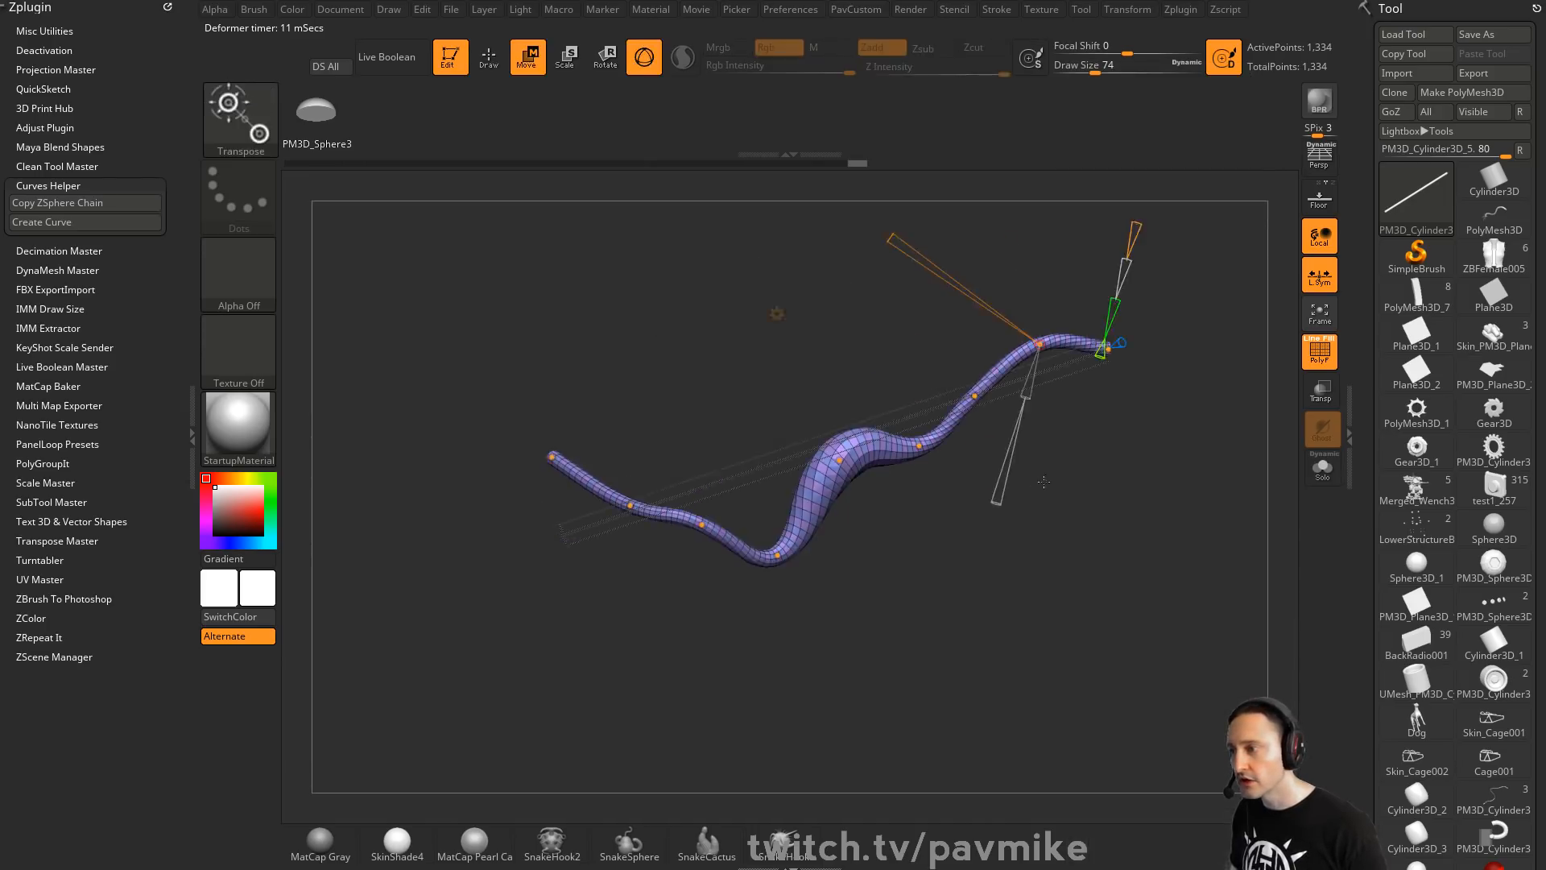
key(q)
drag(1036, 500, 1056, 487)
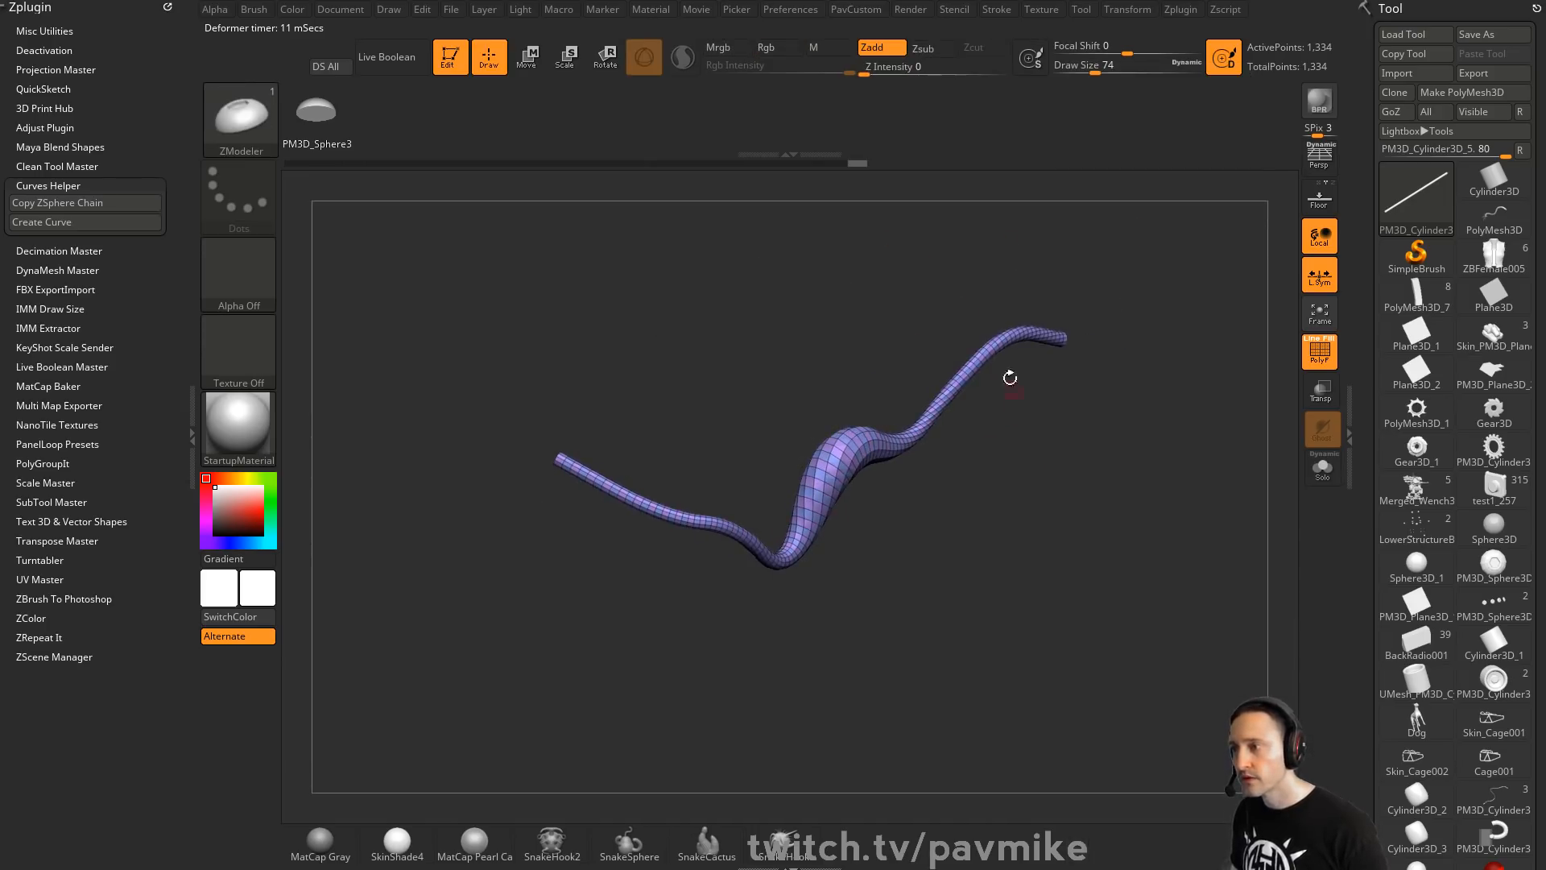
drag(914, 336, 889, 322)
key(w)
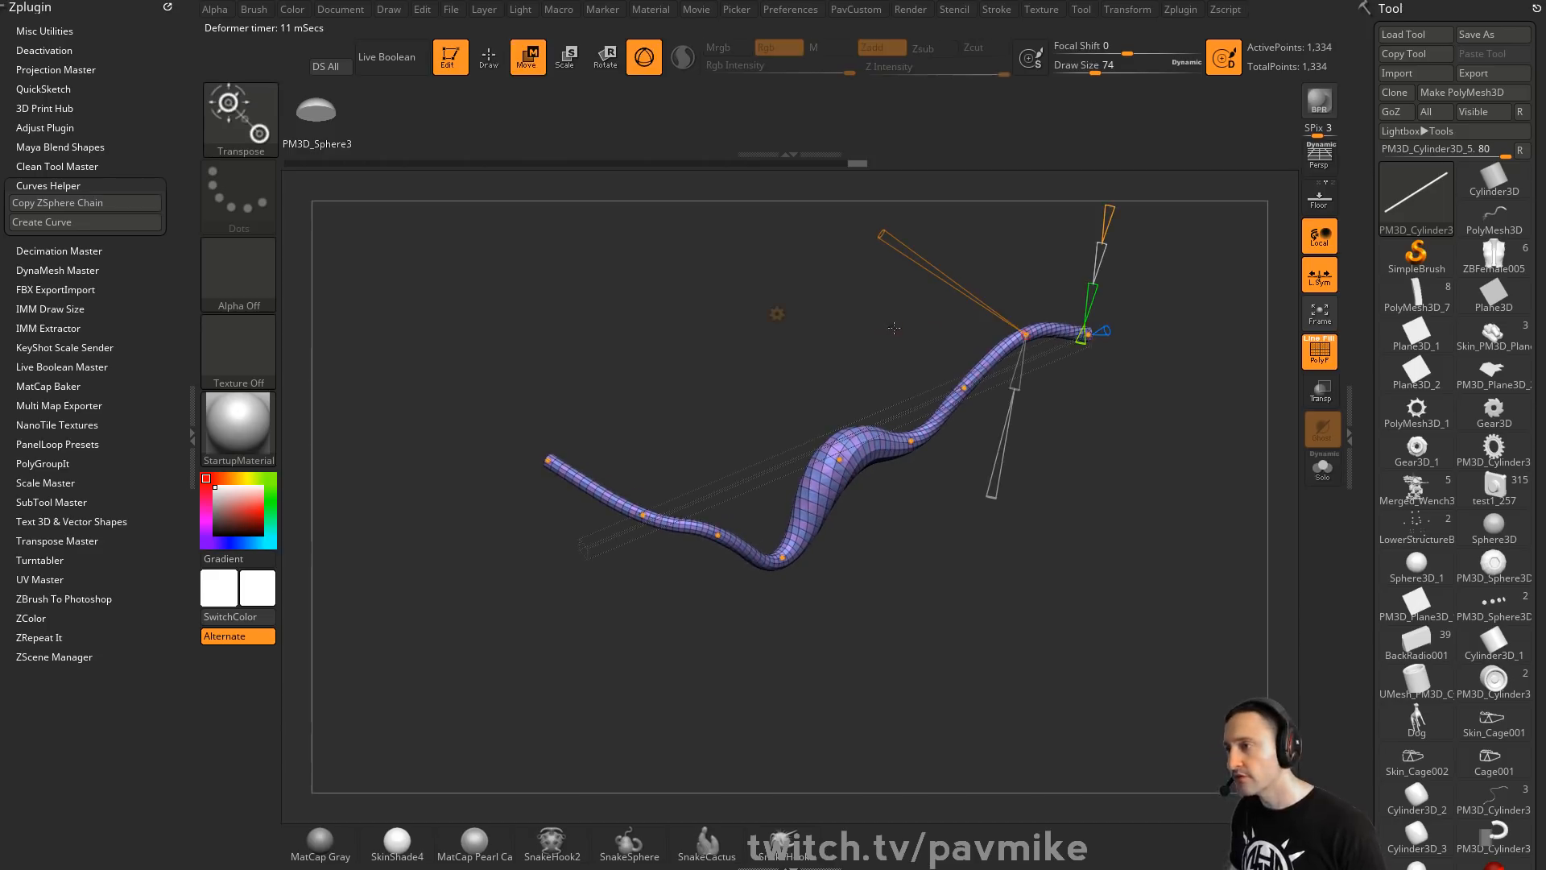
click(777, 314)
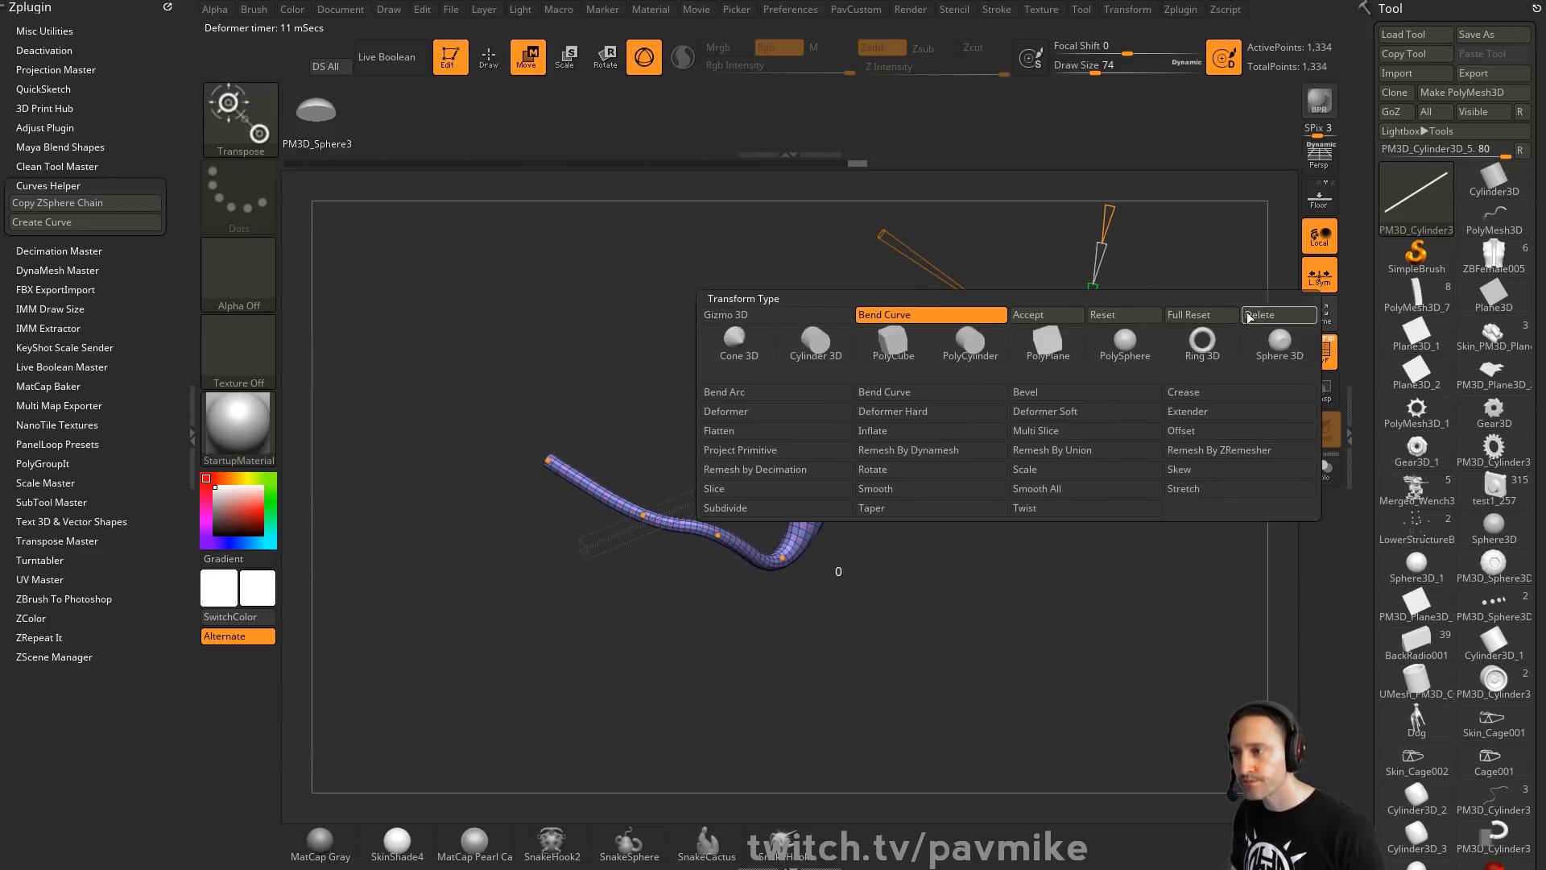
click(1045, 315)
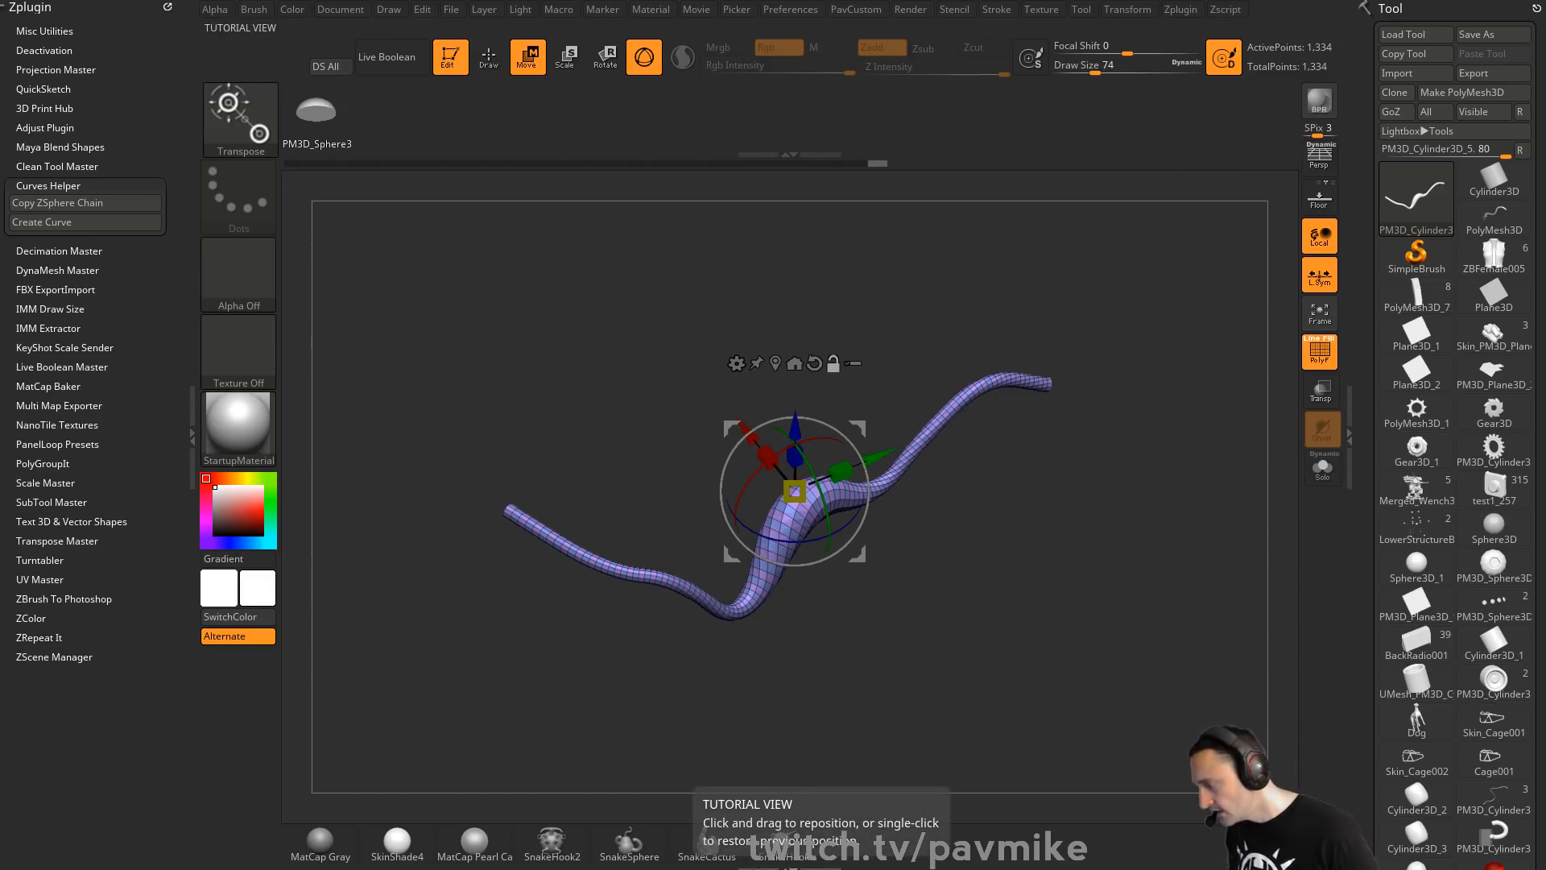
Switch to the browser, look through the YouTube channel's created playlists, and return to ZBrush
drag(1545, 138, 1365, 0)
mouse_move(965, 517)
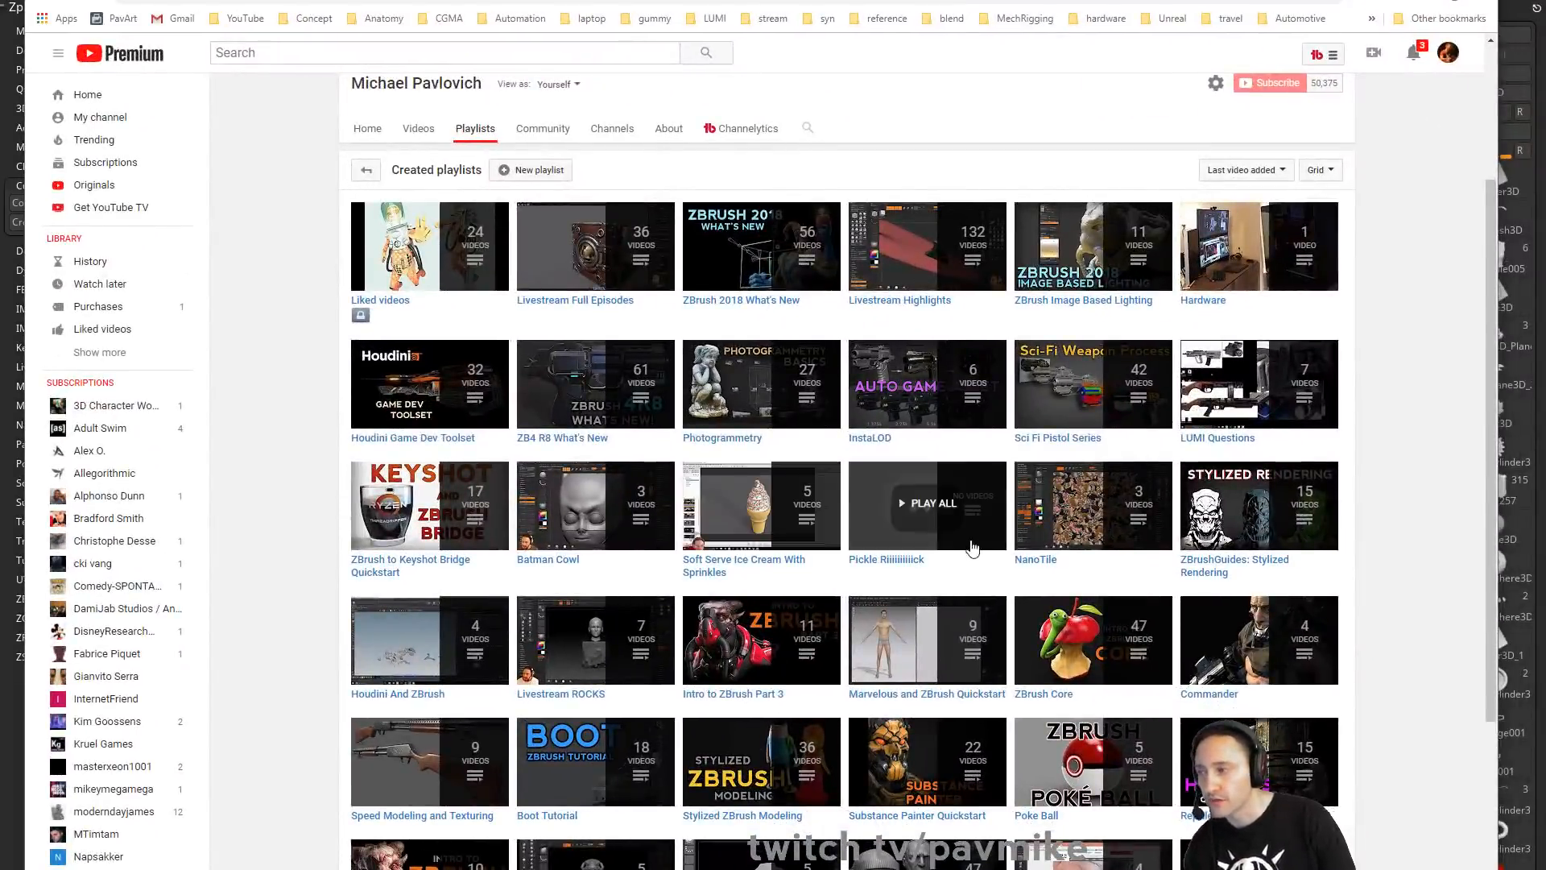
mouse_move(837, 233)
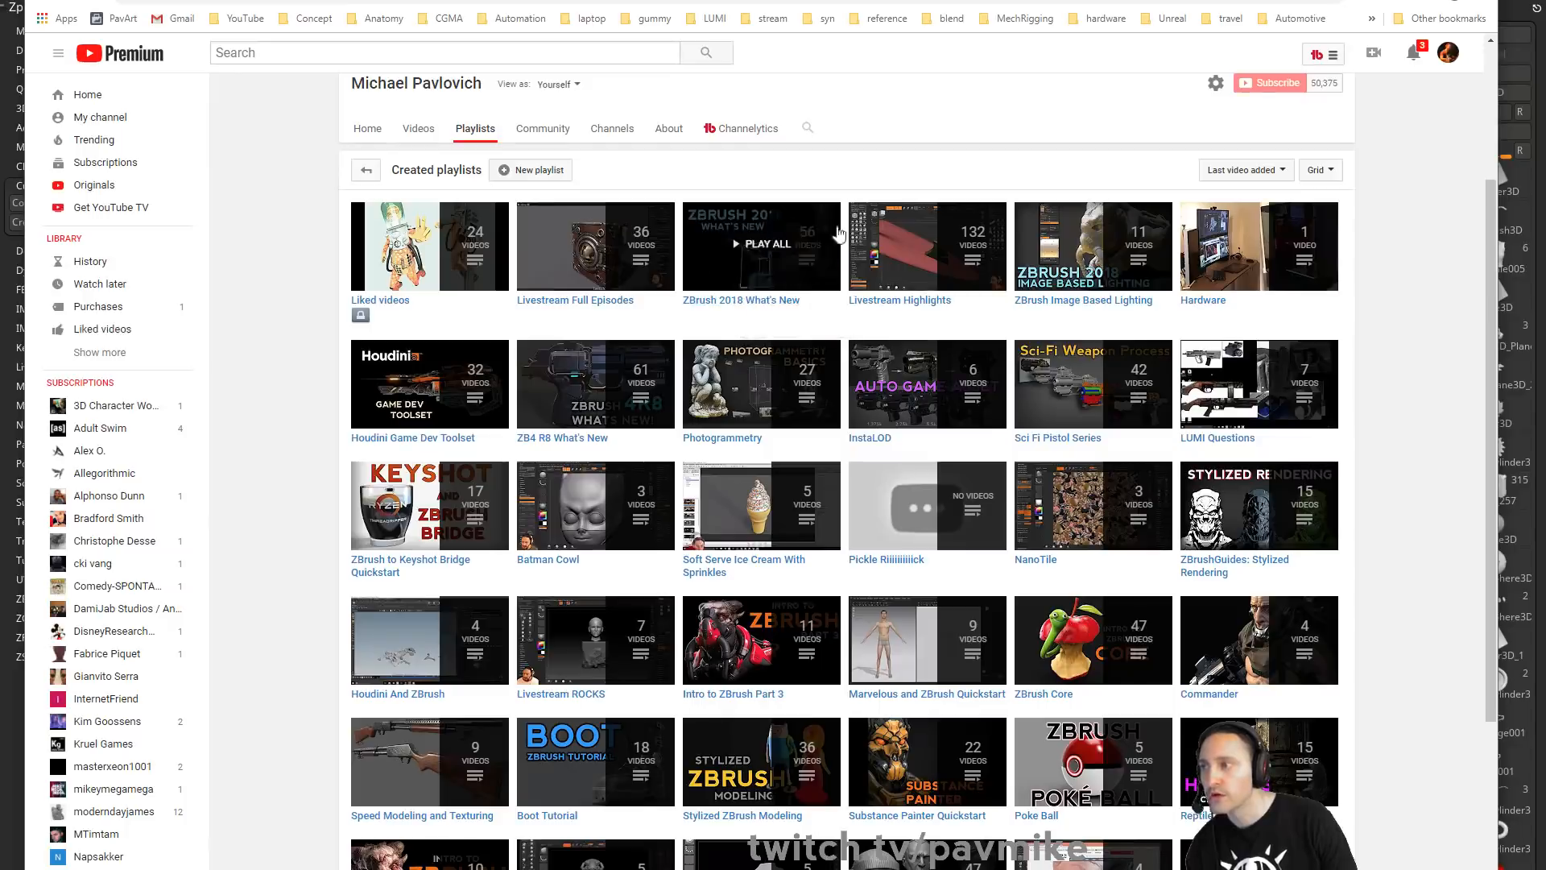
scroll(782, 259, down, 3)
scroll(783, 259, up, 2)
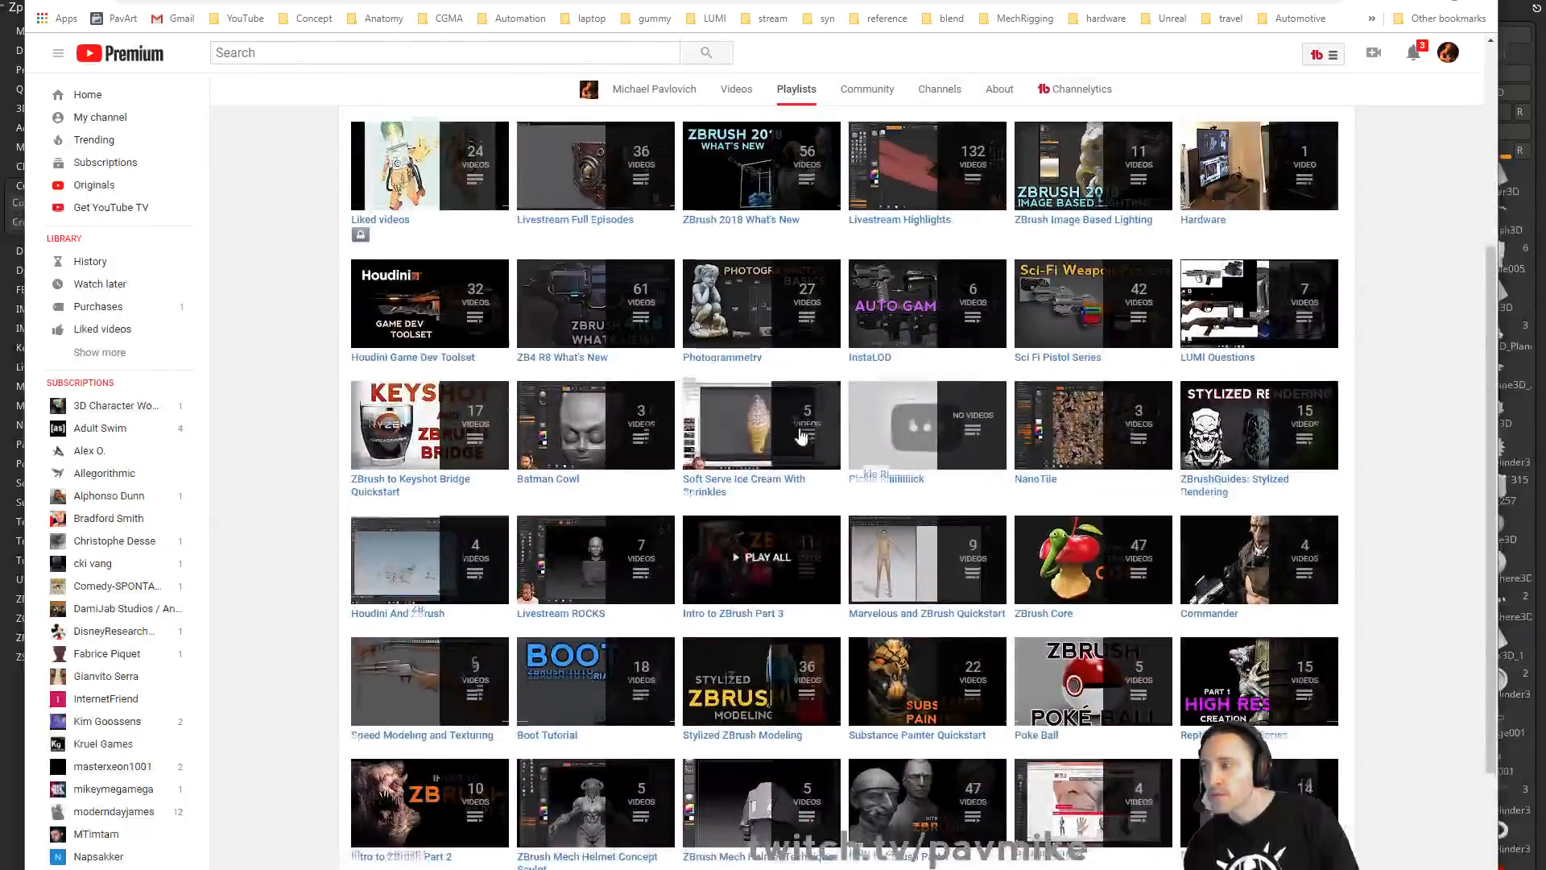
key(alt+Tab)
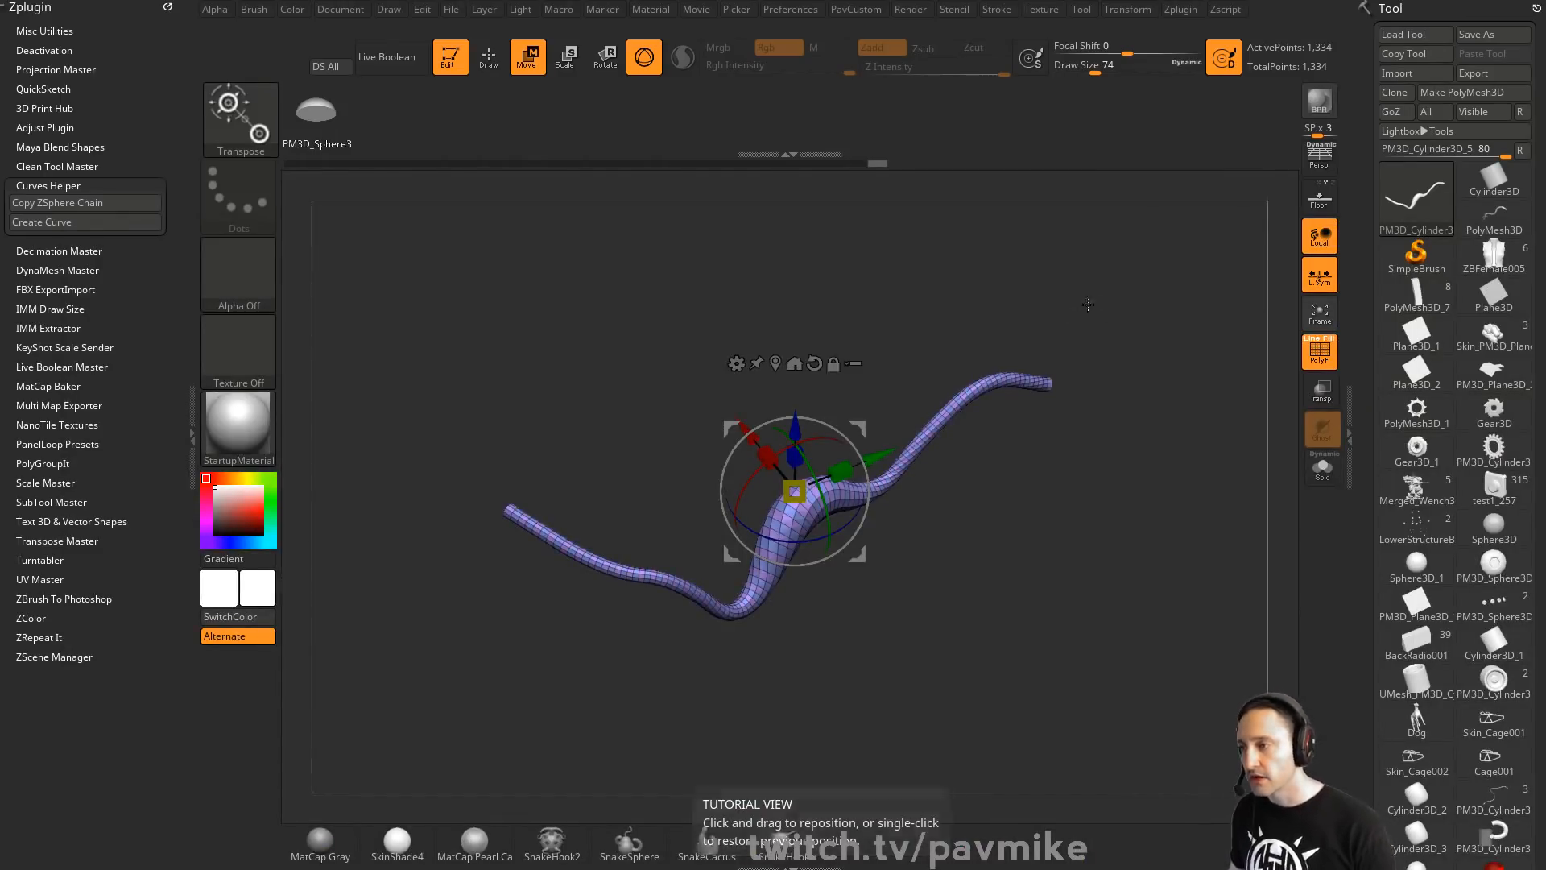
Regroup the bent tube with Groups By Normals so its side surface forms a single polygroup
key(q)
drag(1141, 321, 1161, 354)
key(2)
click(1137, 428)
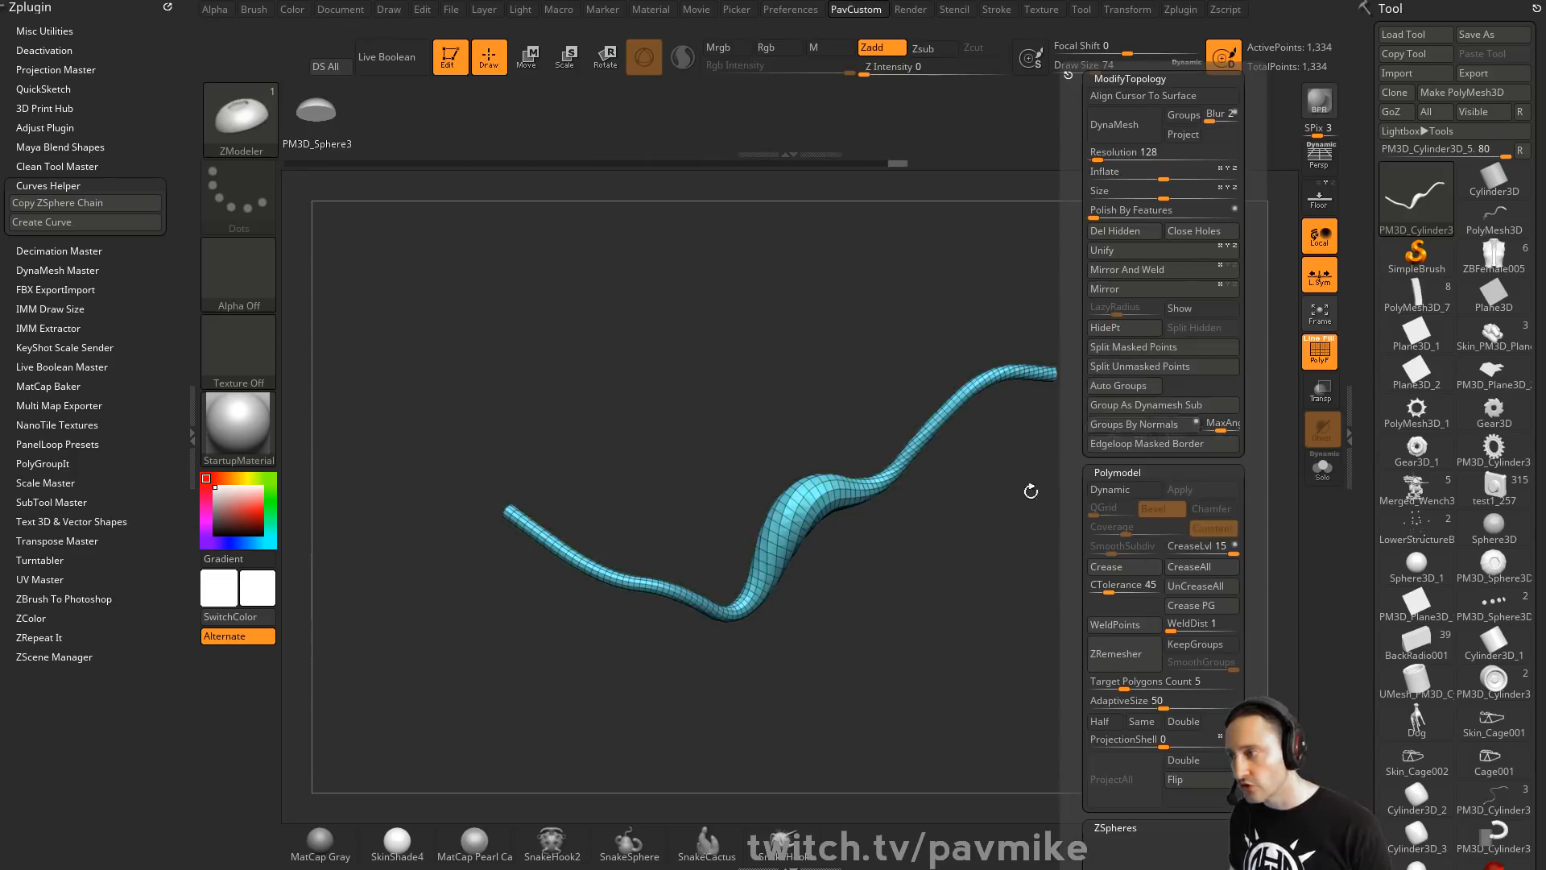
Use the SelectRect brush to isolate the tube's side surface, delete the end caps, and set the draw size to 68
mouse_move(989, 523)
mouse_down()
mouse_move(1069, 508)
mouse_move(1013, 518)
mouse_up()
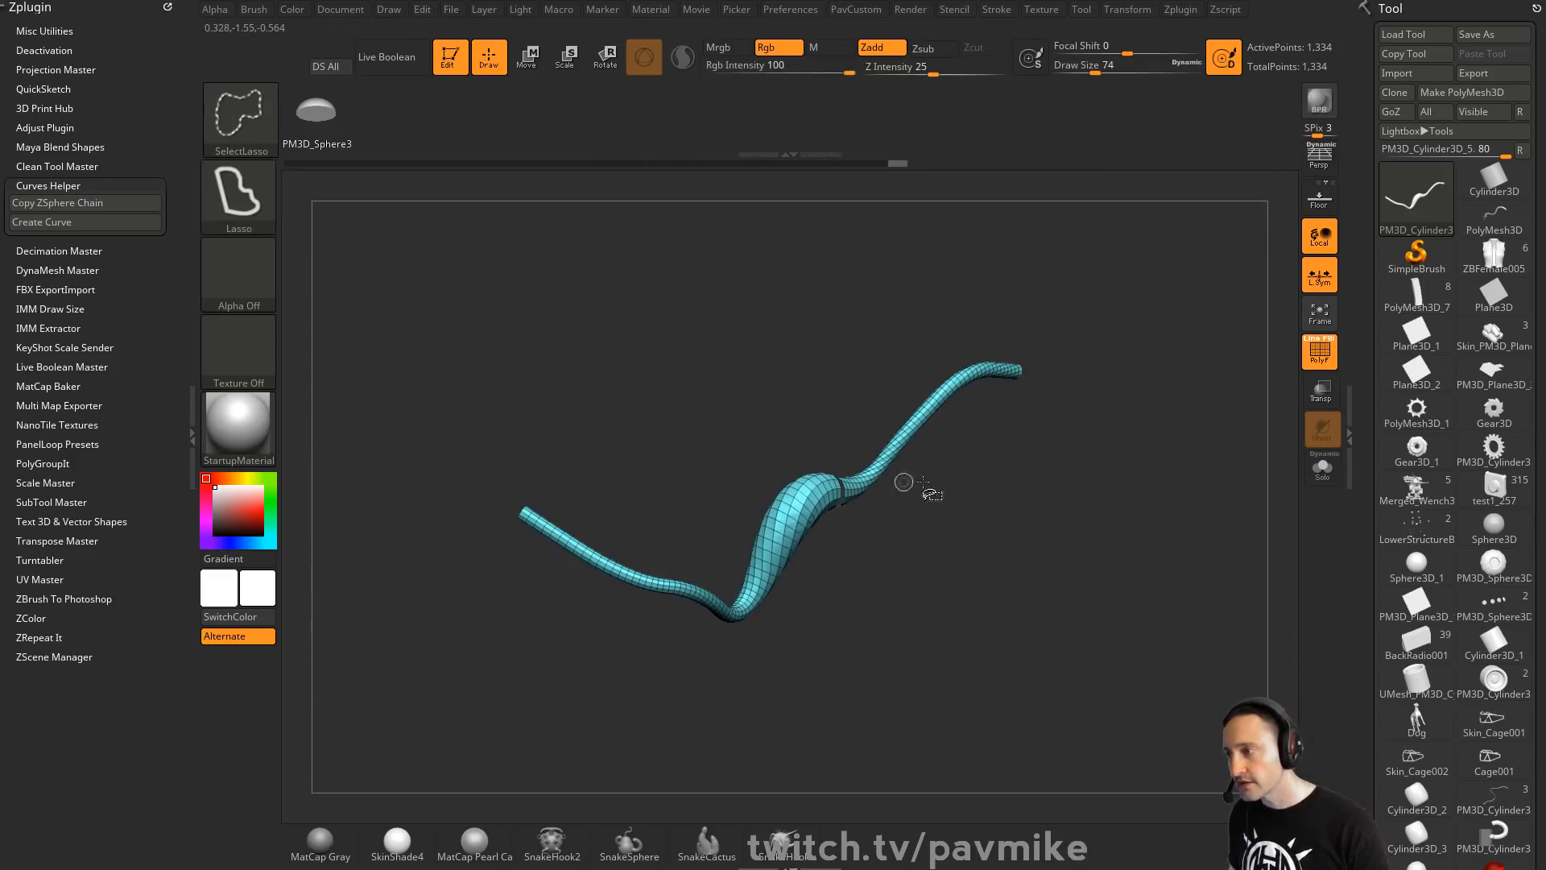
ctrl+shift+click(251, 135)
ctrl+shift+click(264, 133)
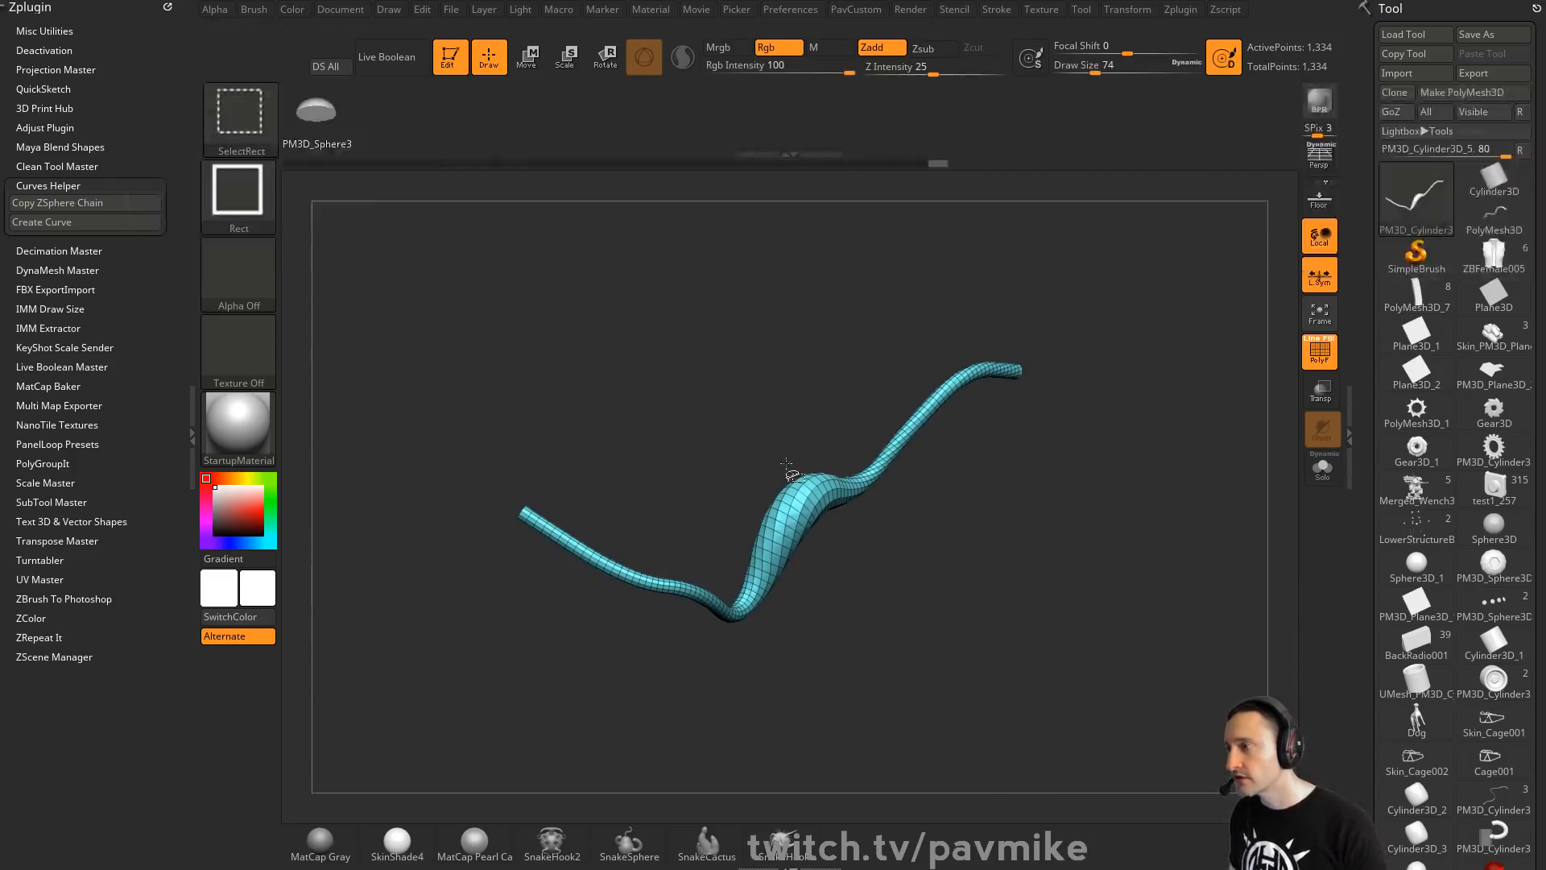
key(space)
mouse_move(963, 552)
alt+mouse_down()
mouse_move(1057, 489)
mouse_move(1079, 544)
alt+mouse_up()
key(s)
click(1064, 544)
mouse_move(736, 432)
alt+mouse_down()
mouse_move(842, 387)
mouse_move(733, 333)
mouse_move(819, 404)
mouse_move(880, 394)
mouse_move(921, 412)
mouse_move(464, 450)
alt+mouse_up()
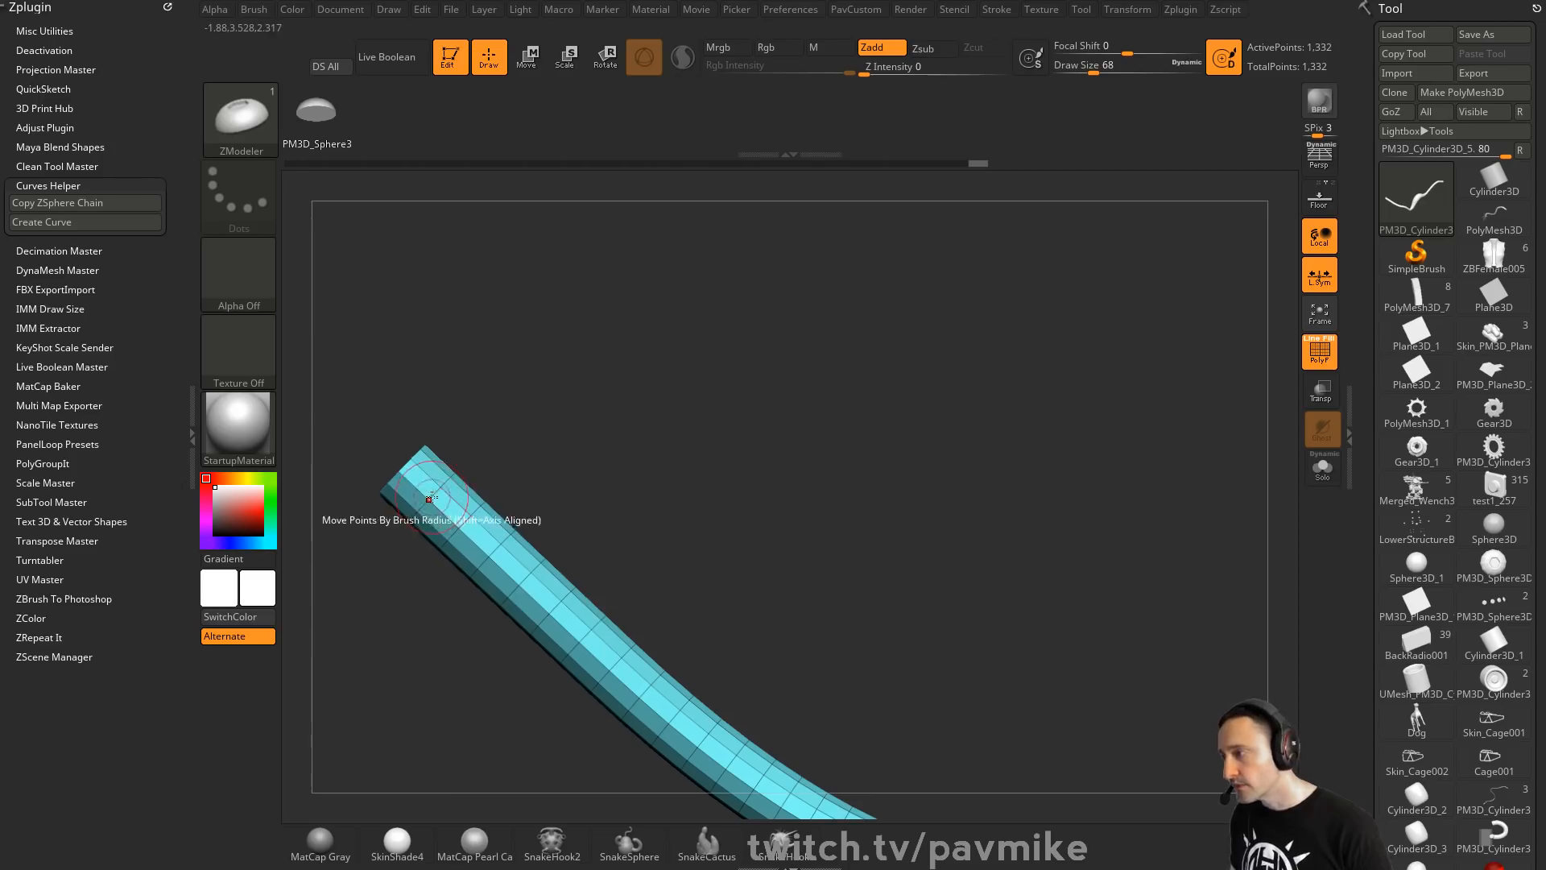
Set the ZModeler edge action to PolyGroup with Polyloop target and Overwrite, and regroup one lengthwise strip of the tube
key(space)
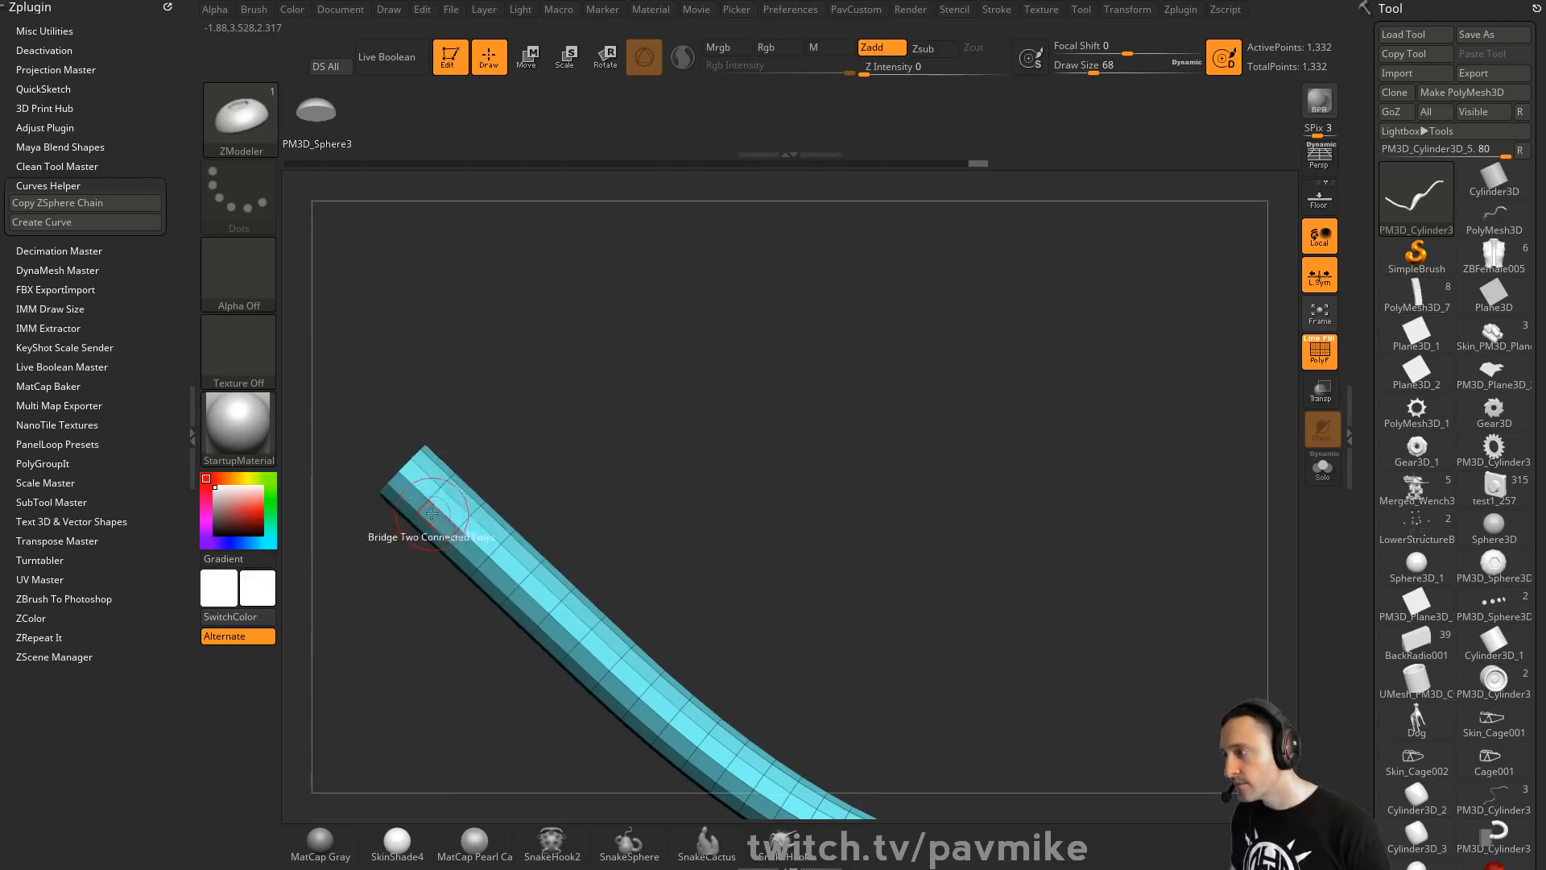
key(space)
click(400, 541)
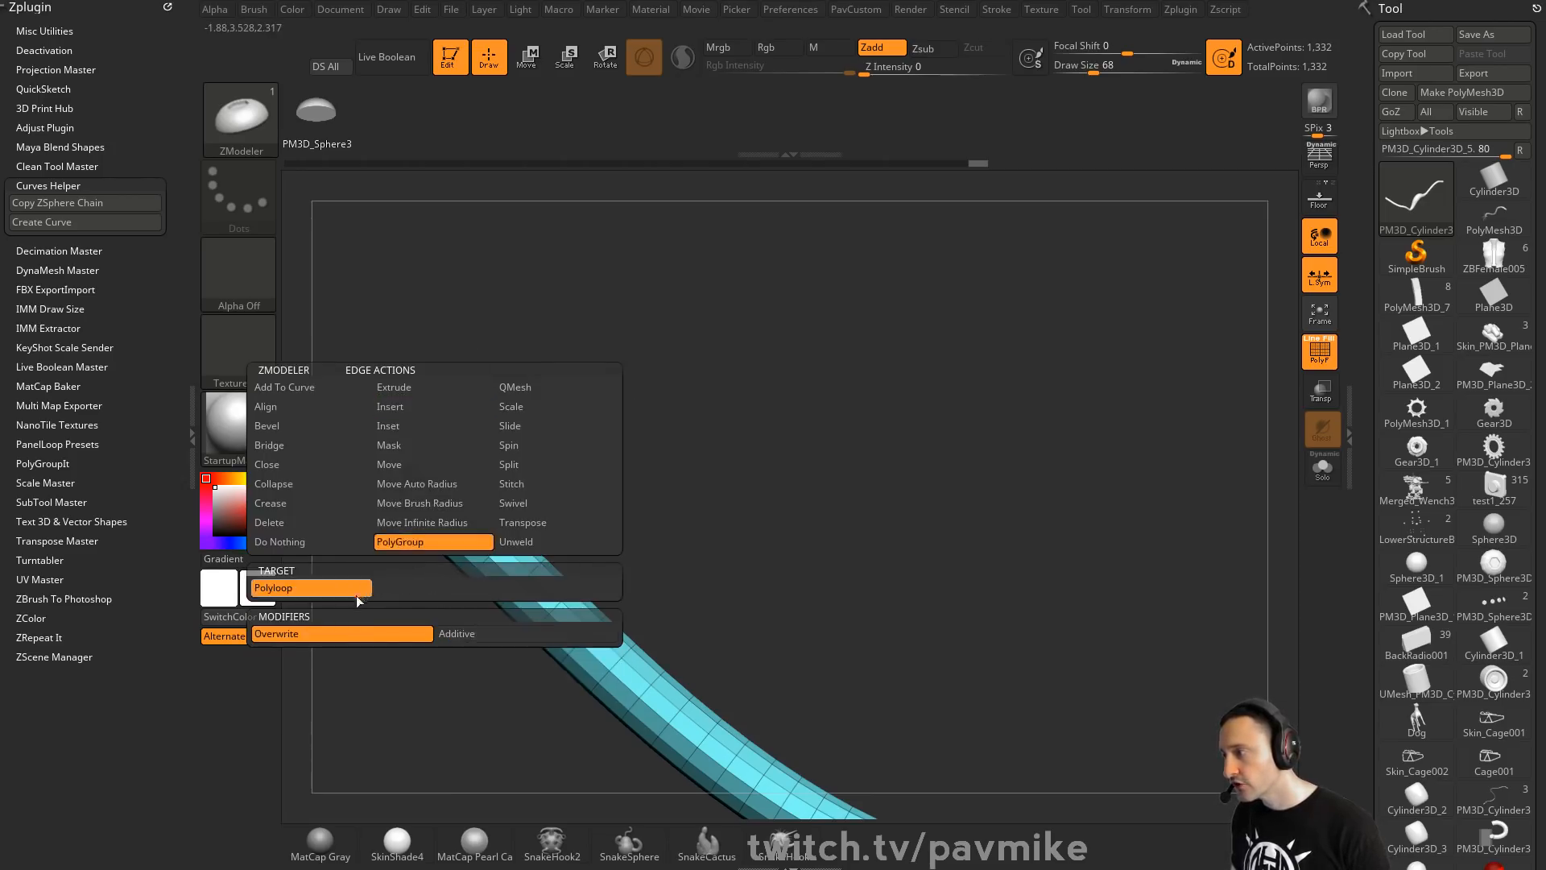
click(446, 475)
right_drag(446, 475, 471, 469)
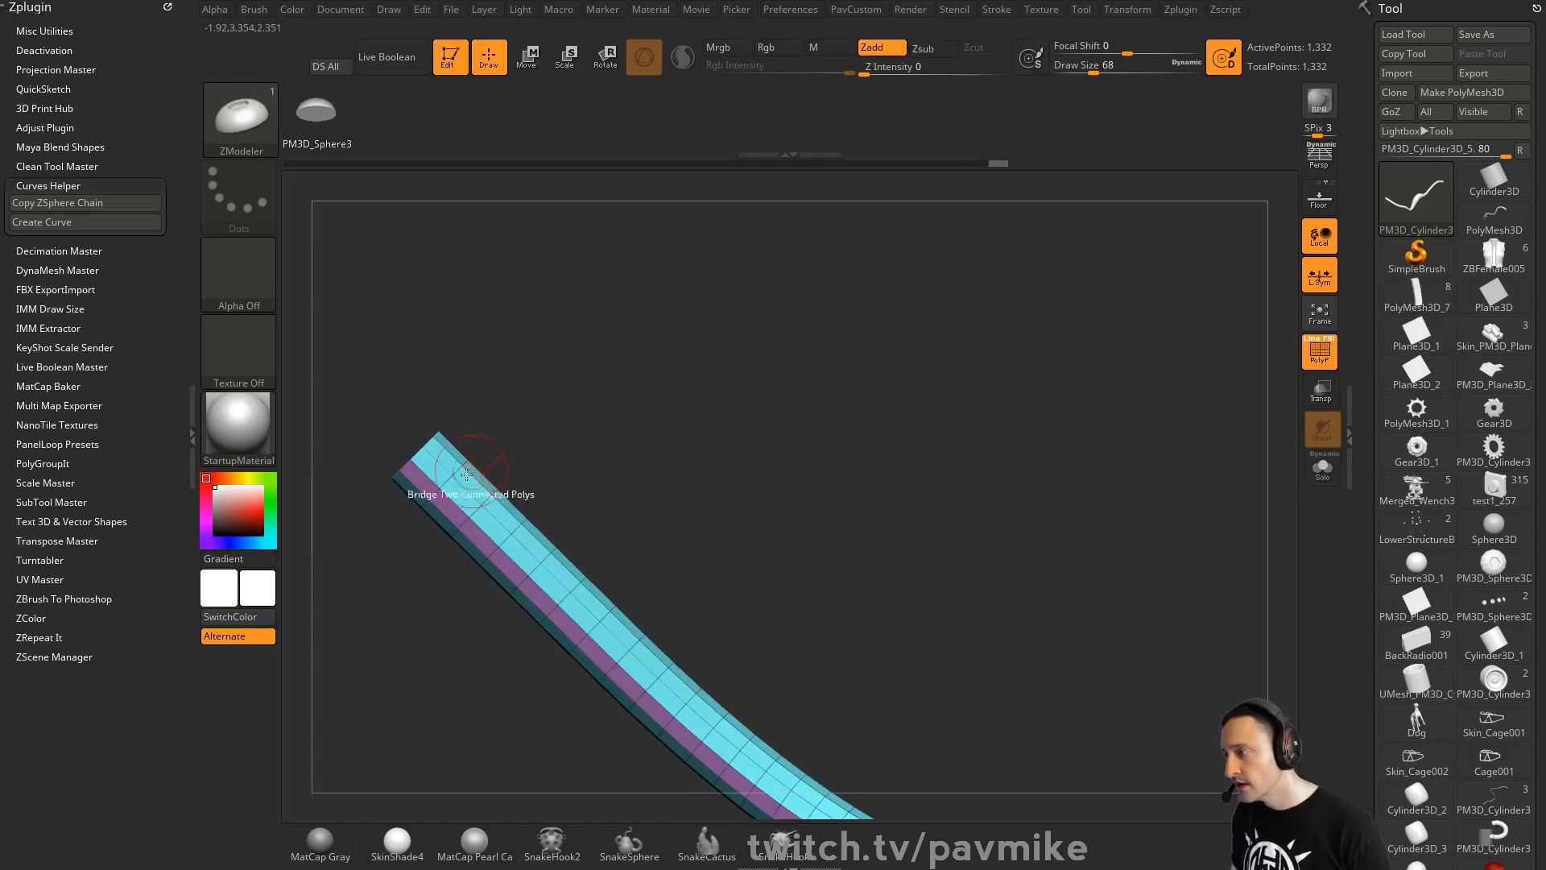
Assign separate polygroups to the remaining lengthwise polyloops around the tube
click(450, 482)
click(450, 481)
drag(517, 388, 481, 448)
click(461, 470)
click(471, 456)
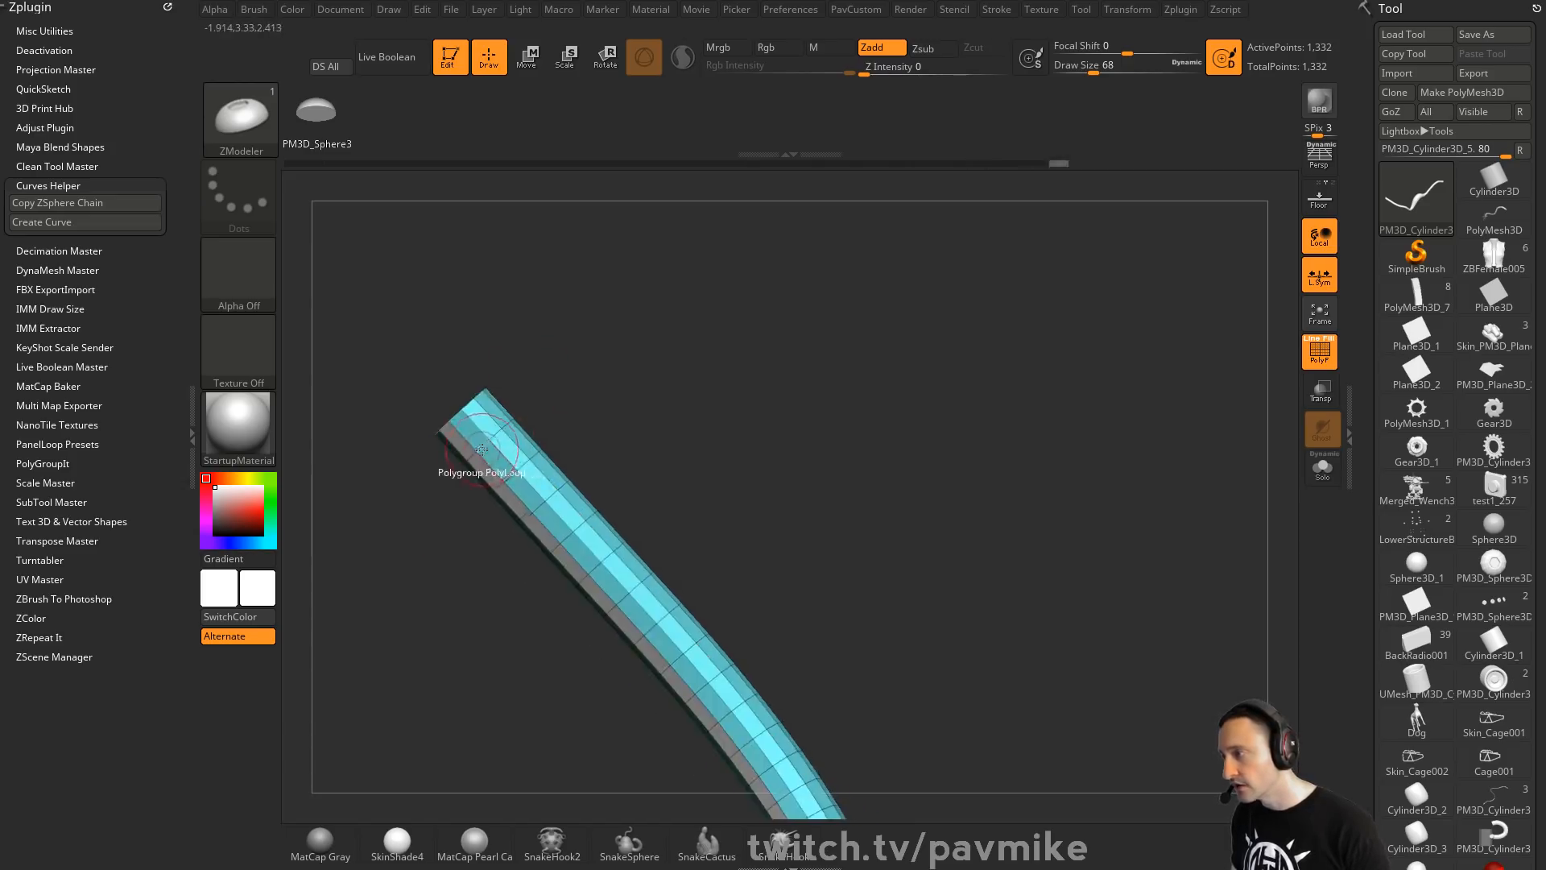
right_drag(495, 435, 545, 397)
right_drag(623, 343, 575, 377)
click(564, 388)
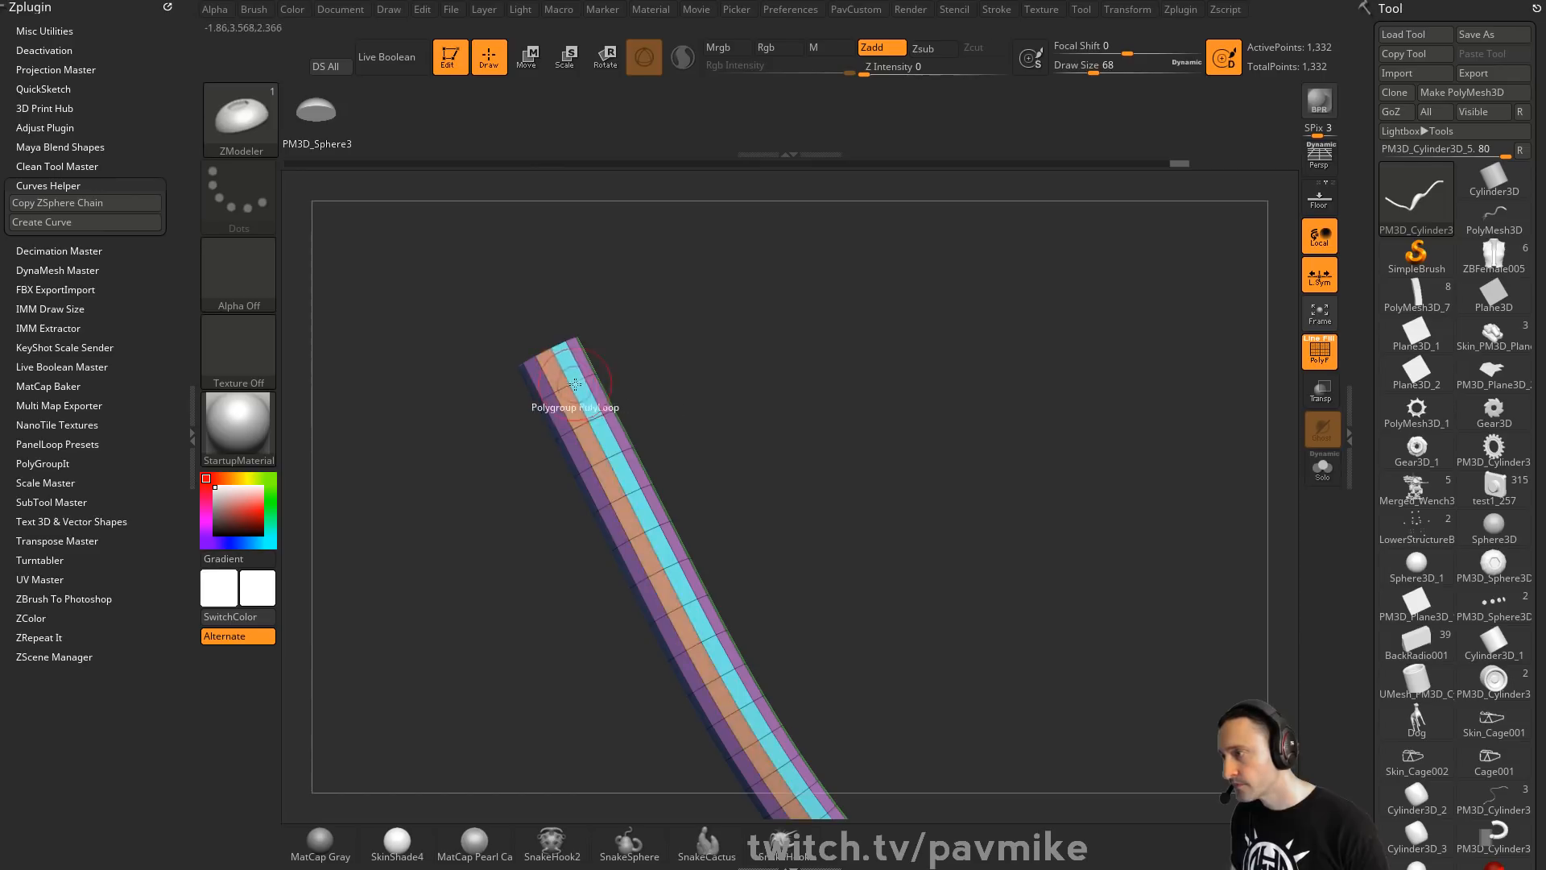
click(580, 378)
Reduce the draw size to 27 and use Frame Mesh with only Polygroups enabled to create curves along the strip borders
mouse_move(656, 331)
right_down()
mouse_move(910, 302)
mouse_move(894, 374)
right_up()
key(s)
drag(893, 375, 878, 375)
mouse_move(878, 375)
right_down()
mouse_move(897, 355)
mouse_move(857, 413)
right_up()
click(1008, 11)
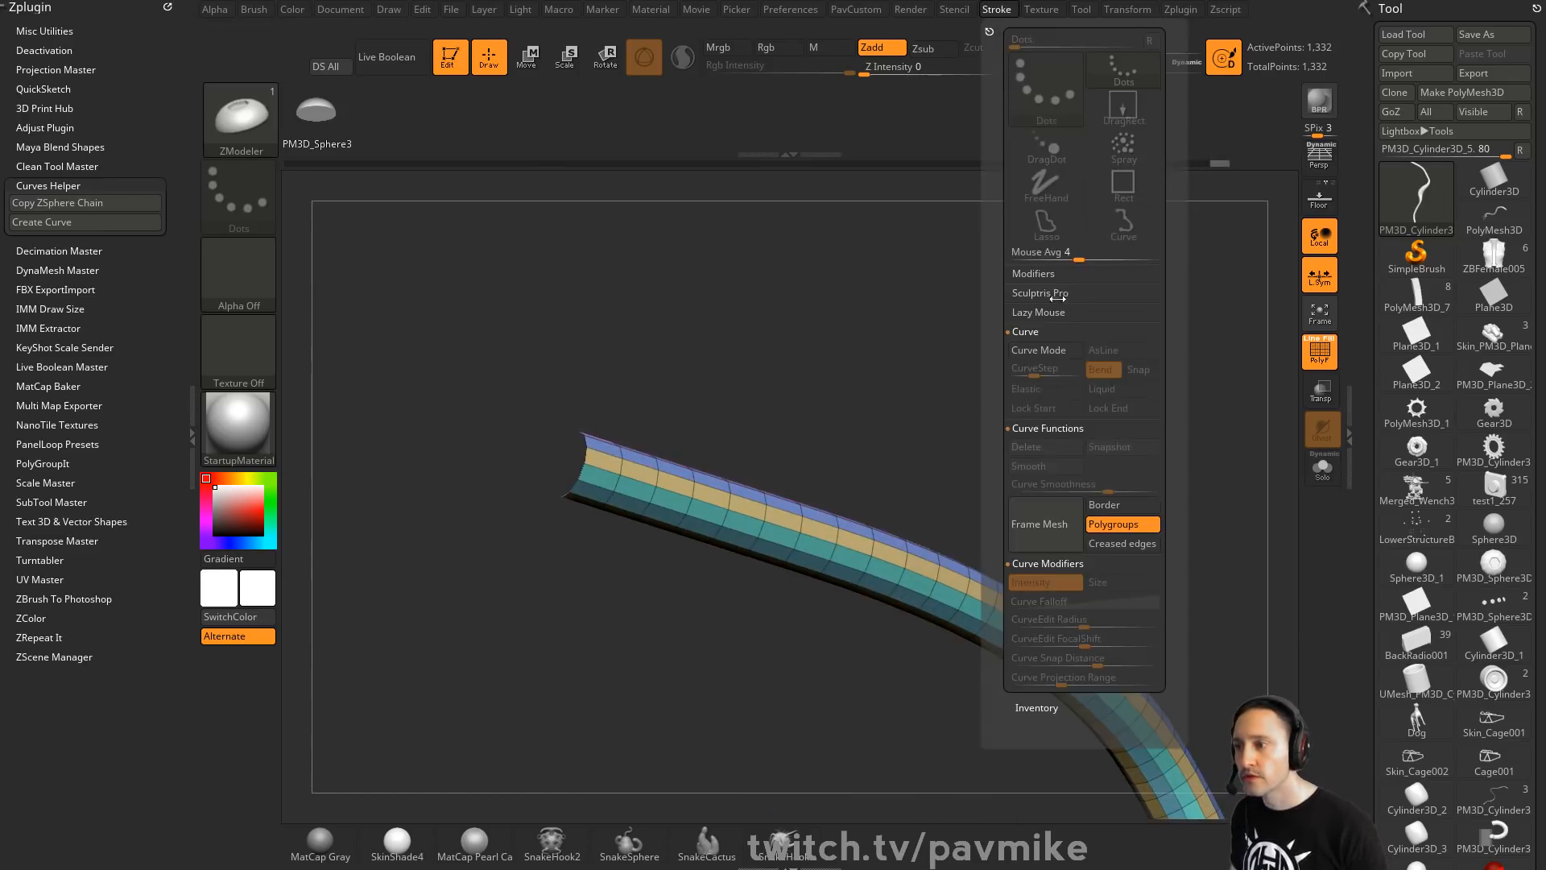
click(1037, 537)
Apply the InsertMesh_4 cylinder brush along all framed curves at draw size 27 to create a bundle of strands
key(b)
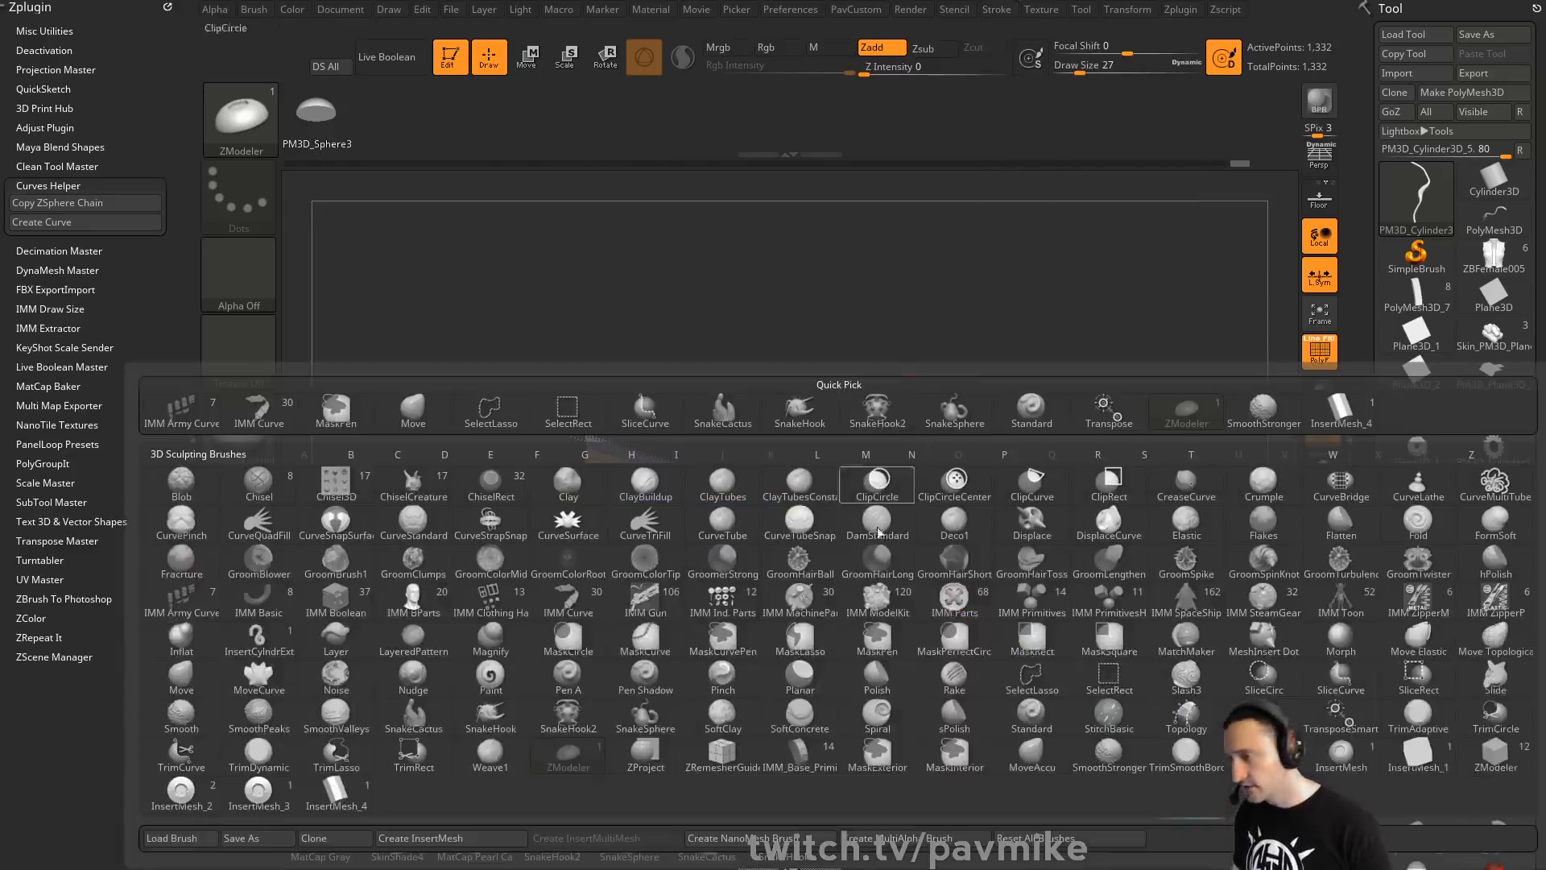
click(364, 797)
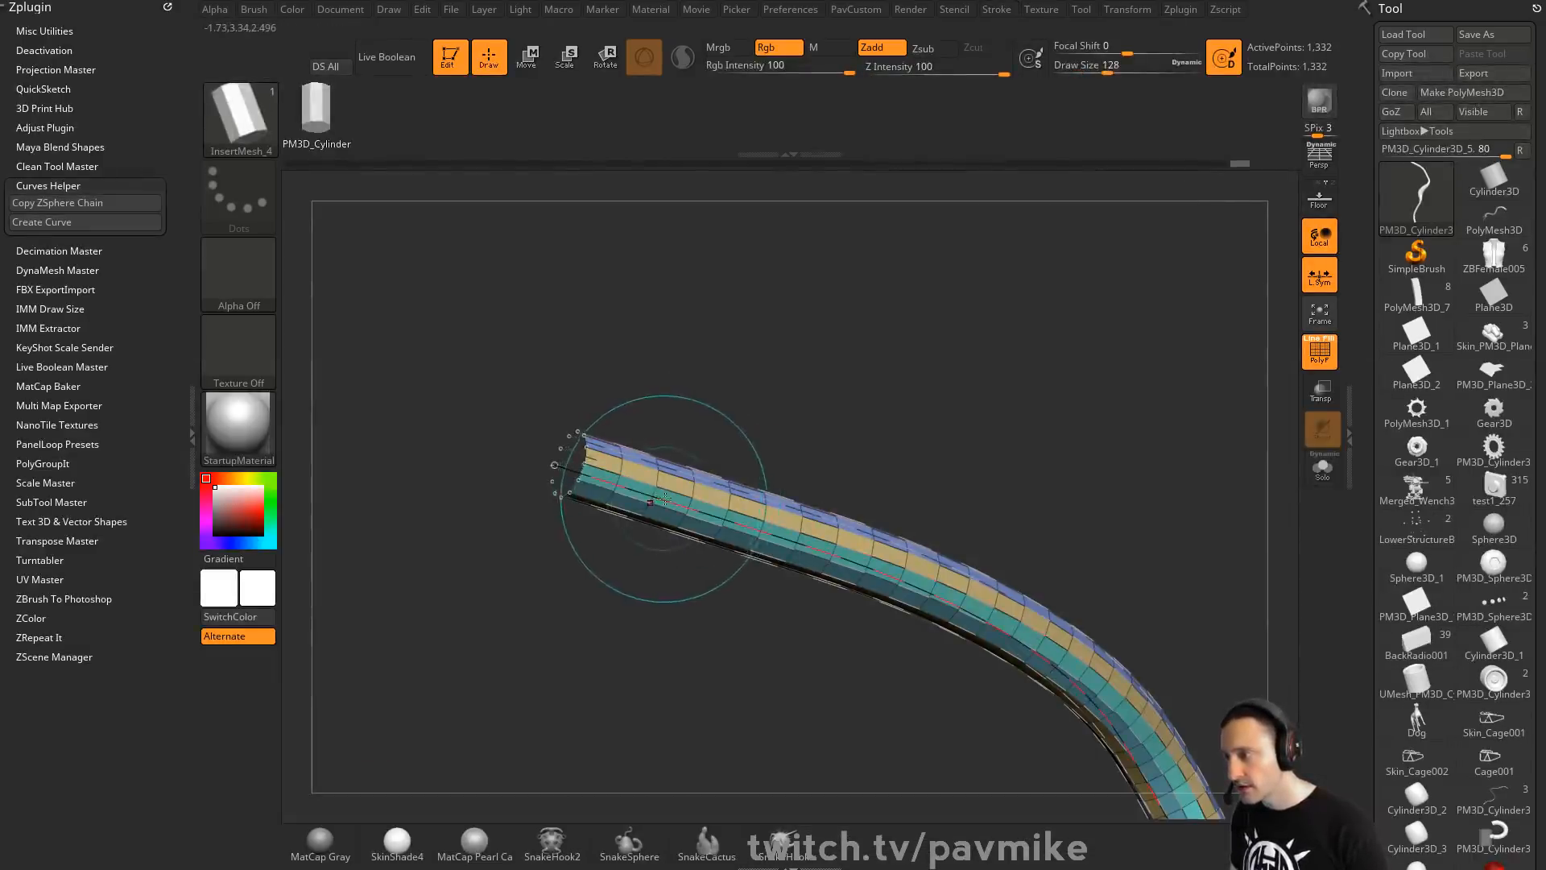
mouse_move(638, 516)
right_down()
mouse_move(914, 348)
mouse_move(997, 441)
mouse_move(895, 374)
mouse_move(904, 383)
right_up()
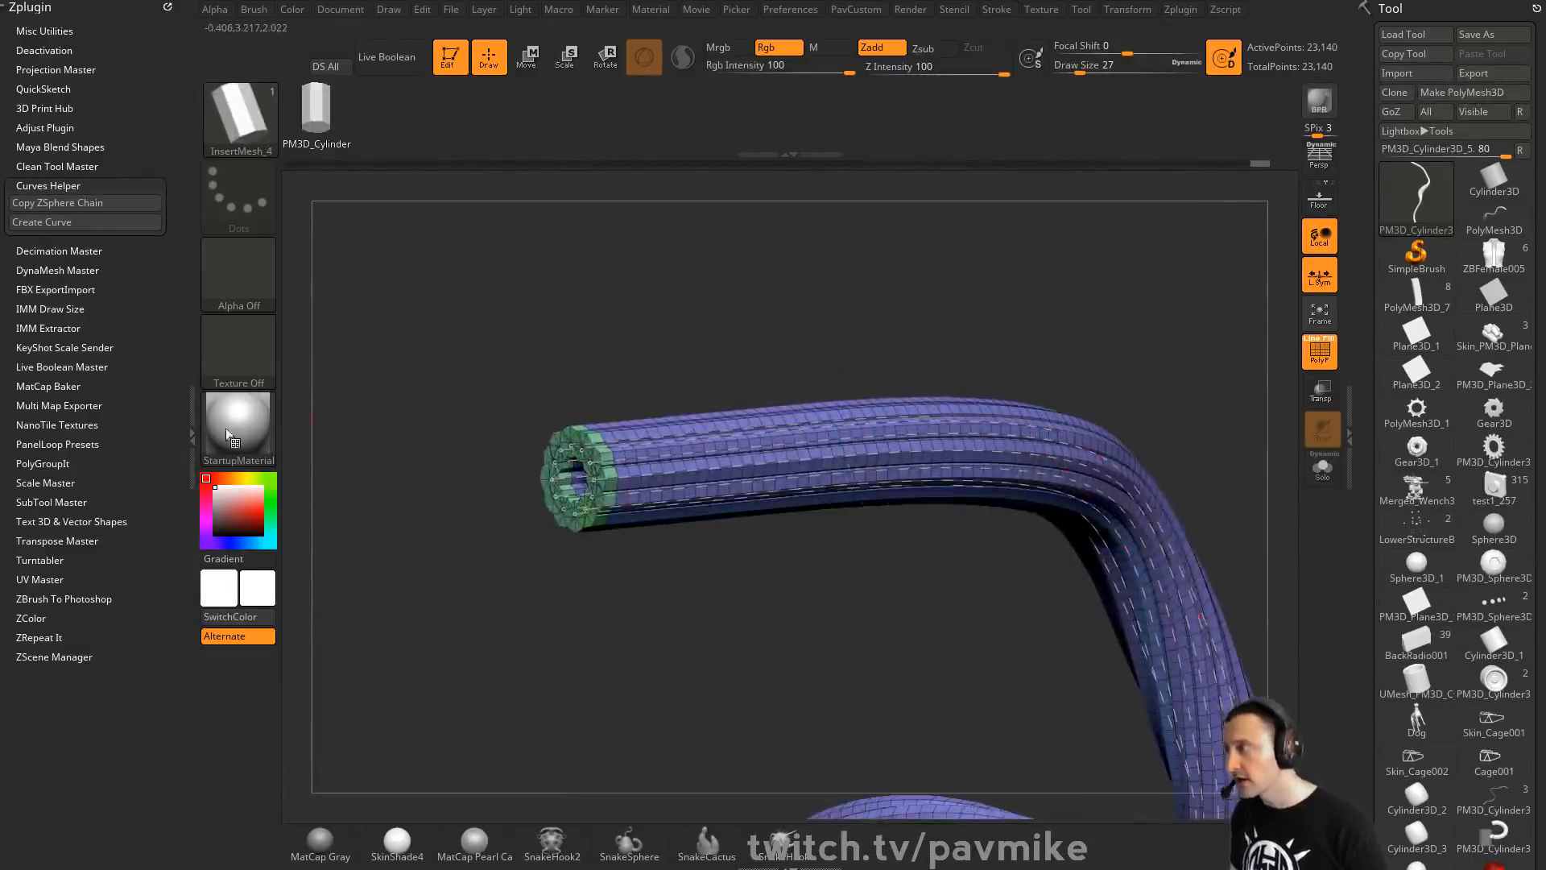
right_drag(1150, 368, 1043, 404)
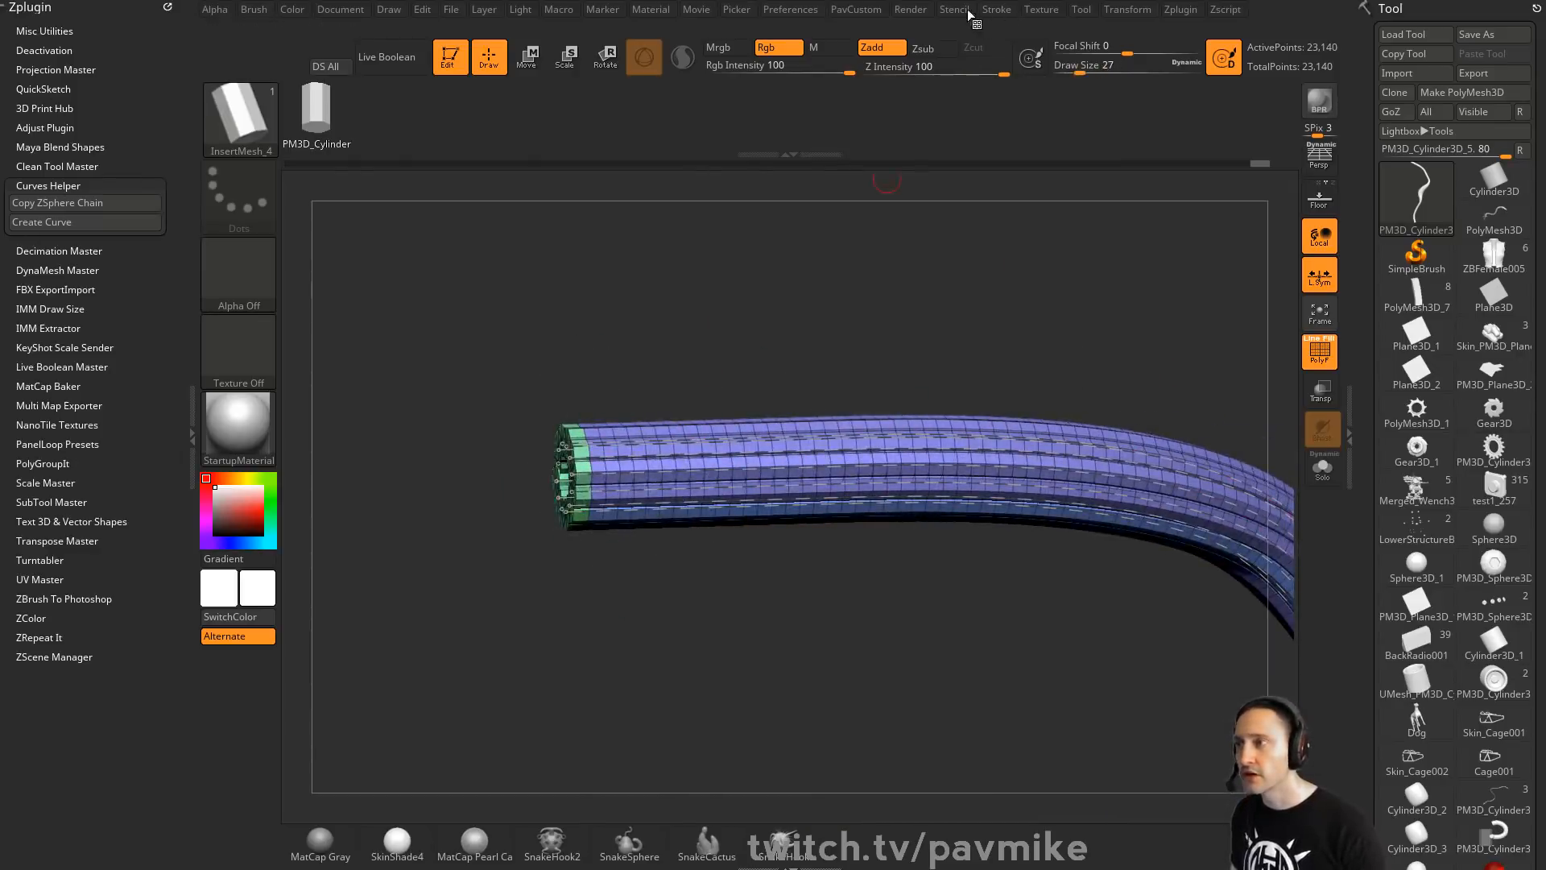
Delete the guide curves from the strand bundle
click(995, 10)
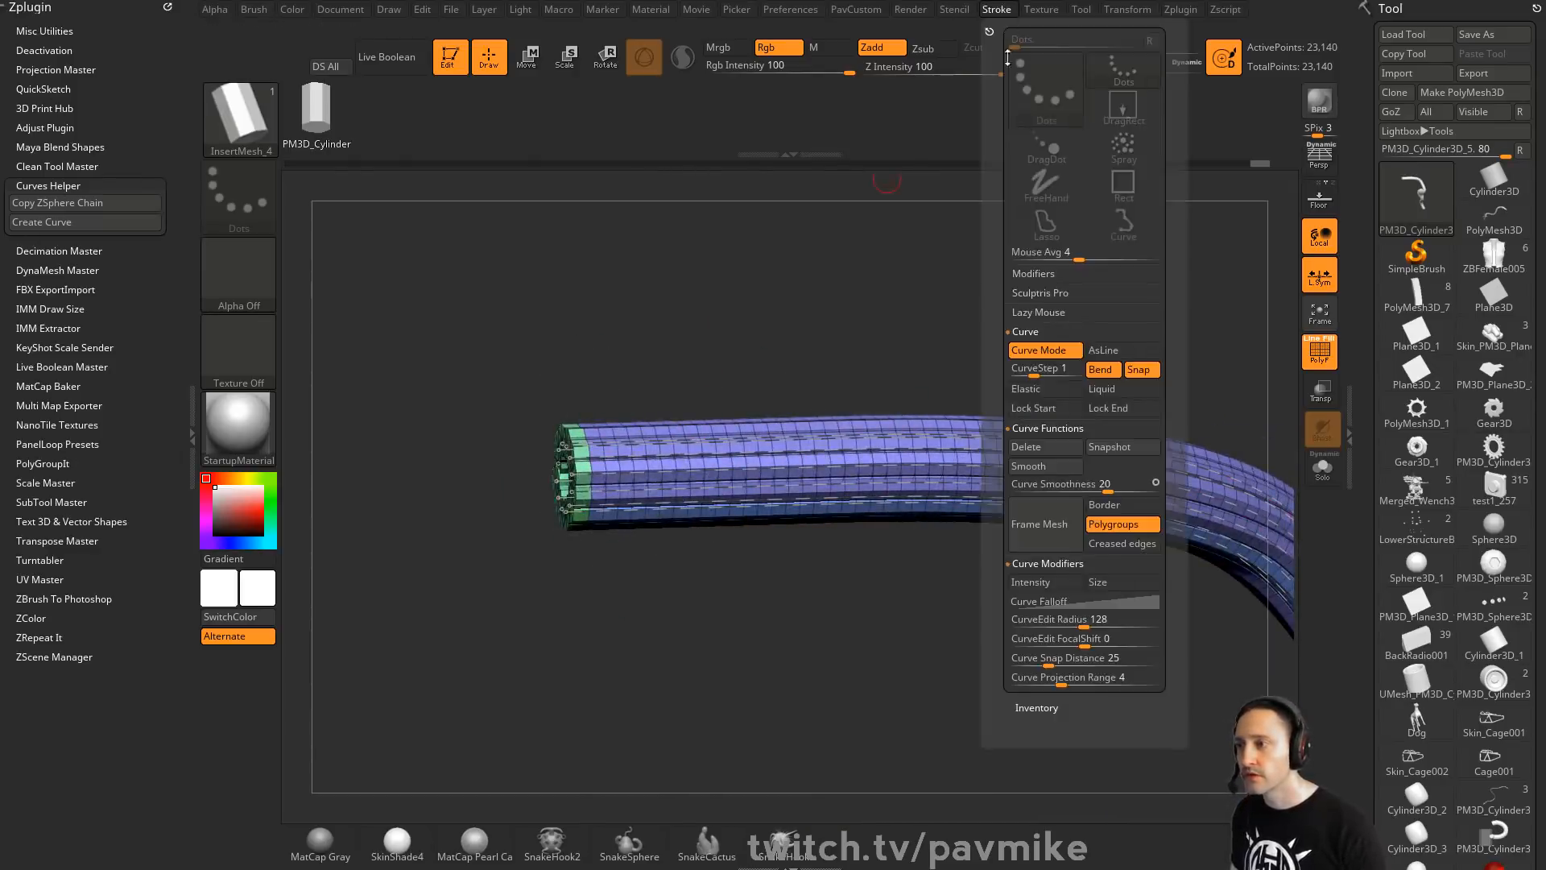
click(1035, 453)
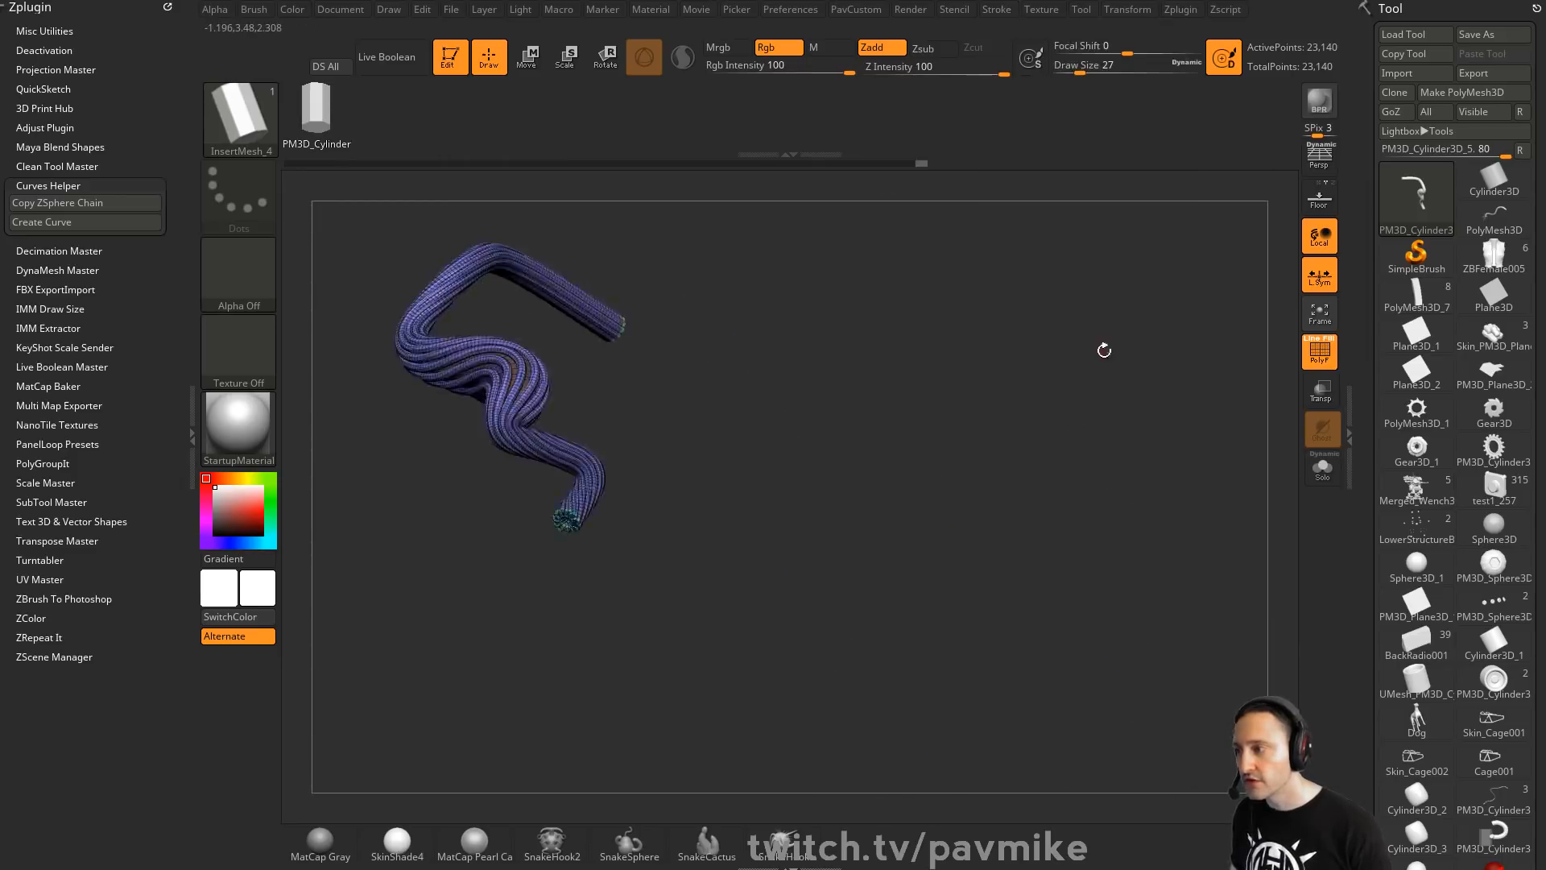
alt+drag(1103, 351, 992, 504)
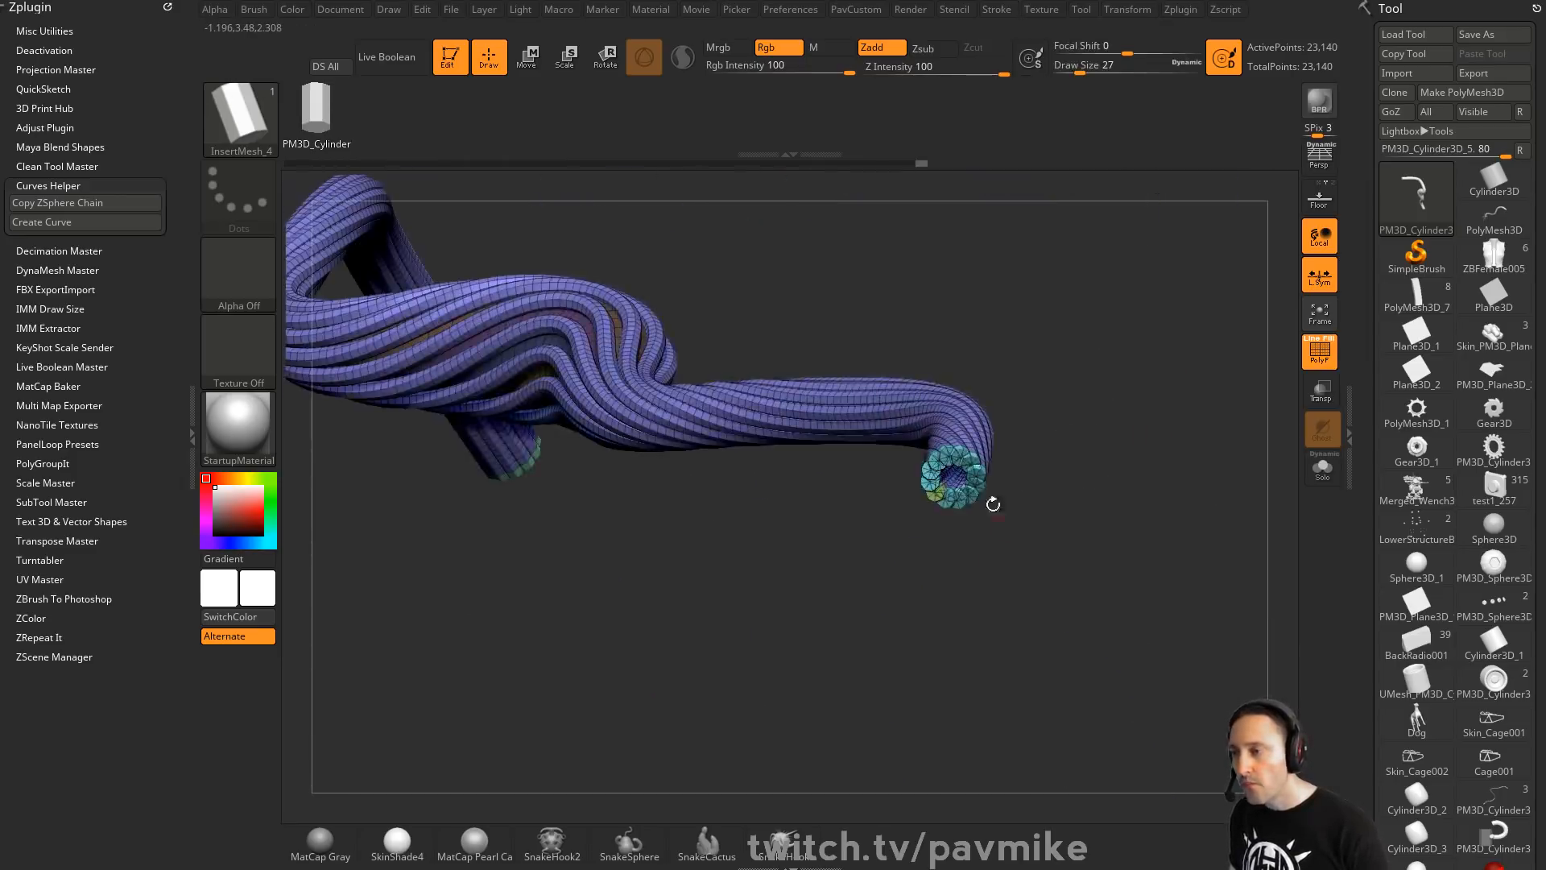
Separate the strands from the original tube with Split To Similar Parts
drag(1362, 543, 1364, 331)
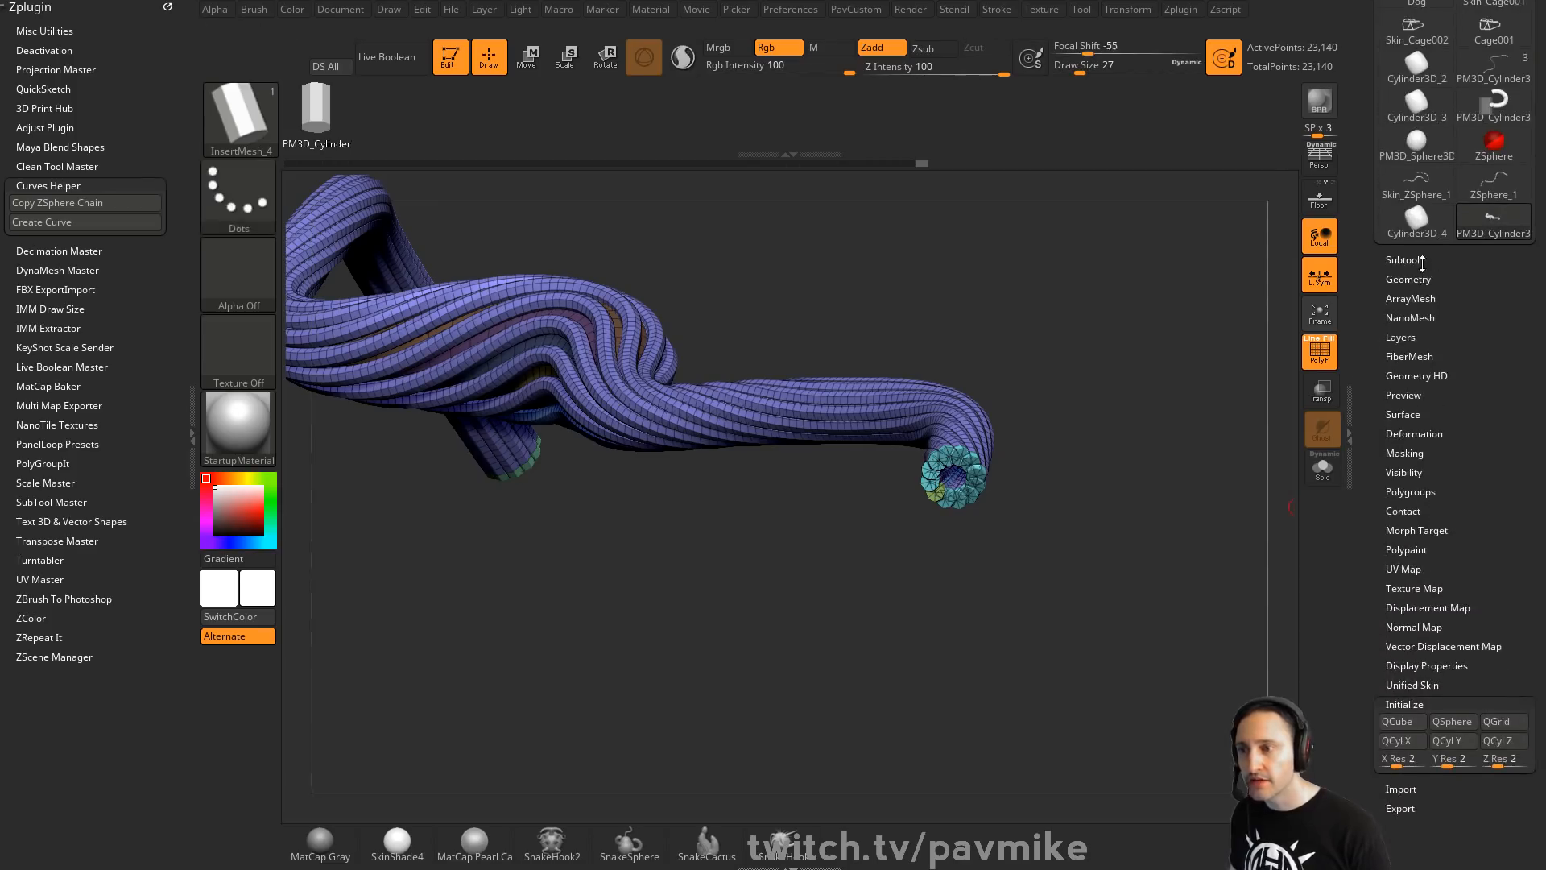
click(1417, 262)
click(263, 10)
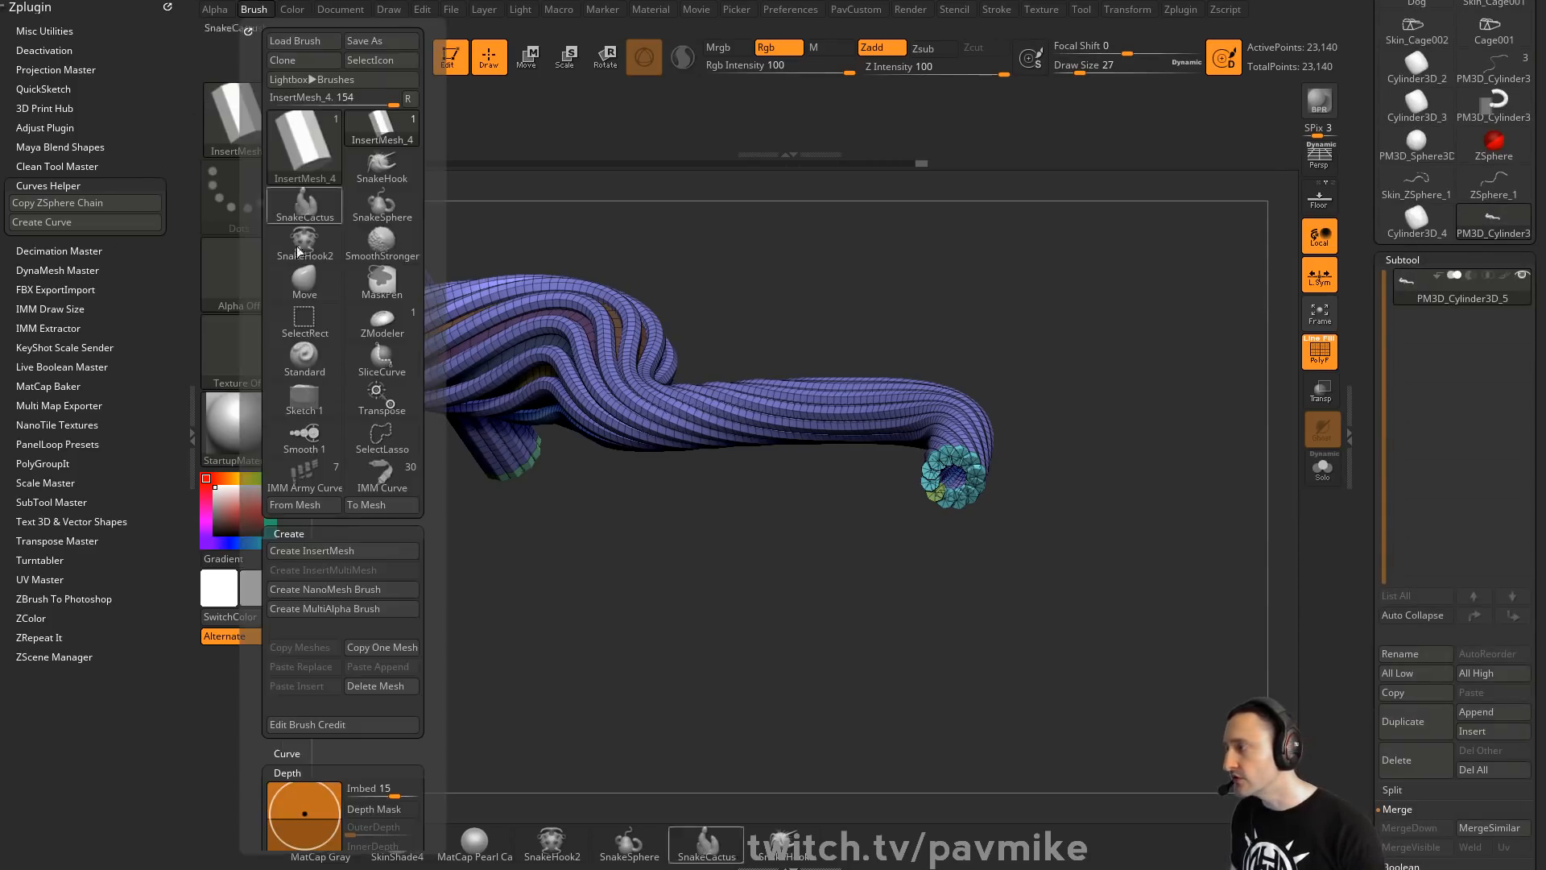
scroll(339, 411, down, 20)
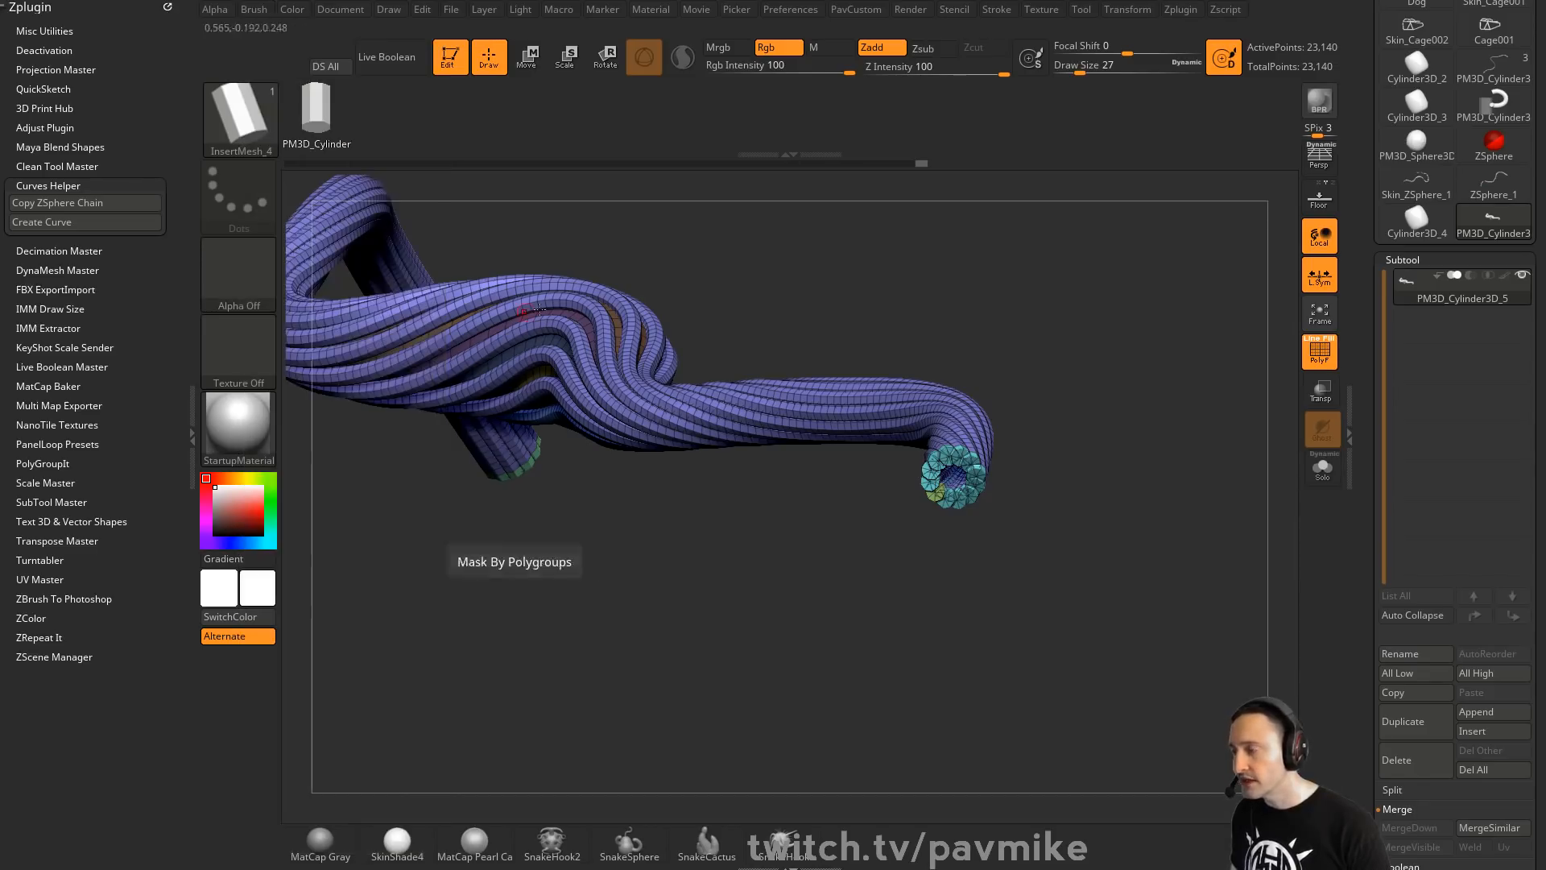
alt+drag(928, 302, 1021, 395)
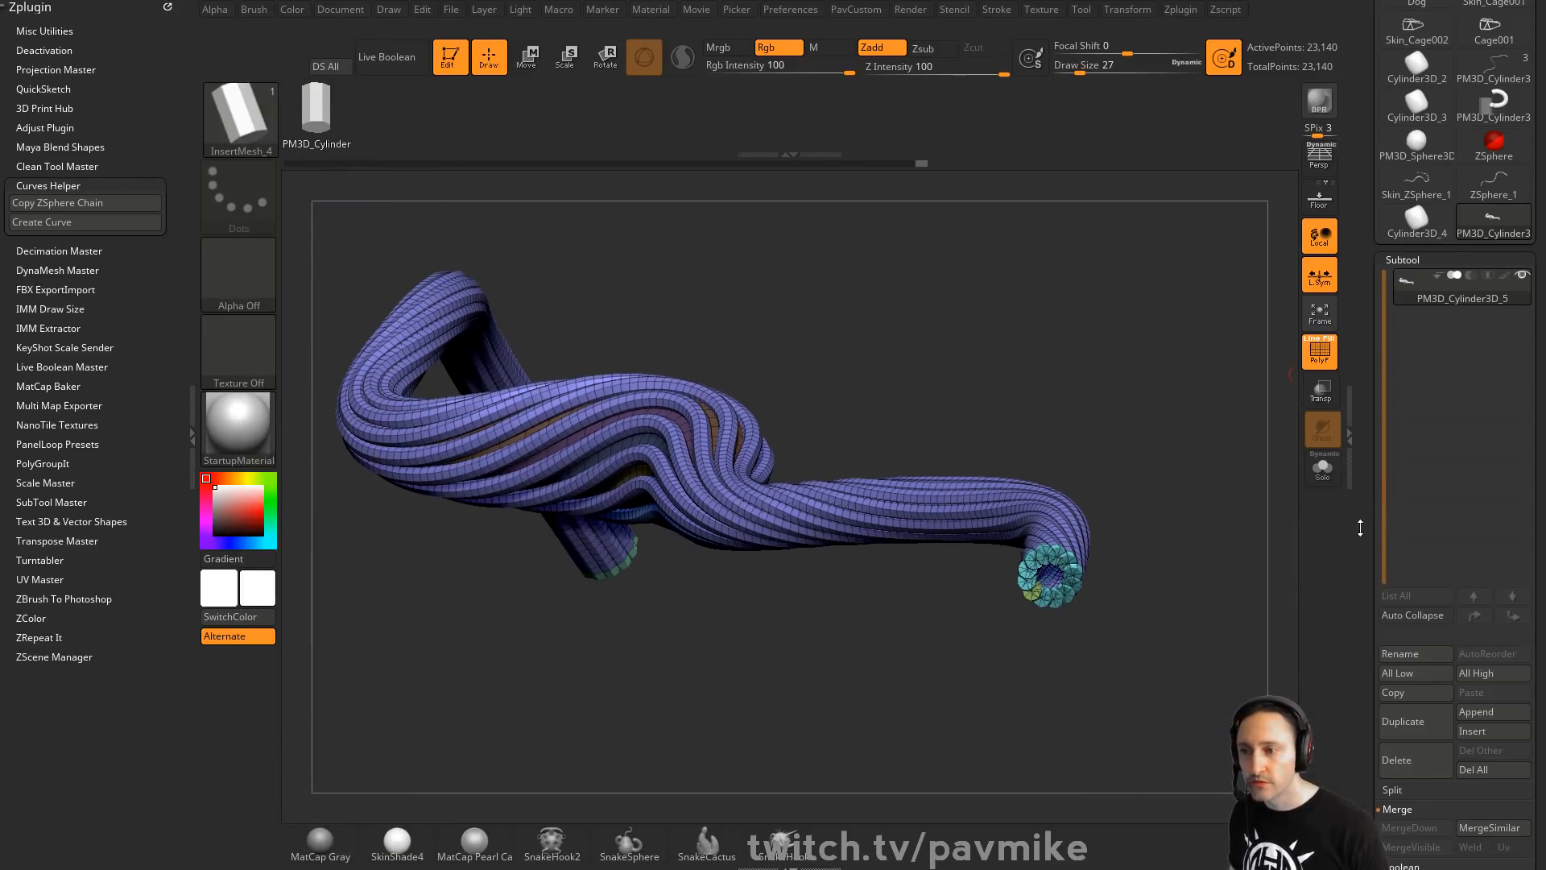
scroll(1384, 469, down, 5)
click(1386, 562)
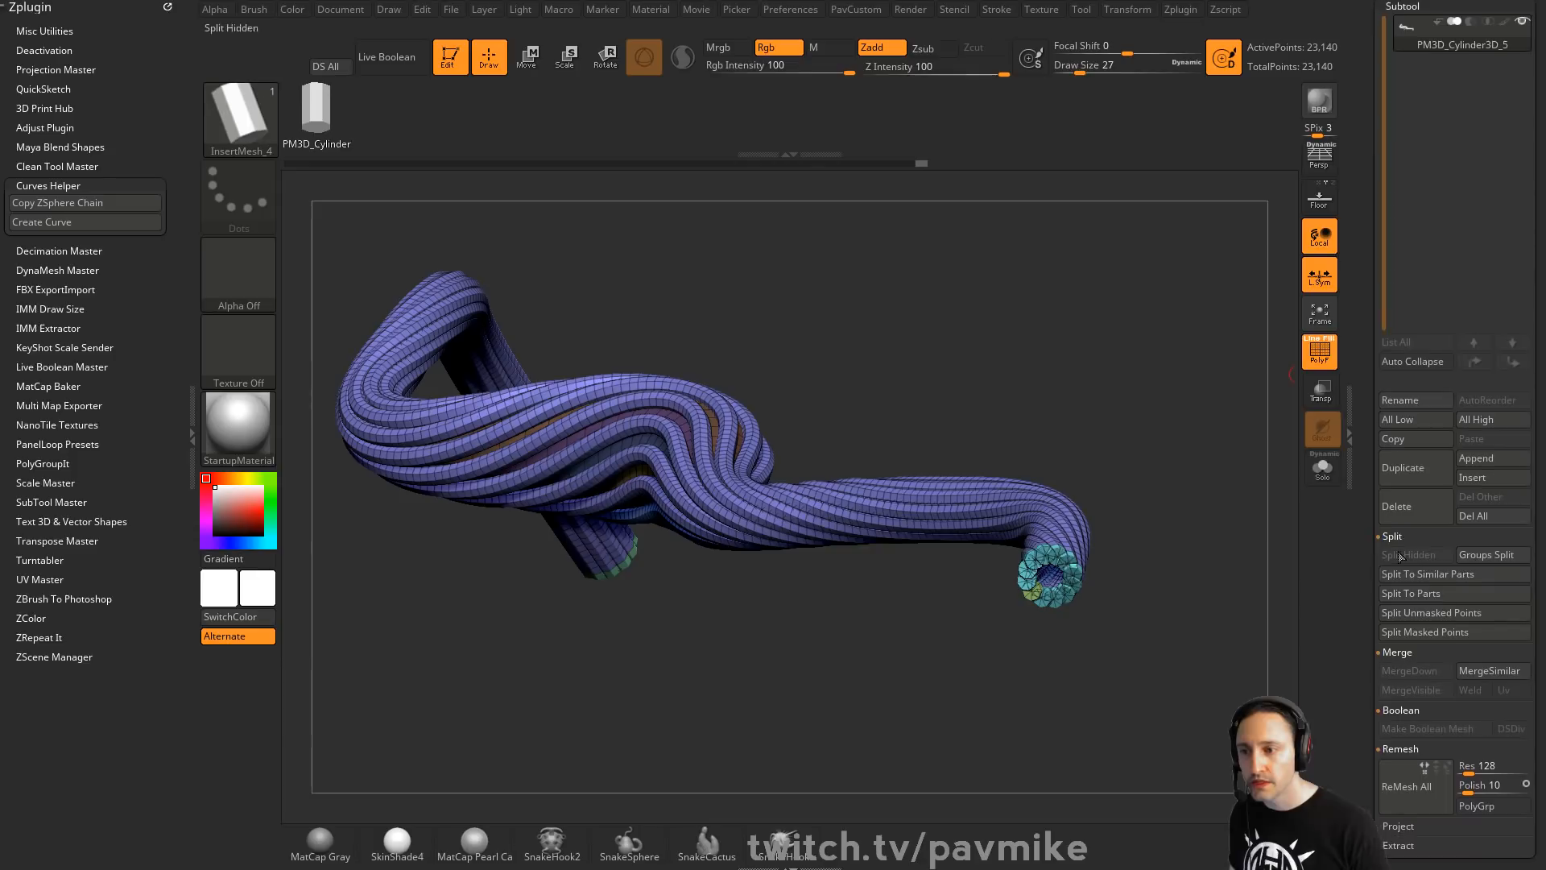
click(1435, 582)
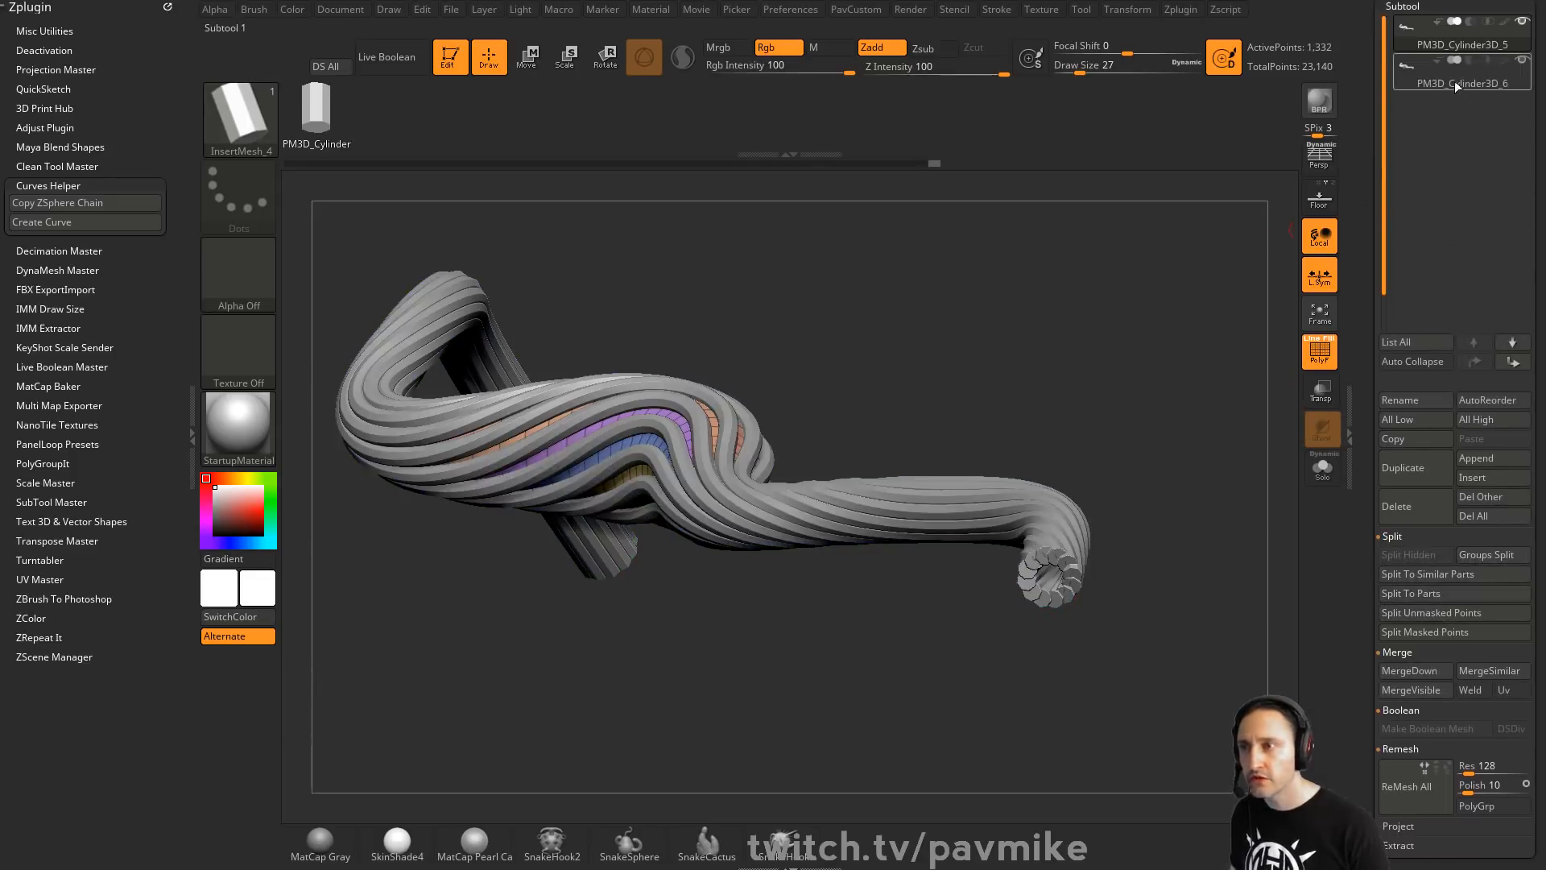
Hide the original tube subtool, select the strand subtool PM3D_Cylinder3D_6, and set the draw size to 97
click(1454, 80)
key(Up)
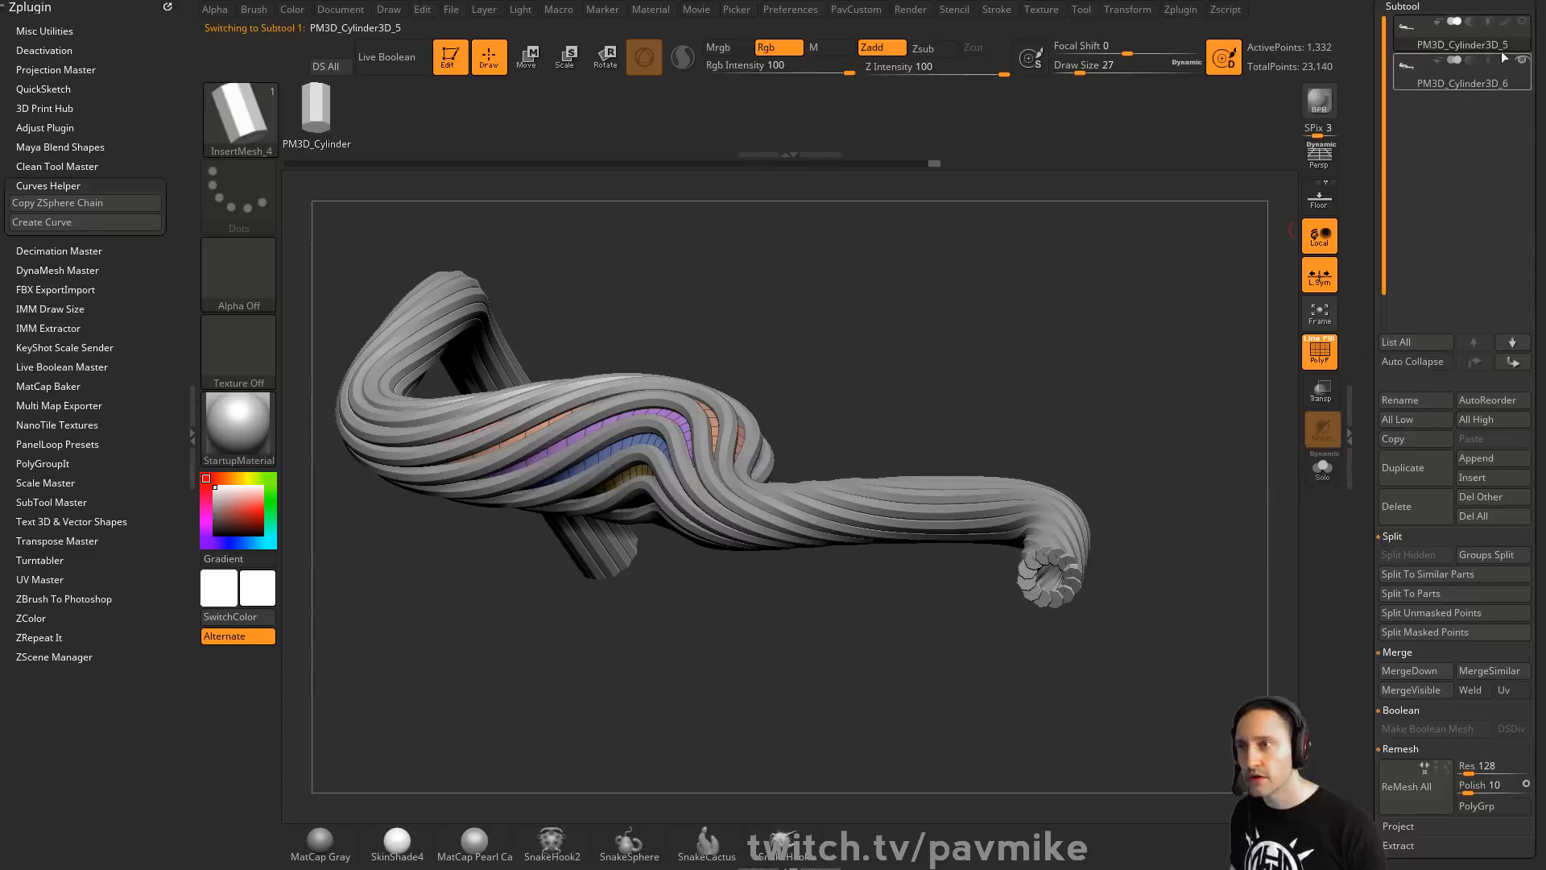
click(1493, 72)
mouse_move(1104, 326)
mouse_down()
mouse_move(1092, 390)
mouse_move(1094, 293)
mouse_move(1203, 462)
mouse_move(1283, 342)
mouse_up()
key(s)
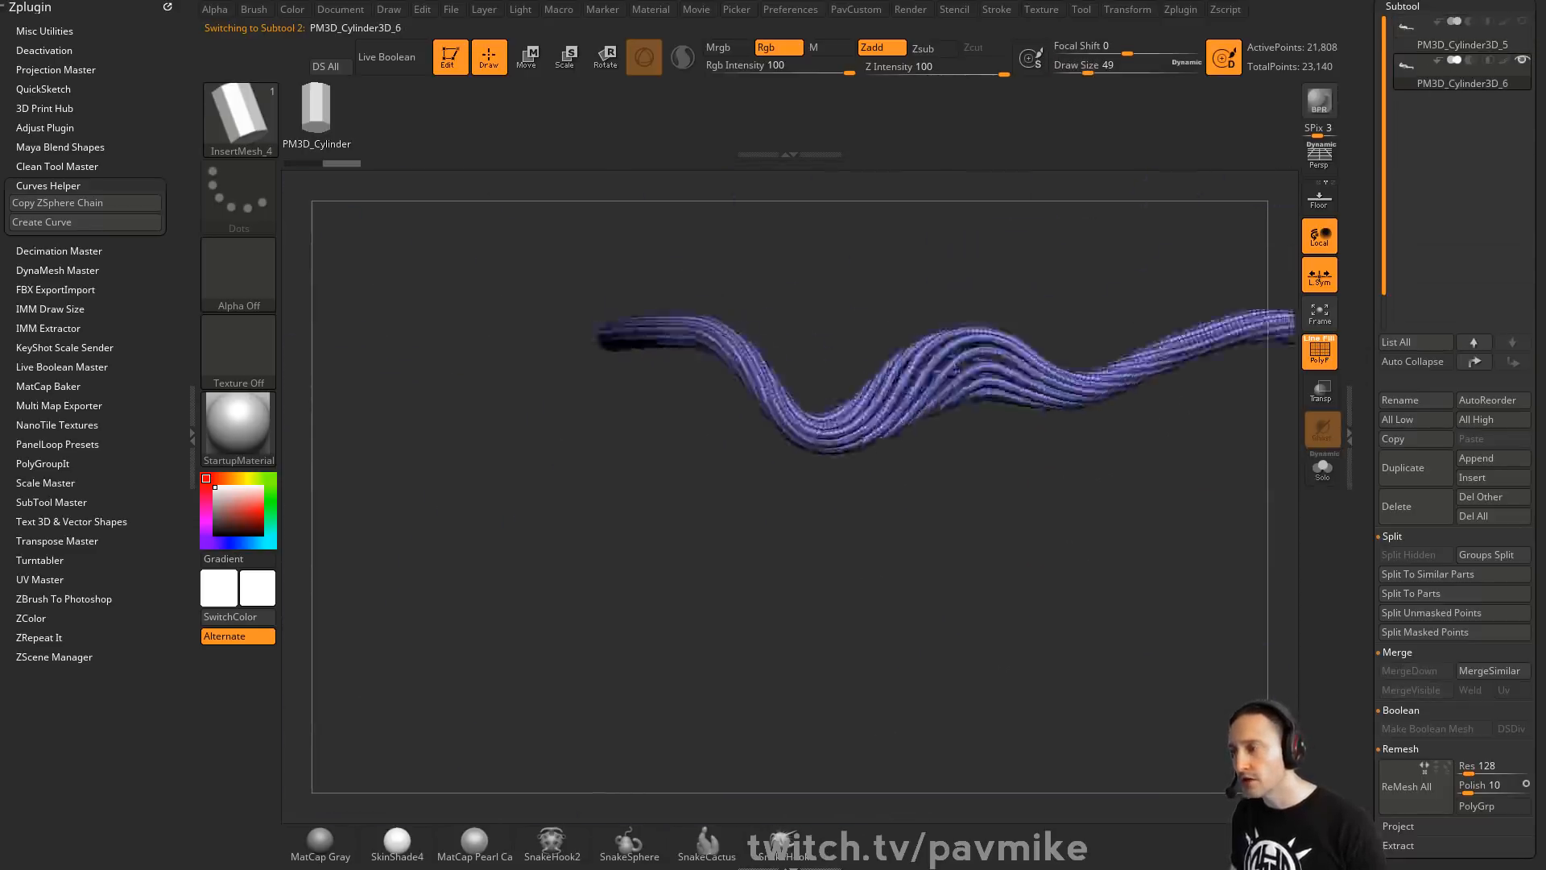
mouse_move(1046, 546)
mouse_down()
mouse_move(890, 545)
mouse_move(1060, 545)
mouse_move(1063, 614)
mouse_move(1026, 608)
mouse_up()
mouse_move(984, 470)
mouse_down()
mouse_move(1111, 604)
mouse_move(1140, 607)
mouse_up()
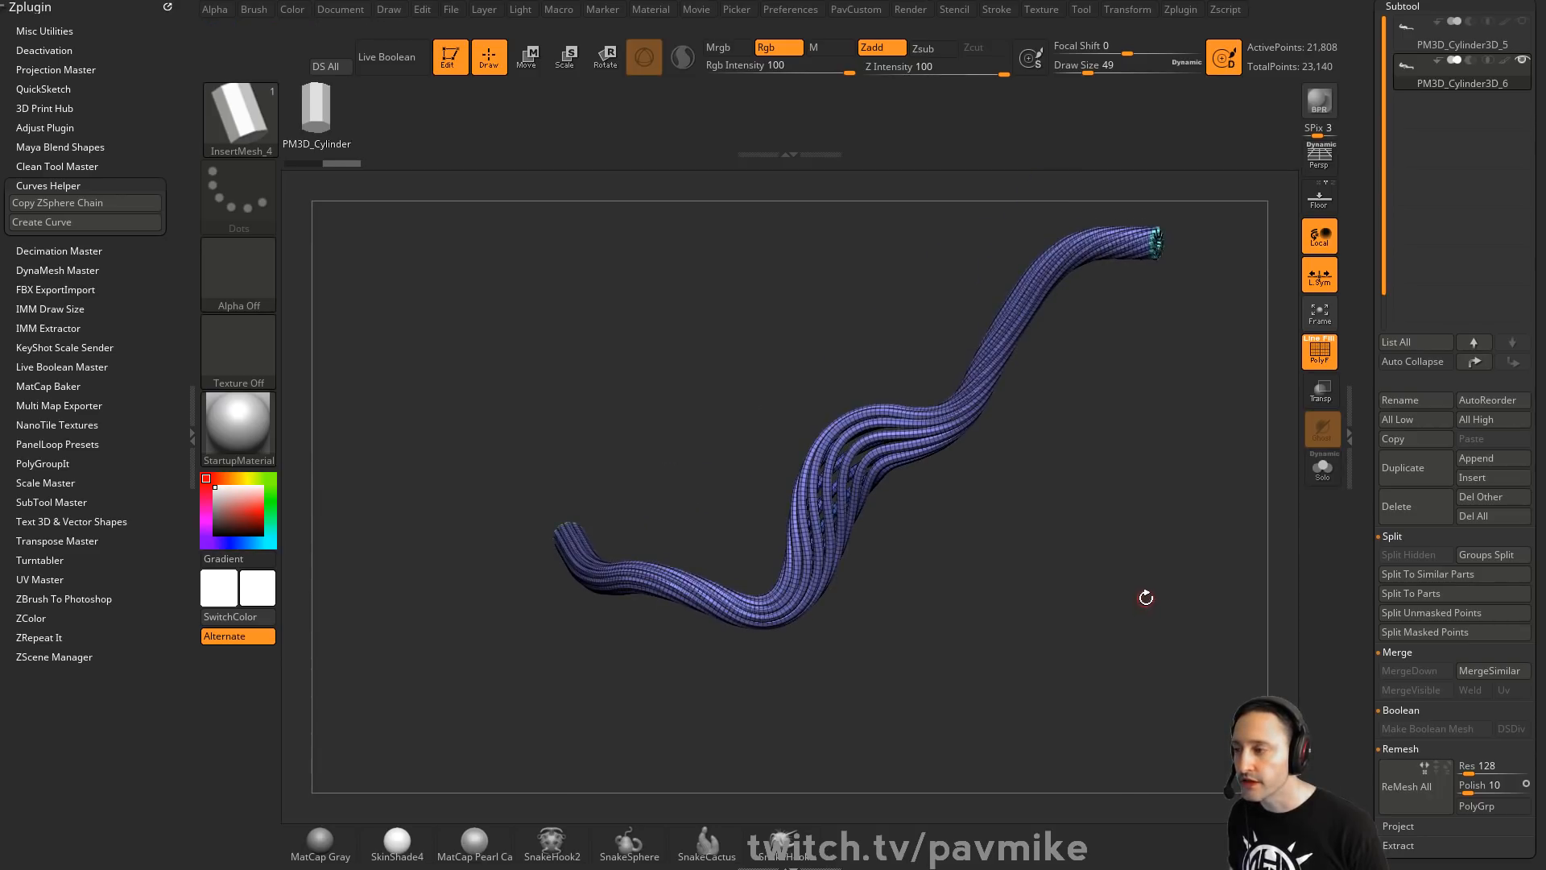
key(s)
drag(1165, 513, 1121, 529)
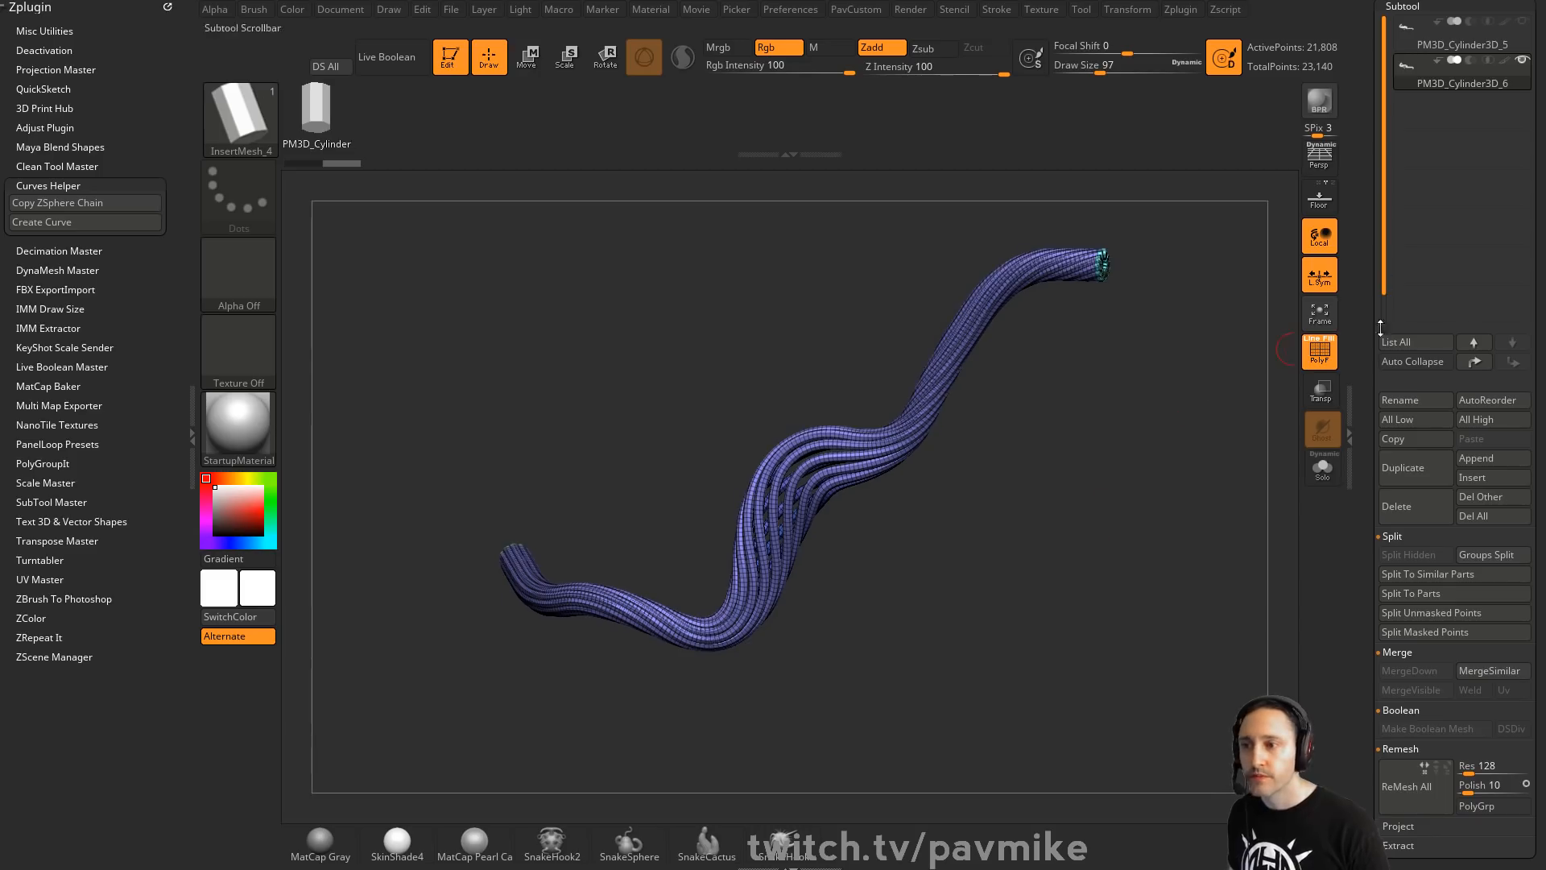
Duplicate the strand subtool and DynaMesh the copy at resolution 128
click(1401, 467)
alt+drag(1203, 404, 1179, 435)
key(2)
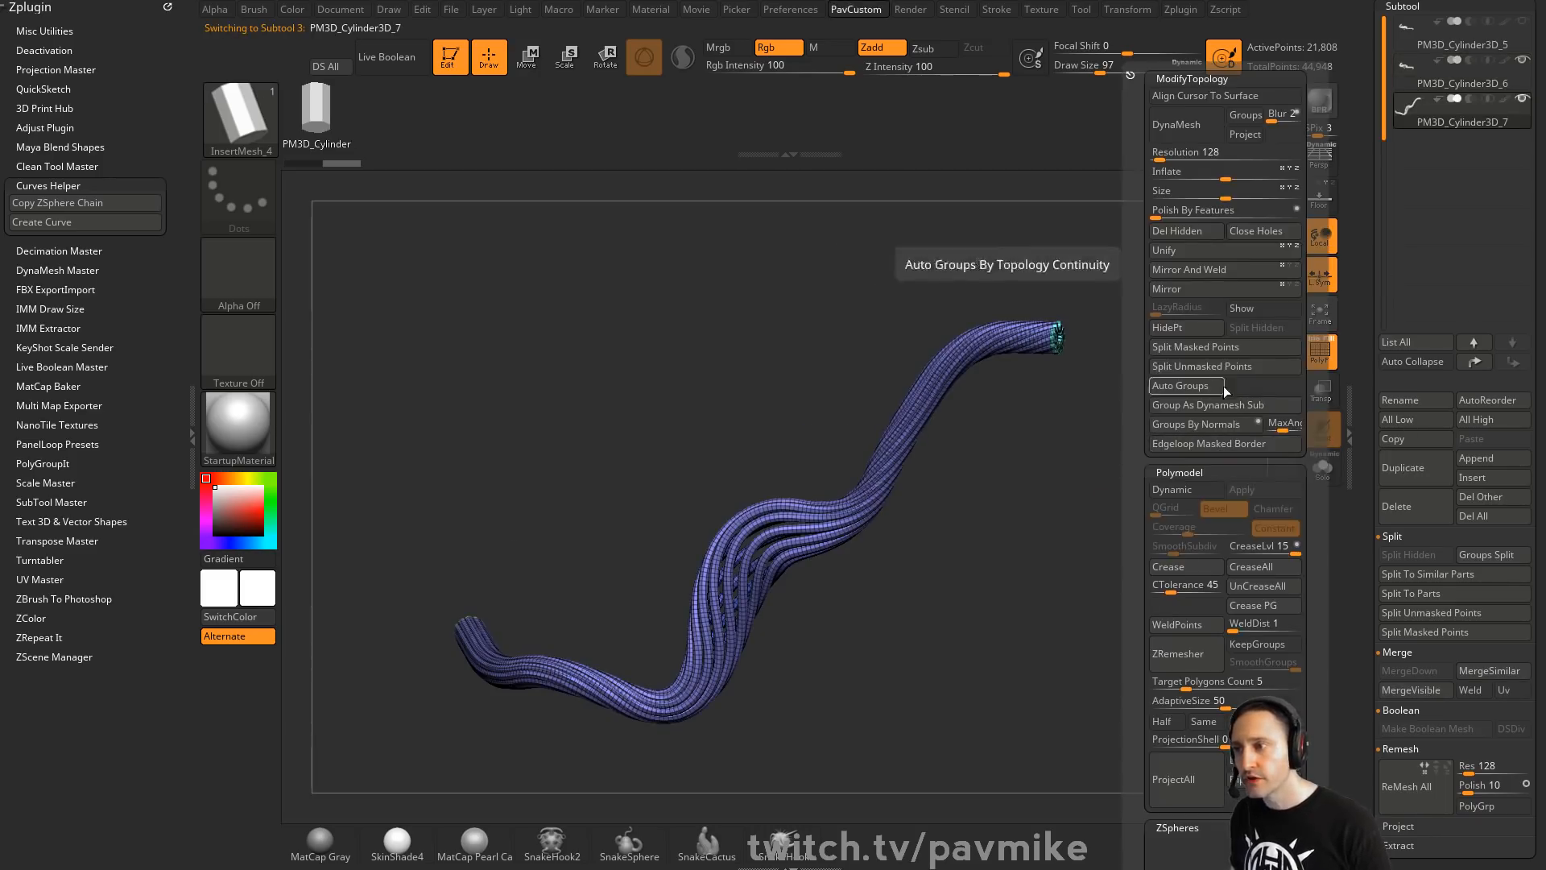
click(1177, 125)
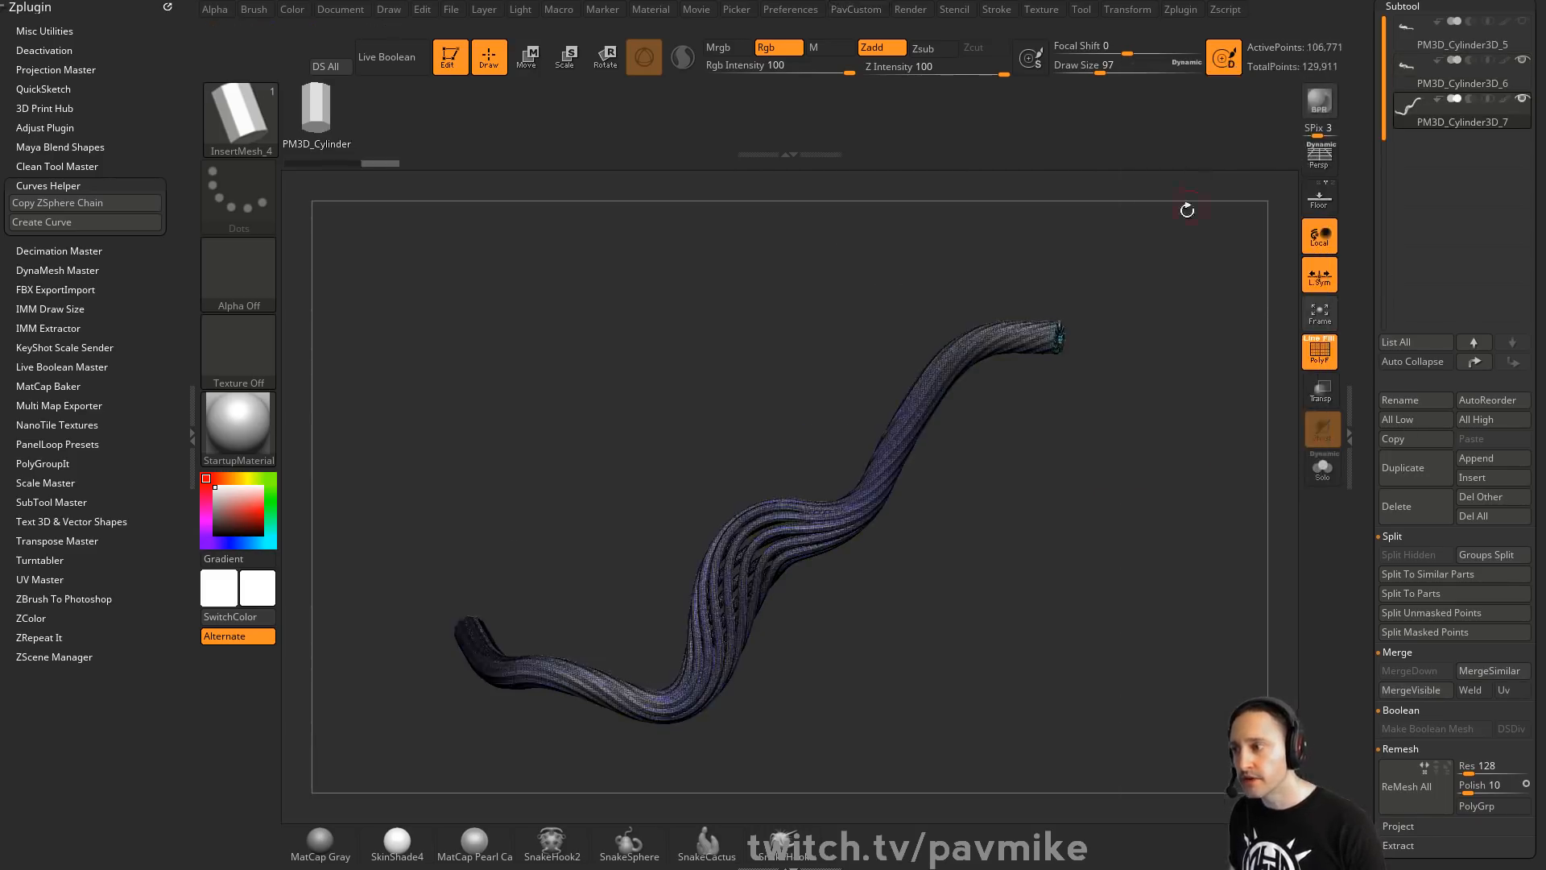
Solo the duplicated strands without polyframe and remesh them with DynaMesh at resolution 80
click(1319, 352)
drag(1124, 414, 1209, 423)
key(space)
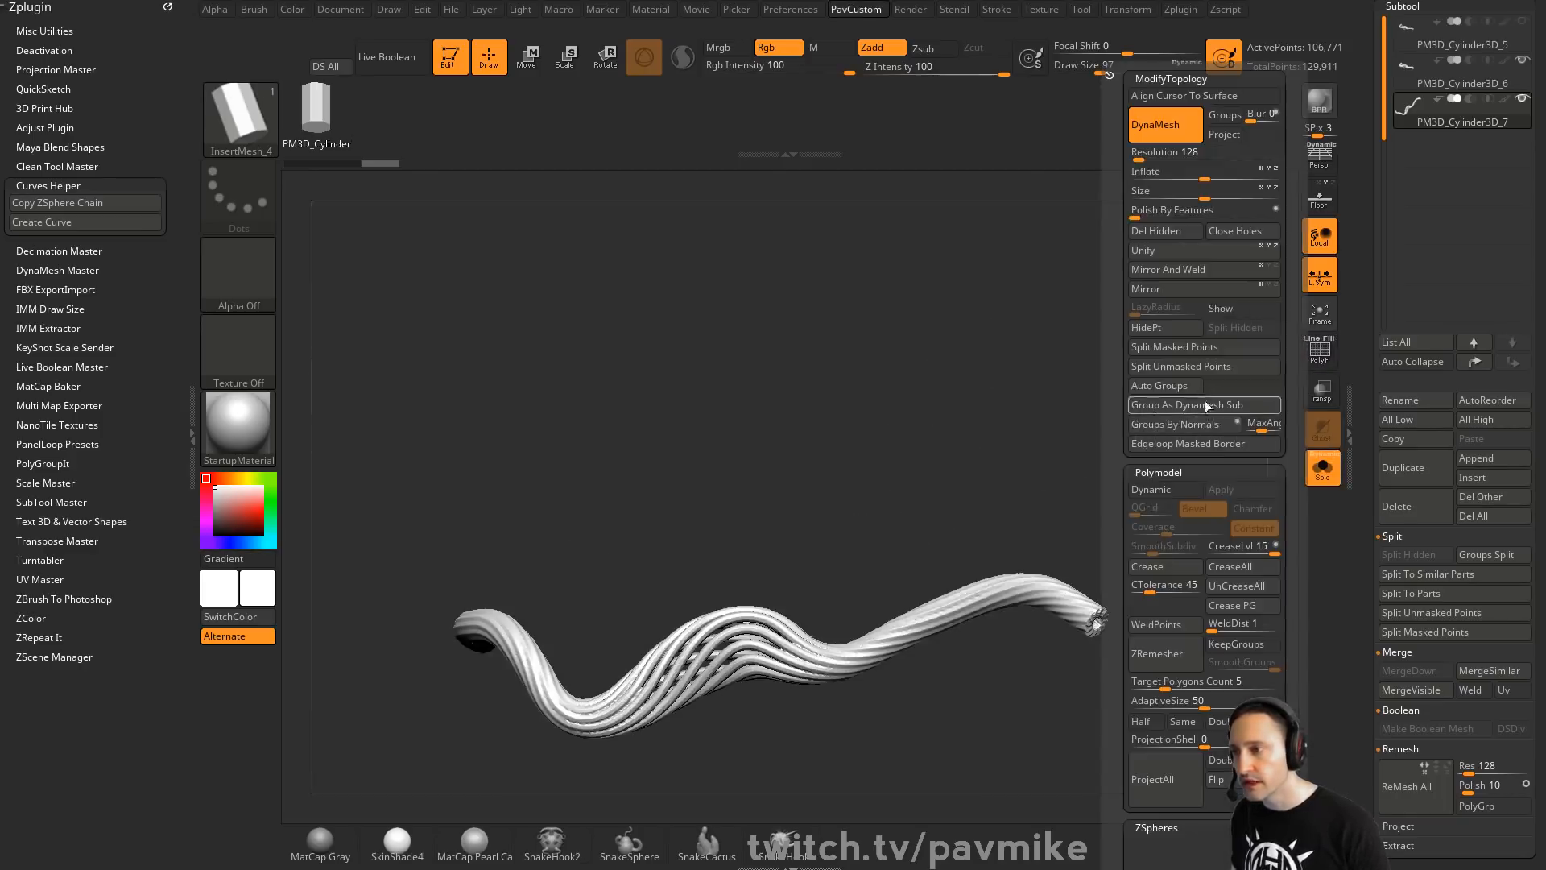
click(1148, 153)
mouse_move(1099, 394)
ctrl+mouse_down()
mouse_move(1221, 489)
mouse_move(1188, 435)
mouse_move(1200, 419)
mouse_move(1119, 436)
ctrl+mouse_up()
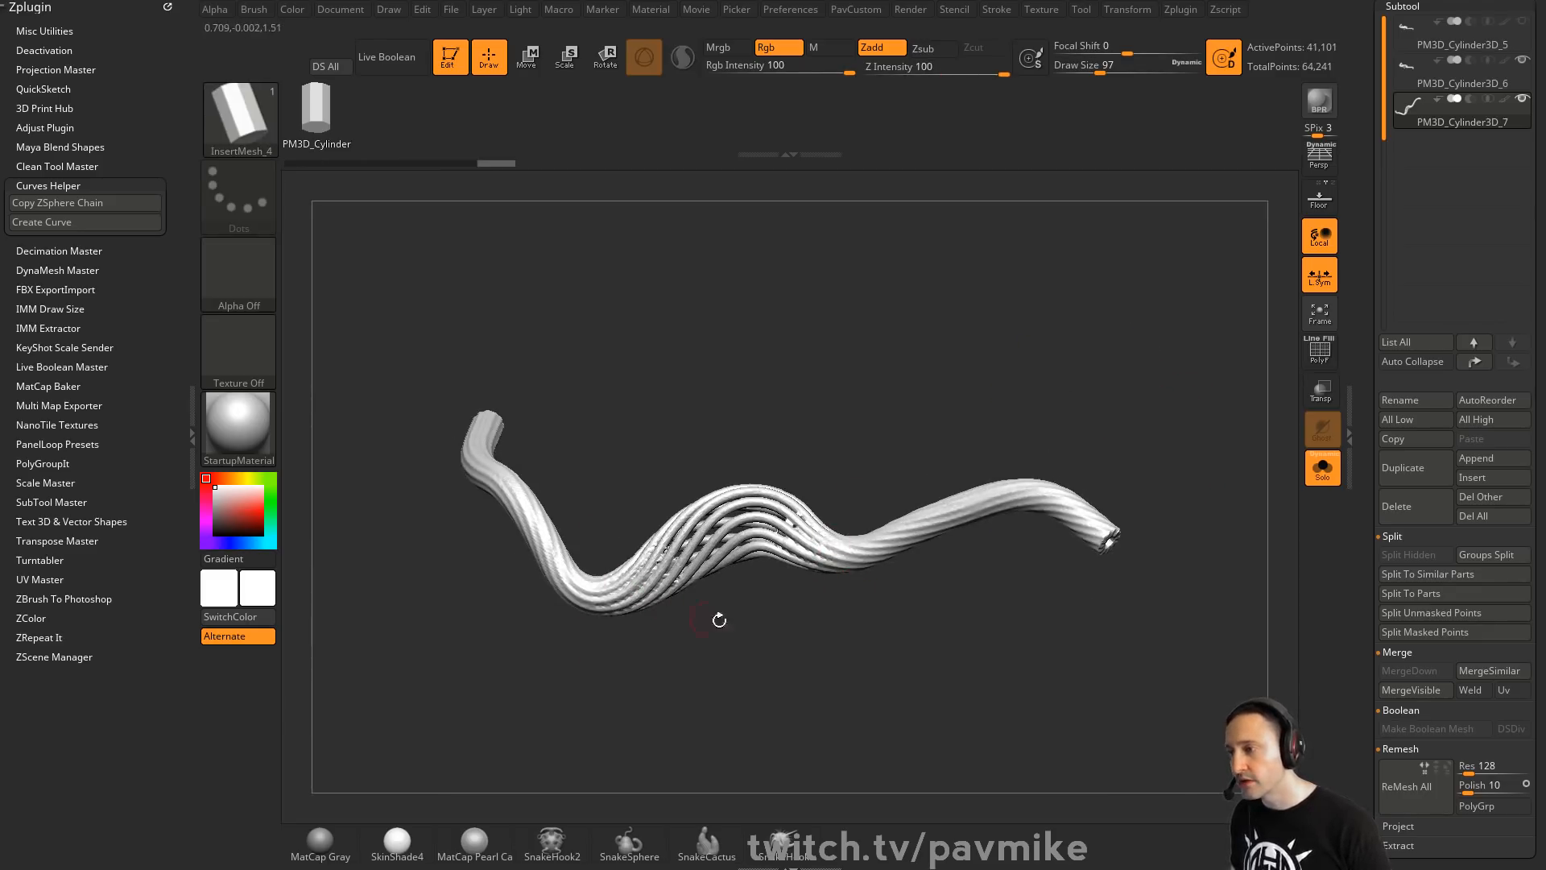
drag(719, 620, 870, 528)
drag(803, 599, 681, 543)
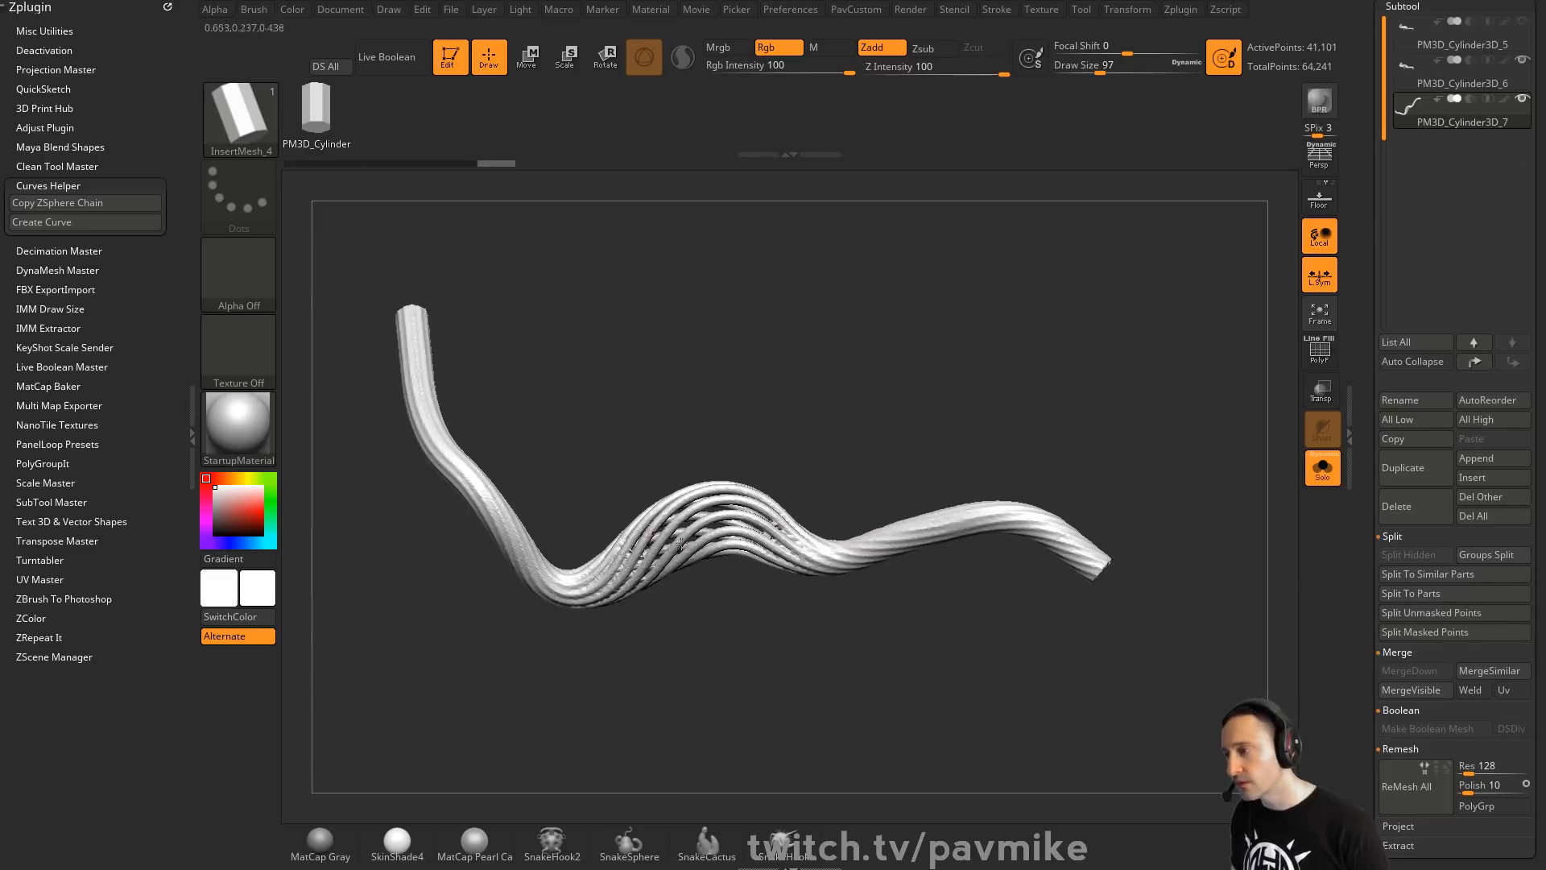
mouse_move(698, 473)
mouse_down()
mouse_move(704, 547)
mouse_move(741, 382)
mouse_move(694, 492)
mouse_up()
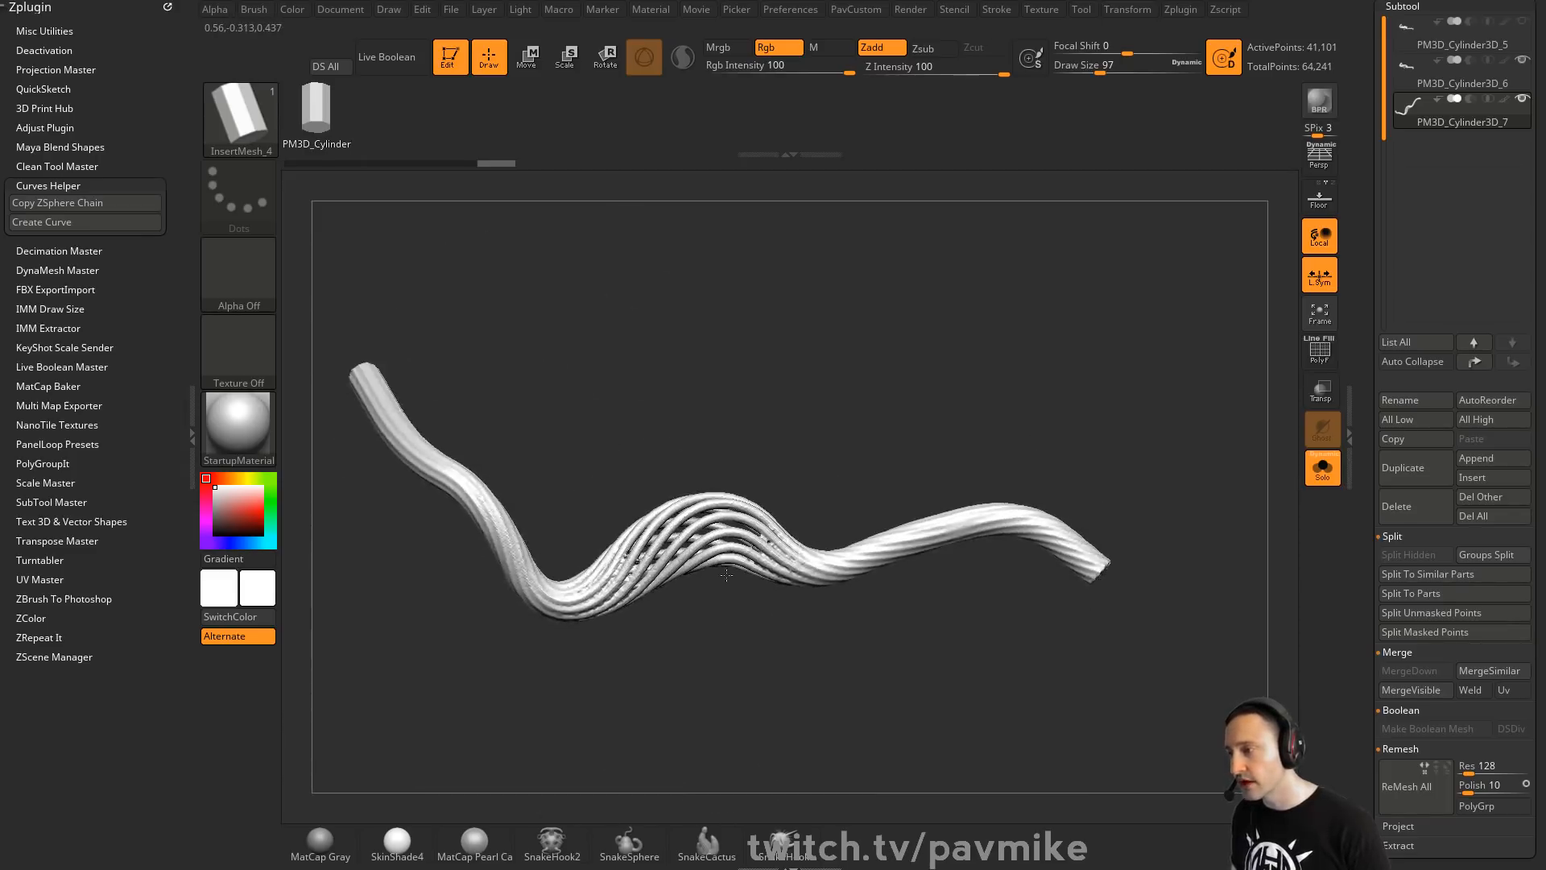
Choose the SliceCurve brush, show the polyframe, and assign the whole remeshed bundle to one polygroup
ctrl+shift+click(240, 117)
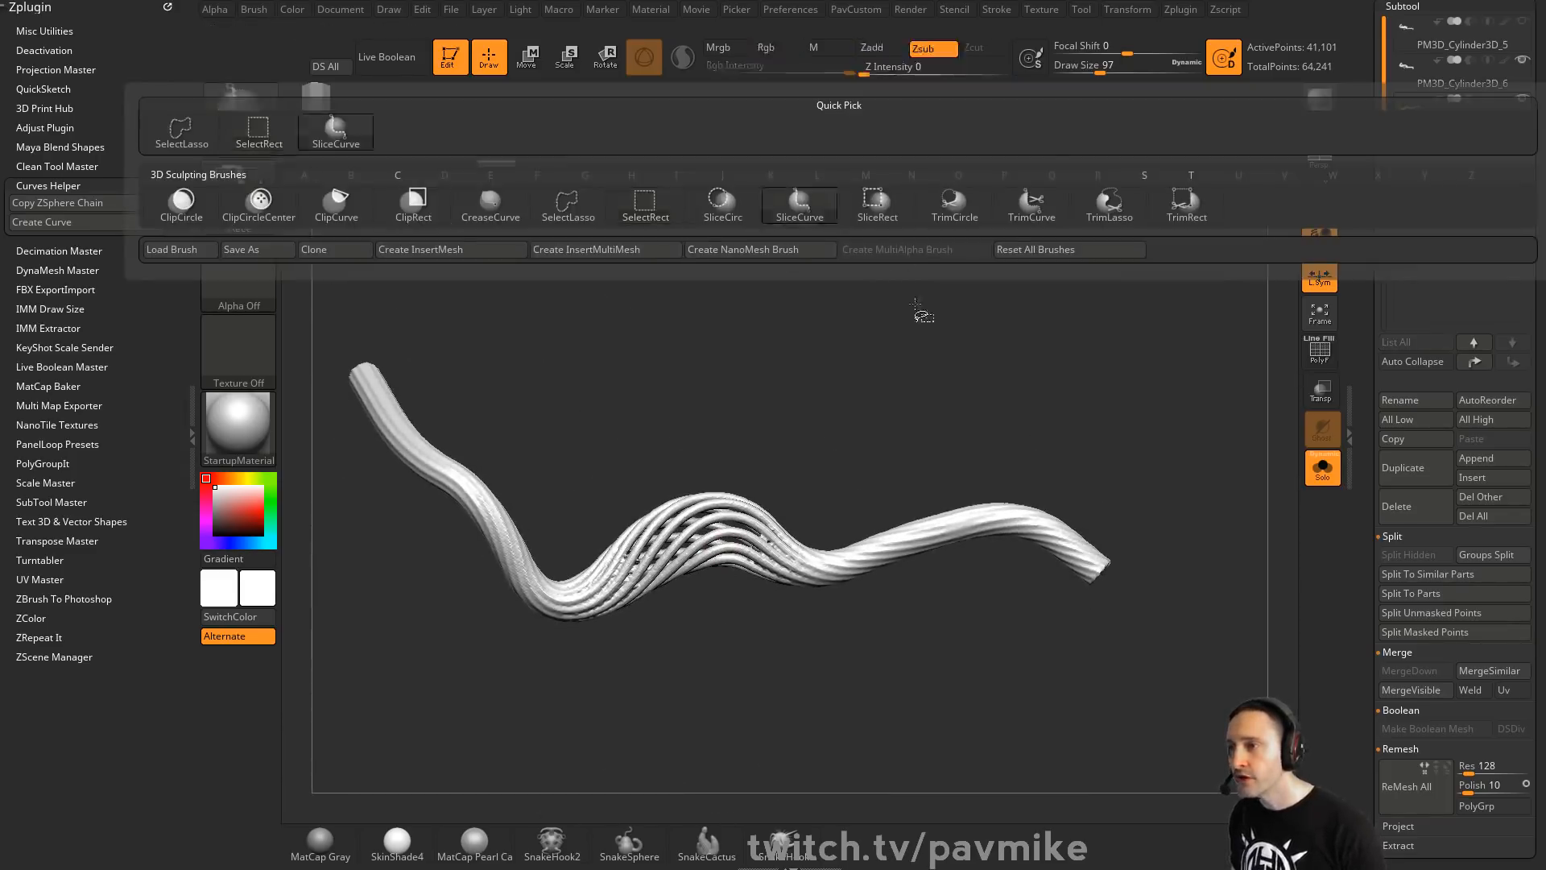
click(1318, 352)
mouse_move(1188, 418)
alt+mouse_down()
mouse_move(1147, 375)
mouse_move(1072, 407)
mouse_move(1135, 399)
alt+mouse_up()
key(ctrl+w)
ctrl+shift+drag(761, 371, 769, 636)
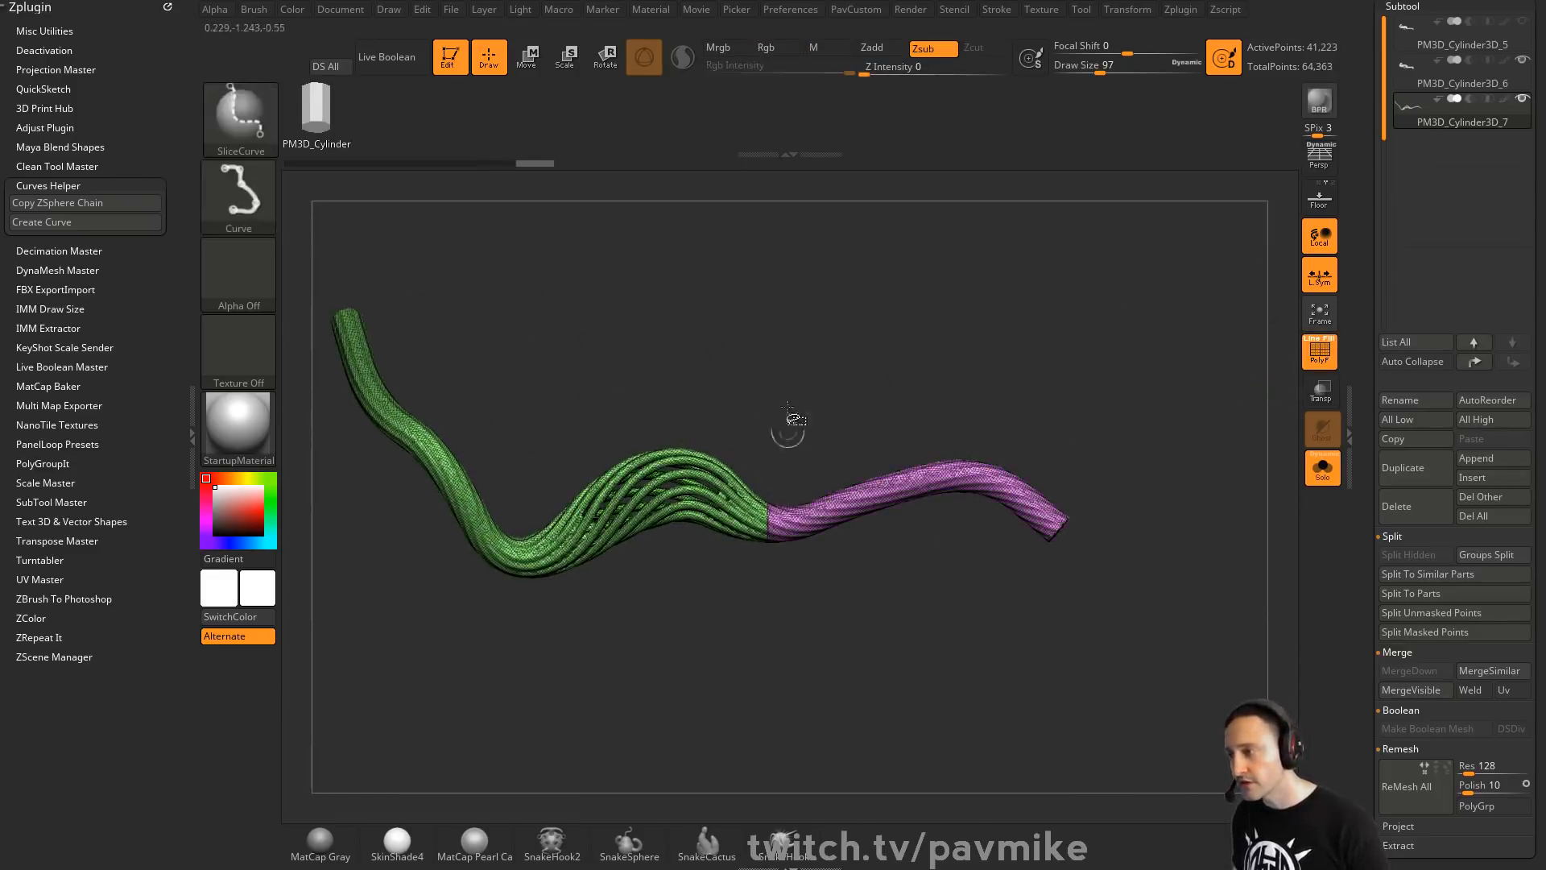
ctrl+shift+drag(805, 354, 806, 713)
key(ctrl+z)
key(ctrl+z)
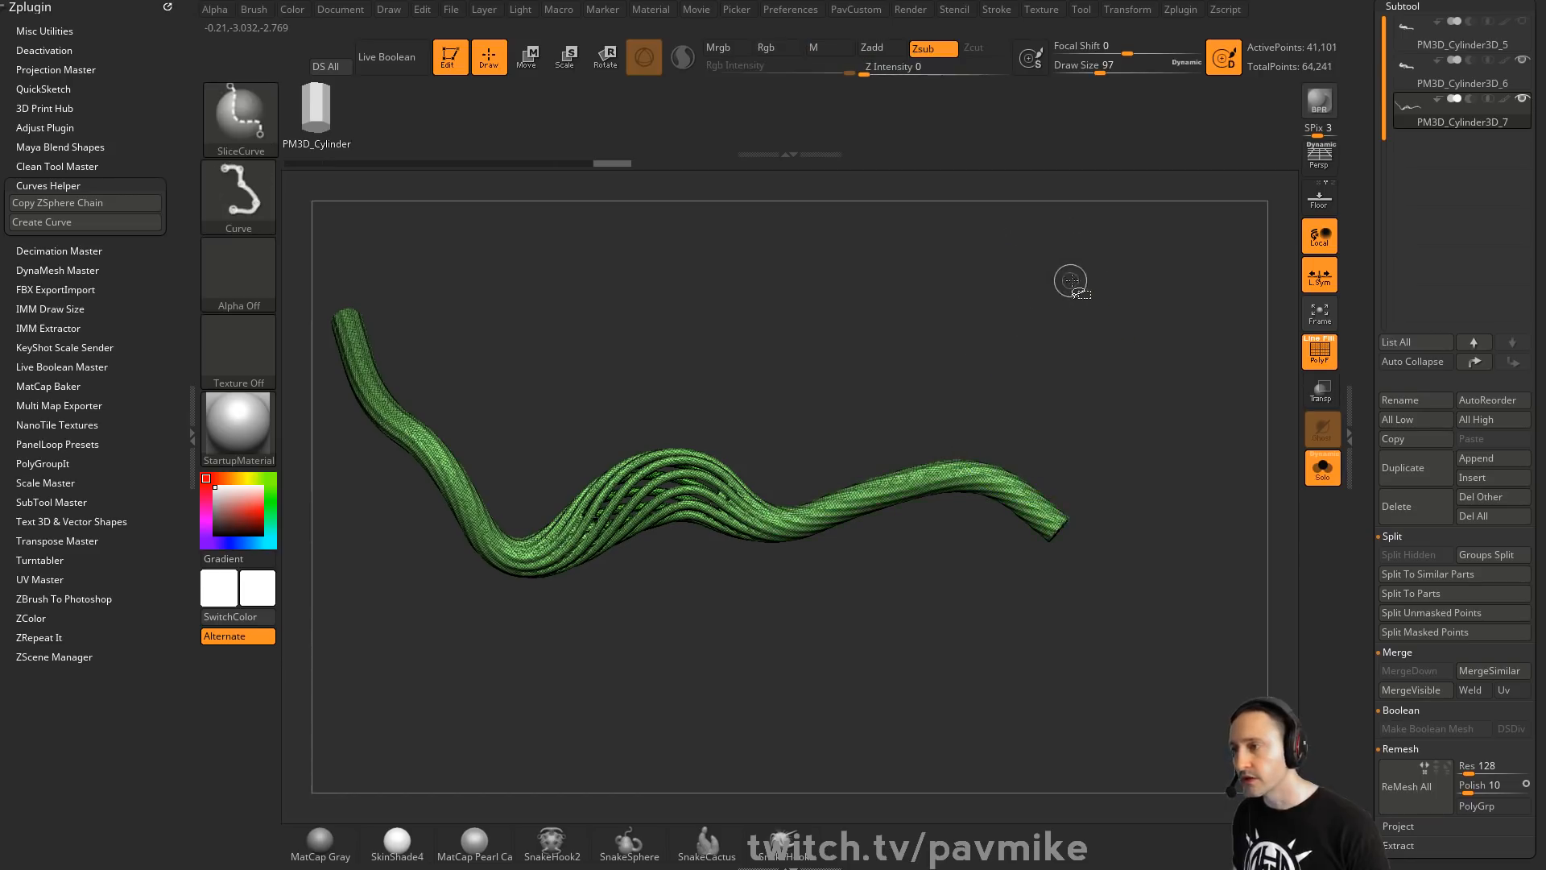
Slice a narrow polygroup band across the bundle just right of the bulging section, and set the draw size to 132
key(space)
ctrl+shift+drag(782, 354, 779, 753)
key(s)
drag(838, 585, 847, 584)
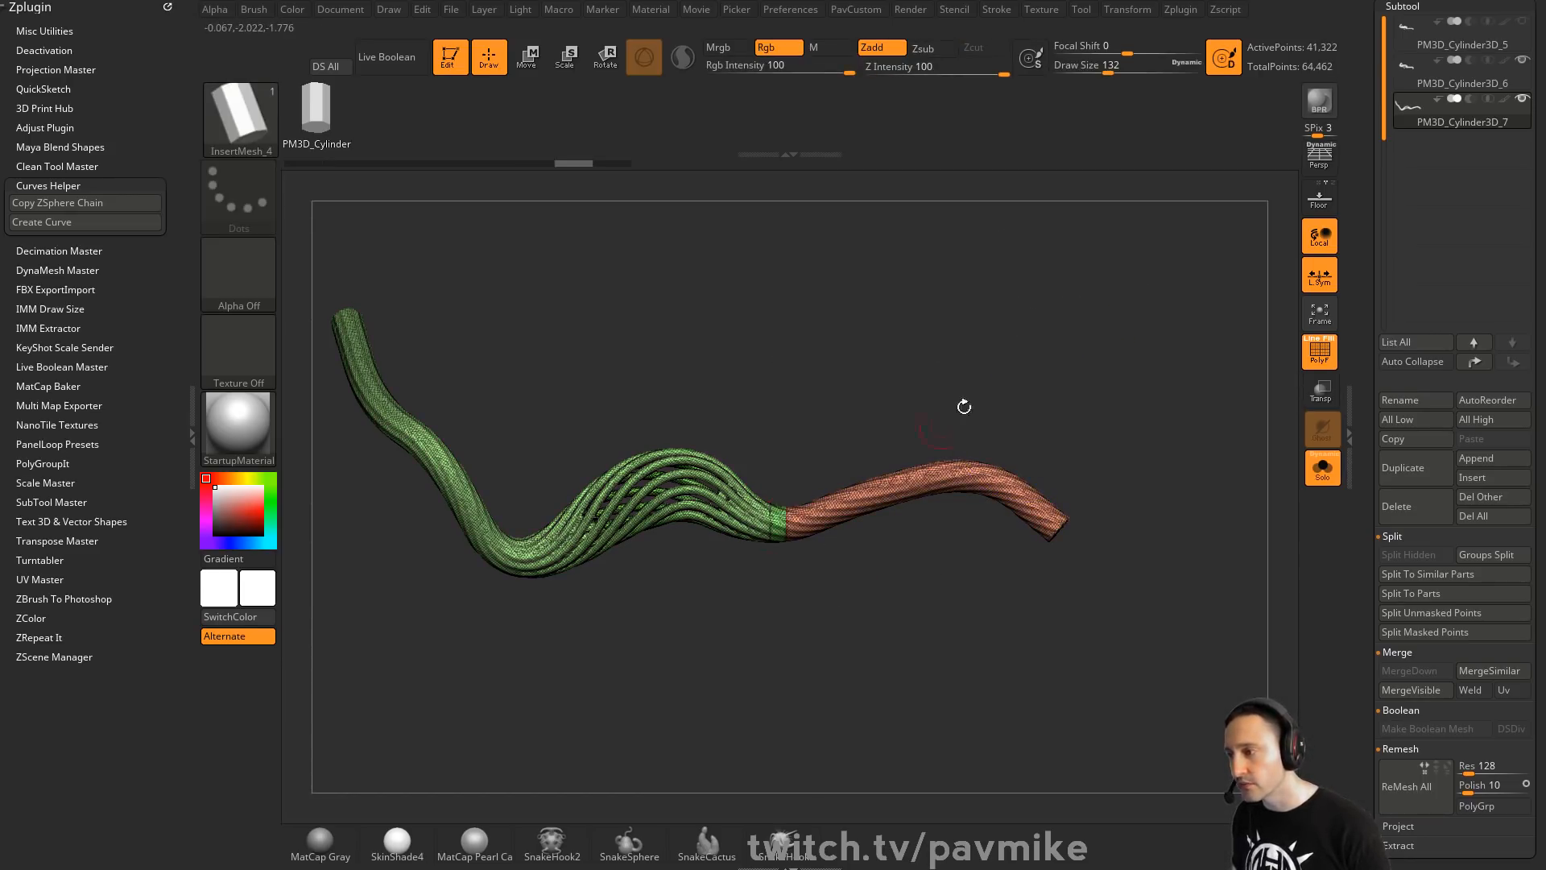
key(ctrl+z)
ctrl+shift+drag(780, 358, 780, 757)
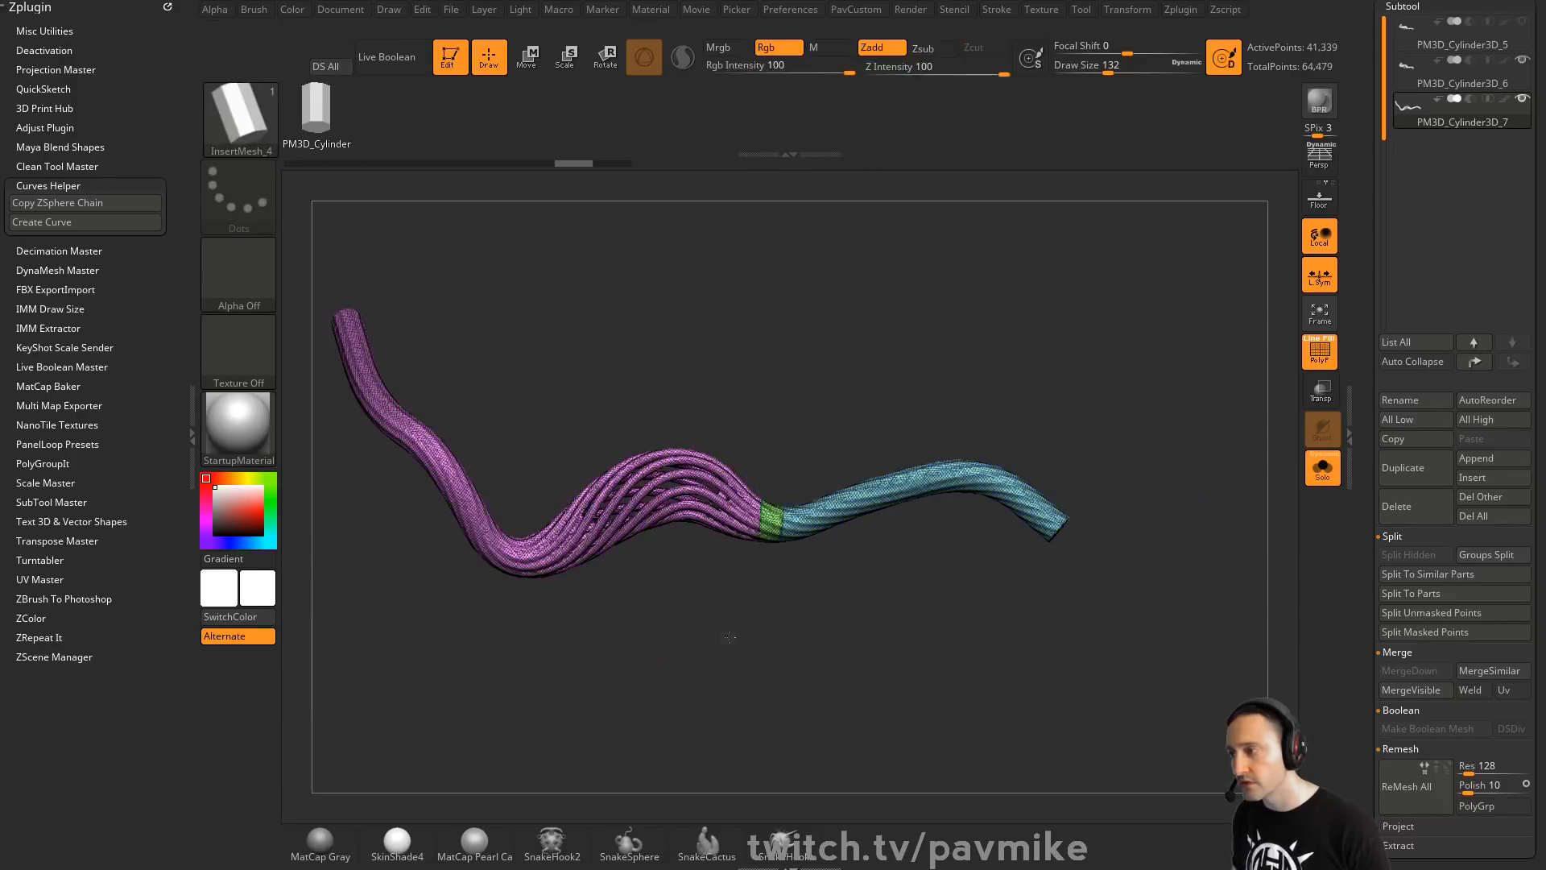
Slice a second narrow polygroup band across the bundle at the left end of the bulging section
alt+drag(729, 637, 864, 613)
ctrl+shift+drag(660, 391, 600, 718)
alt+drag(1056, 593, 897, 616)
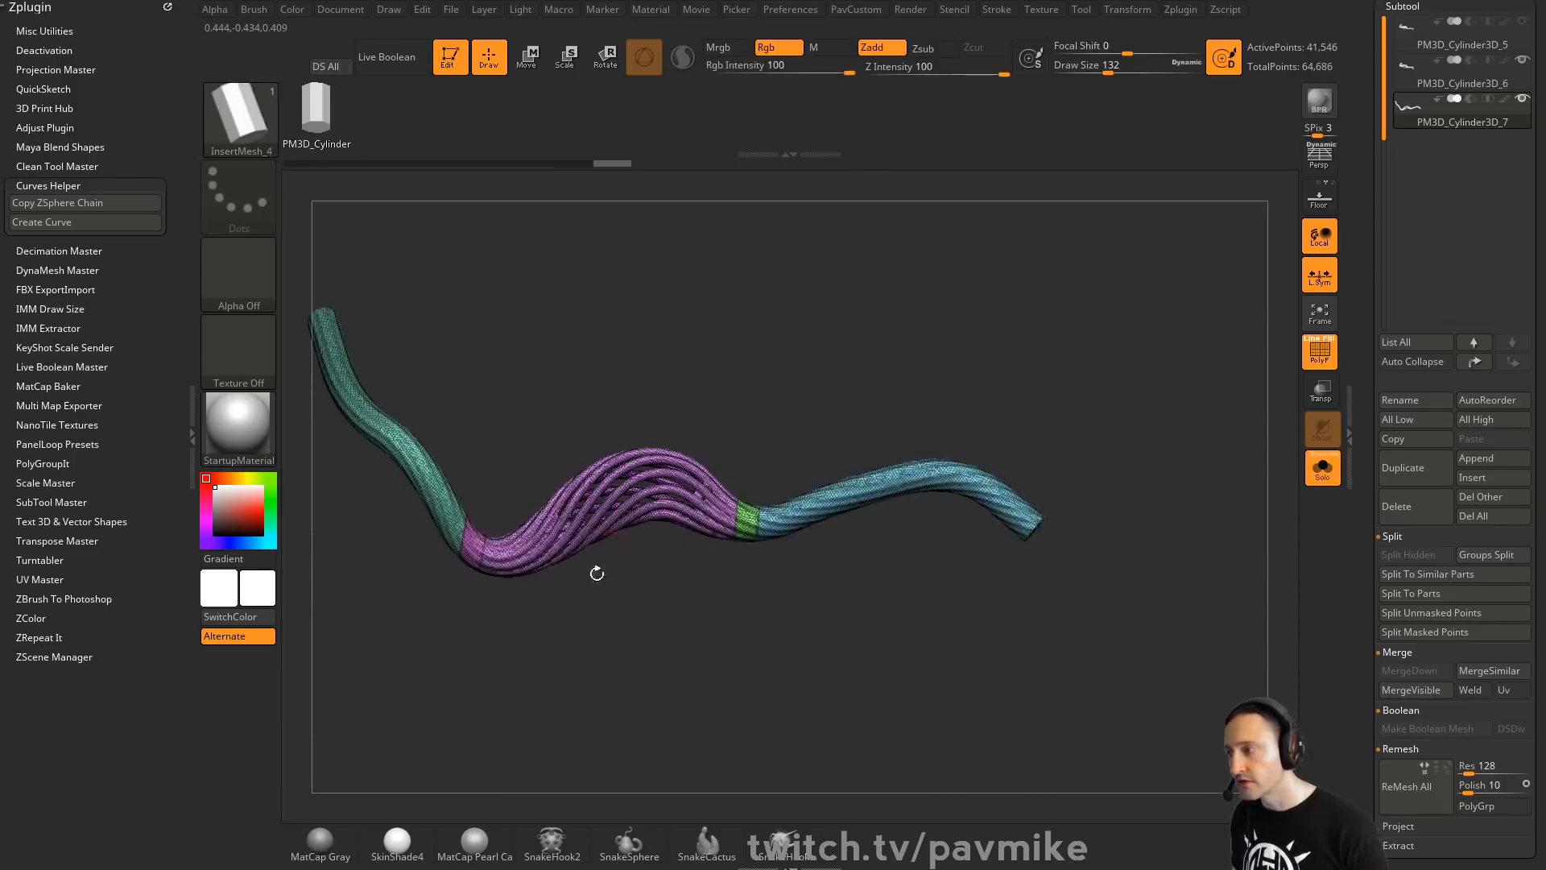
drag(597, 572, 631, 632)
key(ctrl+z)
ctrl+shift+drag(642, 395, 544, 676)
Slice two more narrow polygroup bands, one farther out on each arm of the bundle
ctrl+shift+drag(950, 383, 995, 717)
ctrl+shift+drag(608, 346, 322, 611)
mouse_move(935, 641)
mouse_down()
mouse_move(951, 650)
mouse_move(940, 661)
mouse_up()
Use the SelectRect brush to hide the long sections so only the four narrow bands are shown
click(239, 118)
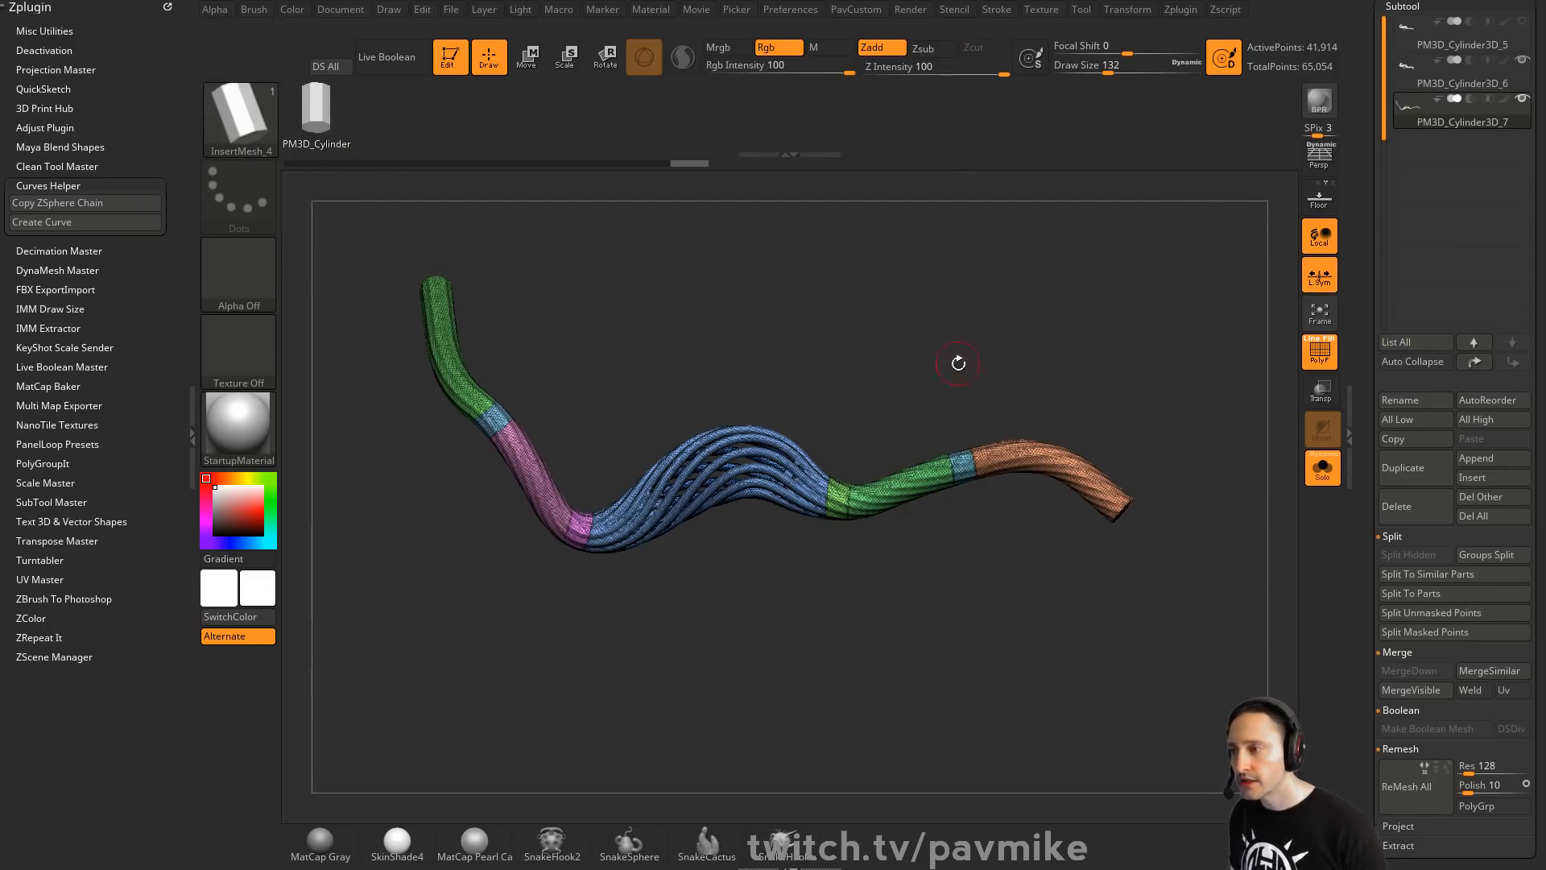
drag(959, 363, 989, 378)
ctrl+shift+click(963, 466)
ctrl+shift+click(851, 481)
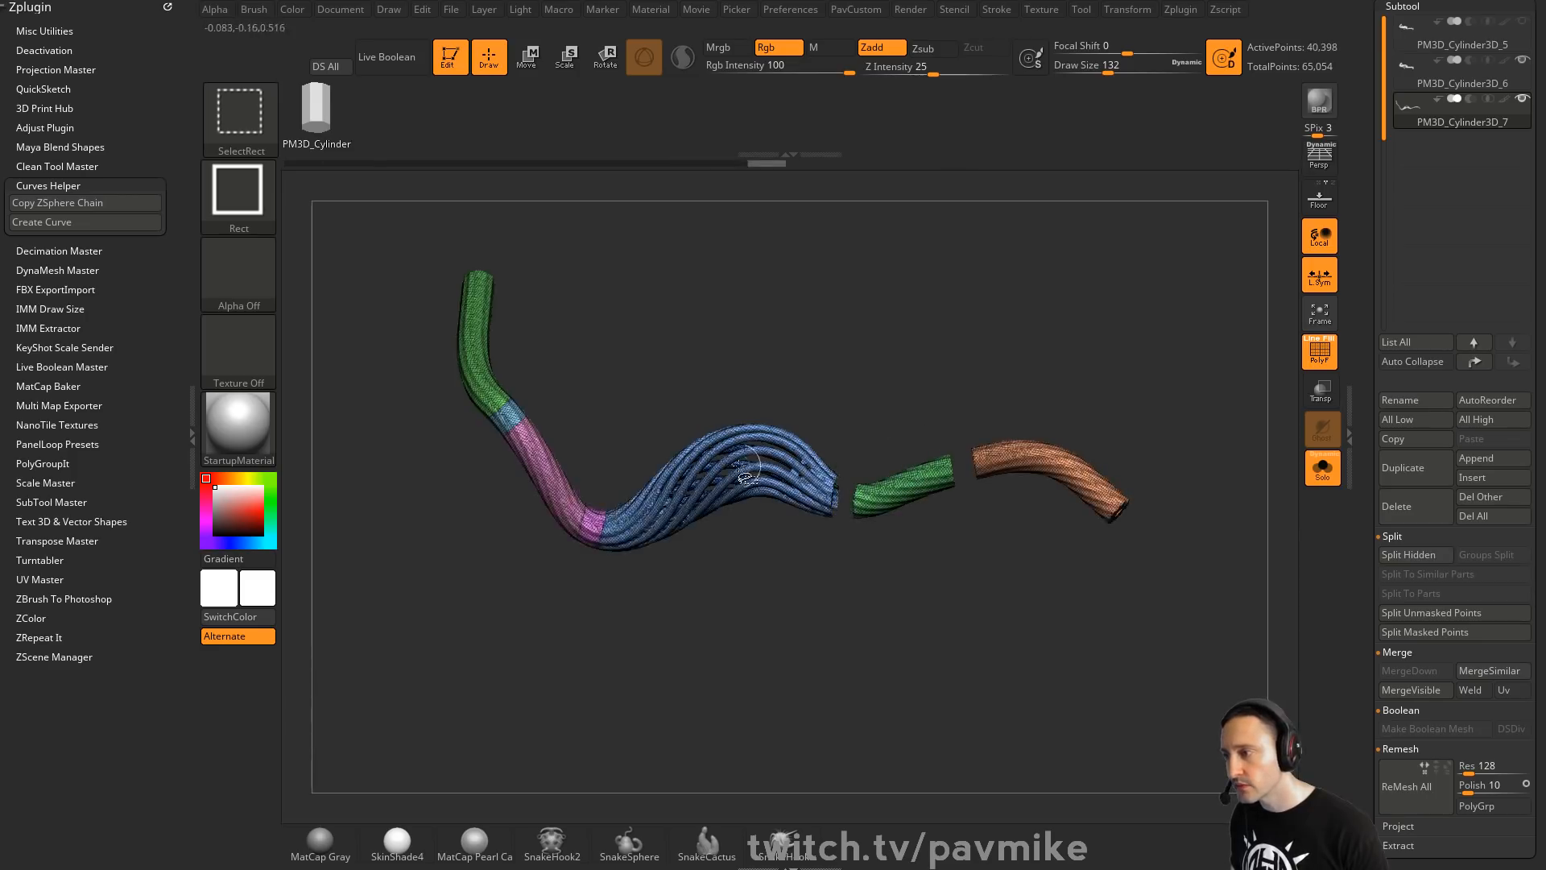
ctrl+shift+drag(1158, 283, 1191, 354)
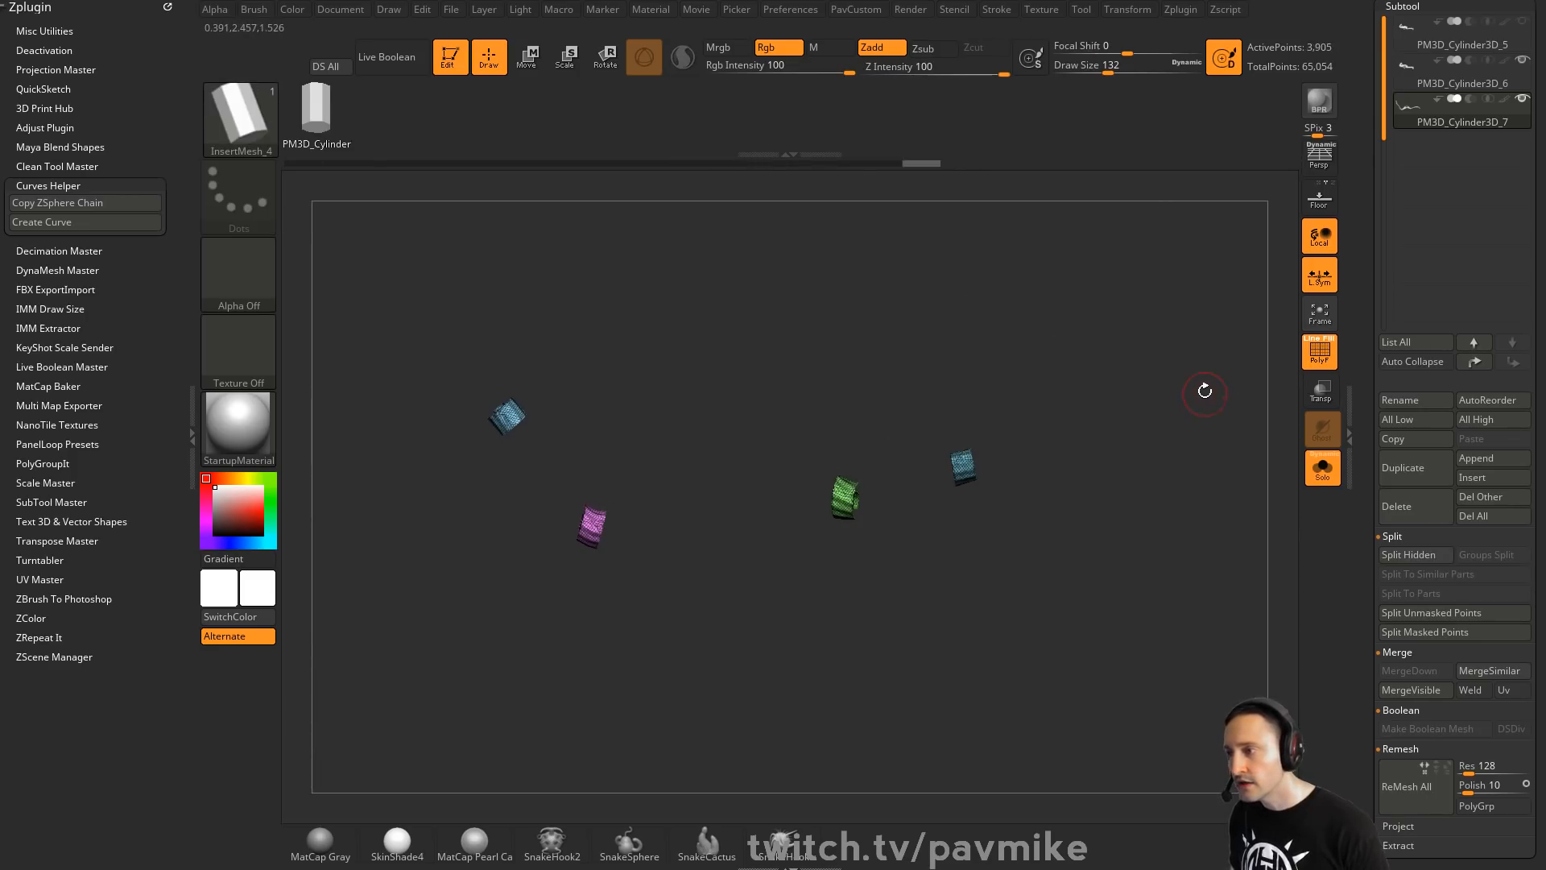
Delete the hidden geometry and assign polygroups to the remaining pieces with Auto Groups
key(5)
click(1160, 236)
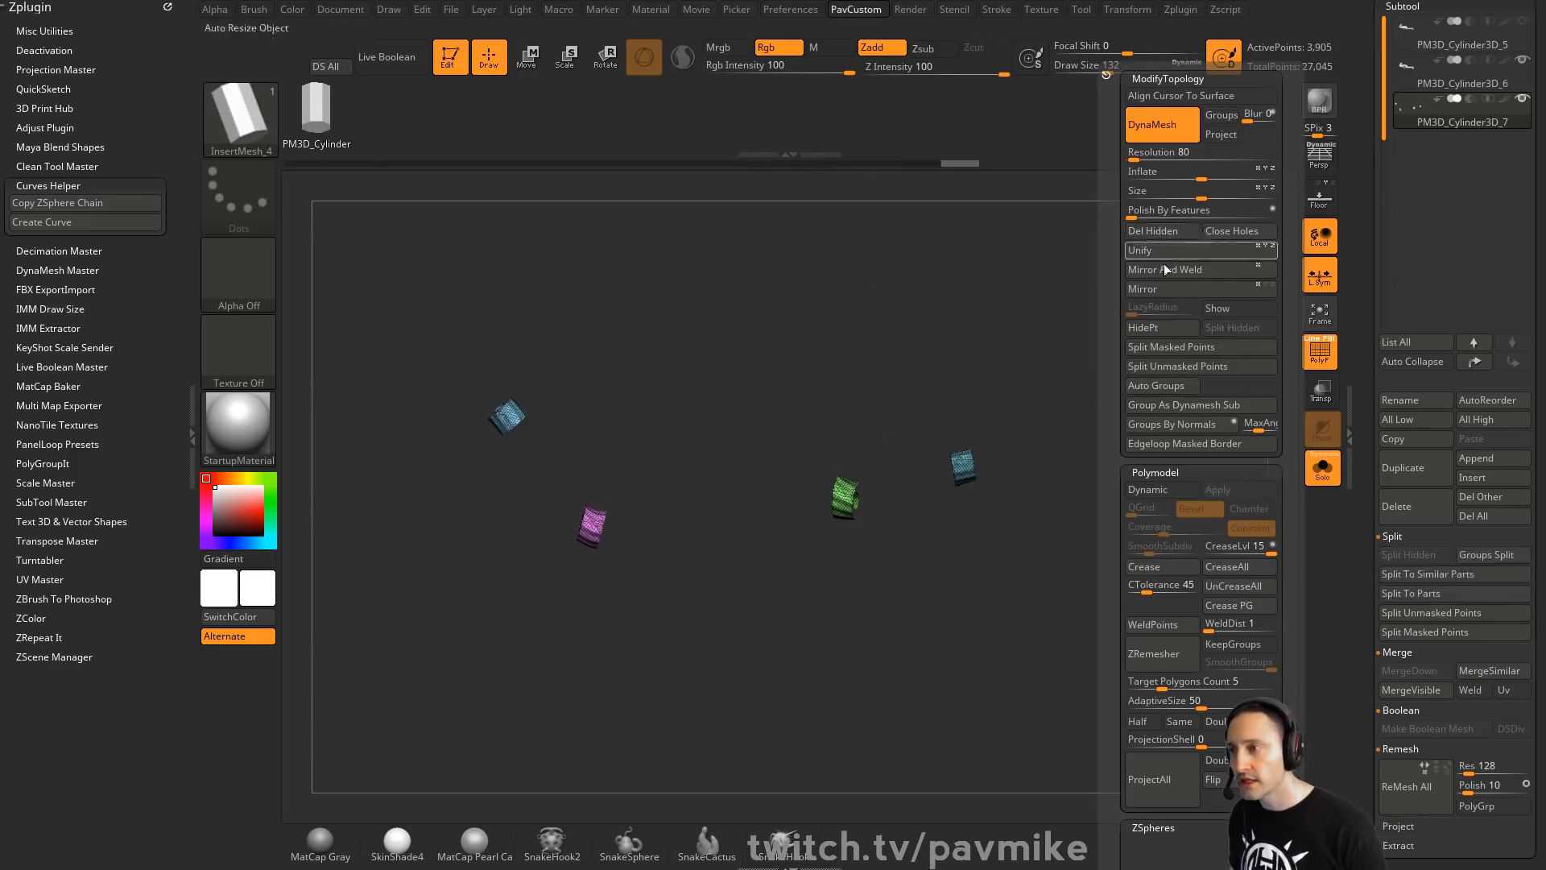
click(1161, 384)
Isolate only the outer shell of each of the four band pieces and delete the hidden geometry
mouse_move(992, 377)
alt+mouse_down()
mouse_move(1123, 362)
mouse_move(1091, 417)
alt+mouse_up()
key(ctrl+shift)
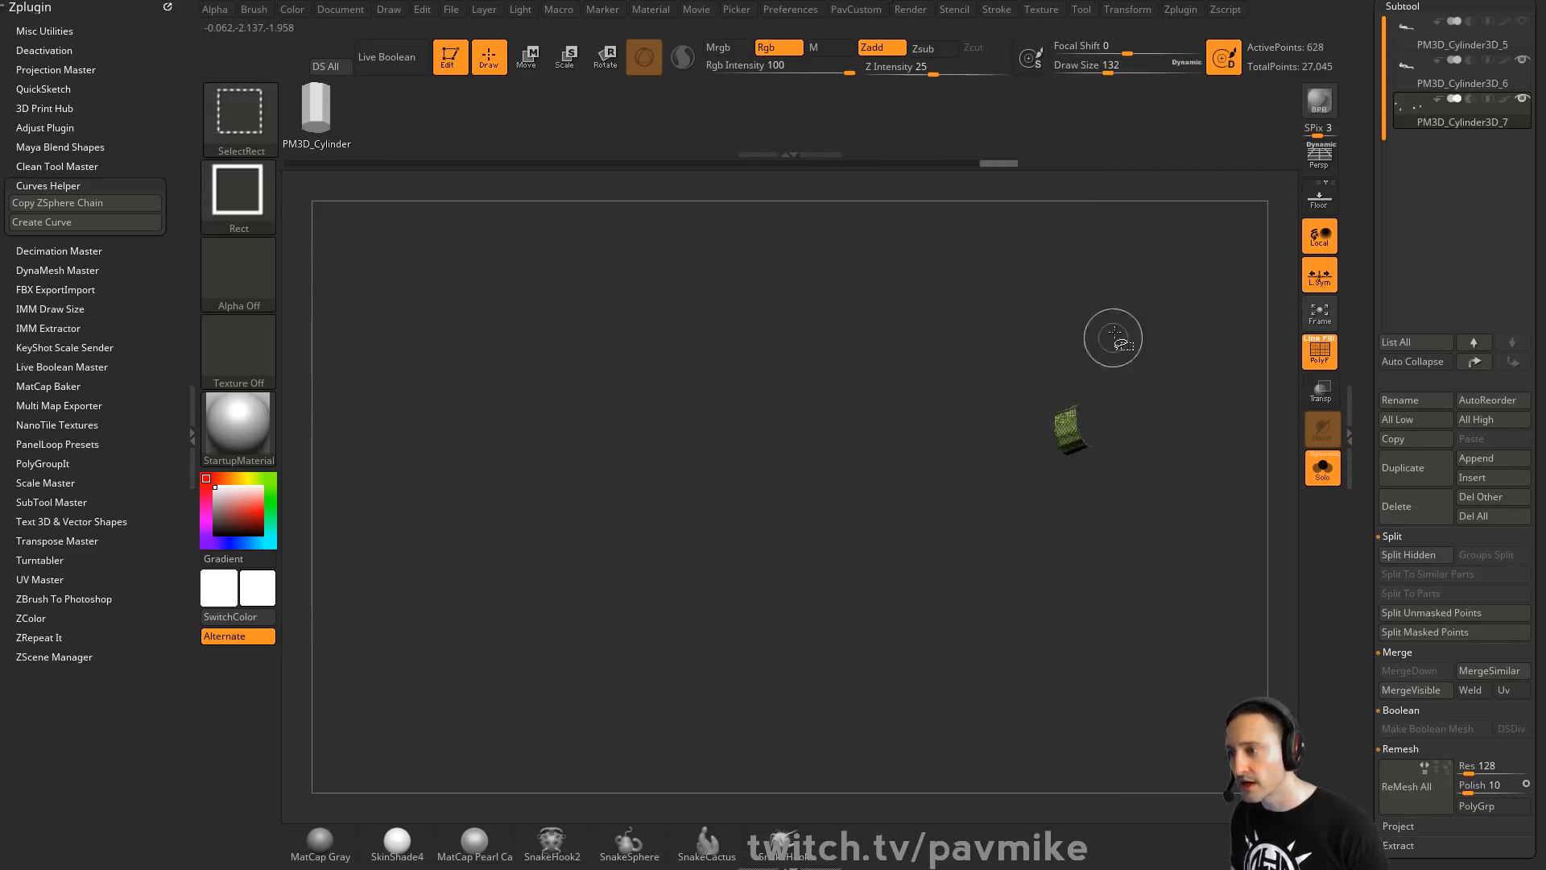
ctrl+alt+shift+click(938, 471)
ctrl+shift+click(662, 507)
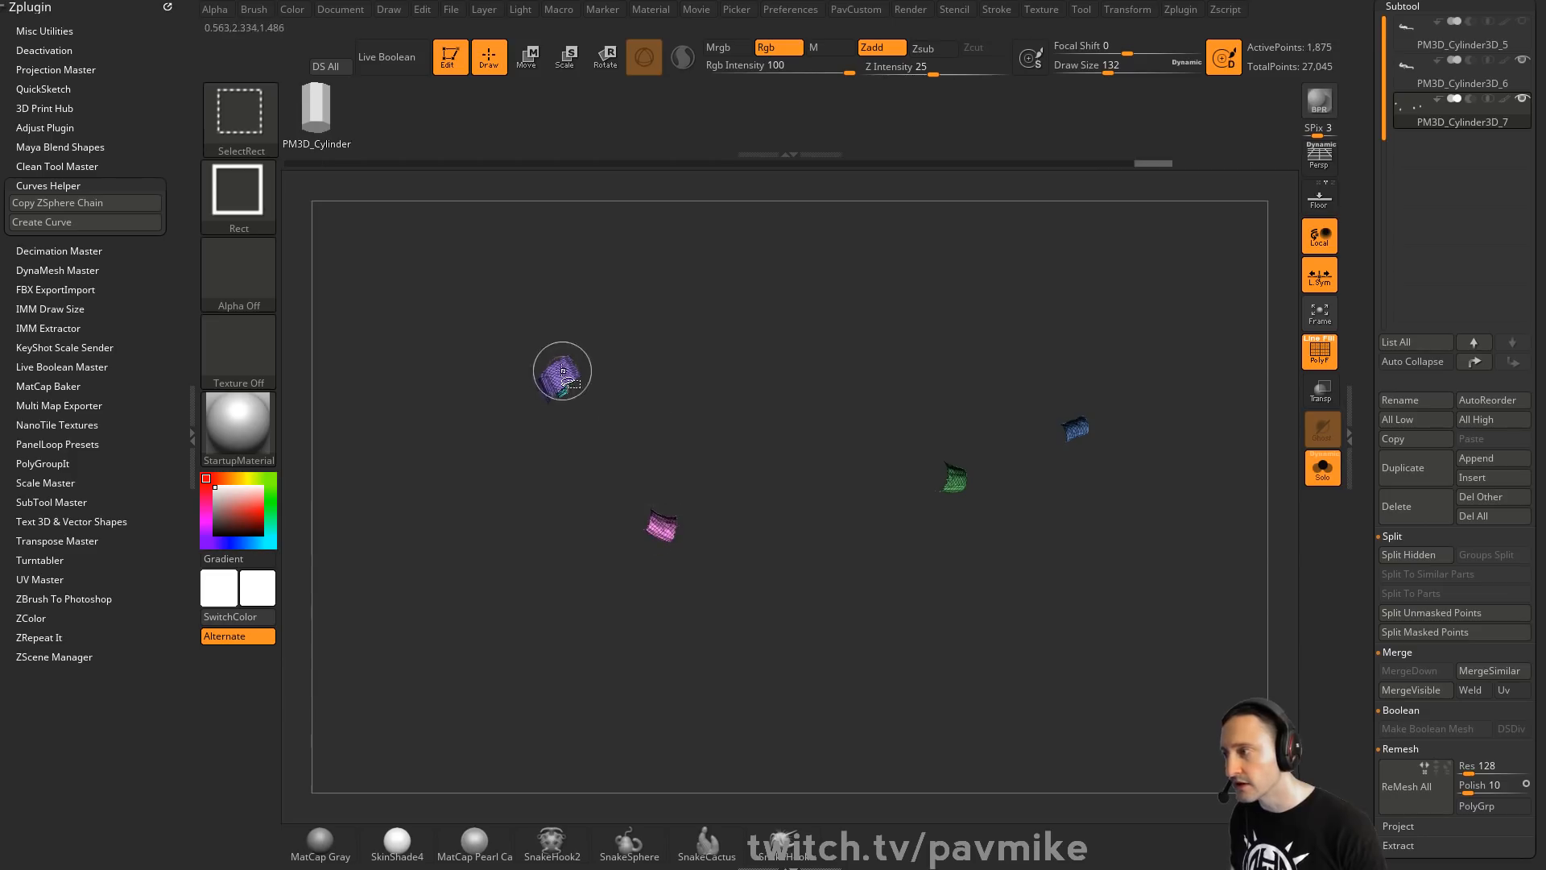
ctrl+shift+click(563, 369)
ctrl+shift+drag(1000, 265, 1044, 288)
key(2)
click(1152, 231)
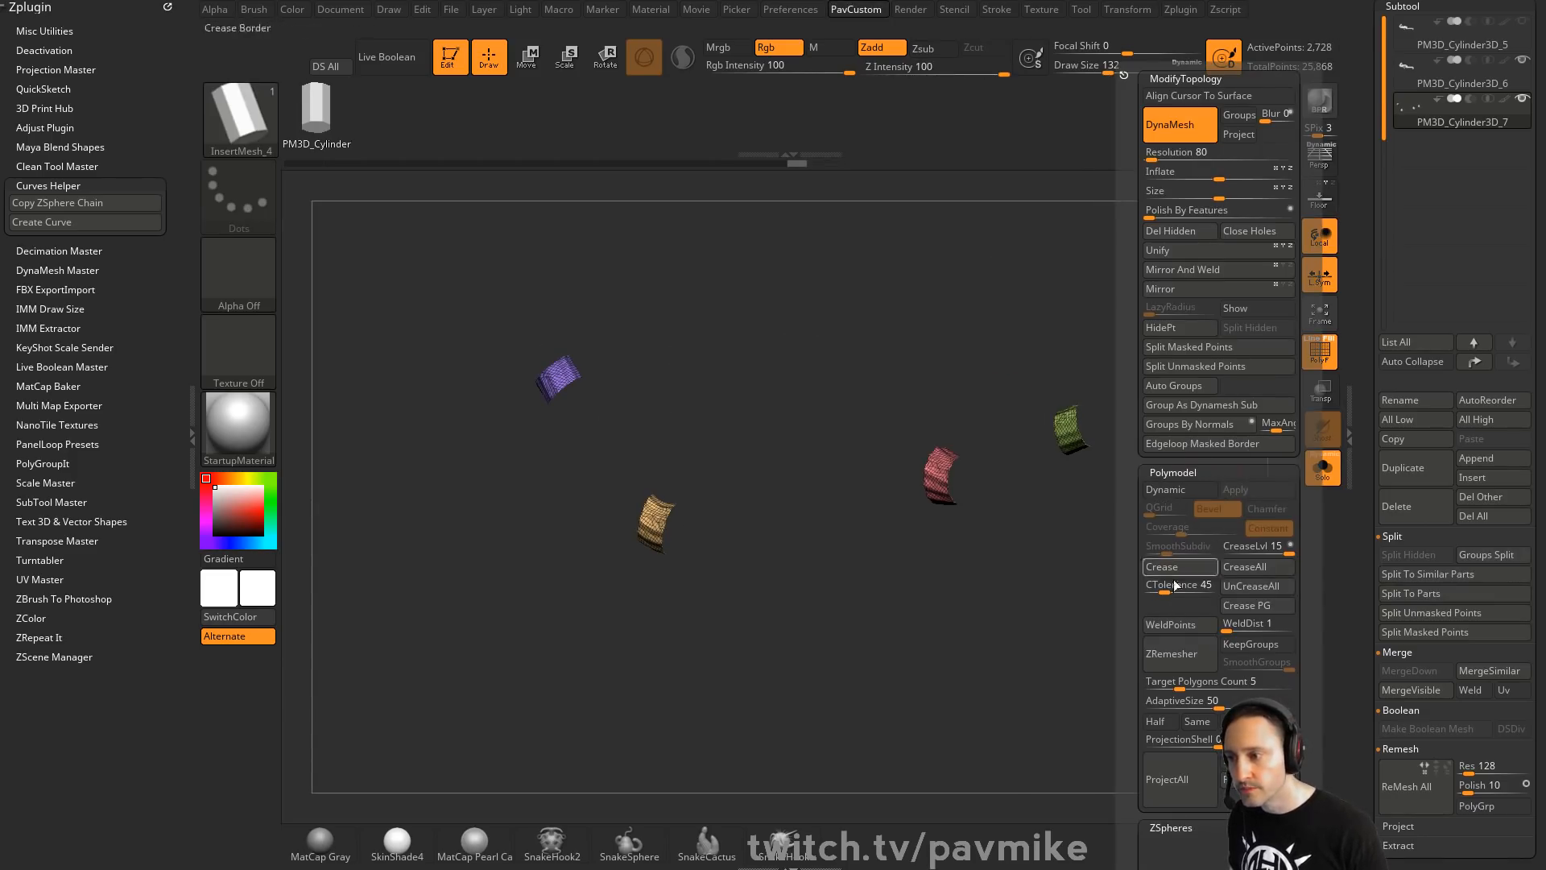
ZRemesh the four bands with AdaptiveSize 0 and Half enabled, and assign them a single polygroup
drag(1167, 701, 1128, 698)
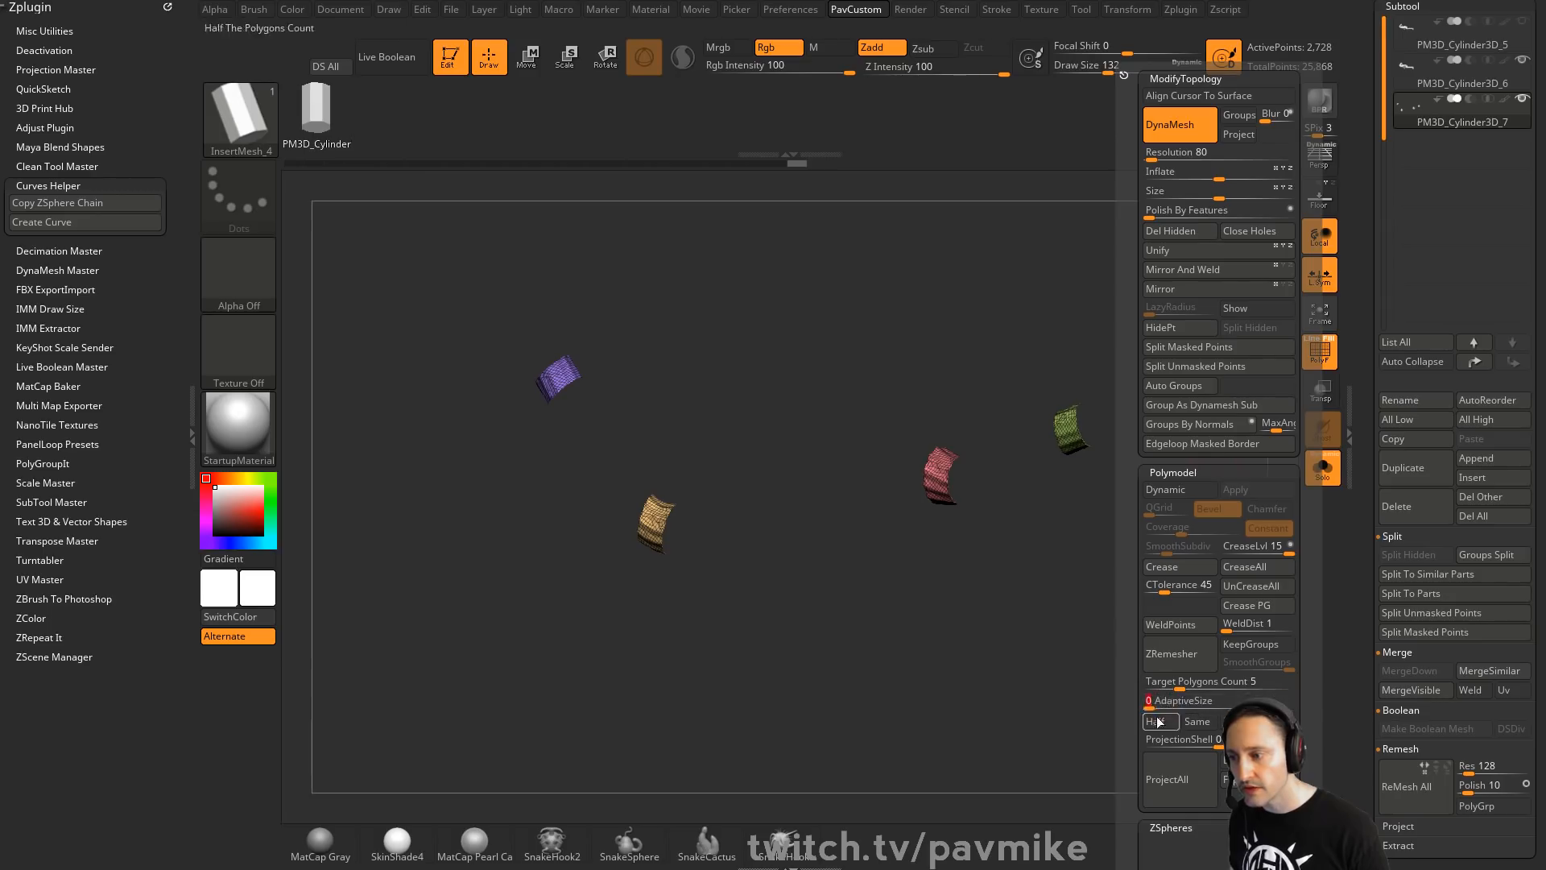
click(1186, 665)
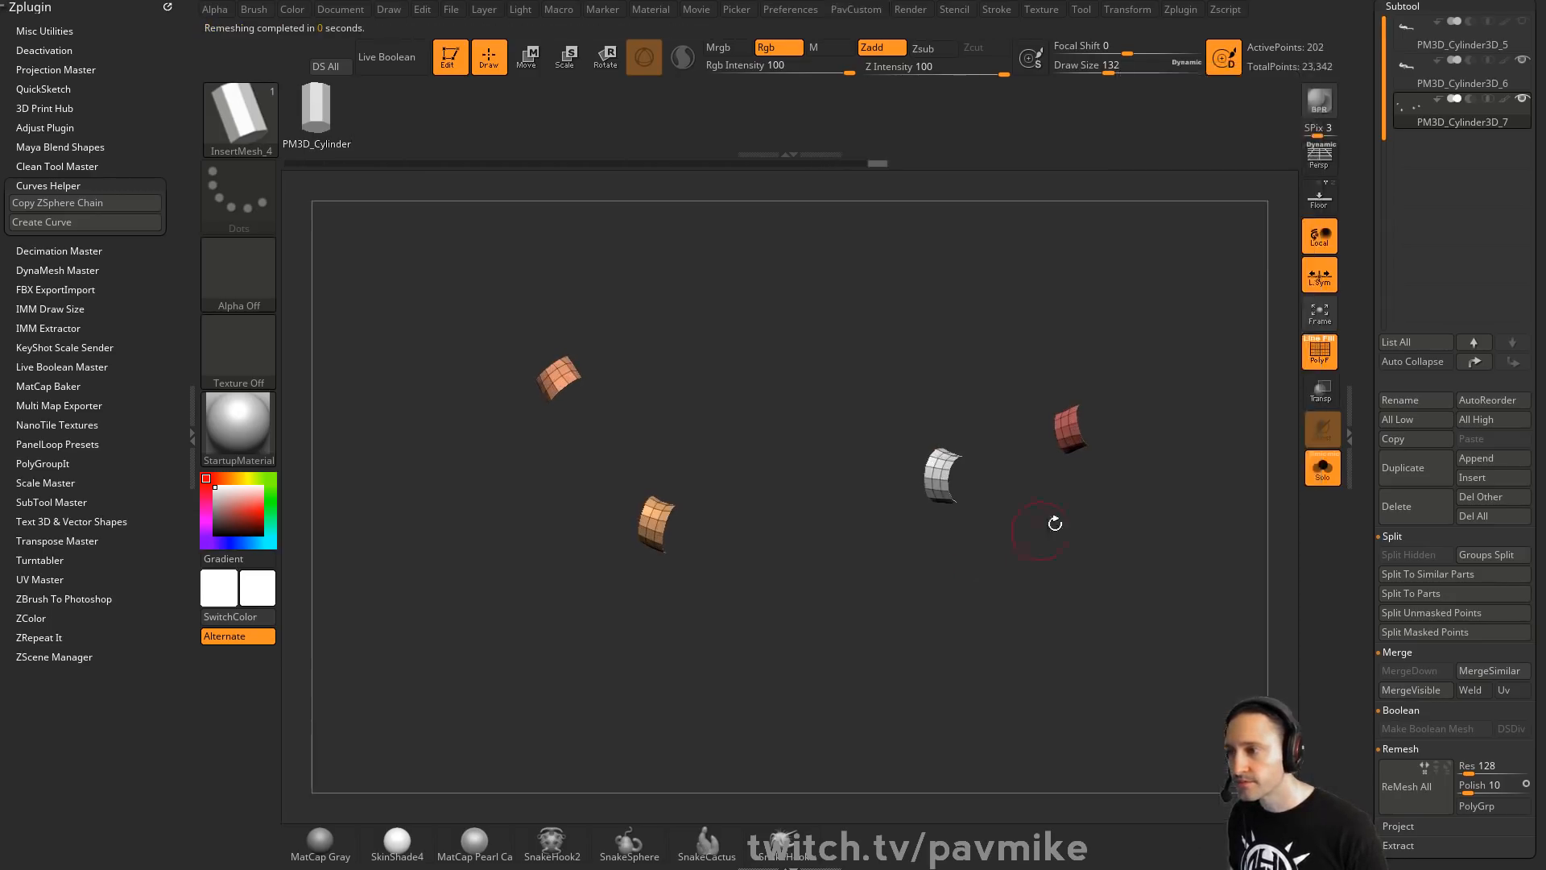
key(ctrl+w)
Show the strand bundle again and thicken all four bands outward with ZModeler QMesh, targeting Polygroup All
click(1319, 475)
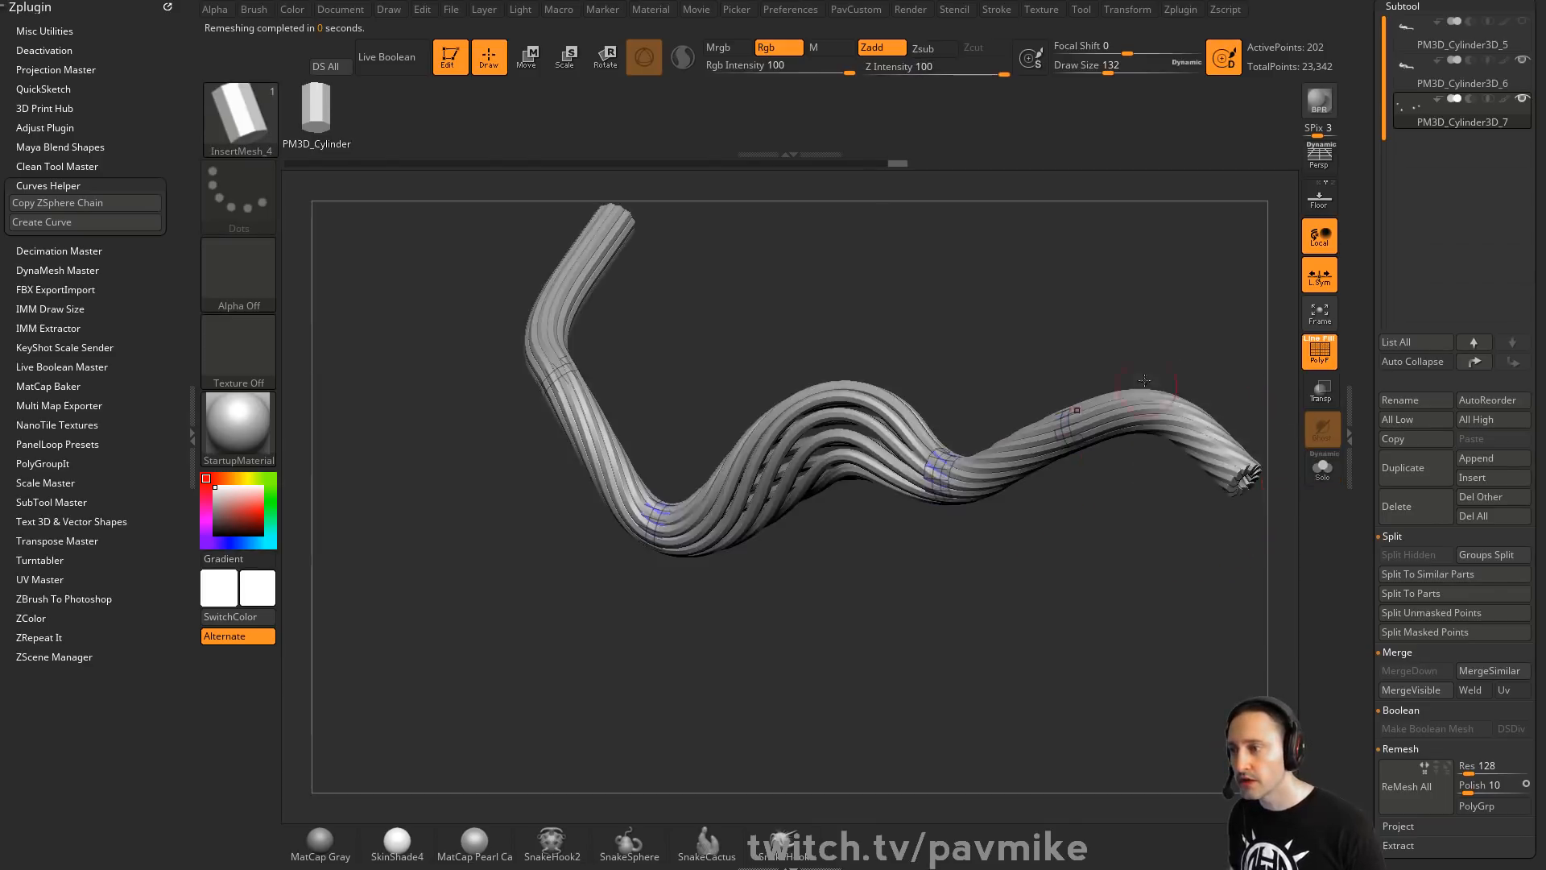
mouse_move(1145, 380)
right_down()
mouse_move(1167, 293)
mouse_move(1195, 343)
right_up()
key(b)
key(z)
key(m)
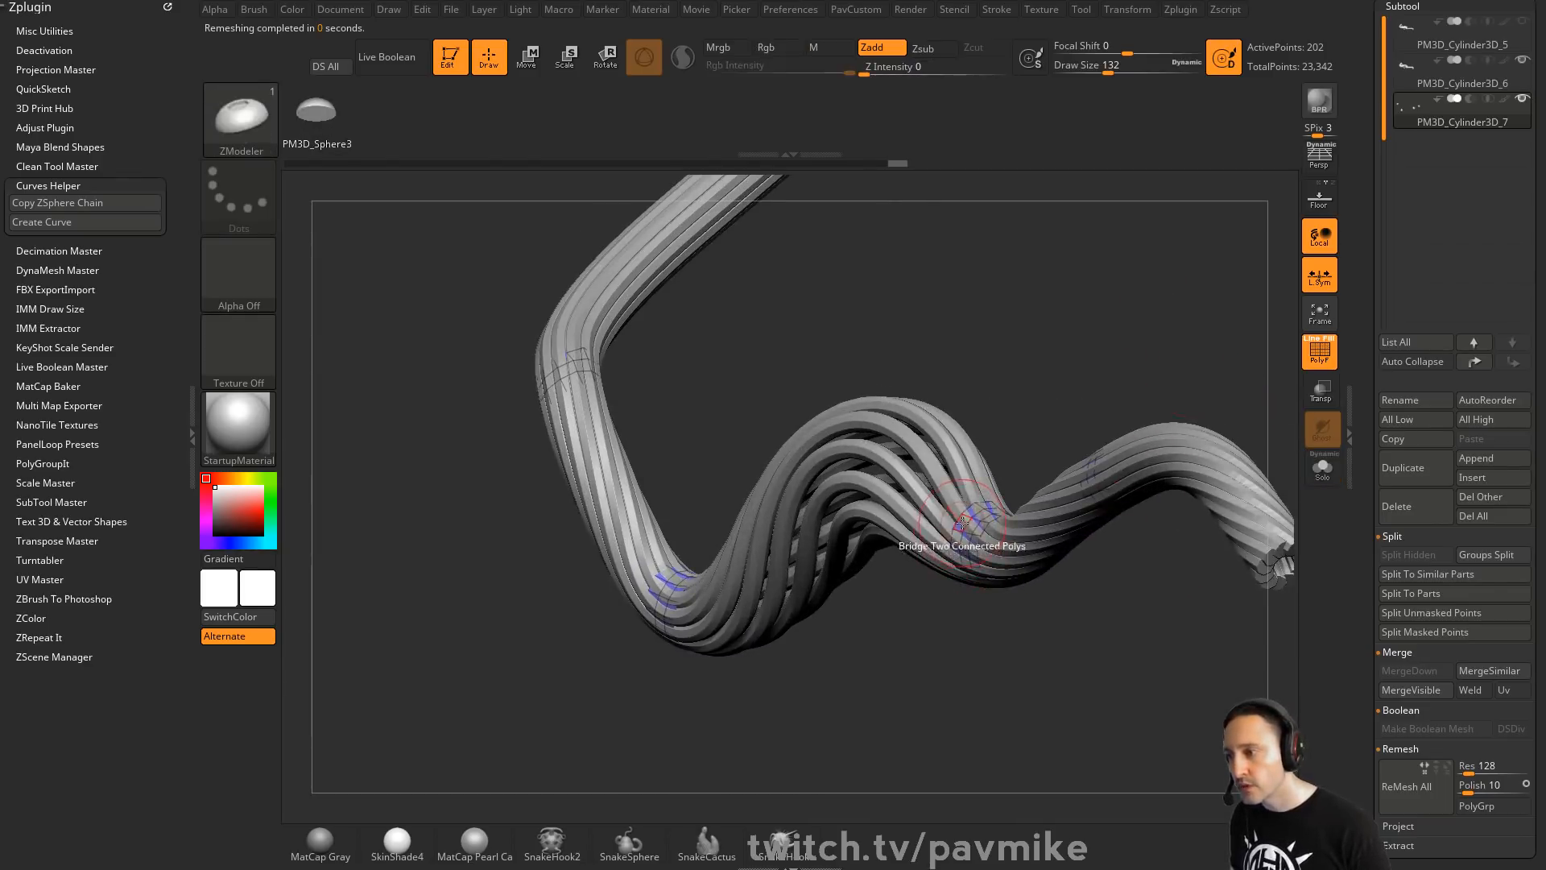
key(space)
click(1061, 213)
click(1047, 432)
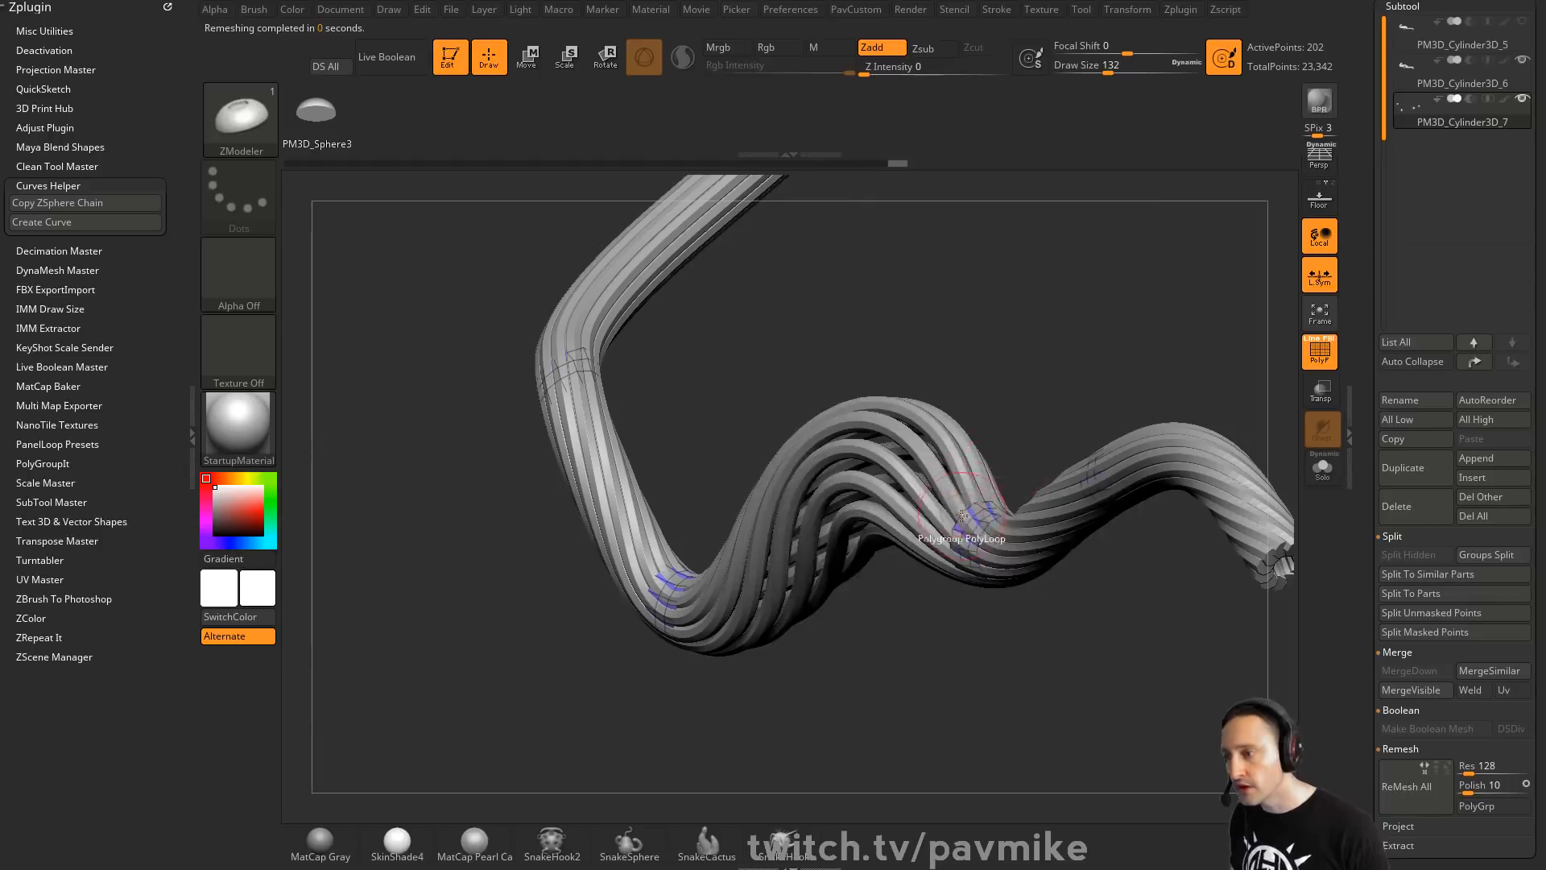
drag(969, 510, 1037, 411)
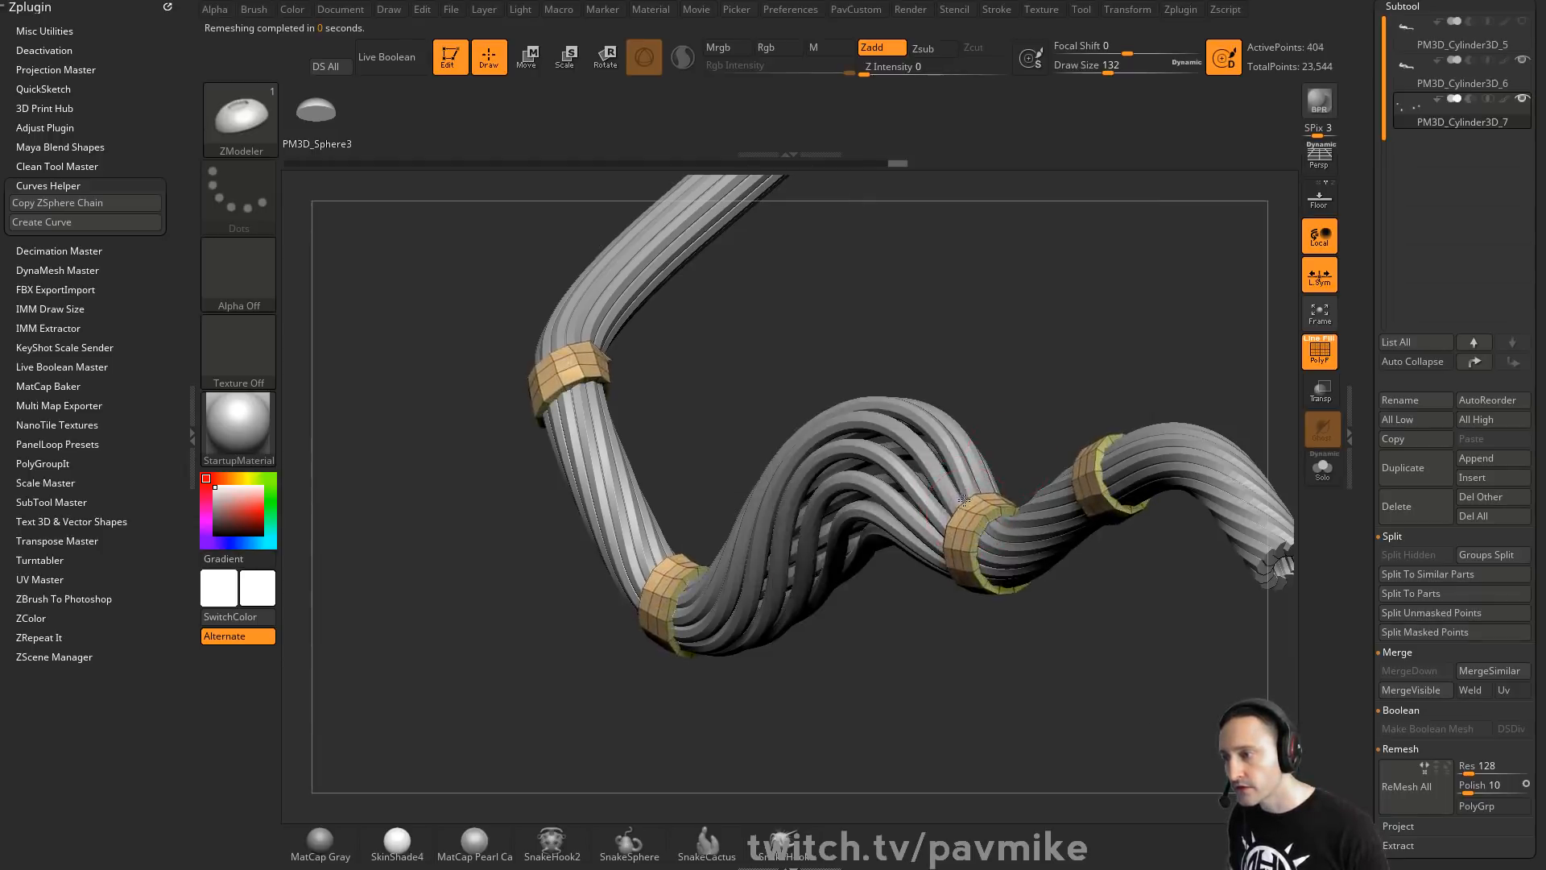
Reduce the draw size to 51 and inset the bands' outer faces with ZModeler Inset, Polygroup All and Inset Region
right_drag(1037, 412, 1105, 369)
drag(1106, 369, 1088, 379)
key(s)
mouse_move(1086, 375)
alt+mouse_down()
mouse_move(989, 380)
mouse_move(973, 335)
mouse_move(932, 504)
mouse_move(913, 514)
alt+mouse_up()
drag(949, 442, 972, 419)
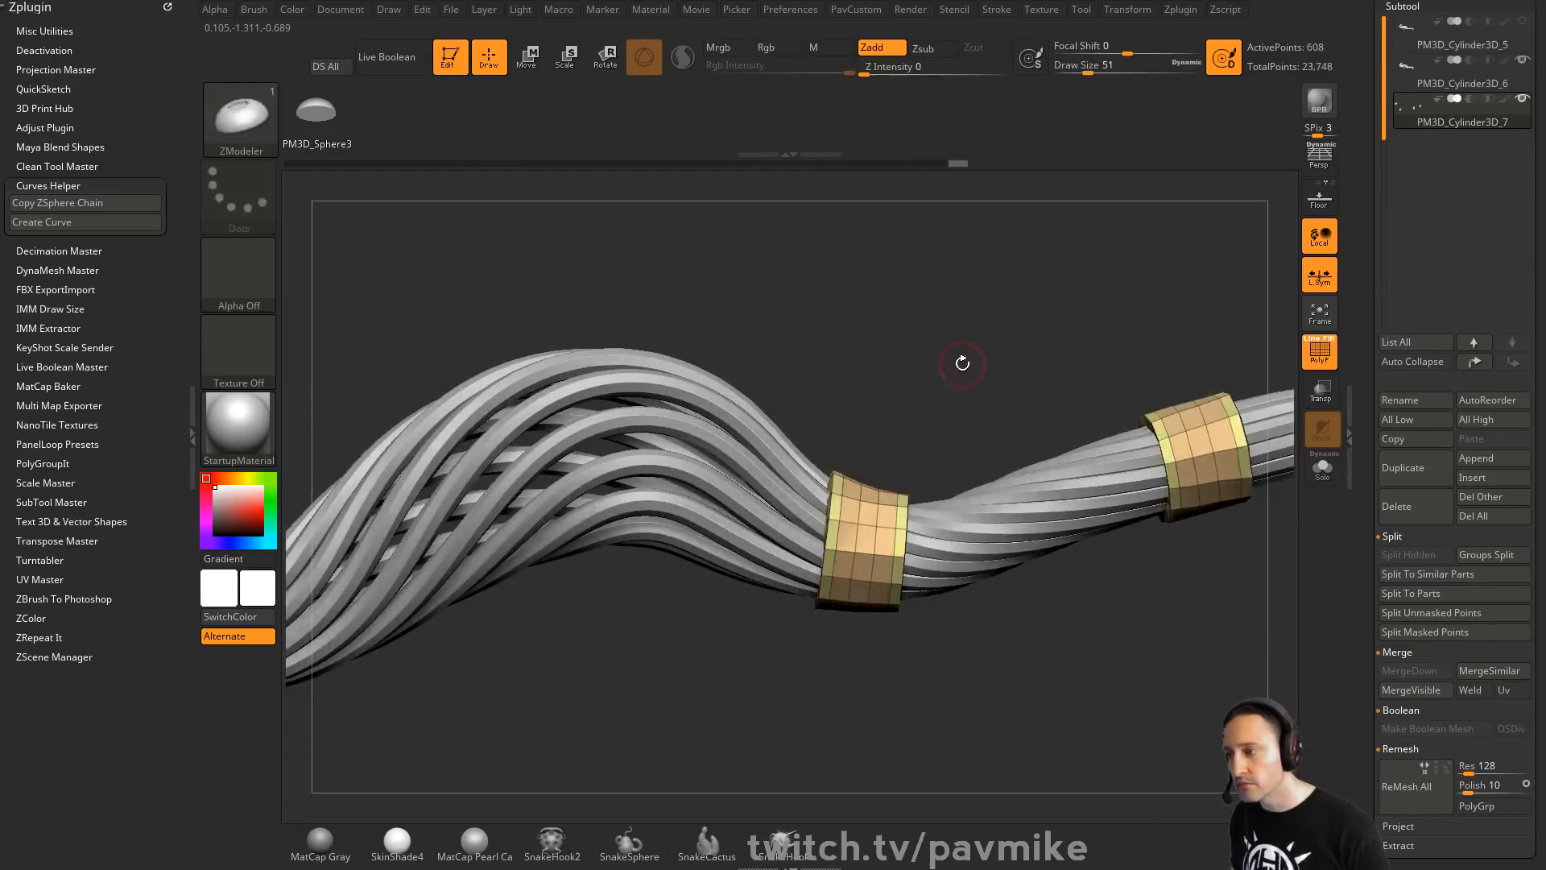
drag(956, 363, 967, 431)
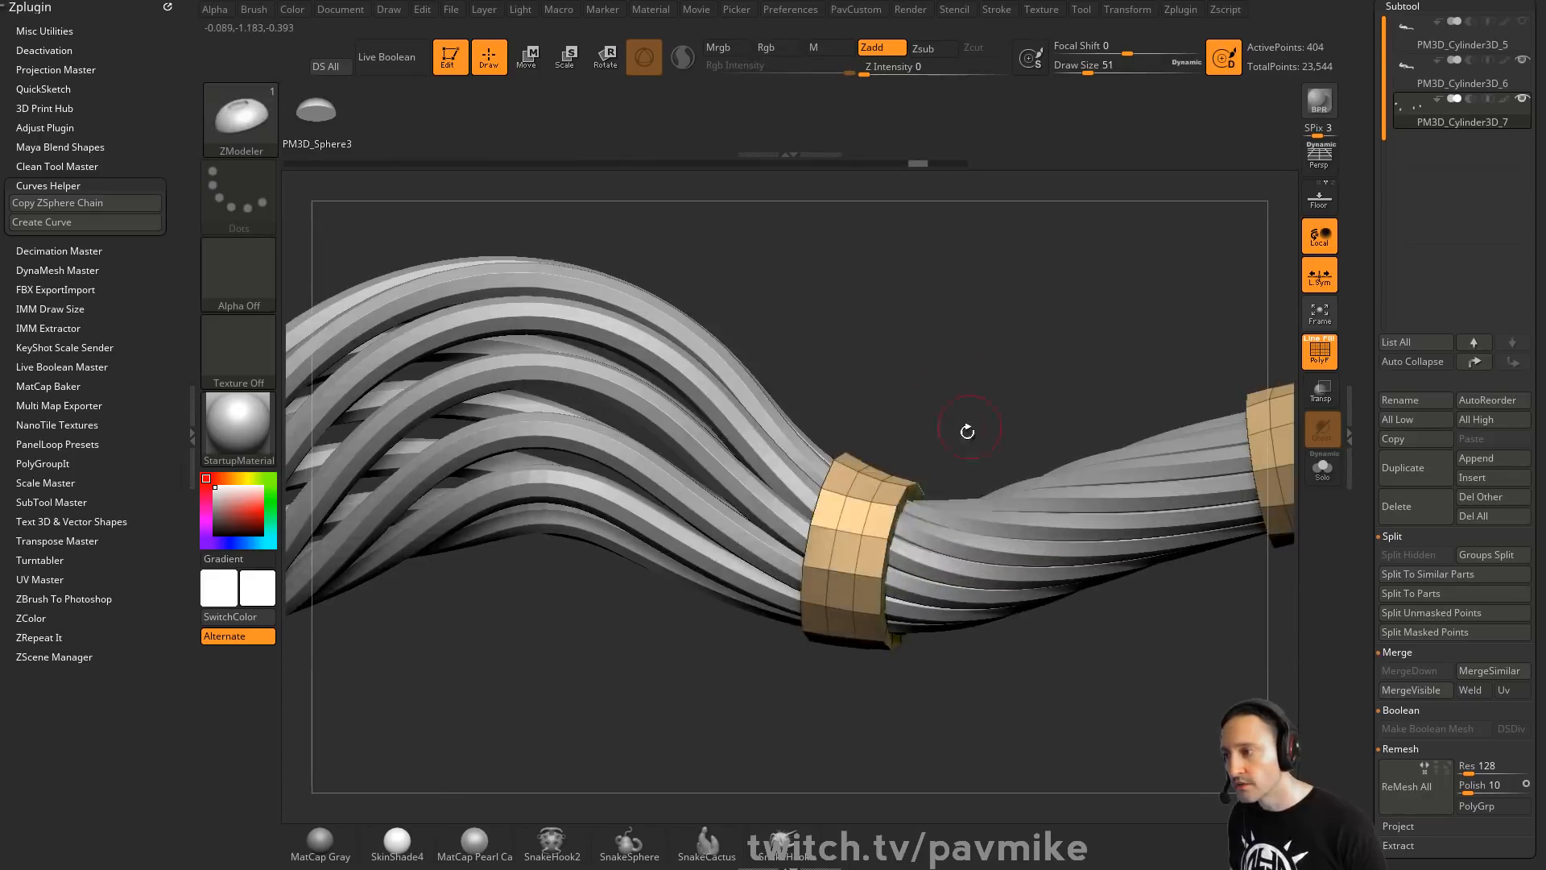
right_click(877, 519)
click(845, 292)
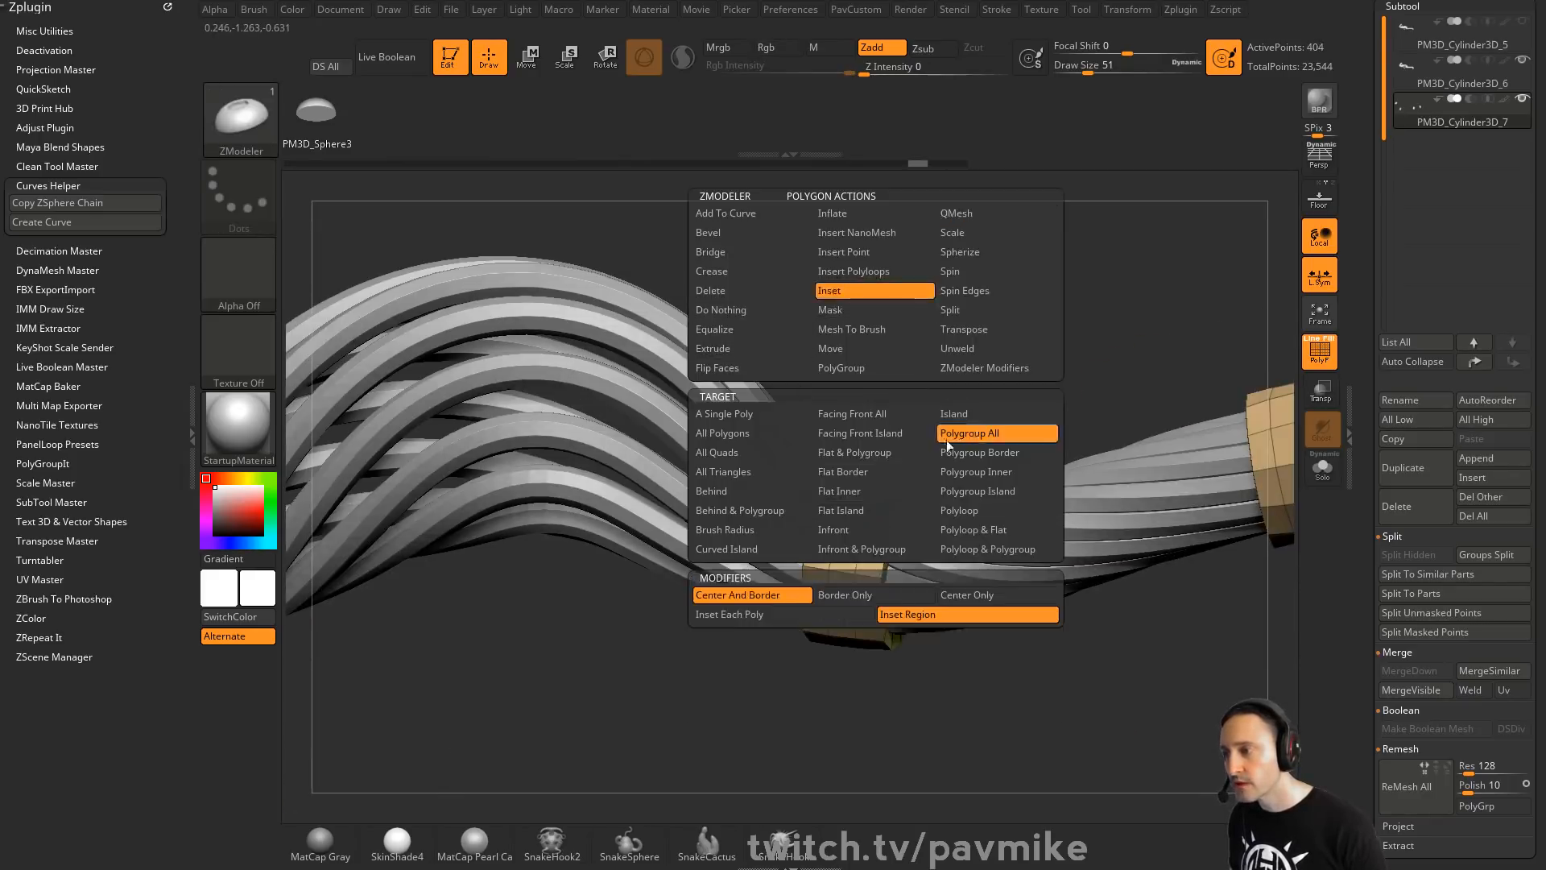
click(950, 437)
Try to push the inset centre faces of the bands inward with QMesh on Polygroup All
key(space)
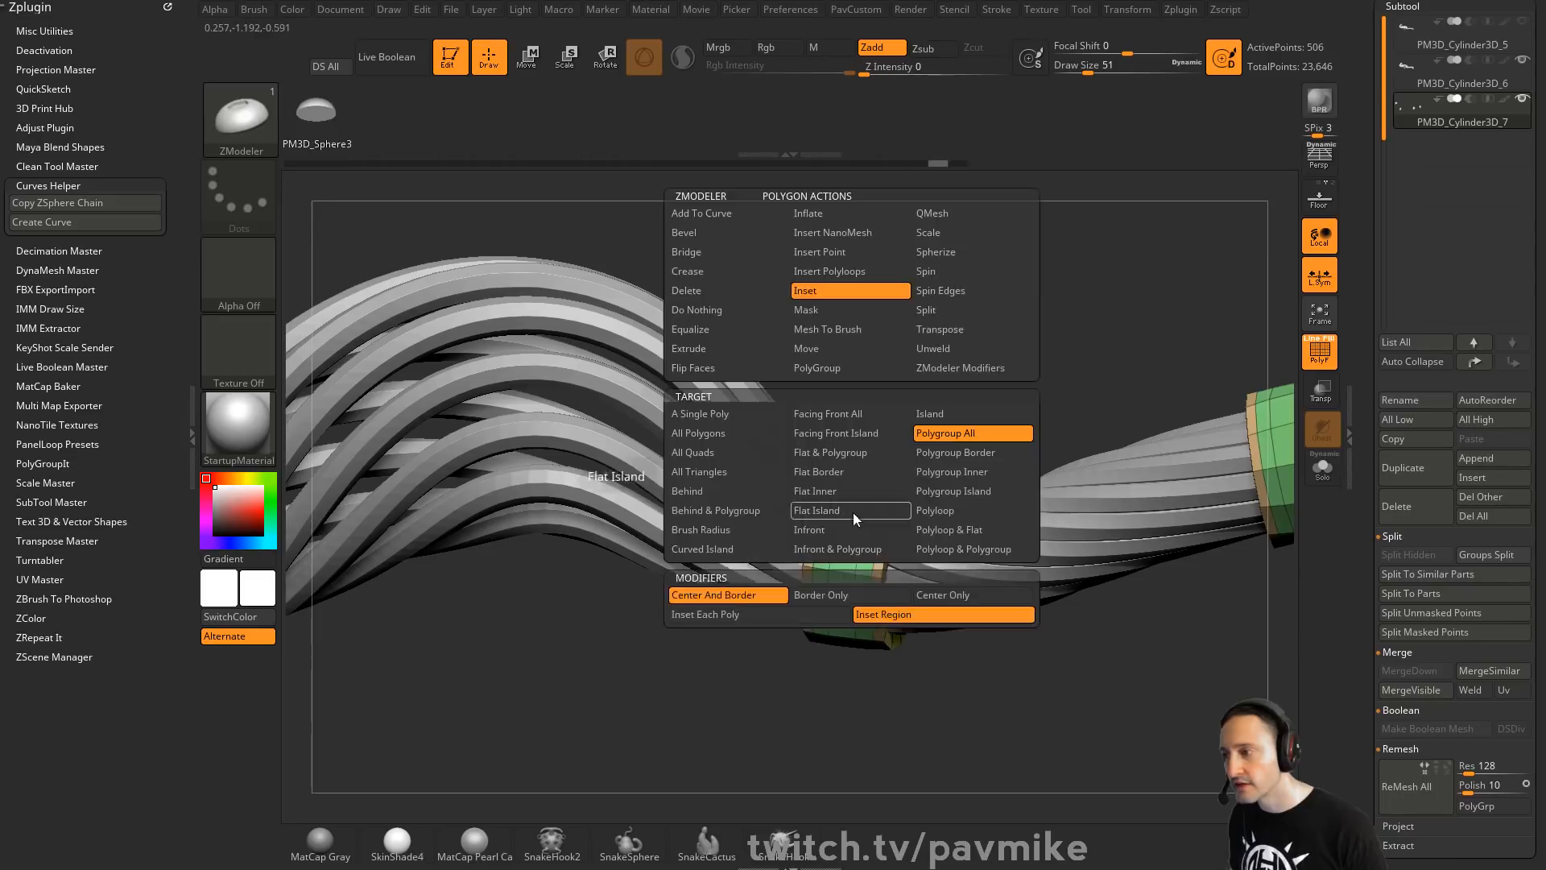
click(943, 215)
drag(1045, 381, 1016, 395)
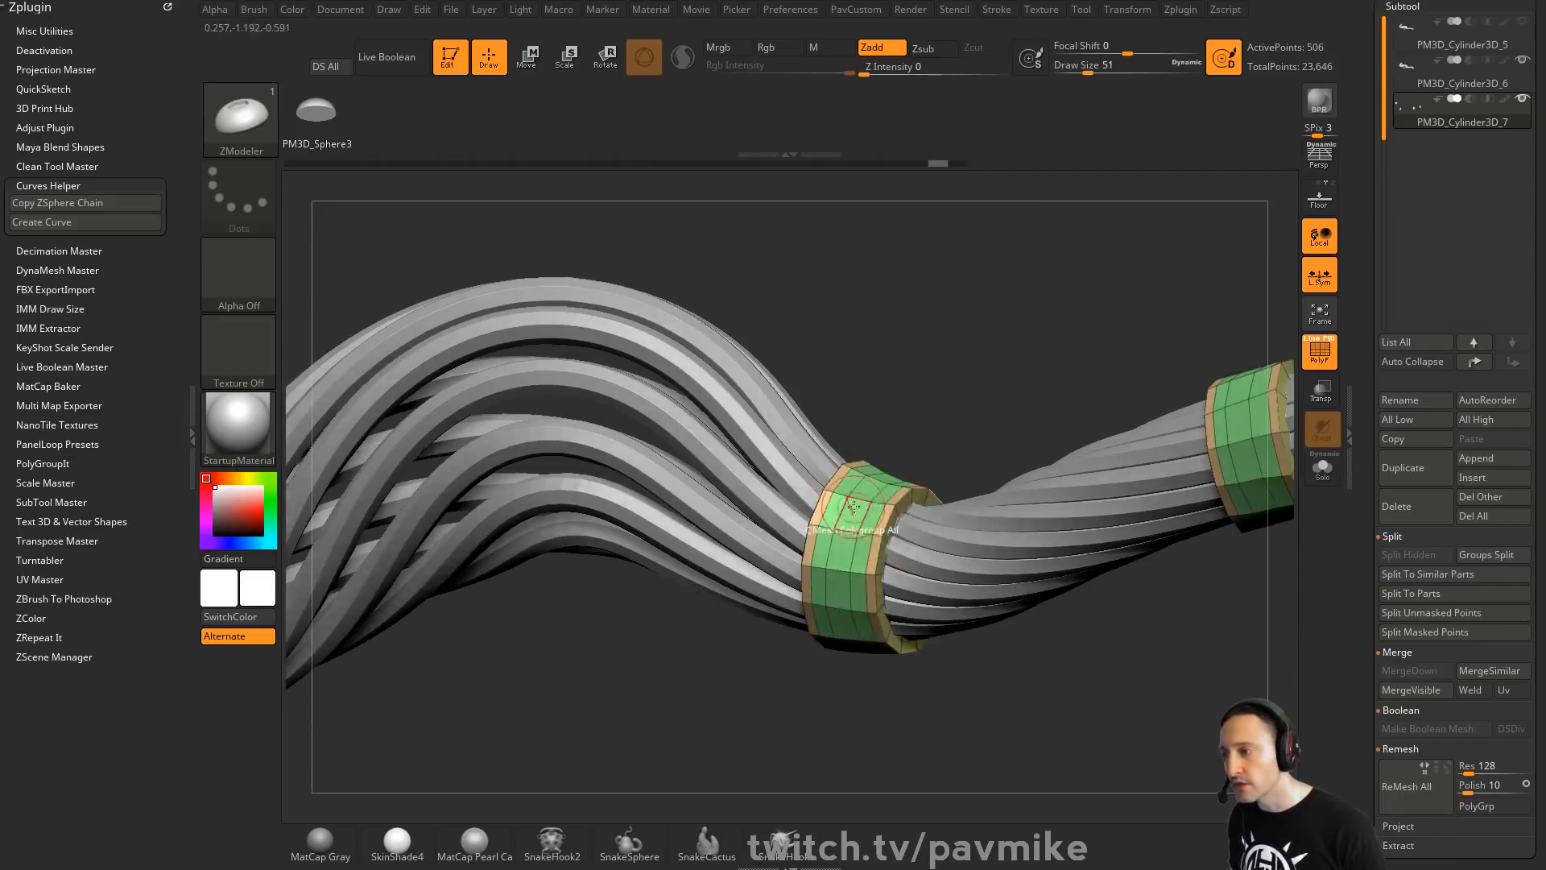
mouse_move(853, 517)
mouse_down()
mouse_move(853, 490)
mouse_move(857, 543)
mouse_up()
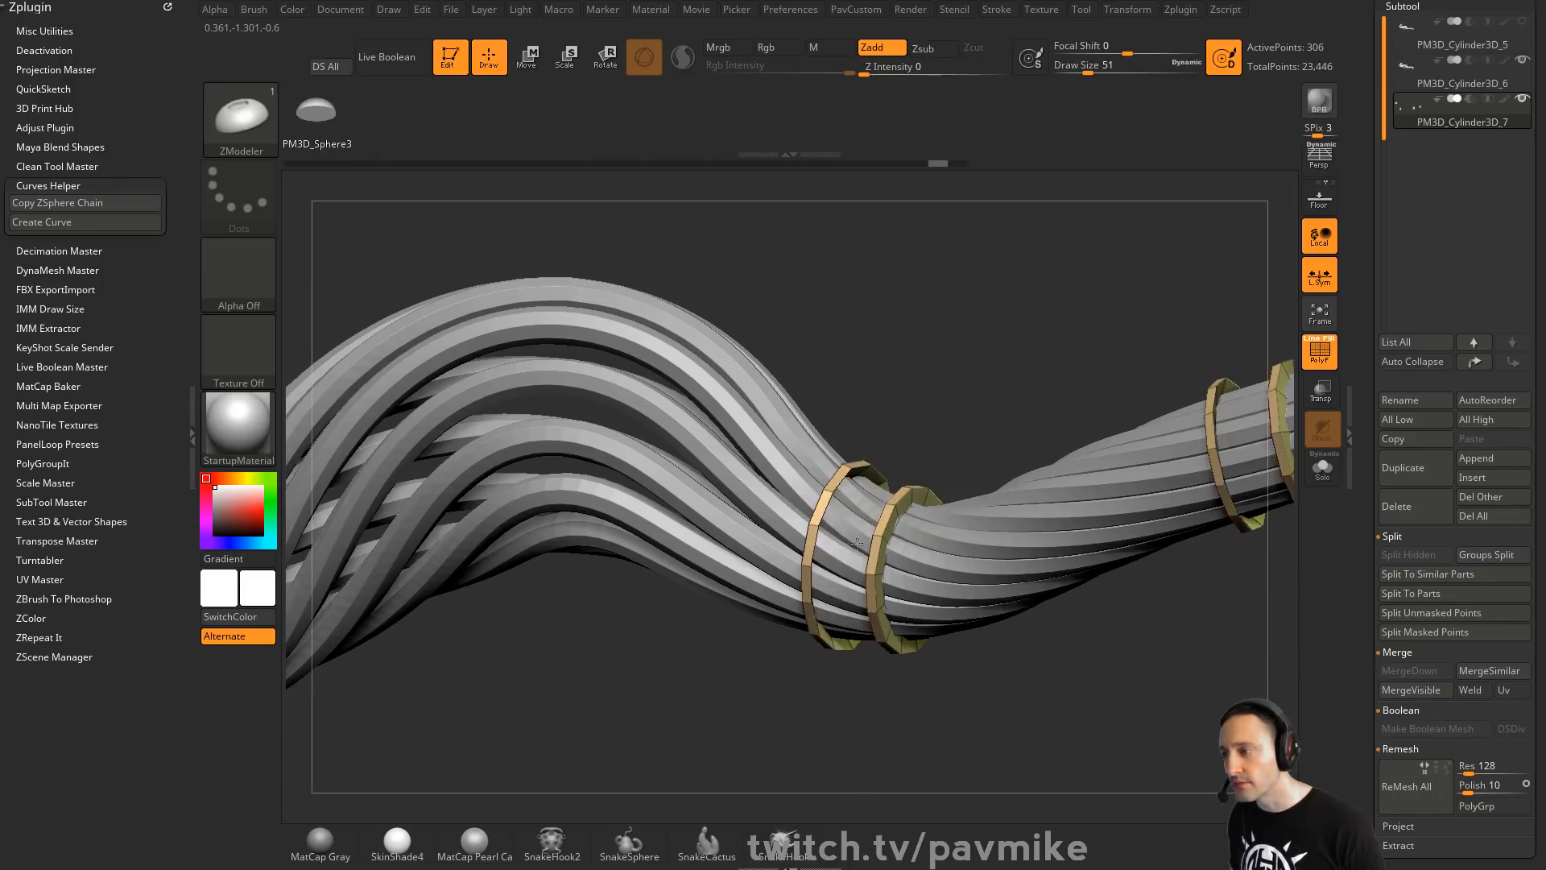
click(1322, 485)
drag(1038, 374, 813, 349)
click(1322, 467)
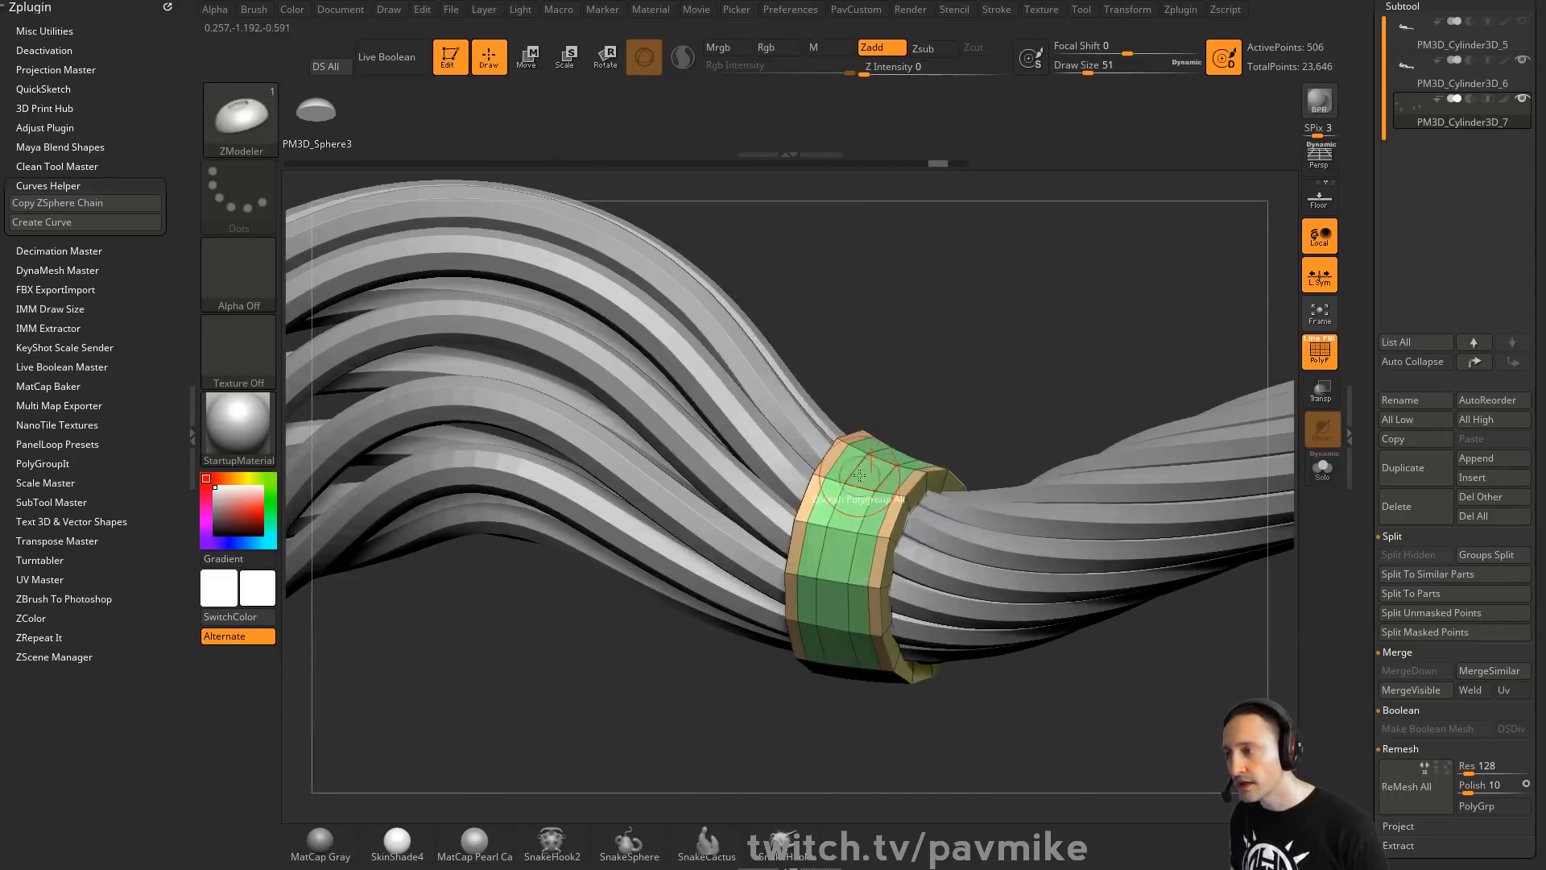
Isolate the bands and extrude their inner faces toward the centre with ZModeler Extrude, targeting Polygroup All
key(space)
click(715, 337)
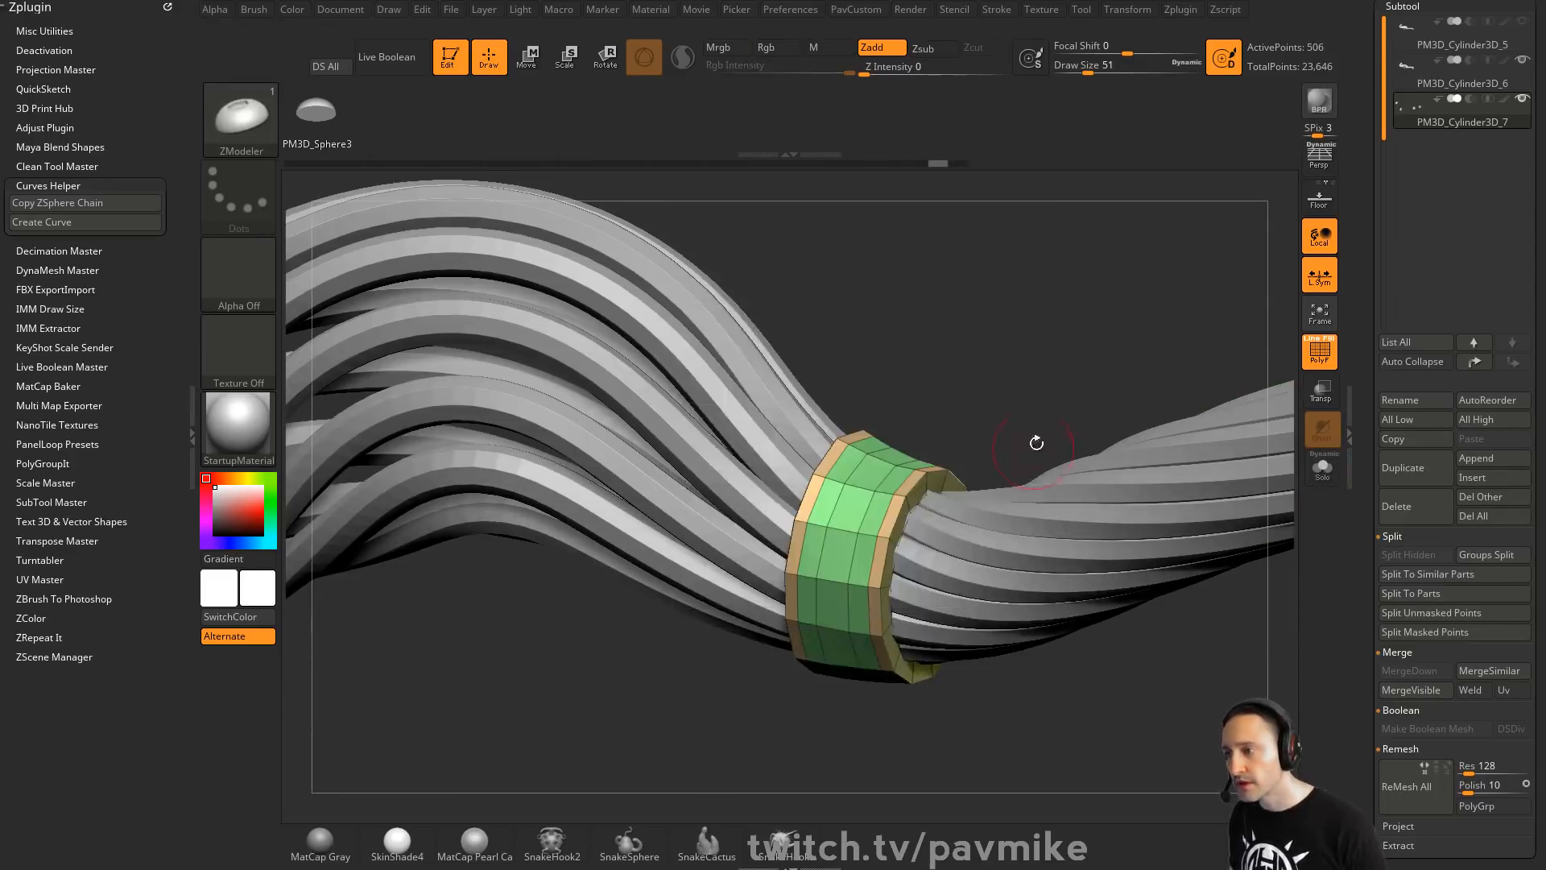
click(1322, 467)
drag(1278, 432, 918, 519)
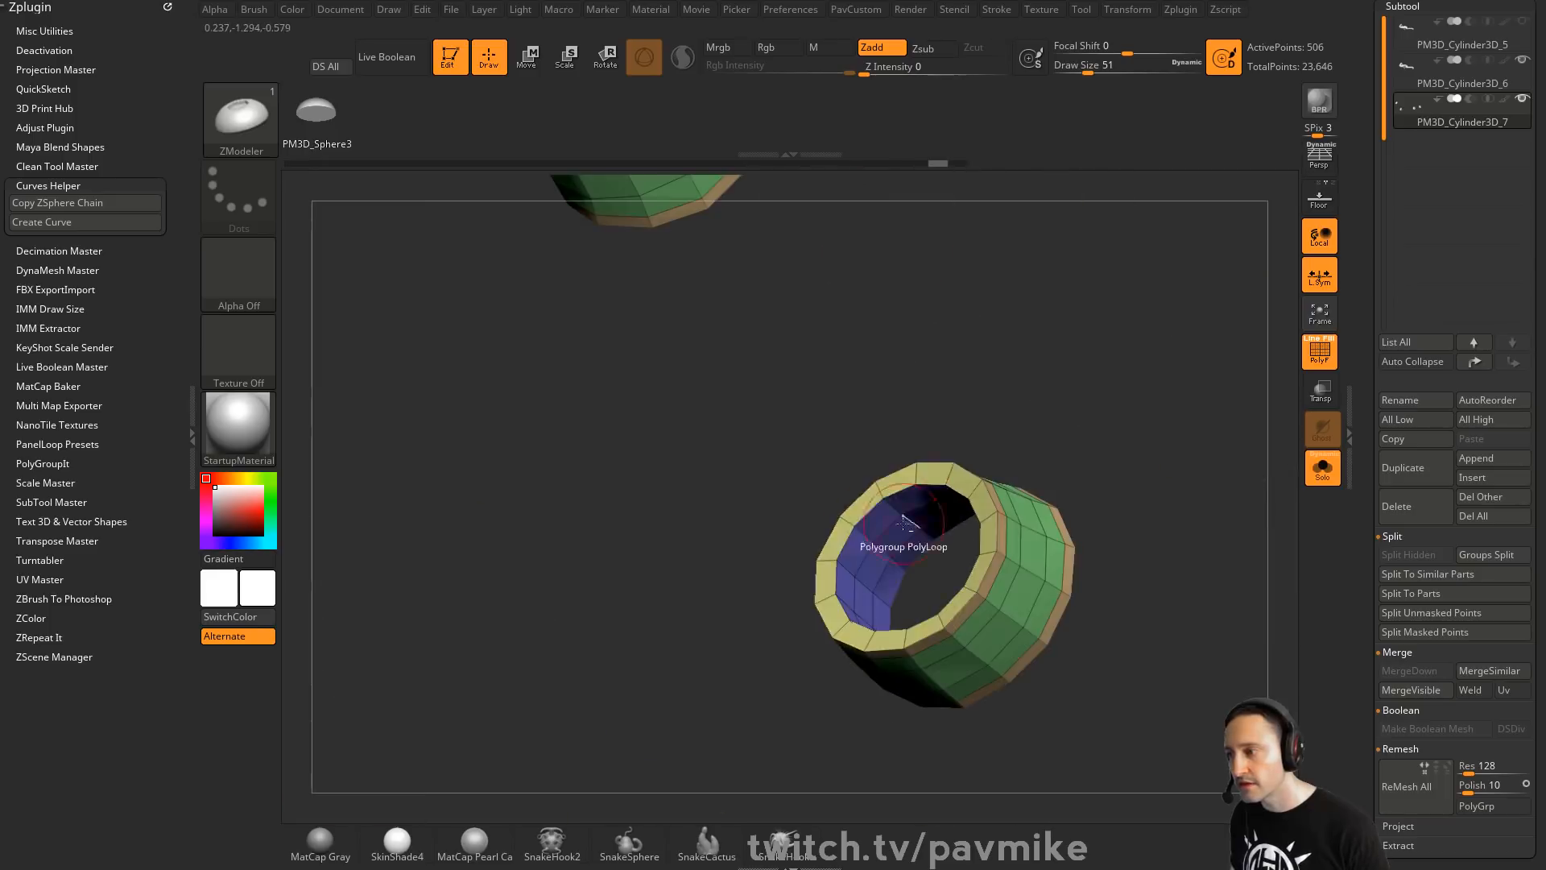
key(space)
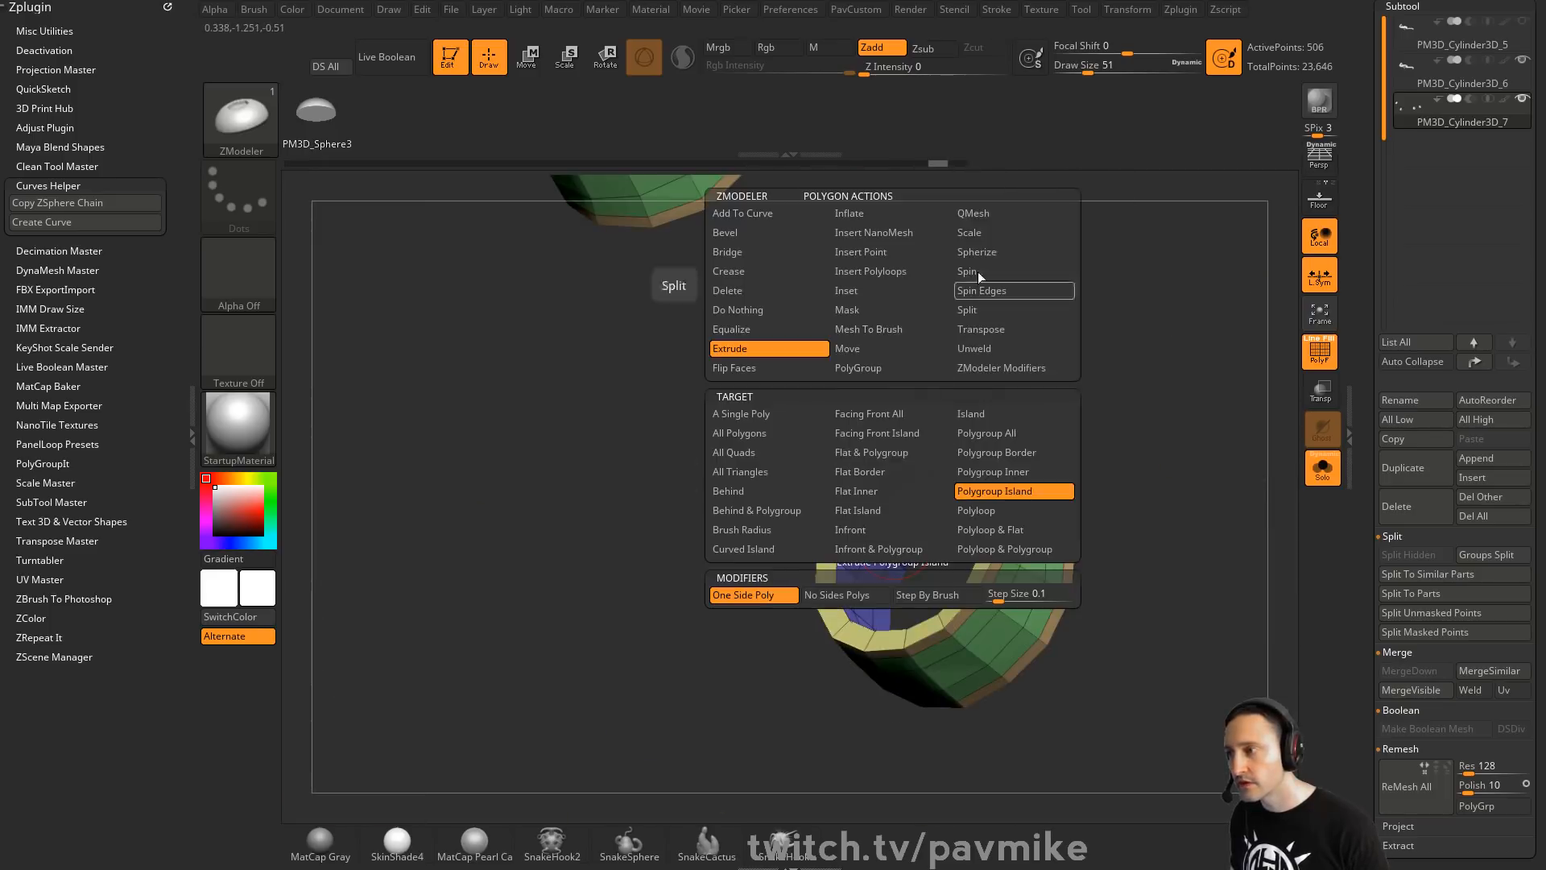
click(986, 436)
drag(896, 541, 917, 555)
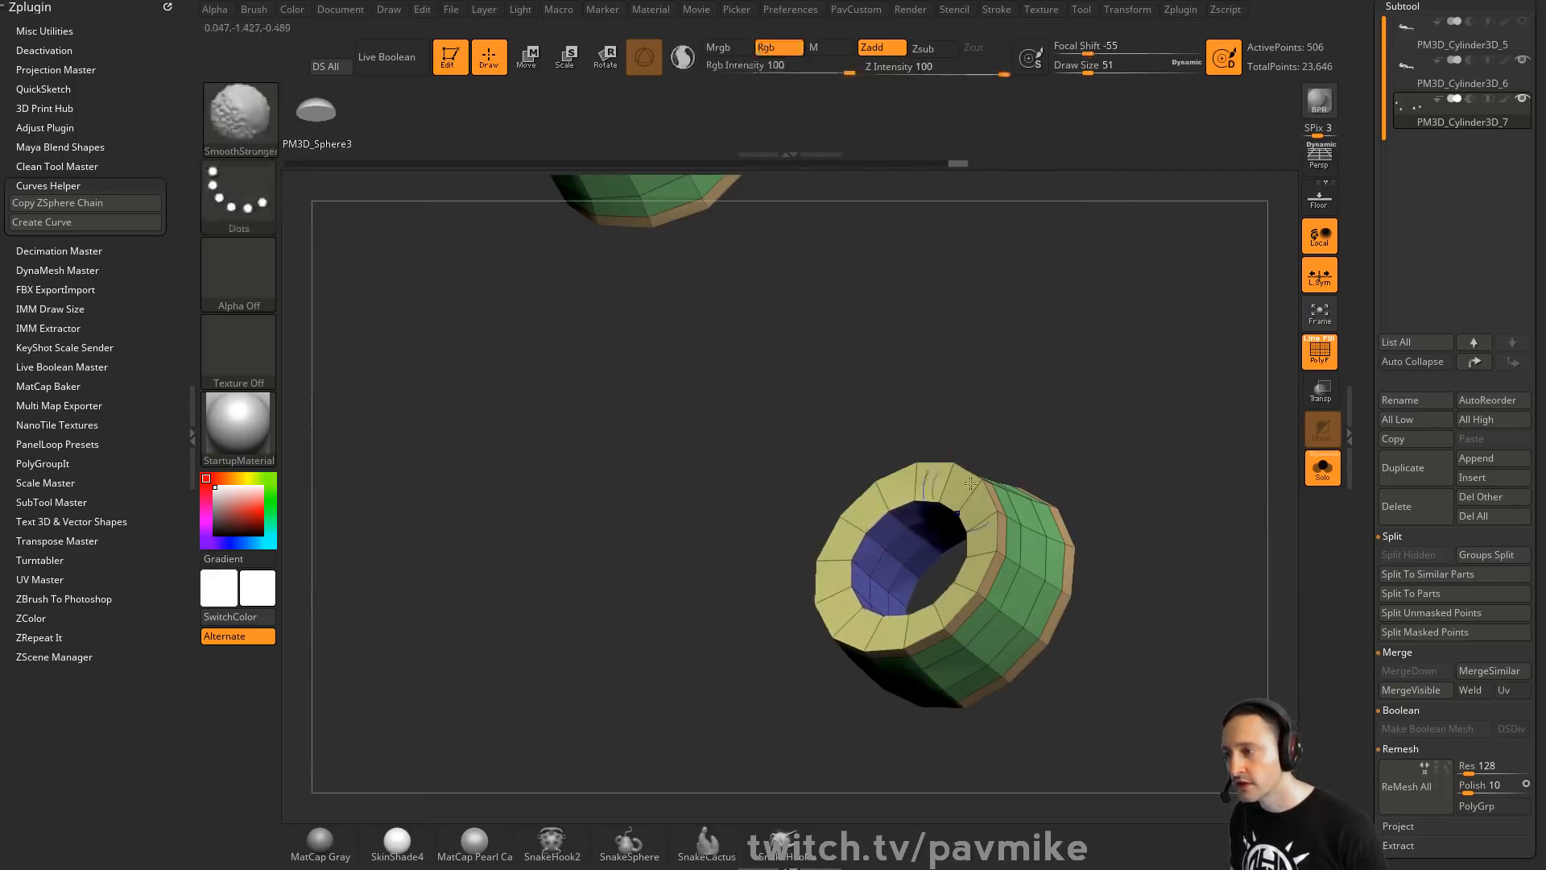
Inset the bands' outer centre faces again and push the new inset region inward with QMesh to leave raised rims
drag(1240, 483, 848, 569)
key(space)
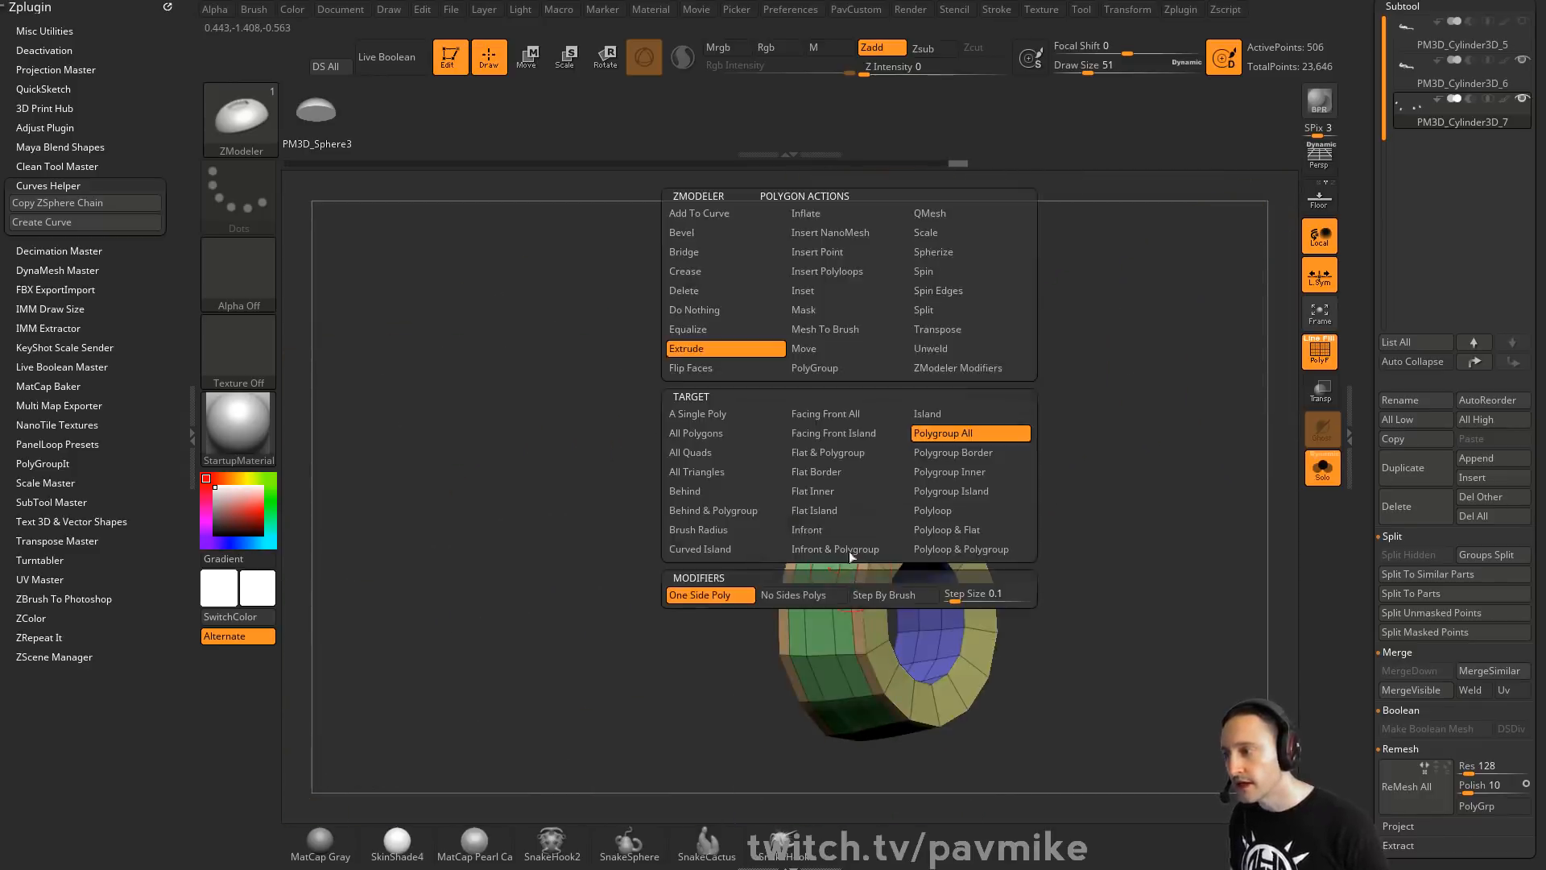
key(space)
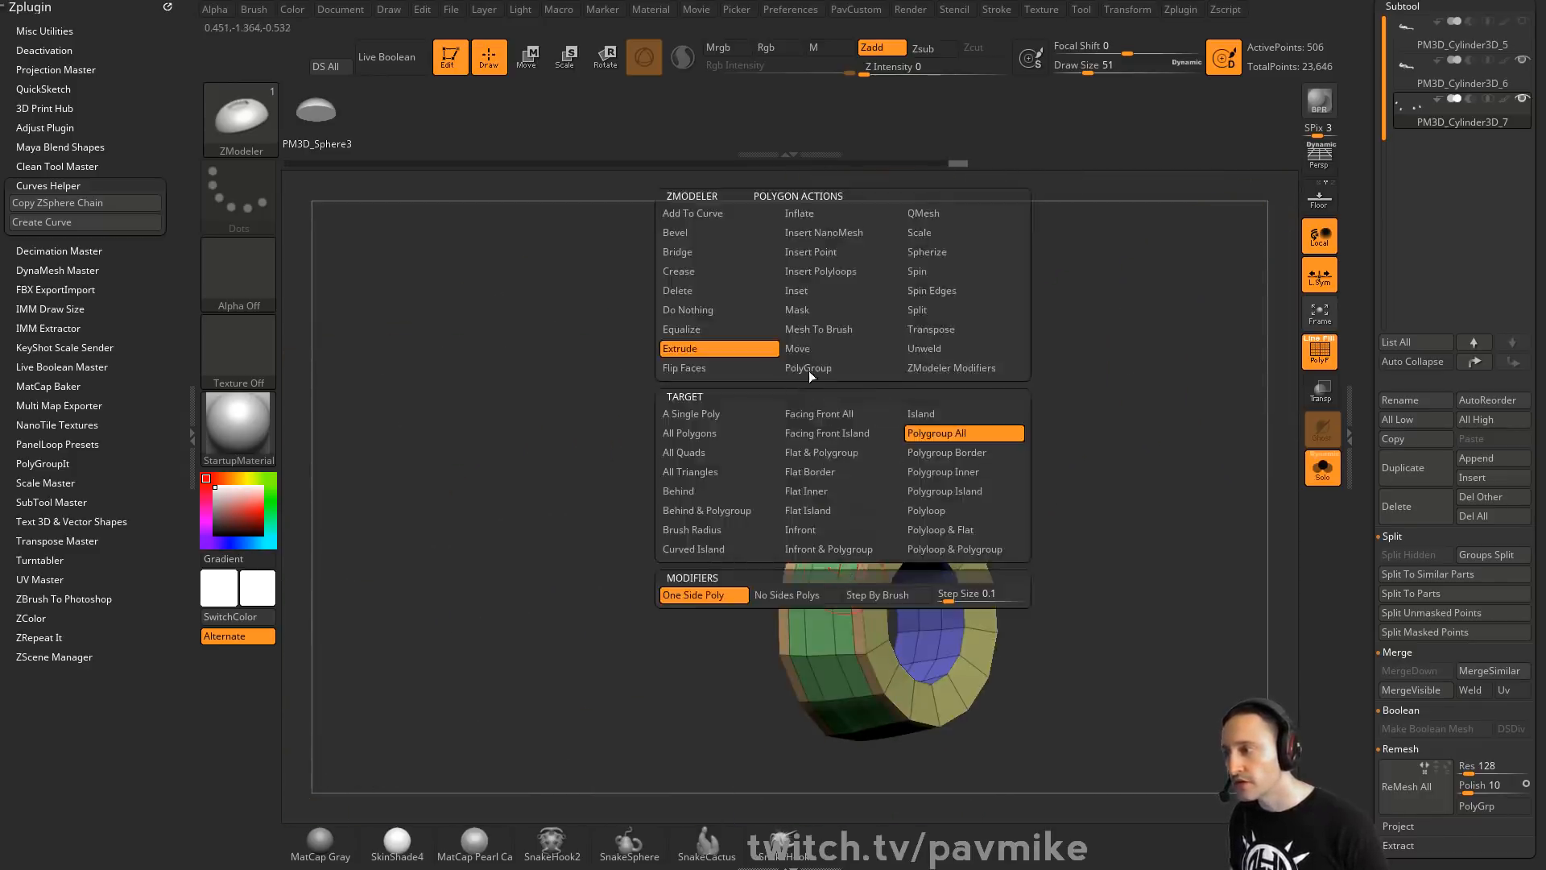
click(803, 290)
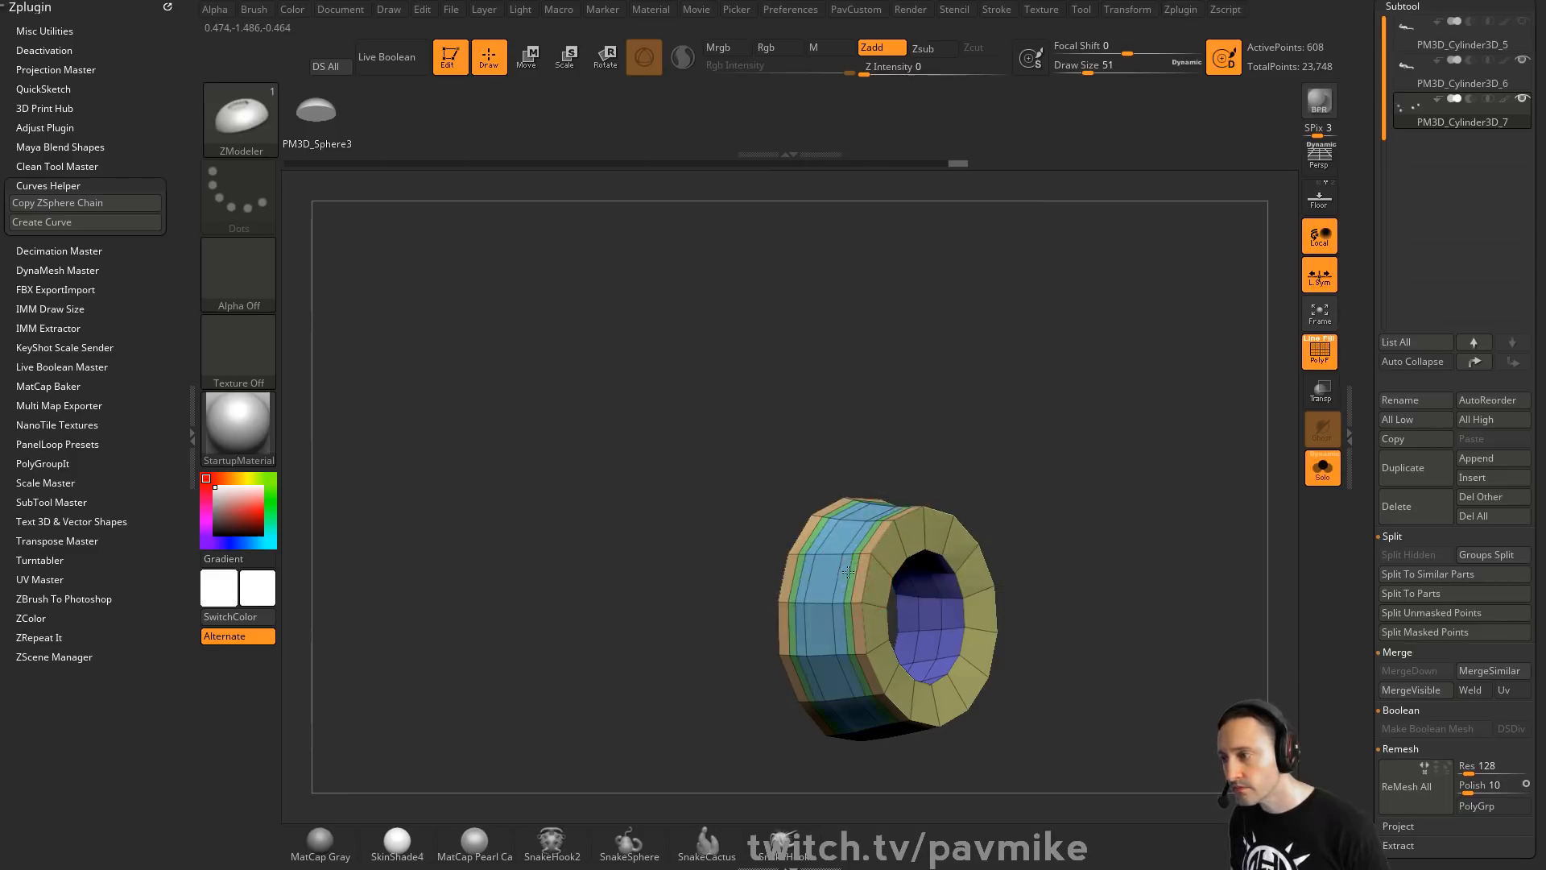
key(space)
click(959, 216)
drag(977, 407, 845, 577)
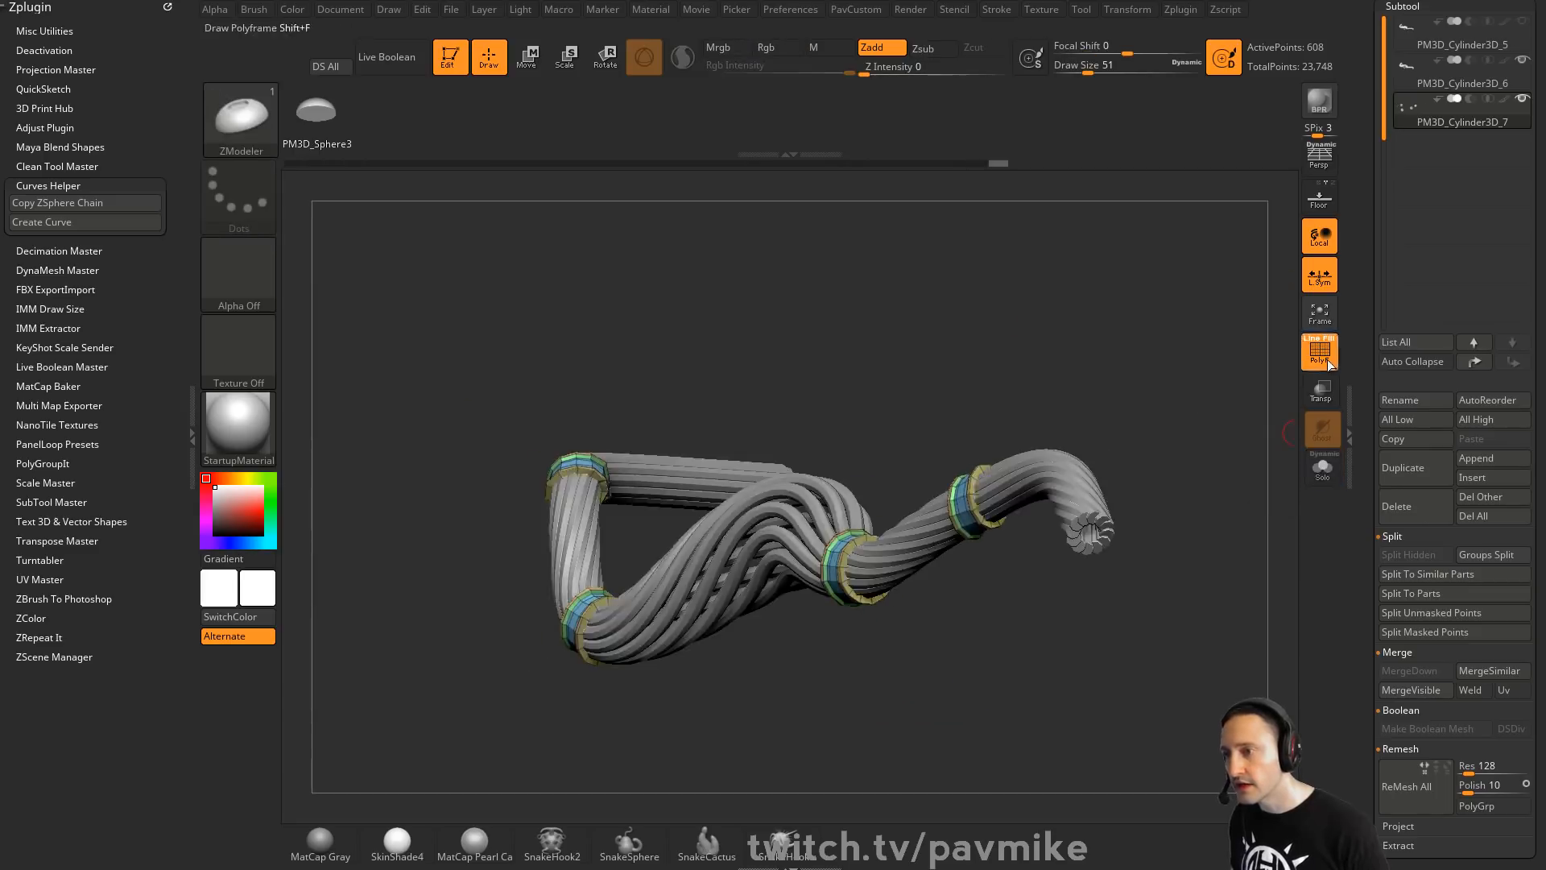
Show the bundle together with the bands without polyframe, and turn on Dynamic Subdiv for the bands
drag(1046, 403, 1110, 372)
key(1)
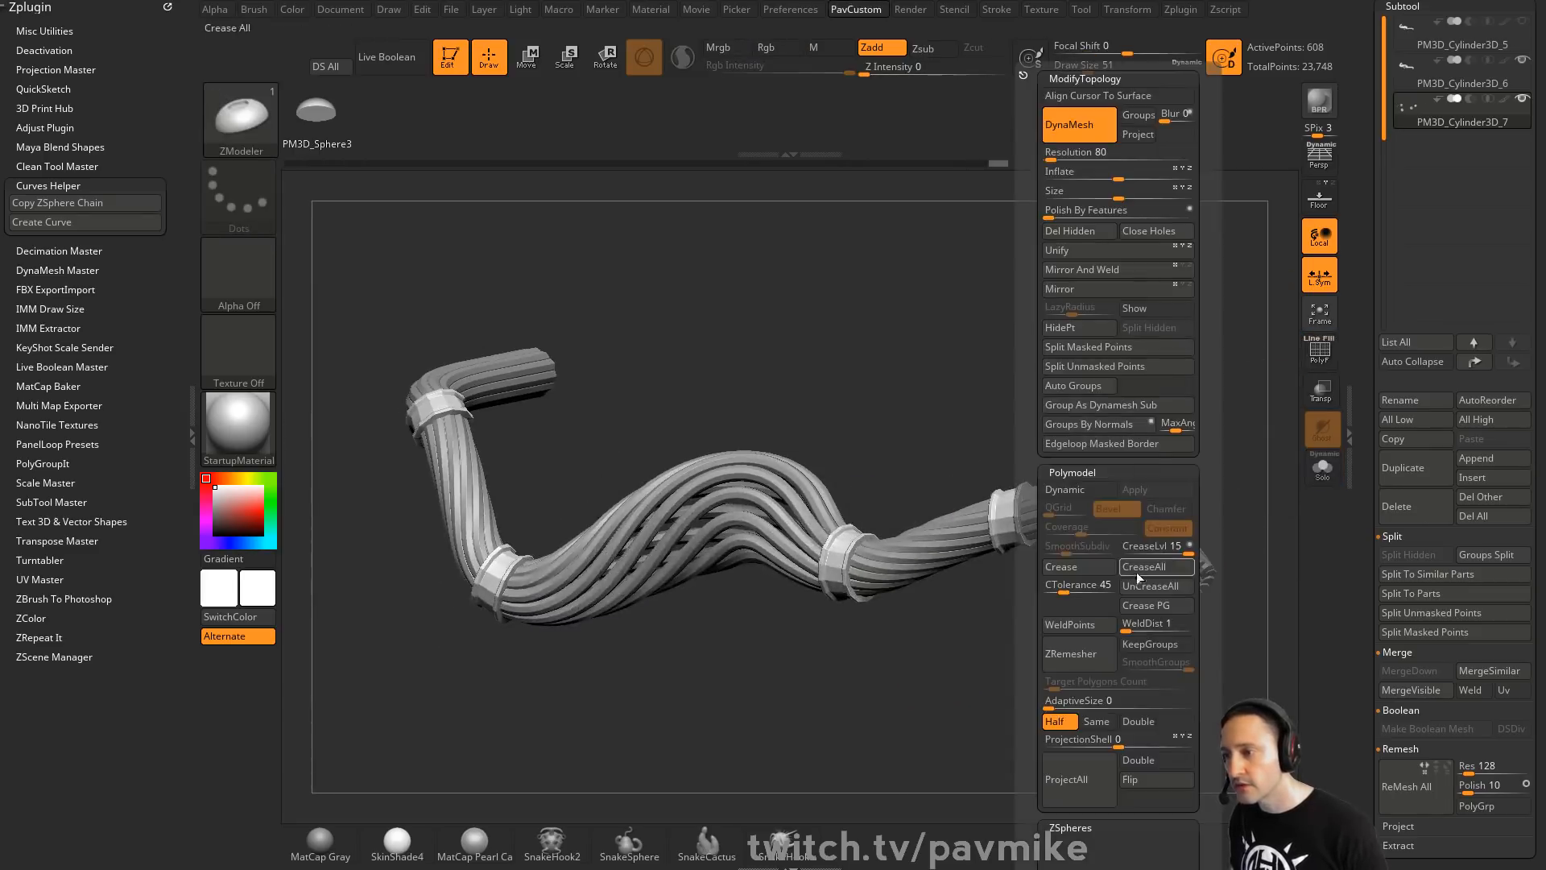
click(1078, 489)
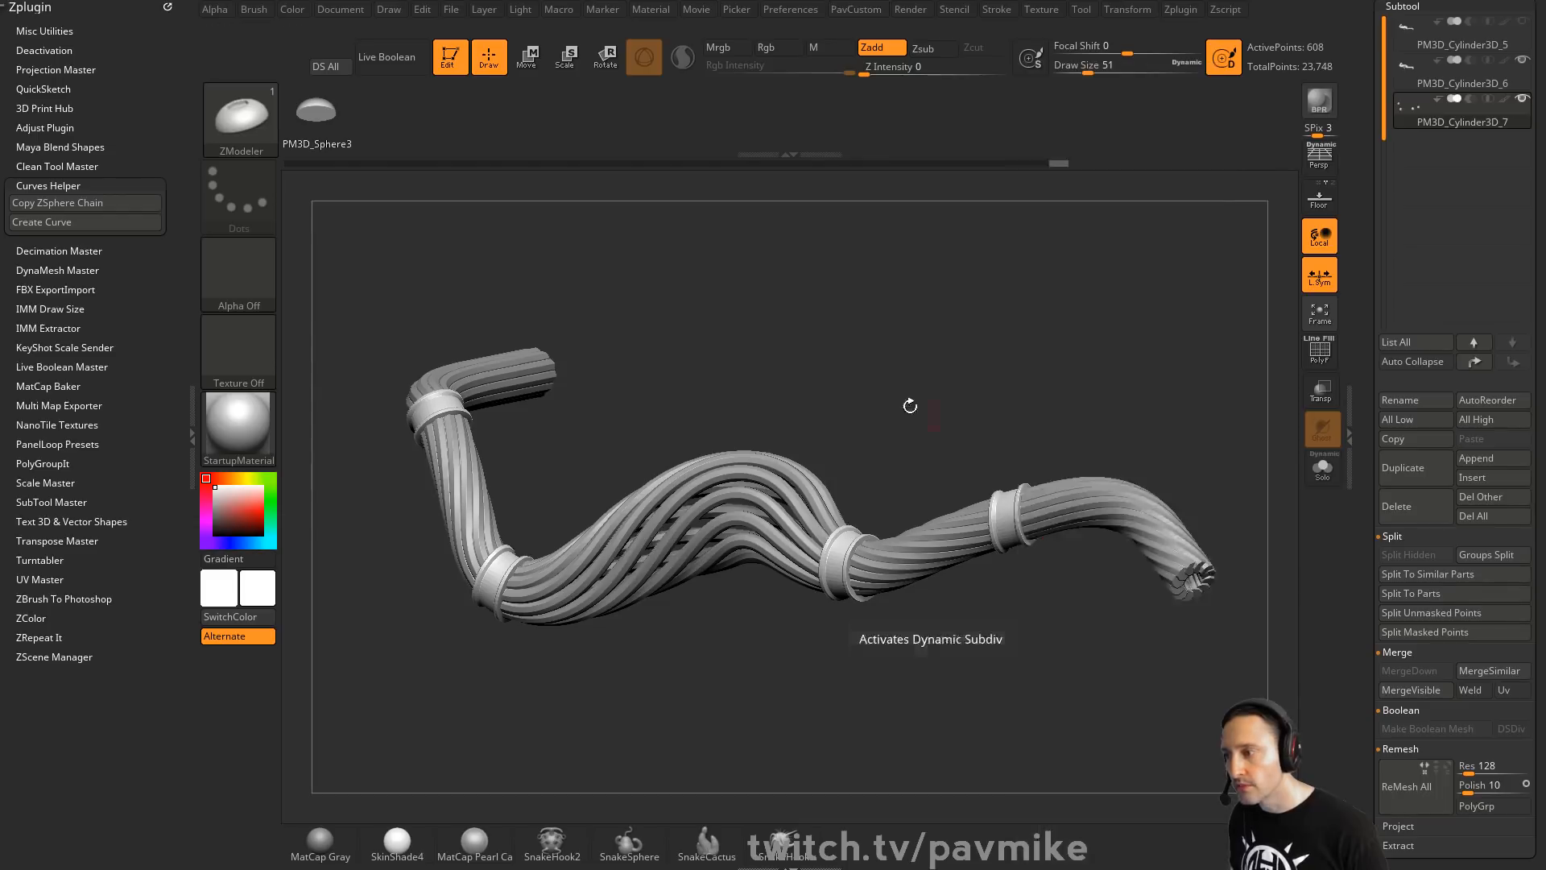
mouse_move(908, 404)
mouse_down()
mouse_move(1050, 364)
mouse_move(1073, 376)
mouse_up()
key(s)
alt+drag(1000, 506, 1031, 504)
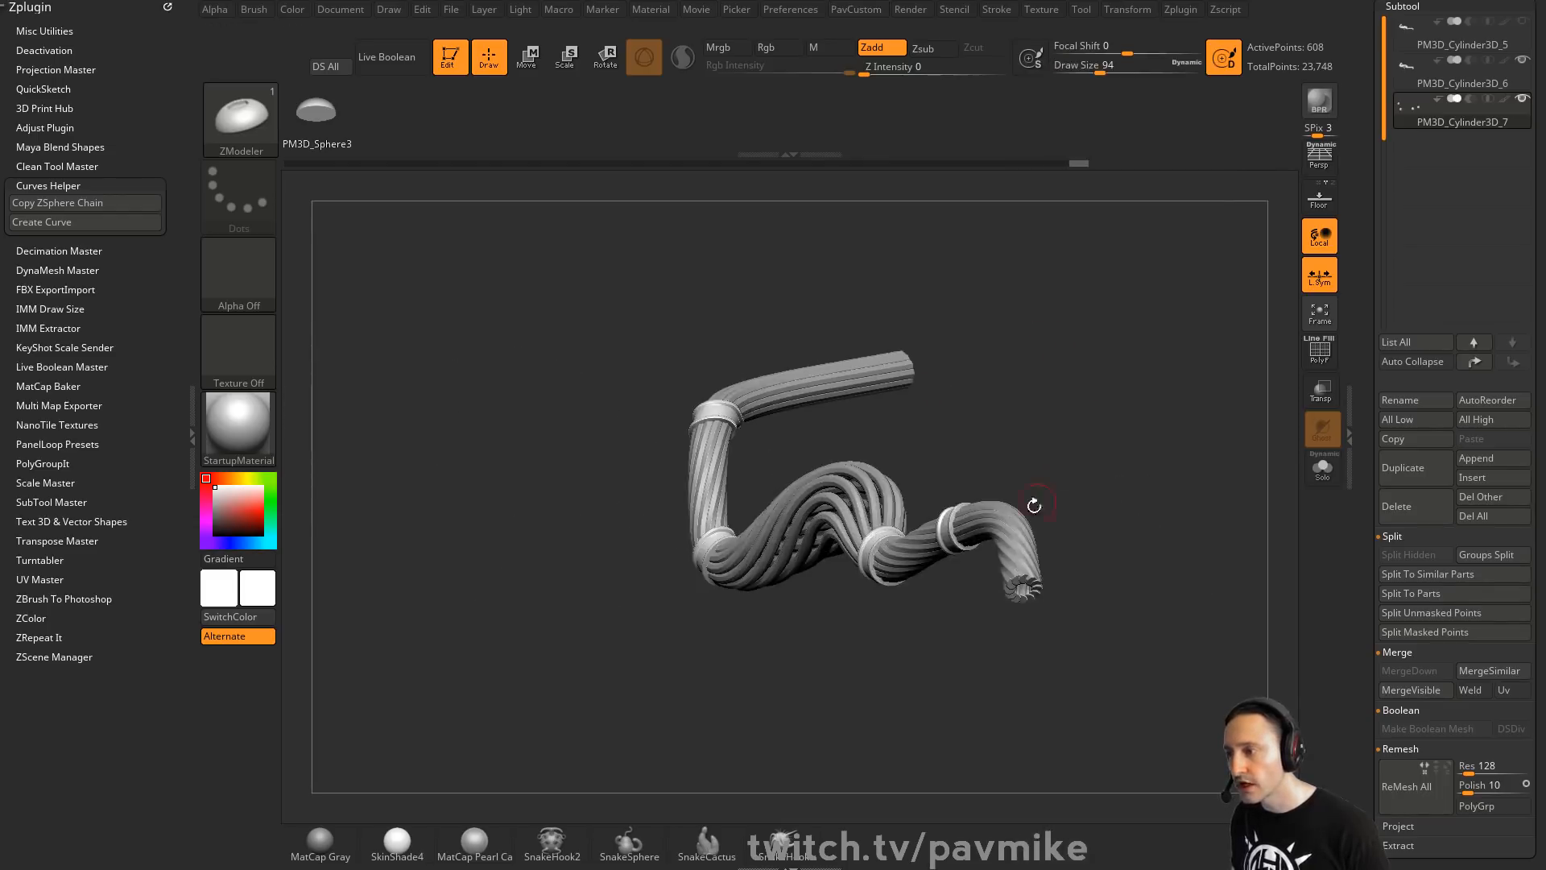
Select the strand bundle, turn on Dynamic Subdiv for it, and reselect the clamp bands subtool
alt+click(1020, 517)
drag(1135, 442, 1160, 443)
key(d)
mouse_move(1102, 356)
mouse_down()
mouse_move(1127, 403)
mouse_move(1255, 418)
mouse_move(1105, 364)
mouse_move(1128, 407)
mouse_move(1152, 324)
mouse_move(1183, 480)
mouse_move(1177, 462)
mouse_up()
key(s)
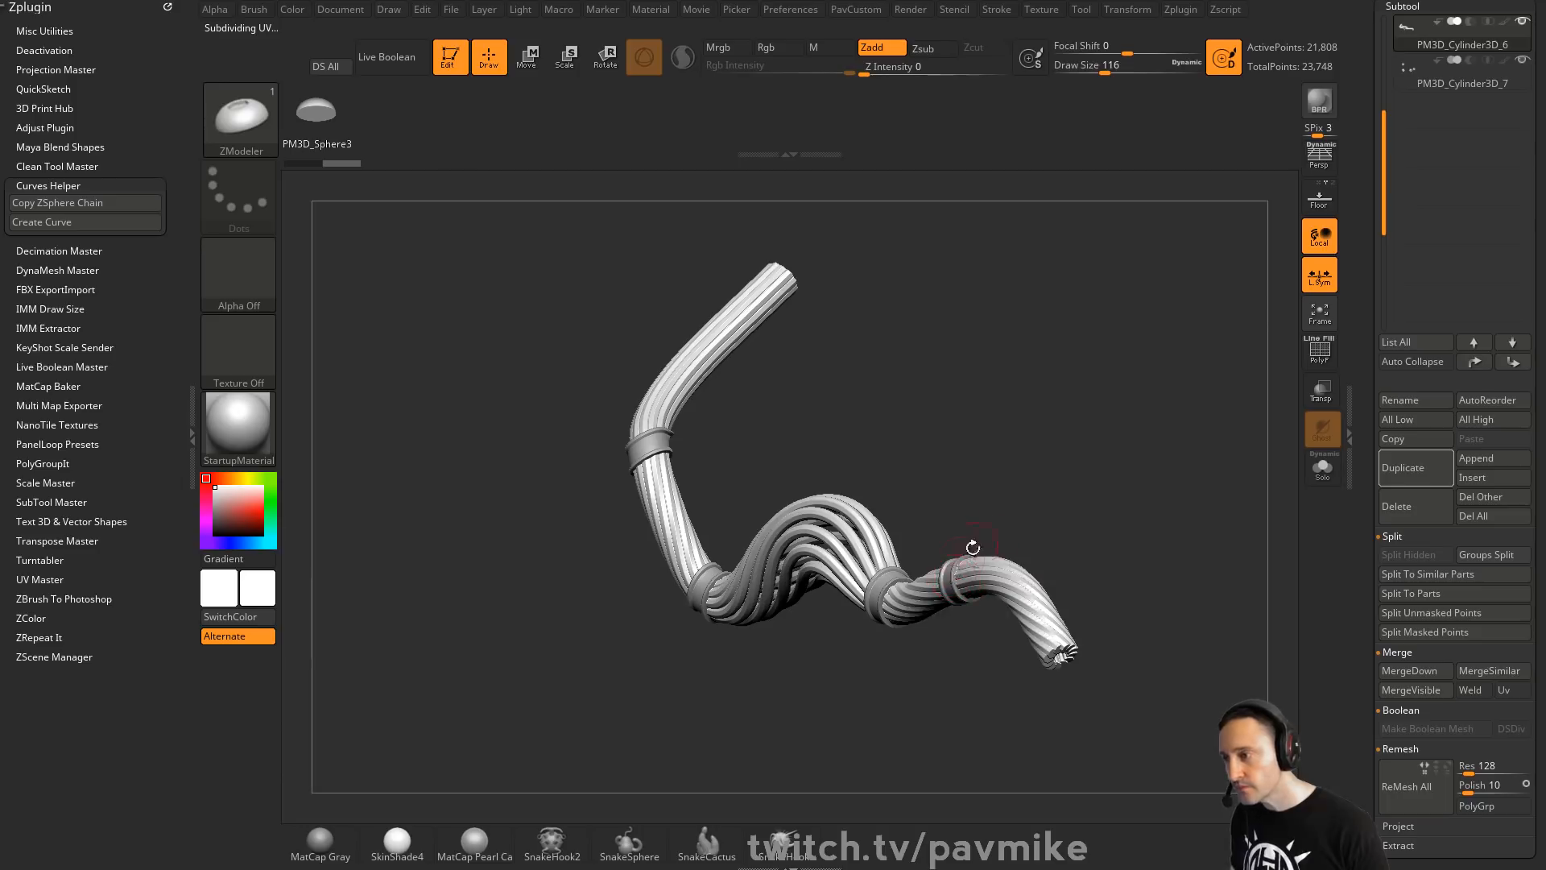
drag(954, 566, 949, 566)
alt+click(954, 580)
mouse_move(1117, 452)
mouse_down()
mouse_move(1132, 445)
mouse_move(1120, 464)
mouse_up()
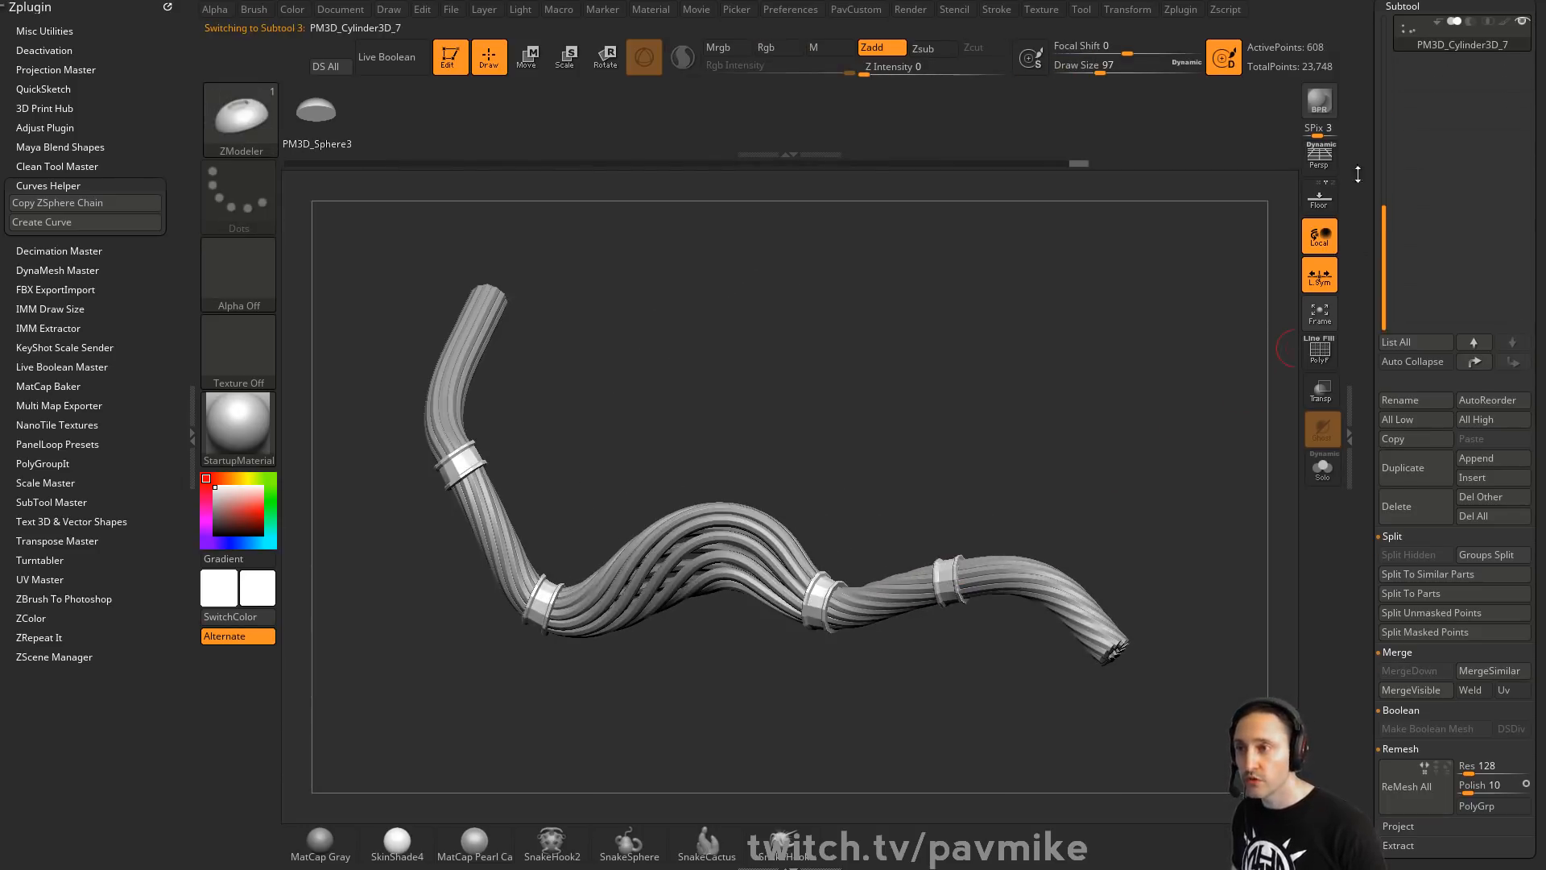
Delete the hidden PM3D_Cylinder3D_5 subtool
drag(1358, 173, 1387, 251)
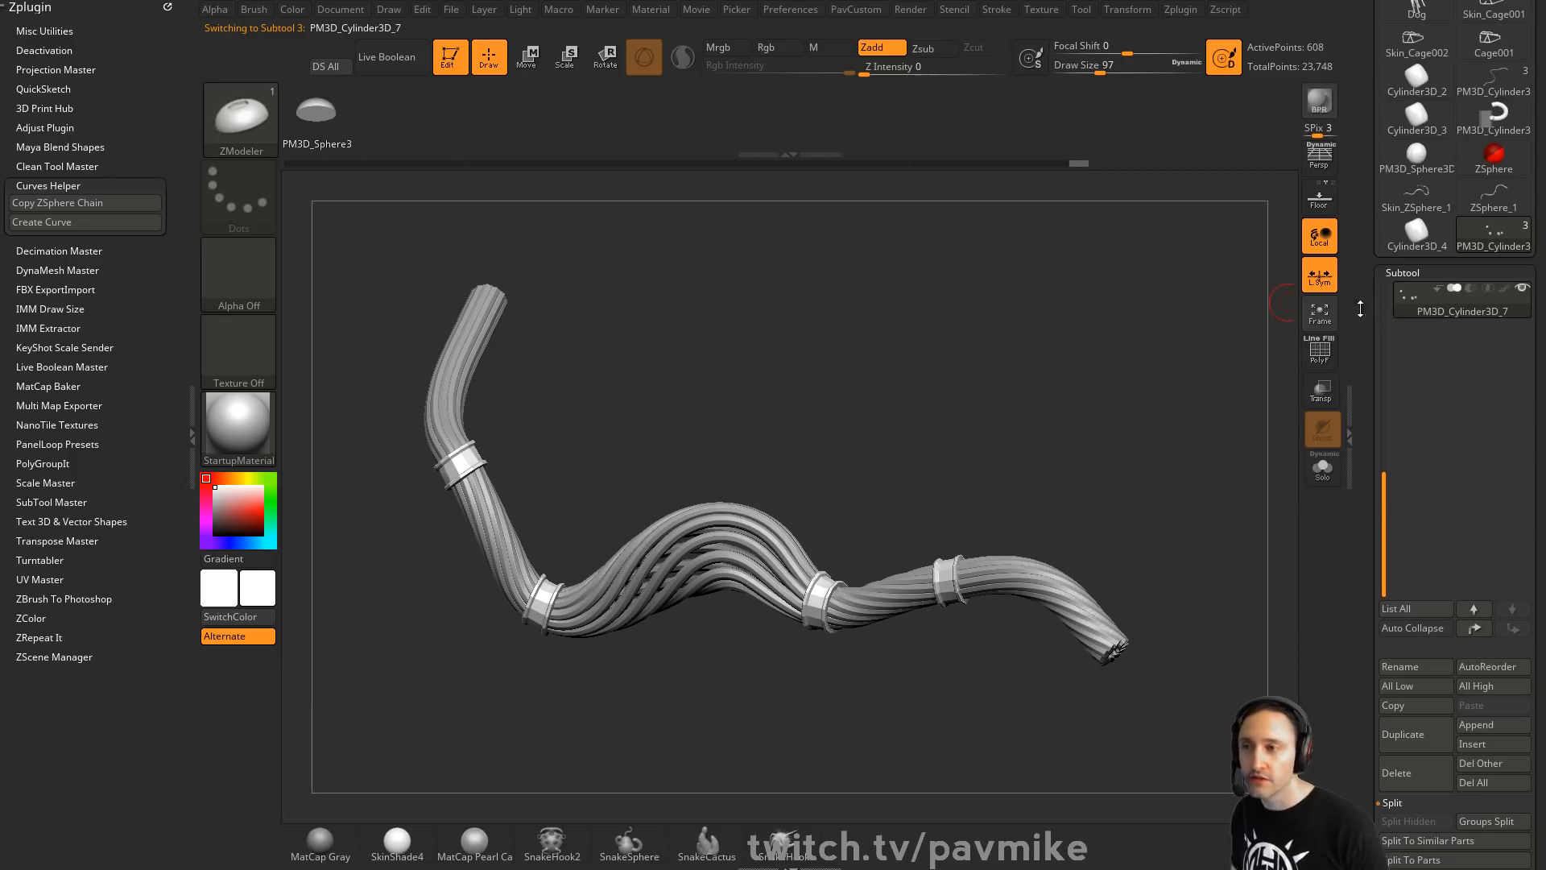
scroll(1360, 308, up, 4)
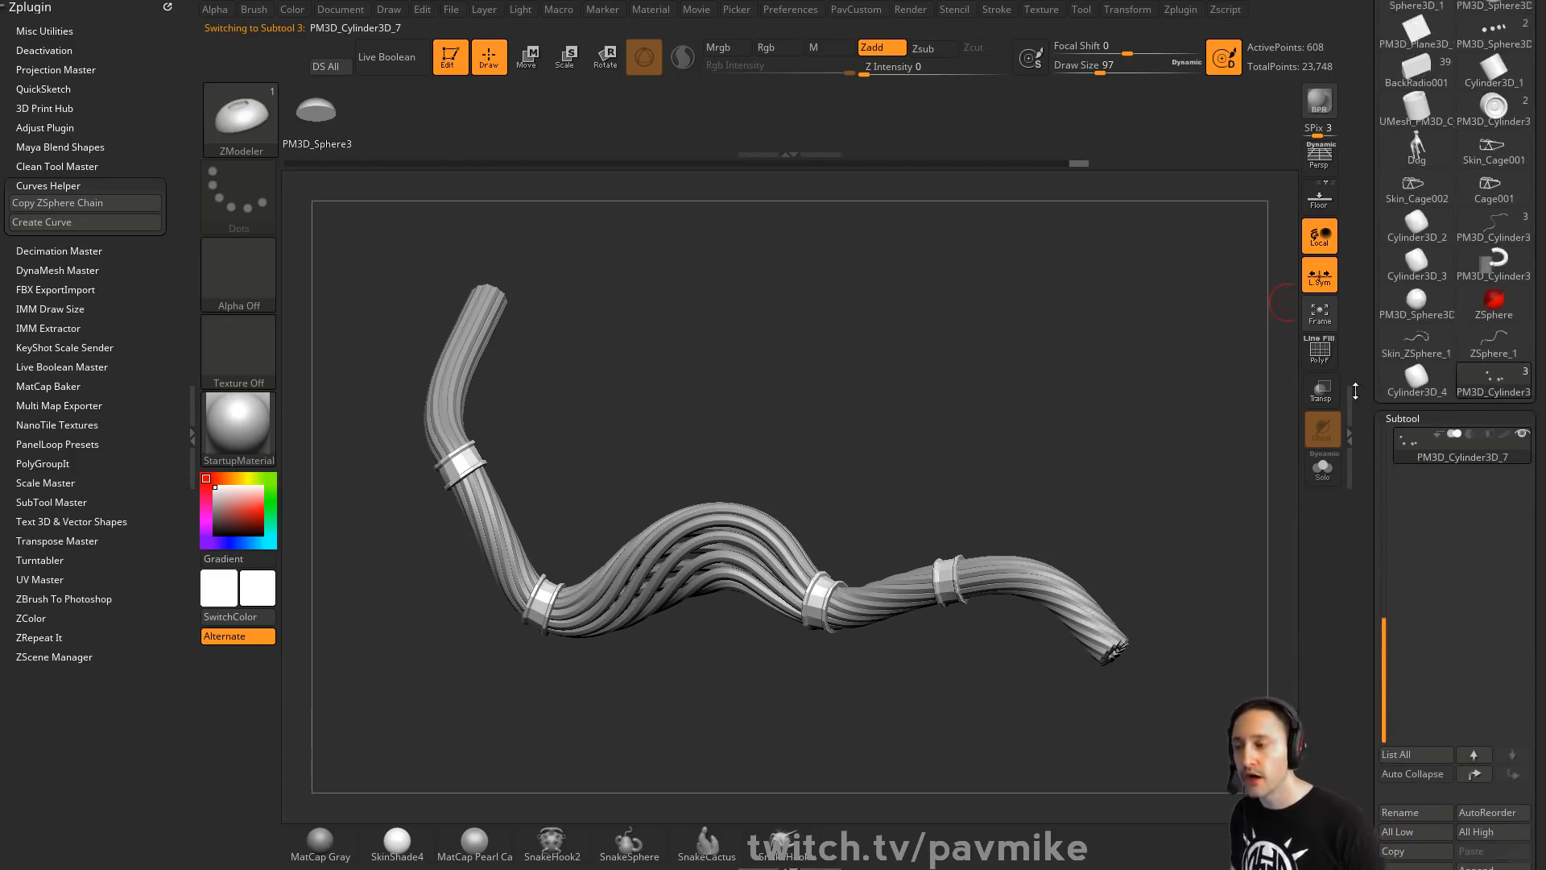
scroll(1355, 390, down, 1)
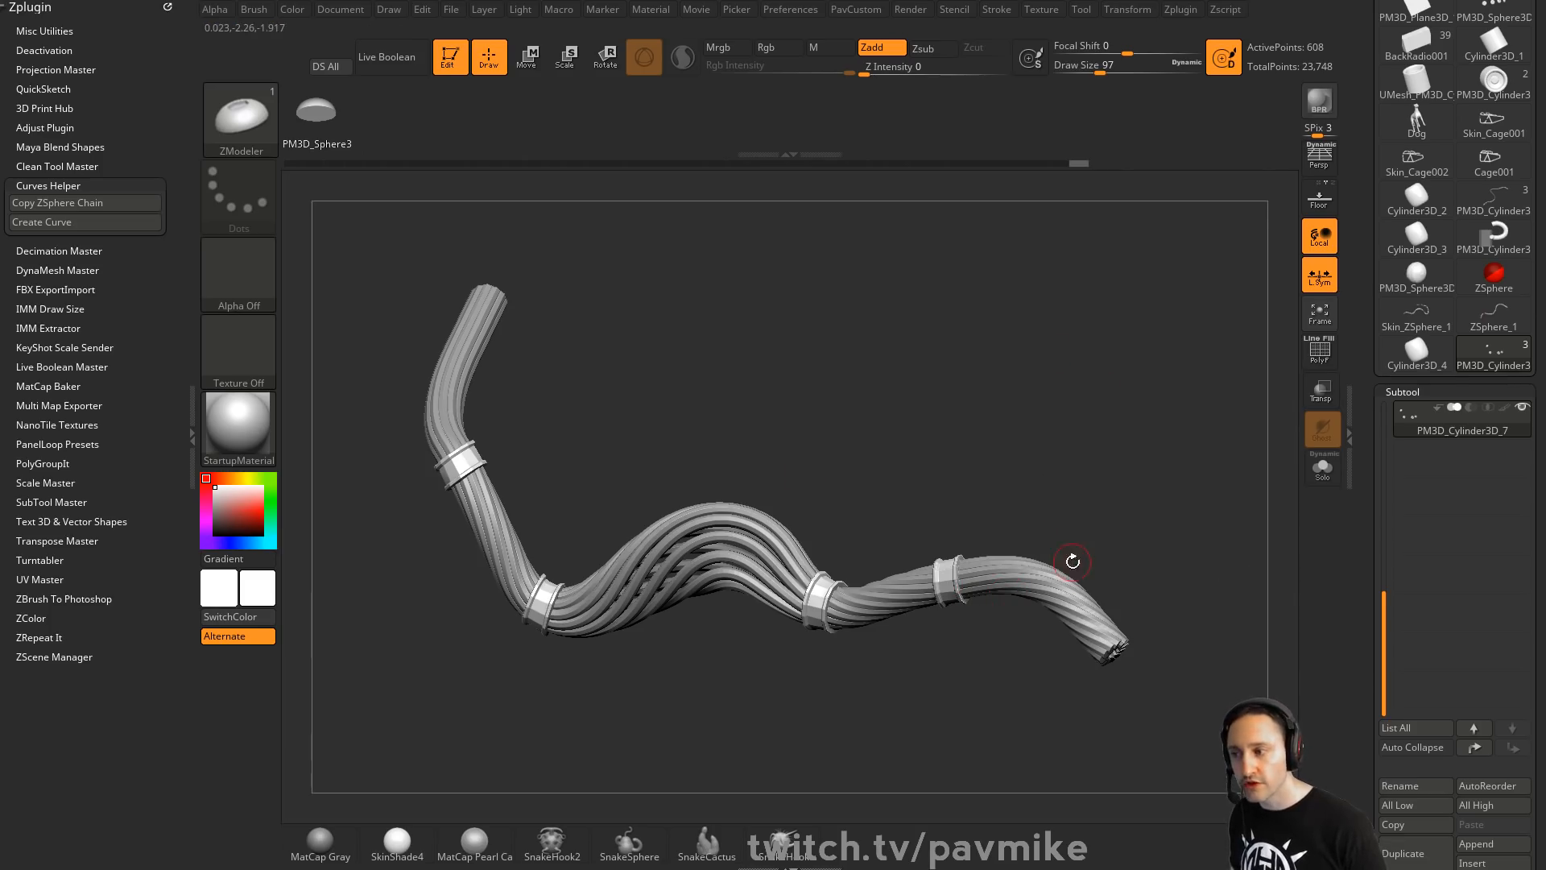
drag(1370, 486, 1384, 452)
drag(1384, 587, 1381, 395)
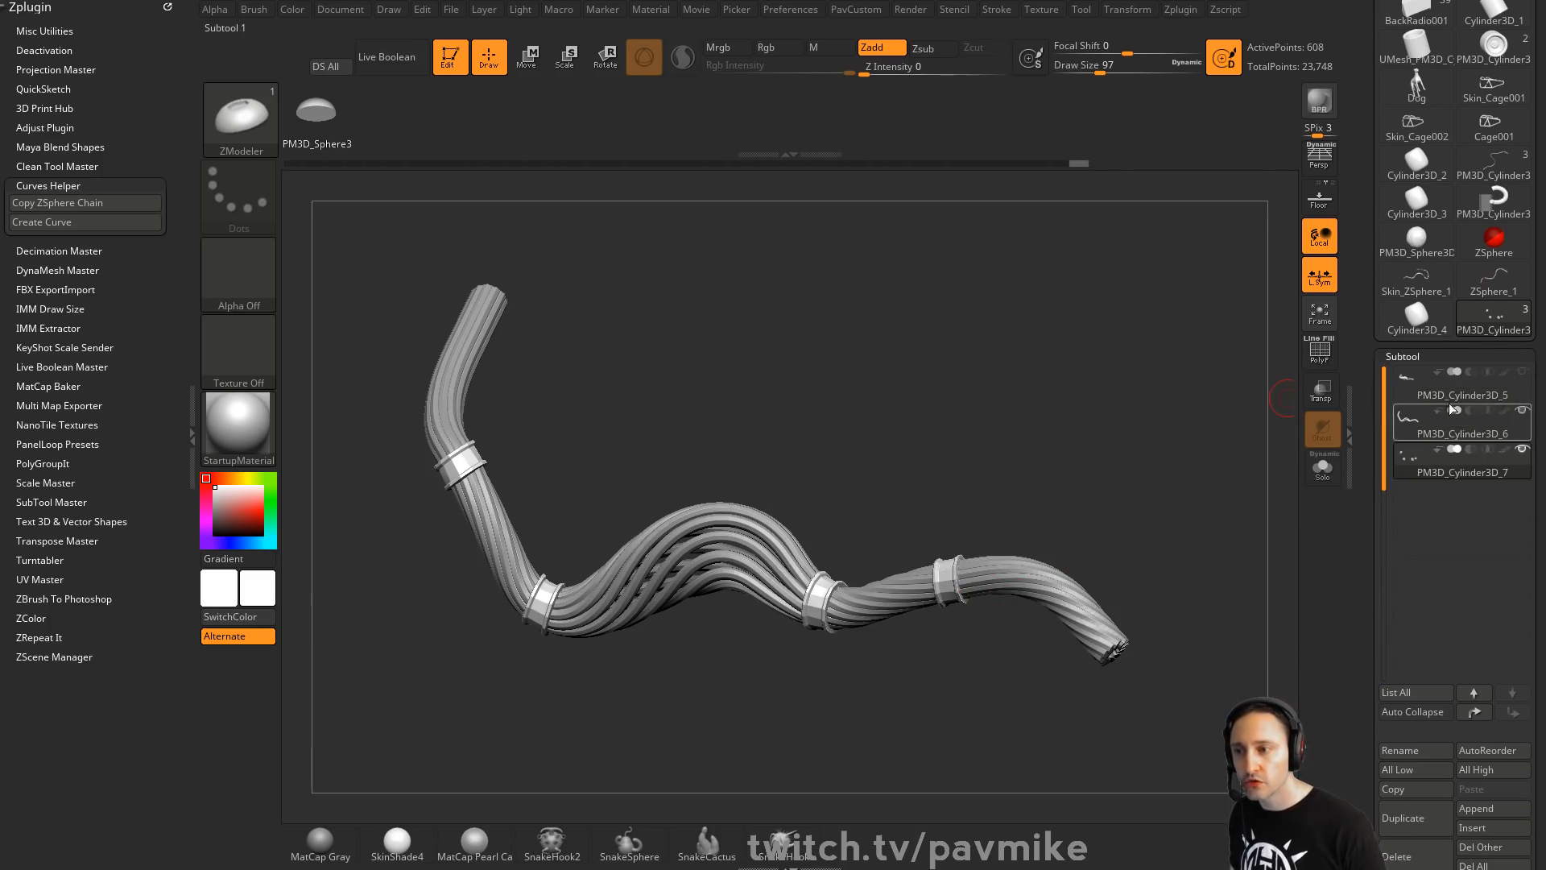
click(1488, 400)
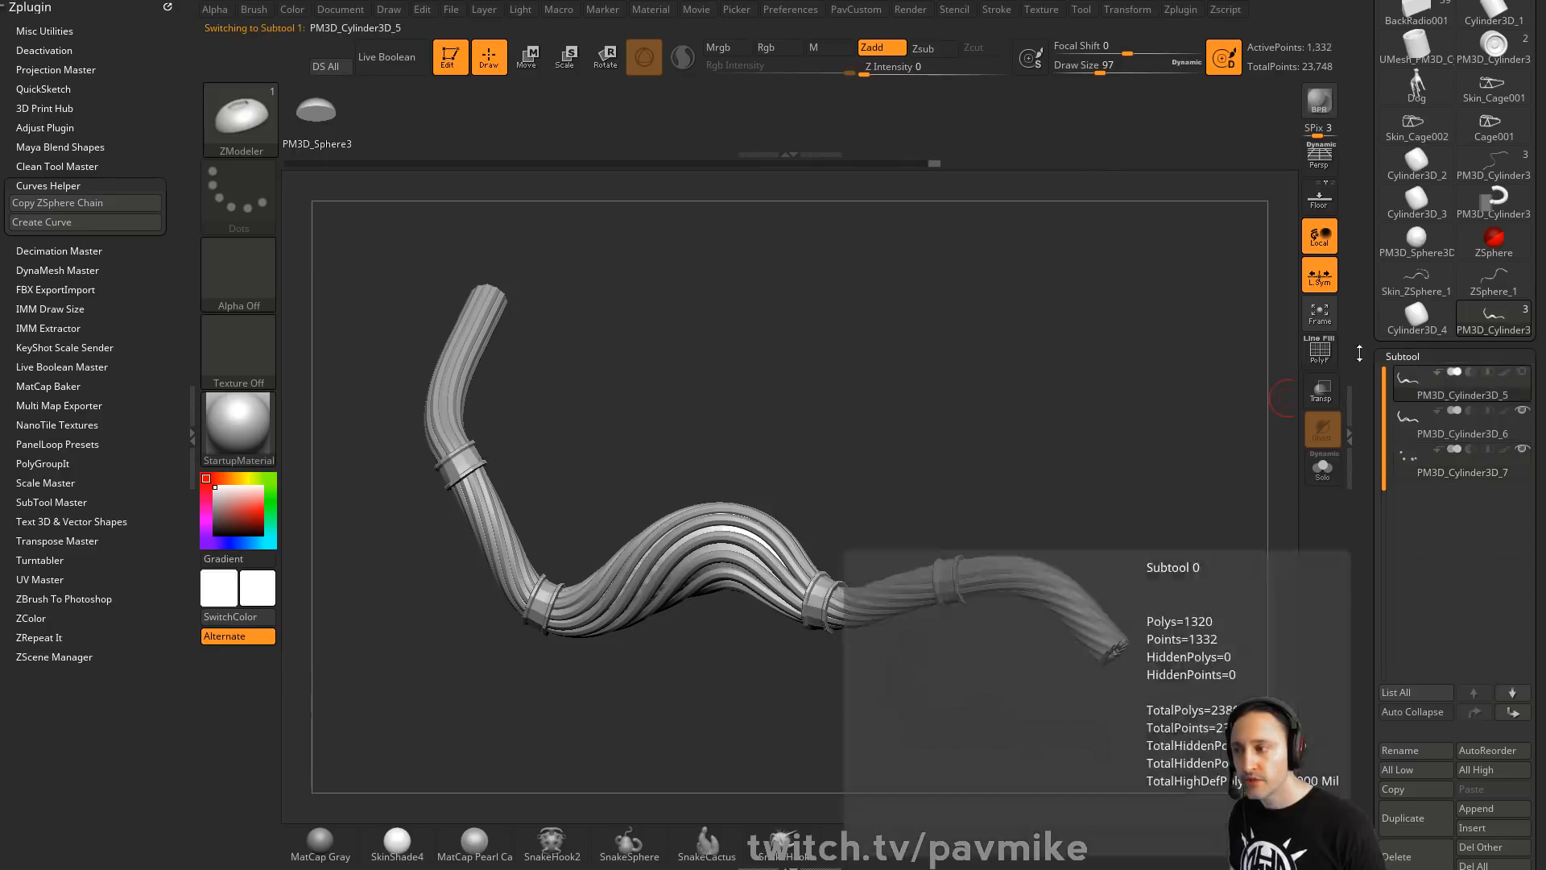
scroll(1404, 785, down, 3)
click(1401, 773)
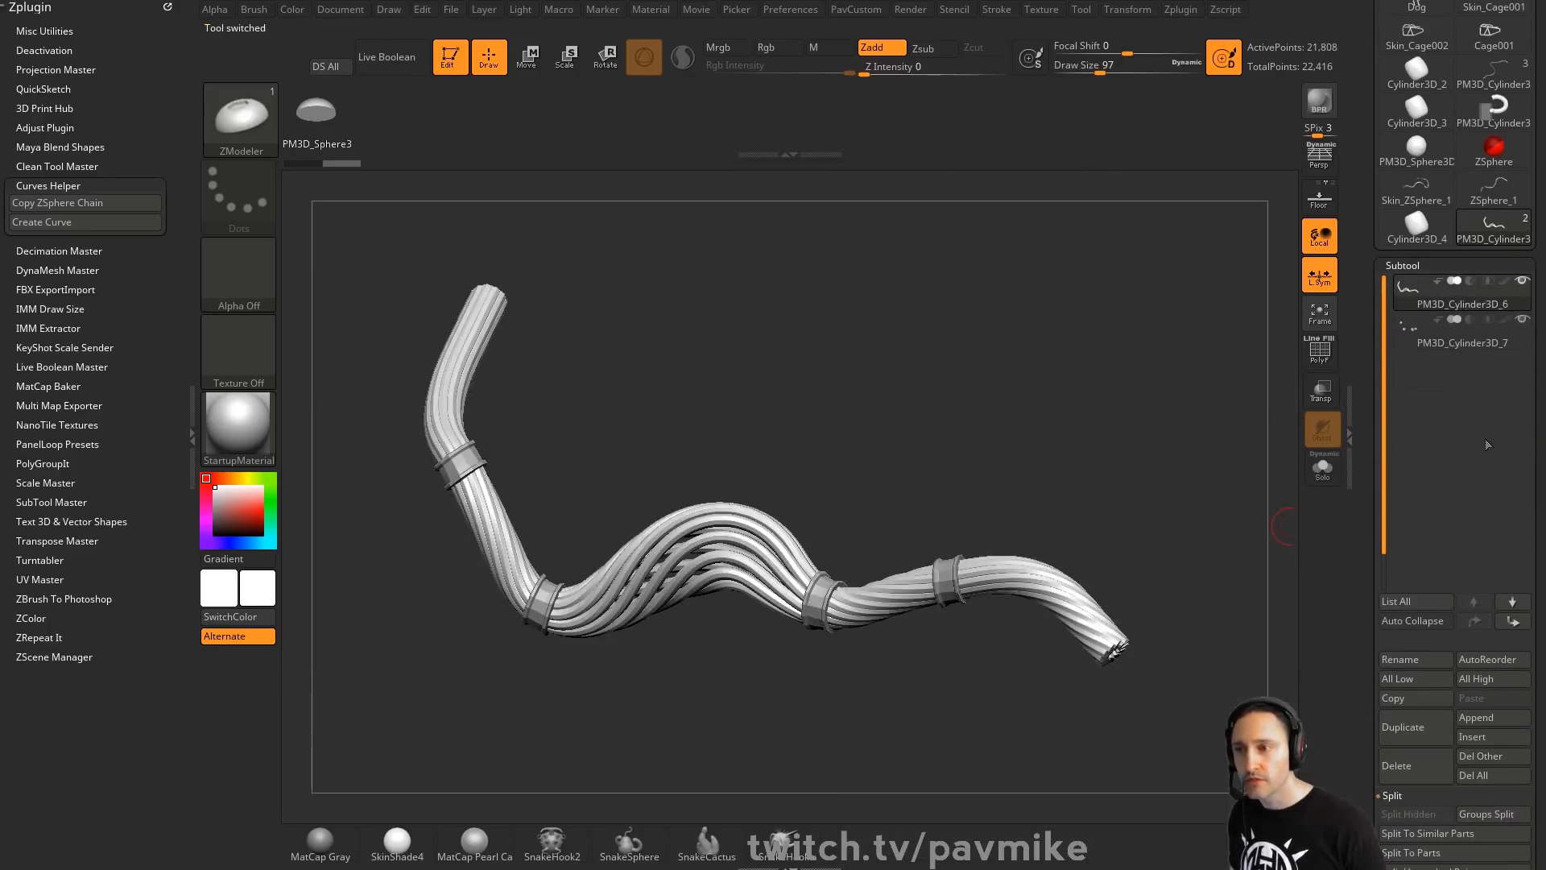
Combine the bundle and bands into a Transpose Master posing mesh with the ZSphere Rig option turned on
mouse_move(1154, 456)
mouse_down()
mouse_move(1111, 459)
mouse_move(1139, 431)
mouse_move(1128, 466)
mouse_move(1154, 465)
mouse_move(677, 380)
mouse_up()
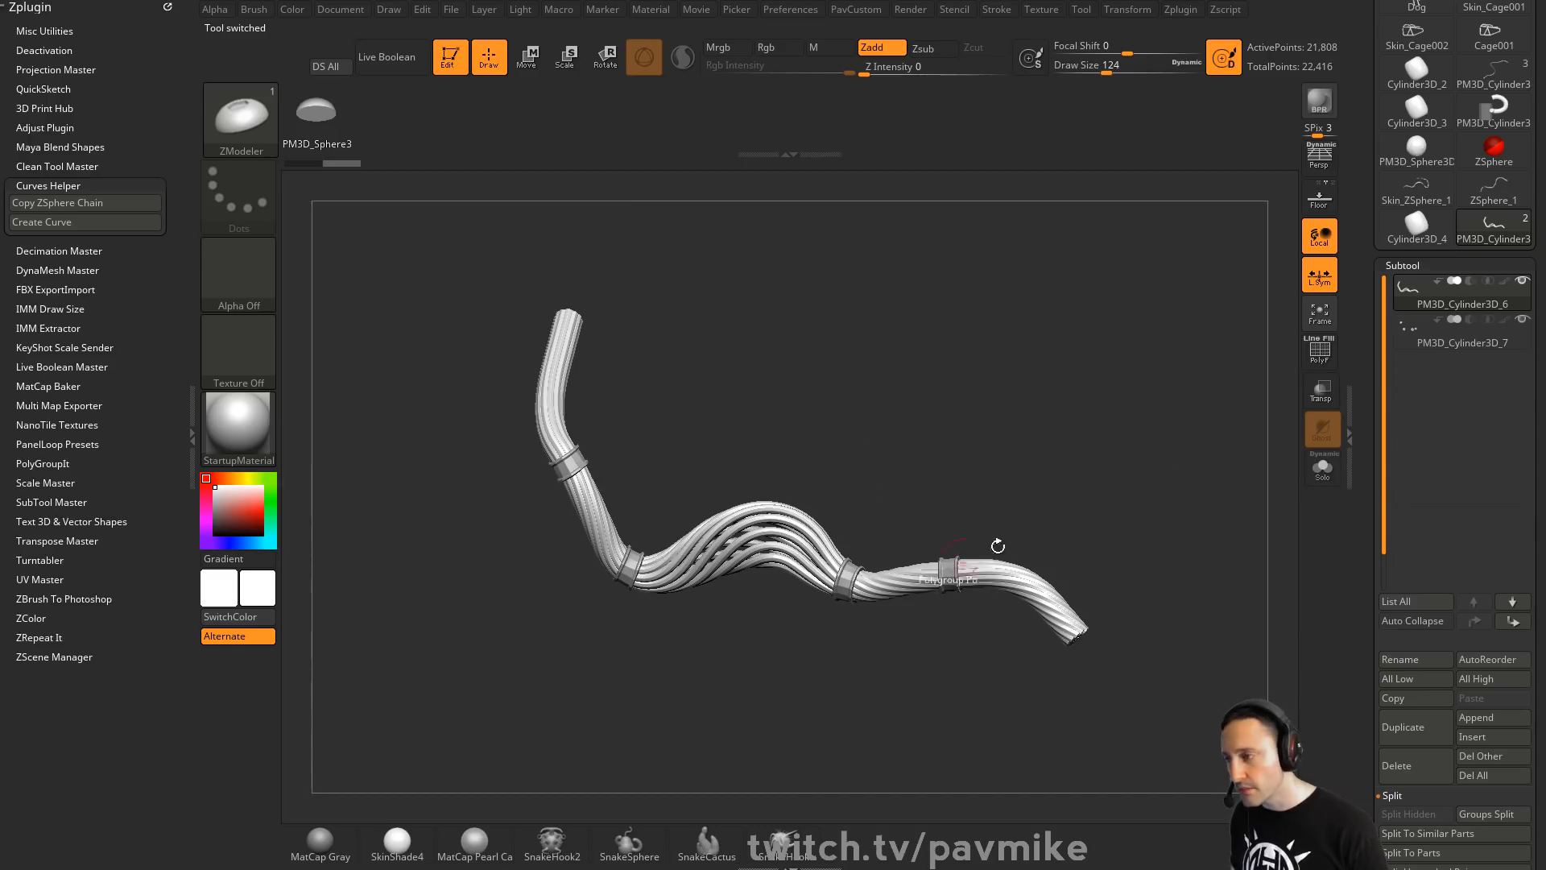
drag(997, 545, 1179, 463)
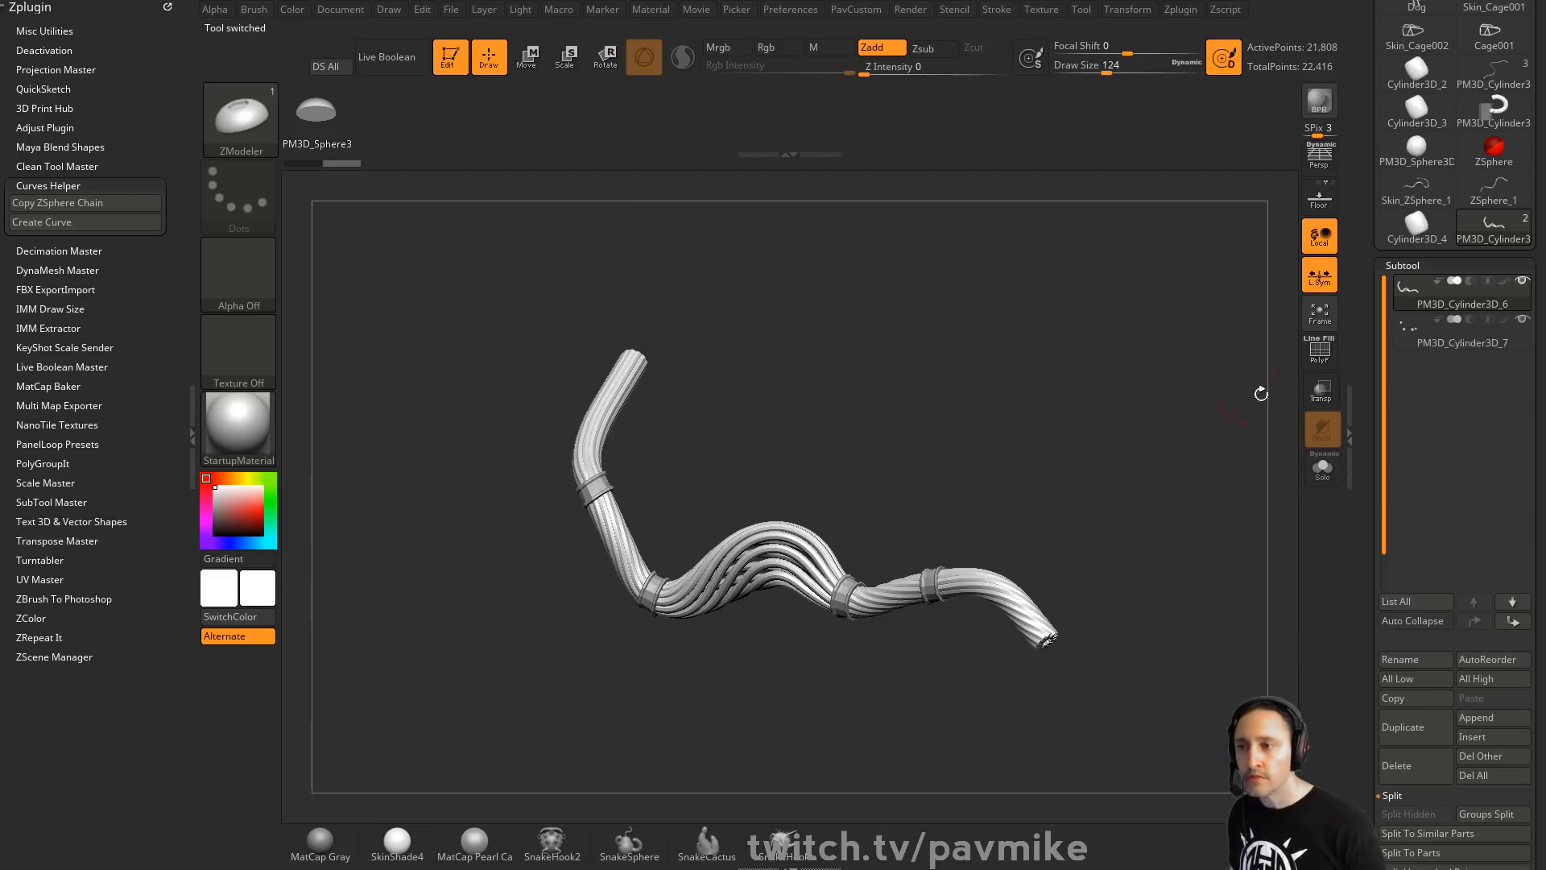
click(1177, 11)
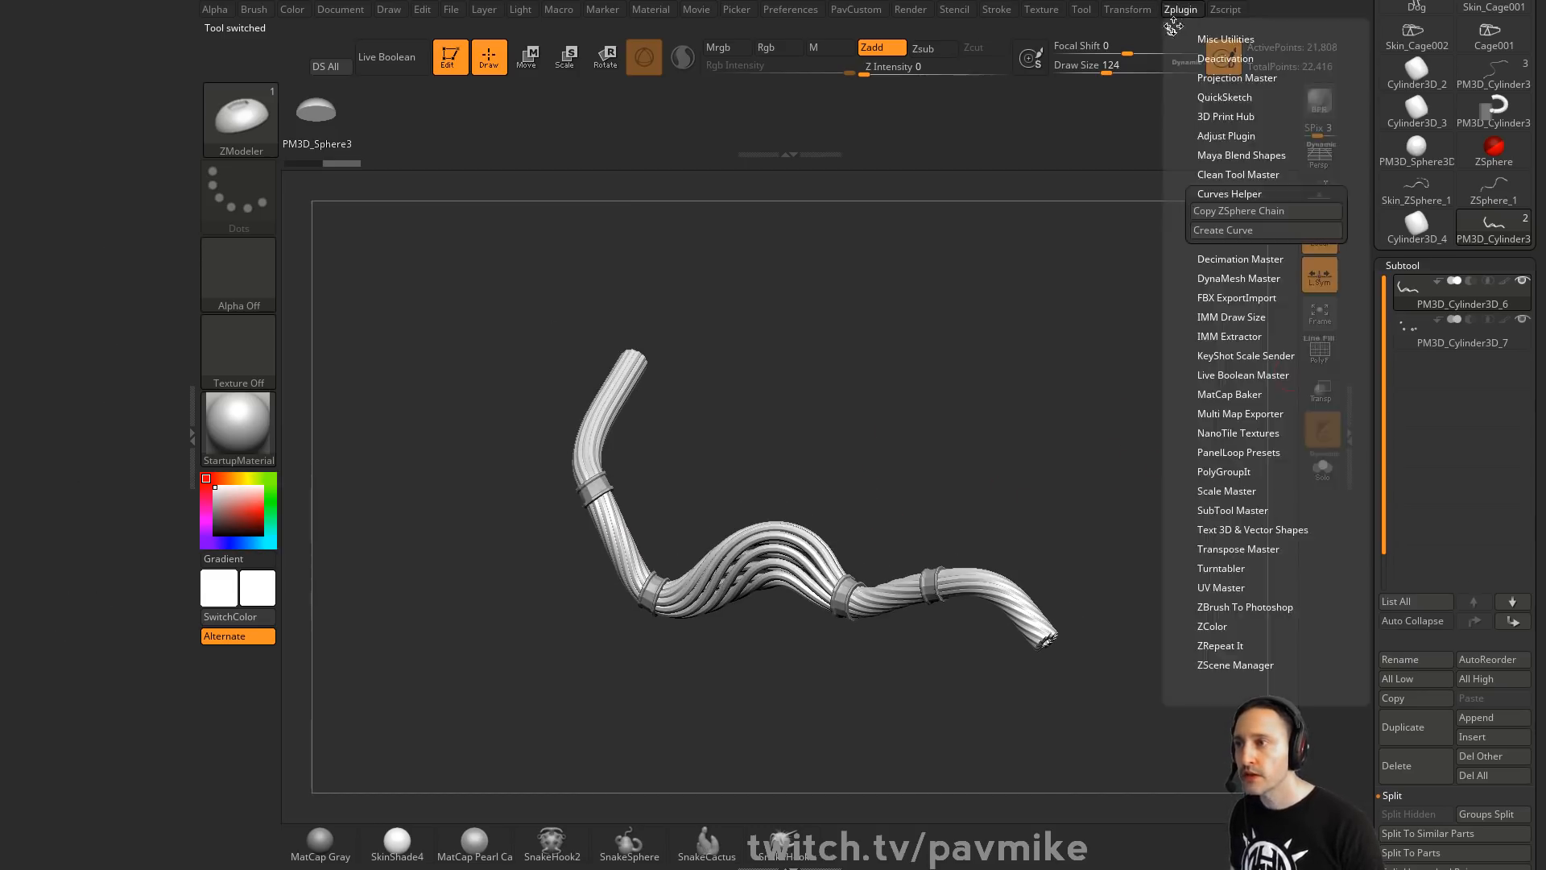
click(74, 201)
click(74, 184)
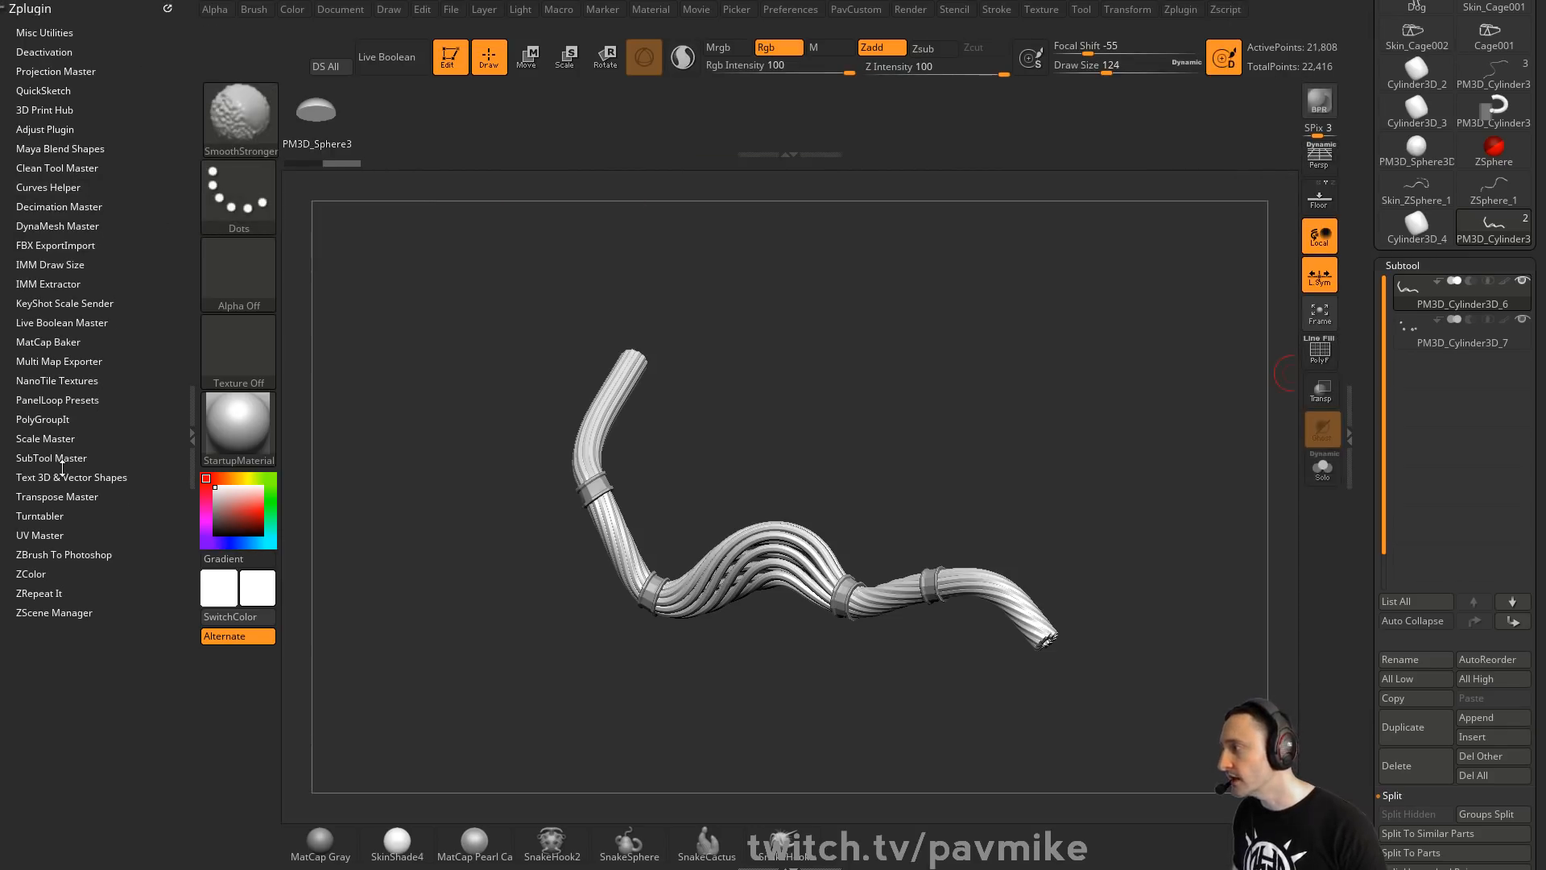
click(49, 497)
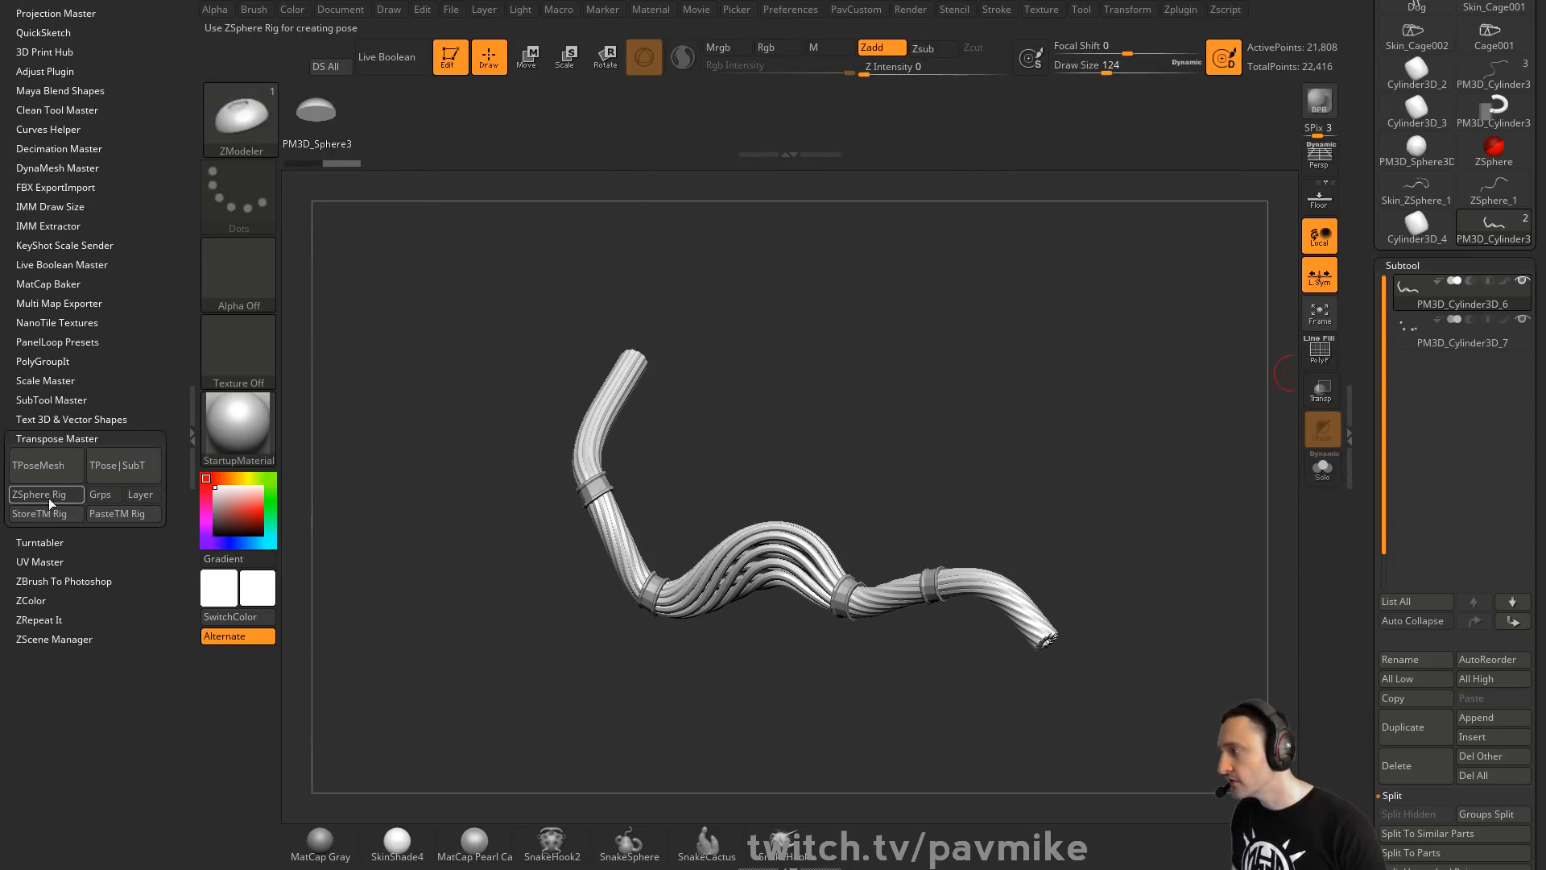
click(49, 494)
click(46, 465)
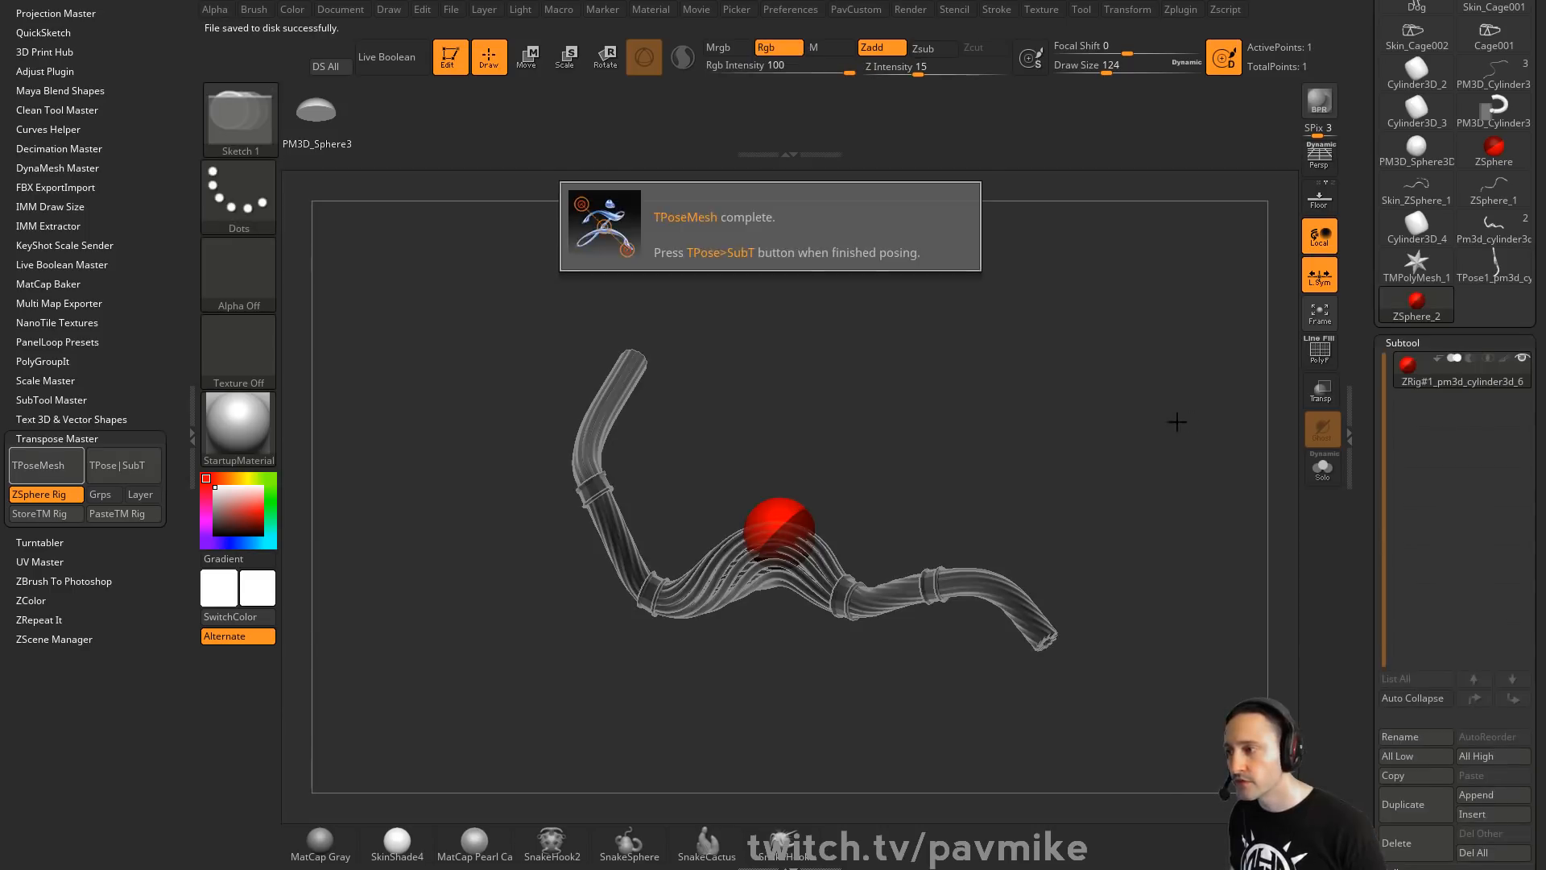
Shrink the root ZSphere in the bundle's bulge and extend a child ZSphere from it to the end of the longer arm
mouse_move(1138, 459)
alt+mouse_down()
mouse_move(1198, 401)
mouse_move(905, 332)
alt+mouse_up()
key(w)
key(e)
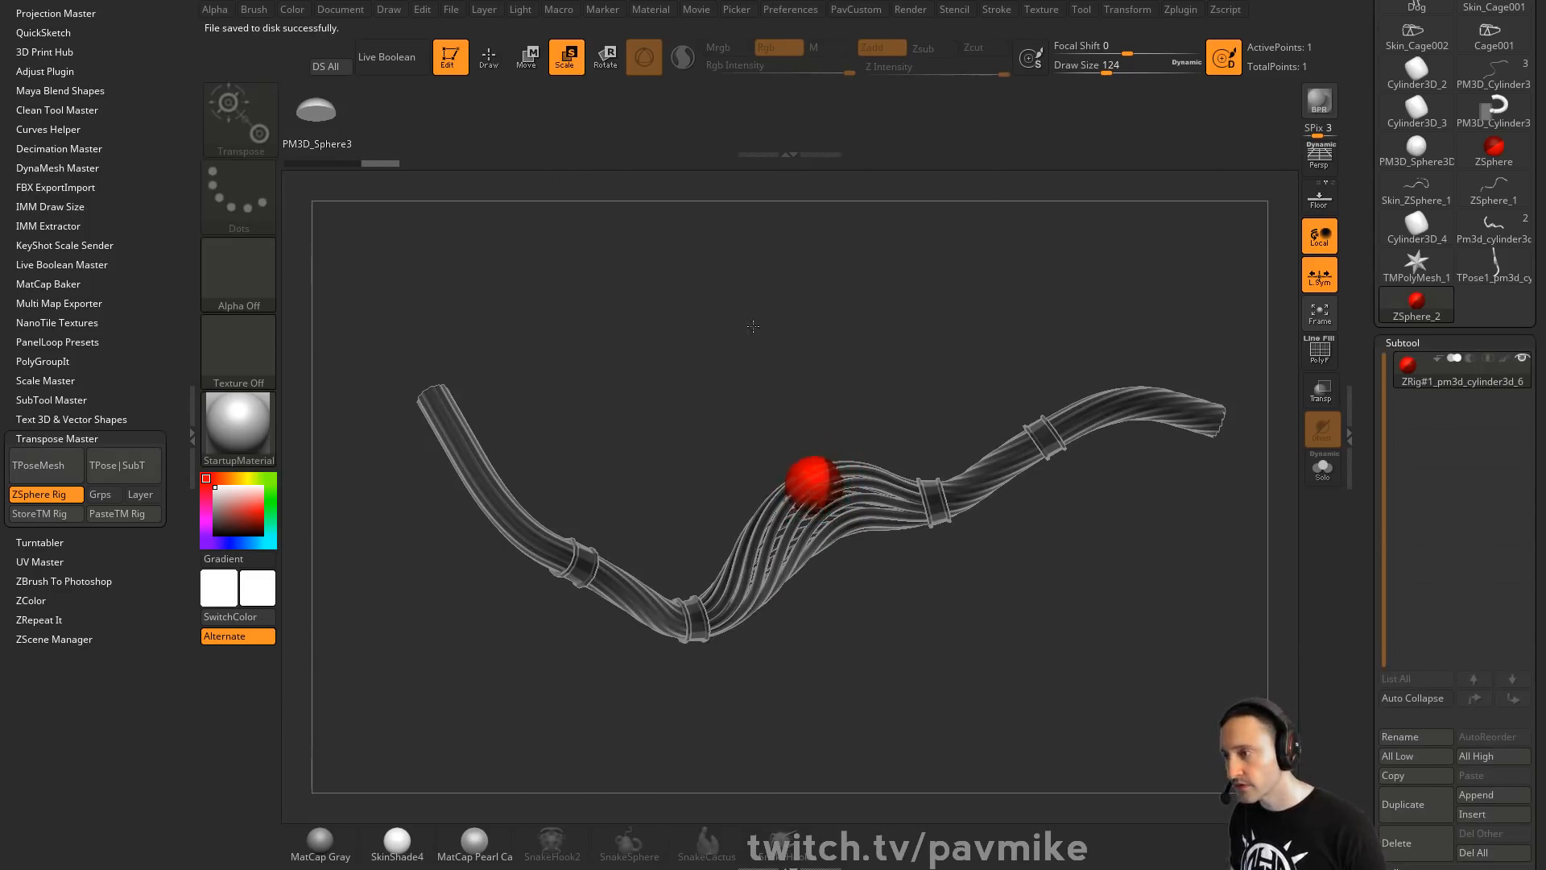
key(w)
key(q)
drag(863, 421, 907, 421)
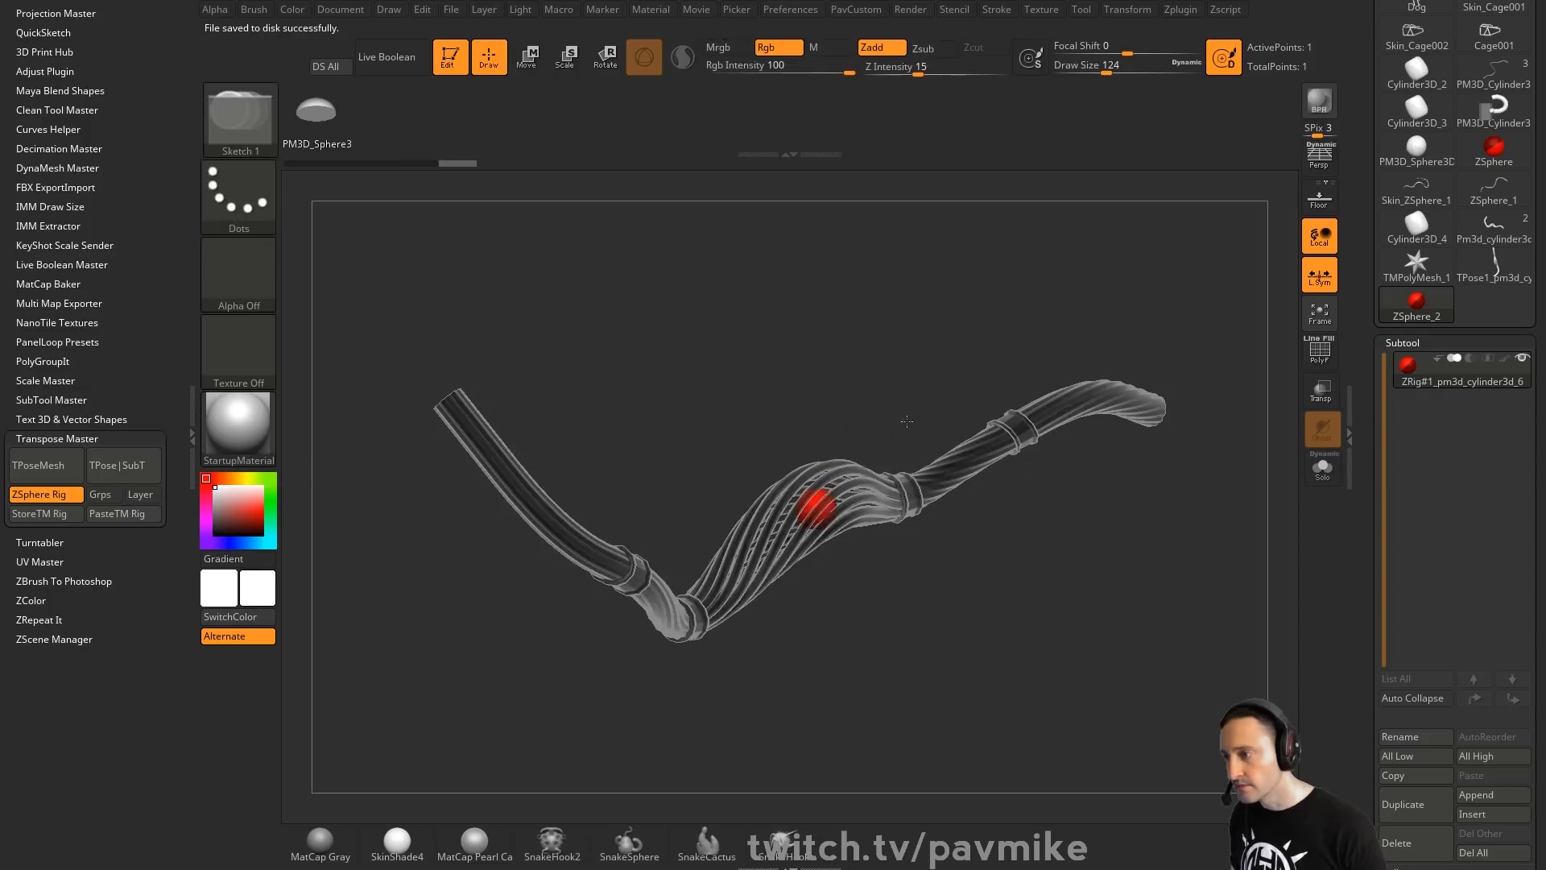
mouse_move(843, 599)
mouse_down()
mouse_move(797, 572)
mouse_move(509, 545)
mouse_move(417, 418)
mouse_up()
key(w)
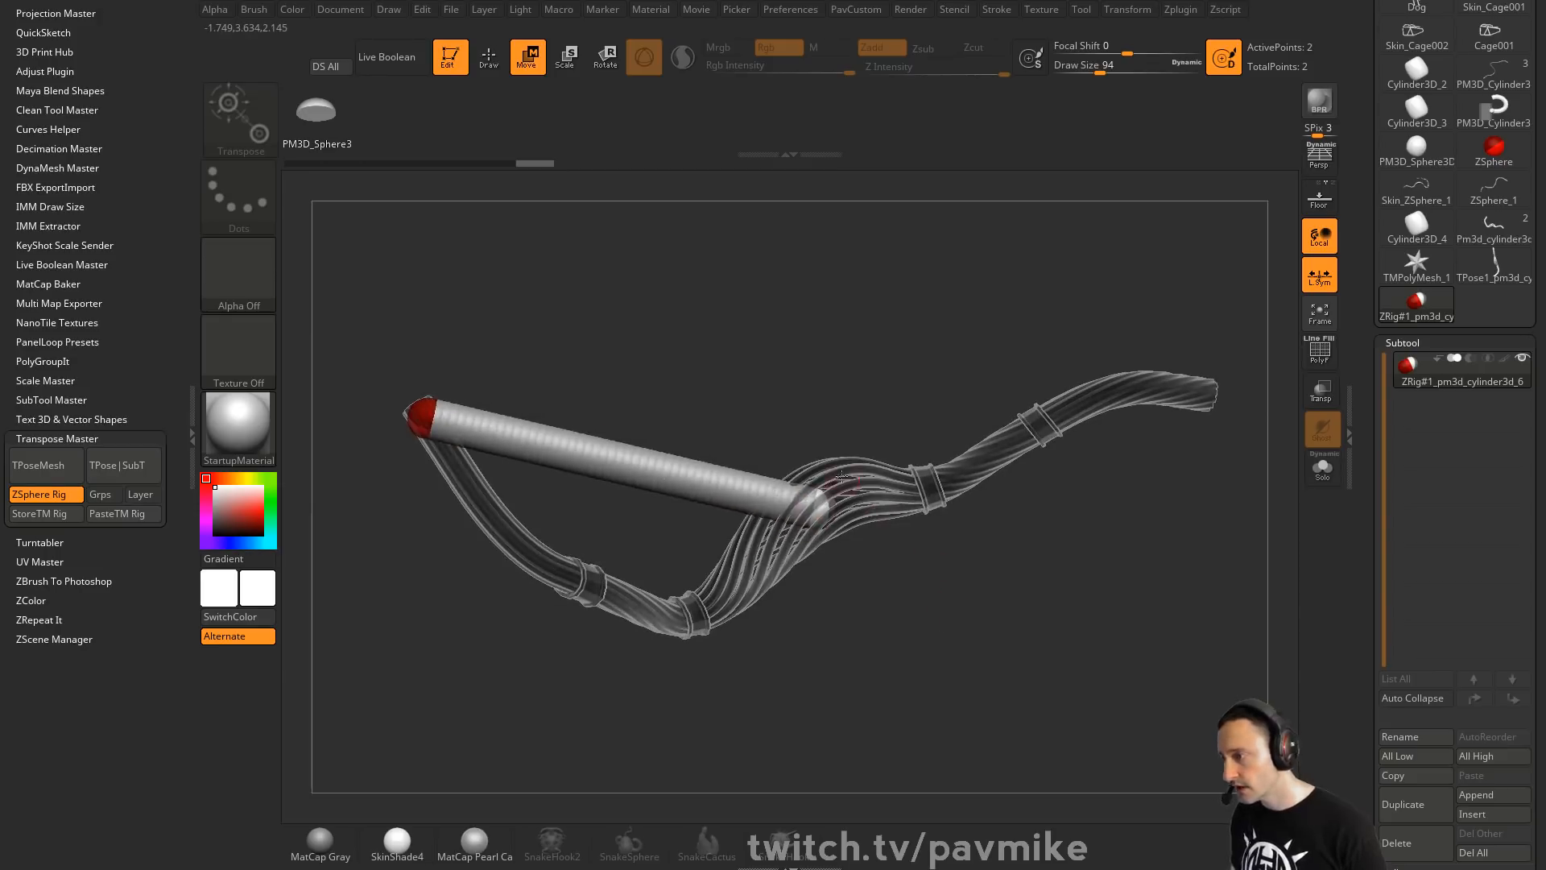
key(e)
click(818, 495)
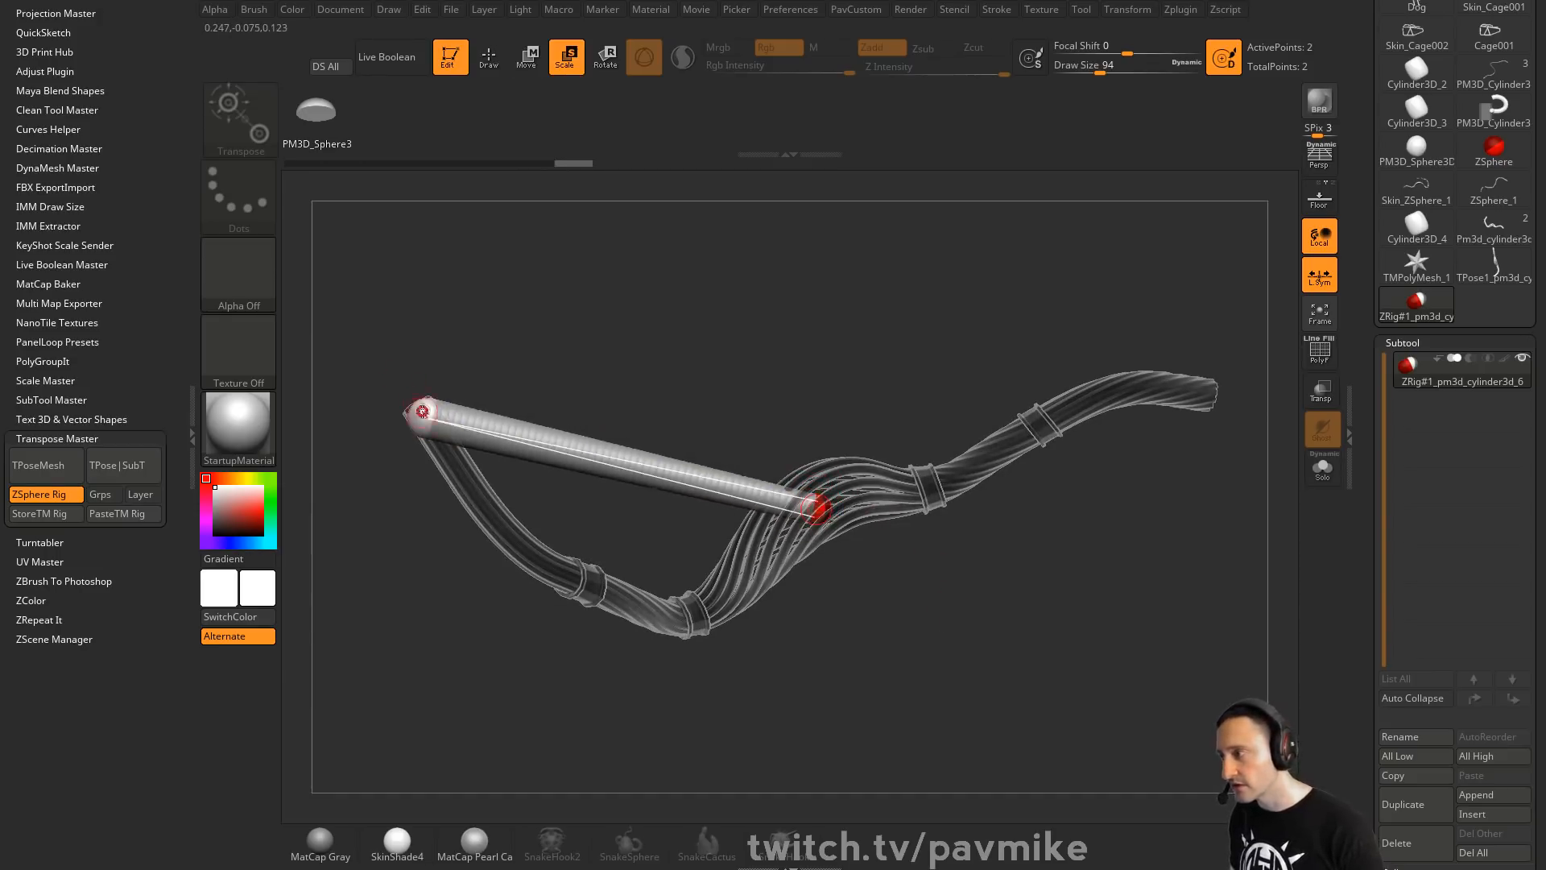
Add a second child ZSphere to the root and move it to the opposite end of the bundle
key(q)
click(784, 516)
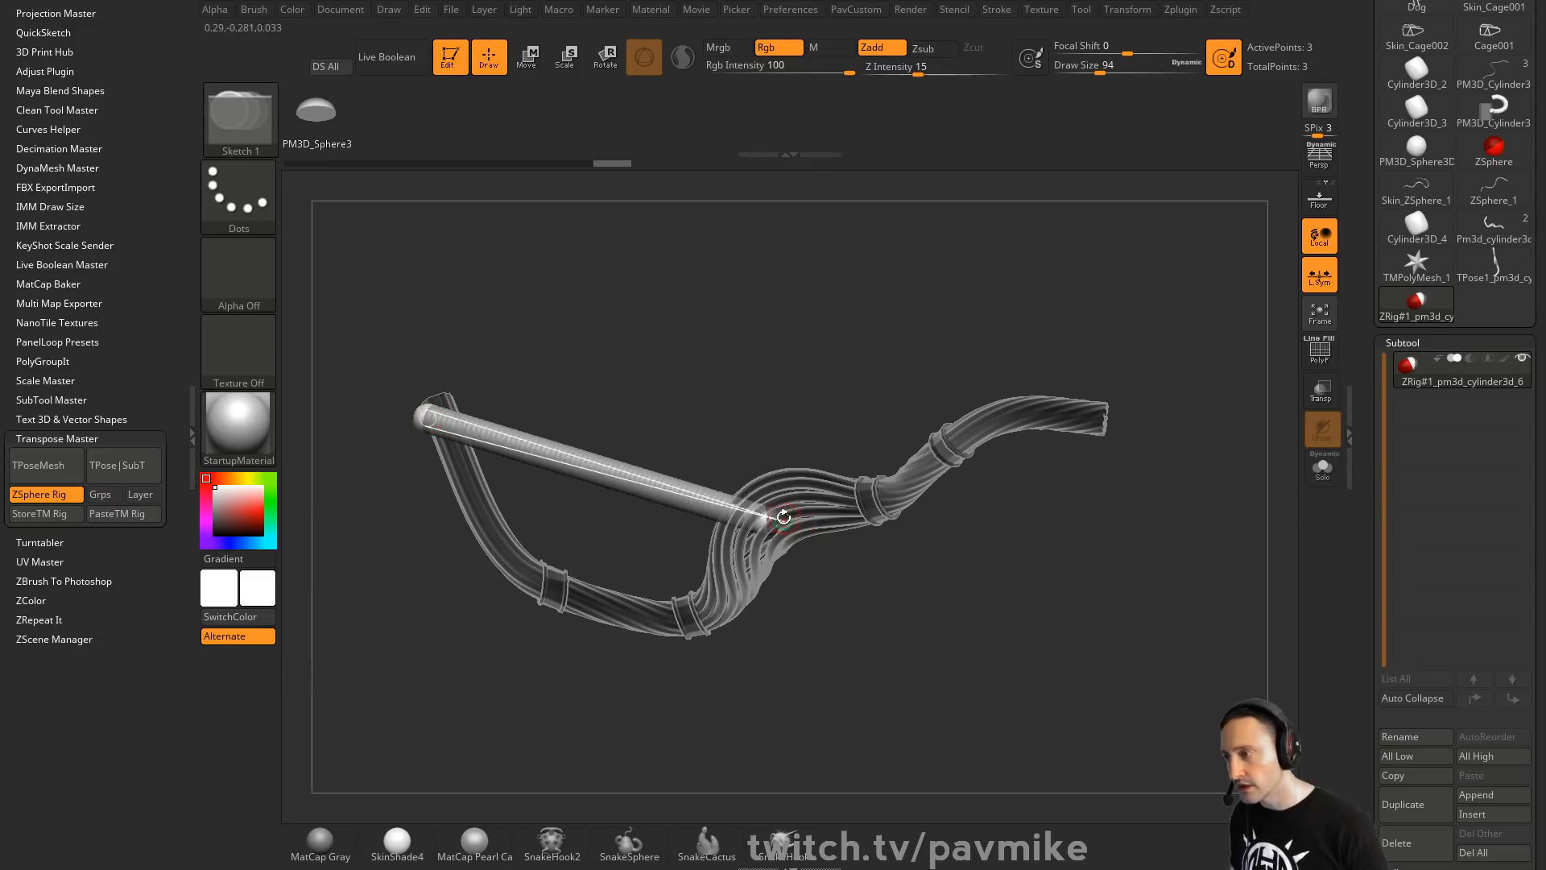
key(w)
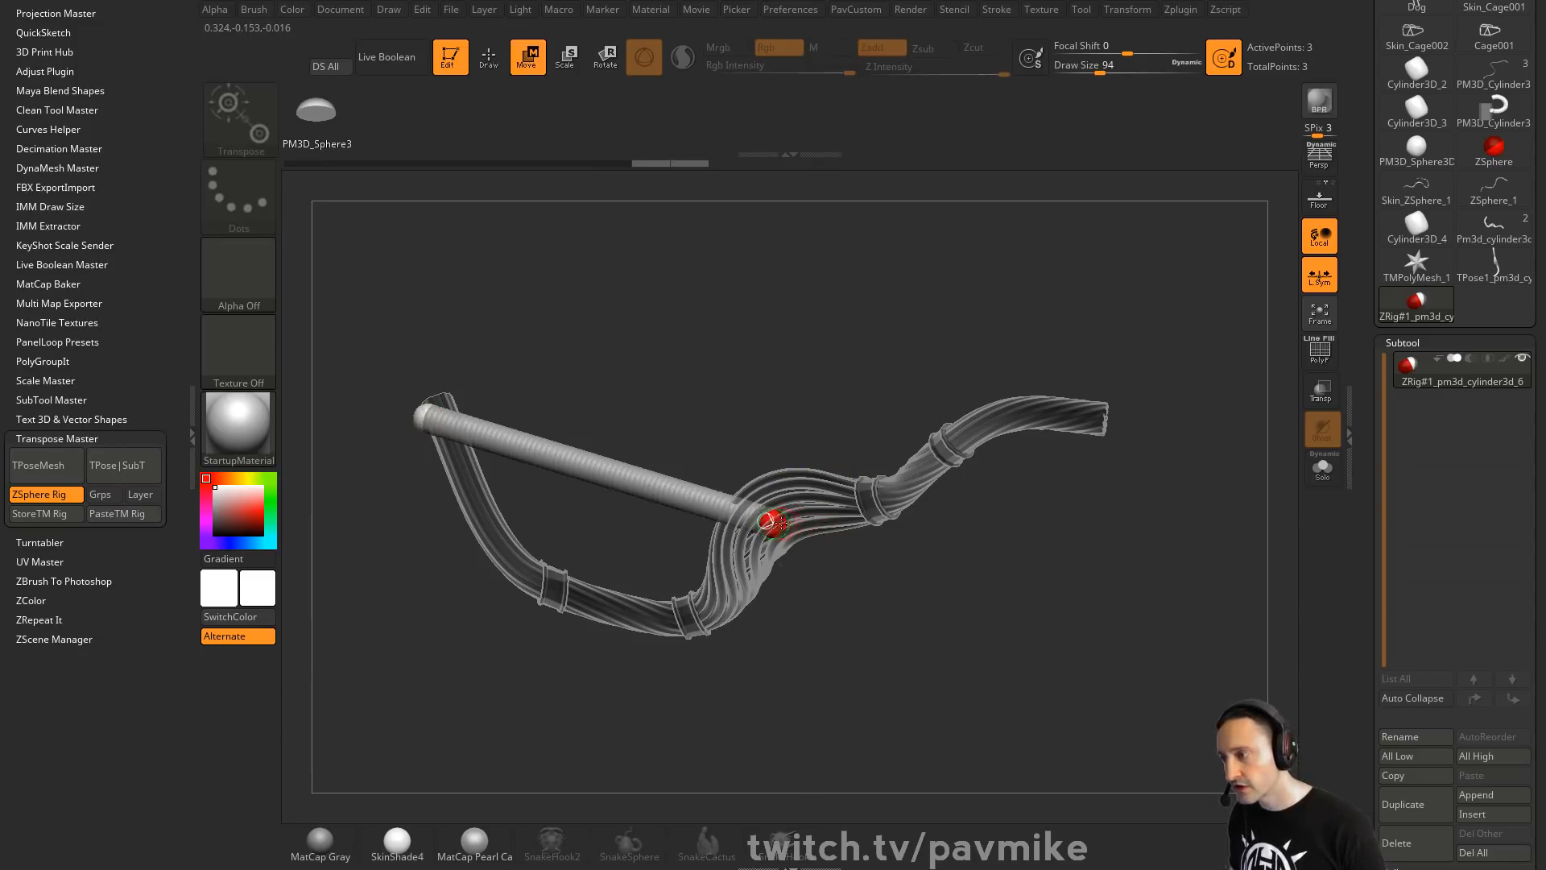
drag(781, 522, 1080, 674)
drag(1168, 583, 1190, 421)
drag(1116, 597, 1220, 535)
mouse_move(1073, 534)
mouse_down()
mouse_move(1108, 544)
mouse_move(1133, 627)
mouse_move(1053, 655)
mouse_move(1016, 636)
mouse_up()
Insert four joint ZSpheres along the second chain between the root and that end of the bundle
key(q)
click(855, 503)
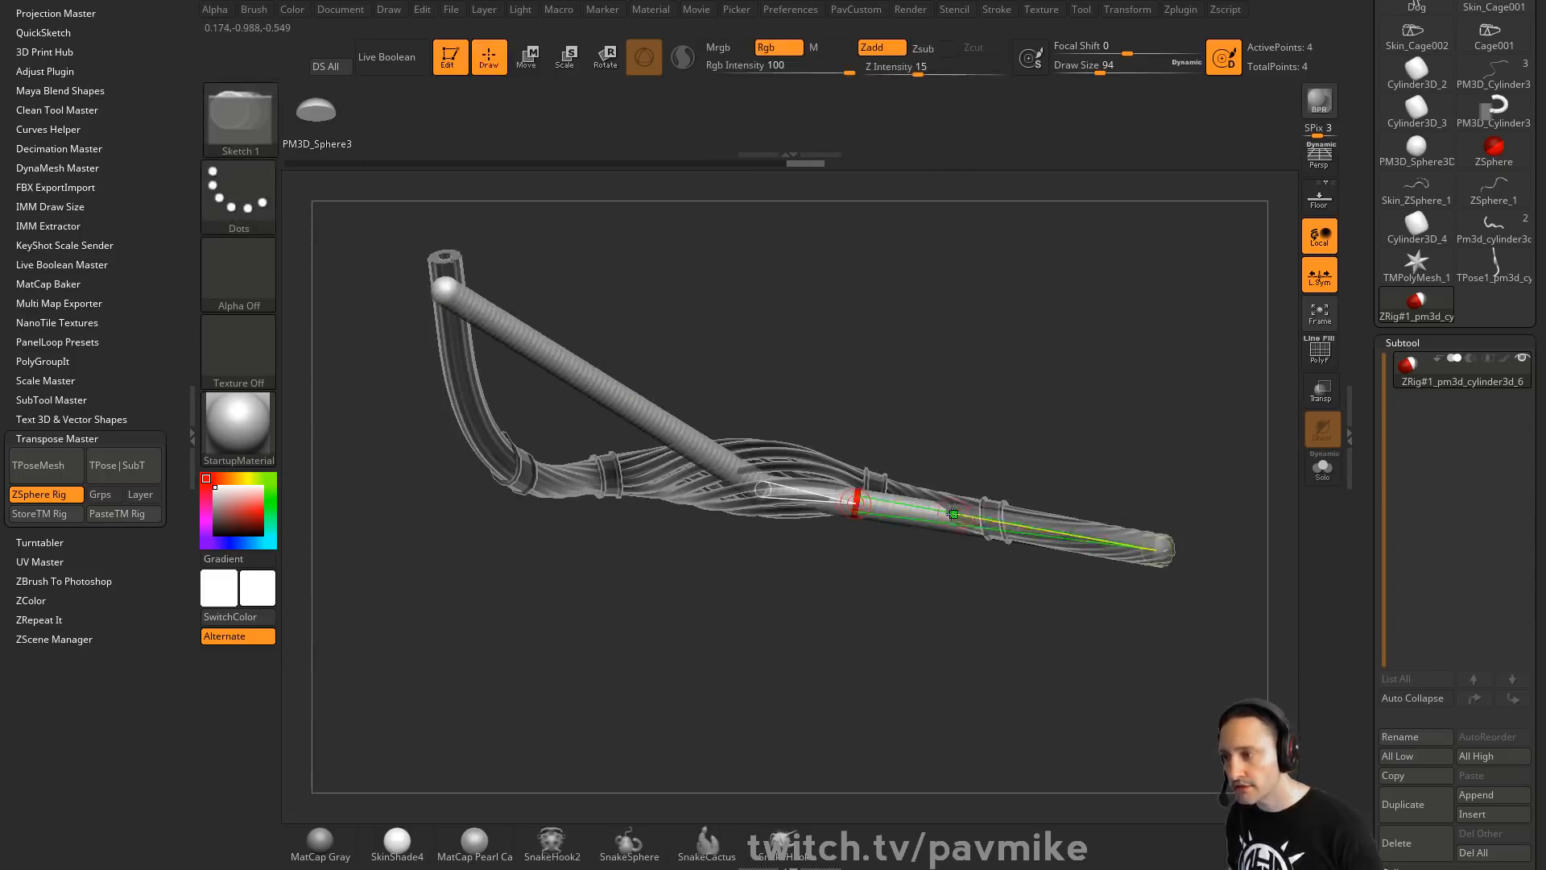
click(953, 513)
click(1045, 528)
click(1090, 538)
drag(1083, 595, 1006, 628)
Move the inserted joints so the second chain follows the bends of the bundle, undoing a misplaced change along the way
key(w)
drag(865, 460, 842, 487)
drag(942, 573, 939, 504)
drag(1022, 580, 951, 491)
drag(905, 603, 966, 564)
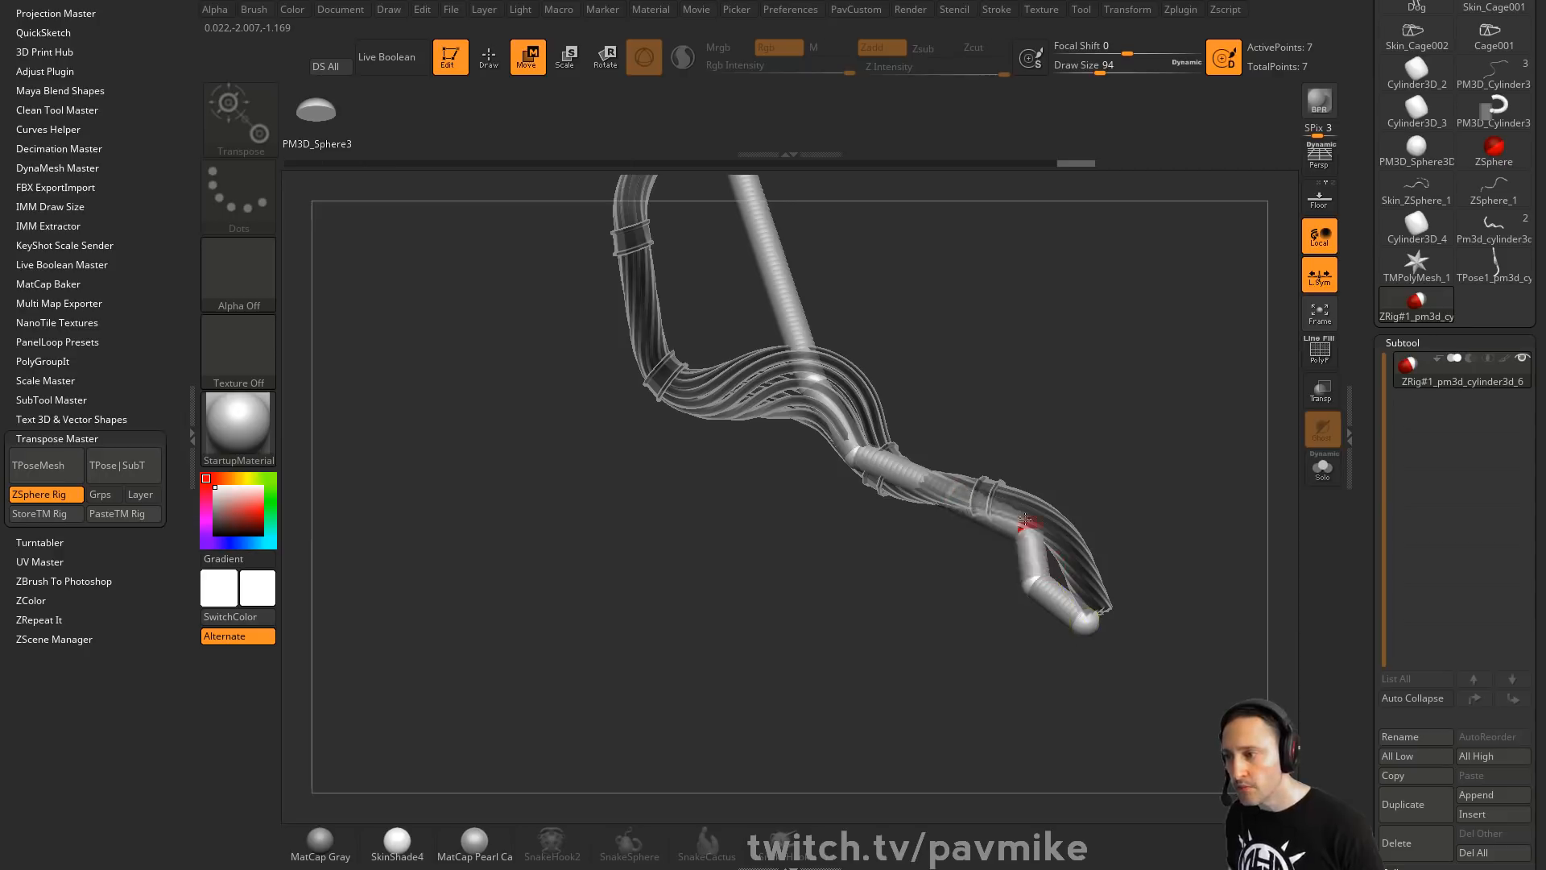
drag(1131, 525, 940, 382)
key(ctrl+z)
click(1028, 560)
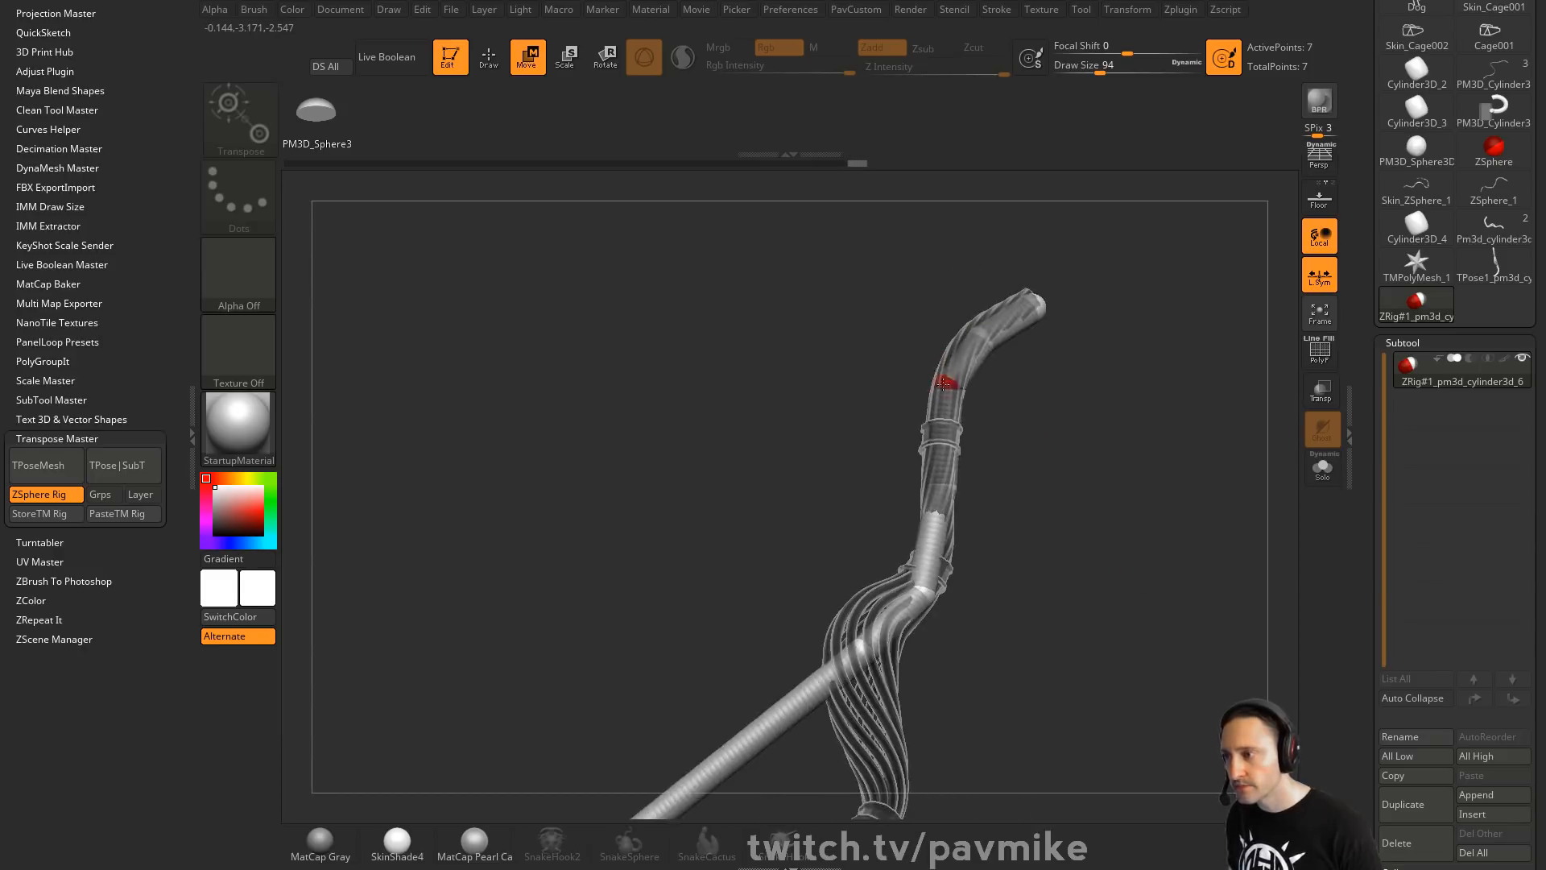
Nudge the joint at the clamp band beside the bulge to centre it inside the bundle
alt+drag(1038, 607, 1113, 401)
drag(984, 392, 994, 384)
drag(1111, 401, 1021, 398)
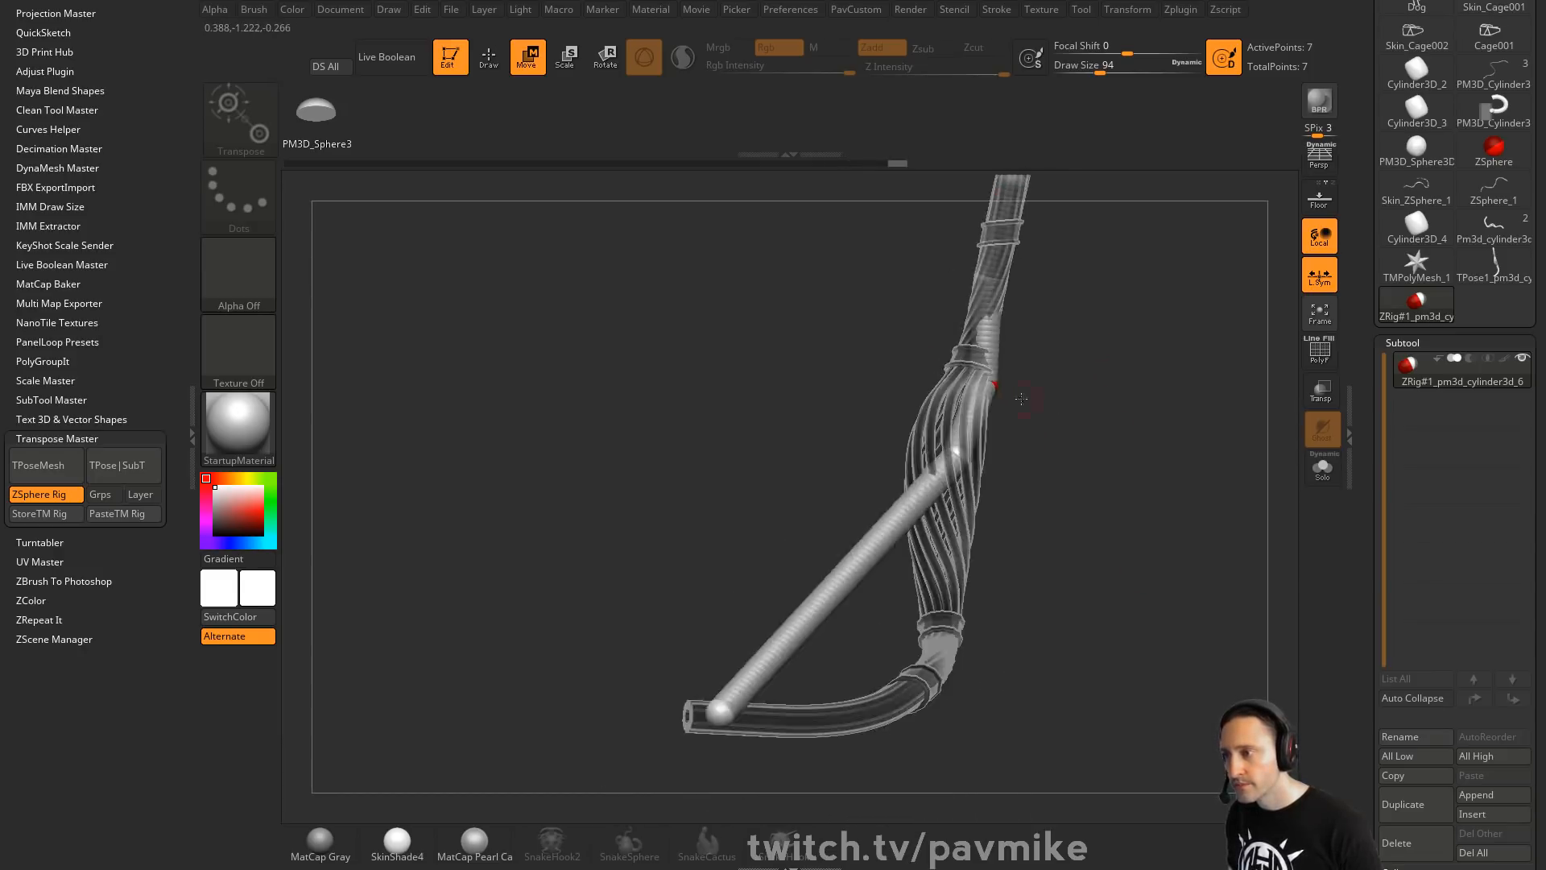
right_drag(1000, 383, 974, 384)
drag(994, 383, 981, 380)
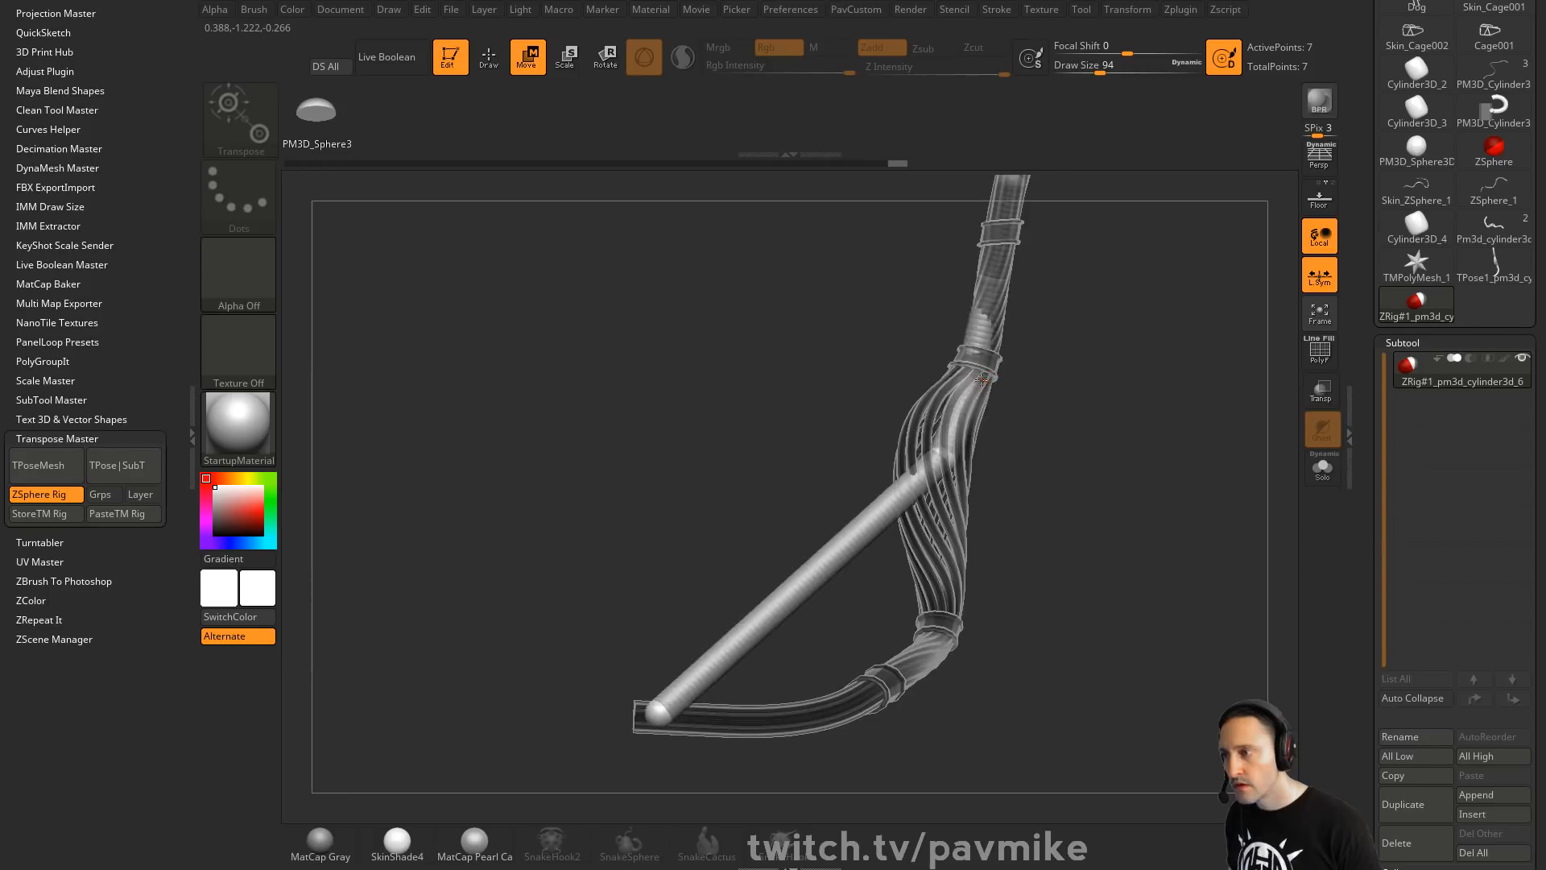
mouse_move(1057, 432)
alt+right_down()
mouse_move(1063, 408)
mouse_move(1043, 390)
alt+right_up()
Insert three joint ZSpheres along the straight first chain between the root and the longer arm's end
key(q)
click(876, 462)
click(798, 524)
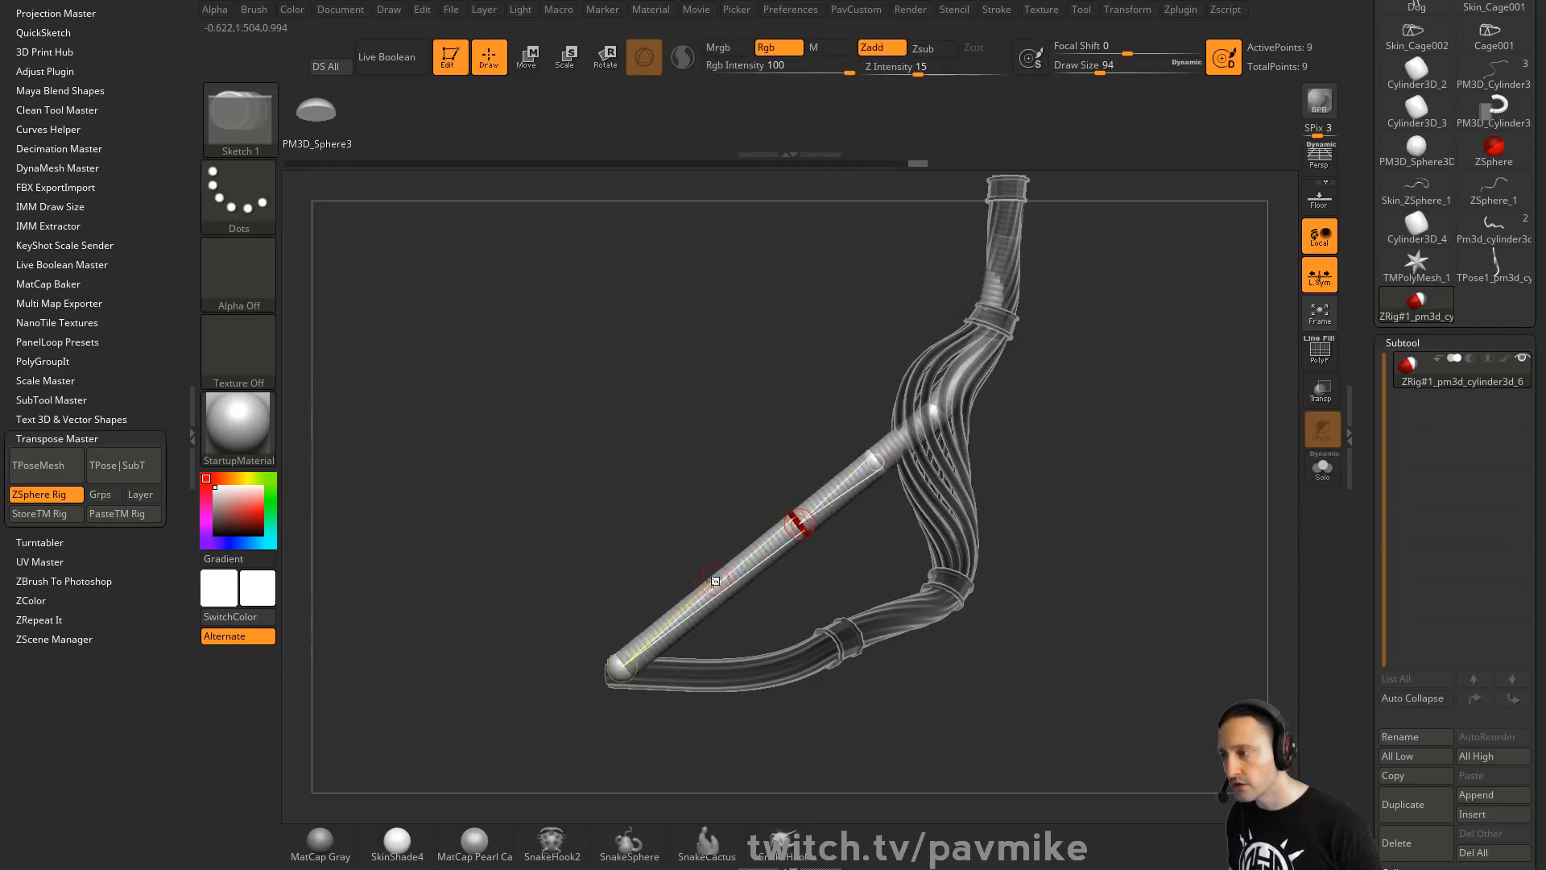
click(715, 580)
Move the first chain's new joints off the straight line into the longer arm of the bundle
key(w)
mouse_move(873, 460)
mouse_down()
mouse_move(904, 528)
mouse_move(954, 572)
mouse_up()
drag(802, 463, 852, 578)
drag(932, 626, 999, 619)
drag(926, 471, 974, 344)
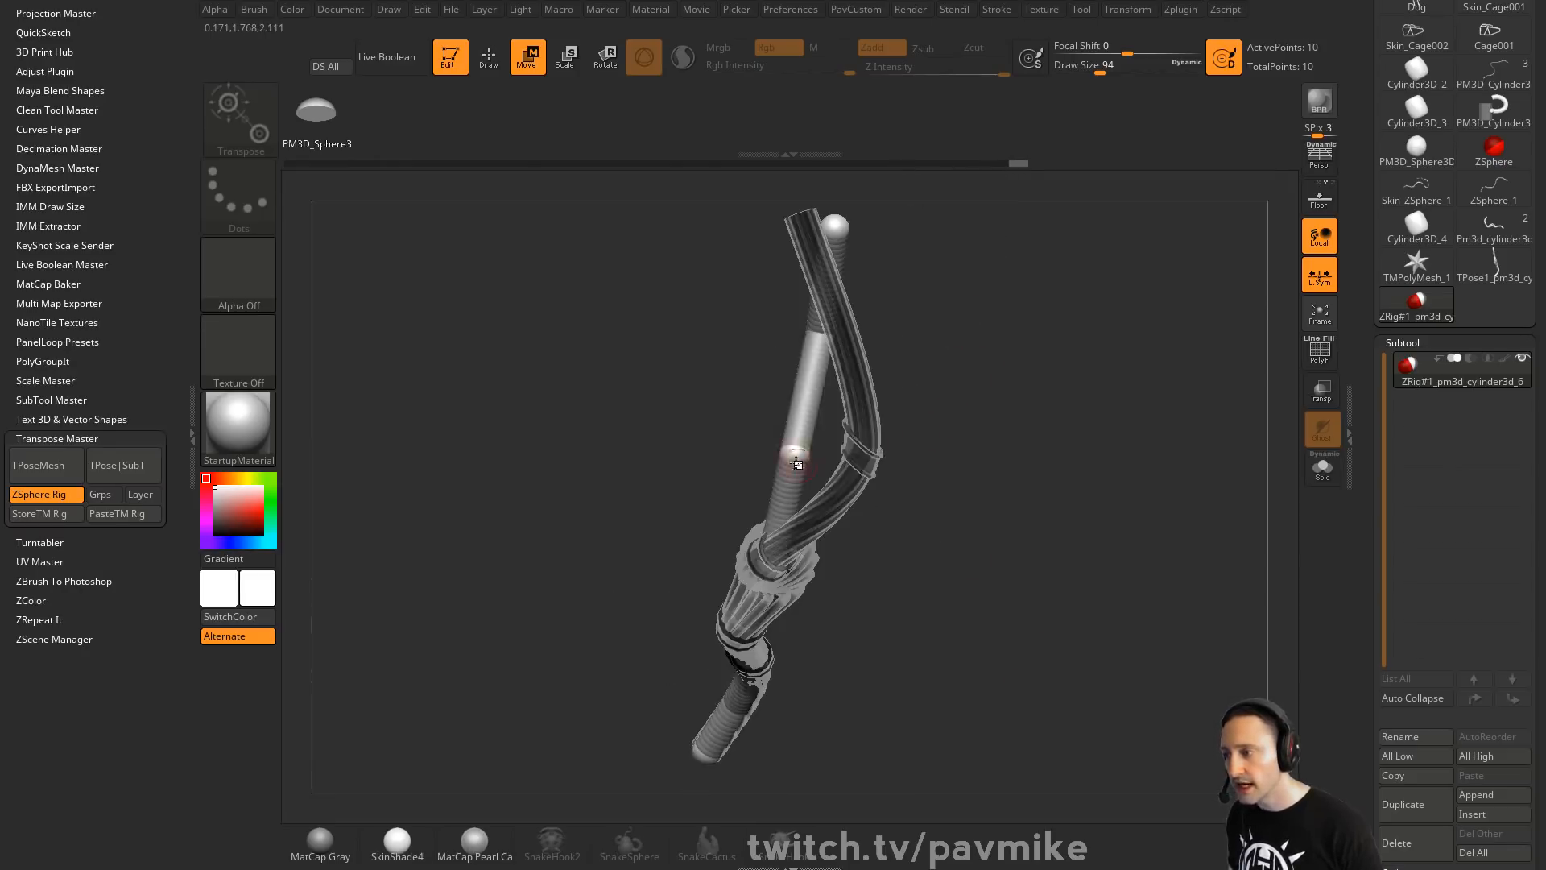
drag(797, 465, 859, 456)
alt+drag(924, 374, 1087, 476)
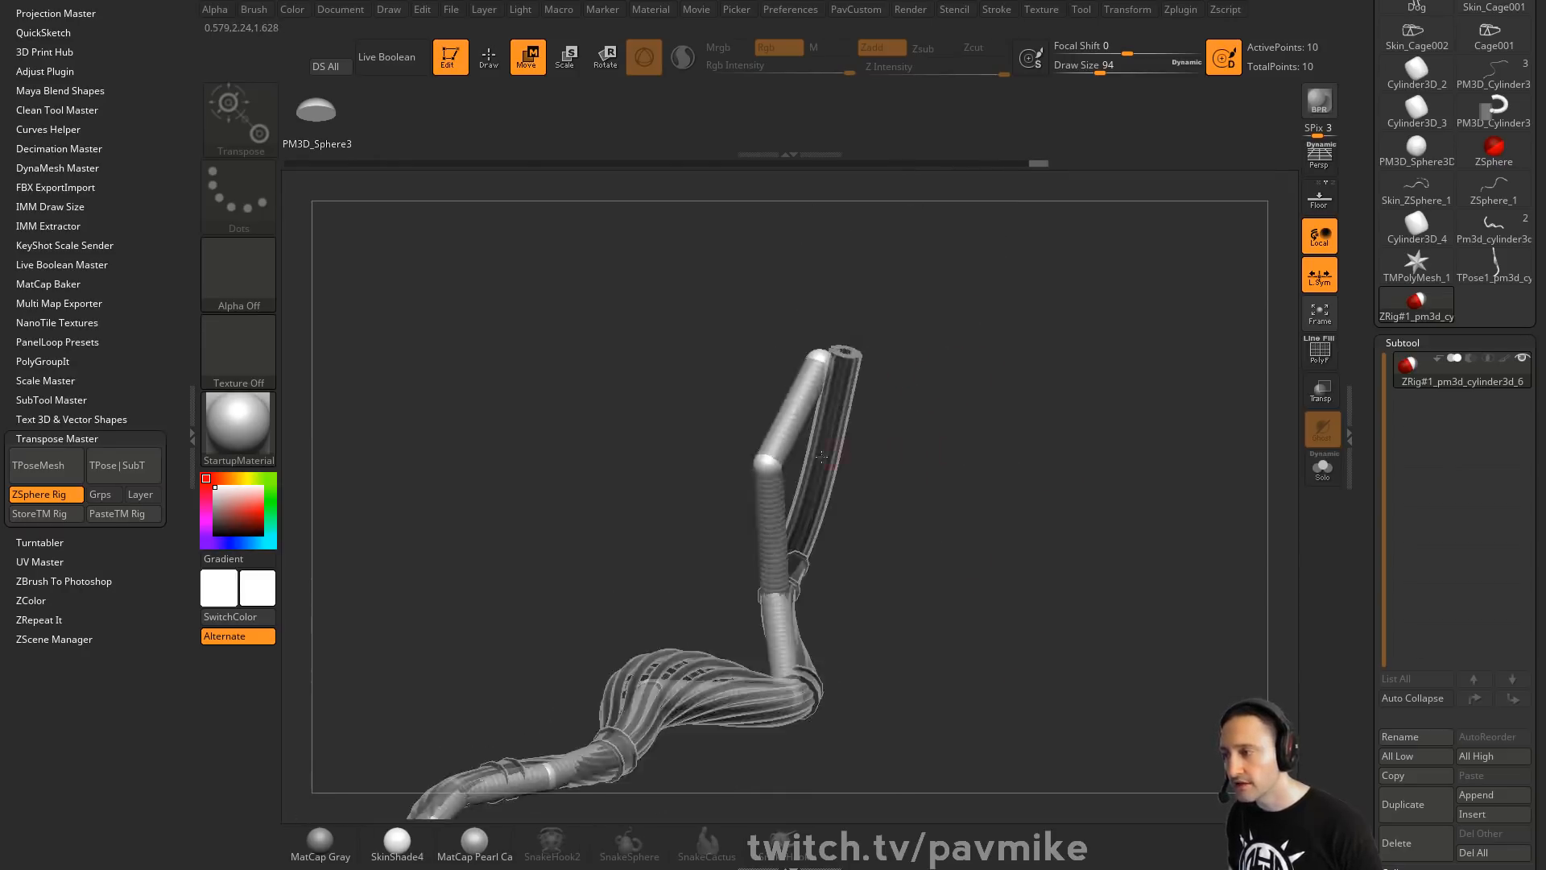
Align the longer arm's outer joint, end ZSphere and clamp-band joint with the middle of the bundle
drag(767, 464, 837, 488)
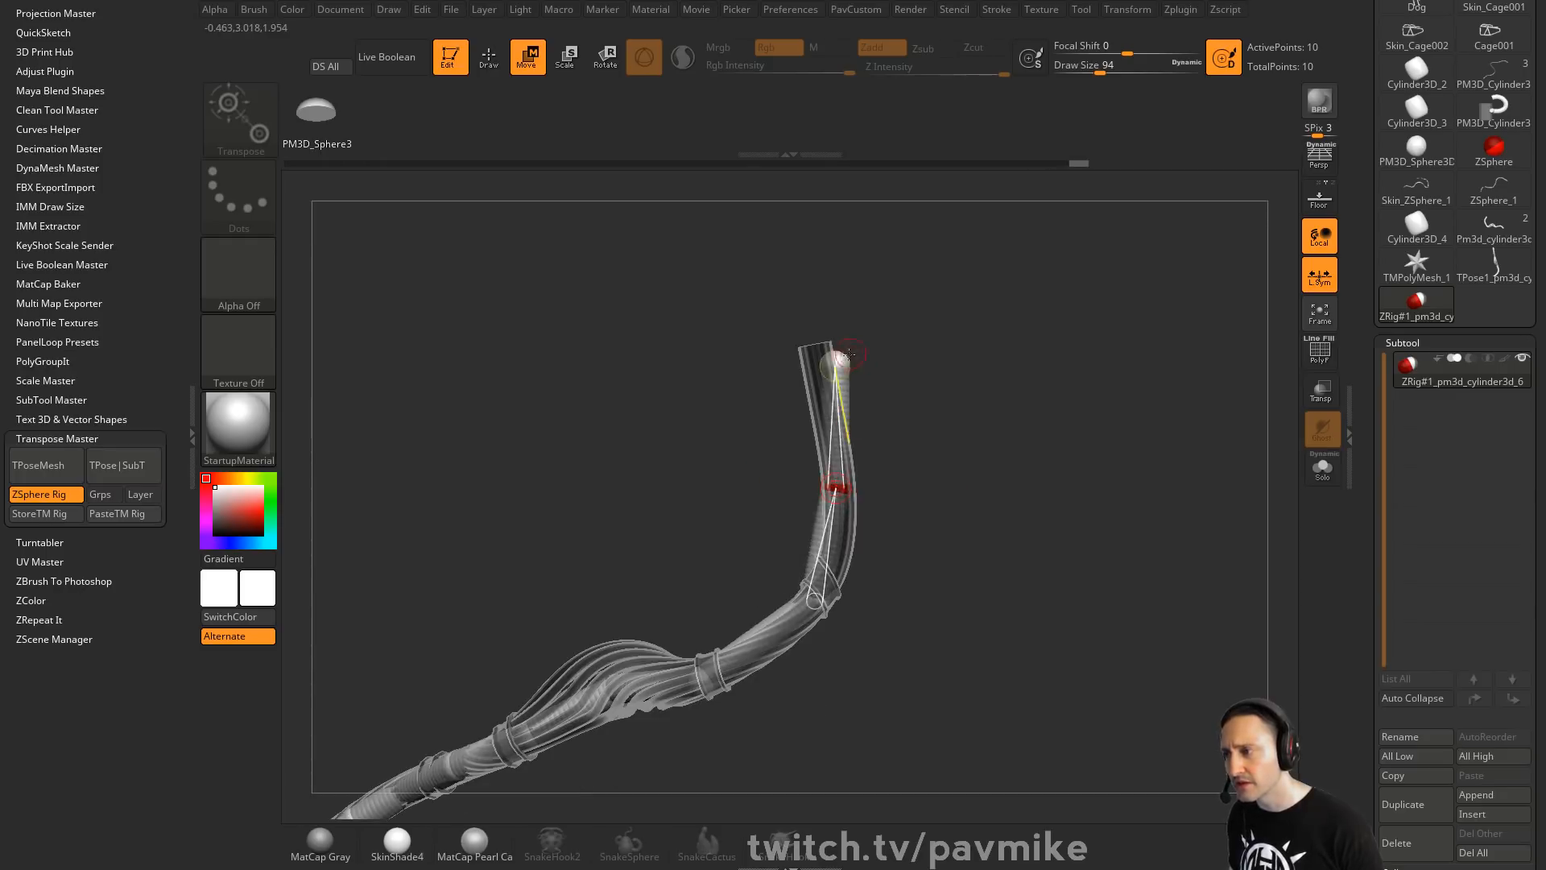
drag(846, 355, 815, 347)
drag(934, 418, 1011, 427)
alt+drag(890, 493, 850, 468)
drag(821, 539, 815, 544)
mouse_move(933, 451)
mouse_down()
mouse_move(970, 476)
mouse_move(959, 432)
mouse_move(891, 483)
mouse_up()
Insert three more joint ZSpheres where the rig's segments are long and fit them inside the bundle
key(q)
click(846, 396)
click(783, 527)
alt+drag(926, 535, 926, 483)
key(w)
drag(926, 483, 762, 555)
drag(902, 451, 727, 497)
key(q)
click(815, 508)
key(w)
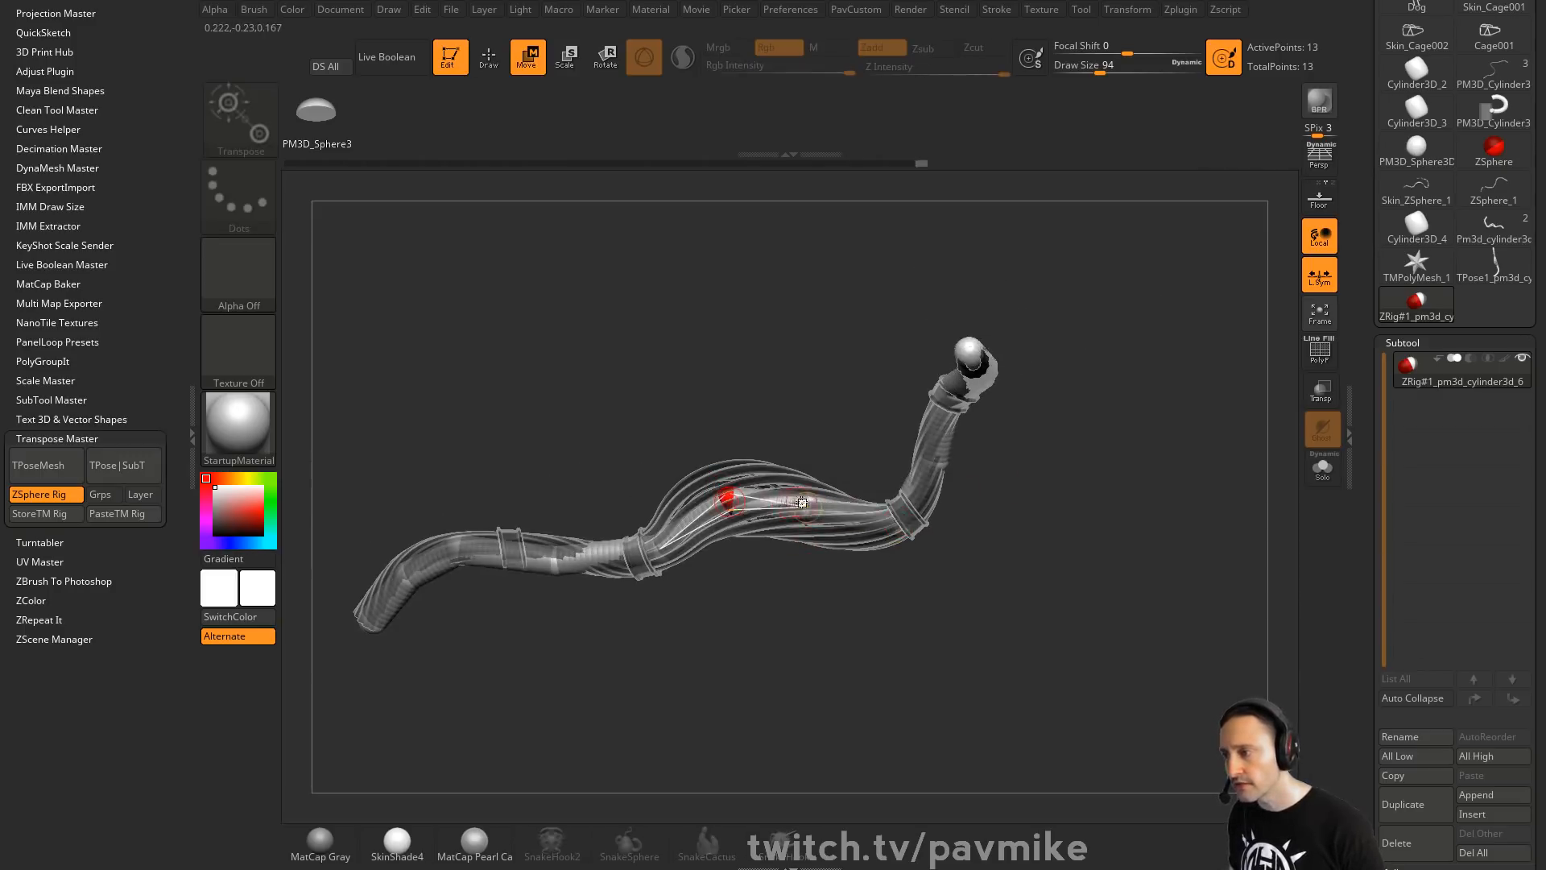
click(802, 502)
Fine-tune the longer arm's joints from several angles so they stay centred in the bundle
drag(960, 534, 1082, 403)
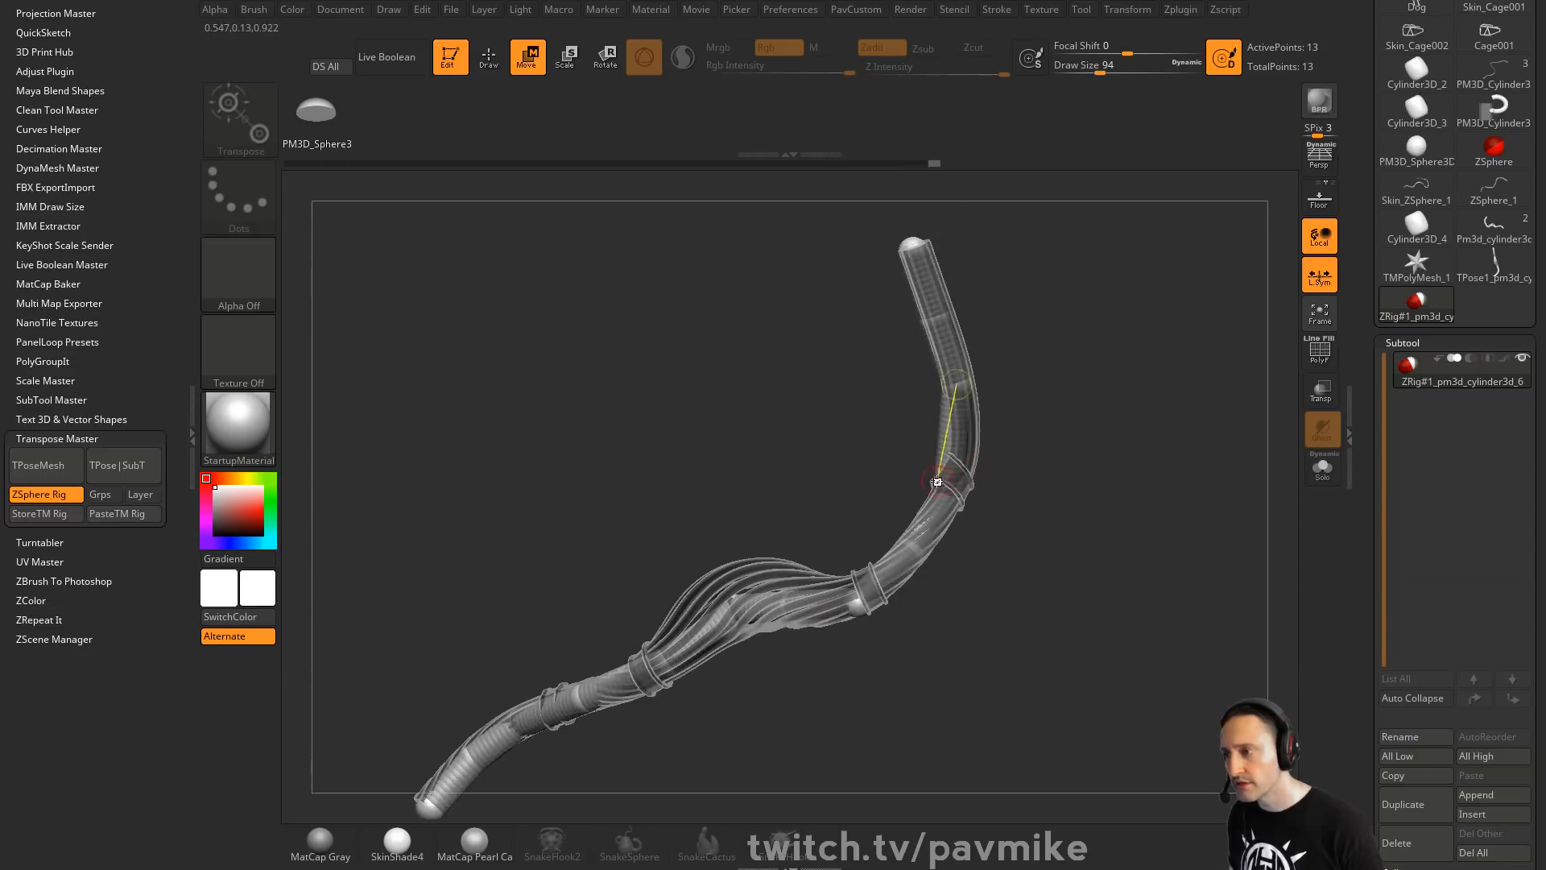
drag(955, 385, 963, 390)
drag(1002, 461, 870, 450)
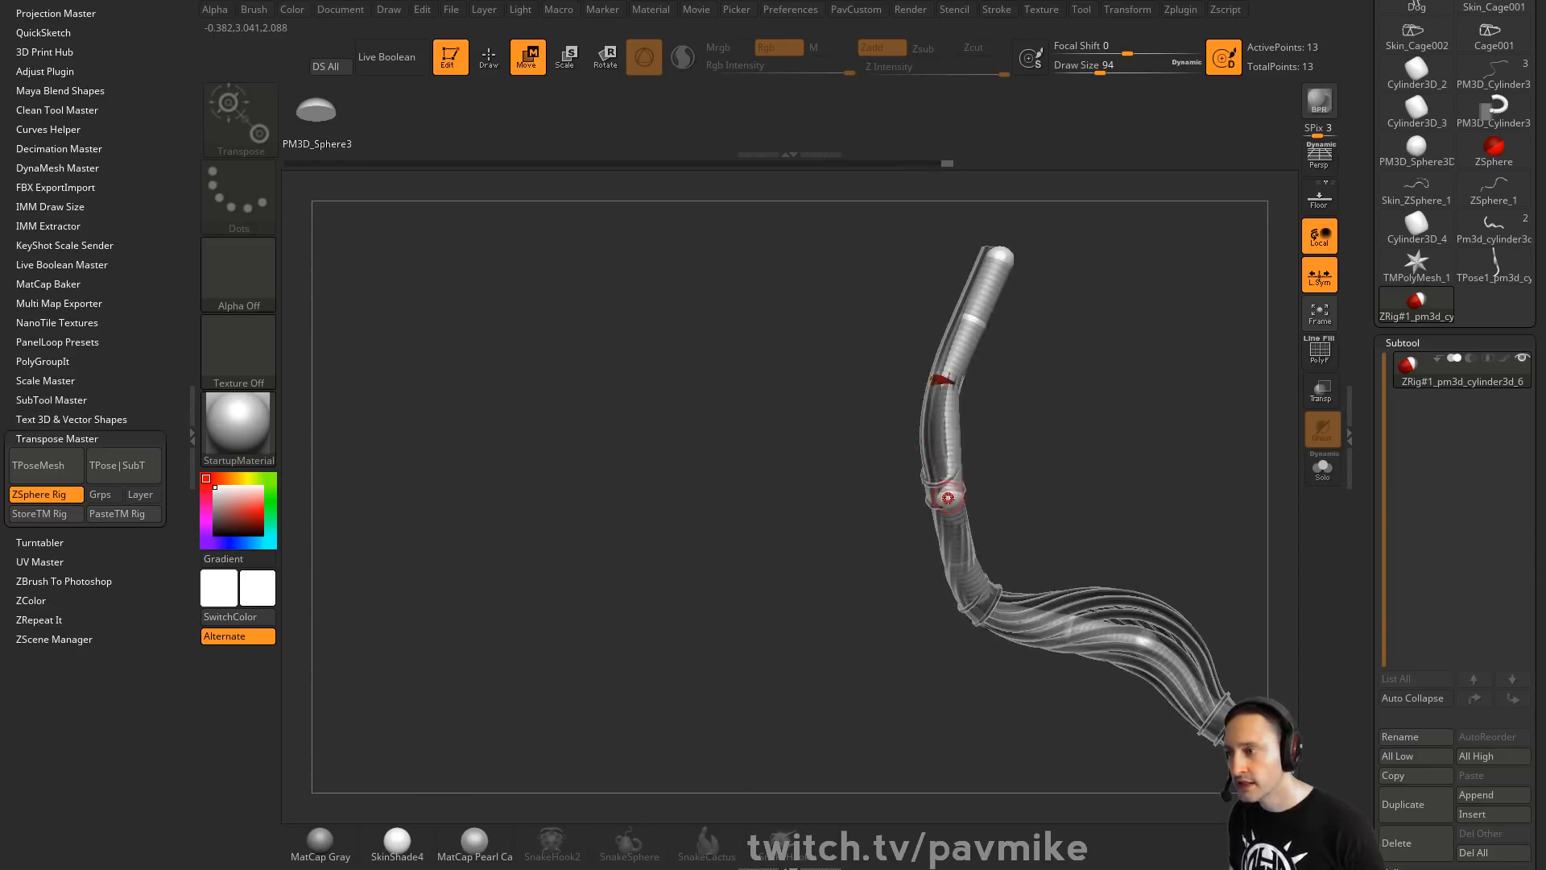
drag(947, 497, 935, 493)
mouse_move(1039, 479)
mouse_down()
mouse_move(950, 487)
mouse_move(1091, 490)
mouse_move(1088, 466)
mouse_move(1143, 515)
mouse_up()
Bind the posing mesh to the ZSphere rig with Bind Mesh
key(q)
mouse_move(1368, 570)
mouse_down()
mouse_move(1352, 352)
mouse_move(1434, 330)
mouse_up()
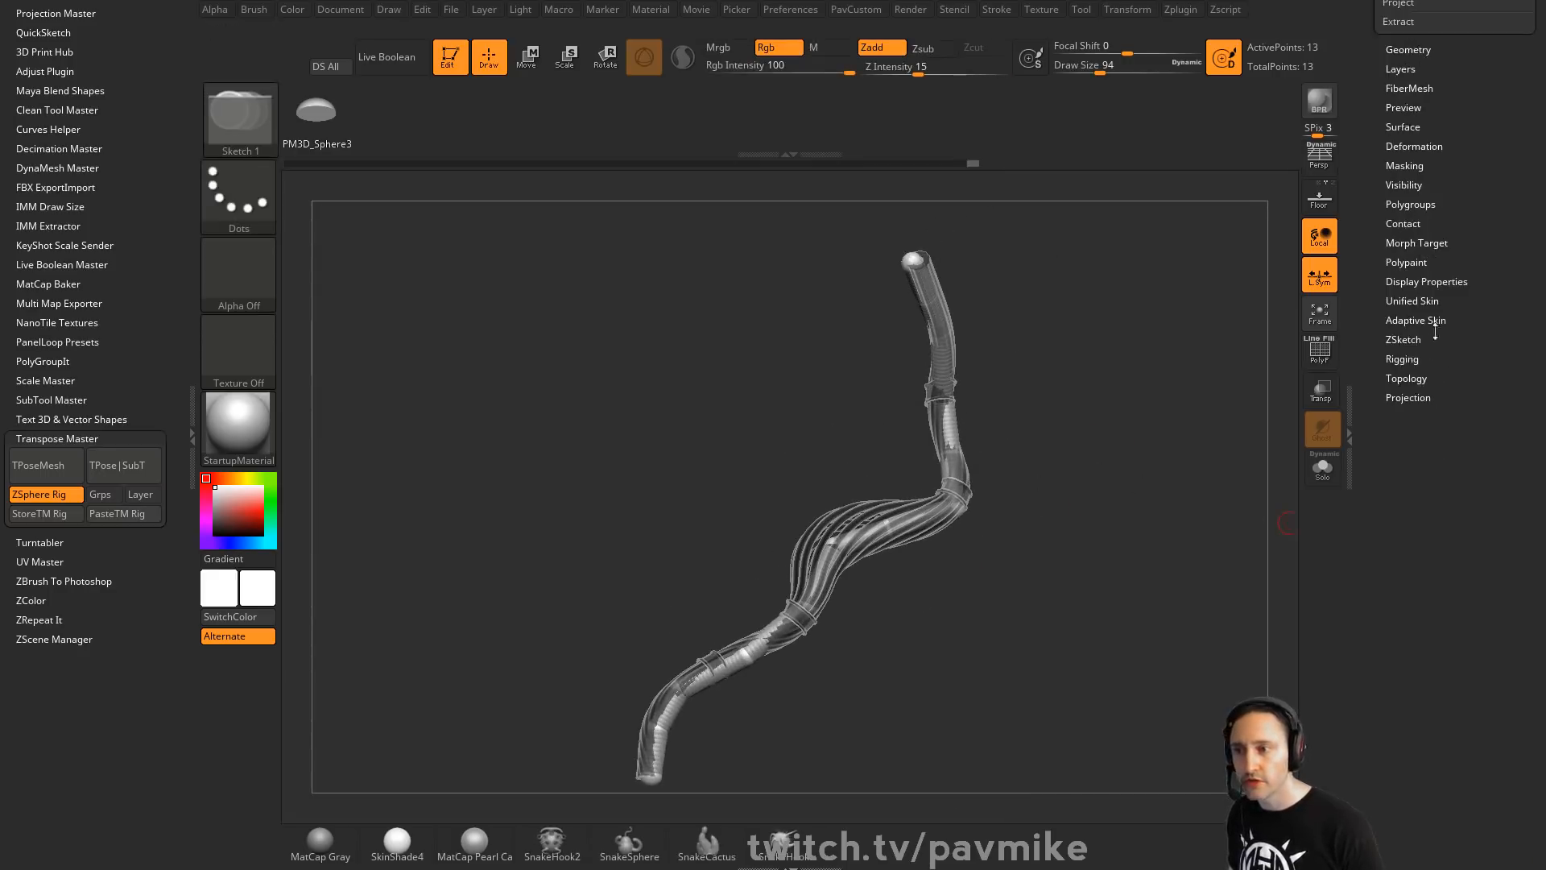
click(1405, 359)
click(1433, 376)
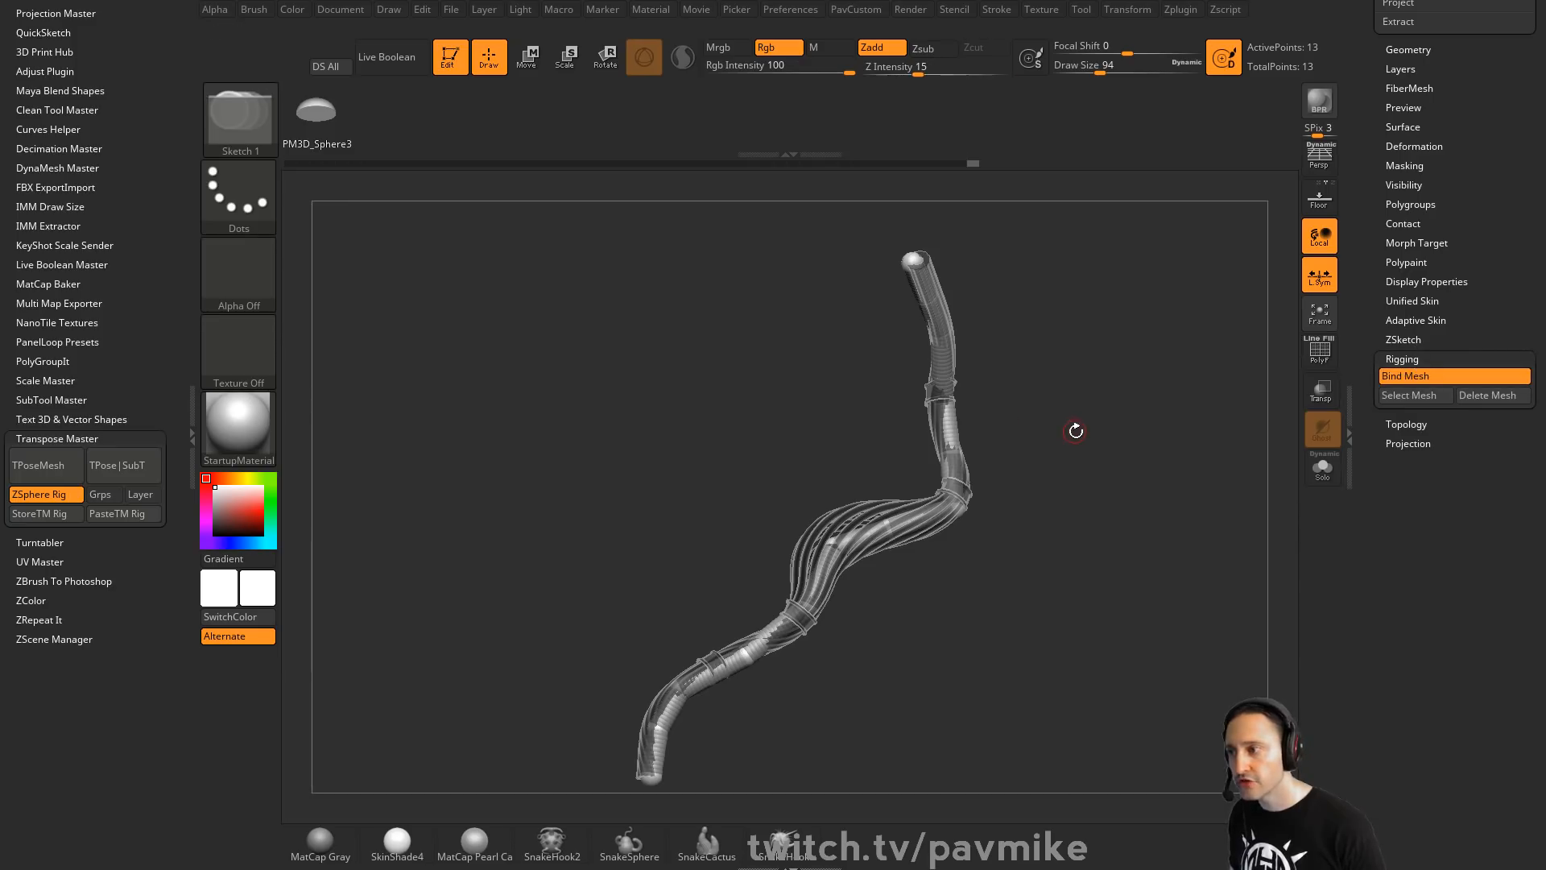
Rotate the joints near both ends of the bundle to test the binding, and turn Bind Mesh off
mouse_move(1124, 371)
mouse_down()
mouse_move(1177, 503)
mouse_move(1156, 434)
mouse_up()
key(r)
drag(977, 452, 998, 578)
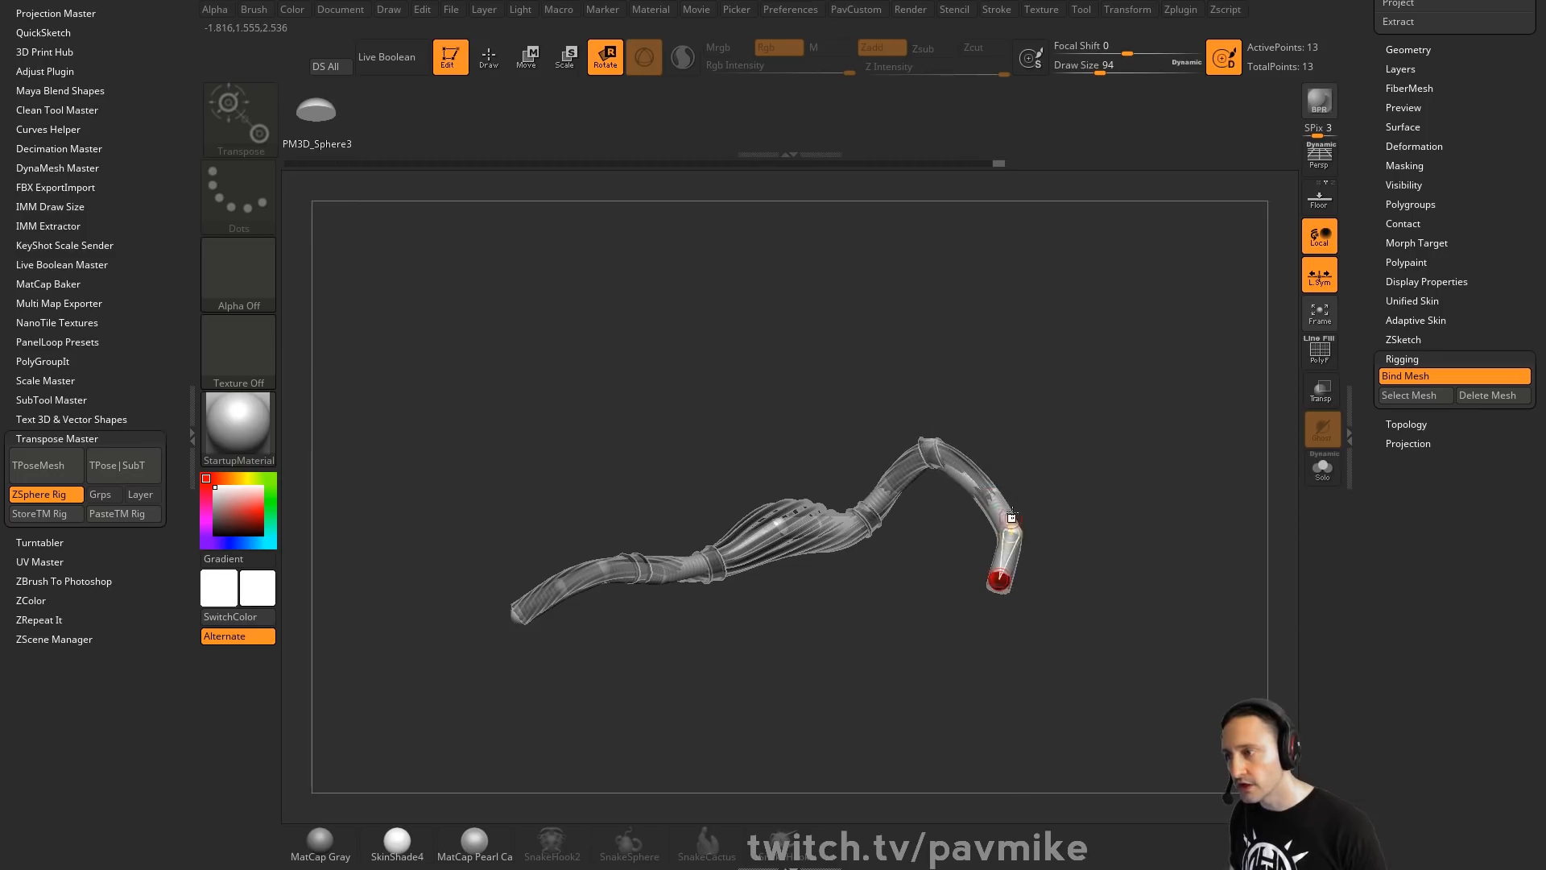
drag(1011, 522, 995, 541)
drag(1066, 515, 1046, 556)
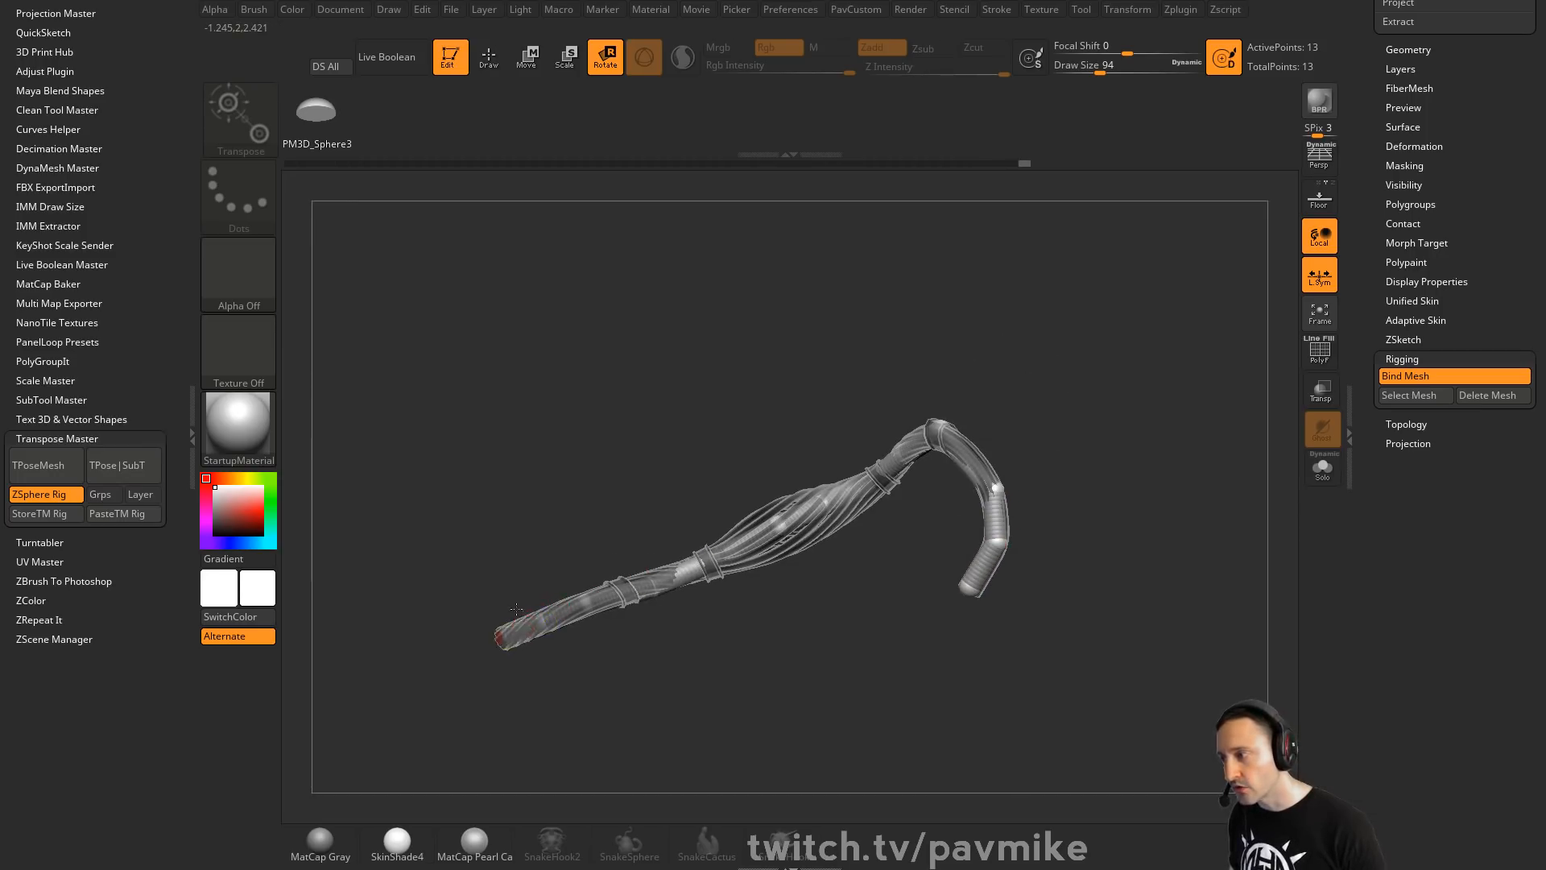
drag(557, 612, 557, 595)
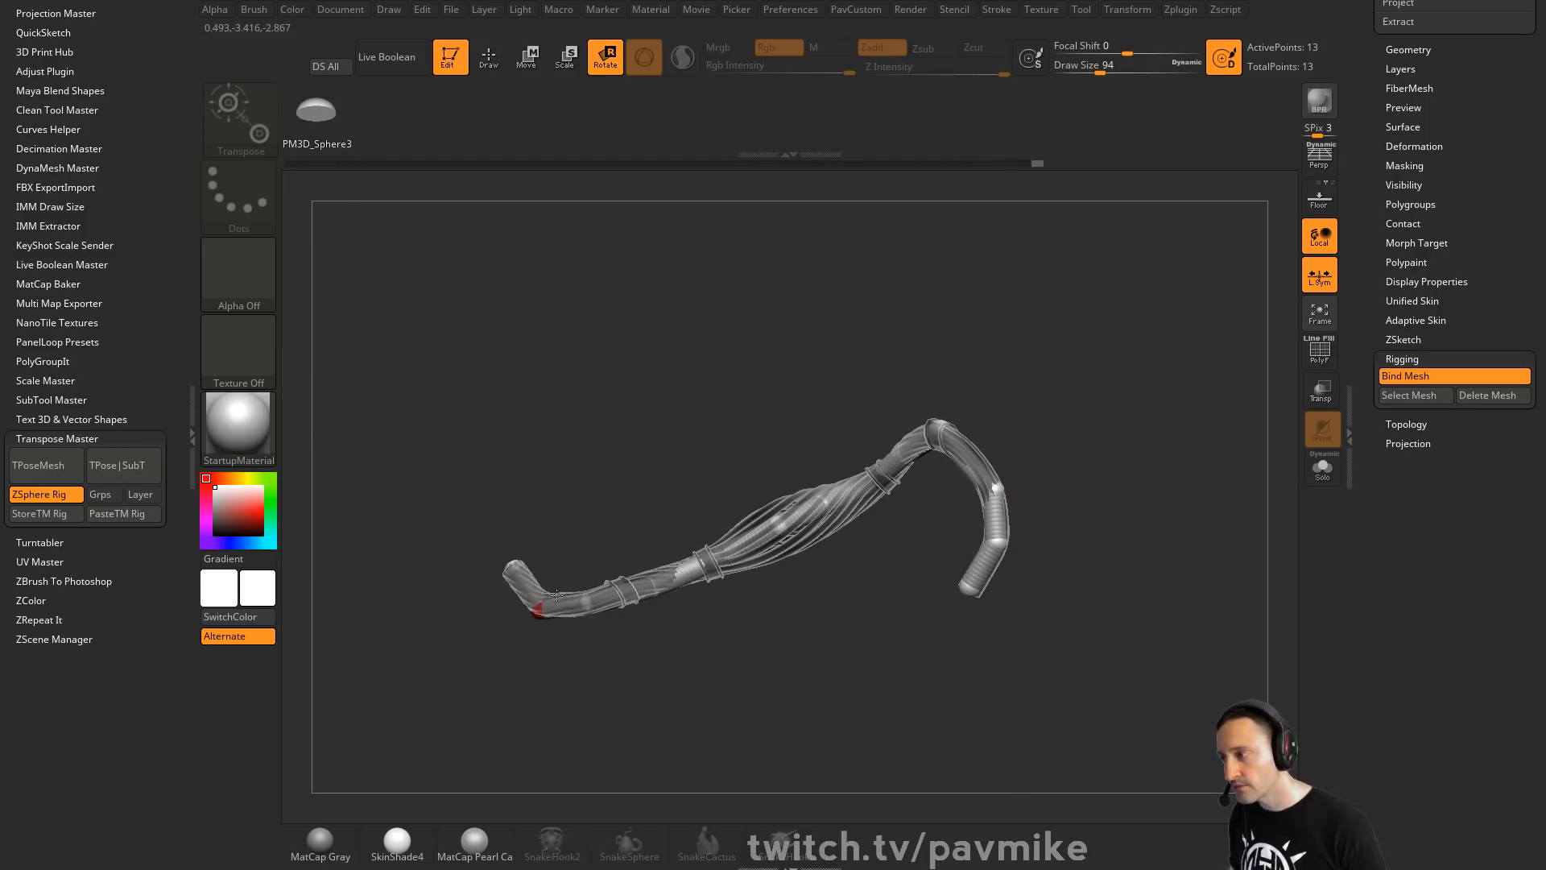
click(1389, 376)
Add a new layer to the ZSphere rig for recording the pose
drag(1366, 348, 1376, 477)
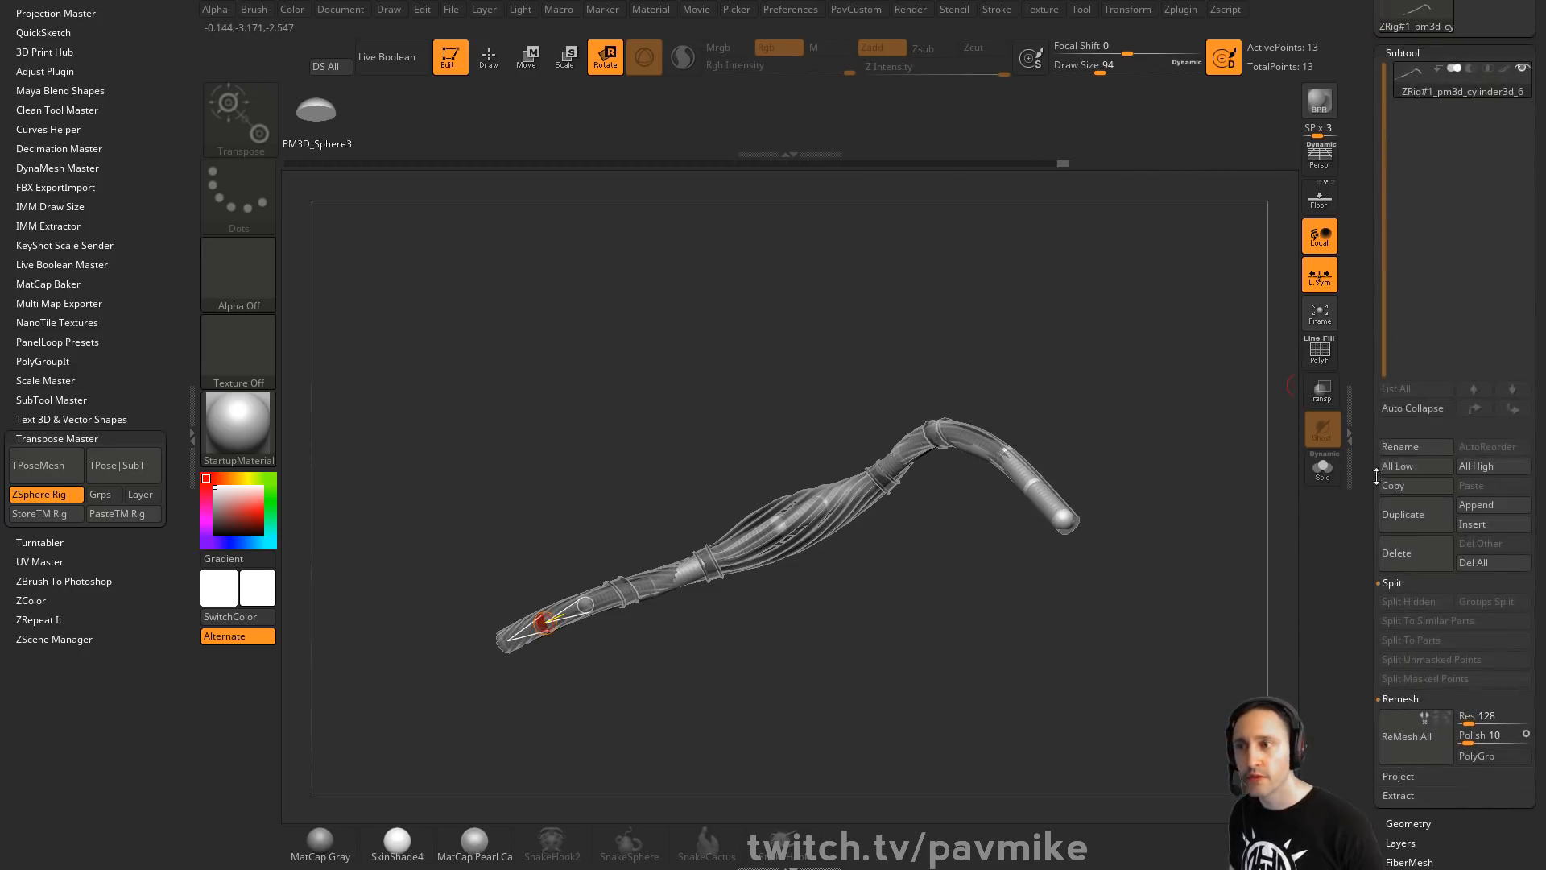
drag(1370, 838, 1370, 268)
click(1371, 588)
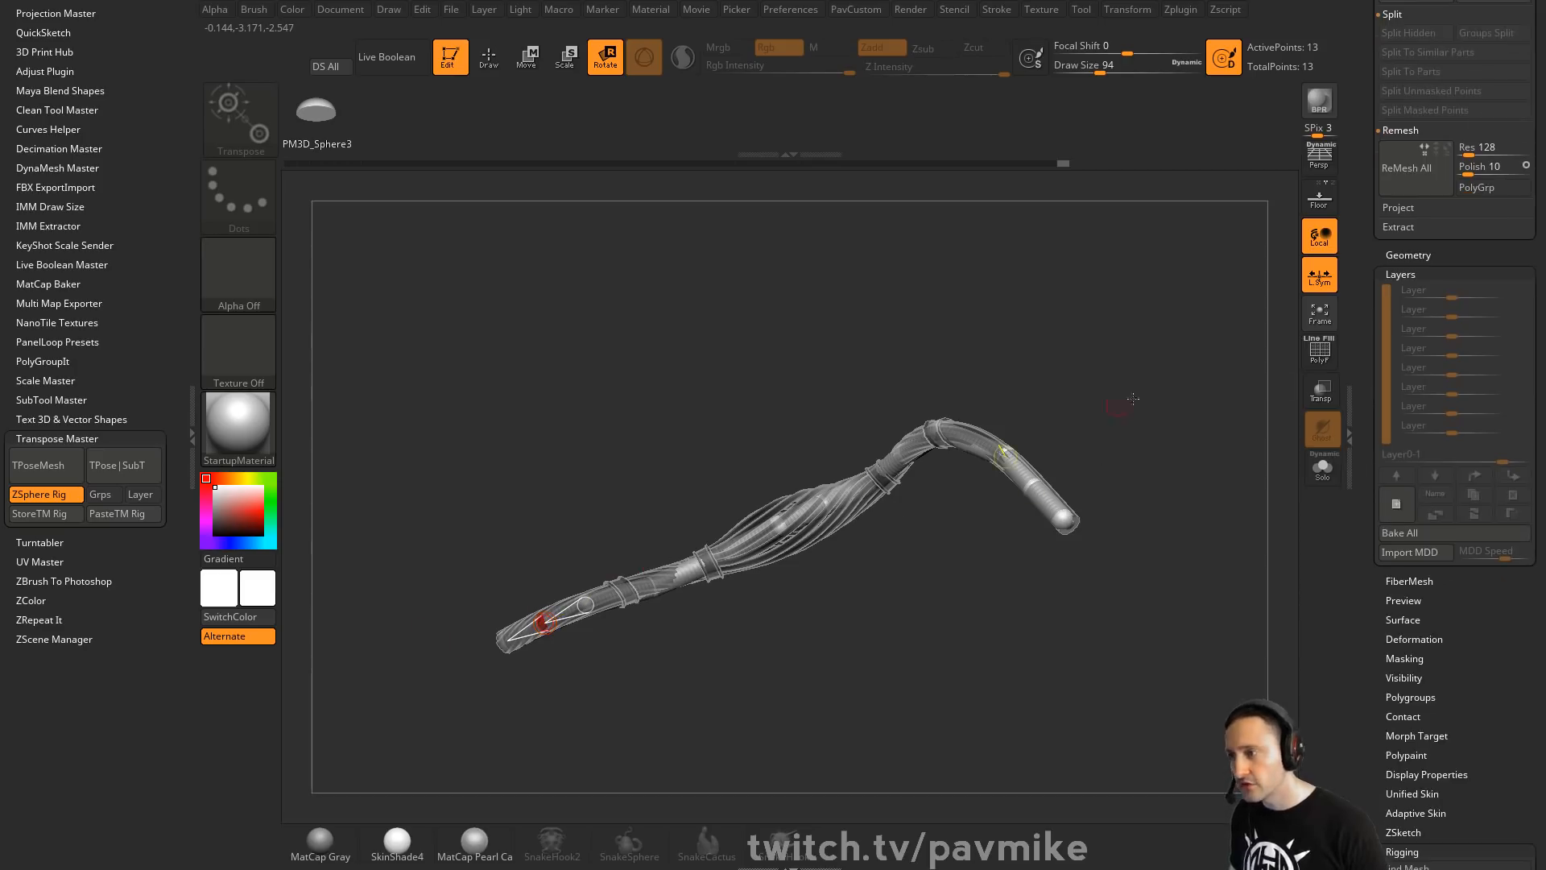
click(1396, 505)
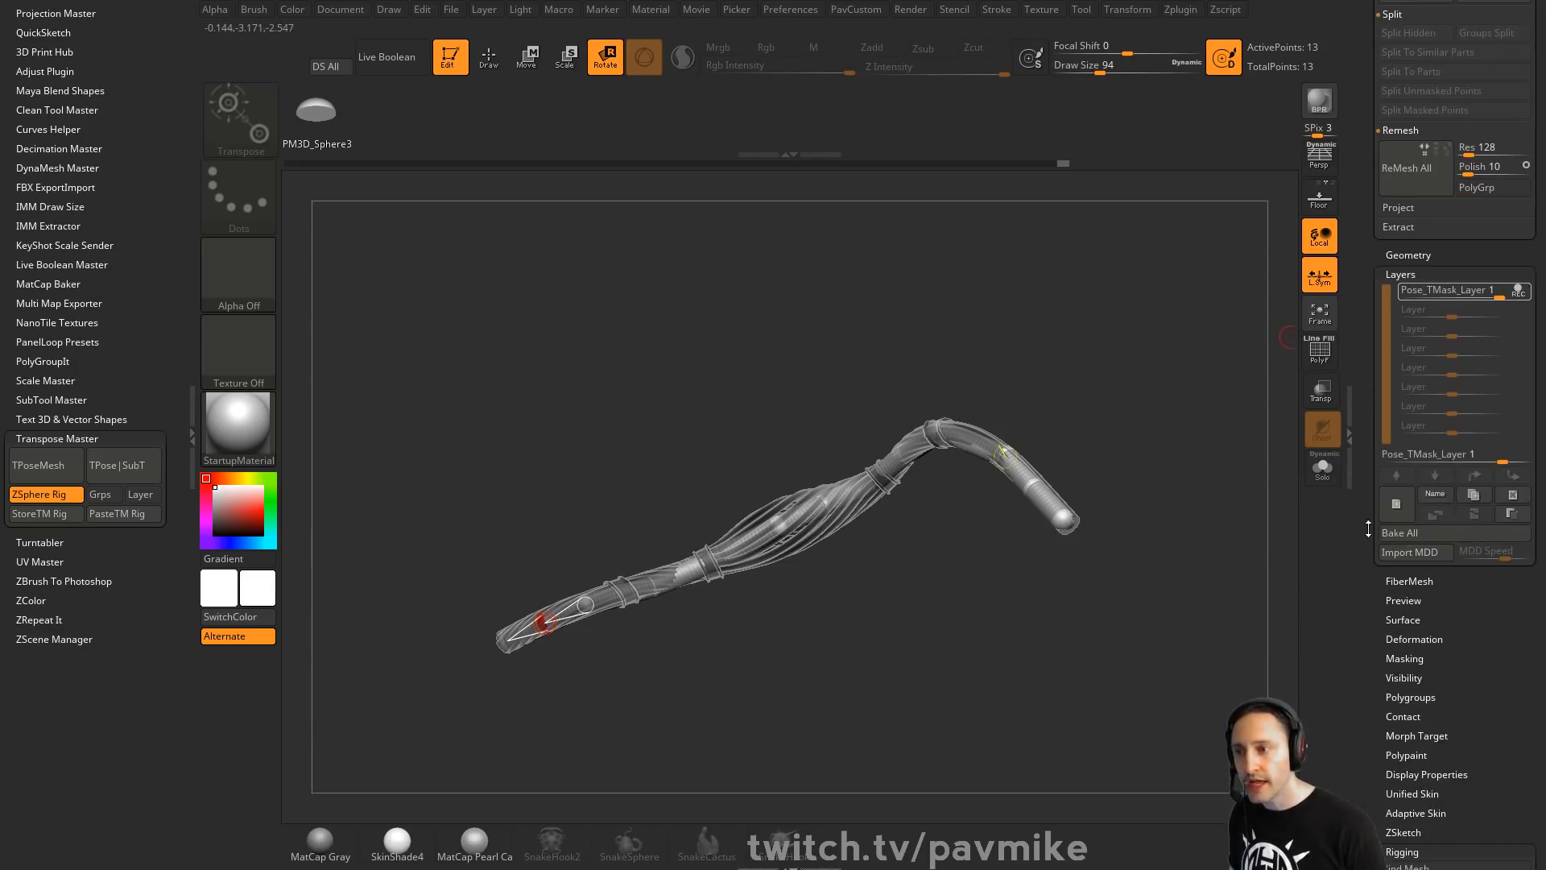
Turn Bind Mesh back on and rotate joints in both arms of the bundle to start the first layer's pose
click(1402, 851)
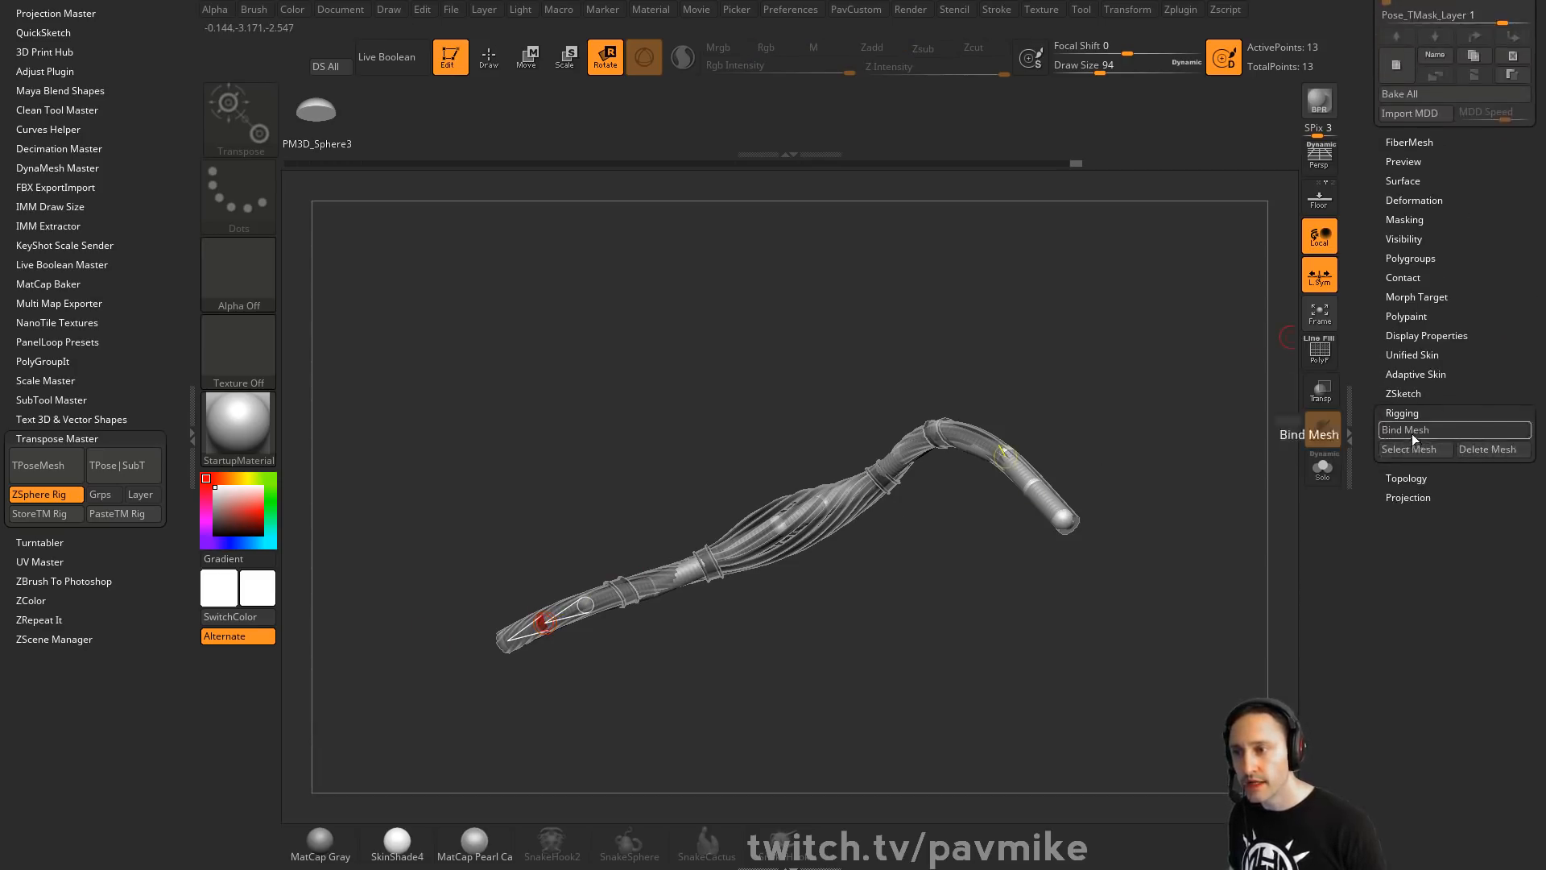
click(1417, 433)
drag(1377, 219, 1303, 391)
drag(1006, 478, 984, 489)
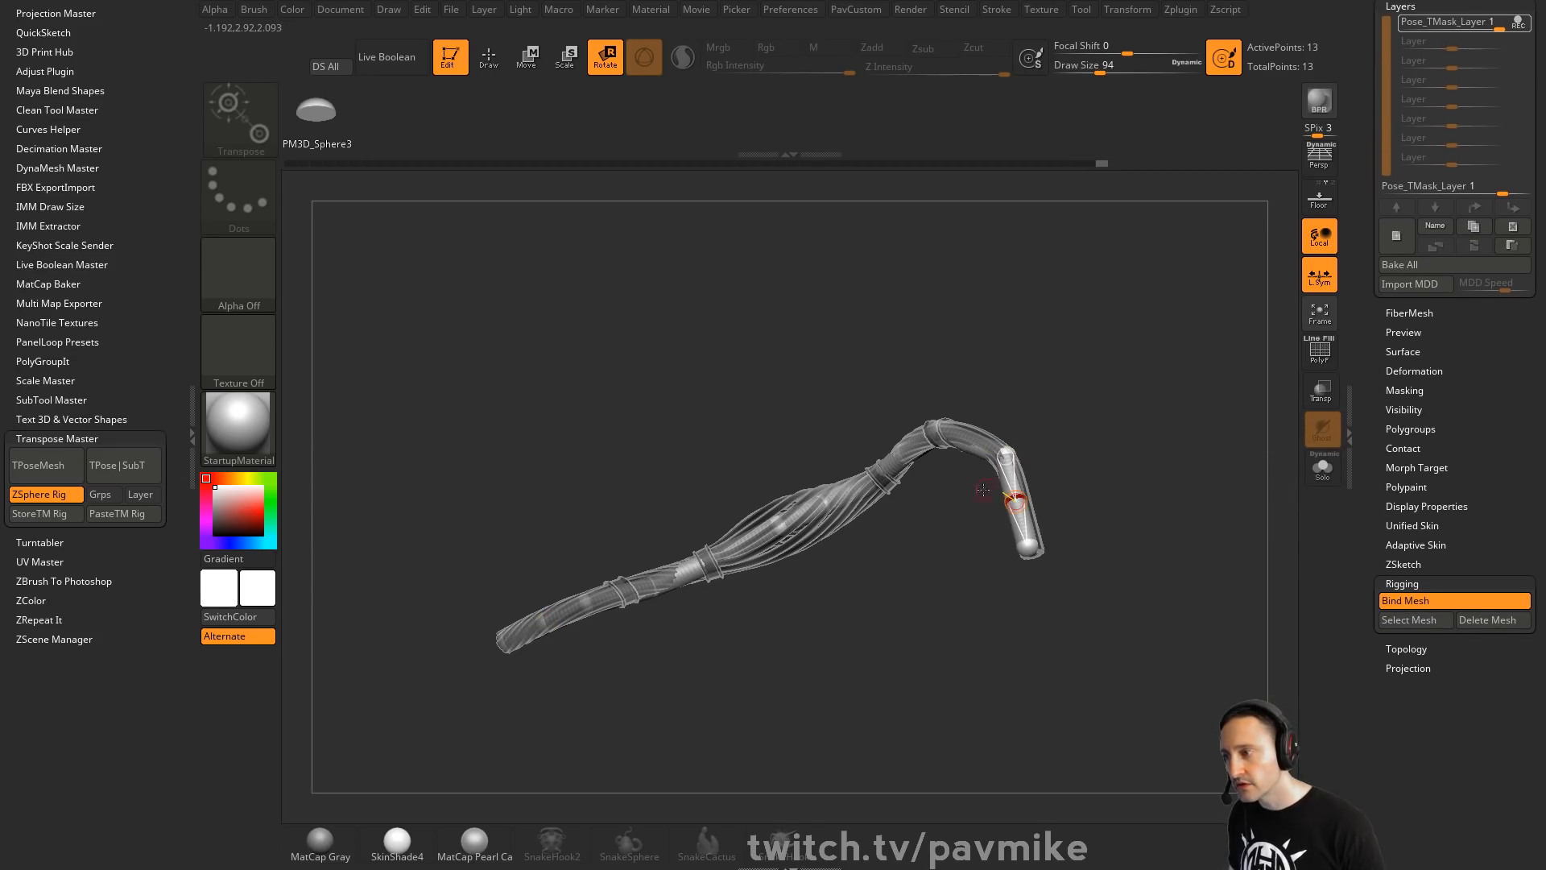
drag(762, 541, 596, 515)
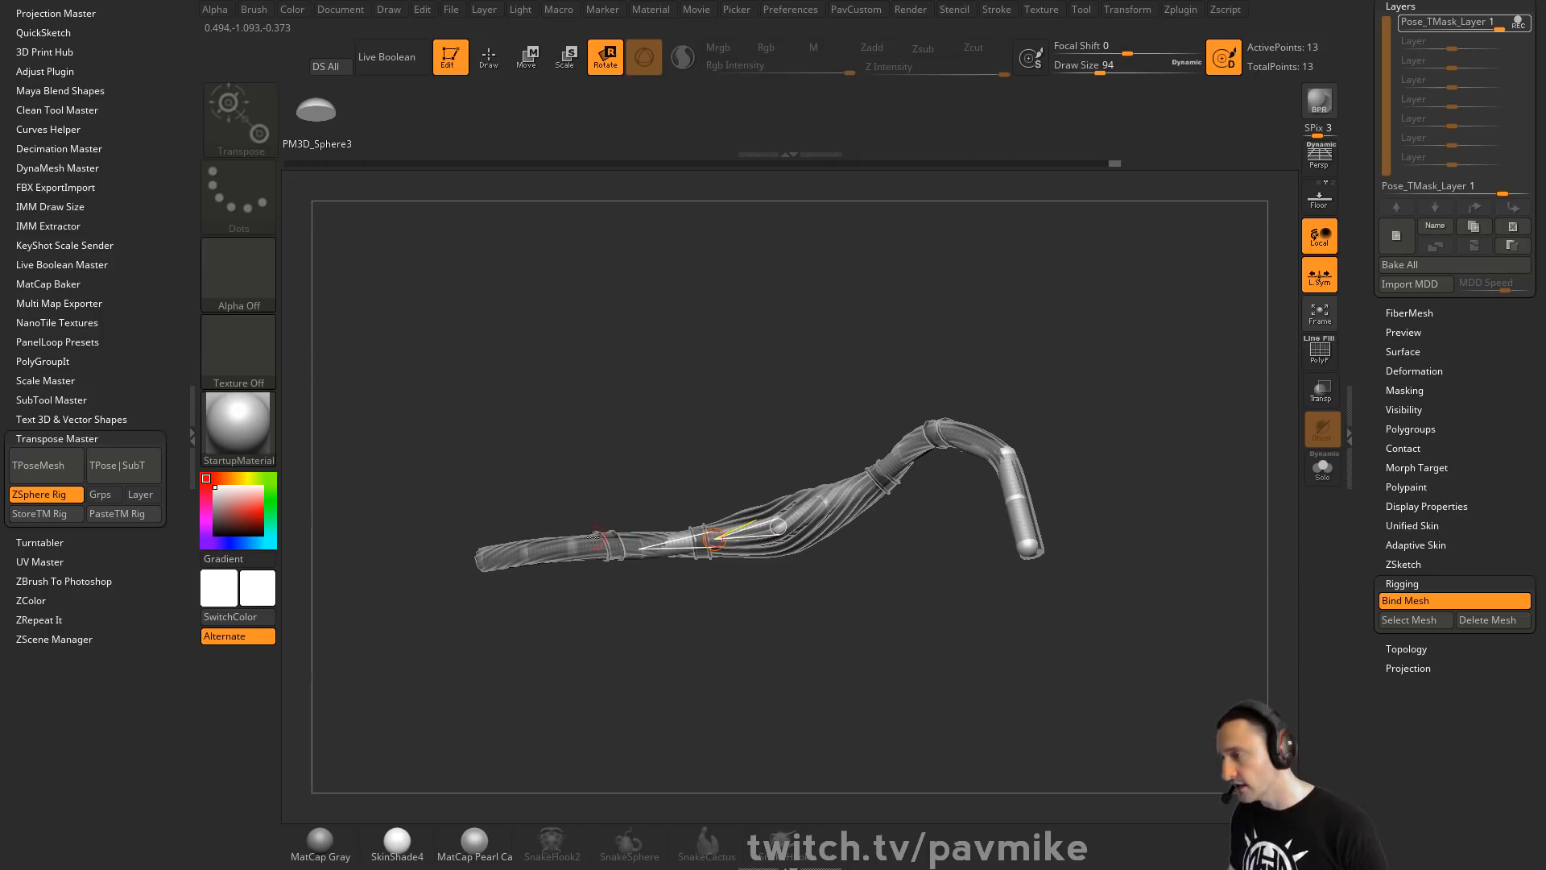
Try scaling and moving the rig joint near the longer arm's end, and undo both changes
key(e)
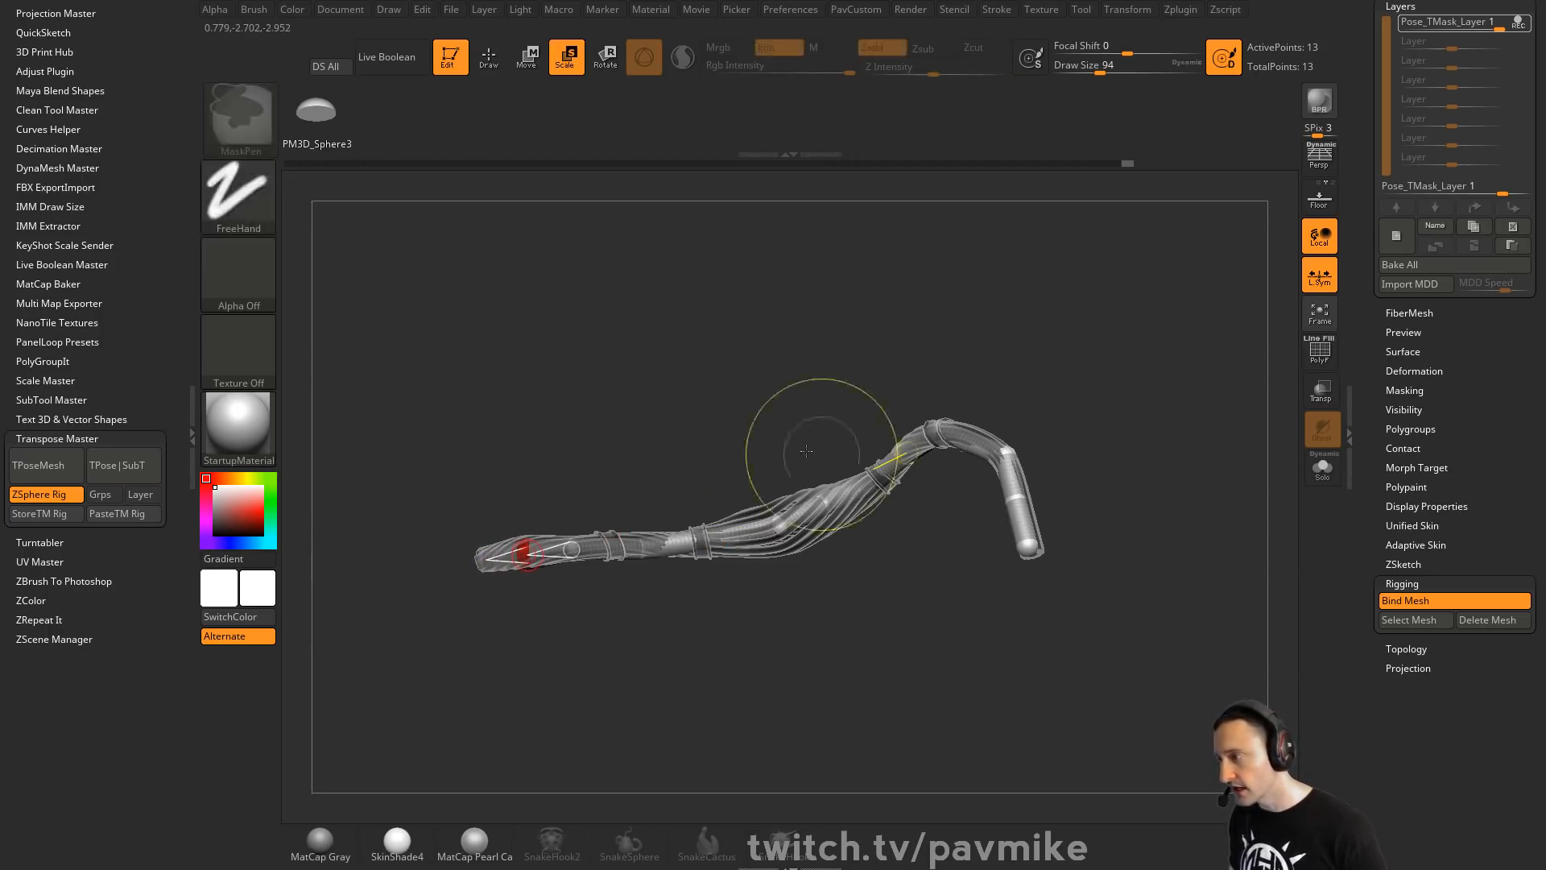
key(w)
drag(524, 550, 465, 372)
key(ctrl+z)
key(ctrl+z)
Rotate joints along the bundle with the Rotate tool to bend it into a wavy pose on the first layer
key(r)
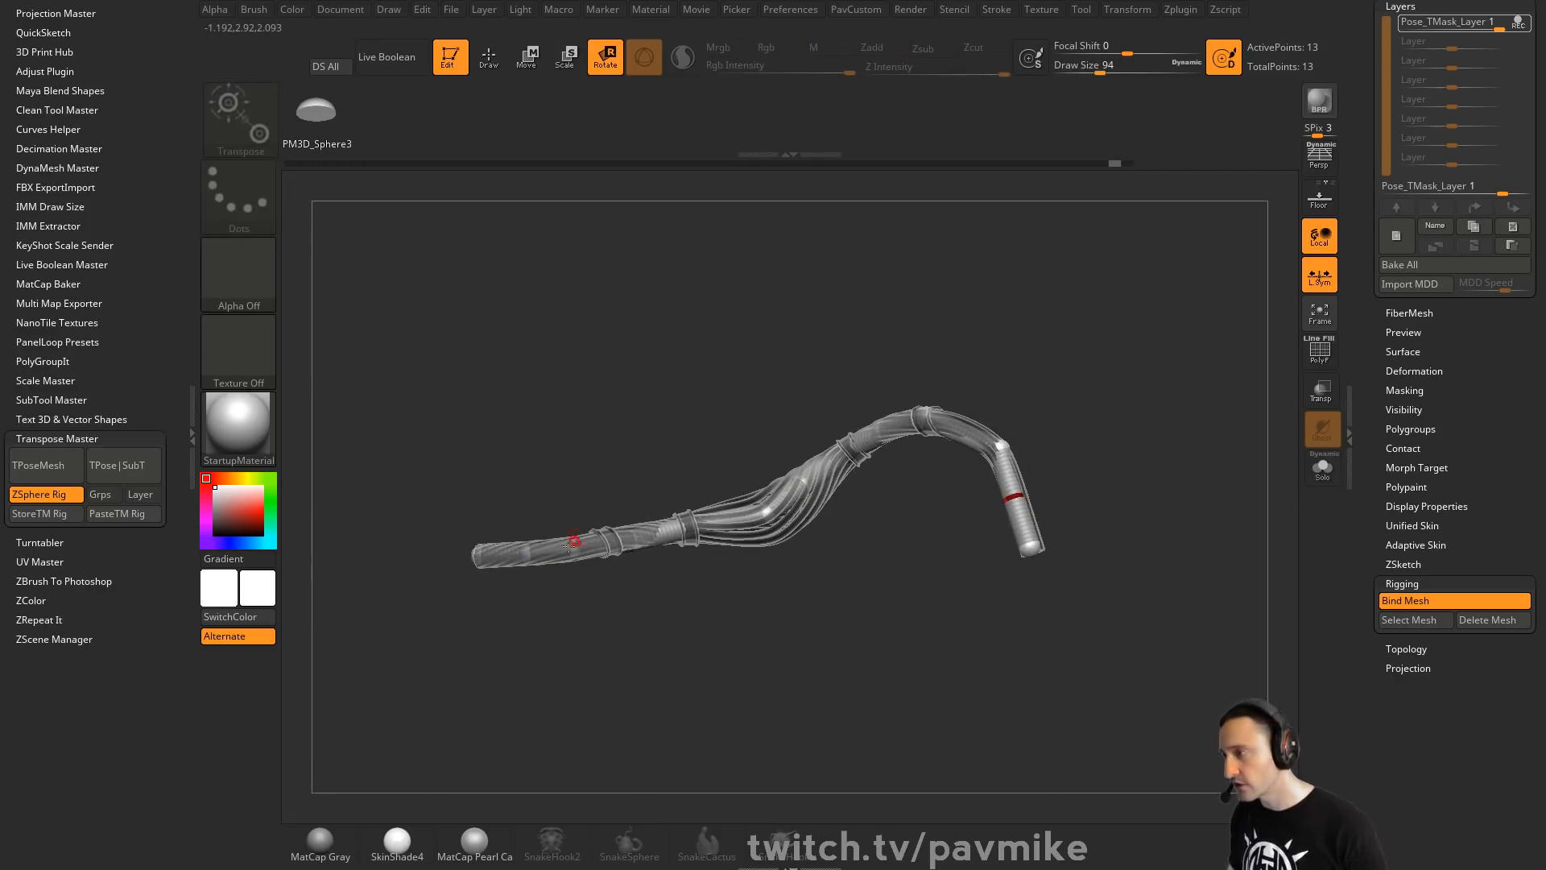
drag(528, 553, 533, 524)
drag(837, 460, 833, 438)
drag(911, 393, 904, 376)
drag(718, 515, 556, 515)
alt+drag(1206, 365, 1167, 436)
Set the first pose layer's intensity to 0 and add a second layer to the rig
click(1495, 28)
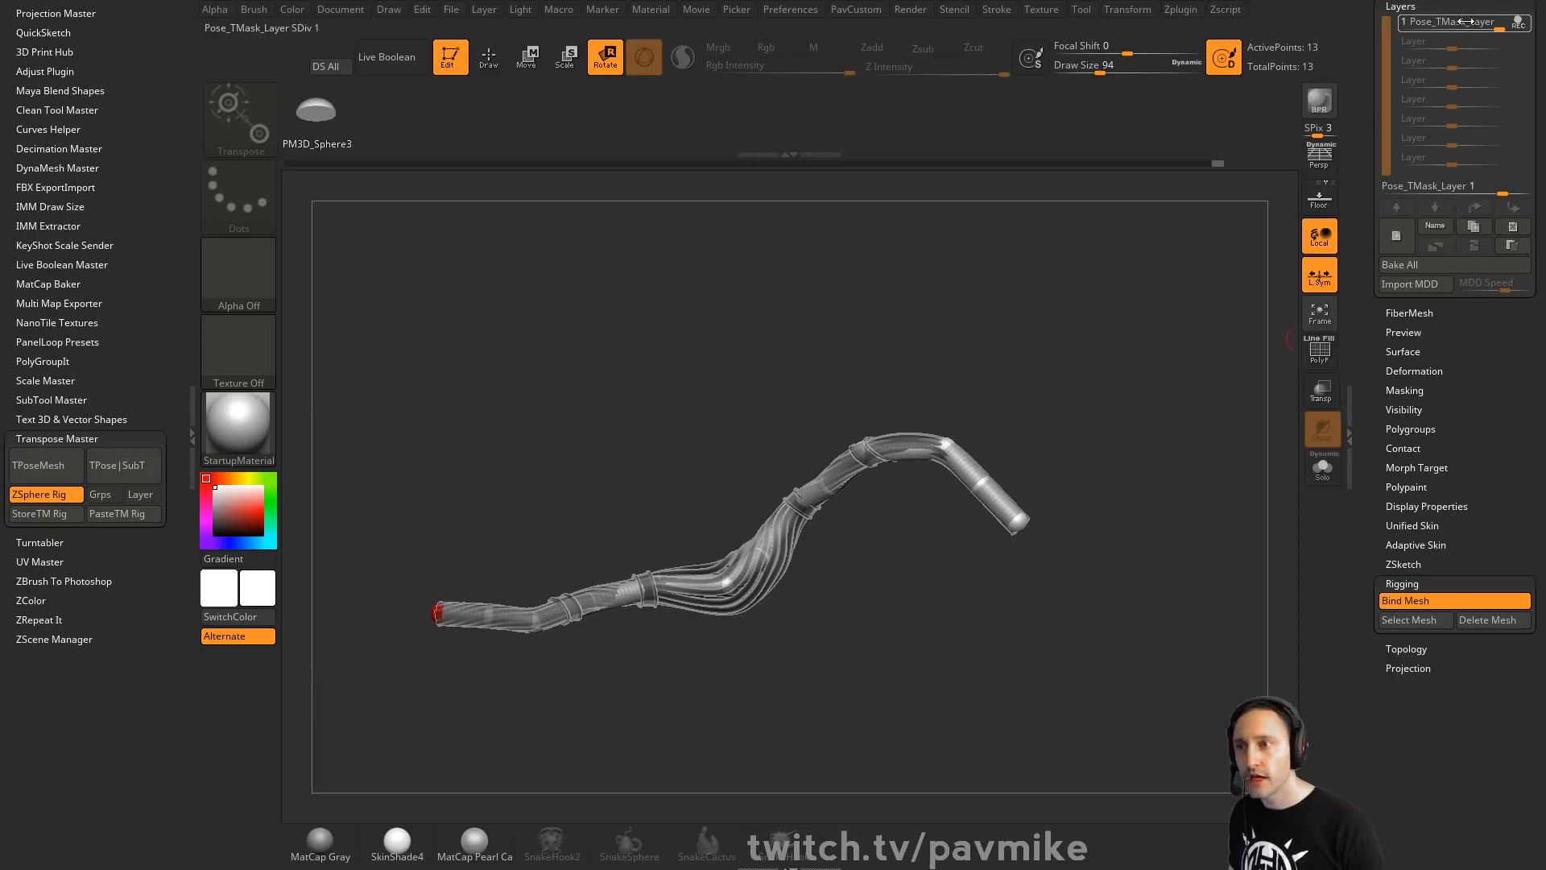
drag(1491, 27, 1449, 37)
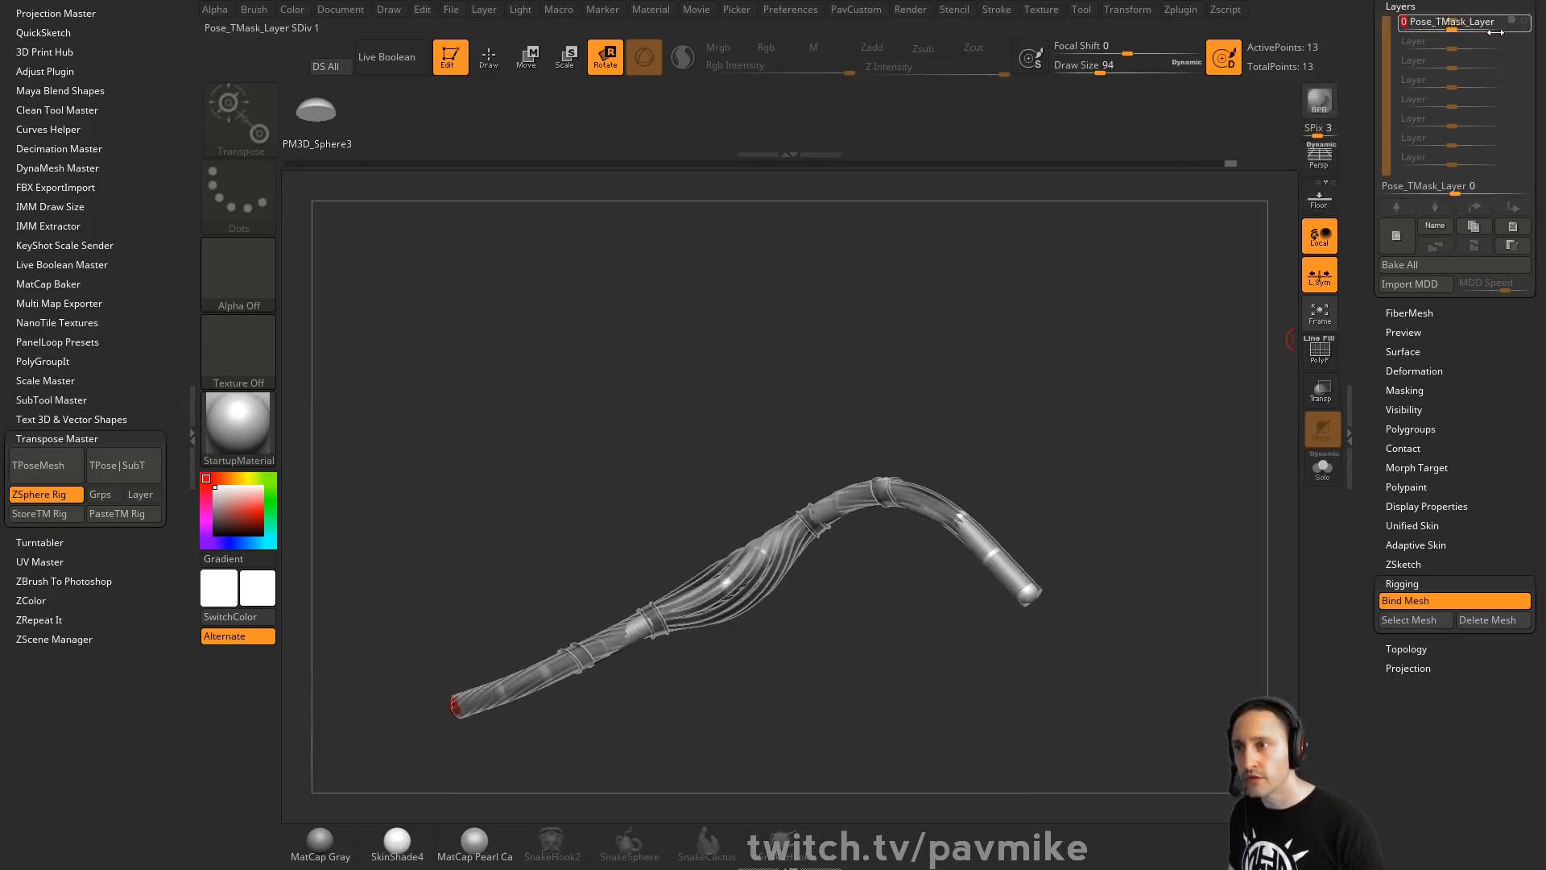
click(1396, 235)
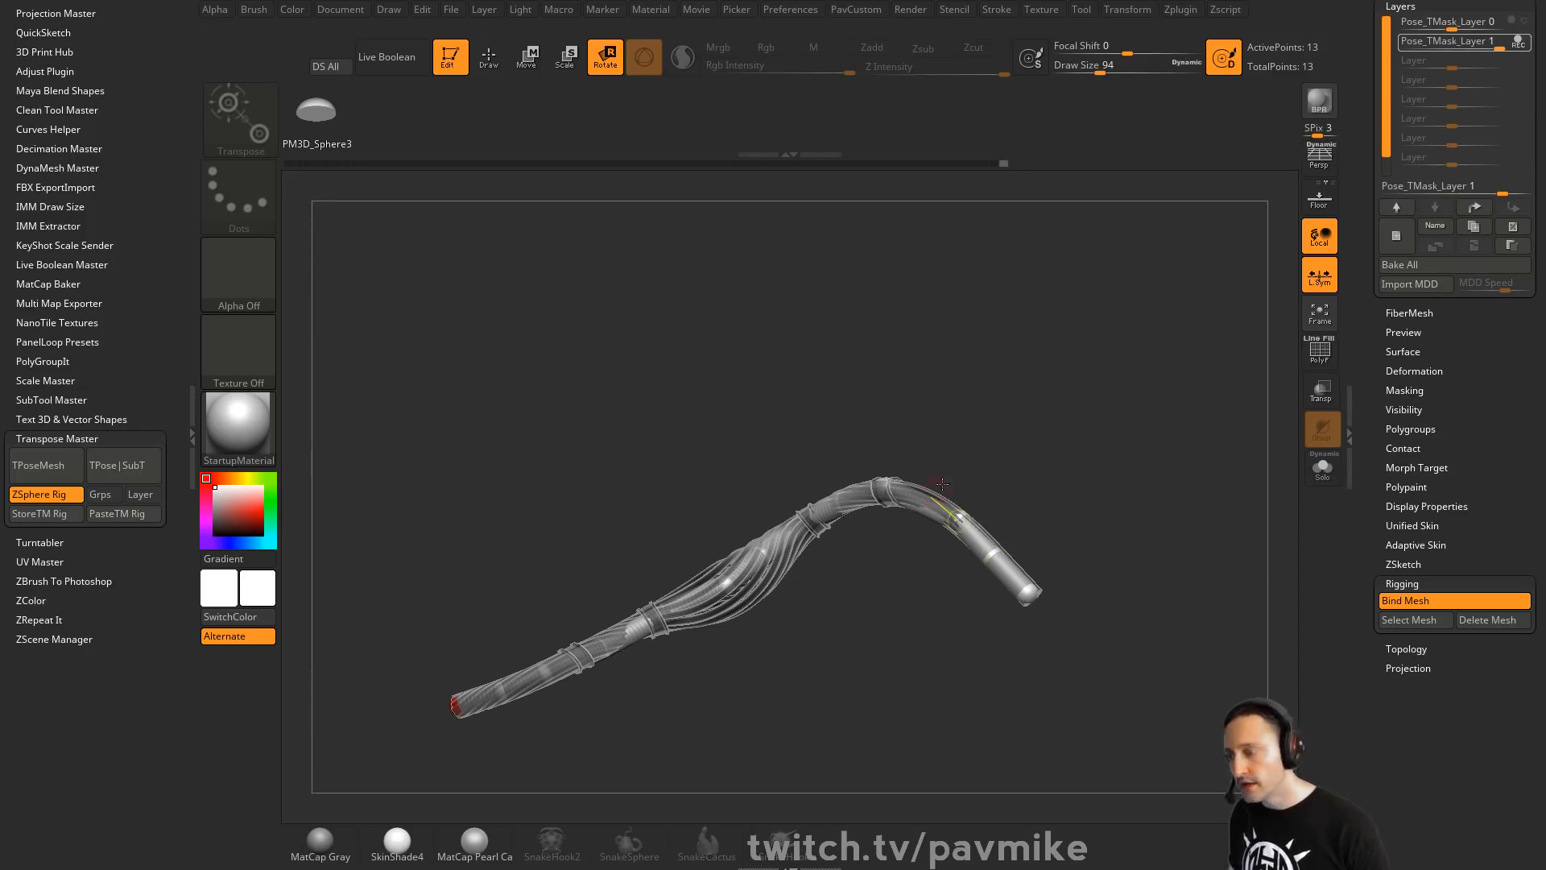
Rotate the joints along the whole bundle to pose it as a steep, twisting S-shape on the second layer
alt+drag(963, 443, 1004, 426)
drag(883, 484, 878, 441)
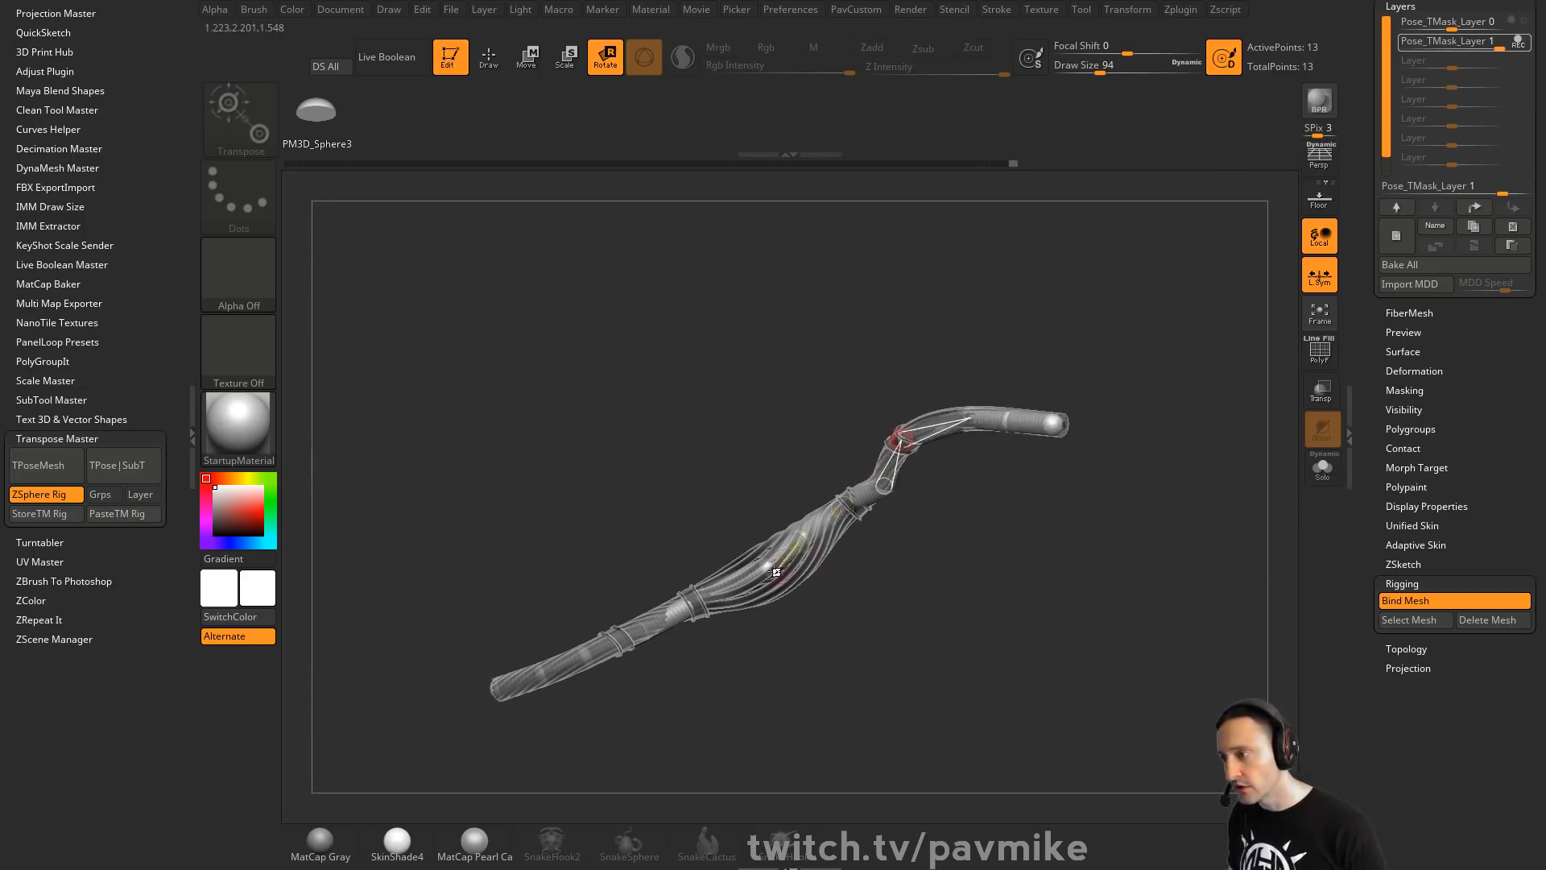
drag(786, 552, 781, 515)
drag(723, 587, 732, 548)
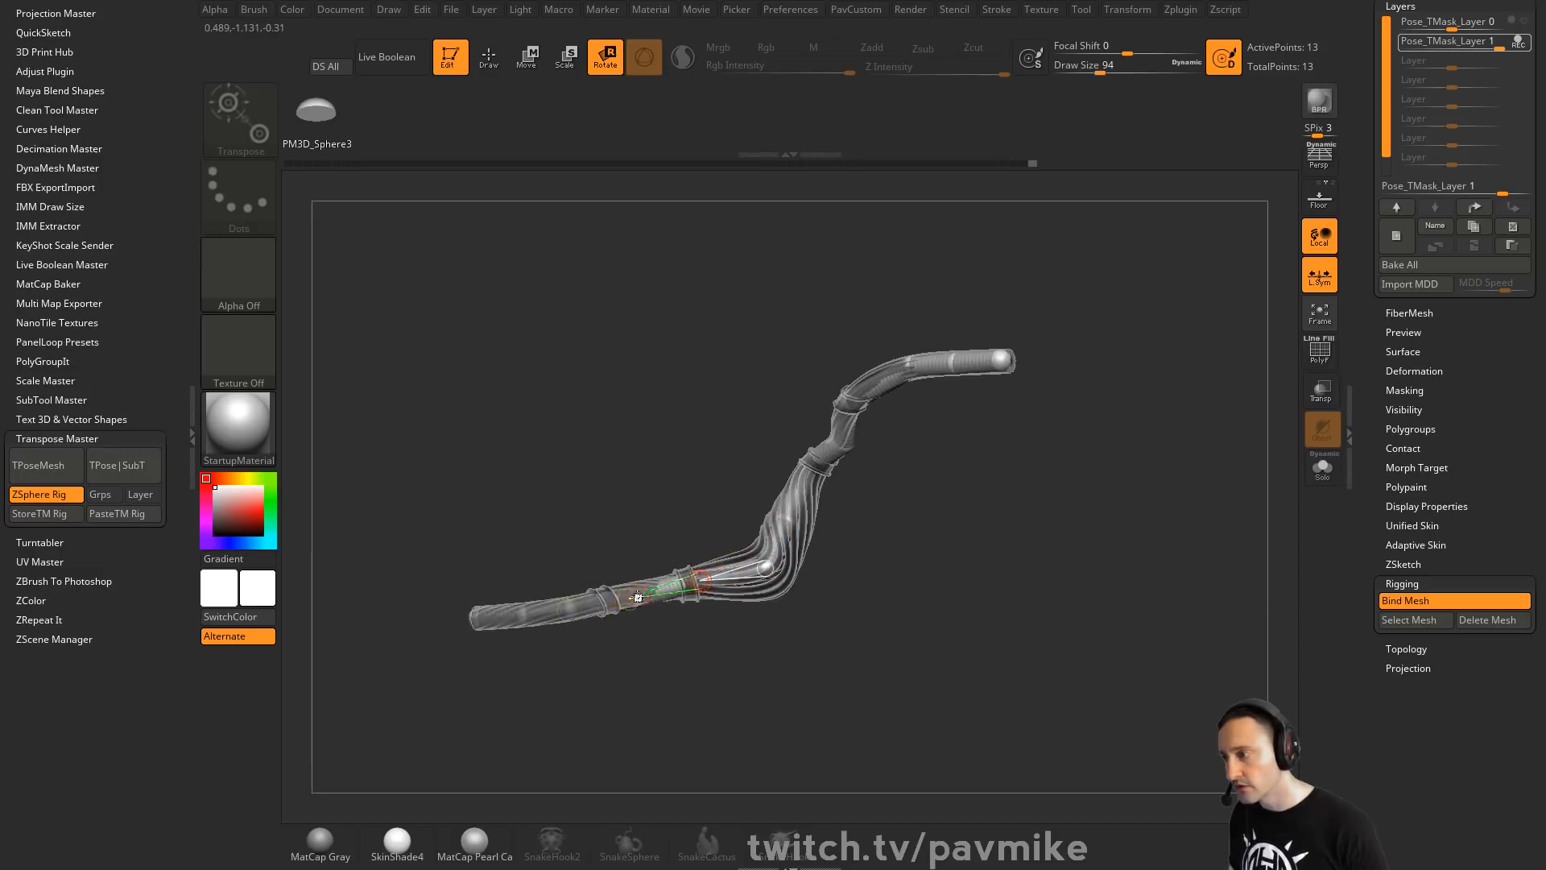
drag(636, 595, 654, 635)
drag(559, 704, 587, 725)
drag(731, 690, 867, 640)
drag(673, 690, 659, 675)
alt+drag(881, 282, 910, 396)
drag(1031, 451, 1107, 501)
alt+drag(879, 501, 906, 491)
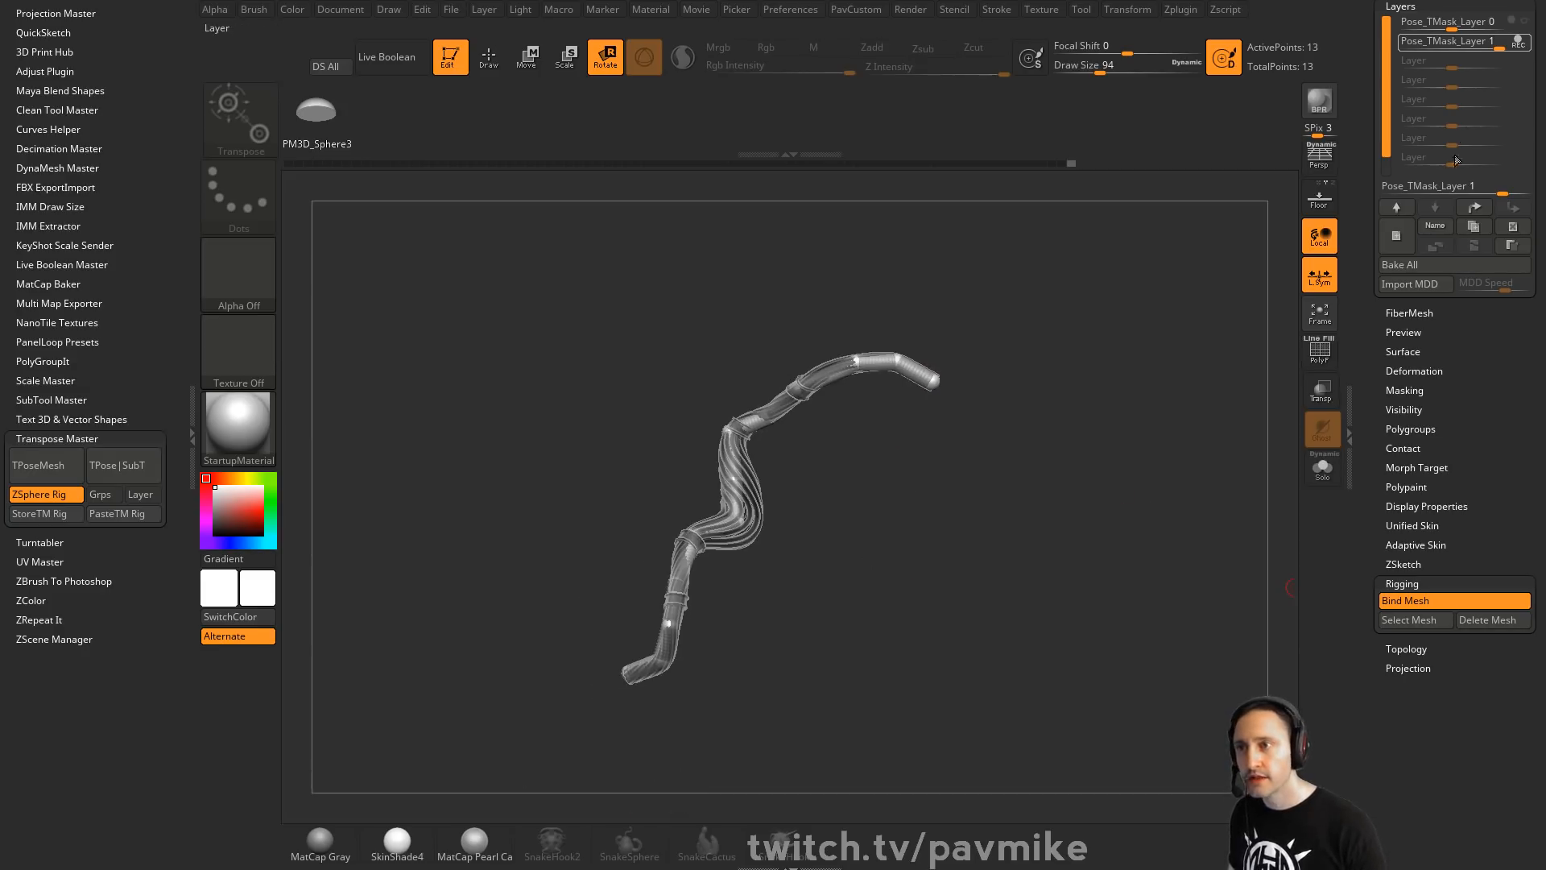
Fade the second pose layer's intensity down to 0
click(1499, 47)
drag(1499, 50, 1451, 48)
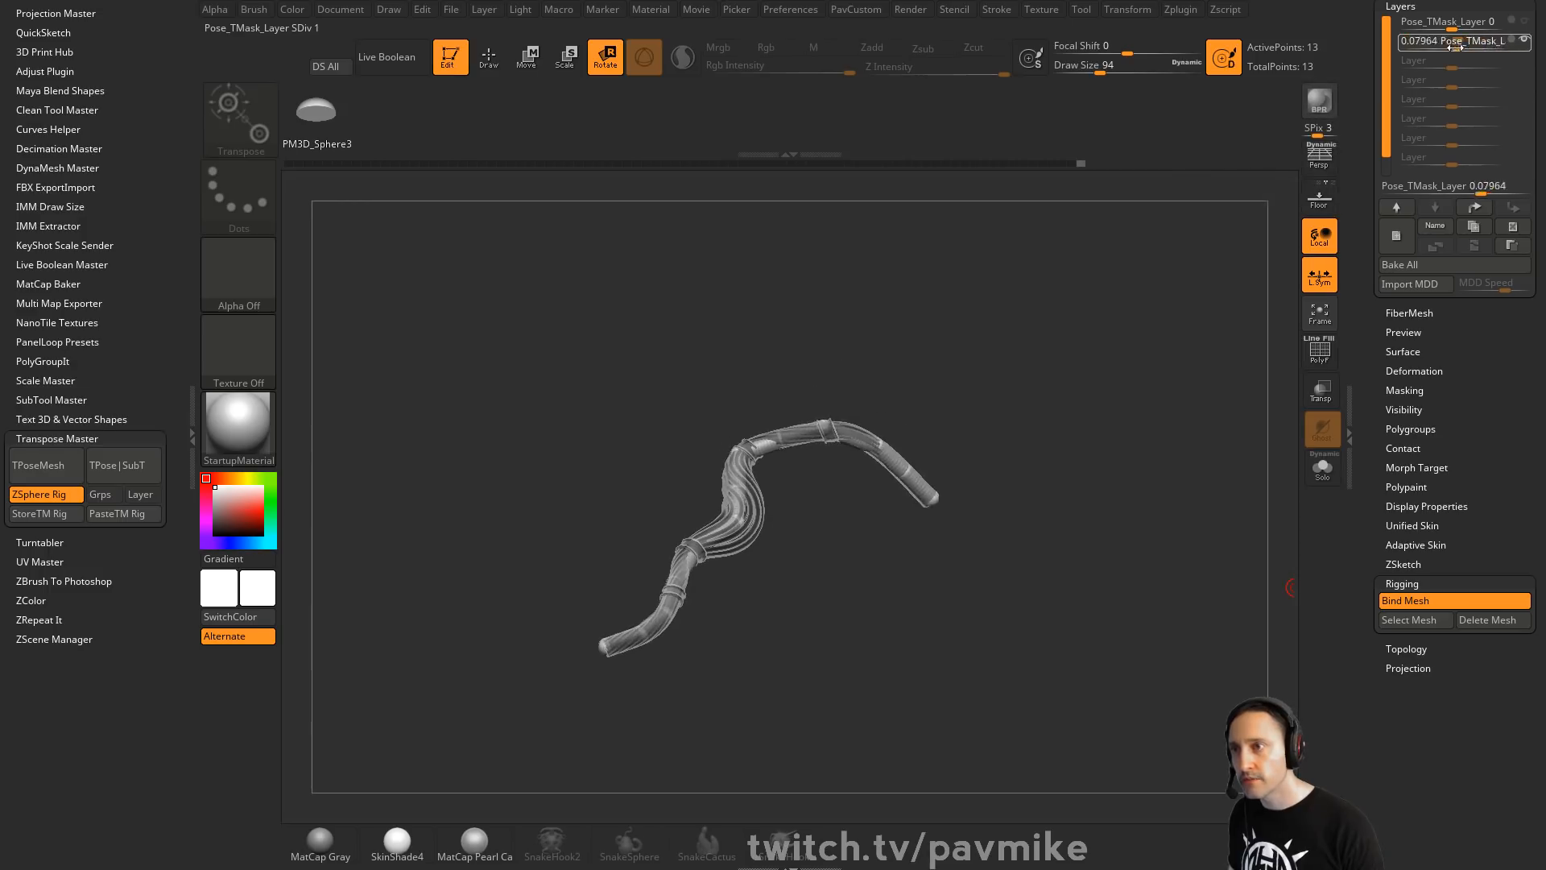
drag(1191, 419, 1124, 471)
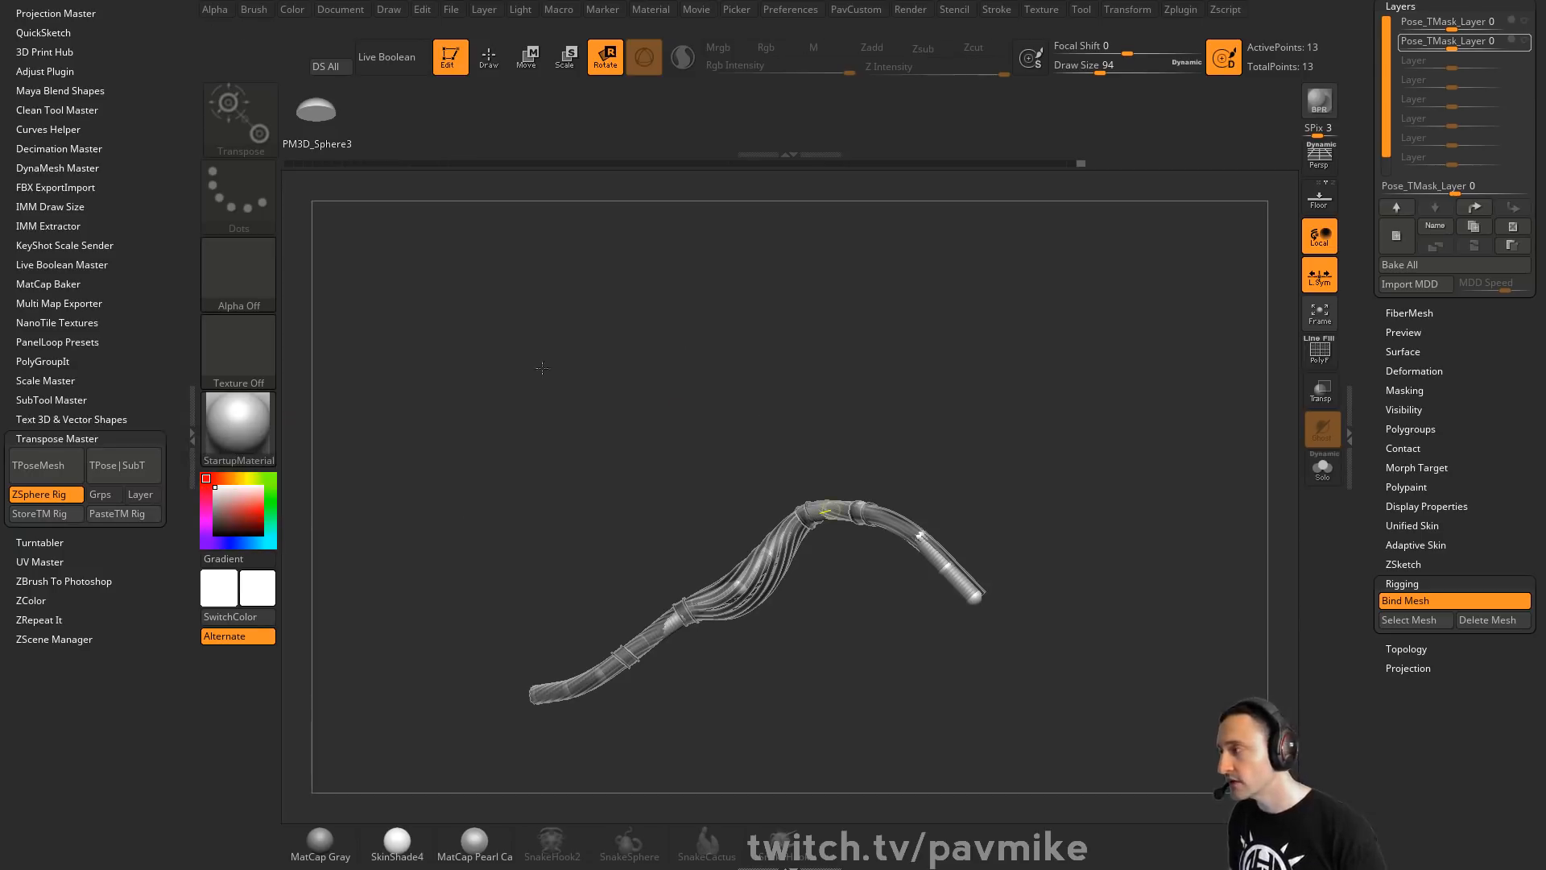
Transfer the rig's pose back to the original subtools with TPose|SubT and turn on PolyFrame
click(130, 466)
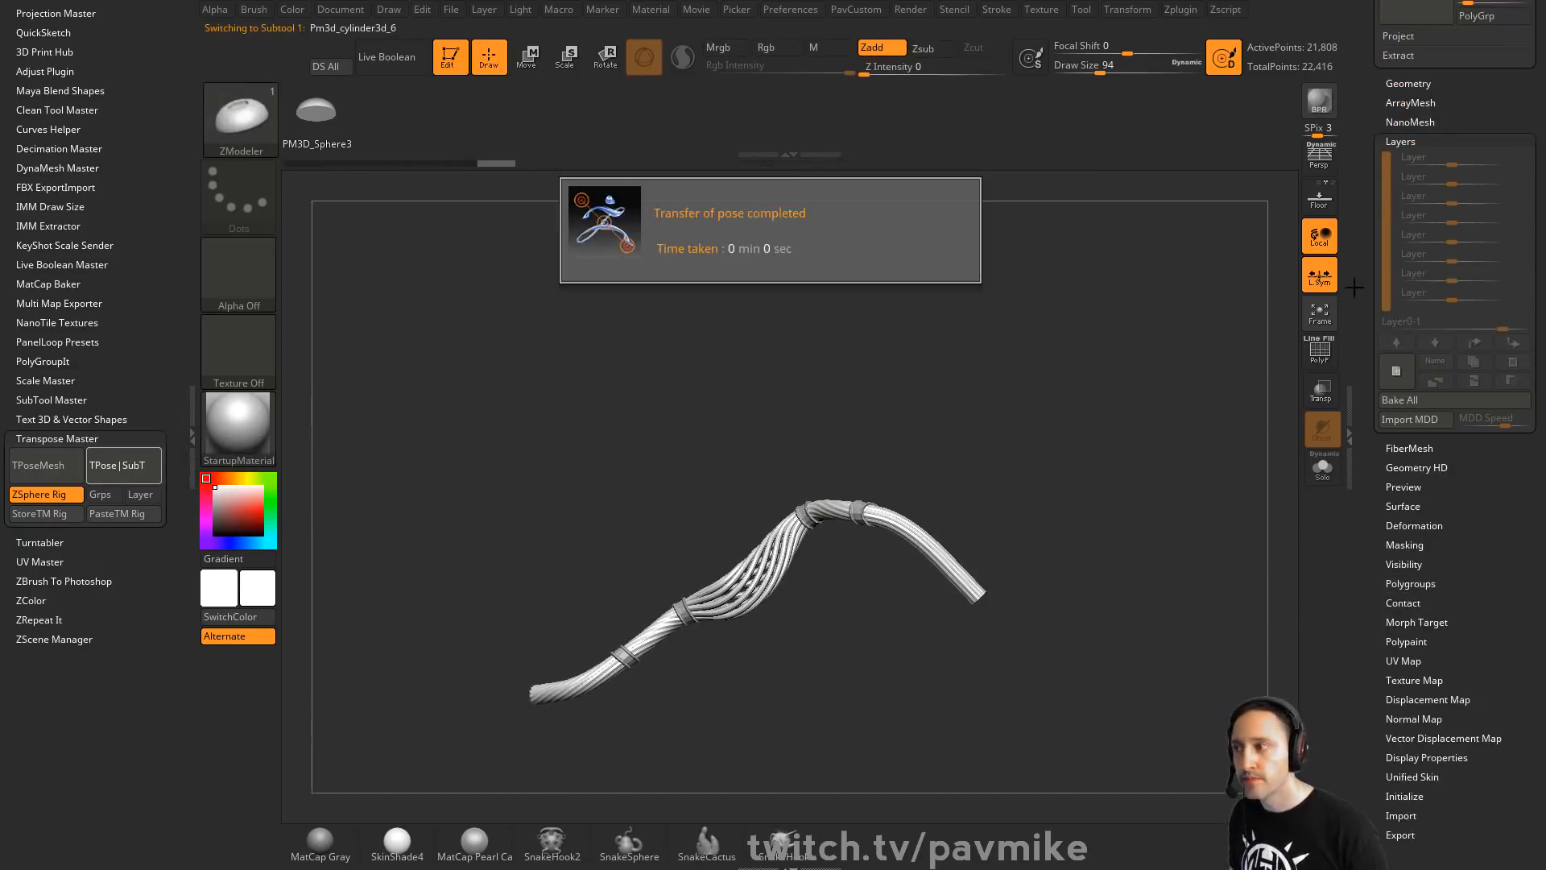
mouse_move(1099, 487)
mouse_down()
mouse_move(1077, 397)
mouse_move(1047, 434)
mouse_move(1034, 413)
mouse_move(1294, 411)
mouse_move(1228, 338)
mouse_move(1139, 386)
mouse_move(1207, 499)
mouse_up()
click(1318, 351)
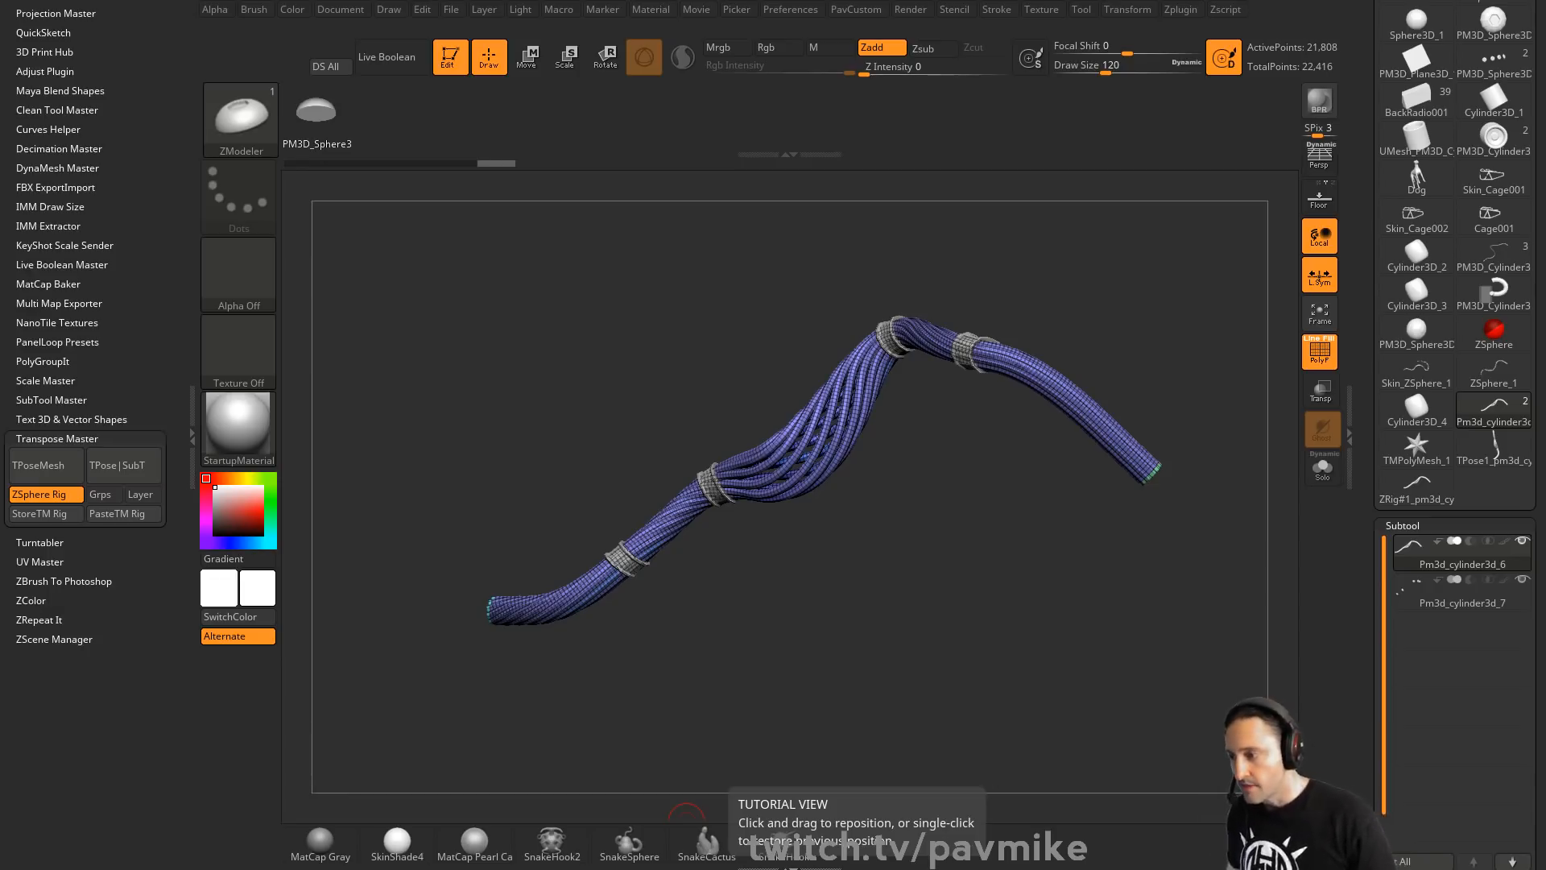
Switch to the PowerPoint presentation and look through slides 90 to 93 on banded tubes, cable assemblies and the ammo feed
key(alt+Tab)
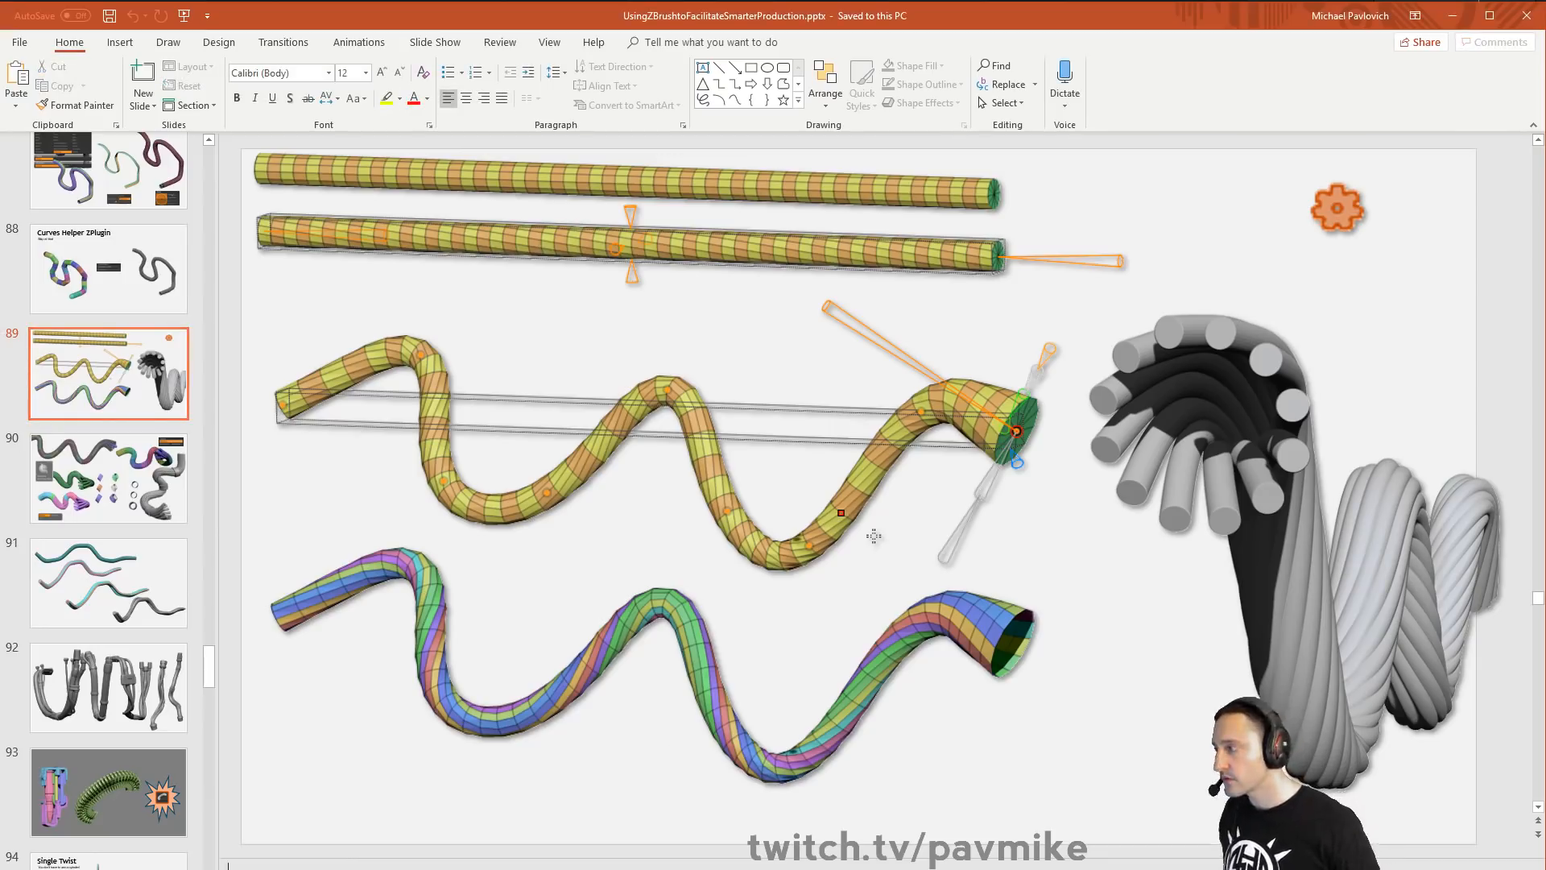
click(104, 467)
scroll(103, 465, down, 2)
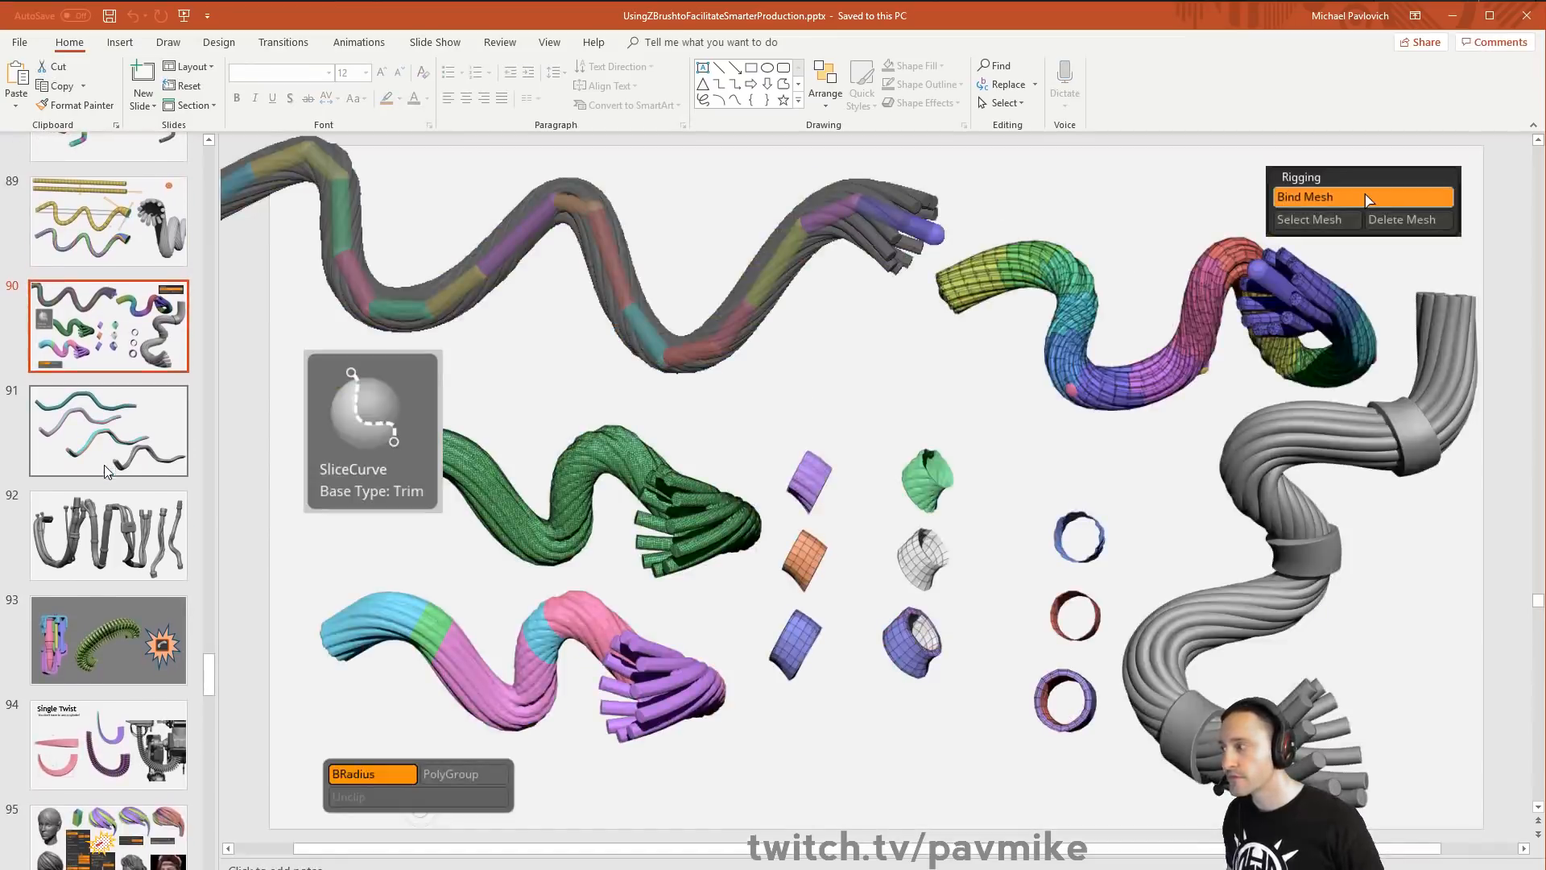
click(105, 451)
scroll(104, 444, down, 2)
click(120, 395)
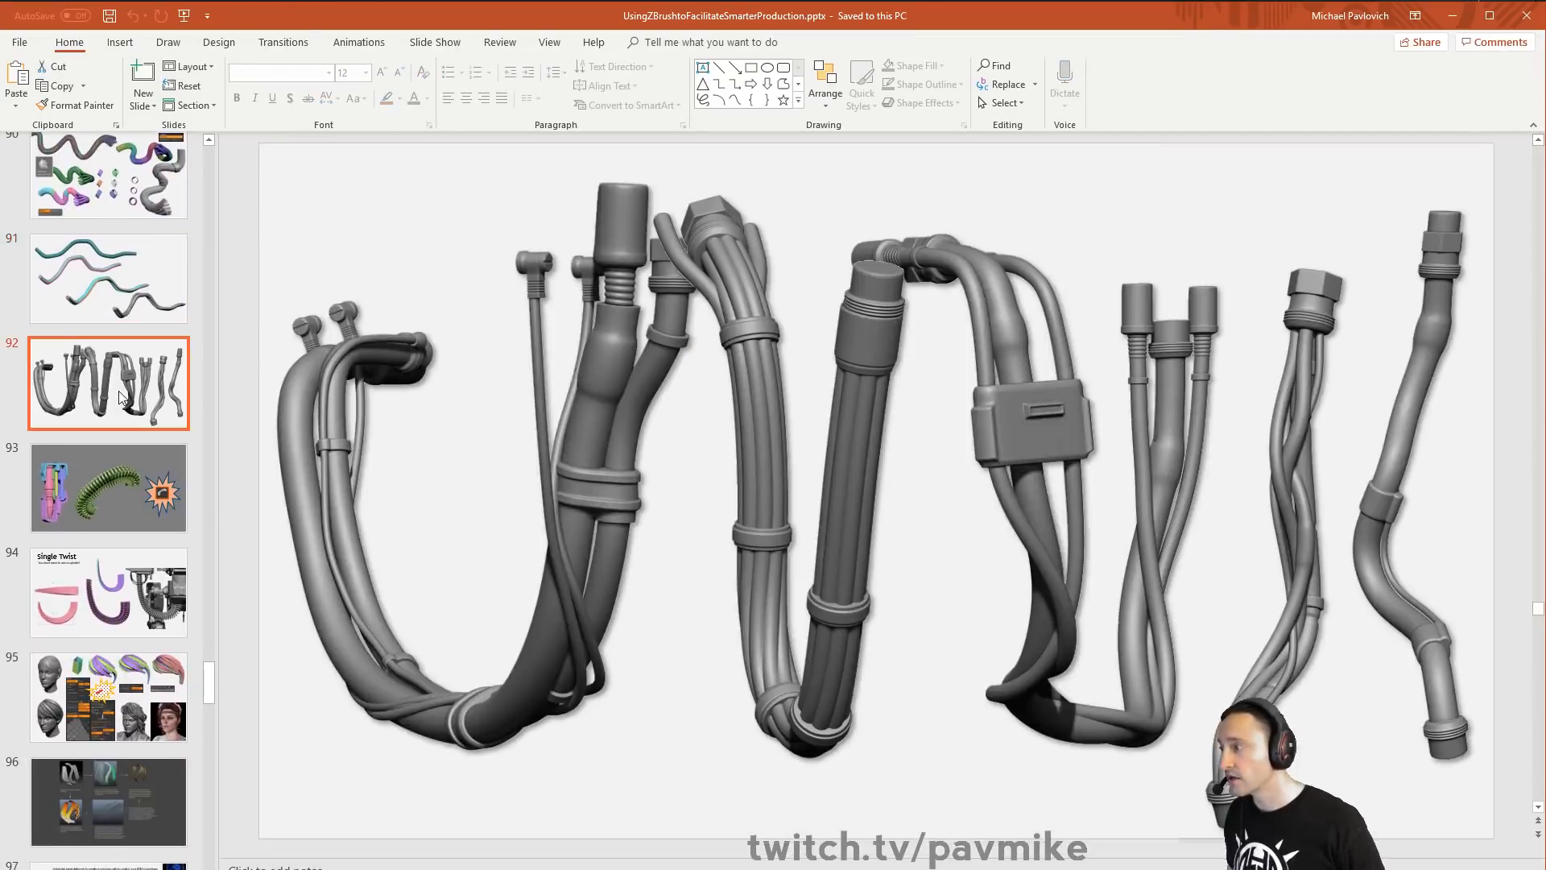
click(130, 466)
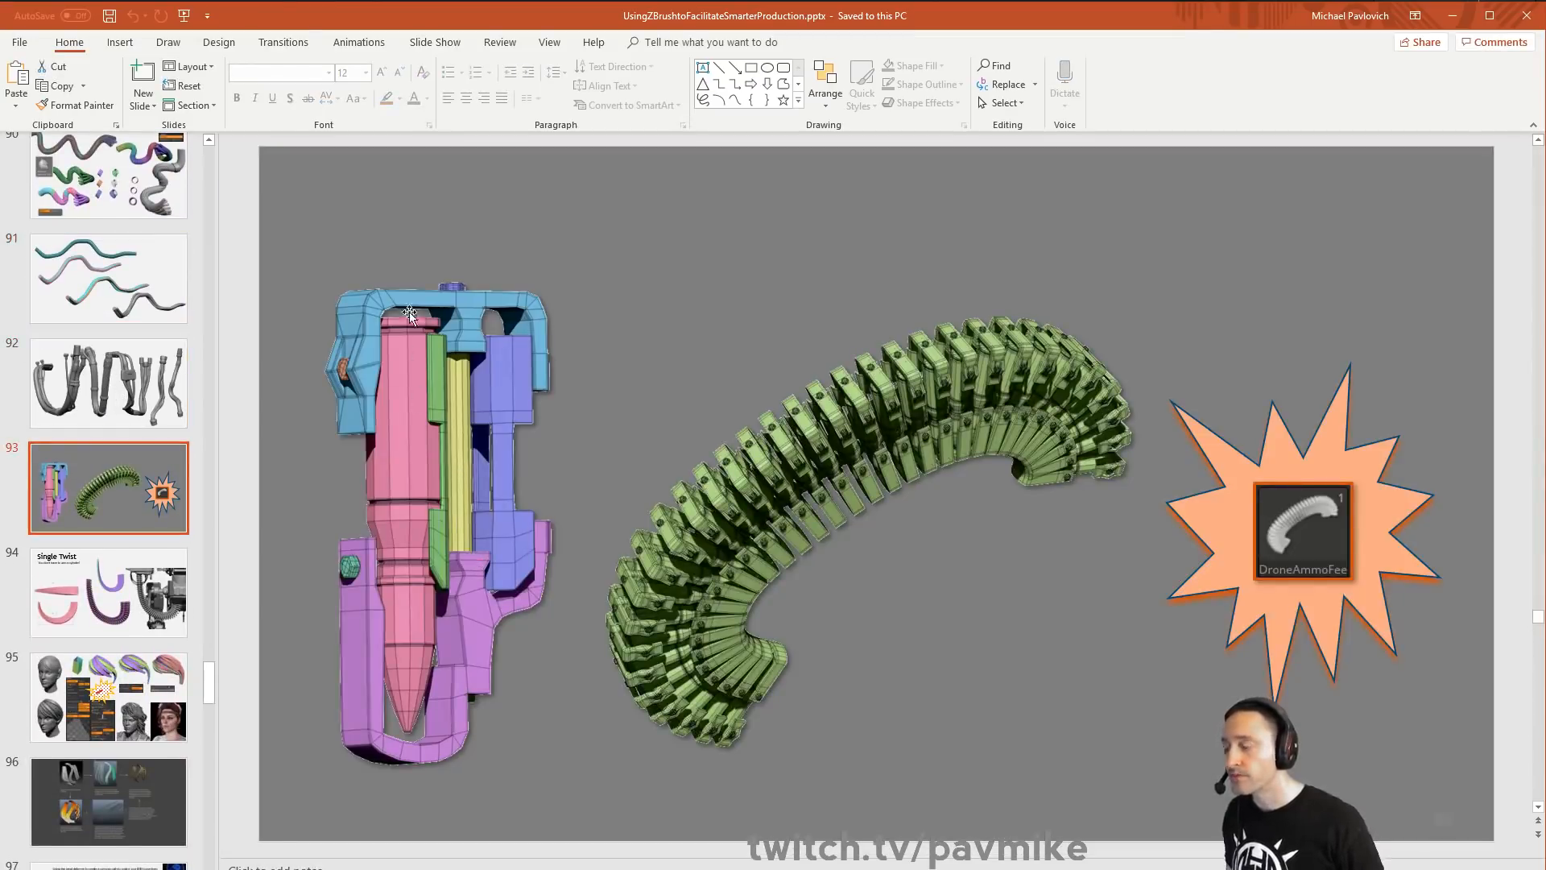
Switch back to ZBrush, clear the canvas and set the draw size to 39
key(alt+Tab)
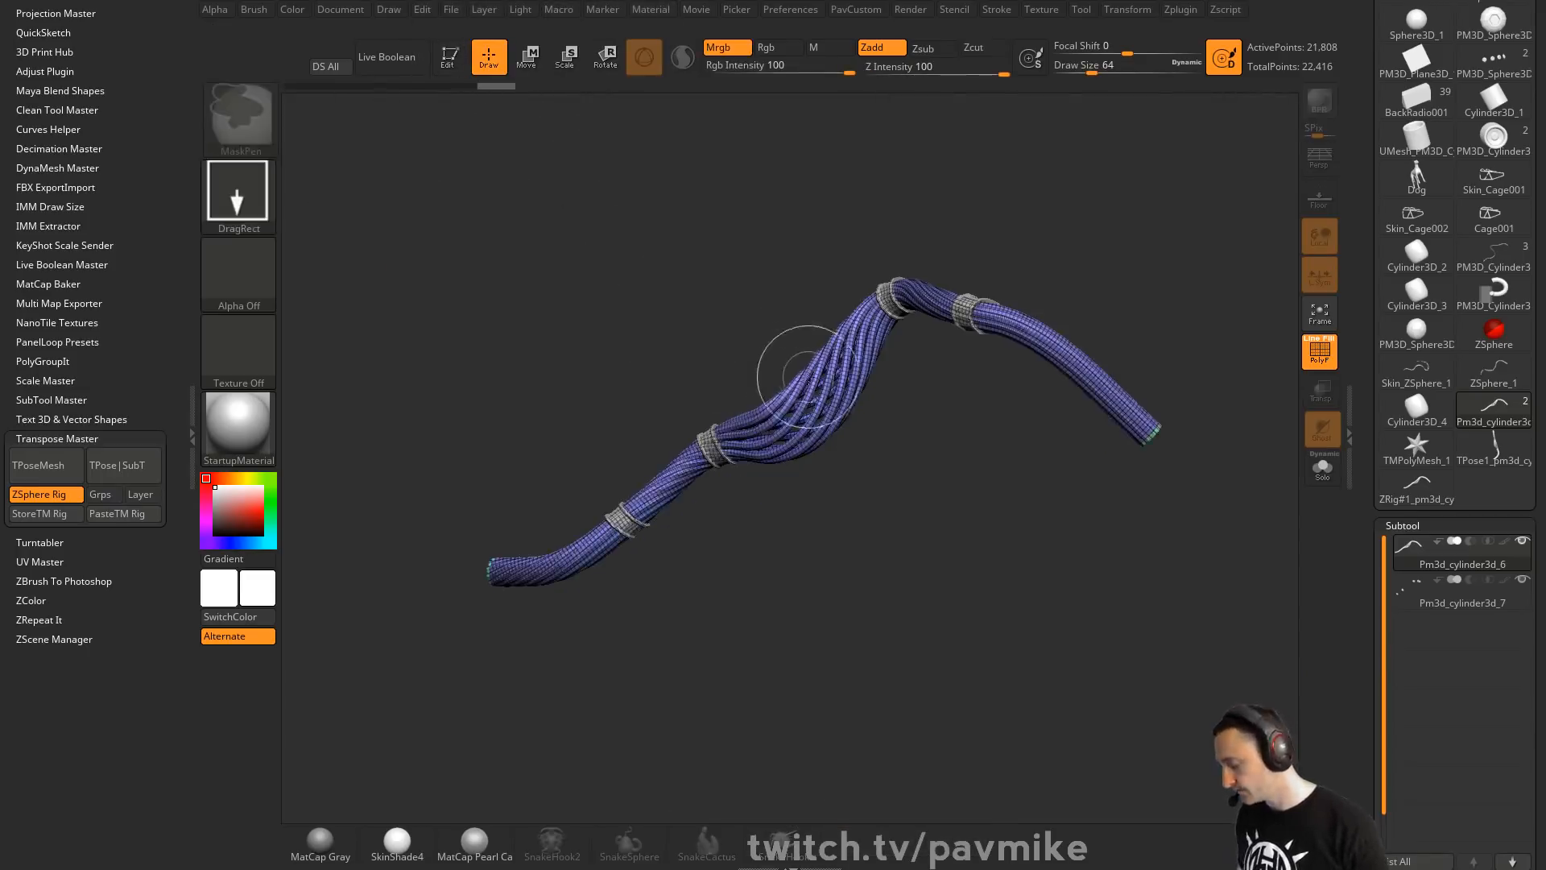
key(ctrl+n)
key(s)
drag(1026, 396, 1016, 396)
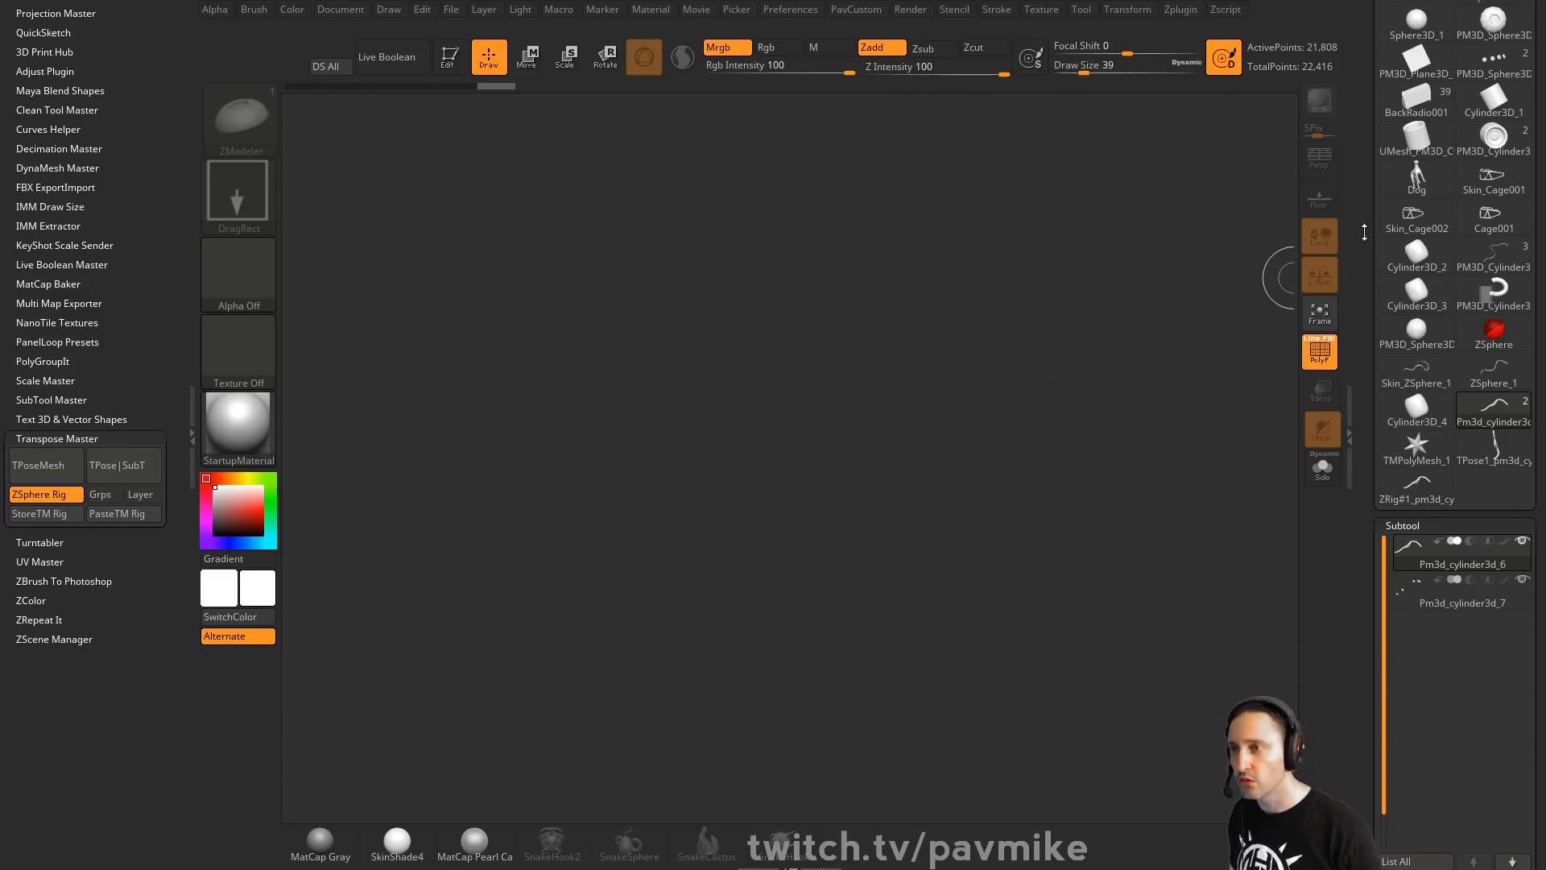
Browse the Demos, Characters and Mech folders inside Summit for a ZBrush tool file to load
scroll(1364, 231, up, 10)
click(1402, 34)
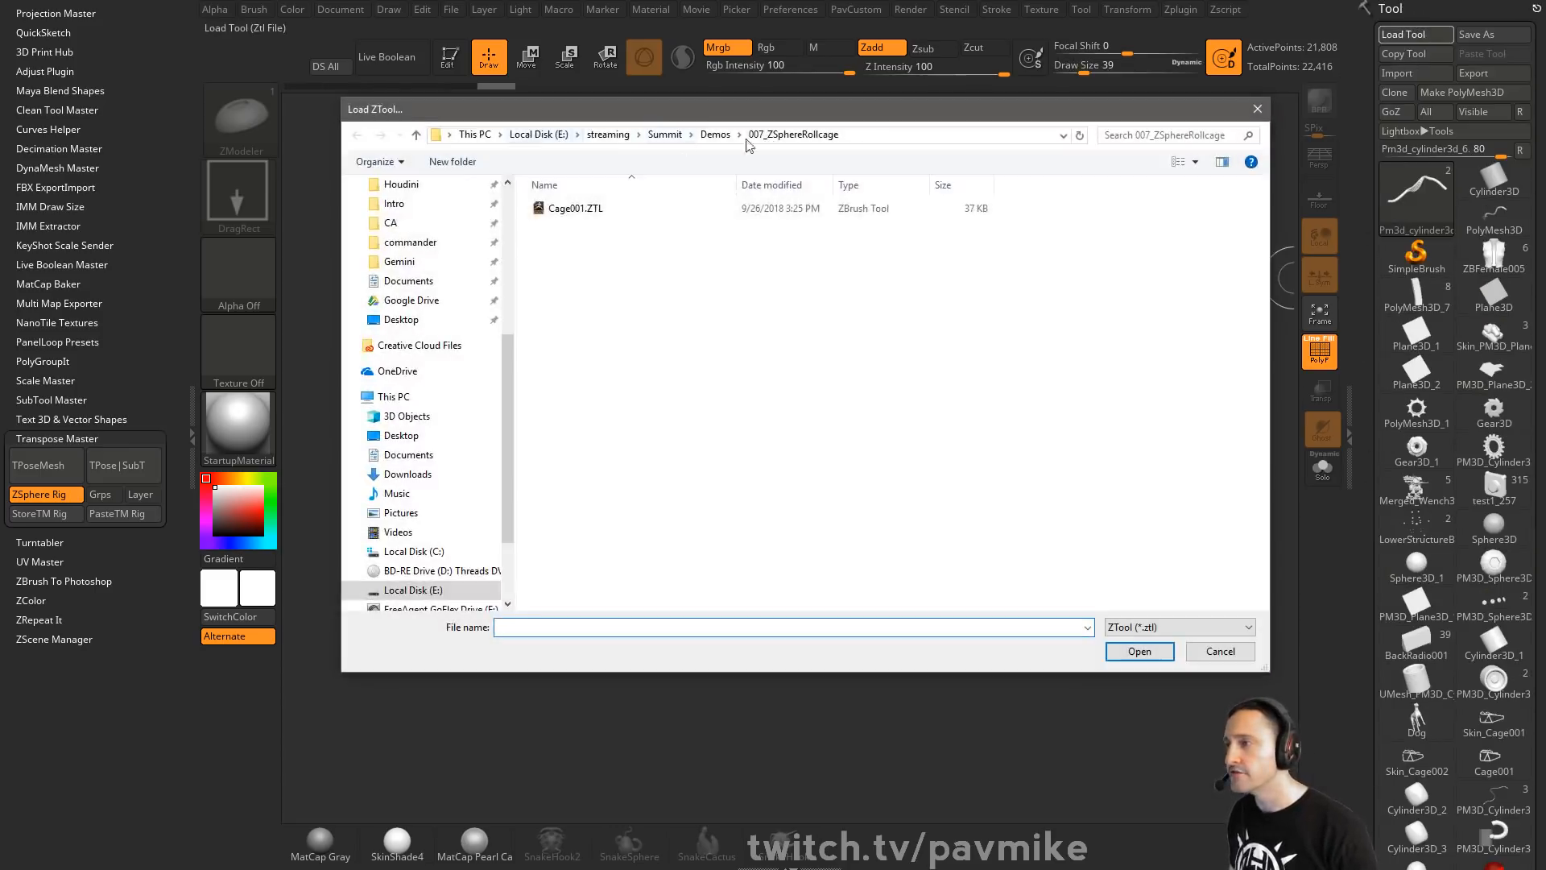
click(715, 135)
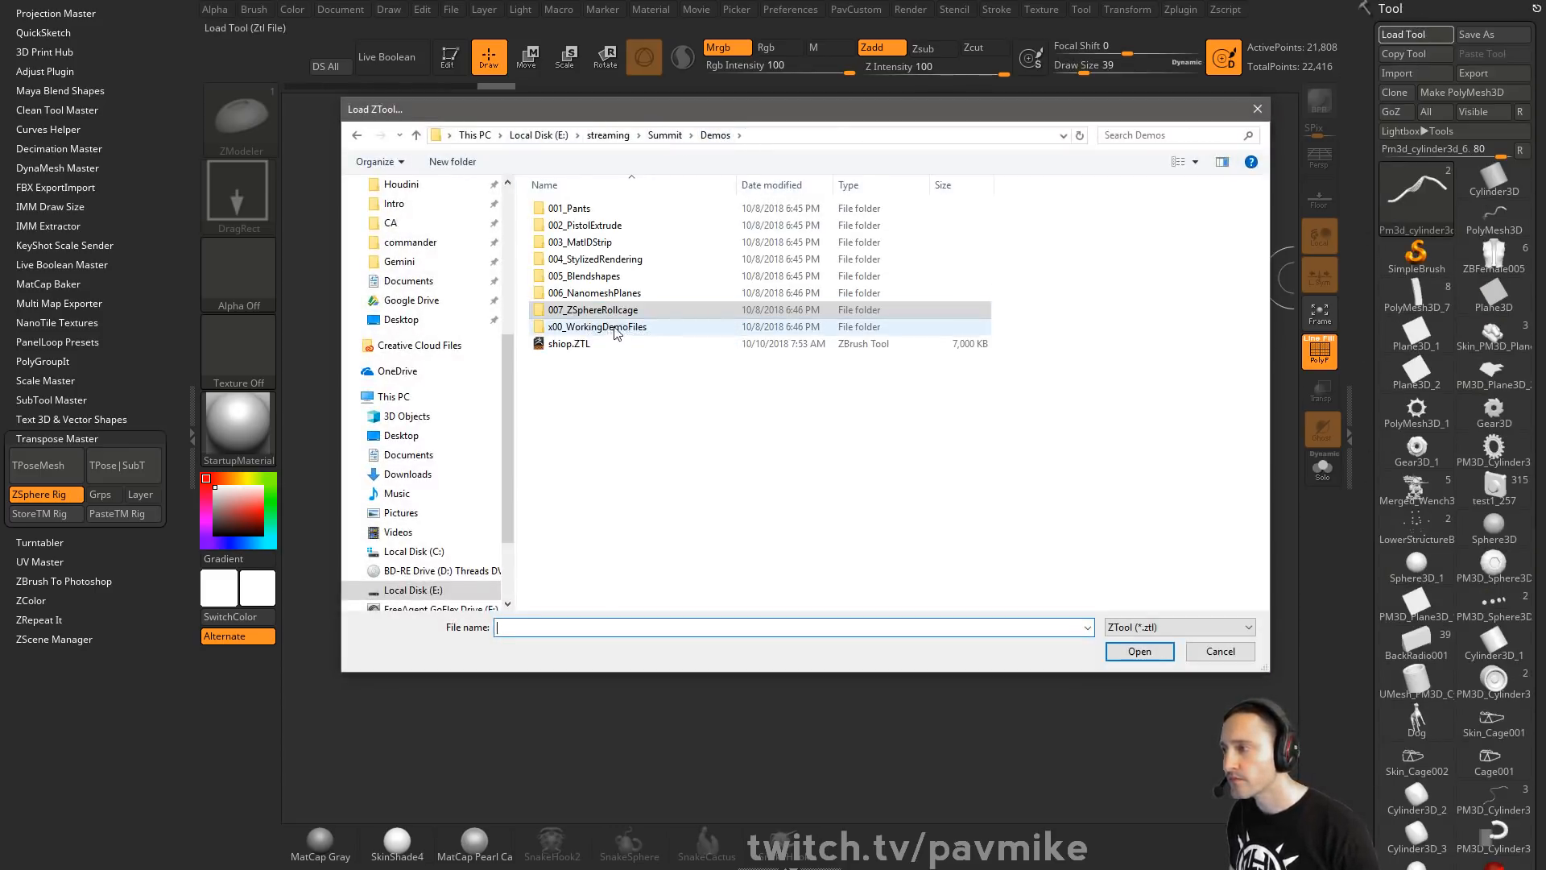
double_click(615, 327)
click(618, 327)
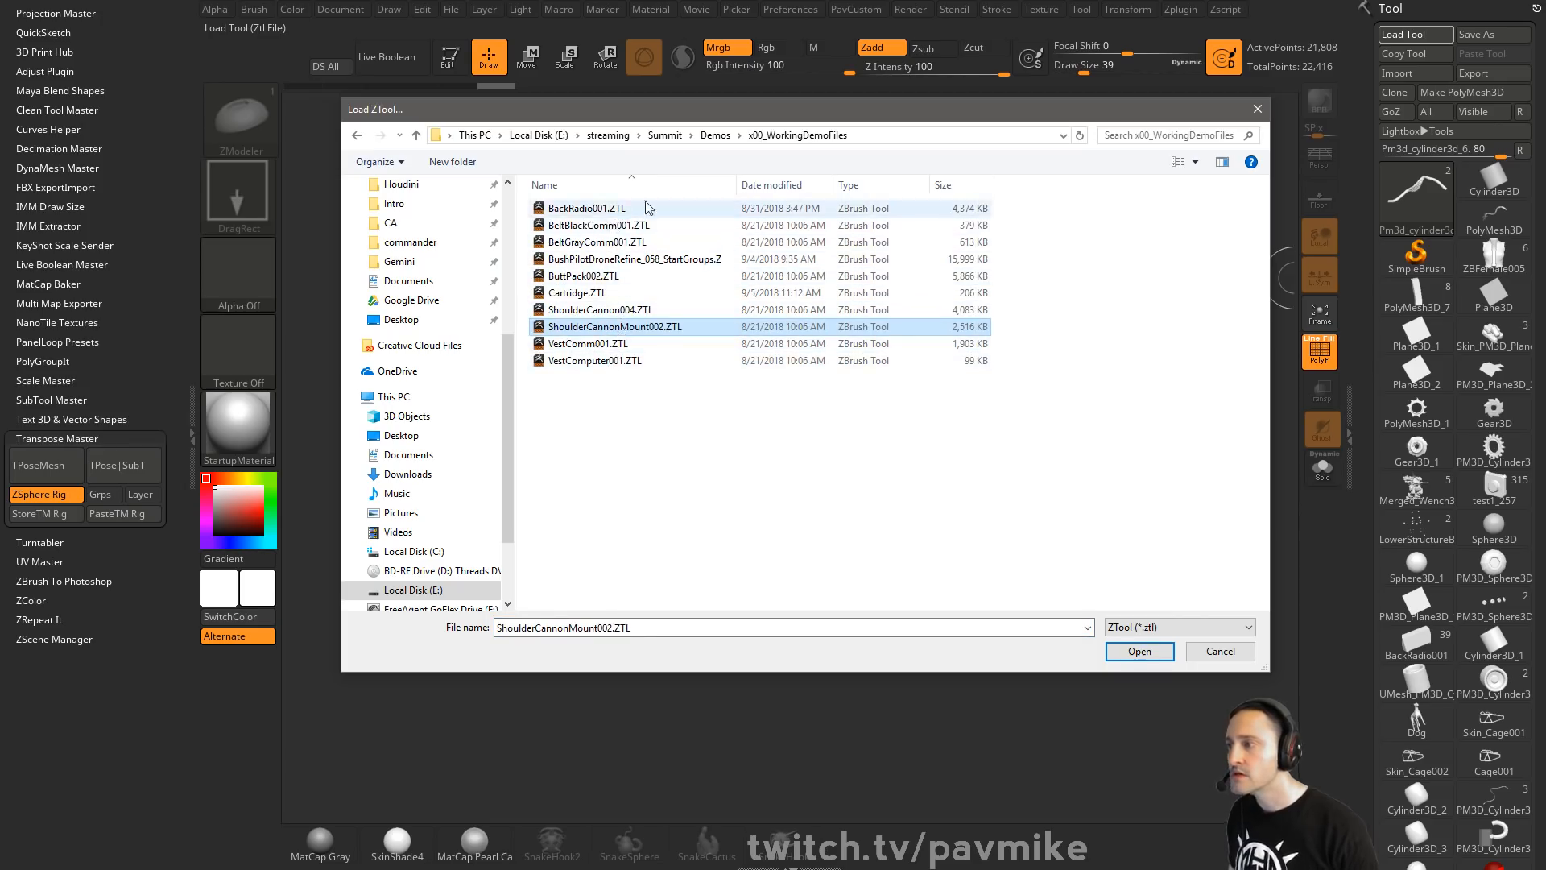
click(665, 136)
double_click(589, 239)
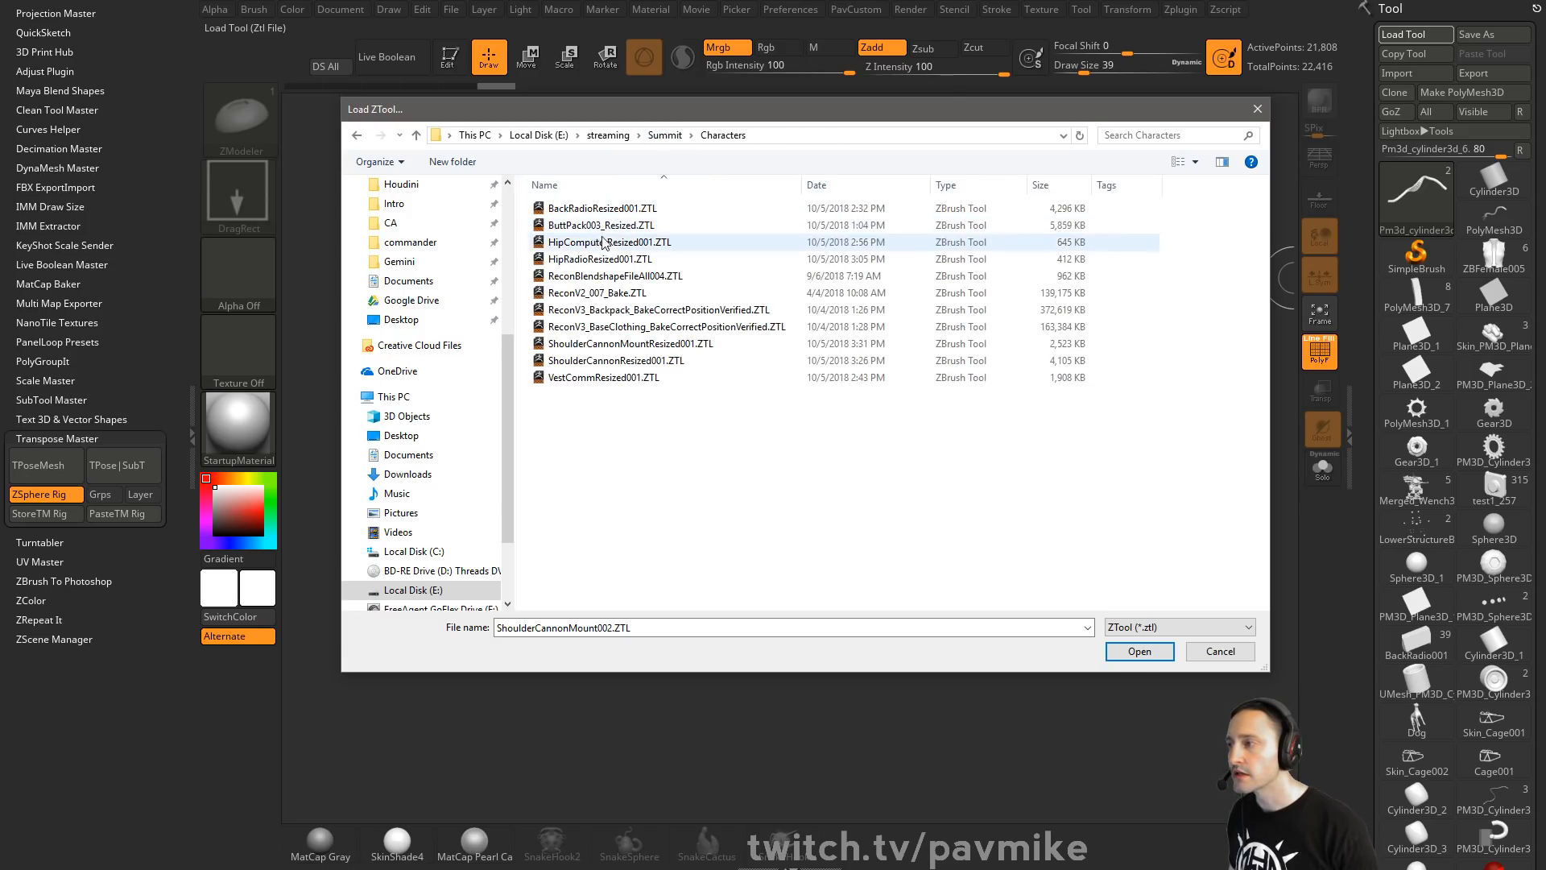
click(665, 142)
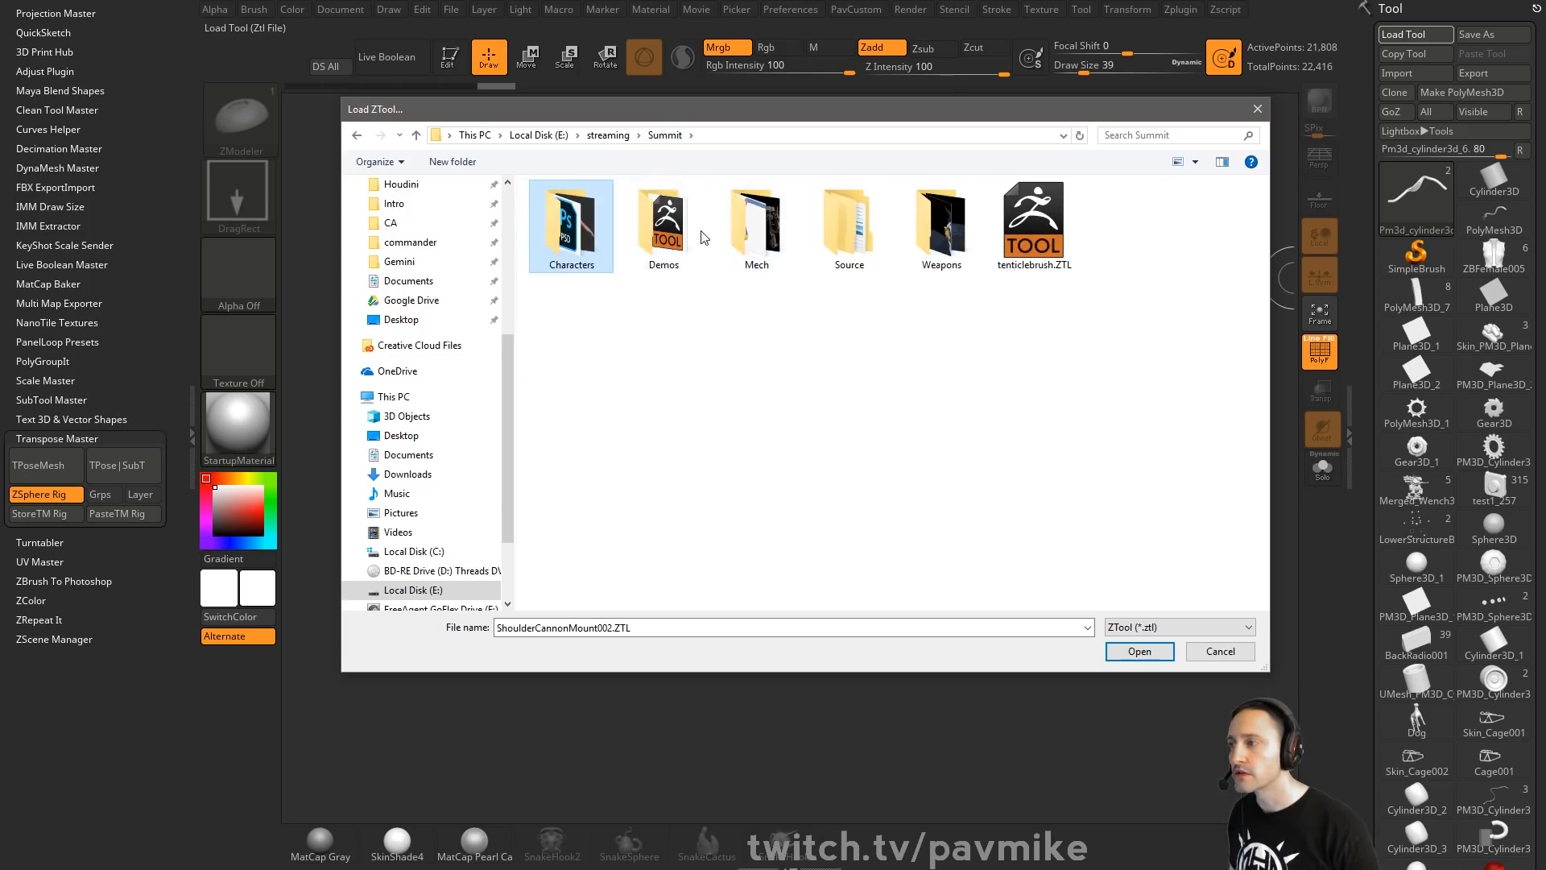
double_click(664, 226)
click(664, 136)
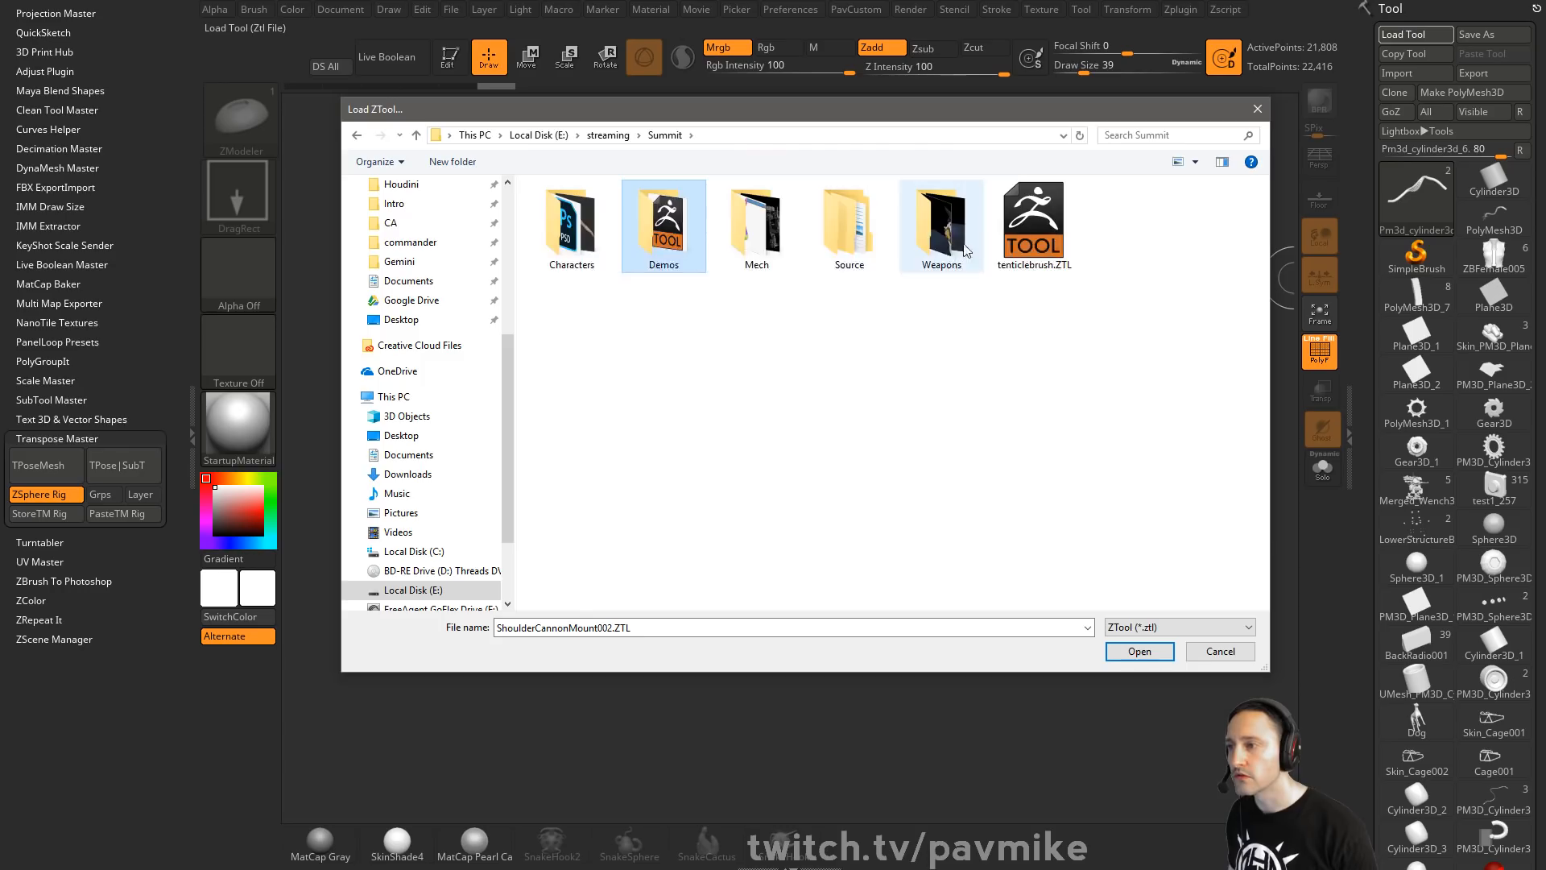
double_click(768, 241)
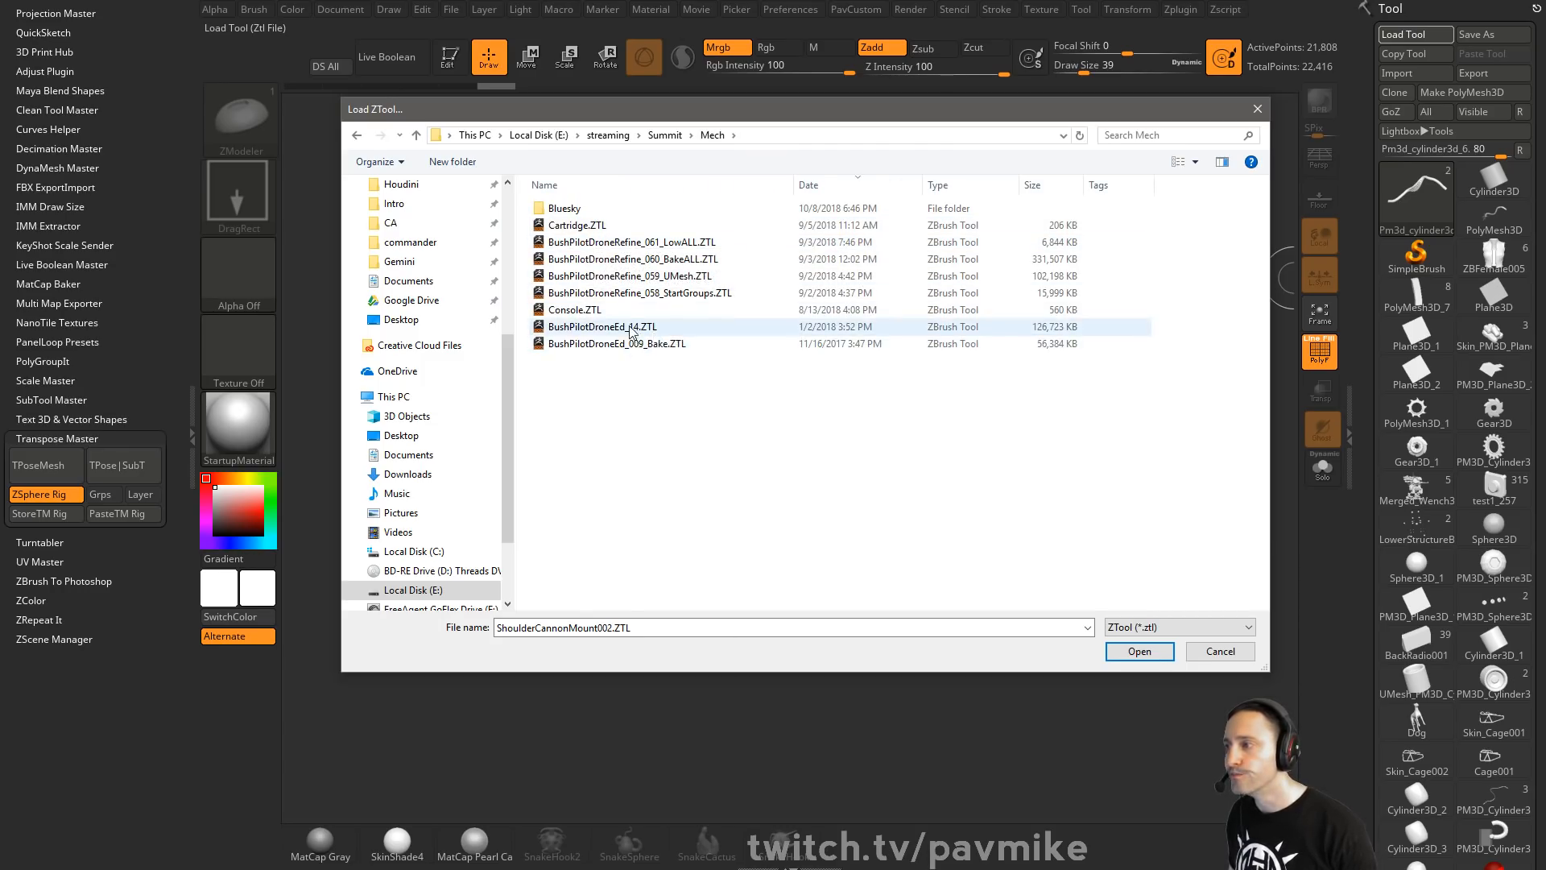
key(Return)
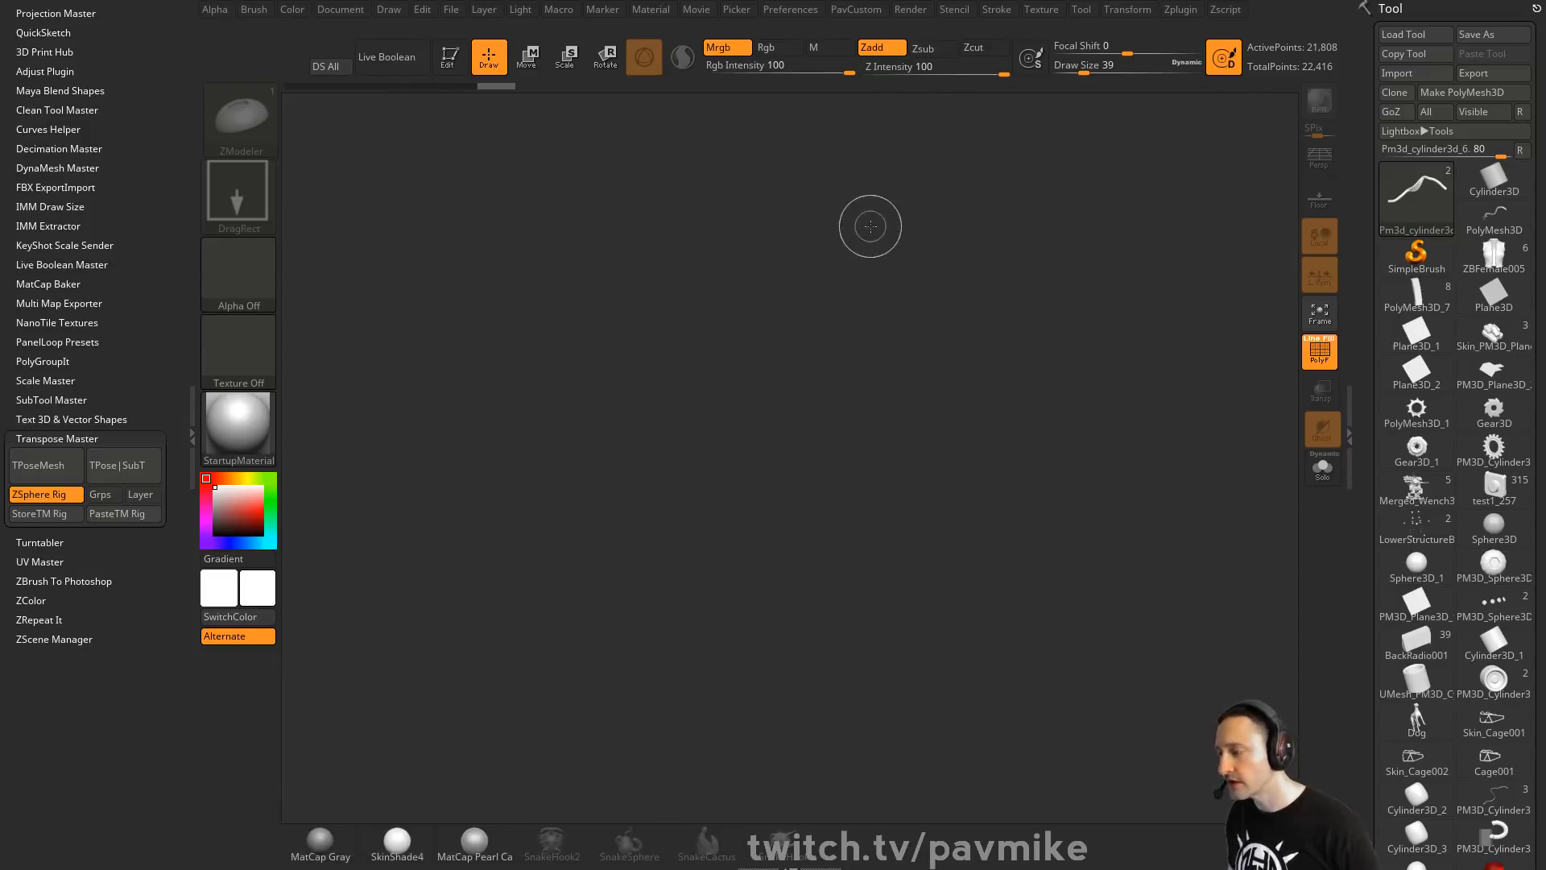
Place a Cone3D primitive on the canvas and convert it to a PolyMesh3D
click(1401, 259)
click(1416, 197)
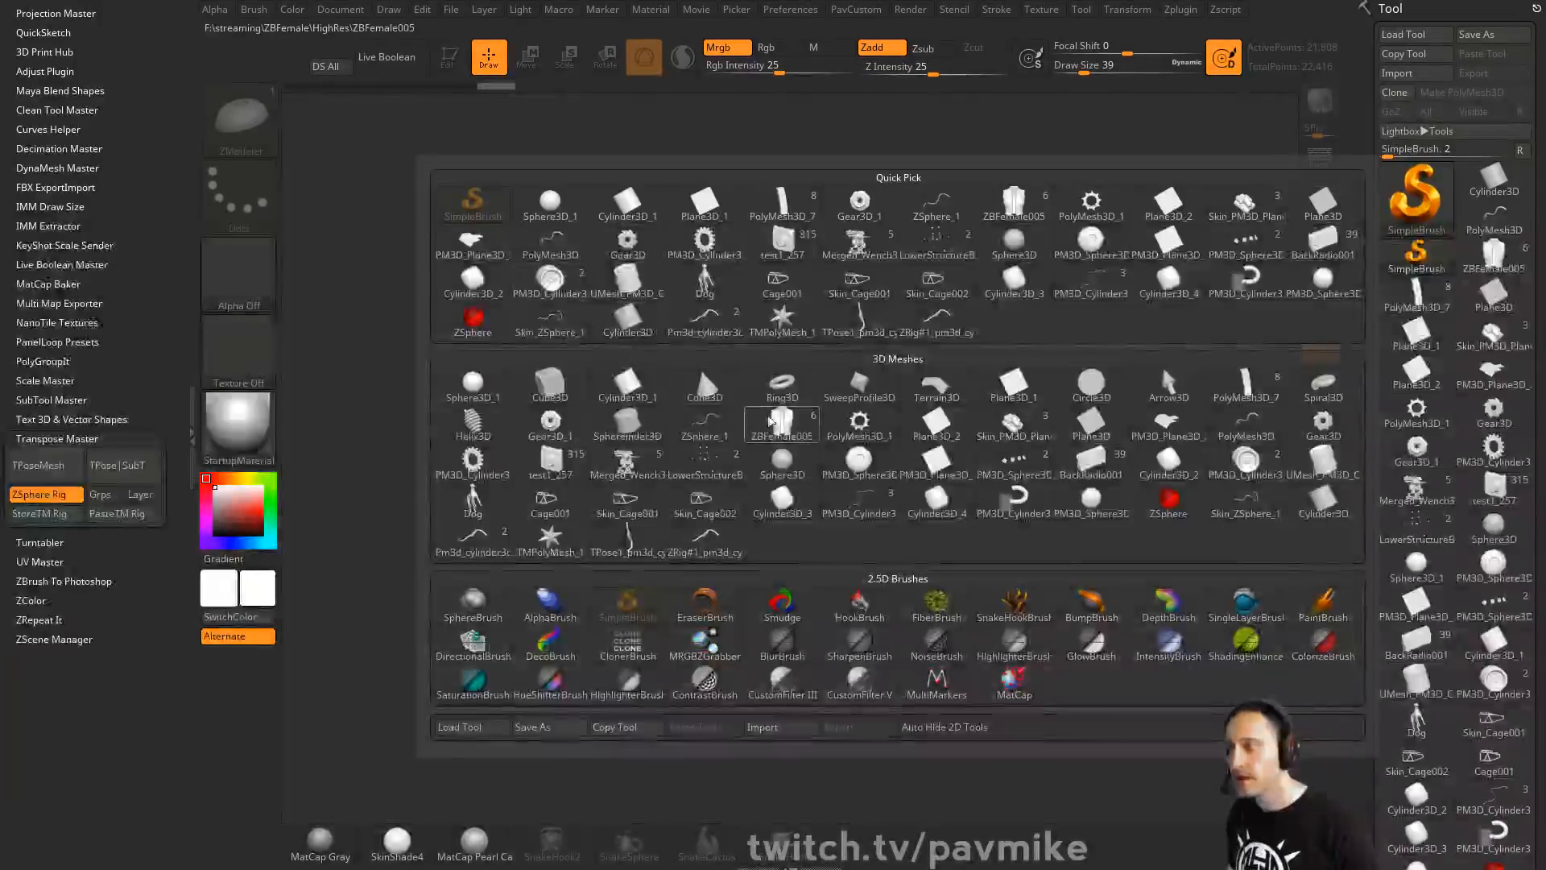
mouse_move(761, 435)
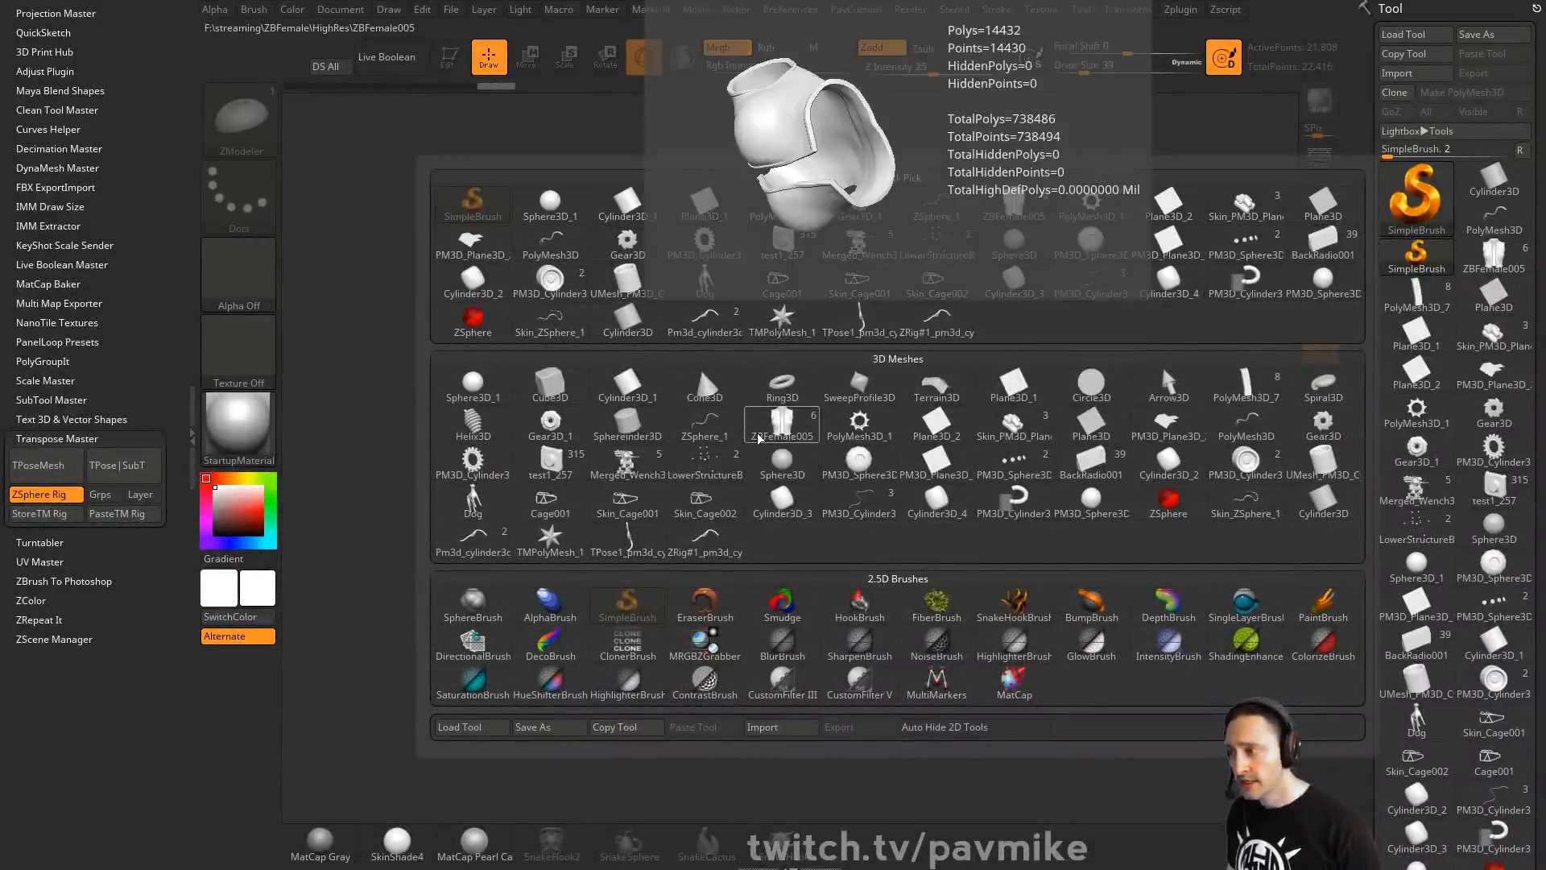
click(705, 385)
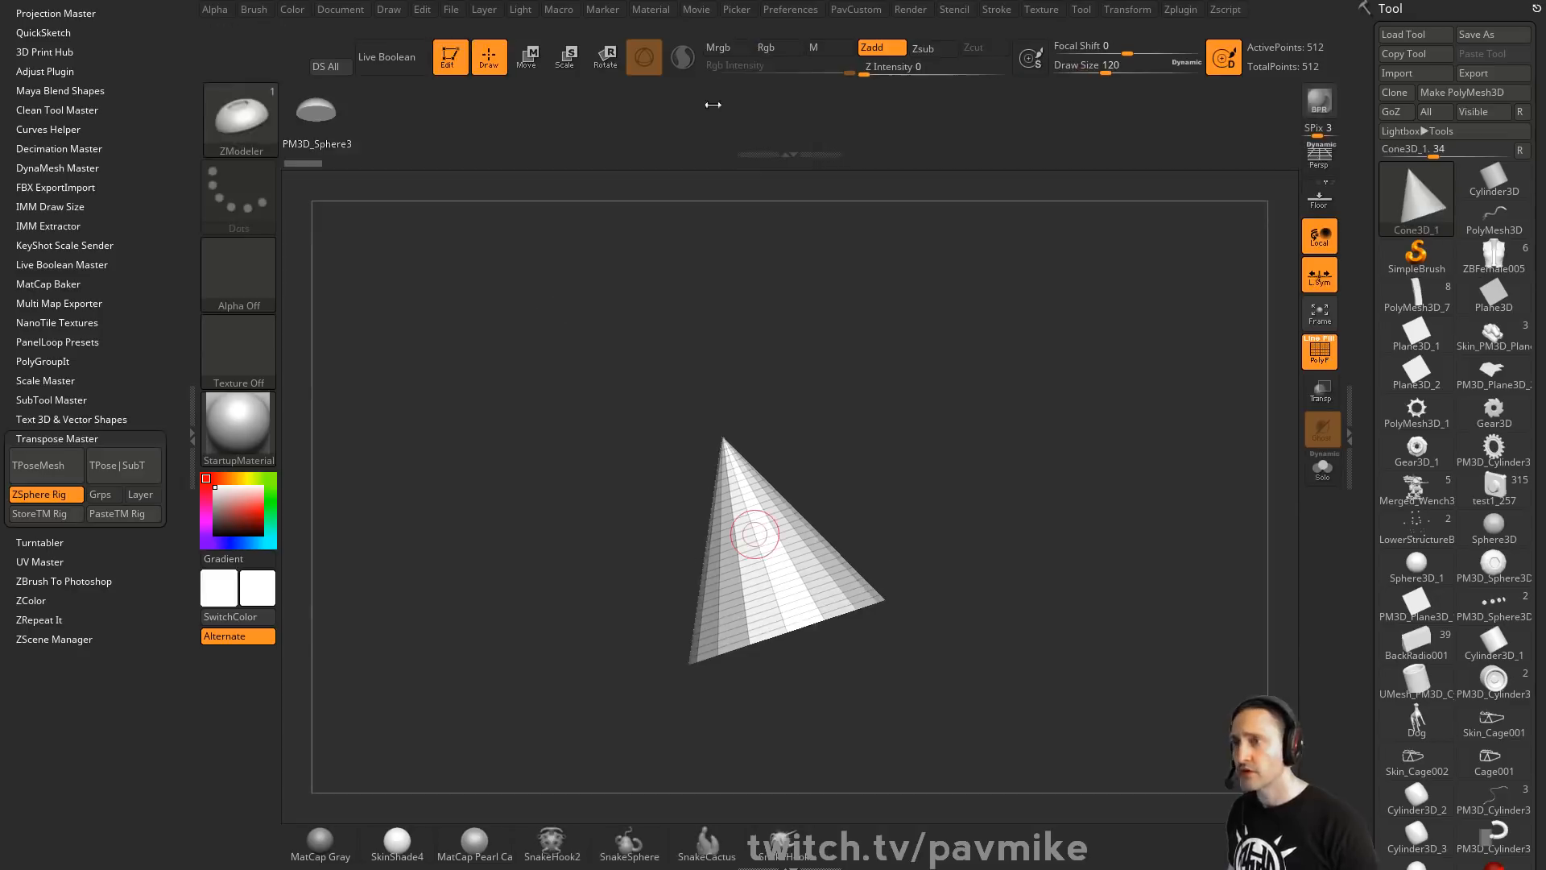
click(1461, 94)
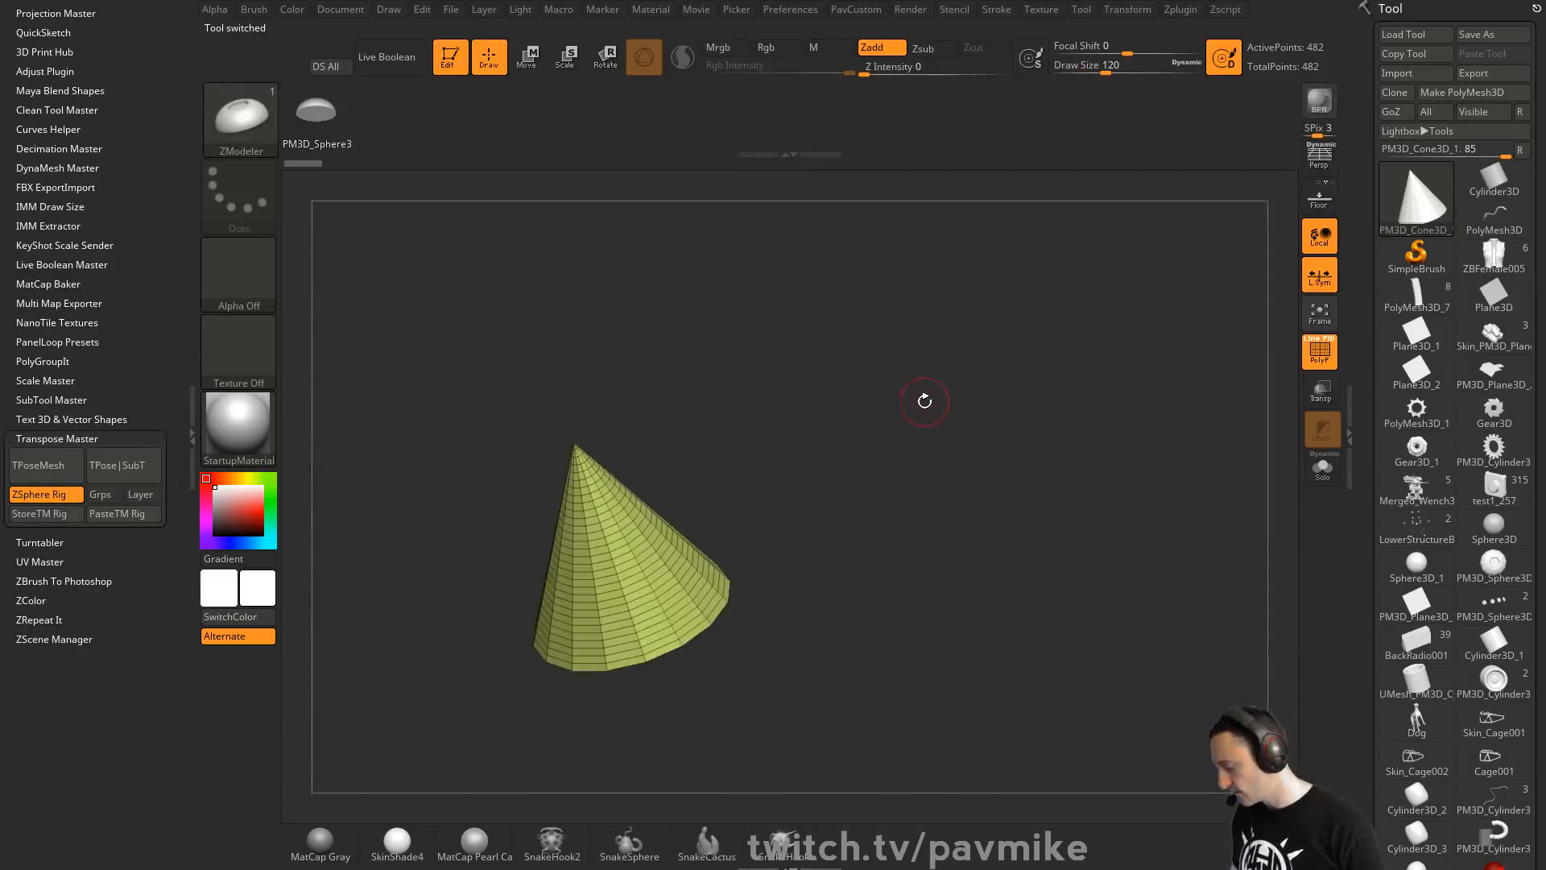
Draw a curved belt of rounds outward from the cone using the Bullets mesh of the IMM Army Curve brush
key(b)
key(i)
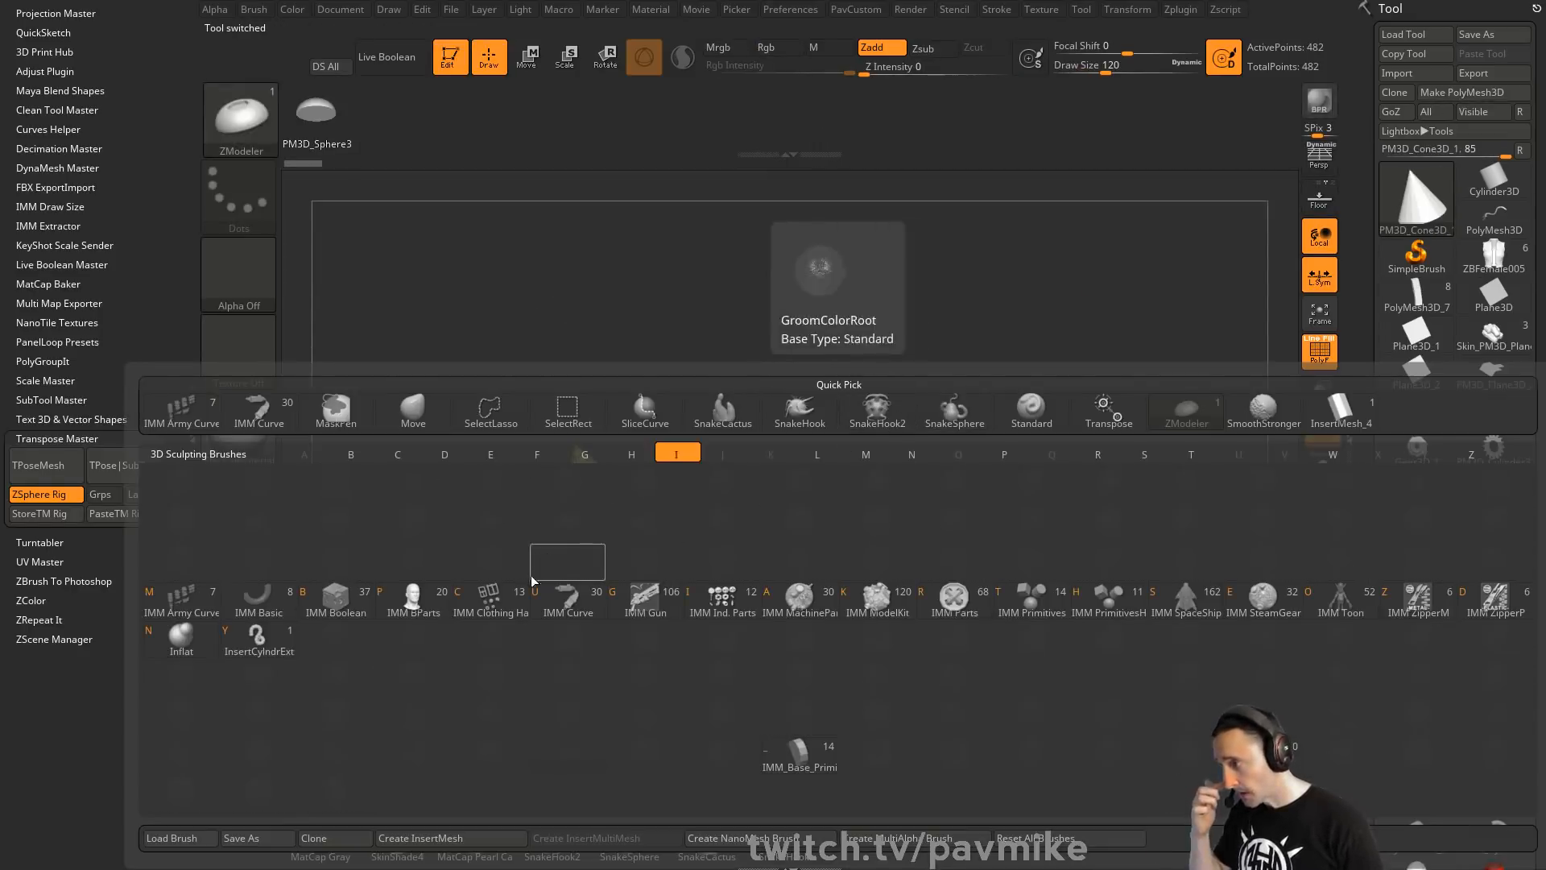
click(181, 598)
key(m)
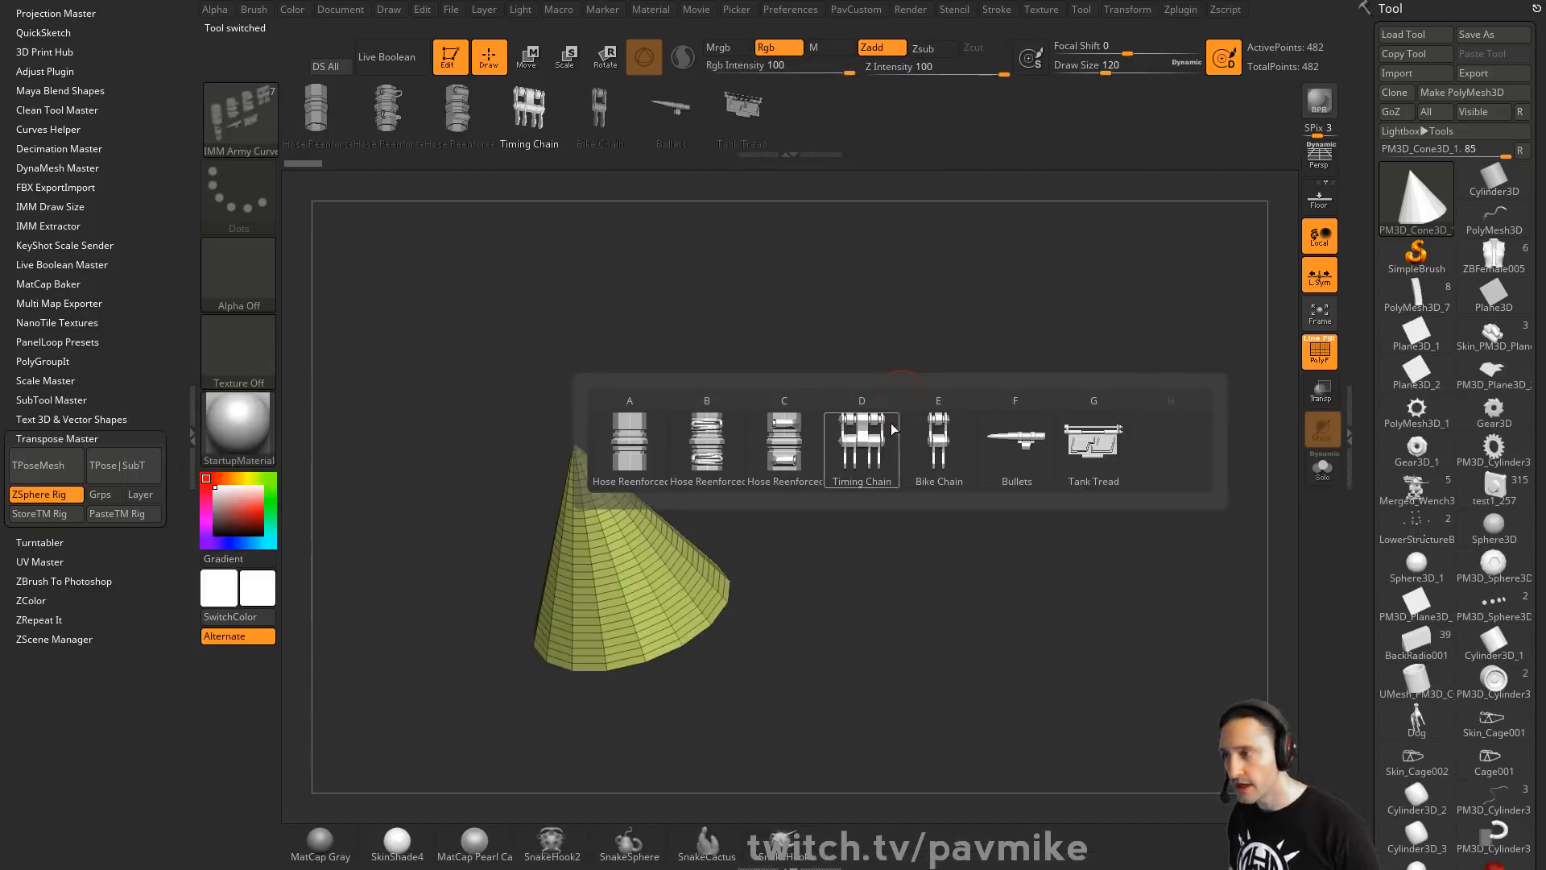
click(1016, 448)
key(s)
click(830, 451)
mouse_move(629, 554)
mouse_down()
mouse_move(718, 535)
mouse_move(980, 260)
mouse_up()
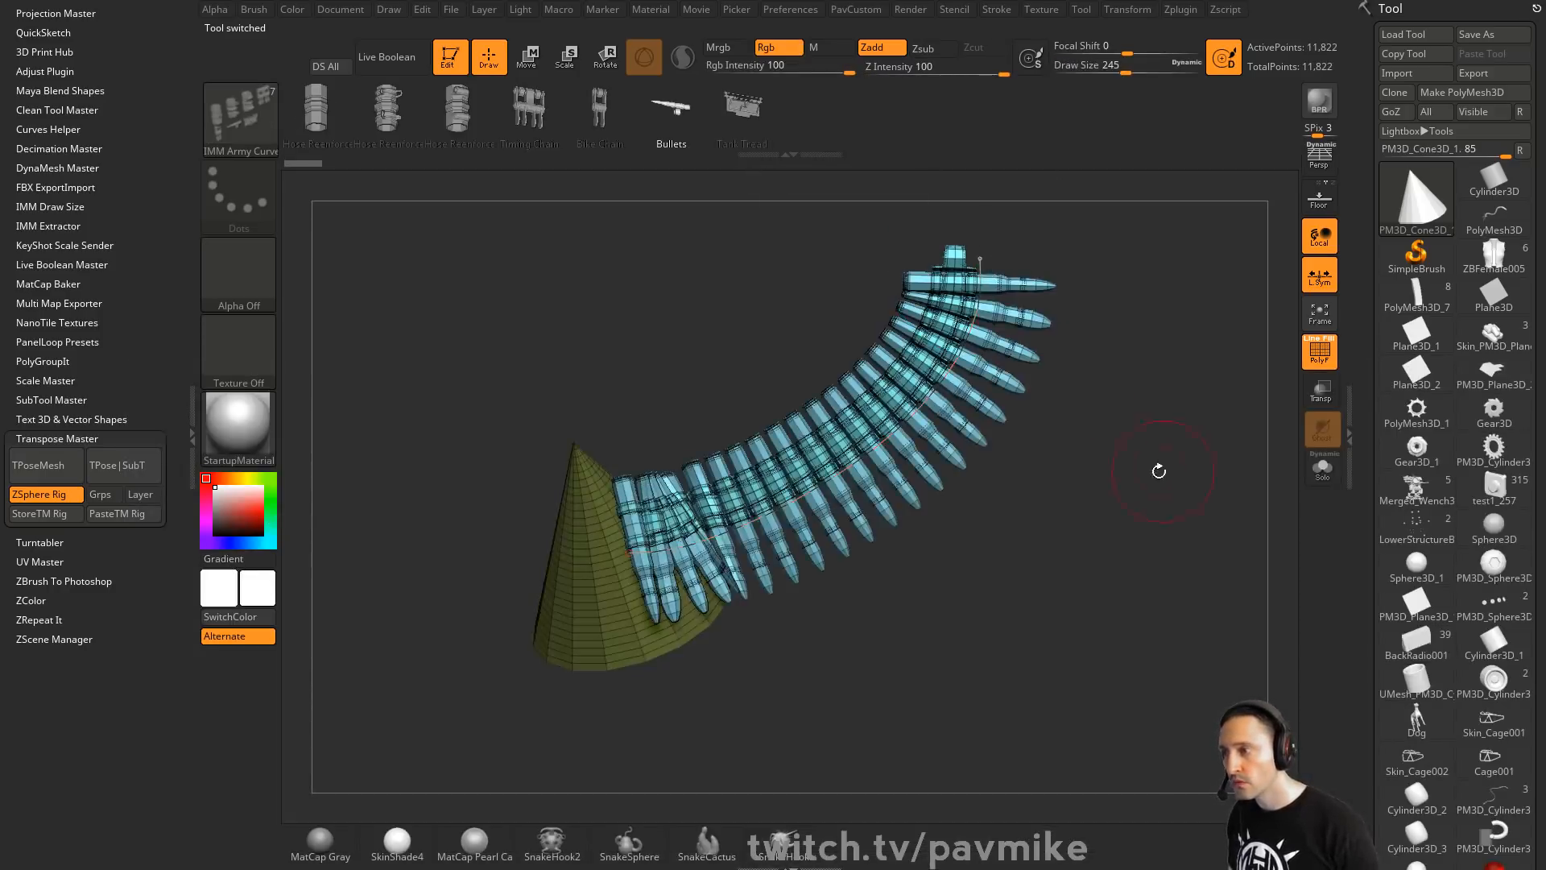
mouse_move(1159, 472)
alt+mouse_down()
mouse_move(1095, 508)
mouse_move(1063, 501)
mouse_move(1061, 372)
mouse_move(1284, 331)
alt+mouse_up()
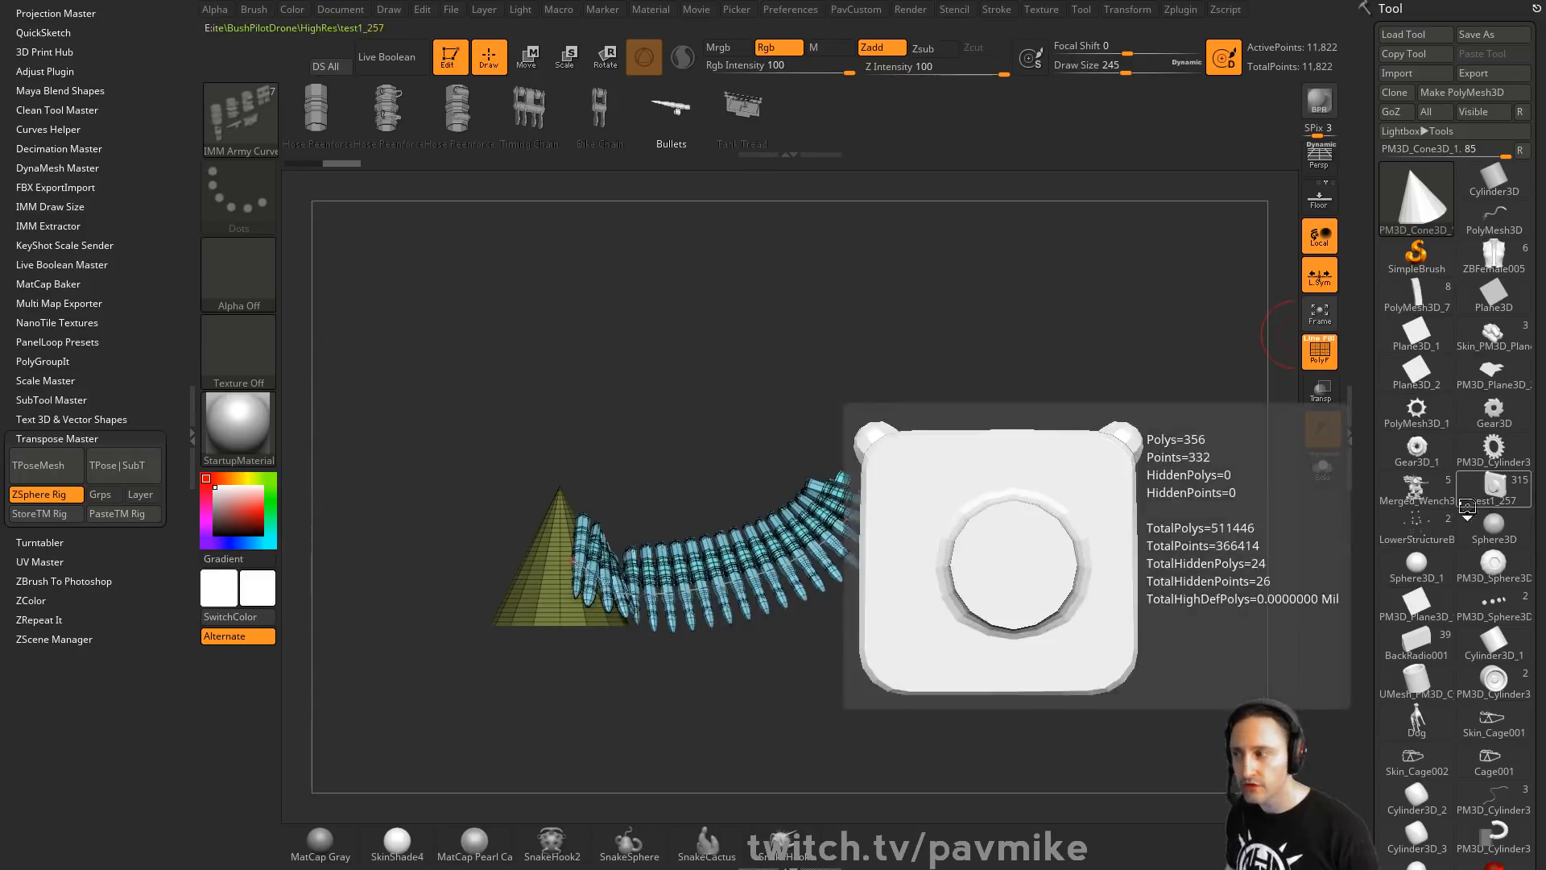
Load the test1_257 mech tool and examine its bullet ammo feed from behind and from the side
click(1493, 487)
key(f)
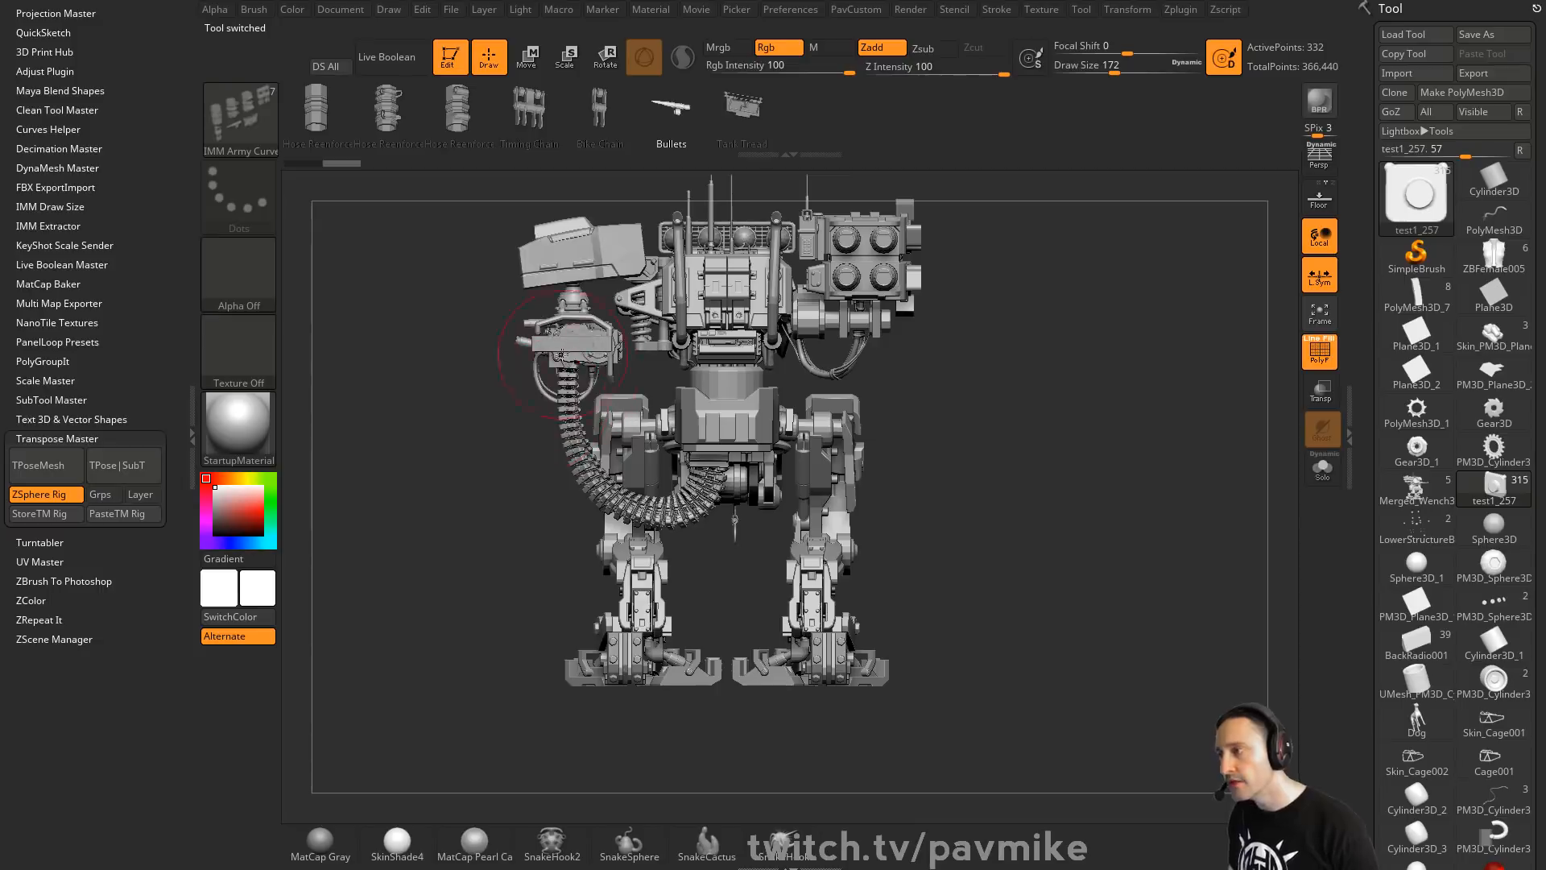
drag(511, 413, 620, 345)
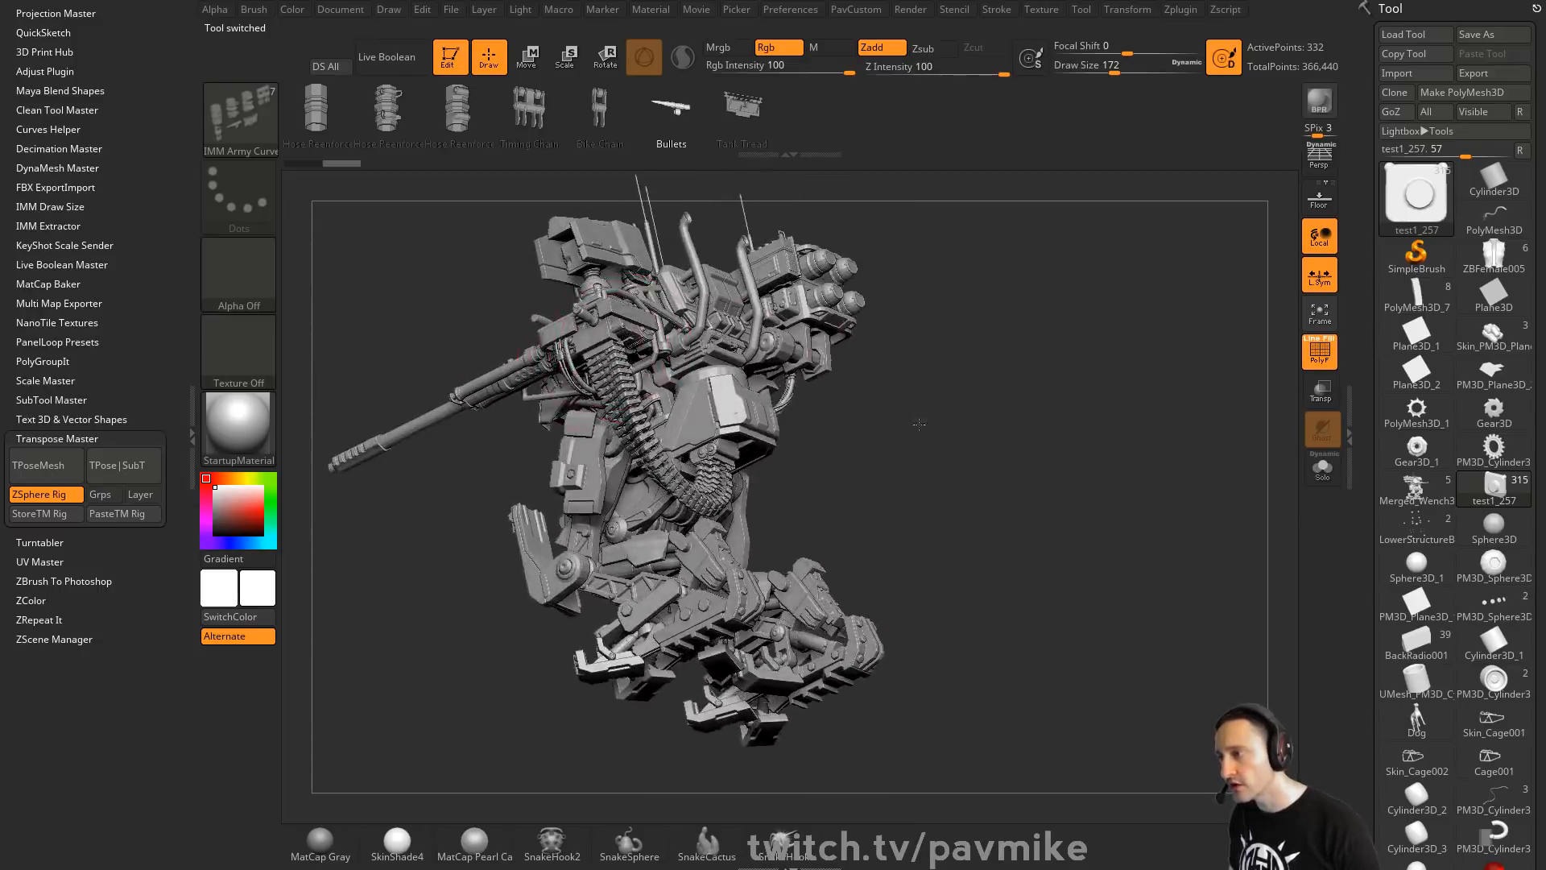
drag(918, 424, 767, 467)
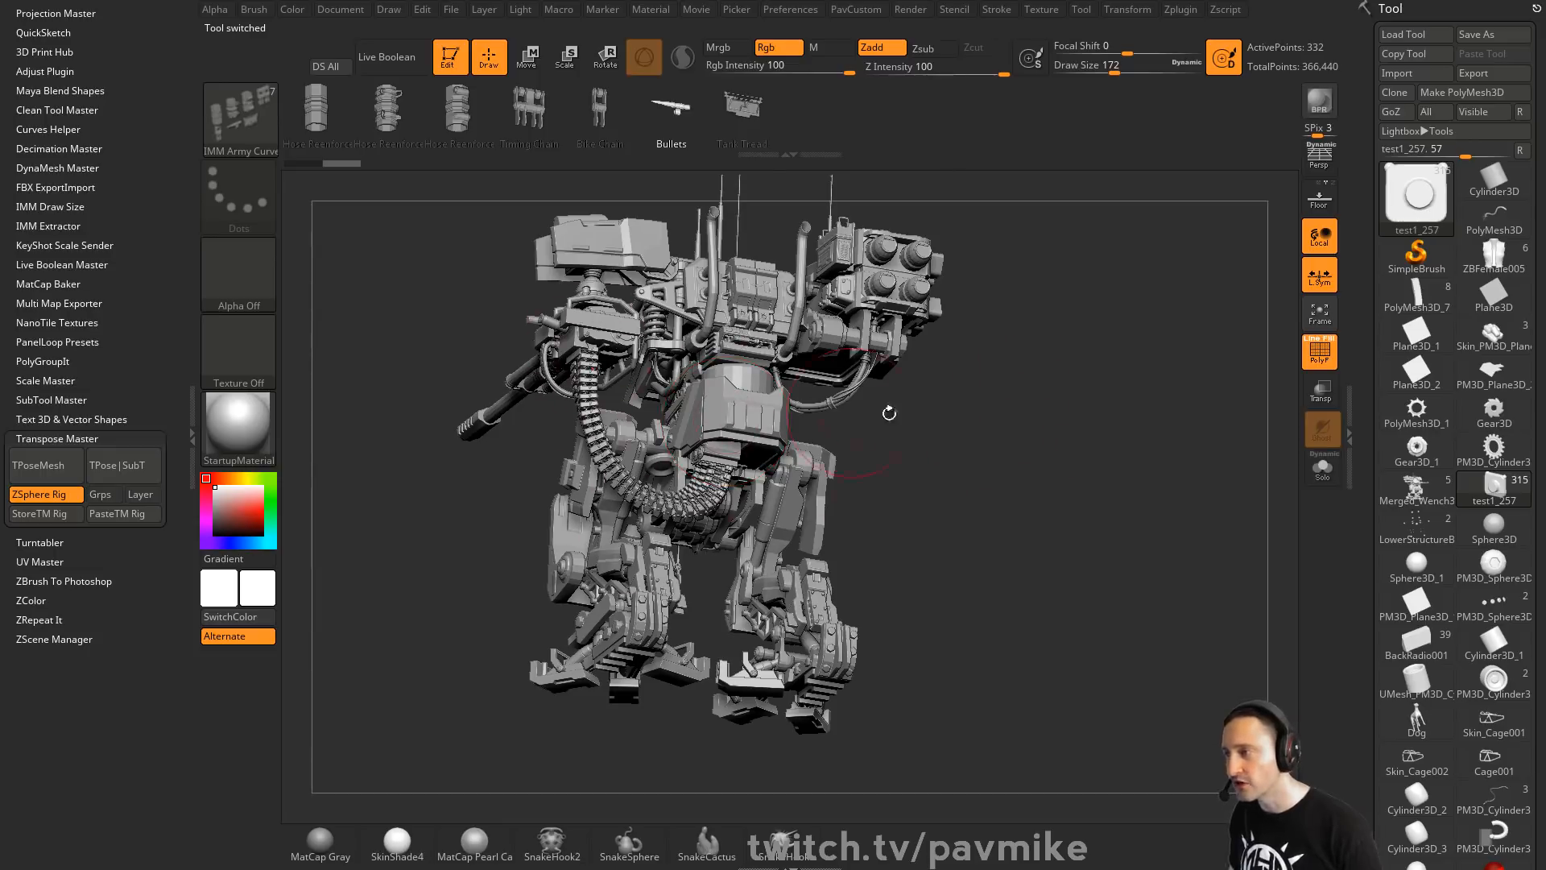
mouse_move(926, 416)
mouse_down()
mouse_move(987, 459)
mouse_move(973, 459)
mouse_up()
key(s)
alt+drag(990, 425, 997, 485)
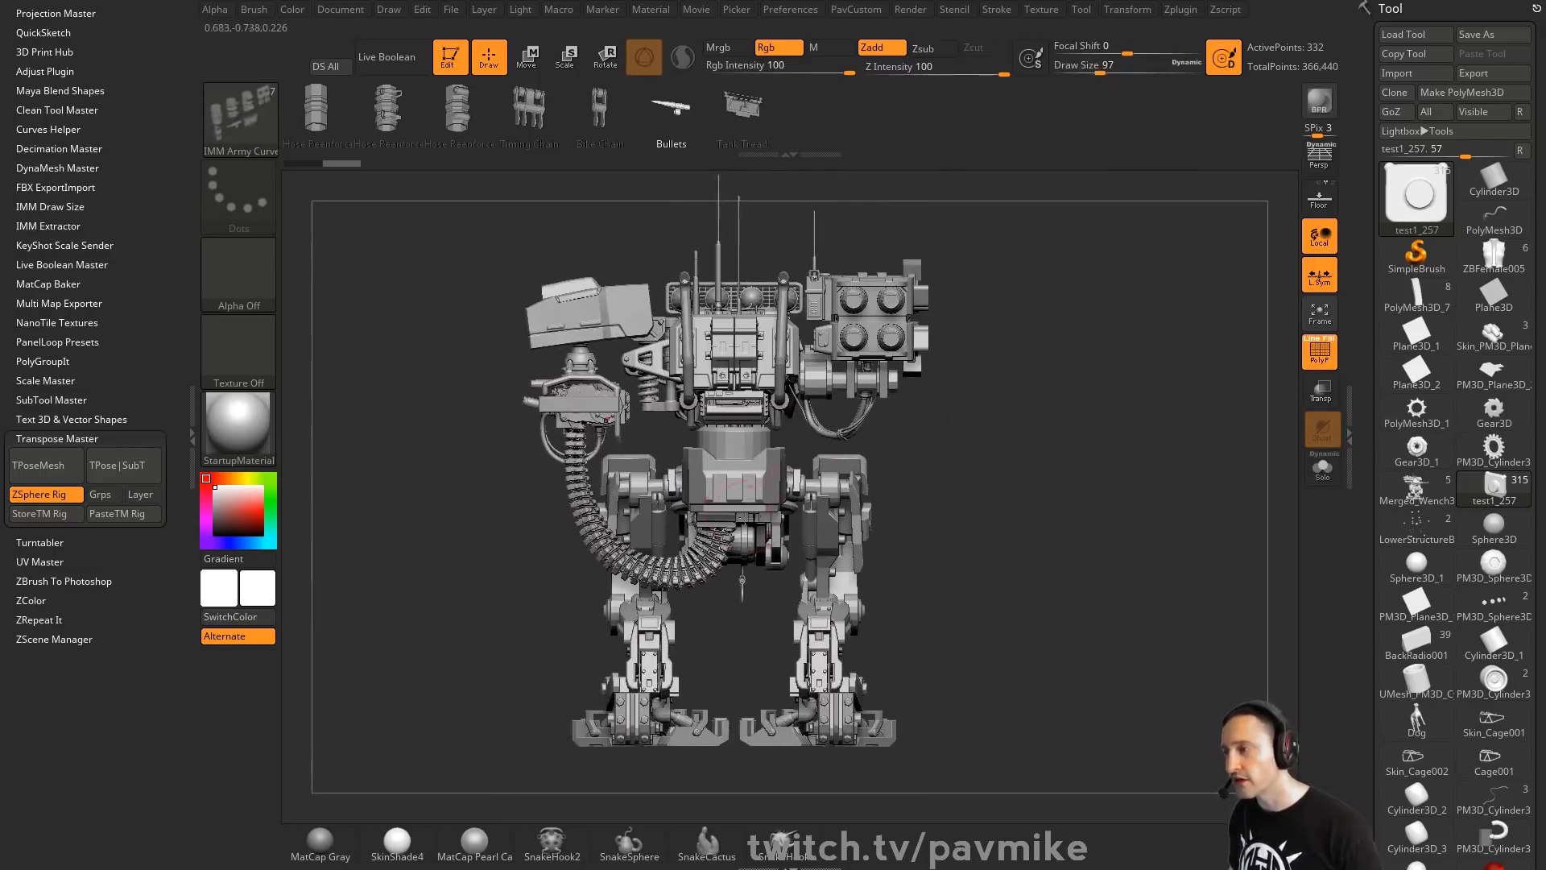
key(s)
drag(793, 495, 815, 495)
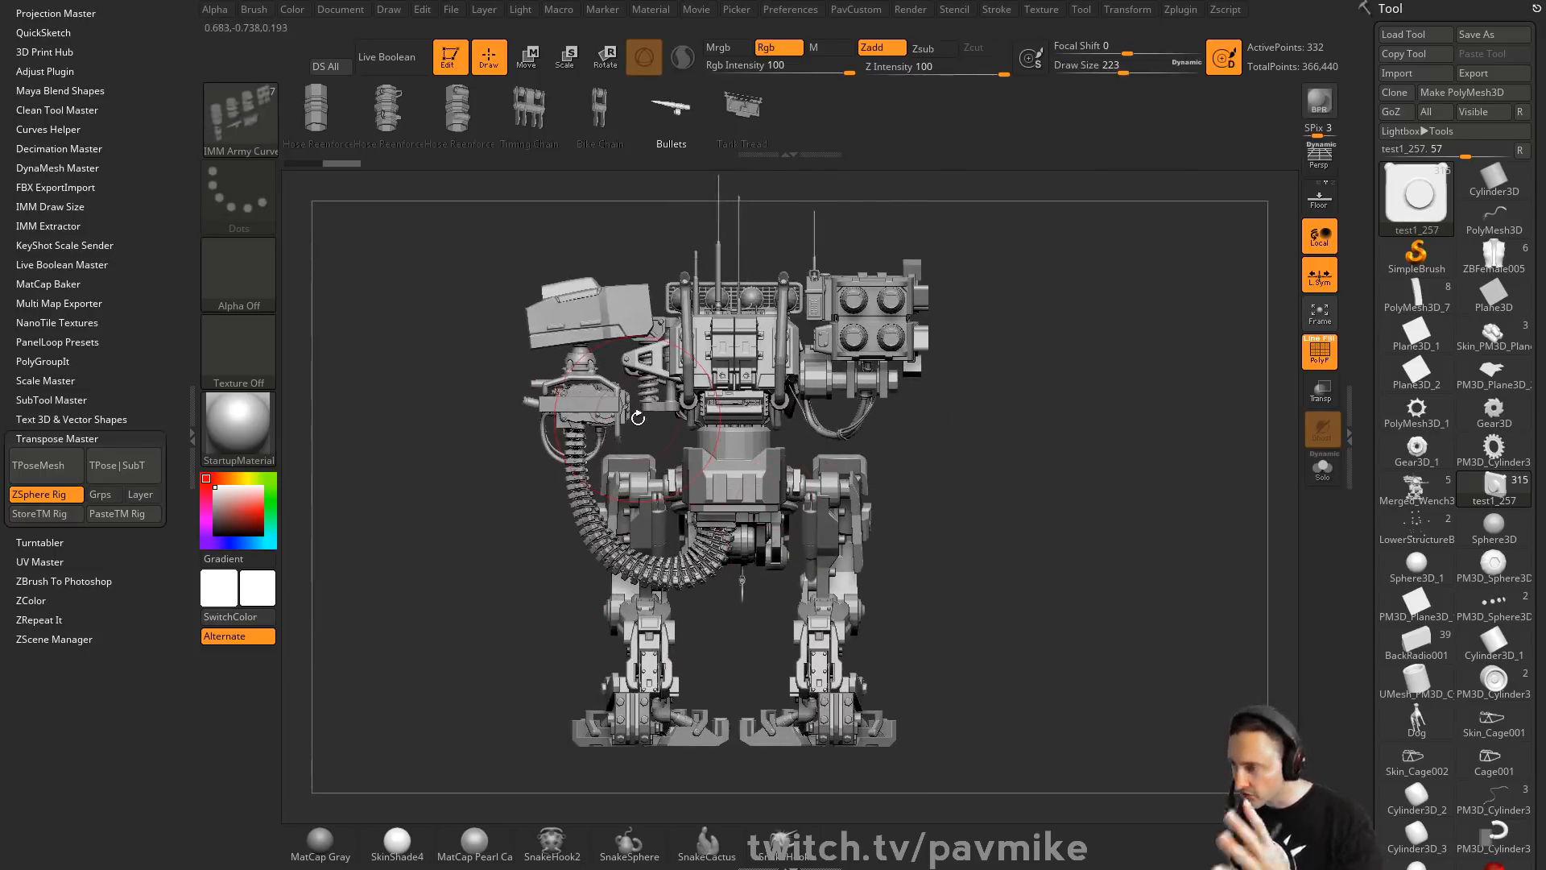
Clear the canvas, place a Cone3D primitive and convert it to a PolyMesh3D
click(452, 63)
key(ctrl+n)
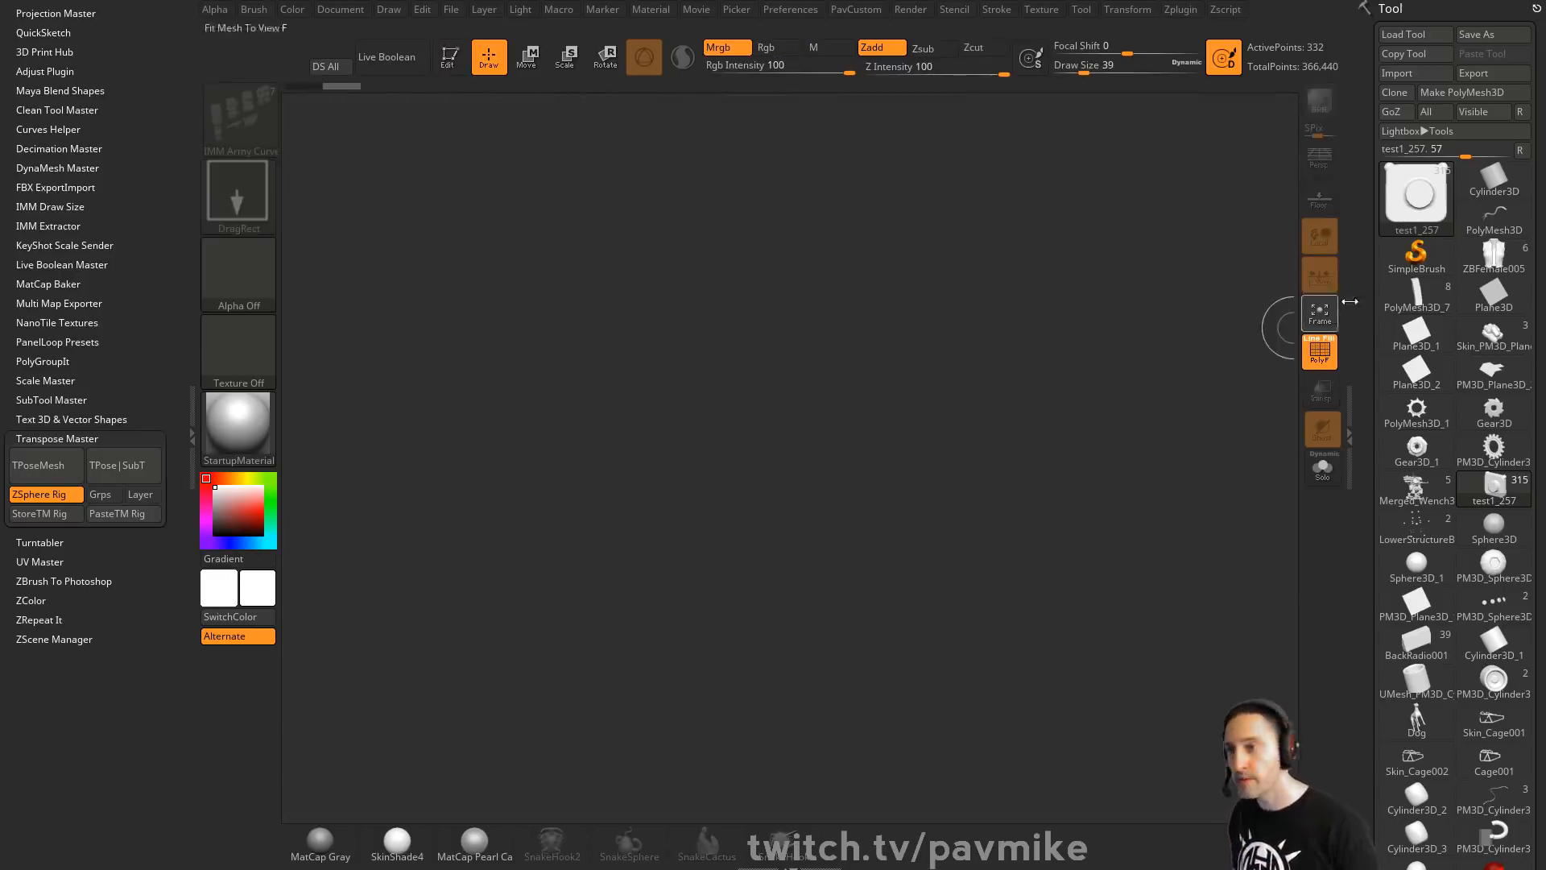
click(1416, 256)
click(1430, 205)
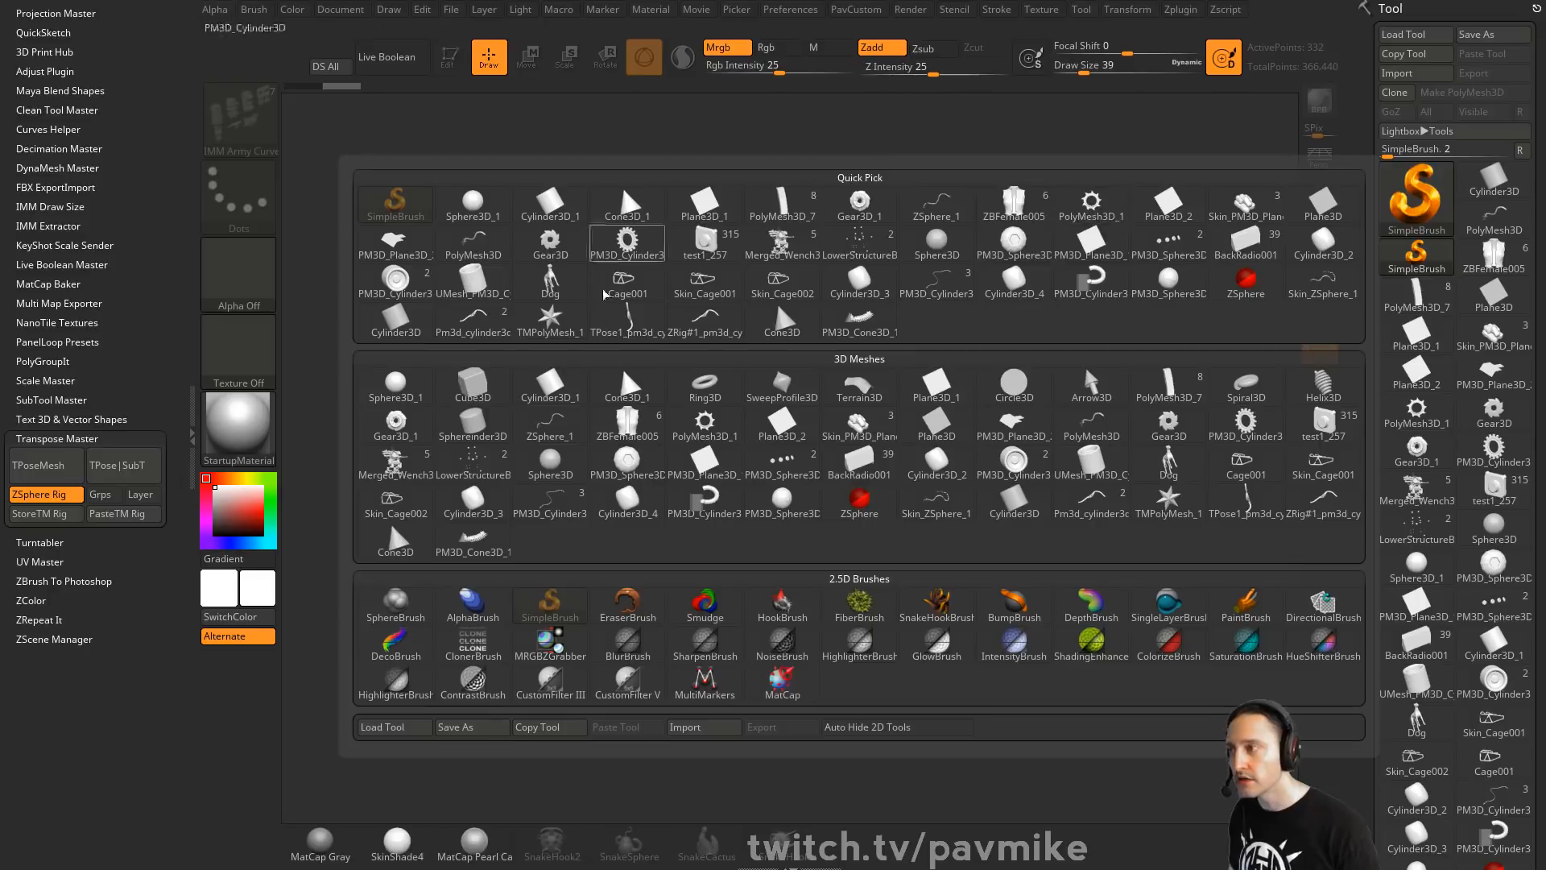
click(627, 206)
drag(757, 527, 606, 387)
click(454, 58)
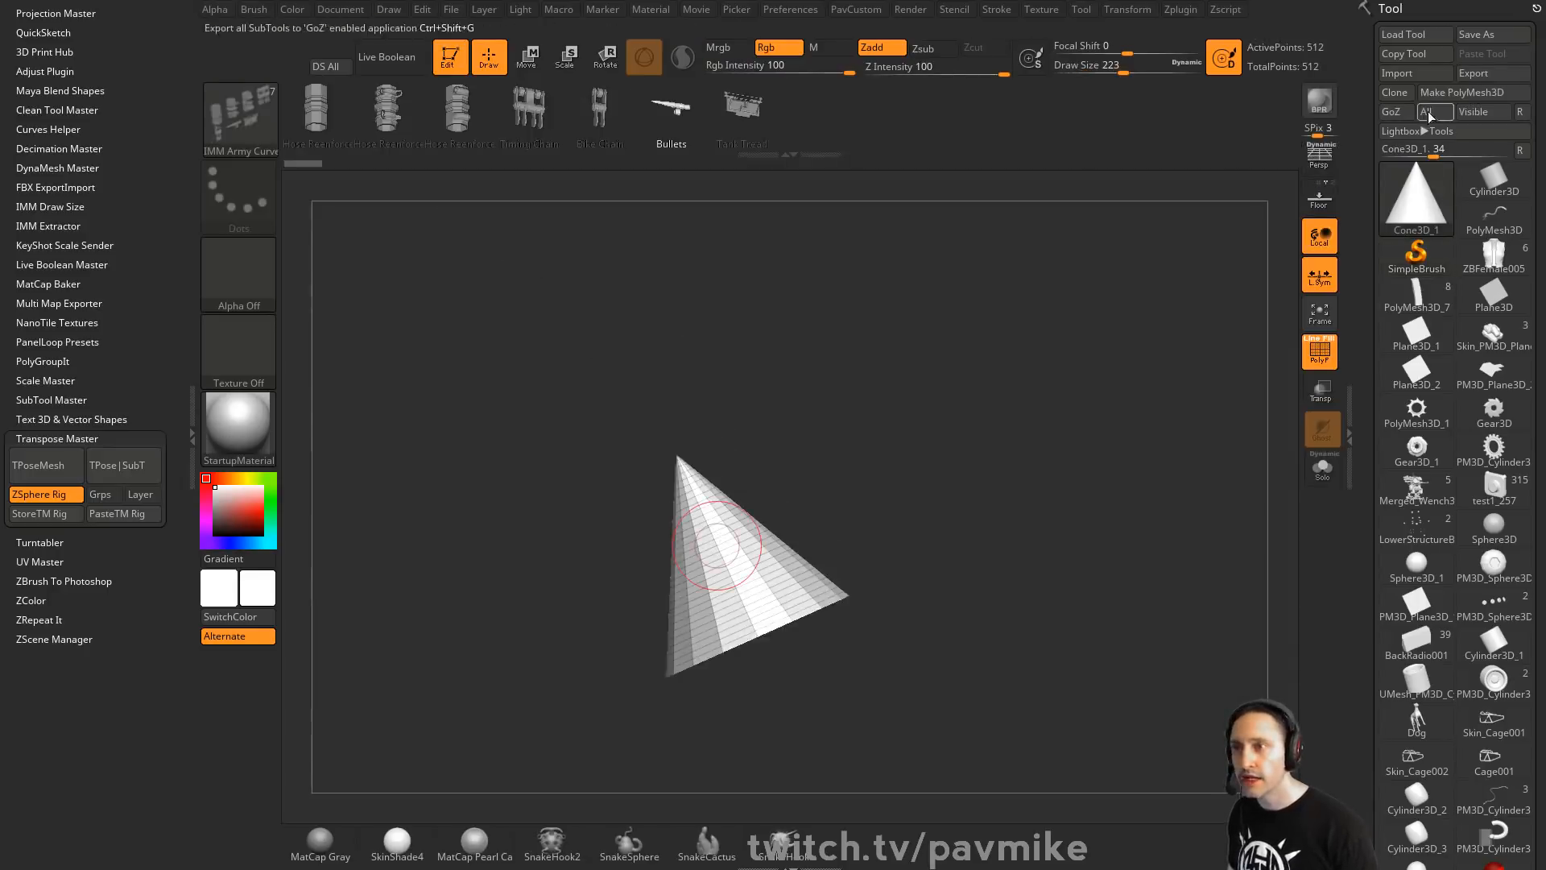
click(1460, 92)
Reinitialize the cone mesh as a QCube
scroll(1409, 451, down, 15)
key(shift)
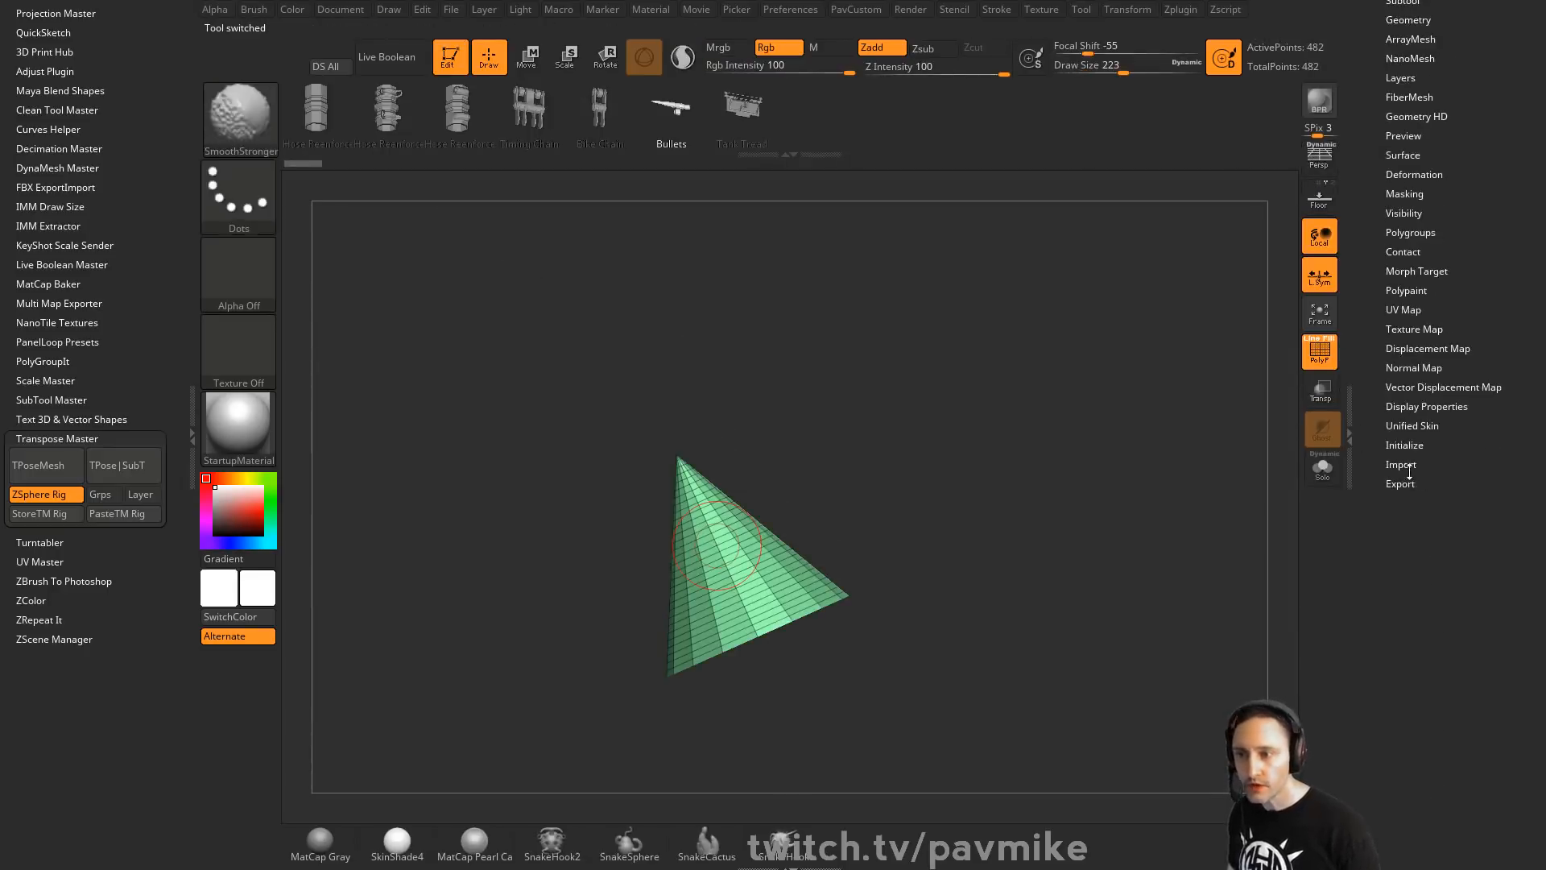
click(1401, 444)
click(1402, 460)
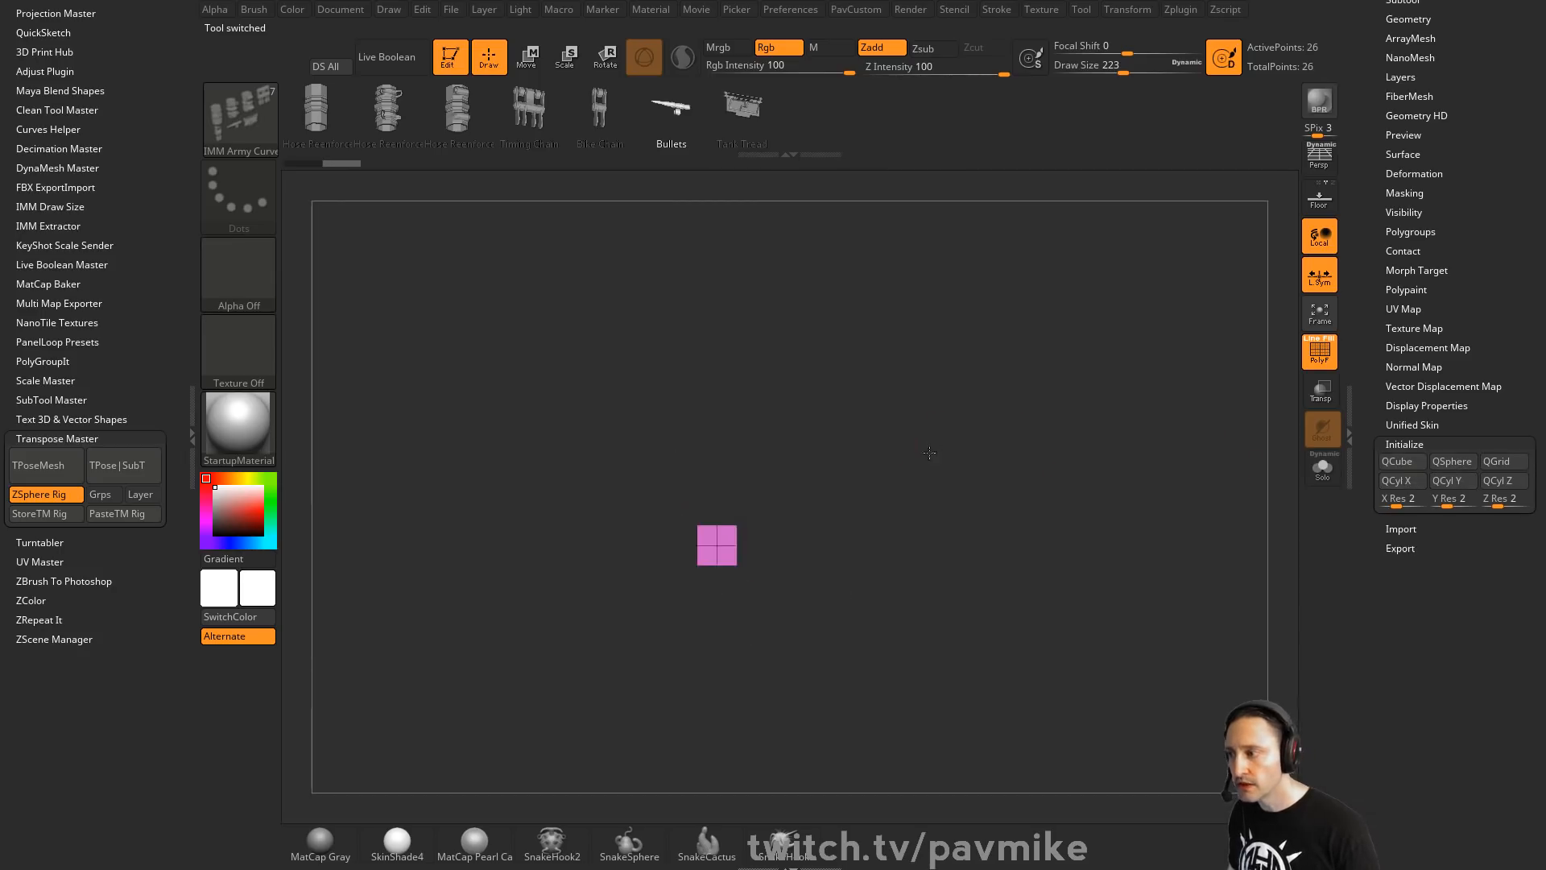
Stretch and flatten the cube into a long, thin, flat strip
right_drag(929, 453, 906, 483)
ctrl+right_drag(905, 483, 955, 543)
key(w)
drag(693, 576, 659, 618)
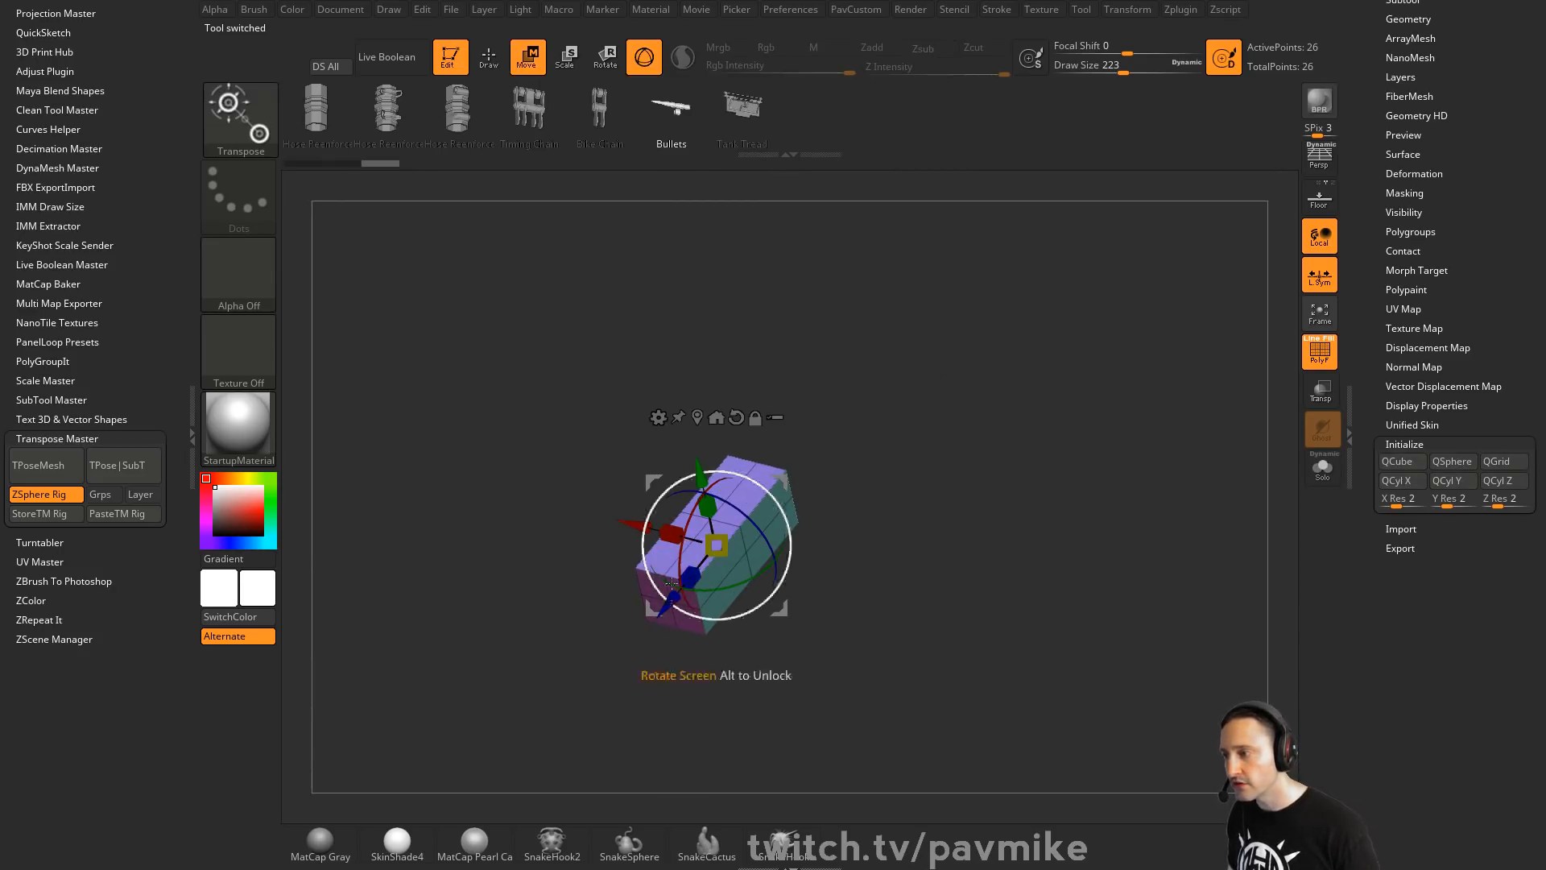
drag(706, 506, 714, 538)
key(q)
ctrl+right_drag(925, 505, 910, 435)
key(w)
drag(661, 546, 232, 524)
key(q)
right_drag(855, 425, 832, 452)
Delete the crosswise and side edge loops from the strip with ZModeler's Insert edge action set to Single EdgeLoop
key(b)
key(z)
key(m)
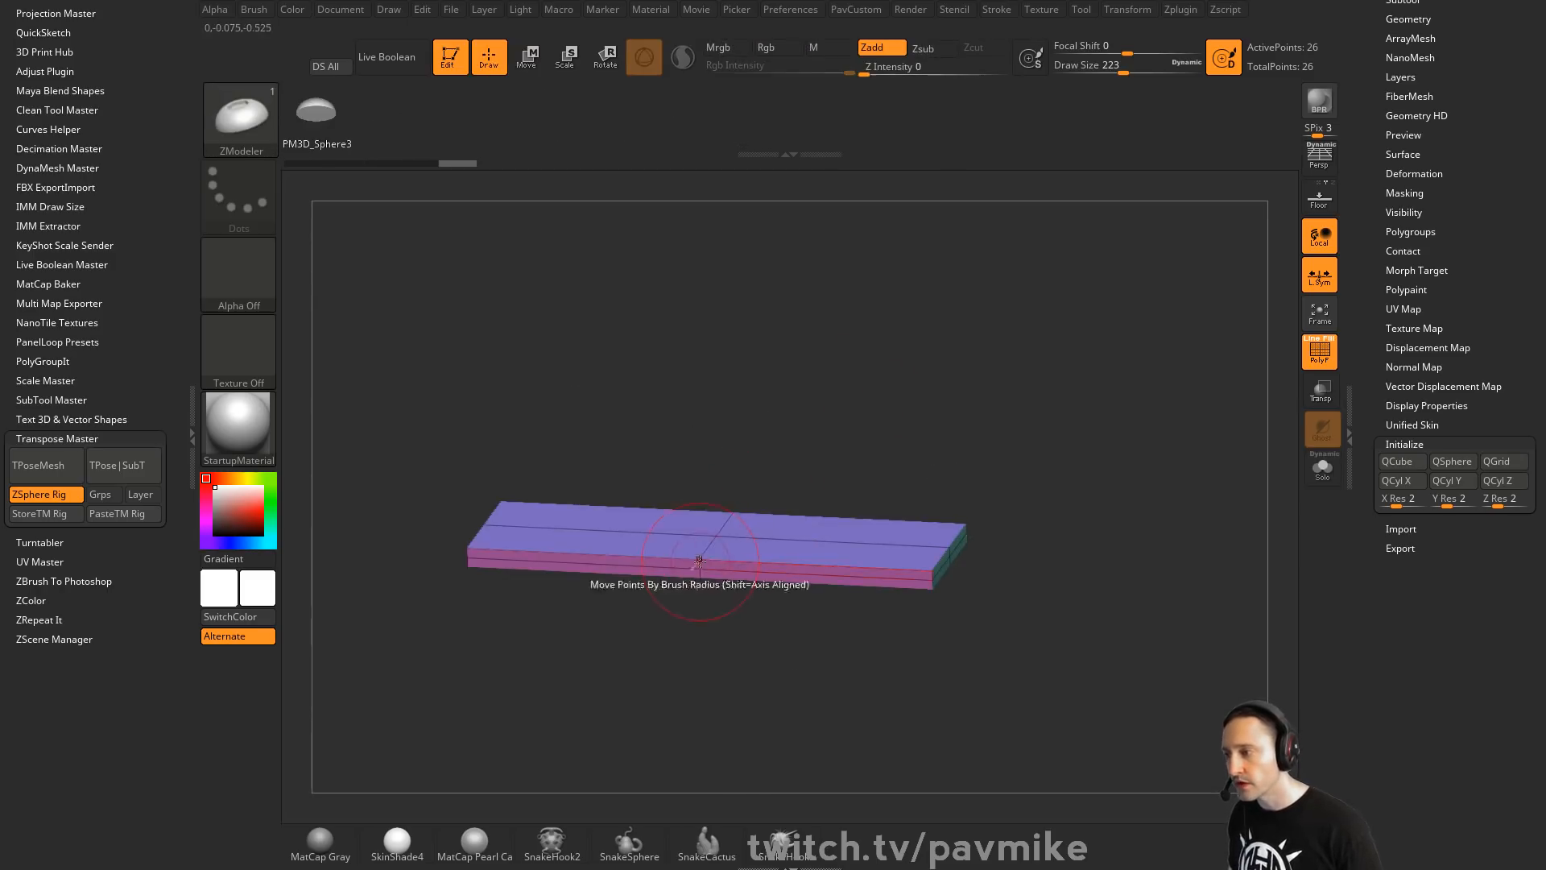
key(space)
click(697, 407)
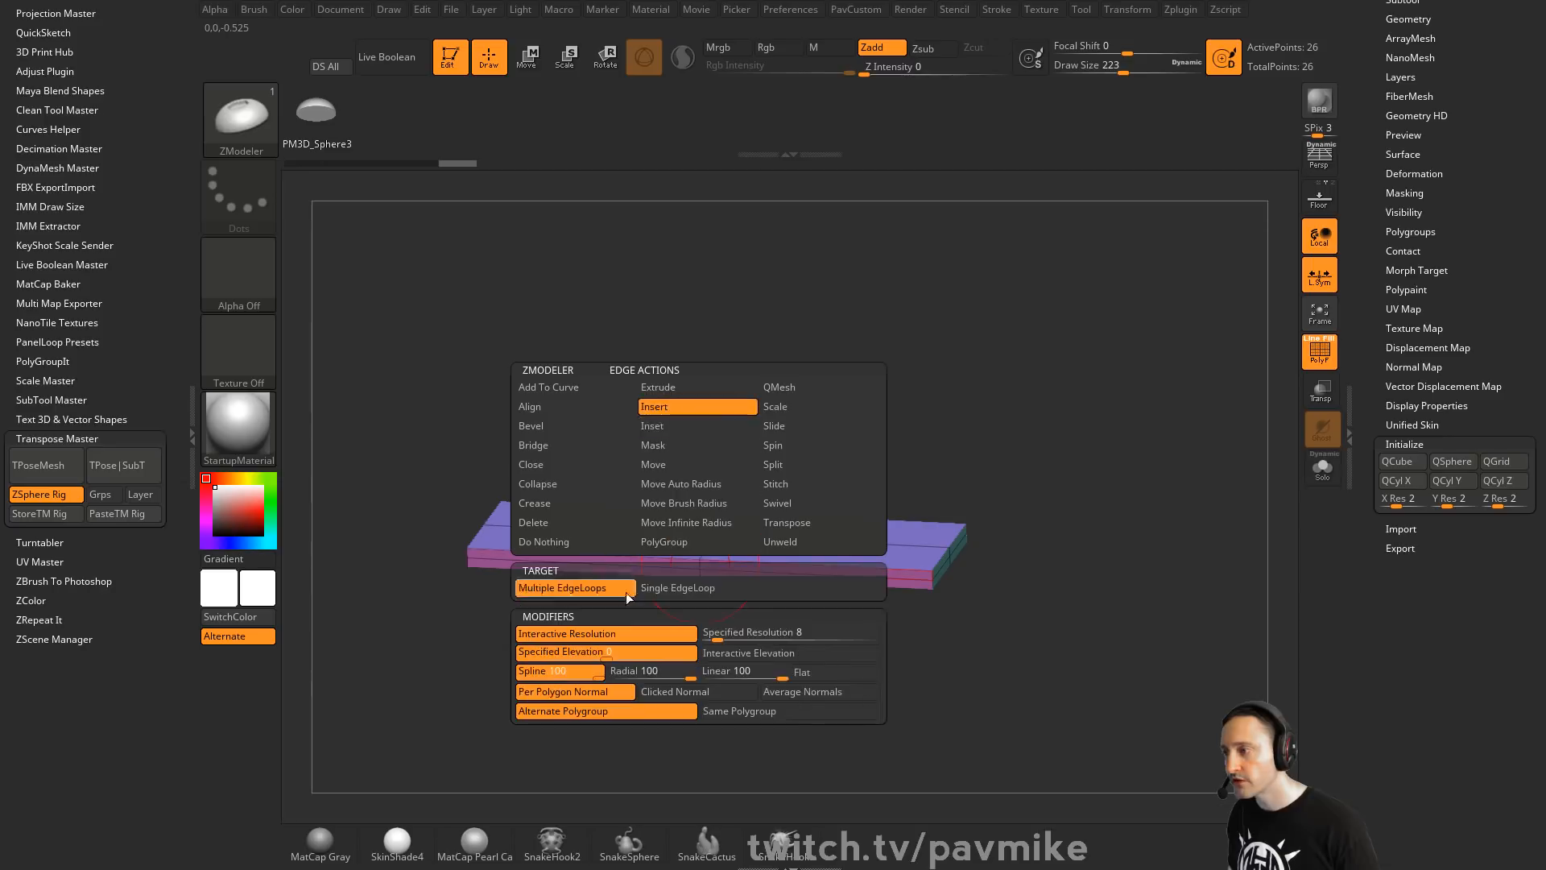
click(662, 588)
alt+click(708, 544)
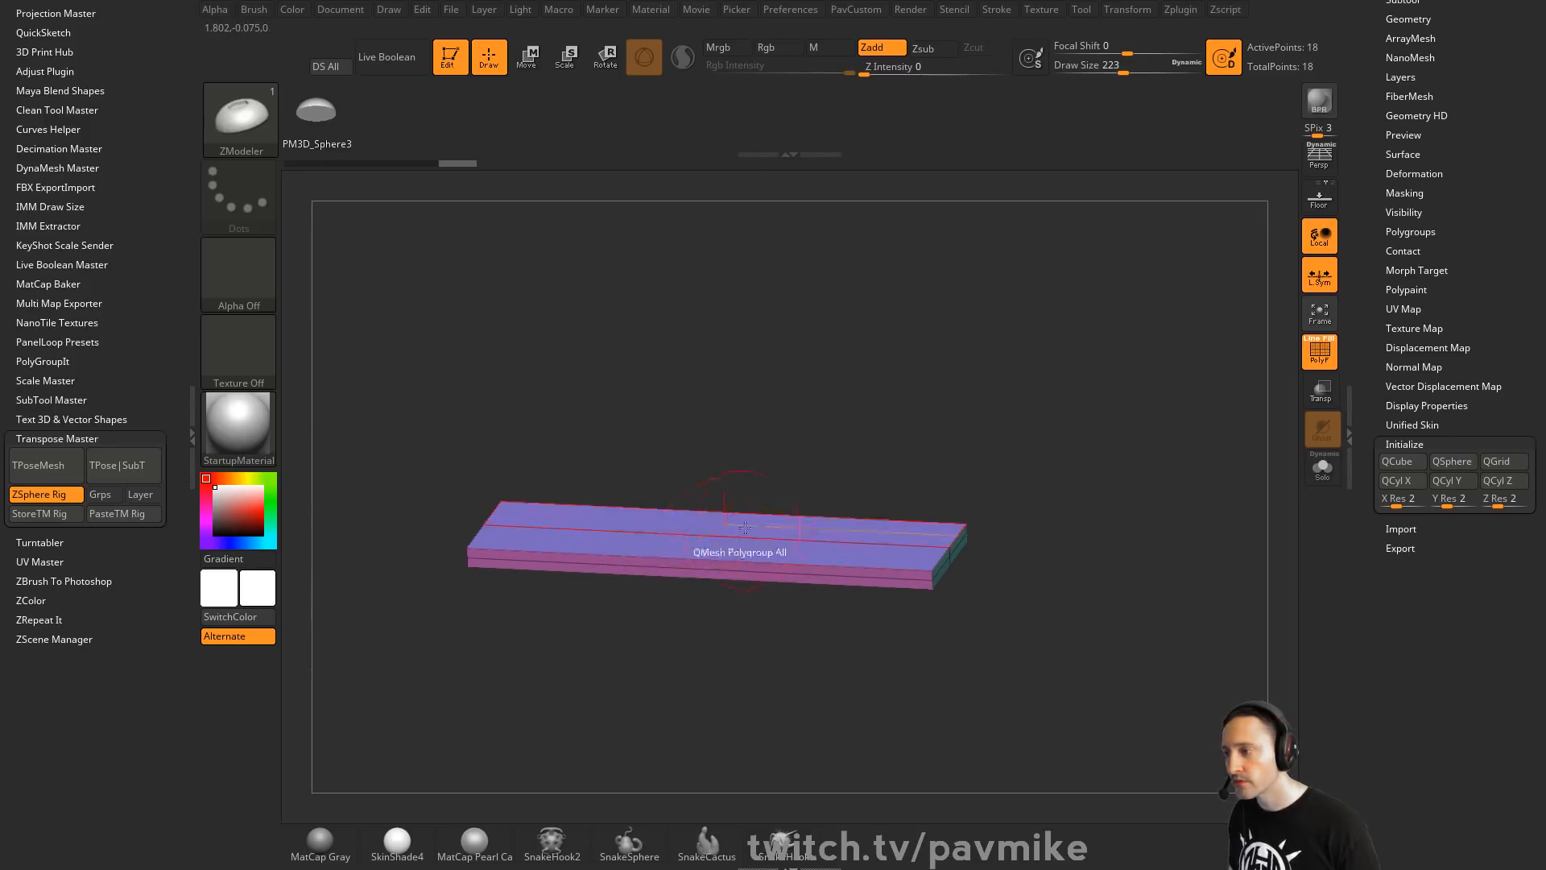
alt+click(735, 568)
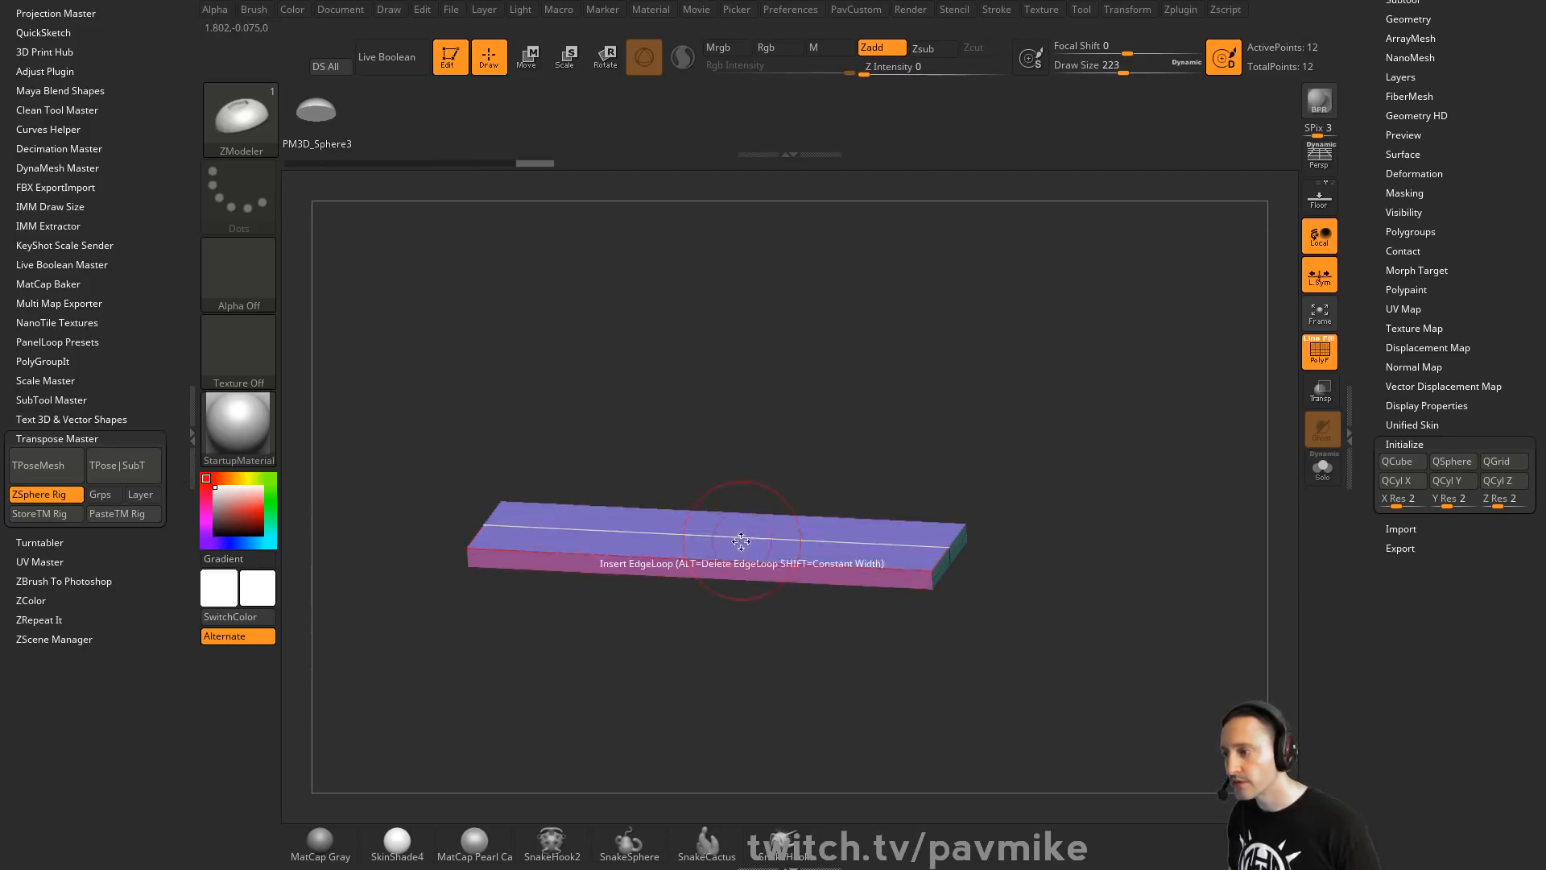
Insert many evenly spaced crosswise edge loops along the strip with ZModeler's Insert action set to Multiple EdgeLoops
key(space)
click(603, 588)
click(708, 538)
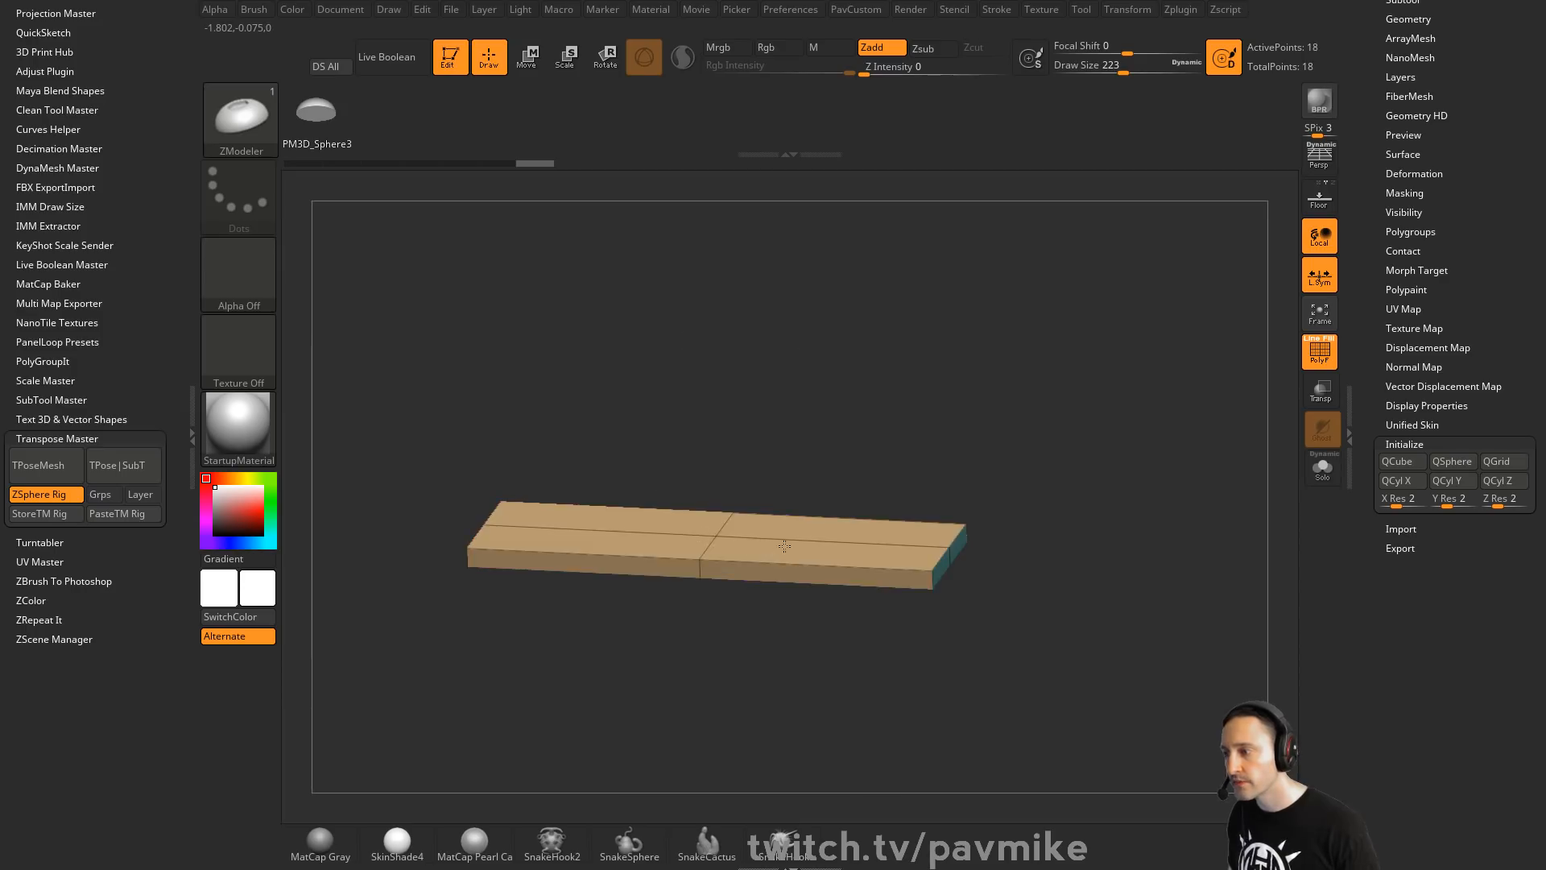
drag(874, 482, 921, 405)
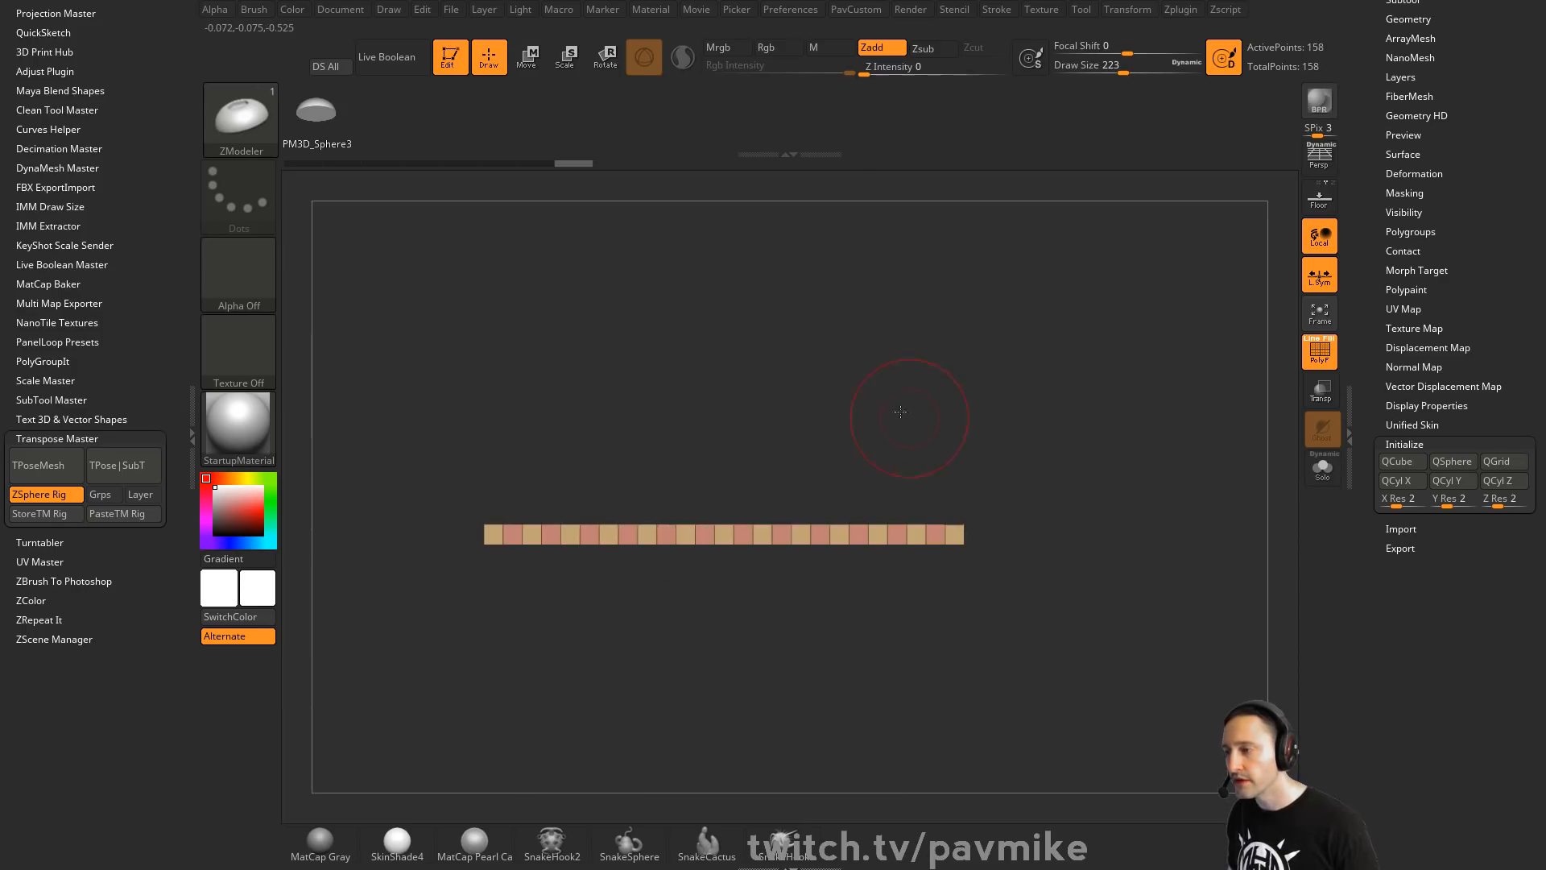
Try bending the segmented strip with the Bend Arc deformer, and undo the bend
key(w)
click(664, 405)
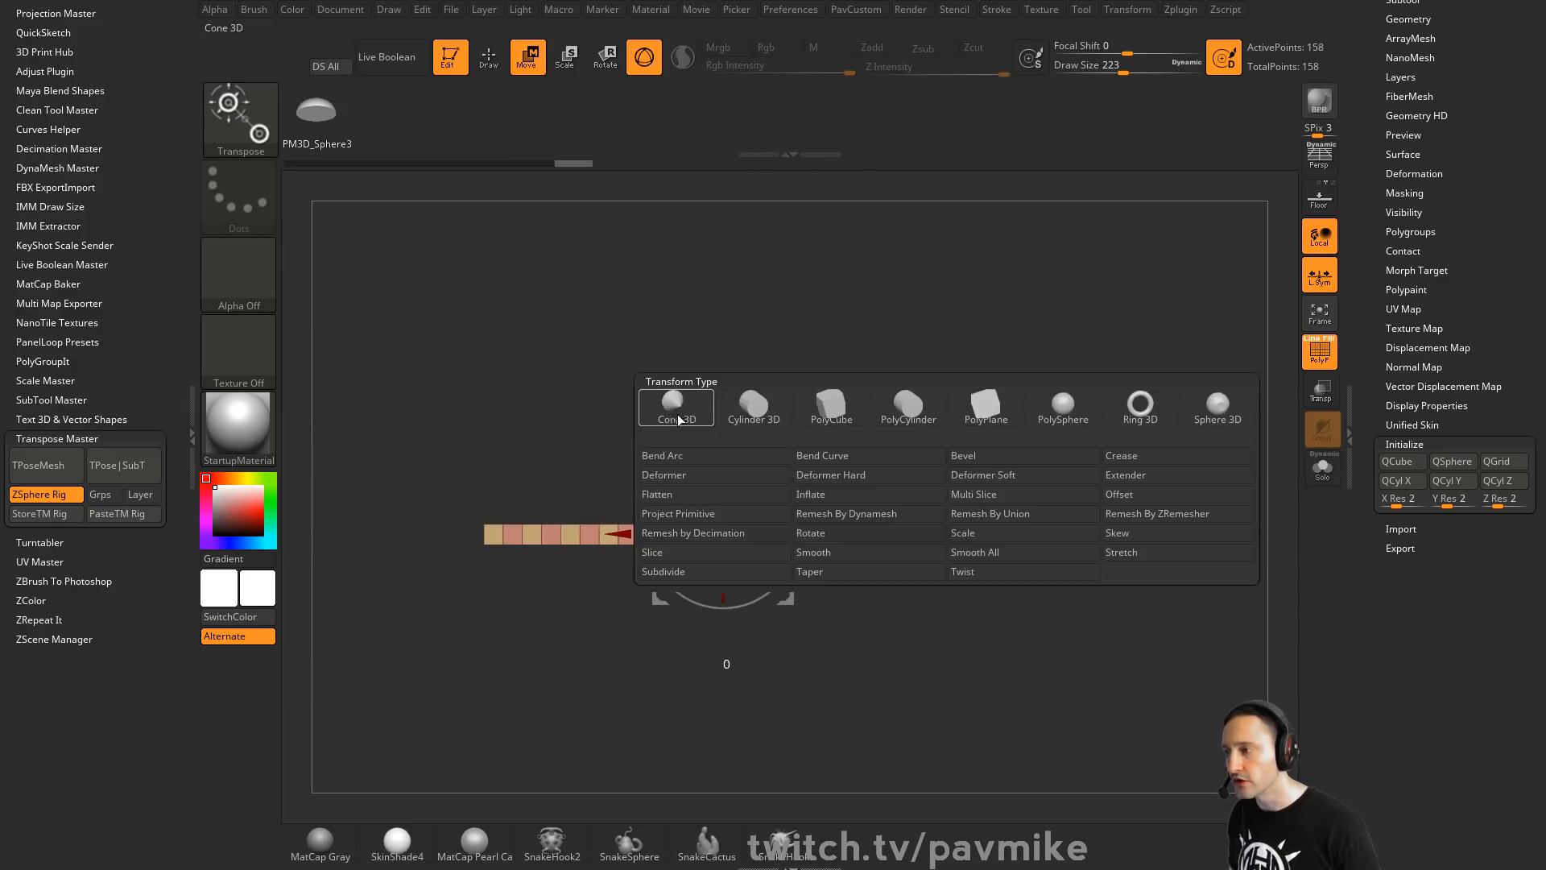
click(752, 455)
drag(723, 548, 724, 616)
drag(953, 419, 1118, 368)
key(ctrl+z)
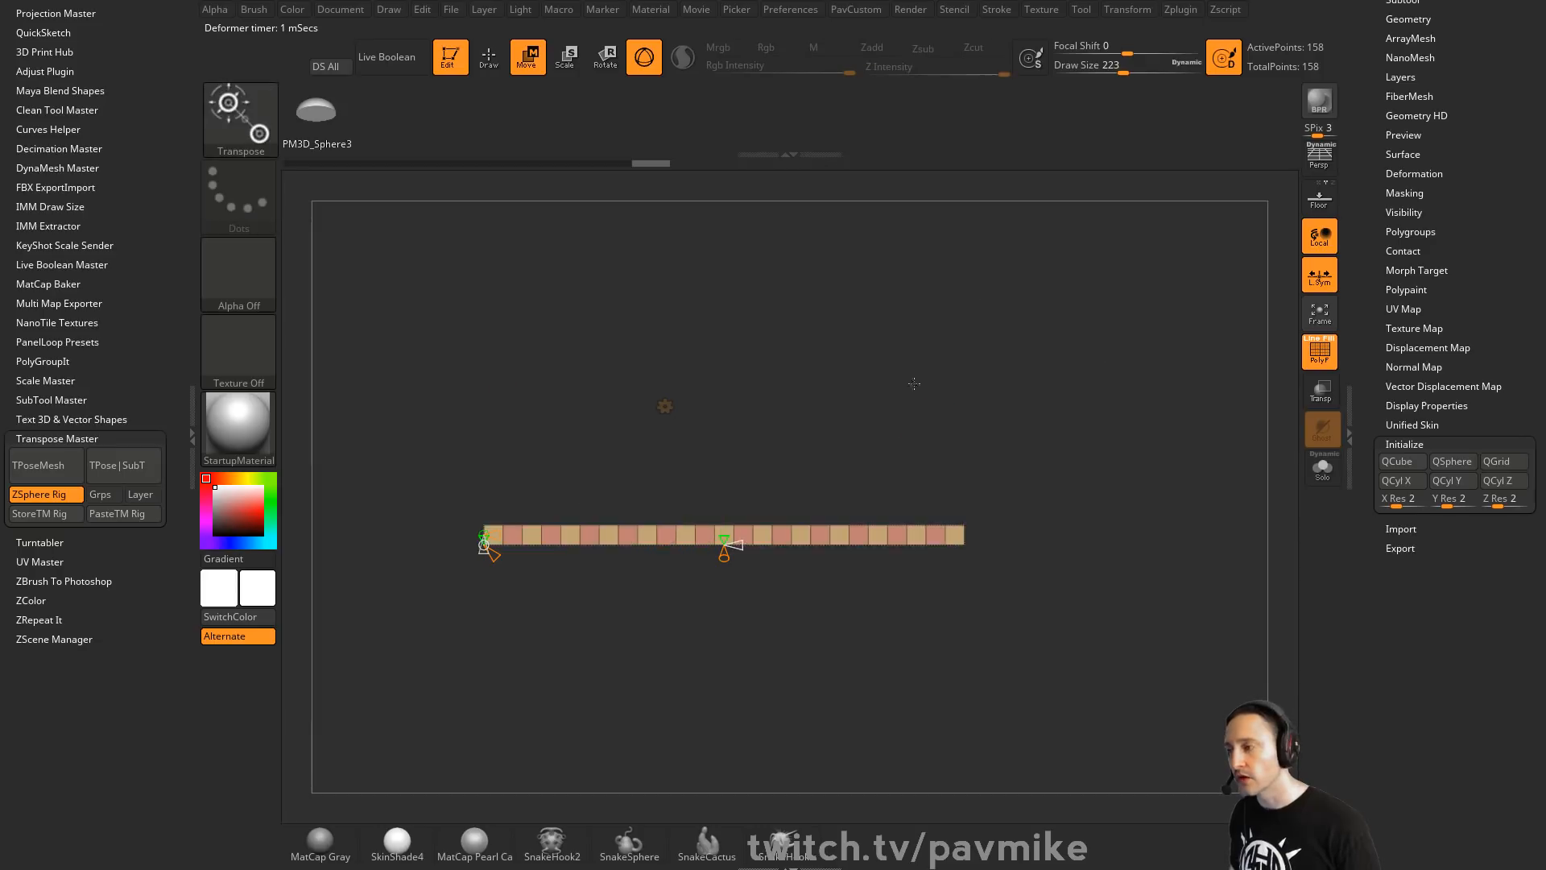
Apply the Bend Curve deformer to the strip and align its axis with the strip's length
click(664, 406)
click(772, 486)
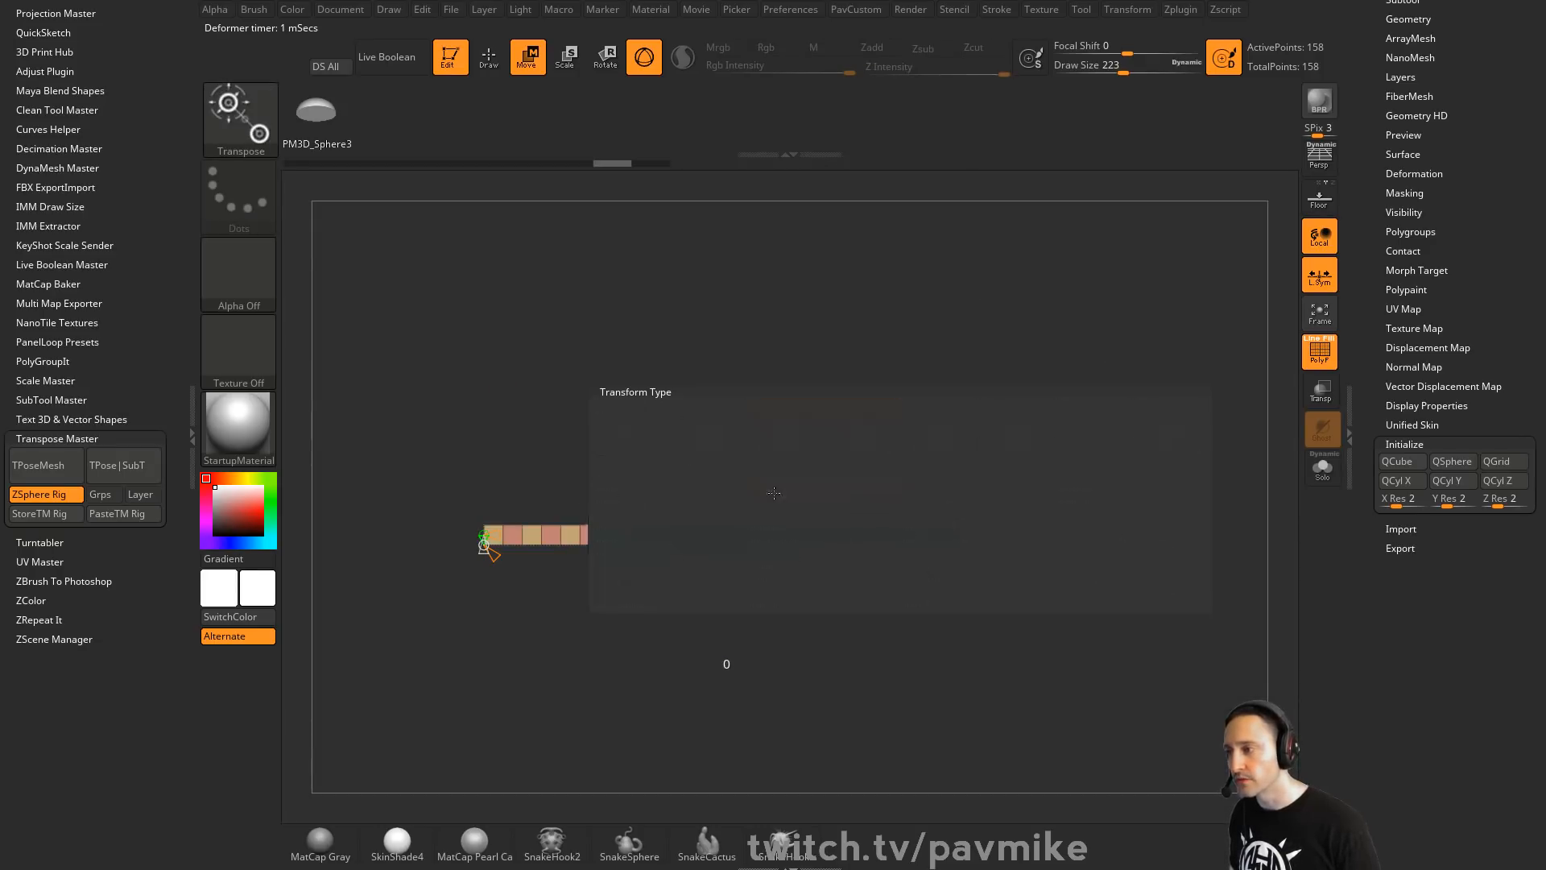
drag(770, 435, 744, 532)
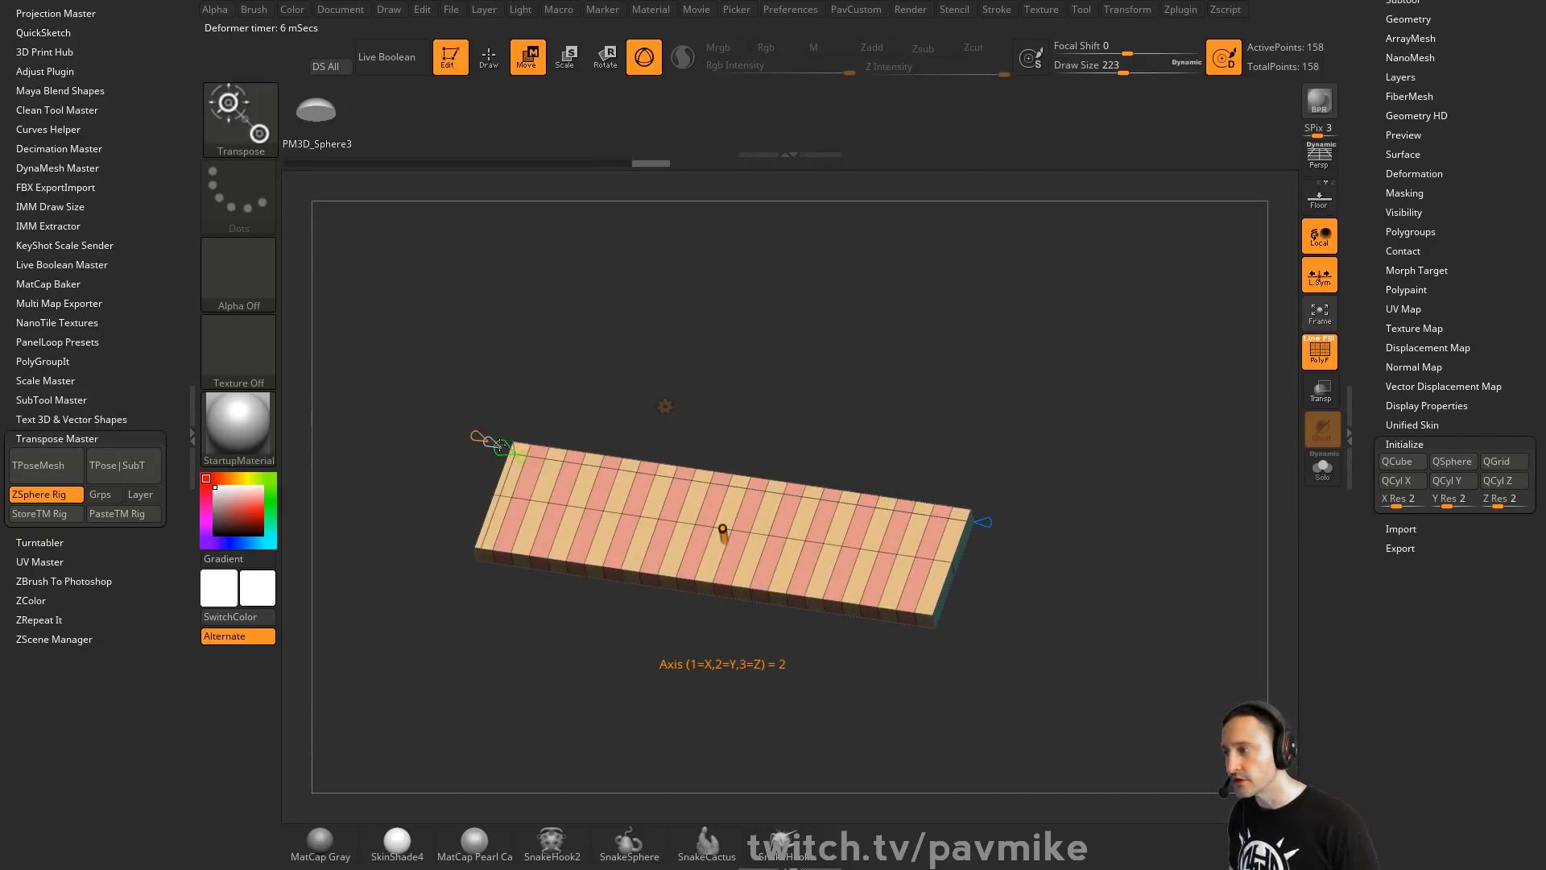
drag(502, 393, 480, 438)
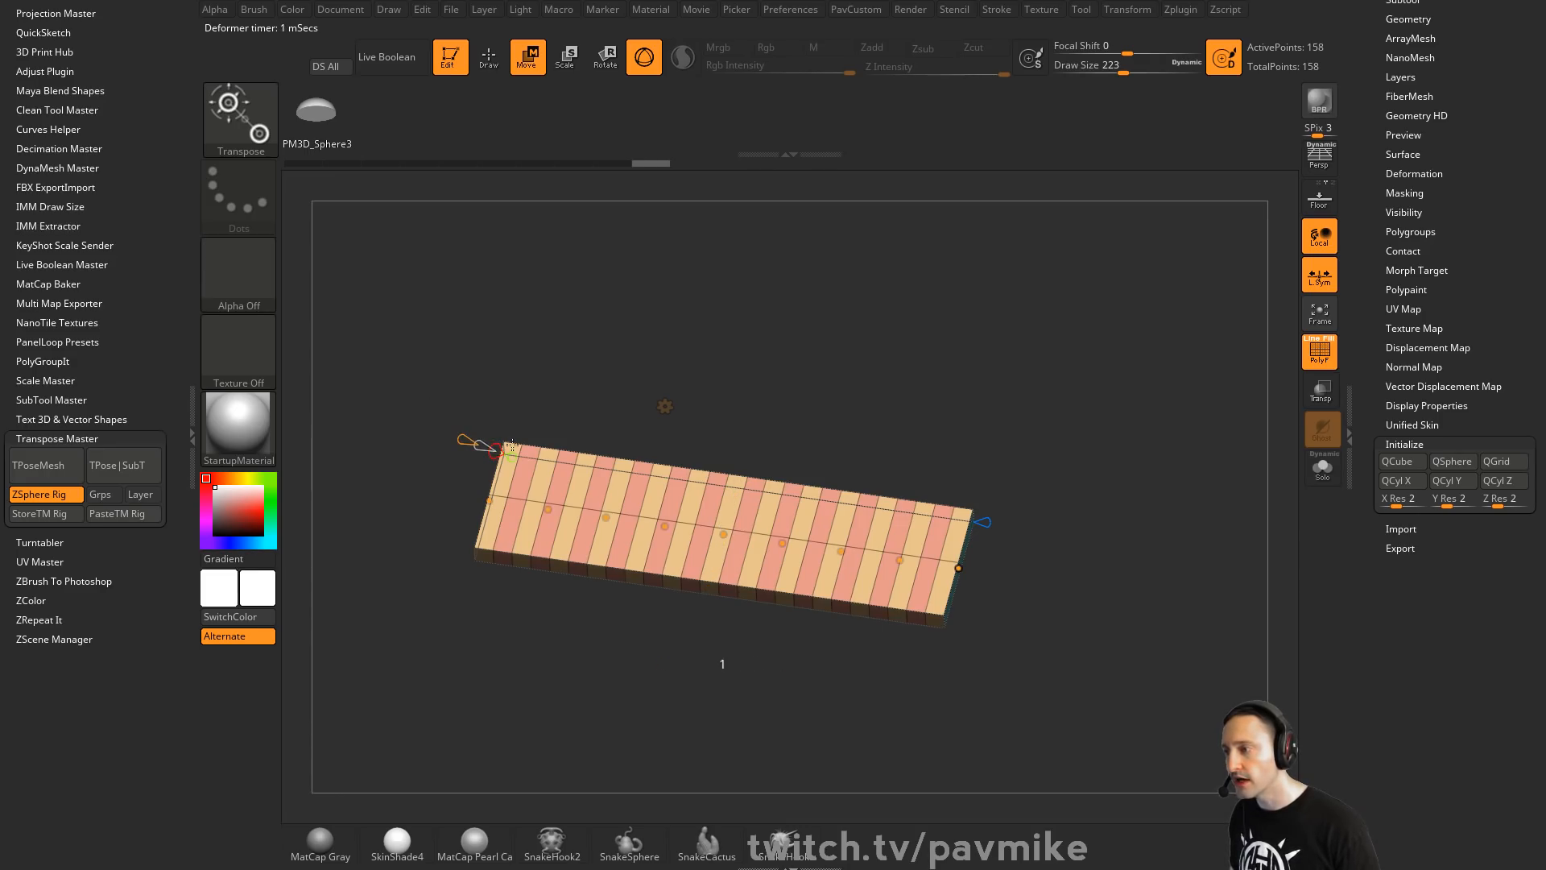
Pull both end control points of the Bend Curve upward to shape the strip into a U
drag(460, 497, 542, 341)
drag(964, 534, 873, 330)
drag(967, 439, 942, 462)
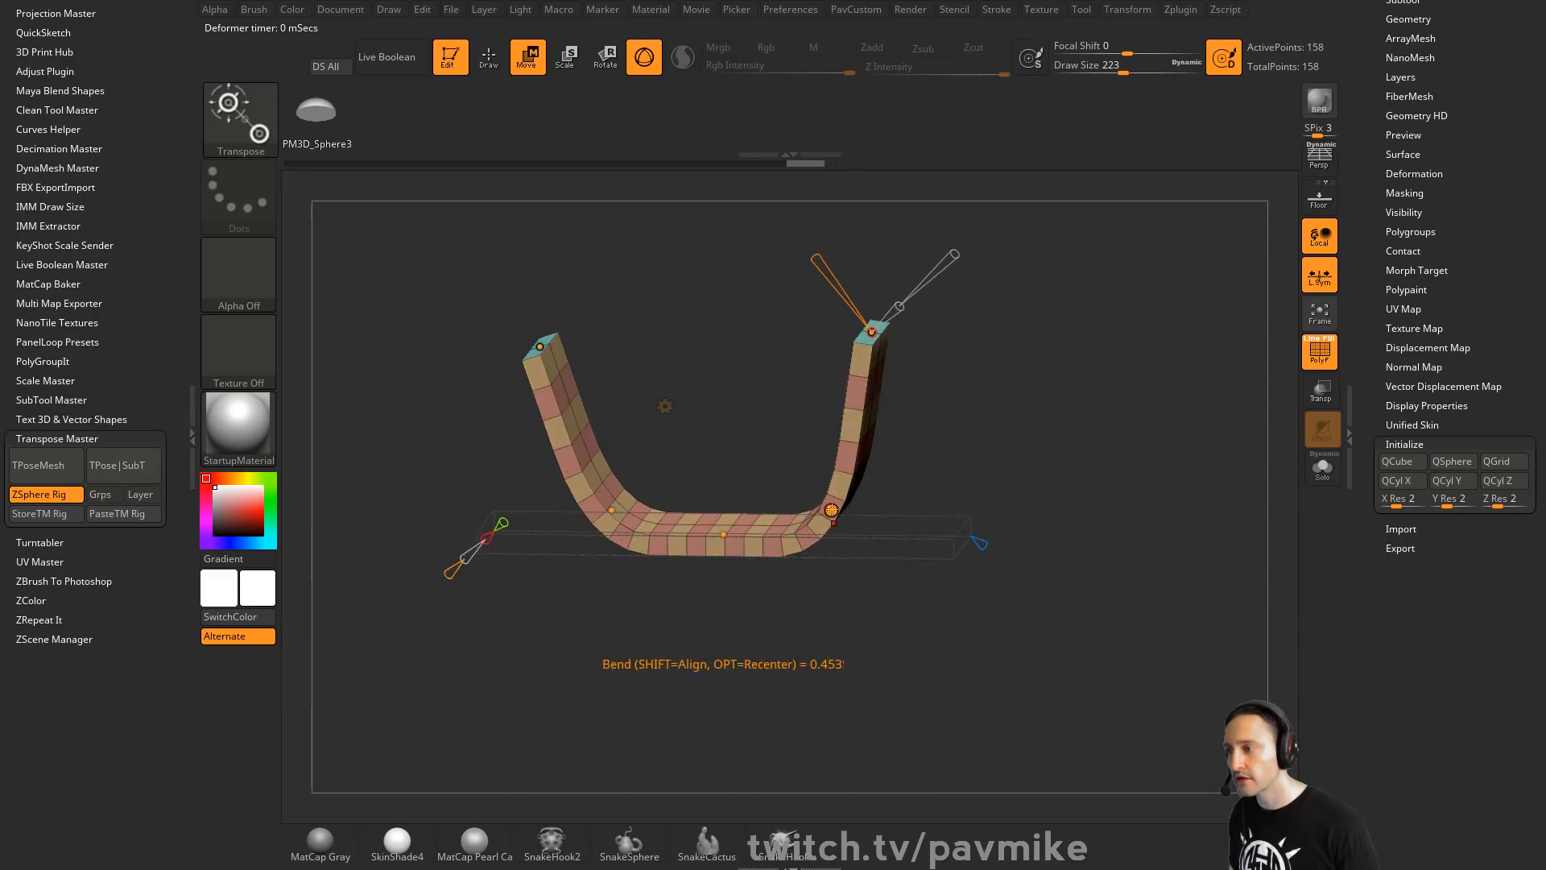
click(611, 510)
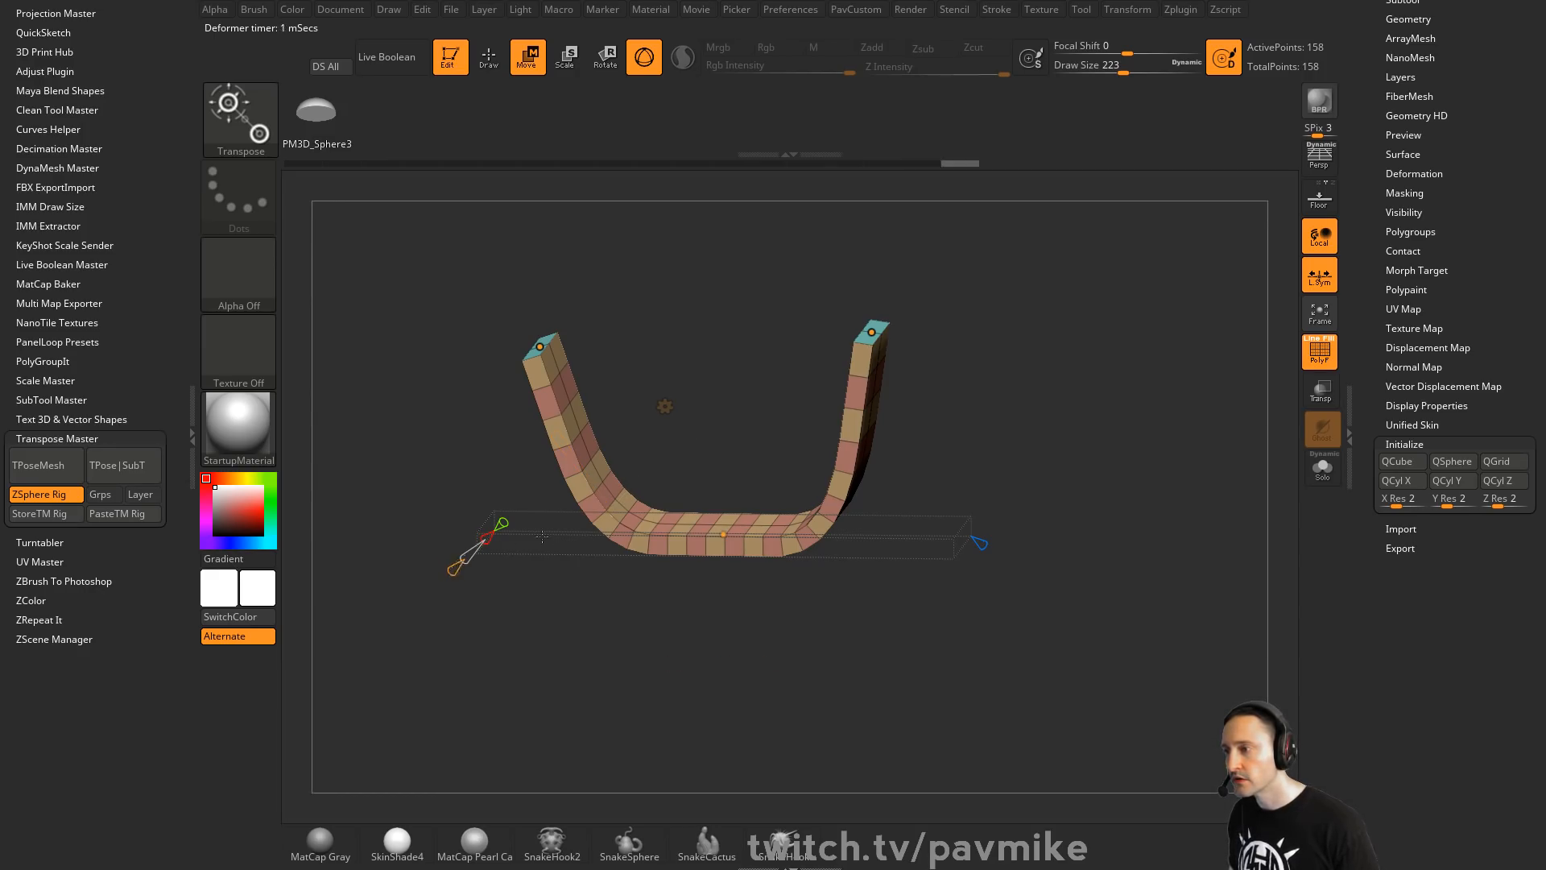
mouse_move(685, 480)
right_down()
mouse_move(703, 493)
mouse_move(662, 475)
right_up()
drag(656, 456, 648, 438)
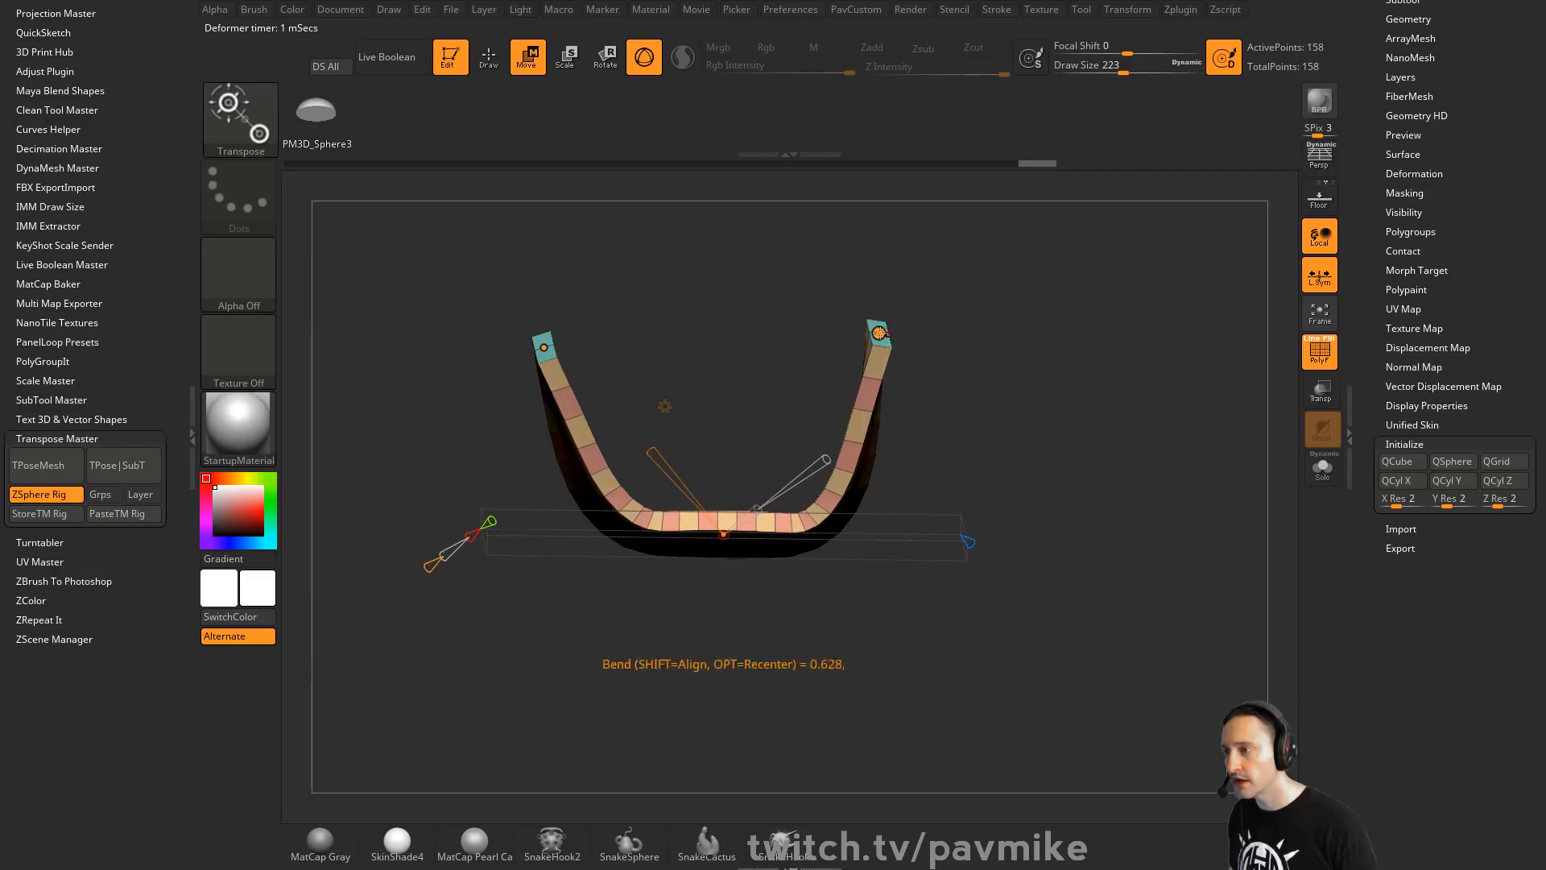
Twist one raised end of the U-shaped strip and shift the curve's middle control point slightly downward
mouse_move(879, 333)
drag(816, 258, 775, 229)
mouse_move(621, 331)
right_down()
mouse_move(708, 288)
mouse_move(599, 335)
right_up()
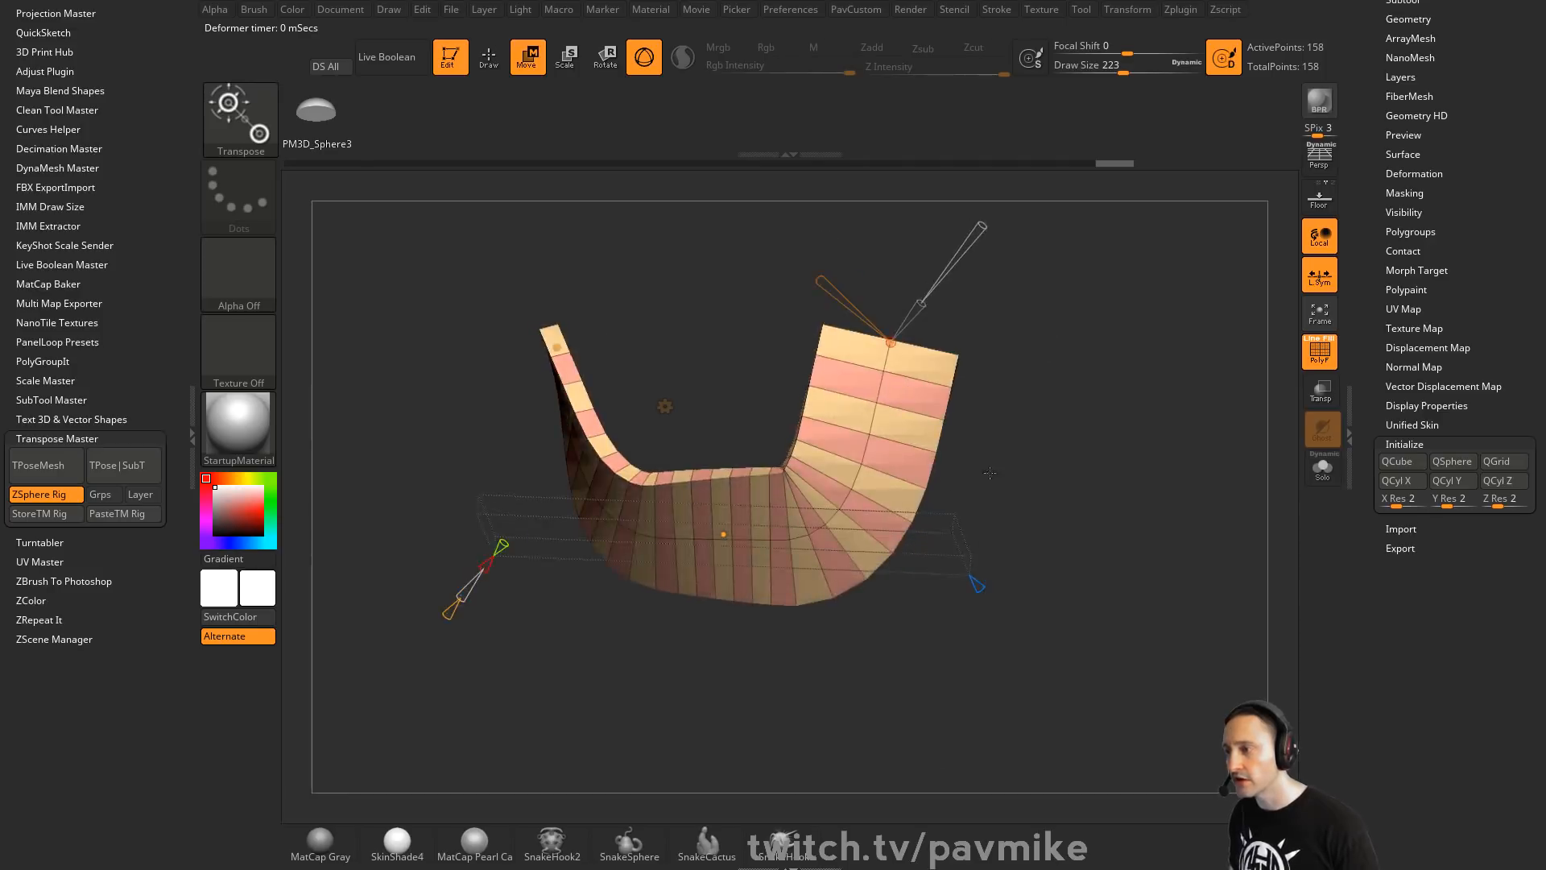
right_drag(989, 473, 991, 491)
drag(723, 534, 723, 549)
right_drag(1047, 406, 1057, 464)
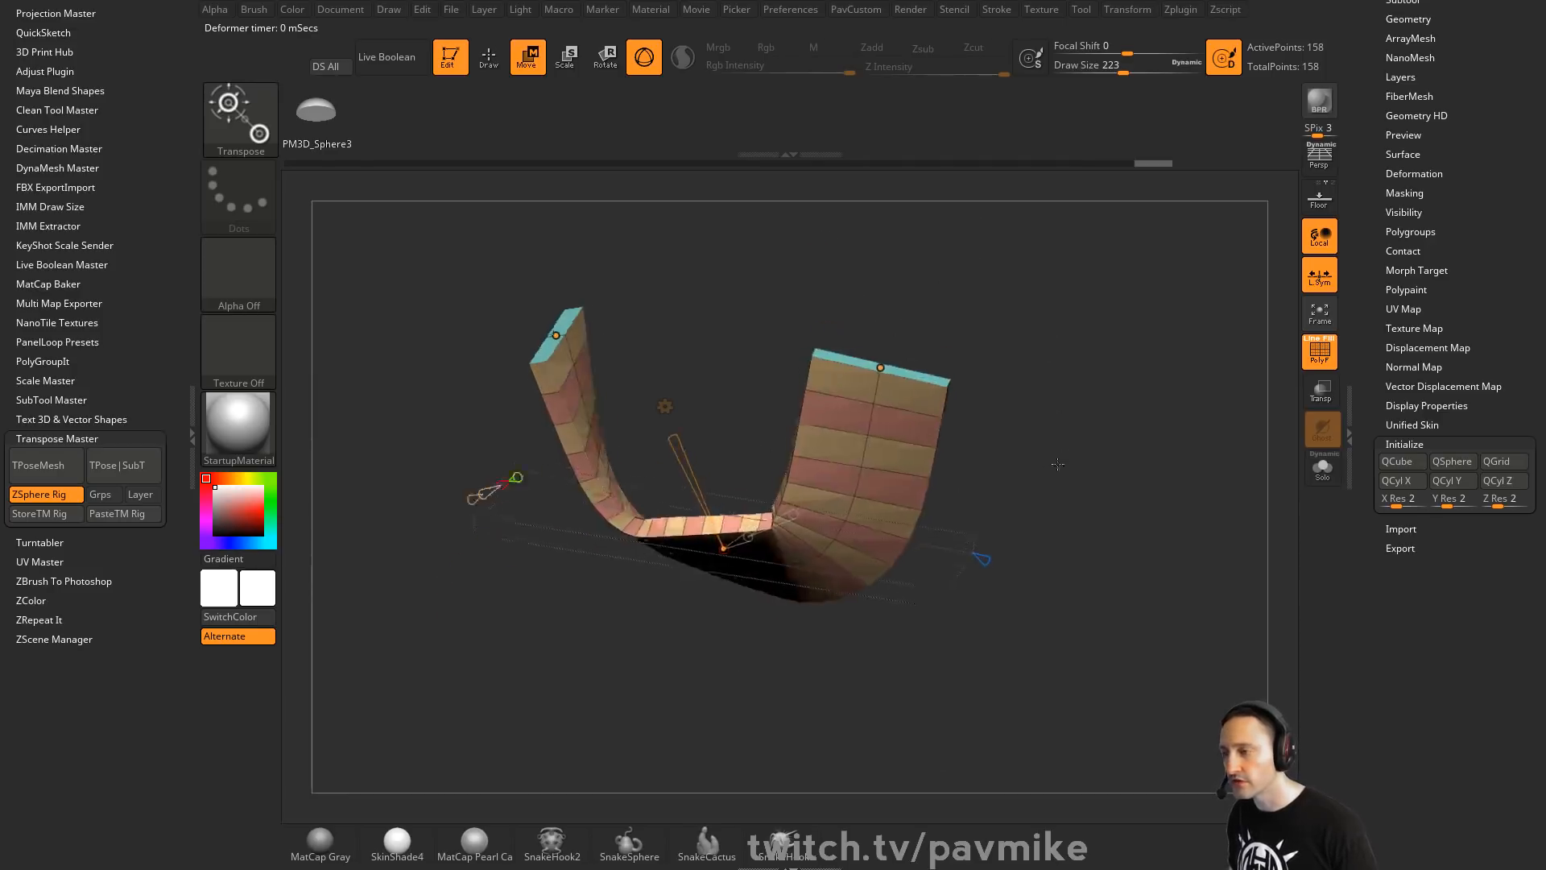
Undo all the Bend Curve edits back to the flat strip
key(ctrl+z)
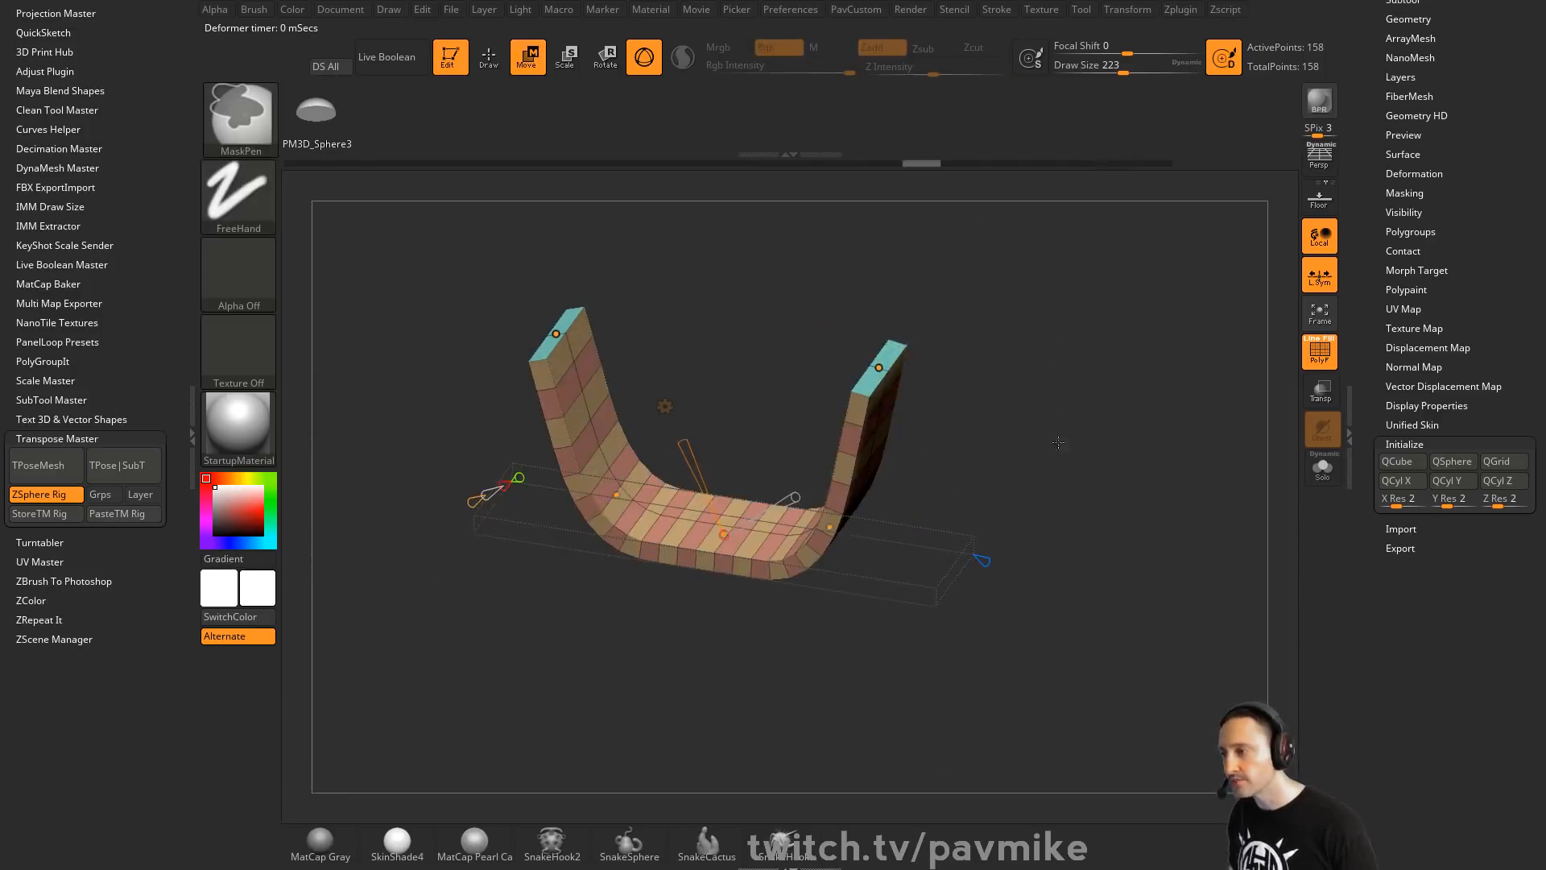
key(ctrl+z)
key(ctrl+z)
key(ctrl+z)
key(ctrl+z)
shift+right_drag(1058, 432, 1063, 391)
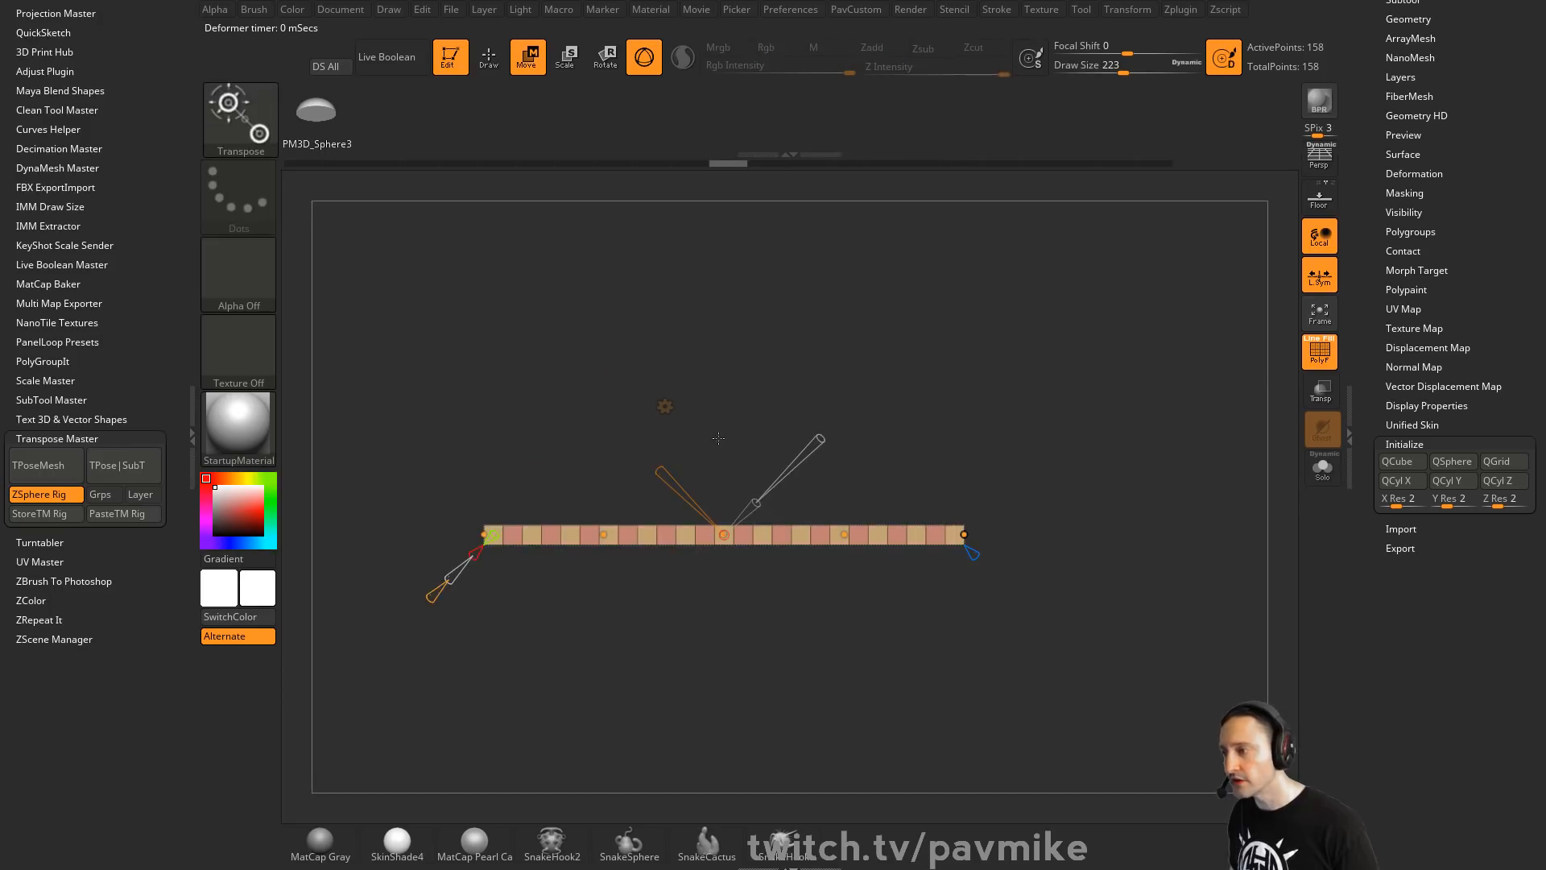
key(ctrl+z)
key(ctrl+z)
key(ctrl+z)
Try bending the flat strip upward into an arc with the Bend Arc deformer, and undo the bend
click(665, 406)
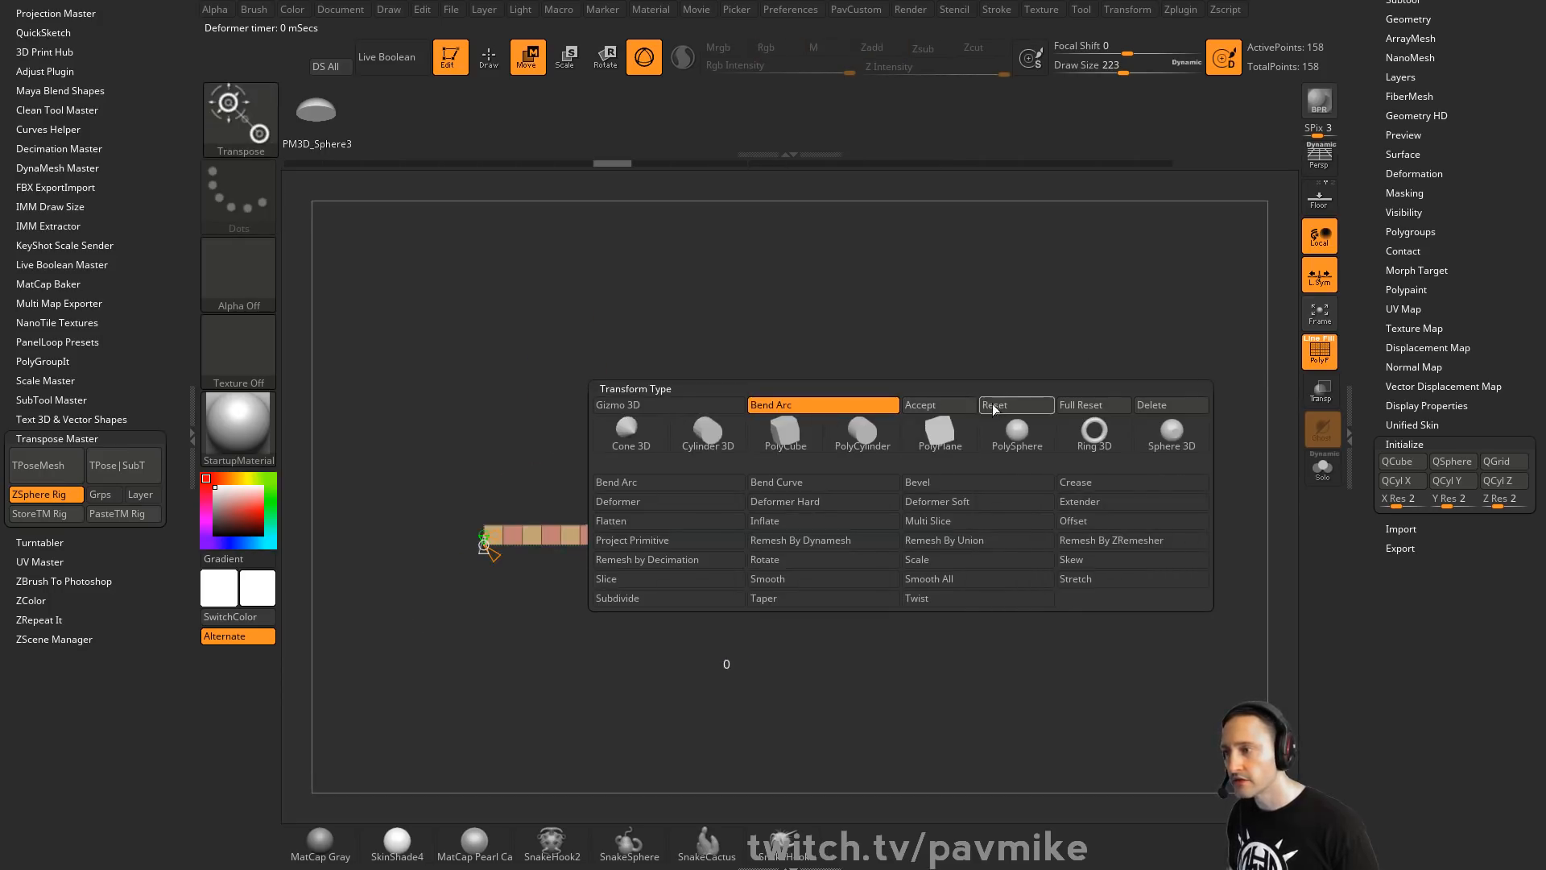
click(1155, 404)
click(669, 404)
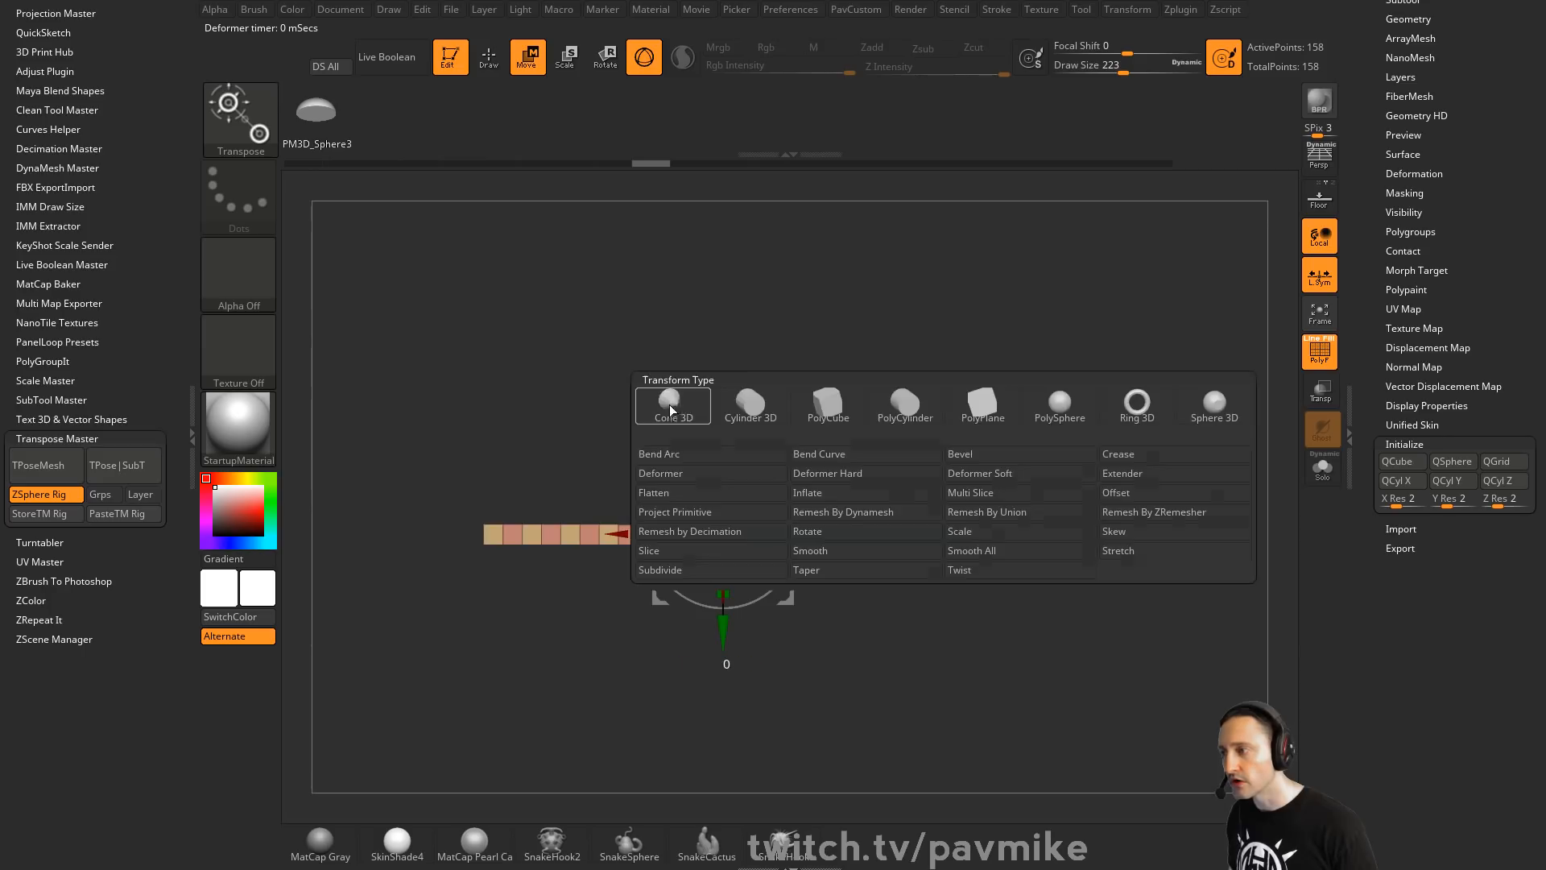
click(731, 468)
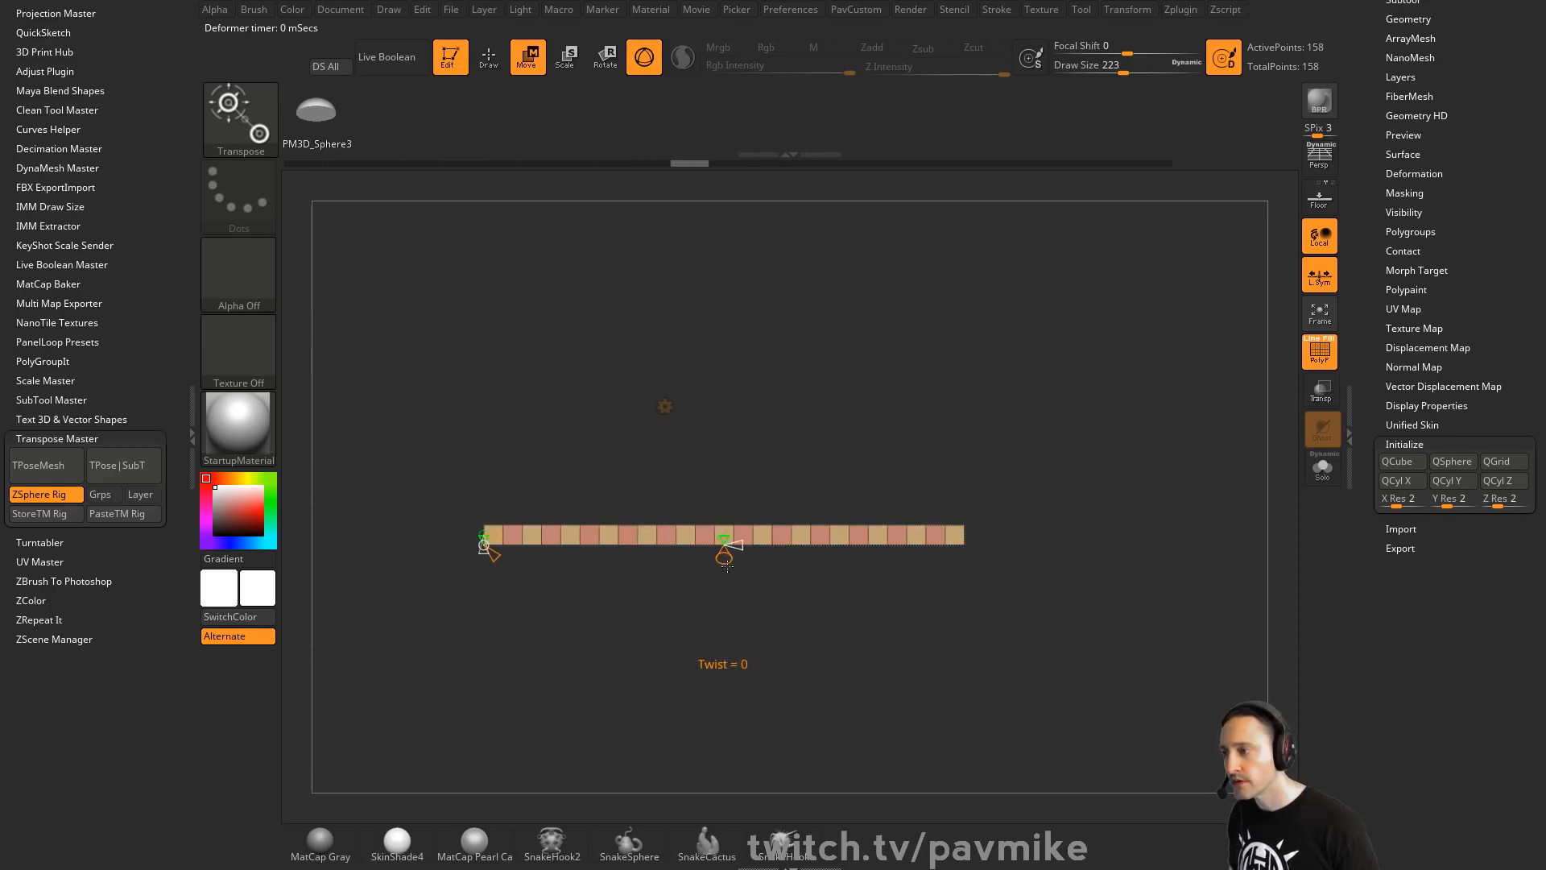
drag(725, 528, 725, 438)
key(q)
alt+drag(1037, 345, 1041, 380)
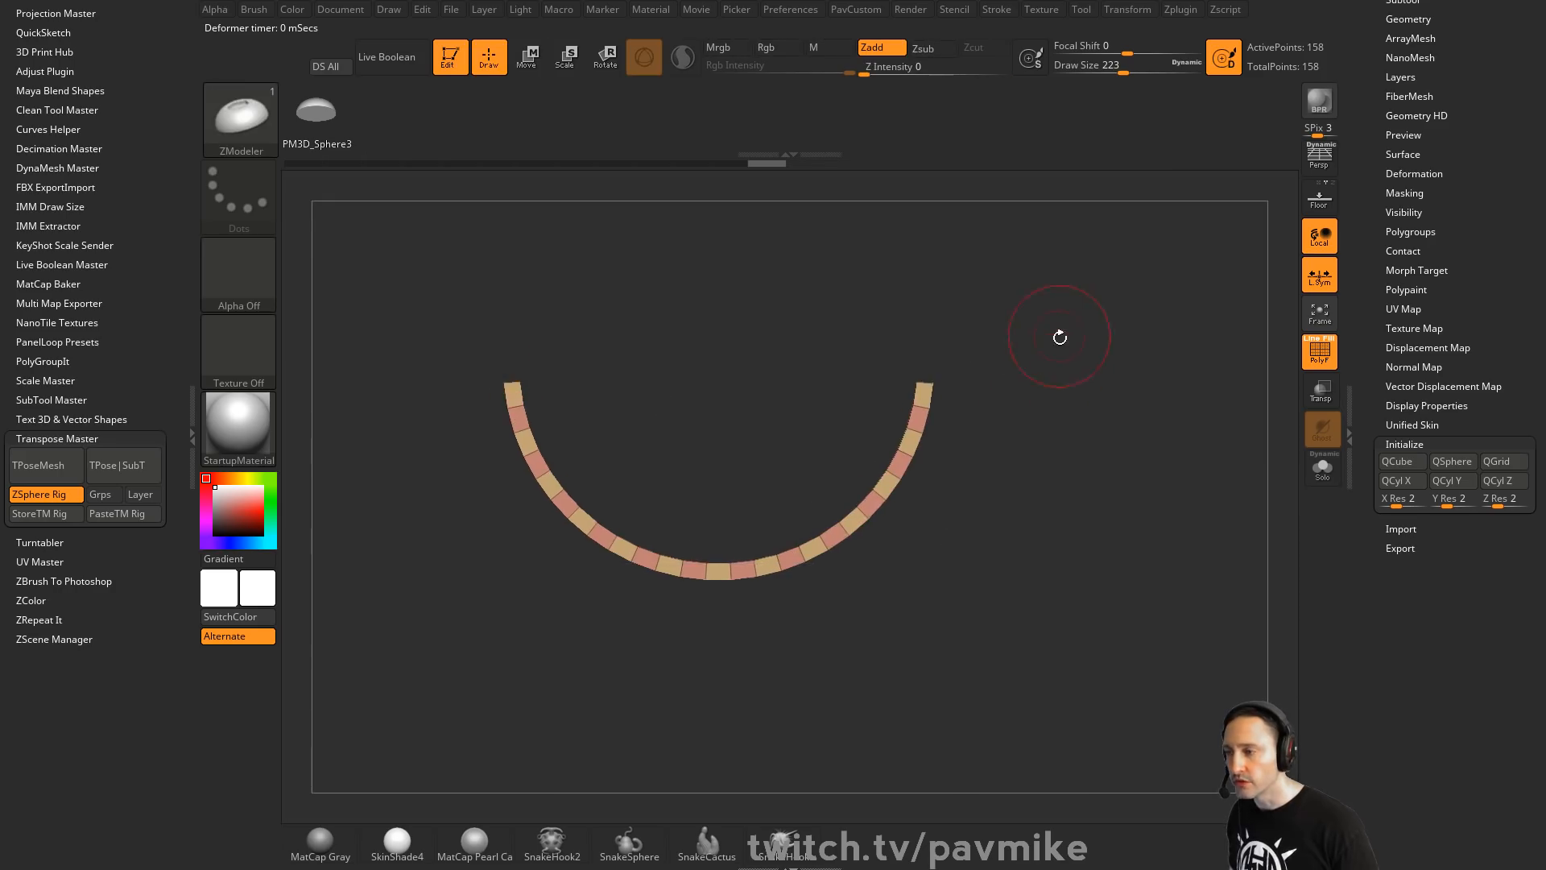
key(ctrl+z)
key(w)
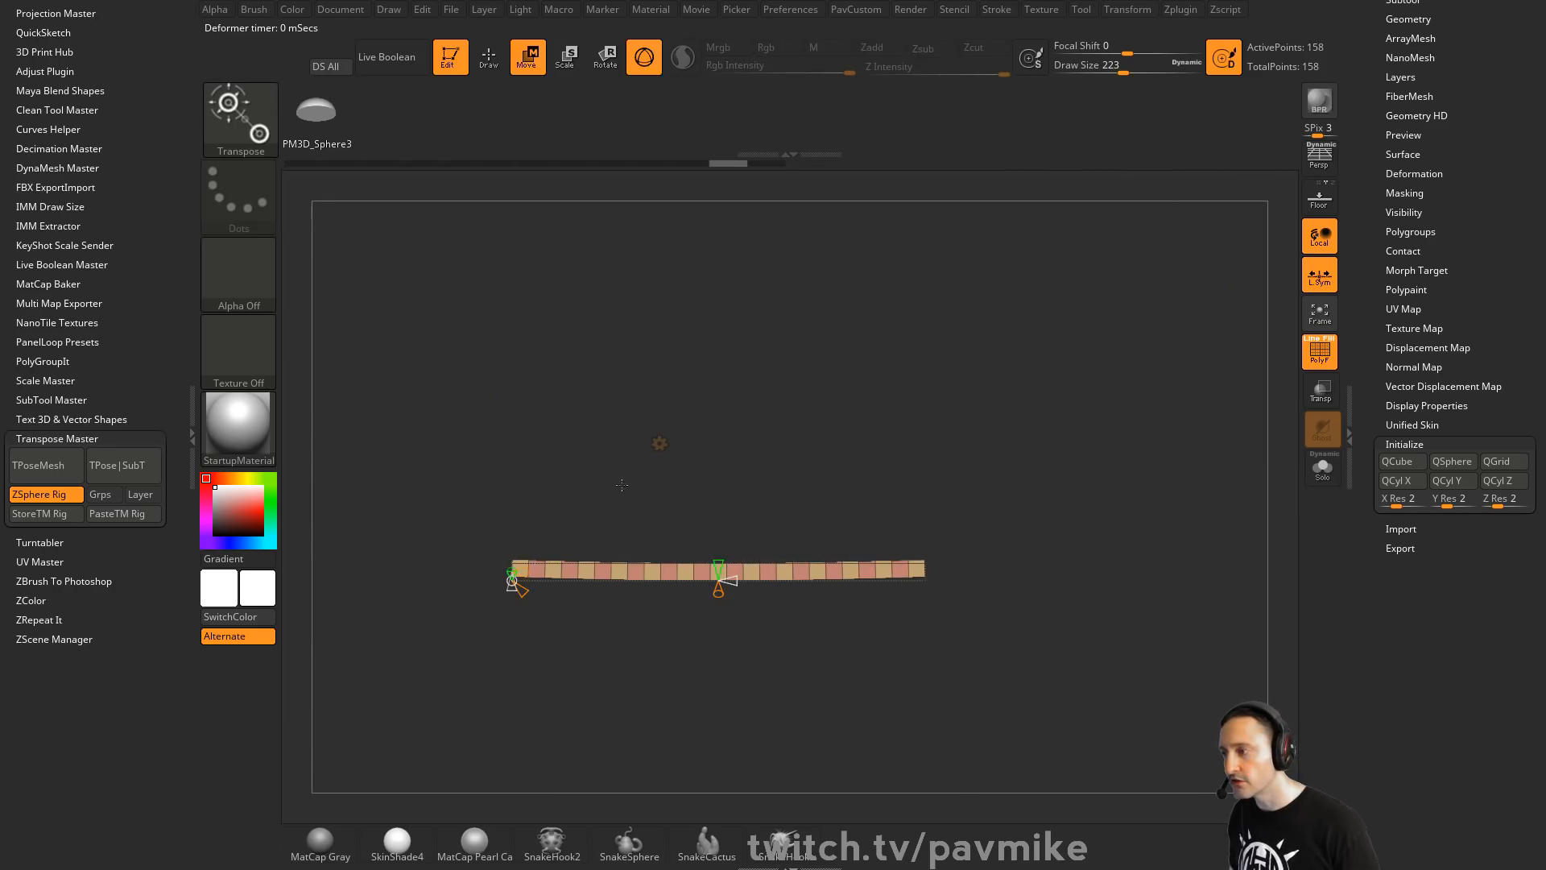
Apply the Twist deformer to the strip and twist one end about a quarter turn around its length
click(659, 444)
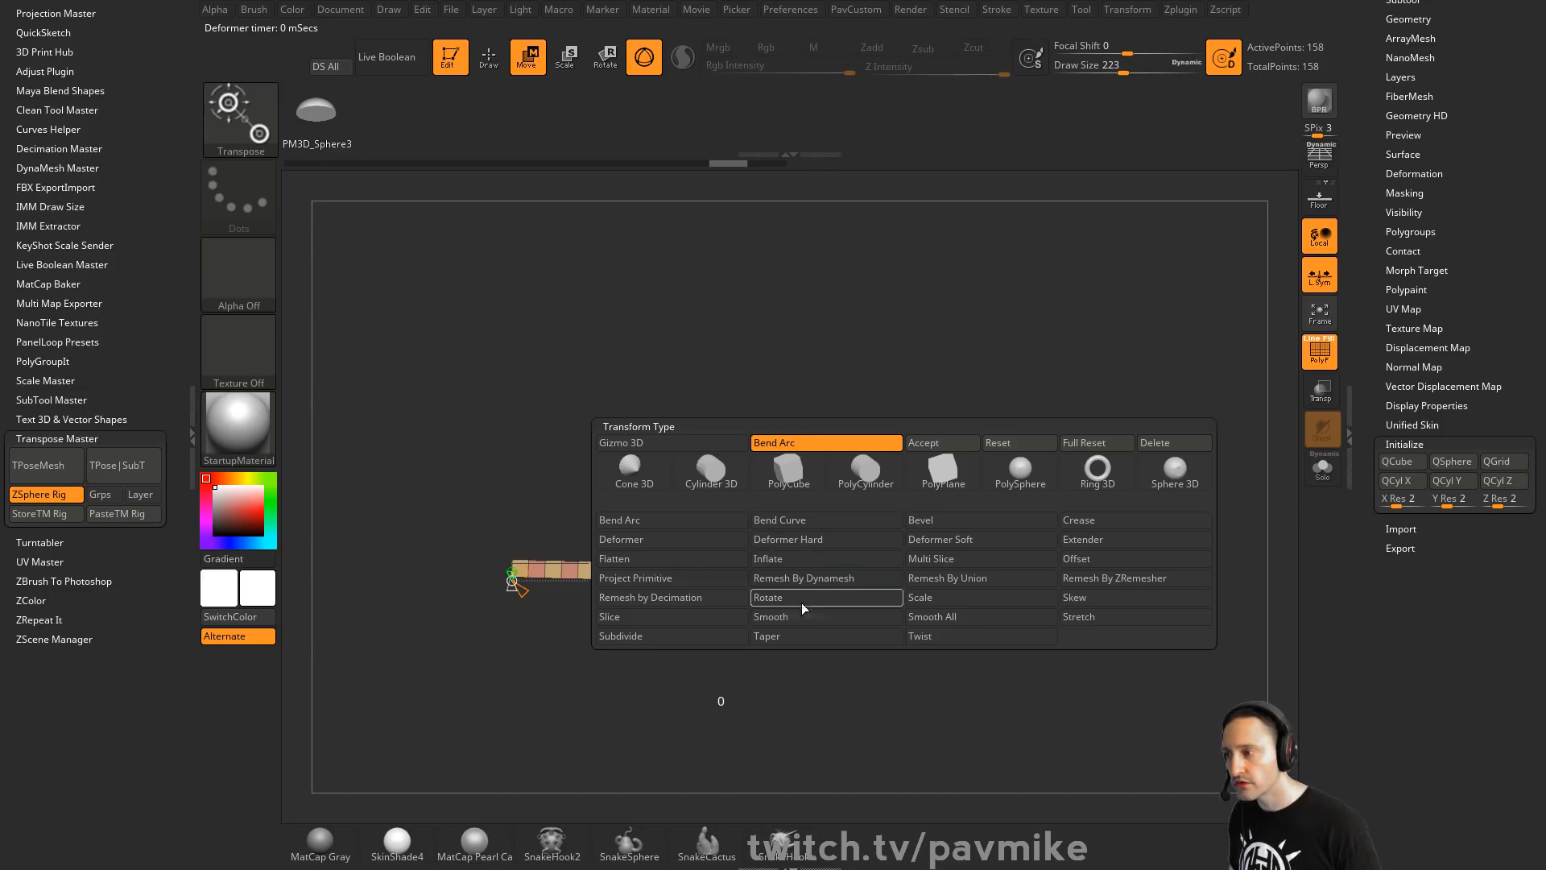
click(916, 637)
drag(726, 448, 876, 501)
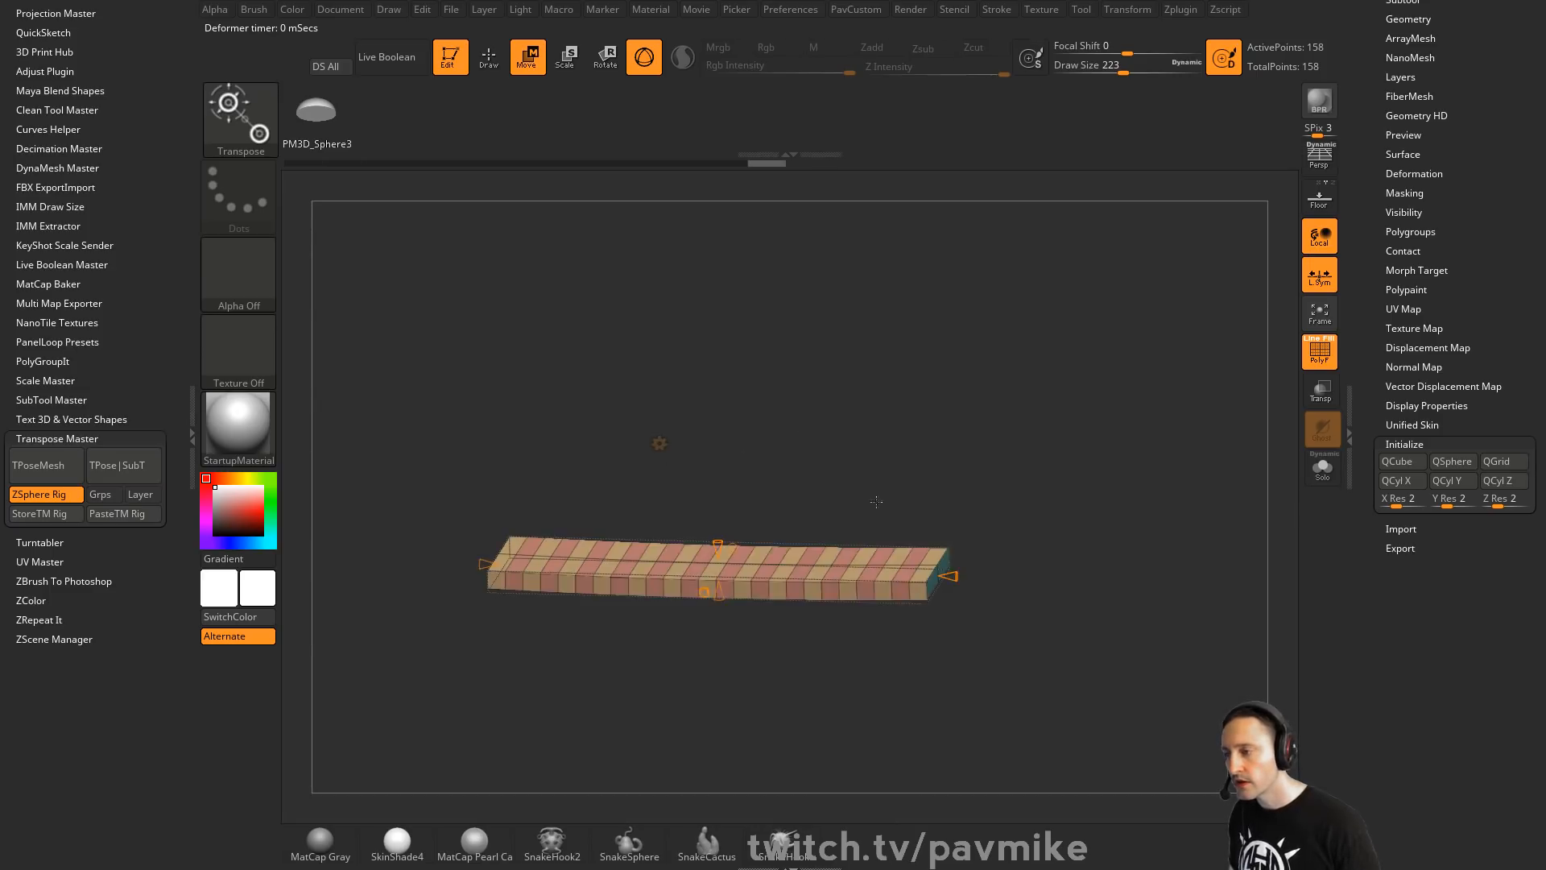
drag(950, 574, 1000, 583)
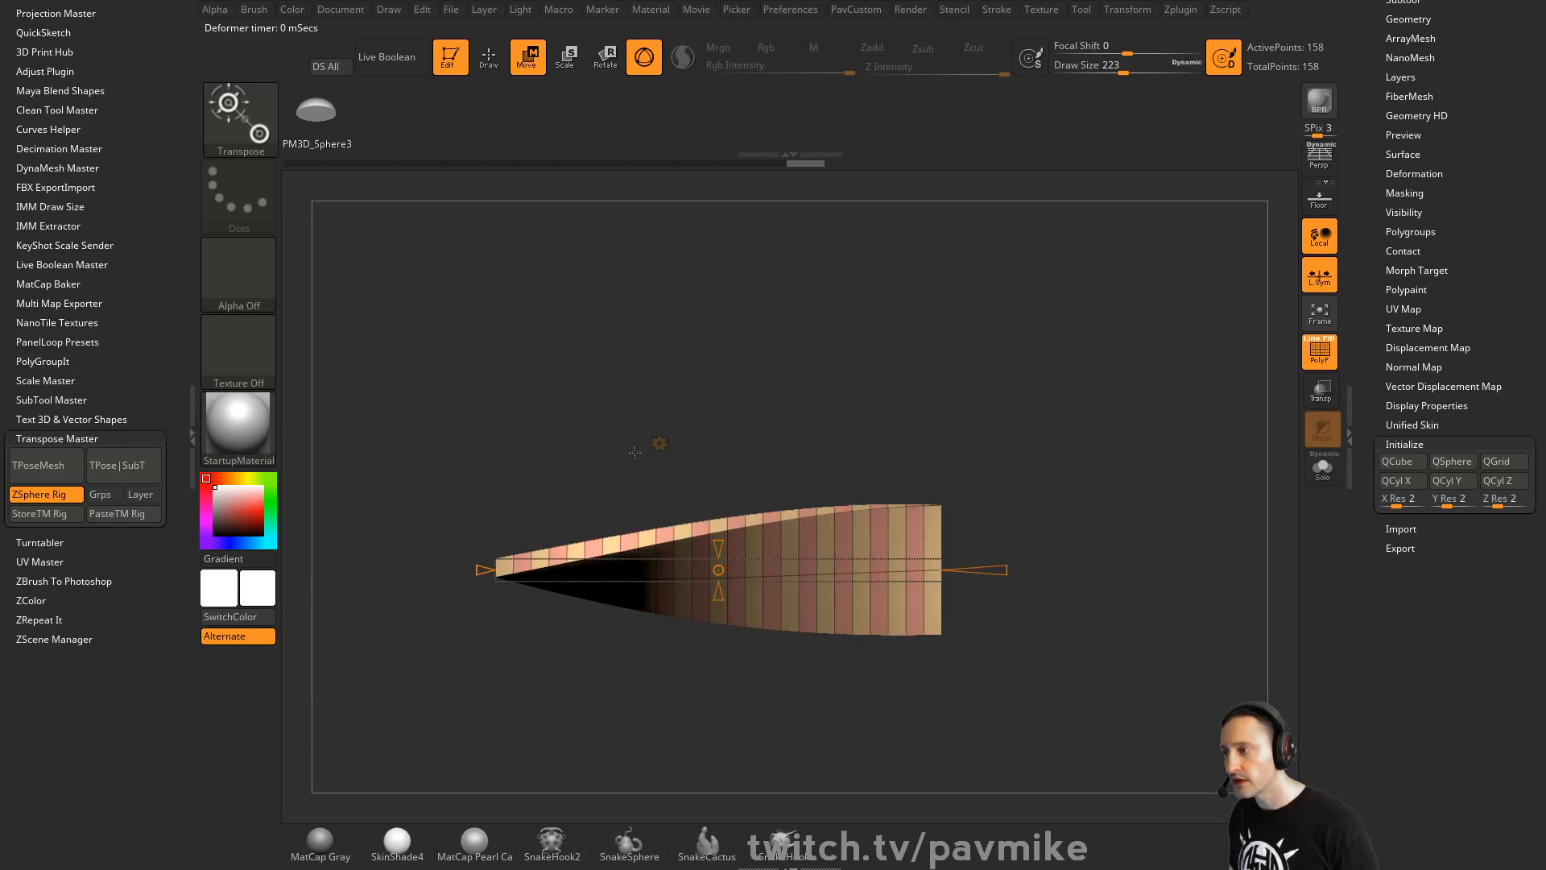
Apply Bend Arc to the twisted strip and bend it upward into a U shape
click(659, 444)
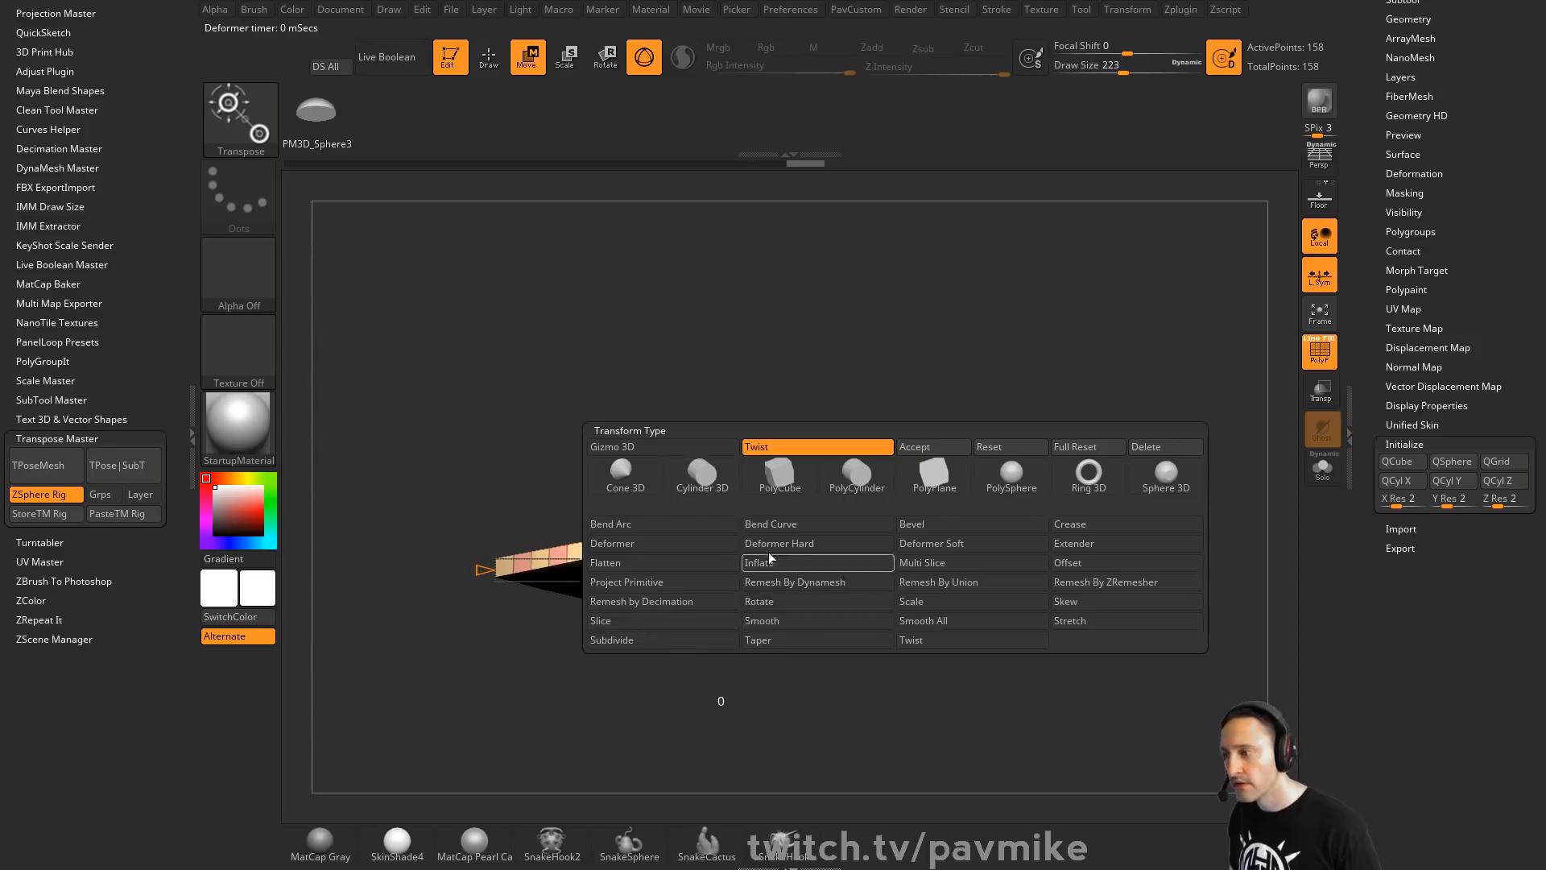
click(716, 562)
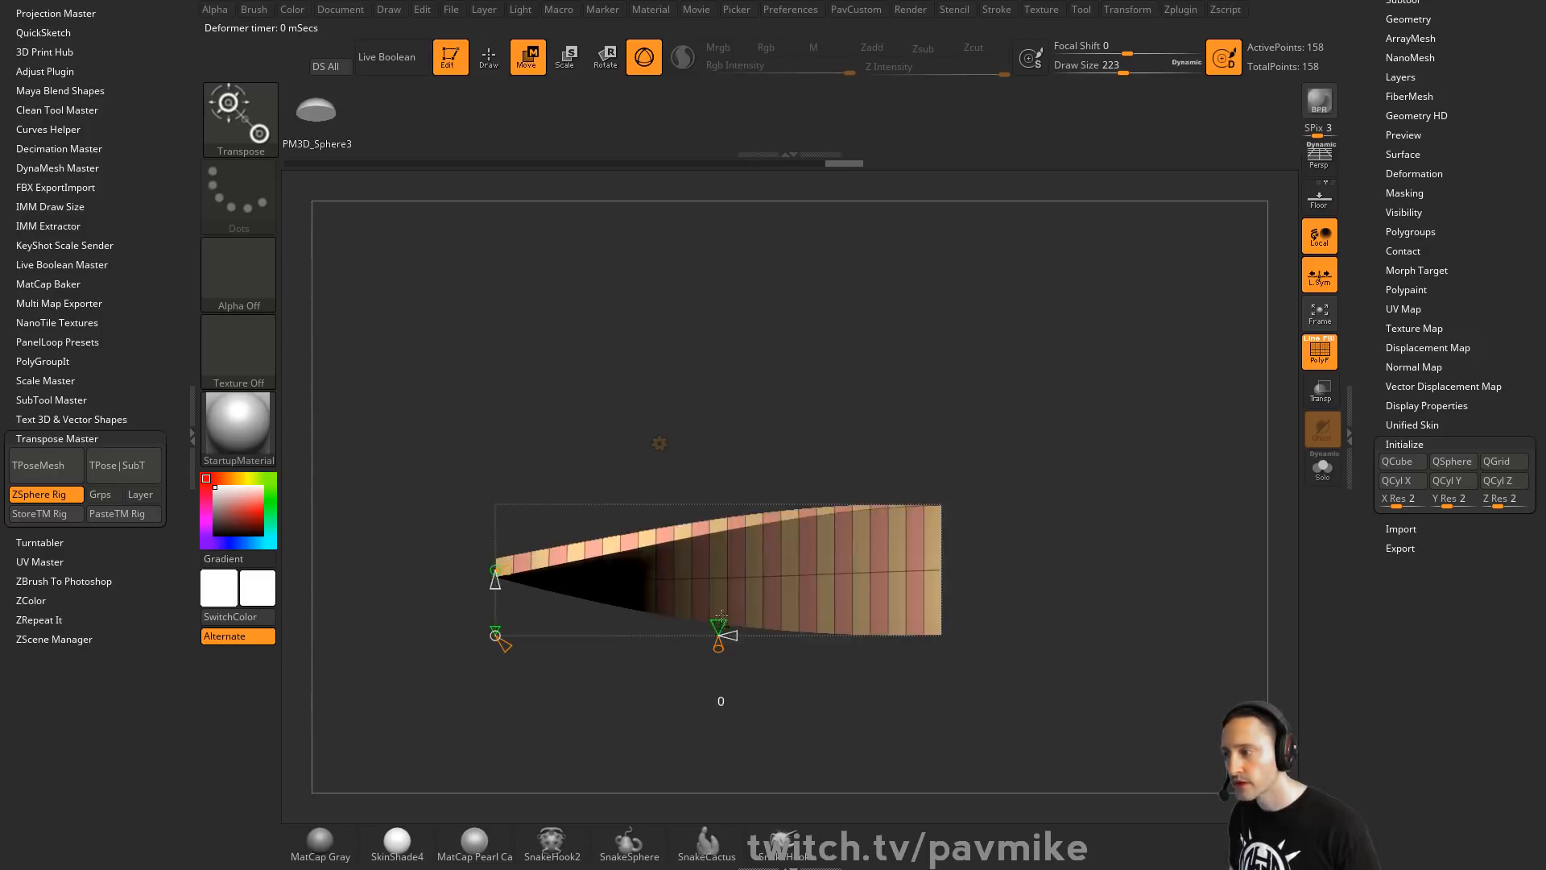
mouse_move(721, 616)
mouse_down()
mouse_move(717, 518)
mouse_move(681, 427)
mouse_up()
key(q)
drag(889, 304, 1019, 364)
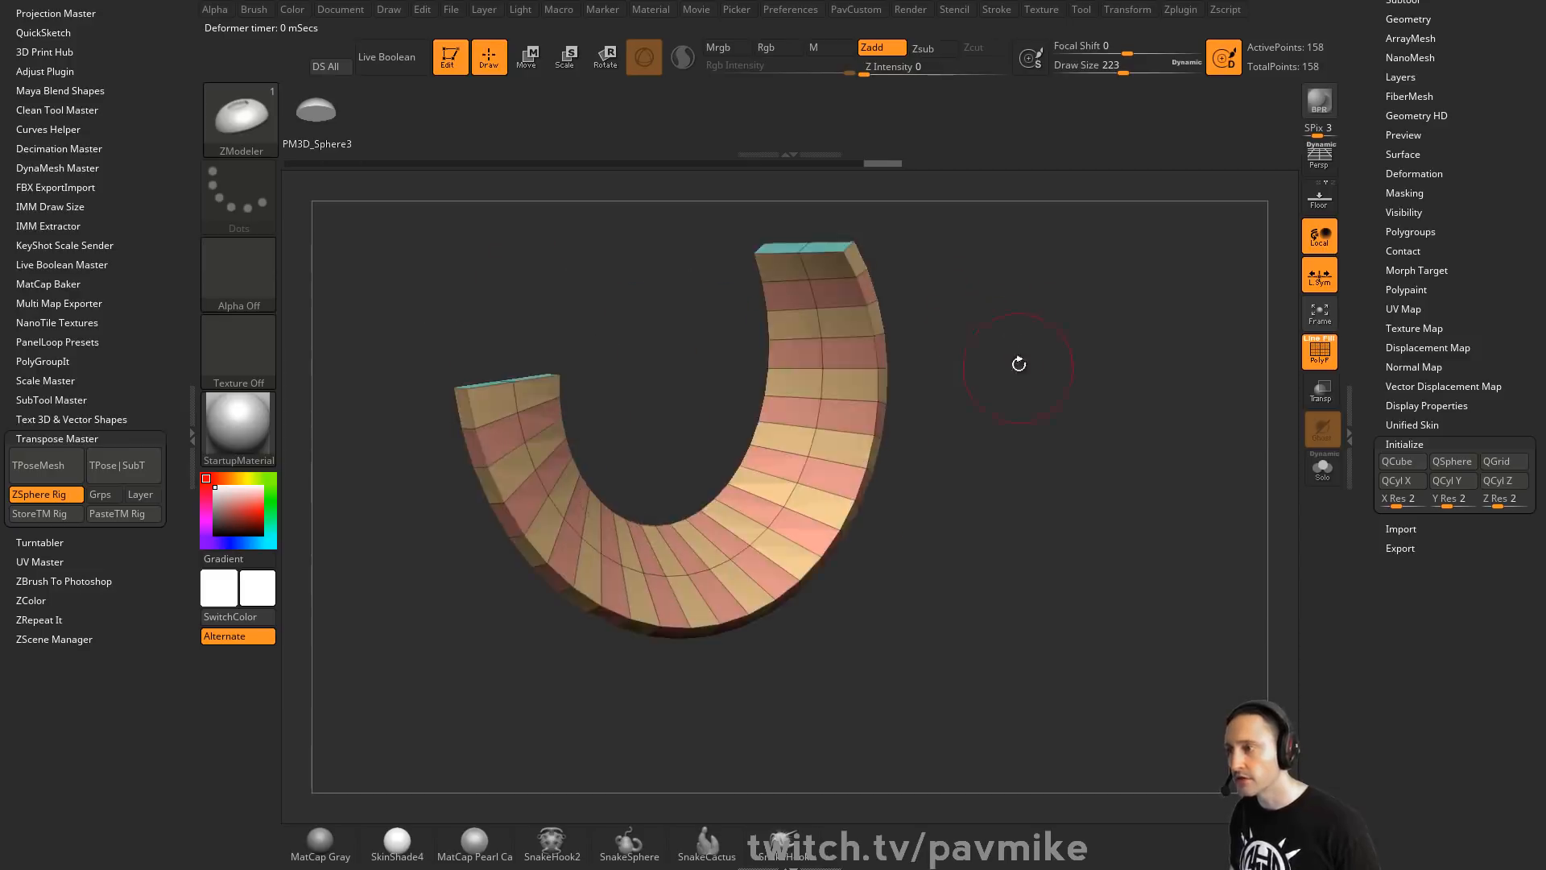
Group the bent strip by normals, isolate its wide front face and delete the hidden geometry
drag(942, 272, 1151, 448)
key(grave)
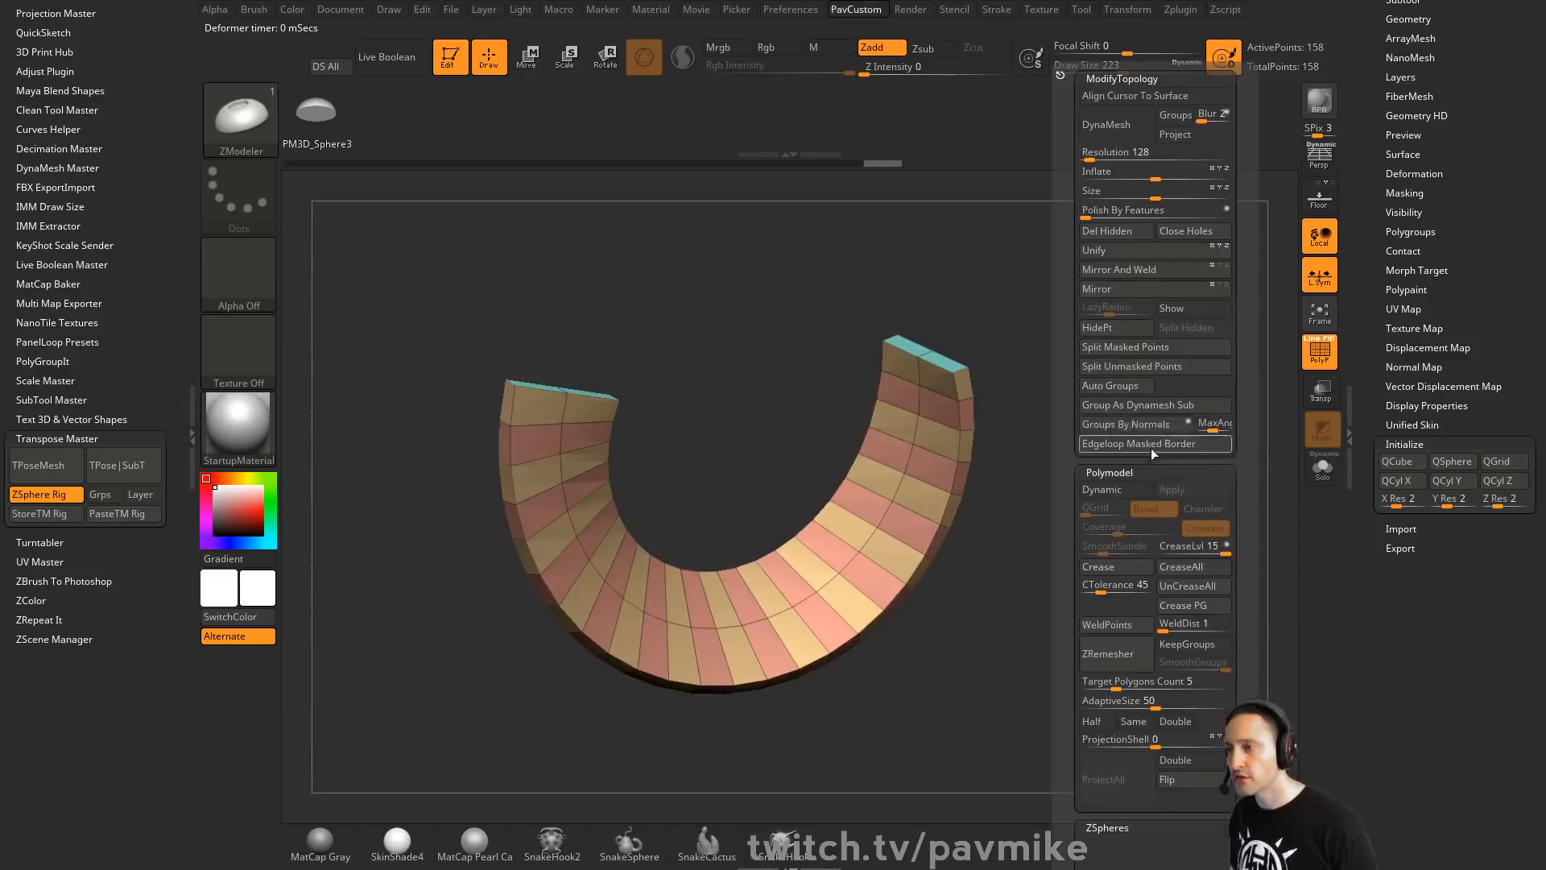
click(1125, 424)
key(grave)
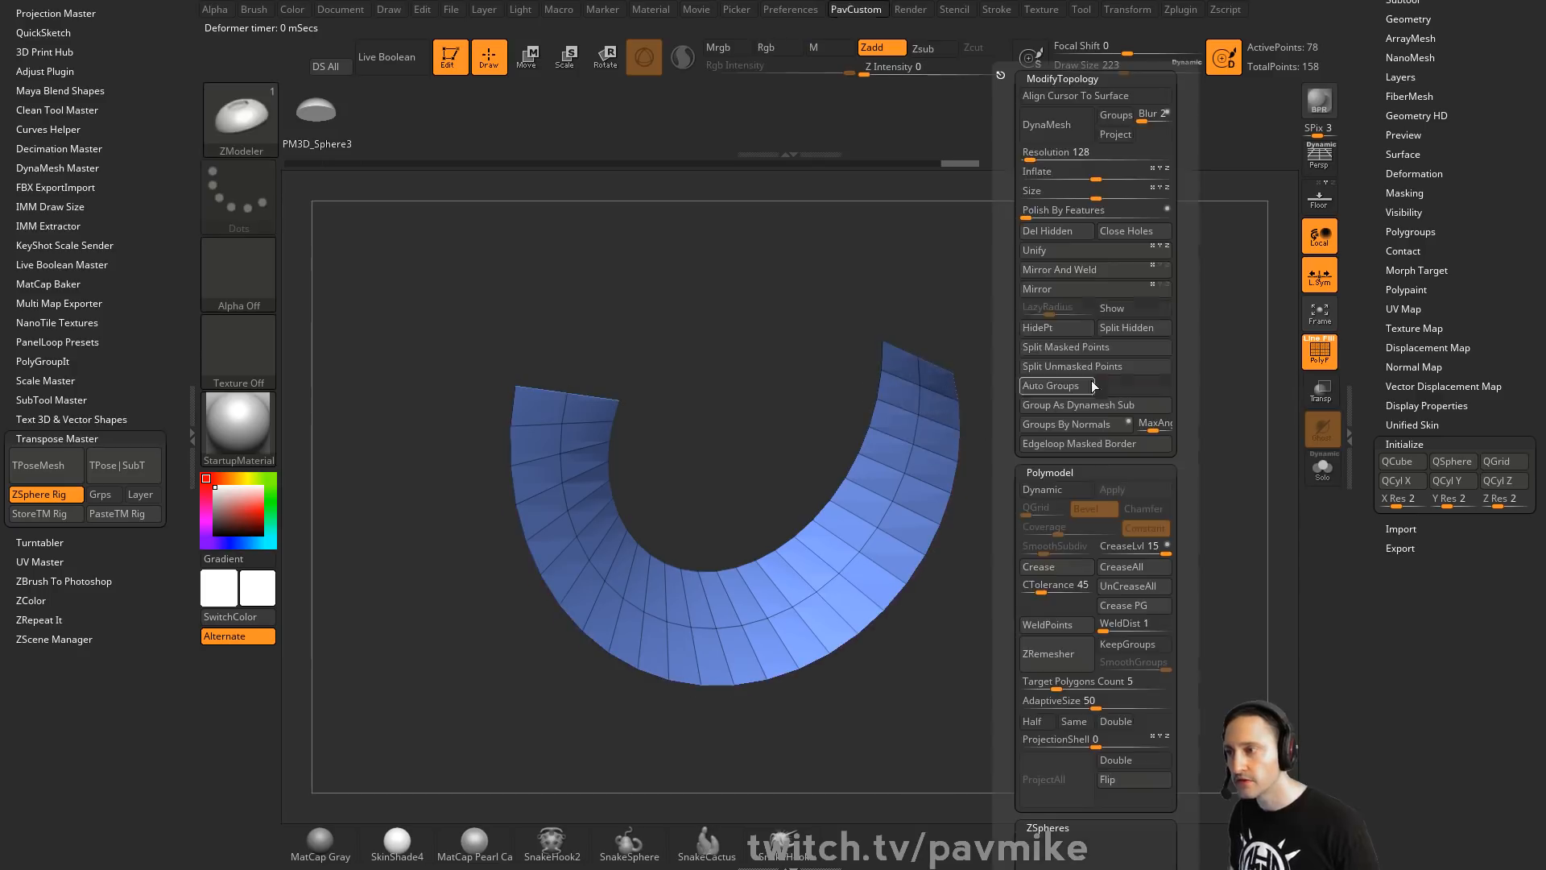
click(1047, 231)
Split the remaining surface into two polygroups along its centre edge loop and frame the mesh with a curve at the polygroup border
key(space)
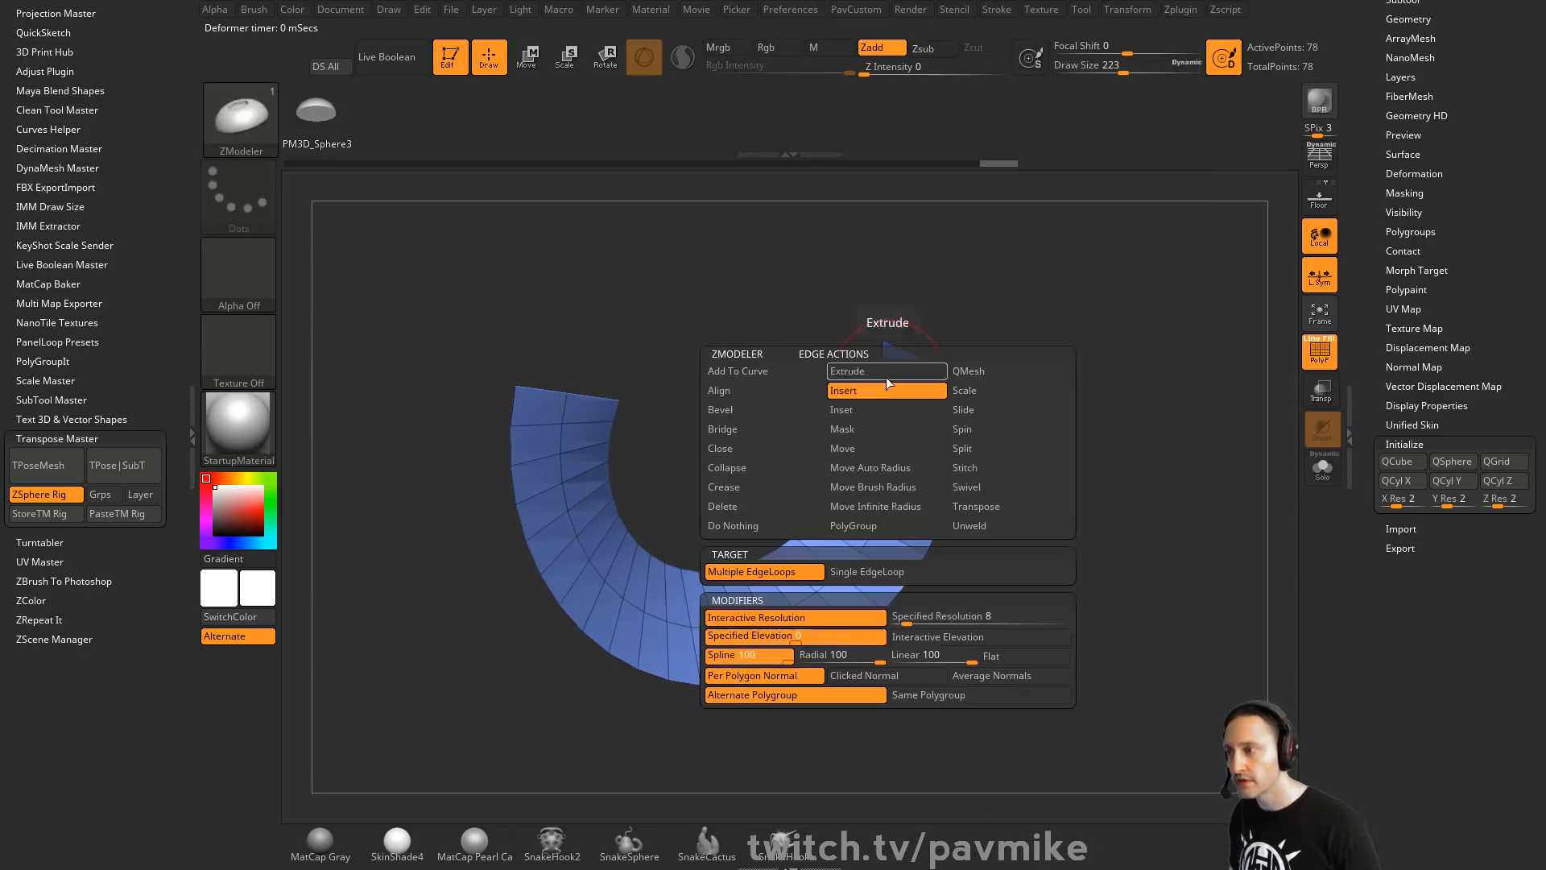
click(899, 420)
drag(898, 412, 935, 390)
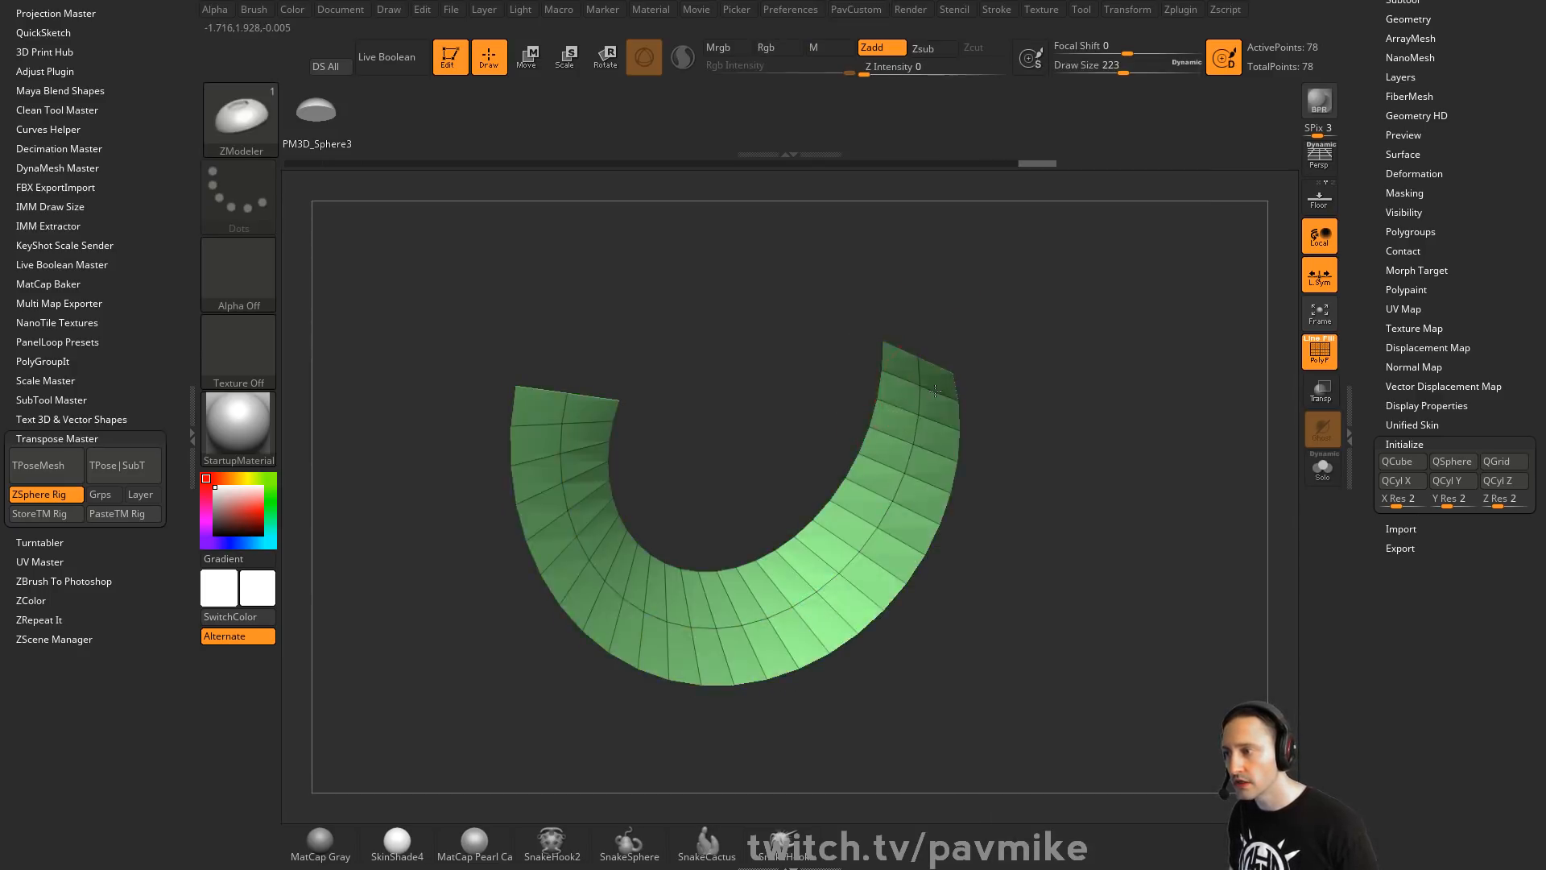
click(988, 10)
click(1045, 510)
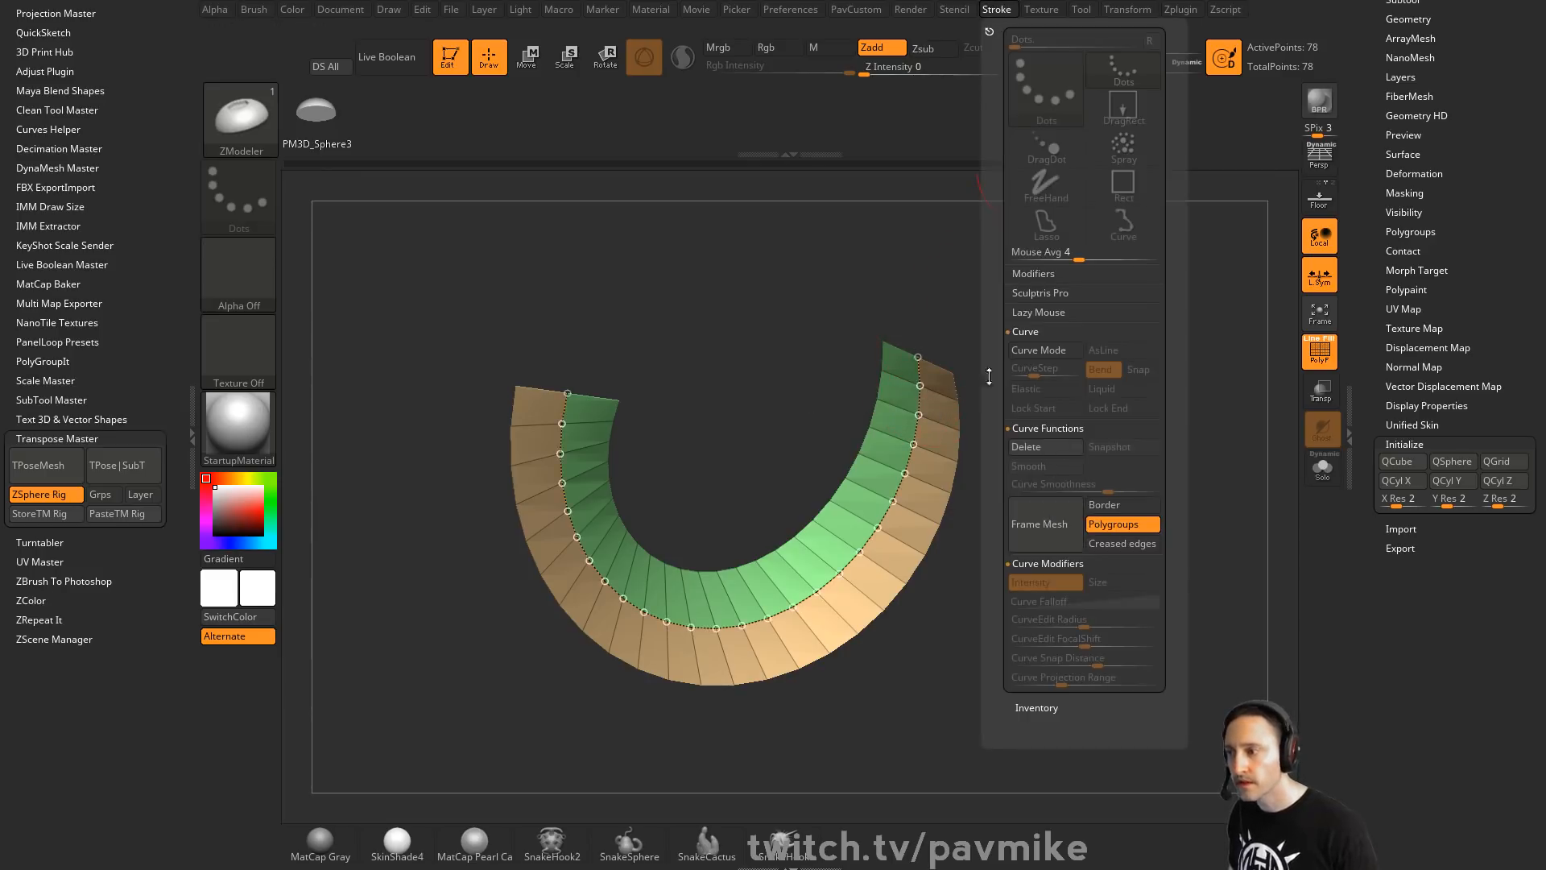
Choose the IMM Army Curve brush and apply its Bullets mesh along the framed centre curve
key(b)
key(i)
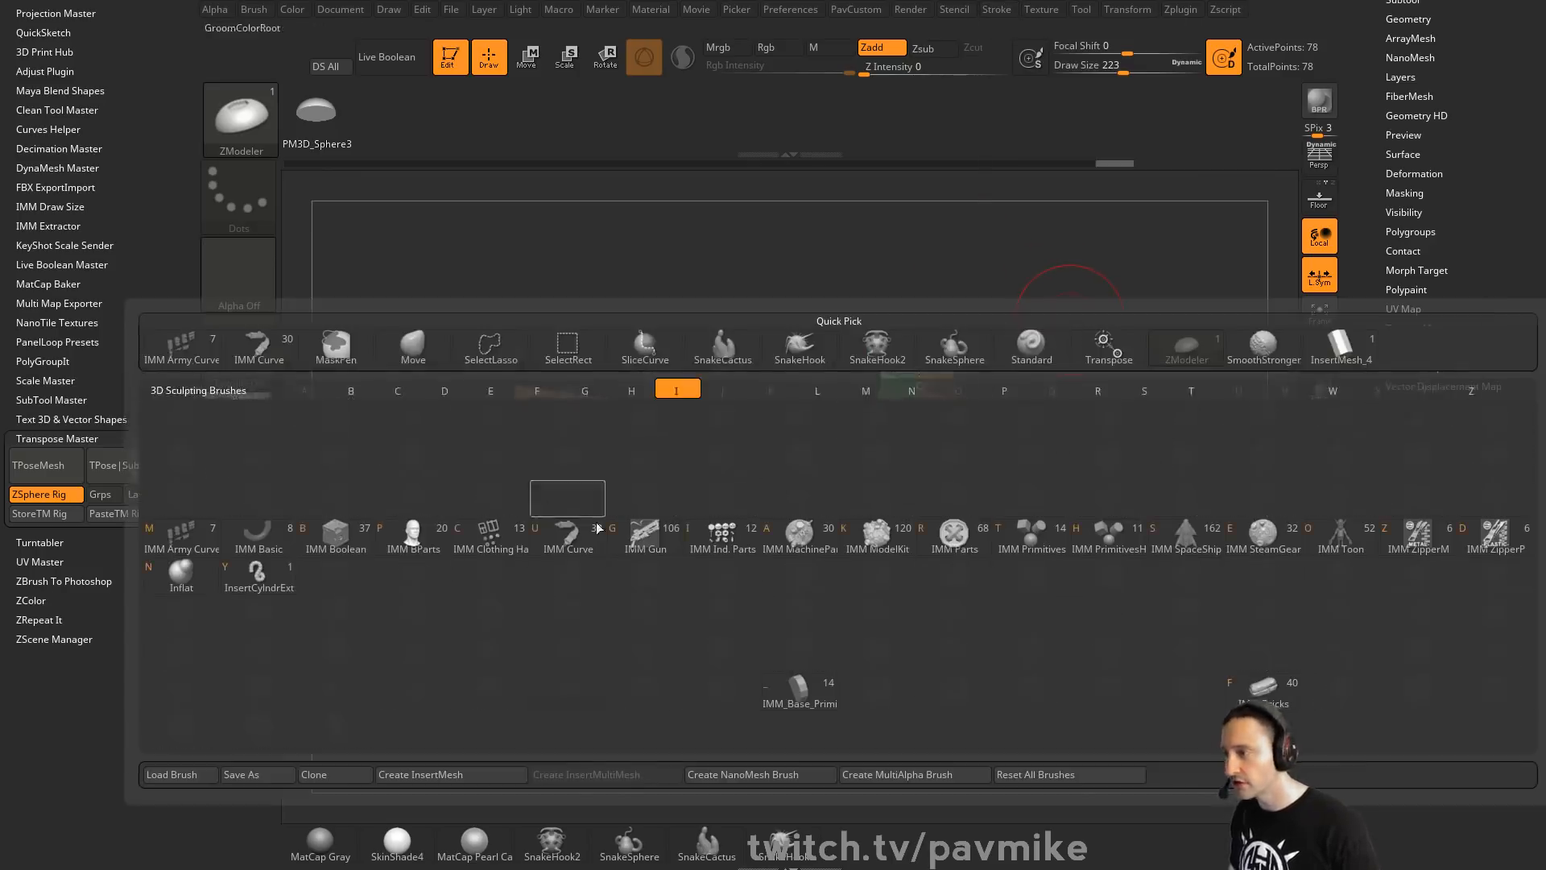
click(193, 554)
key(m)
click(1127, 408)
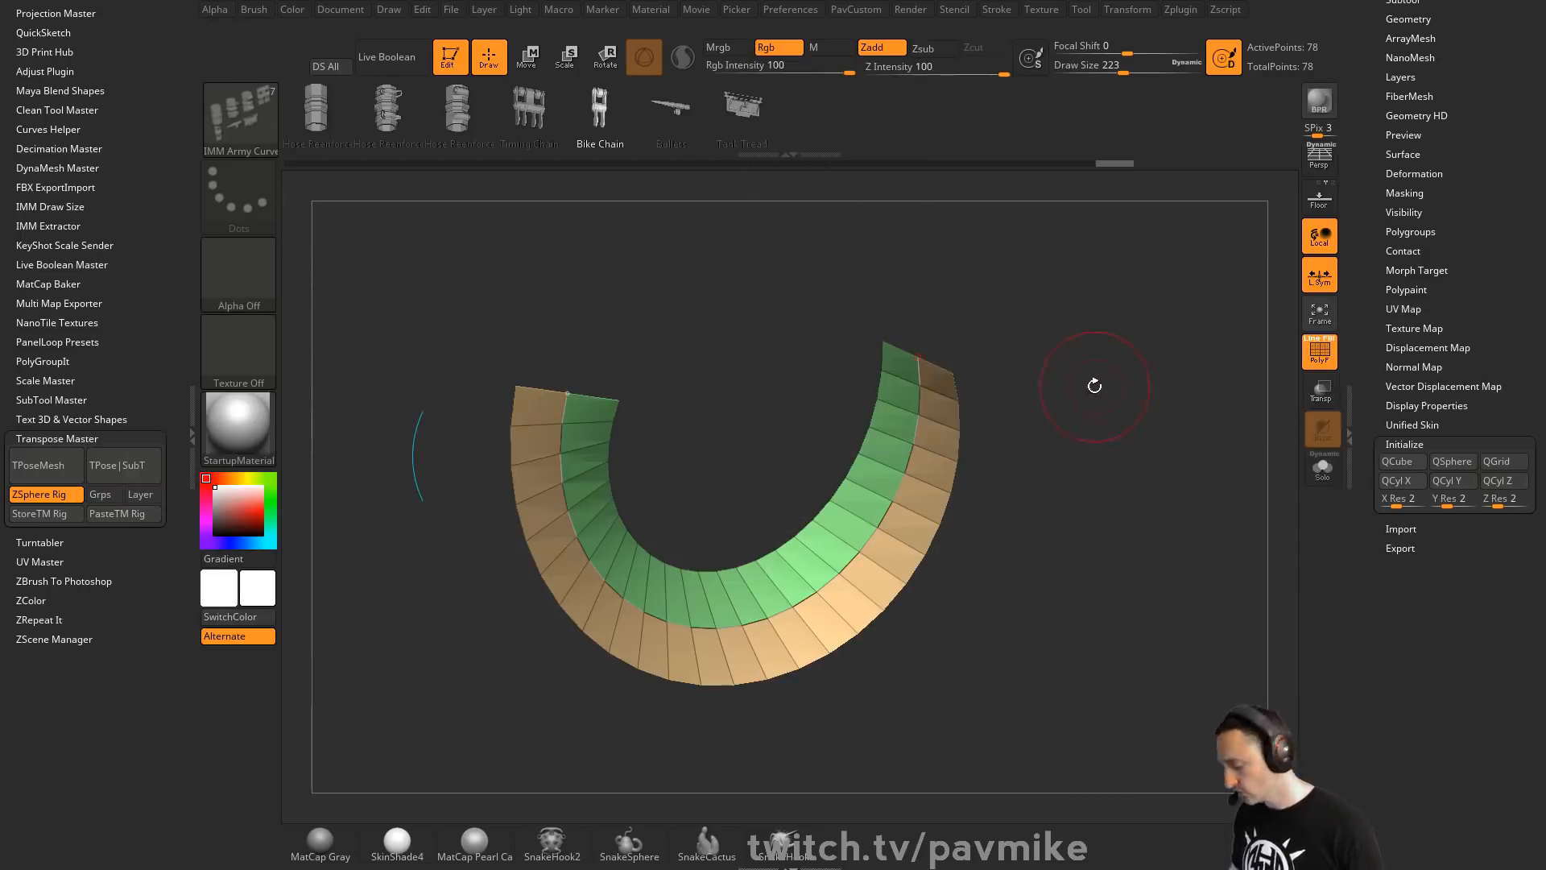
key(m)
click(1175, 445)
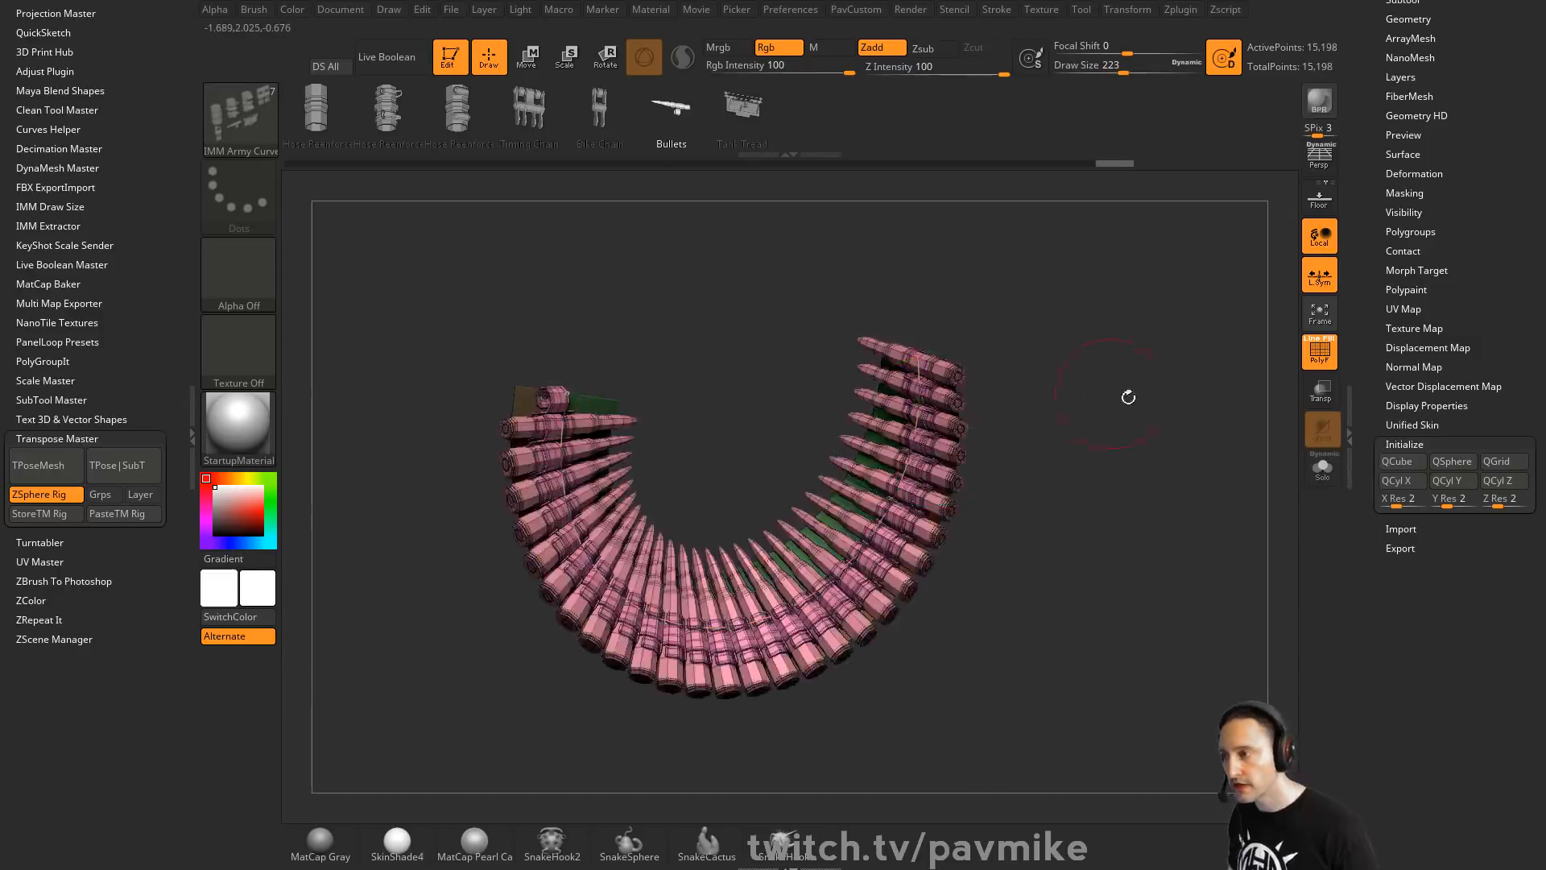
Set the bullet brush's Draw Size to 163, inspect the belt, and switch to the PowerPoint slide with the ammo feed example
drag(1125, 397, 730, 407)
key(s)
drag(1152, 469, 1141, 468)
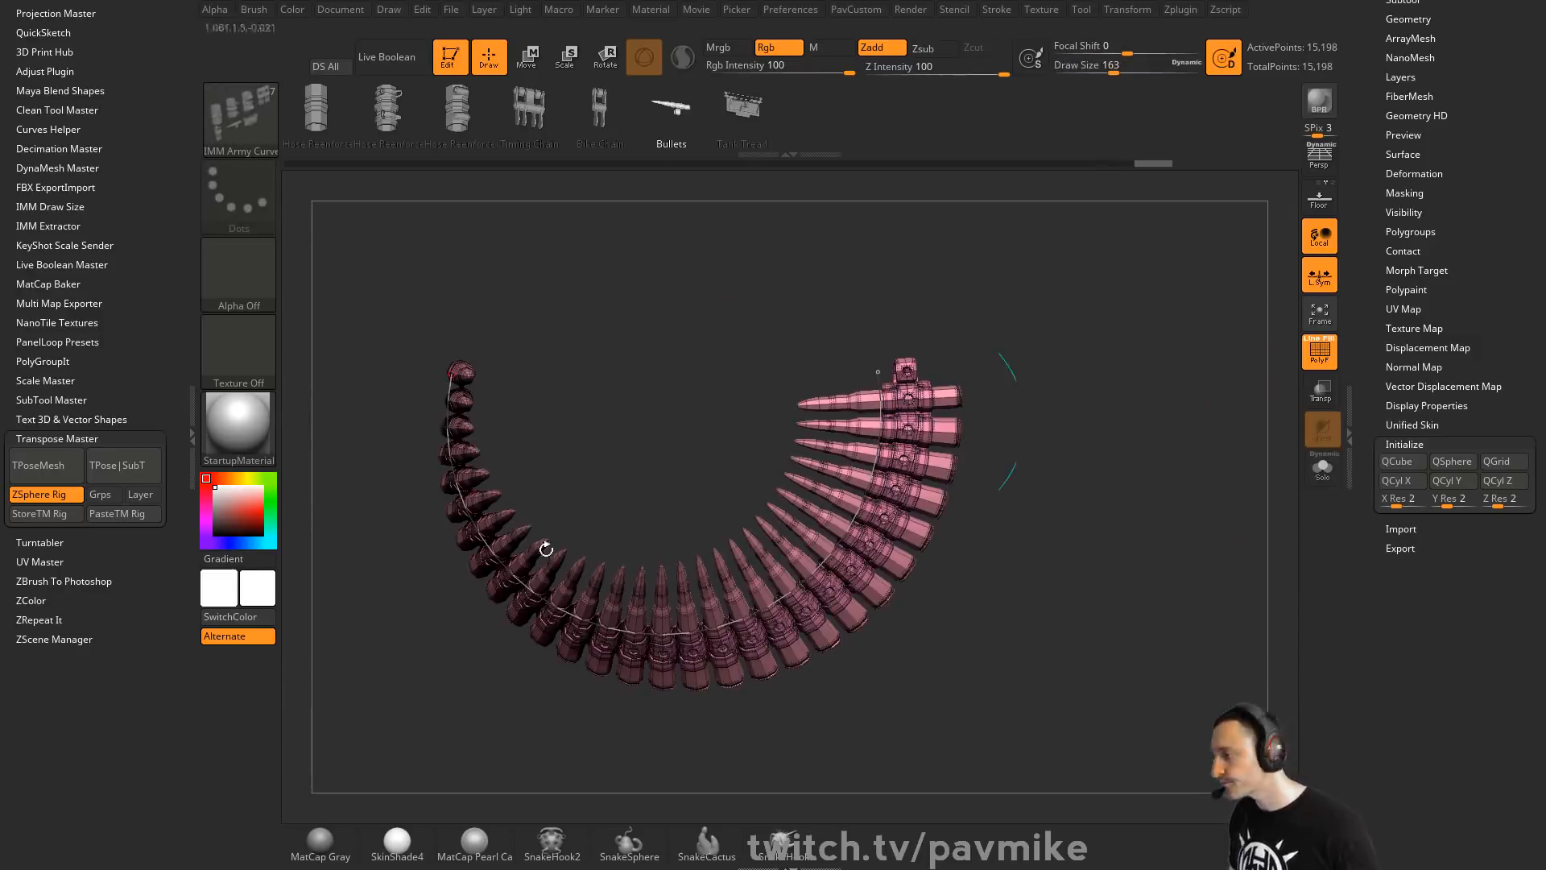
key(alt+Tab)
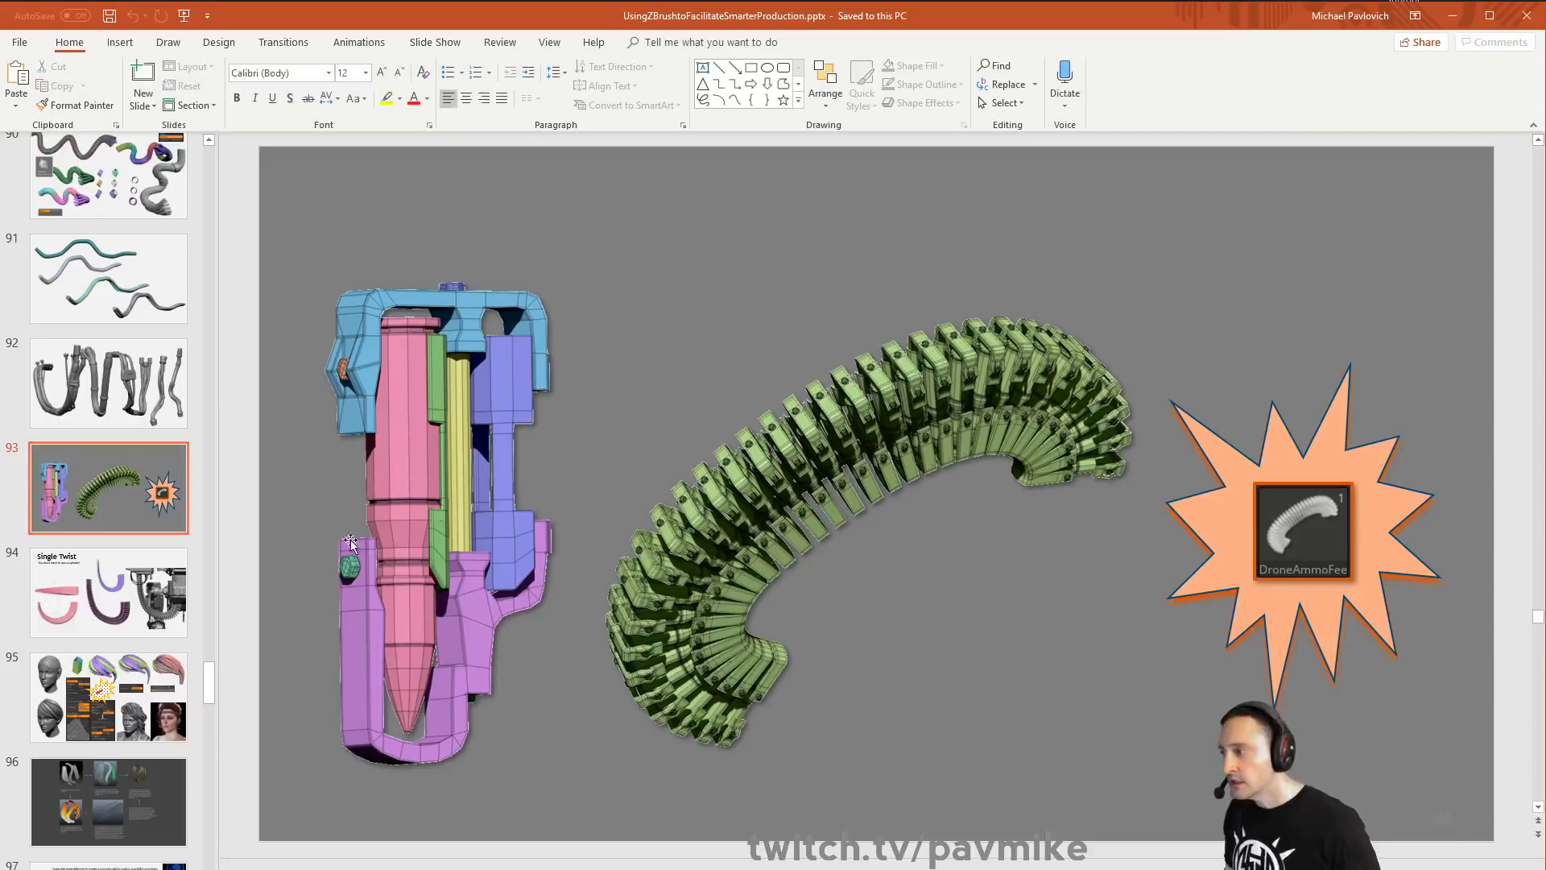
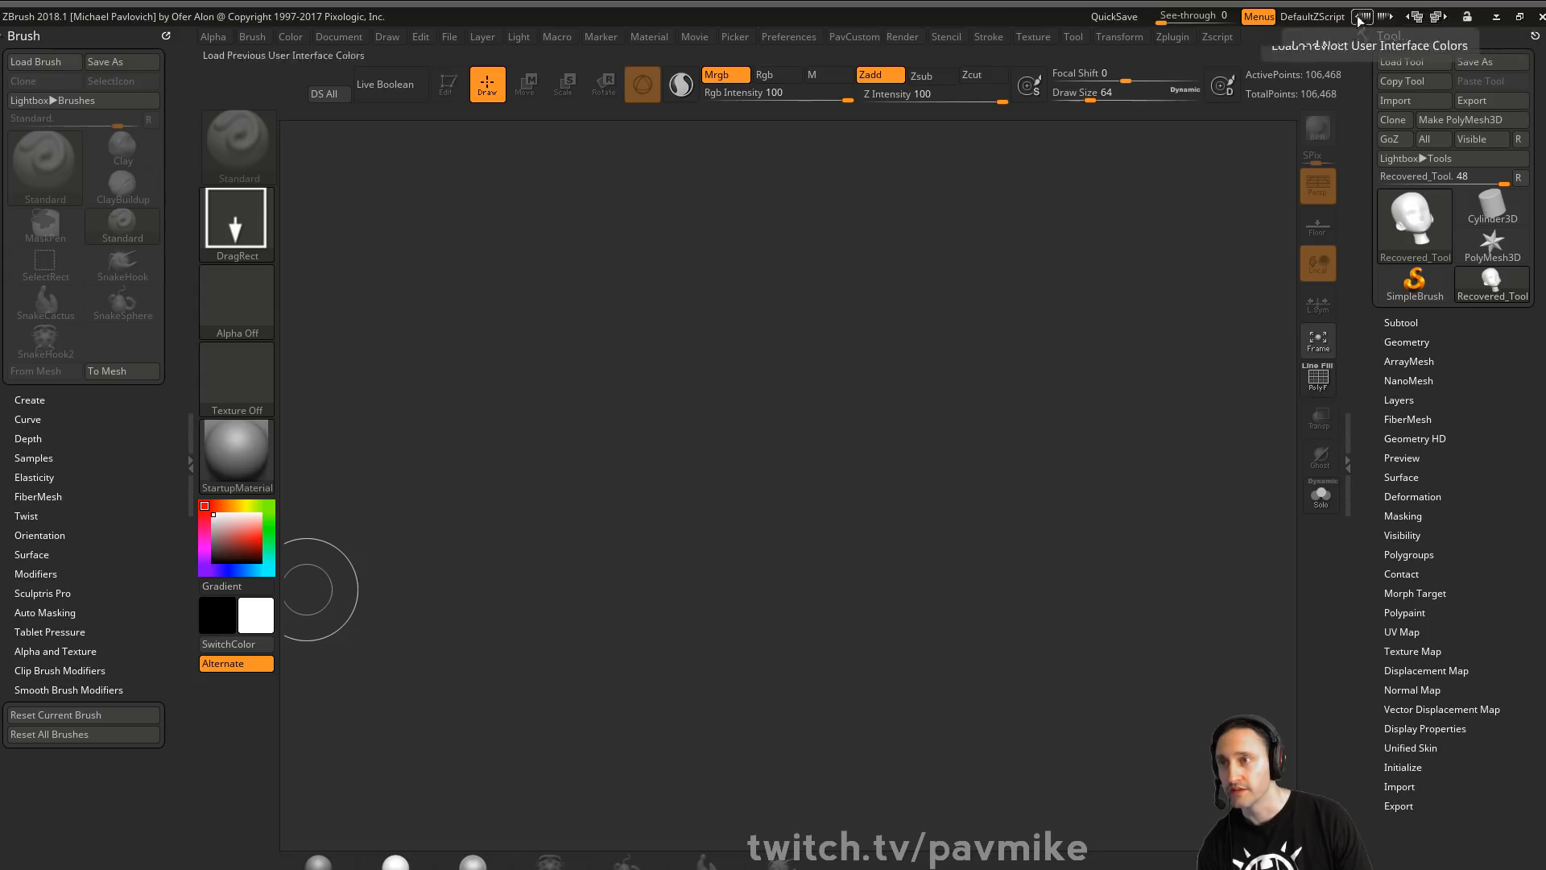
Place the recovered head on the canvas in Edit mode and duplicate its subtool
drag(1036, 16, 1042, 0)
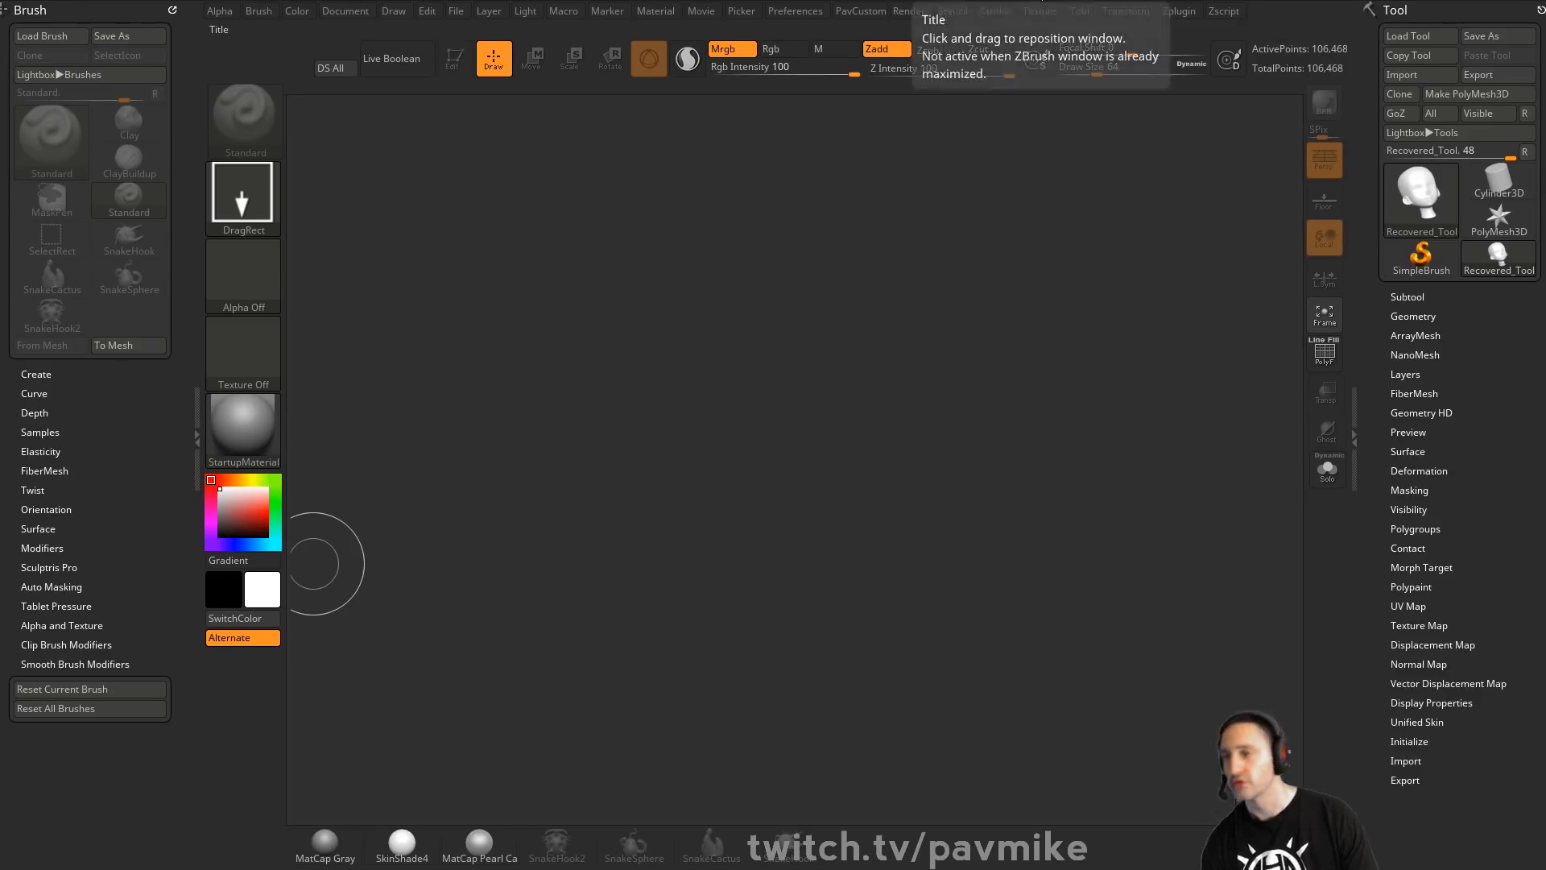
drag(620, 394, 620, 565)
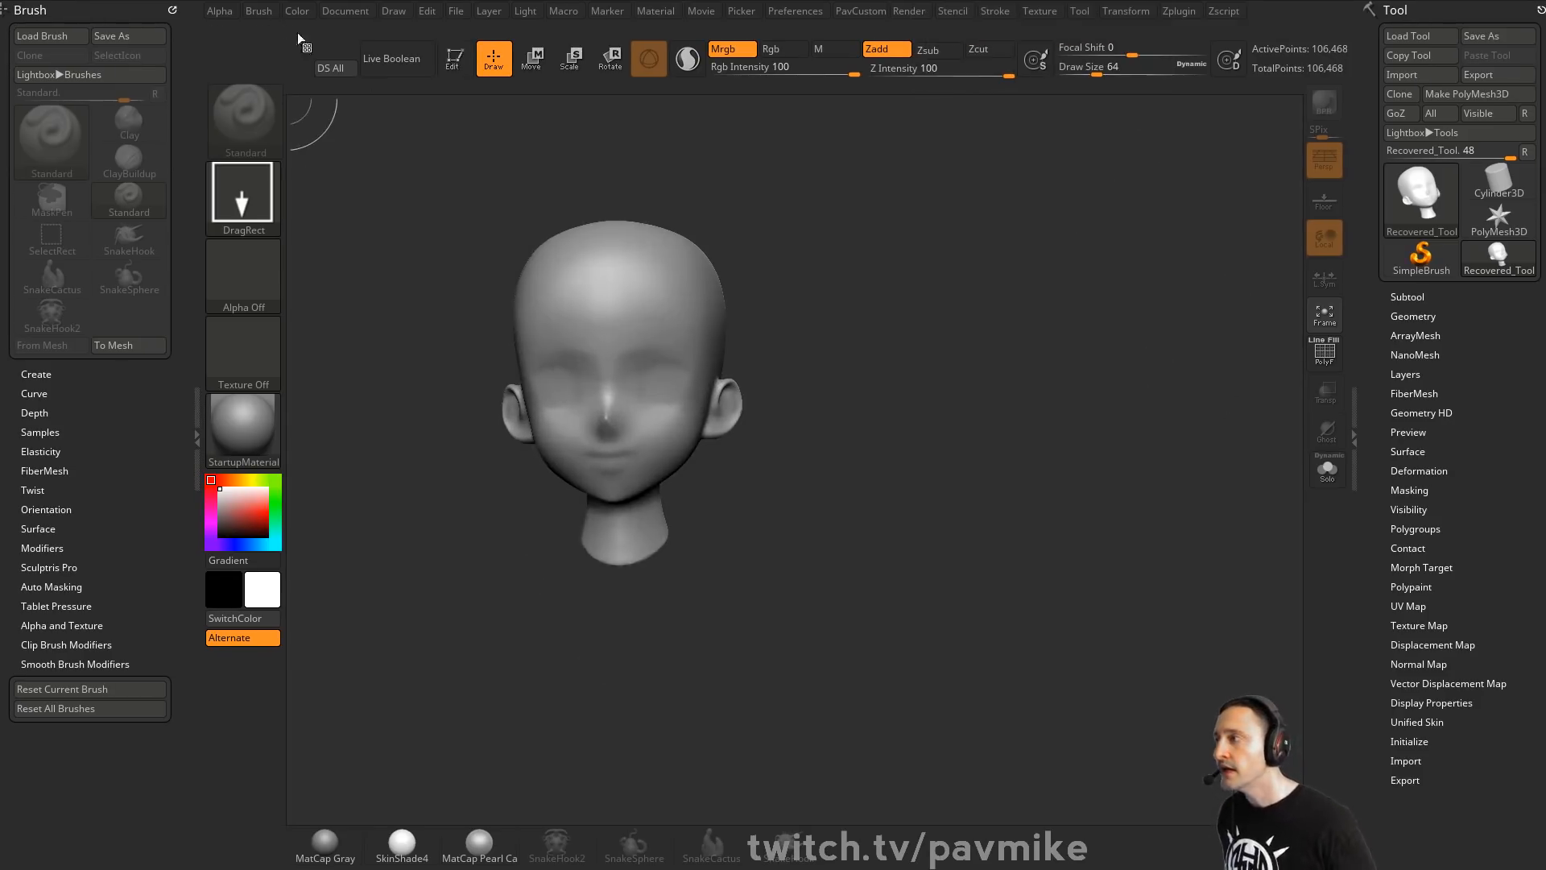
click(453, 58)
click(1406, 296)
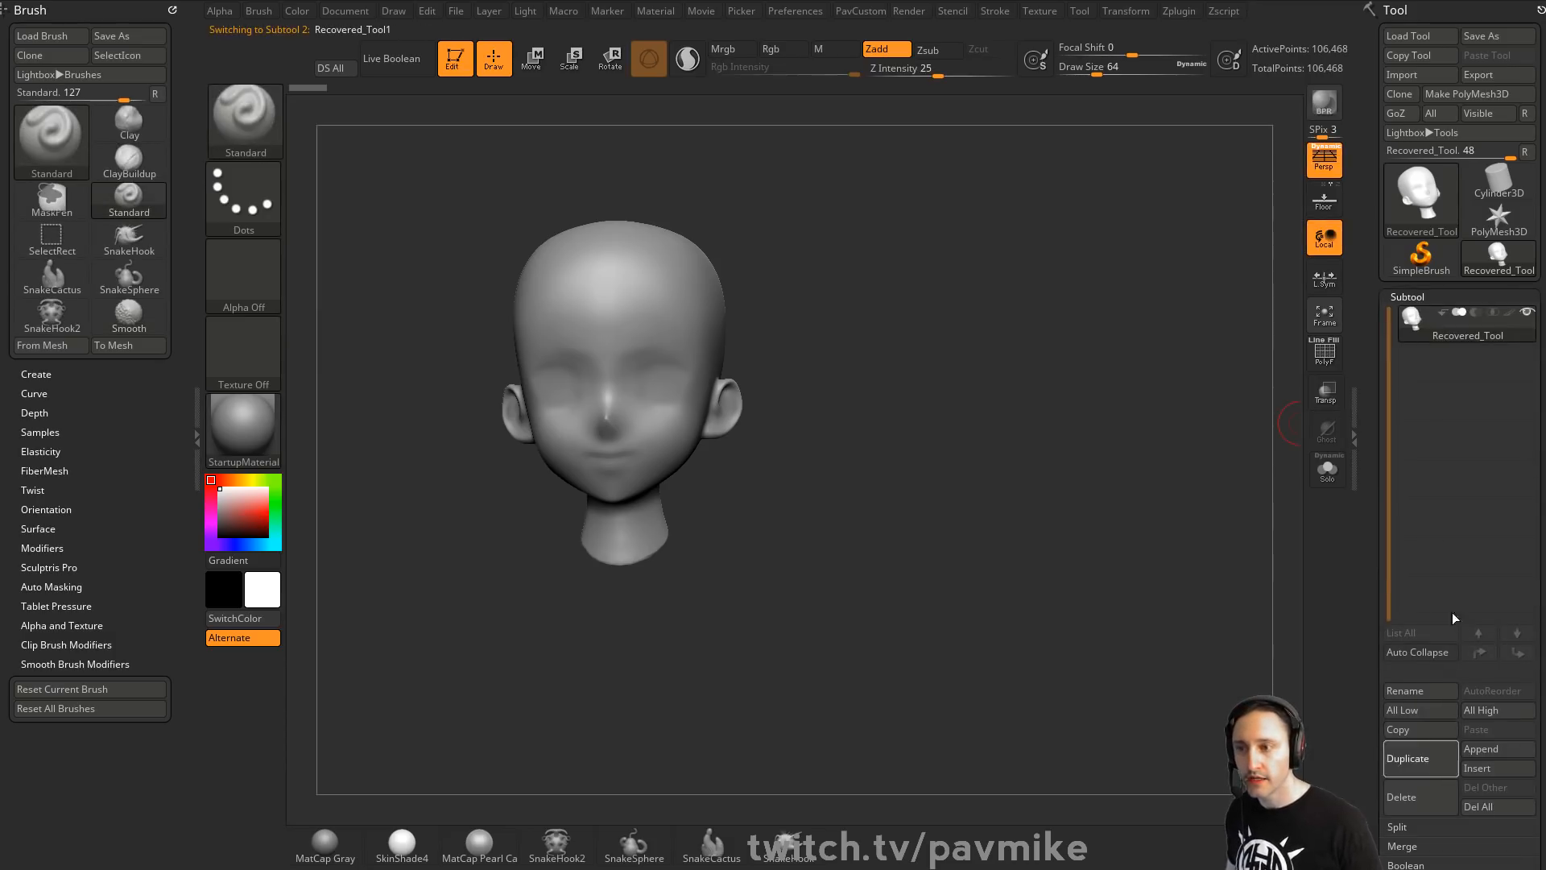
click(1419, 757)
drag(1231, 432, 1145, 481)
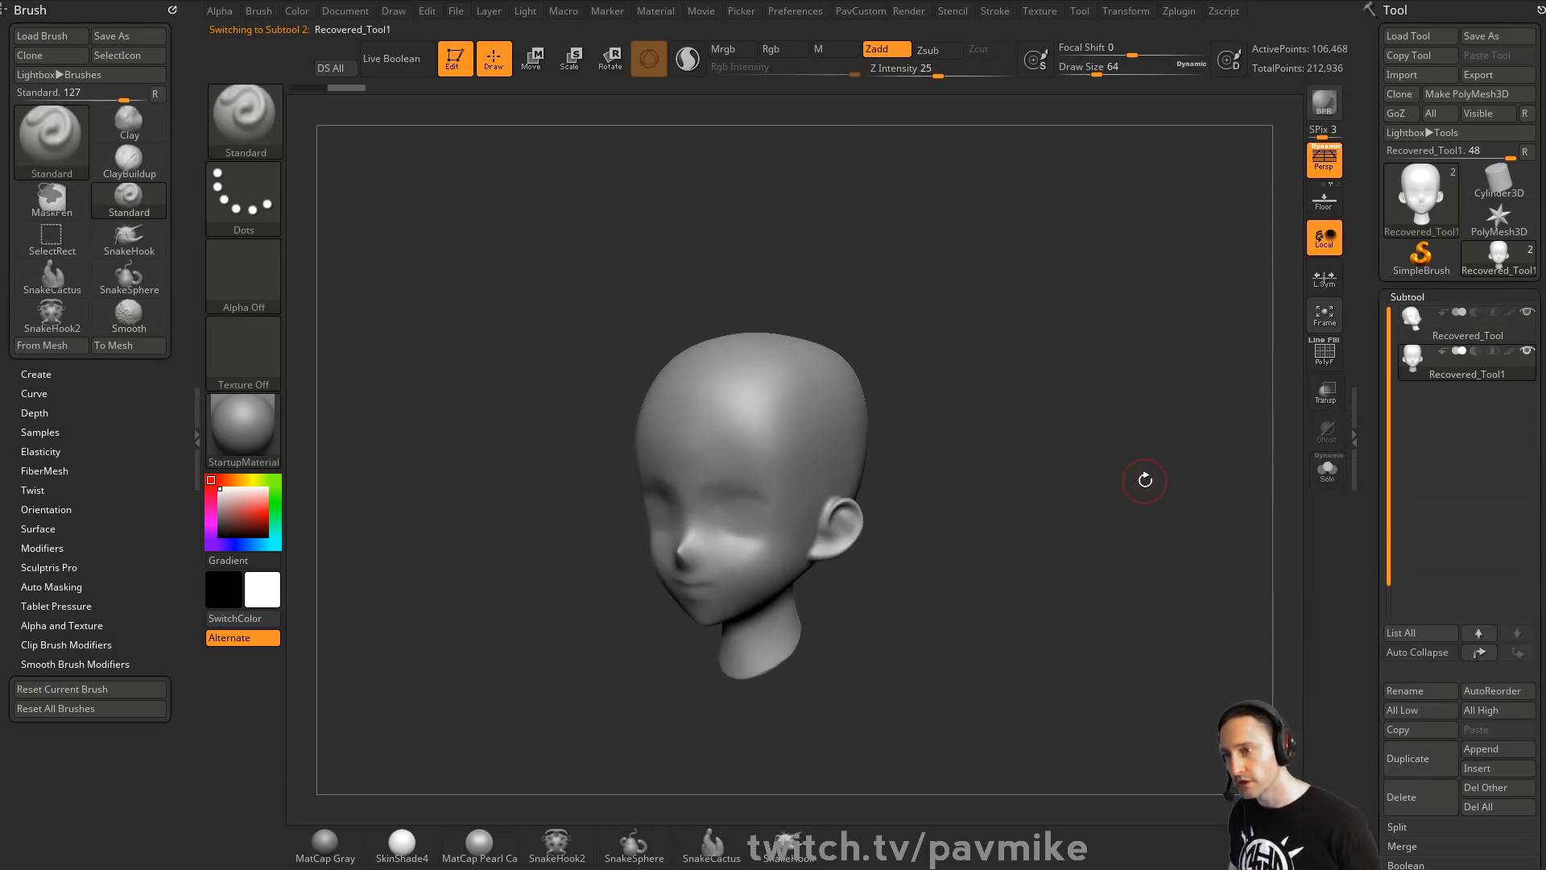
Turn off Align Cursor To Surface and apply Inflate to the duplicated head
key(space)
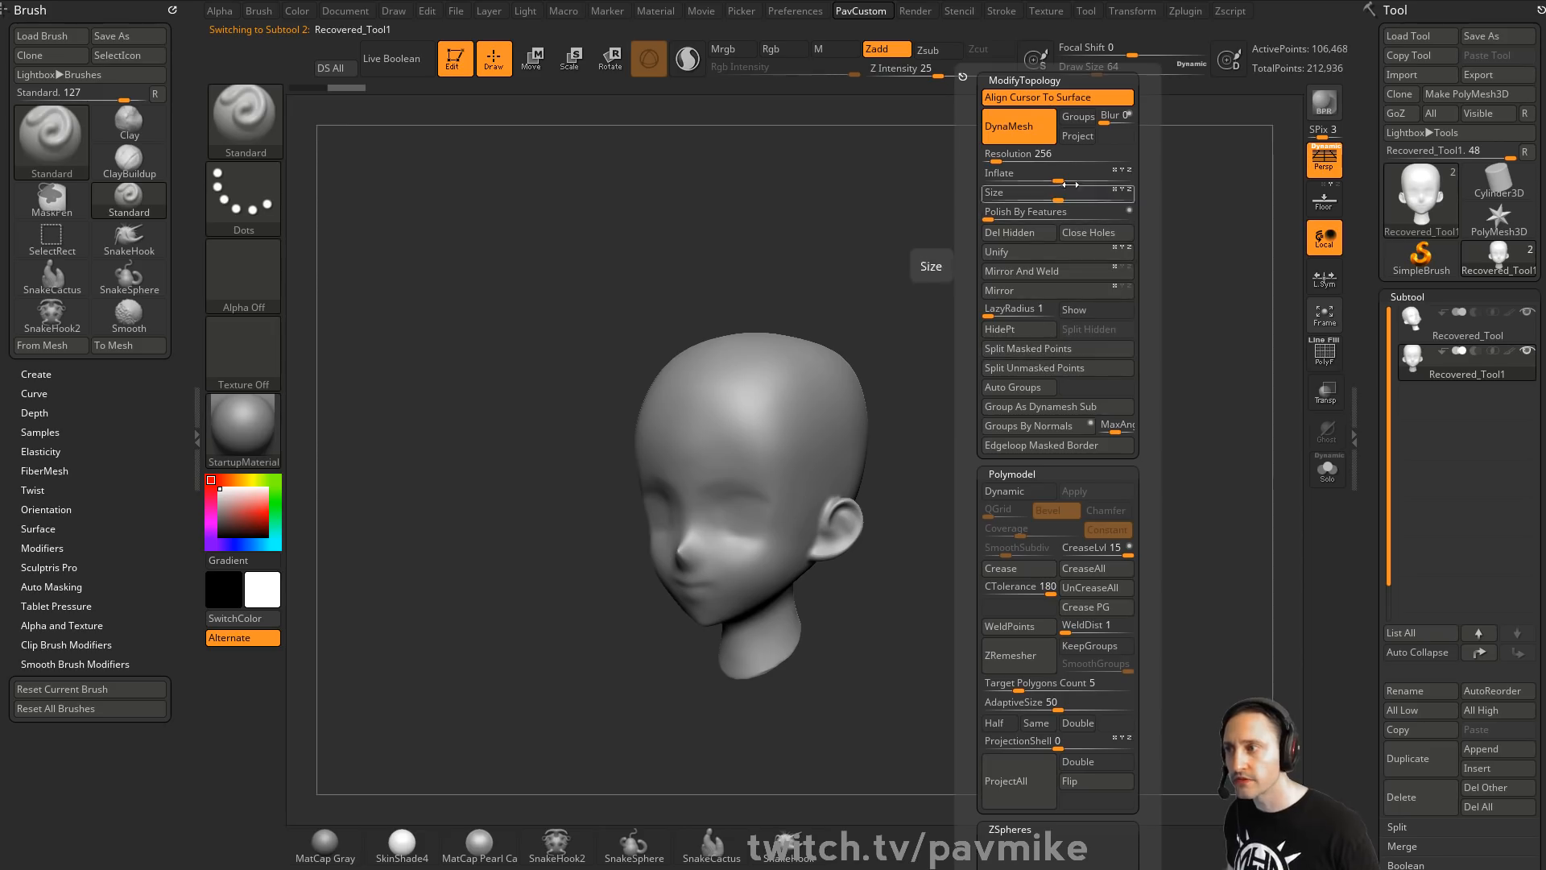
click(1053, 97)
click(1051, 180)
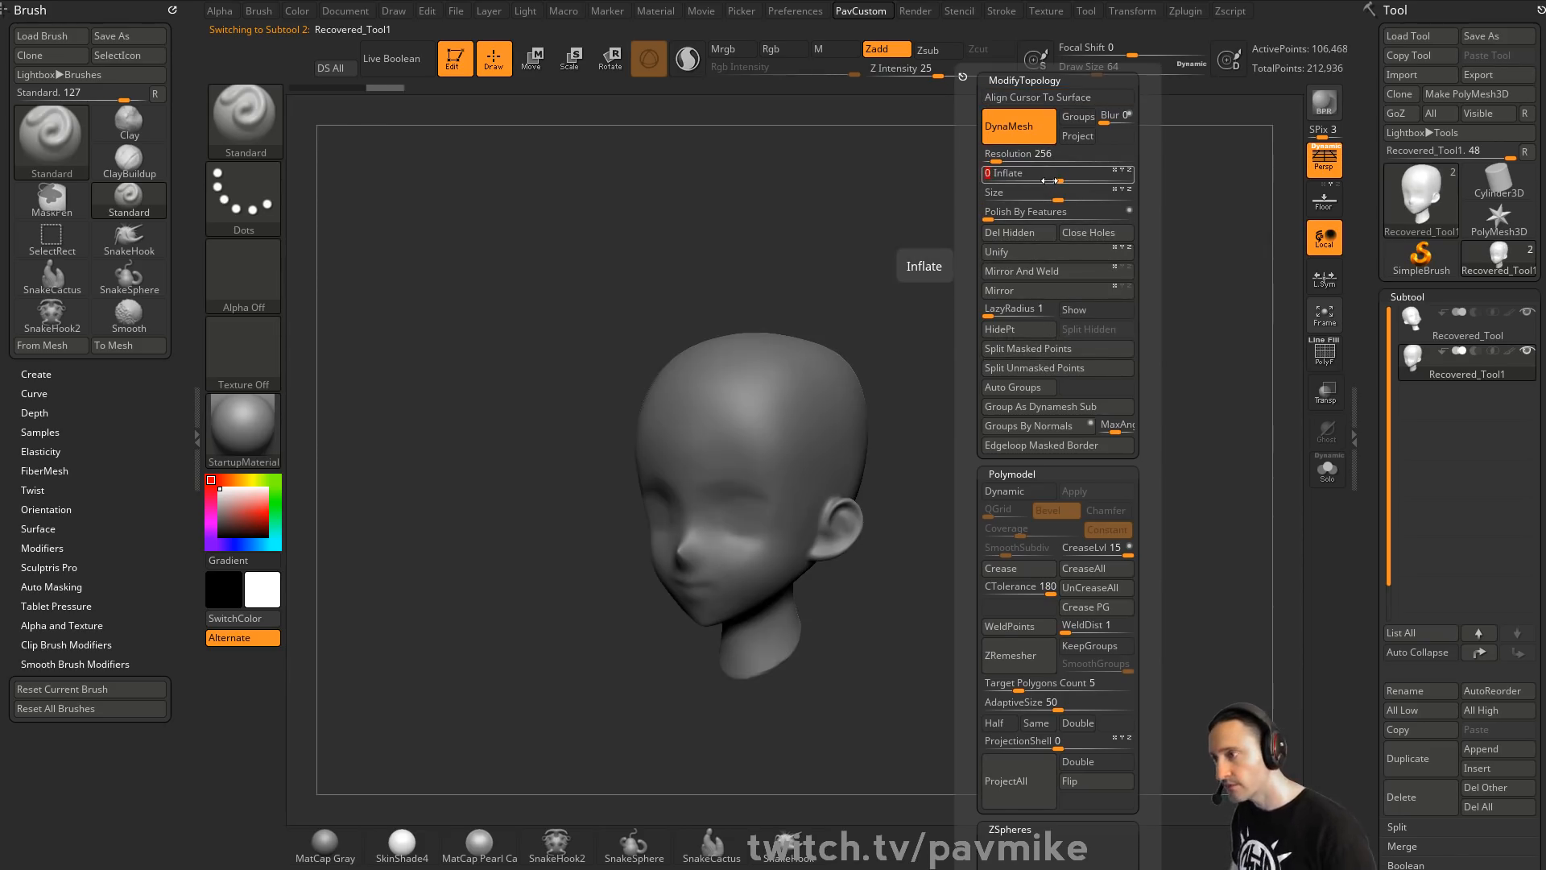
Build up a hair mass across the front and top of the skull with an enlarged ClayTubes brush
key(b)
key(c)
key(t)
key(s)
click(759, 407)
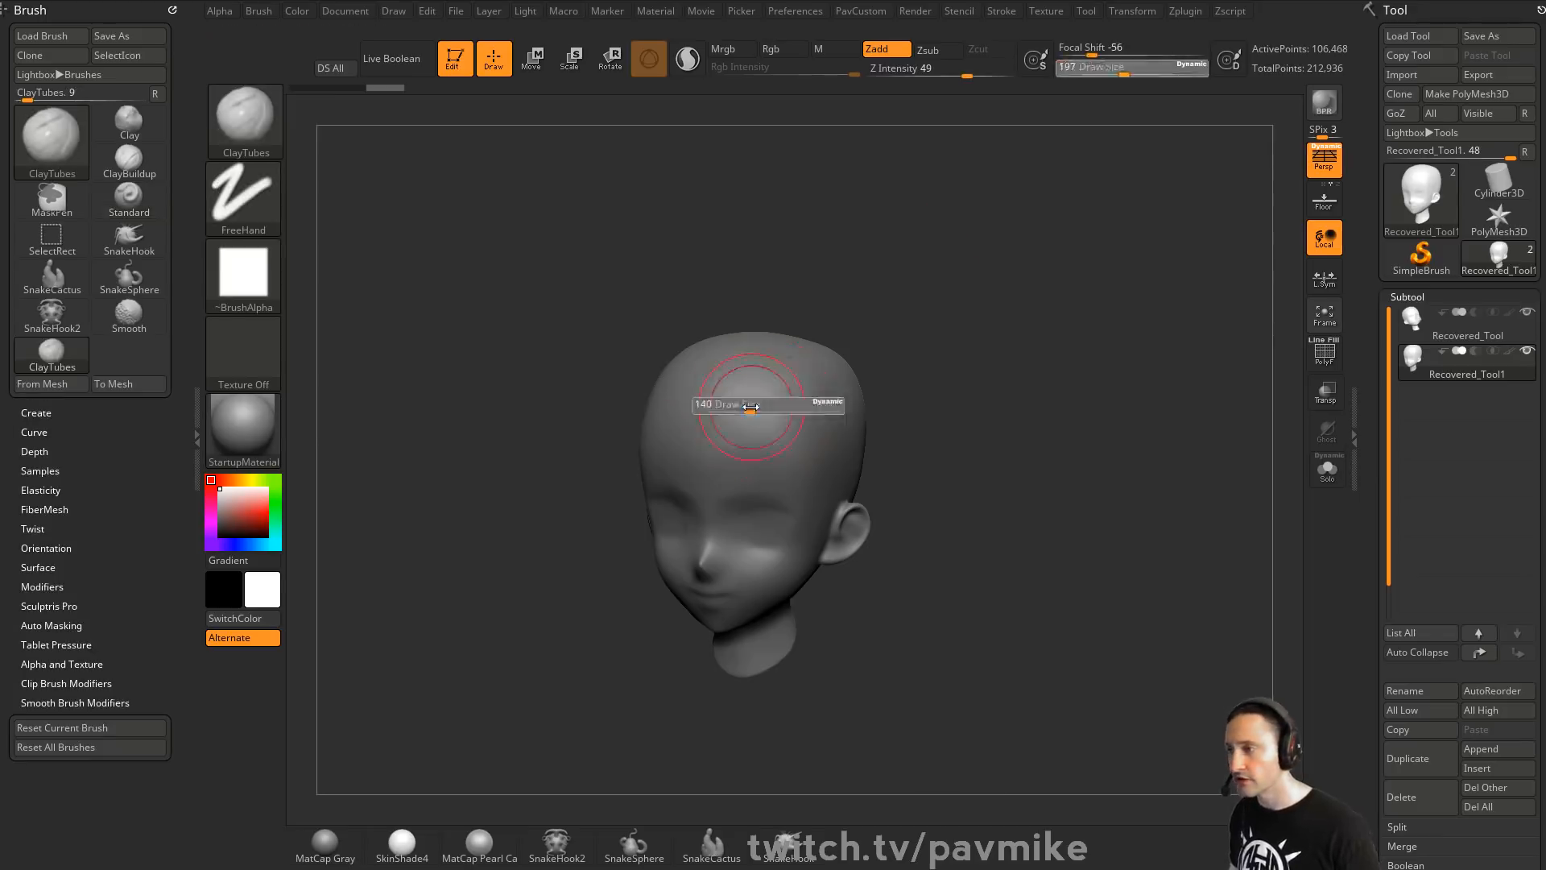
drag(875, 300, 846, 327)
key(s)
click(723, 423)
drag(679, 406, 769, 483)
mouse_move(690, 382)
mouse_down()
mouse_move(740, 459)
mouse_move(781, 479)
mouse_up()
mouse_move(694, 390)
mouse_down()
mouse_move(805, 463)
mouse_move(809, 451)
mouse_up()
drag(724, 378, 842, 475)
Extend the ClayTubes hair mass down the side of the skull and set the draw size to 251
drag(1079, 322, 930, 387)
mouse_move(715, 384)
mouse_down()
mouse_move(744, 537)
mouse_move(769, 552)
mouse_up()
drag(694, 451, 732, 546)
mouse_move(662, 410)
mouse_down()
mouse_move(685, 515)
mouse_move(725, 549)
mouse_up()
mouse_move(620, 370)
mouse_down()
mouse_move(784, 399)
mouse_move(782, 433)
mouse_up()
key(s)
click(782, 433)
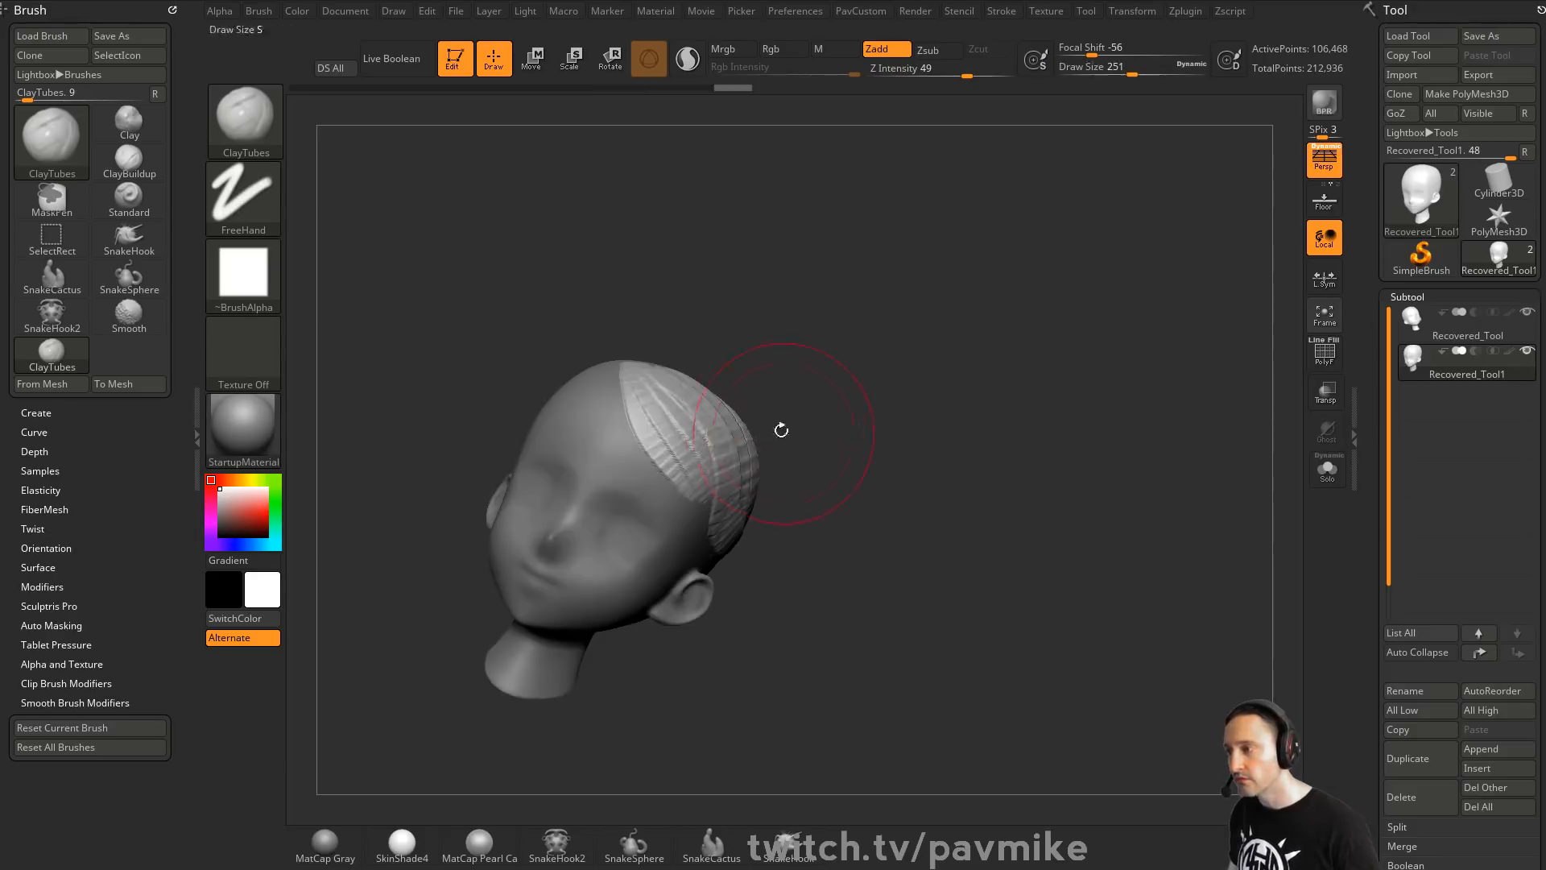
Switch to the Move brush and reduce its draw size to 46
key(b)
key(m)
key(v)
key(bracketleft)
key(bracketleft)
key(bracketleft)
mouse_move(912, 374)
mouse_down()
mouse_move(829, 435)
mouse_move(1080, 335)
mouse_move(1107, 414)
mouse_up()
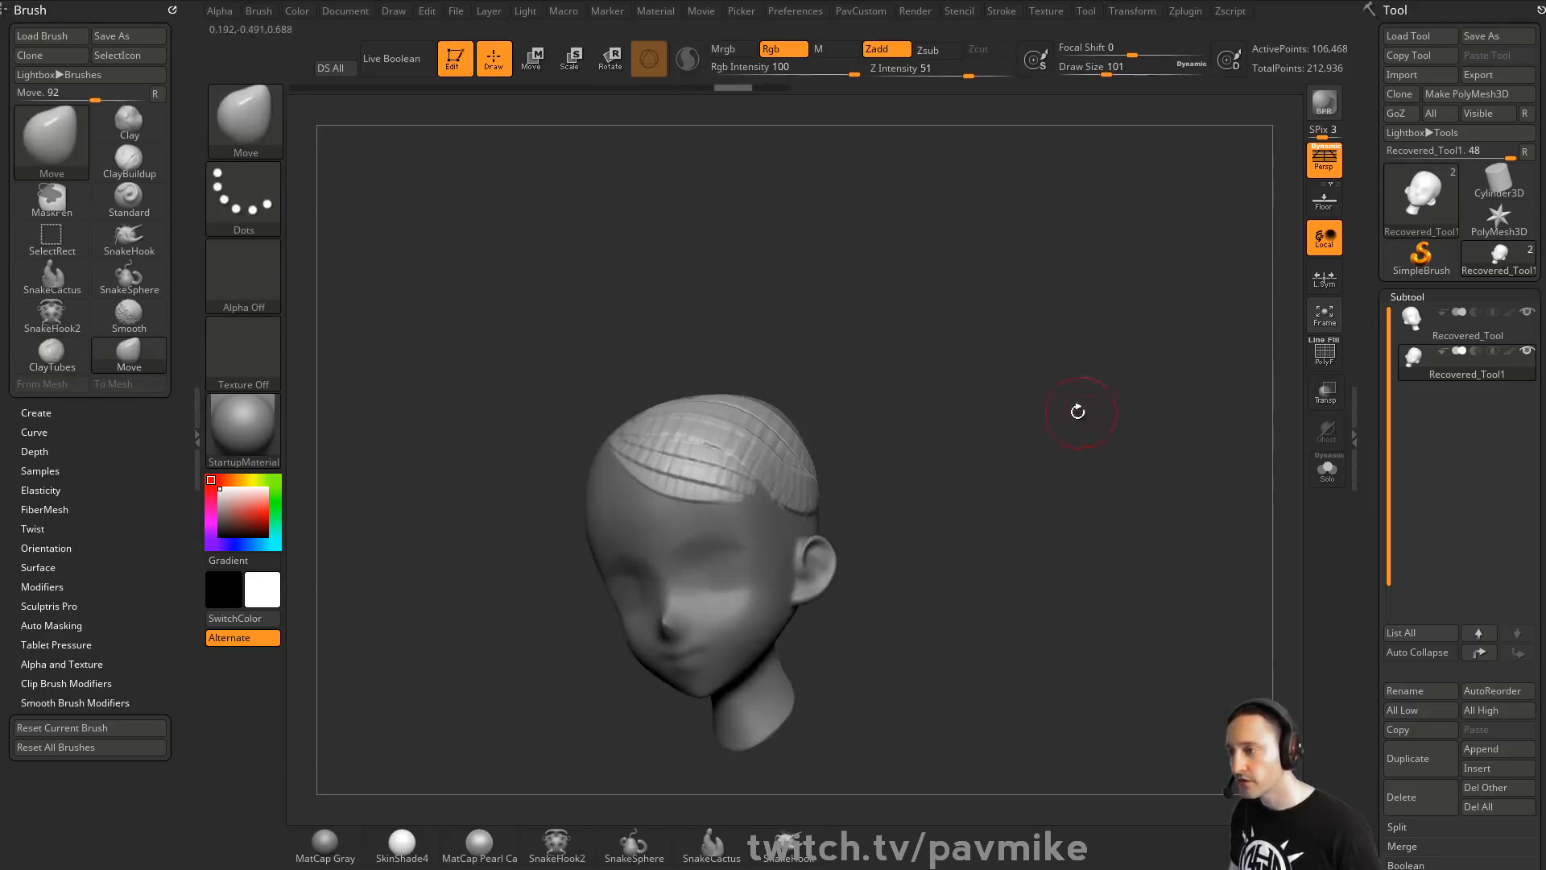
Leave Edit mode, clear the canvas and start a new PolyMesh3D star in Edit mode
click(455, 59)
key(ctrl+n)
click(1421, 262)
click(1420, 205)
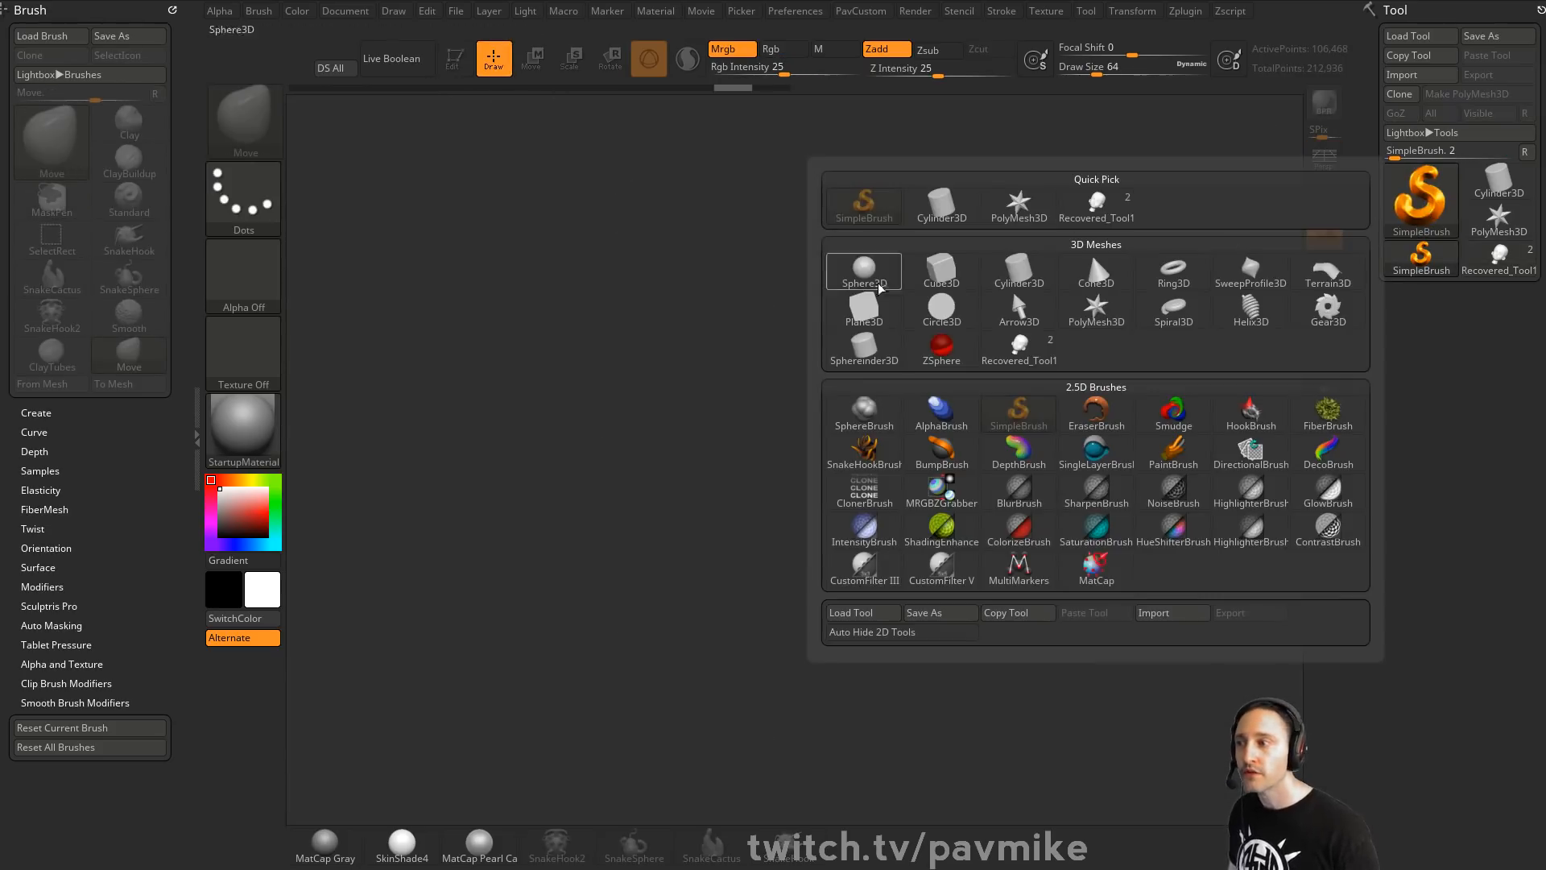
click(1096, 310)
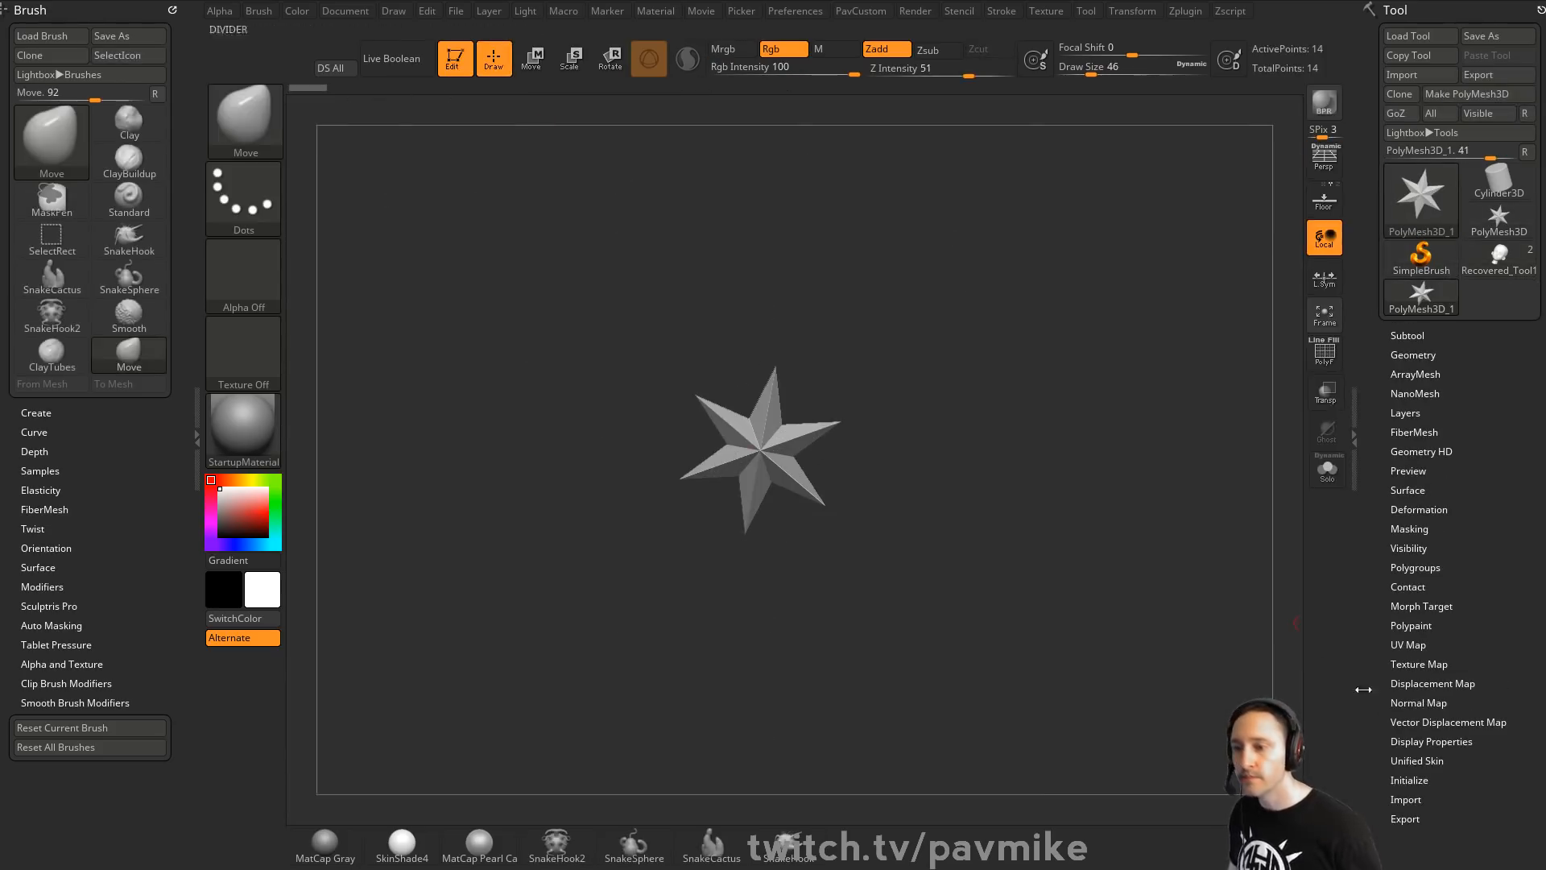
Initialize the star as a QCube with resolution 2 on every axis and show its polyframe
click(1408, 781)
click(1408, 795)
click(1320, 354)
Hide the polygons on one capping end of the cube and delete them
shift+drag(1287, 355, 1197, 593)
ctrl+shift+drag(486, 350, 983, 527)
ctrl+shift+drag(981, 392, 1016, 410)
drag(1093, 365, 1040, 403)
key(space)
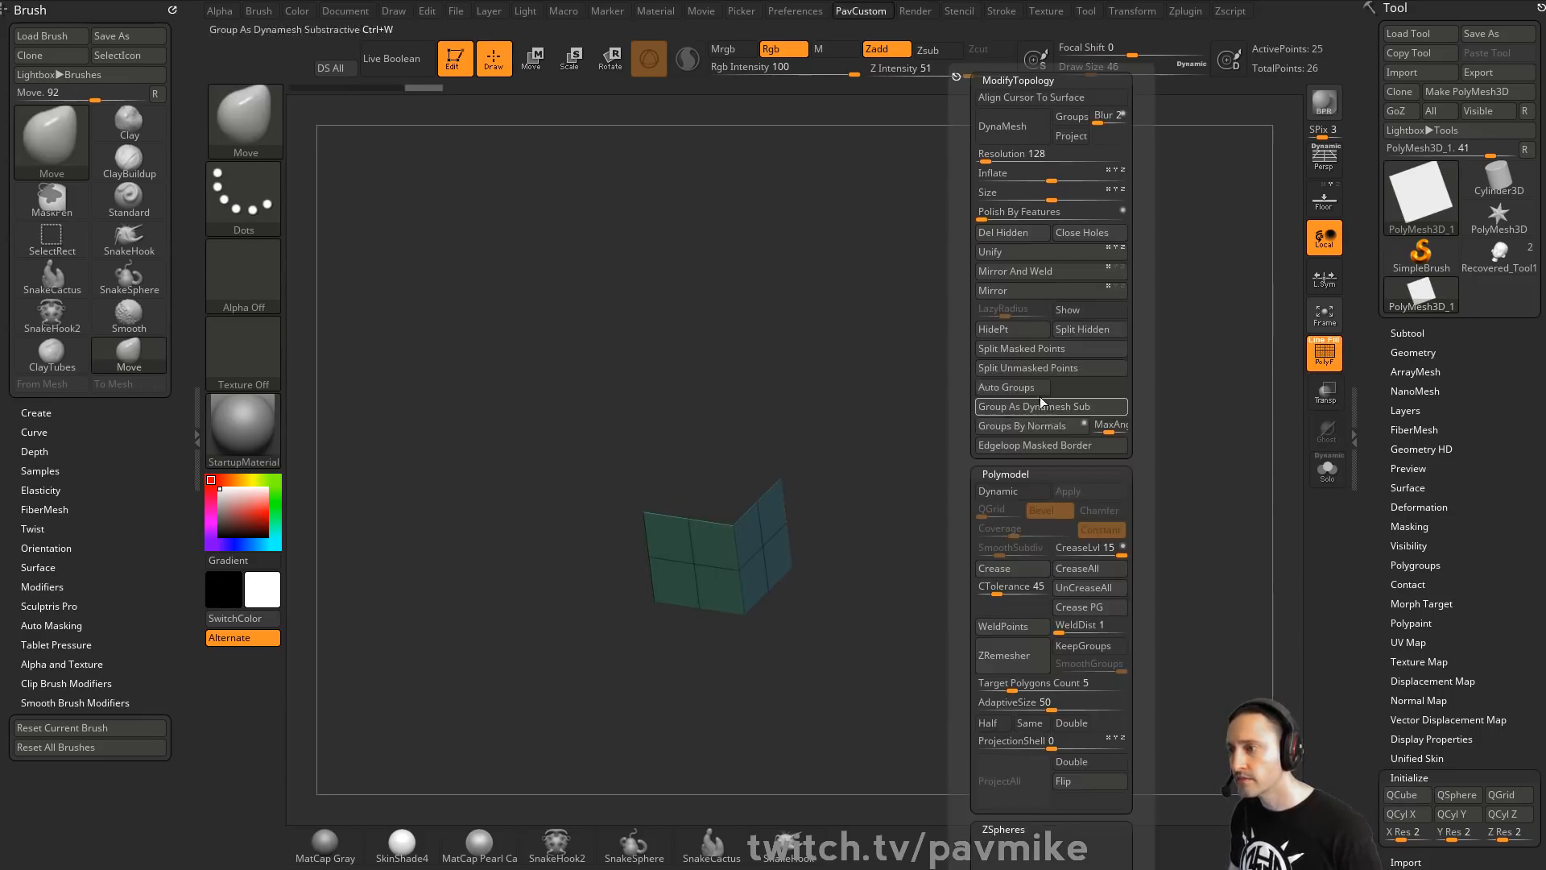
click(1010, 234)
Hide the polygons on the cube's opposite end and delete them, leaving an open four-sided tube
shift+drag(915, 388, 918, 515)
ctrl+shift+drag(914, 691, 604, 562)
mouse_move(993, 280)
ctrl+shift+mouse_down()
mouse_move(1083, 420)
mouse_move(1035, 341)
ctrl+shift+mouse_up()
key(space)
click(997, 238)
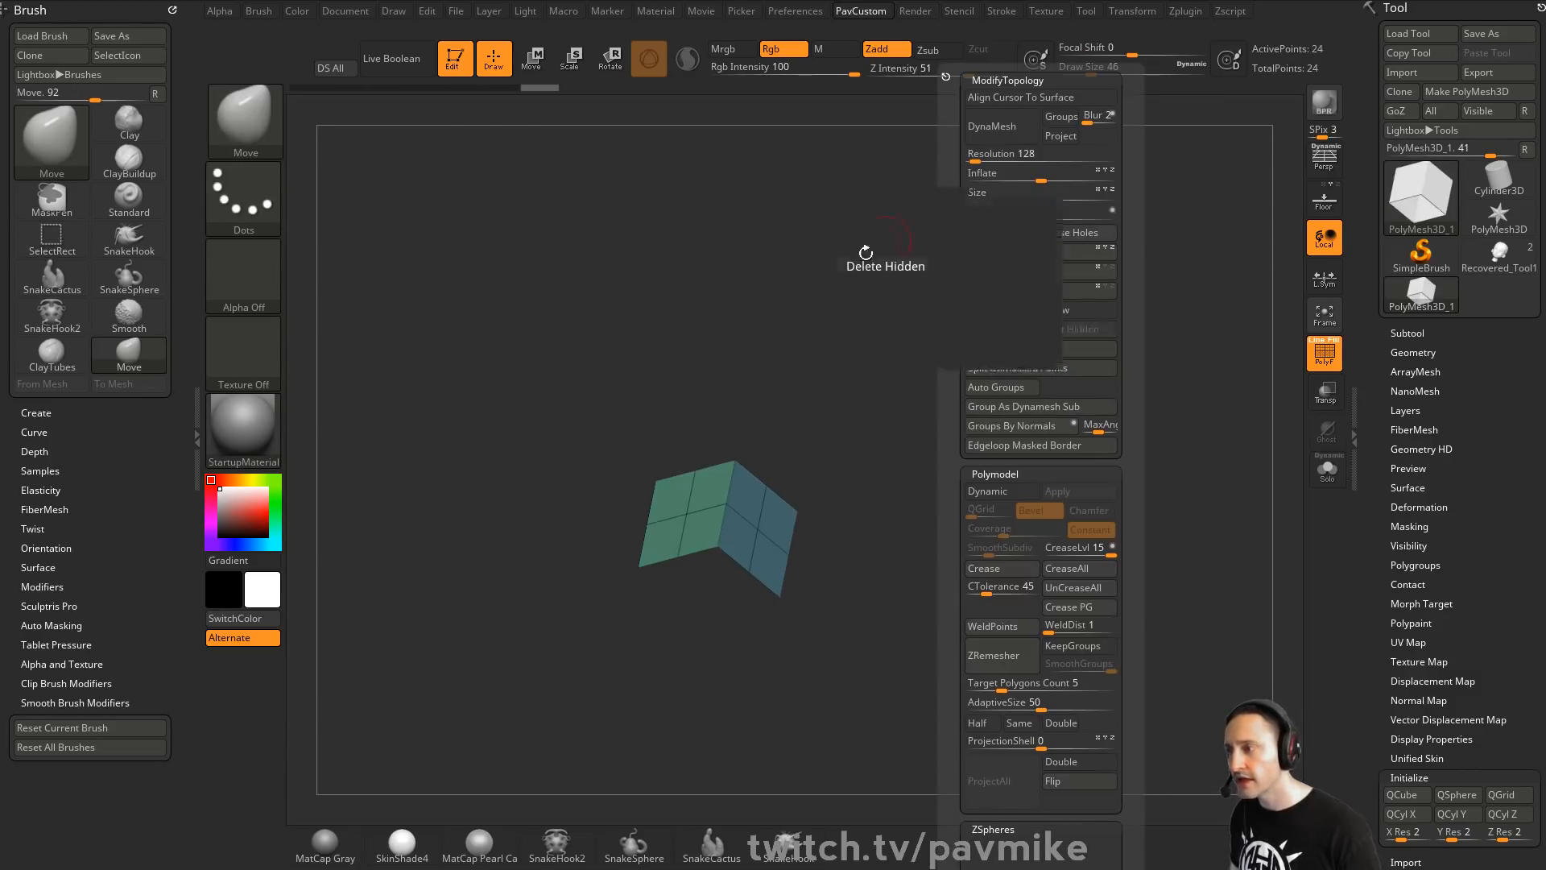
Stretch the open box vertically along its length
shift+drag(921, 222, 854, 306)
key(w)
drag(718, 487, 721, 451)
Bevel the box's horizontal middle edge loop with ZModeler to divide the walls into three even rows
key(b)
key(z)
key(m)
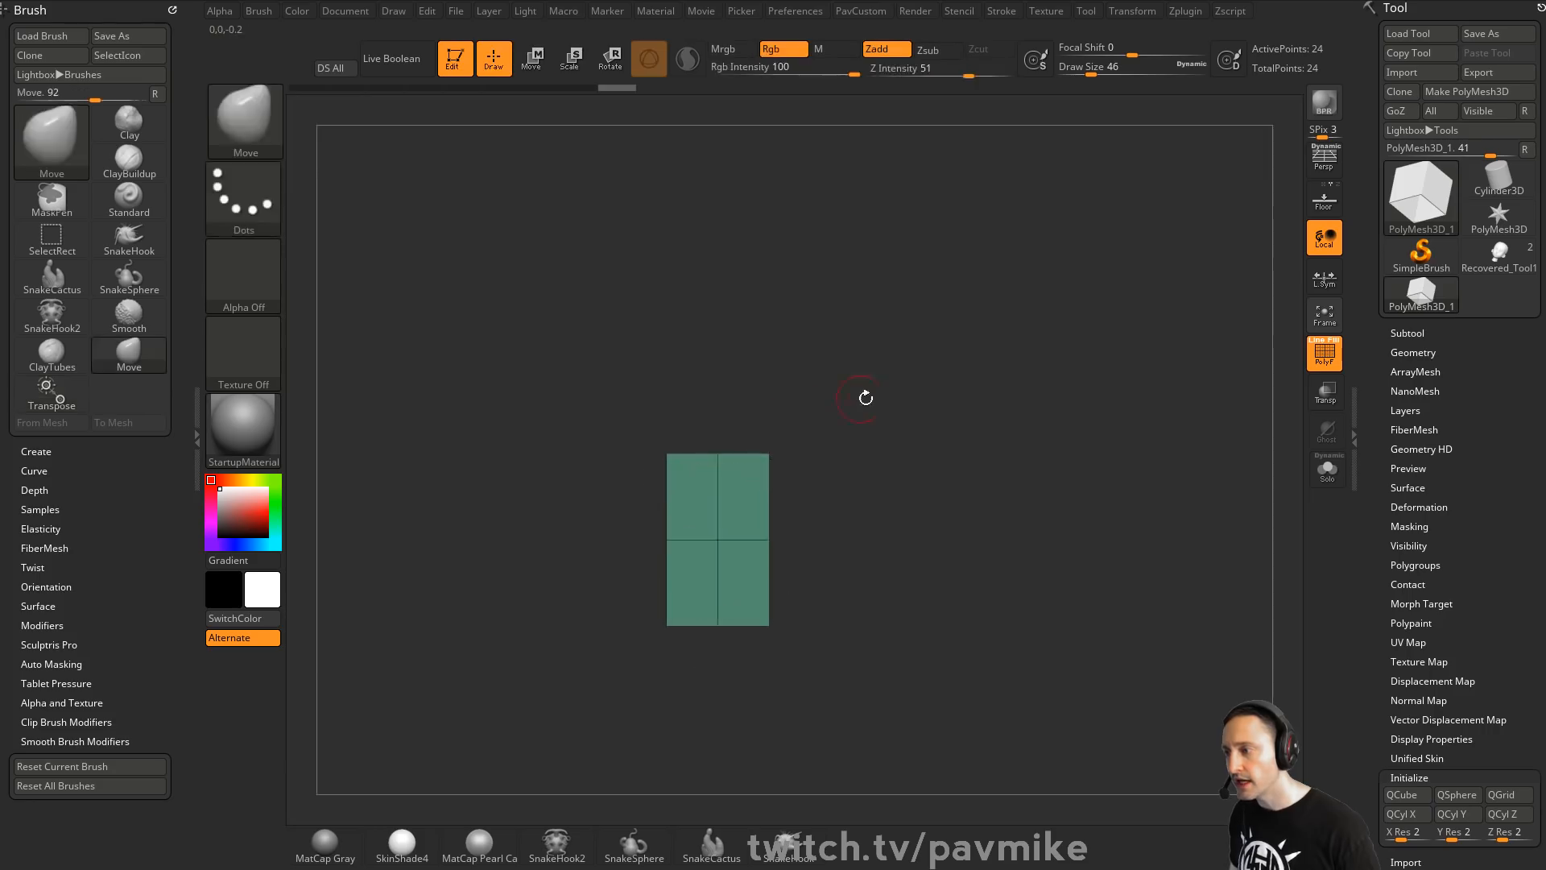
key(space)
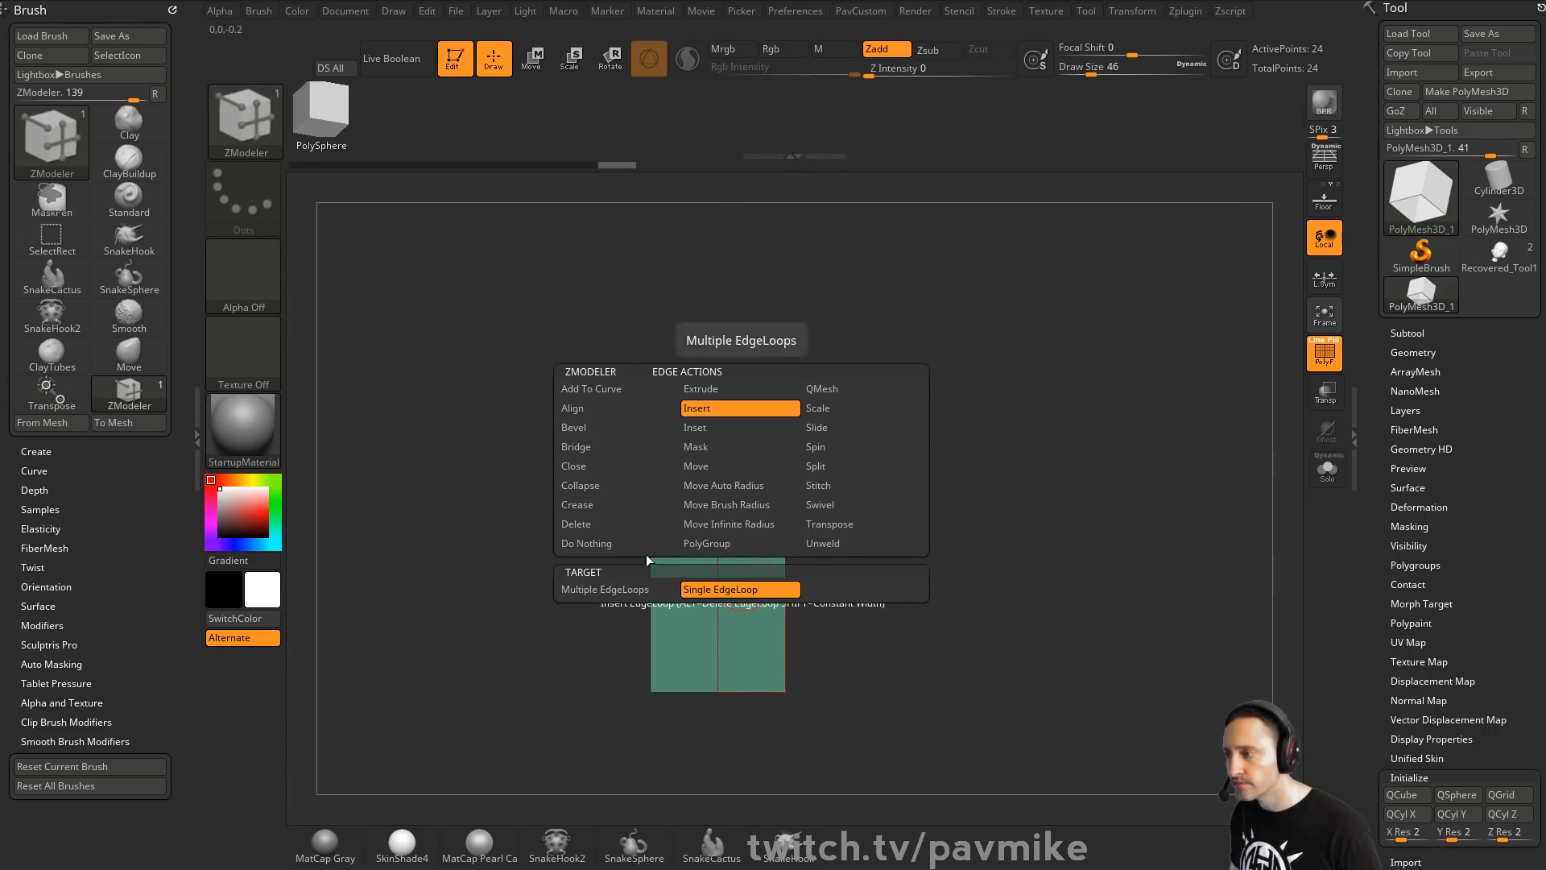
click(573, 427)
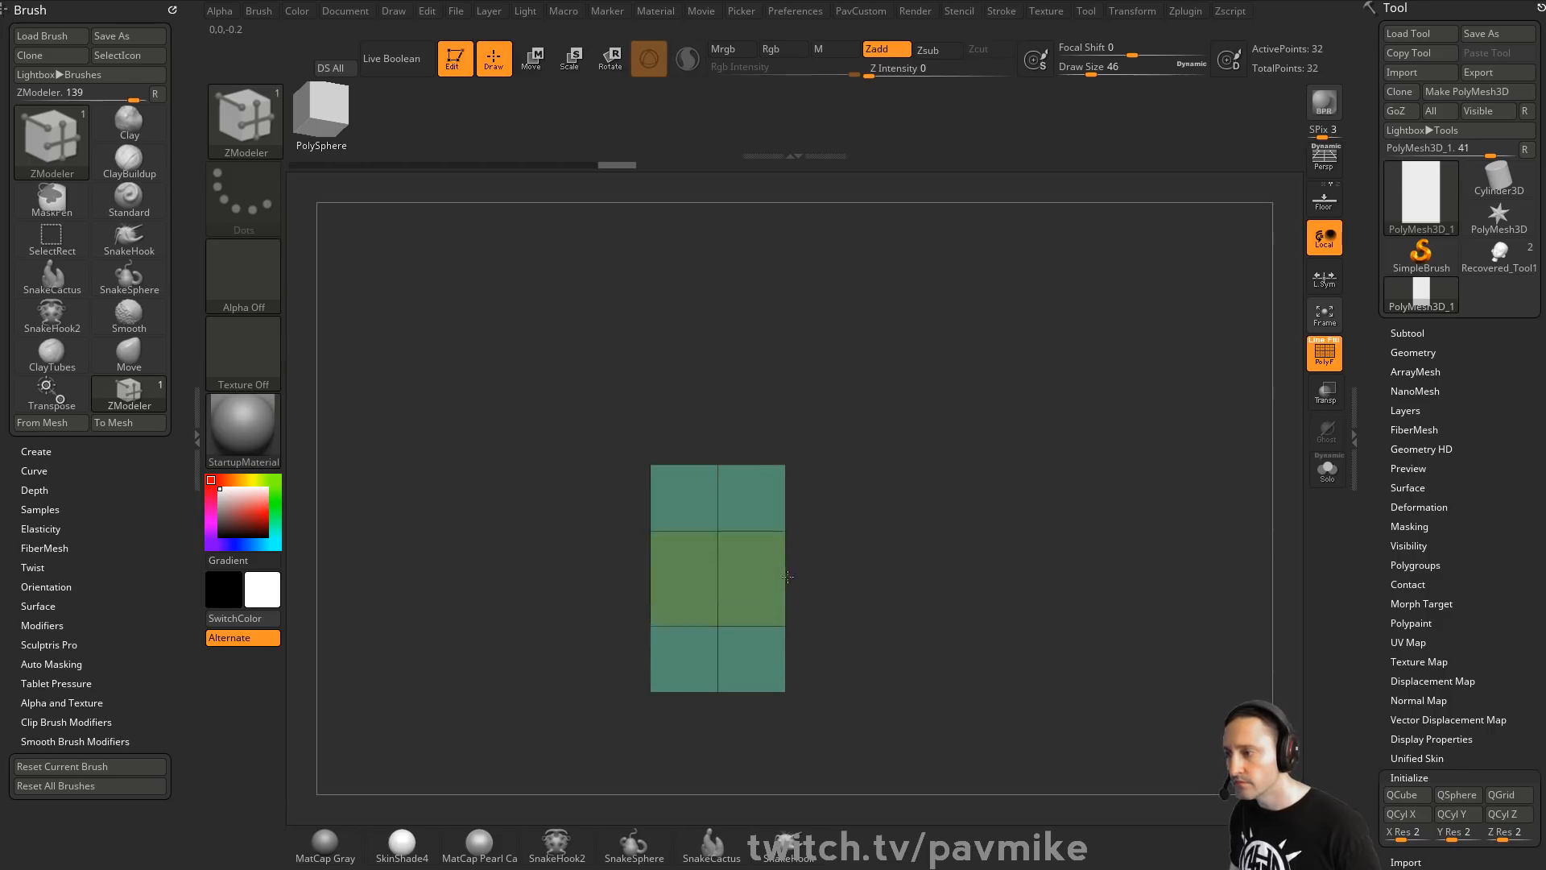
drag(556, 344, 1028, 434)
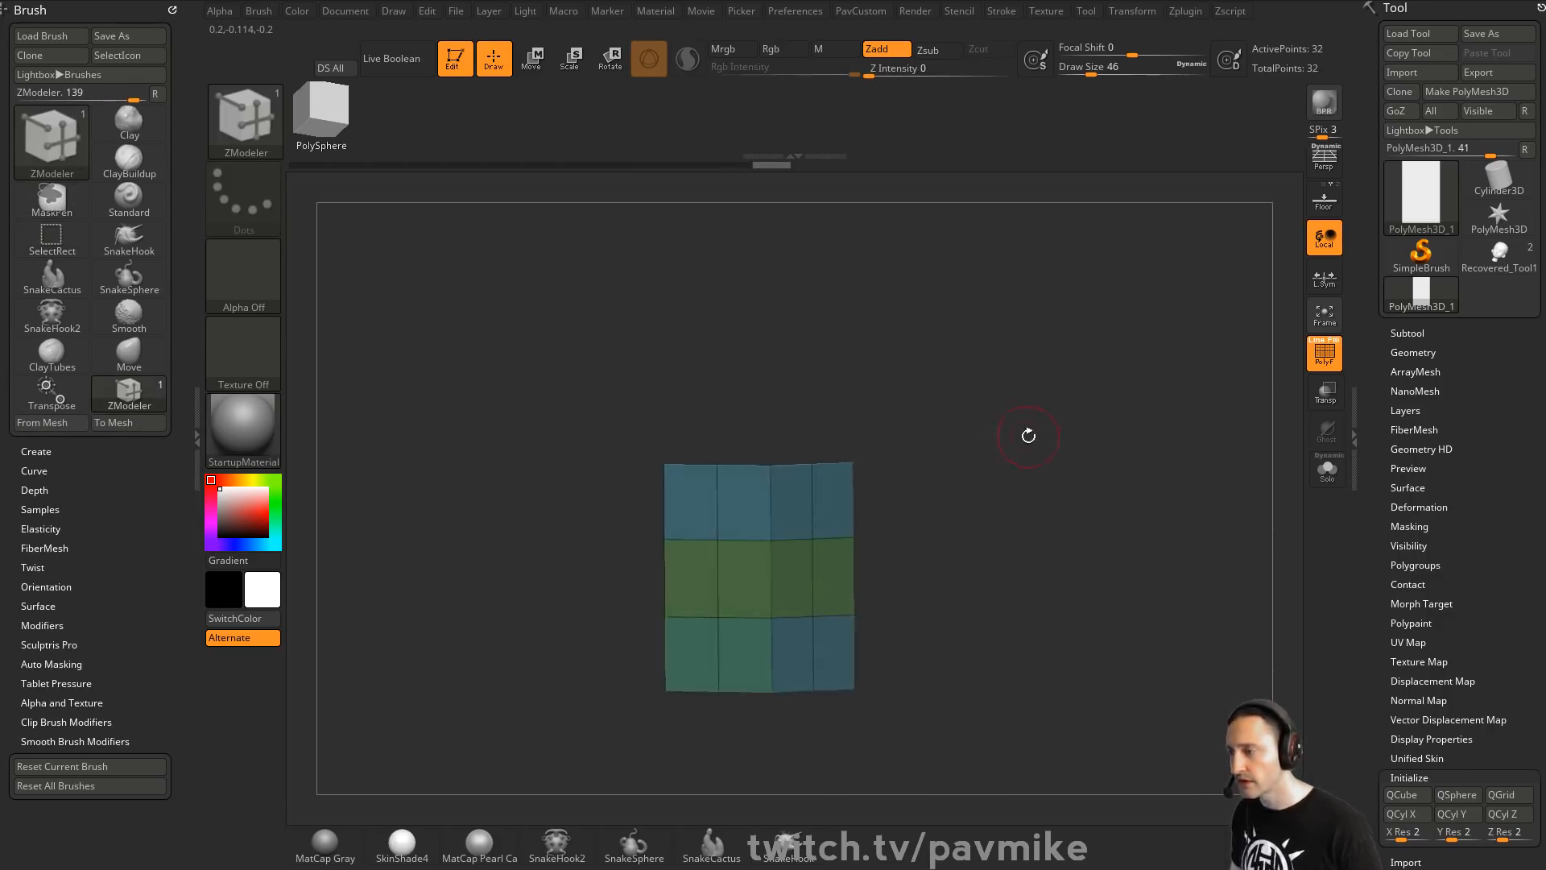
Polygroup the box walls with Groups By Normals
key(2)
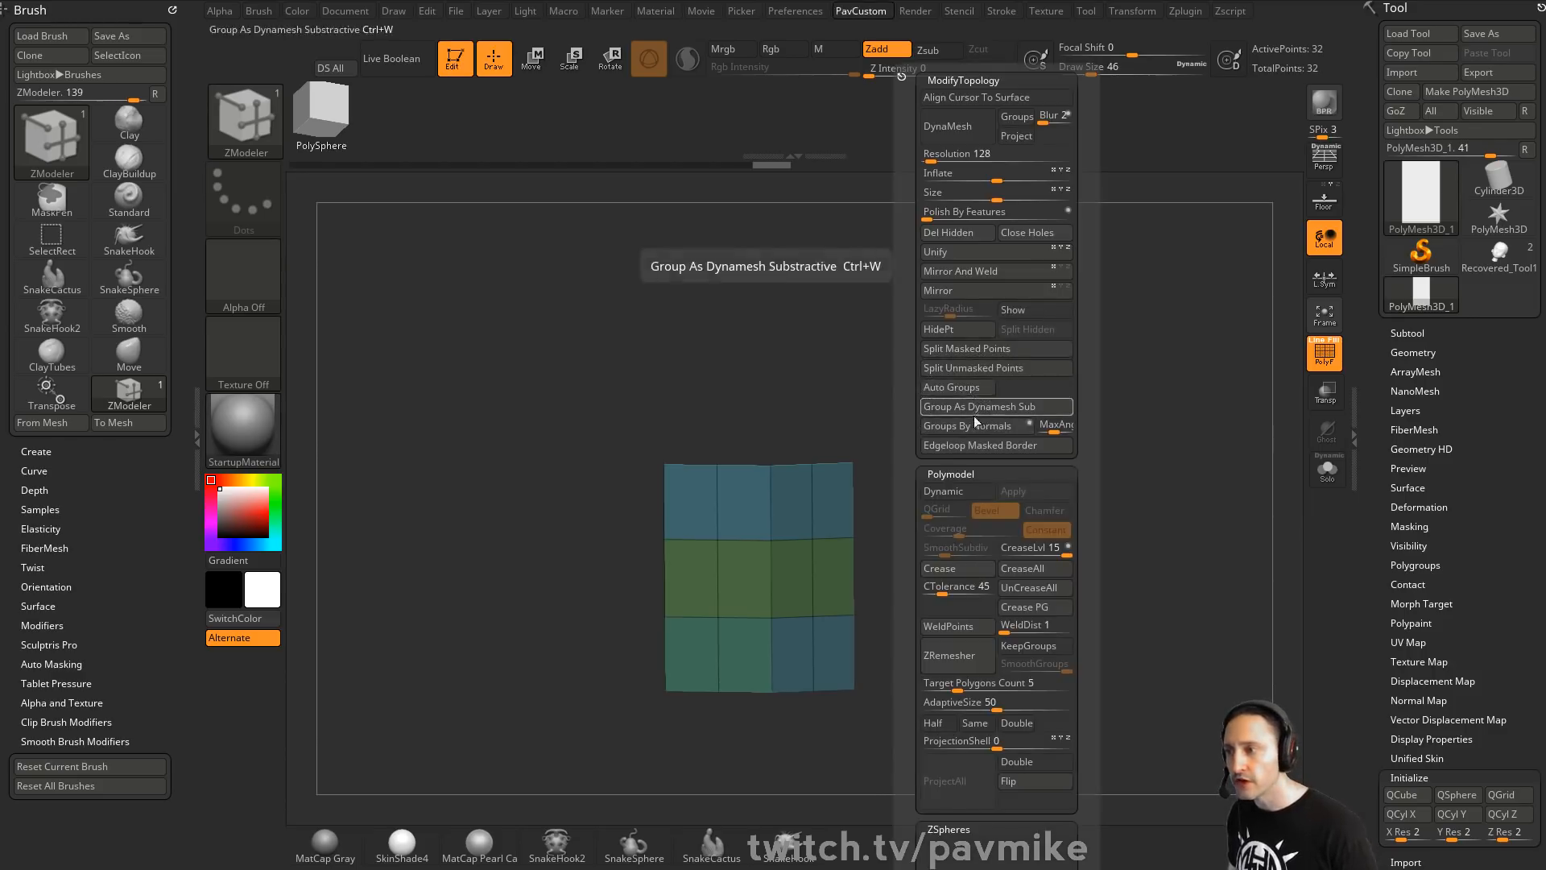
click(974, 425)
drag(816, 399, 1008, 398)
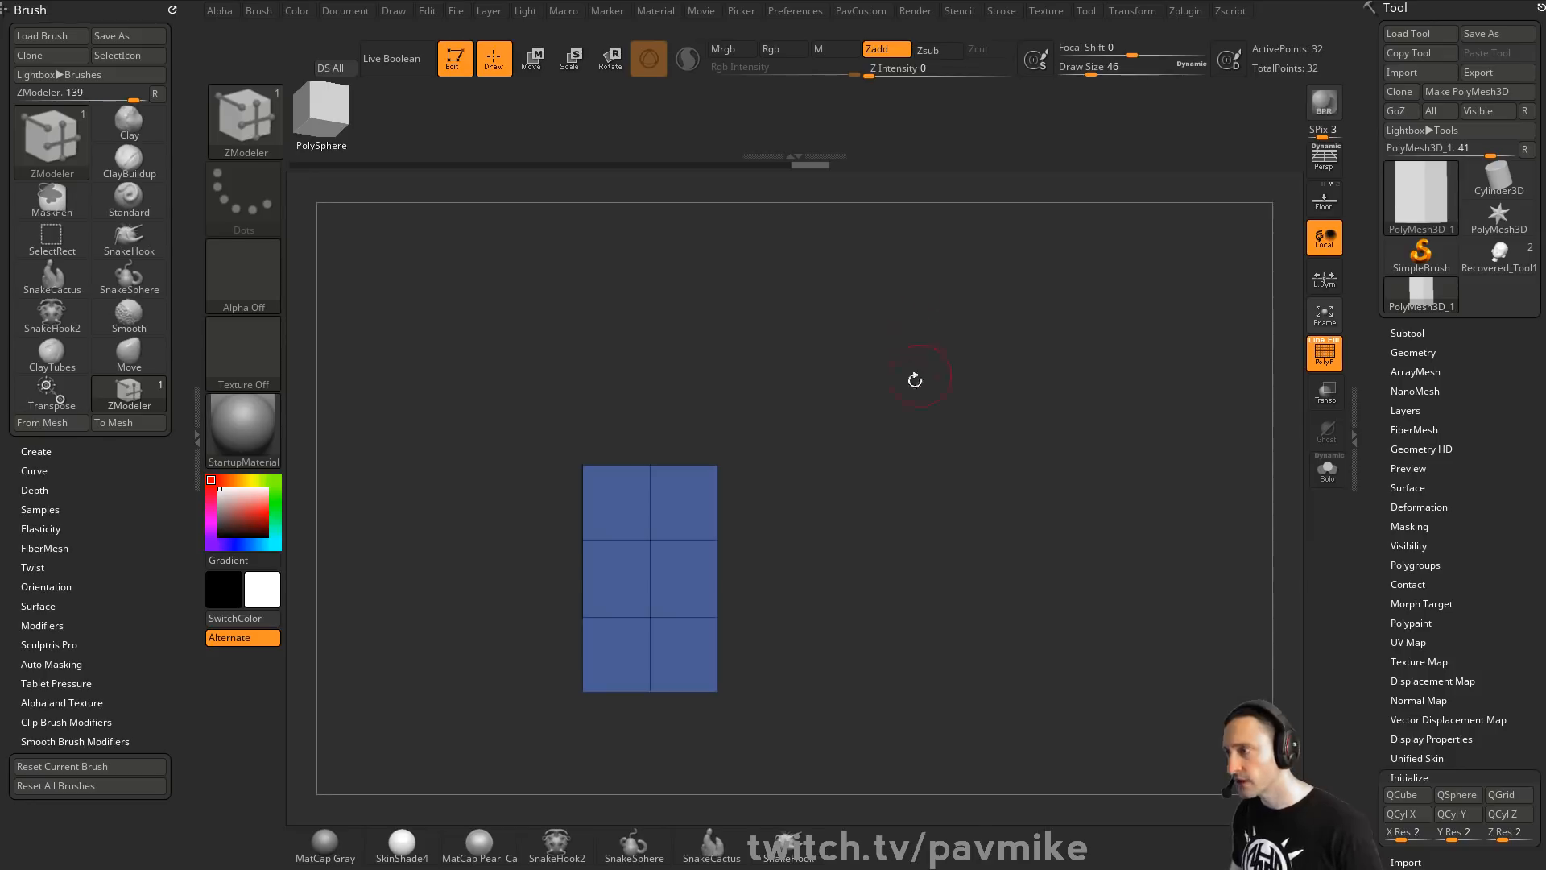
Create a new InsertMesh brush from the open box
key(b)
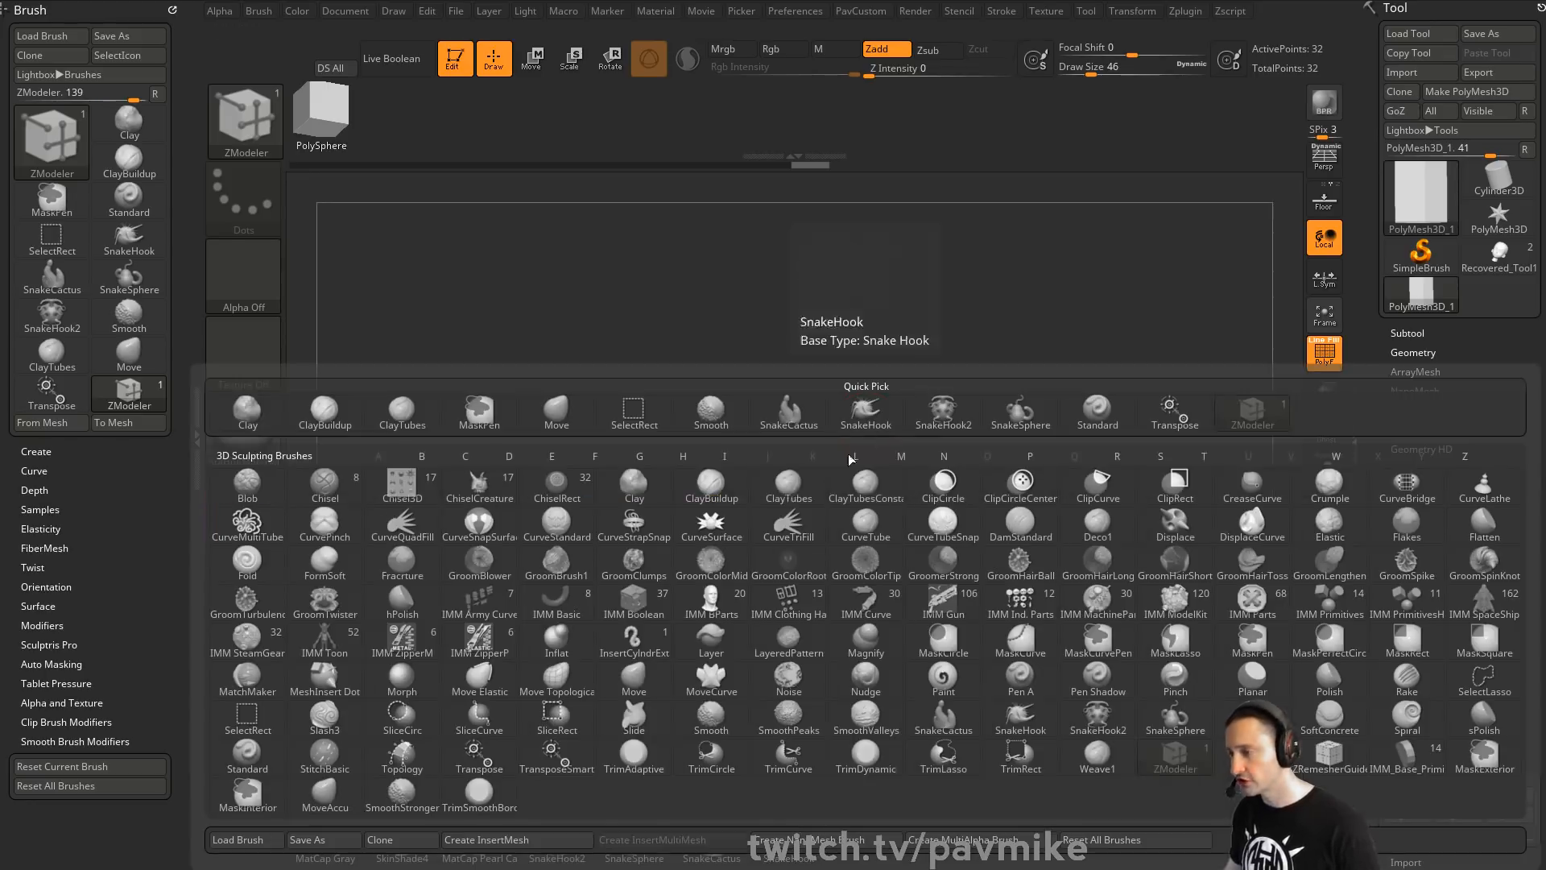
click(453, 838)
click(633, 289)
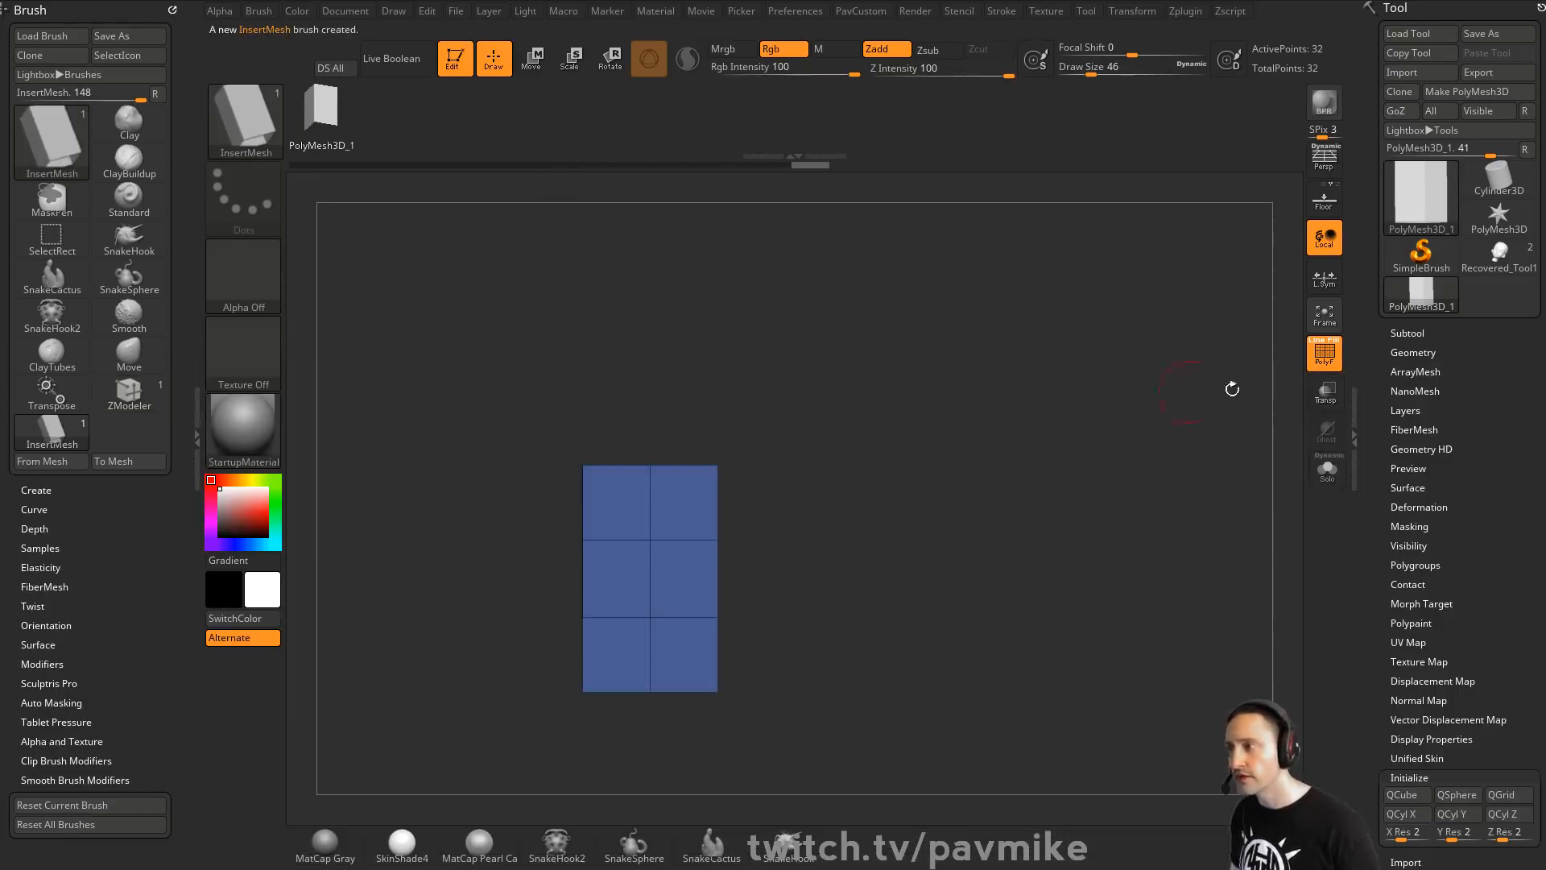
Rotate the open box about its vertical axis so that a corner edge faces the front
click(1407, 332)
scroll(1373, 554, down, 1)
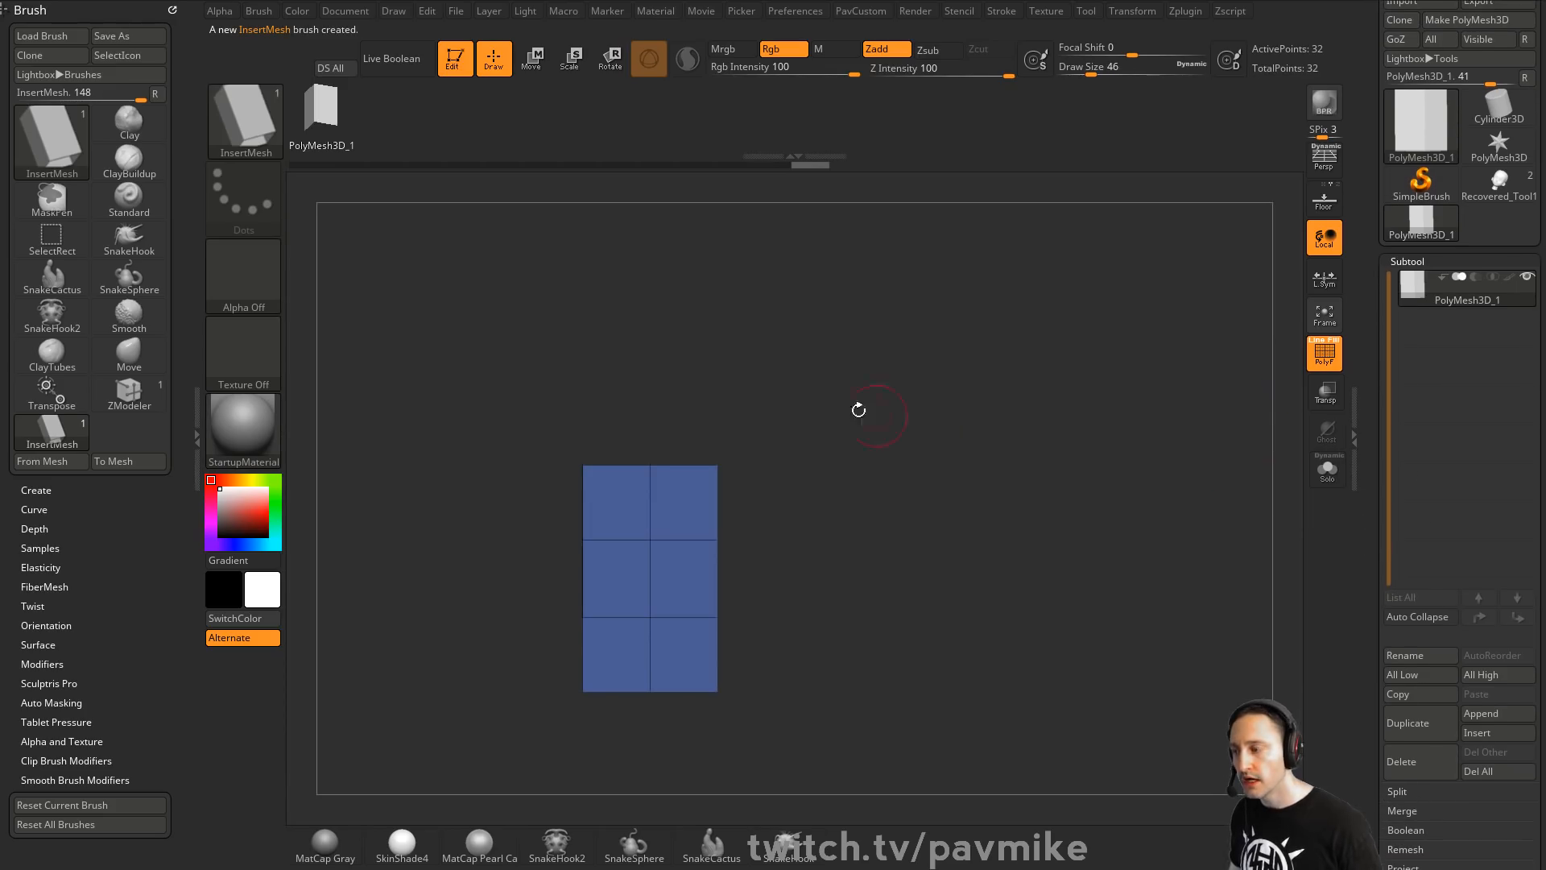
shift+drag(845, 443, 818, 534)
key(w)
mouse_move(709, 534)
shift+mouse_down()
mouse_move(723, 589)
mouse_move(706, 623)
mouse_move(897, 391)
mouse_move(936, 428)
shift+mouse_up()
key(q)
key(s)
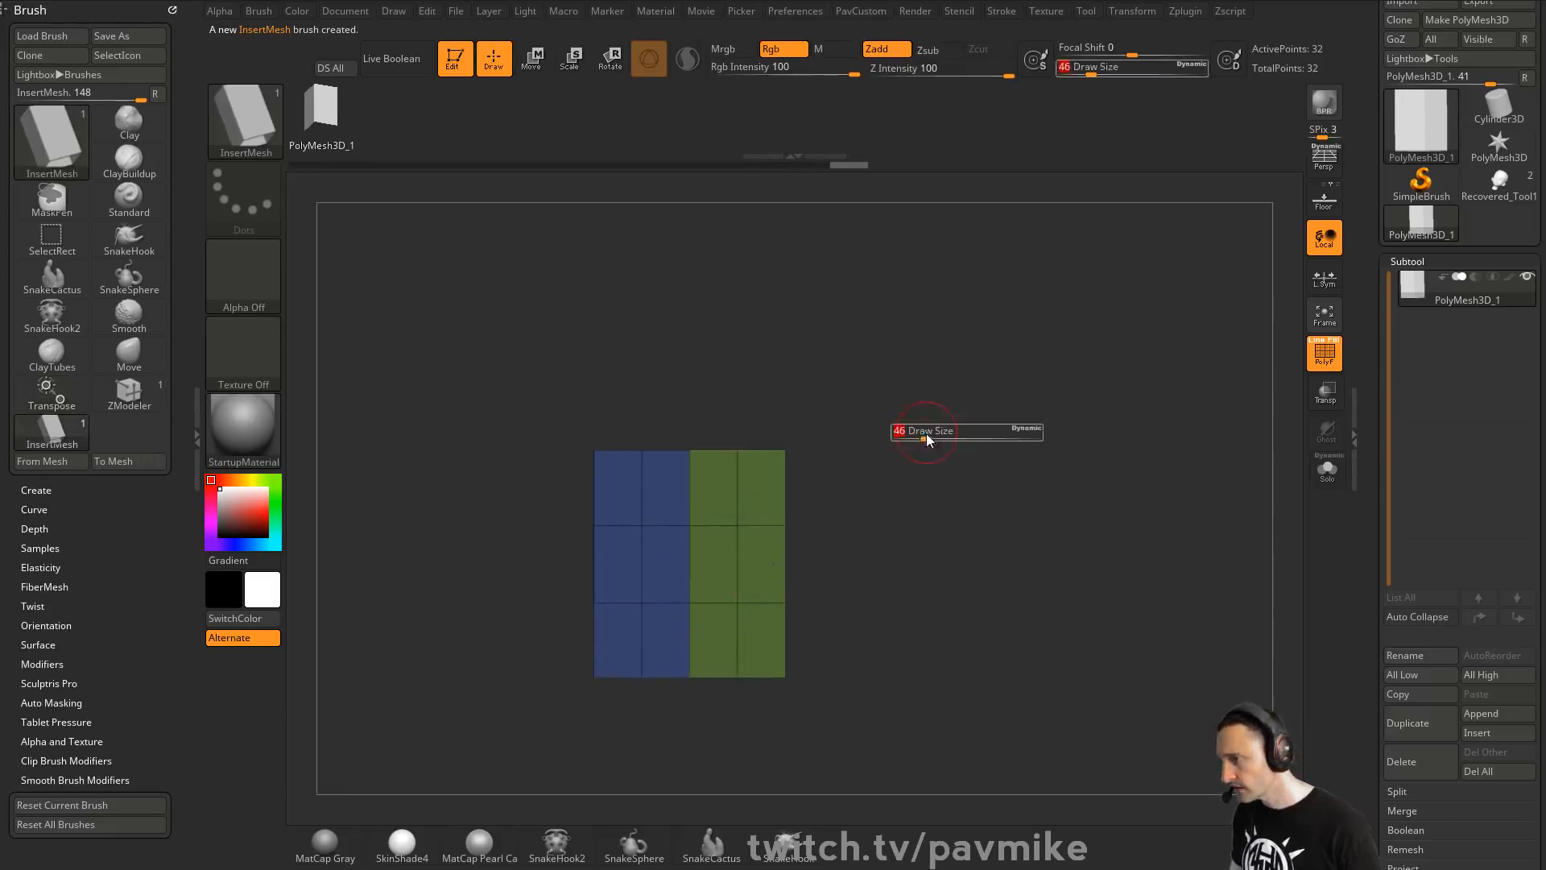
Append the rotated box as a second mesh to the existing InsertMesh brush
key(b)
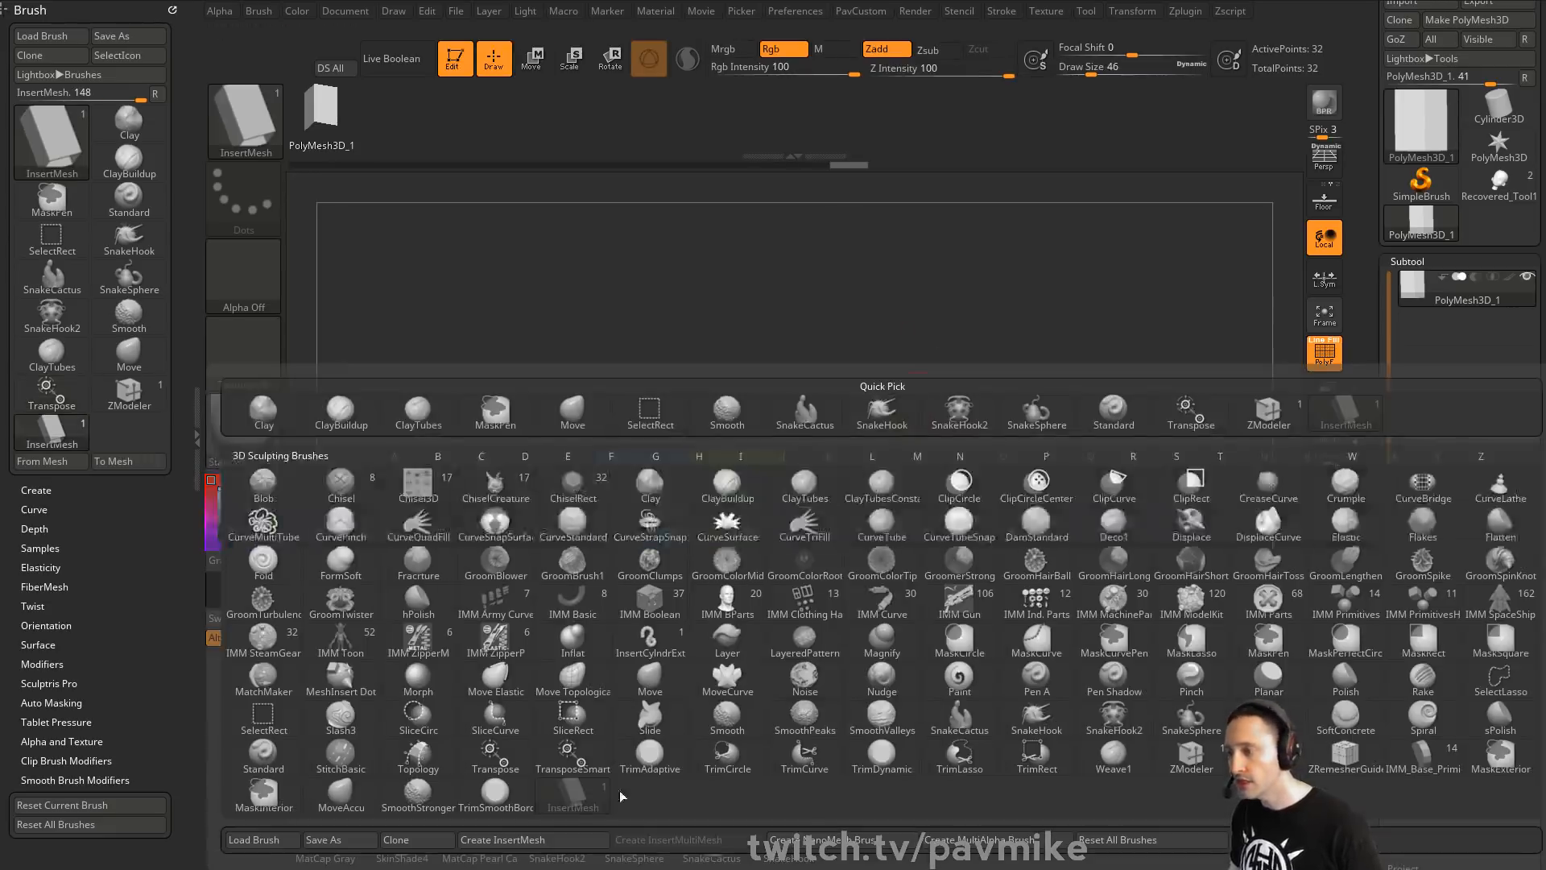
click(561, 839)
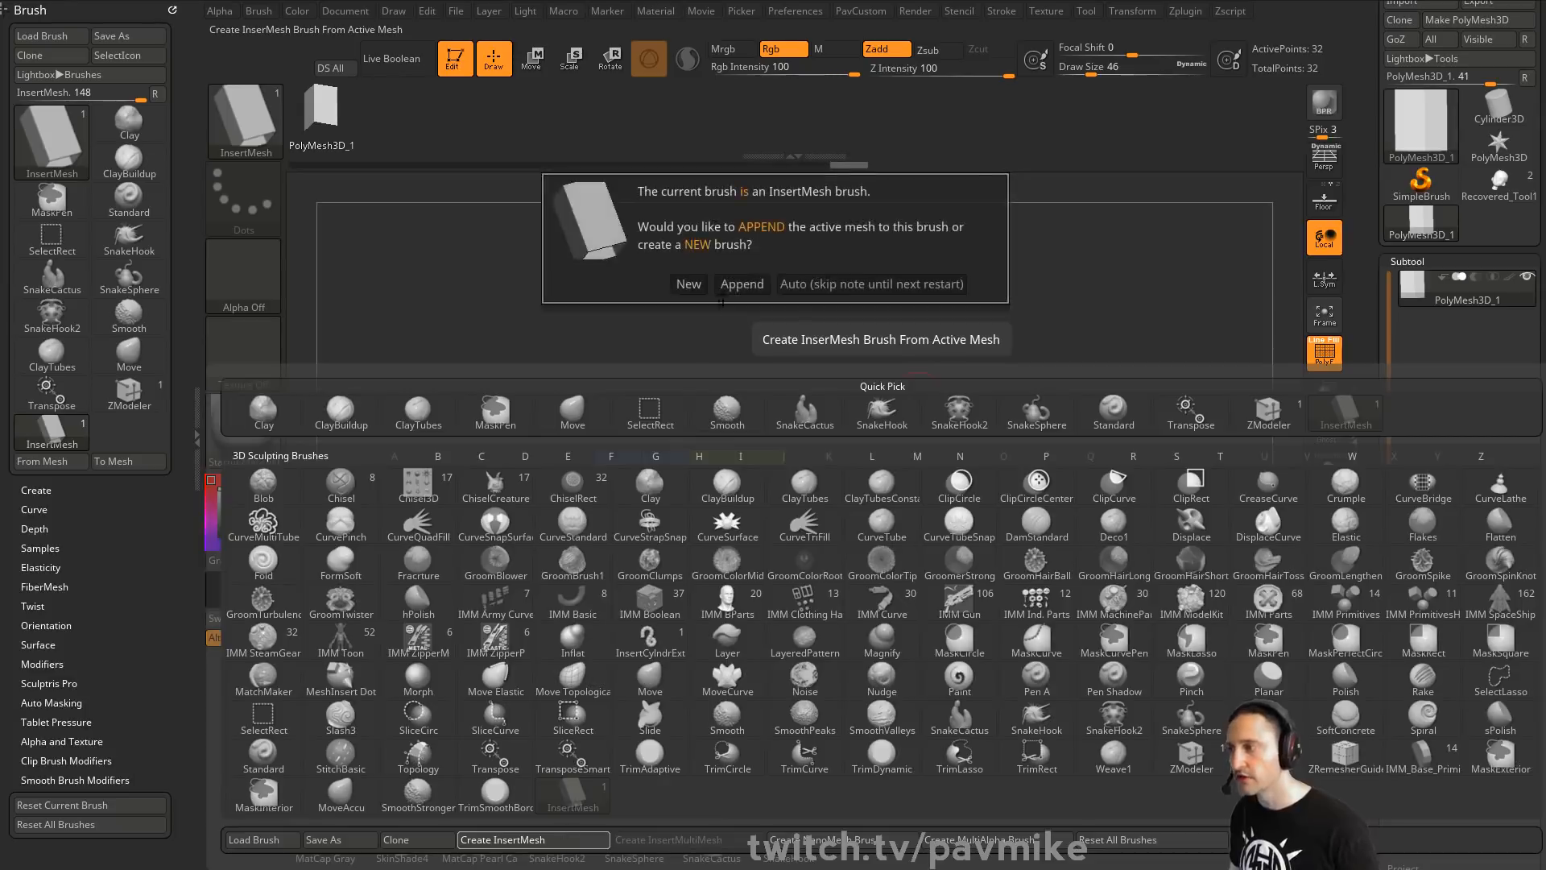
click(742, 284)
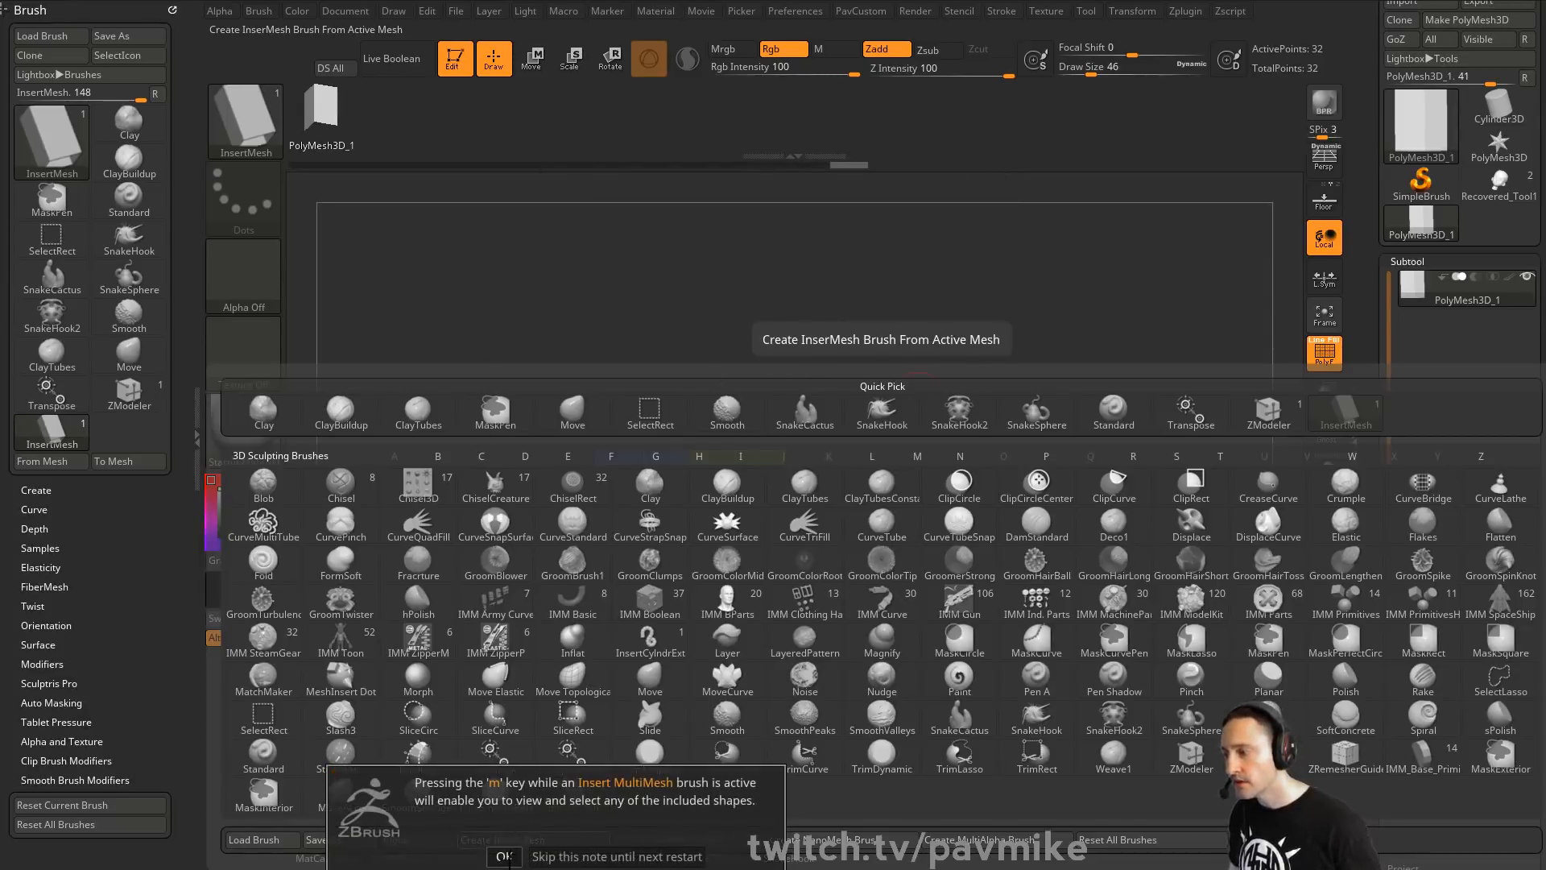
click(504, 857)
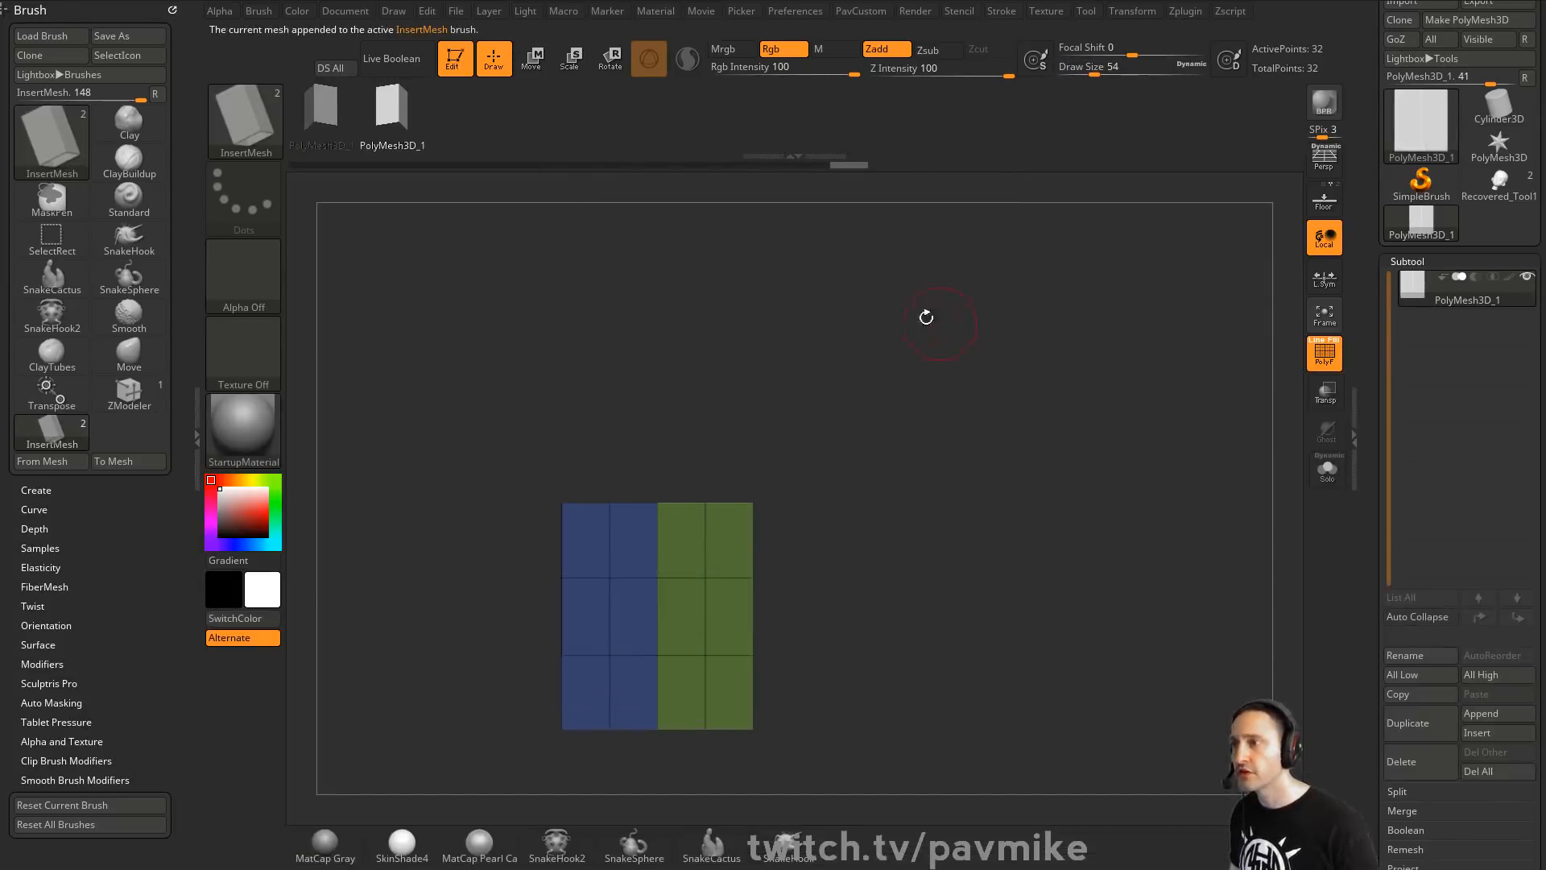
Enable Curve Mode in the stroke settings of the InsertMesh brush
alt+drag(947, 325, 876, 301)
click(1004, 11)
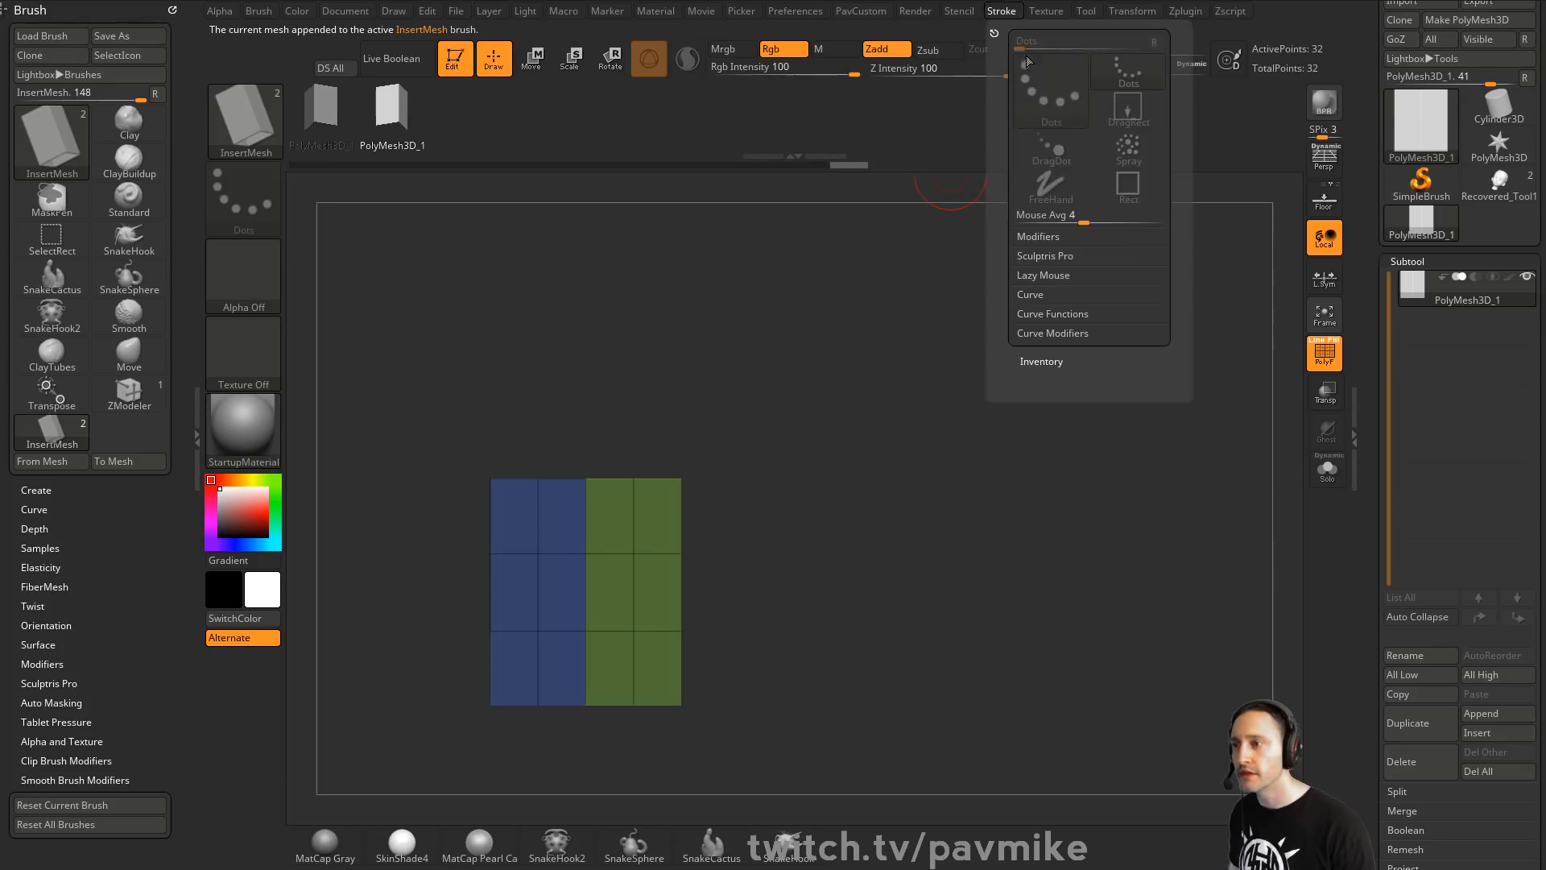
click(1036, 295)
click(1046, 316)
Turn on Weld Points and Stretch and set Curve Res to 4 in the brush modifiers for the rotated box
drag(122, 543, 130, 388)
click(47, 502)
scroll(131, 387, down, 1)
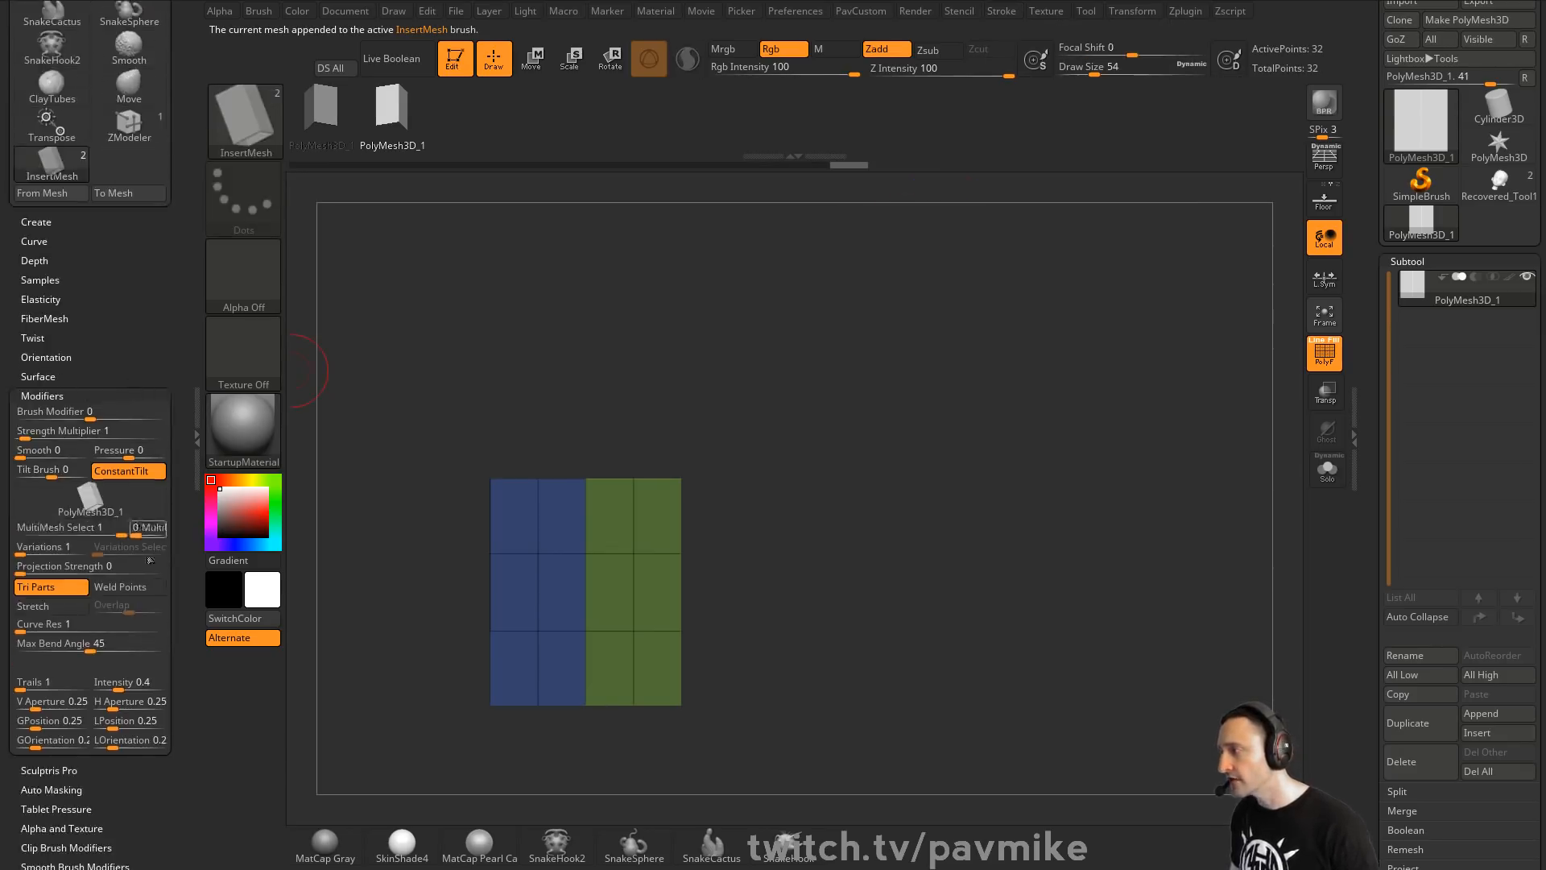
click(134, 593)
click(65, 604)
click(37, 628)
Select the first box in the InsertMesh brush and turn on its Weld Points and Stretch modifiers
click(315, 123)
click(132, 588)
click(48, 606)
Draw an upward-curving strand with the first box mesh and a flatter strand below it with the rotated box mesh
alt+drag(854, 497, 770, 492)
drag(534, 566, 963, 377)
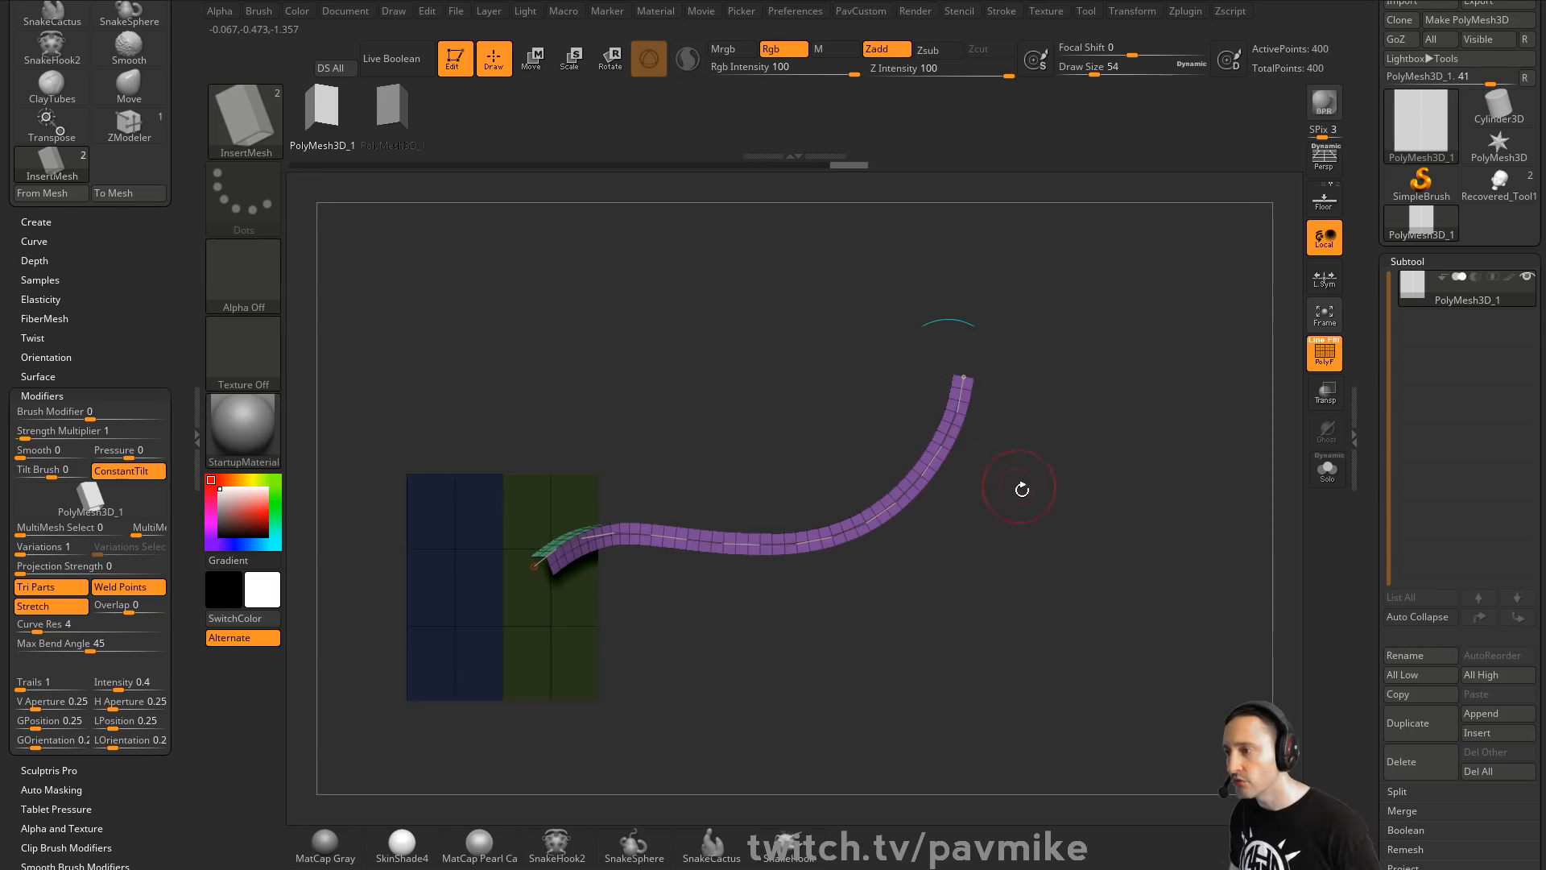
click(398, 121)
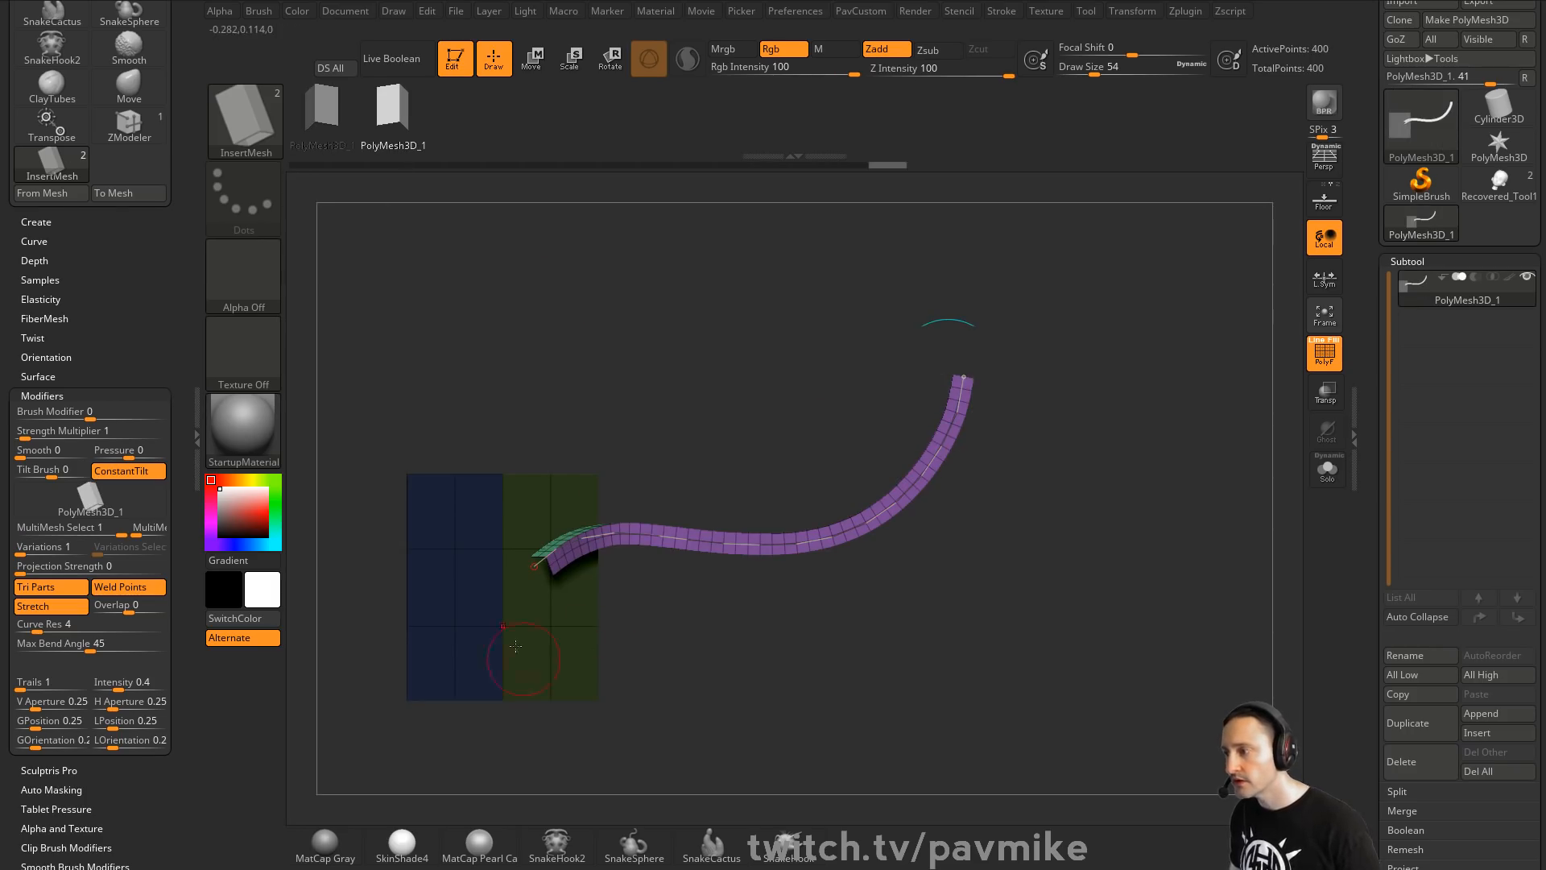
drag(516, 629, 947, 630)
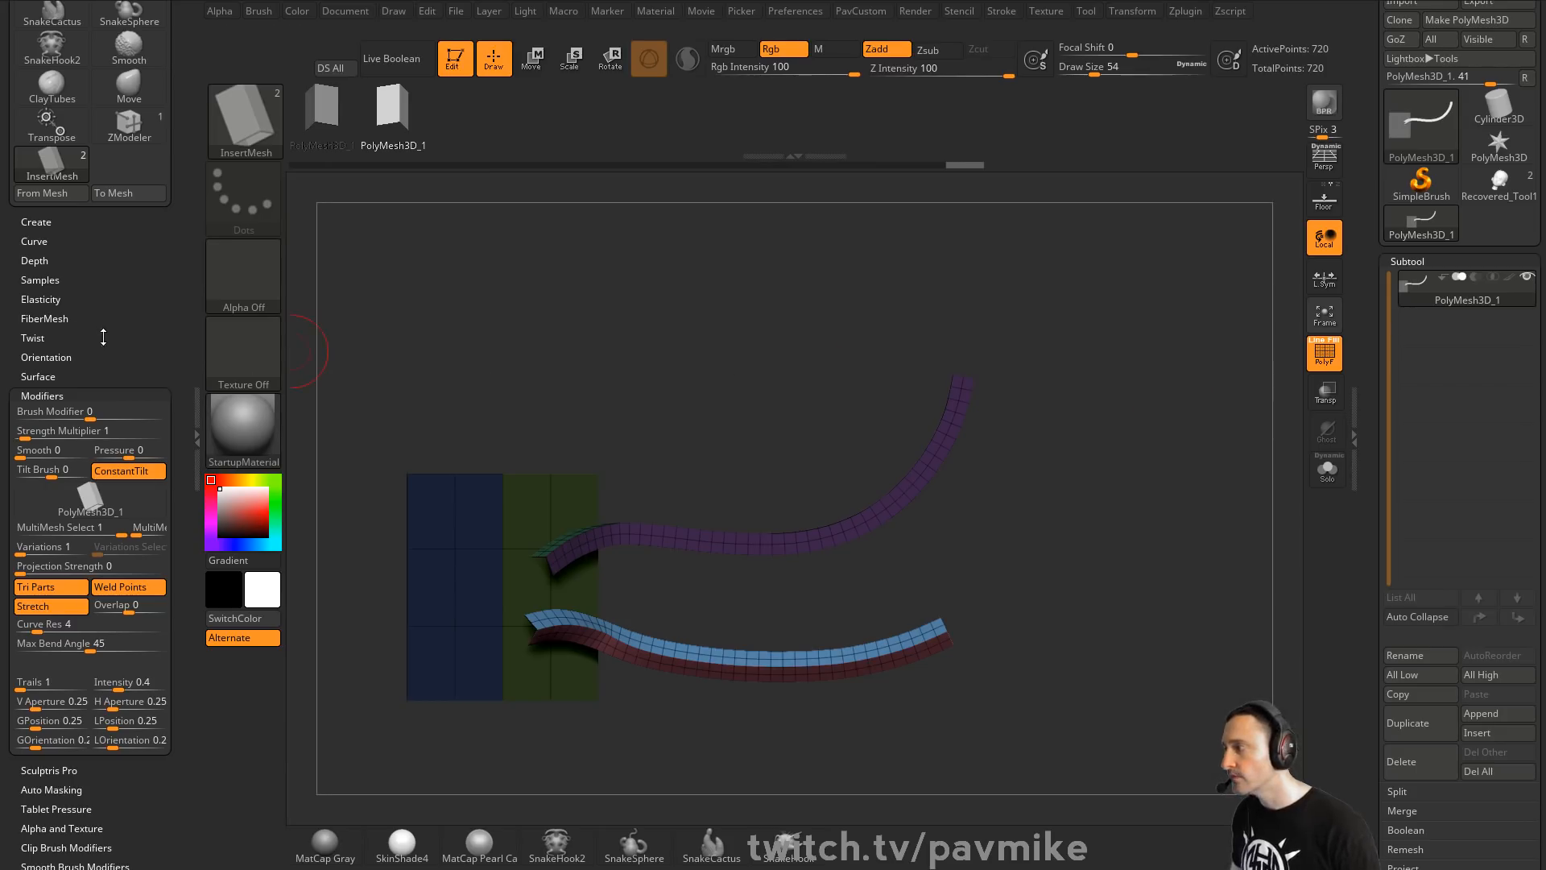
Turn on Intensity in the brush's Curve Modifiers and reshape the Curve Falloff graph
drag(105, 311, 106, 319)
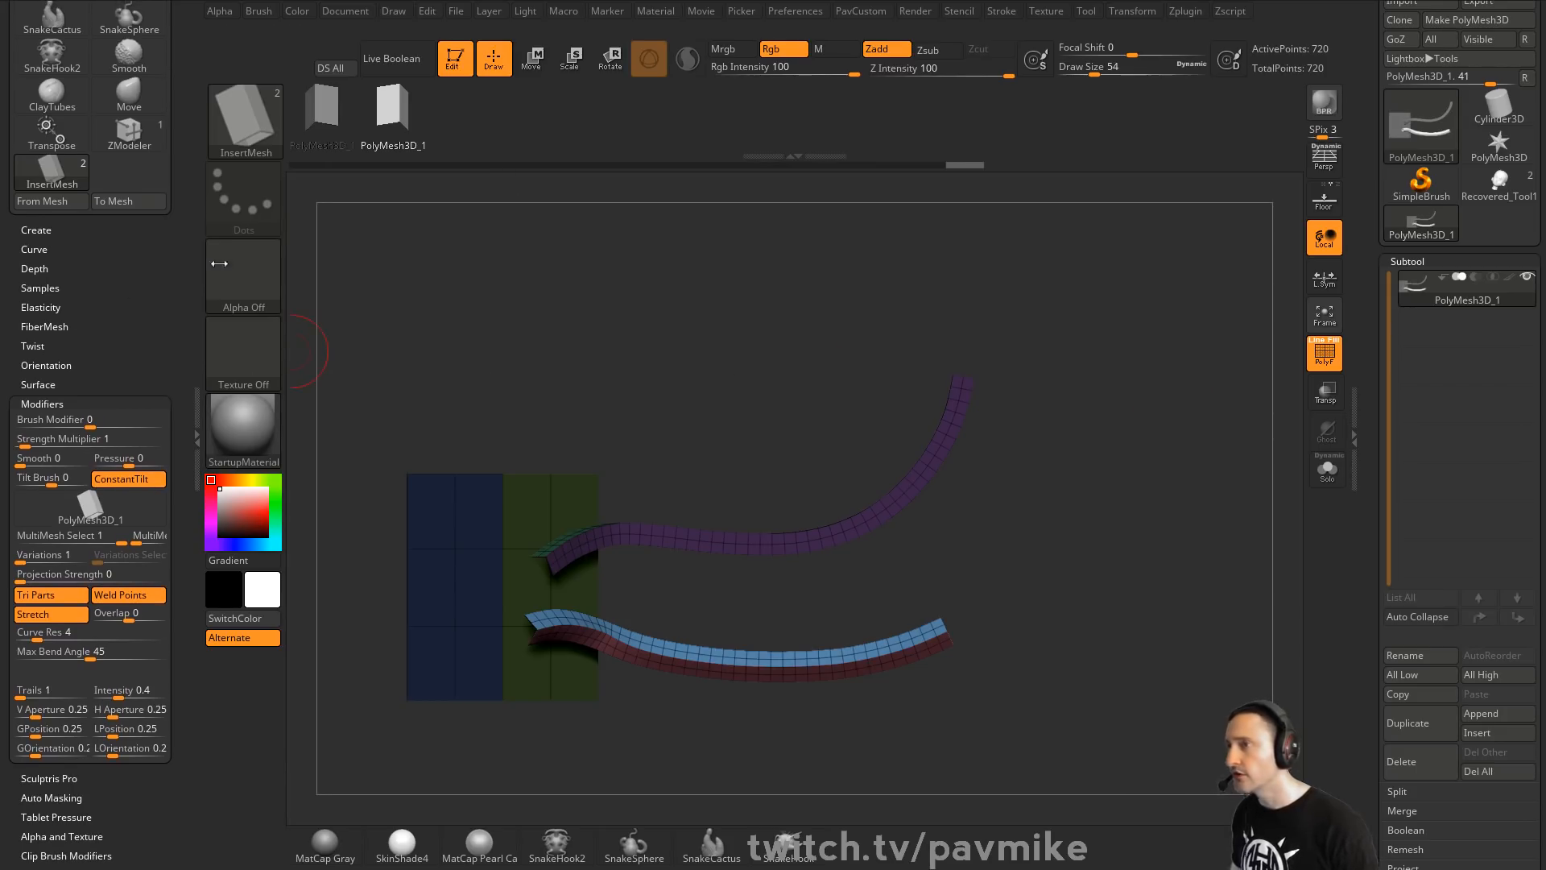
click(996, 12)
key(shift)
click(1049, 392)
click(1053, 526)
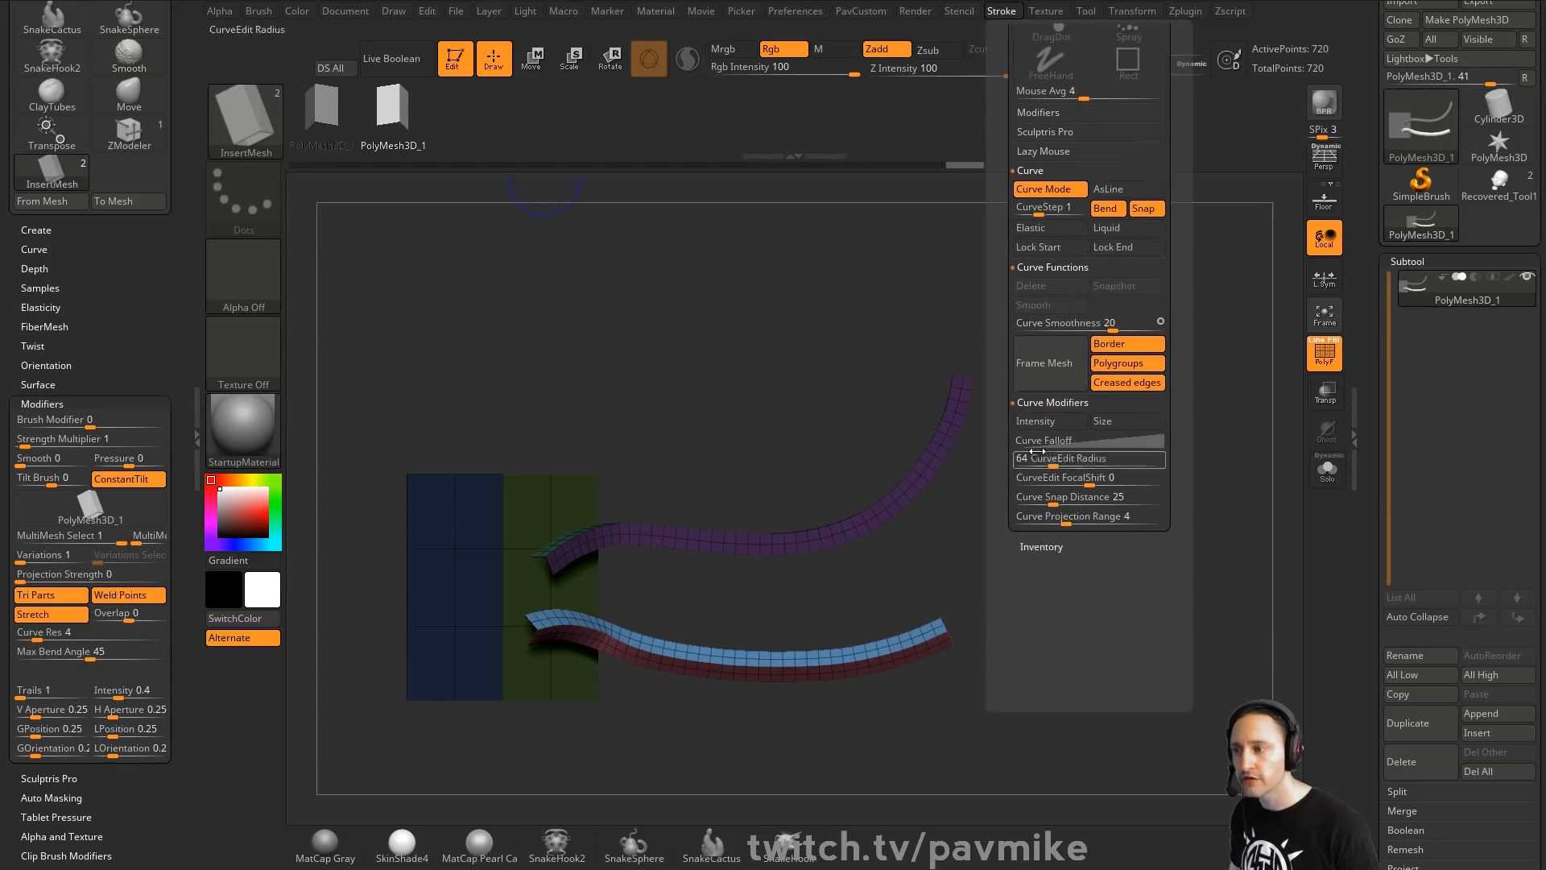
click(1050, 421)
click(1063, 440)
drag(1077, 521, 1160, 530)
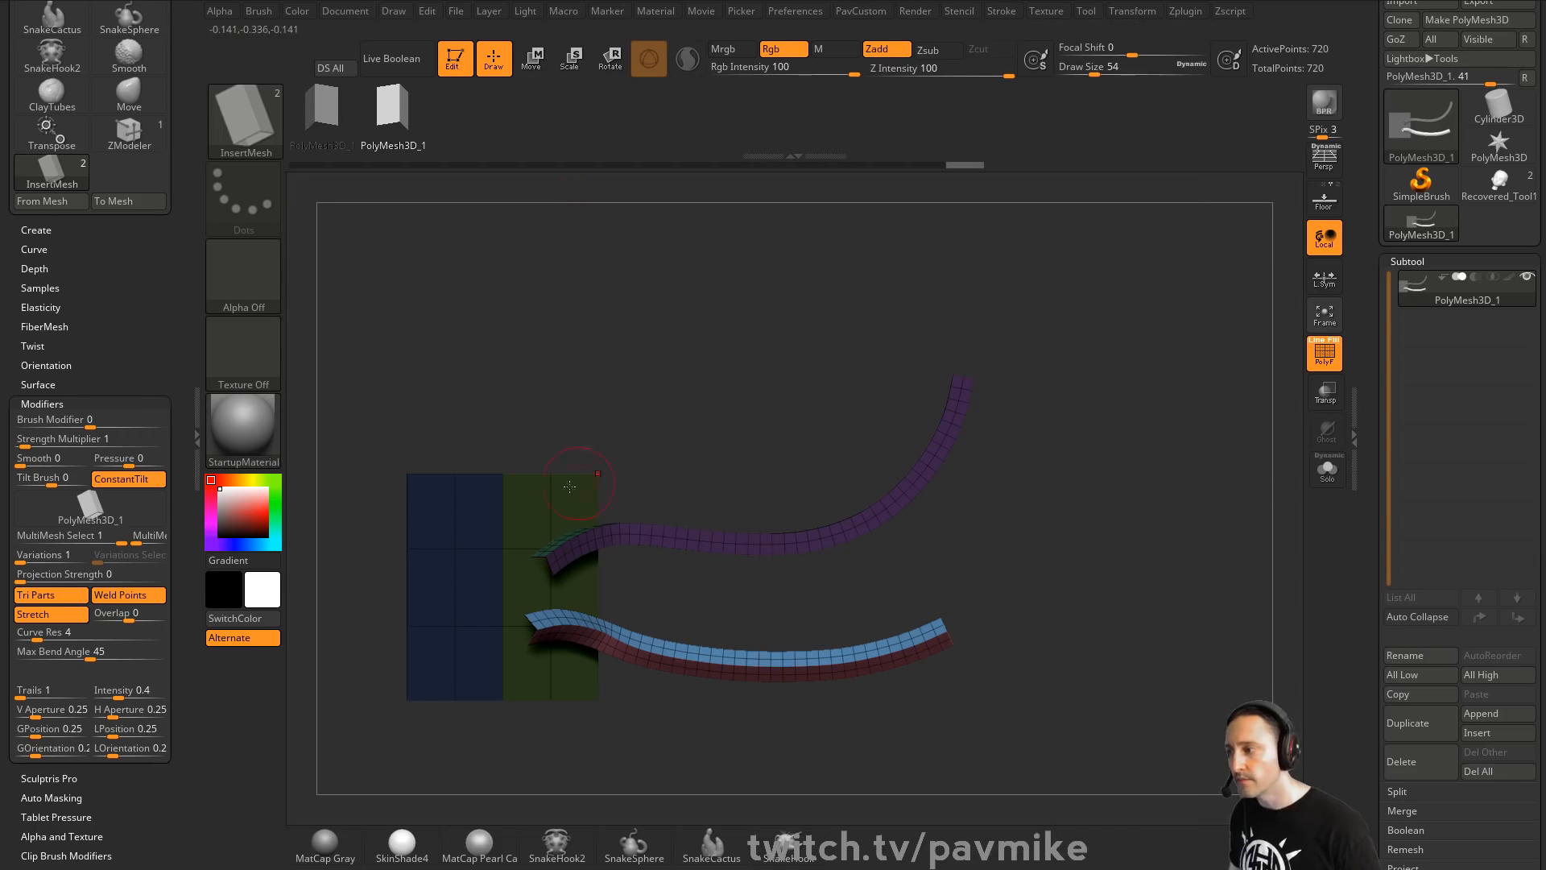
Draw a third test strand rising above the other two, and switch to the head model with its polyframe hidden
drag(537, 496, 835, 306)
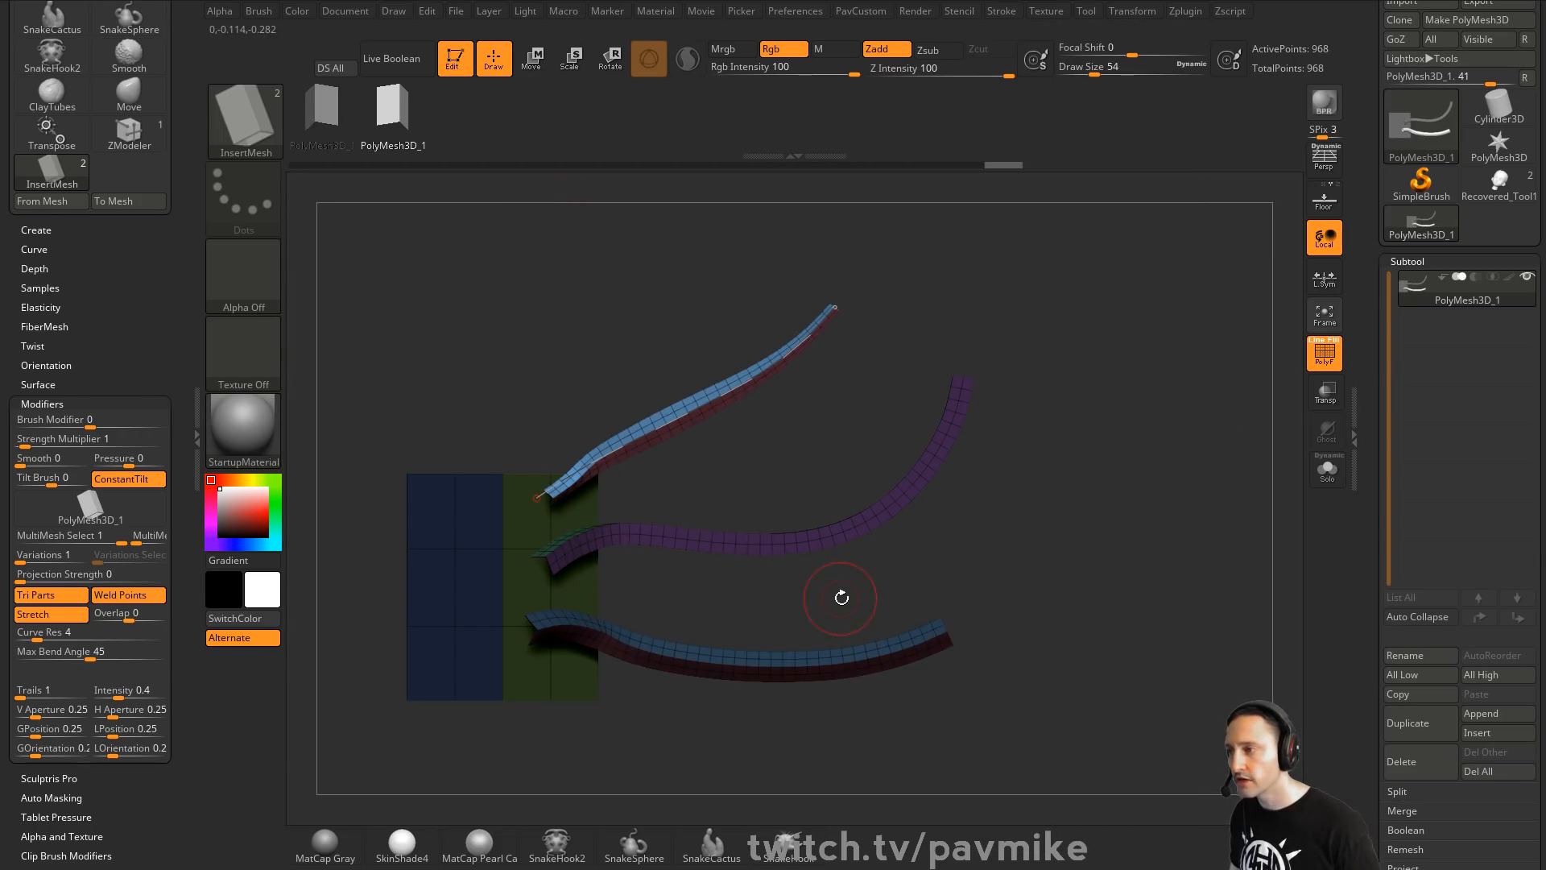
click(1499, 182)
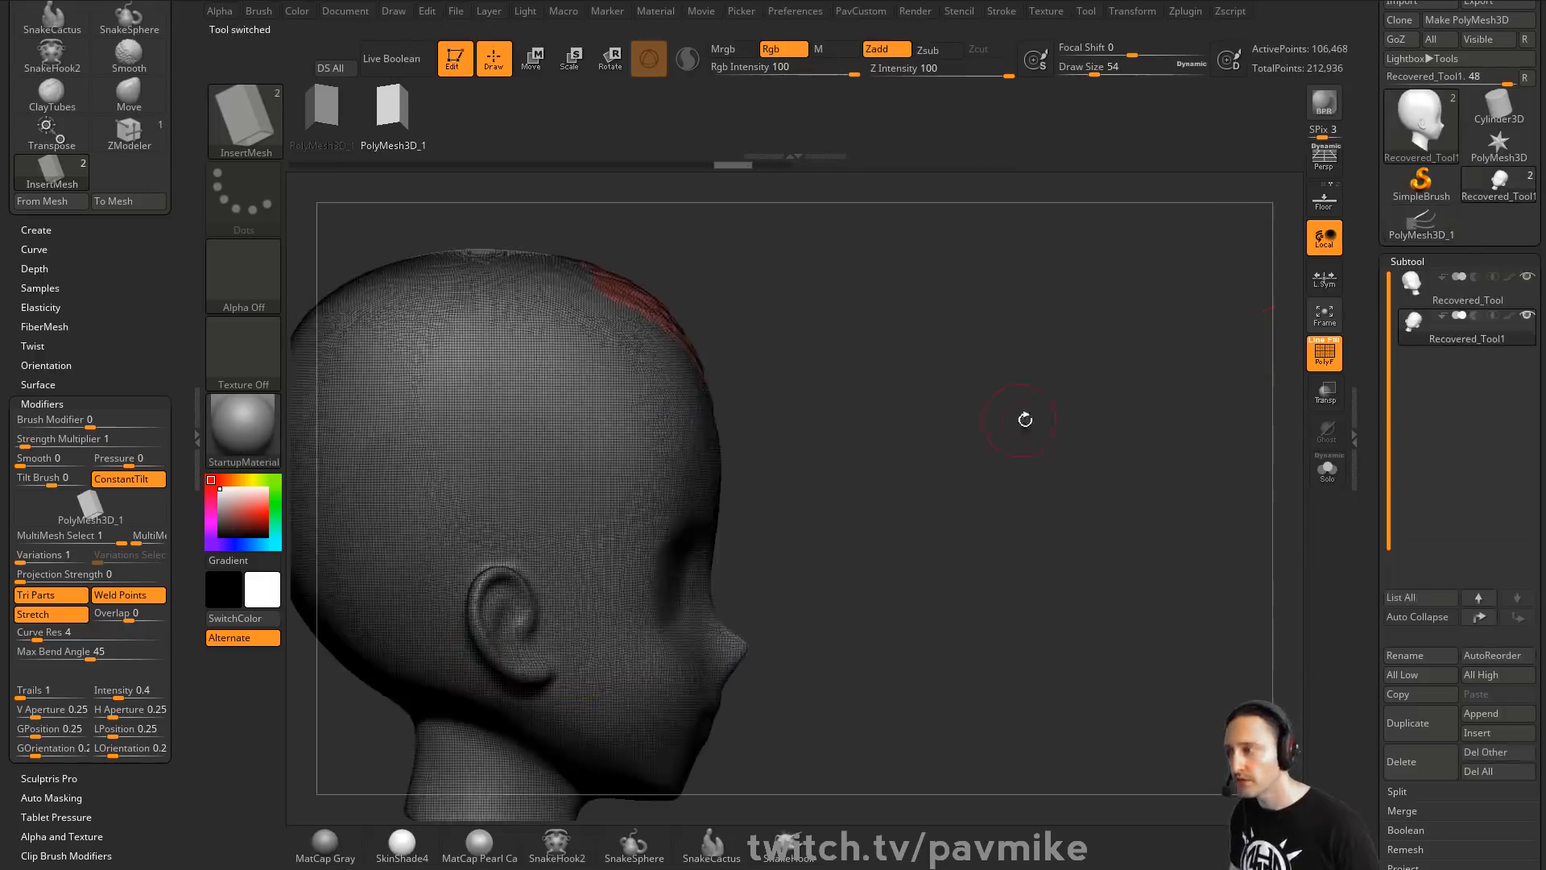
drag(1116, 415, 1286, 368)
click(1323, 353)
alt+drag(1050, 387, 1055, 471)
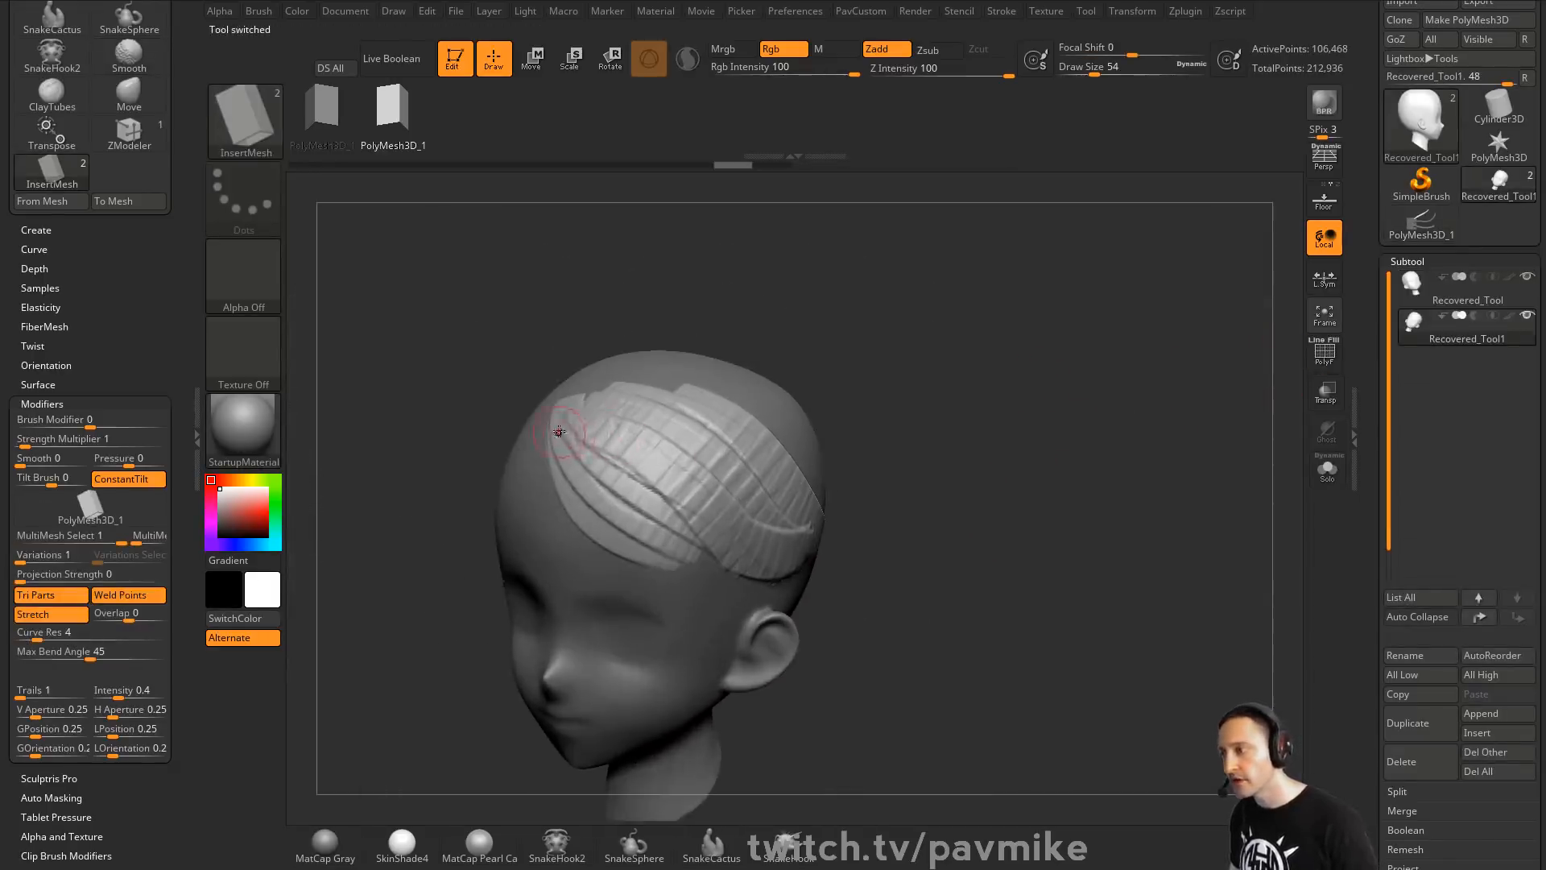
Draw a hair strand along the front edge of the sculpted hair base and thicken it with a draw size of 90
drag(576, 504, 703, 558)
mouse_move(977, 494)
mouse_down()
mouse_move(998, 428)
mouse_move(880, 401)
mouse_move(908, 364)
mouse_up()
key(bracketright)
key(bracketright)
key(bracketright)
key(bracketright)
click(581, 480)
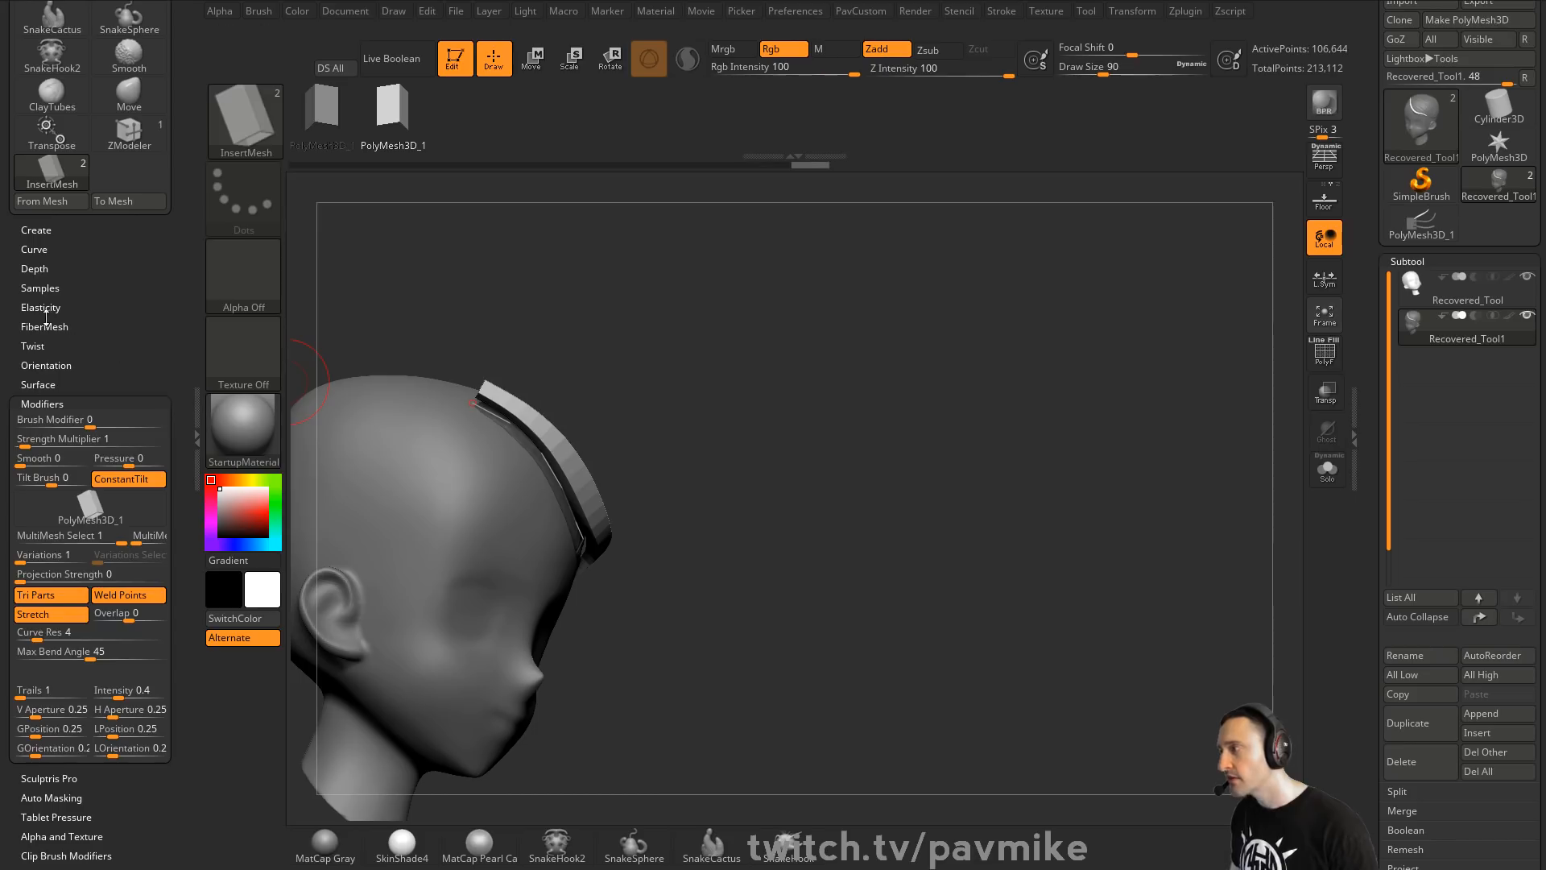
Open the brush's Depth settings and capture the angled head view as the InsertMesh brush's icon
click(35, 268)
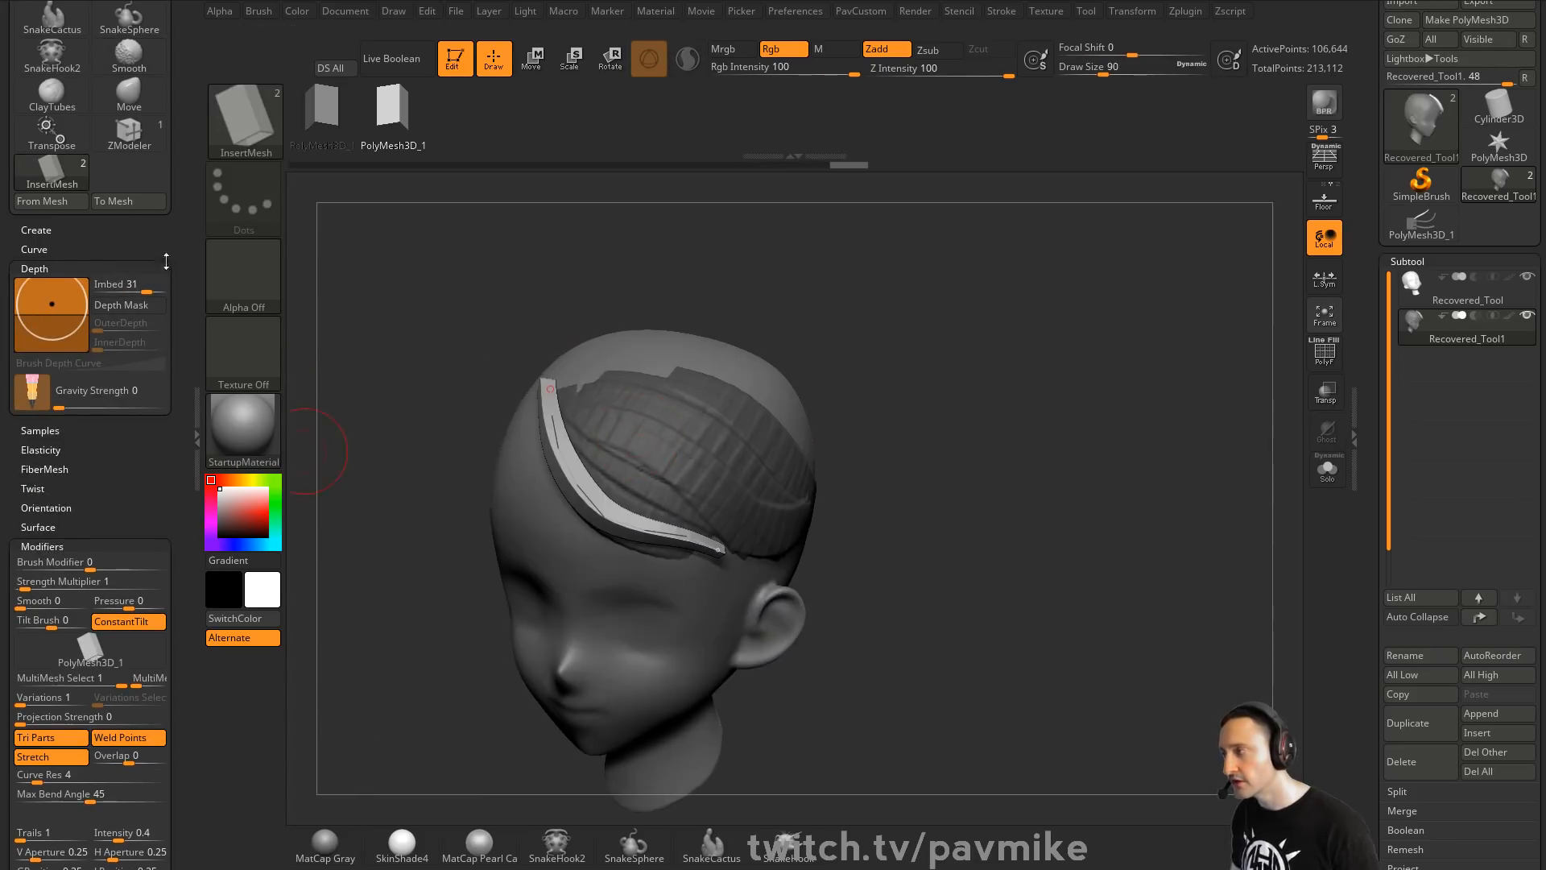
drag(889, 391, 925, 372)
click(260, 12)
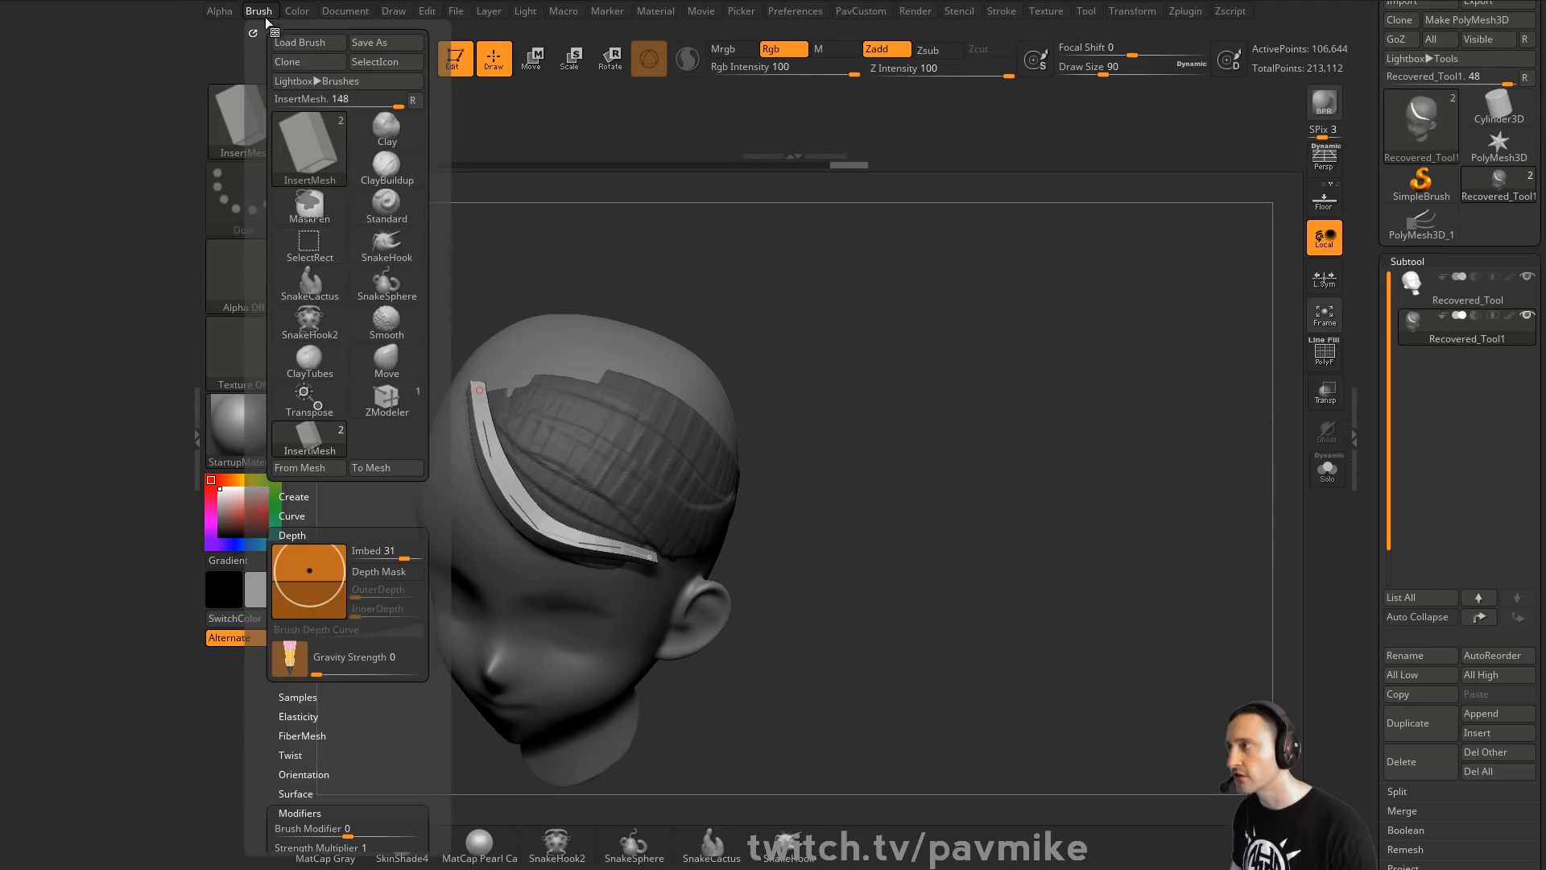
click(383, 65)
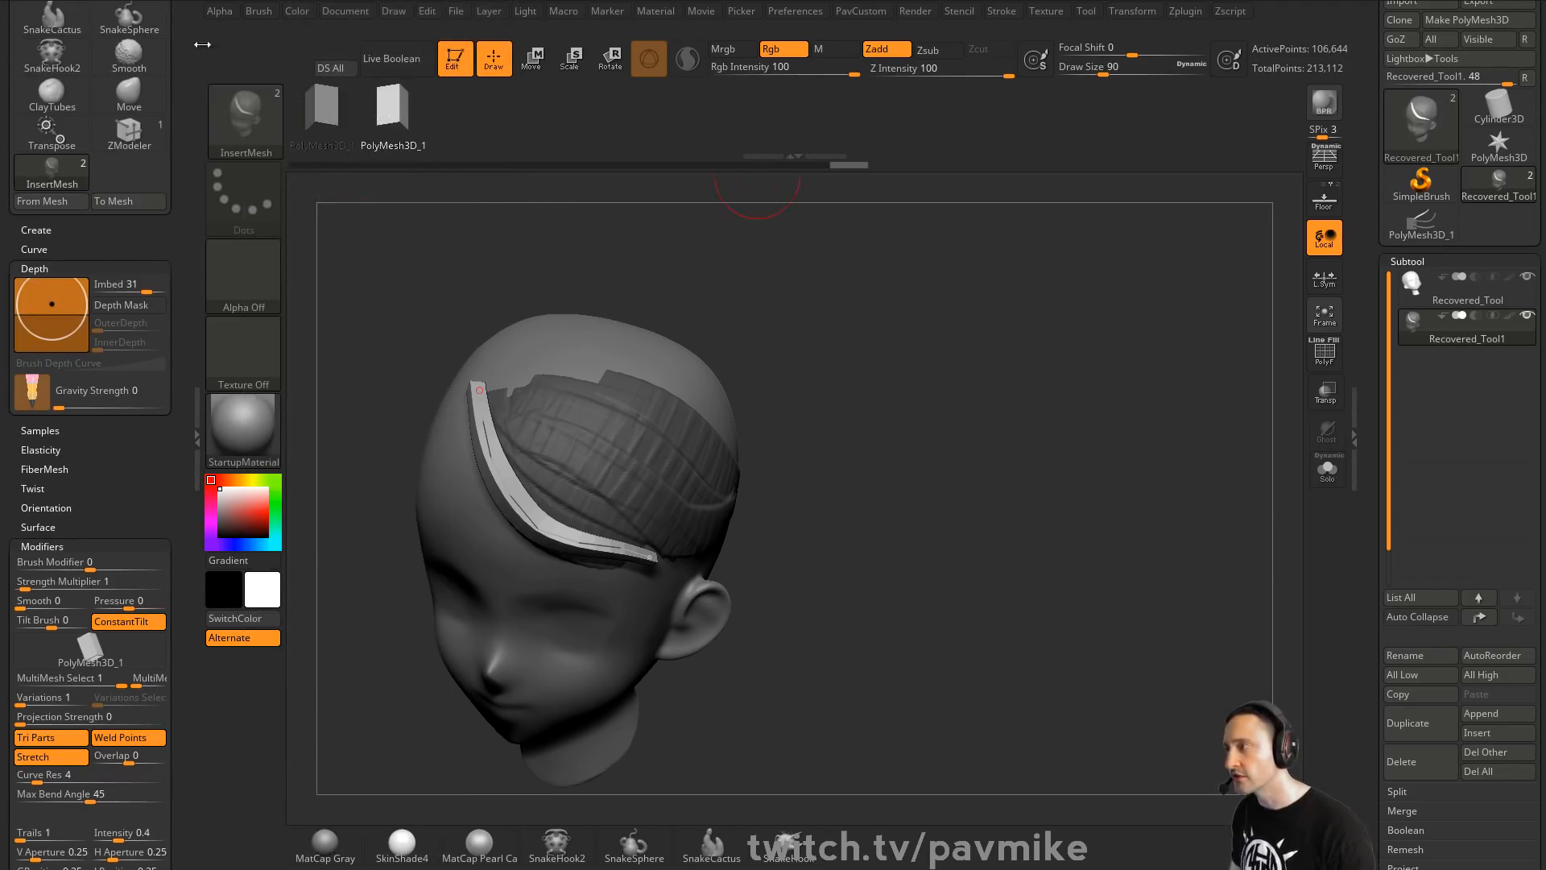
Browse the ZBrushes, ZStartup BrushPresets and ZData BrushPresets folders of ZBrush 2018 as save locations for the brush, without saving
click(259, 11)
click(402, 45)
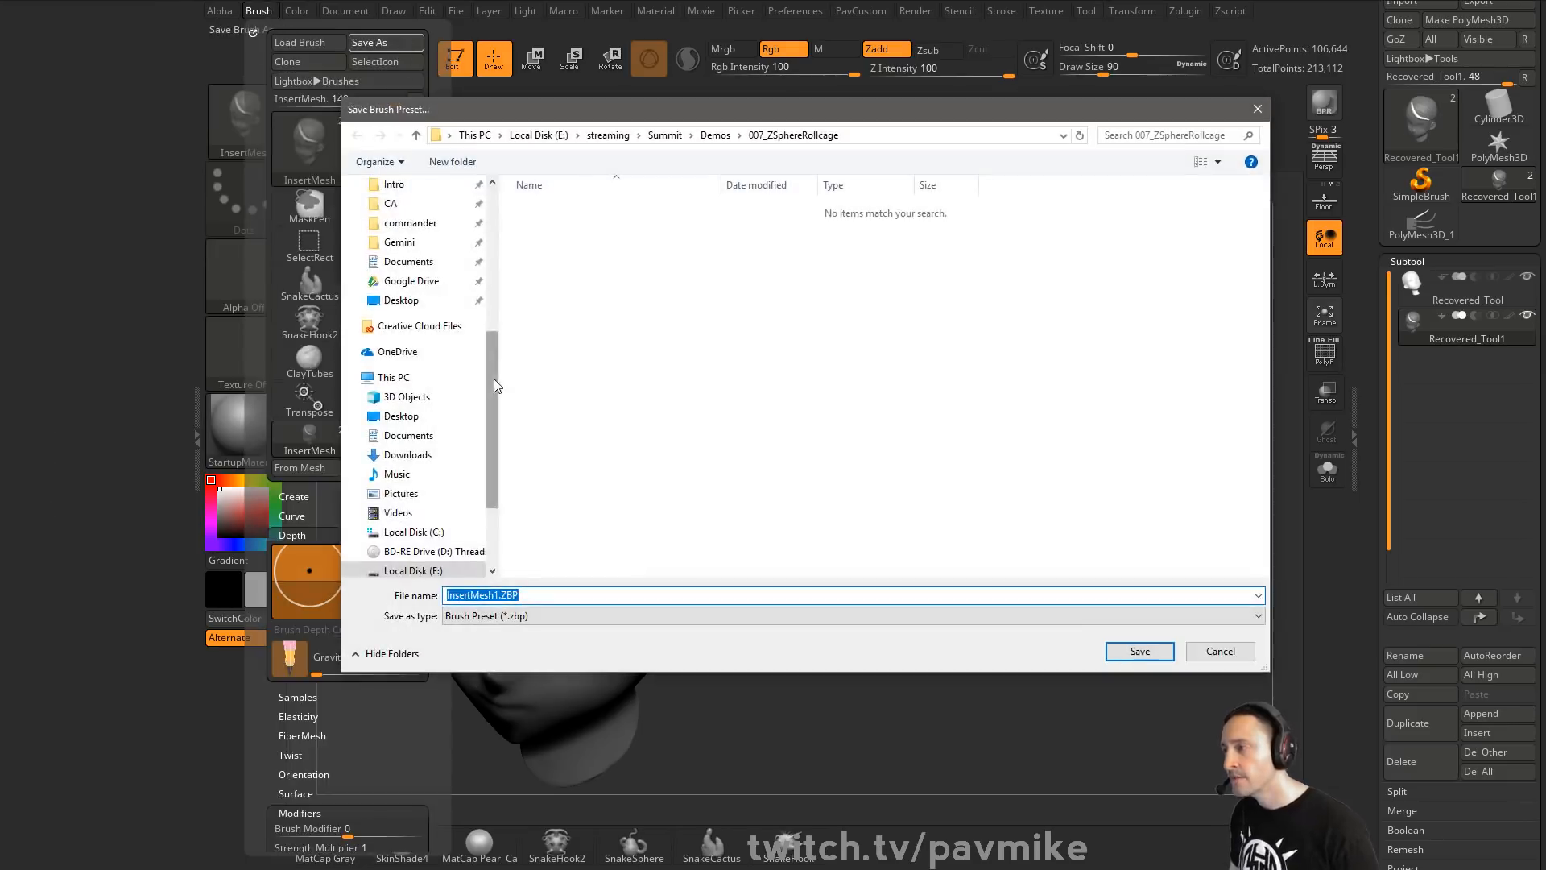
click(411, 331)
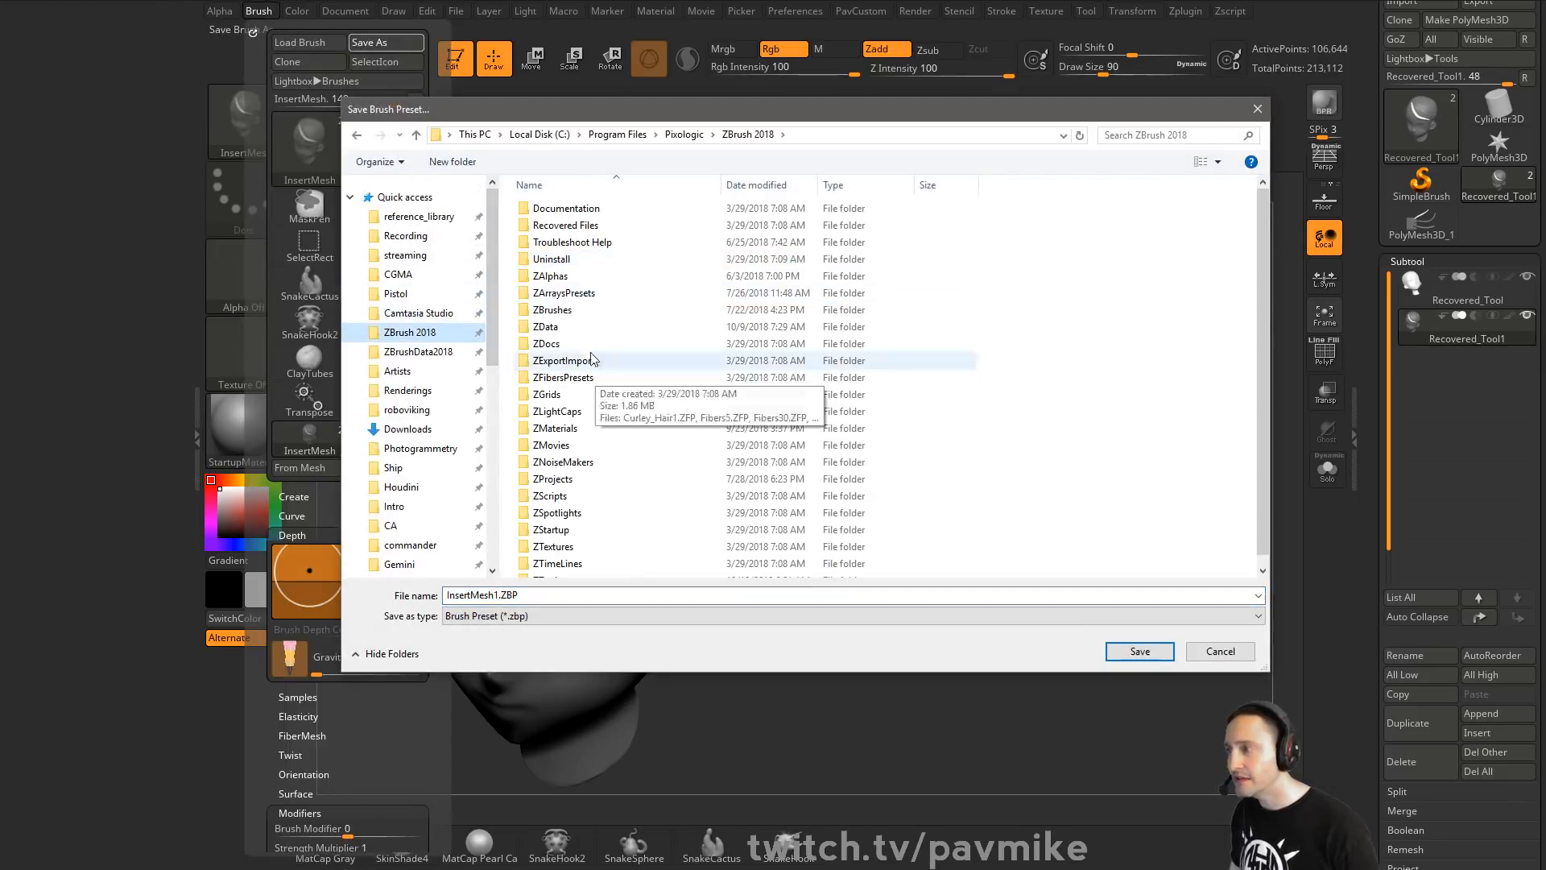
double_click(564, 307)
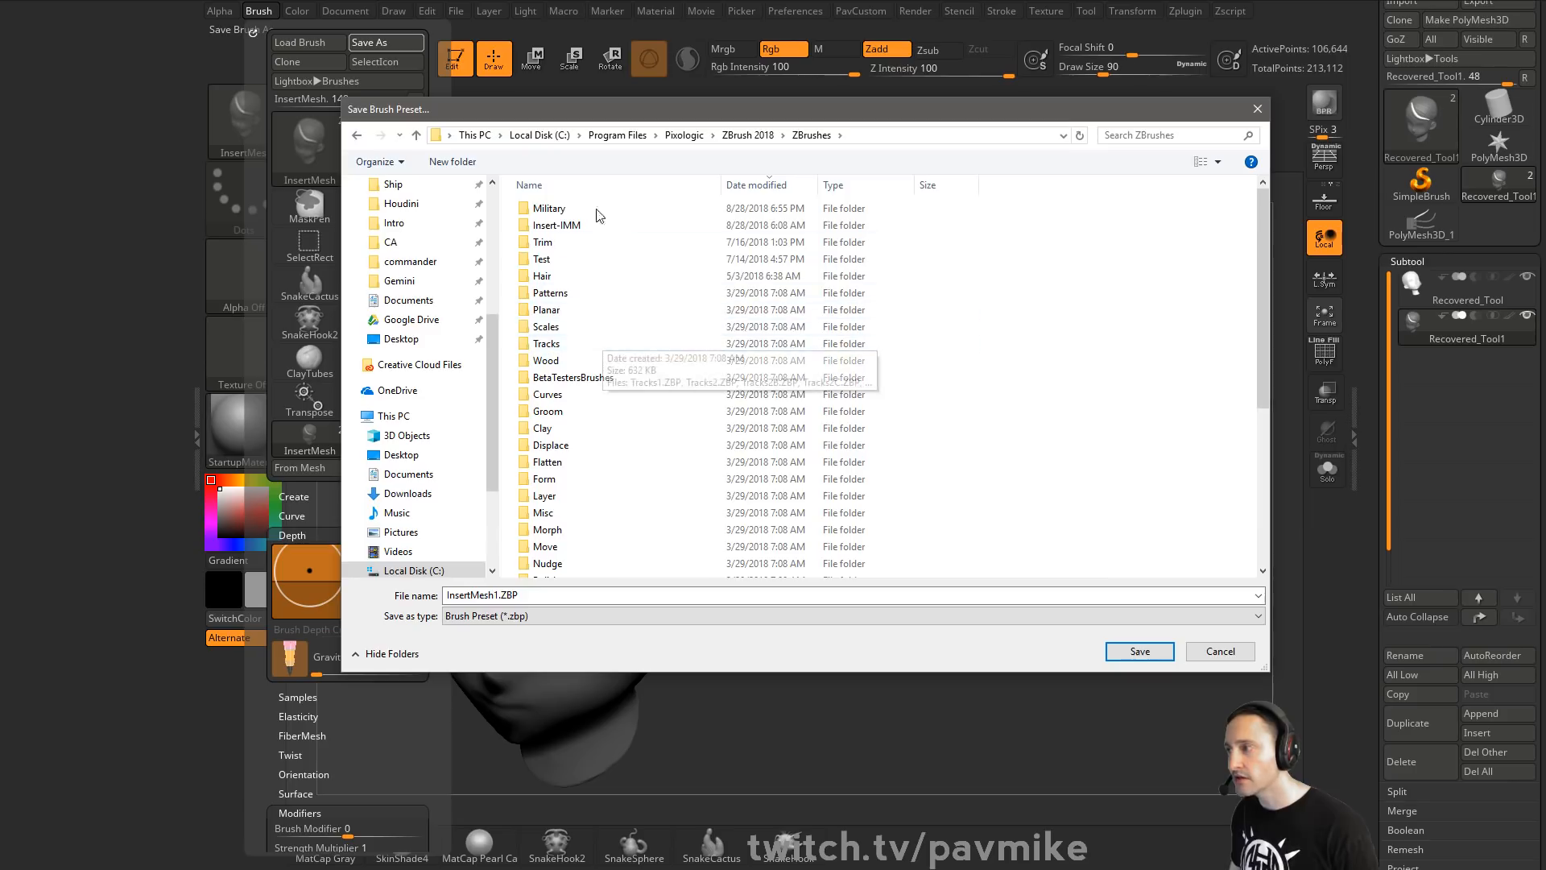
click(748, 135)
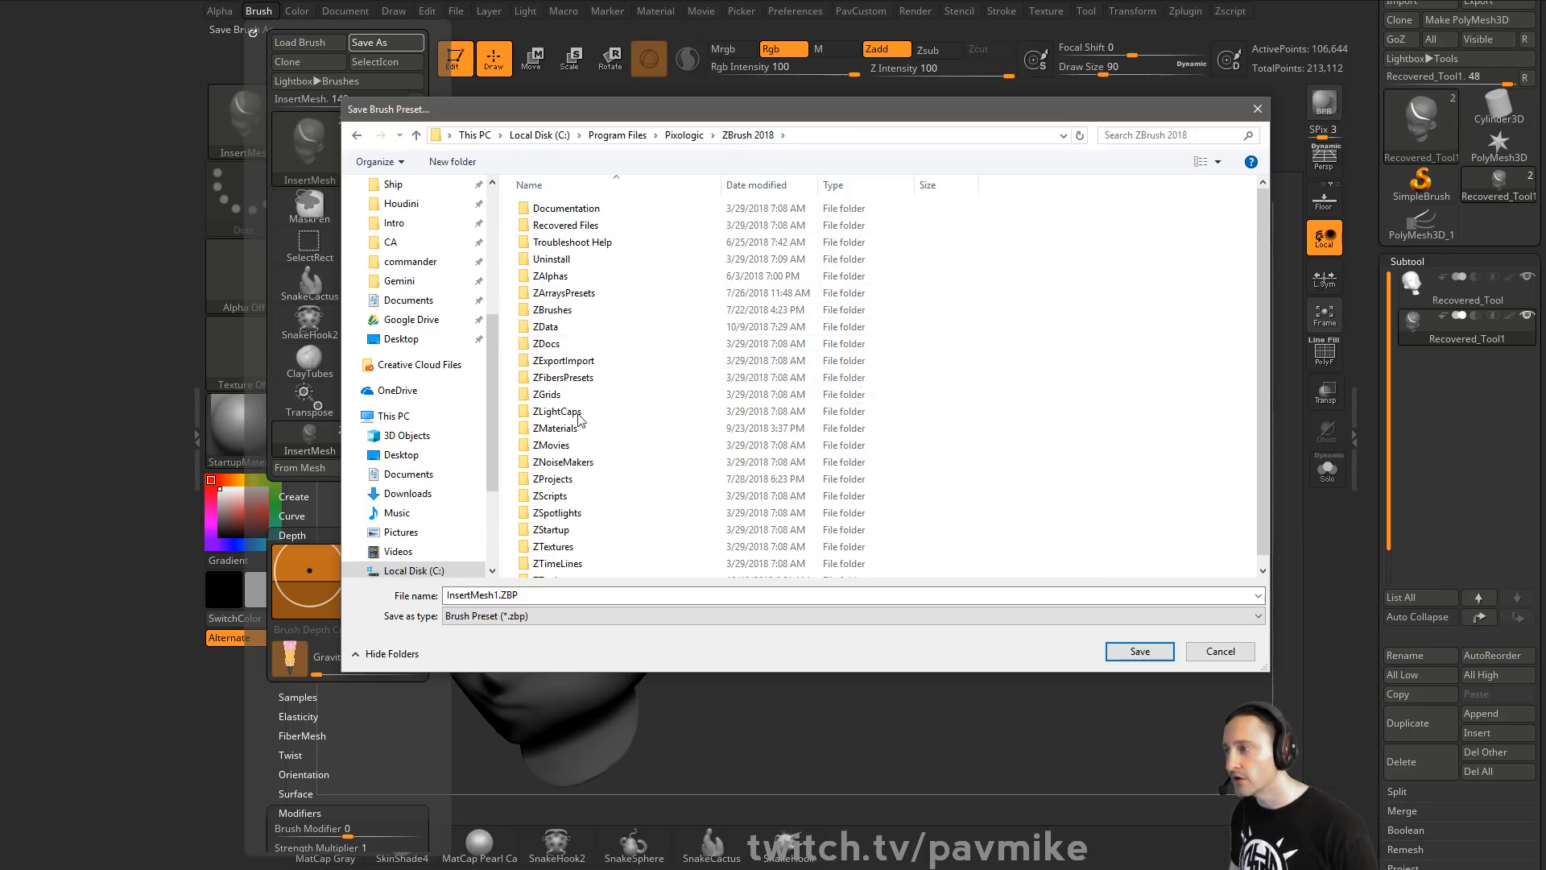
double_click(600, 531)
double_click(587, 225)
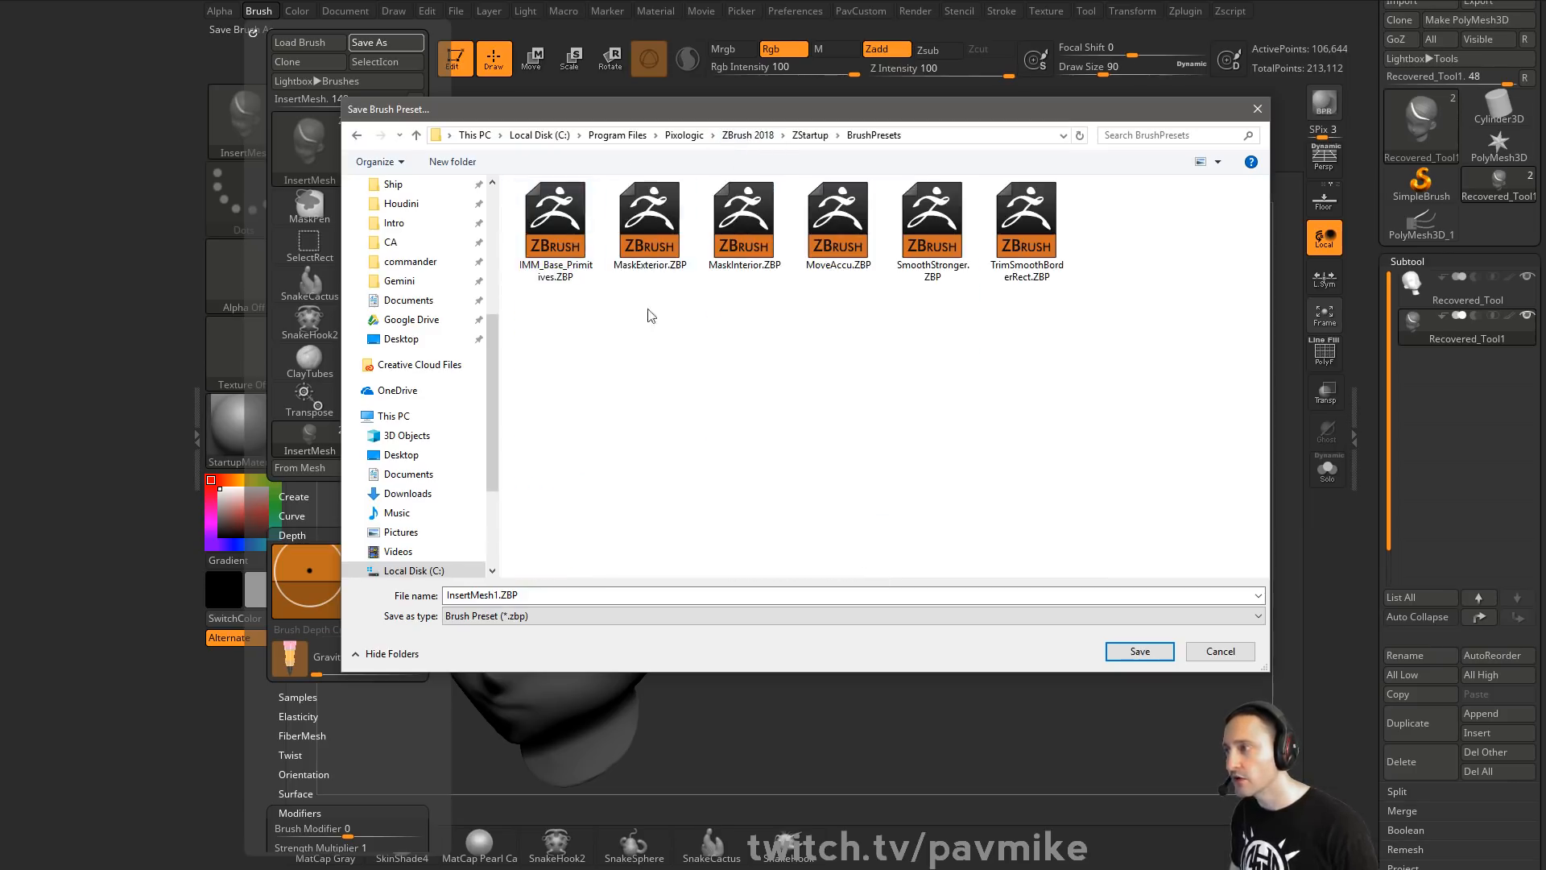
click(809, 134)
click(748, 135)
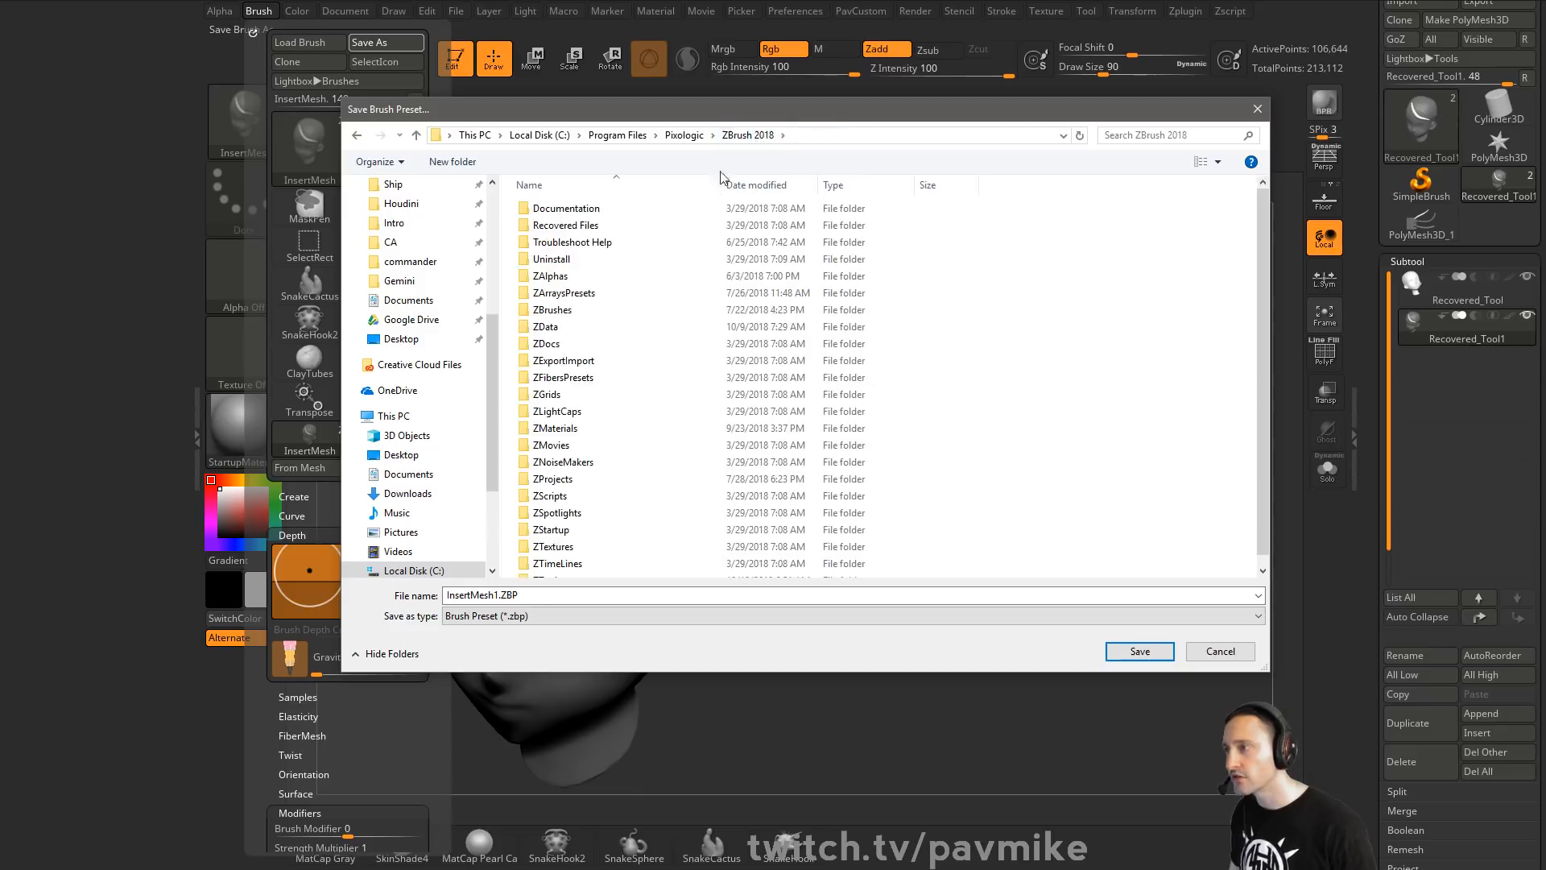
double_click(566, 326)
double_click(582, 241)
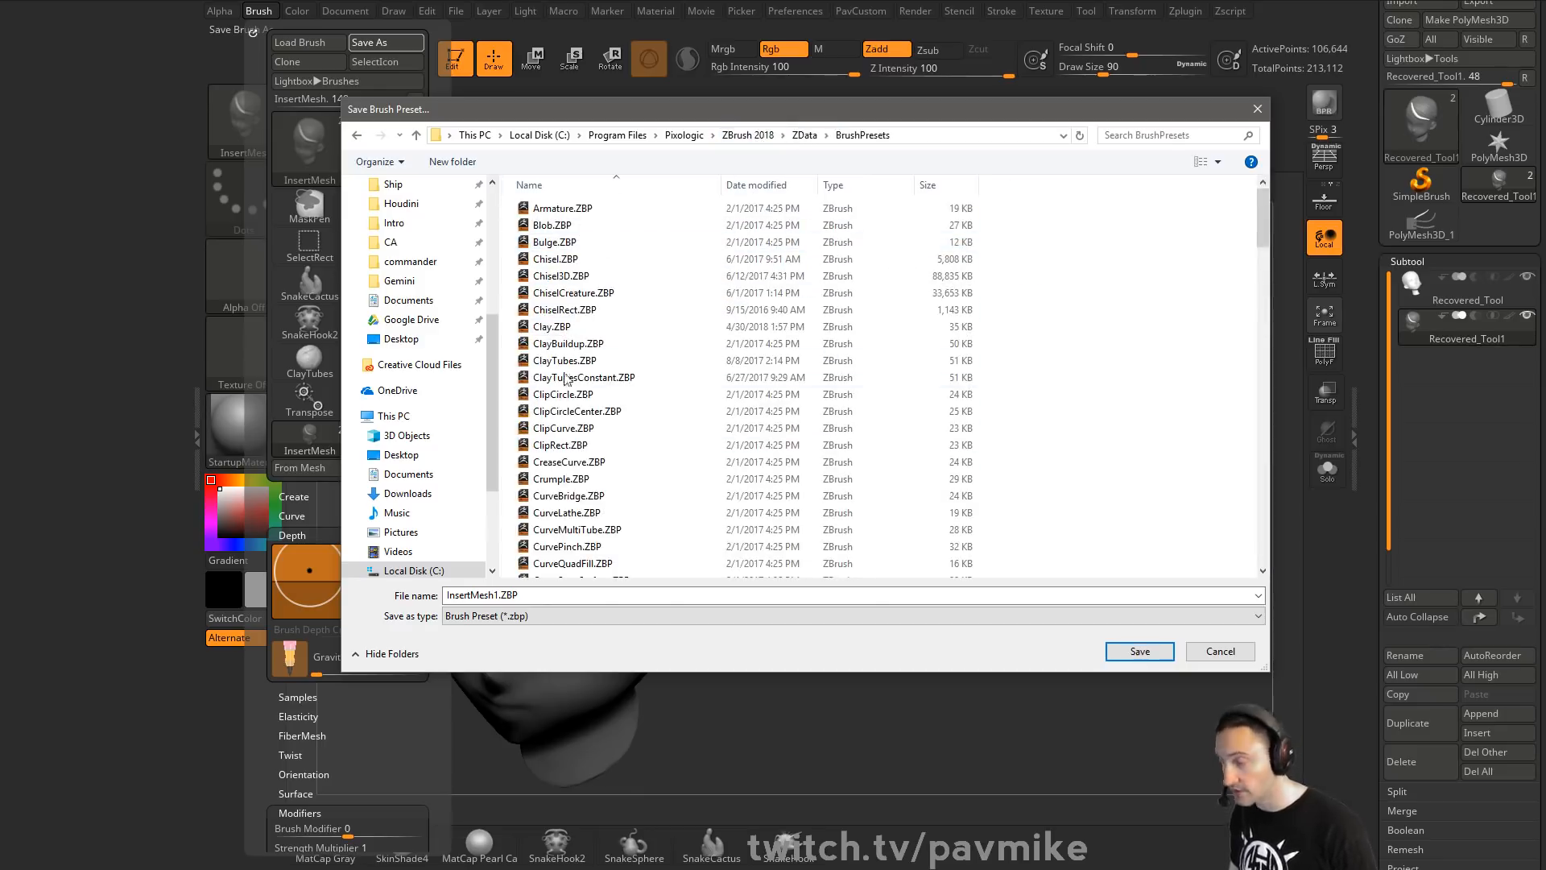
click(1196, 649)
Bring up the stroke's curve settings and turn off Bend and Snap for the strand's curve
mouse_move(909, 451)
mouse_down()
mouse_move(1071, 387)
mouse_move(1034, 422)
mouse_up()
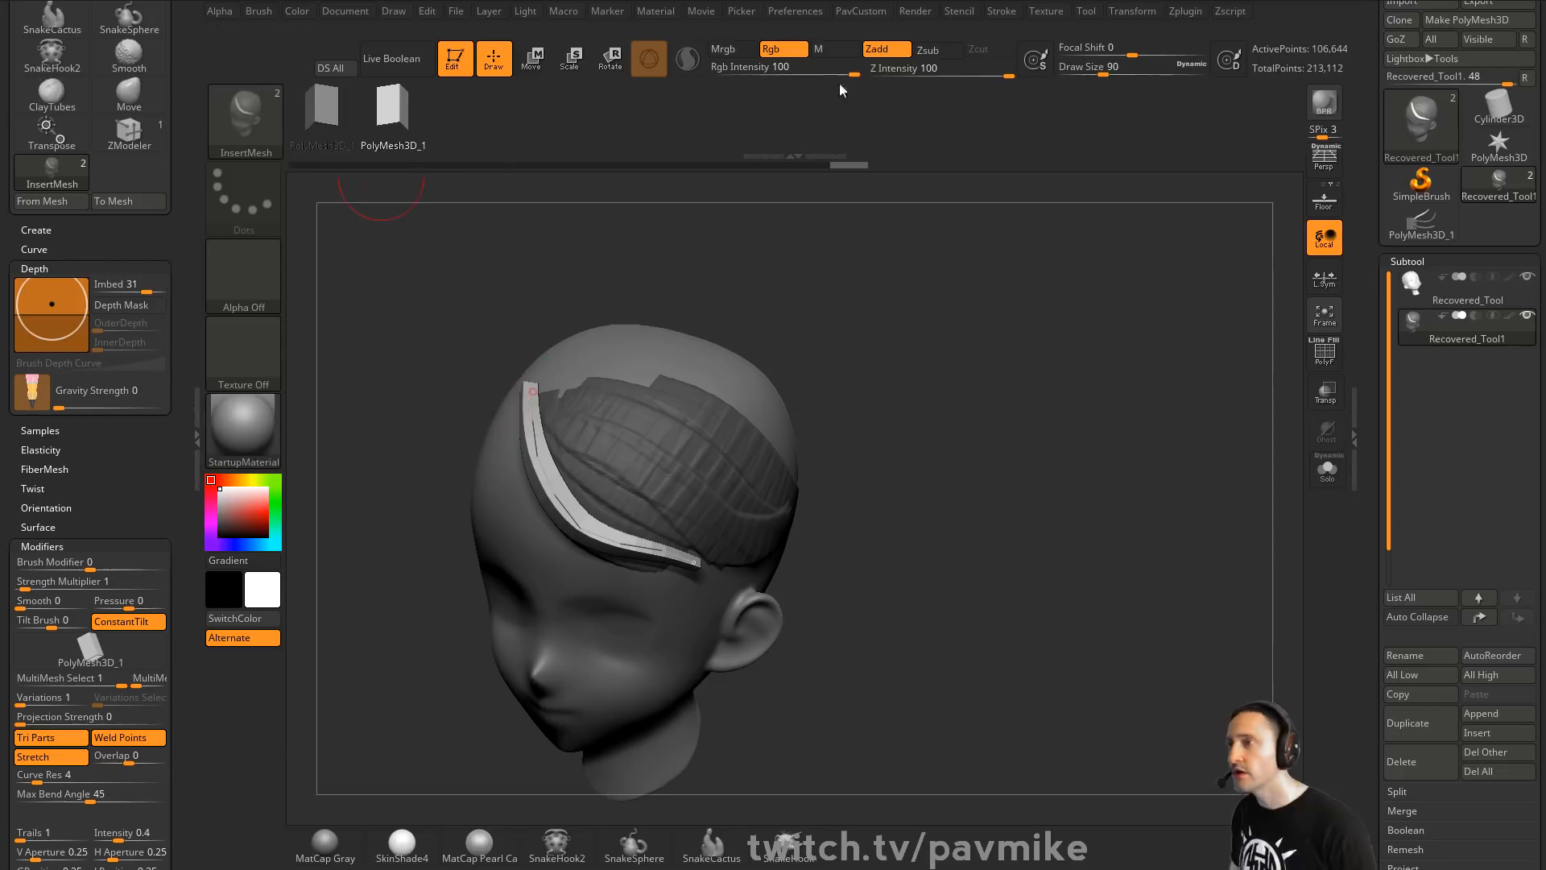
click(997, 12)
drag(994, 34, 161, 338)
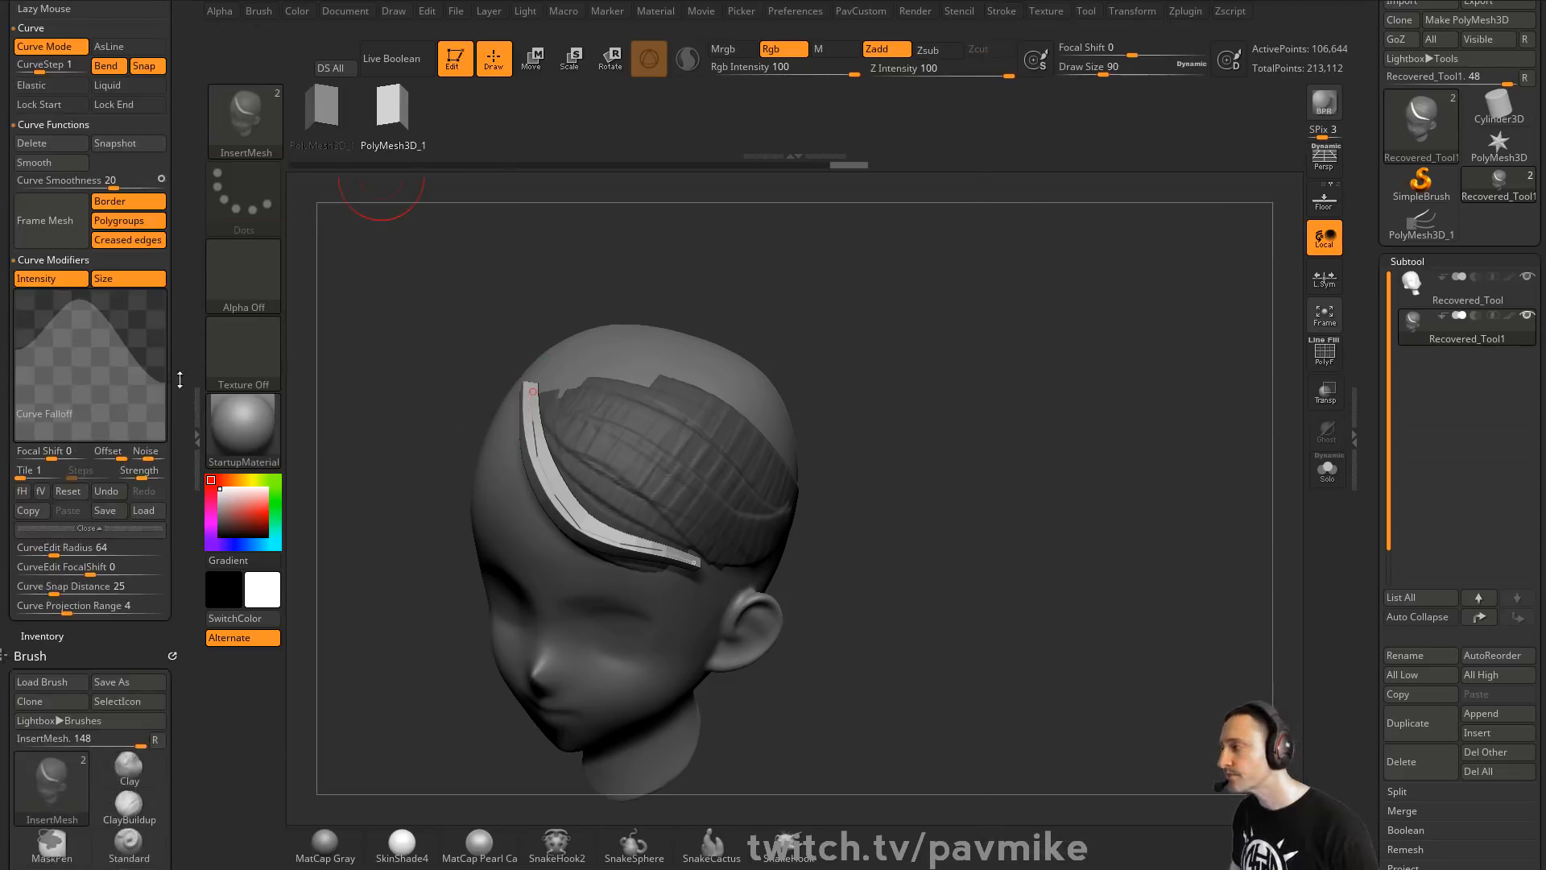
drag(174, 452, 169, 576)
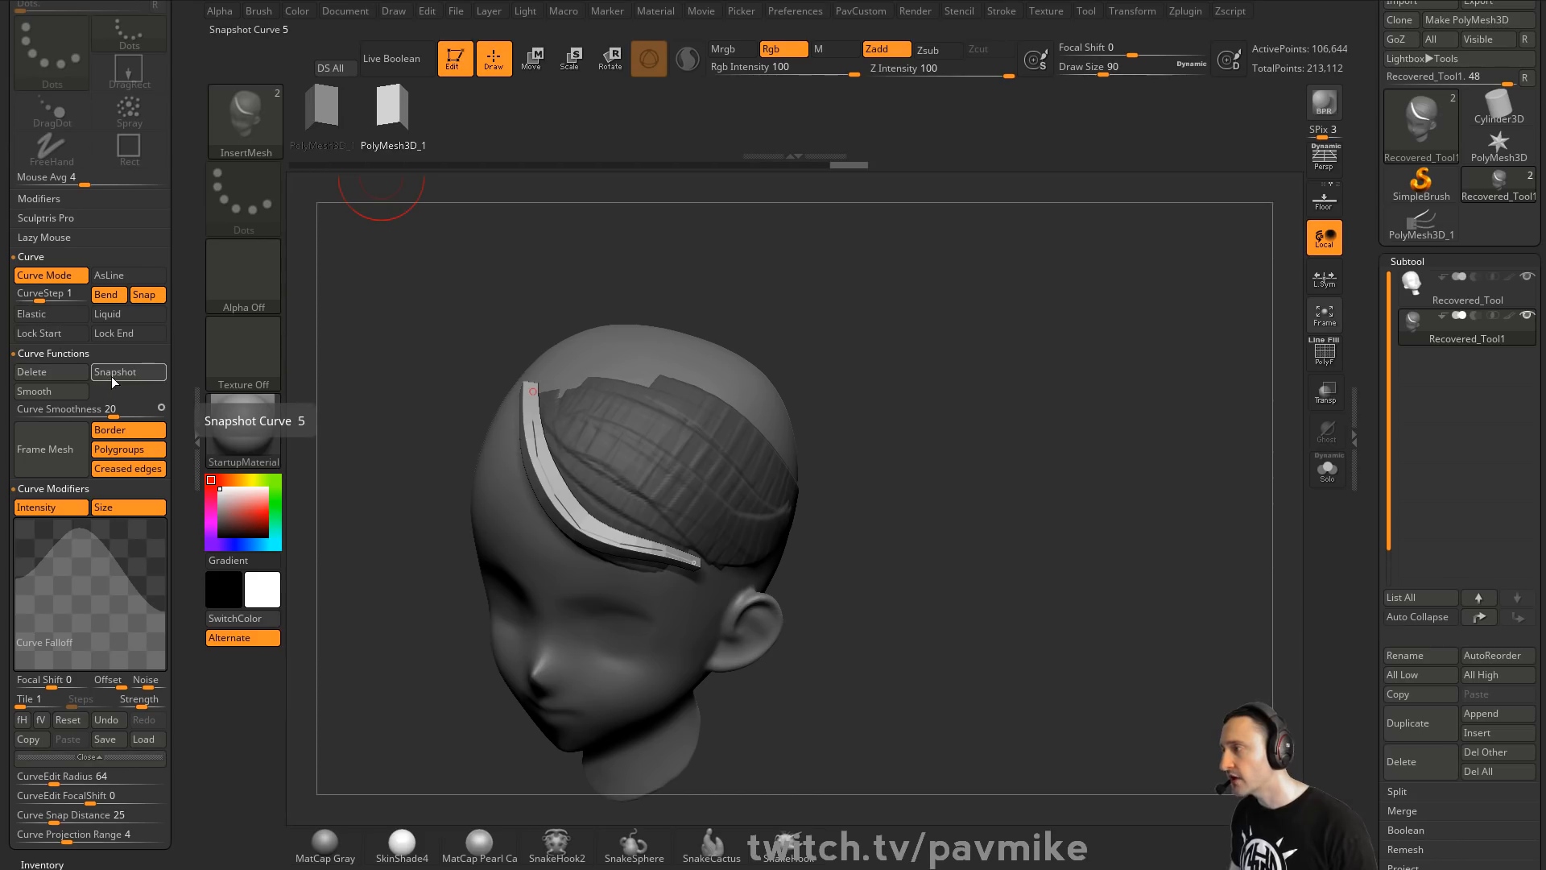
click(111, 294)
drag(886, 499, 412, 355)
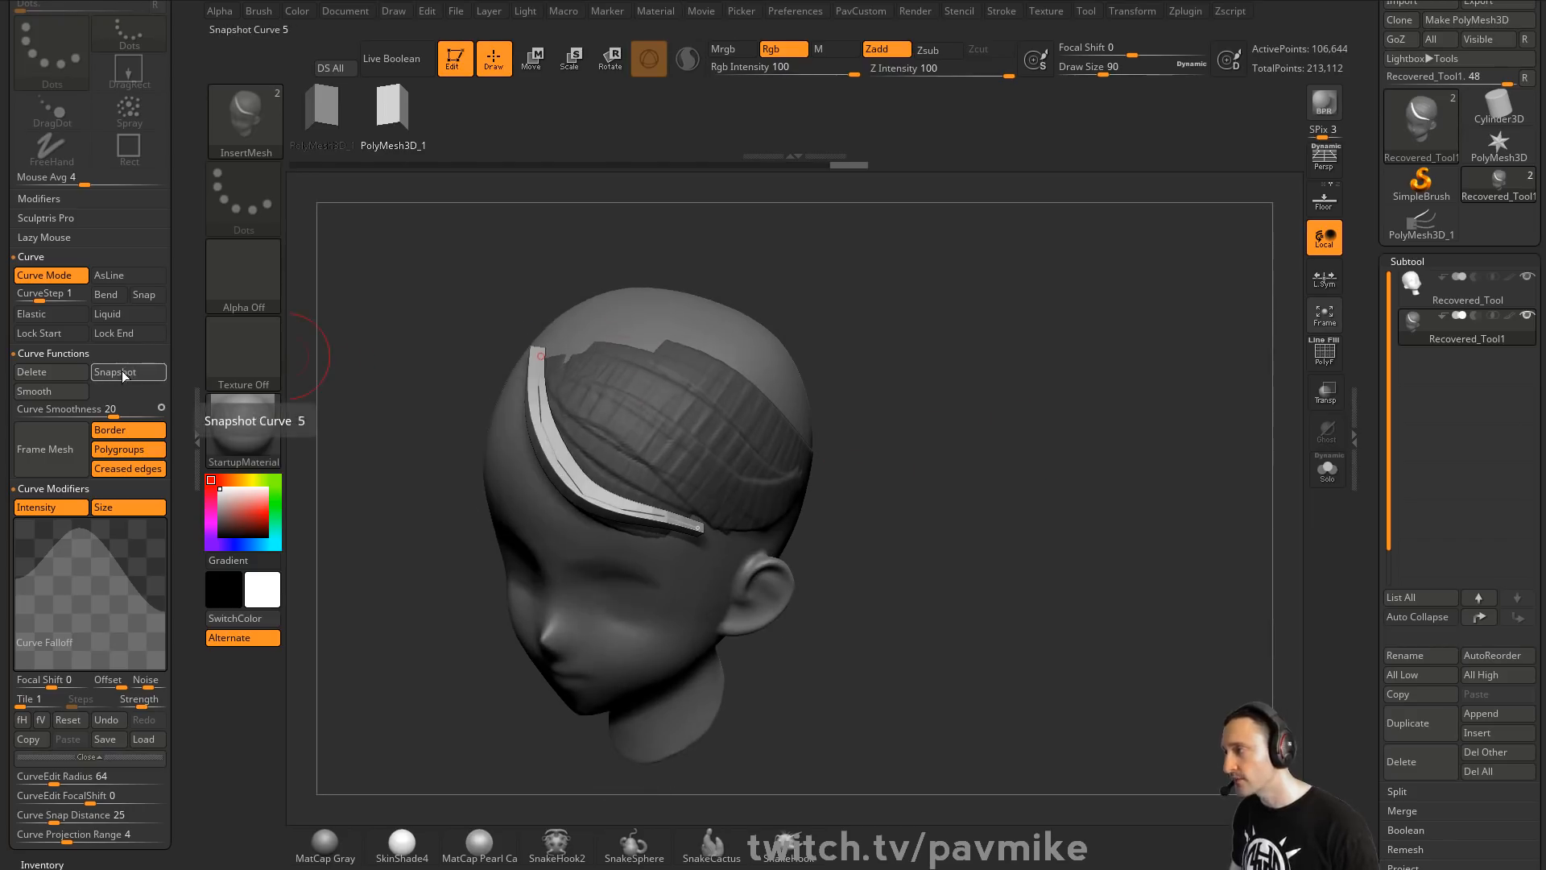
Snapshot the first strand's curve, move the copy up beside it as a second strand, and turn Bend and Snap back on
alt+drag(996, 321, 961, 362)
drag(556, 531, 587, 505)
drag(797, 438, 861, 397)
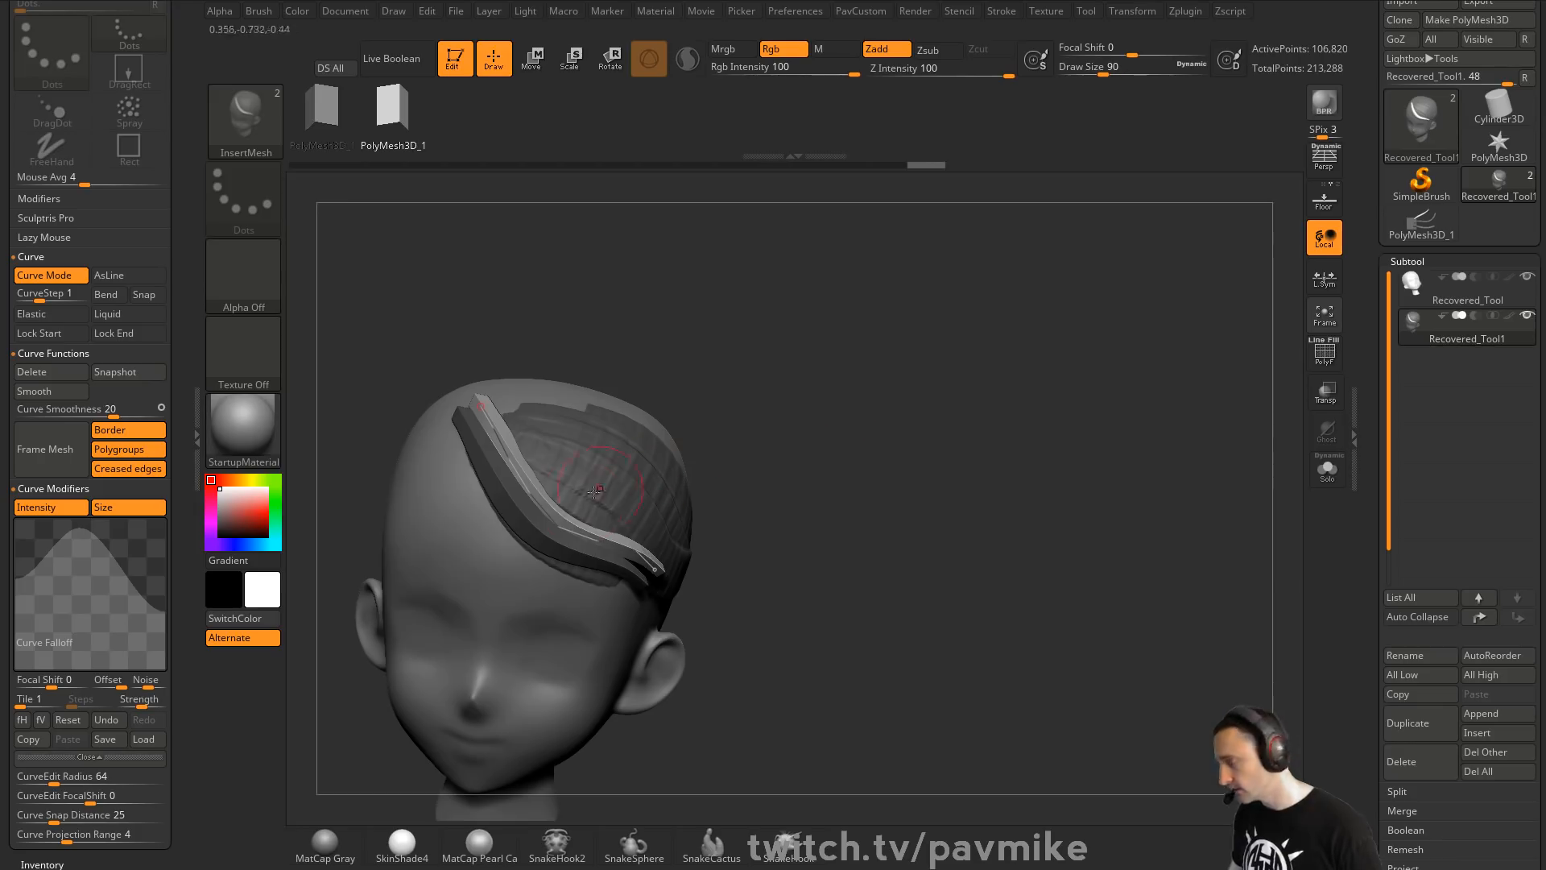
drag(556, 523, 561, 505)
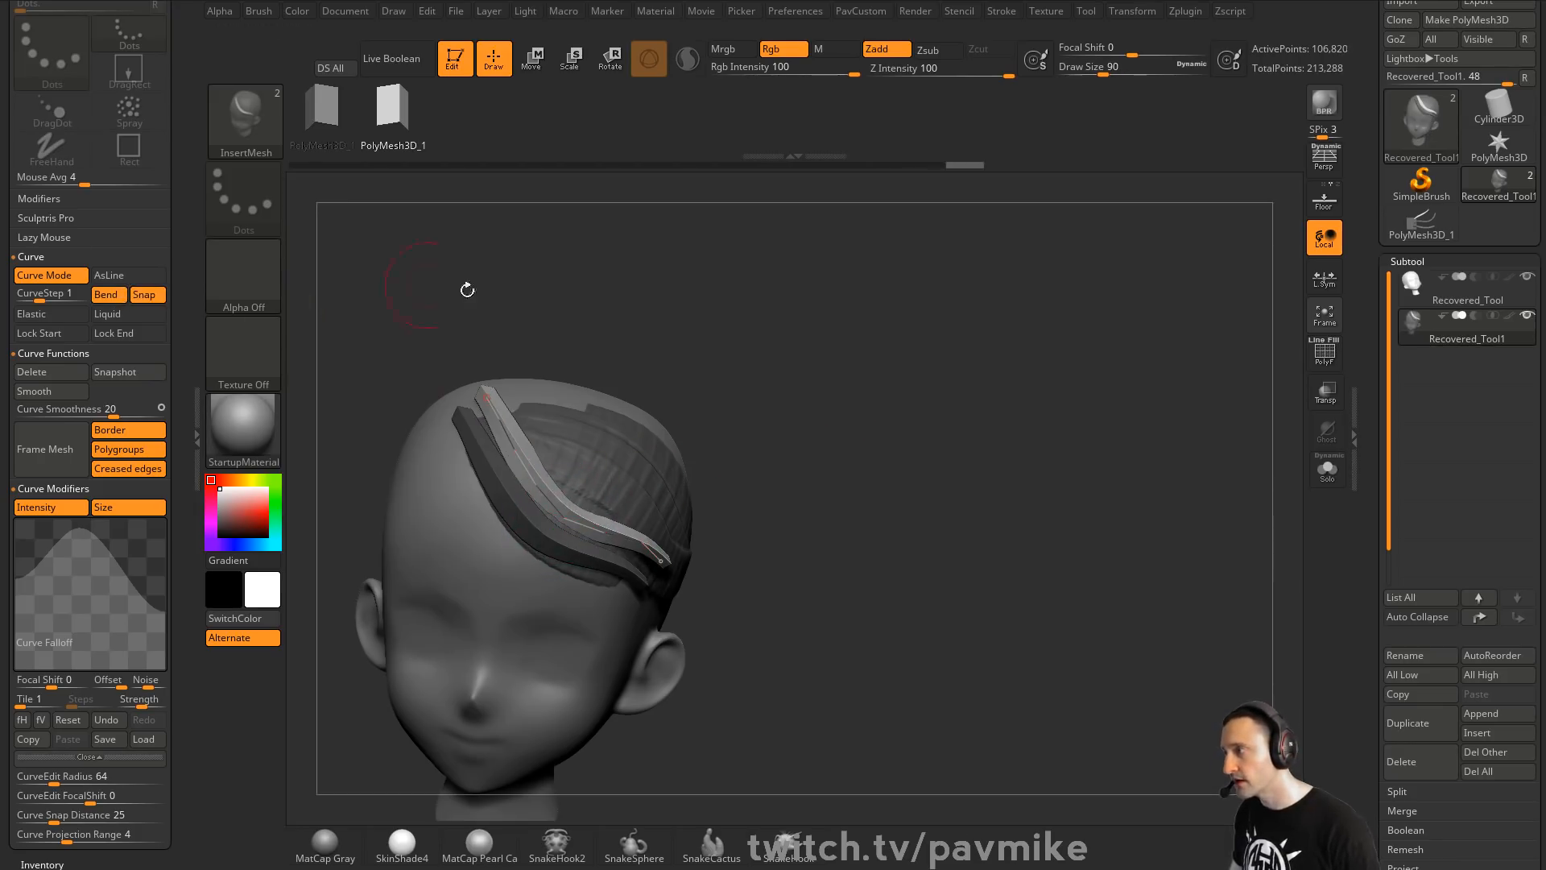
Snapshot the curve again and shape the copy into a third strand, adjusting its middle and its end near the parting
drag(388, 277, 354, 300)
drag(497, 394, 494, 397)
drag(793, 441, 713, 453)
mouse_move(493, 507)
mouse_down()
mouse_move(475, 527)
mouse_move(498, 519)
mouse_up()
drag(446, 421, 459, 396)
mouse_move(733, 411)
mouse_down()
mouse_move(816, 374)
mouse_move(813, 400)
mouse_up()
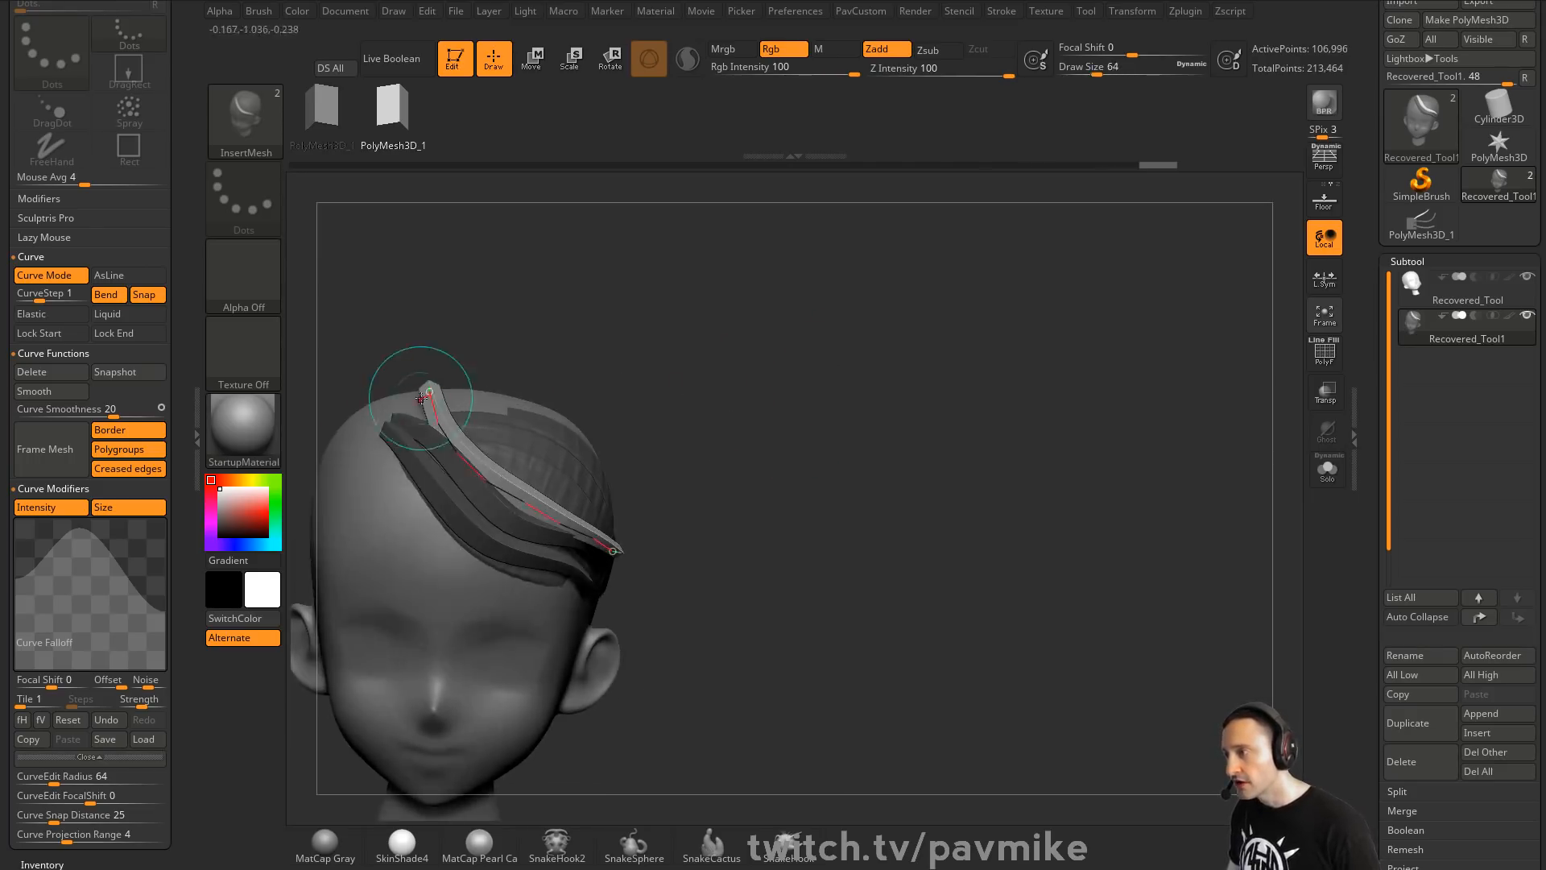
Switch to the Move brush and set its draw size to 104 for adjusting the strands
drag(468, 374, 924, 354)
key(b)
key(m)
key(v)
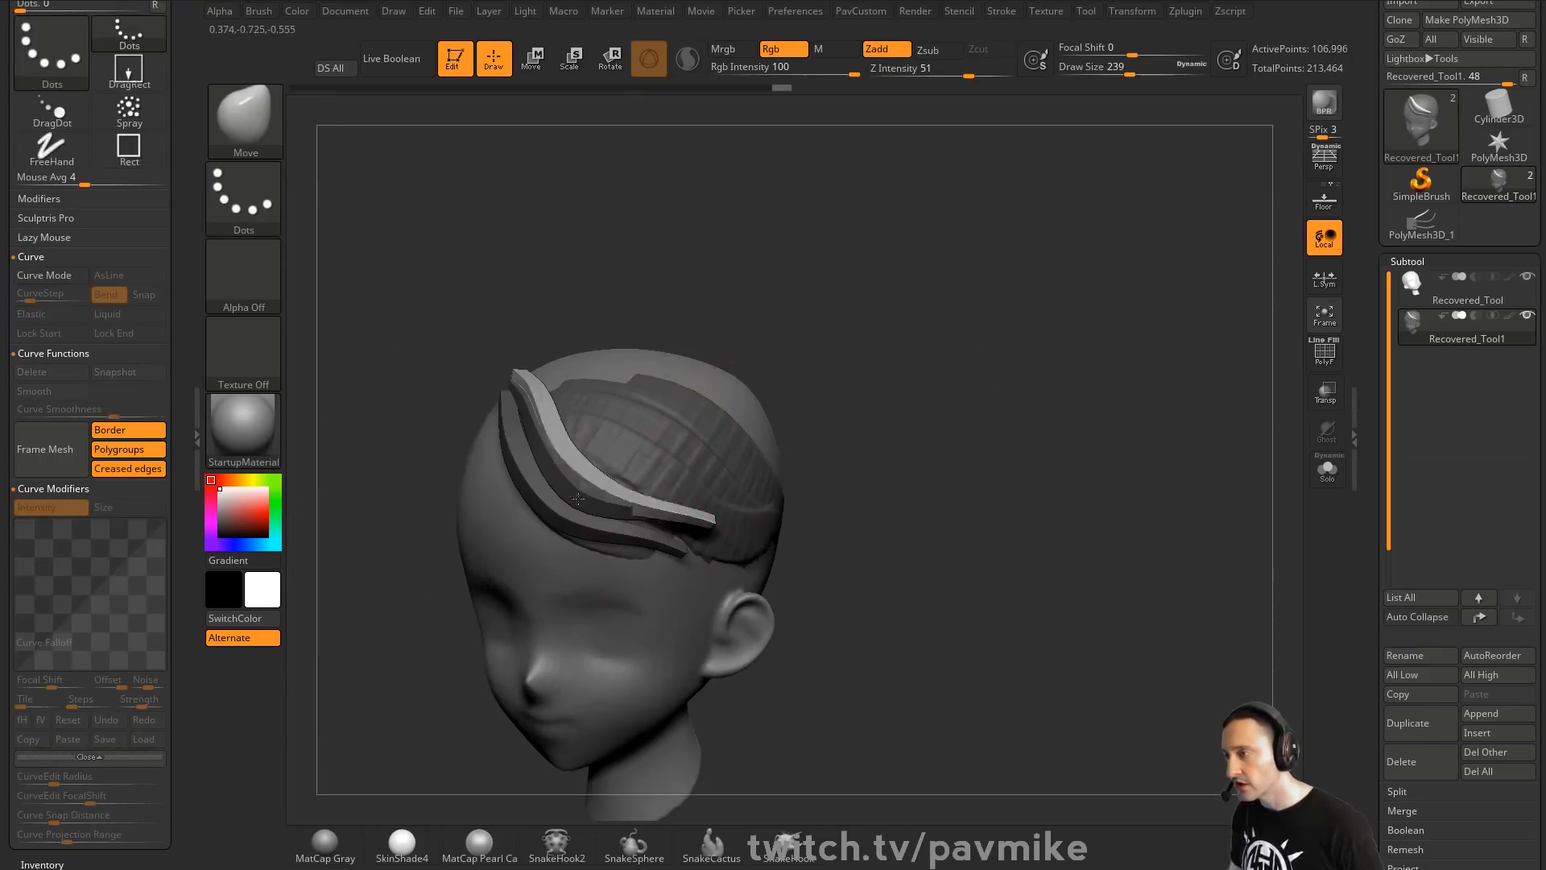
mouse_move(818, 369)
mouse_down()
mouse_move(822, 403)
mouse_move(777, 390)
mouse_up()
key(s)
drag(836, 392, 792, 421)
mouse_move(834, 356)
mouse_down()
mouse_move(846, 392)
mouse_move(831, 385)
mouse_up()
drag(1010, 498, 1015, 458)
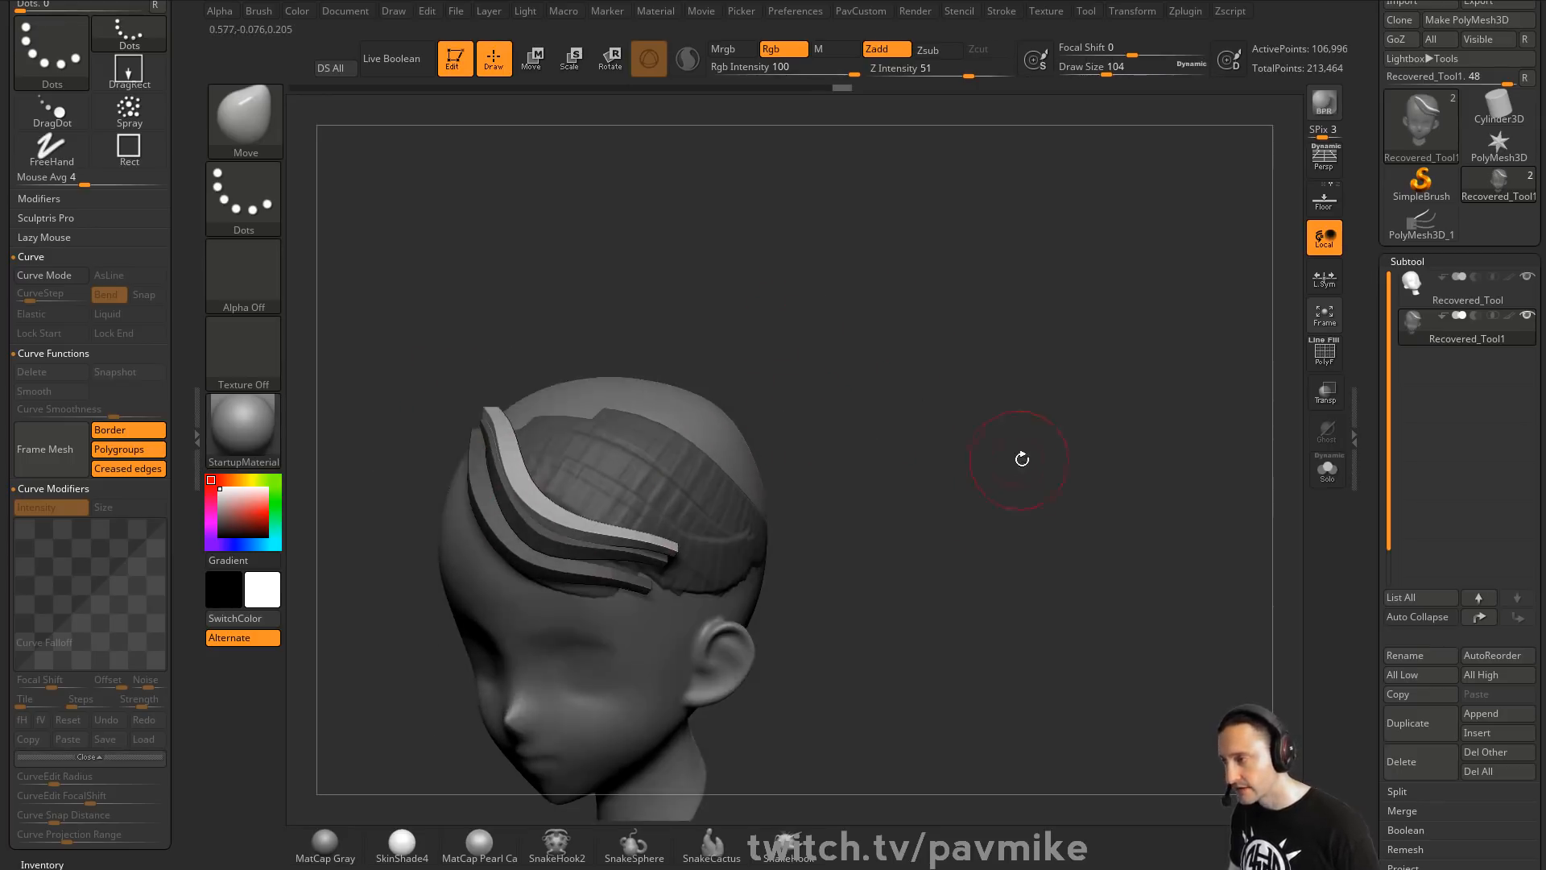
Duplicate the uppermost strand by moving it with the gizmo, and shape the copy with the Move brush
key(w)
drag(838, 400, 777, 400)
ctrl+drag(551, 333, 565, 312)
key(q)
mouse_move(576, 504)
mouse_down()
mouse_move(549, 559)
mouse_move(548, 519)
mouse_up()
key(bracketleft)
drag(752, 397, 749, 417)
alt+drag(742, 354, 807, 359)
Switch to the custom InsertMesh brush at draw size 74 and draw another strand from the parting down towards the ear
key(bracketleft)
key(bracketleft)
key(bracketleft)
key(bracketleft)
key(bracketleft)
key(b)
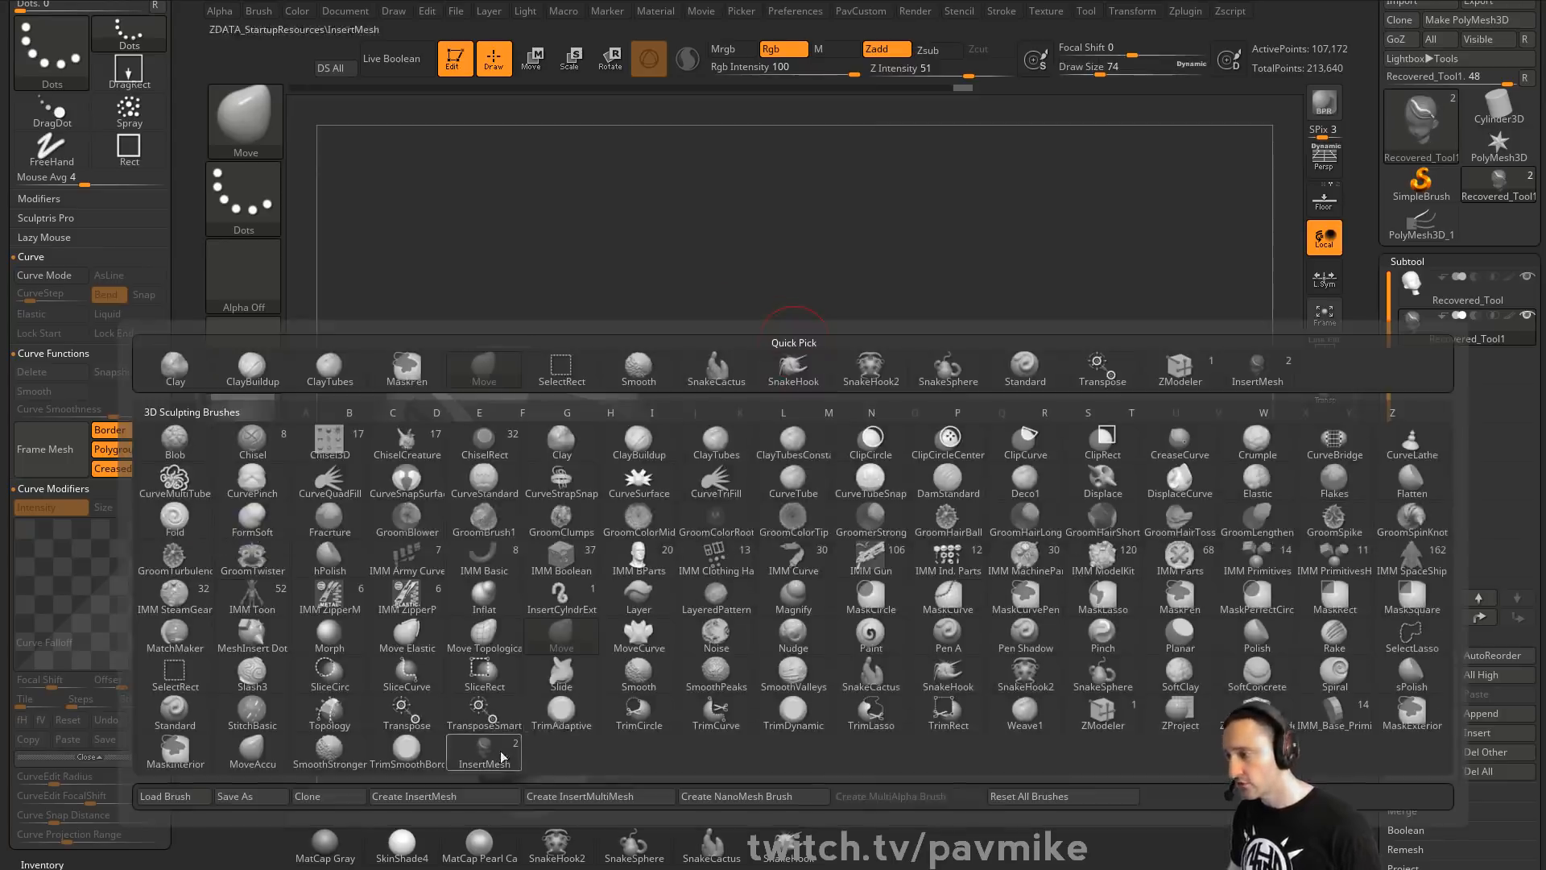
mouse_move(794, 252)
mouse_down()
mouse_move(807, 320)
mouse_move(775, 342)
mouse_move(837, 401)
mouse_up()
key(b)
click(848, 377)
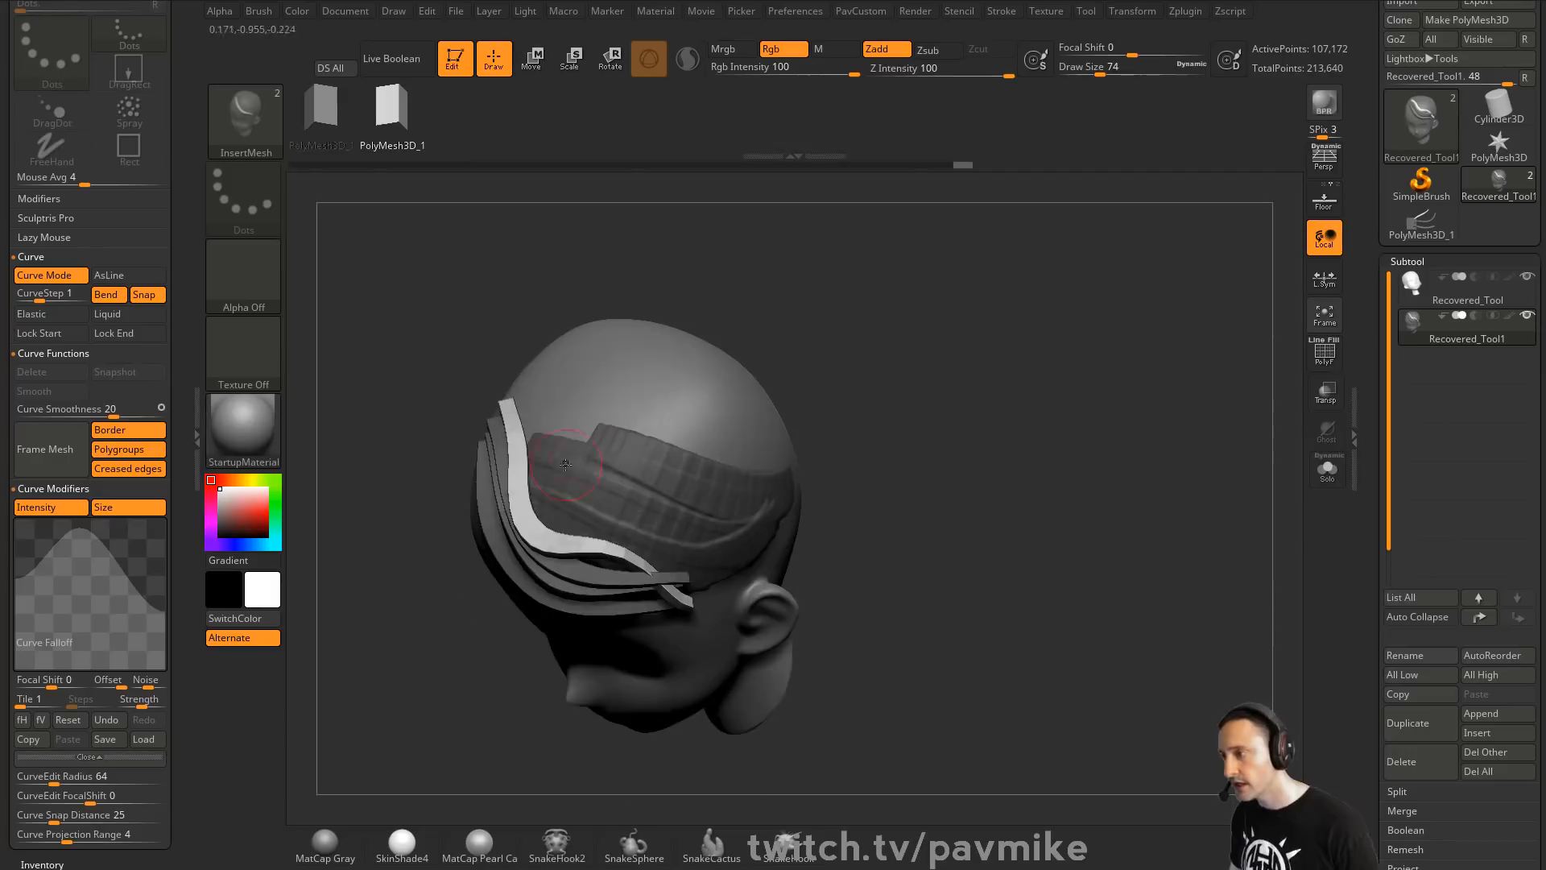
mouse_move(530, 424)
mouse_down()
mouse_move(577, 517)
mouse_move(714, 601)
mouse_up()
mouse_move(904, 495)
mouse_down()
mouse_move(828, 421)
mouse_move(858, 439)
mouse_up()
Try applying a draw size of 217 to the newest strand's curve
key(ctrl)
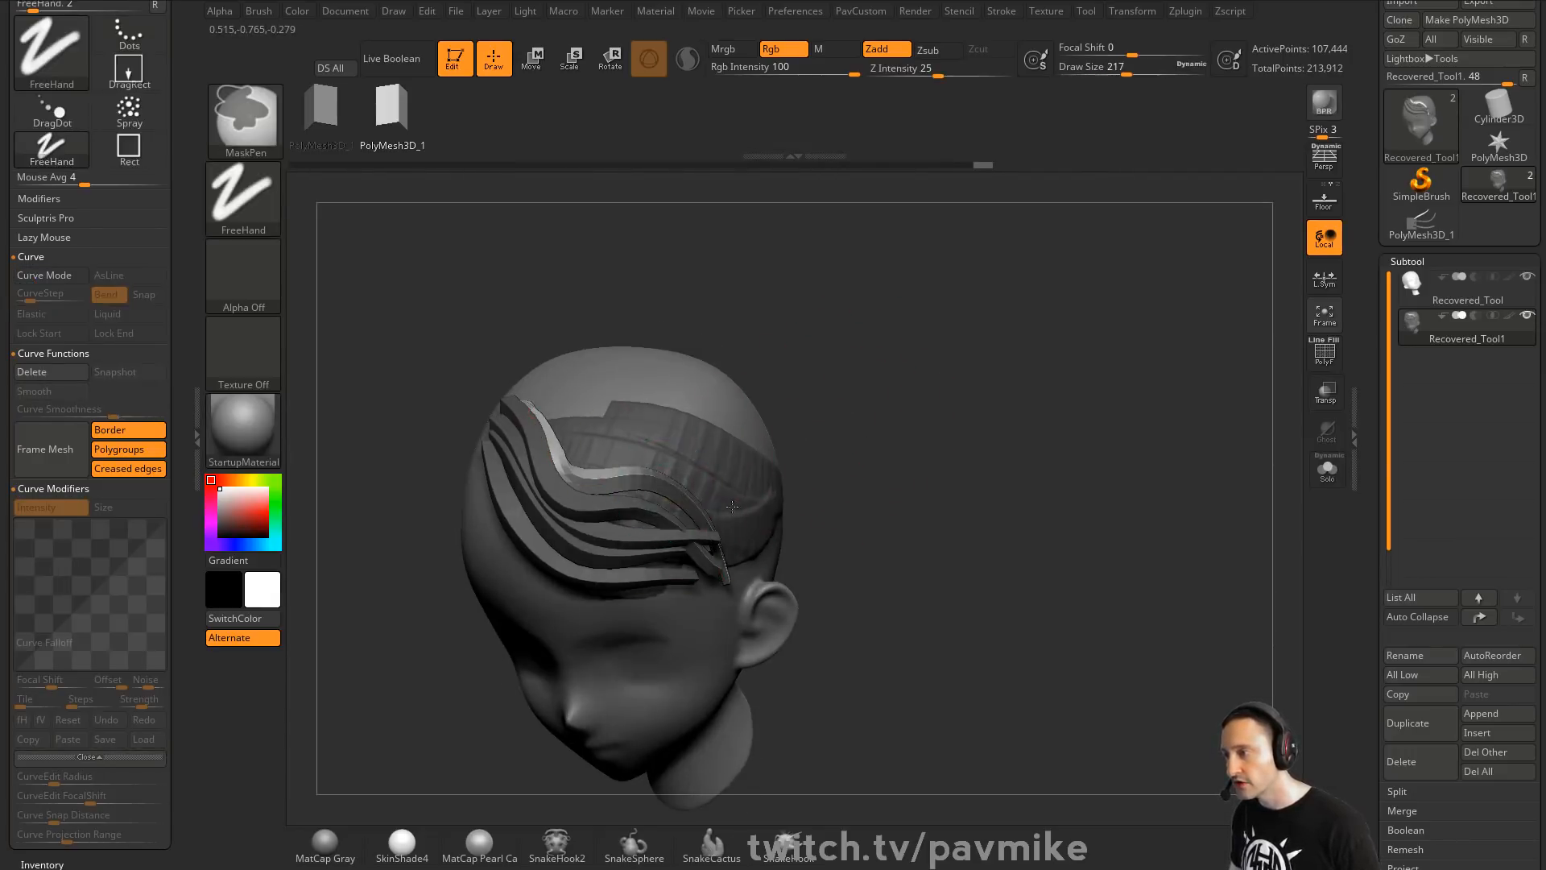
ctrl+click(733, 507)
click(690, 492)
key(ctrl+z)
click(697, 488)
key(ctrl+z)
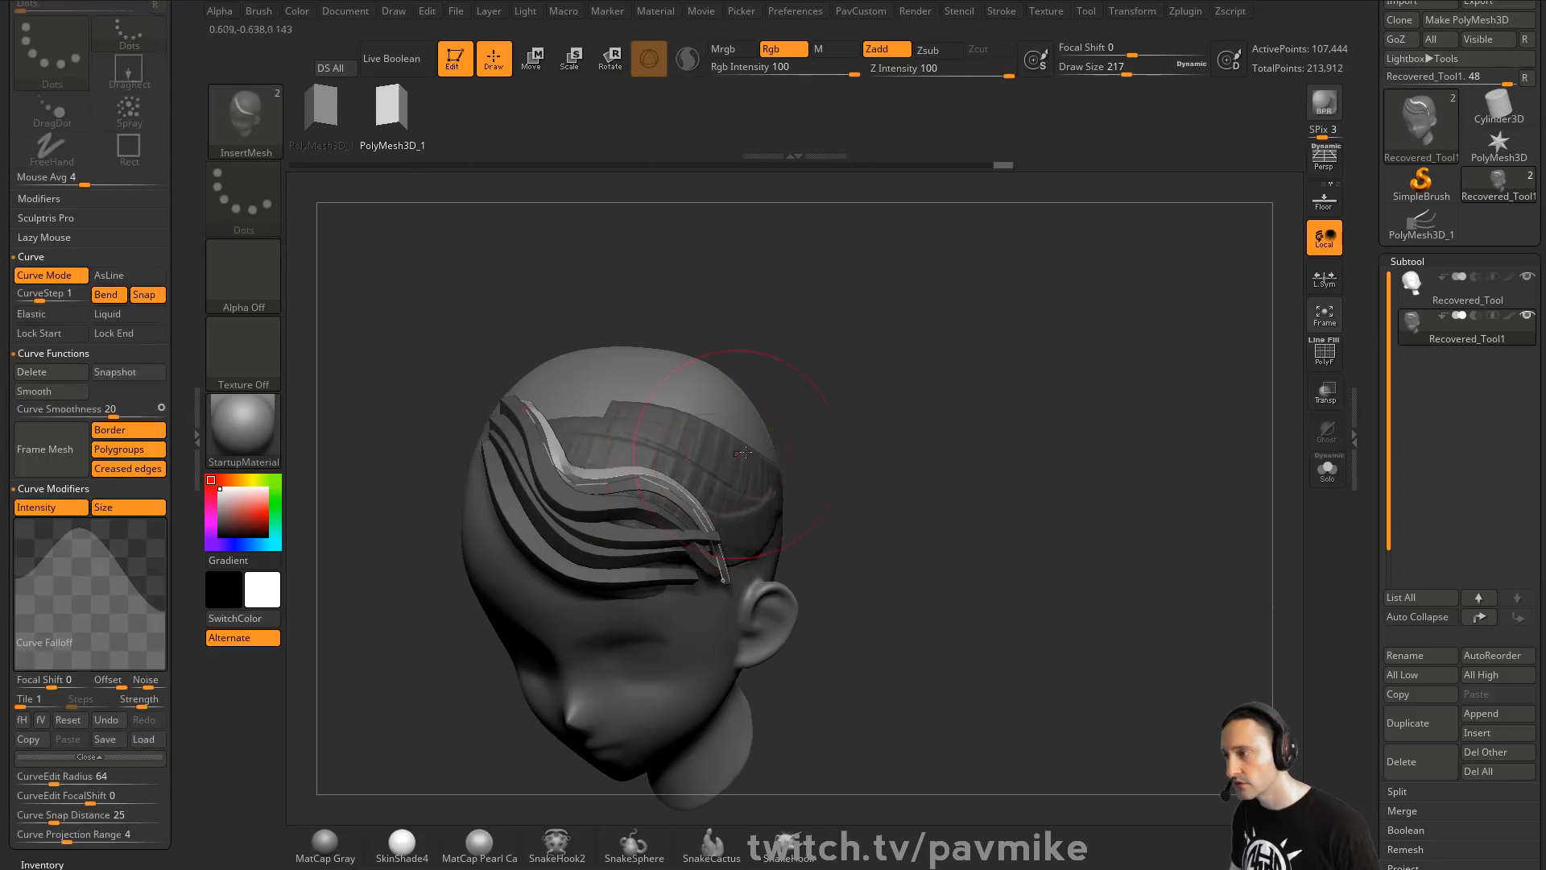
Lower the draw size and update the newest strand's mesh along its curve
key(s)
drag(788, 442, 758, 442)
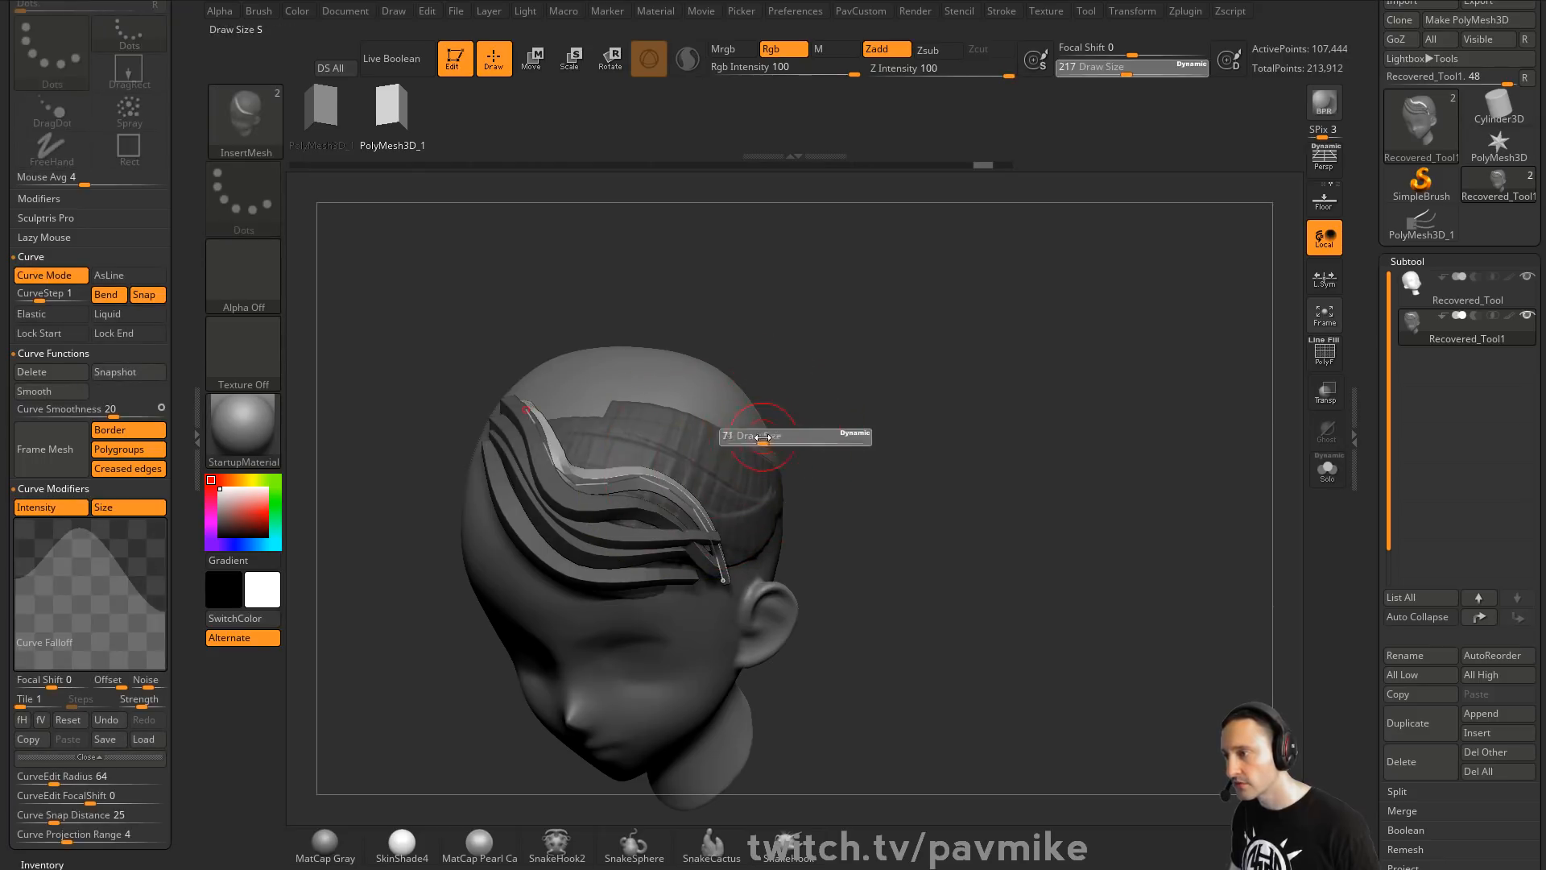
click(656, 486)
key(ctrl+z)
click(664, 488)
click(663, 487)
Set the draw size to 90, adjust the newest strand's bend above the ear, and finish editing its curve
key(s)
drag(663, 486, 671, 486)
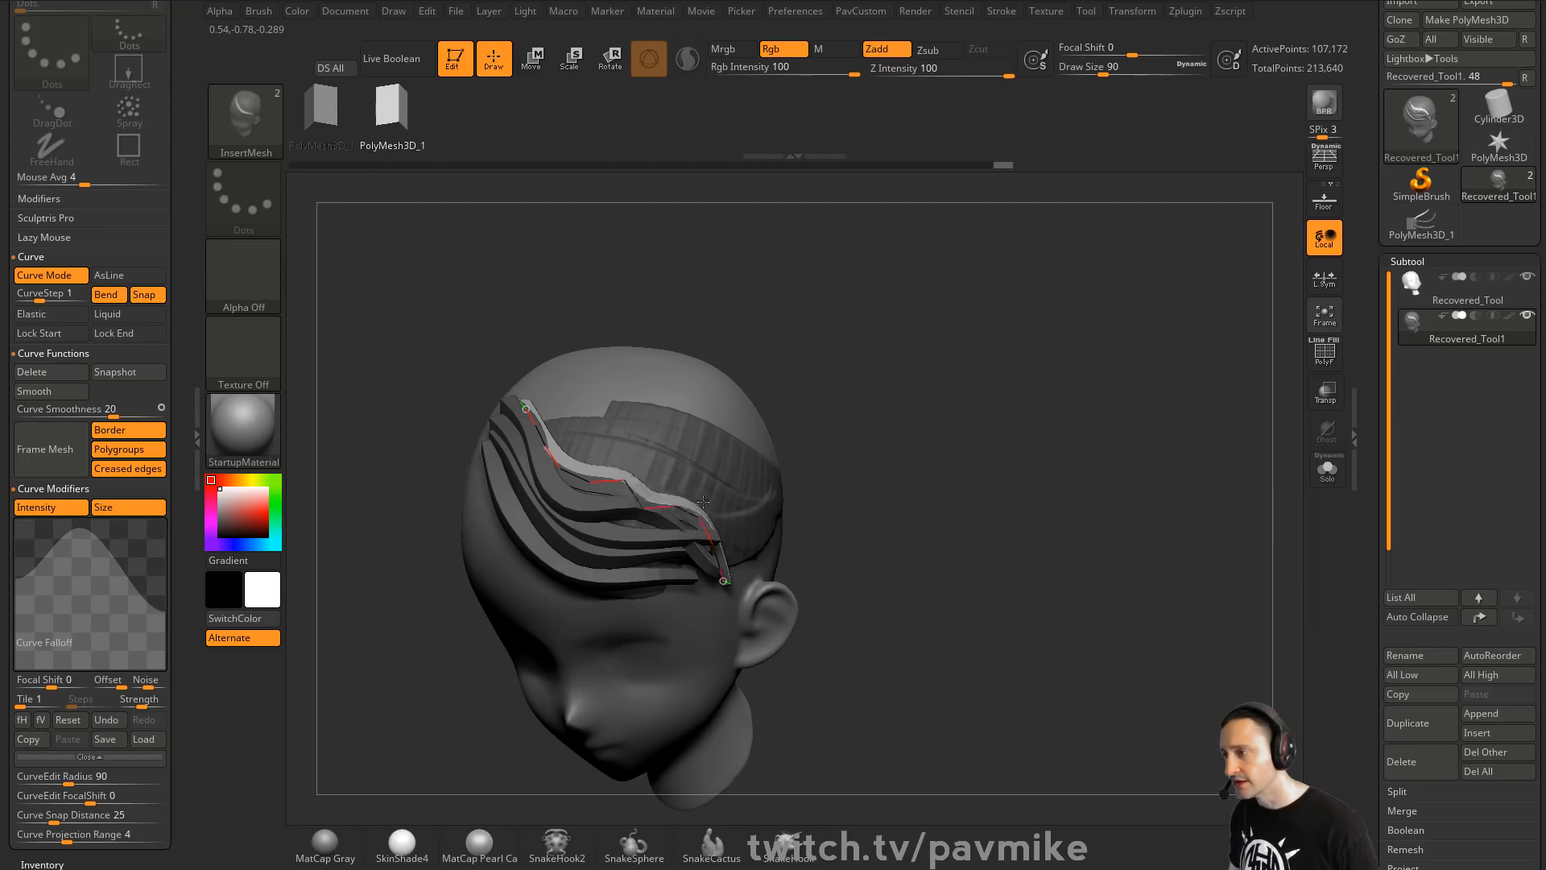
drag(718, 501, 684, 497)
key(bracketleft)
click(708, 438)
Clear the mask from the head and set the InsertMesh brush's draw size to 56
key(s)
drag(926, 411, 941, 408)
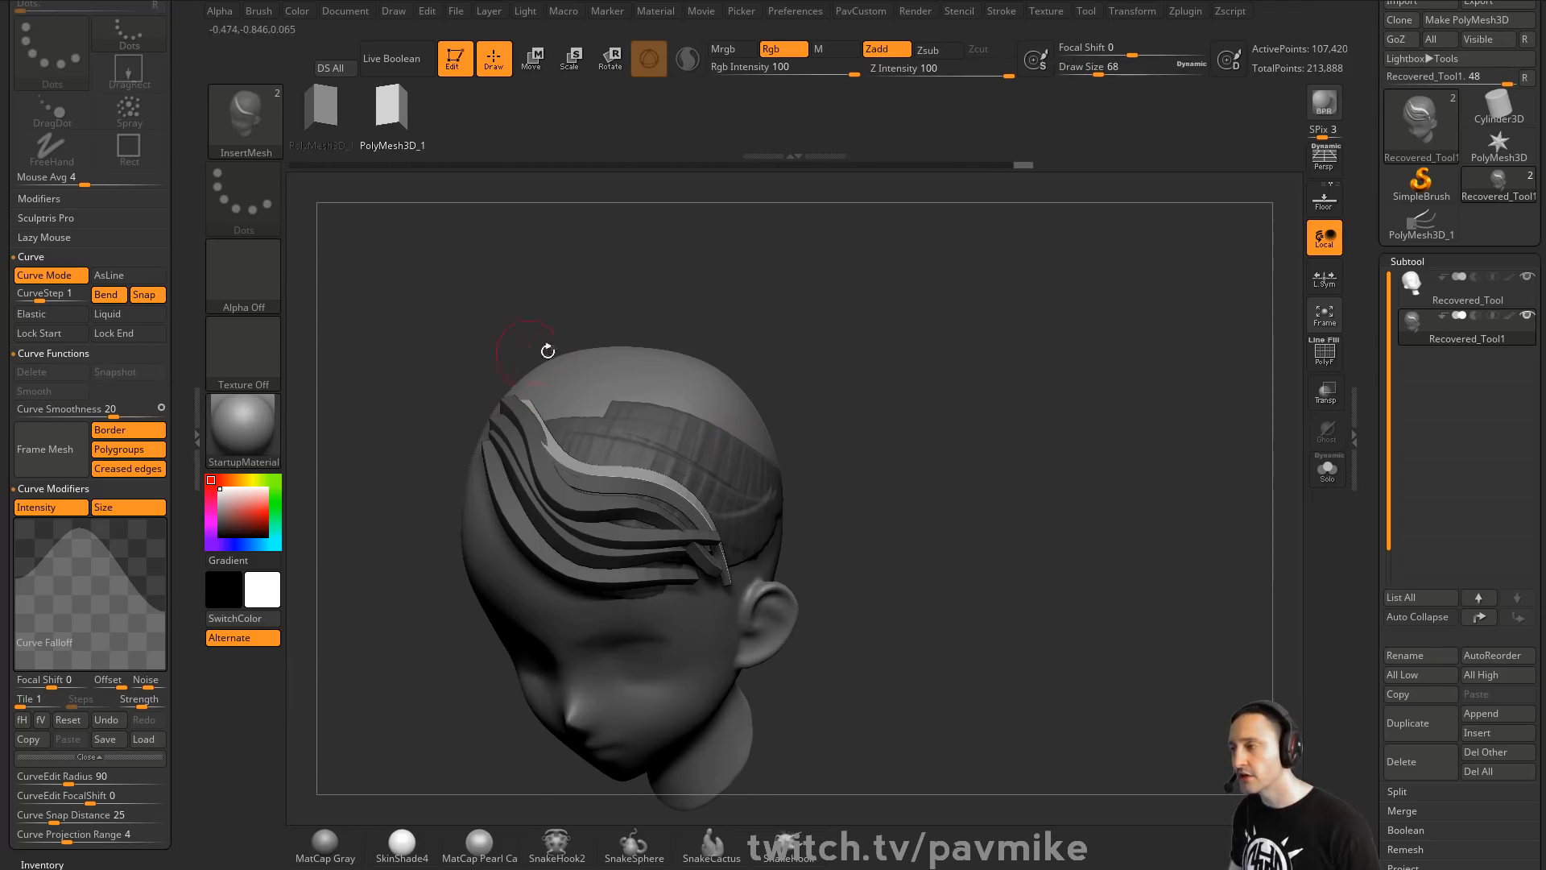
right_drag(774, 485, 669, 426)
mouse_move(876, 503)
mouse_down()
mouse_move(970, 521)
mouse_move(962, 418)
mouse_up()
ctrl+drag(960, 413, 1030, 534)
key(s)
click(980, 493)
mouse_move(983, 483)
mouse_down()
mouse_move(951, 374)
mouse_move(1042, 448)
mouse_move(1011, 427)
mouse_up()
drag(780, 449, 927, 440)
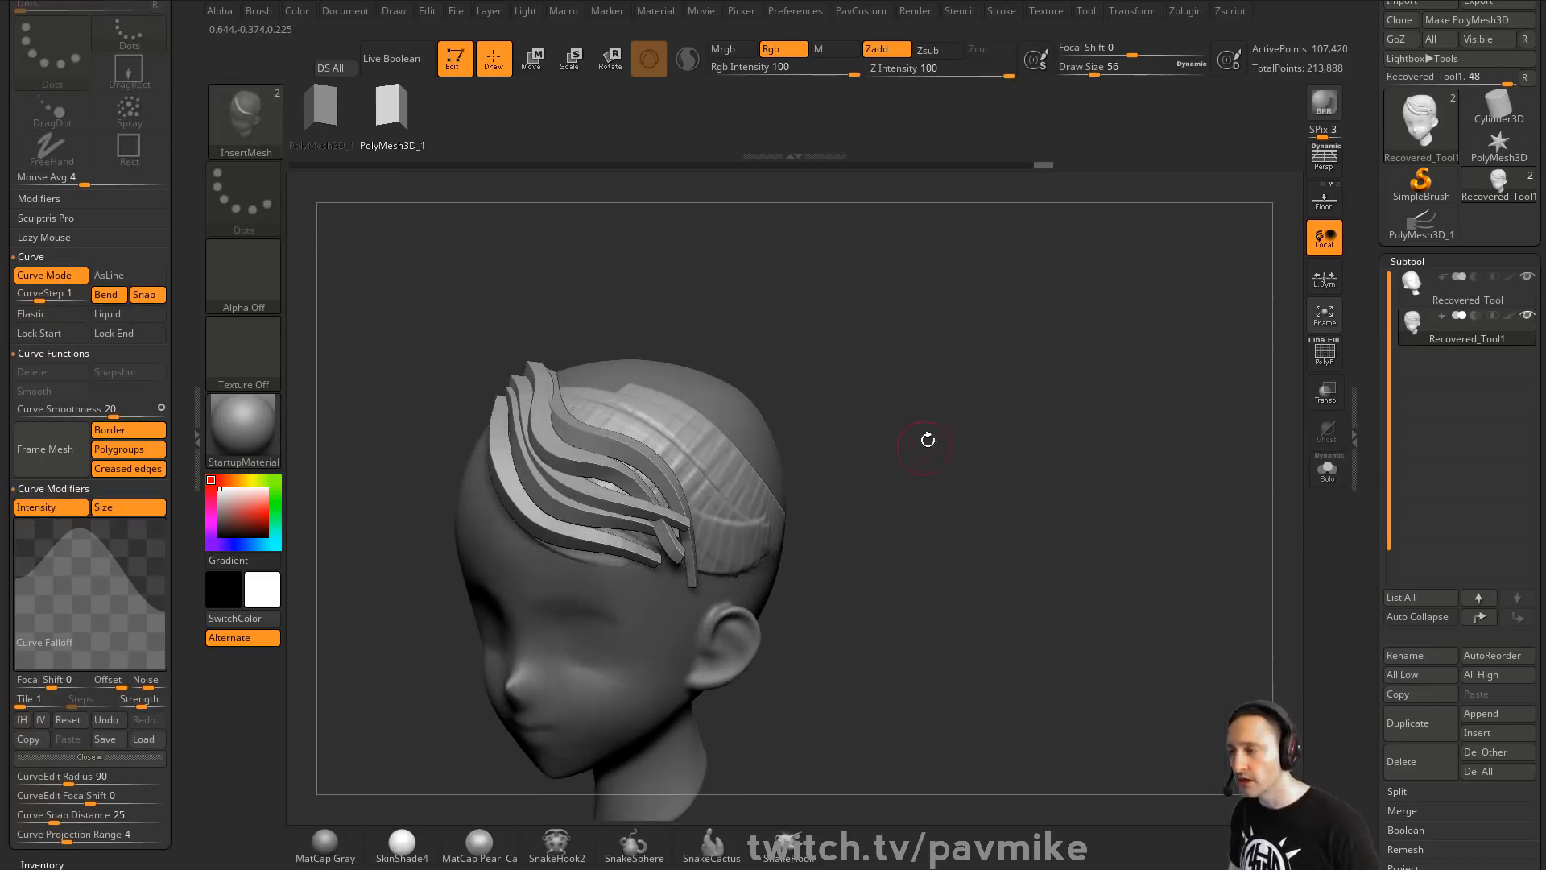
Isolate the head mesh and separate the hair strands into their own subtool with Split Hidden
ctrl+shift+click(739, 466)
key(2)
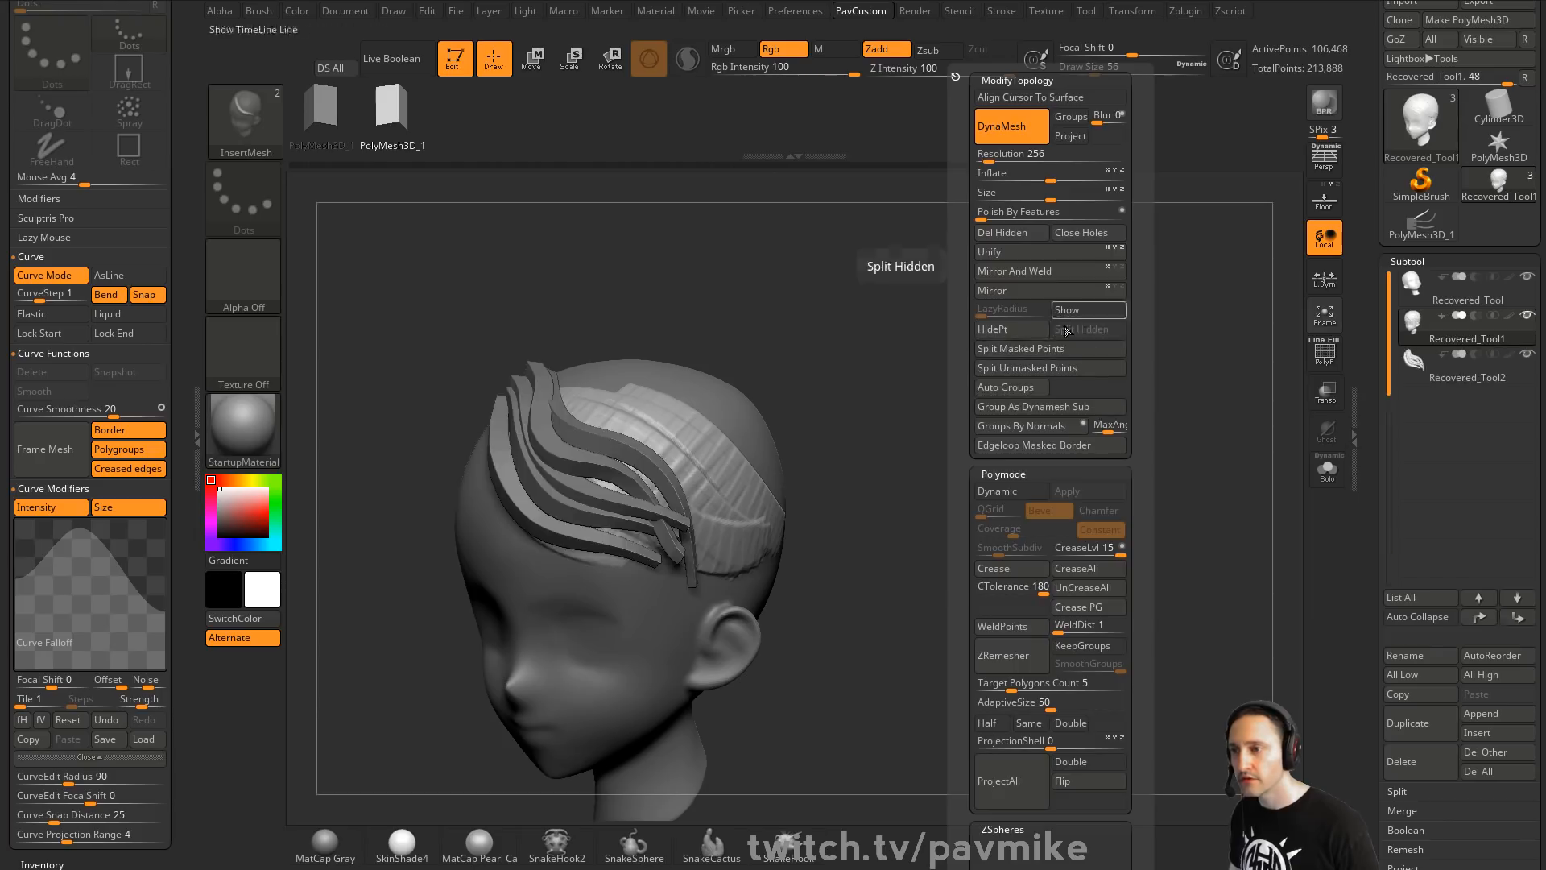
click(1091, 325)
Regroup the hair strand subtool with Groups By Normals while its polyframe is shown, and set the draw size to 37
click(1443, 377)
click(1325, 352)
drag(1235, 379, 1135, 391)
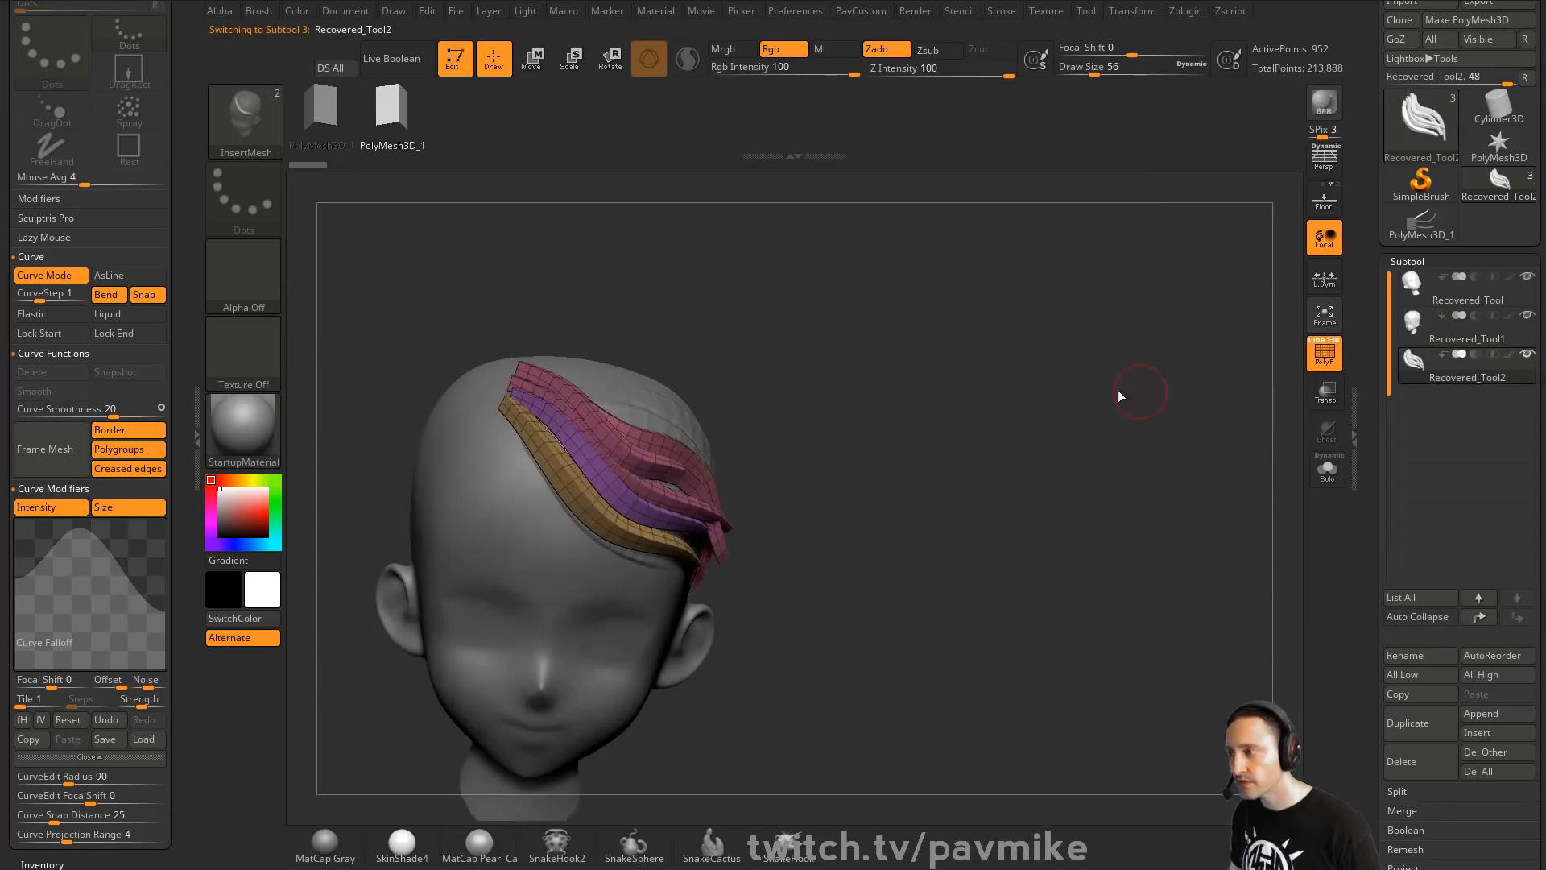
key(space)
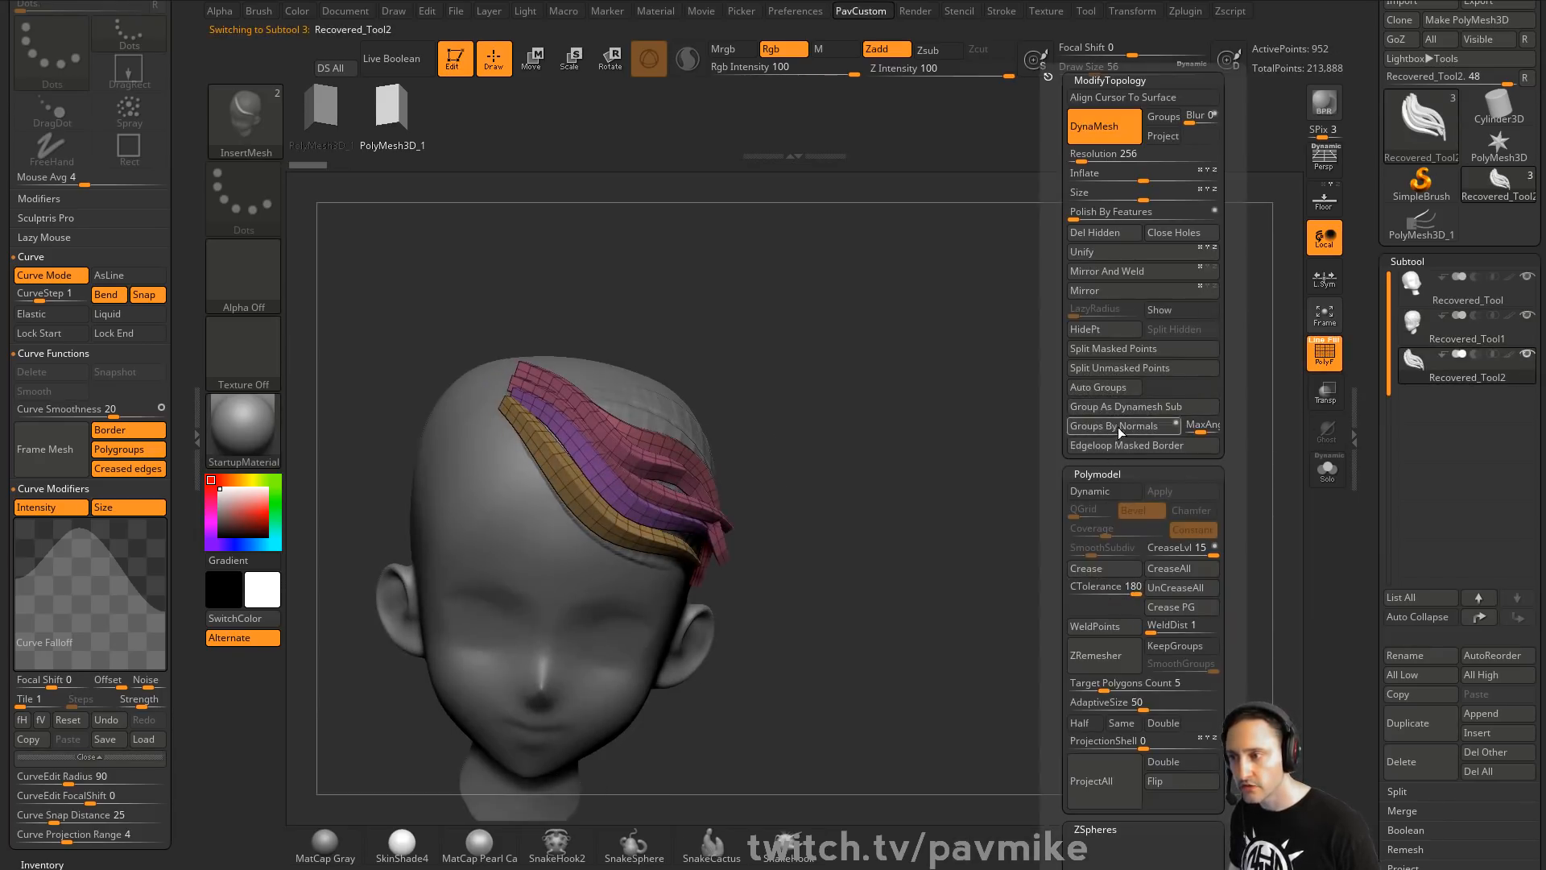
click(1116, 429)
mouse_move(881, 397)
alt+mouse_down()
mouse_move(1114, 449)
mouse_move(950, 446)
mouse_move(1087, 443)
alt+mouse_up()
key(s)
mouse_move(1087, 444)
mouse_down()
mouse_move(1100, 397)
mouse_move(1064, 360)
mouse_up()
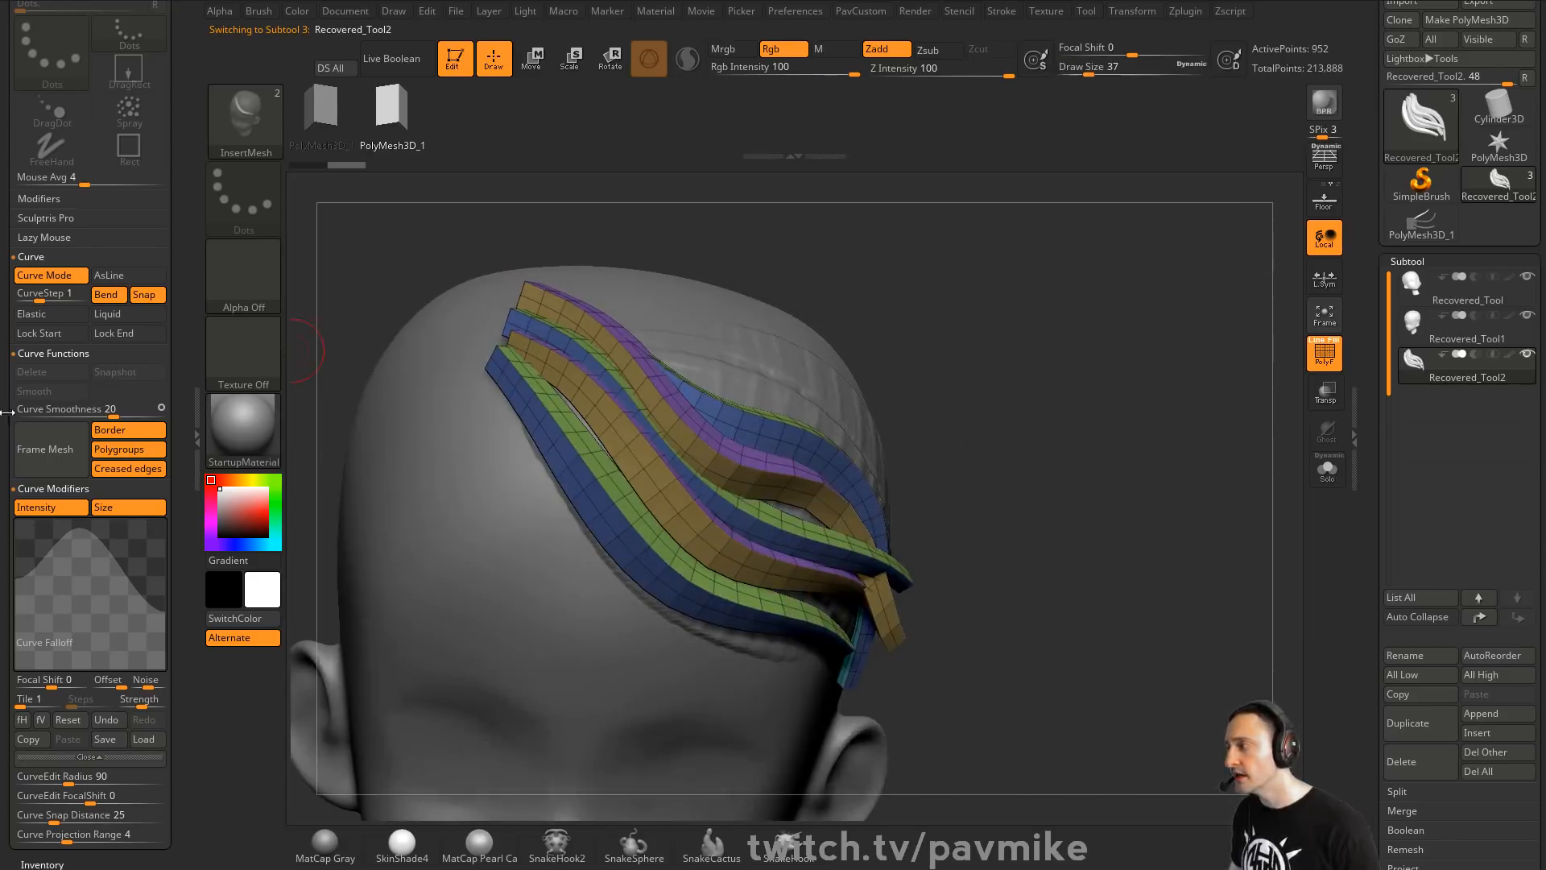
Run Frame Mesh on the hair strands with only Polygroups enabled, and generate inserted strips along the resulting curves
click(110, 429)
click(128, 468)
click(45, 448)
key(b)
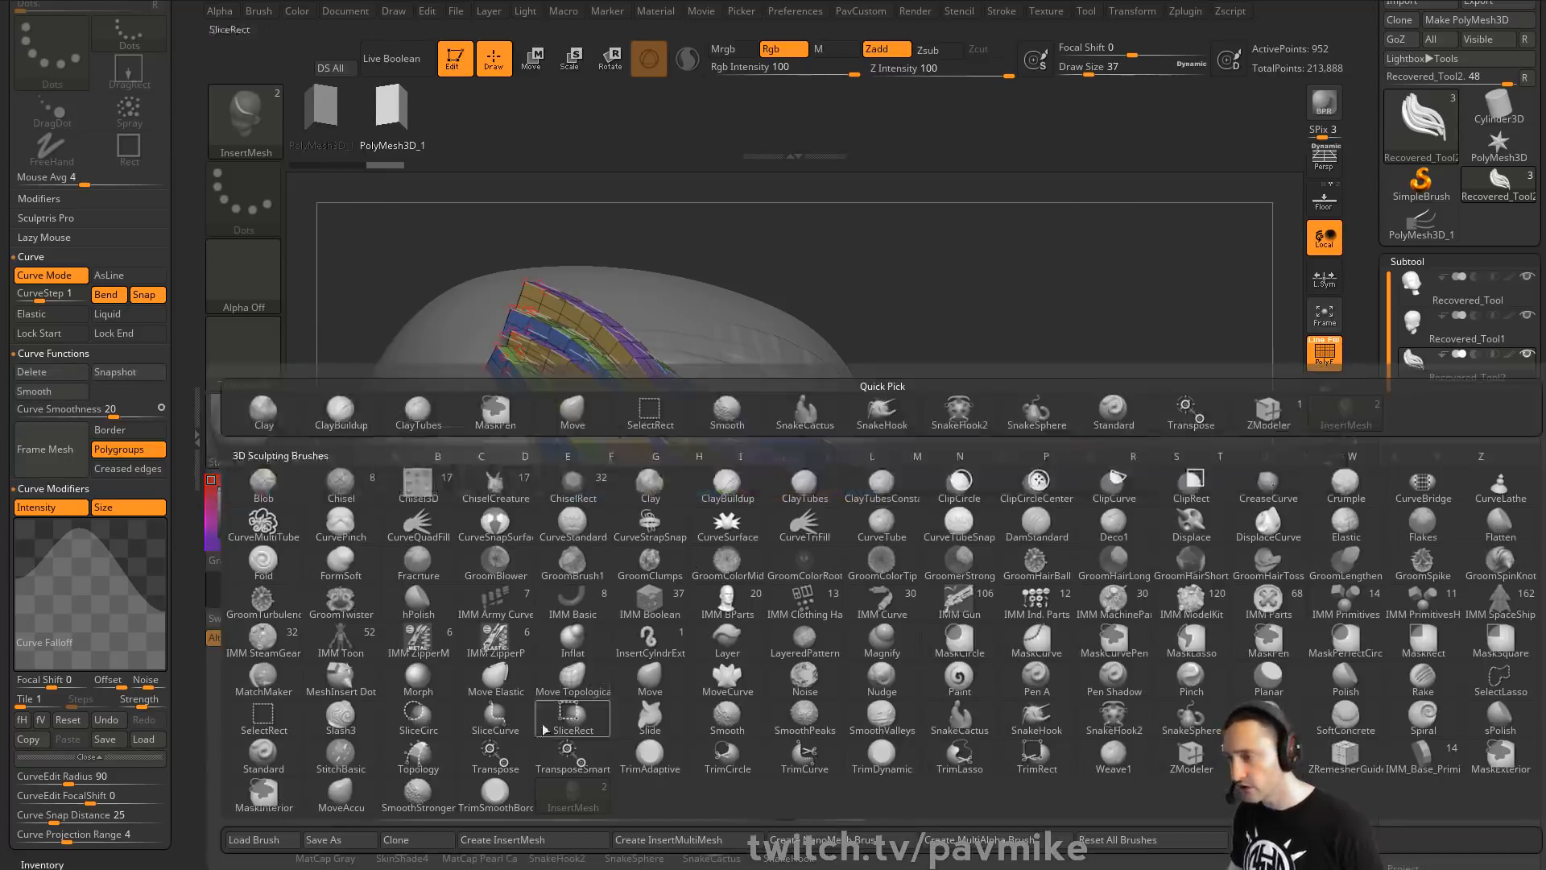
alt+drag(826, 317, 889, 371)
click(886, 610)
mouse_move(1097, 355)
mouse_down()
mouse_move(1152, 403)
mouse_move(1140, 436)
mouse_move(1162, 369)
mouse_up()
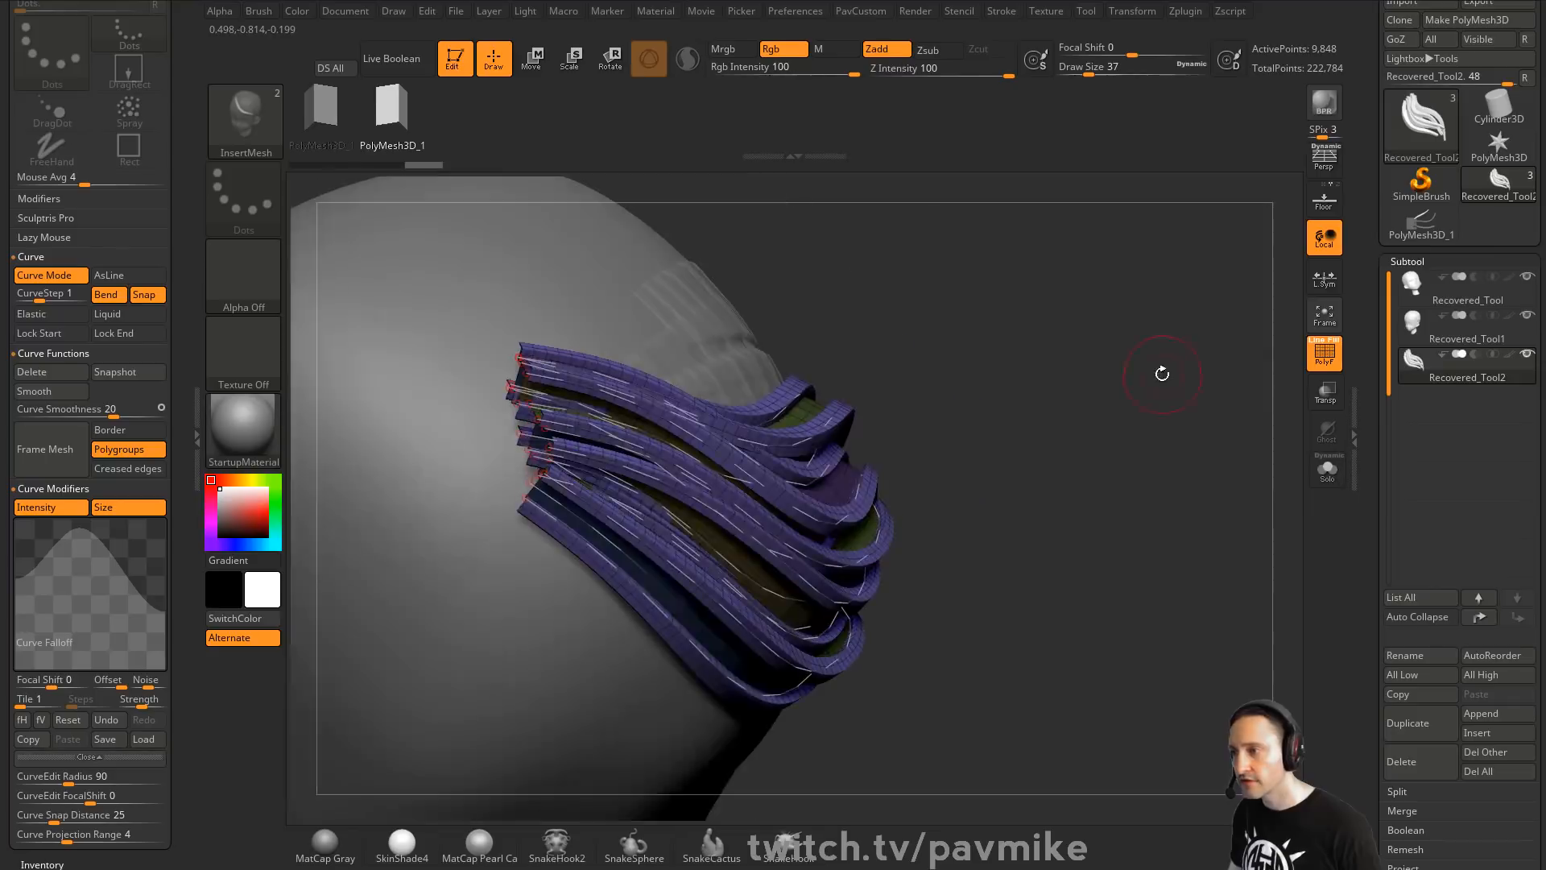
Regenerate the border strips at draw size 65 and separate them into their own subtool with Split Unmasked Points
click(730, 482)
drag(1018, 442, 1087, 315)
drag(1214, 308, 1108, 338)
click(1055, 525)
key(grave)
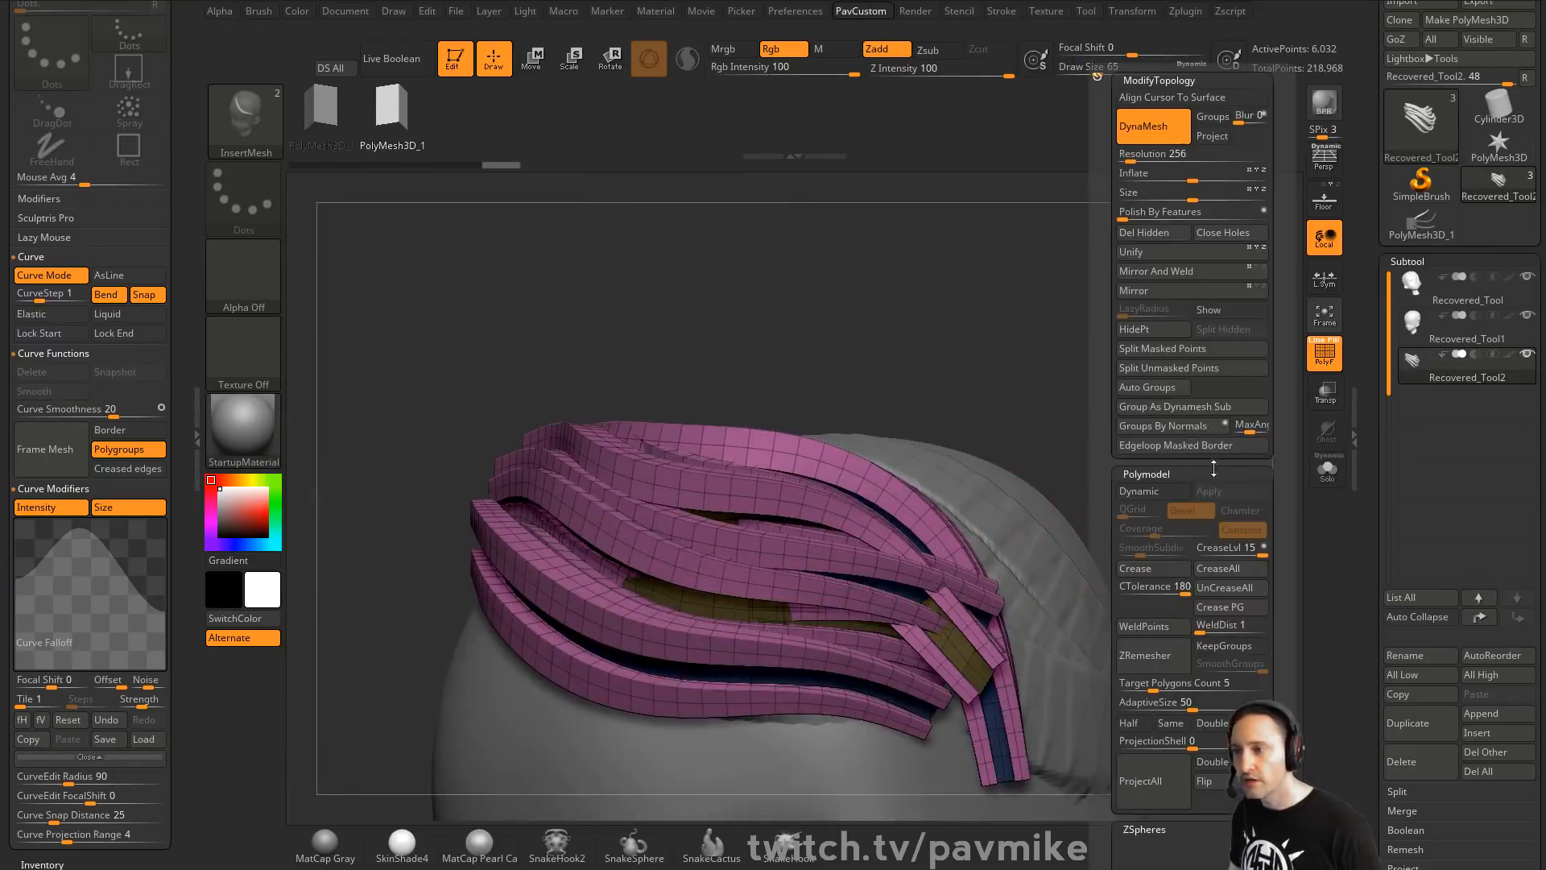
click(1190, 366)
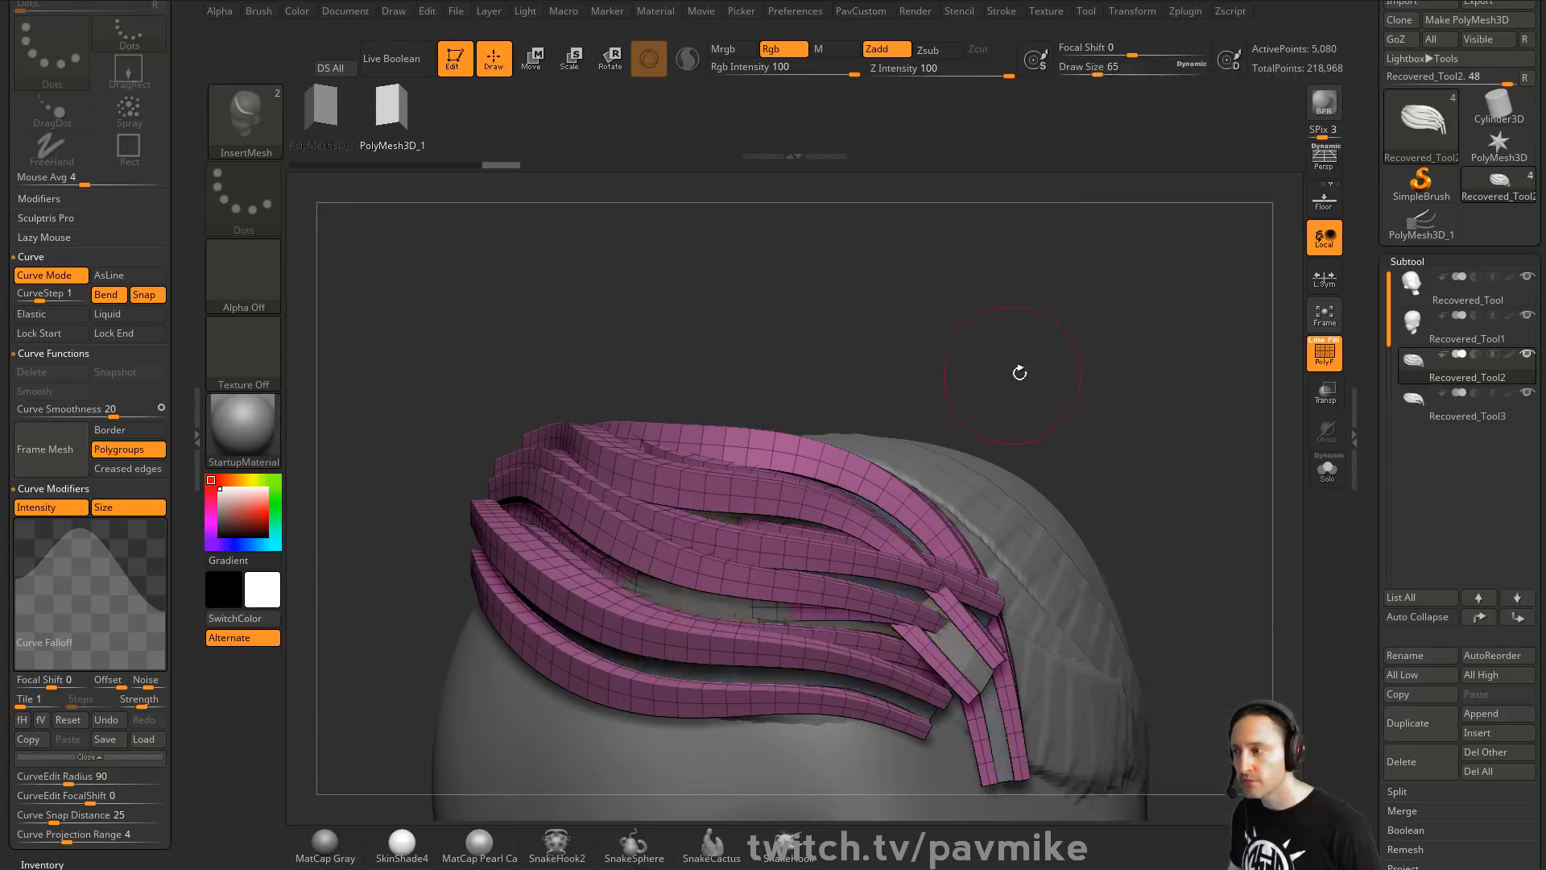
Regroup the border strips of Recovered_Tool2 with Groups By Normals
drag(990, 379, 1083, 365)
key(grave)
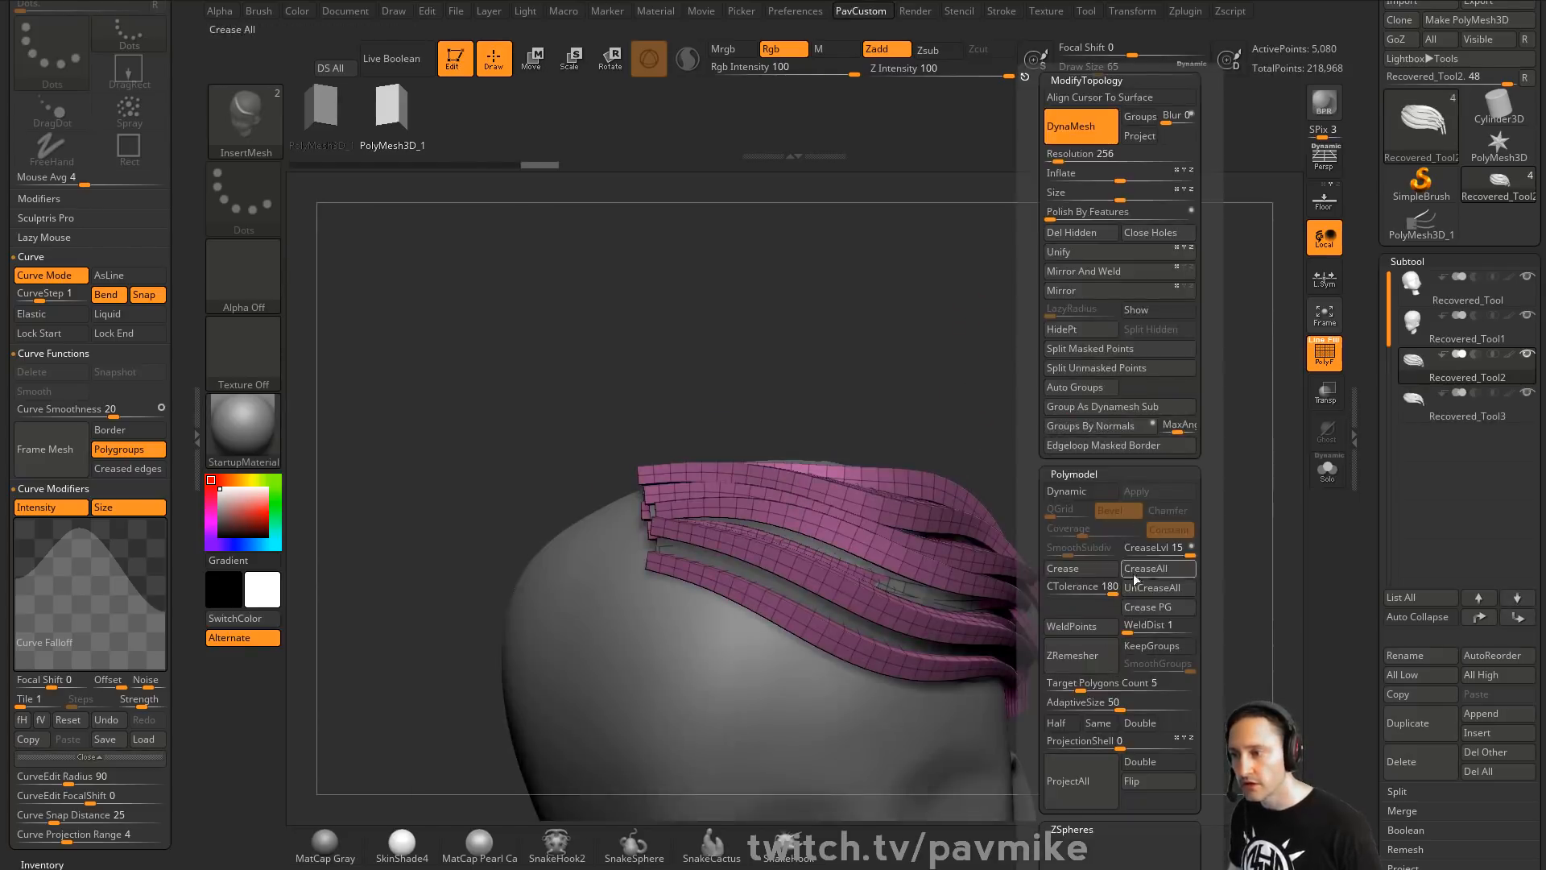
click(1114, 430)
Hide the Recovered_Tool1 and Recovered_Tool head subtools and set the draw size to 11
drag(1119, 435, 1460, 398)
click(1525, 315)
click(1526, 276)
mouse_move(1084, 408)
mouse_down()
mouse_move(1035, 379)
mouse_move(1071, 409)
mouse_move(1138, 421)
mouse_up()
key(s)
click(1049, 410)
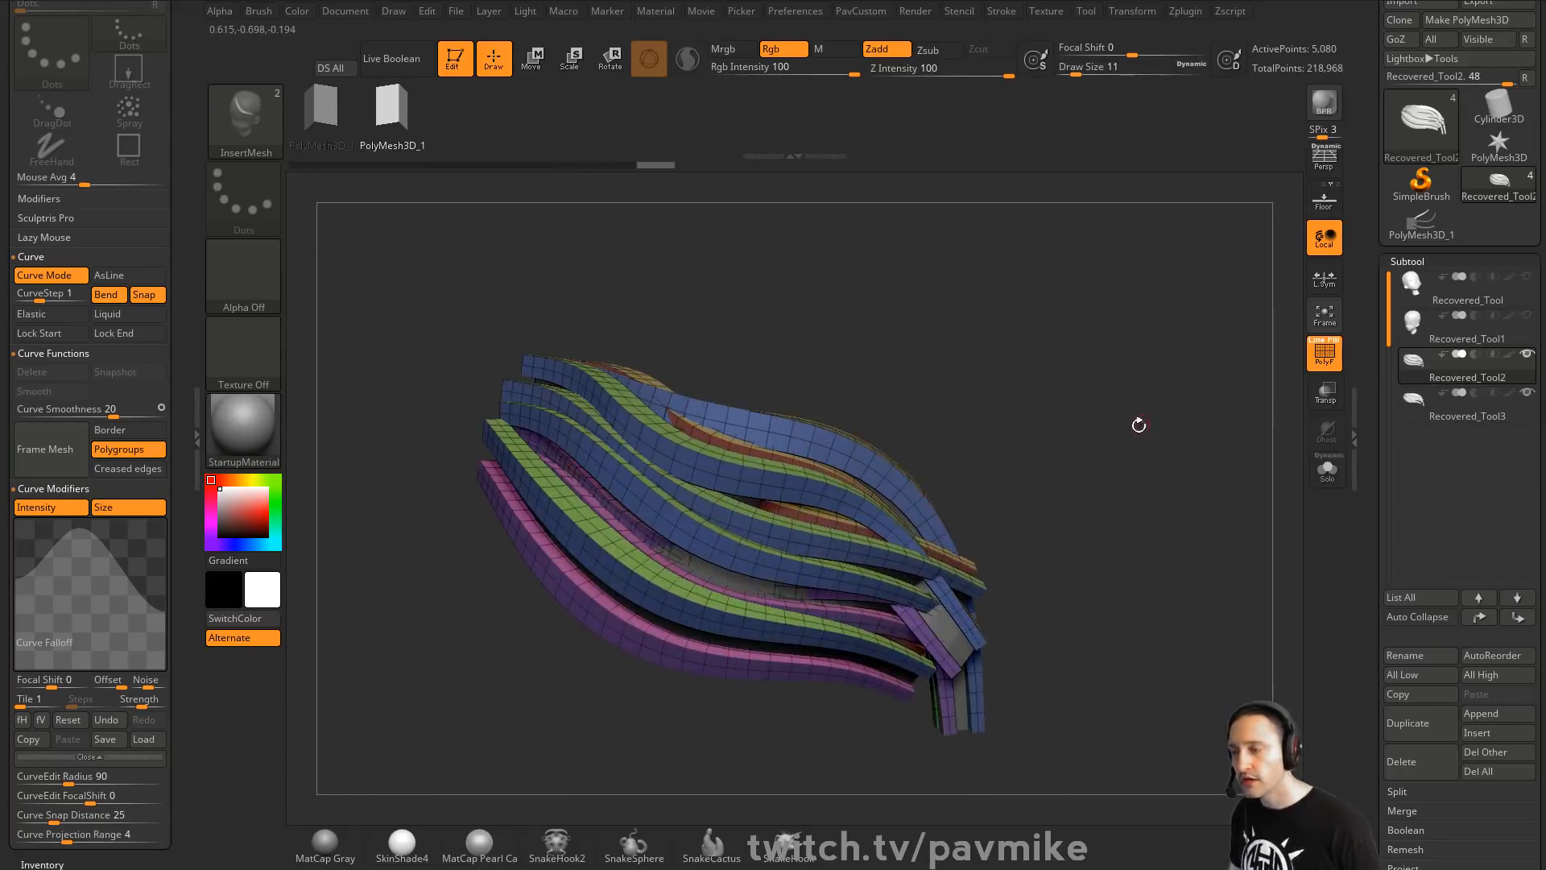
Split the border strips apart at their polygroup edges with Unweld Groups Border from the Modify Topology commands
drag(1374, 563, 1419, 386)
drag(1417, 513, 1417, 477)
click(1413, 491)
drag(1389, 770, 1390, 379)
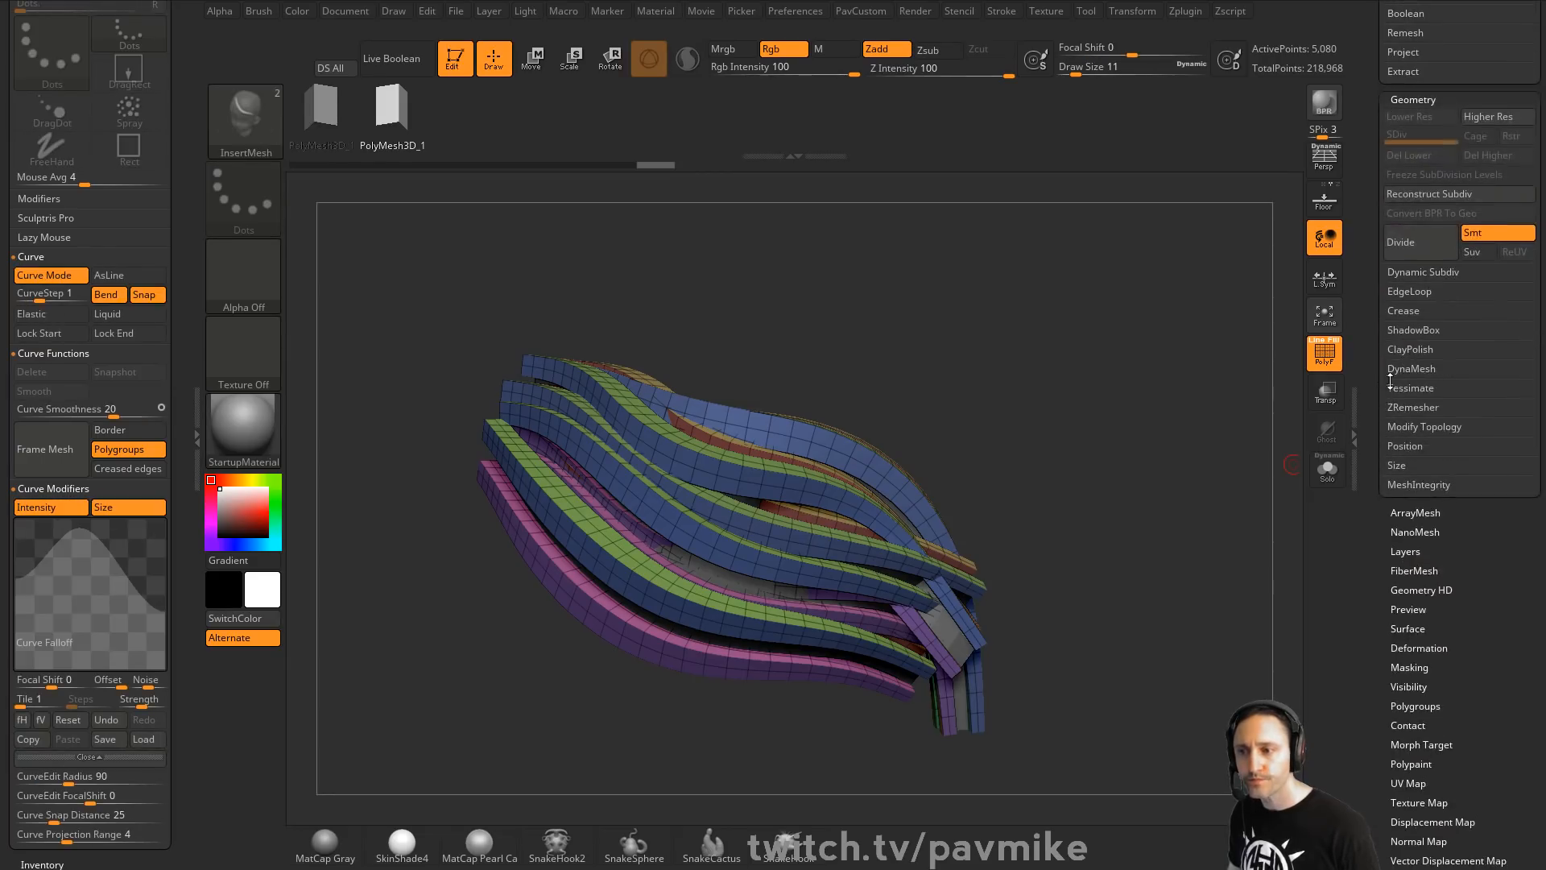
click(1422, 428)
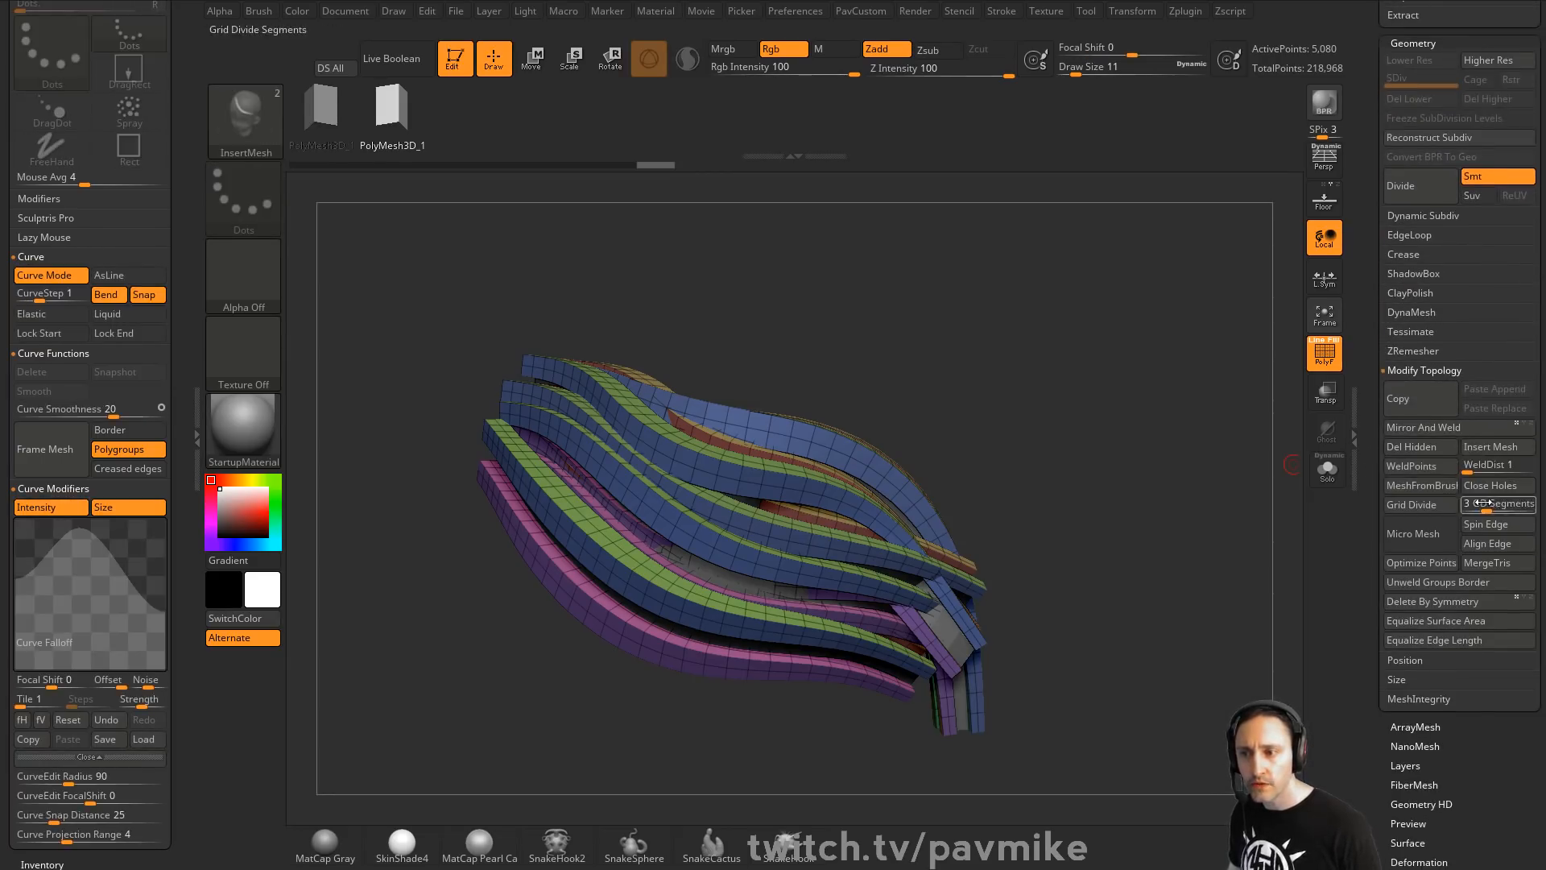
click(1476, 585)
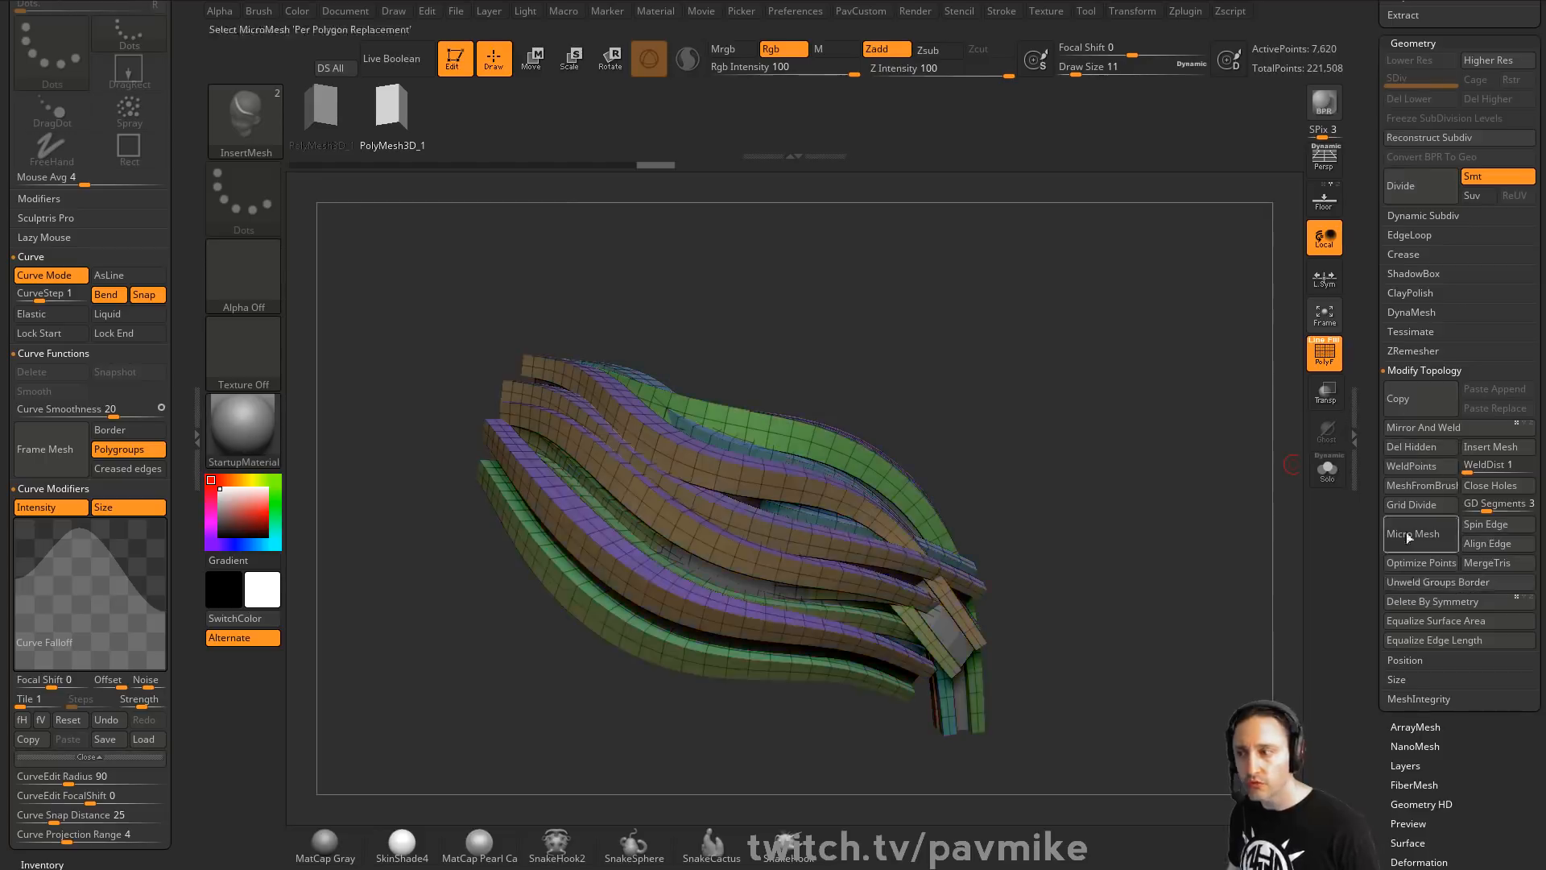
Deflate the unwelded border strips slightly with a small negative Inflate deformation
key(grave)
drag(1115, 181, 1098, 181)
drag(986, 270, 902, 276)
Make Recovered_Tool3 the active subtool and unweld its polygroup borders as well
drag(1361, 278, 1370, 440)
click(1452, 213)
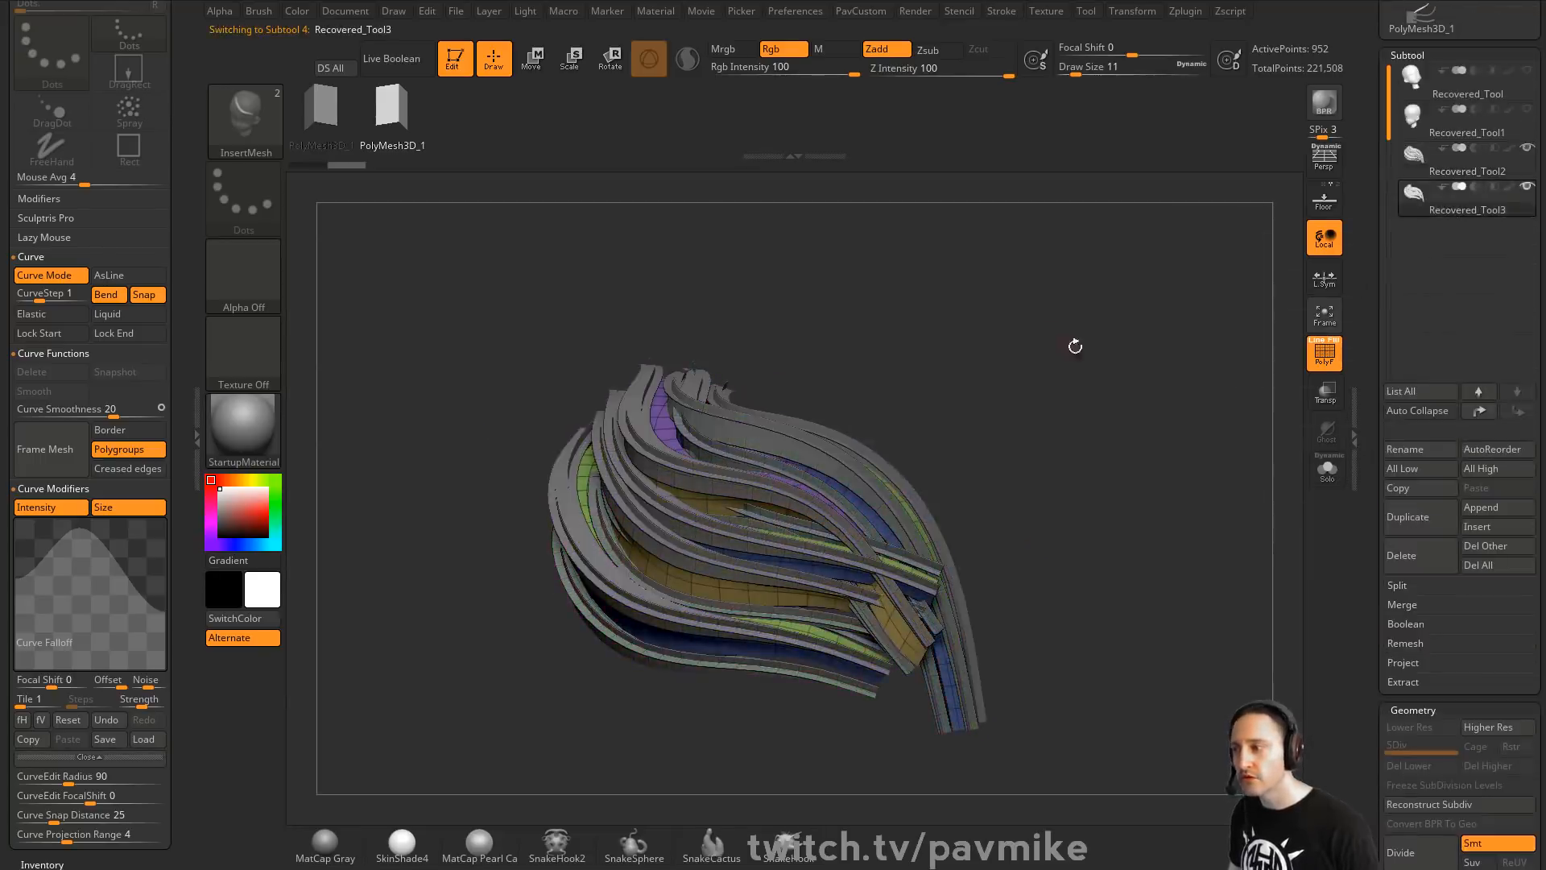
key(a)
drag(1367, 539, 1368, 377)
click(1466, 689)
Apply a small negative Inflate deformation to the unwelded strands of Recovered_Tool3
key(a)
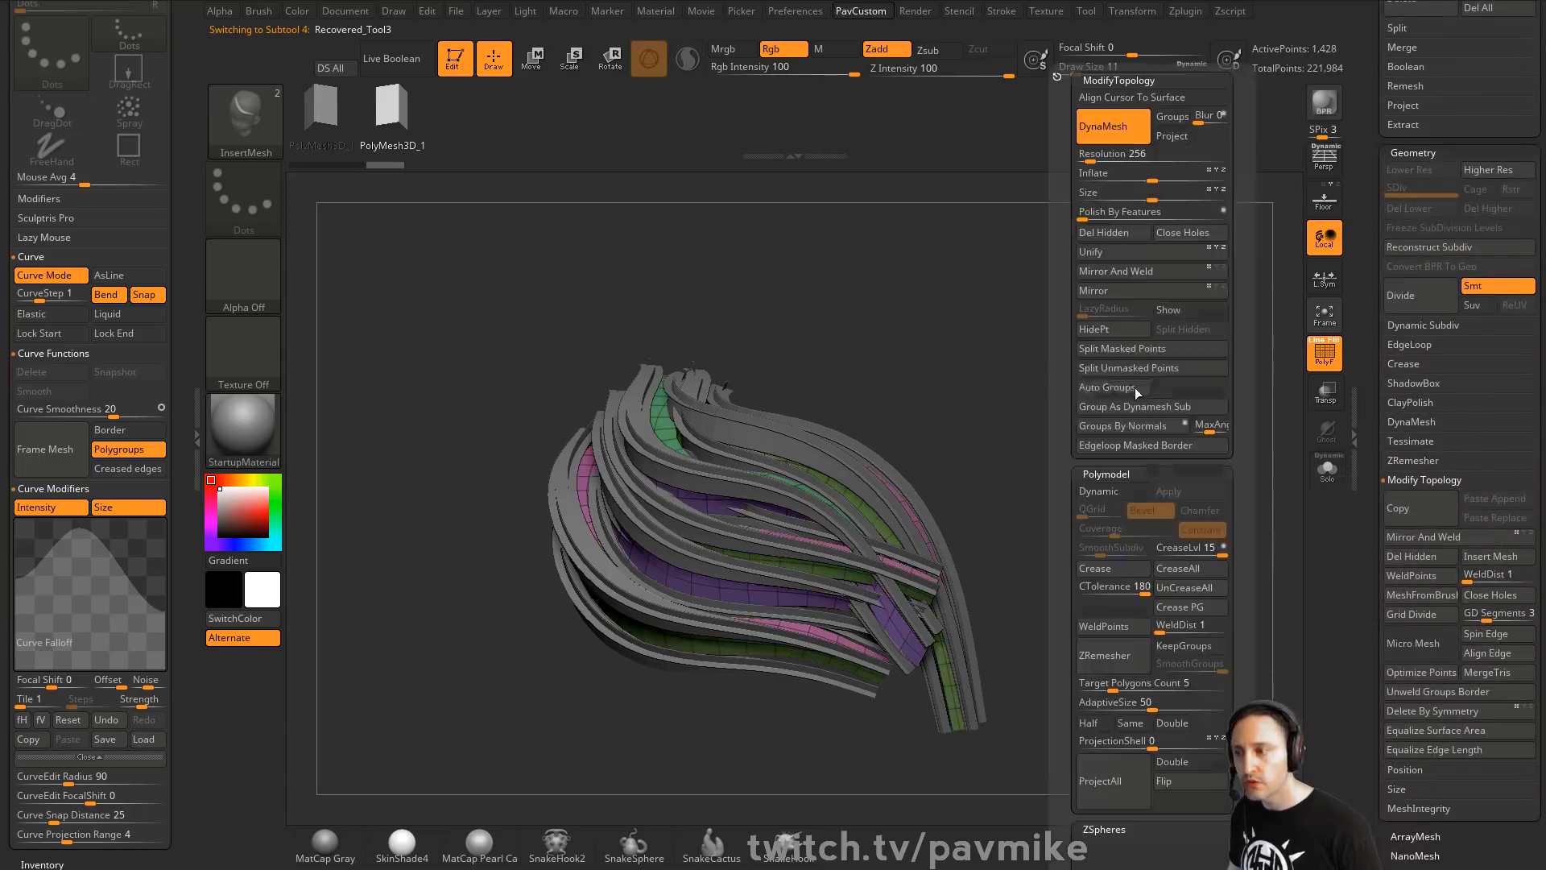
drag(1151, 175, 1140, 177)
mouse_move(952, 338)
mouse_down()
mouse_move(934, 334)
mouse_move(1036, 351)
mouse_move(1015, 380)
mouse_up()
Switch to the Move brush and try pulling the Recovered_Tool3 strands out from between the border strips
key(b)
key(m)
key(v)
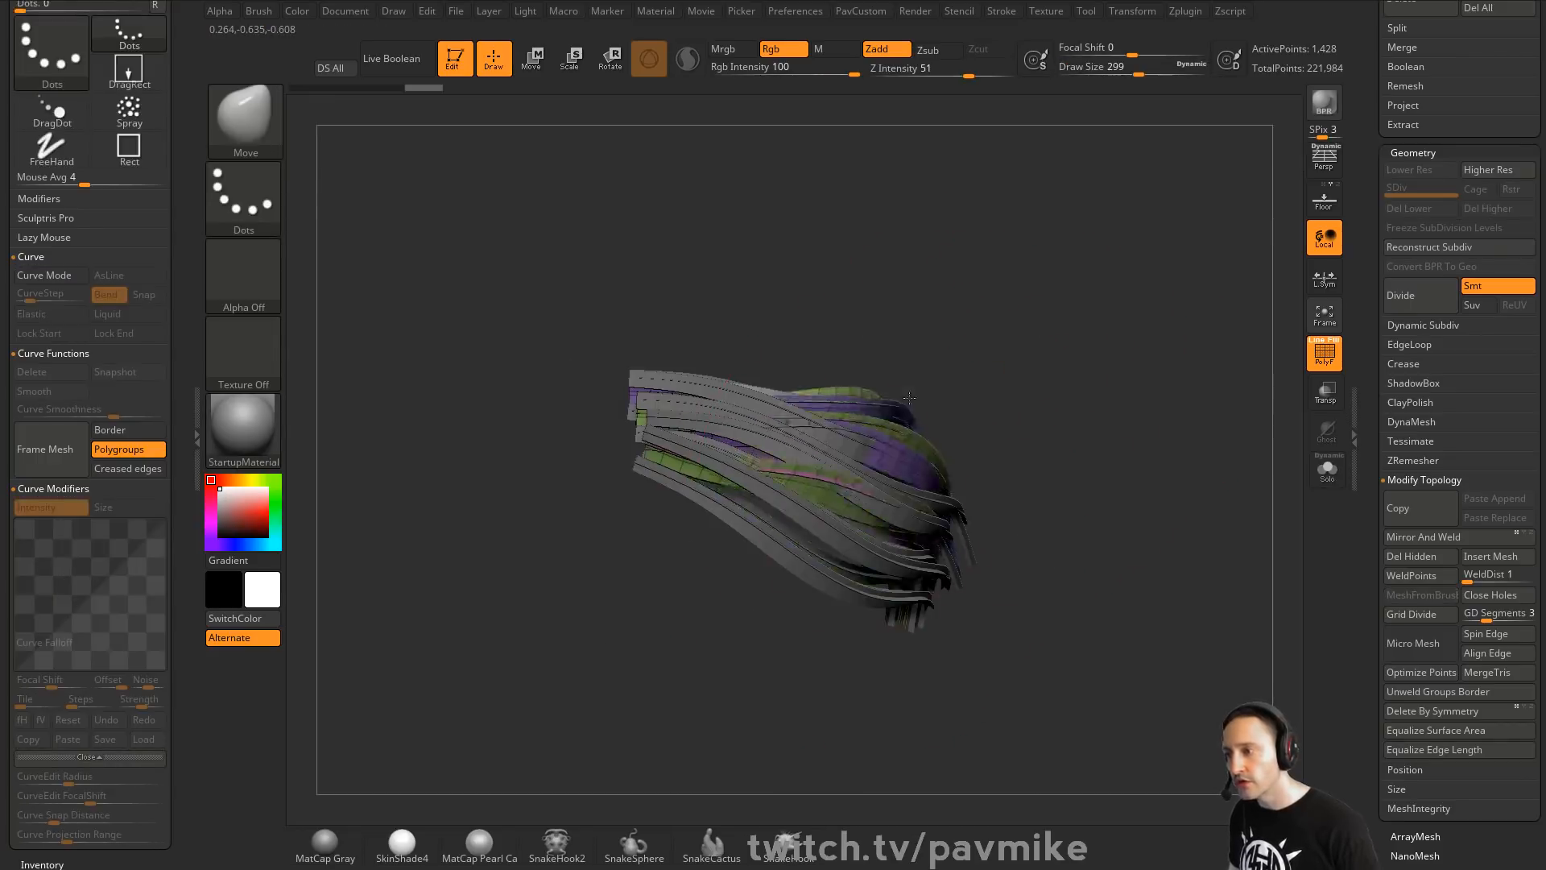
drag(797, 472, 873, 399)
key(ctrl+z)
key(bracketleft)
Merge Recovered_Tool2 down with Recovered_Tool3 so that all strand pieces share one subtool
drag(1373, 301, 1372, 547)
click(1460, 246)
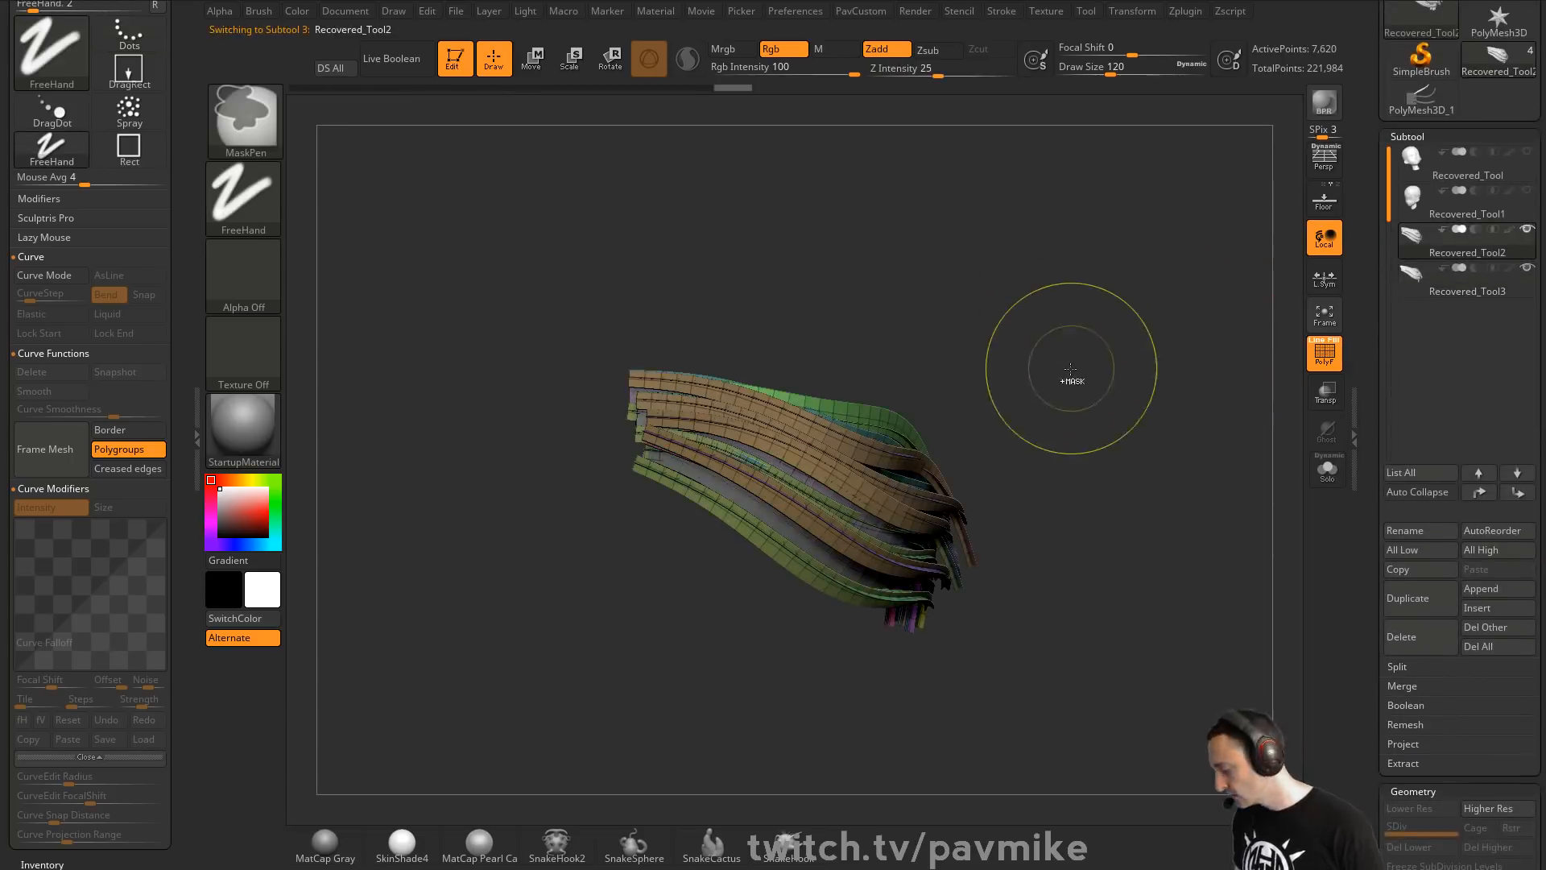
key(ctrl+m)
click(1076, 406)
drag(1093, 341, 1050, 348)
key(s)
drag(1054, 351, 1047, 351)
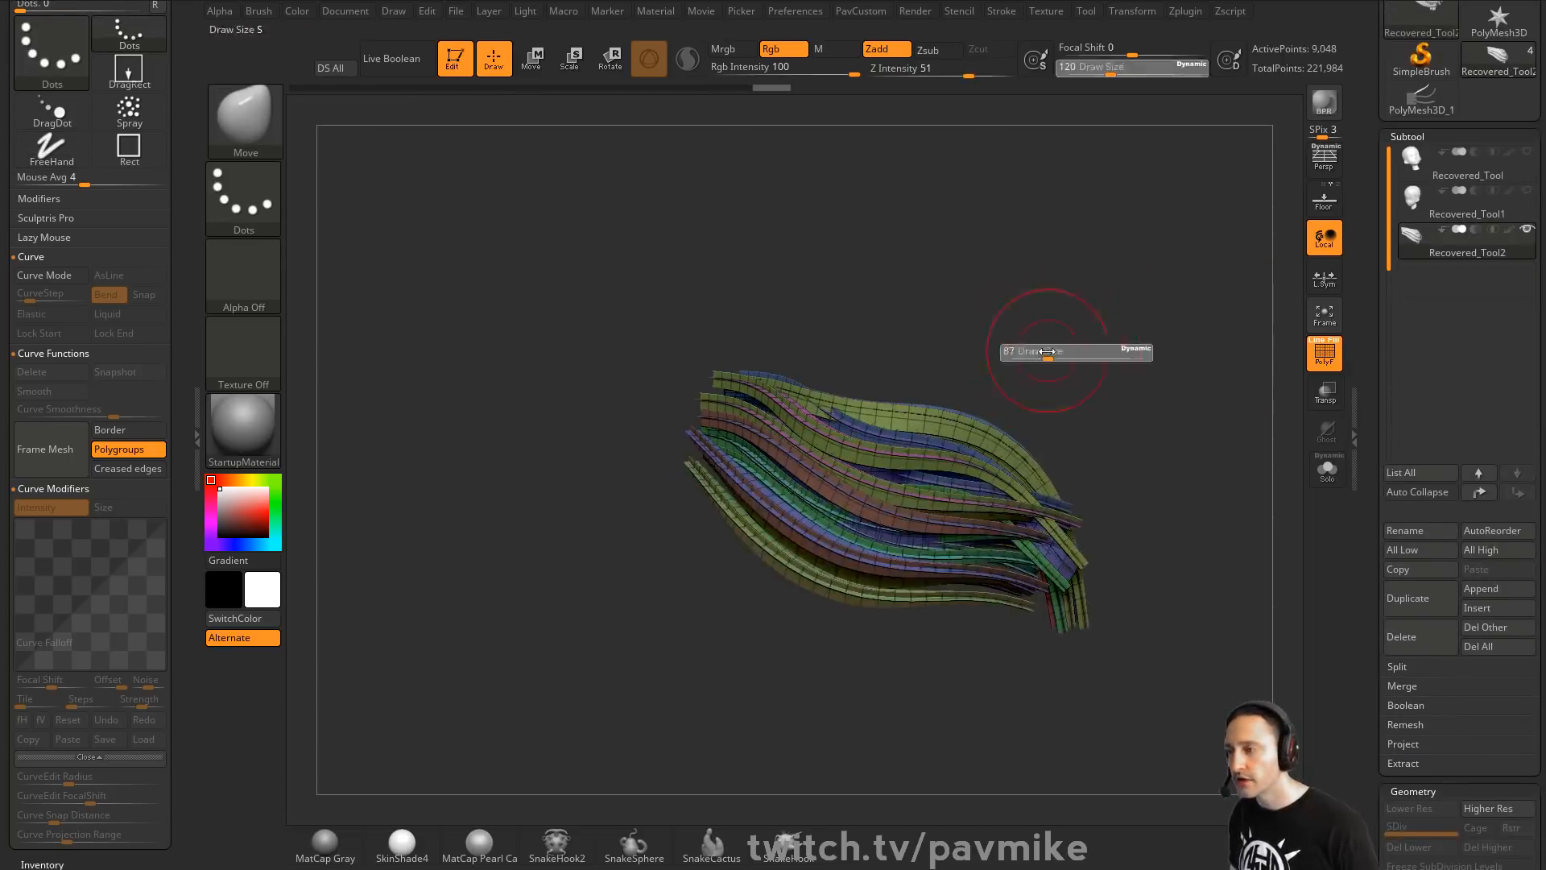
Open the Move brush's Auto Masking settings and enable Topological masking
drag(177, 521, 173, 169)
key(bracketright)
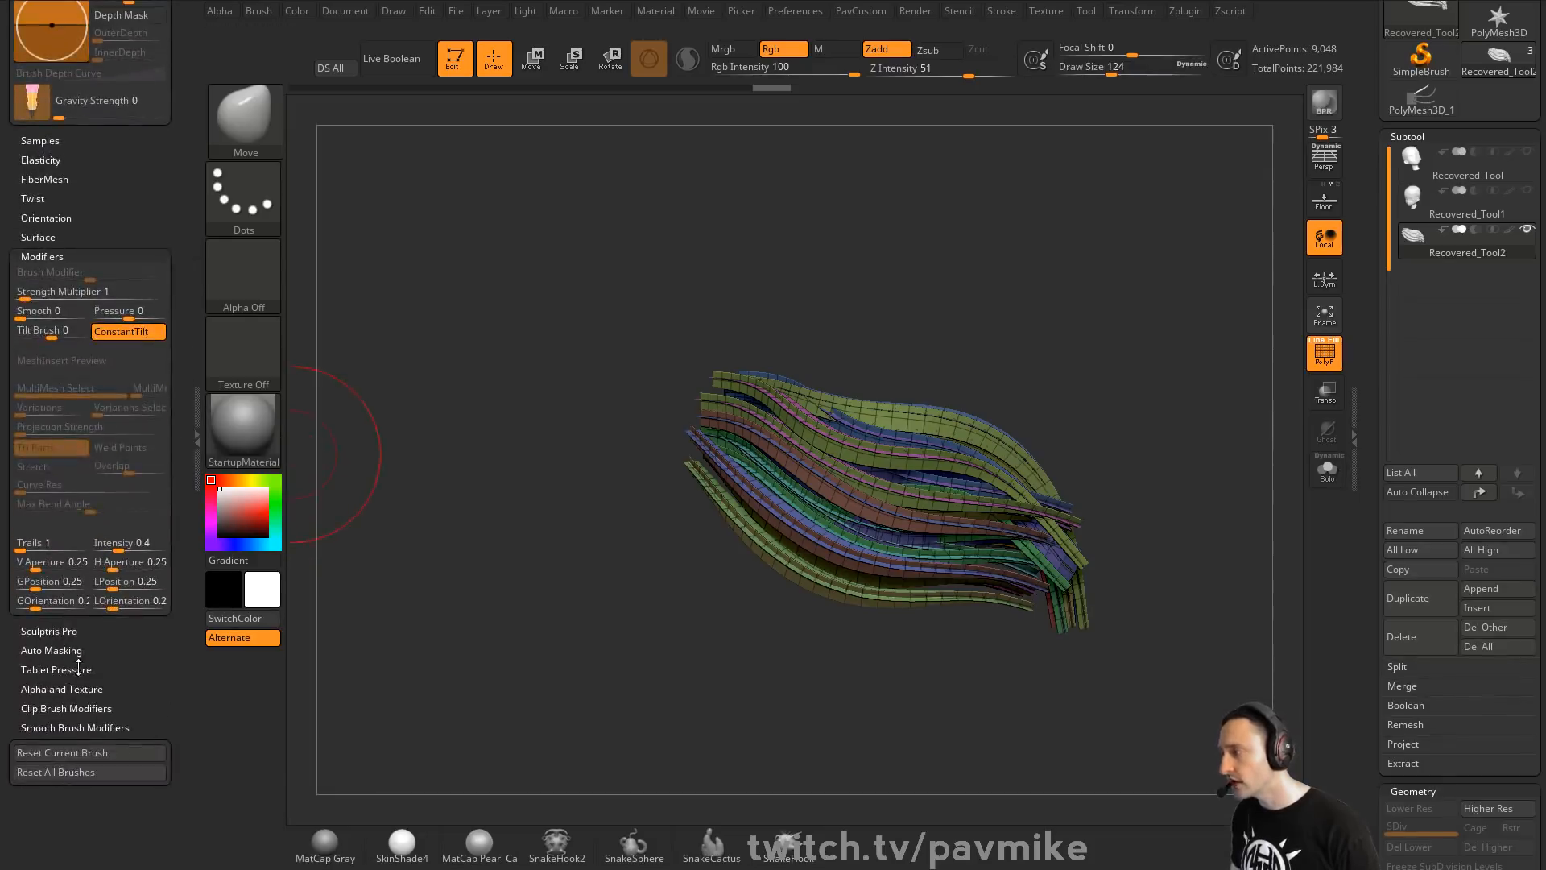
key(shift)
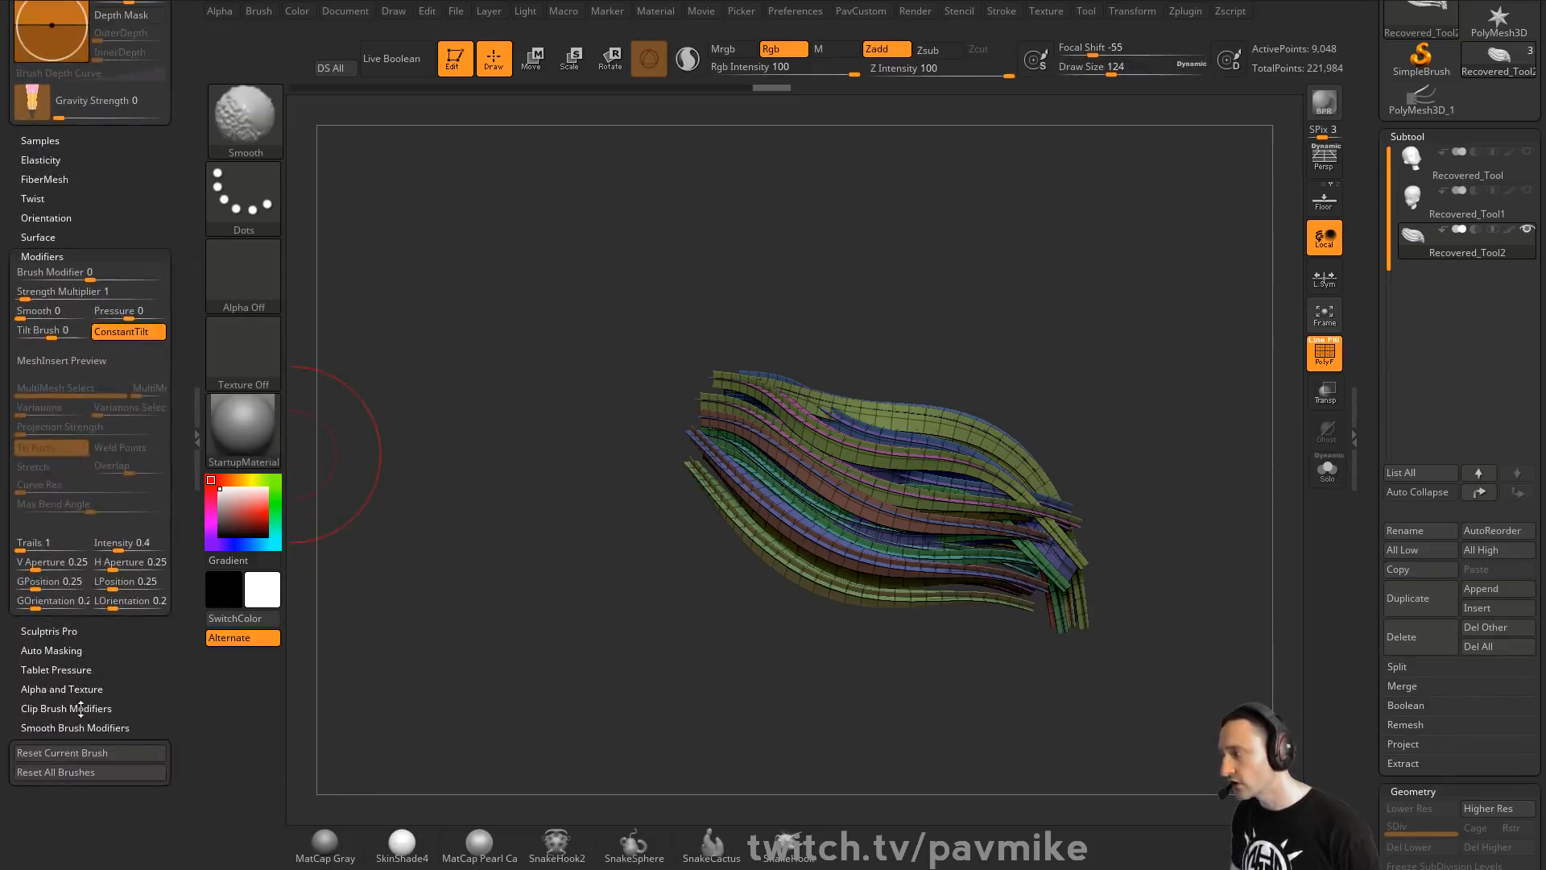
click(71, 651)
scroll(71, 650, down, 5)
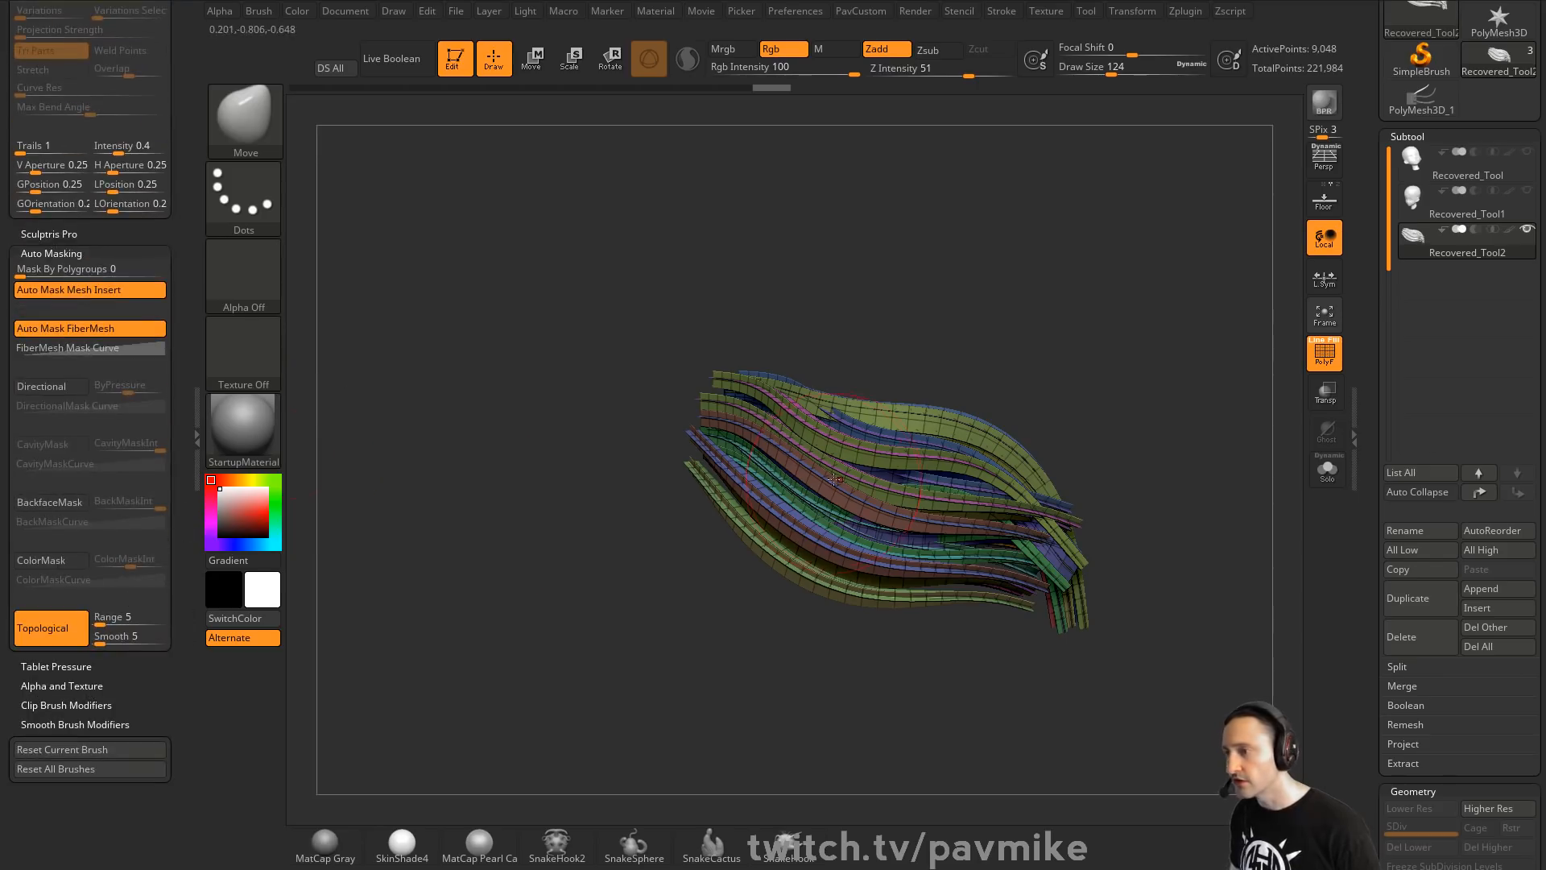
Try pulling the uppermost strand upward with the topologically masked Move brush, undo it, and set the draw size to 108
drag(897, 421, 913, 251)
key(ctrl+z)
key(s)
drag(912, 313, 886, 313)
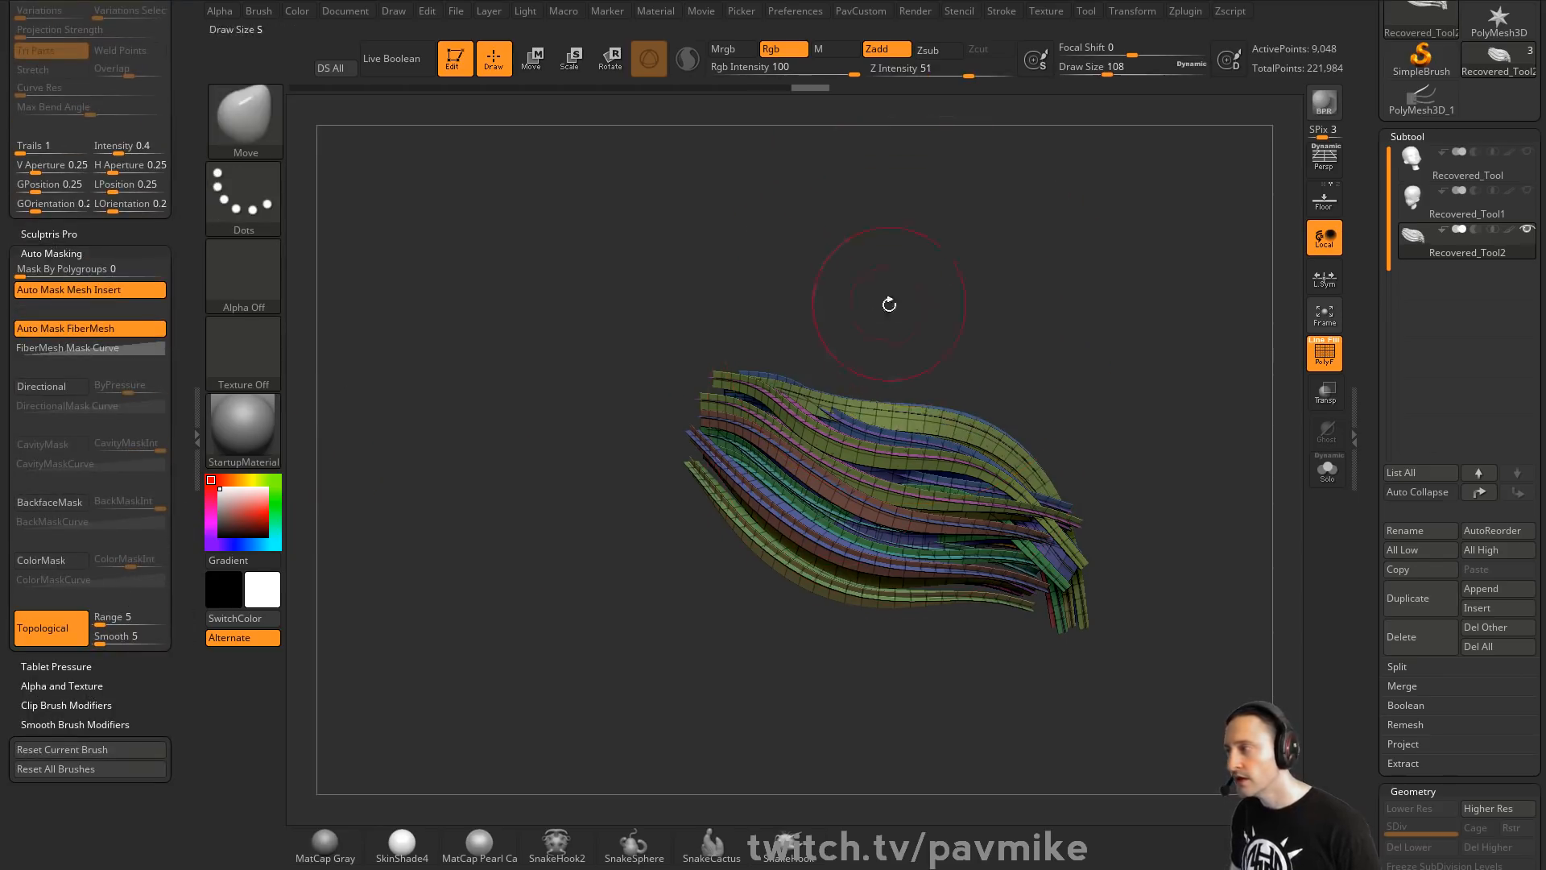
Set the Move brush's Mask By Polygroups to 100 and try pulling the uppermost strand outward
click(161, 275)
mouse_move(870, 402)
mouse_down()
mouse_move(865, 363)
mouse_move(942, 384)
mouse_move(949, 312)
mouse_up()
key(ctrl+z)
key(s)
key(ctrl+z)
Mask every strand except the uppermost one and pull its middle upward with the Move brush at draw size 239
mouse_move(1025, 352)
alt+mouse_down()
mouse_move(851, 402)
mouse_move(862, 409)
alt+mouse_up()
key(w)
ctrl+click(795, 448)
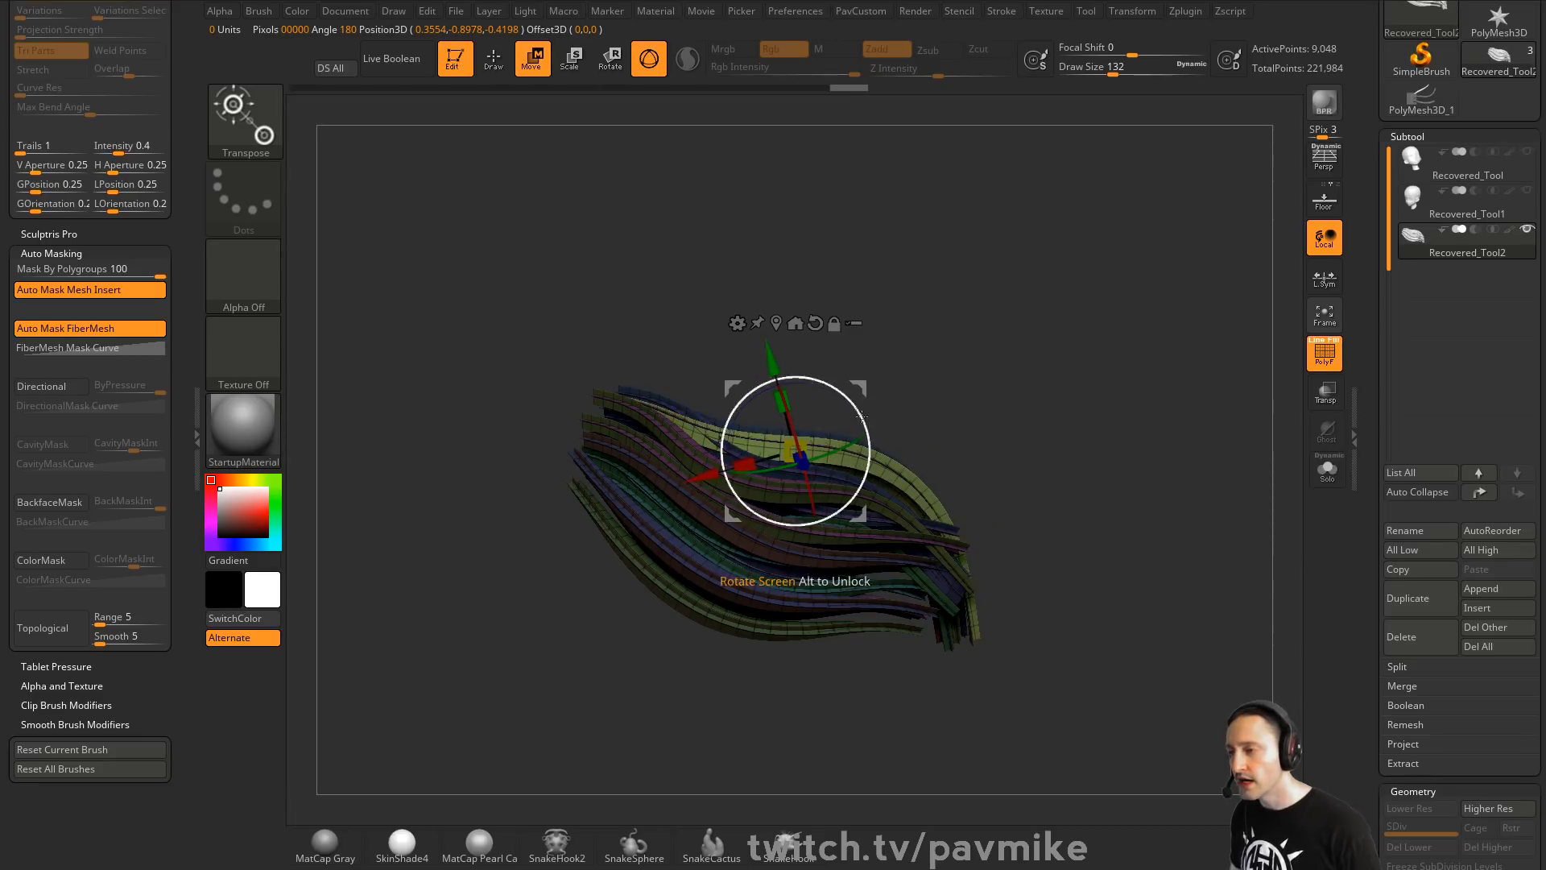
key(q)
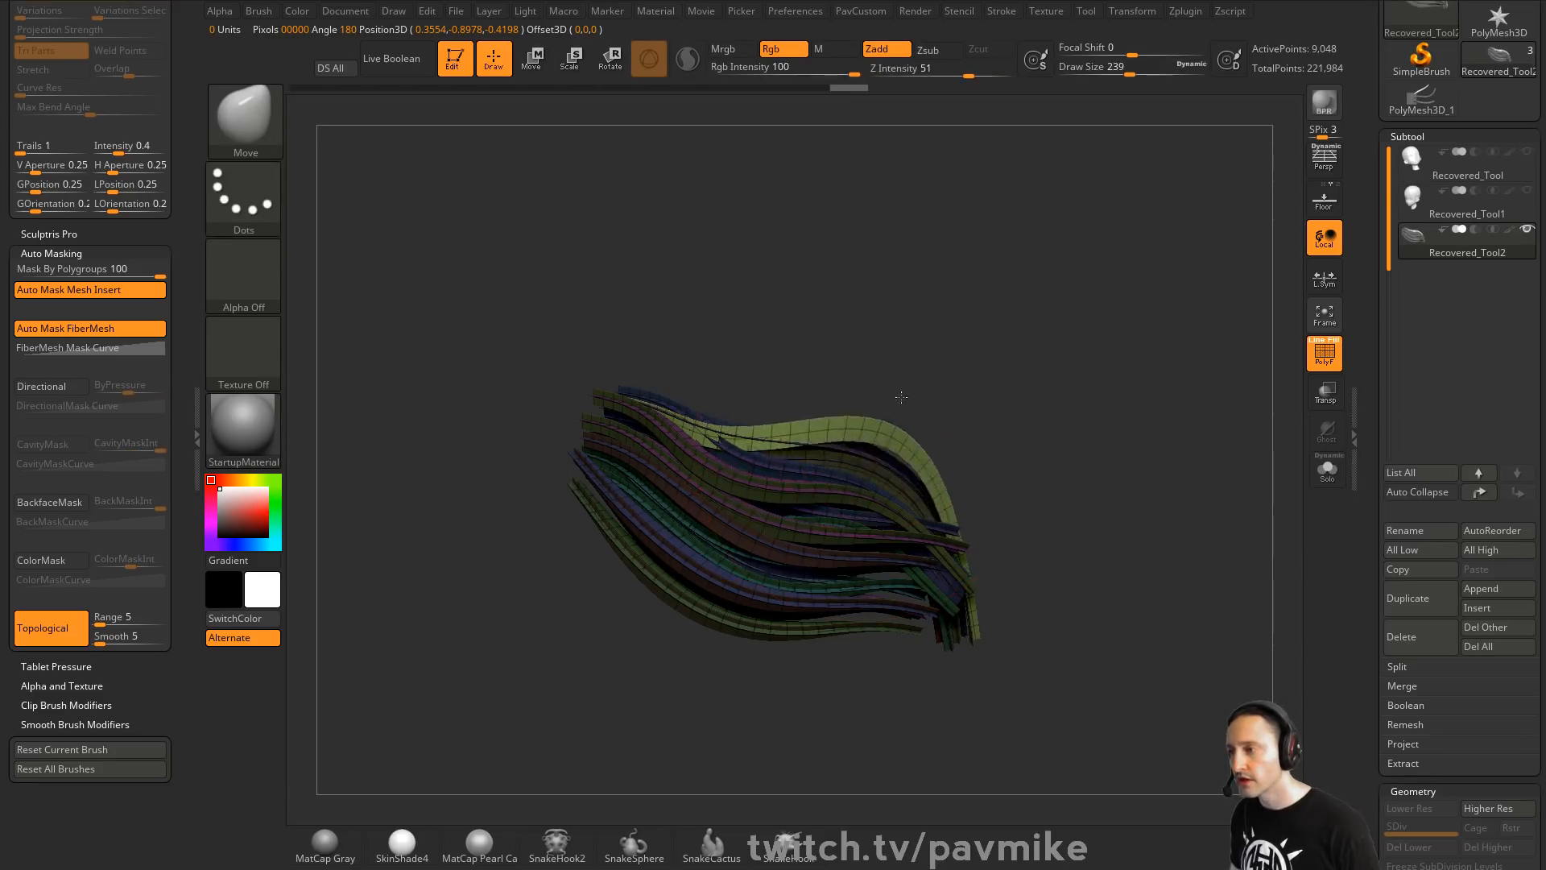
Clear the mask from the strands and set the draw size to 22, keeping the polyframe displayed
mouse_move(1044, 507)
mouse_down()
mouse_move(1039, 487)
mouse_move(1111, 473)
mouse_up()
key(shift+f)
key(s)
mouse_move(1079, 400)
mouse_down()
mouse_move(1095, 388)
mouse_move(1058, 392)
mouse_move(1112, 380)
mouse_up()
click(1330, 358)
key(s)
drag(1112, 380, 1098, 379)
mouse_move(1081, 361)
alt+mouse_down()
mouse_move(1106, 383)
mouse_move(1086, 382)
alt+mouse_up()
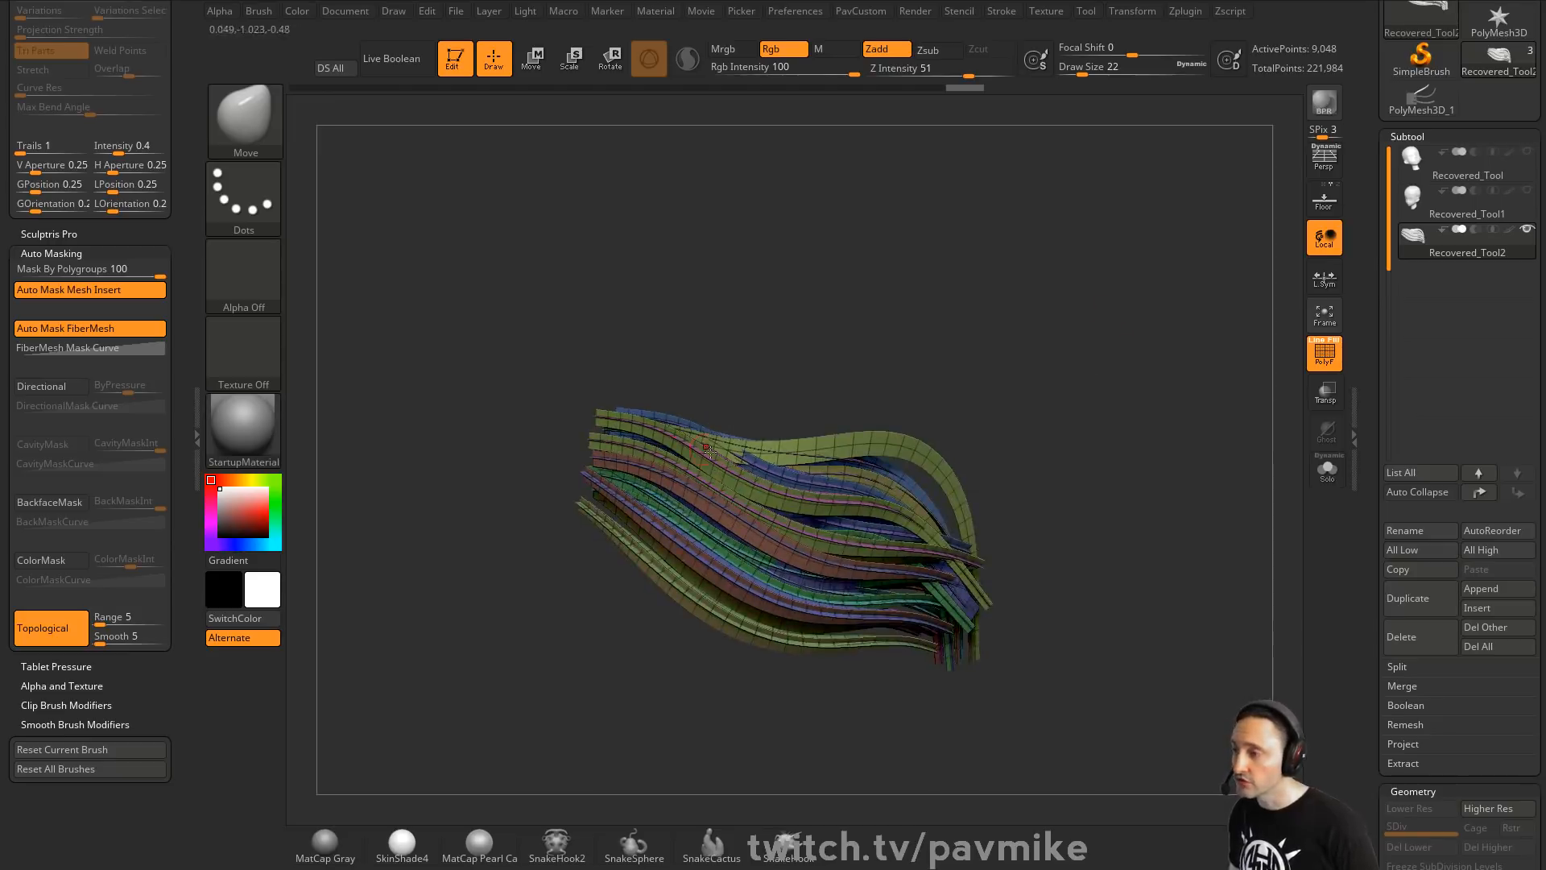
drag(1138, 473, 1121, 438)
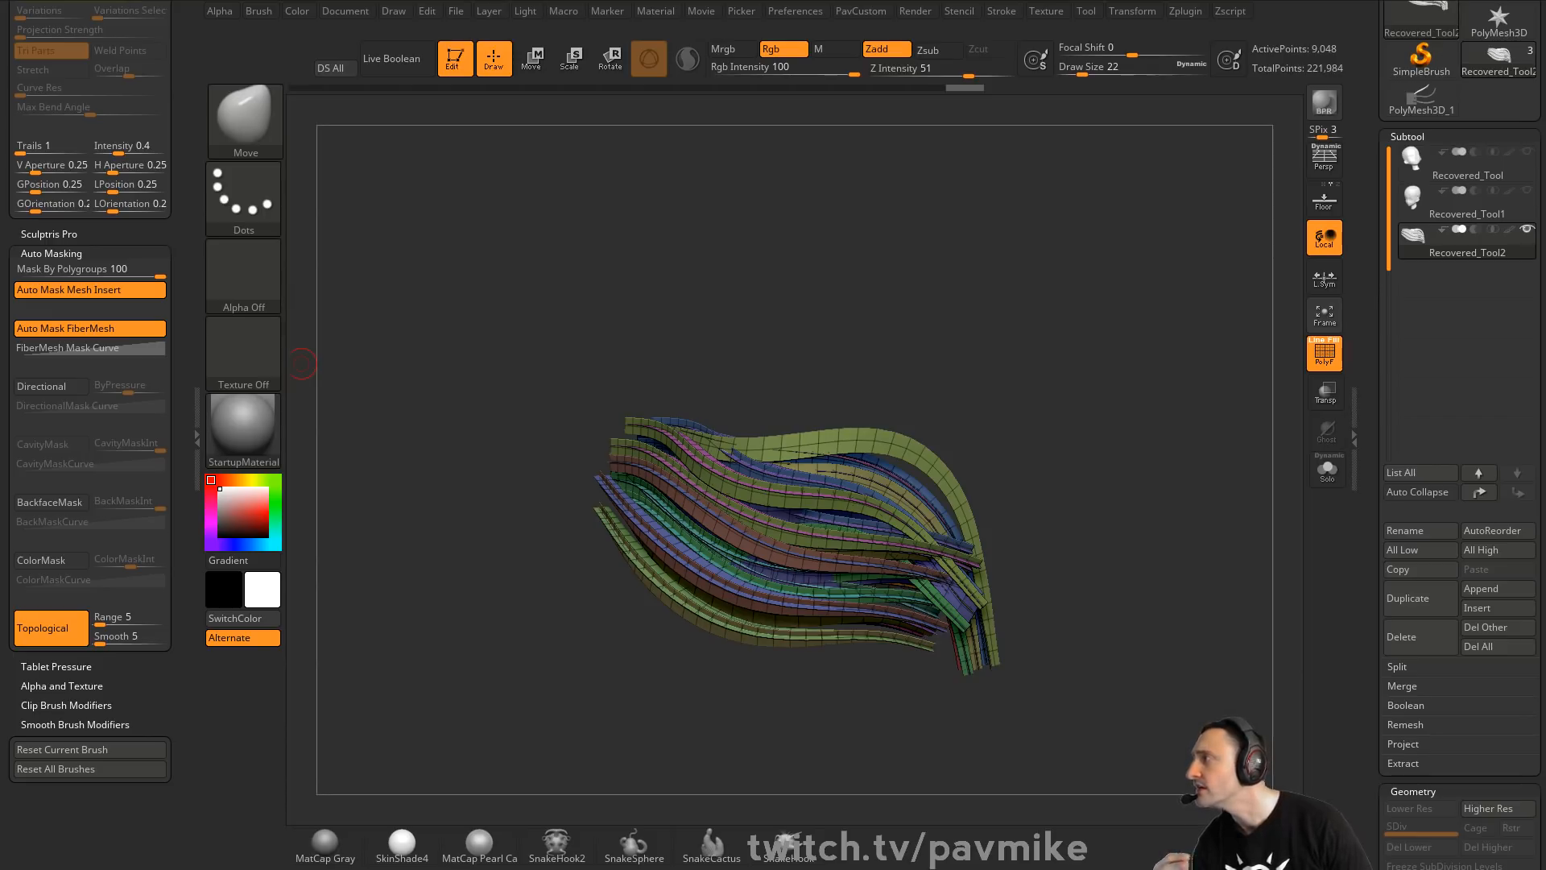
Switch to the browser and look through the YouTube channel's playlists and newest uploads
drag(914, 868, 781, 0)
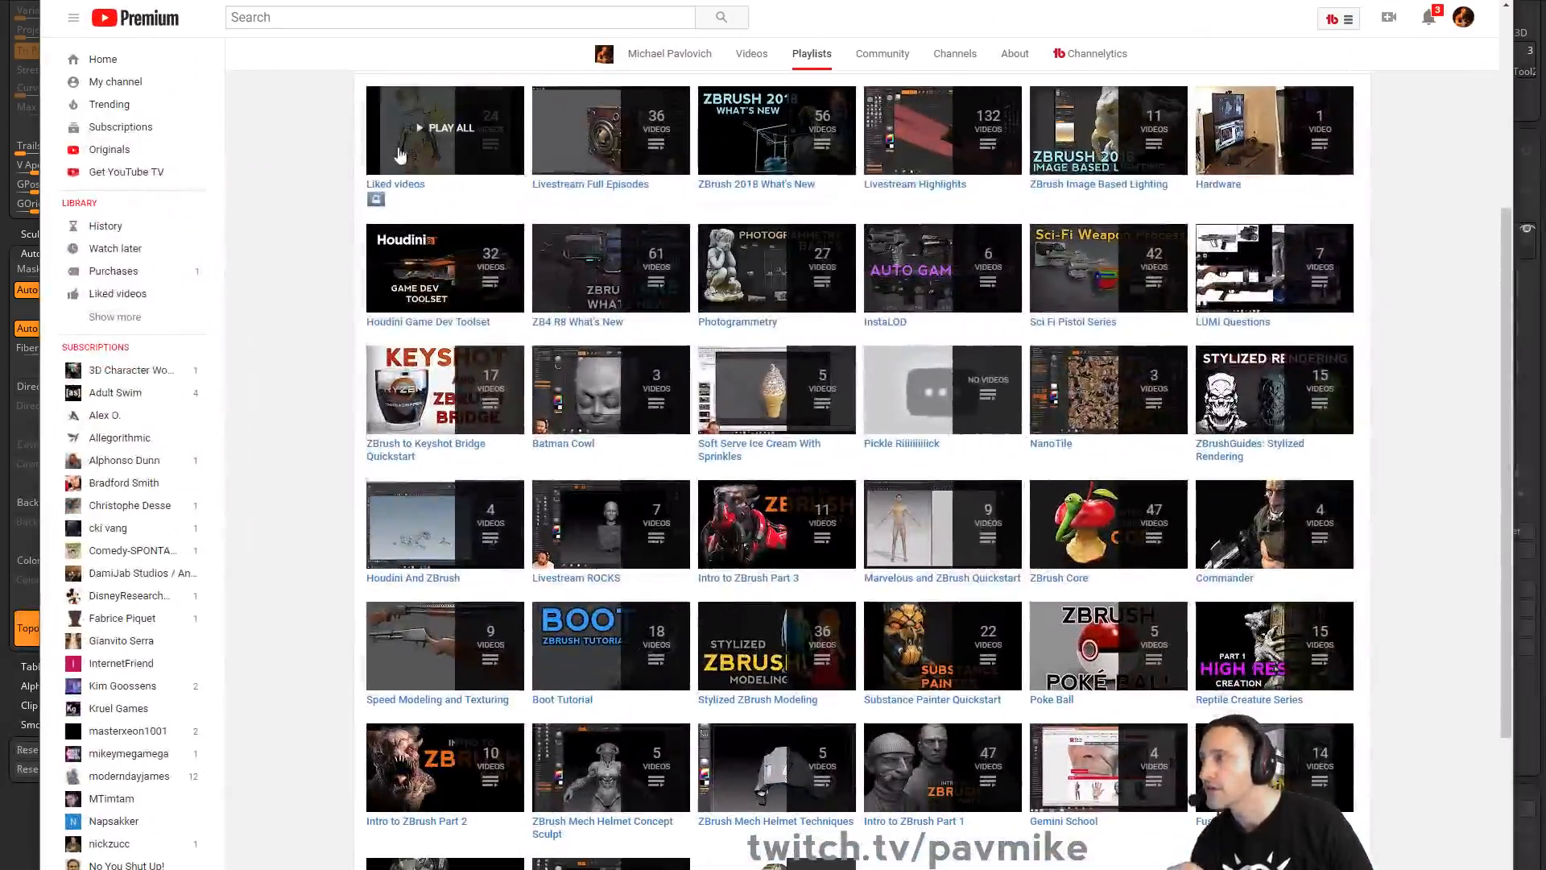
scroll(716, 139, up, 1)
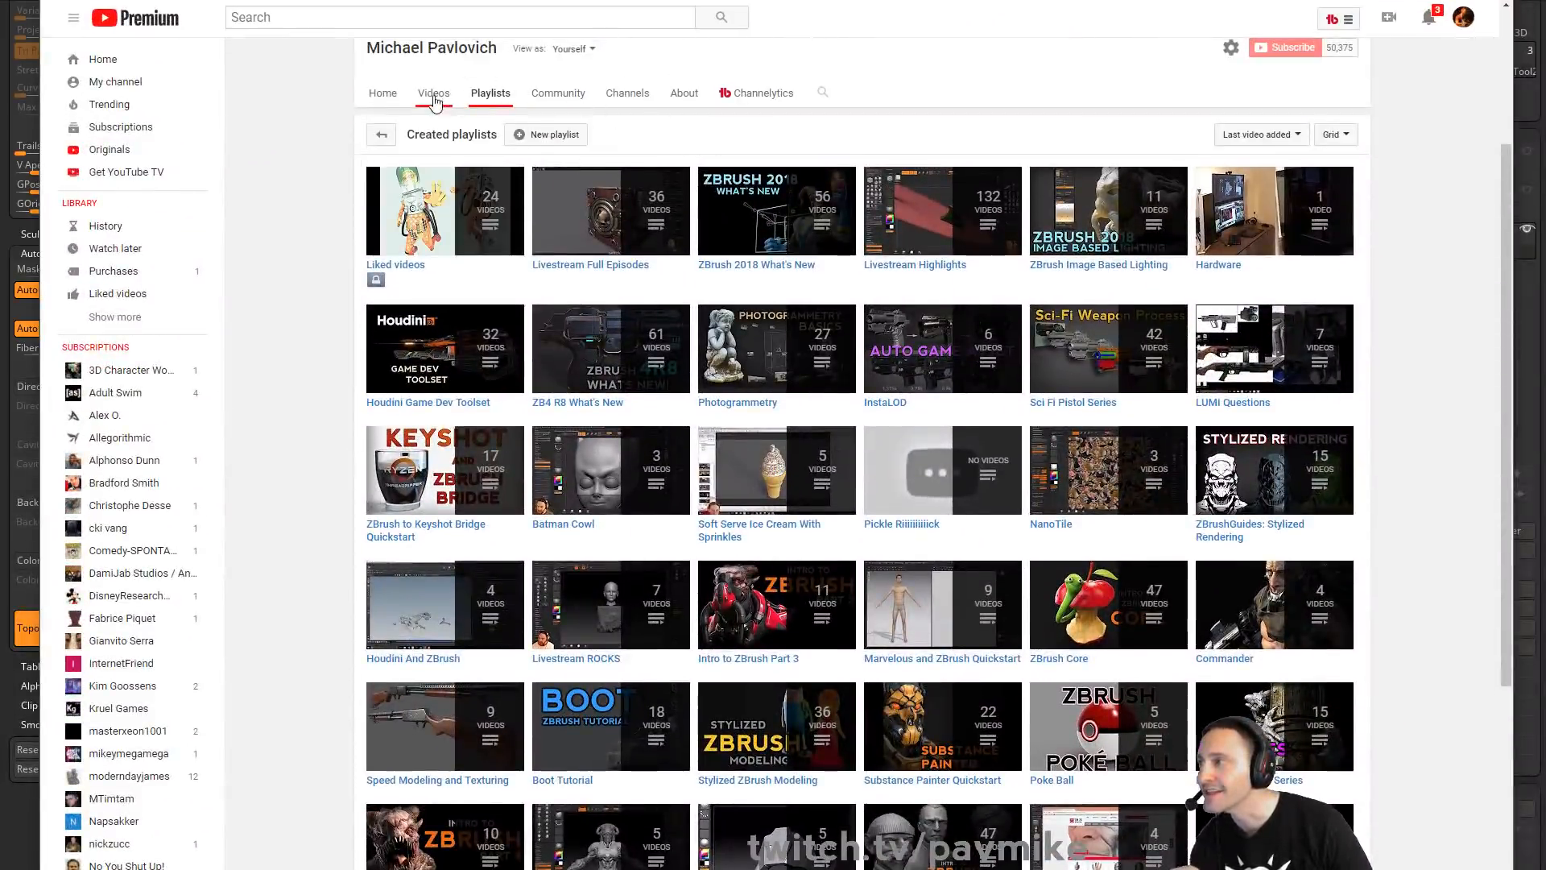
key(alt+Left)
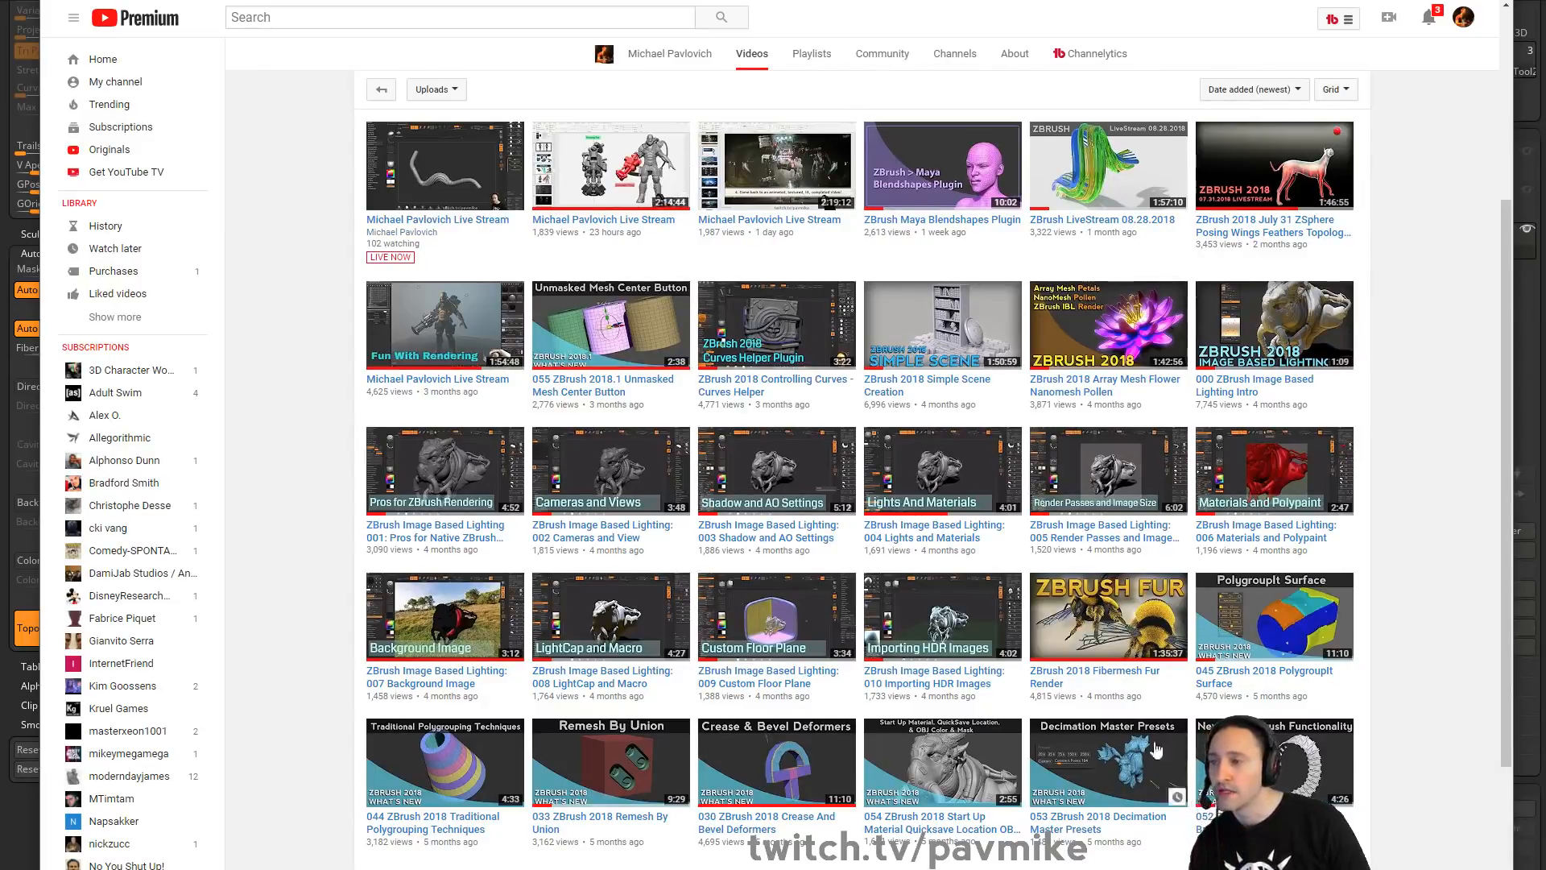
key(F11)
click(1463, 116)
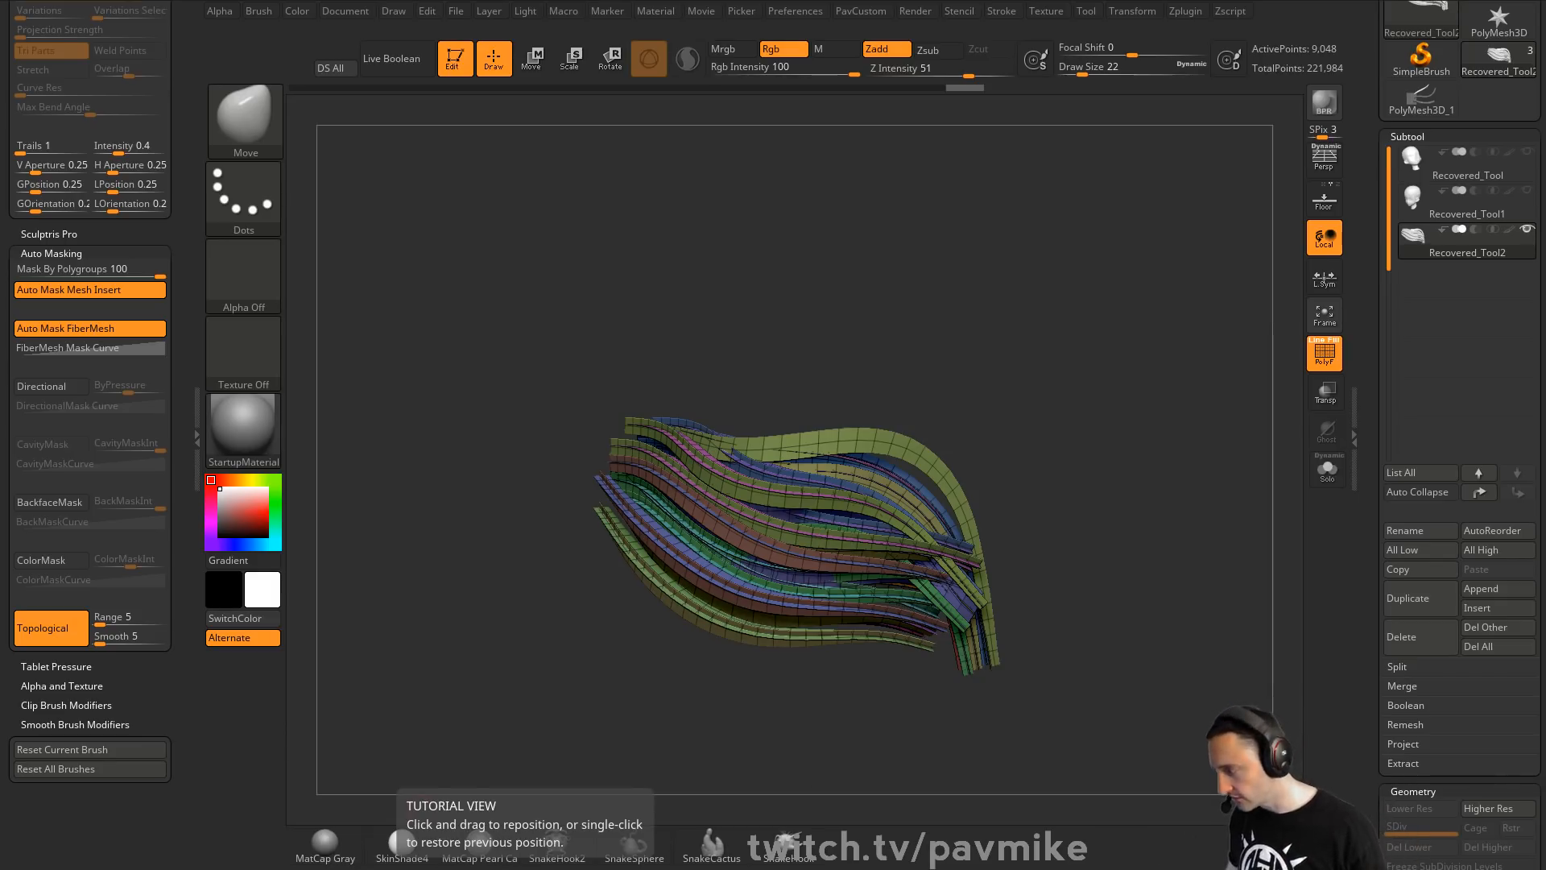
Switch to the ZBrush Training 2018 Video List spreadsheet and look through the videos listed under each unit
drag(402, 869, 982, 1)
scroll(981, 452, up, 3)
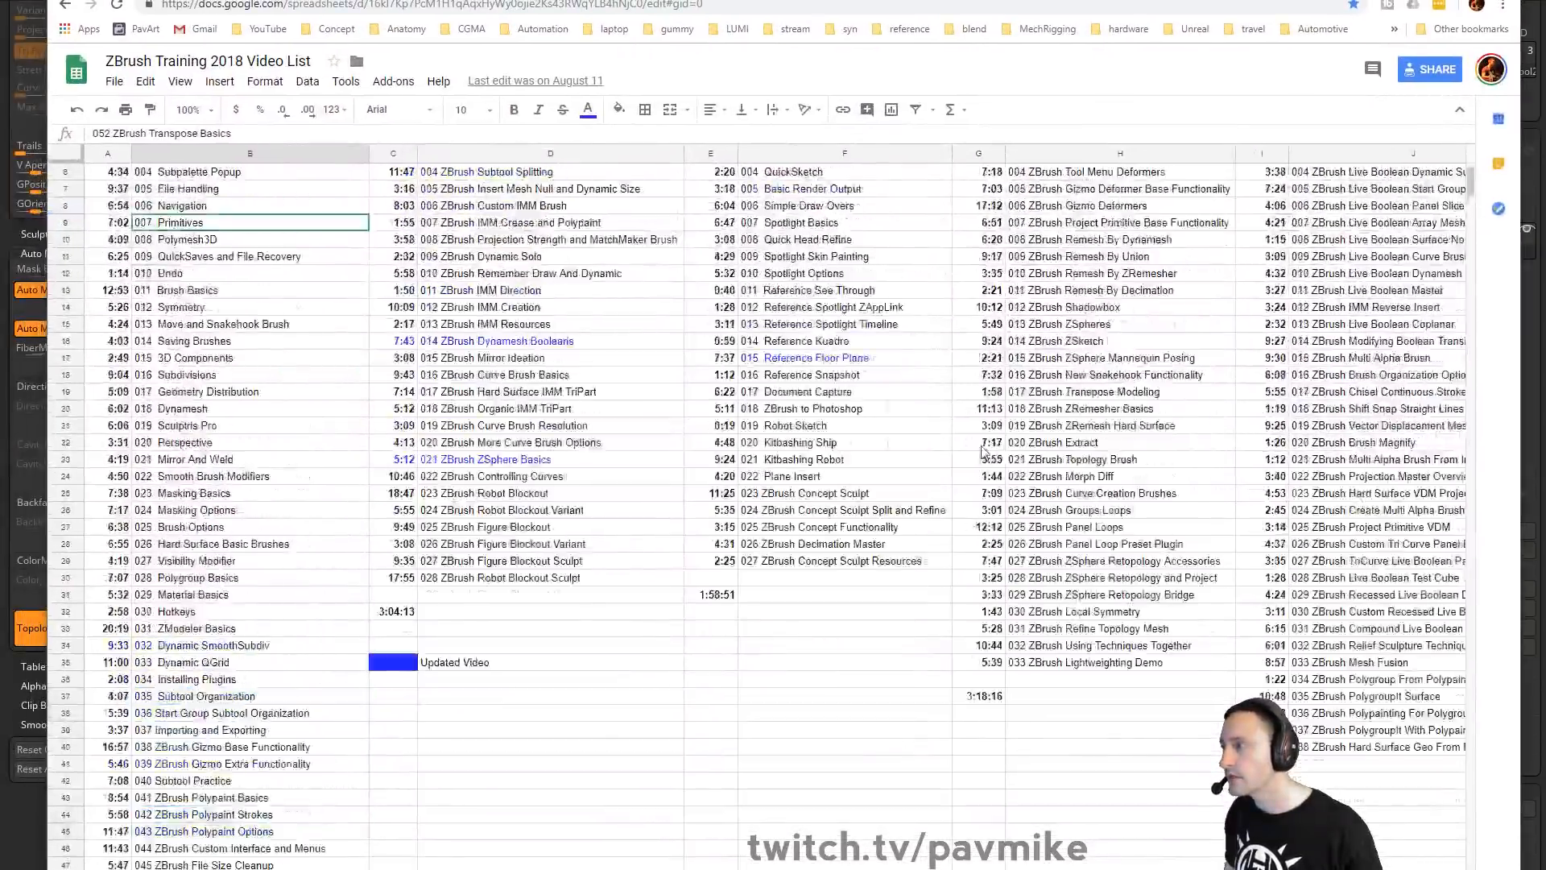
scroll(982, 453, up, 2)
scroll(213, 459, down, 14)
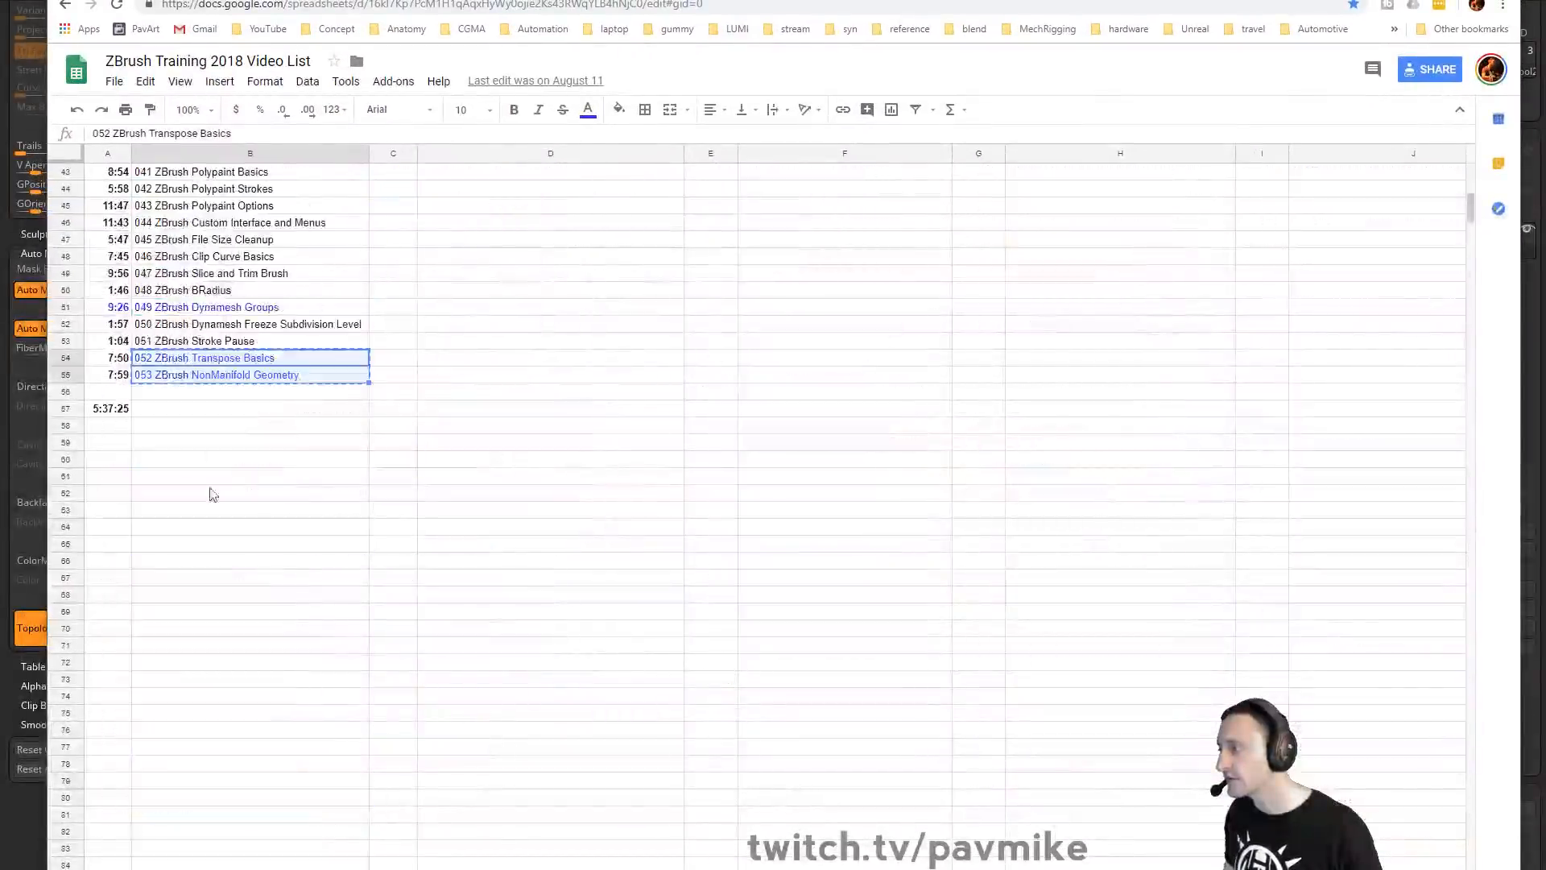
scroll(211, 483, up, 12)
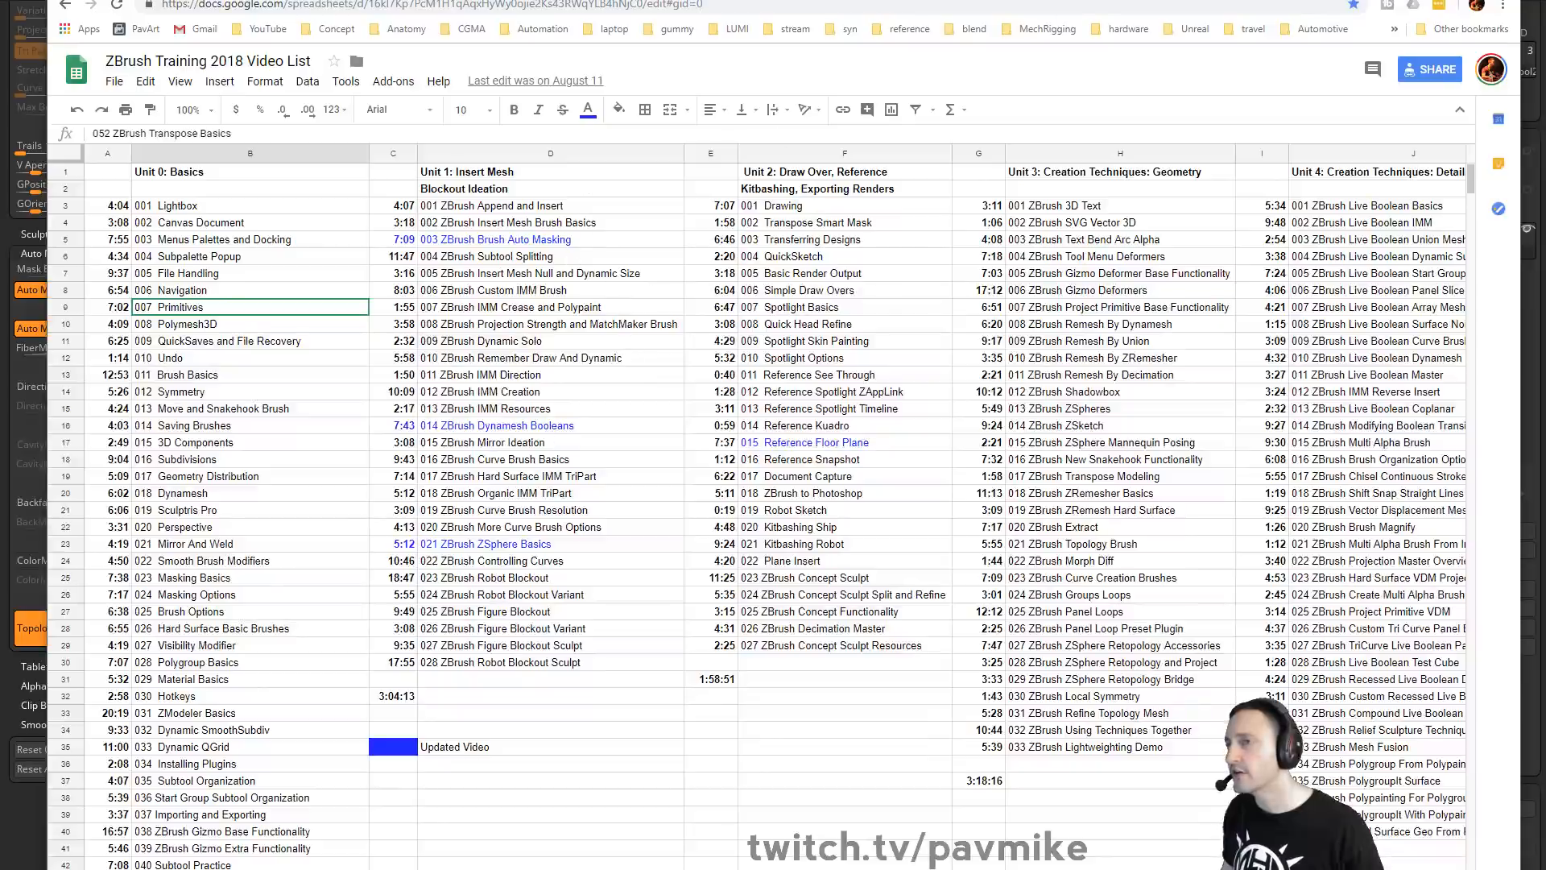
key(alt+Tab)
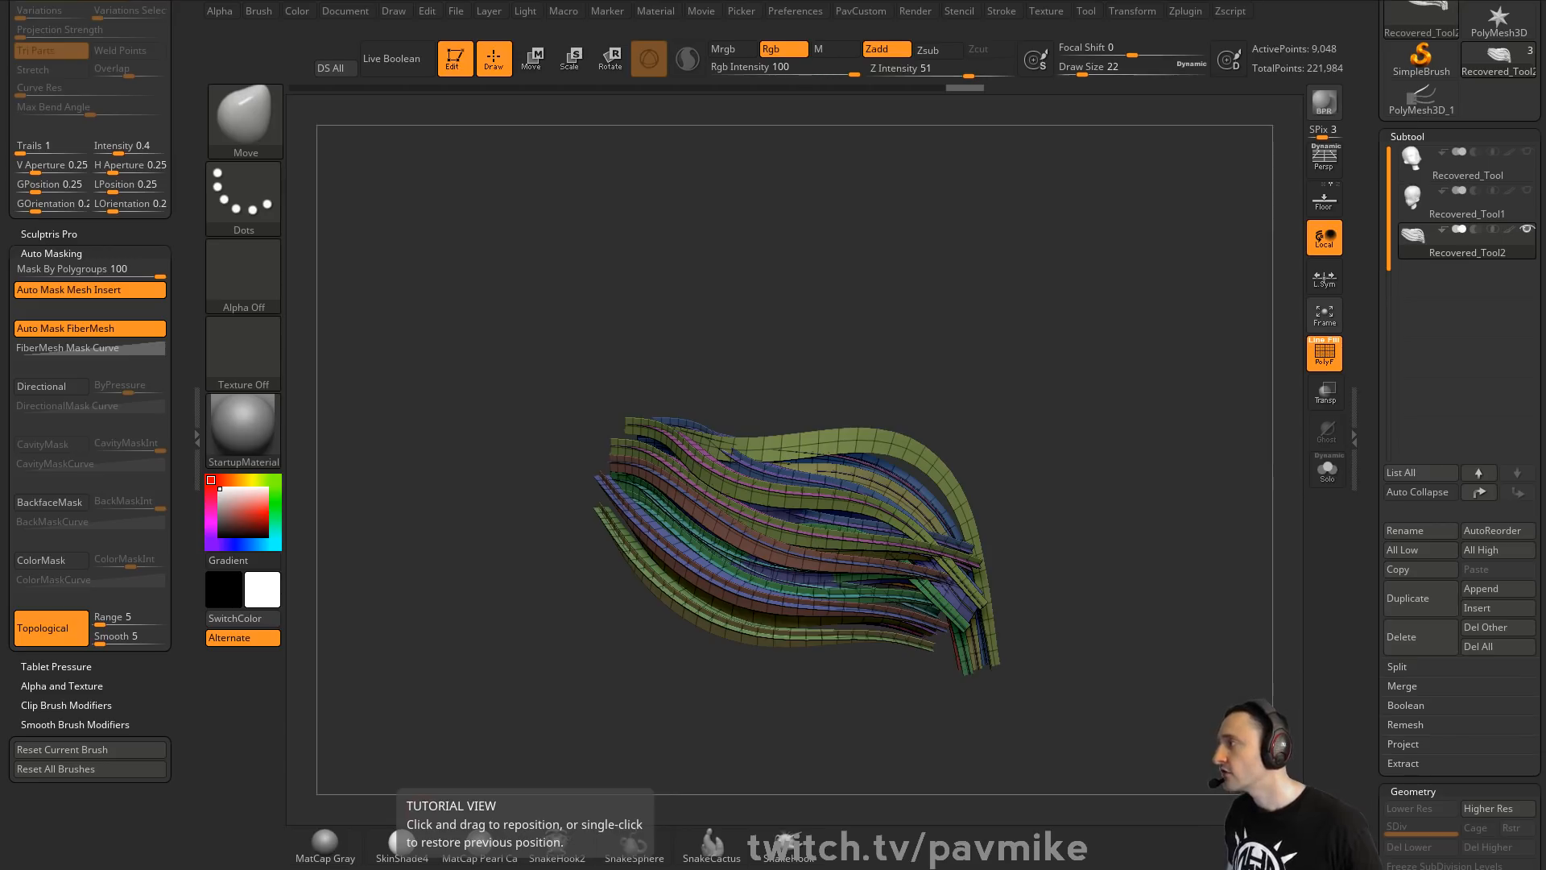
Leave the hair mesh, clear the canvas, and place a PolyMesh3D star on it in Edit mode
click(447, 64)
key(ctrl+n)
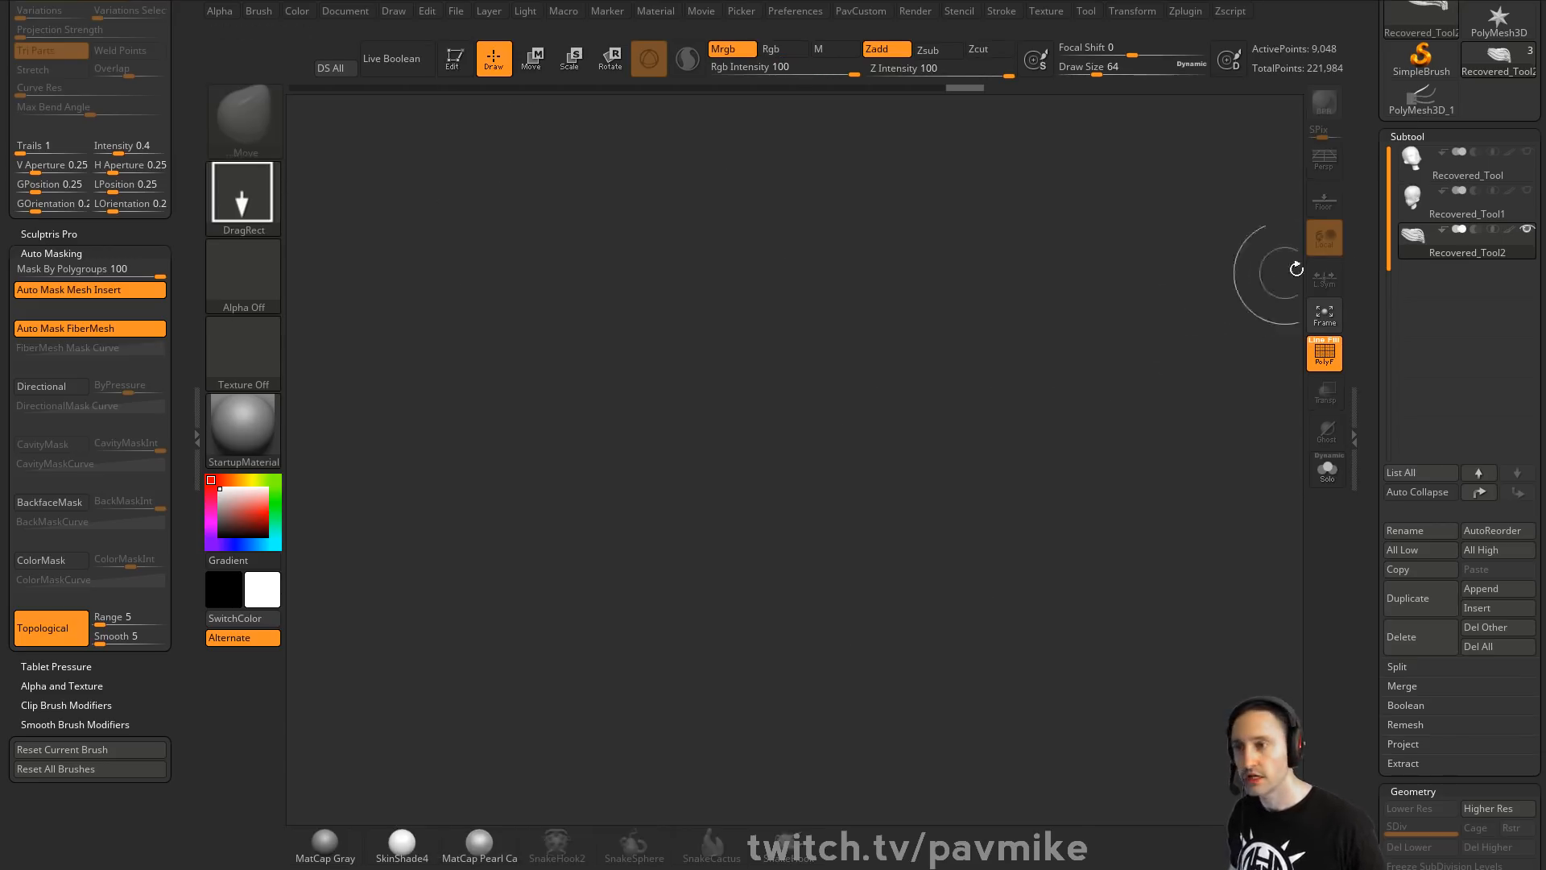
drag(1374, 211, 1374, 555)
click(1421, 256)
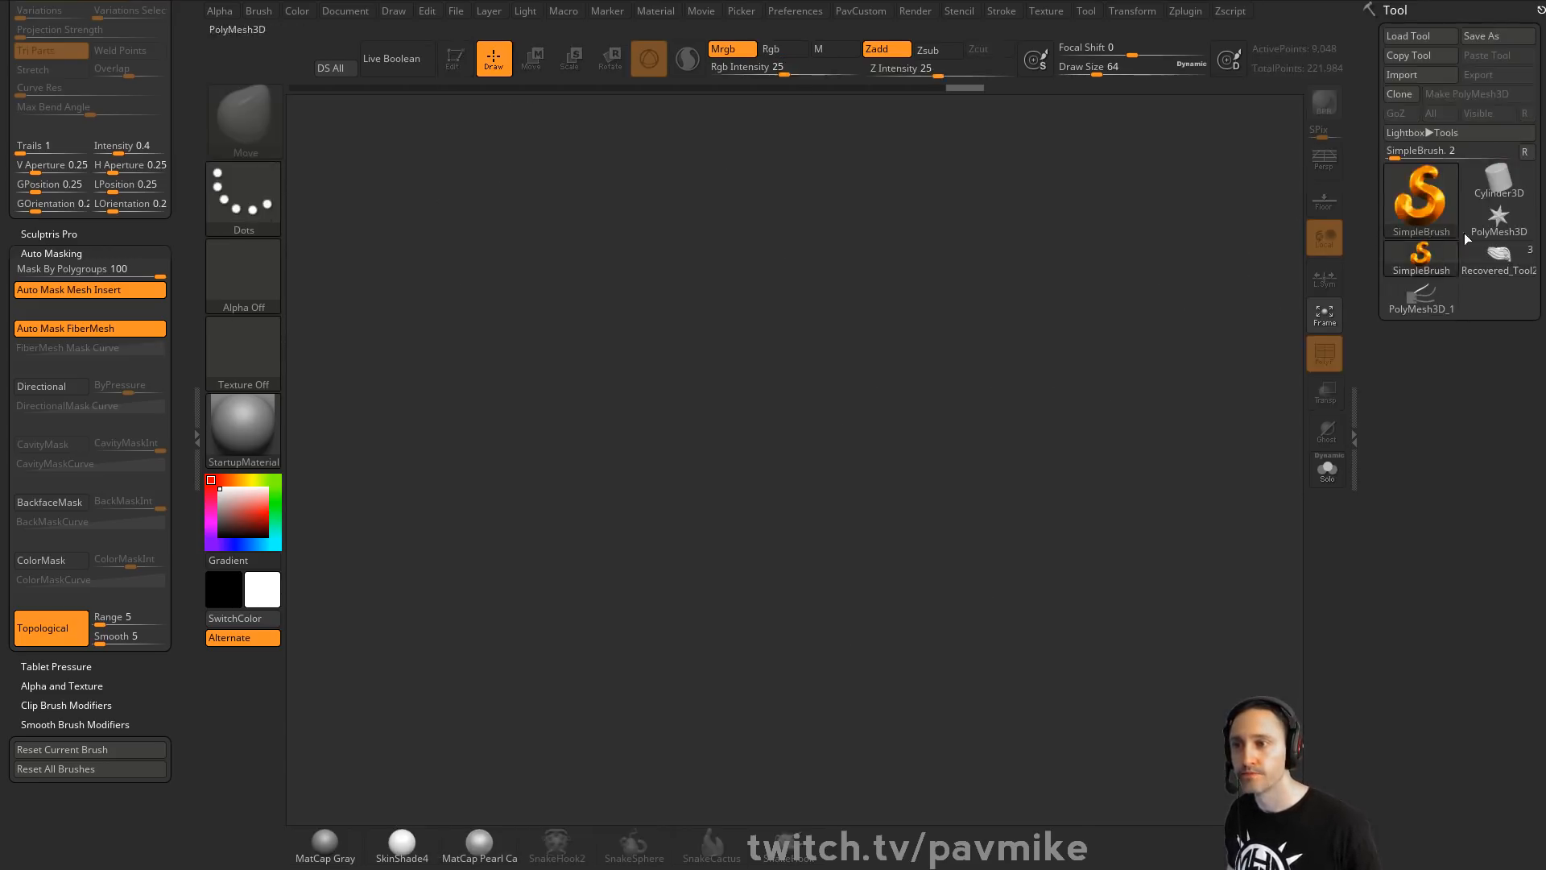
click(1498, 215)
drag(550, 500, 598, 551)
click(452, 58)
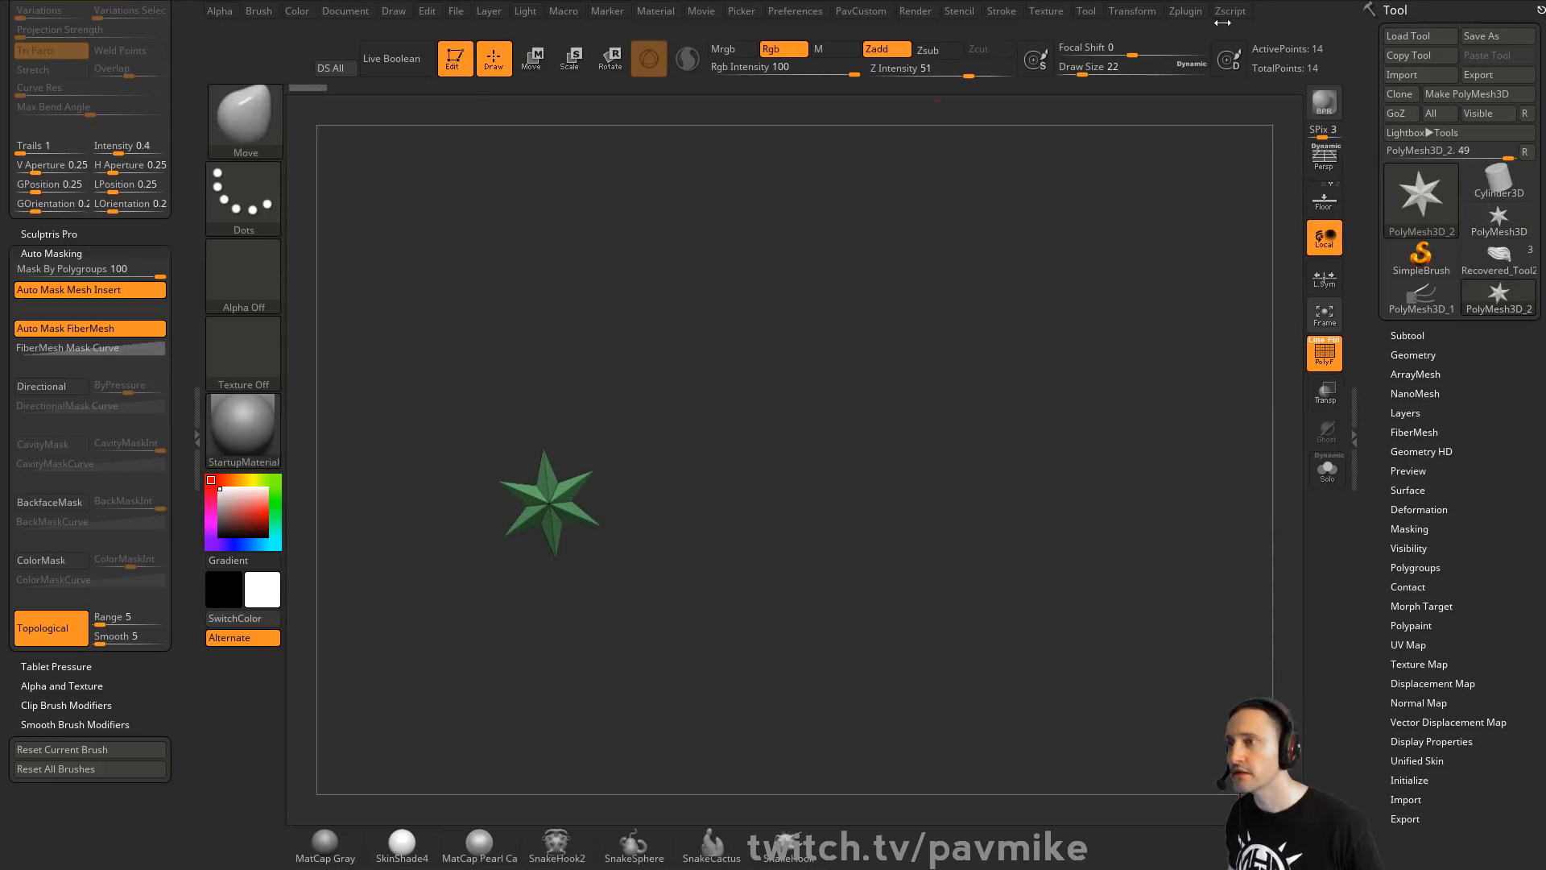
Create a 3D text mesh reading "new text" with the Text 3D & Vector Shapes plugin
click(1185, 11)
drag(73, 214, 99, 730)
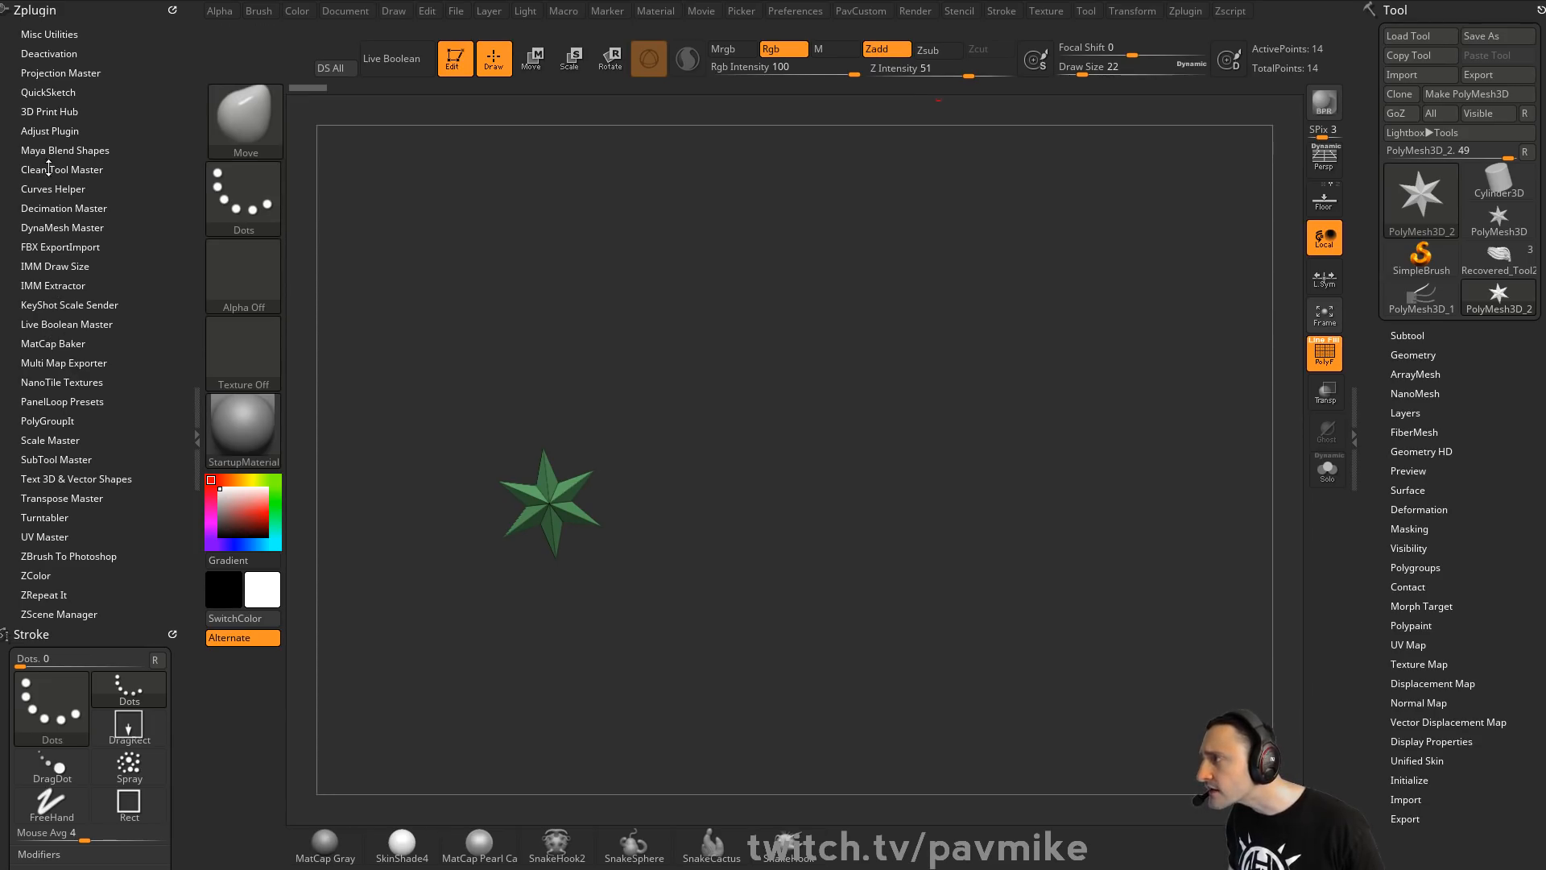
click(50, 476)
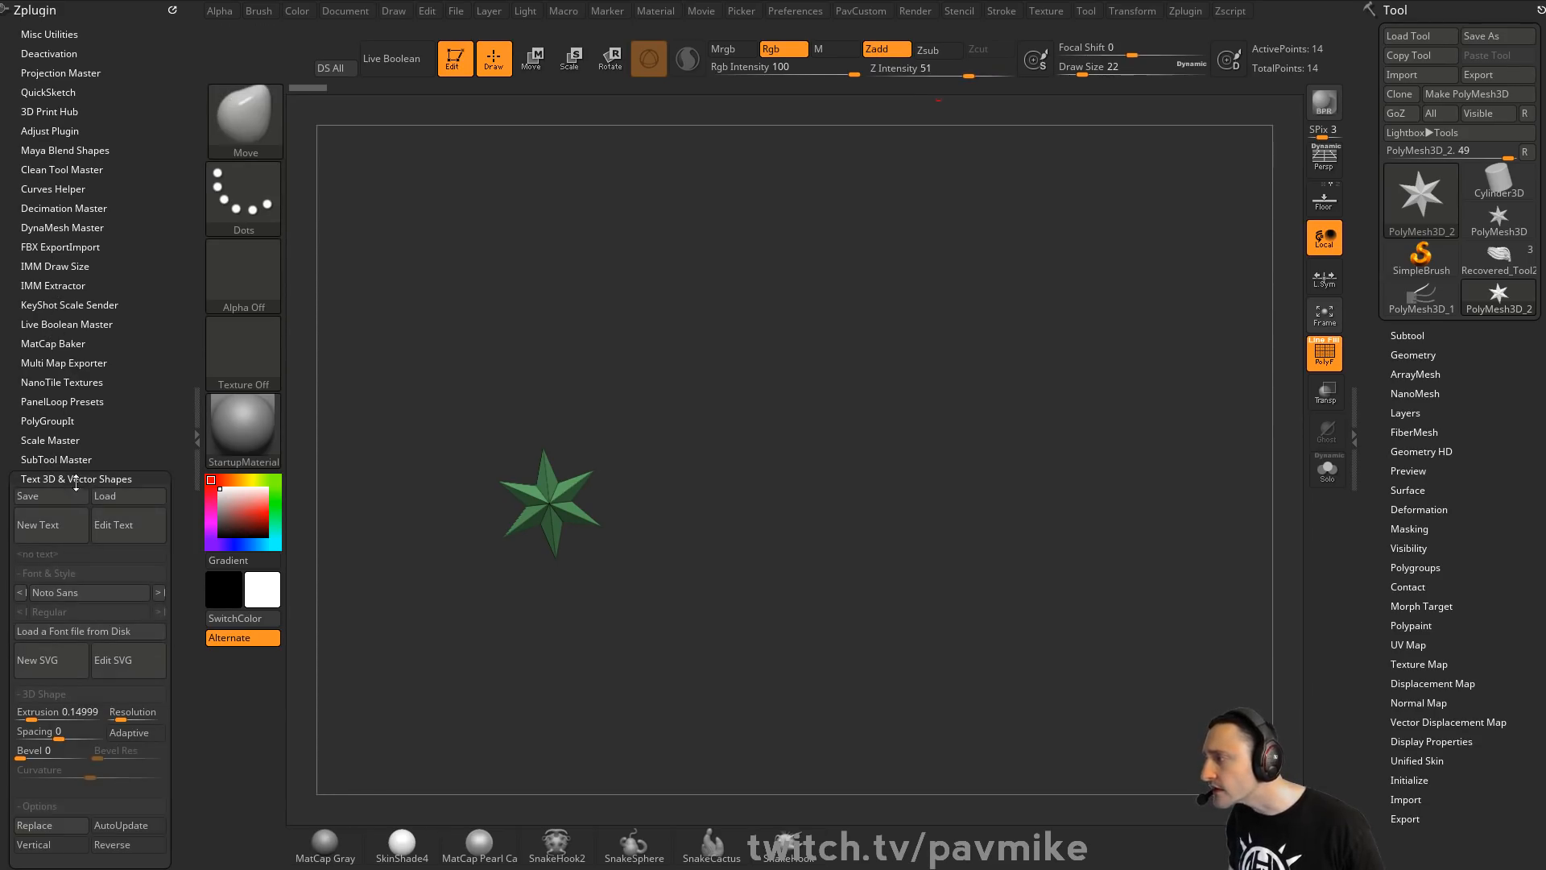
click(37, 525)
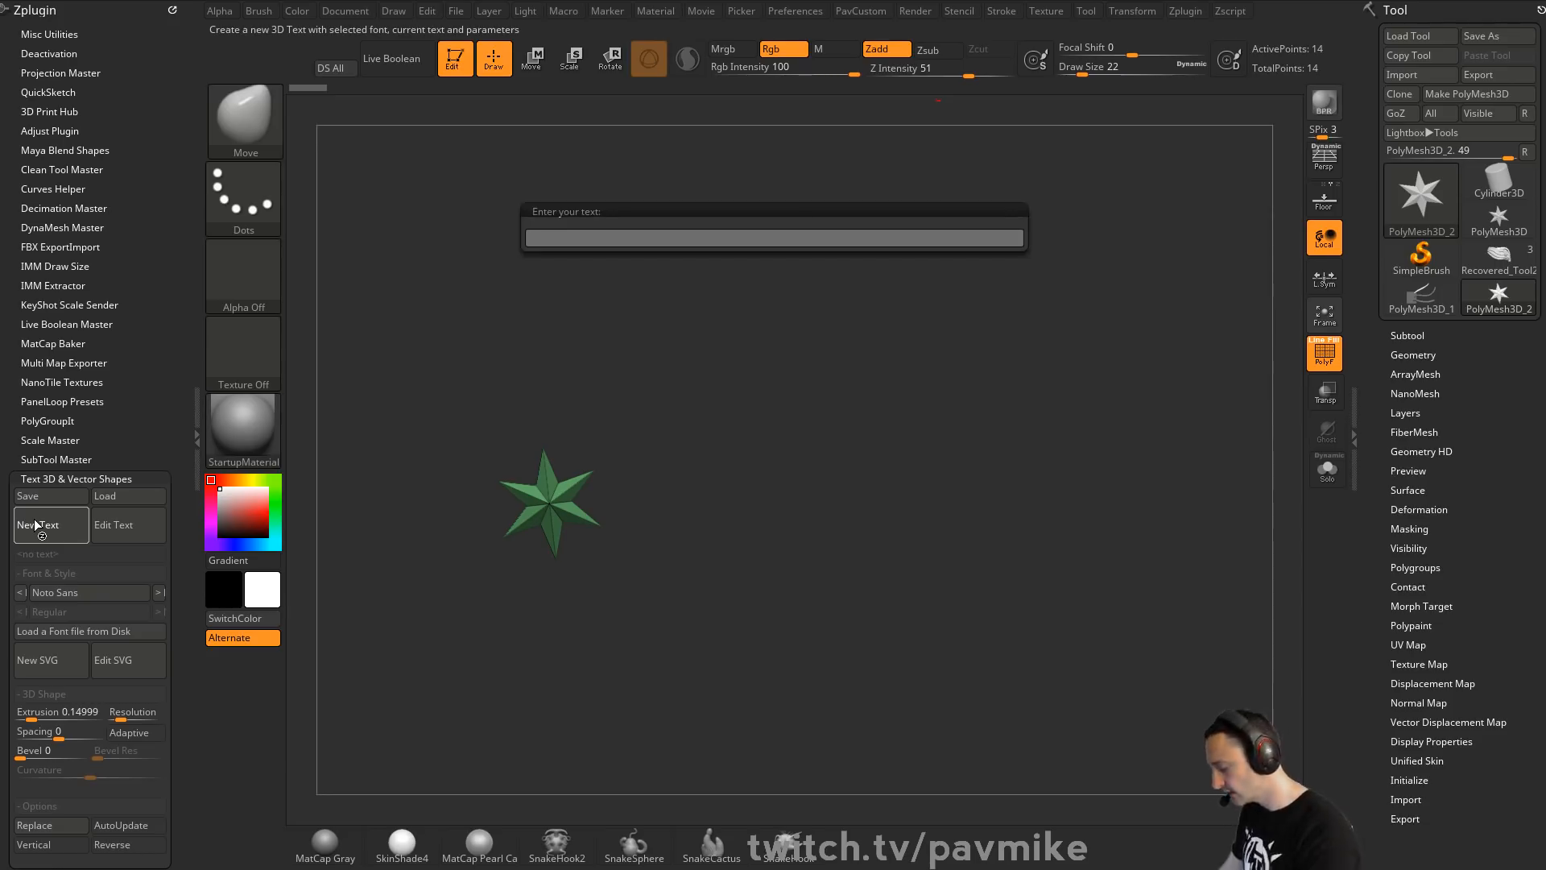
text(new text)
key(Return)
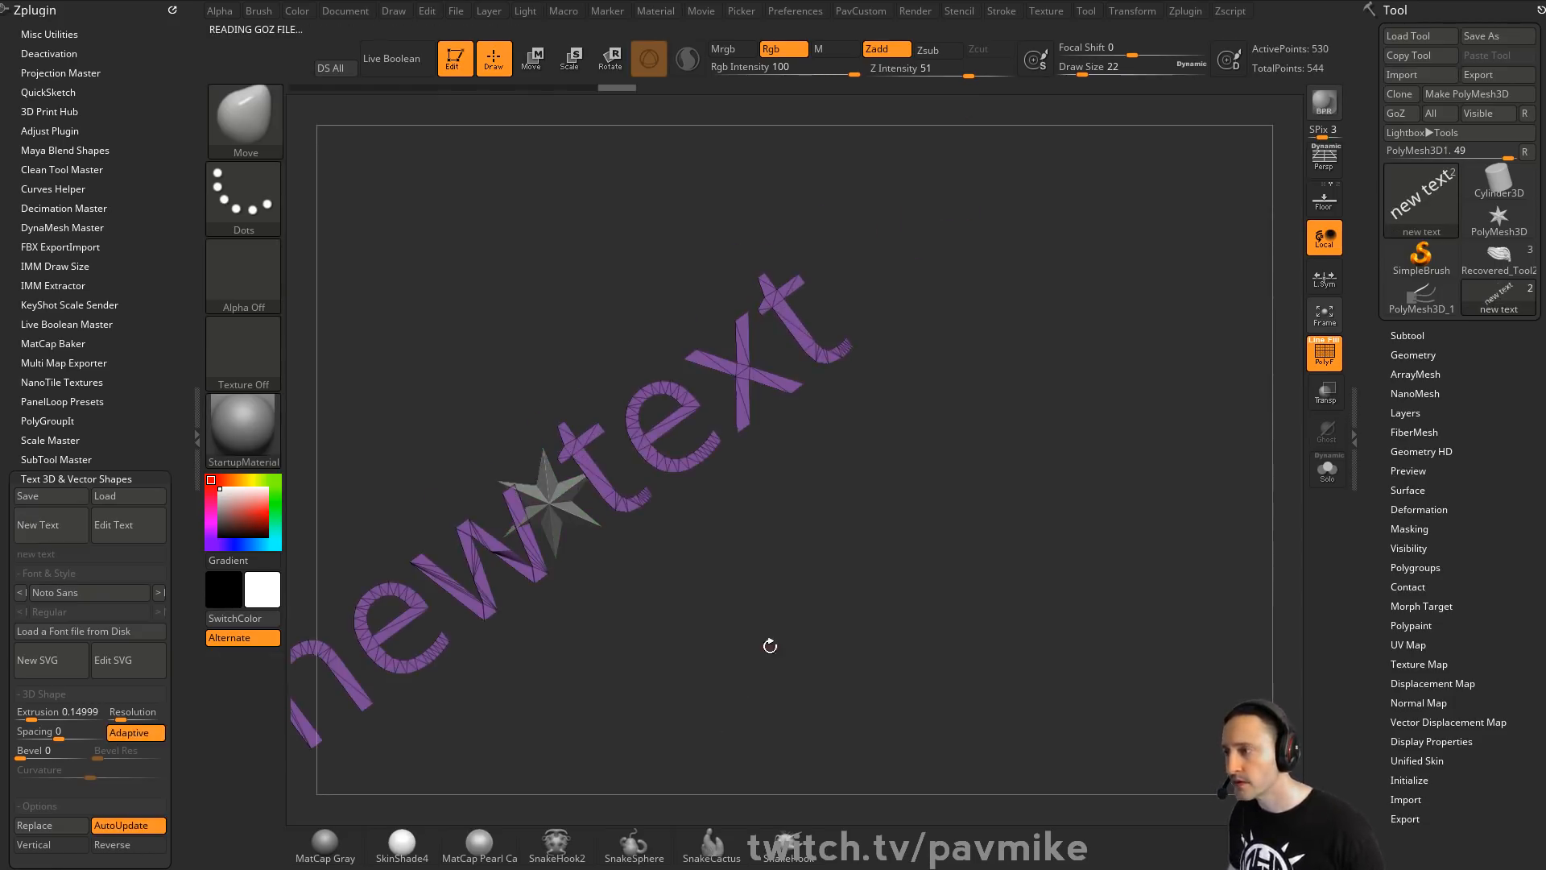
Turn off the Adaptive resolution option for the 3D text
drag(164, 415, 163, 196)
click(129, 513)
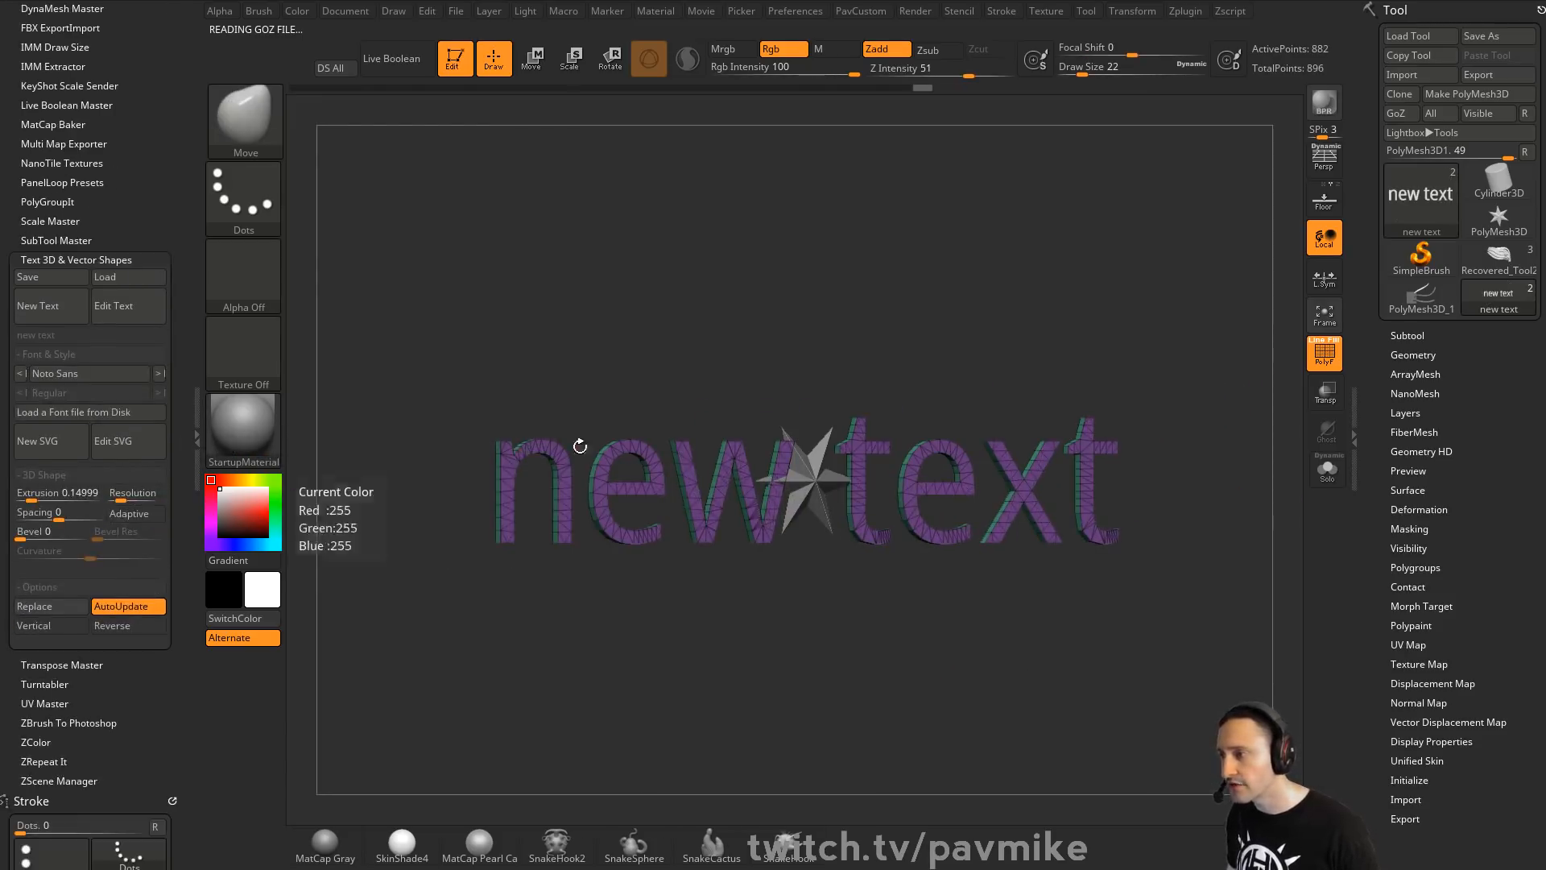
drag(1135, 460, 1062, 622)
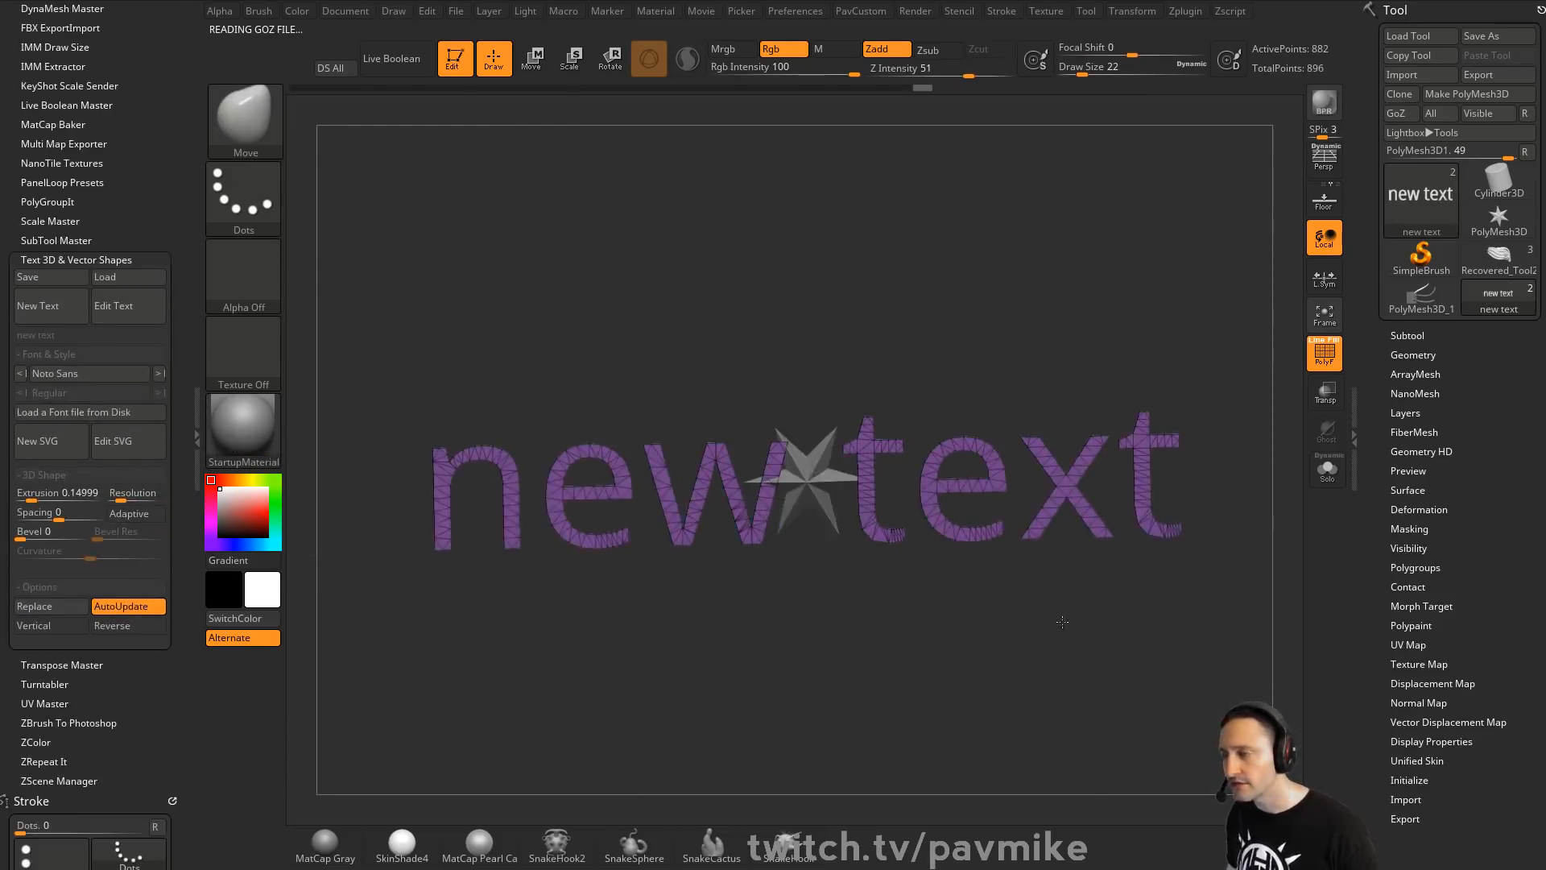
Show the subtool list and hide the PolyMesh3D star subtool so only the text remains displayed
click(1407, 335)
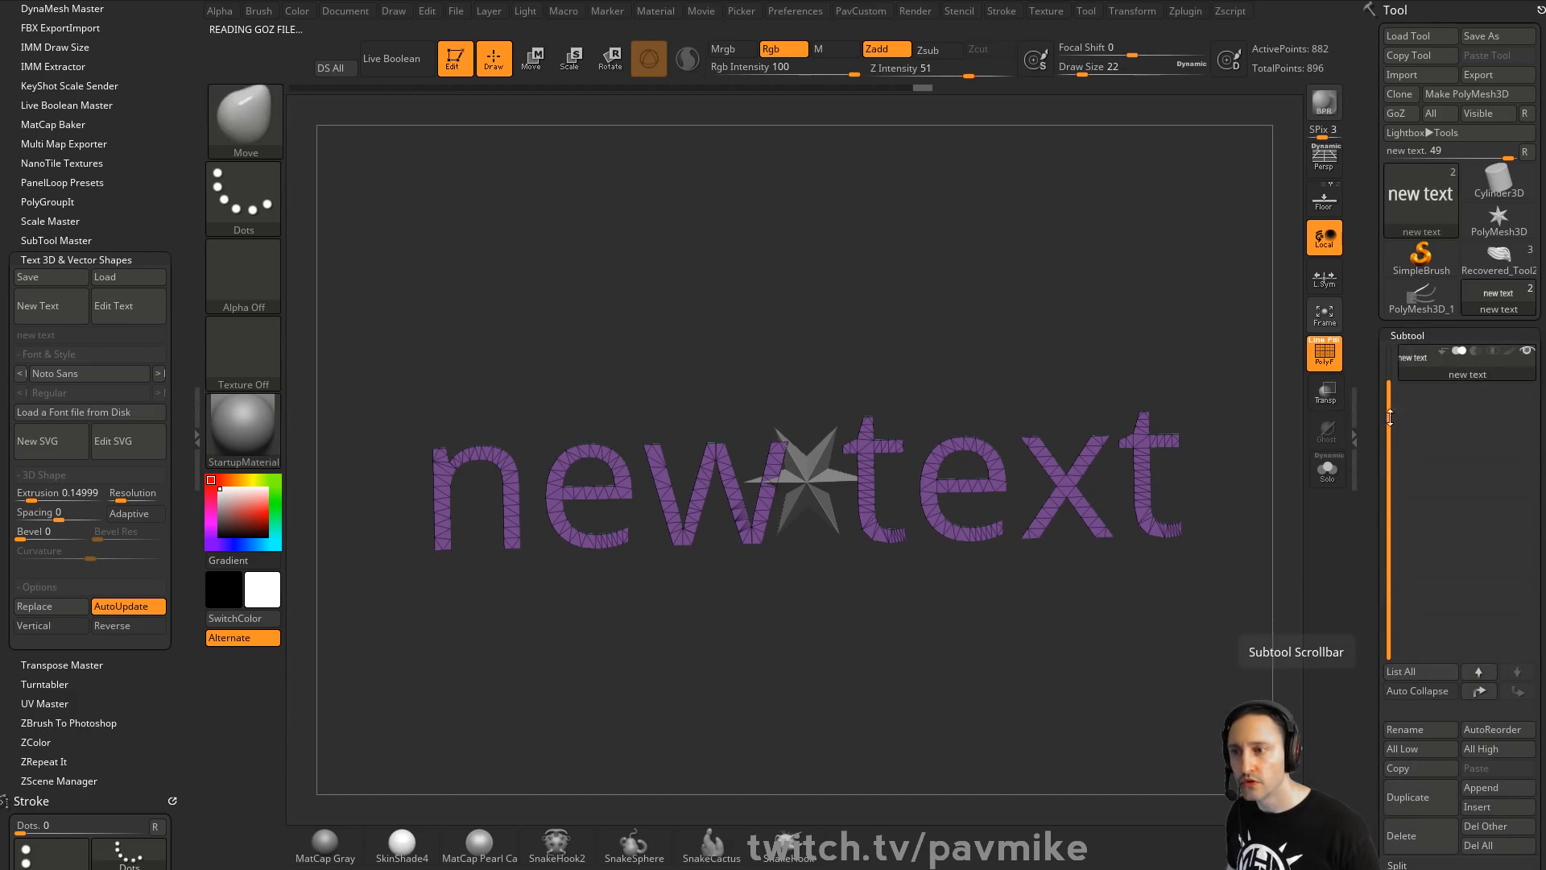
drag(1391, 399, 1403, 335)
click(1526, 355)
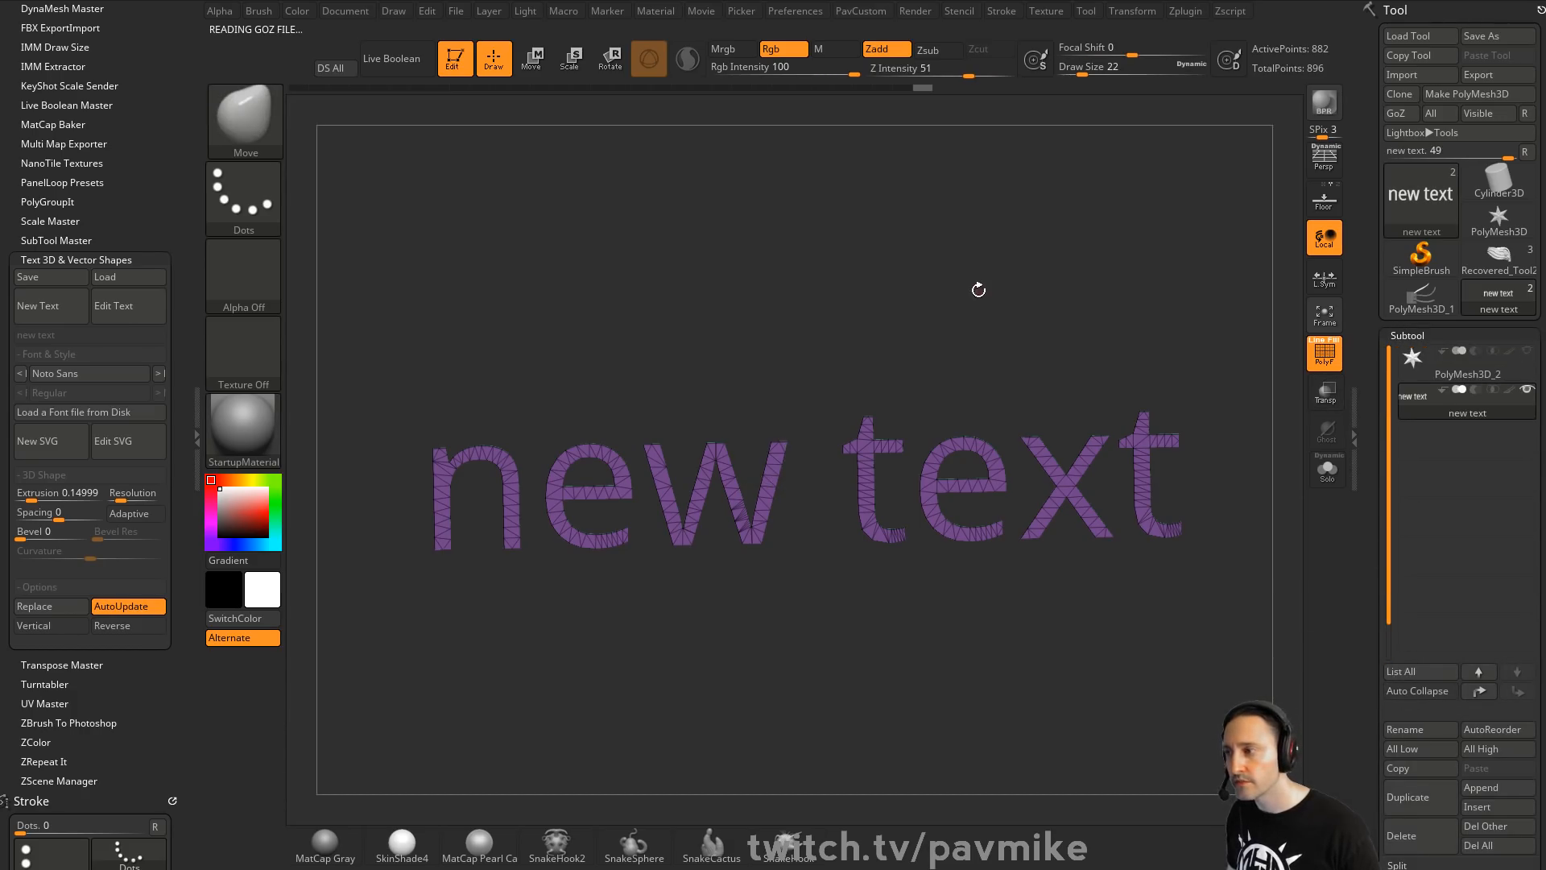
Try the Bend Arc deformer on the text by pulling its cone handles, and undo the bends
drag(979, 286, 942, 394)
key(w)
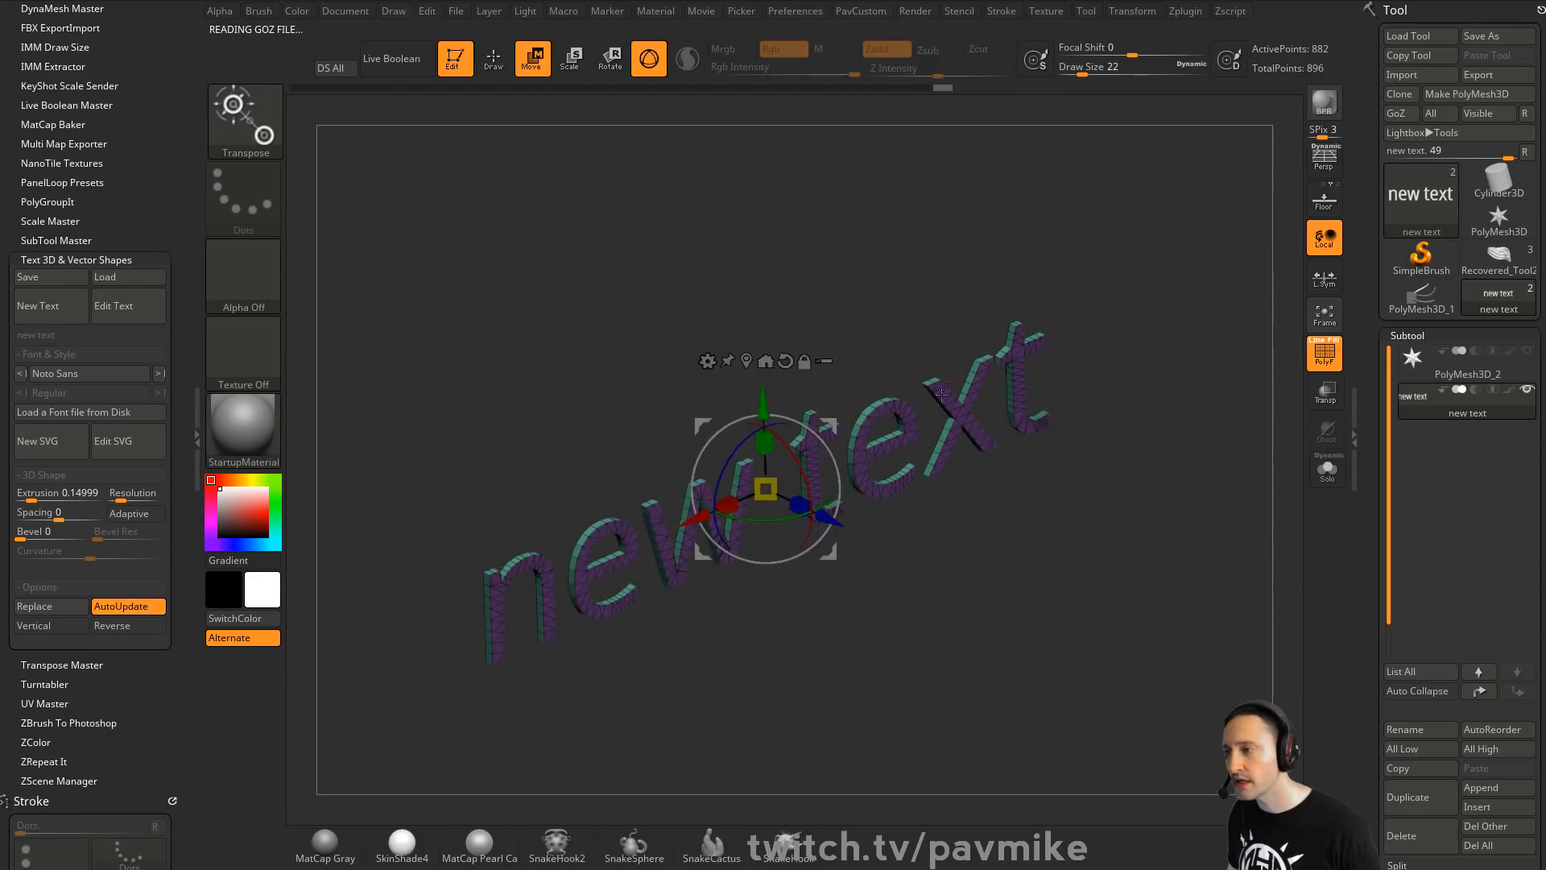
click(708, 361)
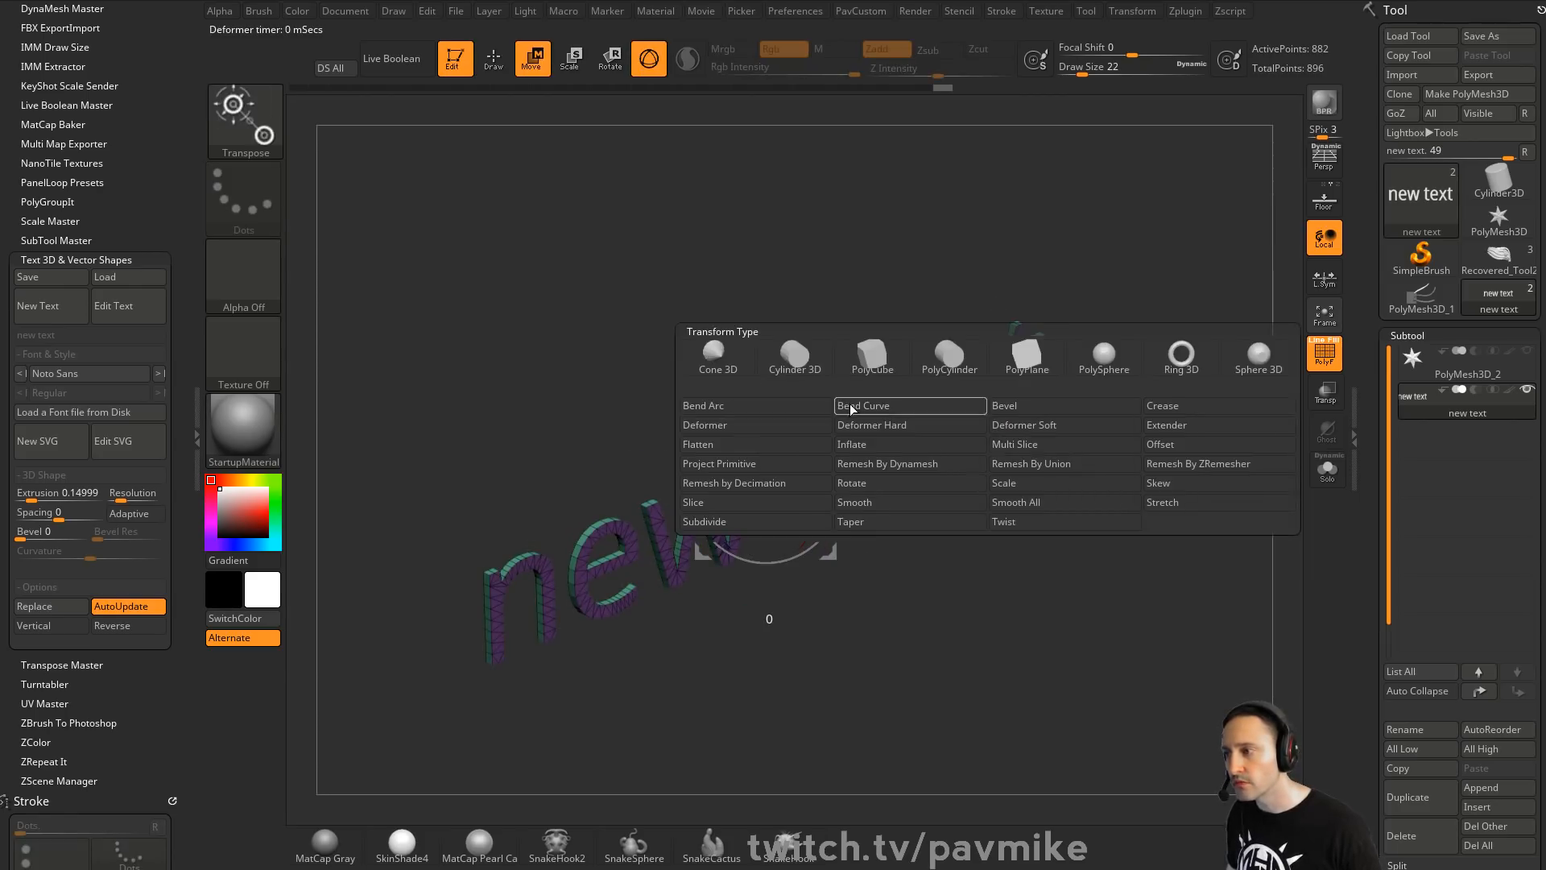
click(816, 413)
drag(938, 581, 930, 649)
drag(776, 509, 670, 501)
drag(873, 431, 990, 380)
key(ctrl+z)
key(ctrl+z)
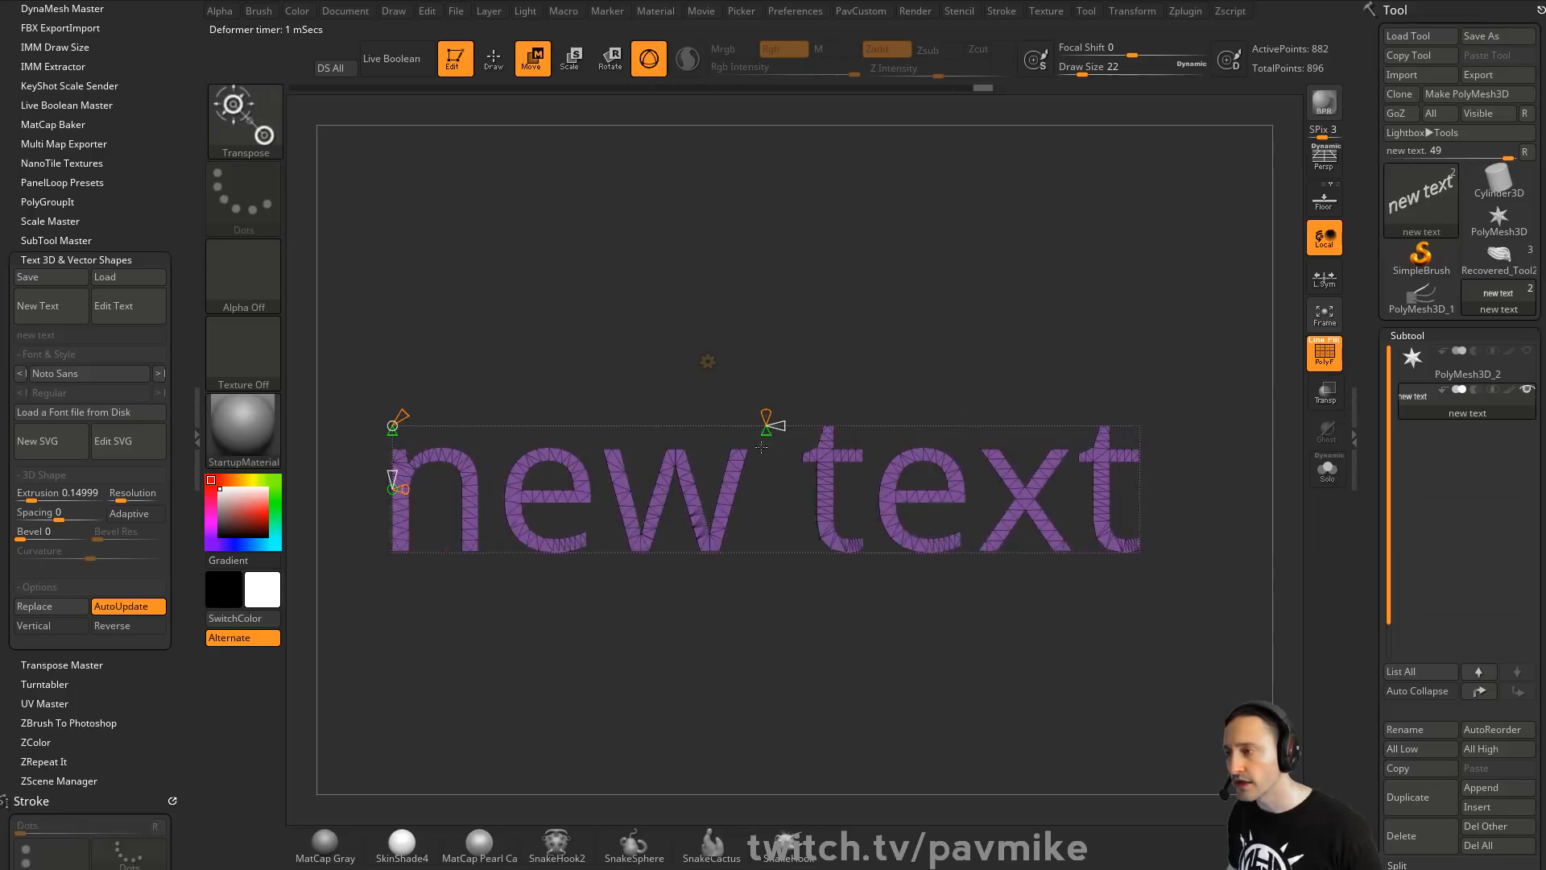
Bend the text downward into an arch with the Bend Arc deformer, undo it, and return to Draw mode
drag(762, 439, 751, 528)
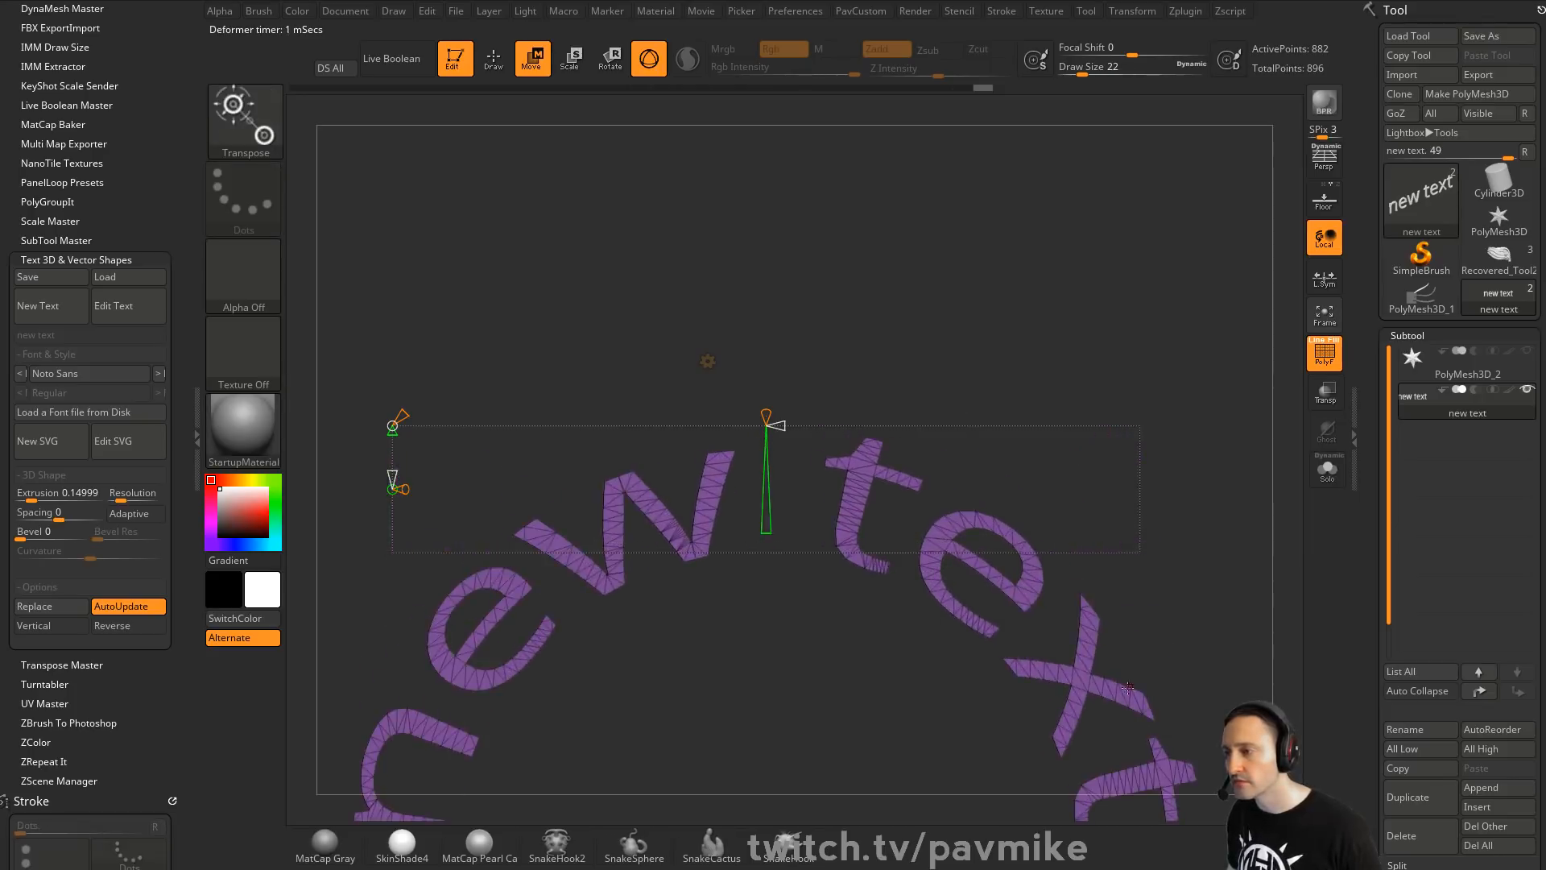
alt+drag(838, 346, 838, 273)
key(ctrl+z)
mouse_move(908, 338)
alt+mouse_down()
mouse_move(925, 290)
mouse_move(916, 330)
alt+mouse_up()
key(q)
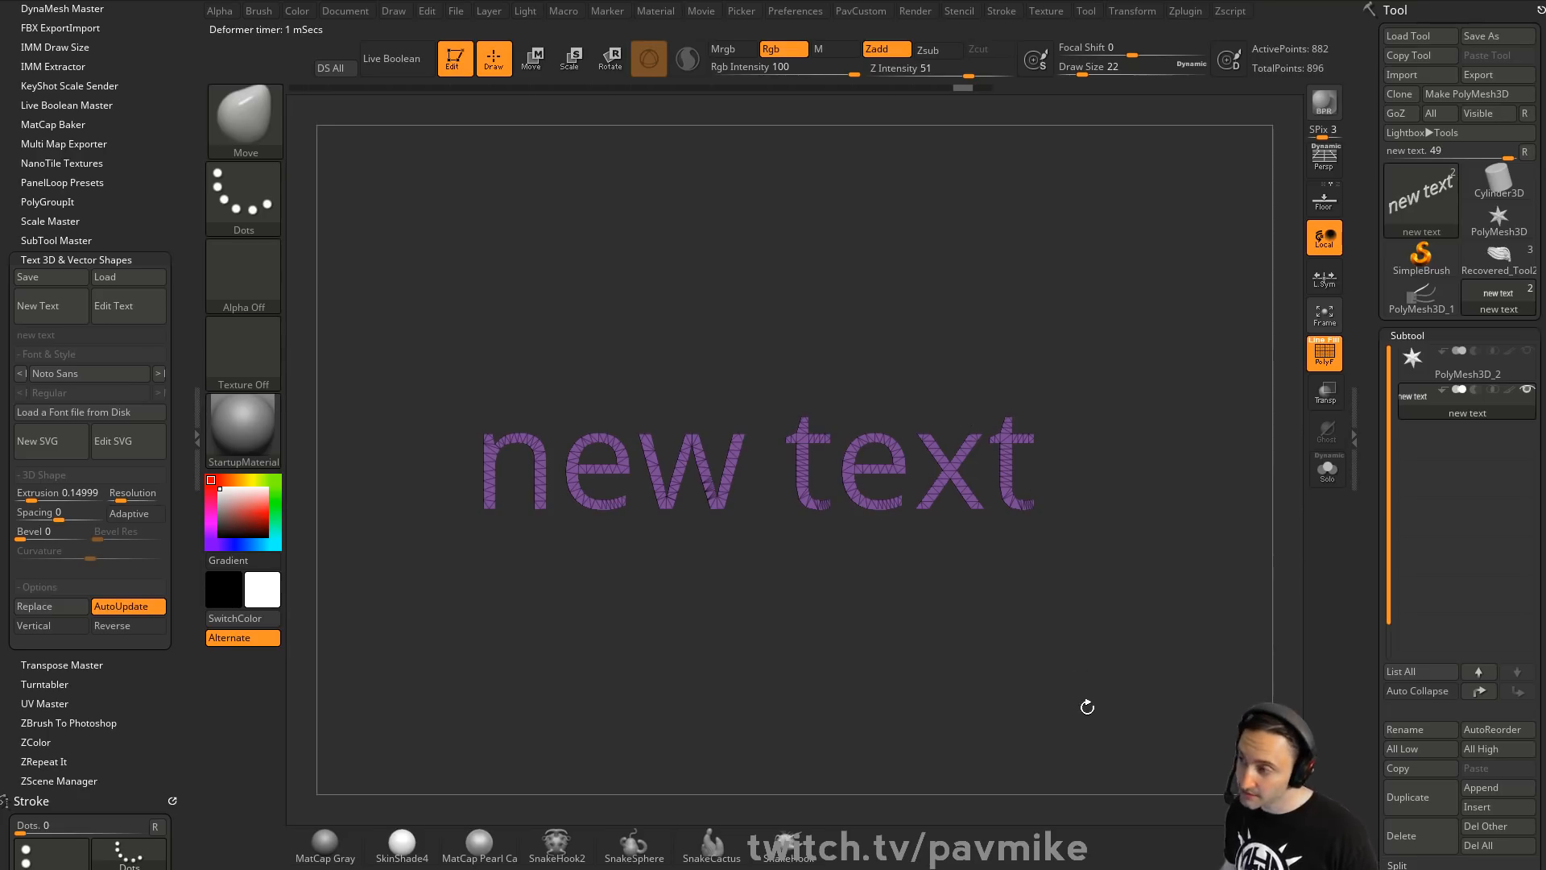
Give each letter of the text its own polygroup with Auto Groups
key(space)
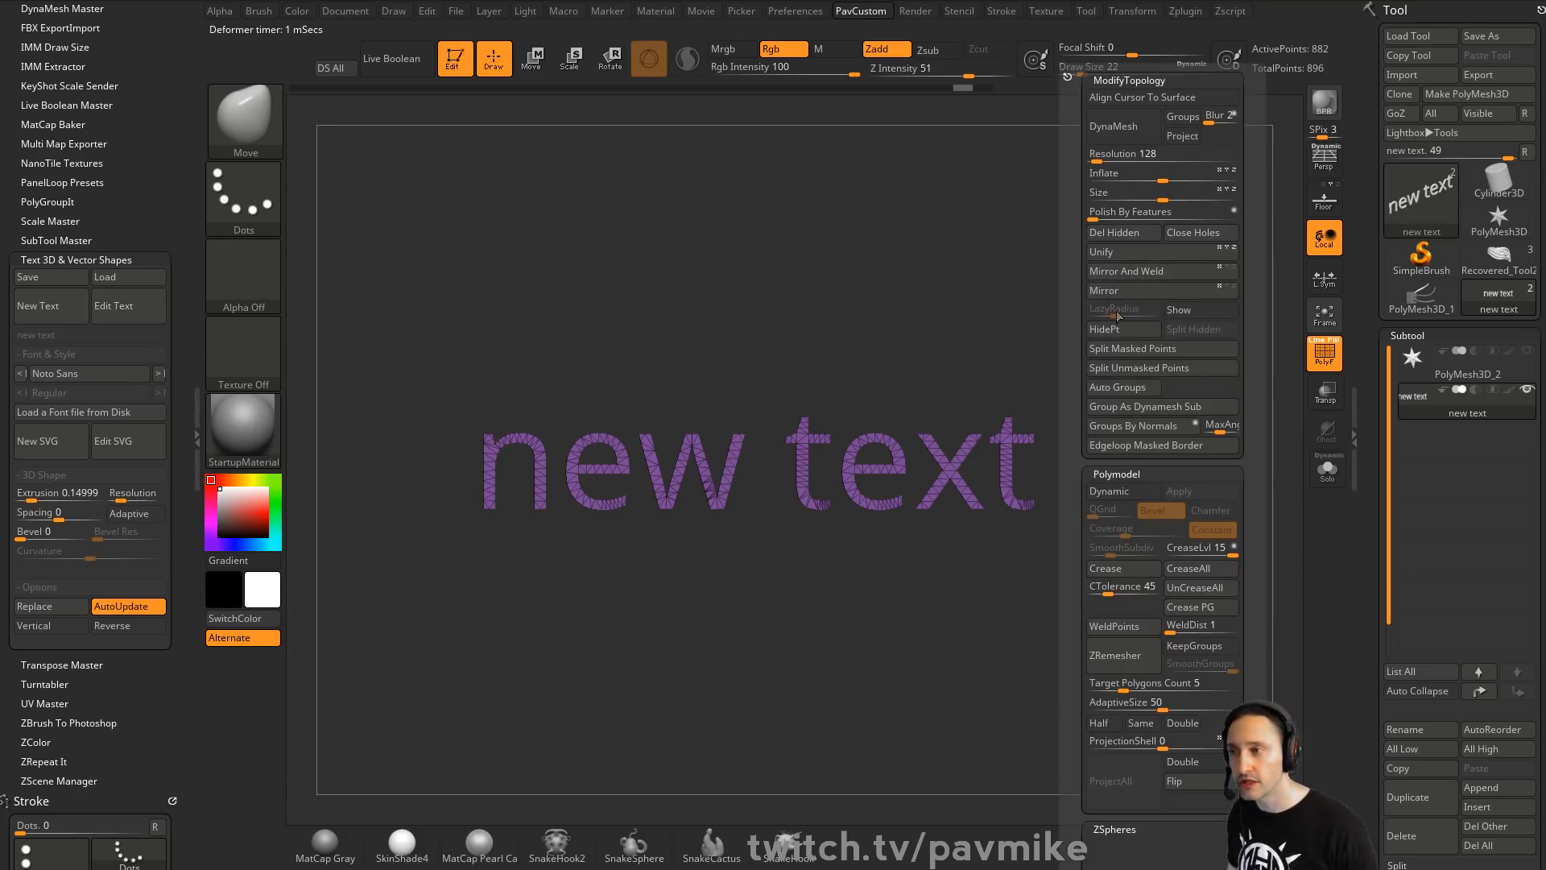
click(1119, 388)
alt+drag(1117, 370, 1082, 363)
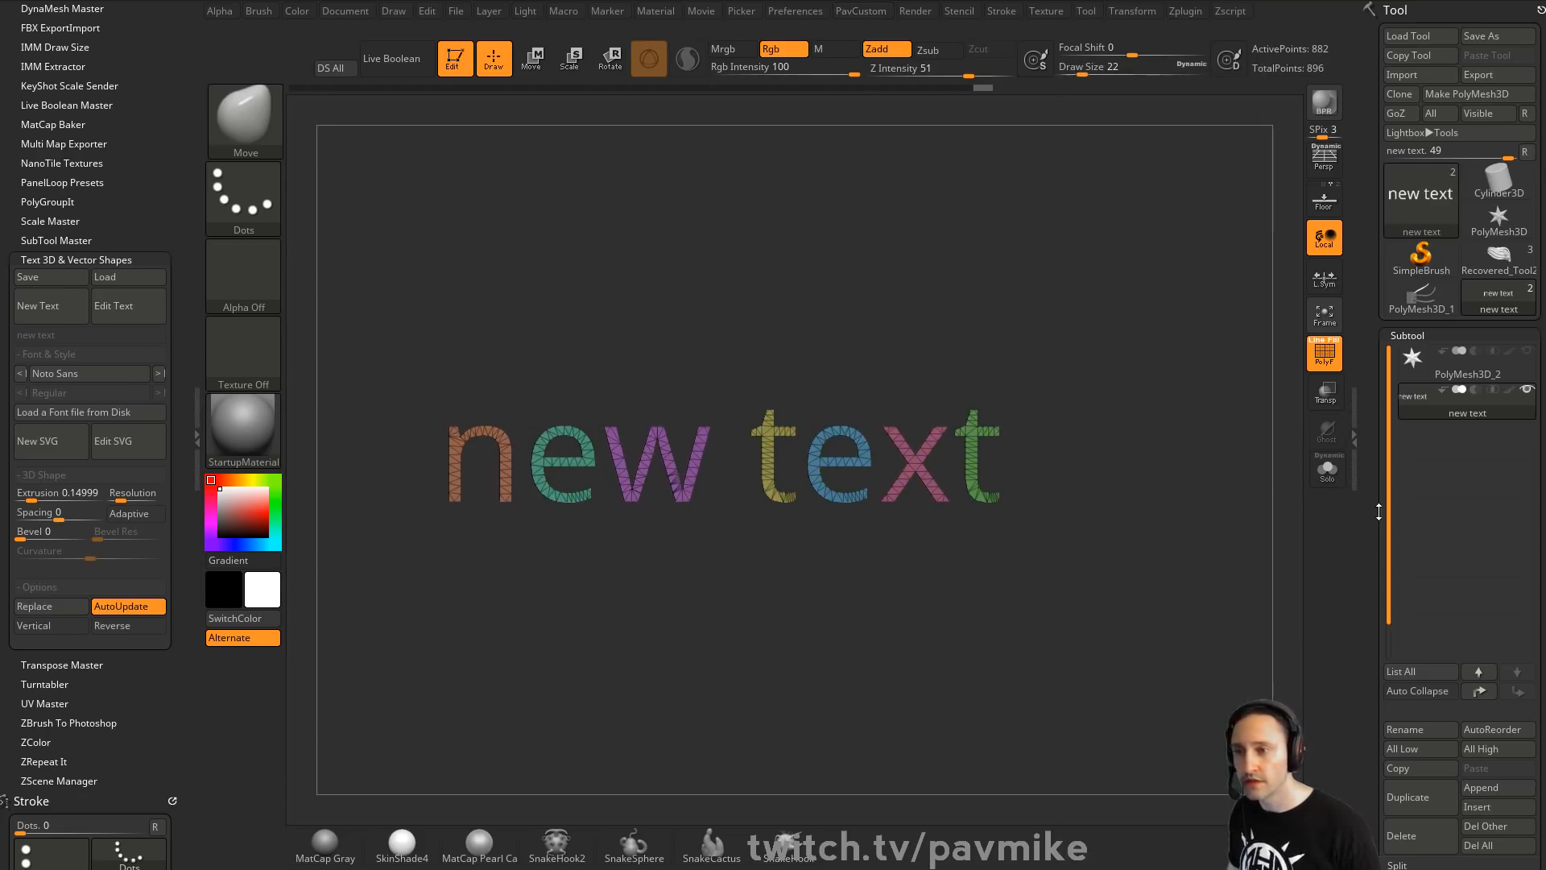
Split the text into separate letter subtools with Groups Split and accept the non-undoable operation
drag(1378, 511, 1378, 298)
click(1401, 652)
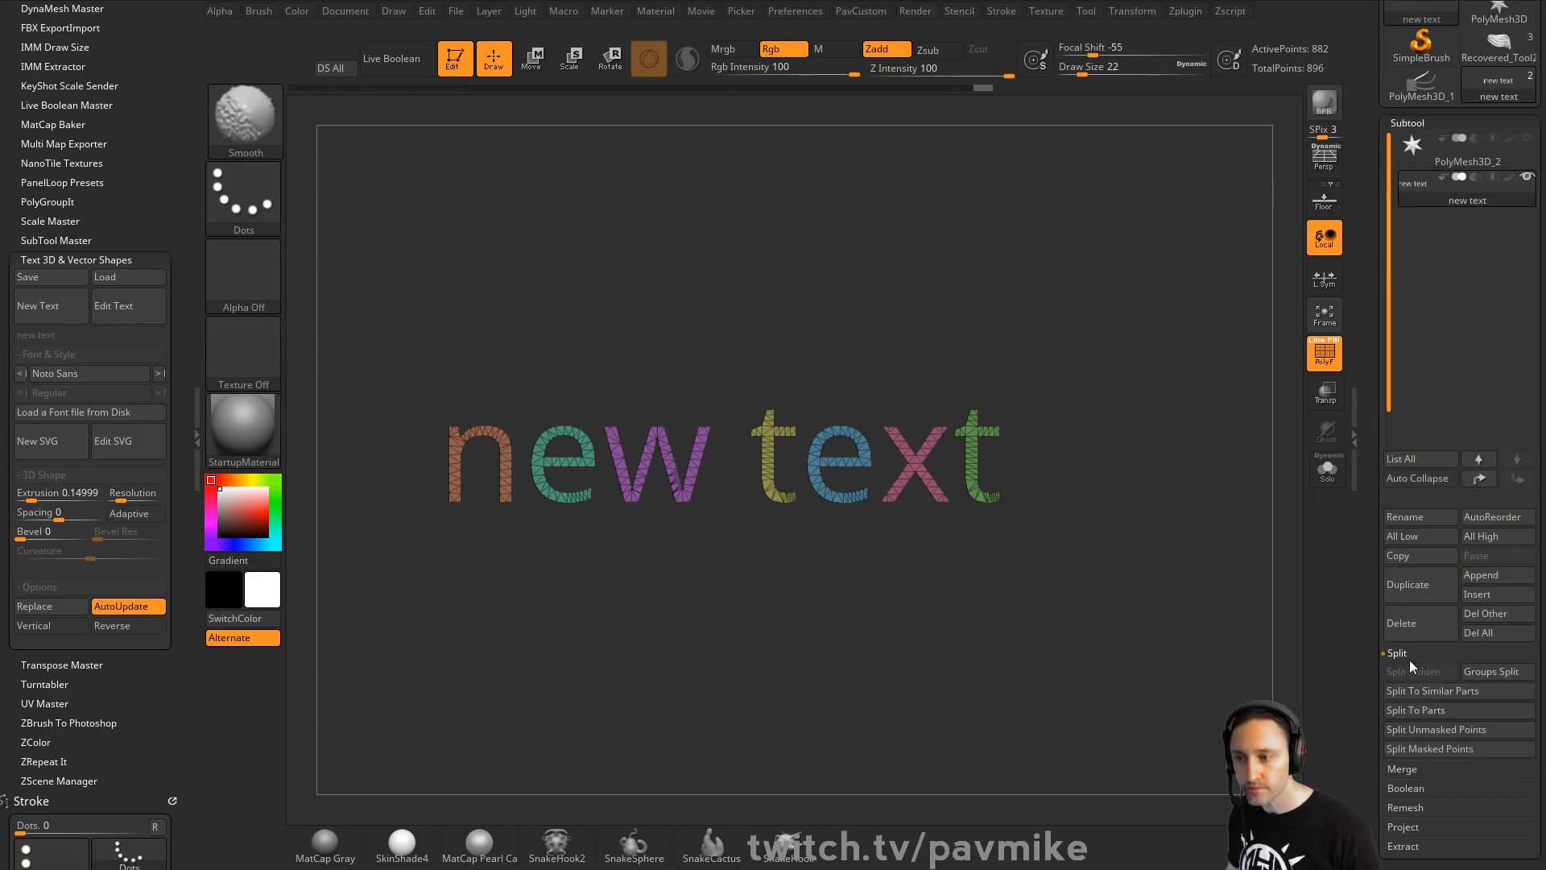
click(1478, 673)
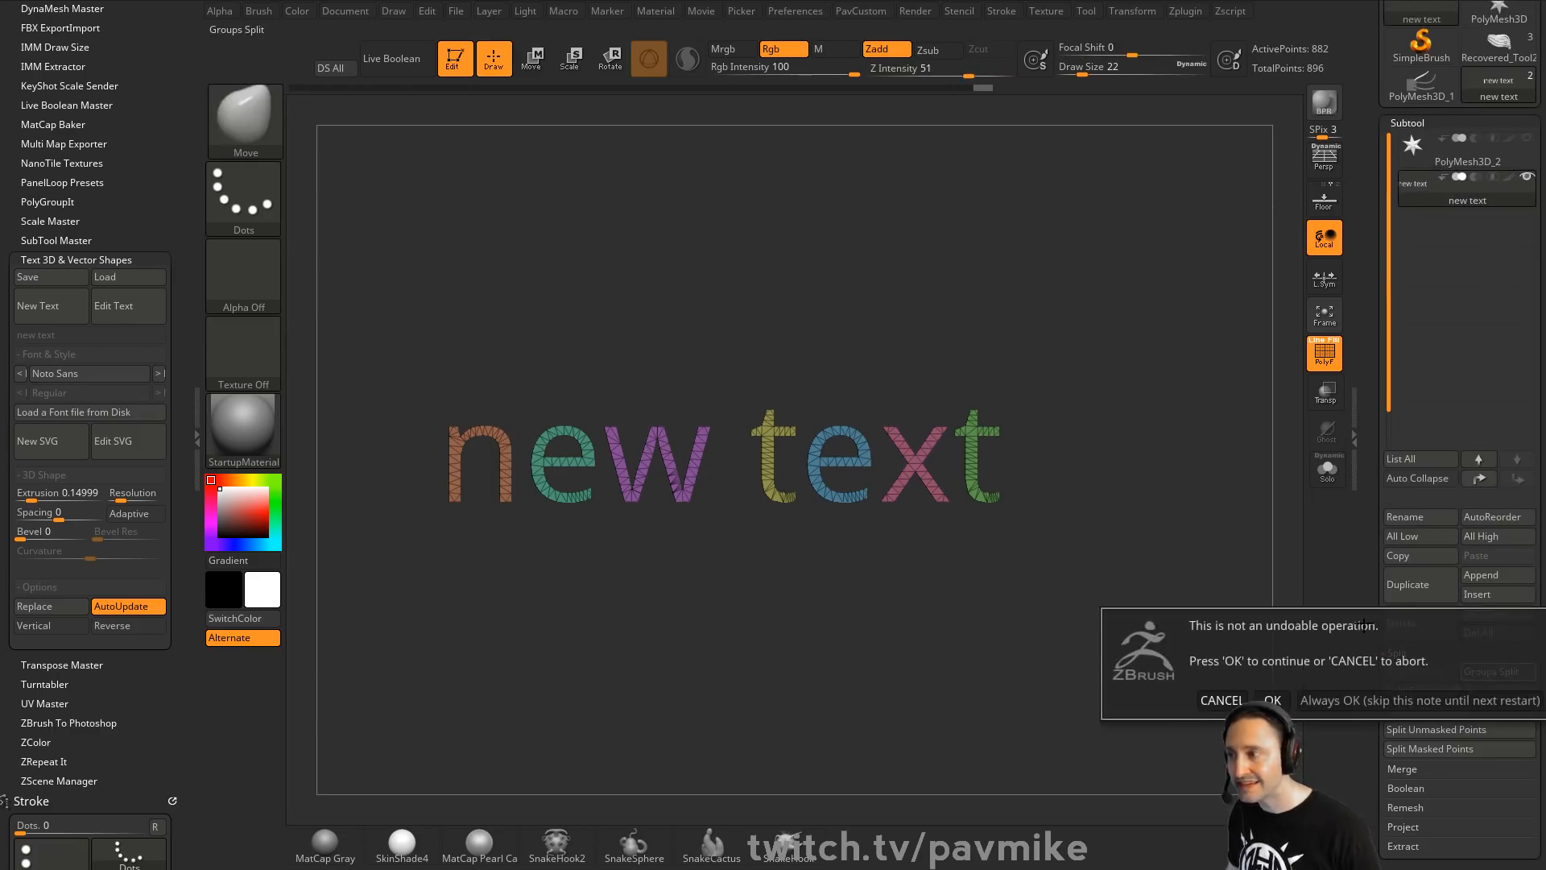
click(1325, 702)
Set the draw size to 158
key(s)
mouse_move(1129, 375)
mouse_down()
mouse_move(1160, 387)
mouse_move(1113, 422)
mouse_up()
key(s)
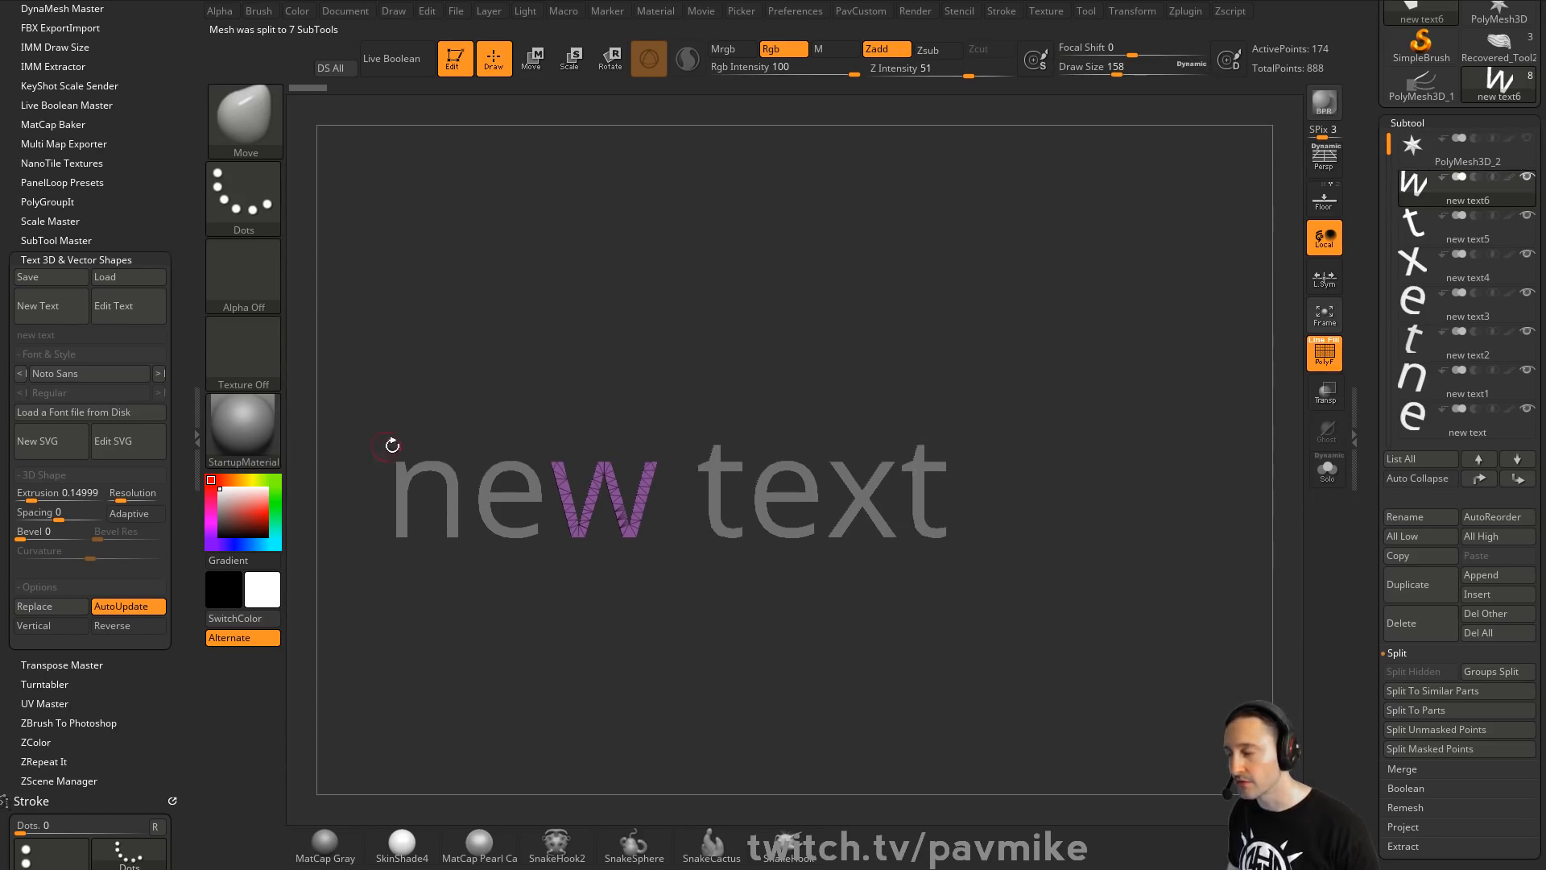
alt+drag(457, 439, 500, 429)
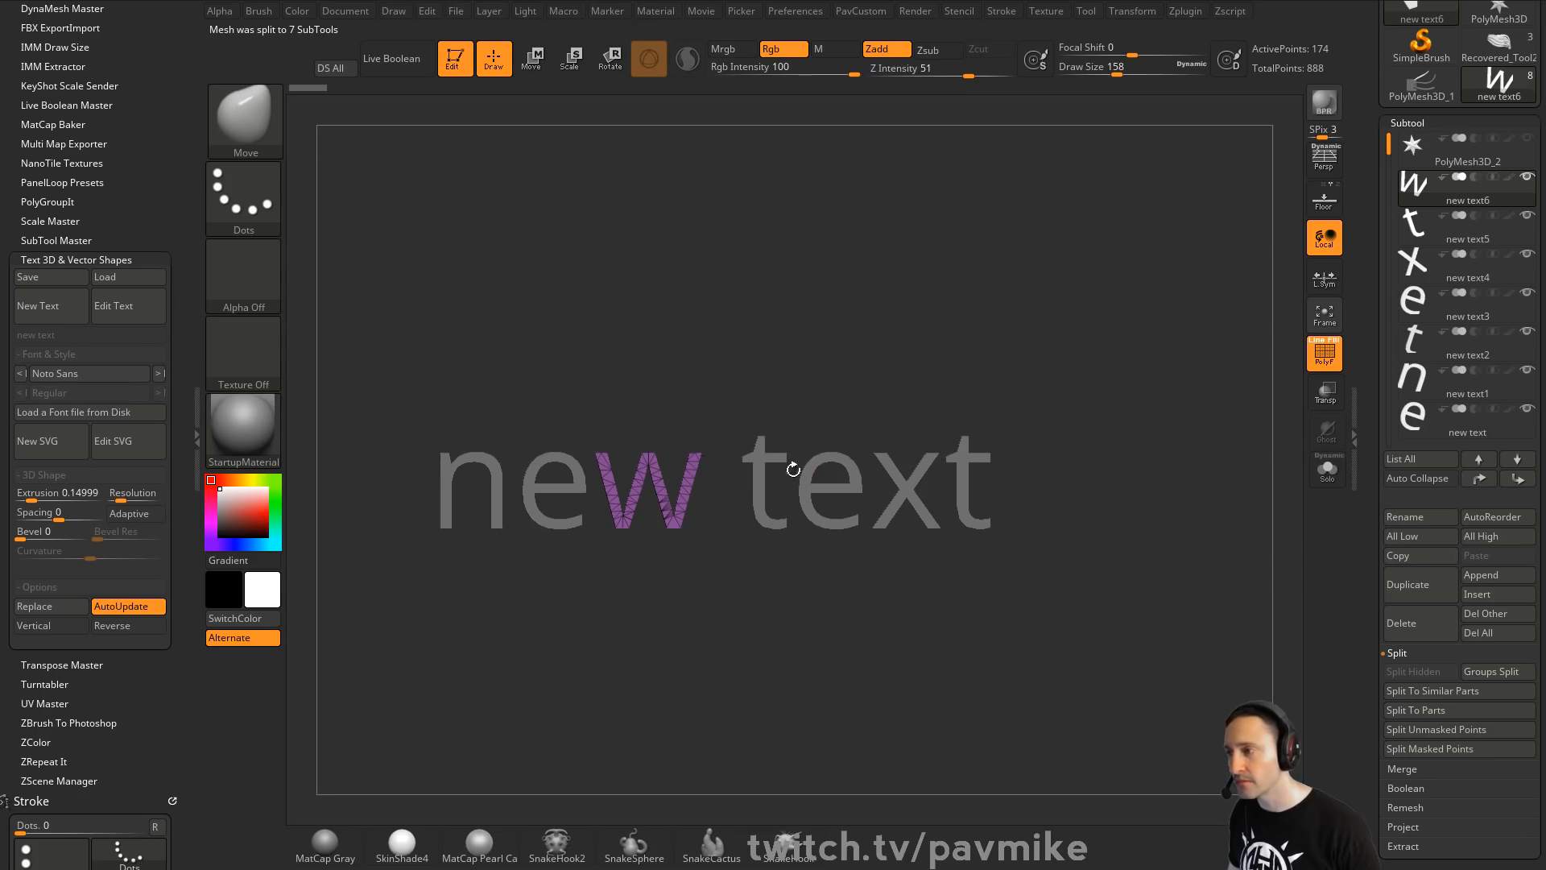
drag(1057, 464, 1080, 414)
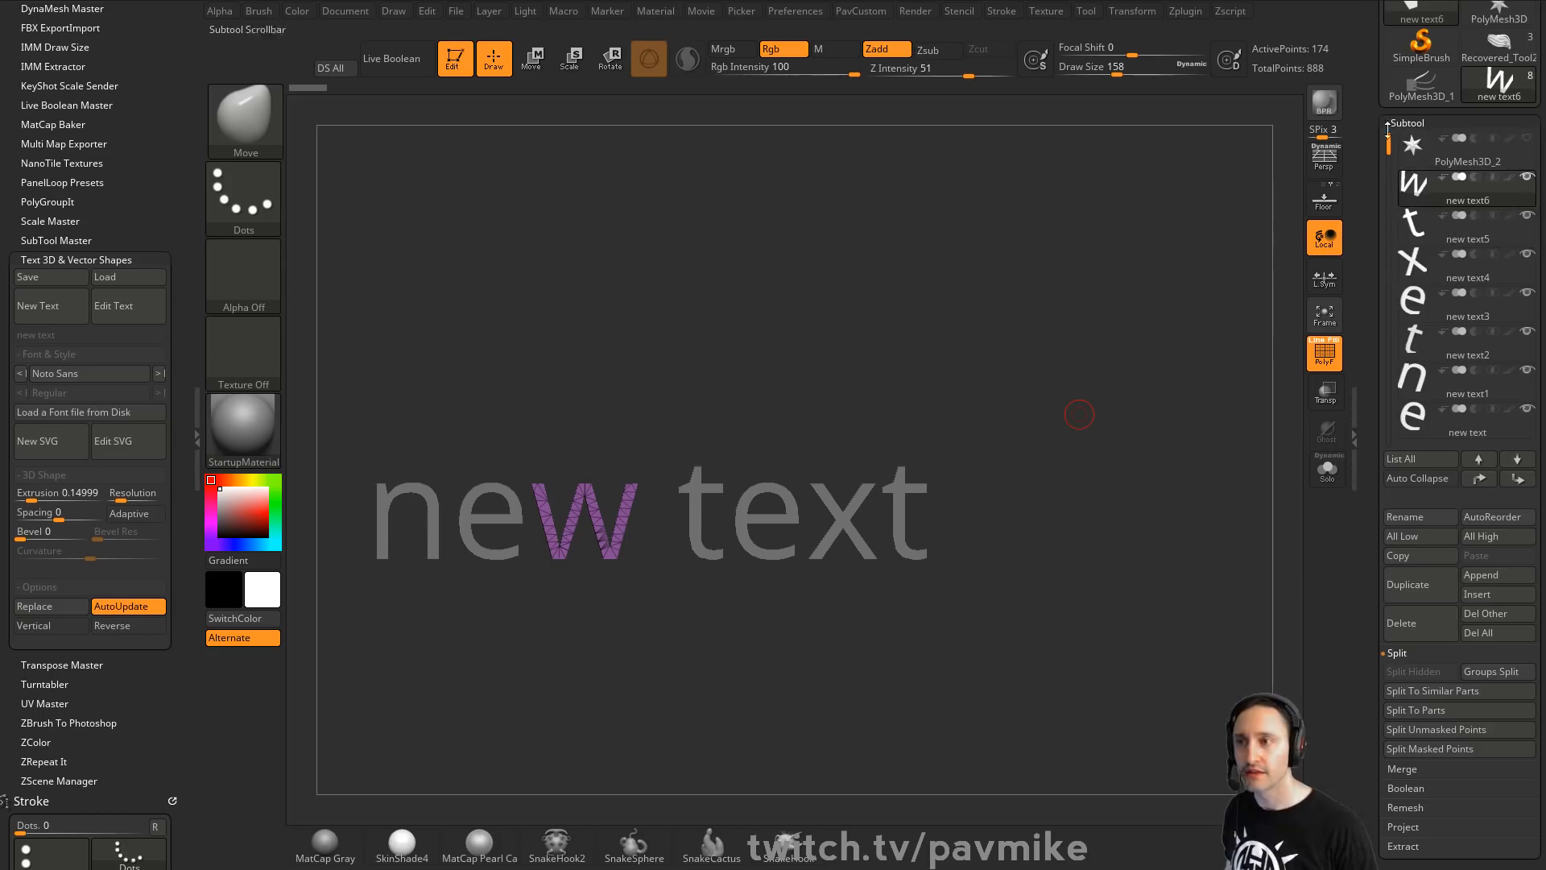
Switch from the text tool to a Sphere3D on a cleared canvas and draw one sphere
drag(1366, 124, 1358, 379)
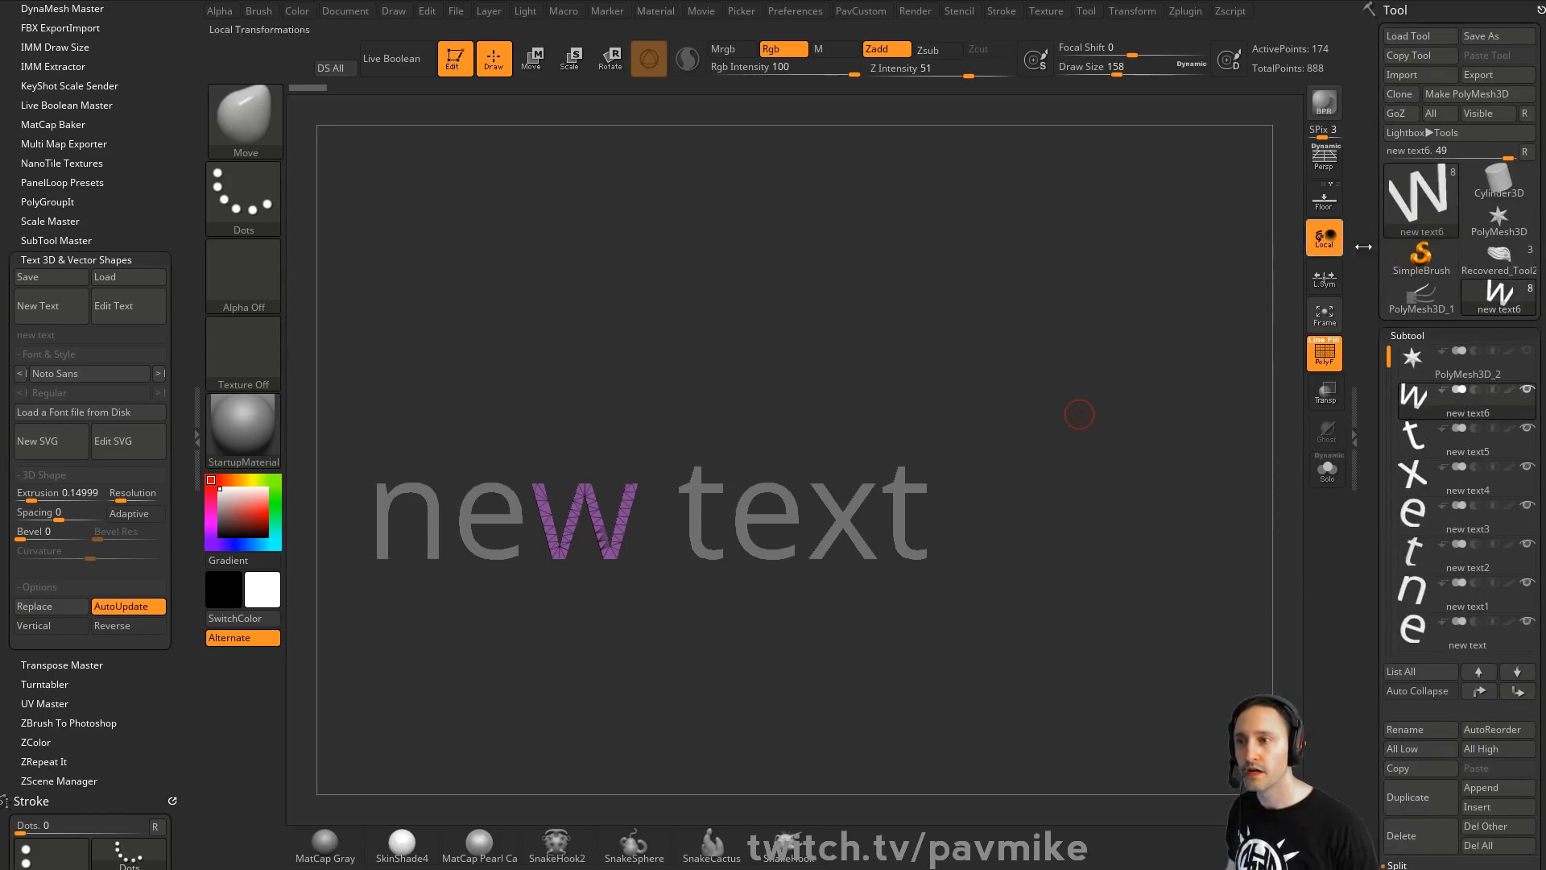
click(1421, 256)
click(648, 274)
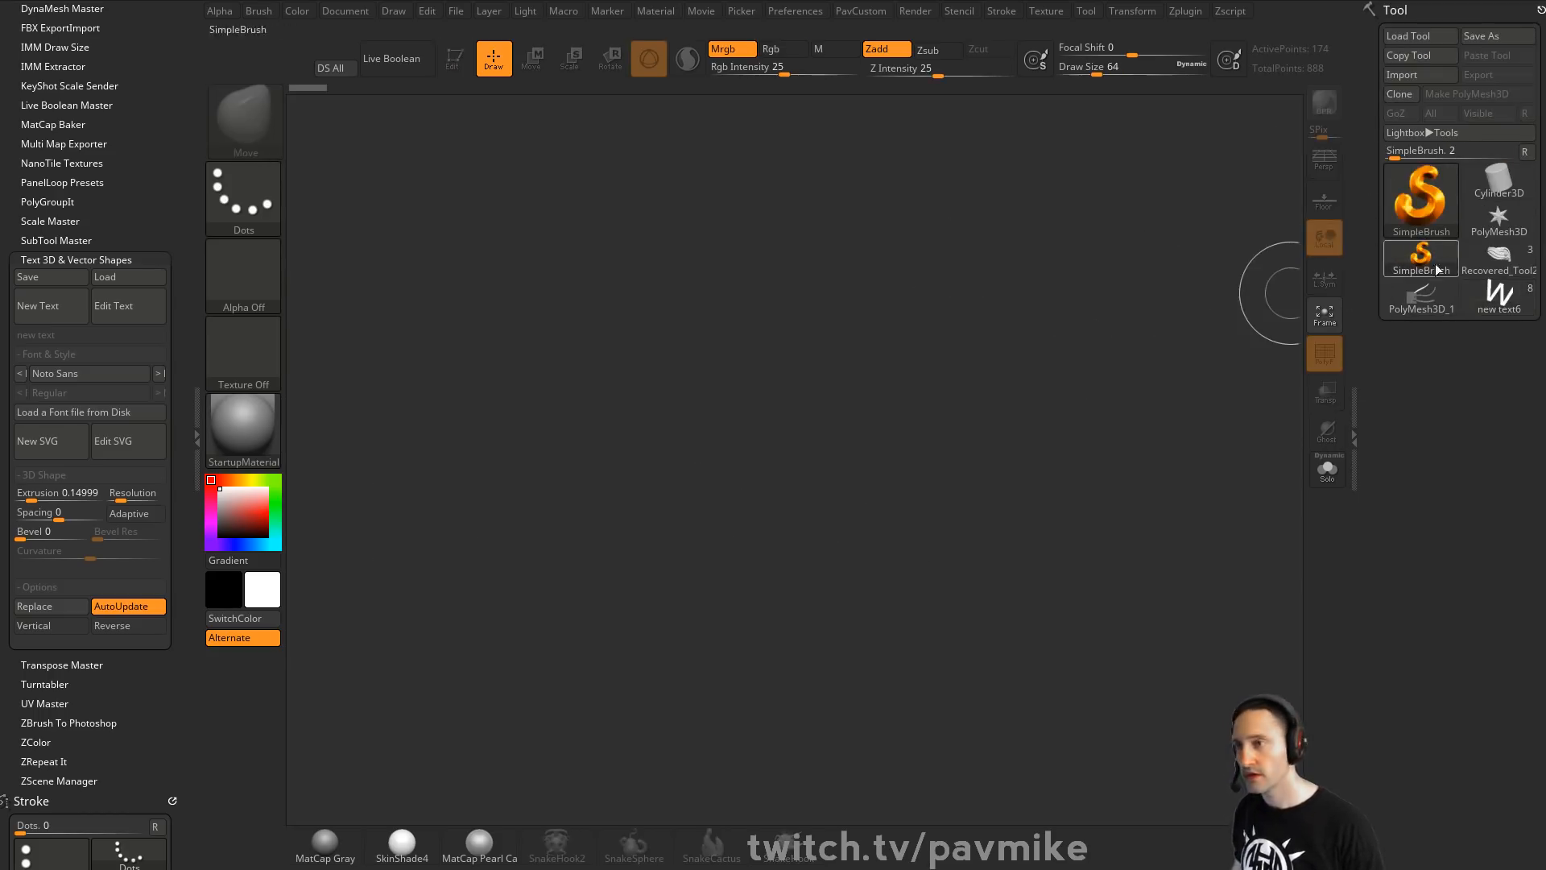
click(1388, 211)
click(691, 267)
drag(725, 376, 793, 515)
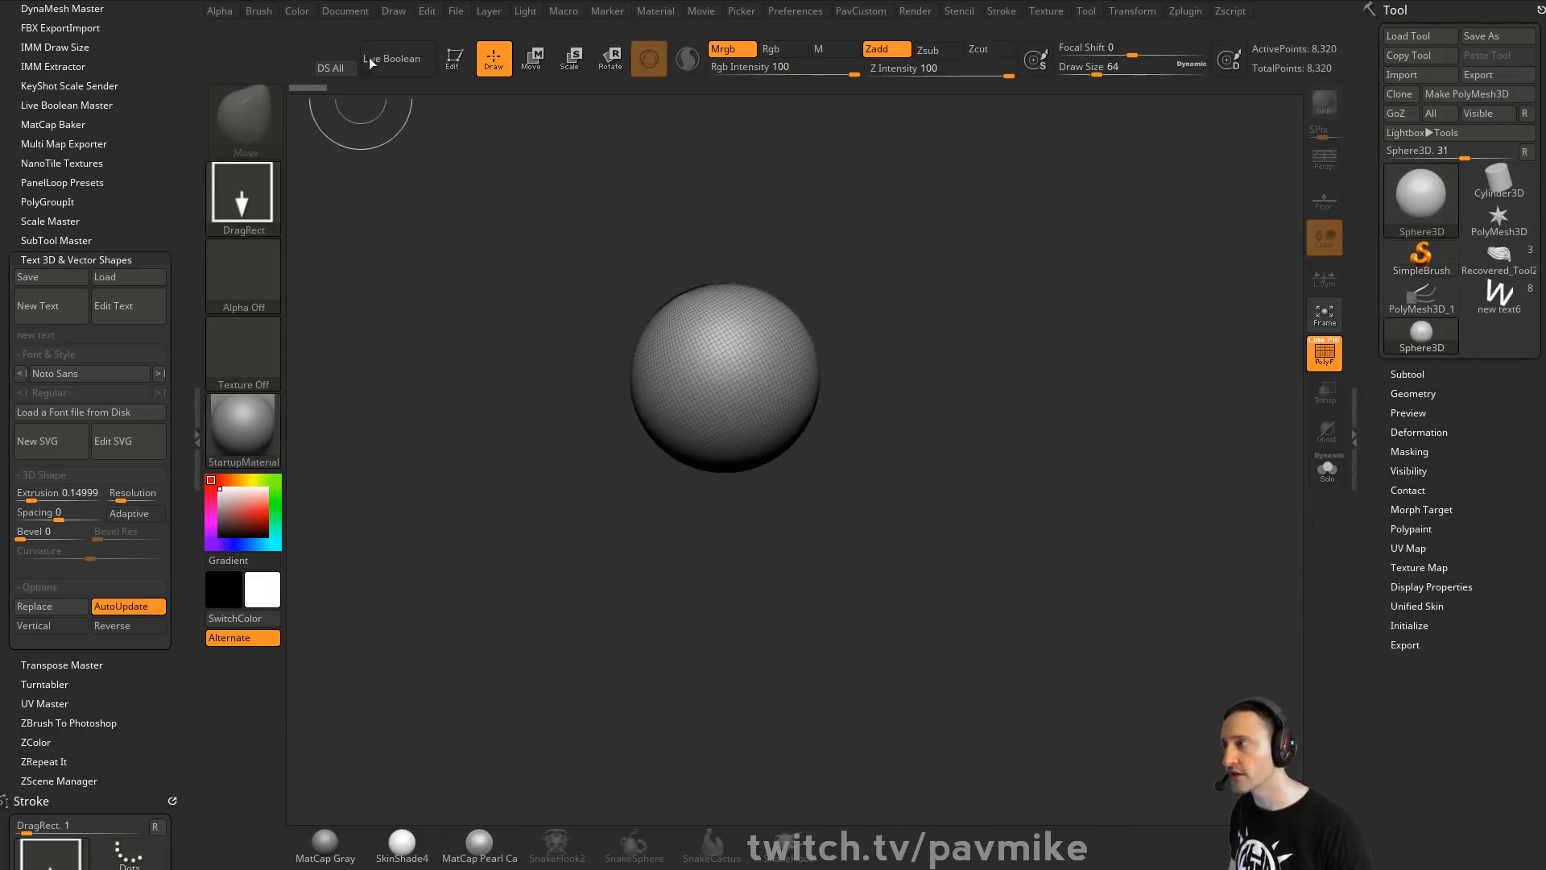
Enter Edit mode on the sphere and convert it to a PolyMesh3D
click(454, 58)
ctrl+right_drag(937, 320, 974, 314)
click(1467, 95)
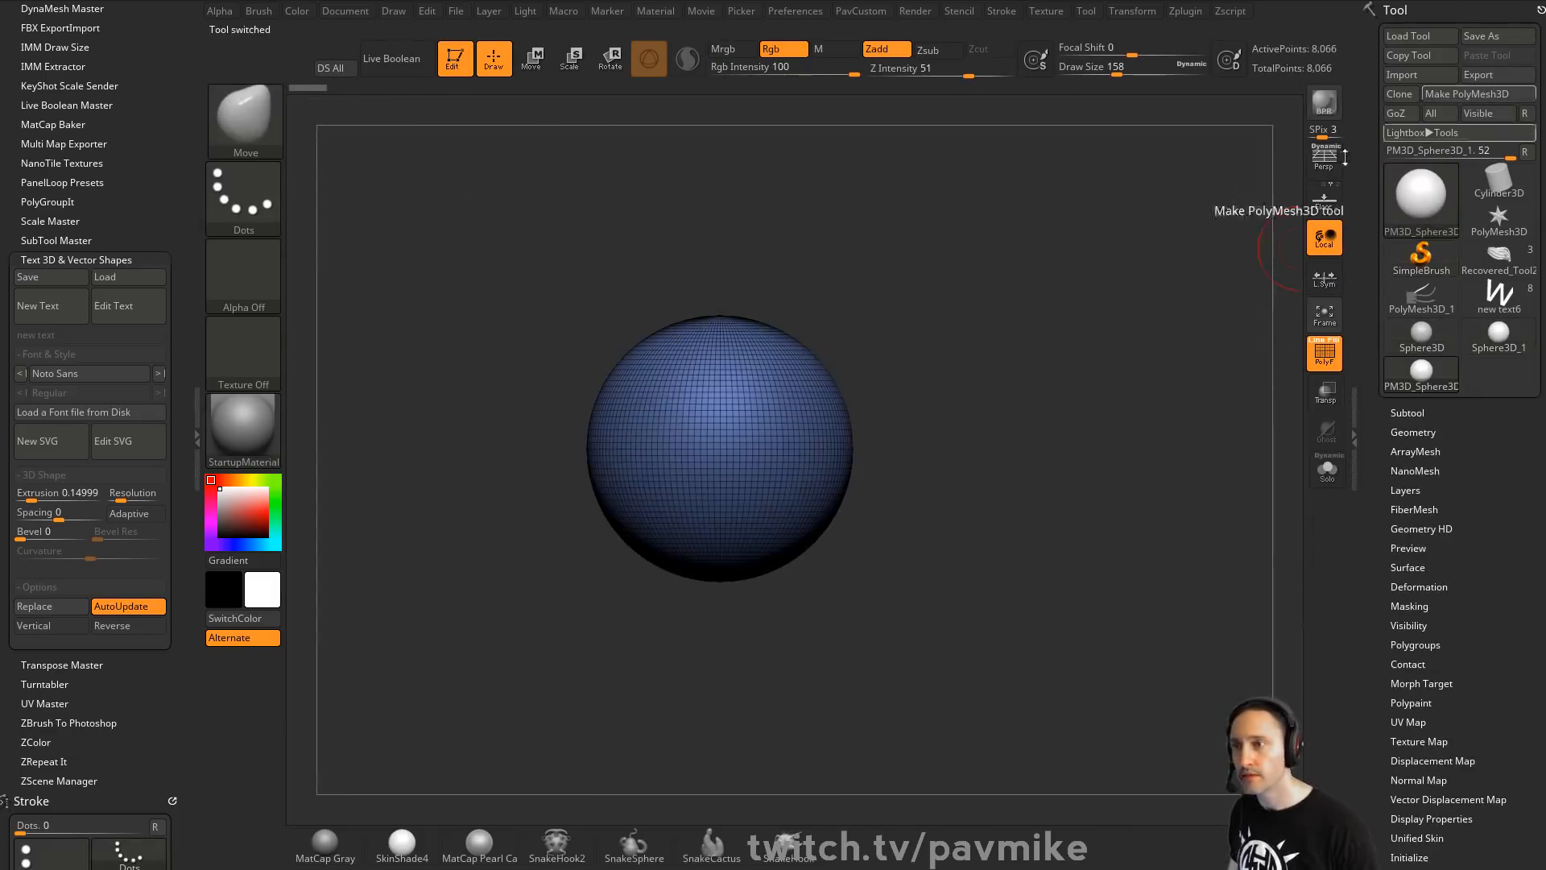
Slice a centred round polygroup into the sphere's front using the SliceCirc brush with the Square and Center stroke options
key(ctrl+shift)
click(228, 112)
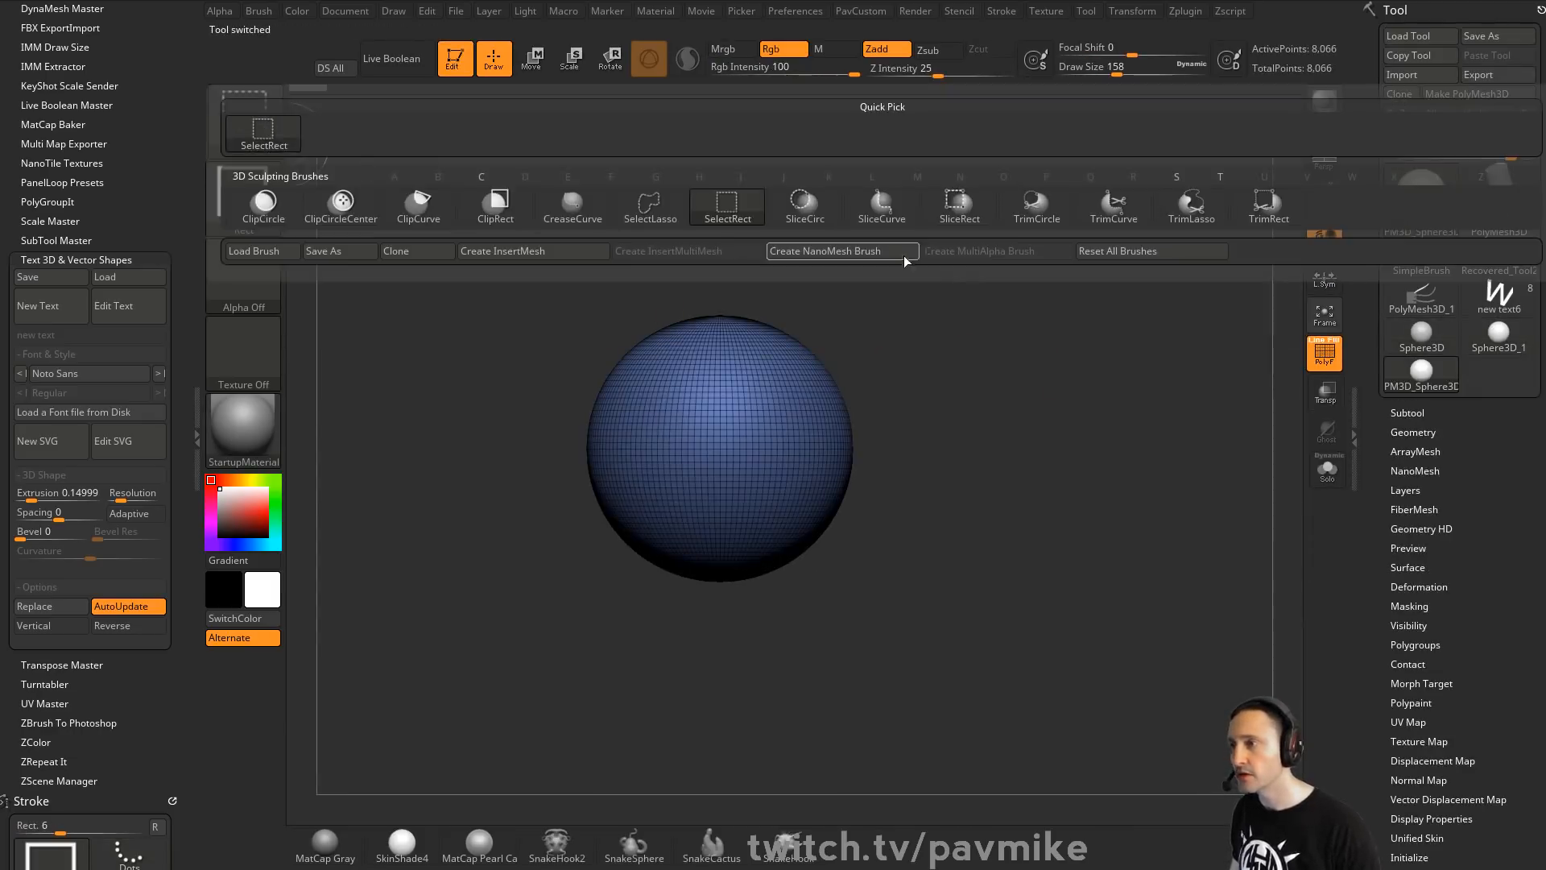
click(804, 208)
ctrl+shift+click(254, 213)
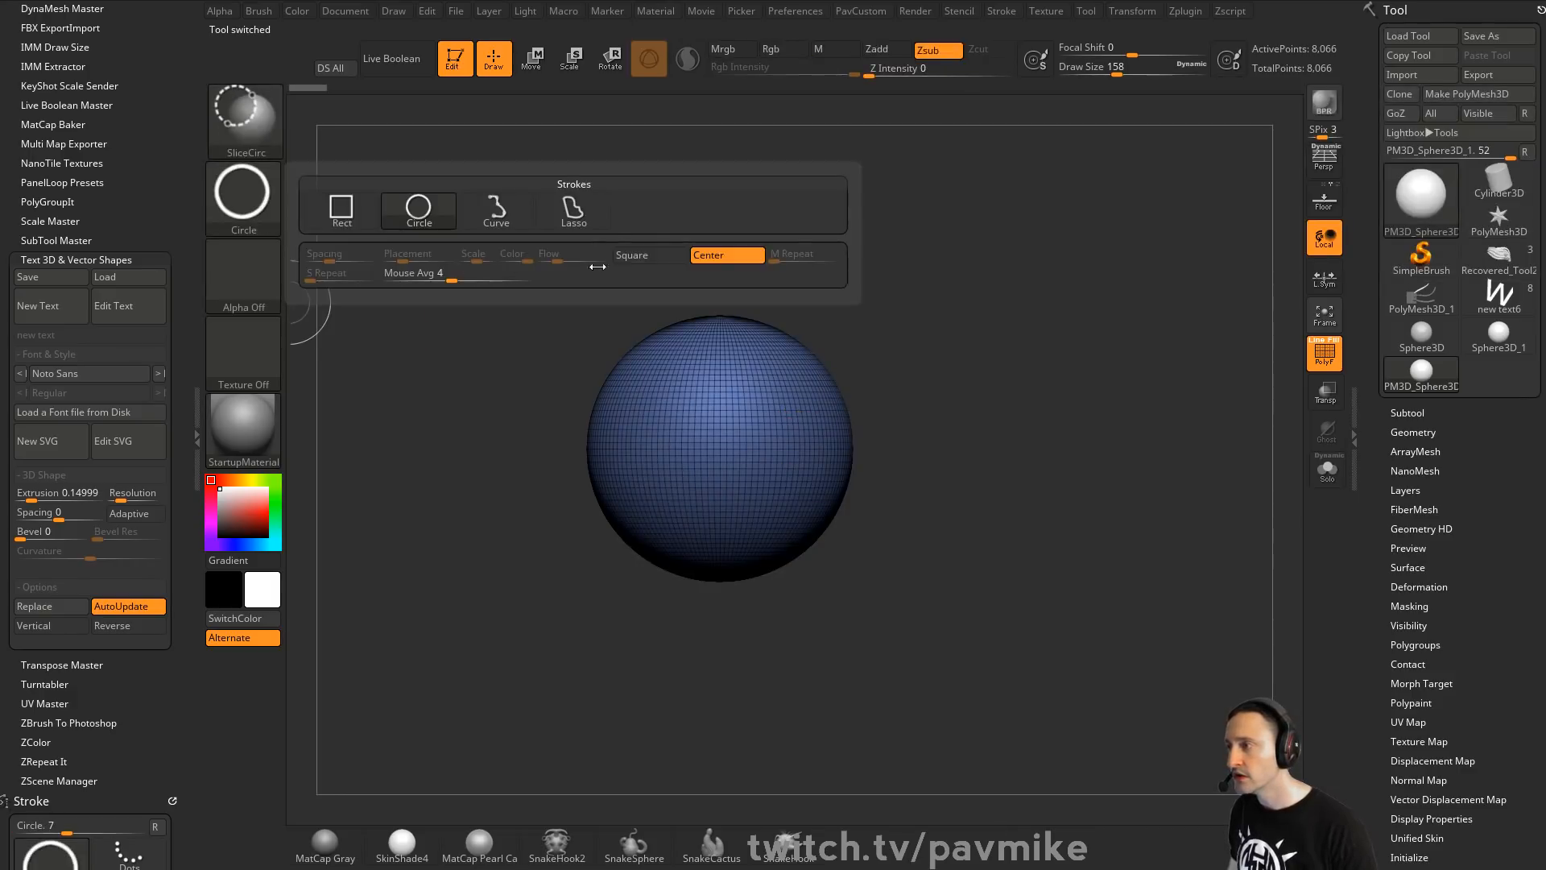
ctrl+shift+click(647, 257)
ctrl+shift+drag(713, 456, 785, 511)
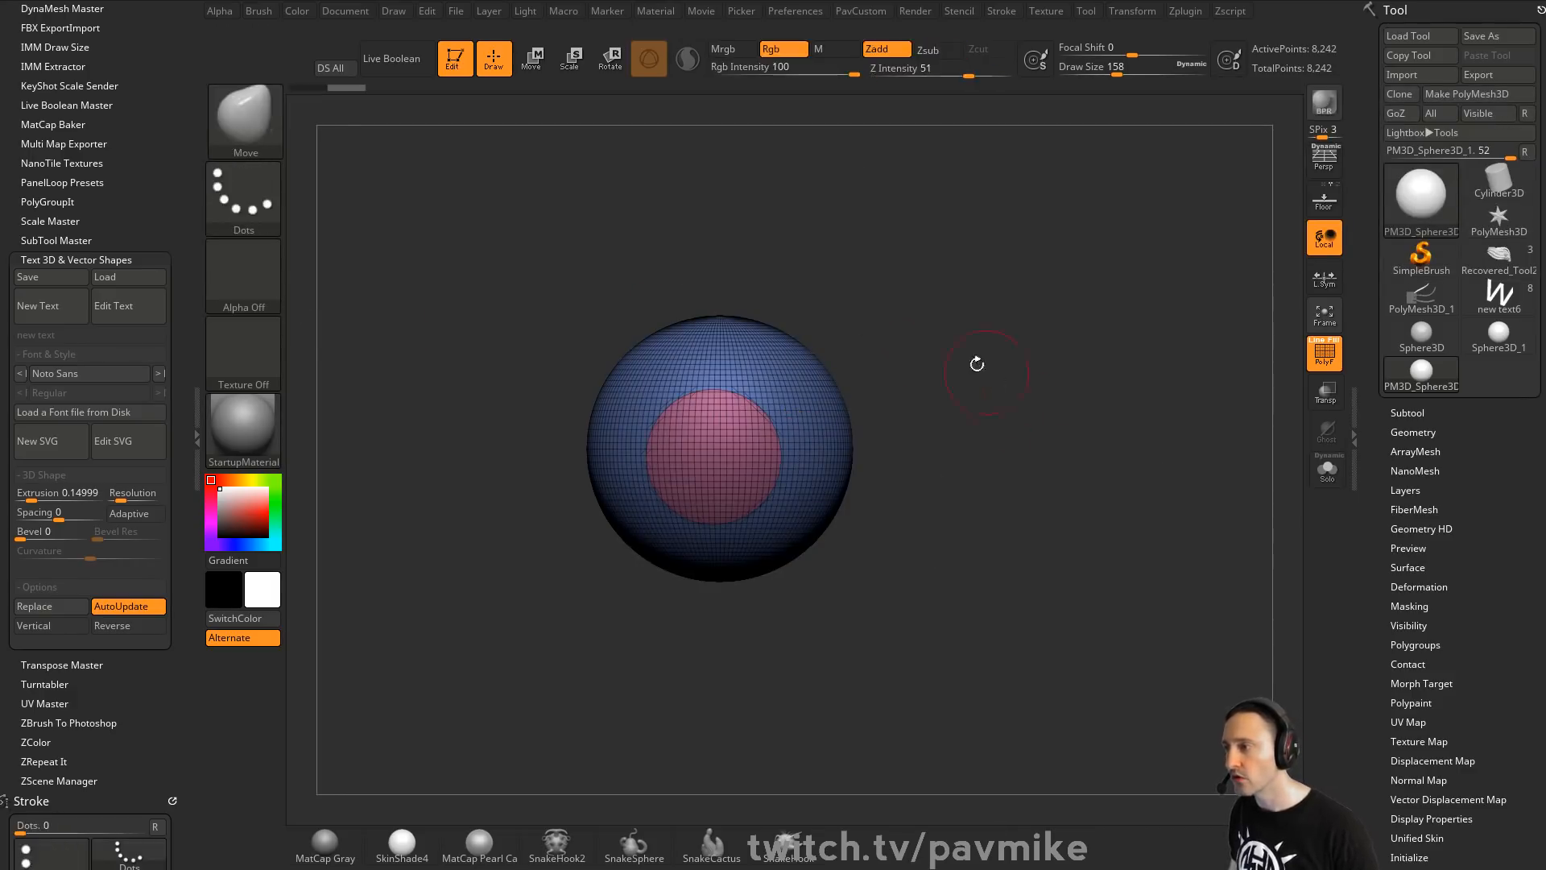
Slice a larger circle around the first one to form a surrounding polygroup ring on the sphere
click(241, 116)
ctrl+shift+click(881, 207)
mouse_move(901, 314)
mouse_down()
mouse_move(997, 296)
mouse_move(905, 337)
mouse_up()
ctrl+shift+drag(787, 256, 759, 724)
shift+drag(1031, 388, 972, 376)
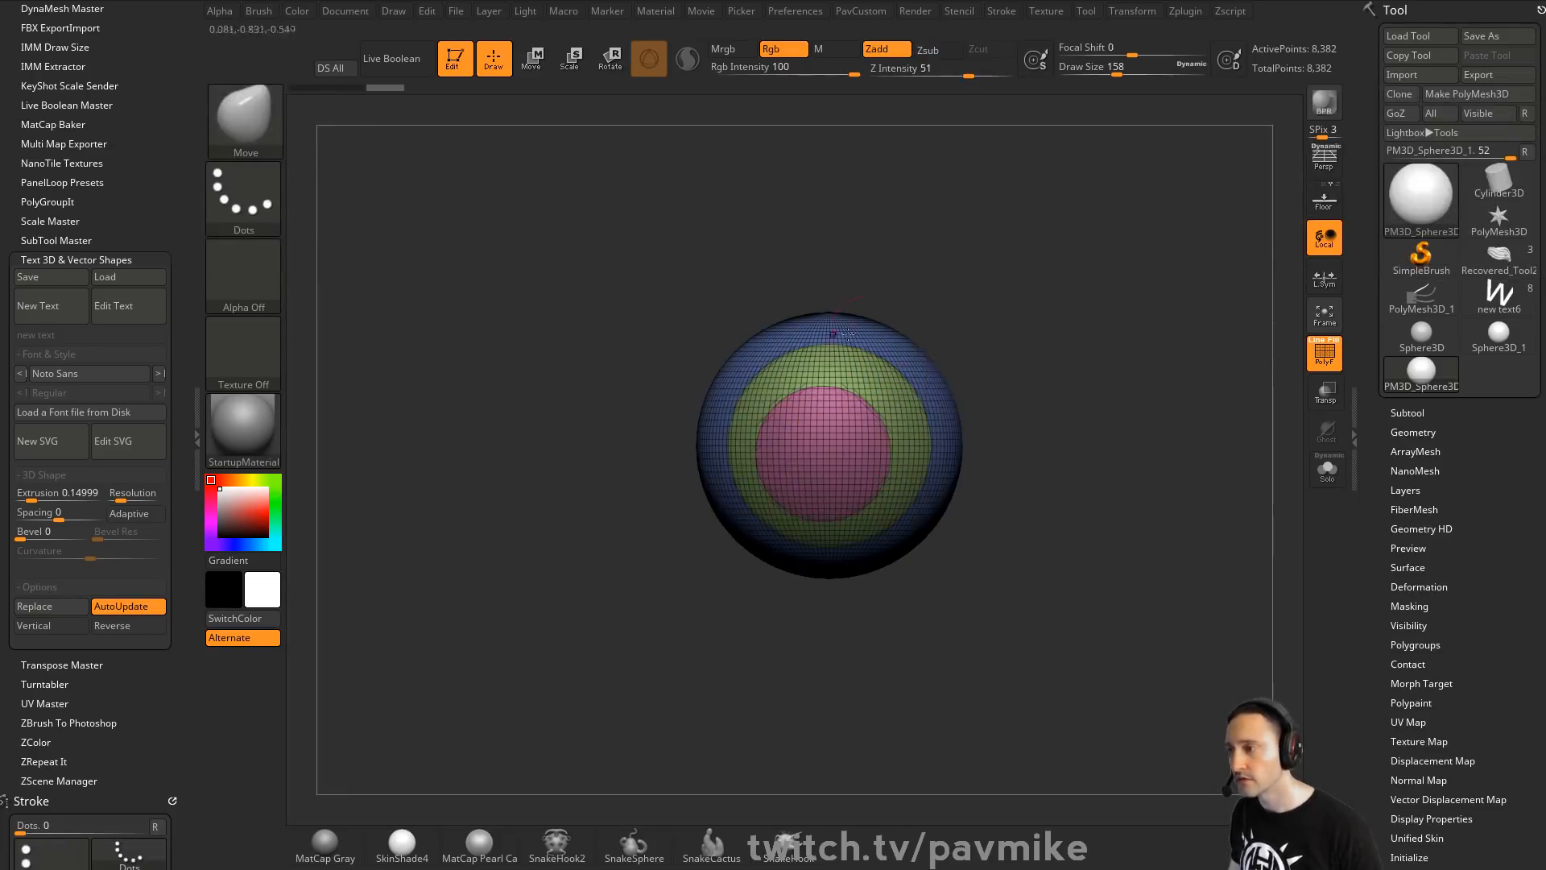
alt+drag(991, 304, 907, 475)
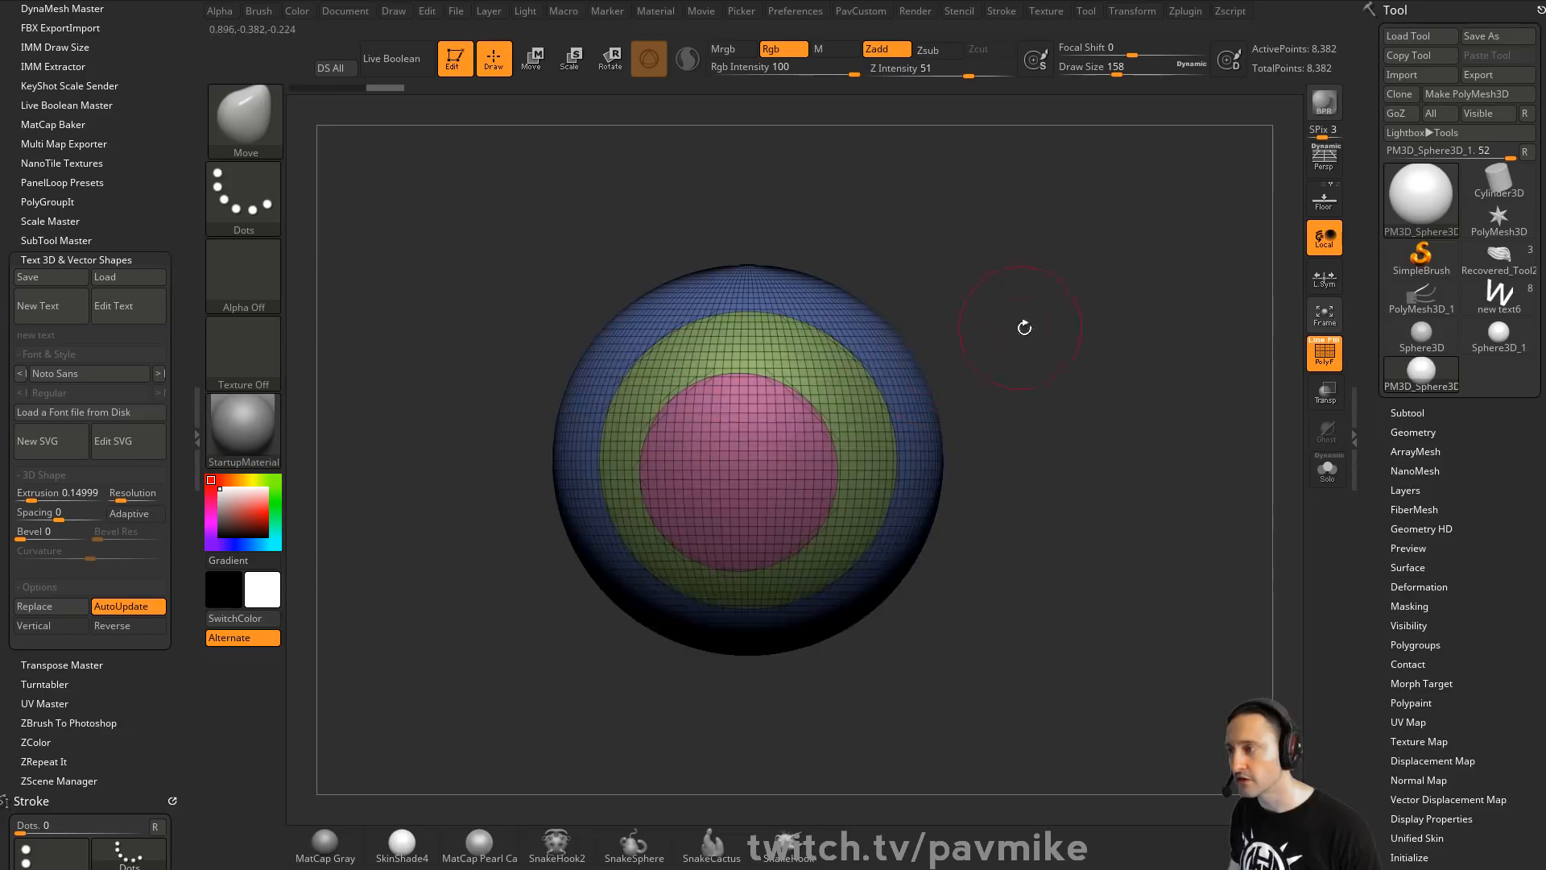
drag(1010, 329, 980, 345)
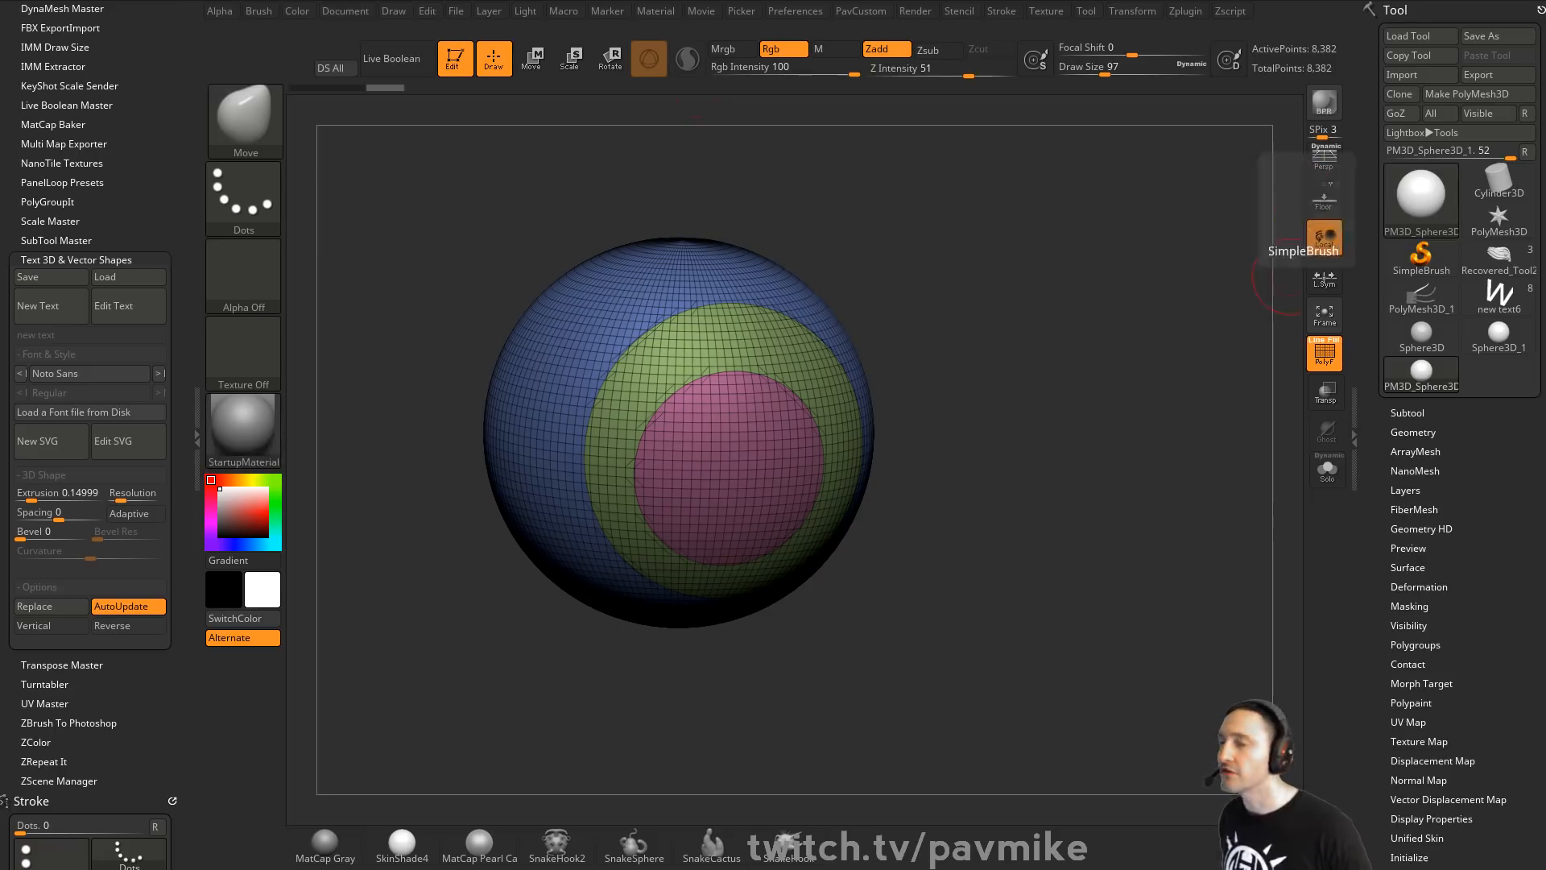
Delete all subtools of the split text tool, the PolyMesh3D_1 strand tool and the Recovered_Tool2 hair tool
click(1499, 306)
click(1407, 413)
scroll(1400, 838, down, 2)
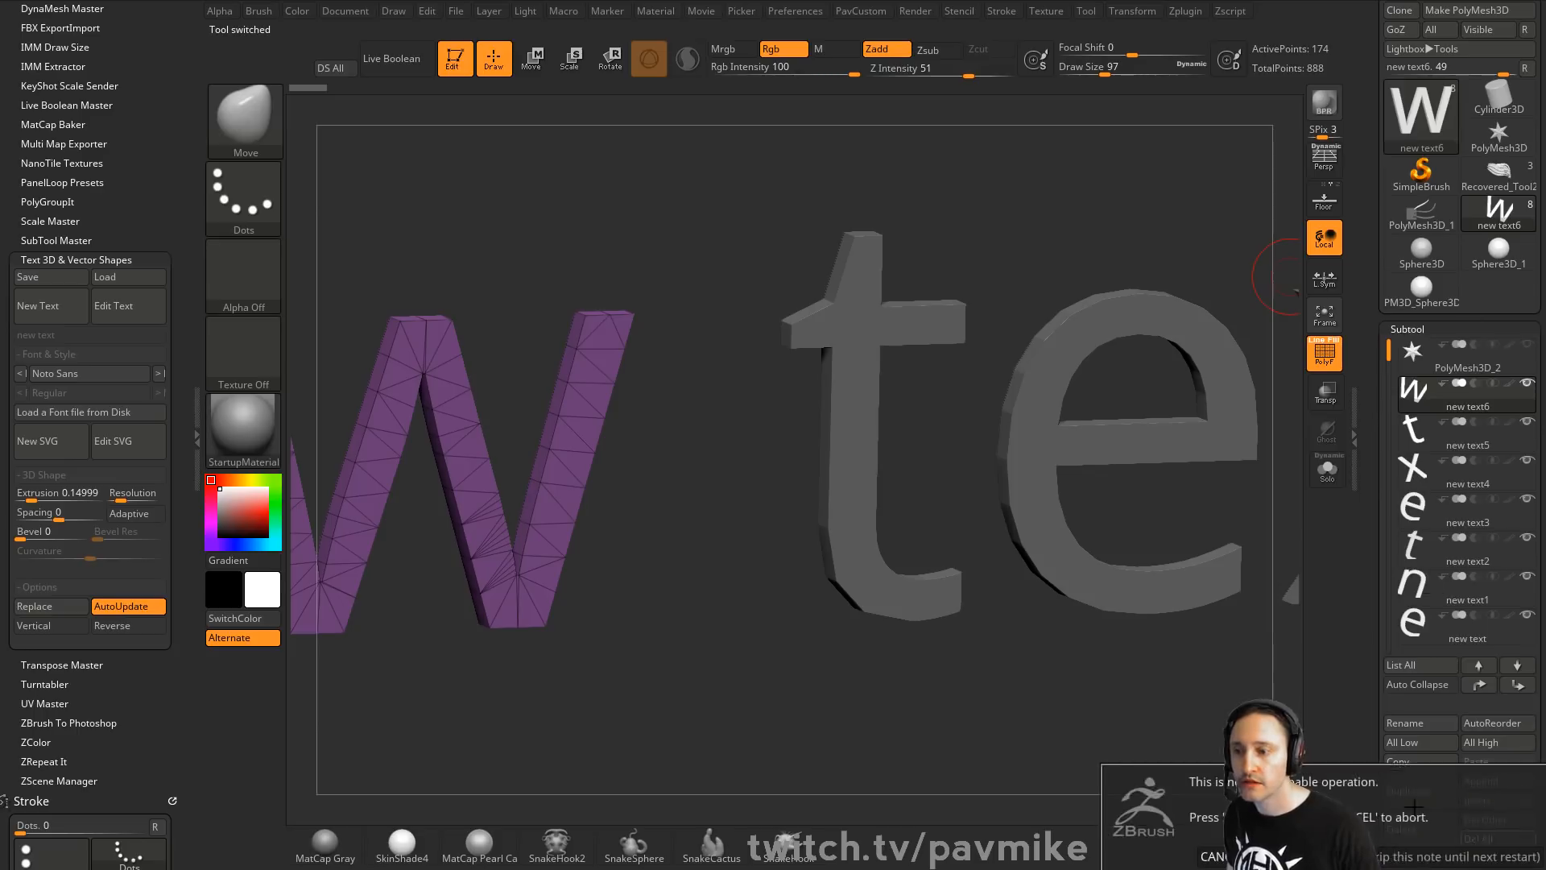
click(1490, 840)
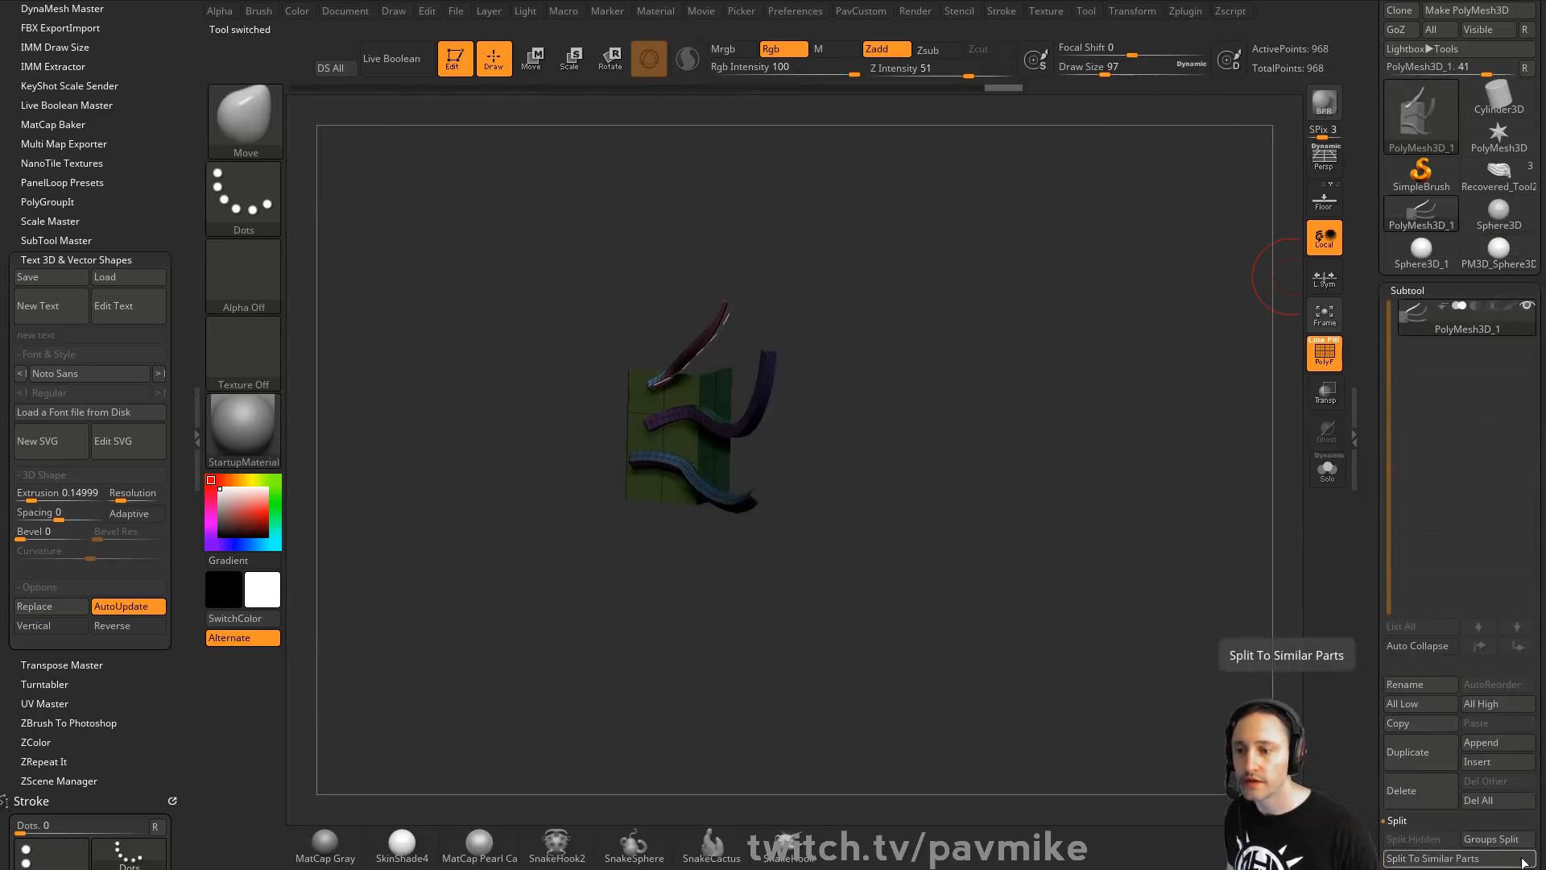
click(1489, 799)
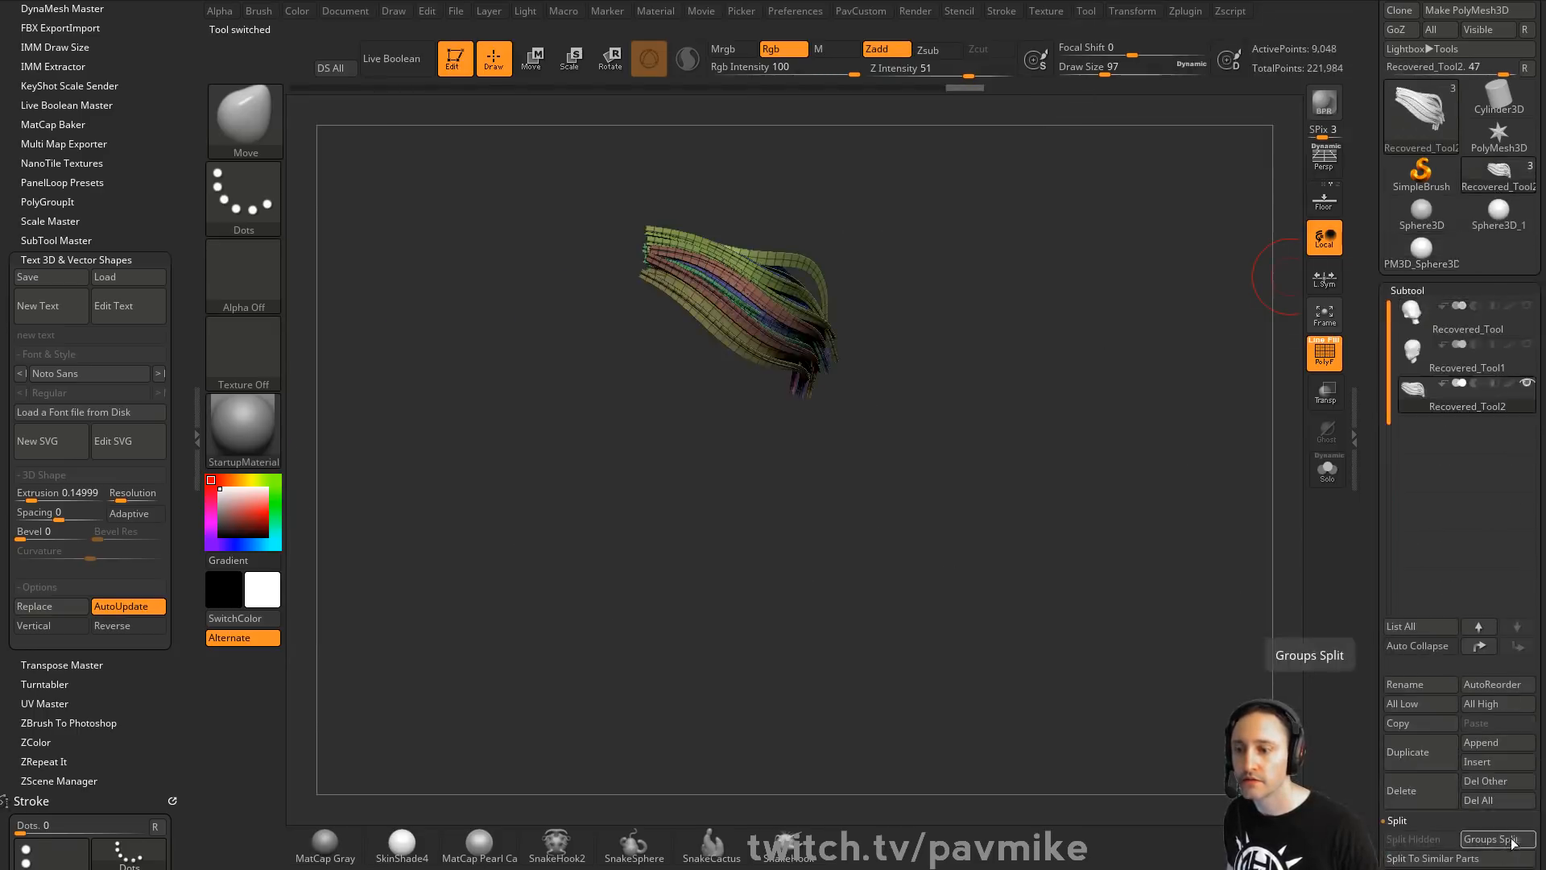
click(1489, 800)
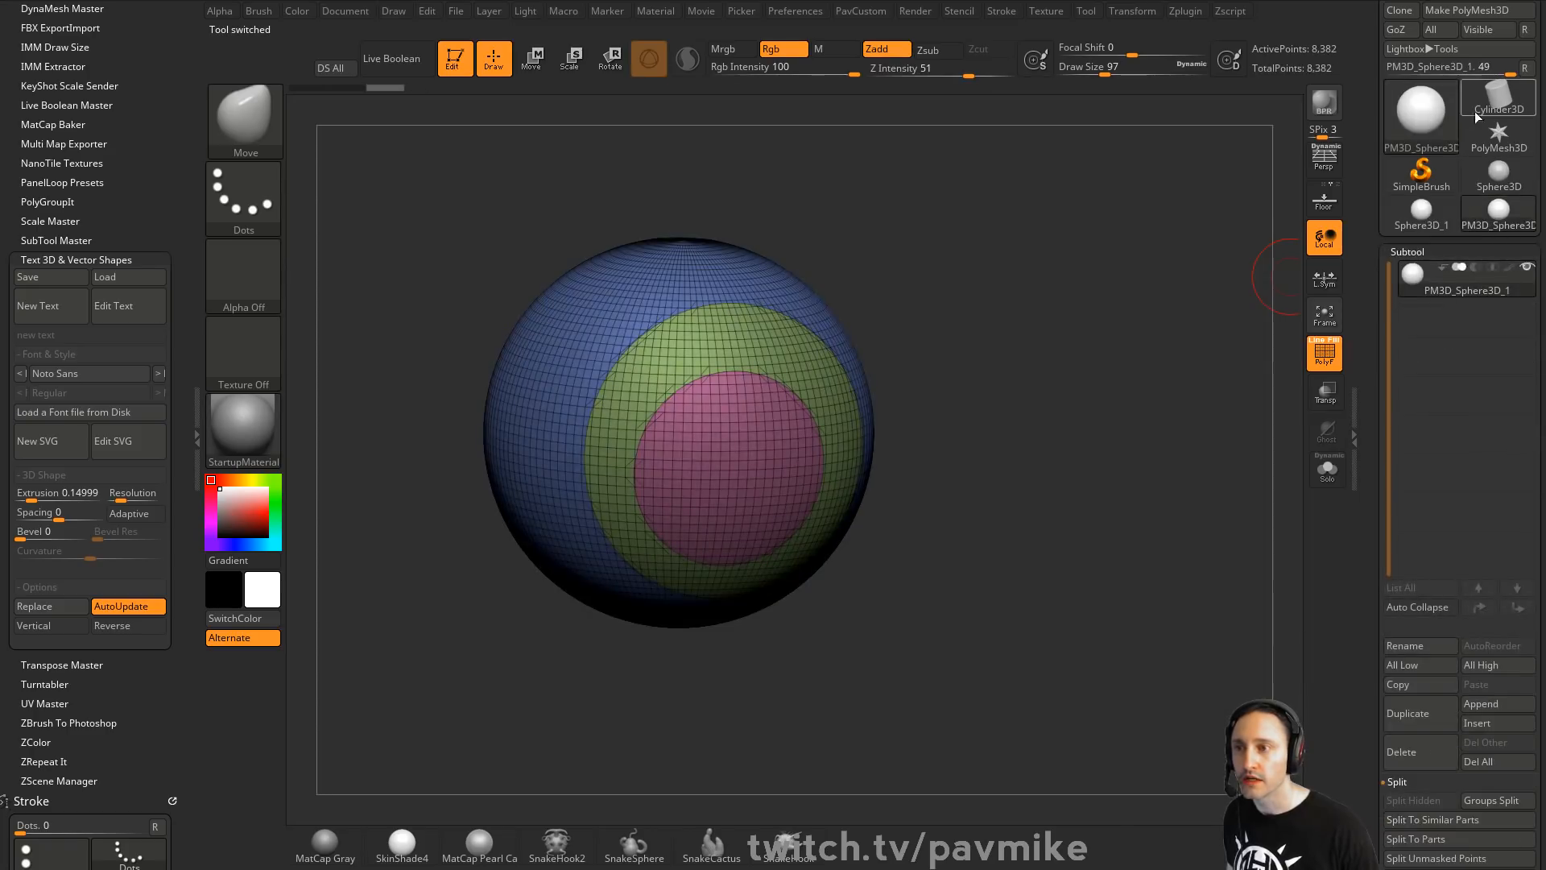
Delete the sliced sphere tool and switch to the SimpleBrush on an empty canvas
click(1493, 764)
click(1421, 173)
click(650, 274)
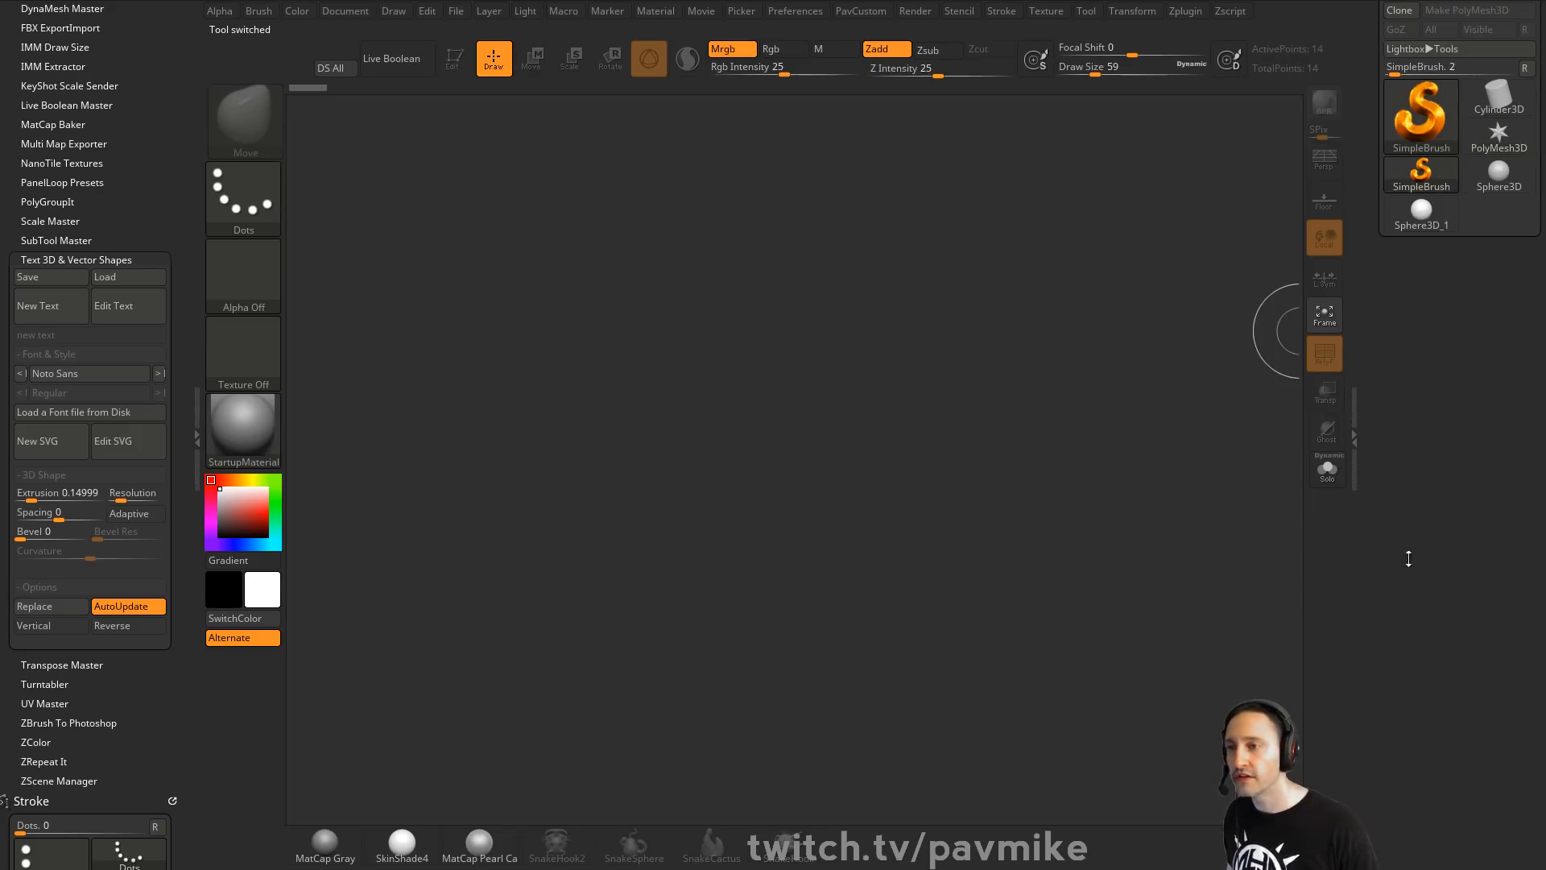
Place a Cylinder3D primitive on the canvas in edit mode and turn on perspective distortion
click(456, 11)
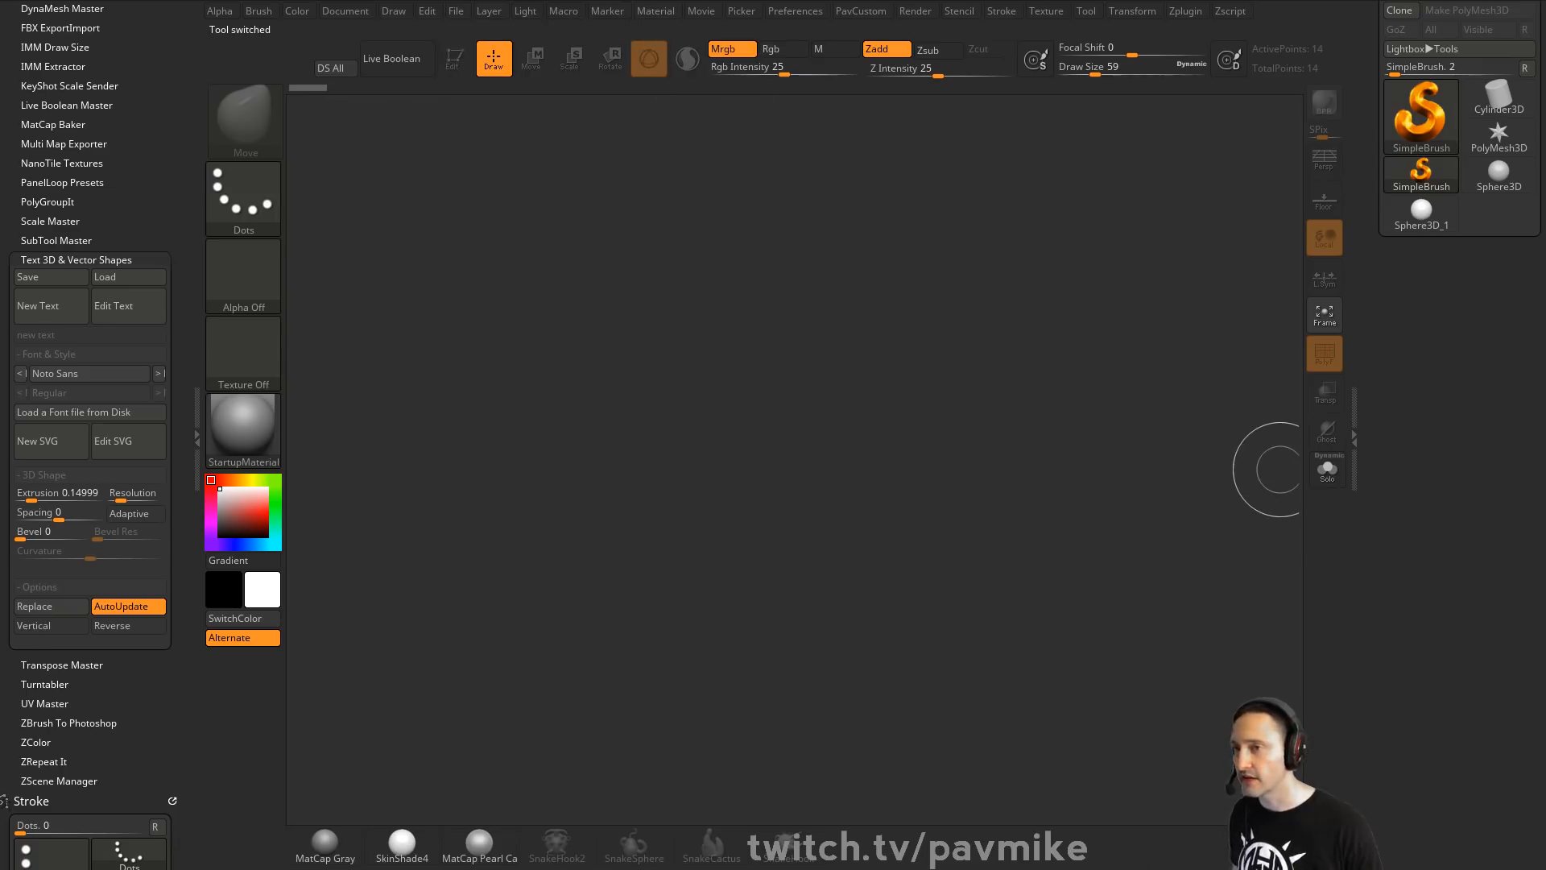
click(1363, 104)
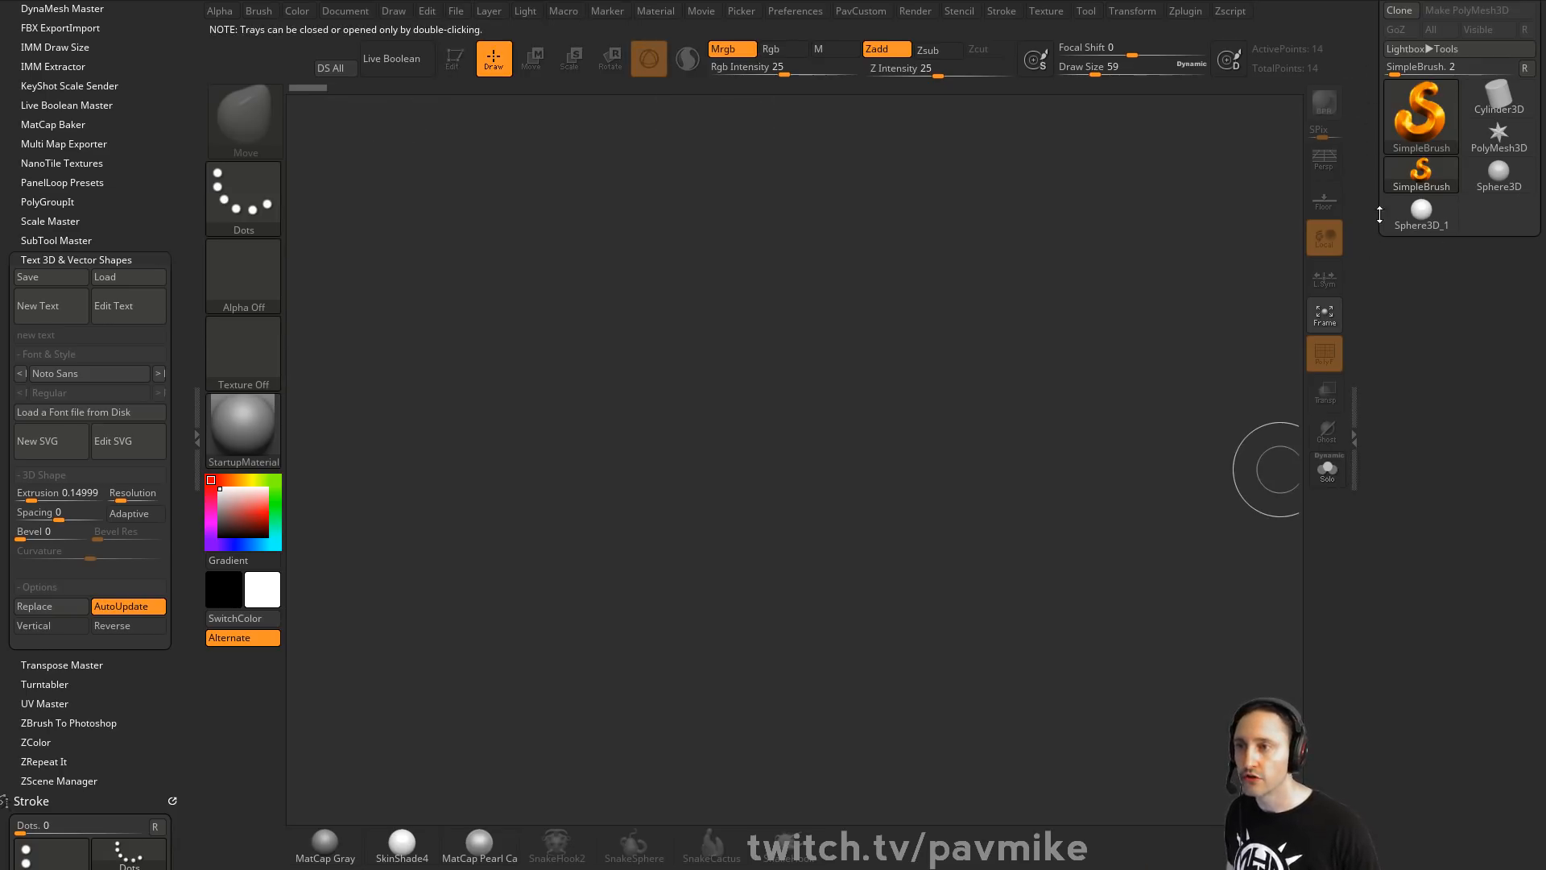
drag(1377, 215, 1370, 462)
click(1418, 37)
click(1221, 651)
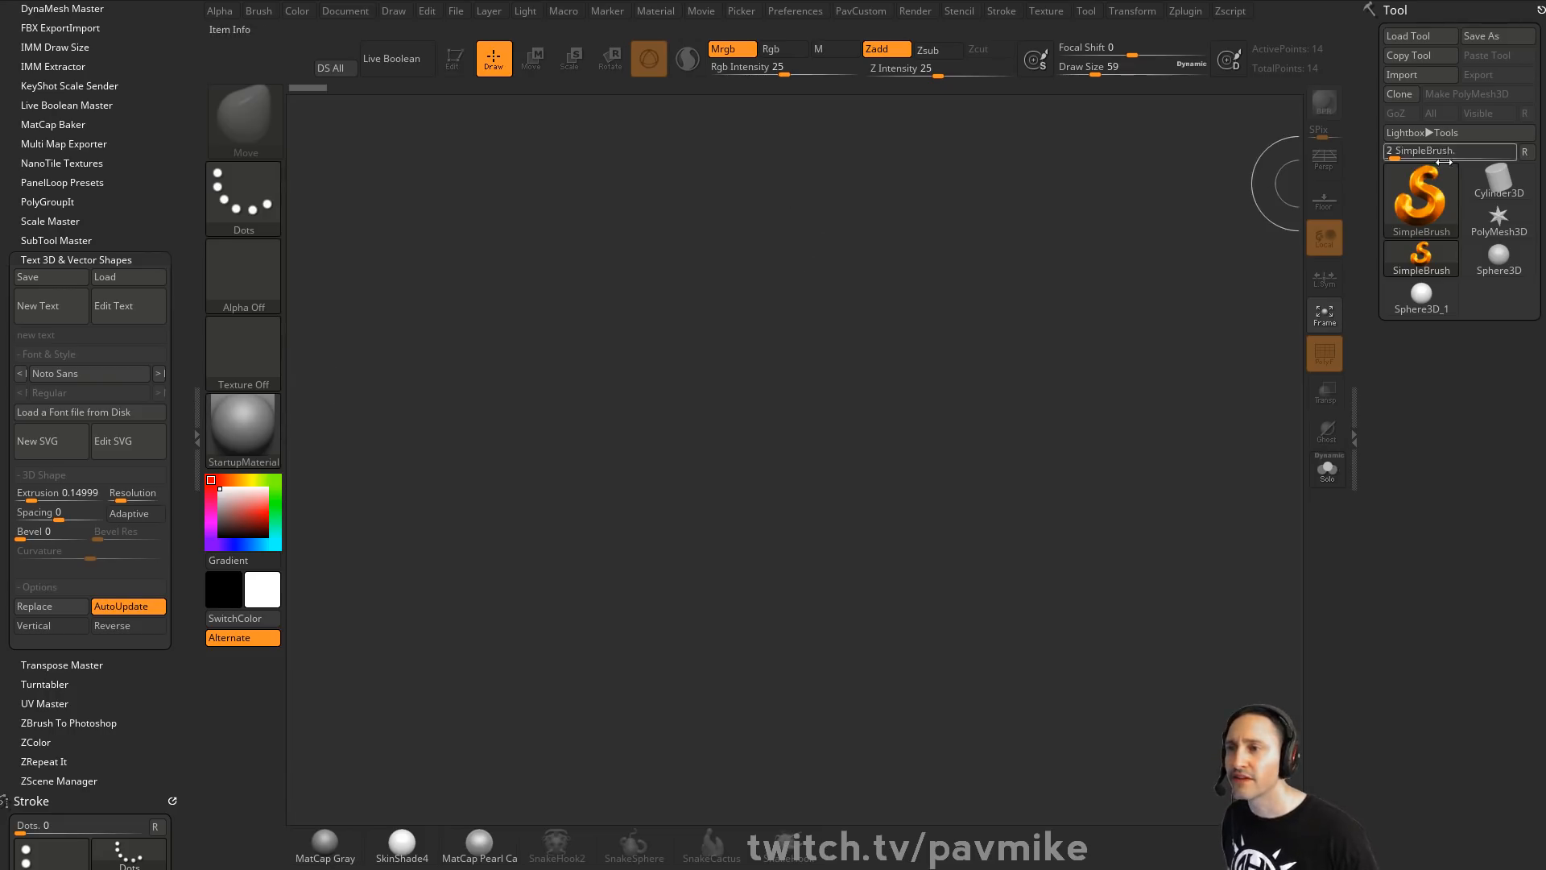
click(1495, 199)
drag(1018, 394, 891, 345)
key(t)
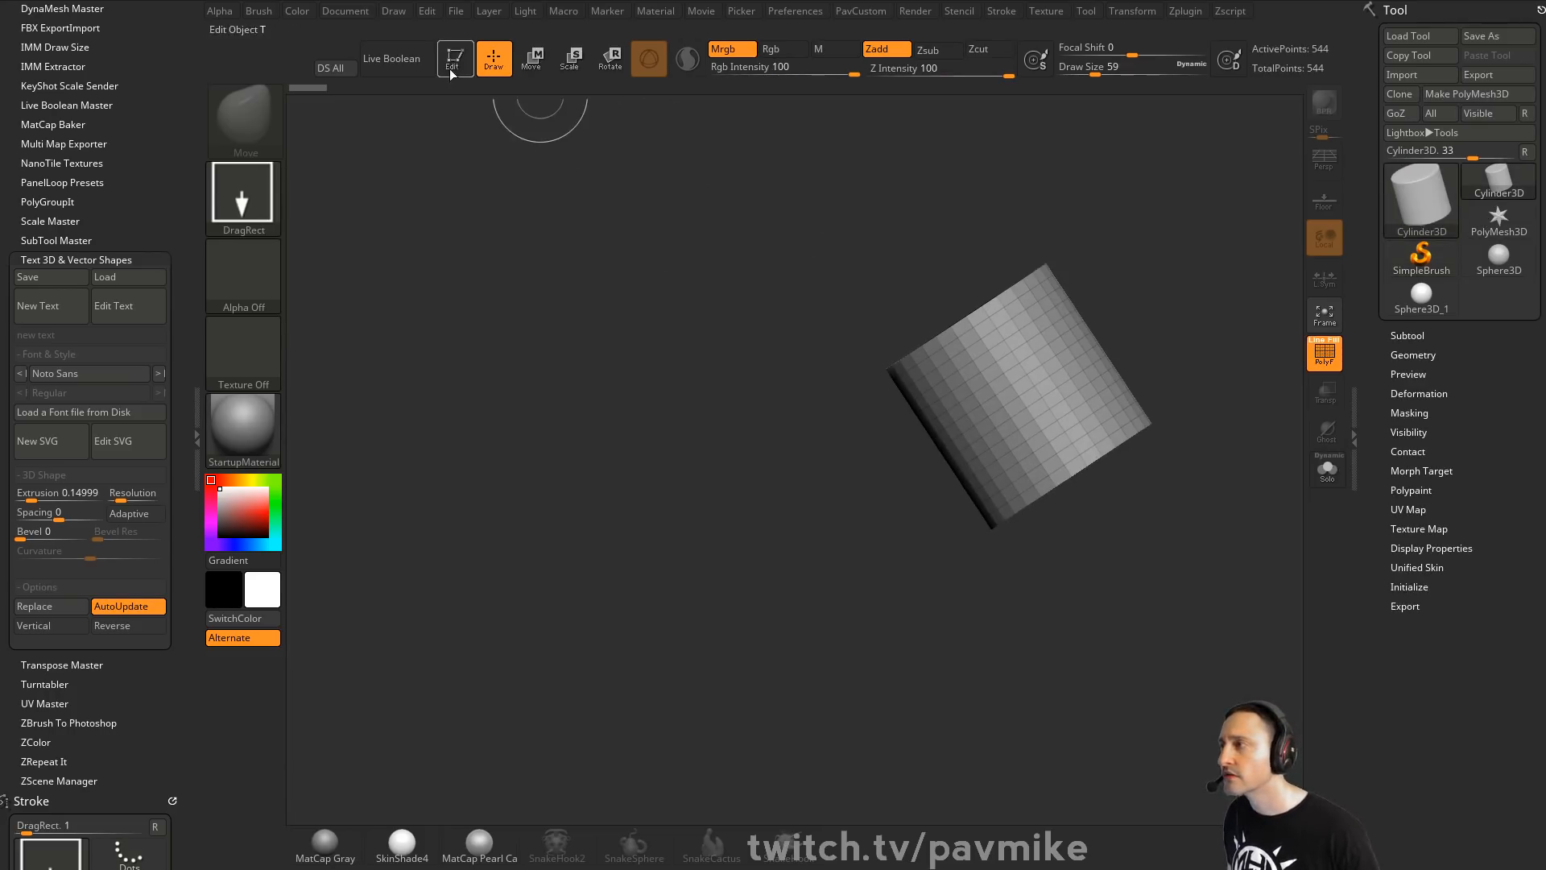
click(1323, 157)
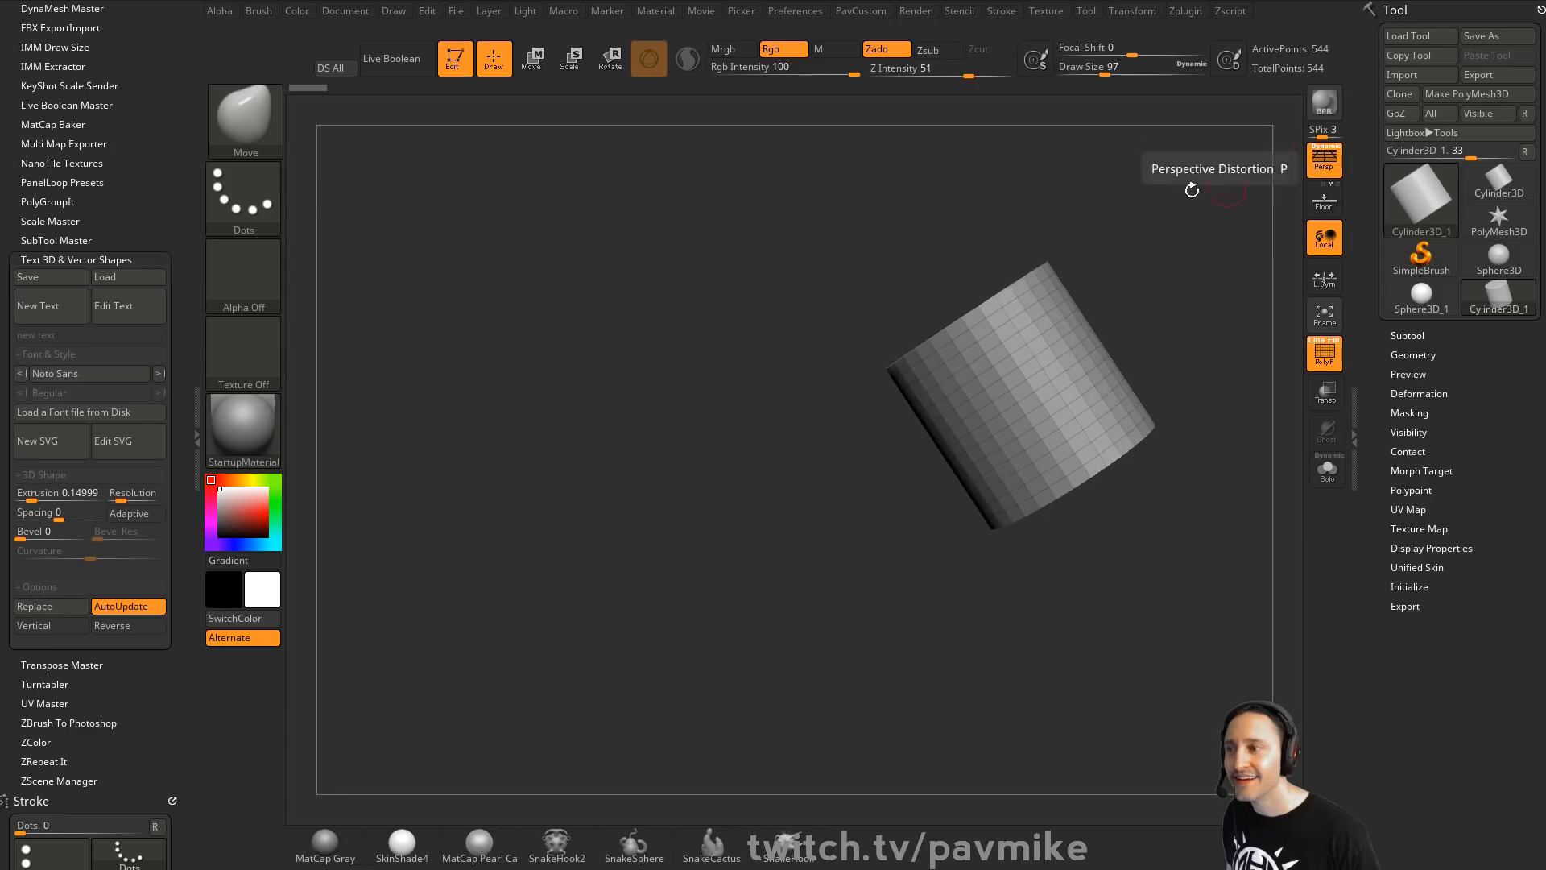
Convert the cylinder to a PolyMesh3D and turn off perspective distortion
click(394, 11)
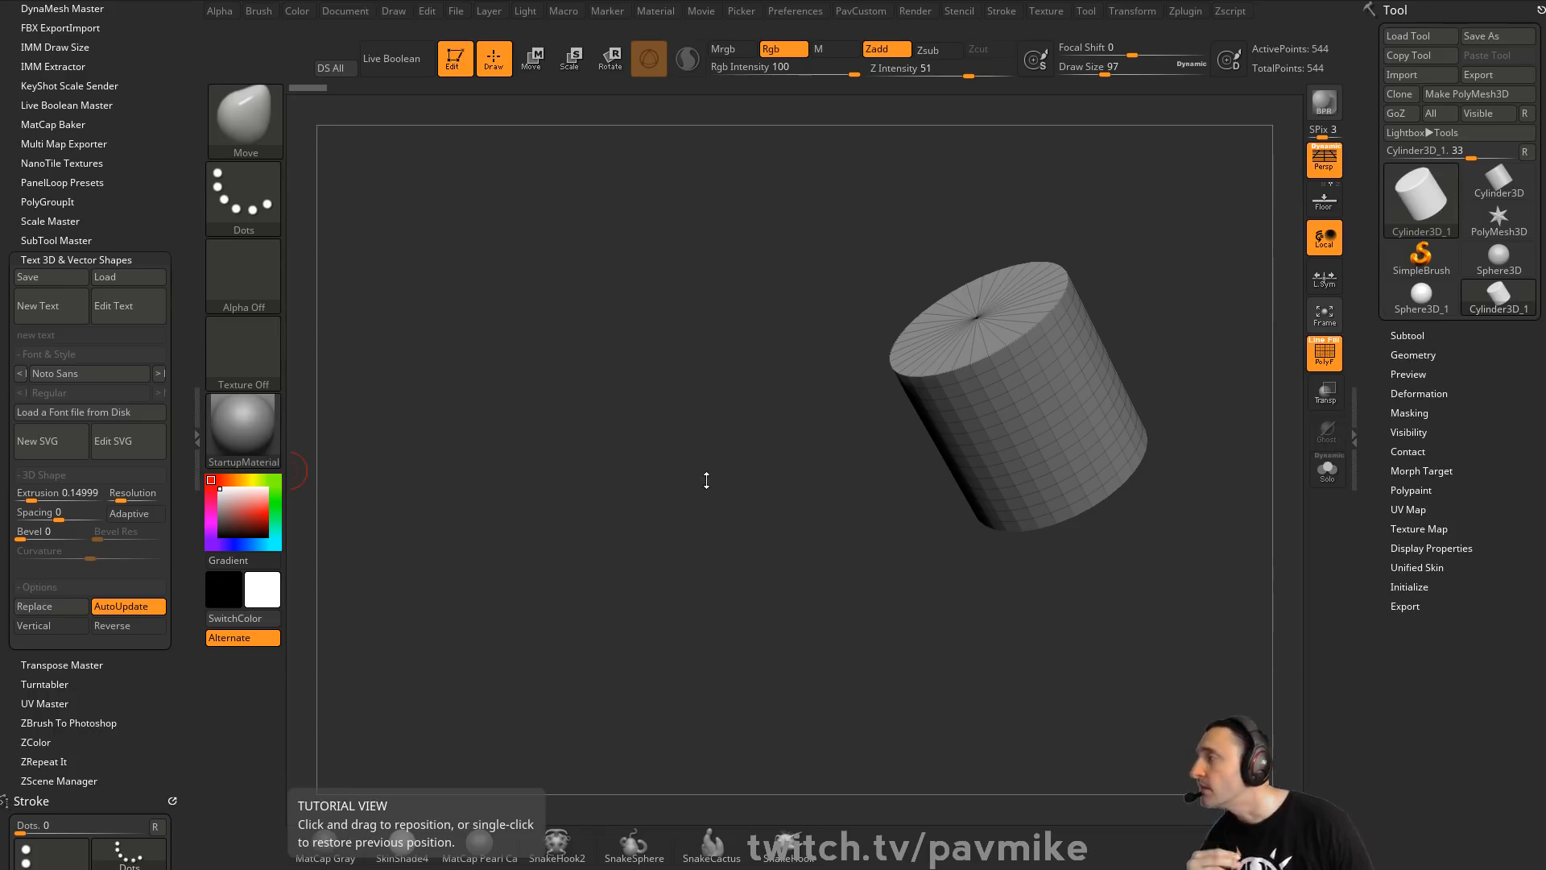
drag(1157, 290, 1221, 204)
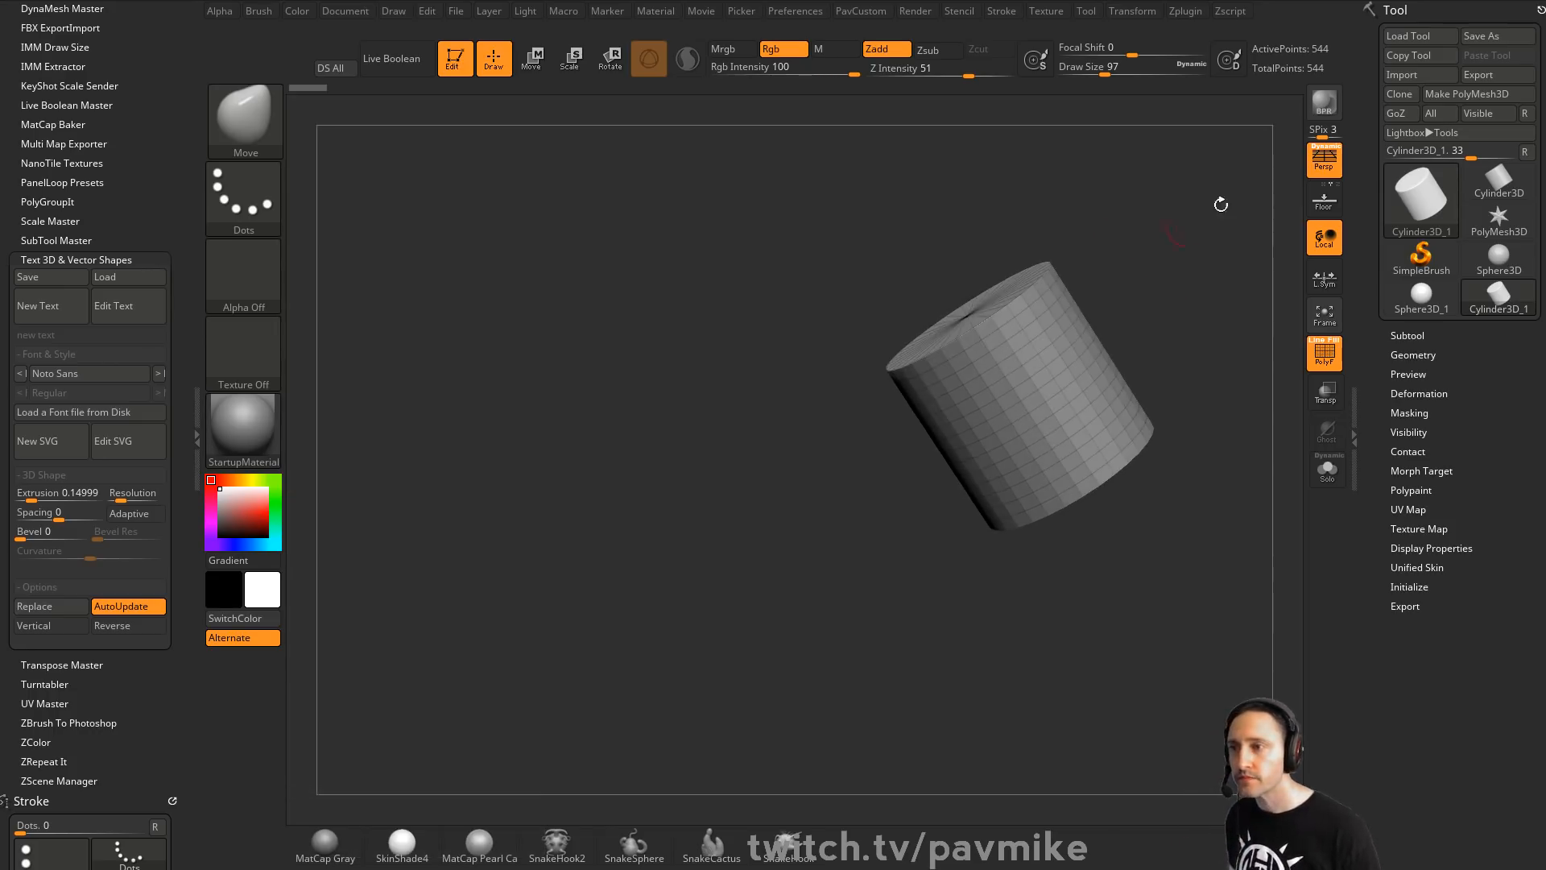
click(1446, 94)
shift+drag(1180, 266, 1134, 290)
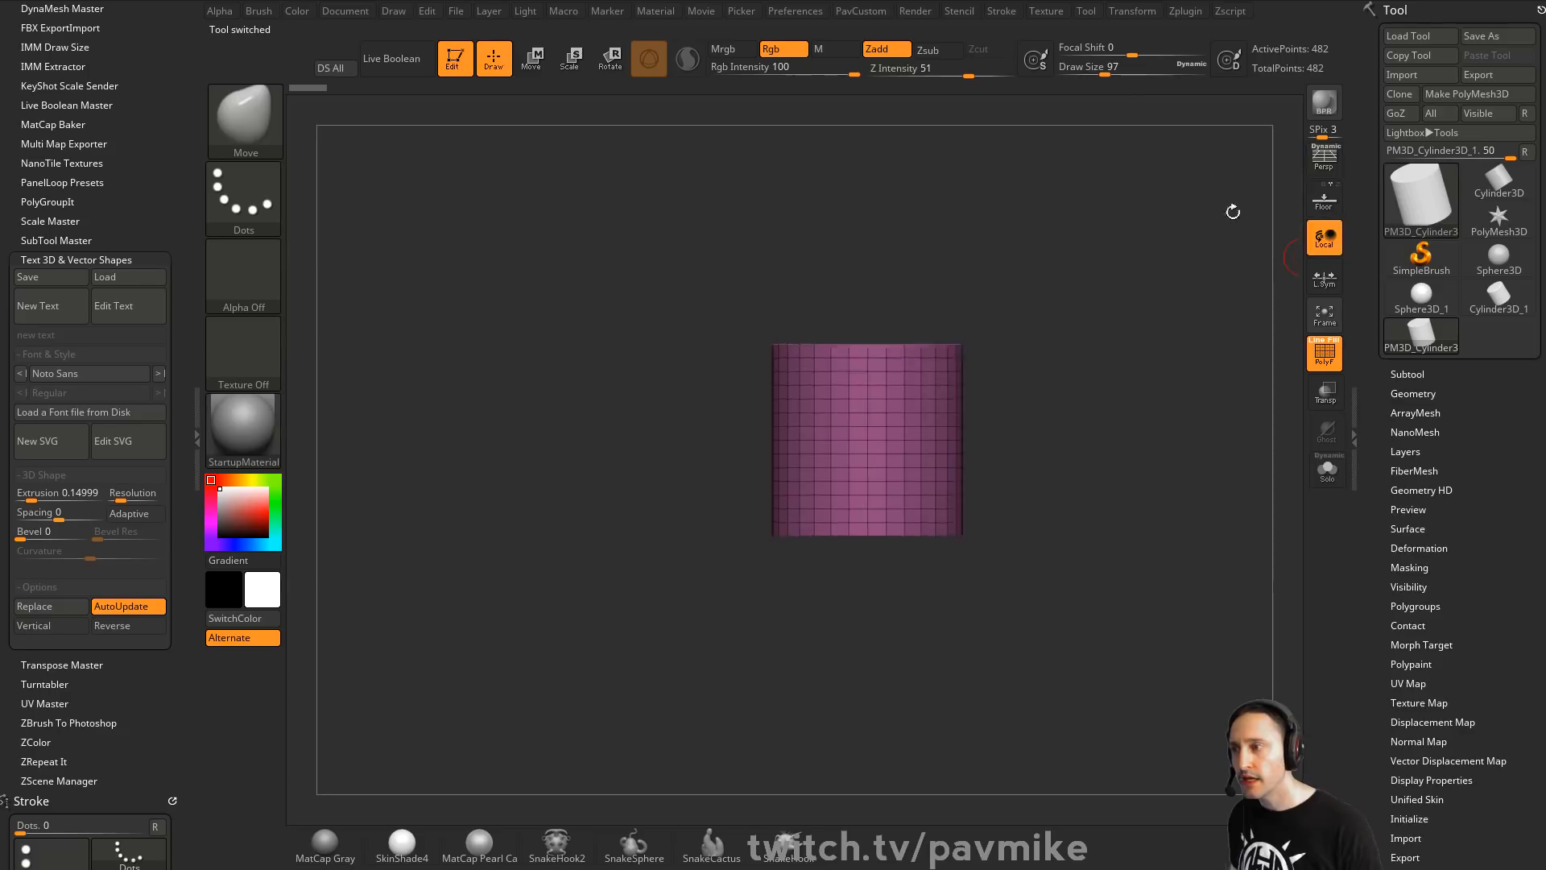
click(1324, 158)
Mask the upper part of the cylinder and turn the masked area into its own polygroup
ctrl+shift+drag(639, 293, 1150, 454)
key(ctrl+z)
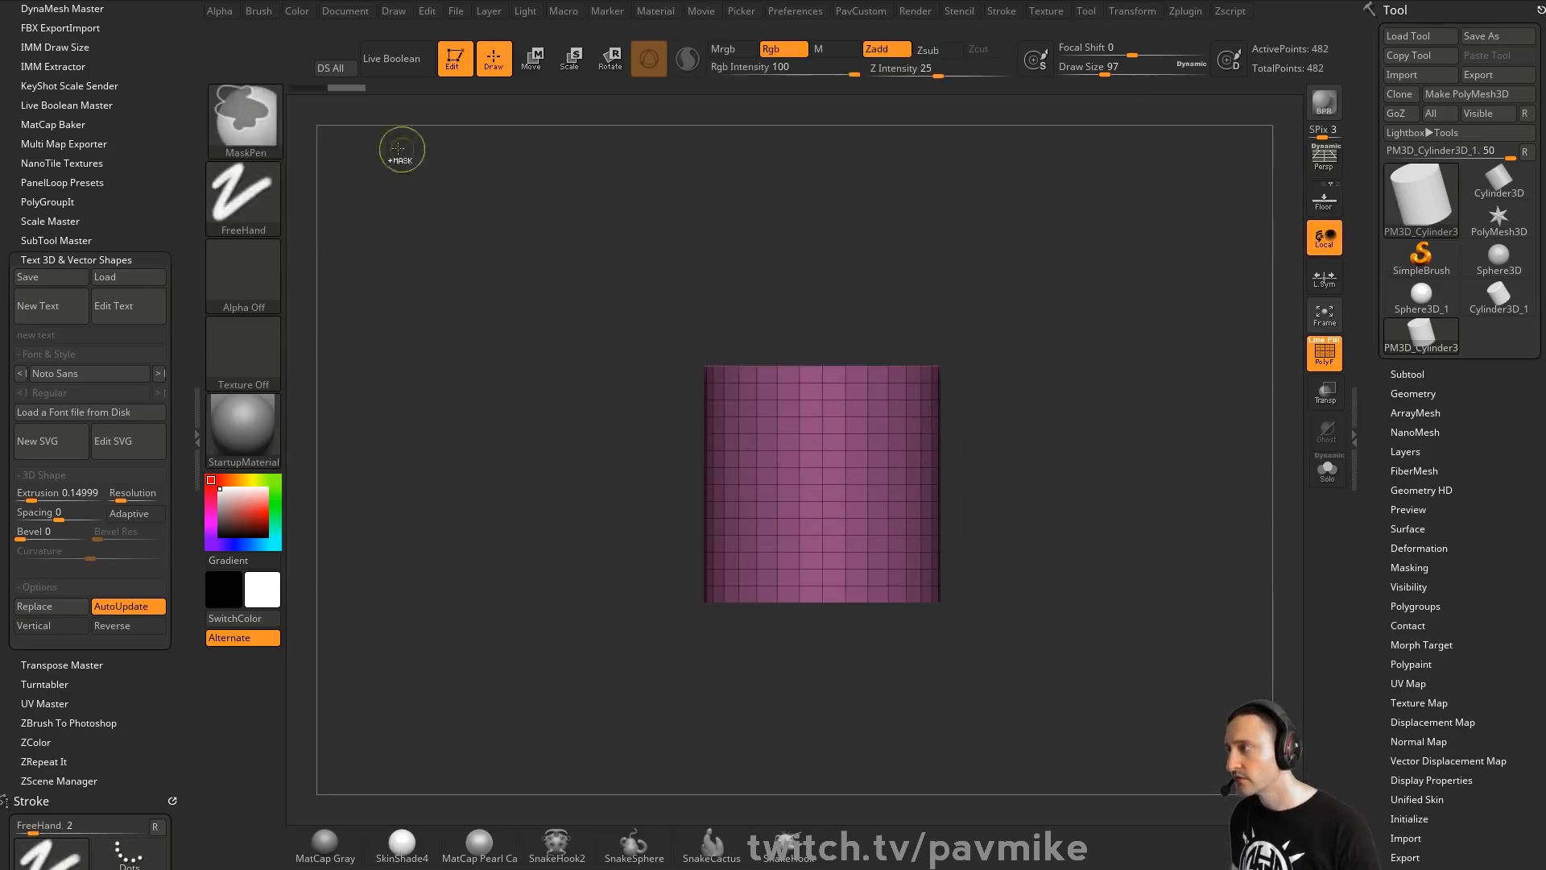
ctrl+shift+click(245, 120)
ctrl+shift+click(267, 137)
ctrl+shift+click(845, 459)
key(ctrl+w)
ctrl+shift+click(1168, 394)
drag(1156, 369, 806, 447)
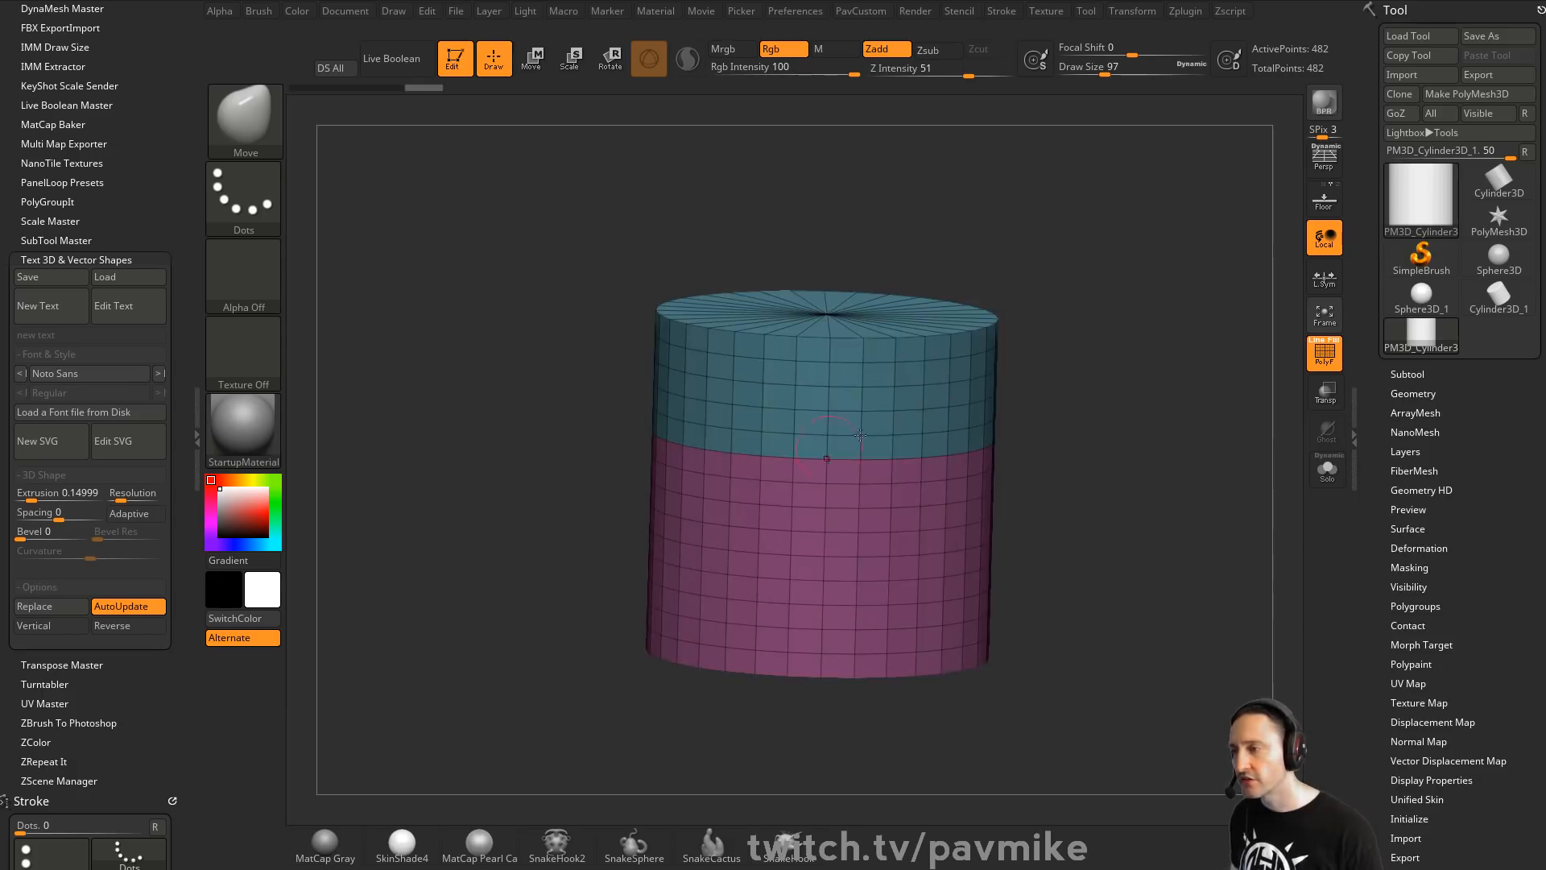
Isolate the cylinder's upper polygroup, assign it a new polygroup colour, and show the whole mesh again
ctrl+shift+click(912, 362)
ctrl+click(1139, 346)
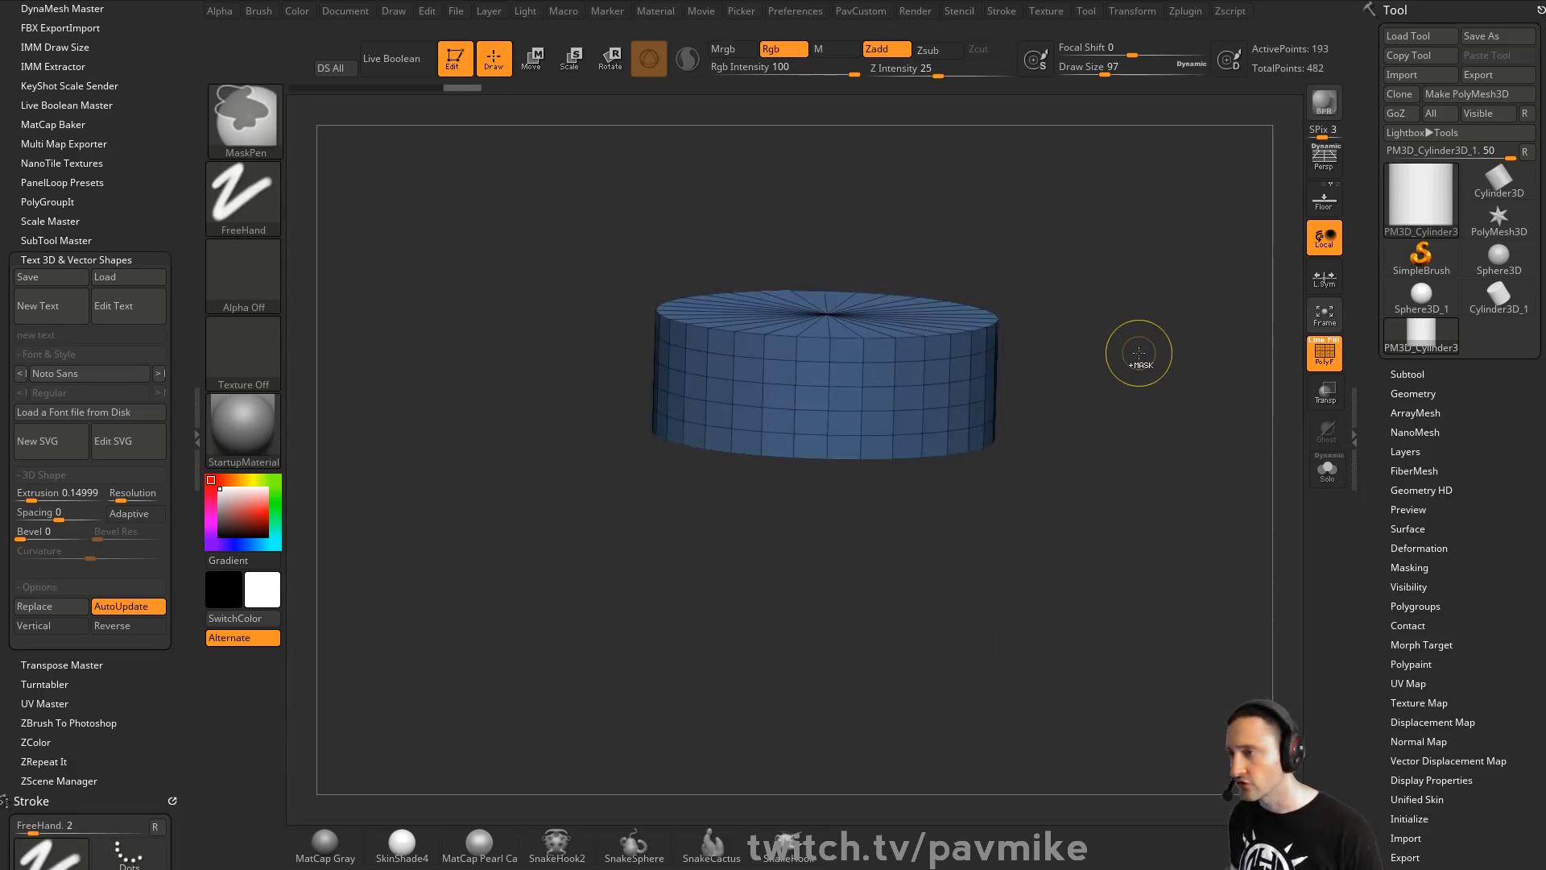
key(ctrl+w)
key(ctrl+w)
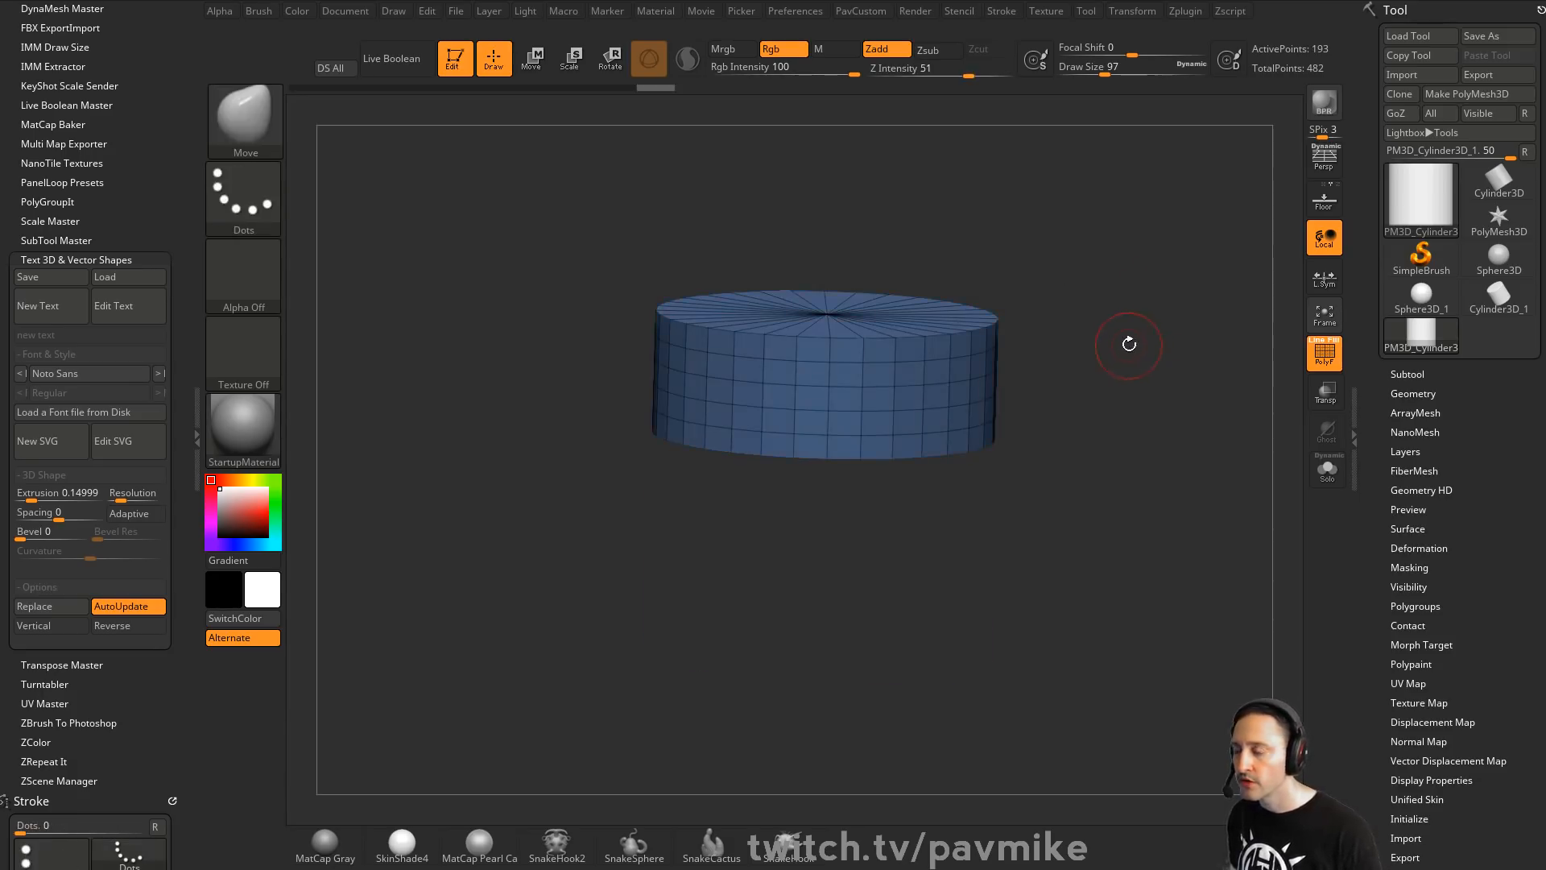
ctrl+shift+click(1092, 333)
Recolour the cylinder's upper polygroup using the ZModeler PolyGroup action with the Polygroup All target
key(b)
key(z)
key(m)
right_click(872, 389)
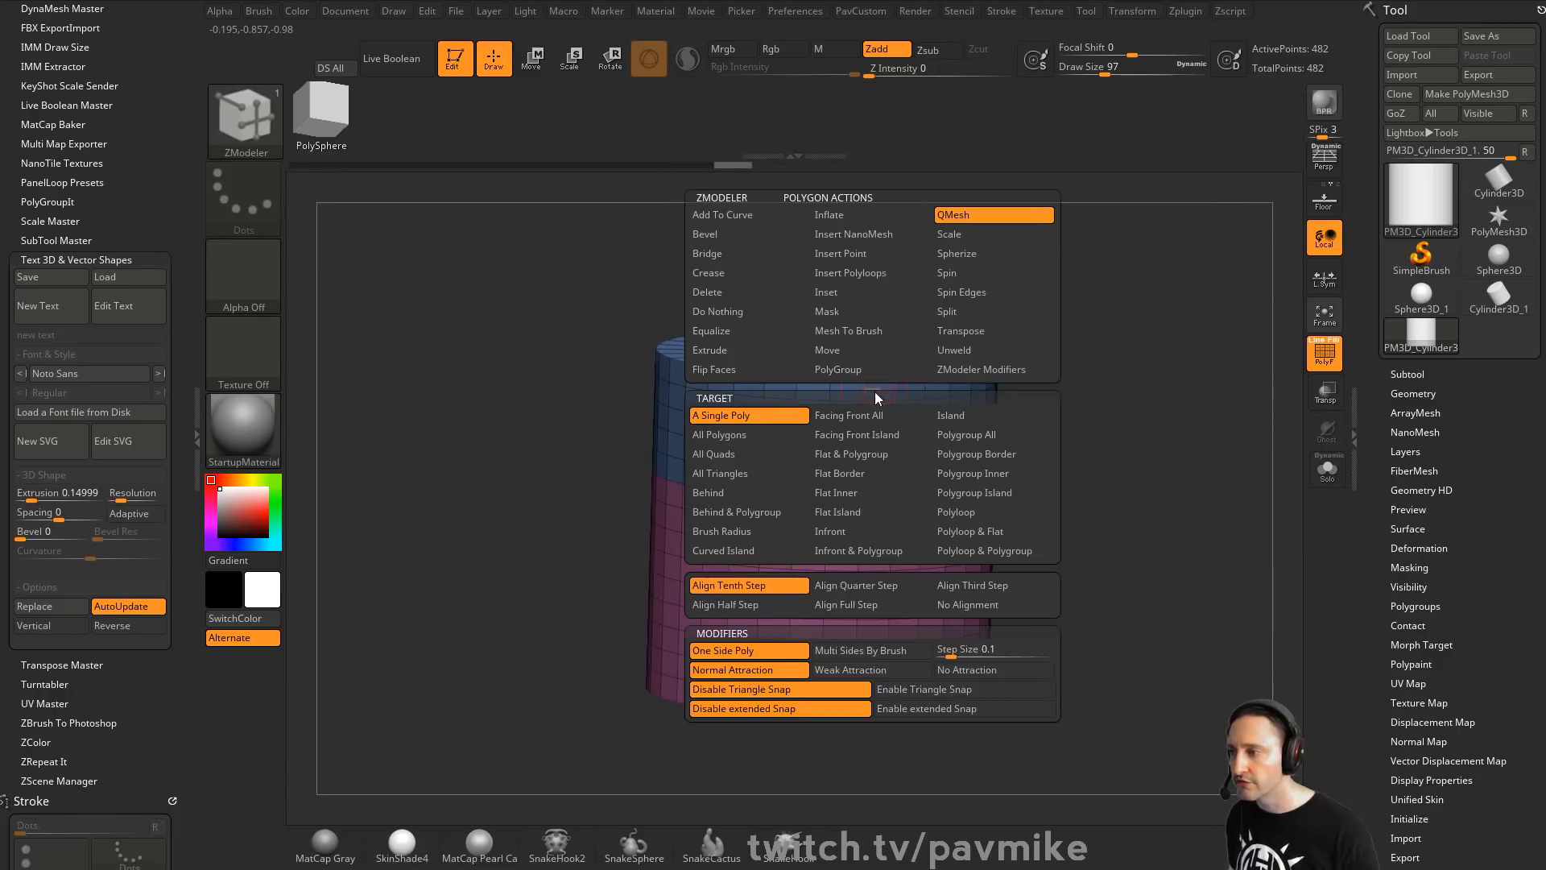
click(867, 369)
click(965, 435)
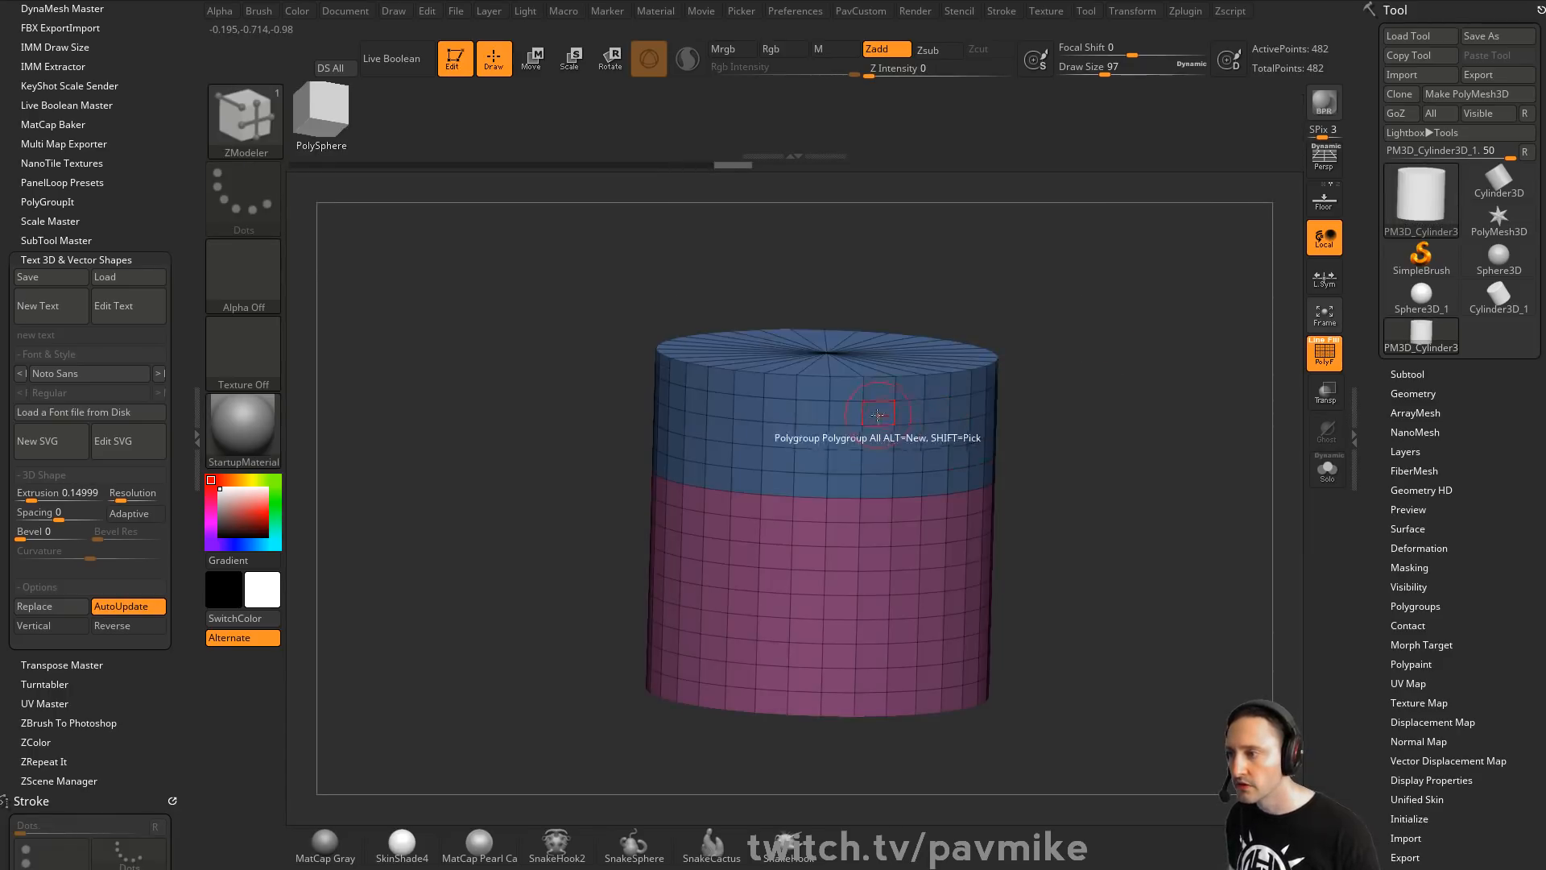
click(878, 412)
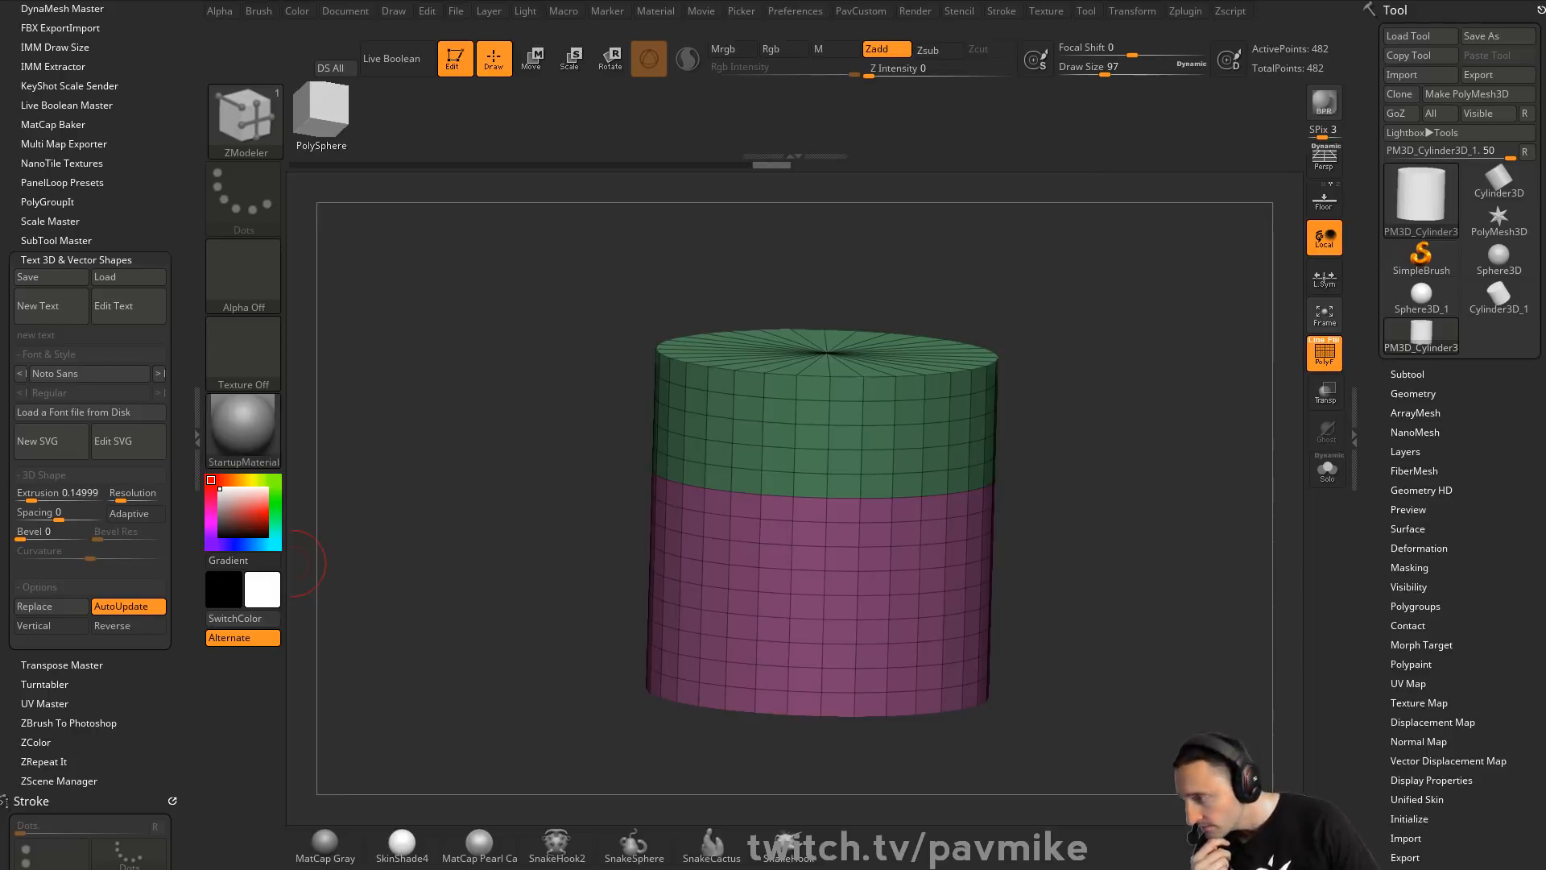
Switch to PowerPoint to review the slide on the insert mesh curve hair workflow, and return to ZBrush
key(alt+Tab)
scroll(156, 579, down, 1)
click(136, 395)
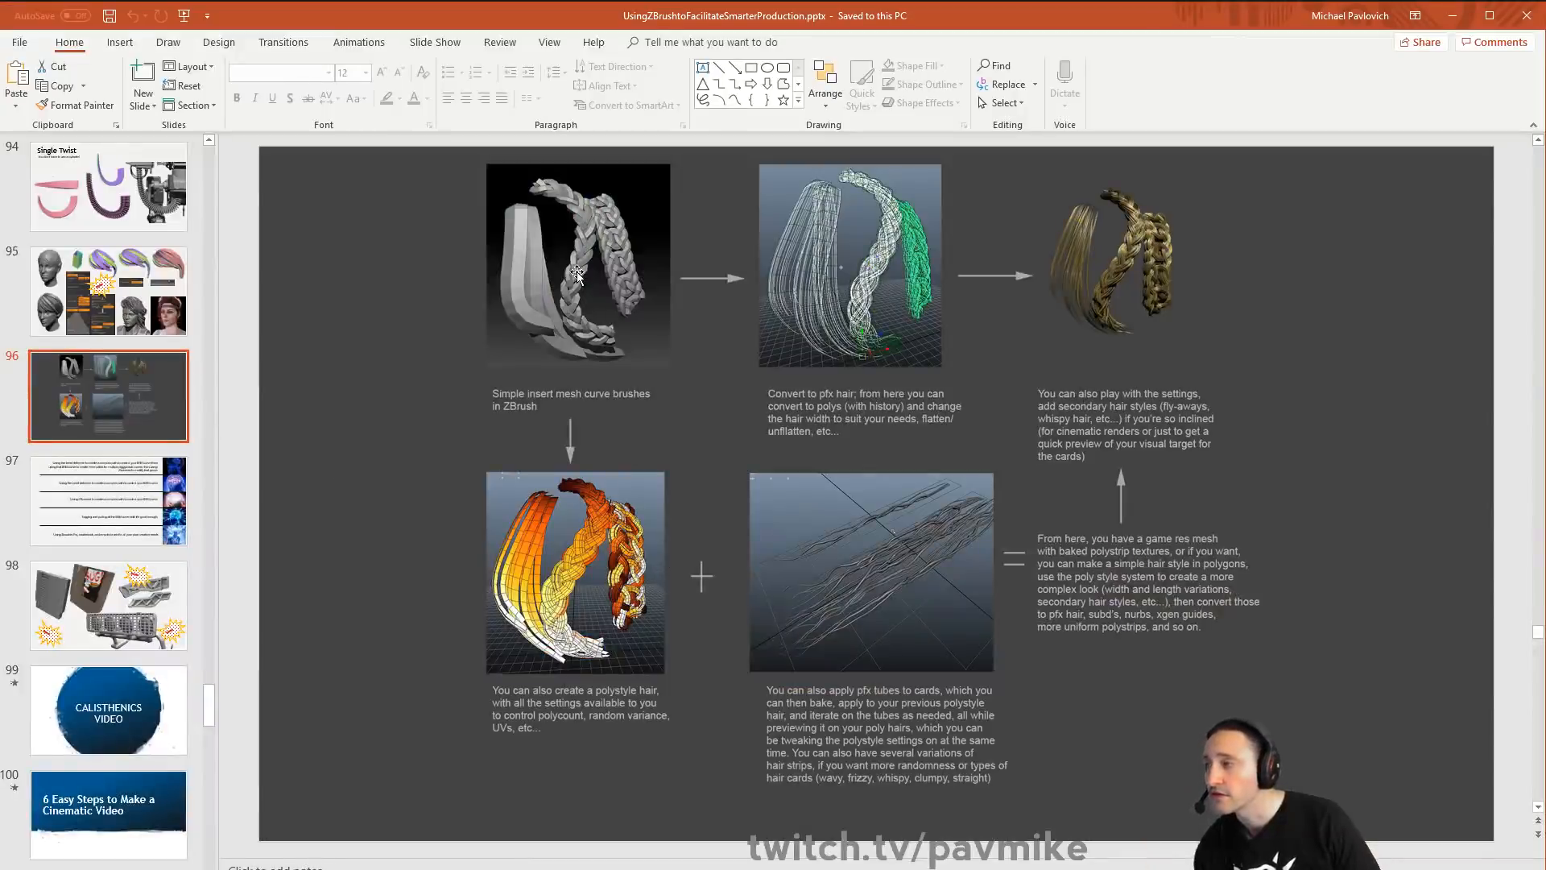
key(alt+Tab)
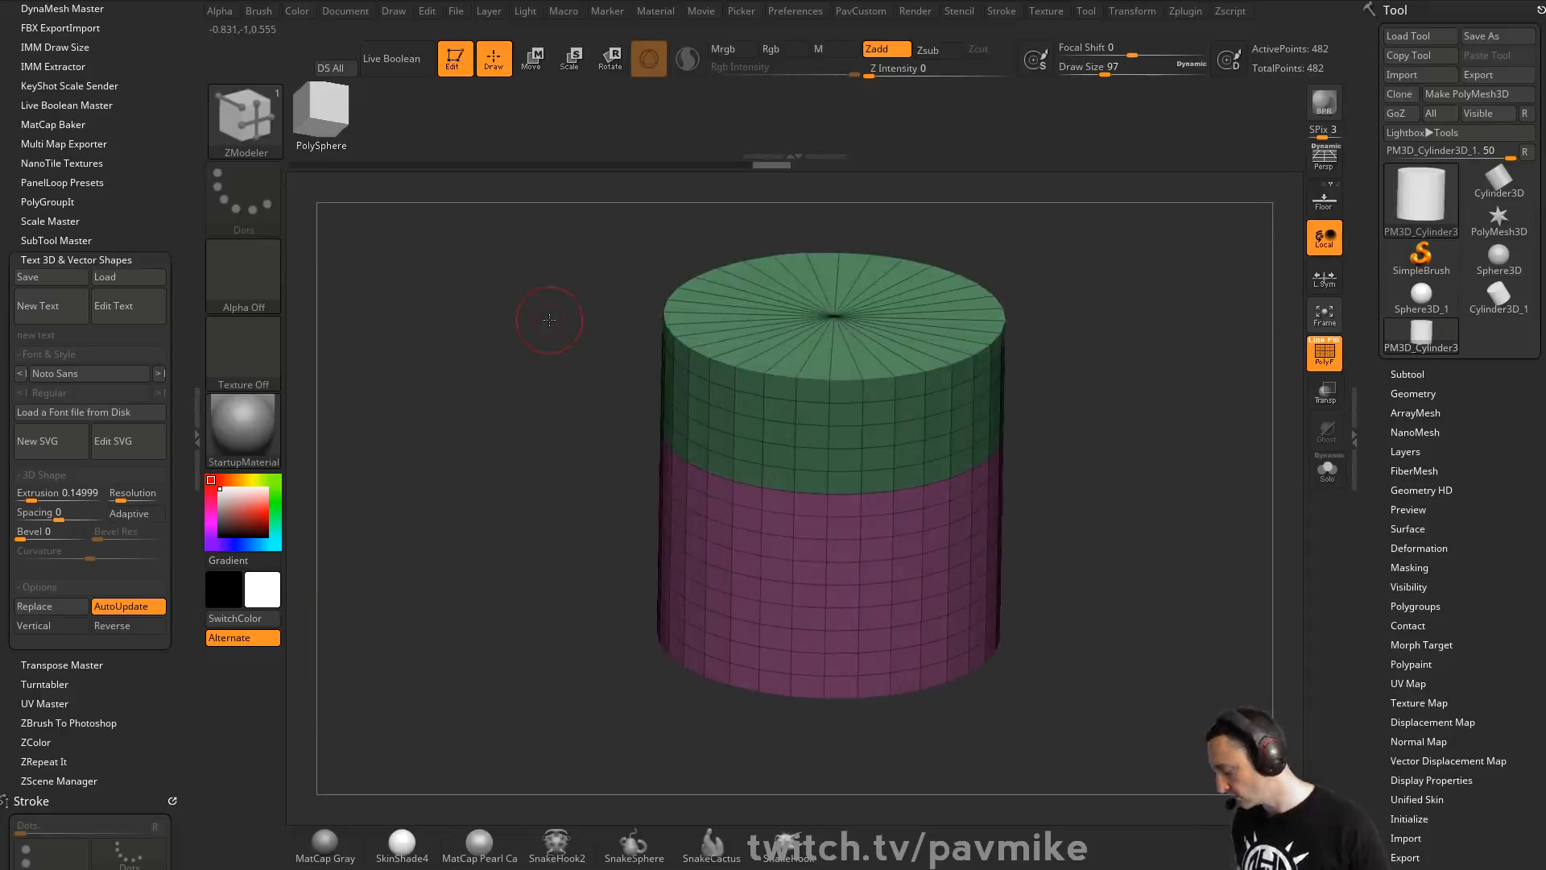
Load the sm_IM Mitsuami braid brush from the Hair folder of the Lightbox brushes
click(479, 186)
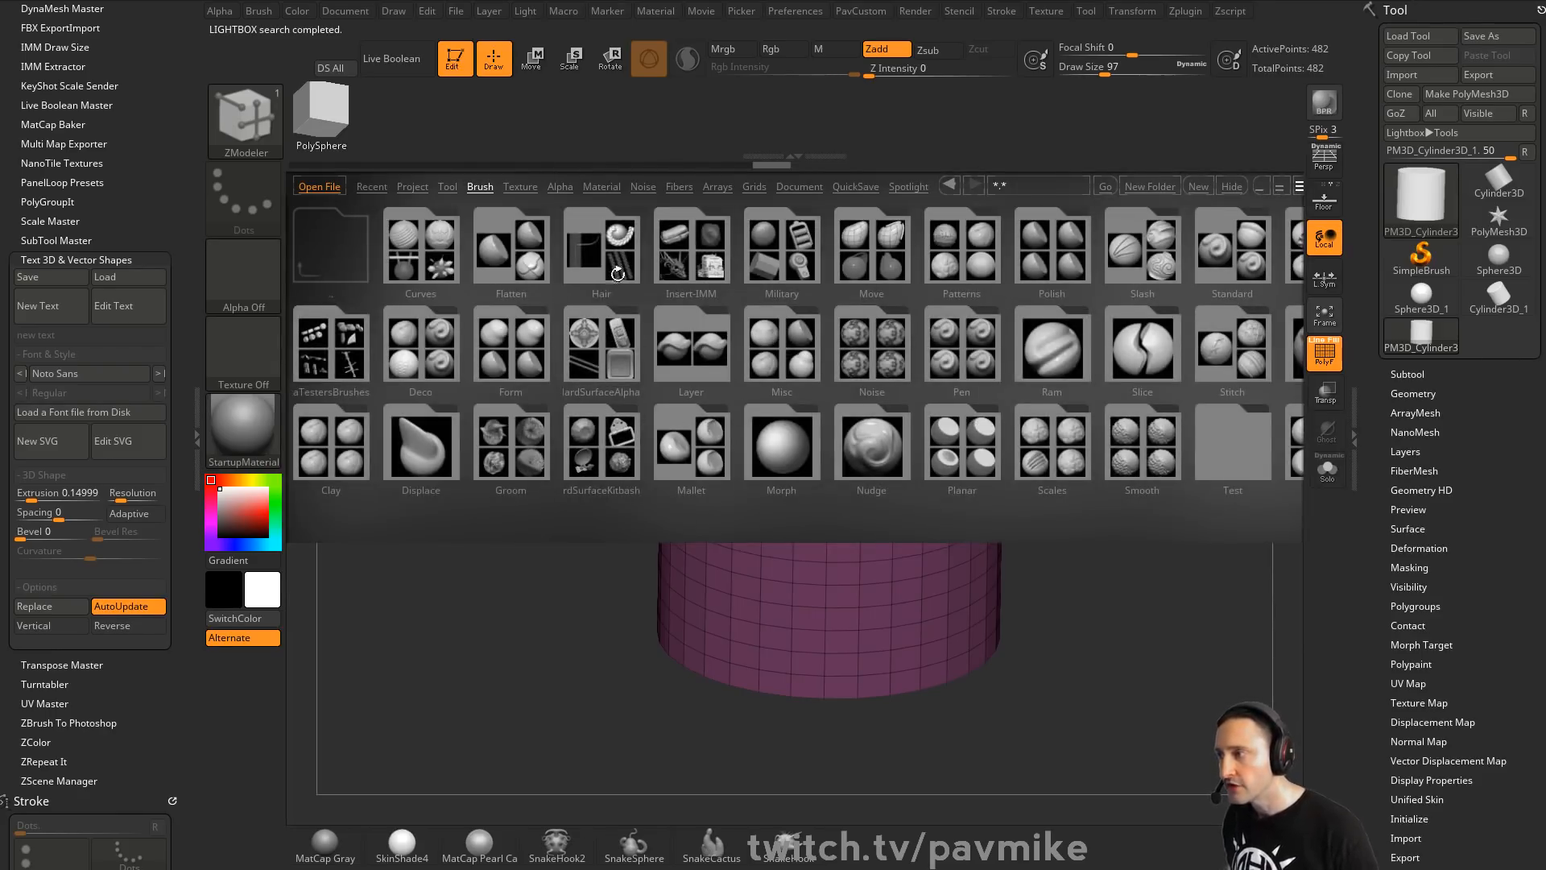
click(602, 254)
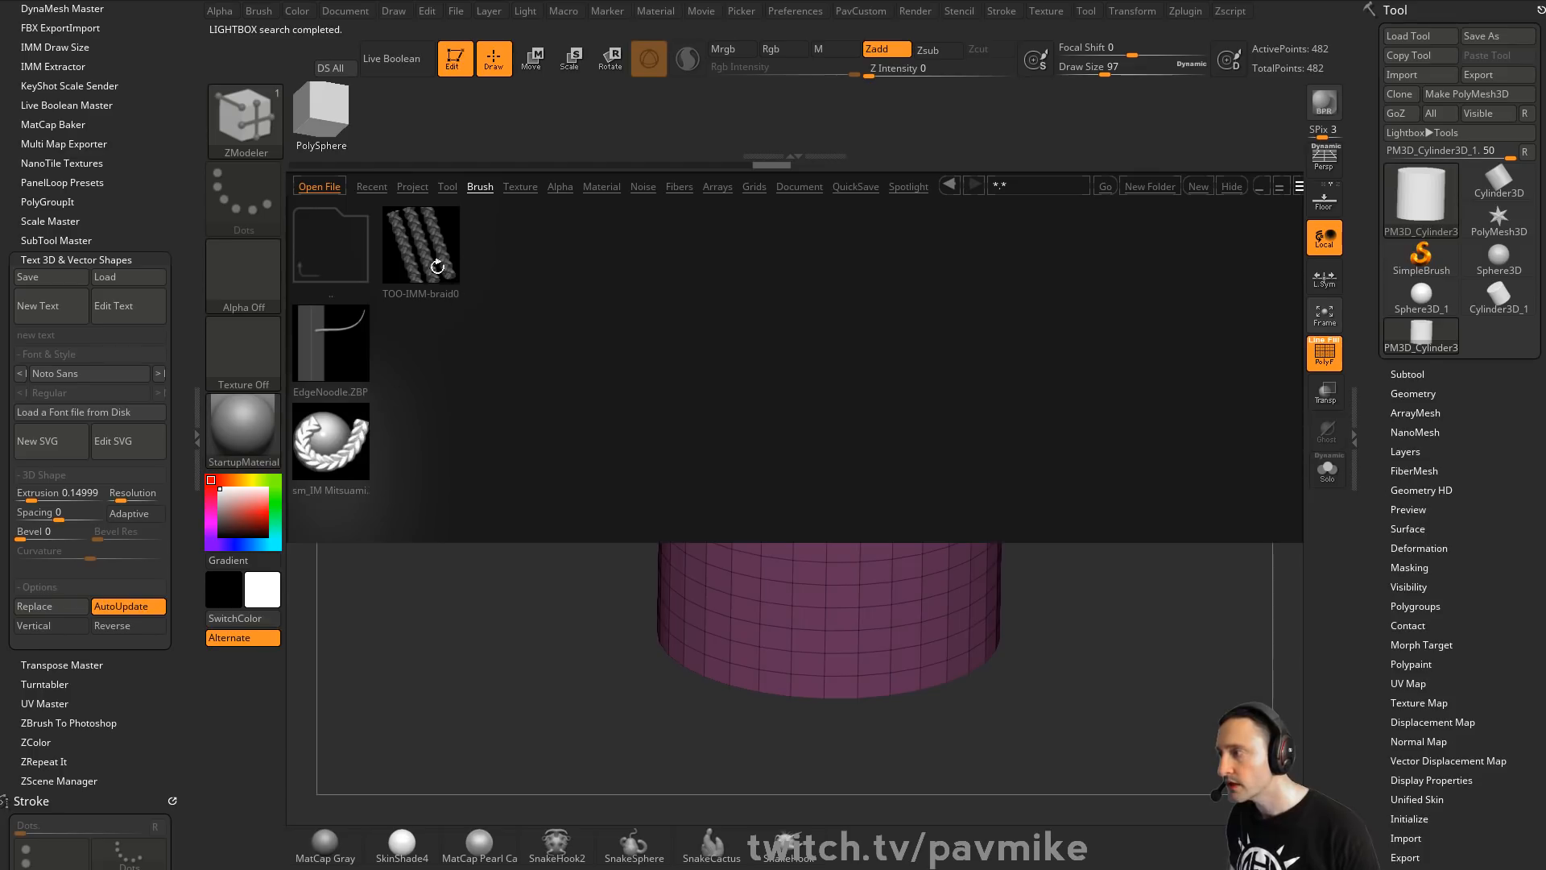
double_click(331, 439)
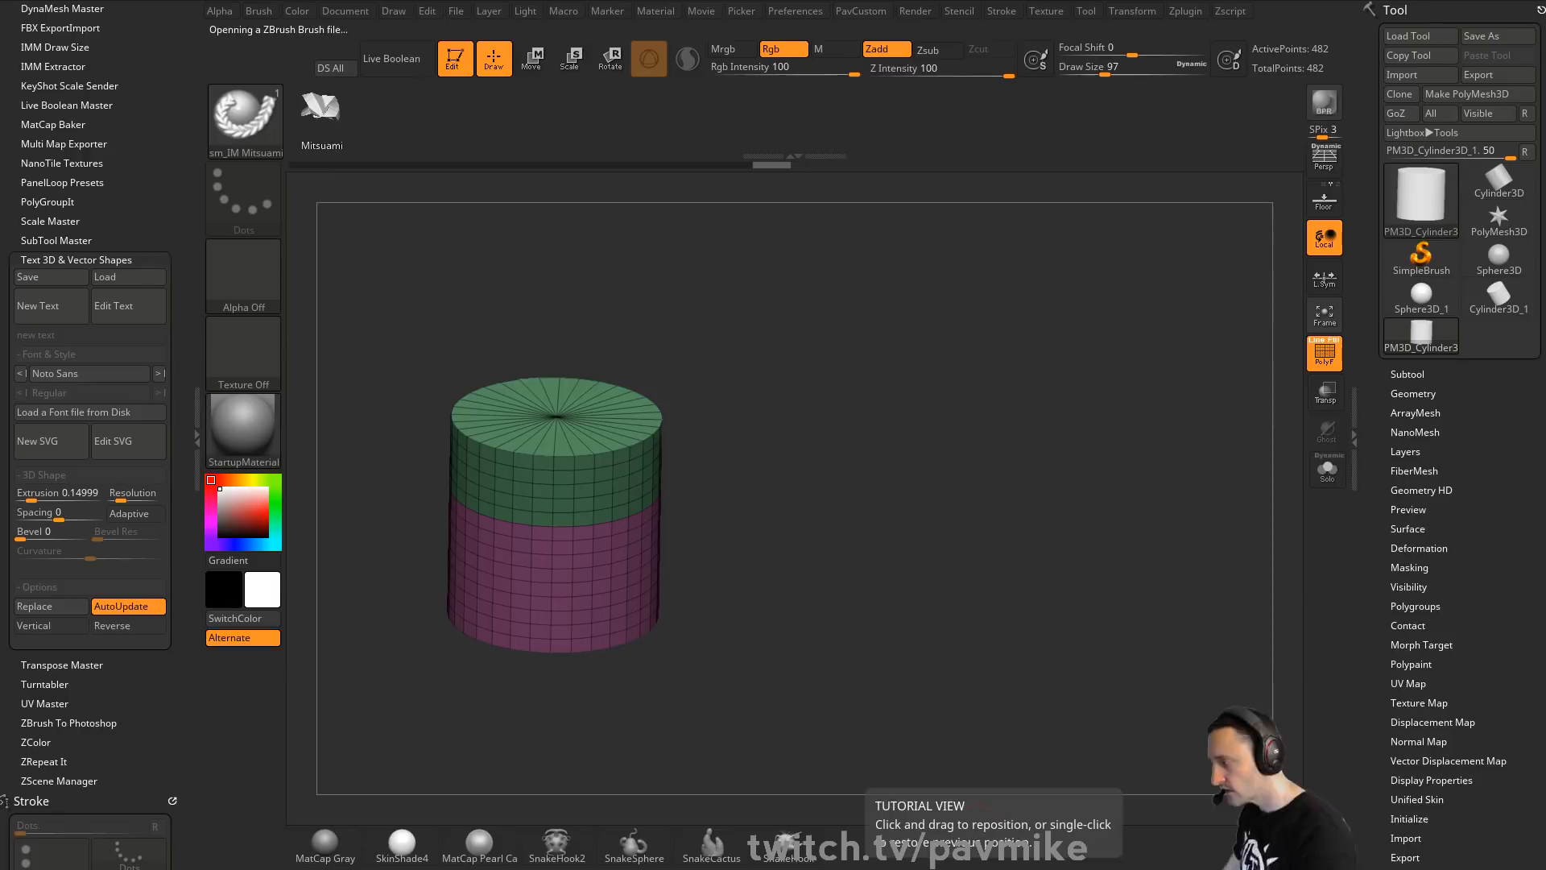
Switch to the browser to view the Insert Multi Mesh Repository thread on ZBrushCentral, and return to ZBrush
key(alt+Tab)
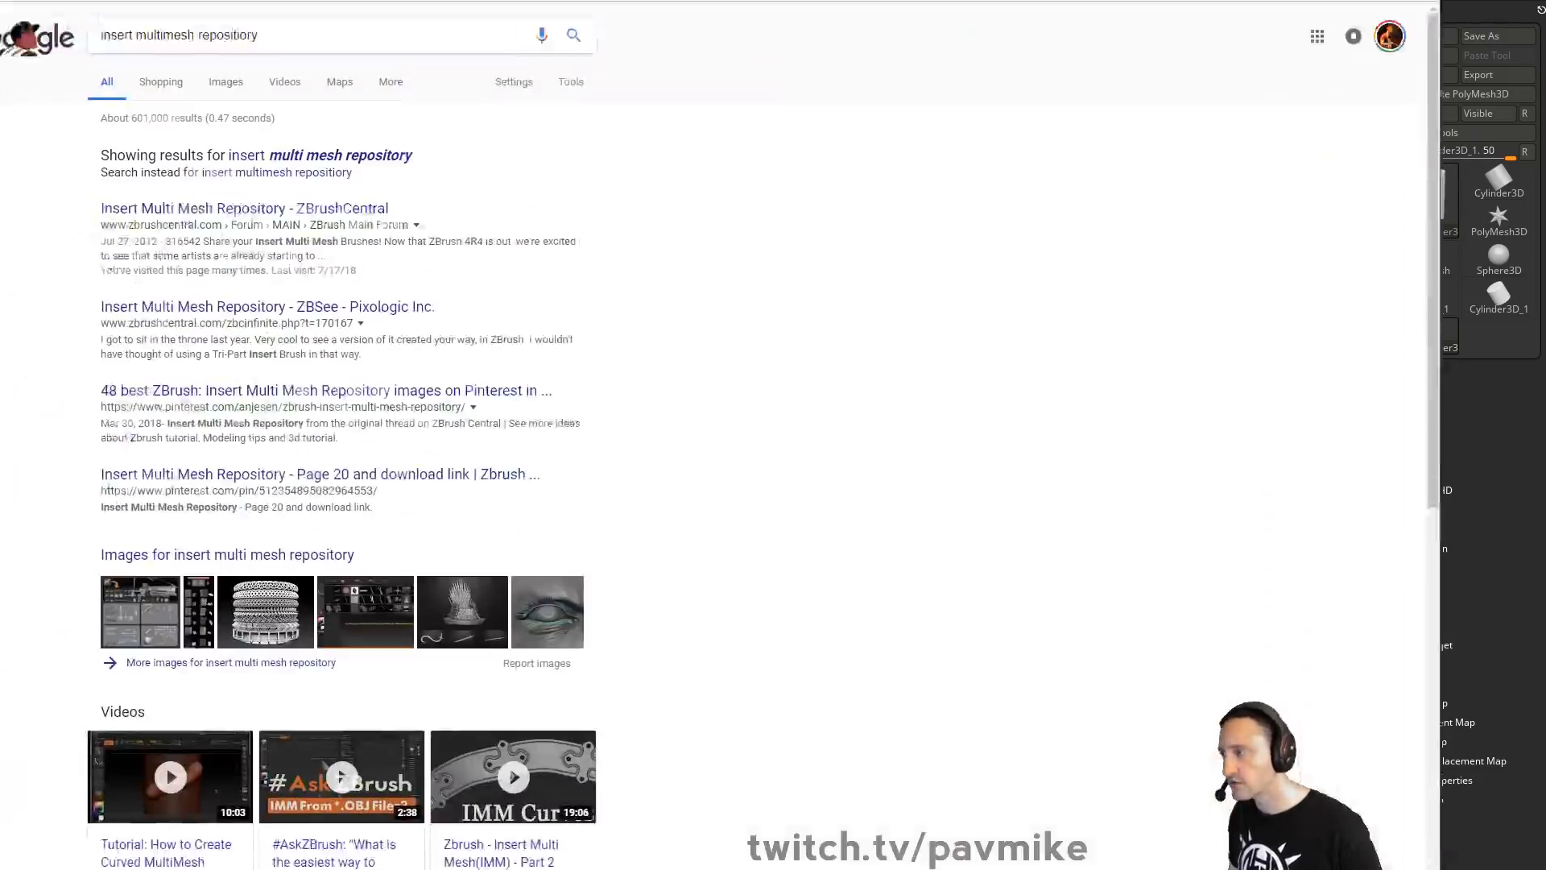
click(287, 169)
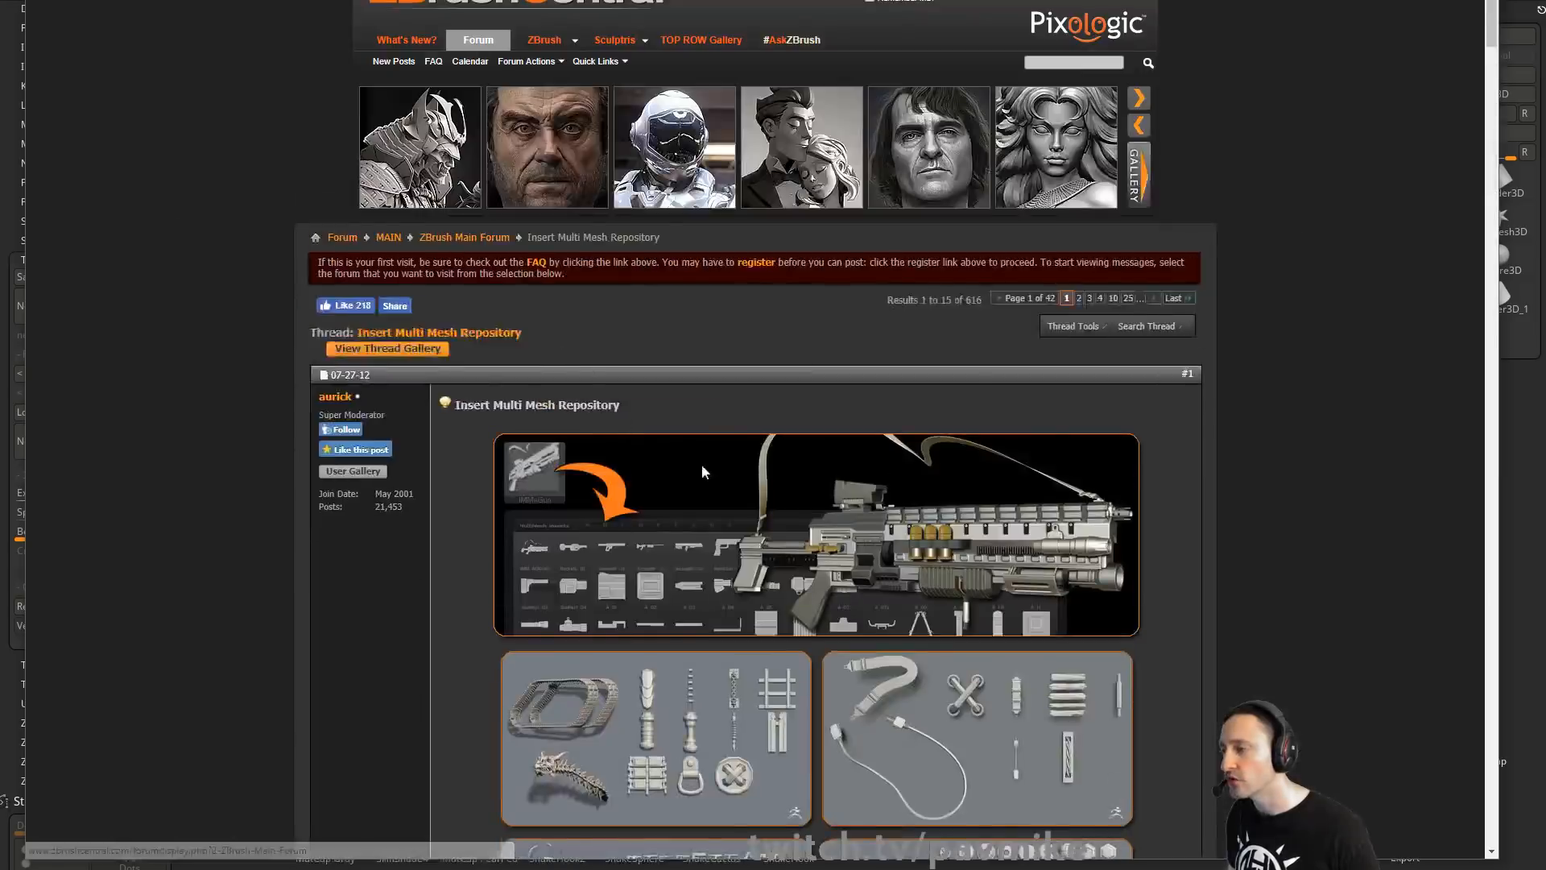
scroll(775, 234, down, 20)
key(alt+Tab)
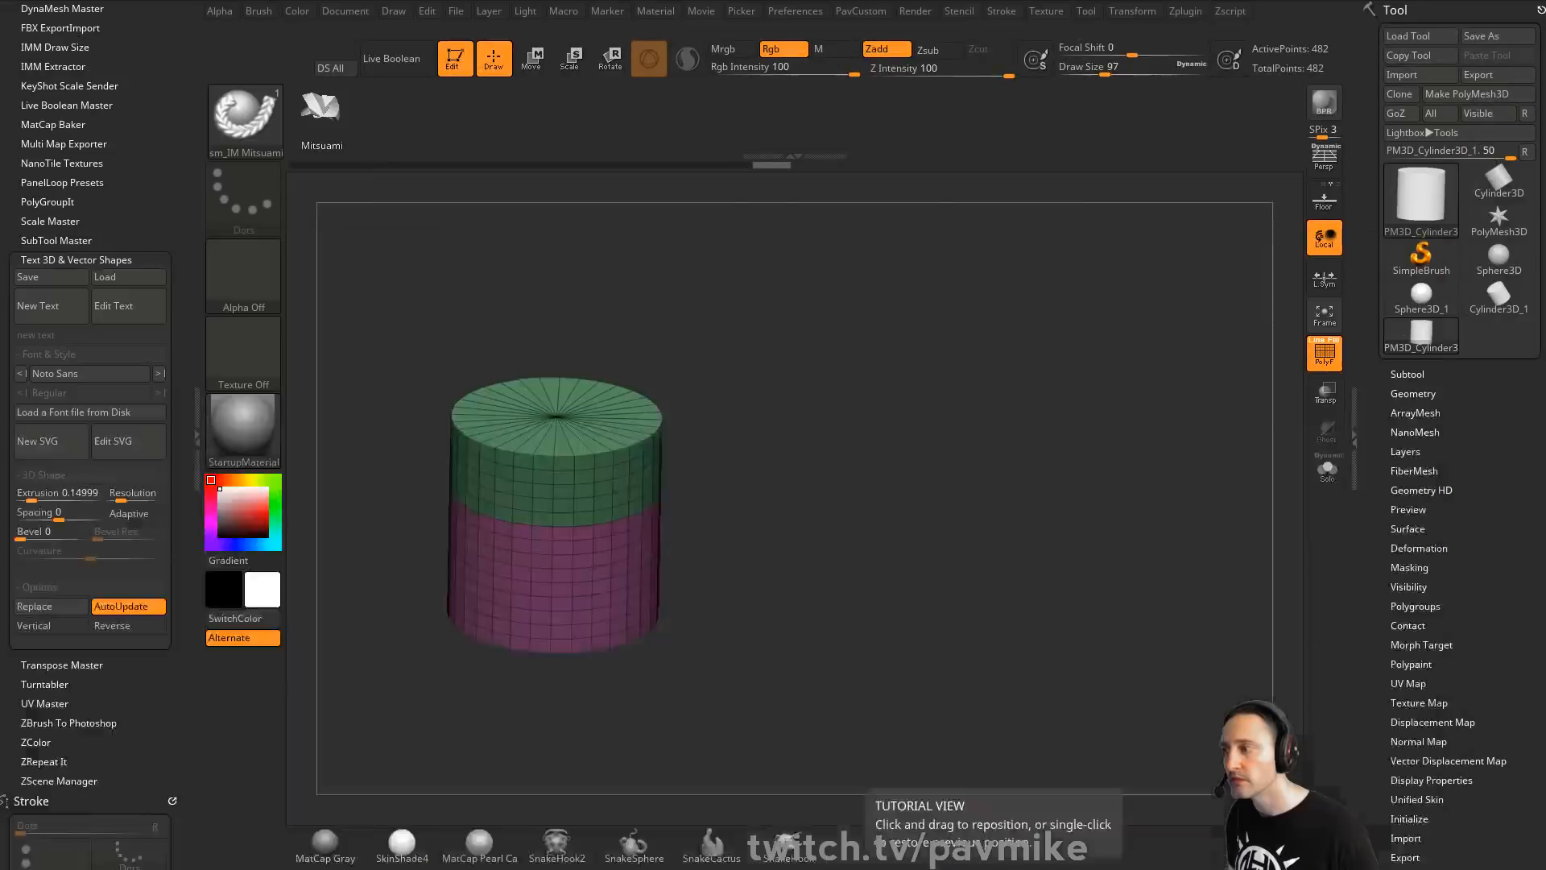
Draw a curved braid extending outward from the cylinder's side with the Mitsuami brush and adjust its size and shape
drag(770, 488, 773, 417)
mouse_move(884, 360)
alt+mouse_down()
mouse_move(805, 331)
mouse_move(773, 402)
alt+mouse_up()
key(s)
drag(742, 401, 757, 402)
mouse_move(521, 442)
mouse_down()
mouse_move(814, 462)
mouse_move(950, 306)
mouse_up()
key(s)
mouse_move(1066, 472)
mouse_down()
mouse_move(1084, 508)
mouse_move(1059, 451)
mouse_up()
drag(752, 408, 754, 515)
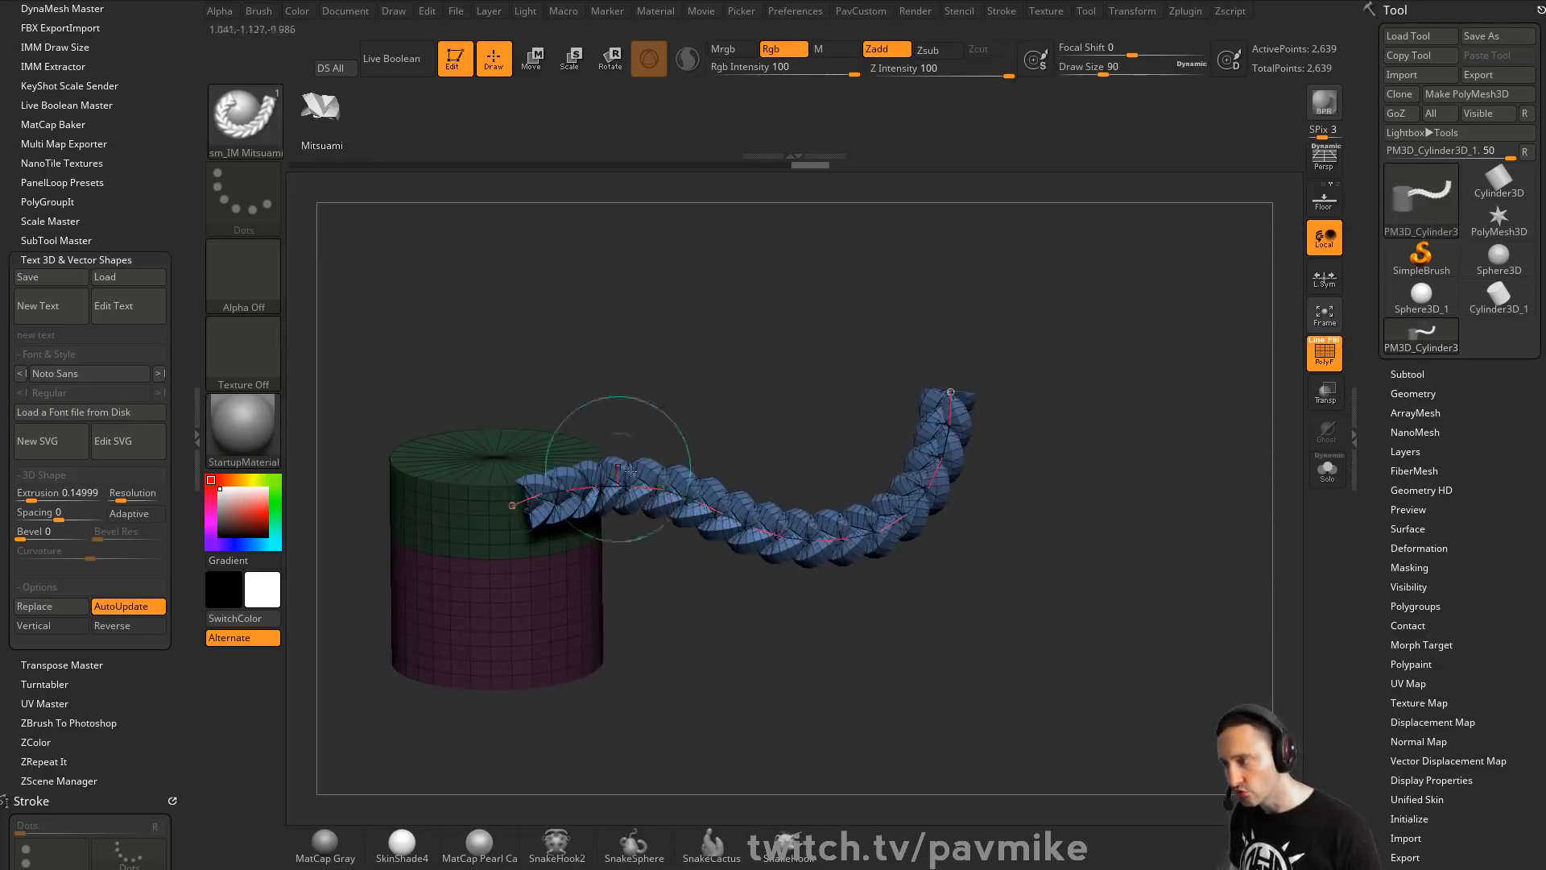
Split the masked cylinder off from the braid and ZRemesh the braid with AdaptiveSize 0 and the Same option
key(grave)
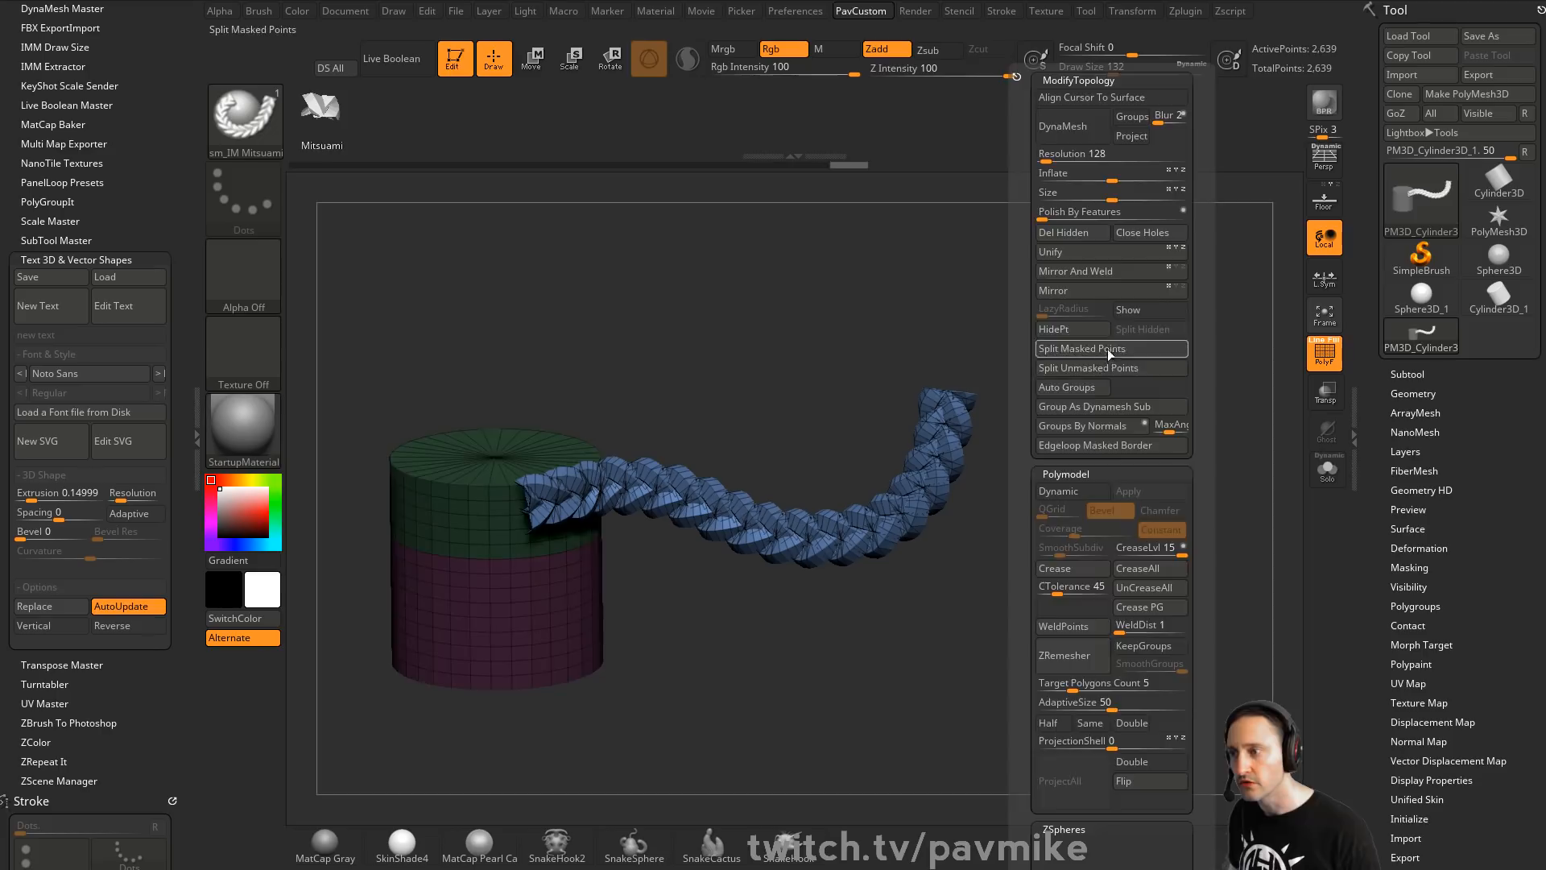
click(1081, 348)
key(grave)
drag(1097, 704, 1051, 704)
click(1110, 722)
click(1106, 675)
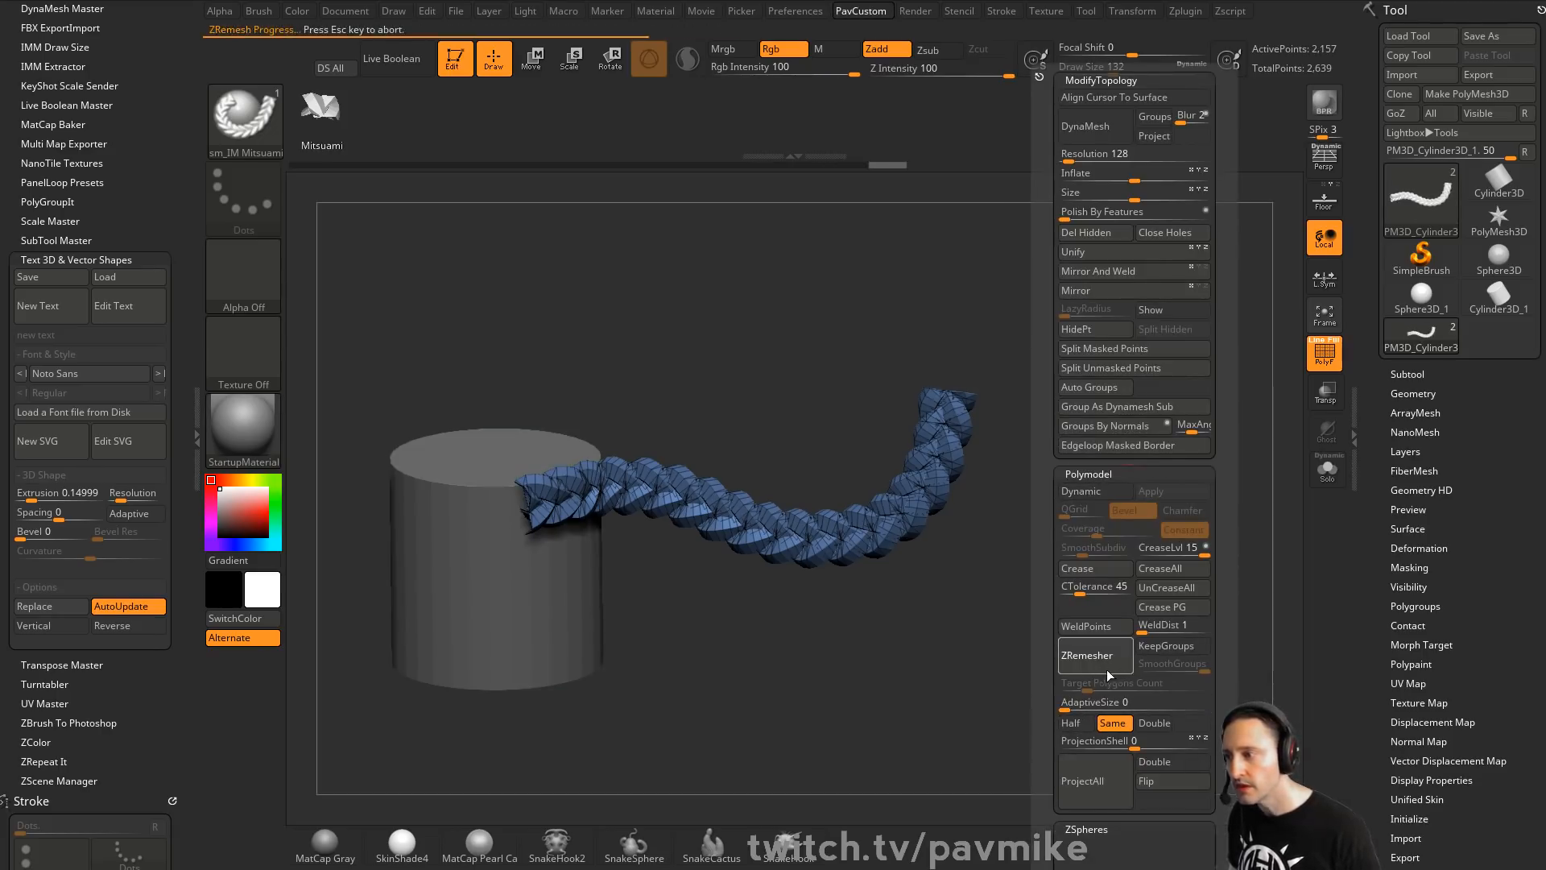
Reduce the draw size to 25 and examine the remeshed braid strands beside the cylinder
ctrl+right_drag(1078, 400, 1035, 511)
key(s)
click(823, 529)
alt+right_drag(593, 429, 589, 591)
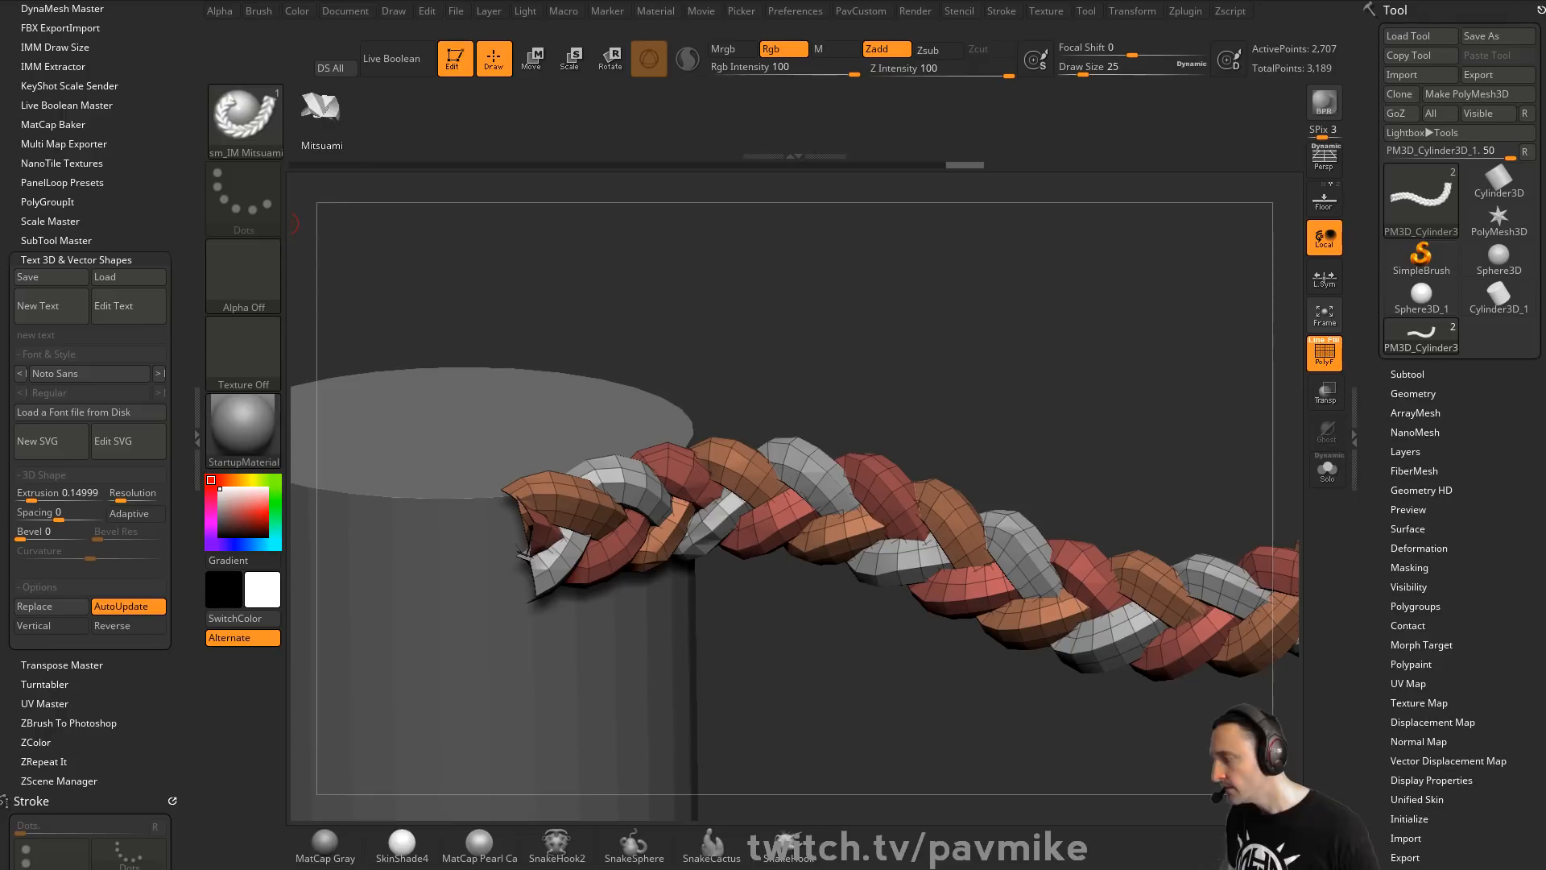
Switch to PowerPoint and advance to slide 98 with the game cartridge and hard-surface demo models
key(alt+Tab)
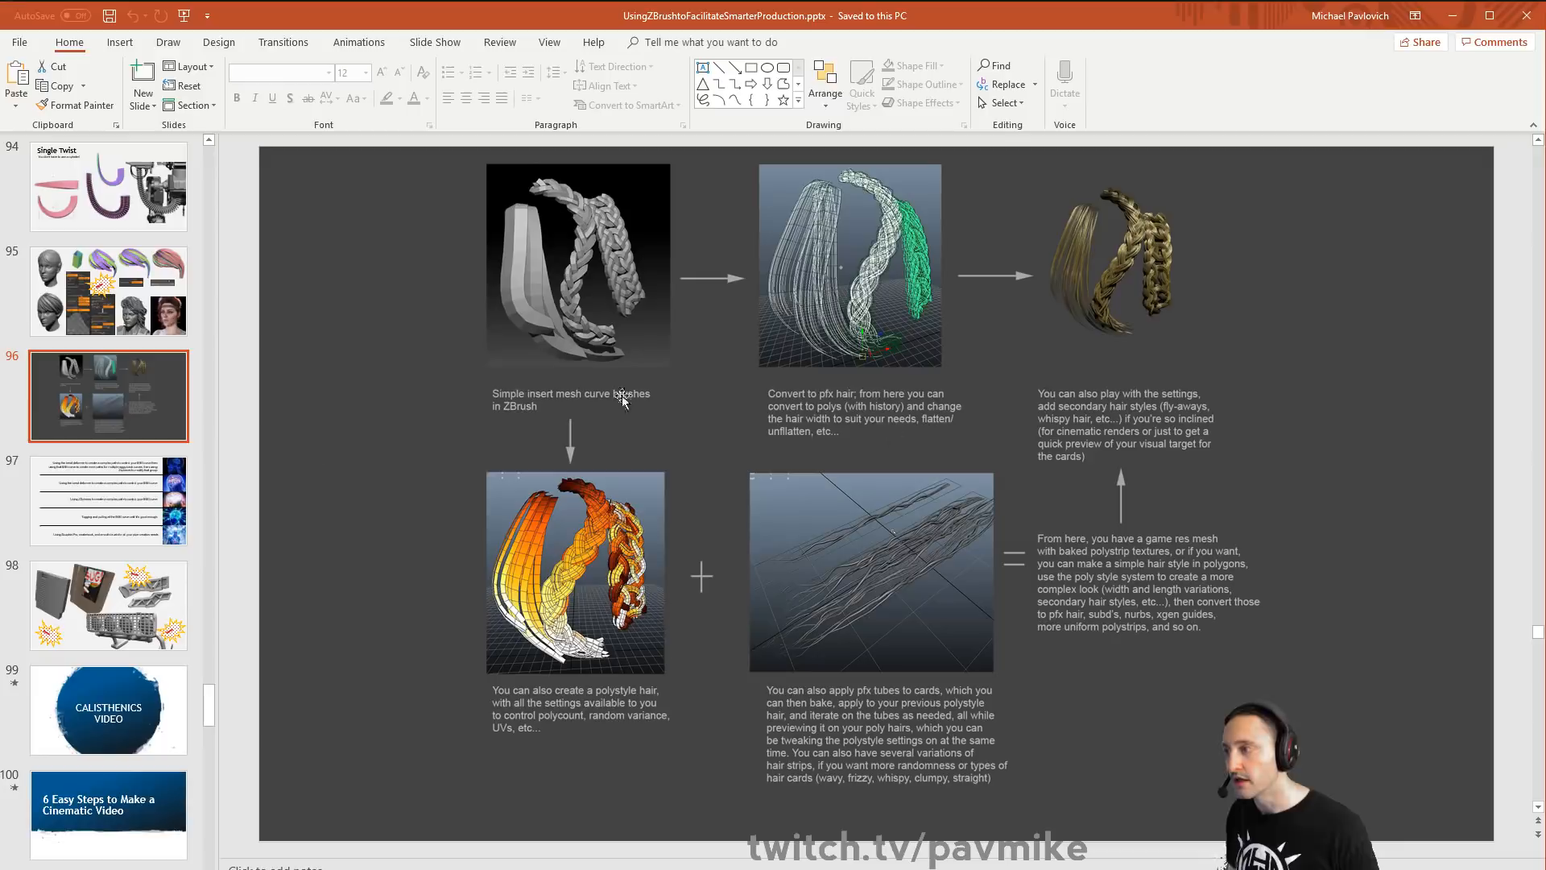
click(113, 483)
scroll(113, 483, down, 1)
click(113, 480)
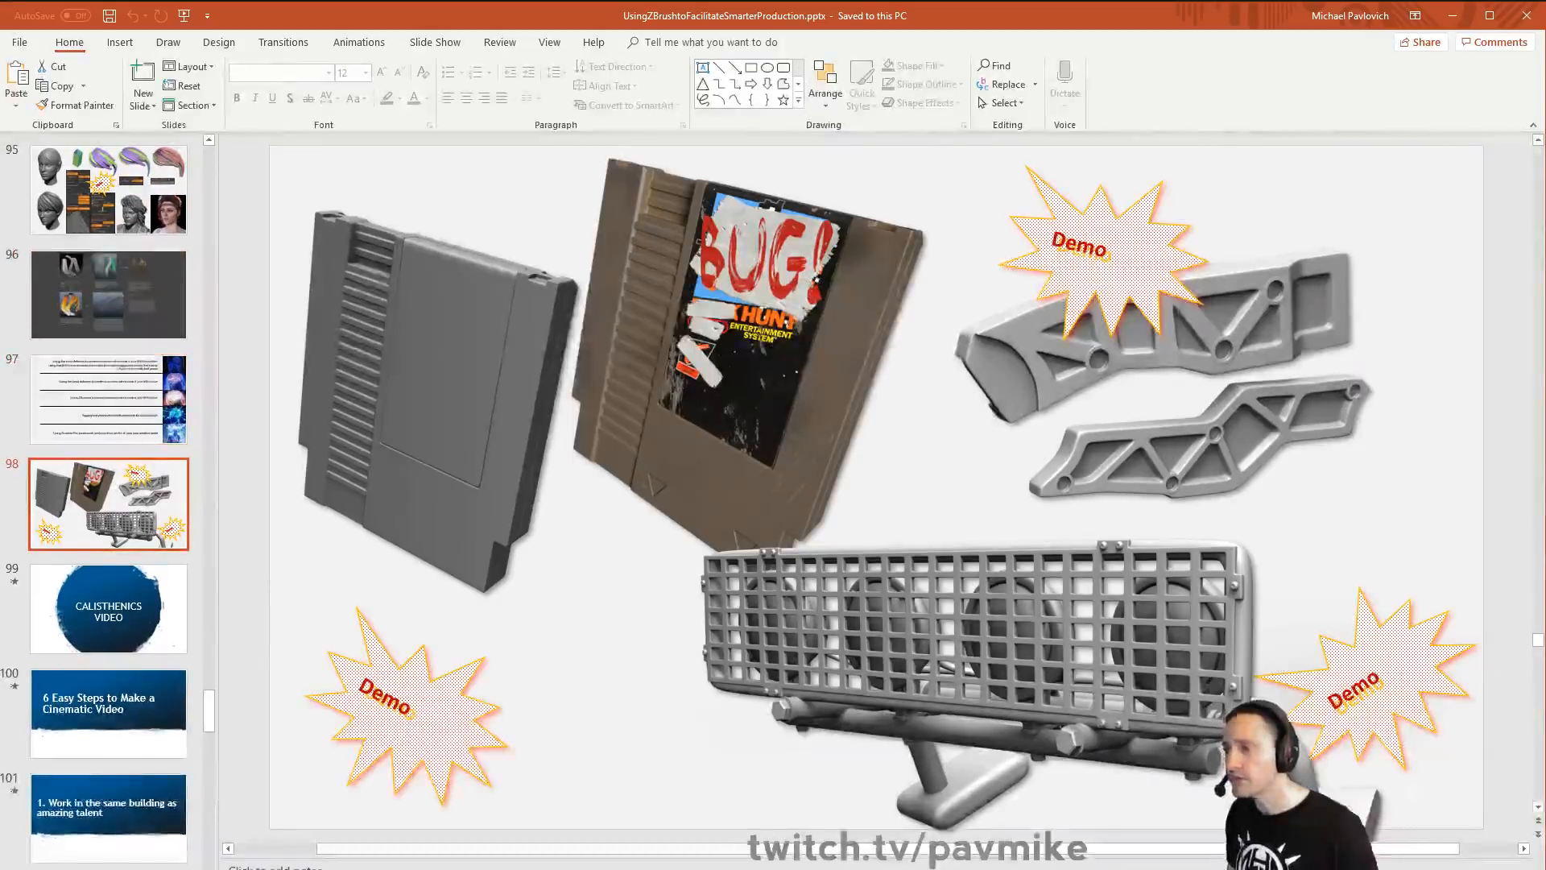
Return to ZBrush, clear the braid from the canvas, and place a PolyMesh3D star in edit mode
key(alt+Tab)
click(452, 59)
key(ctrl+n)
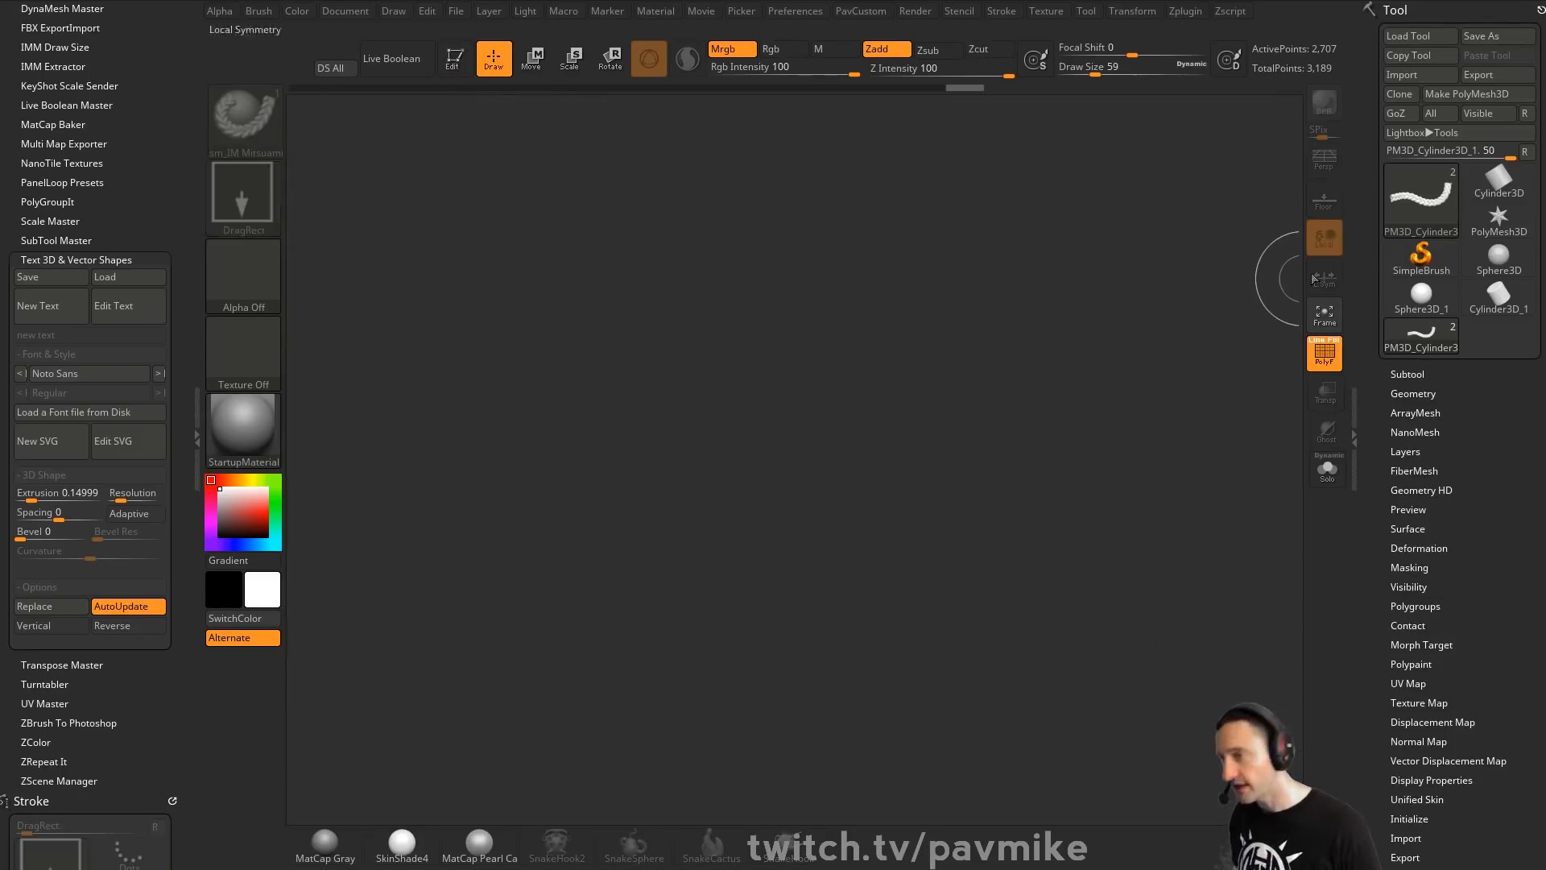
click(1421, 258)
click(1435, 207)
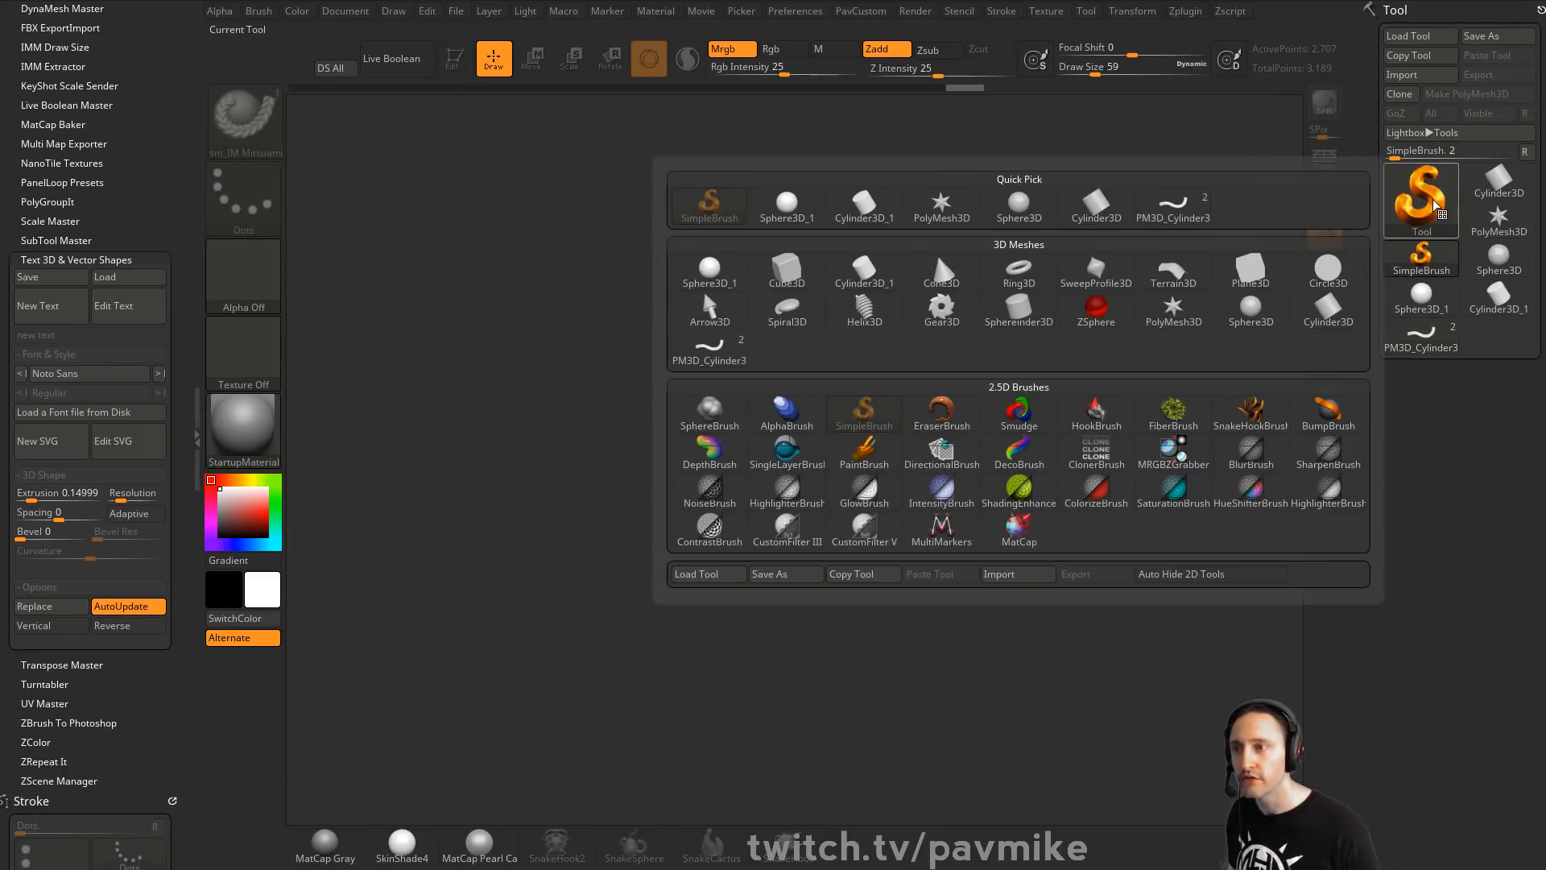
mouse_move(882, 266)
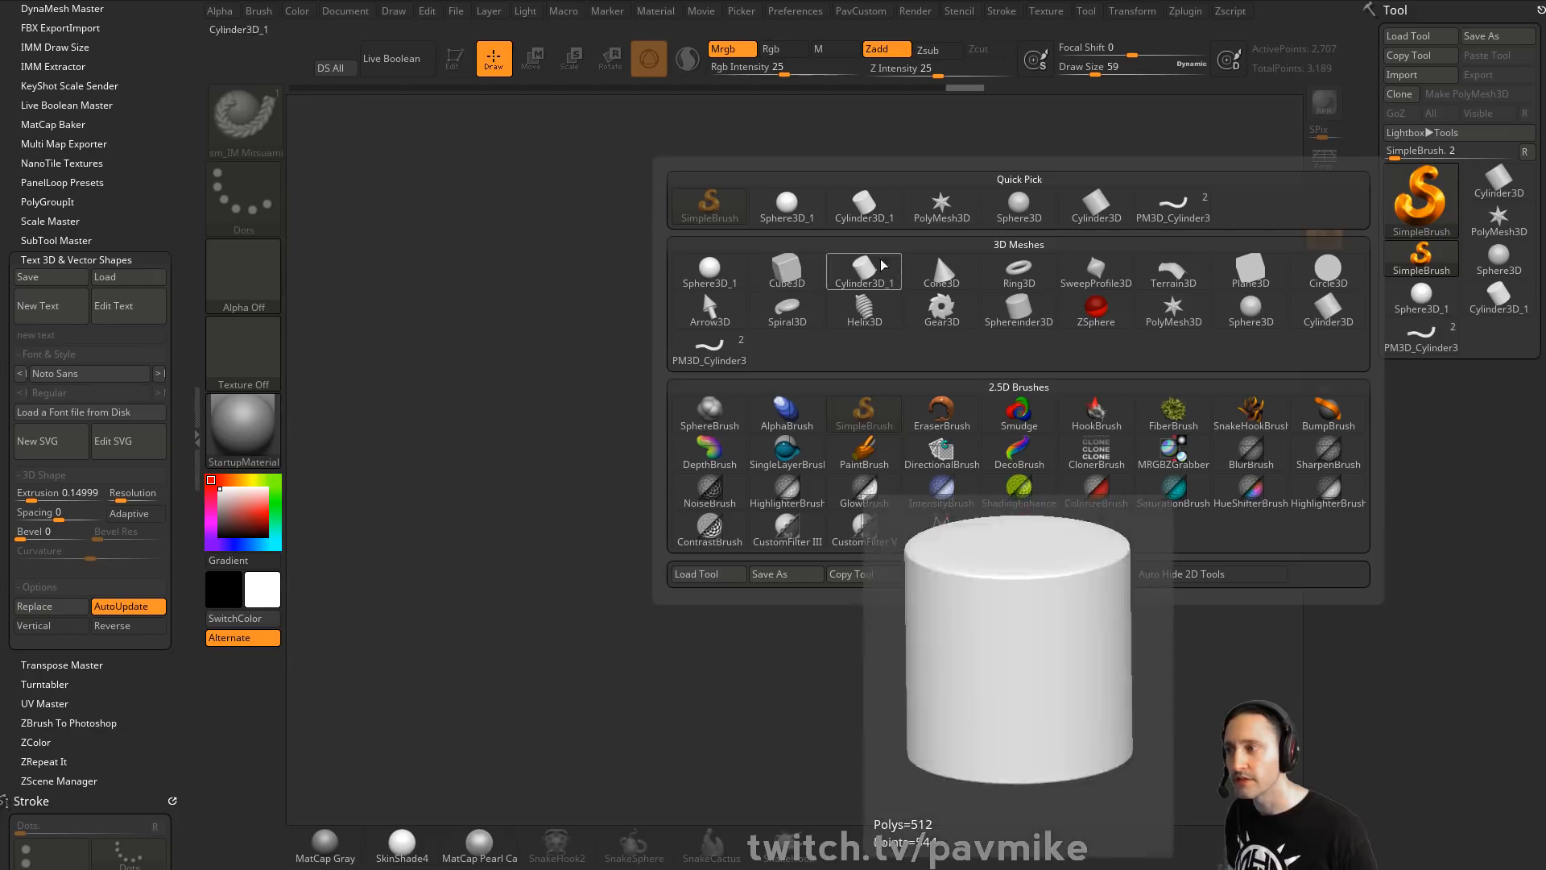
click(1174, 308)
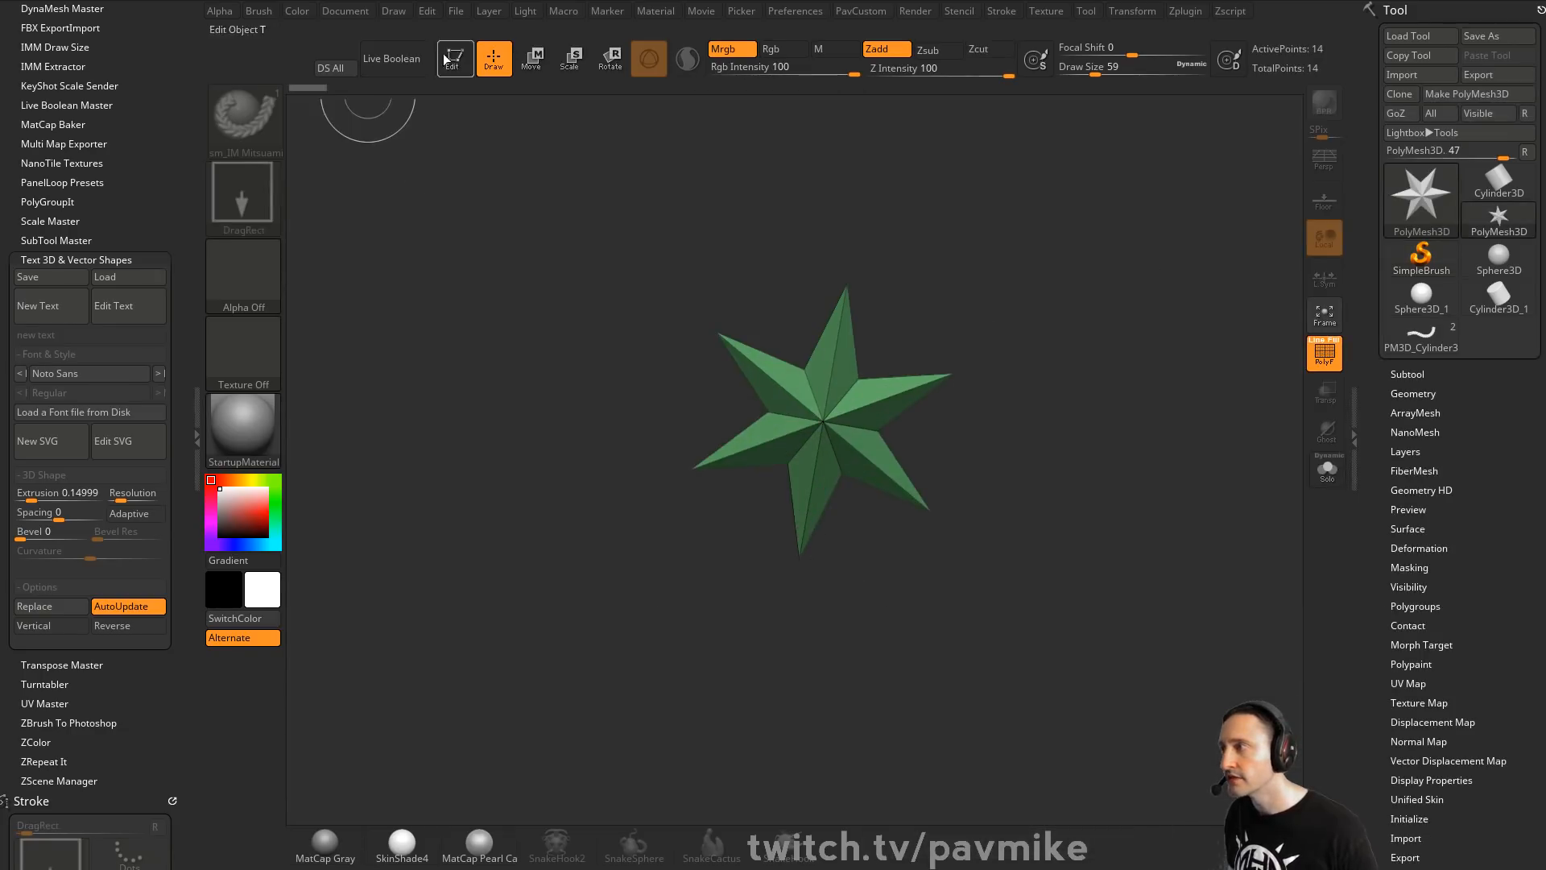
click(443, 58)
Initialize the star as a QCube with X, Y and Z resolution 1 and bring up its transform gizmo
drag(1365, 609, 1363, 425)
shift+click(1391, 321)
shift+click(1398, 298)
click(1413, 321)
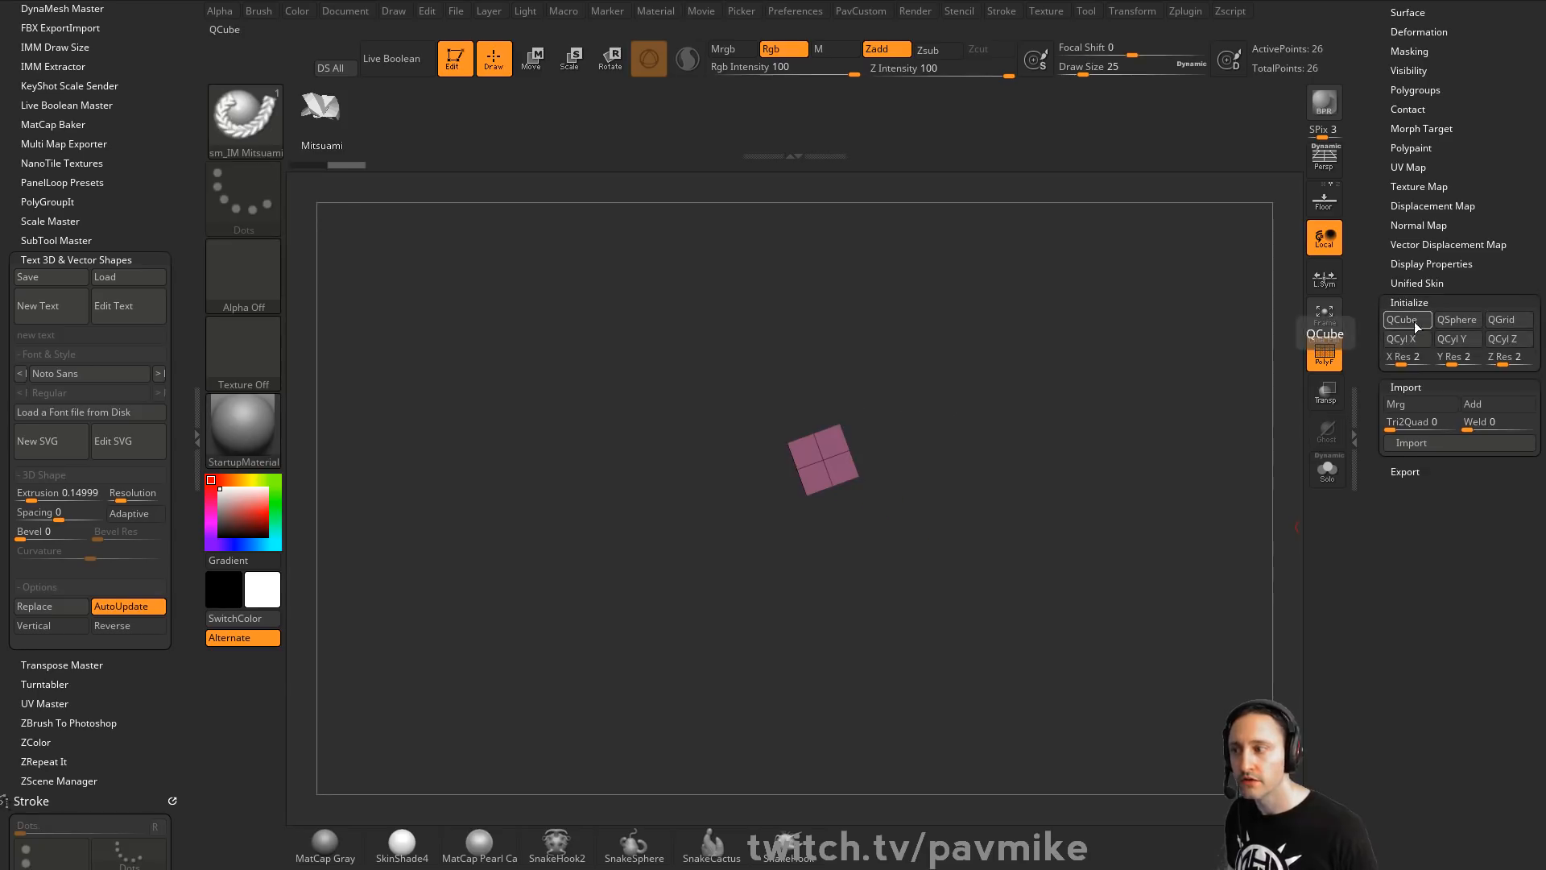
shift+drag(969, 436, 1323, 377)
click(1386, 360)
click(1438, 360)
click(1489, 360)
click(1408, 320)
click(1406, 339)
key(w)
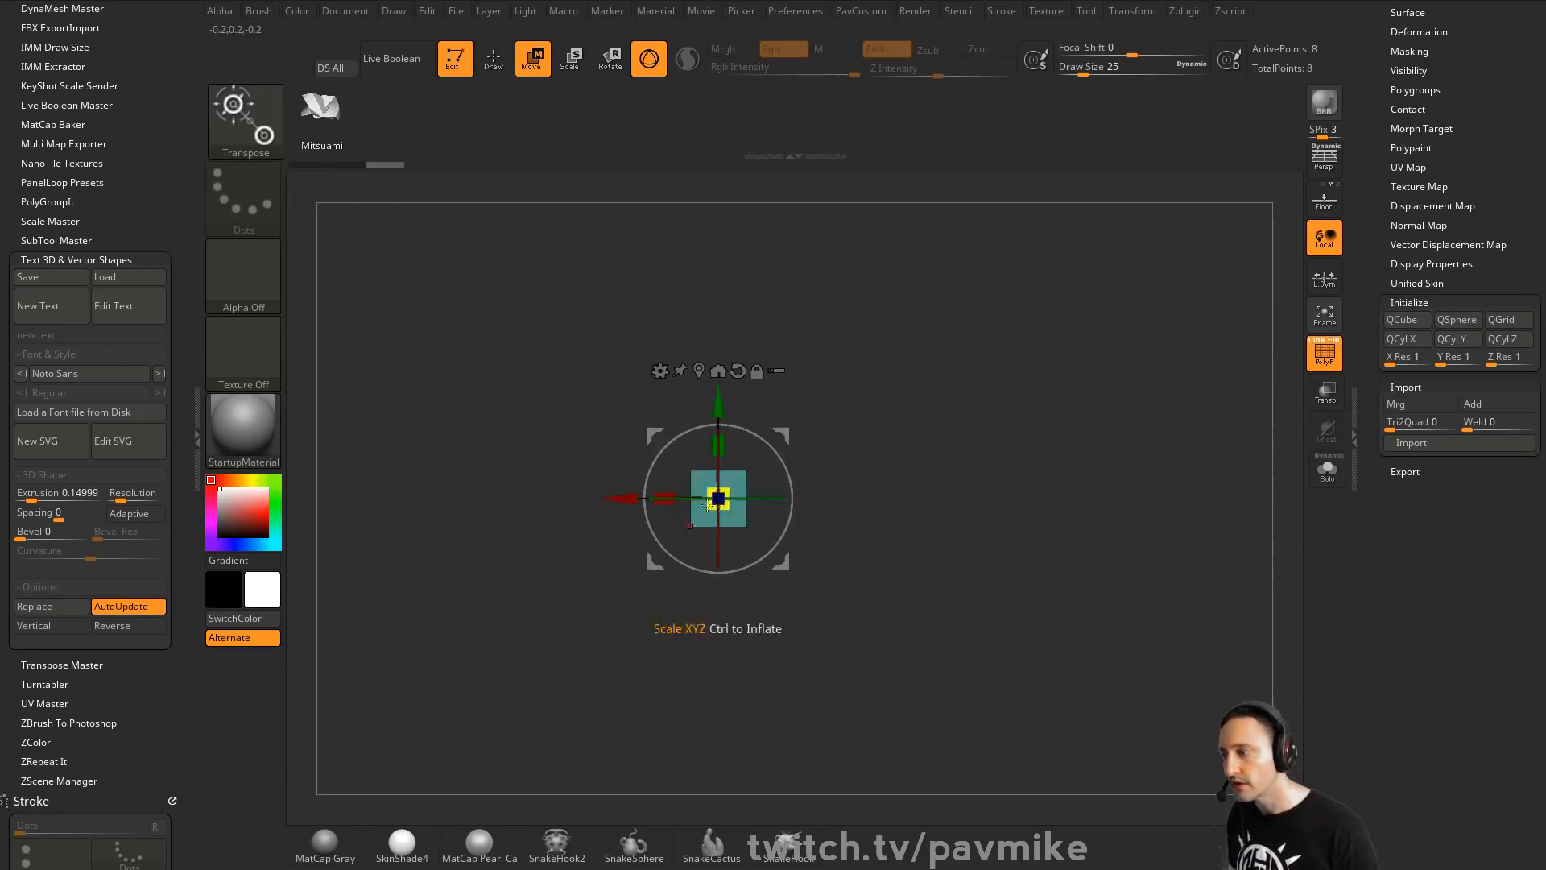
Scale the QCube with the transform gizmo into a thin, wide rectangular panel
drag(718, 445, 718, 421)
key(f)
drag(1044, 376, 926, 407)
key(q)
key(w)
drag(684, 506, 919, 450)
key(f)
key(q)
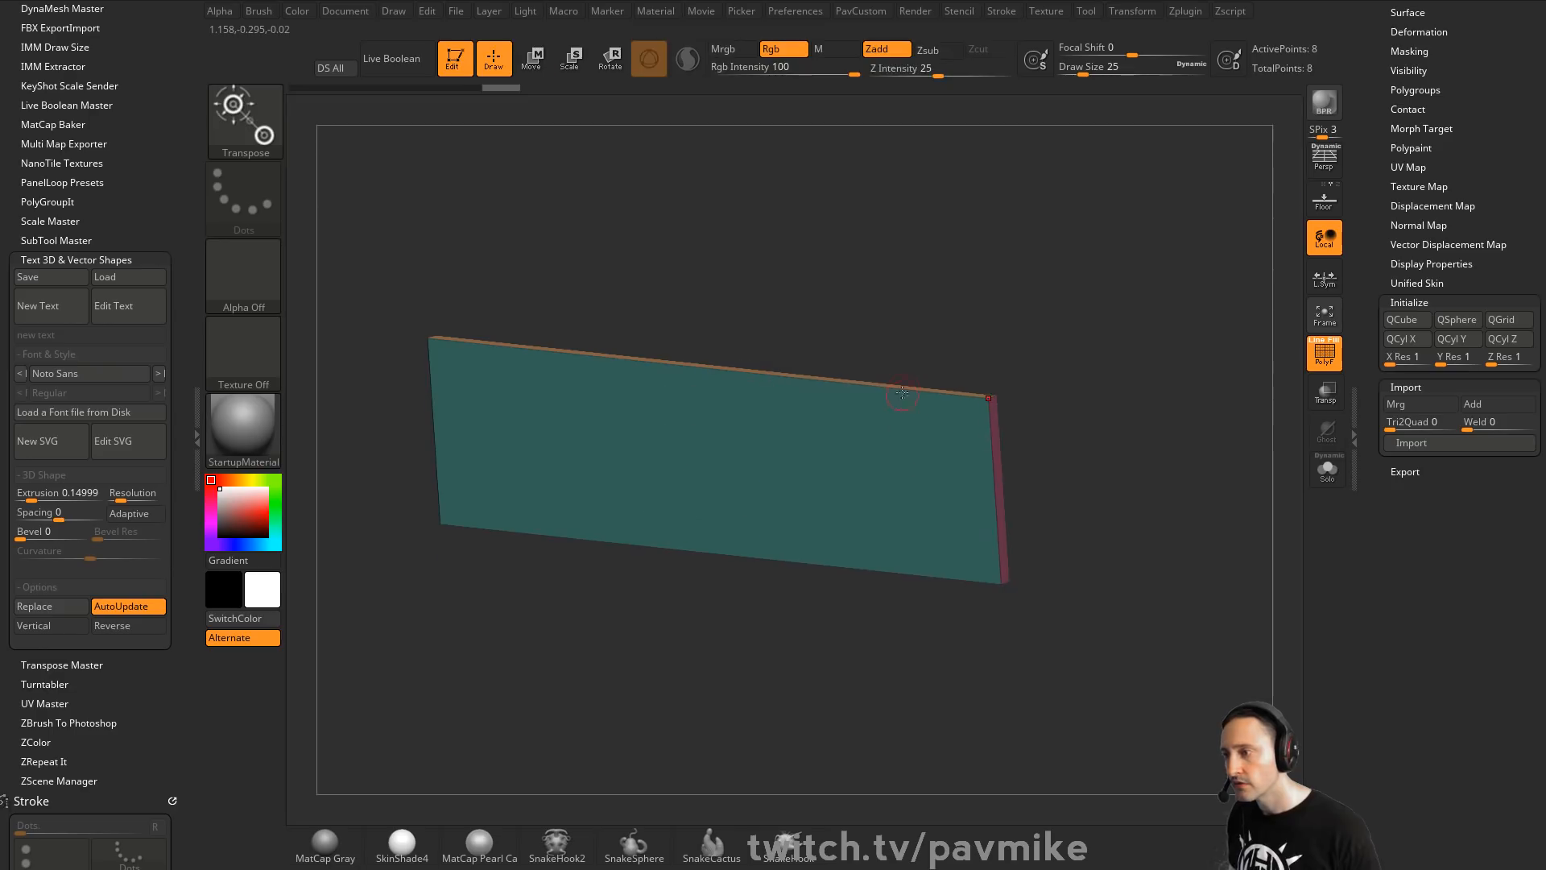
Insert multiple edge loops both ways across the panel, making a grid of about 30 by 10, and group its polygons by normals
key(space)
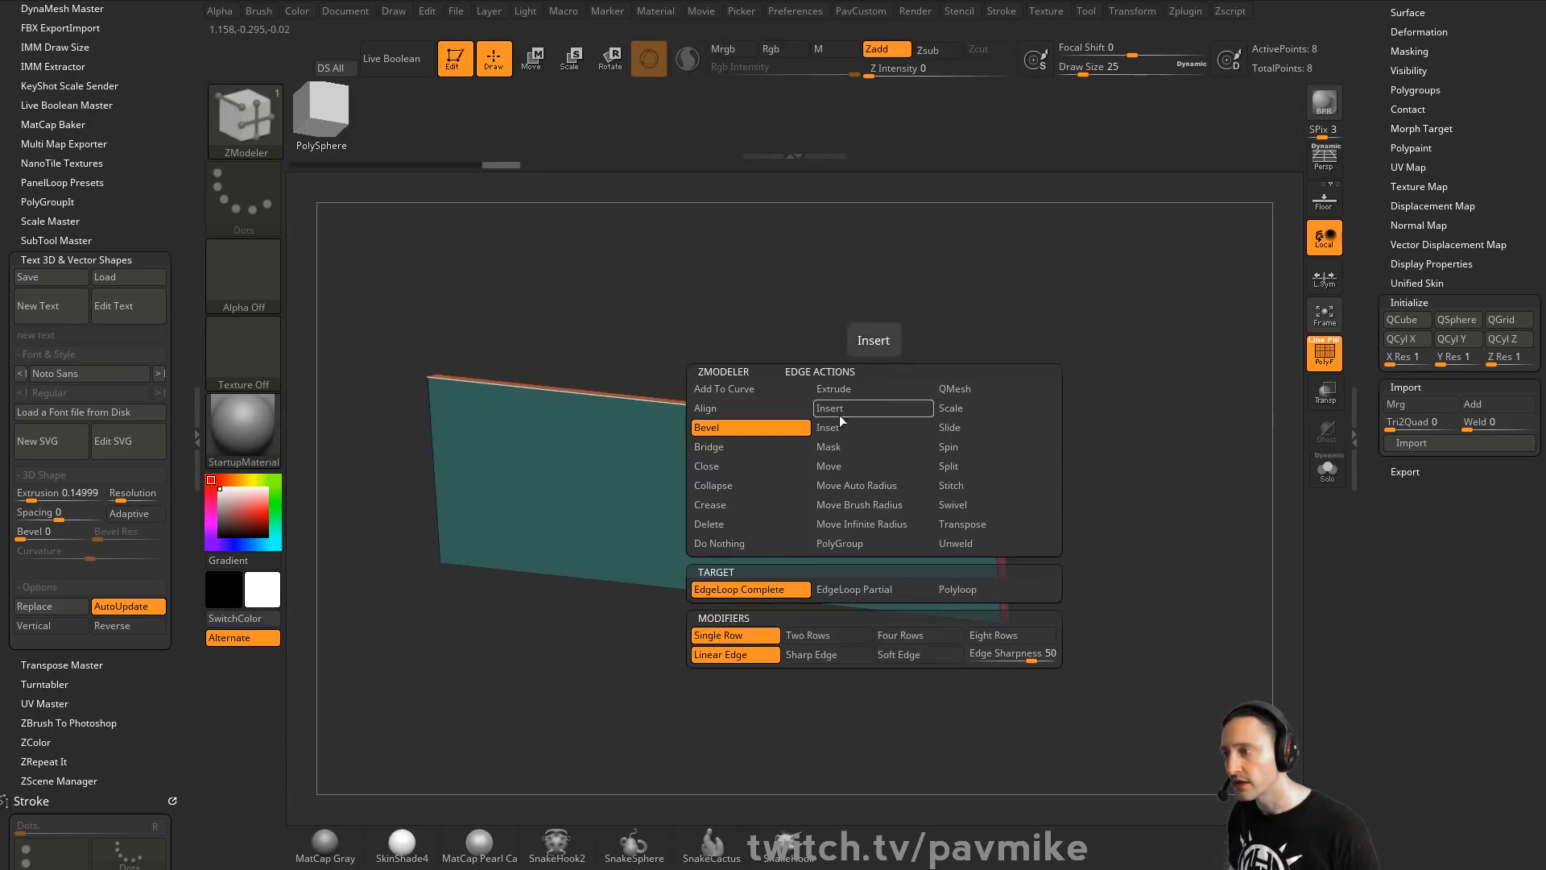
click(762, 588)
drag(856, 427, 976, 419)
drag(1081, 440, 1198, 398)
key(2)
click(1155, 428)
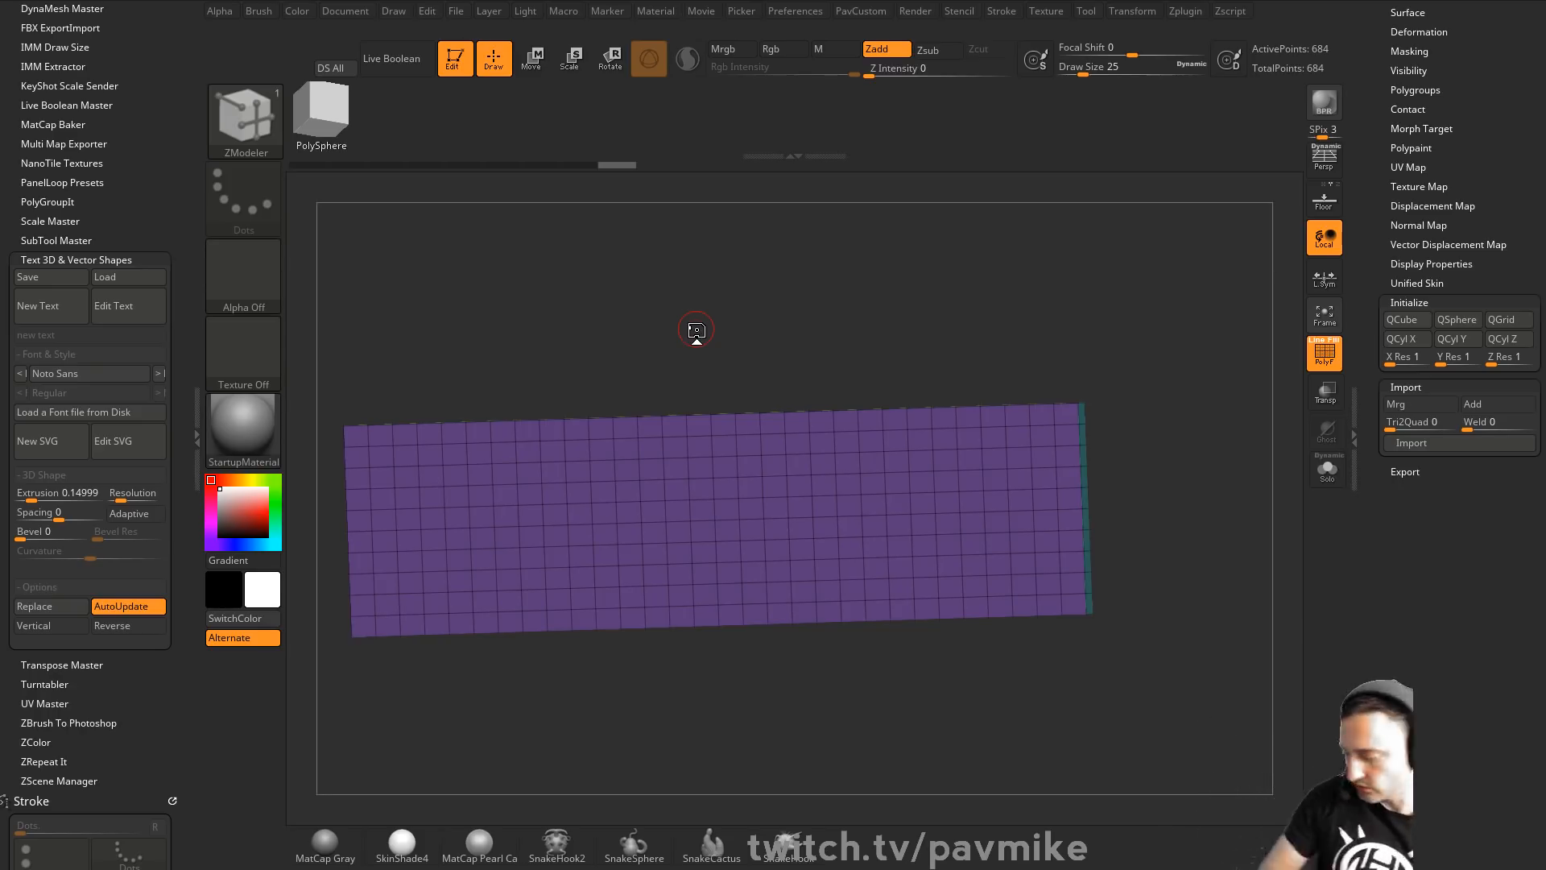
Apply ZModeler's PolyGroup action with the Checker pattern and Polygroup All target to the panel's front face
mouse_move(926, 199)
mouse_down()
mouse_move(973, 279)
mouse_move(942, 427)
mouse_up()
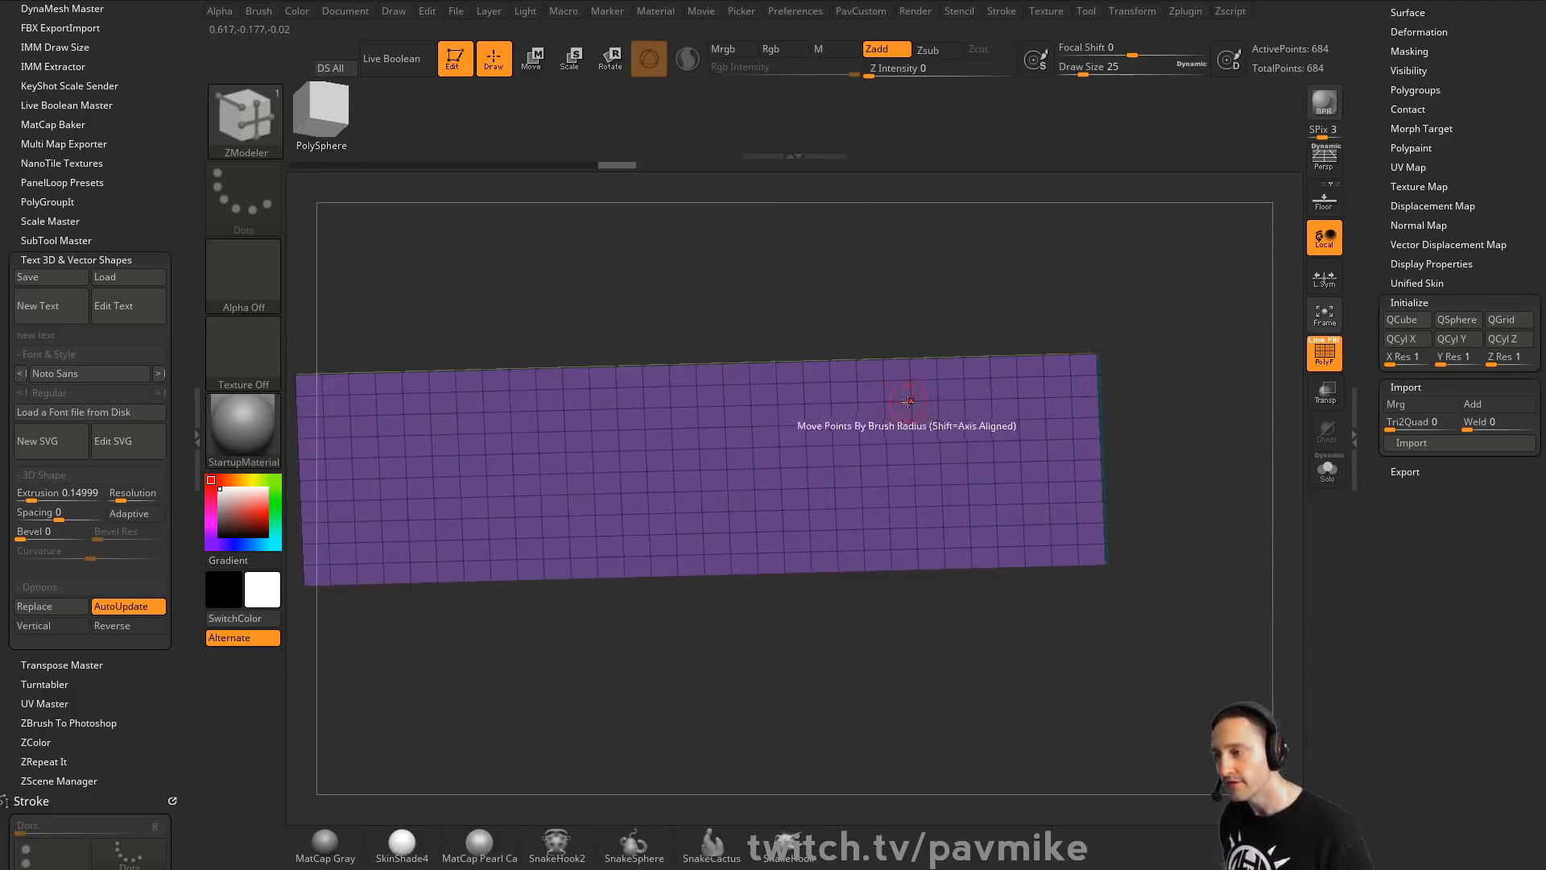
drag(1007, 334, 1060, 423)
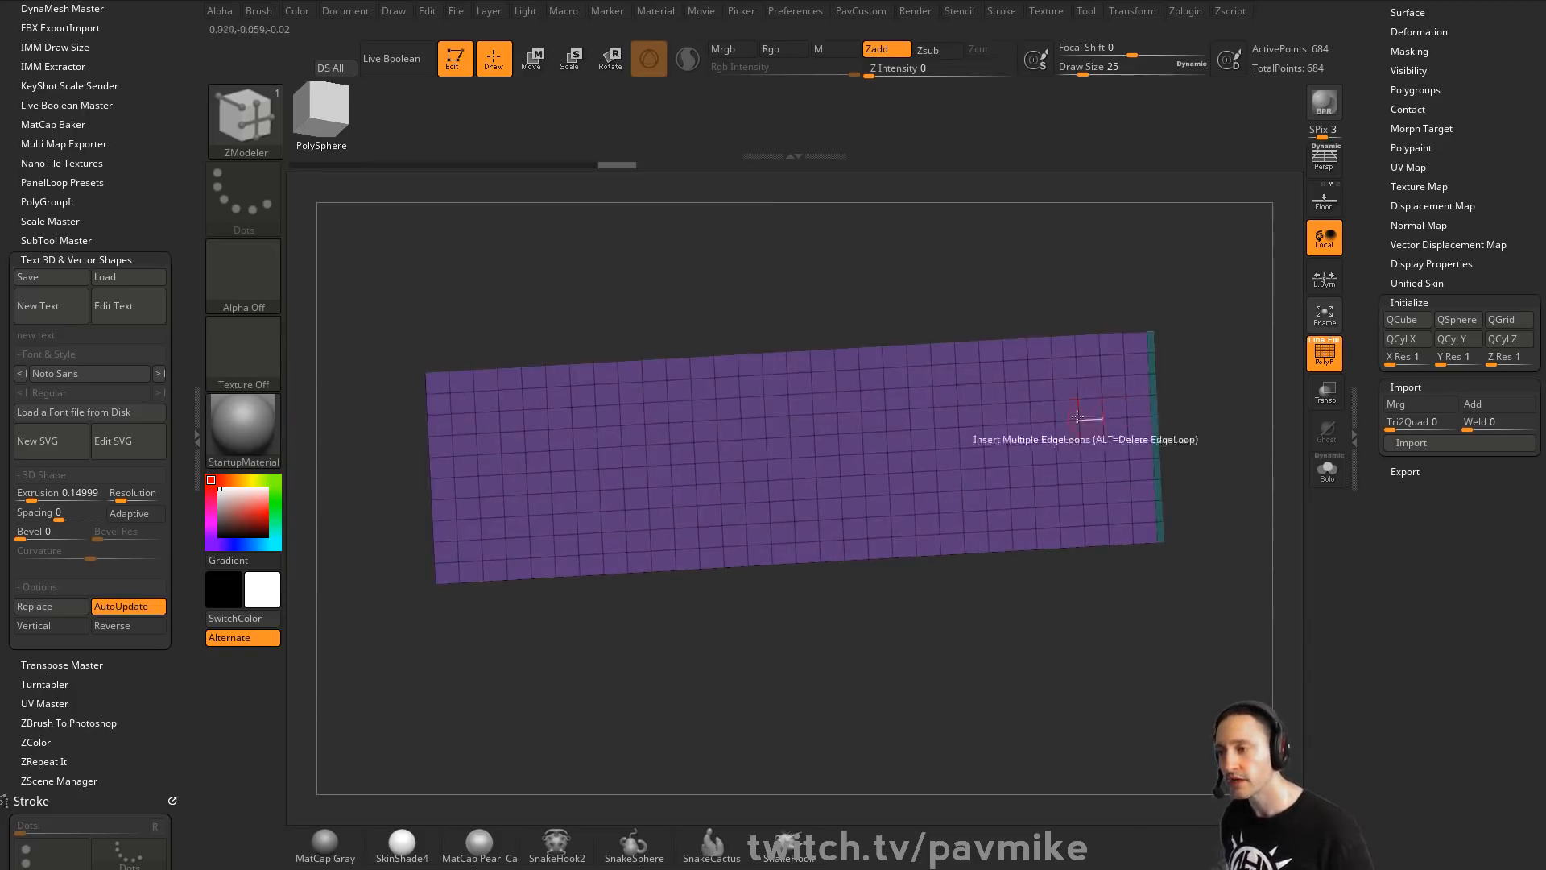
right_click(1045, 389)
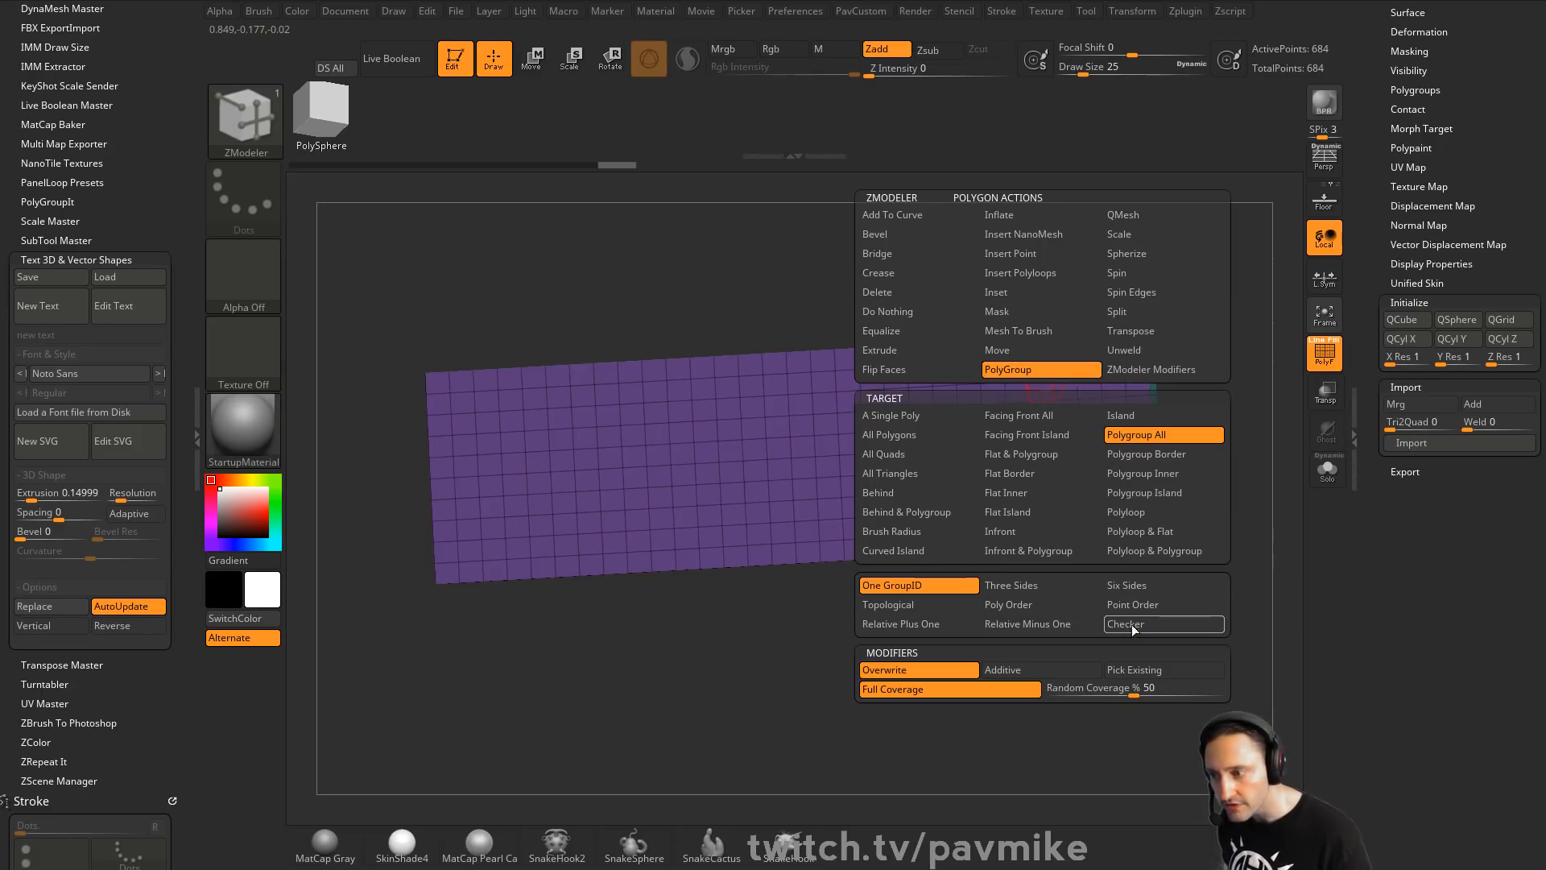
click(942, 420)
drag(1087, 272, 1142, 329)
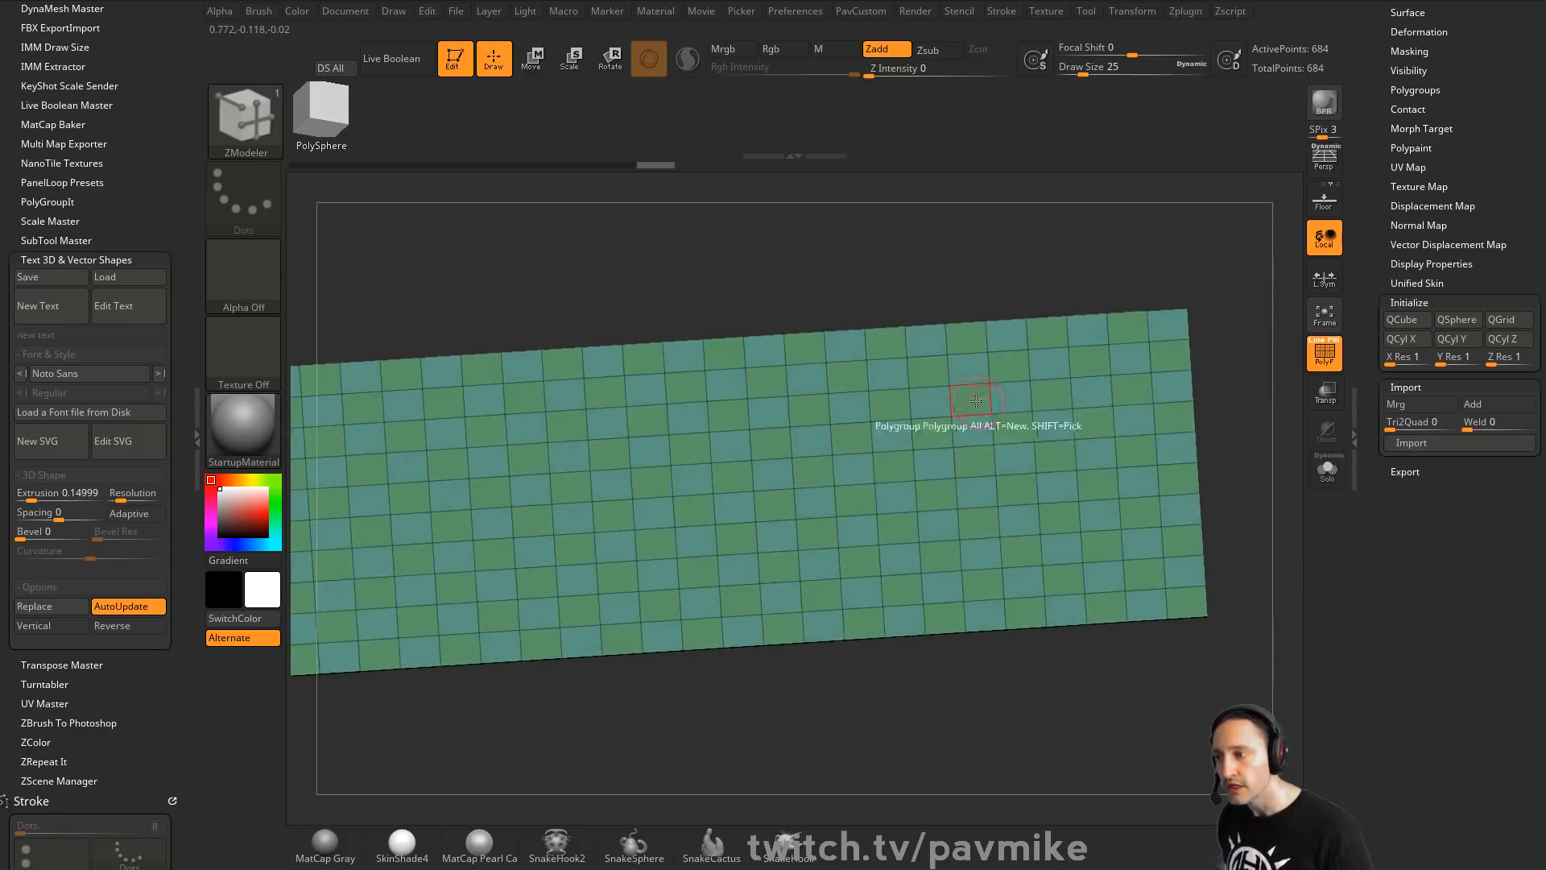
Inset one of the two checker polygroups using the Polygroup All target and the Inset Each Poly modifier
key(space)
click(1074, 441)
click(1007, 617)
key(space)
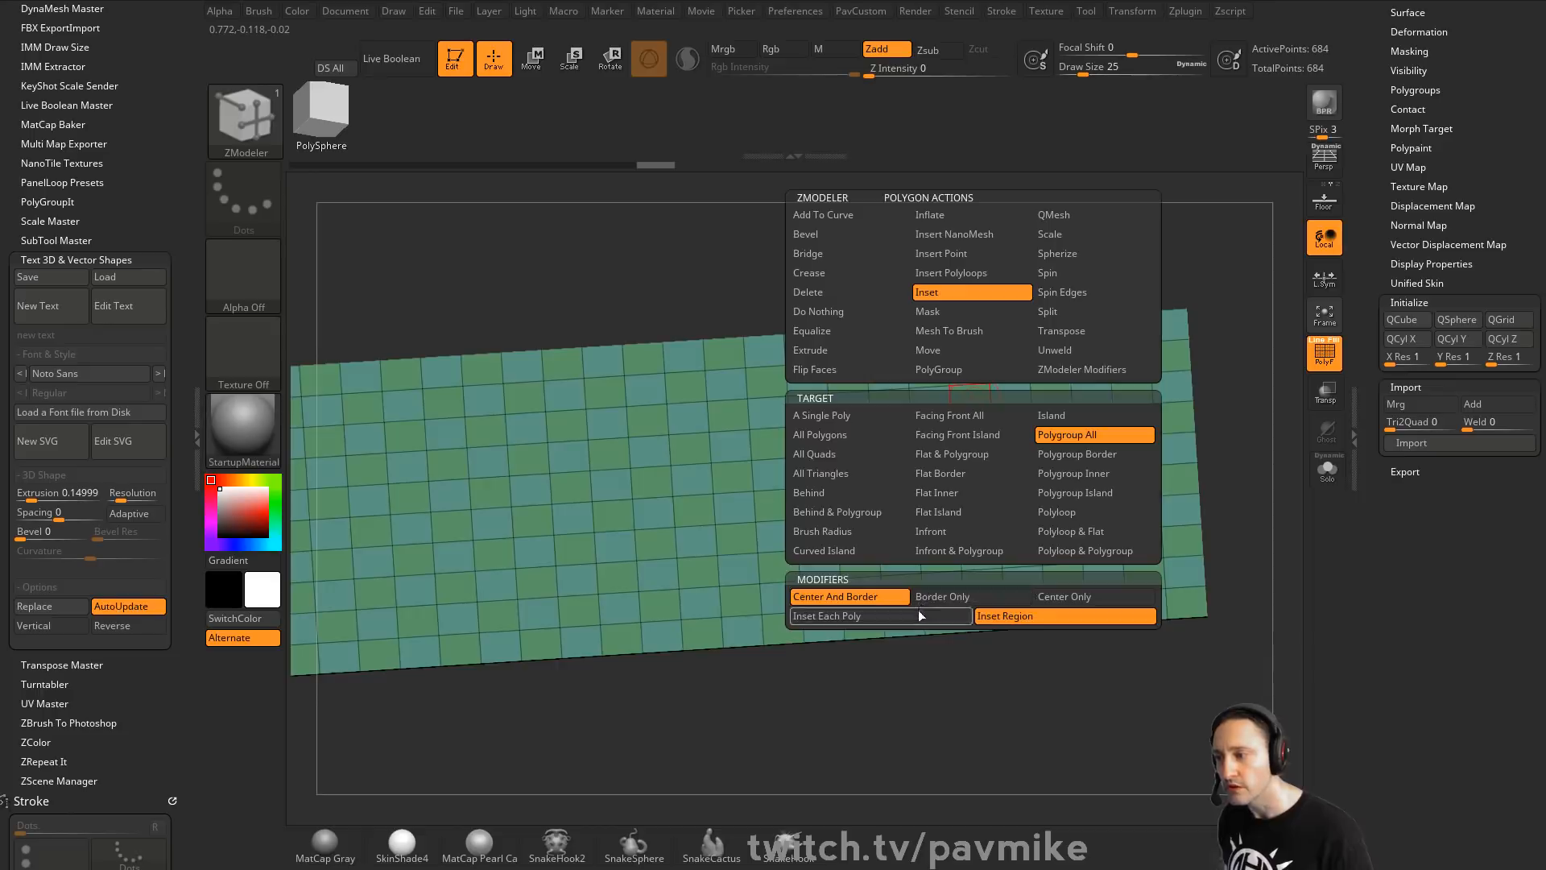
click(827, 615)
drag(966, 390, 967, 389)
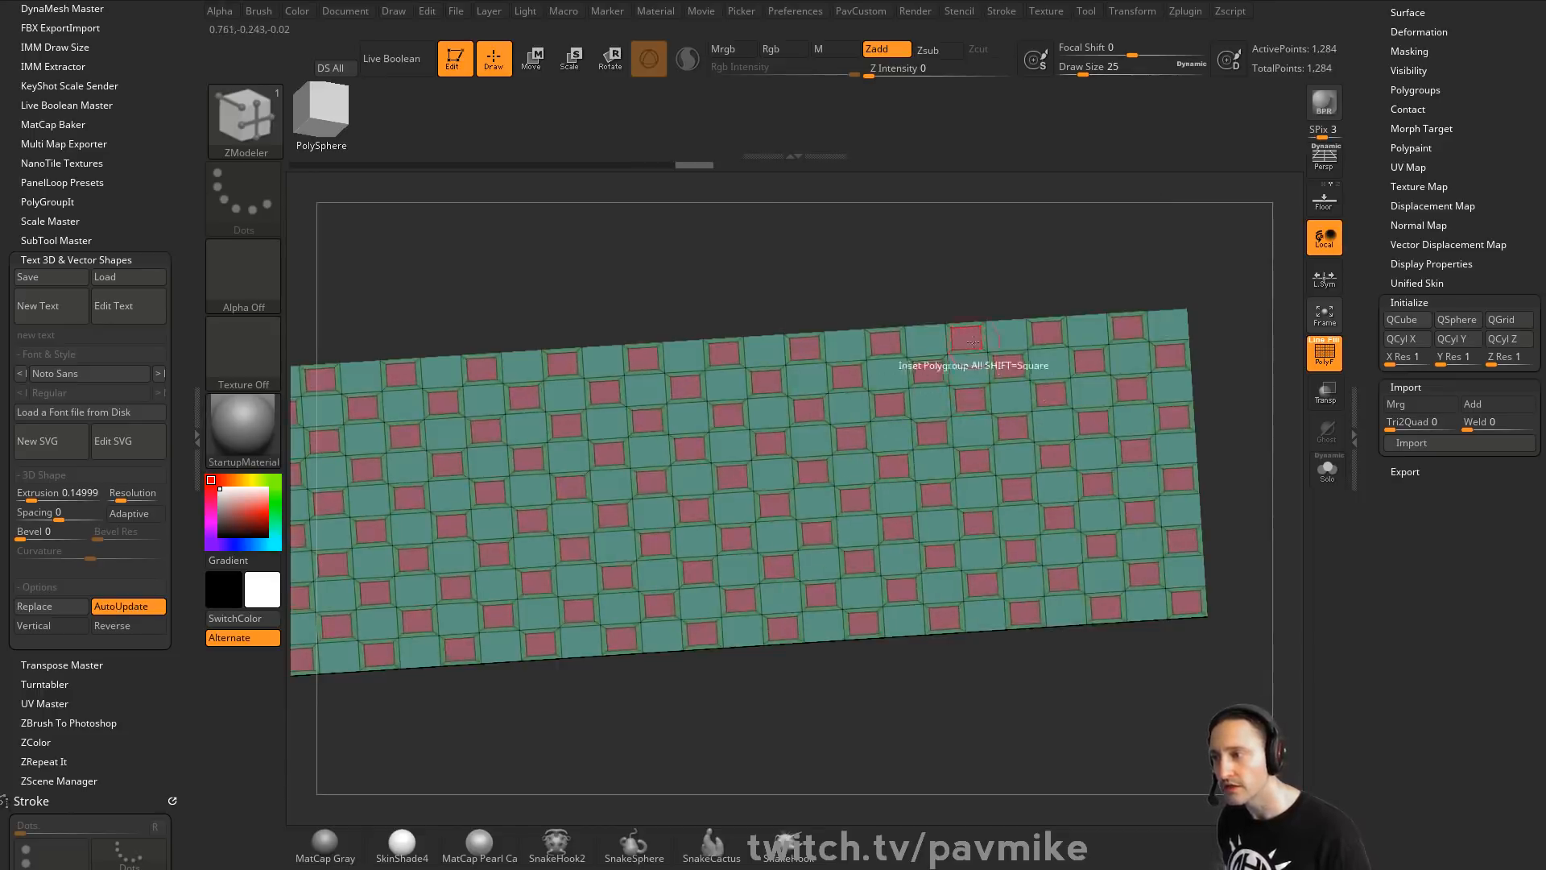
Isolate the checkered front face with its inset squares and delete the hidden geometry
drag(1066, 269, 999, 336)
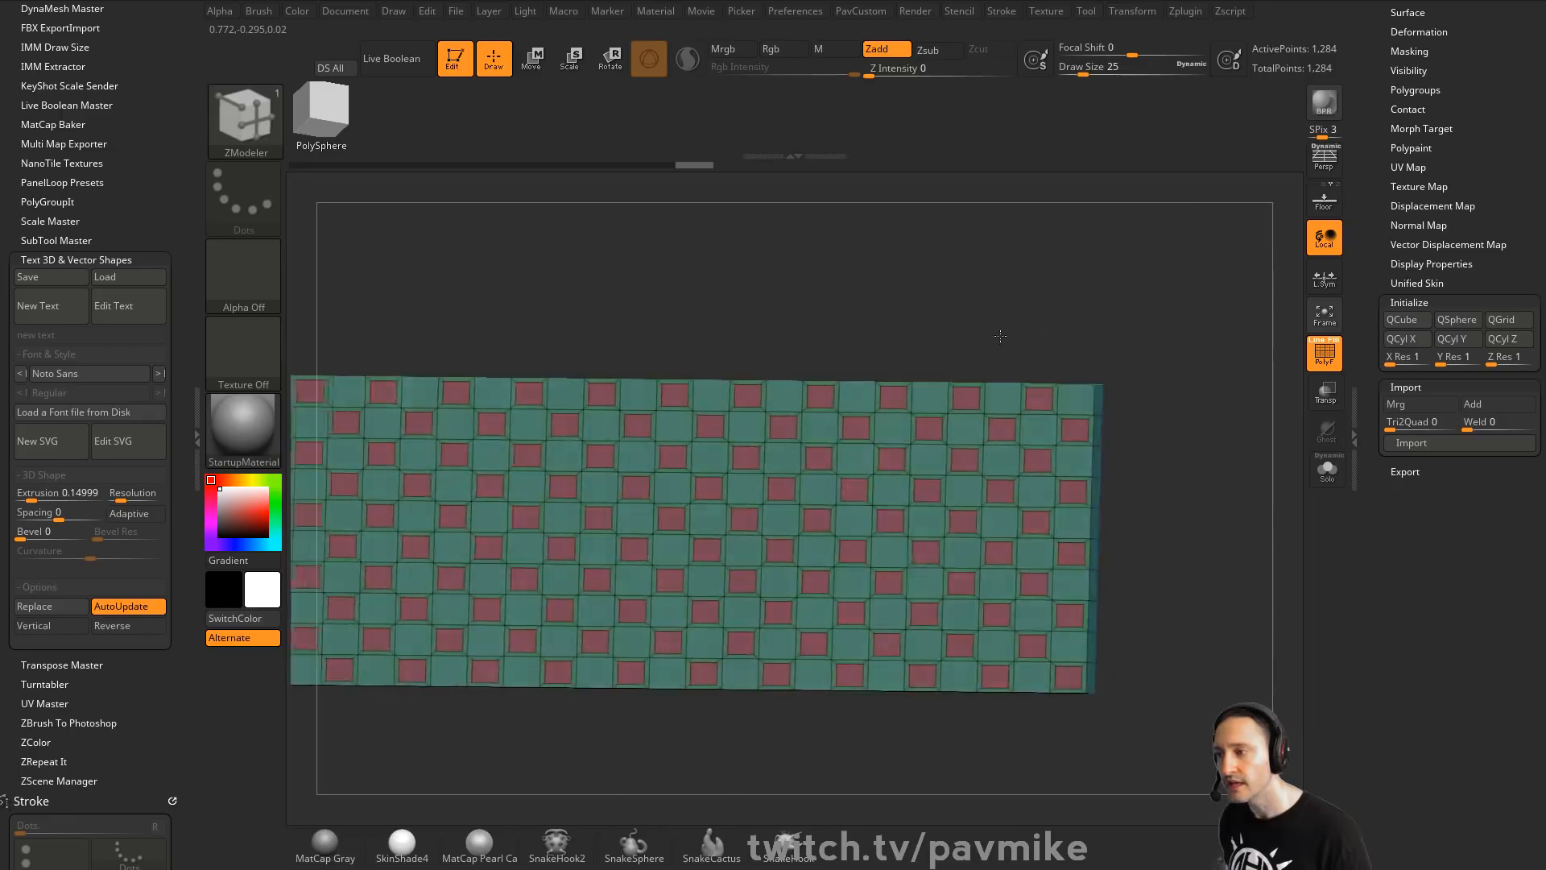
ctrl+shift+click(1026, 416)
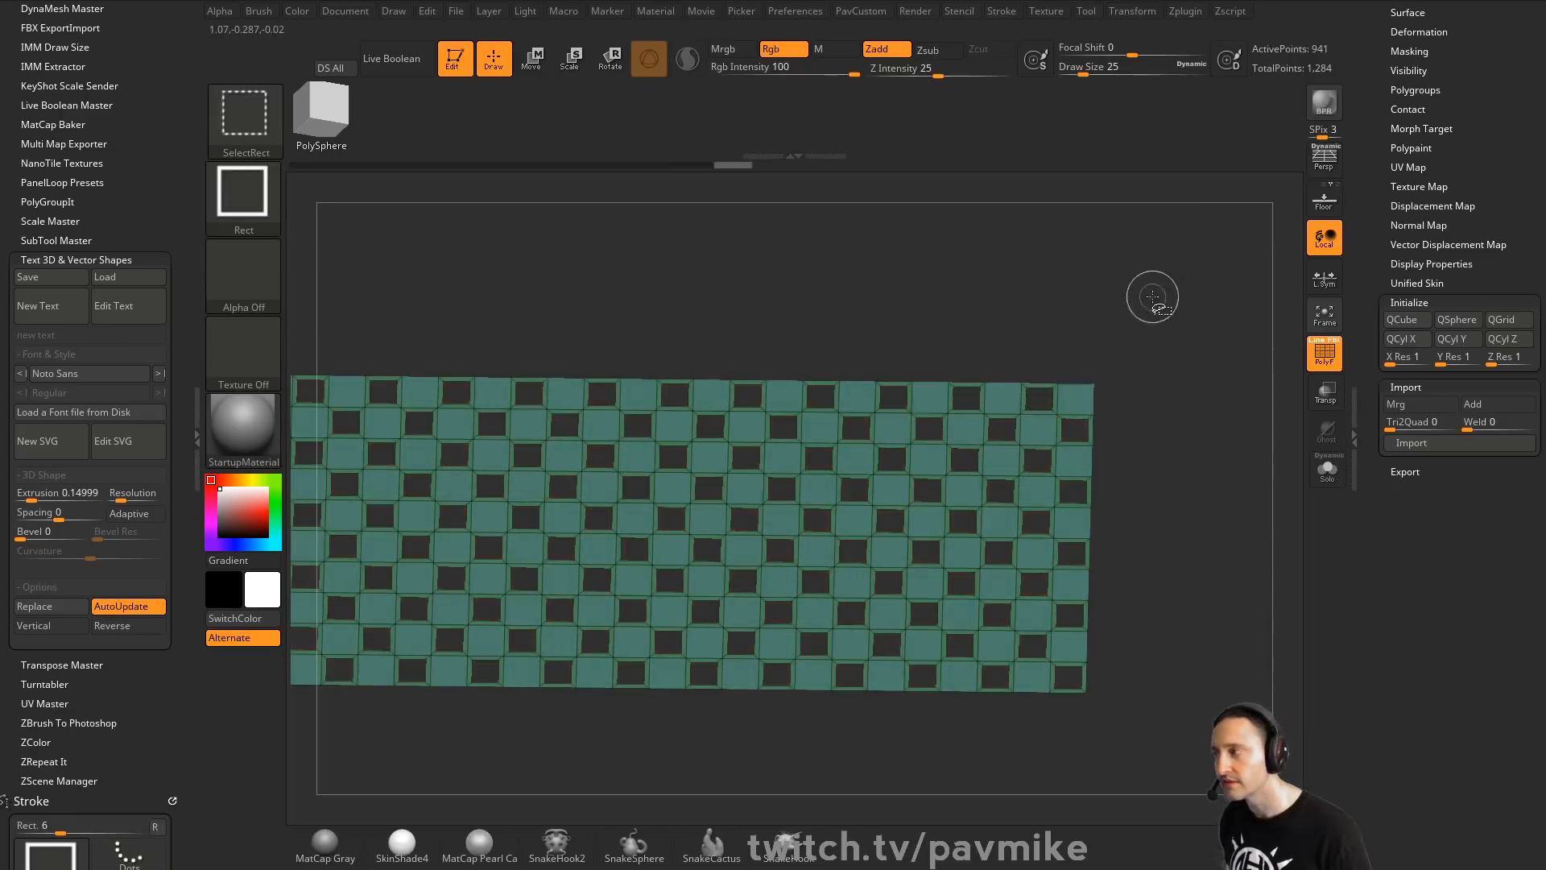
ctrl+shift+drag(1152, 299, 1171, 384)
ctrl+shift+click(1007, 426)
ctrl+shift+drag(1182, 305, 1211, 412)
key(2)
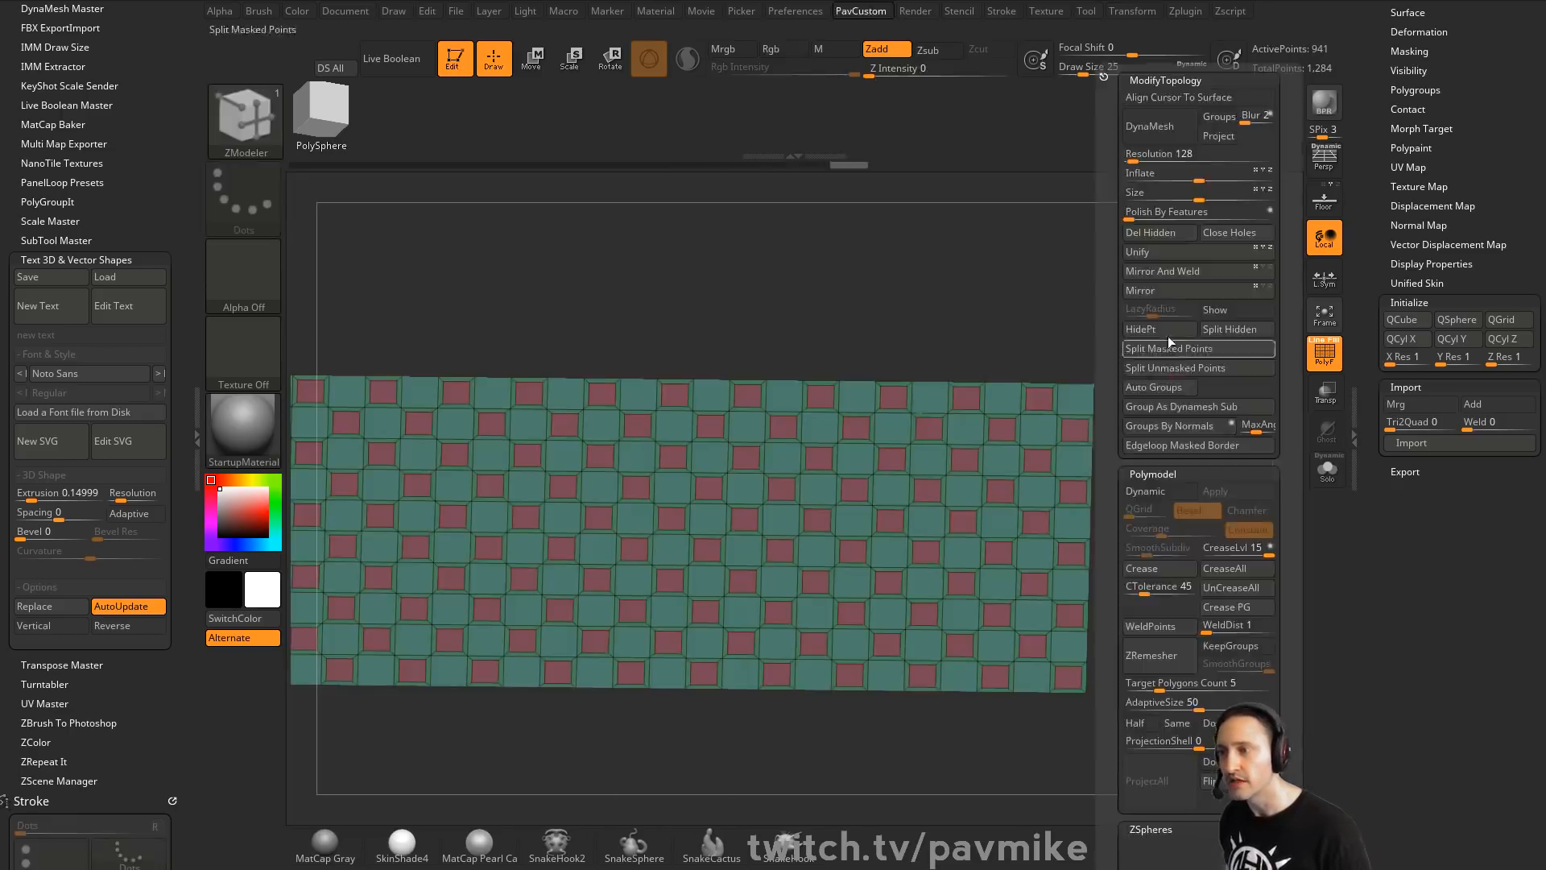
click(1167, 238)
drag(1095, 271, 1046, 322)
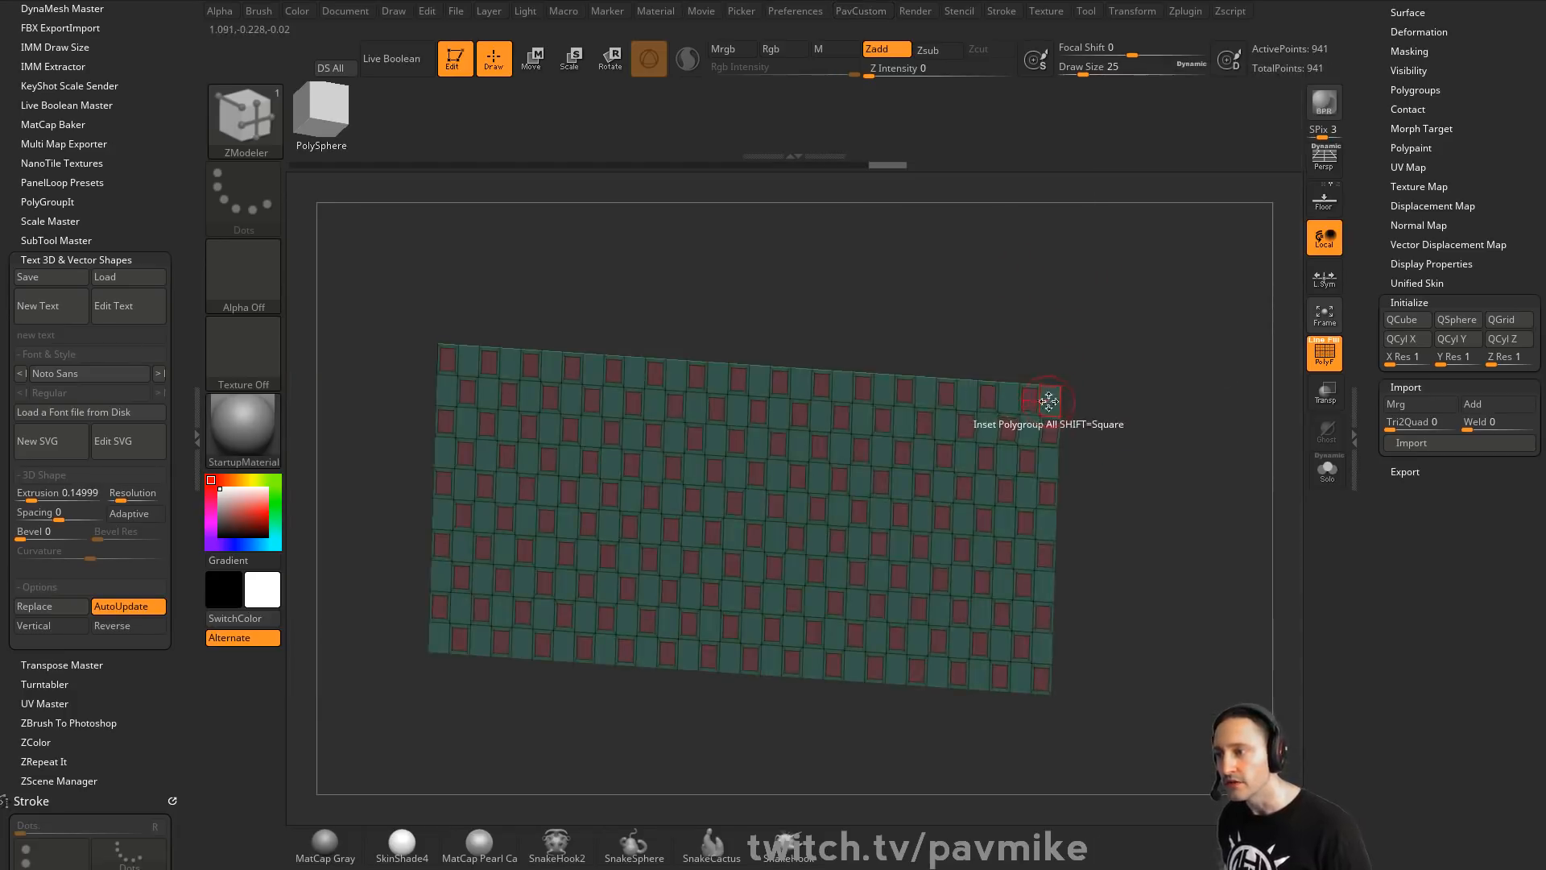
Give the checkered face thickness with QMesh on All Polygons and flip its normals
key(space)
click(1132, 217)
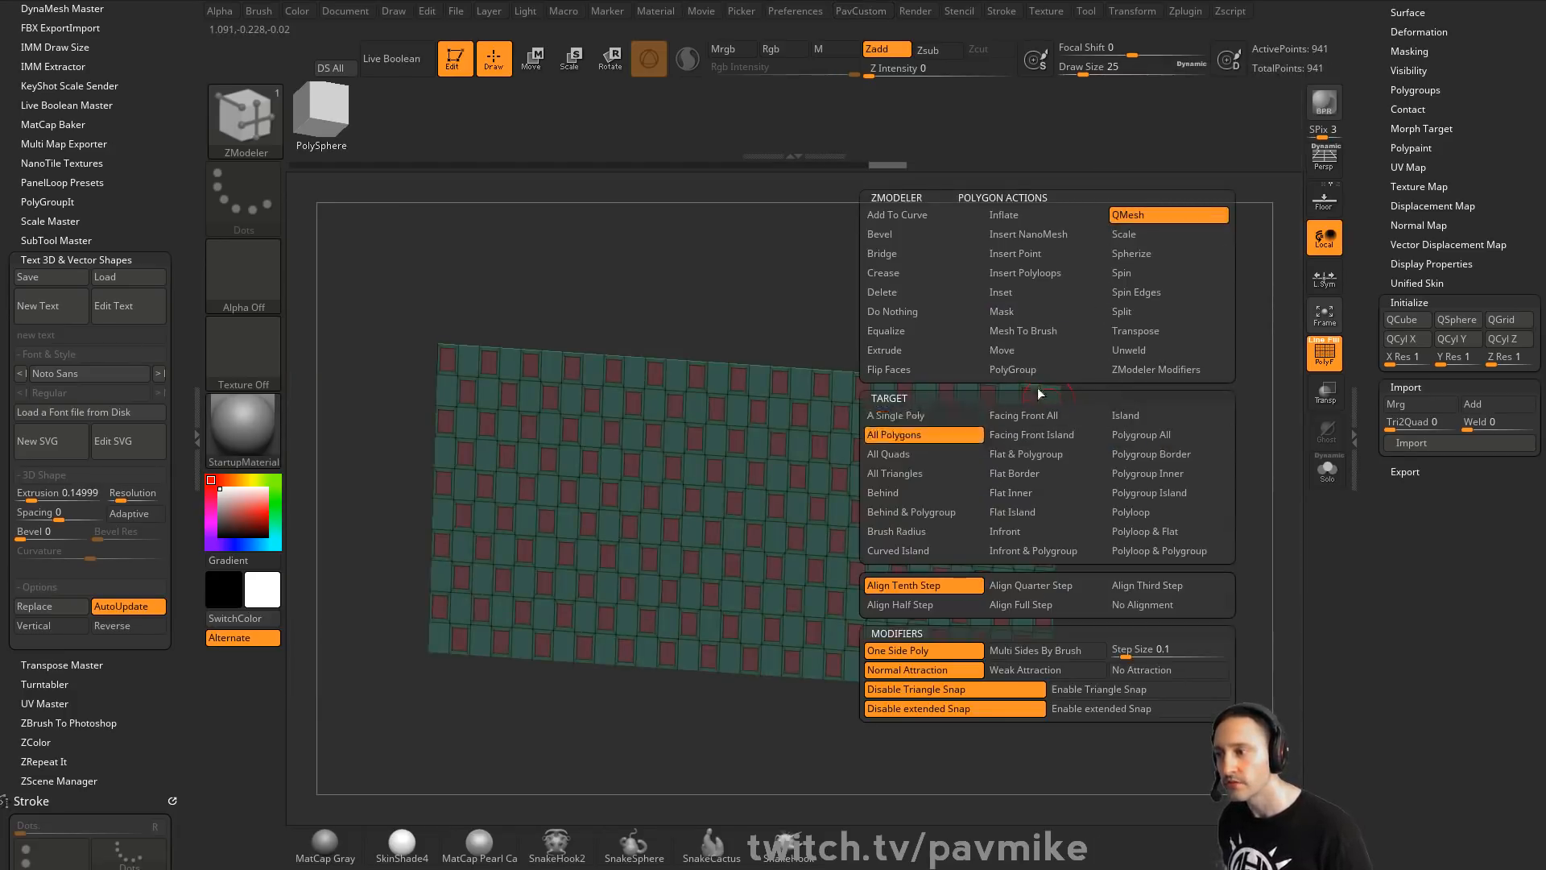
drag(1005, 397, 1159, 418)
key(2)
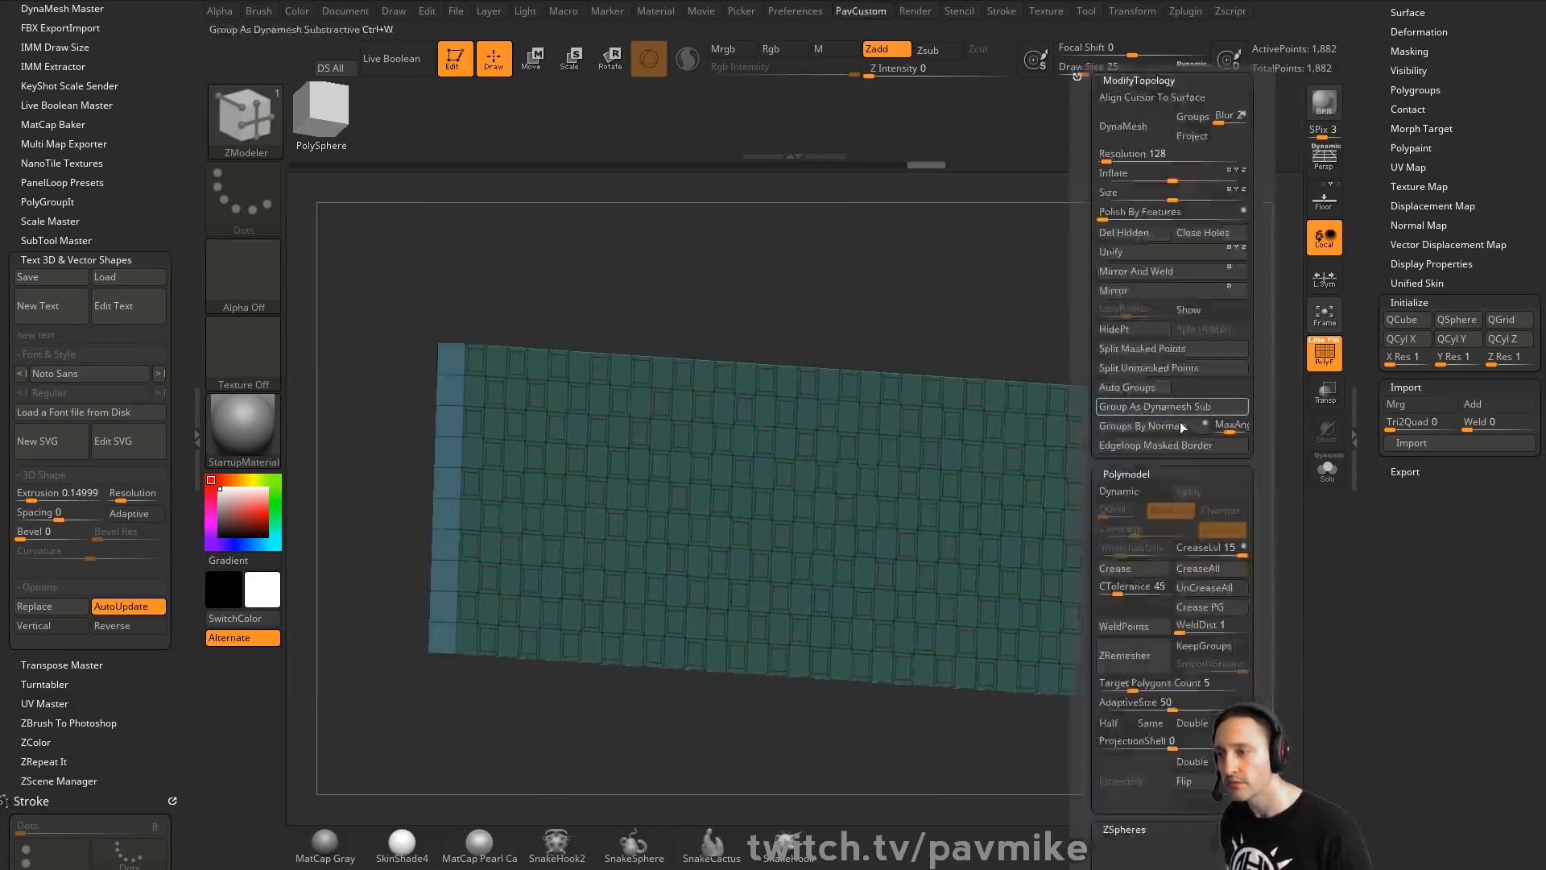
click(1185, 780)
Use QMesh with the Polygroup All target to cut the inset squares through the panel as holes
mouse_move(1085, 295)
alt+mouse_down()
mouse_move(1042, 297)
mouse_move(1104, 341)
mouse_move(1014, 331)
mouse_move(992, 392)
mouse_move(1180, 352)
alt+mouse_up()
key(space)
click(1086, 435)
drag(1205, 476, 1235, 470)
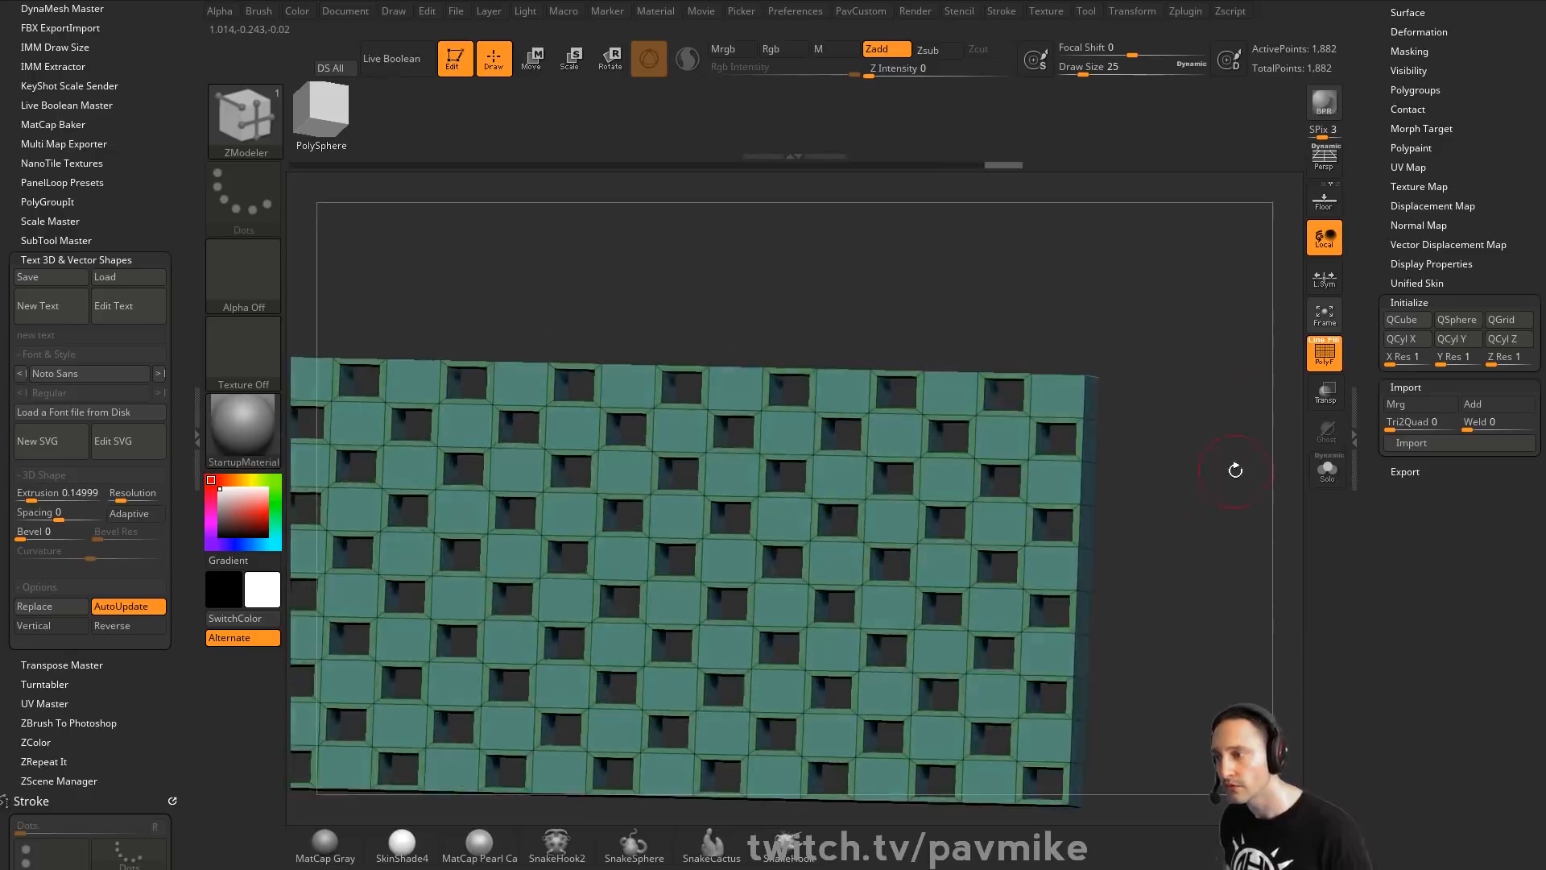
Turn on dynamic subdivision and hide the polyframe to preview the perforated panel with round holes
key(d)
key(Return)
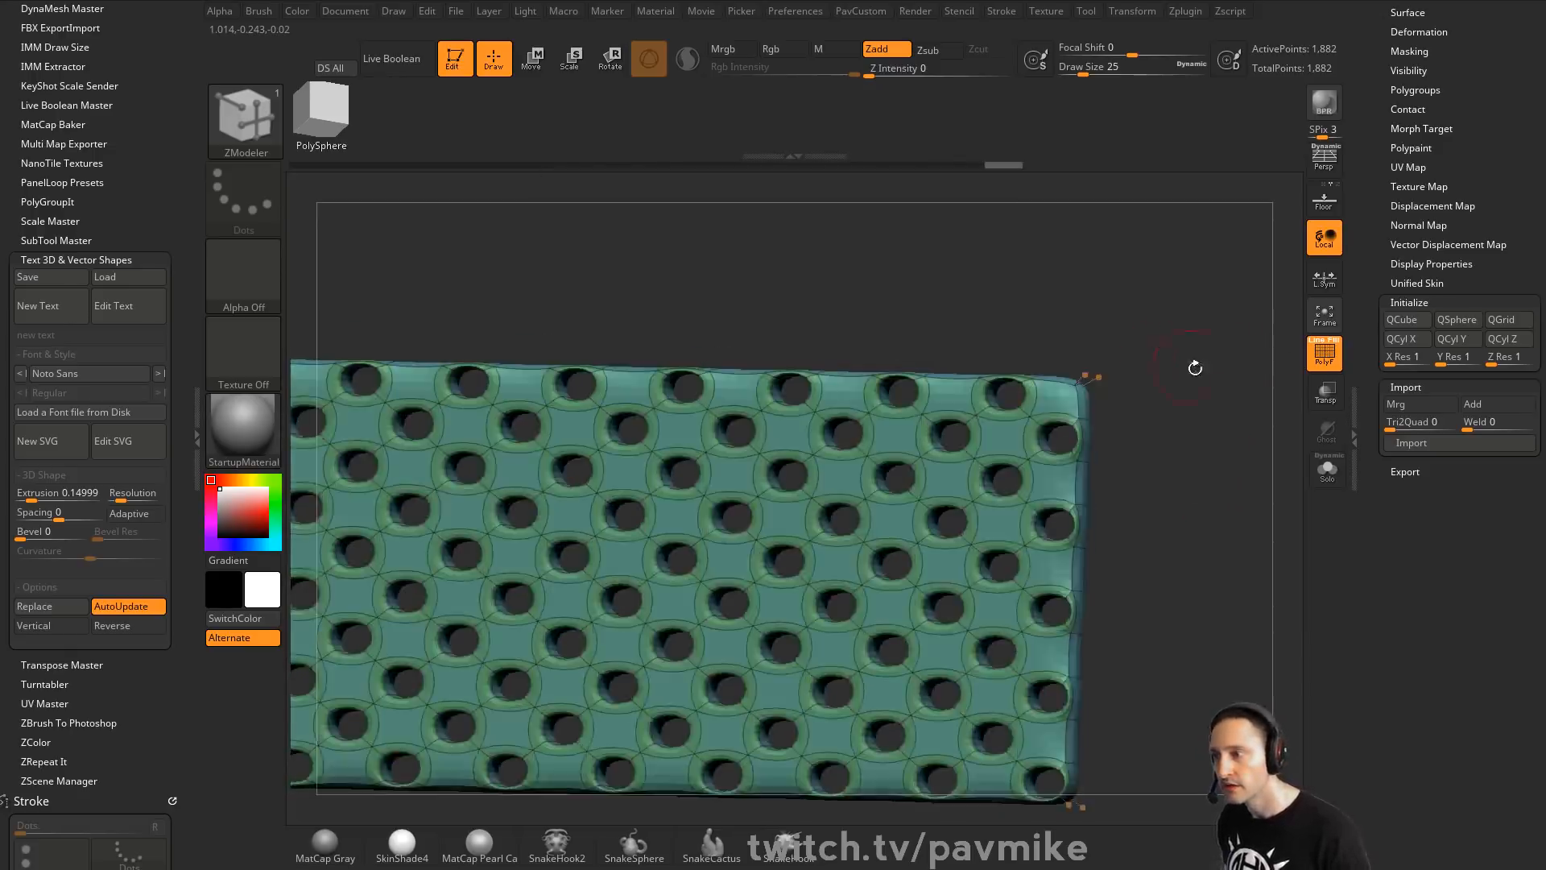
key(shift+f)
drag(1210, 357, 1175, 318)
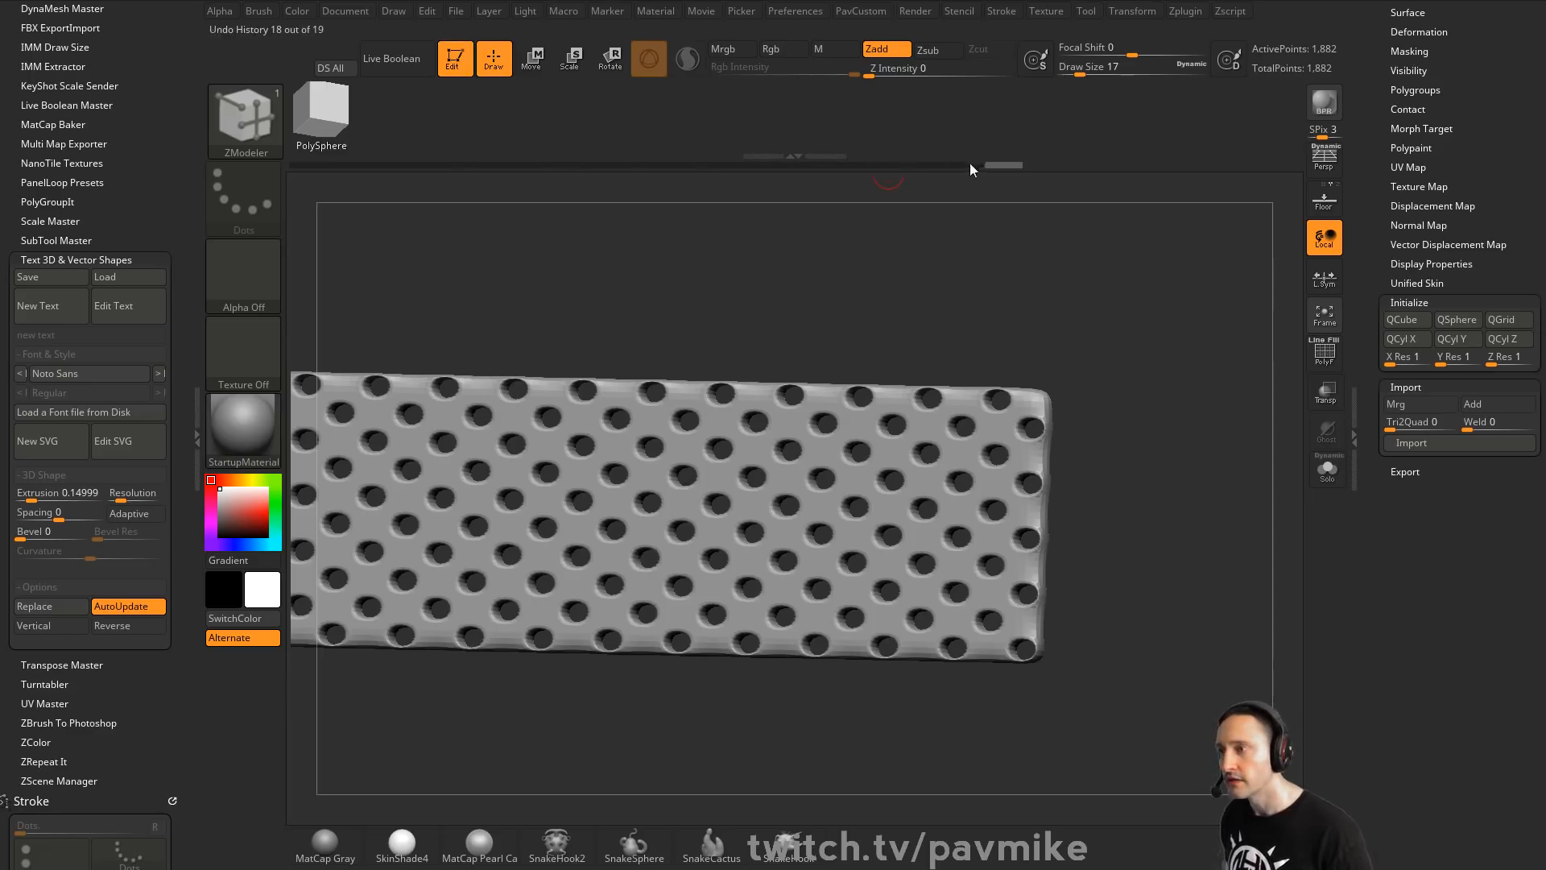
Step back in the undo history to the gridded panel before its checker grouping and holes, with the polyframe shown
click(655, 165)
click(1324, 354)
drag(1131, 313, 1161, 322)
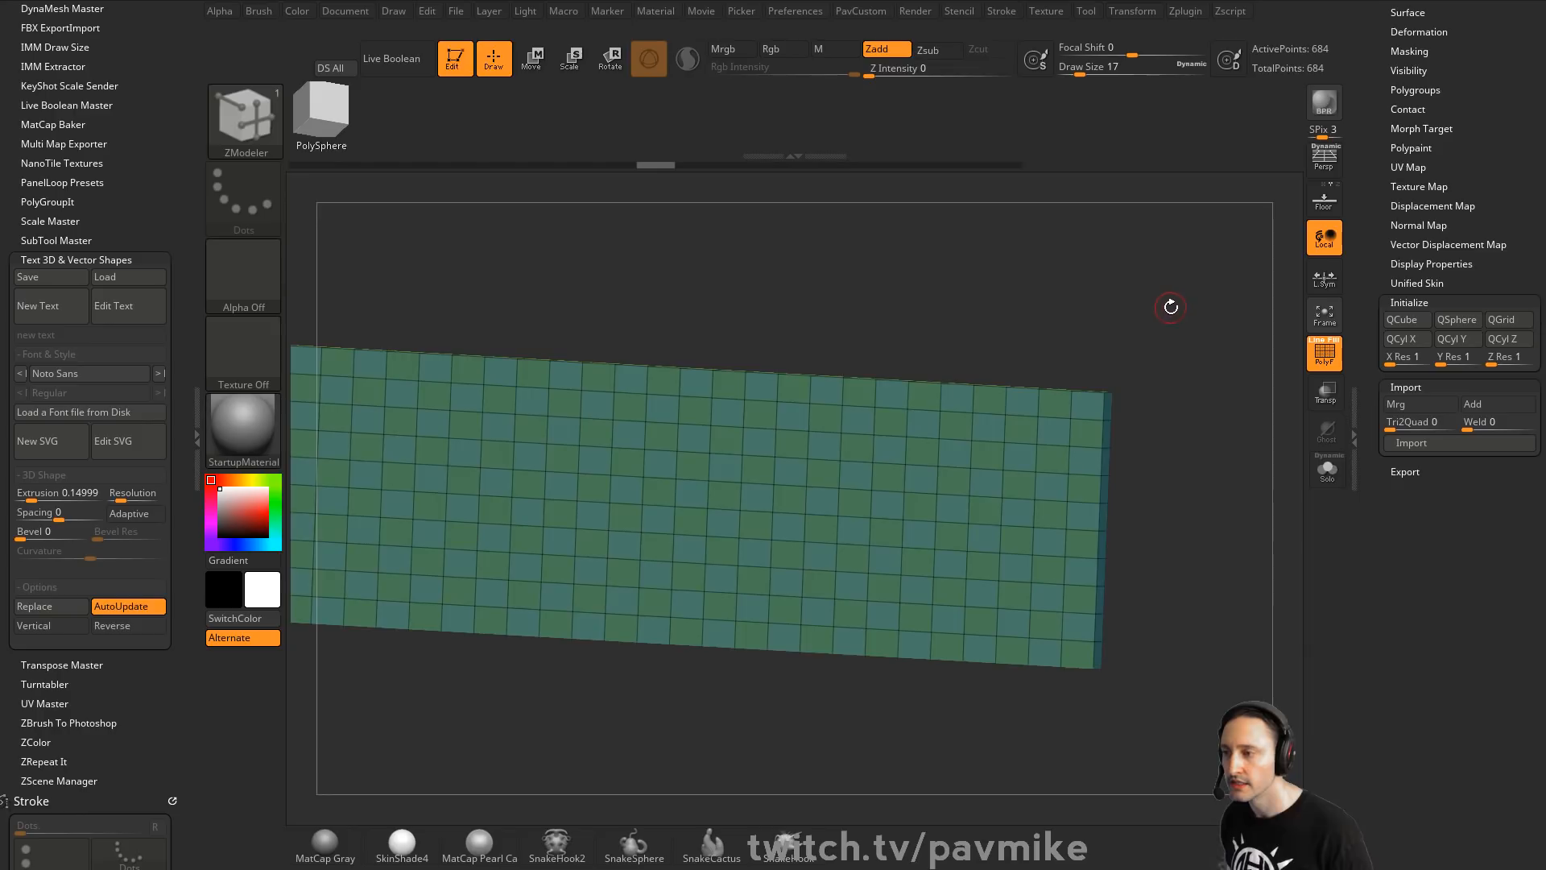
key(ctrl+z)
key(ctrl+z)
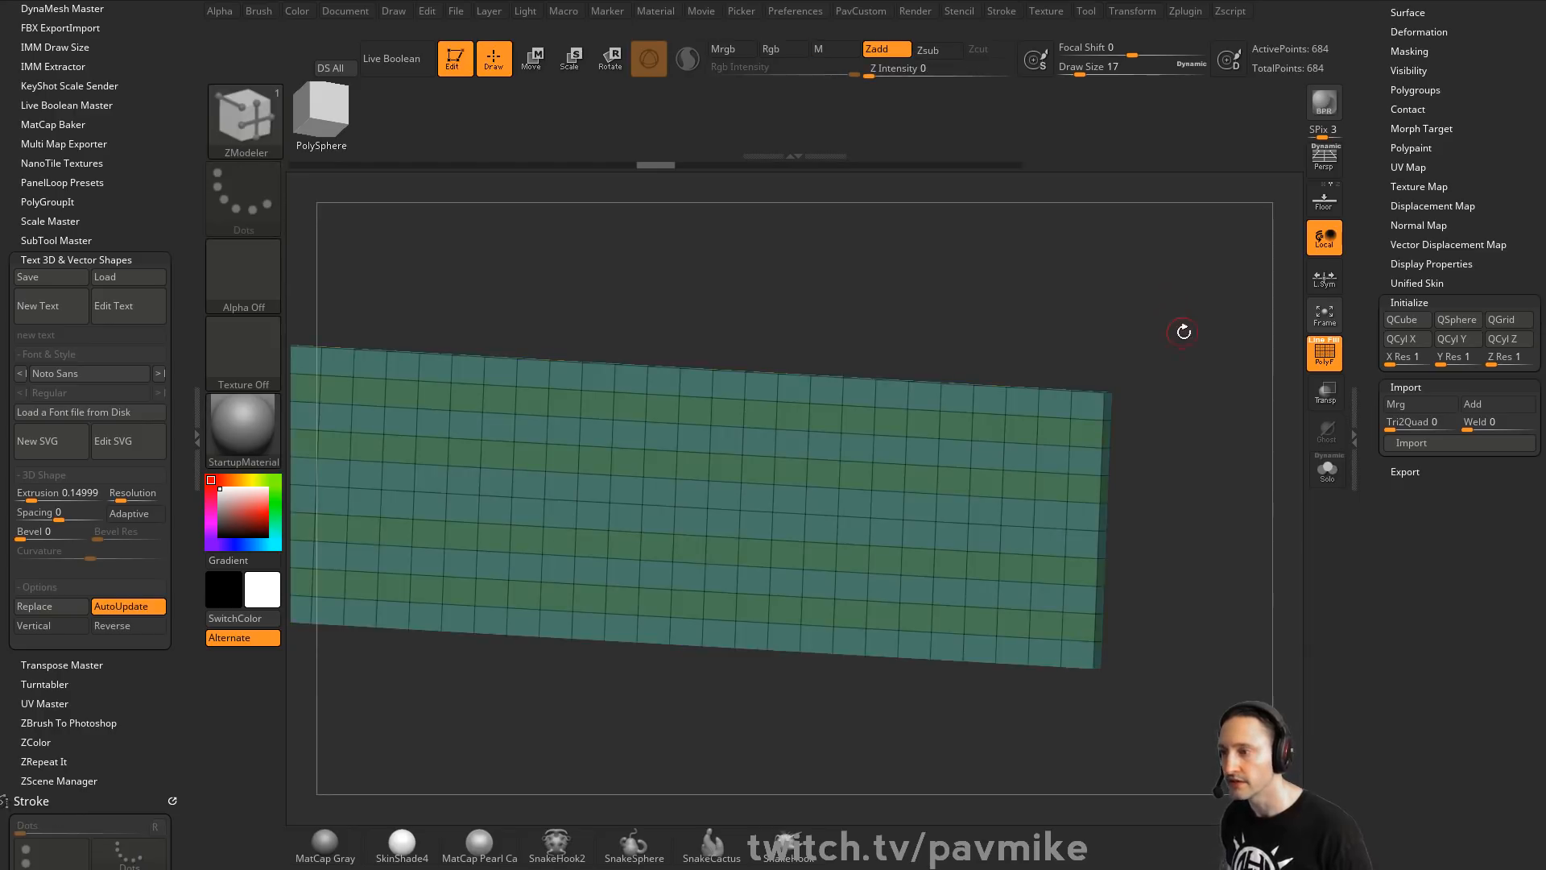
Group the gridded panel by normals, isolate its front face and delete the hidden geometry
drag(1181, 330, 1170, 324)
key(space)
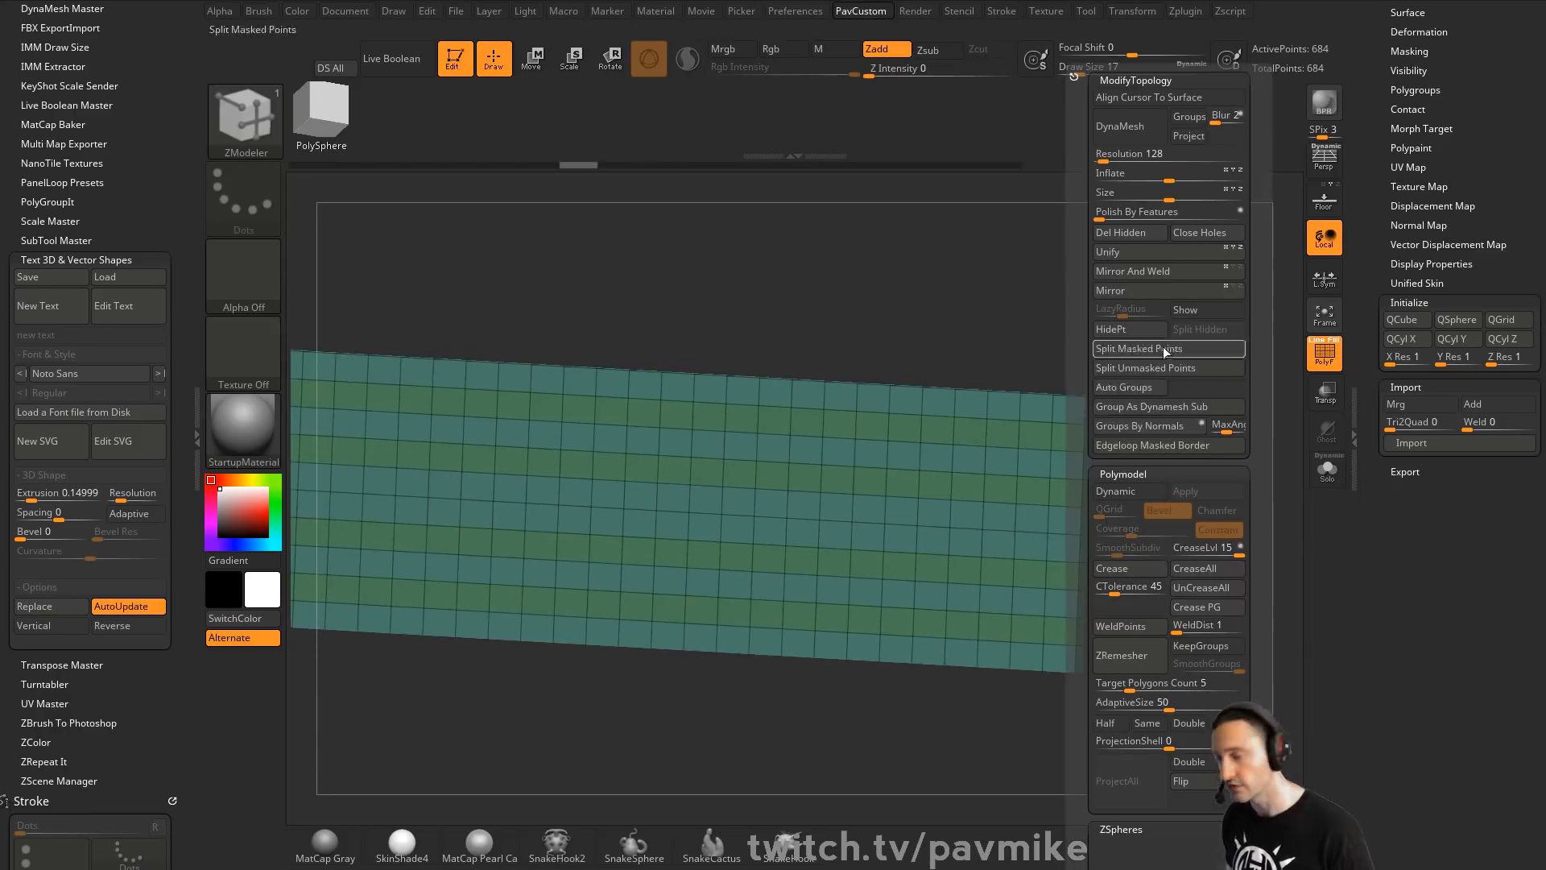
click(1140, 428)
ctrl+shift+click(983, 421)
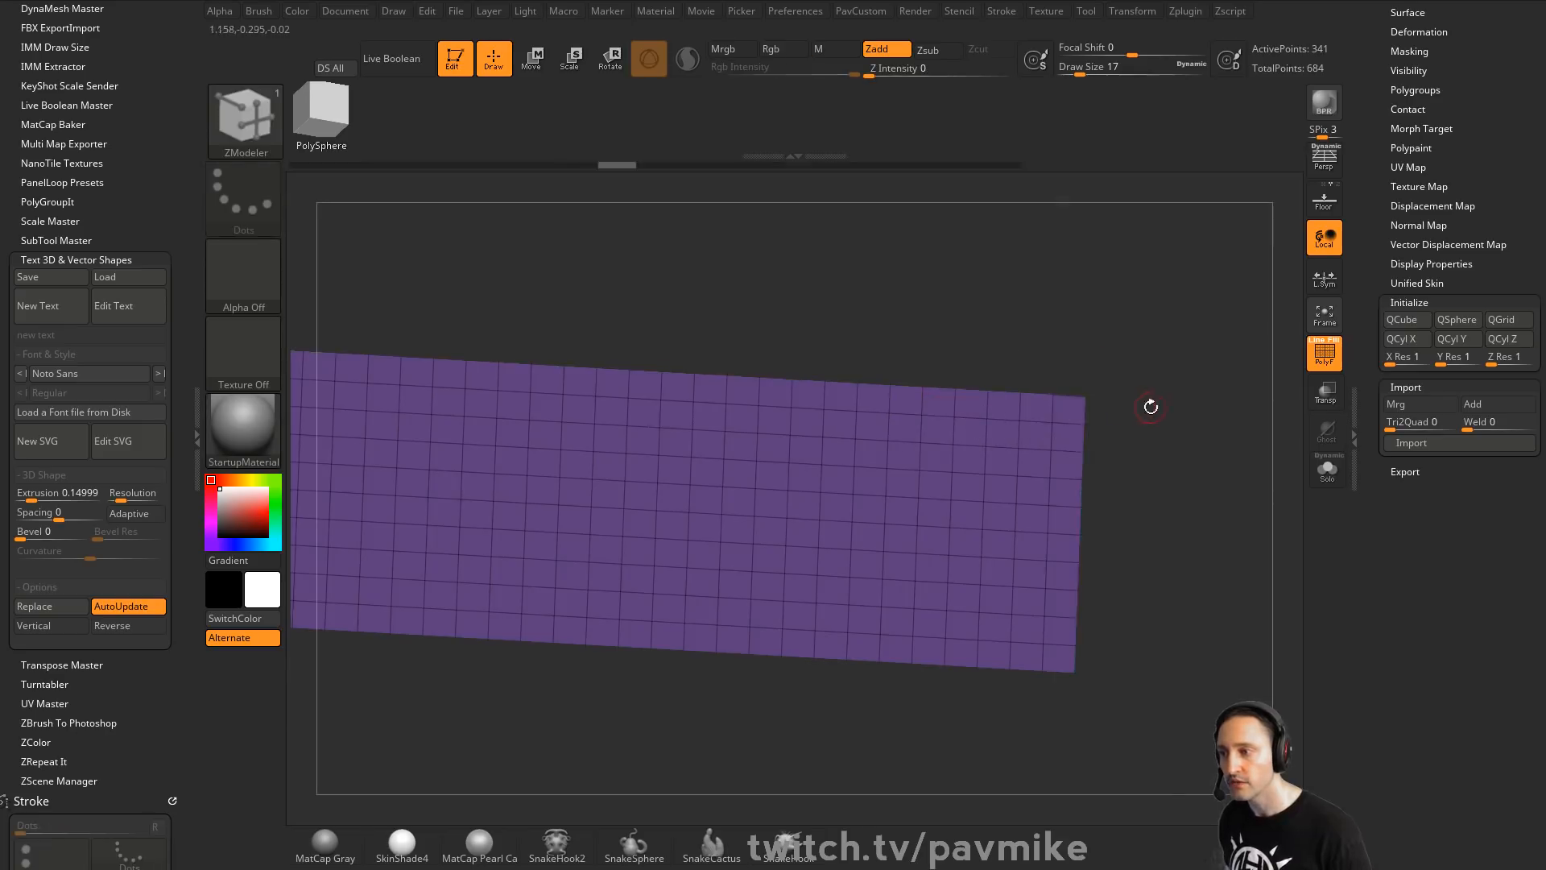
key(alt+q)
click(1107, 232)
Inset every polygon of the front face individually, using the Polygroup All target and Inset Each Poly
key(space)
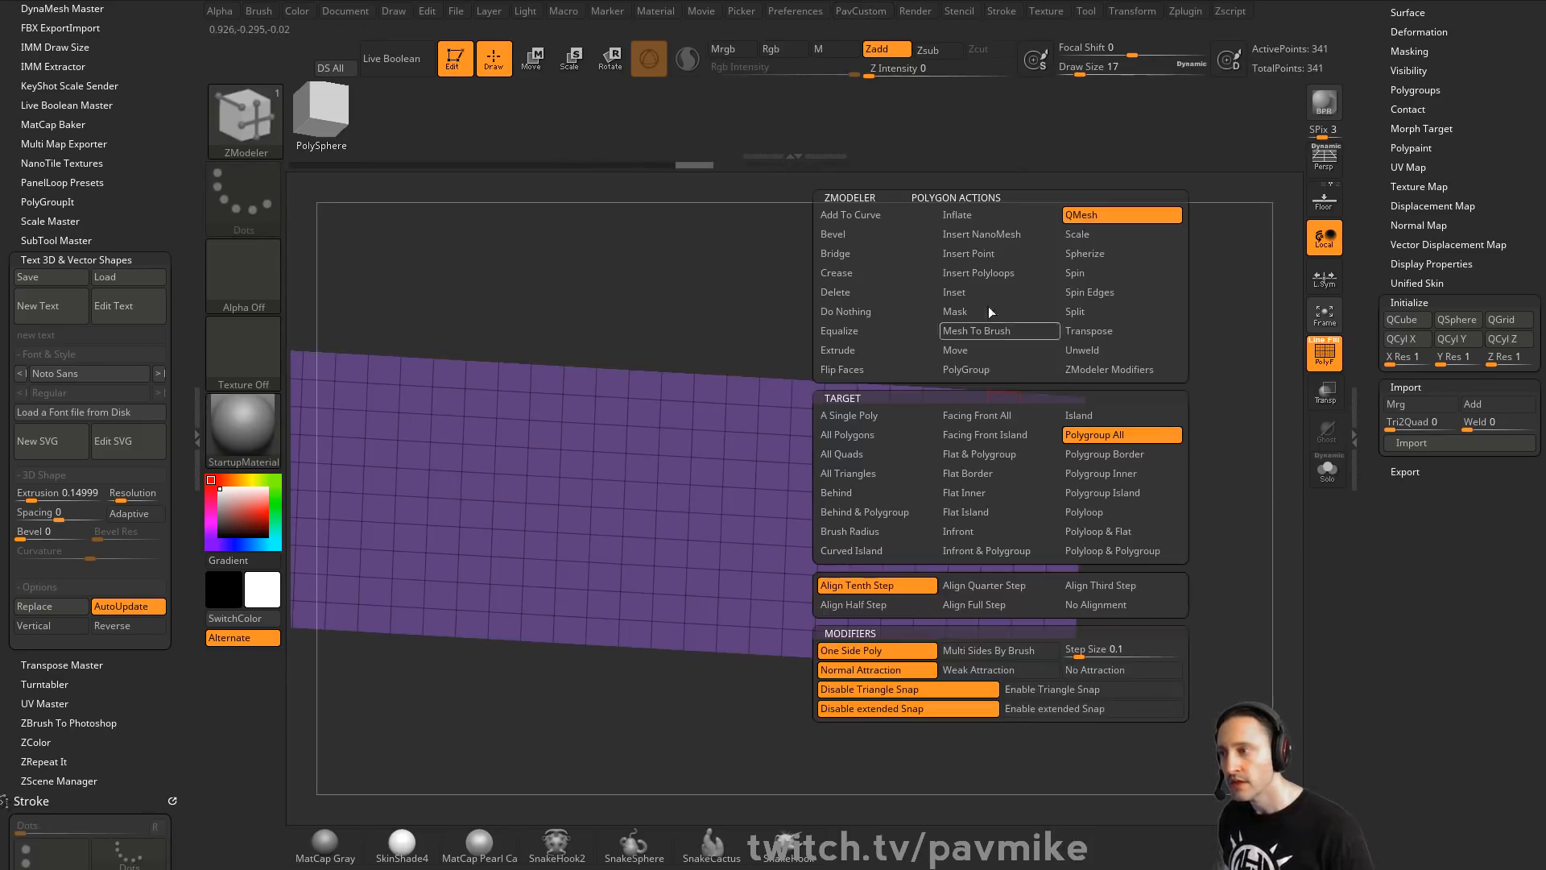
click(988, 294)
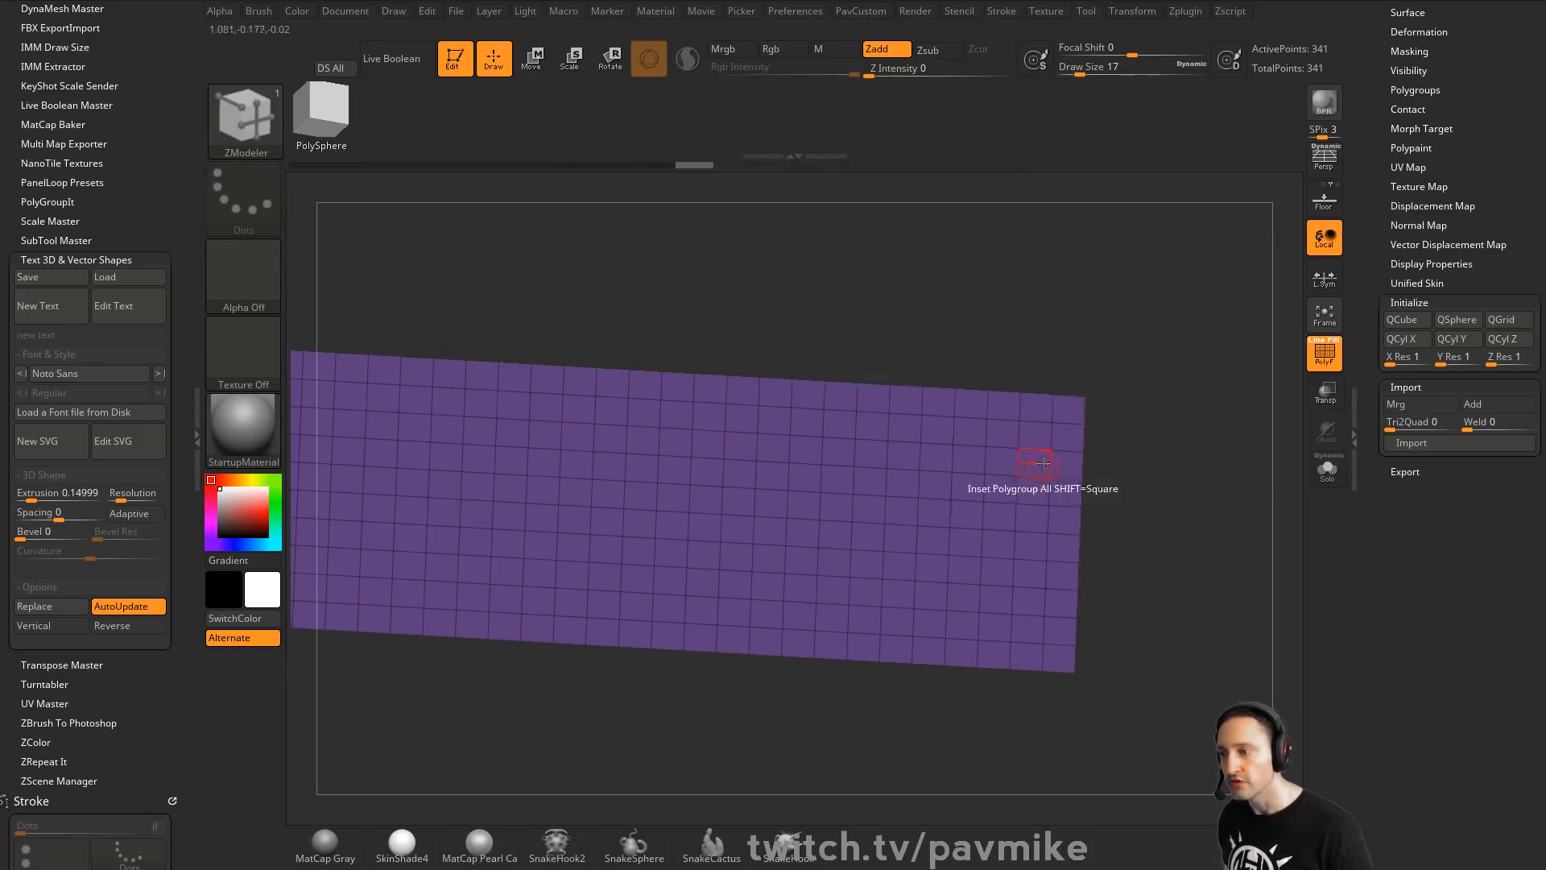
key(space)
click(1037, 616)
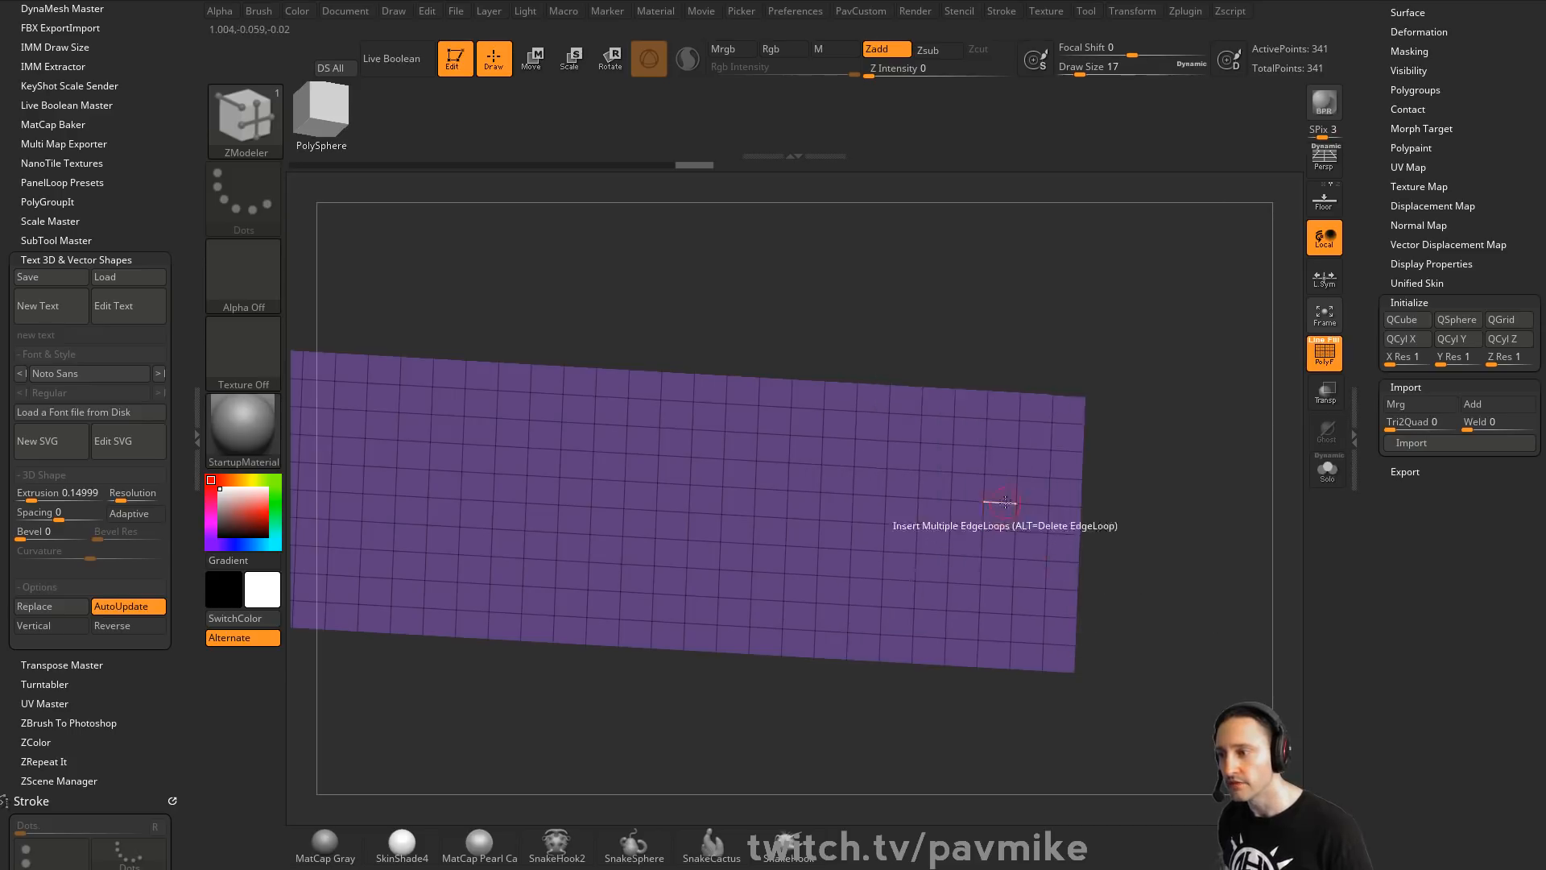
key(space)
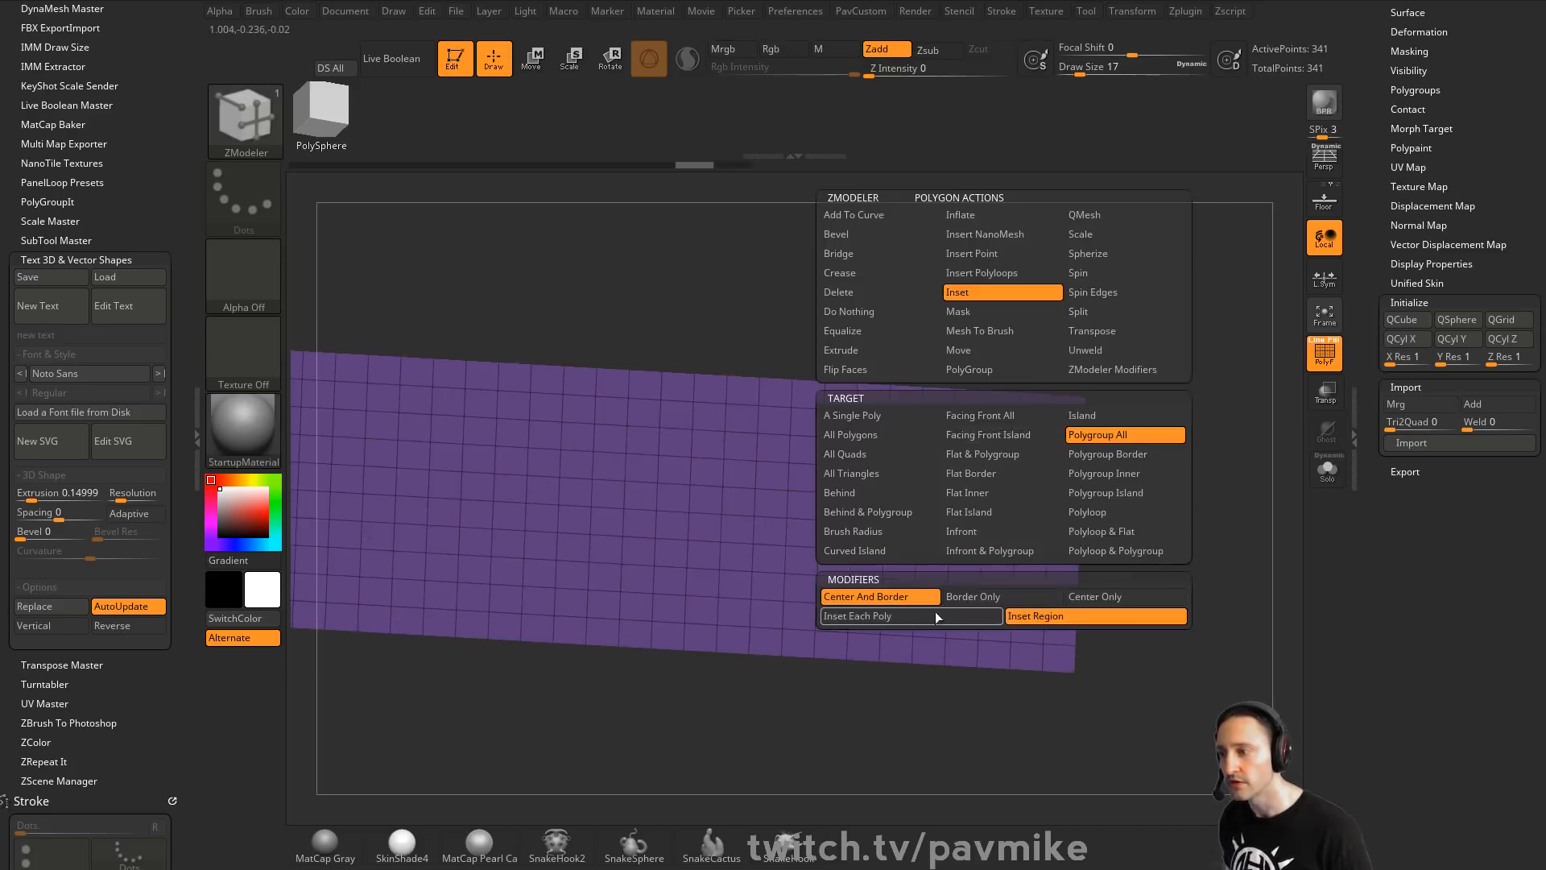
click(972, 418)
mouse_move(972, 418)
right_down()
mouse_move(1142, 289)
mouse_move(1127, 324)
mouse_move(970, 386)
right_up()
Delete the inset squares with ZModeler's Delete action on Polygroup All, leaving an open grid
key(space)
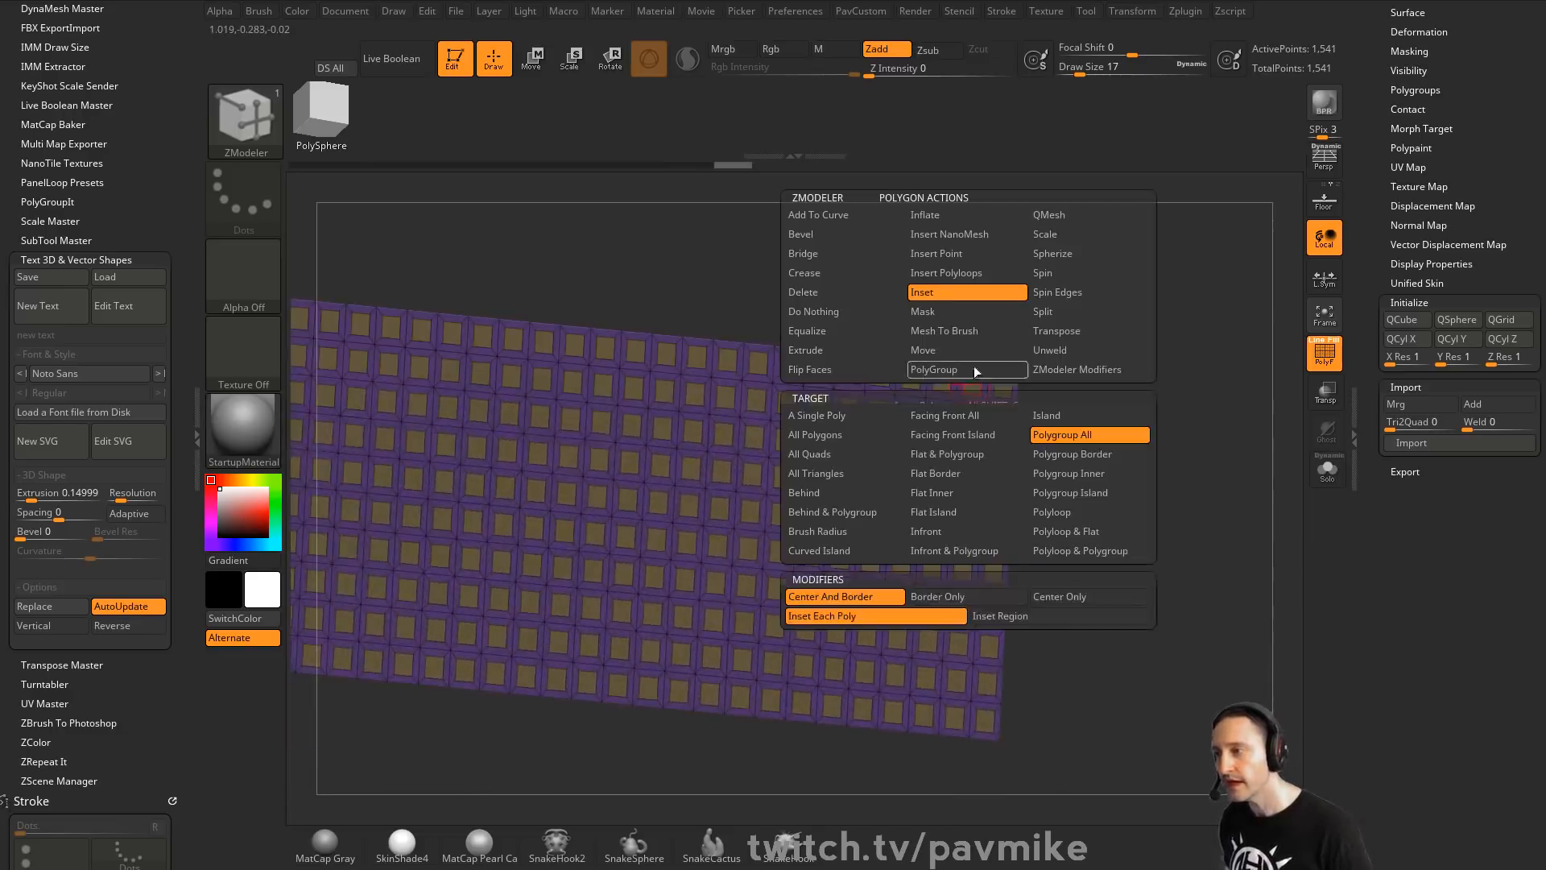
click(825, 292)
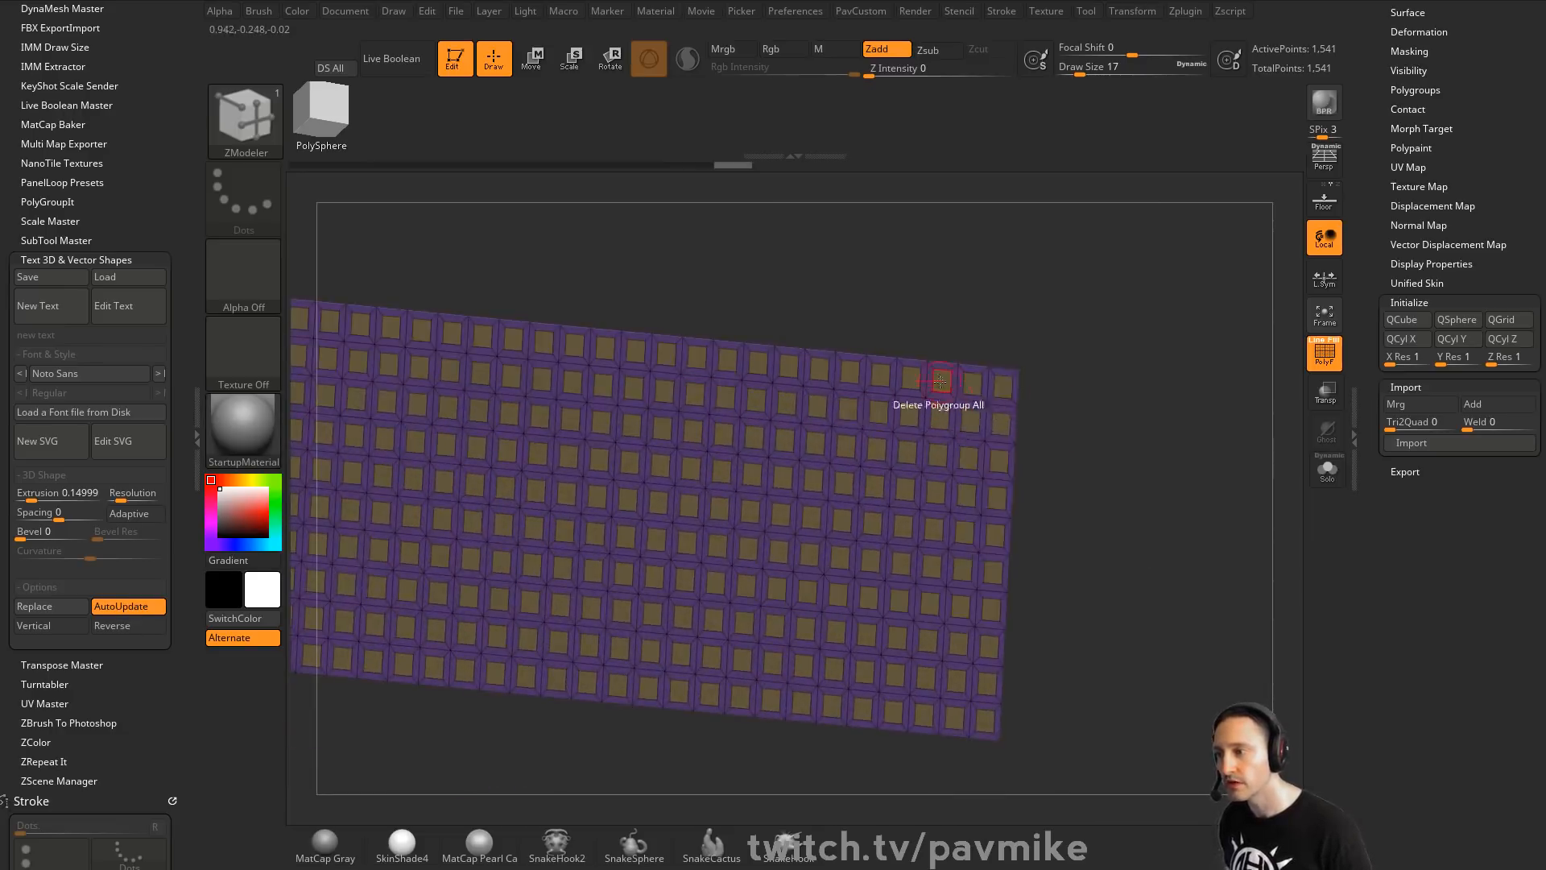
click(958, 377)
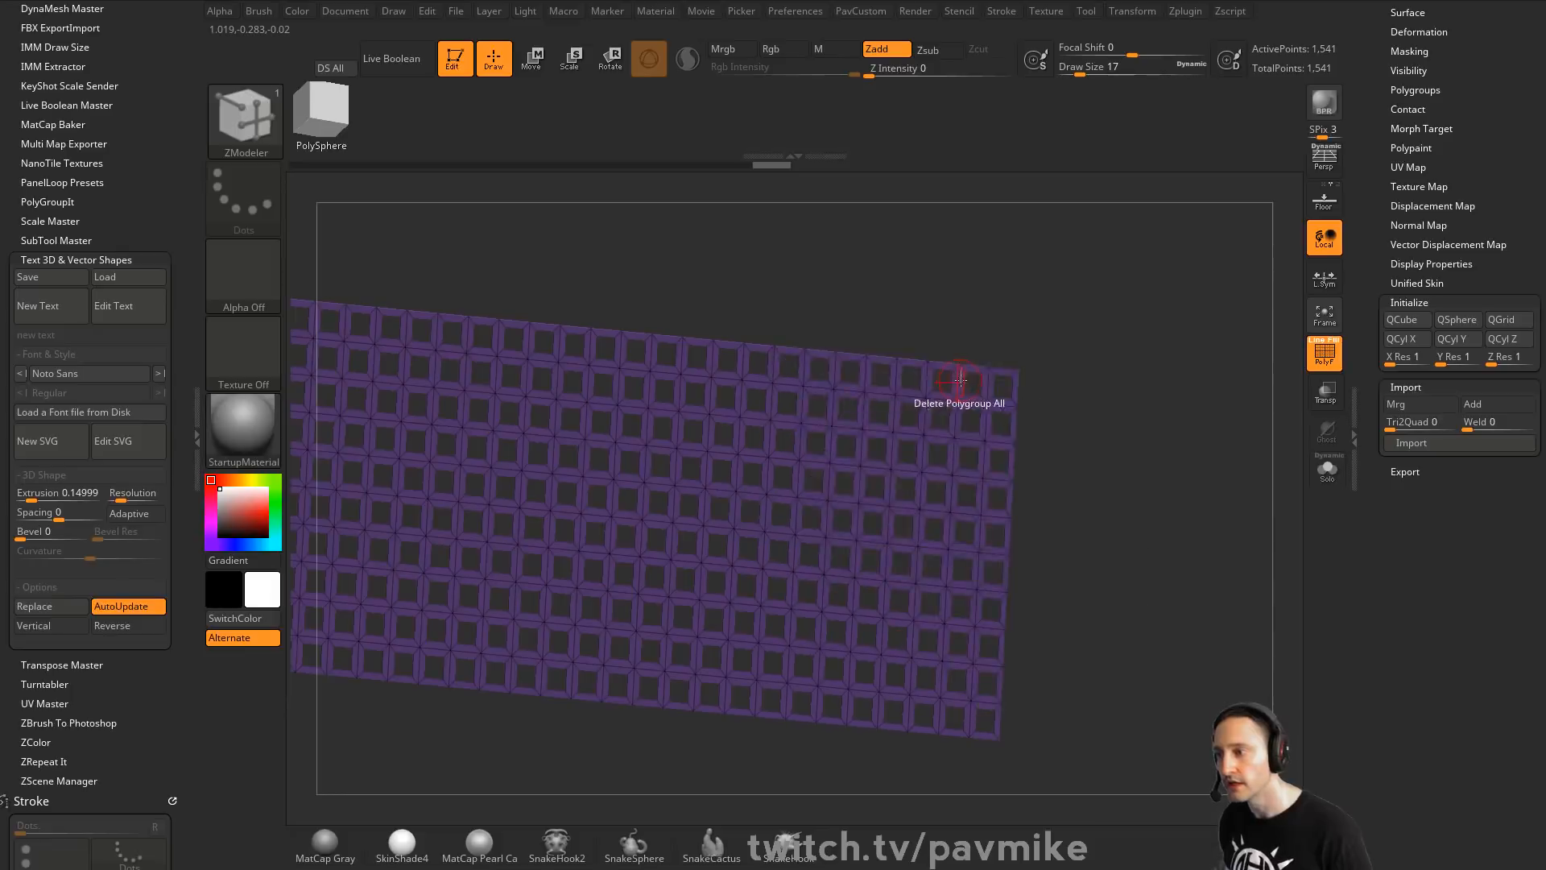
Extrude the open grid with QMesh to give it thickness
key(space)
click(1044, 215)
ctrl+right_drag(1038, 407, 998, 424)
drag(925, 427, 901, 427)
ctrl+right_drag(1111, 411, 1156, 399)
drag(1155, 399, 1098, 500)
Hide the grid panel's faces and hole walls to isolate its outer rim
key(space)
key(grave)
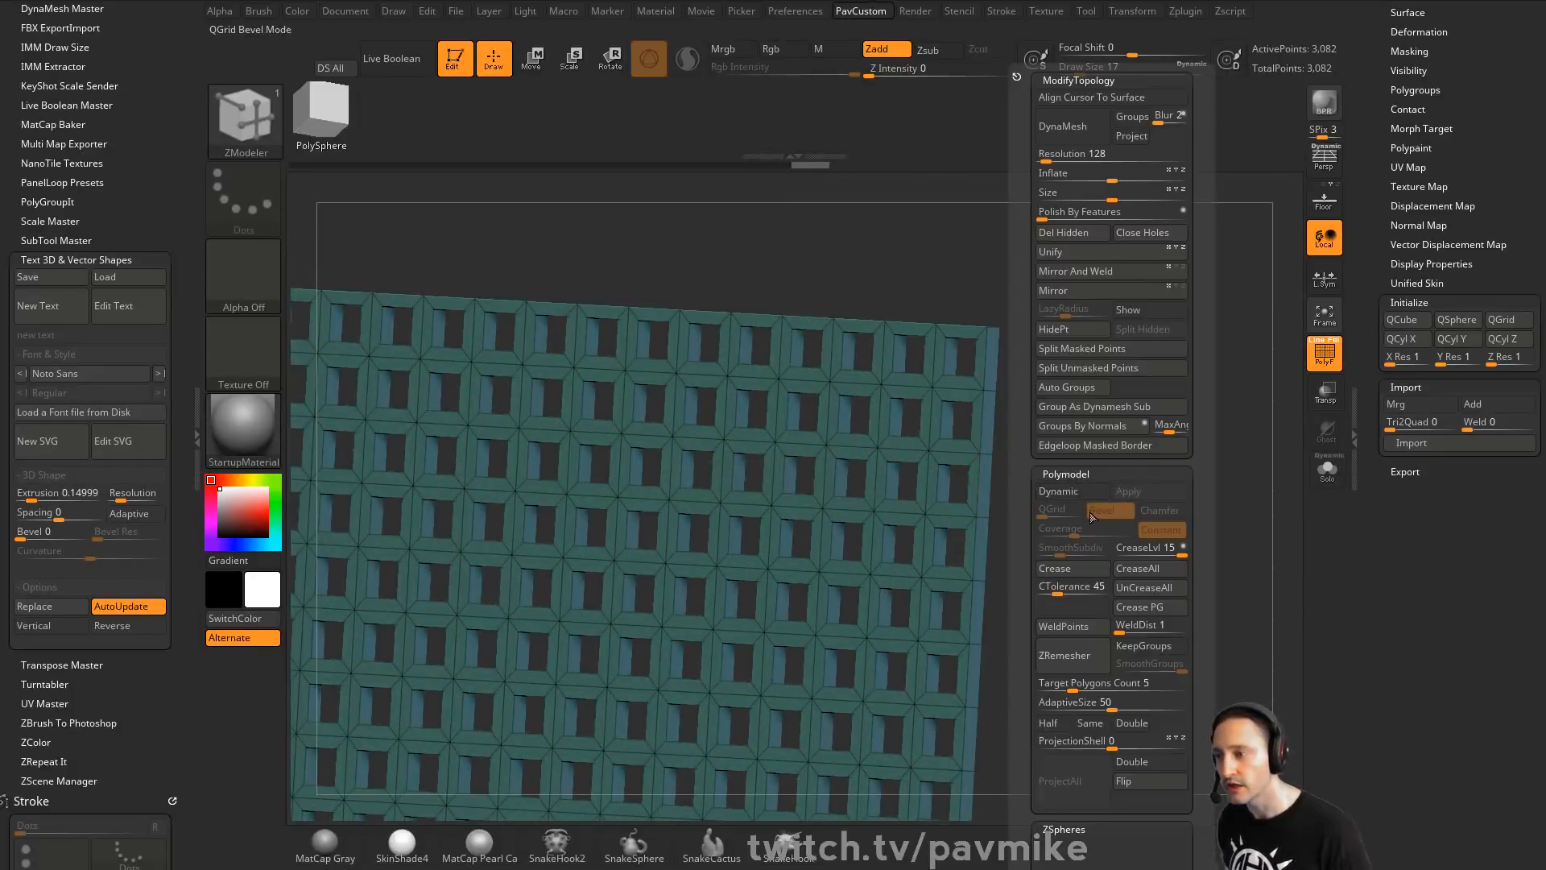
mouse_move(1051, 352)
mouse_down()
mouse_move(950, 385)
mouse_move(1007, 307)
mouse_move(1215, 309)
mouse_up()
ctrl+shift+click(942, 387)
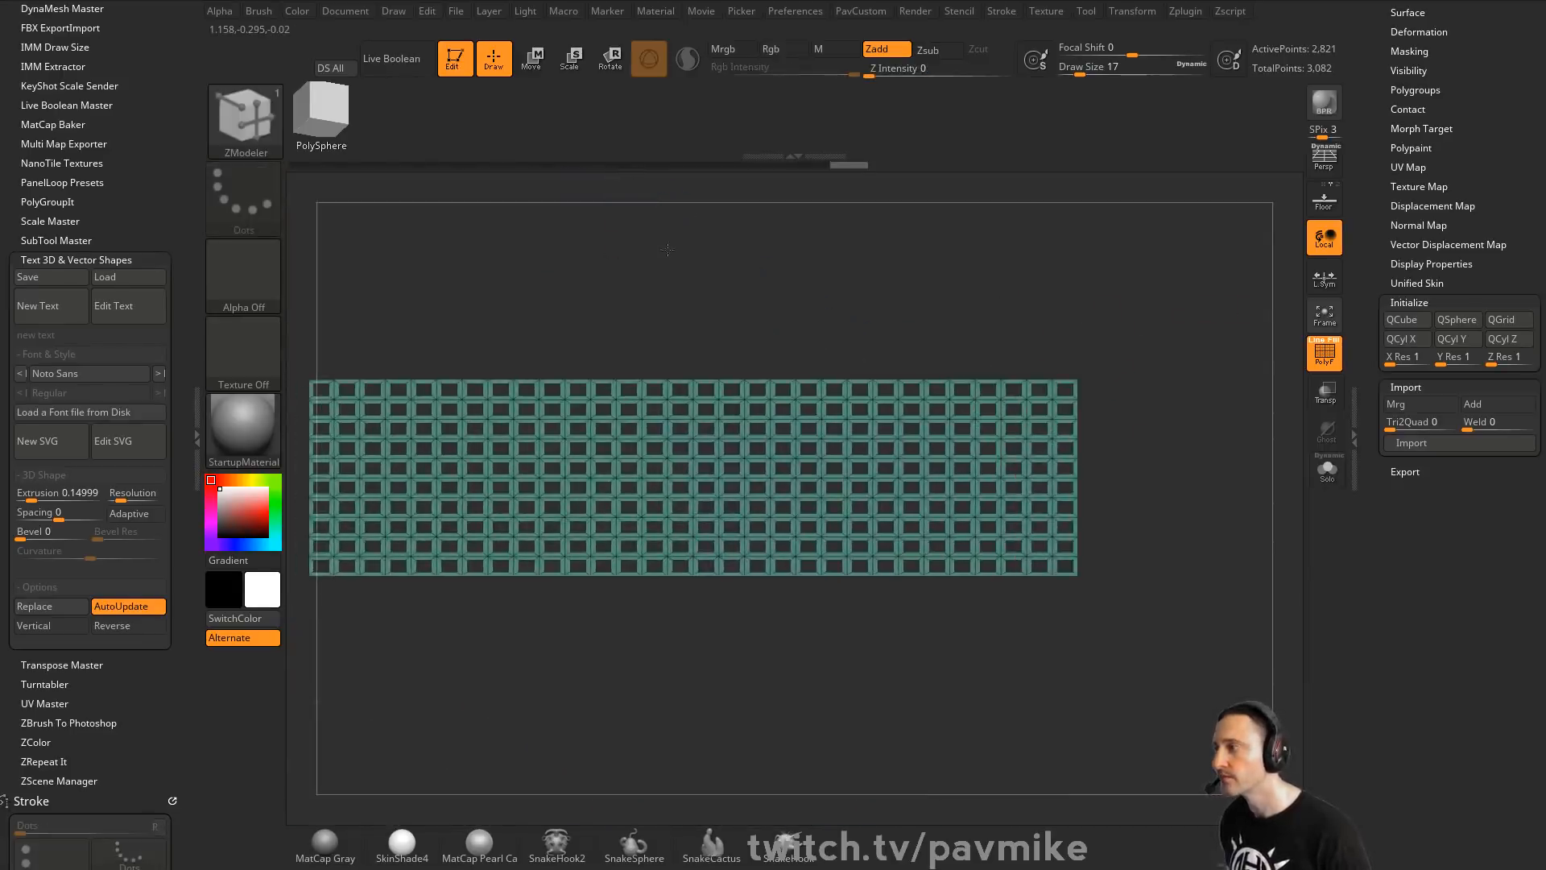
alt+drag(625, 257, 724, 234)
mouse_move(434, 256)
ctrl+shift+mouse_down()
mouse_move(562, 341)
mouse_move(530, 438)
mouse_move(524, 426)
mouse_move(1076, 570)
mouse_move(1180, 561)
ctrl+shift+mouse_up()
Group the isolated outer rim by normals and show the whole panel again
drag(1227, 399, 1128, 408)
key(space)
click(1120, 424)
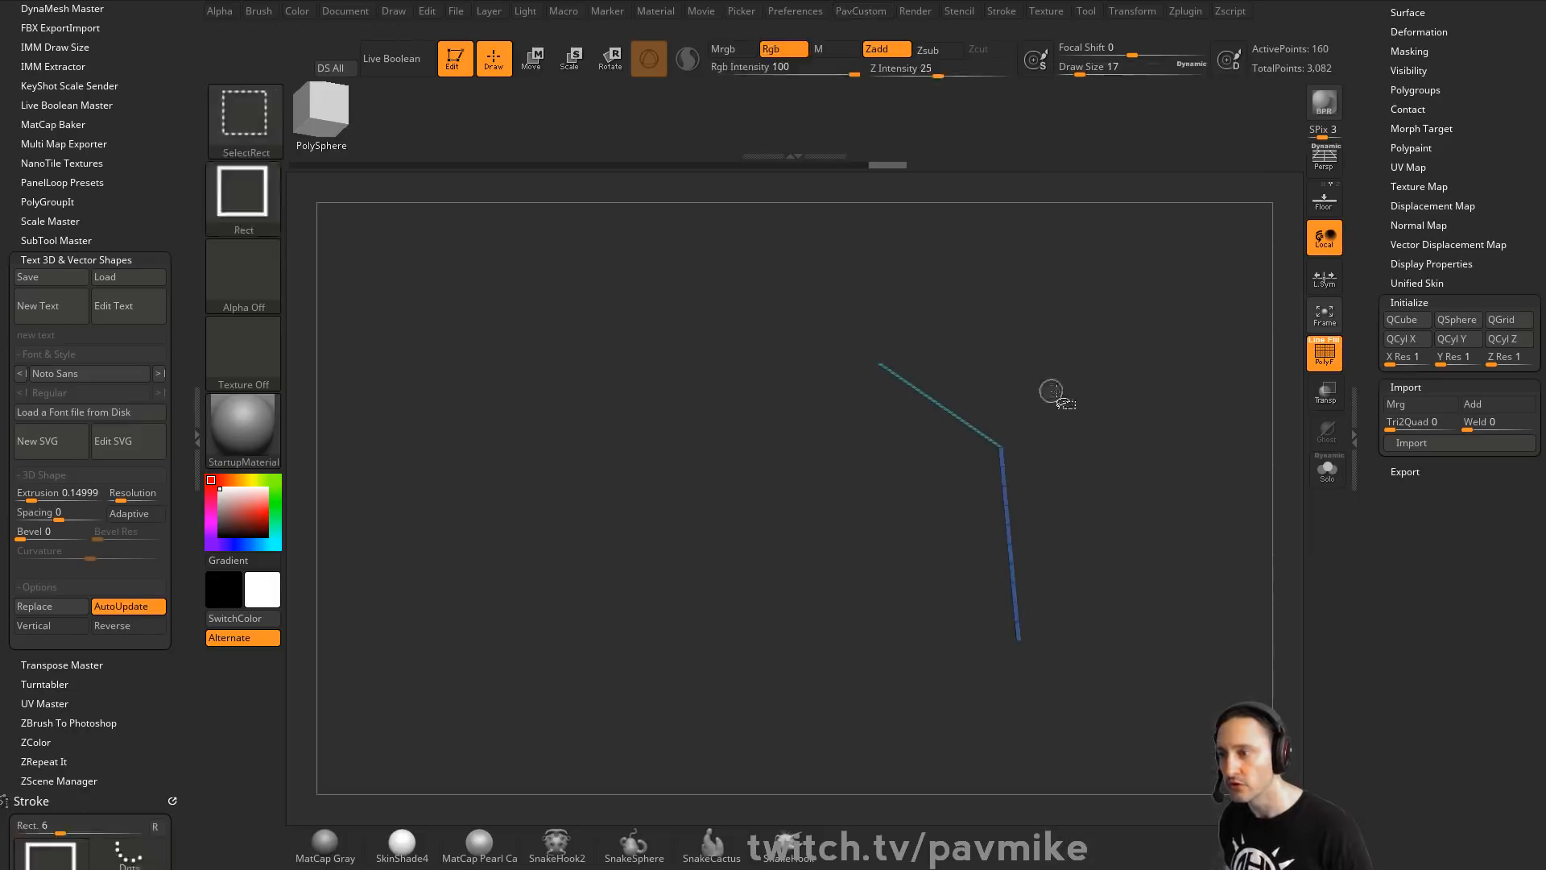
ctrl+shift+click(1043, 394)
key(space)
key(space)
shift+drag(976, 317, 1144, 346)
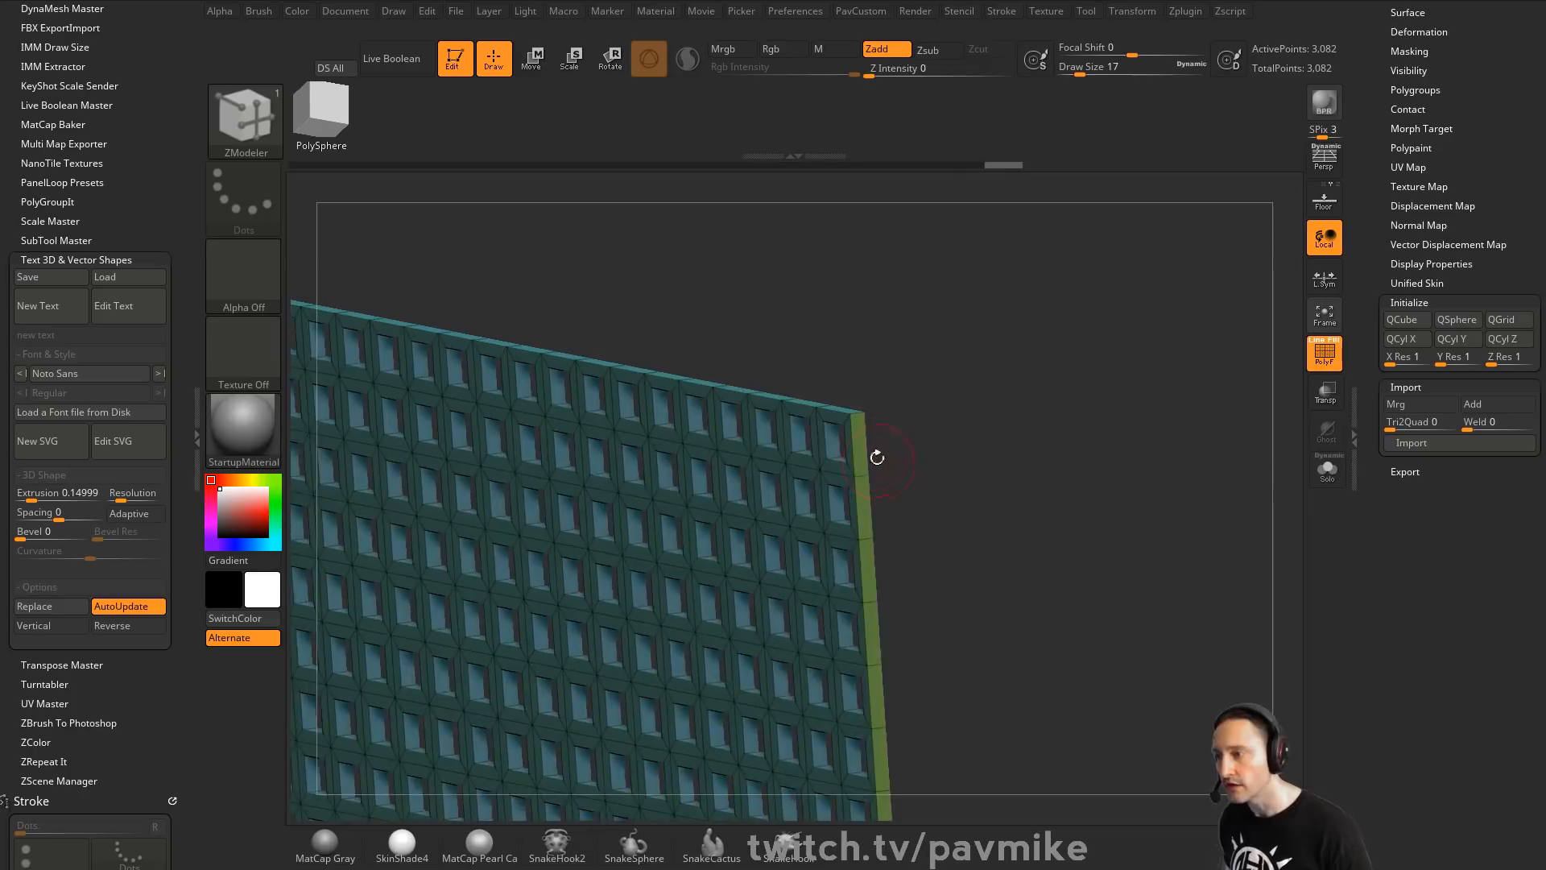
Extrude the panel's side and upper rim polygroups outward with QMesh, using the Polygroup All target, to build a solid border
key(space)
alt+drag(908, 484, 975, 405)
ctrl+right_drag(974, 405, 1010, 408)
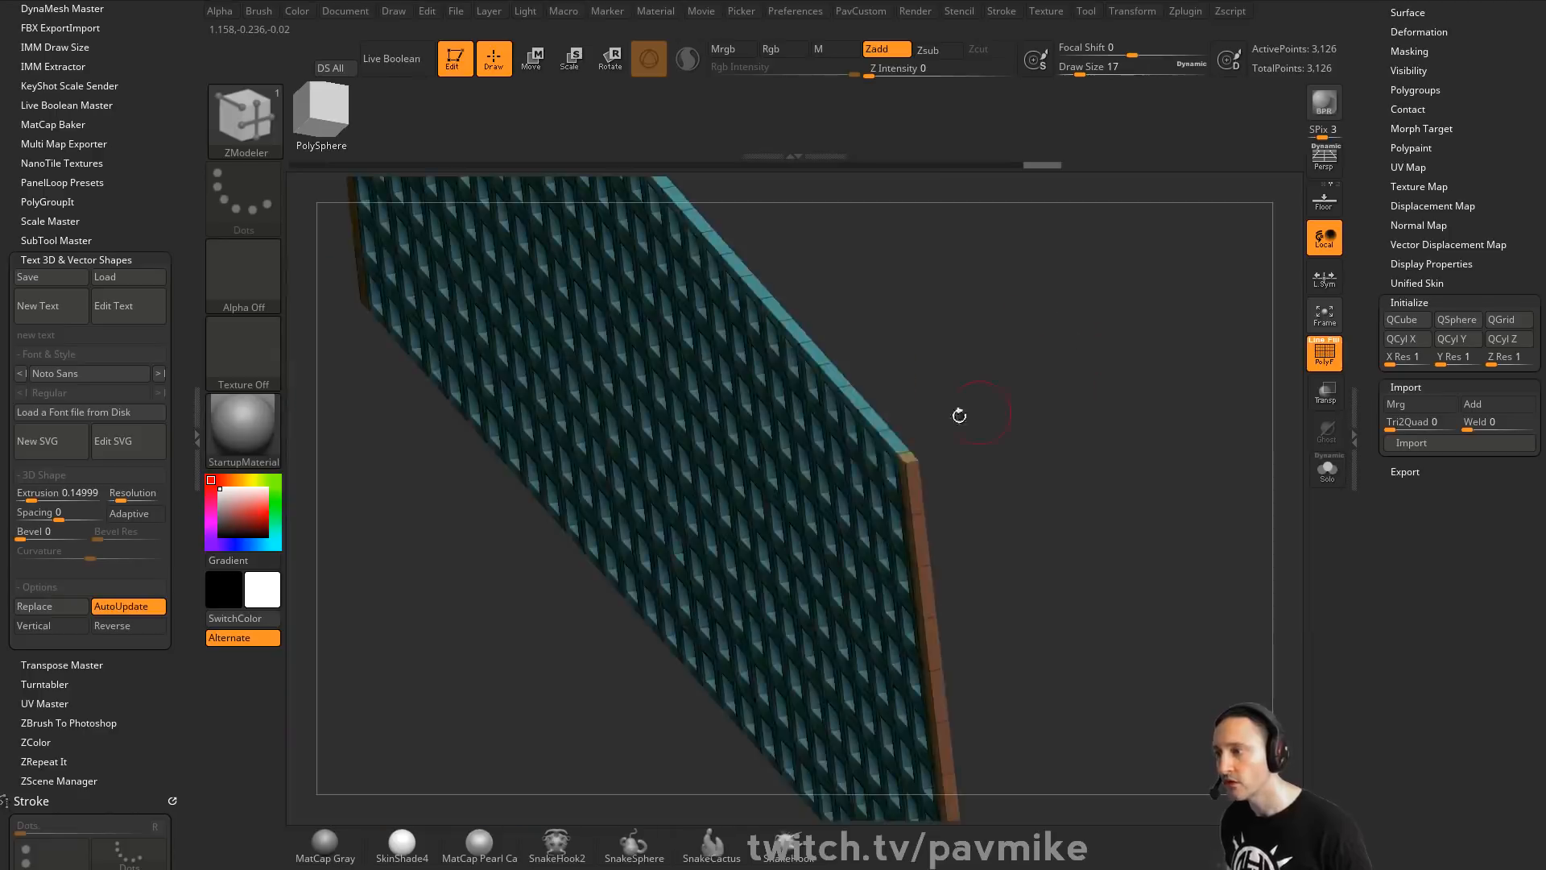
drag(891, 439, 934, 407)
right_drag(936, 405, 906, 489)
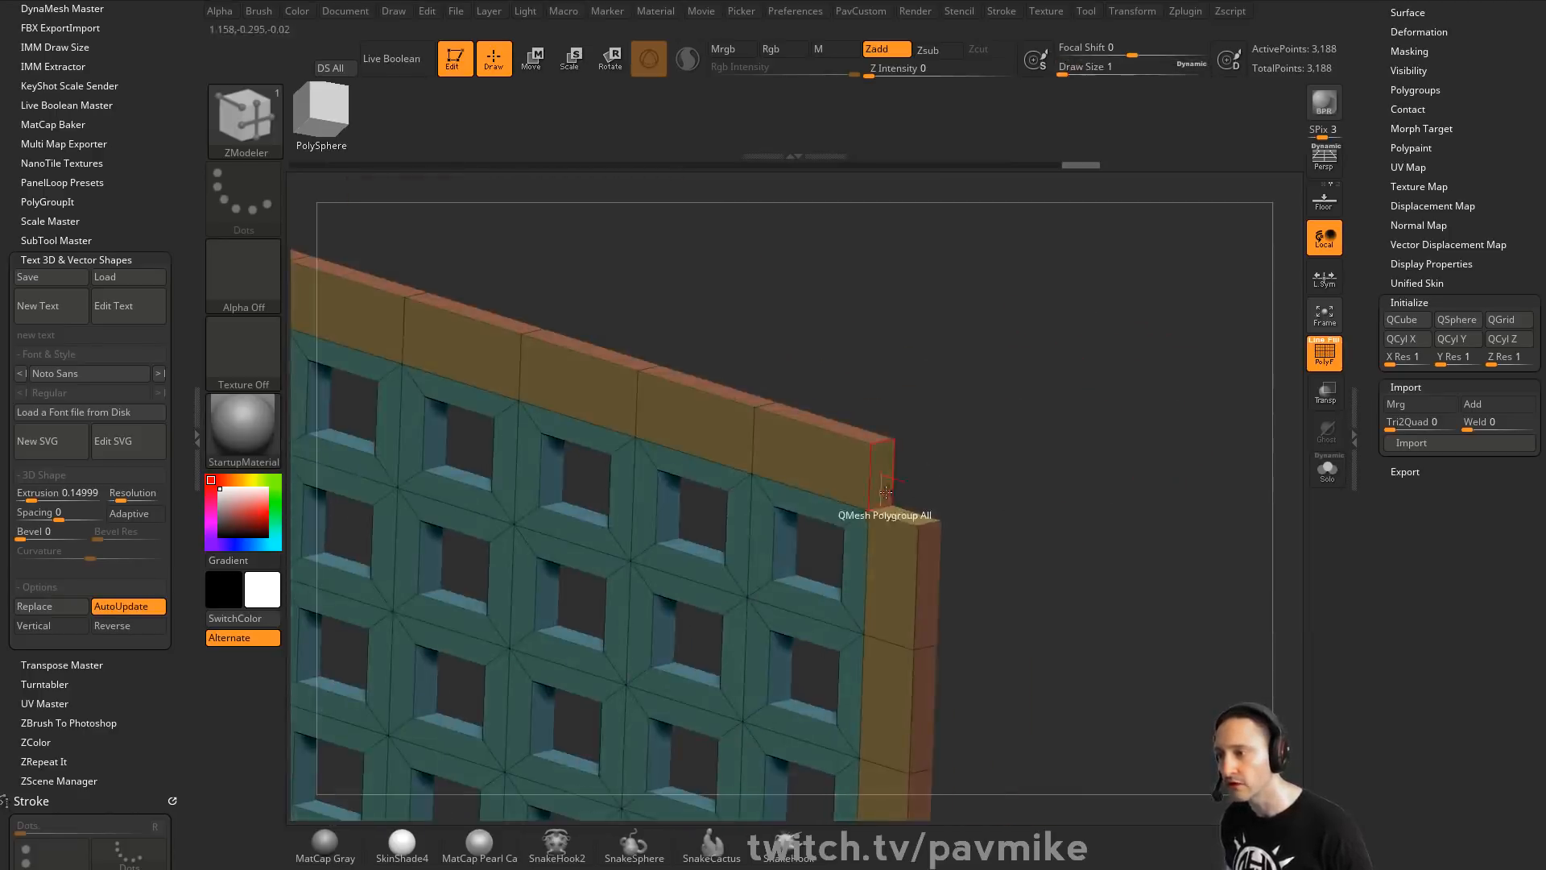
Configure the Bridge polygon action for Connected Polys with Circle, Specified Curvature 25, Specified Resolution 8, Align To Normal and Triangles Sides
key(space)
click(752, 253)
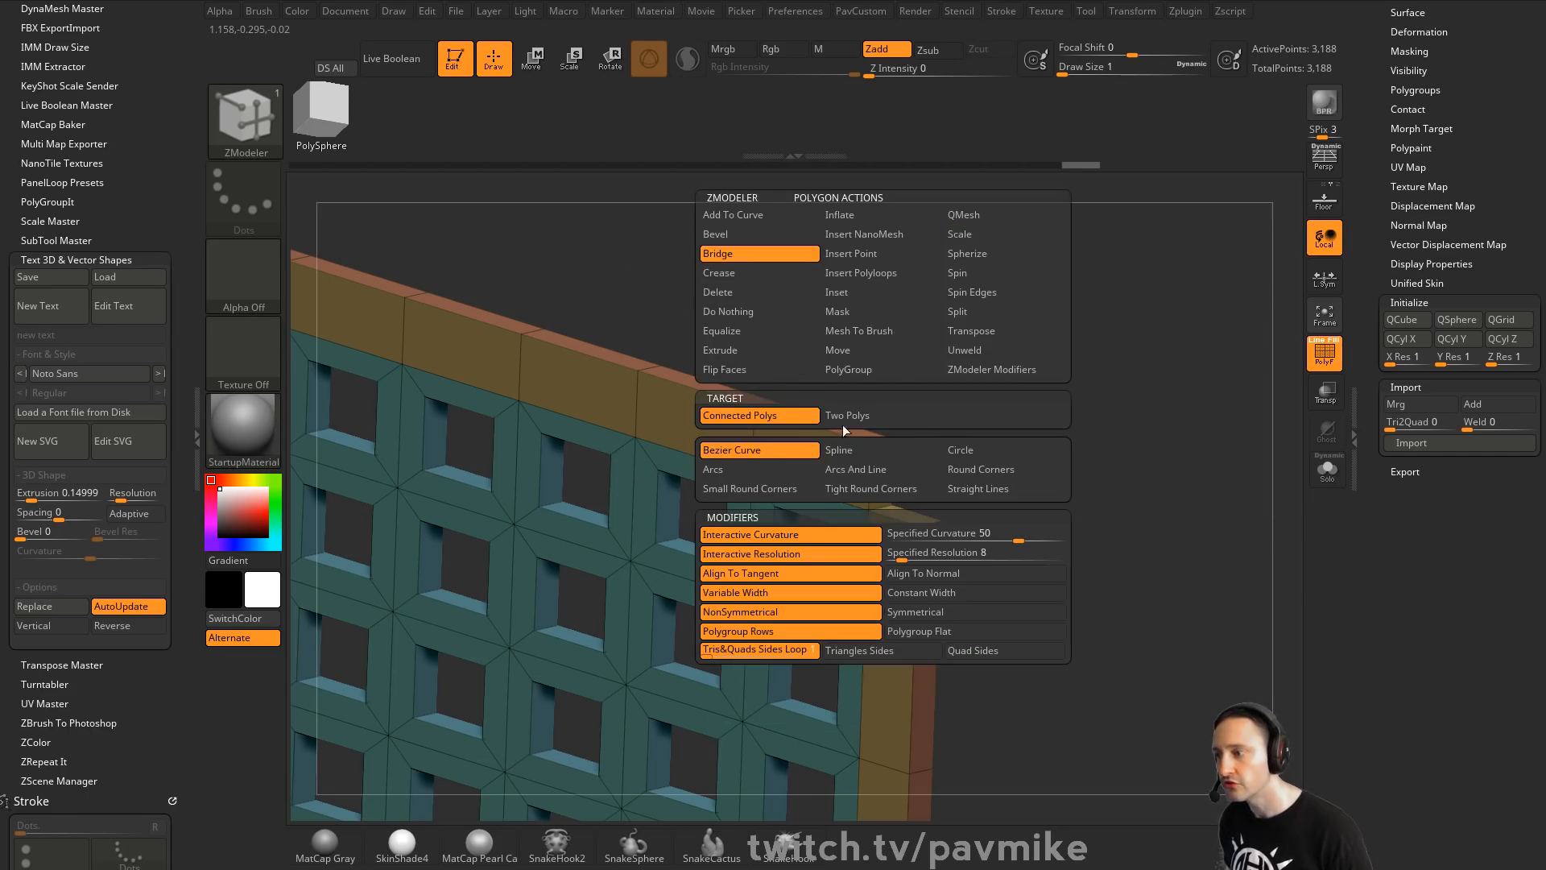
click(976, 450)
click(970, 533)
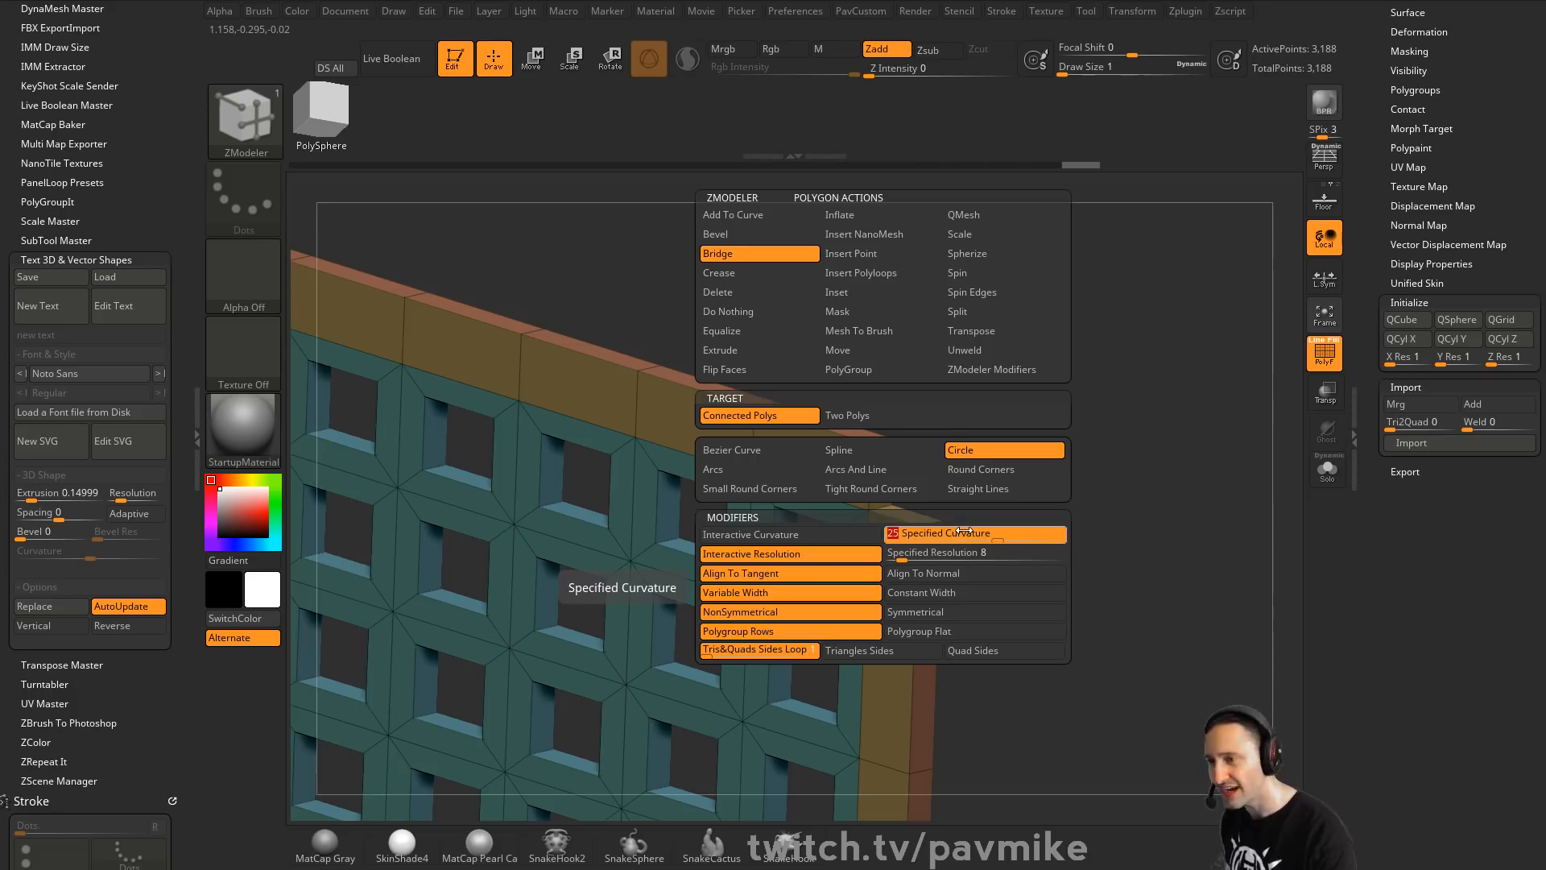
click(934, 554)
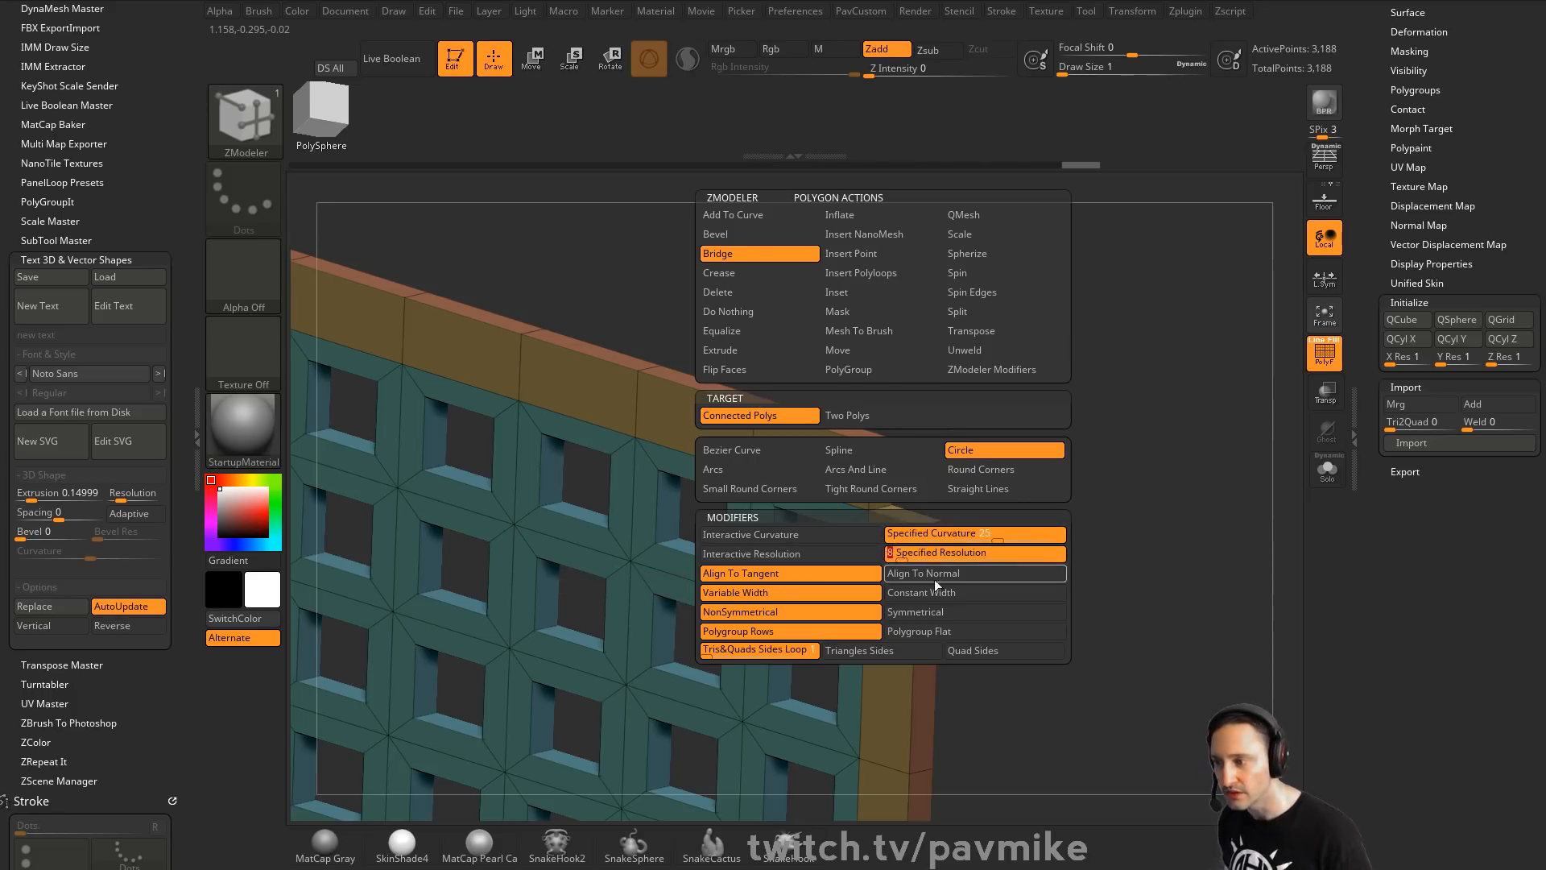
click(935, 575)
click(895, 654)
Bridge the two connected polygons at the open upper corner of the border into a rounded corner, undoing the first attempt
click(892, 498)
drag(1022, 443, 895, 489)
key(ctrl+z)
key(space)
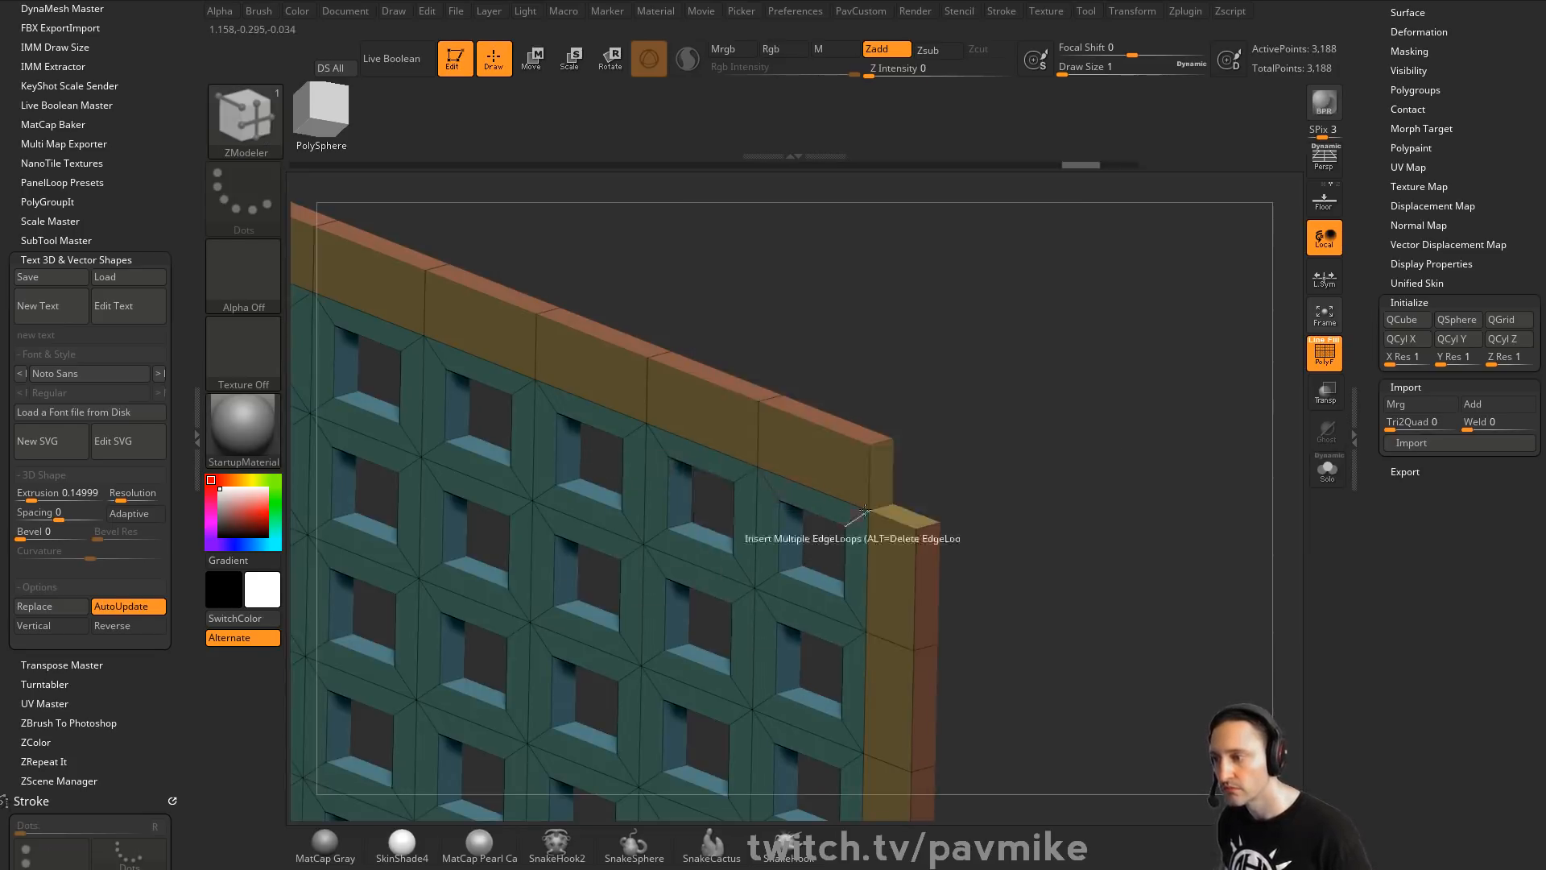
drag(880, 496, 966, 456)
Set the polygon action to QMesh with the A Poly target
key(space)
click(1028, 215)
click(793, 416)
Try extruding single polygons outward from the panel's side border, and undo both extrusions
alt+drag(1049, 580, 1033, 322)
drag(901, 595, 946, 591)
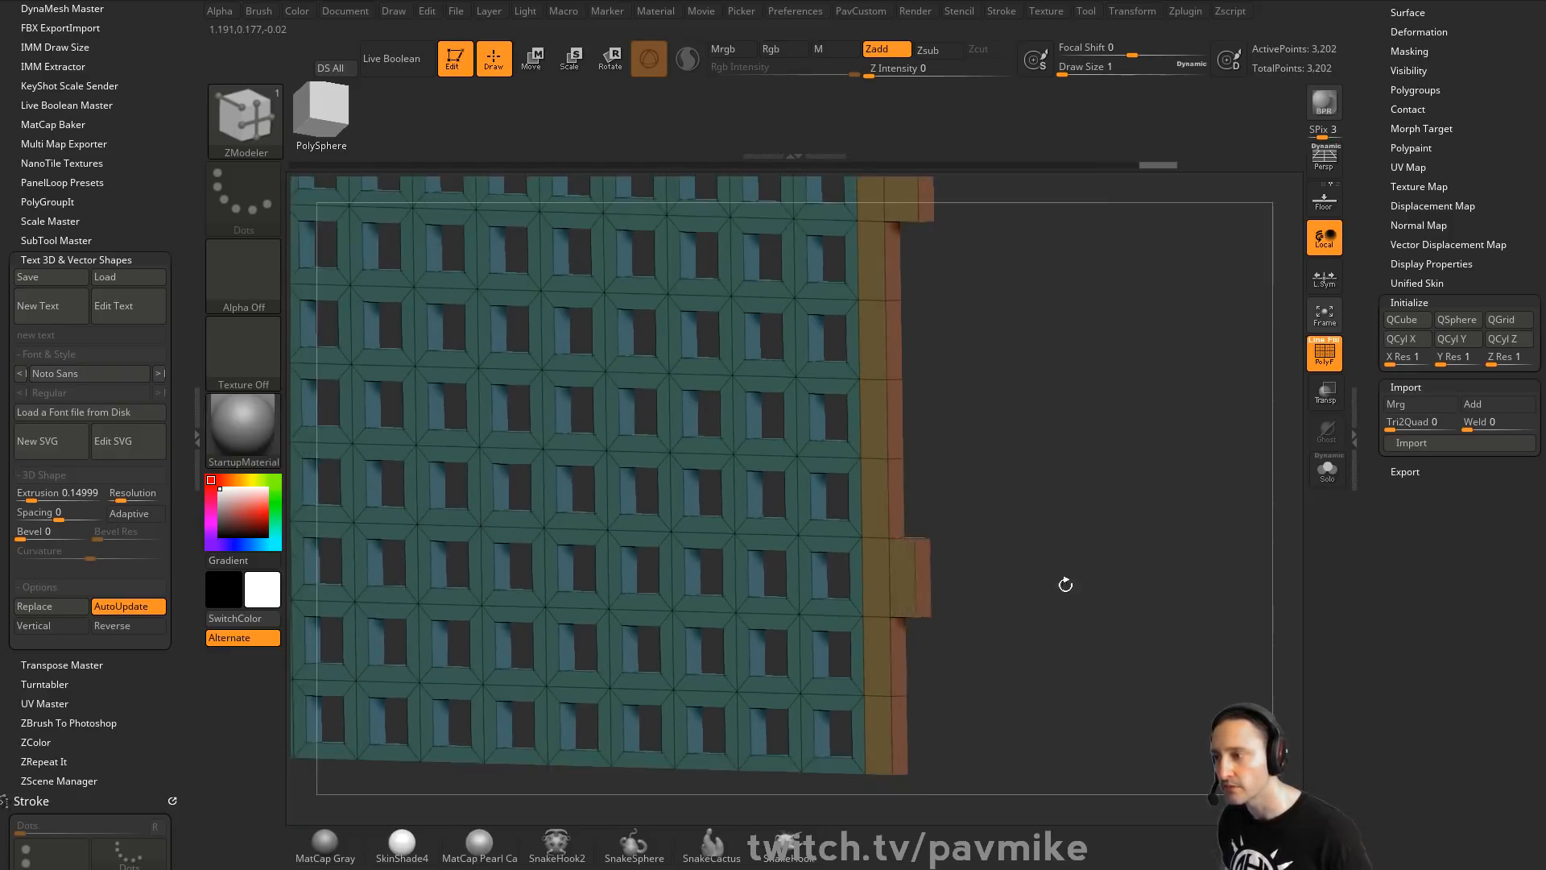
alt+drag(1046, 580, 1099, 518)
key(ctrl+z)
key(ctrl+z)
Extrude two separate polygons outward from the side border below the rounded corner to form mounting tabs
drag(1047, 390, 966, 383)
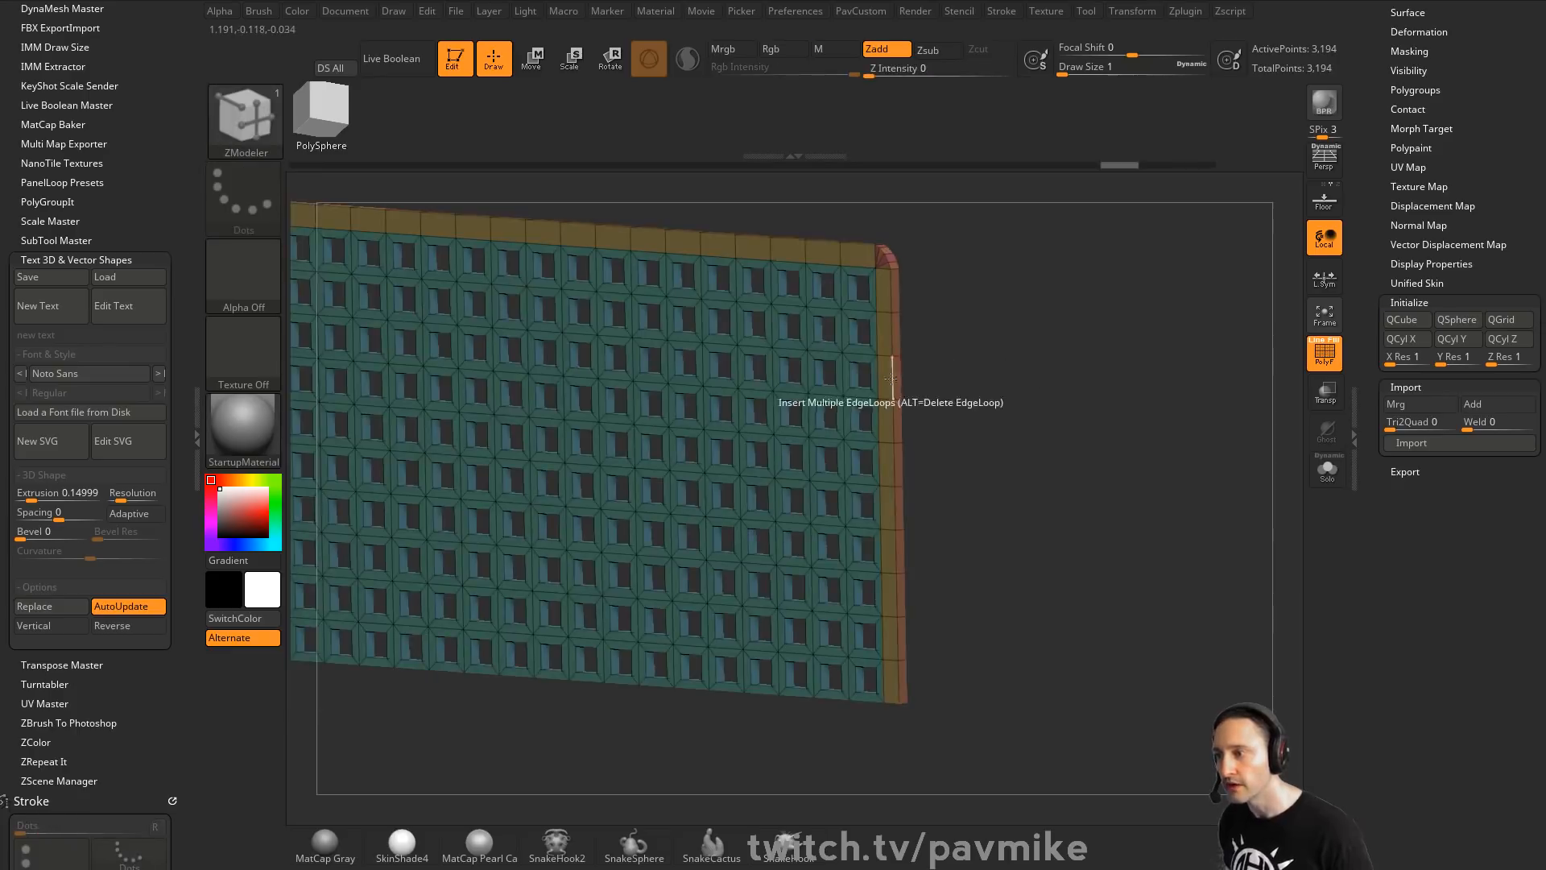
drag(900, 558, 922, 551)
drag(987, 540, 1075, 510)
alt+drag(1062, 455, 1022, 473)
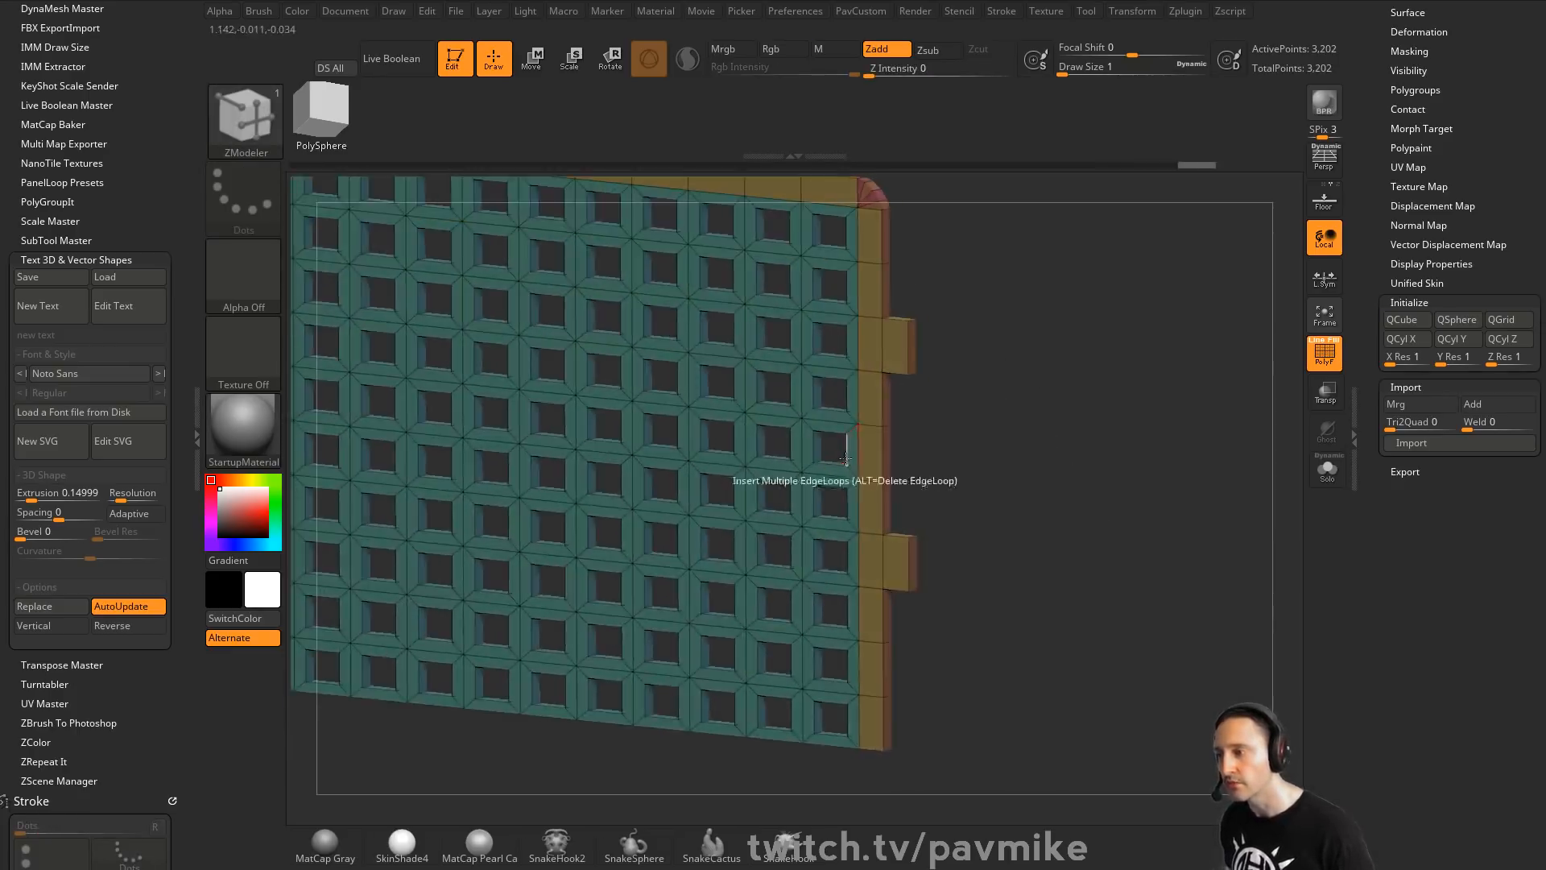
Push two other side border polygons inward with QMesh to cut notches between and below the tabs
drag(884, 459, 860, 456)
alt+drag(1129, 465, 1073, 466)
drag(885, 653, 870, 659)
drag(1125, 534, 1239, 395)
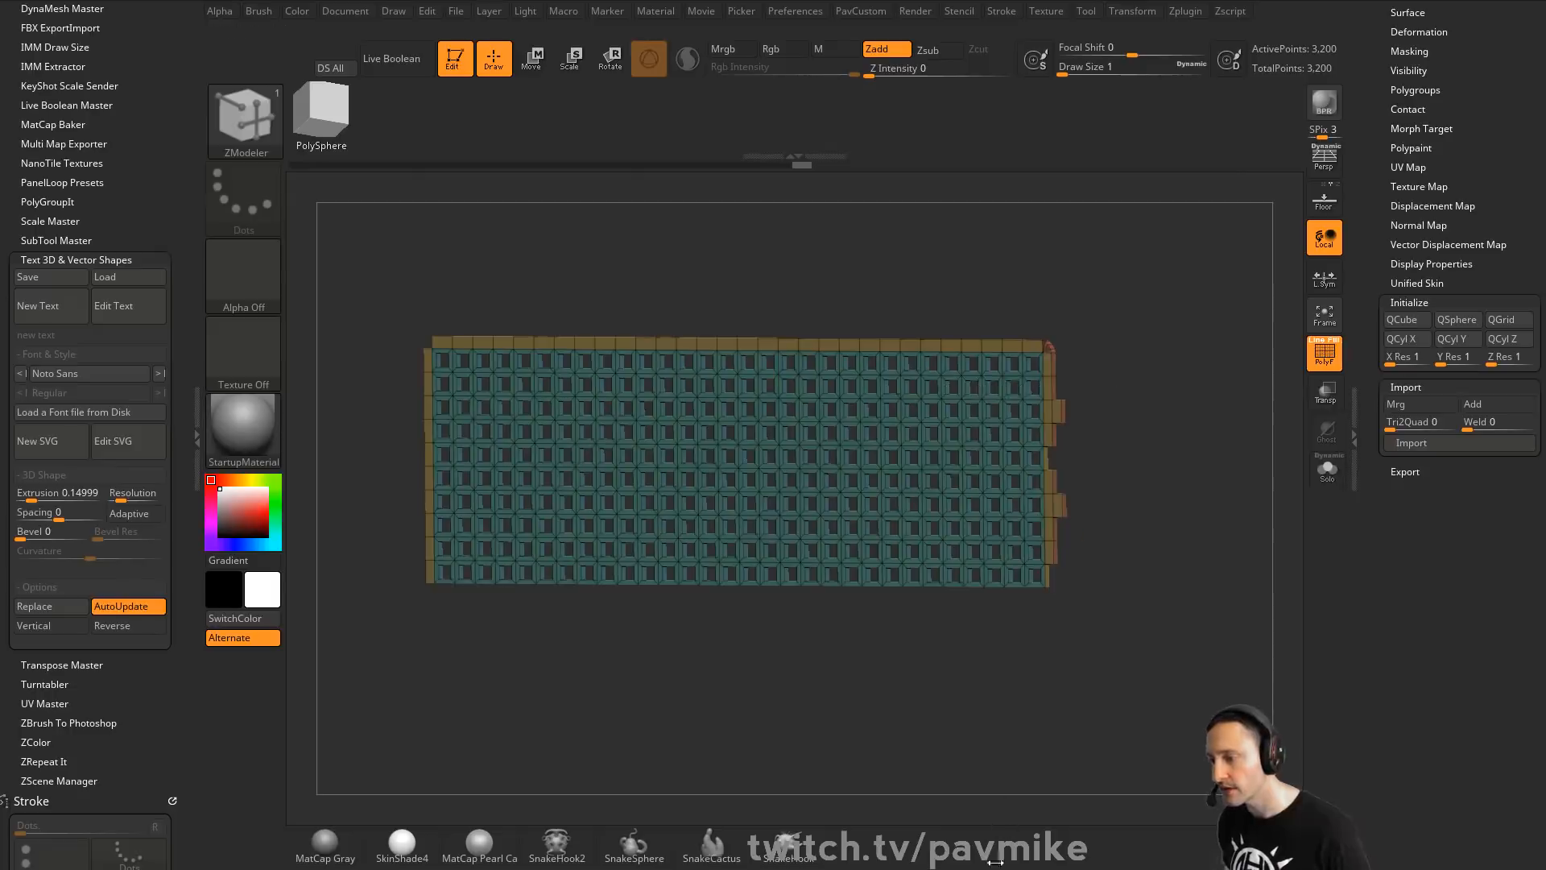
Switch to PowerPoint to view the slide with the grille and cartridge renders, and return to ZBrush
key(alt+Tab)
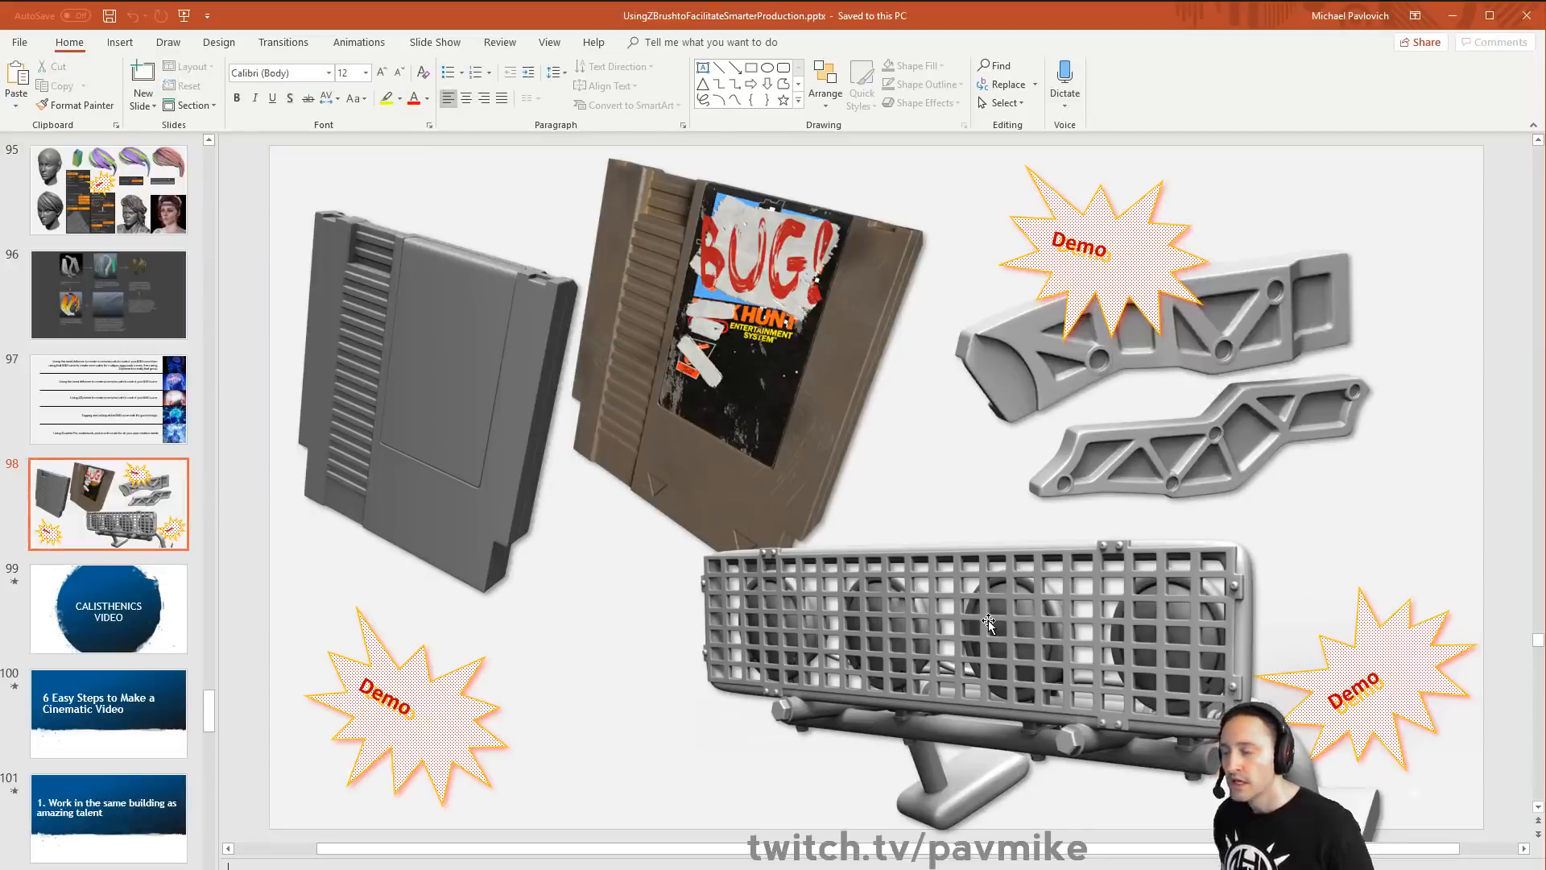
key(alt+Tab)
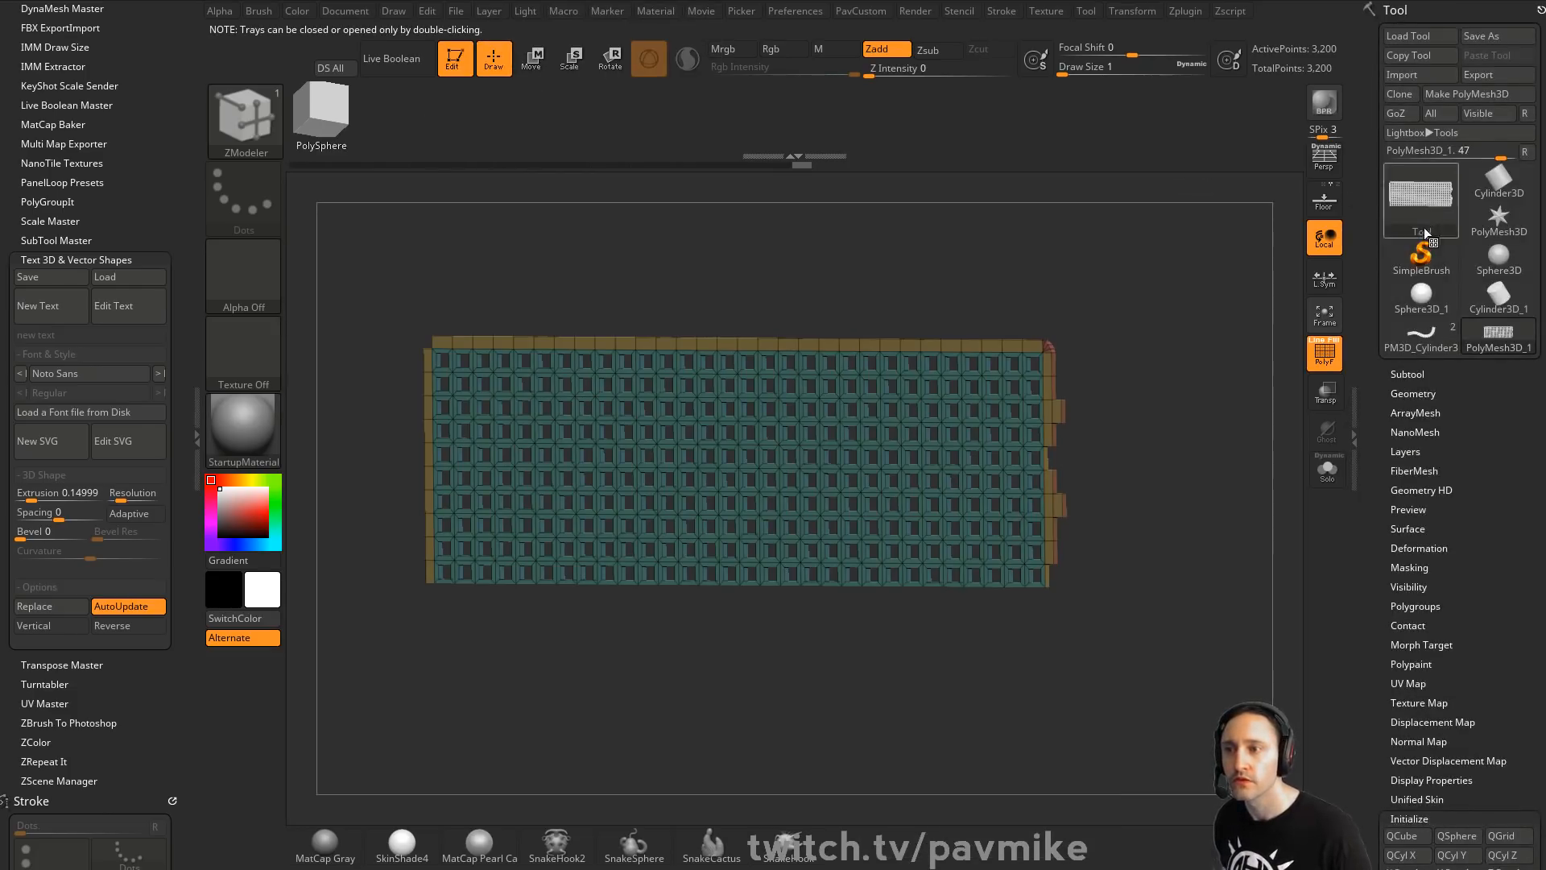
Switch the active tool to SimpleBrush and clear the grid panel from the canvas
click(1421, 256)
click(647, 275)
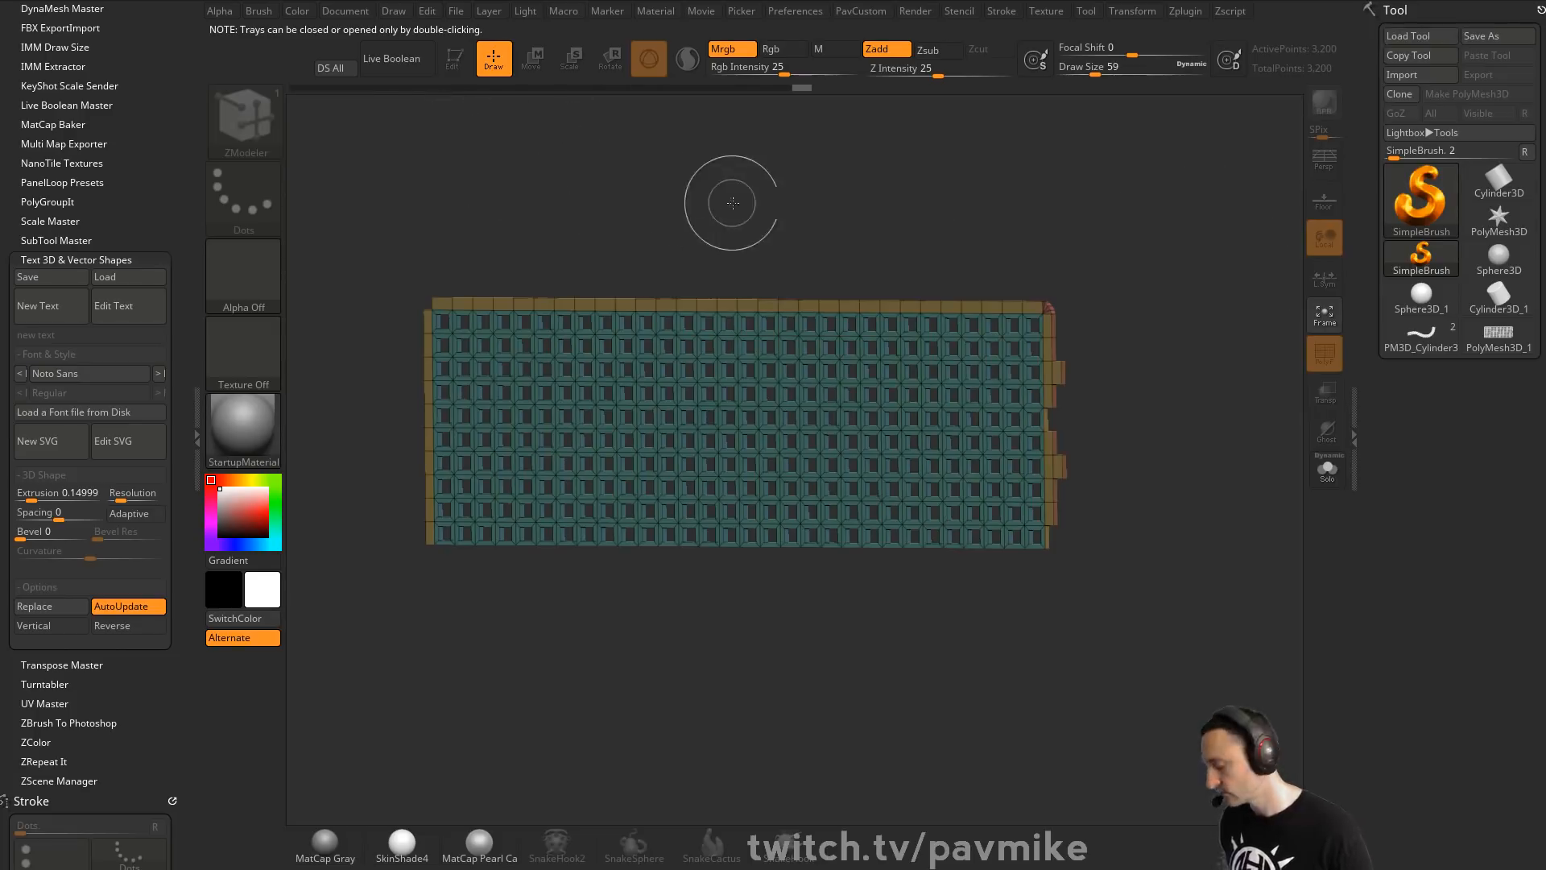
key(ctrl+n)
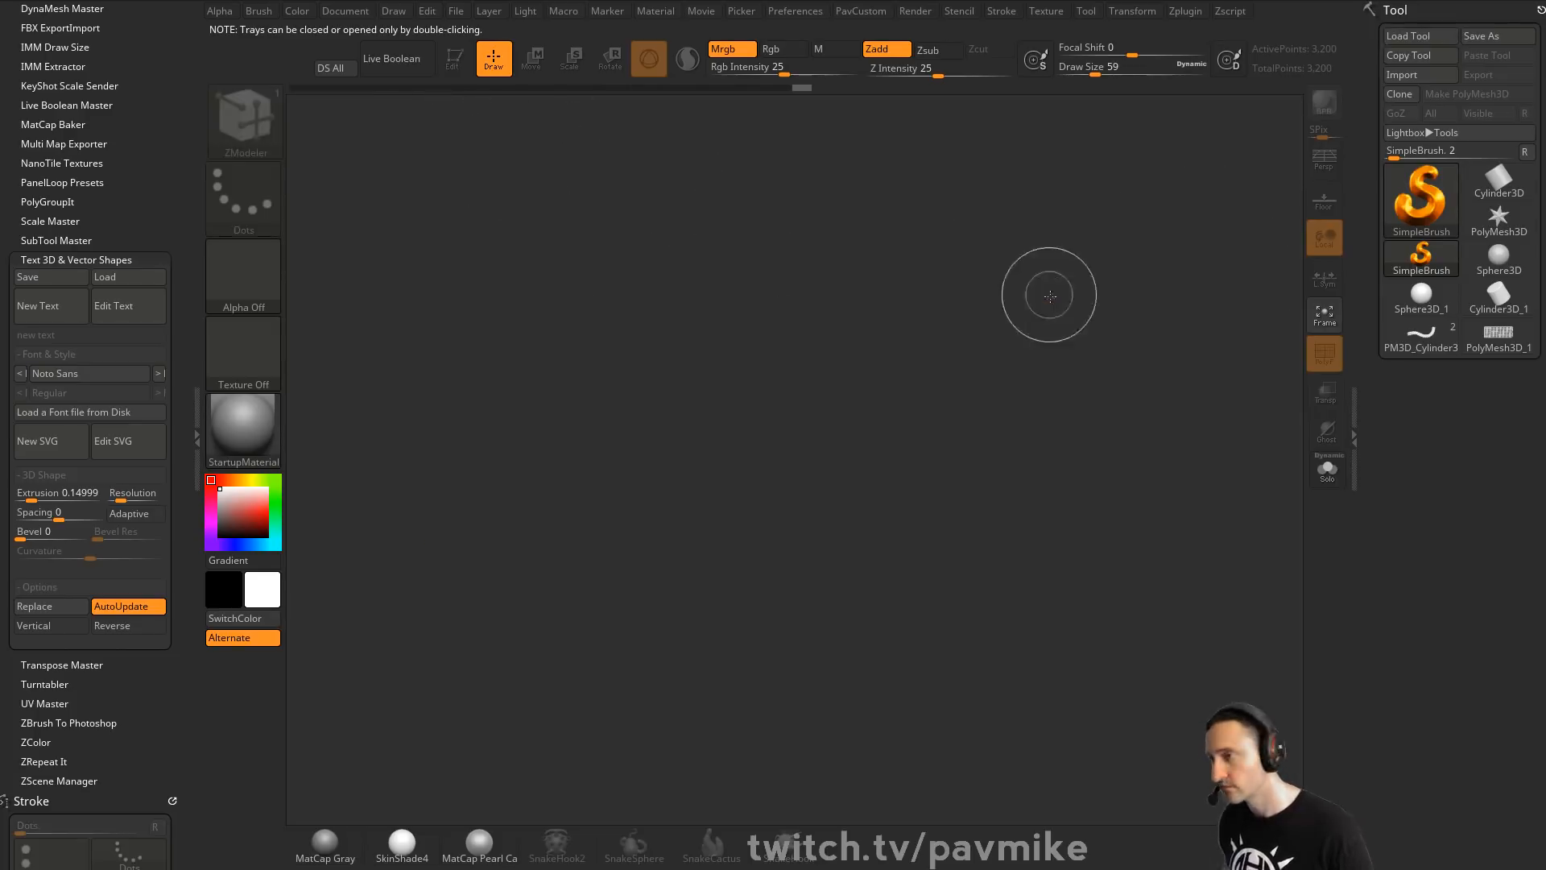
Load Cartridge.ZTL from the Mech folder inside streaming > Summit
click(1413, 36)
scroll(451, 346, up, 3)
scroll(434, 402, down, 1)
scroll(434, 403, up, 2)
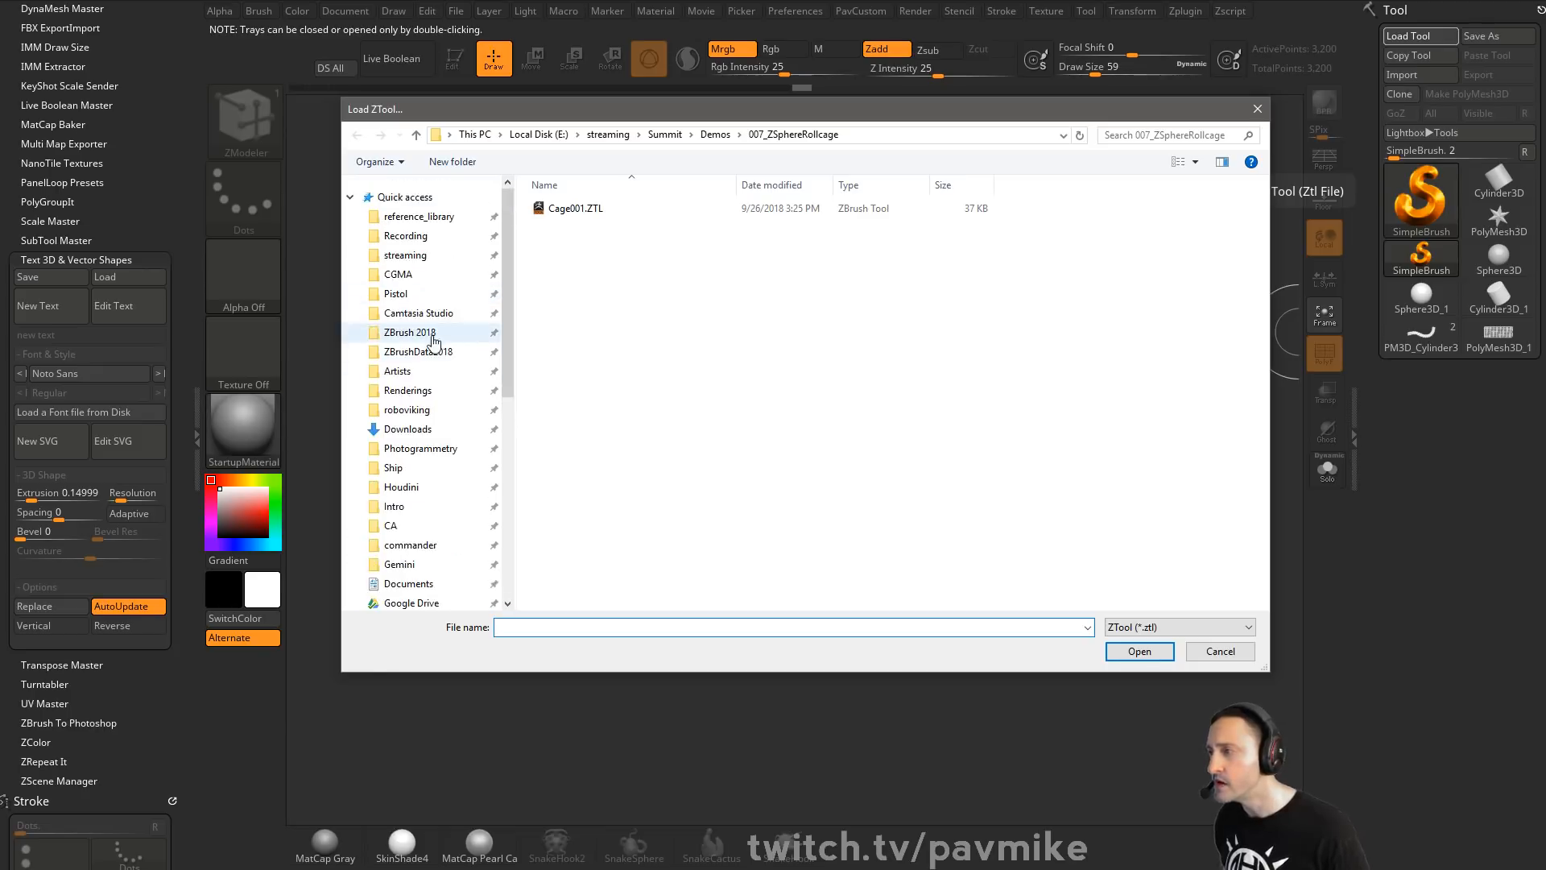
click(439, 255)
double_click(586, 211)
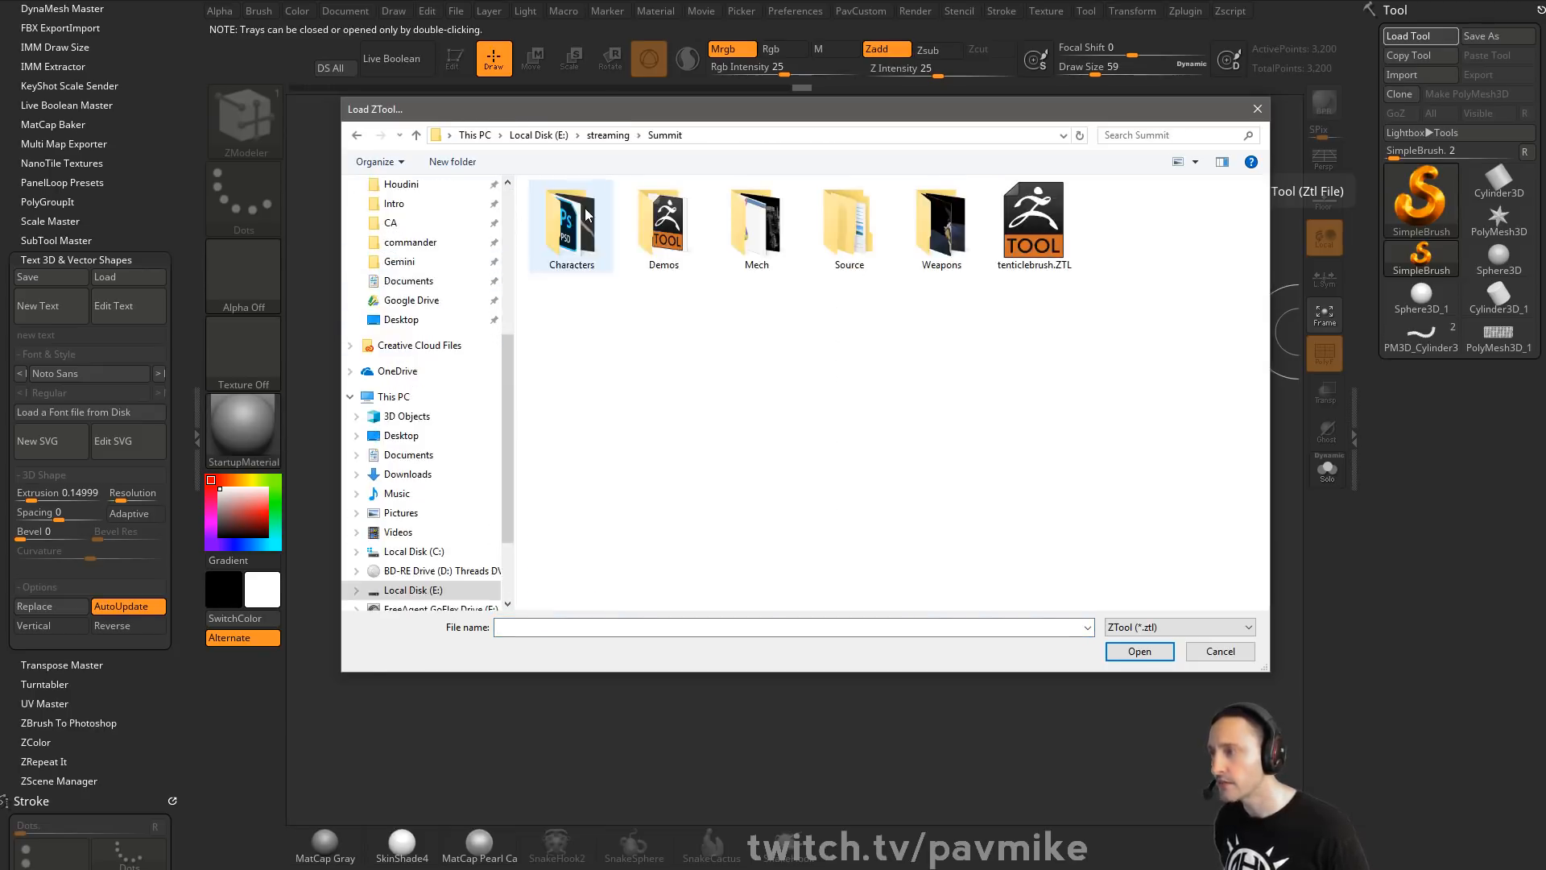
double_click(667, 221)
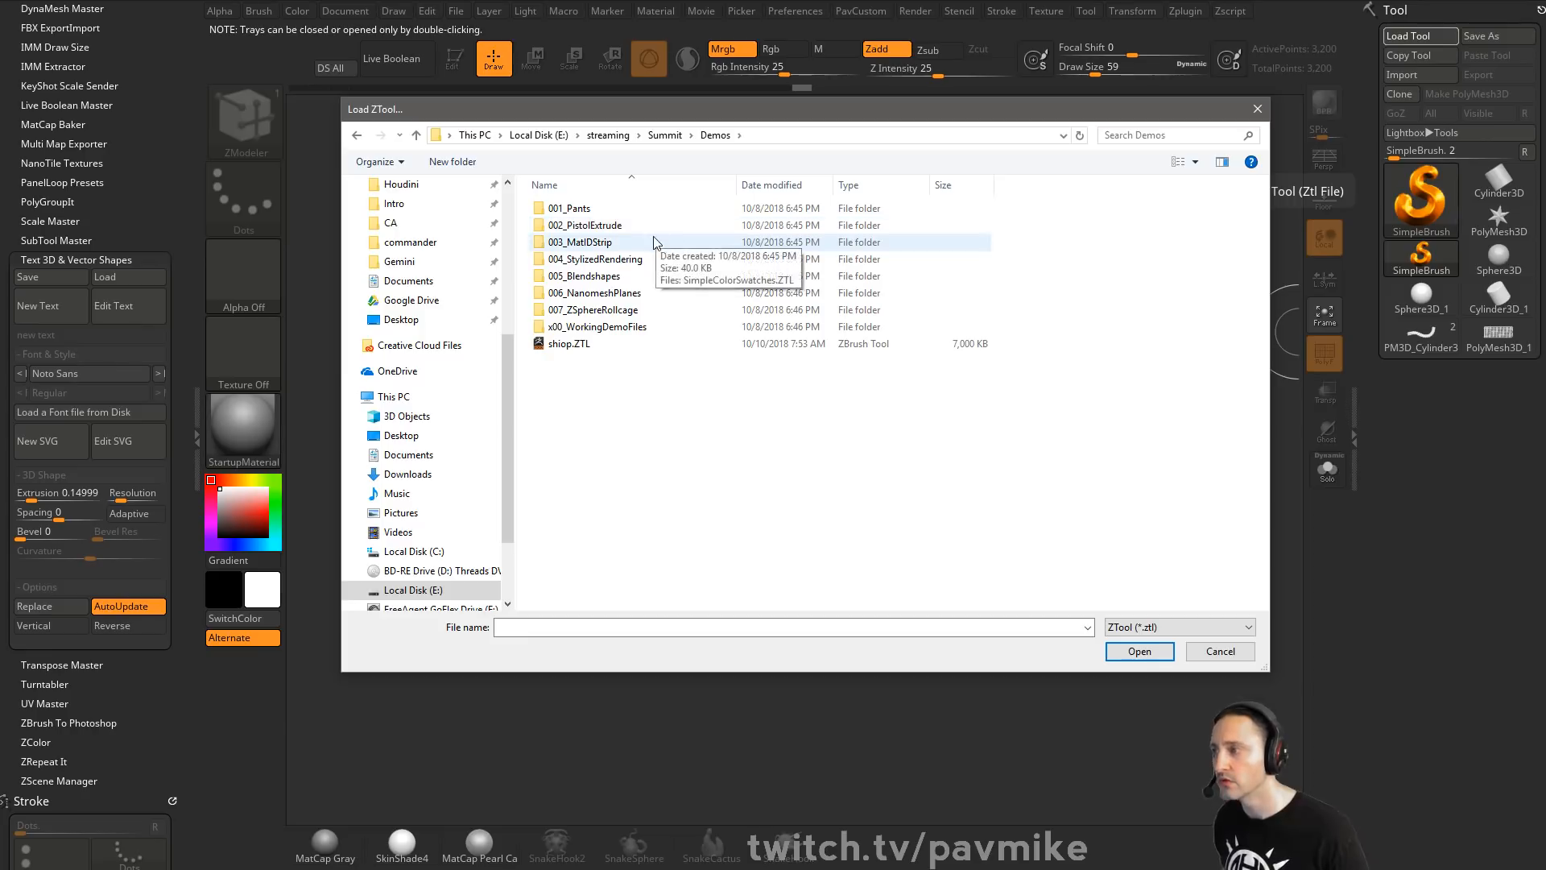
click(665, 136)
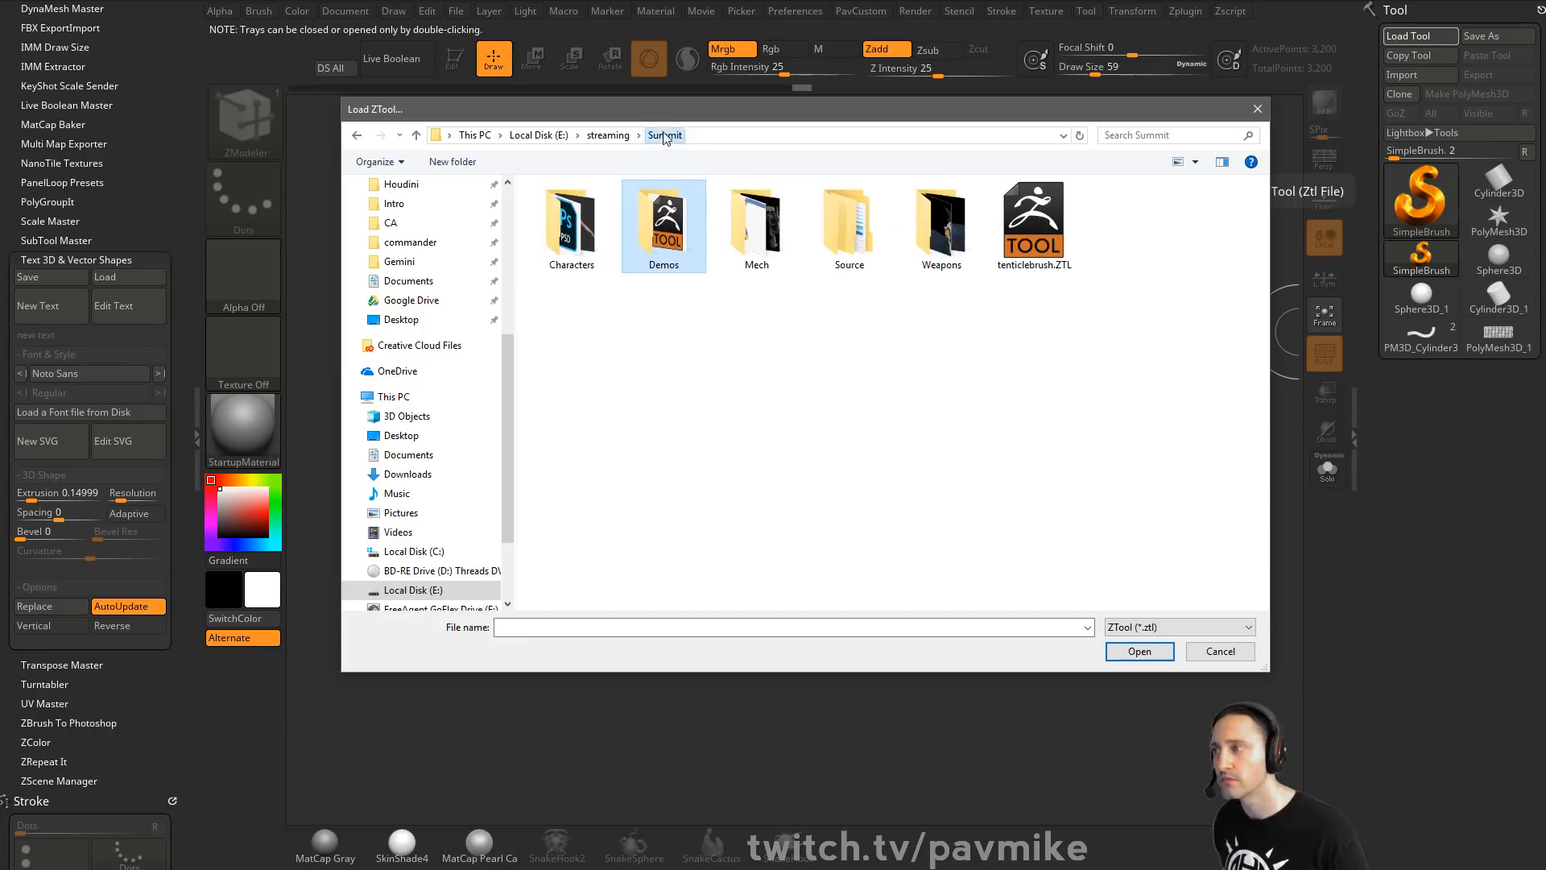
double_click(753, 225)
double_click(710, 222)
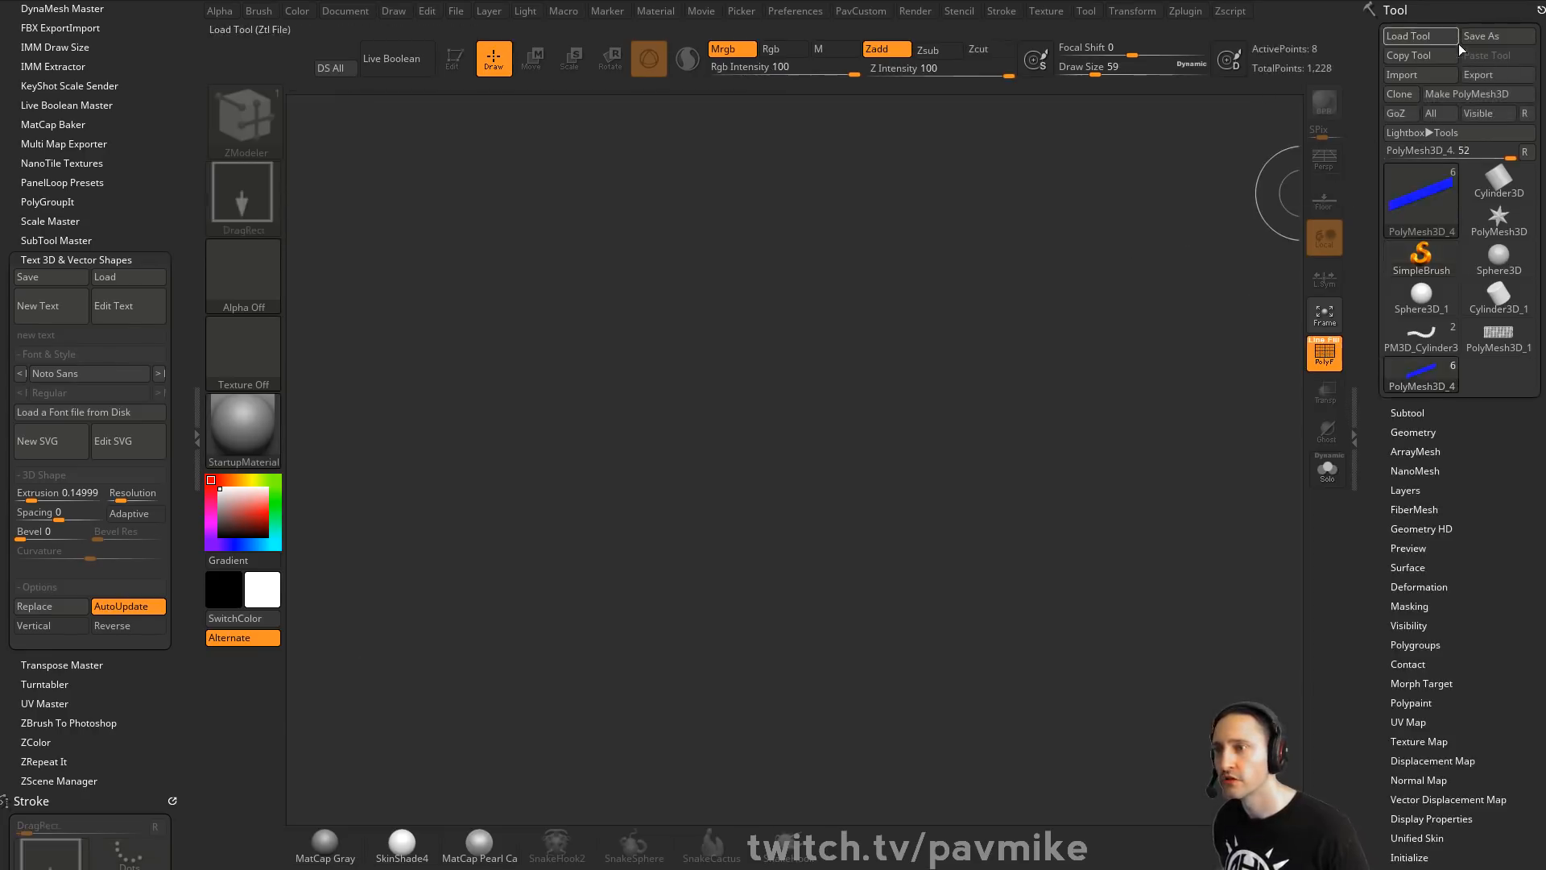
Load Console.ZTL from the Mech folder and put the model on the canvas in Edit mode
click(1453, 37)
double_click(574, 309)
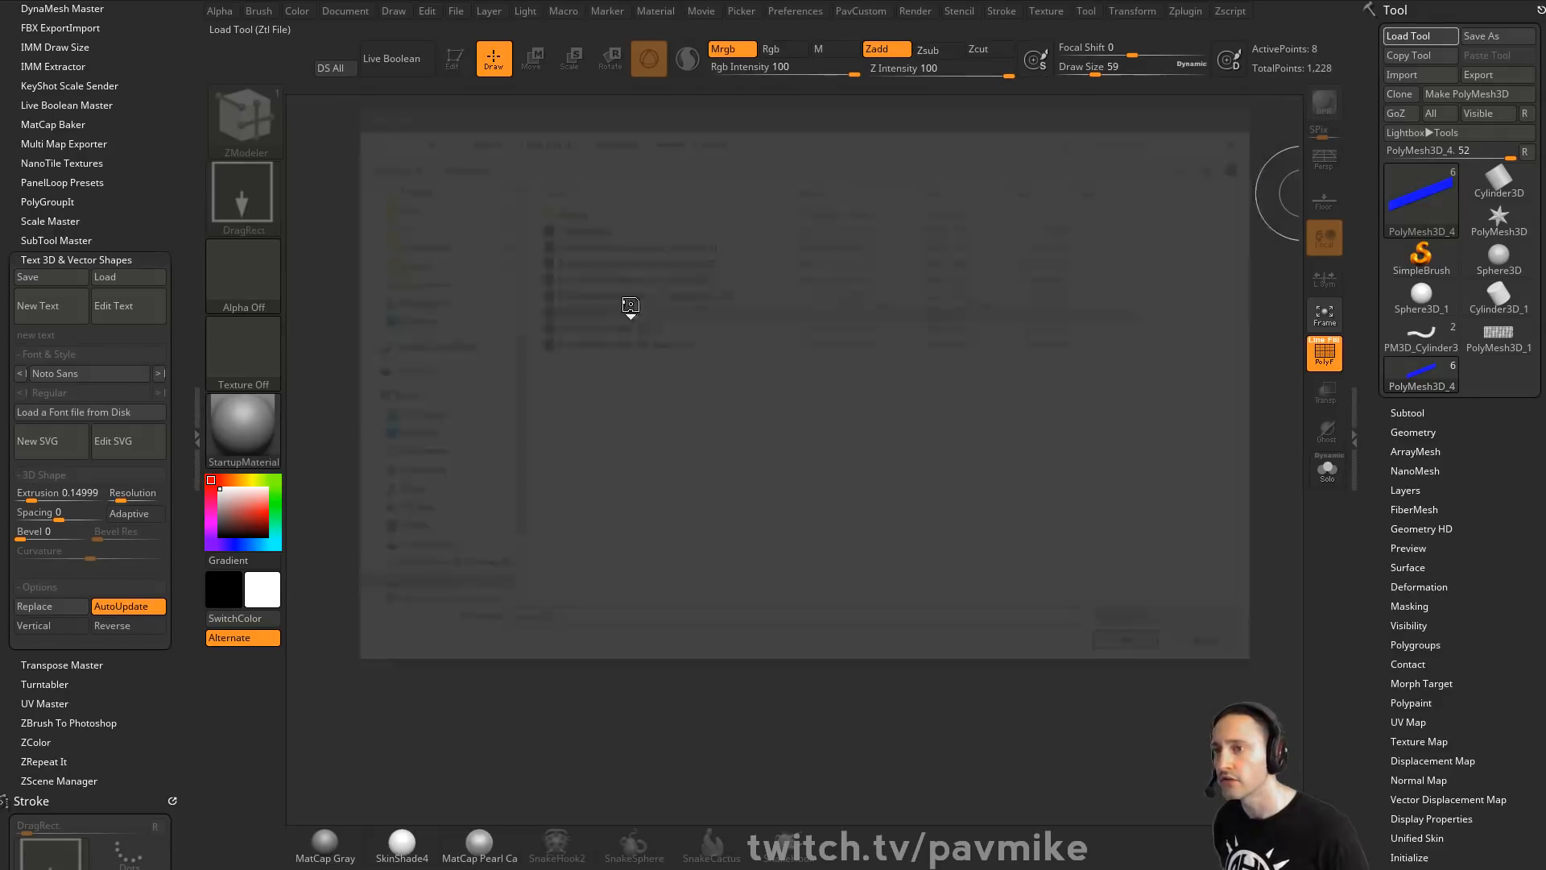
click(450, 64)
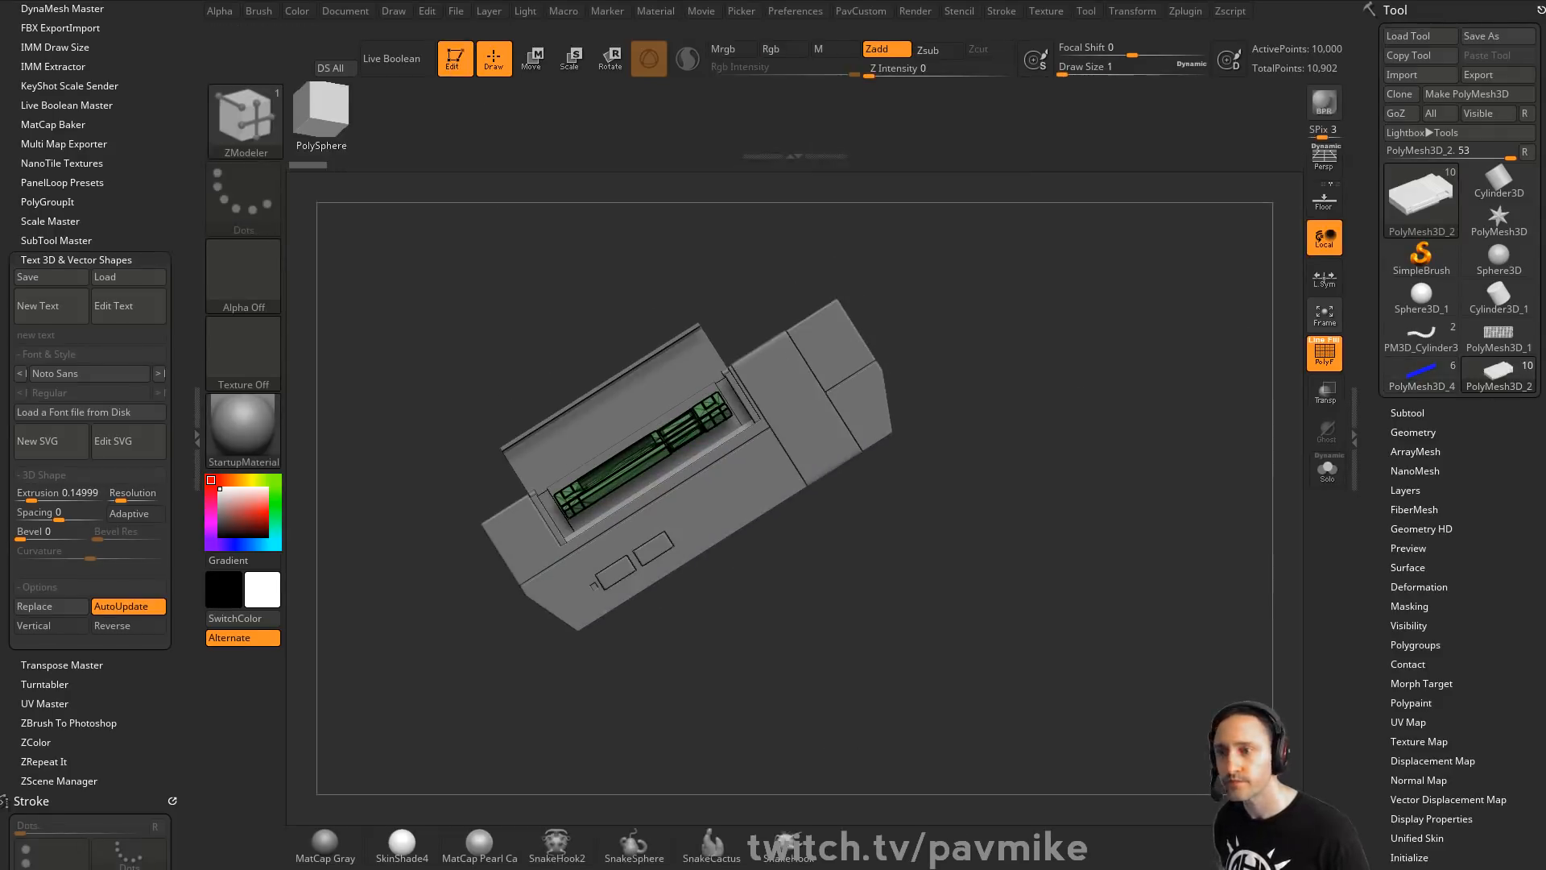
Turn off PolyFrame and examine the console model together with its cartridge
drag(1103, 394, 1143, 459)
alt+click(854, 427)
key(shift+f)
alt+click(995, 354)
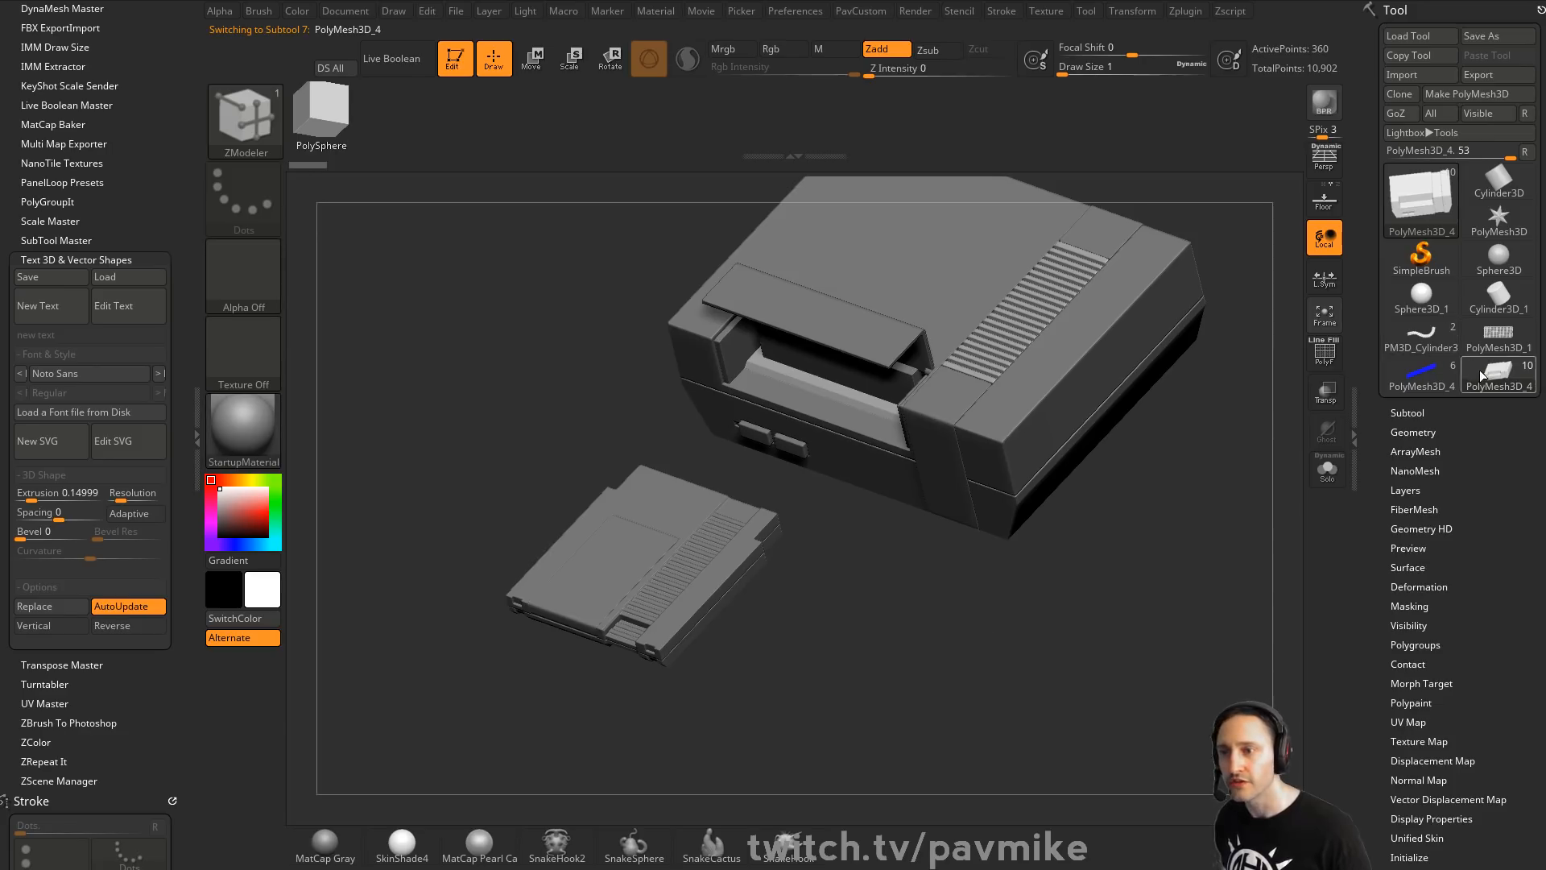
Switch to the loaded cartridge tool, expand its Subtool list and view the cartridge from the front
click(1480, 370)
click(1407, 412)
mouse_move(1124, 471)
shift+mouse_down()
mouse_move(1201, 512)
mouse_move(1121, 595)
shift+mouse_up()
key(s)
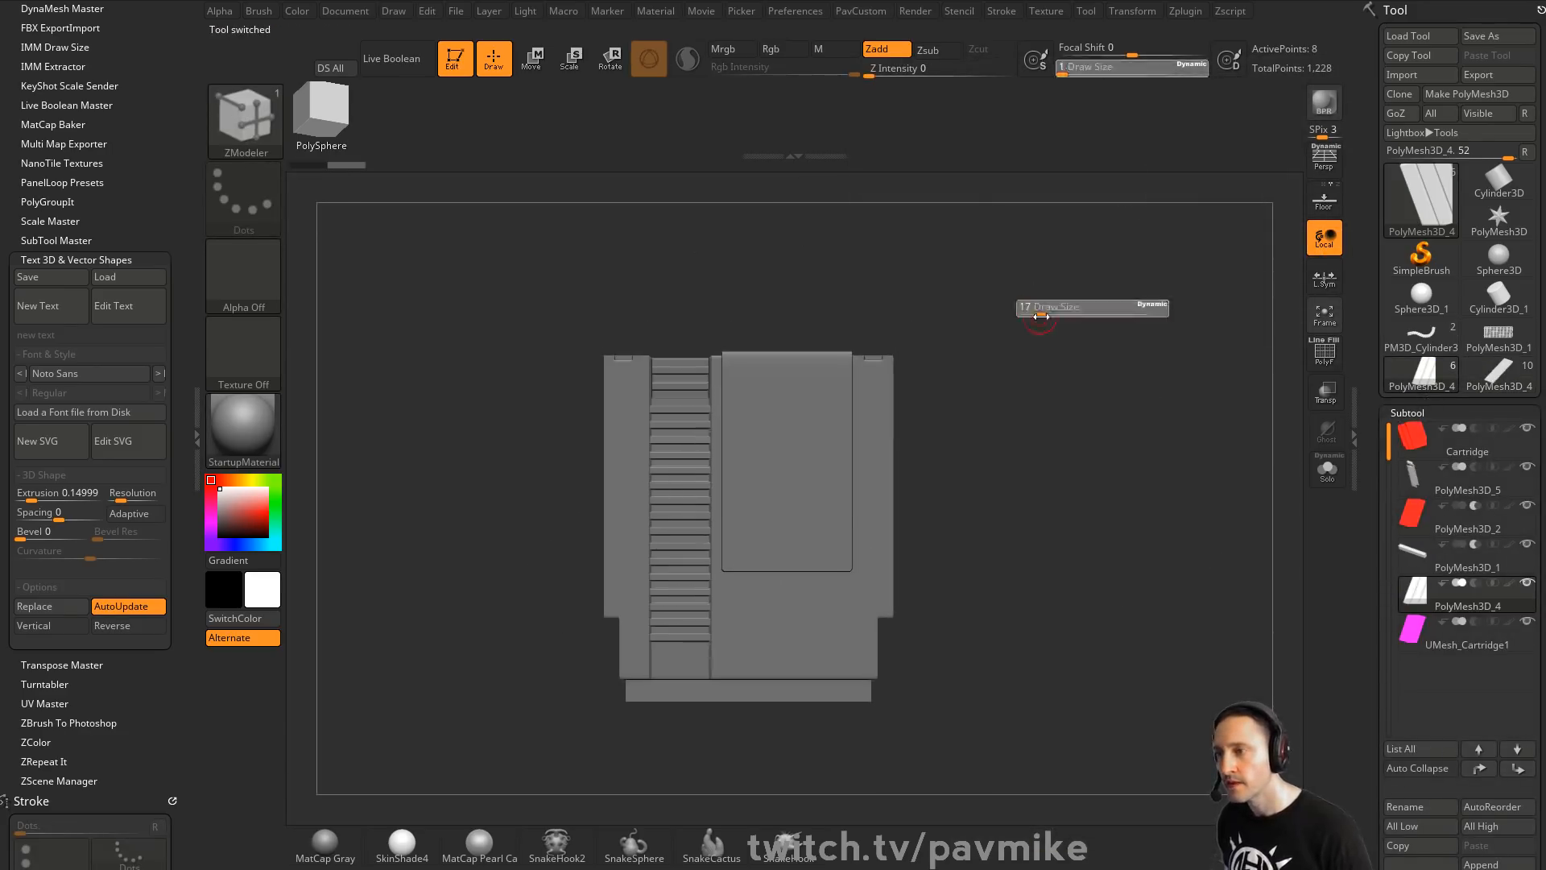
click(1036, 312)
Turn on PolyFrame, merge the cartridge's visible subtools into a new tool and make that merged tool active
click(1323, 354)
key(s)
mouse_move(1092, 410)
alt+mouse_down()
mouse_move(1092, 372)
mouse_move(1096, 415)
alt+mouse_up()
drag(1368, 527, 1375, 310)
shift+click(1403, 433)
drag(1370, 393, 1371, 853)
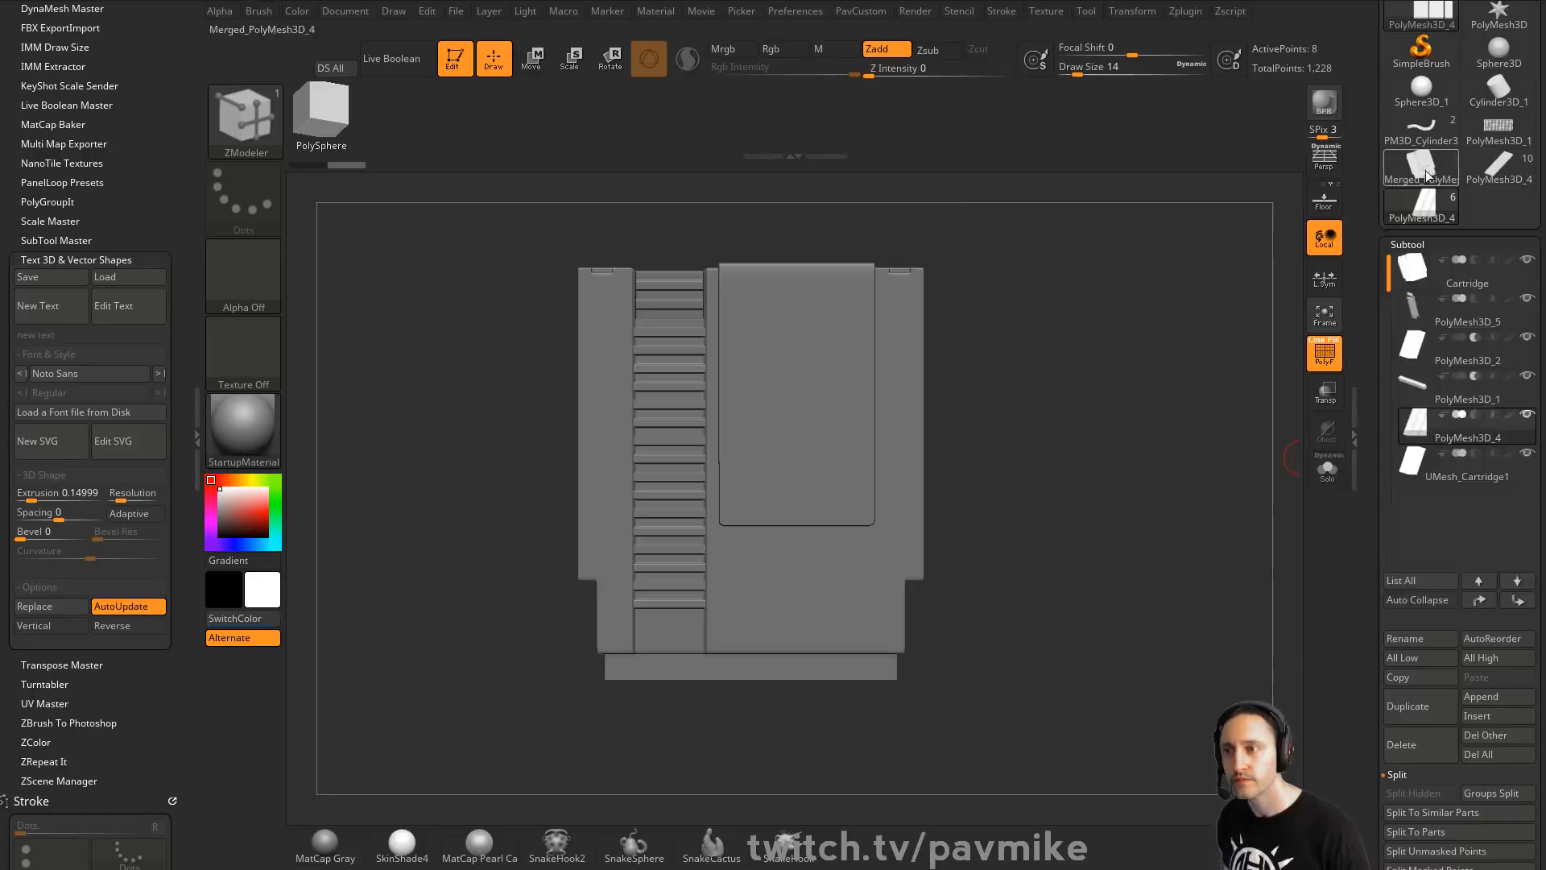
click(1422, 171)
Examine the merged cartridge's polygroups and edge loops from several angles
alt+drag(1090, 345, 1147, 372)
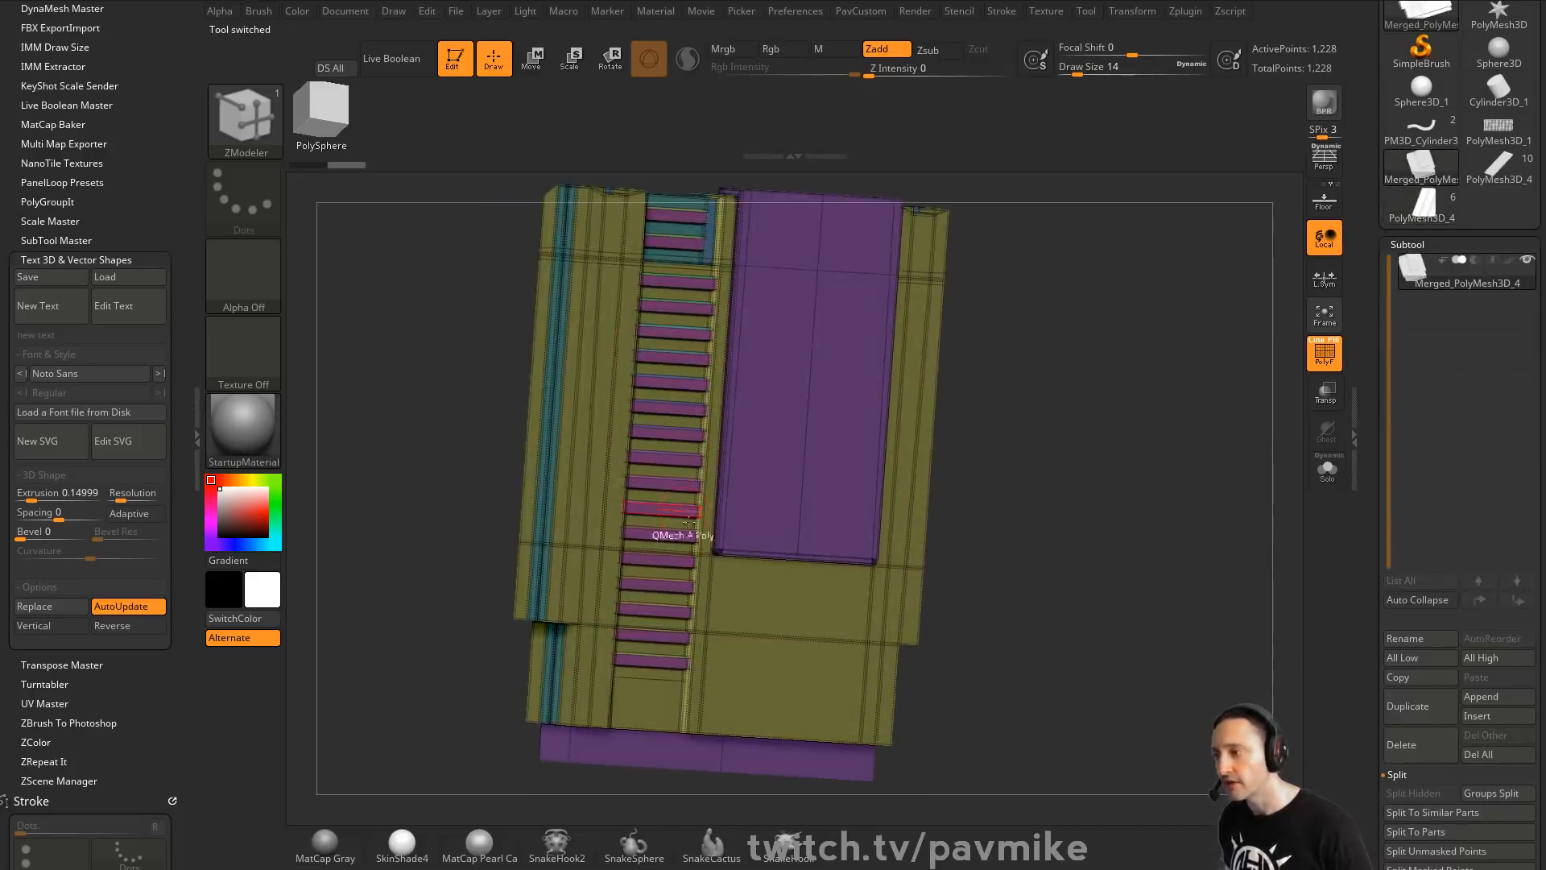
drag(1006, 548, 897, 515)
drag(1167, 408, 1139, 458)
drag(1006, 266, 1140, 336)
drag(1006, 353, 1087, 403)
drag(974, 245, 831, 336)
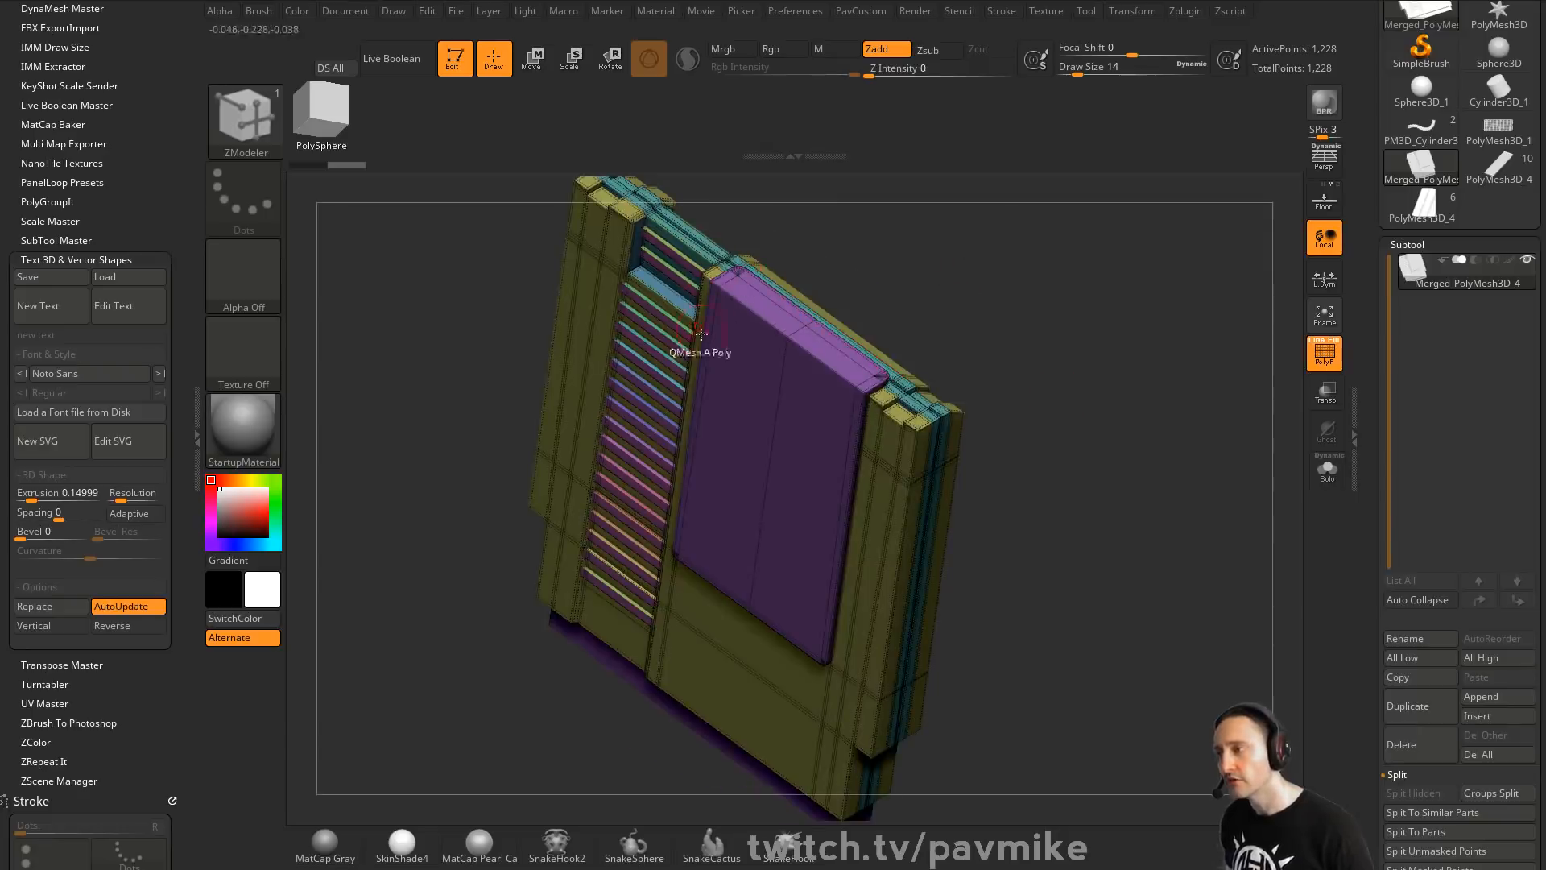
drag(1100, 504, 1171, 278)
drag(1108, 446, 801, 509)
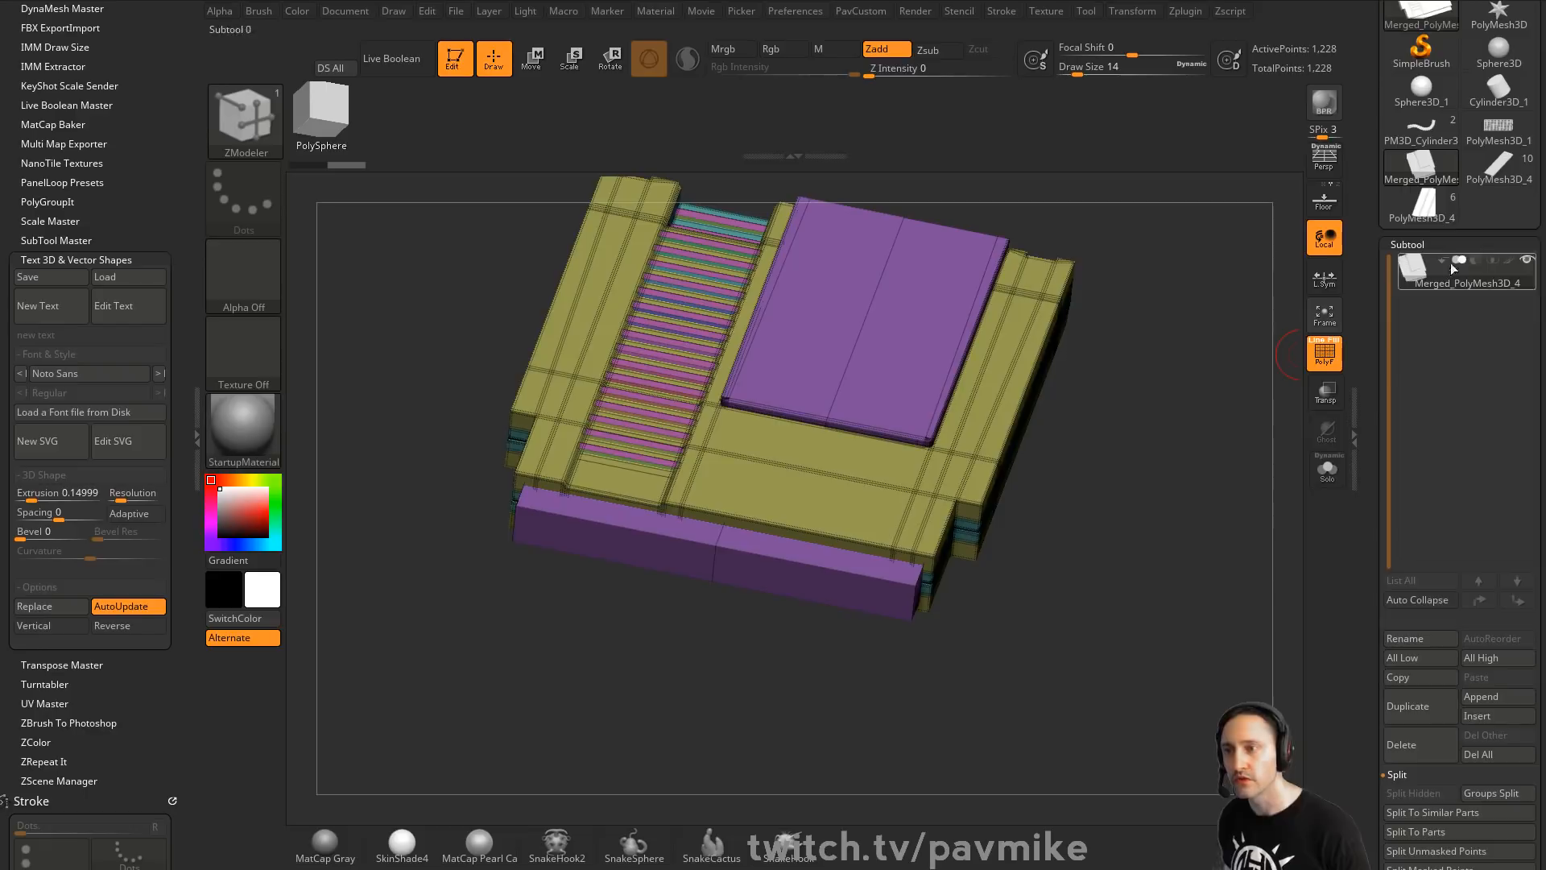
Return to the cartridge tool with separate subtools, enable Live Boolean and examine the hollowed connector end
click(1434, 212)
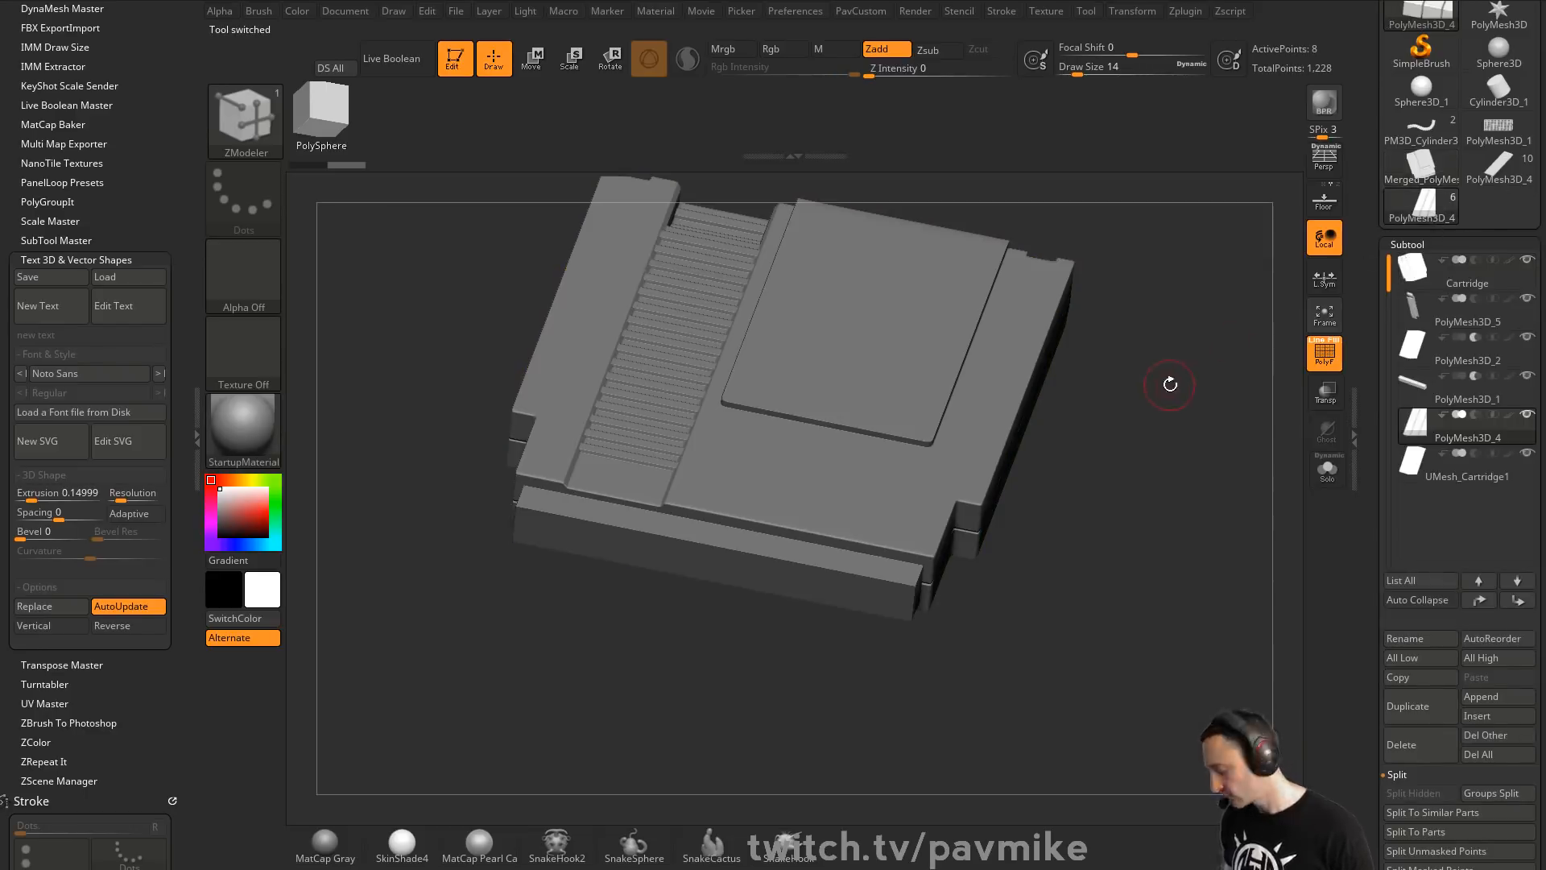
key(ctrl+shift+b)
drag(1206, 444, 1147, 414)
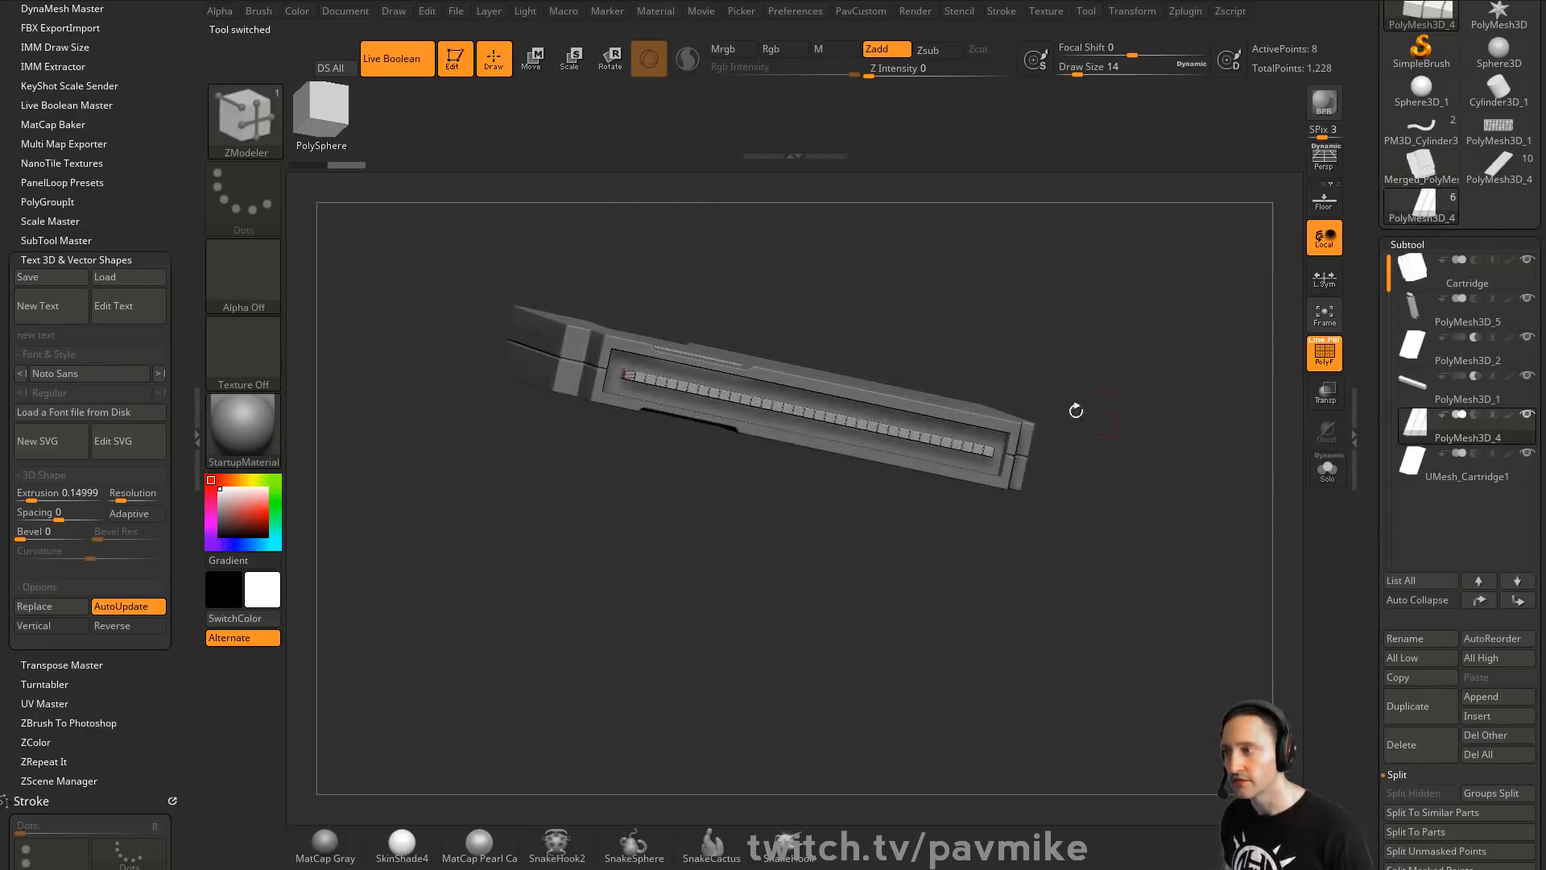
drag(1035, 395, 1275, 399)
Select the UMesh_Cartridge1 subtool, turn off PolyFrame and show the polypaint colours on the cartridge's subtools
alt+click(882, 367)
key(shift+f)
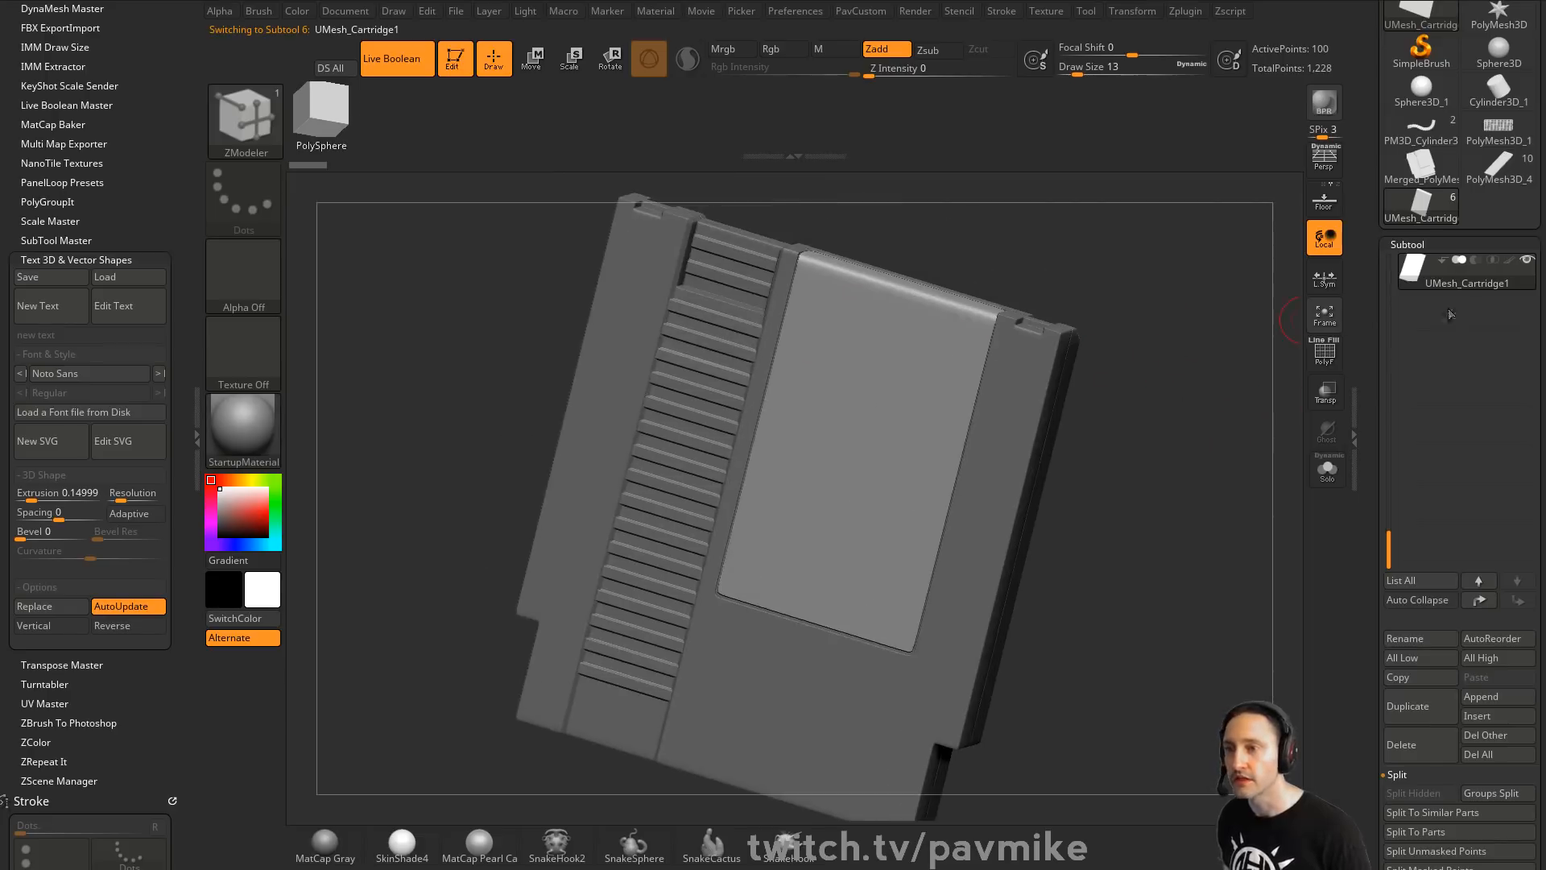
click(1508, 259)
drag(1268, 343, 1173, 332)
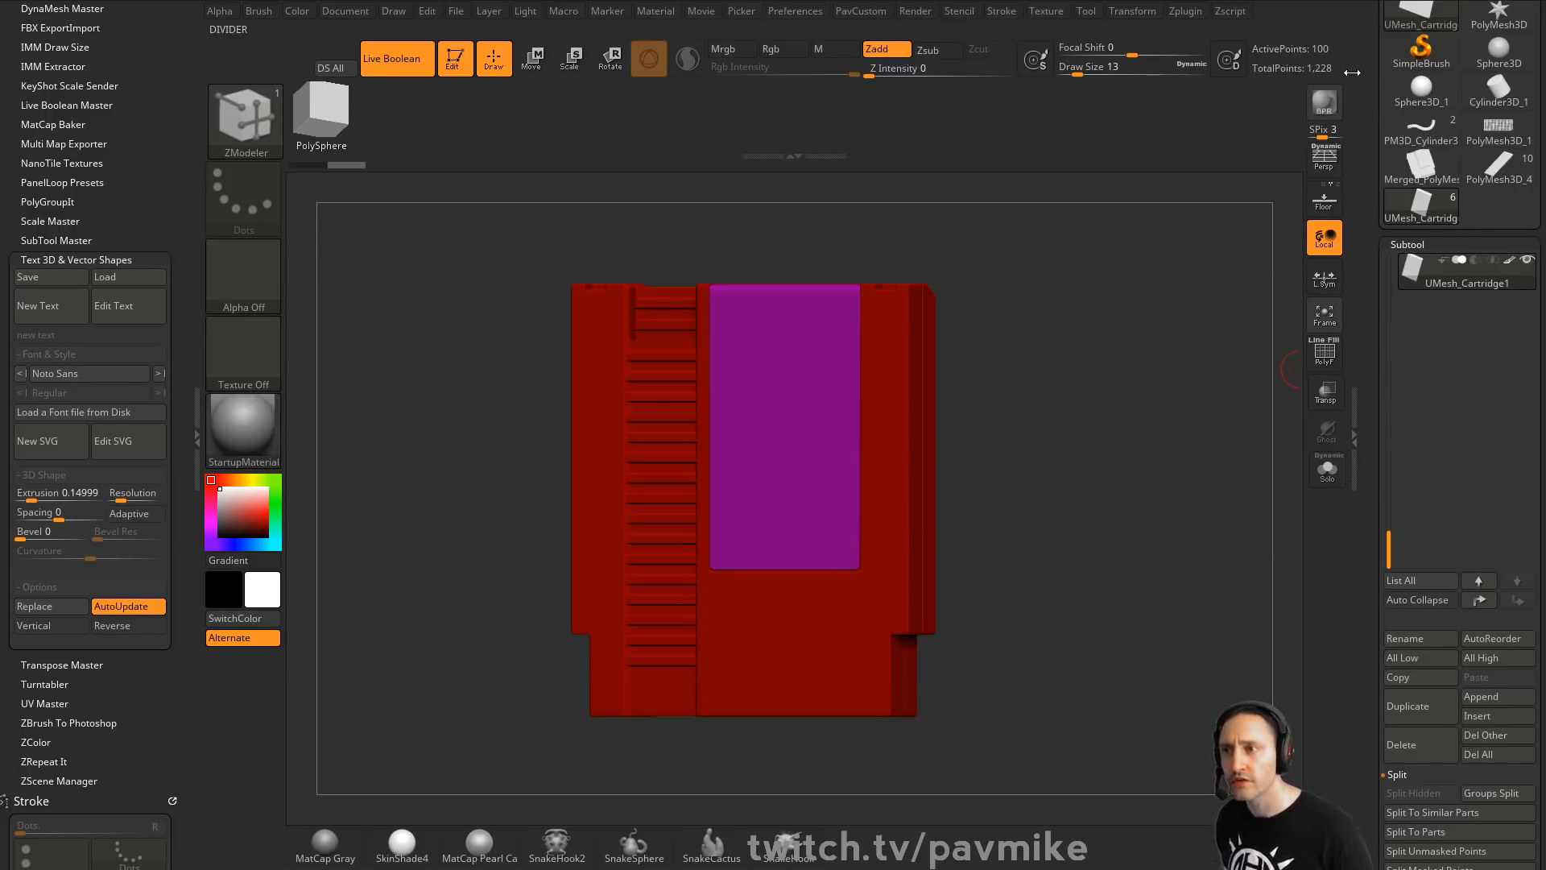
Load BushPilotDroneRefine_059_UMesh.ZTL from the Mech folder and turn off Live Boolean
drag(1367, 58, 1369, 266)
click(1436, 36)
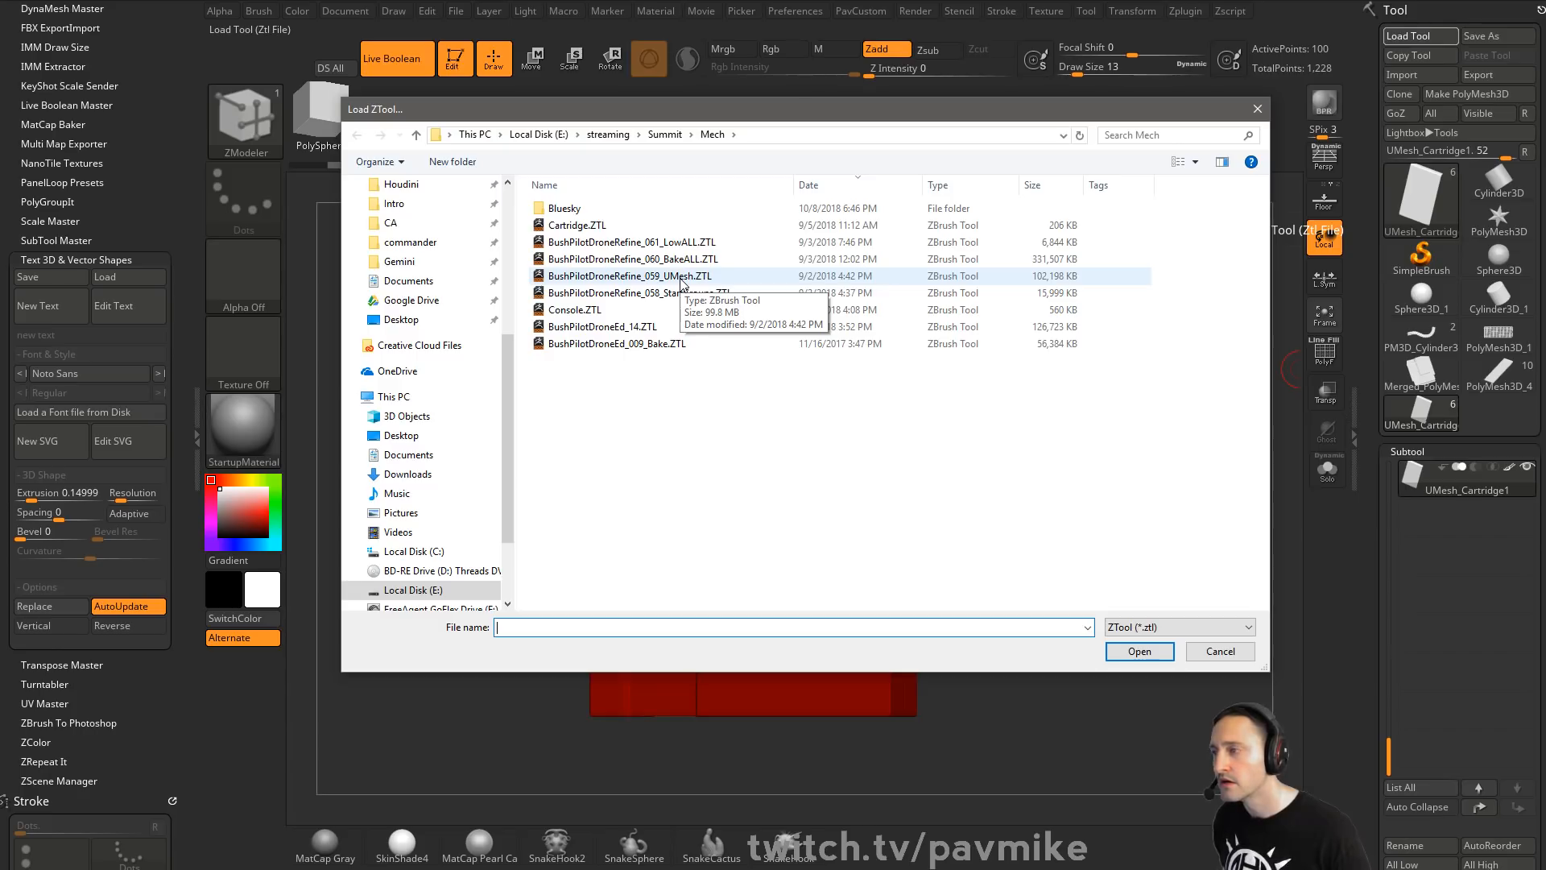
double_click(680, 276)
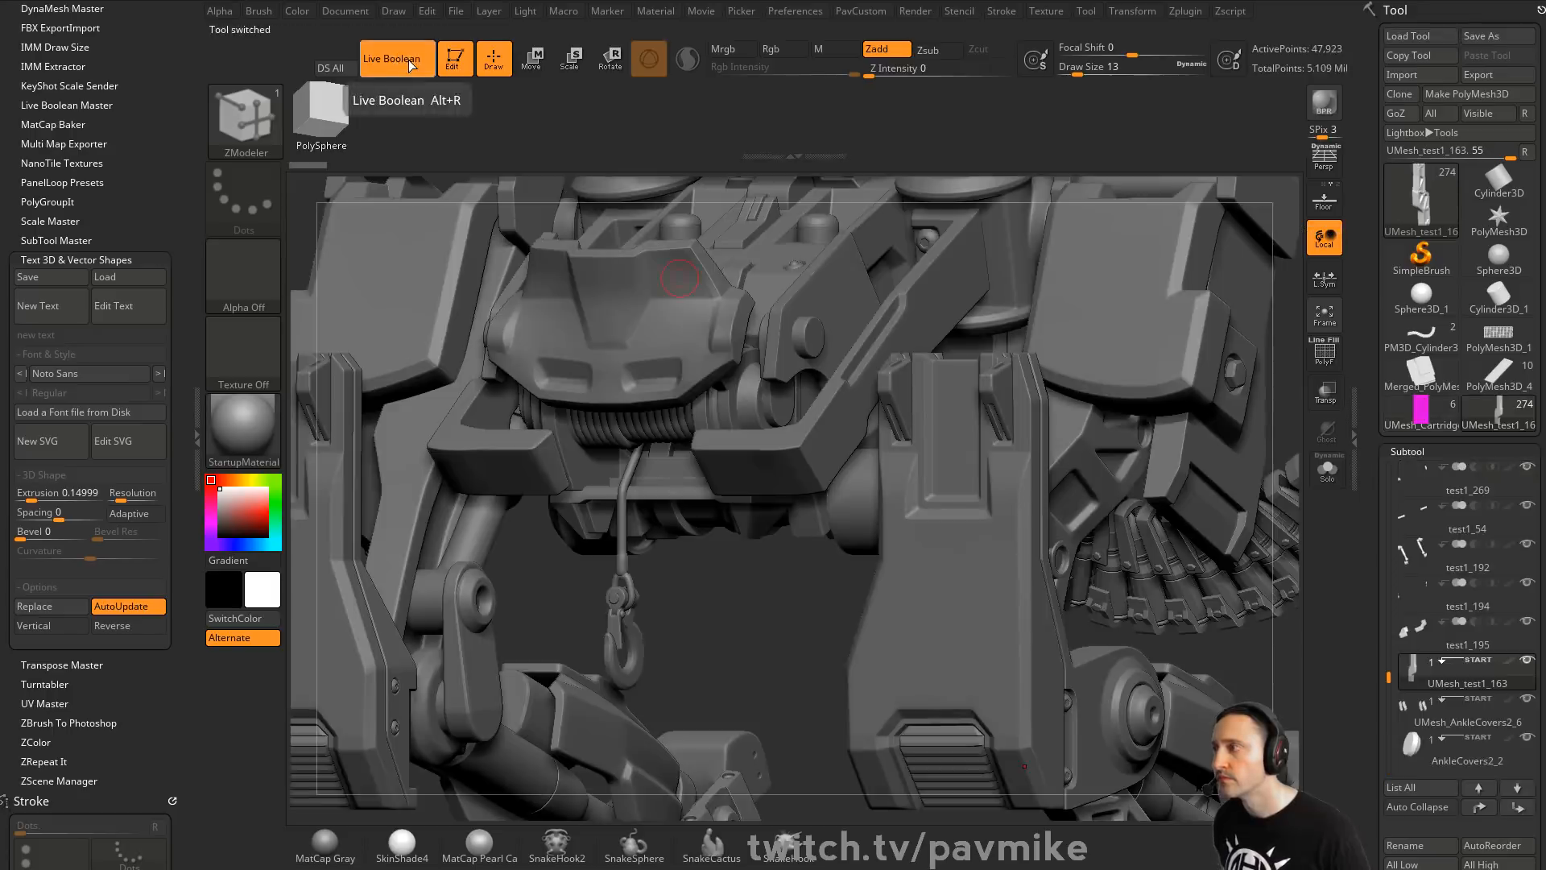
click(406, 62)
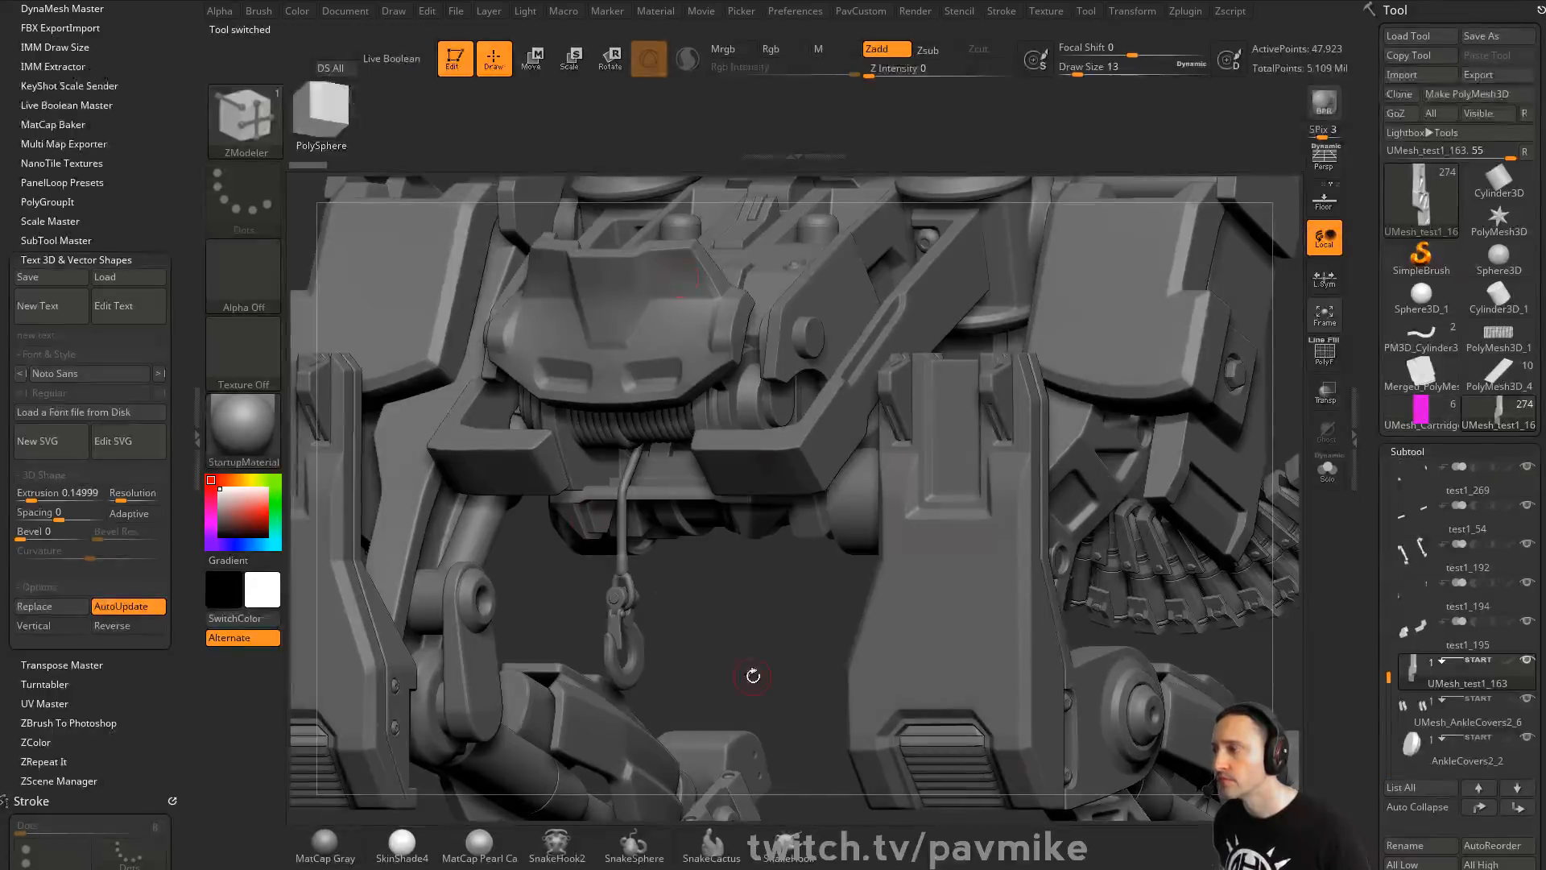
Examine the drone's torso and waist parts up close, selecting the console-shaped subtool on its chest
drag(673, 655, 727, 677)
alt+drag(790, 751, 685, 866)
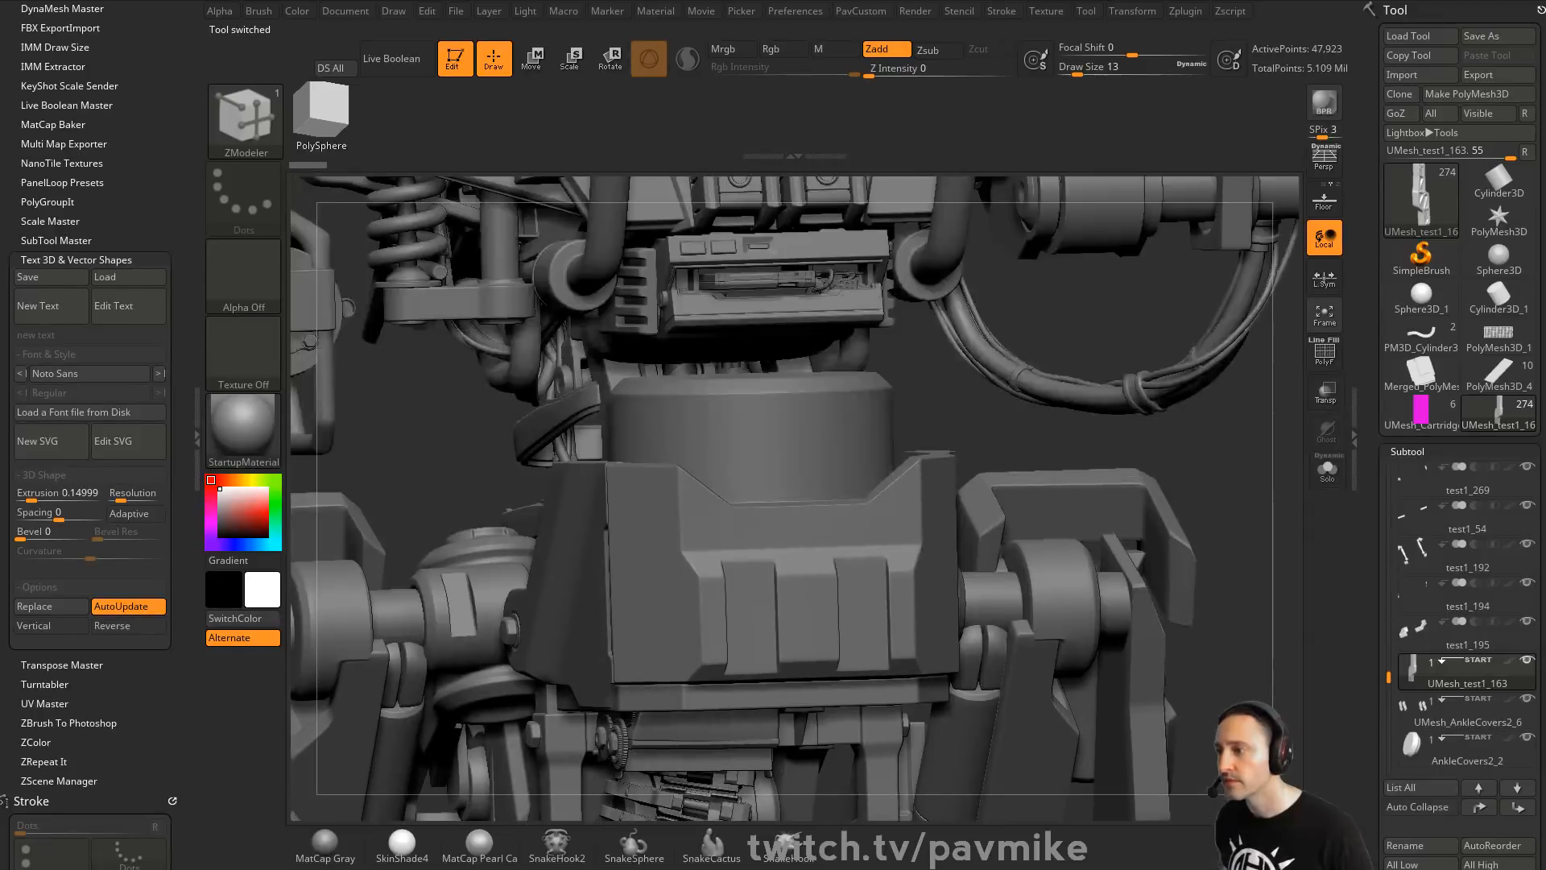
alt+click(795, 251)
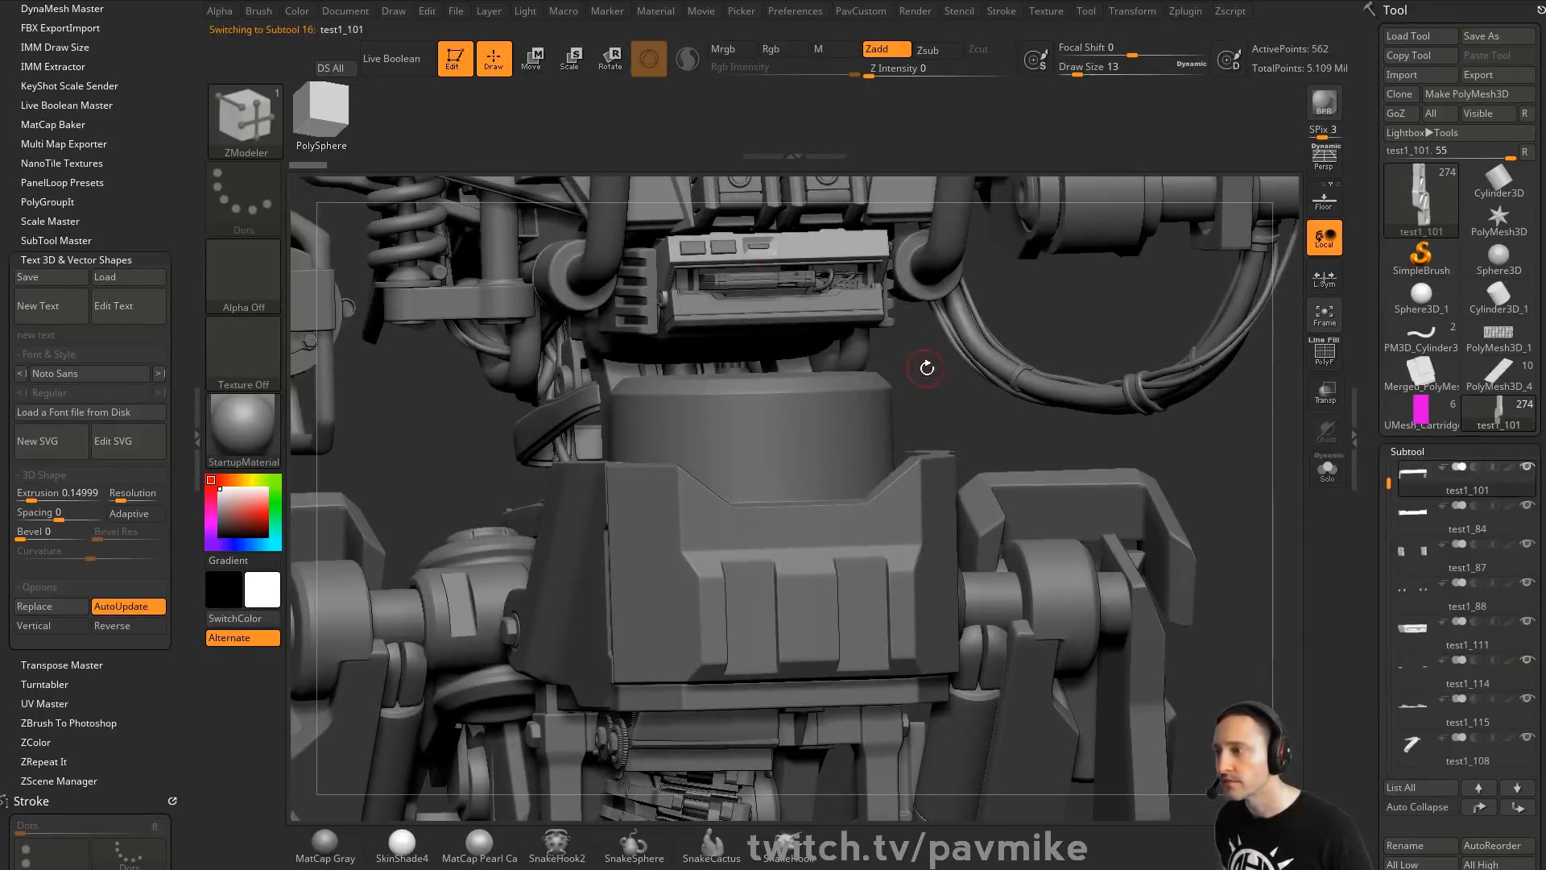
alt+drag(927, 370, 946, 399)
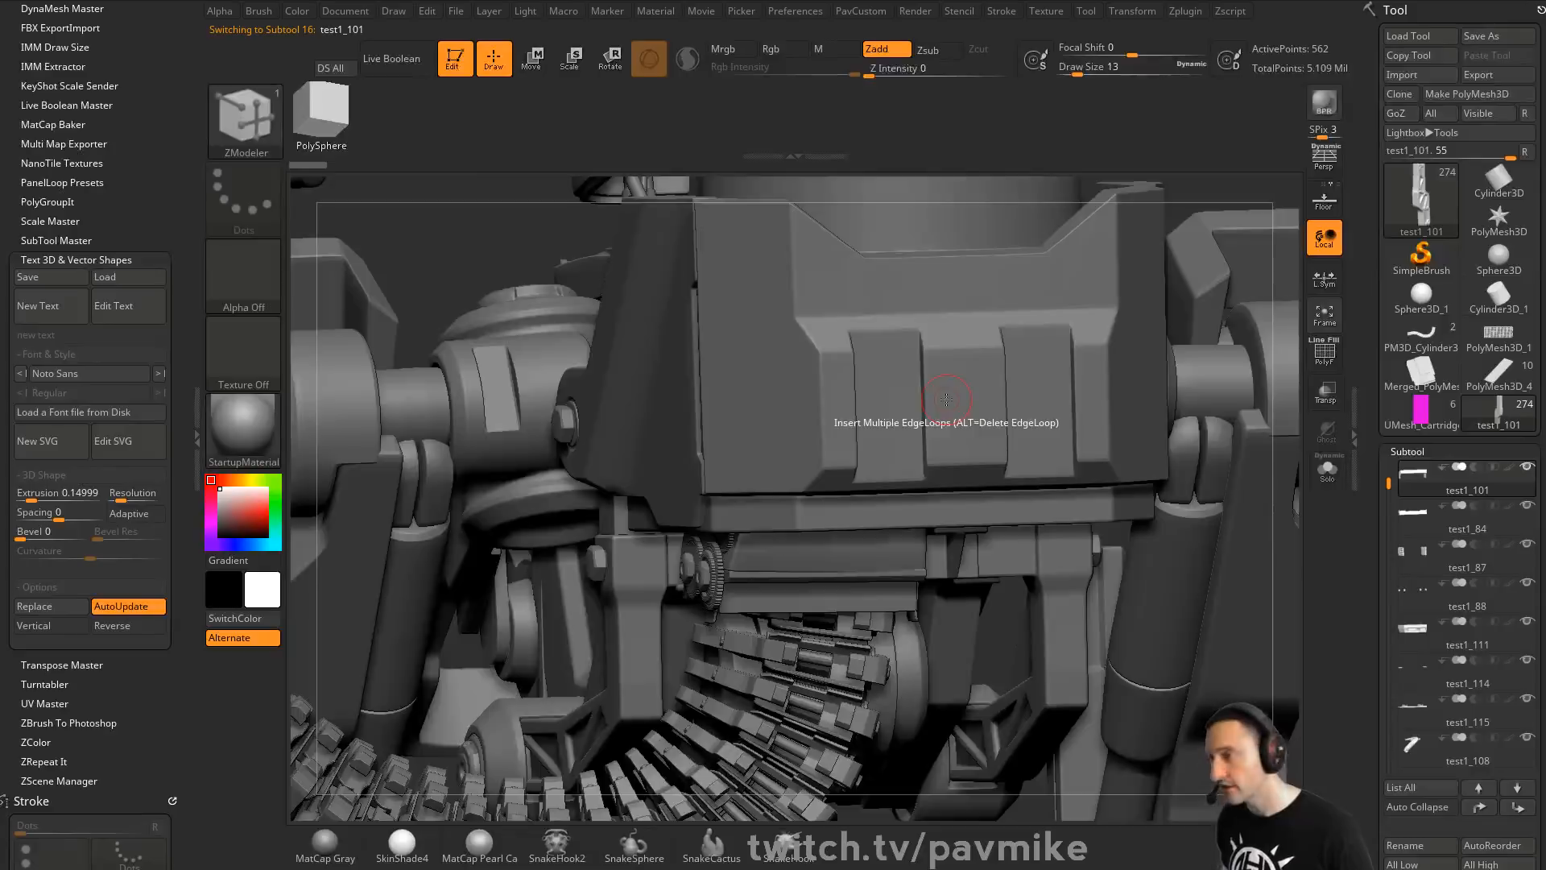
Set the draw size to 1 and select the test1_34 subtool while examining the drone's open compartment
key(f)
key(f)
key(s)
drag(1170, 542, 1151, 543)
alt+click(845, 564)
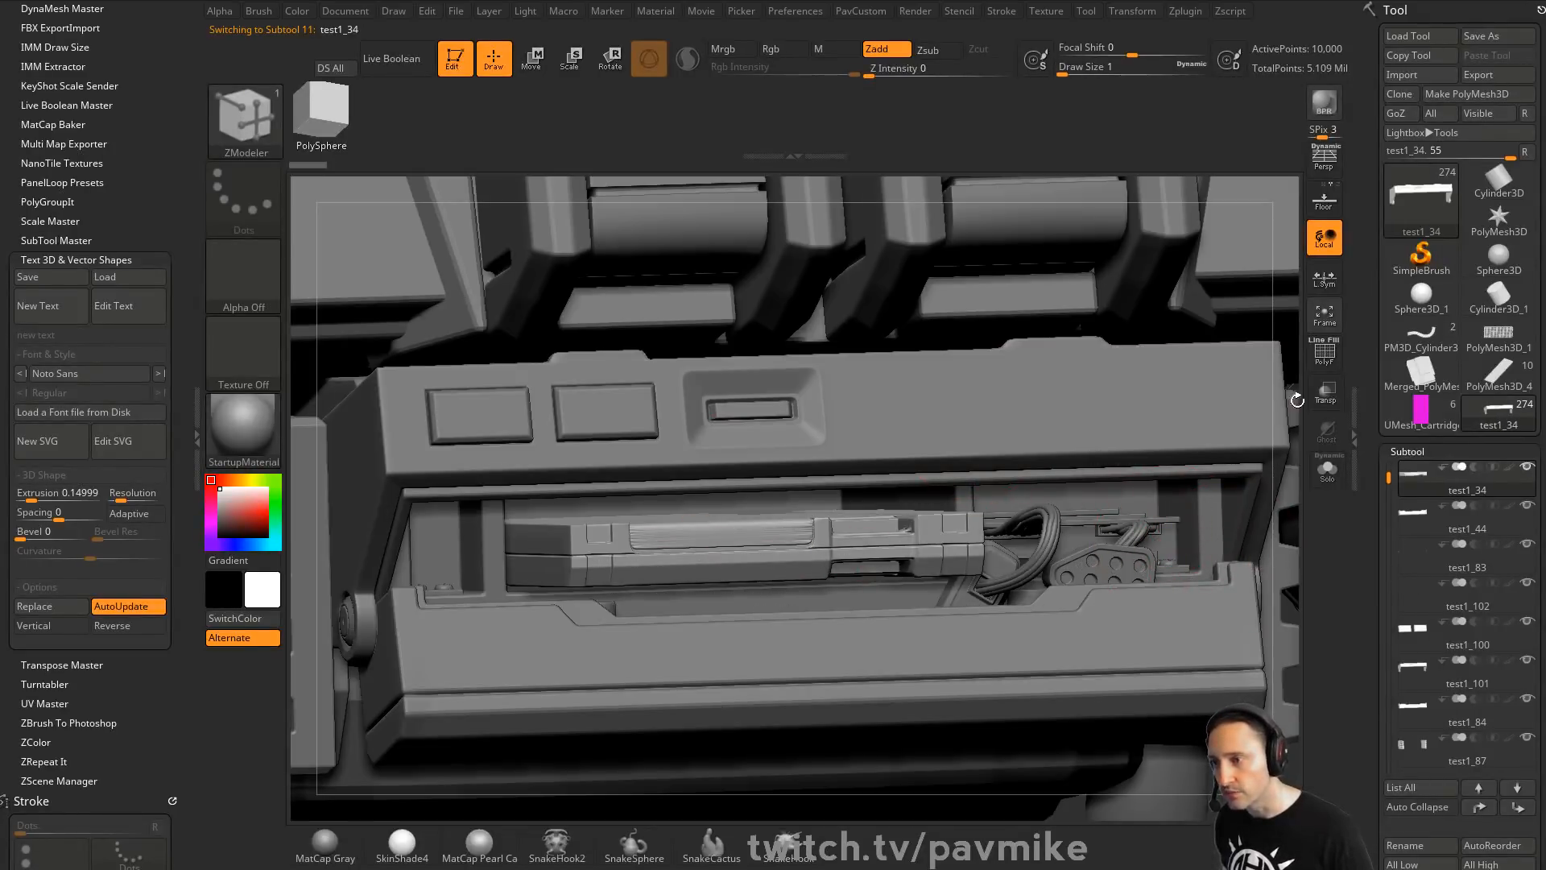
drag(1285, 421, 1205, 513)
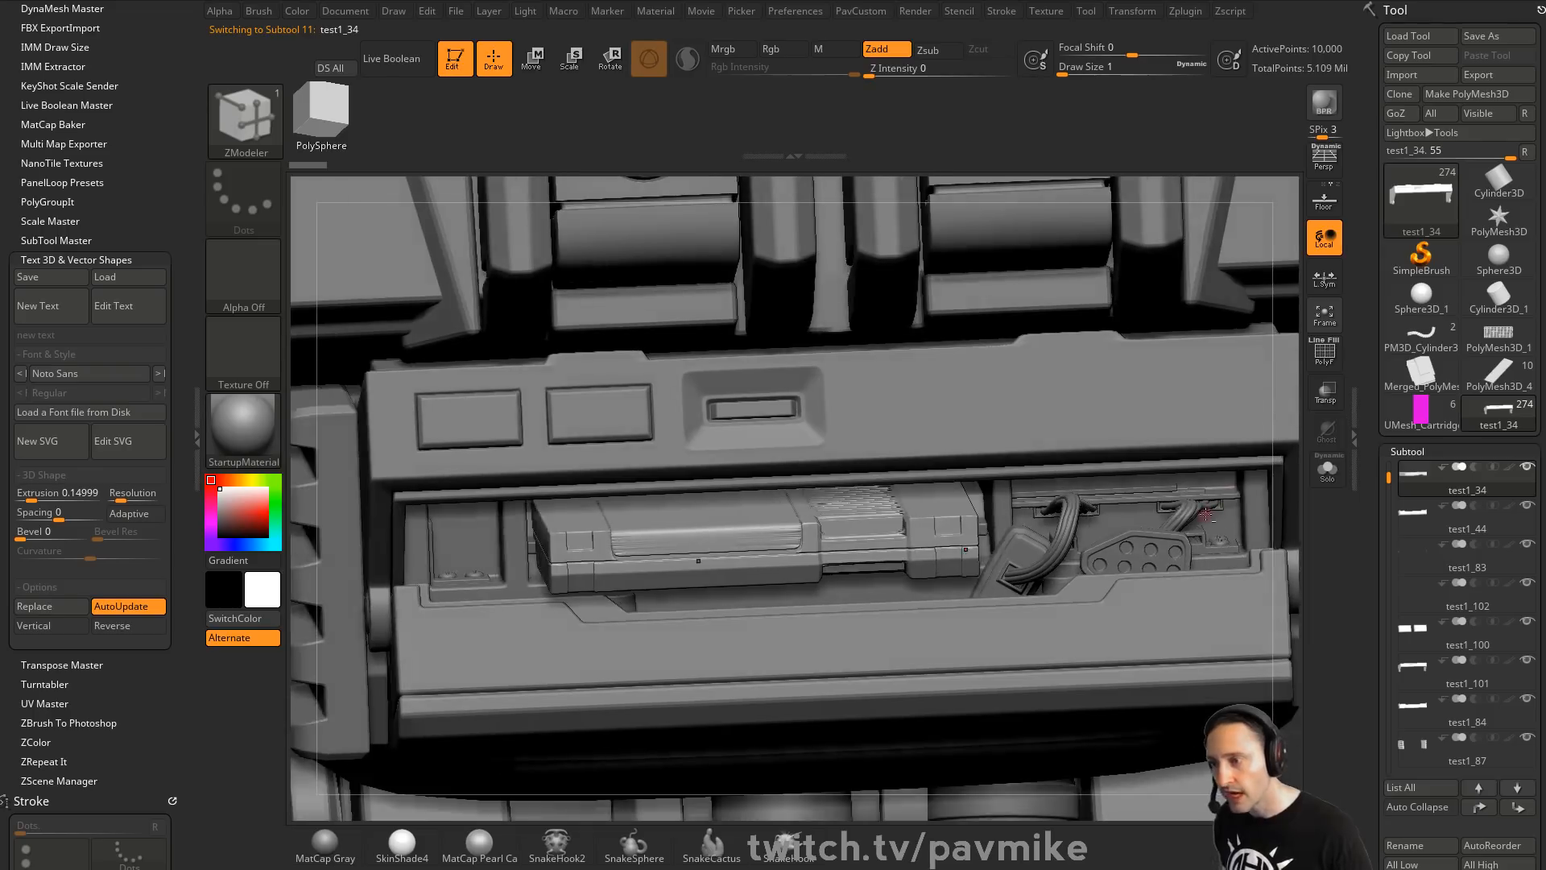
Examine the small parts in the drone's compartment, picking the cables, perforated plate and neighbouring subtools from several angles
click(1321, 477)
drag(1287, 486, 1315, 400)
click(1317, 469)
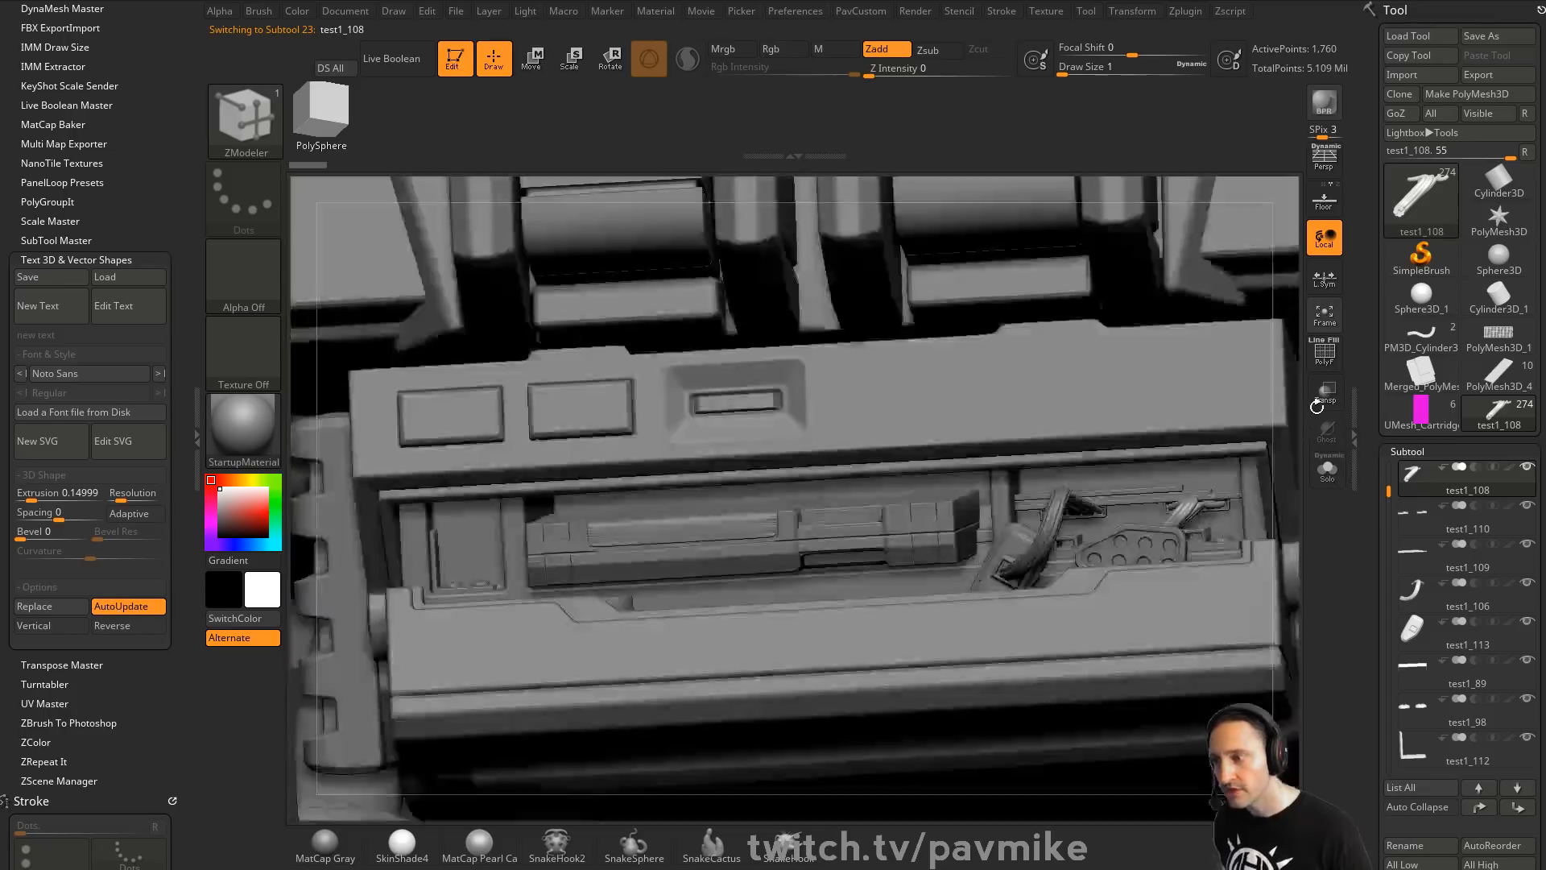
alt+click(1154, 559)
drag(1293, 481, 1318, 496)
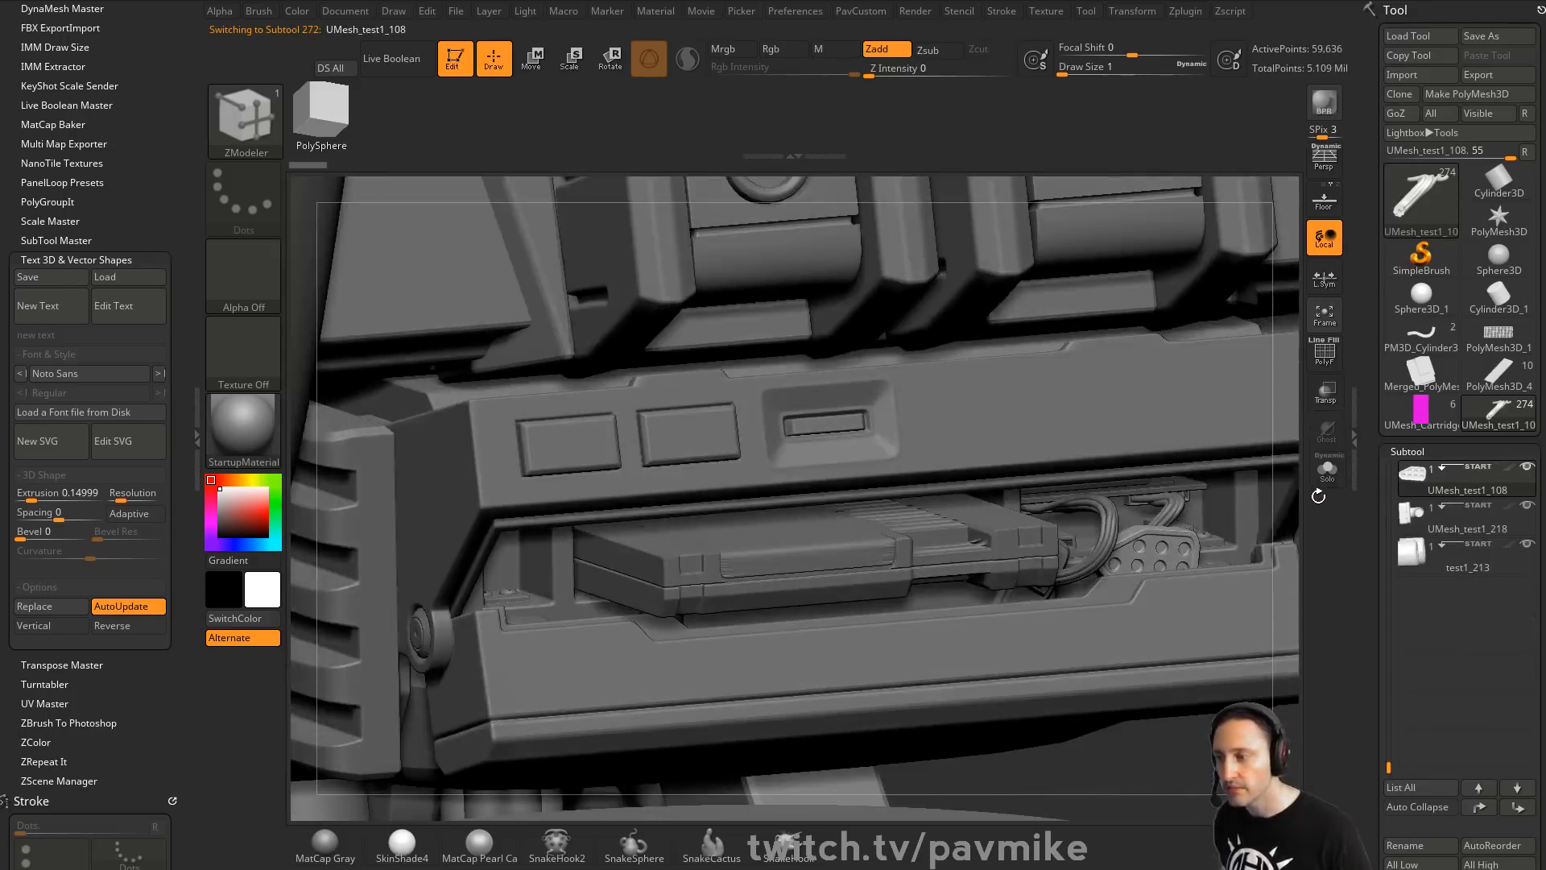
alt+click(996, 604)
drag(1283, 543, 1240, 549)
alt+click(1106, 552)
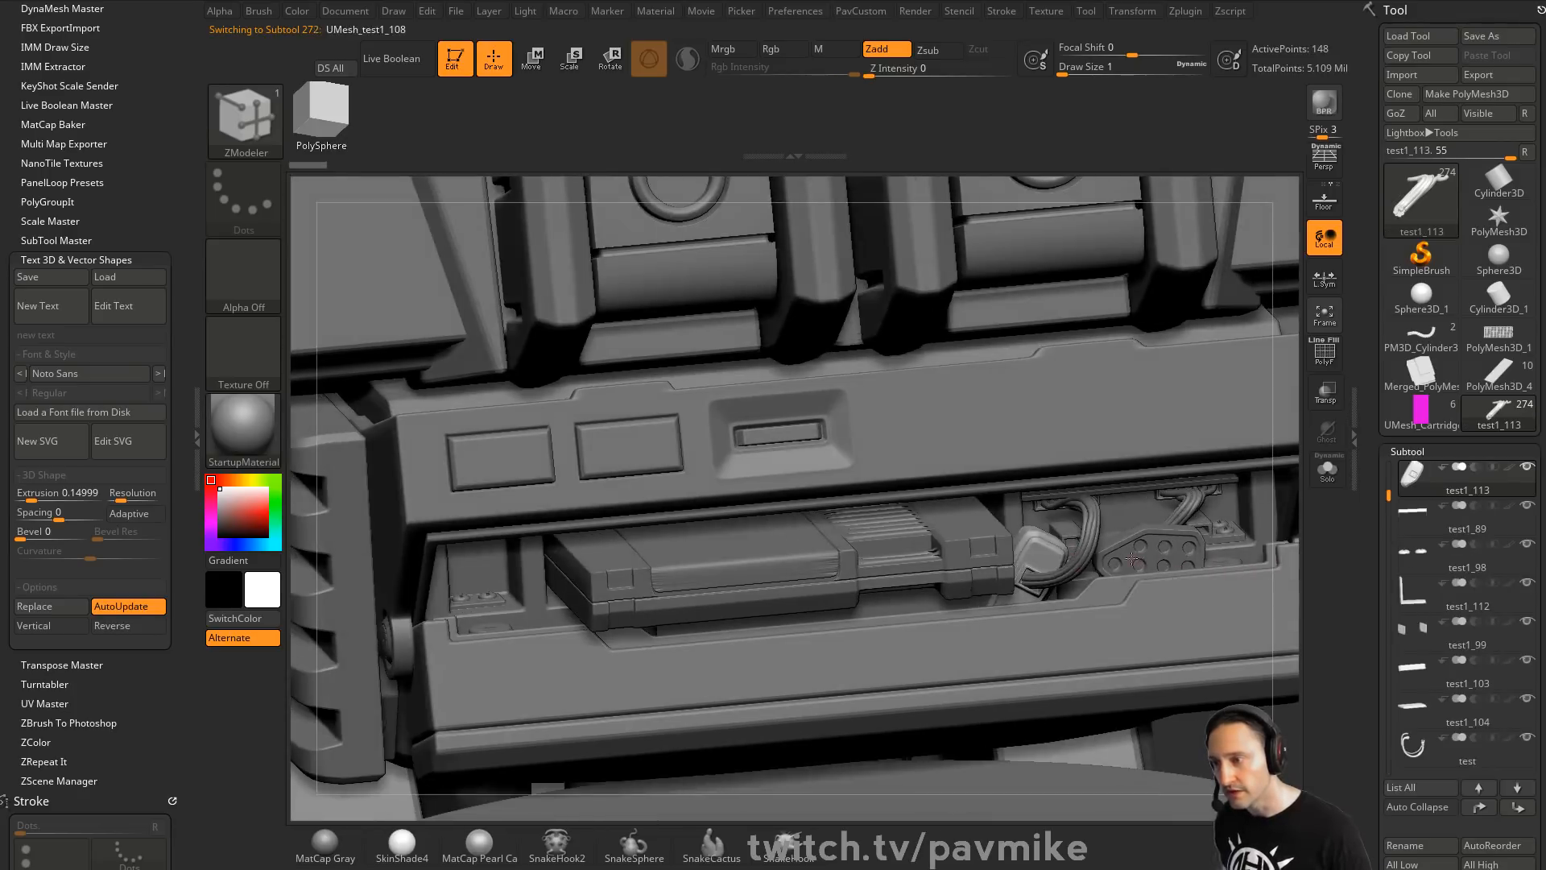
alt+click(1180, 527)
drag(1280, 473, 1250, 480)
alt+click(1133, 497)
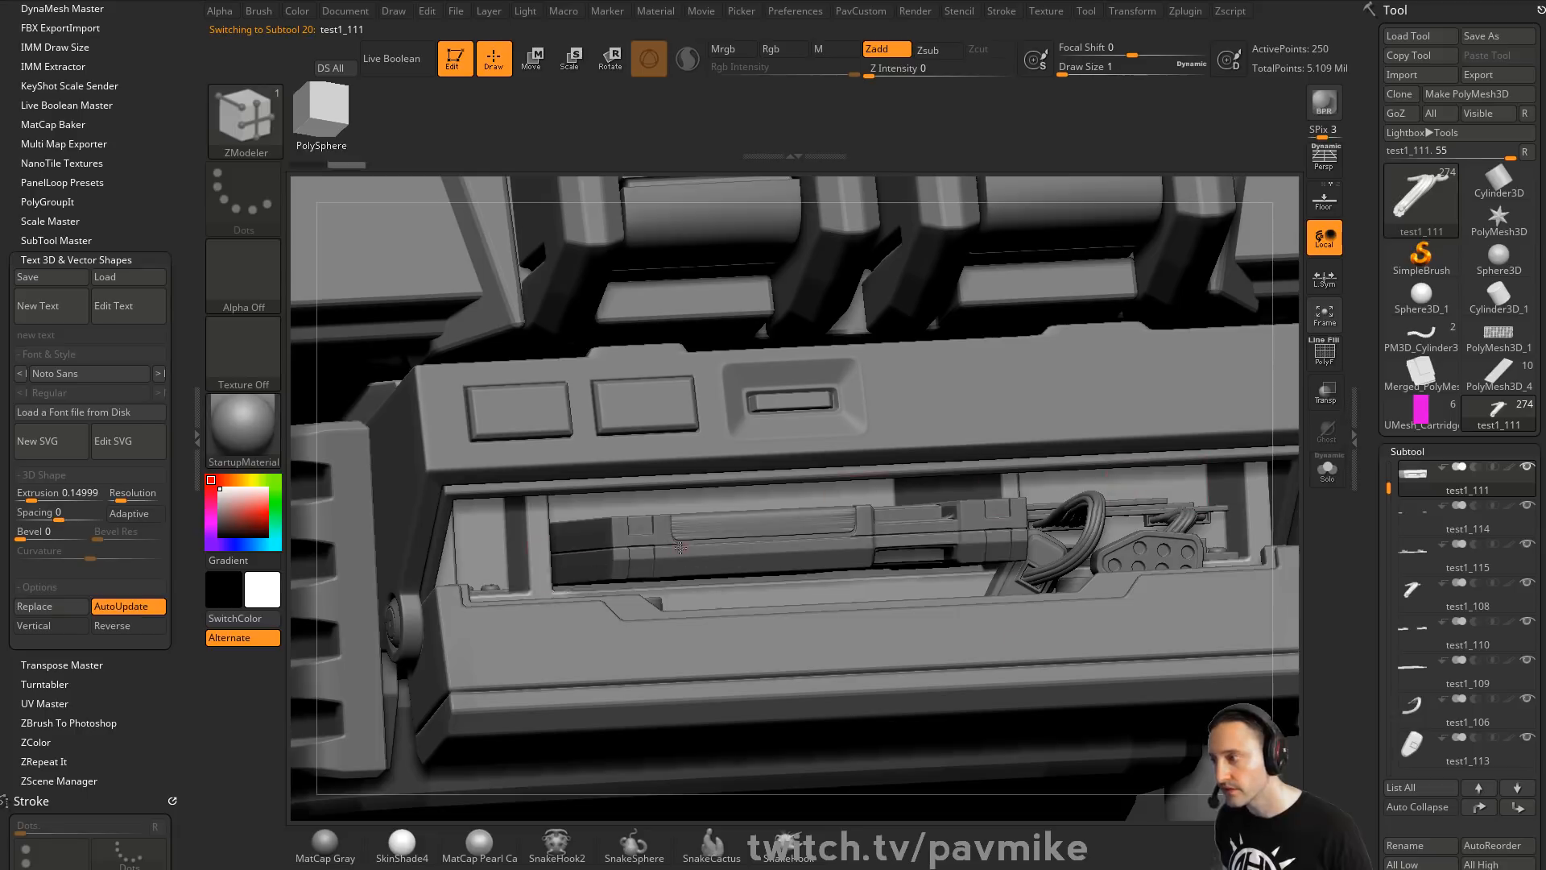
Hide the console-shaped test1_34 subtool, select test1_44 and view the compartment interior behind it
alt+click(725, 541)
click(1460, 515)
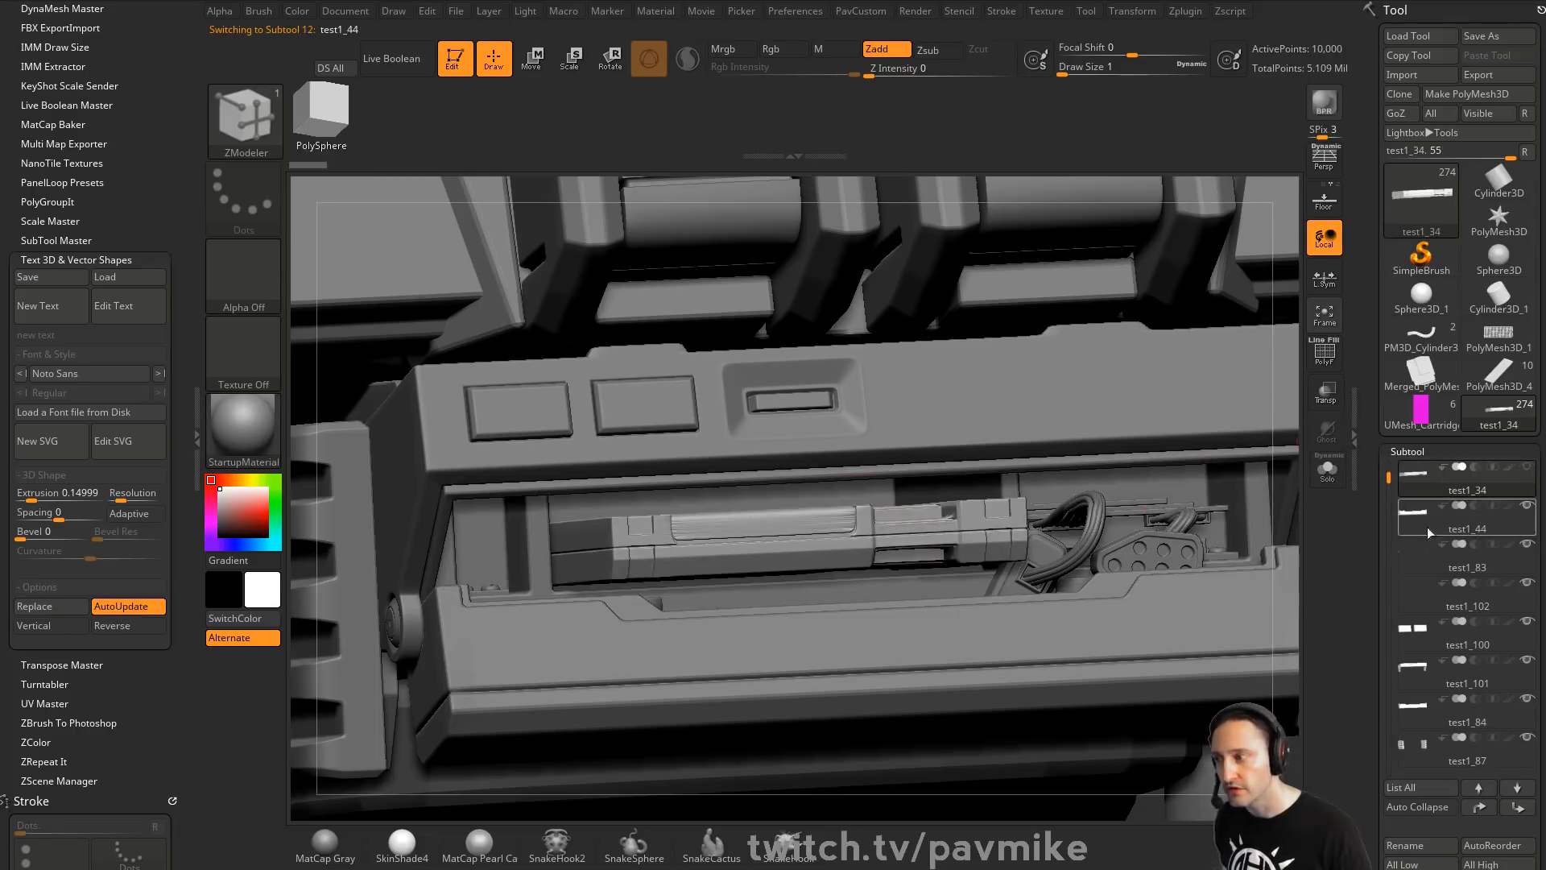
mouse_move(1295, 514)
mouse_down()
mouse_move(1276, 515)
mouse_move(1297, 513)
mouse_up()
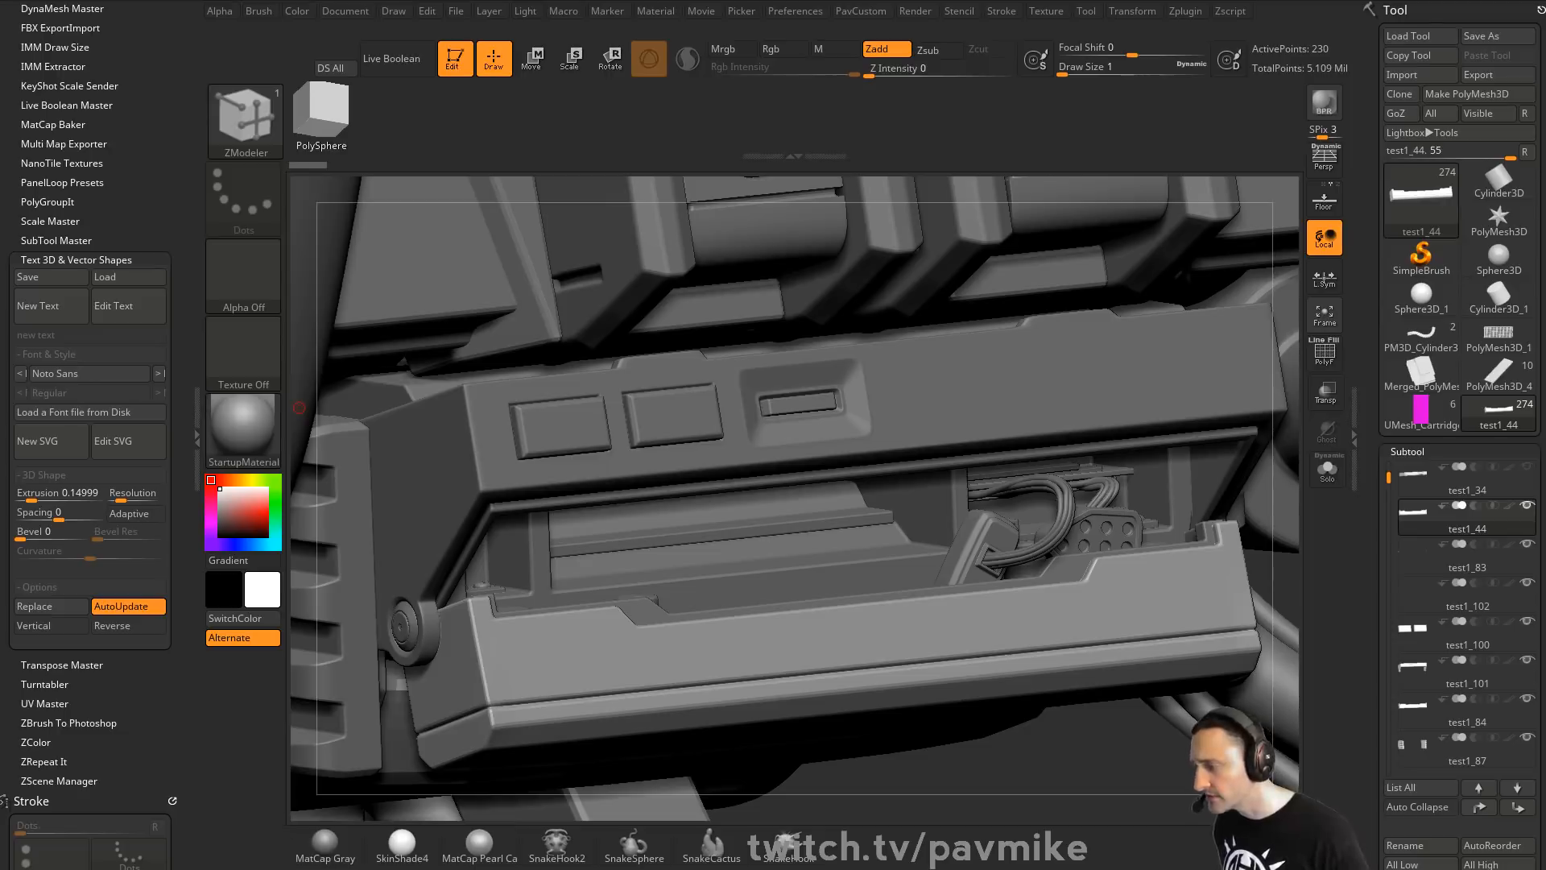
Switch to the PowerPoint presentation UsingZBrushtoFacilitateSmarterProduction.pptx
key(alt+Tab)
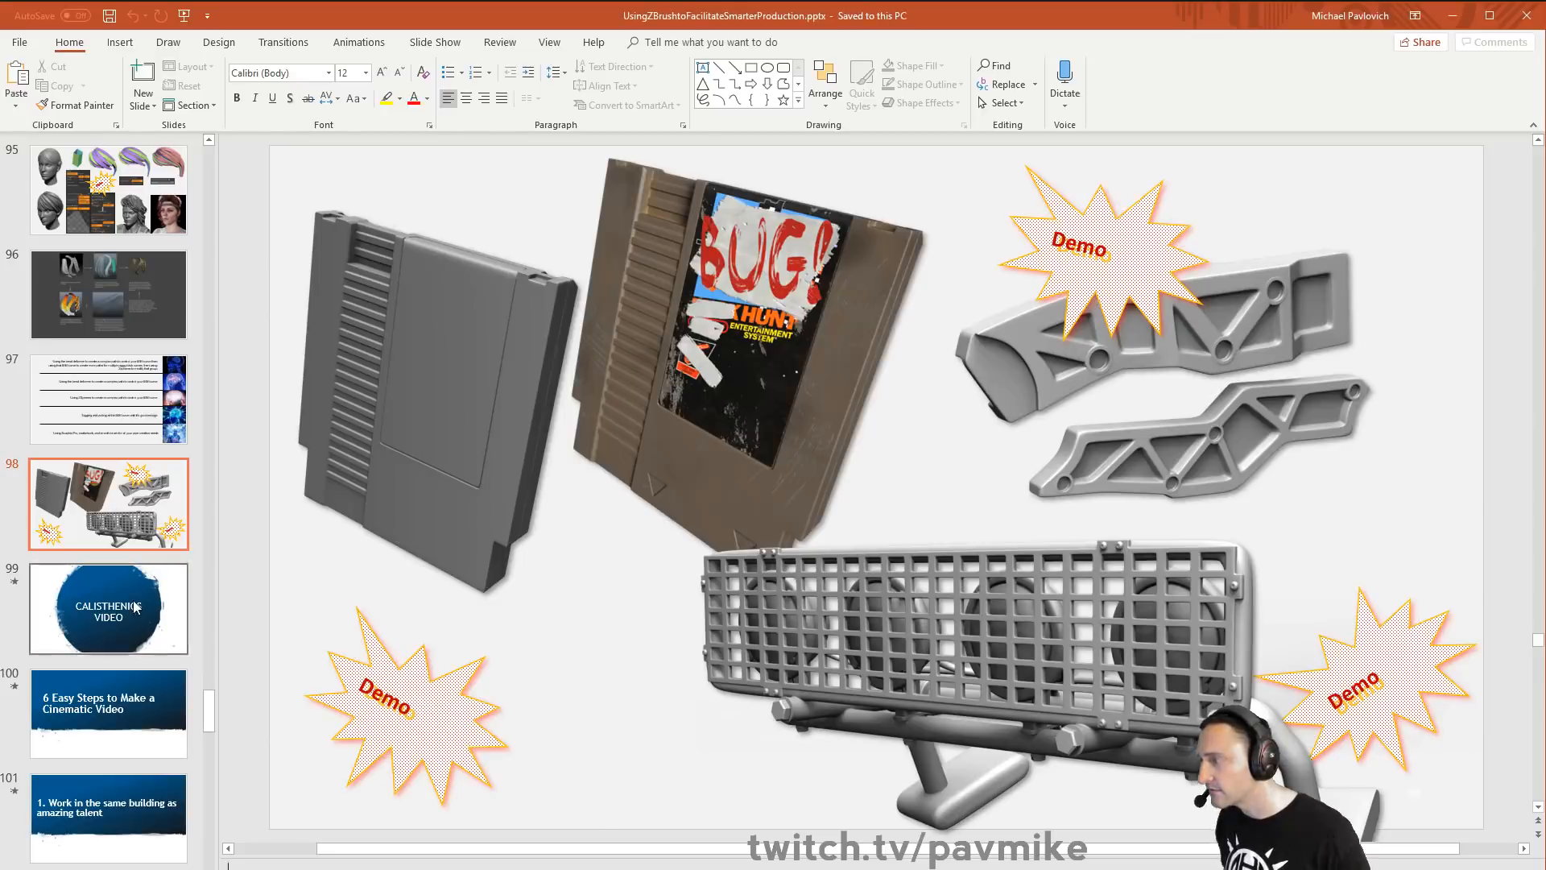
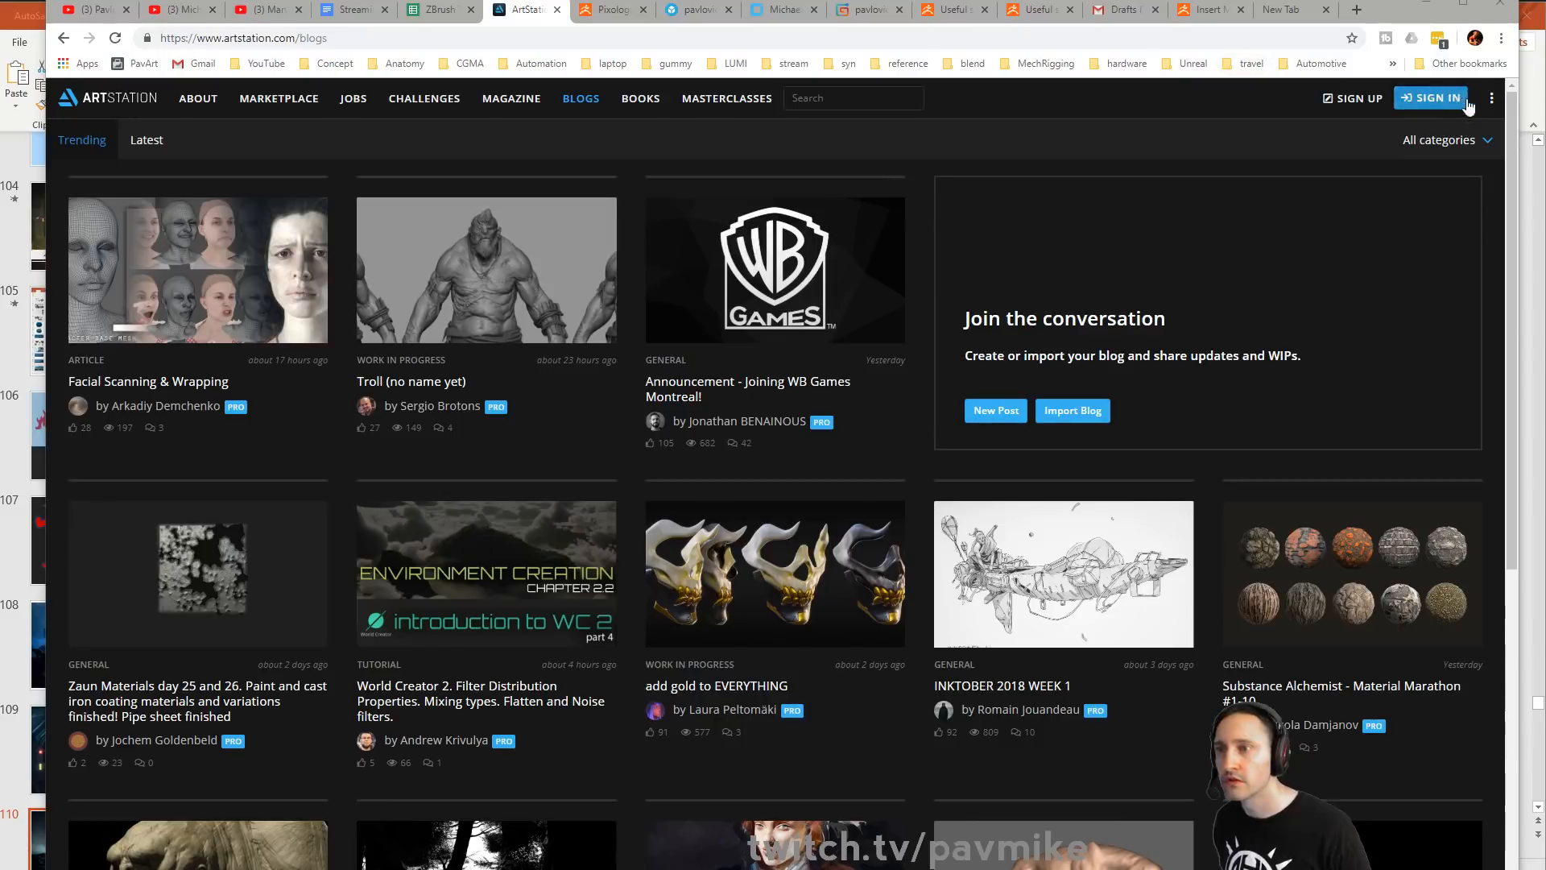
Sign in to ArtStation and open the blog on your own profile
click(572, 317)
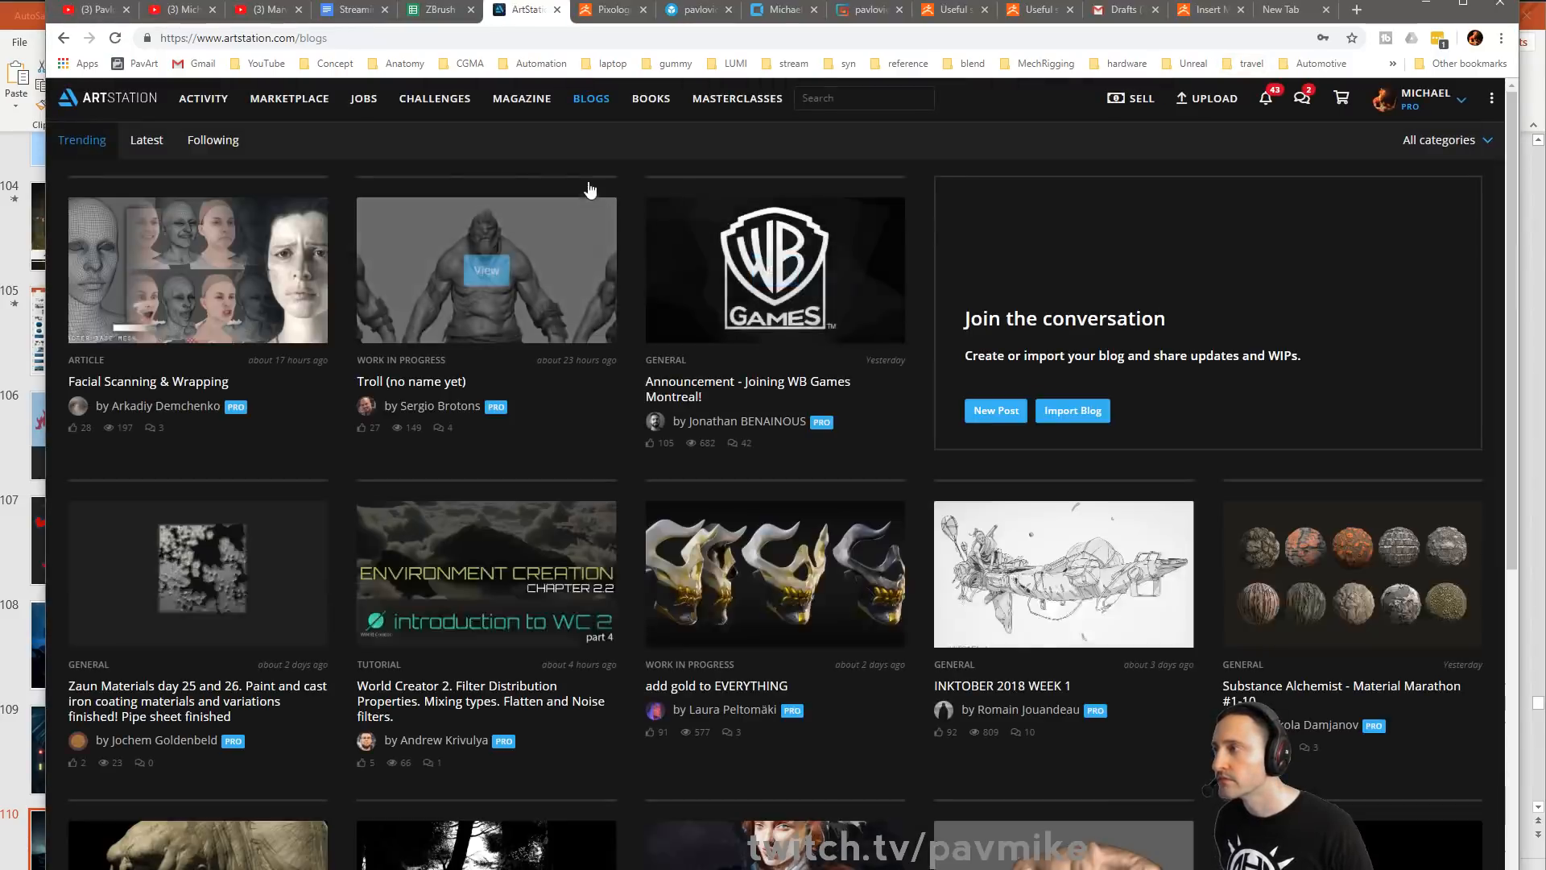
click(1442, 117)
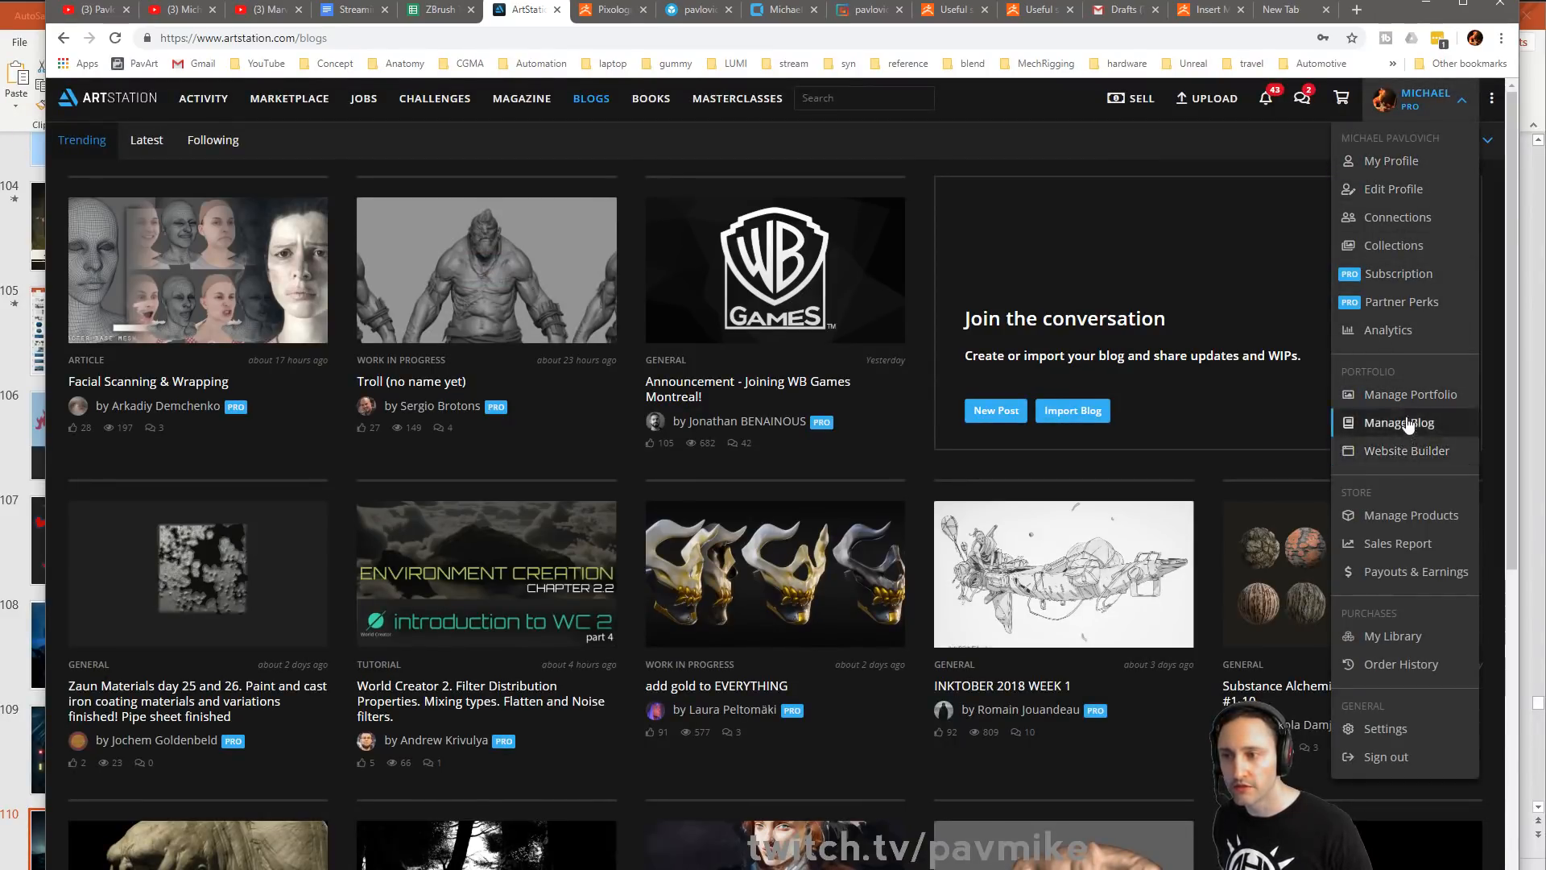
click(1369, 163)
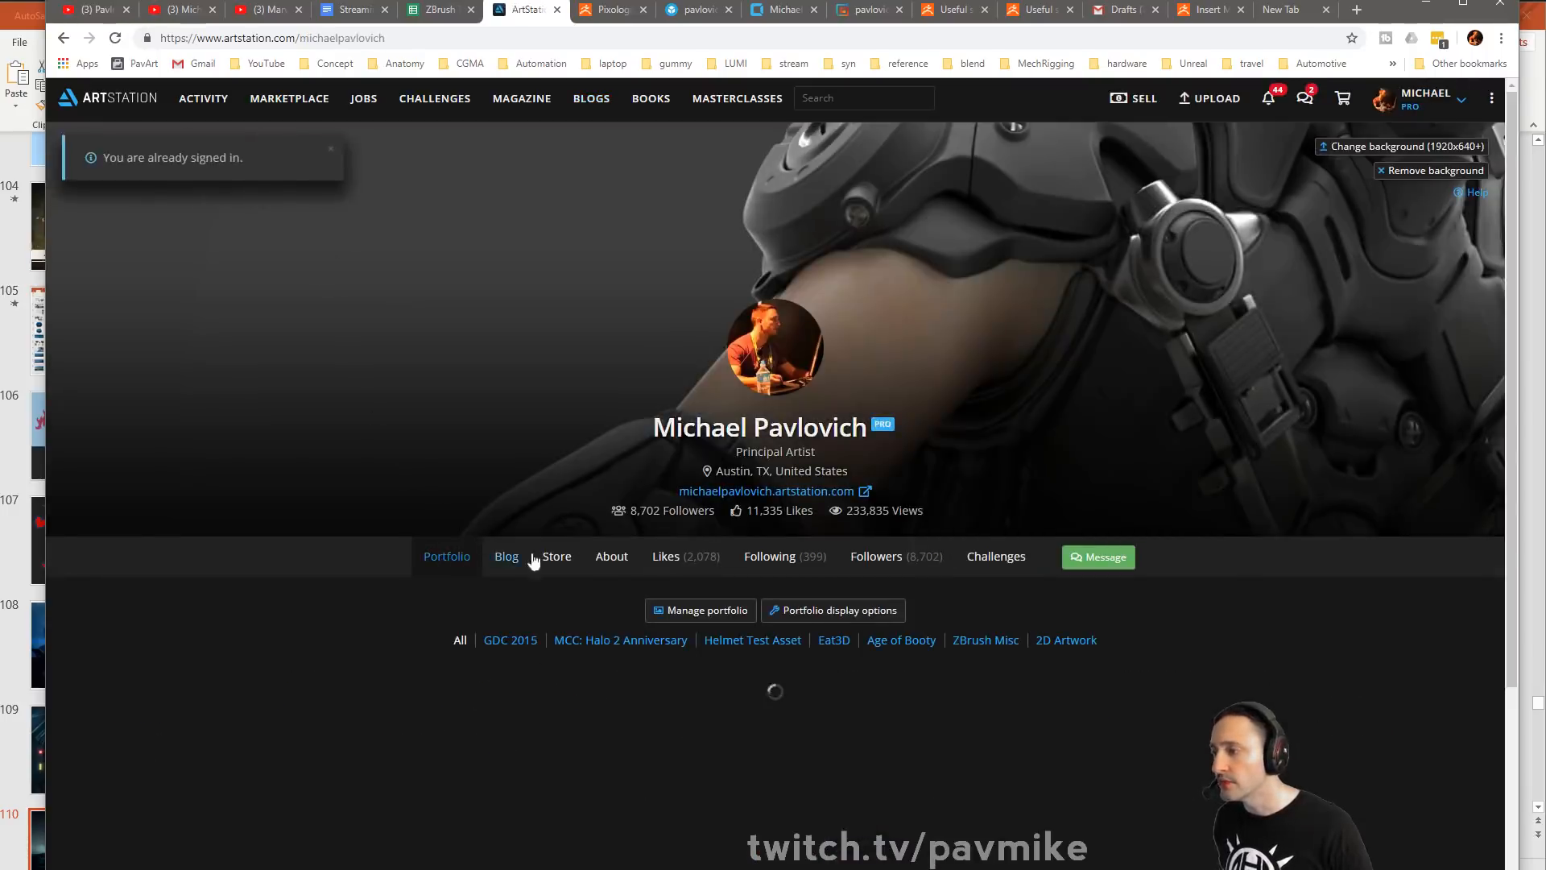
click(506, 557)
click(476, 39)
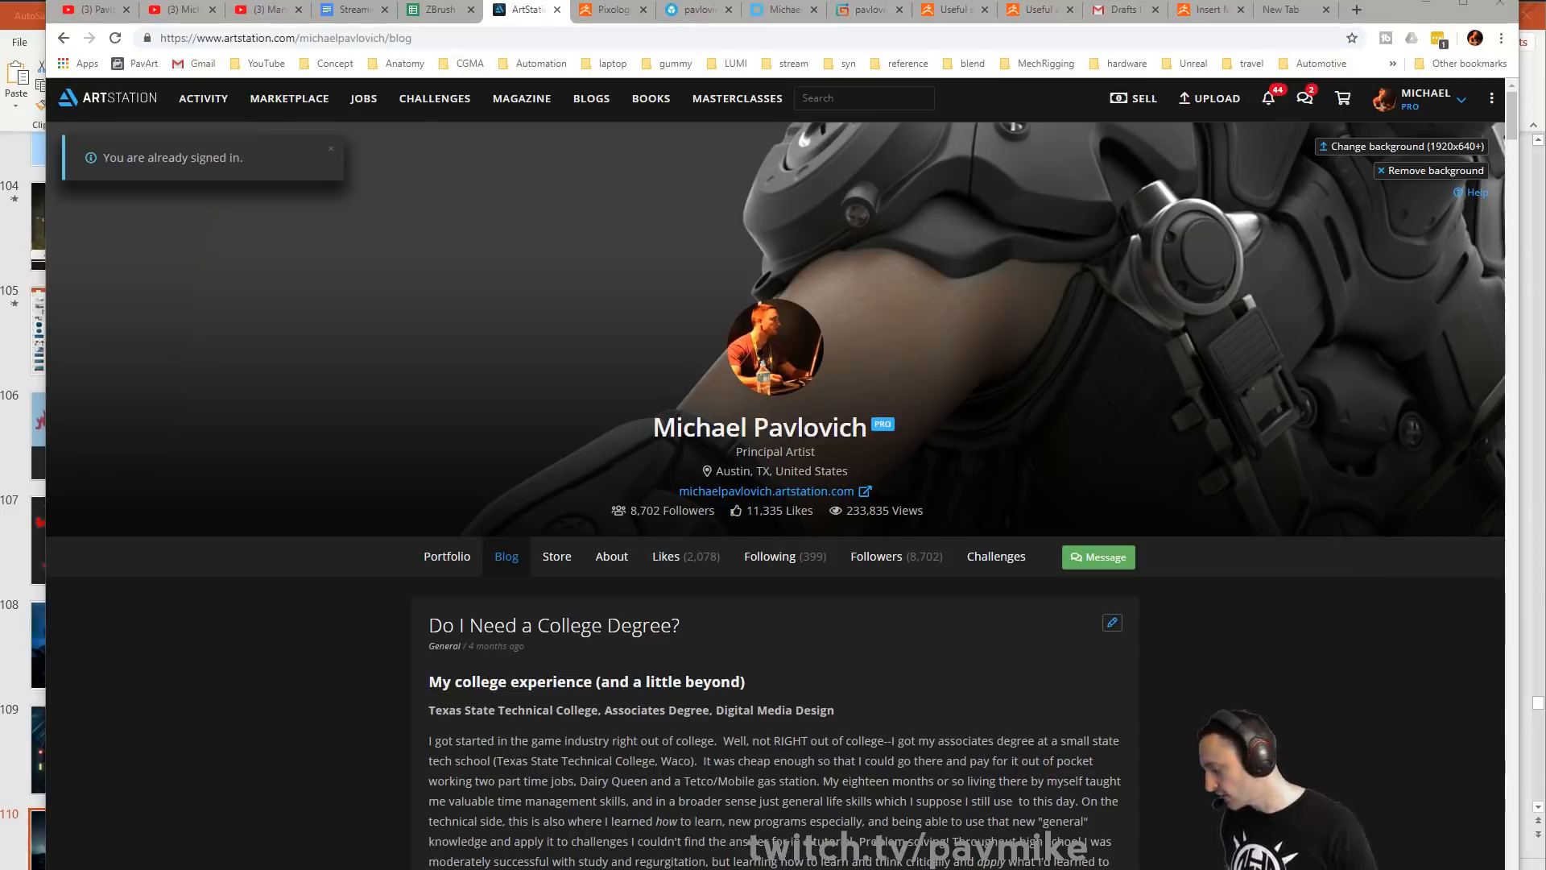
Skim the blog posts from "Do I Need a College Degree?" through the concept art pipeline article to the Networking section
scroll(504, 620, down, 20)
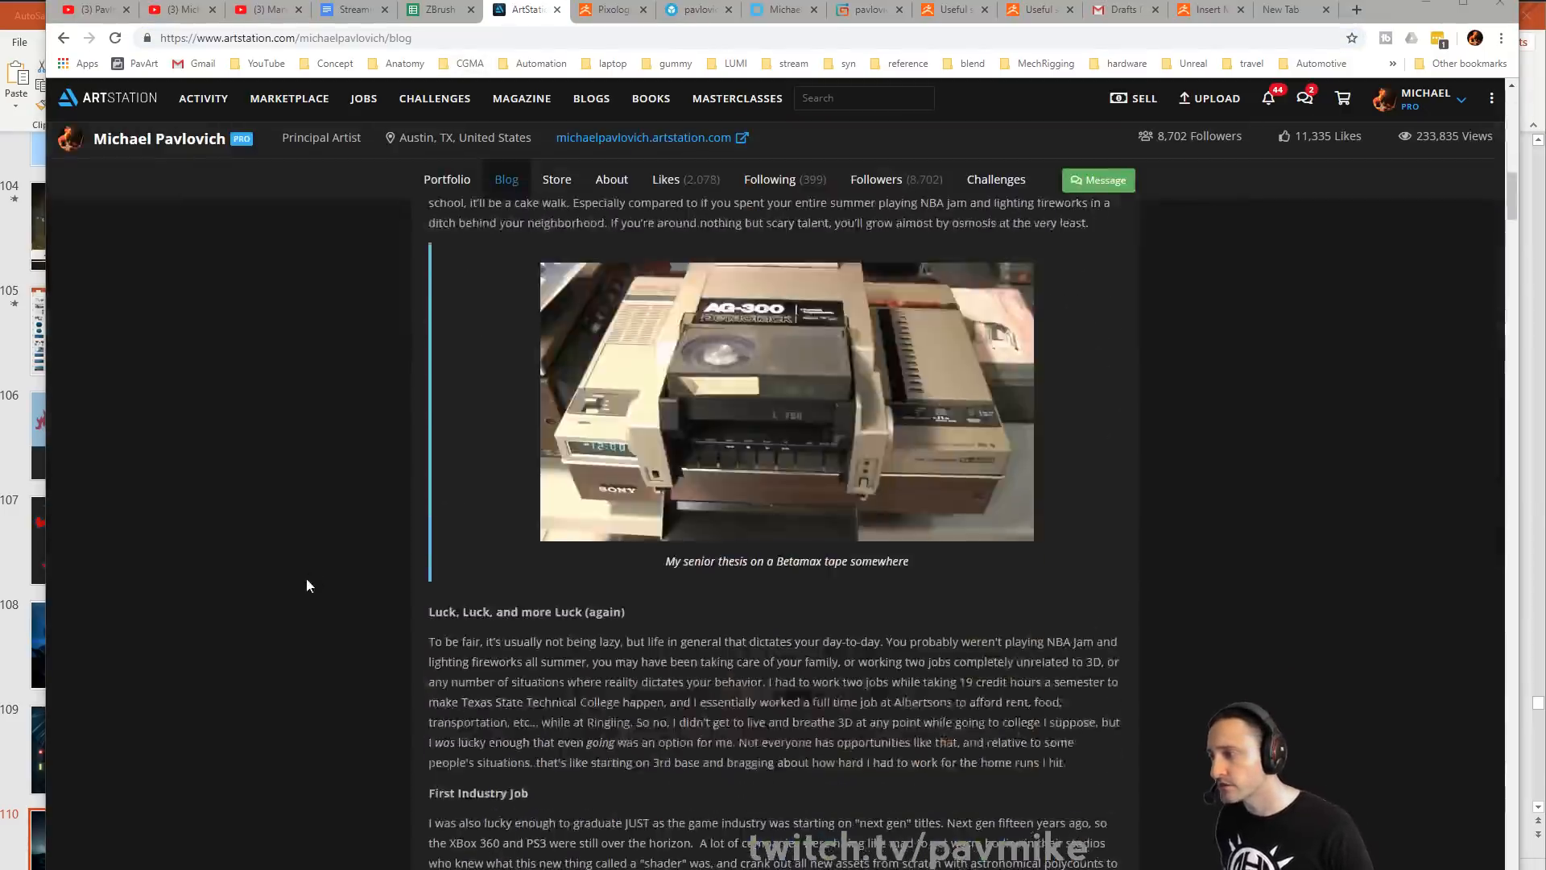
scroll(314, 578, down, 10)
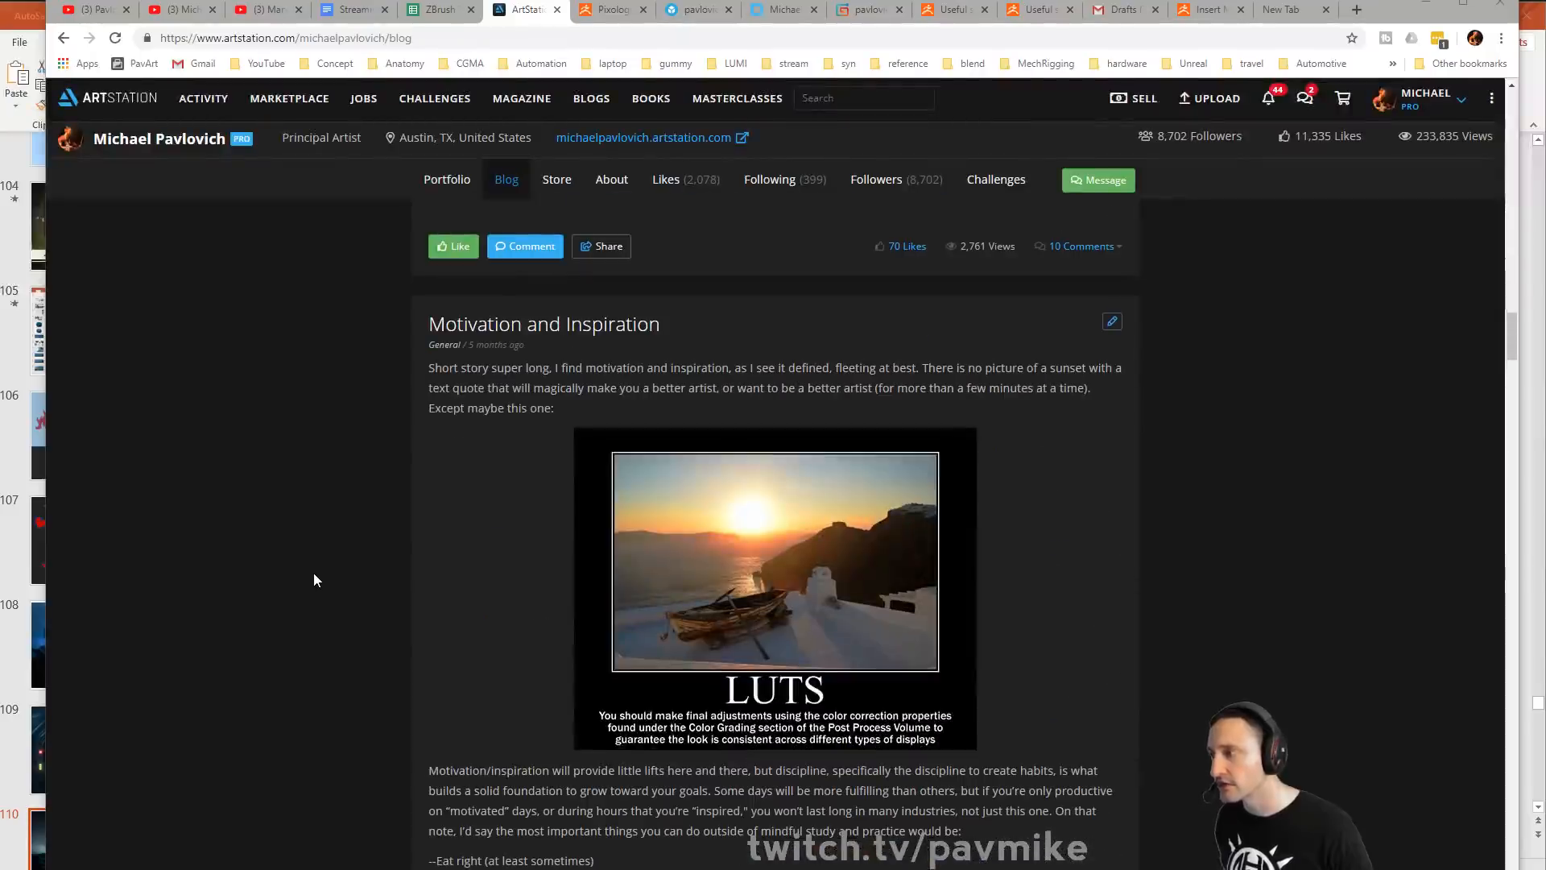
scroll(636, 572, down, 15)
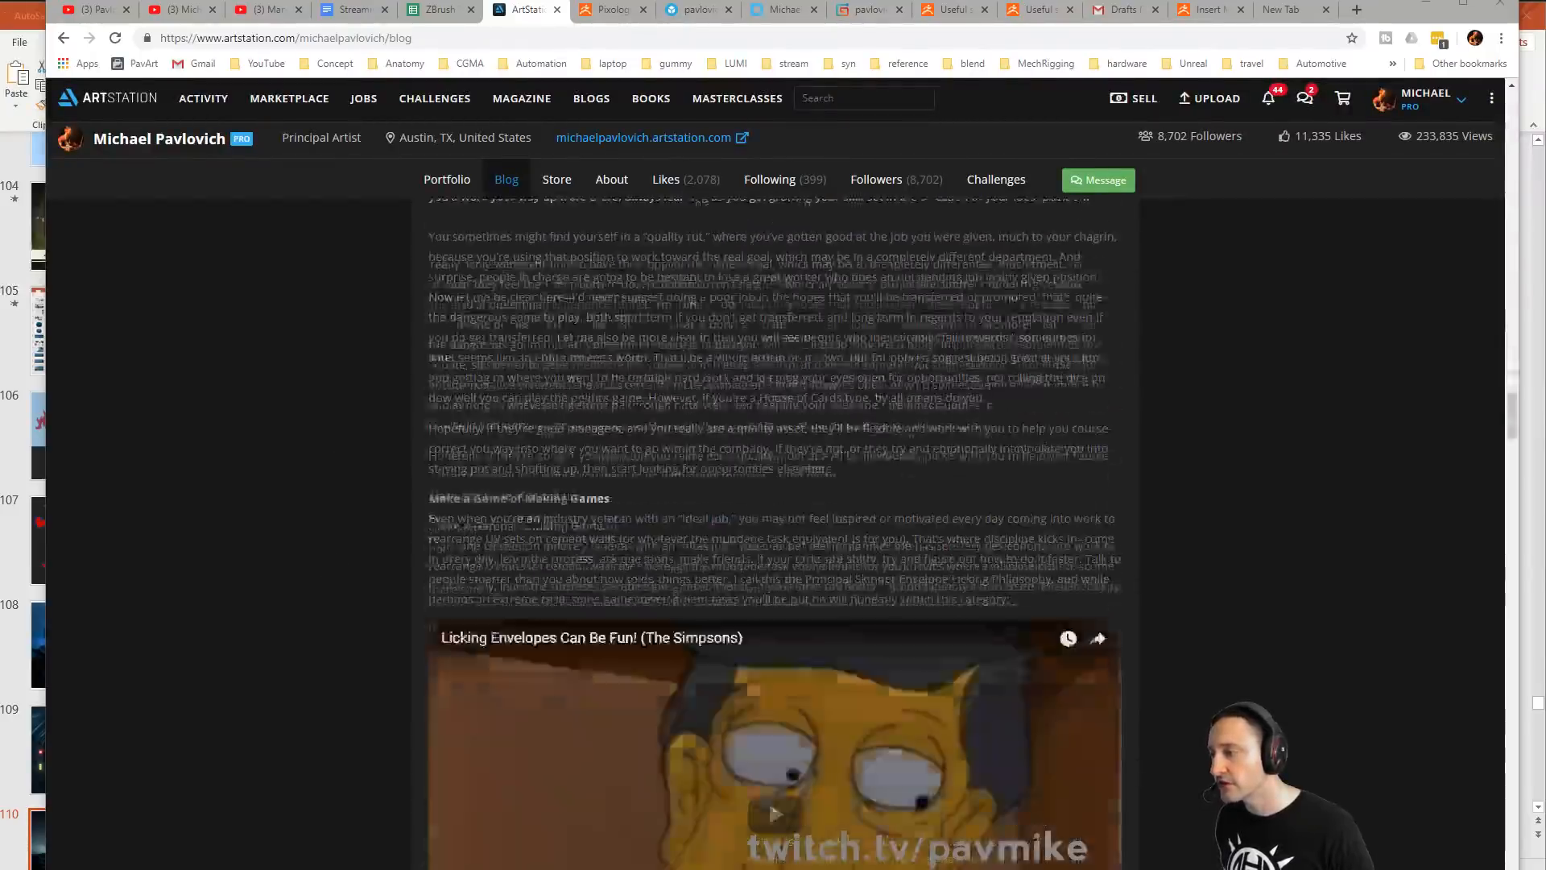
scroll(663, 575, down, 20)
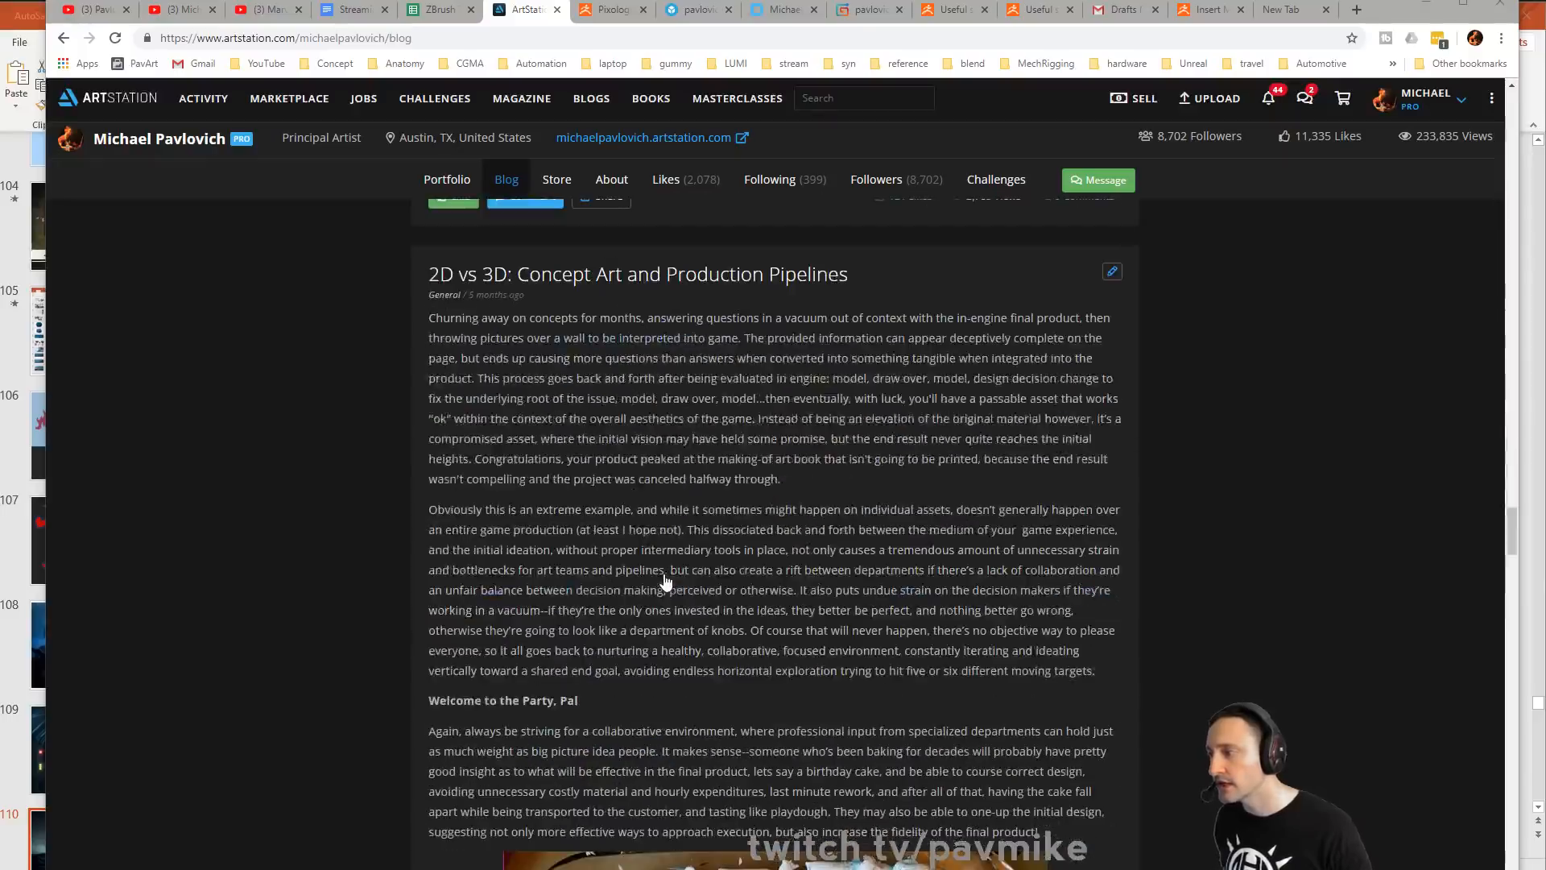
scroll(775, 531, down, 20)
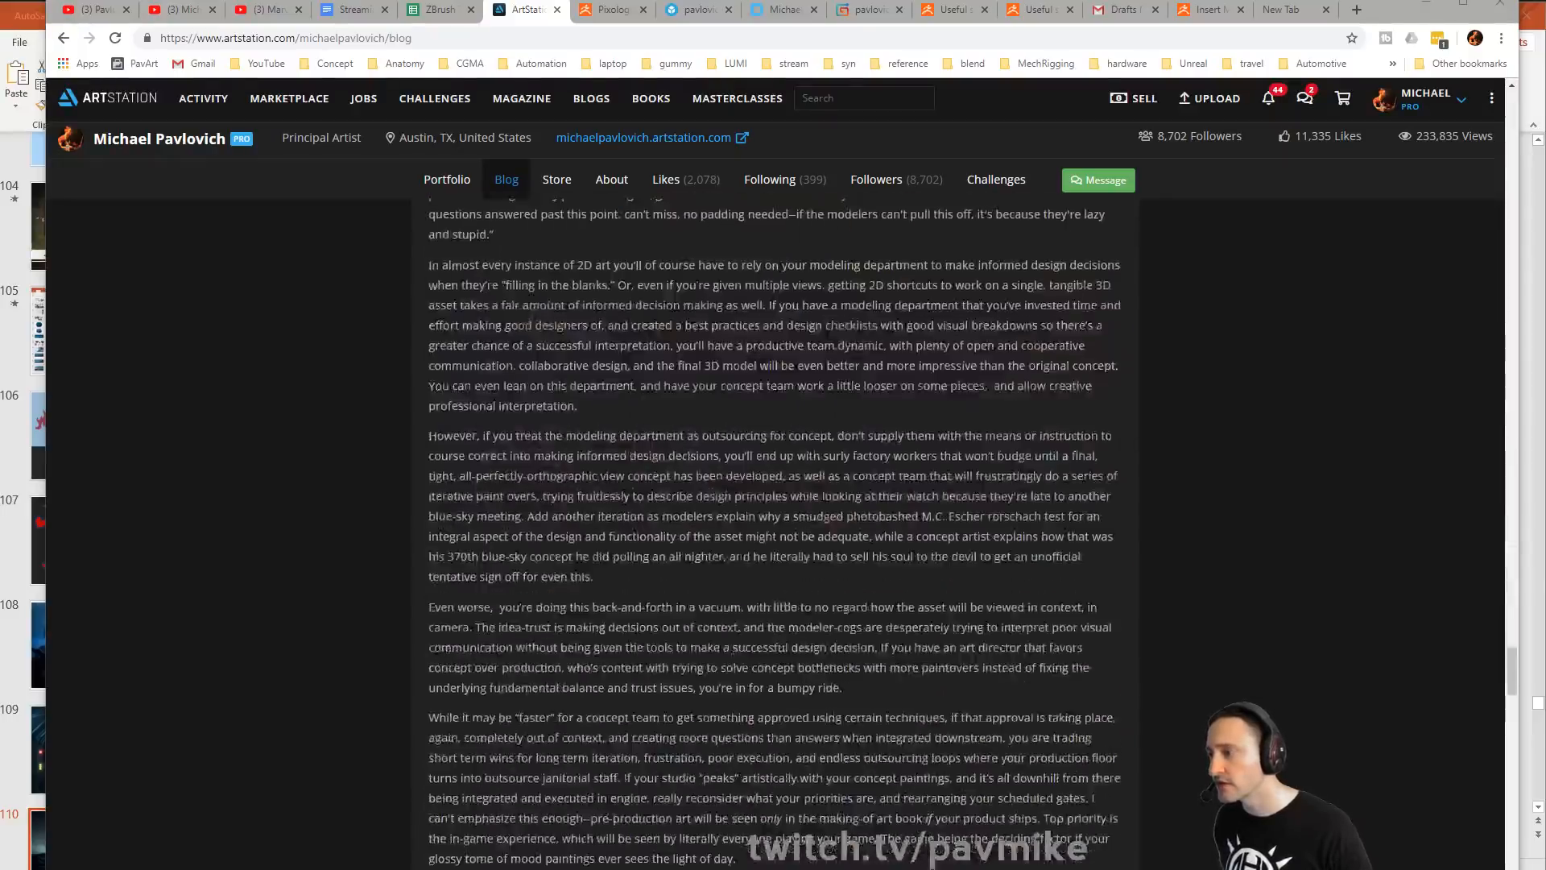
scroll(774, 531, down, 20)
scroll(774, 531, up, 6)
scroll(701, 510, down, 20)
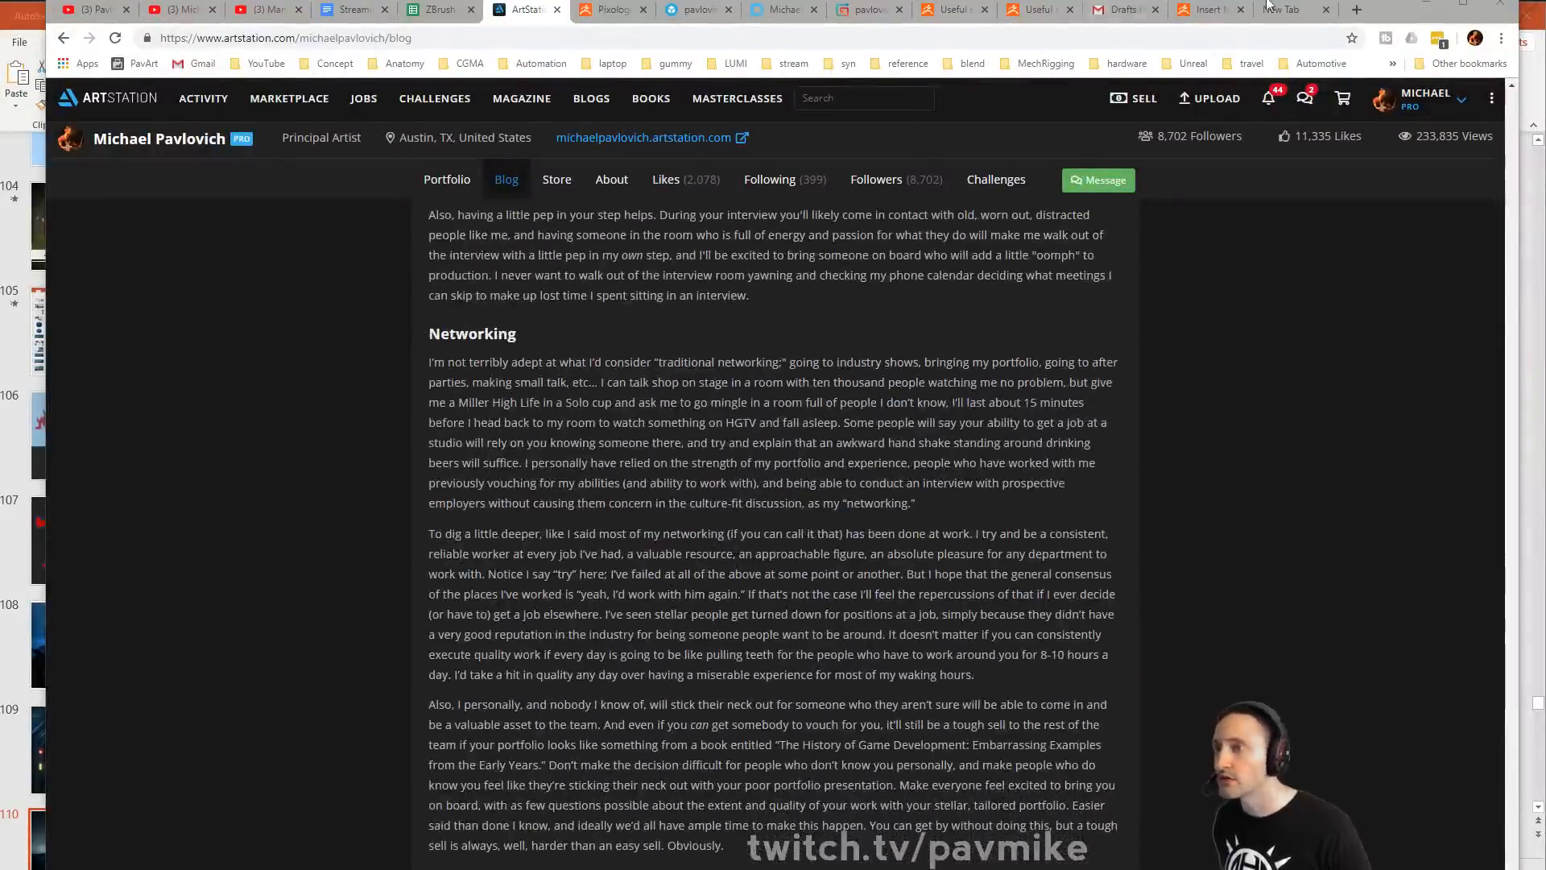
Switch to ZBrush, convert the Cylinder3D primitive to a PolyMesh3D and show its polygon wireframe
click(1425, 4)
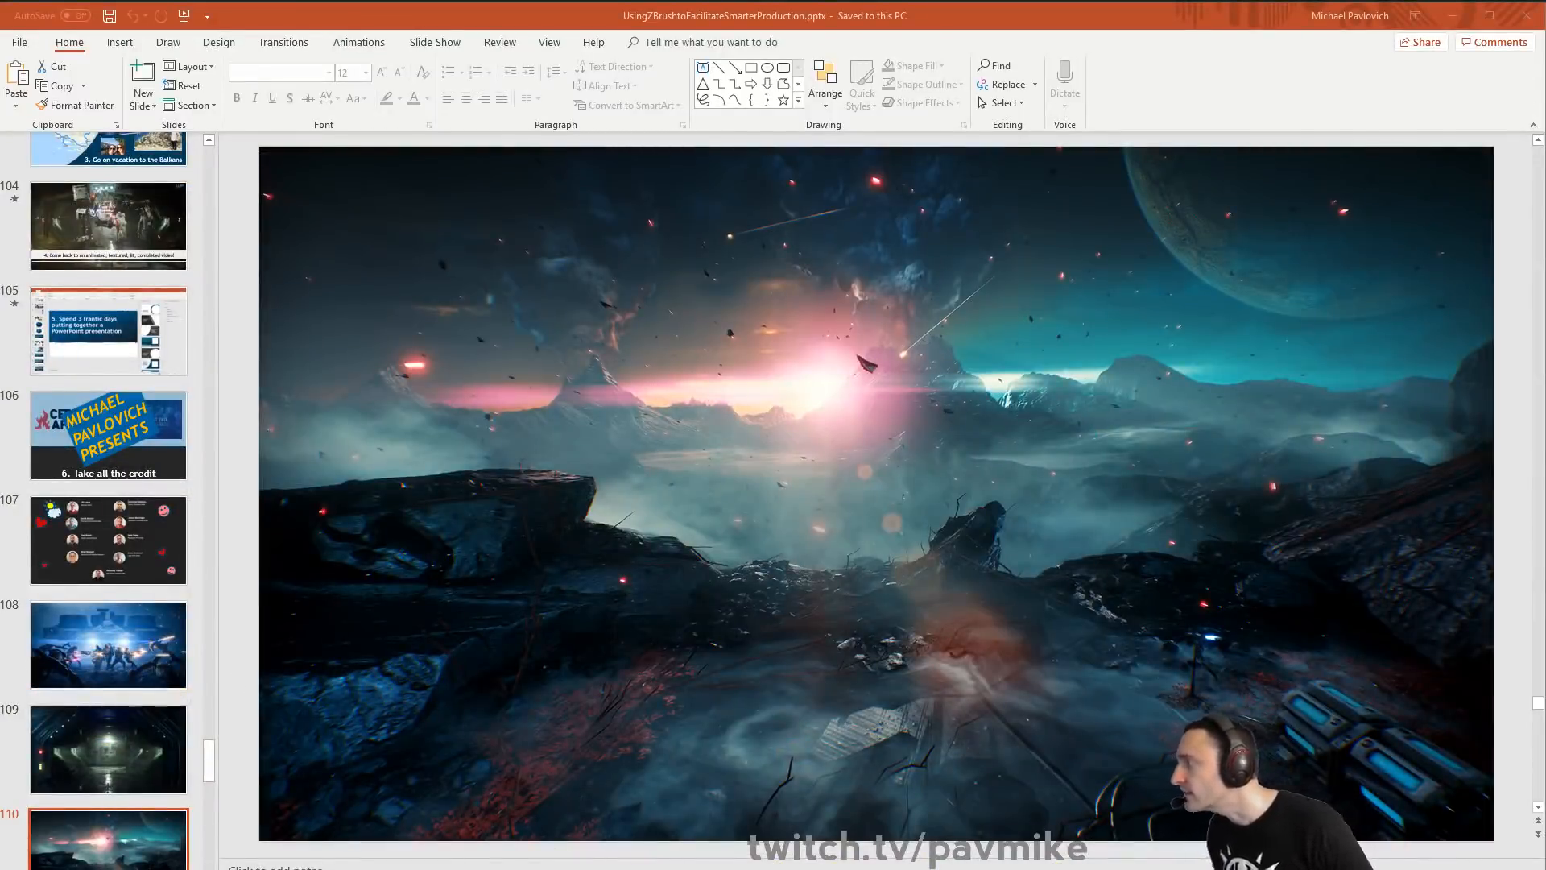
key(alt+Tab)
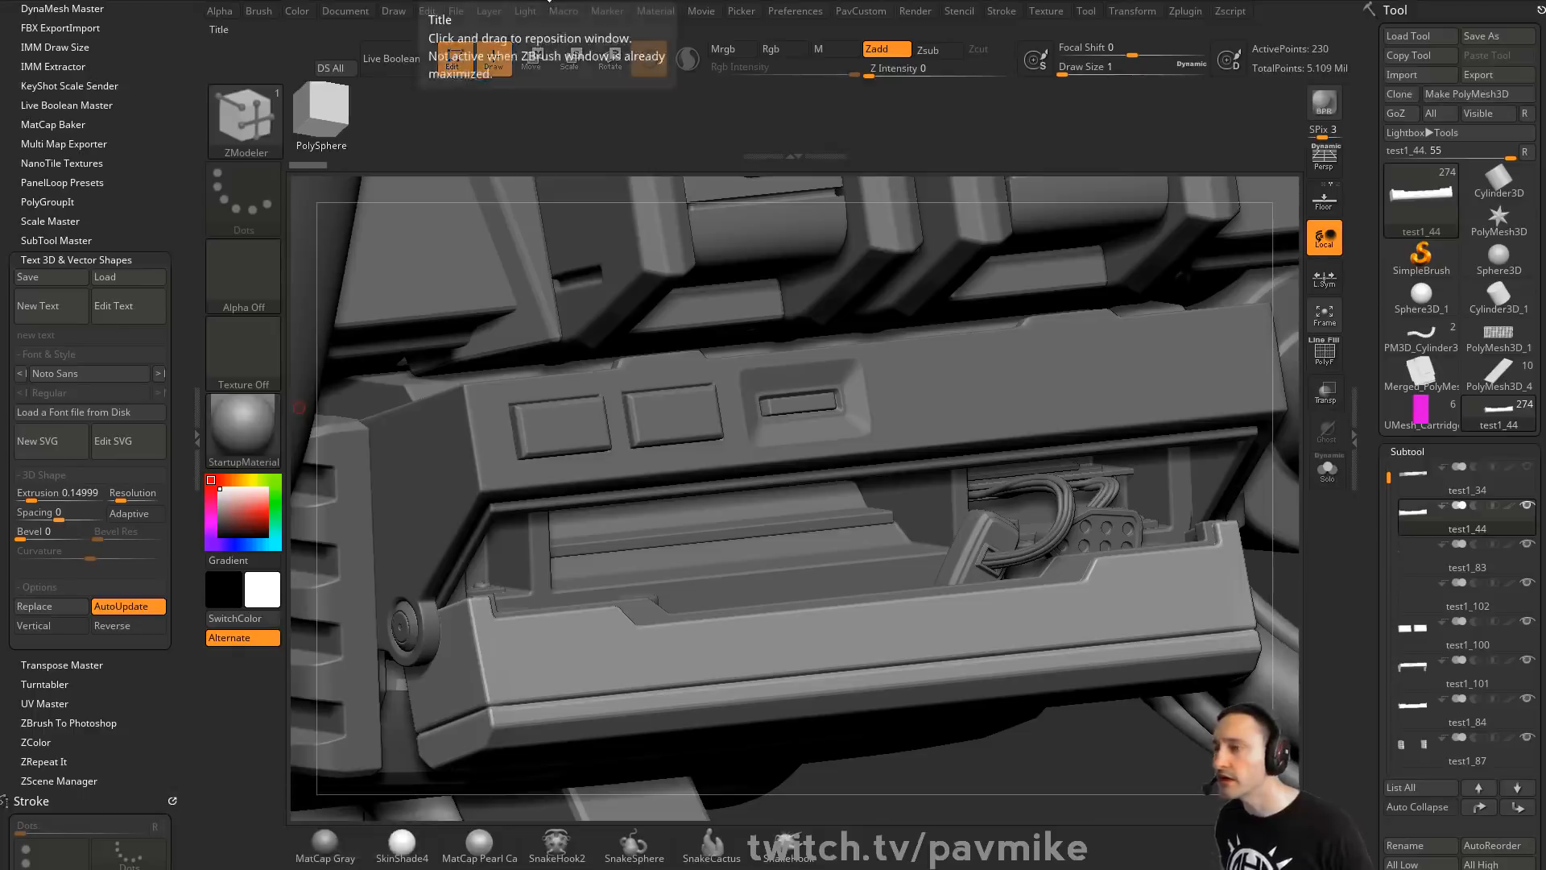
click(1499, 181)
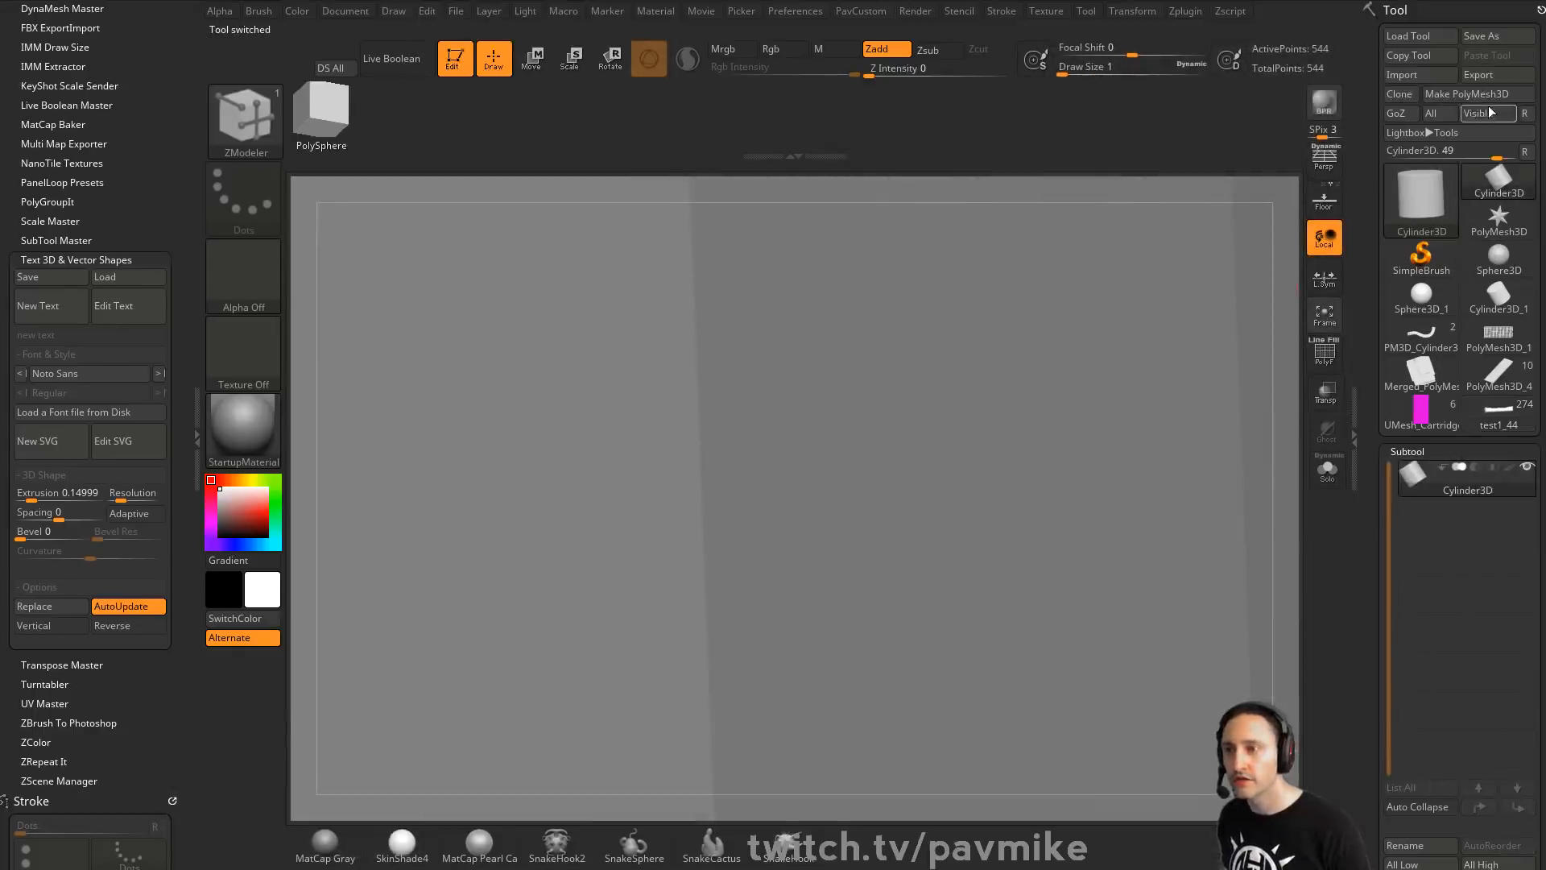
click(1465, 95)
drag(1081, 303, 981, 342)
key(shift+f)
Set the ZModeler polygon action to Extrude with target Polygroup All and extrude a rectangular patch of the cylinder's side outward
mouse_move(776, 368)
alt+mouse_down()
mouse_move(829, 367)
mouse_move(834, 459)
mouse_move(910, 396)
mouse_move(926, 483)
alt+mouse_up()
drag(1032, 417, 838, 404)
key(space)
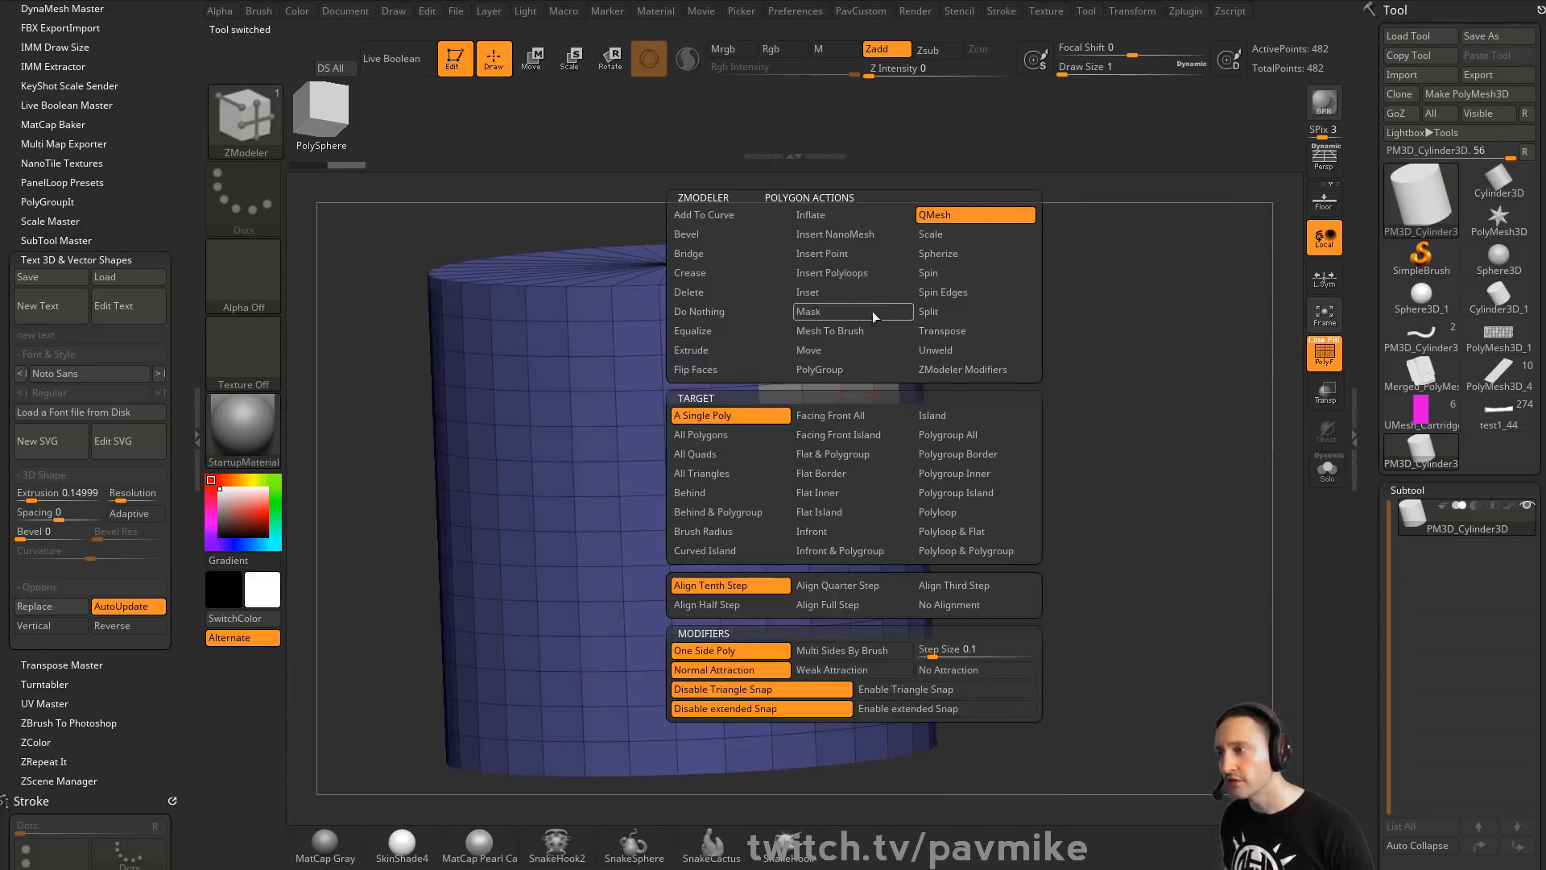
click(731, 329)
click(735, 351)
click(970, 434)
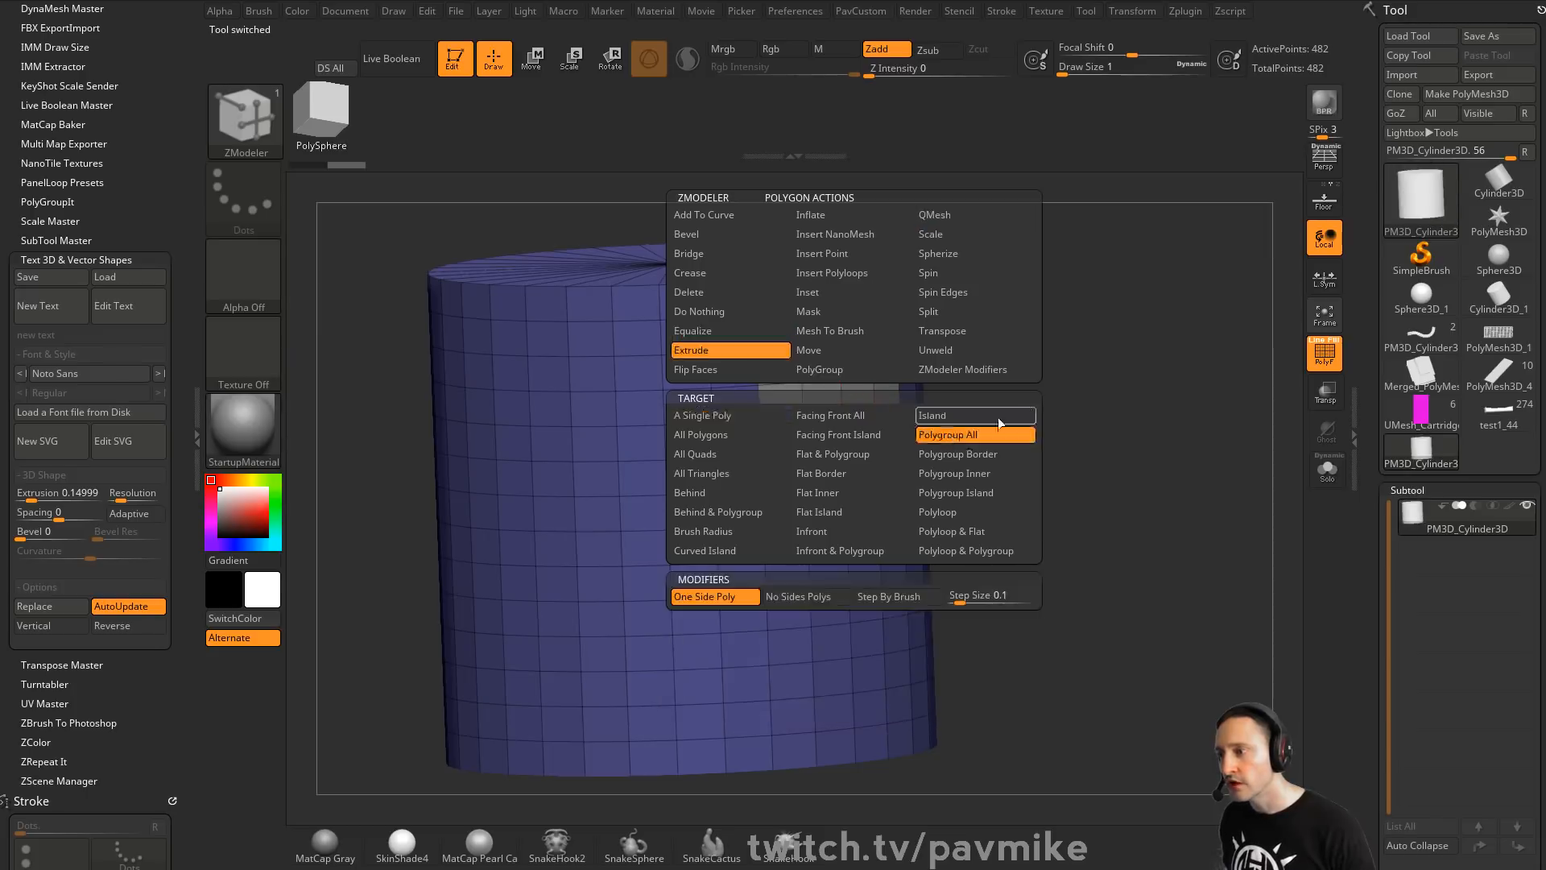
drag(969, 434, 958, 499)
drag(845, 383, 897, 401)
drag(1099, 414, 1022, 318)
Paint a second rectangular temporary polygroup beside the extruded block and remove its upper two rows of polygons
mouse_move(840, 352)
mouse_down()
mouse_move(838, 467)
mouse_move(893, 378)
mouse_move(923, 449)
mouse_move(934, 342)
mouse_up()
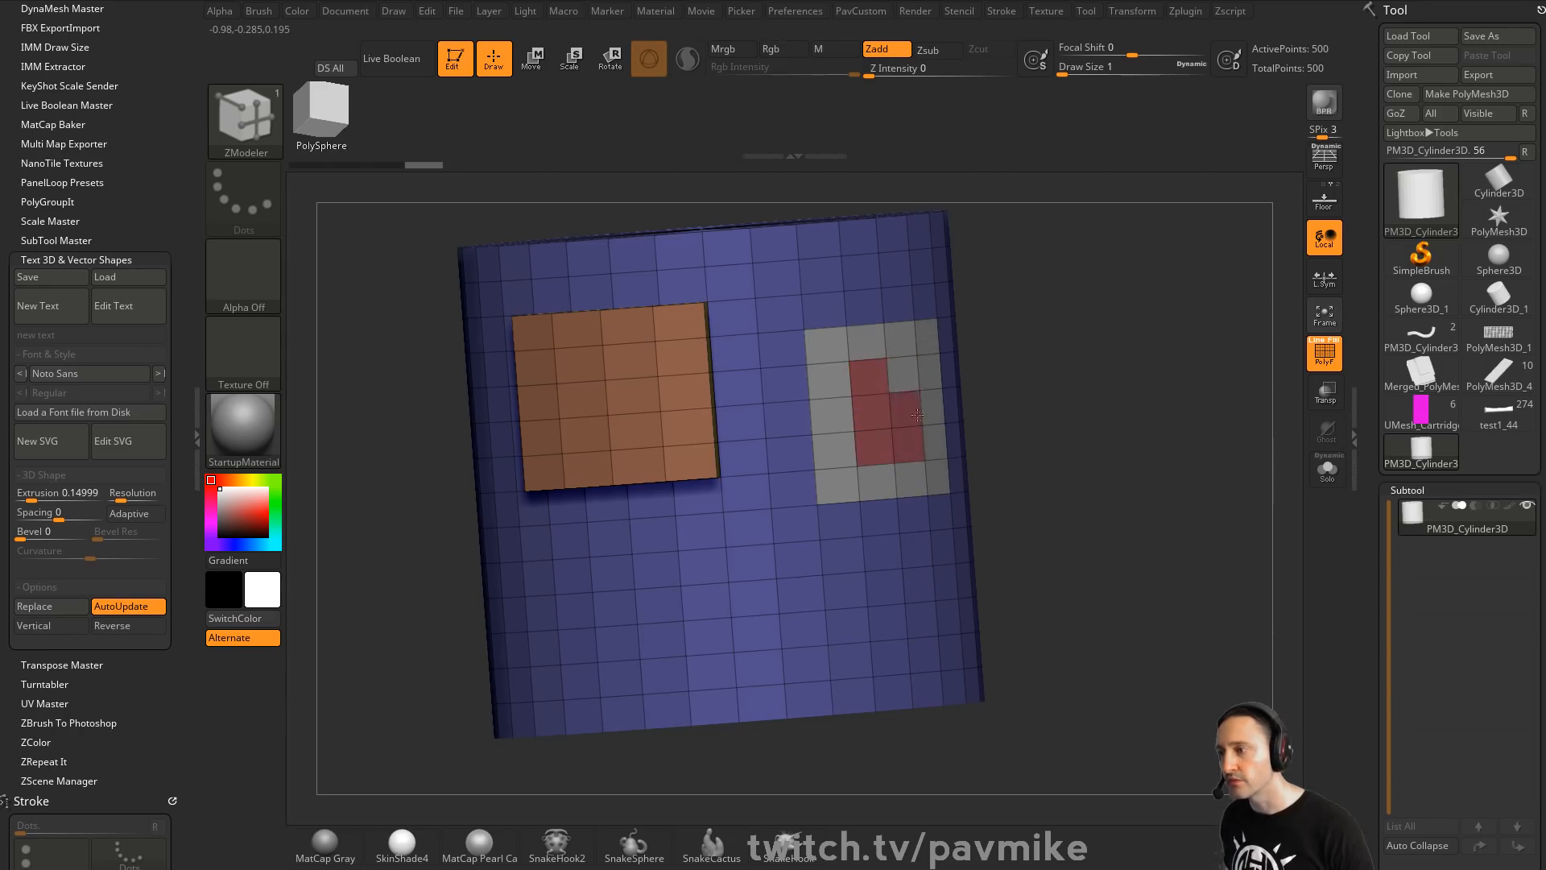
mouse_move(907, 399)
mouse_down()
mouse_move(865, 404)
mouse_move(874, 479)
mouse_move(832, 369)
mouse_move(930, 446)
mouse_move(936, 475)
mouse_up()
key(alt)
key(alt)
key(alt)
drag(1138, 397, 987, 310)
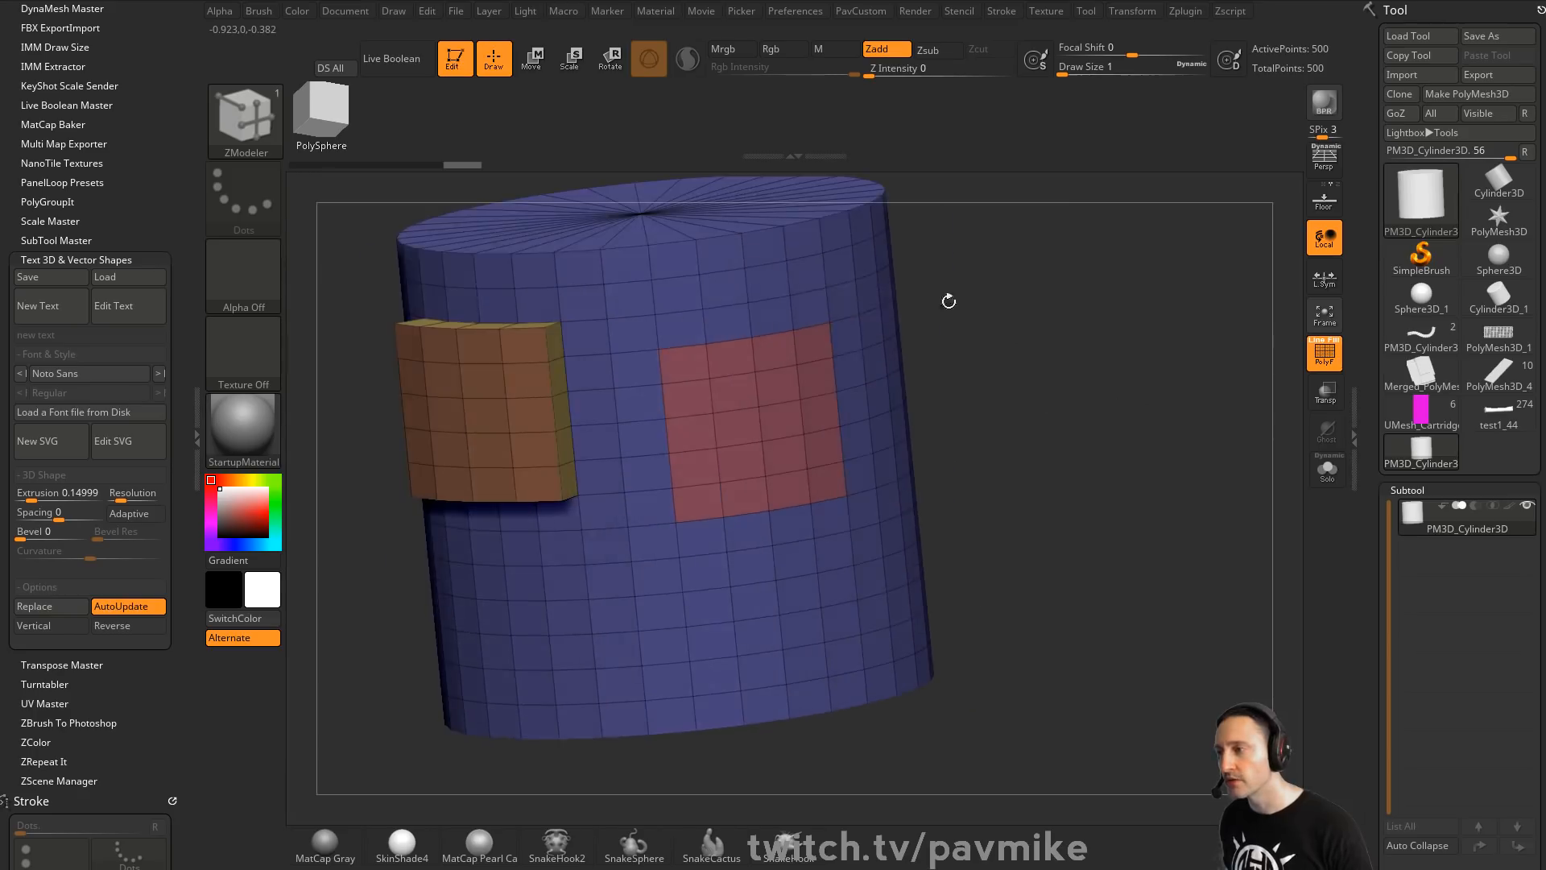
mouse_move(744, 317)
mouse_down()
mouse_move(770, 320)
mouse_move(684, 355)
mouse_move(813, 370)
mouse_move(637, 415)
mouse_up()
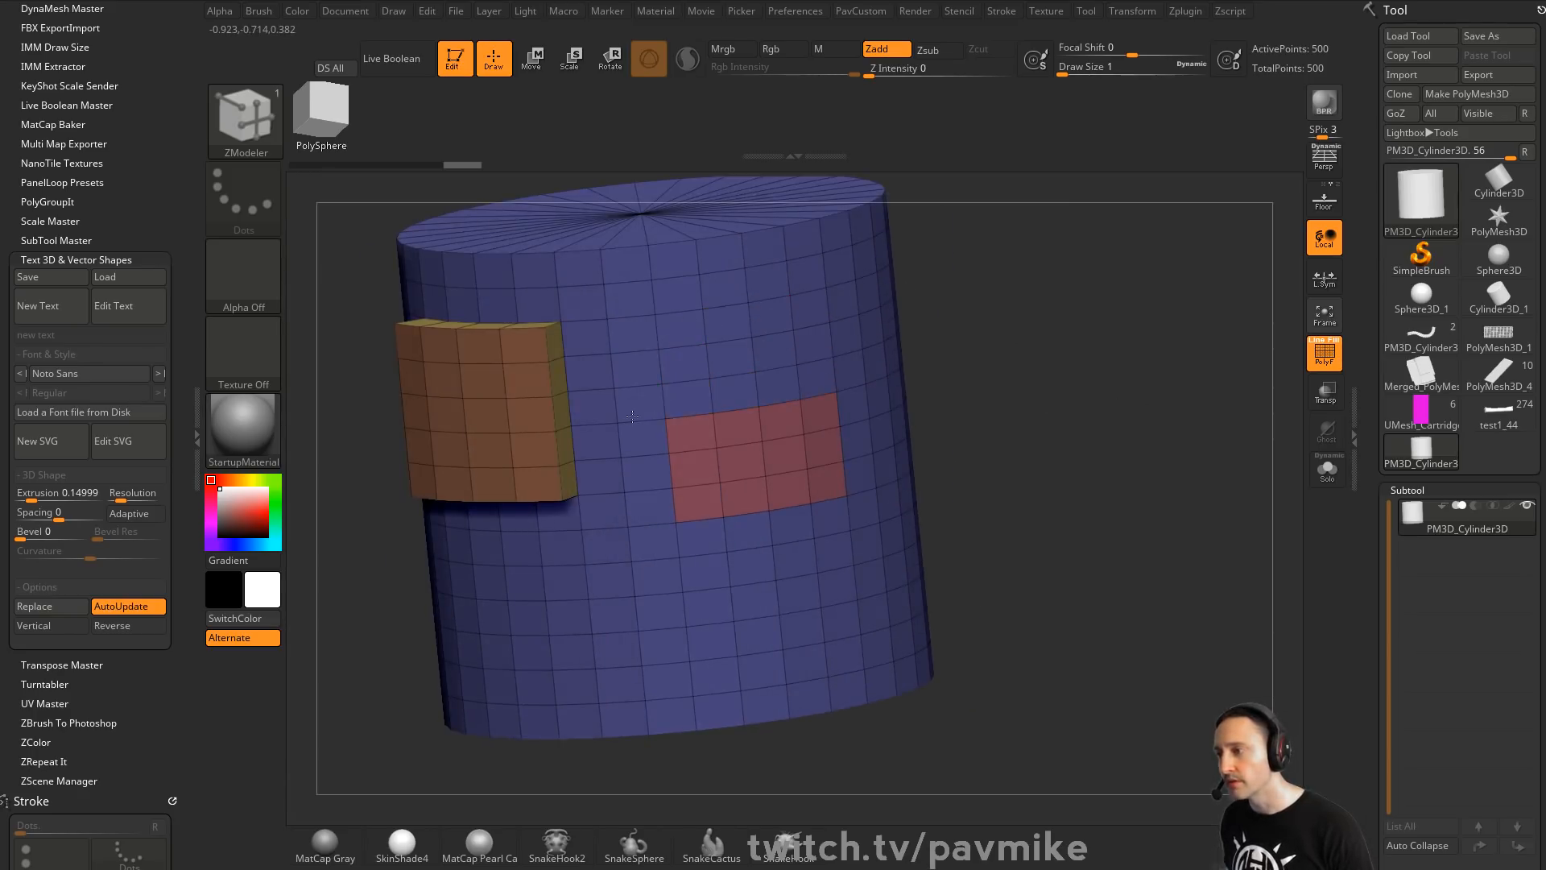
Add polygons above the middle of the second patch and extrude it outward as a stepped block
drag(955, 432, 854, 339)
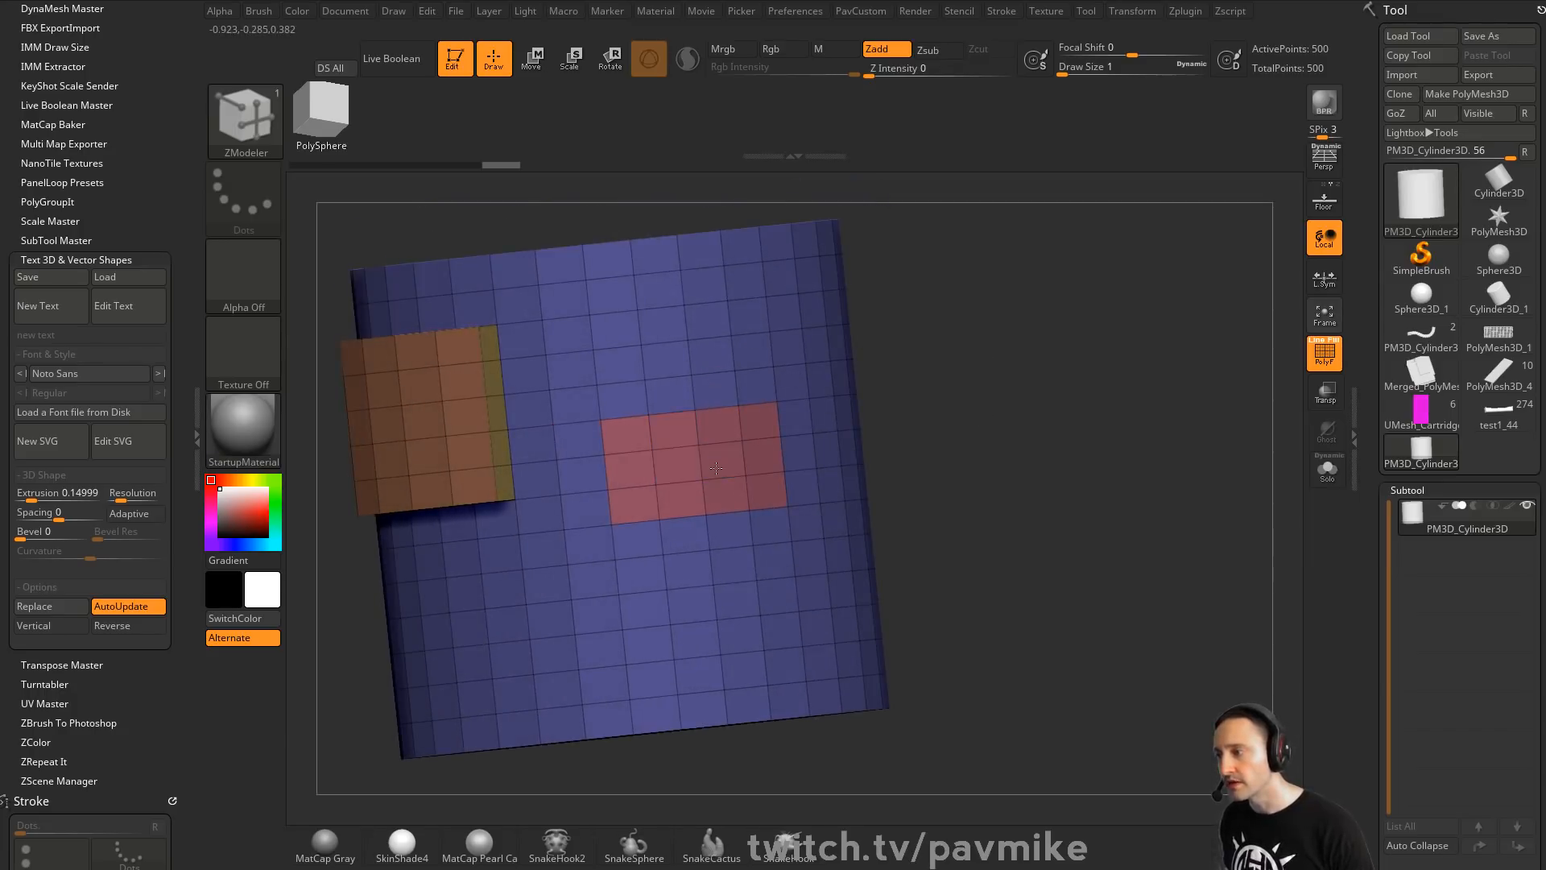
drag(676, 424, 713, 358)
drag(907, 331, 724, 372)
drag(1052, 407, 952, 360)
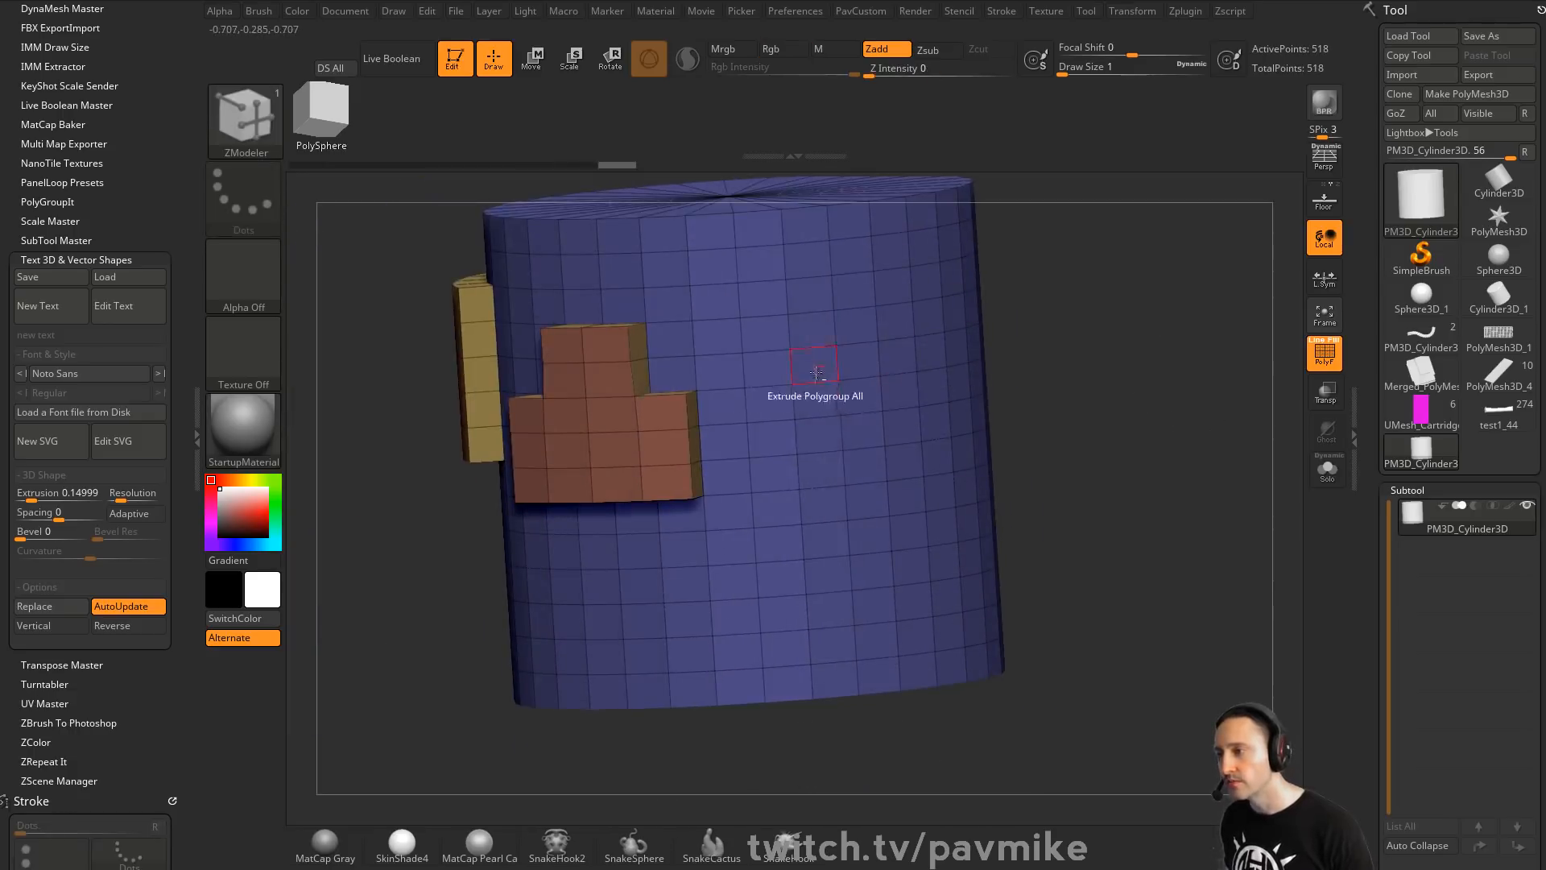
Paint a third rectangular polygroup on the cylinder, mask it using ZModeler Mask with target Polygroup All, and invert the mask
alt+drag(818, 364, 827, 365)
key(space)
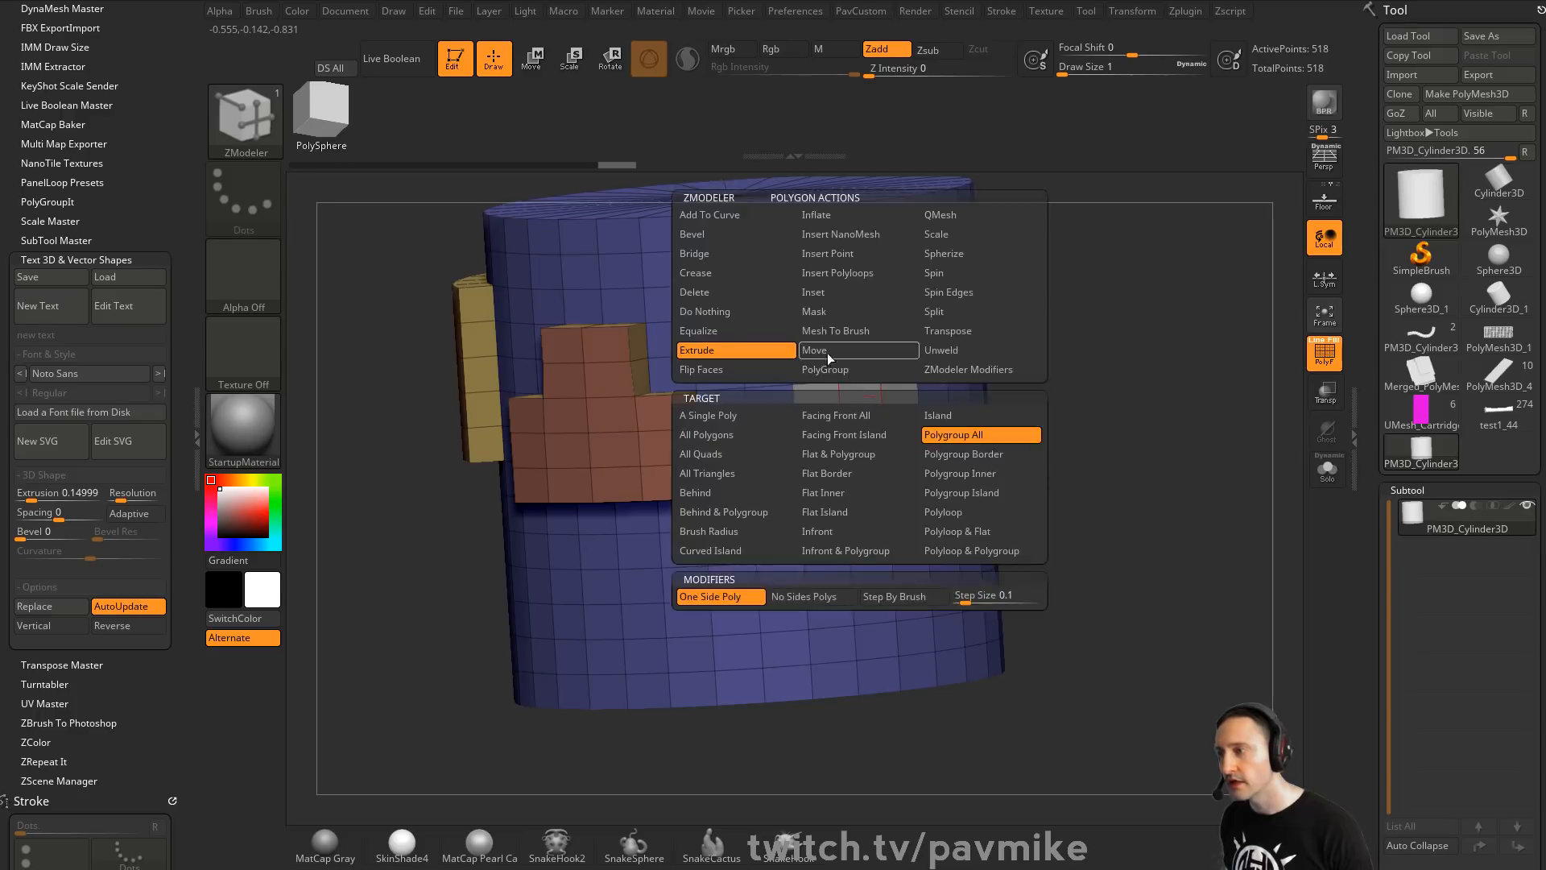
click(820, 311)
click(850, 394)
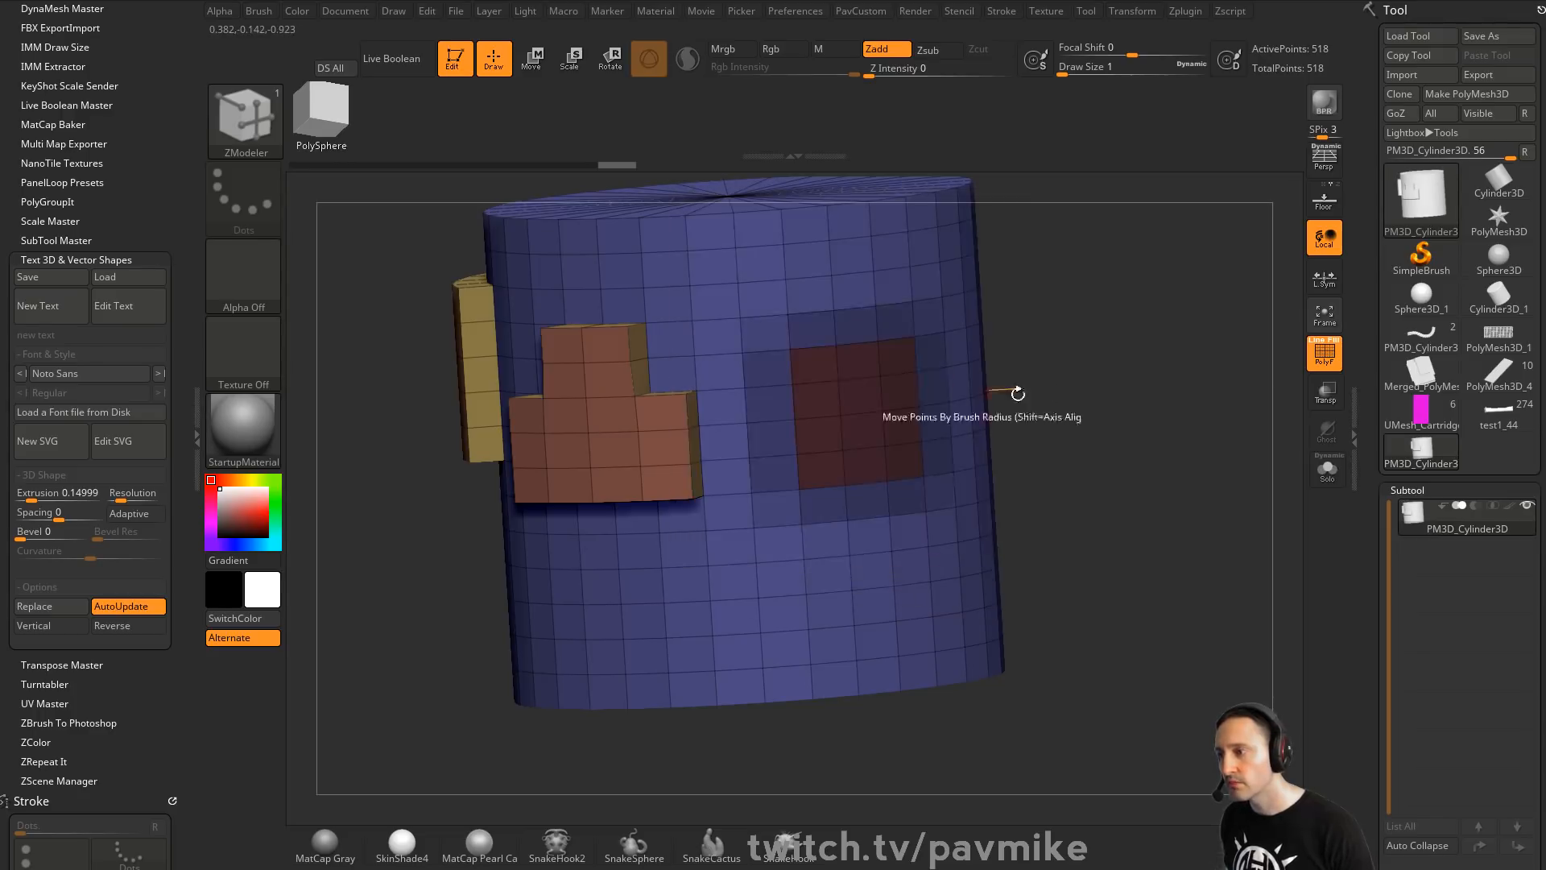
drag(1039, 387, 1111, 373)
ctrl+click(1051, 390)
Try moving the third patch with the Move tool, and undo the change
key(w)
drag(927, 393, 940, 442)
alt+click(819, 420)
key(ctrl+z)
ctrl+drag(1006, 402, 1055, 451)
key(q)
mouse_move(1159, 427)
mouse_down()
mouse_move(1168, 363)
mouse_move(1064, 365)
mouse_up()
Set the ZModeler Mask target to A Single Poly and mask a vertical column of polygons beside the third patch
key(space)
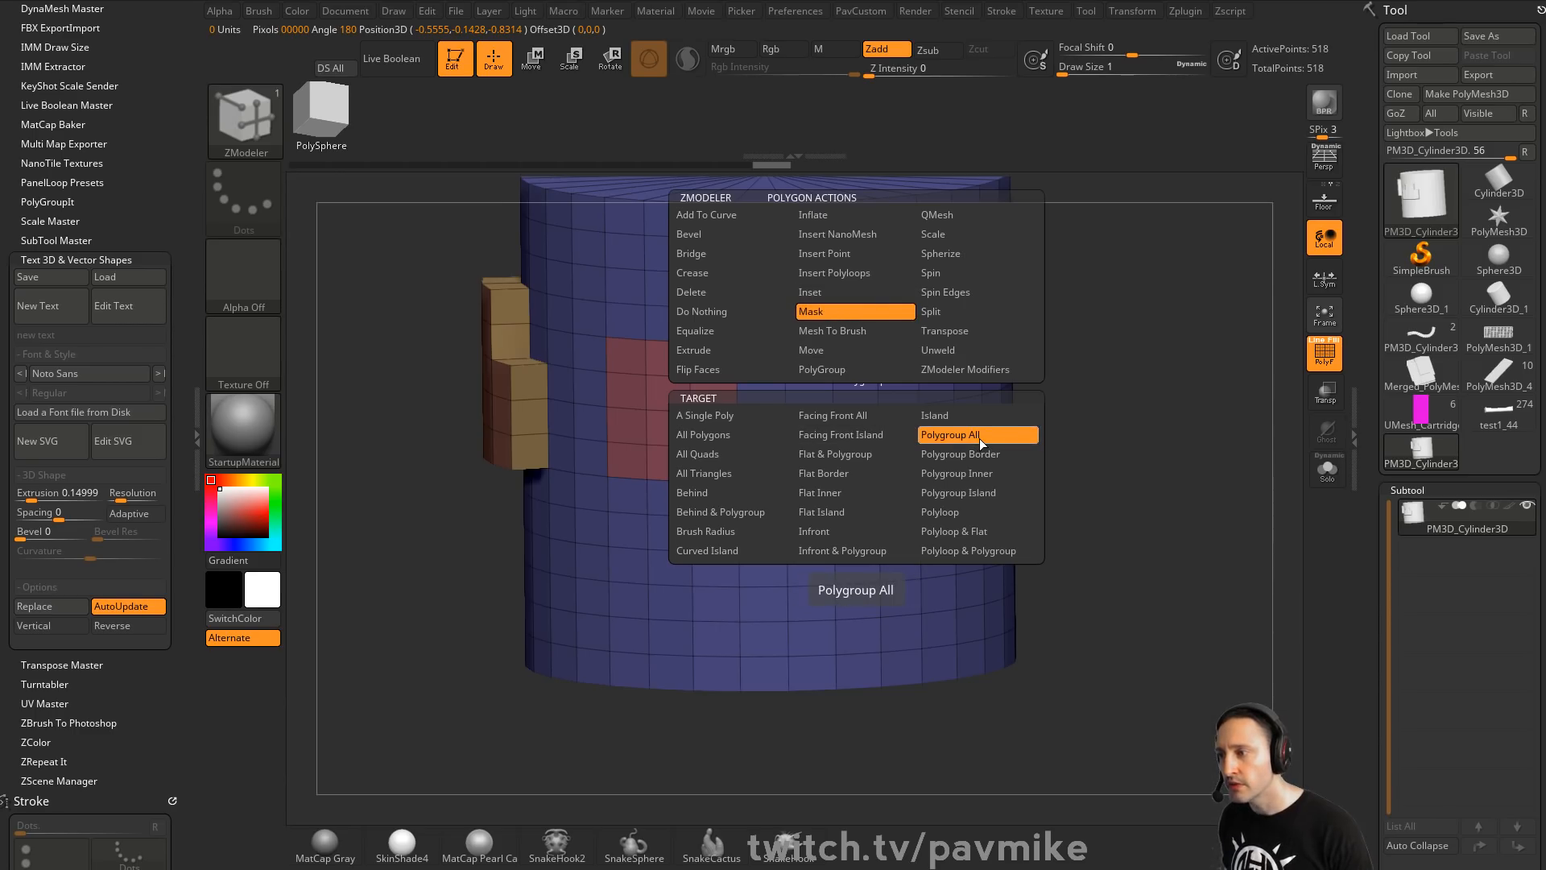
click(724, 417)
click(855, 392)
click(853, 427)
click(851, 462)
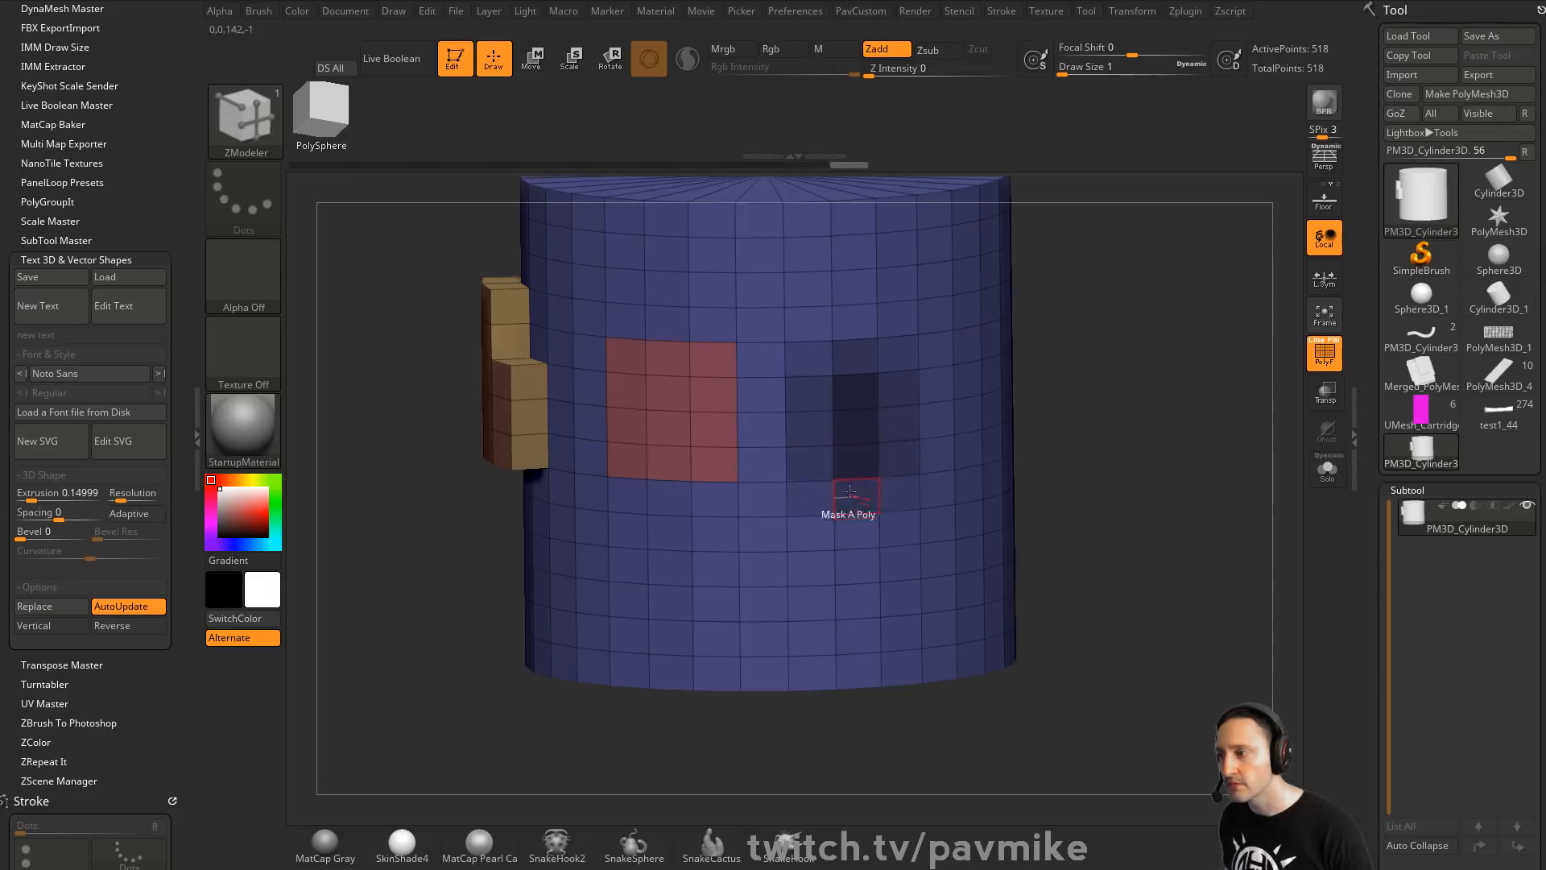
drag(848, 491, 850, 497)
Invert the mask and move the column of polygons on the cylinder's side
ctrl+click(1133, 421)
drag(1133, 421, 1191, 430)
key(w)
click(685, 286)
drag(905, 465, 953, 485)
key(q)
mouse_move(1143, 419)
ctrl+mouse_down()
mouse_move(1236, 407)
mouse_move(1114, 386)
ctrl+mouse_up()
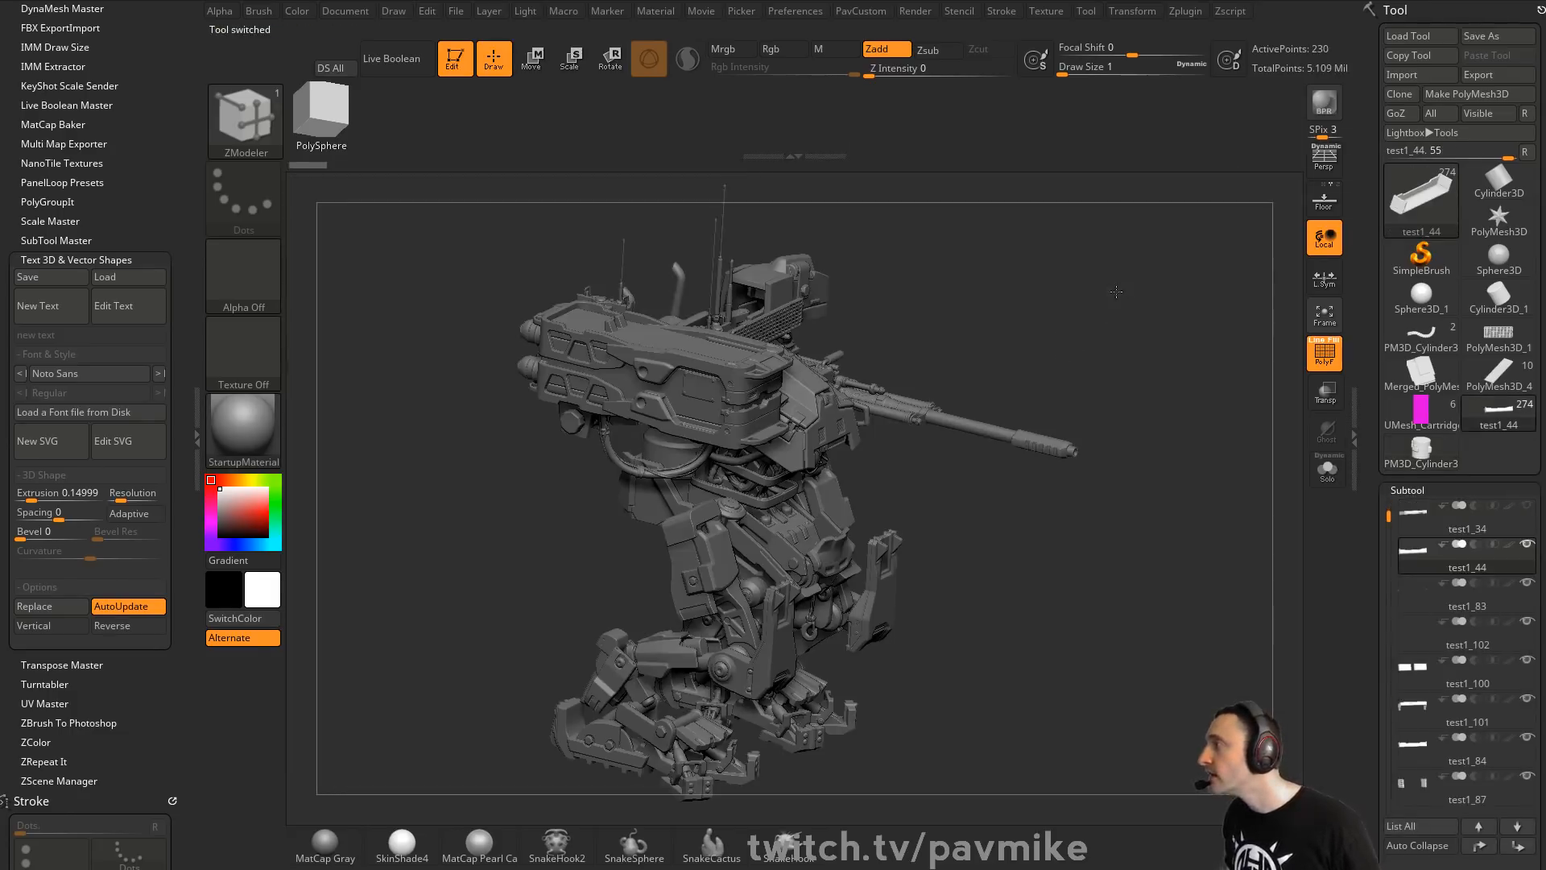
Turn on perspective for the mech model and view it from the front
drag(1090, 280, 1086, 332)
key(p)
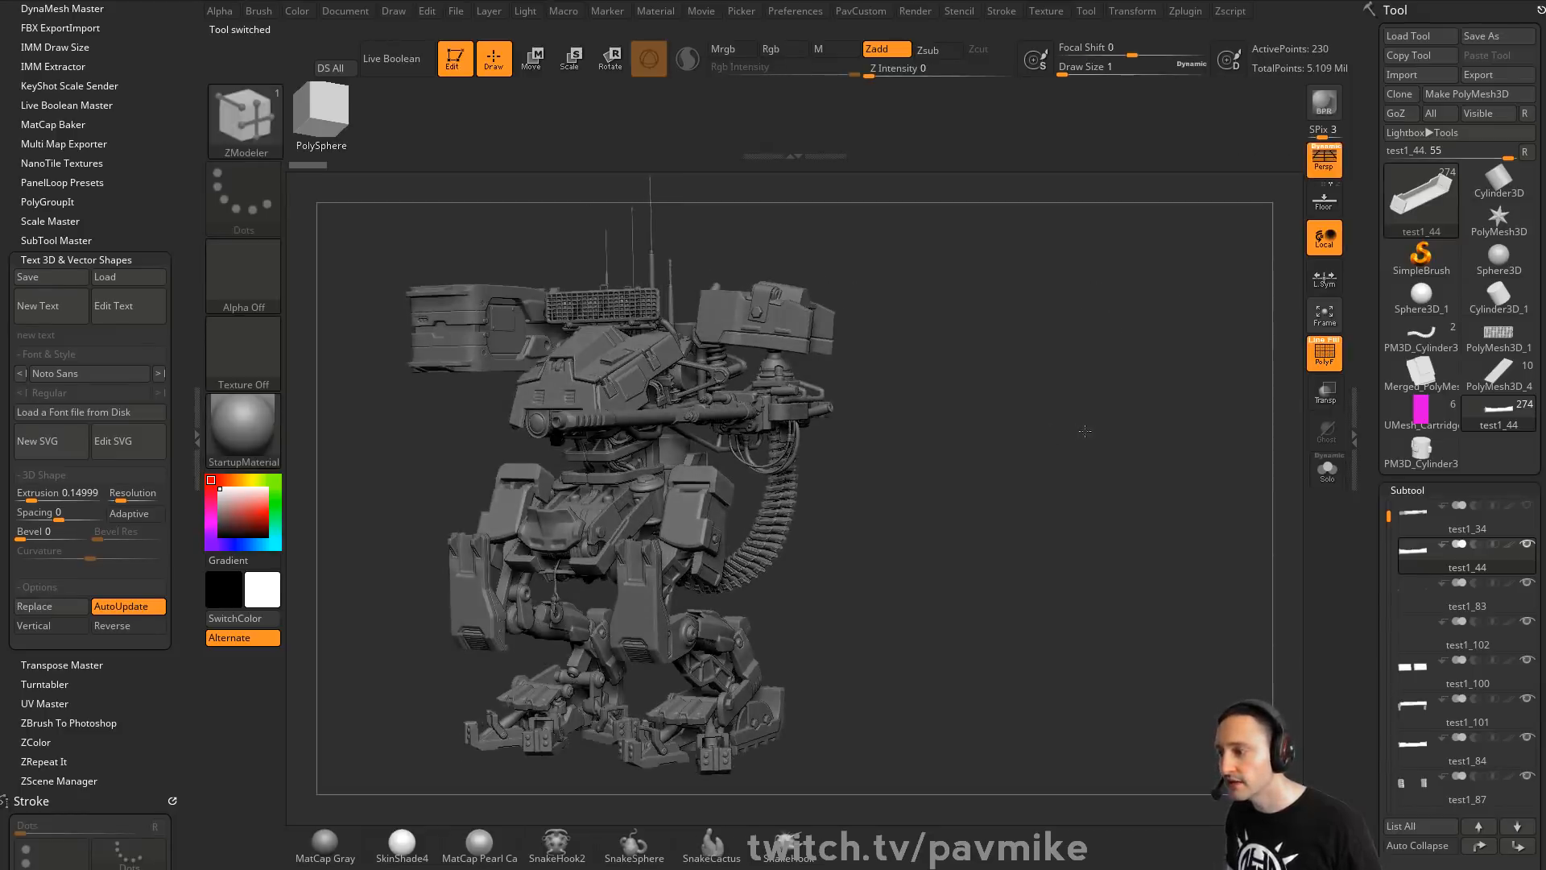
drag(1083, 431, 1042, 739)
Switch to the PowerPoint presentation and go to slide 107 with the team credits
key(alt+Tab)
scroll(748, 515, up, 3)
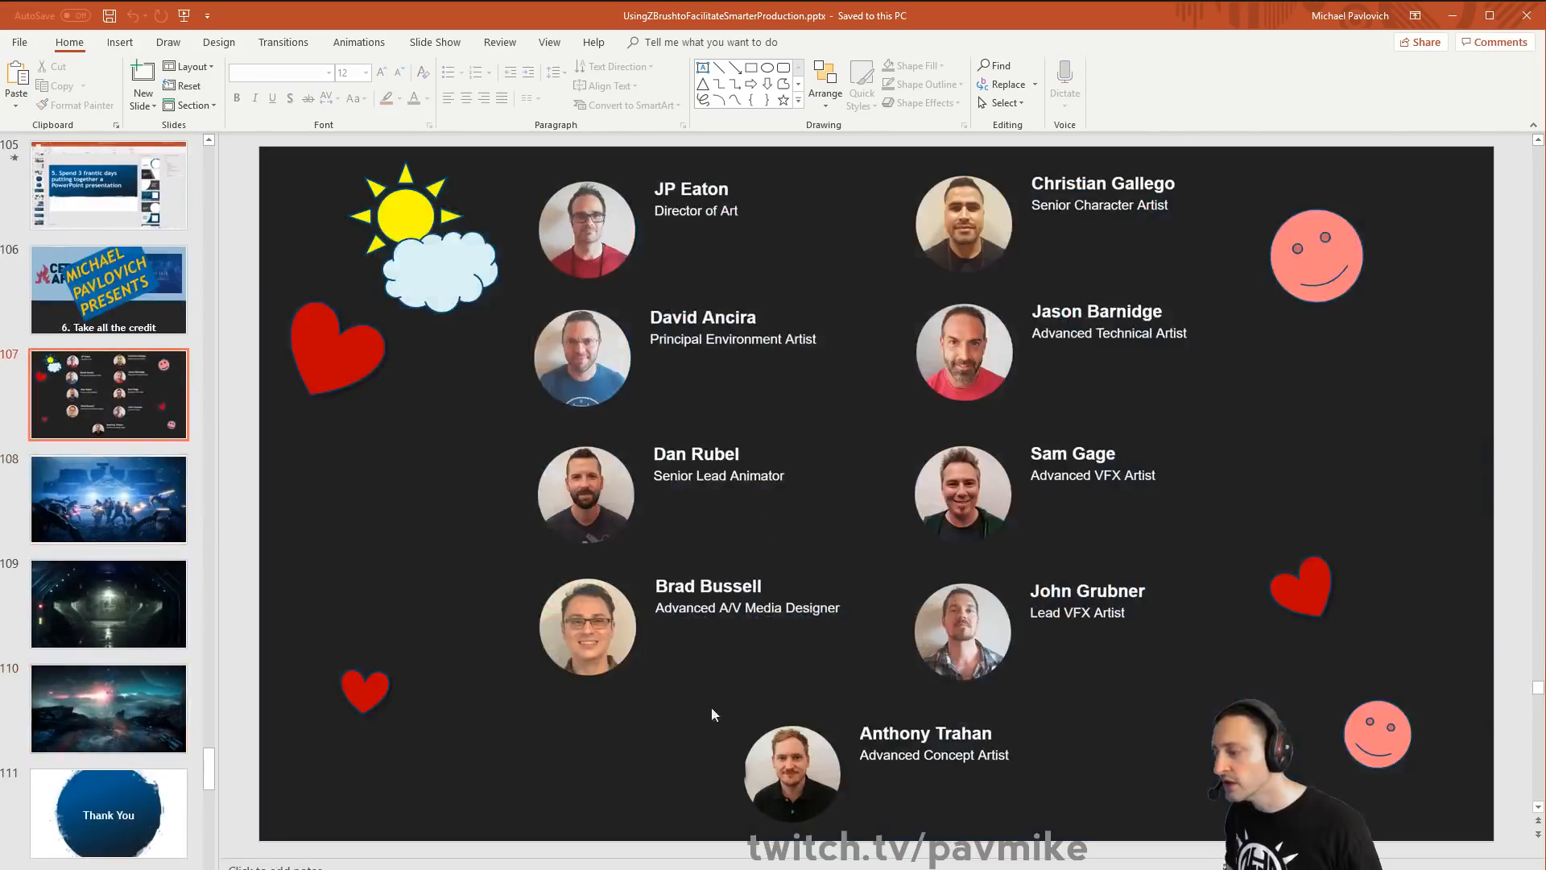
key(alt+Tab)
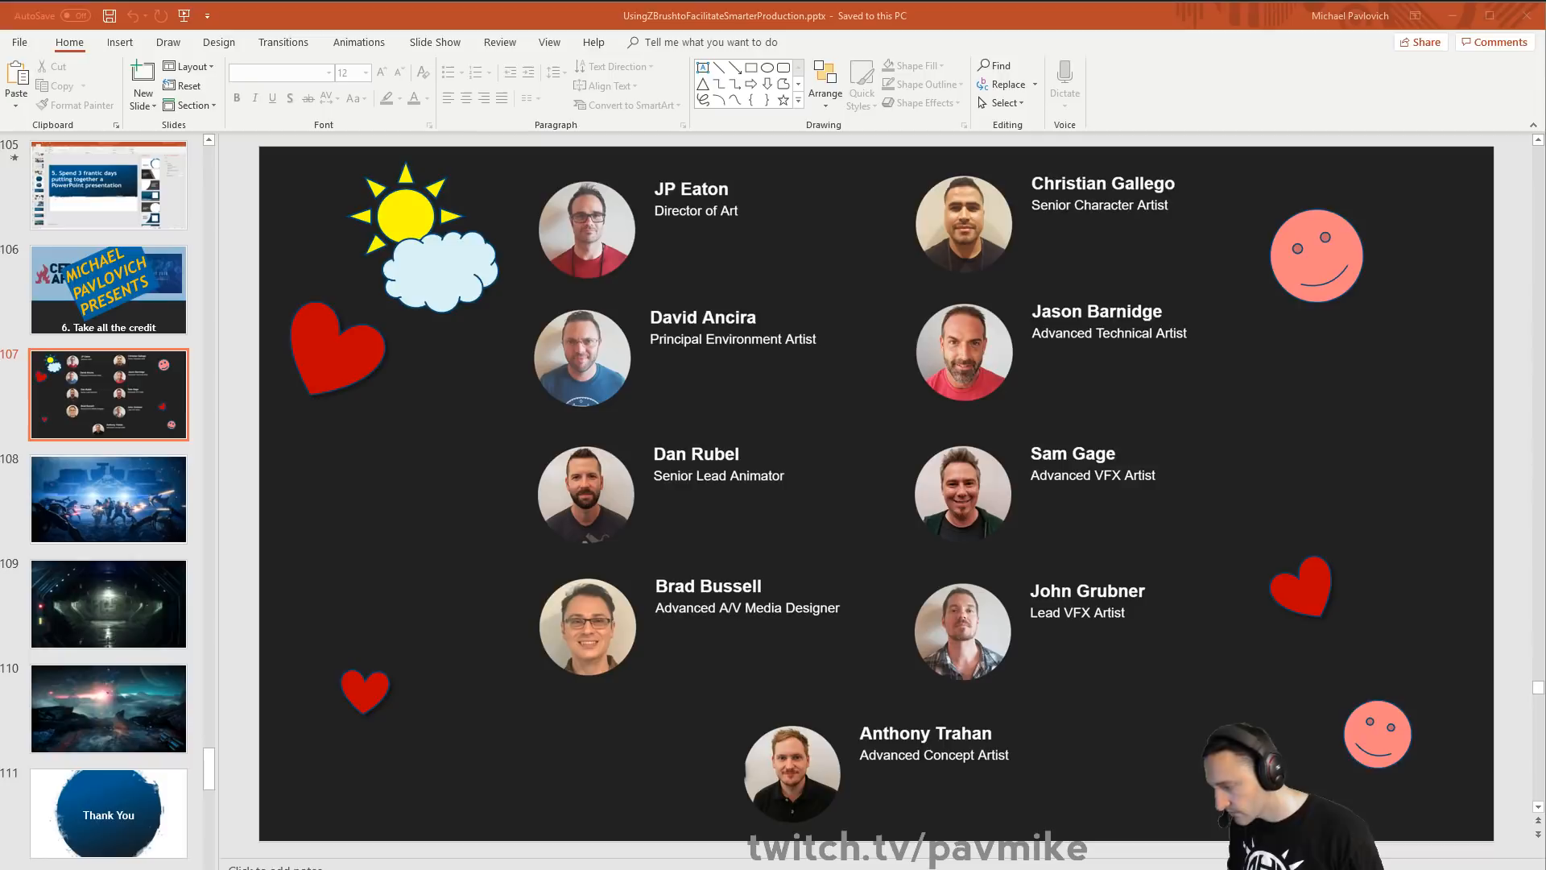
Bring up the YouTube video "Using ZBrush to Facilitate Smarter Production with Certain Affinity - ZBrush Summit 2018" and pause it
drag(1409, 869, 1345, 0)
click(1050, 414)
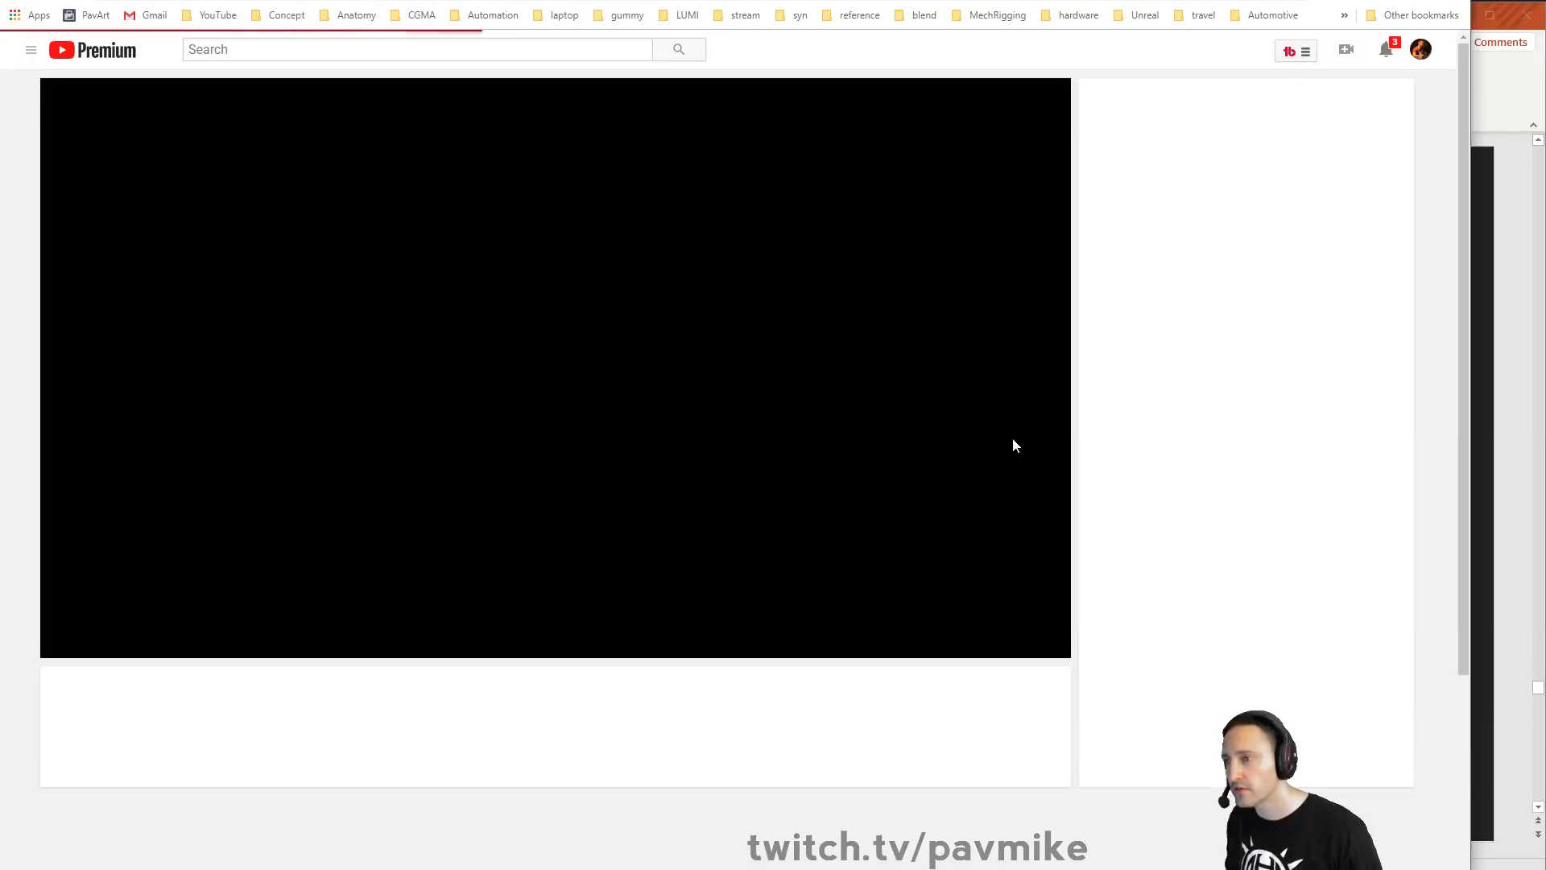
click(71, 643)
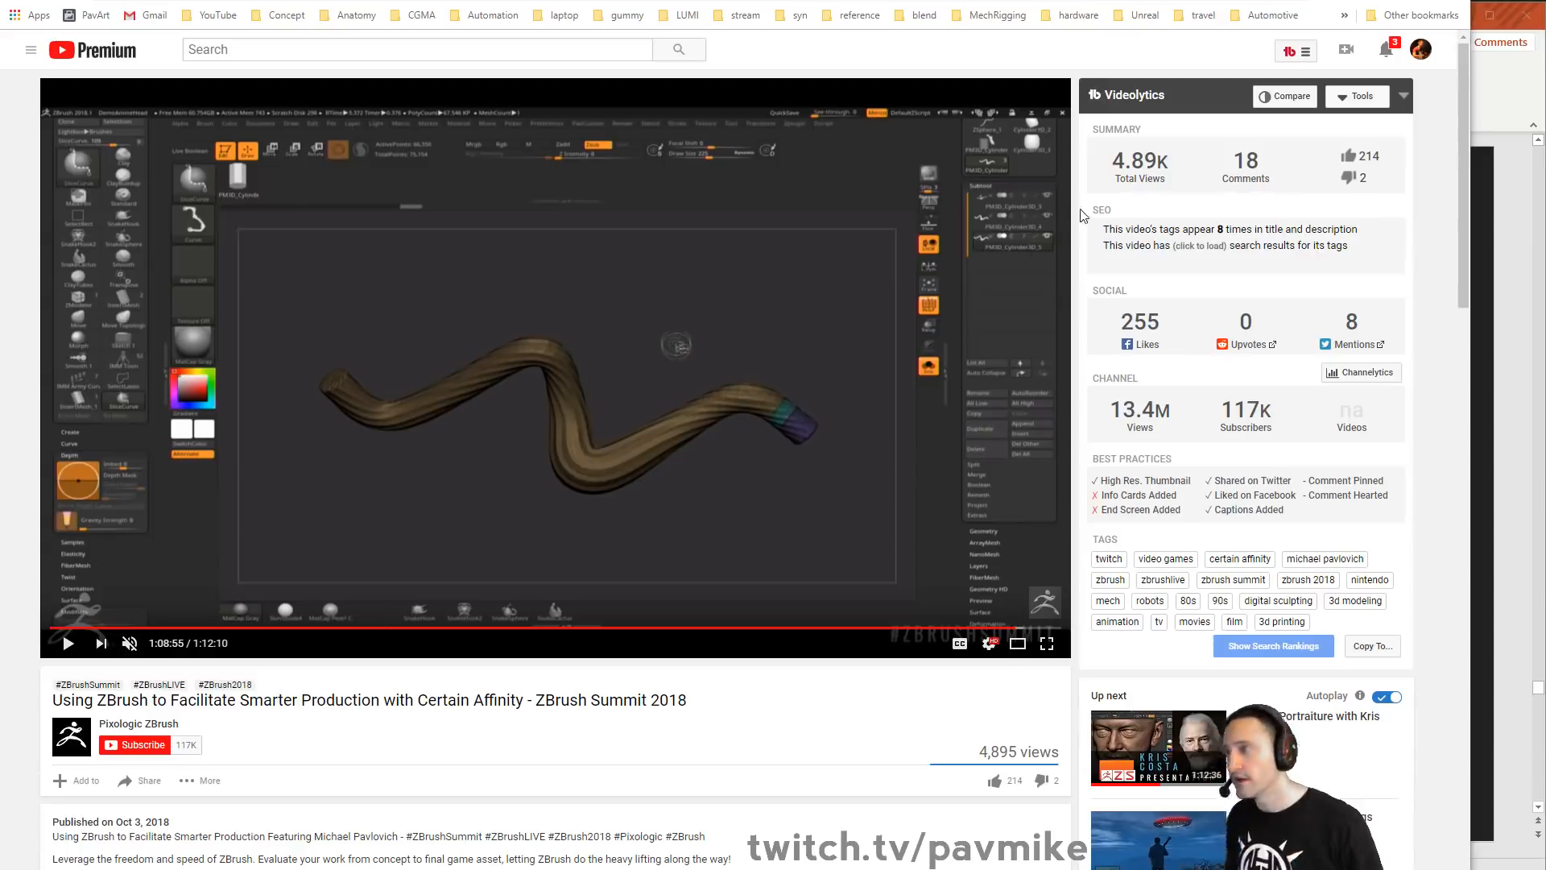
Open File Explorer and move it aside, and bring in the media player window enlarged to fill the screen
key(super+e)
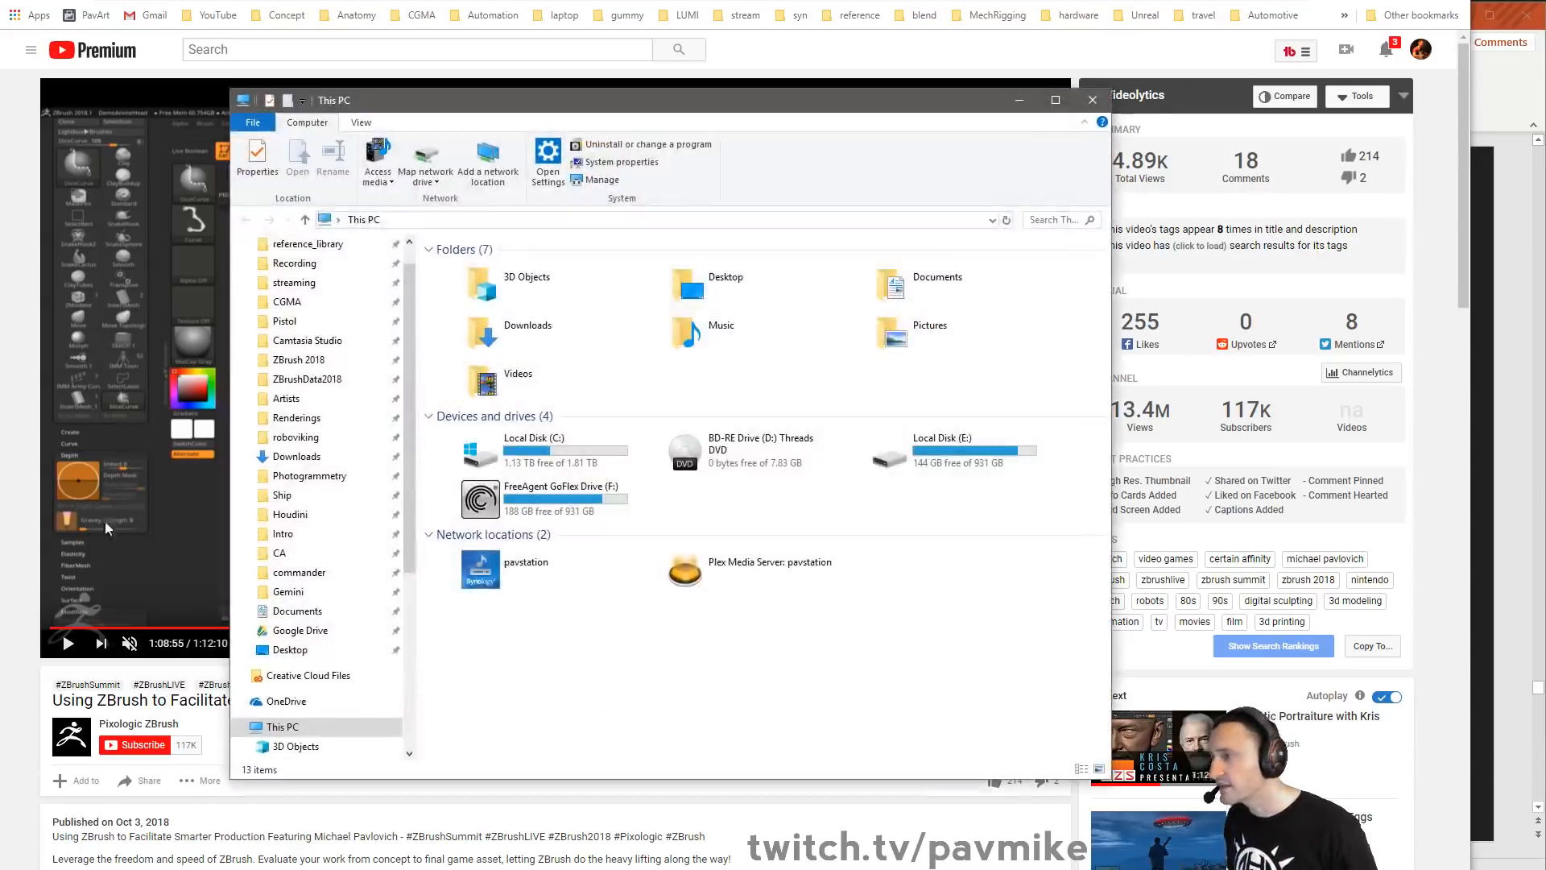
drag(550, 105, 0, 106)
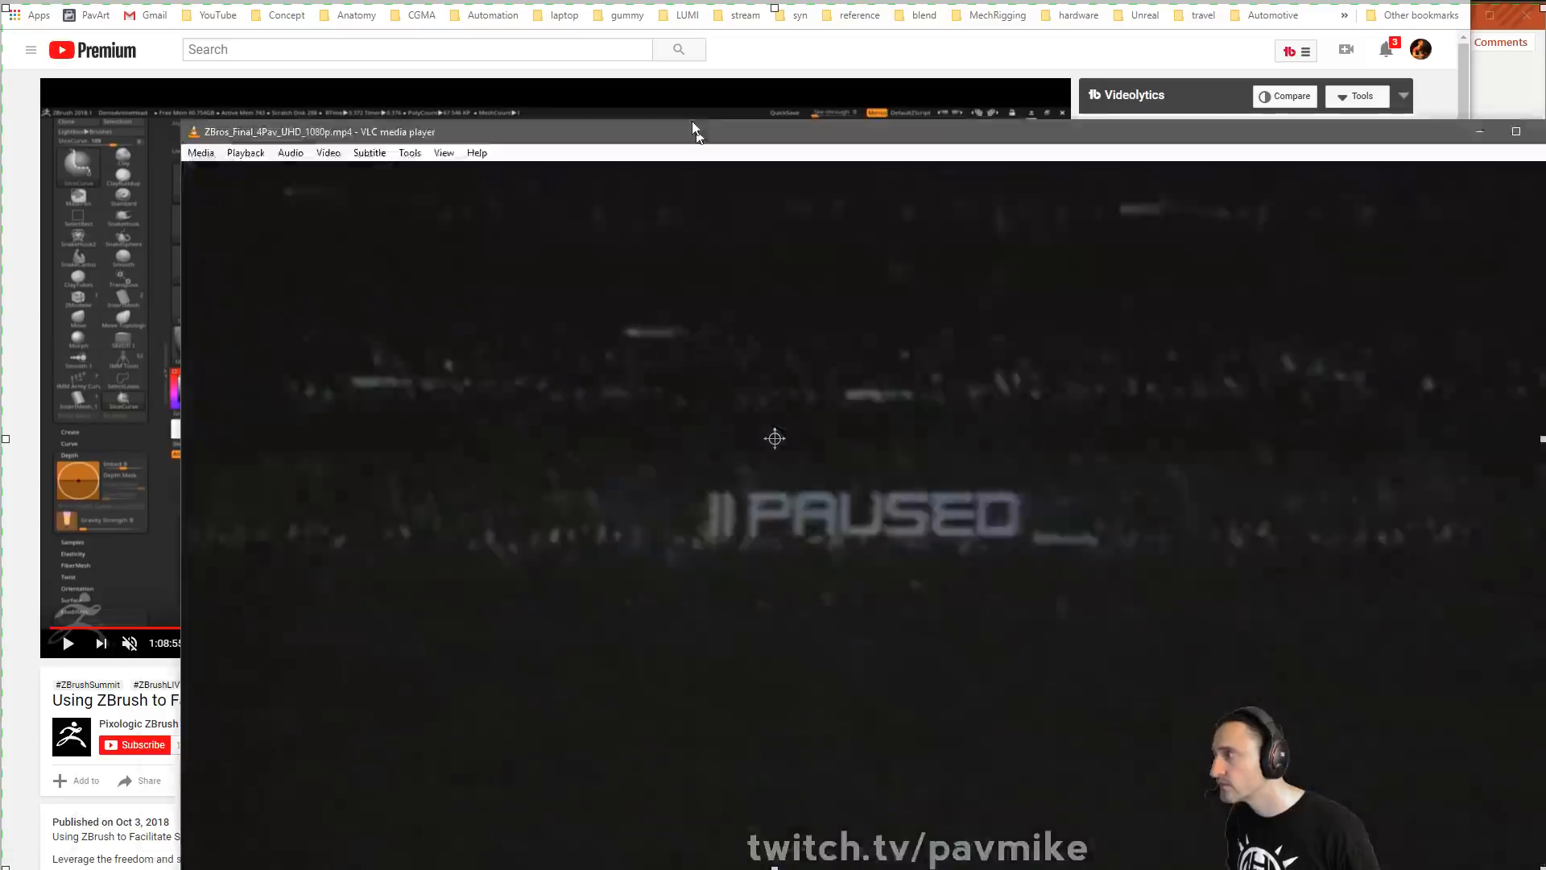
drag(693, 132, 513, 0)
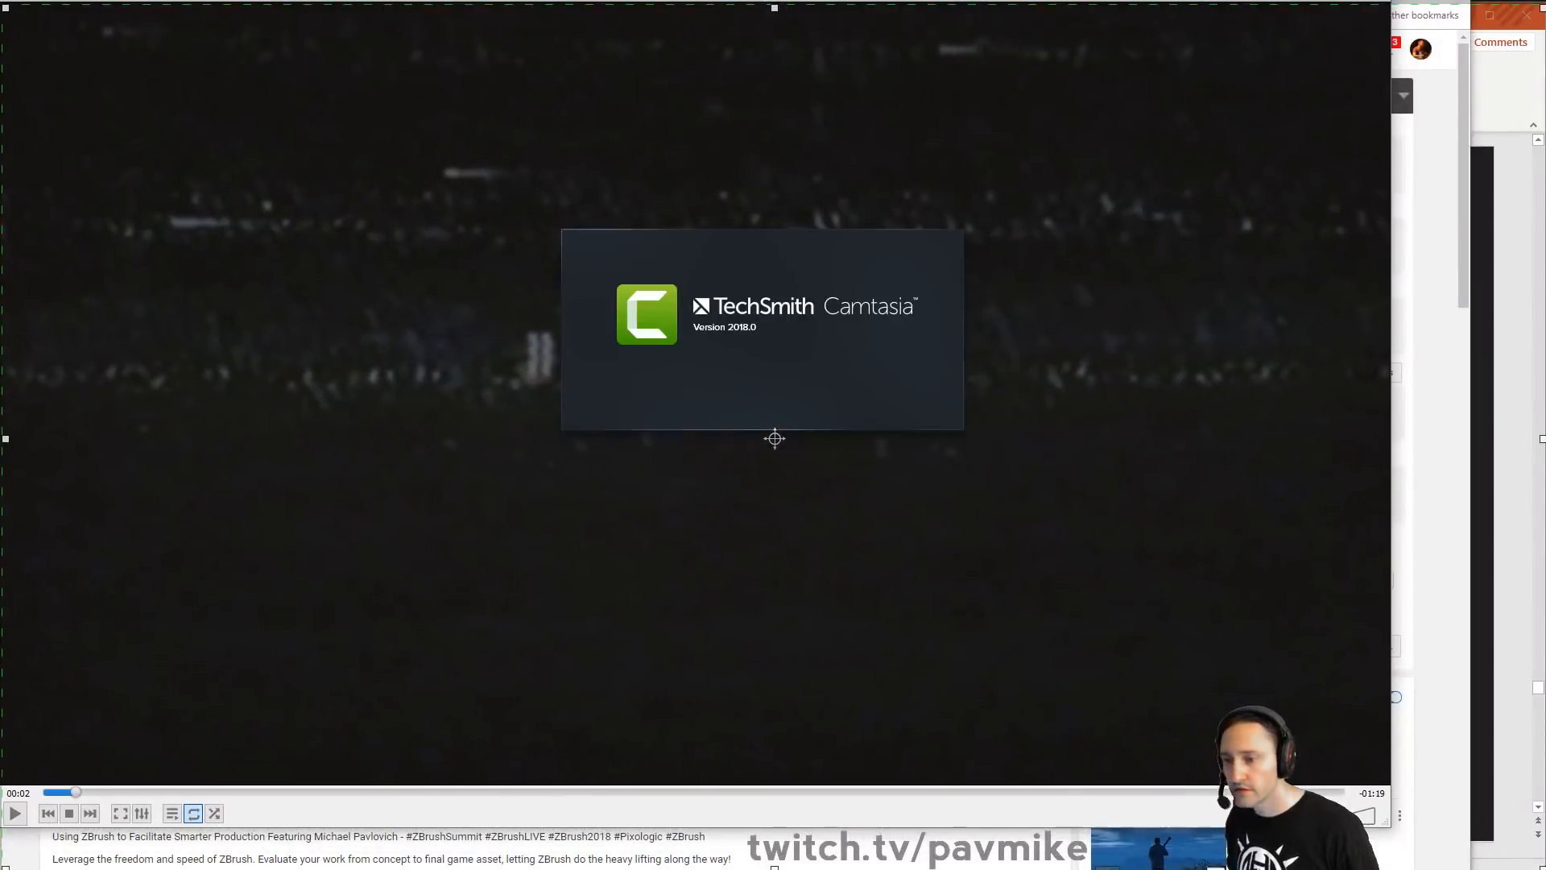
drag(1385, 822, 1545, 869)
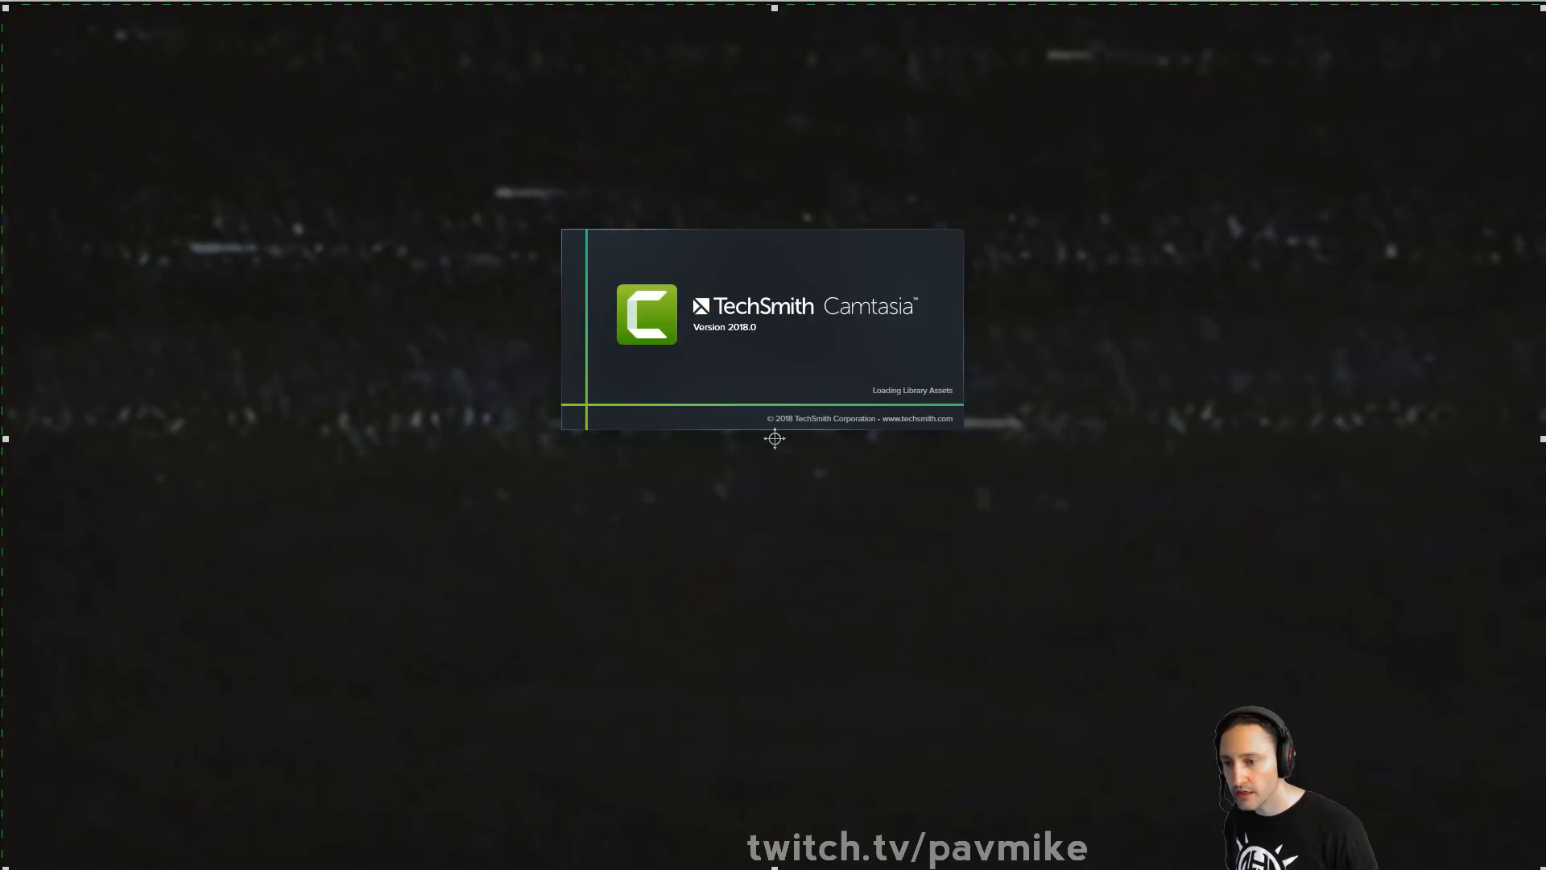